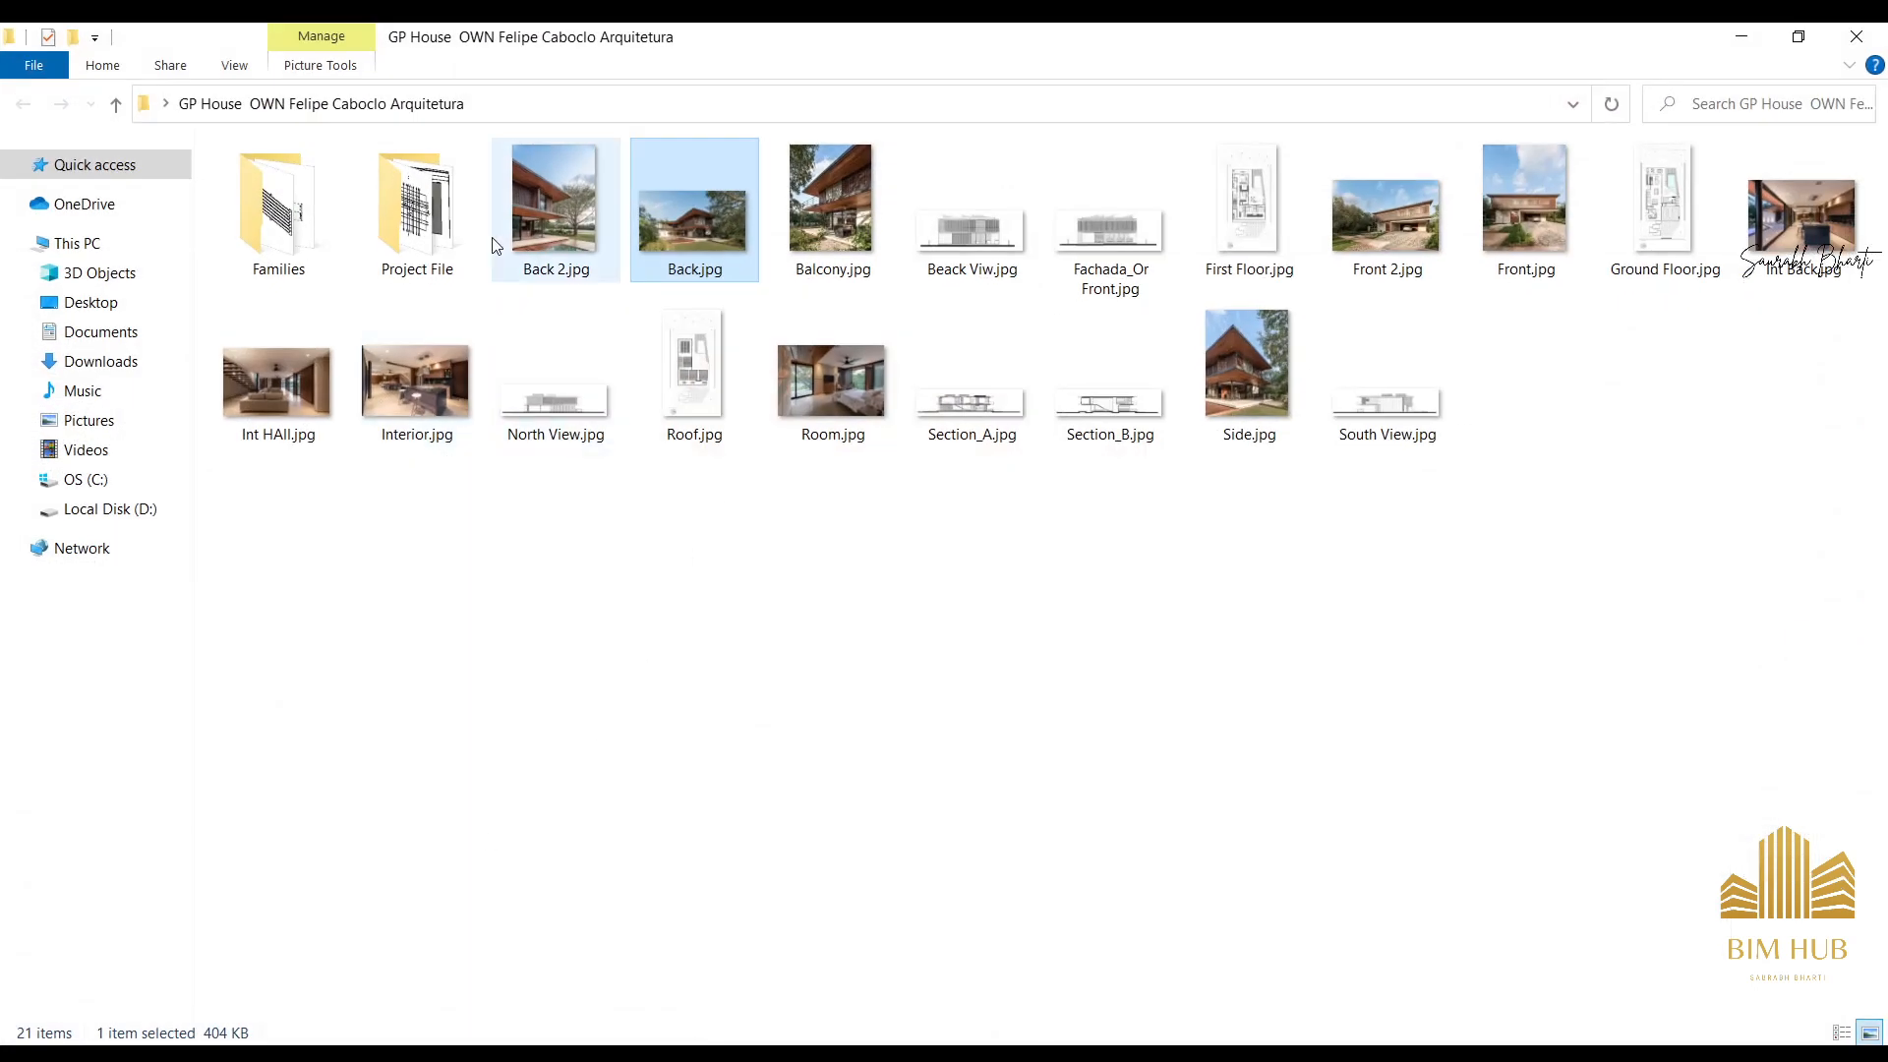
Look into the Project File folder, and examine the ground-floor kitchen and terrace in the Side.jpg photo.
{"action": "double_click", "coordinate": [437, 248]}
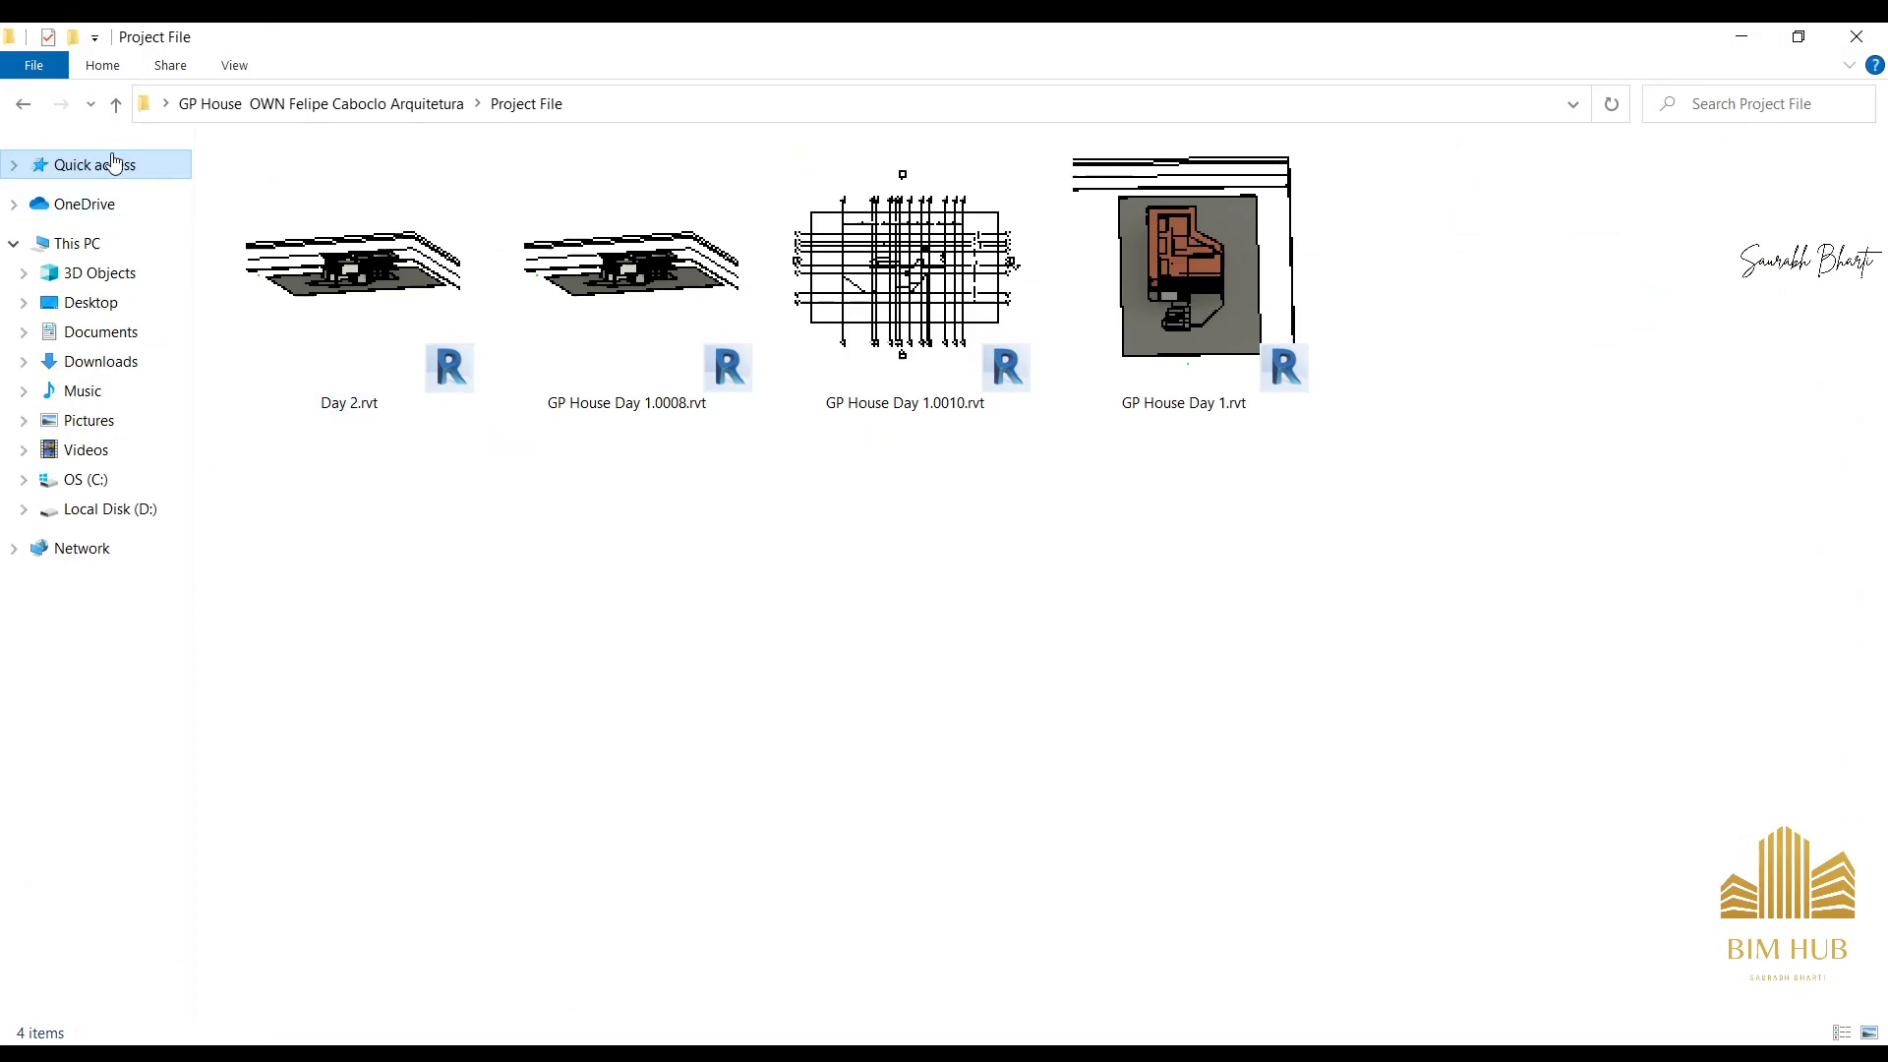
{"action": "left_click", "coordinate": [21, 105]}
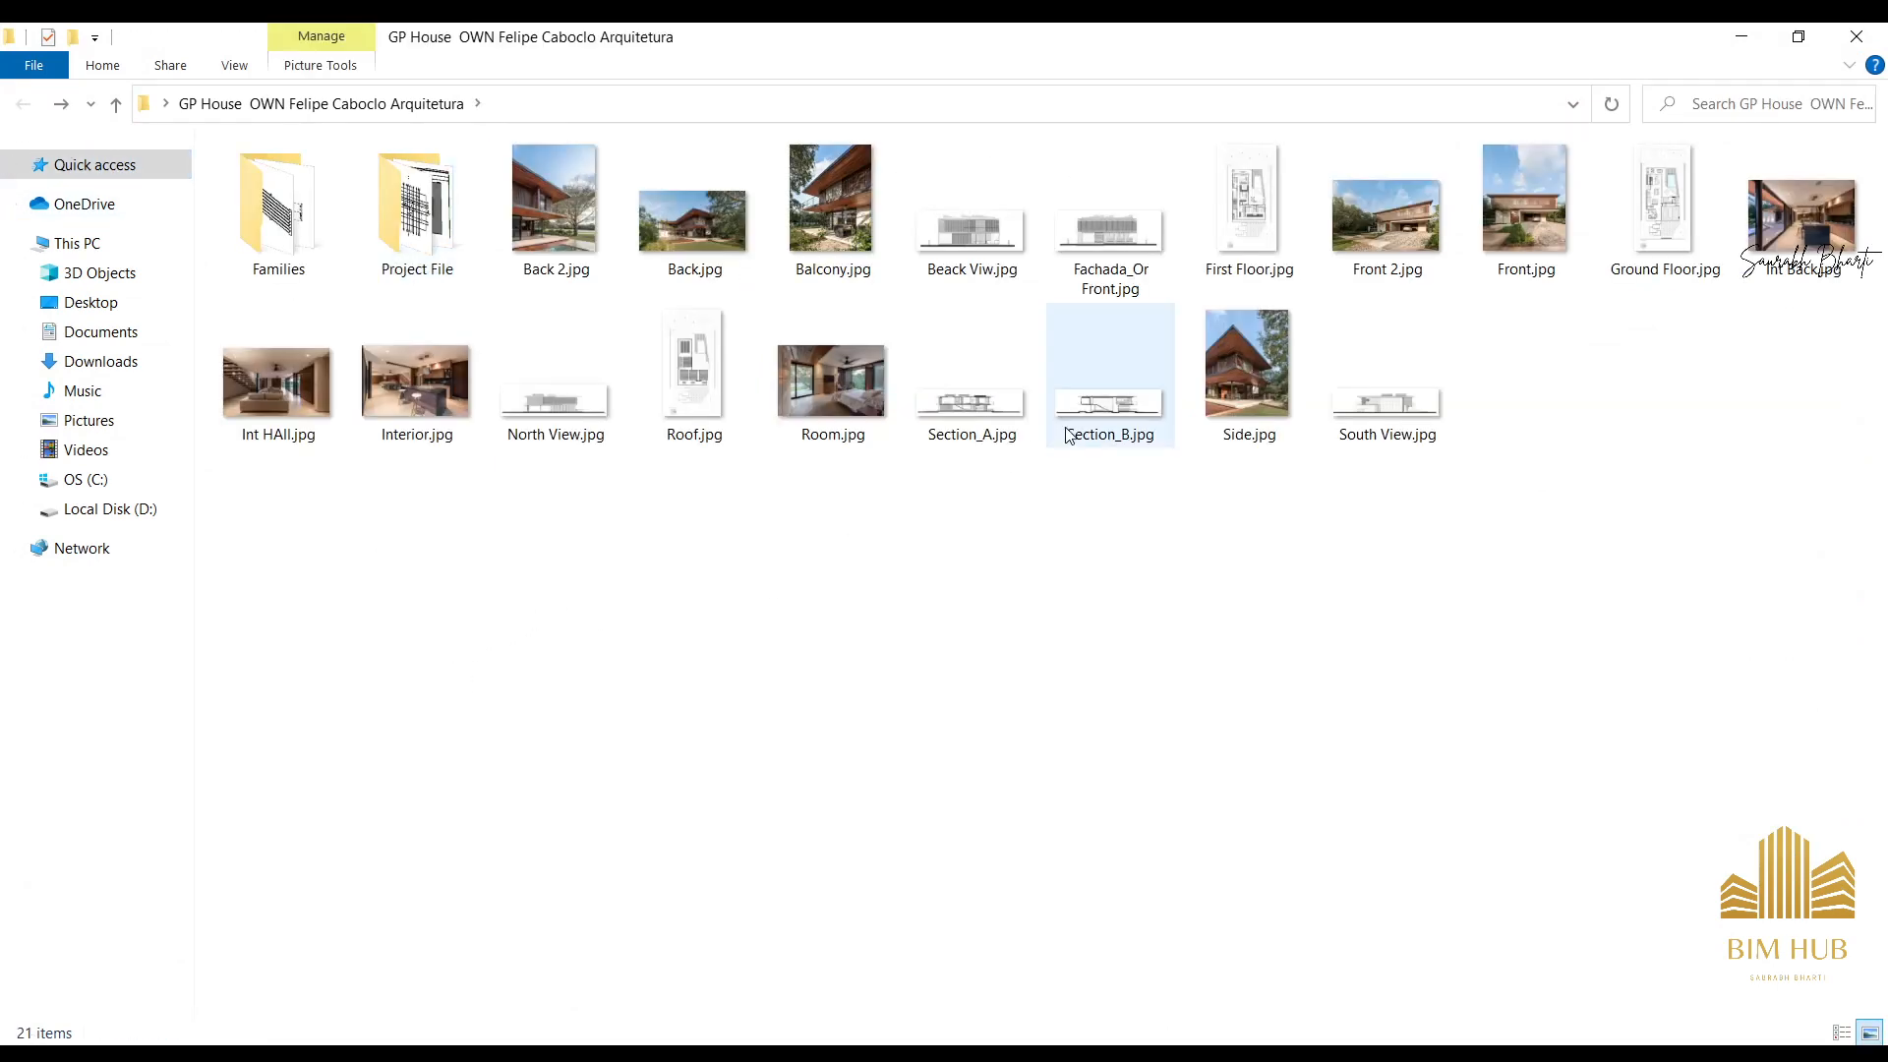
{"action": "double_click", "coordinate": [1258, 358]}
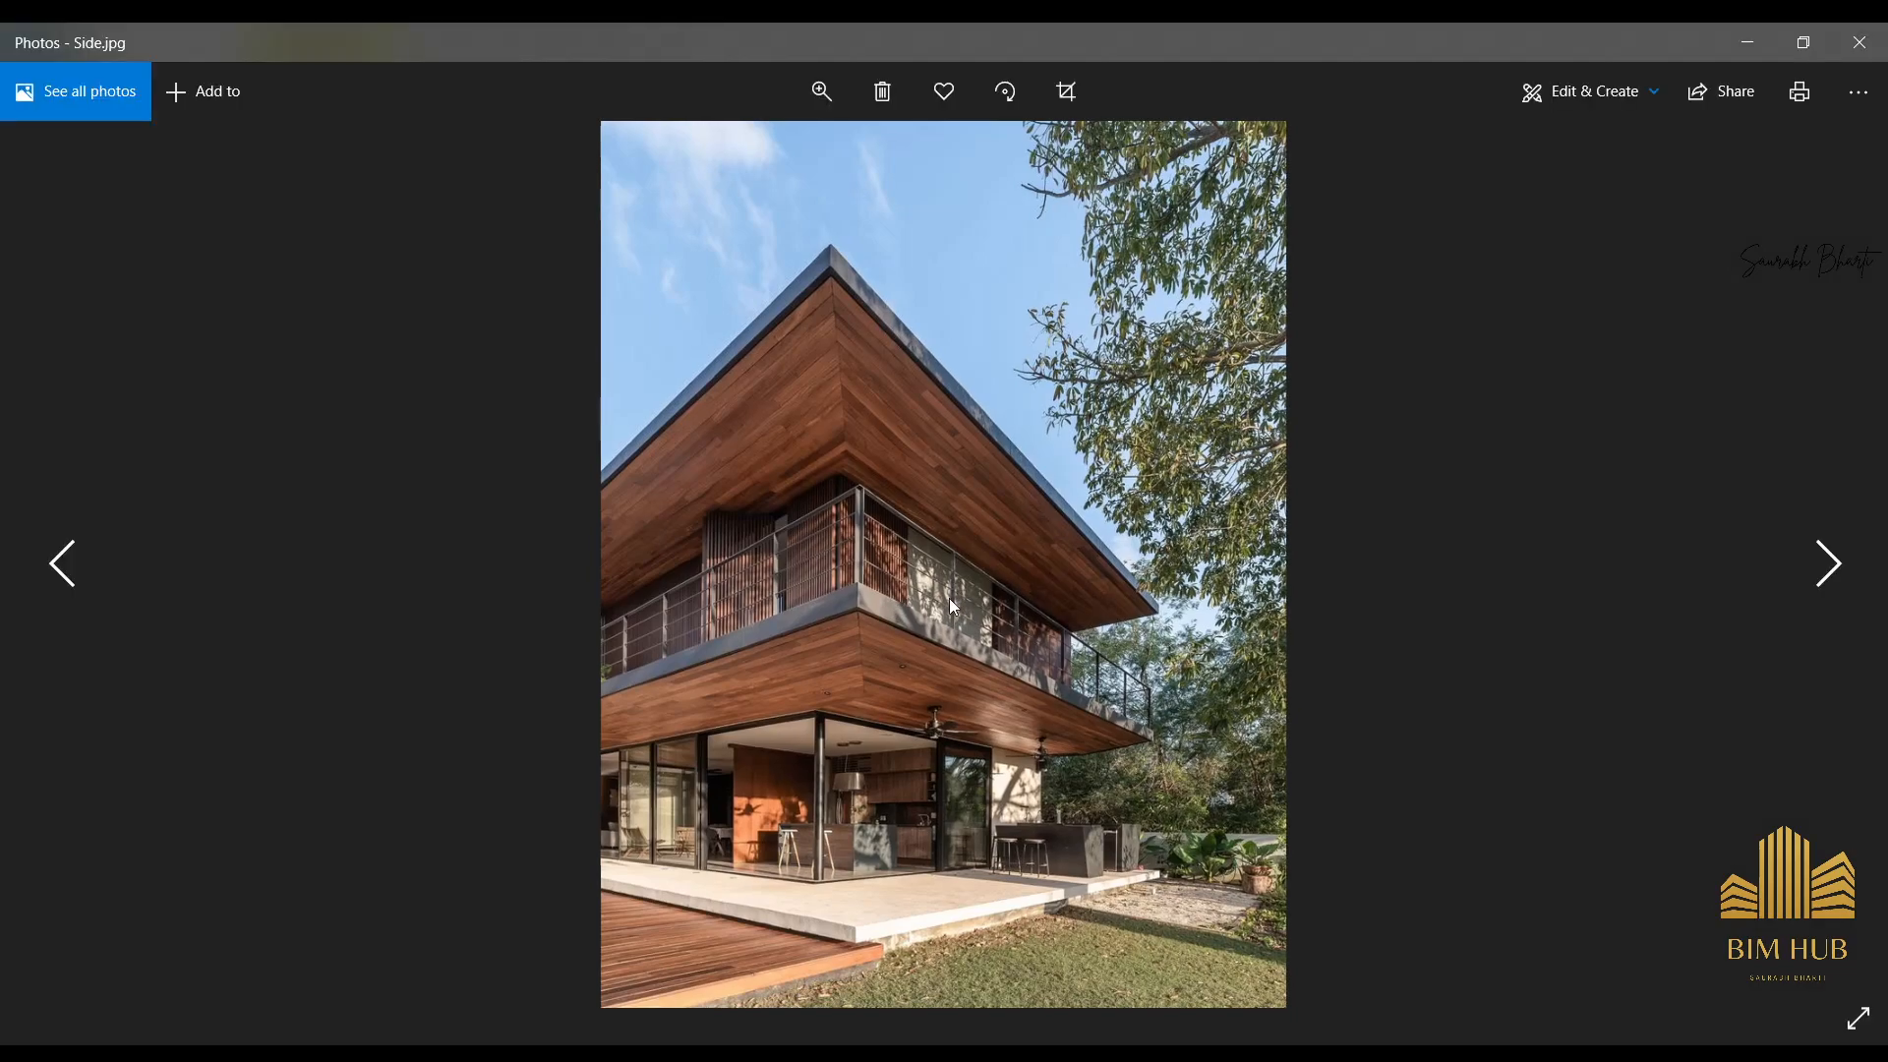
{"action": "scroll", "coordinate": [846, 634], "scroll_direction": "up", "scroll_amount": 3}
{"action": "left_click_drag", "start_coordinate": [809, 862], "coordinate": [989, 513]}
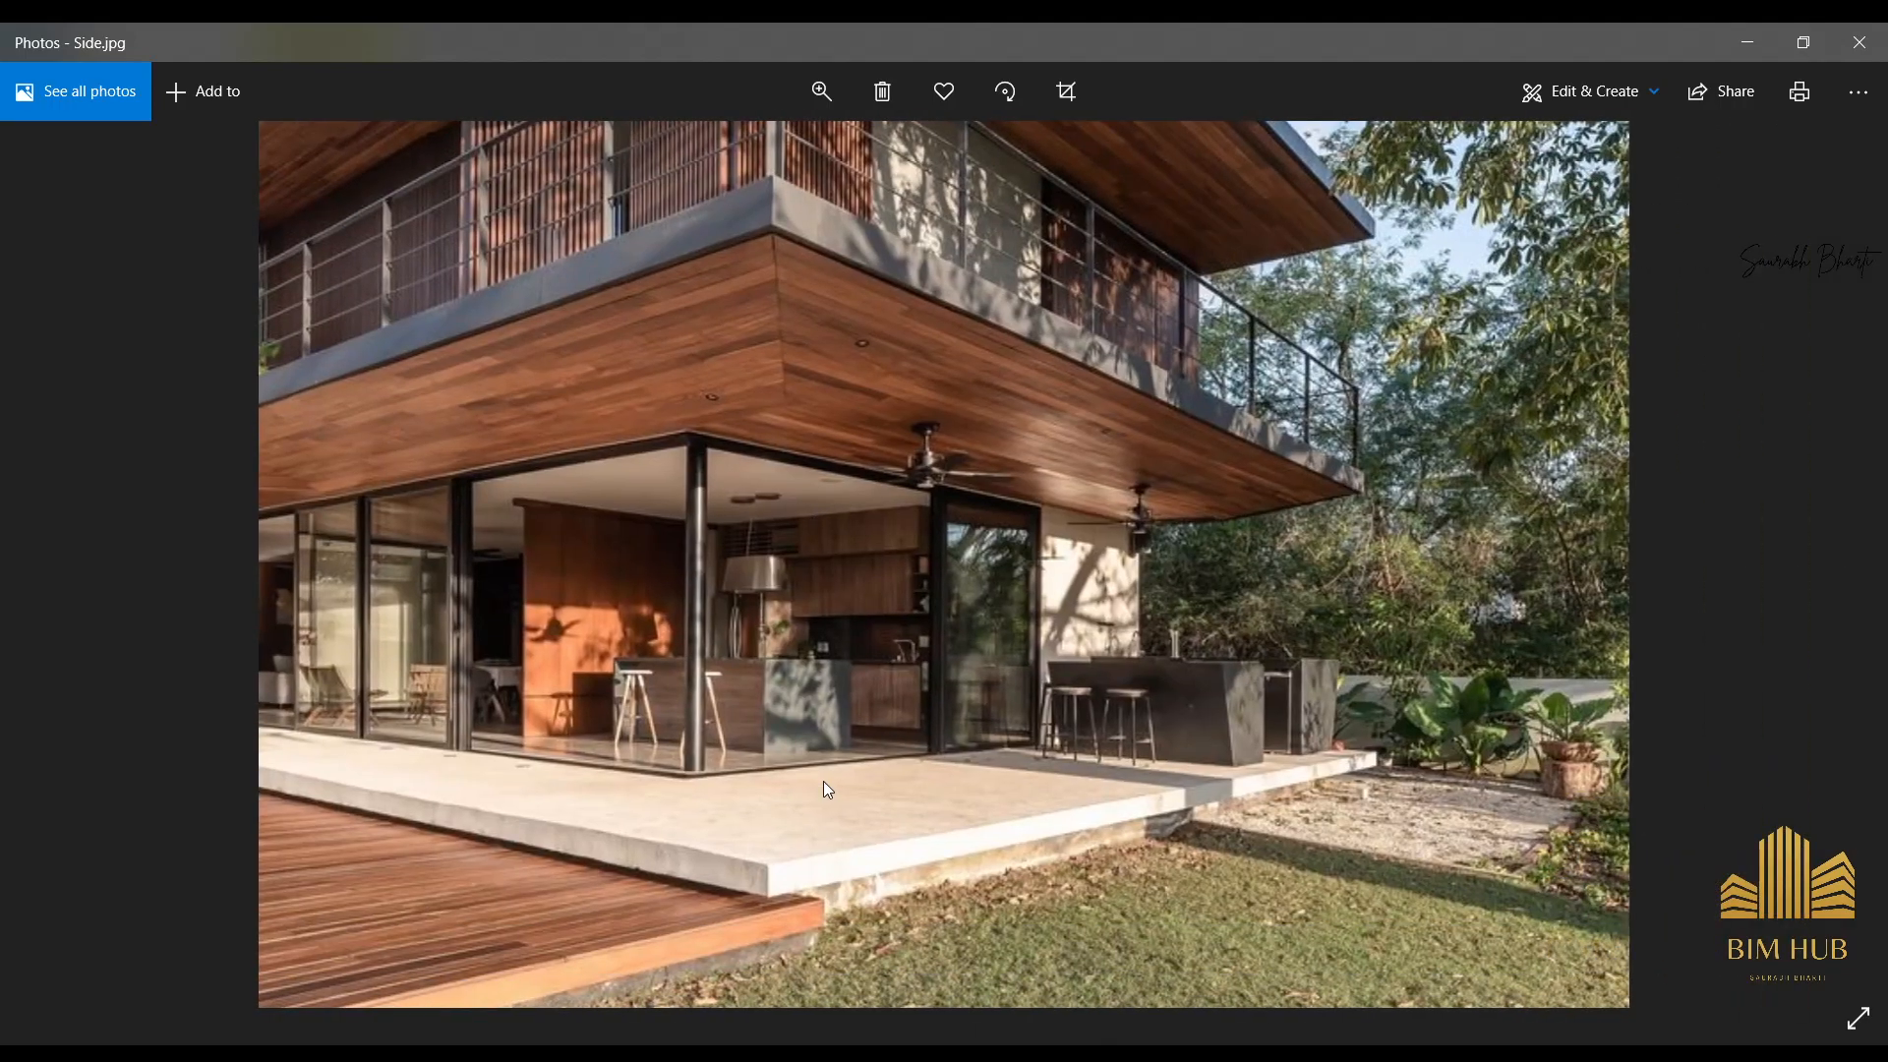
{"action": "scroll", "coordinate": [879, 683], "scroll_direction": "up", "scroll_amount": 3}
{"action": "left_click_drag", "start_coordinate": [810, 553], "coordinate": [1220, 622]}
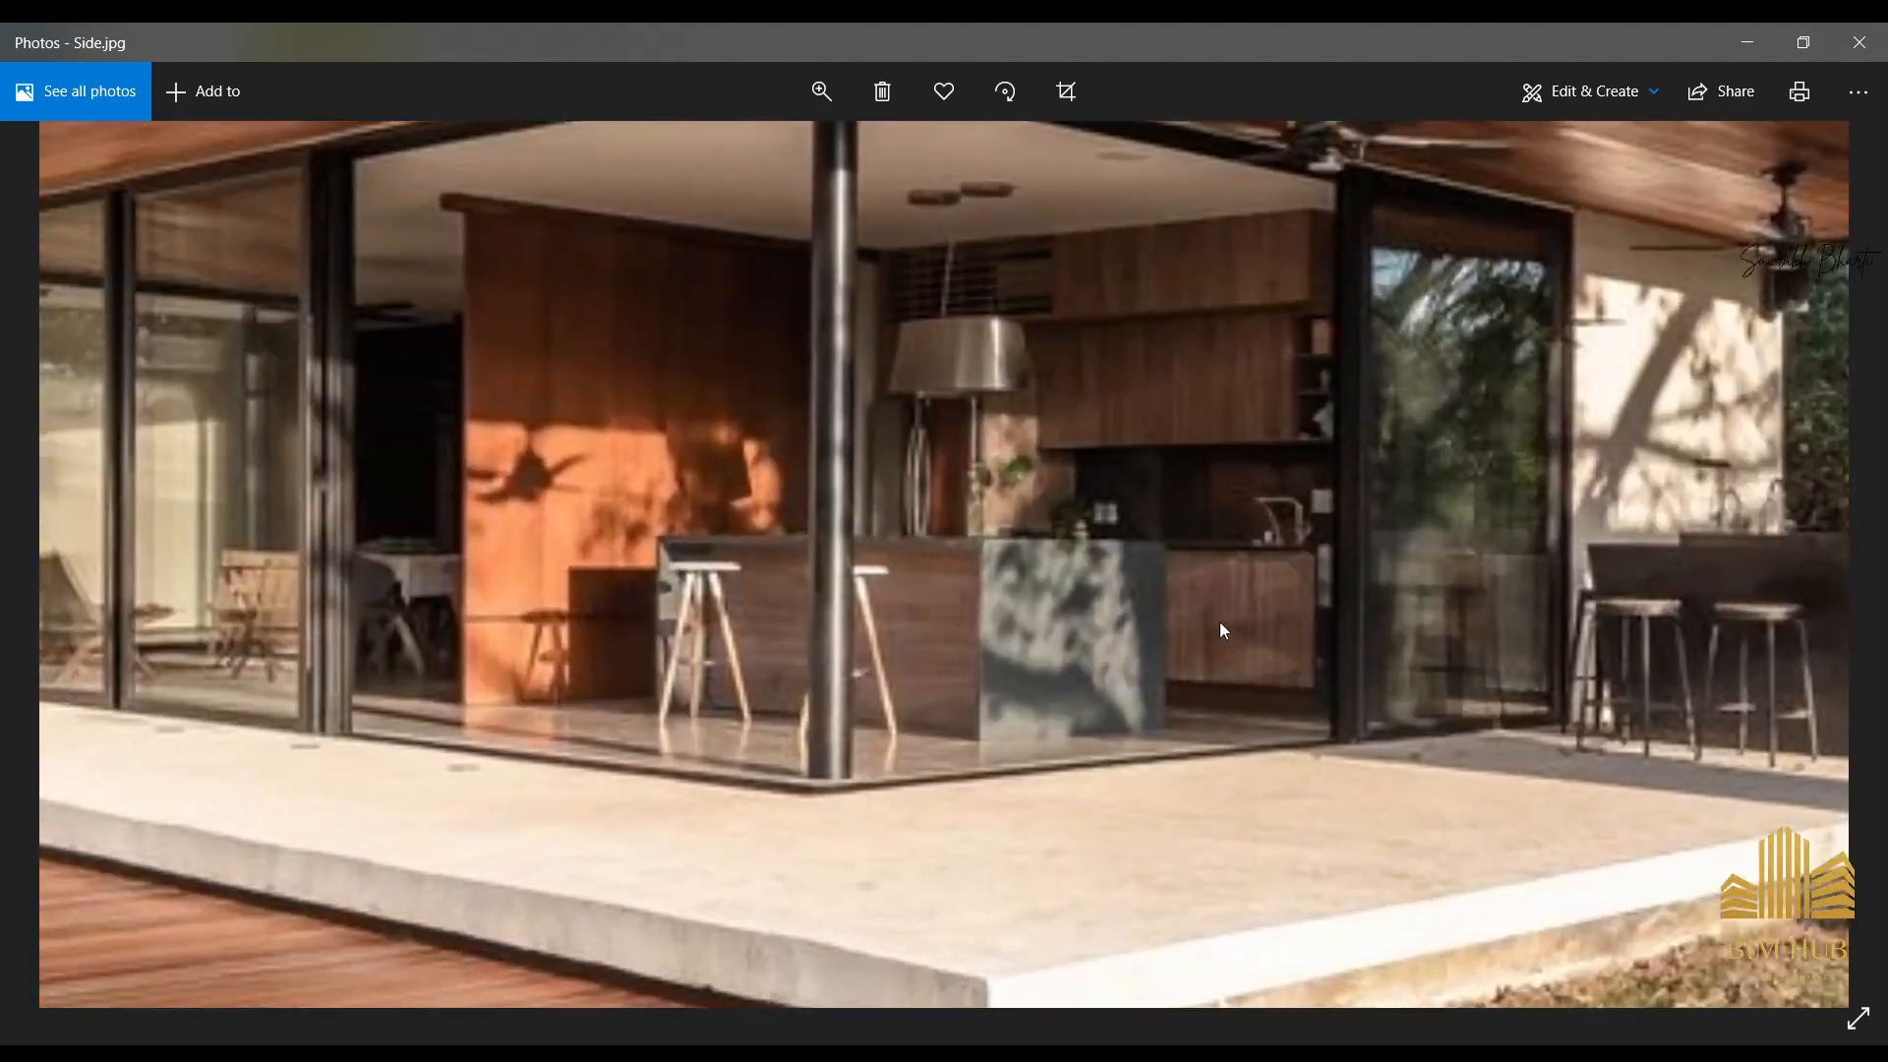
{"action": "scroll", "coordinate": [1119, 539], "scroll_direction": "up", "scroll_amount": 1}
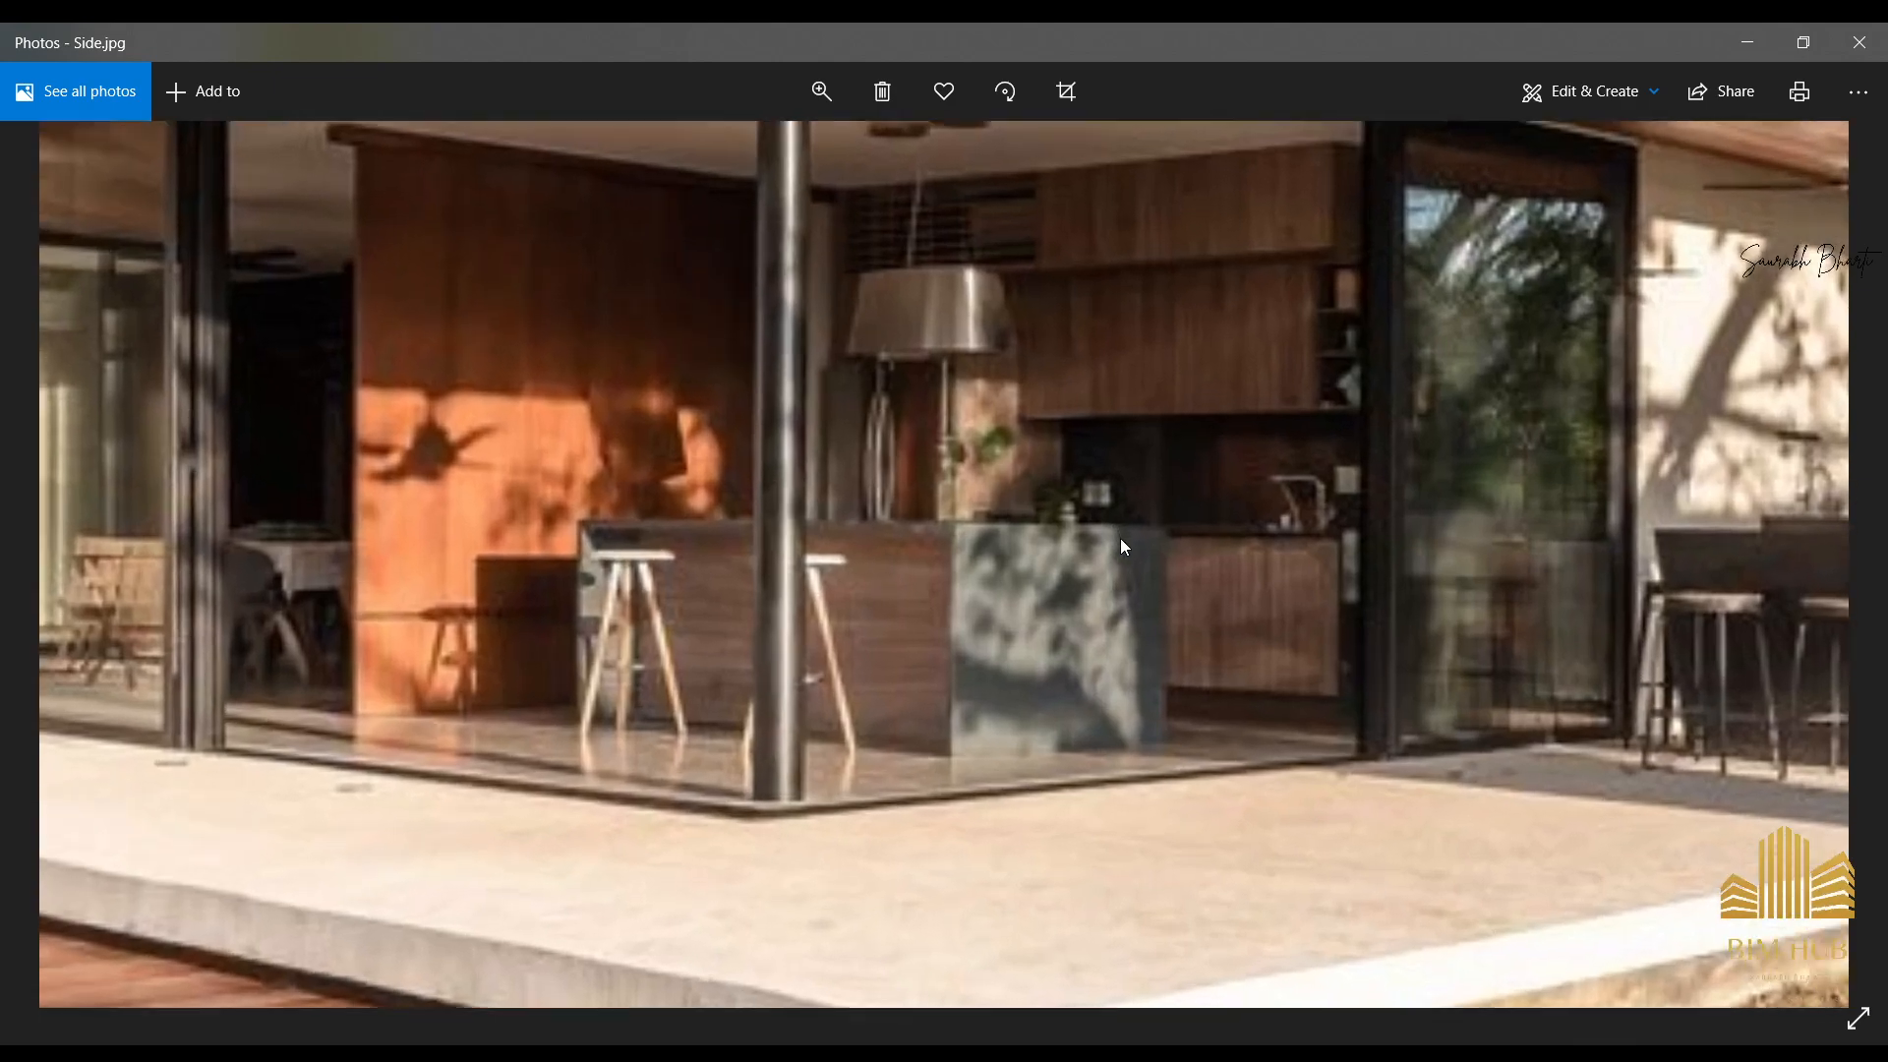
{"action": "scroll", "coordinate": [1119, 539], "scroll_direction": "down", "scroll_amount": 1}
{"action": "left_click_drag", "start_coordinate": [1097, 420], "coordinate": [910, 468]}
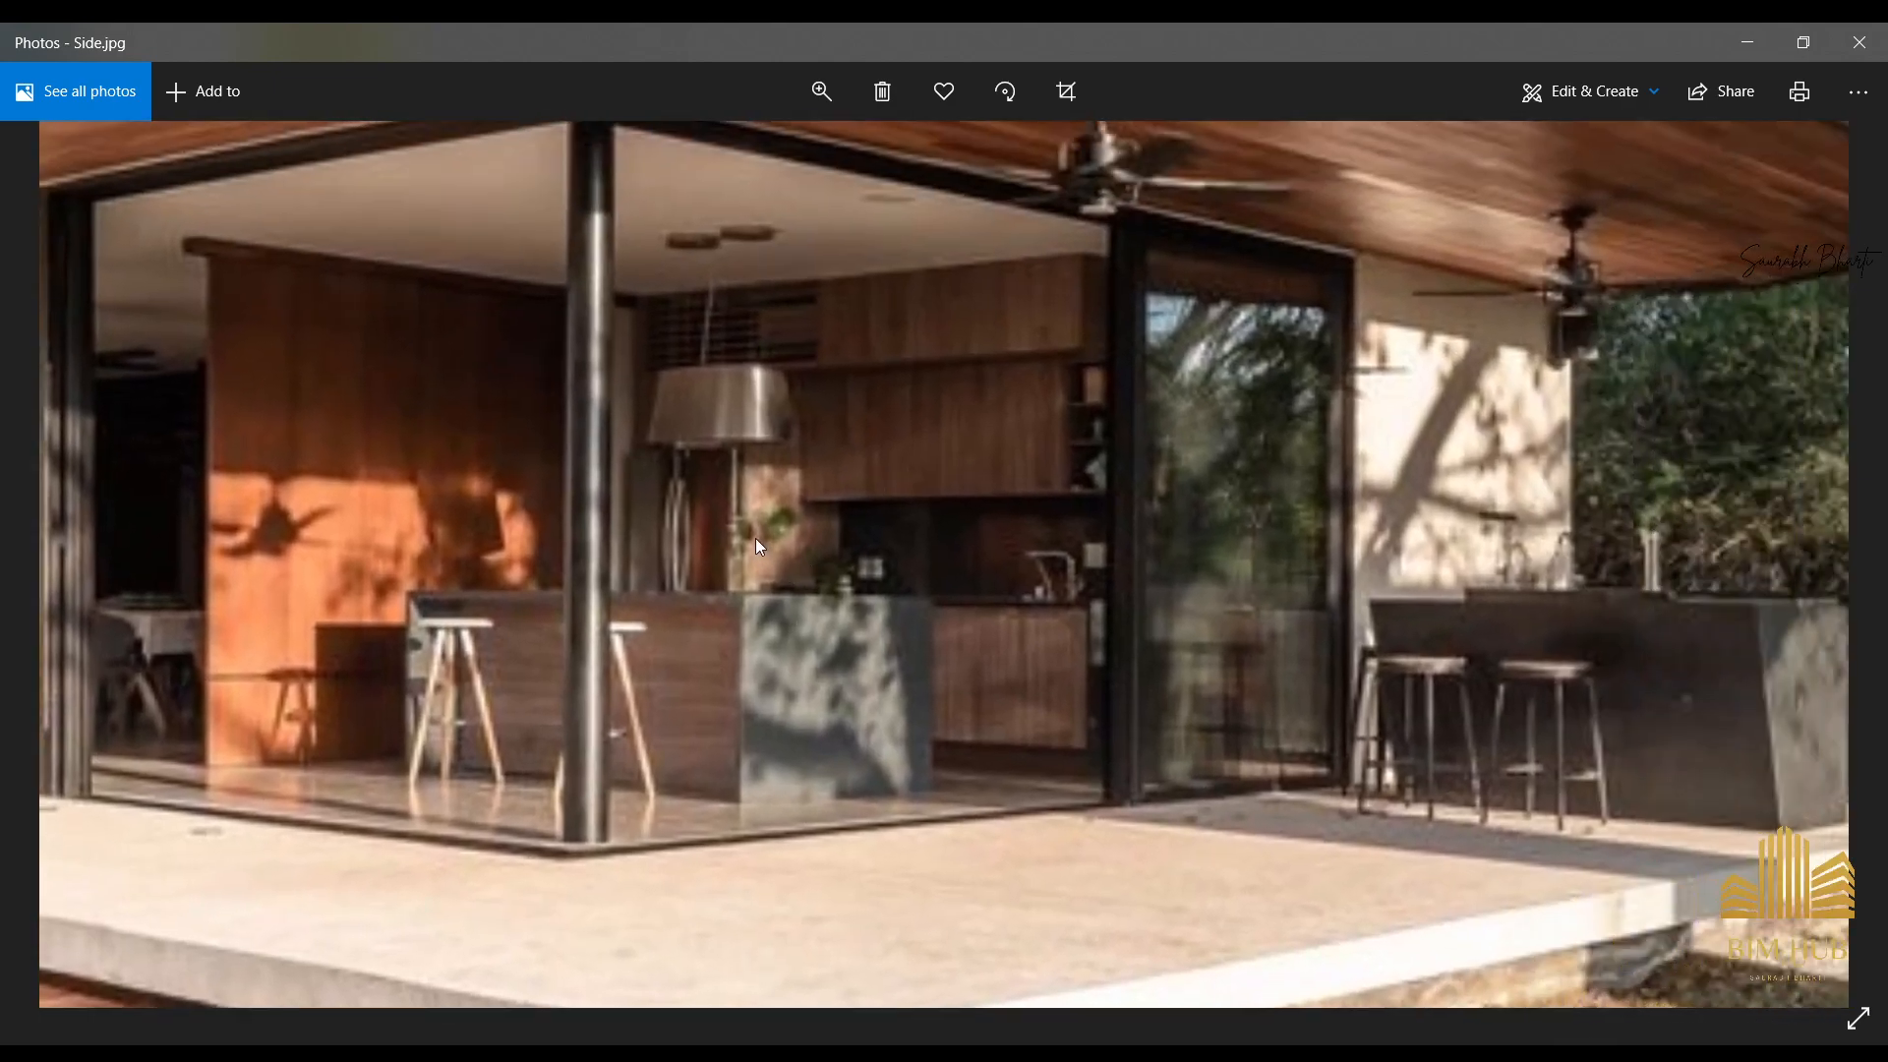
{"action": "left_click", "coordinate": [1728, 36]}
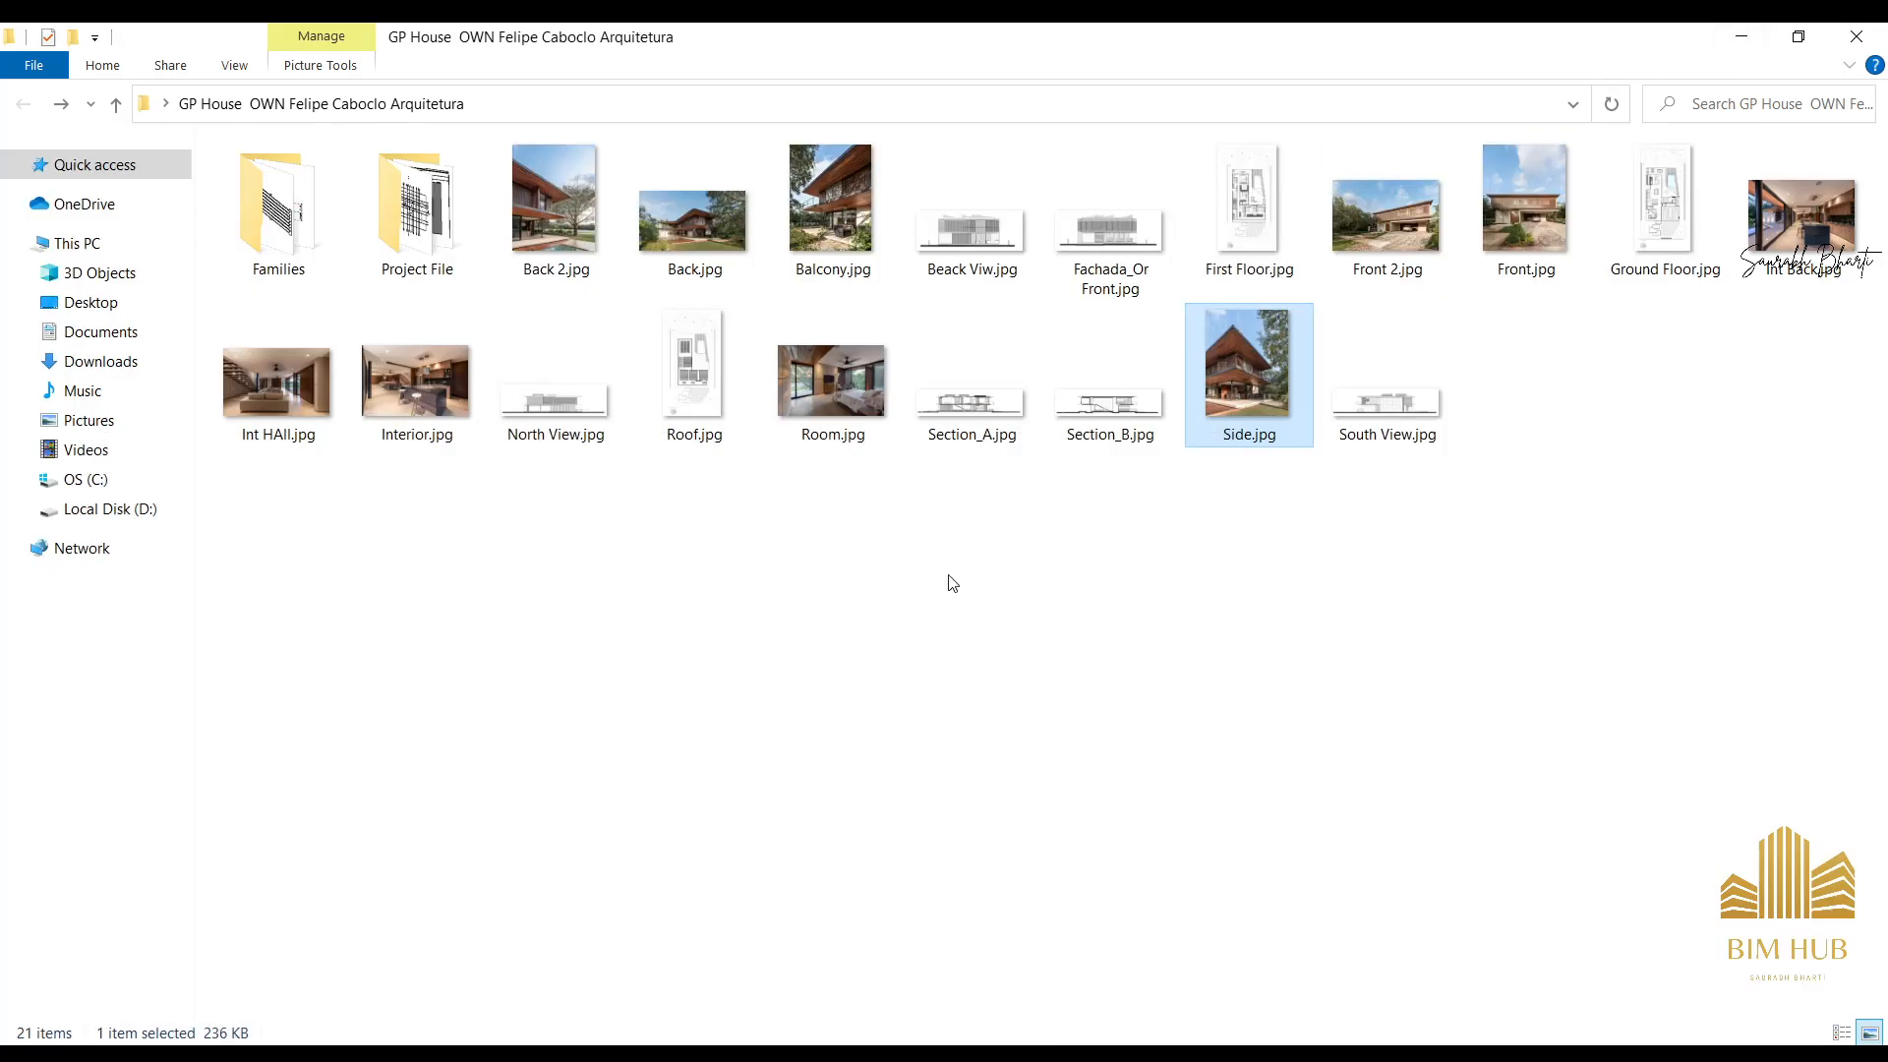
View the Int HAll.jpg photo and examine the dining area, staircase, kitchen island and cabinets in Interior.jpg.
{"action": "double_click", "coordinate": [308, 391]}
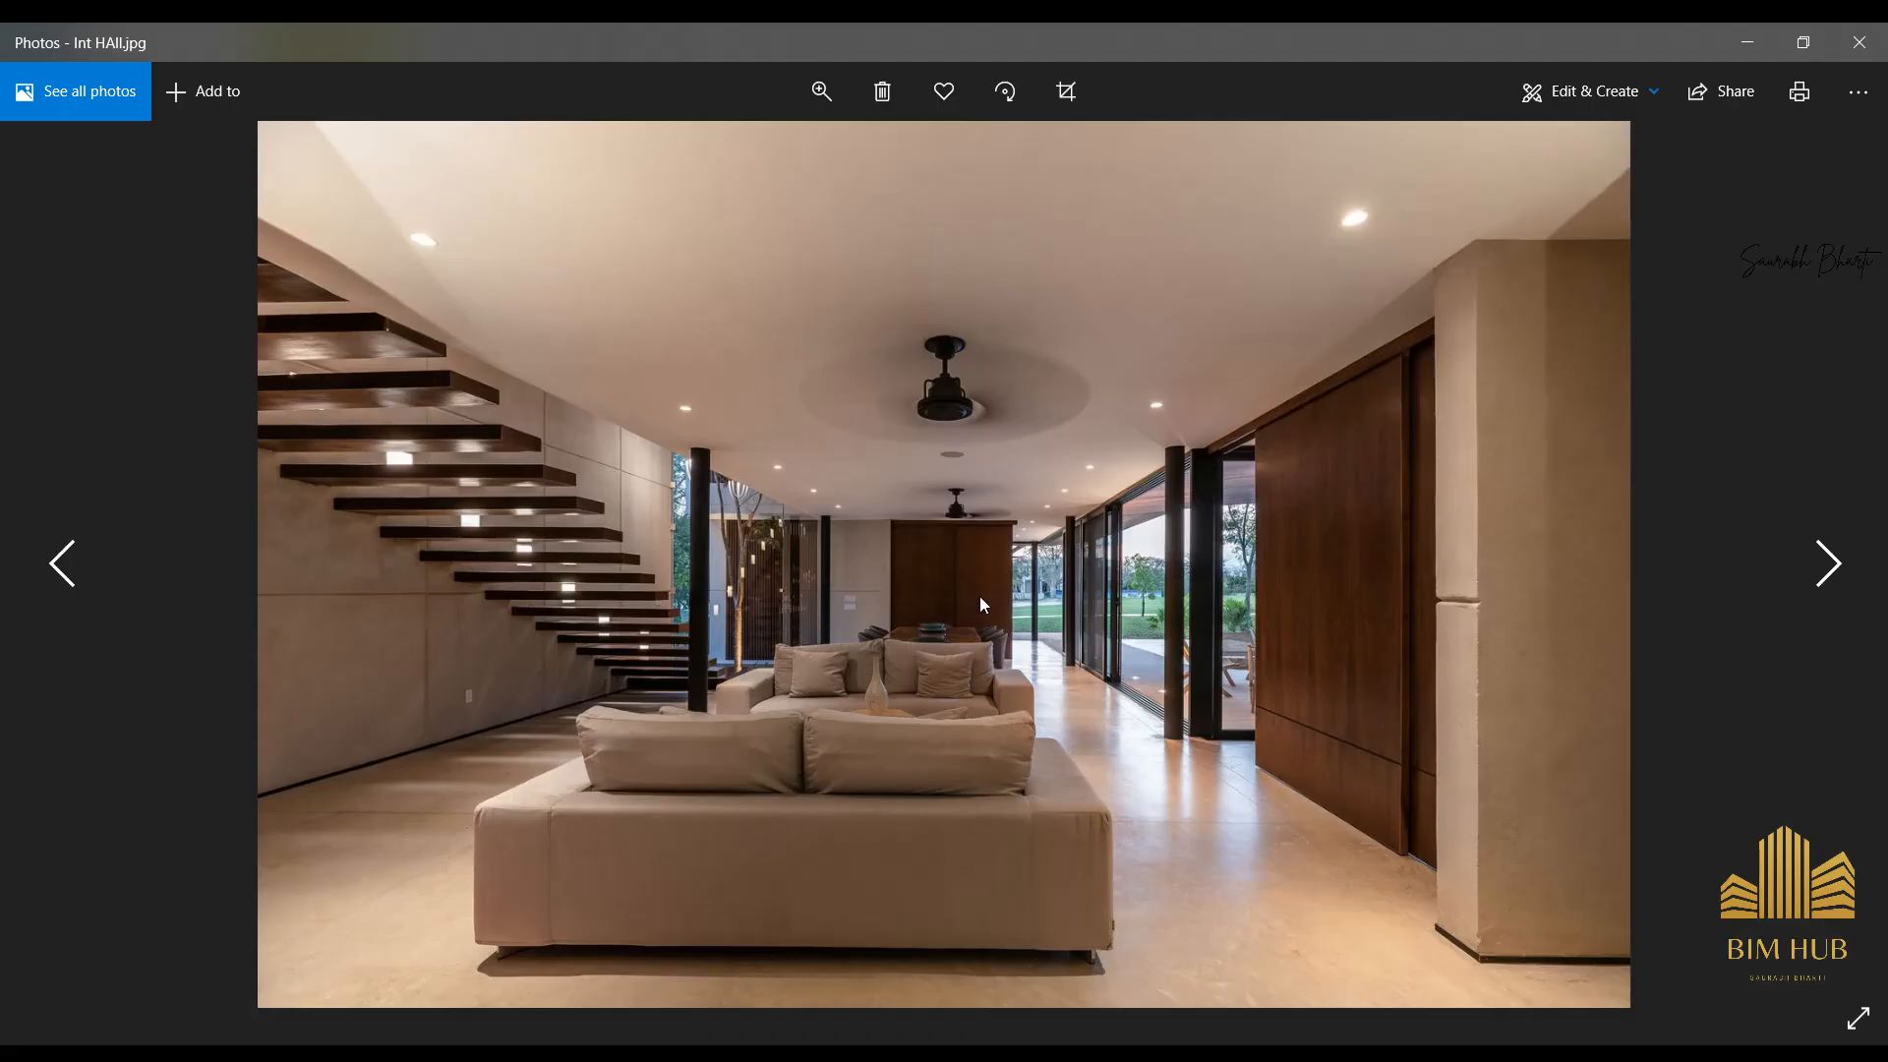
{"action": "key", "text": "Right"}
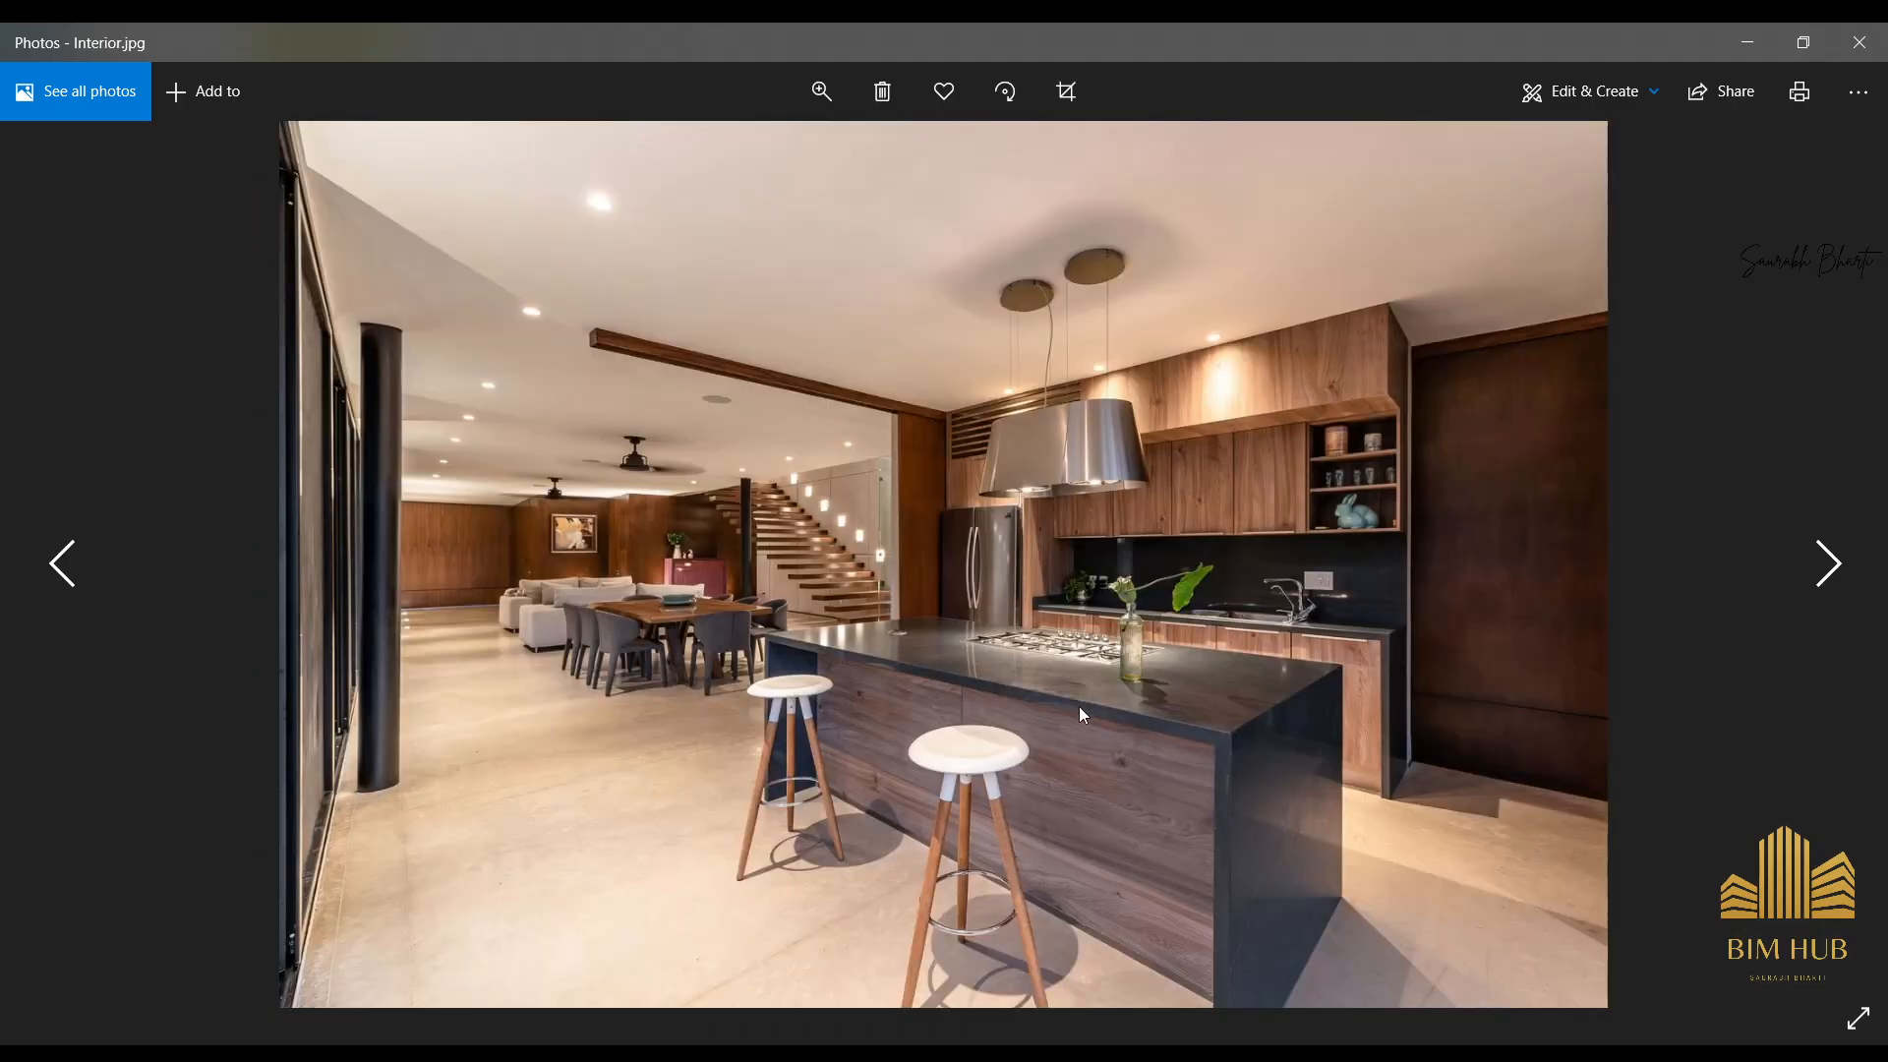
{"action": "scroll", "coordinate": [1078, 706], "scroll_direction": "up", "scroll_amount": 2}
{"action": "left_click_drag", "start_coordinate": [604, 593], "coordinate": [820, 543]}
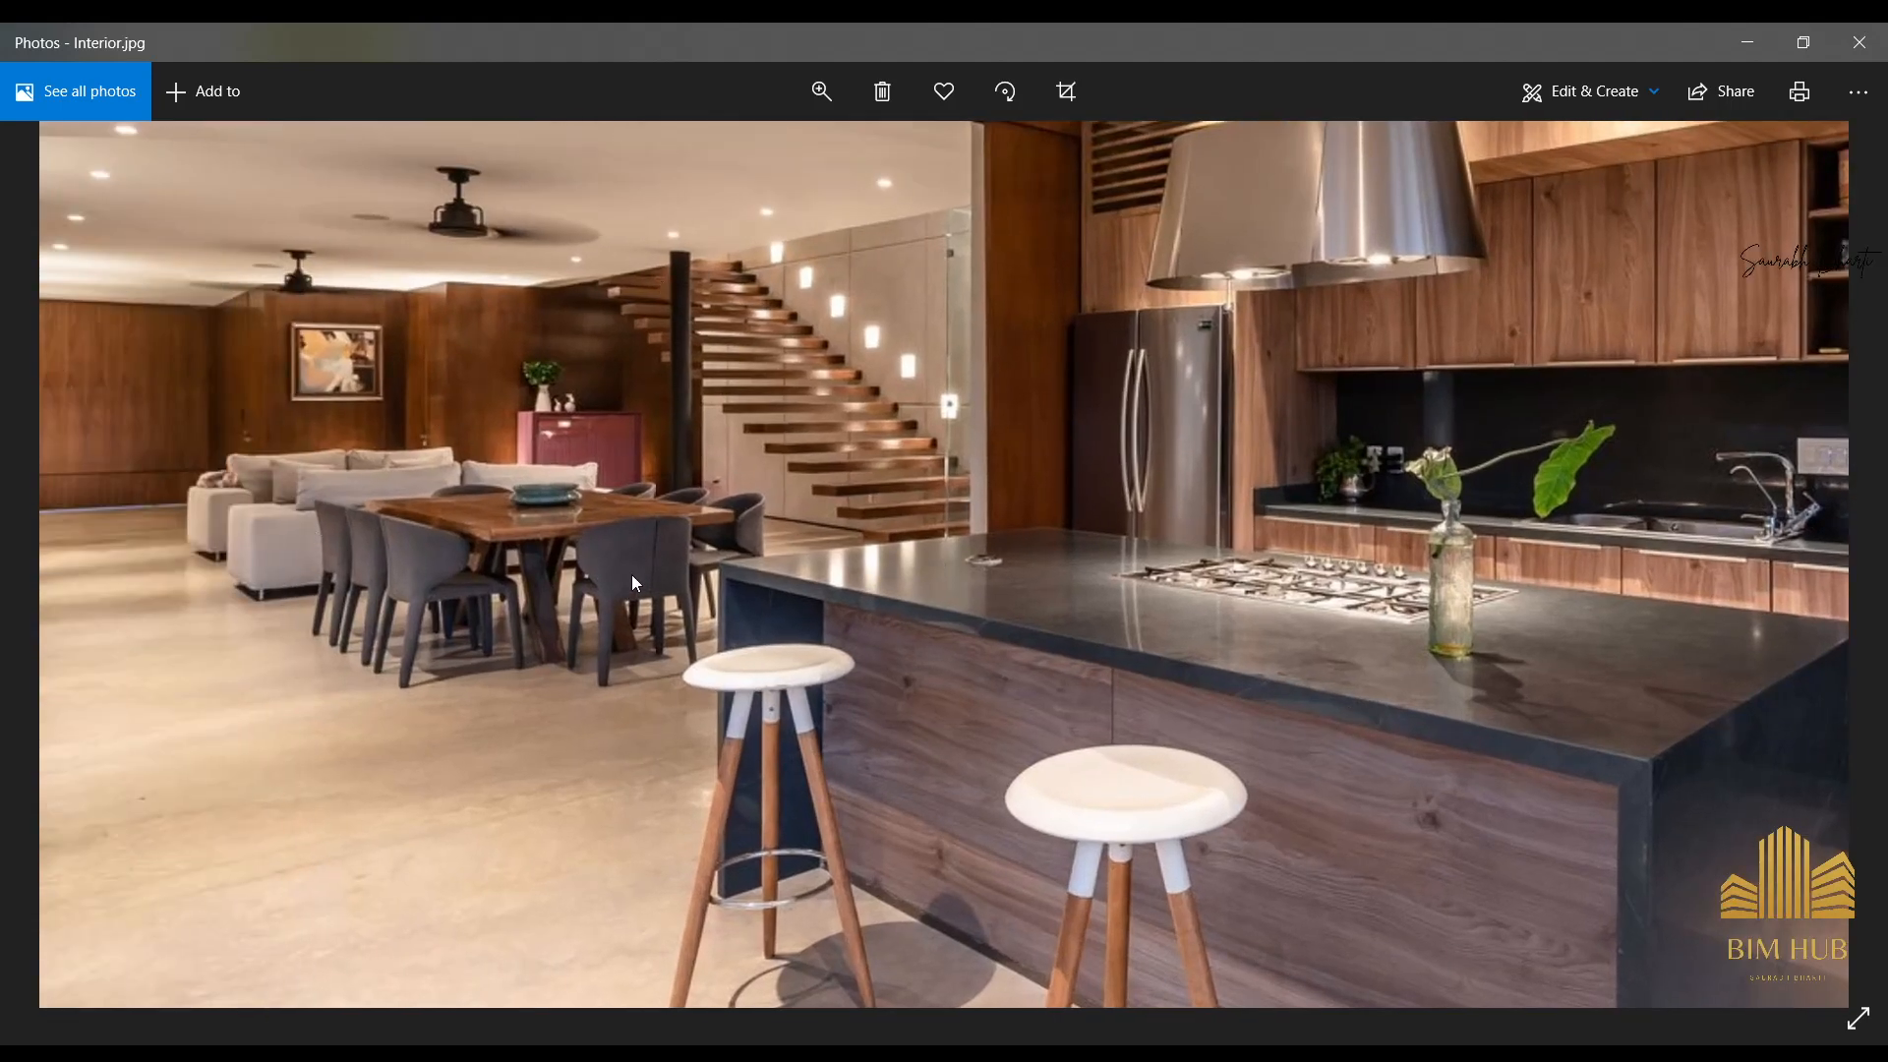
{"action": "left_click_drag", "start_coordinate": [587, 541], "coordinate": [682, 562]}
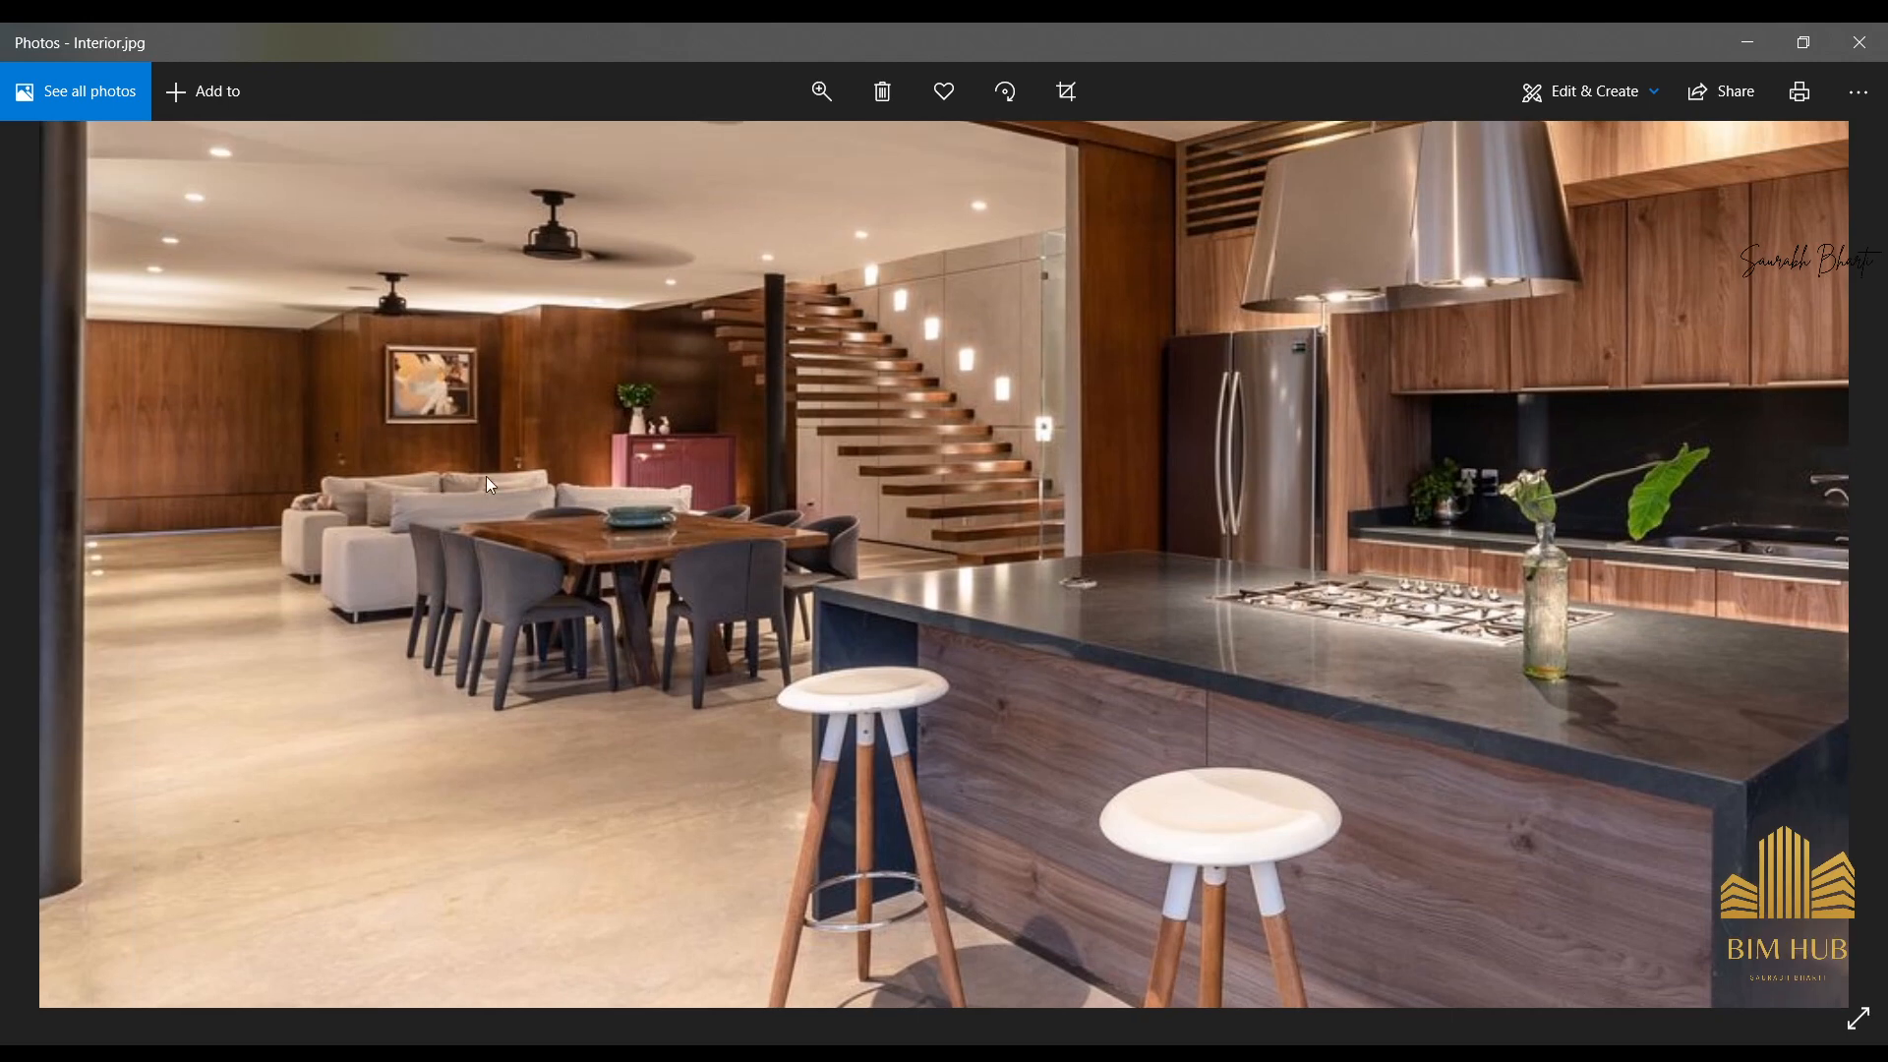
{"action": "left_click_drag", "start_coordinate": [977, 663], "coordinate": [678, 605]}
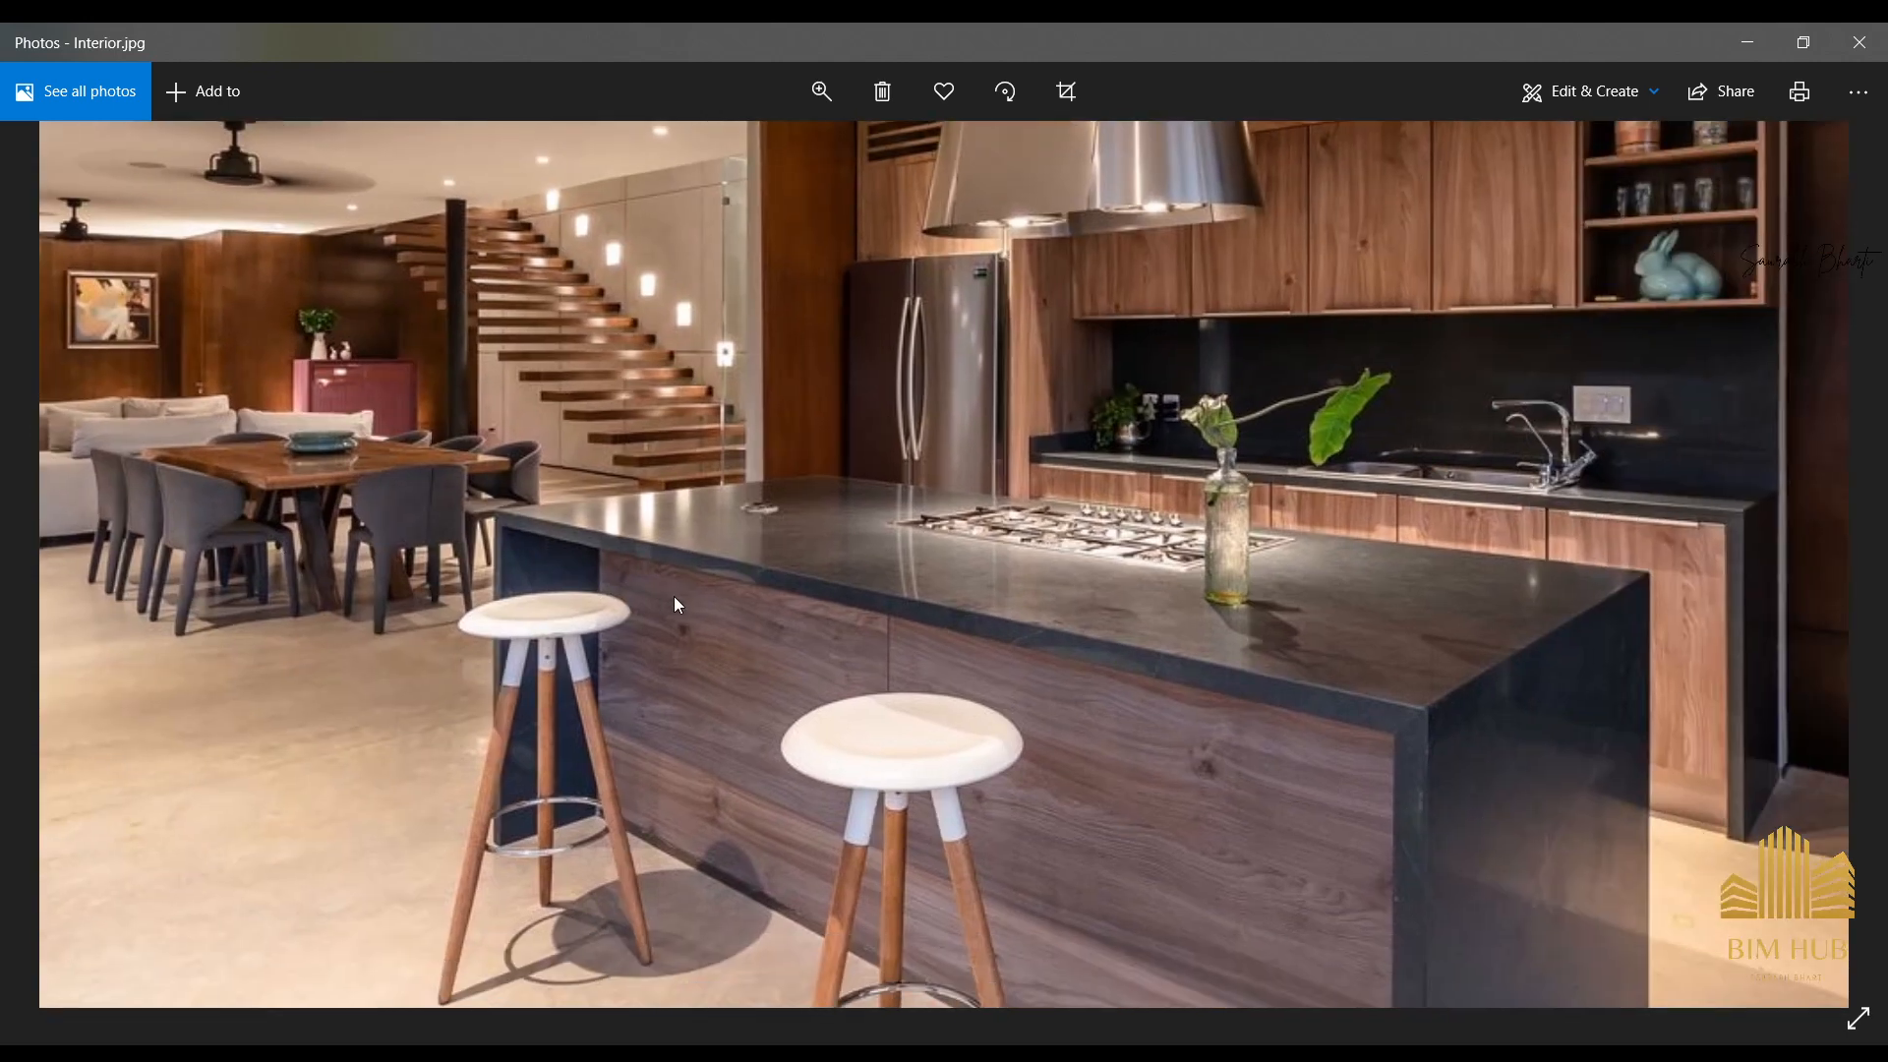
{"action": "left_click_drag", "start_coordinate": [1176, 710], "coordinate": [864, 594]}
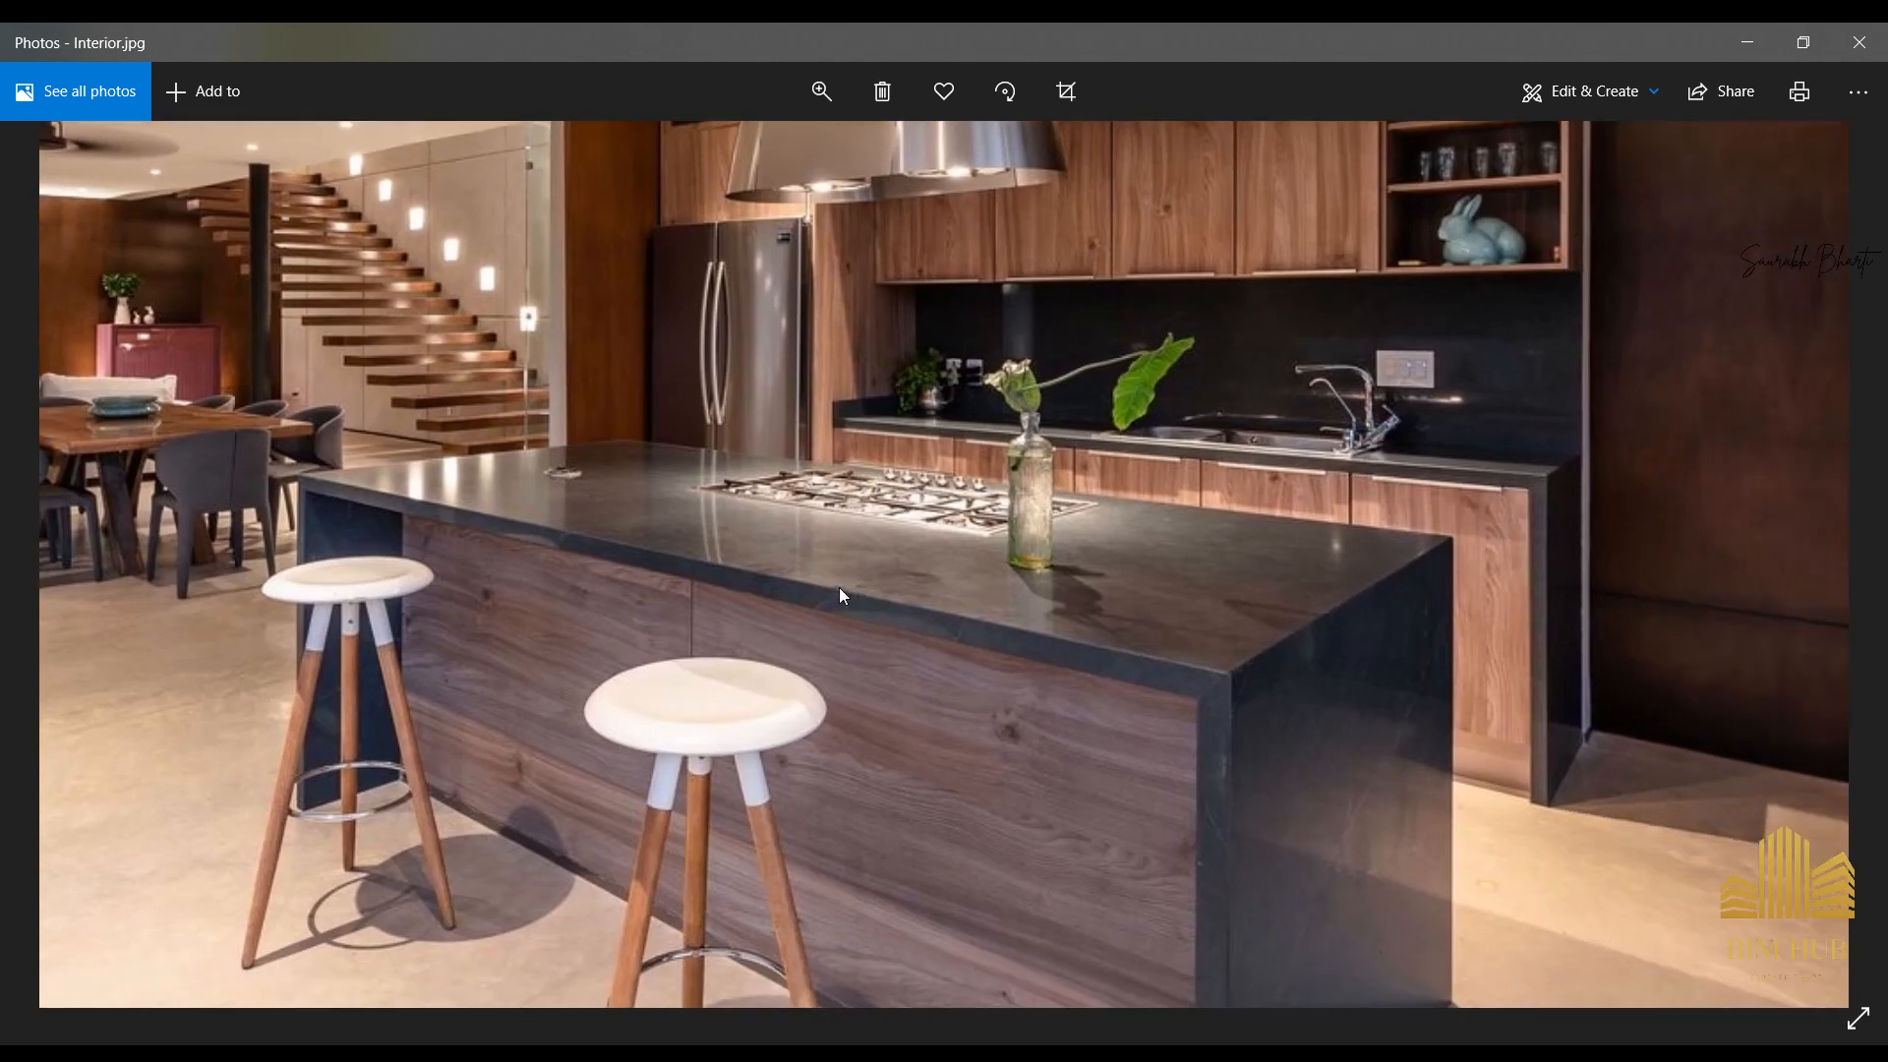
{"action": "left_click_drag", "start_coordinate": [1332, 604], "coordinate": [1482, 657]}
{"action": "scroll", "coordinate": [698, 366], "scroll_direction": "down", "scroll_amount": 4}
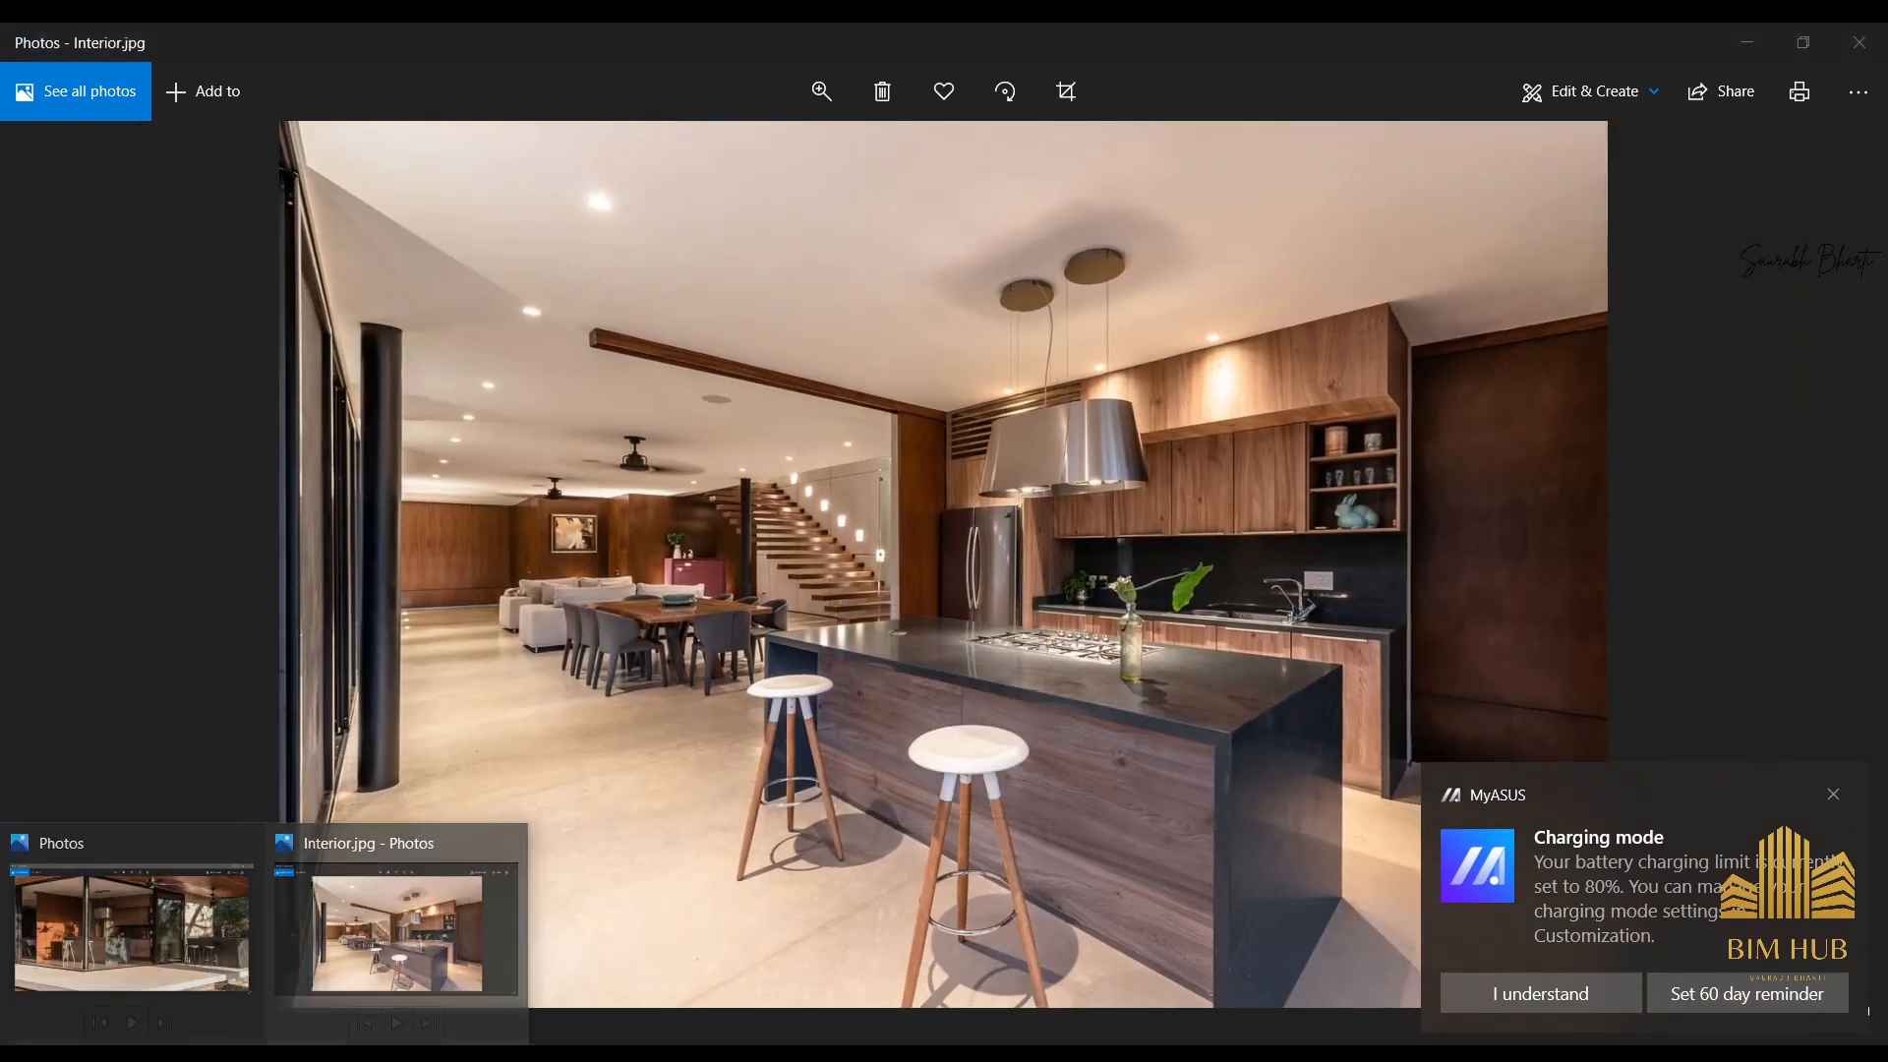
Return to the Side.jpg photo and check the ground-floor glazing and kitchen from outside.
{"action": "left_click", "coordinate": [232, 939]}
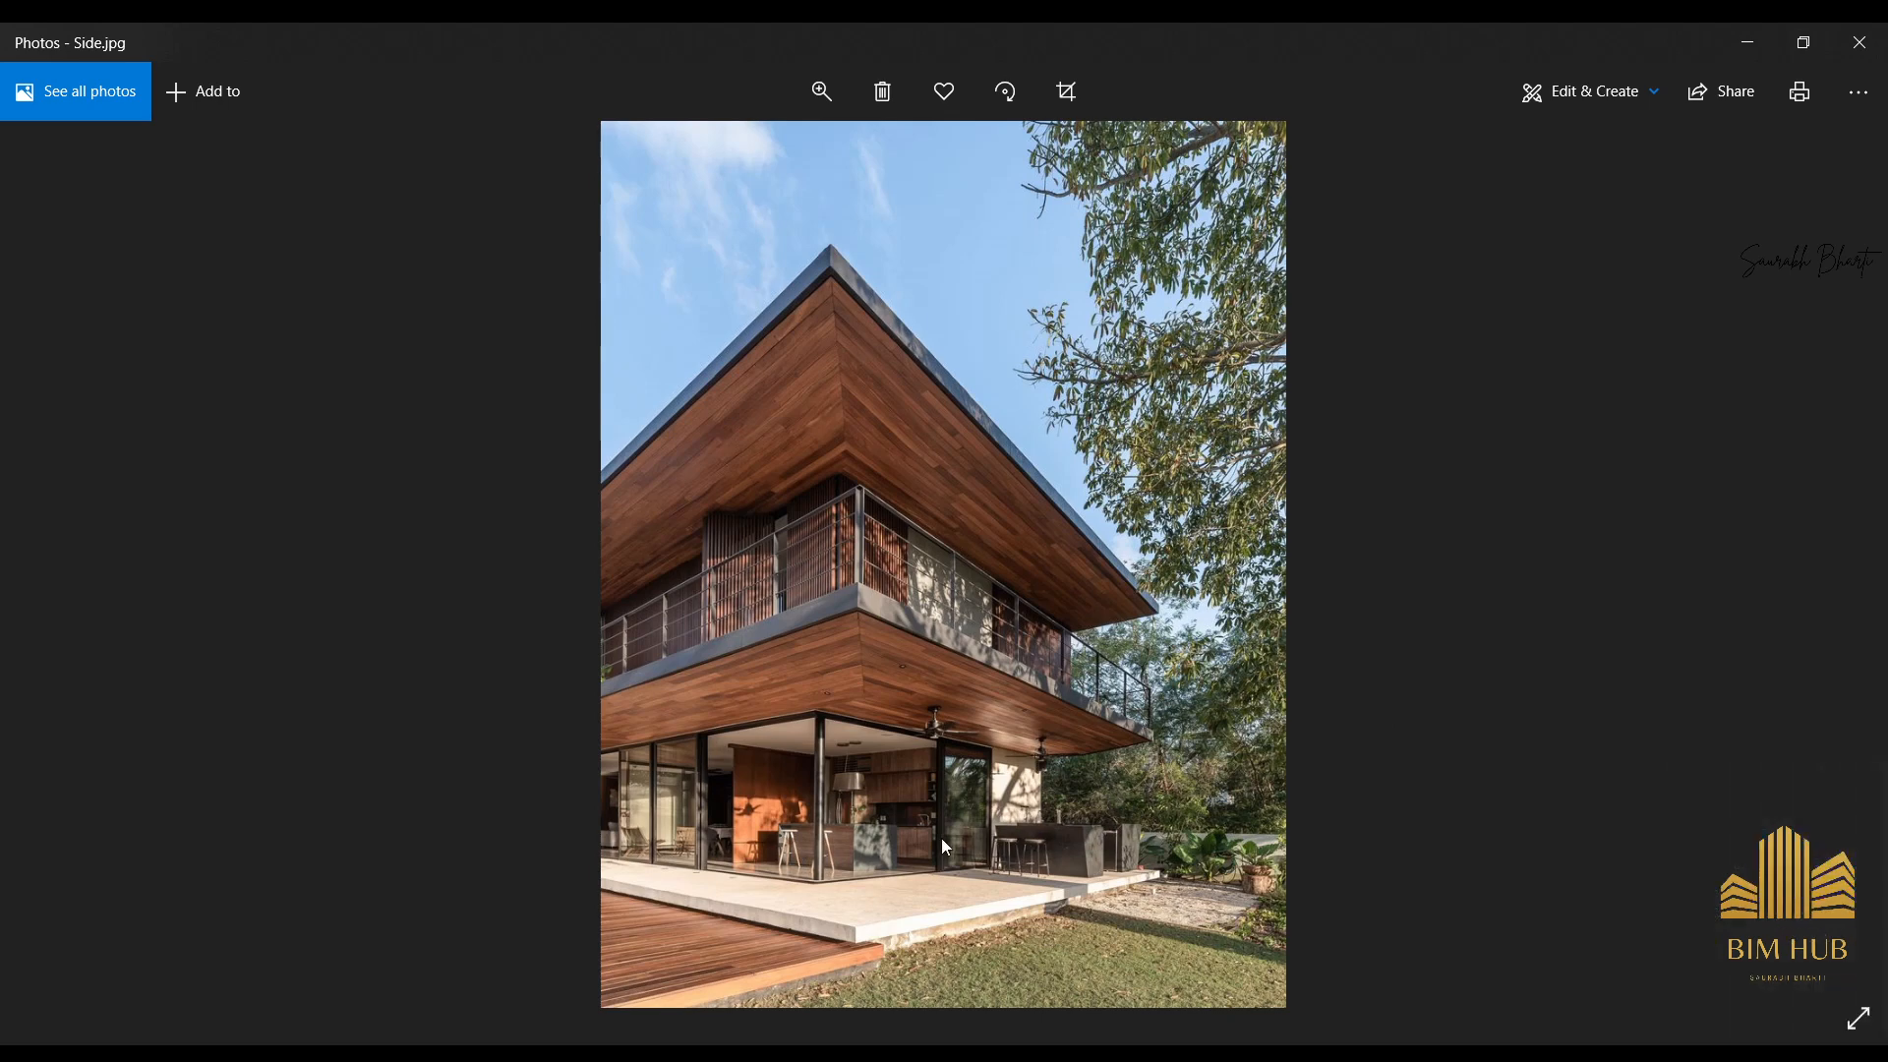
{"action": "scroll", "coordinate": [941, 838], "scroll_direction": "up", "scroll_amount": 3}
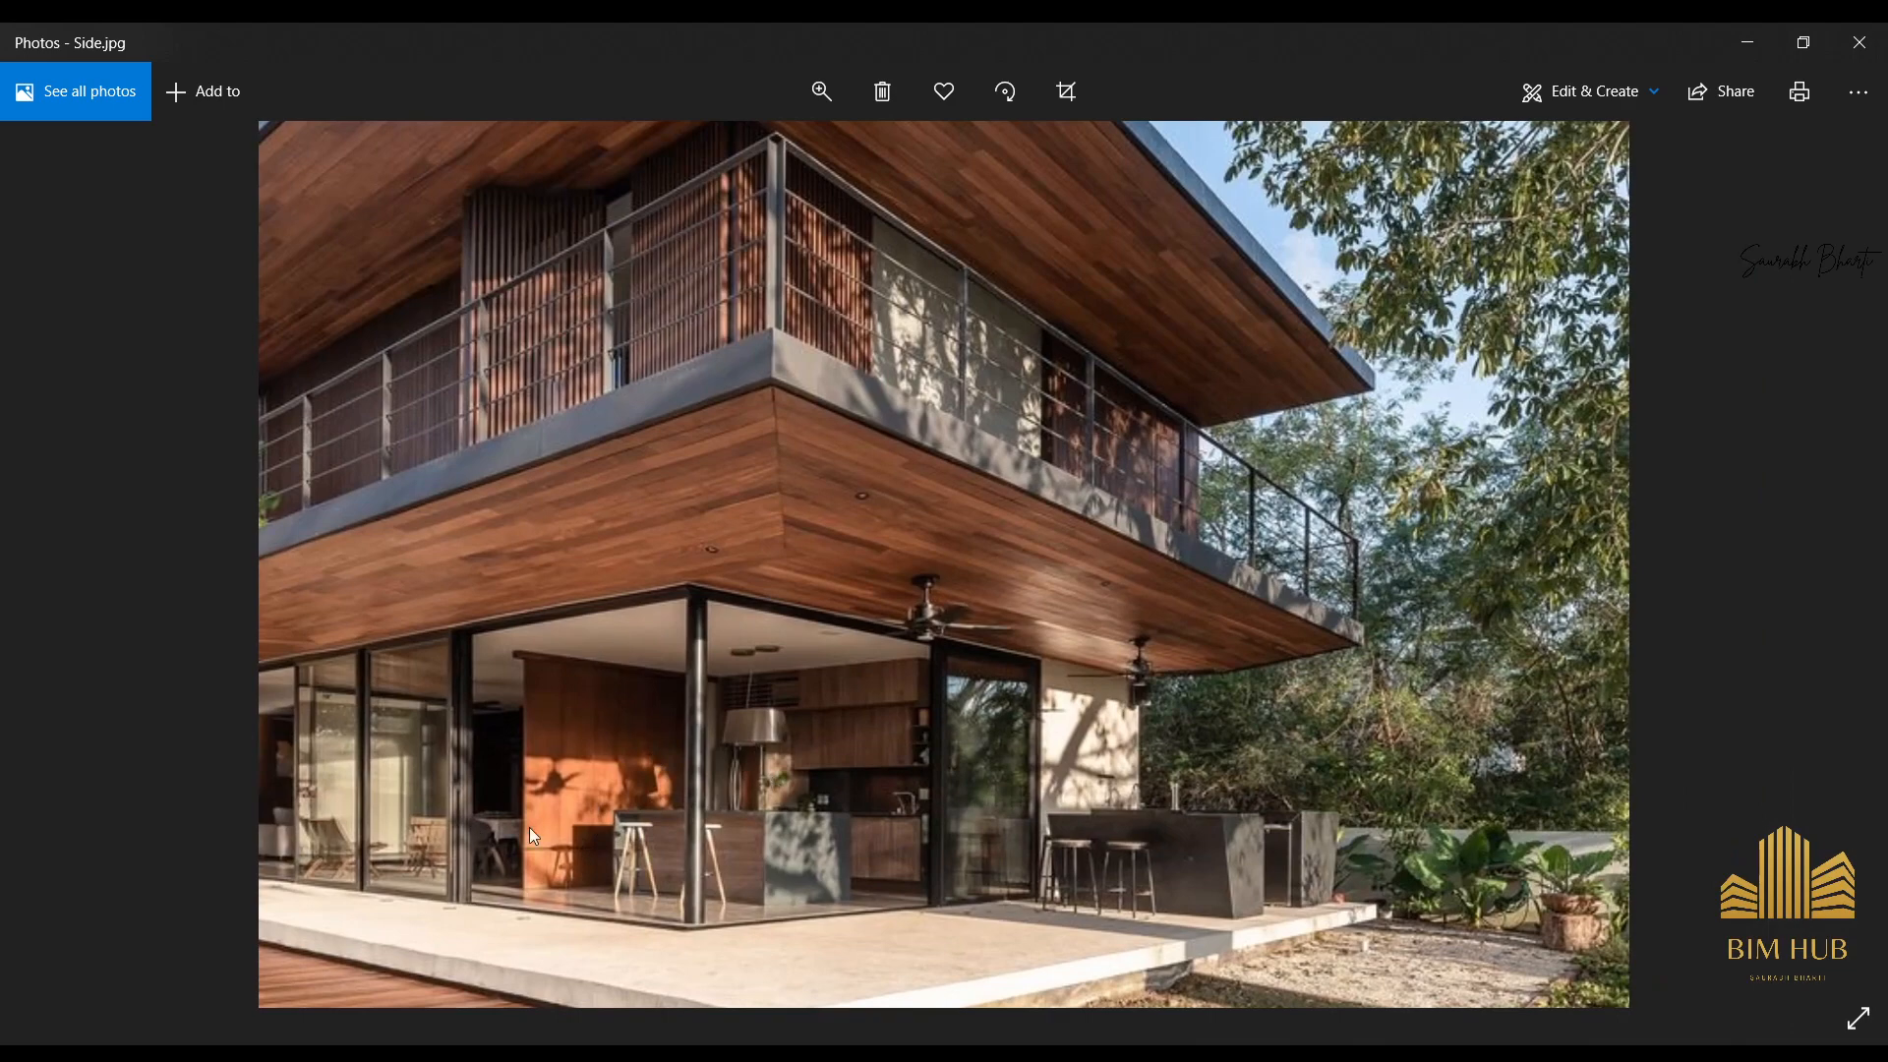
{"action": "scroll", "coordinate": [545, 867], "scroll_direction": "down", "scroll_amount": 3}
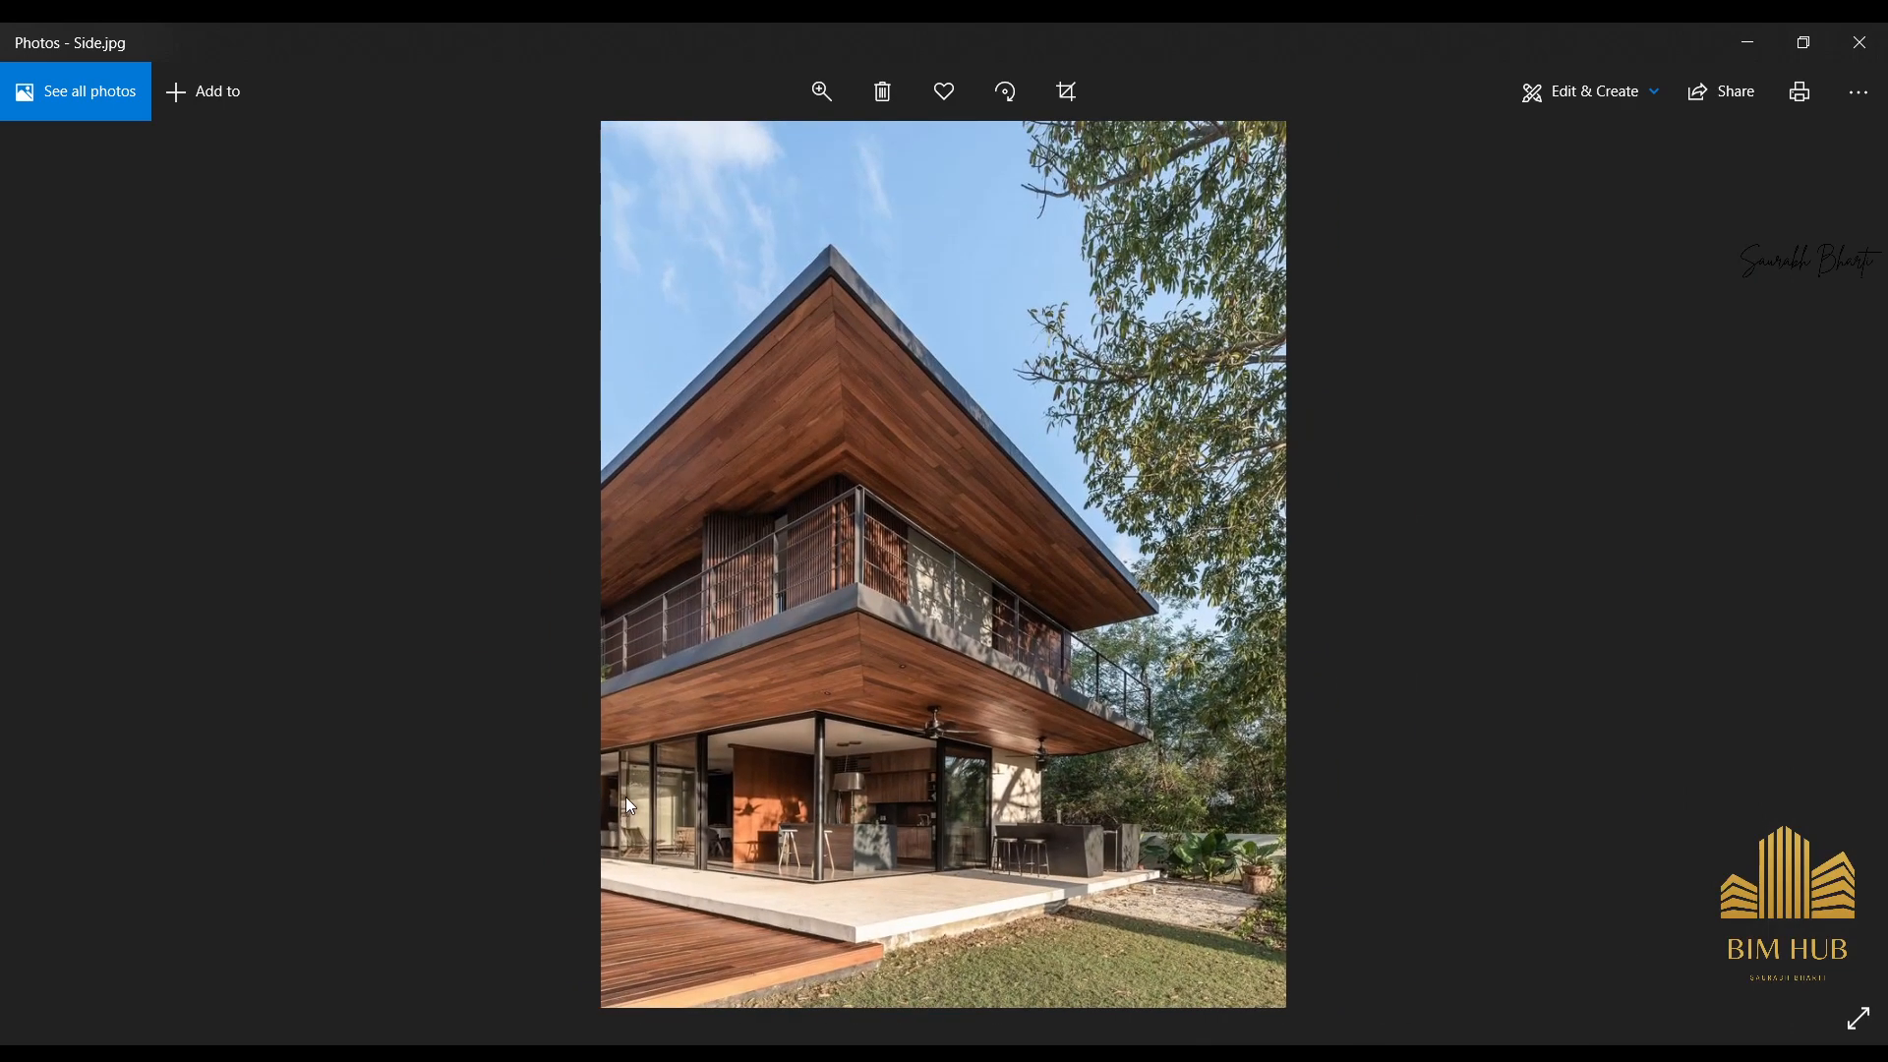
Examine the ground-floor stair, dining area and kitchen in the Section_A.jpg drawing.
{"action": "key", "text": "Left"}
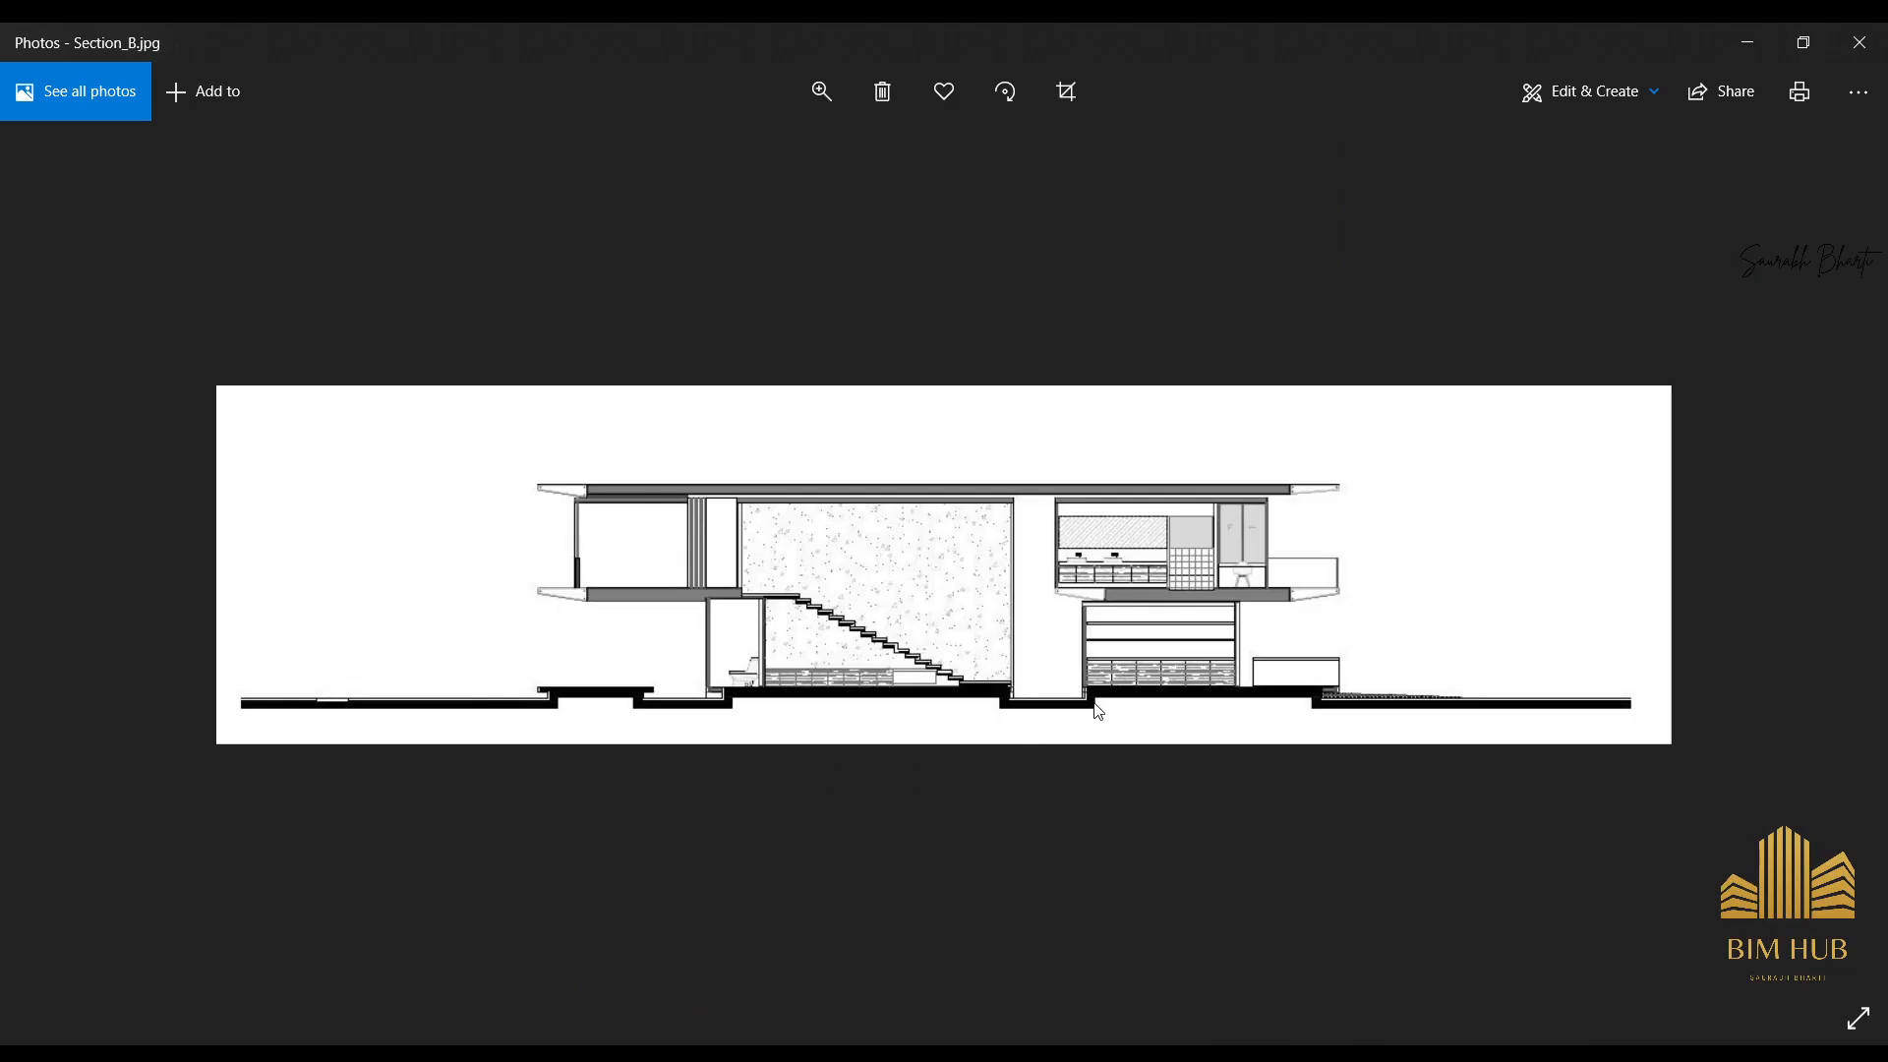
{"action": "key", "text": "Left"}
{"action": "scroll", "coordinate": [1060, 653], "scroll_direction": "up", "scroll_amount": 3}
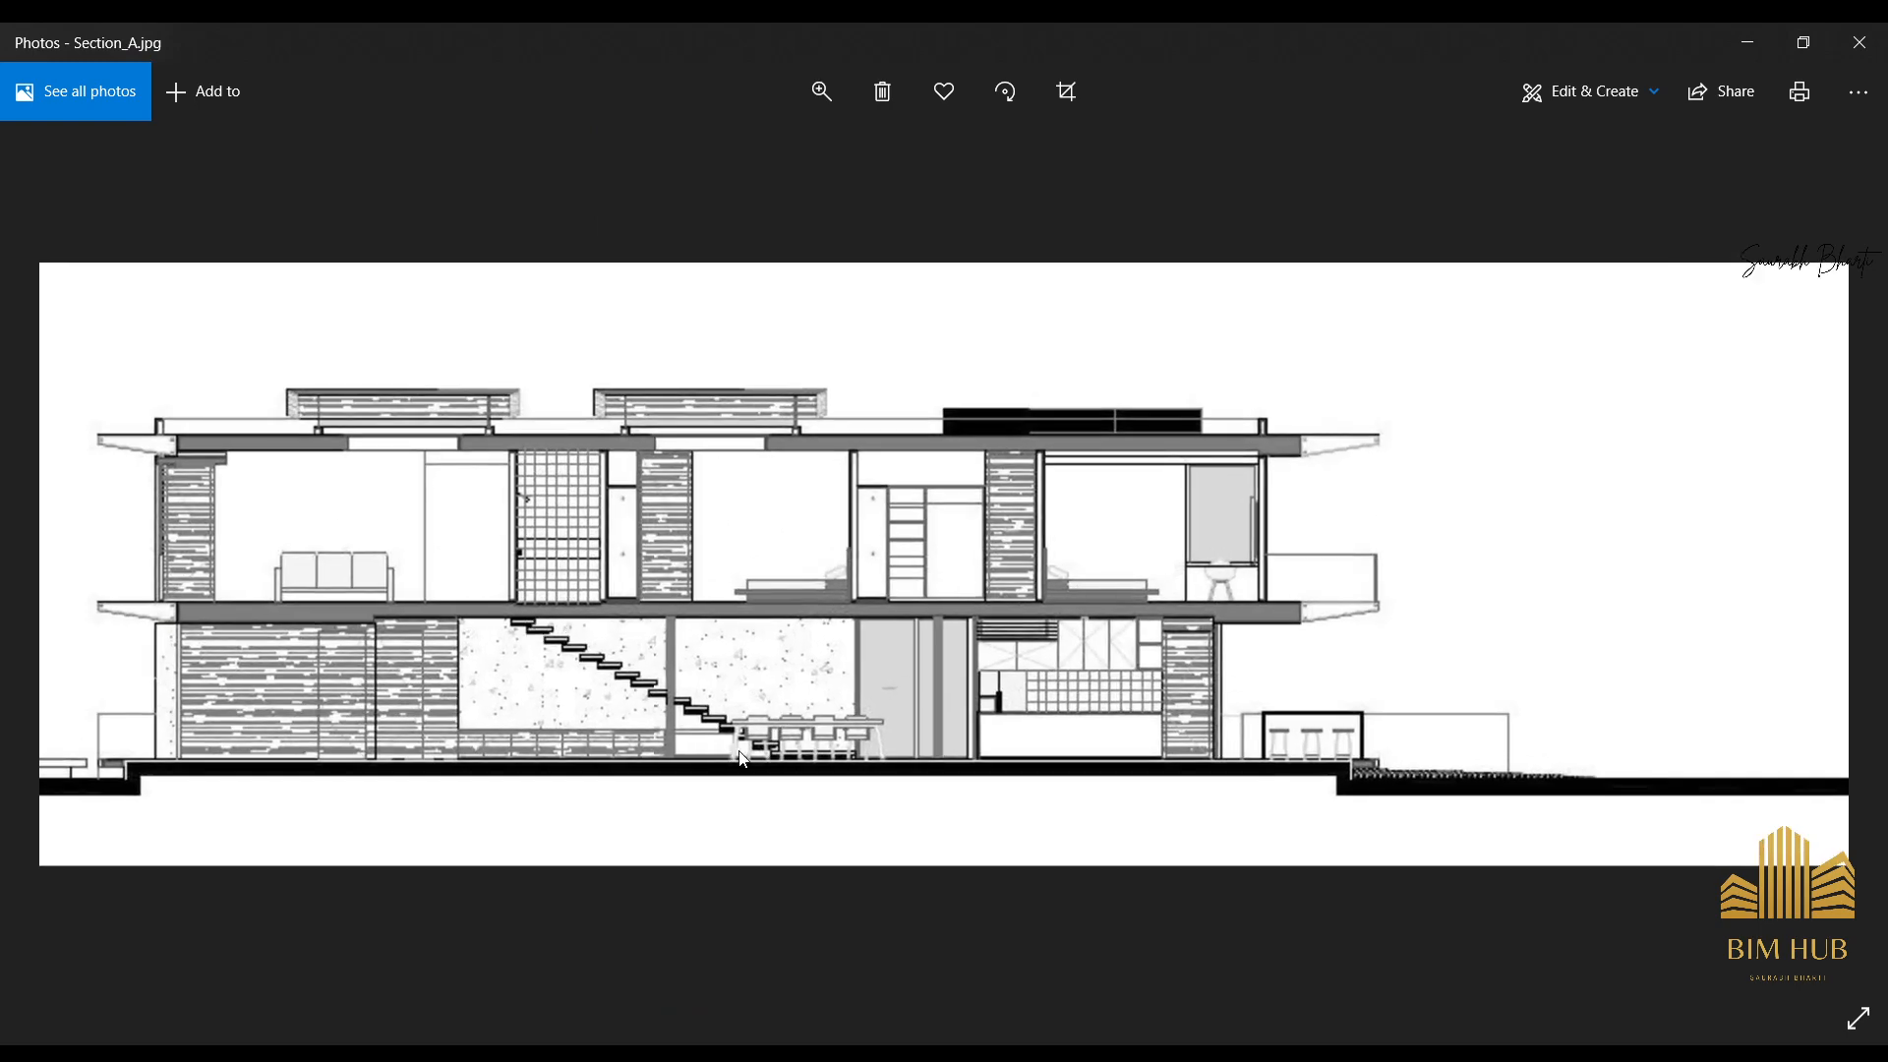
{"action": "scroll", "coordinate": [889, 768], "scroll_direction": "down", "scroll_amount": 2}
{"action": "scroll", "coordinate": [969, 765], "scroll_direction": "up", "scroll_amount": 4}
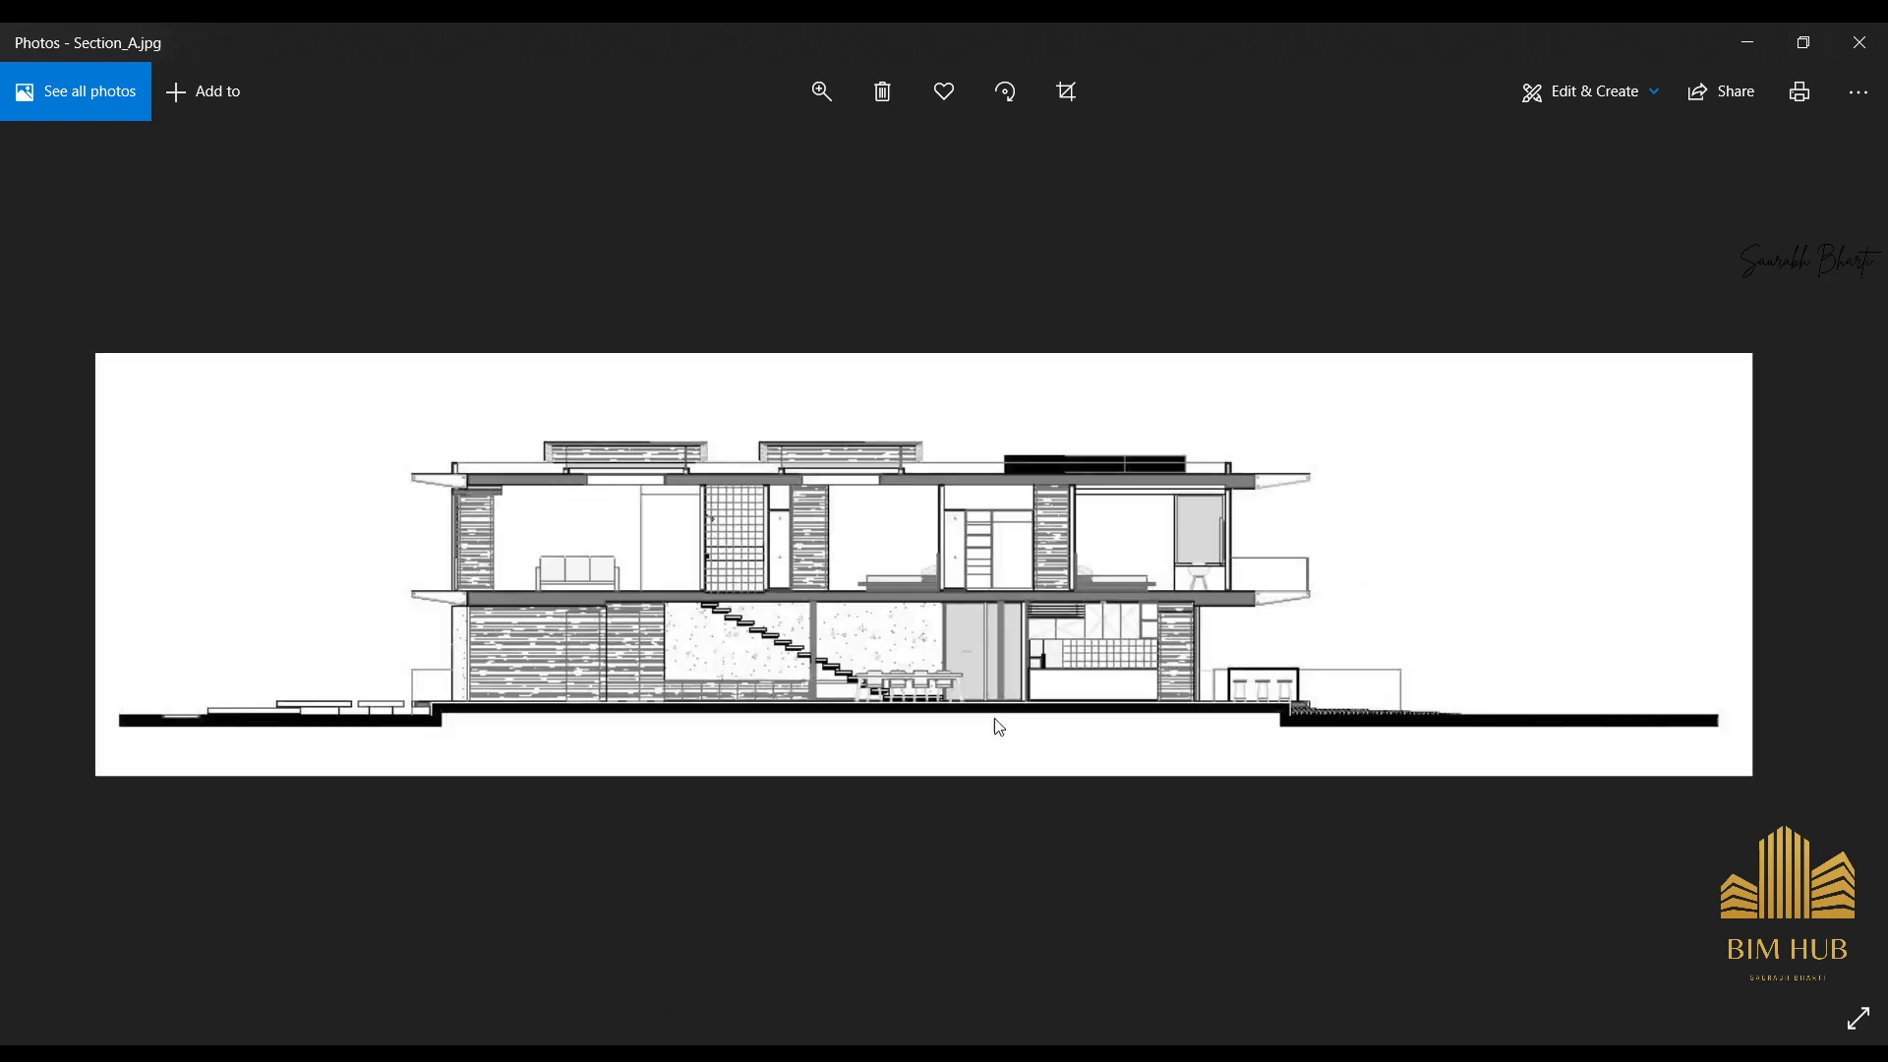
{"action": "scroll", "coordinate": [1219, 683], "scroll_direction": "down", "scroll_amount": 1}
{"action": "scroll", "coordinate": [811, 540], "scroll_direction": "up", "scroll_amount": 4}
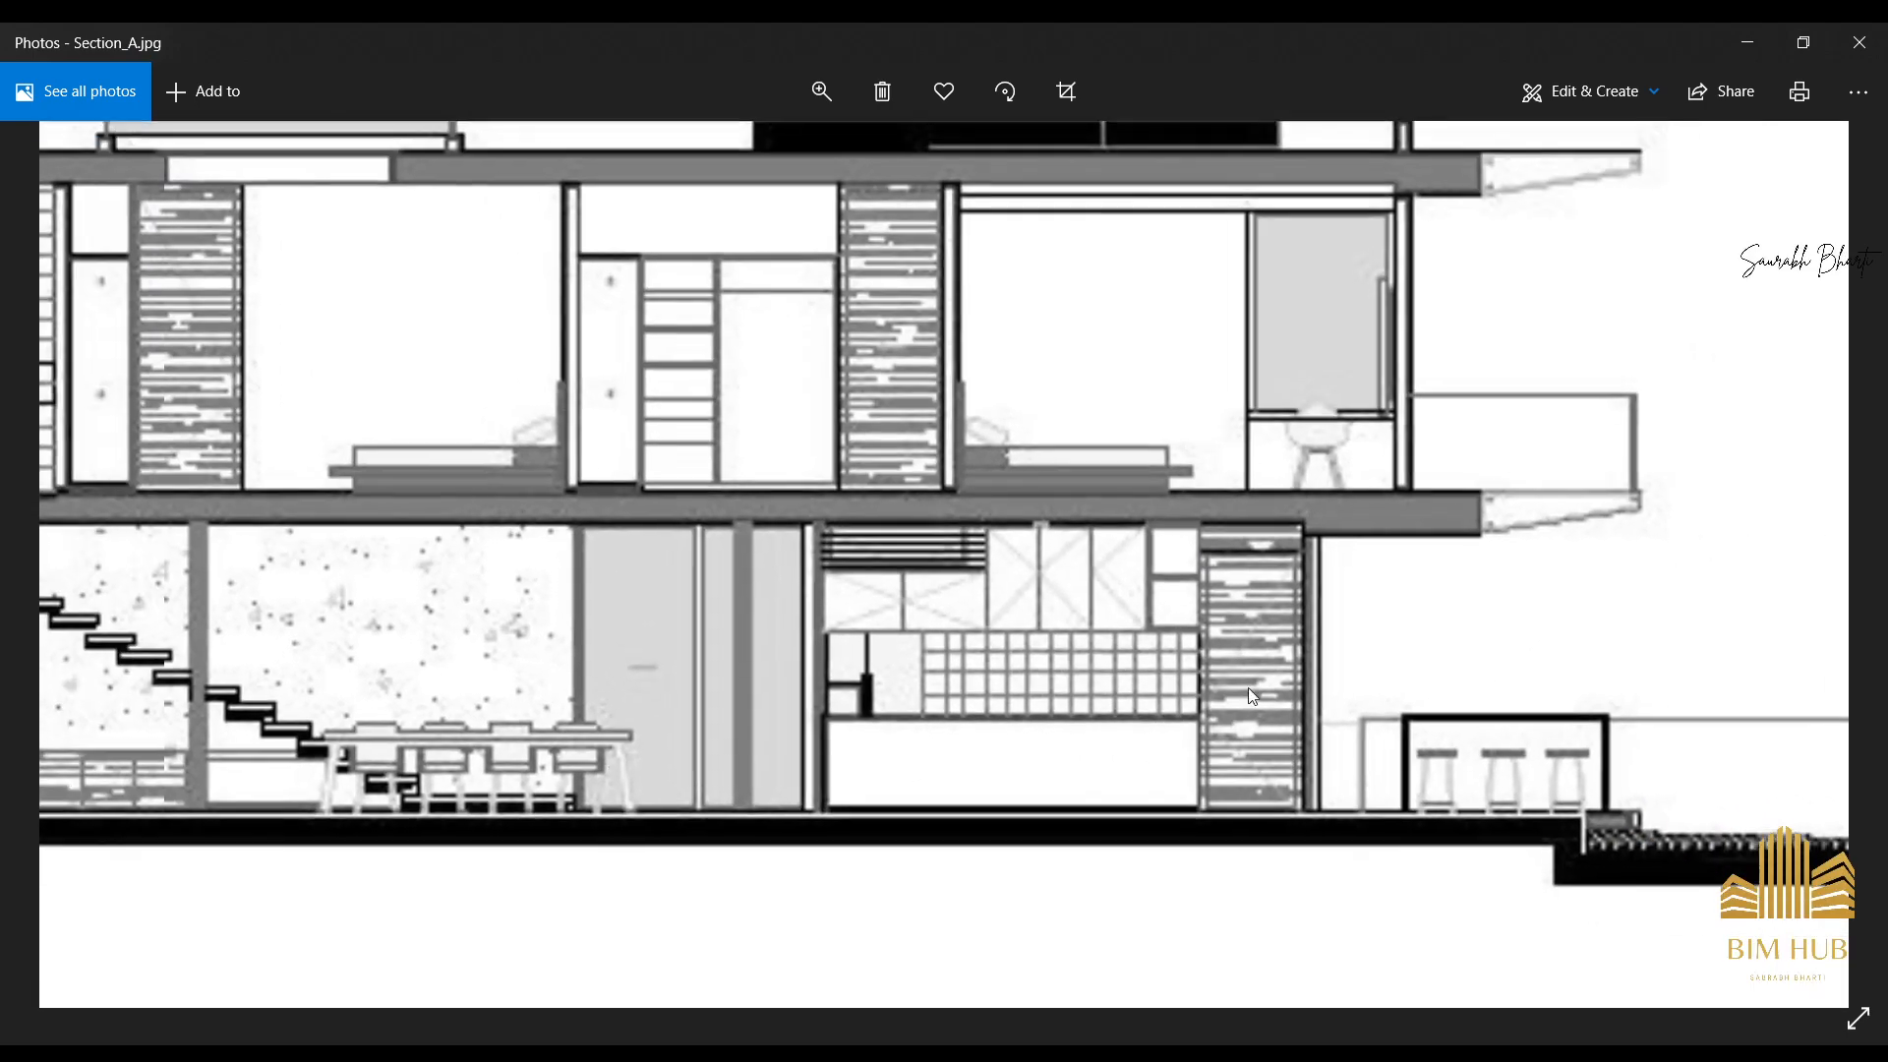
{"action": "scroll", "coordinate": [811, 523], "scroll_direction": "down", "scroll_amount": 2}
{"action": "scroll", "coordinate": [898, 864], "scroll_direction": "up", "scroll_amount": 2}
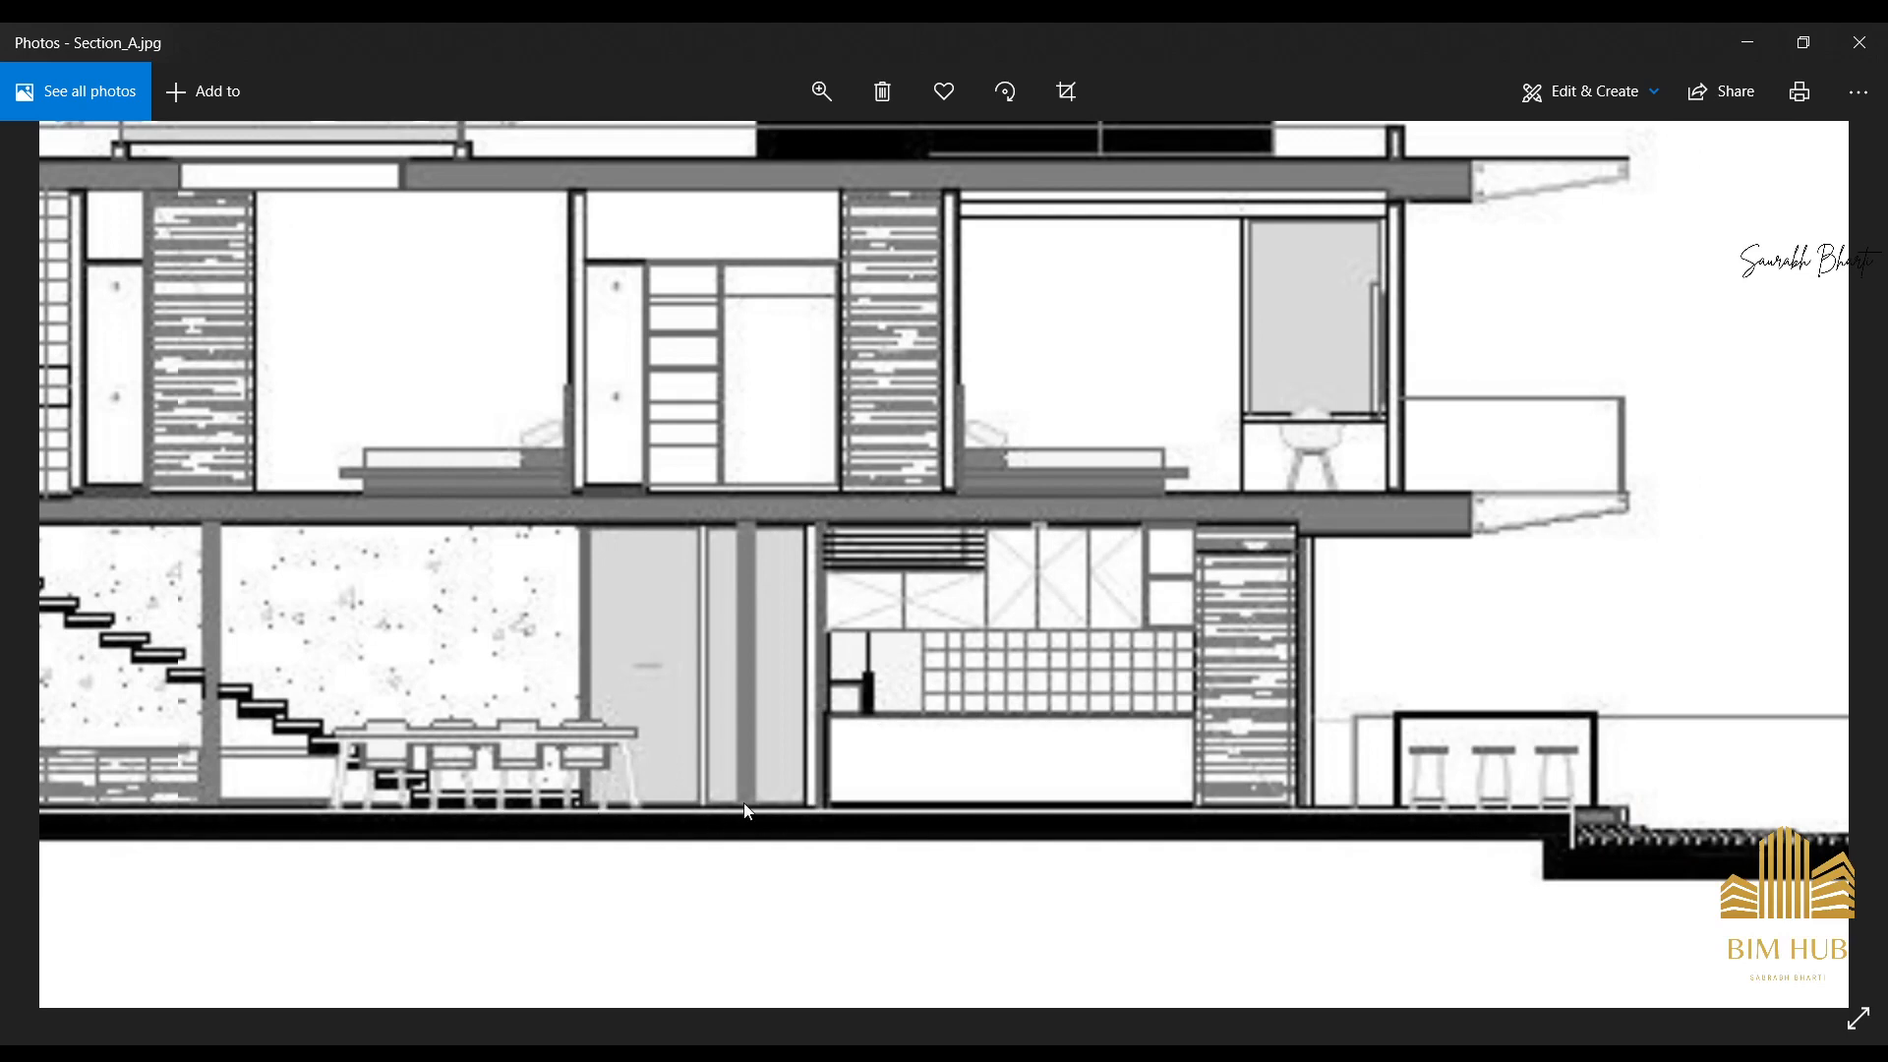
{"action": "left_click_drag", "start_coordinate": [472, 778], "coordinate": [684, 776]}
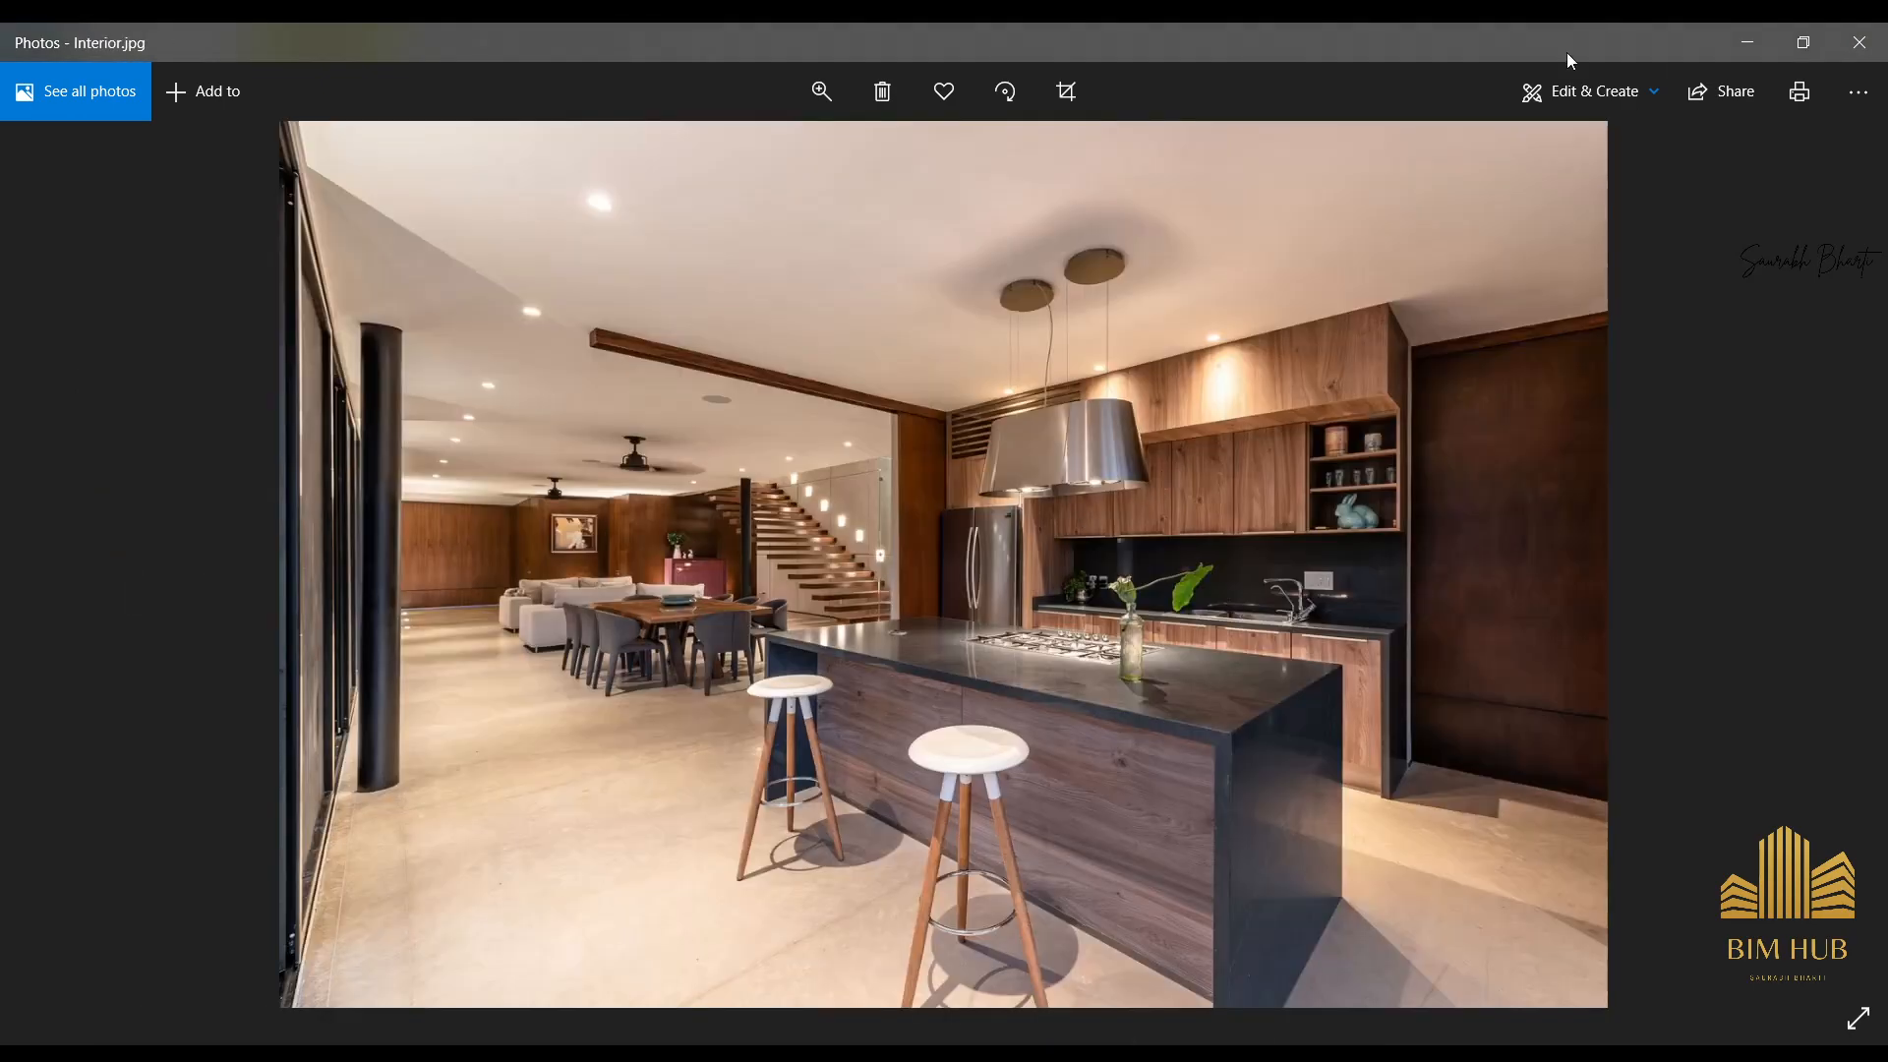
Switch to Revit and temporarily hide the ground-floor curtain wall in front of the floating stair in the 3D view.
{"action": "left_click", "coordinate": [1748, 42]}
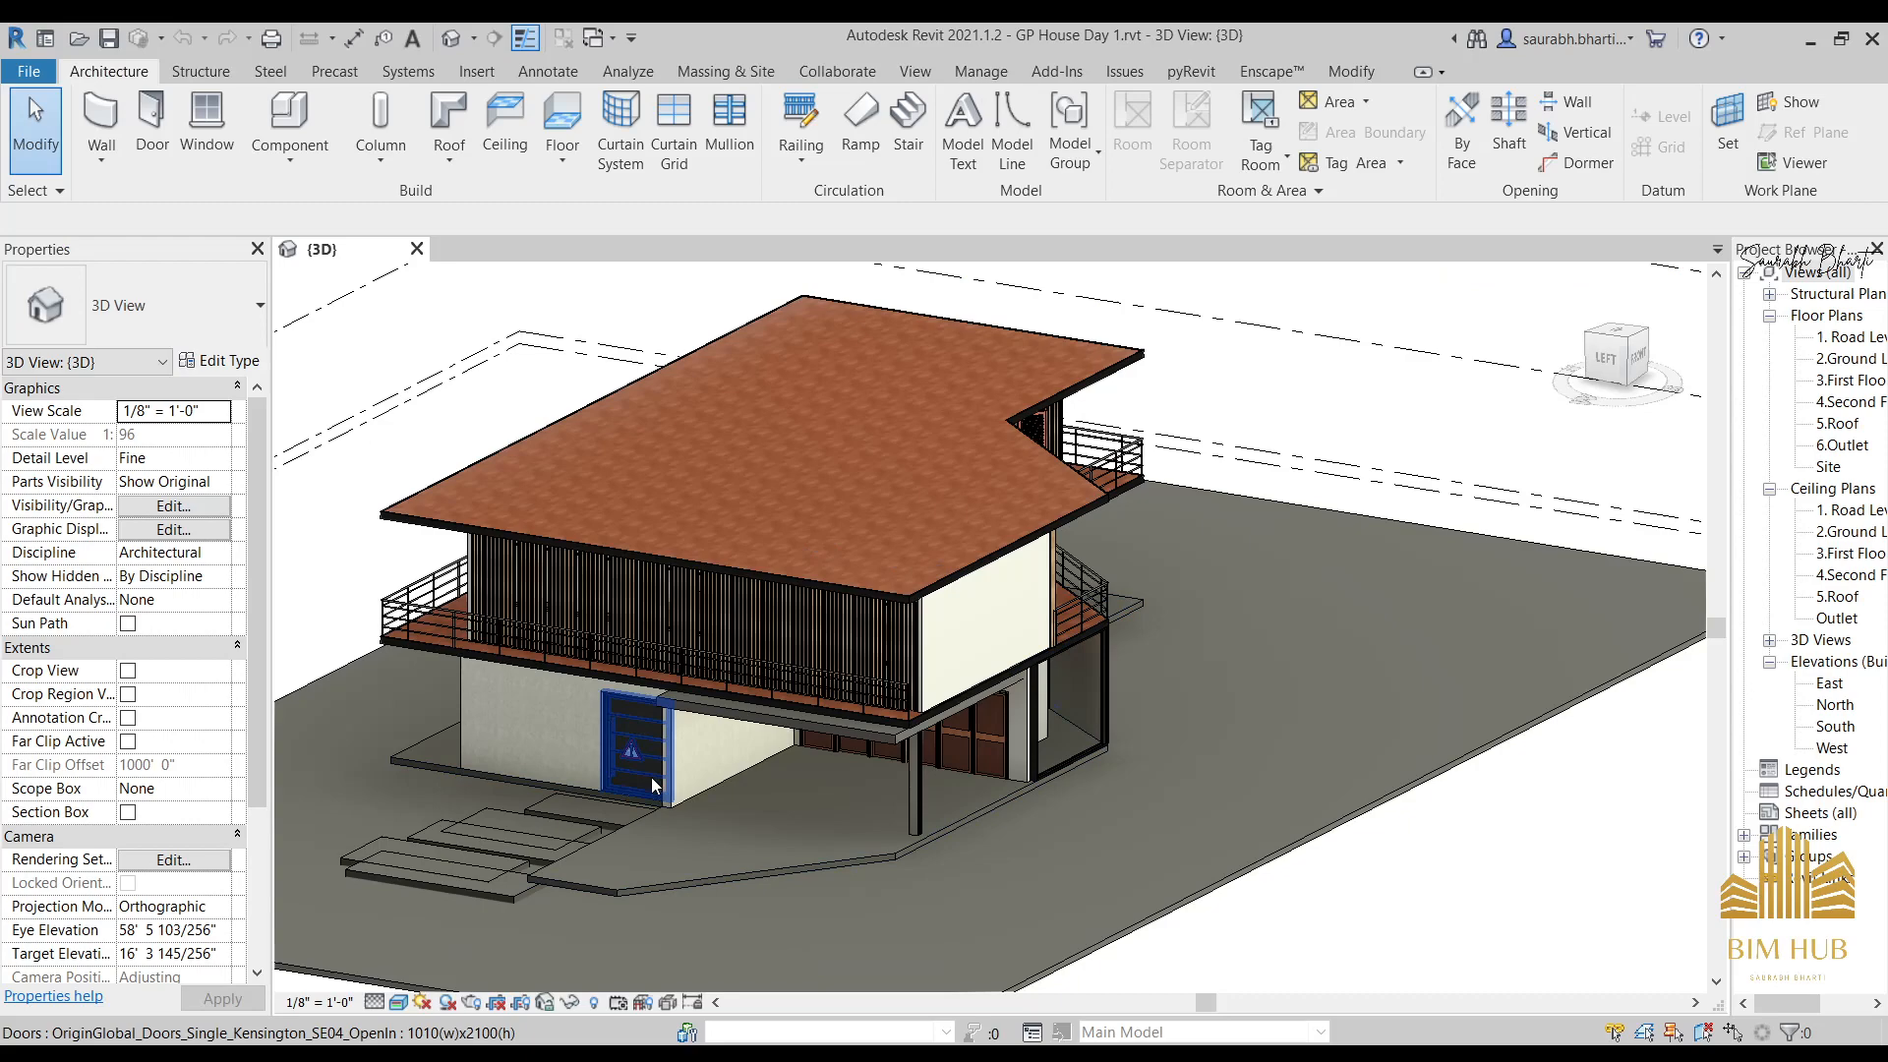
{"action": "middle_click_drag", "start_coordinate": [954, 689], "coordinate": [958, 756], "text": "shift"}
{"action": "scroll", "coordinate": [958, 756], "scroll_direction": "up", "scroll_amount": 5}
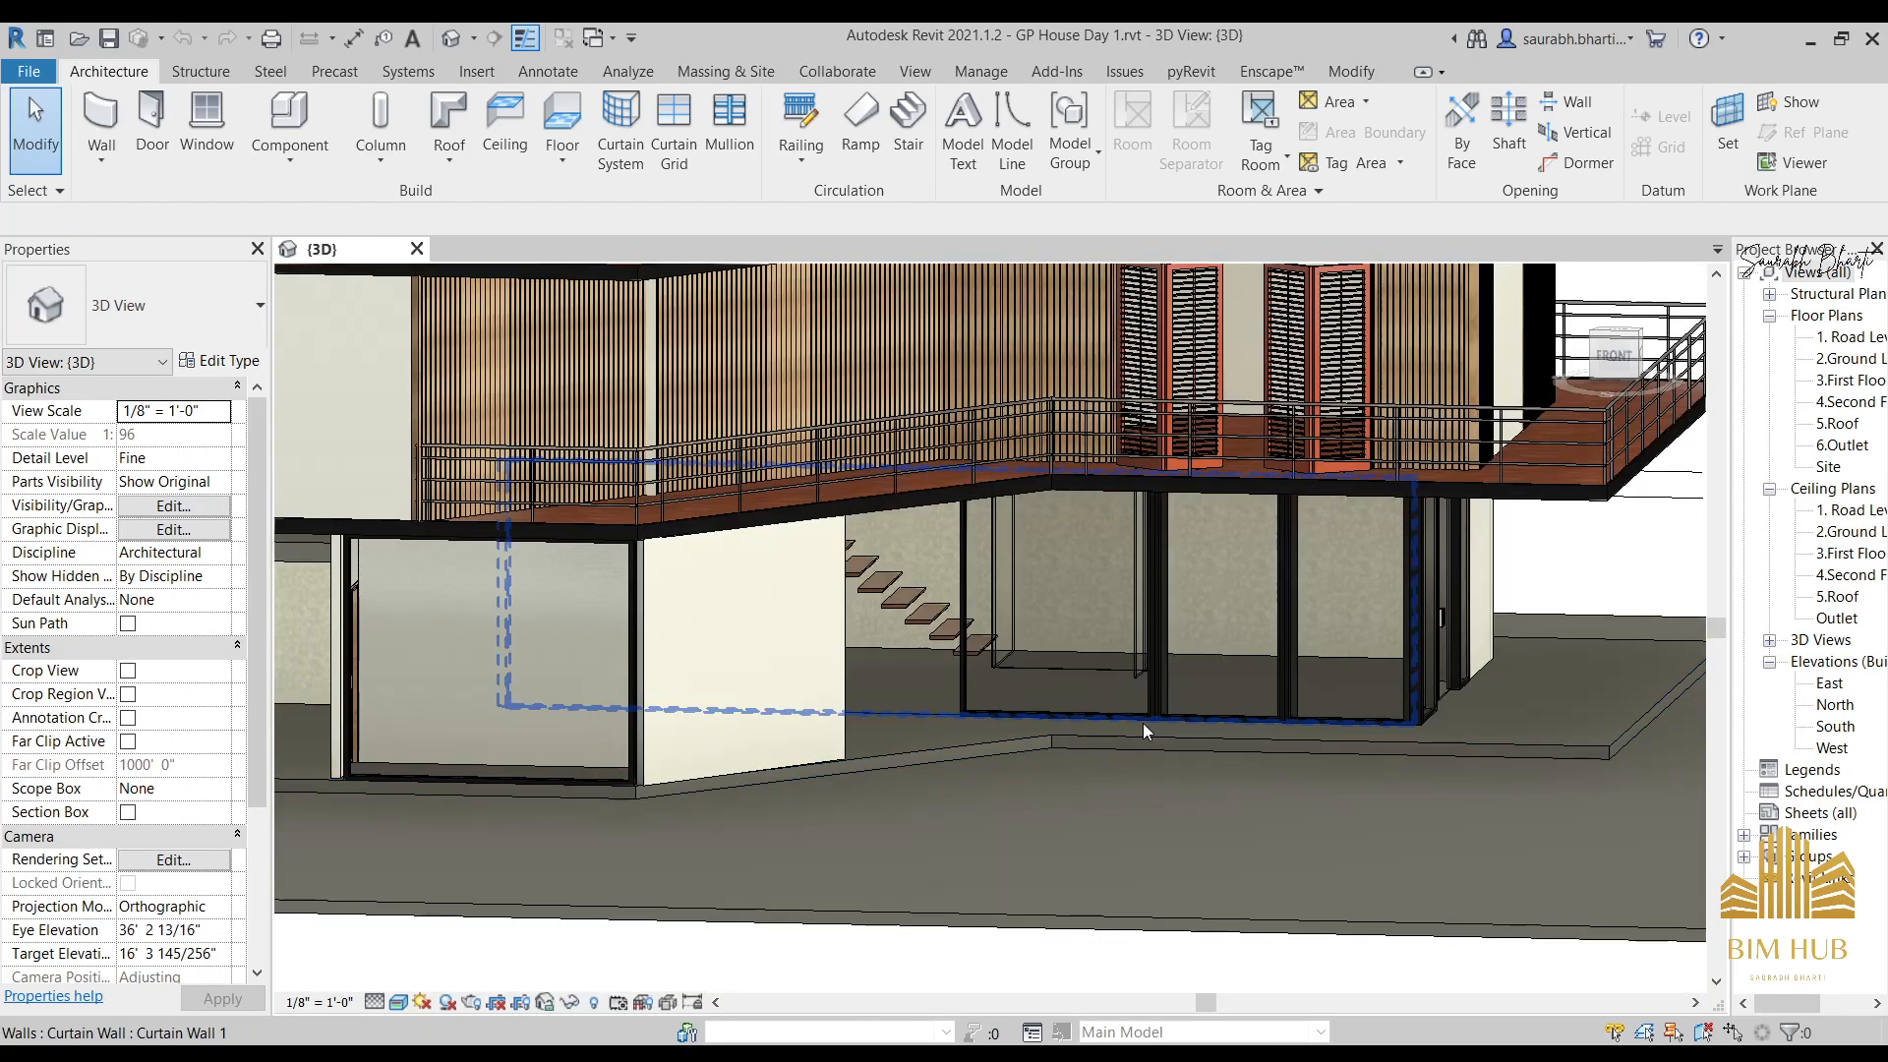
{"action": "left_click", "coordinate": [1145, 722]}
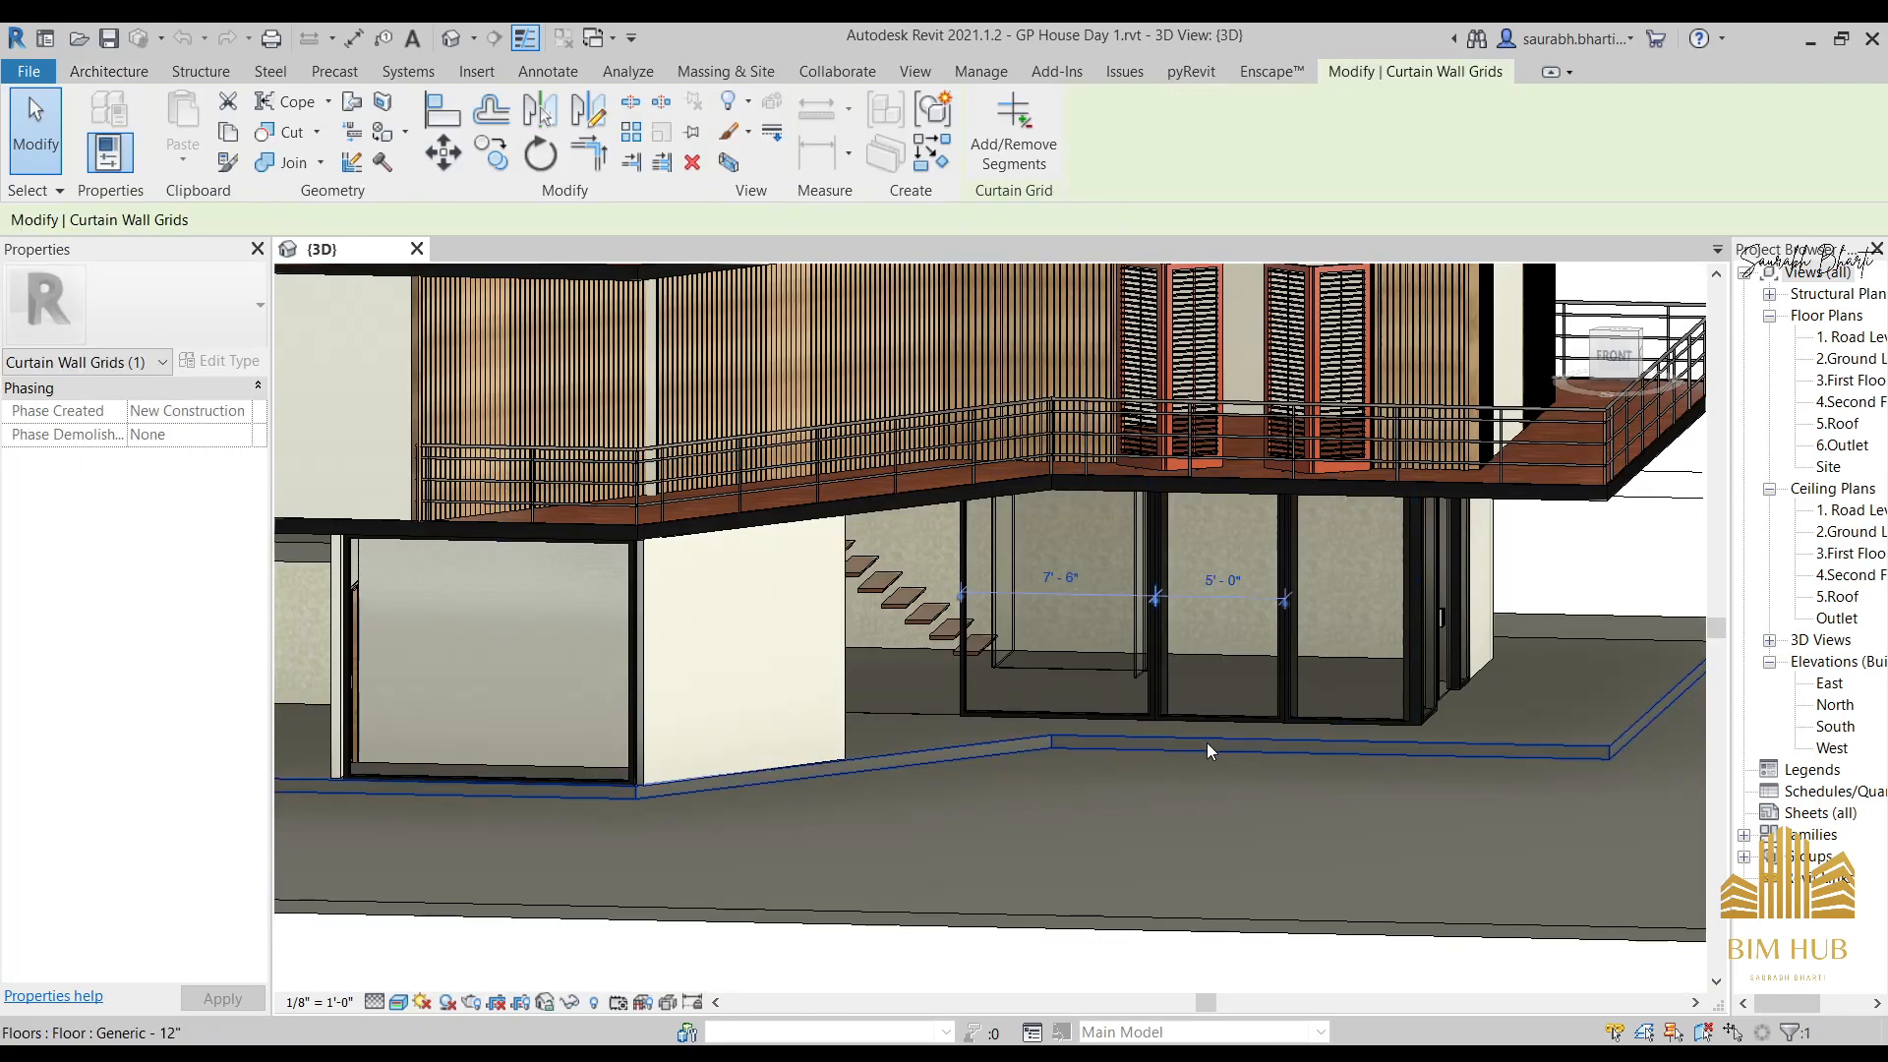
{"action": "key", "text": "Escape"}
{"action": "left_click", "coordinate": [1198, 725]}
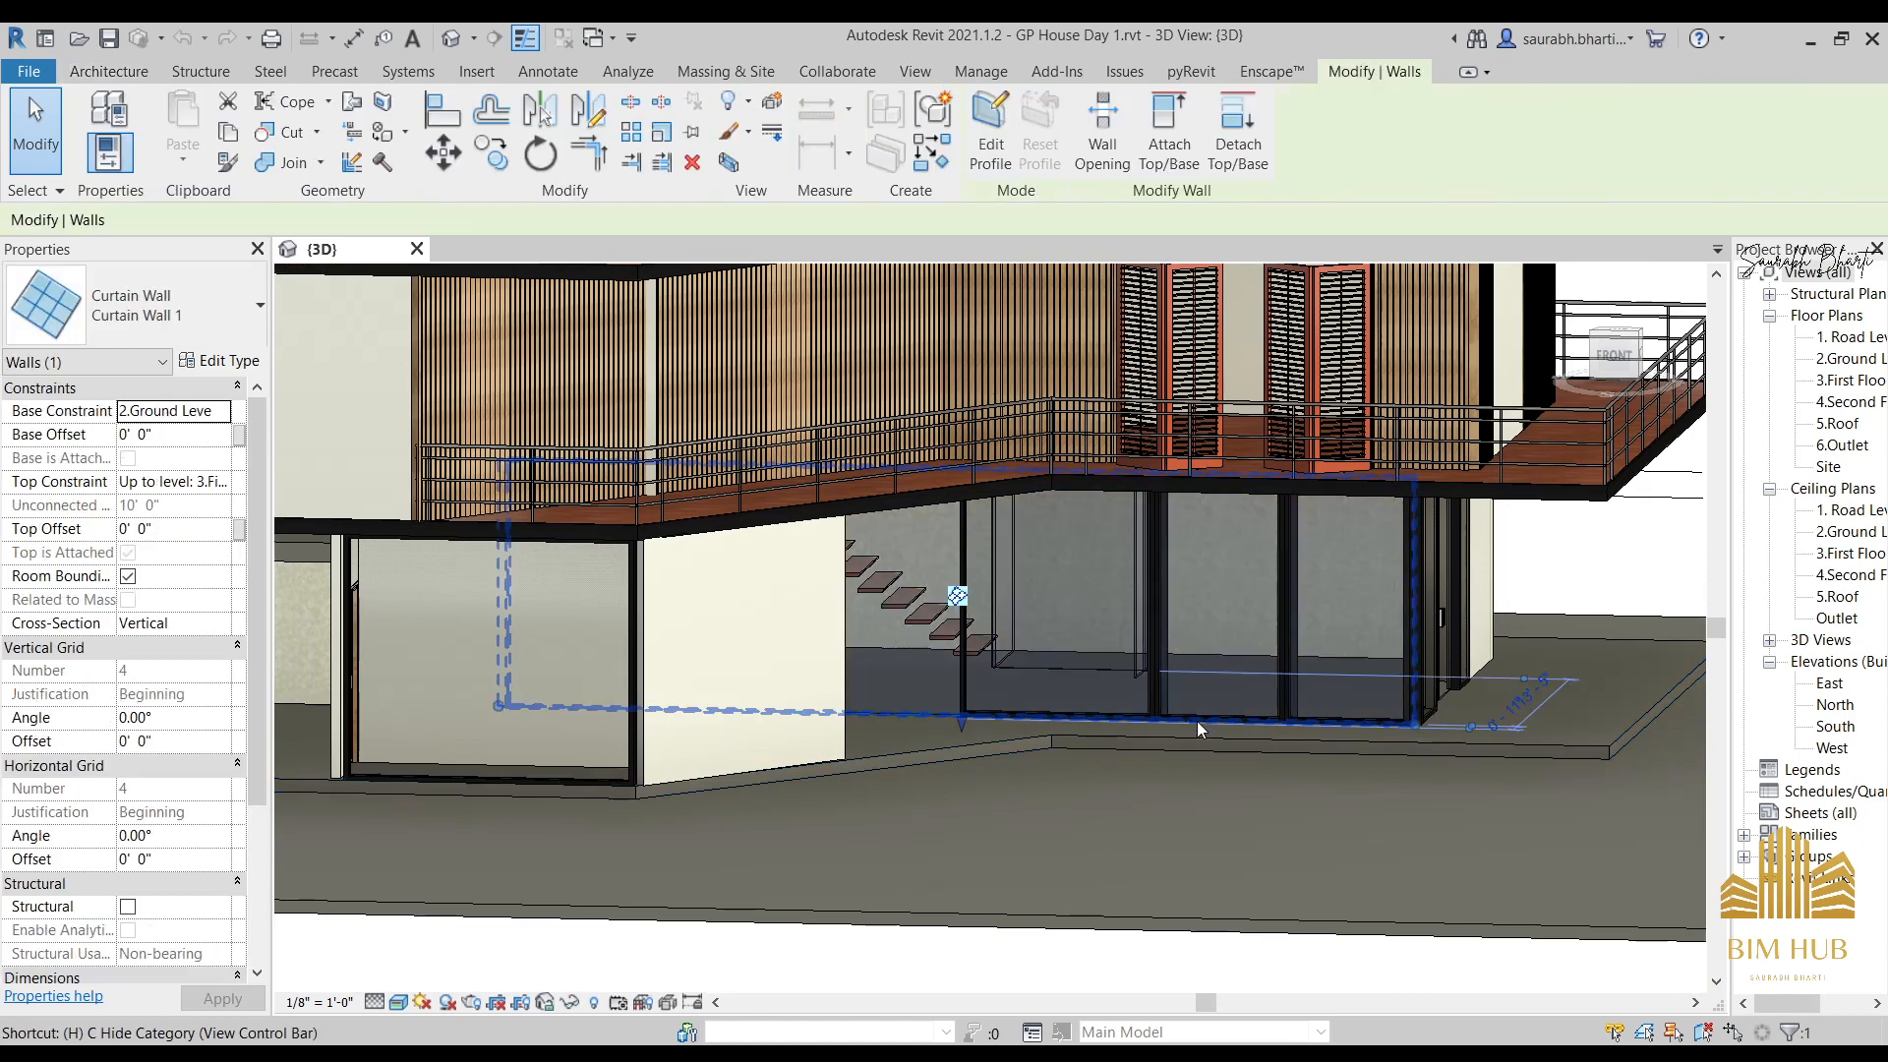
{"action": "key", "text": "h"}
{"action": "key", "text": "h"}
Temporarily hide the two round black columns in front of the glass enclosure beside the stair.
{"action": "scroll", "coordinate": [1196, 722], "scroll_direction": "up", "scroll_amount": 3}
{"action": "left_click", "coordinate": [1165, 700]}
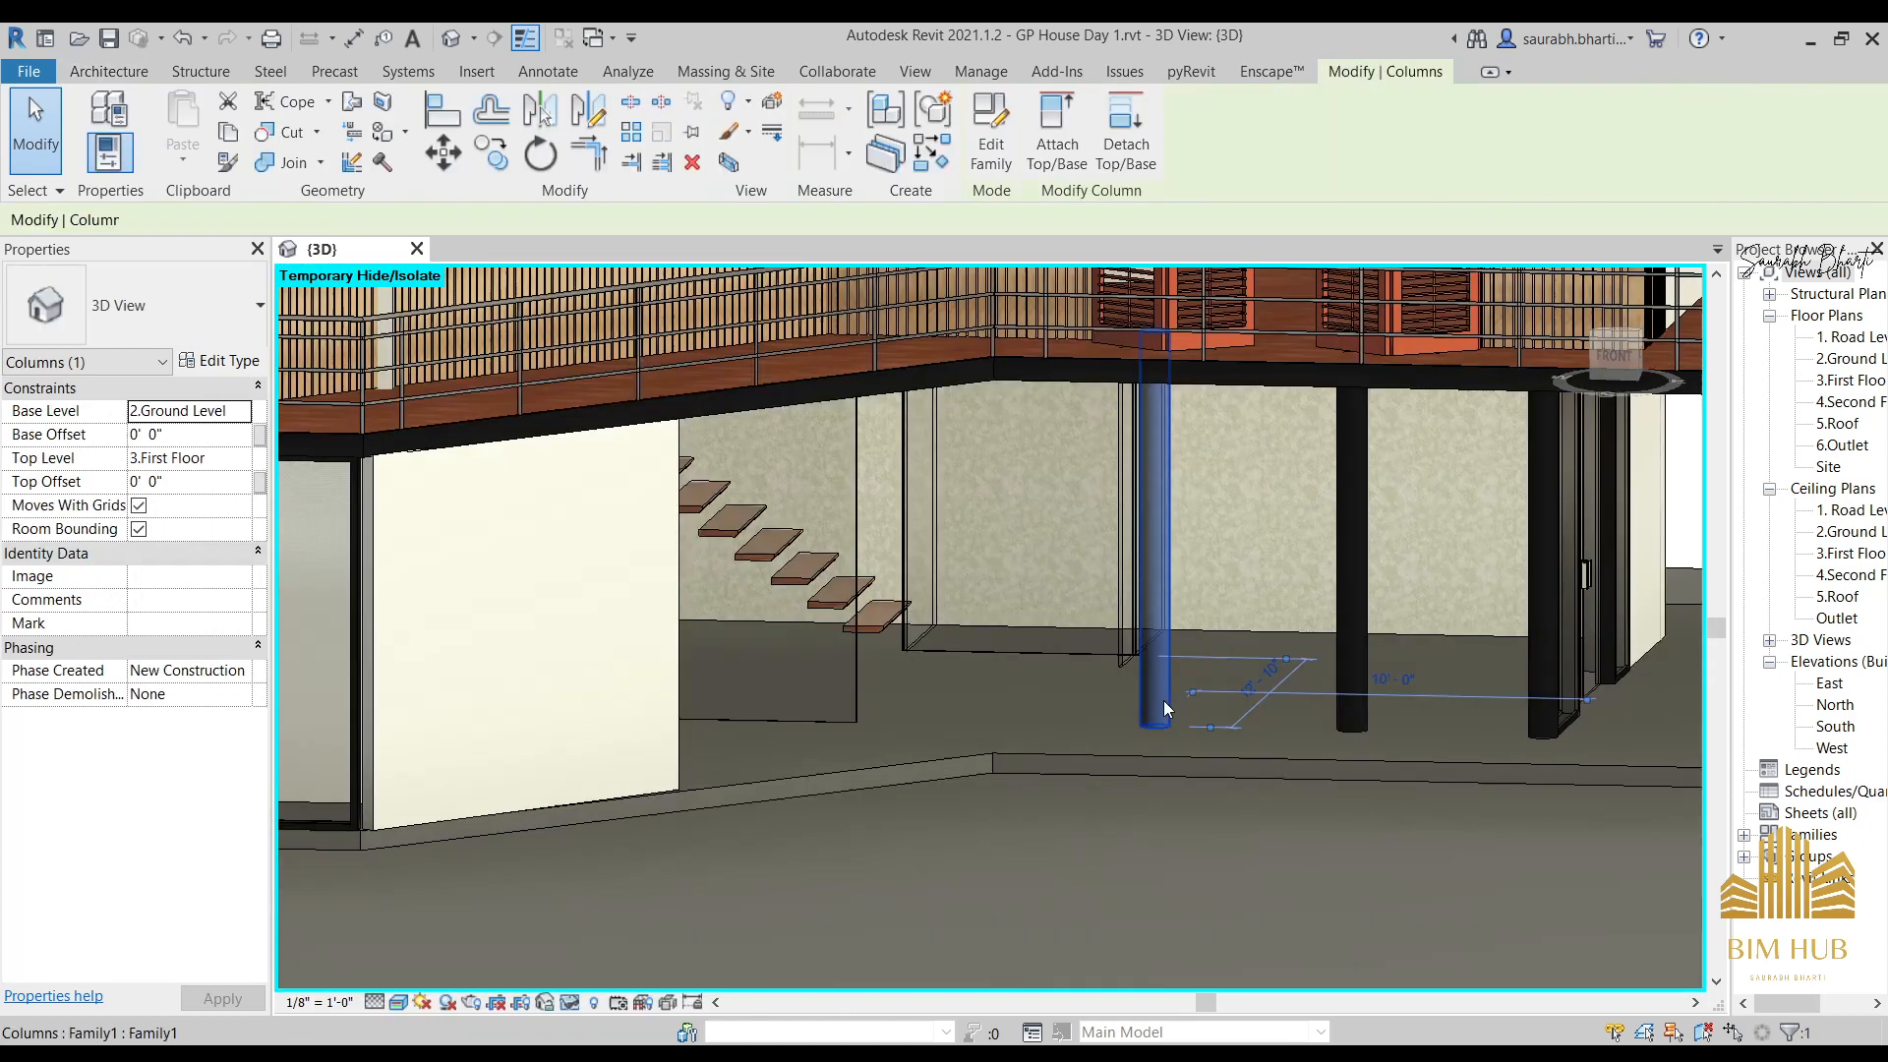
{"action": "key", "text": "h"}
{"action": "key", "text": "h"}
{"action": "left_click", "coordinate": [1372, 652]}
{"action": "key", "text": "h"}
{"action": "key", "text": "h"}
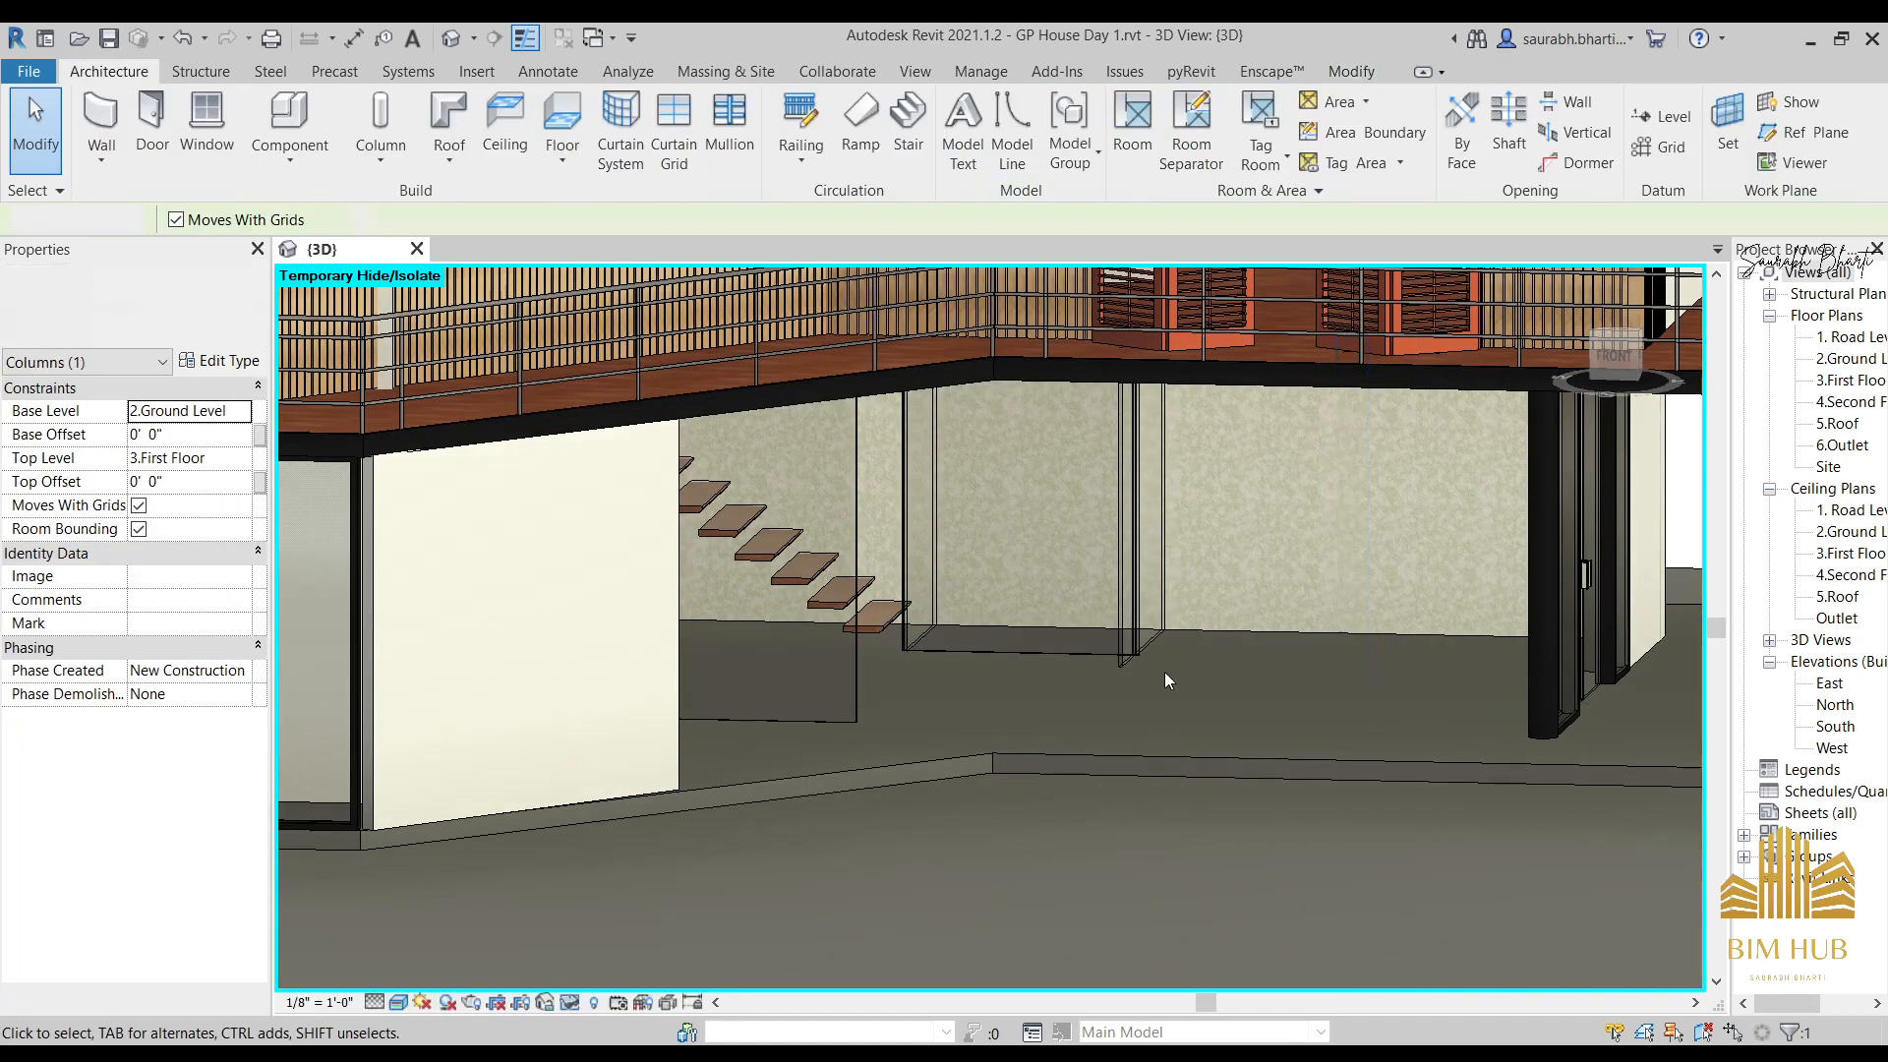
Open the 2.Ground Level floor plan and inspect the curtain wall enclosure next to the stair.
{"action": "mouse_move", "coordinate": [1165, 671]}
{"action": "middle_mouse_down", "text": "shift"}
{"action": "mouse_move", "coordinate": [1112, 630]}
{"action": "mouse_move", "coordinate": [1122, 691]}
{"action": "mouse_move", "coordinate": [1156, 705]}
{"action": "middle_mouse_up", "text": "shift"}
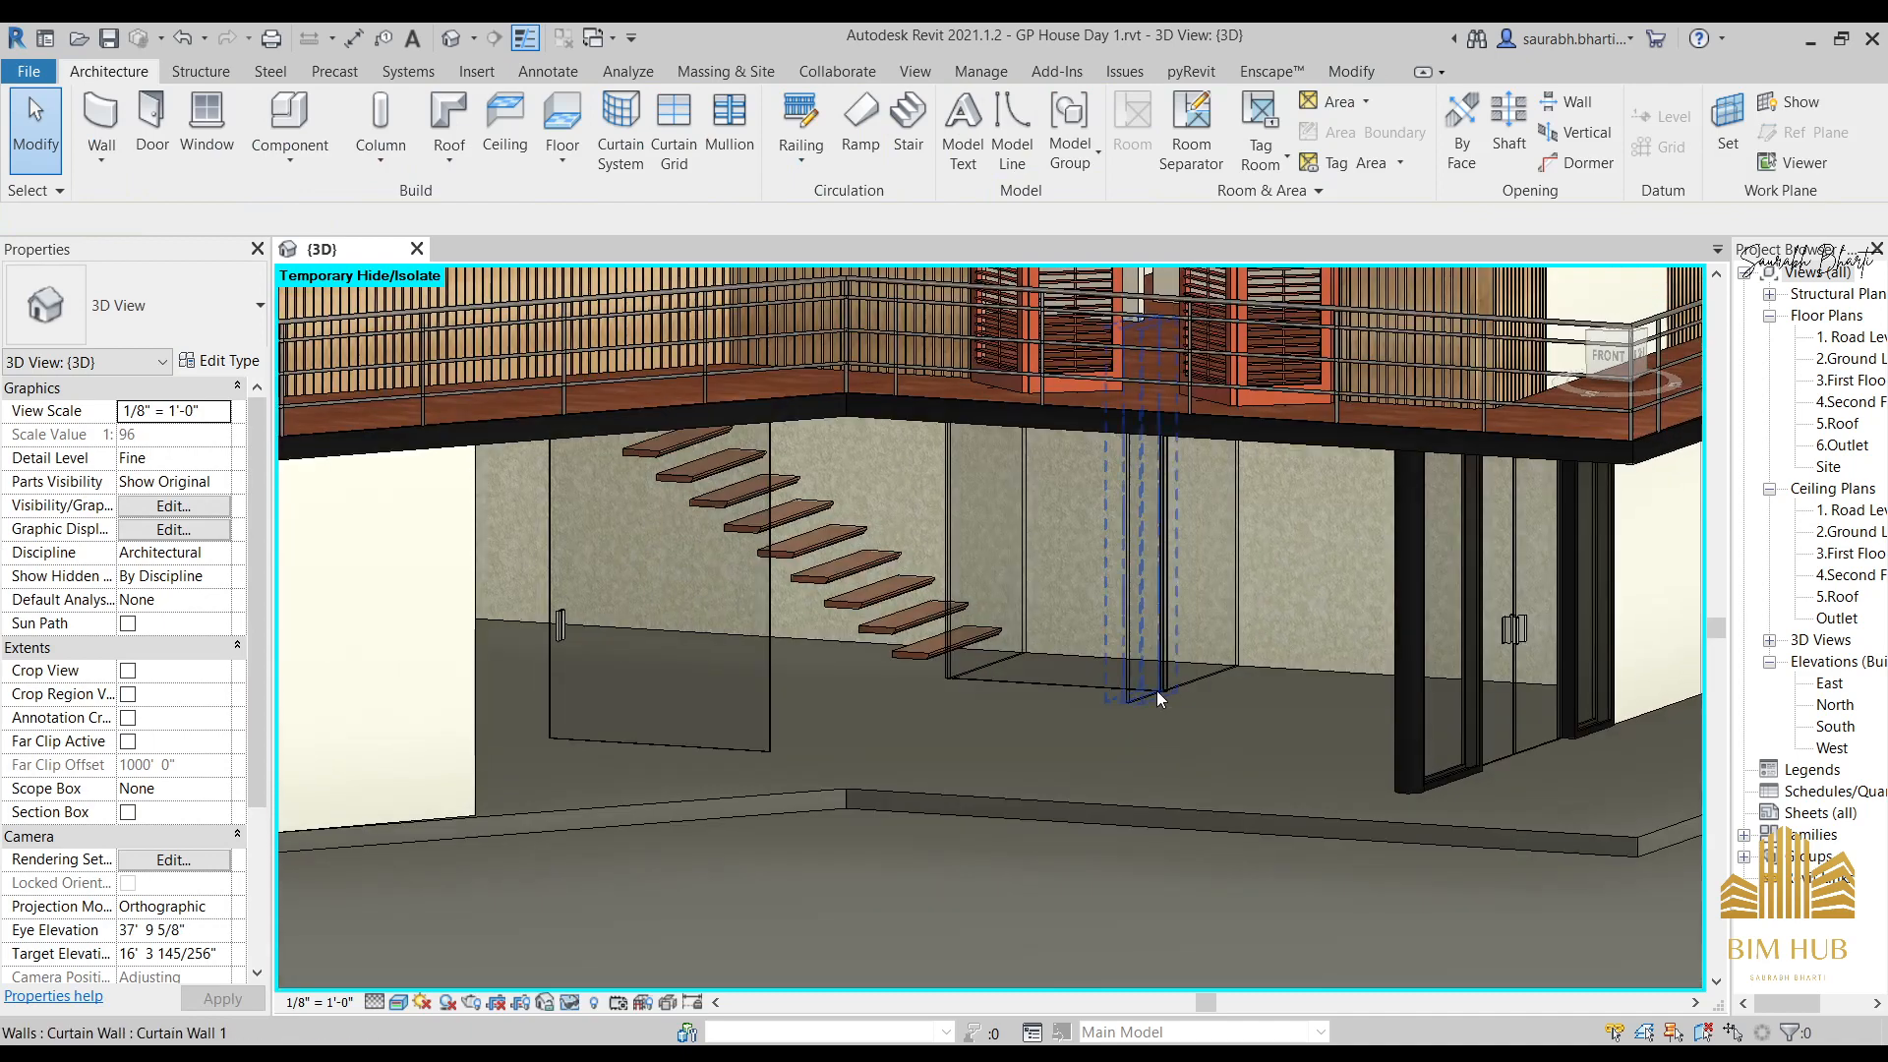
{"action": "double_click", "coordinate": [1845, 359]}
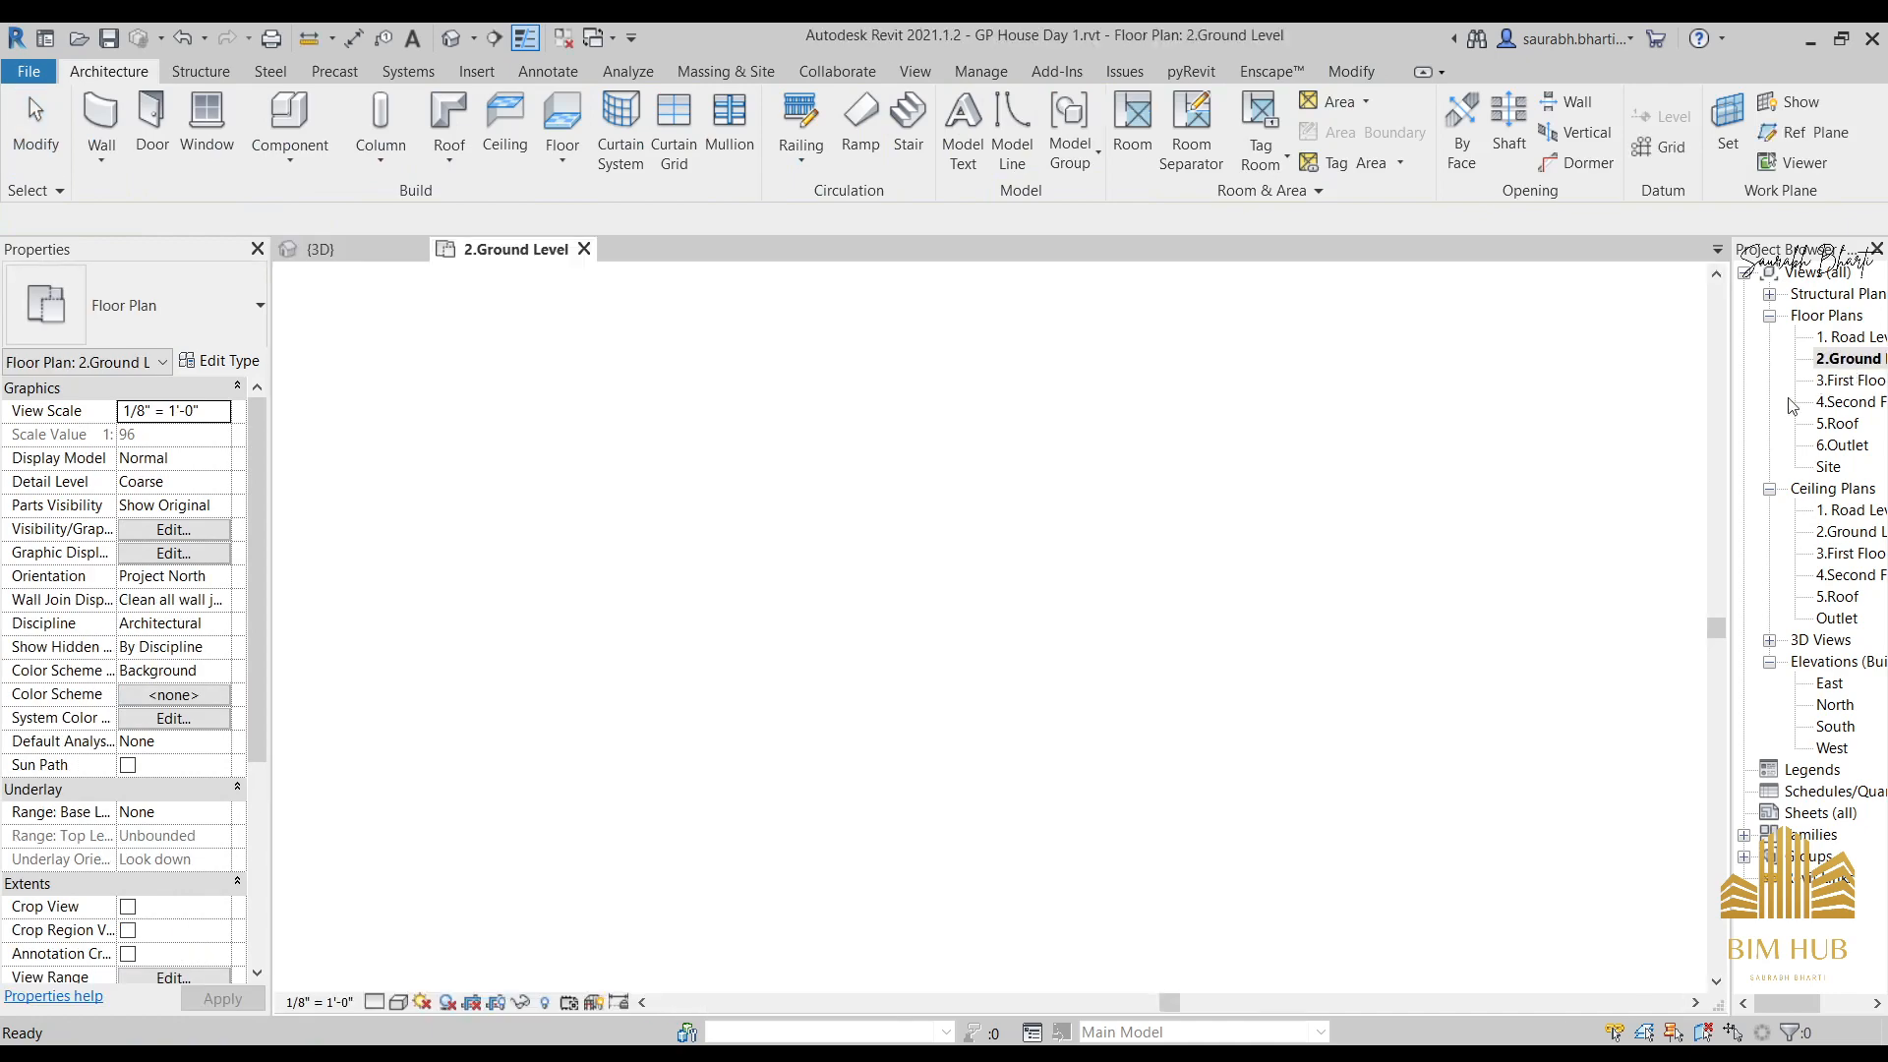
{"action": "scroll", "coordinate": [1030, 594], "scroll_direction": "up", "scroll_amount": 6}
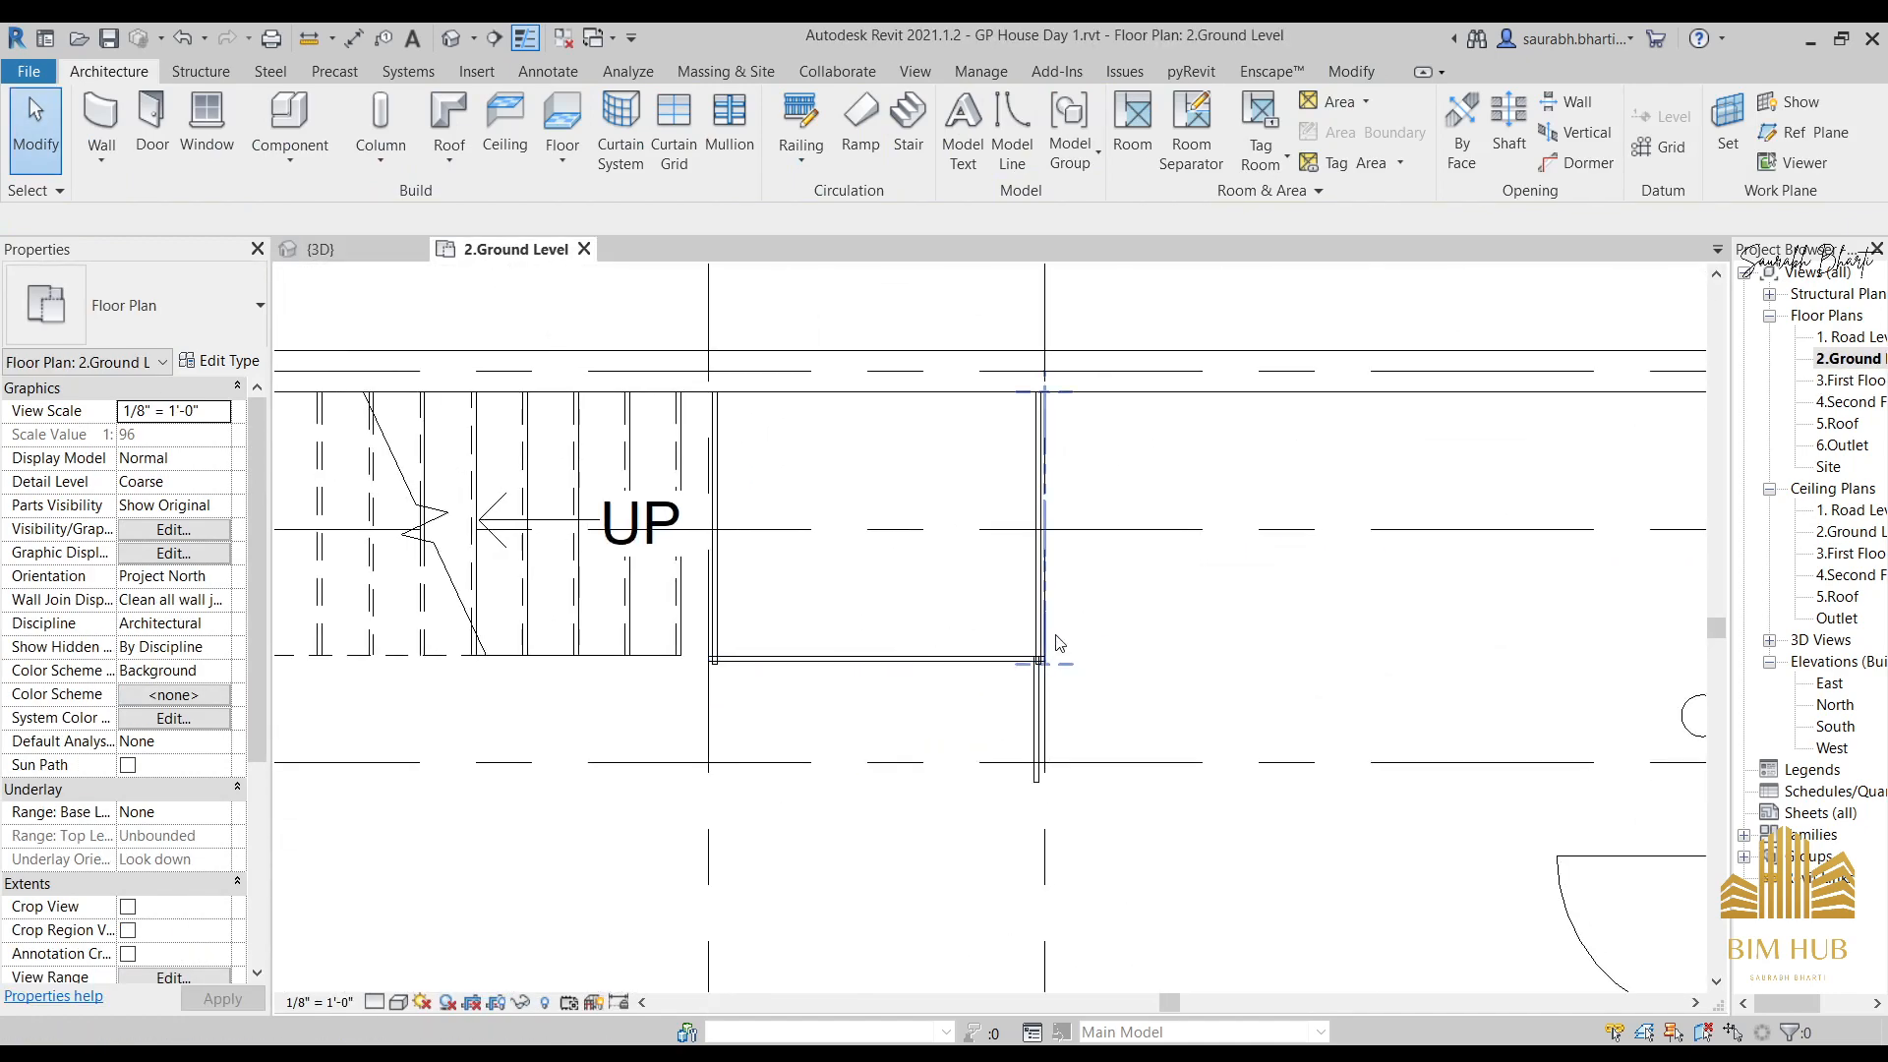
{"action": "scroll", "coordinate": [1059, 643], "scroll_direction": "down", "scroll_amount": 5}
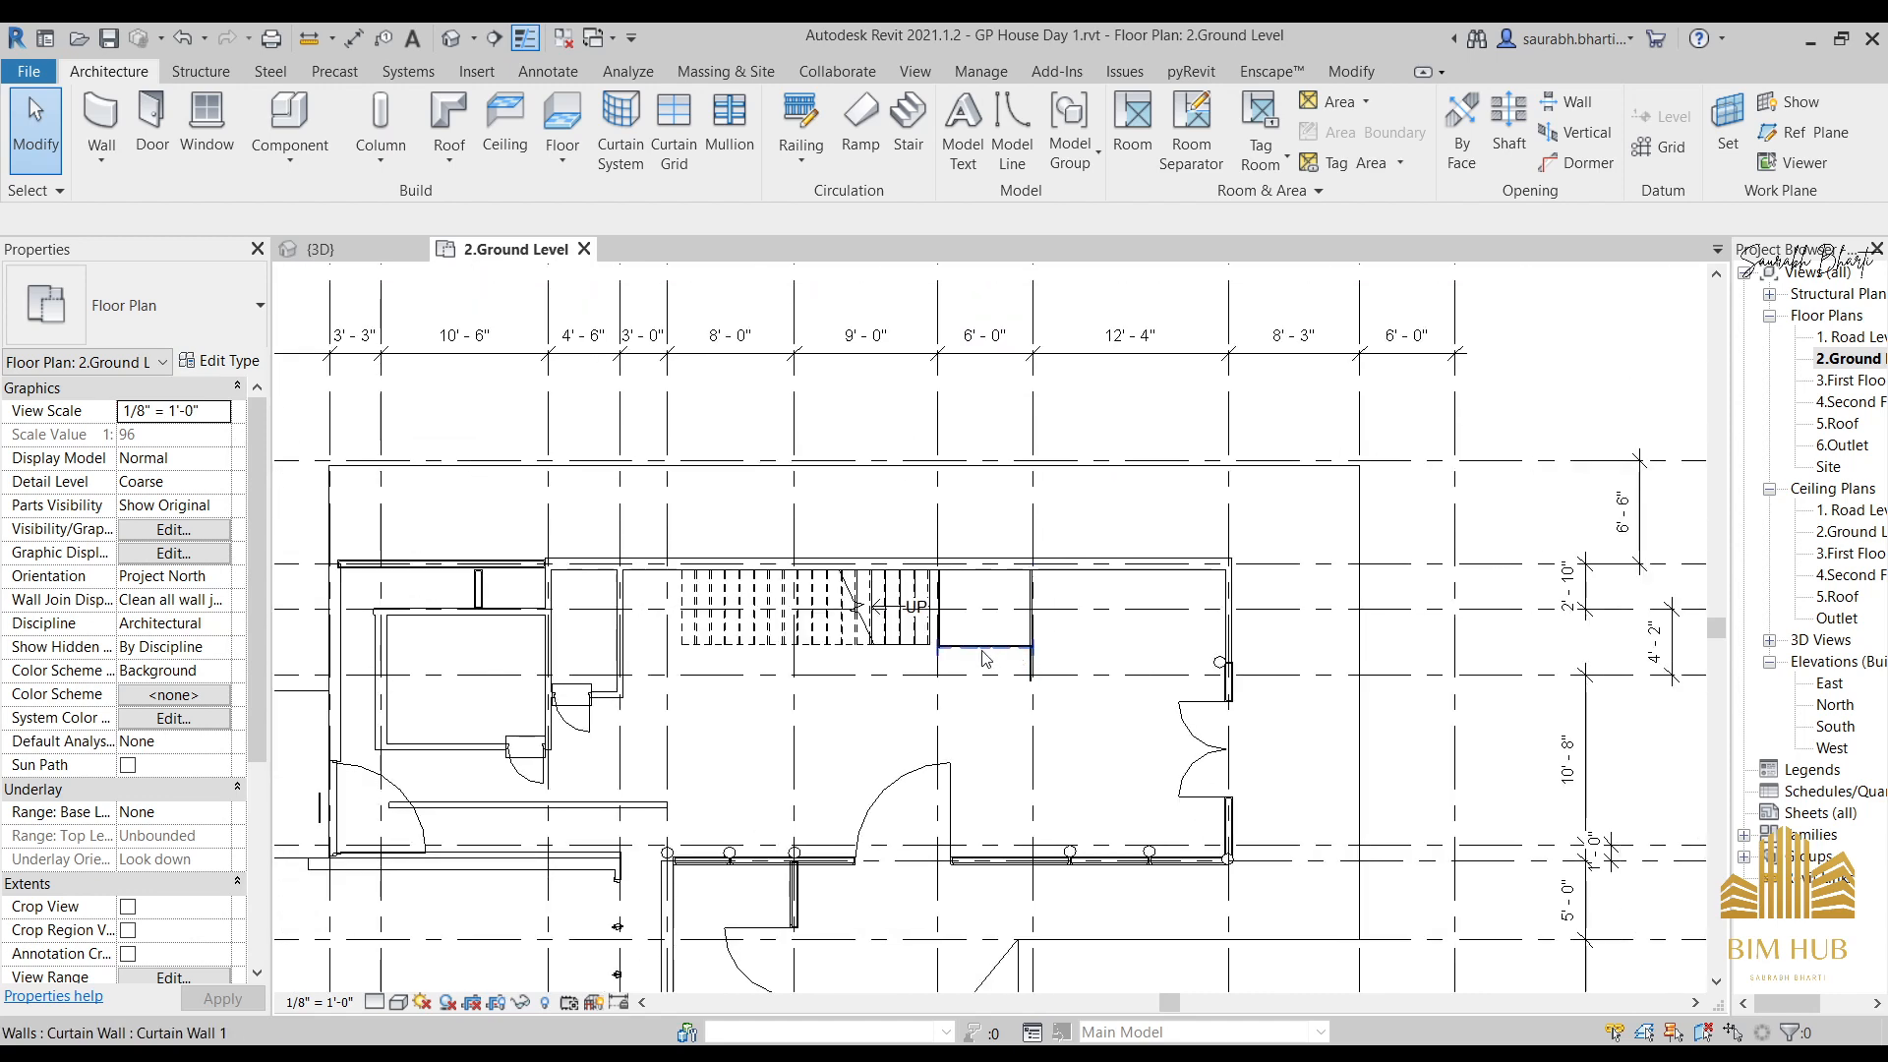
{"action": "scroll", "coordinate": [987, 659], "scroll_direction": "up", "scroll_amount": 4}
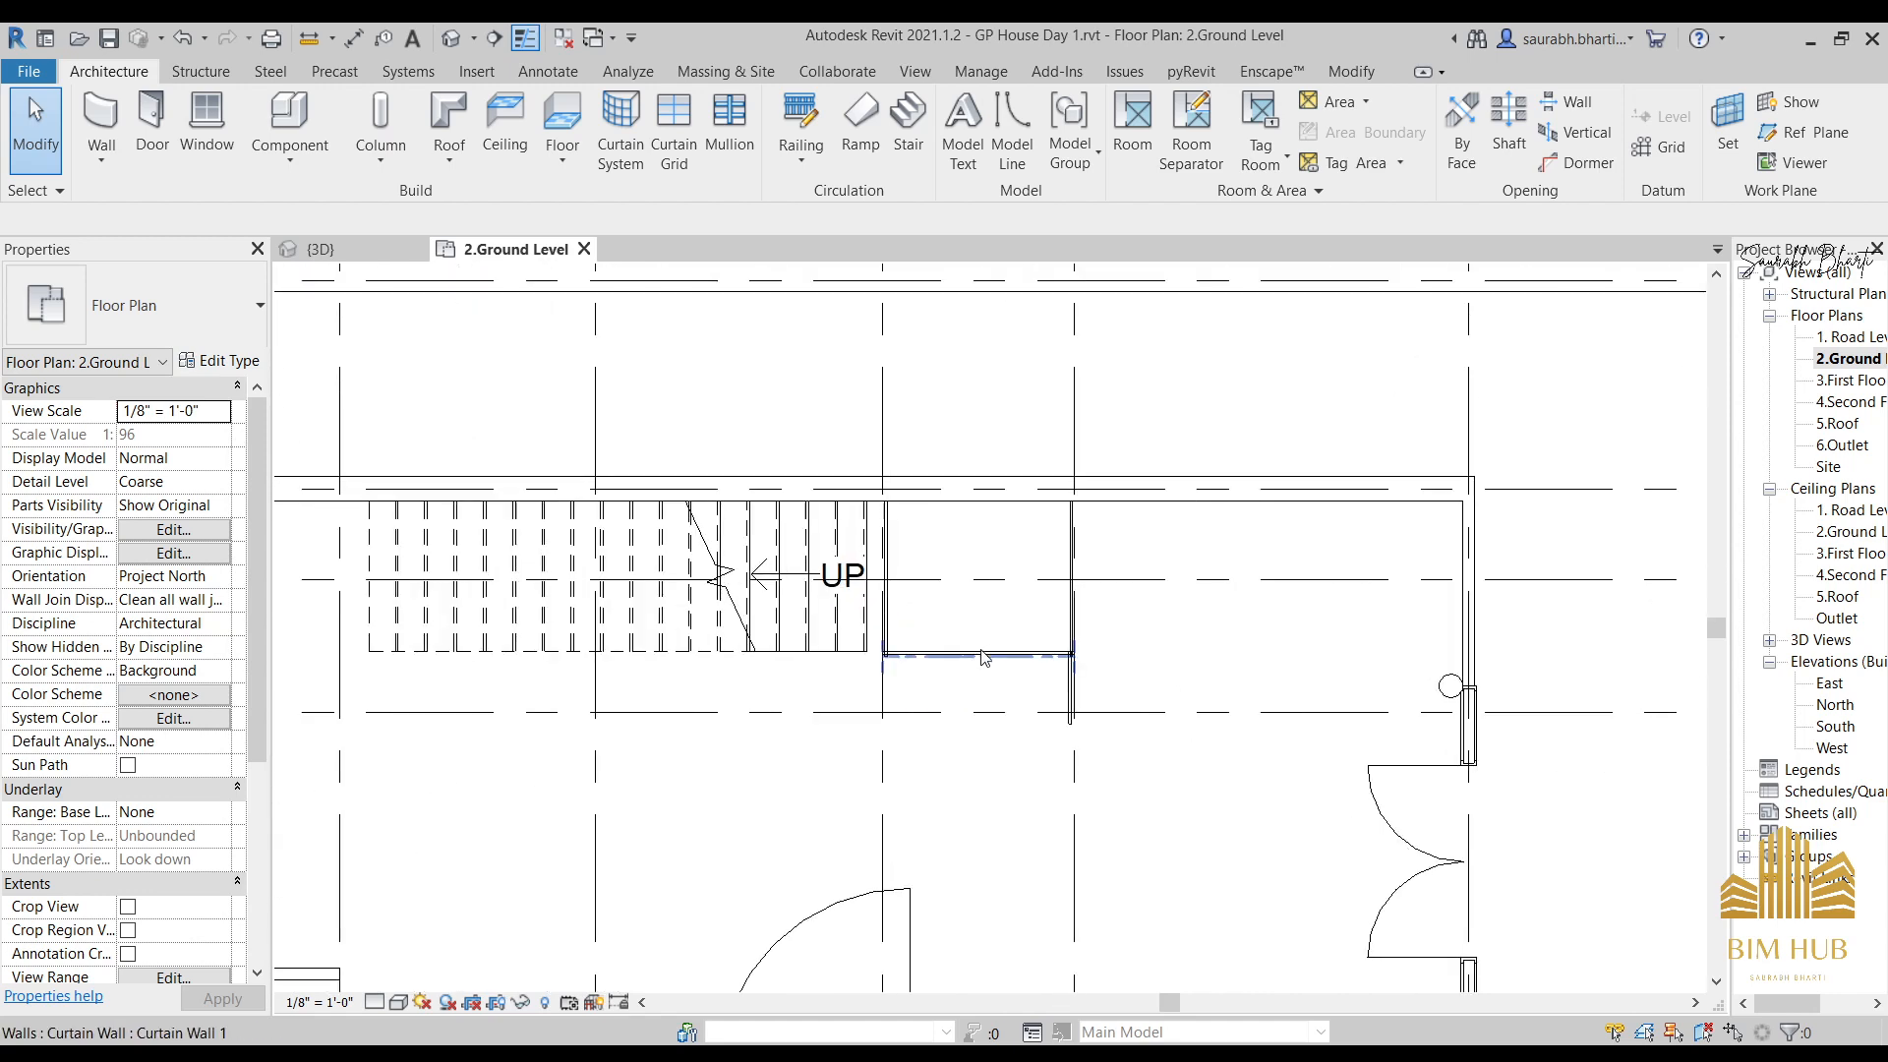
Temporarily hide the large Generic - 12" site floor on the 1. Road Level in the ground floor plan.
{"action": "scroll", "coordinate": [984, 657], "scroll_direction": "down", "scroll_amount": 5}
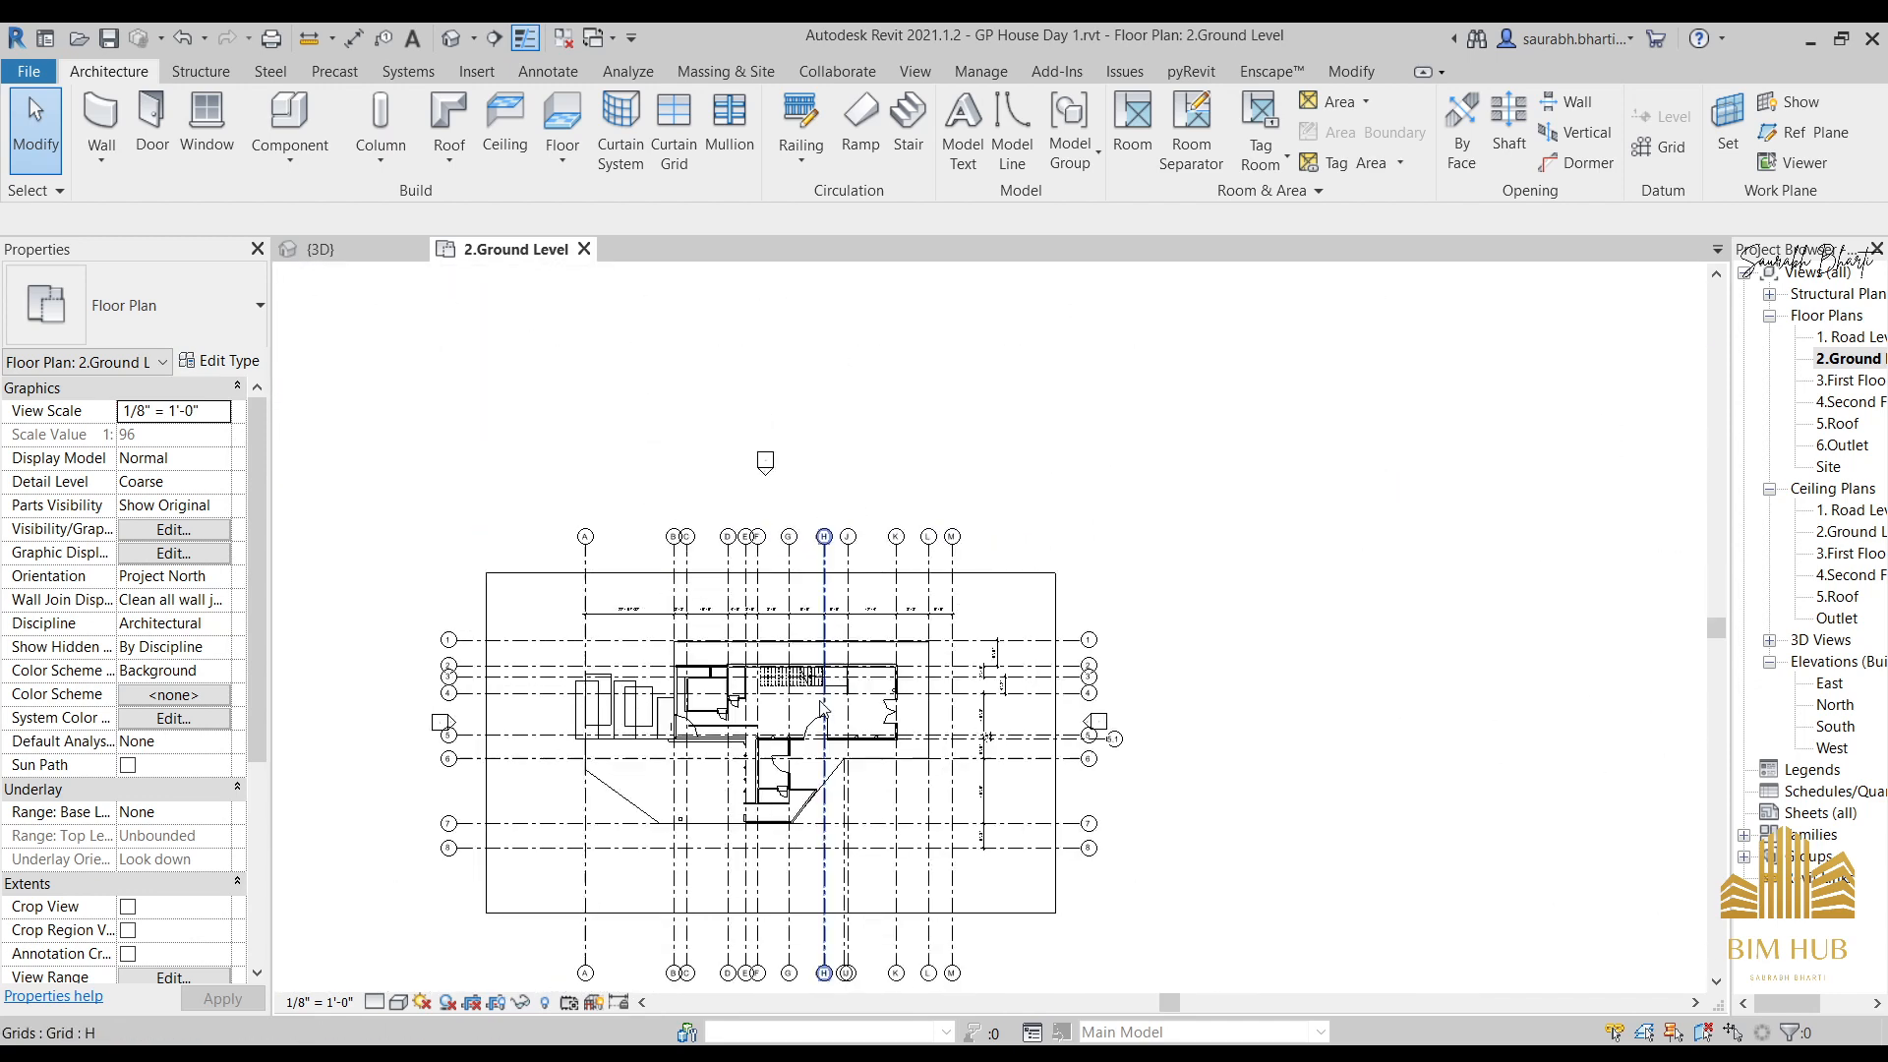
{"action": "scroll", "coordinate": [862, 668], "scroll_direction": "down", "scroll_amount": 1}
{"action": "left_click", "coordinate": [1023, 590]}
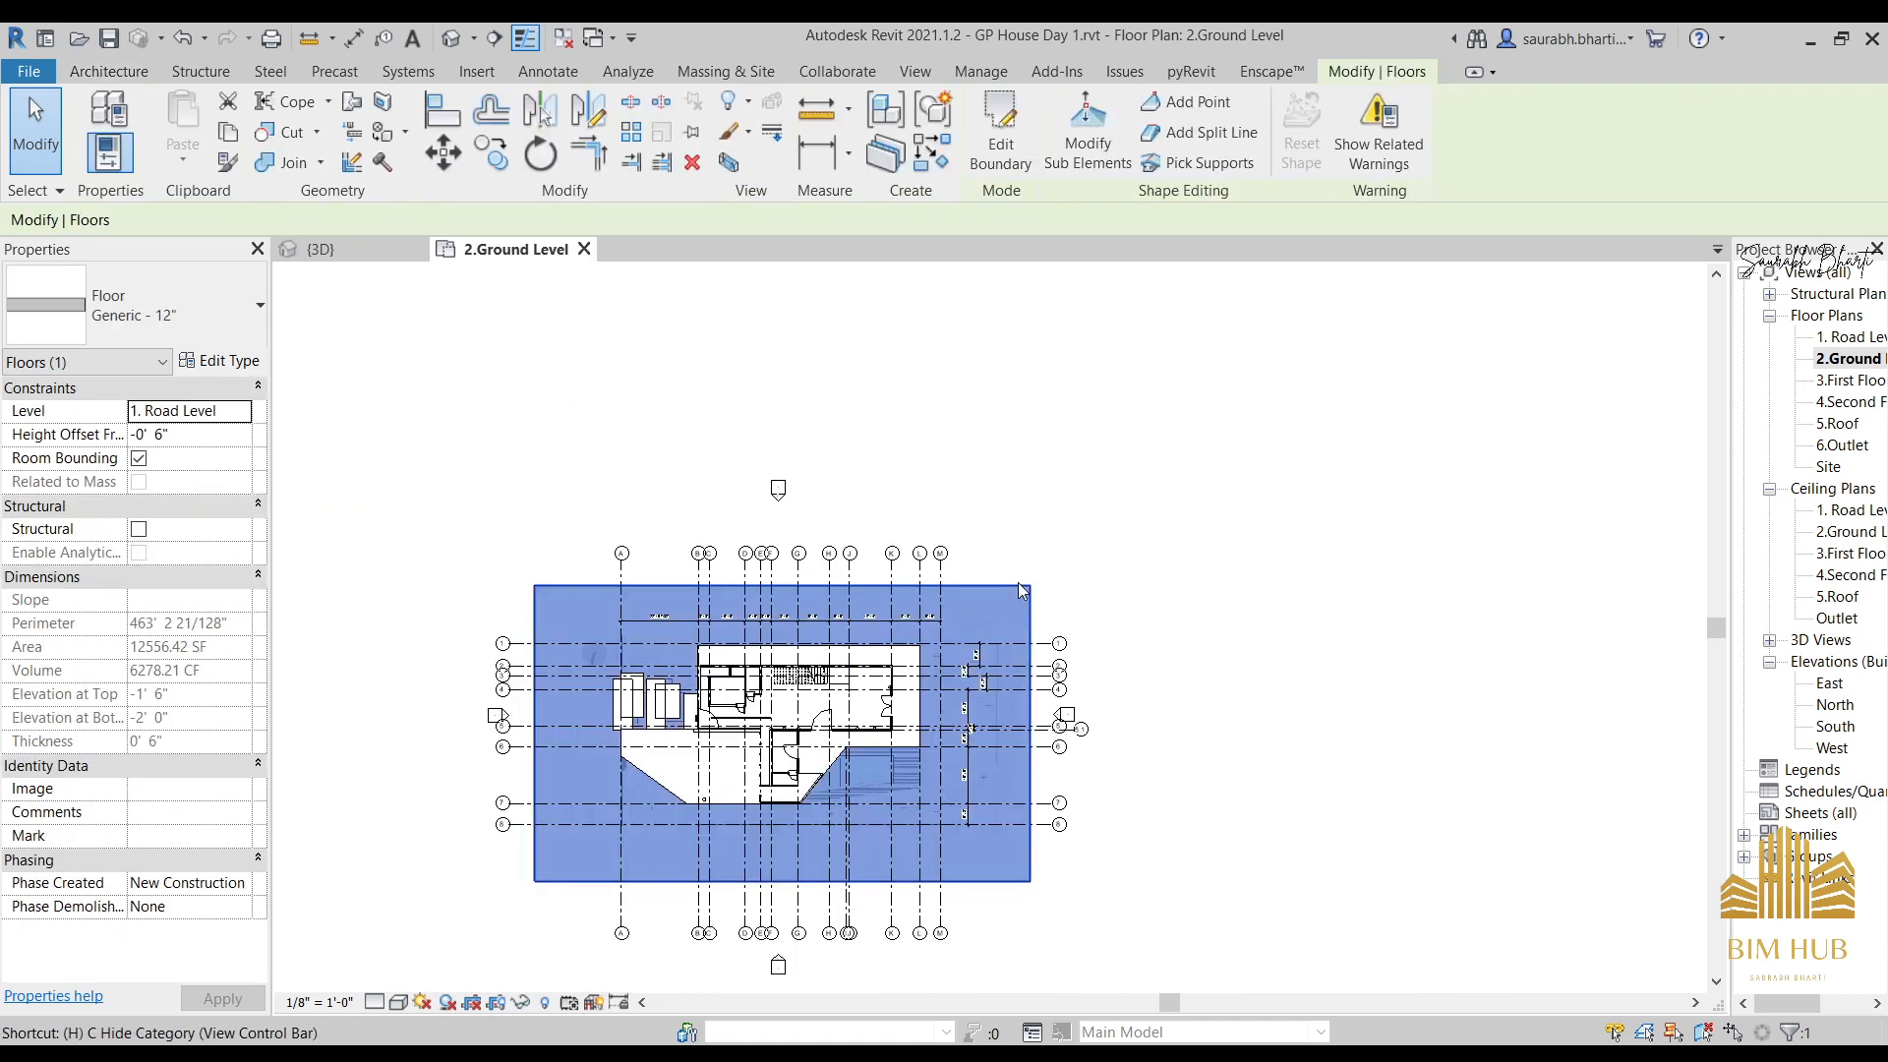
{"action": "key", "text": "h"}
{"action": "scroll", "coordinate": [920, 661], "scroll_direction": "up", "scroll_amount": 5}
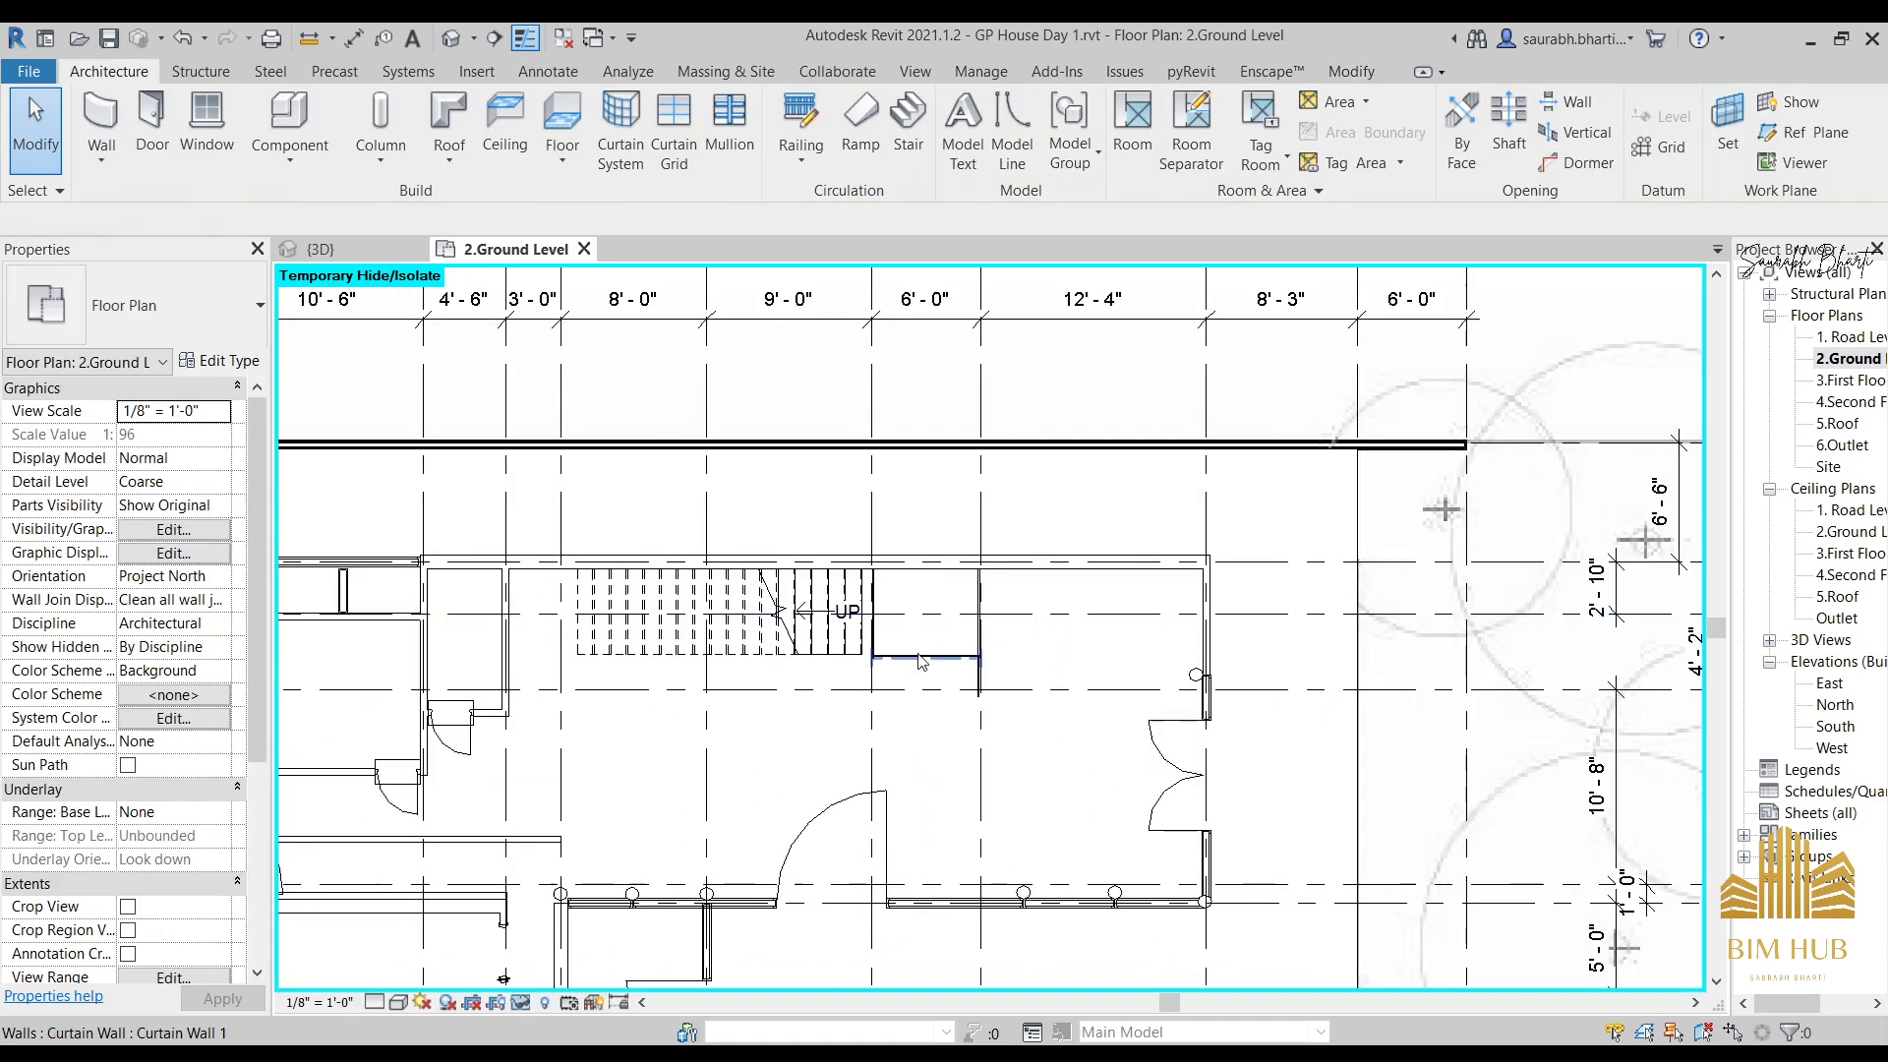
Temporarily hide the curtain wall segments that enclose the space next to the stair.
{"action": "scroll", "coordinate": [922, 661], "scroll_direction": "up", "scroll_amount": 3}
{"action": "left_click", "coordinate": [917, 659]}
{"action": "key", "text": "h"}
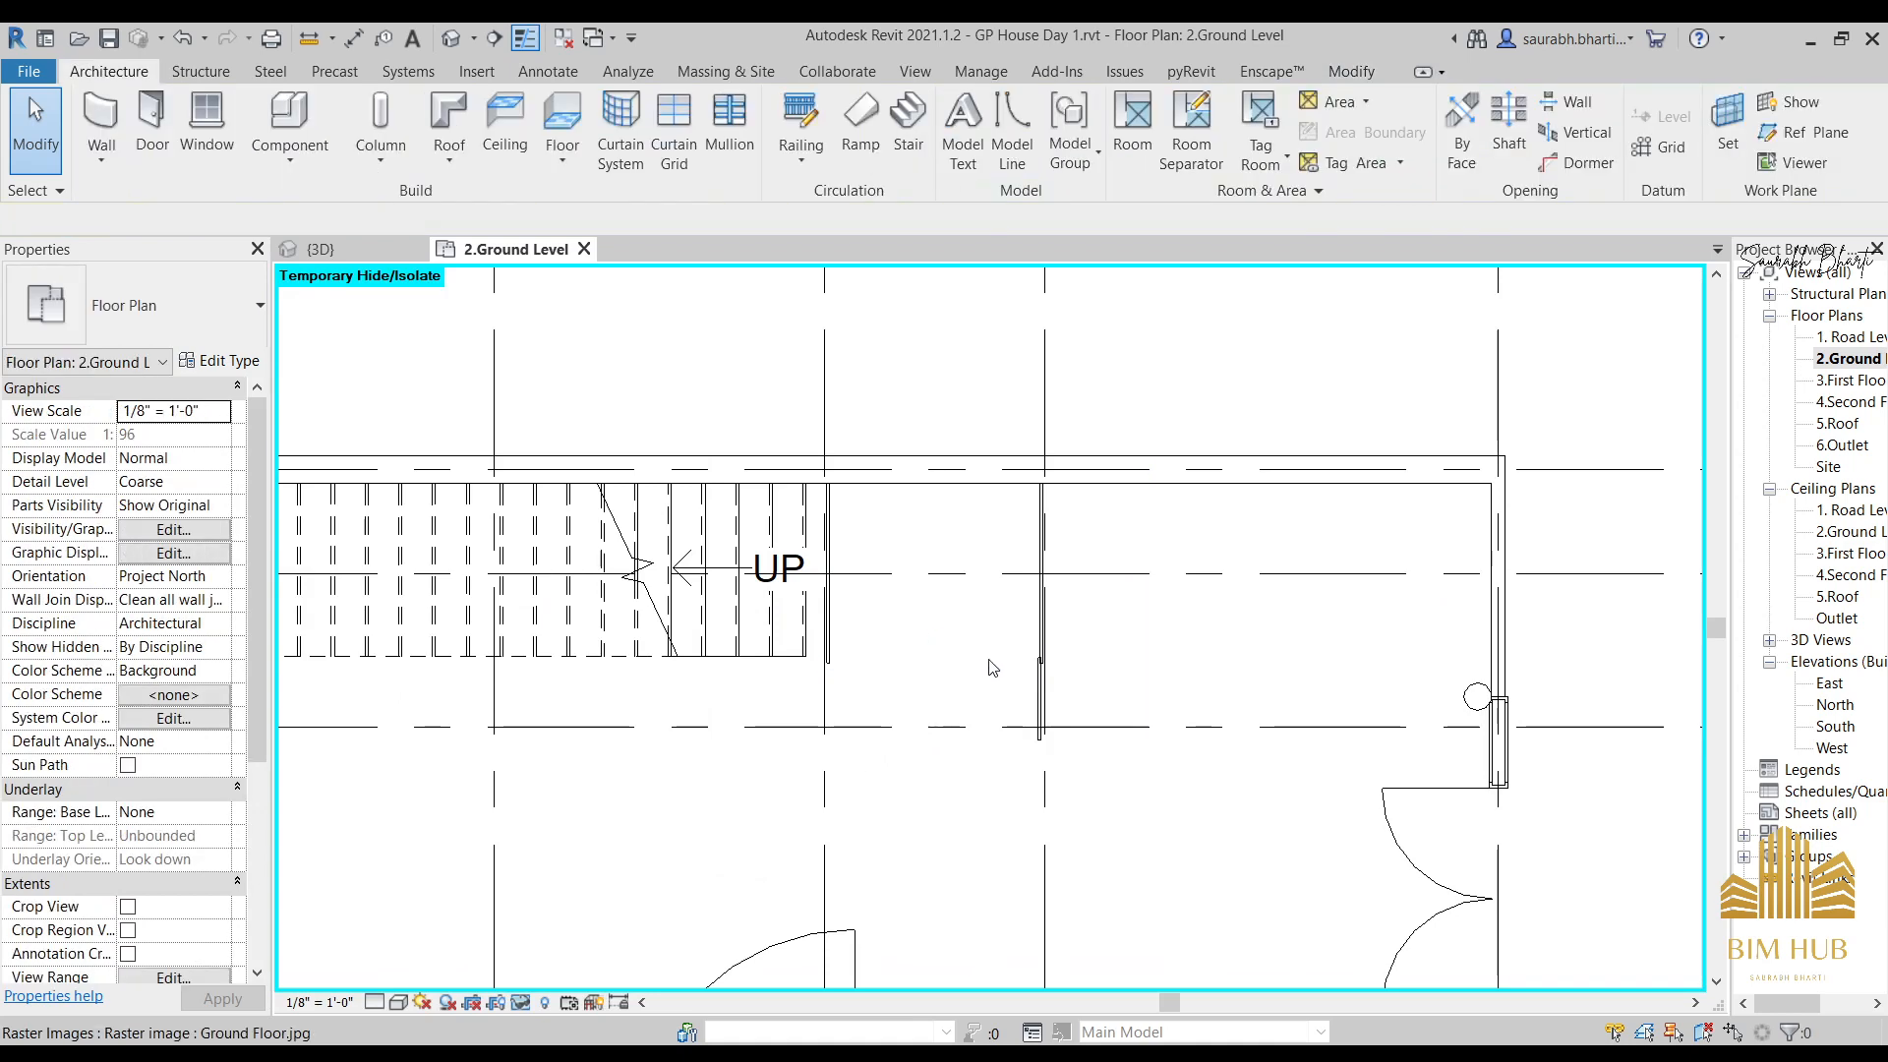
{"action": "left_click", "coordinate": [1045, 643]}
{"action": "key", "text": "h"}
{"action": "left_click", "coordinate": [830, 622]}
{"action": "key", "text": "h"}
{"action": "left_click", "coordinate": [1045, 688]}
{"action": "key", "text": "h"}
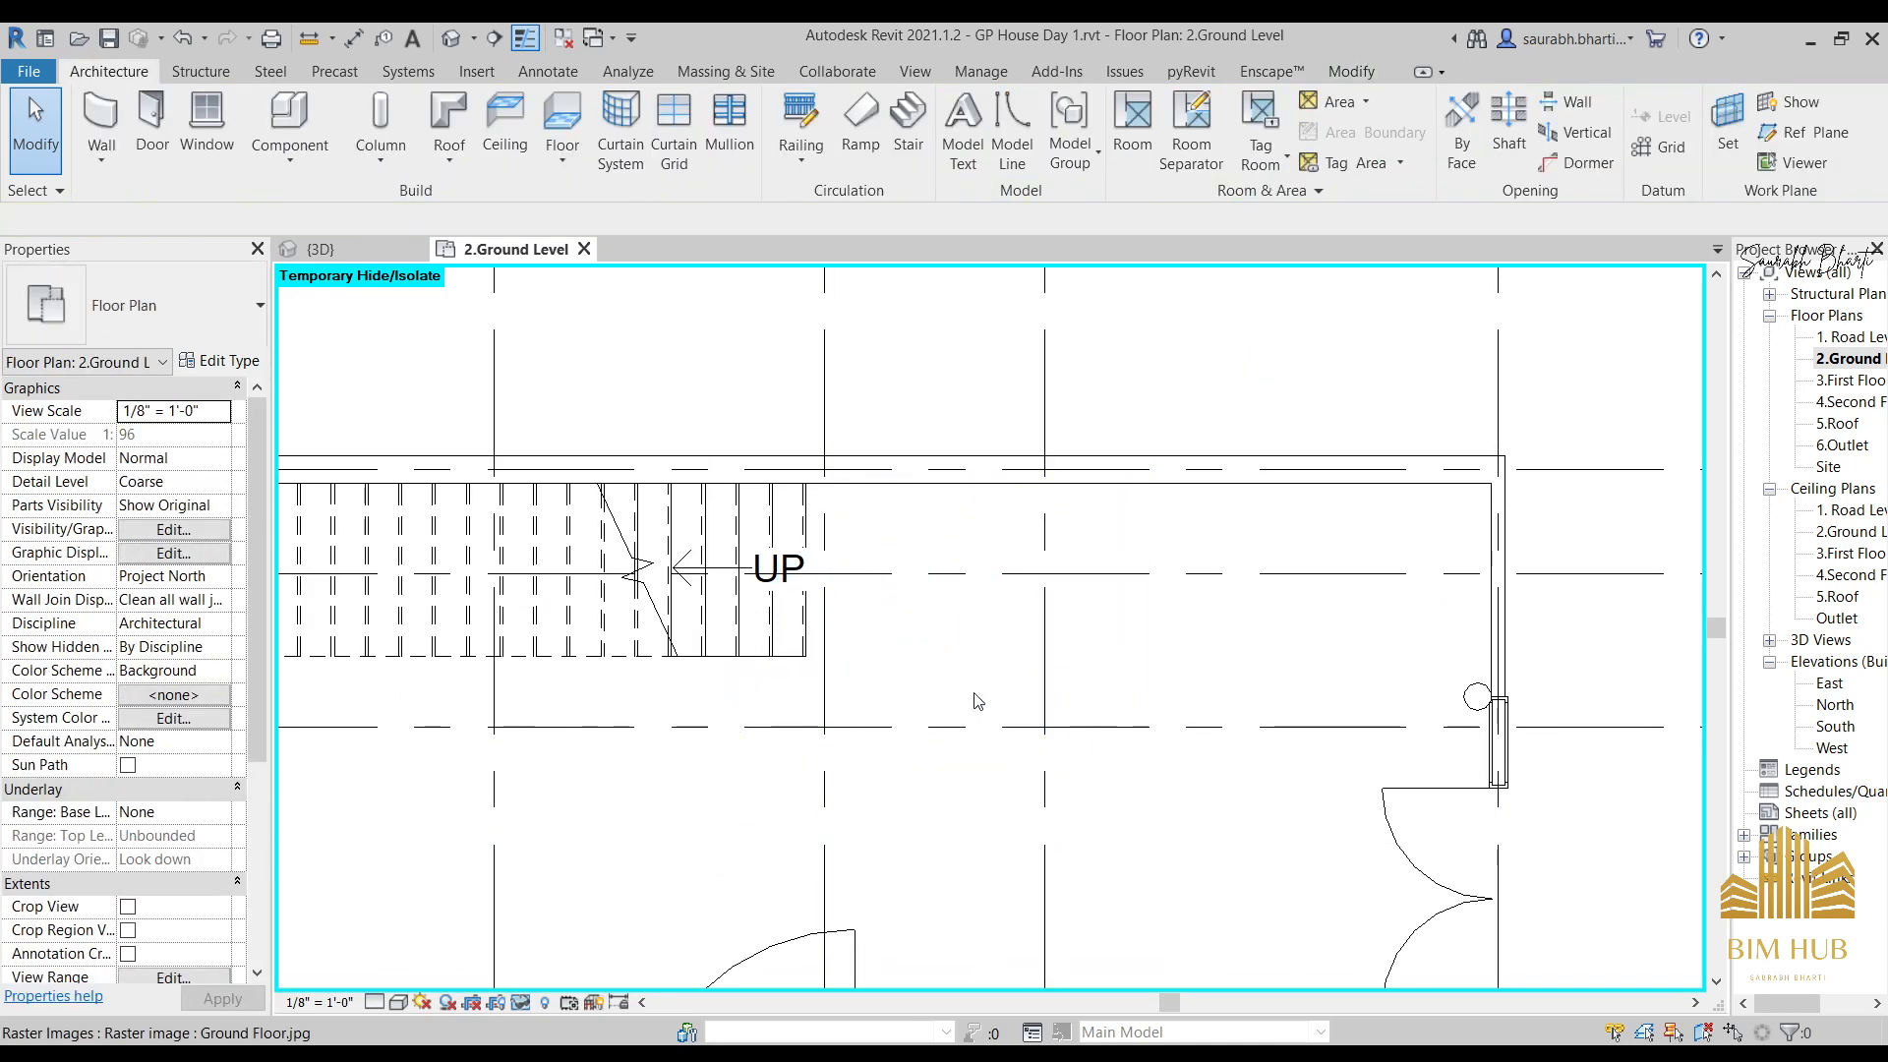
Temporarily hide the house's 2.Ground Level floor slab to expose the Ground Floor.jpg underlay around the kitchen.
{"action": "scroll", "coordinate": [1032, 679], "scroll_direction": "down", "scroll_amount": 2}
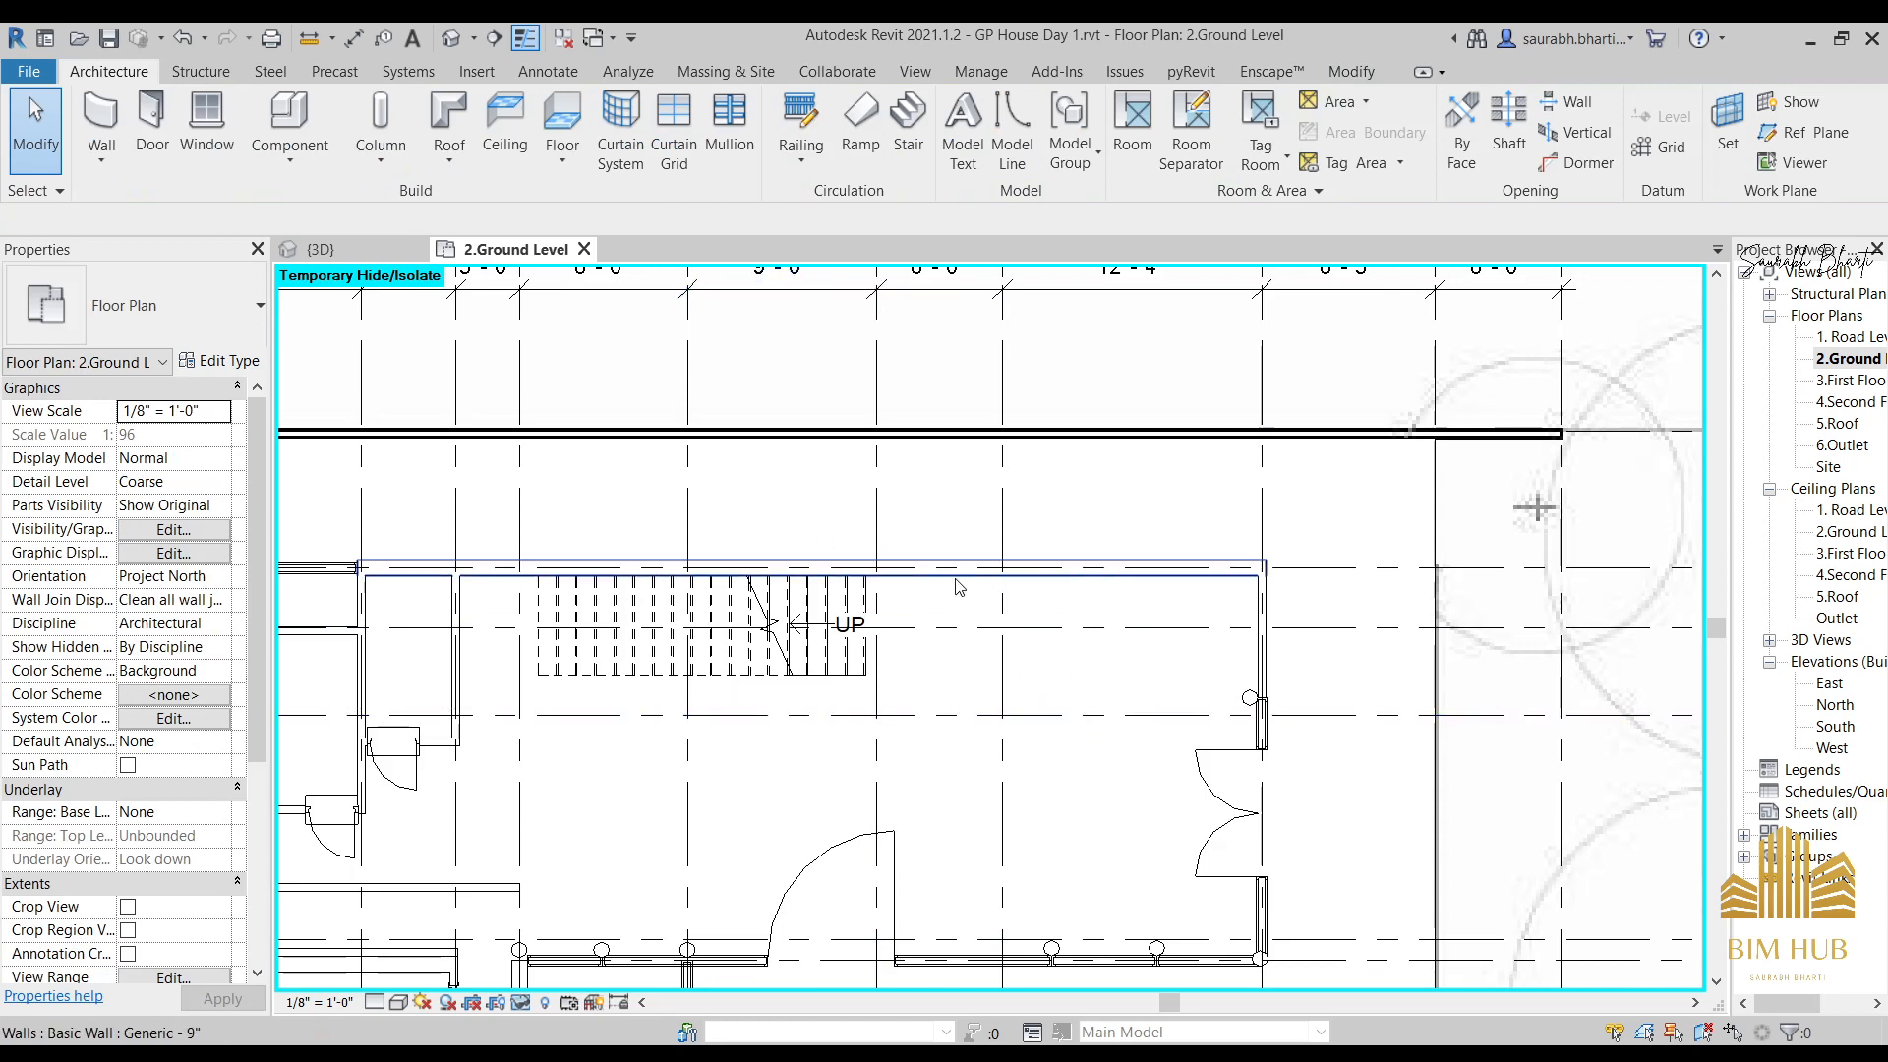
{"action": "scroll", "coordinate": [1157, 444], "scroll_direction": "down", "scroll_amount": 3}
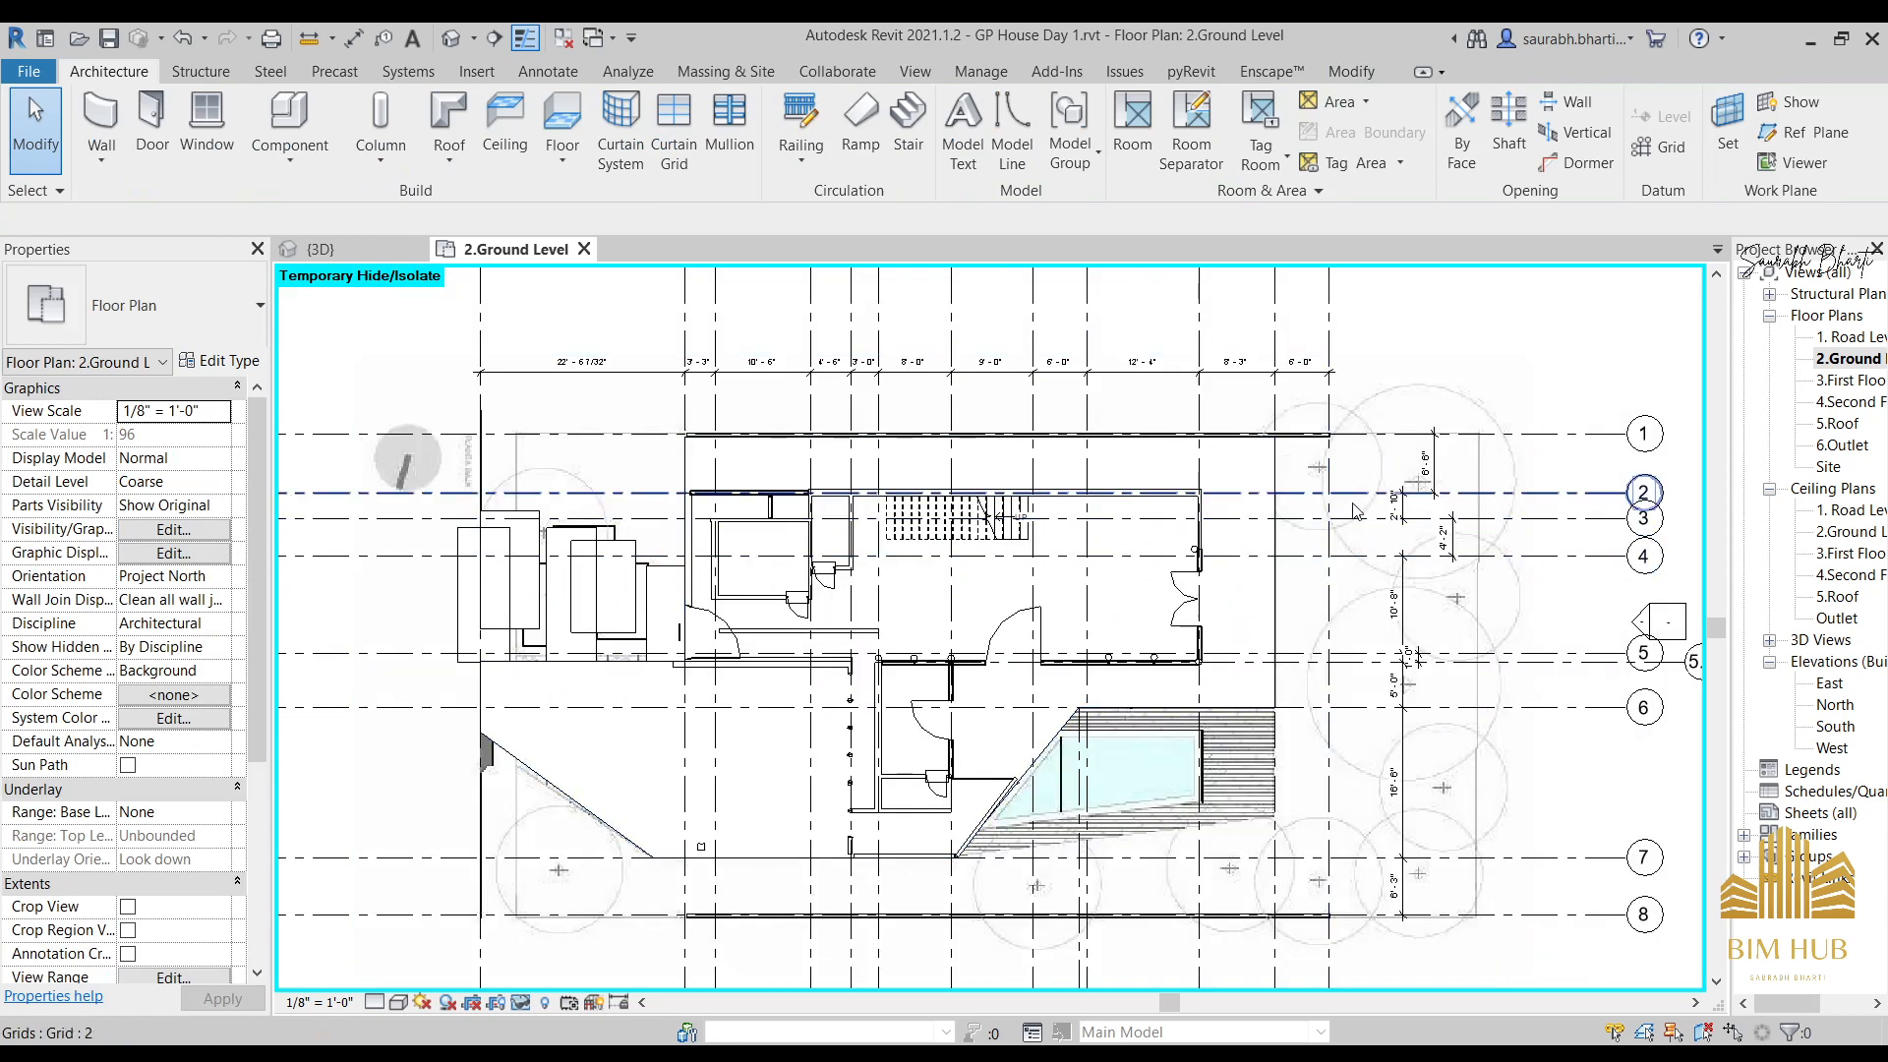
{"action": "left_click", "coordinate": [1171, 542]}
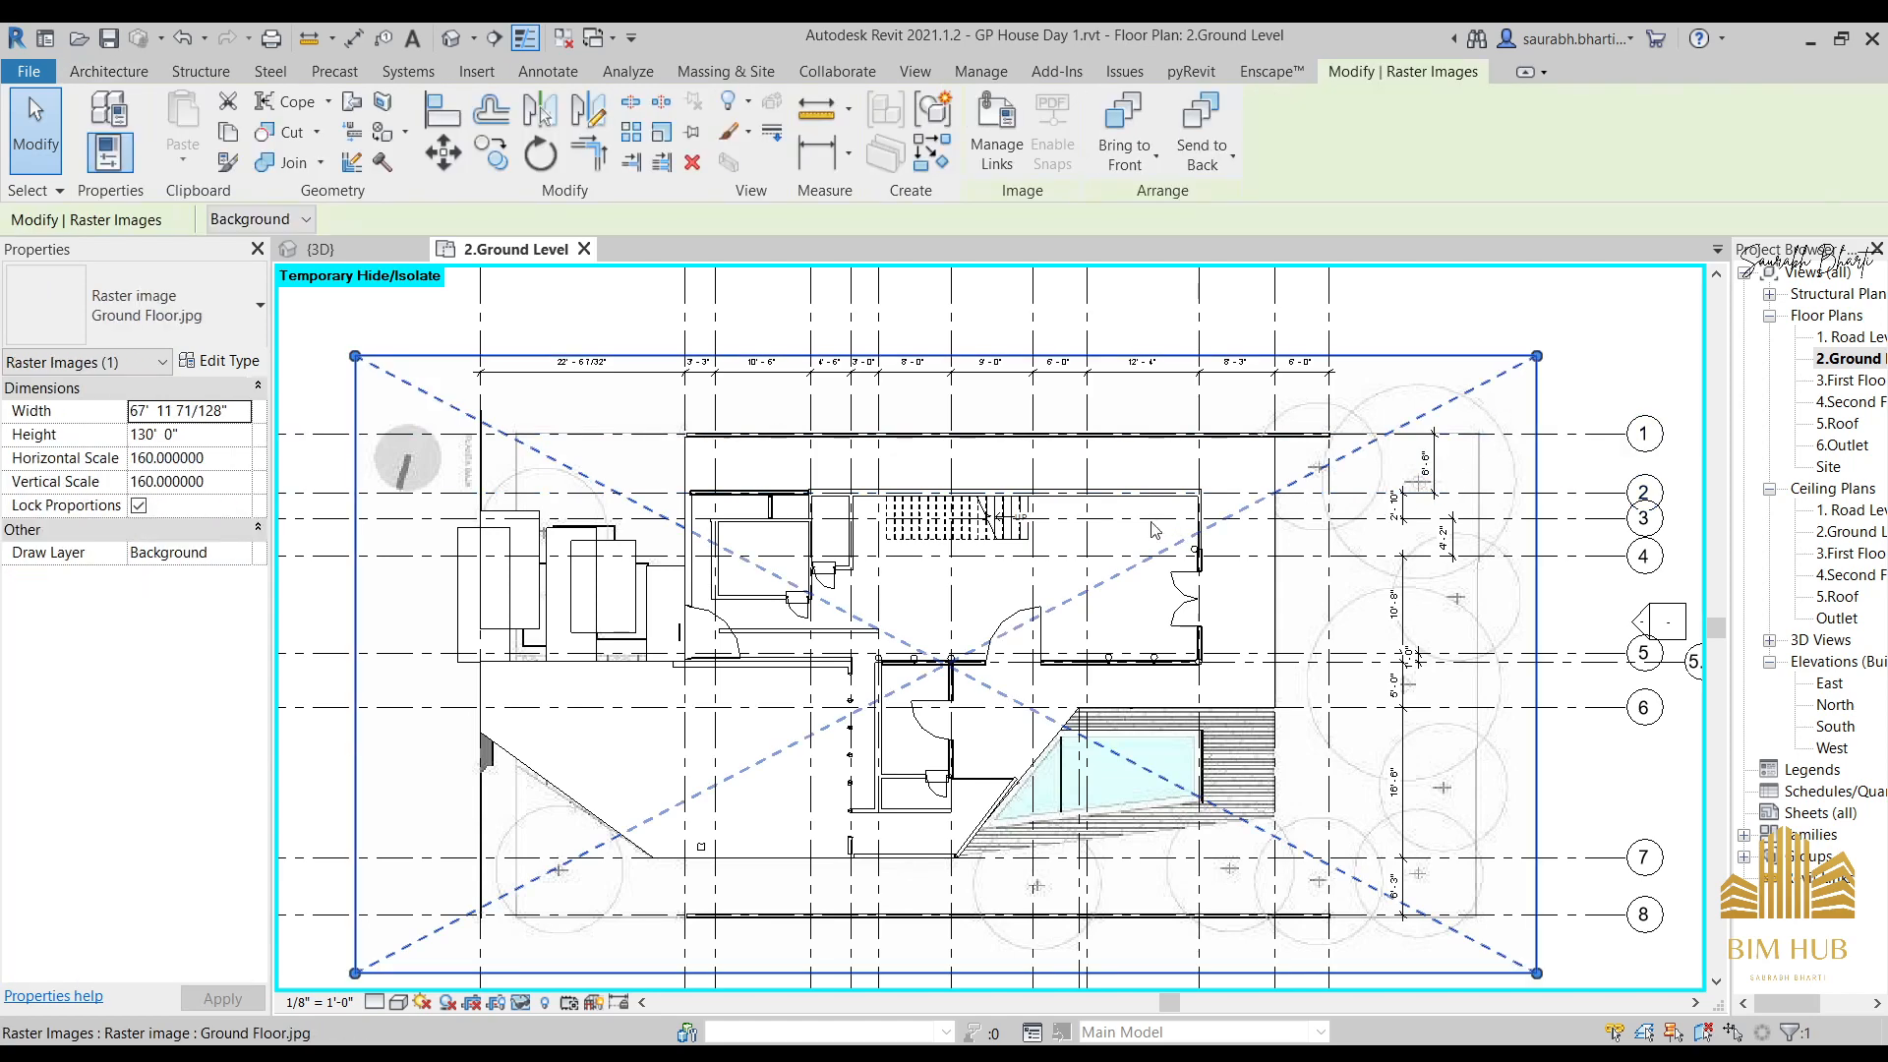
{"action": "key", "text": "Escape"}
{"action": "left_click", "coordinate": [956, 555]}
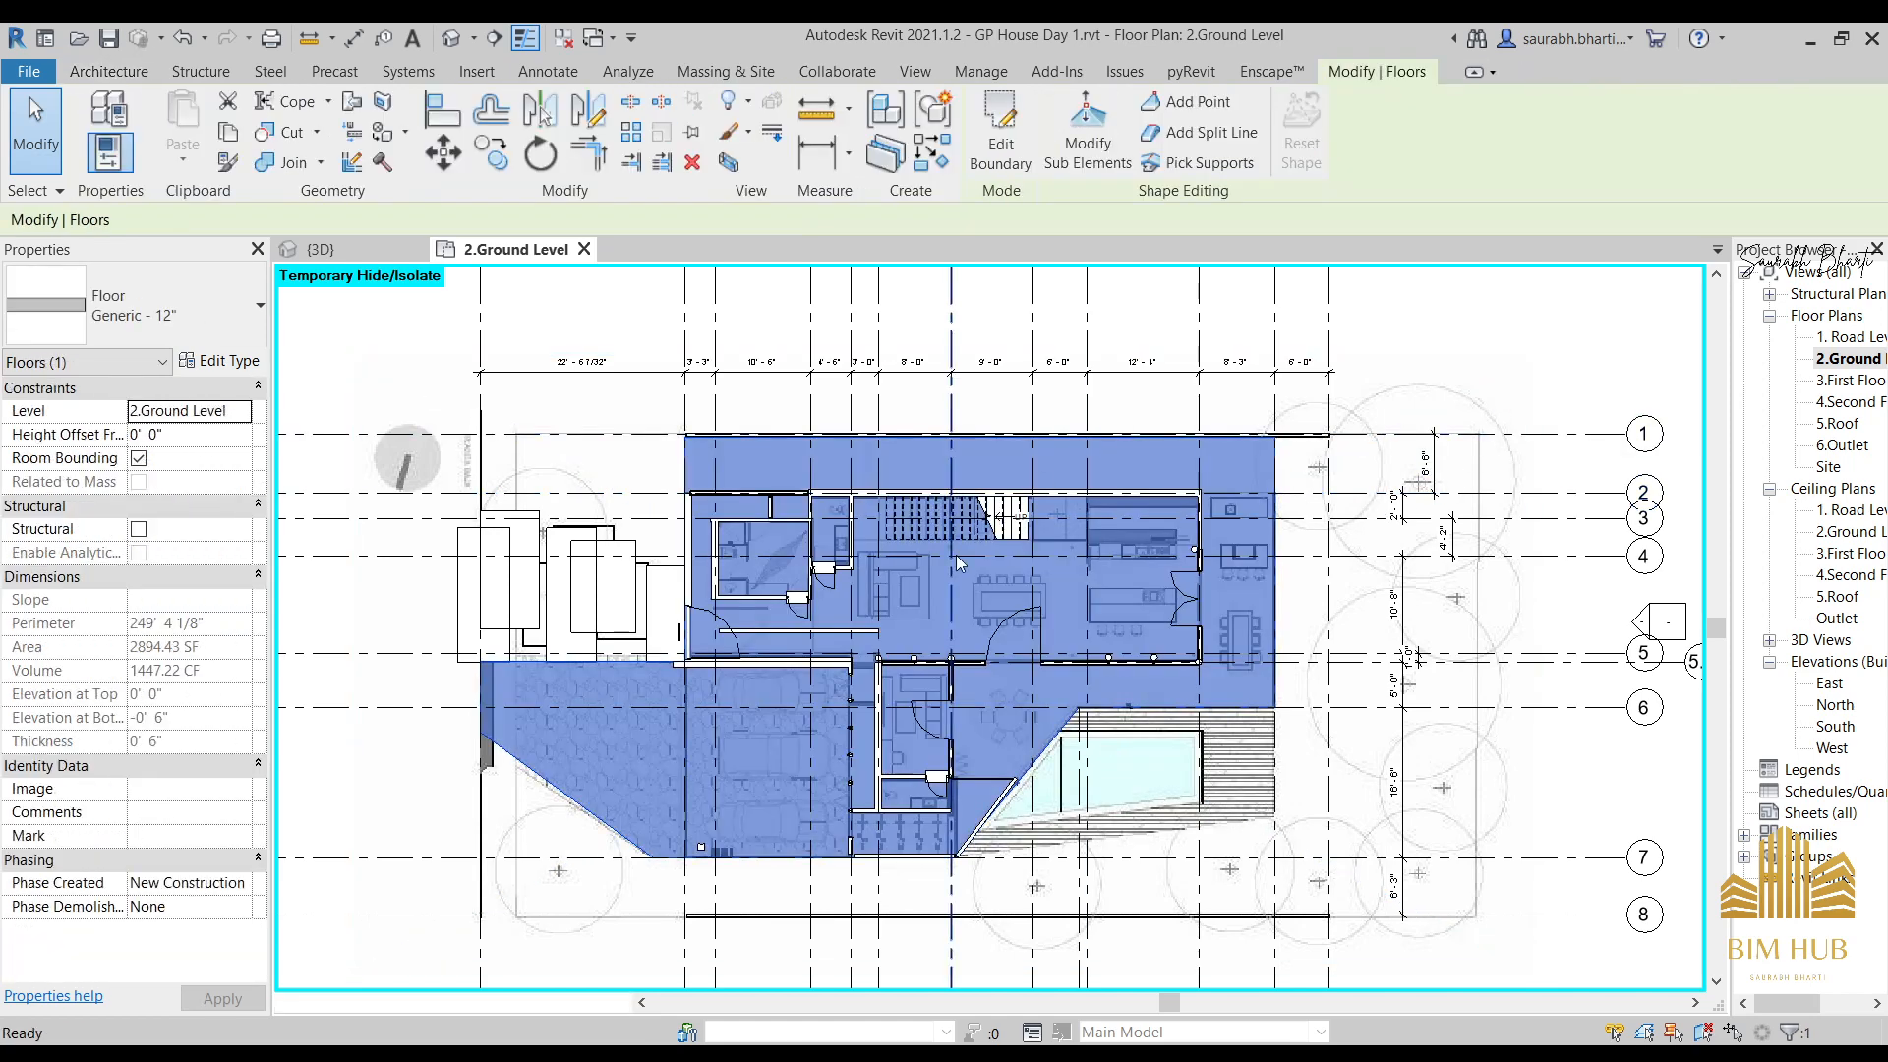
{"action": "key", "text": "Escape"}
{"action": "scroll", "coordinate": [1113, 512], "scroll_direction": "up", "scroll_amount": 8}
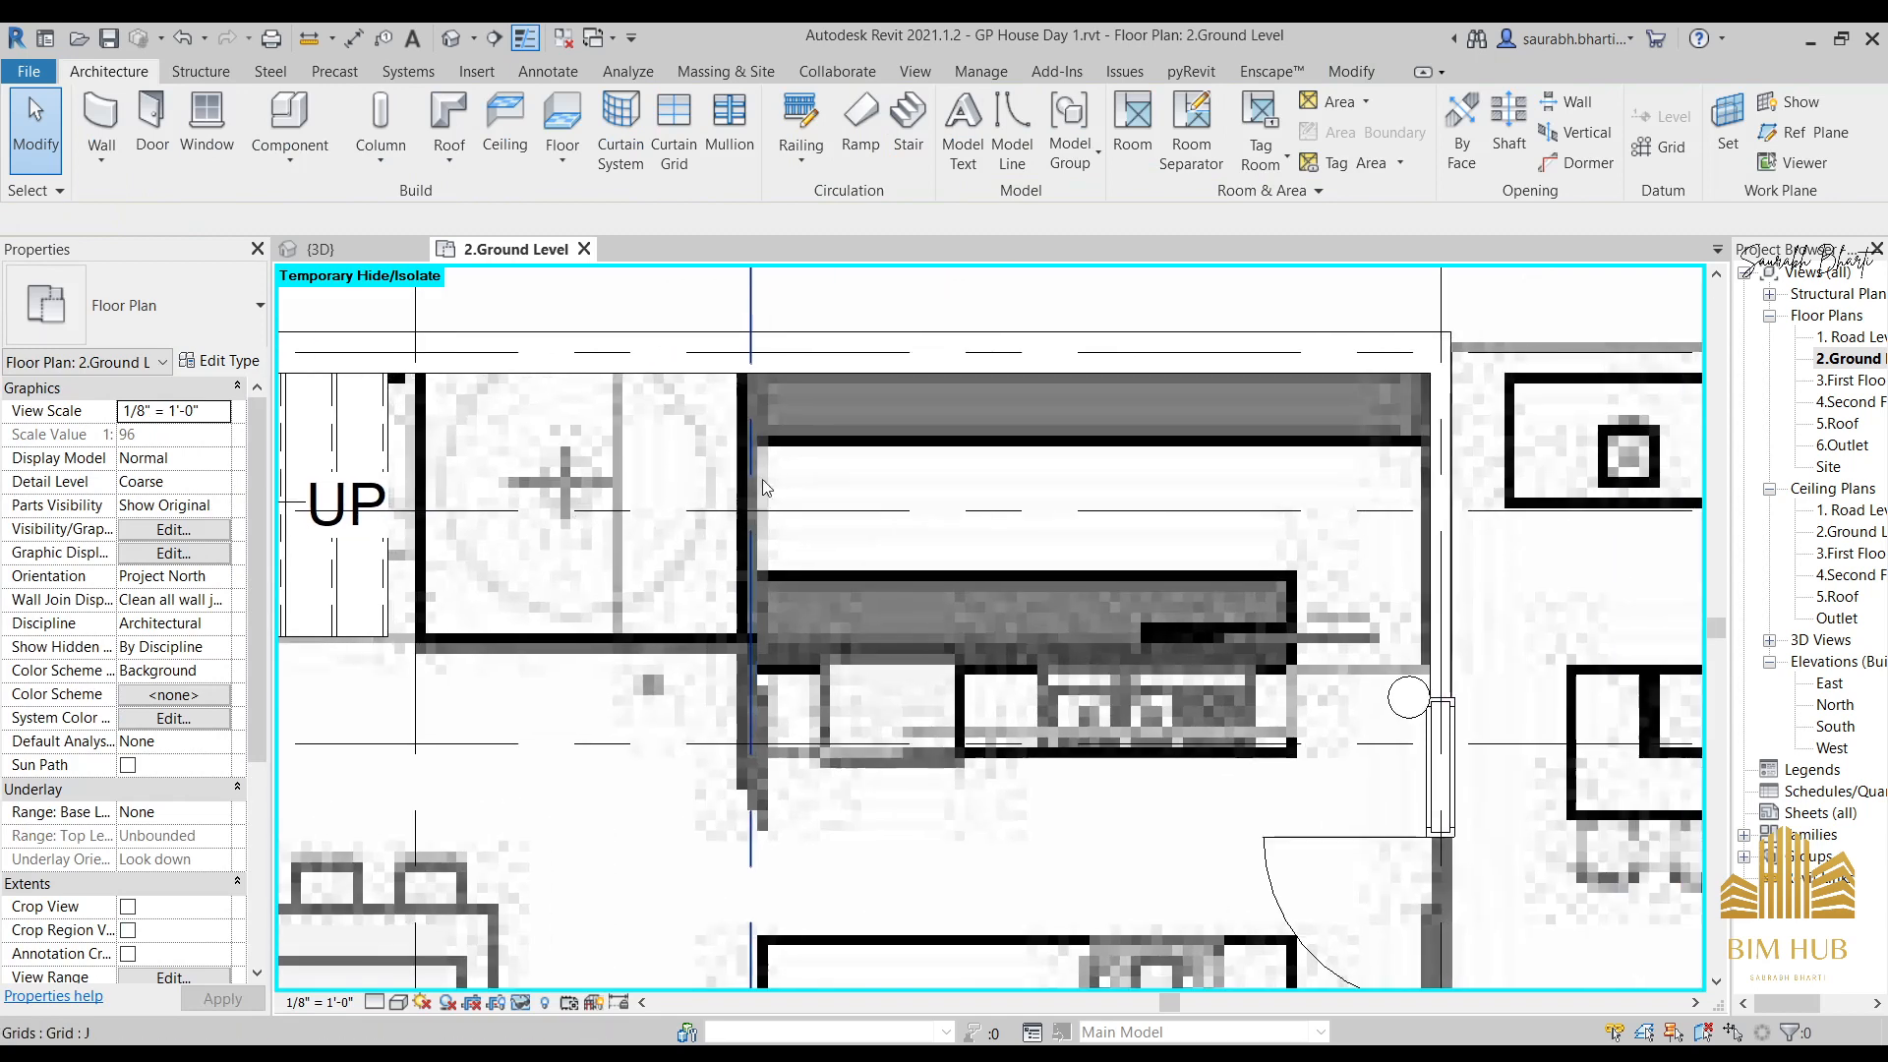
Draw a Generic - 4.5" wall about 8' 8 1/2" long along grid J, from the back wall past the kitchen counter.
{"action": "left_click", "coordinate": [101, 116]}
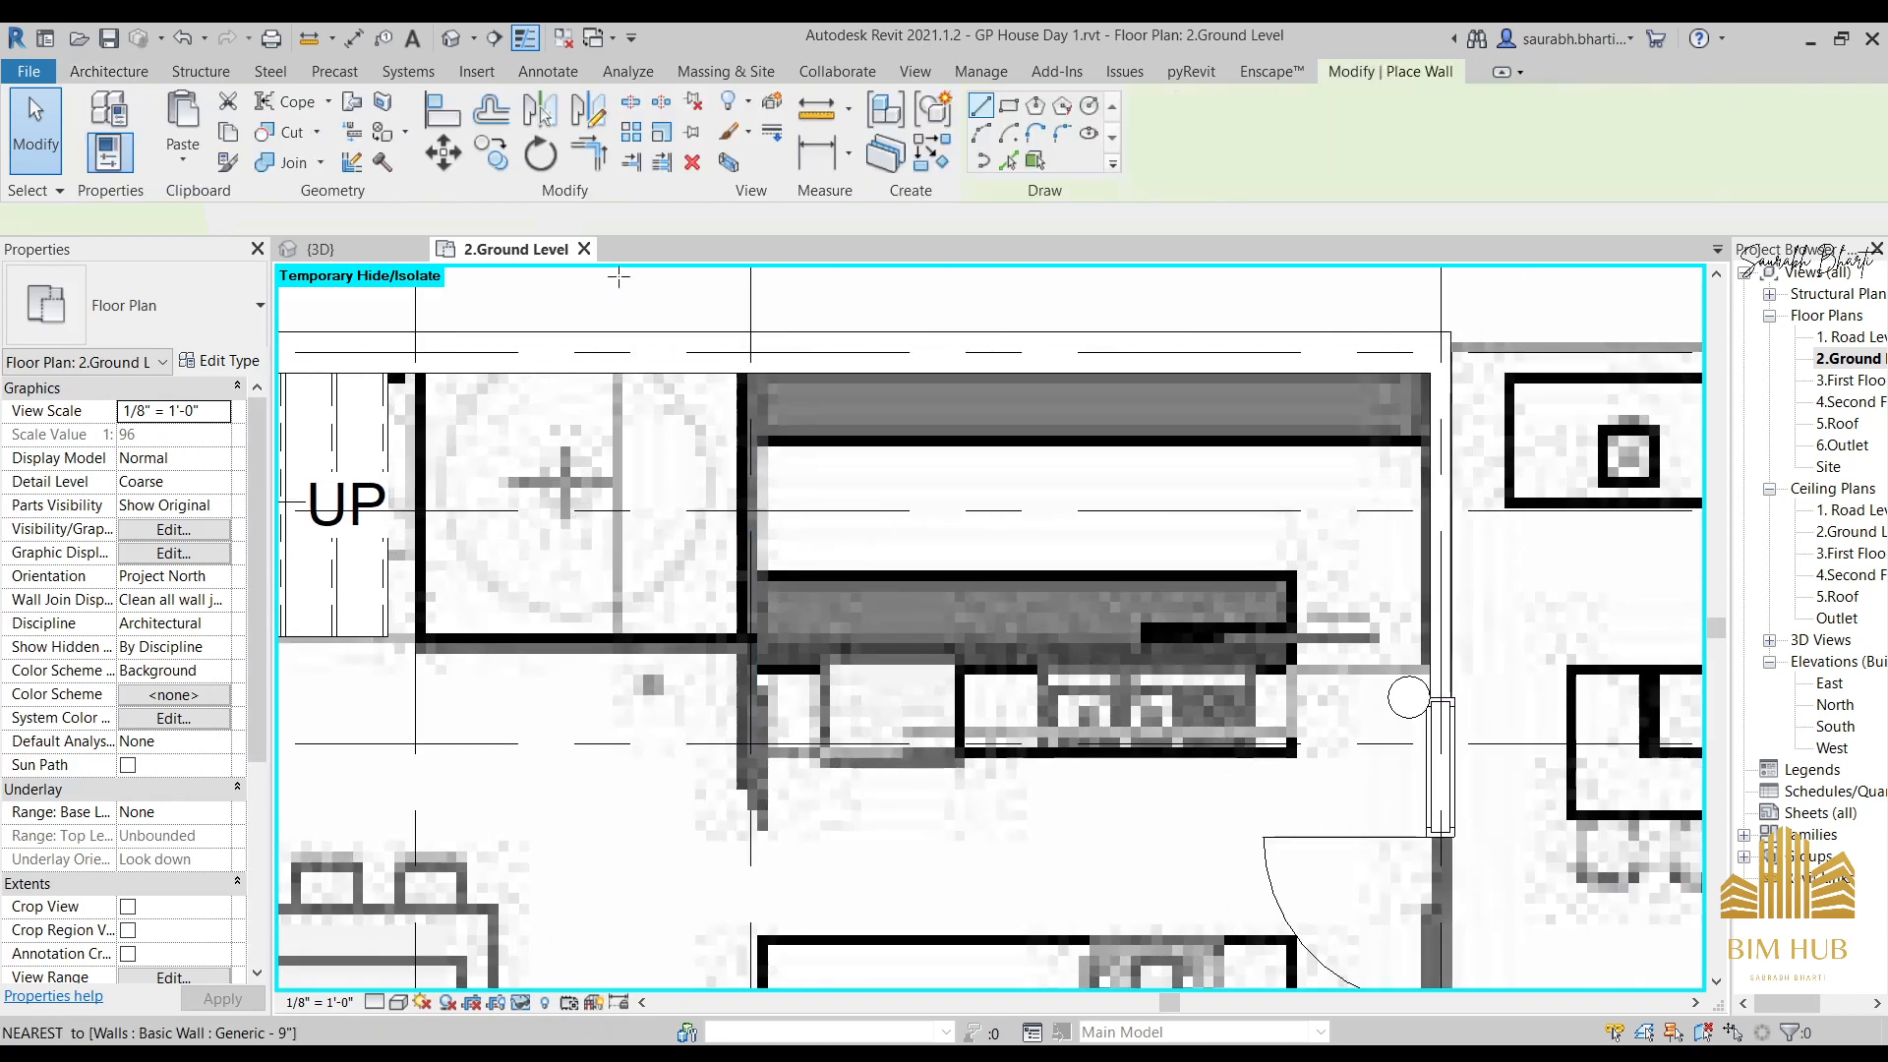
{"action": "left_click", "coordinate": [148, 304]}
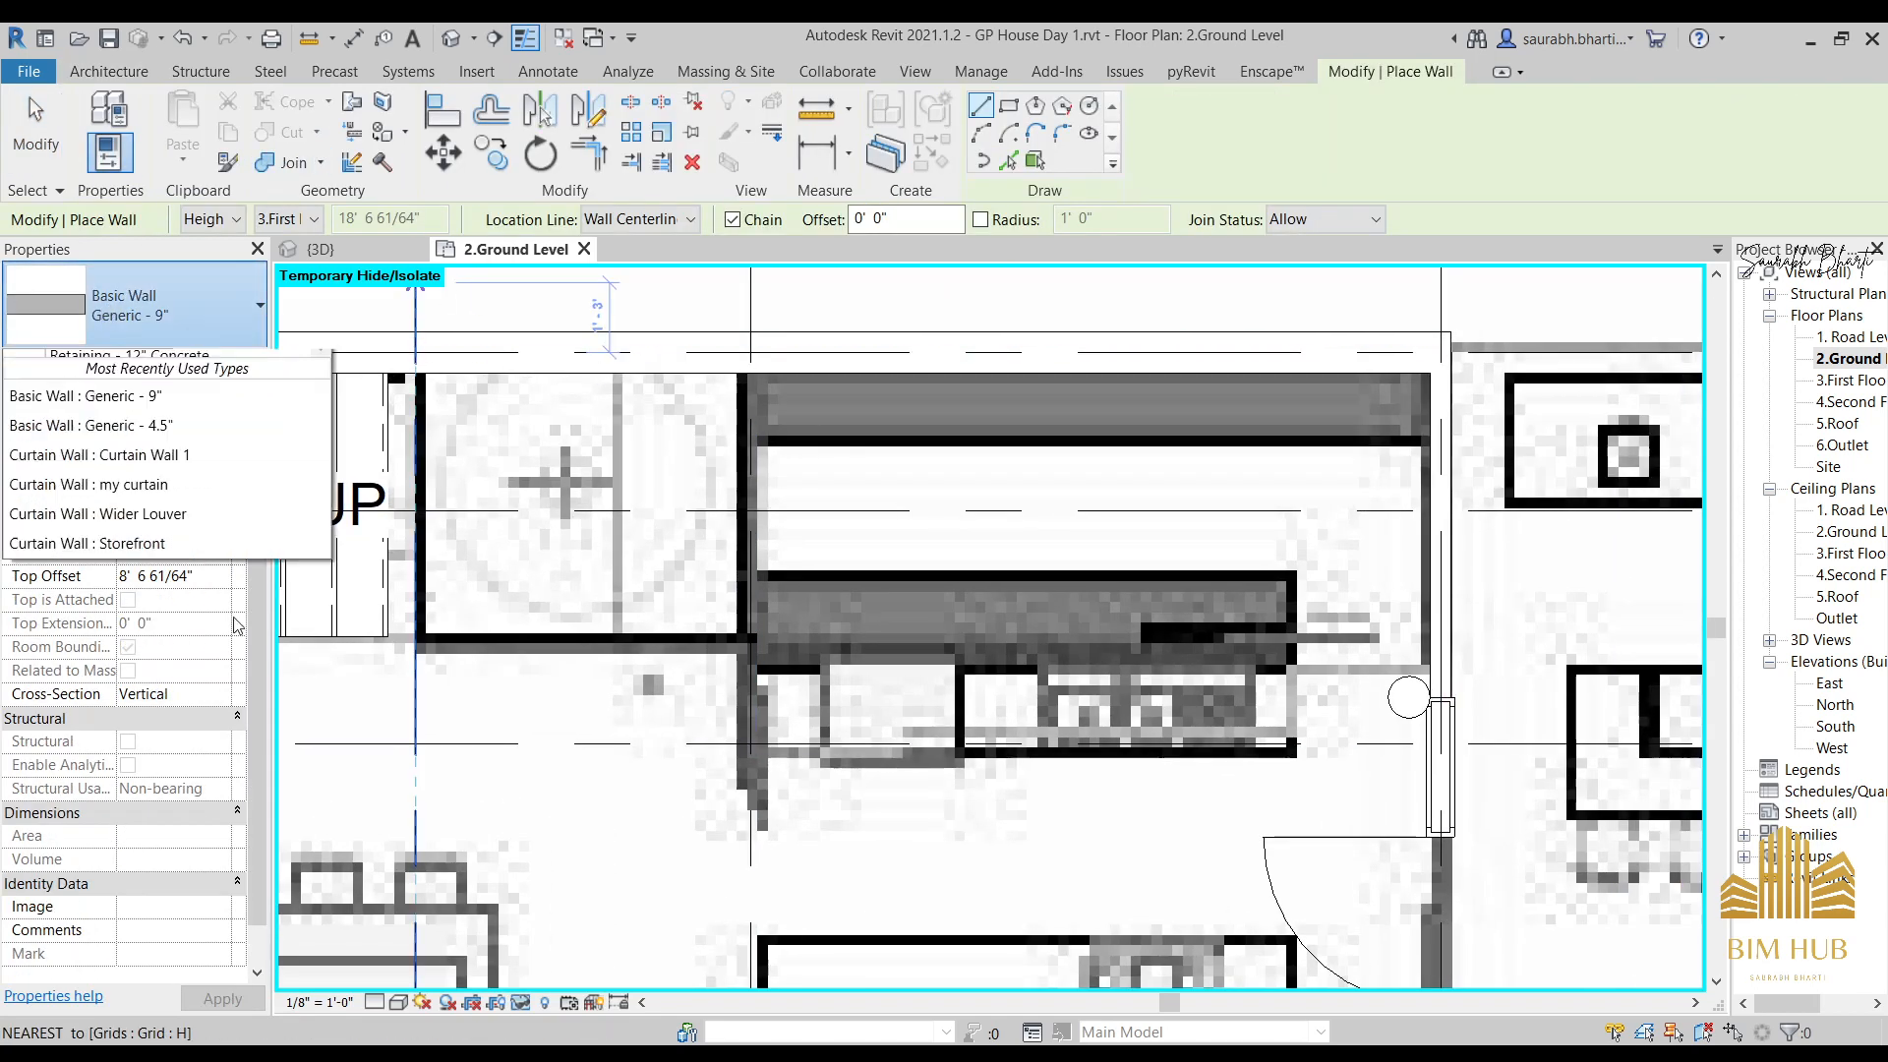
{"action": "scroll", "coordinate": [172, 578], "scroll_direction": "up", "scroll_amount": 2}
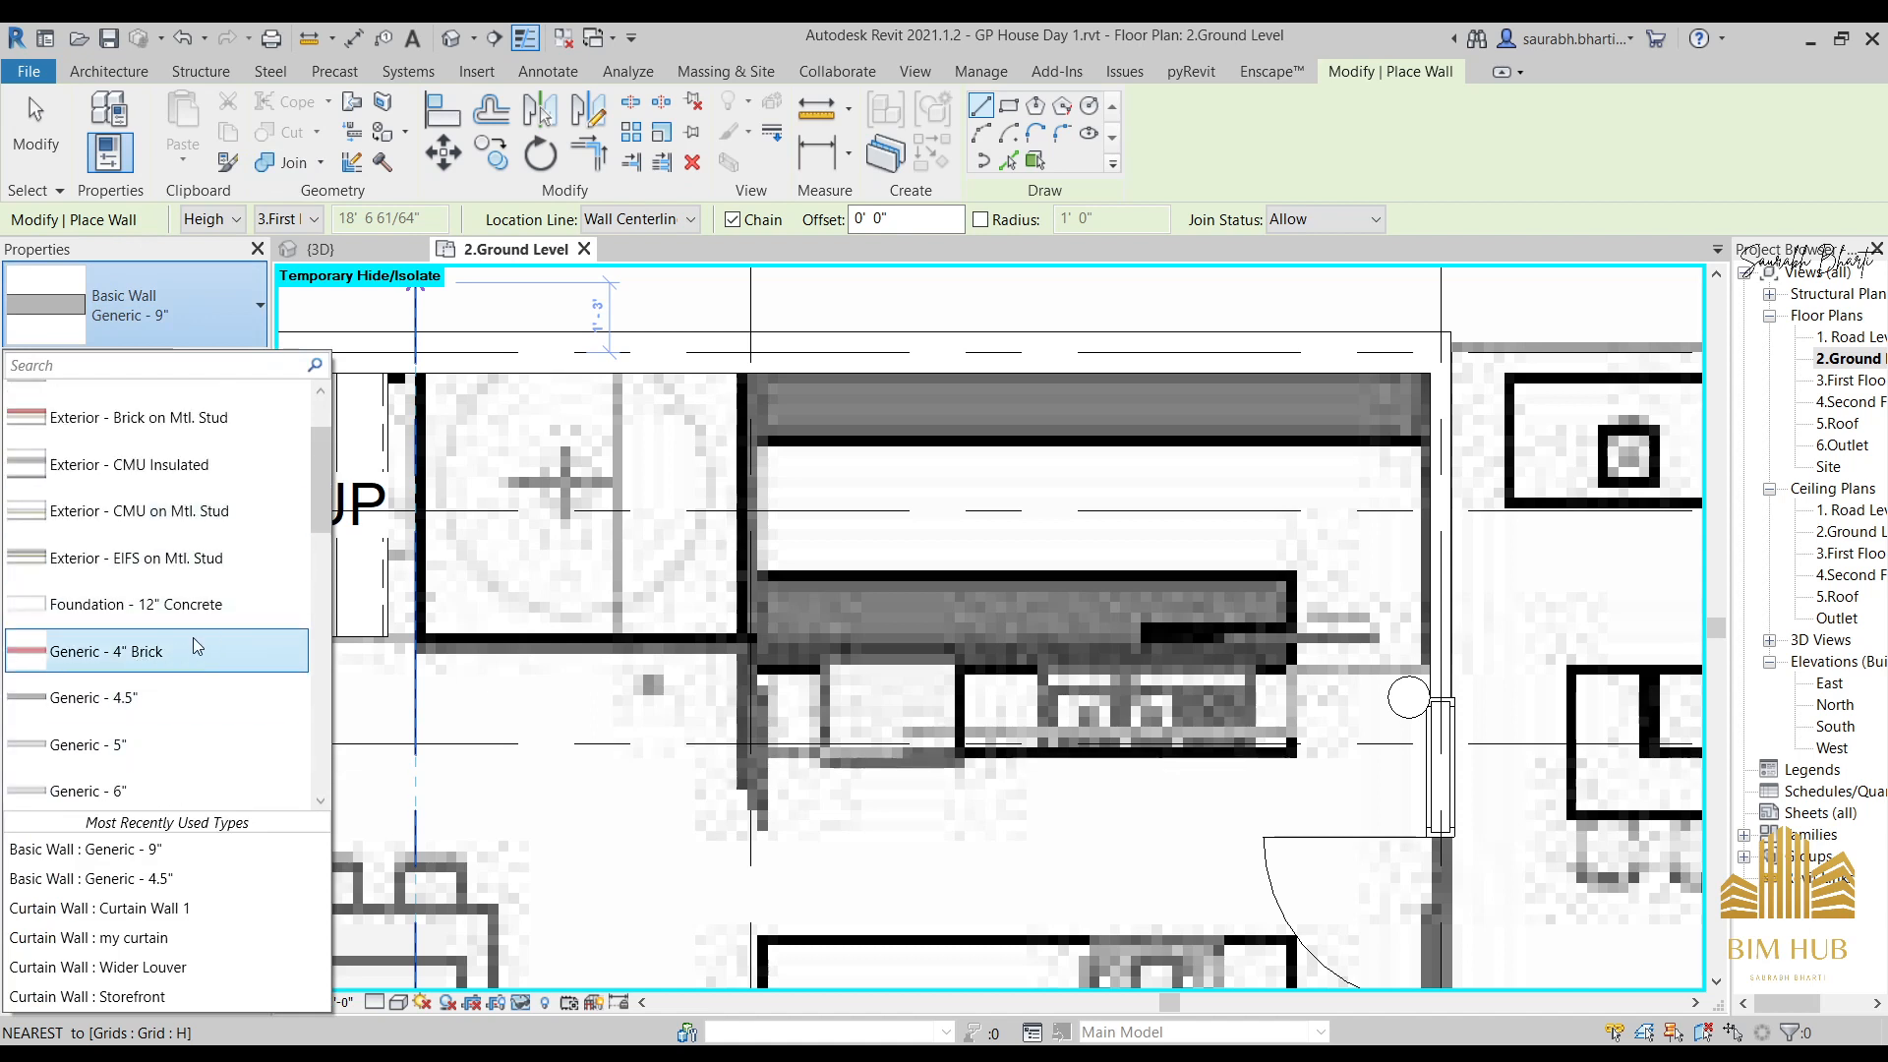
{"action": "left_click", "coordinate": [138, 697]}
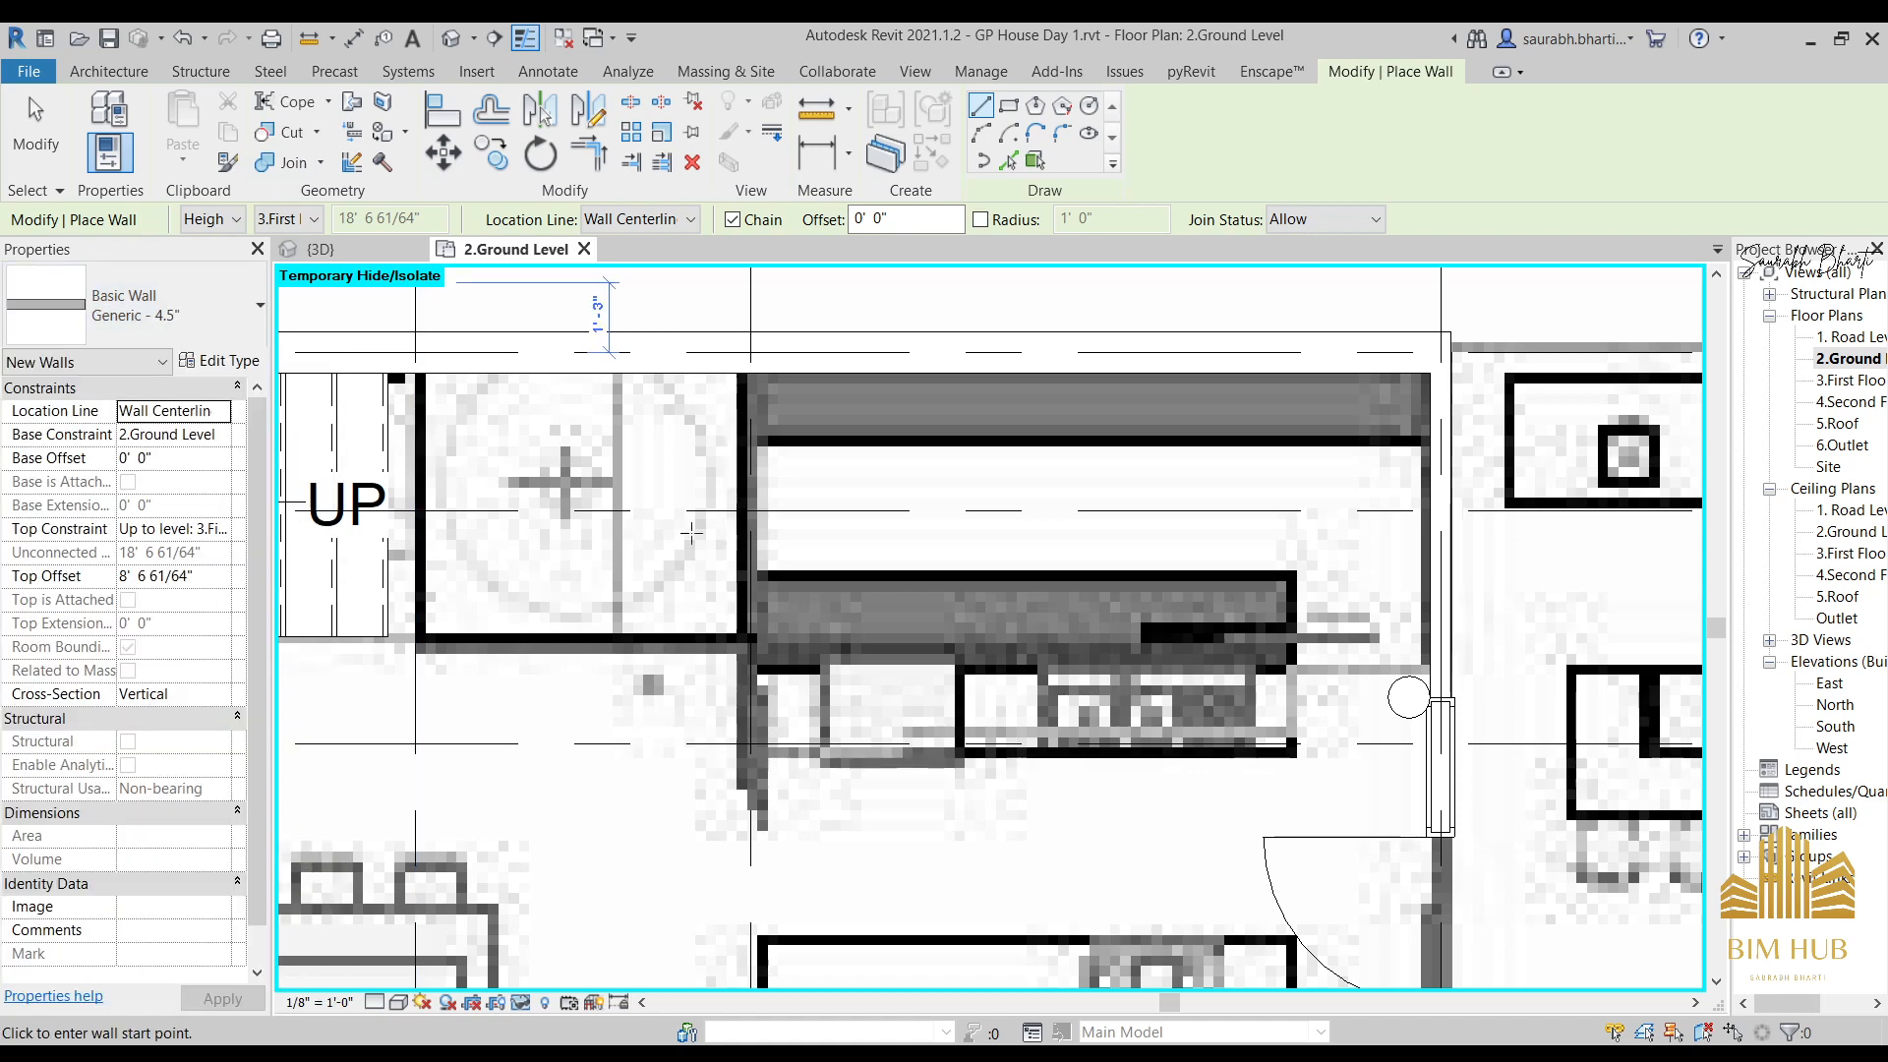
{"action": "left_click", "coordinate": [749, 374]}
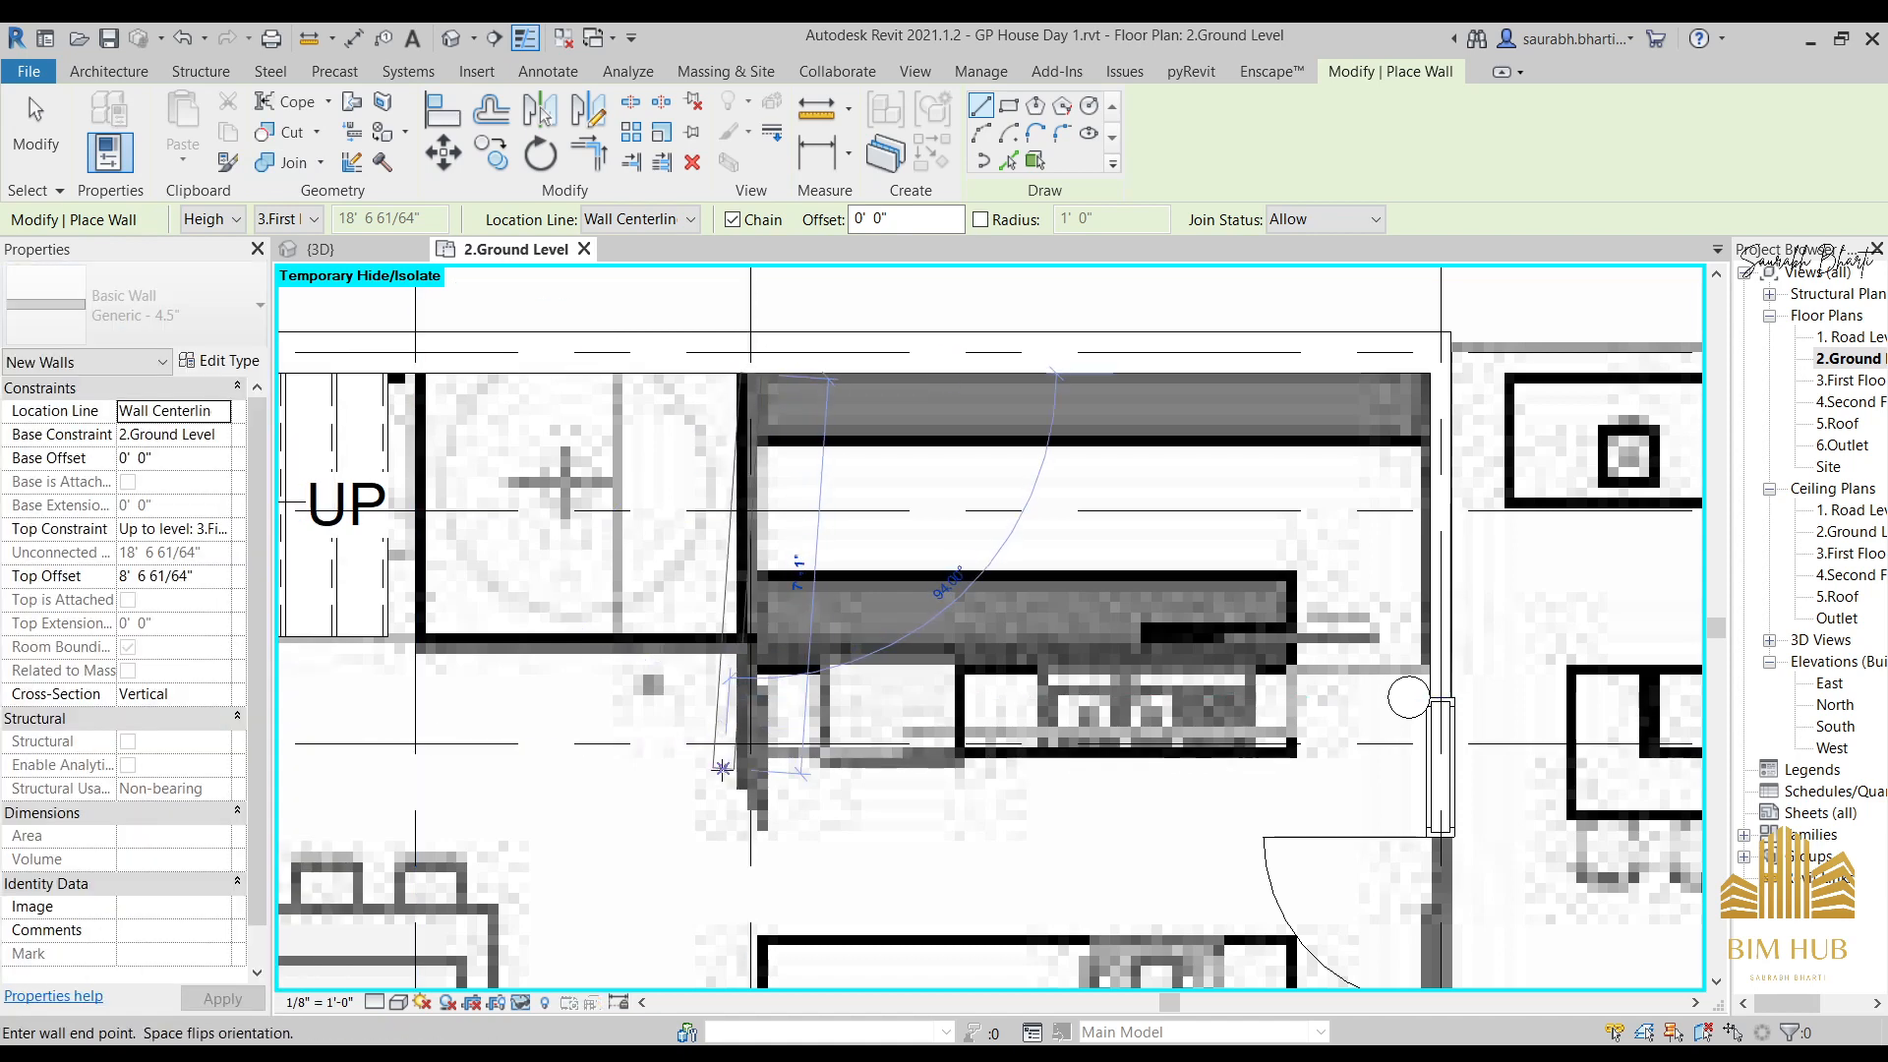
{"action": "left_click", "coordinate": [751, 838]}
{"action": "key", "text": "Escape"}
{"action": "key", "text": "Escape"}
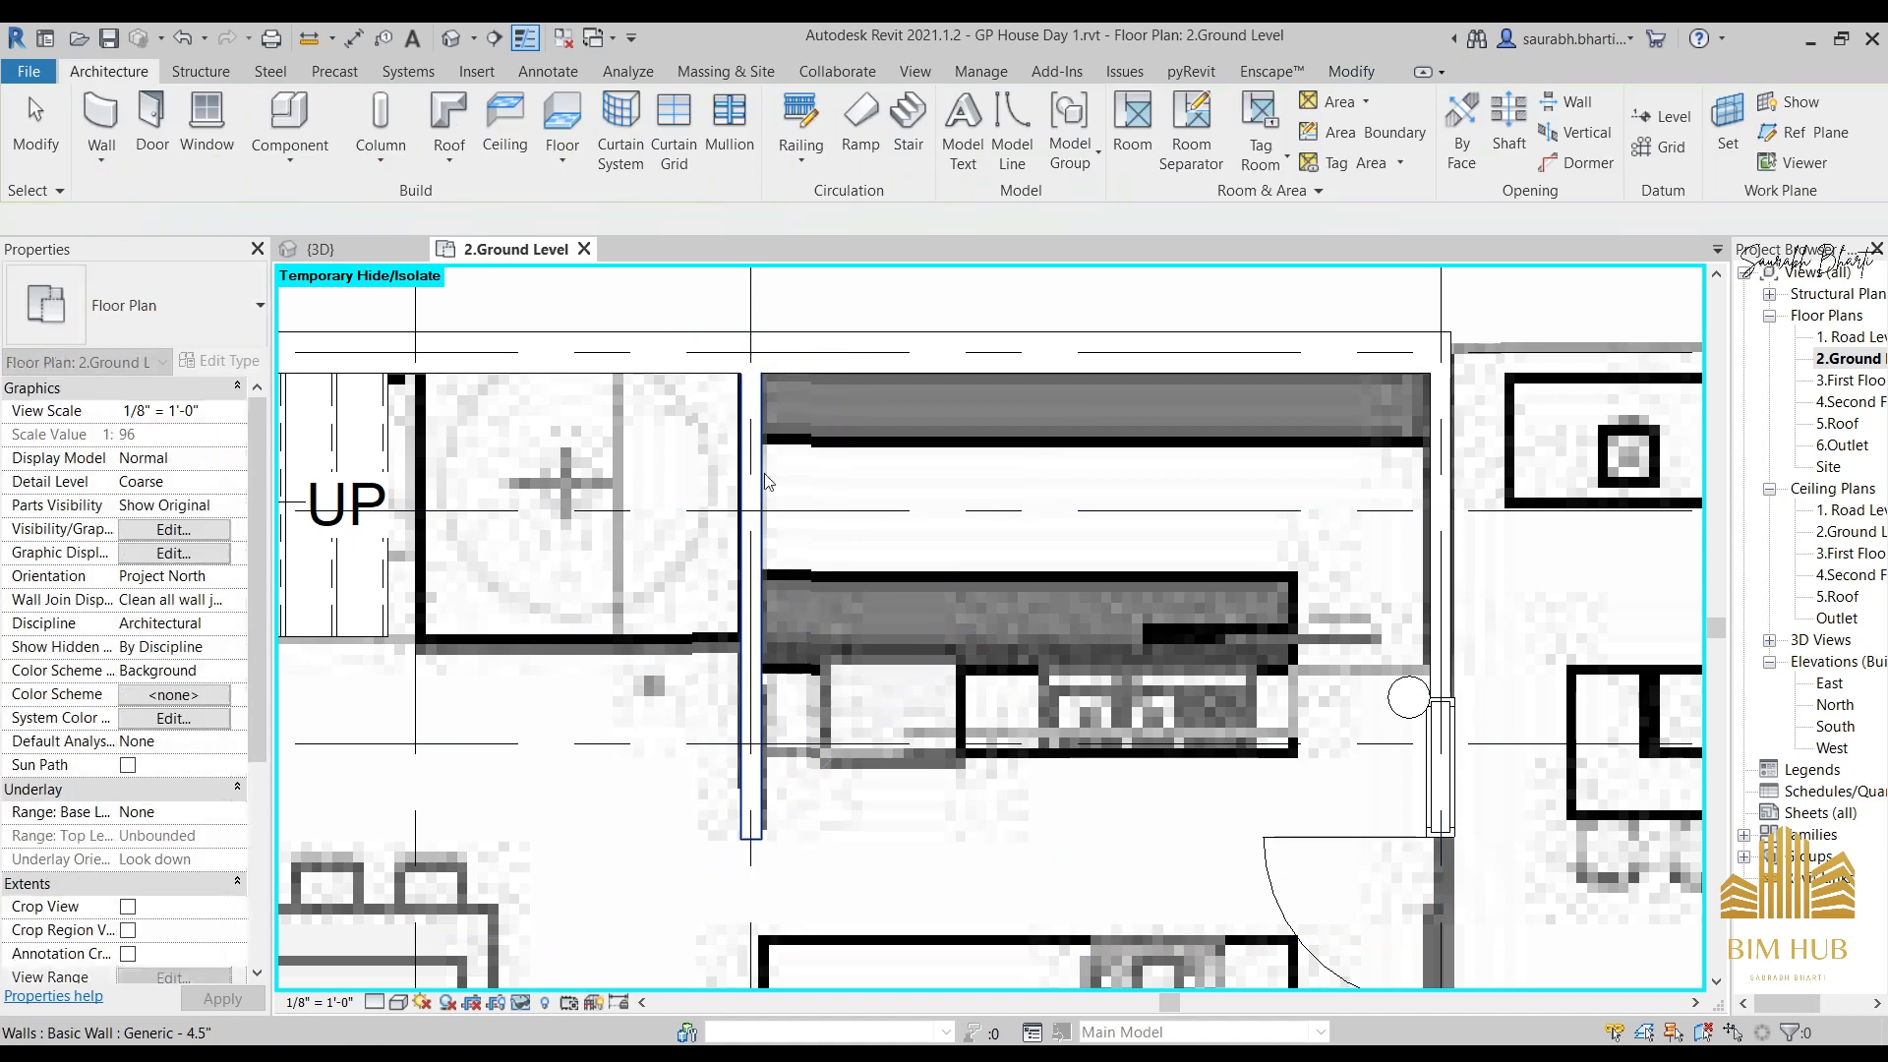
Nudge the new 4.5" partition slightly toward the stair to line up with the wall in the underlay.
{"action": "left_click", "coordinate": [749, 479]}
{"action": "key", "text": "Left"}
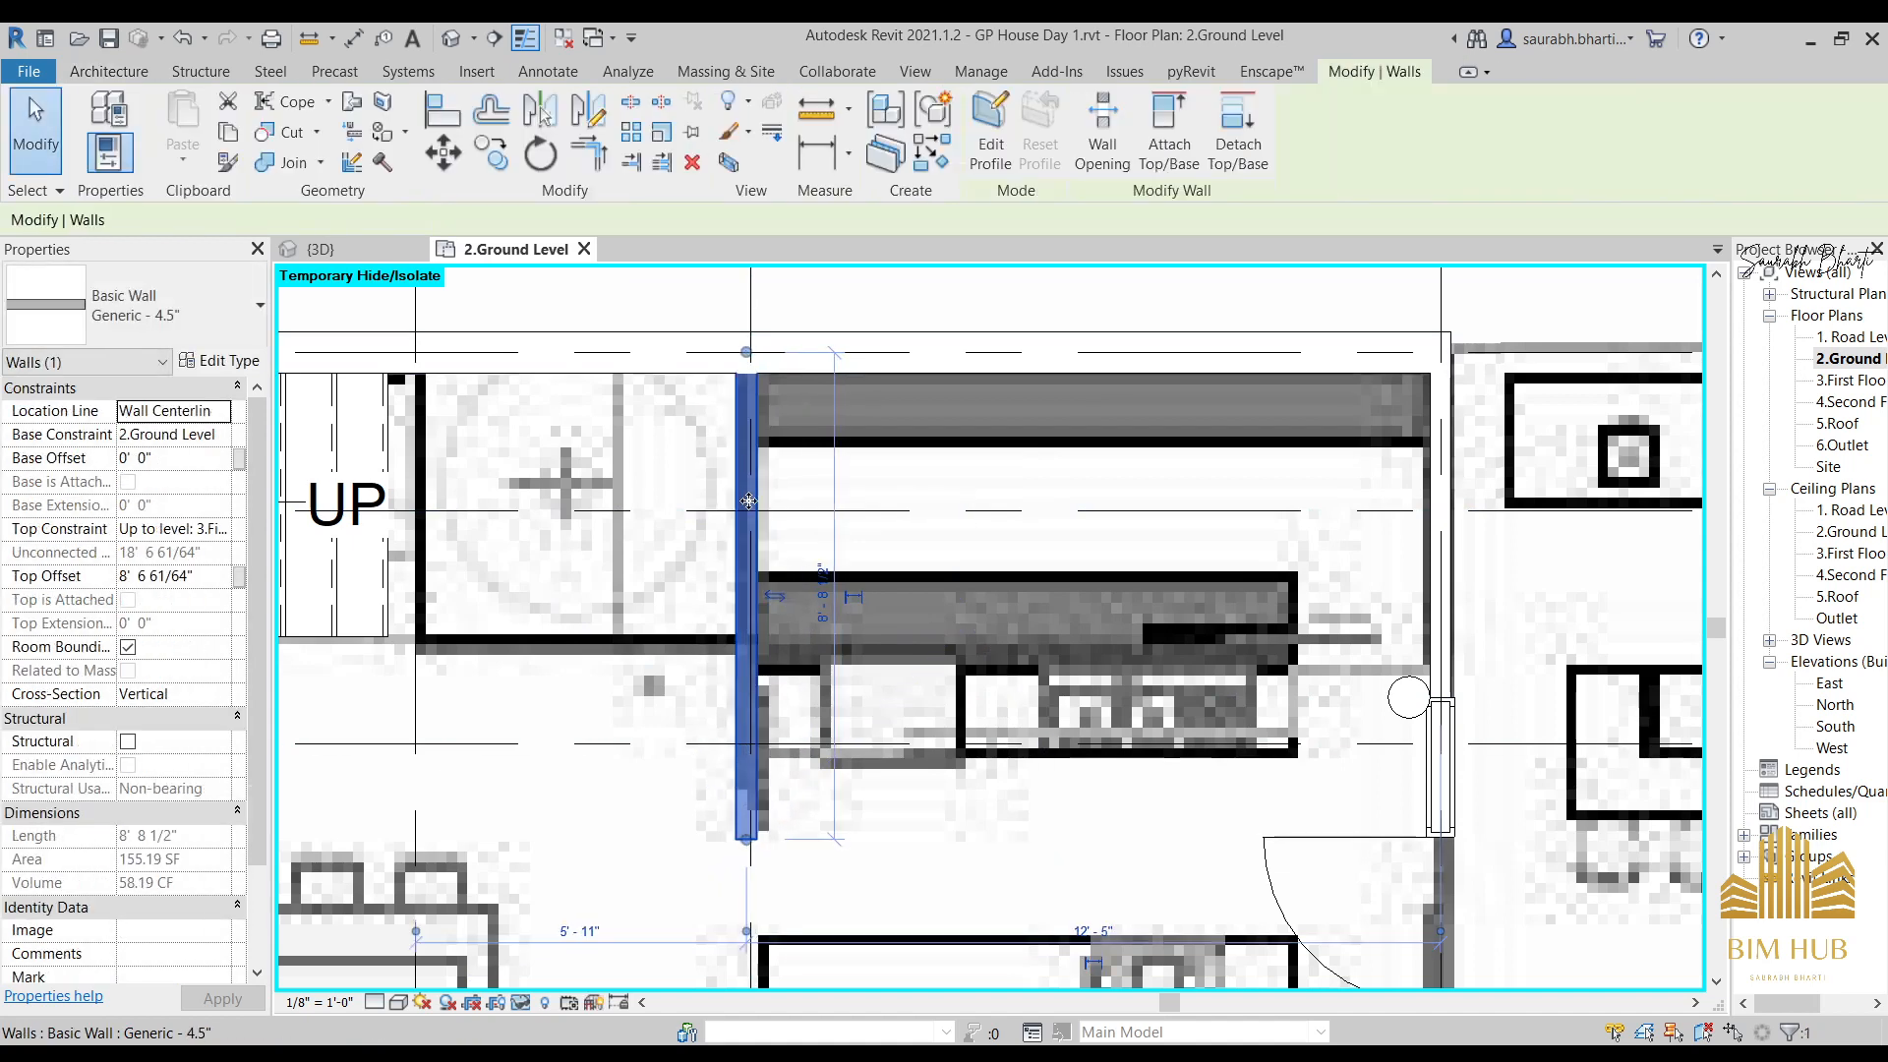
{"action": "key", "text": "Escape"}
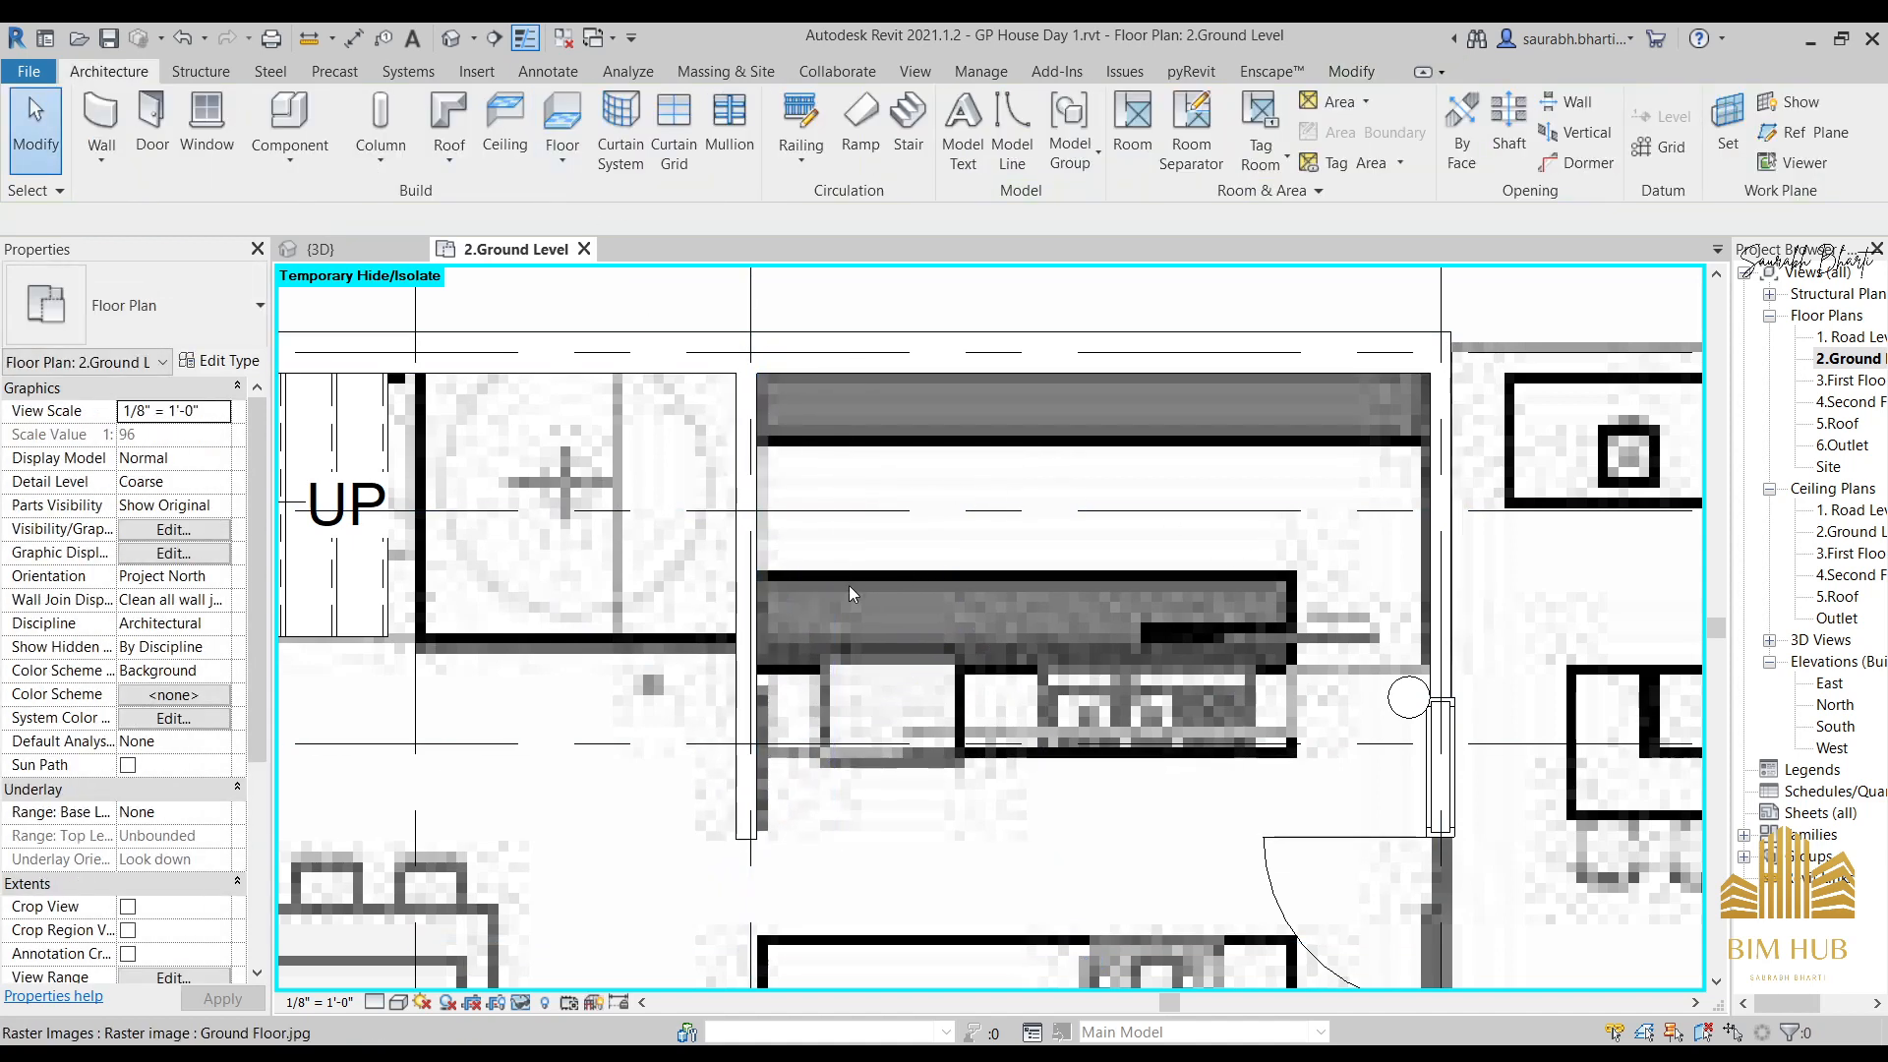
Place an aligned dimension between the centerlines of the new partition and the outer wall beside the double door.
{"action": "key", "text": "w"}
{"action": "key", "text": "a"}
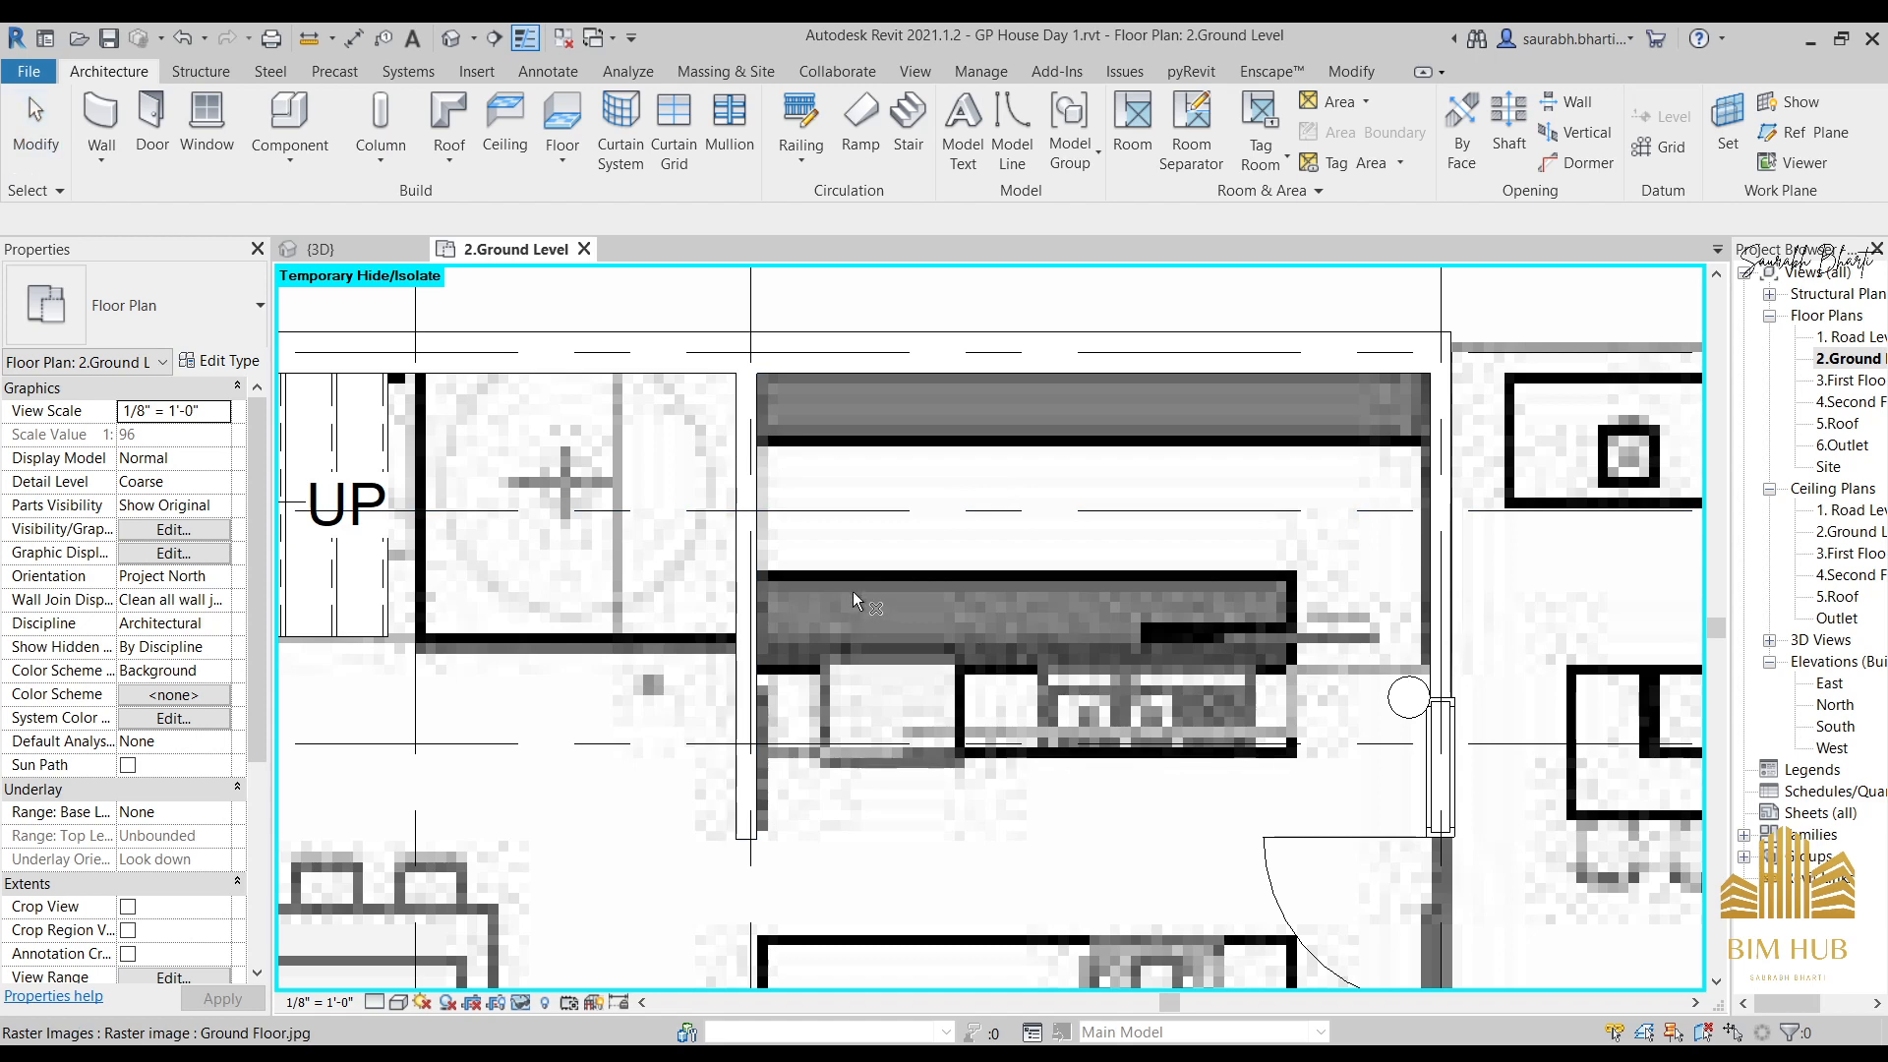
{"action": "key", "text": "d"}
{"action": "key", "text": "i"}
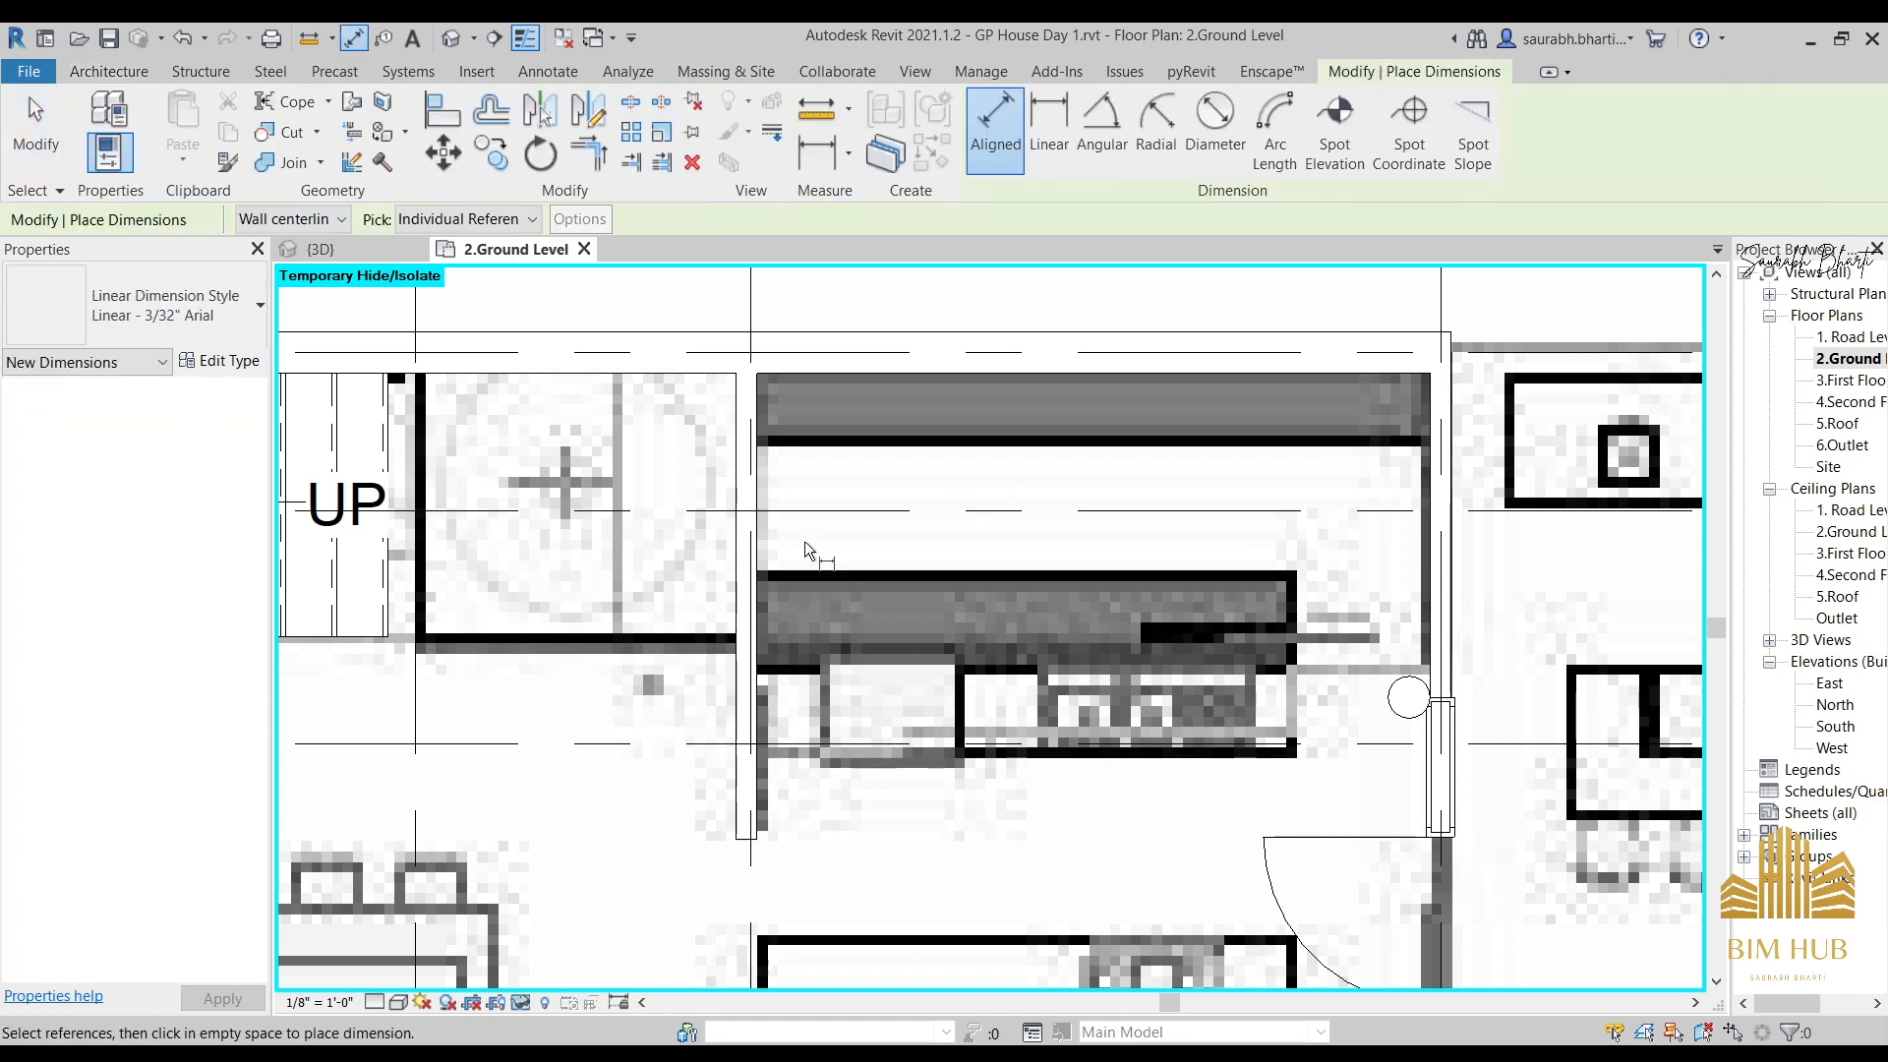
{"action": "left_click", "coordinate": [762, 492]}
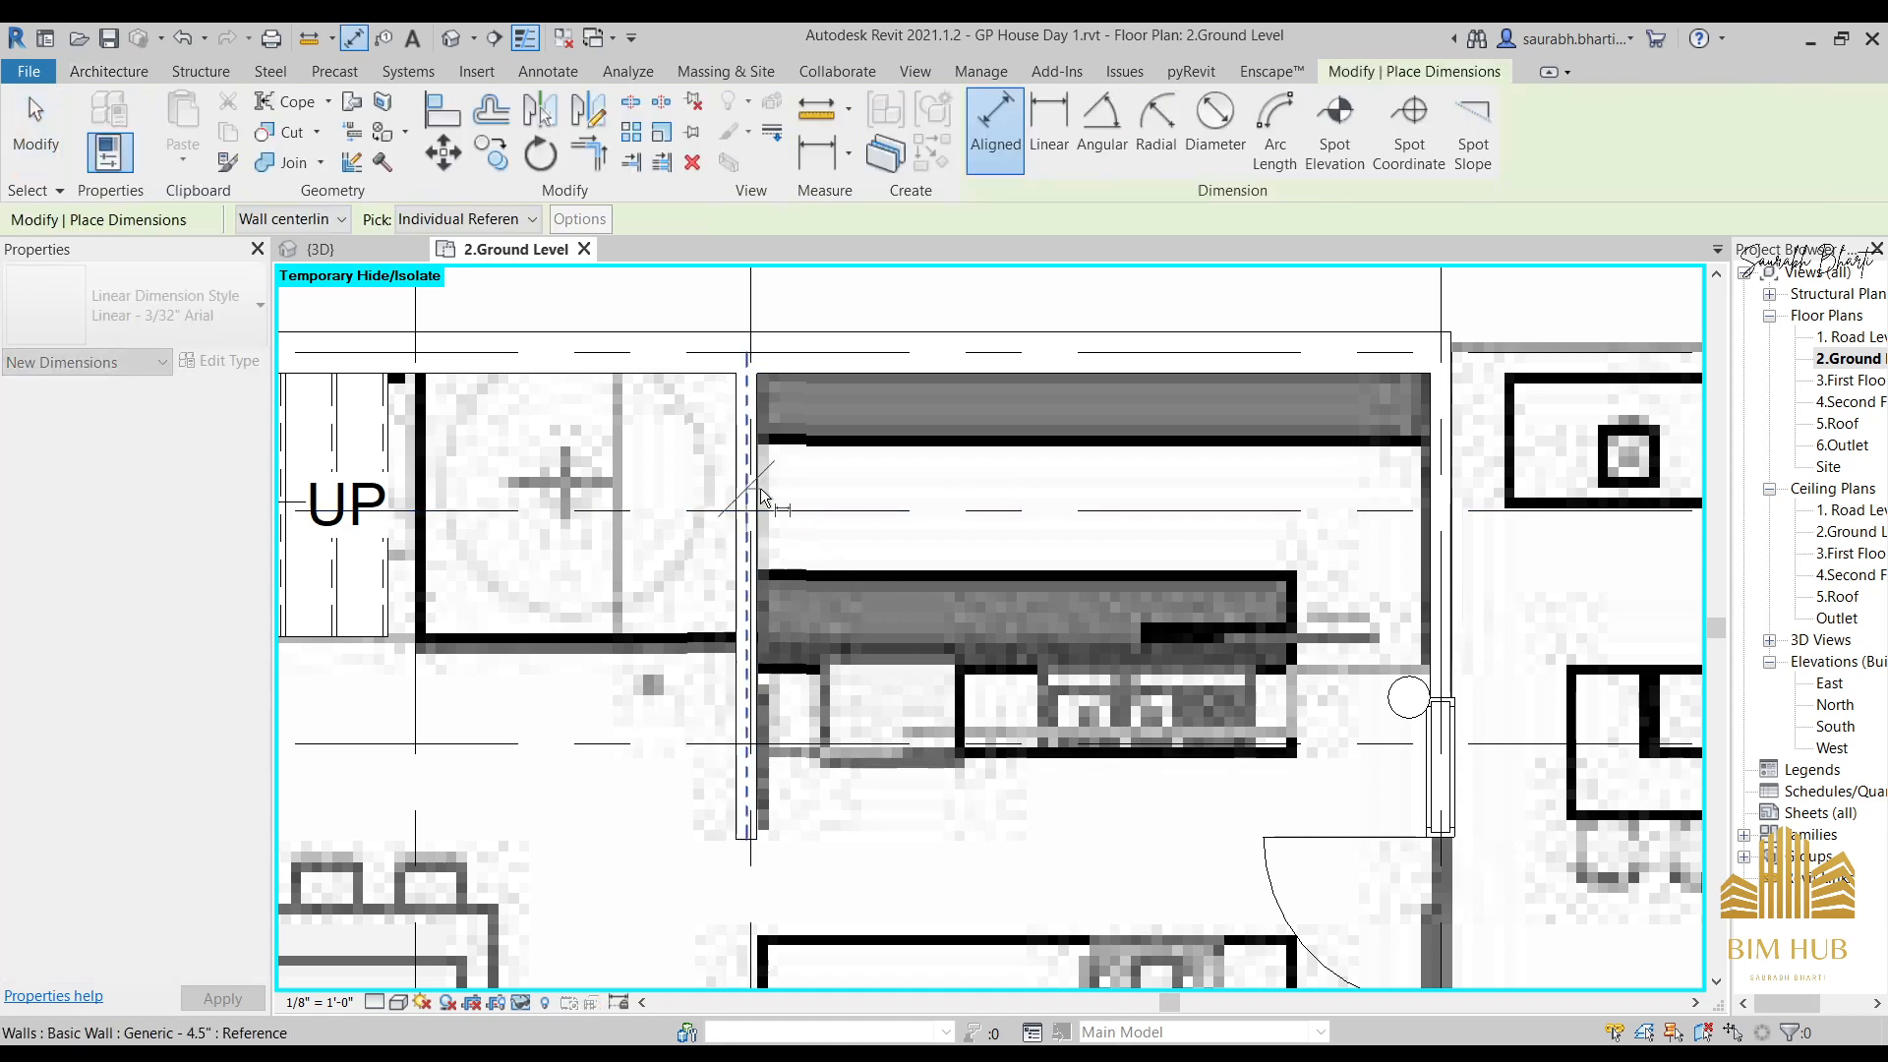
{"action": "left_click", "coordinate": [1450, 486]}
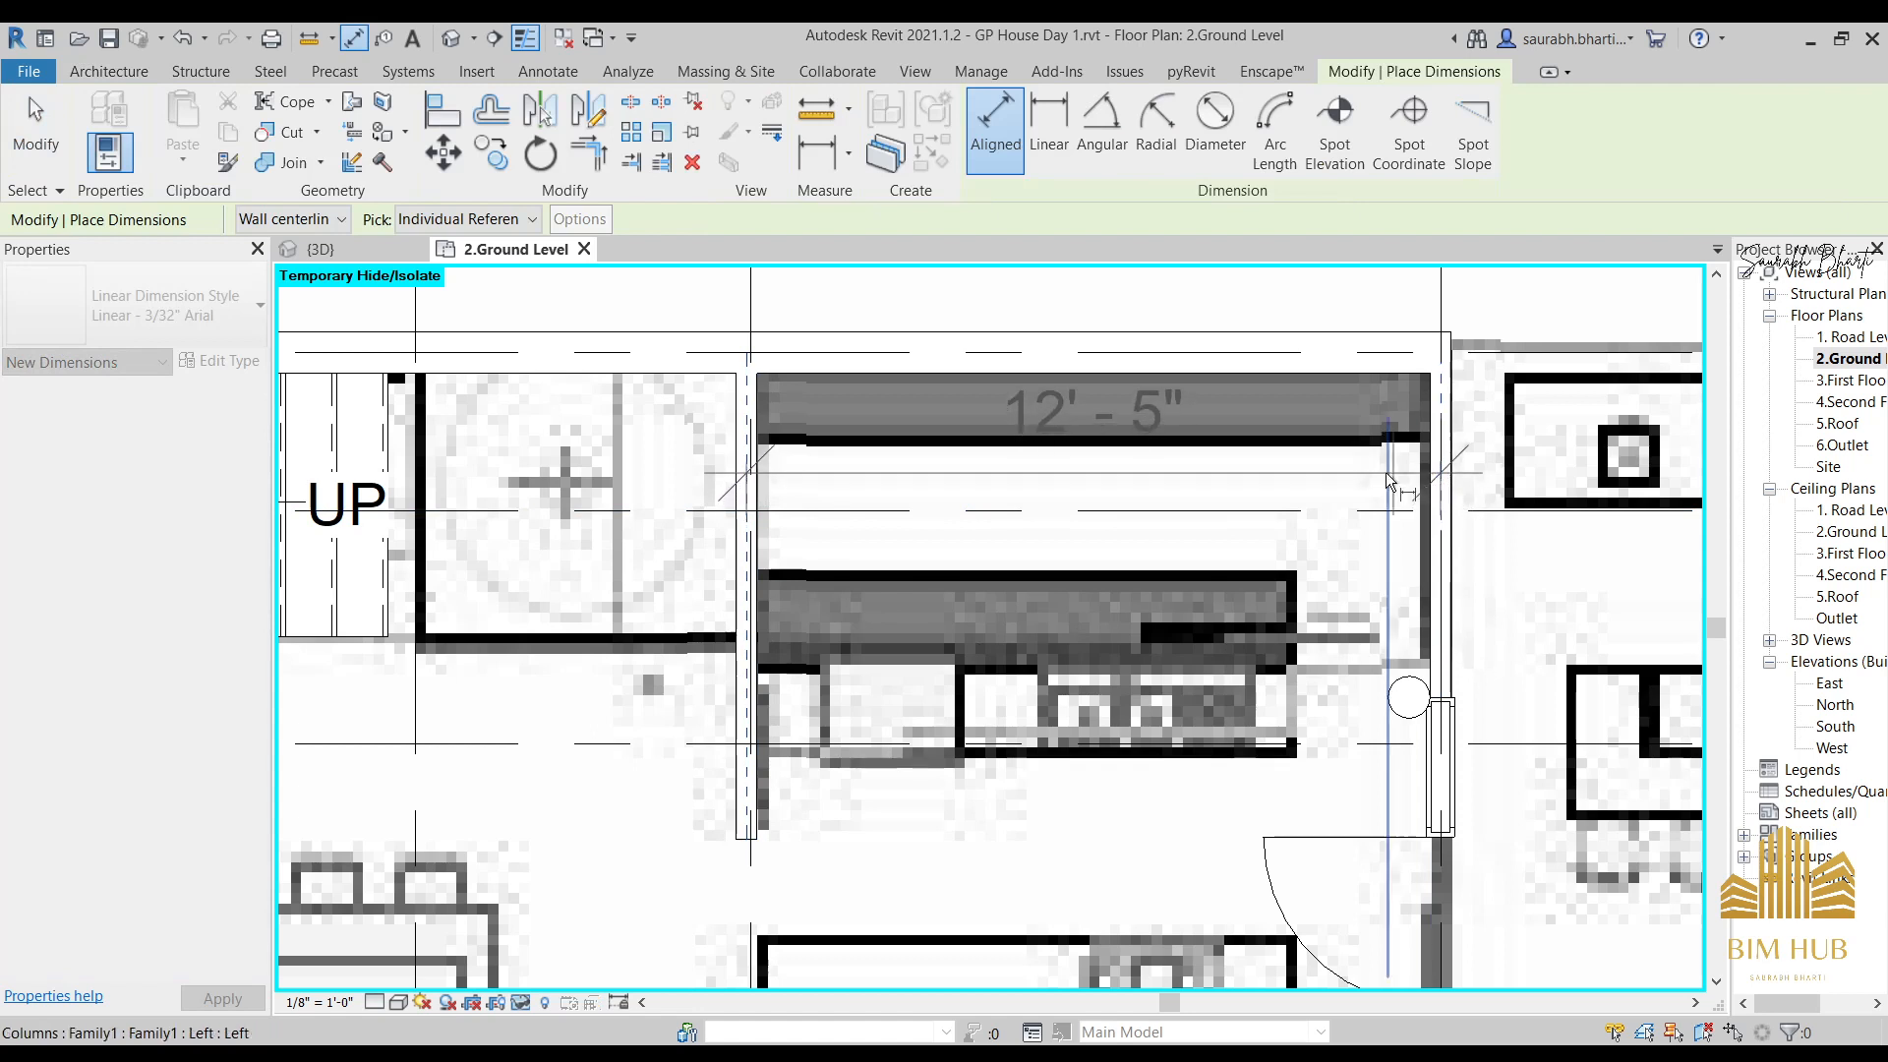
{"action": "left_click", "coordinate": [1160, 620]}
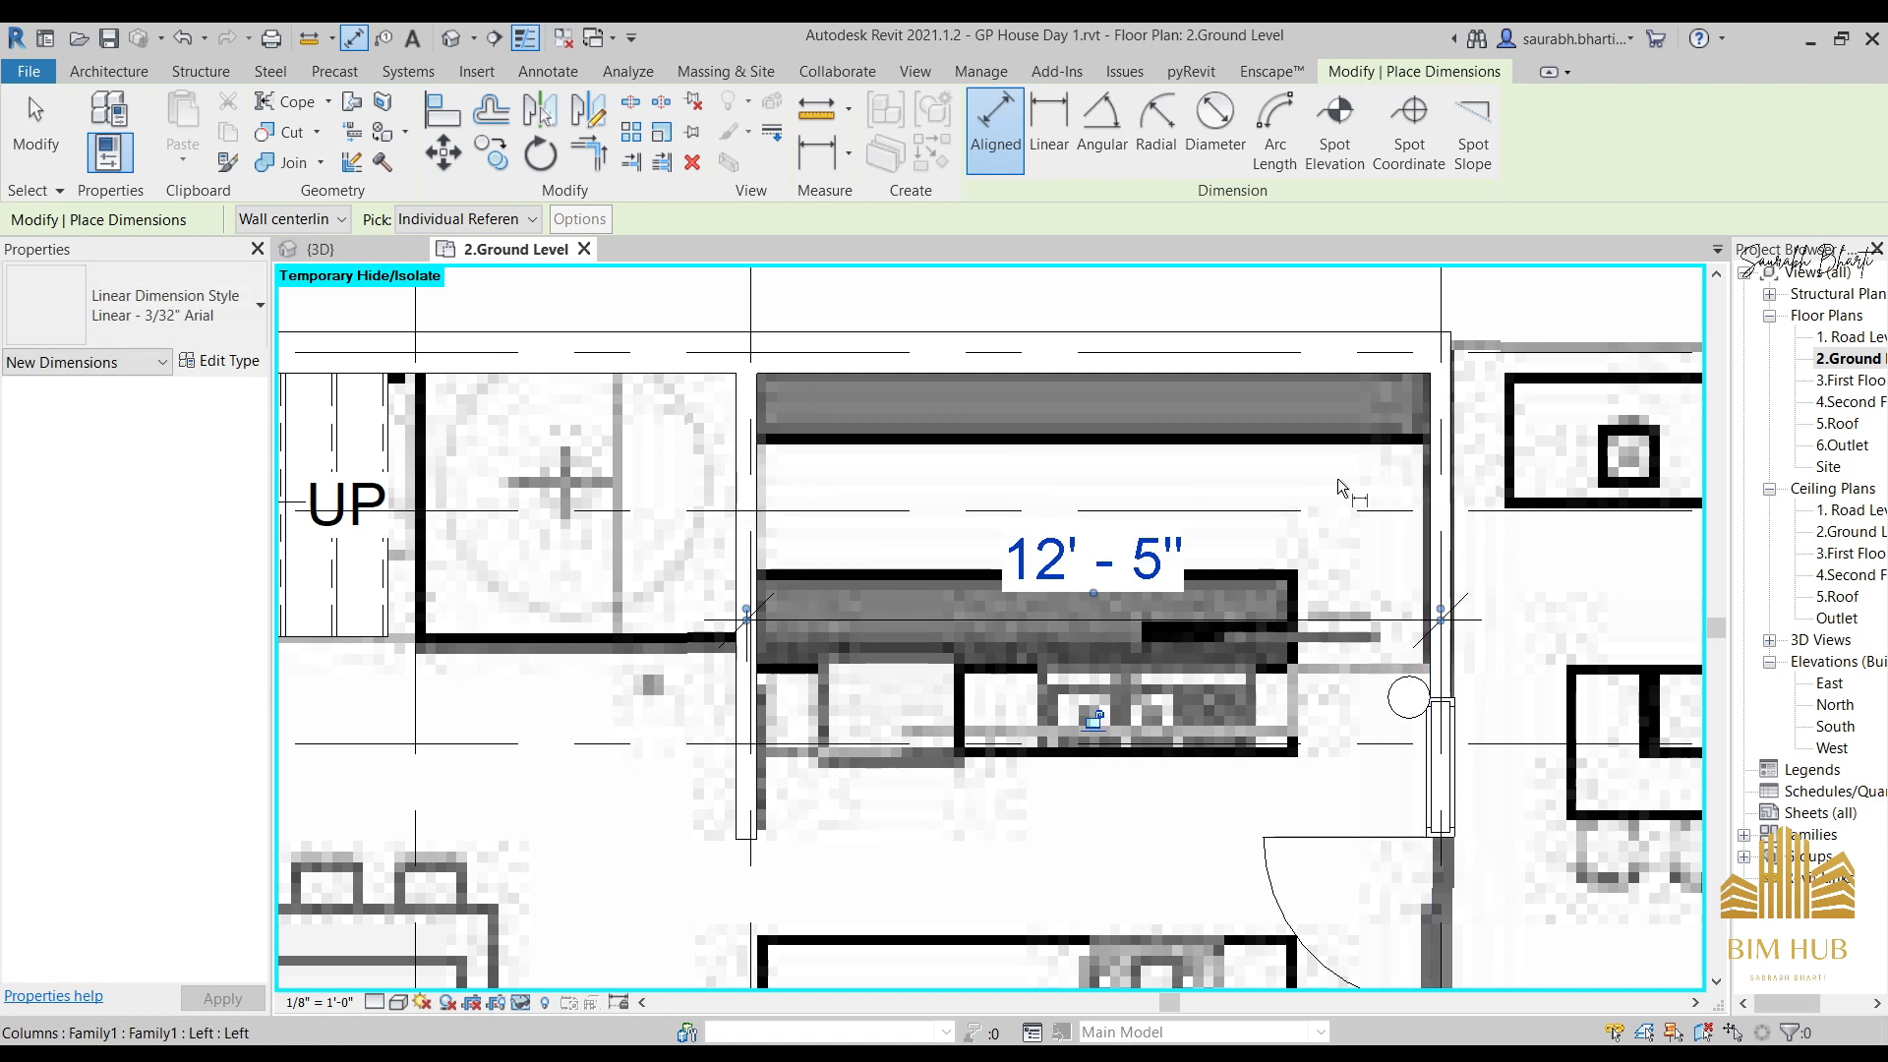
{"action": "left_click", "coordinate": [1005, 133]}
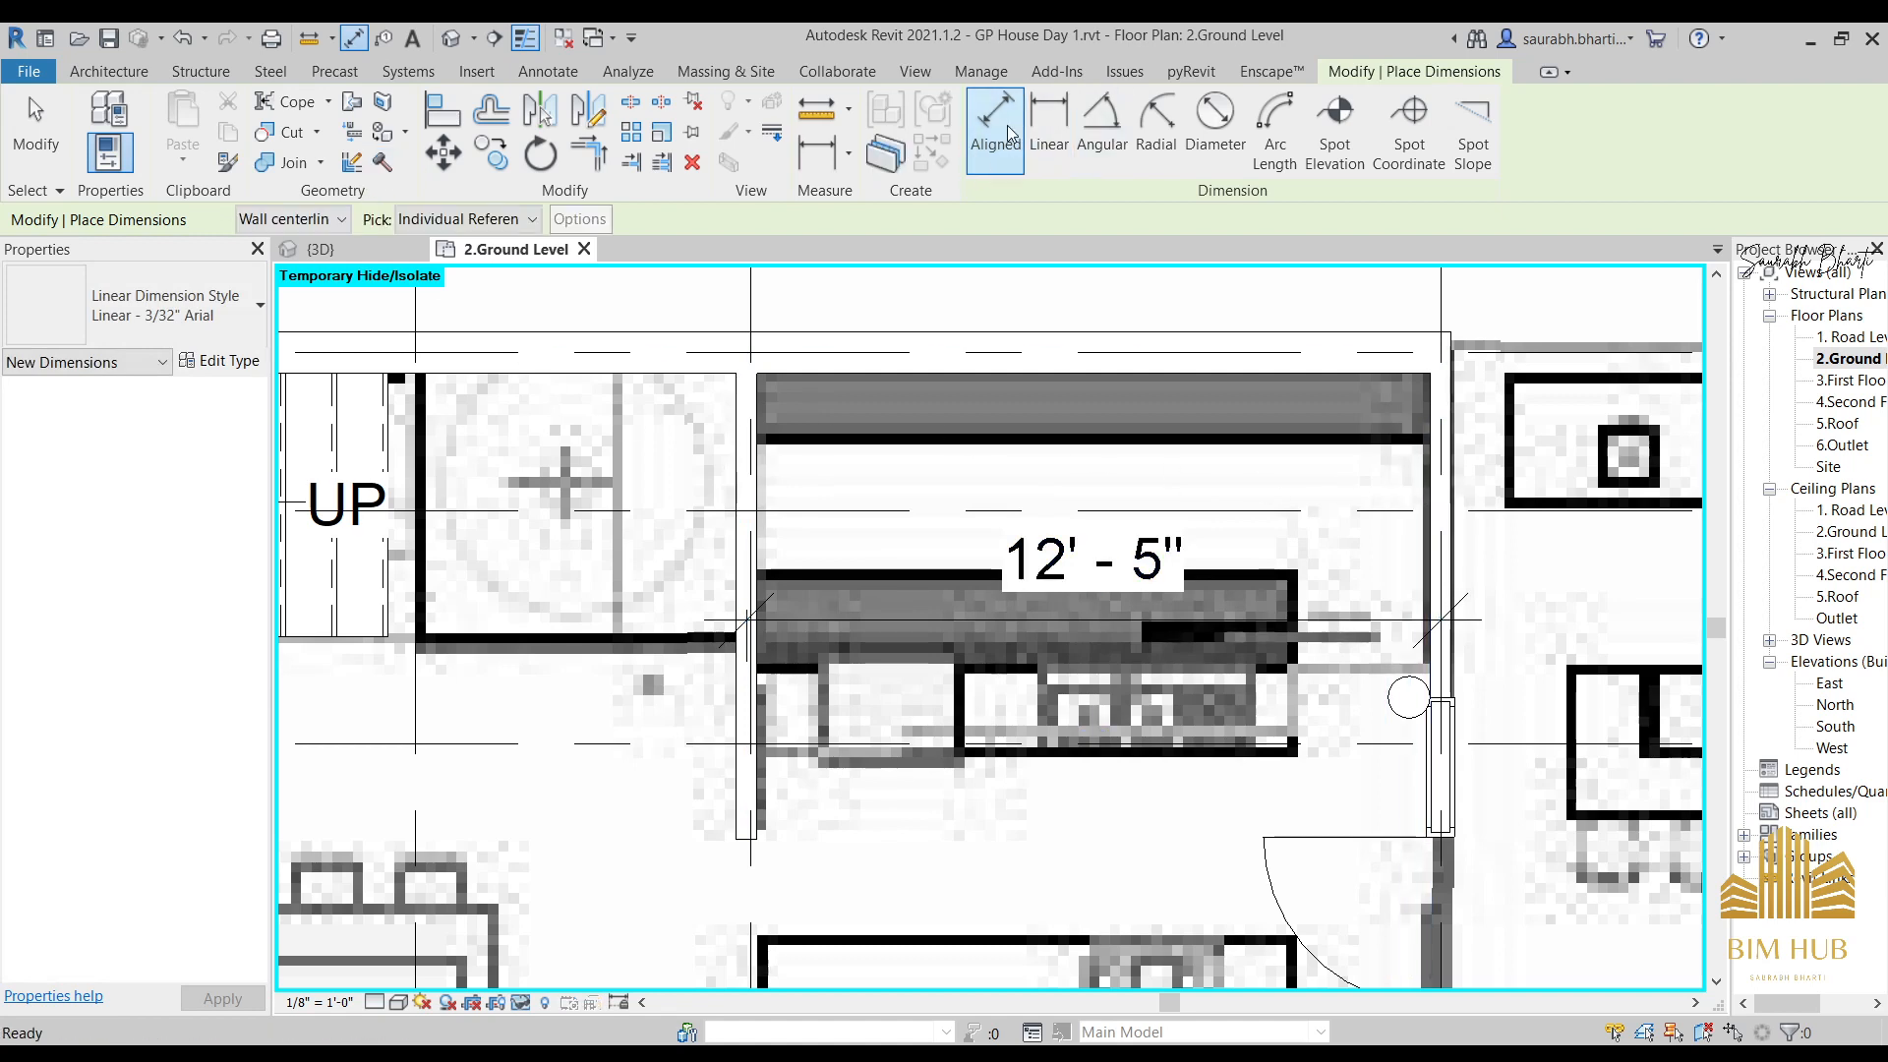
{"action": "key", "text": "Escape"}
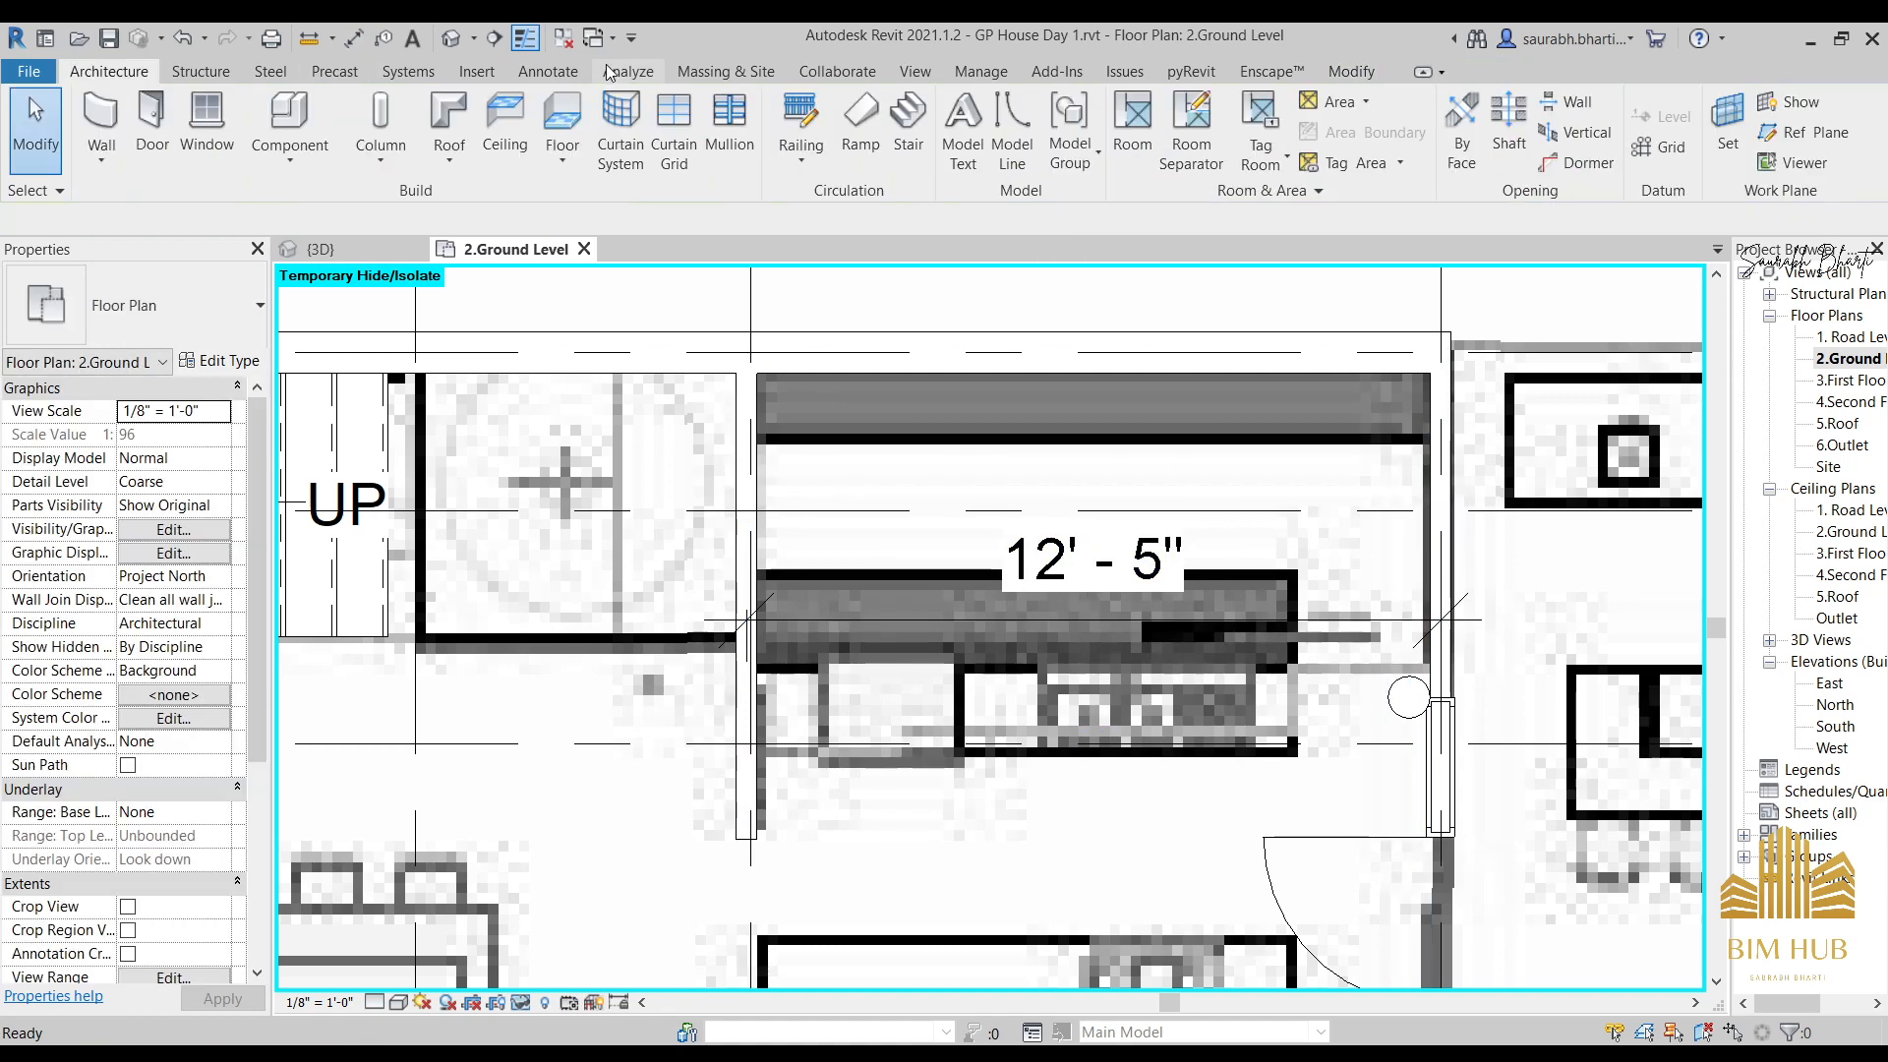
Place an aligned dimension with the Wall faces reference between the inner faces of the new partition and the outer wall.
{"action": "left_click", "coordinate": [551, 72]}
{"action": "left_click", "coordinate": [104, 118]}
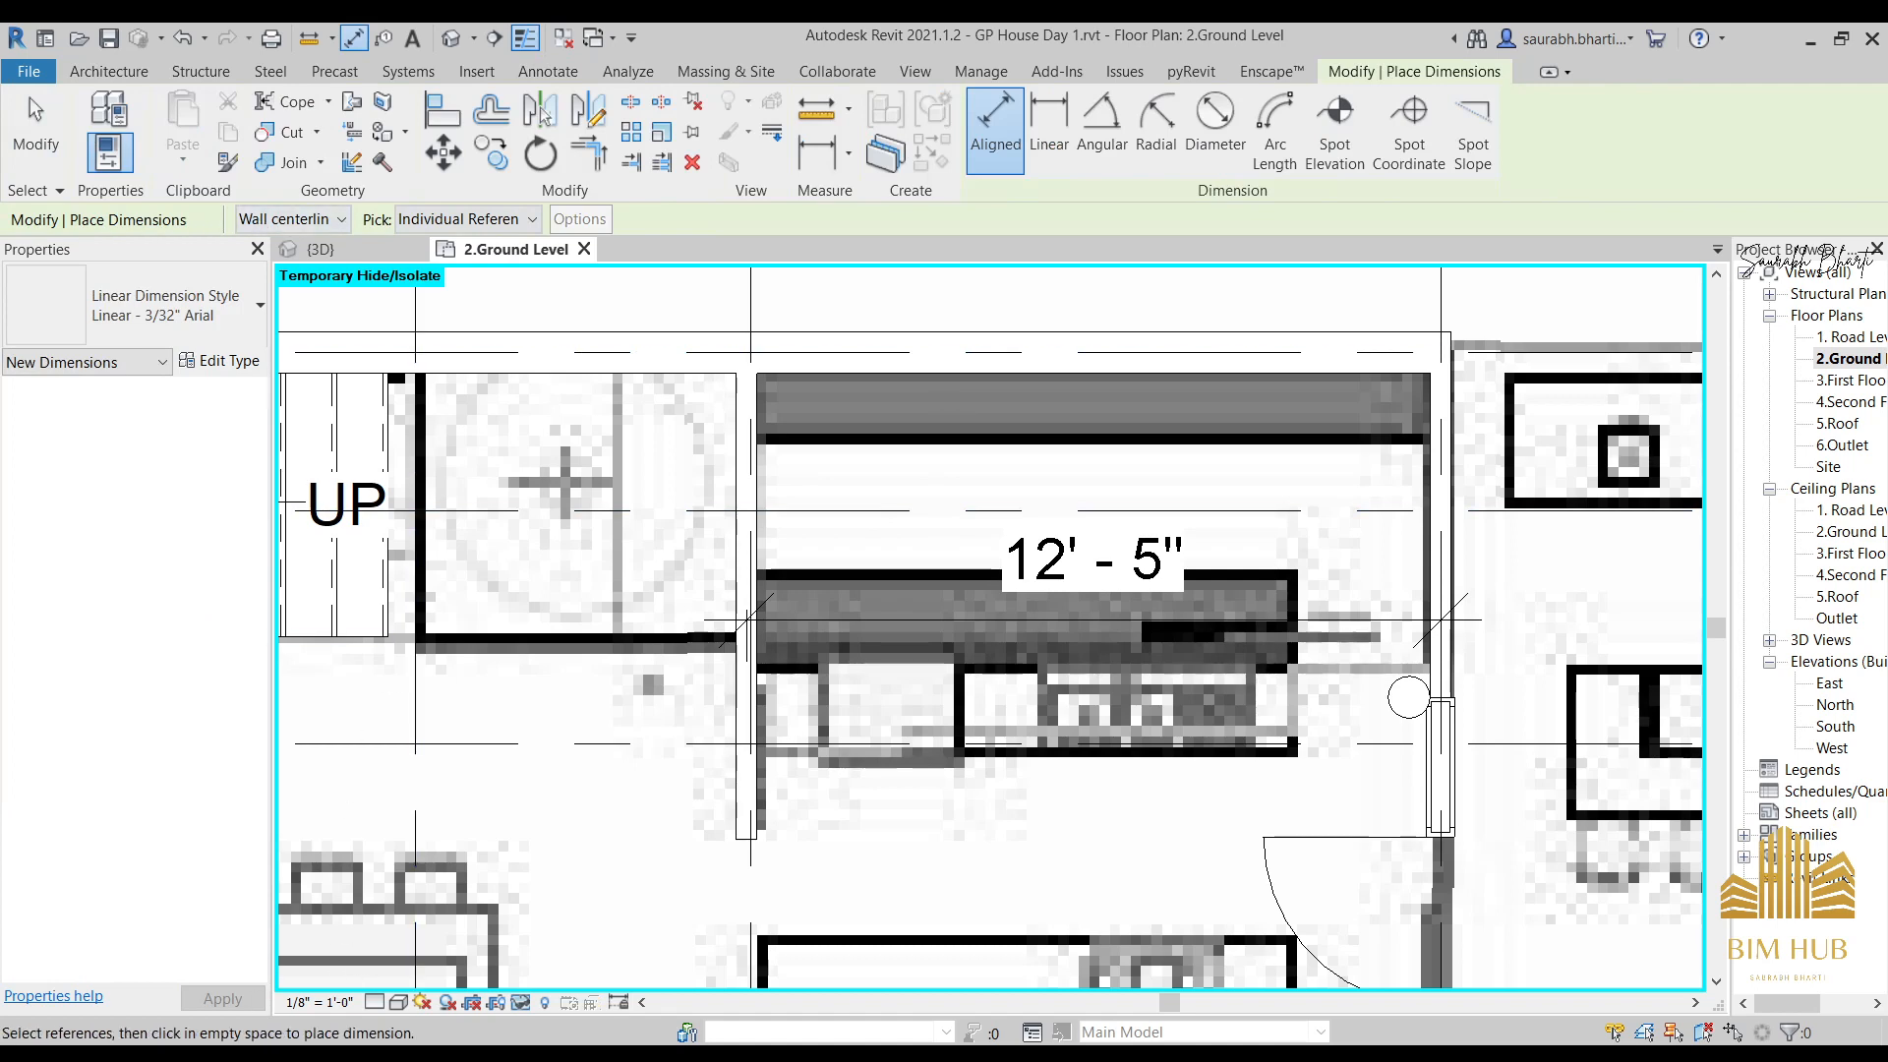
{"action": "key", "text": "alt+Tab"}
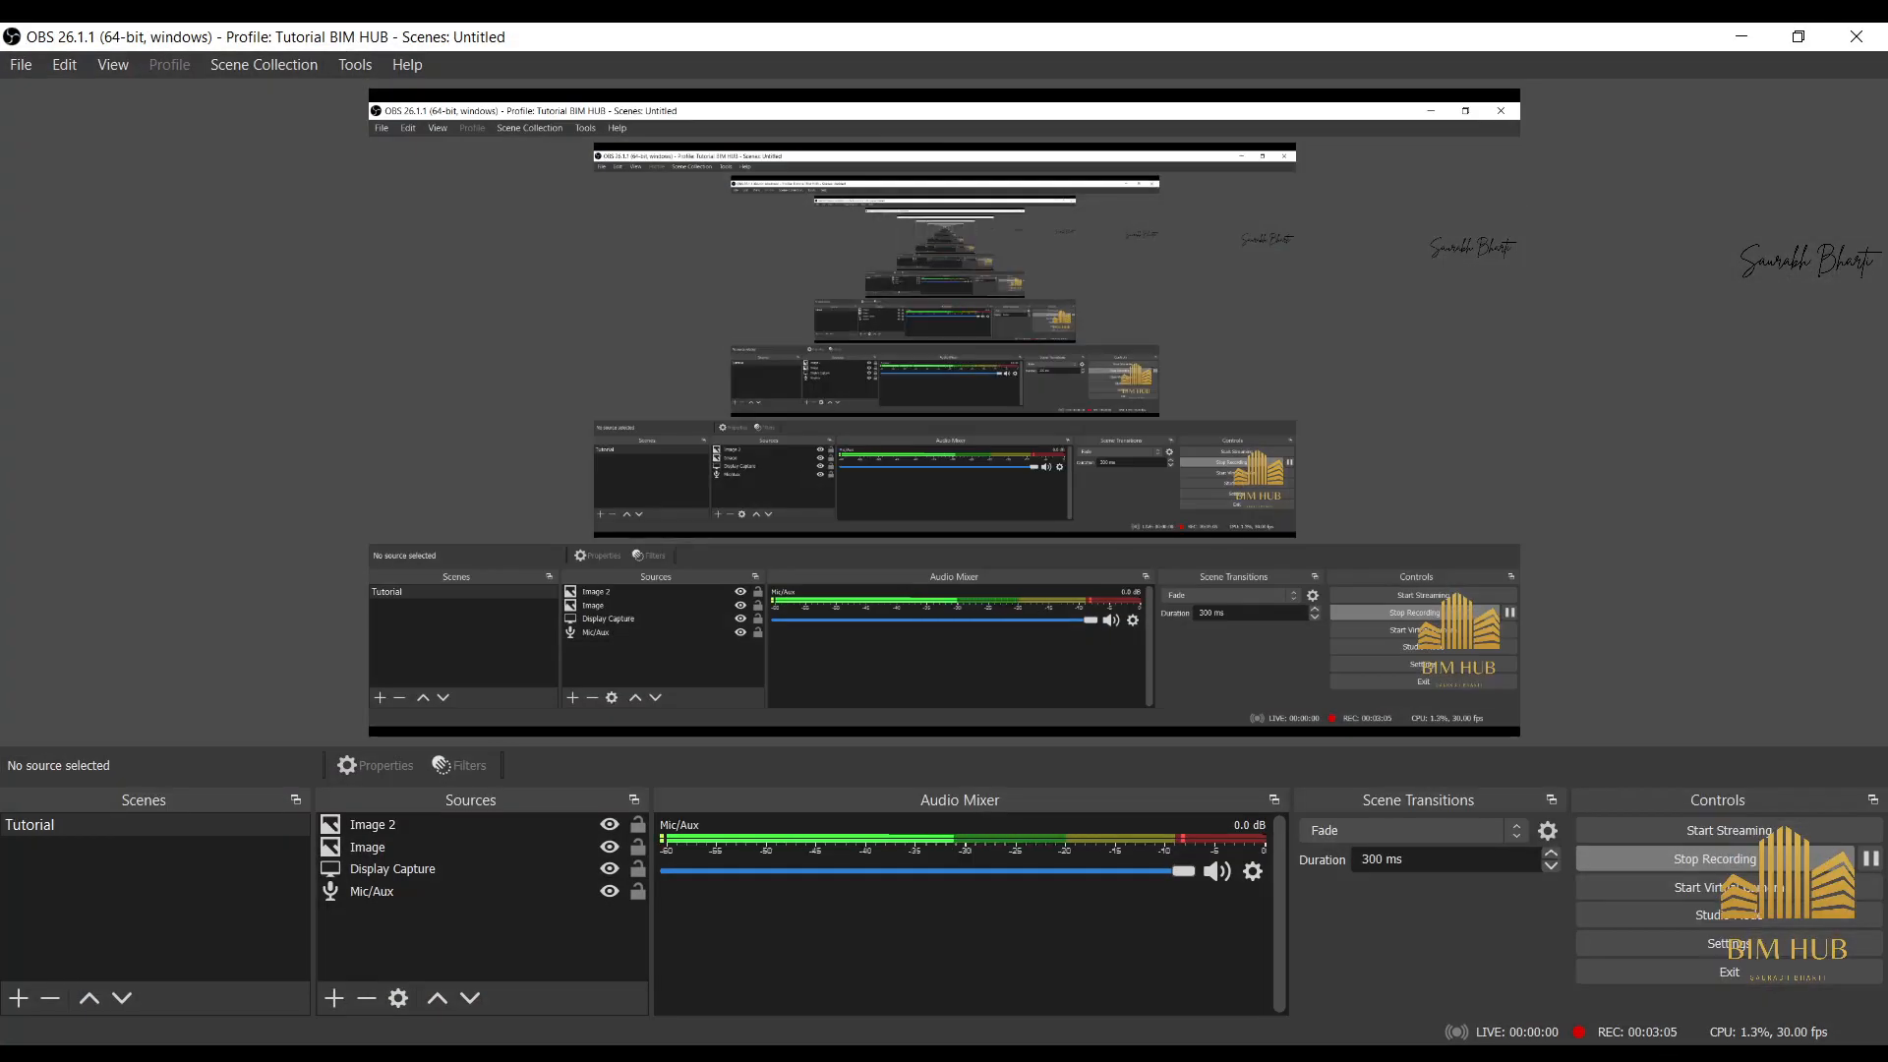
{"action": "key", "text": "alt+Tab"}
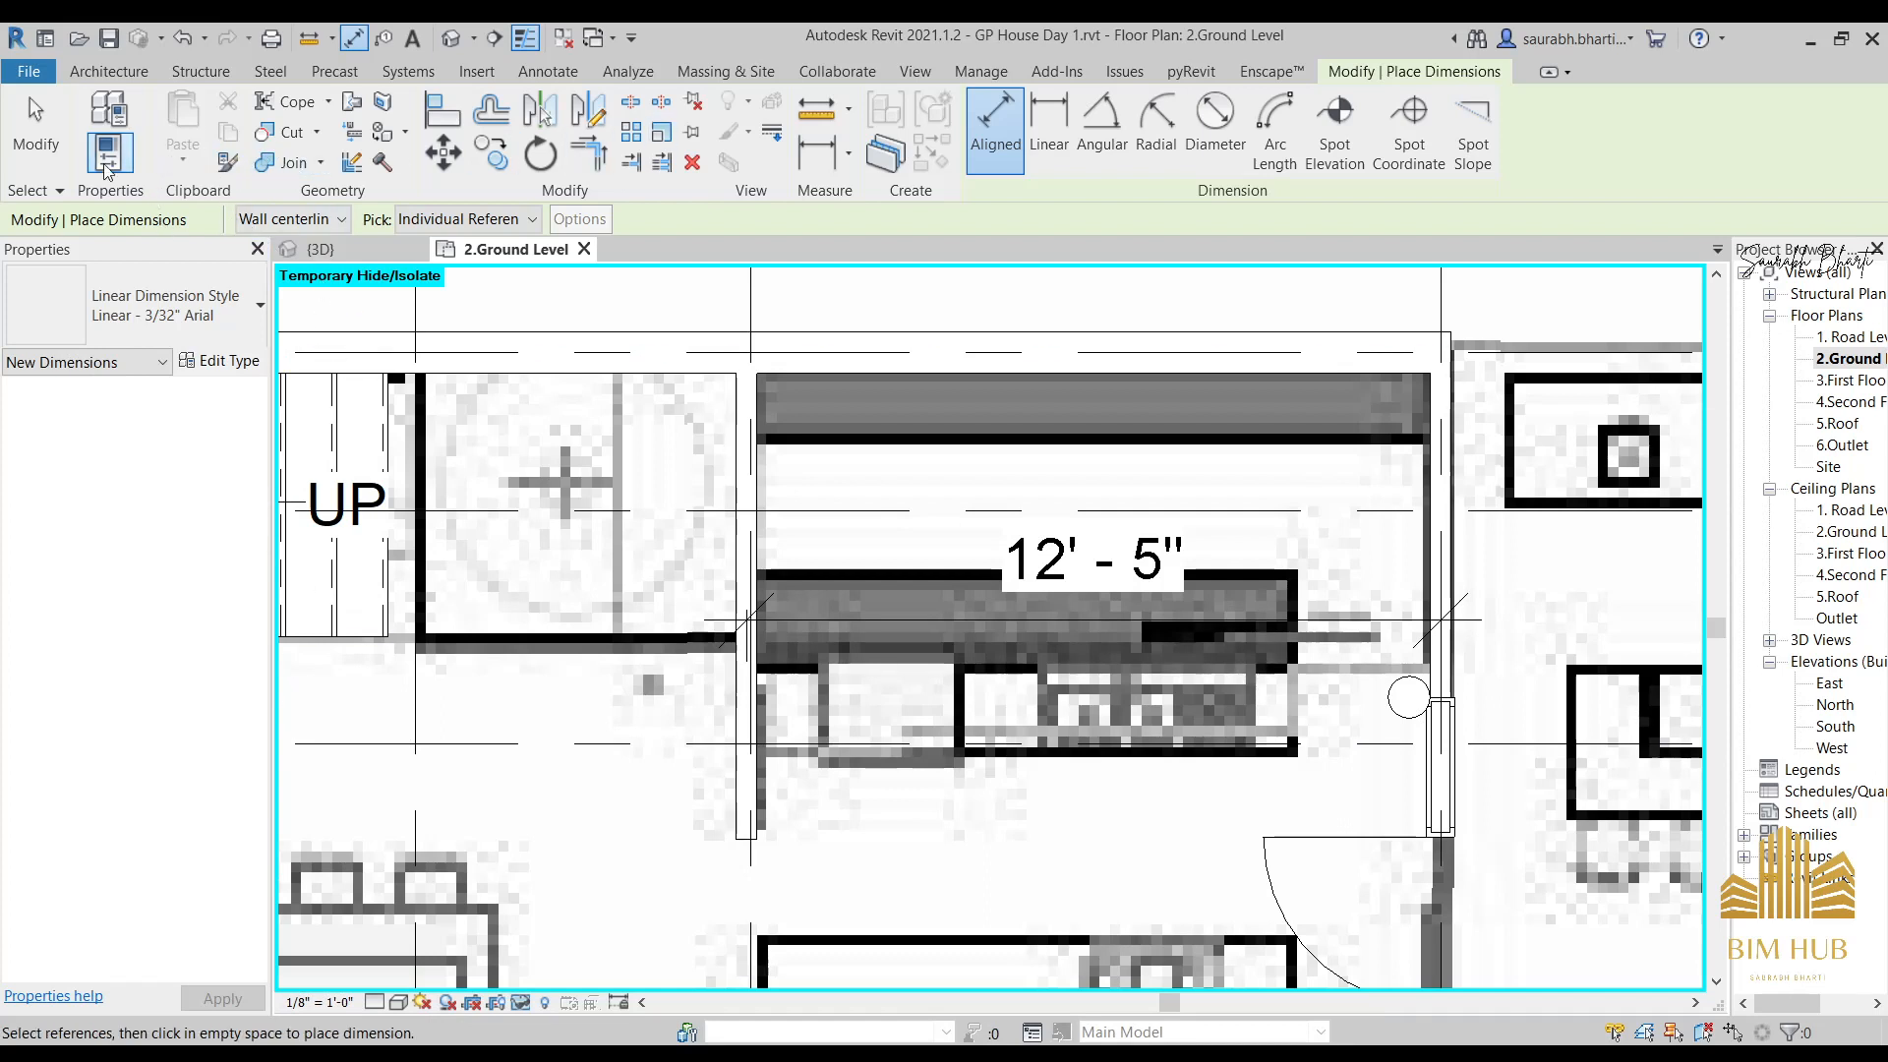
{"action": "left_click", "coordinate": [305, 219]}
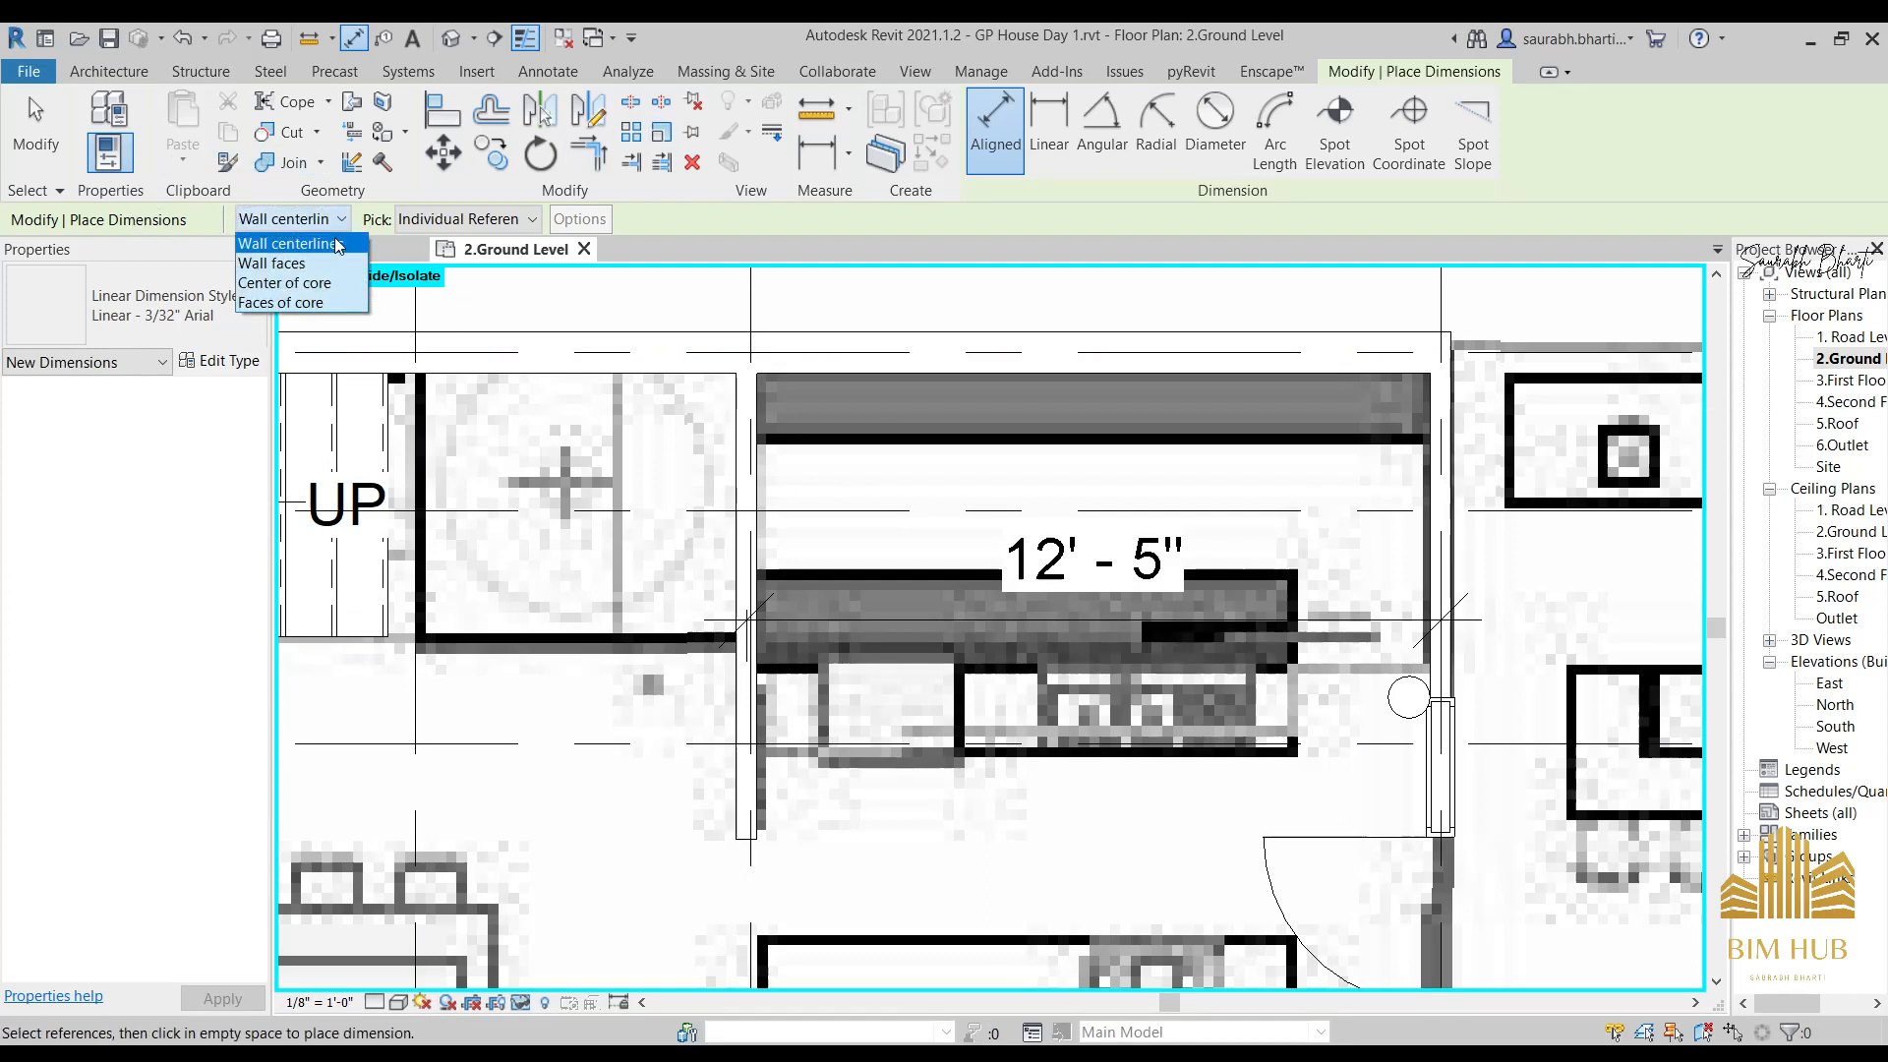
{"action": "left_click", "coordinate": [302, 263]}
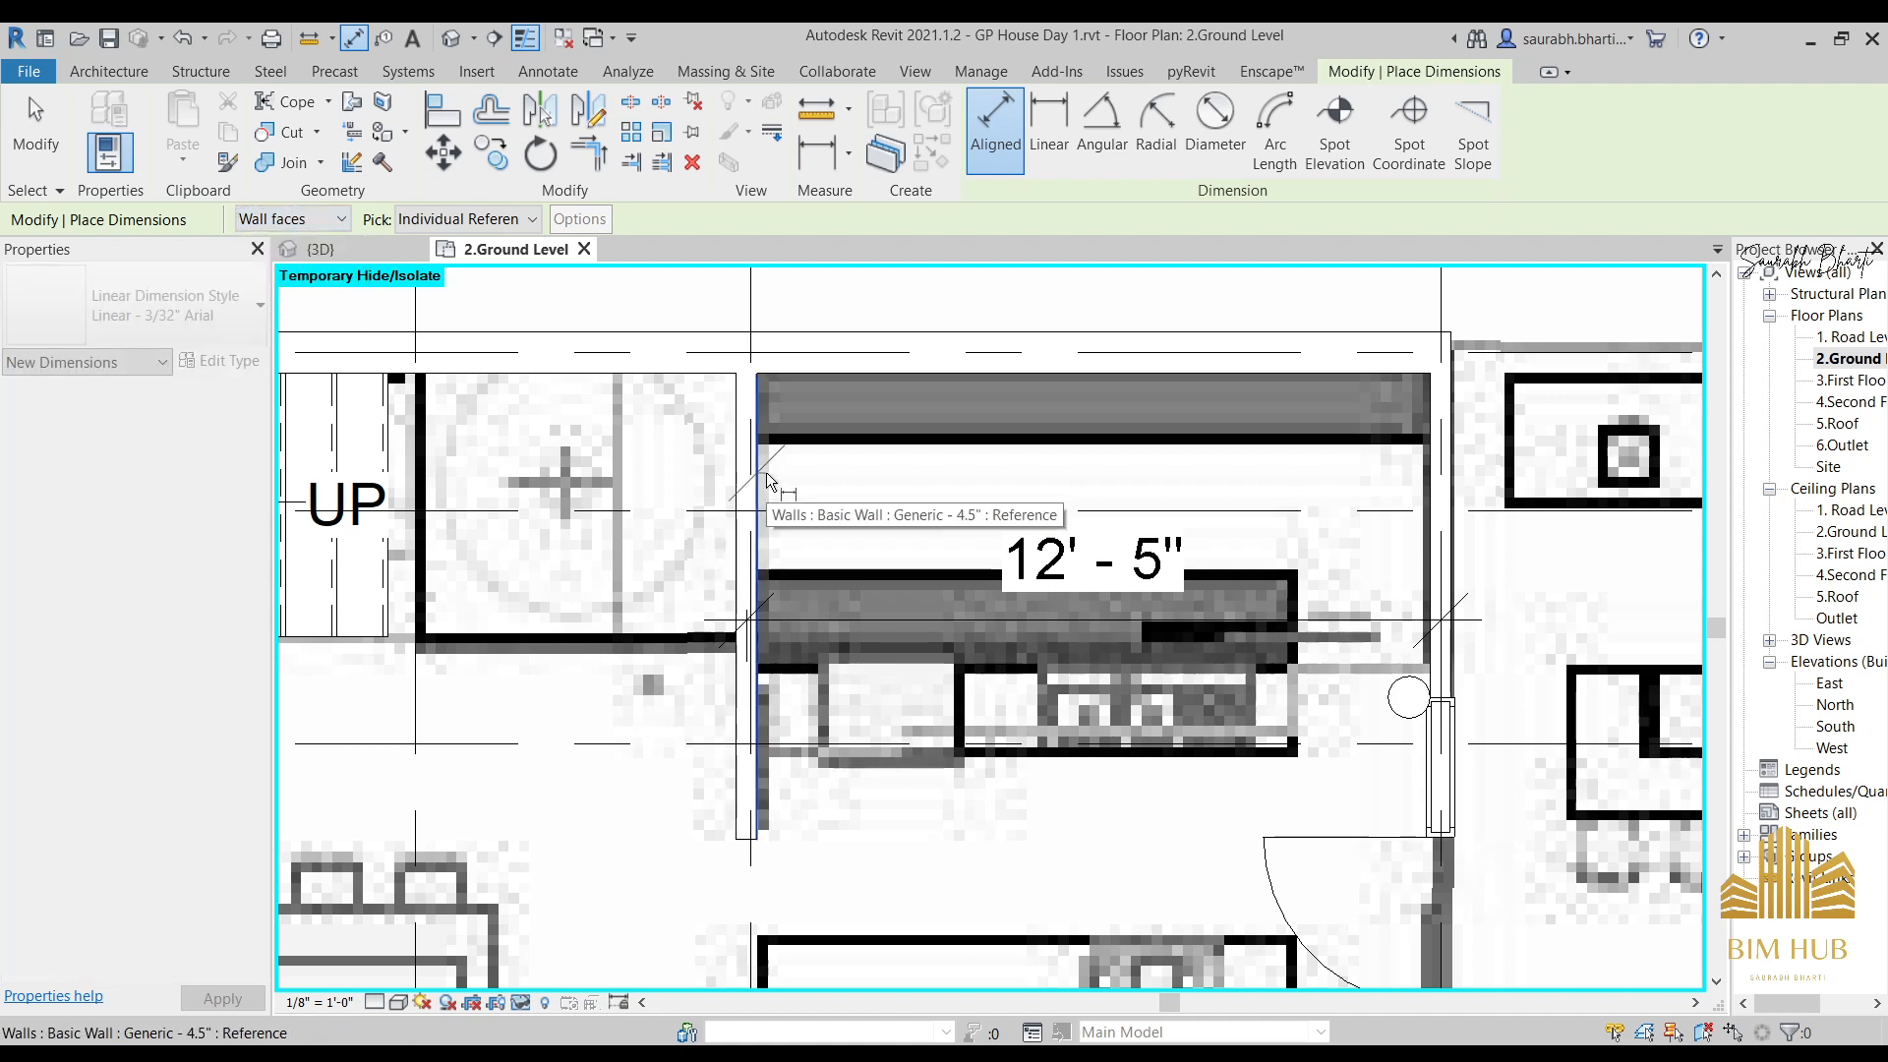
{"action": "left_click", "coordinate": [1426, 498]}
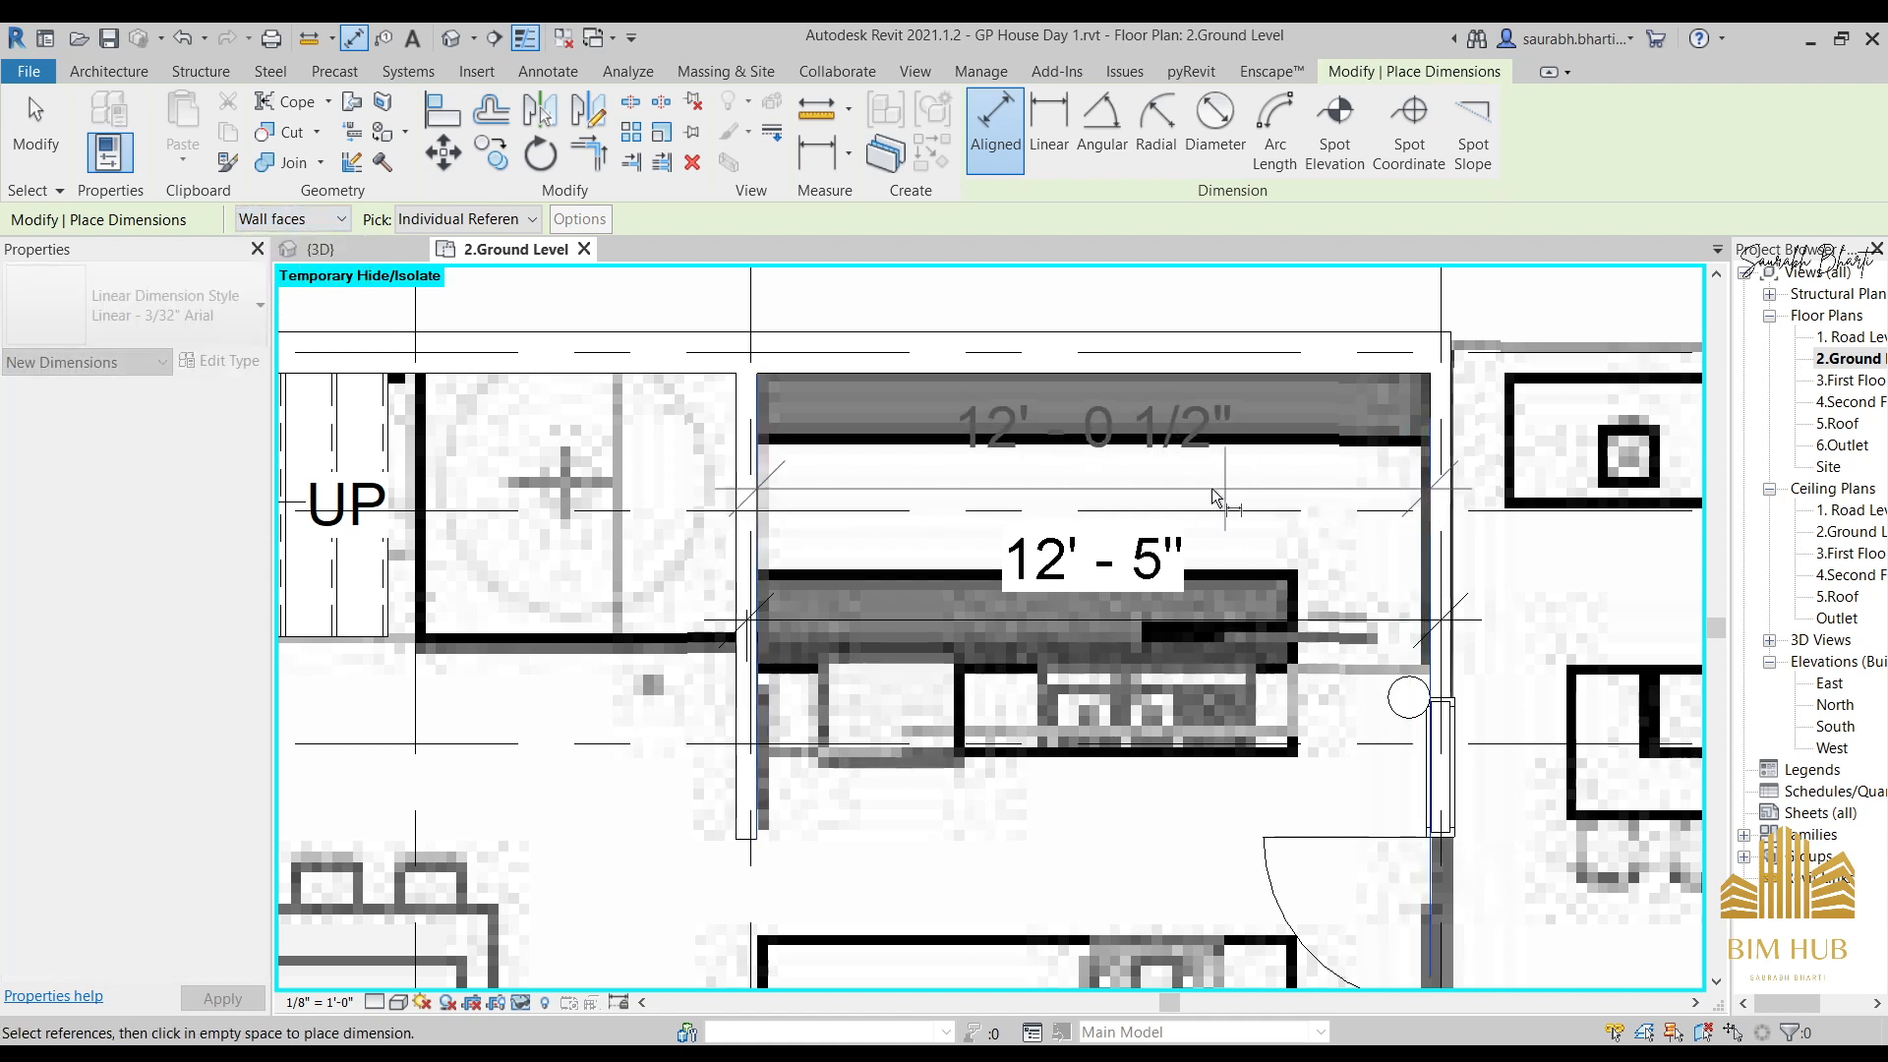
{"action": "left_click", "coordinate": [1166, 369]}
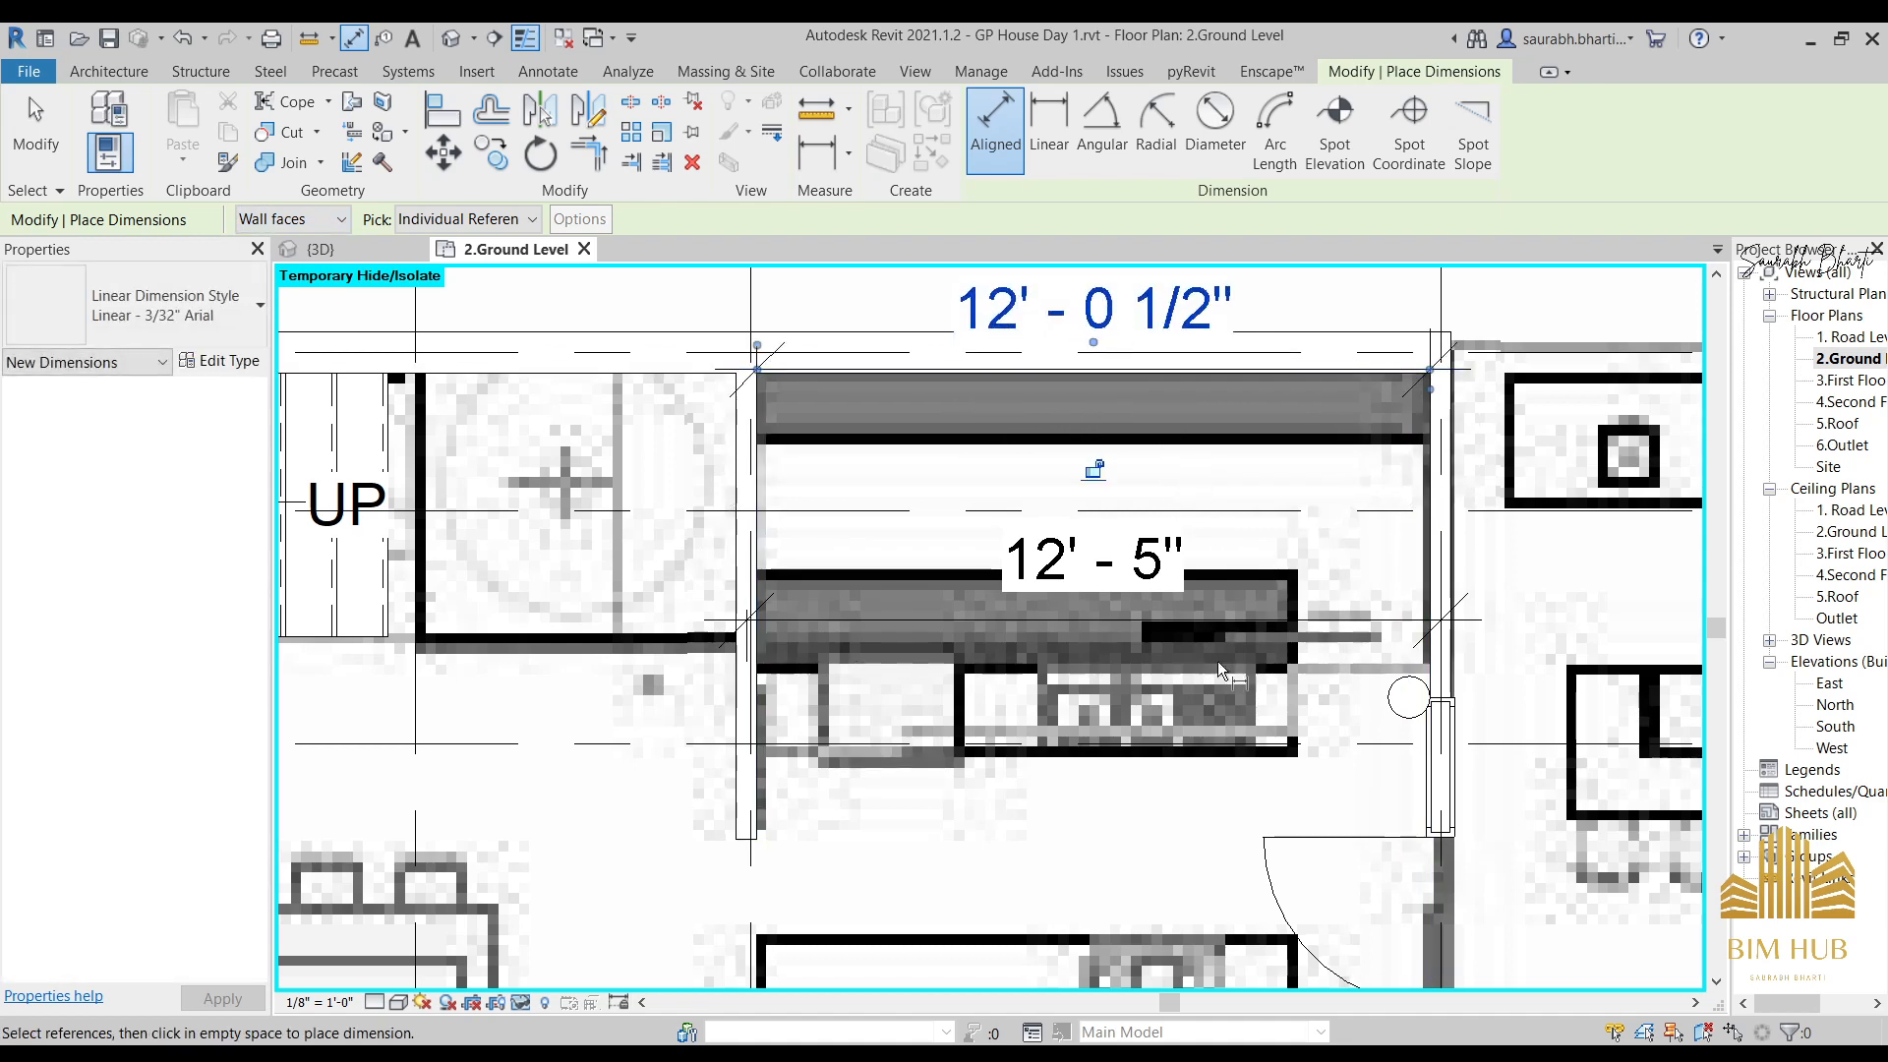
{"action": "key", "text": "Escape"}
{"action": "key", "text": "Escape"}
Delete the centerline and face-to-face dimensions across the kitchen.
{"action": "left_click", "coordinate": [1215, 617]}
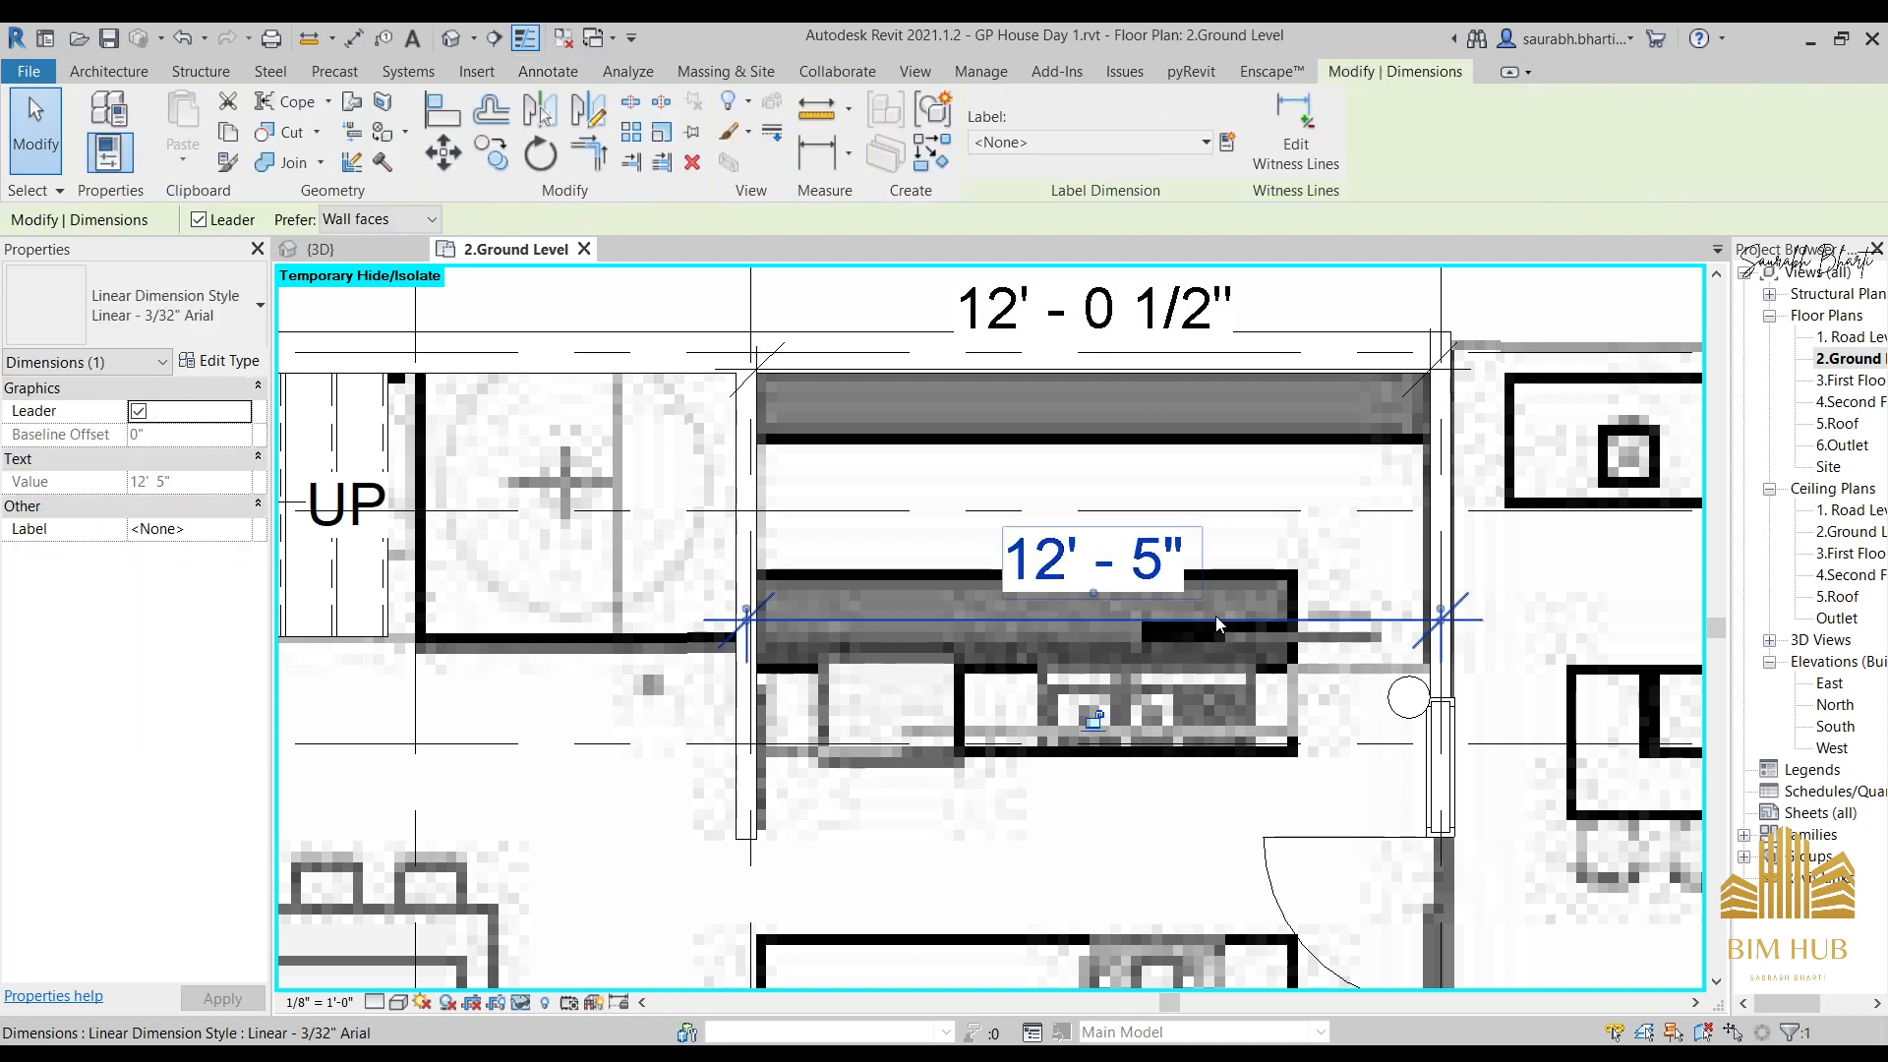
{"action": "key", "text": "Delete"}
{"action": "left_click", "coordinate": [1190, 295]}
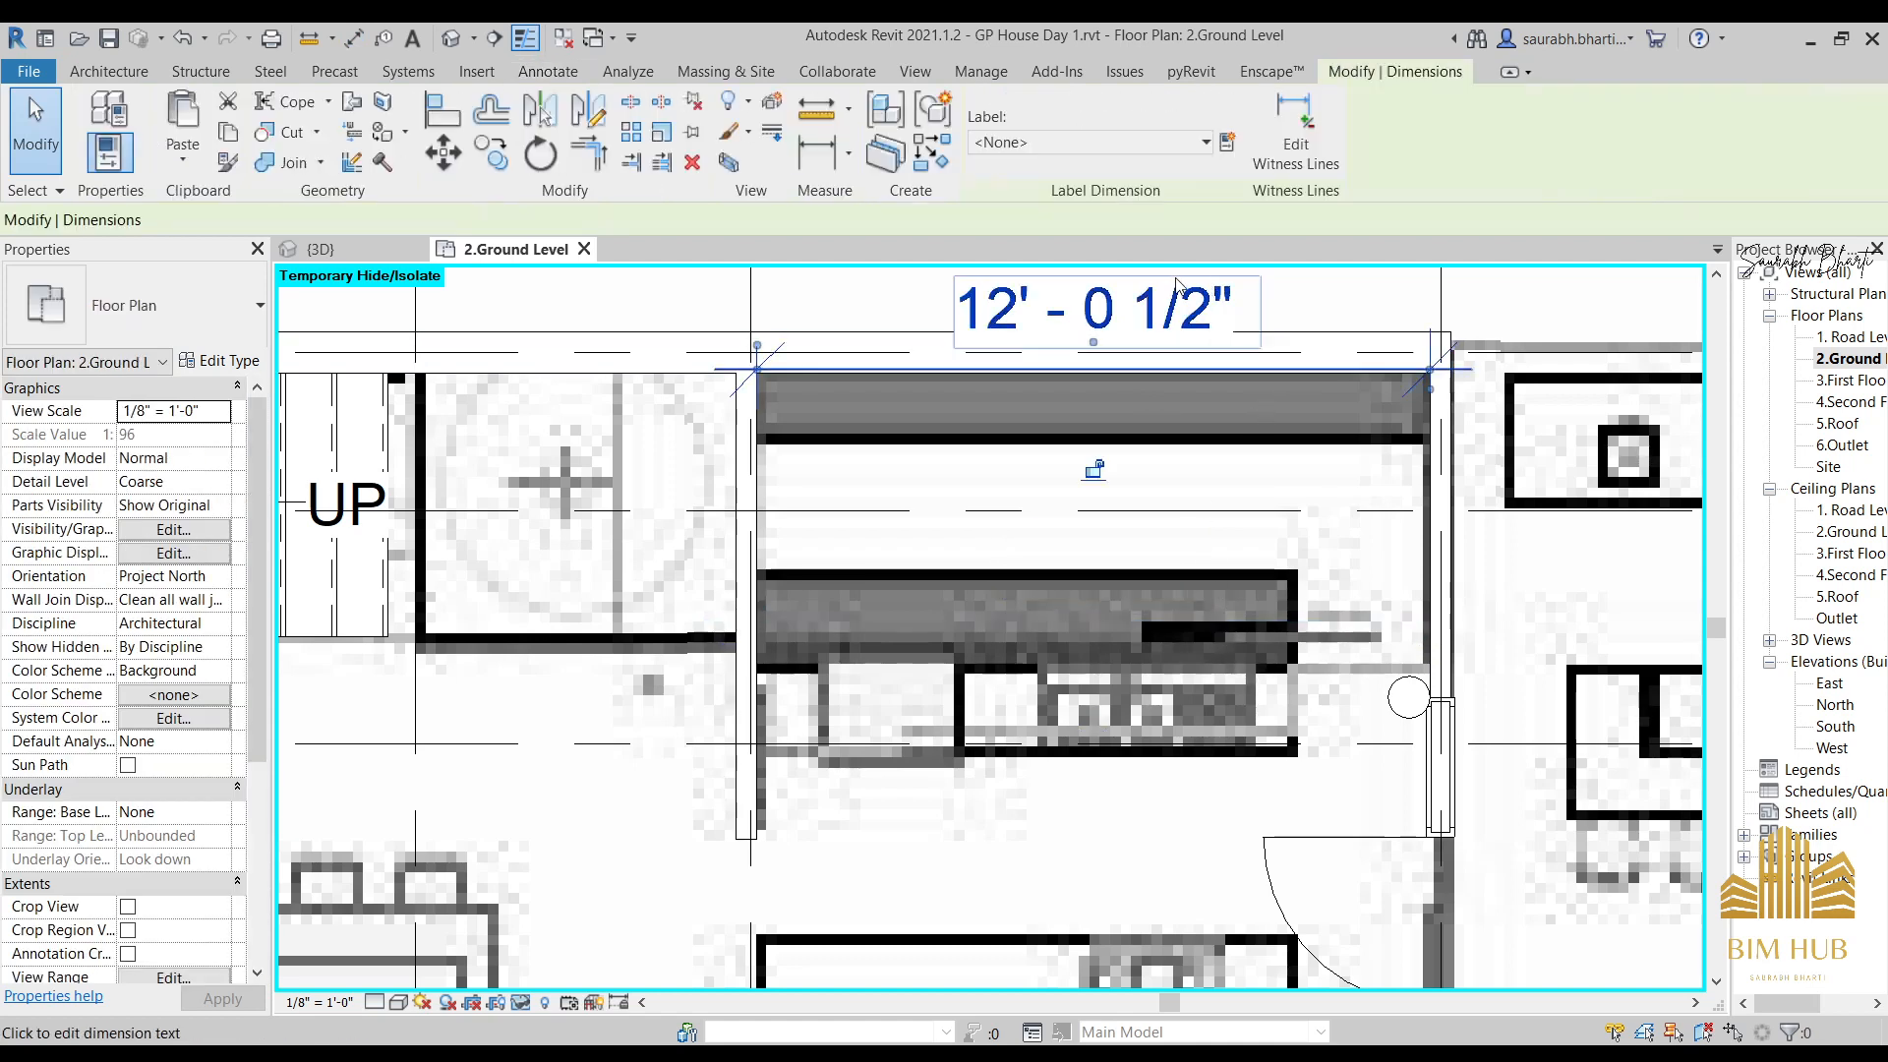
{"action": "key", "text": "Delete"}
{"action": "scroll", "coordinate": [1114, 506], "scroll_direction": "down", "scroll_amount": 5}
{"action": "scroll", "coordinate": [912, 594], "scroll_direction": "up", "scroll_amount": 3}
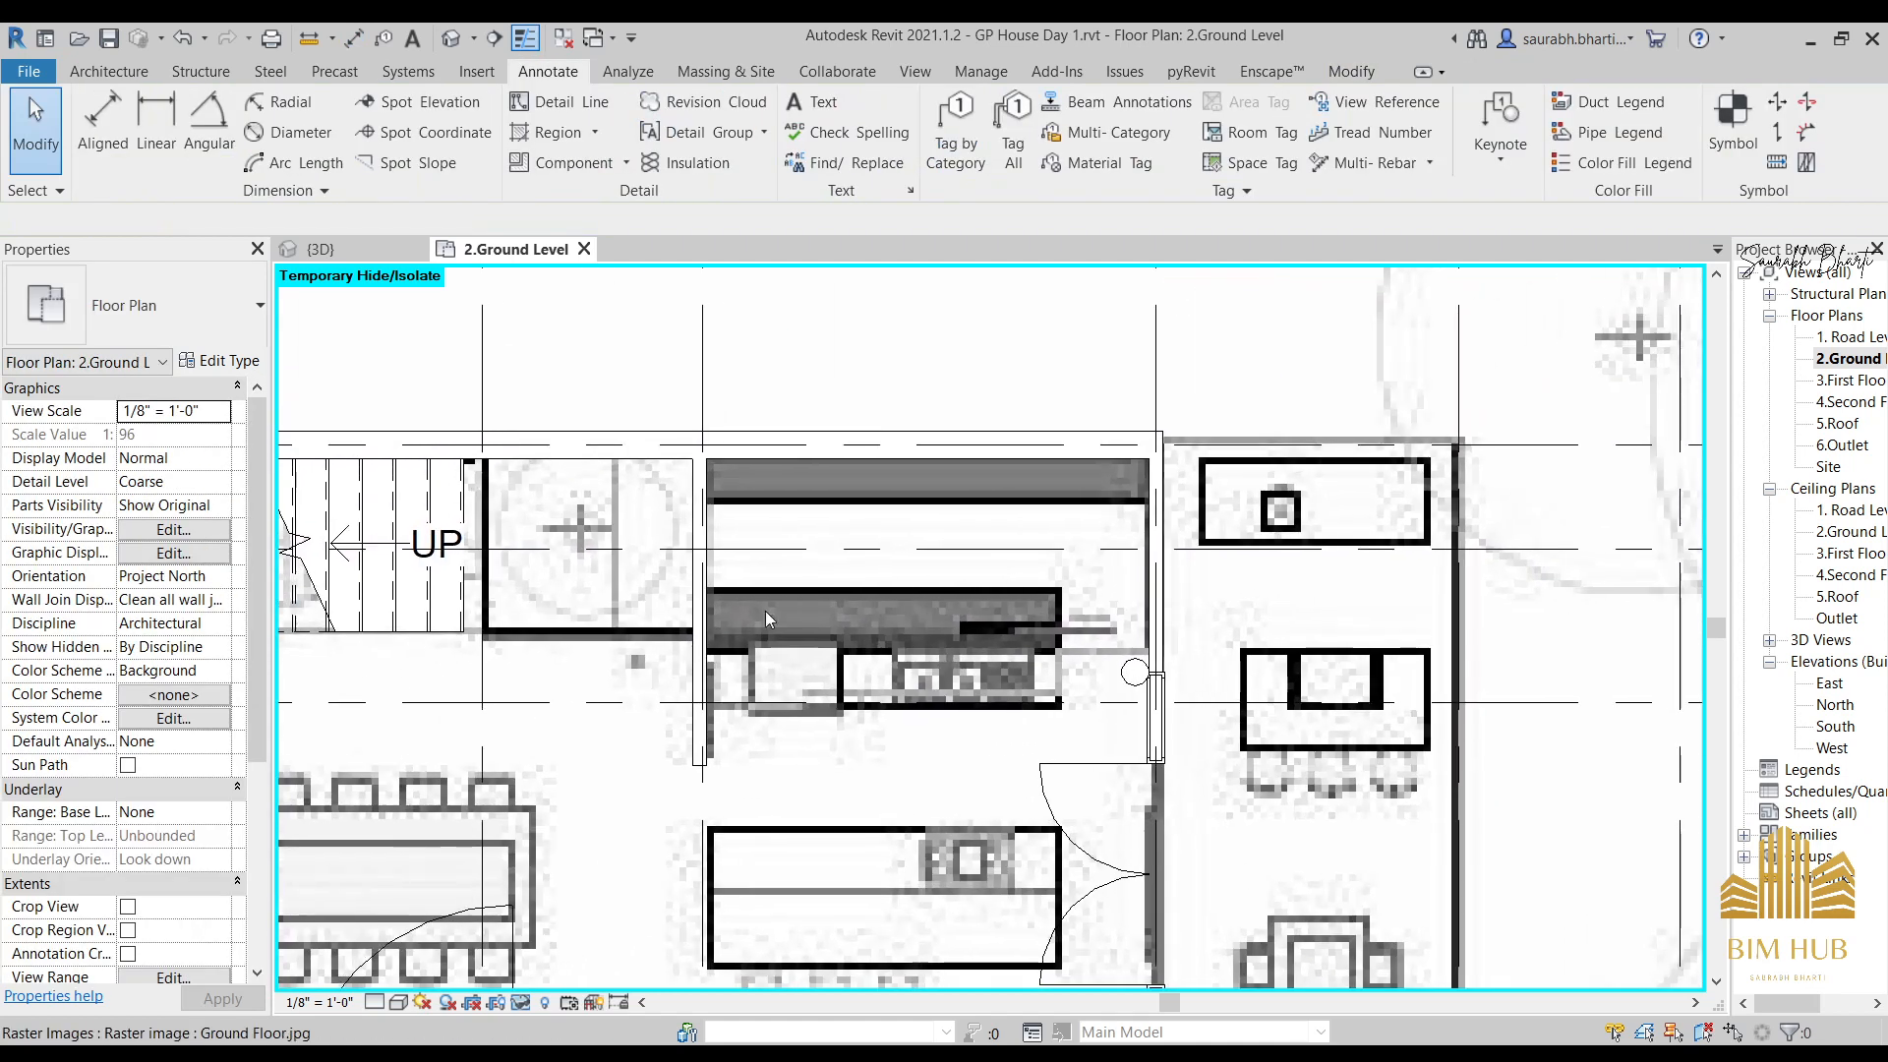
Examine the house in the 3D view from the front, from above at an angle and from the top.
{"action": "left_click", "coordinate": [451, 38]}
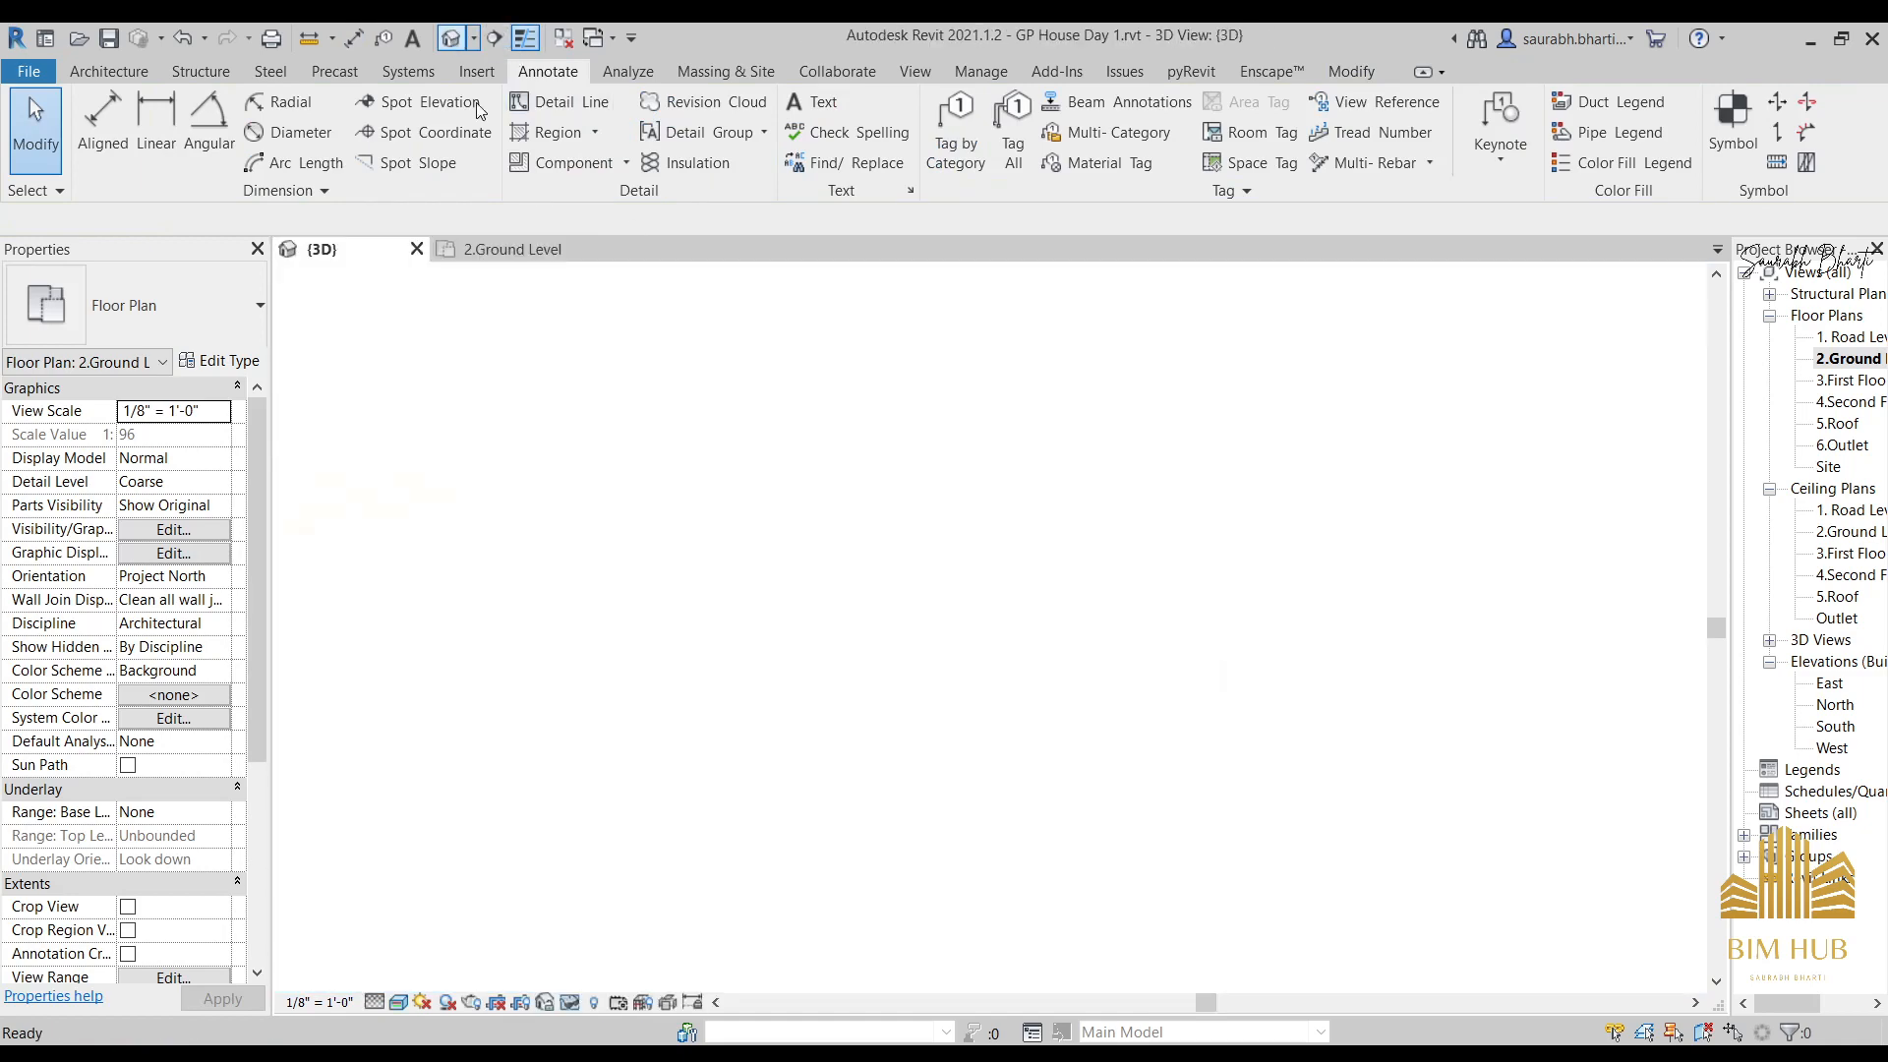
{"action": "middle_click_drag", "start_coordinate": [1406, 688], "coordinate": [1381, 705], "text": "shift"}
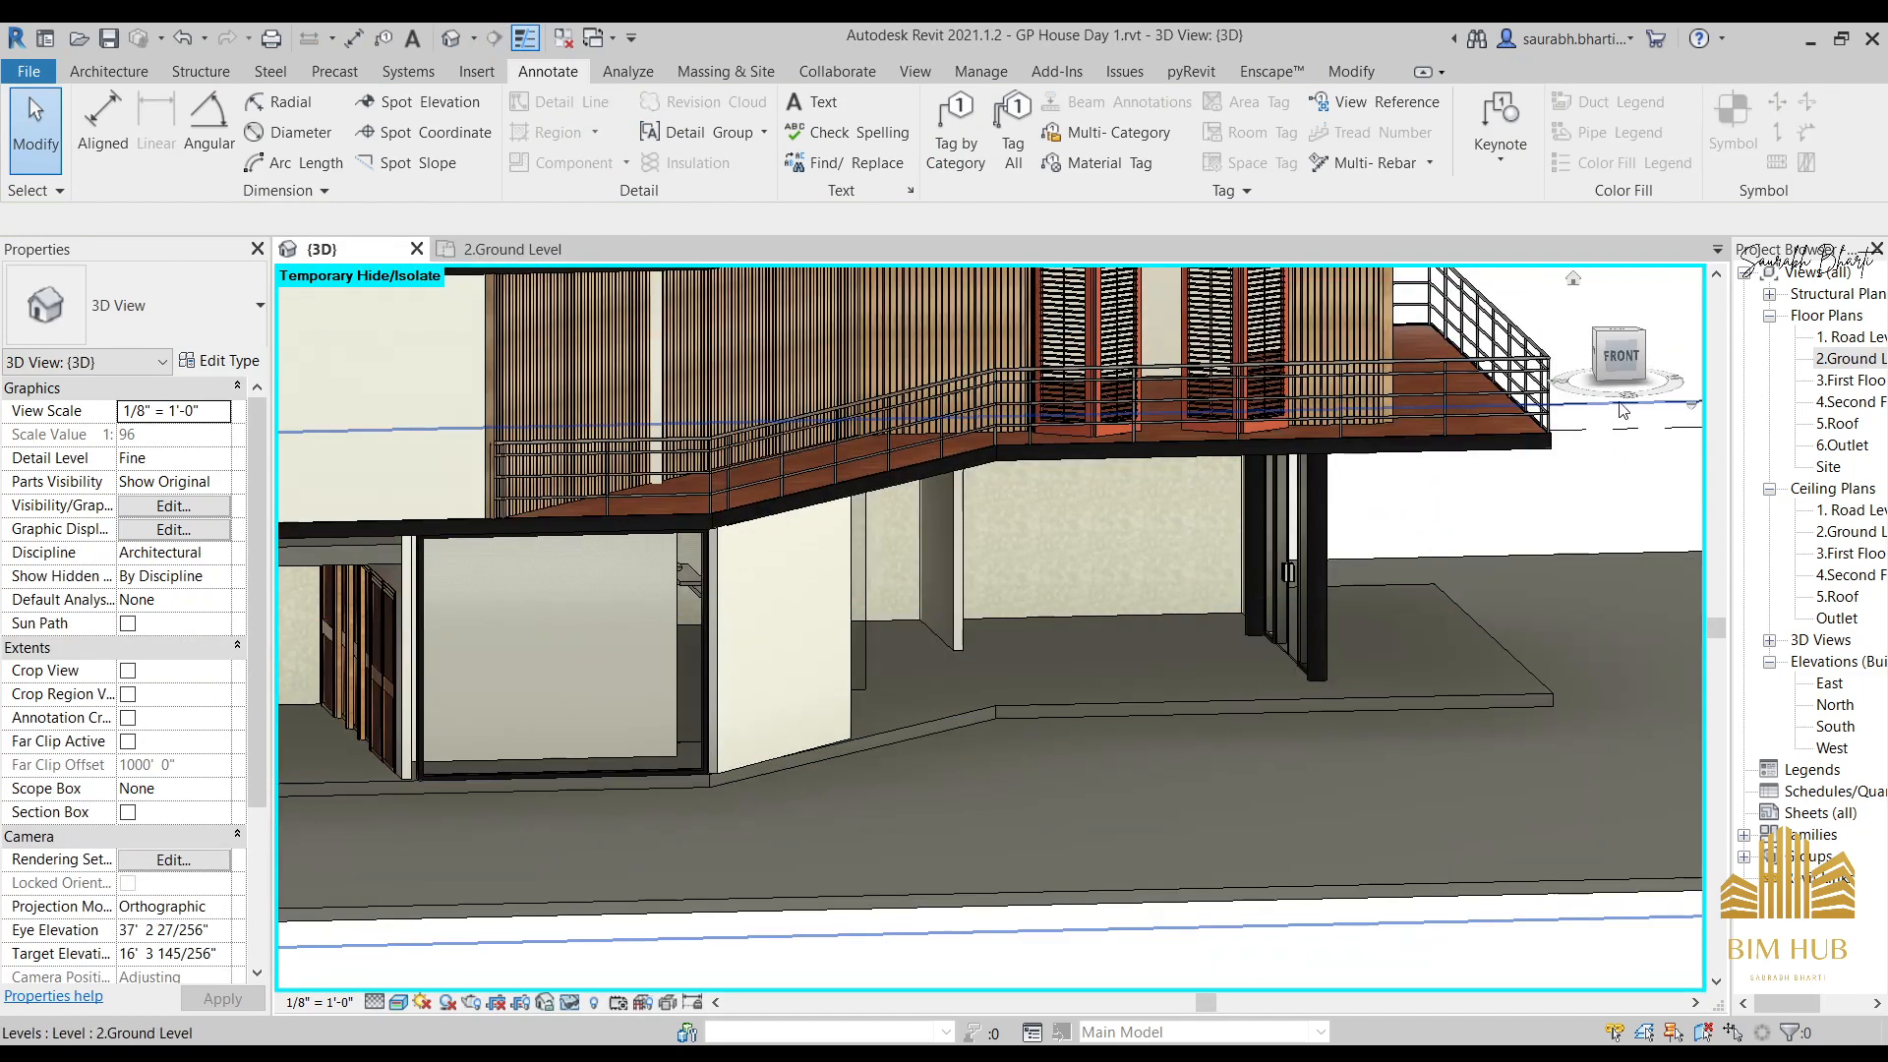
{"action": "left_click", "coordinate": [1625, 360]}
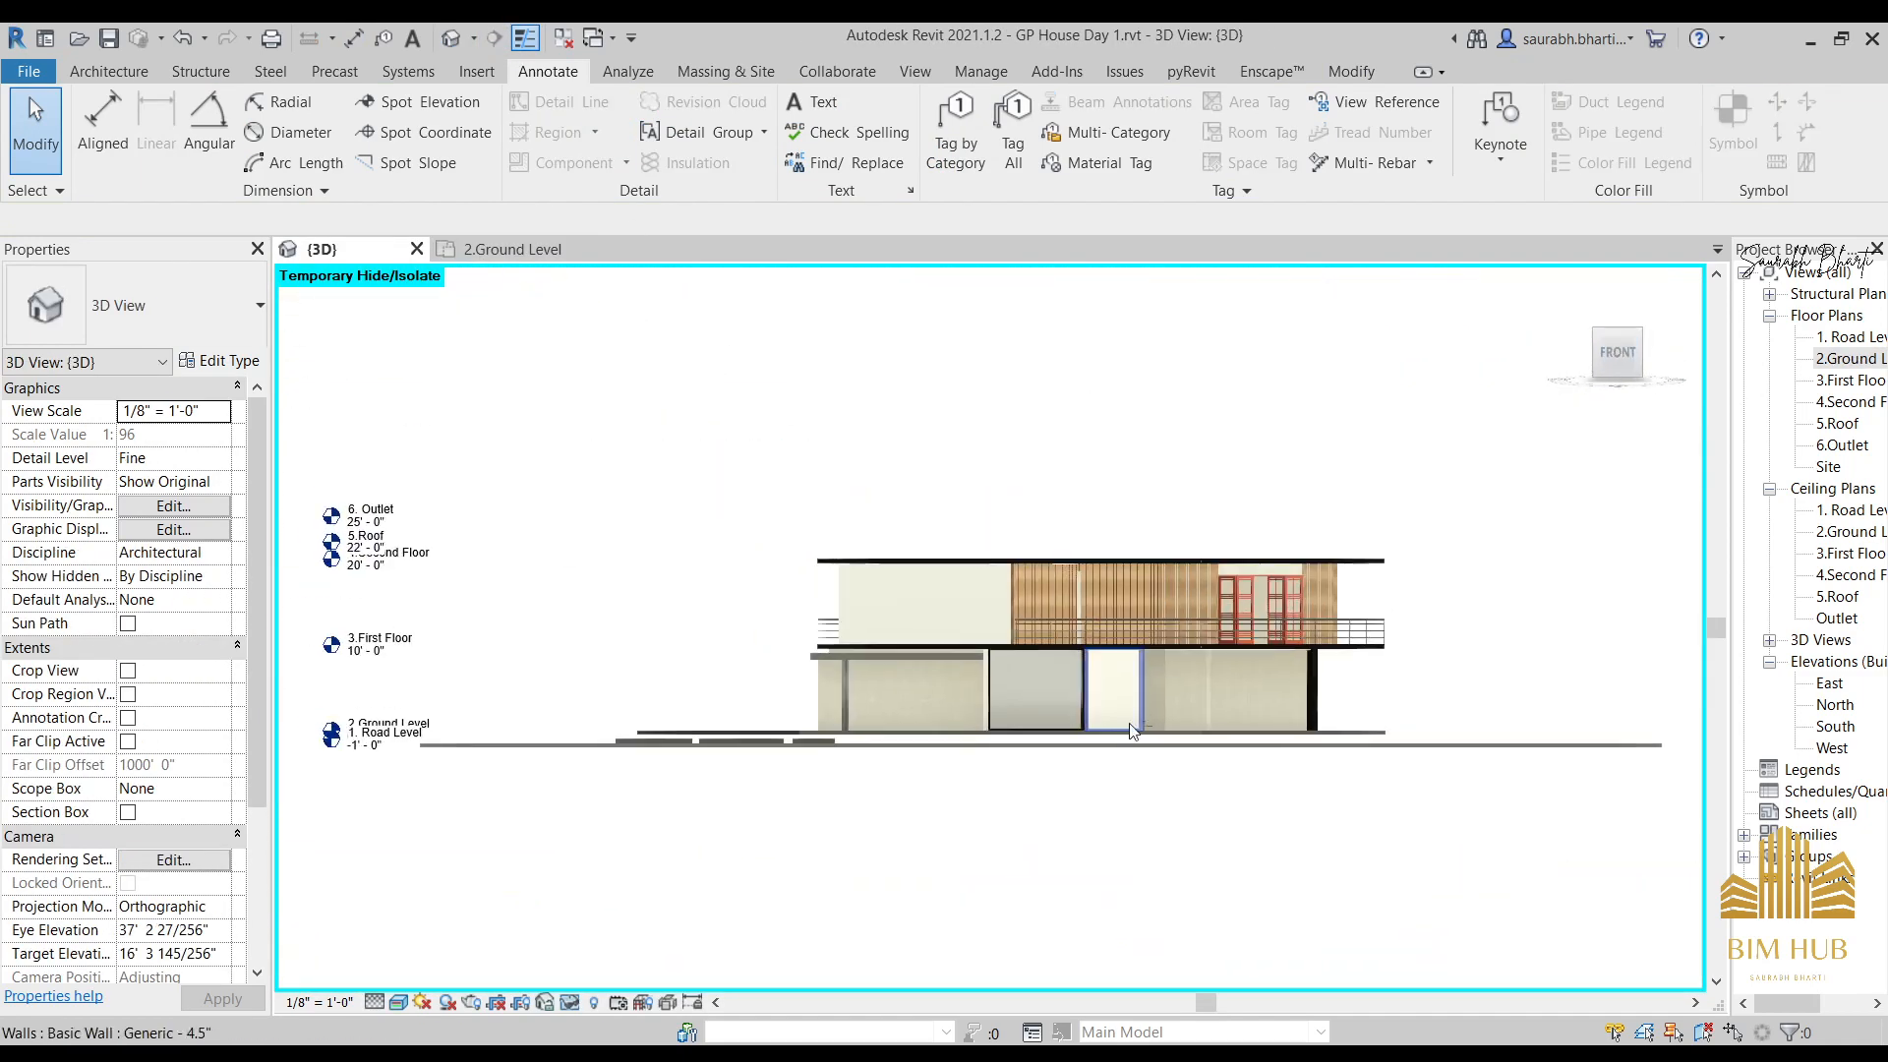
{"action": "scroll", "coordinate": [1180, 678], "scroll_direction": "up", "scroll_amount": 4}
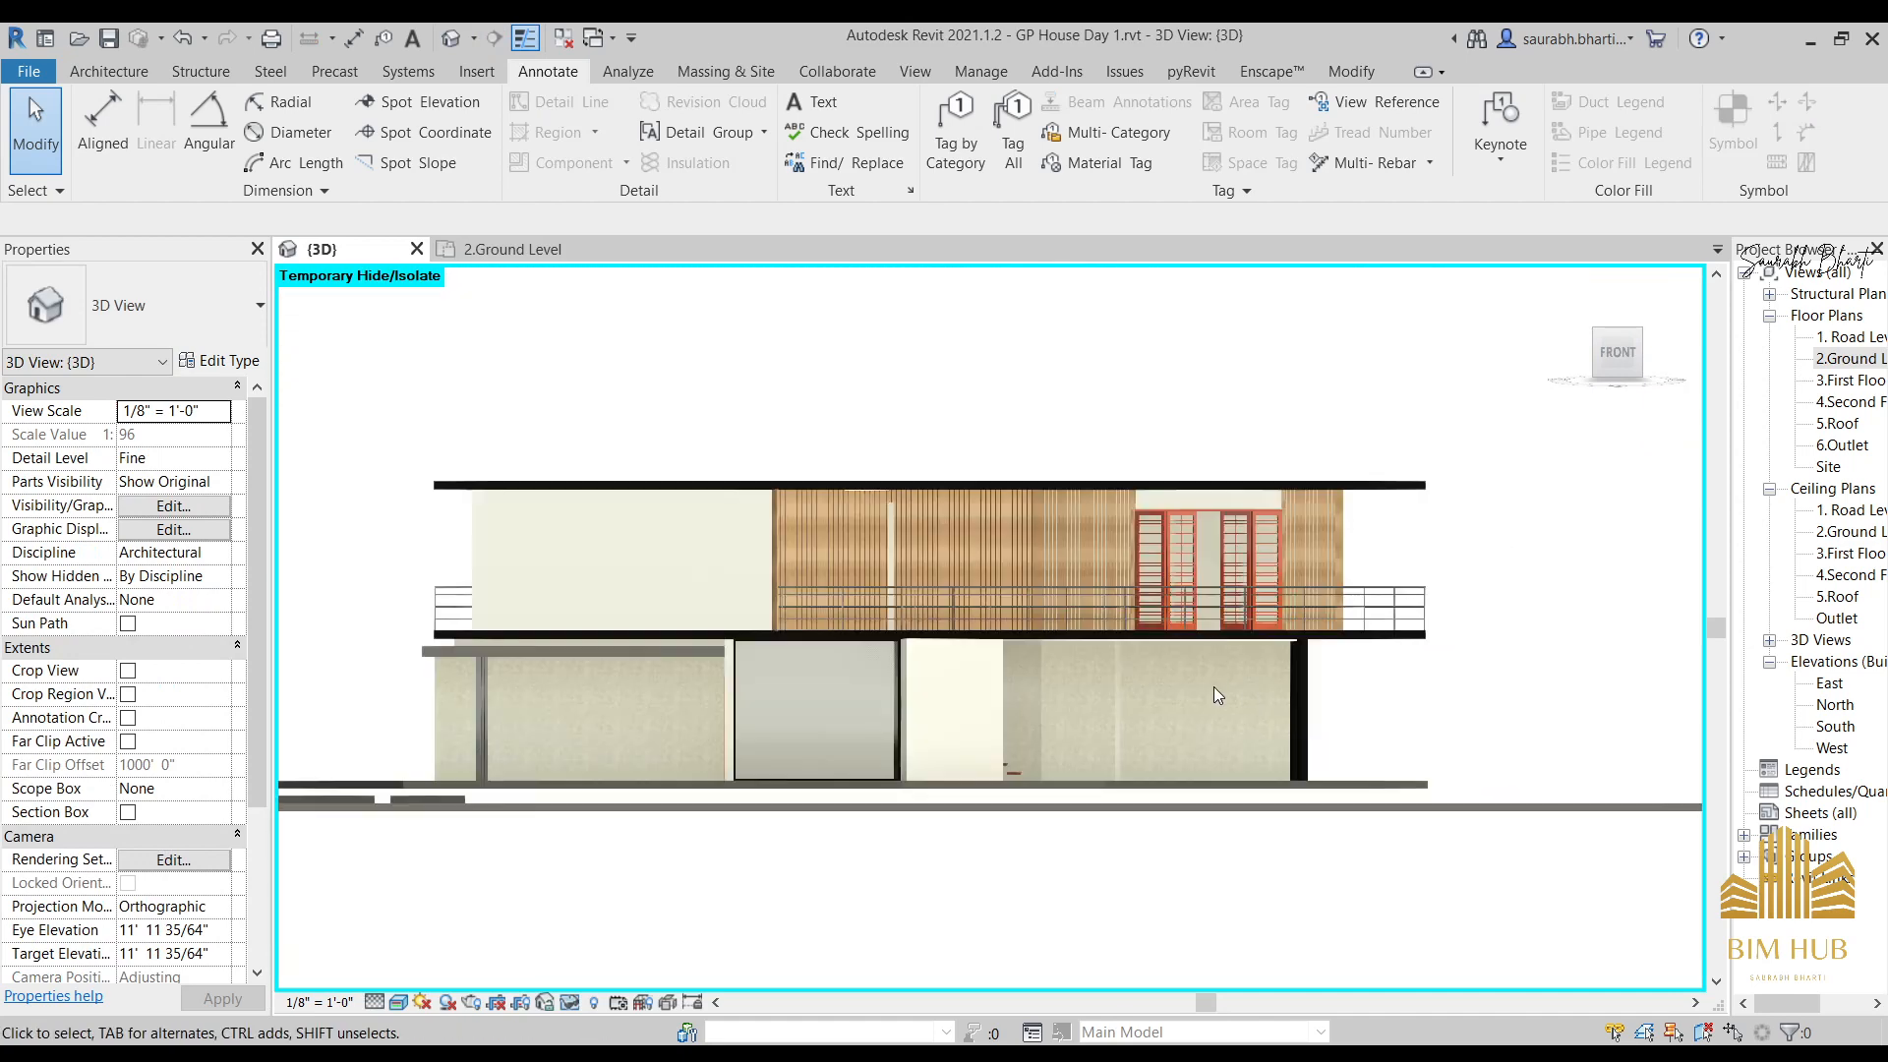
{"action": "middle_click_drag", "start_coordinate": [1214, 686], "coordinate": [1249, 629], "text": "shift"}
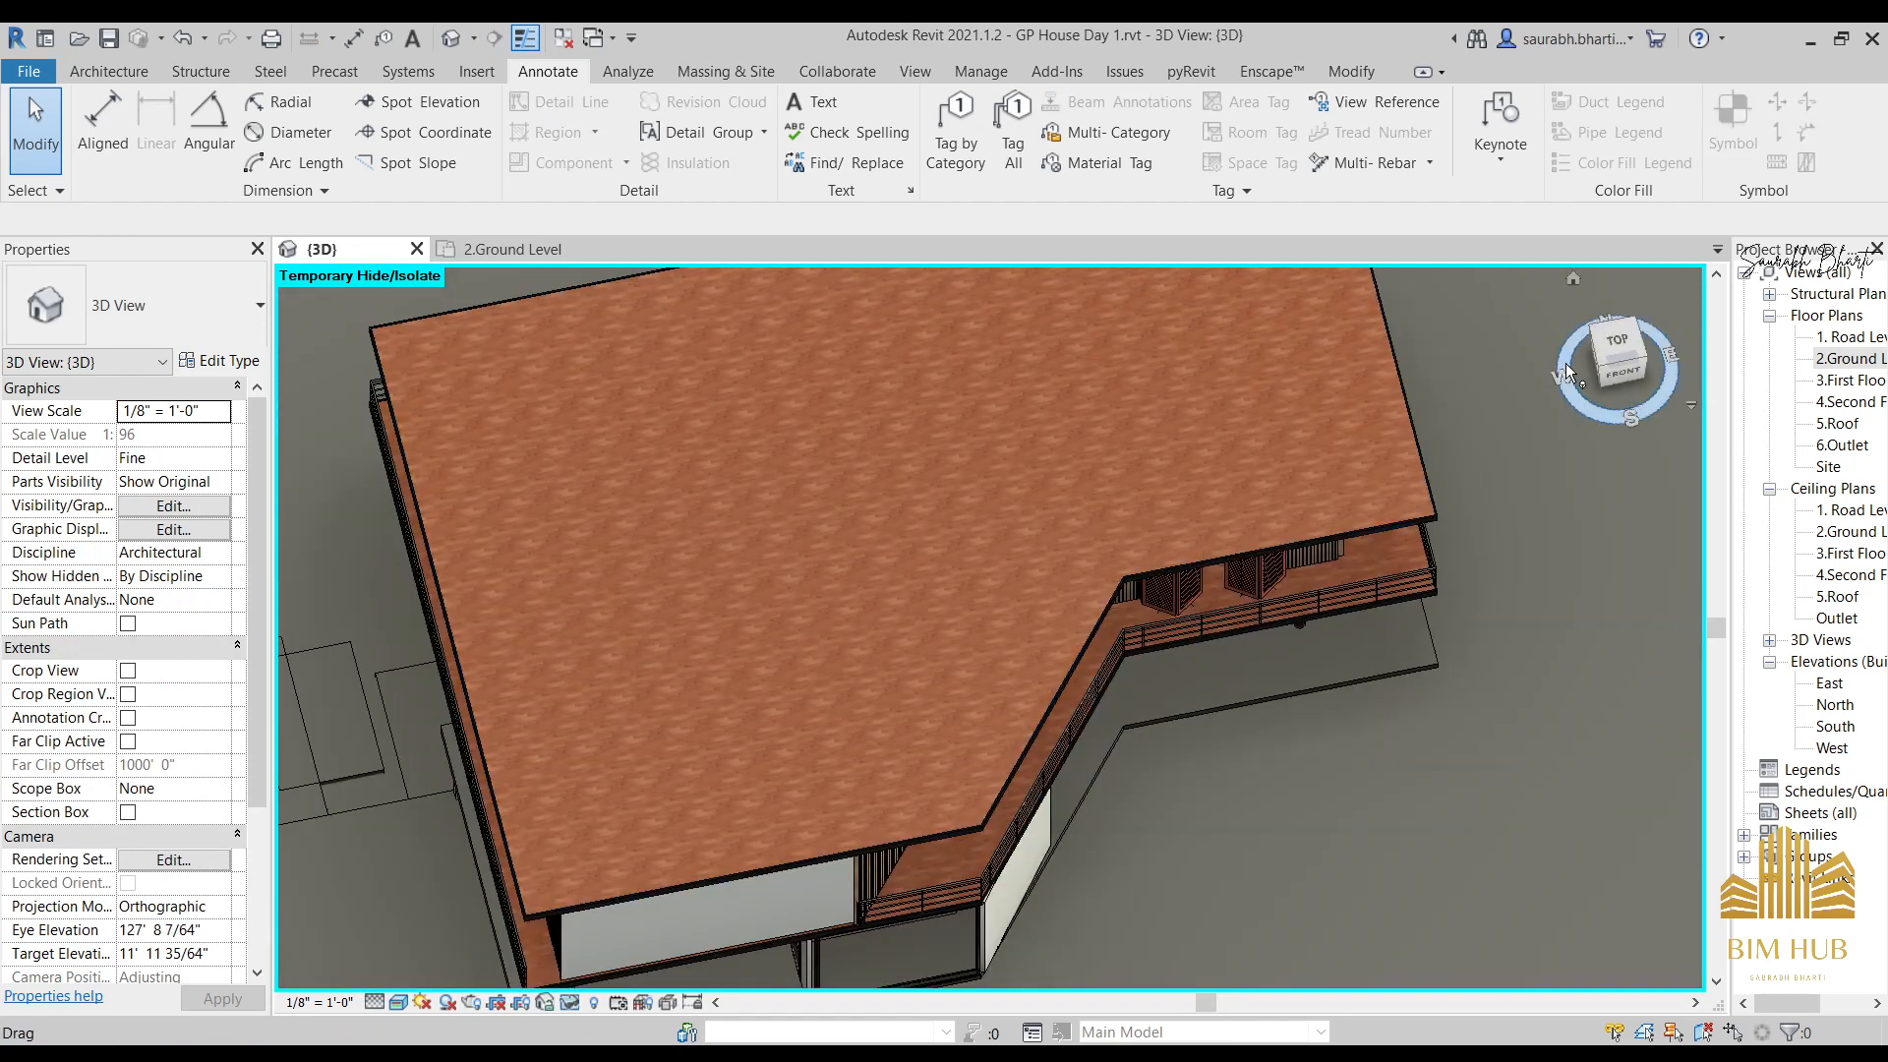
{"action": "left_click", "coordinate": [1616, 345]}
{"action": "scroll", "coordinate": [1054, 603], "scroll_direction": "up", "scroll_amount": 3}
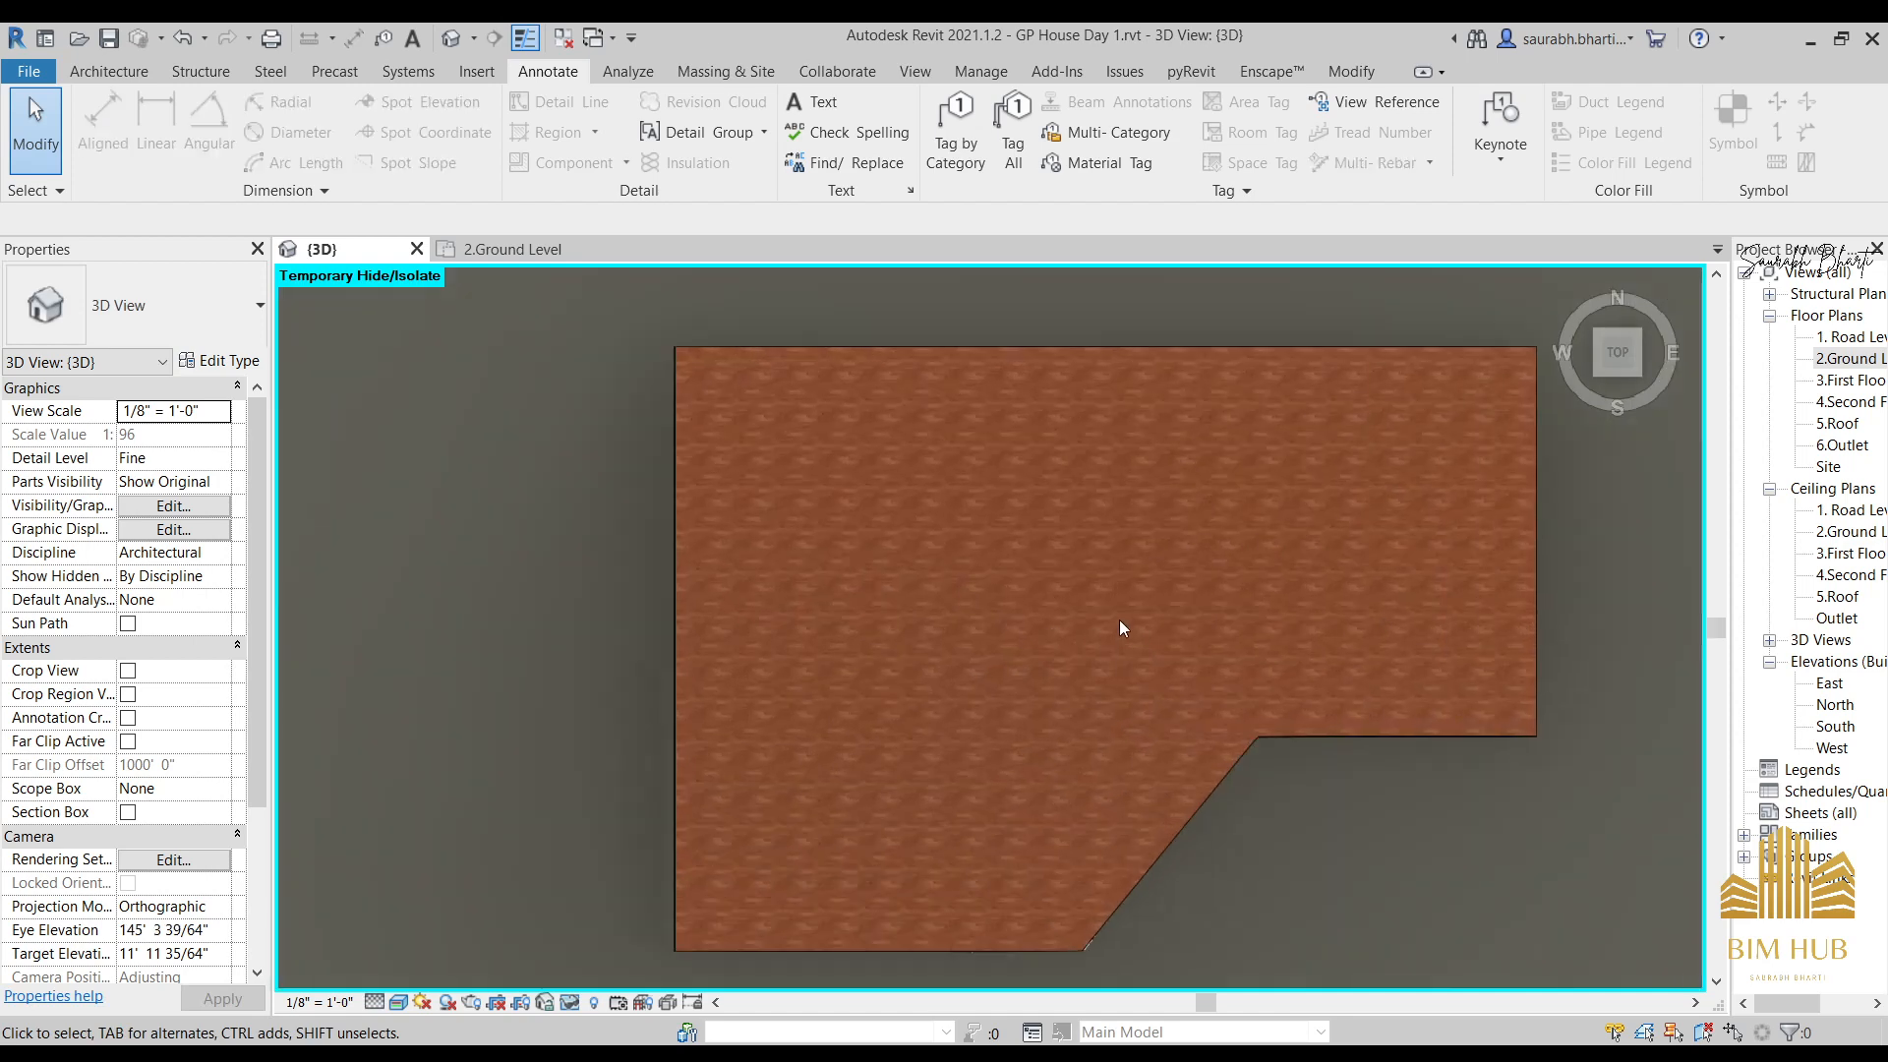
{"action": "middle_click_drag", "start_coordinate": [1119, 620], "coordinate": [962, 634]}
On the 2.Ground Level plan, draw a building section through the kitchen from below the stair-side planter to the outdoor counter, looking toward the rear wall.
{"action": "left_click", "coordinate": [1868, 360]}
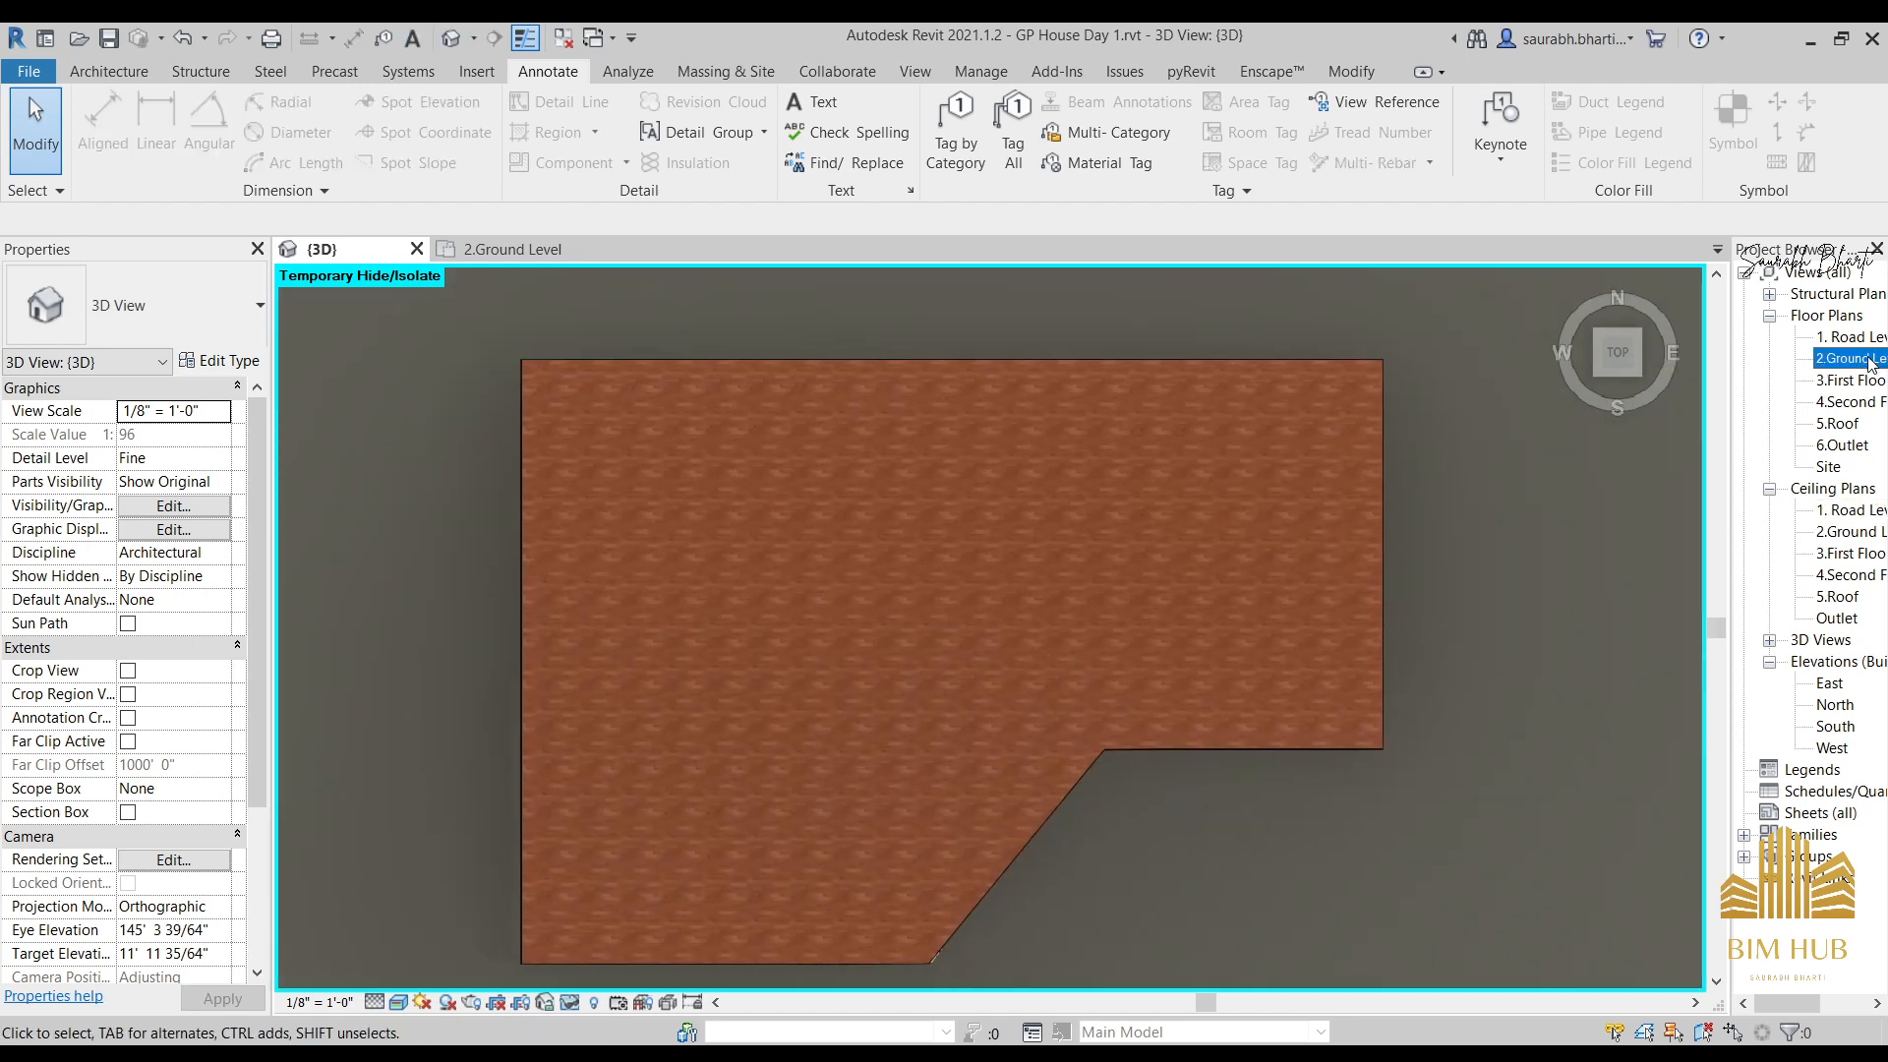
{"action": "double_click", "coordinate": [1869, 360]}
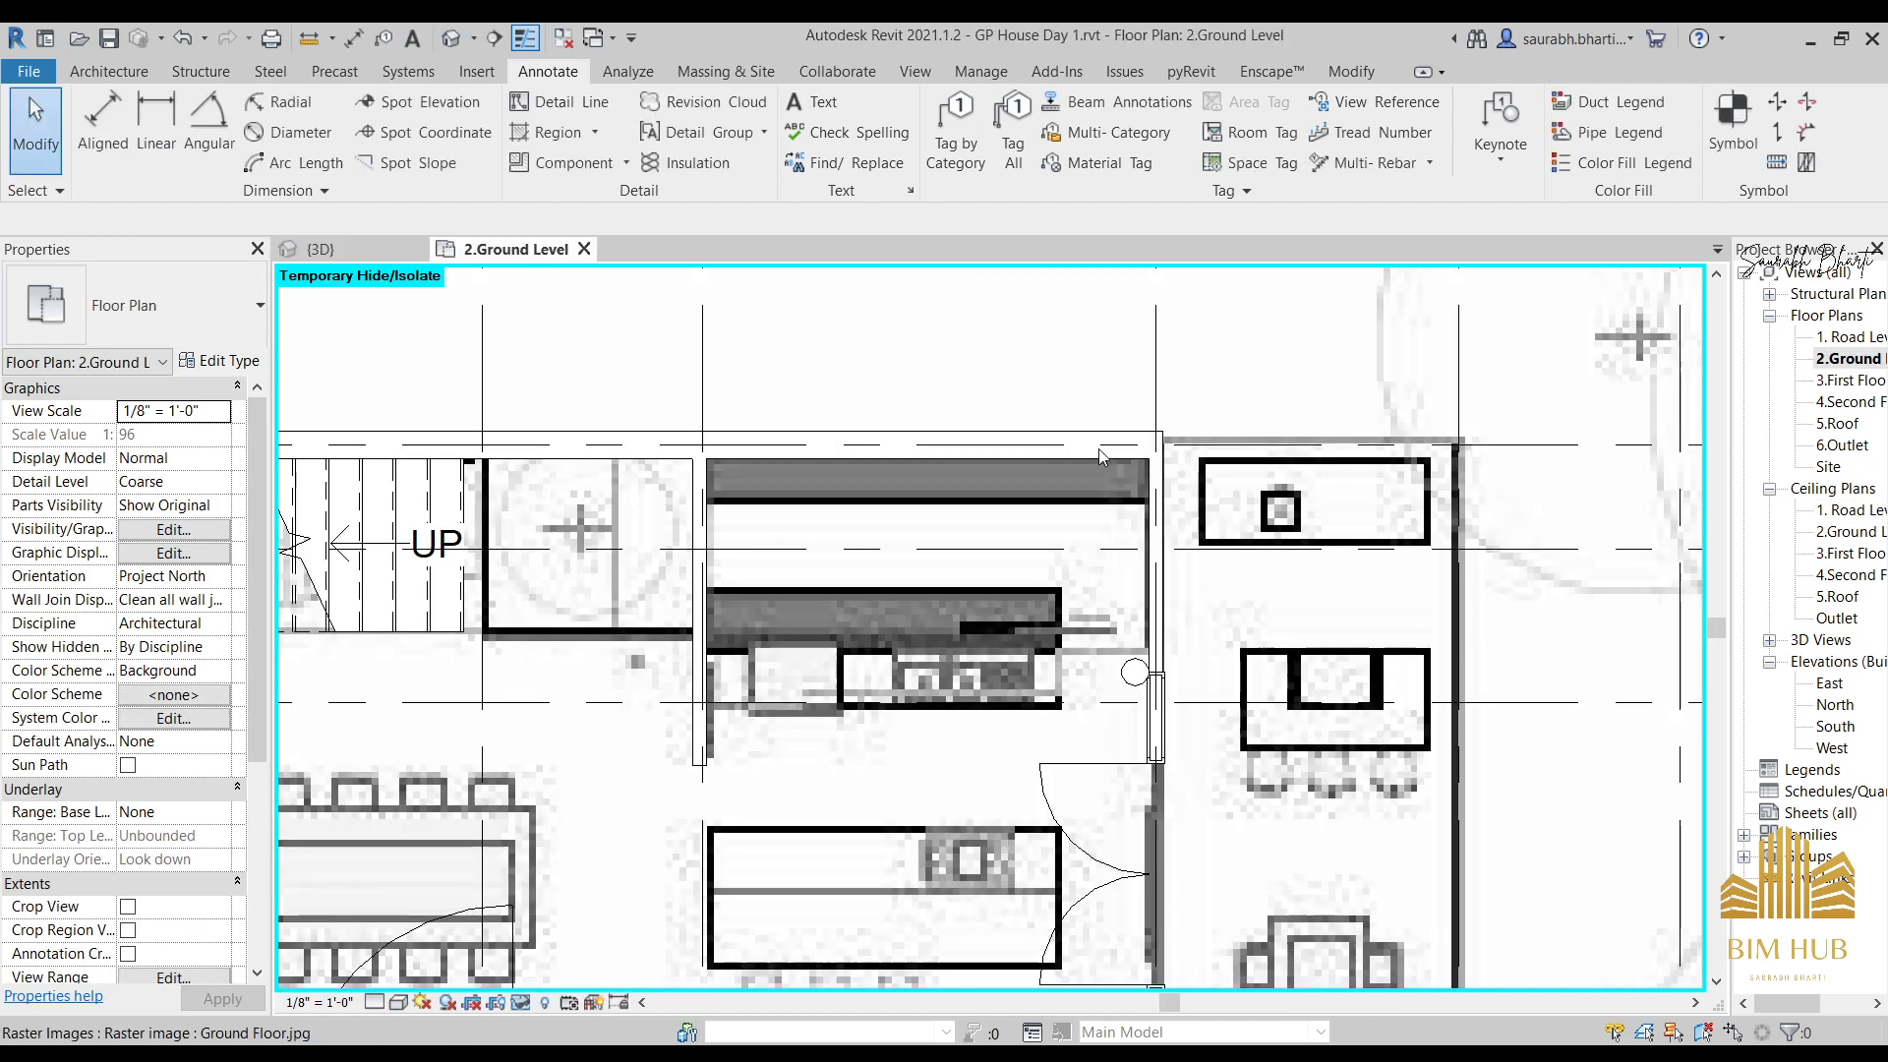
{"action": "left_click", "coordinate": [494, 37]}
{"action": "scroll", "coordinate": [826, 629], "scroll_direction": "down", "scroll_amount": 2}
{"action": "scroll", "coordinate": [847, 834], "scroll_direction": "up", "scroll_amount": 2}
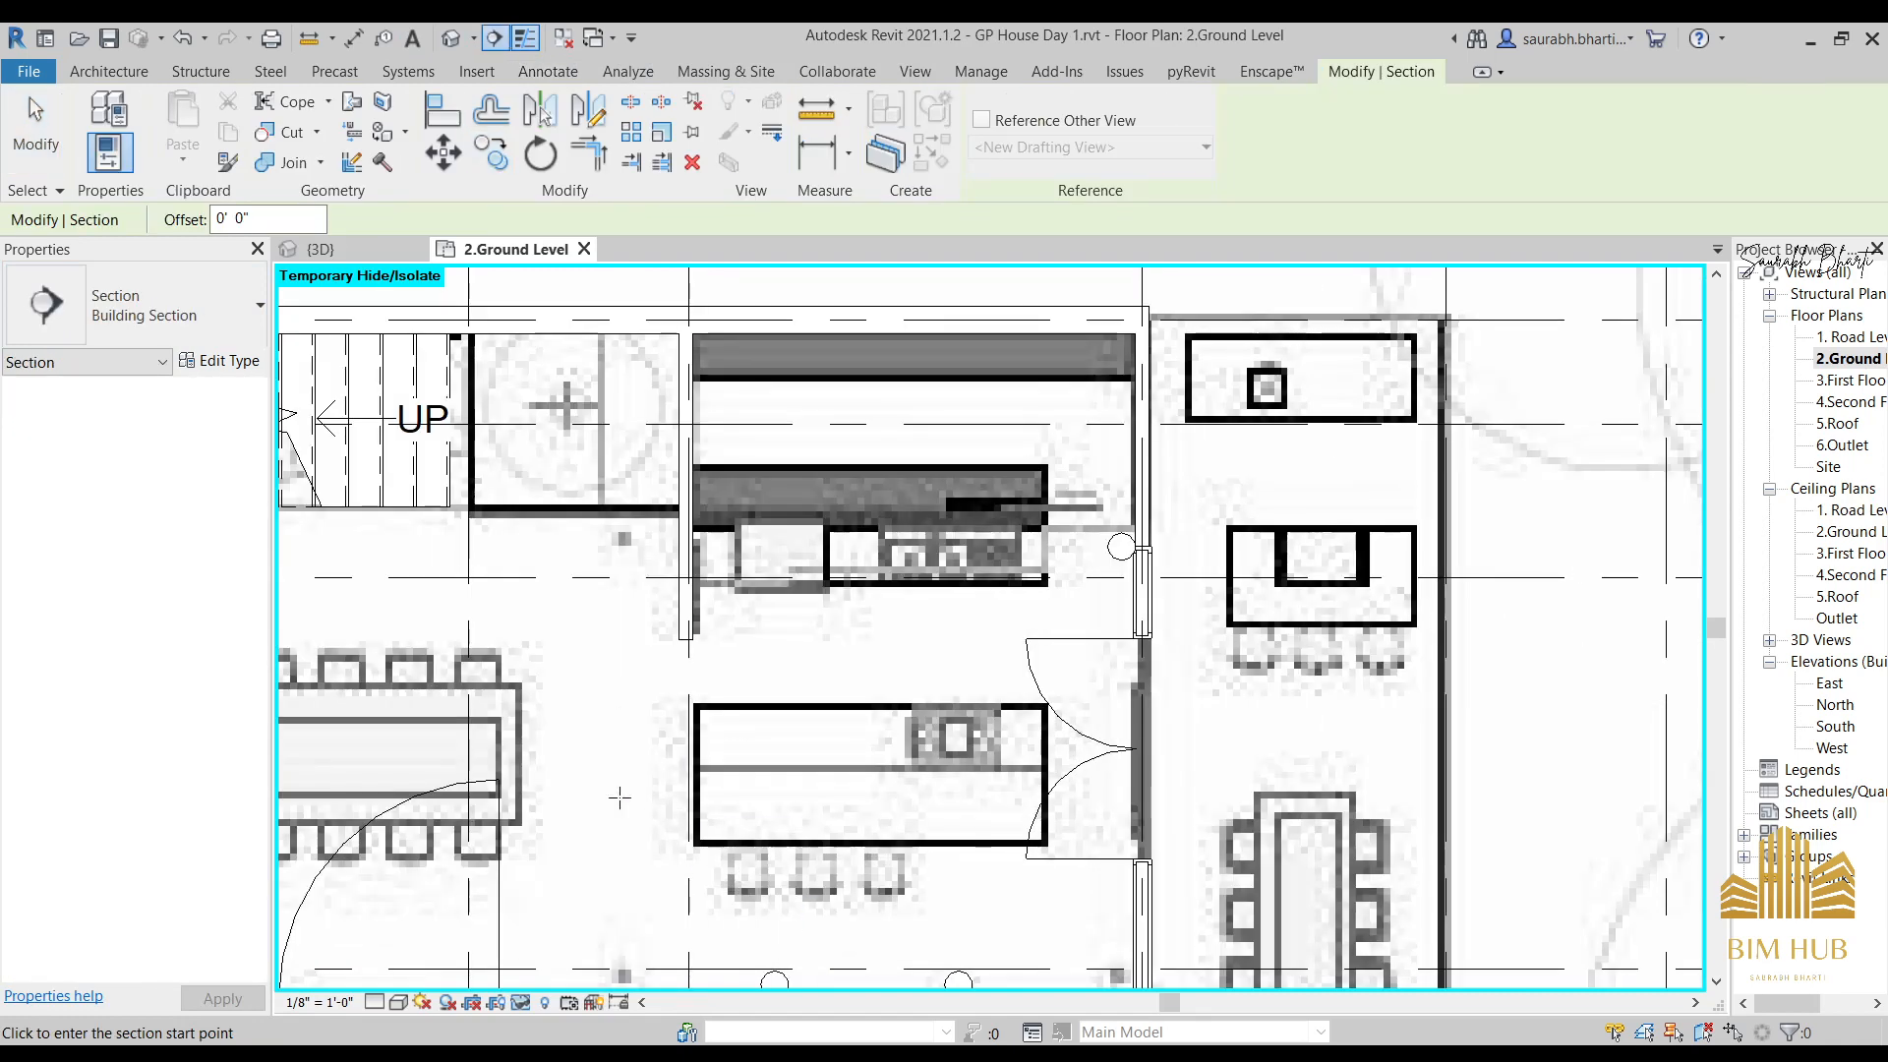
{"action": "left_click", "coordinate": [545, 594]}
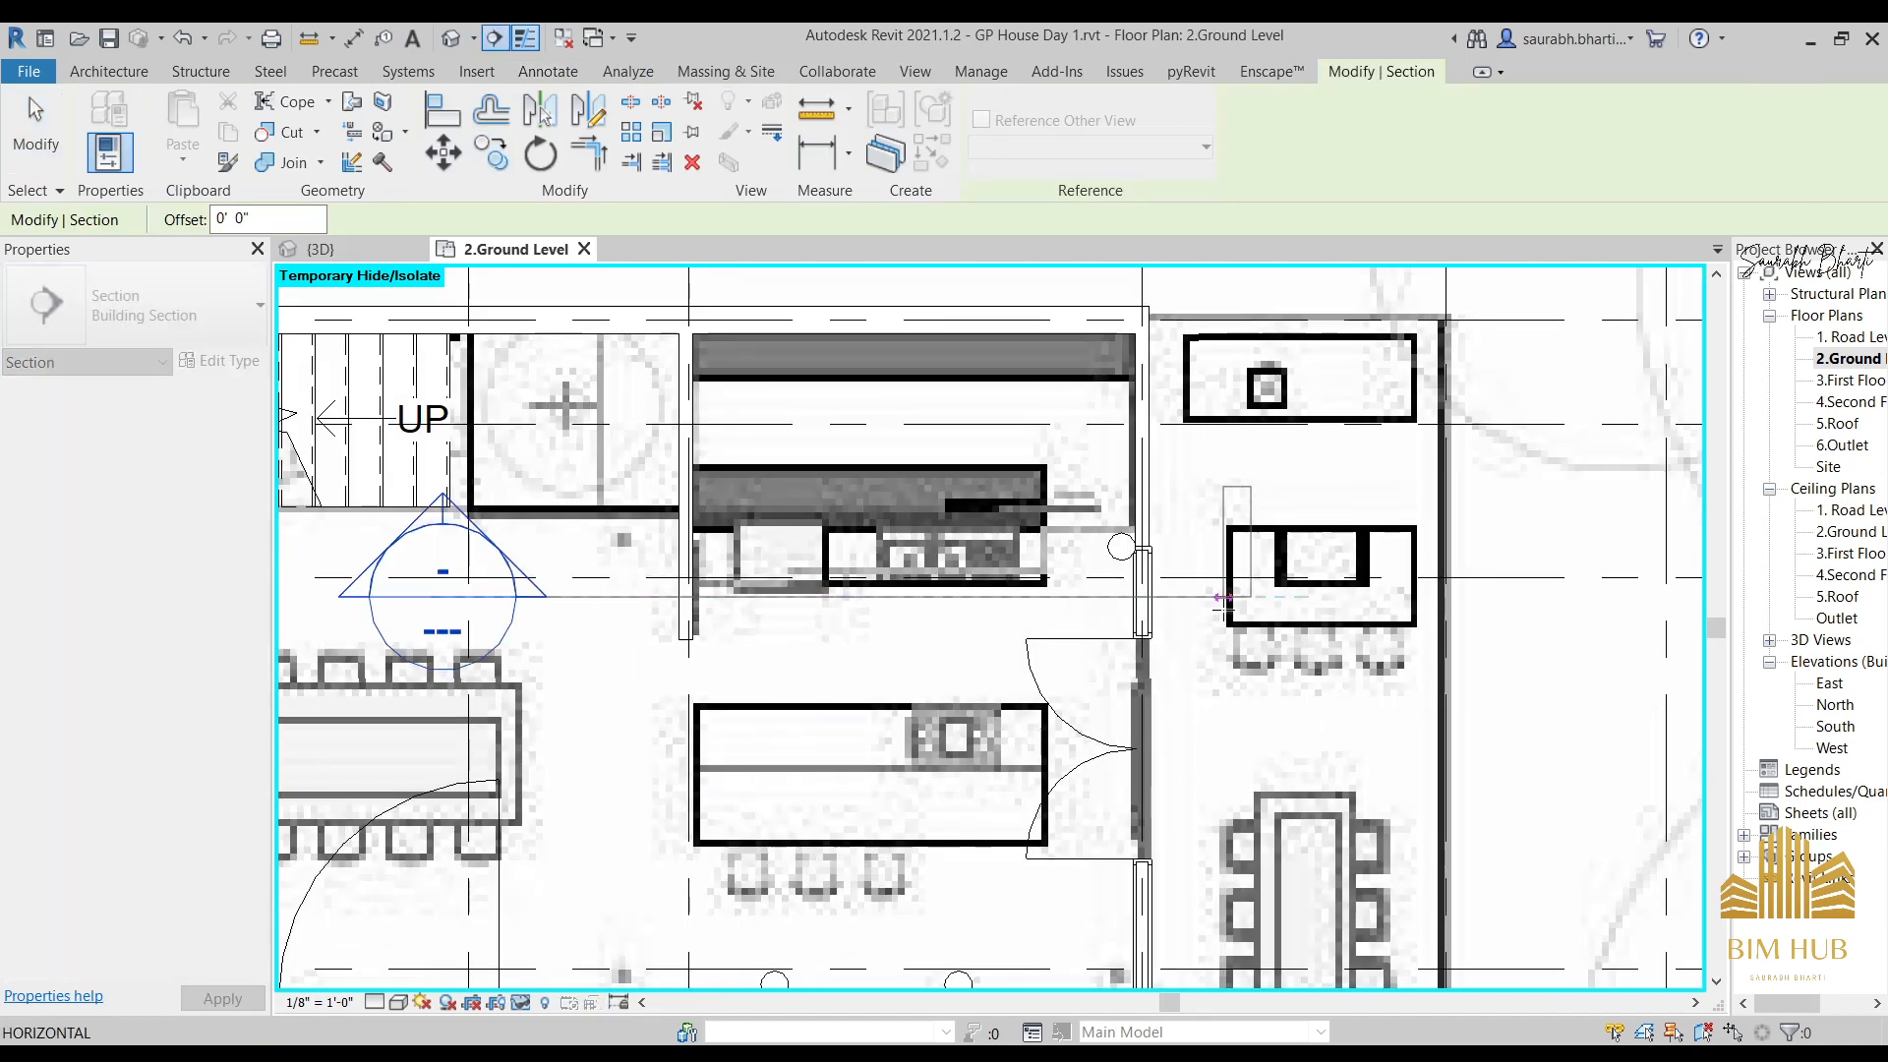
{"action": "left_click", "coordinate": [1223, 597]}
{"action": "key", "text": "Escape"}
{"action": "key", "text": "Escape"}
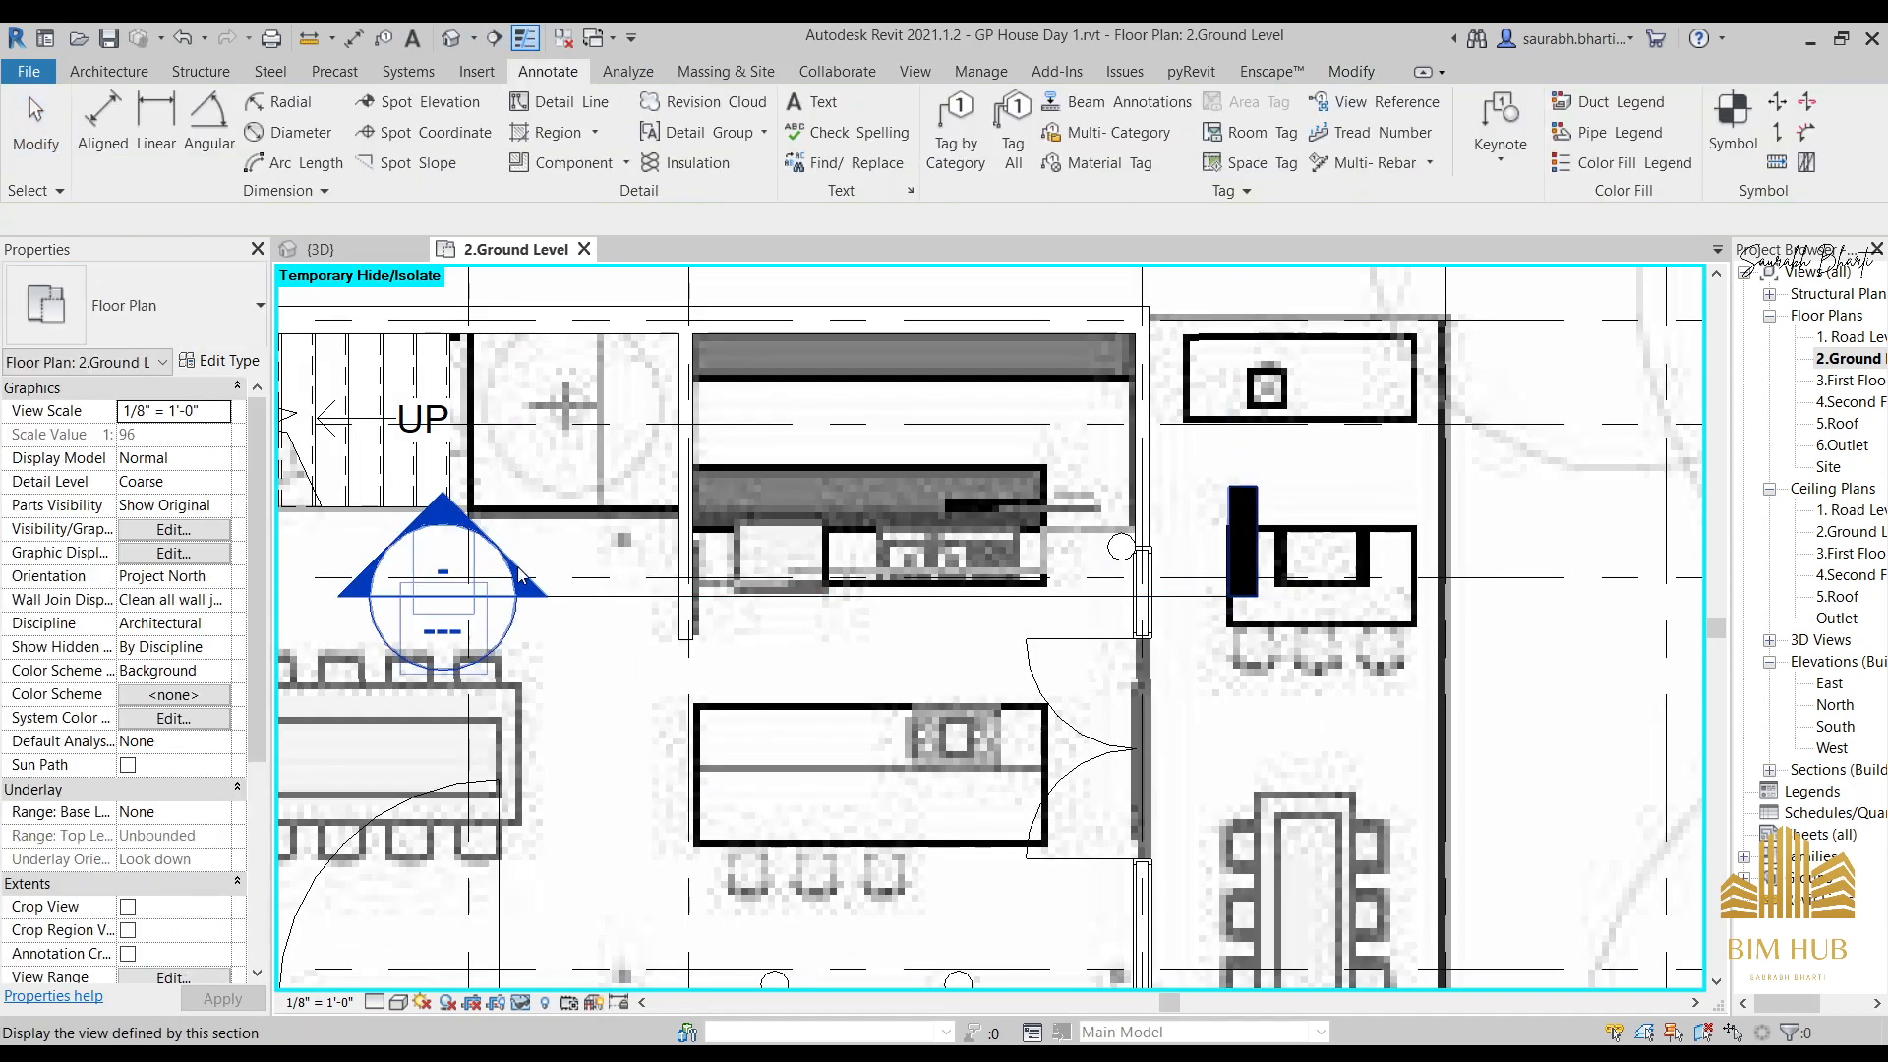
Open the view of the new kitchen section and set its visual style to Realistic.
{"action": "left_click", "coordinate": [470, 595]}
{"action": "double_click", "coordinate": [462, 599]}
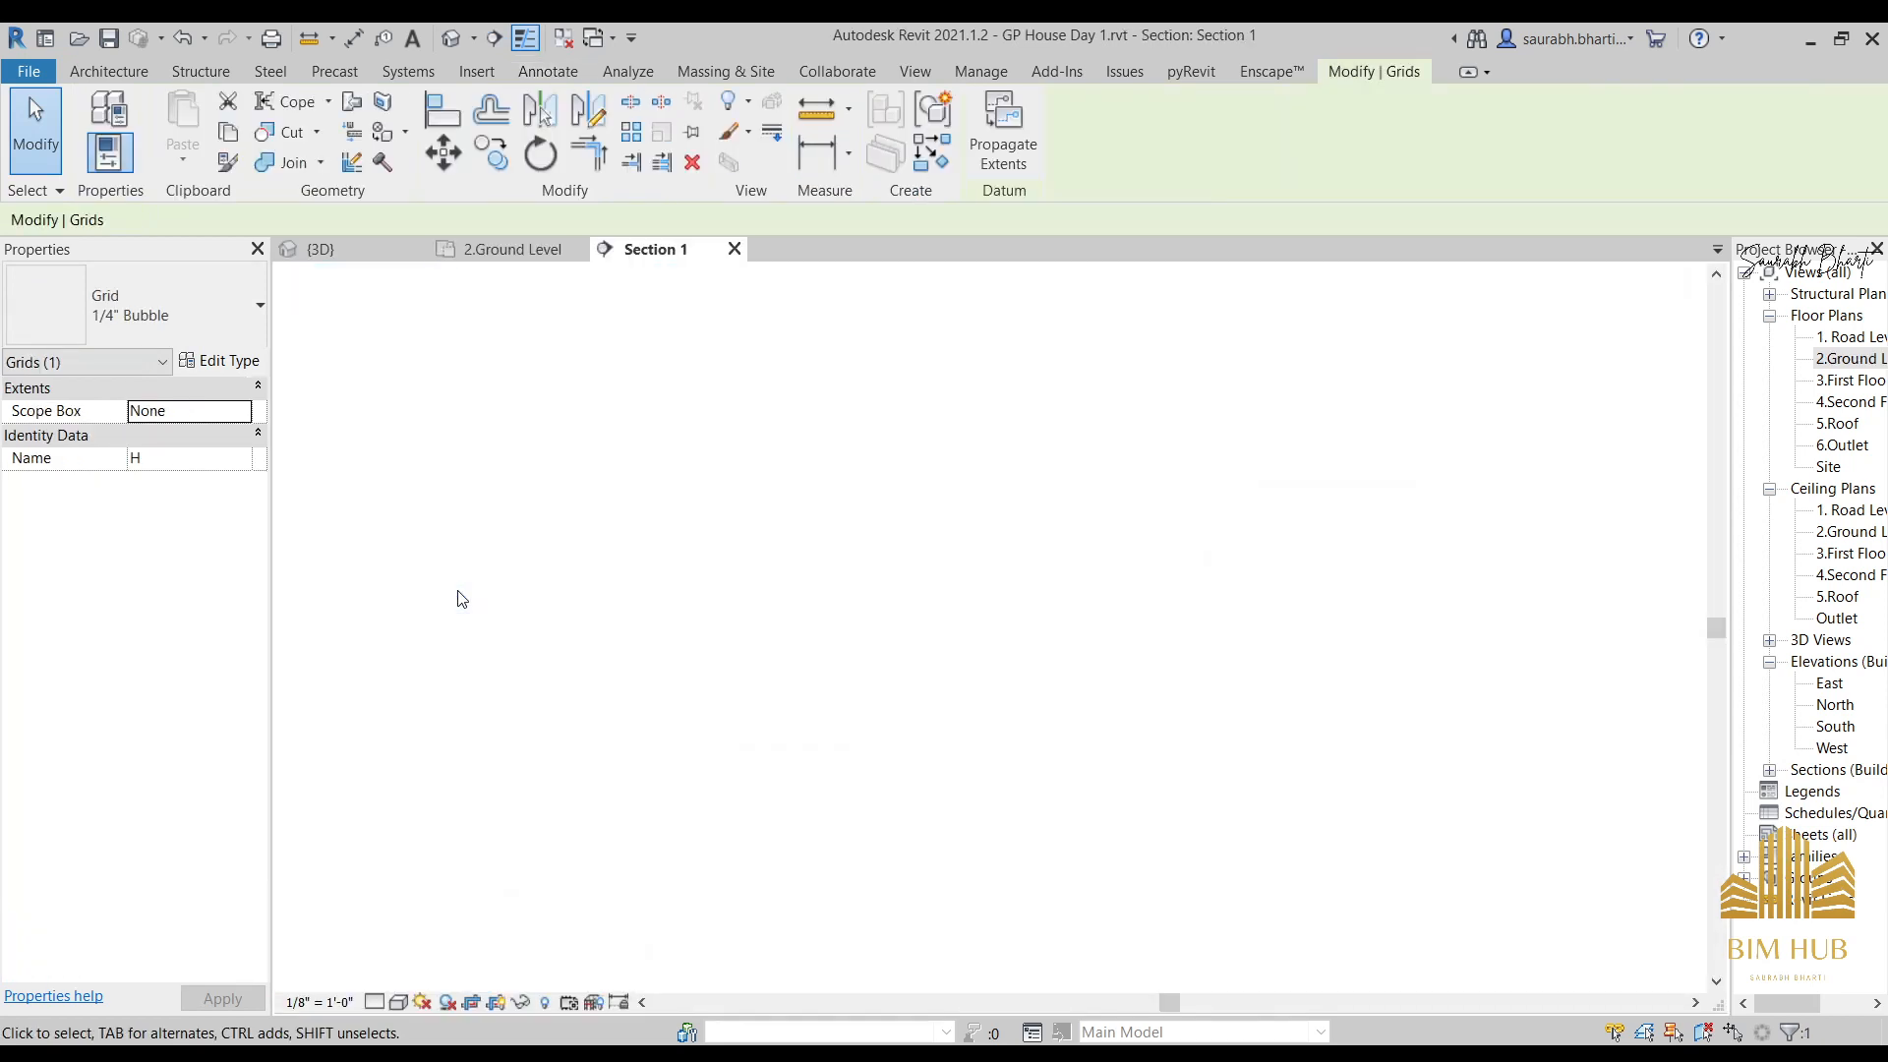
{"action": "scroll", "coordinate": [1122, 708], "scroll_direction": "up", "scroll_amount": 3}
{"action": "scroll", "coordinate": [1276, 703], "scroll_direction": "down", "scroll_amount": 1}
{"action": "scroll", "coordinate": [1276, 703], "scroll_direction": "down", "scroll_amount": 1}
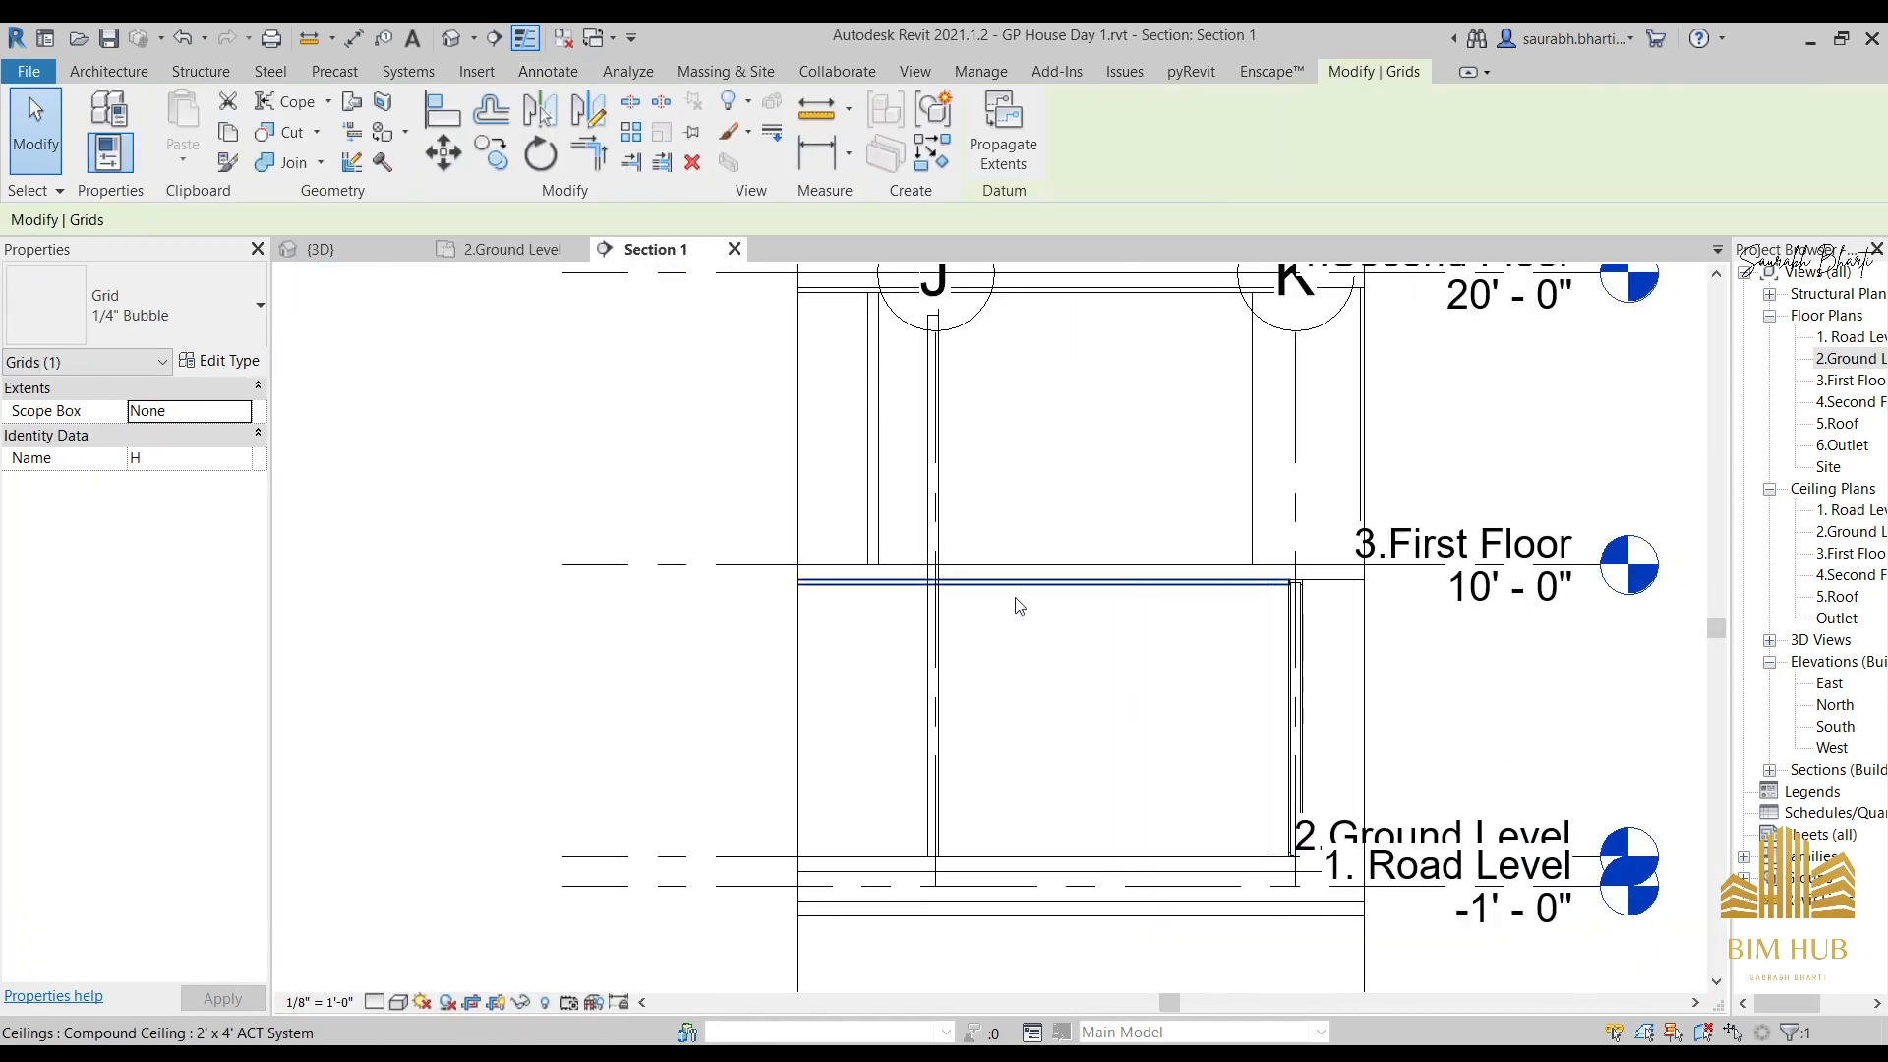
{"action": "left_click", "coordinate": [399, 1004]}
{"action": "left_click", "coordinate": [431, 979]}
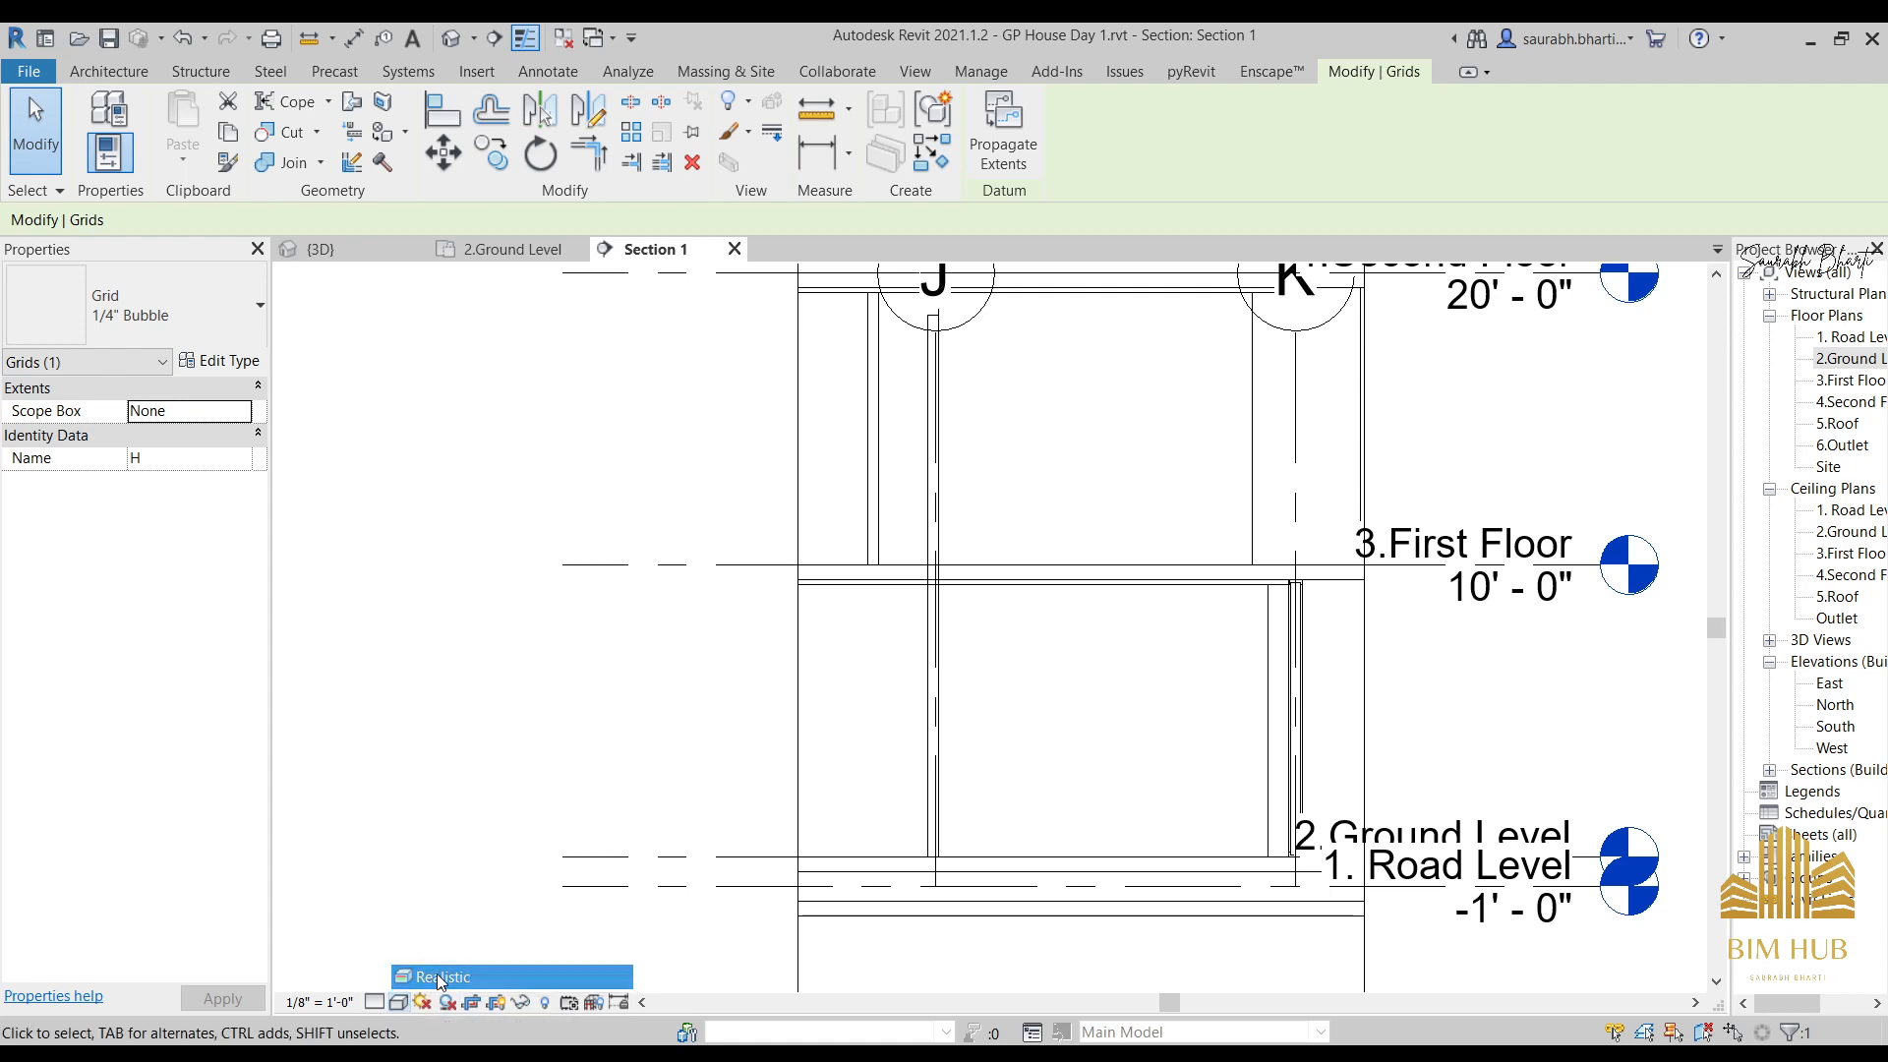
{"action": "scroll", "coordinate": [905, 746], "scroll_direction": "down", "scroll_amount": 3}
{"action": "middle_click_drag", "start_coordinate": [1011, 686], "coordinate": [947, 593]}
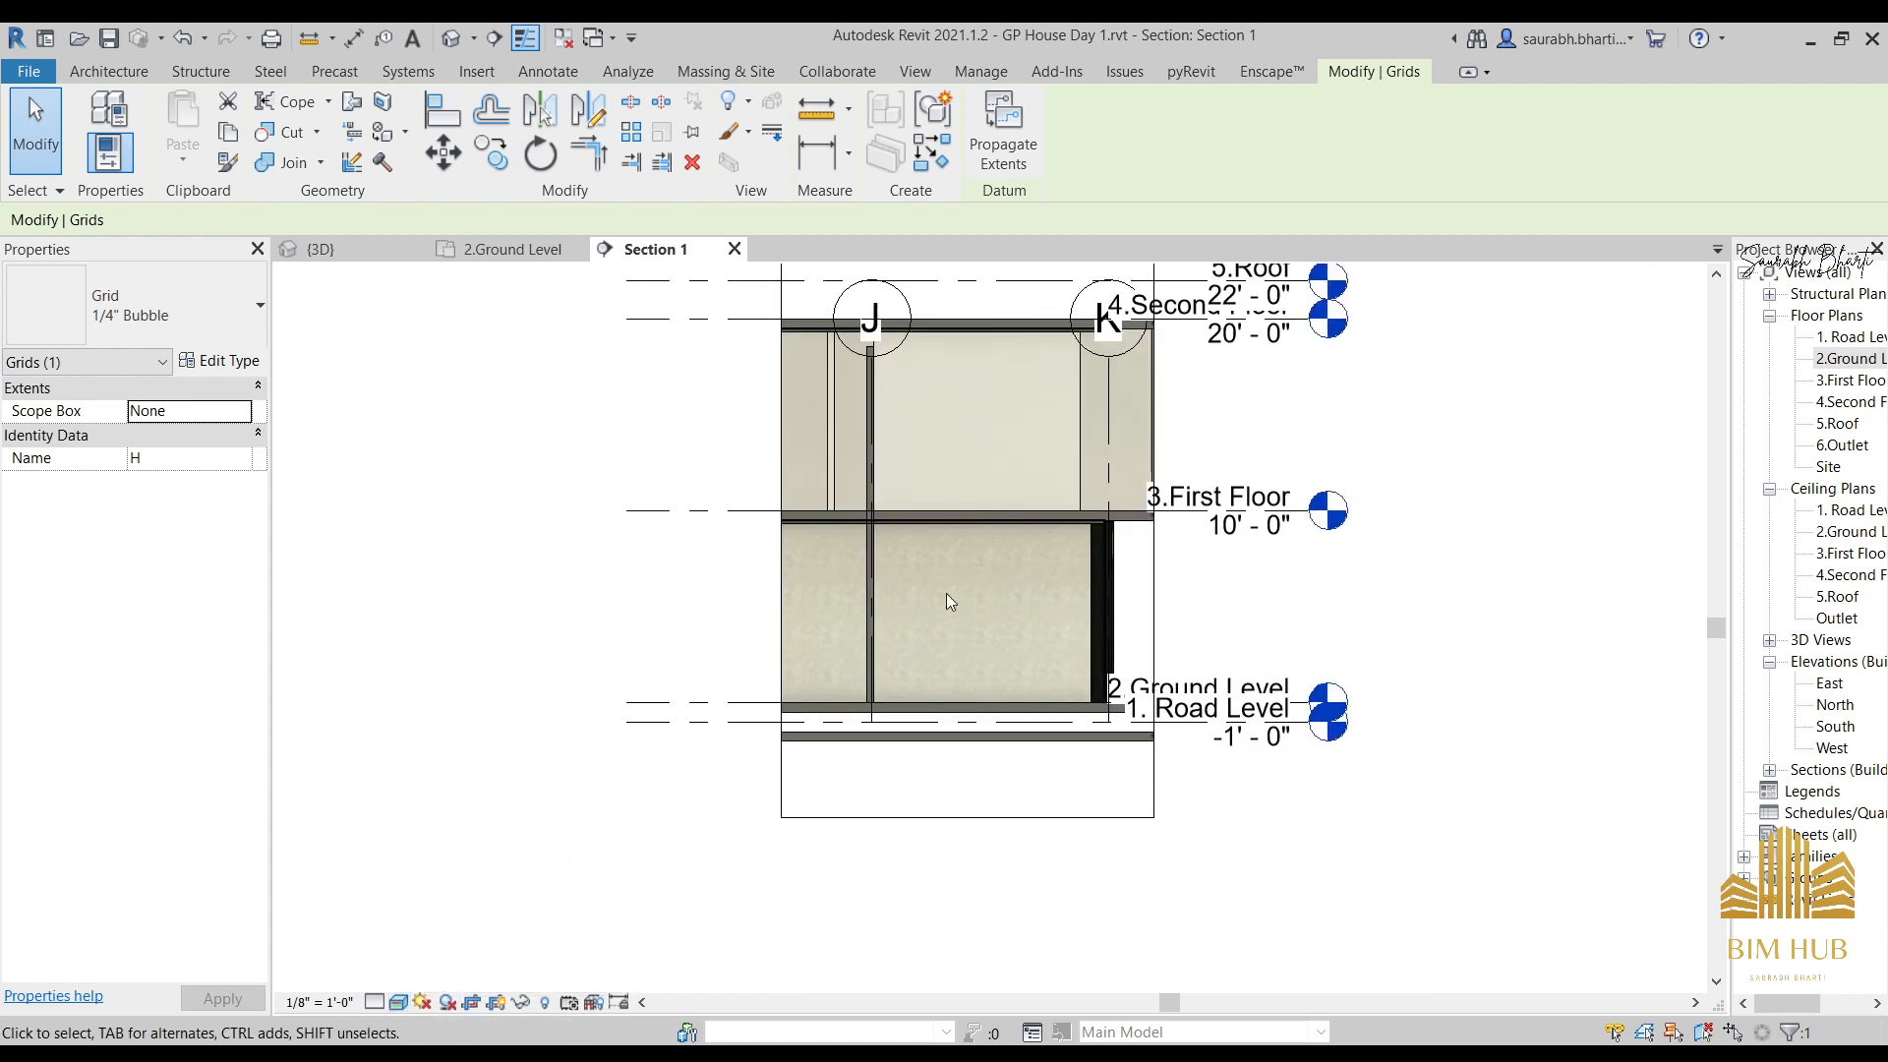
Pull the stair-side edge of the section's crop boundary in to just outside the kitchen partition.
{"action": "scroll", "coordinate": [946, 593], "scroll_direction": "up", "scroll_amount": 1}
{"action": "left_click", "coordinate": [733, 534]}
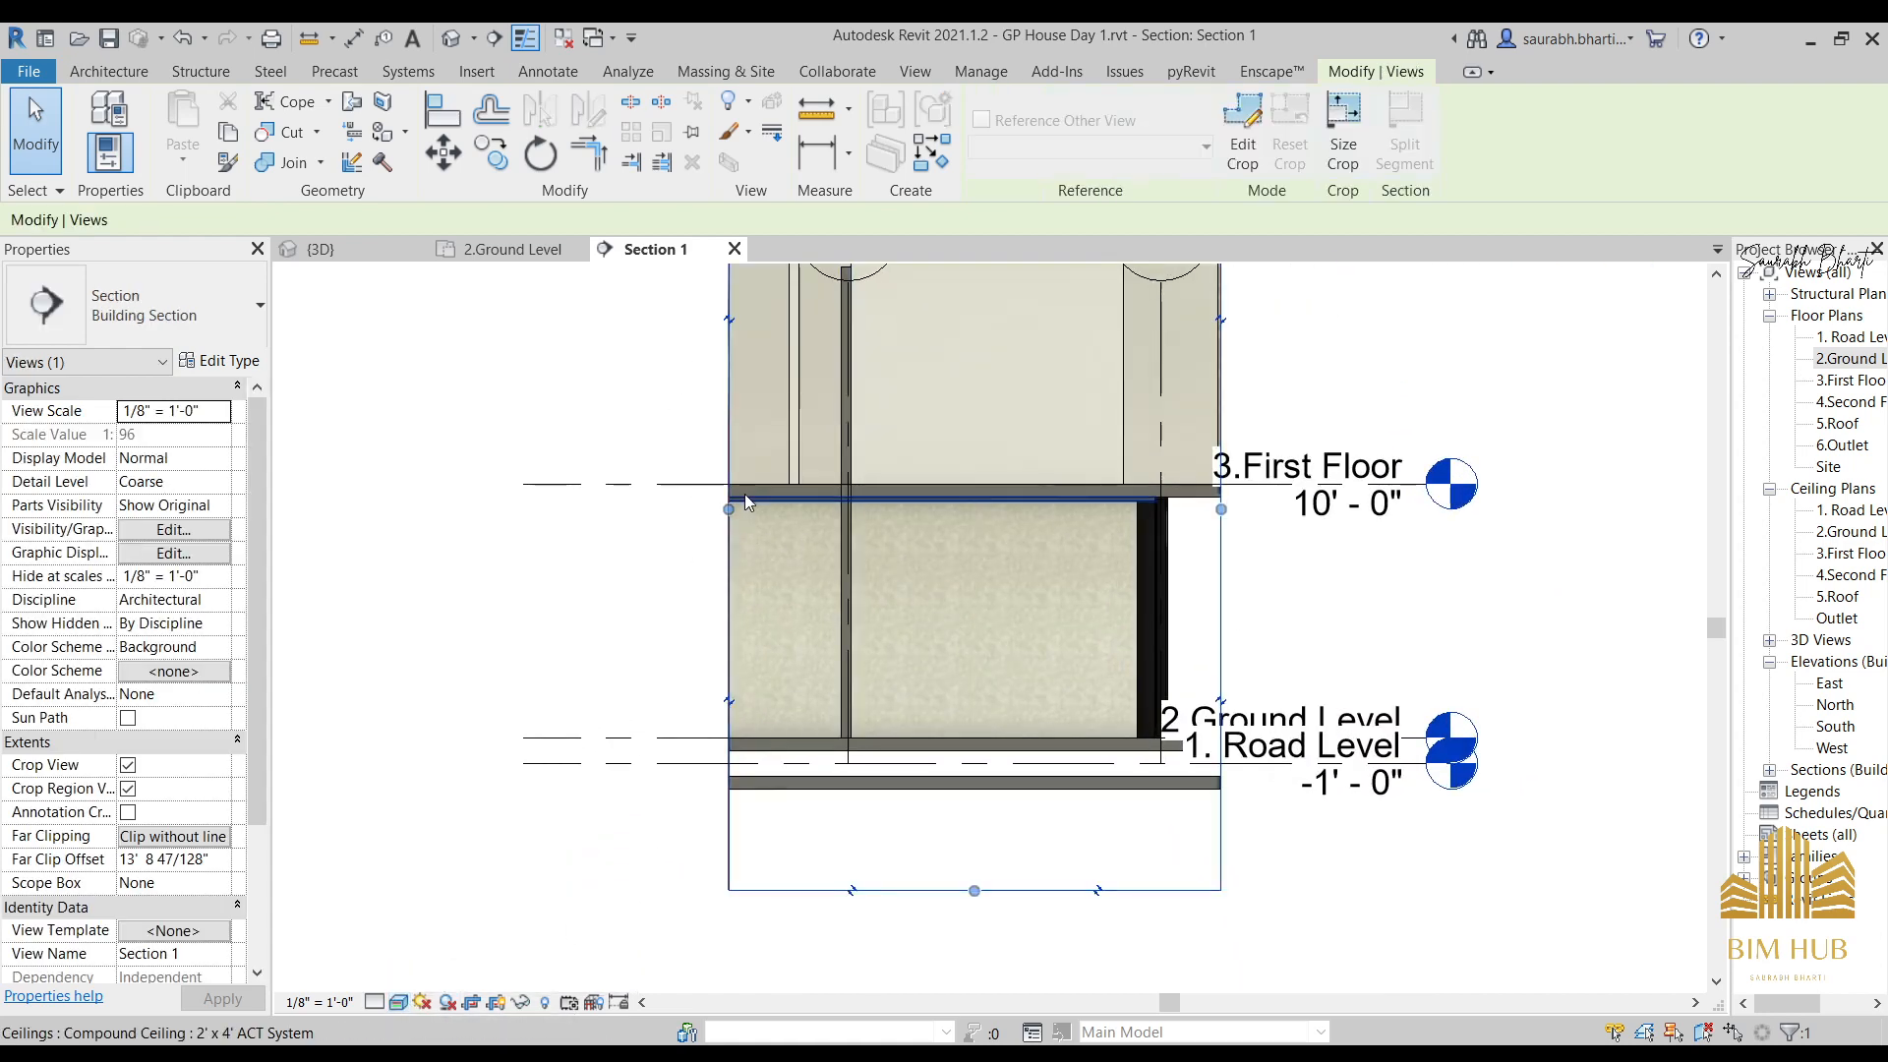
{"action": "scroll", "coordinate": [730, 512], "scroll_direction": "up", "scroll_amount": 1}
{"action": "left_click_drag", "start_coordinate": [729, 511], "coordinate": [883, 516]}
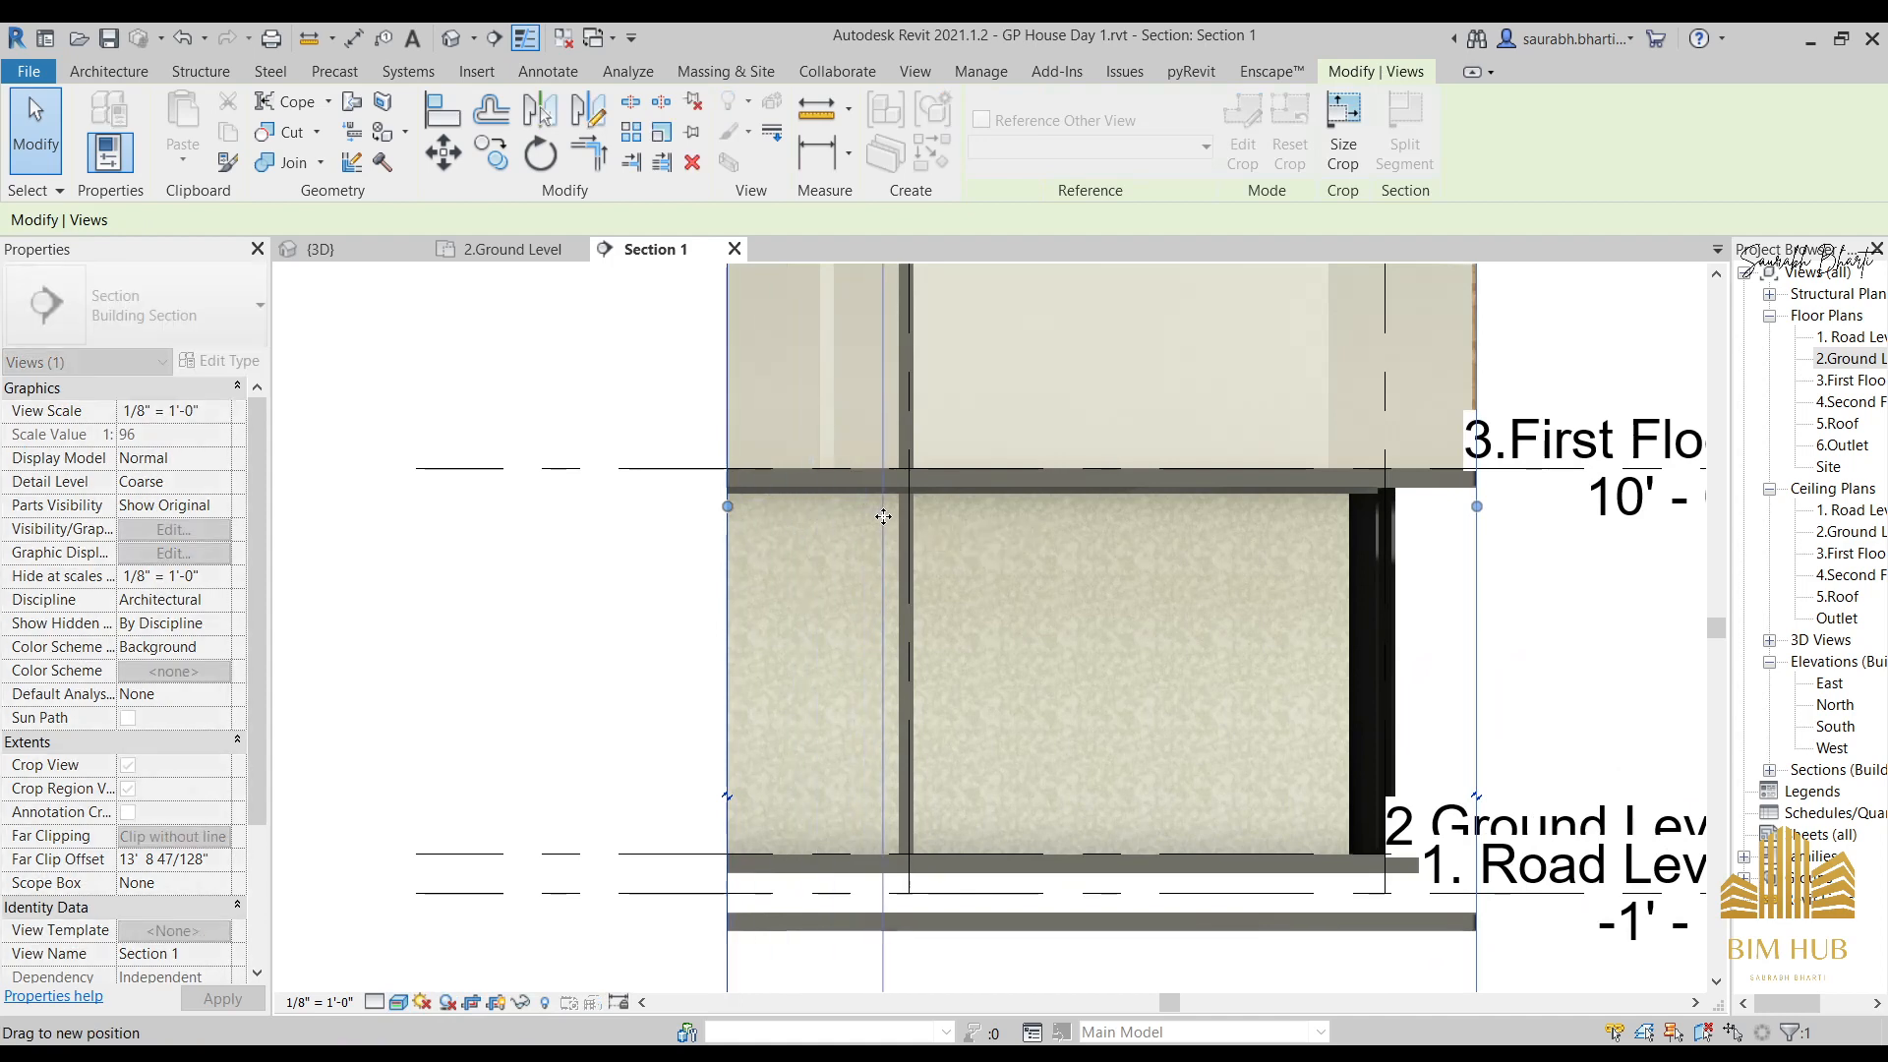
{"action": "middle_click_drag", "start_coordinate": [1396, 582], "coordinate": [1352, 654]}
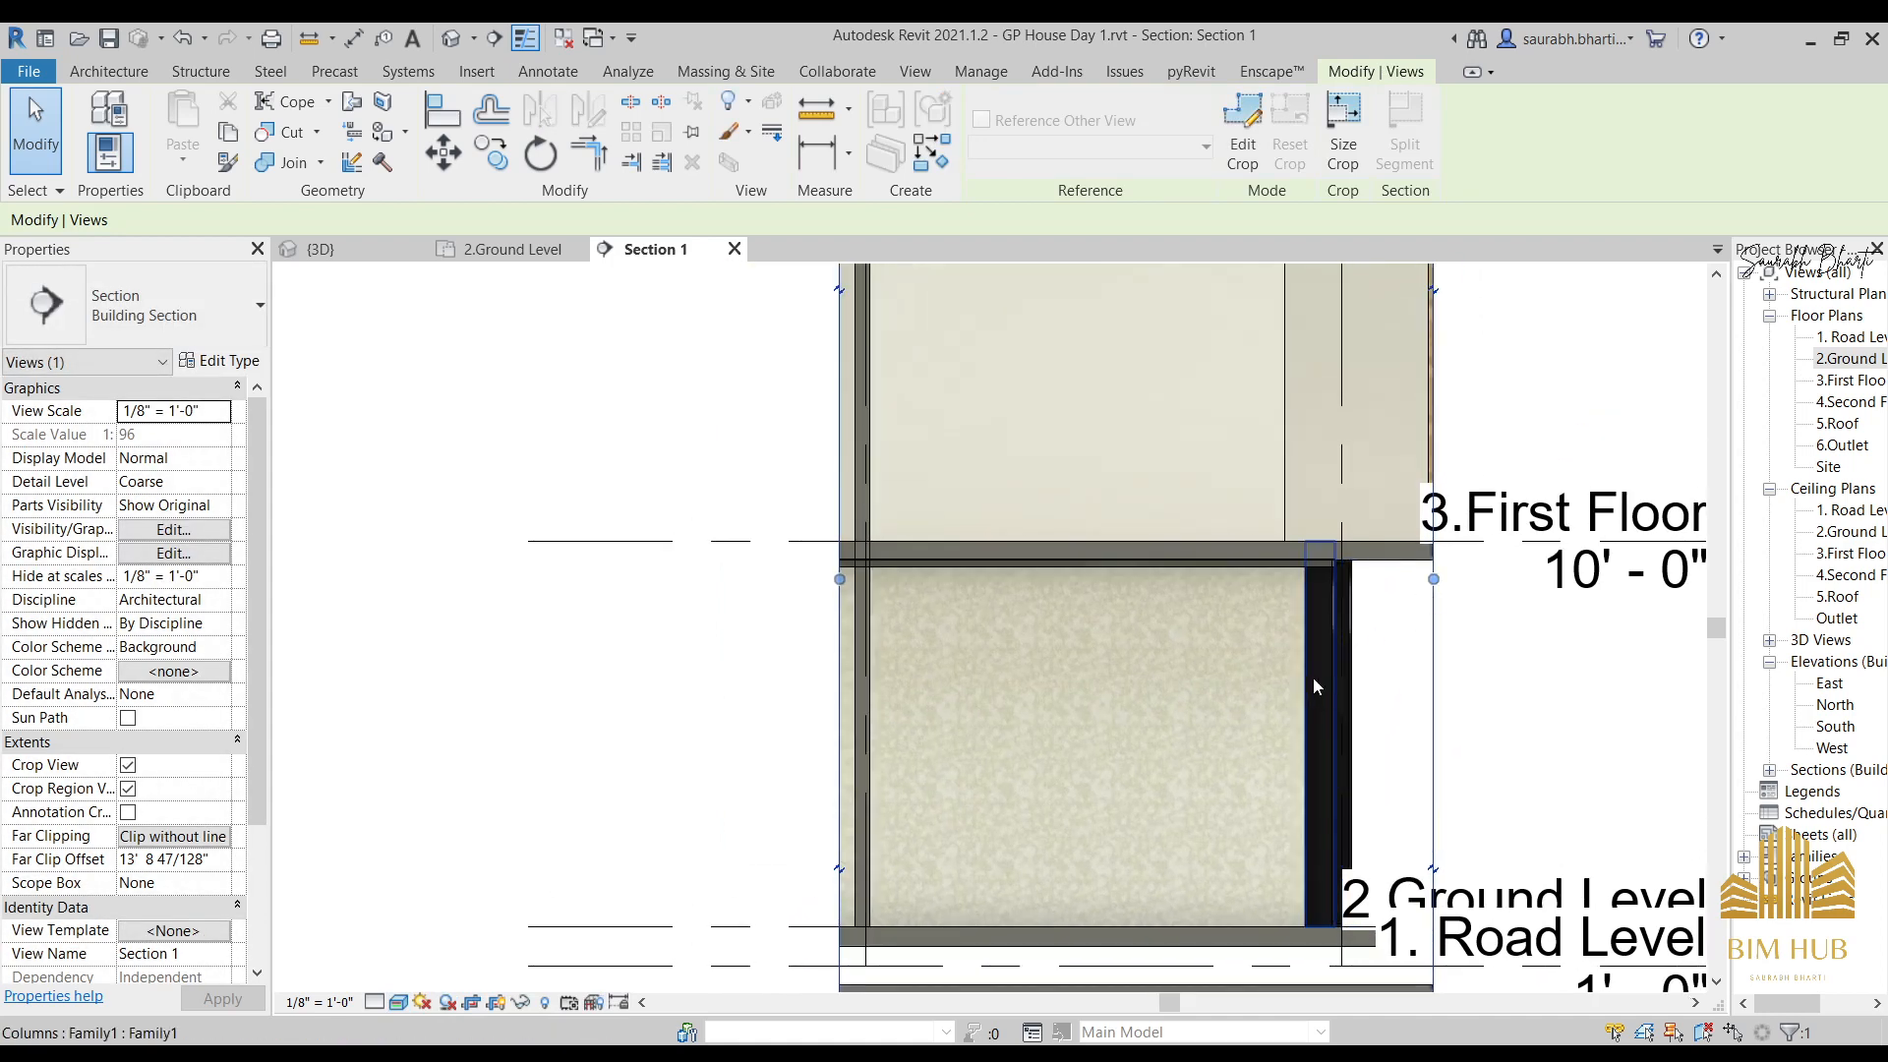
{"action": "scroll", "coordinate": [1313, 677], "scroll_direction": "down", "scroll_amount": 2}
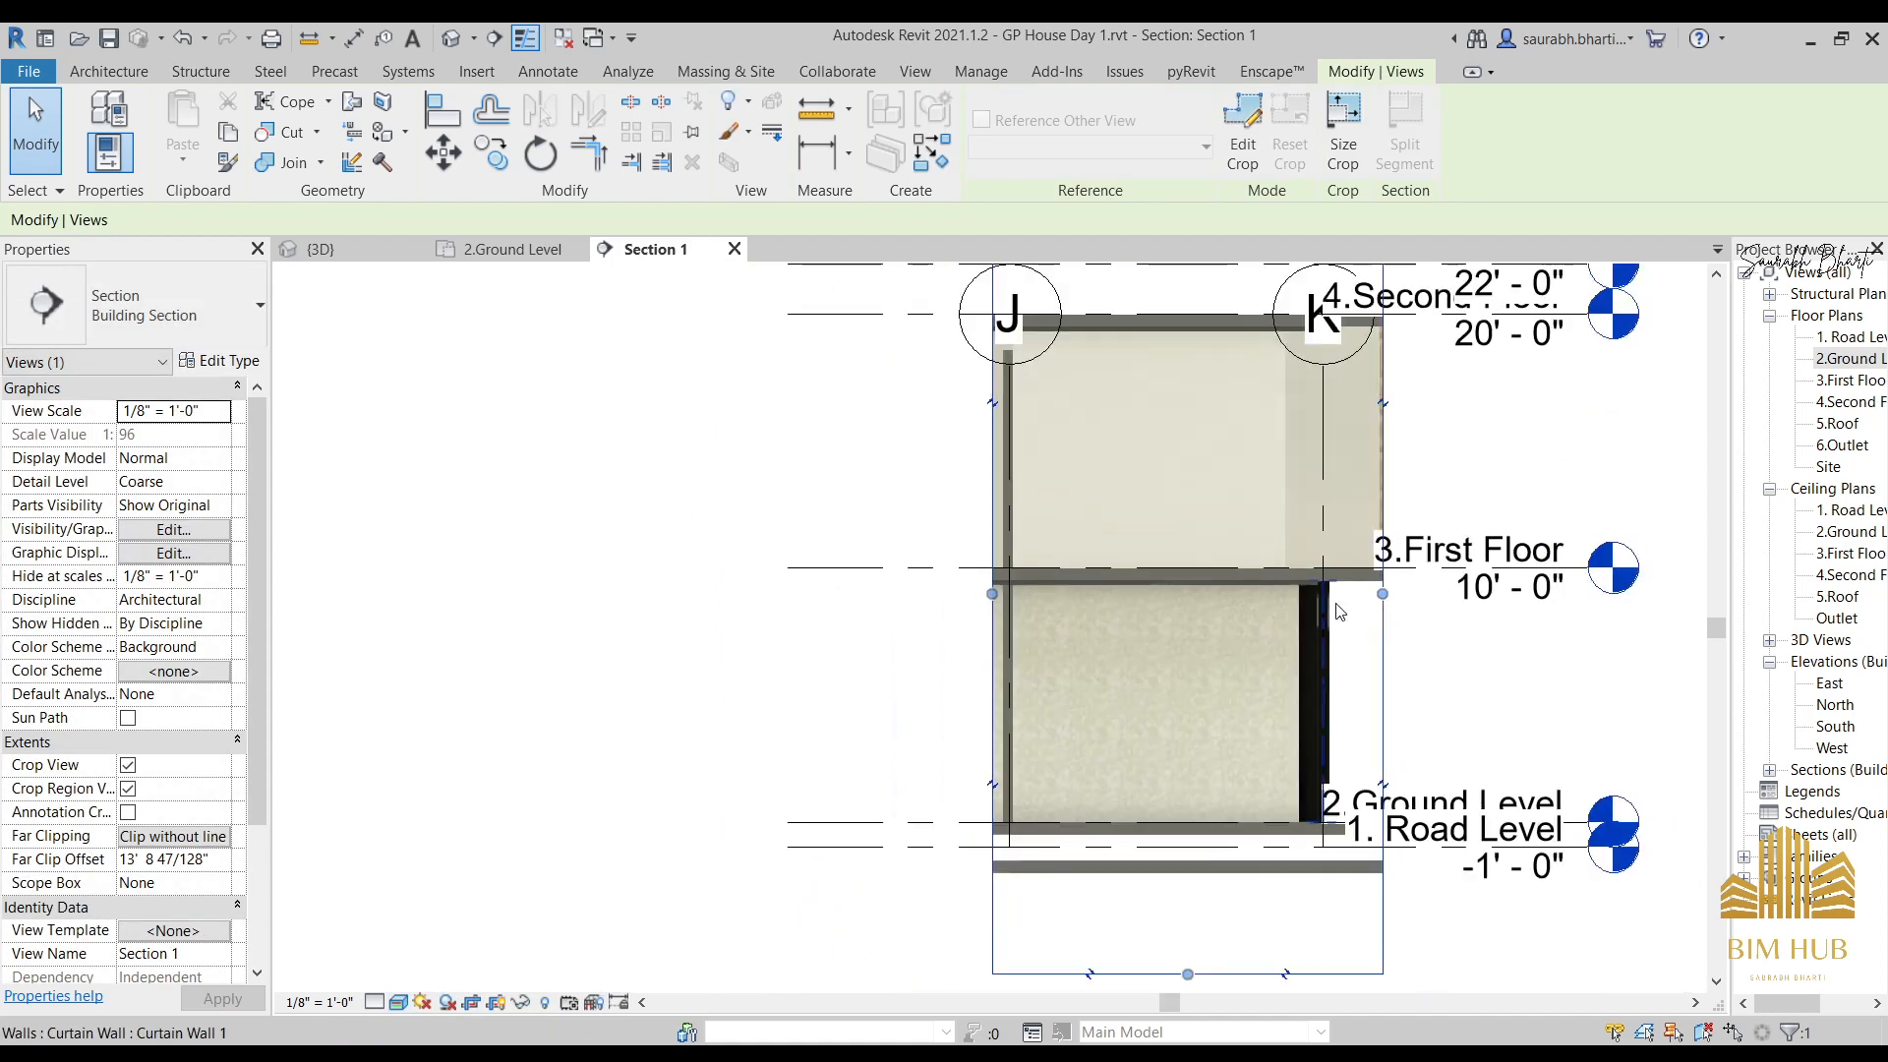
Examine the ground floor kitchen area, its round columns and the glazed double doors in the 3D view.
{"action": "left_click", "coordinate": [451, 38]}
{"action": "scroll", "coordinate": [855, 469], "scroll_direction": "down", "scroll_amount": 2}
{"action": "middle_click_drag", "start_coordinate": [854, 469], "coordinate": [886, 236], "text": "shift"}
{"action": "middle_click_drag", "start_coordinate": [1020, 657], "coordinate": [1023, 551], "text": "shift"}
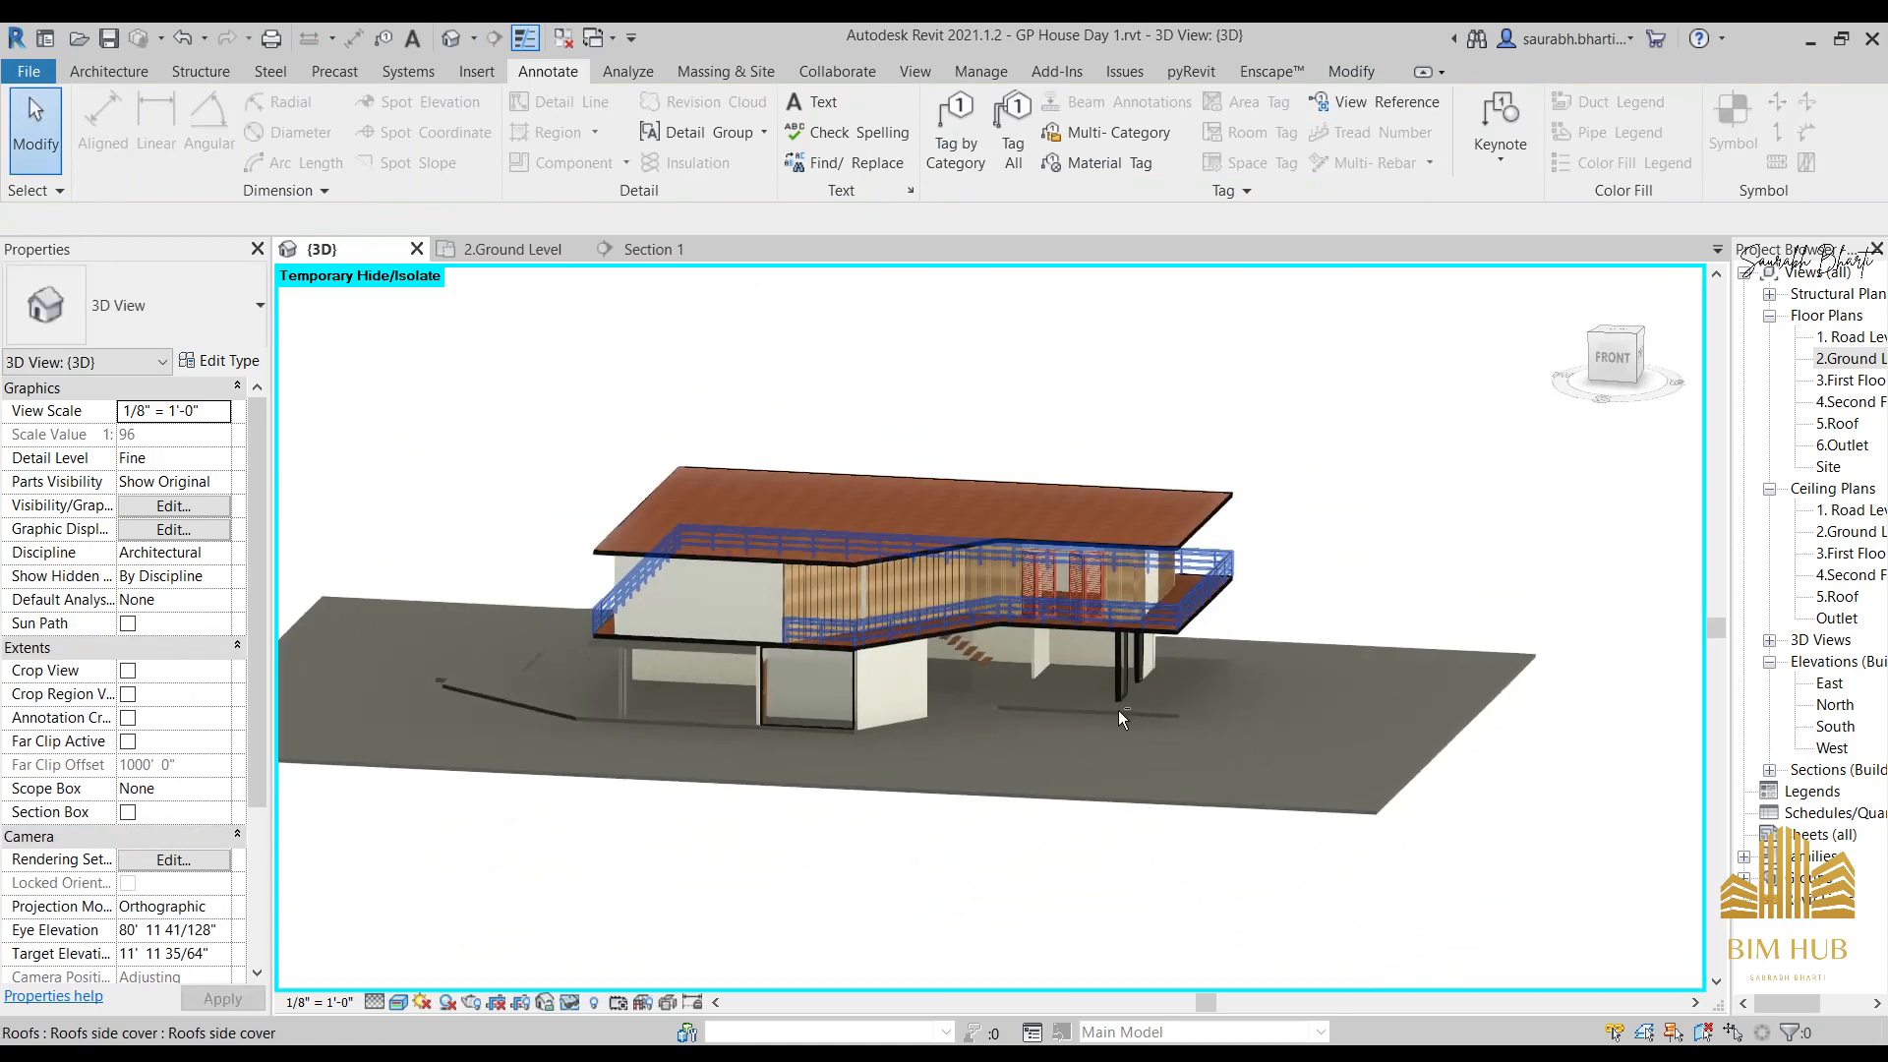
{"action": "scroll", "coordinate": [1121, 717], "scroll_direction": "up", "scroll_amount": 3}
{"action": "middle_click_drag", "start_coordinate": [1122, 717], "coordinate": [1146, 679], "text": "shift"}
{"action": "scroll", "coordinate": [953, 557], "scroll_direction": "up", "scroll_amount": 3}
{"action": "middle_click_drag", "start_coordinate": [884, 563], "coordinate": [1041, 487], "text": "shift"}
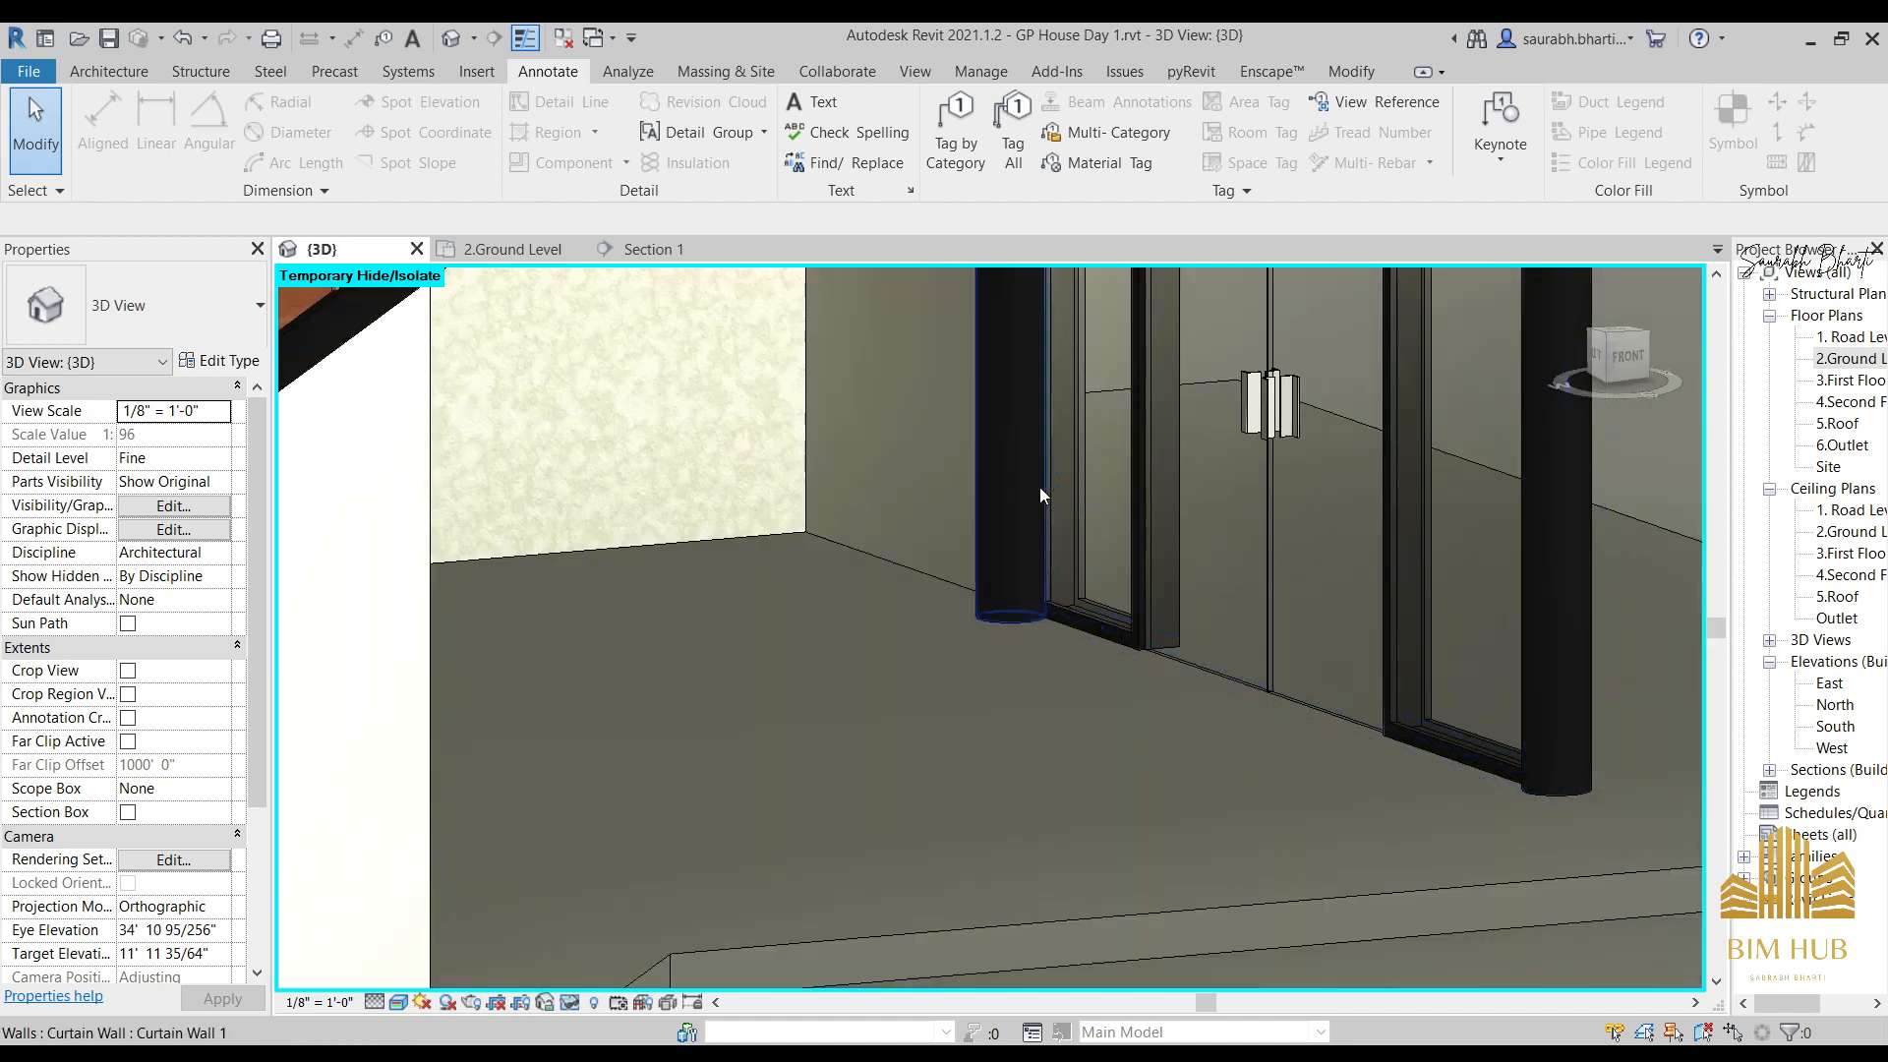
{"action": "scroll", "coordinate": [1012, 615], "scroll_direction": "down", "scroll_amount": 3}
{"action": "middle_click_drag", "start_coordinate": [1012, 629], "coordinate": [700, 841], "text": "shift"}
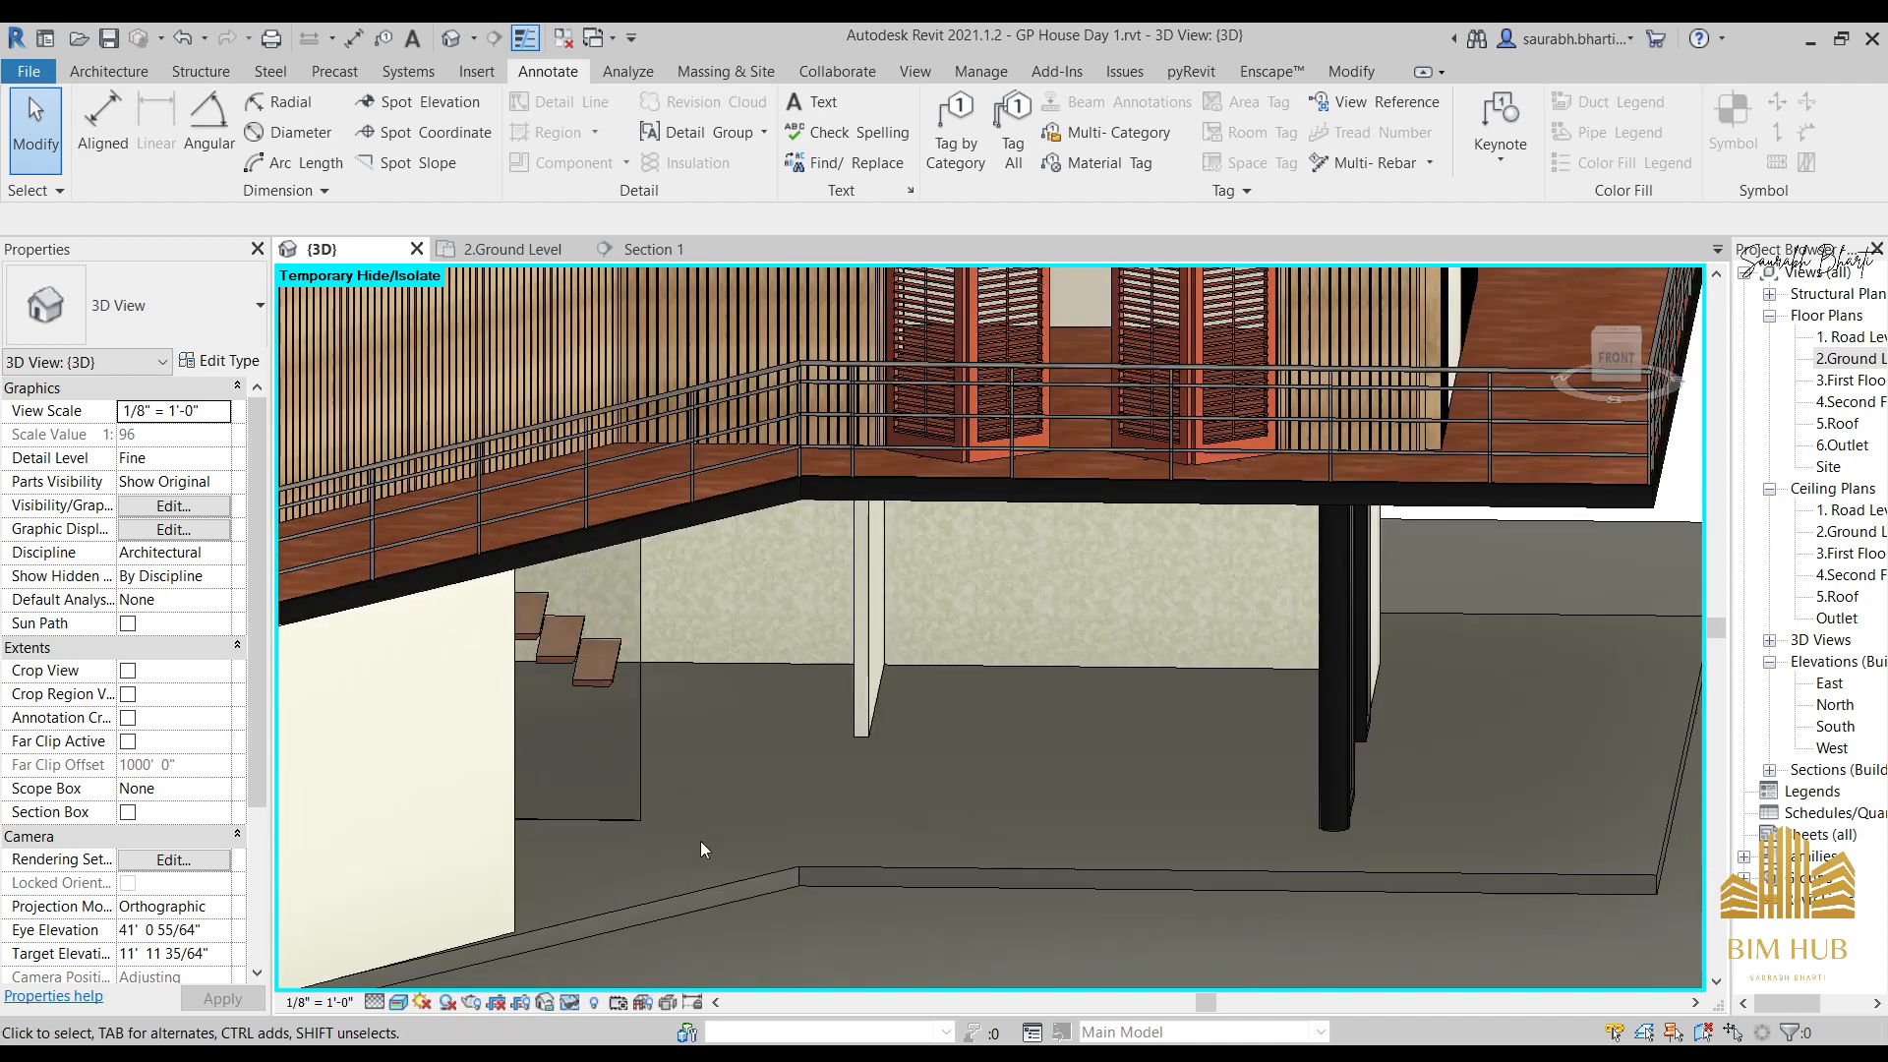
Return to Section 1, select the round column at the kitchen's glazed end and examine the space between it and the partition.
{"action": "left_click", "coordinate": [649, 249]}
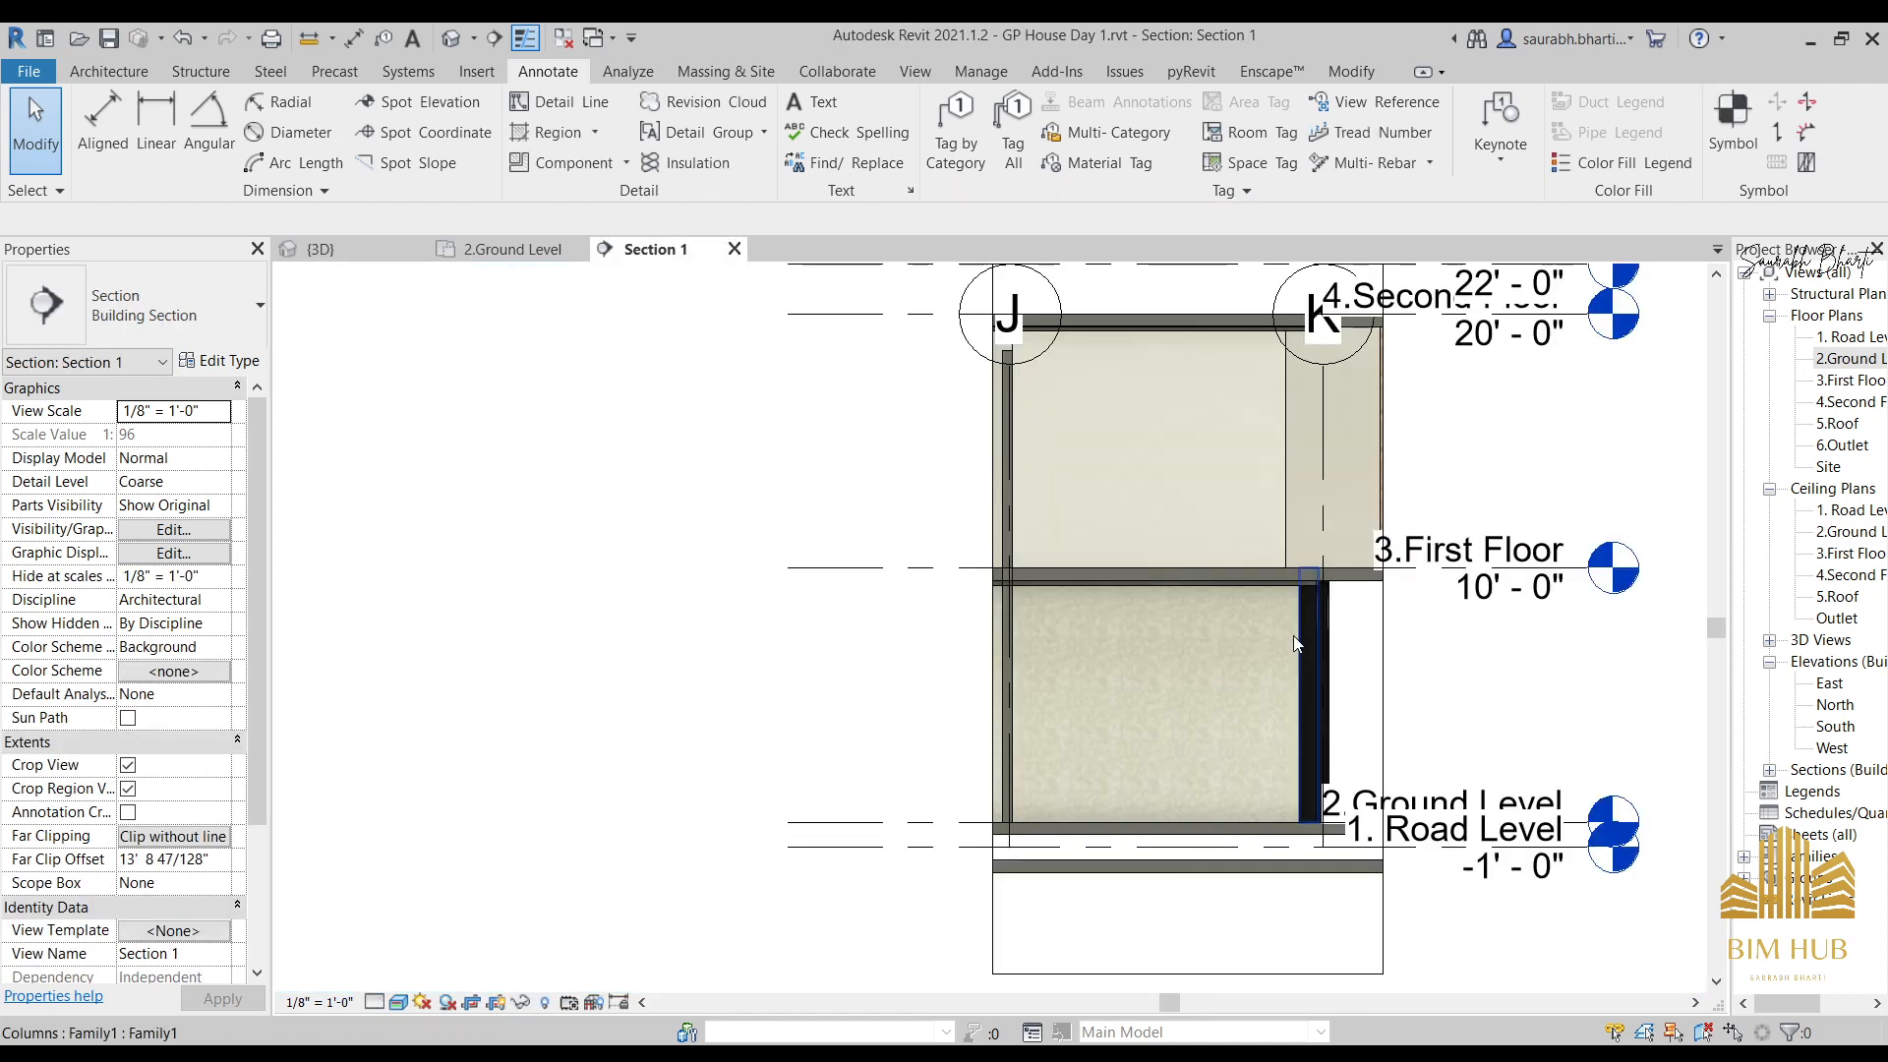
{"action": "scroll", "coordinate": [1295, 635], "scroll_direction": "up", "scroll_amount": 3}
{"action": "left_click", "coordinate": [1306, 655]}
{"action": "scroll", "coordinate": [1247, 628], "scroll_direction": "down", "scroll_amount": 3}
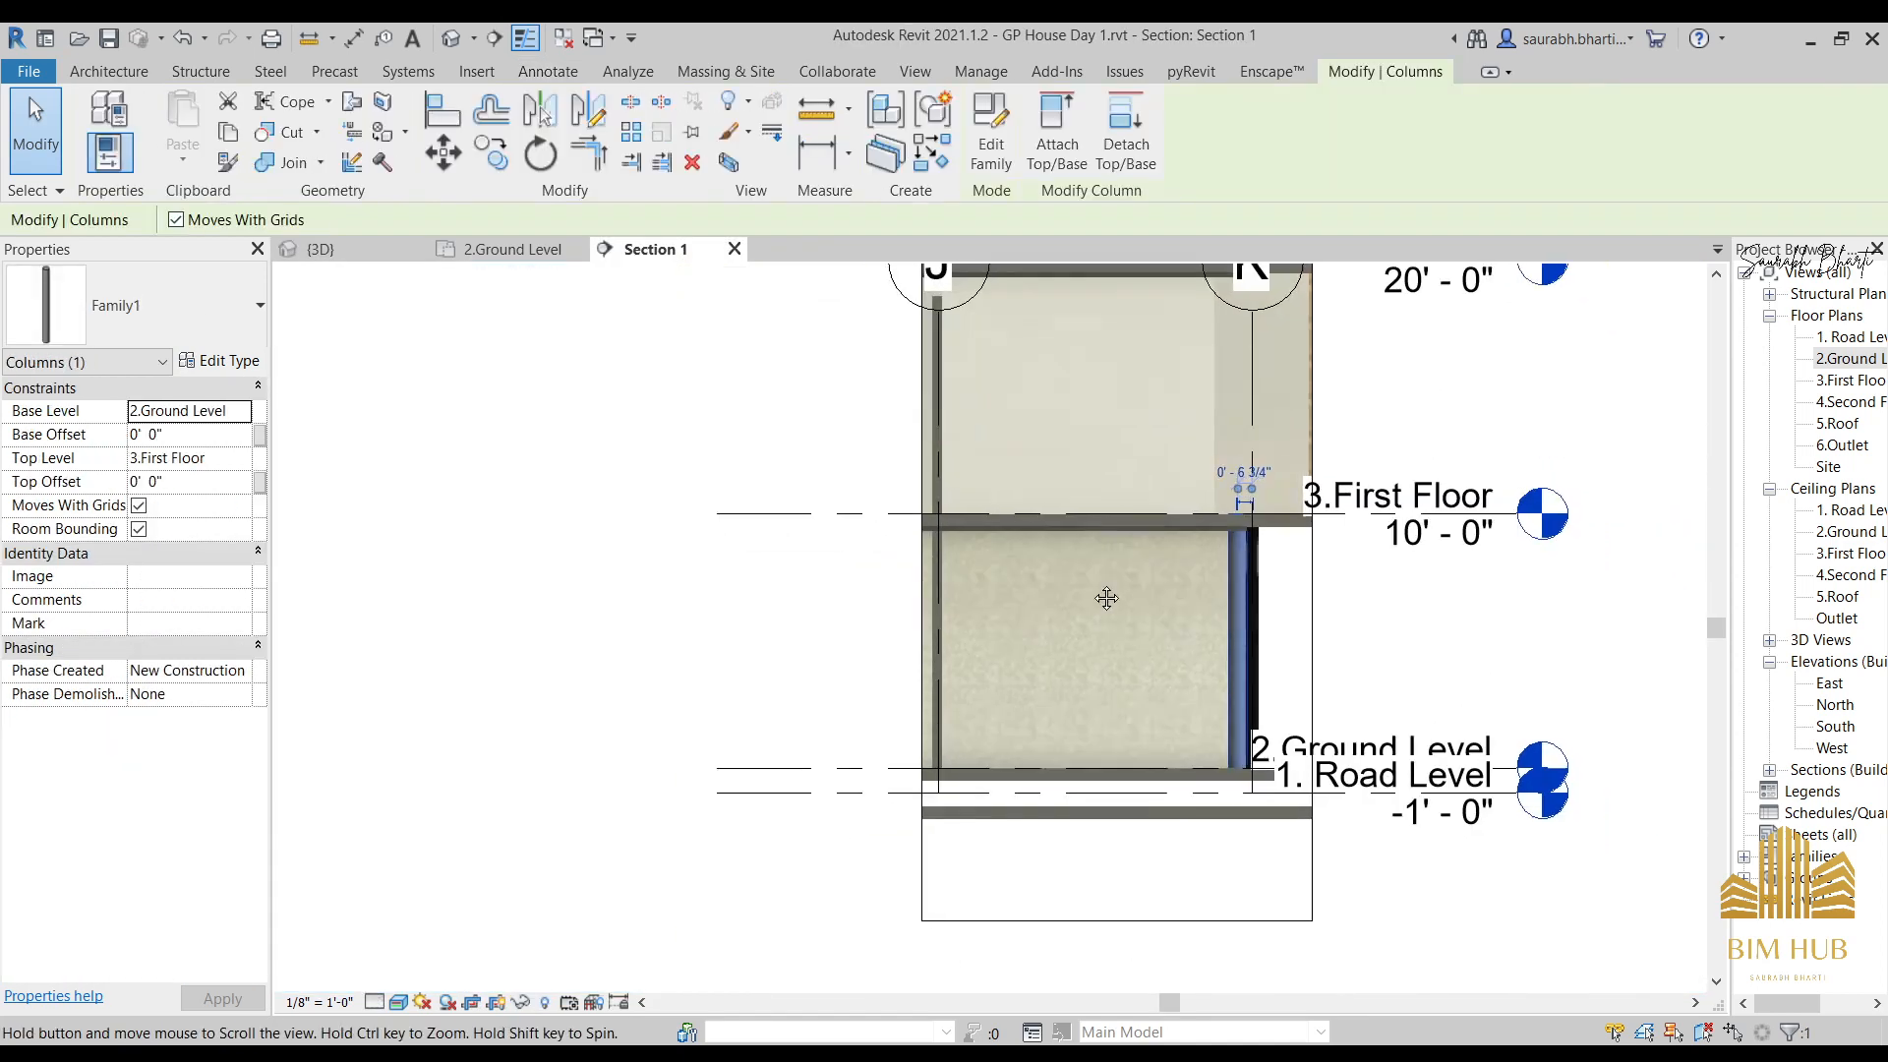
{"action": "scroll", "coordinate": [859, 545], "scroll_direction": "up", "scroll_amount": 4}
{"action": "scroll", "coordinate": [931, 668], "scroll_direction": "down", "scroll_amount": 1}
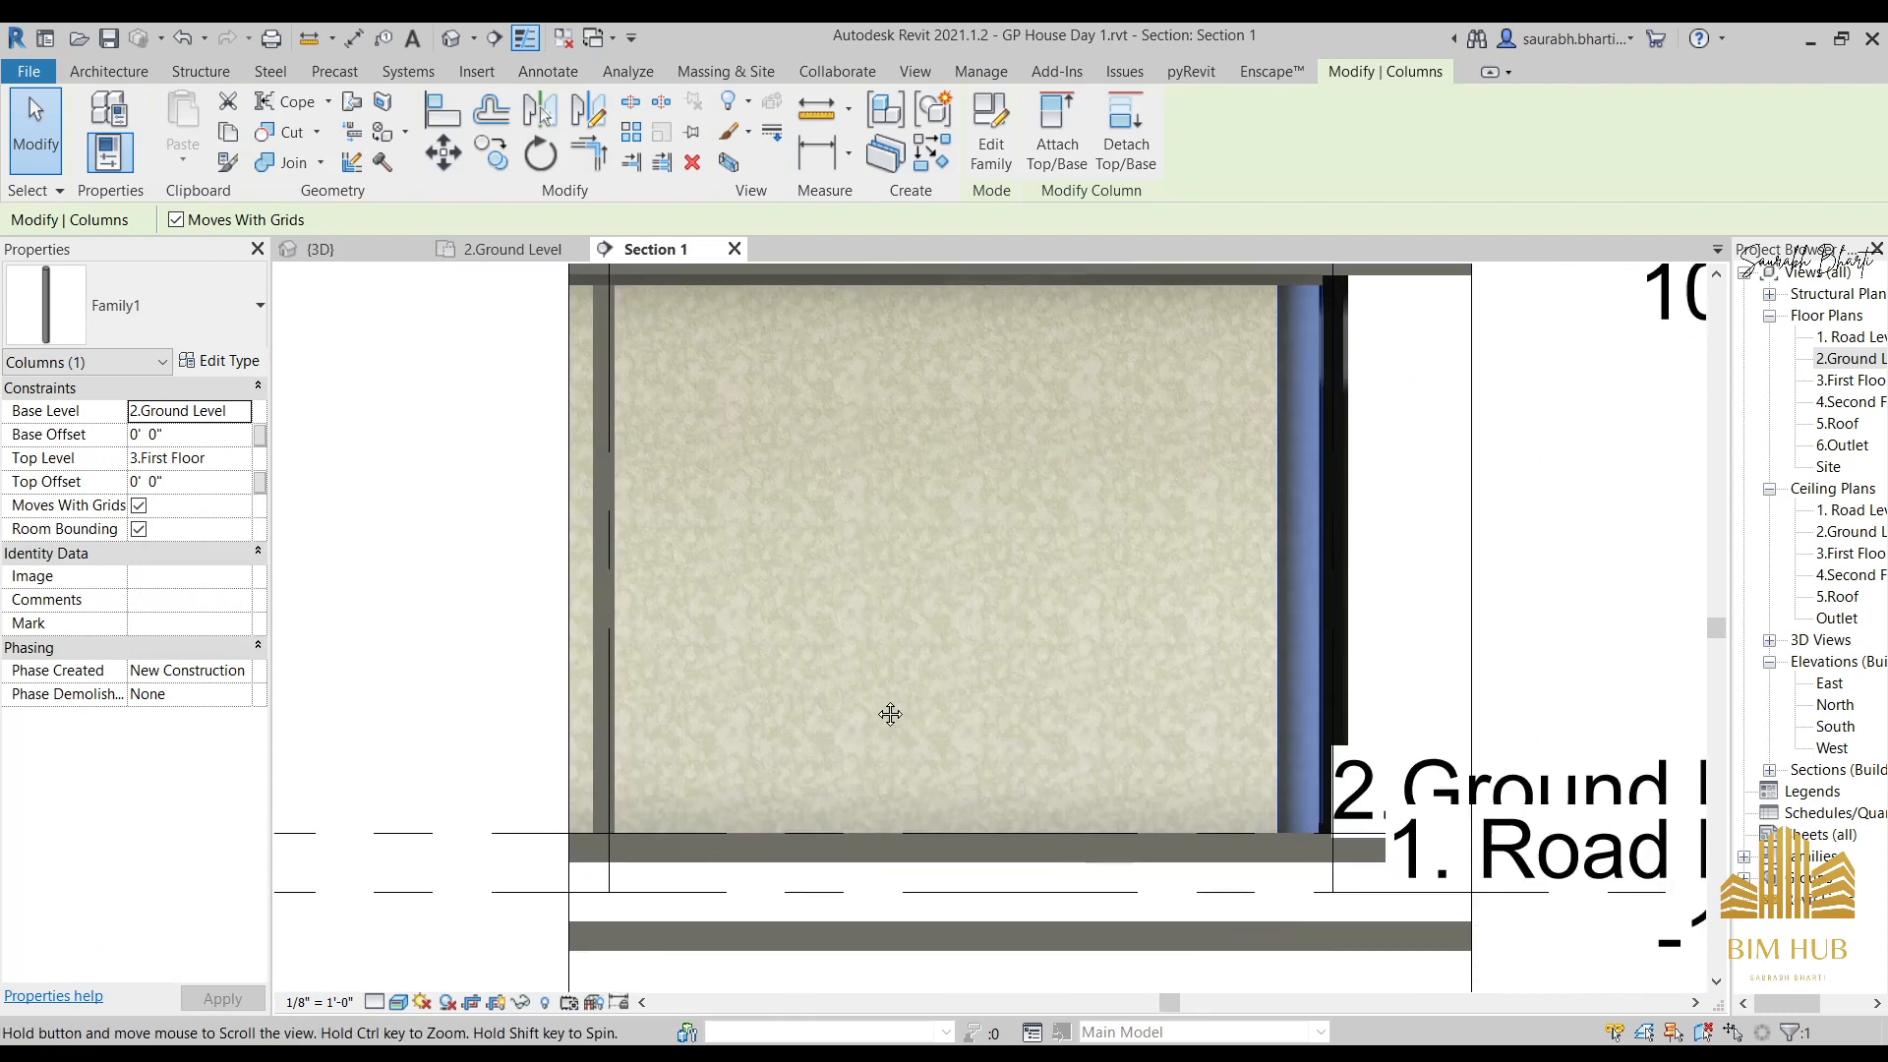
{"action": "scroll", "coordinate": [856, 551], "scroll_direction": "up", "scroll_amount": 1}
{"action": "middle_click_drag", "start_coordinate": [847, 602], "coordinate": [826, 659]}
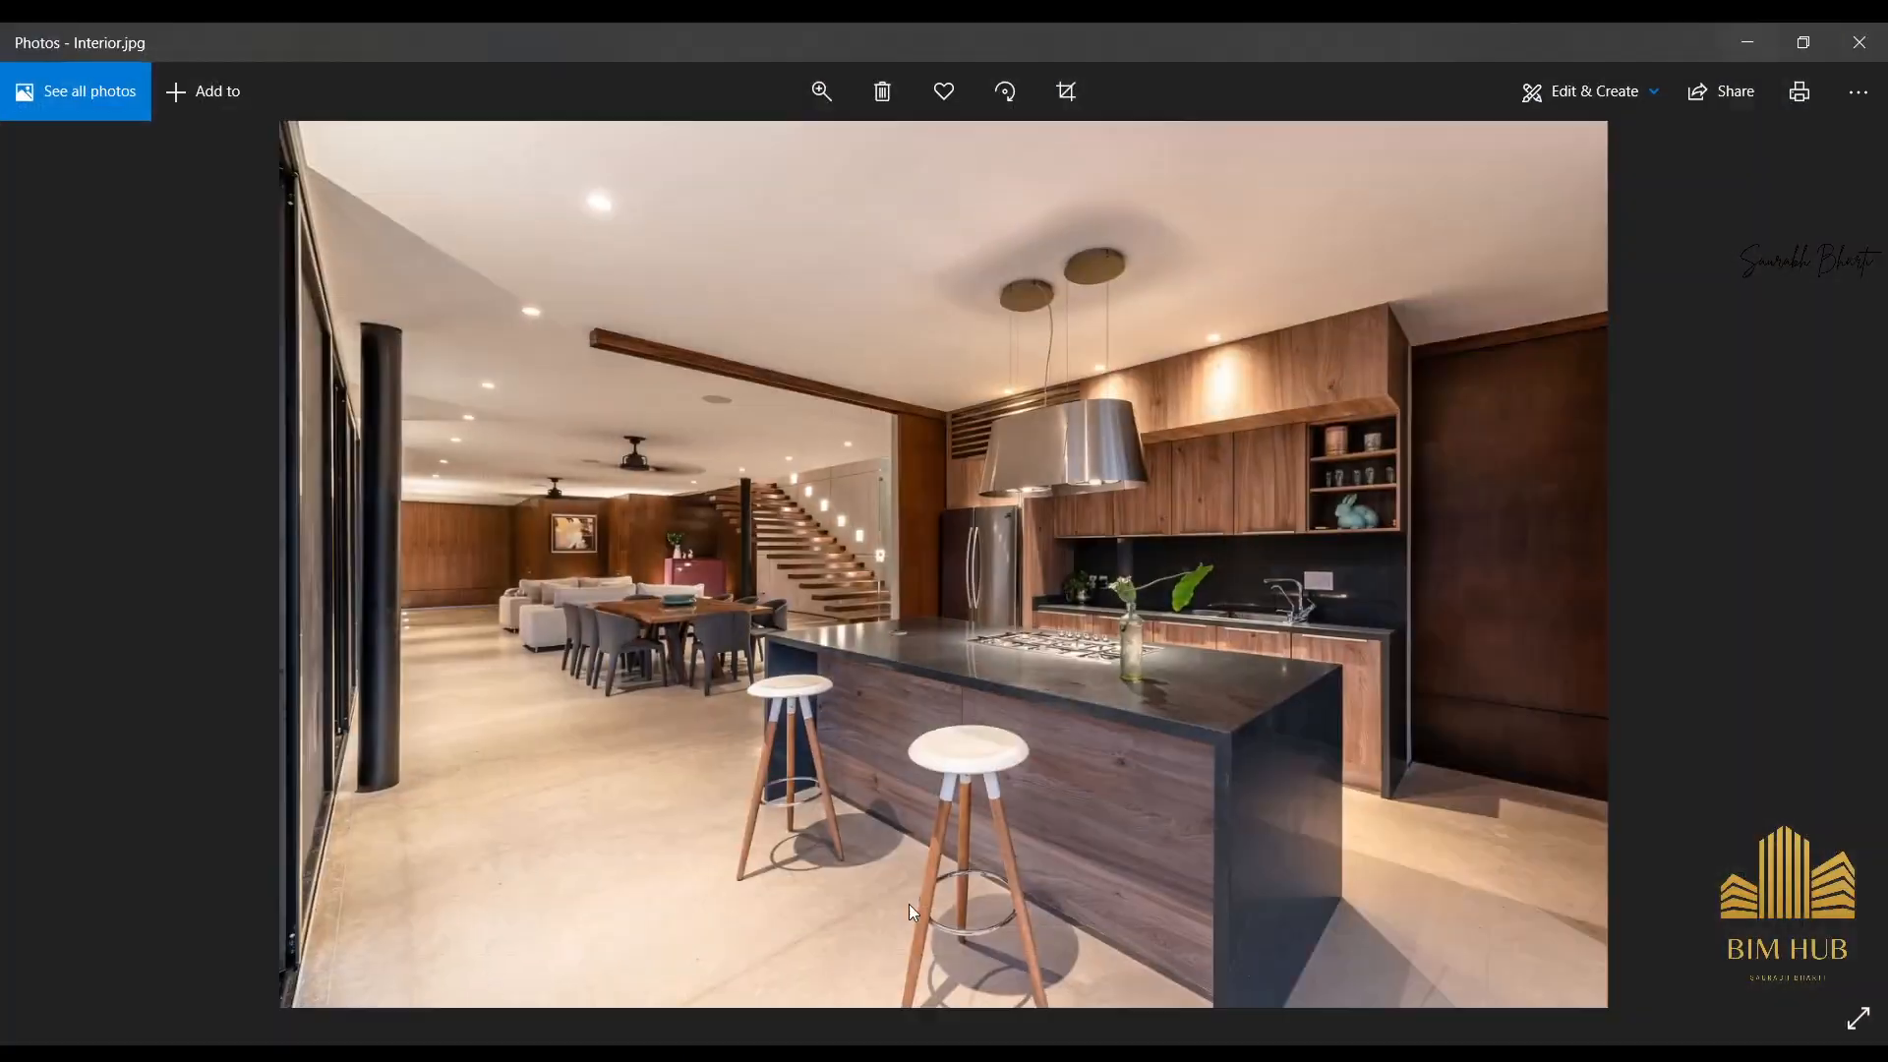
Switch to Photos and examine the kitchen in Interior.jpg and the living hall in Int HAll.jpg.
{"action": "left_click", "coordinate": [398, 944]}
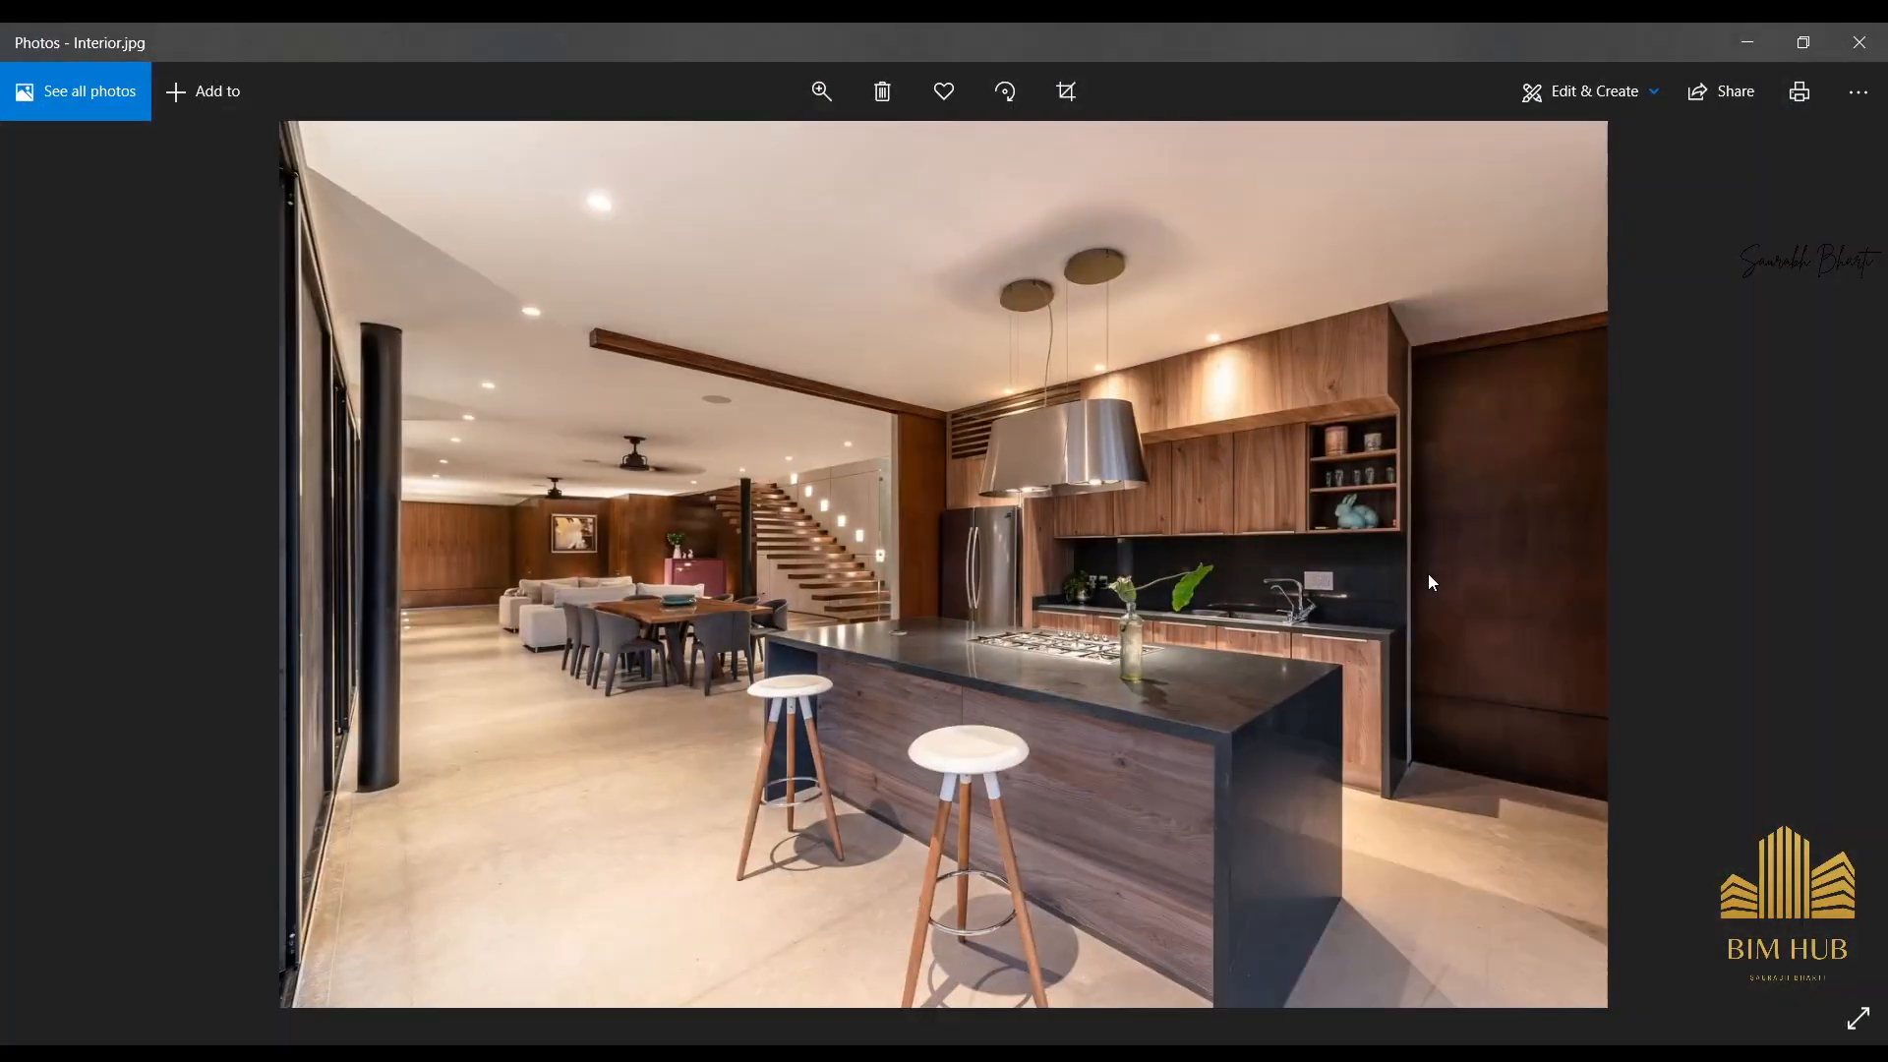
{"action": "scroll", "coordinate": [1428, 575], "scroll_direction": "up", "scroll_amount": 4}
{"action": "scroll", "coordinate": [1446, 526], "scroll_direction": "down", "scroll_amount": 4}
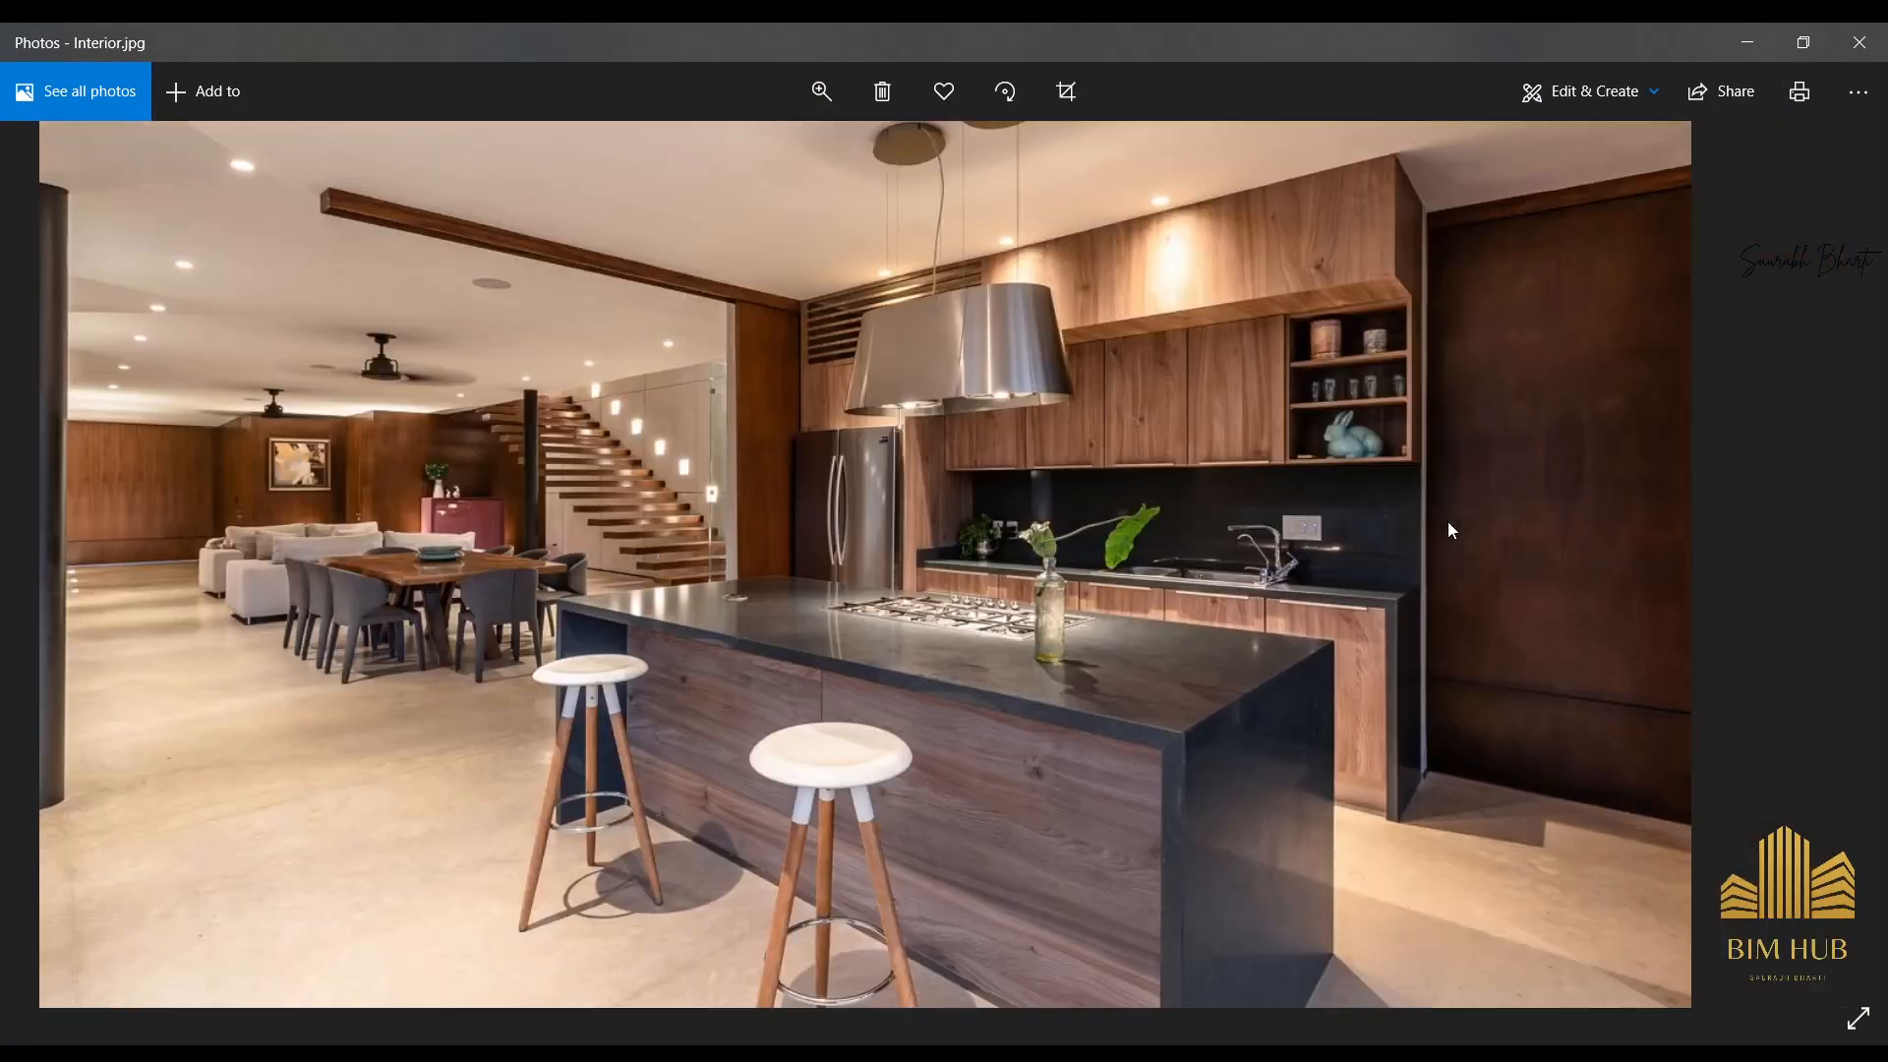
{"action": "key", "text": "Right"}
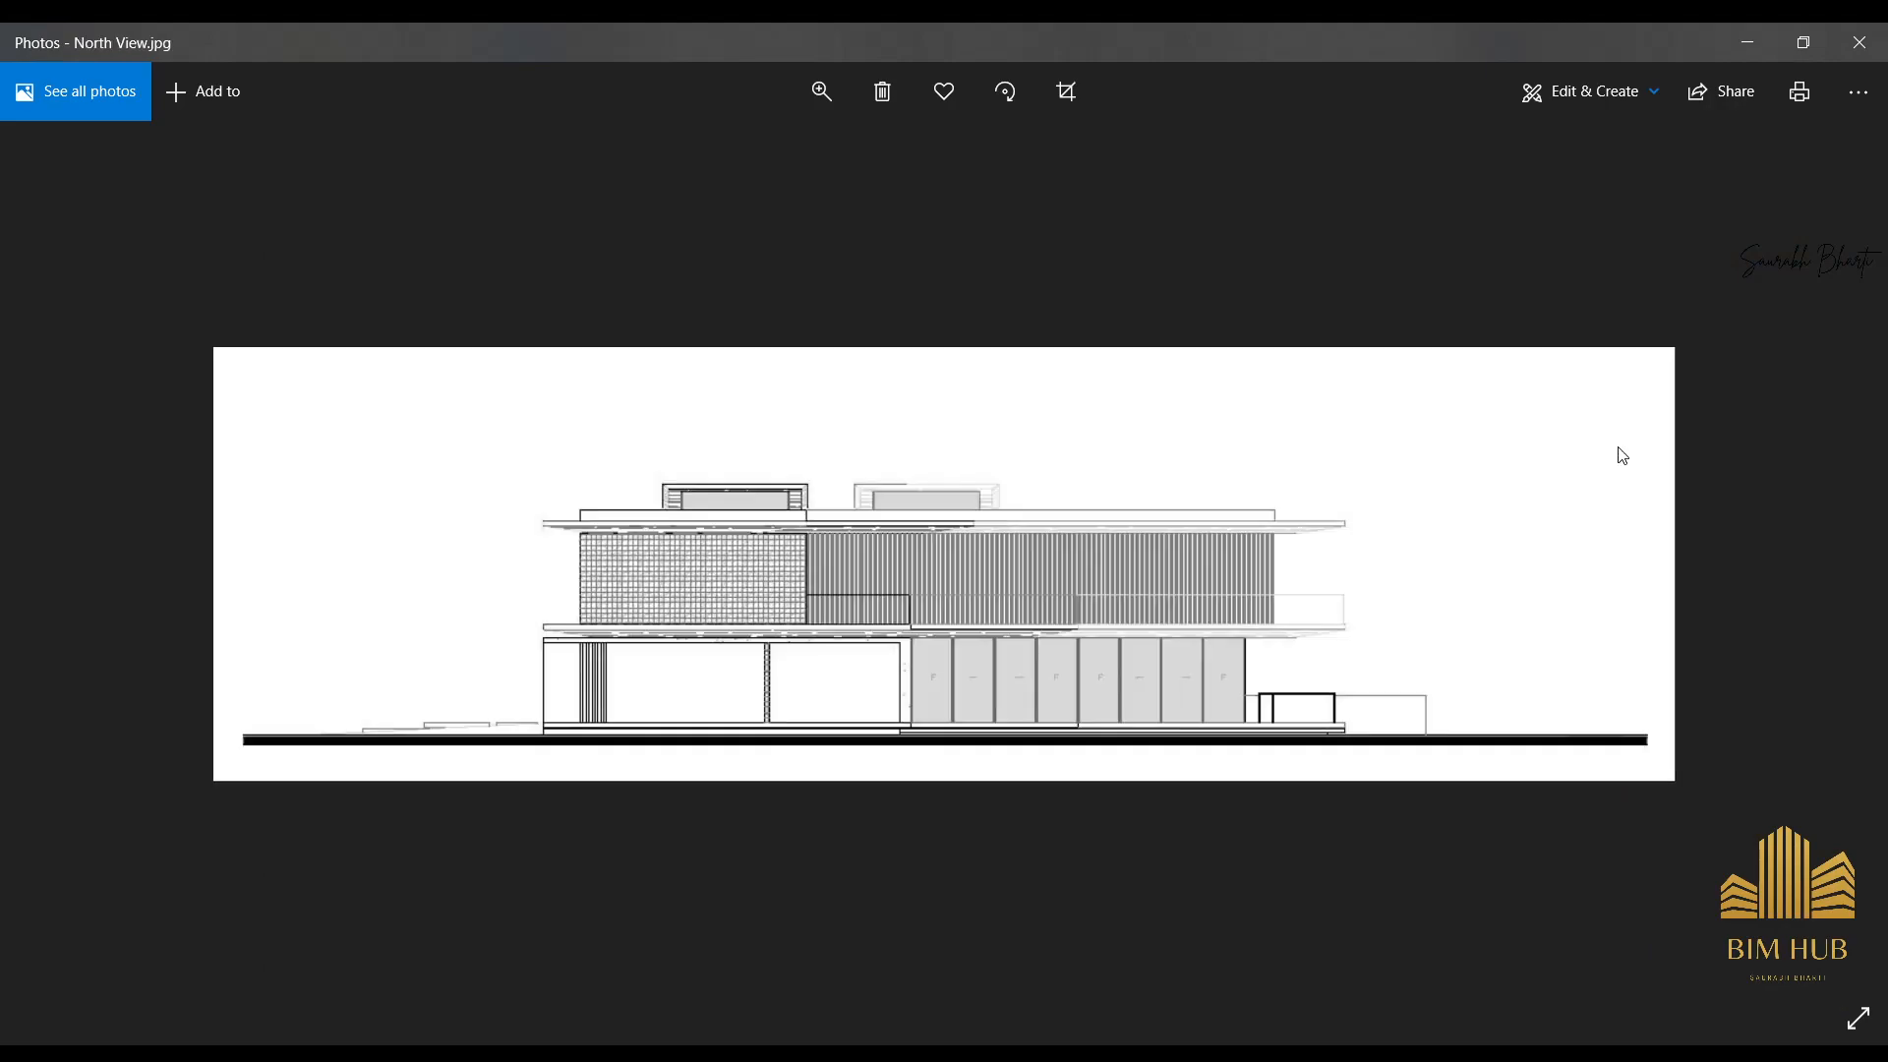
{"action": "key", "text": "Left"}
{"action": "key", "text": "Left"}
{"action": "key", "text": "Right"}
{"action": "key", "text": "Left"}
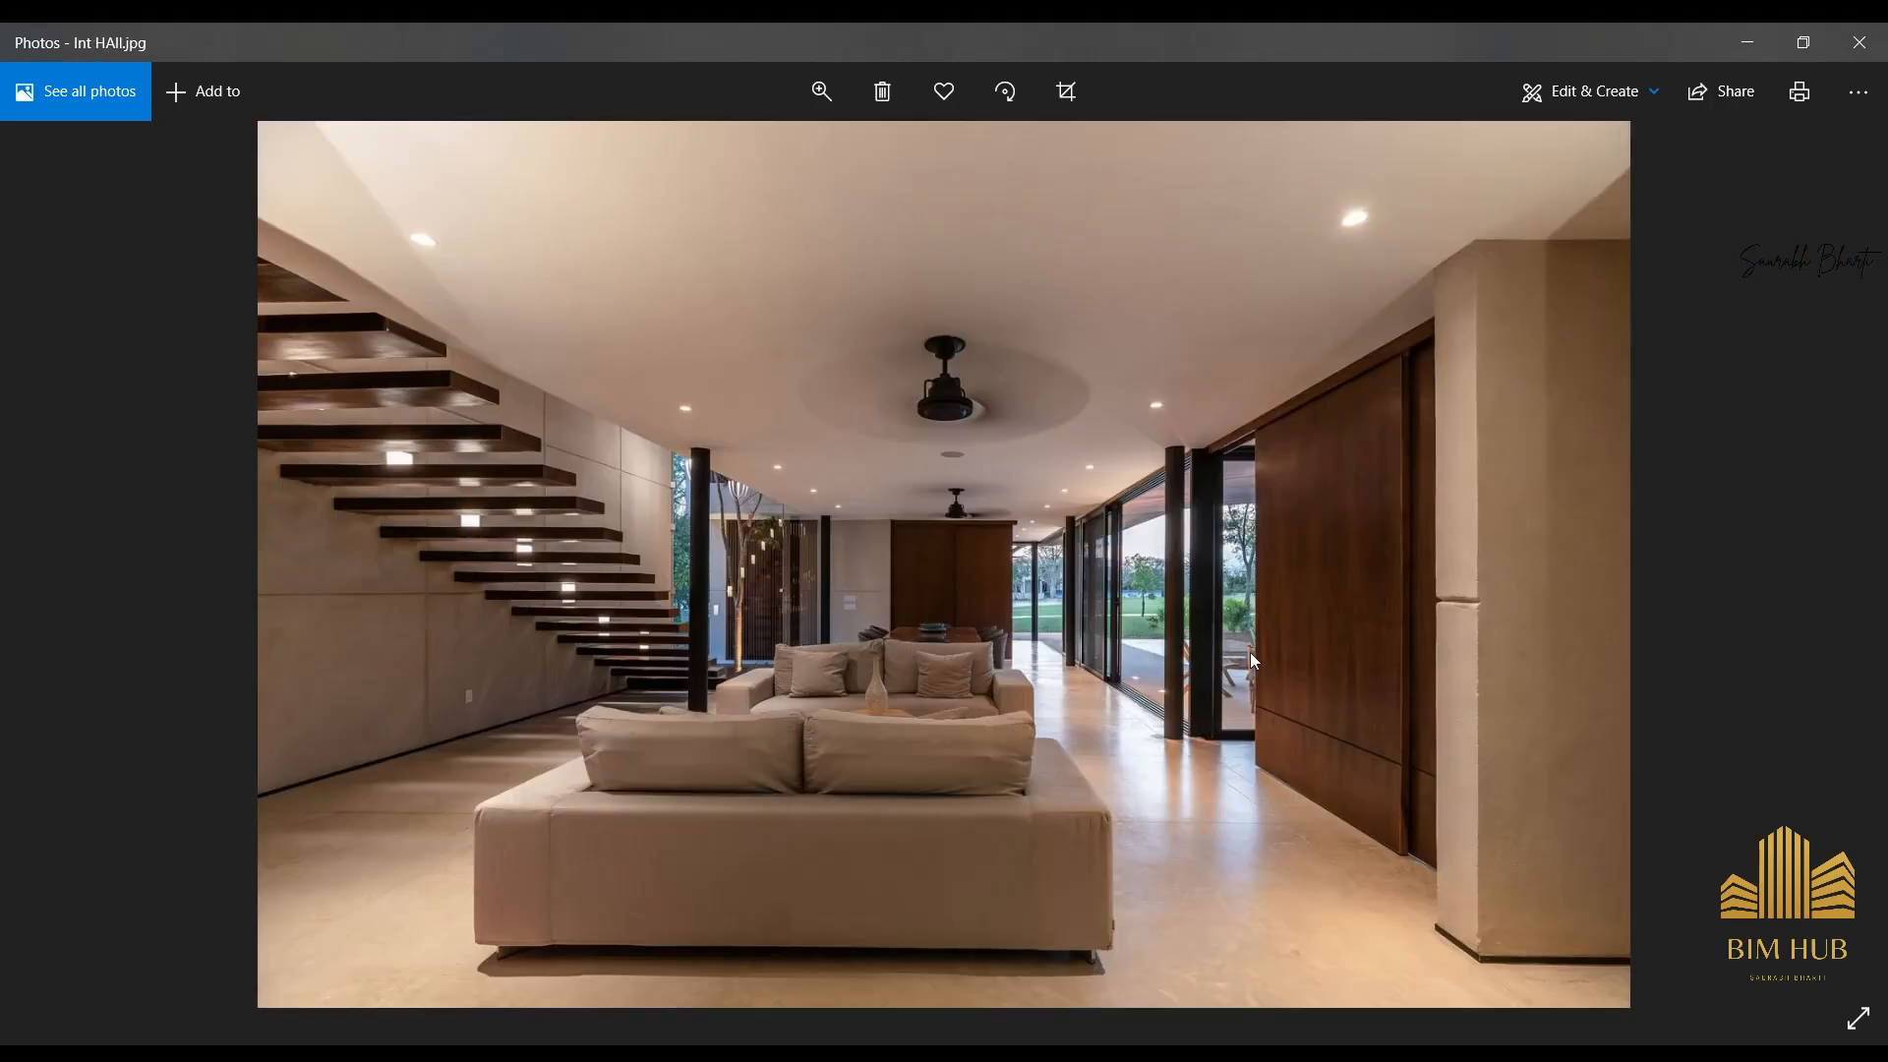
{"action": "scroll", "coordinate": [924, 637], "scroll_direction": "up", "scroll_amount": 2}
{"action": "scroll", "coordinate": [858, 634], "scroll_direction": "down", "scroll_amount": 2}
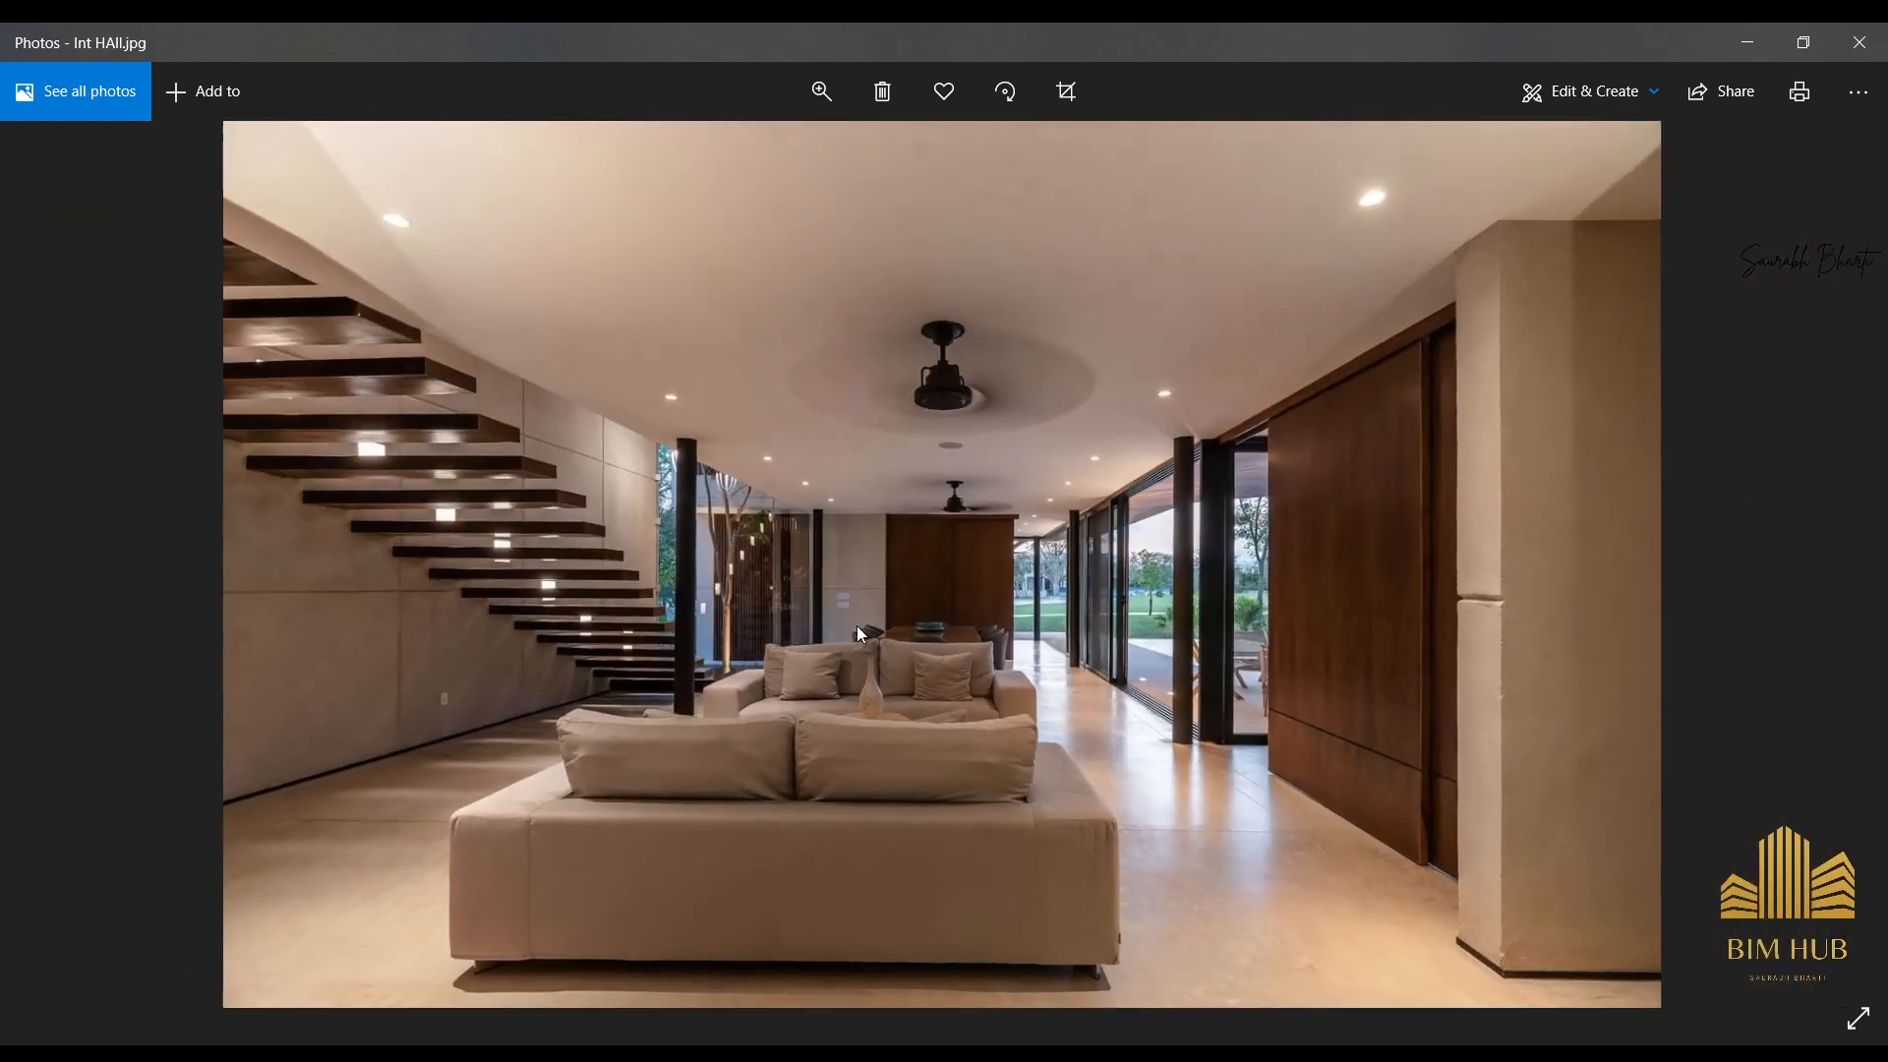
Browse past Int Back.jpg to Ground Floor.jpg and examine the kitchen layout in the plan.
{"action": "key", "text": "Right"}
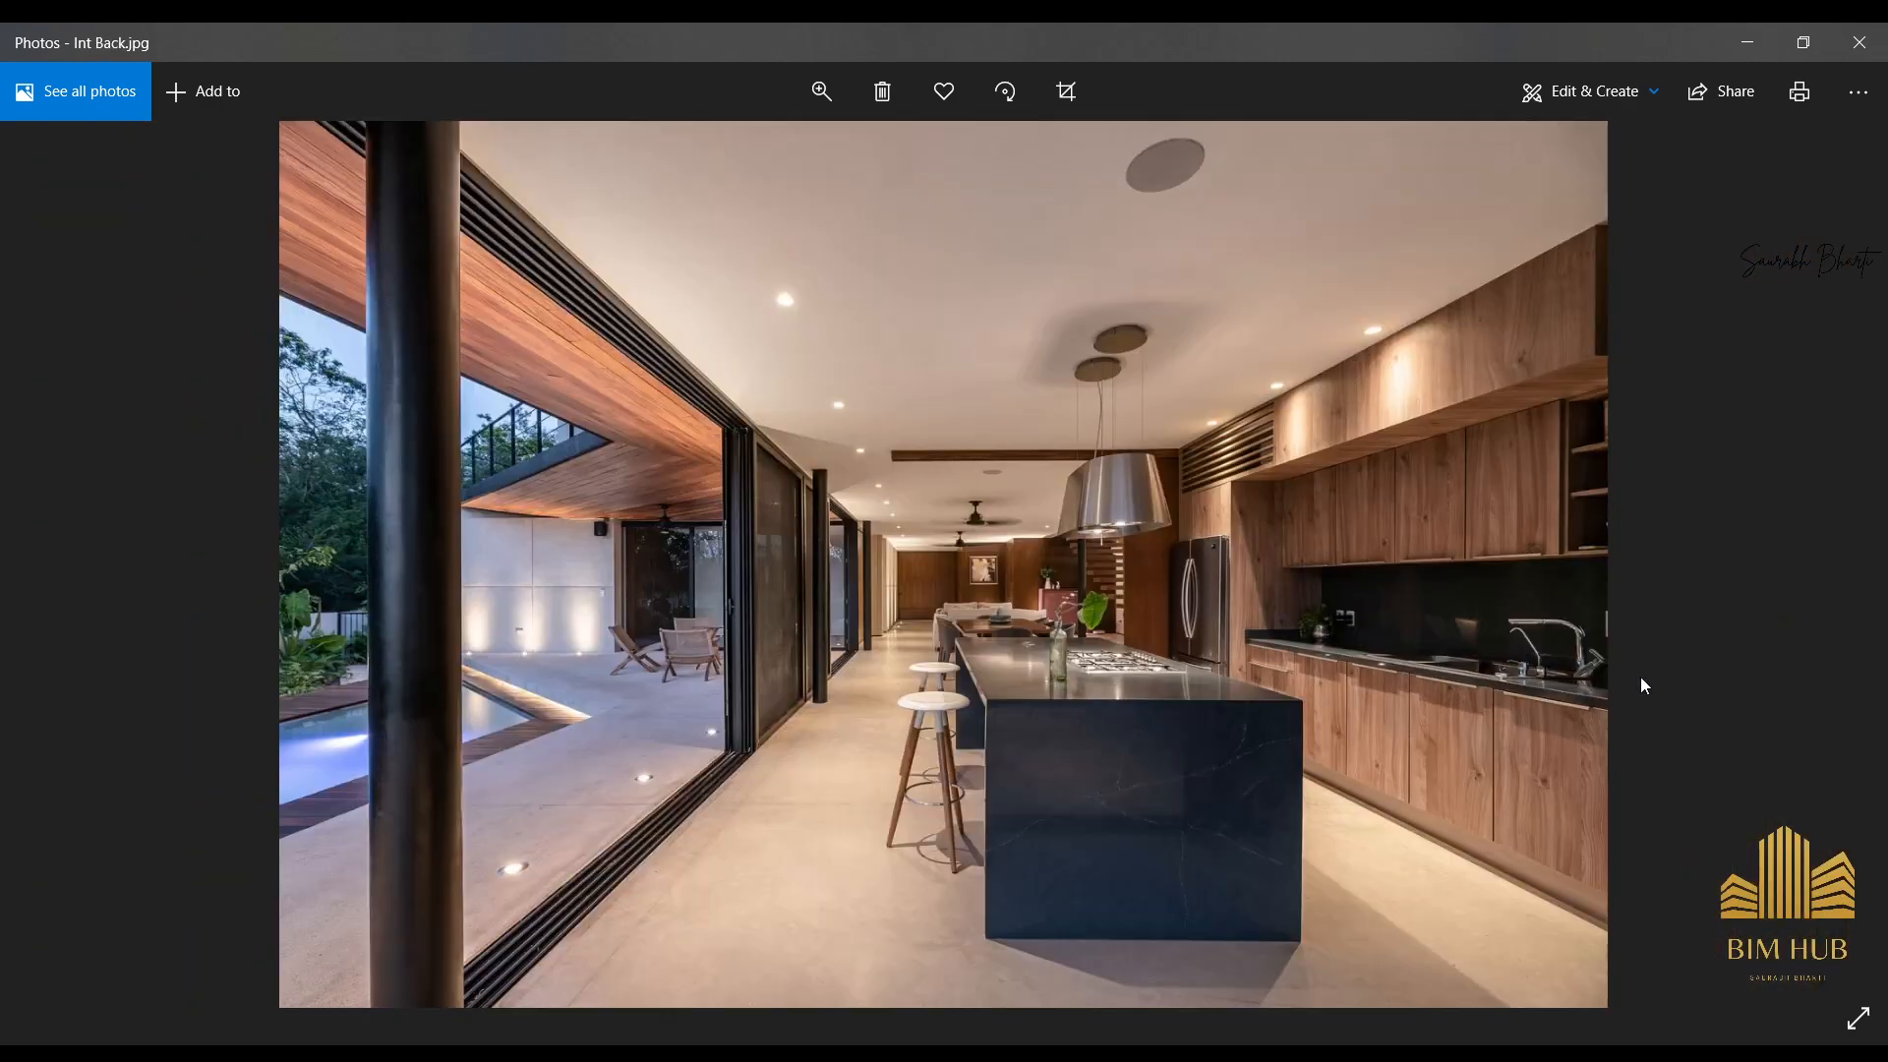
{"action": "key", "text": "Right"}
{"action": "key", "text": "Right"}
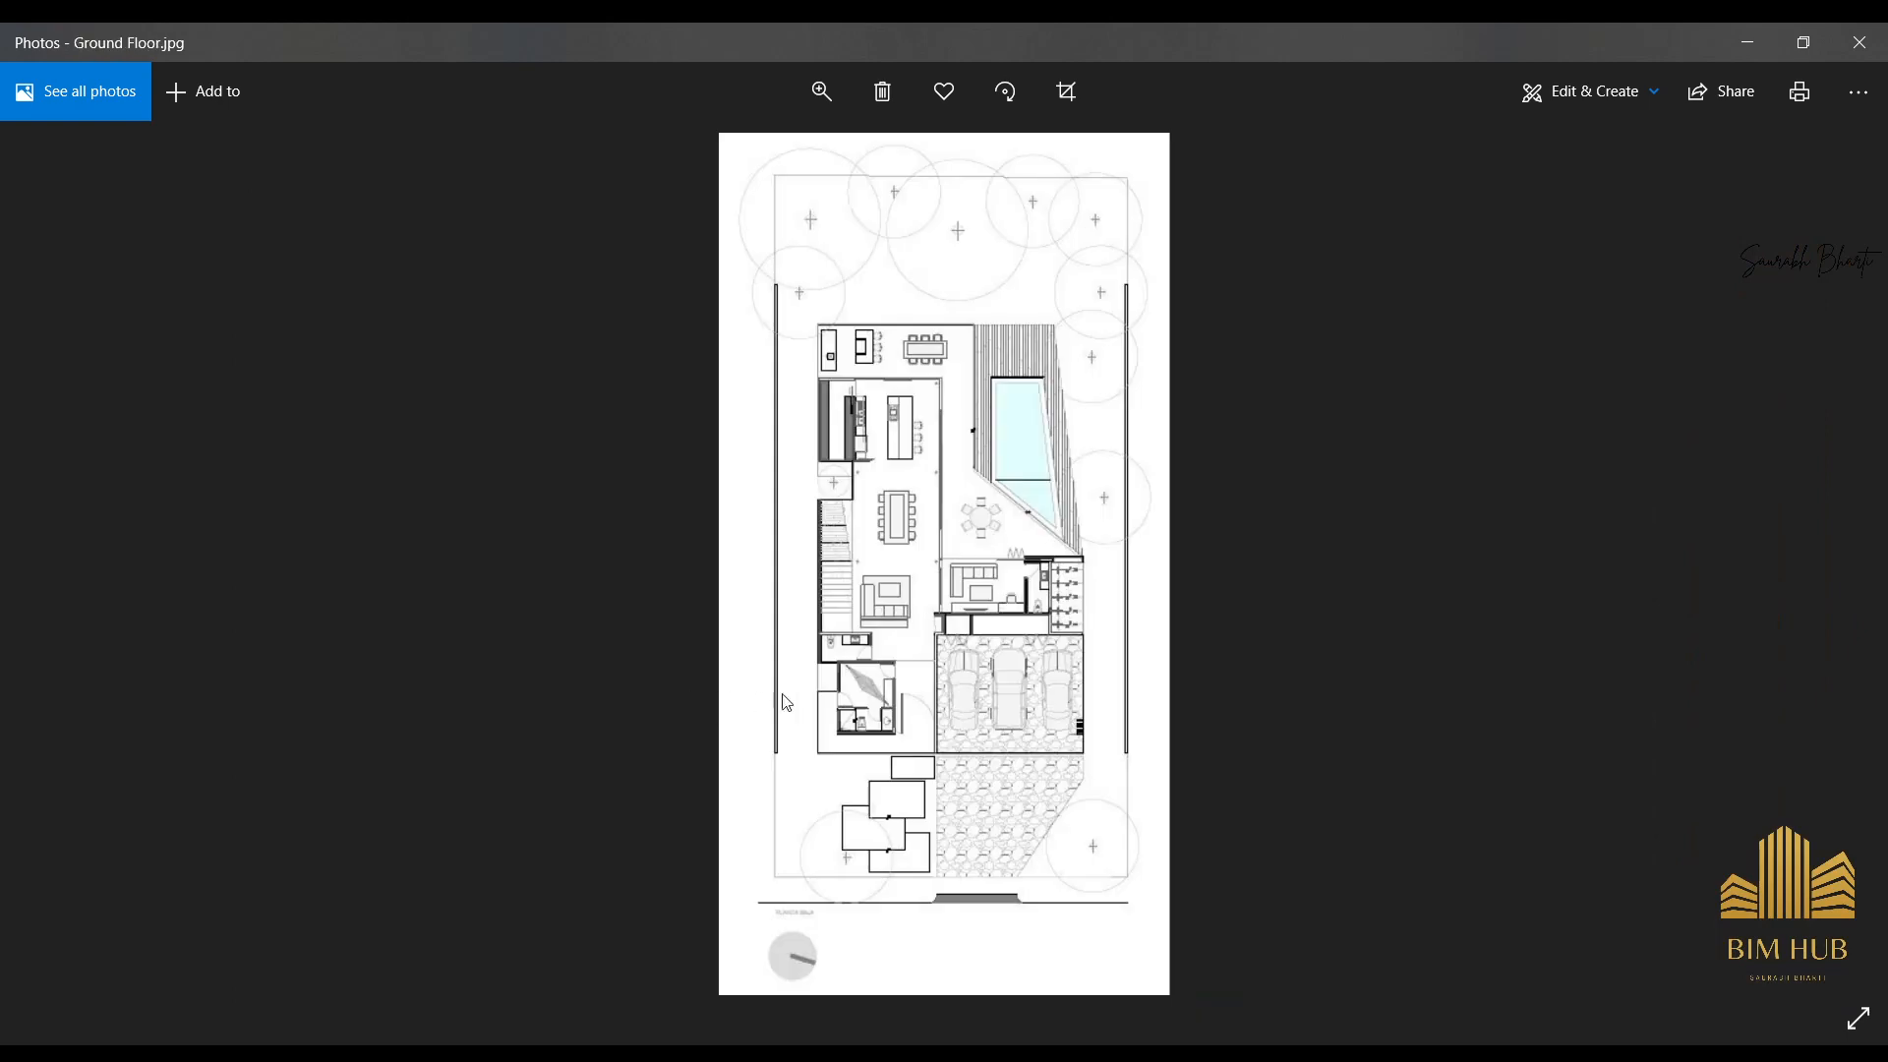
{"action": "scroll", "coordinate": [897, 492], "scroll_direction": "up", "scroll_amount": 1}
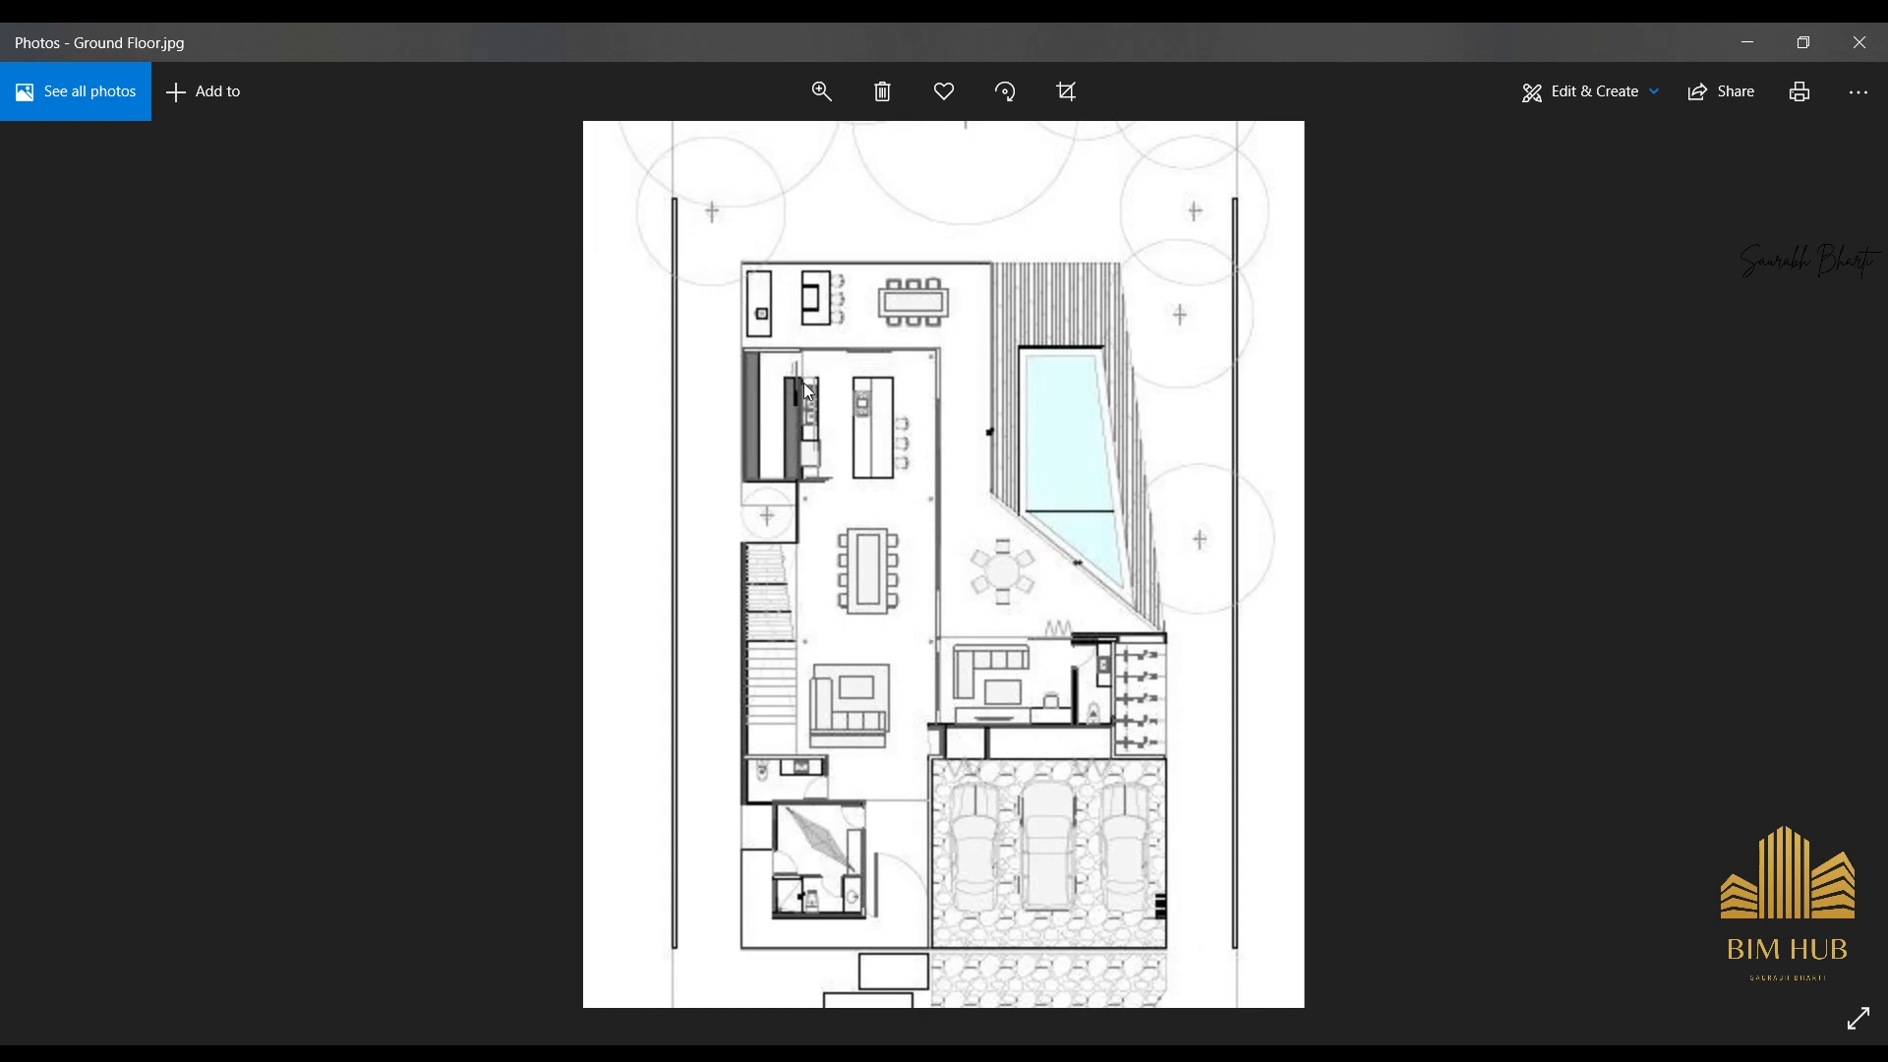
{"action": "scroll", "coordinate": [809, 392], "scroll_direction": "down", "scroll_amount": 1}
{"action": "key", "text": "Right"}
{"action": "key", "text": "Left"}
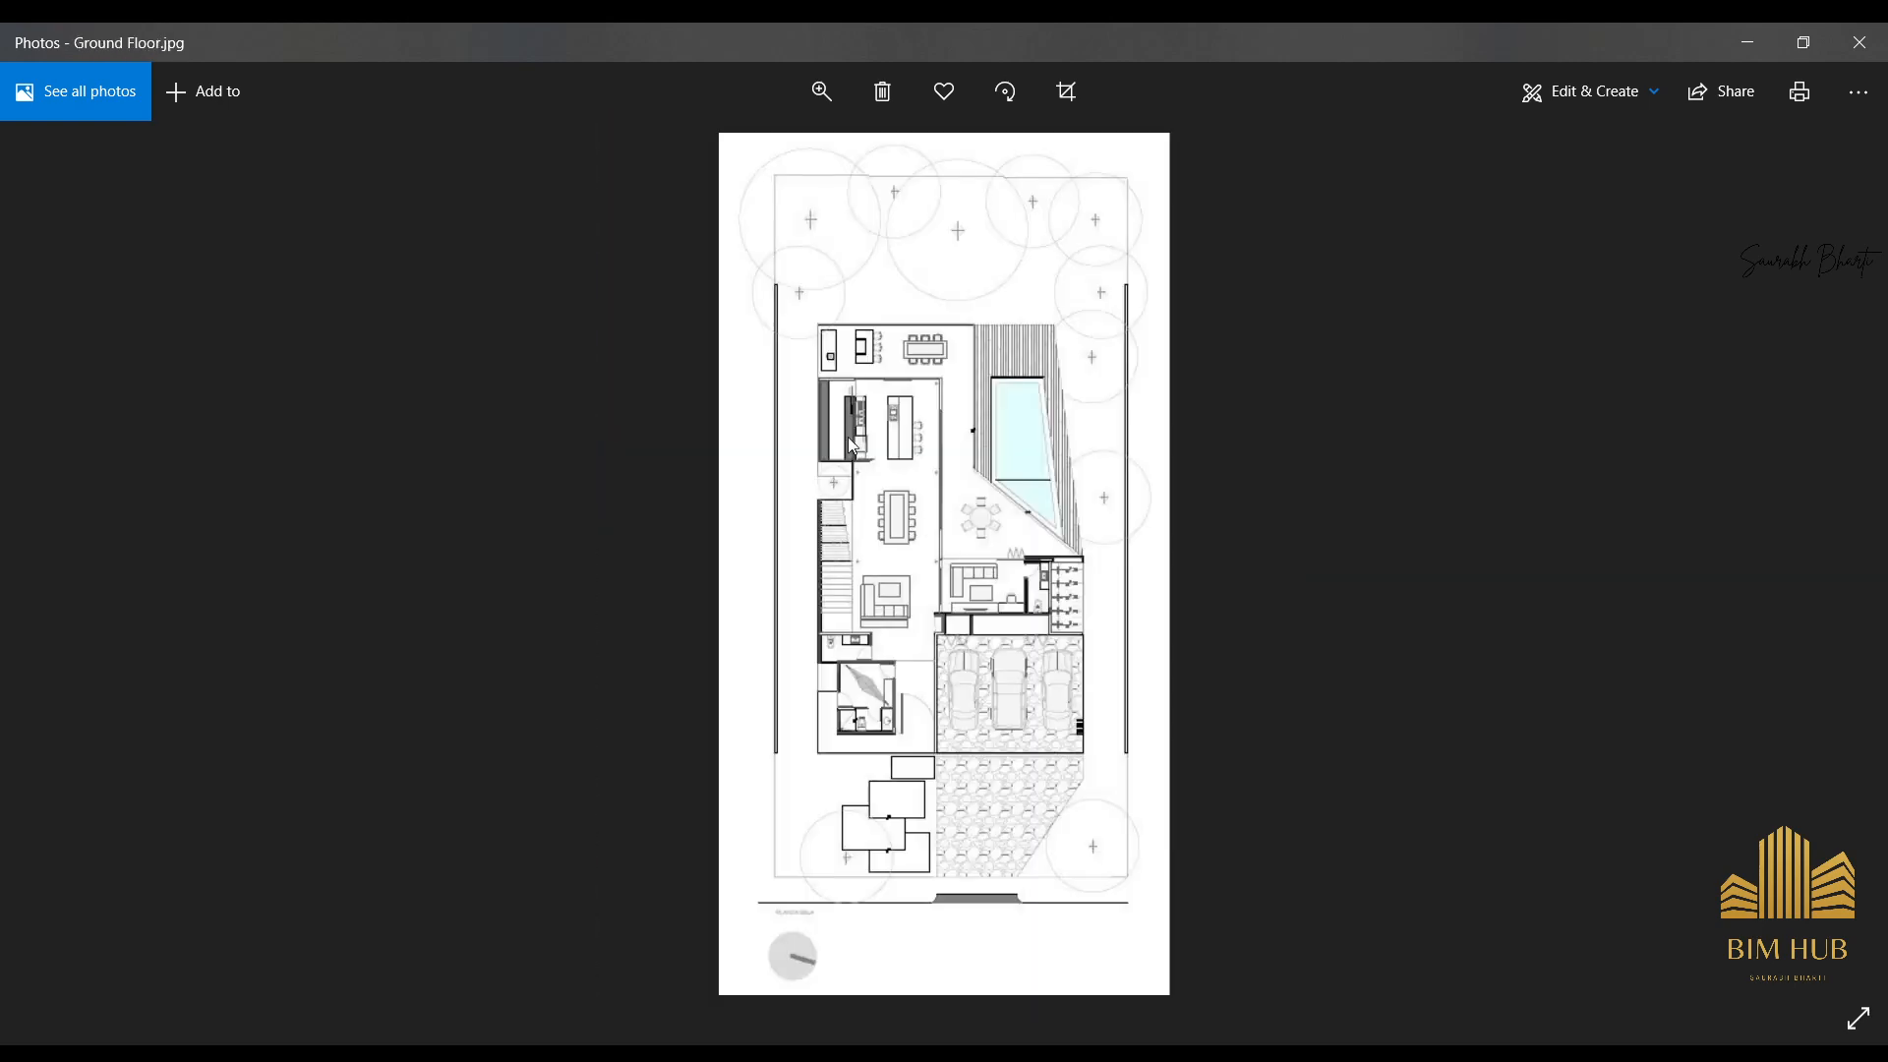
Browse through Section_B.jpg, Side.jpg and South View.jpg to Section_A.jpg and examine how the kitchen is shown in each.
{"action": "scroll", "coordinate": [848, 407], "scroll_direction": "up", "scroll_amount": 1}
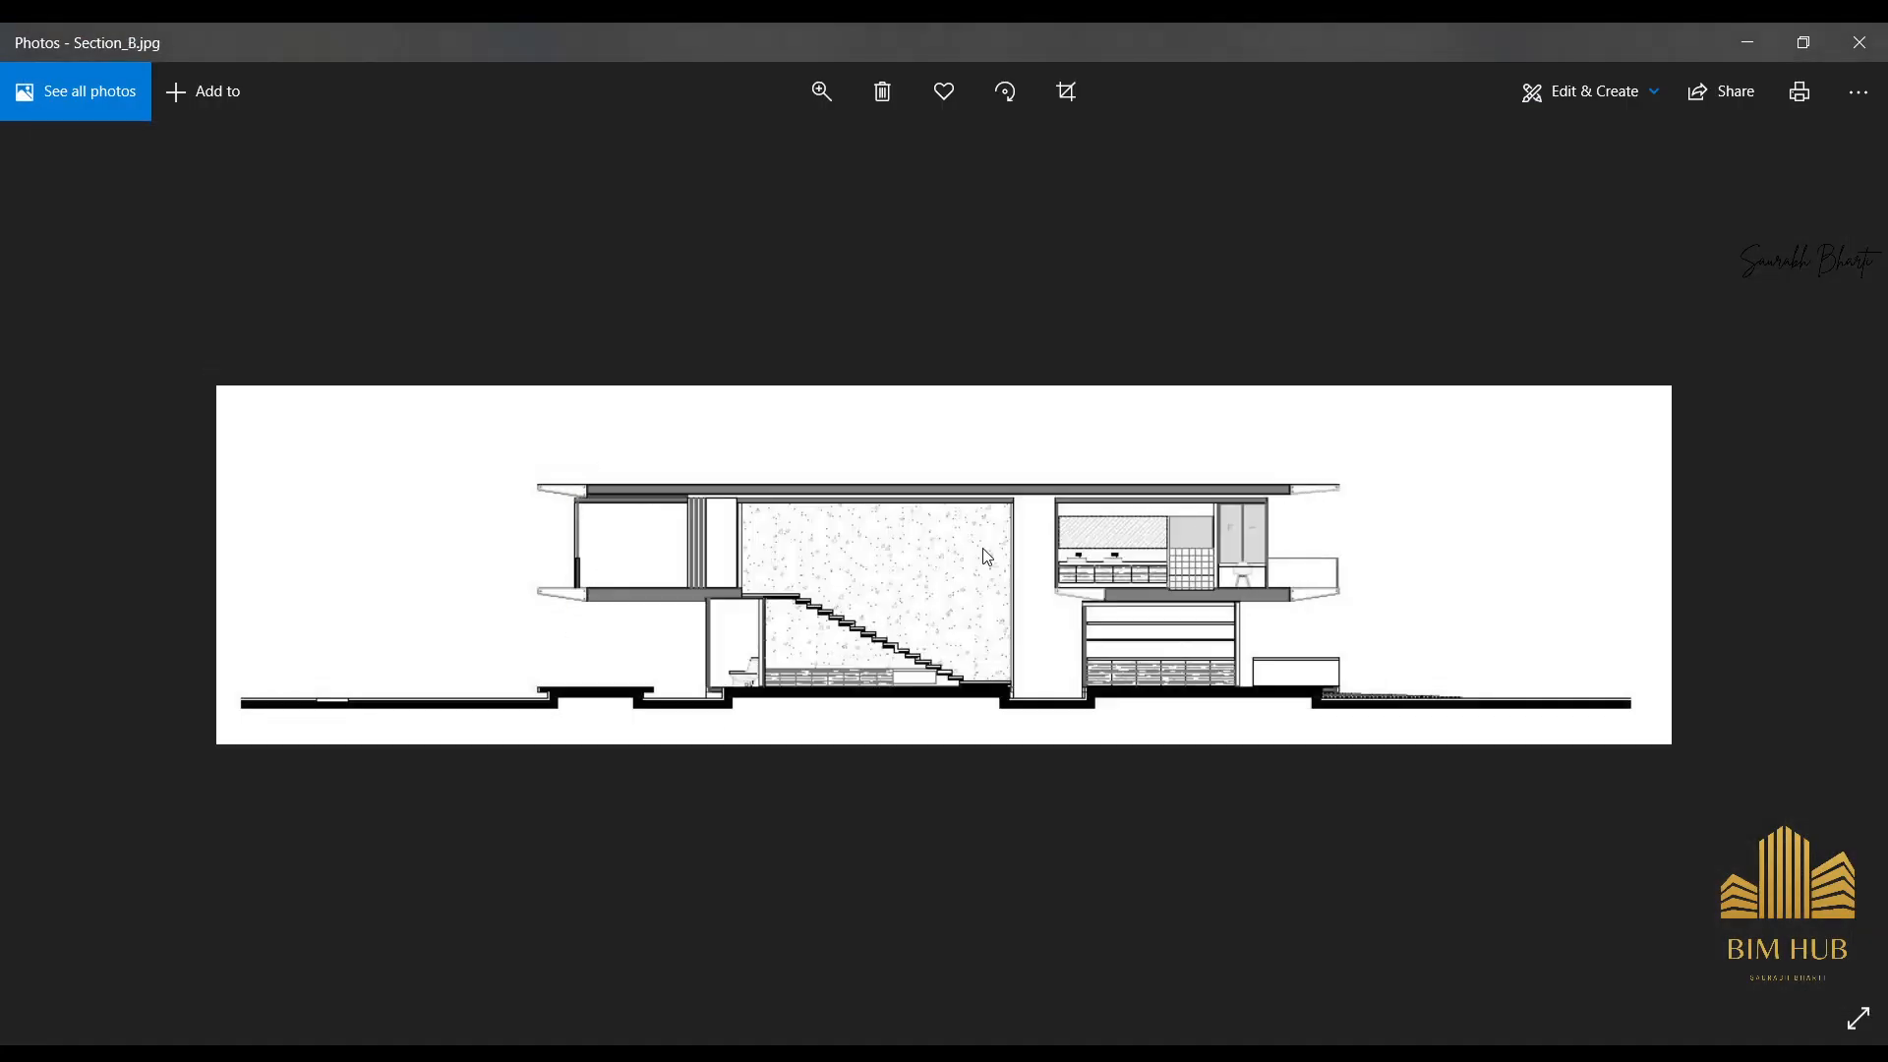
{"action": "key", "text": "Right"}
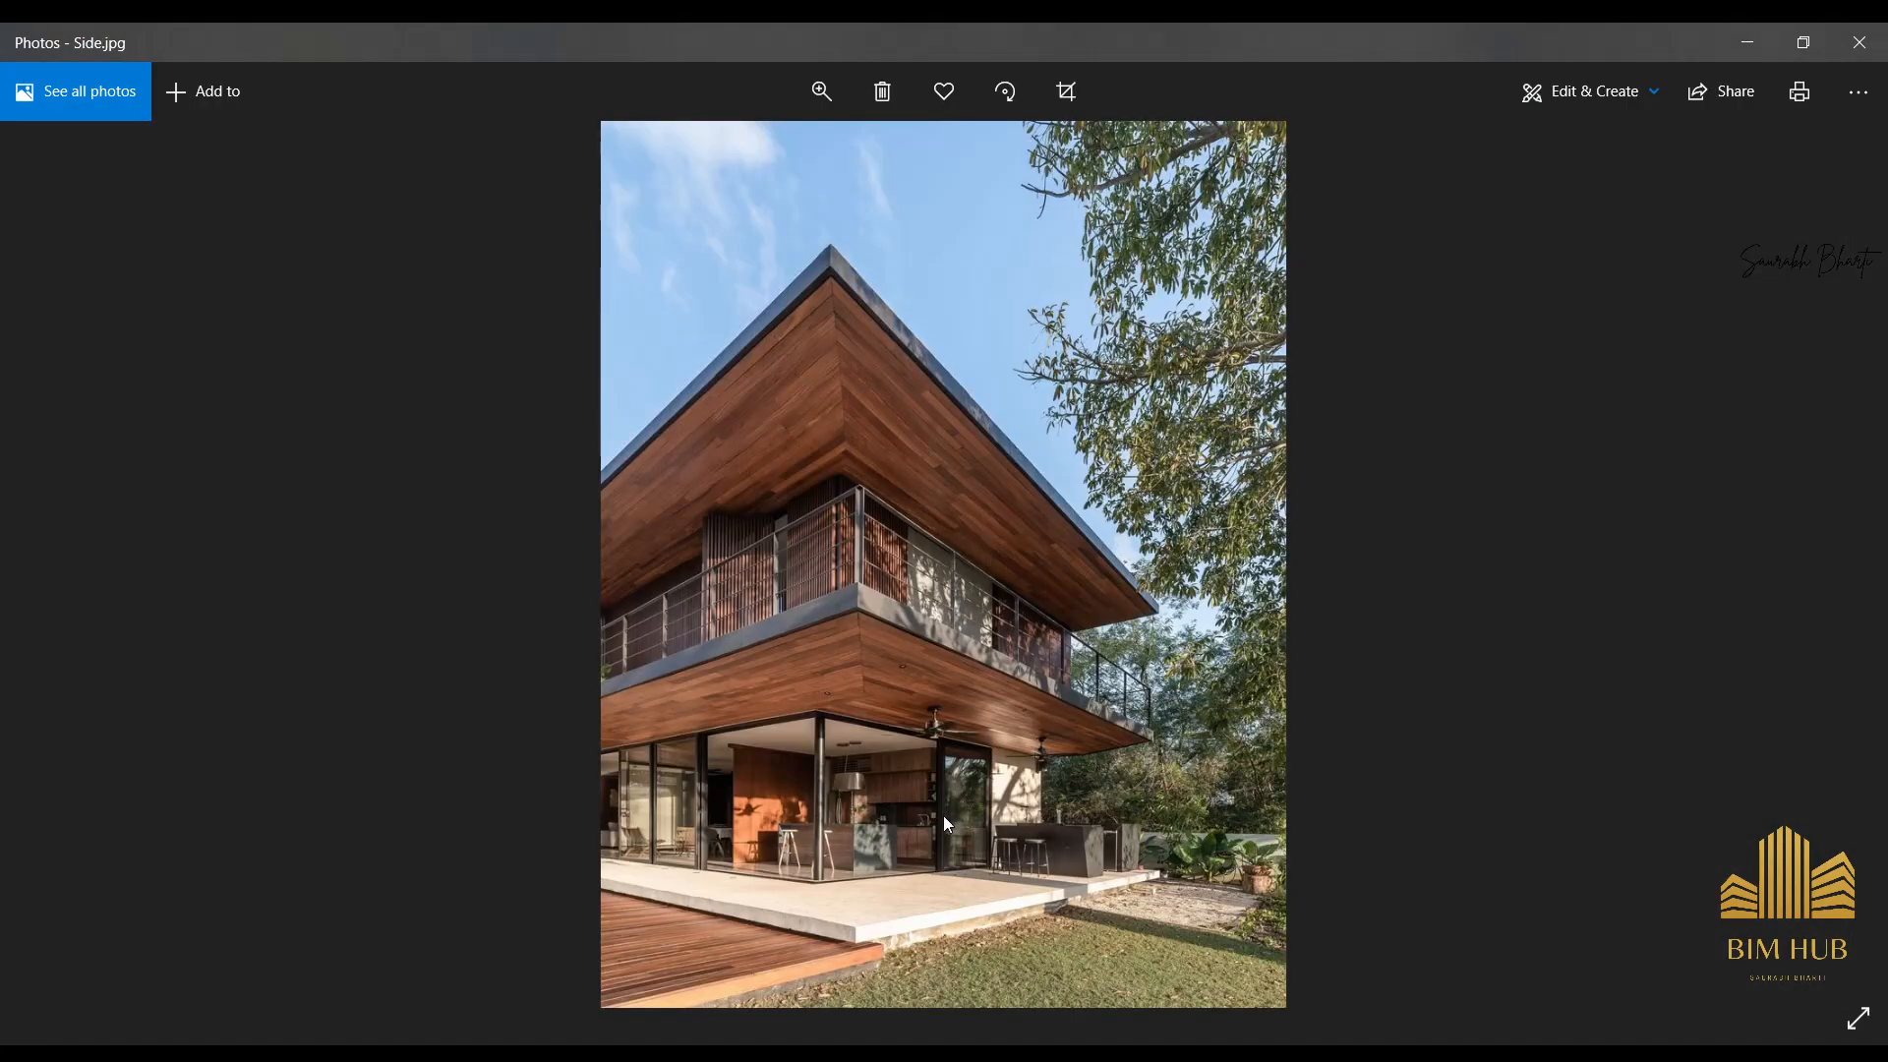
{"action": "scroll", "coordinate": [943, 816], "scroll_direction": "up", "scroll_amount": 5}
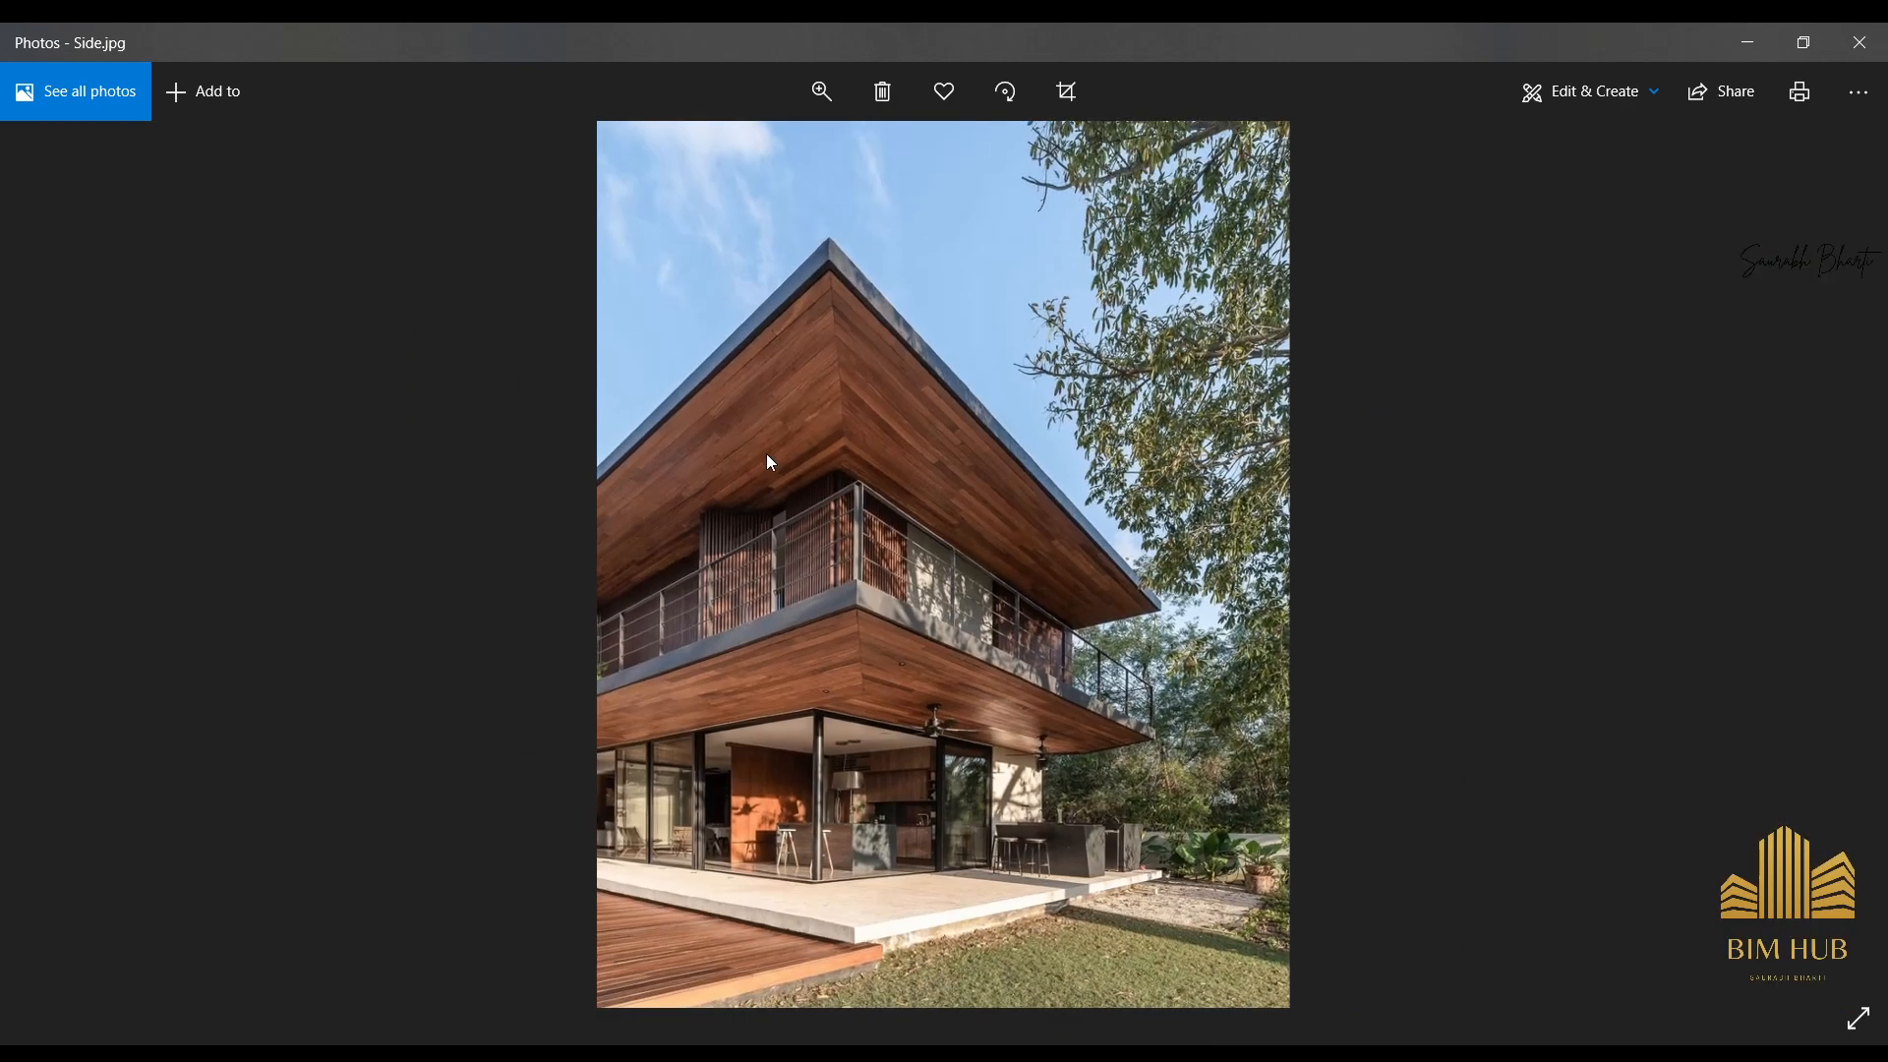
{"action": "key", "text": "Left"}
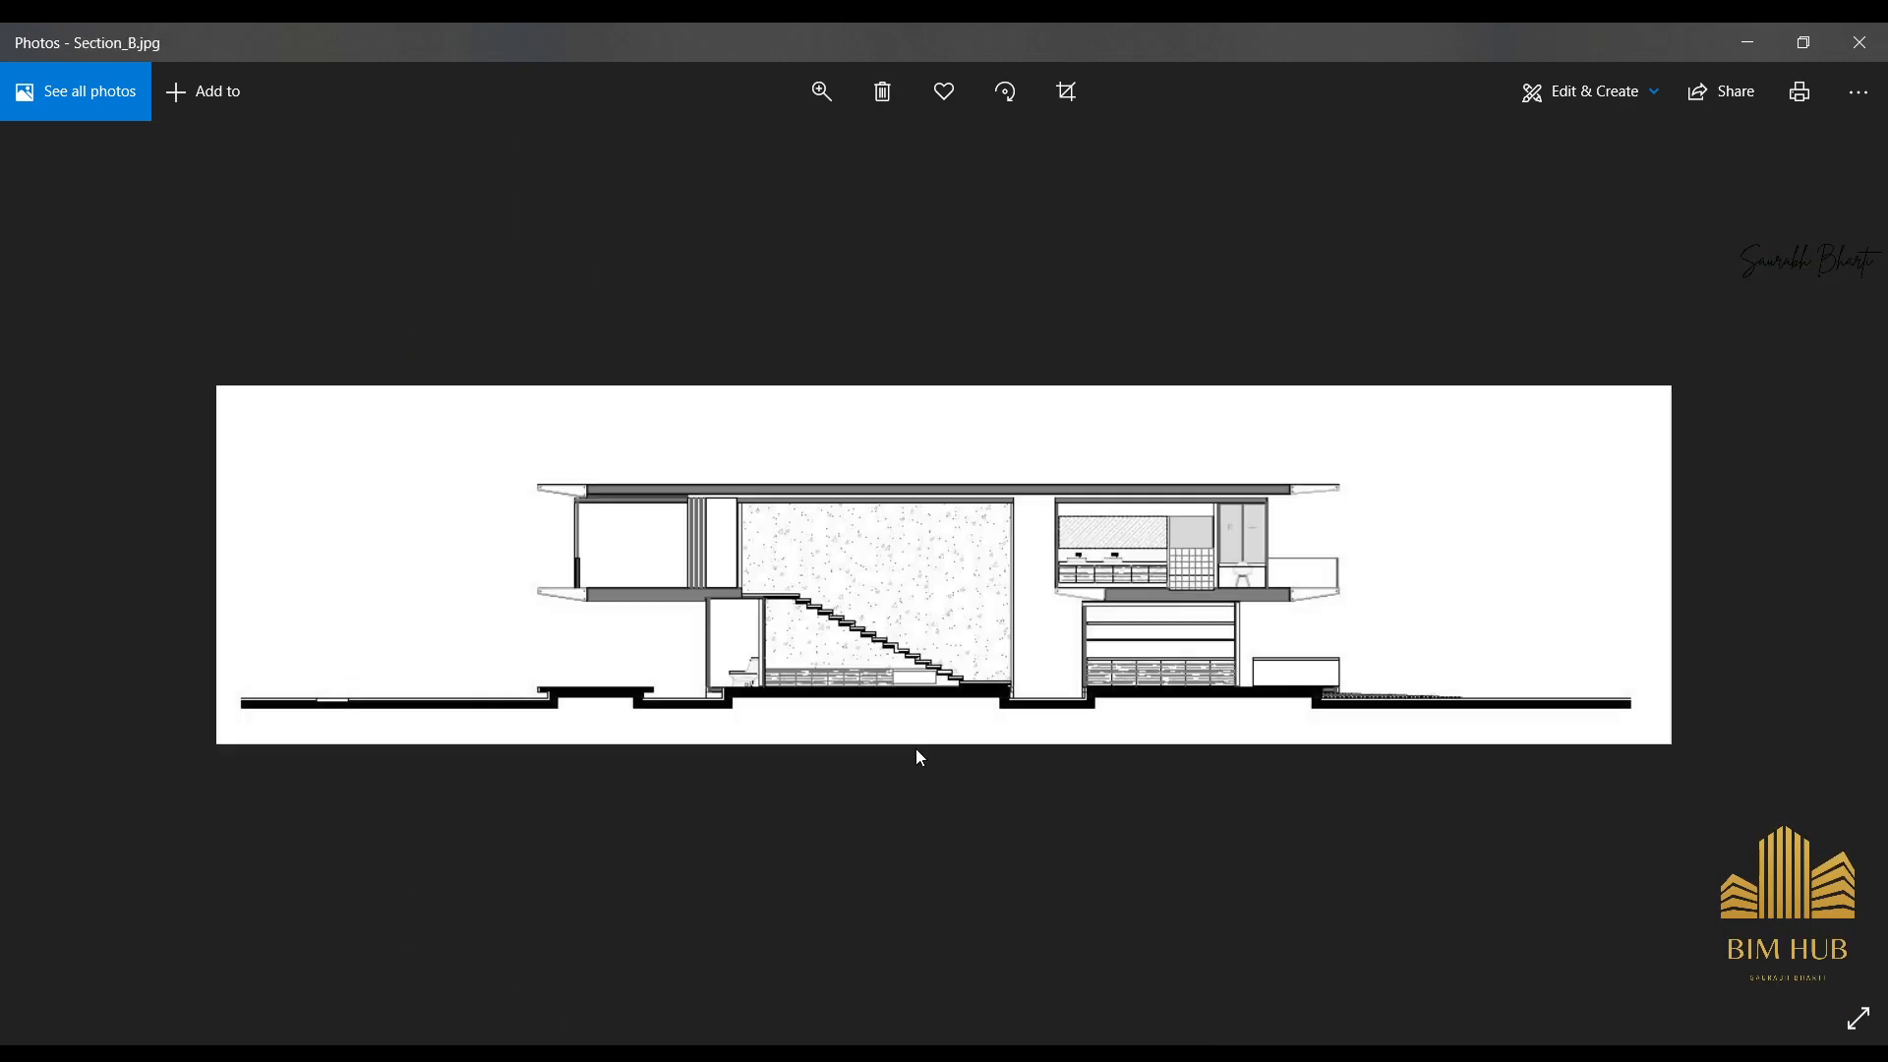
{"action": "key", "text": "Right"}
{"action": "key", "text": "Right"}
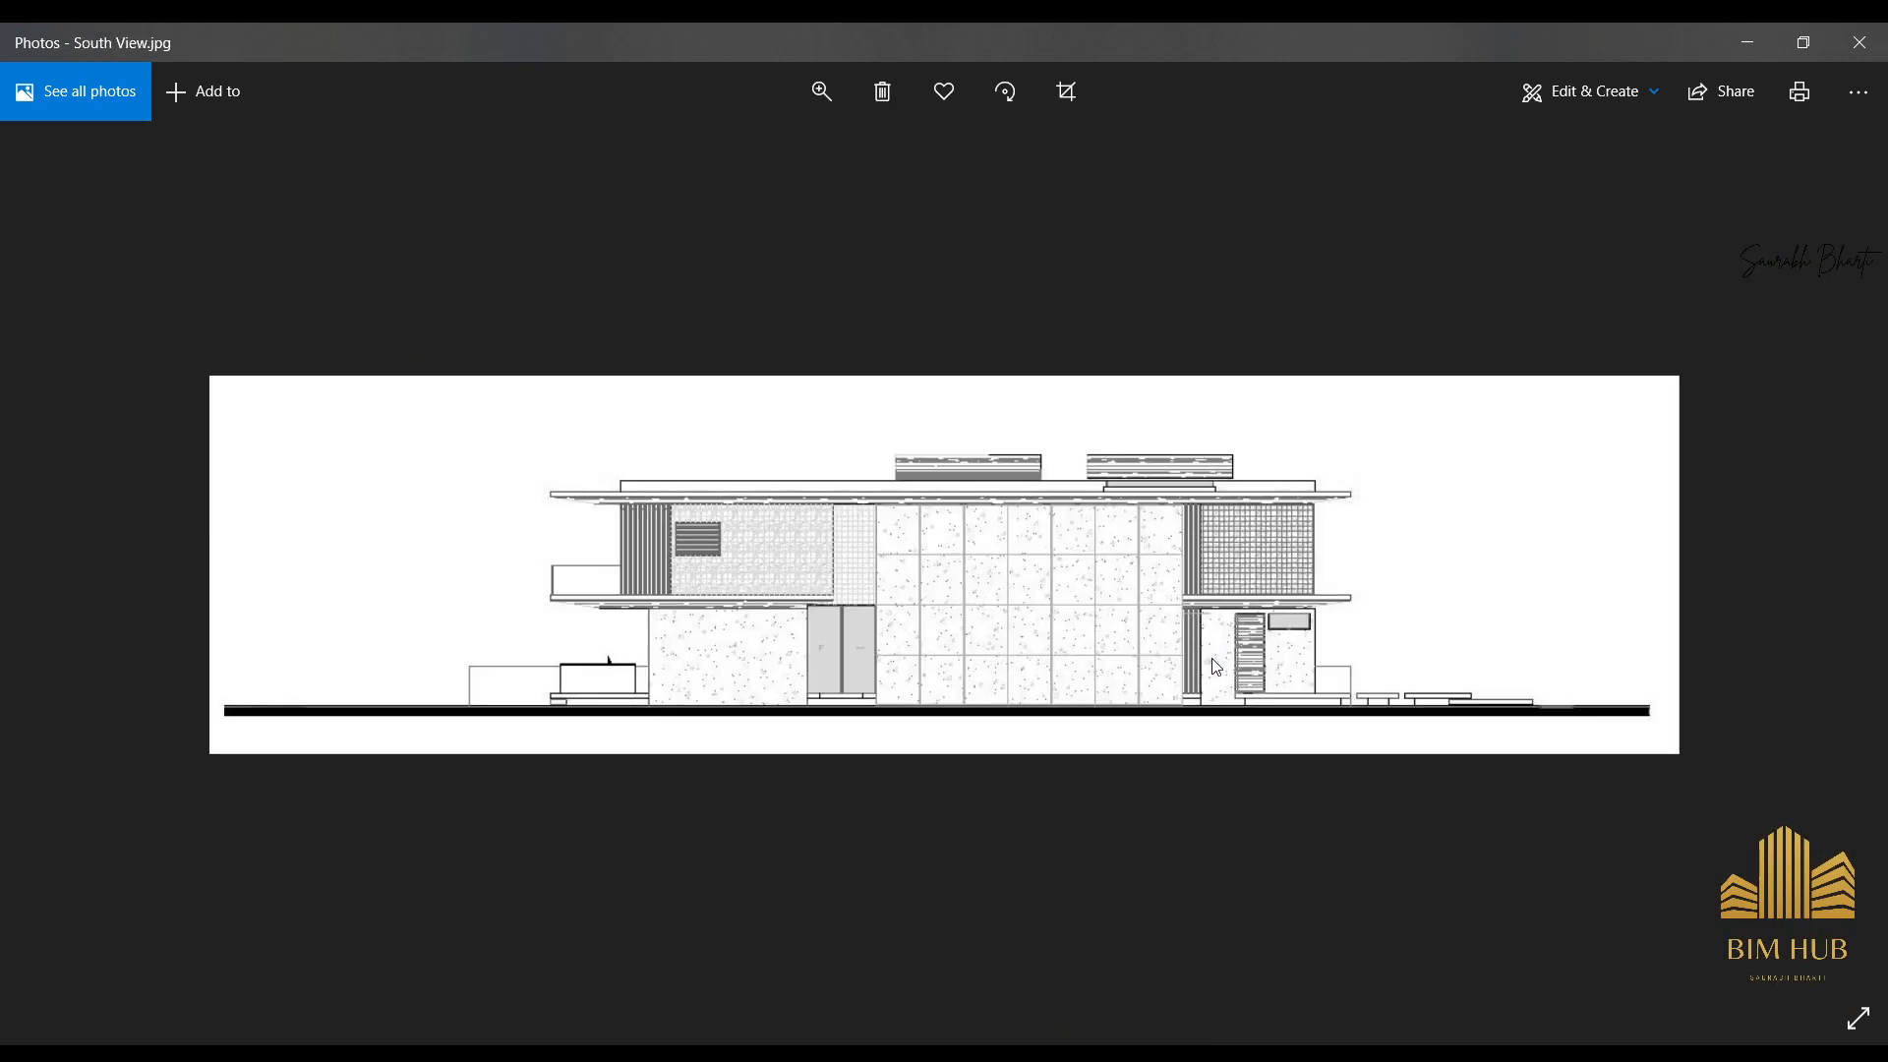
{"action": "key", "text": "Left"}
{"action": "key", "text": "Left"}
{"action": "key", "text": "Left"}
{"action": "key", "text": "Left"}
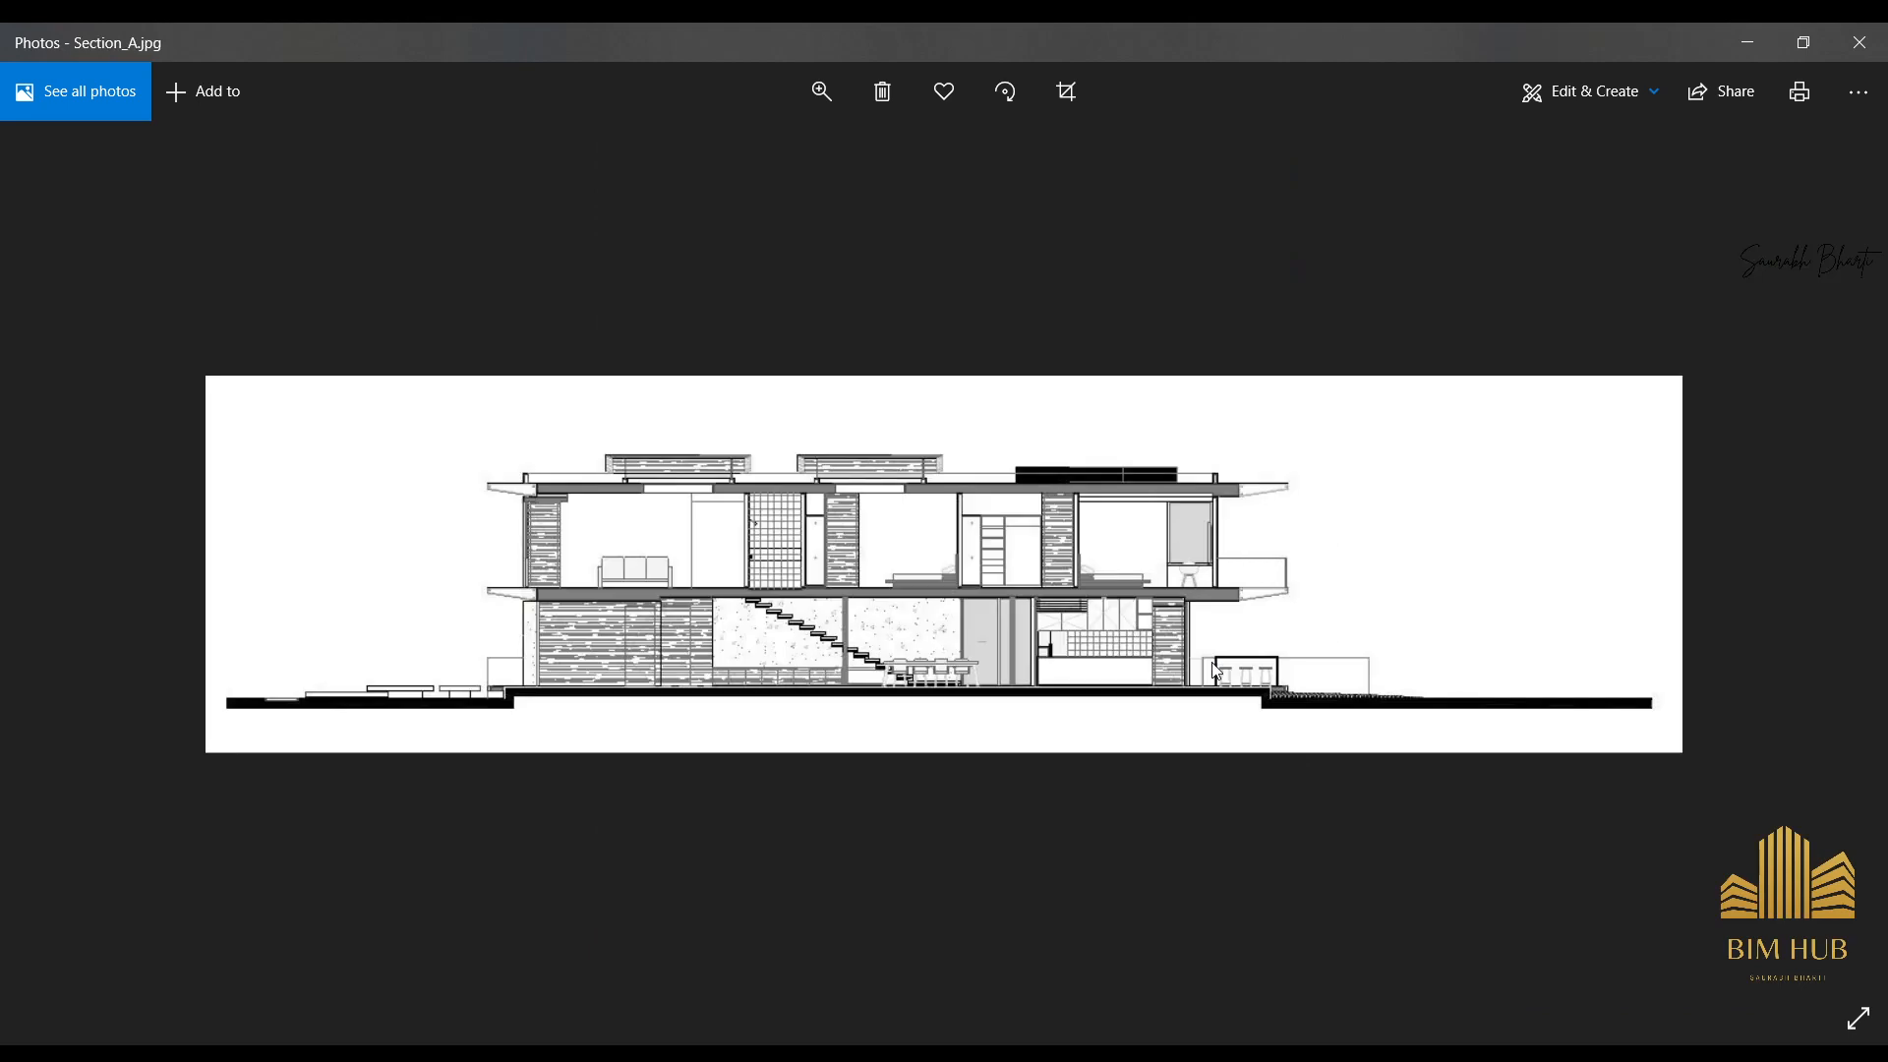
Go back to Interior.jpg and examine the kitchen counter, wall cabinets, island and adjoining dark panel up close.
{"action": "key", "text": "Left"}
{"action": "key", "text": "Left"}
{"action": "key", "text": "Left"}
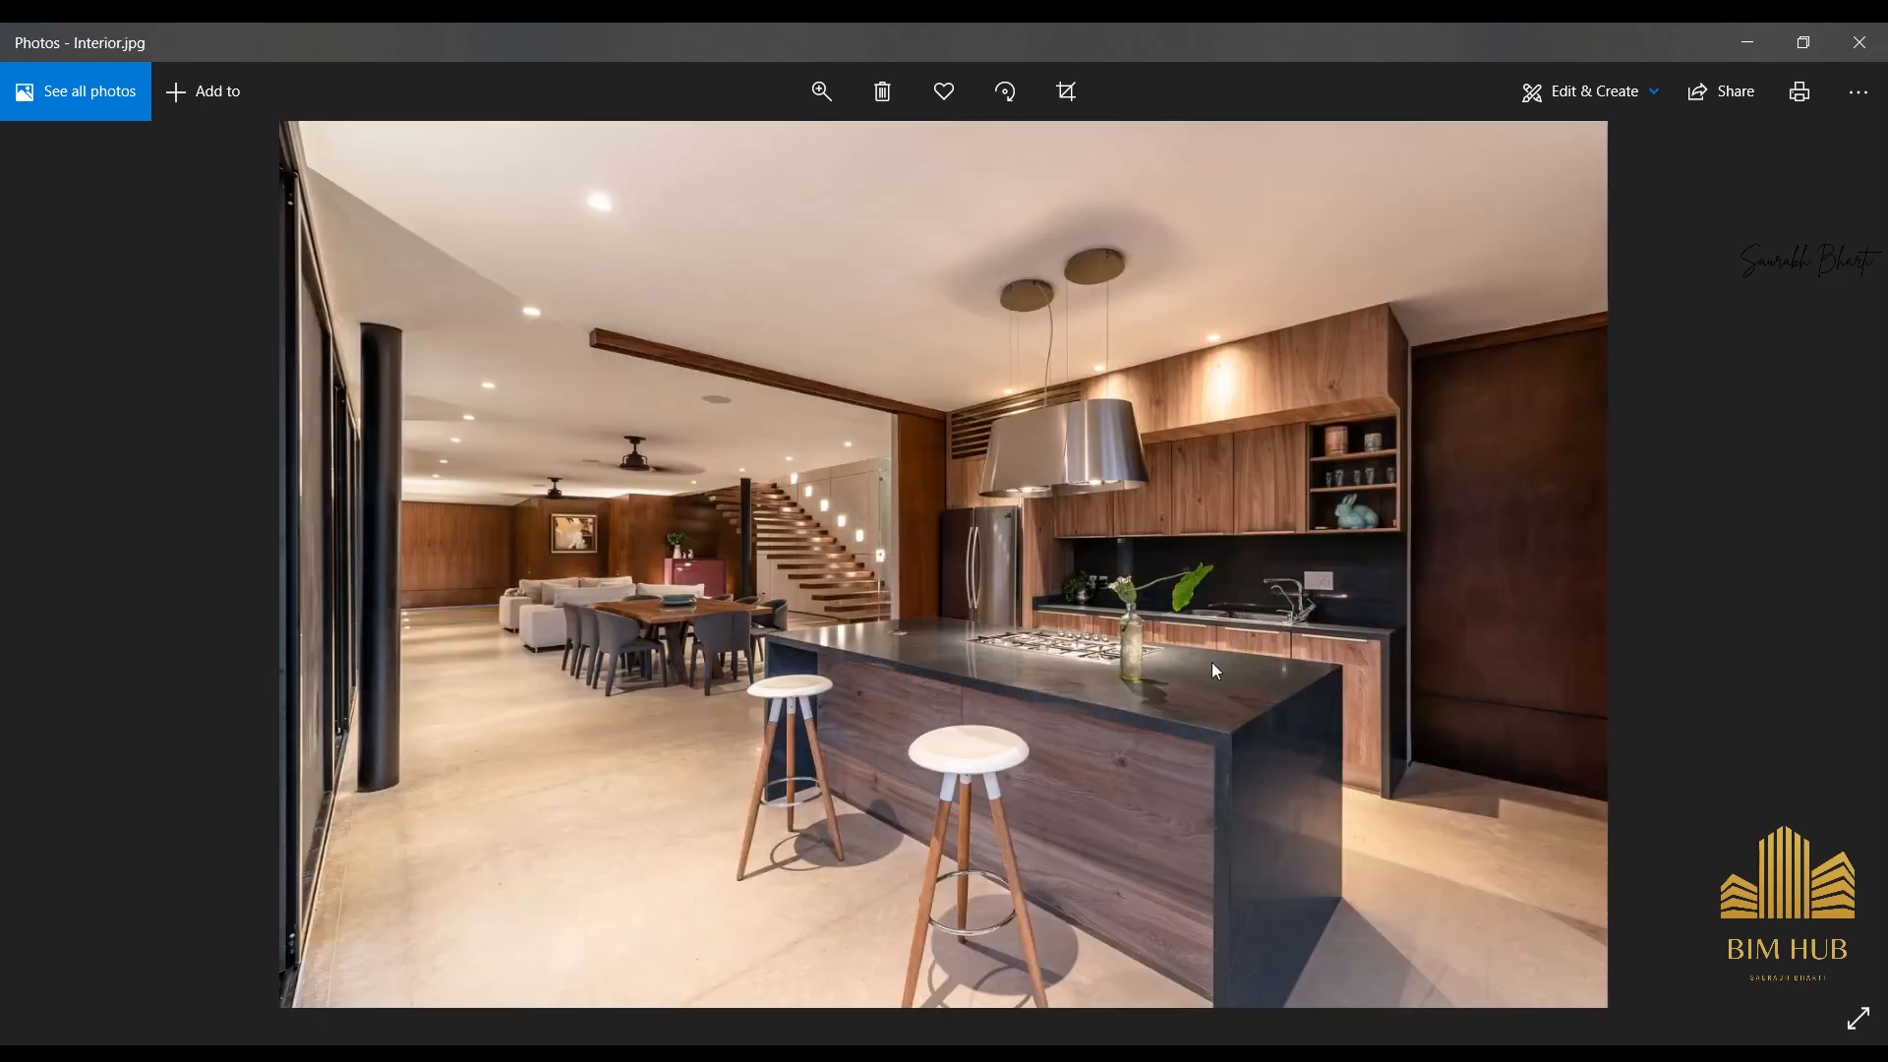
{"action": "double_click", "coordinate": [1485, 600]}
{"action": "left_click_drag", "start_coordinate": [1485, 600], "coordinate": [651, 609]}
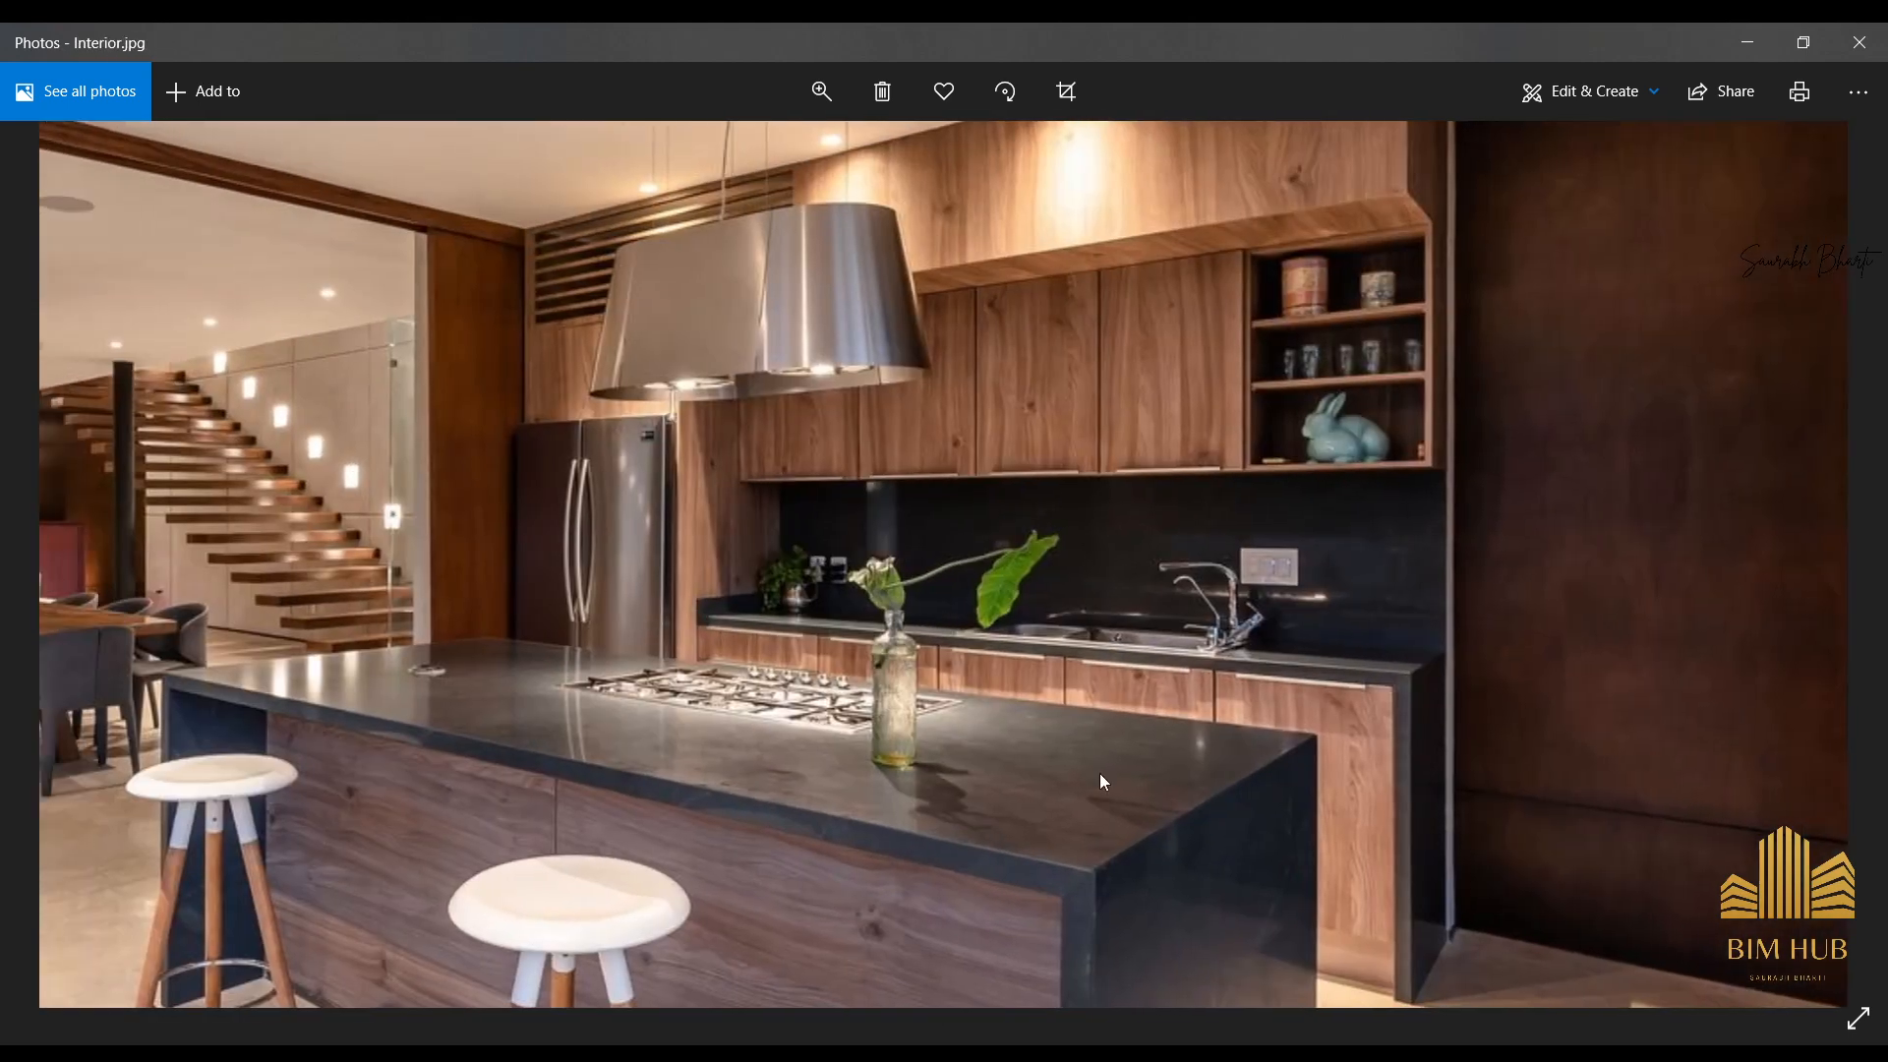
{"action": "left_click_drag", "start_coordinate": [1358, 663], "coordinate": [984, 926]}
{"action": "scroll", "coordinate": [988, 933], "scroll_direction": "down", "scroll_amount": 3, "text": "ctrl"}
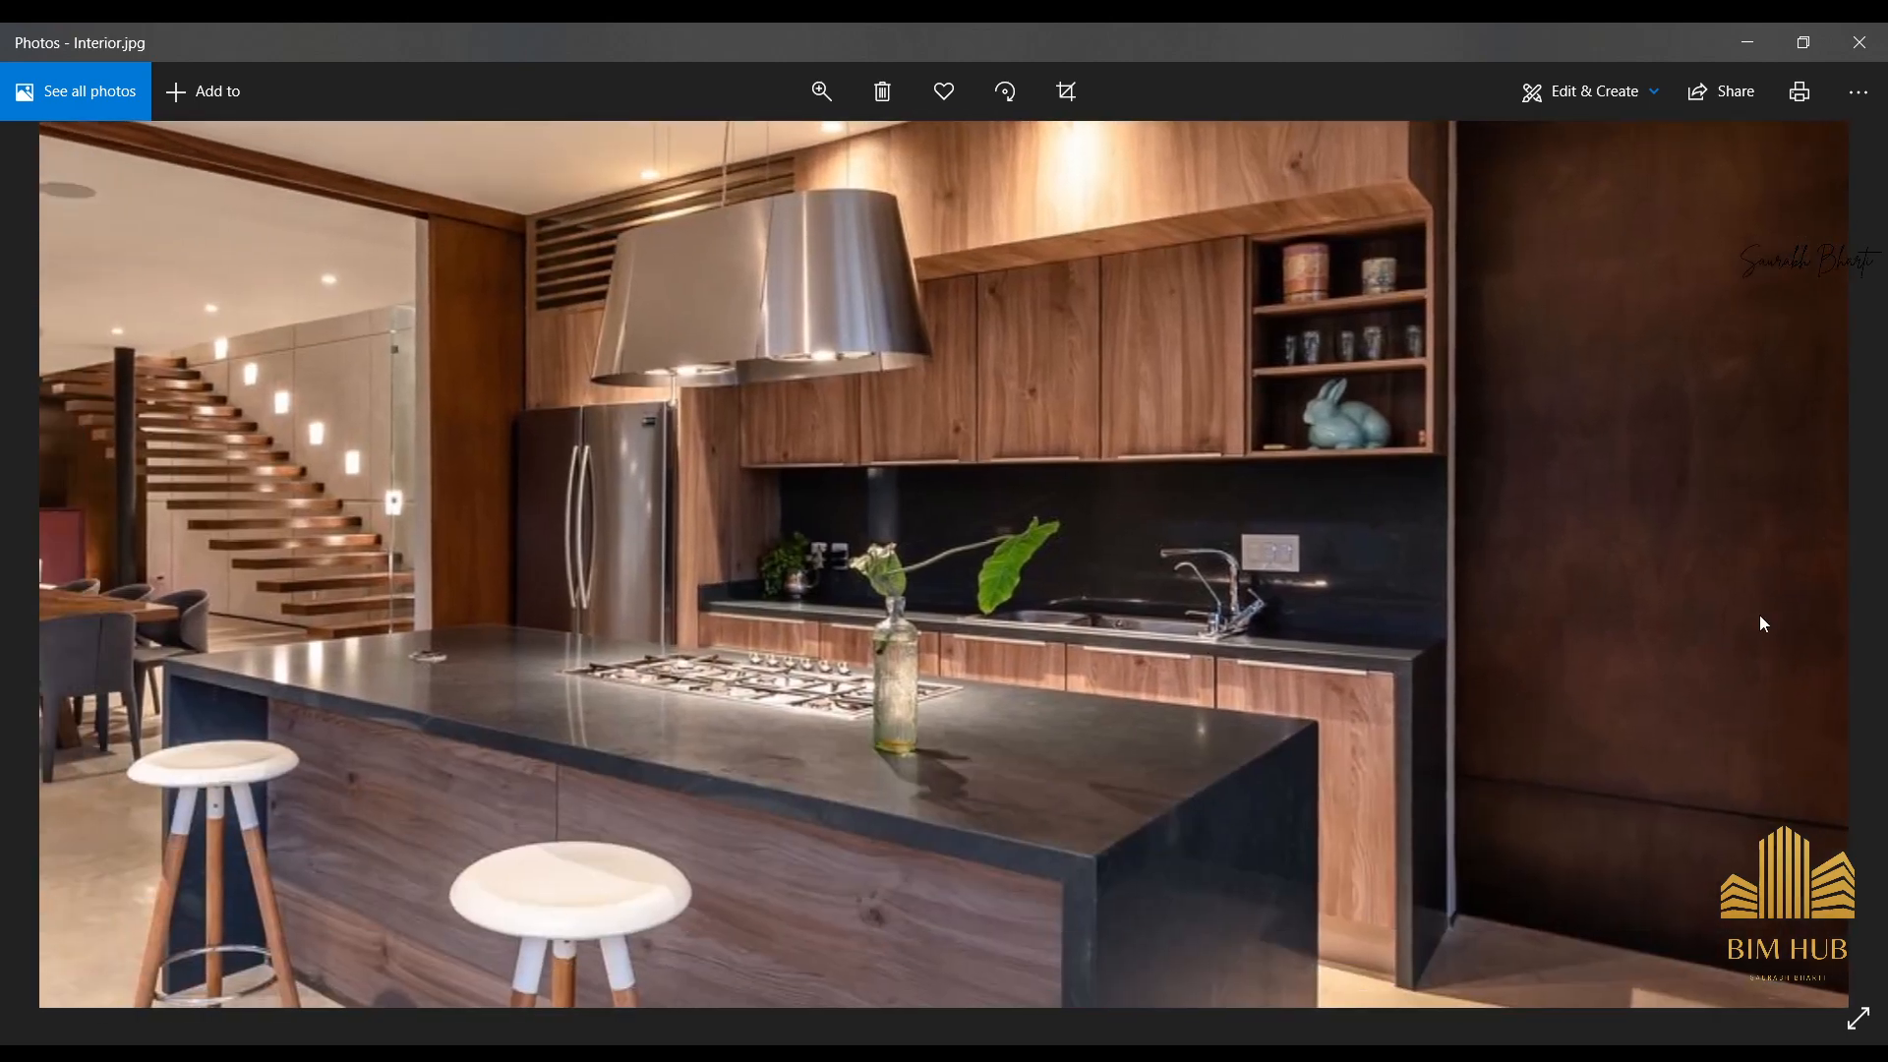
{"action": "left_click_drag", "start_coordinate": [1747, 848], "coordinate": [1702, 797]}
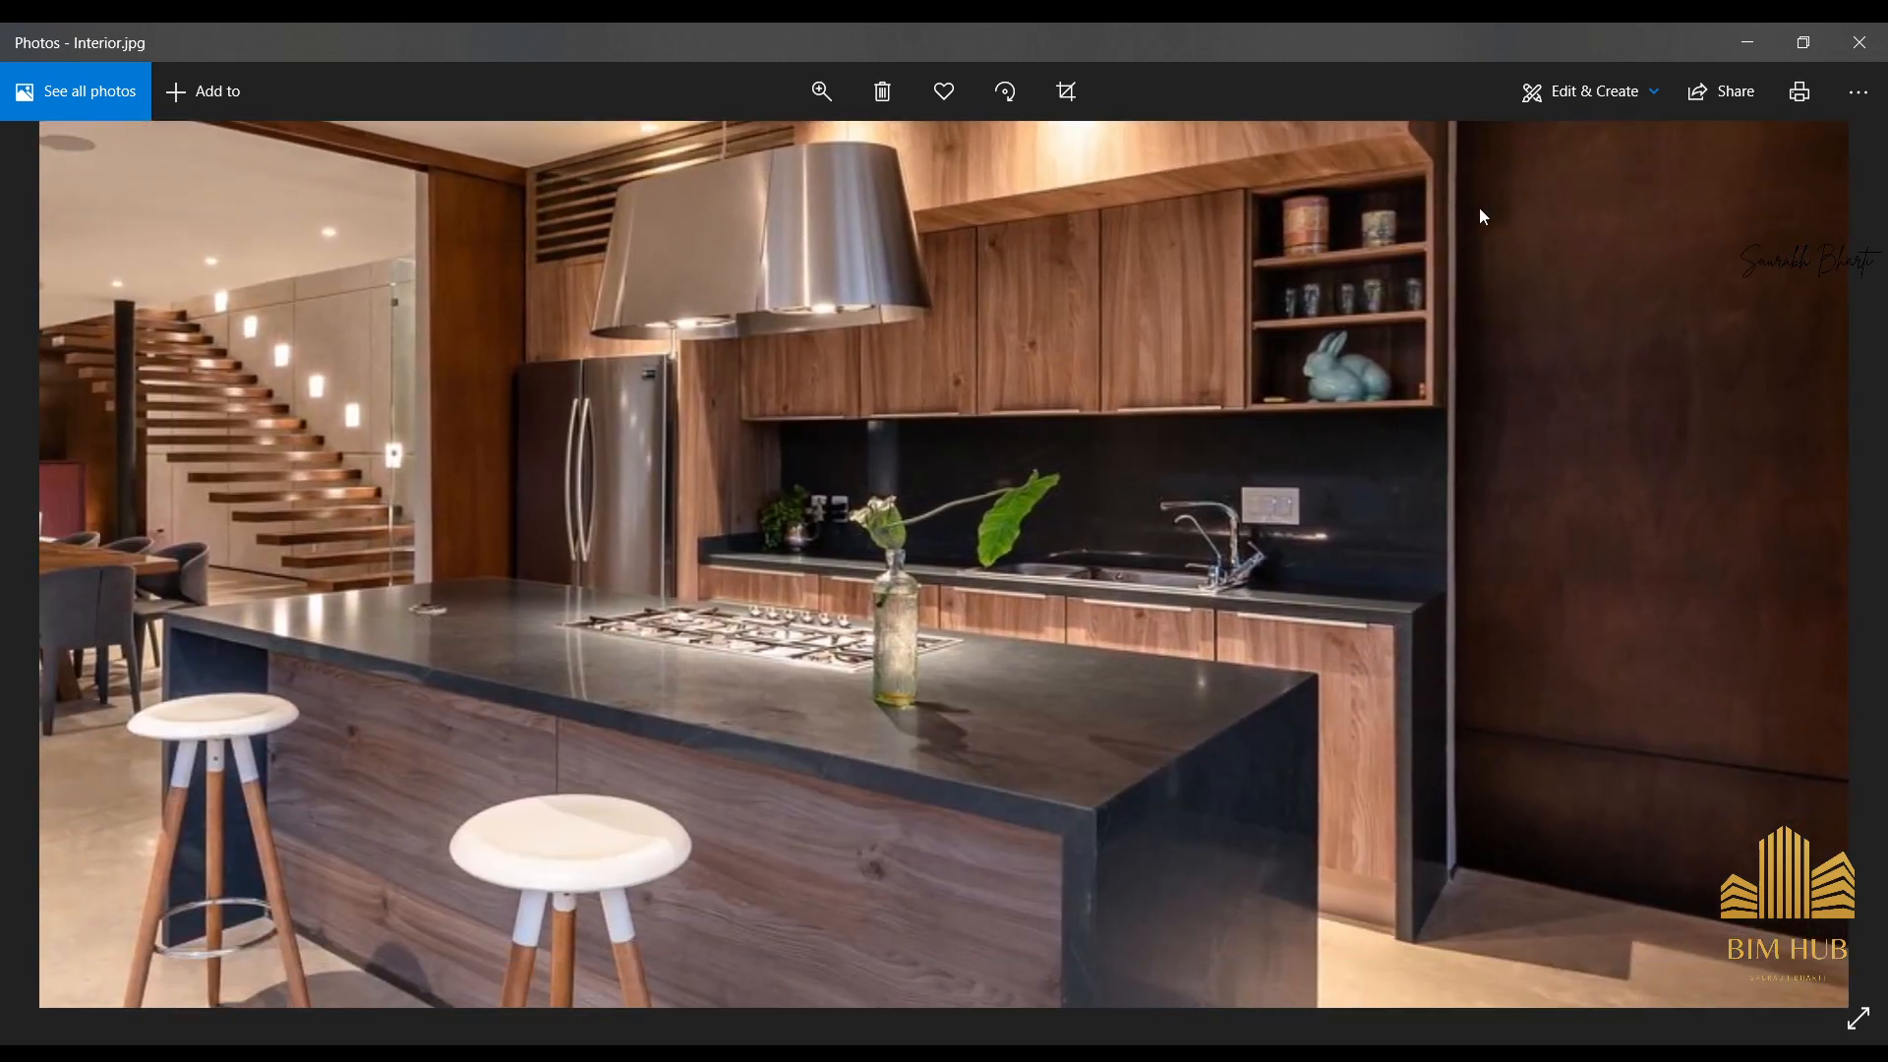
Switch to Revit, open the 2.Ground Level floor plan at the kitchen counter and deselect the round column.
{"action": "left_click", "coordinate": [1733, 35]}
{"action": "scroll", "coordinate": [1073, 595], "scroll_direction": "down", "scroll_amount": 5}
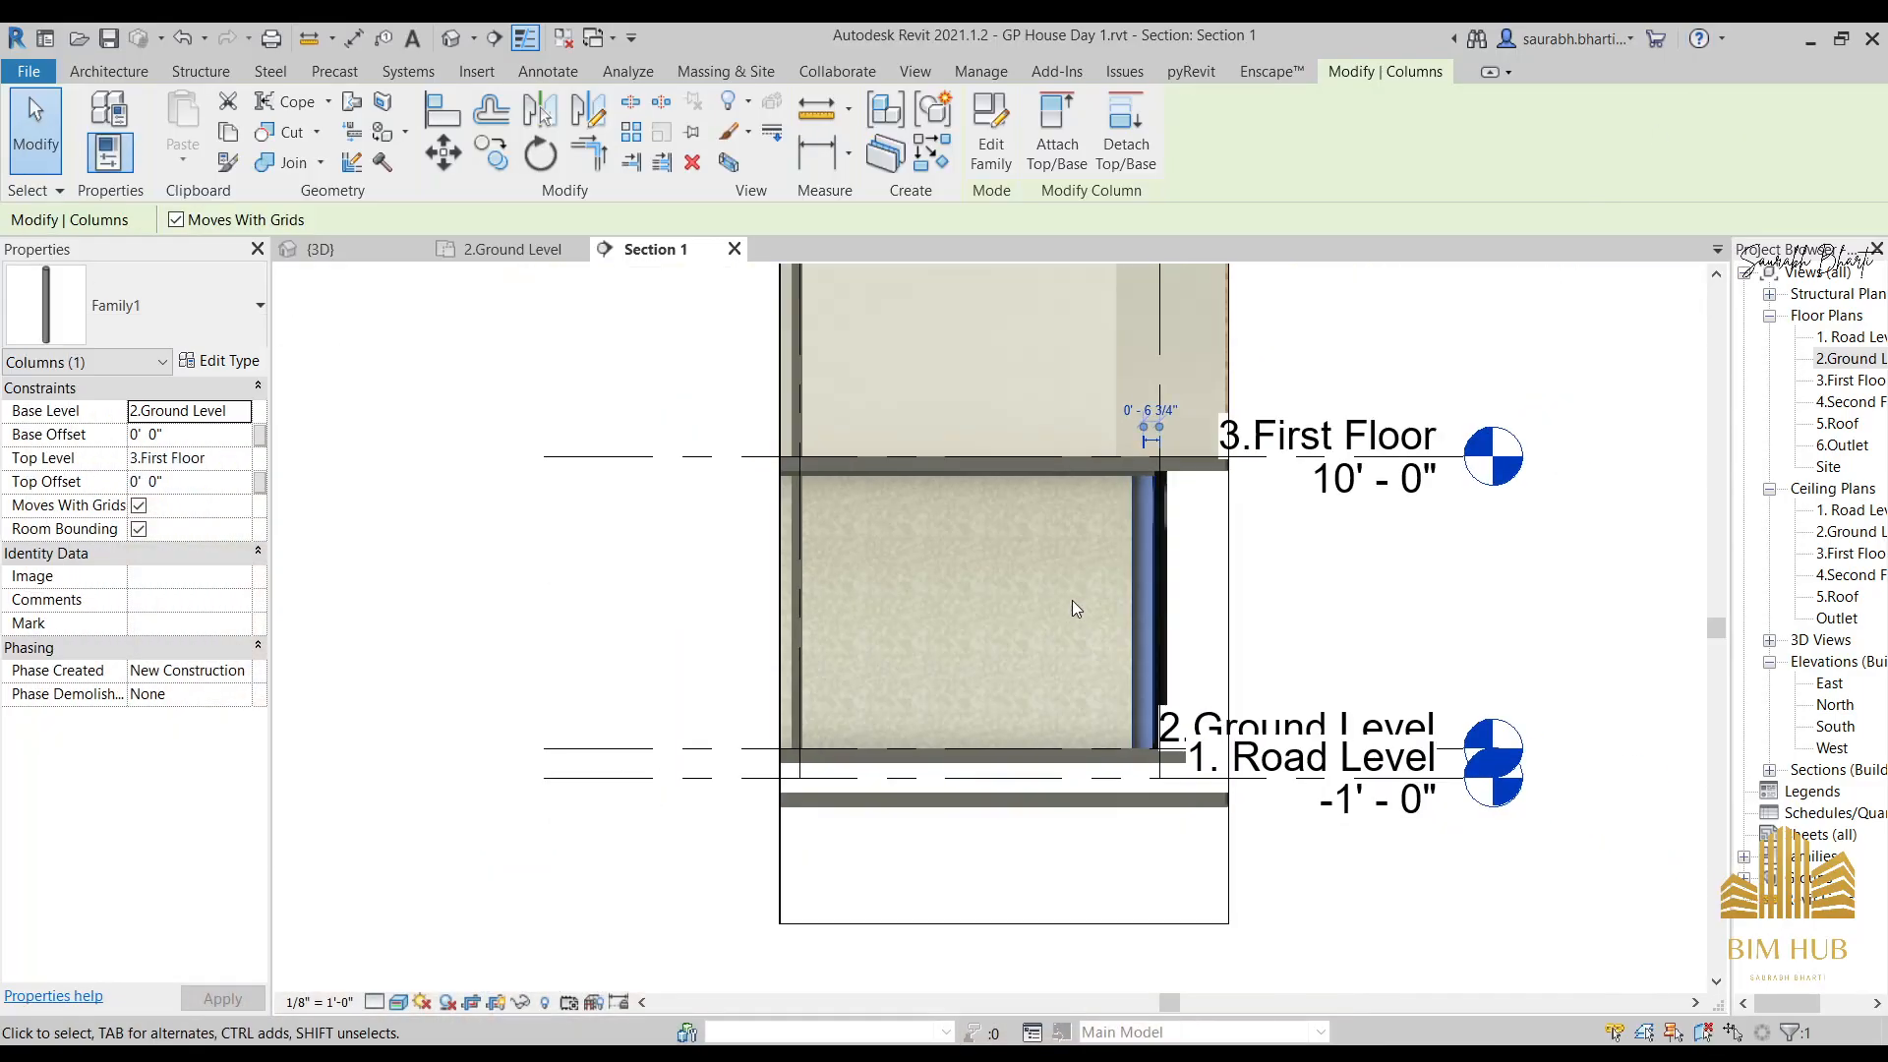
{"action": "scroll", "coordinate": [1073, 601], "scroll_direction": "up", "scroll_amount": 1}
{"action": "scroll", "coordinate": [936, 635], "scroll_direction": "up", "scroll_amount": 3}
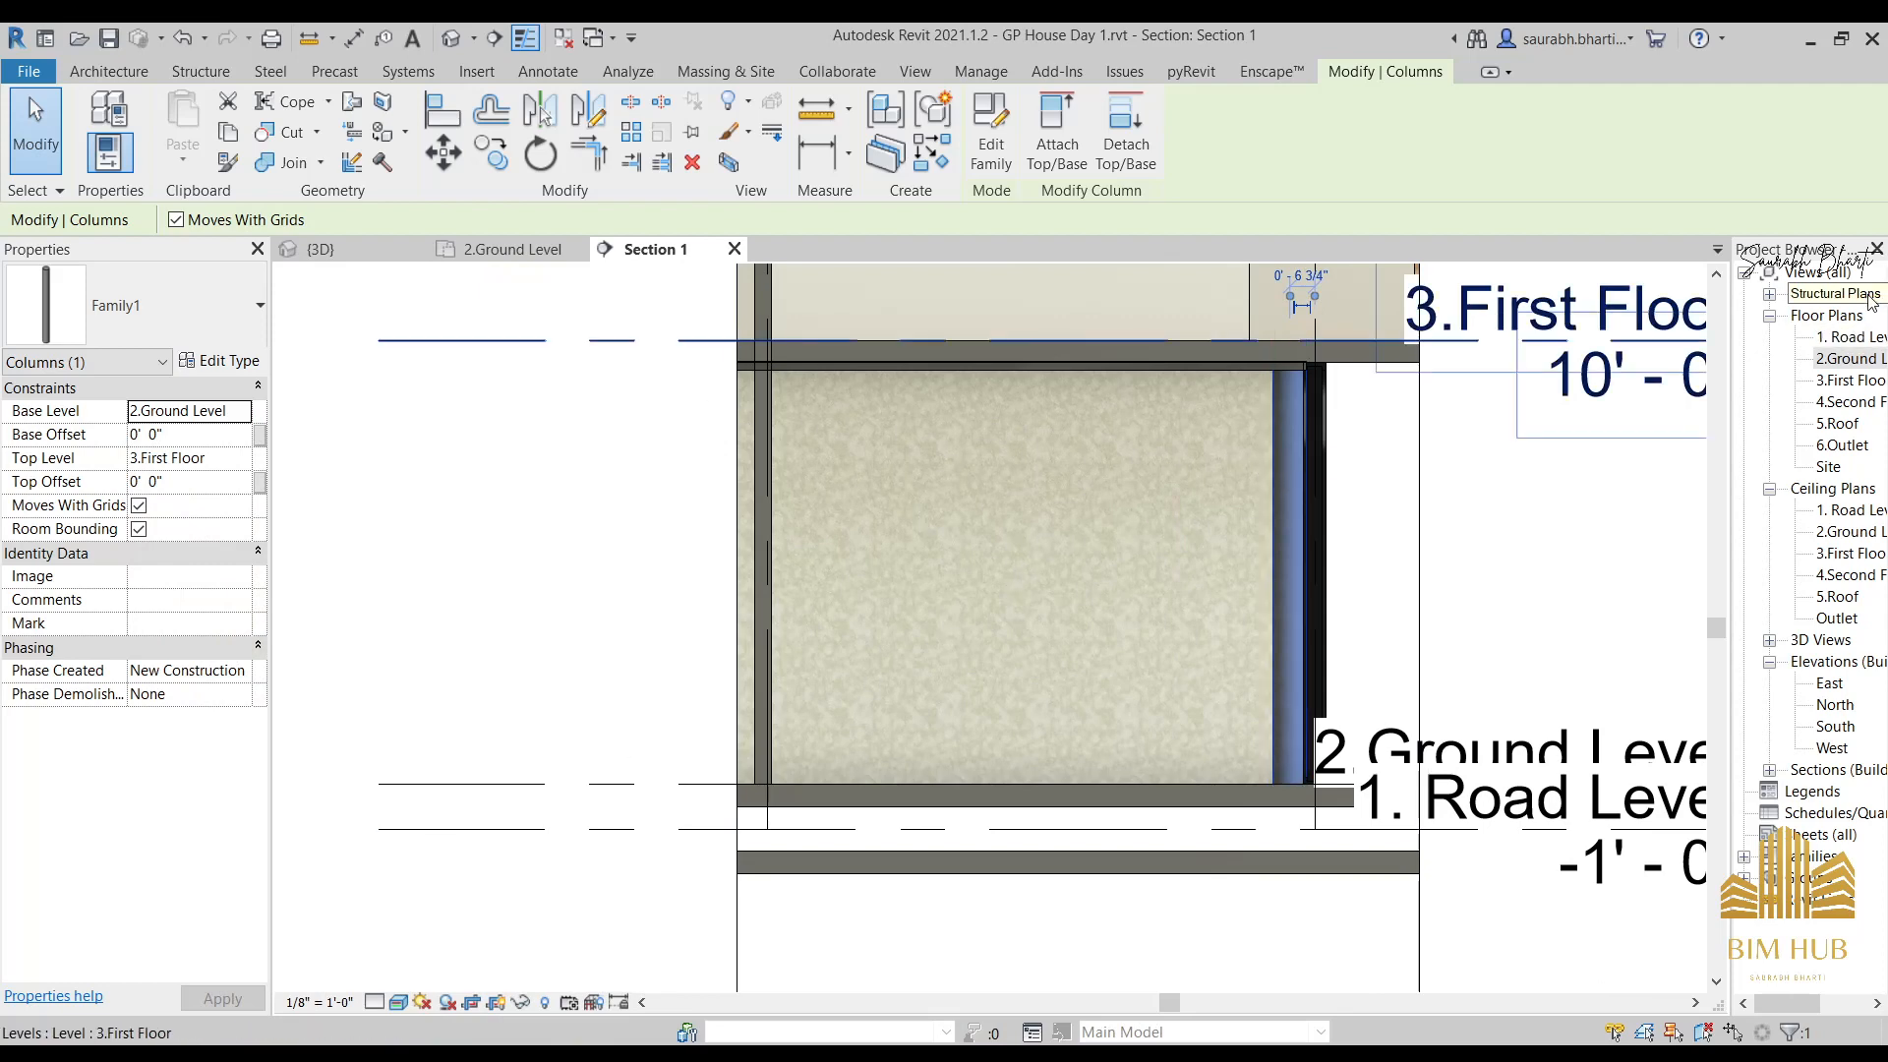
{"action": "double_click", "coordinate": [1849, 358]}
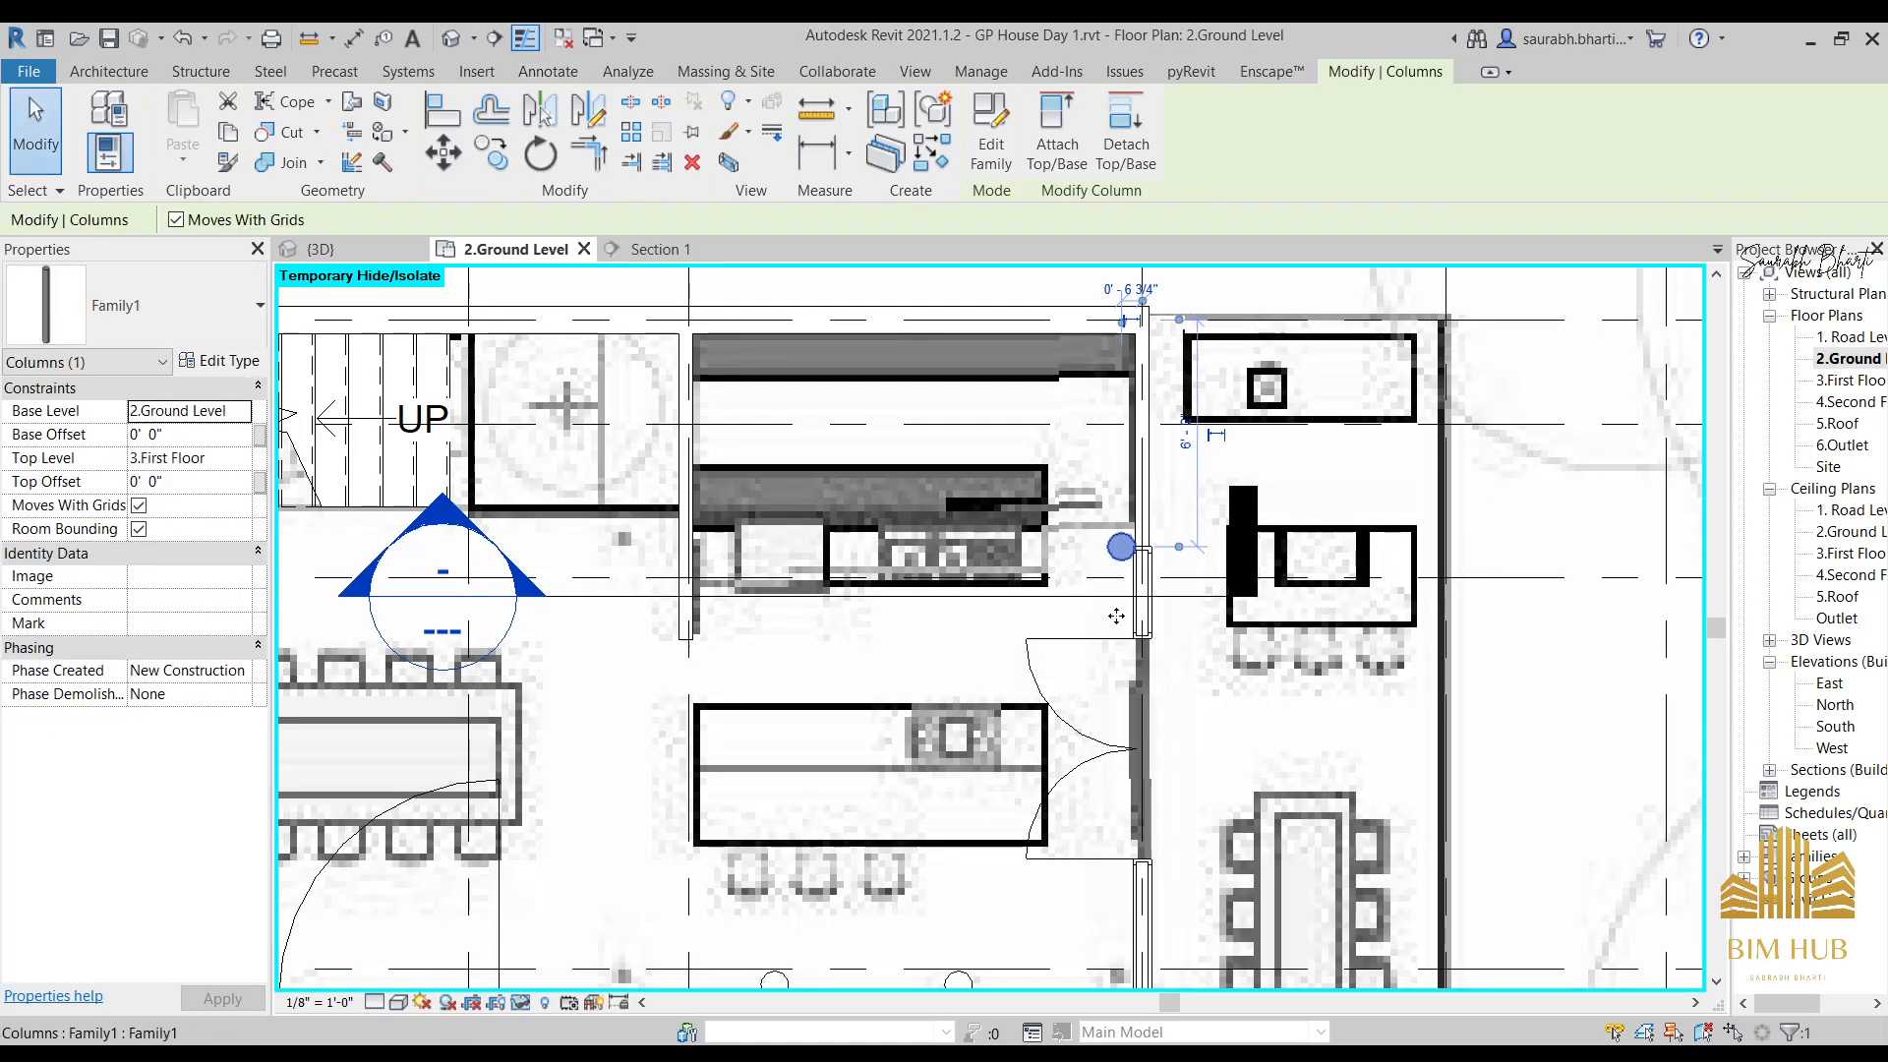
{"action": "scroll", "coordinate": [1040, 513], "scroll_direction": "up", "scroll_amount": 3}
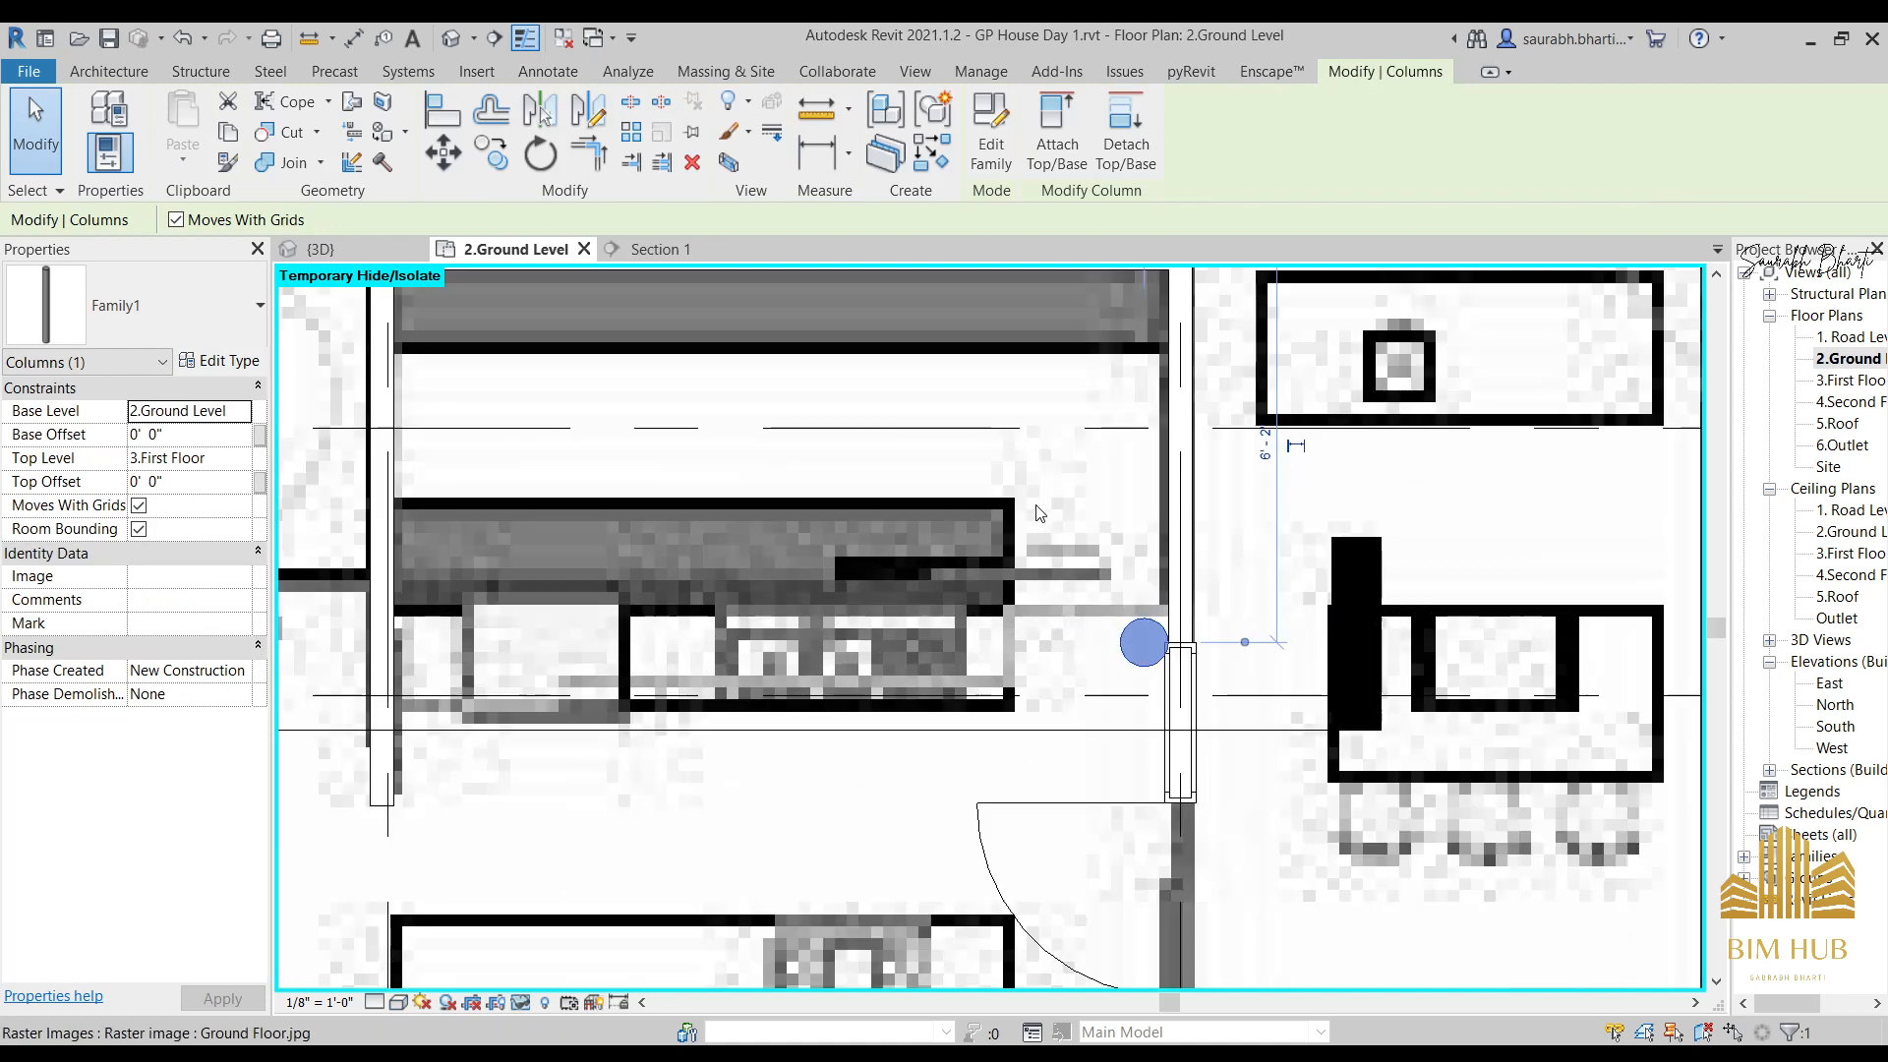
{"action": "middle_click_drag", "start_coordinate": [1040, 512], "coordinate": [1049, 607]}
{"action": "key", "text": "Escape"}
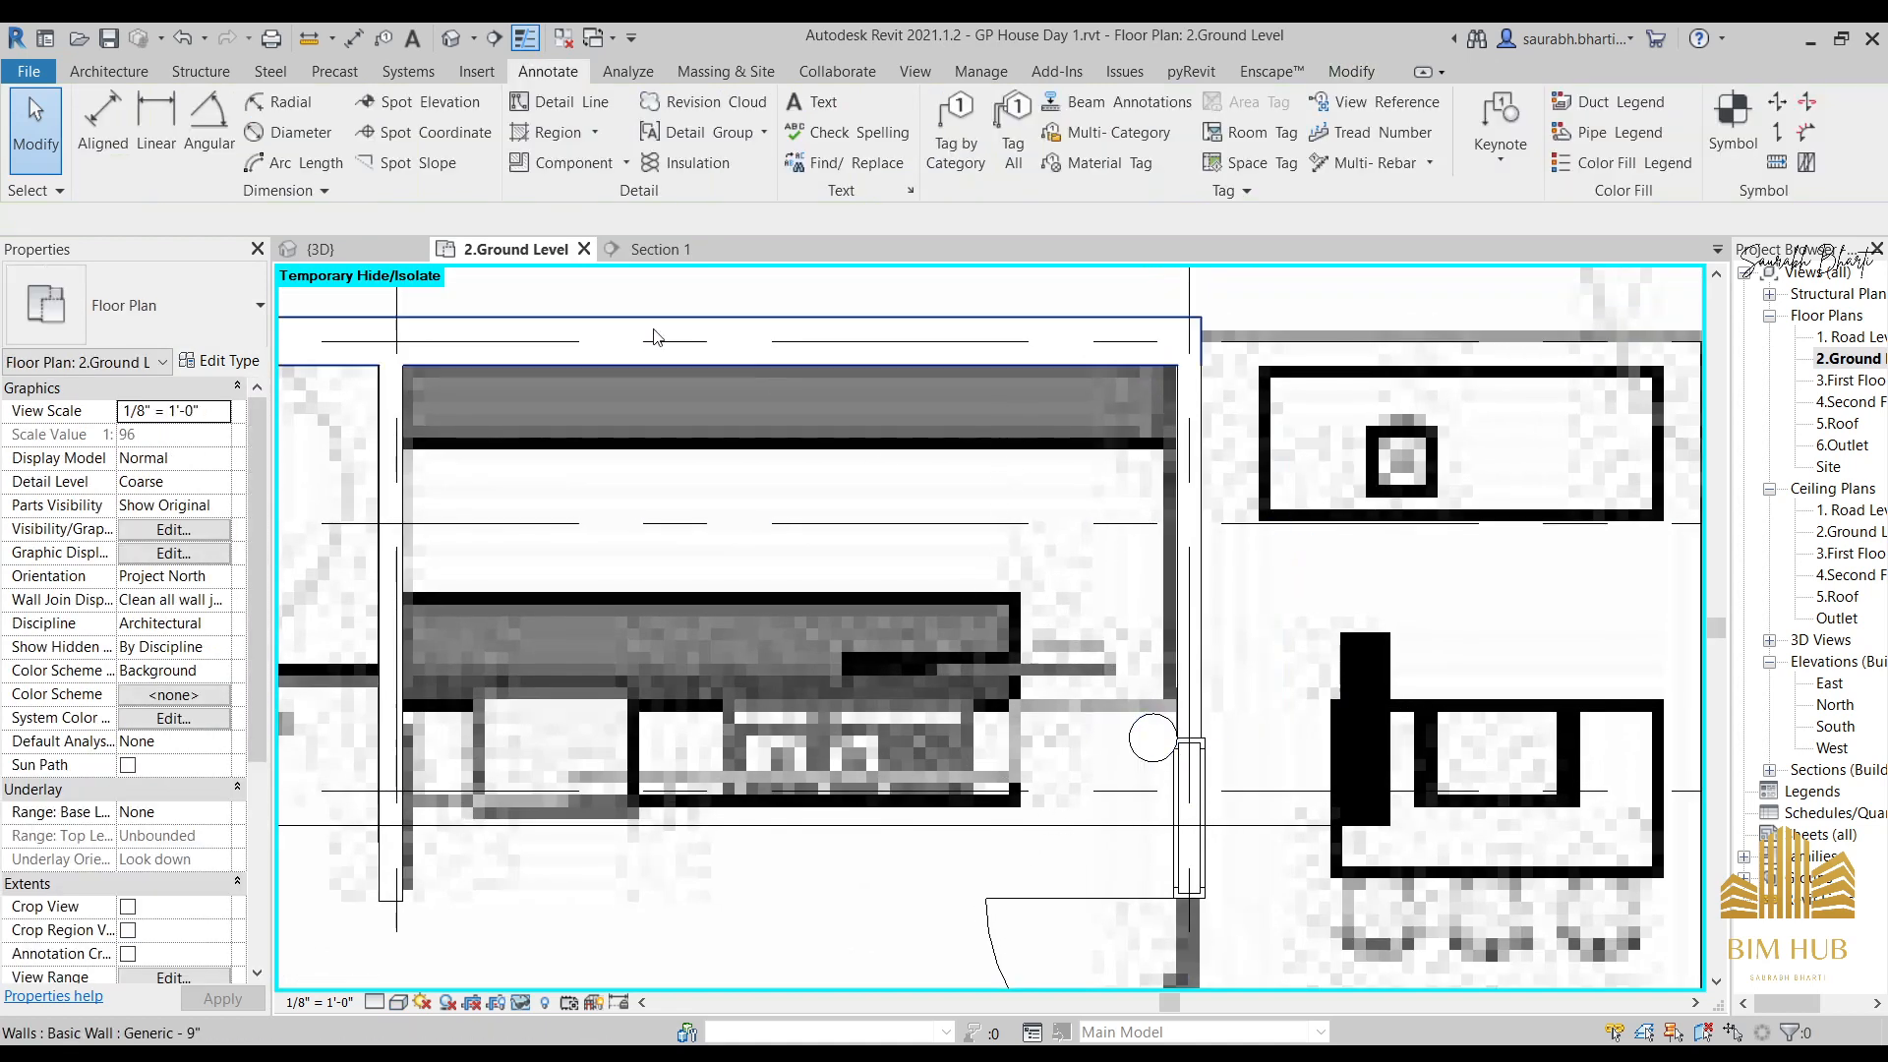
Draw a short Generic - 4.5" wall at the counter's free end in the ground floor plan as a measuring reference.
{"action": "left_click", "coordinate": [102, 123]}
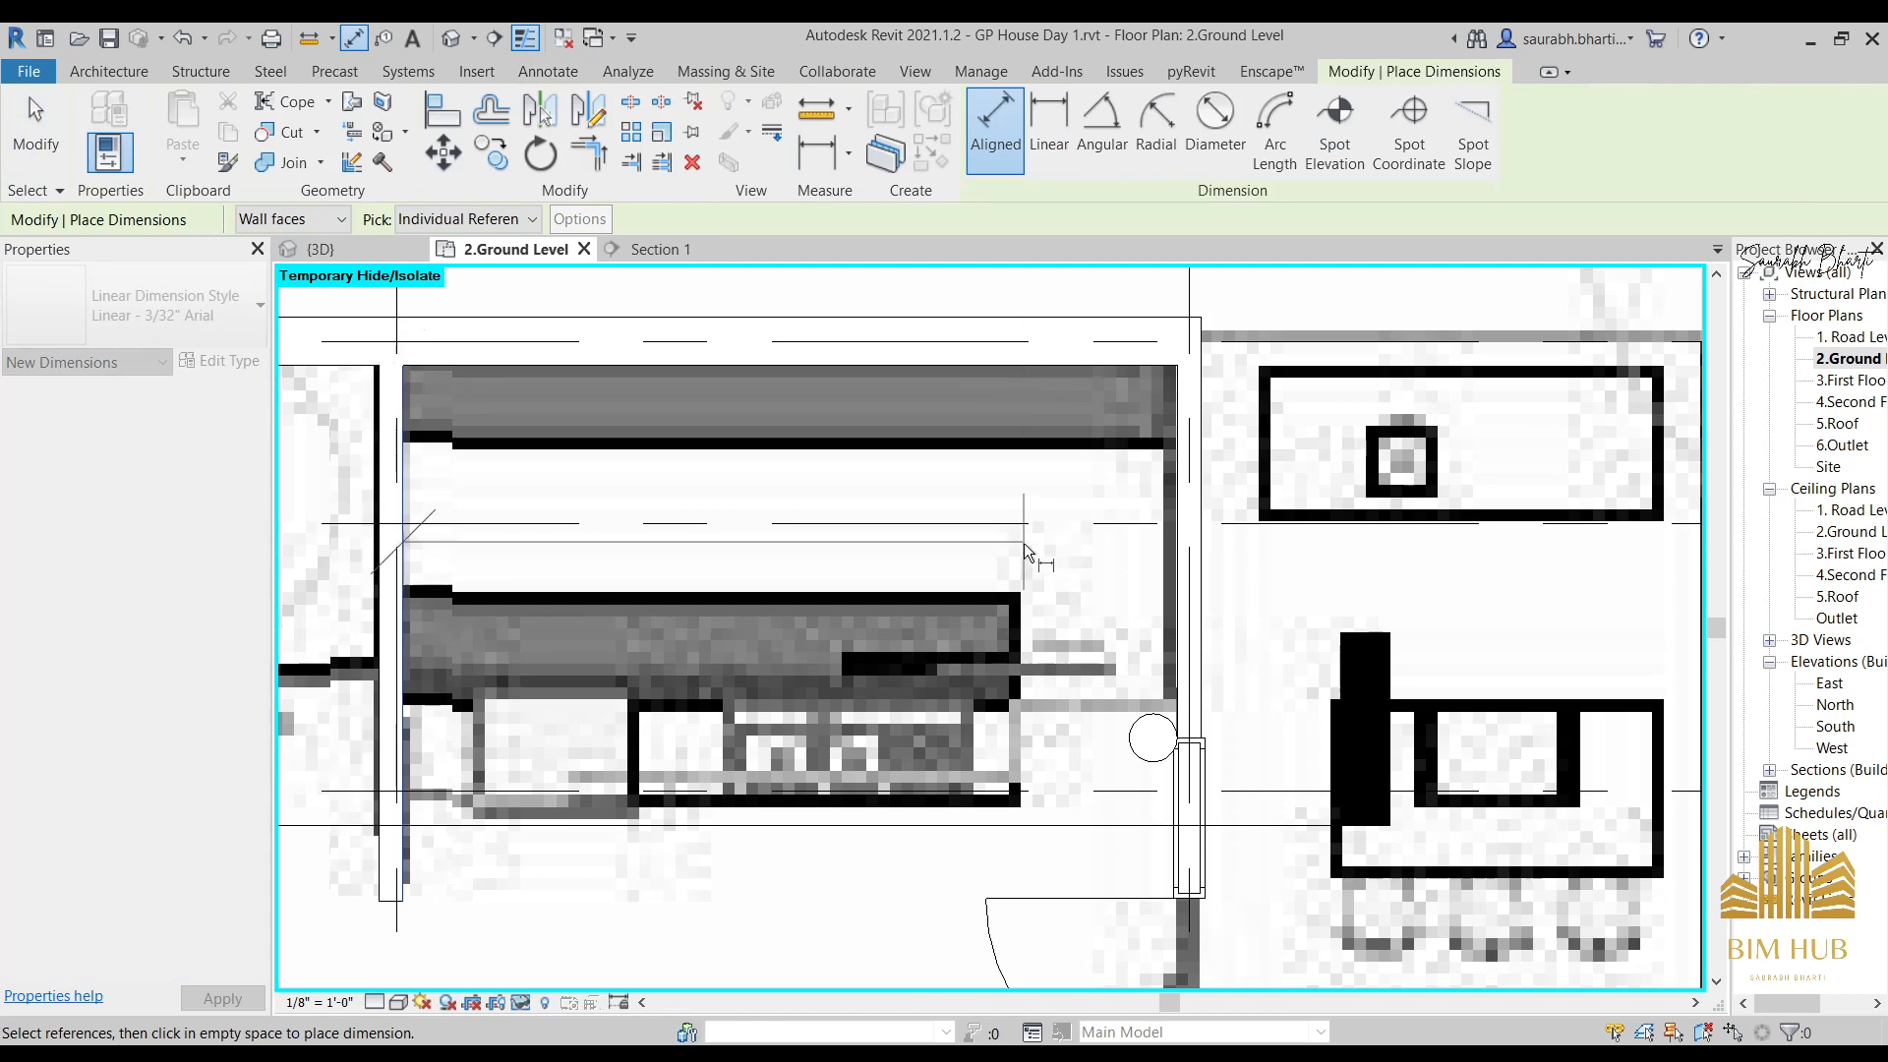
{"action": "left_click", "coordinate": [107, 73]}
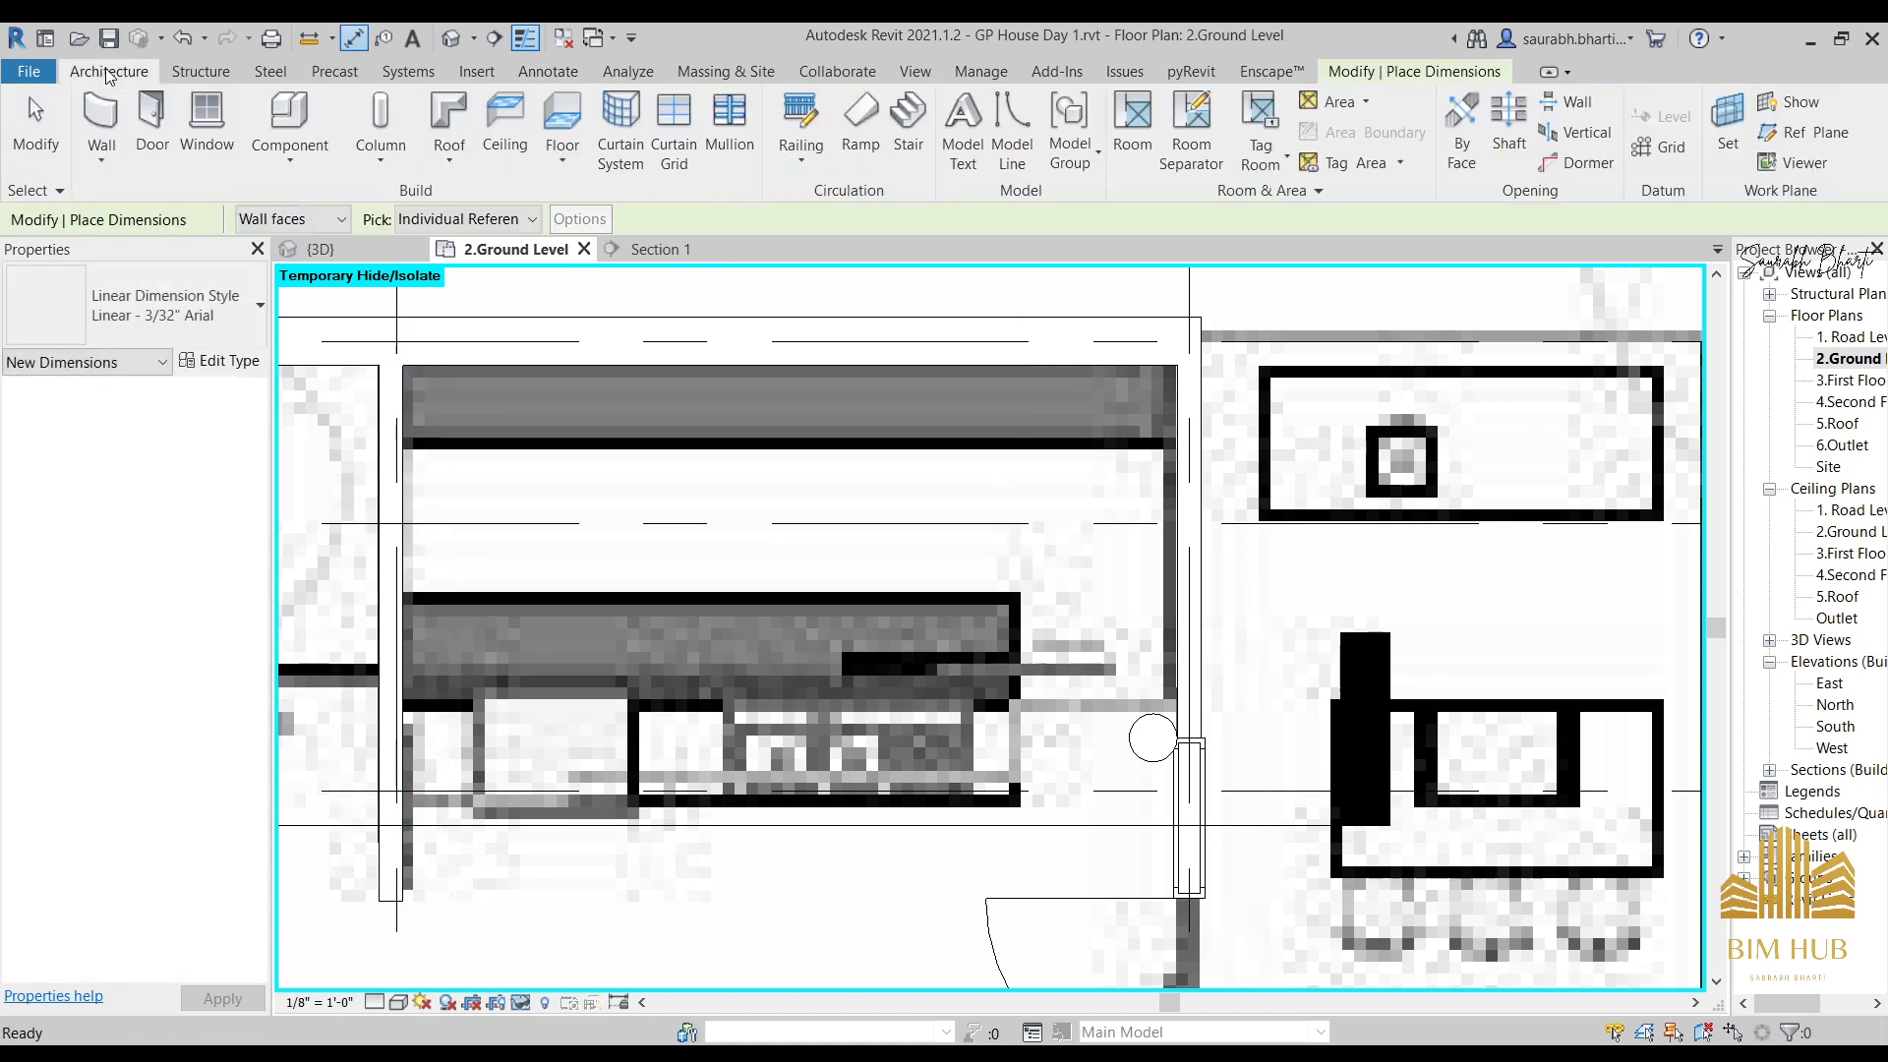
{"action": "left_click", "coordinate": [111, 136]}
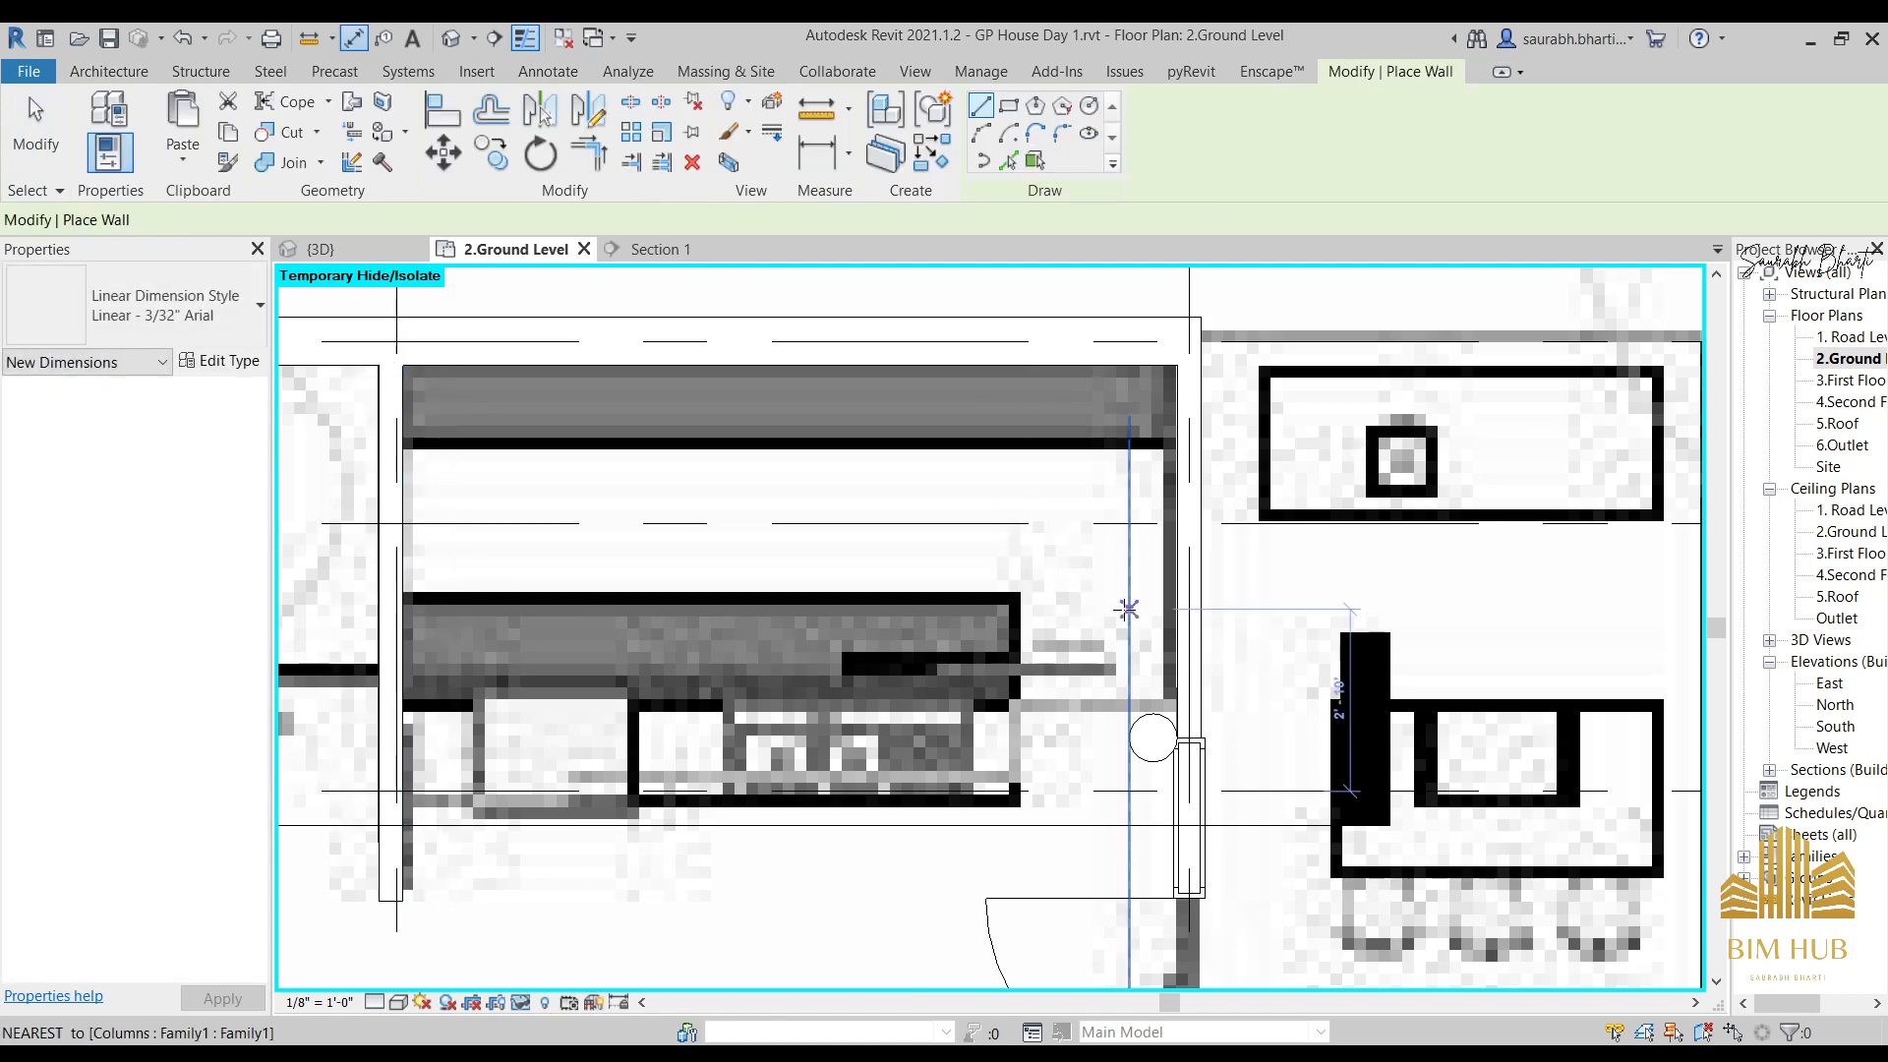
{"action": "left_click", "coordinate": [1026, 593]}
{"action": "left_click", "coordinate": [1026, 449]}
{"action": "key", "text": "Escape"}
{"action": "key", "text": "Escape"}
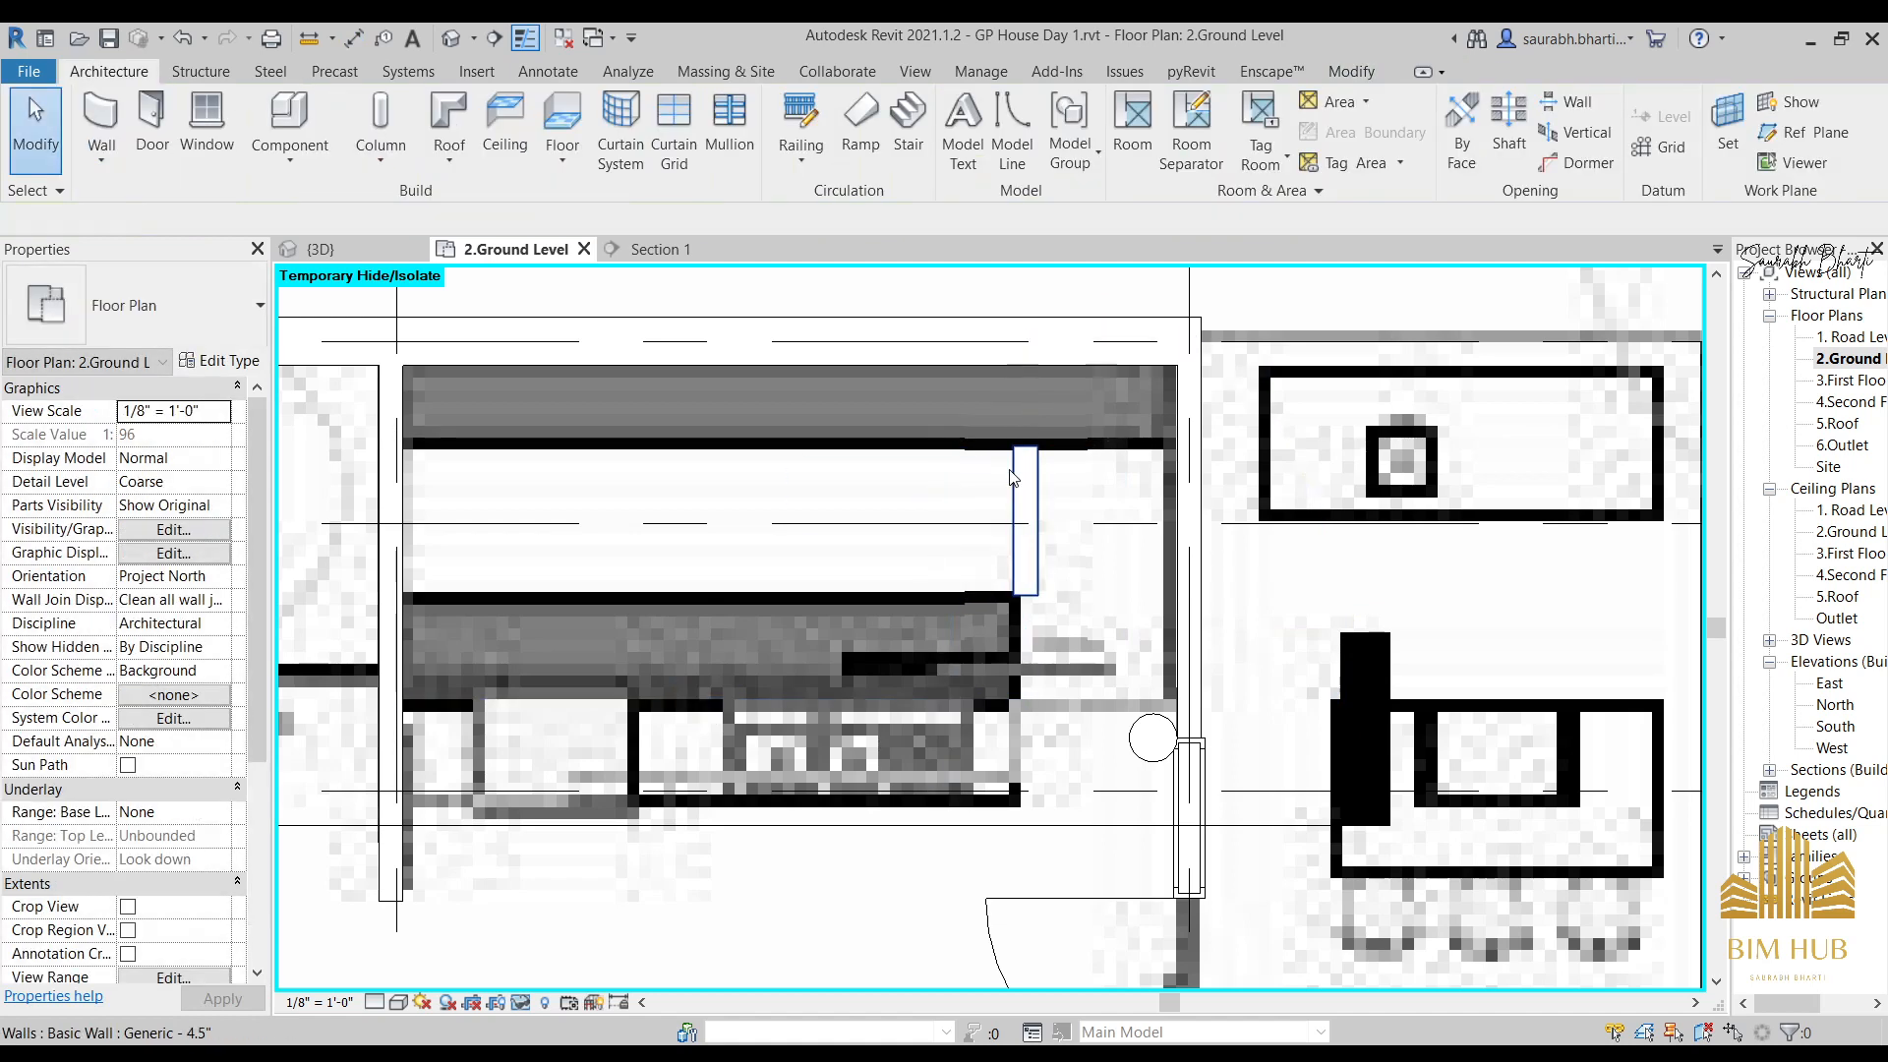
Dimension the counter length from the partition wall's face to the short reference wall, and delete that wall with its dimension.
{"action": "key", "text": "d"}
{"action": "key", "text": "i"}
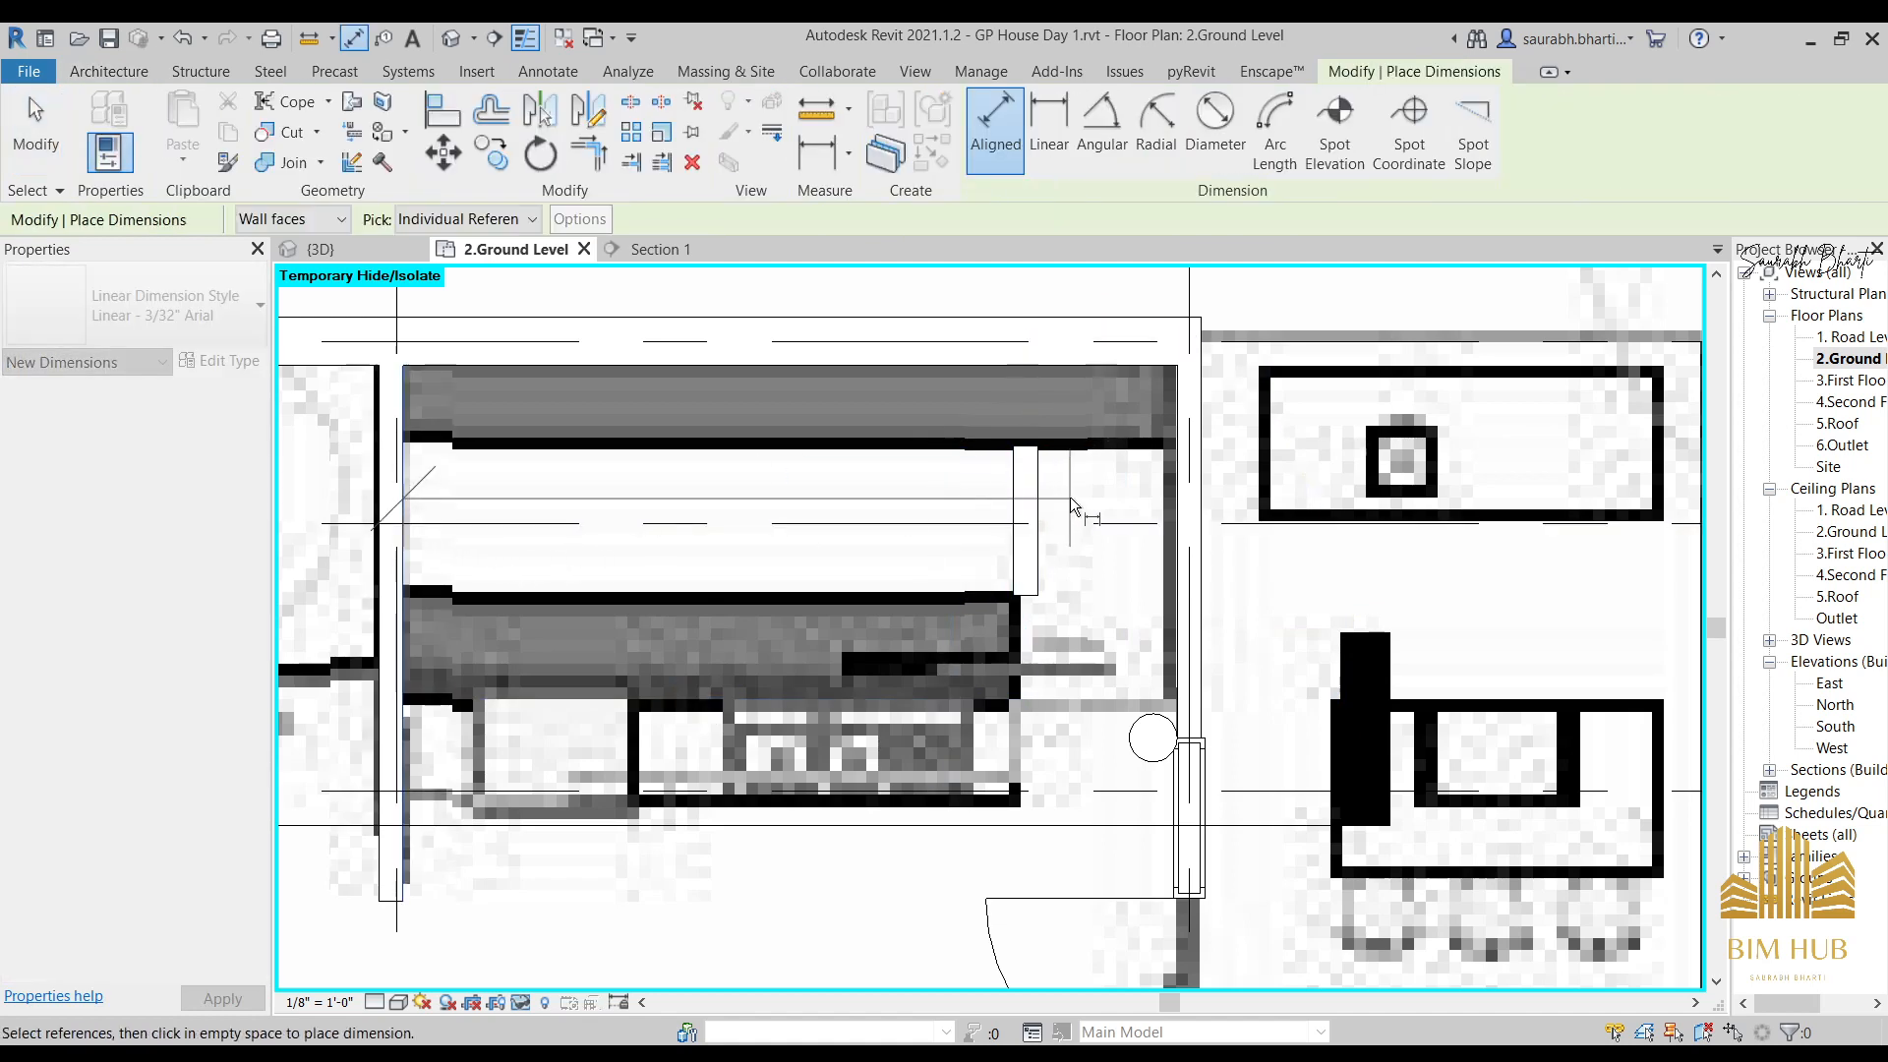
{"action": "left_click", "coordinate": [1017, 476]}
{"action": "left_click", "coordinate": [748, 503]}
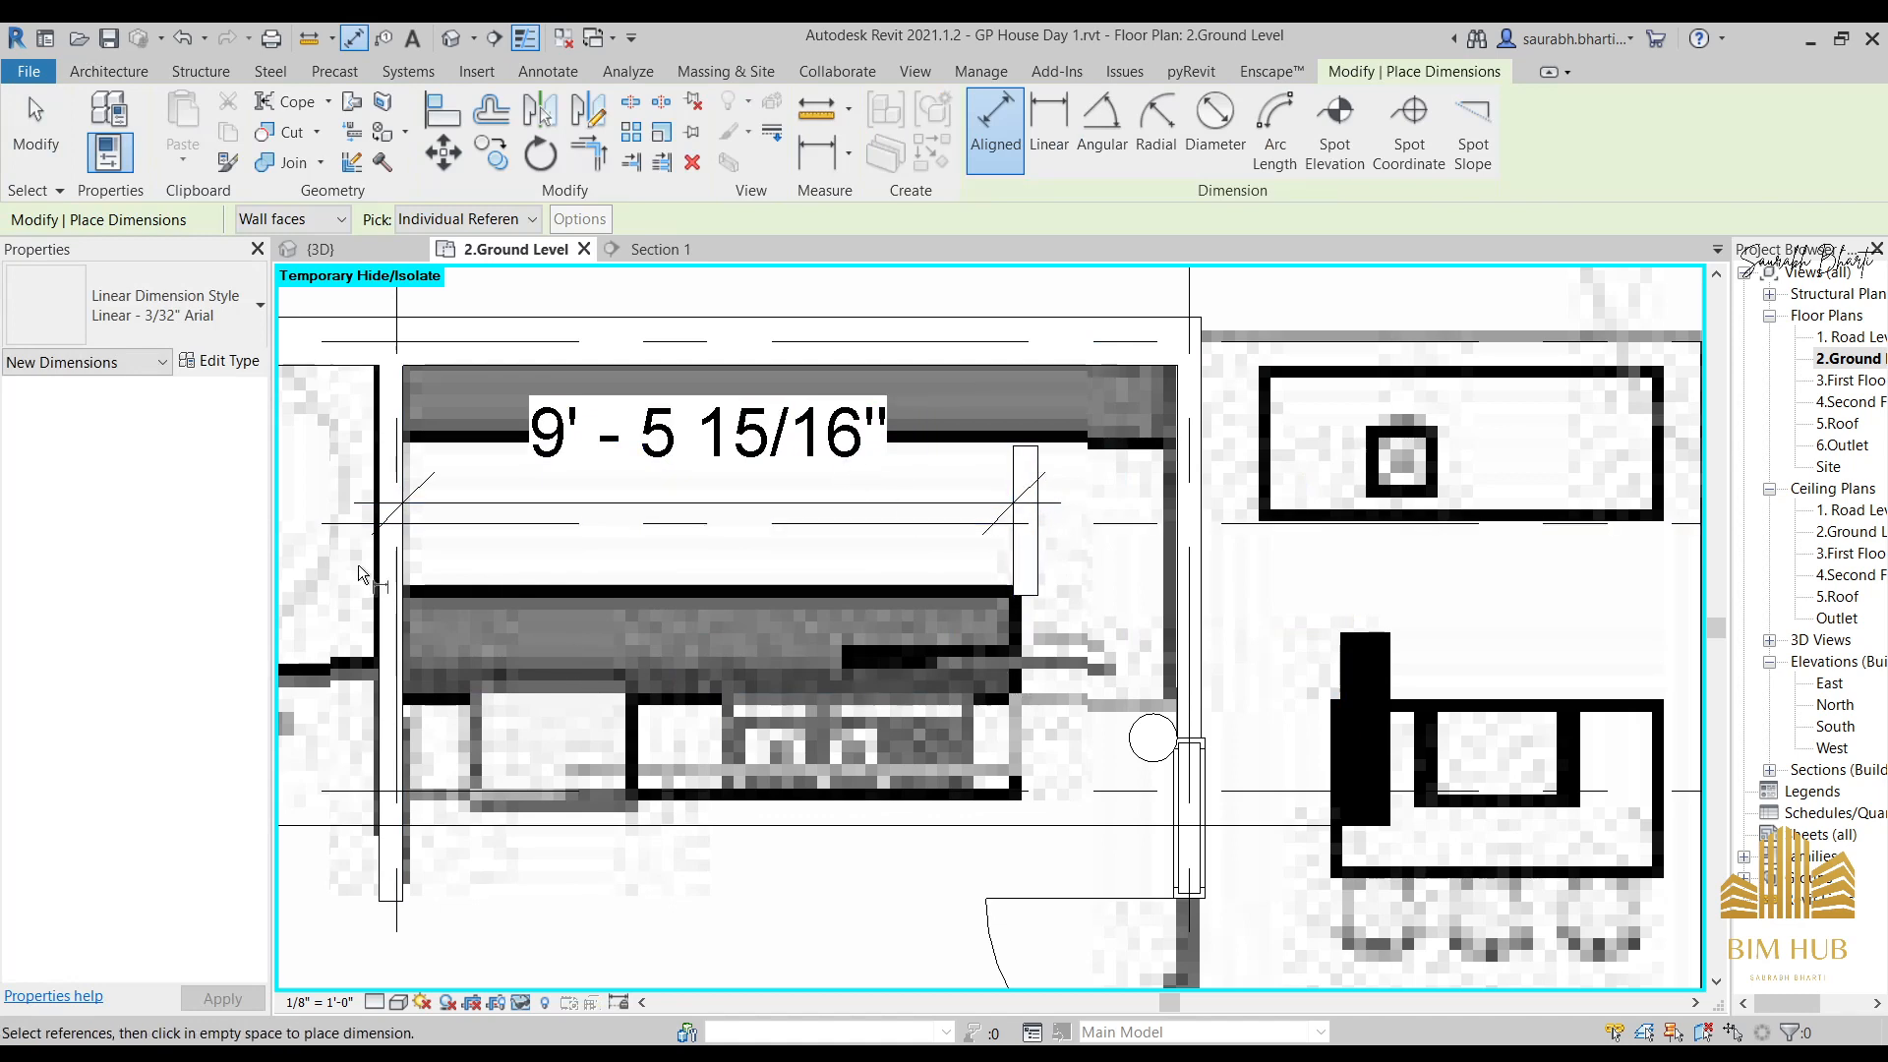
{"action": "key", "text": "Escape"}
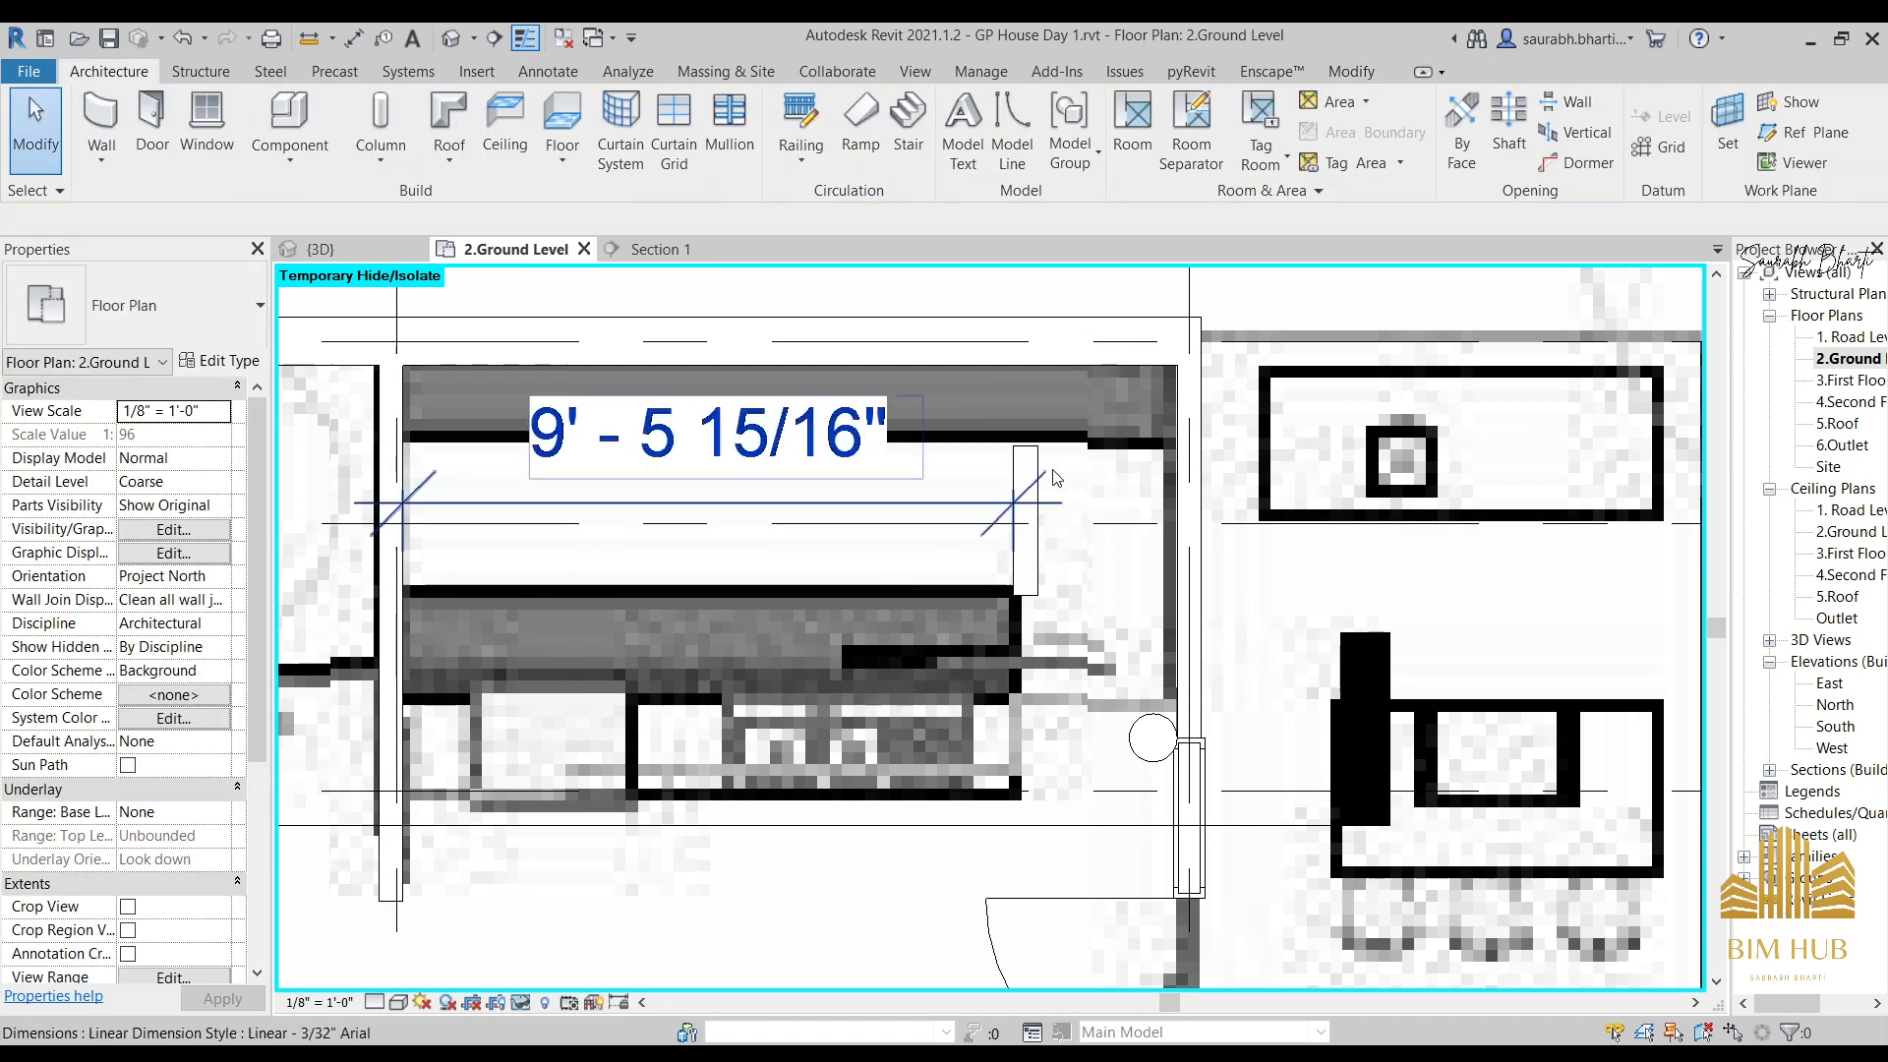
{"action": "left_click", "coordinate": [1023, 472]}
{"action": "key", "text": "Delete"}
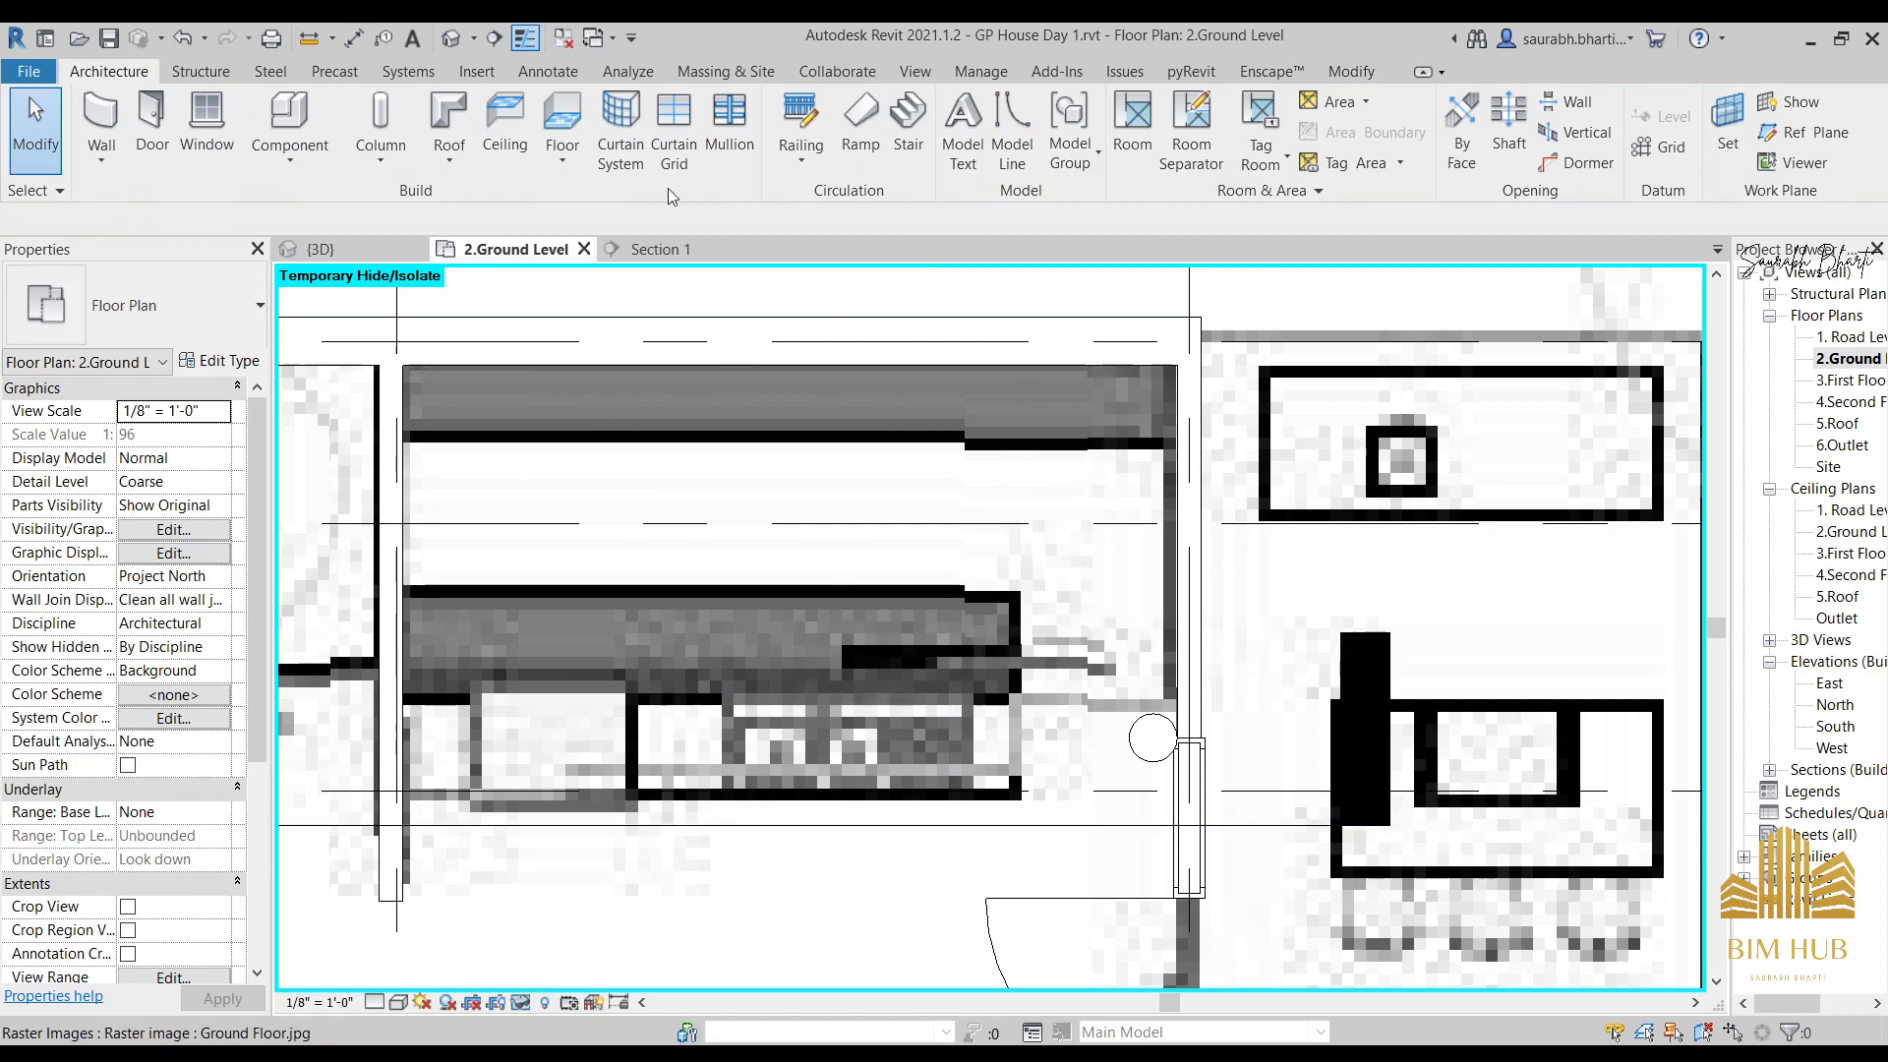
Open the 3D view, examine the kitchen in Interior.jpg again, and return to view the model from the front.
{"action": "left_click", "coordinate": [450, 37]}
{"action": "middle_click_drag", "start_coordinate": [850, 759], "coordinate": [1101, 831], "text": "shift"}
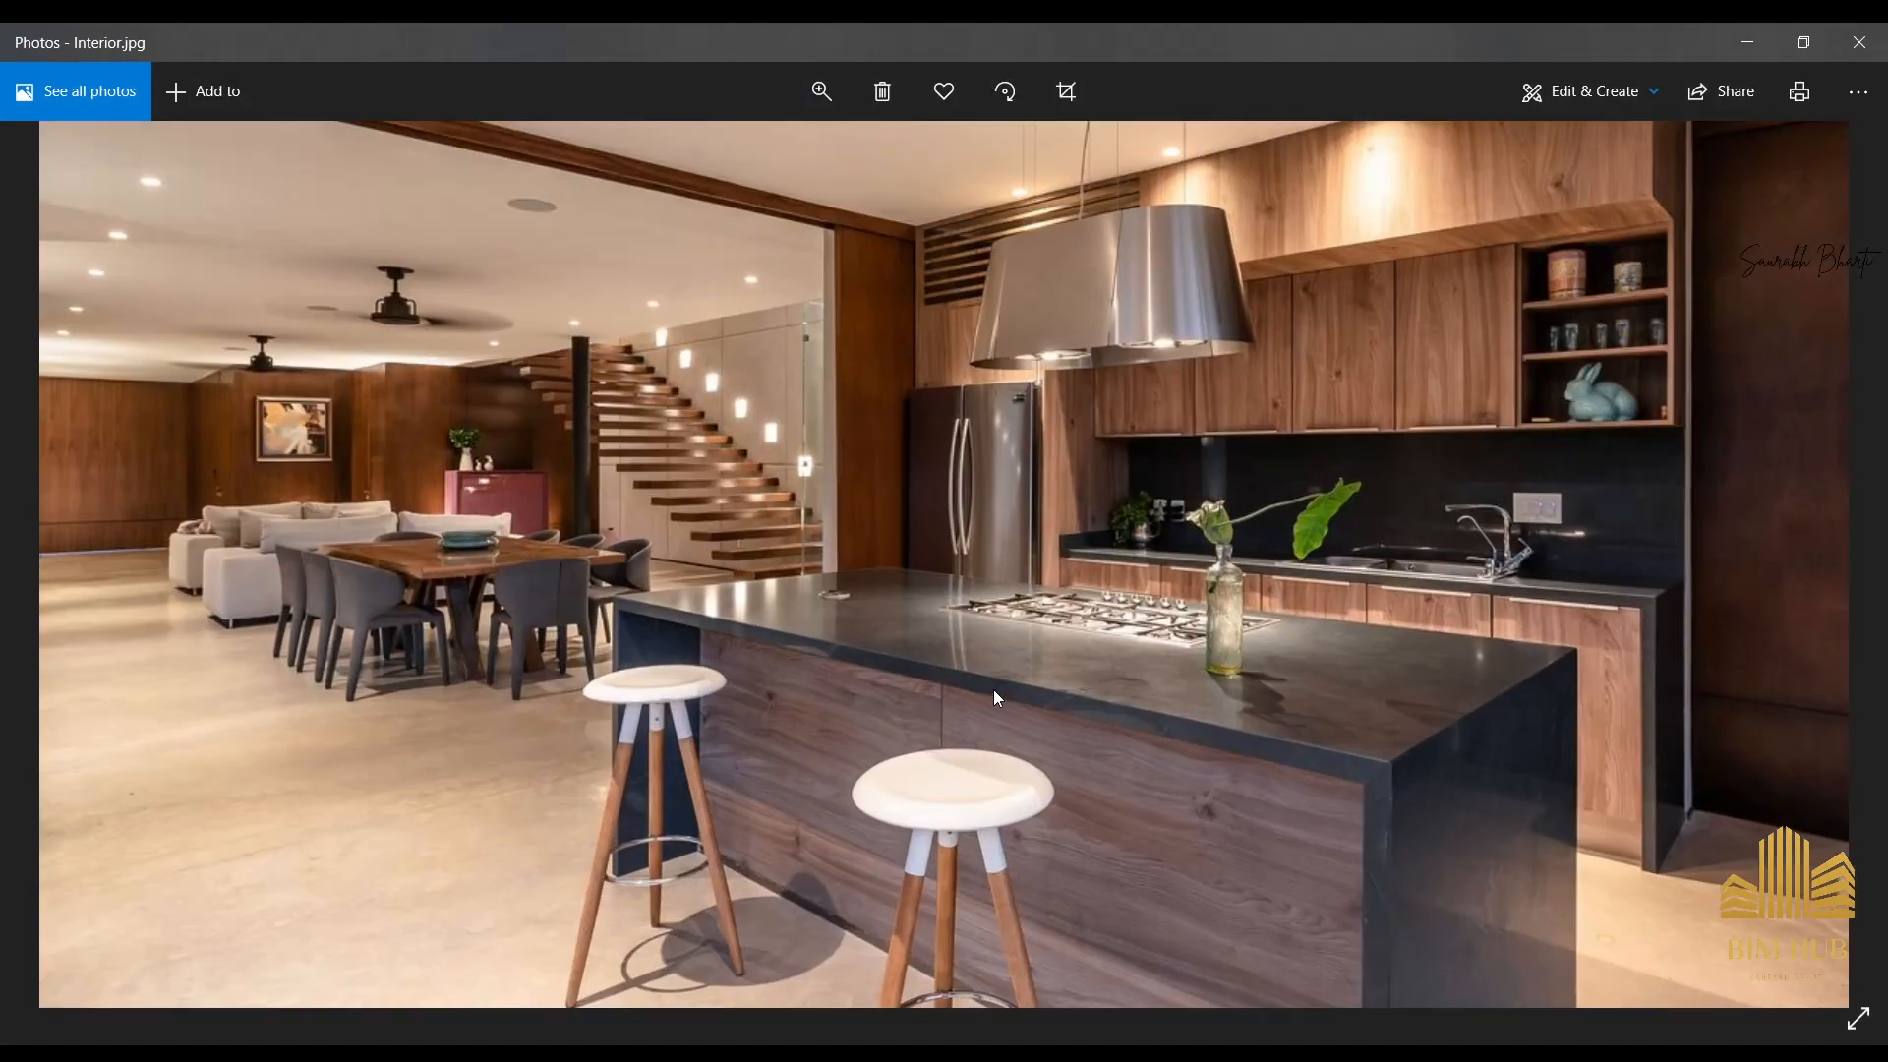
{"action": "scroll", "coordinate": [993, 688], "scroll_direction": "up", "scroll_amount": 1}
{"action": "left_click_drag", "start_coordinate": [1520, 771], "coordinate": [521, 720]}
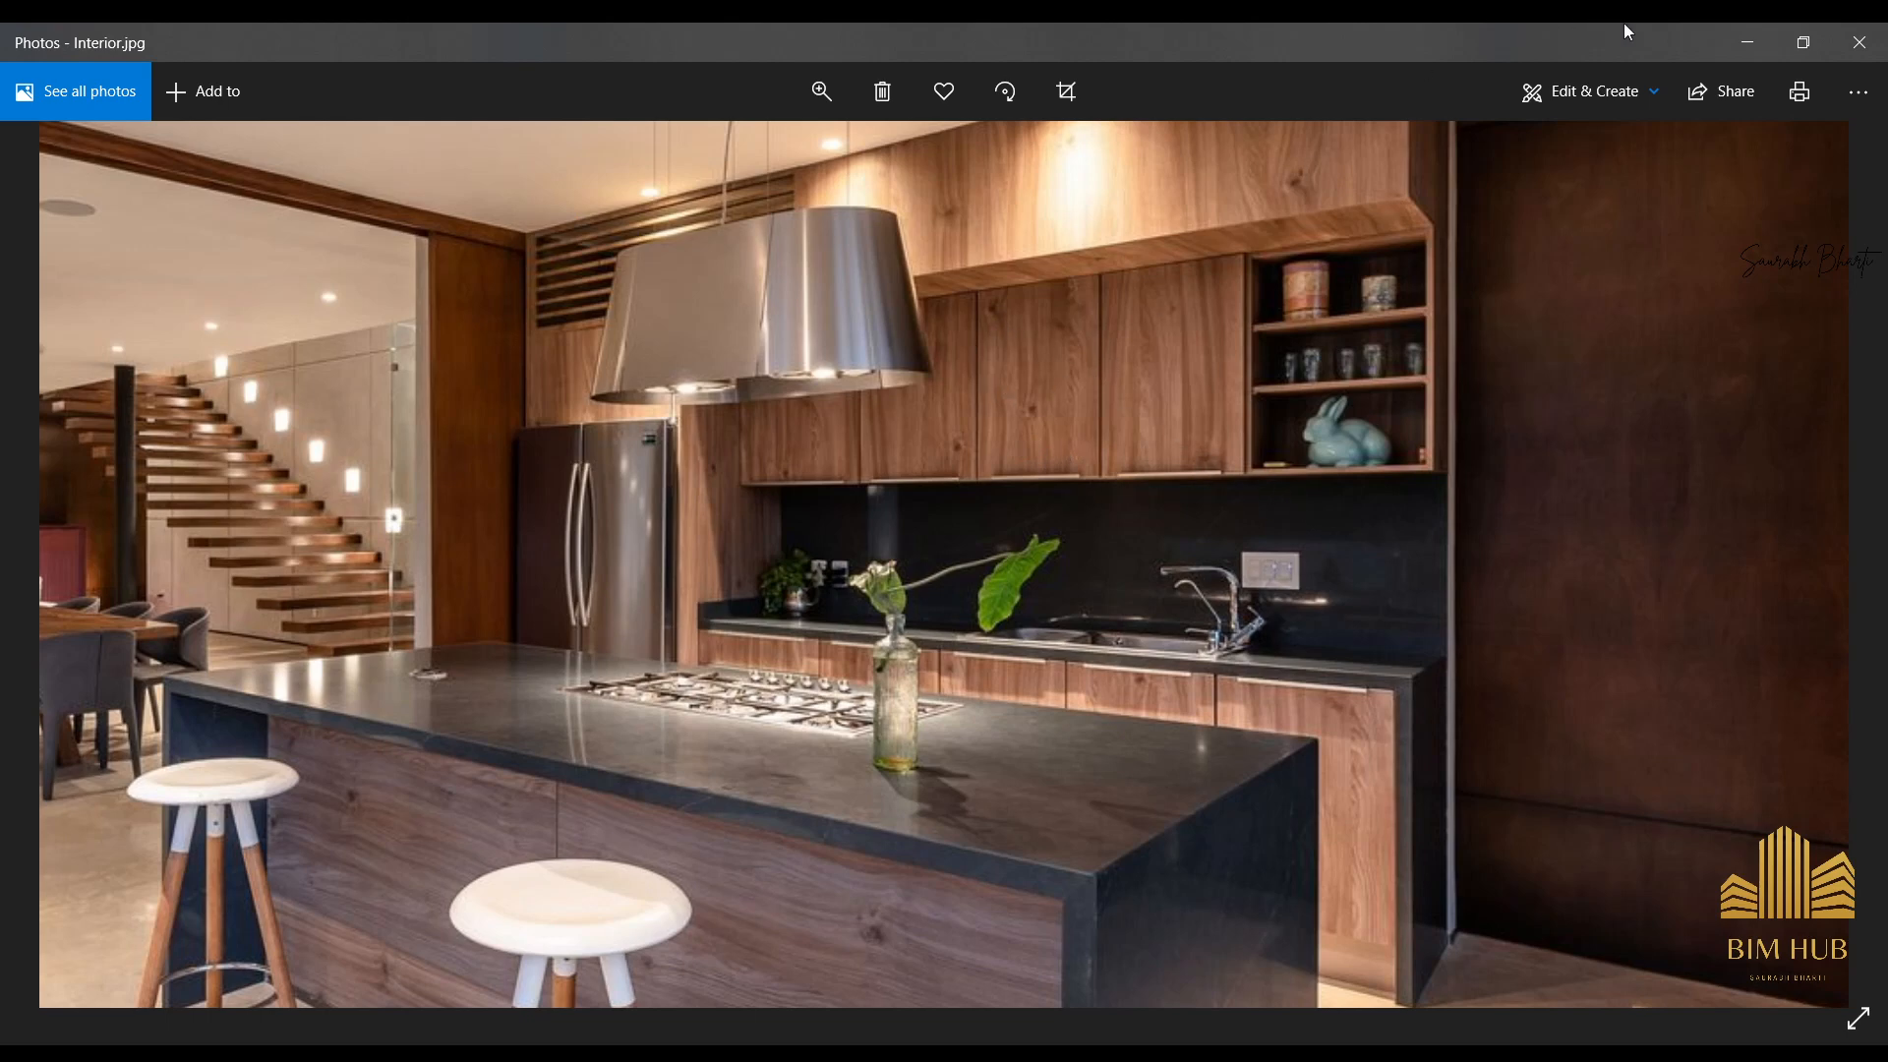
{"action": "left_click", "coordinate": [1747, 42]}
{"action": "middle_click_drag", "start_coordinate": [946, 647], "coordinate": [930, 526], "text": "shift"}
{"action": "left_click", "coordinate": [1620, 358]}
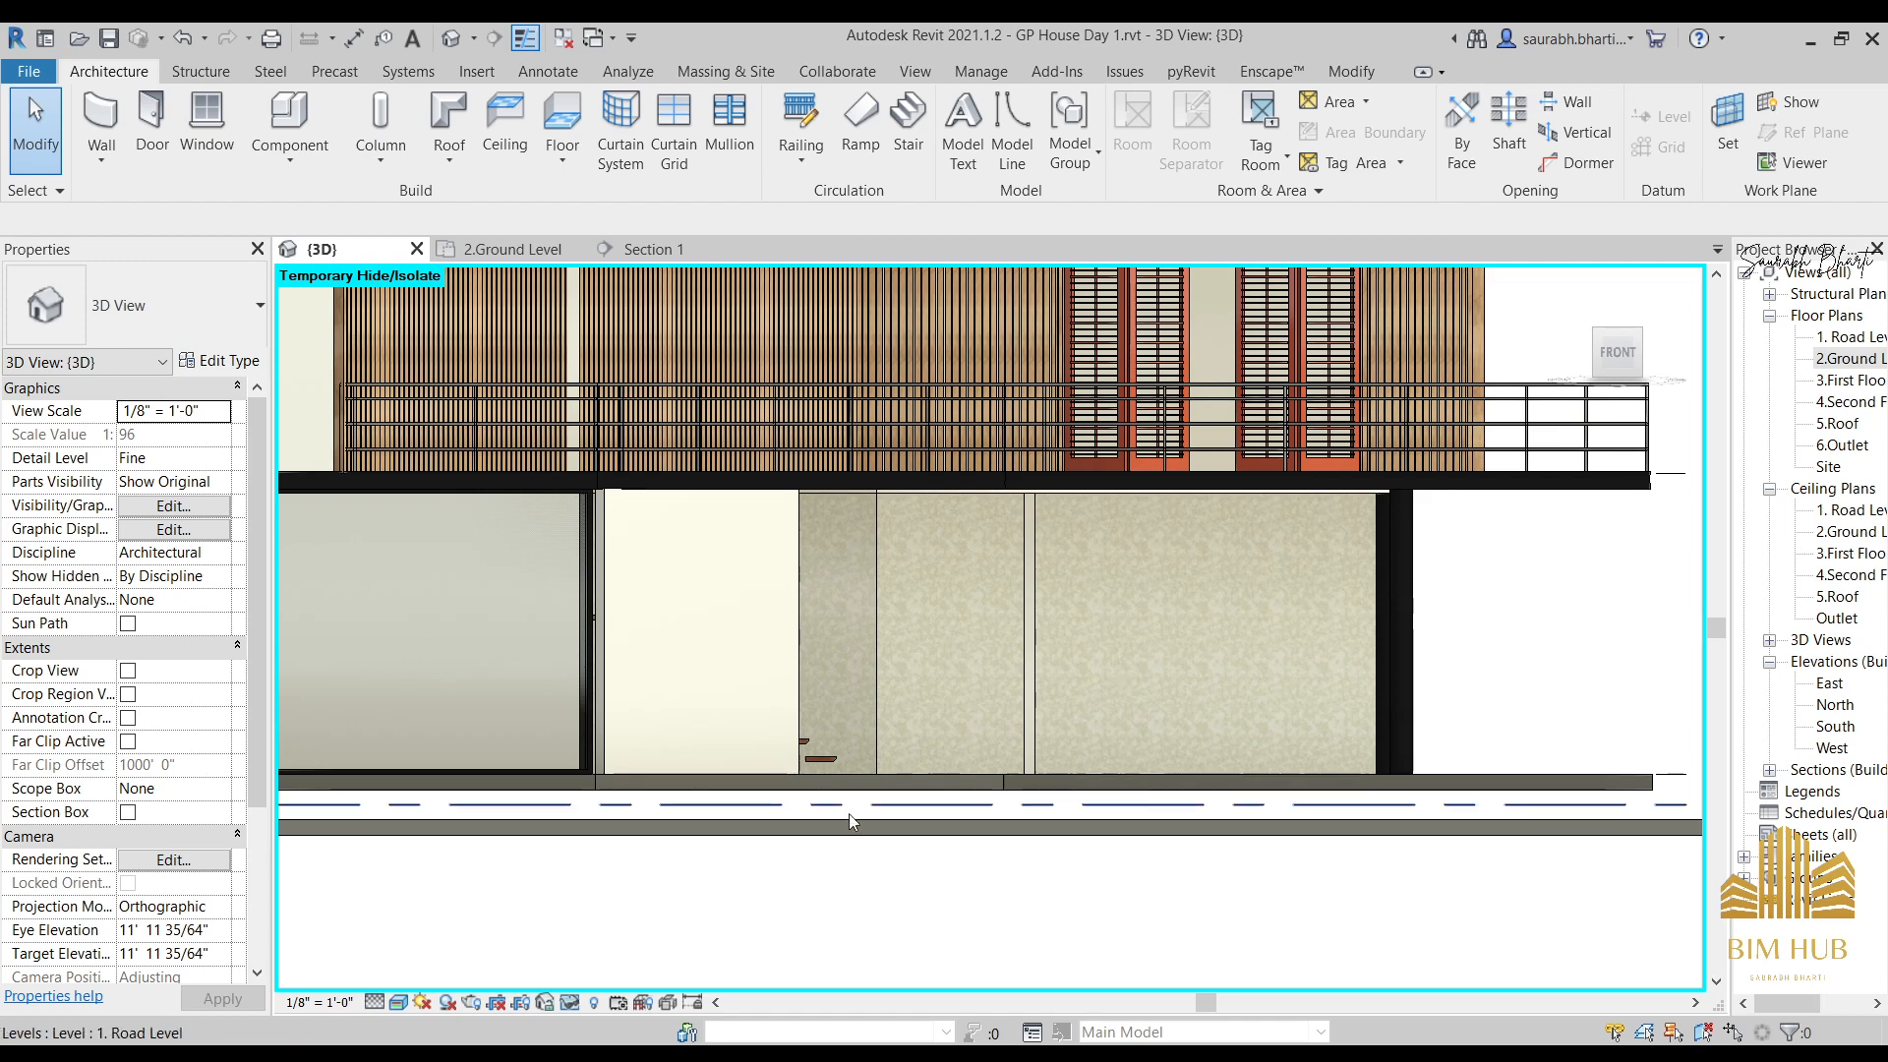
Launch Telegram Desktop, open the contact's chat in it and minimize its window.
{"action": "left_click", "coordinate": [23, 1058]}
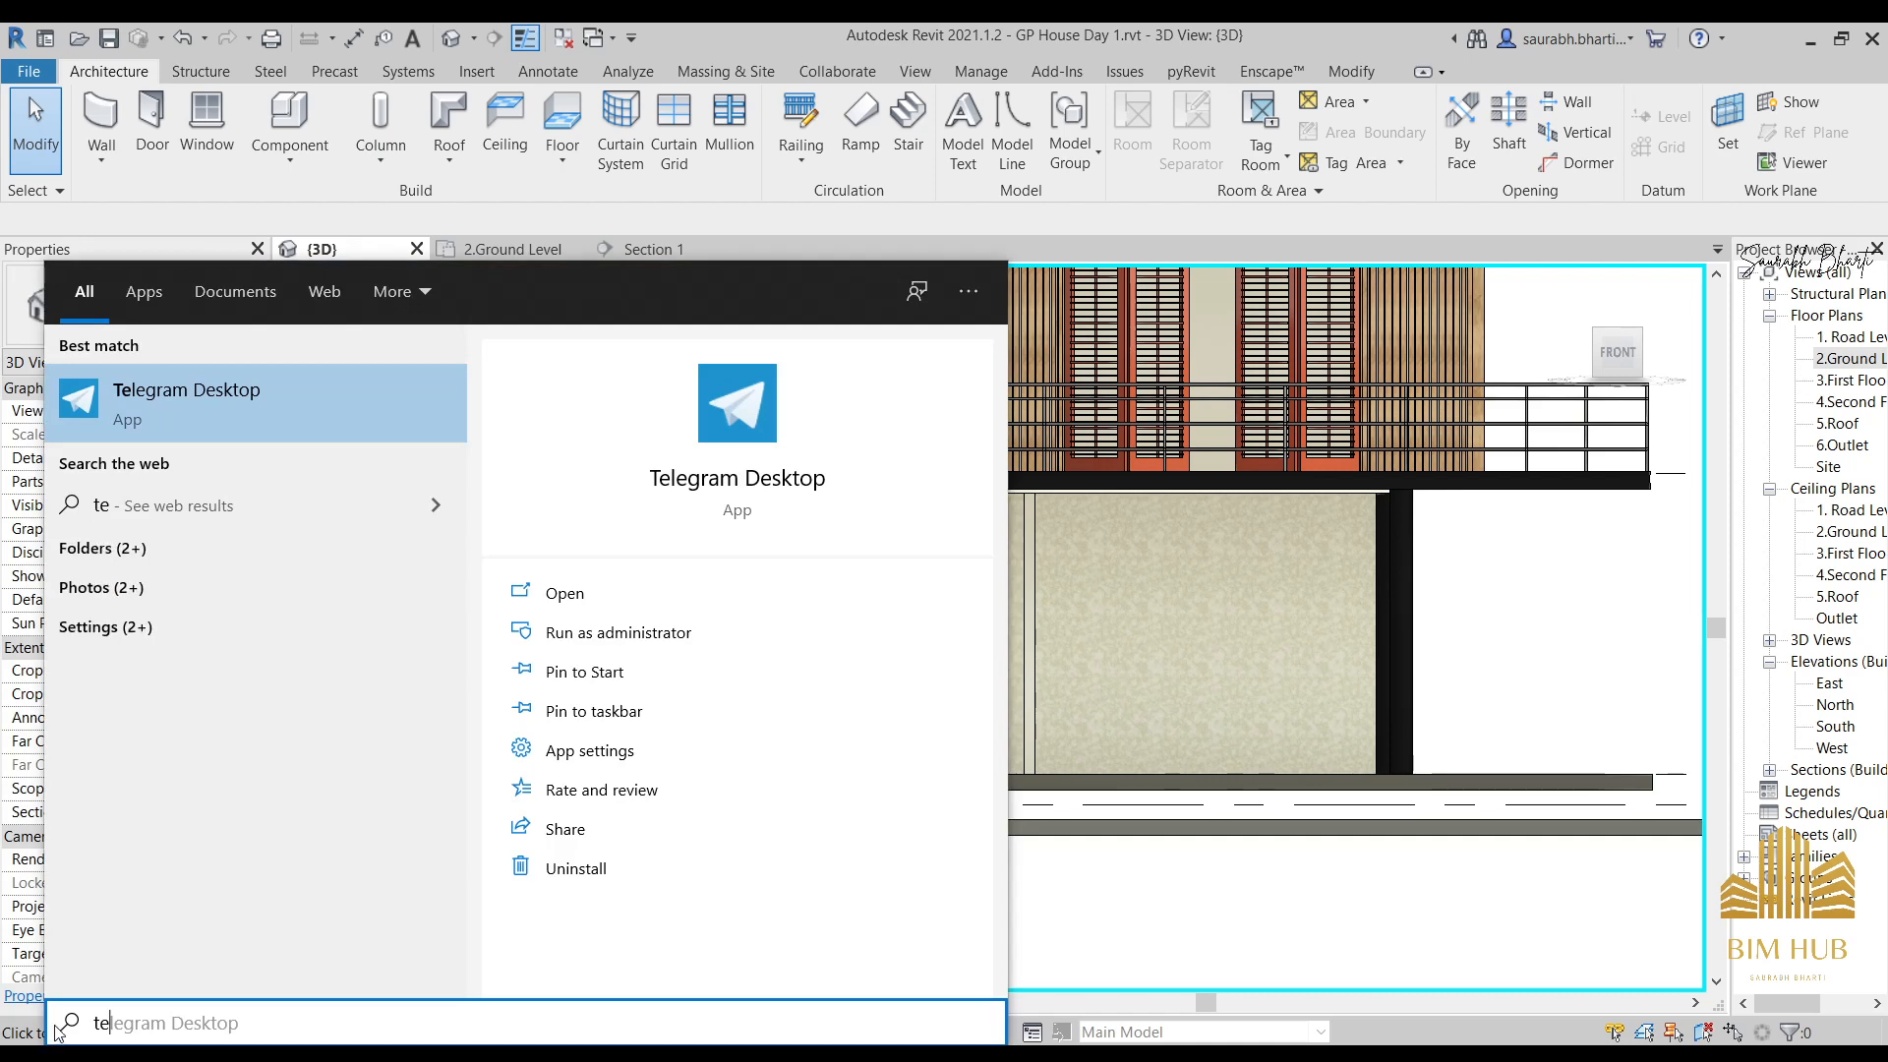
{"action": "key", "text": "Return"}
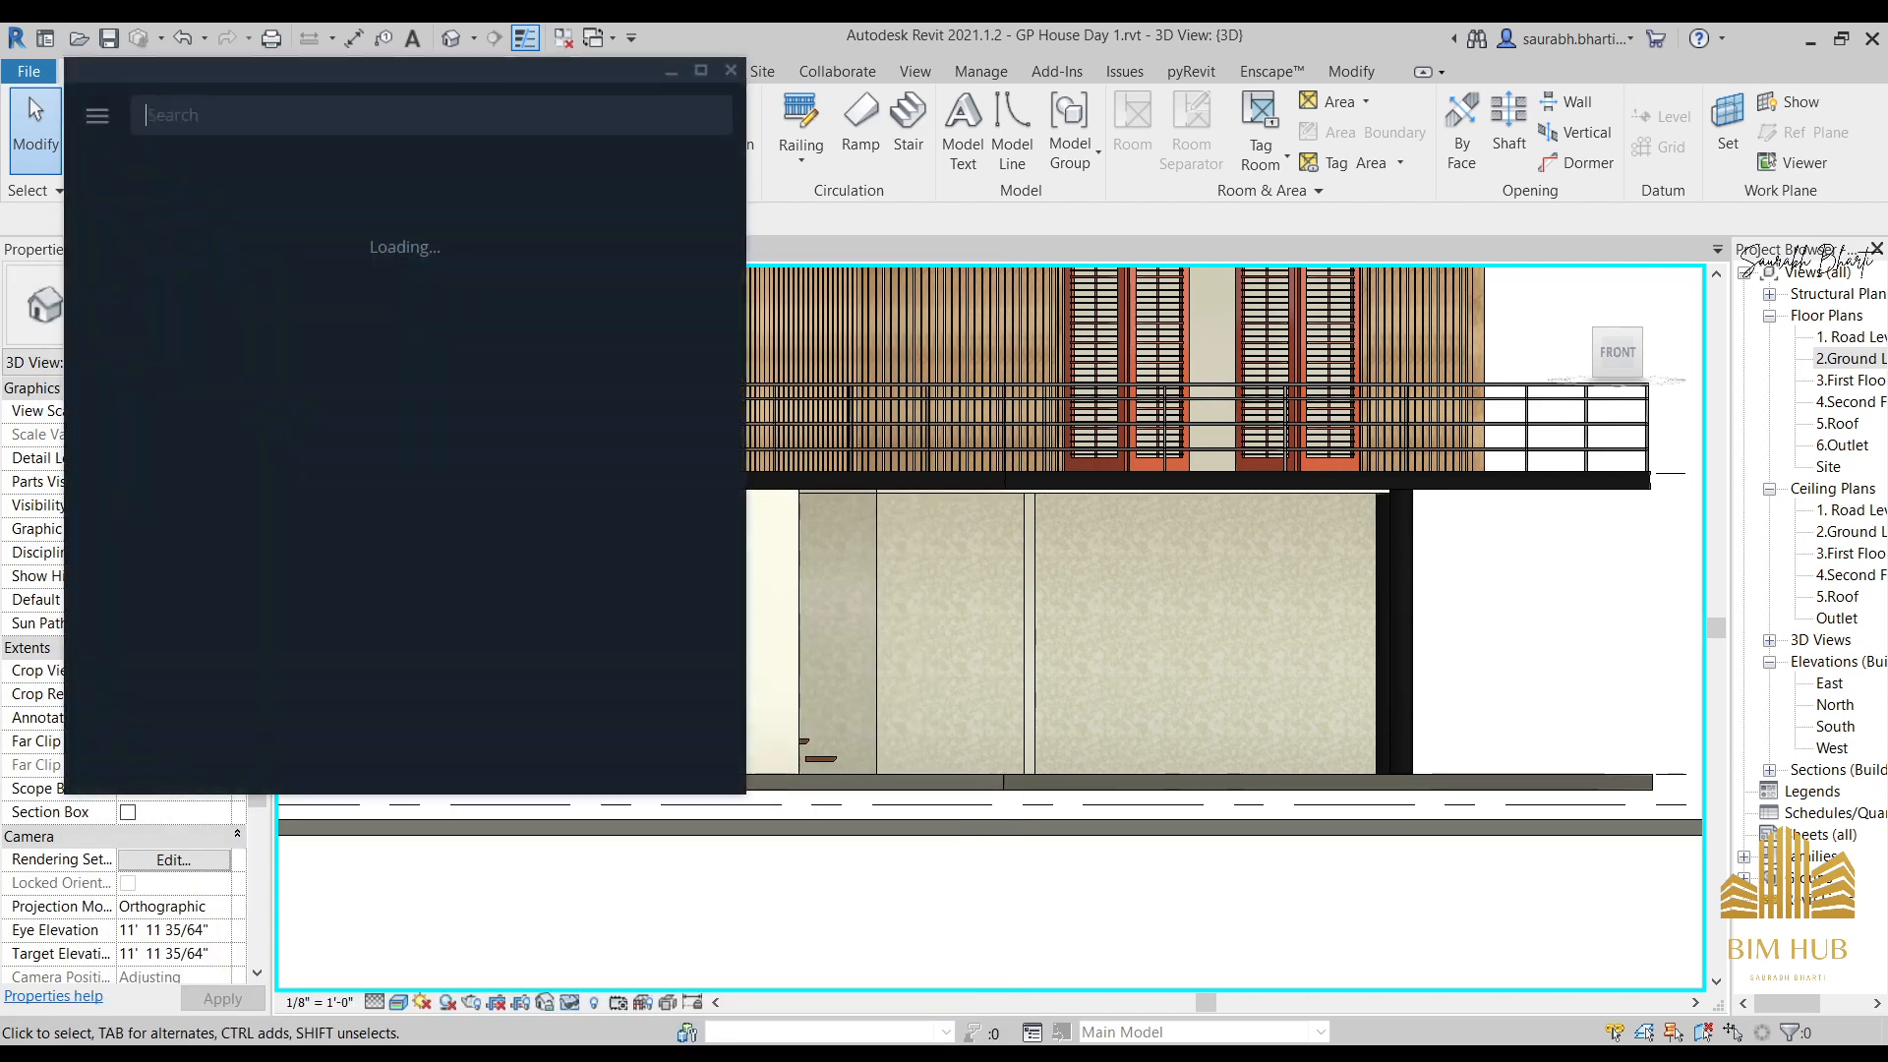
{"action": "left_click", "coordinate": [356, 210]}
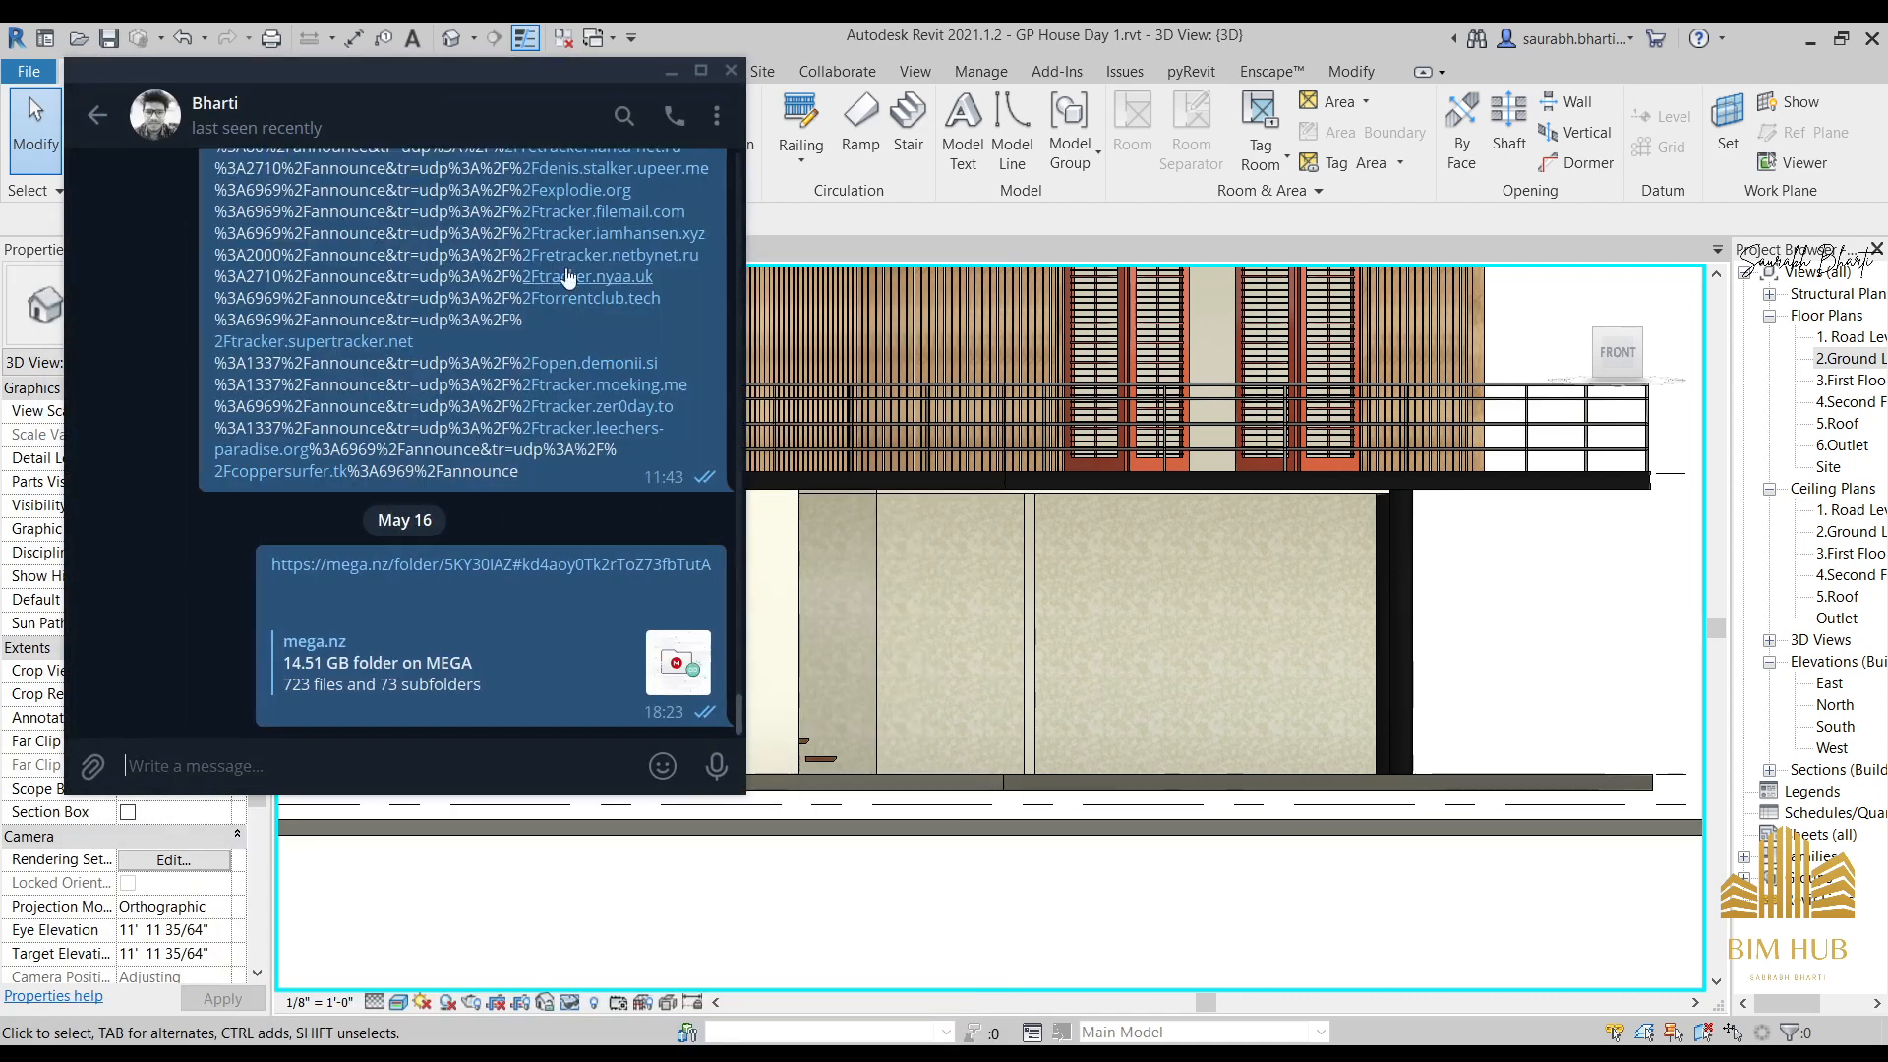
{"action": "left_click", "coordinate": [671, 73]}
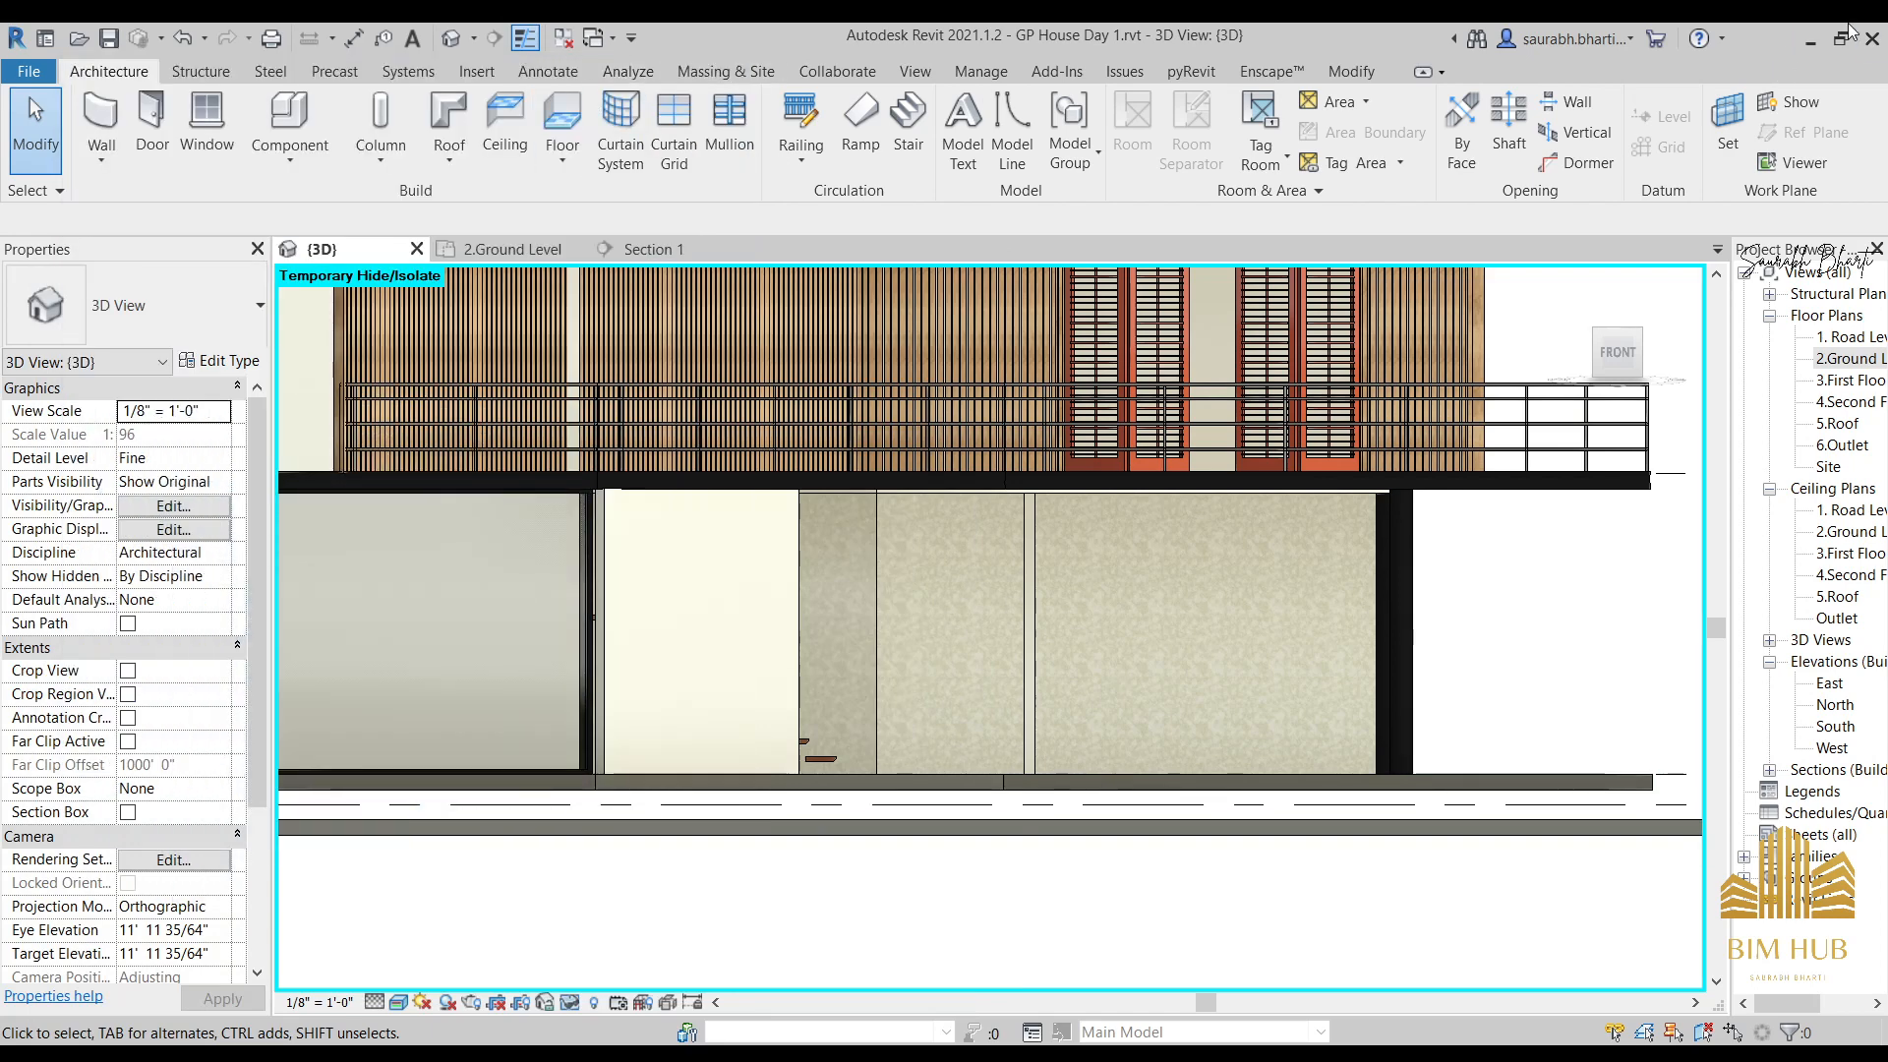
Switch to the GP House folder in File Explorer and select all the image files, leaving out the Families and Project File folders.
{"action": "left_click", "coordinate": [1810, 40]}
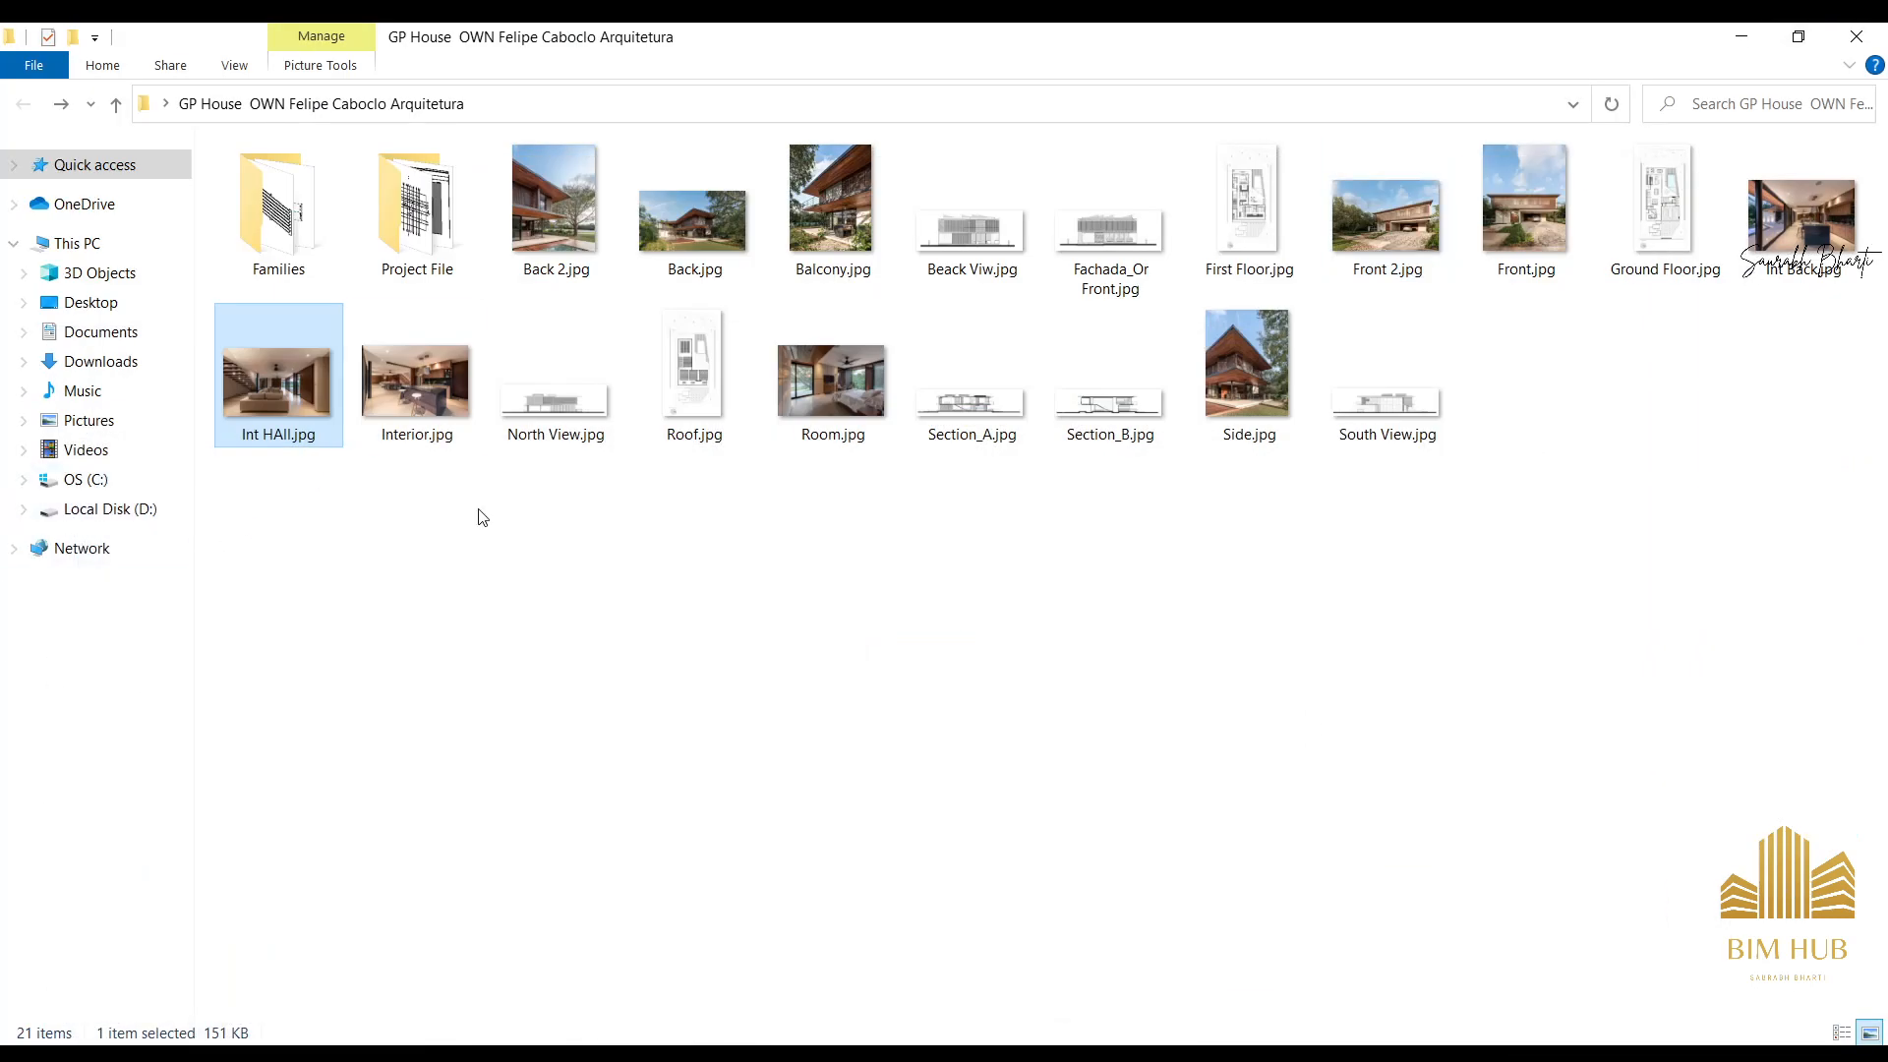
{"action": "left_click", "coordinate": [594, 244]}
{"action": "left_click", "coordinate": [692, 214], "text": "ctrl"}
{"action": "left_click", "coordinate": [831, 212], "text": "ctrl"}
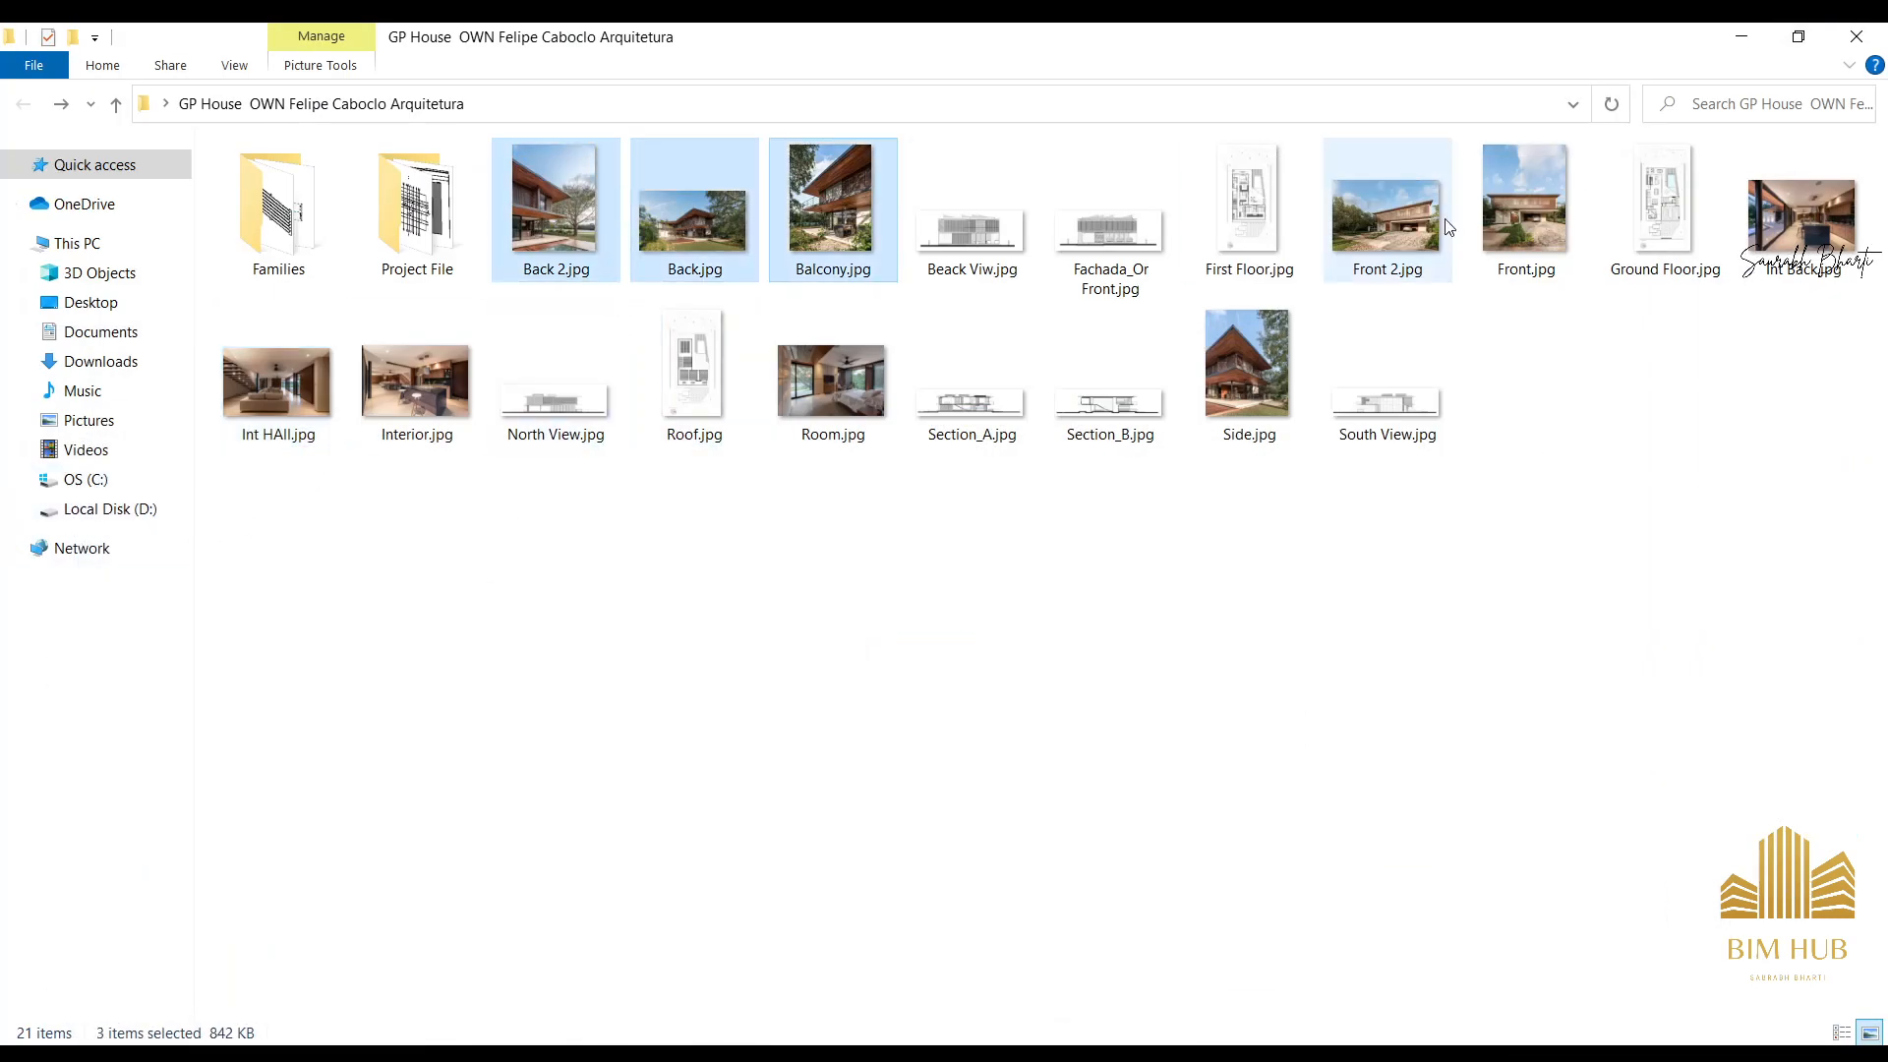
{"action": "left_click_drag", "start_coordinate": [867, 611], "coordinate": [1853, 168]}
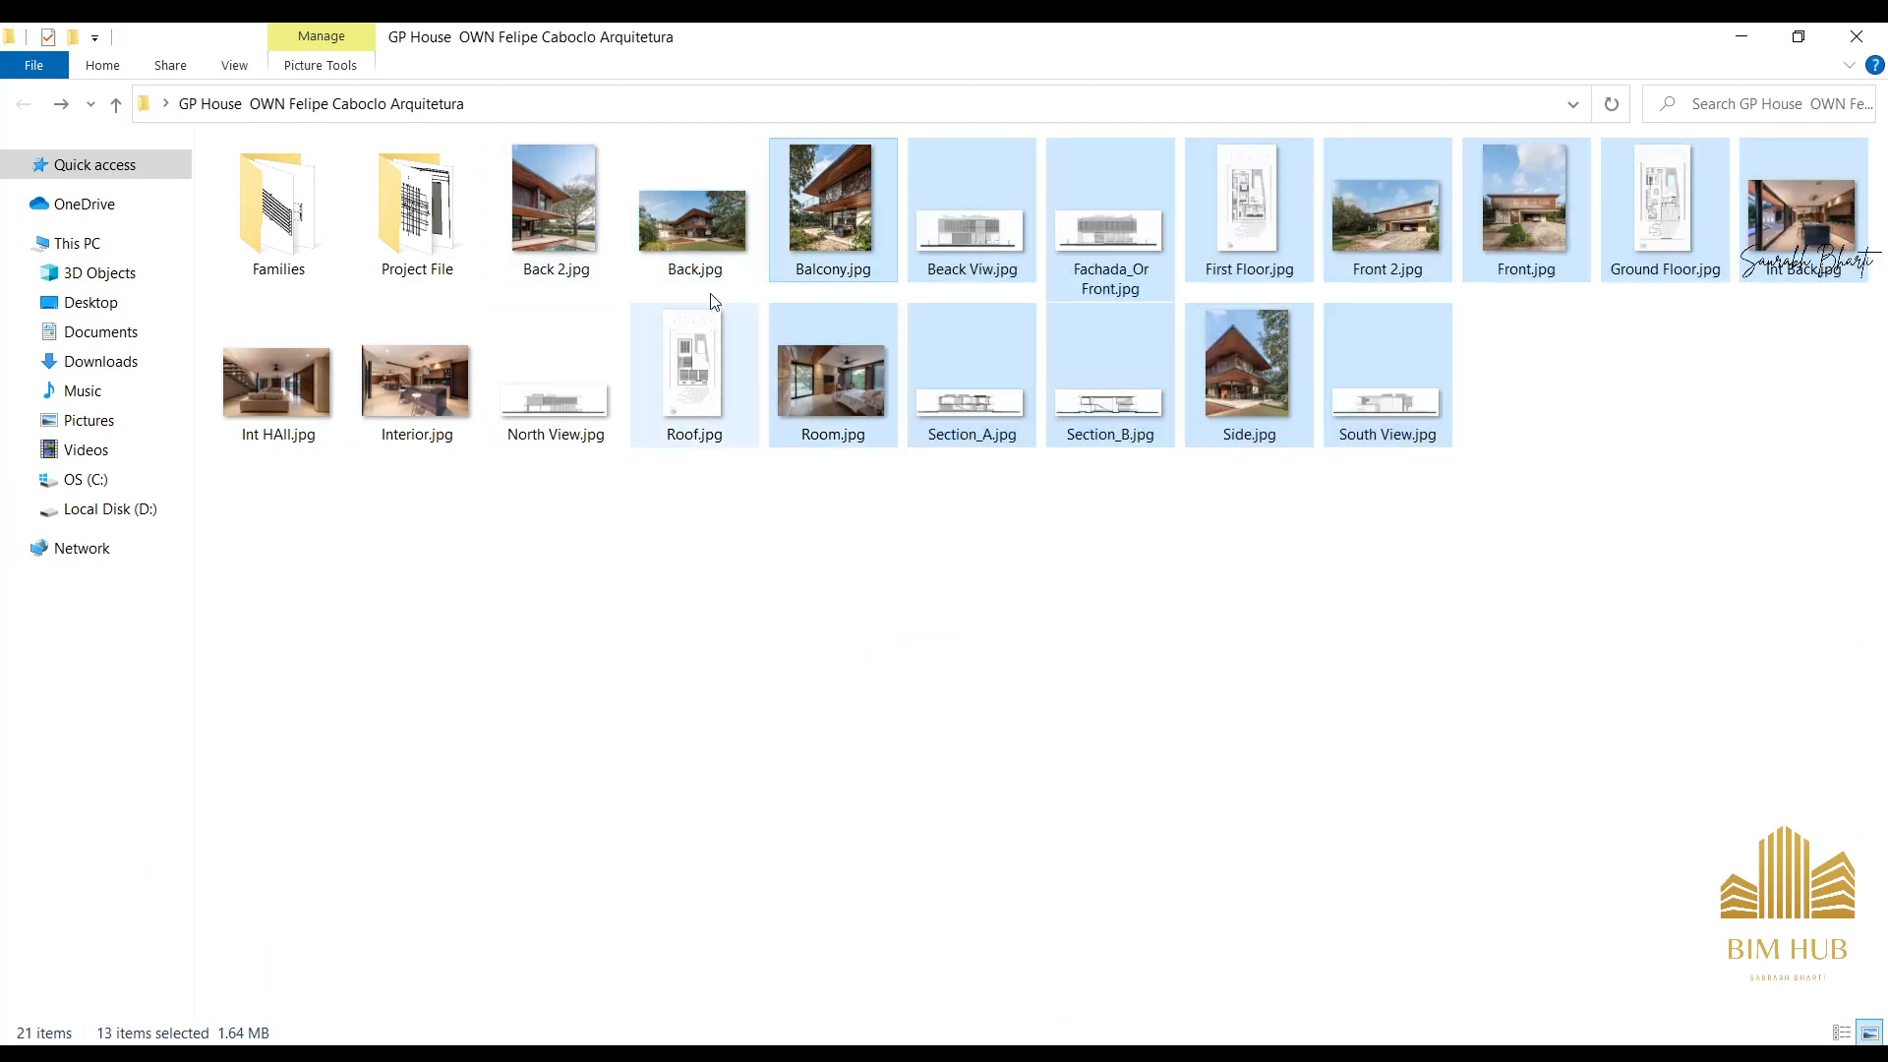
{"action": "left_click", "coordinate": [712, 250], "text": "ctrl"}
{"action": "left_click", "coordinate": [693, 369], "text": "ctrl"}
{"action": "left_click", "coordinate": [417, 383], "text": "ctrl"}
{"action": "left_click", "coordinate": [279, 384], "text": "ctrl"}
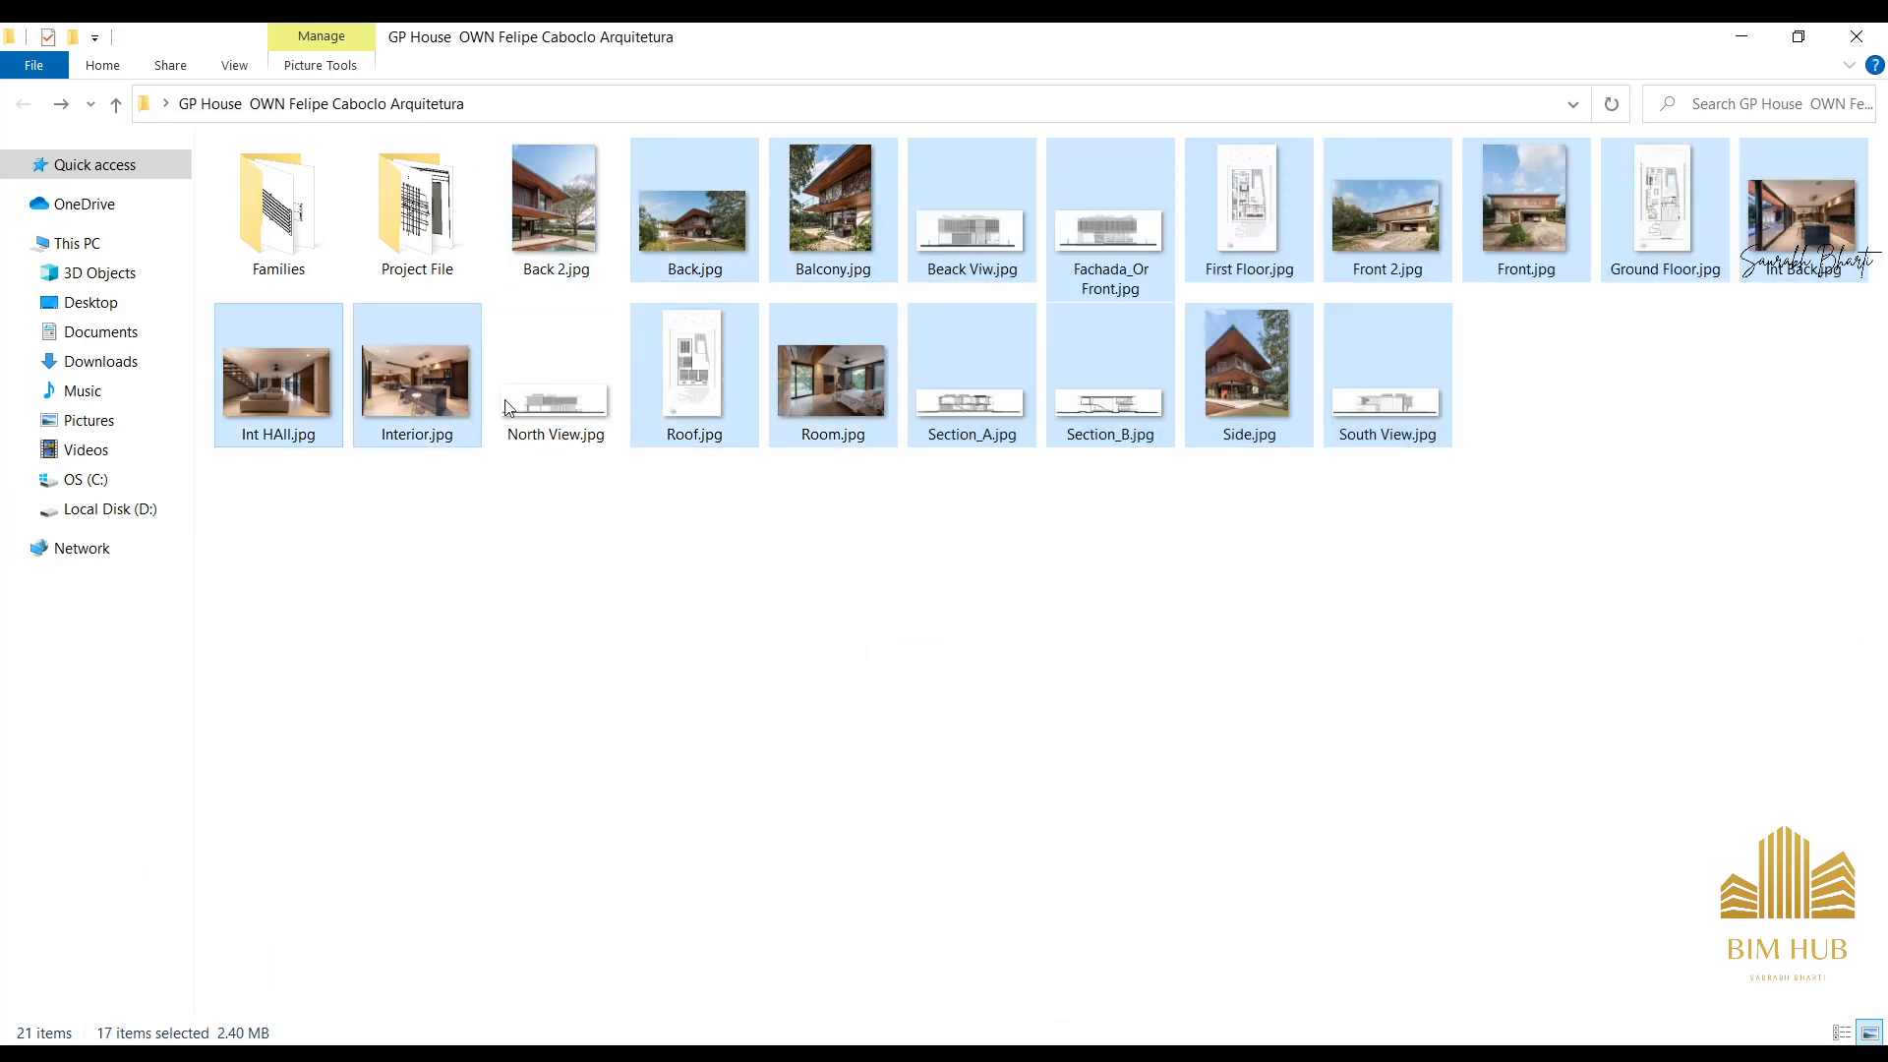
{"action": "left_click", "coordinate": [509, 408], "text": "ctrl"}
{"action": "left_click", "coordinate": [531, 261], "text": "ctrl"}
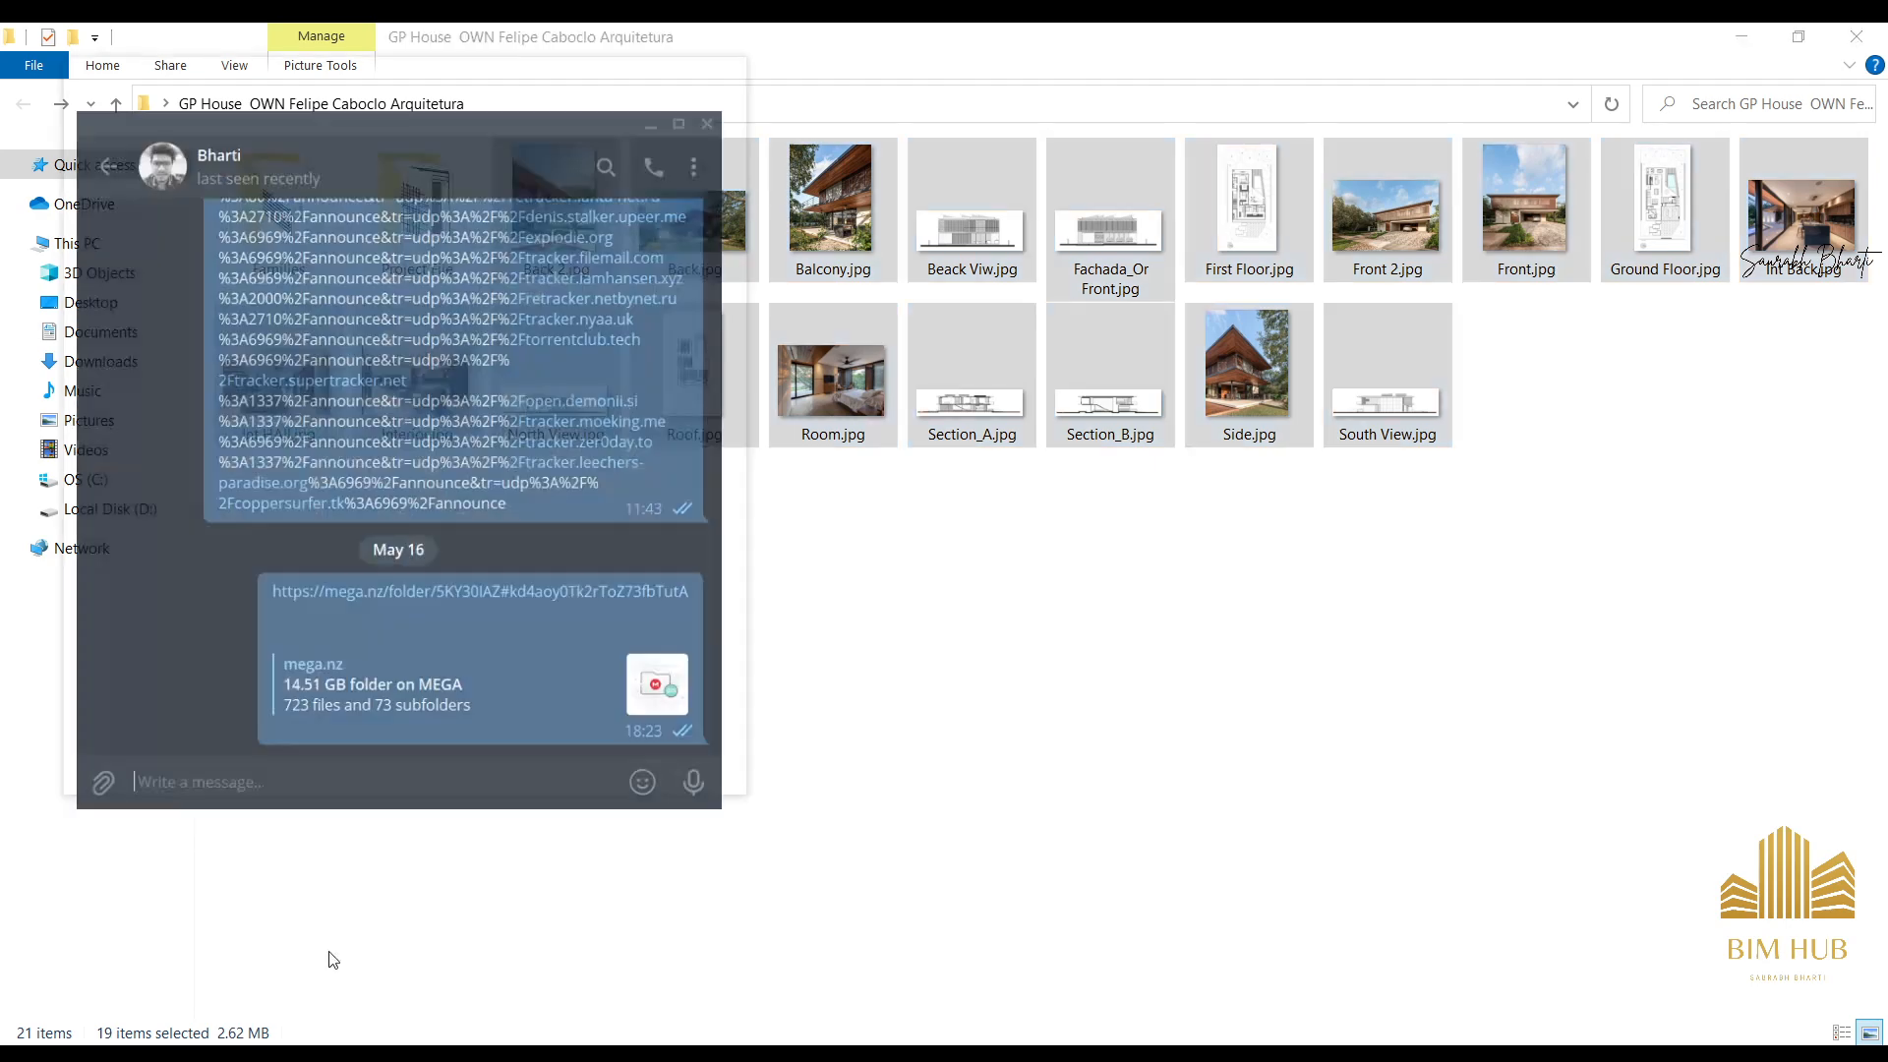
Send the 19 selected image files to the open Telegram chat, with image compression and item grouping turned off.
{"action": "left_click_drag", "start_coordinate": [992, 283], "coordinate": [1869, 108]}
{"action": "left_click", "coordinate": [248, 366], "text": "ctrl"}
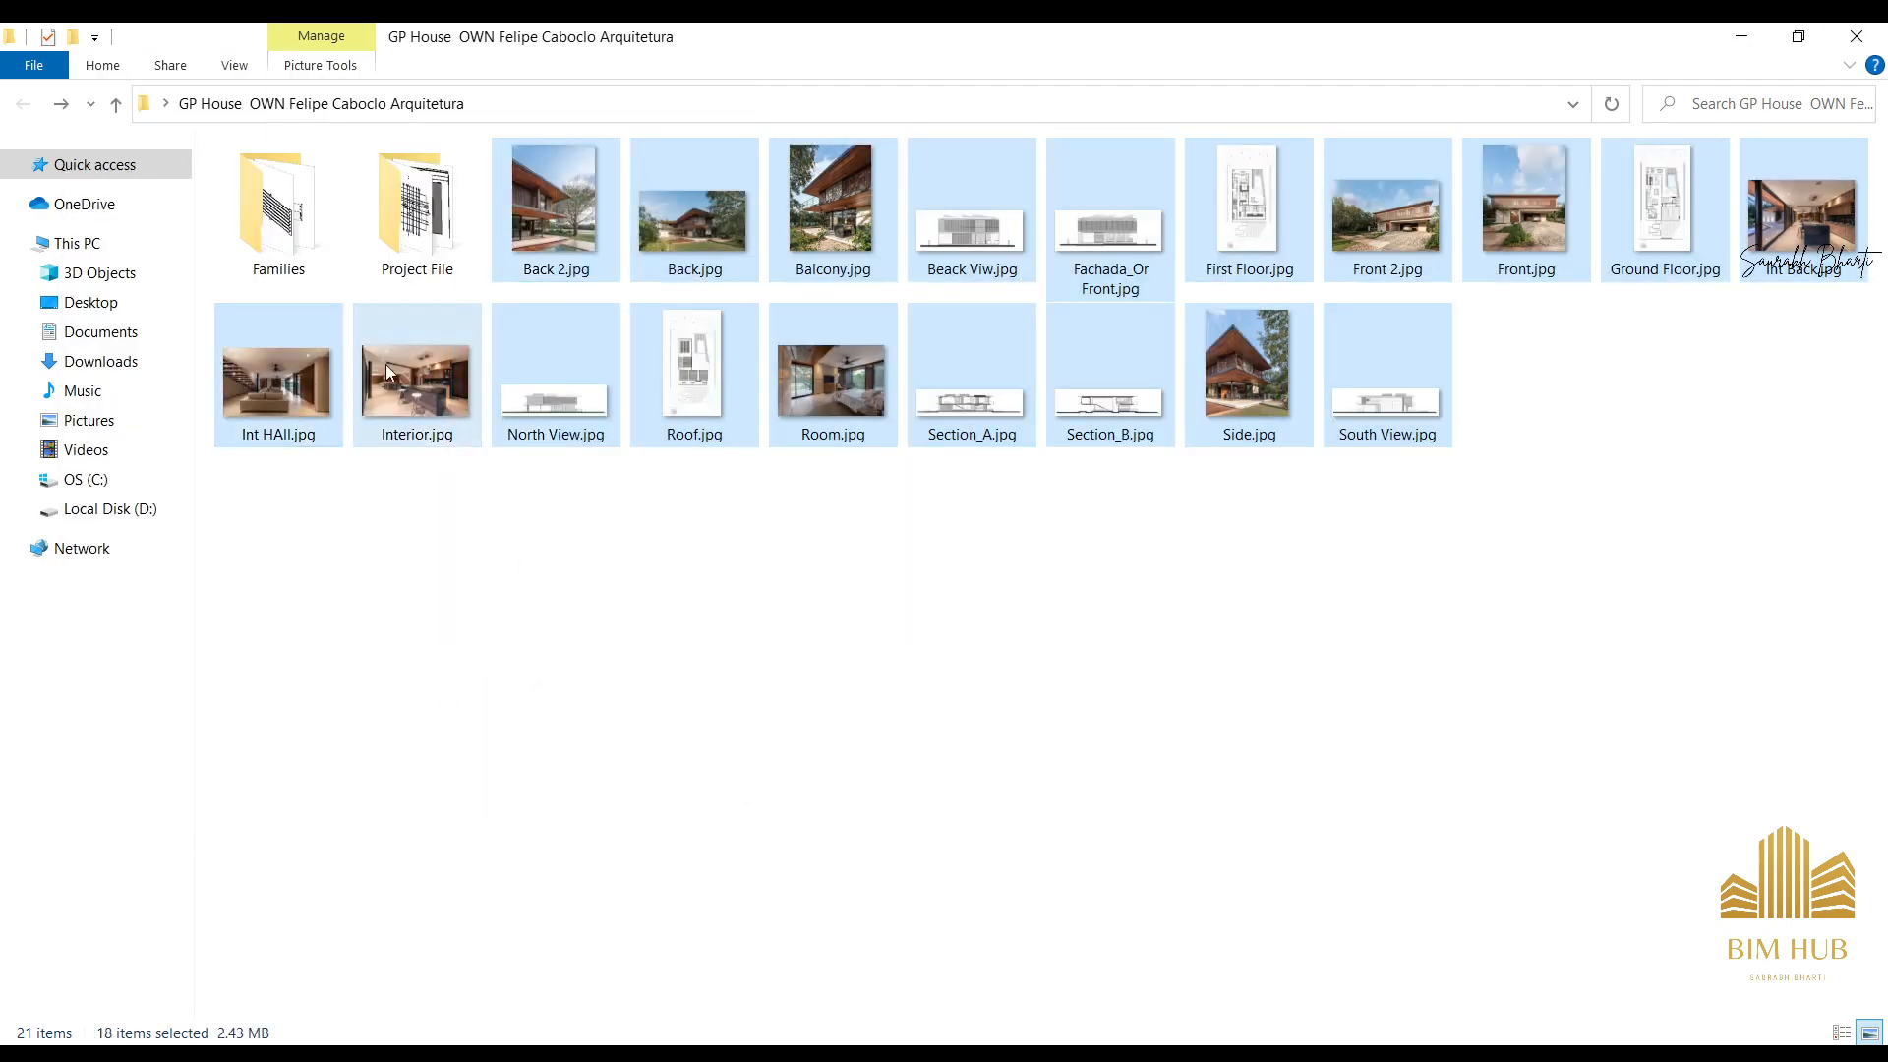
{"action": "left_click", "coordinate": [386, 365], "text": "ctrl"}
{"action": "key", "text": "alt+Tab"}
{"action": "left_click_drag", "start_coordinate": [862, 338], "coordinate": [380, 553]}
{"action": "left_click", "coordinate": [325, 620]}
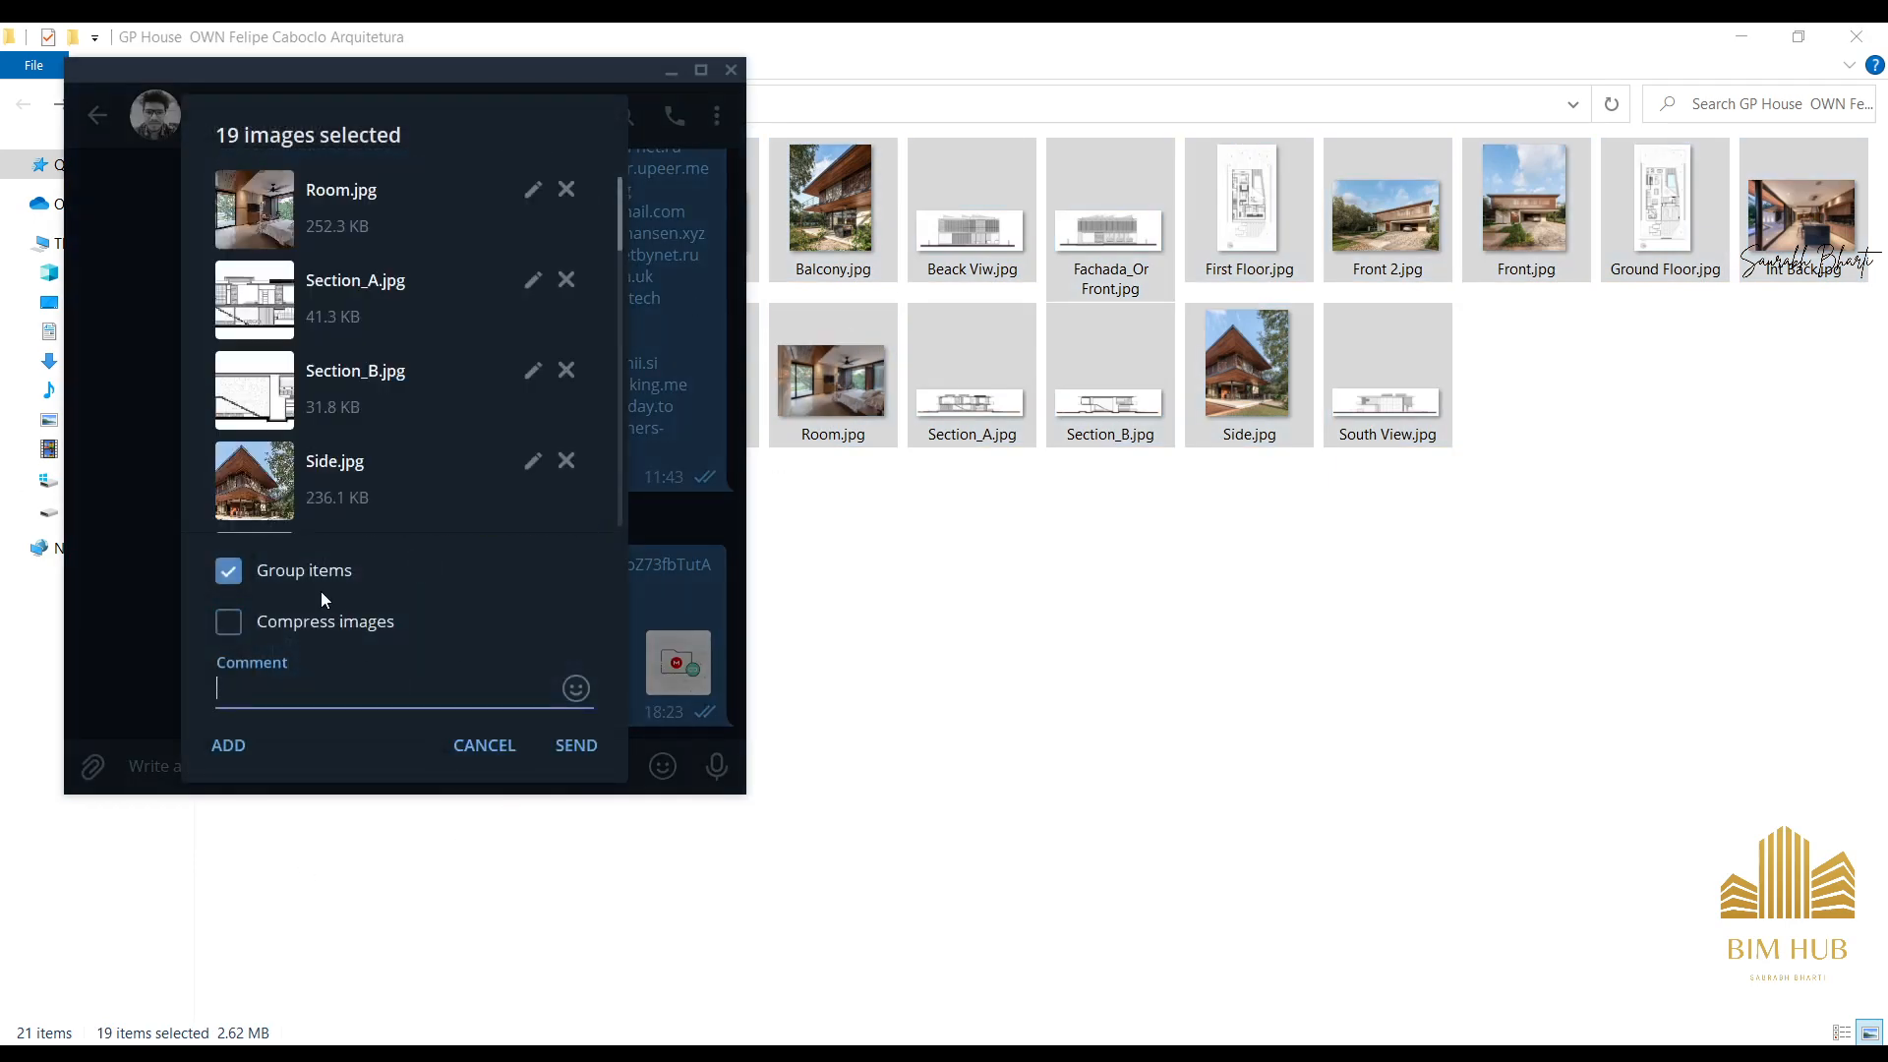
{"action": "left_click", "coordinate": [315, 570]}
{"action": "left_click", "coordinate": [575, 745]}
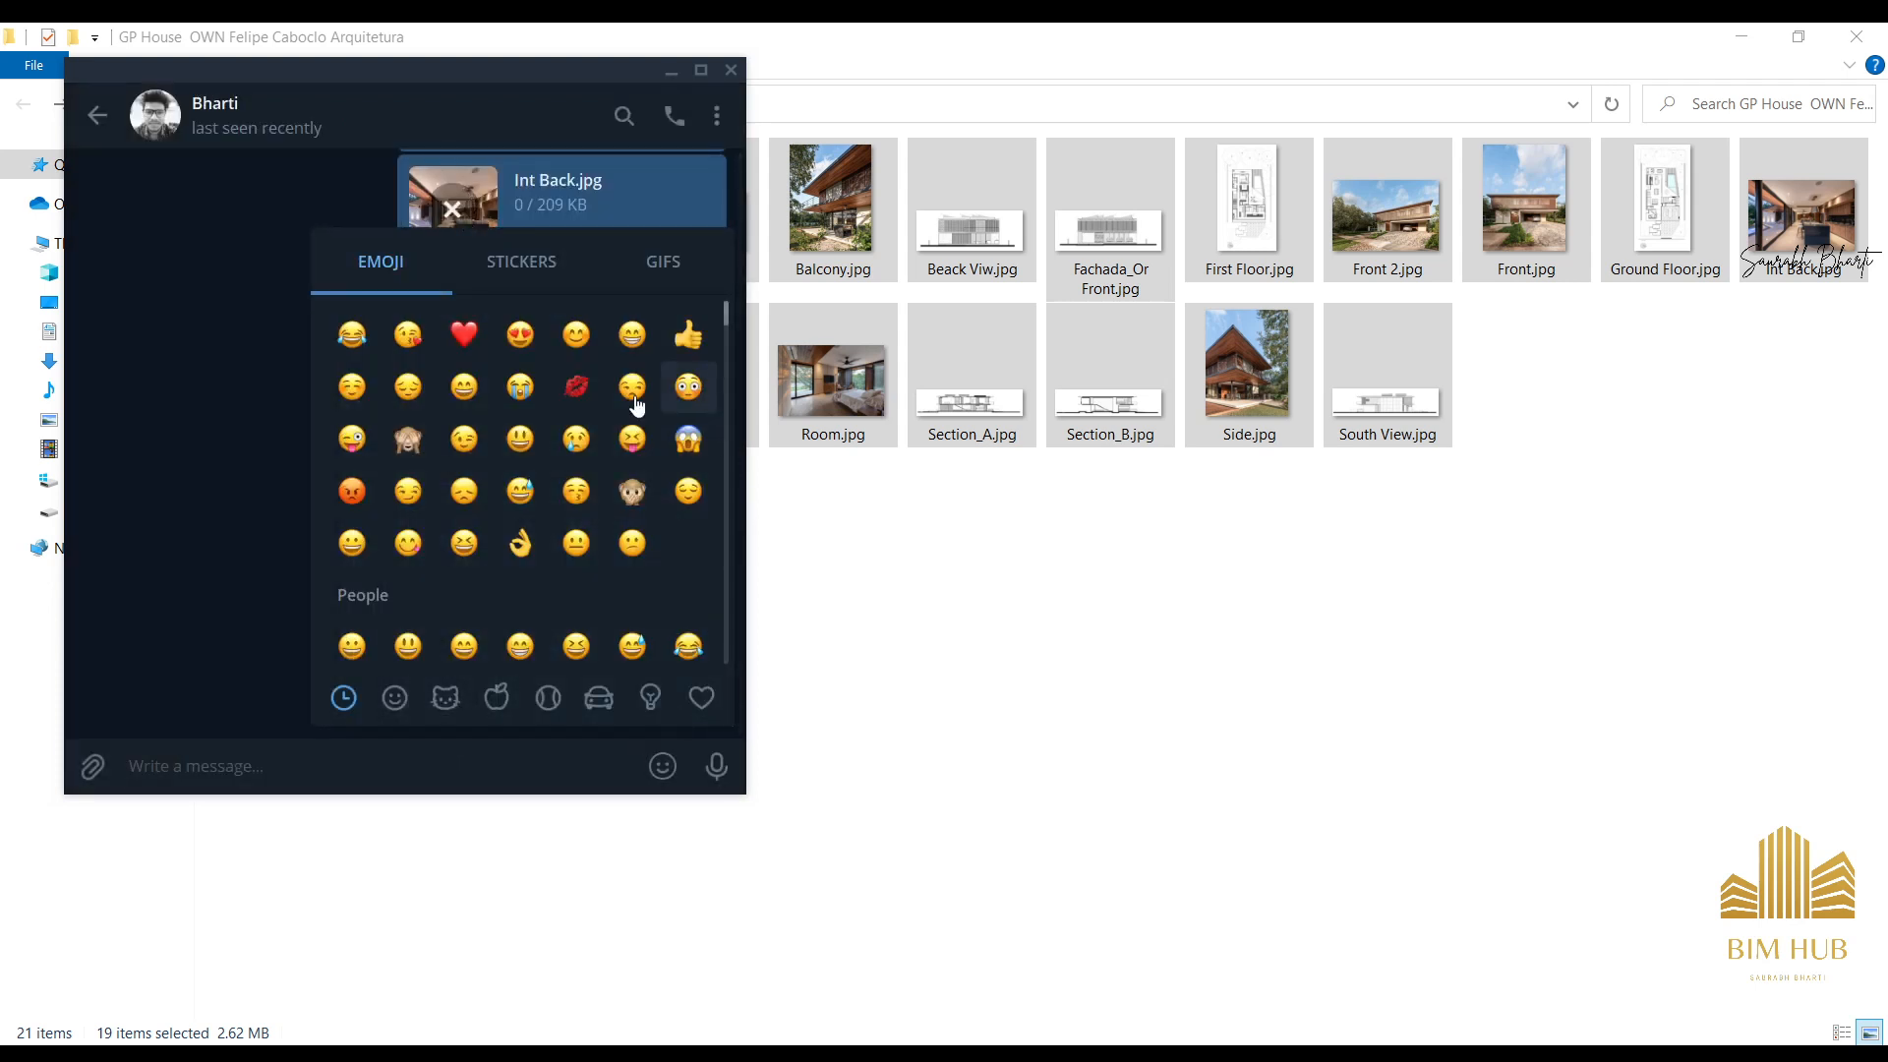
Minimize Telegram, switch back to Revit, and start an in-place Casework component with the name Casework 1.
{"action": "left_click", "coordinate": [670, 73]}
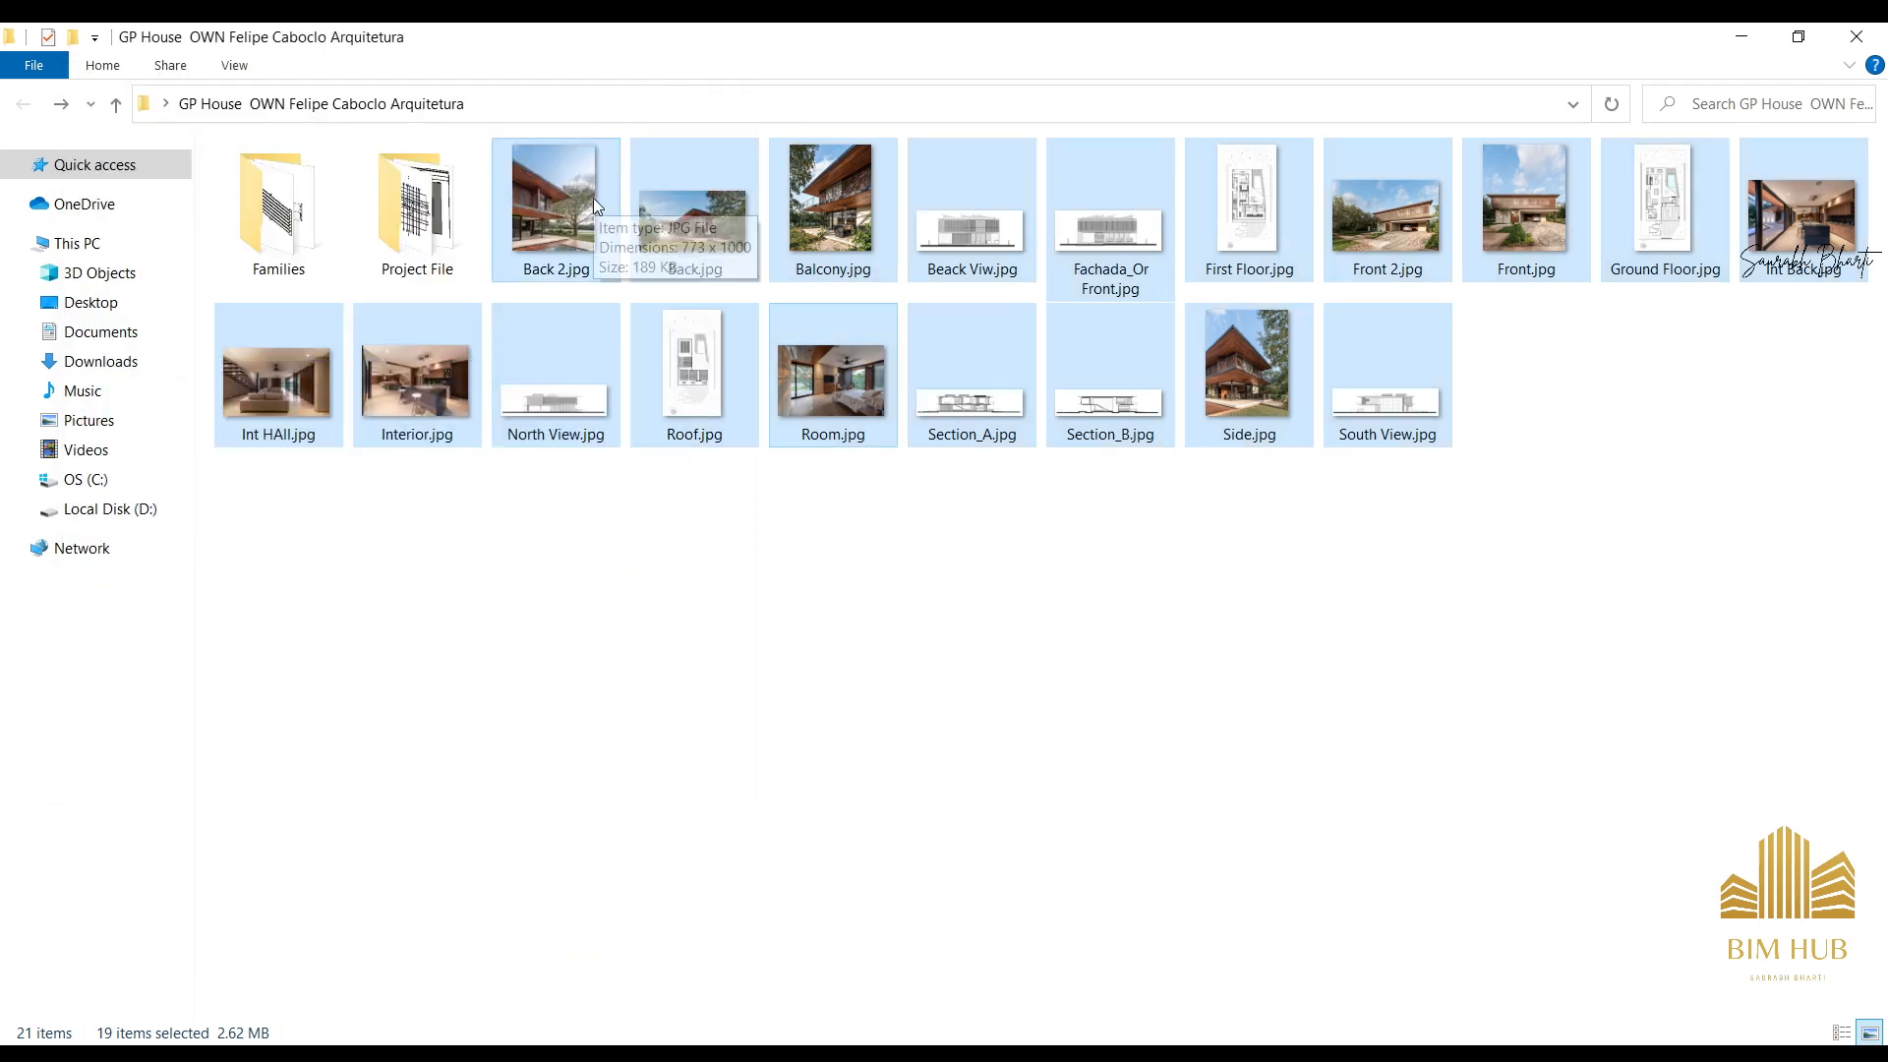
{"action": "left_click", "coordinate": [1887, 24]}
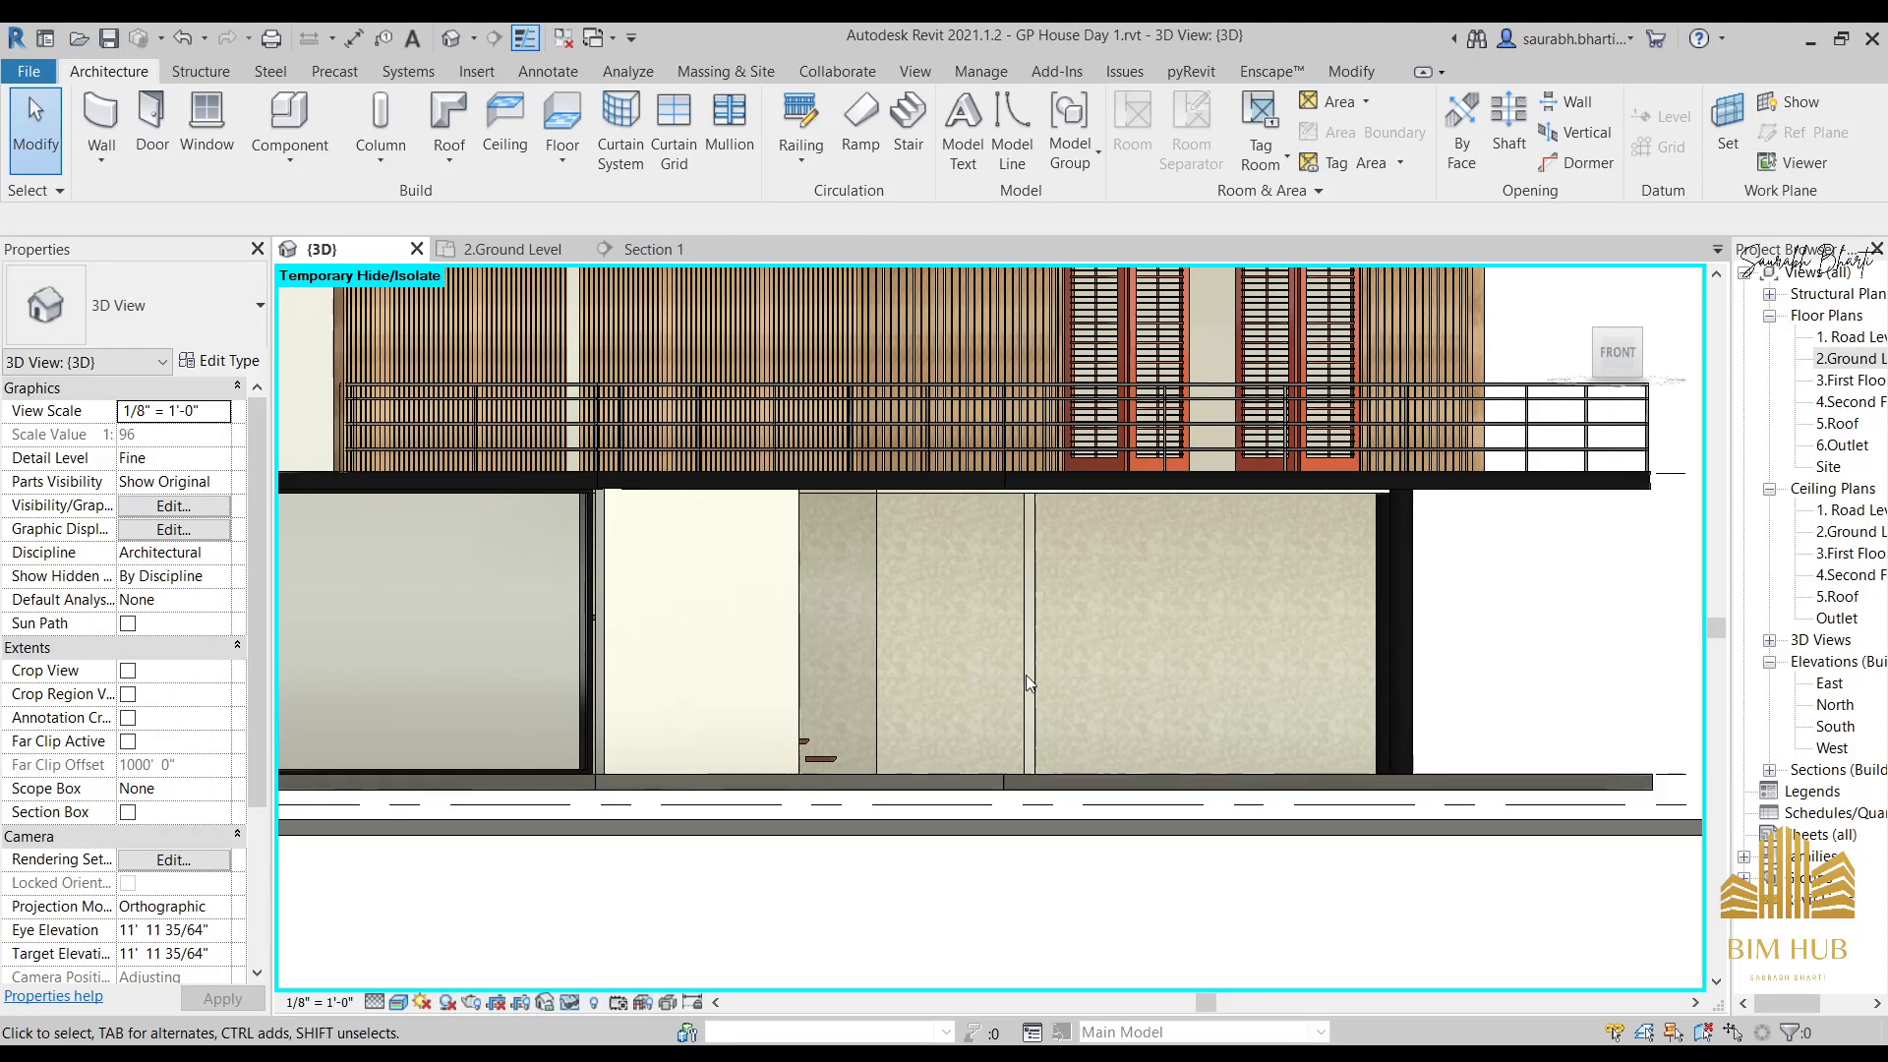
{"action": "scroll", "coordinate": [1024, 675], "scroll_direction": "up", "scroll_amount": 3}
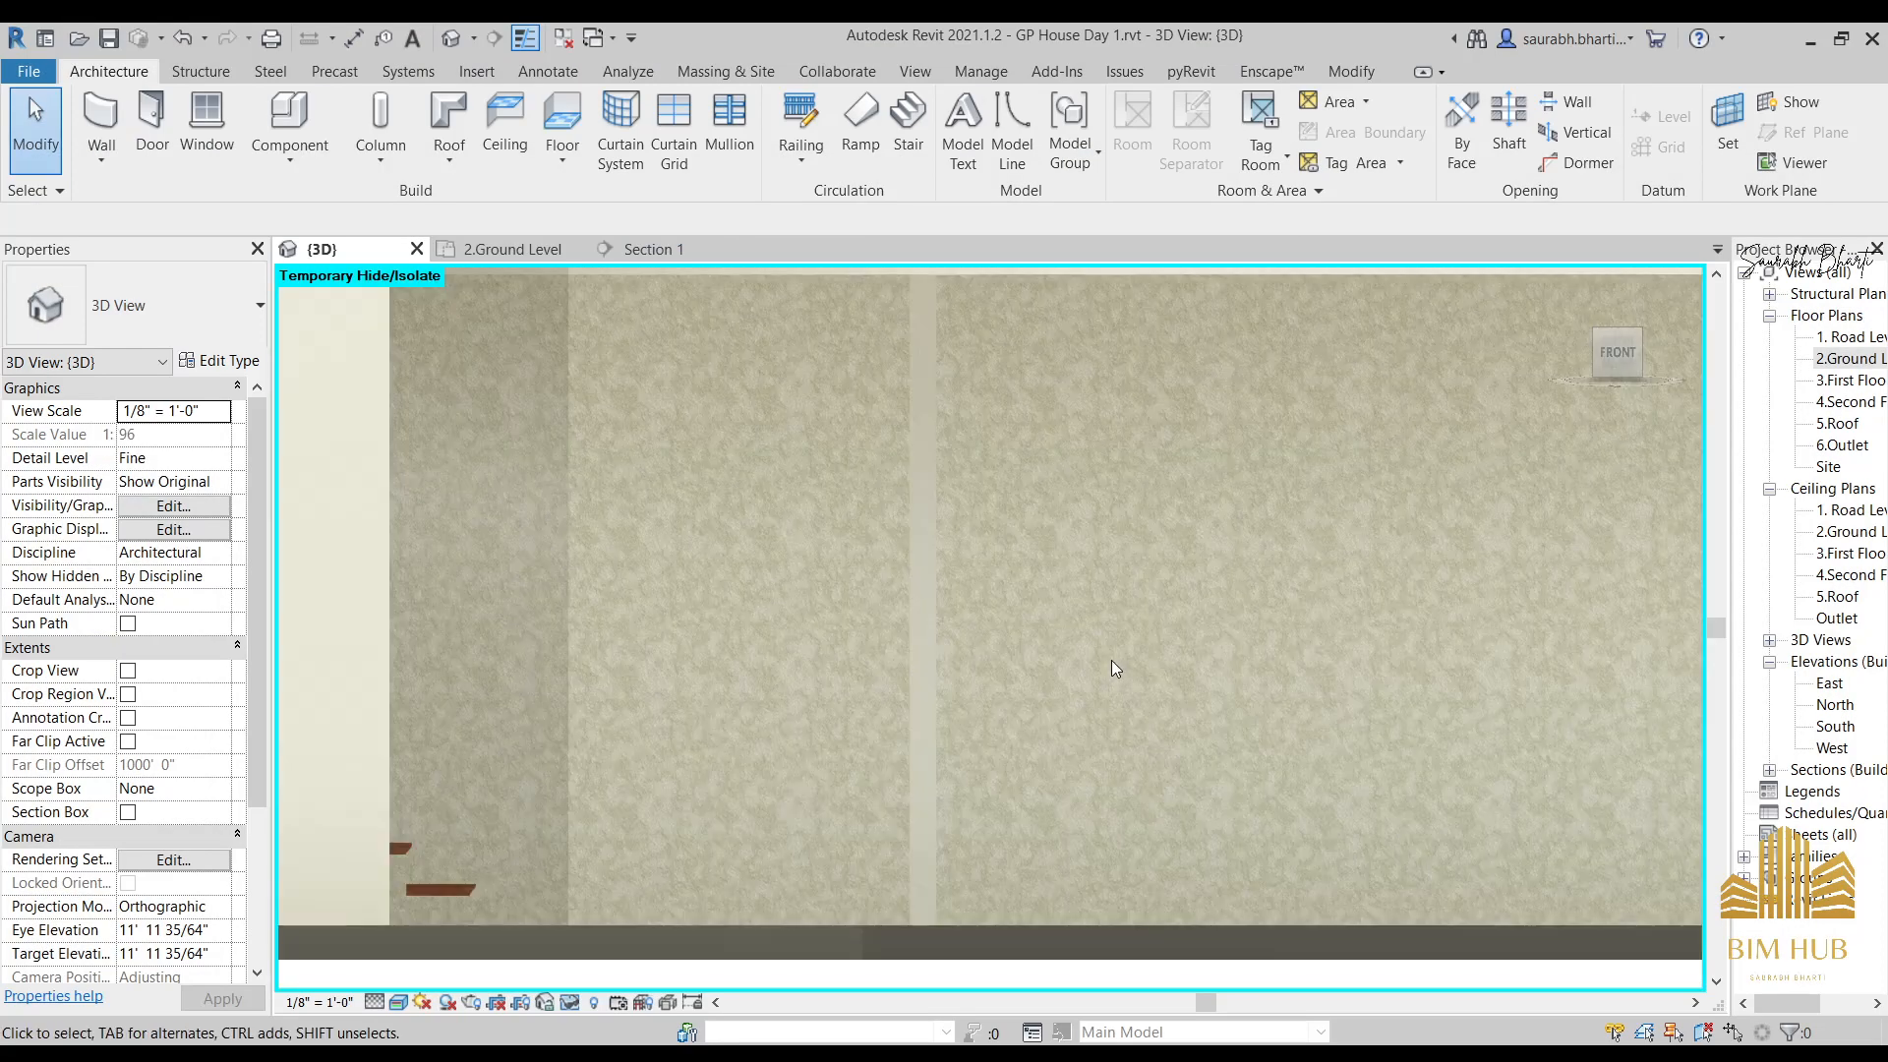
{"action": "middle_click_drag", "start_coordinate": [1112, 659], "coordinate": [836, 689]}
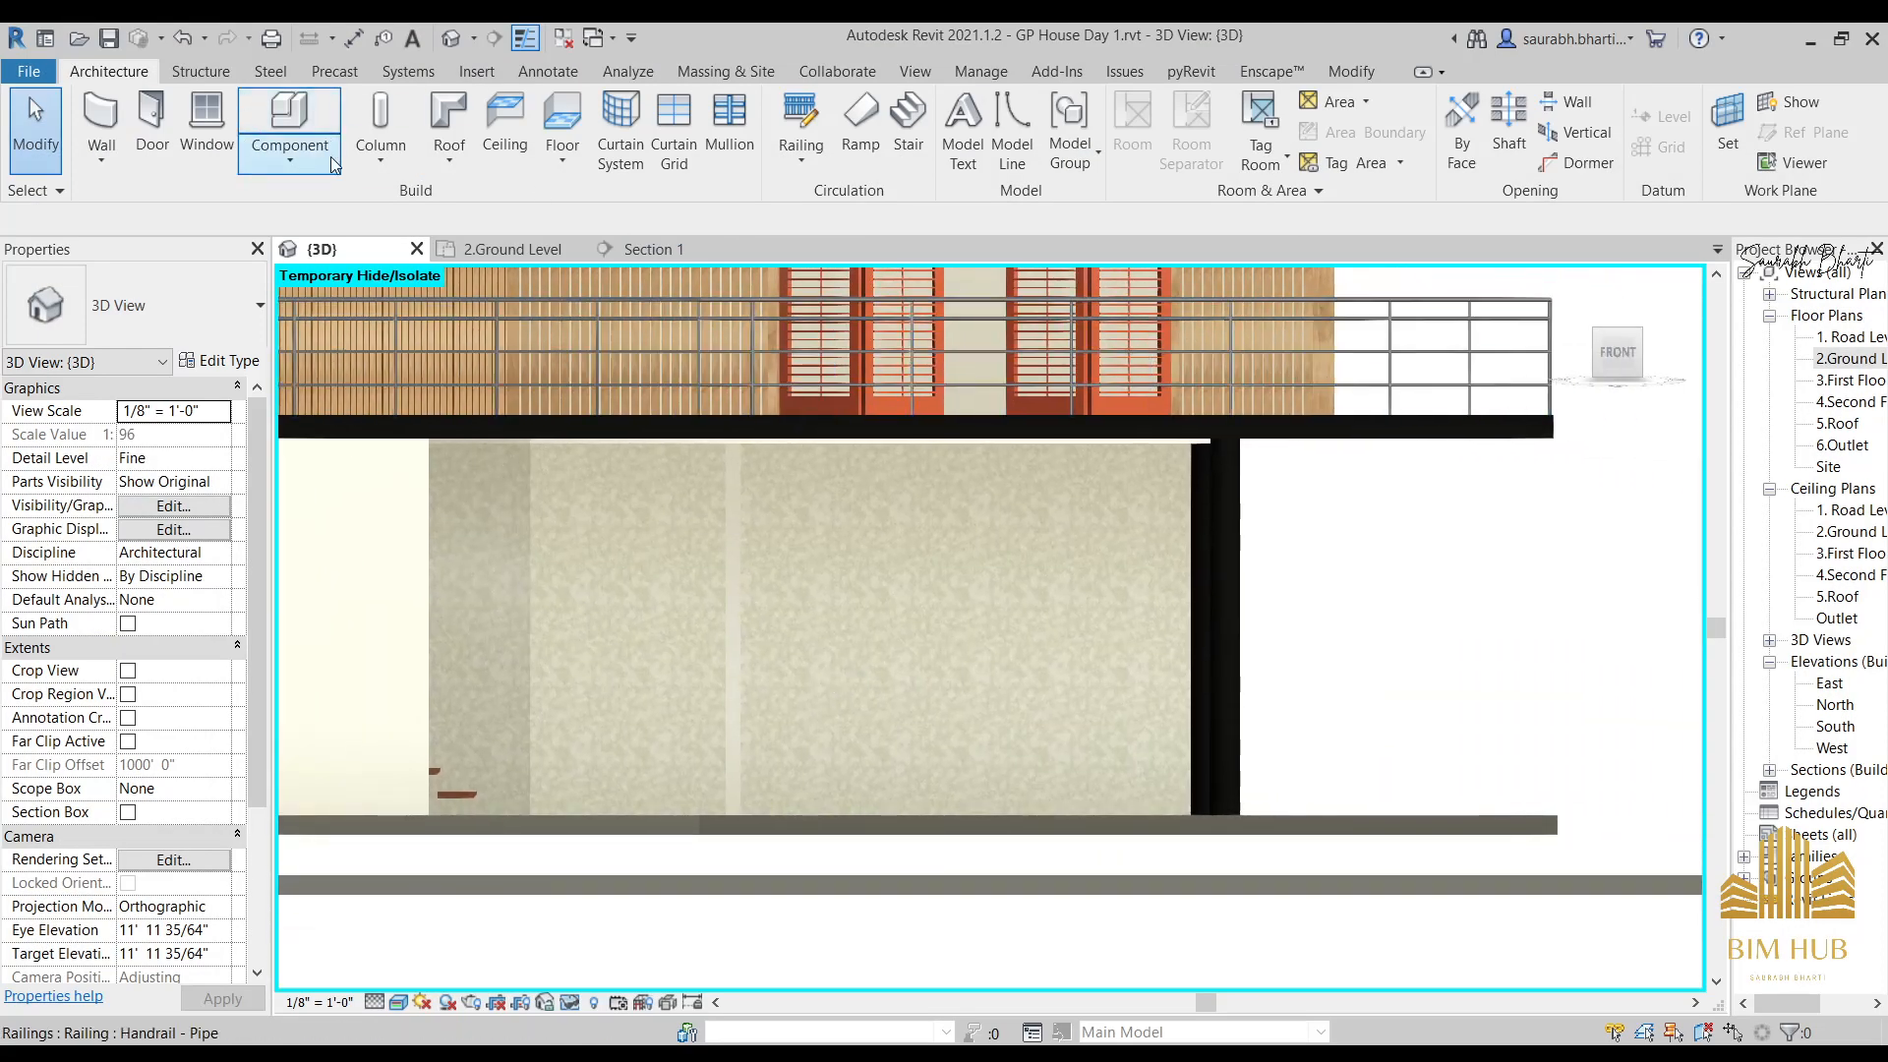
{"action": "left_click", "coordinate": [289, 157]}
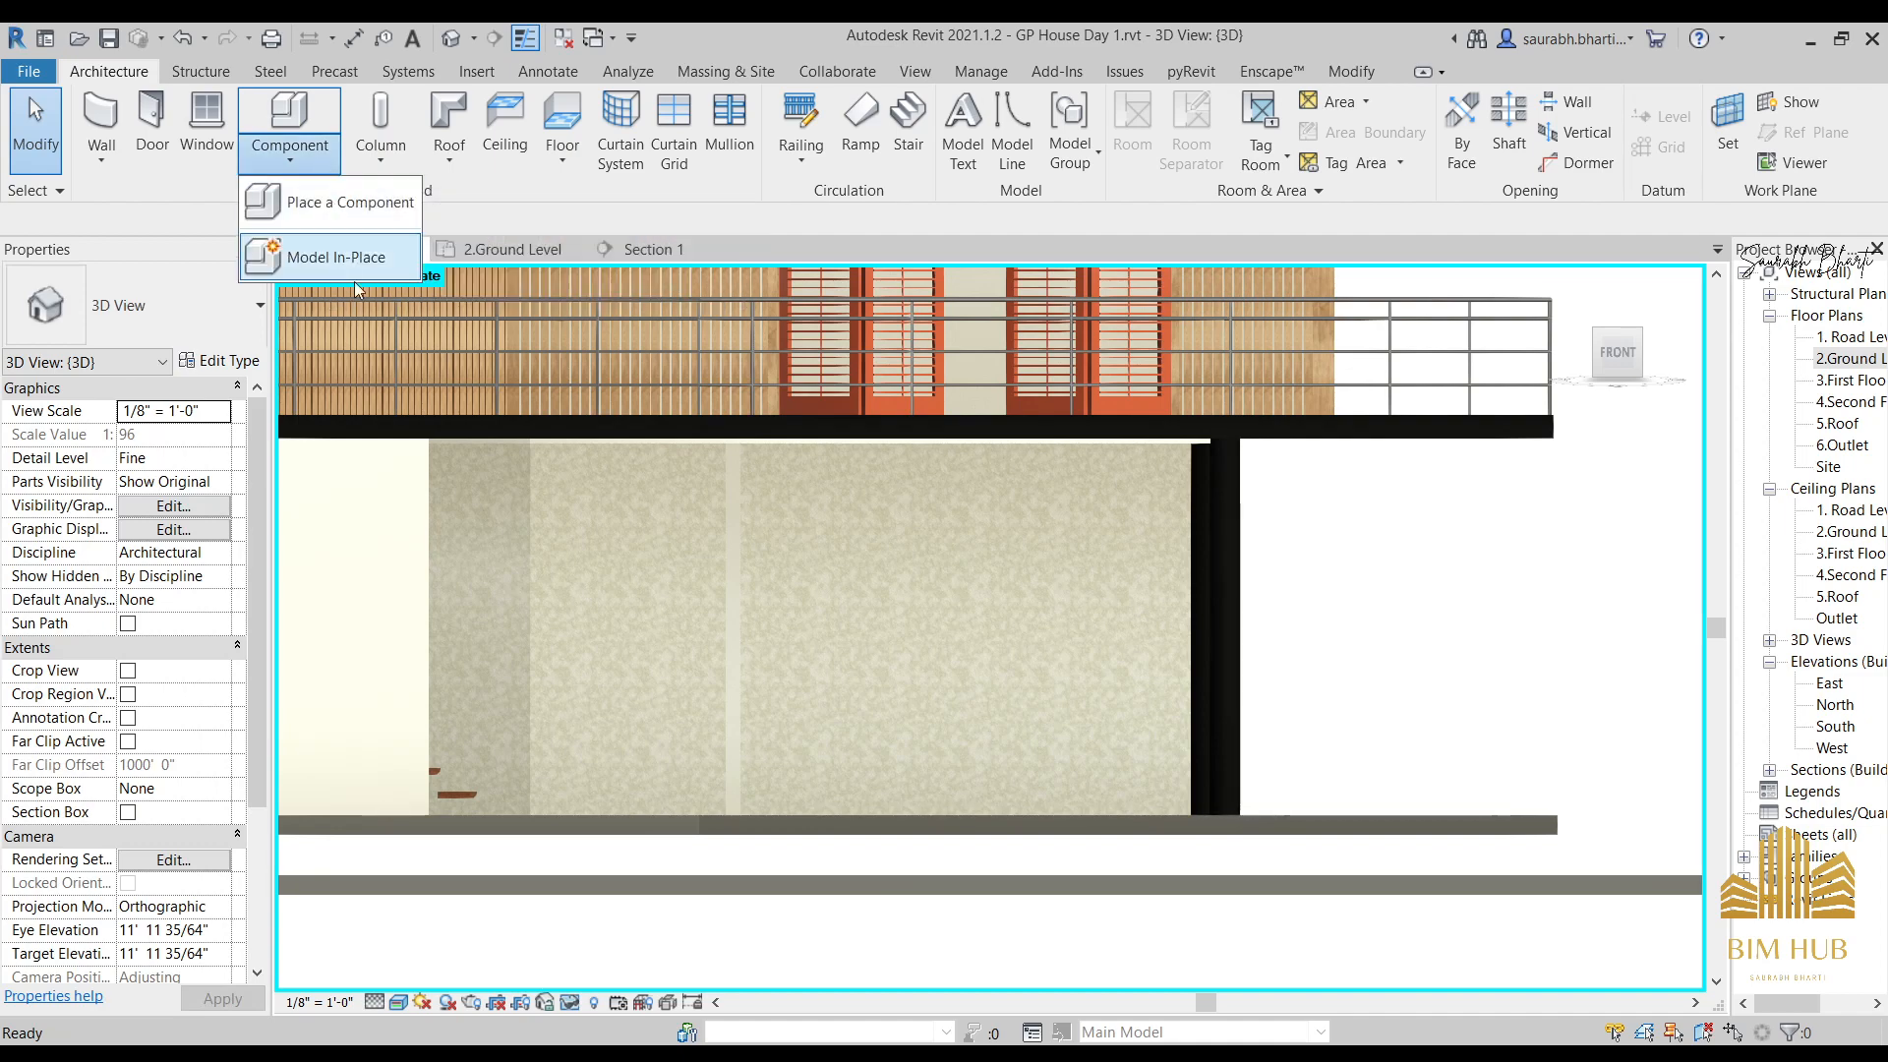
{"action": "left_click", "coordinate": [356, 248]}
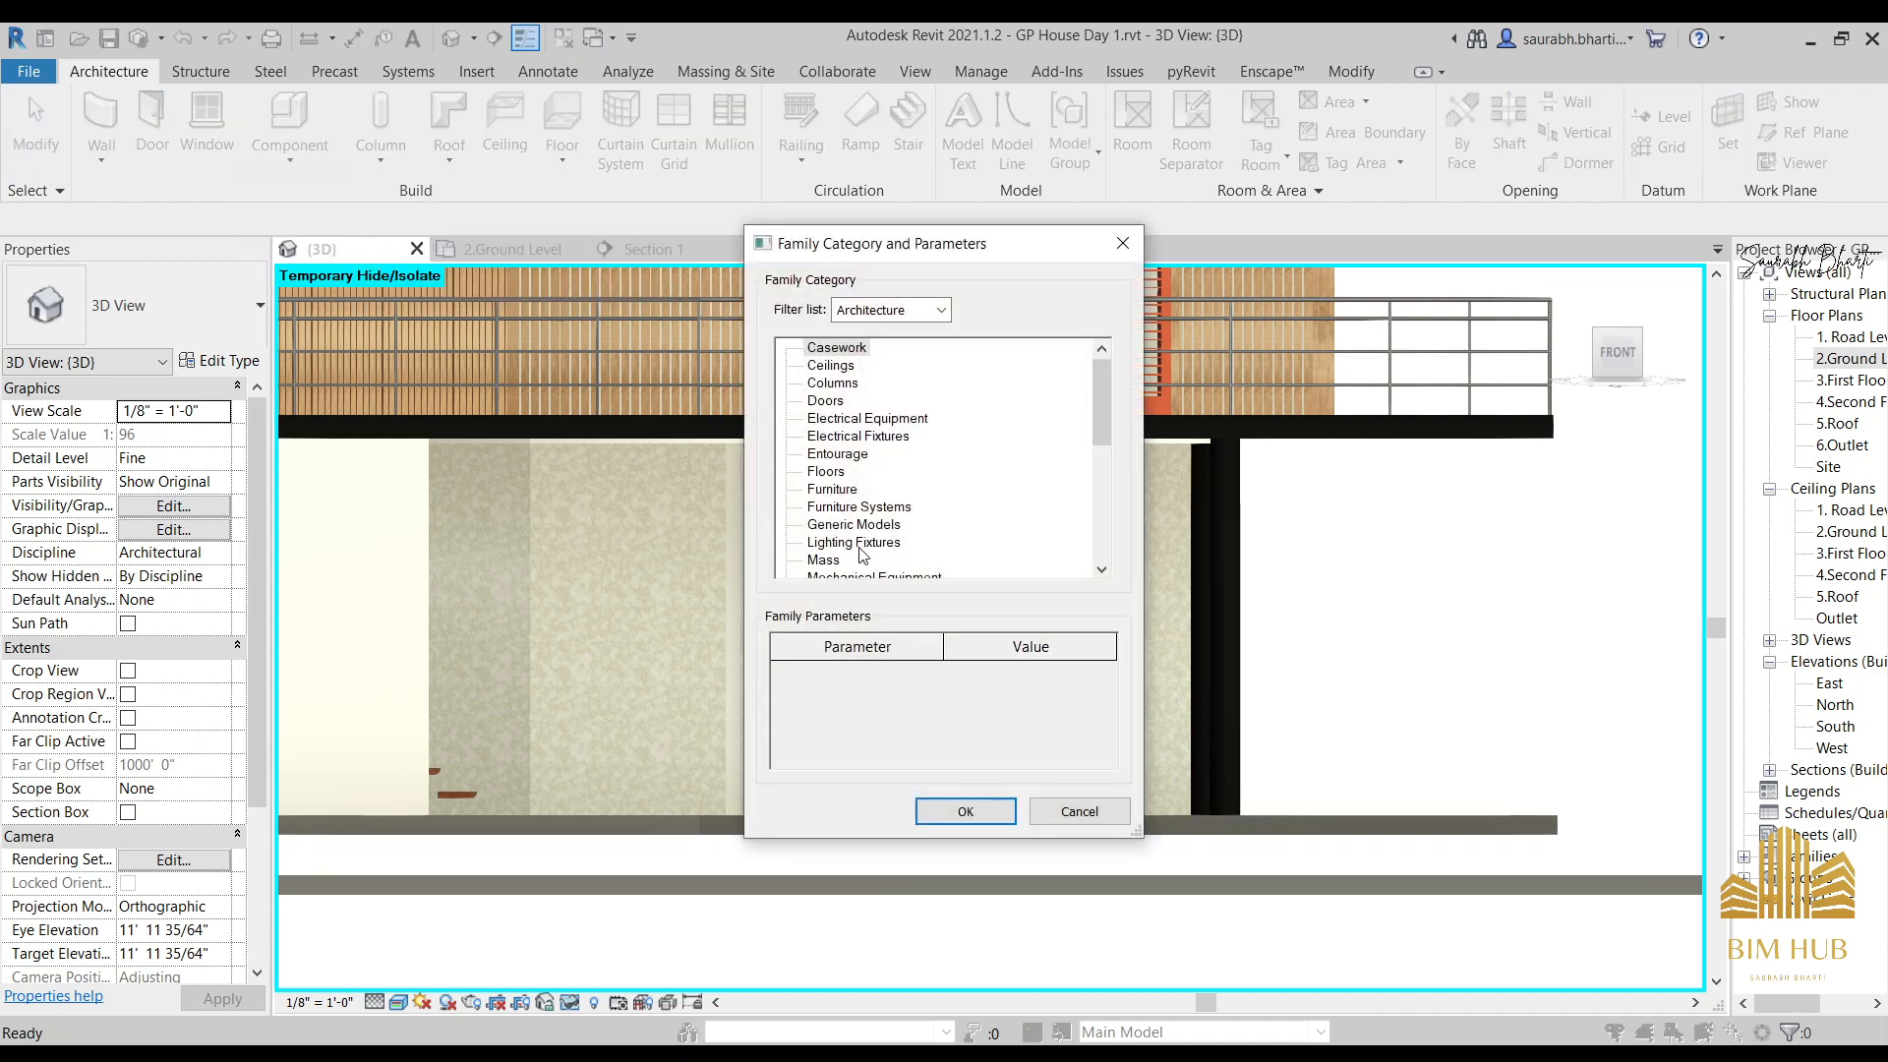
{"action": "left_click", "coordinate": [837, 347]}
{"action": "left_click", "coordinate": [965, 811]}
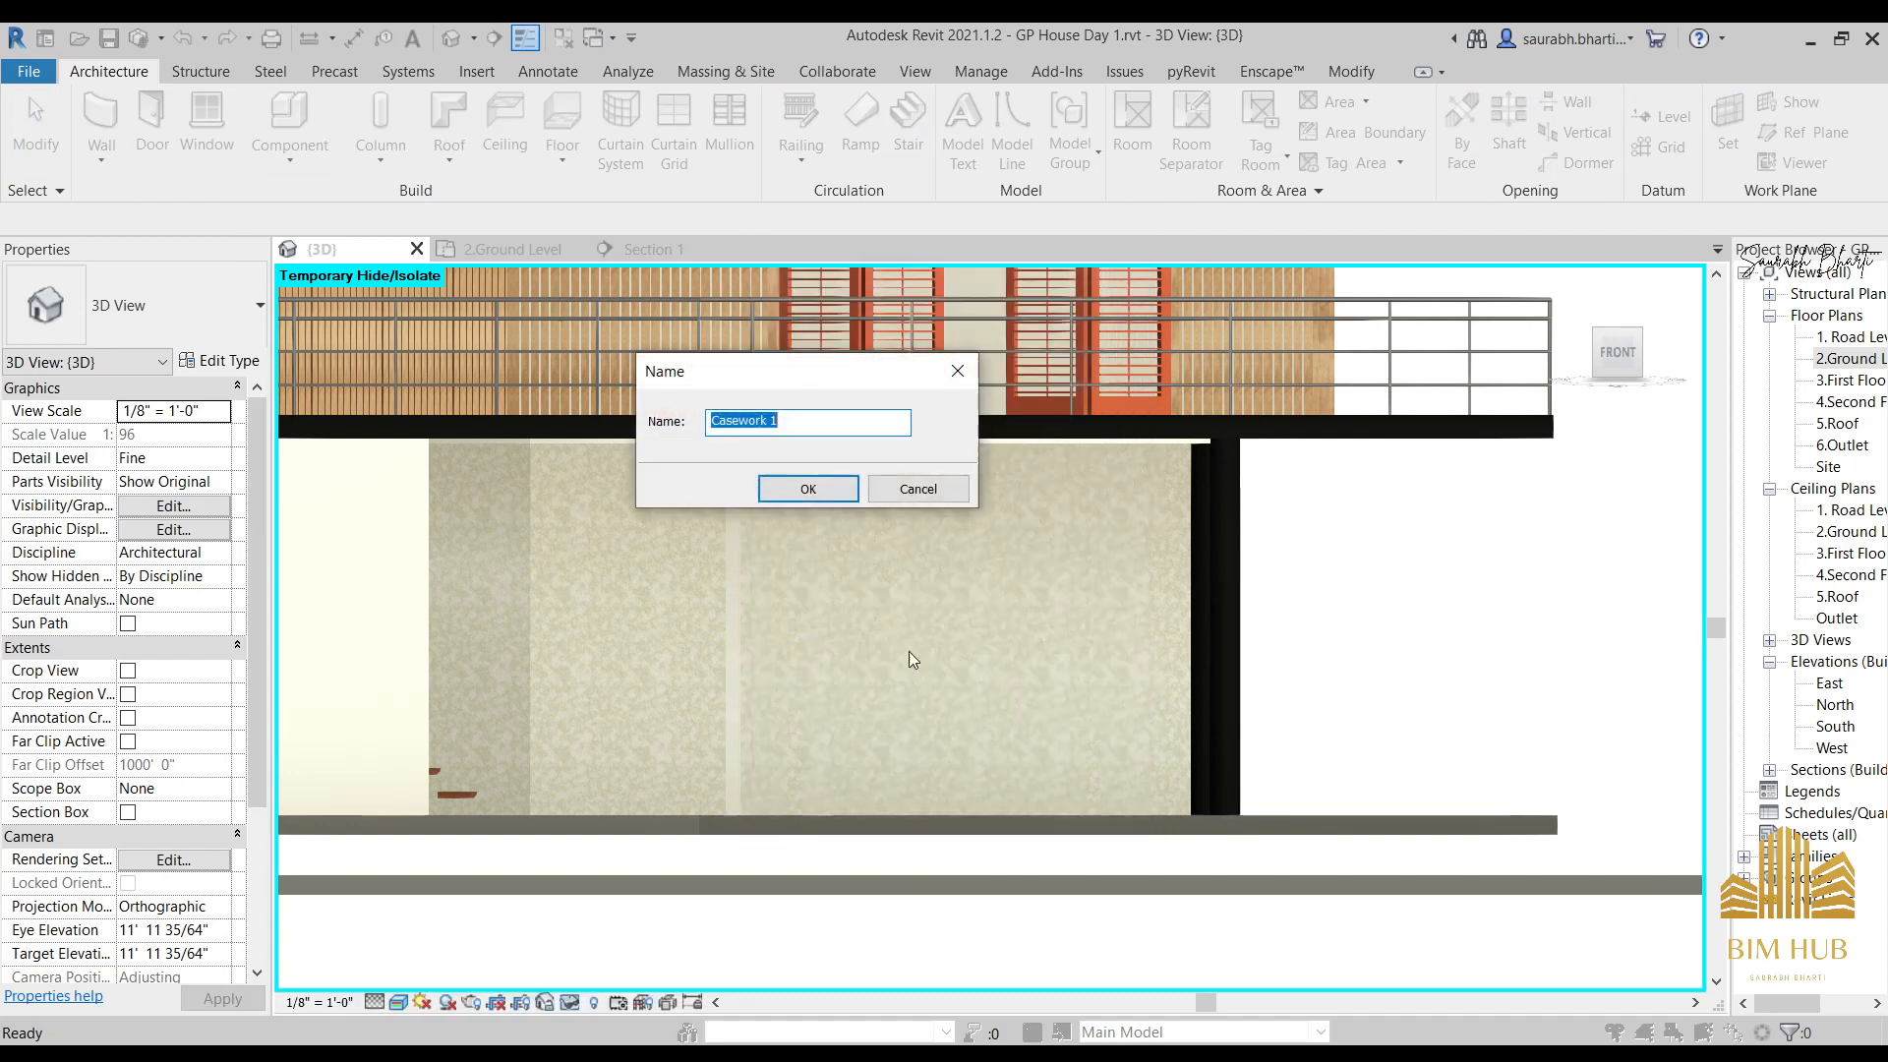
{"action": "left_click", "coordinate": [797, 490]}
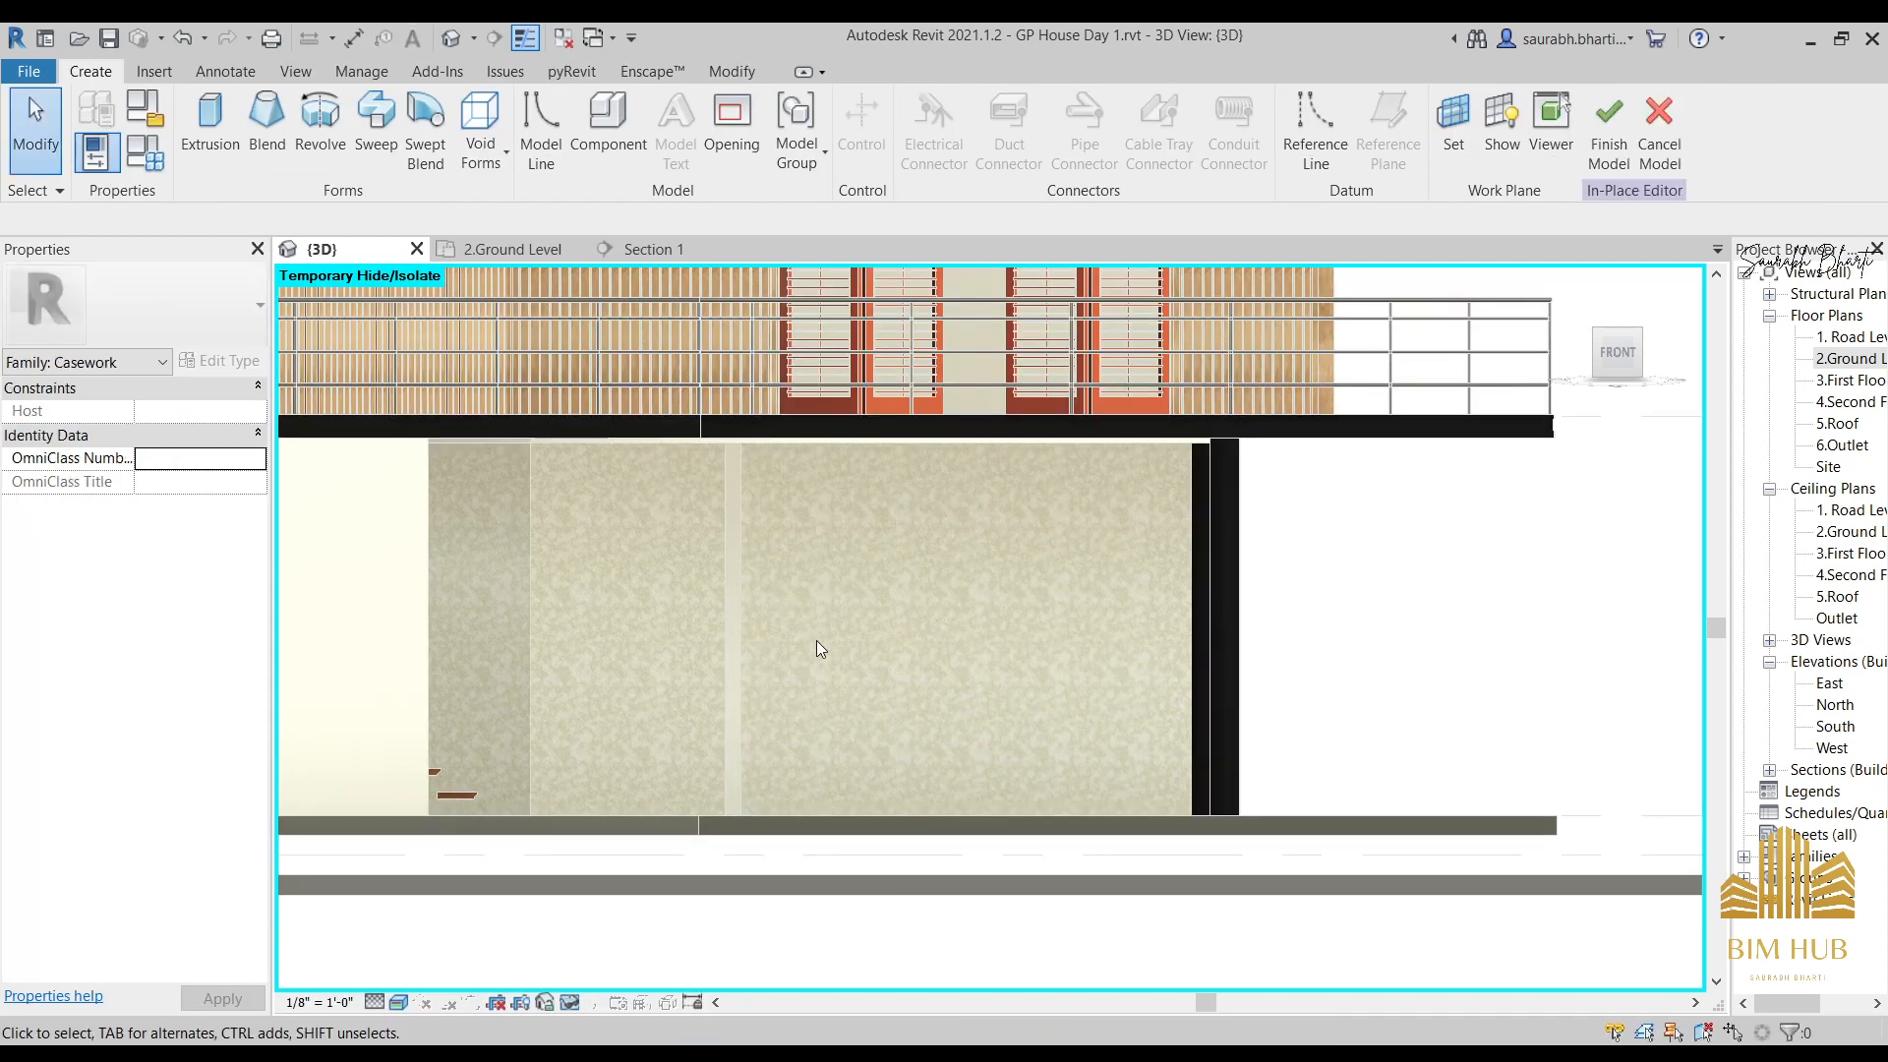
Start a solid extrusion, pick the kitchen's back wall face as its work plane, and return to the front view.
{"action": "scroll", "coordinate": [897, 706], "scroll_direction": "up", "scroll_amount": 5}
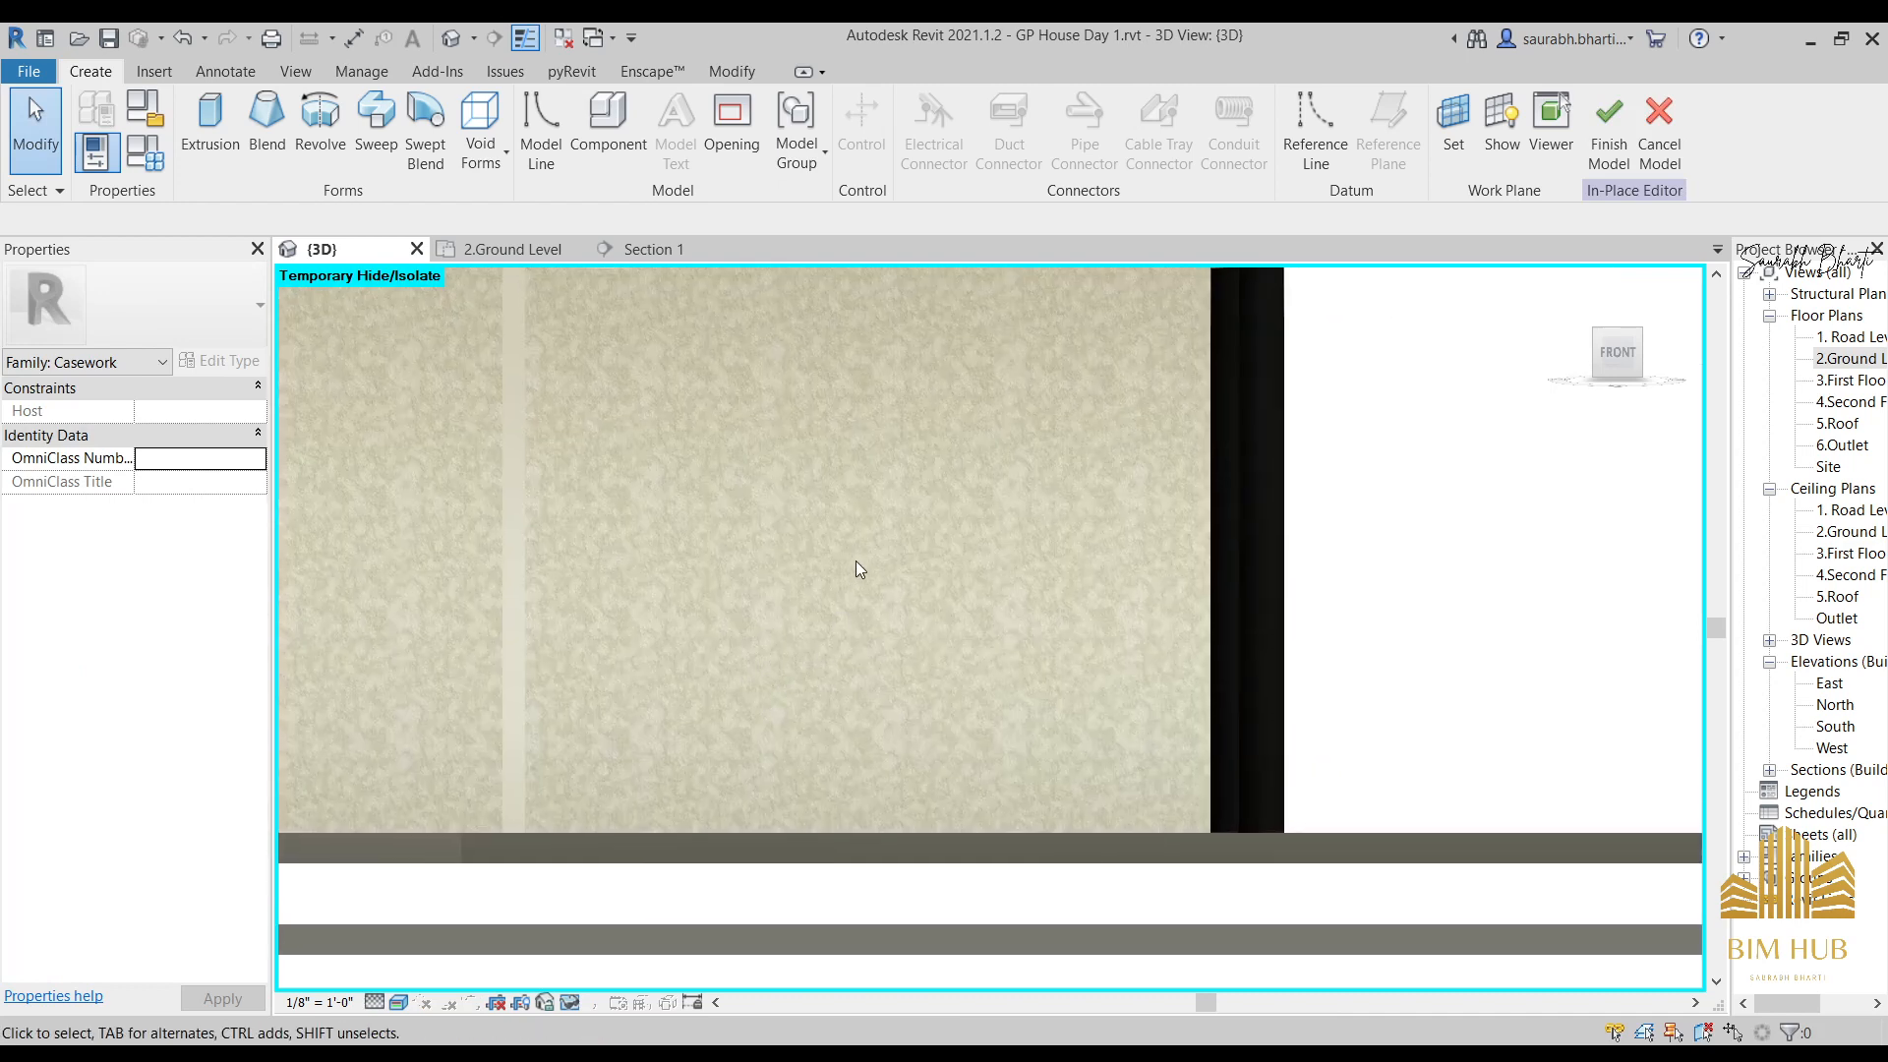
{"action": "middle_click_drag", "start_coordinate": [816, 522], "coordinate": [856, 579]}
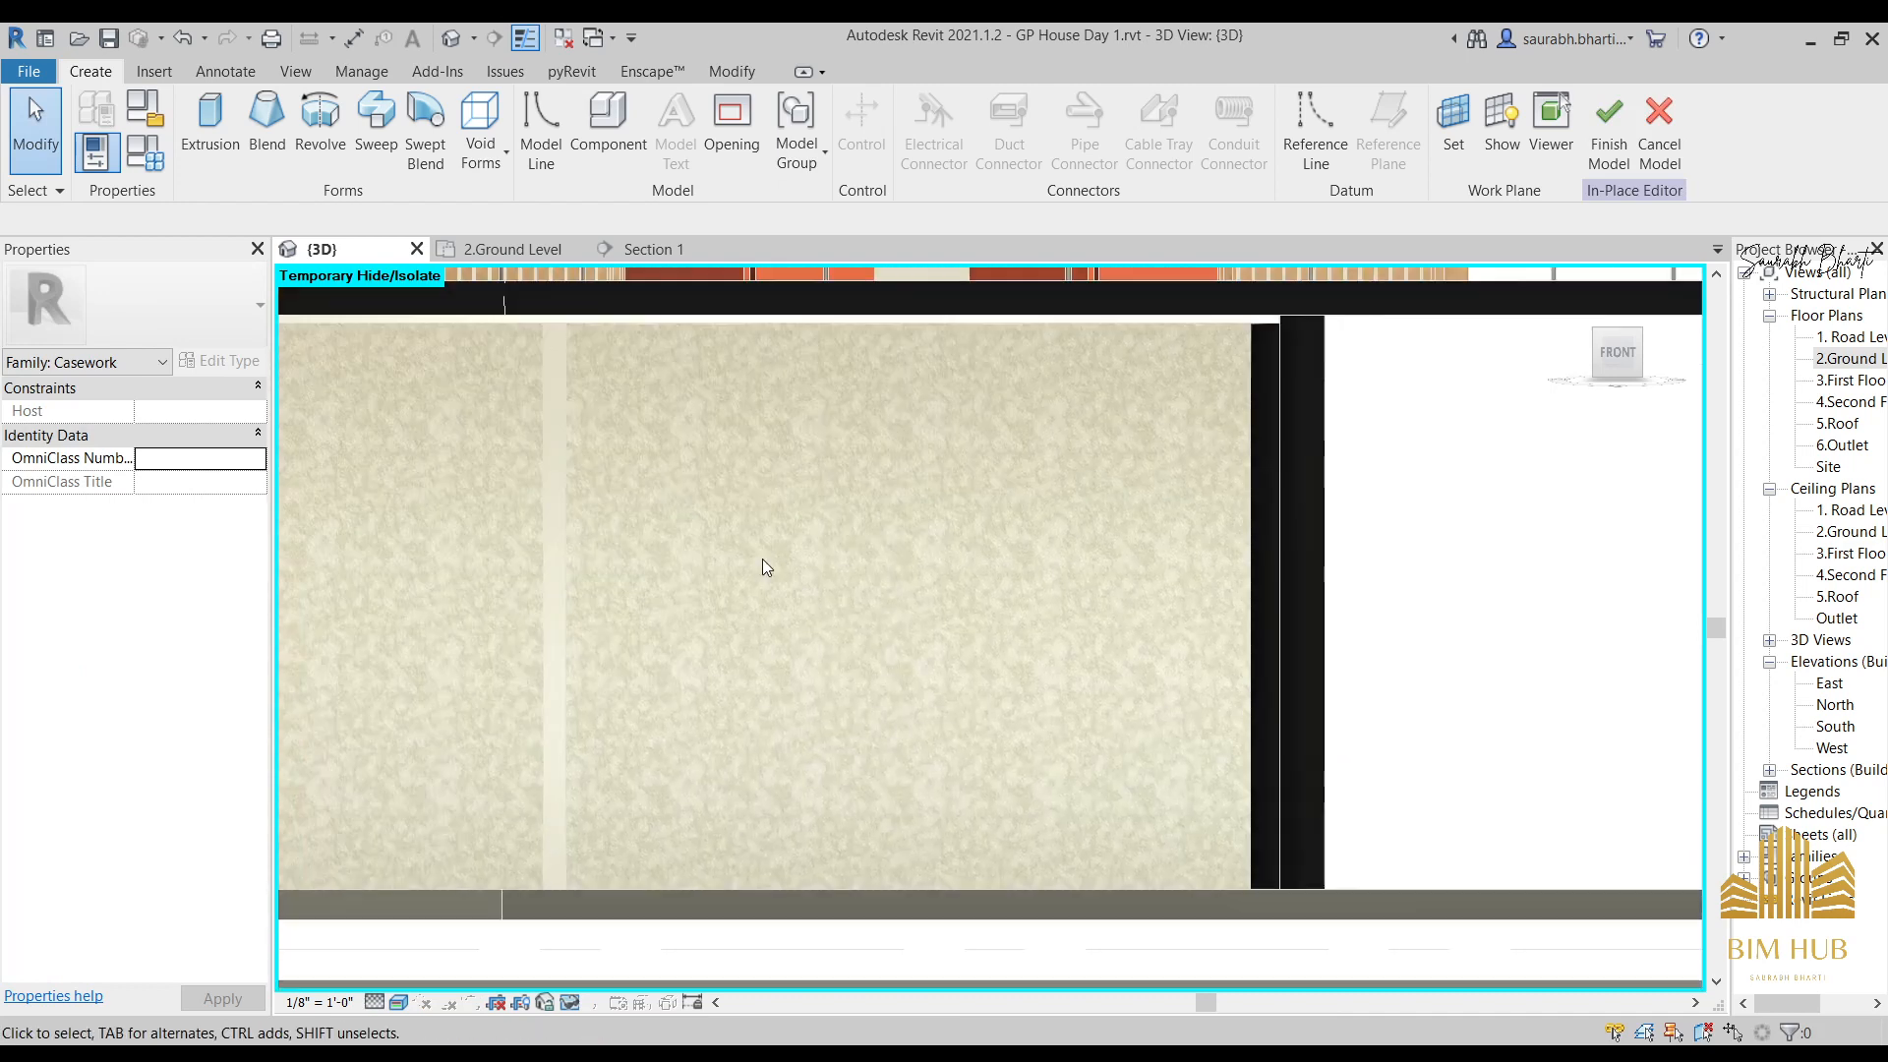
{"action": "left_click", "coordinate": [210, 123]}
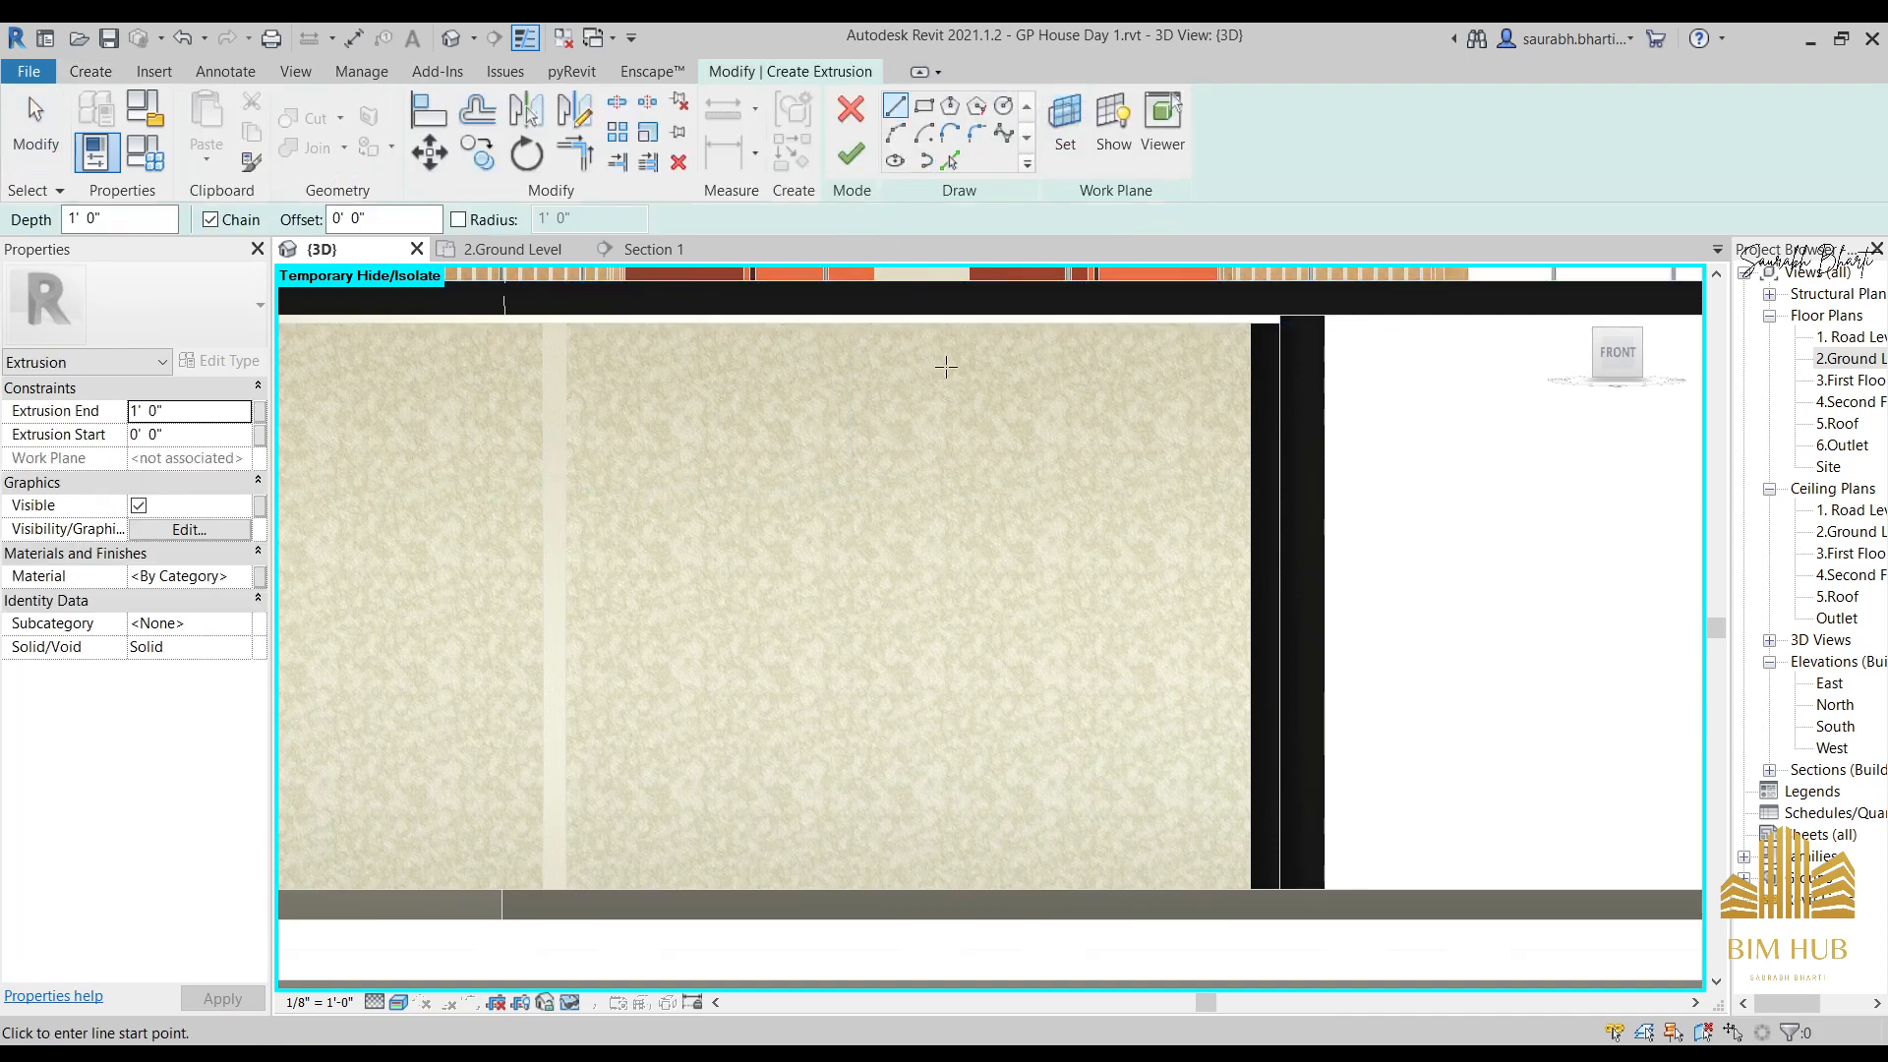
{"action": "left_click", "coordinate": [1062, 147]}
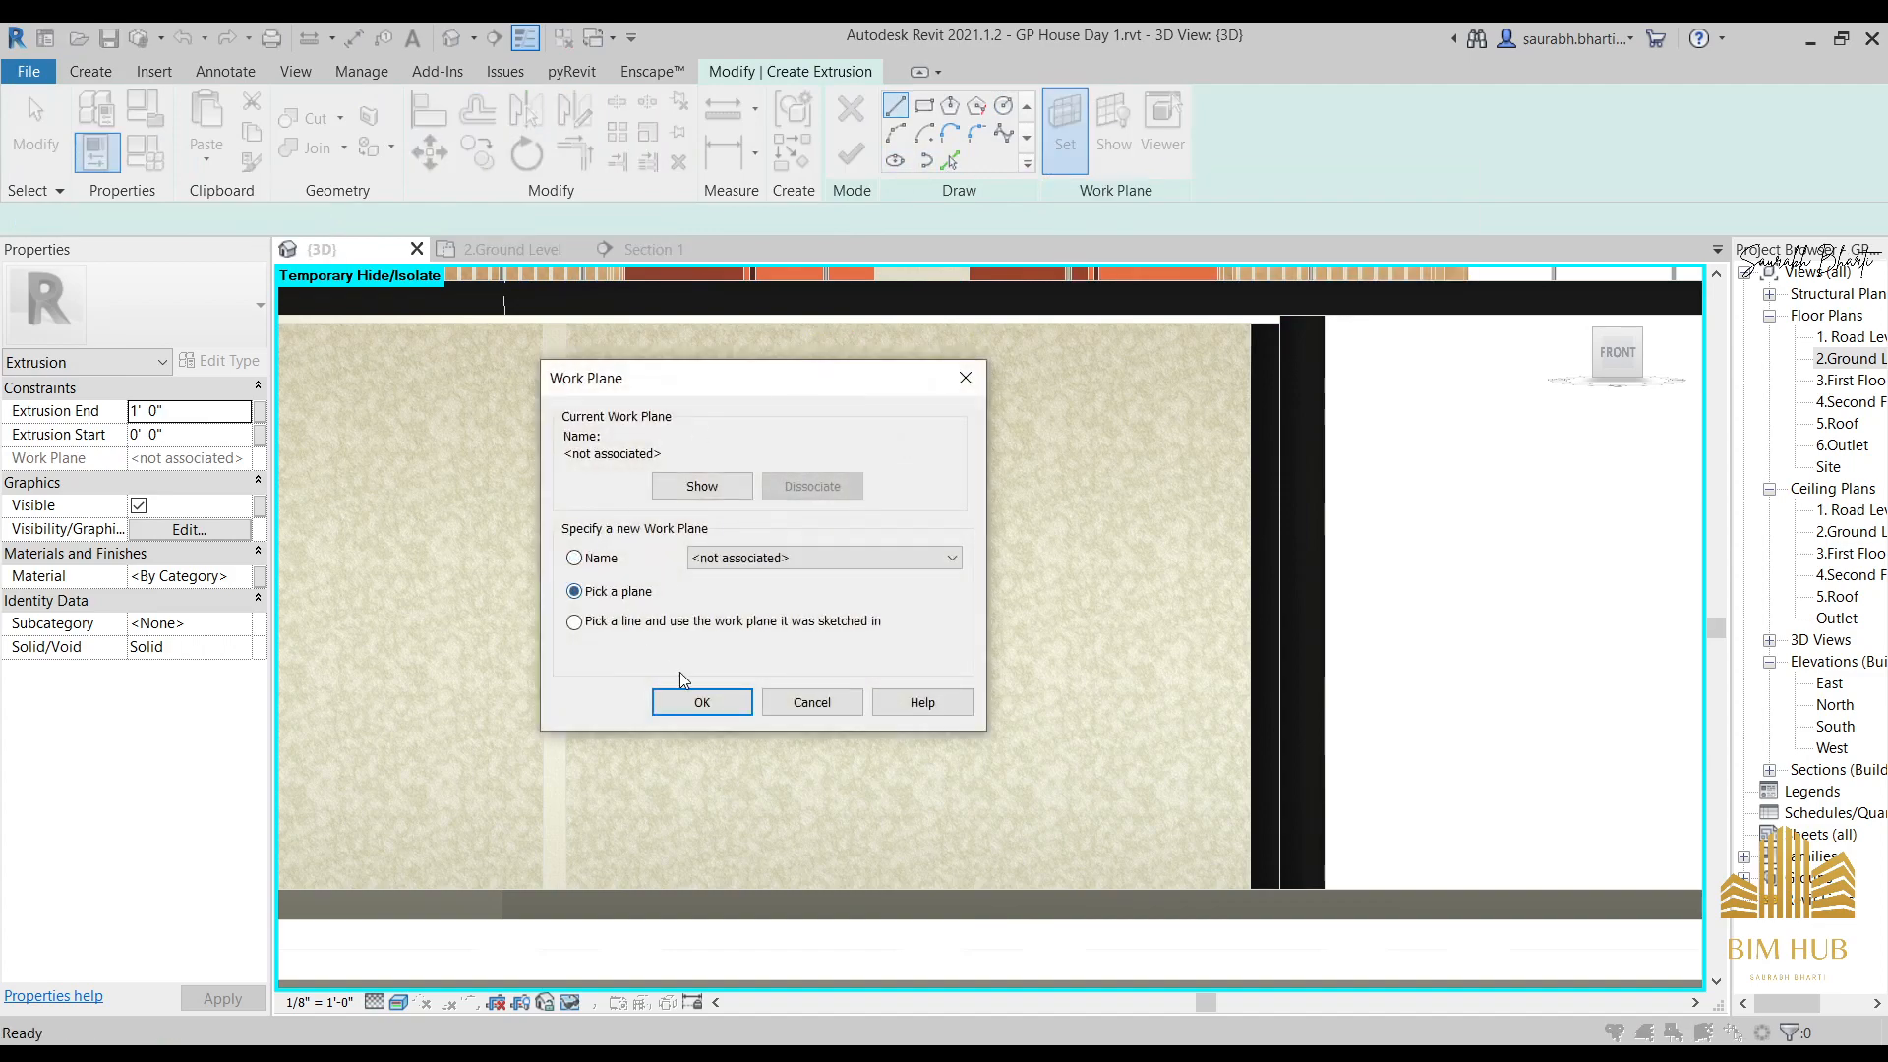
{"action": "left_click", "coordinate": [702, 702]}
{"action": "scroll", "coordinate": [843, 485], "scroll_direction": "down", "scroll_amount": 6}
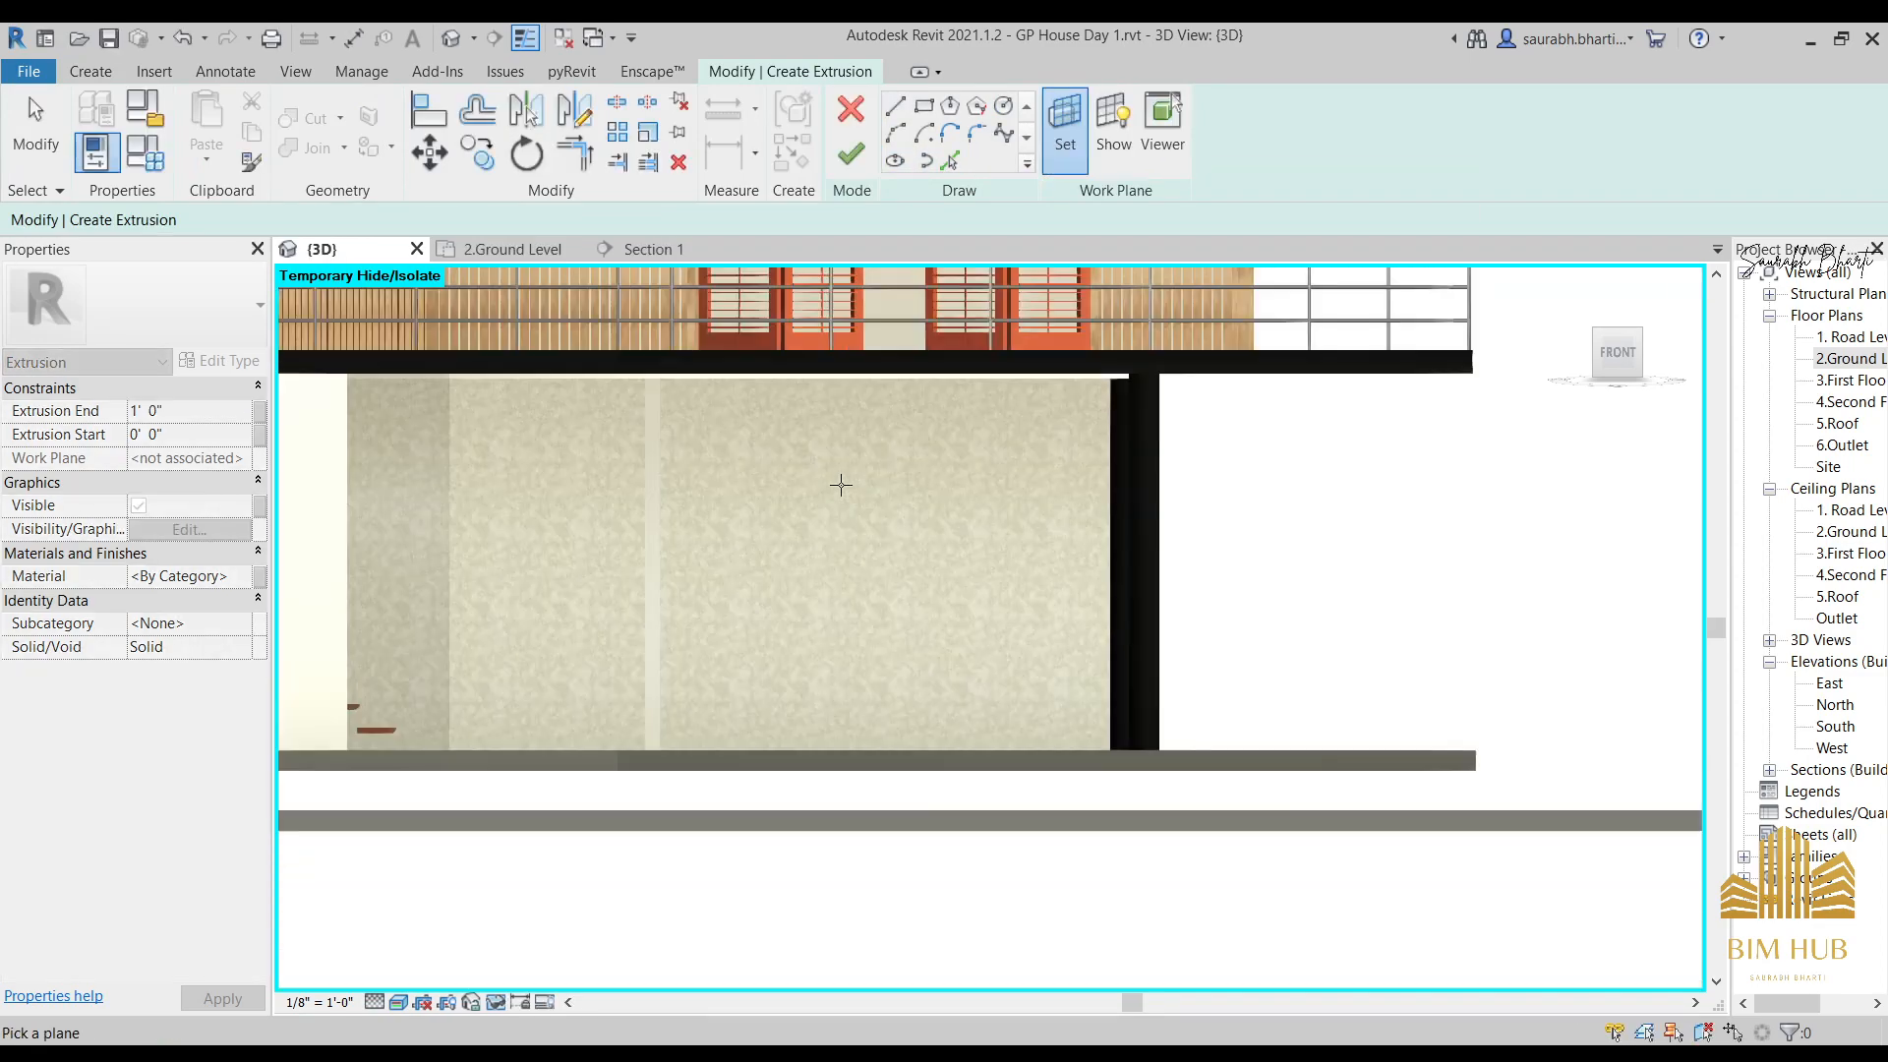
{"action": "left_click", "coordinate": [876, 609]}
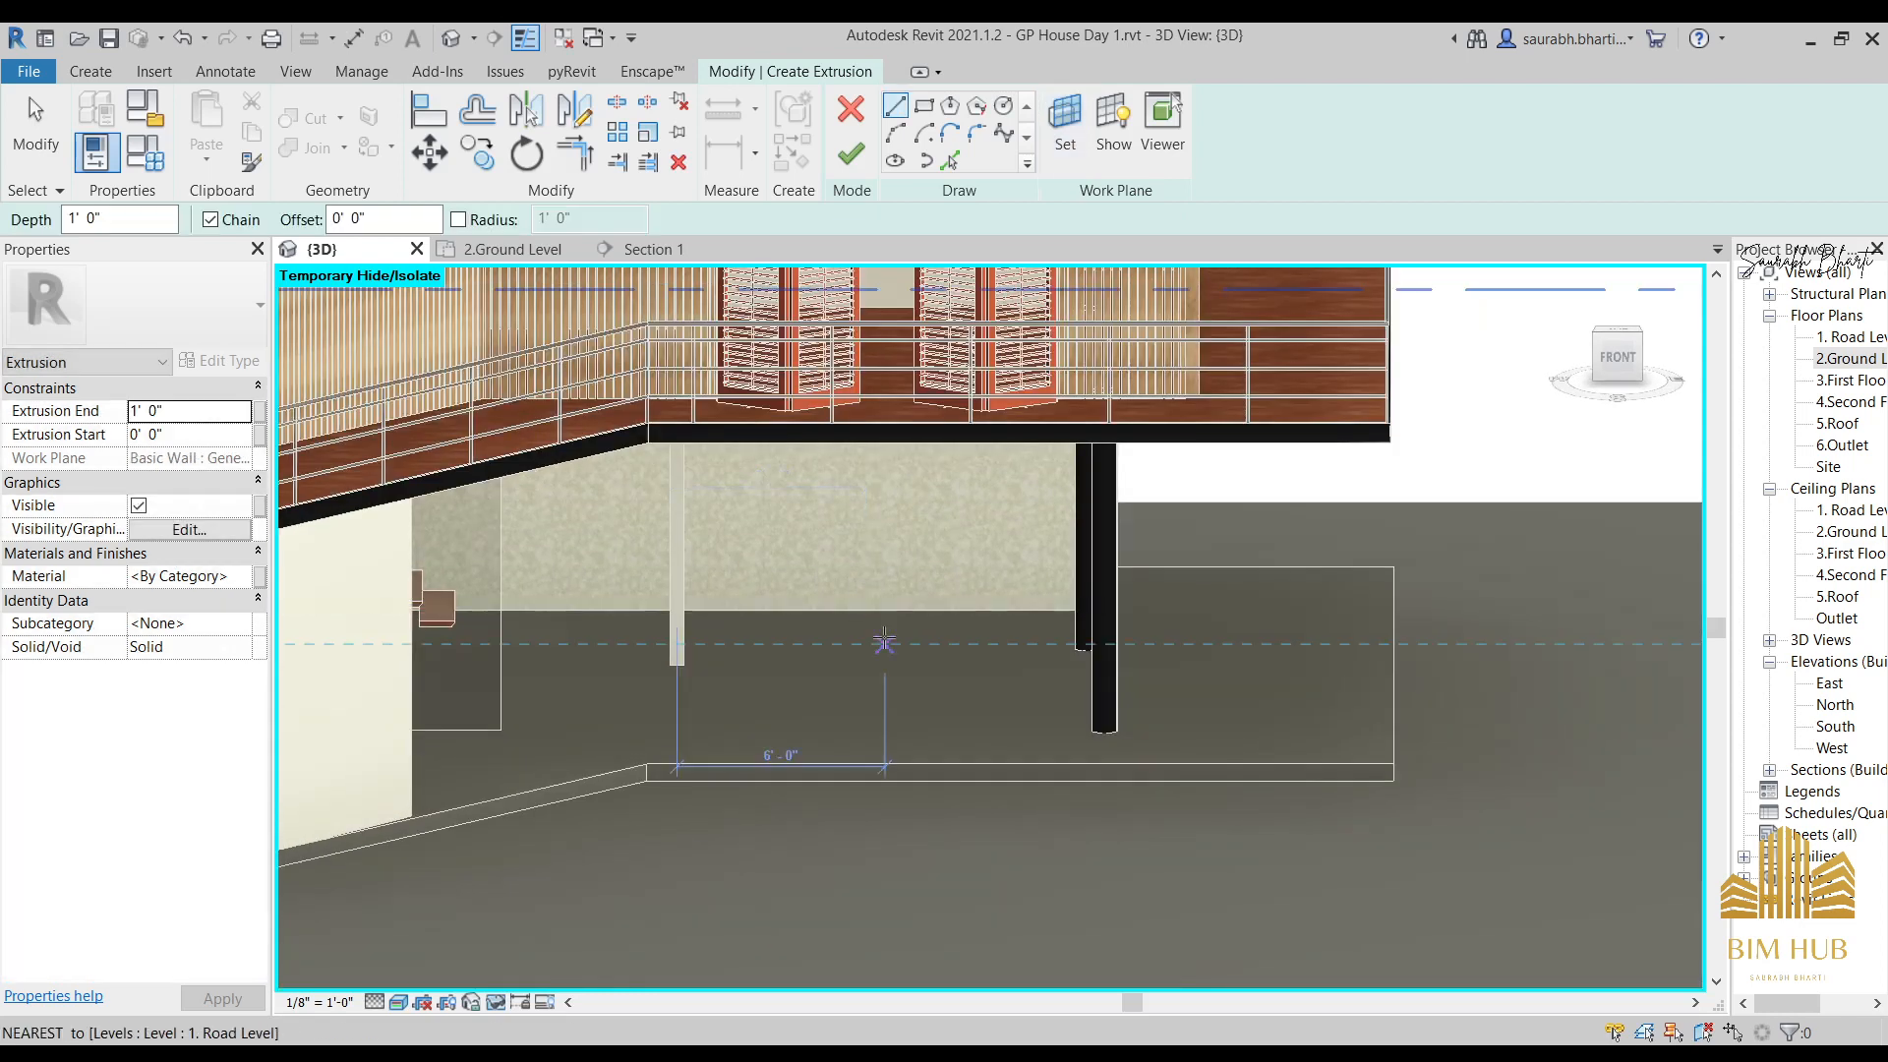
{"action": "middle_click_drag", "start_coordinate": [885, 640], "coordinate": [900, 590], "text": "shift"}
{"action": "left_click", "coordinate": [1616, 362]}
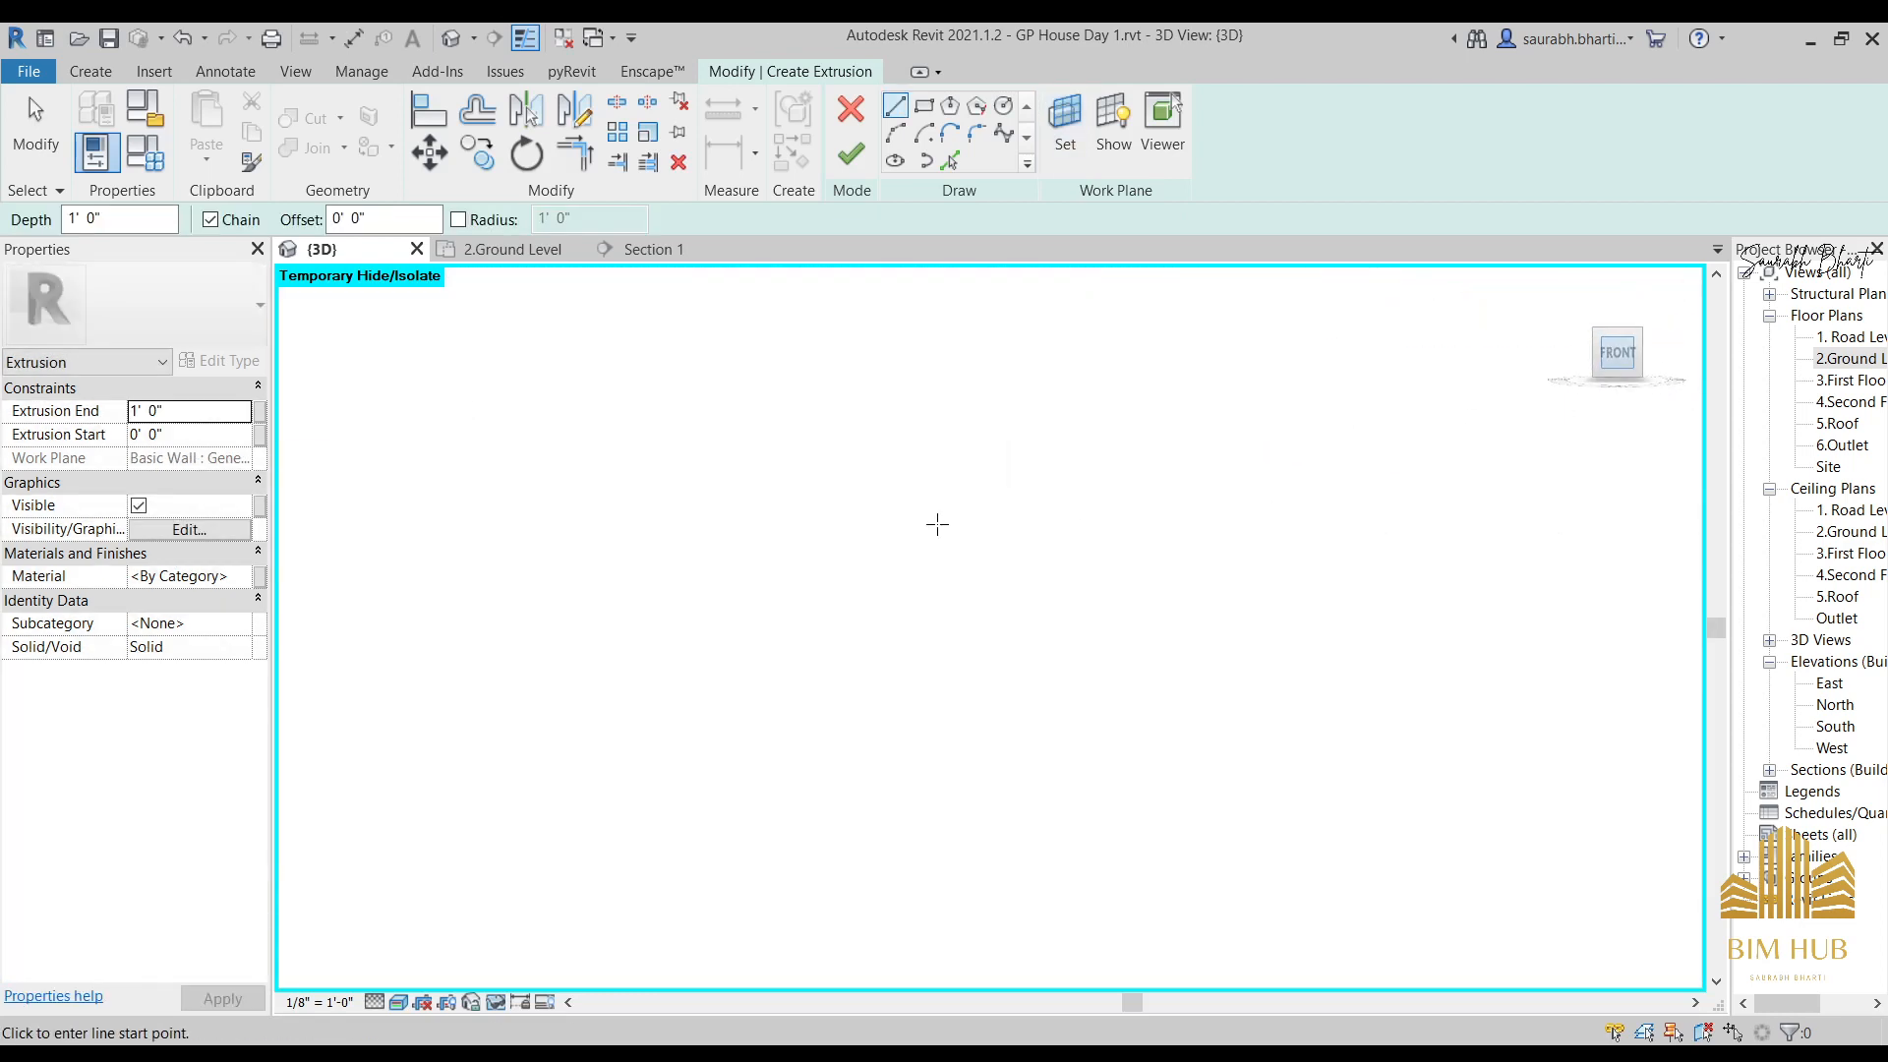
Sketch a rectangle about 9'-0" wide and 3'-11" high on the back wall, from the partition wall's base corner.
{"action": "scroll", "coordinate": [996, 661], "scroll_direction": "up", "scroll_amount": 5}
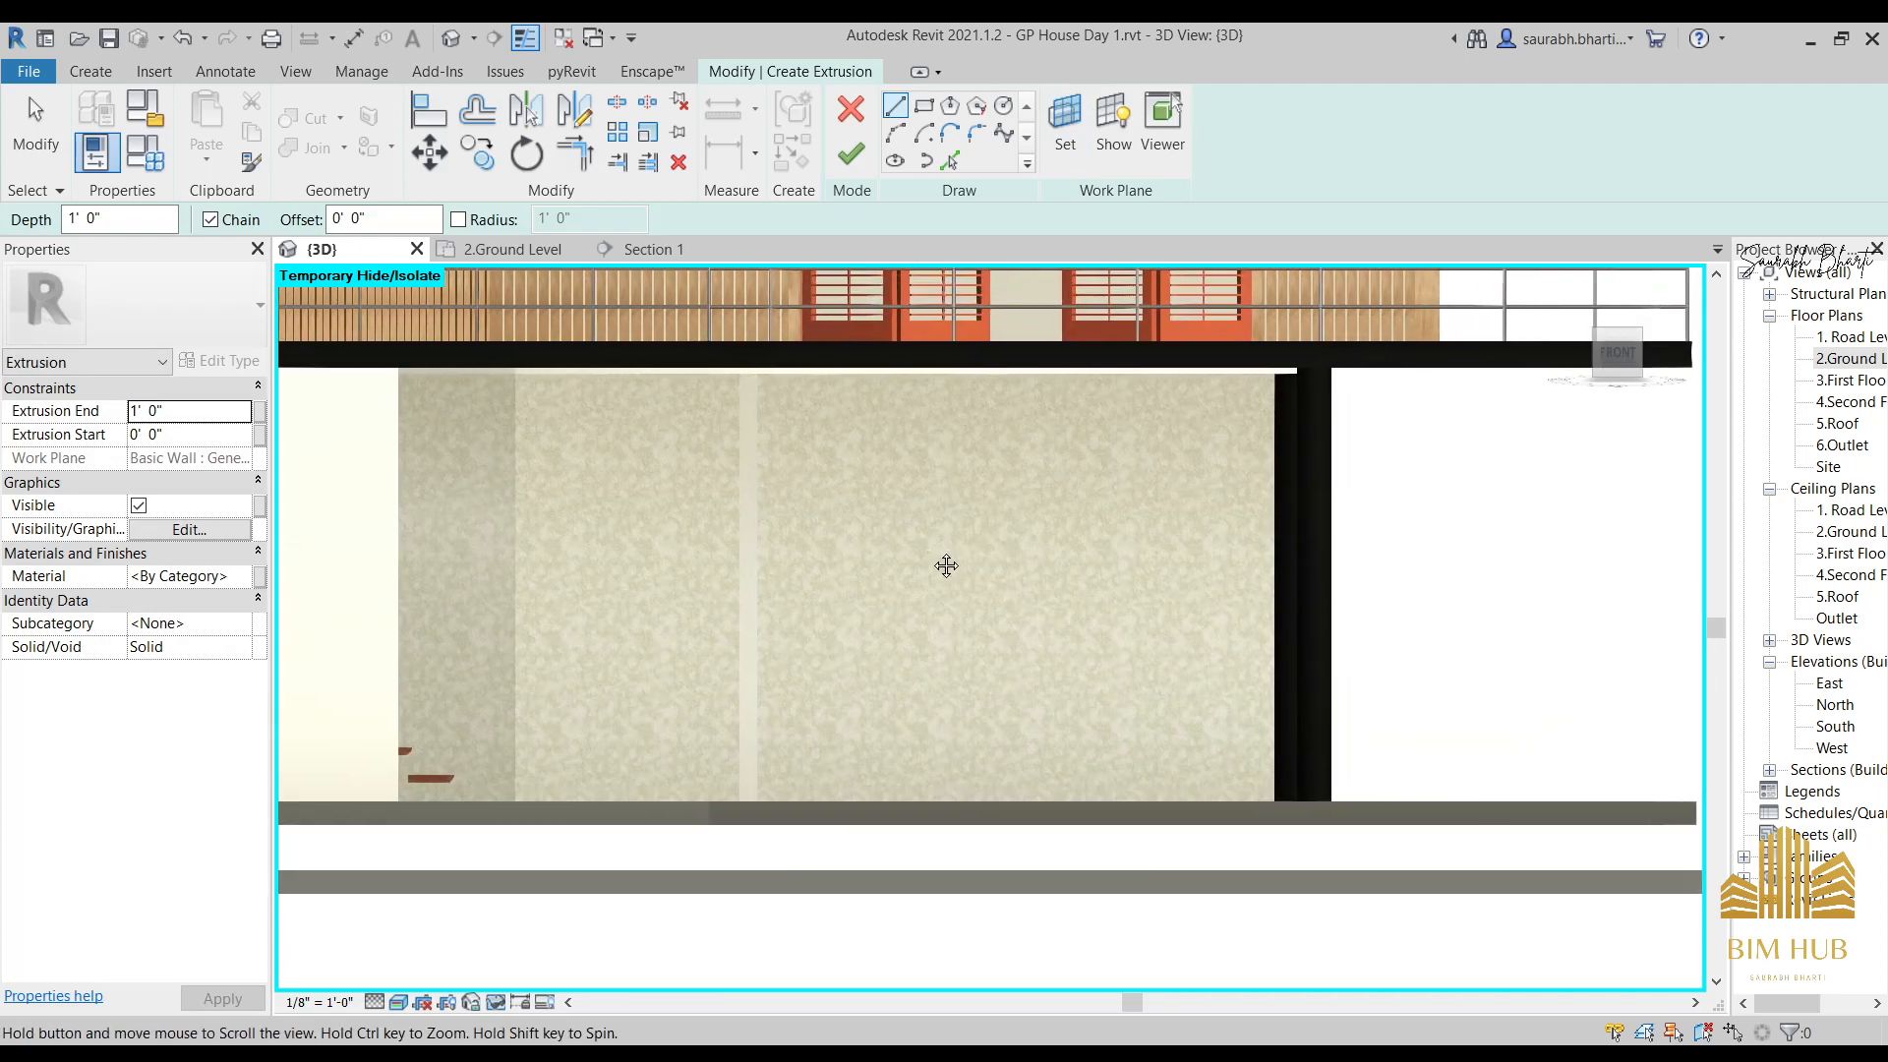
{"action": "scroll", "coordinate": [946, 555], "scroll_direction": "up", "scroll_amount": 3}
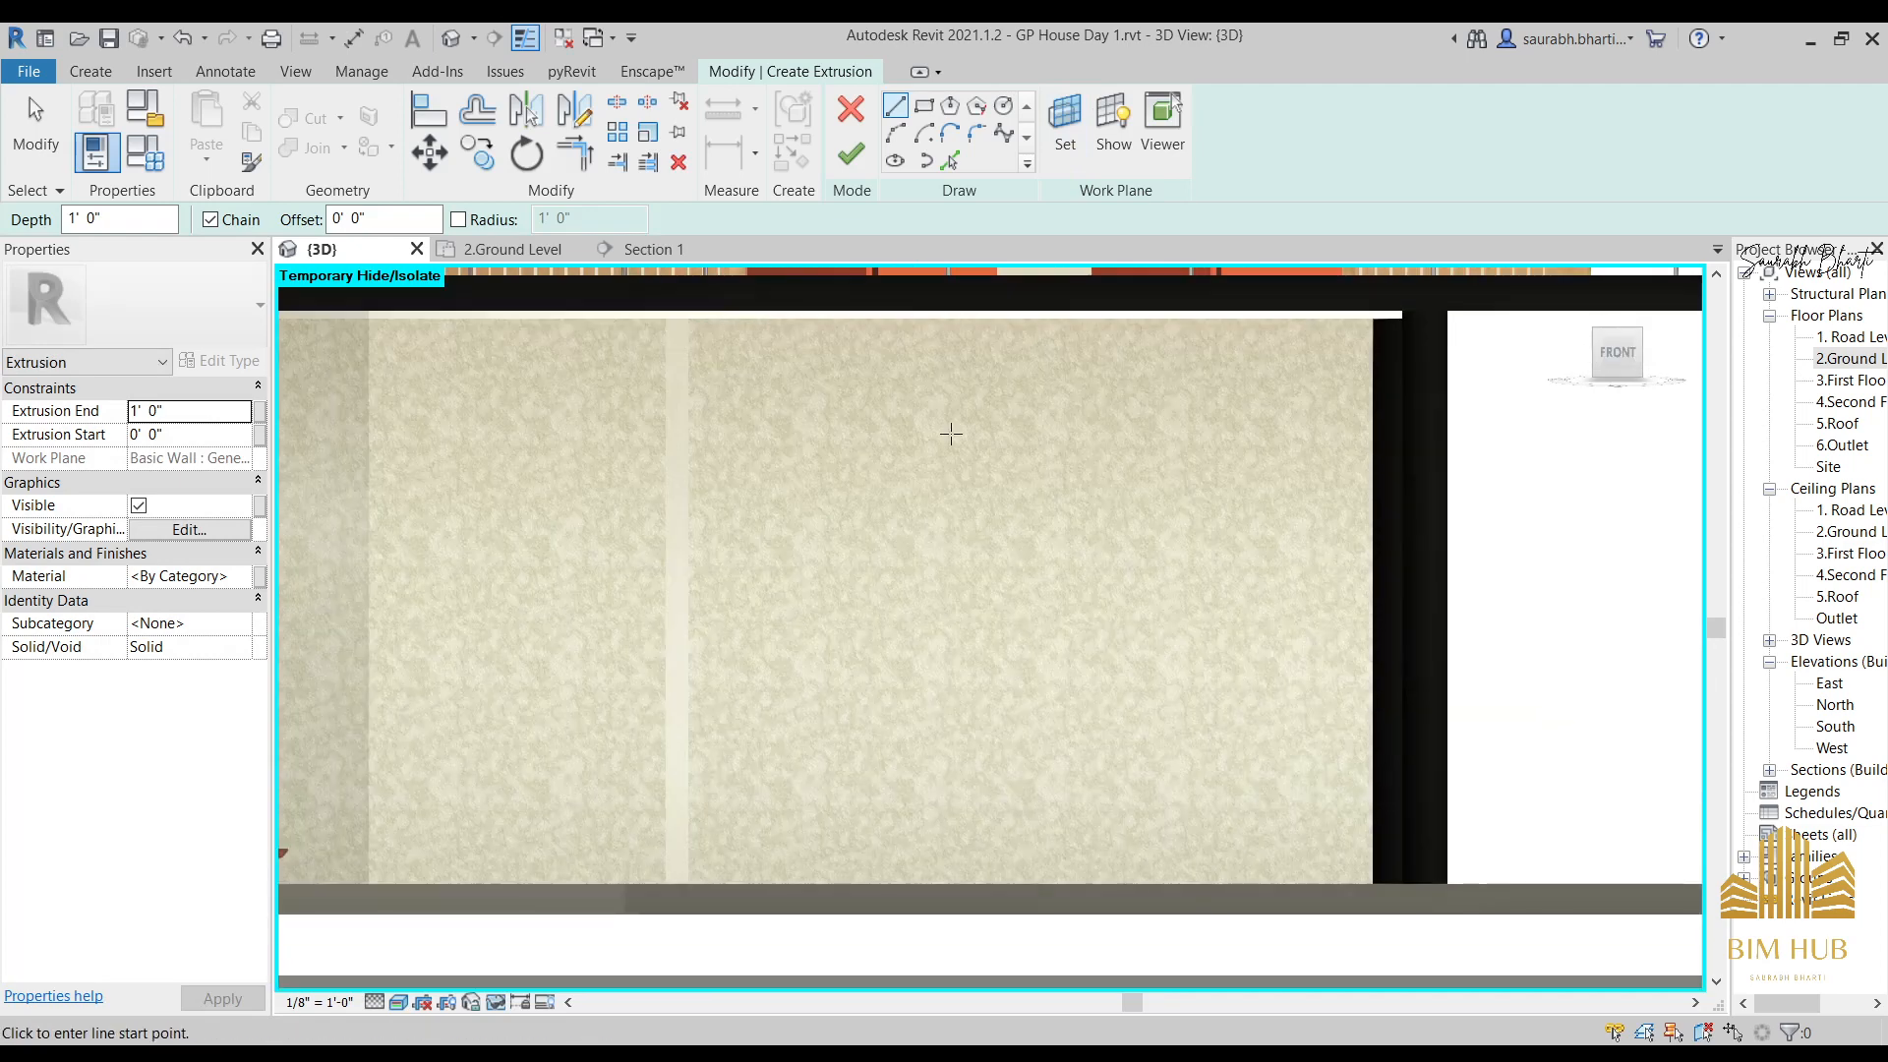
{"action": "left_click", "coordinate": [922, 108]}
{"action": "left_click", "coordinate": [688, 886]}
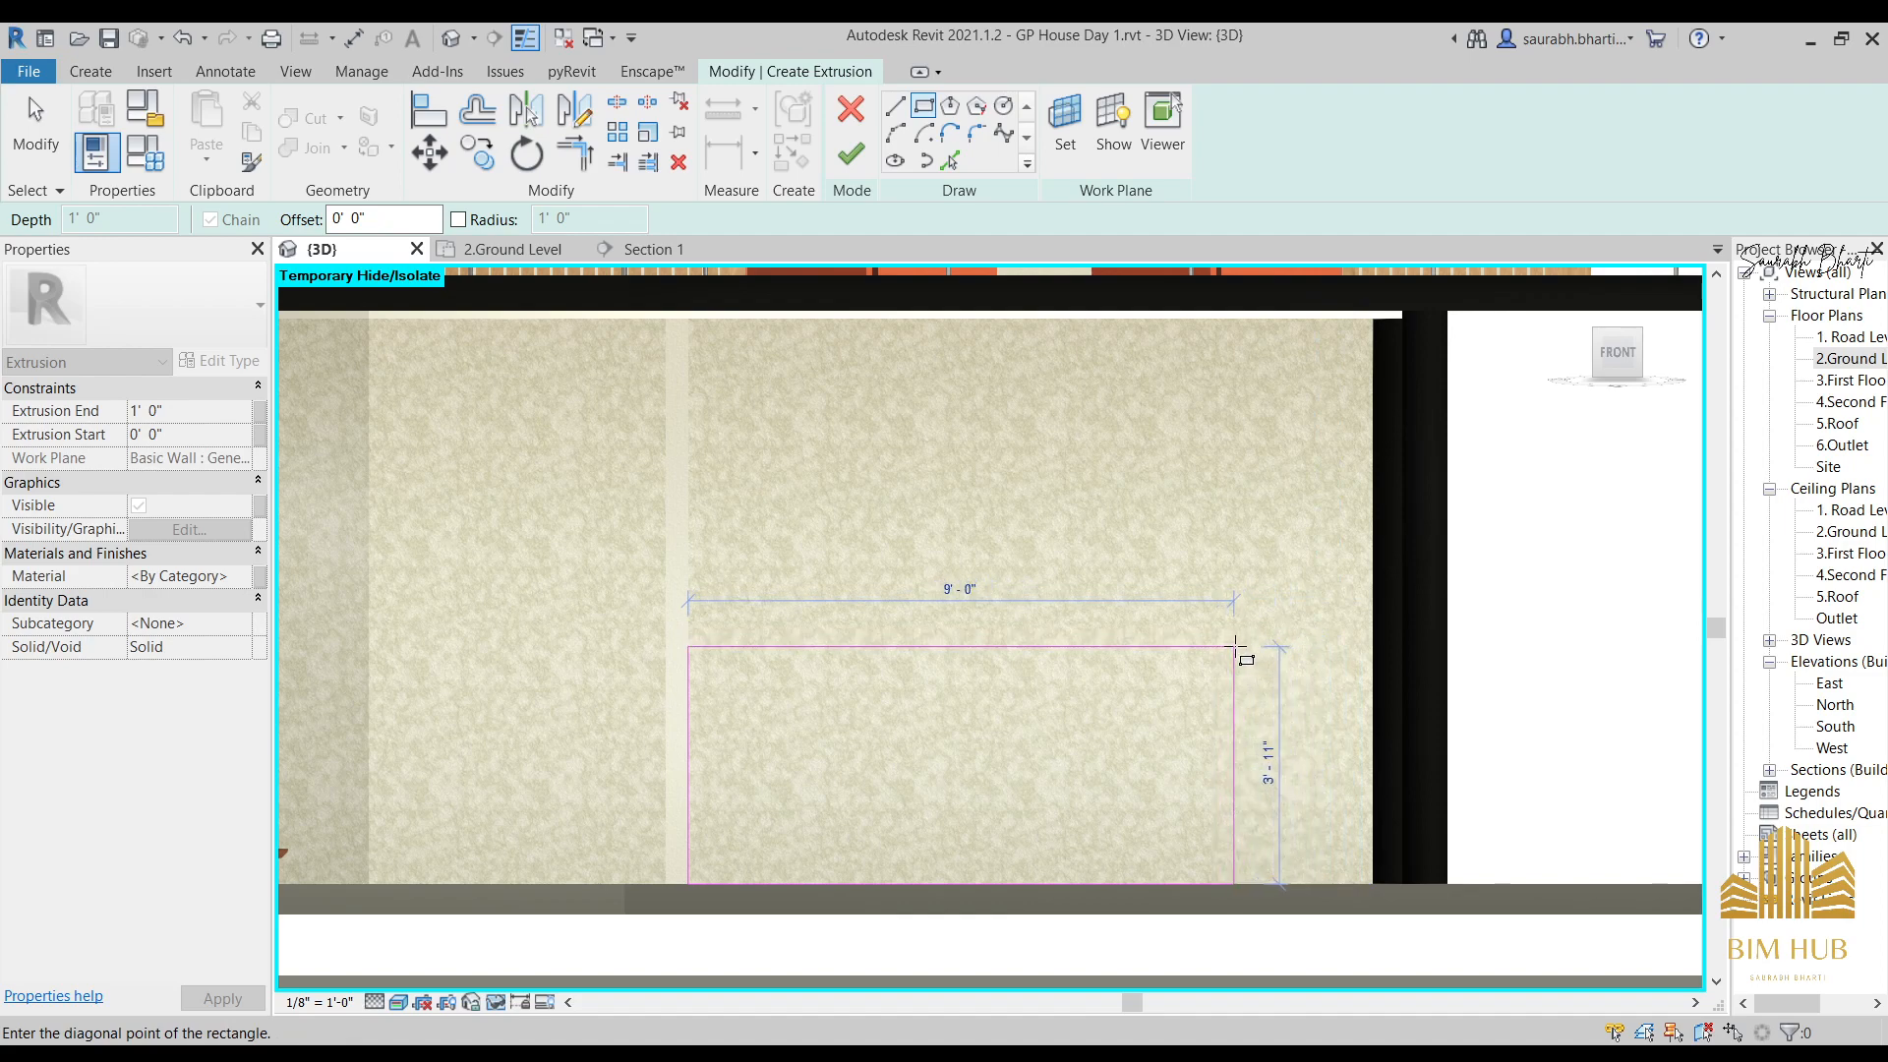
{"action": "left_click", "coordinate": [1232, 647]}
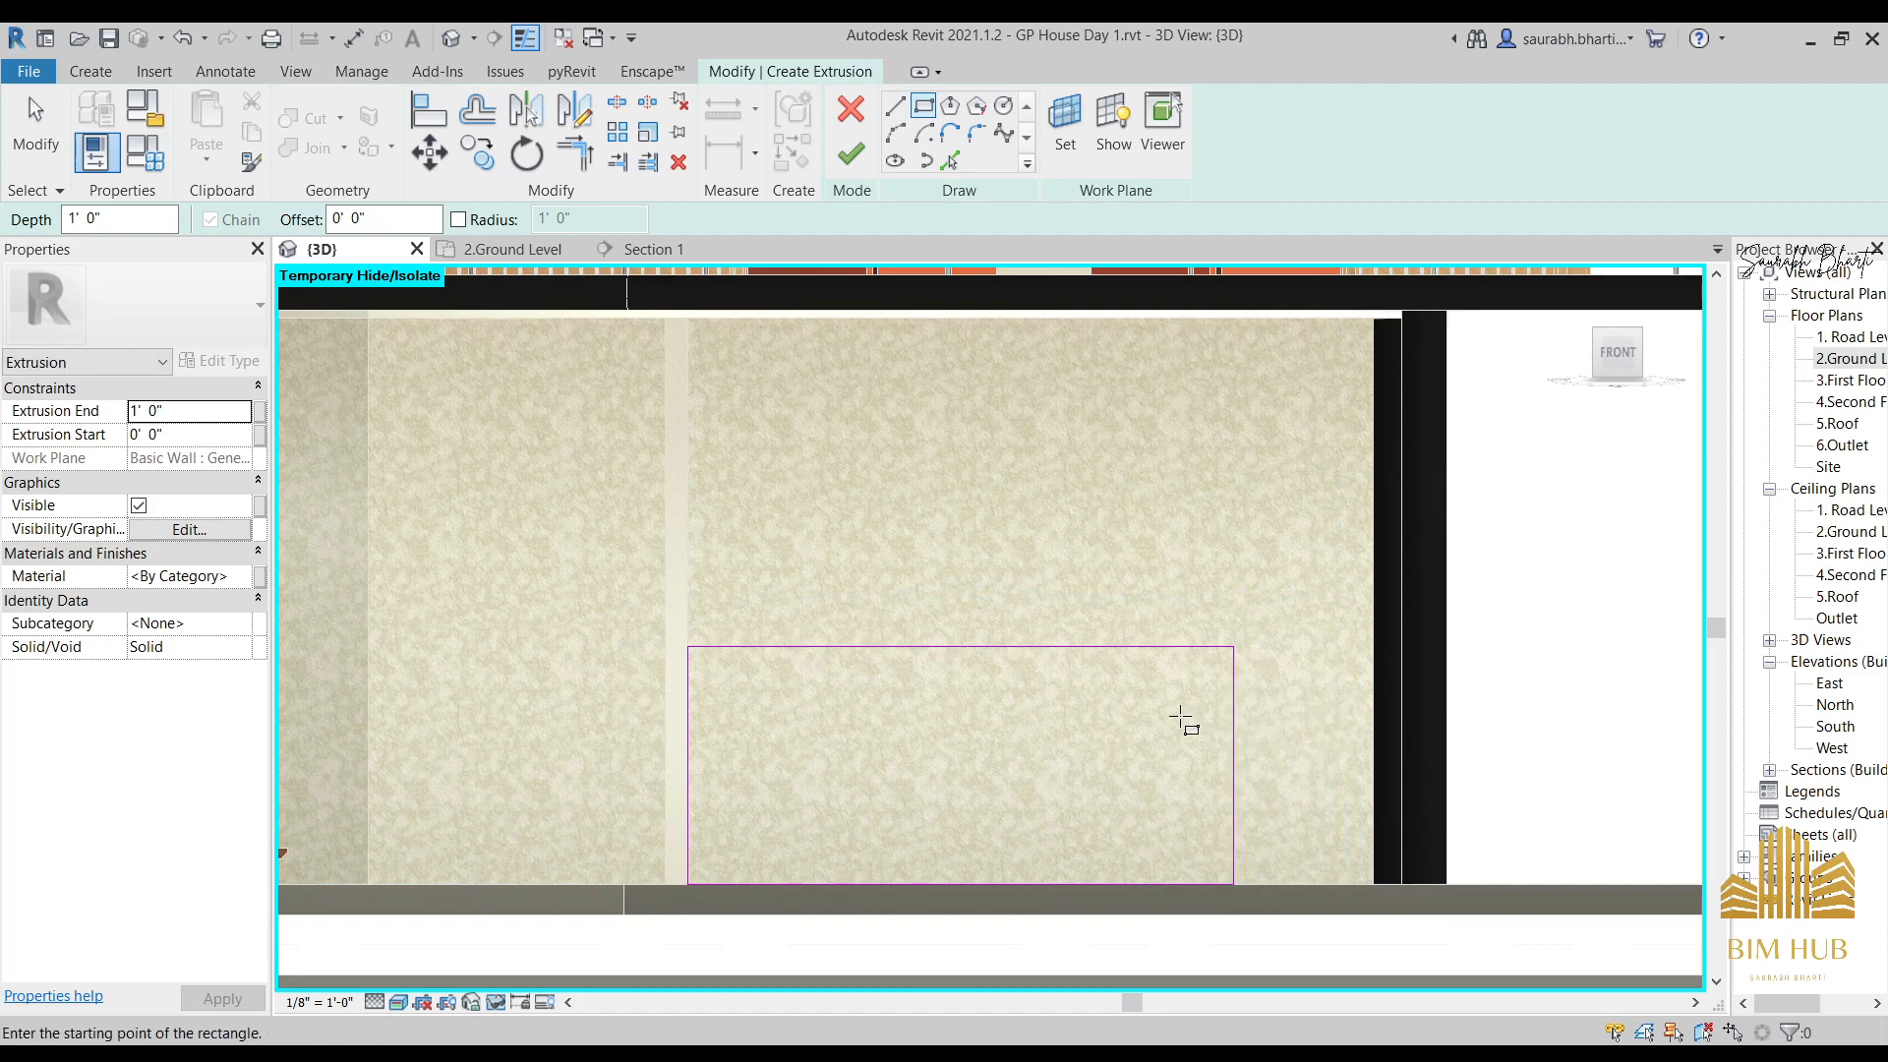
{"action": "middle_click_drag", "start_coordinate": [764, 636], "coordinate": [737, 665]}
{"action": "key", "text": "Escape"}
Try setting the rectangle's height to 2.6", and undo the change.
{"action": "left_click", "coordinate": [858, 694]}
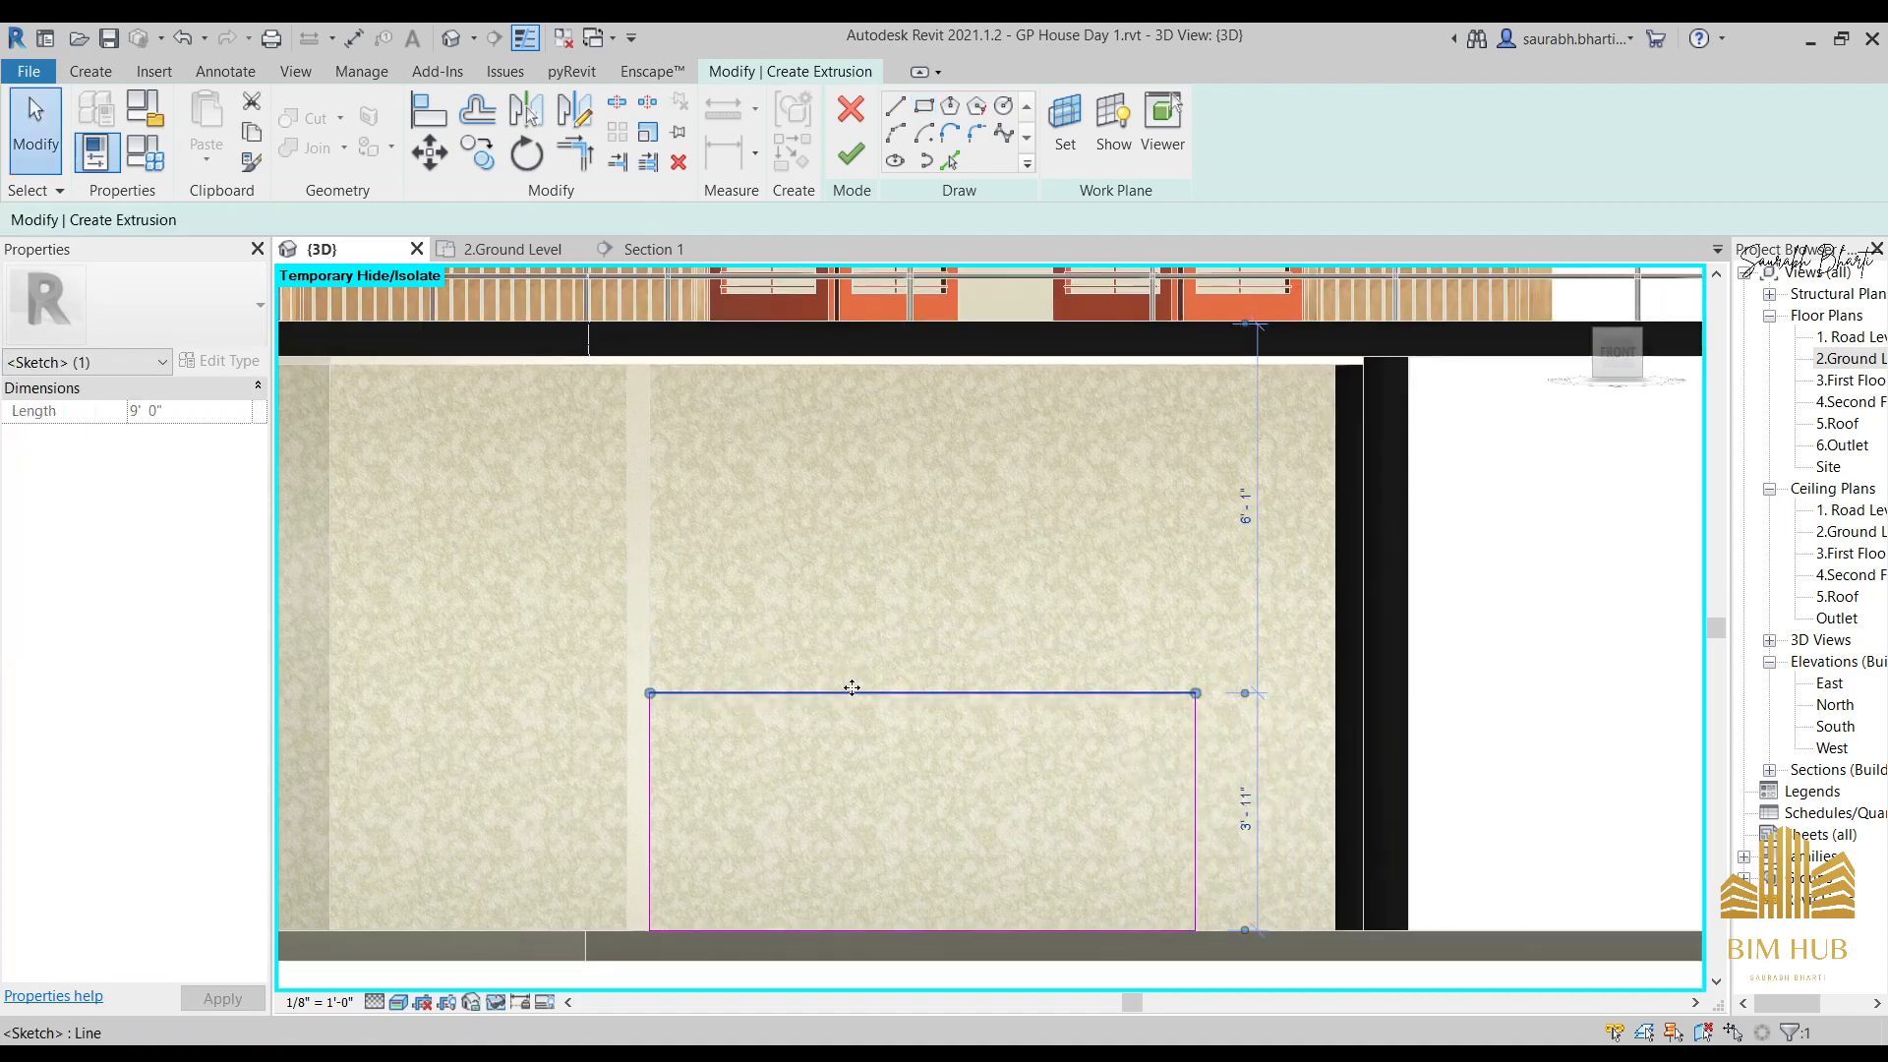
{"action": "left_click", "coordinate": [1245, 808]}
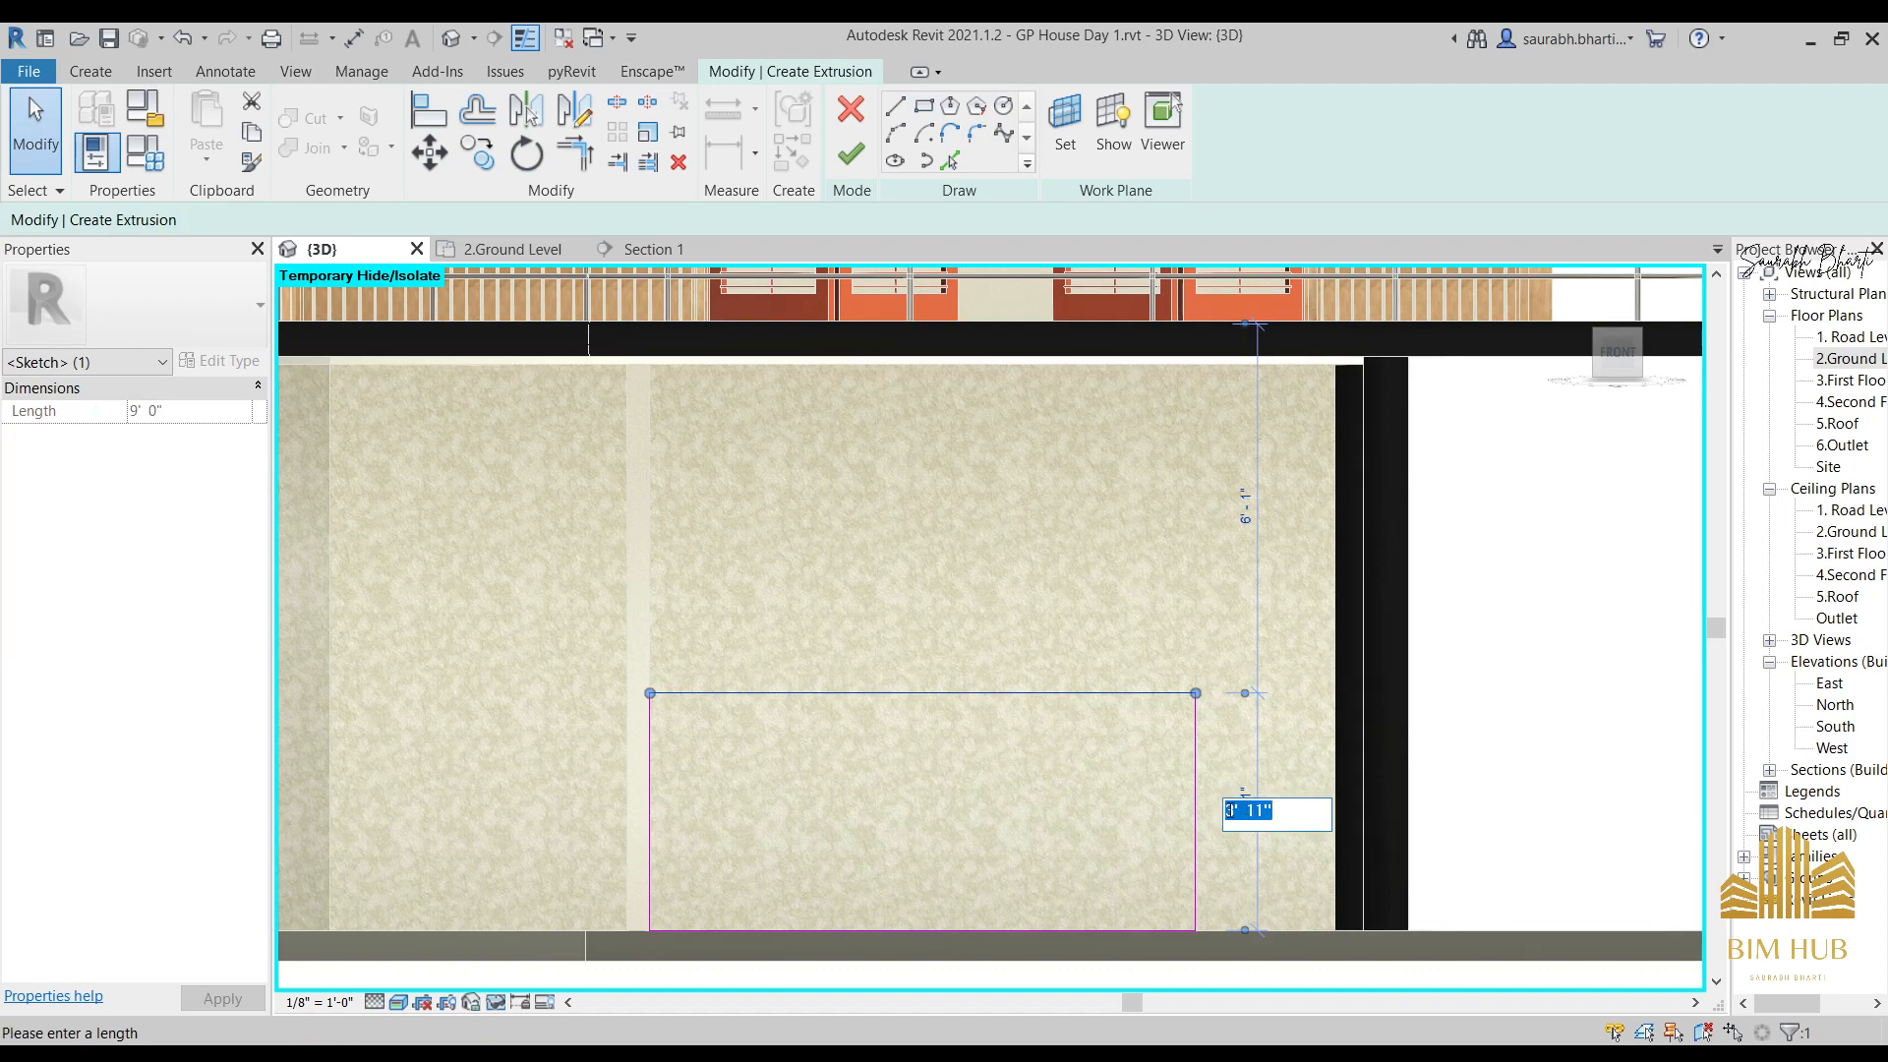
{"action": "type", "text": "2.6\""}
{"action": "key", "text": "Return"}
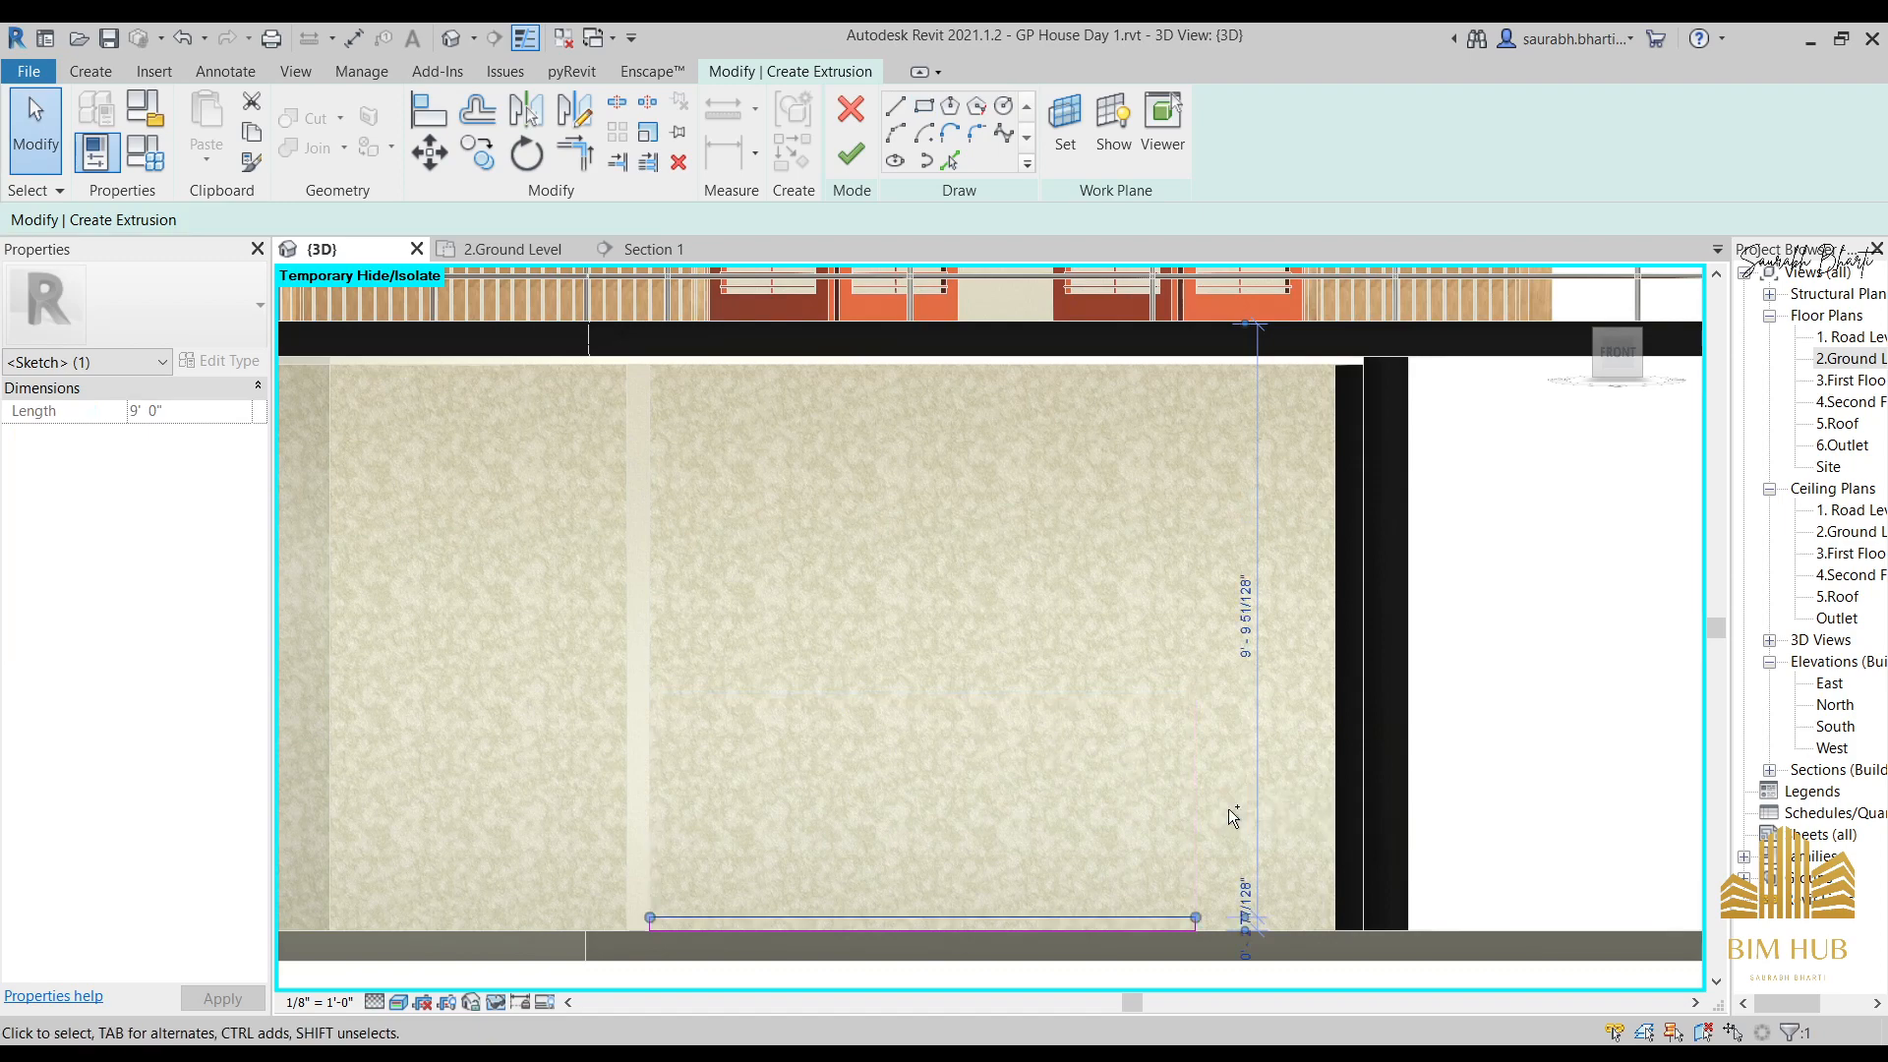
{"action": "key", "text": "ctrl+z"}
Set the height of the rectangular sketch to 2'6" by moving its upper edge.
{"action": "left_click", "coordinate": [1094, 691]}
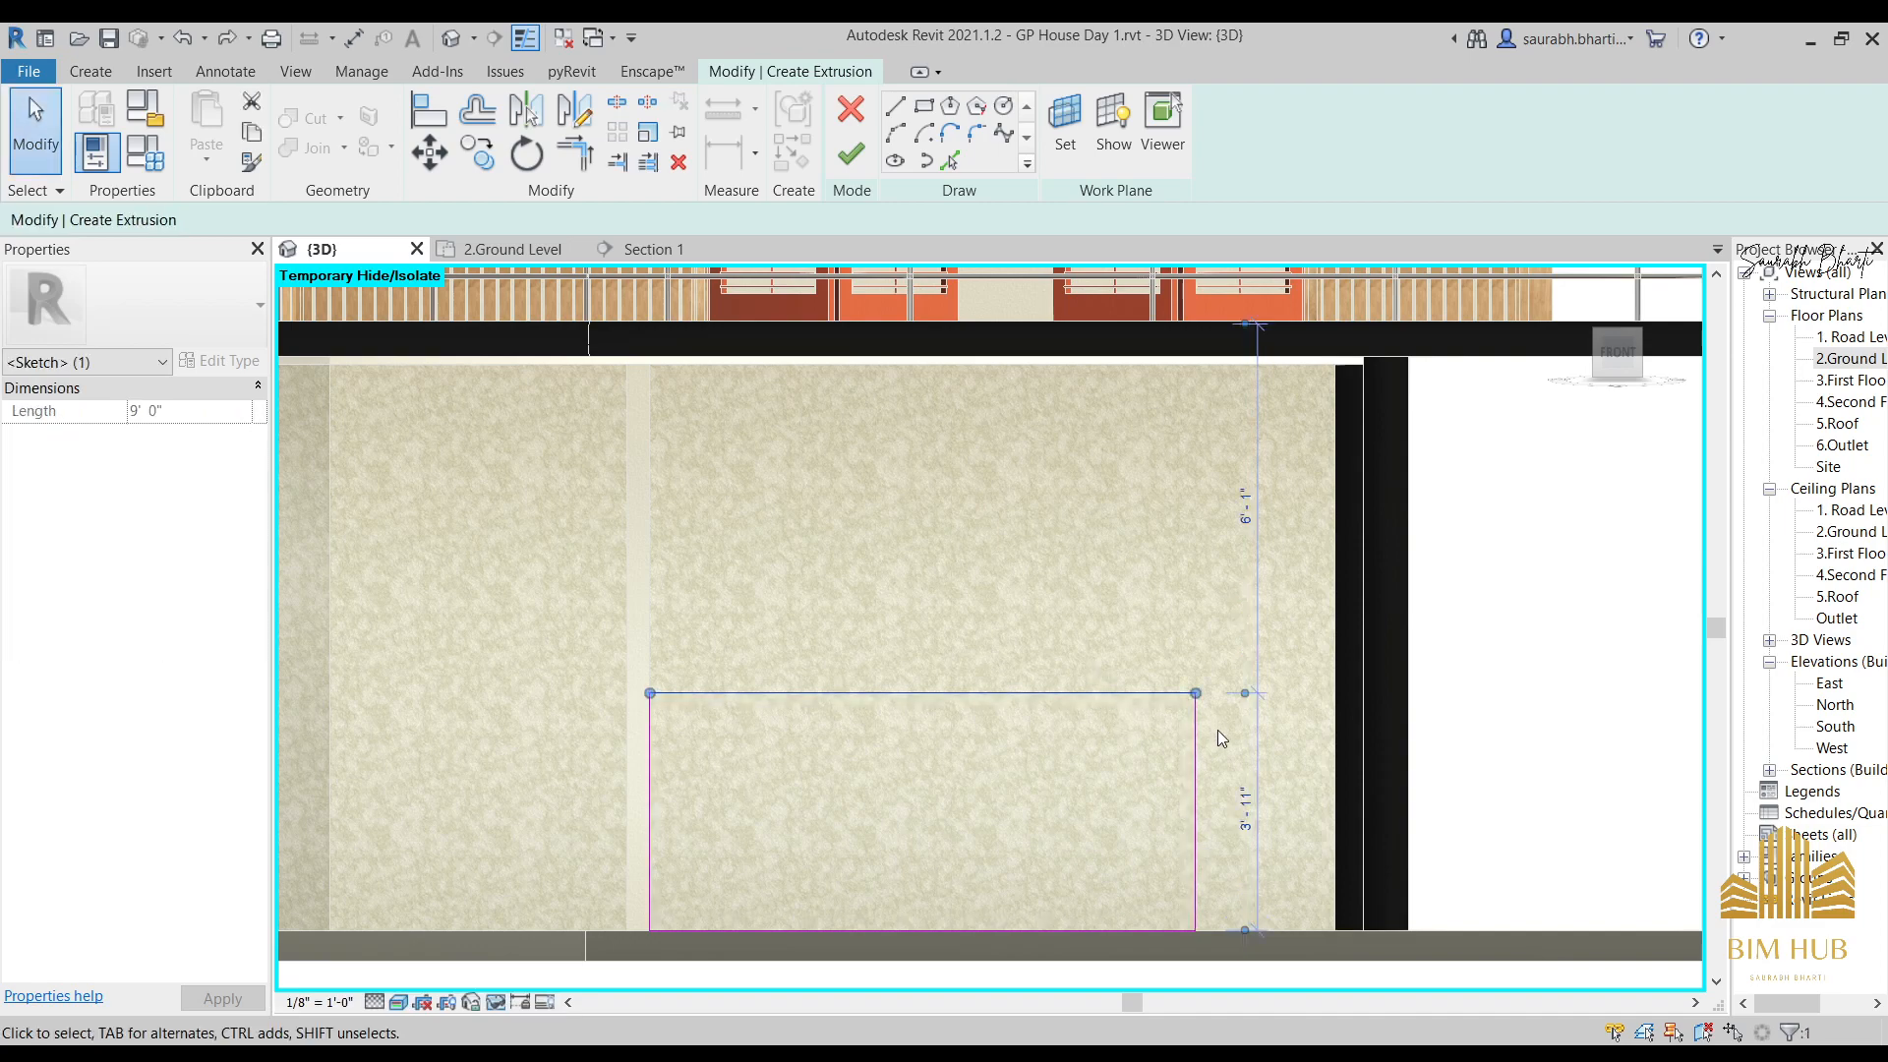
{"action": "left_click", "coordinate": [1245, 809]}
{"action": "type", "text": "2'6"}
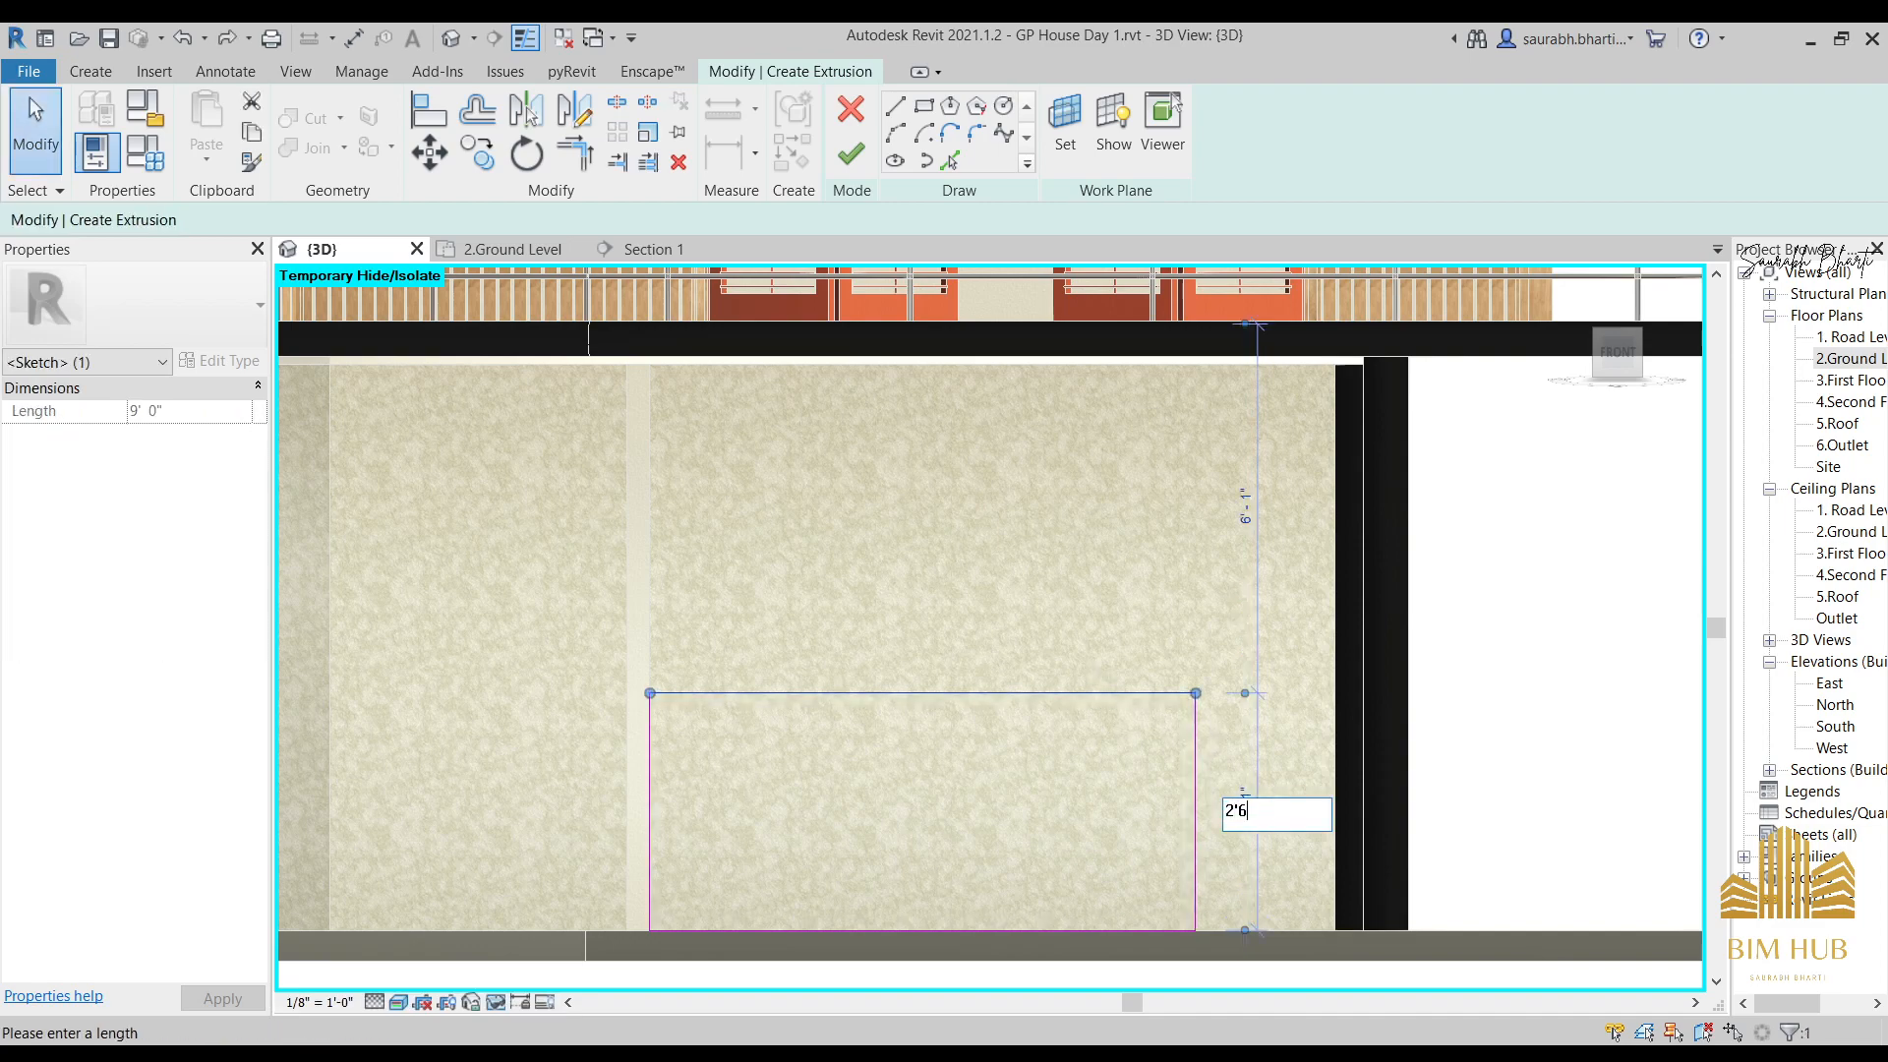
{"action": "type", "text": "\""}
{"action": "key", "text": "Return"}
{"action": "left_click", "coordinate": [1074, 725]}
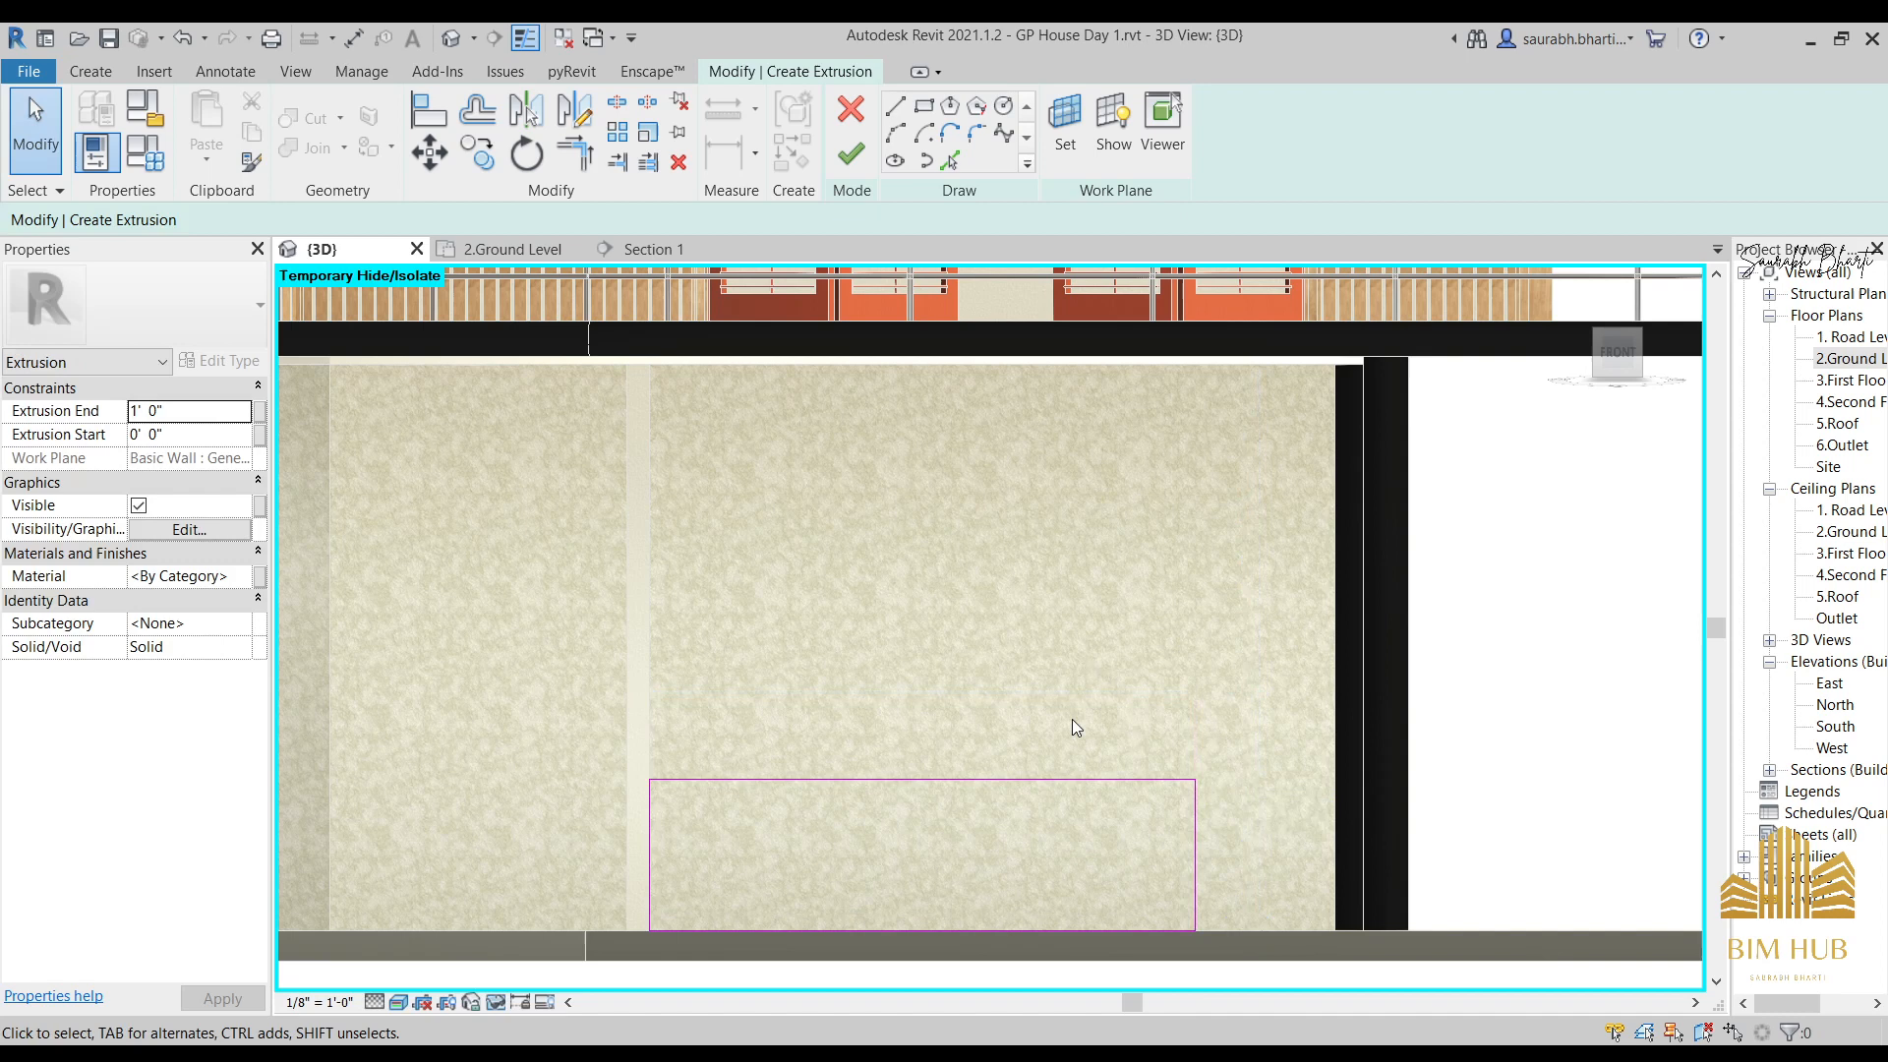
Set the rectangle's height to 3' from the floor.
{"action": "left_click", "coordinate": [952, 785]}
{"action": "left_click", "coordinate": [1245, 851]}
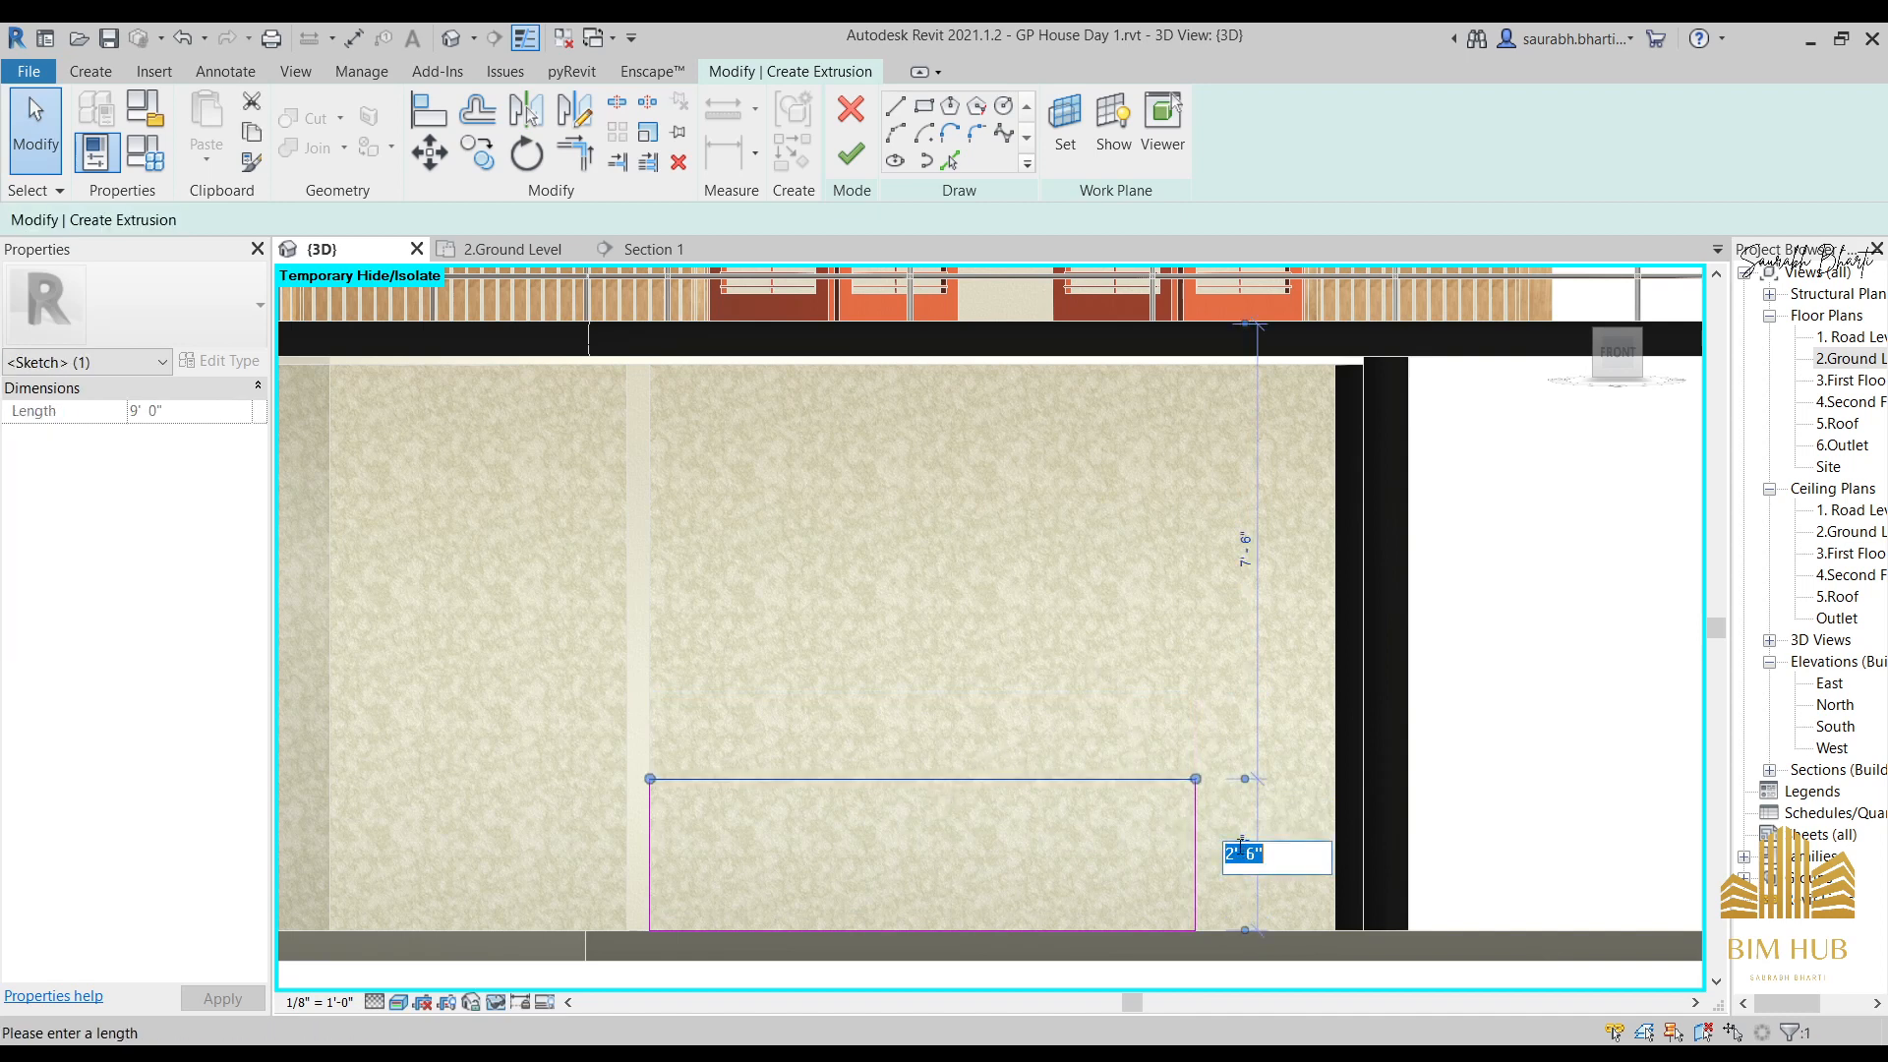
{"action": "type", "text": "3"}
{"action": "key", "text": "Return"}
{"action": "left_click", "coordinate": [1236, 845]}
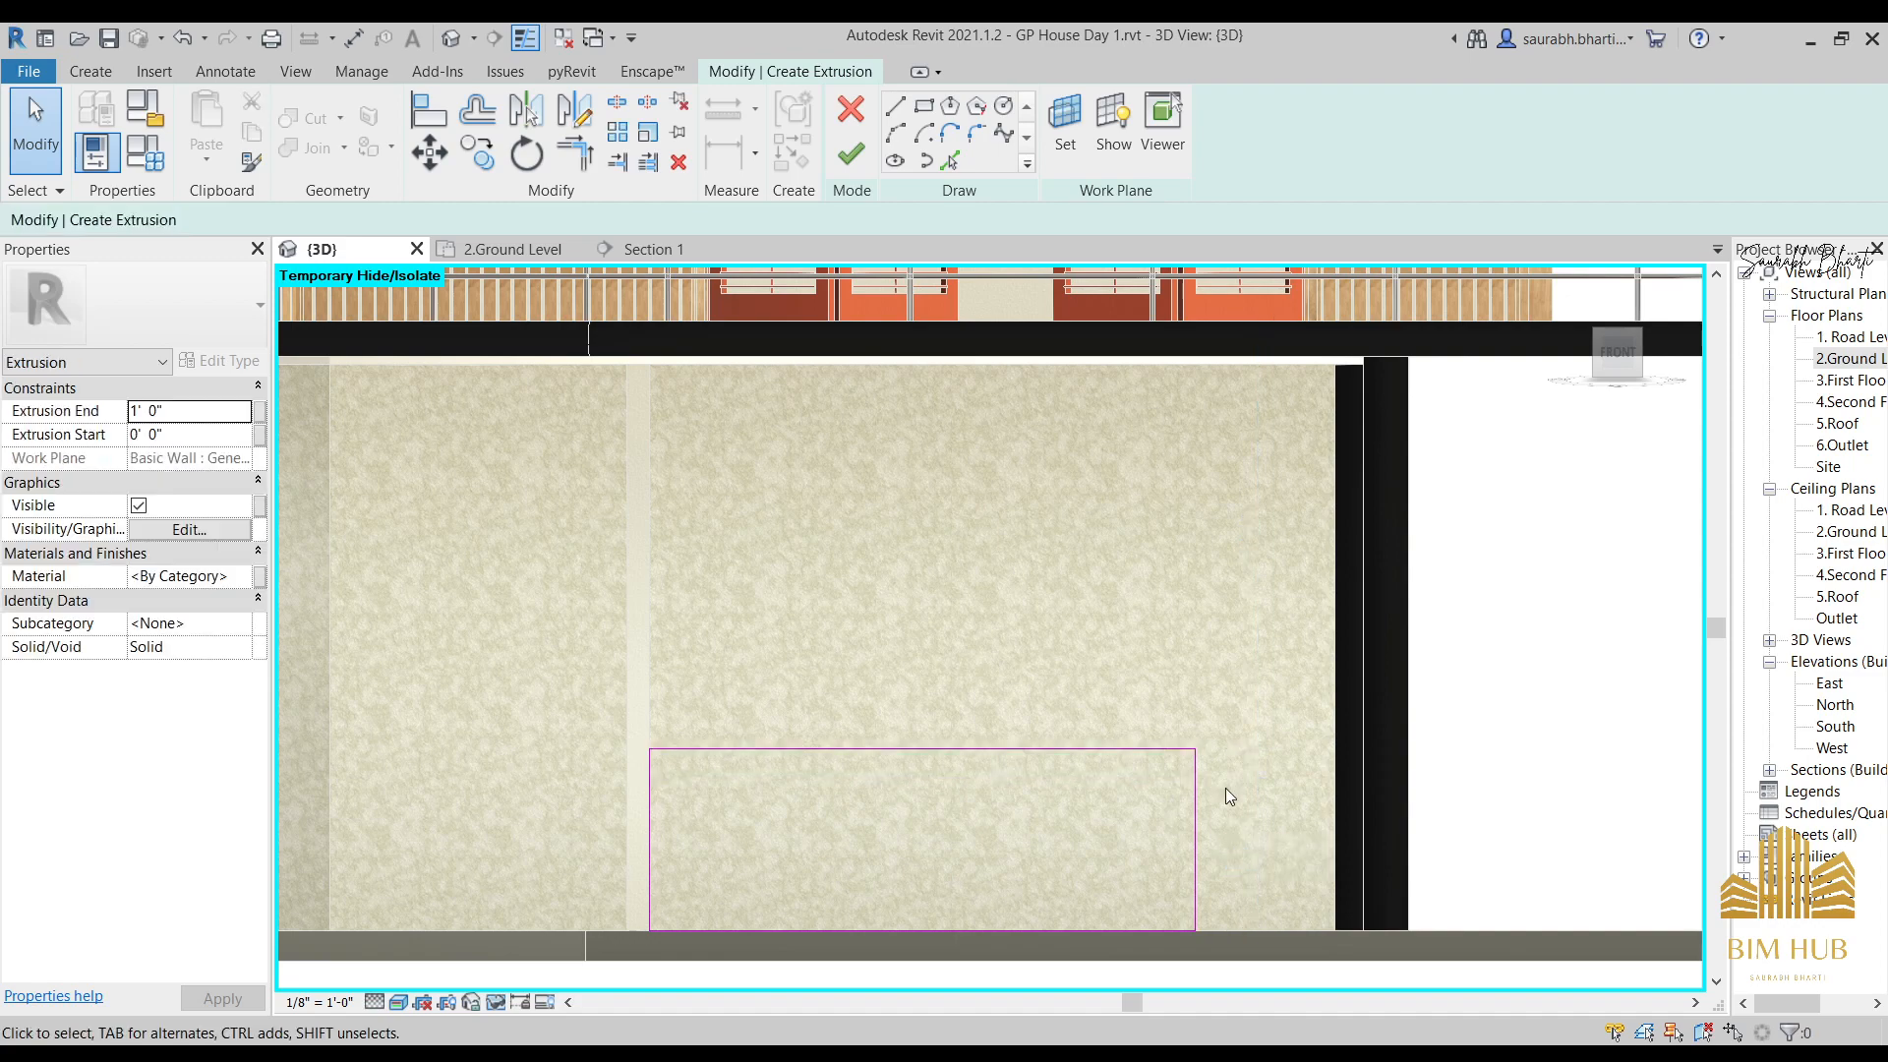
Move the rectangle's left edge to 3'-0" from the partition wall, and finish the extrusion with a 1'-0" depth.
{"action": "scroll", "coordinate": [1225, 788], "scroll_direction": "down", "scroll_amount": 2}
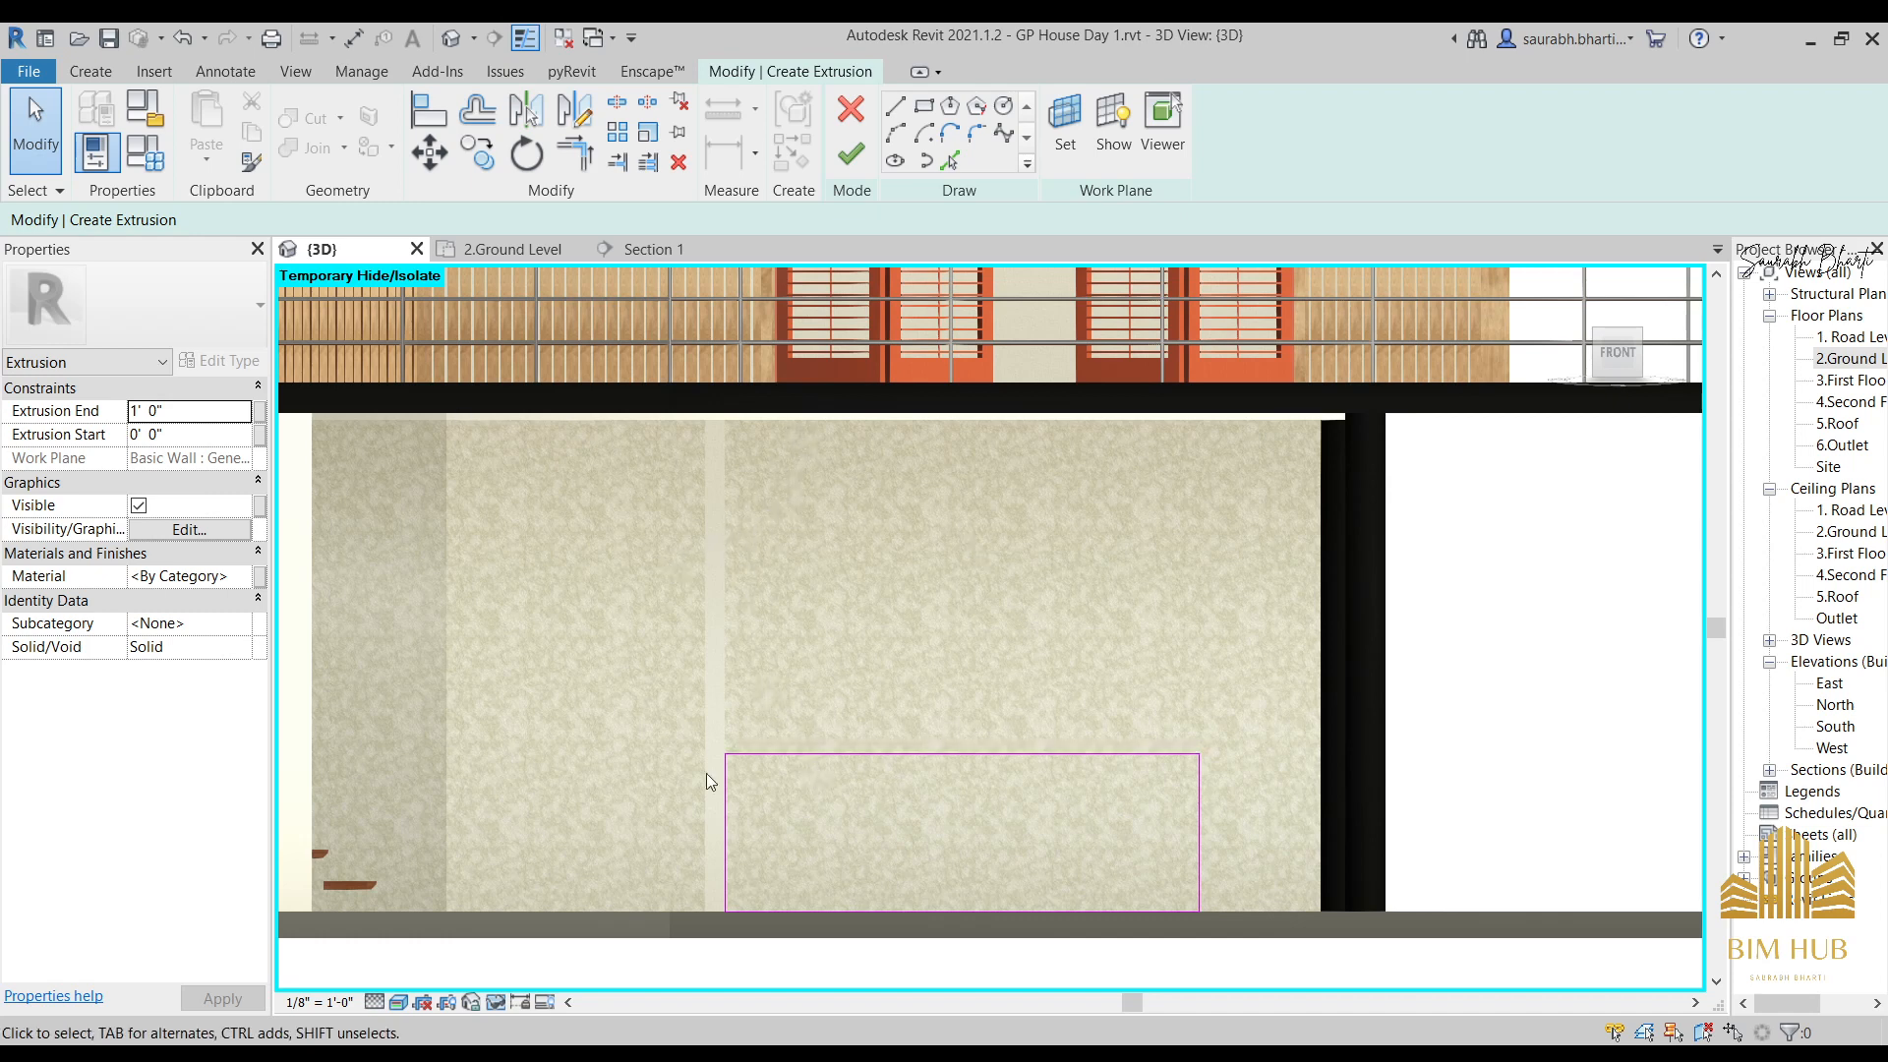
{"action": "left_click_drag", "start_coordinate": [722, 817], "coordinate": [895, 815]}
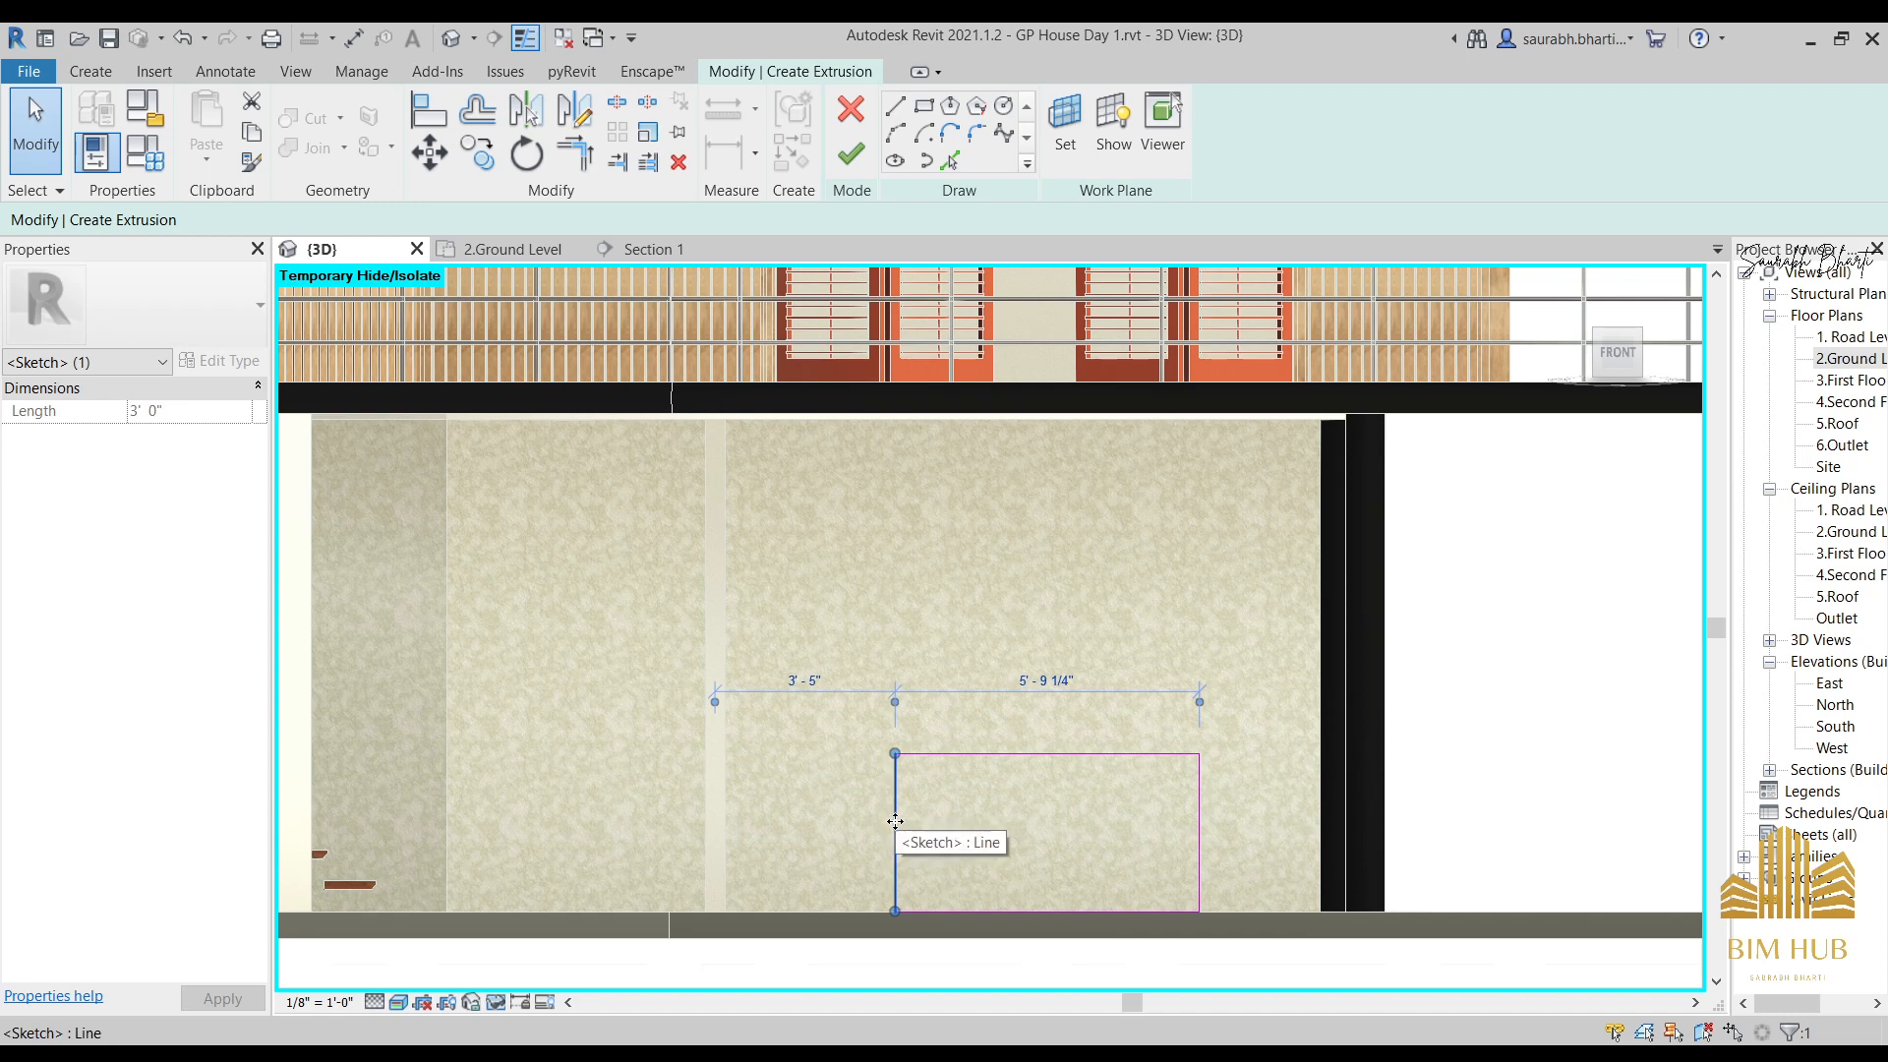
{"action": "mouse_move", "coordinate": [895, 821]}
{"action": "left_mouse_down"}
{"action": "mouse_move", "coordinate": [838, 819]}
{"action": "mouse_move", "coordinate": [873, 823]}
{"action": "left_mouse_up"}
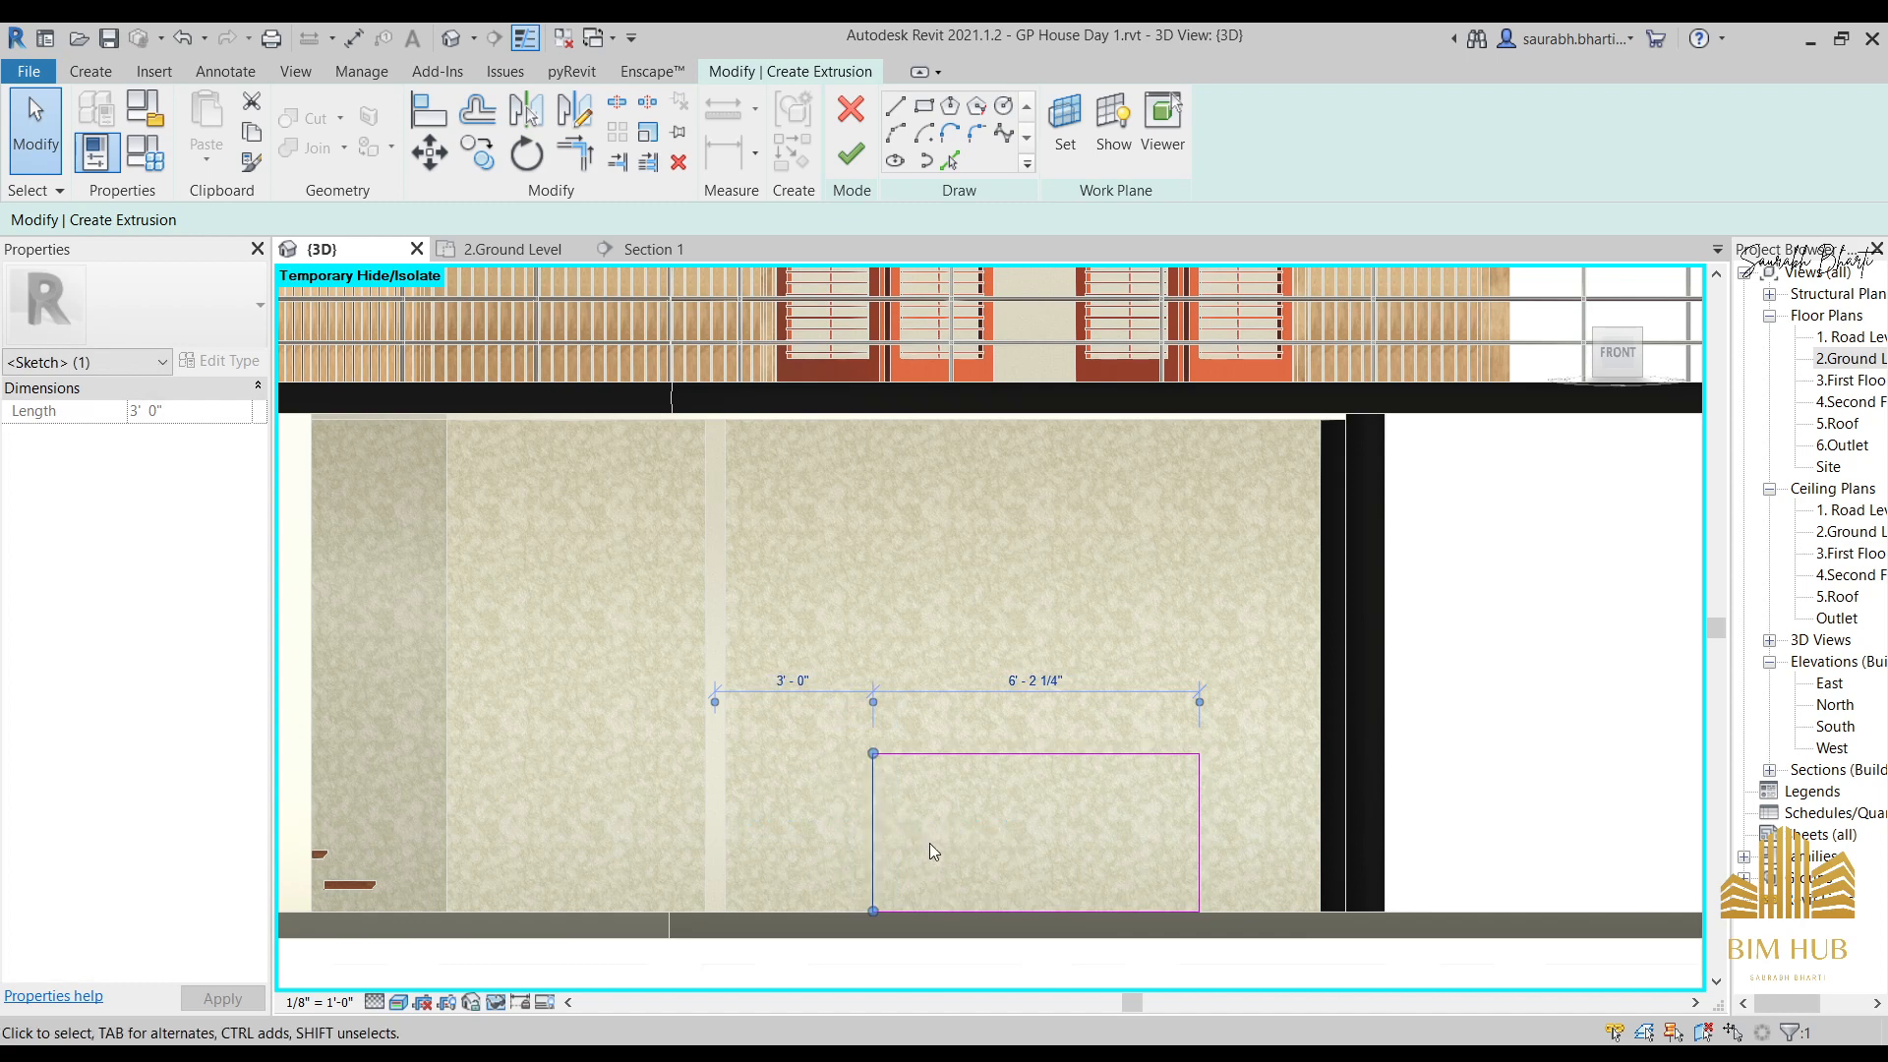
{"action": "left_click", "coordinate": [1067, 612]}
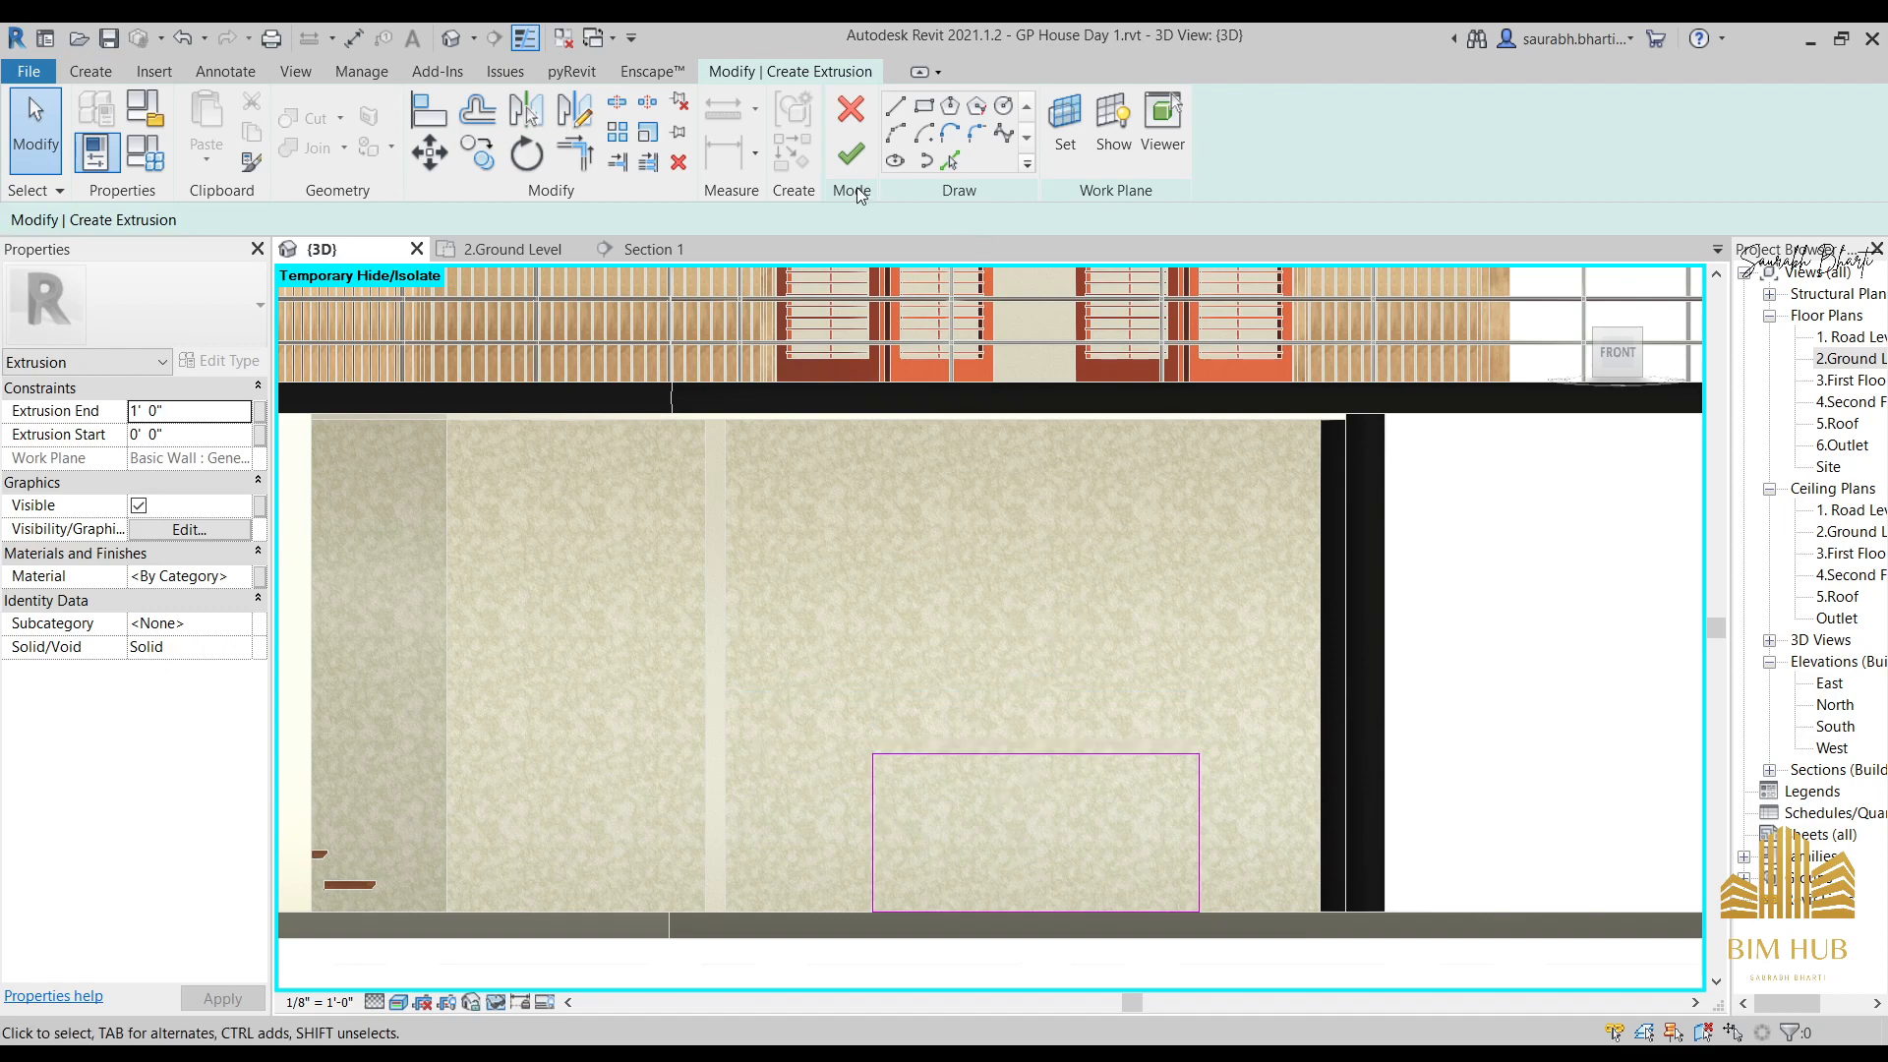
{"action": "left_click", "coordinate": [852, 153]}
{"action": "scroll", "coordinate": [990, 635], "scroll_direction": "down", "scroll_amount": 3}
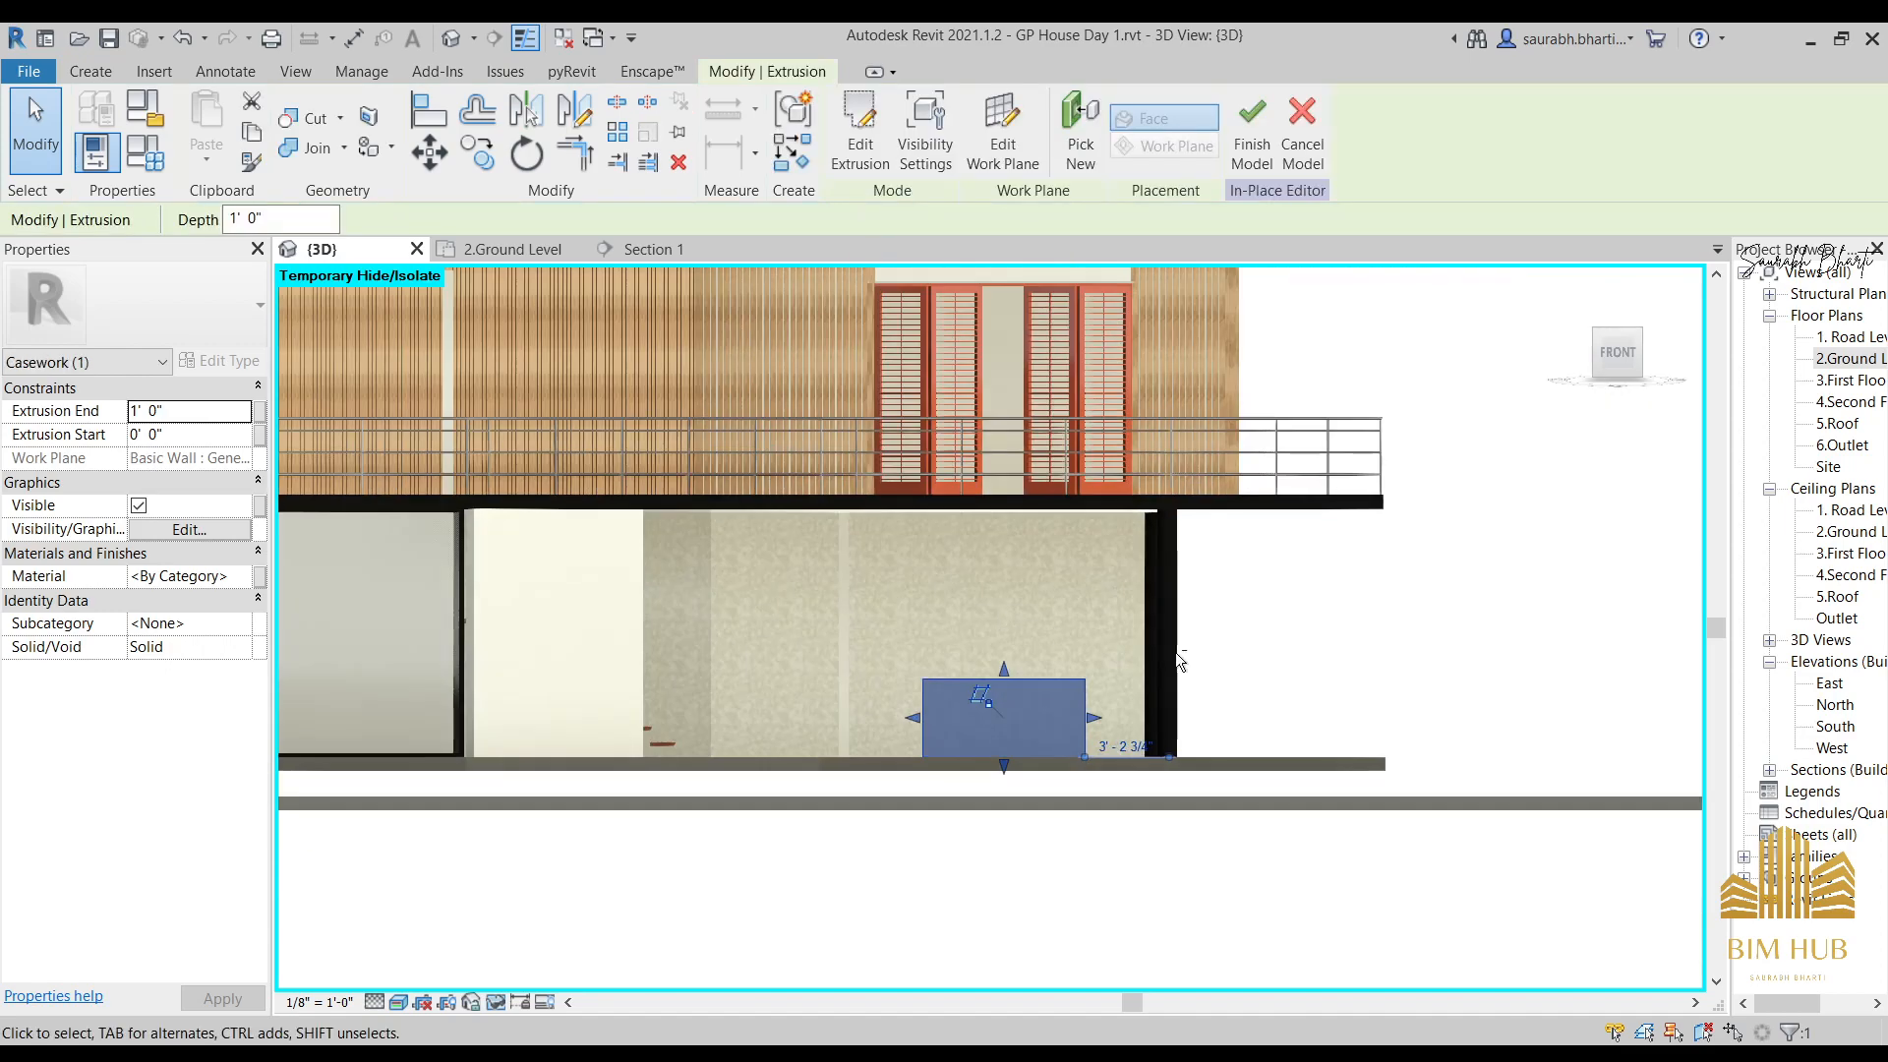
Inspect the finished base cabinet extrusion from several angles and return to a close front view of the wall.
{"action": "middle_click_drag", "start_coordinate": [1176, 652], "coordinate": [1027, 791], "text": "shift"}
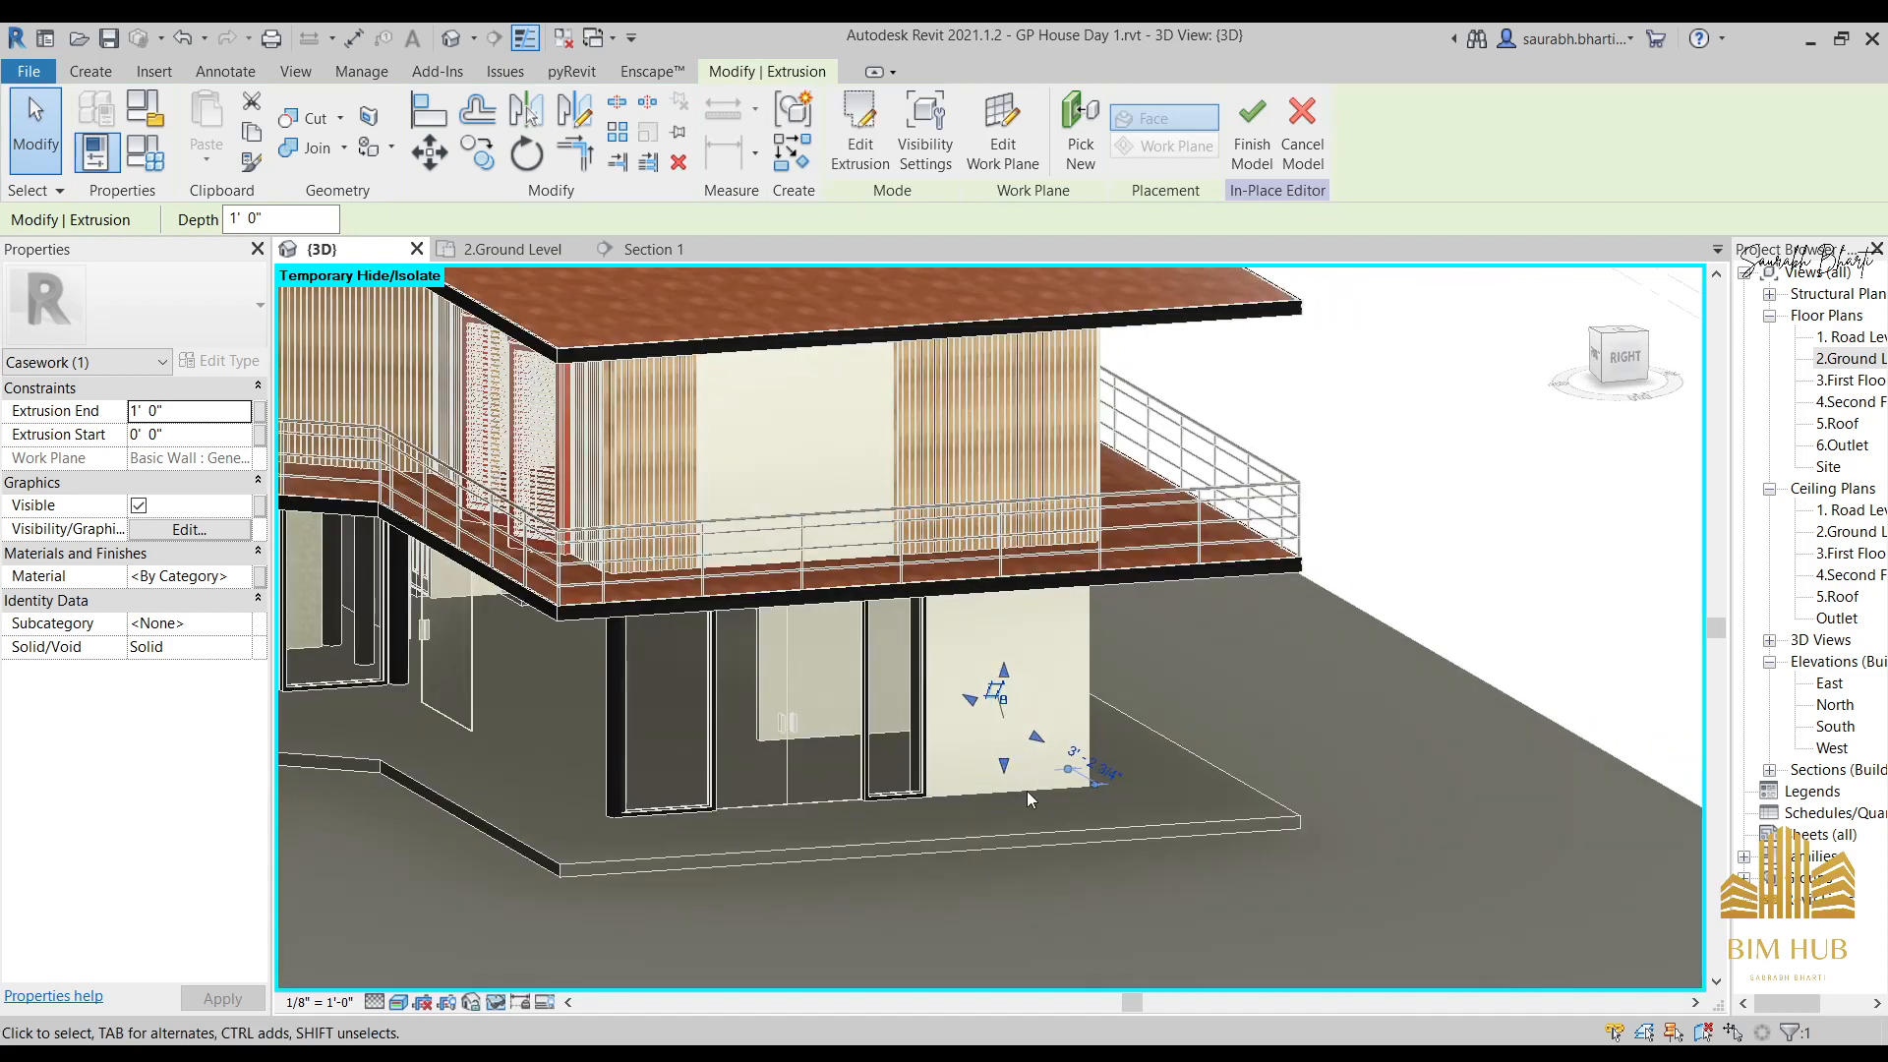
{"action": "left_click", "coordinate": [1018, 791]}
{"action": "middle_click_drag", "start_coordinate": [1046, 898], "coordinate": [1302, 859], "text": "shift"}
{"action": "scroll", "coordinate": [1014, 730], "scroll_direction": "up", "scroll_amount": 3}
{"action": "middle_click_drag", "start_coordinate": [1014, 730], "coordinate": [1033, 752], "text": "shift"}
{"action": "scroll", "coordinate": [1012, 616], "scroll_direction": "up", "scroll_amount": 1}
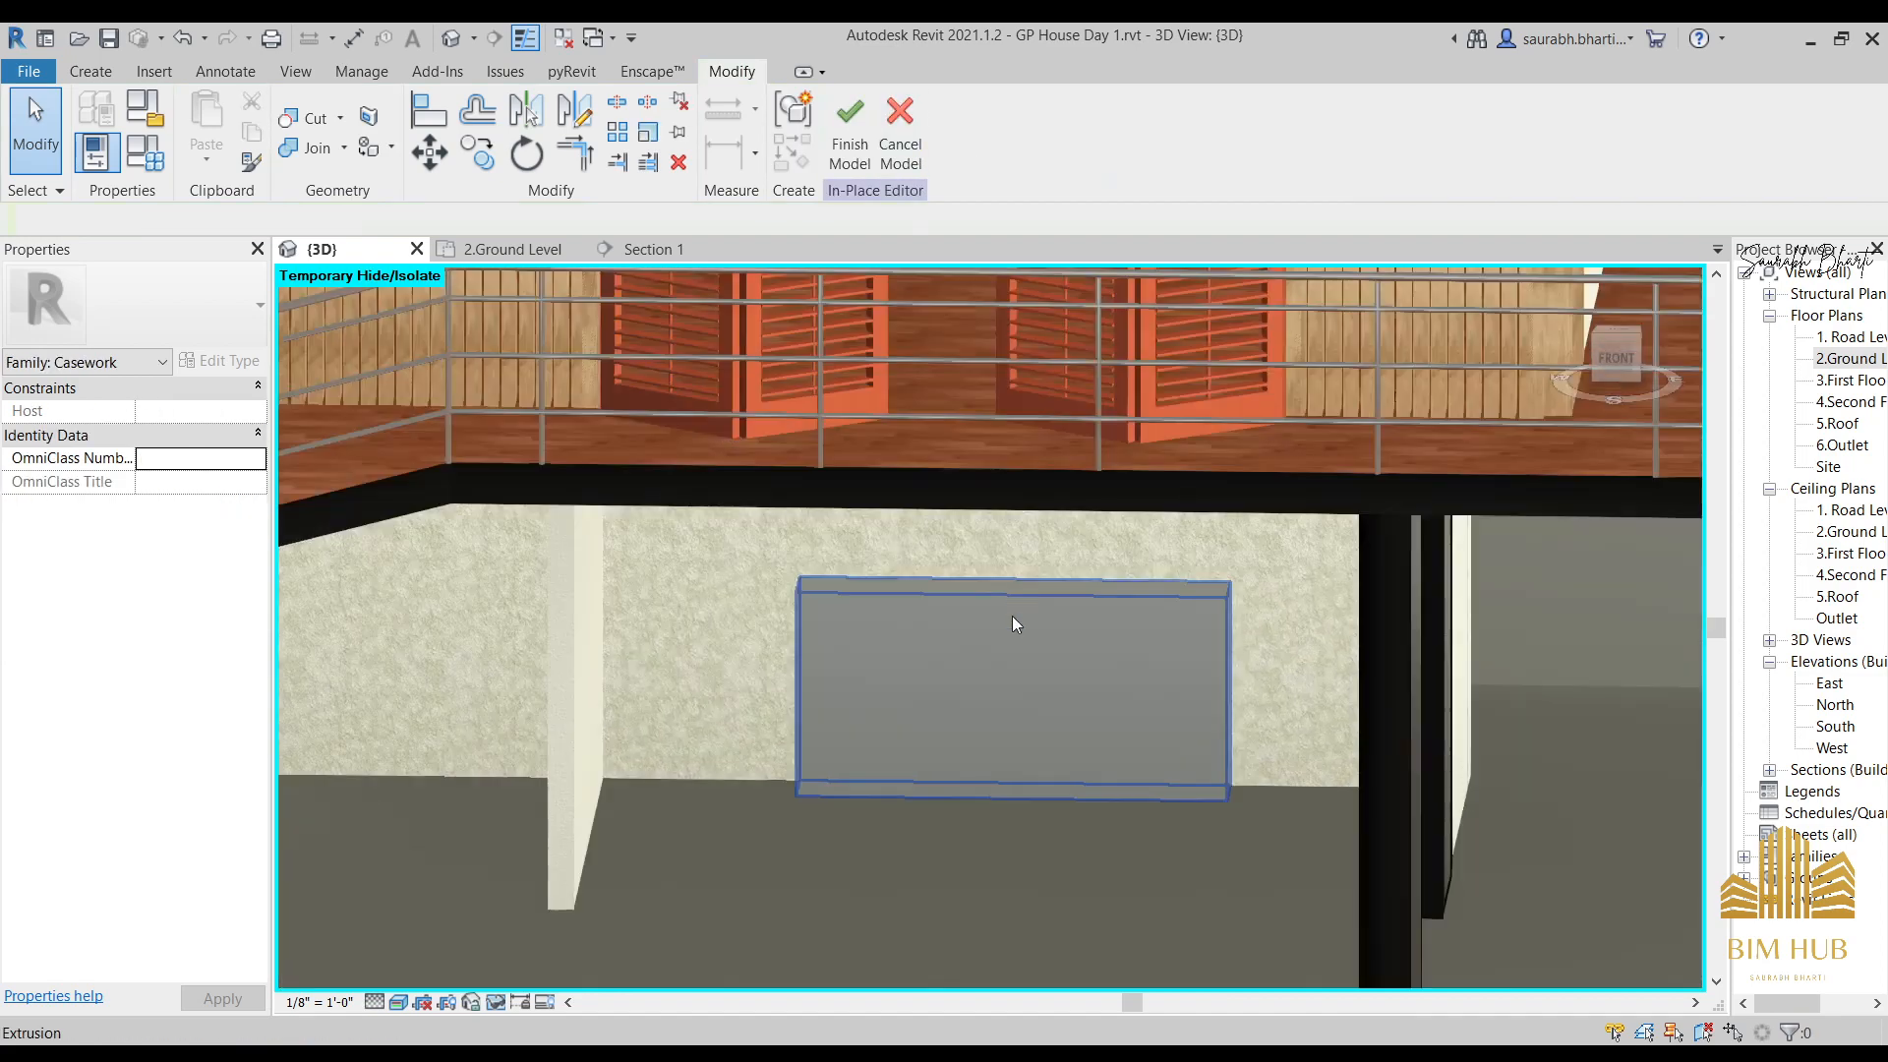
{"action": "middle_click_drag", "start_coordinate": [1012, 616], "coordinate": [1040, 602], "text": "shift"}
{"action": "left_click", "coordinate": [1618, 359]}
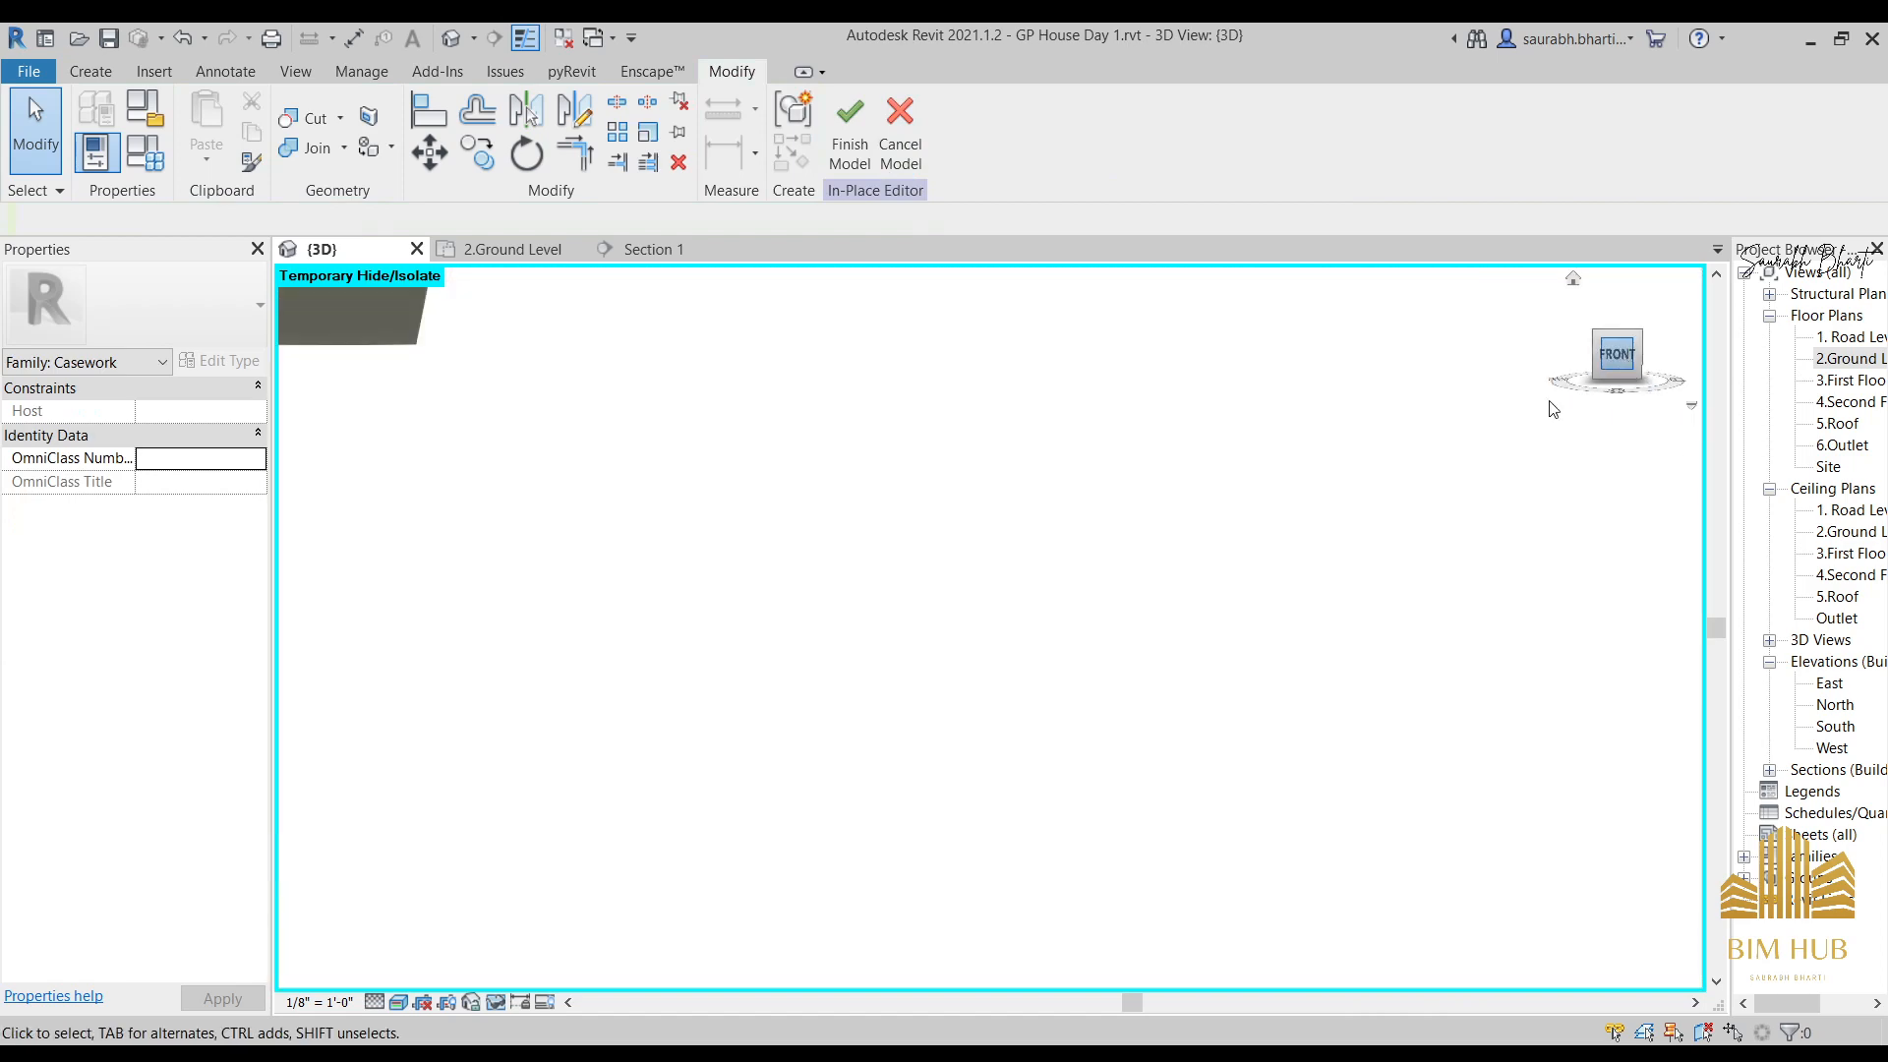
{"action": "scroll", "coordinate": [1026, 681], "scroll_direction": "up", "scroll_amount": 10}
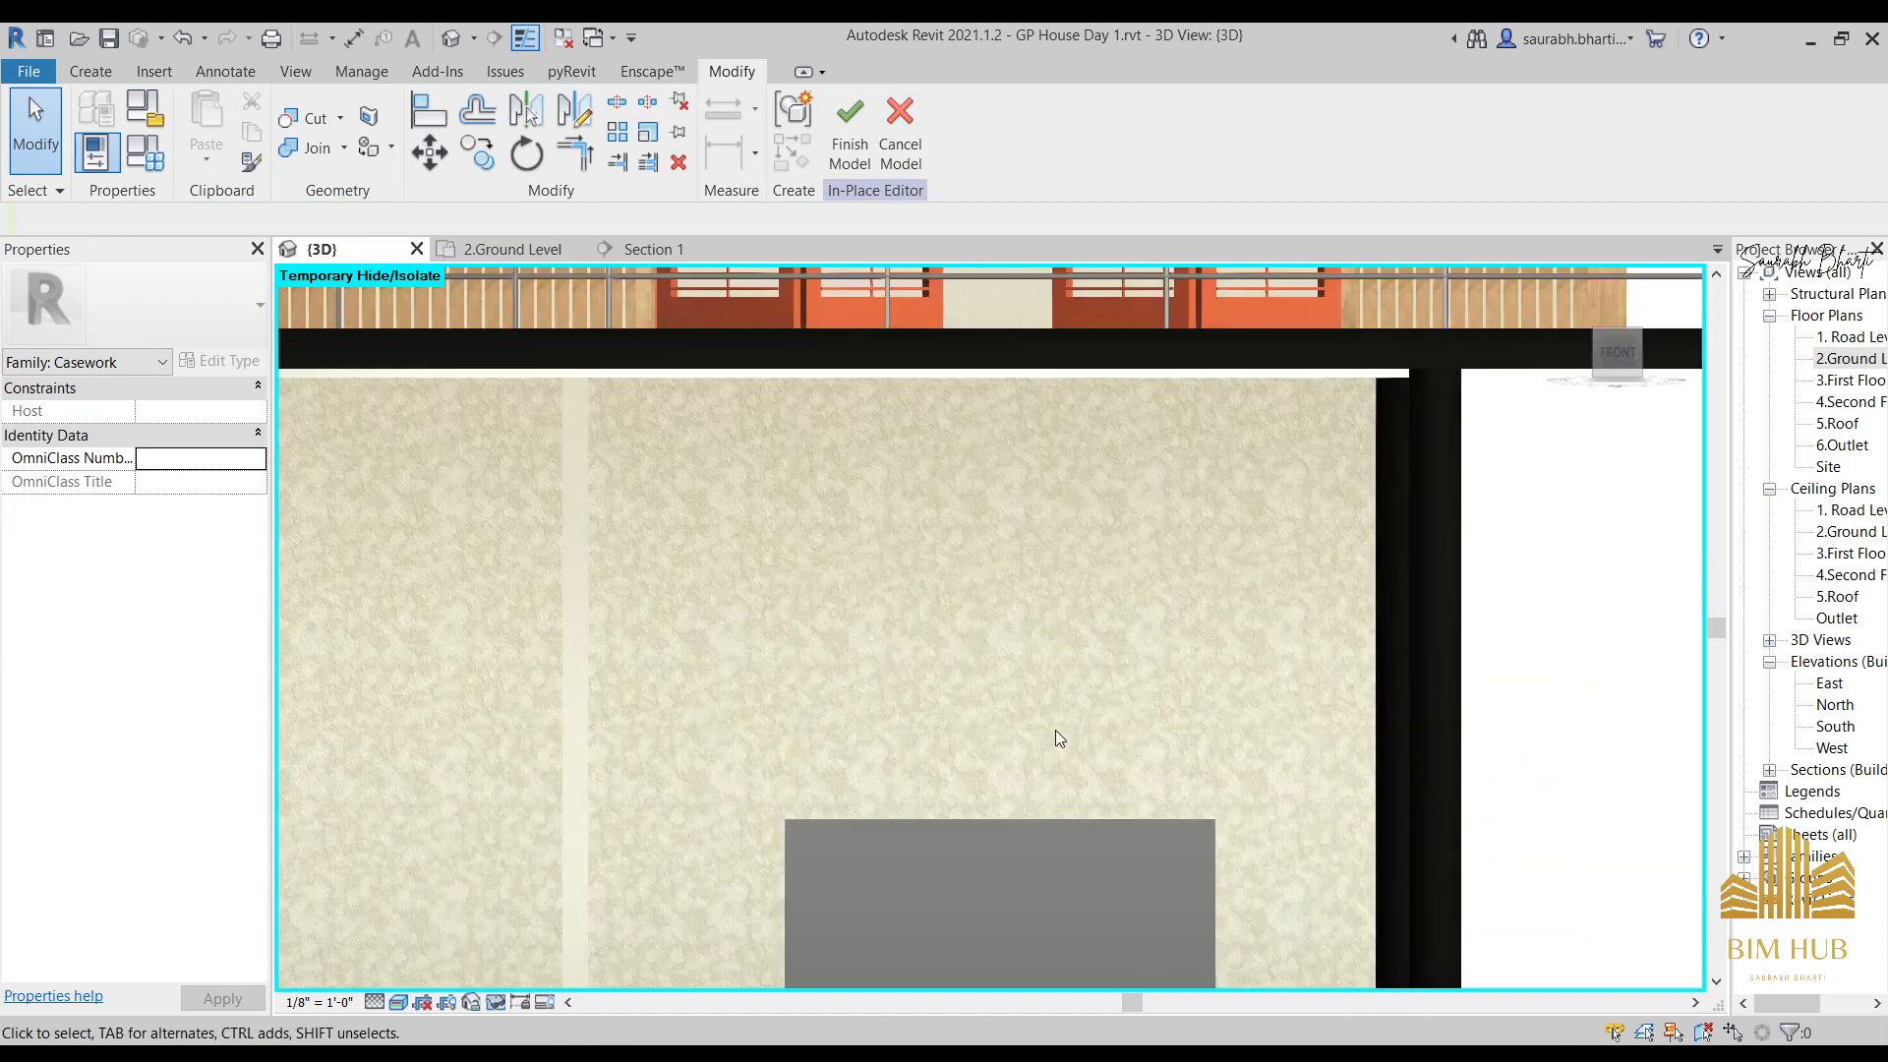
{"action": "middle_click_drag", "start_coordinate": [1059, 727], "coordinate": [1053, 743]}
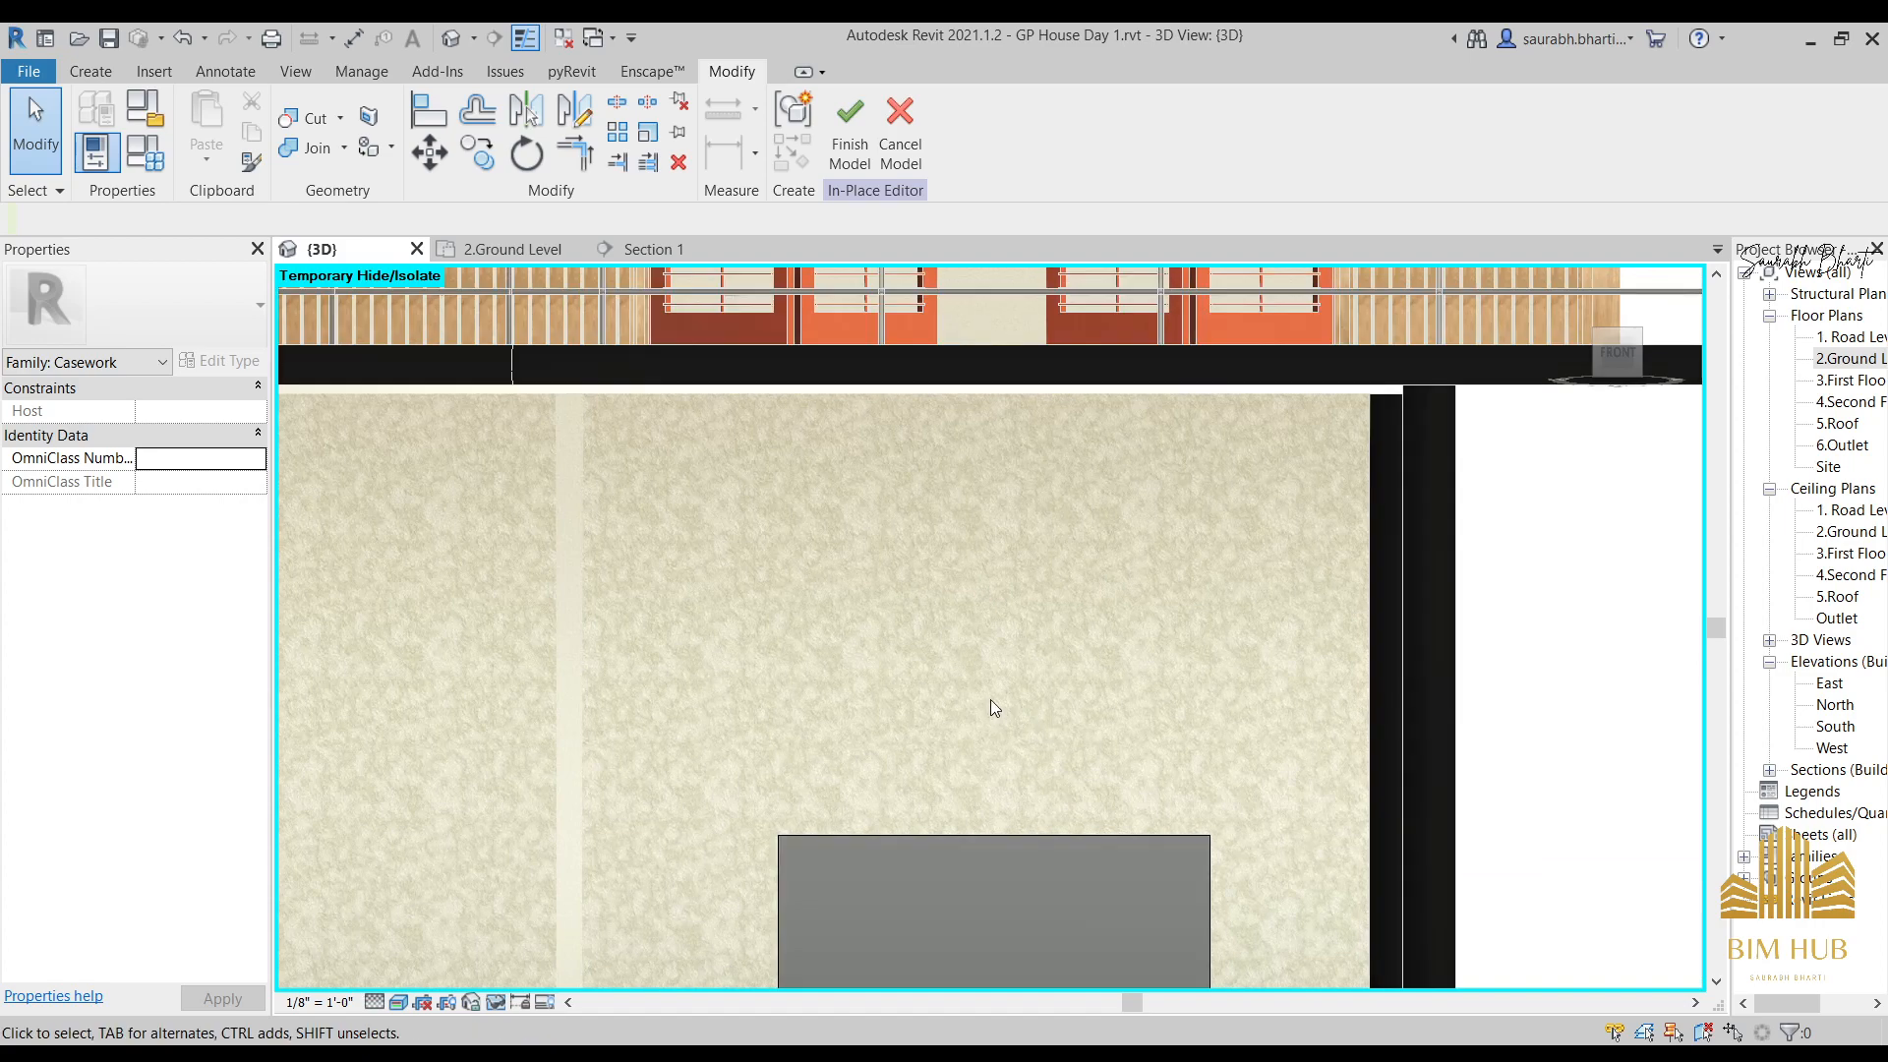
Start a new extrusion on the kitchen wall, and check the upper cabinet layout in the Interior.jpg reference photo.
{"action": "left_click", "coordinate": [114, 69]}
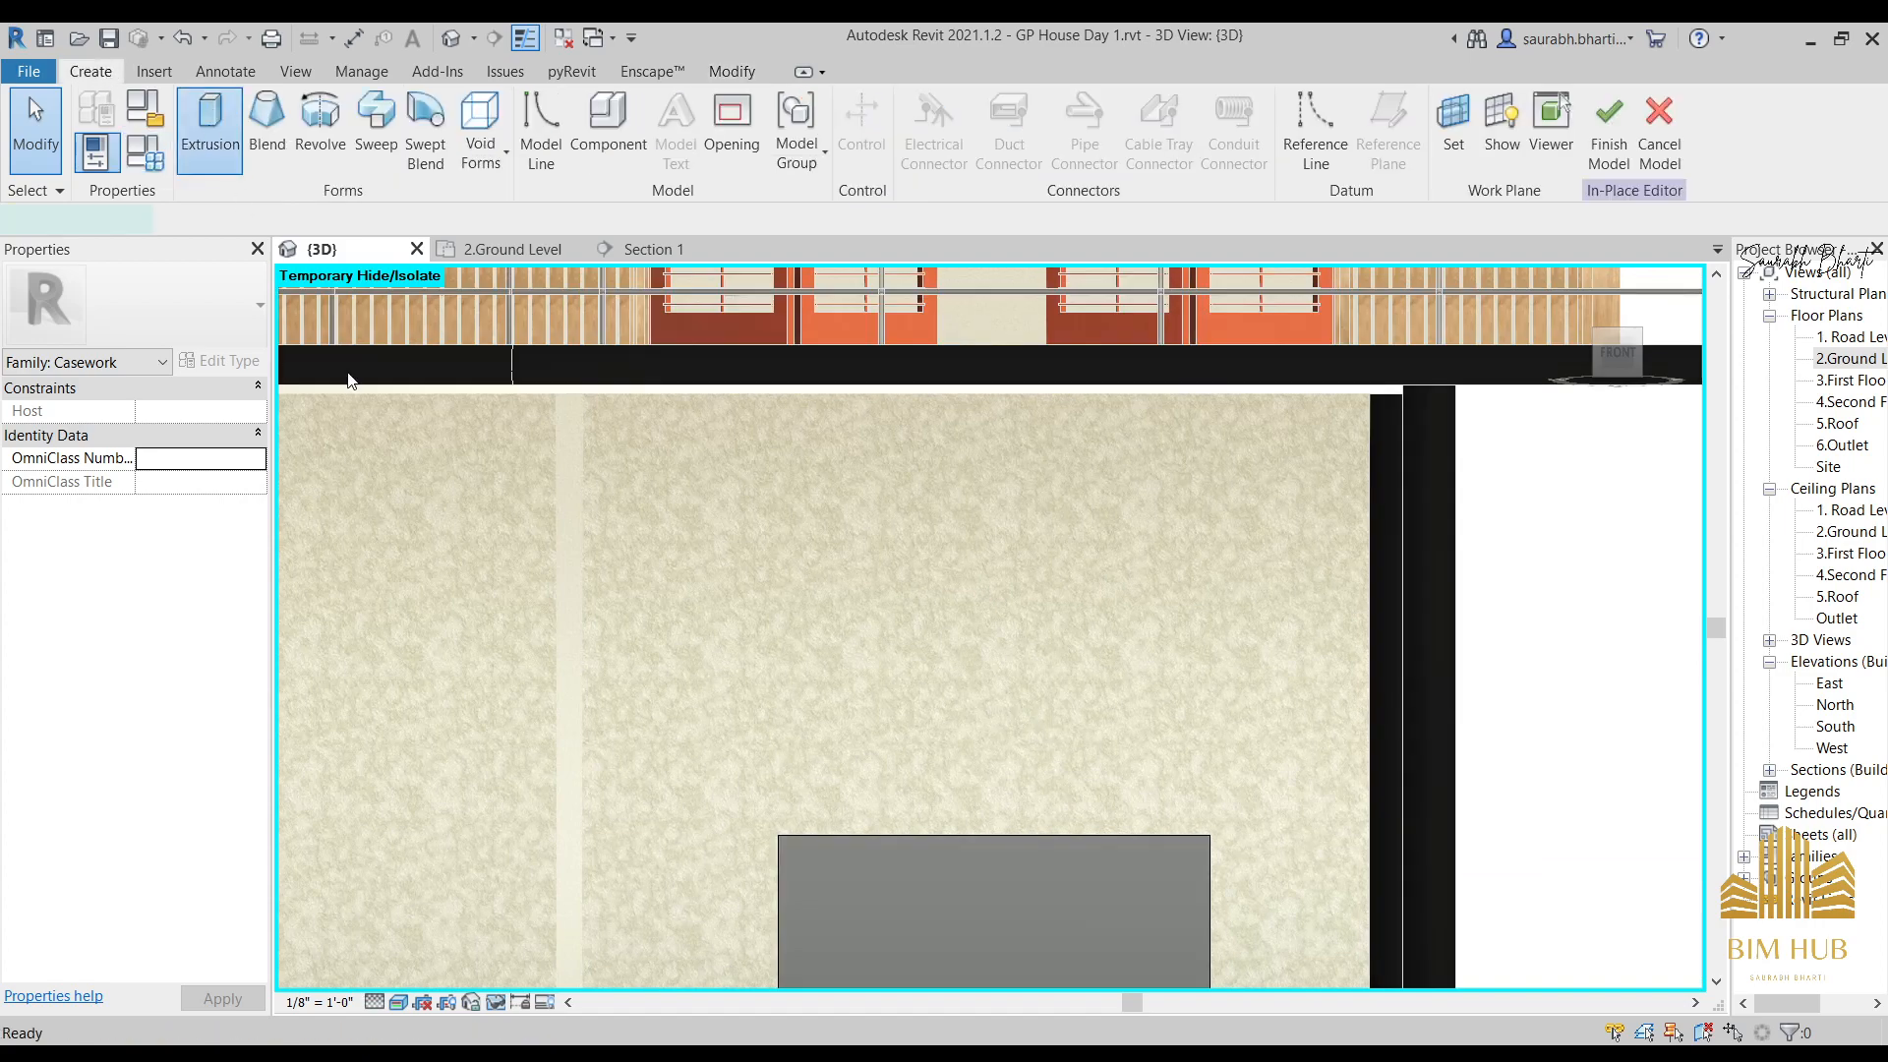
{"action": "left_click", "coordinate": [210, 128]}
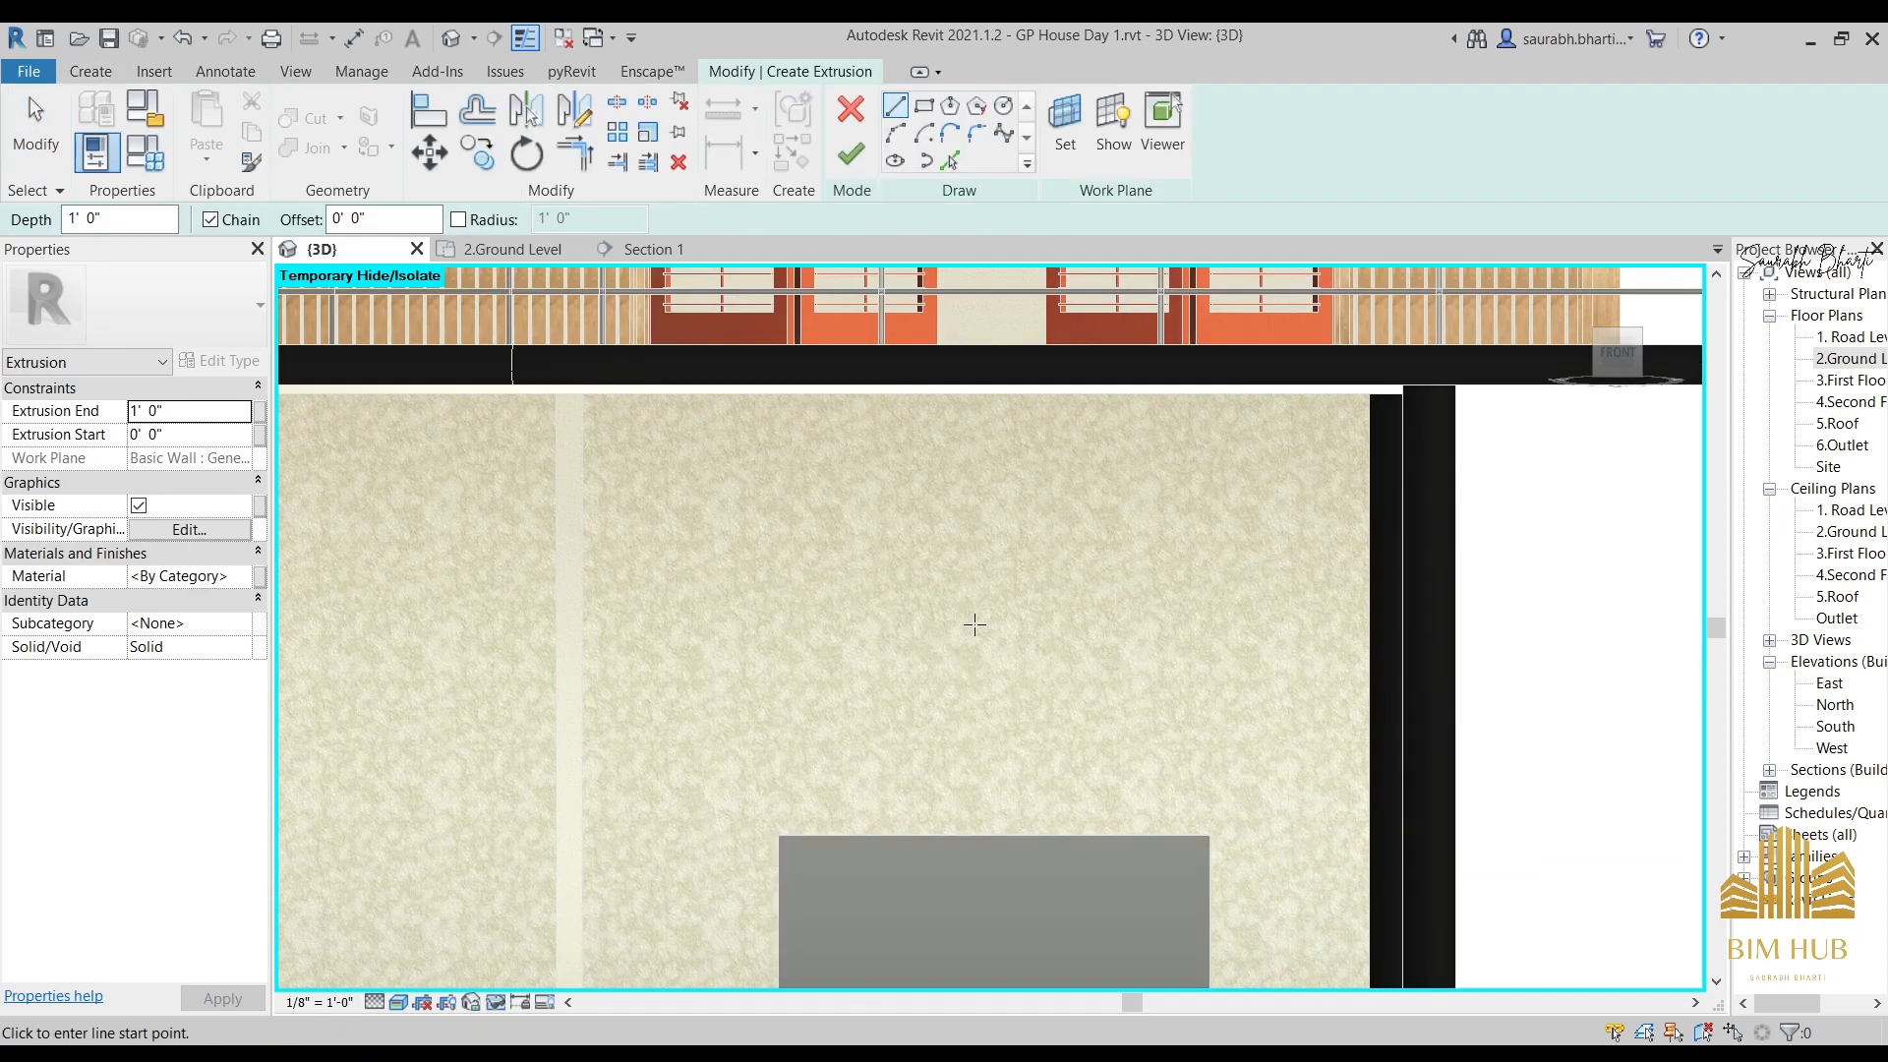
{"action": "scroll", "coordinate": [1030, 596], "scroll_direction": "up", "scroll_amount": 1}
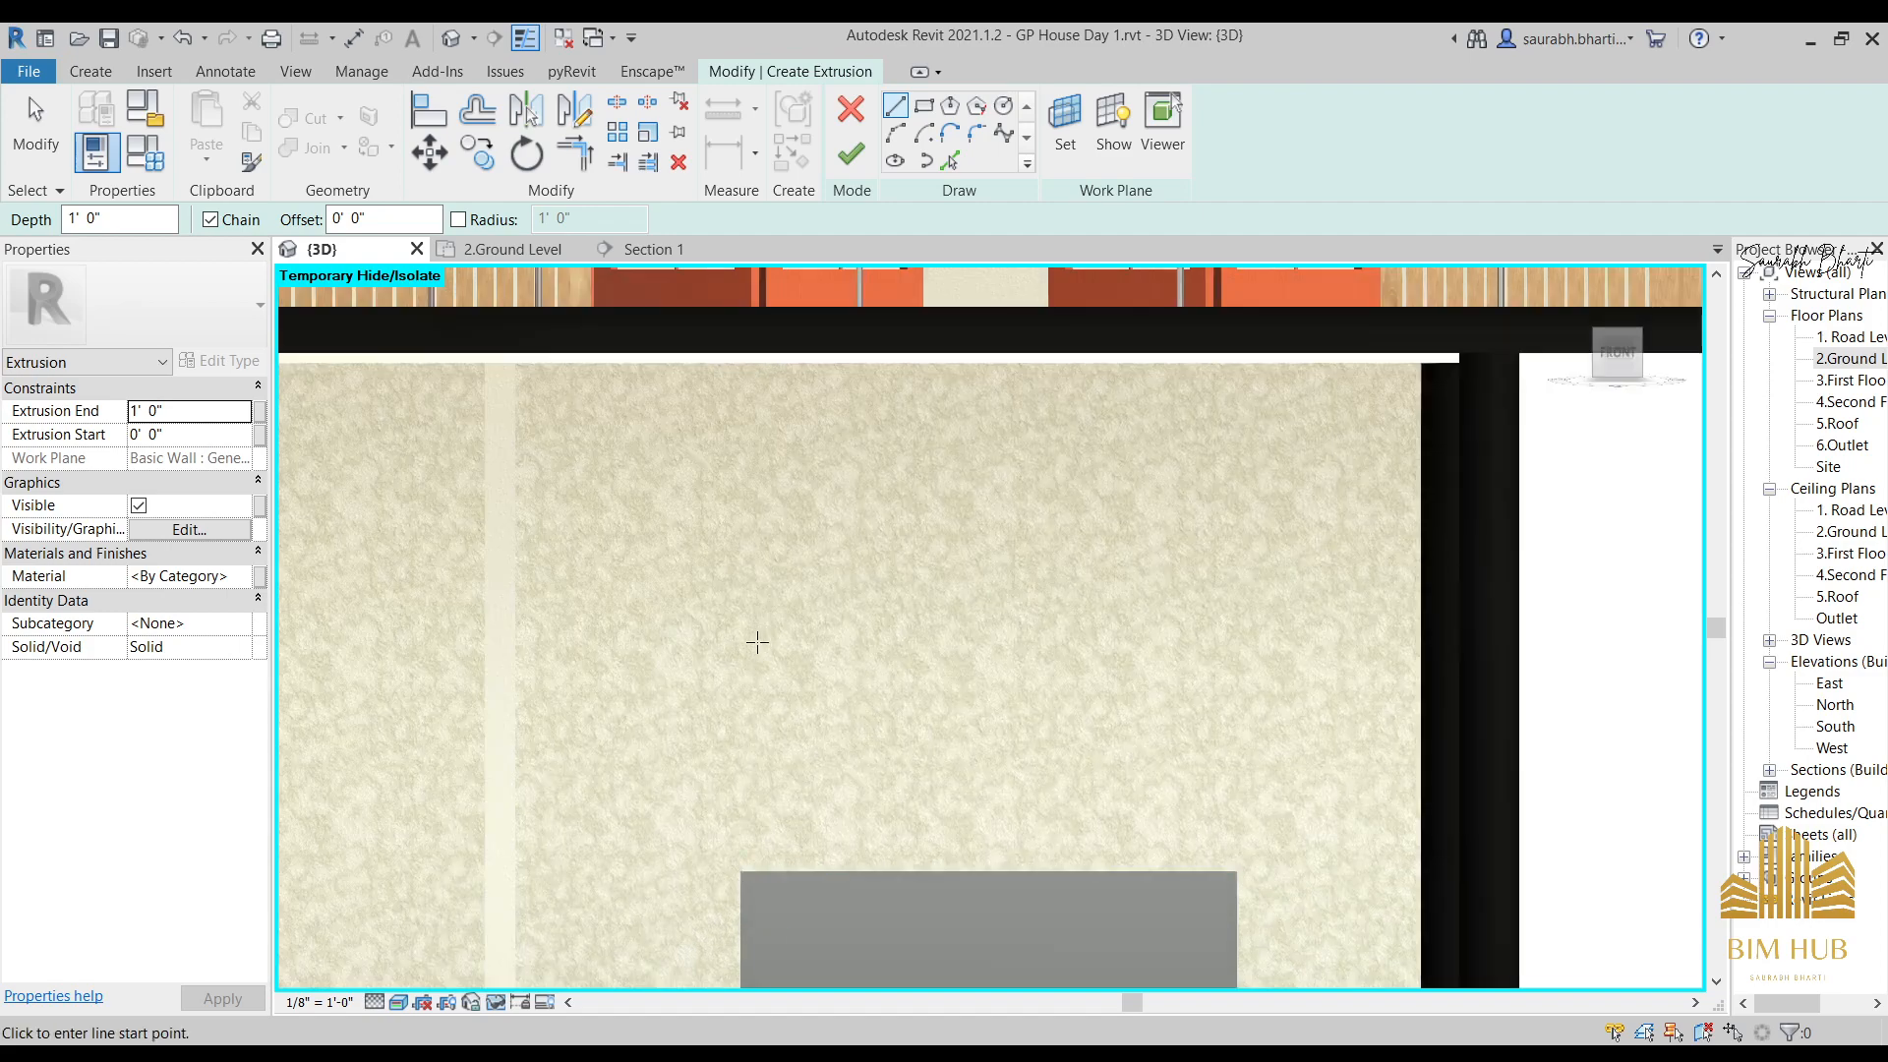
{"action": "key", "text": "alt+Tab"}
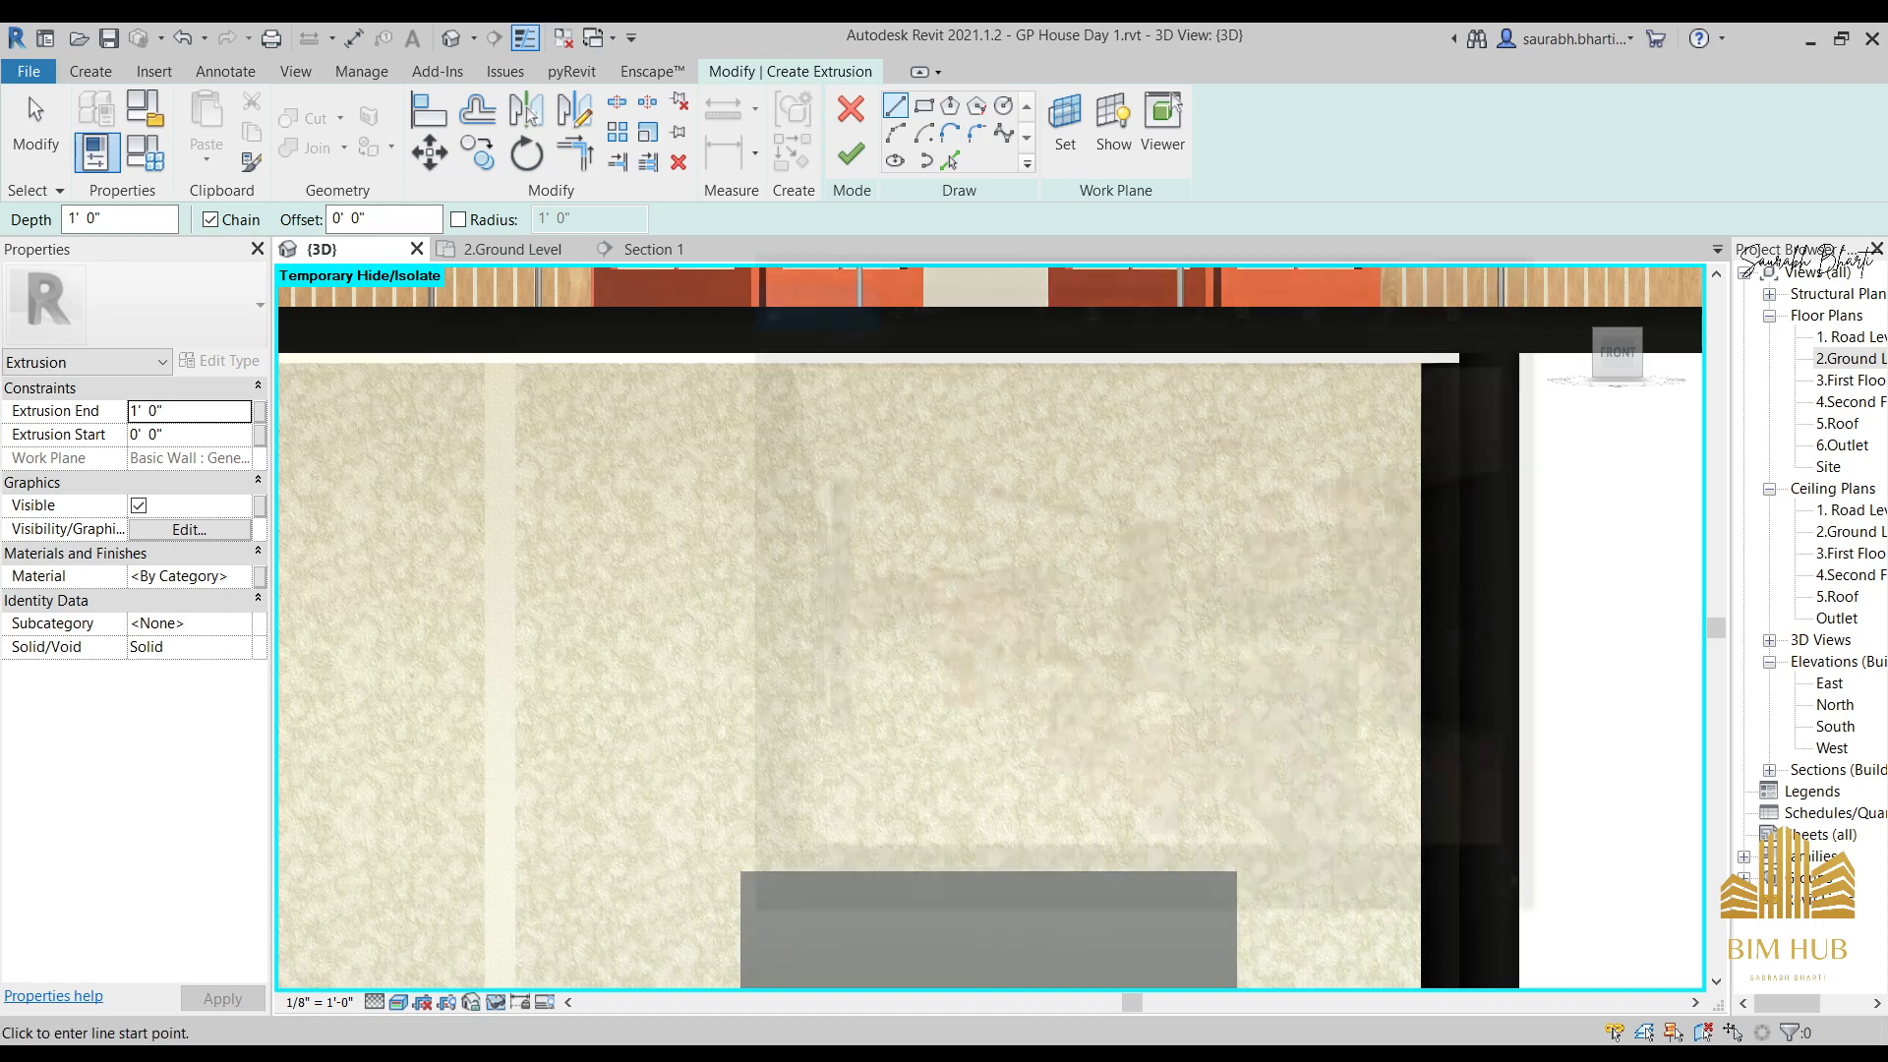
{"action": "left_click", "coordinate": [1804, 43]}
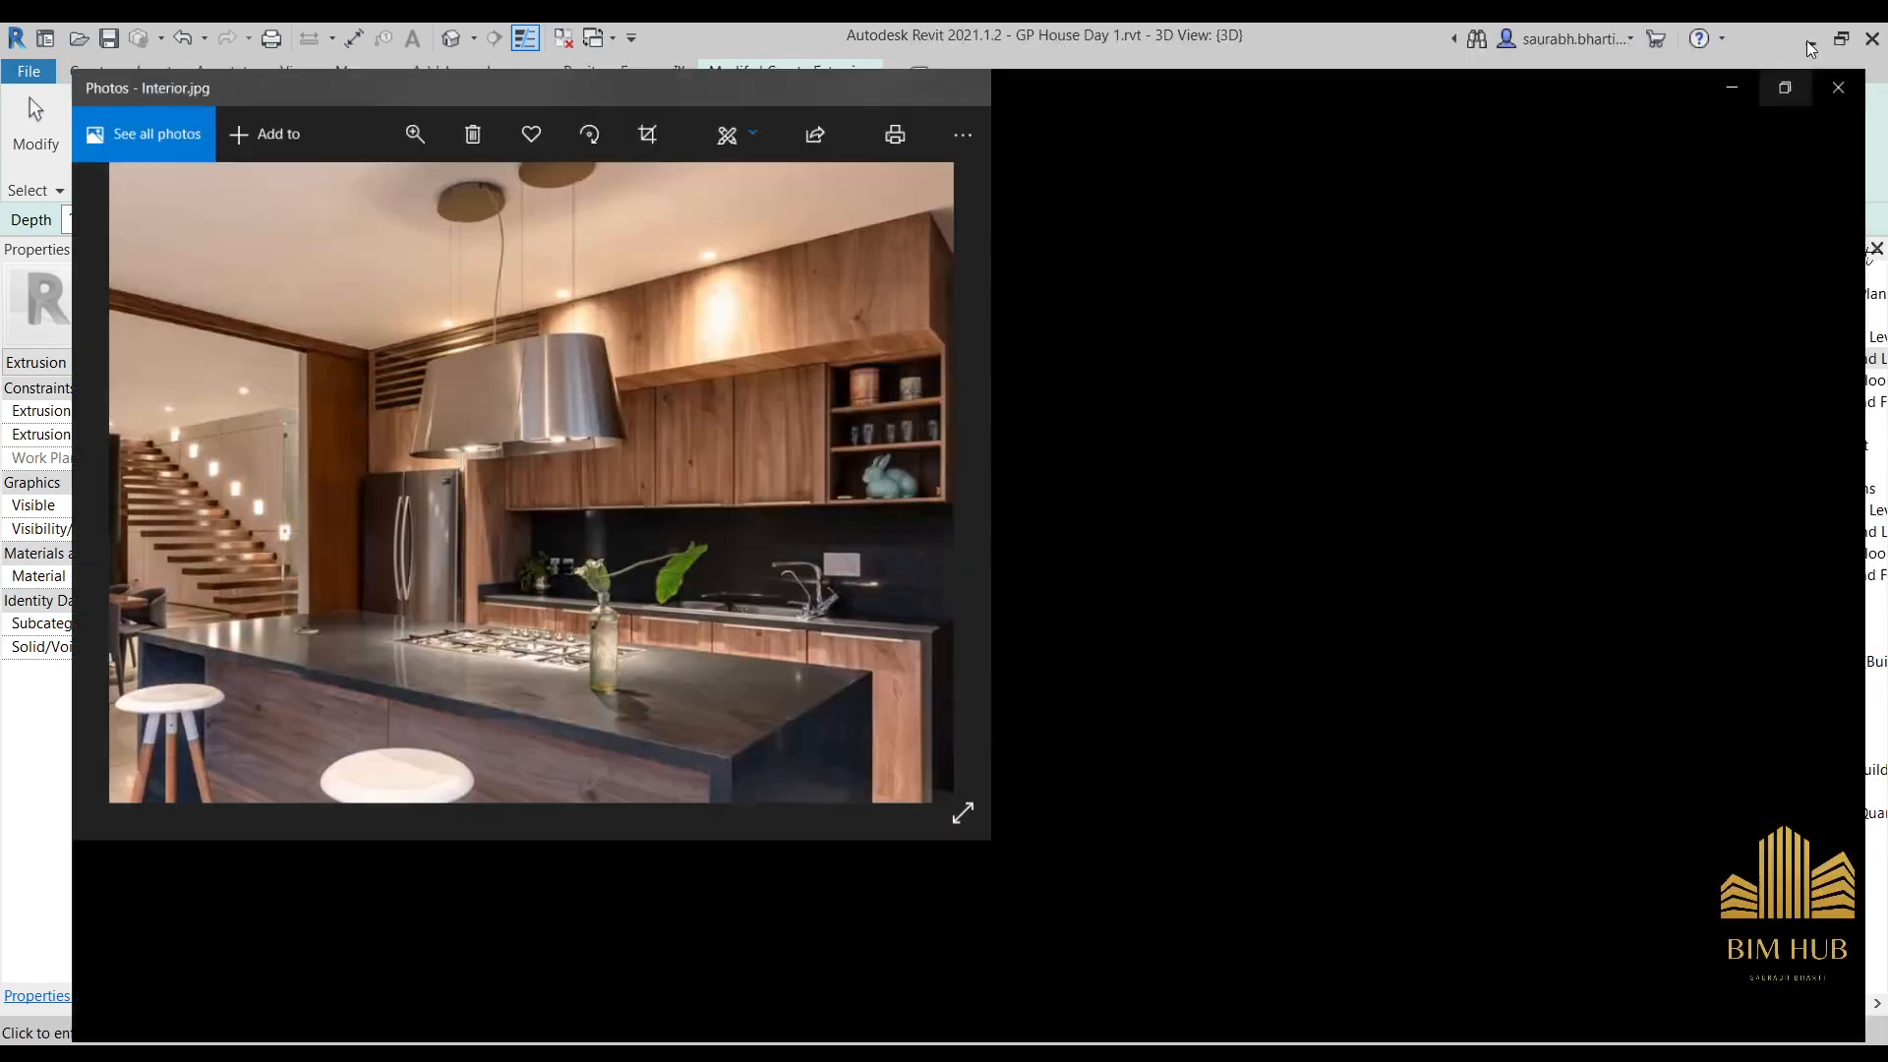
{"action": "scroll", "coordinate": [1375, 623], "scroll_direction": "up", "scroll_amount": 2}
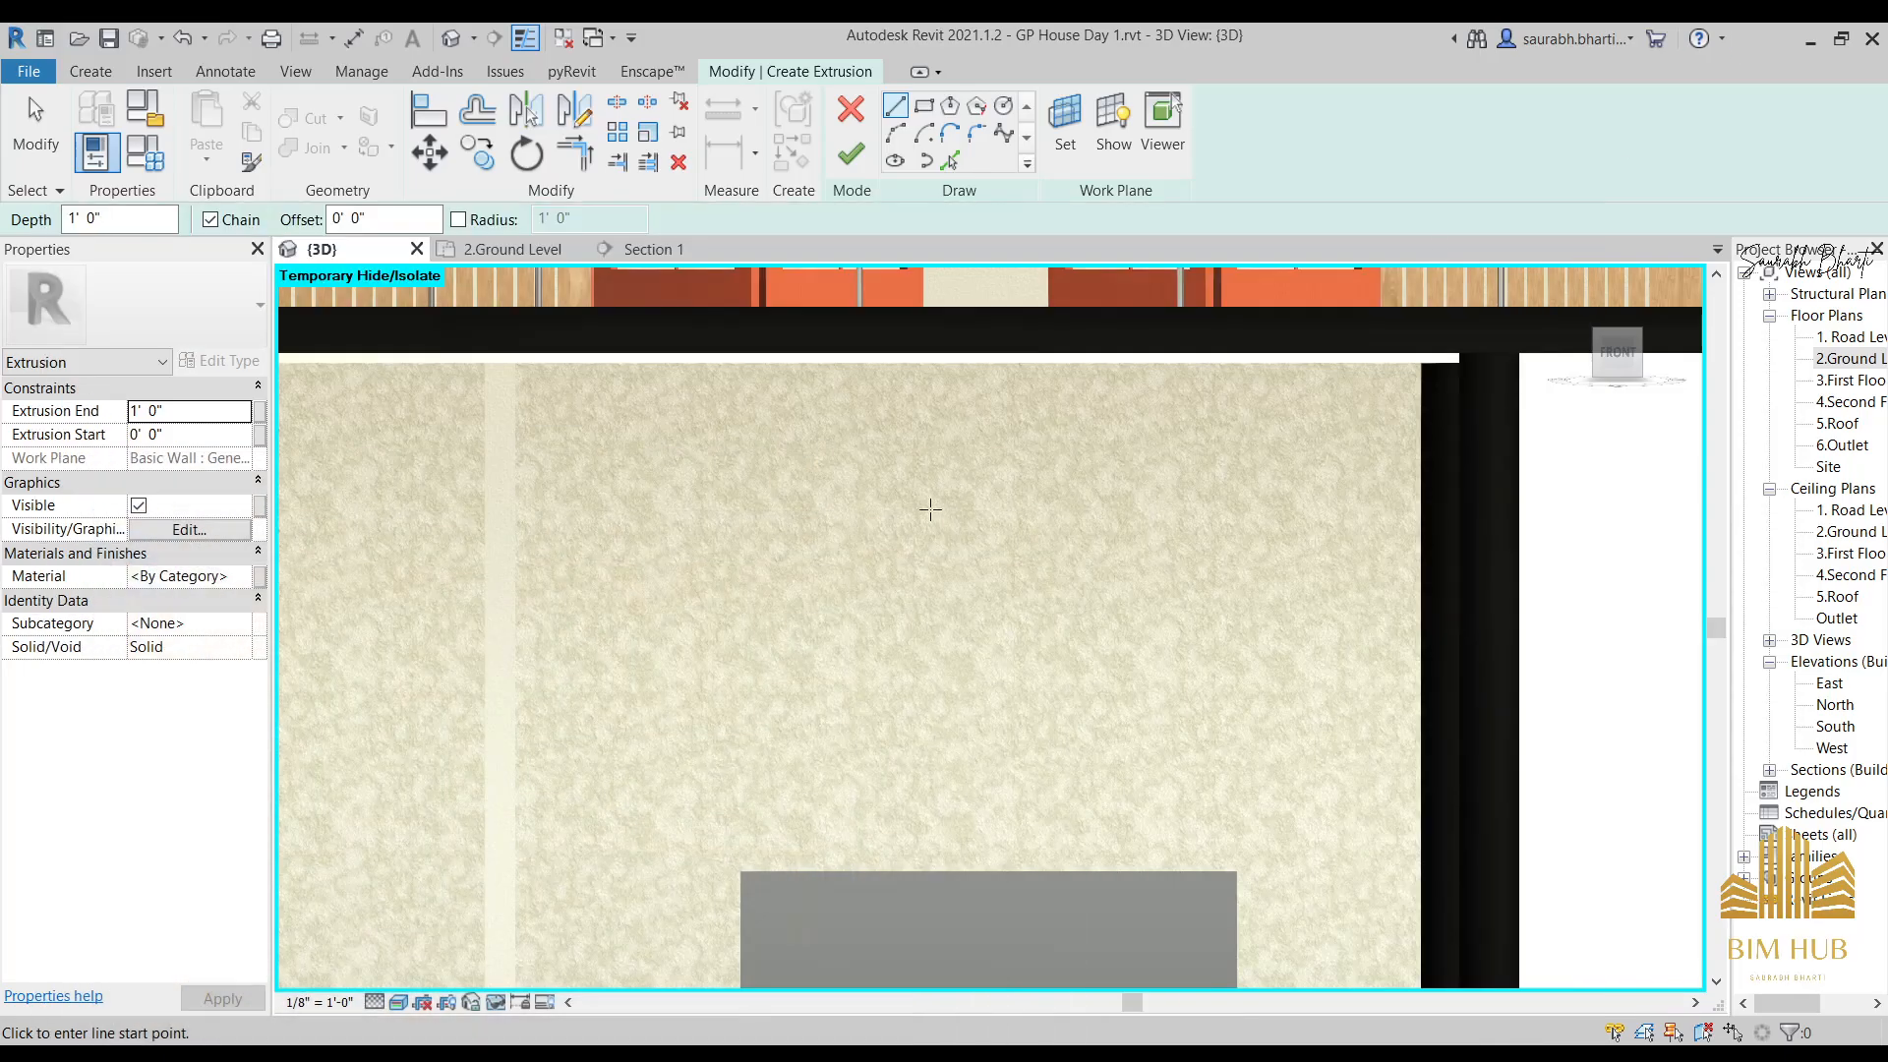
{"action": "left_click", "coordinate": [1743, 43]}
Sketch a 3'-0" vertical line up from the base cabinet's upper-left corner, followed by a 6'-0" horizontal line across the wall.
{"action": "left_click", "coordinate": [741, 870]}
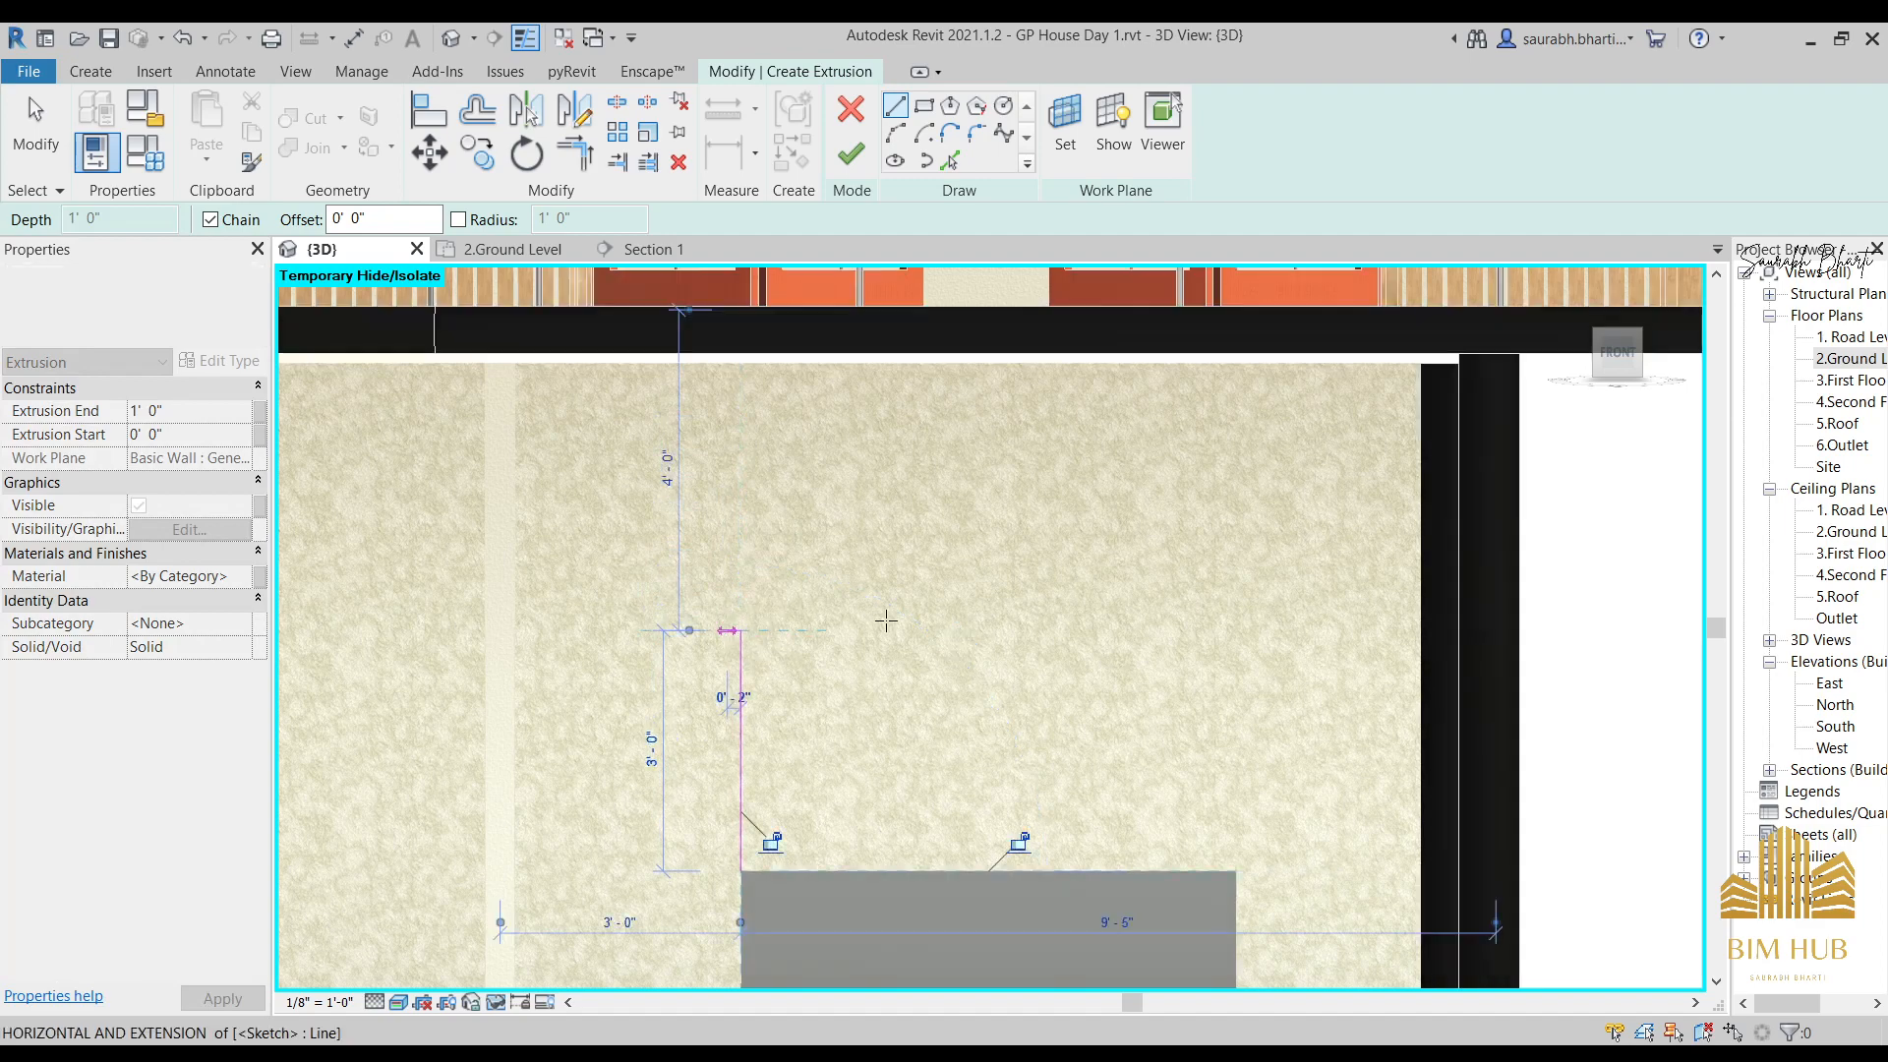
{"action": "left_click", "coordinate": [741, 630]}
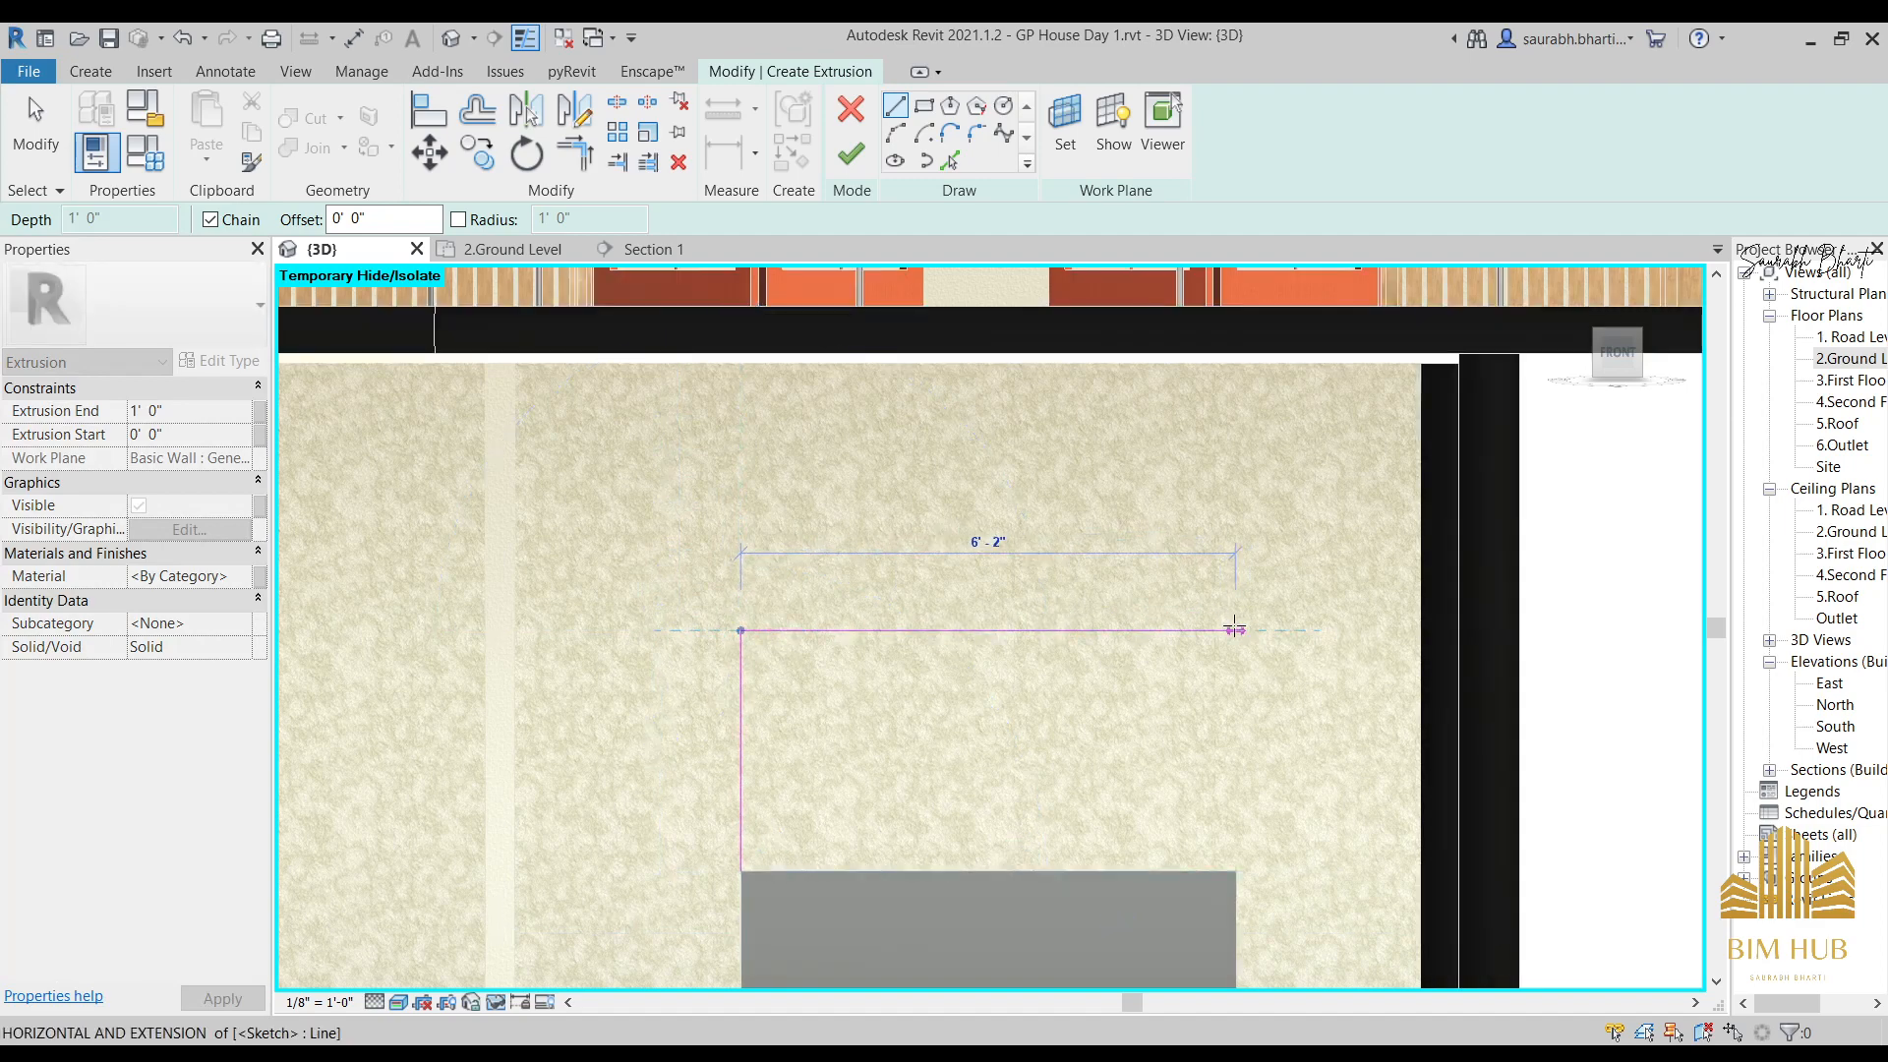
{"action": "left_click", "coordinate": [1221, 631]}
{"action": "key", "text": "Escape"}
{"action": "key", "text": "Escape"}
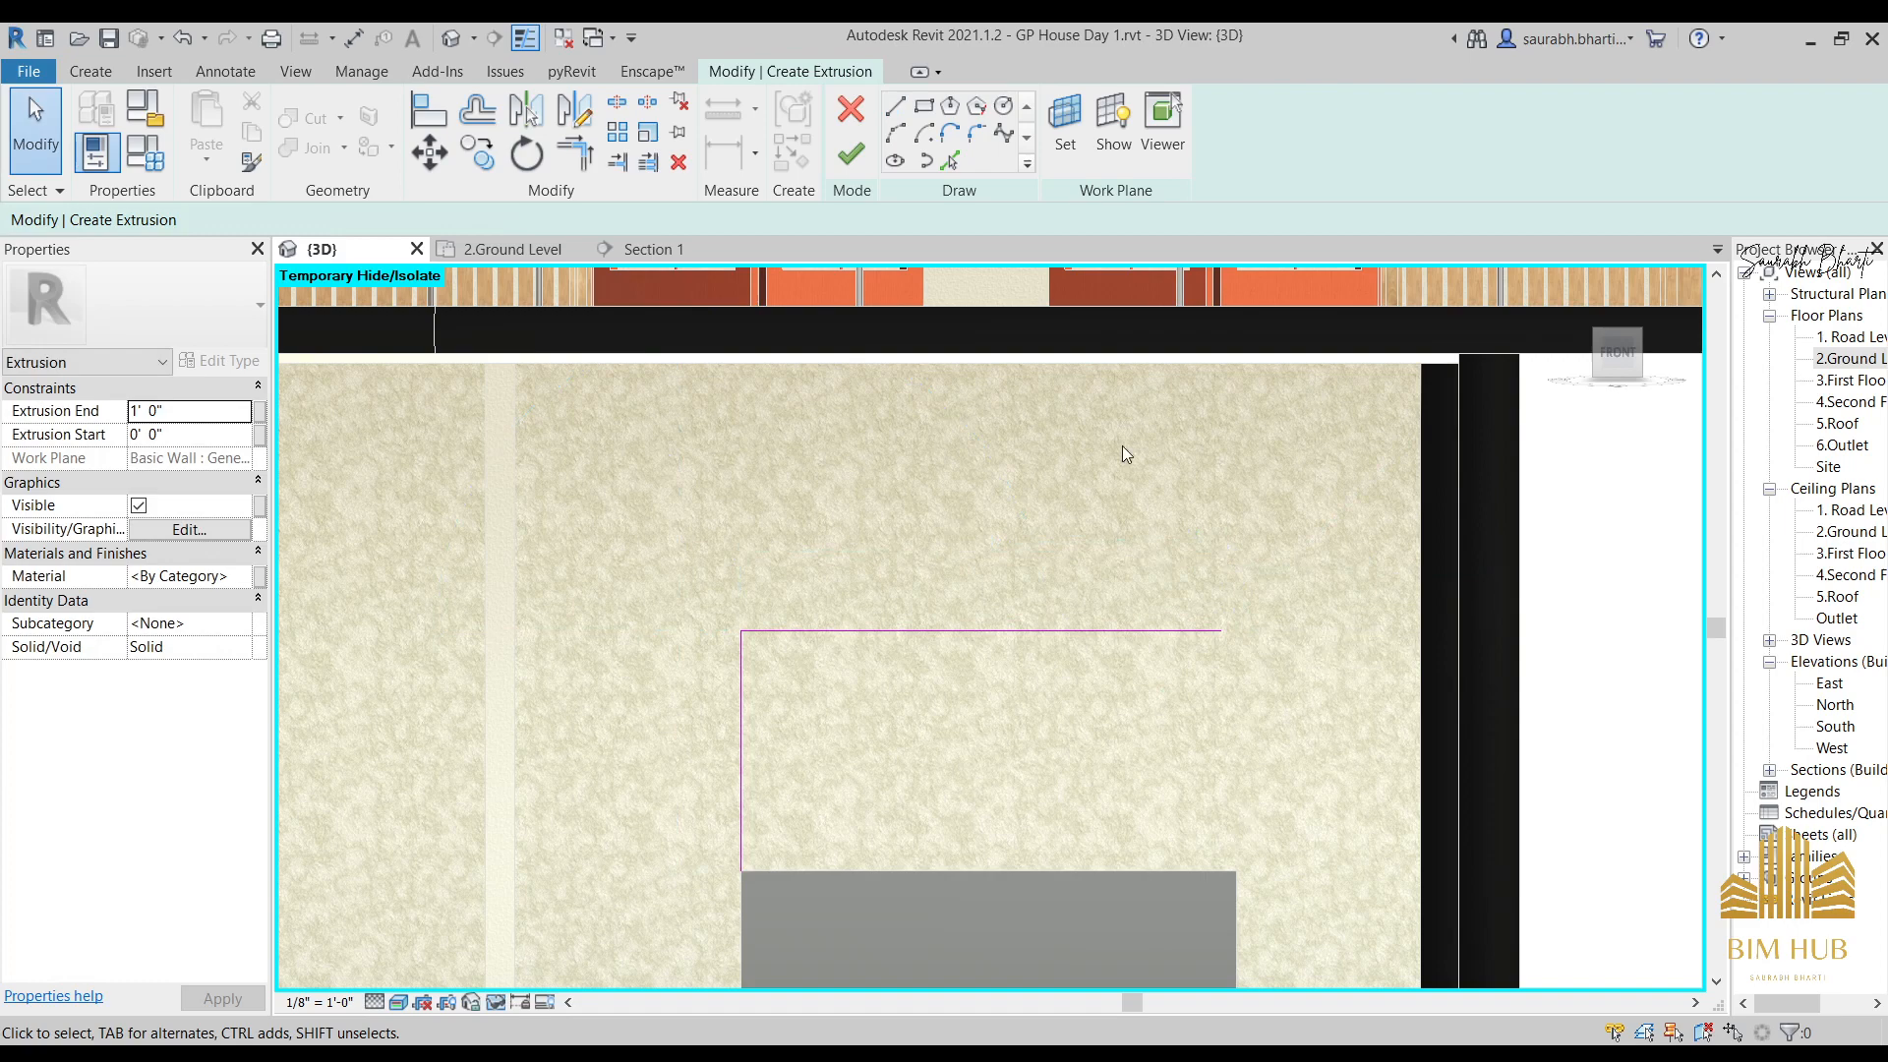
Sketch a rectangle 6'-0" wide and about 2'-4" high above the horizontal line for the upper cabinet.
{"action": "left_click", "coordinate": [923, 106]}
{"action": "left_click", "coordinate": [742, 630]}
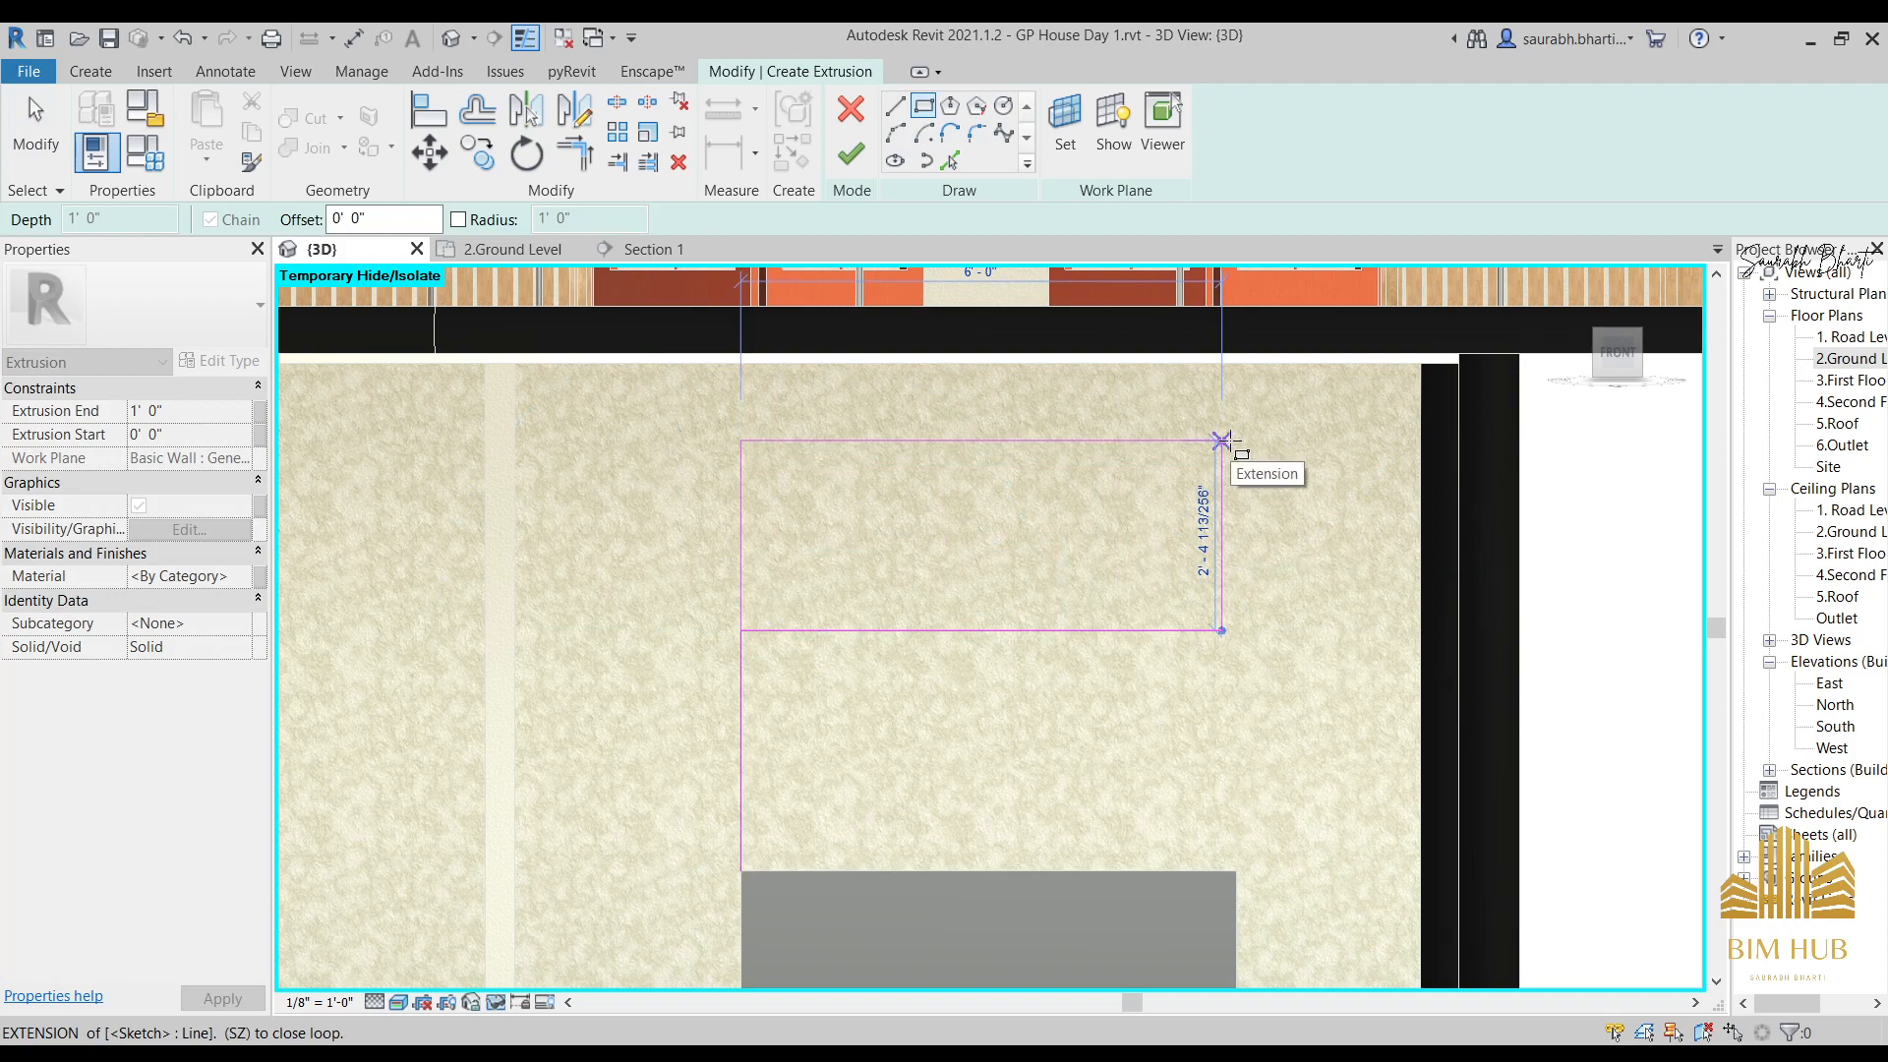
{"action": "left_click", "coordinate": [1222, 440]}
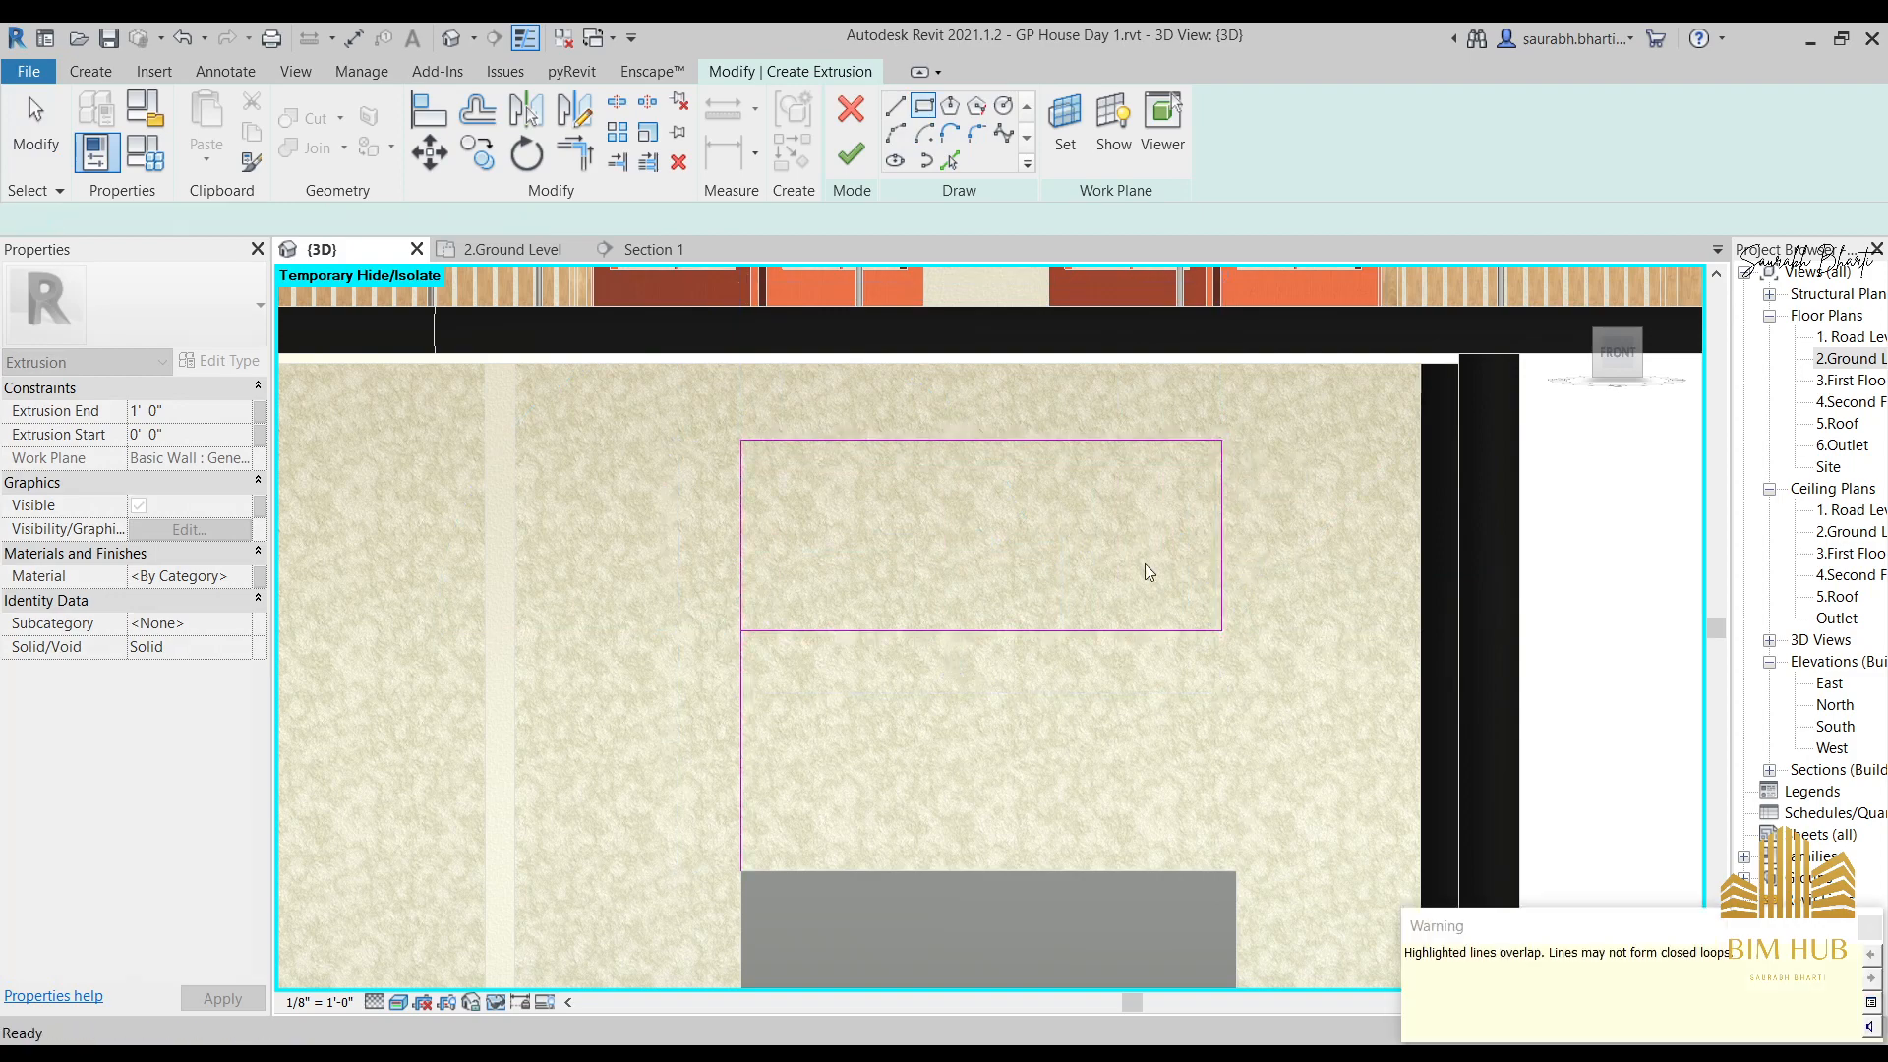
{"action": "key", "text": "Escape"}
{"action": "key", "text": "Escape"}
Delete the vertical guide line and the duplicate line overlapping the rectangle's lower edge.
{"action": "left_click", "coordinate": [852, 629]}
{"action": "left_click", "coordinate": [901, 657]}
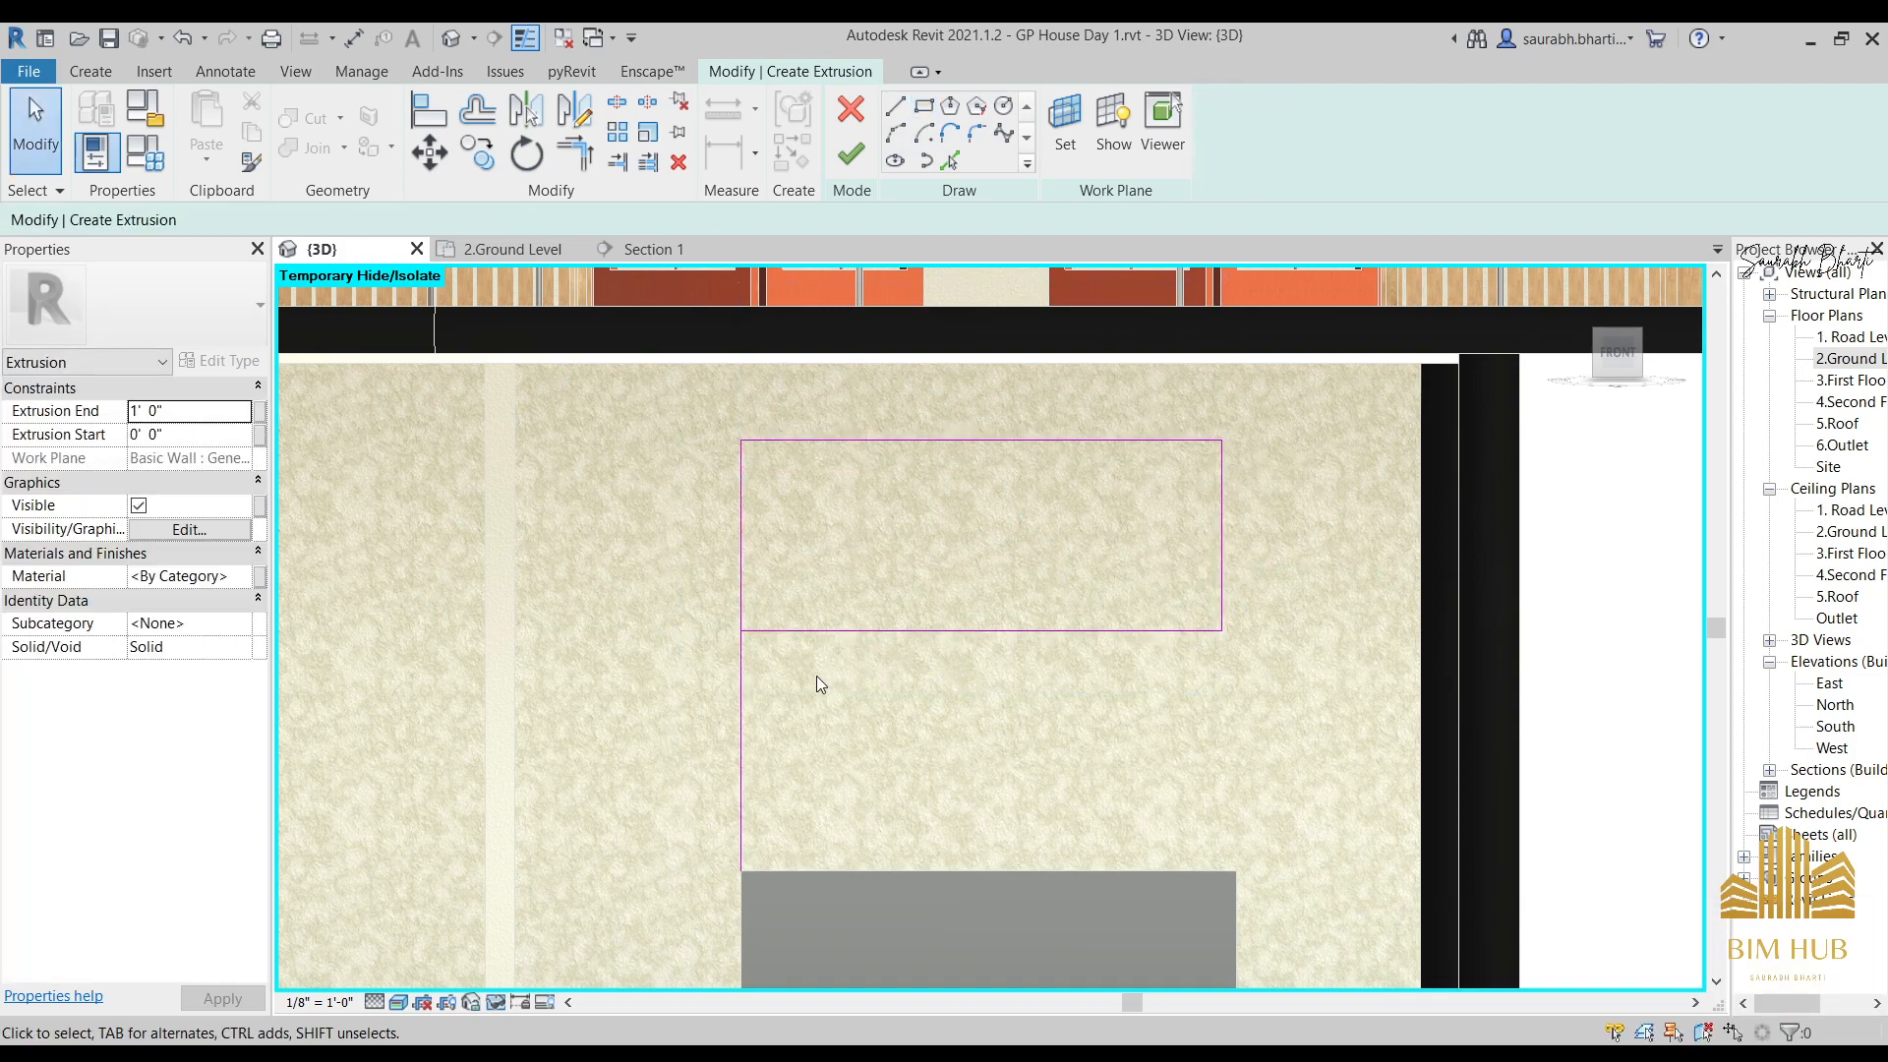
{"action": "left_click", "coordinate": [981, 630]}
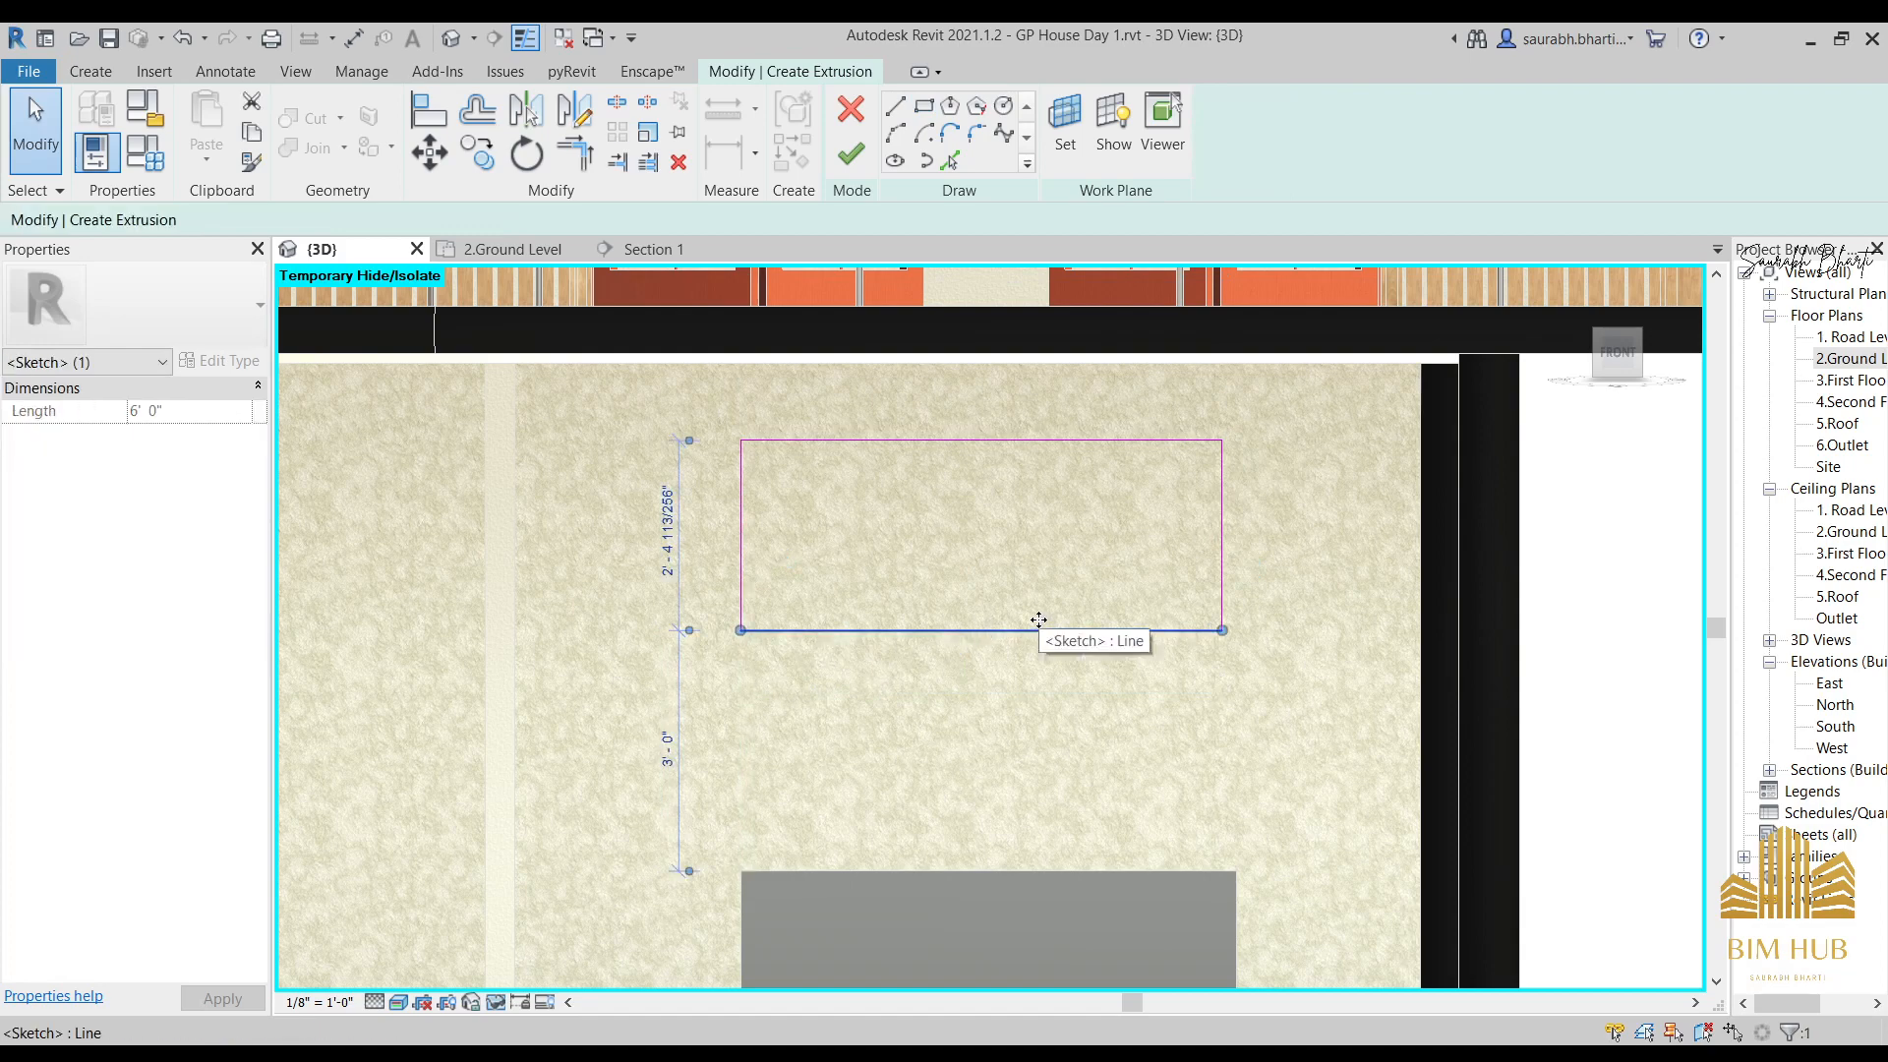
{"action": "left_click", "coordinate": [998, 617]}
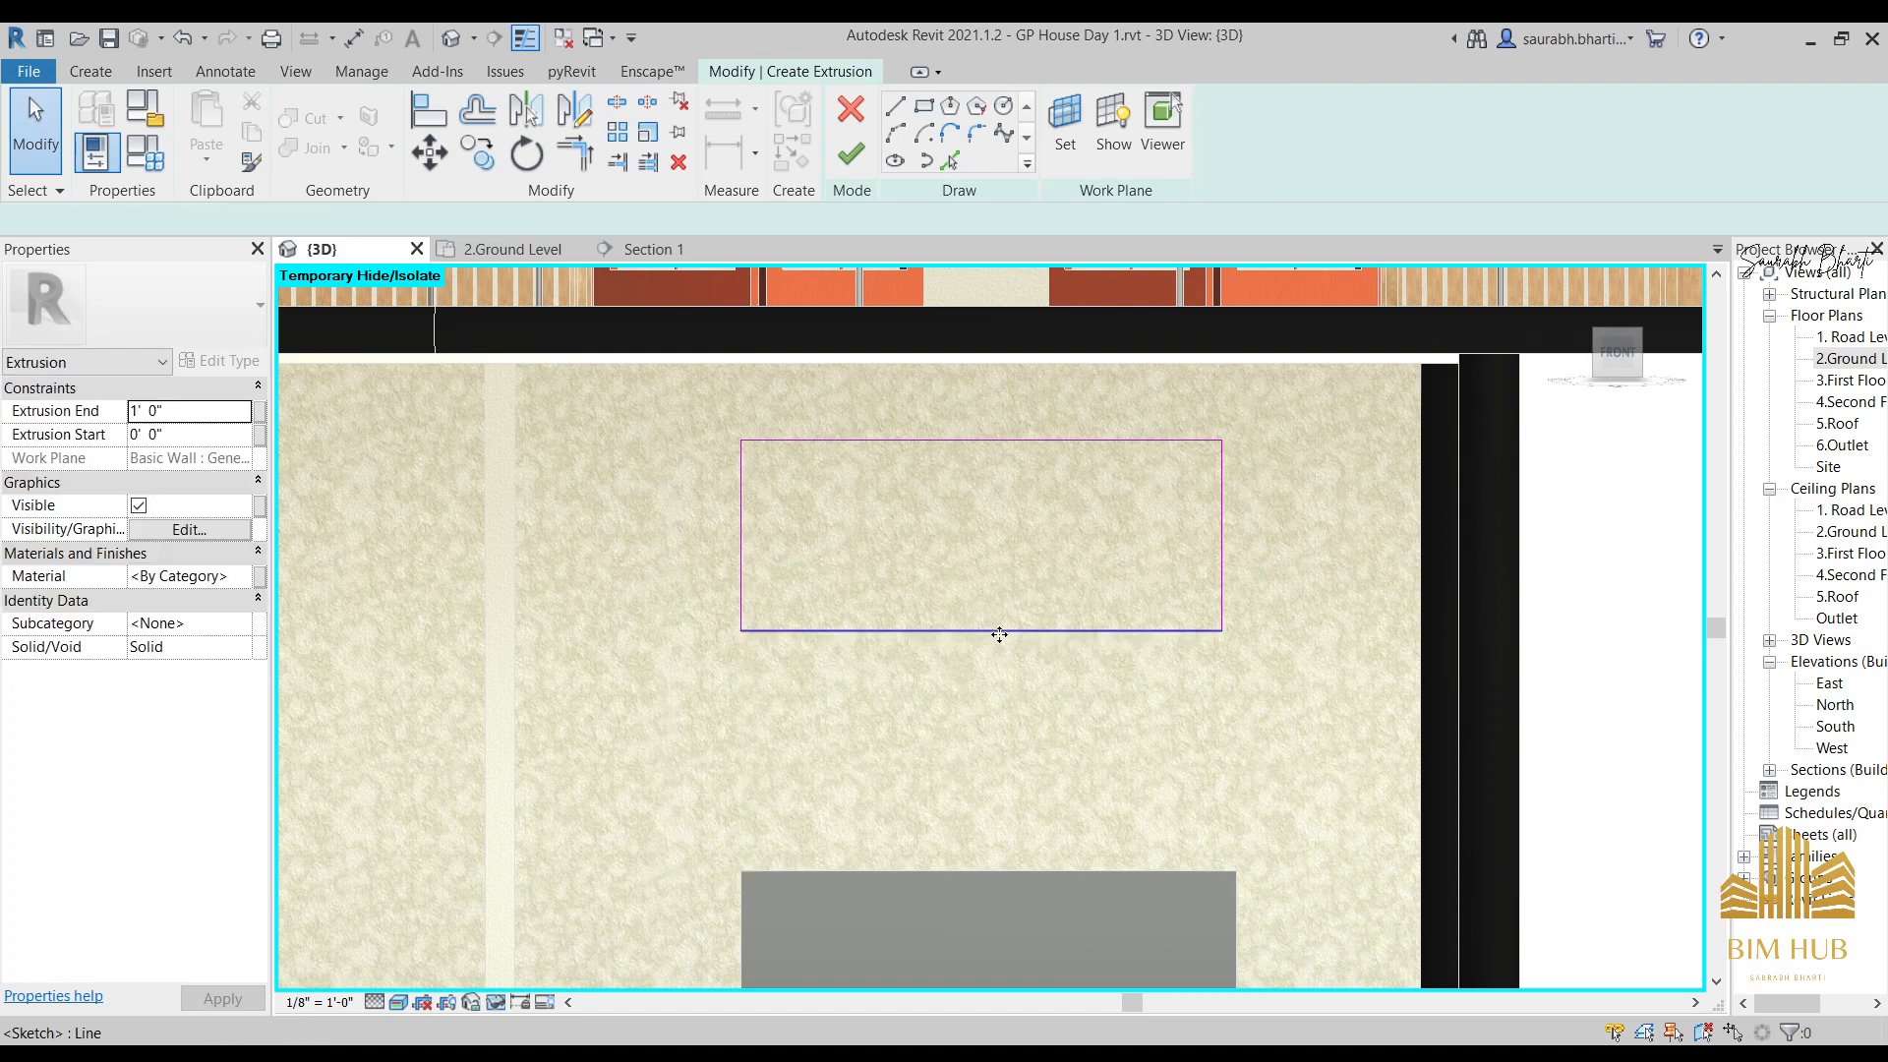
Try setting the upper cabinet rectangle's height to 2'6" by moving its lower edge, and undo the change.
{"action": "left_click", "coordinate": [993, 631]}
{"action": "left_click", "coordinate": [664, 531]}
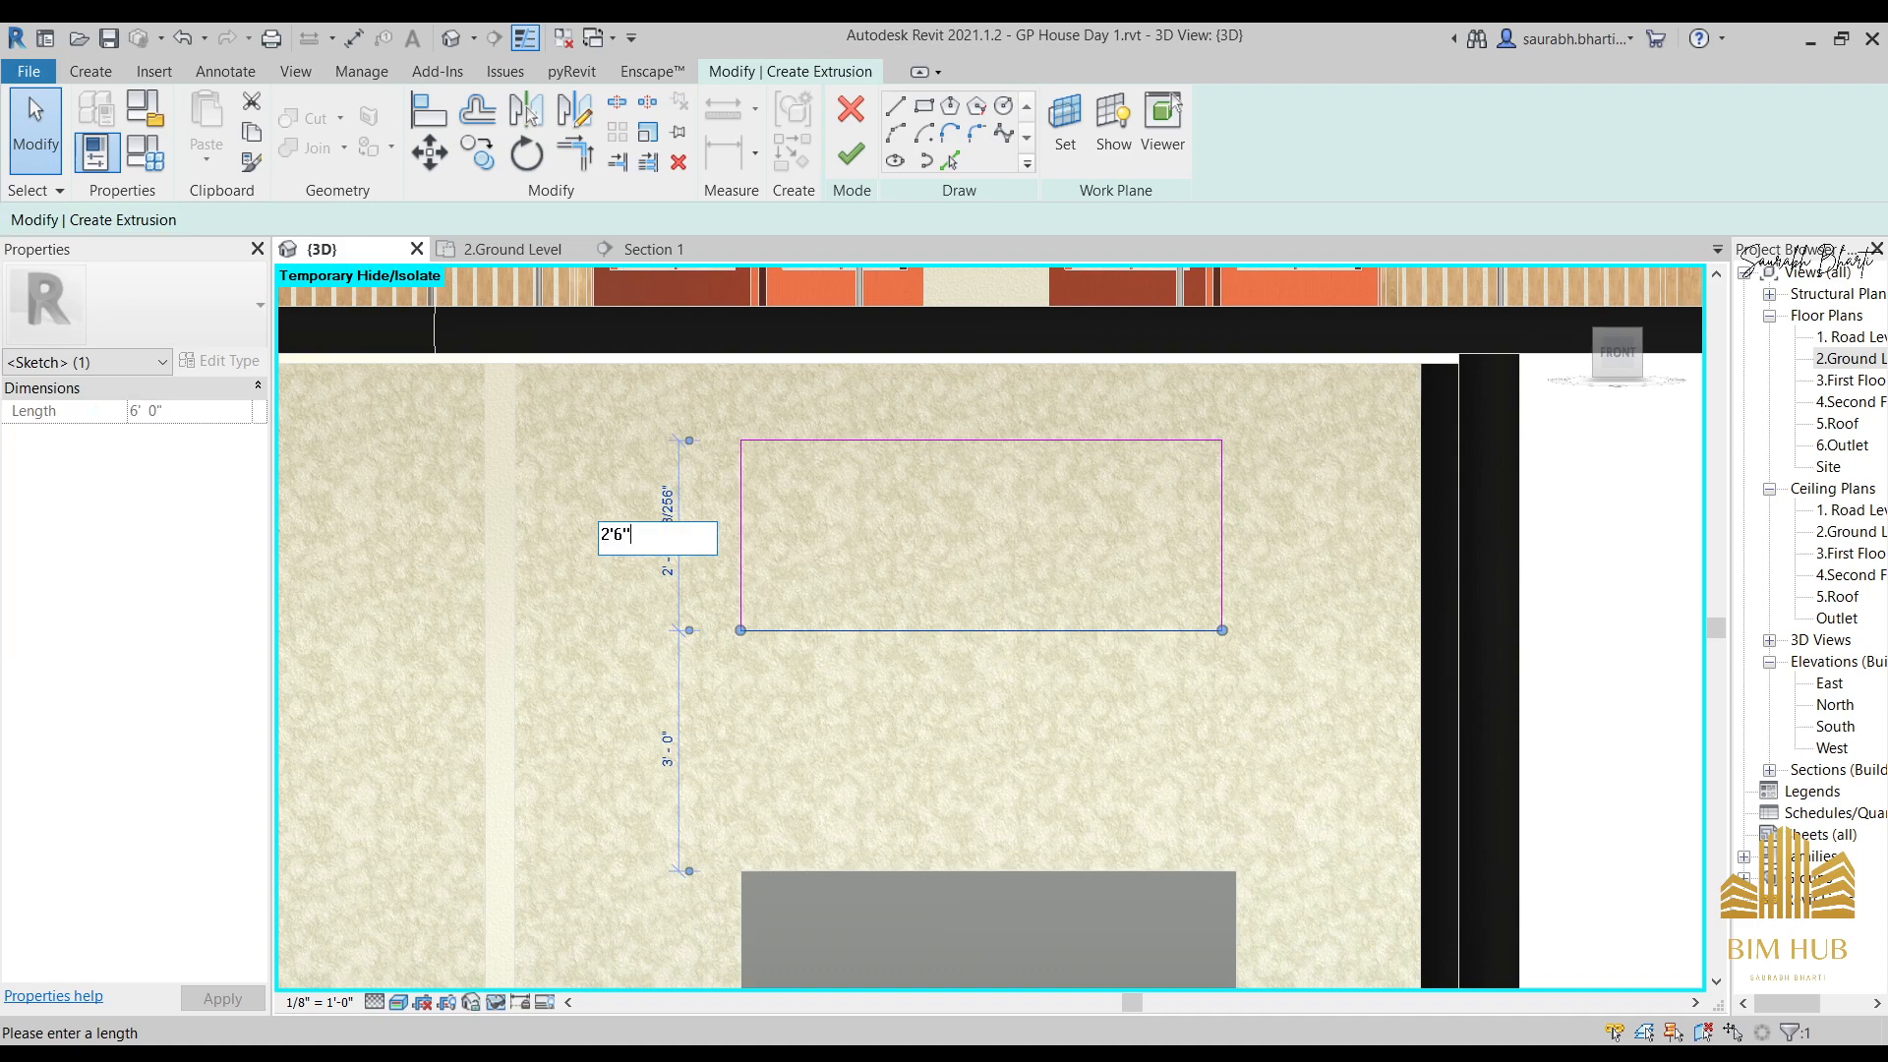
{"action": "type", "text": "2'6\""}
{"action": "key", "text": "Return"}
{"action": "left_click", "coordinate": [700, 545]}
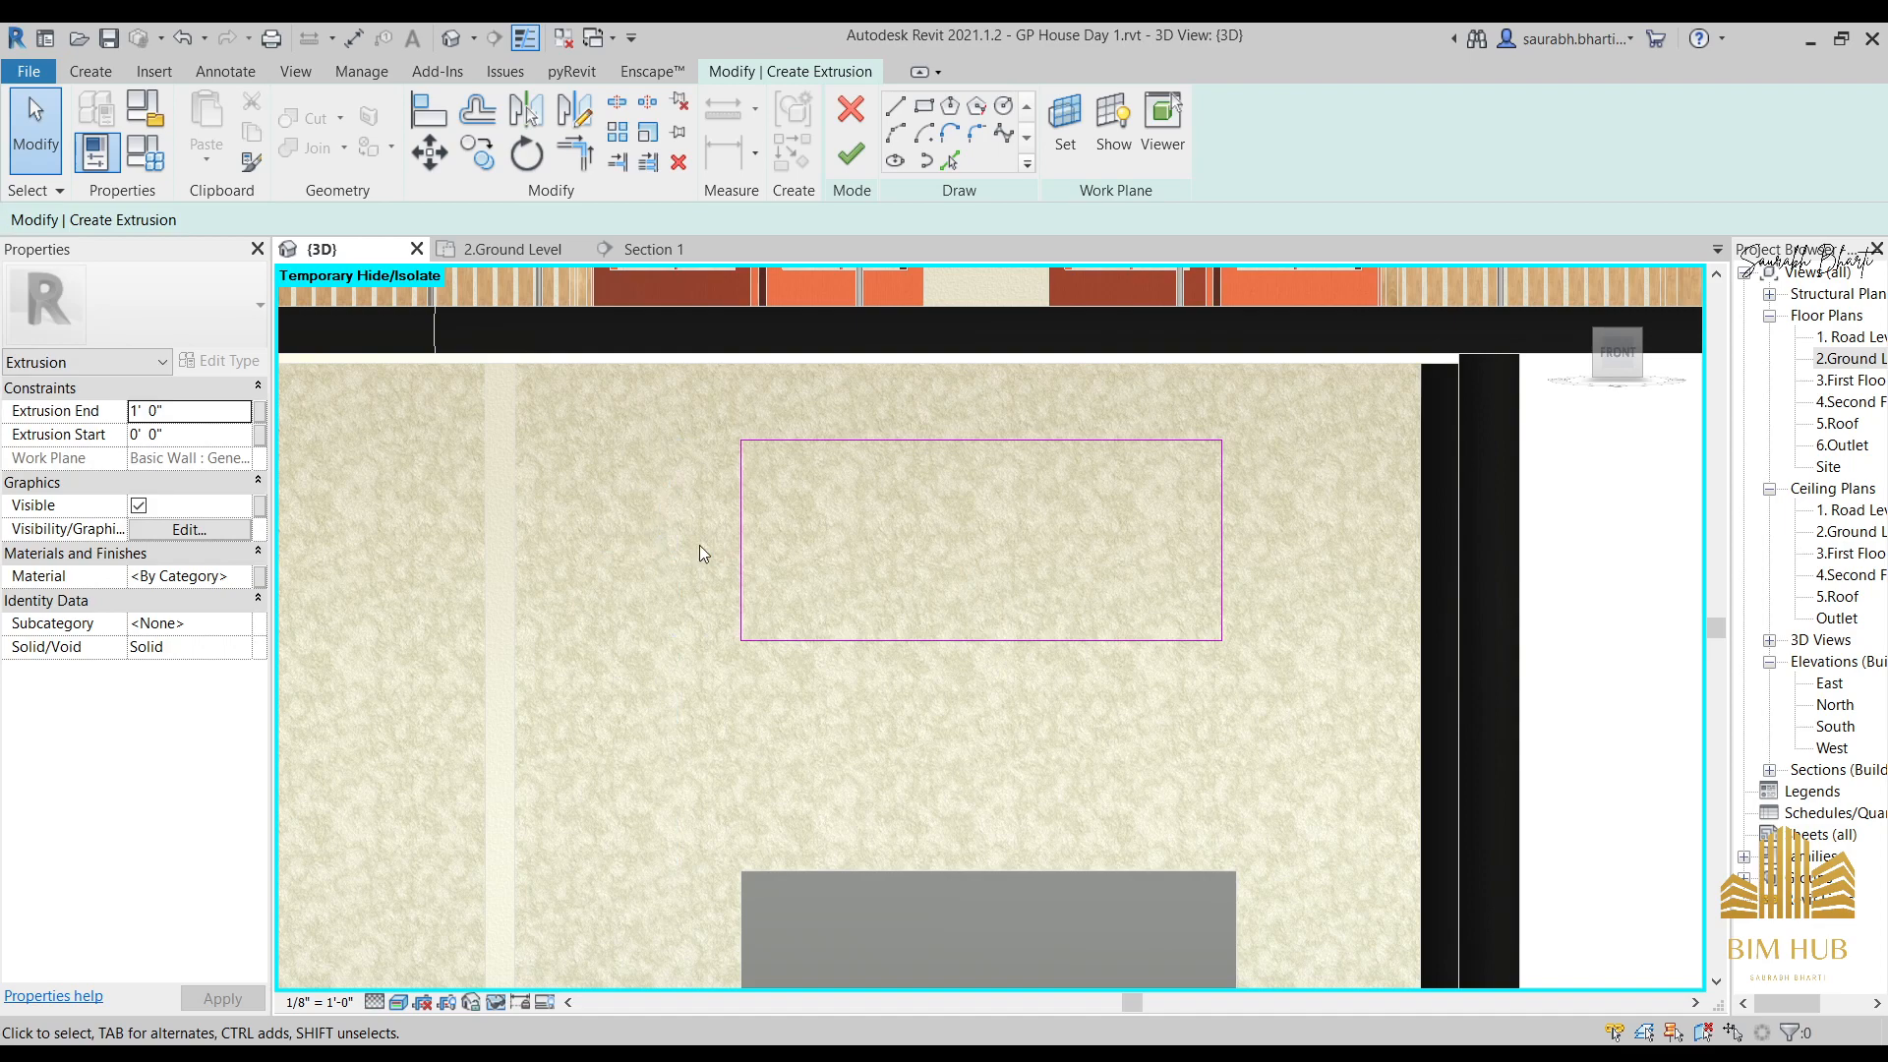
{"action": "left_click", "coordinate": [969, 636]}
{"action": "key", "text": "ctrl+z"}
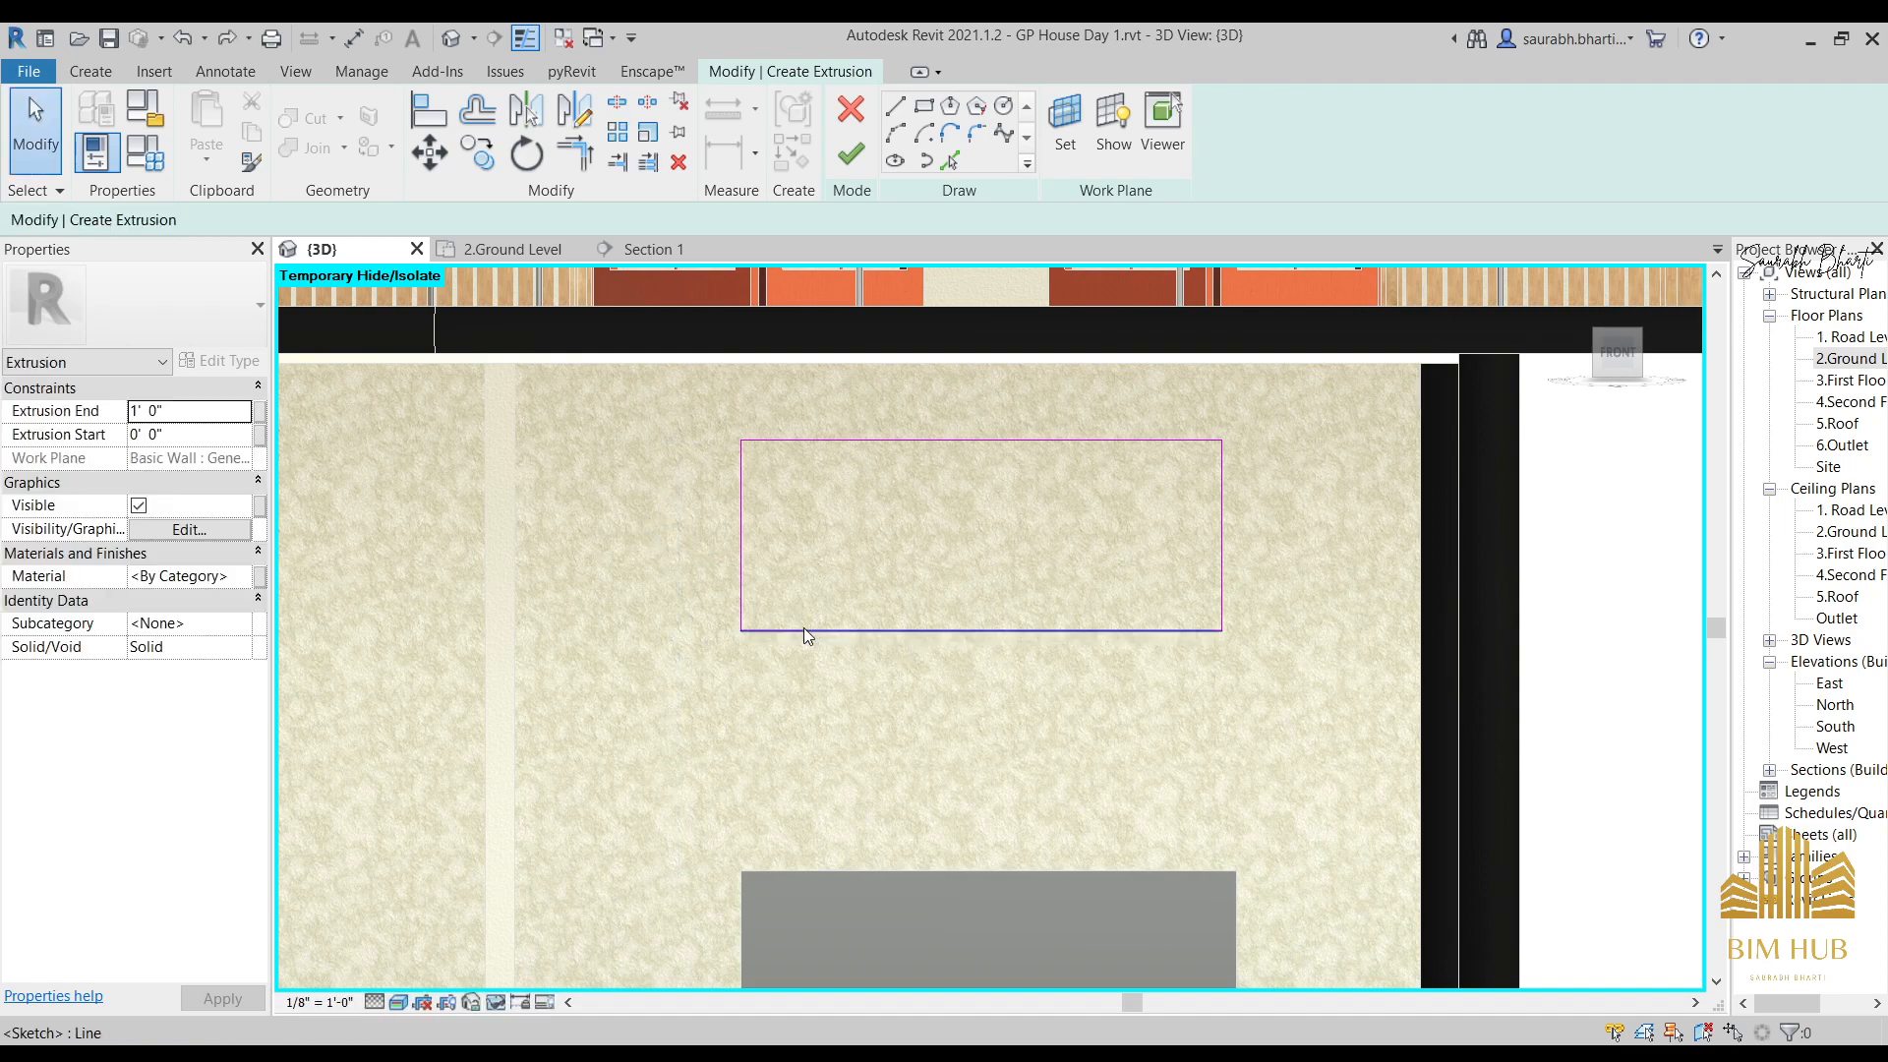
Set the upper cabinet rectangle's height to 2'-2" by moving its upper edge.
{"action": "left_click", "coordinate": [836, 441]}
{"action": "left_click", "coordinate": [1270, 526]}
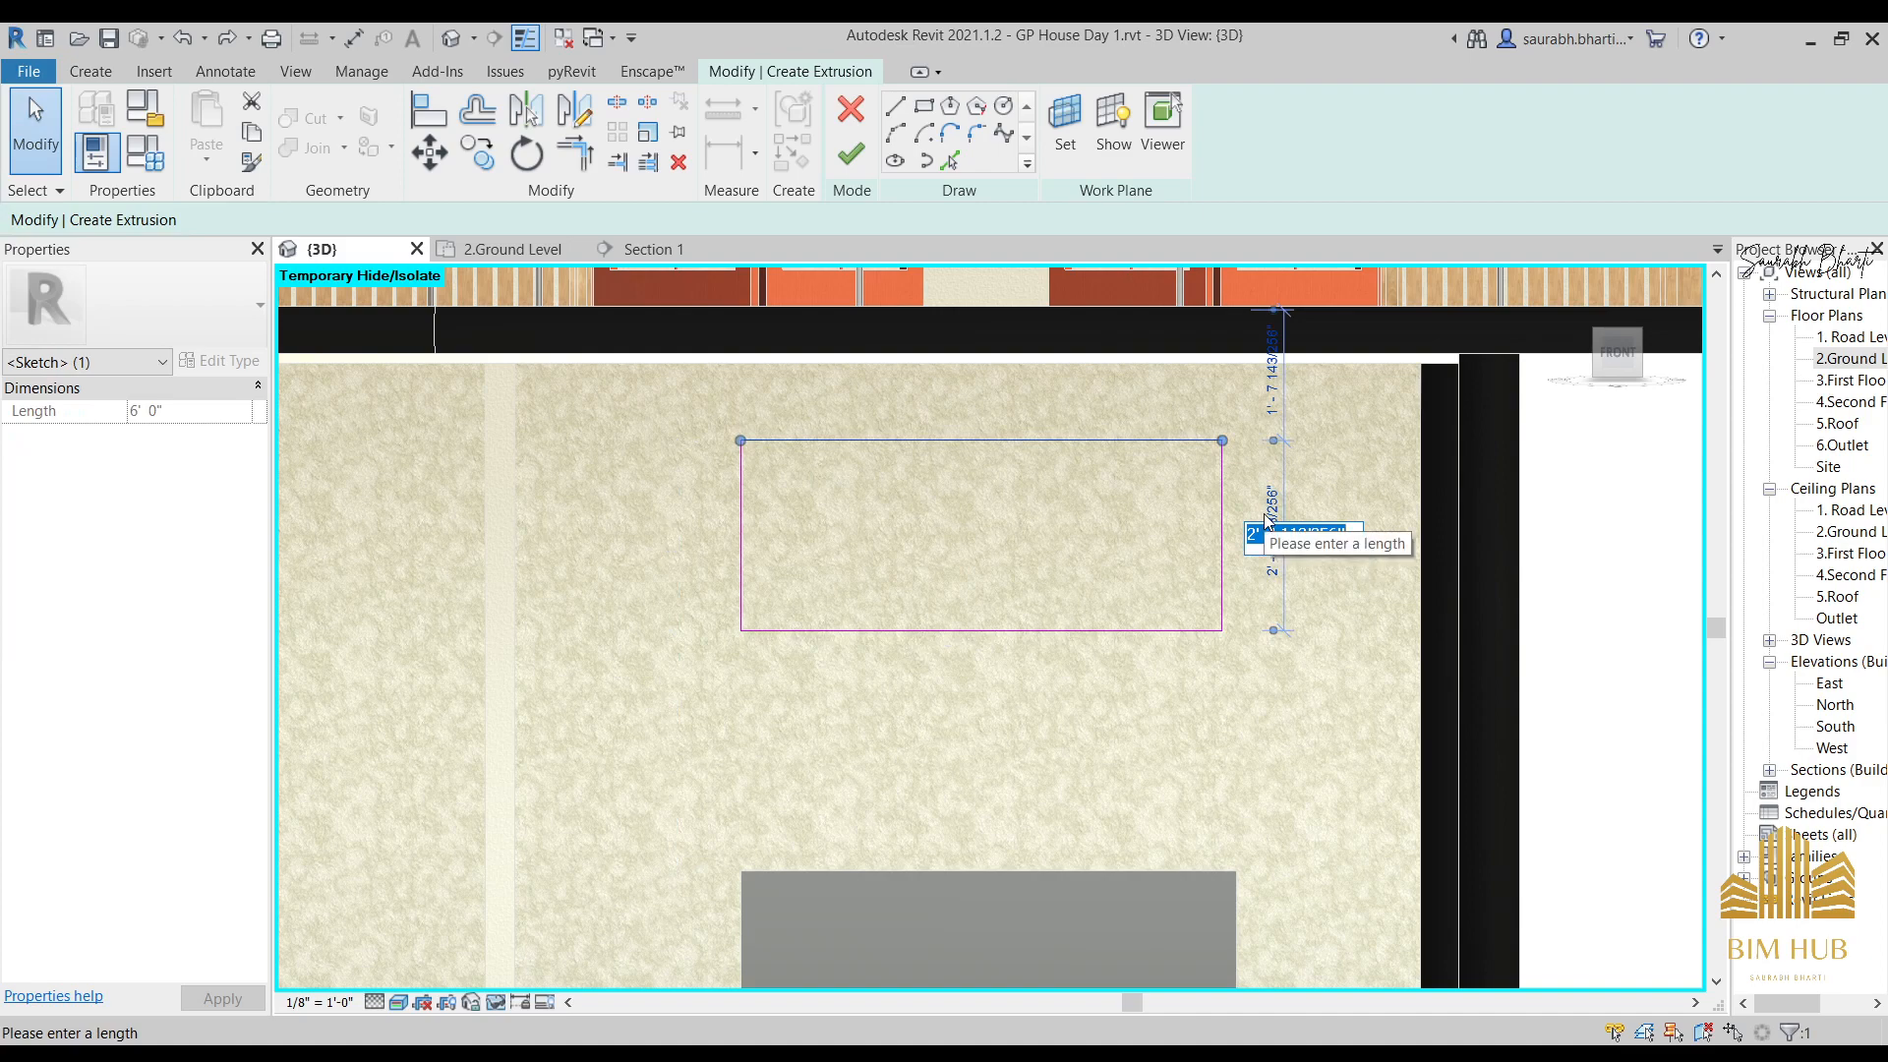
{"action": "type", "text": "2"}
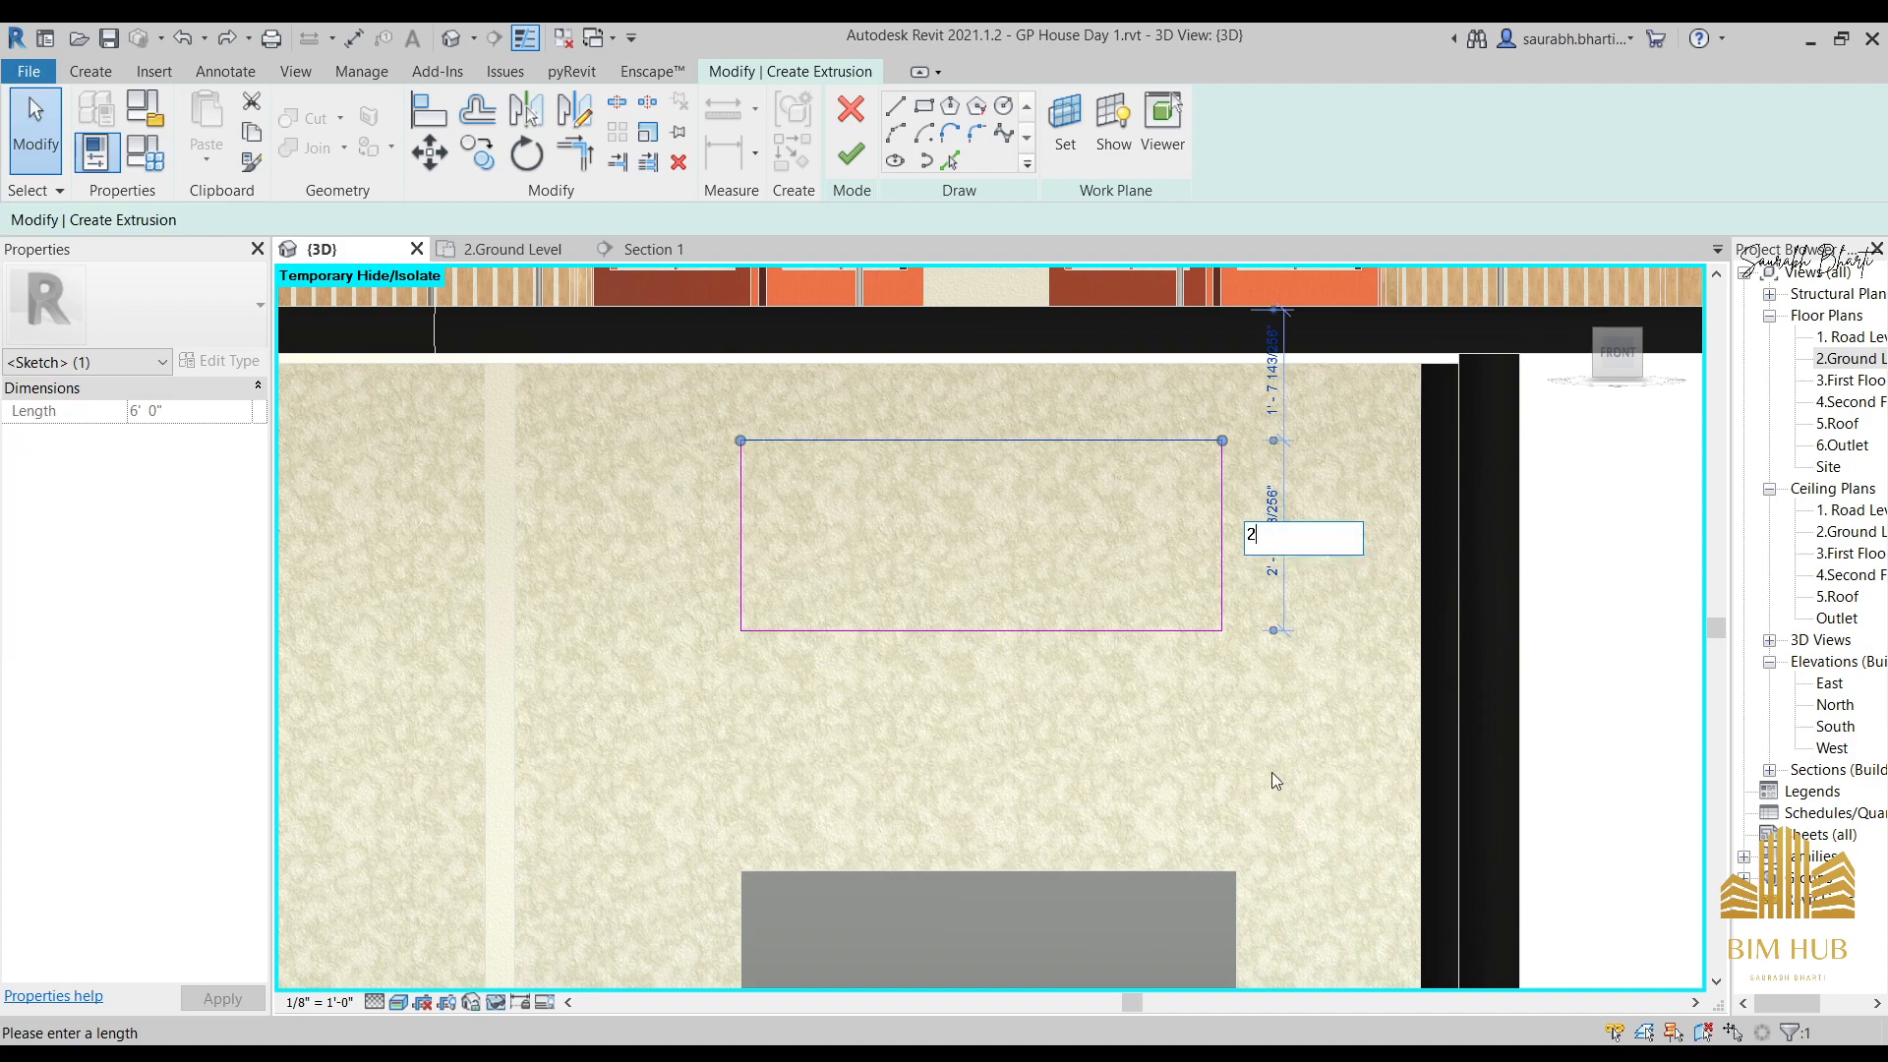
{"action": "type", "text": "'3\""}
{"action": "key", "text": "Return"}
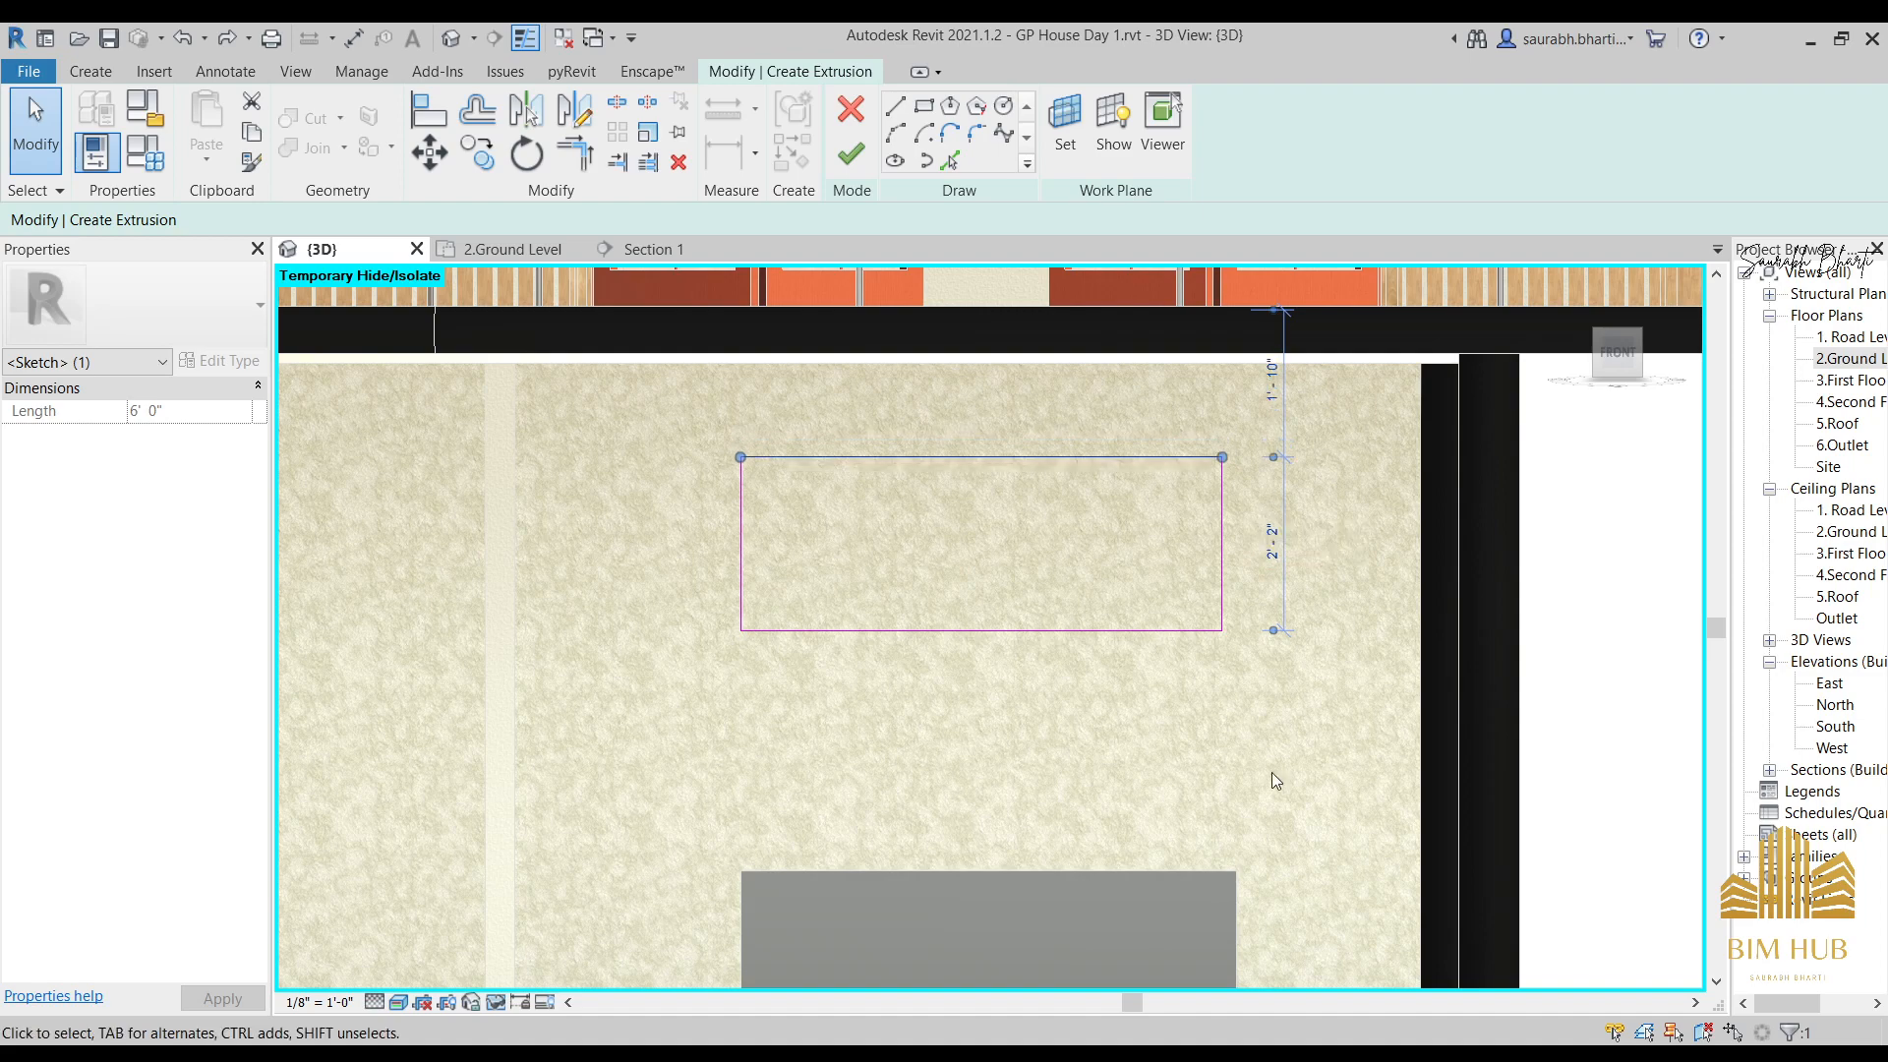
{"action": "left_click", "coordinate": [1272, 771]}
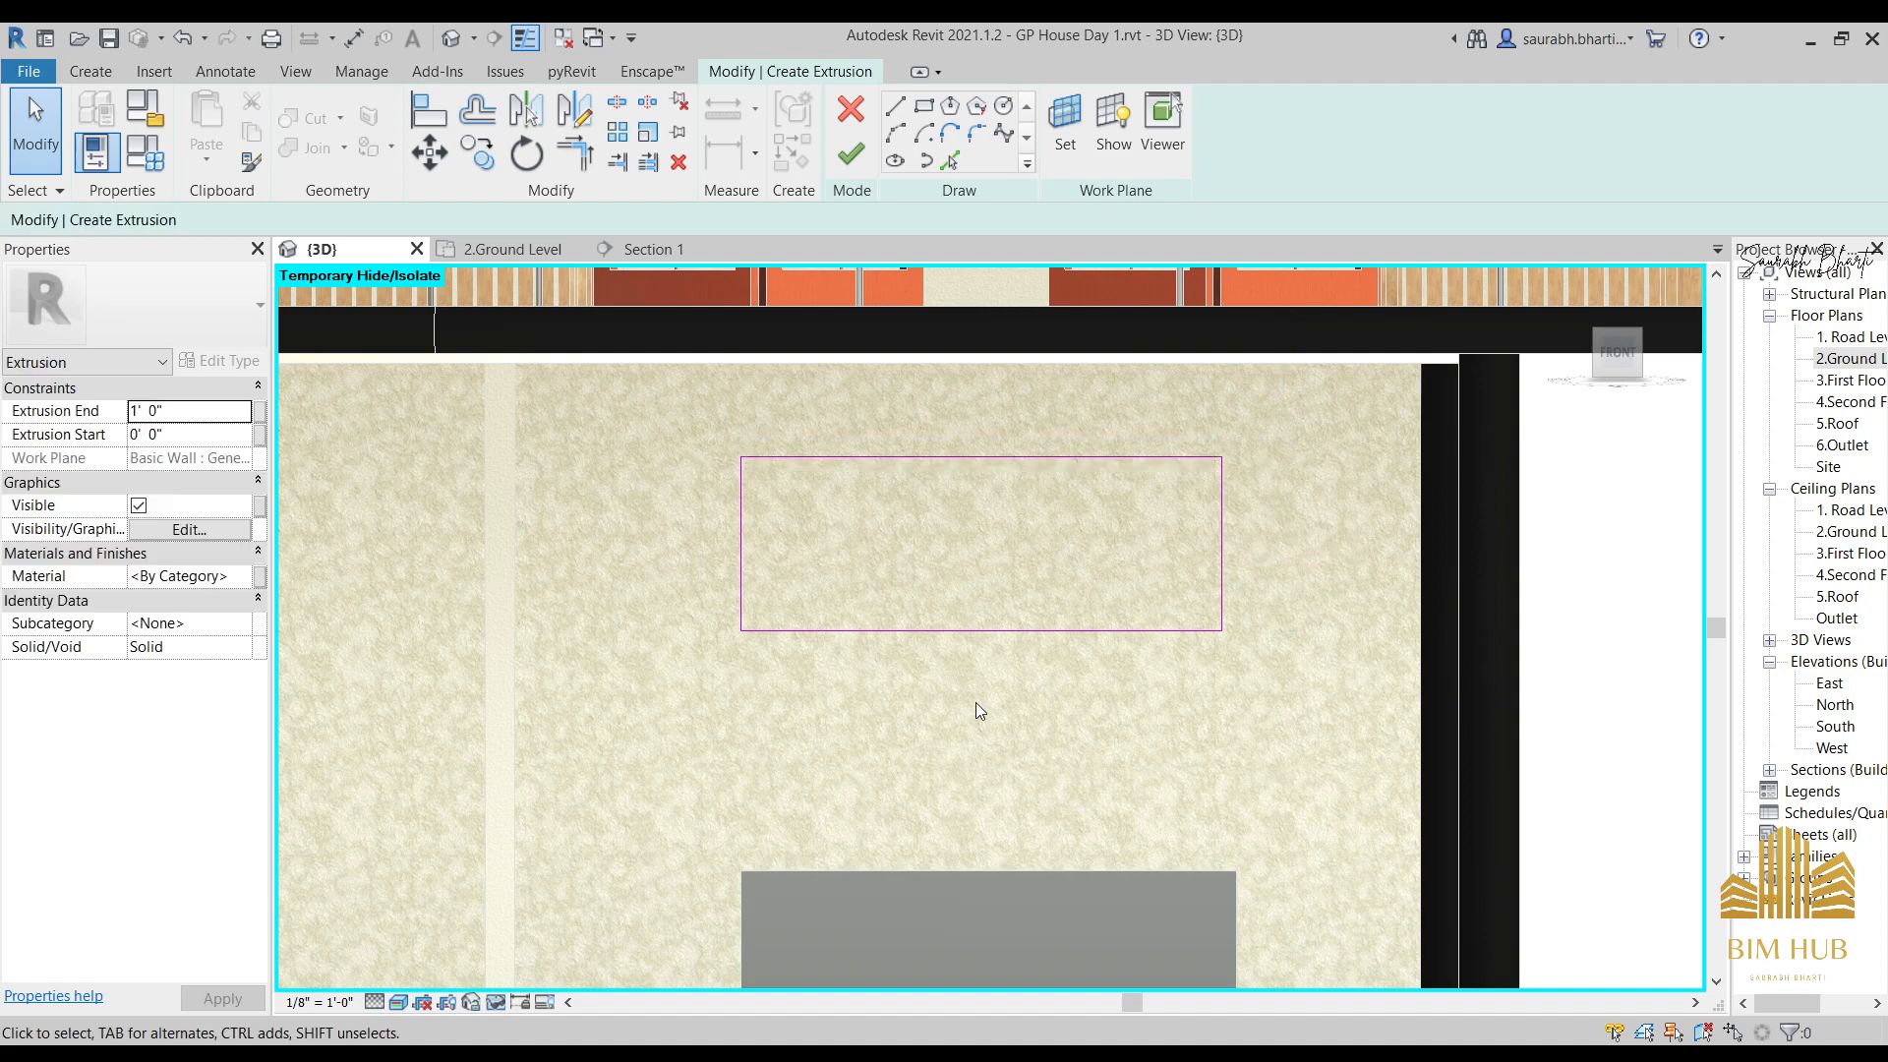
Finish the upper cabinet extrusion with a 1'-0" depth, and view both cabinets at an angle.
{"action": "left_click", "coordinate": [848, 152]}
{"action": "middle_click_drag", "start_coordinate": [890, 560], "coordinate": [907, 533]}
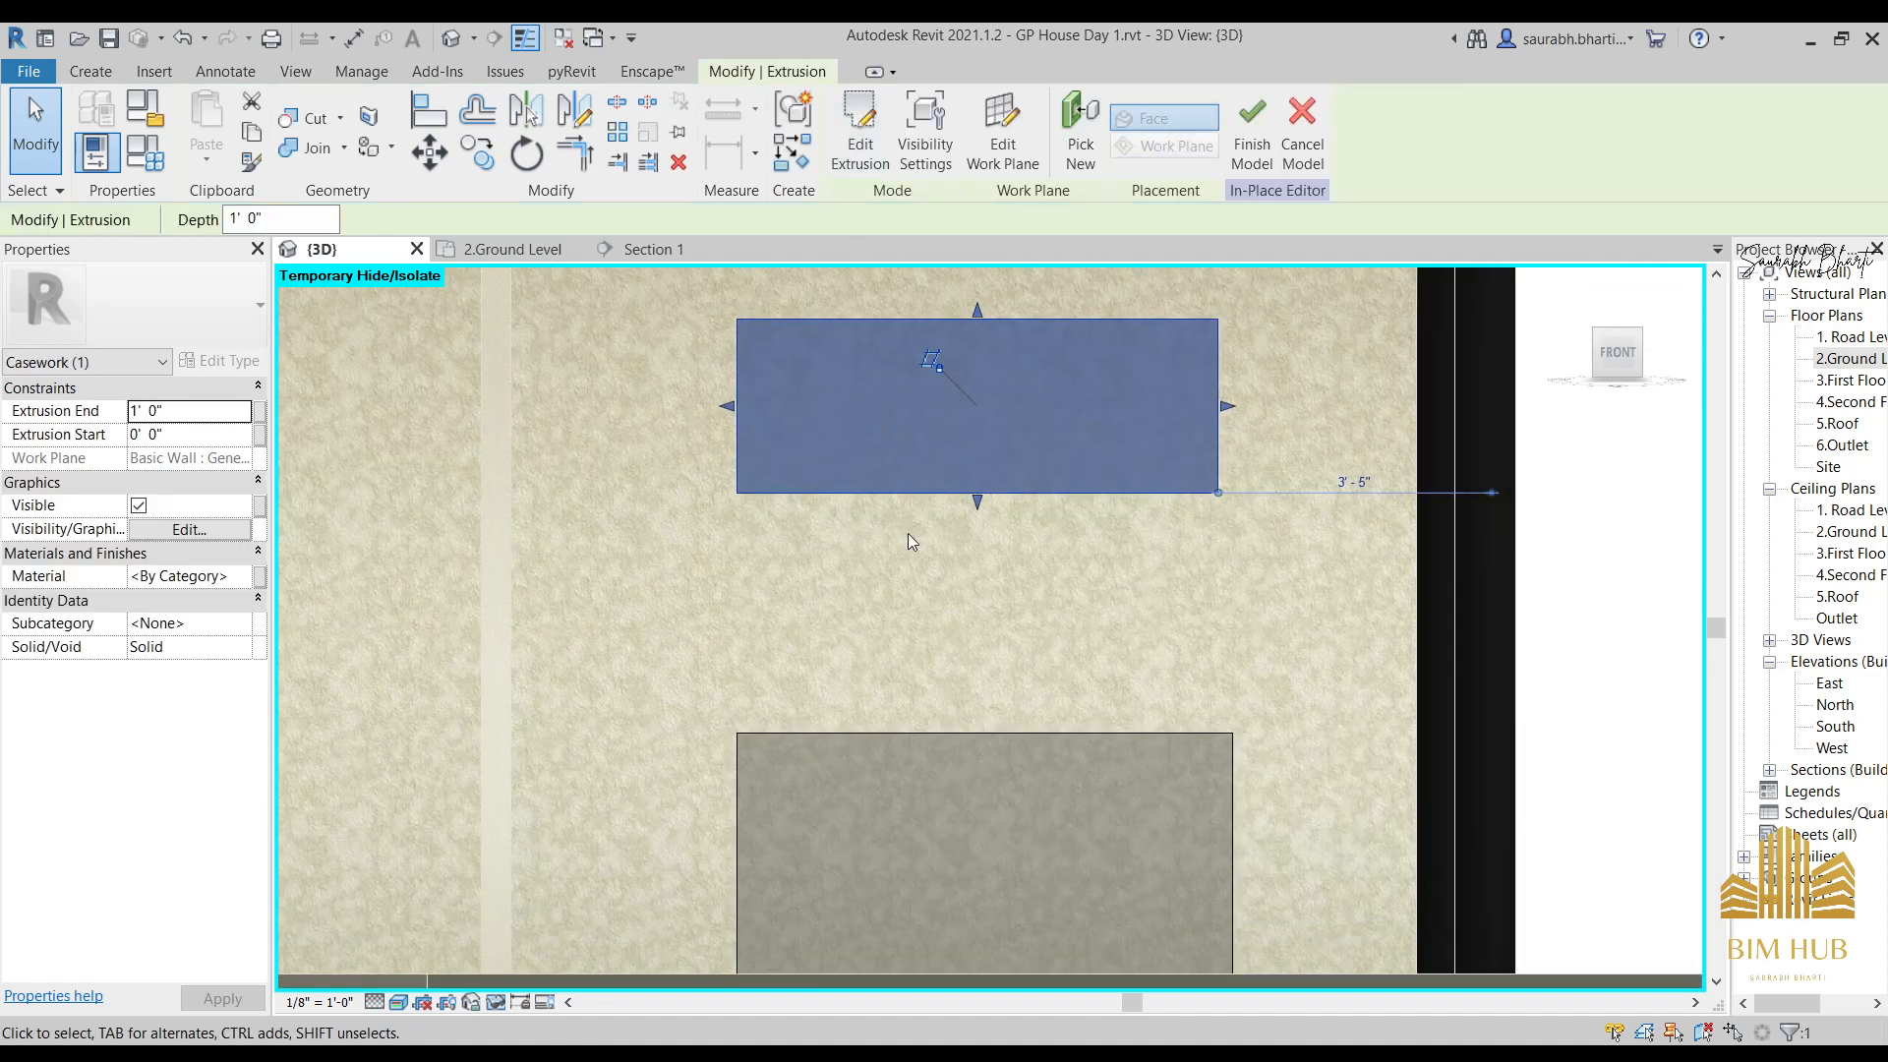
{"action": "scroll", "coordinate": [959, 770], "scroll_direction": "down", "scroll_amount": 1}
{"action": "mouse_move", "coordinate": [991, 772]}
{"action": "middle_mouse_down", "text": "shift"}
{"action": "mouse_move", "coordinate": [1000, 847]}
{"action": "mouse_move", "coordinate": [1011, 765]}
{"action": "middle_mouse_up", "text": "shift"}
{"action": "left_click", "coordinate": [1003, 816]}
{"action": "middle_click_drag", "start_coordinate": [944, 550], "coordinate": [913, 730], "text": "shift"}
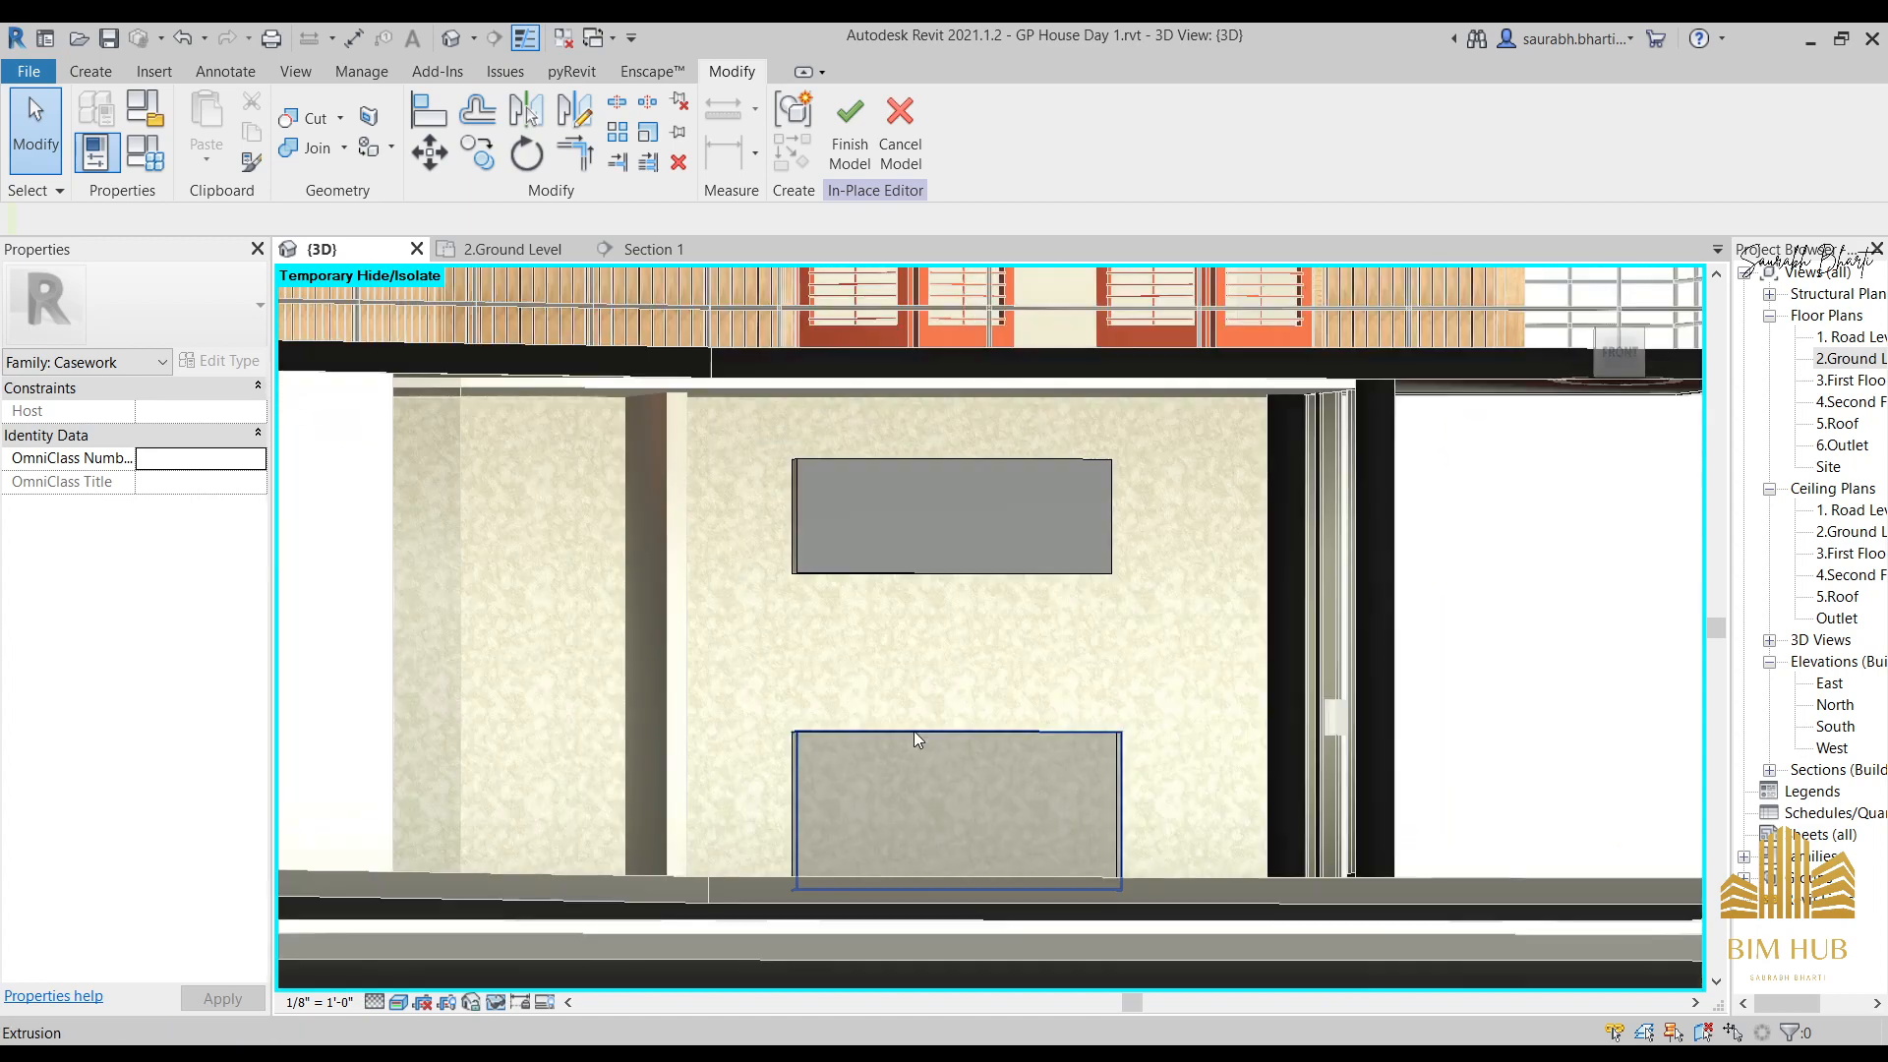
Set the base cabinet's extrusion end to 3'0", and check its depth from other angles.
{"action": "left_click", "coordinate": [911, 749]}
{"action": "middle_click_drag", "start_coordinate": [942, 603], "coordinate": [384, 425], "text": "shift"}
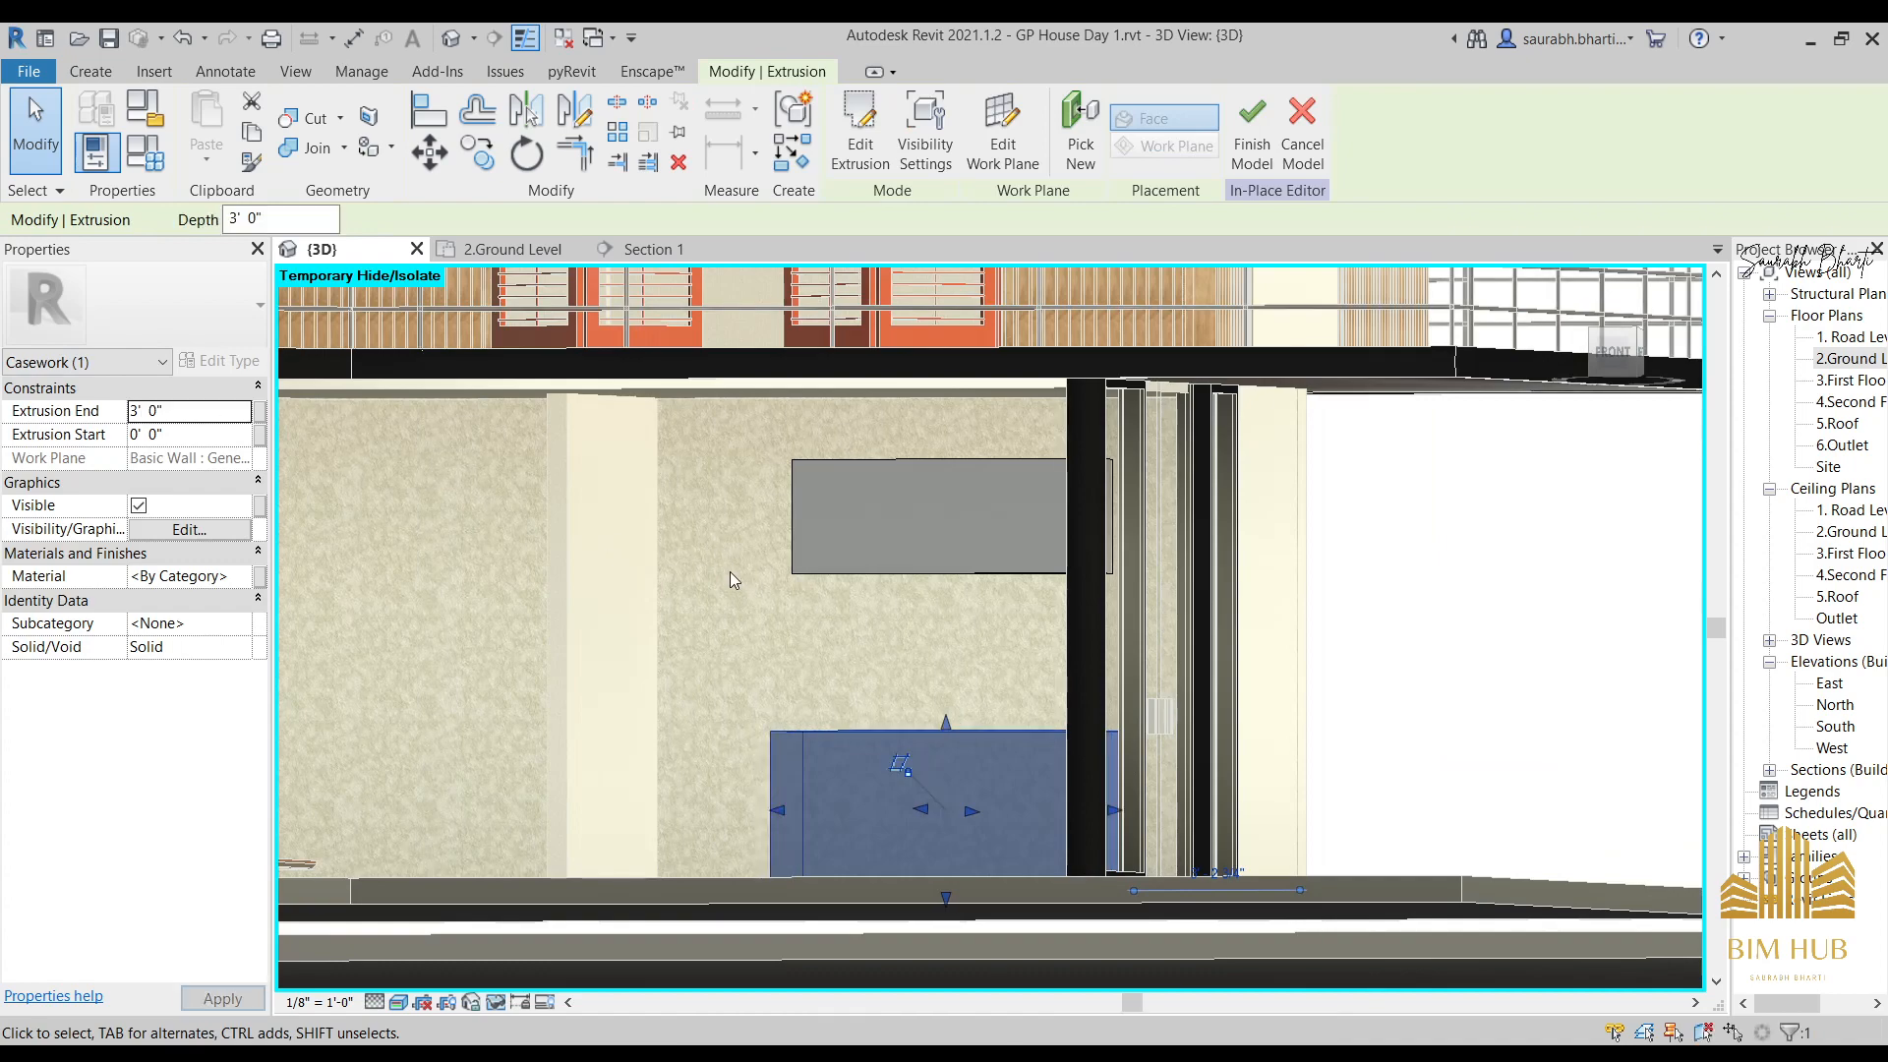
{"action": "middle_click_drag", "start_coordinate": [730, 570], "coordinate": [1011, 730], "text": "shift"}
{"action": "key", "text": "Escape"}
Set the base cabinet's extrusion end to 2'6".
{"action": "left_click", "coordinate": [1006, 739]}
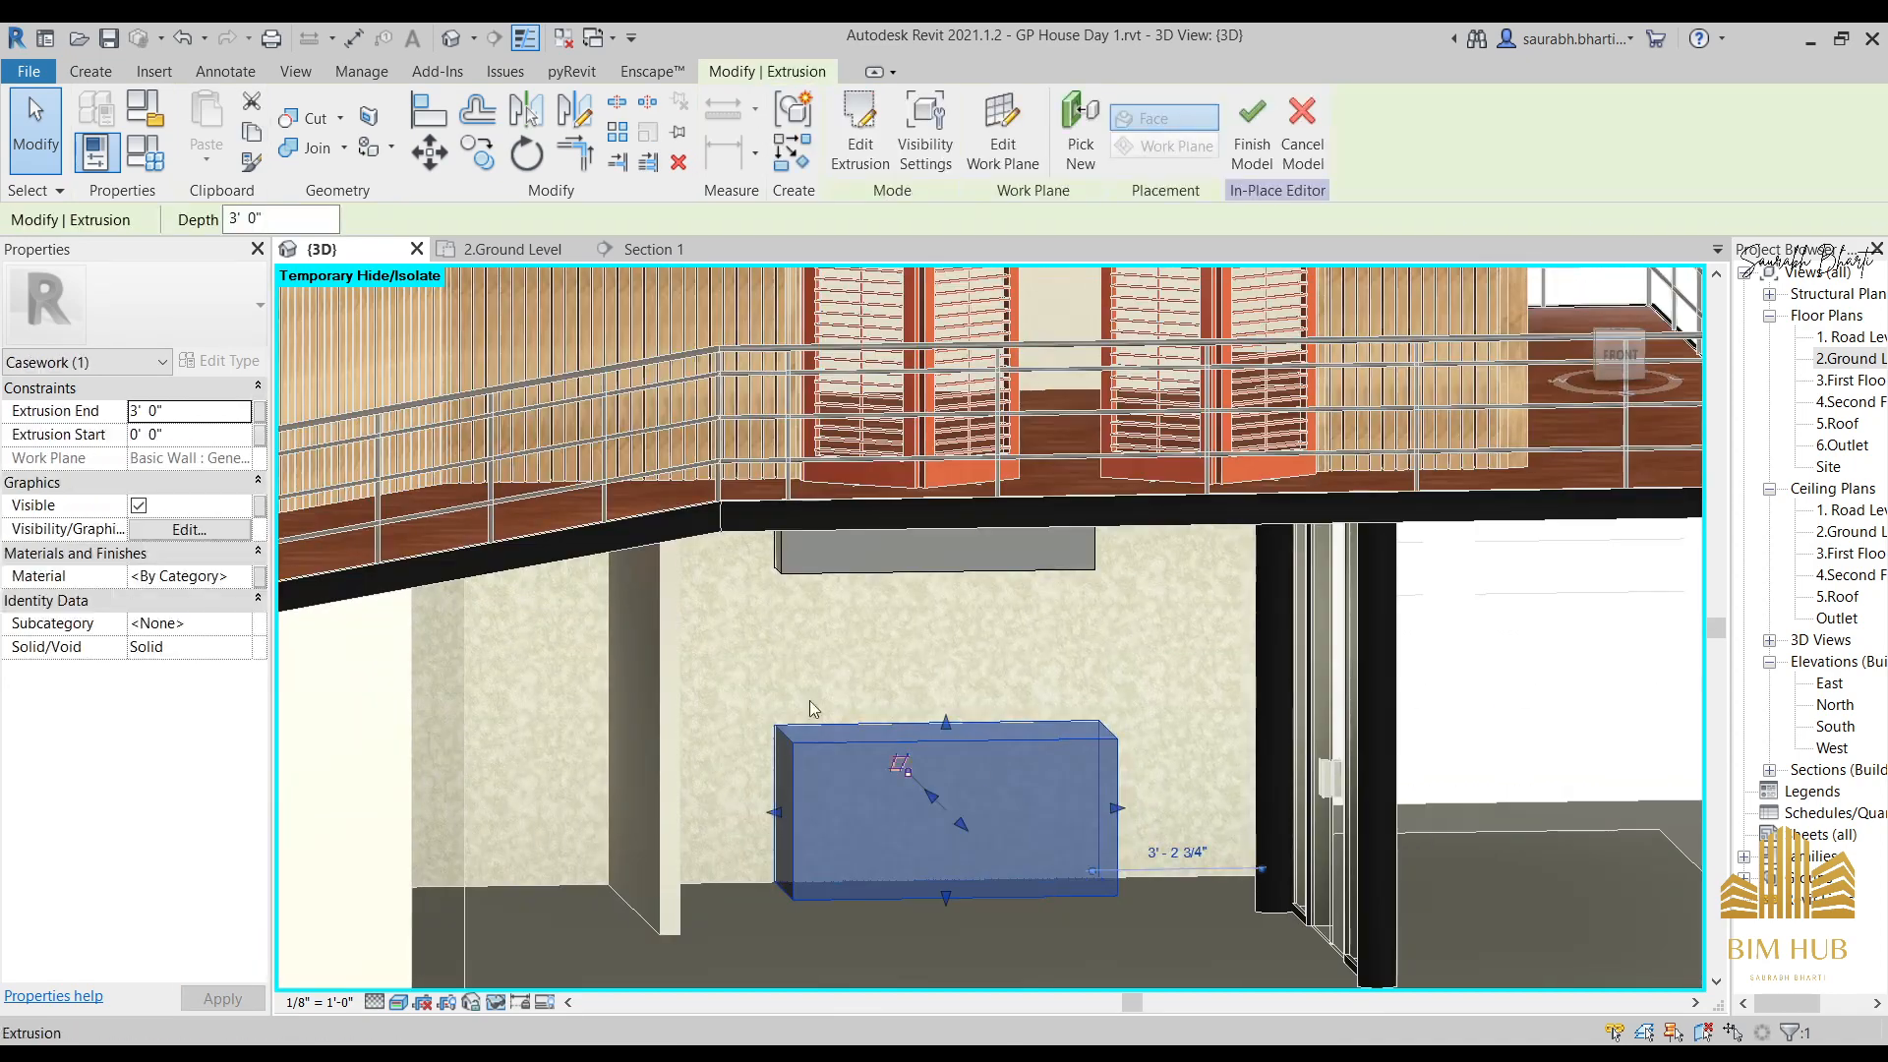
{"action": "left_click", "coordinate": [201, 409]}
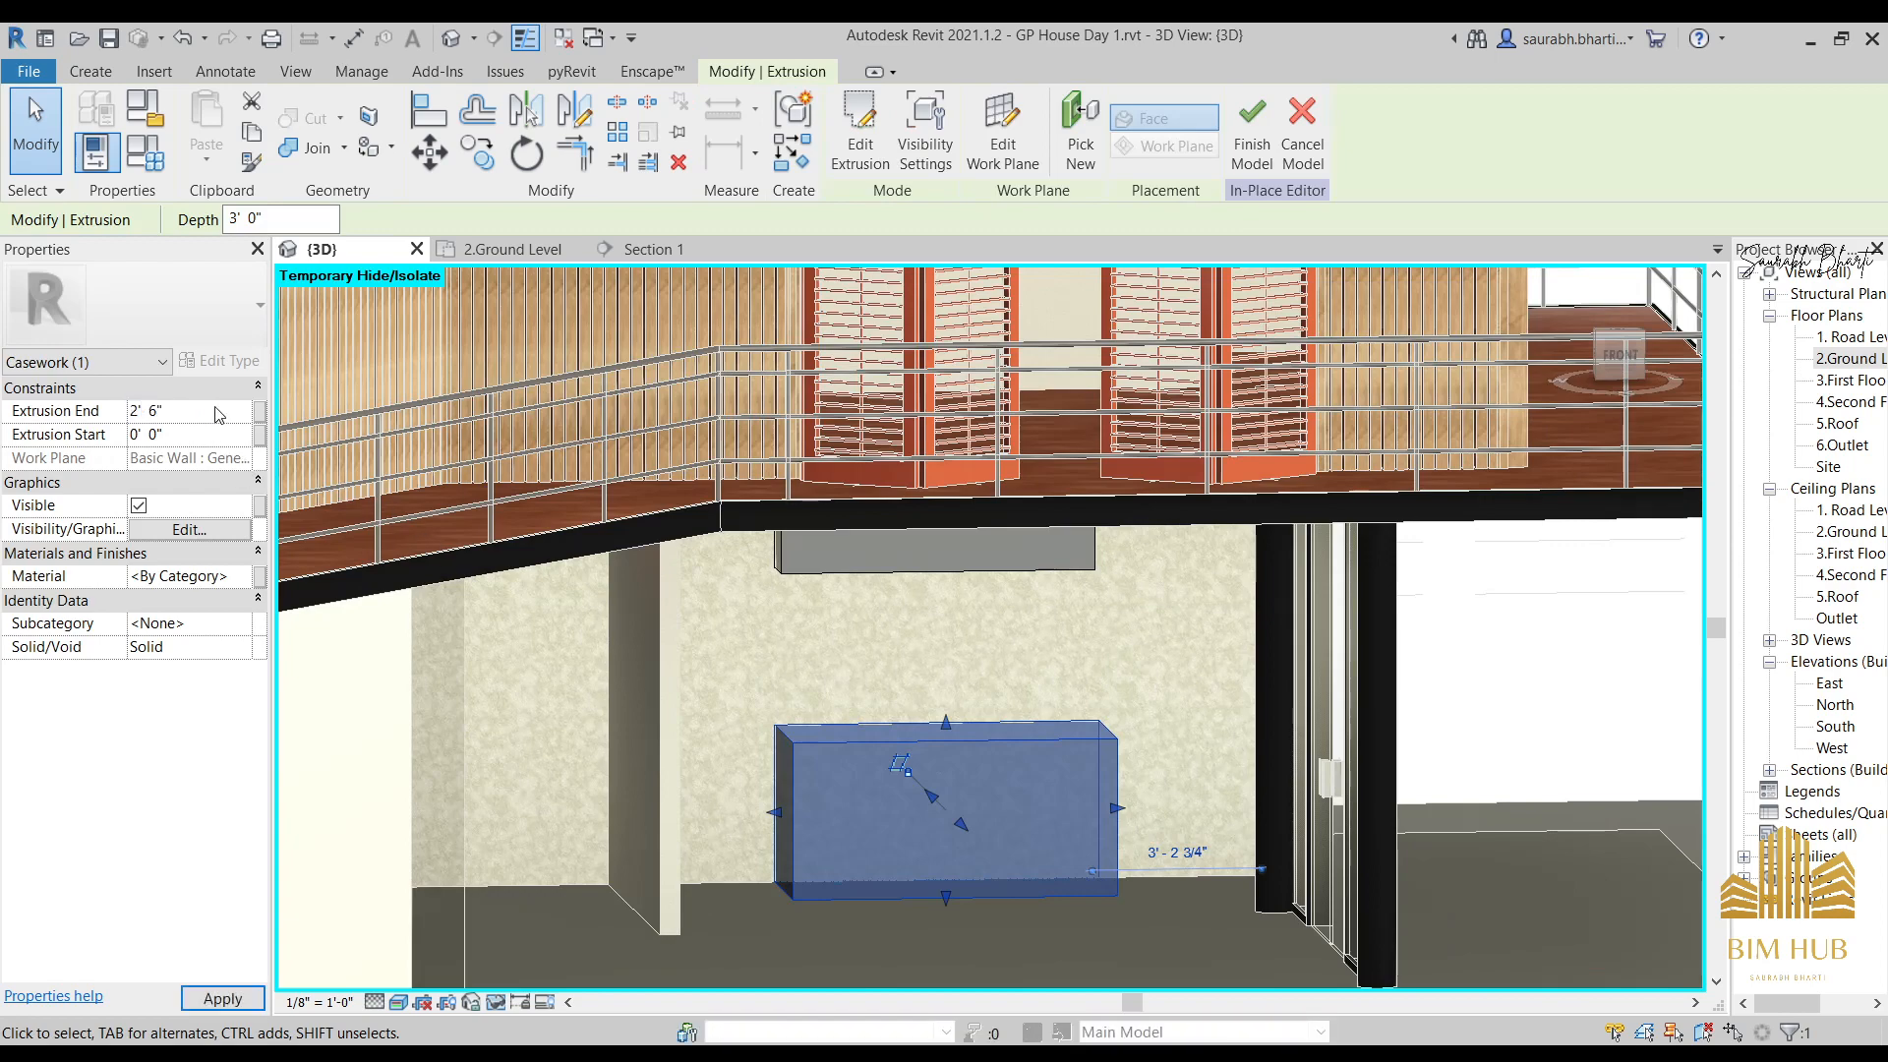
{"action": "middle_click_drag", "start_coordinate": [939, 801], "coordinate": [870, 793], "text": "shift"}
{"action": "key", "text": "Escape"}
{"action": "middle_click_drag", "start_coordinate": [963, 792], "coordinate": [983, 606], "text": "shift"}
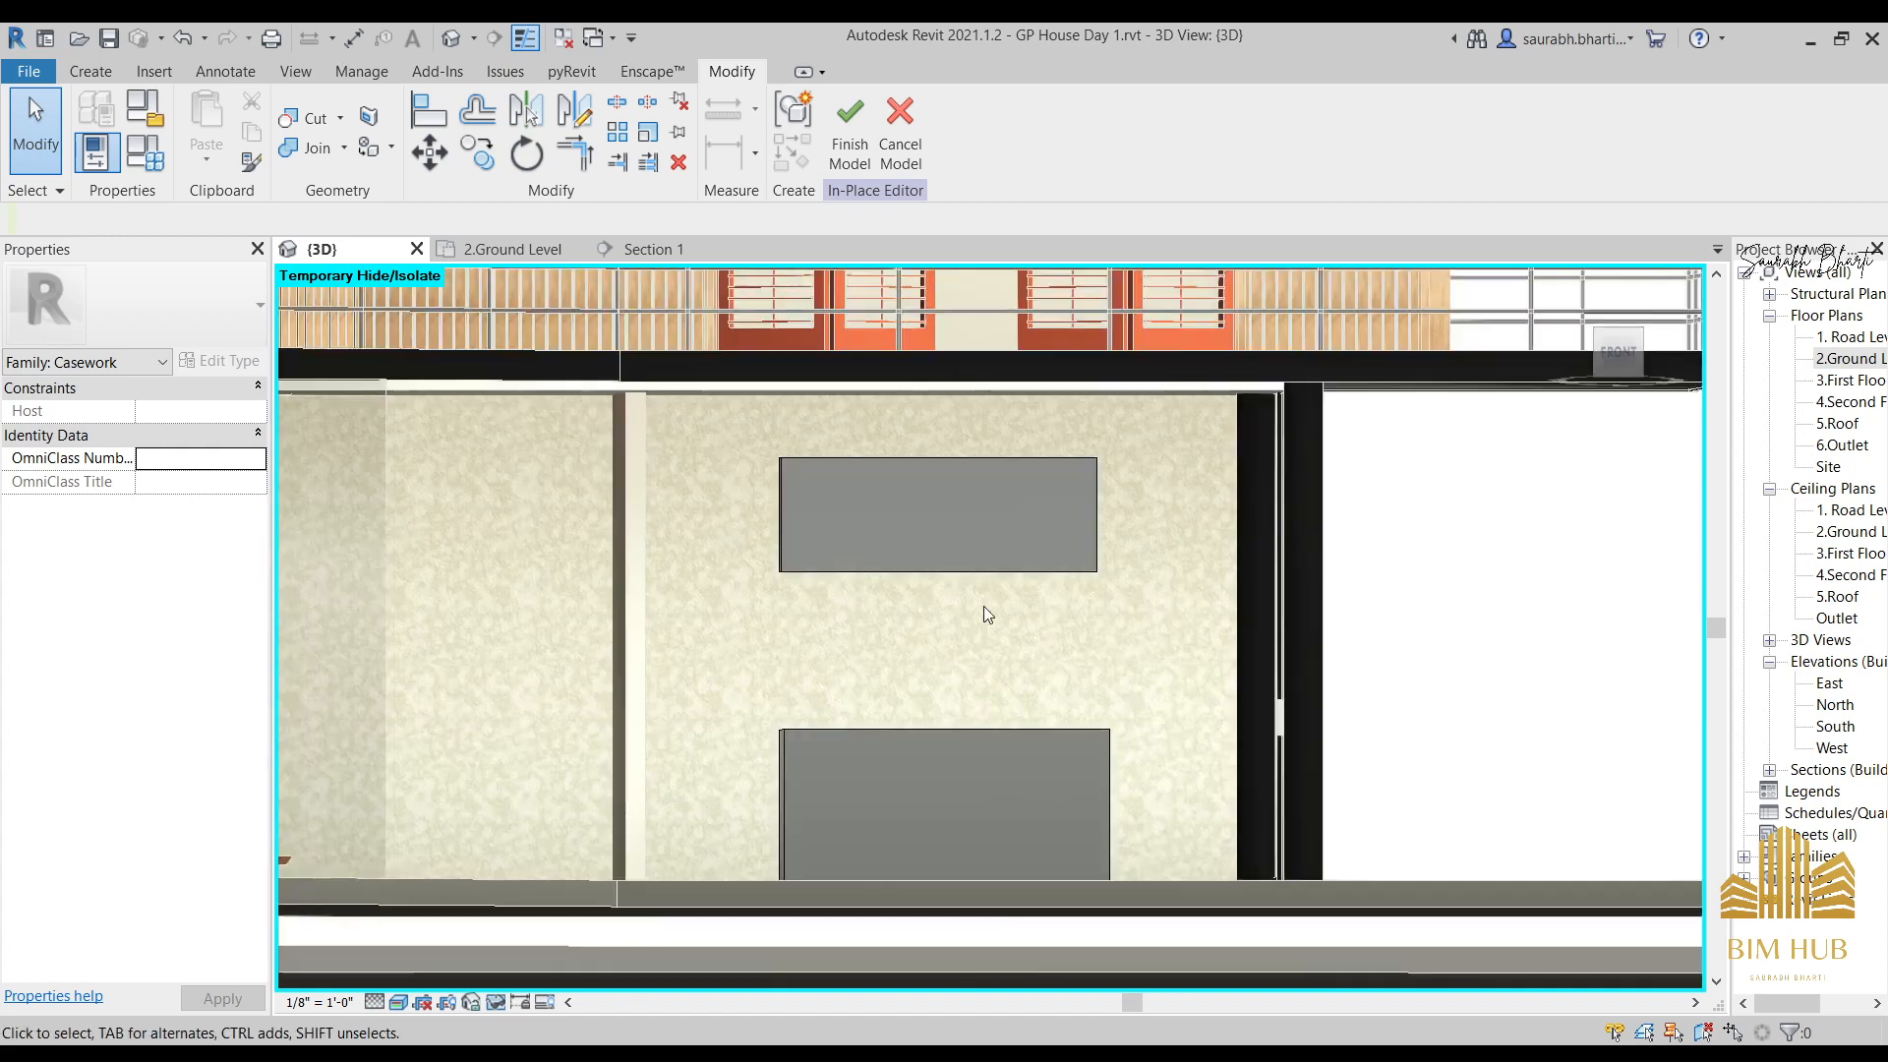
Set the upper wall cabinet's extrusion end to 2'6".
{"action": "left_click", "coordinate": [985, 565]}
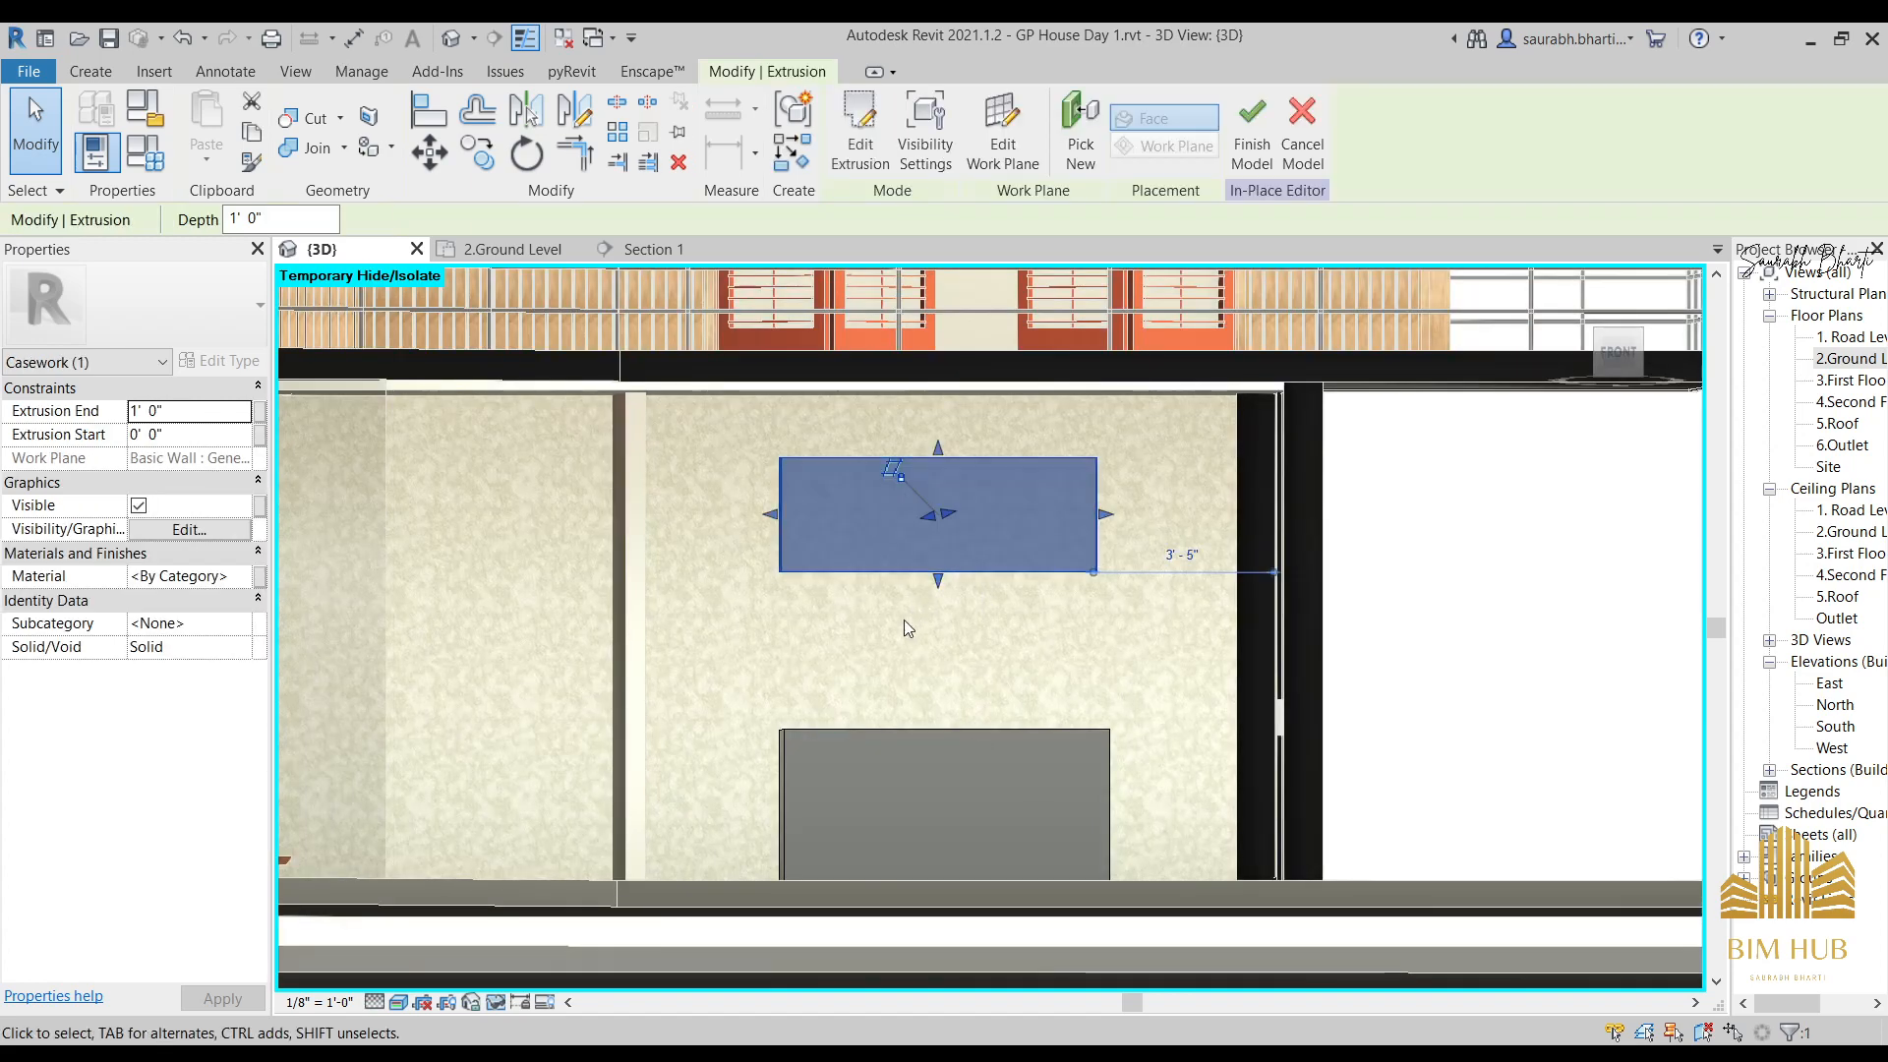
{"action": "left_click", "coordinate": [193, 417]}
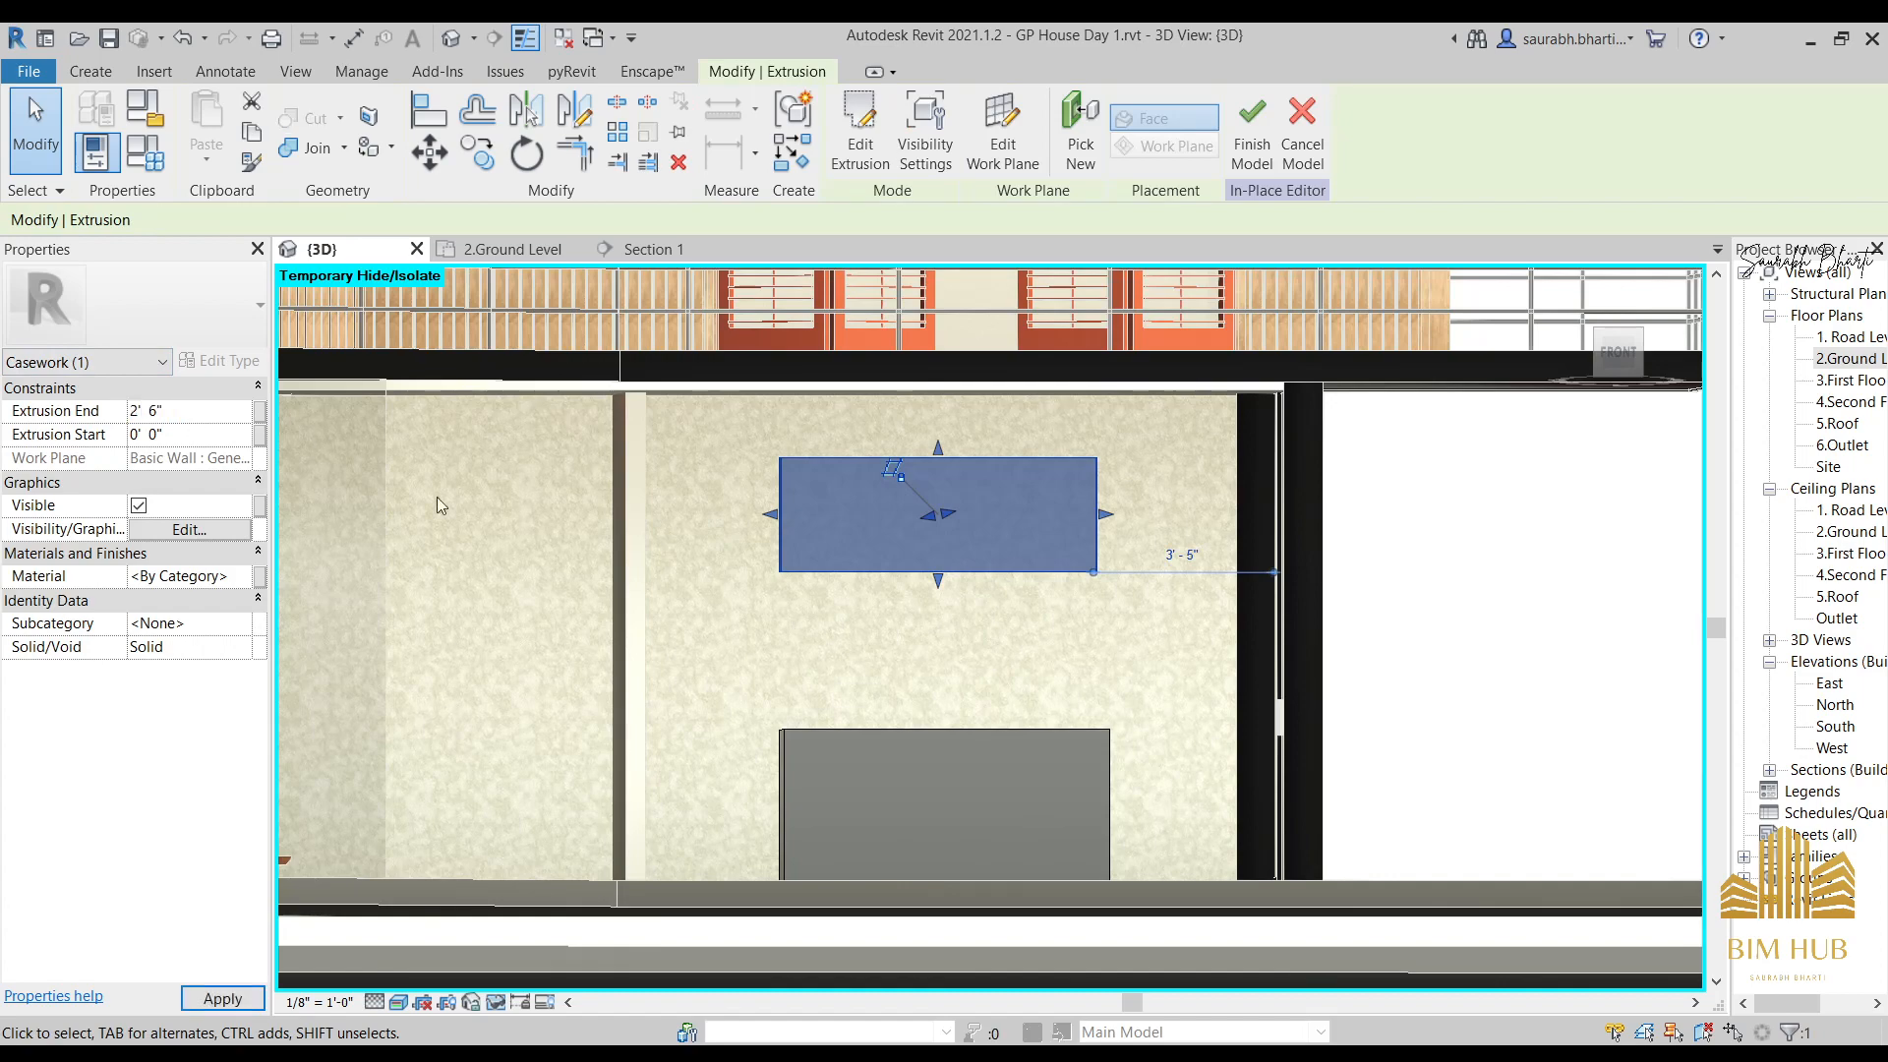
{"action": "left_click", "coordinate": [939, 659]}
{"action": "middle_click_drag", "start_coordinate": [983, 666], "coordinate": [968, 666], "text": "shift"}
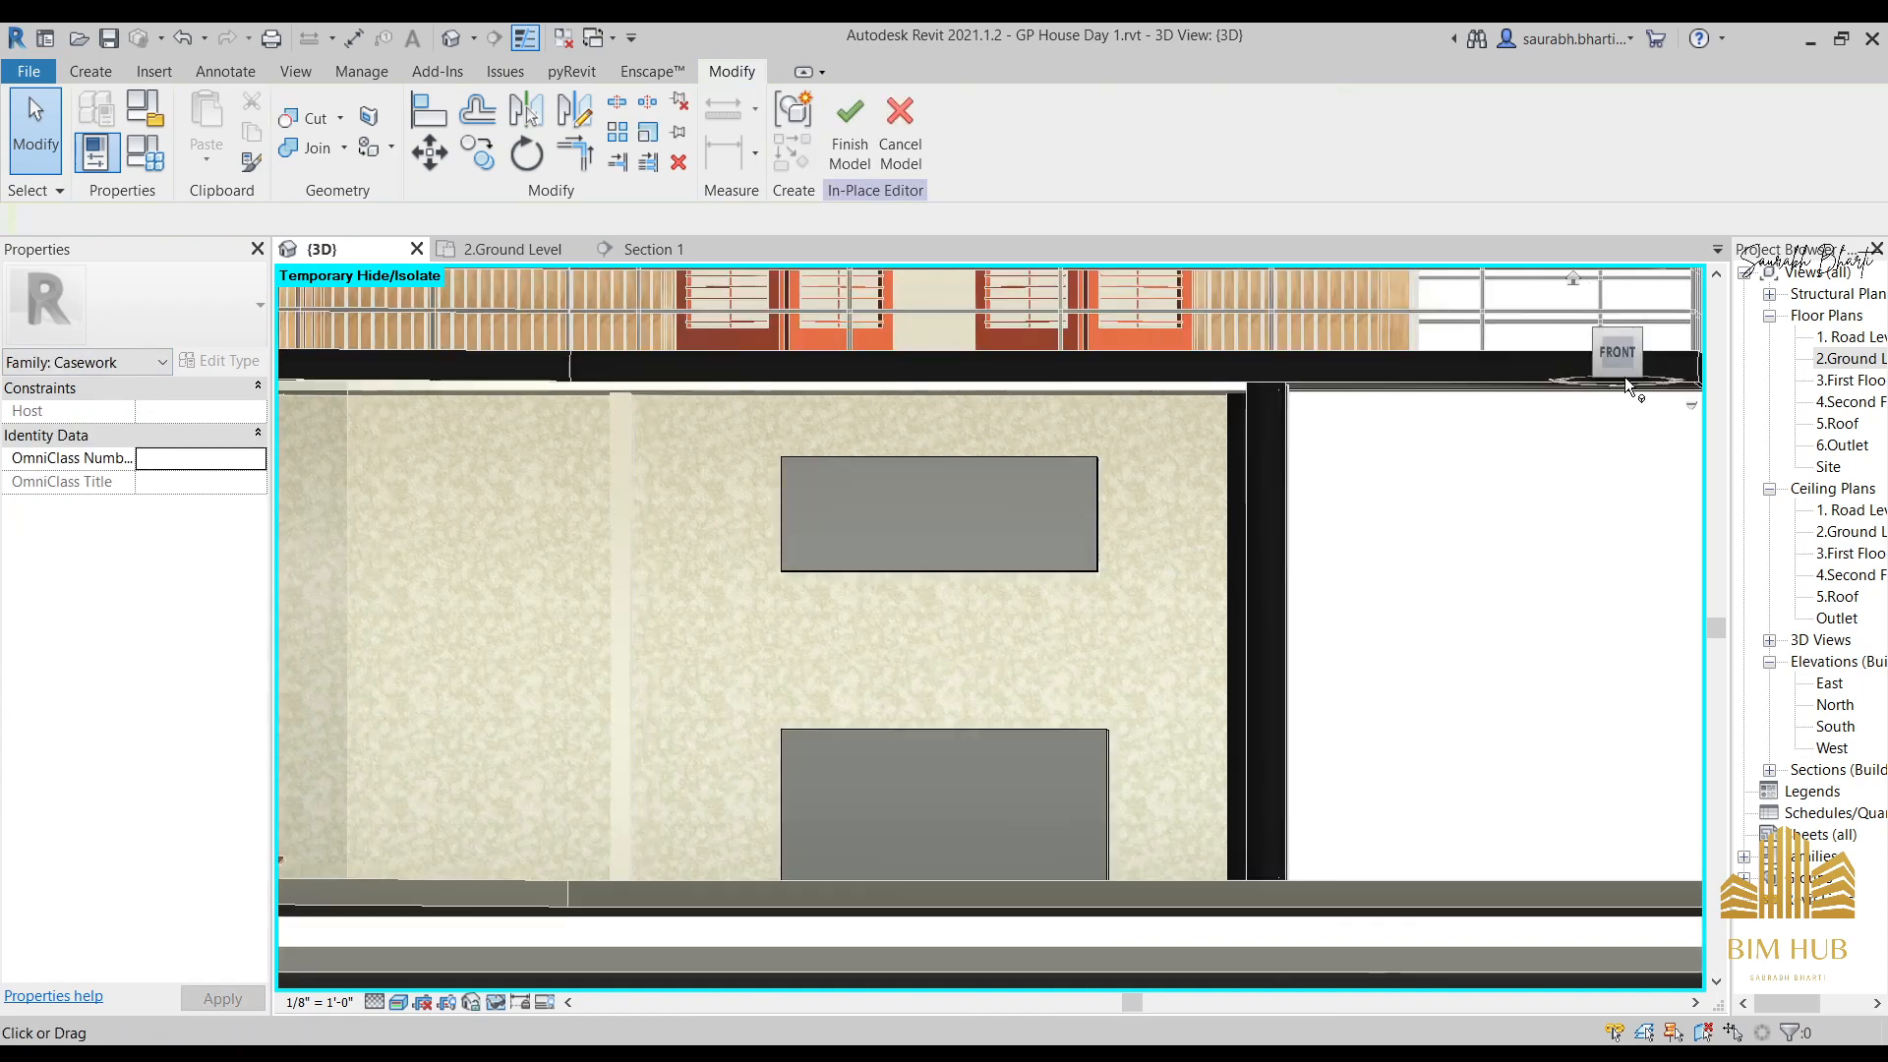
Start a void extrusion facing the front and sketch a thin vertical rectangle about 21/32" wide and 3'-0" high over the base cabinet.
{"action": "left_click", "coordinate": [1618, 352]}
{"action": "scroll", "coordinate": [674, 540], "scroll_direction": "up", "scroll_amount": 5}
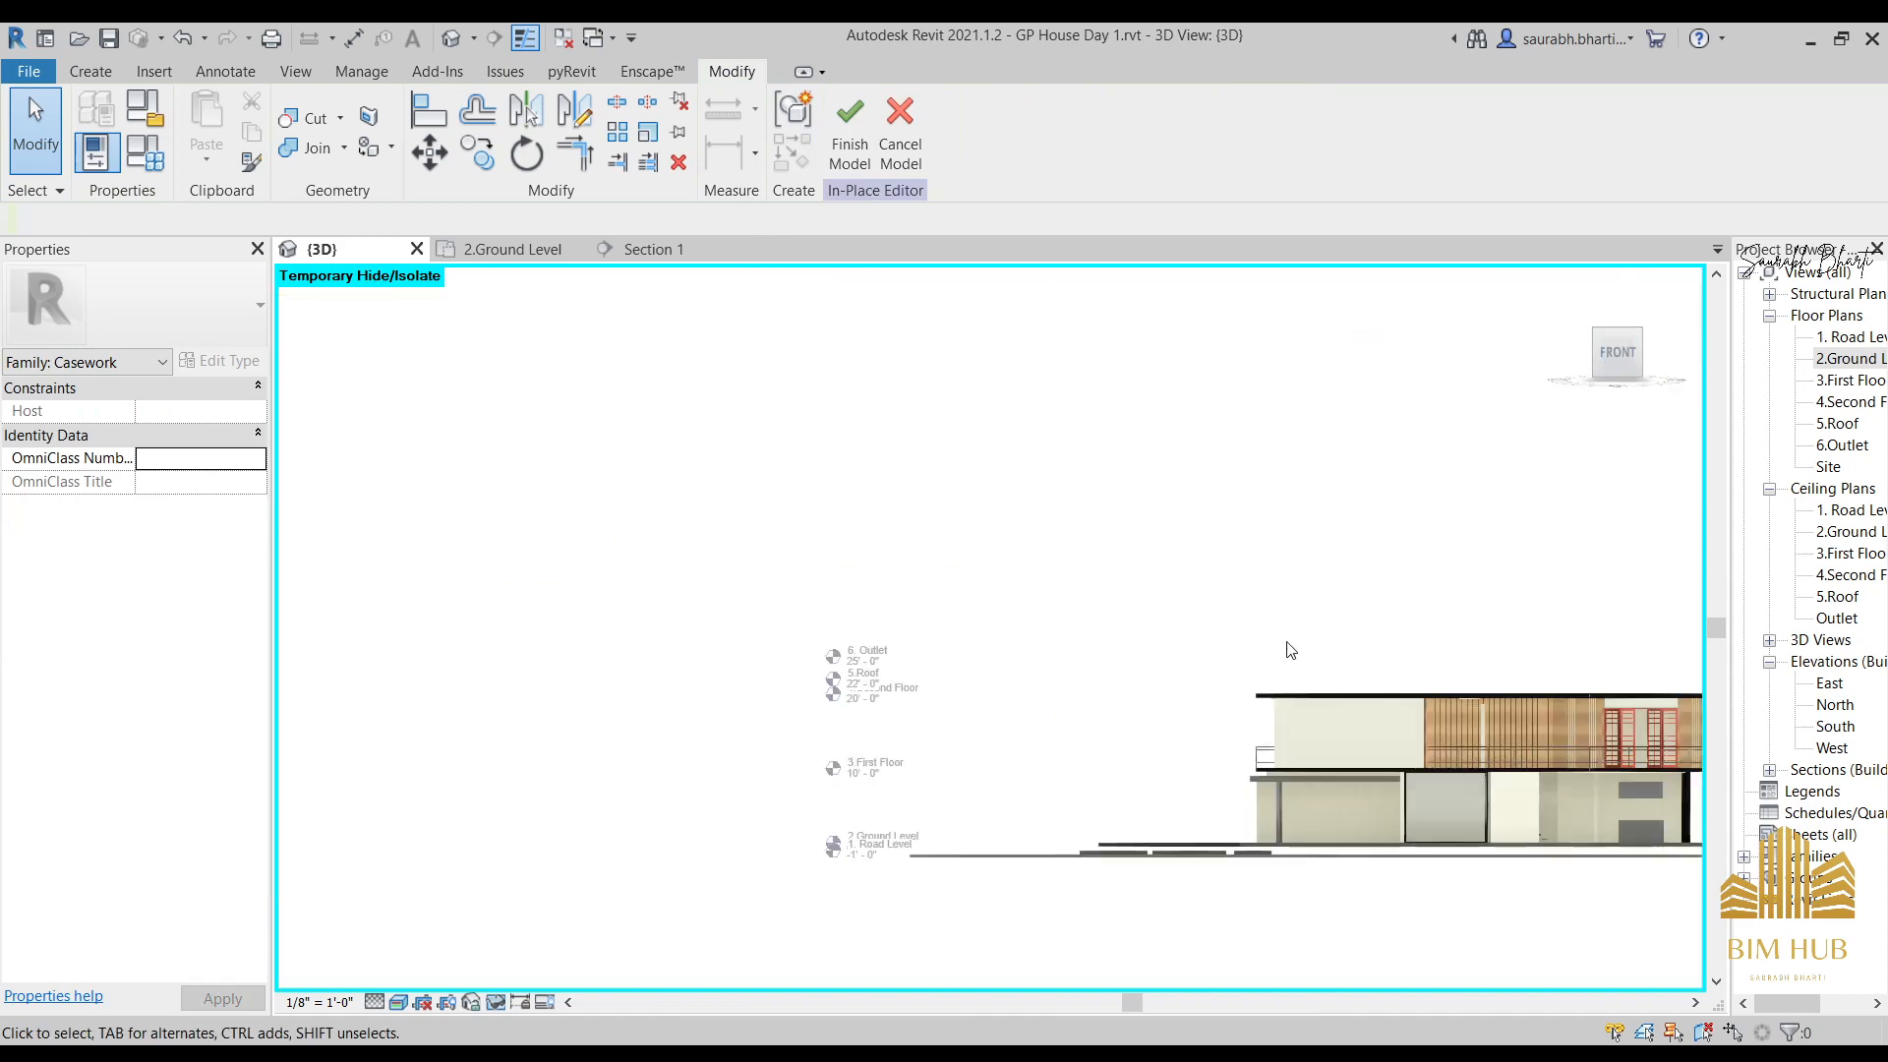
{"action": "middle_click_drag", "start_coordinate": [1287, 646], "coordinate": [868, 538]}
{"action": "scroll", "coordinate": [481, 827], "scroll_direction": "up", "scroll_amount": 8}
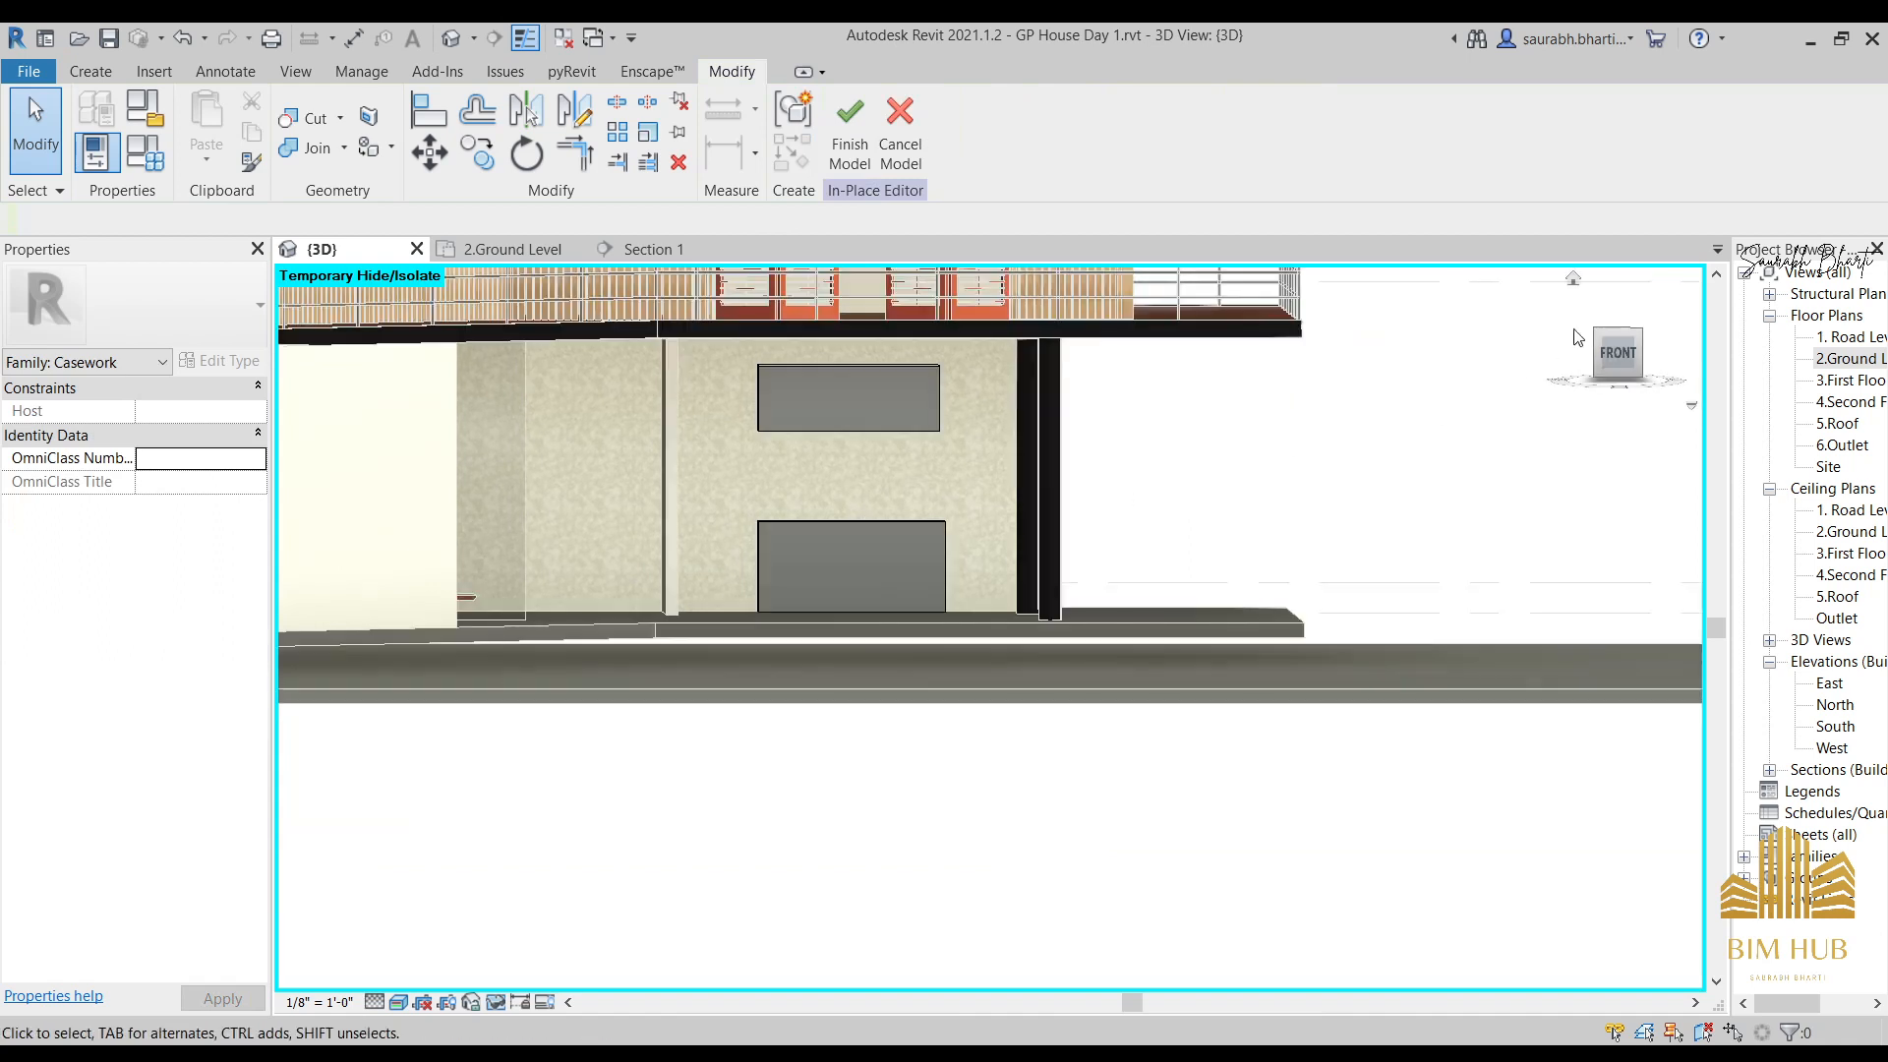
{"action": "left_click", "coordinate": [1618, 354]}
{"action": "left_click", "coordinate": [90, 70]}
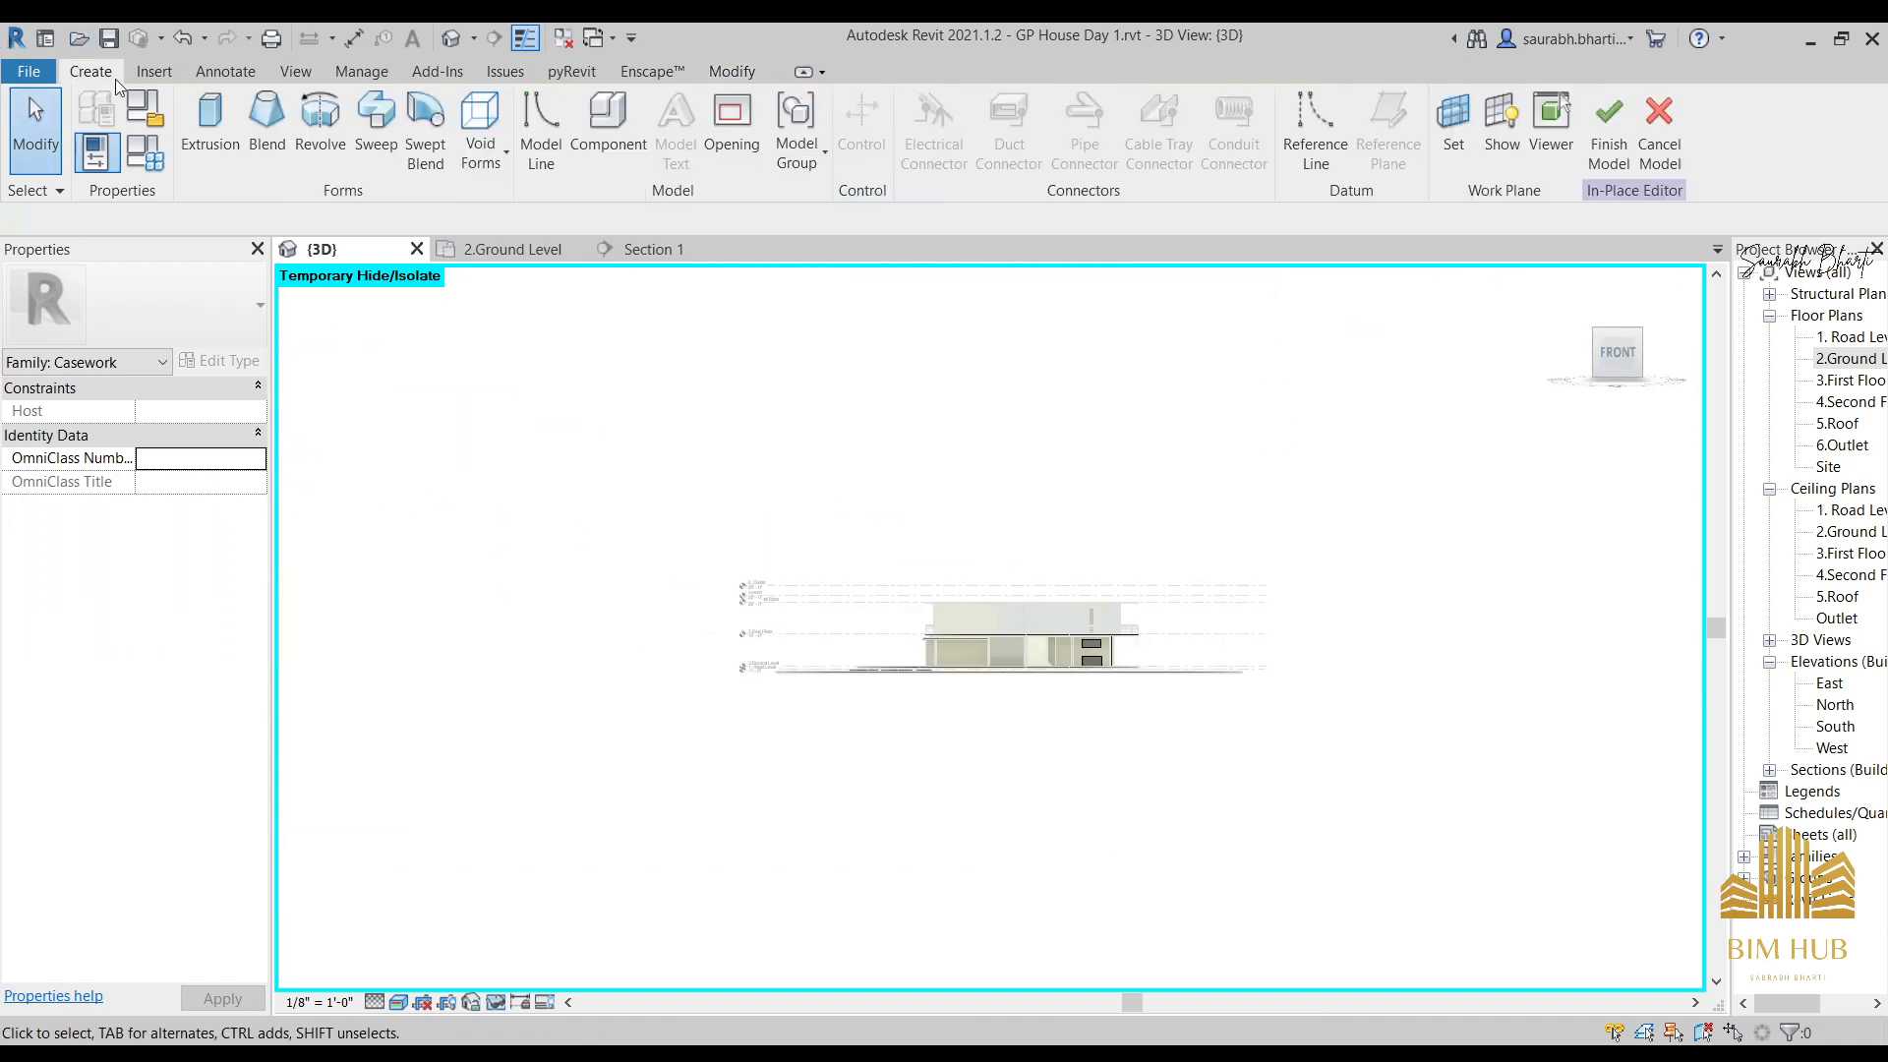
{"action": "left_click", "coordinate": [481, 137]}
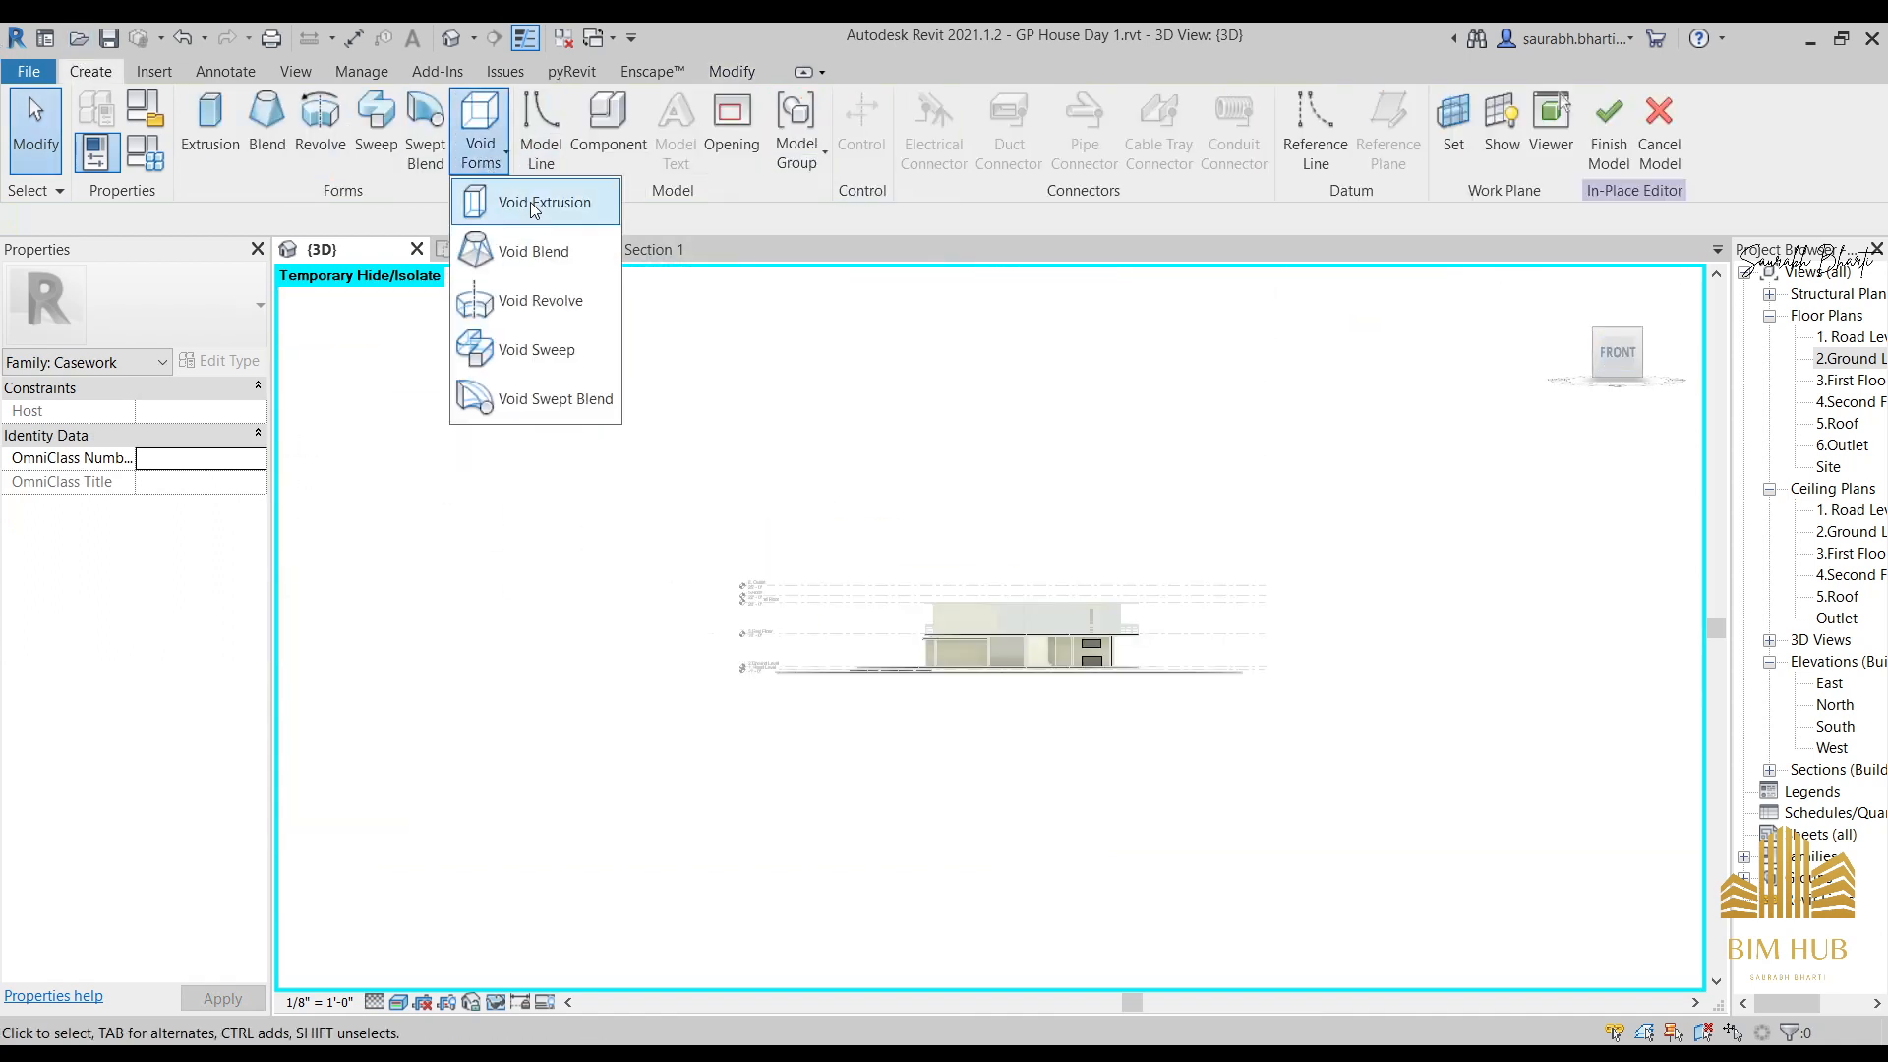
{"action": "left_click", "coordinate": [529, 200]}
{"action": "scroll", "coordinate": [1109, 607], "scroll_direction": "up", "scroll_amount": 10}
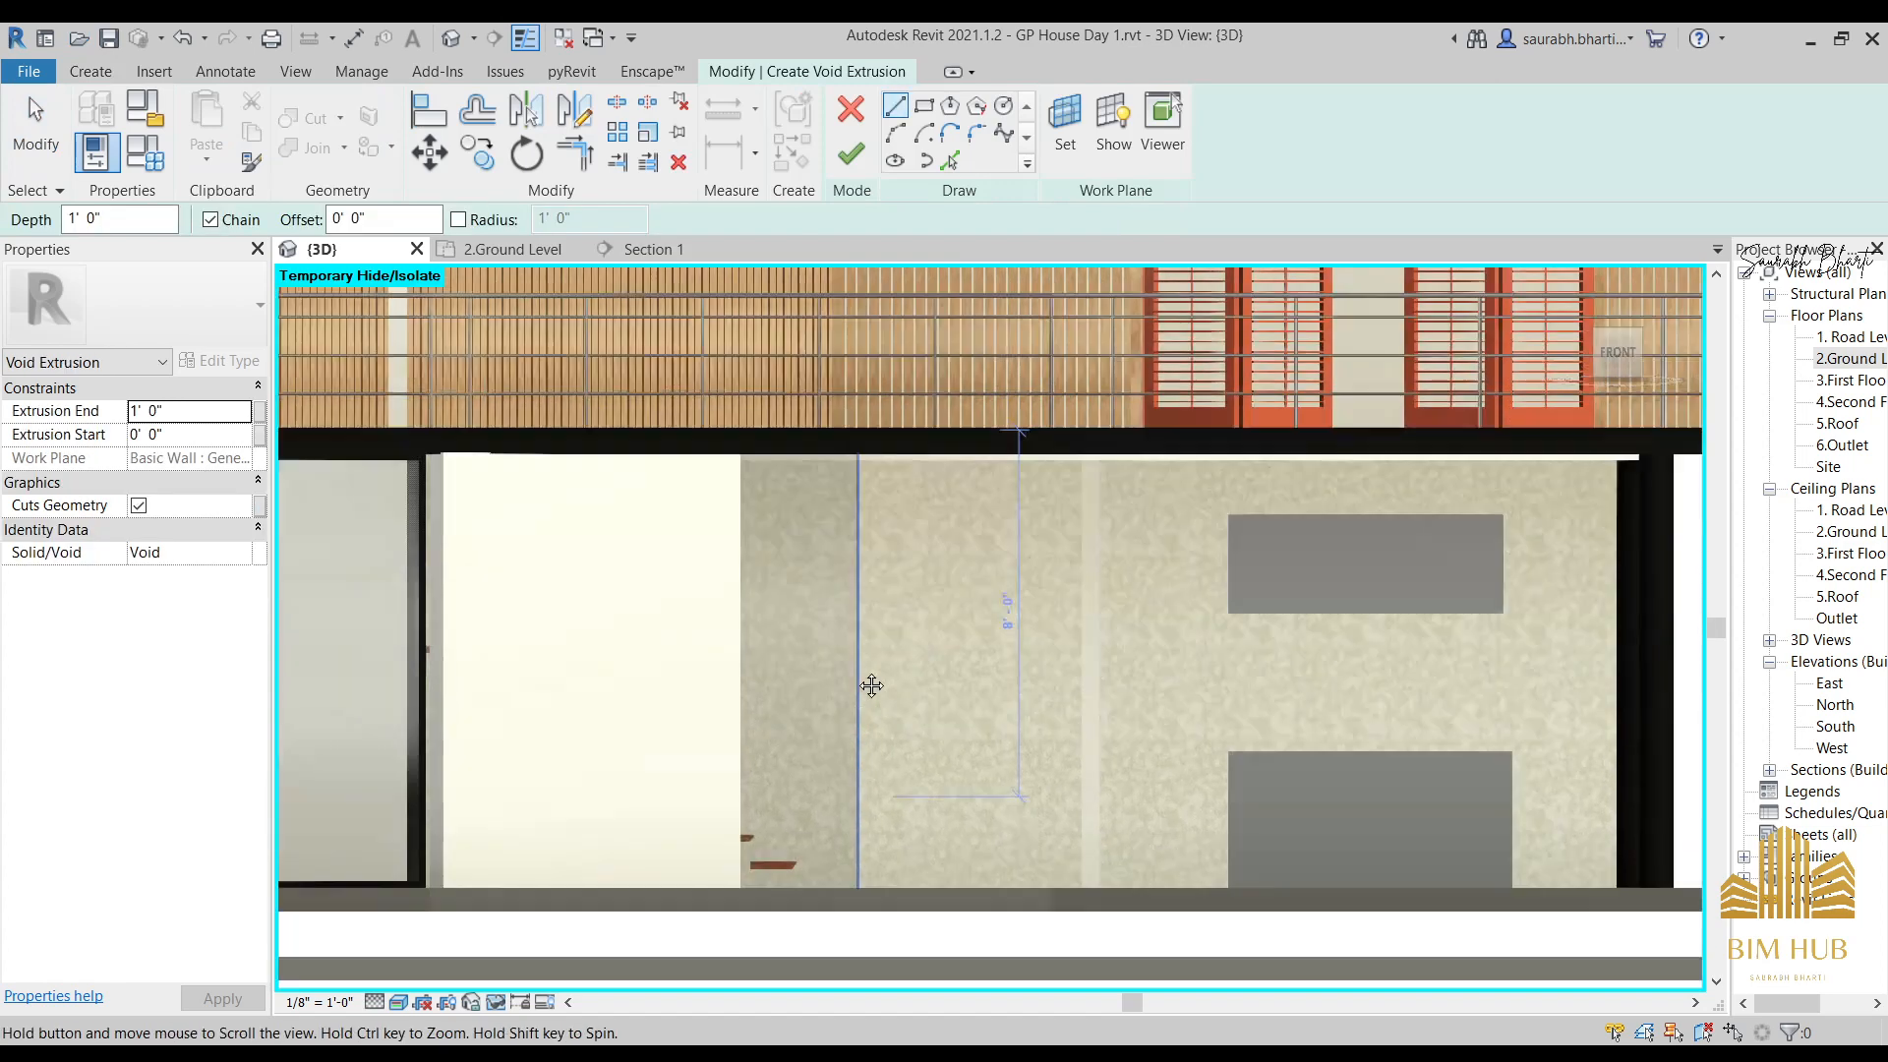
{"action": "scroll", "coordinate": [897, 707], "scroll_direction": "up", "scroll_amount": 5}
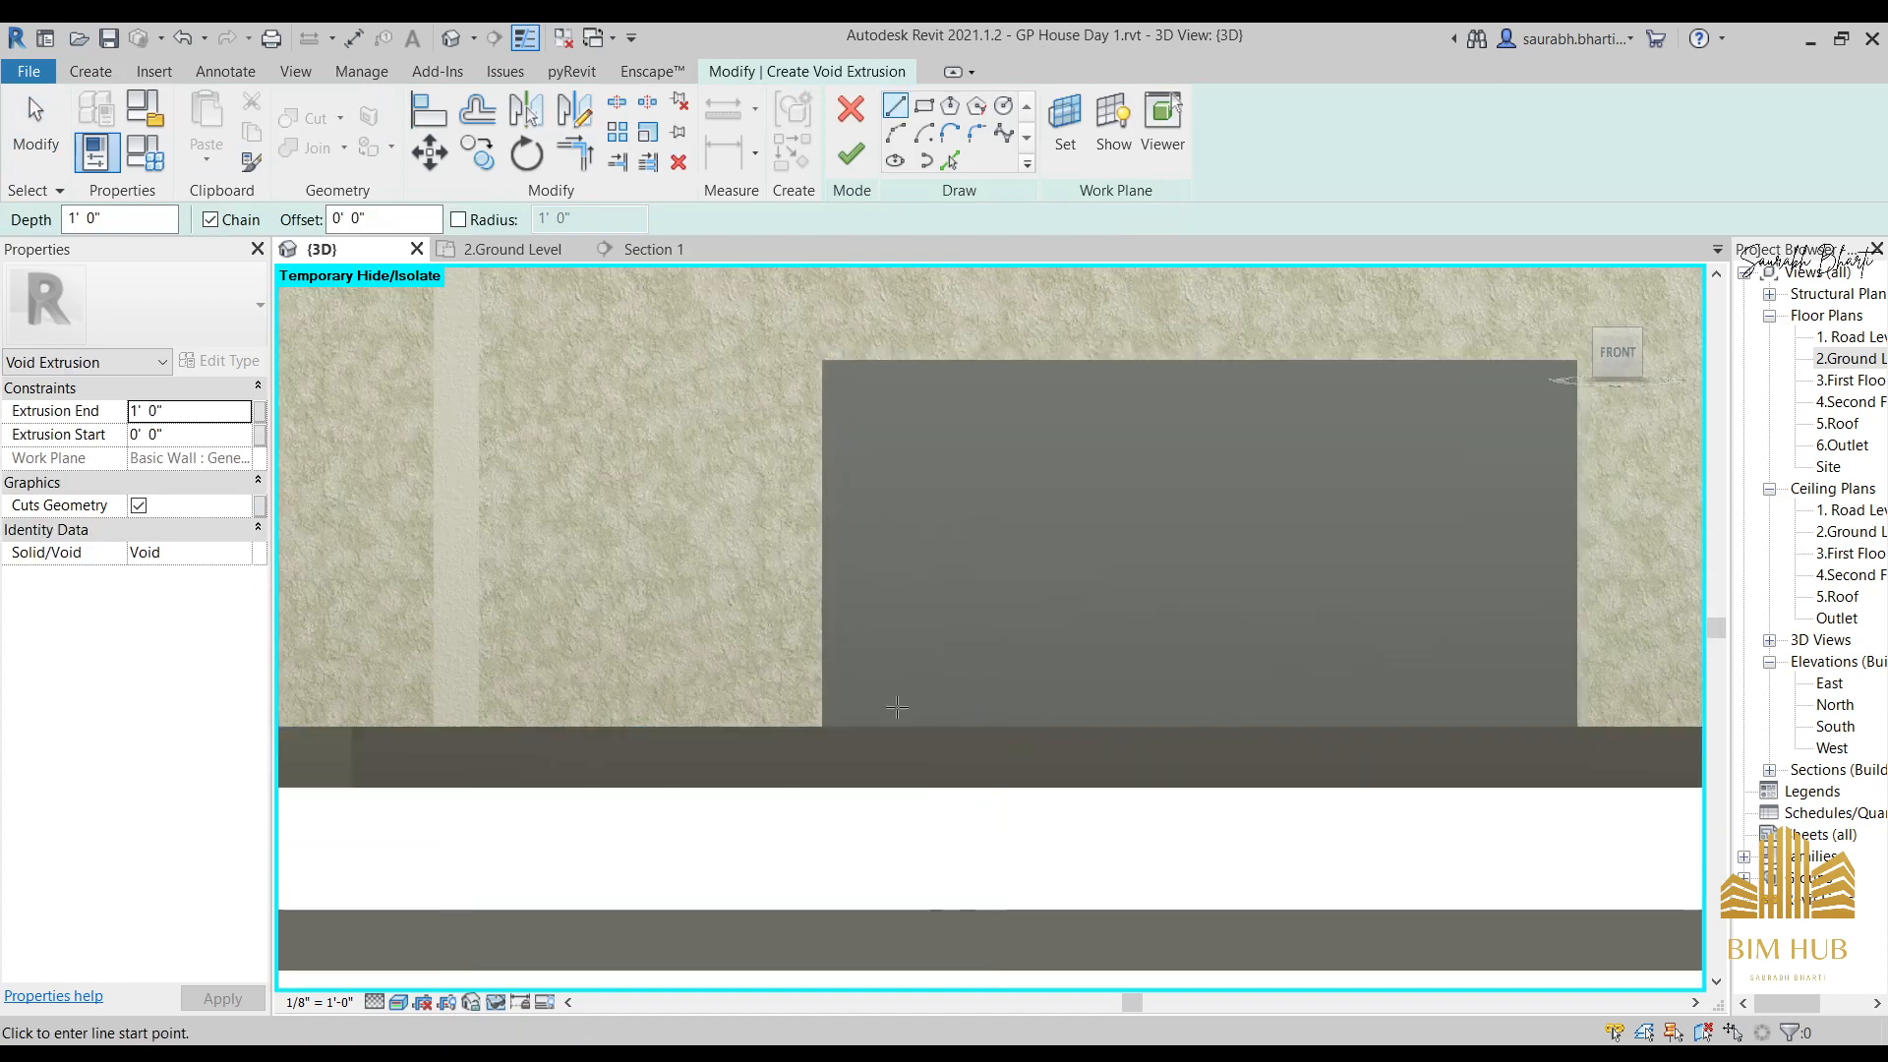
{"action": "left_click", "coordinate": [923, 105]}
{"action": "scroll", "coordinate": [927, 708], "scroll_direction": "up", "scroll_amount": 3}
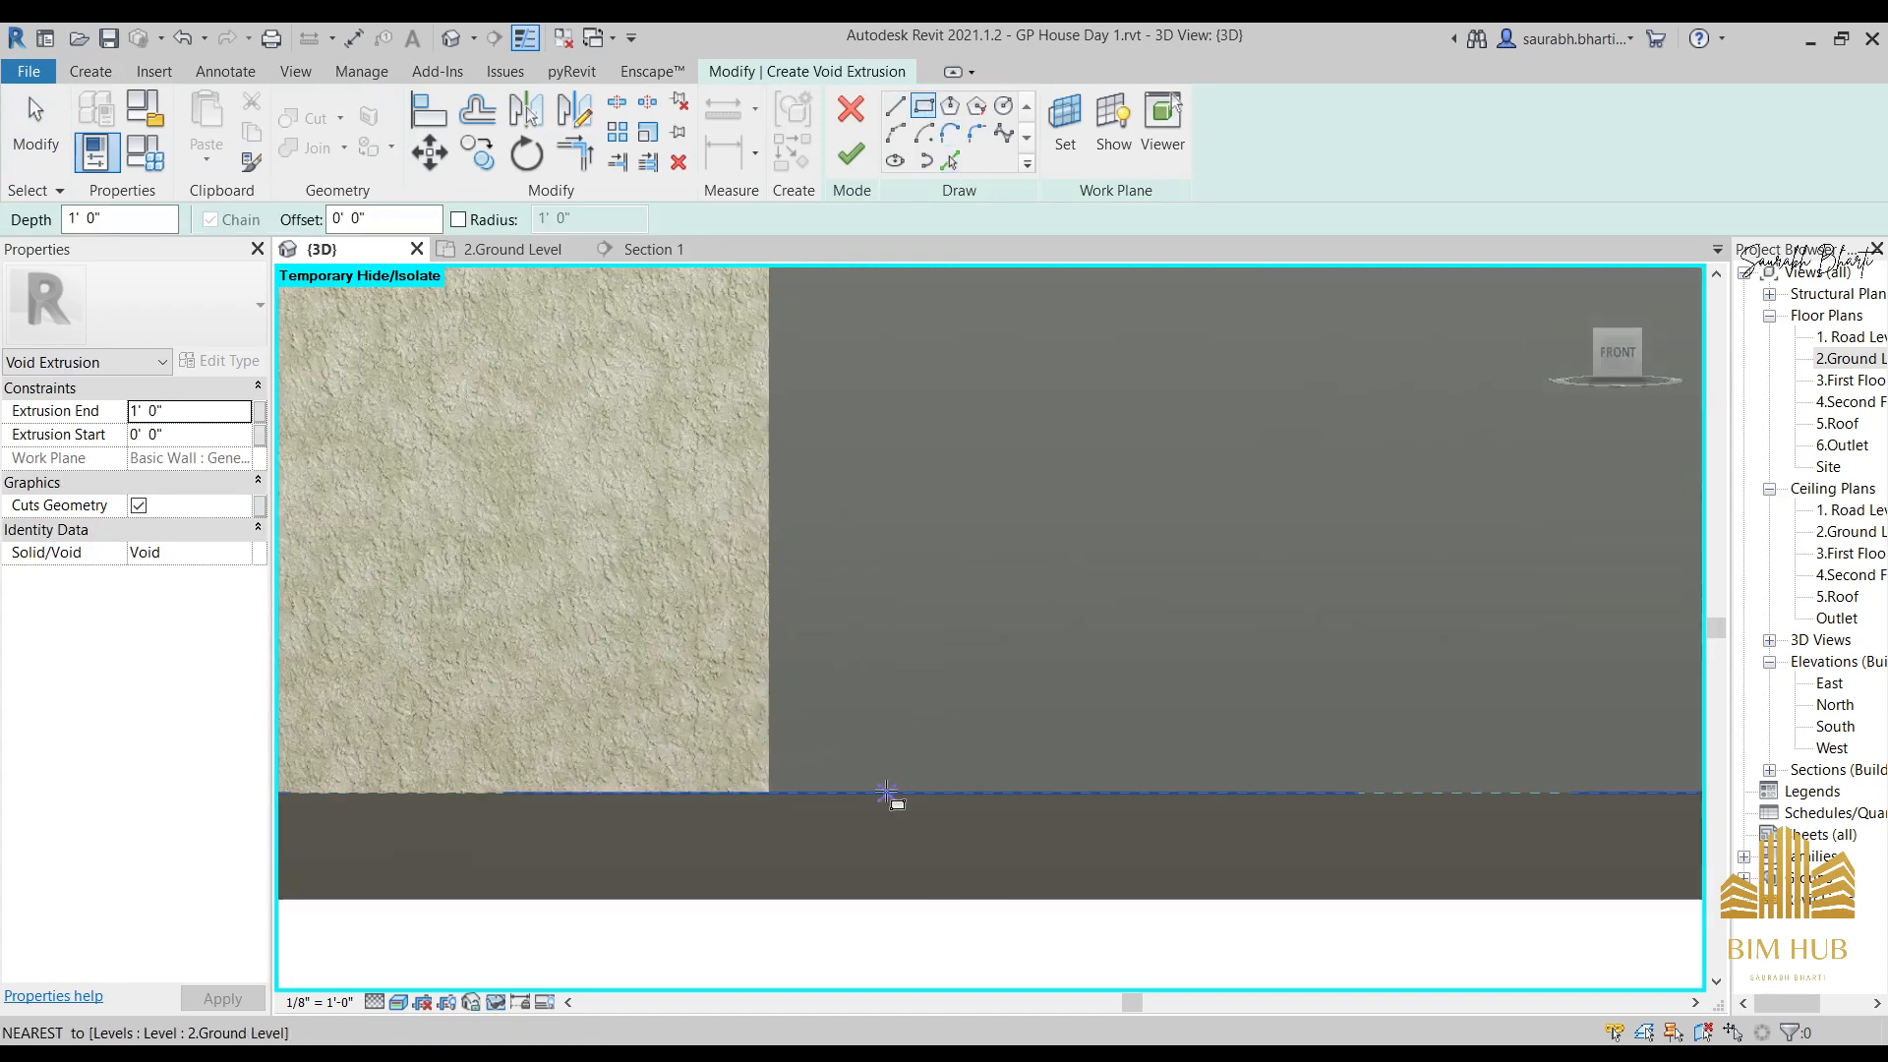
{"action": "left_click", "coordinate": [954, 793]}
{"action": "scroll", "coordinate": [918, 551], "scroll_direction": "down", "scroll_amount": 2}
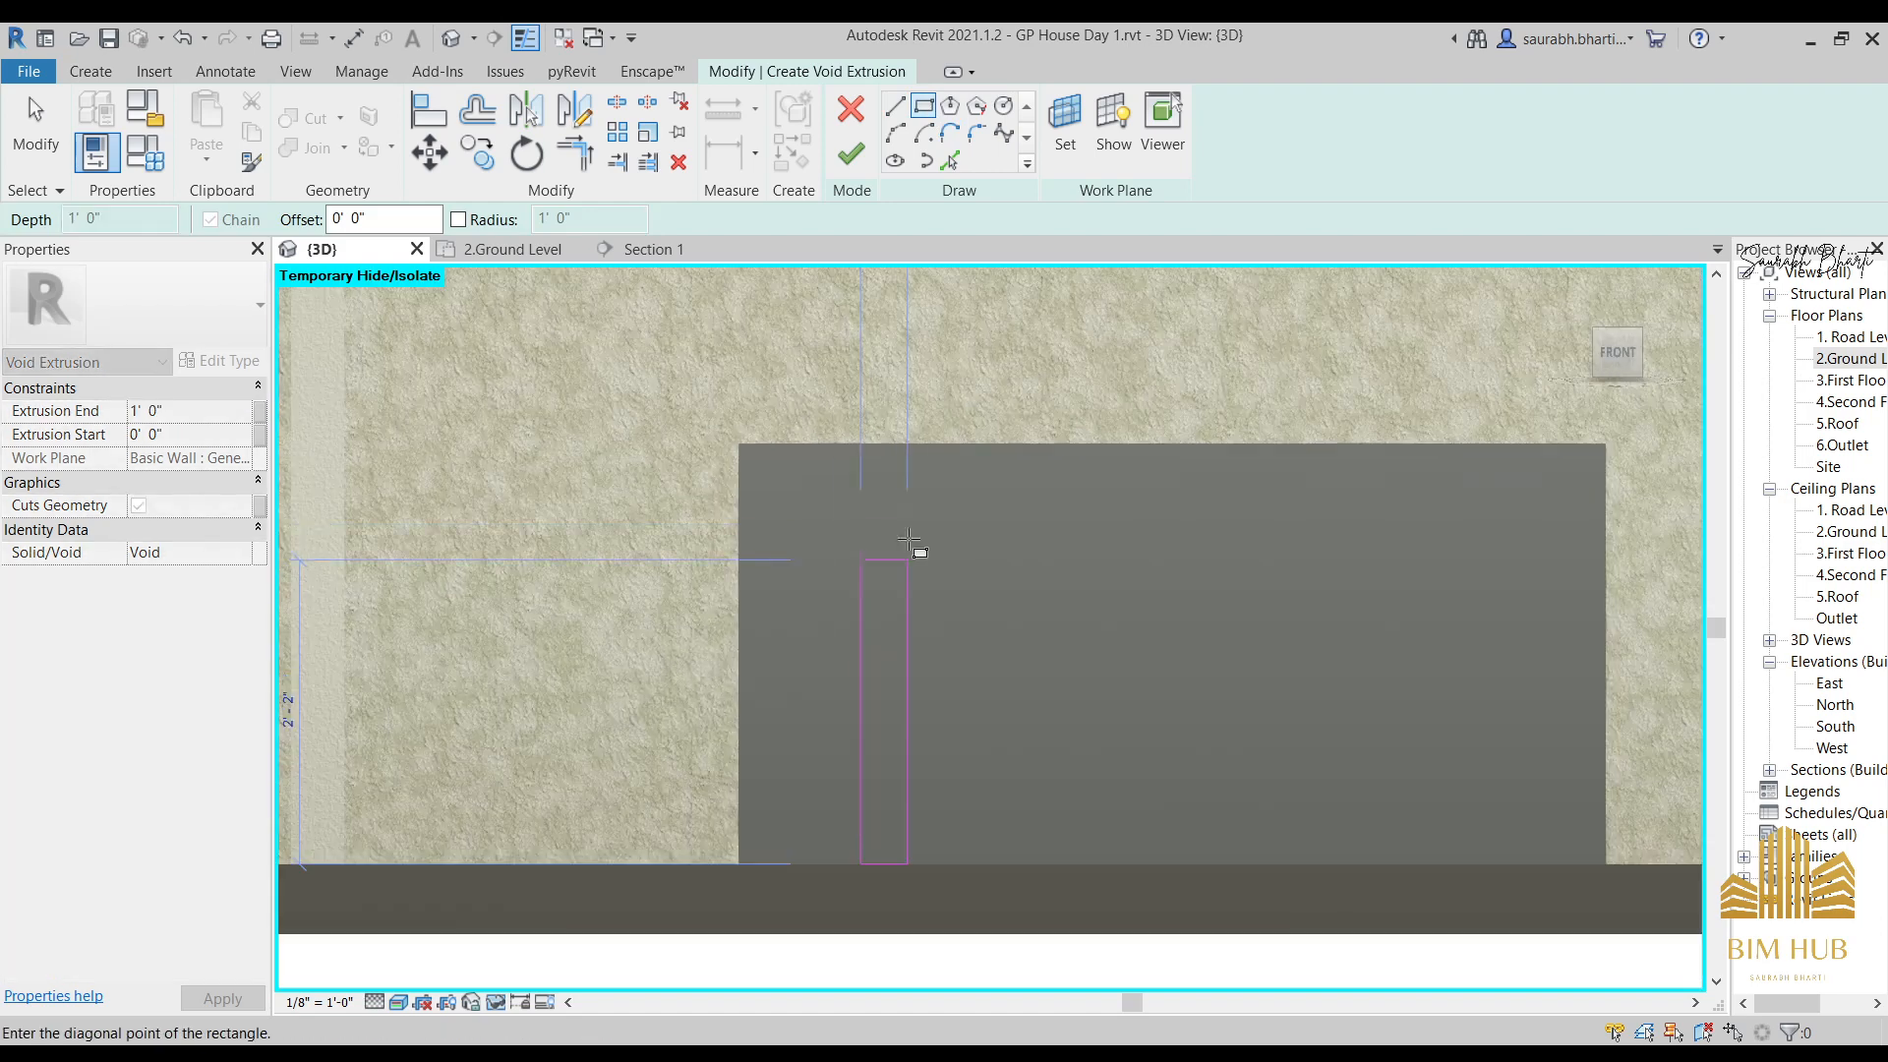
{"action": "left_click", "coordinate": [869, 444]}
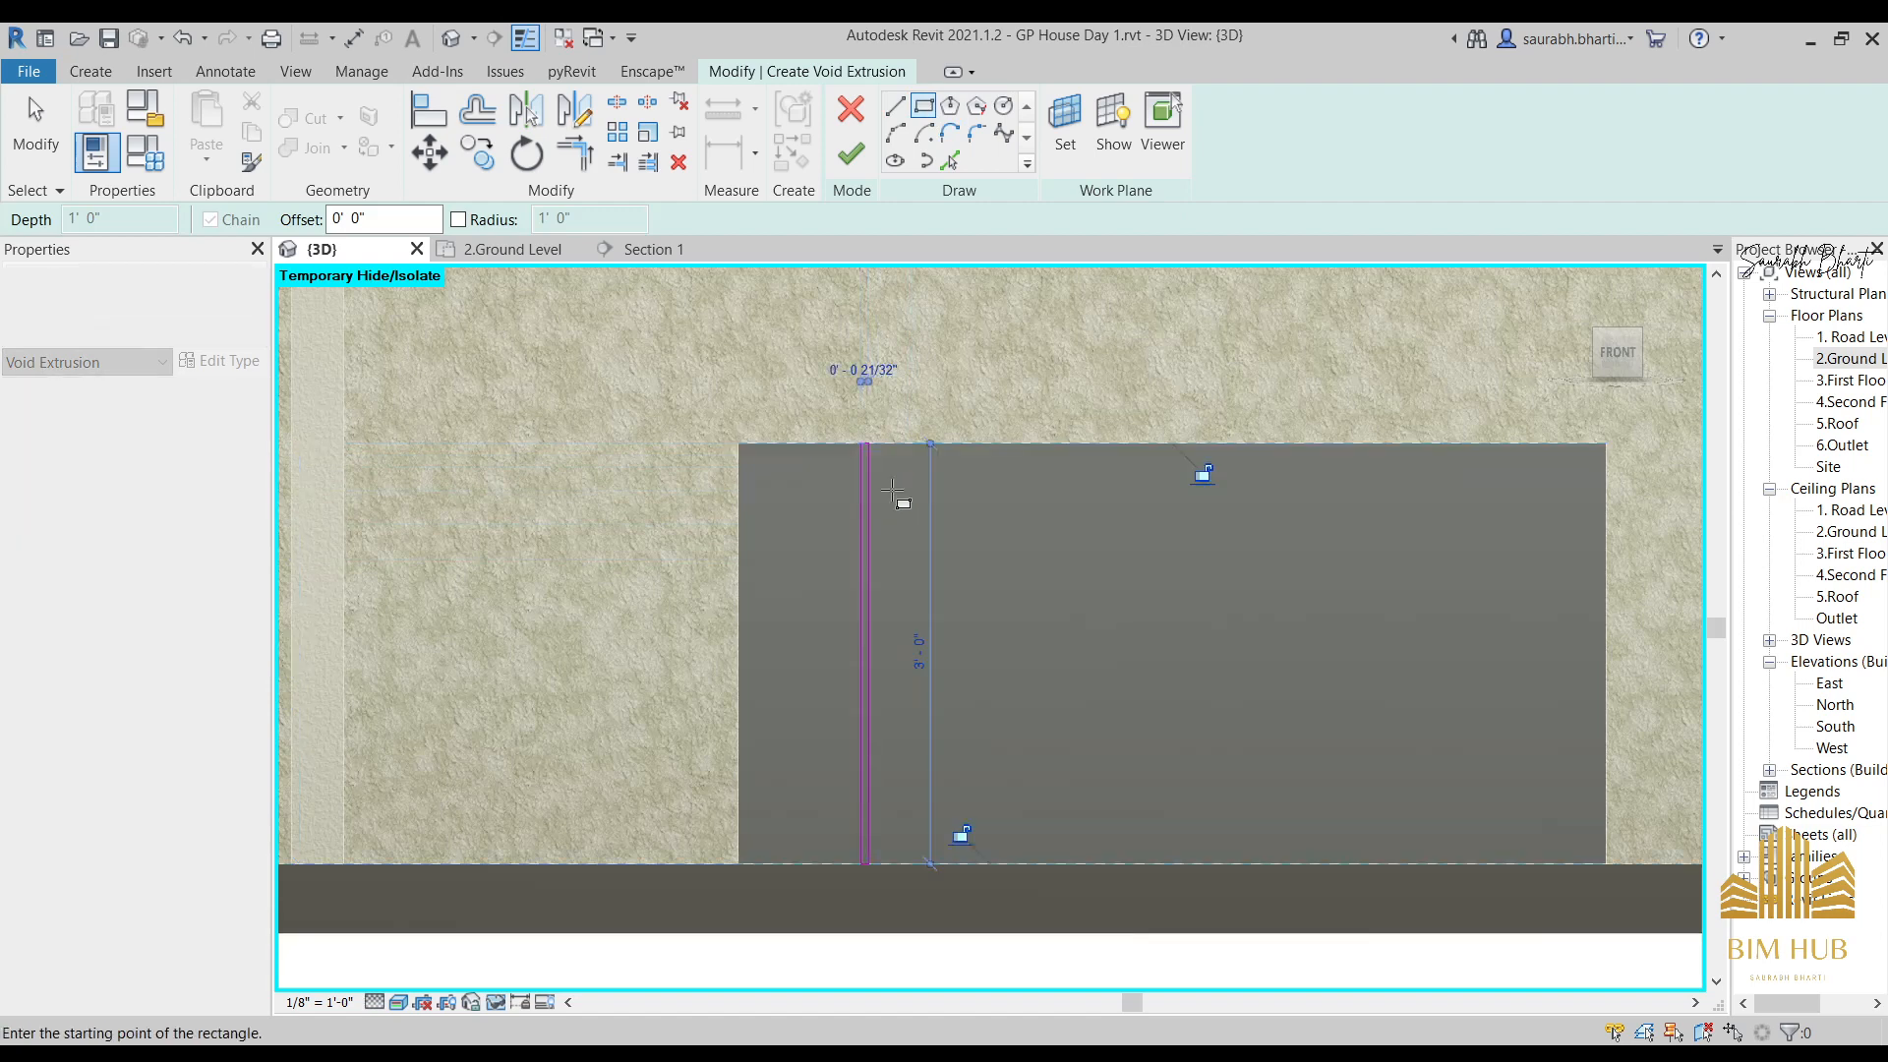
{"action": "key", "text": "Escape"}
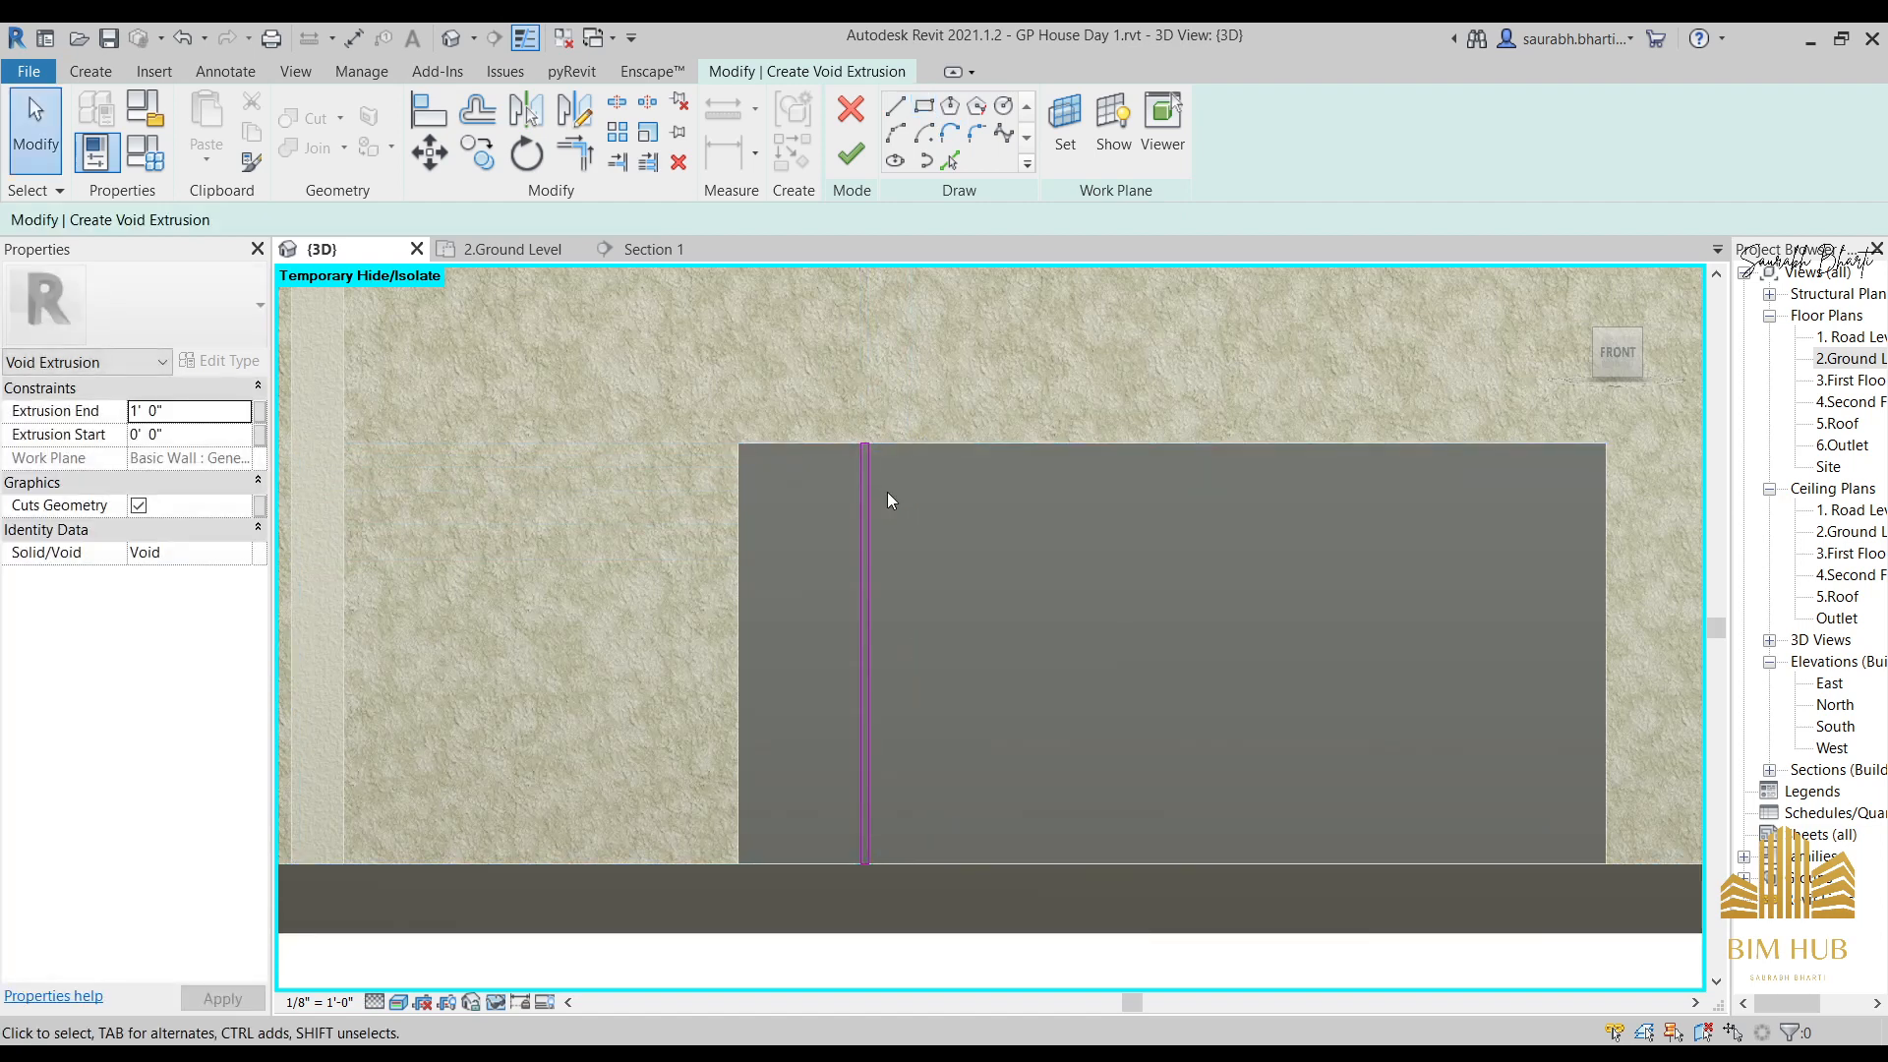
Copy the thin vertical rectangle 1'-6" to the right along the base cabinet's top edge.
{"action": "scroll", "coordinate": [882, 475], "scroll_direction": "up", "scroll_amount": 2}
{"action": "scroll", "coordinate": [854, 599], "scroll_direction": "down", "scroll_amount": 3}
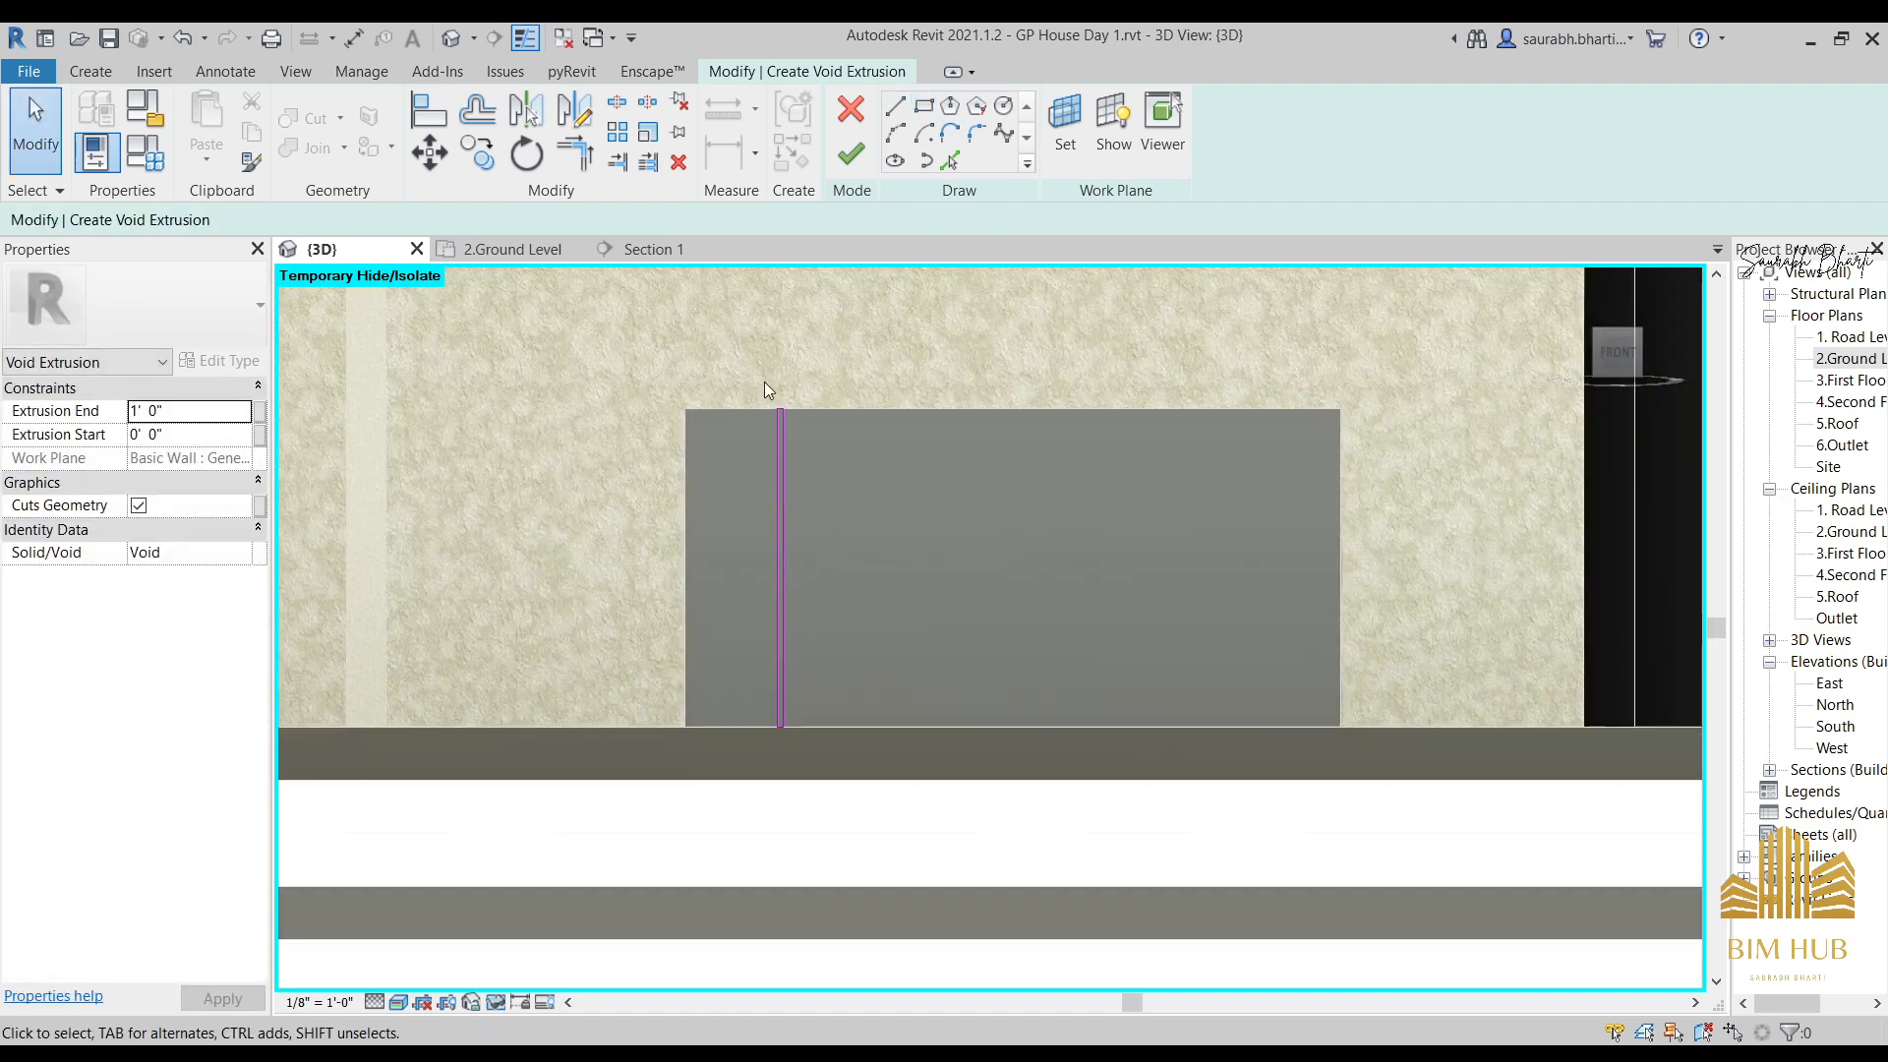
{"action": "left_click_drag", "start_coordinate": [764, 382], "coordinate": [872, 771]}
{"action": "left_click", "coordinate": [463, 157]}
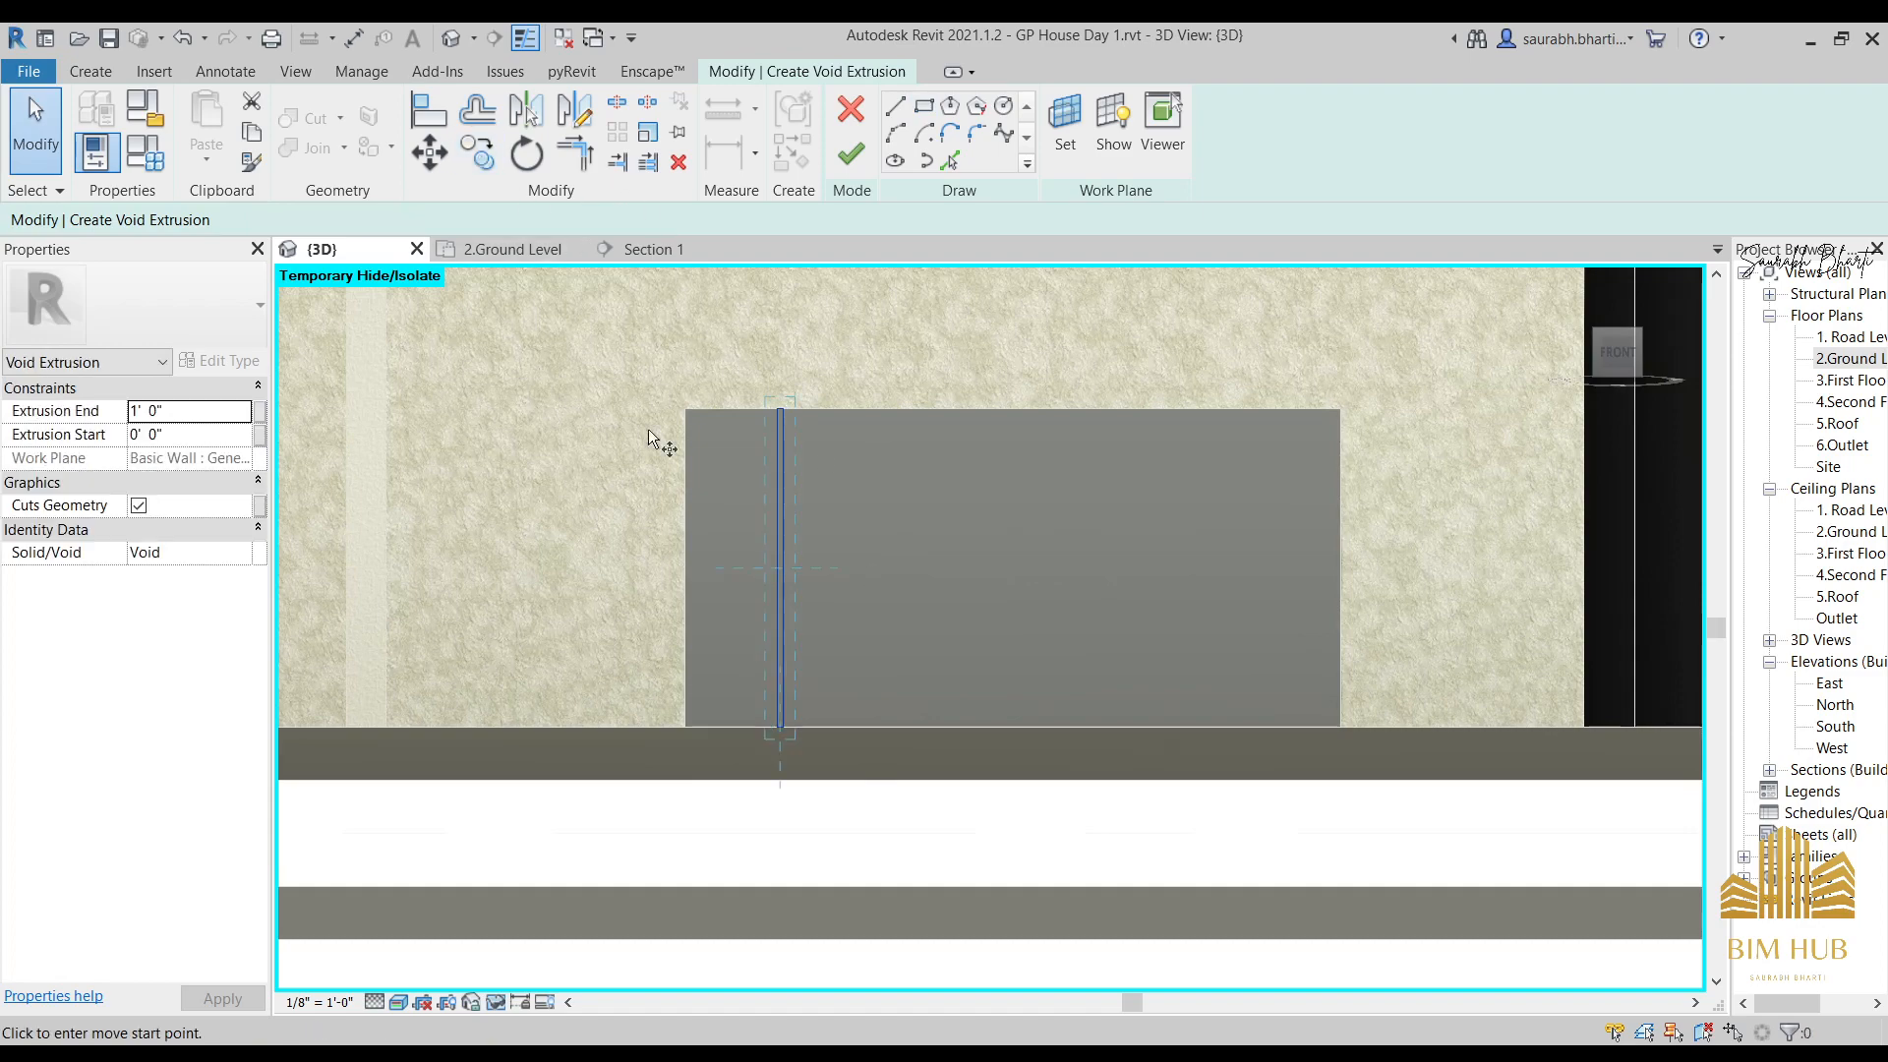
{"action": "scroll", "coordinate": [777, 410], "scroll_direction": "up", "scroll_amount": 1}
{"action": "scroll", "coordinate": [776, 413], "scroll_direction": "up", "scroll_amount": 1}
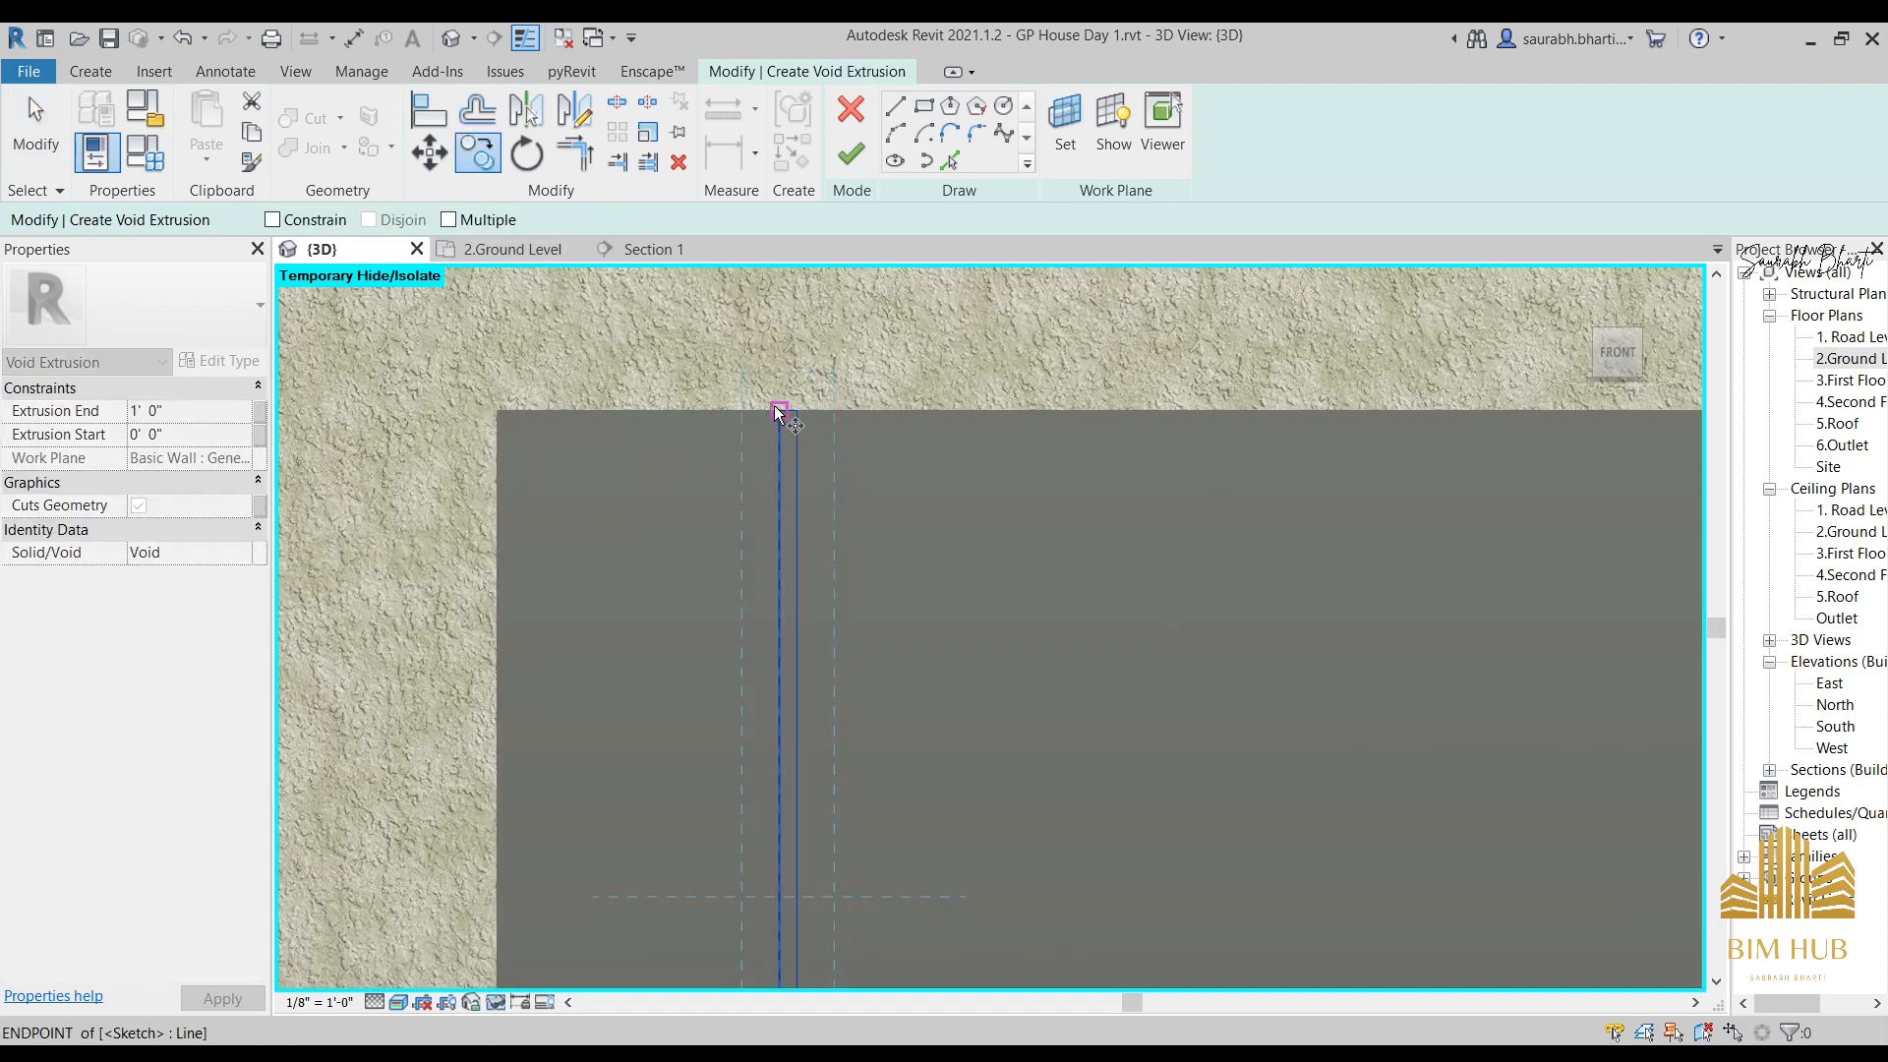
{"action": "left_click", "coordinate": [777, 412]}
{"action": "scroll", "coordinate": [1043, 423], "scroll_direction": "down", "scroll_amount": 2}
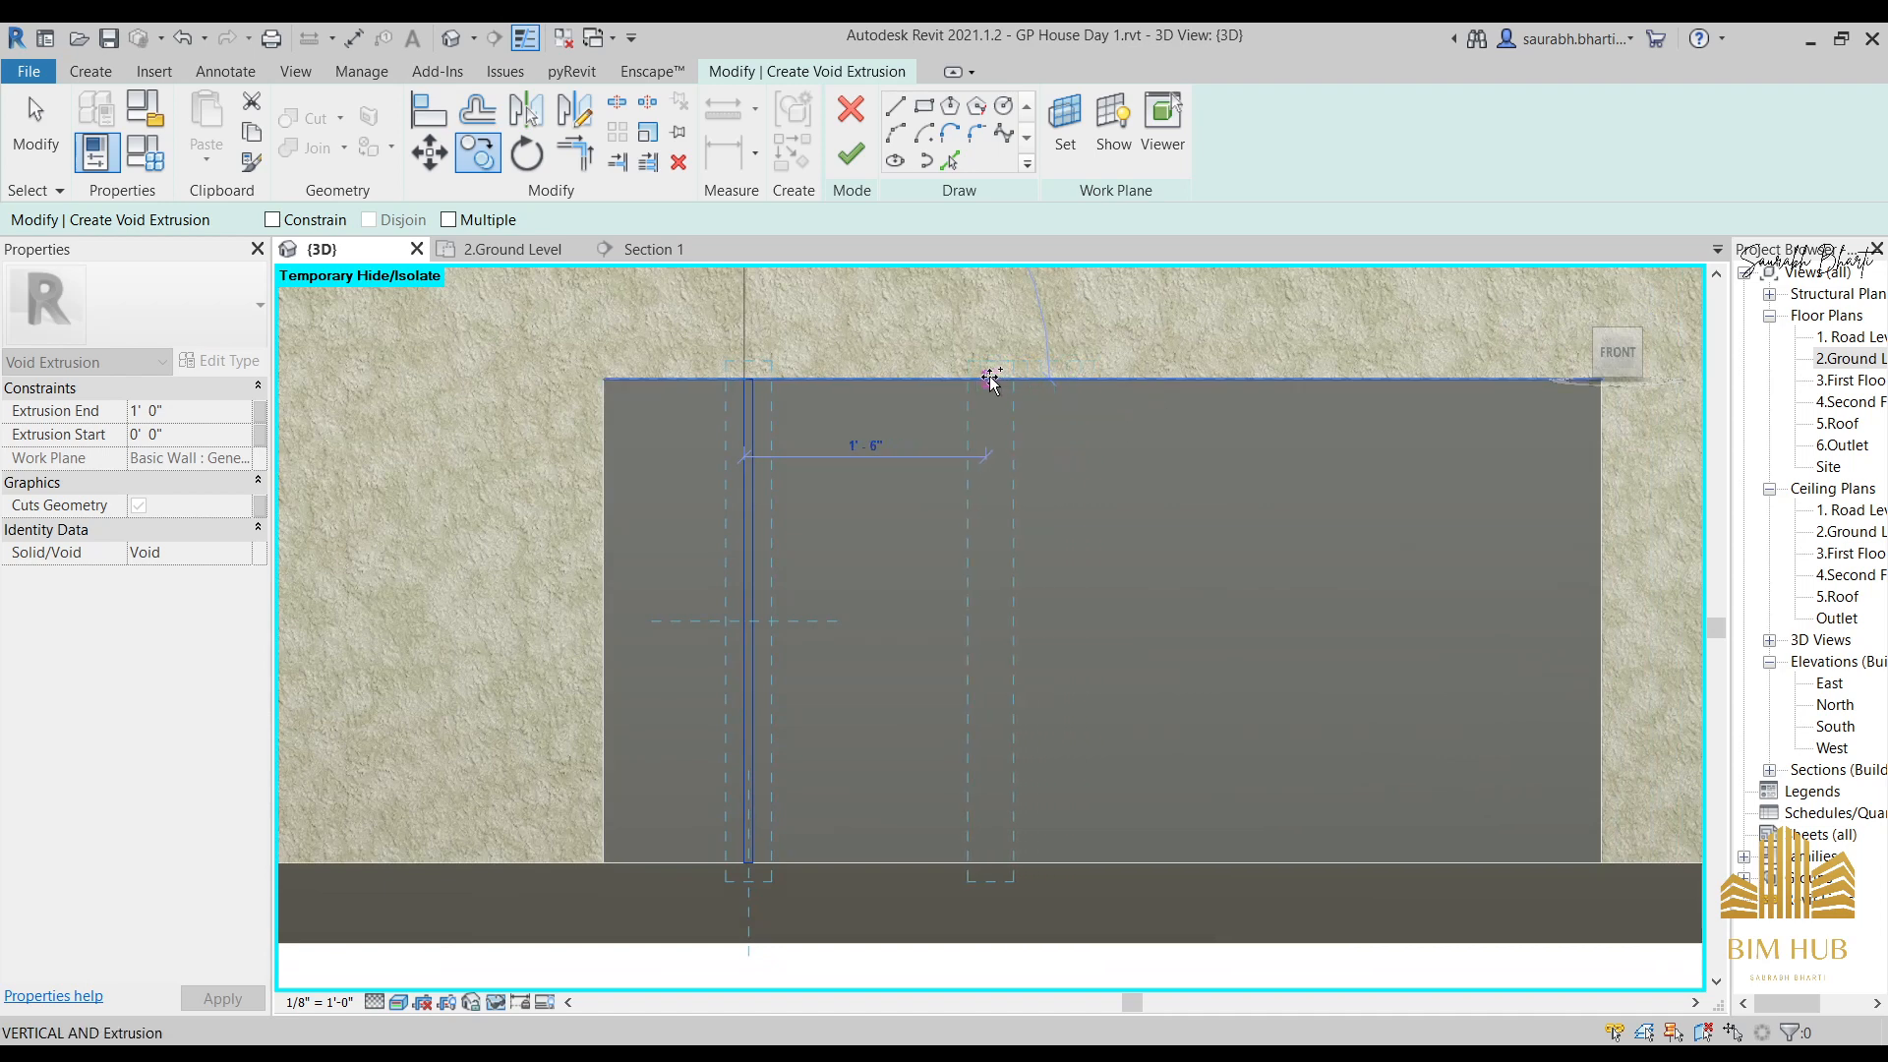
{"action": "left_click", "coordinate": [992, 380]}
Make two more copies of the second strip at 1'-6" spacing along the base cabinet, using multiple copying.
{"action": "left_click_drag", "start_coordinate": [897, 311], "coordinate": [1196, 854]}
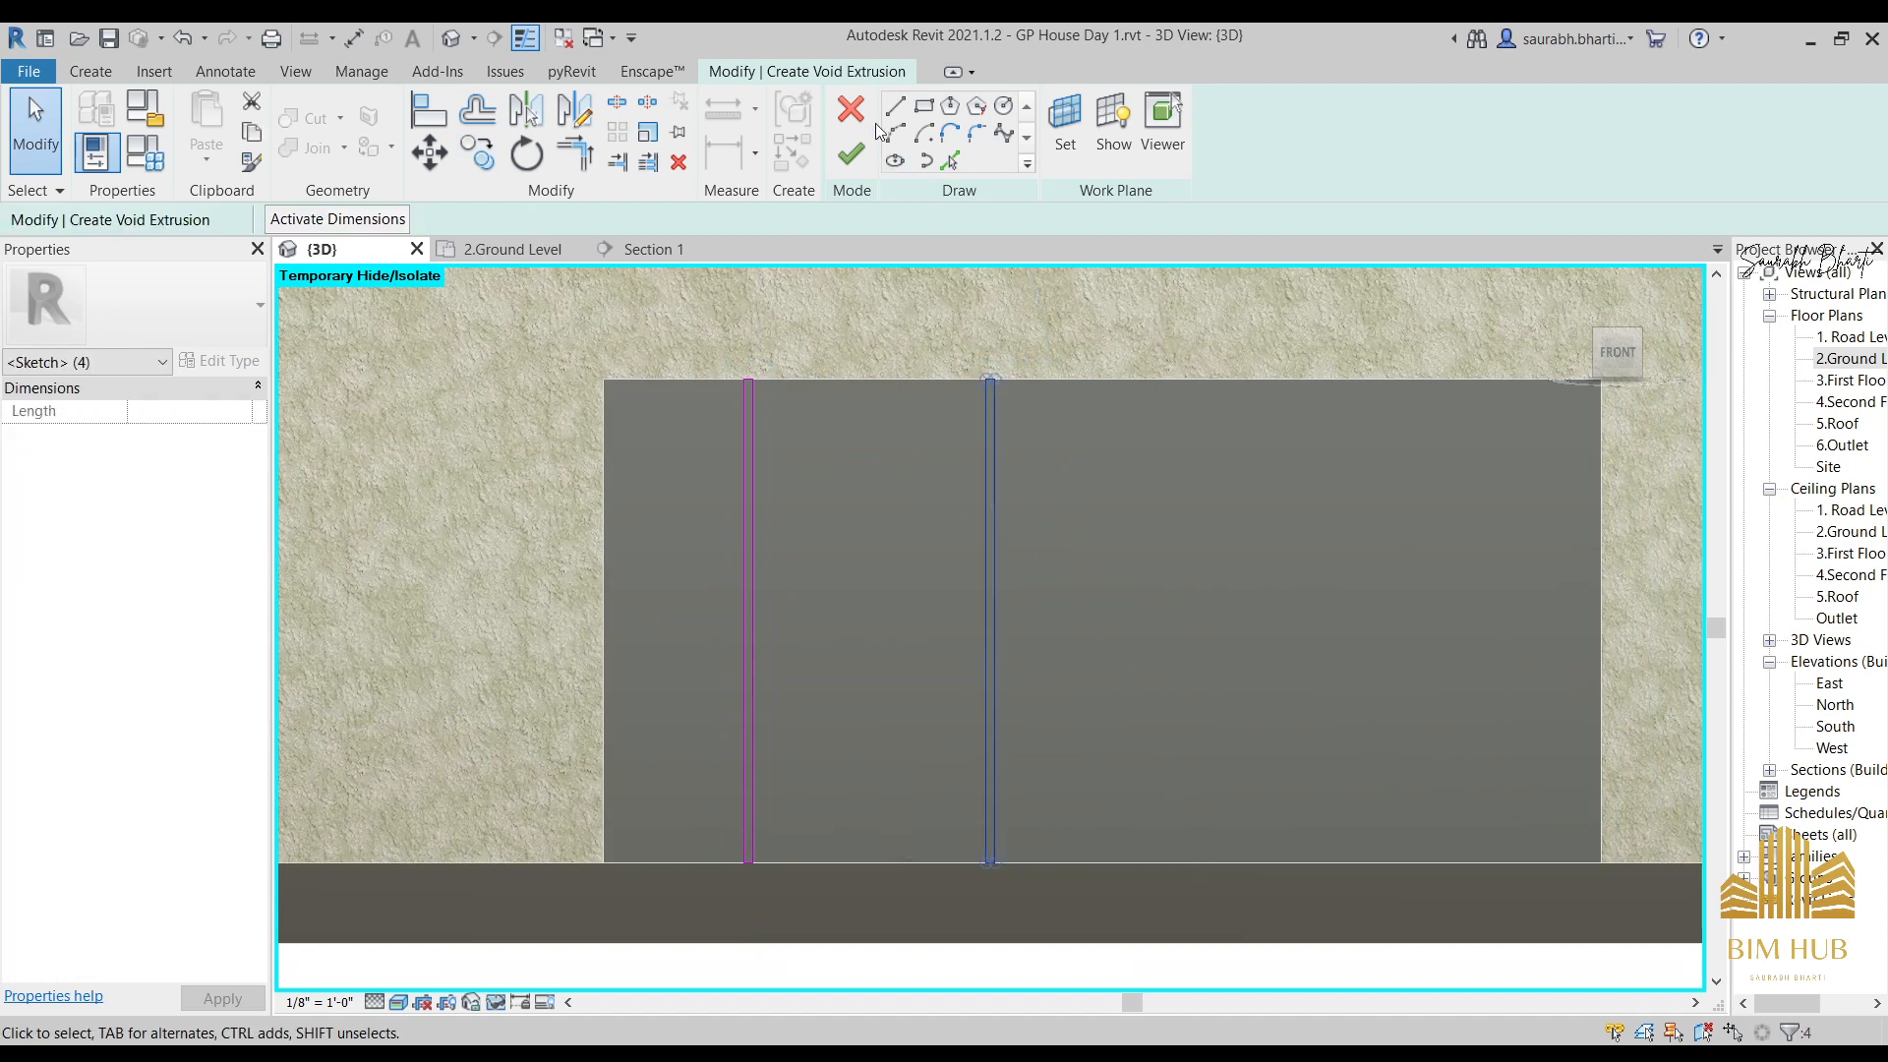
{"action": "left_click", "coordinate": [482, 156]}
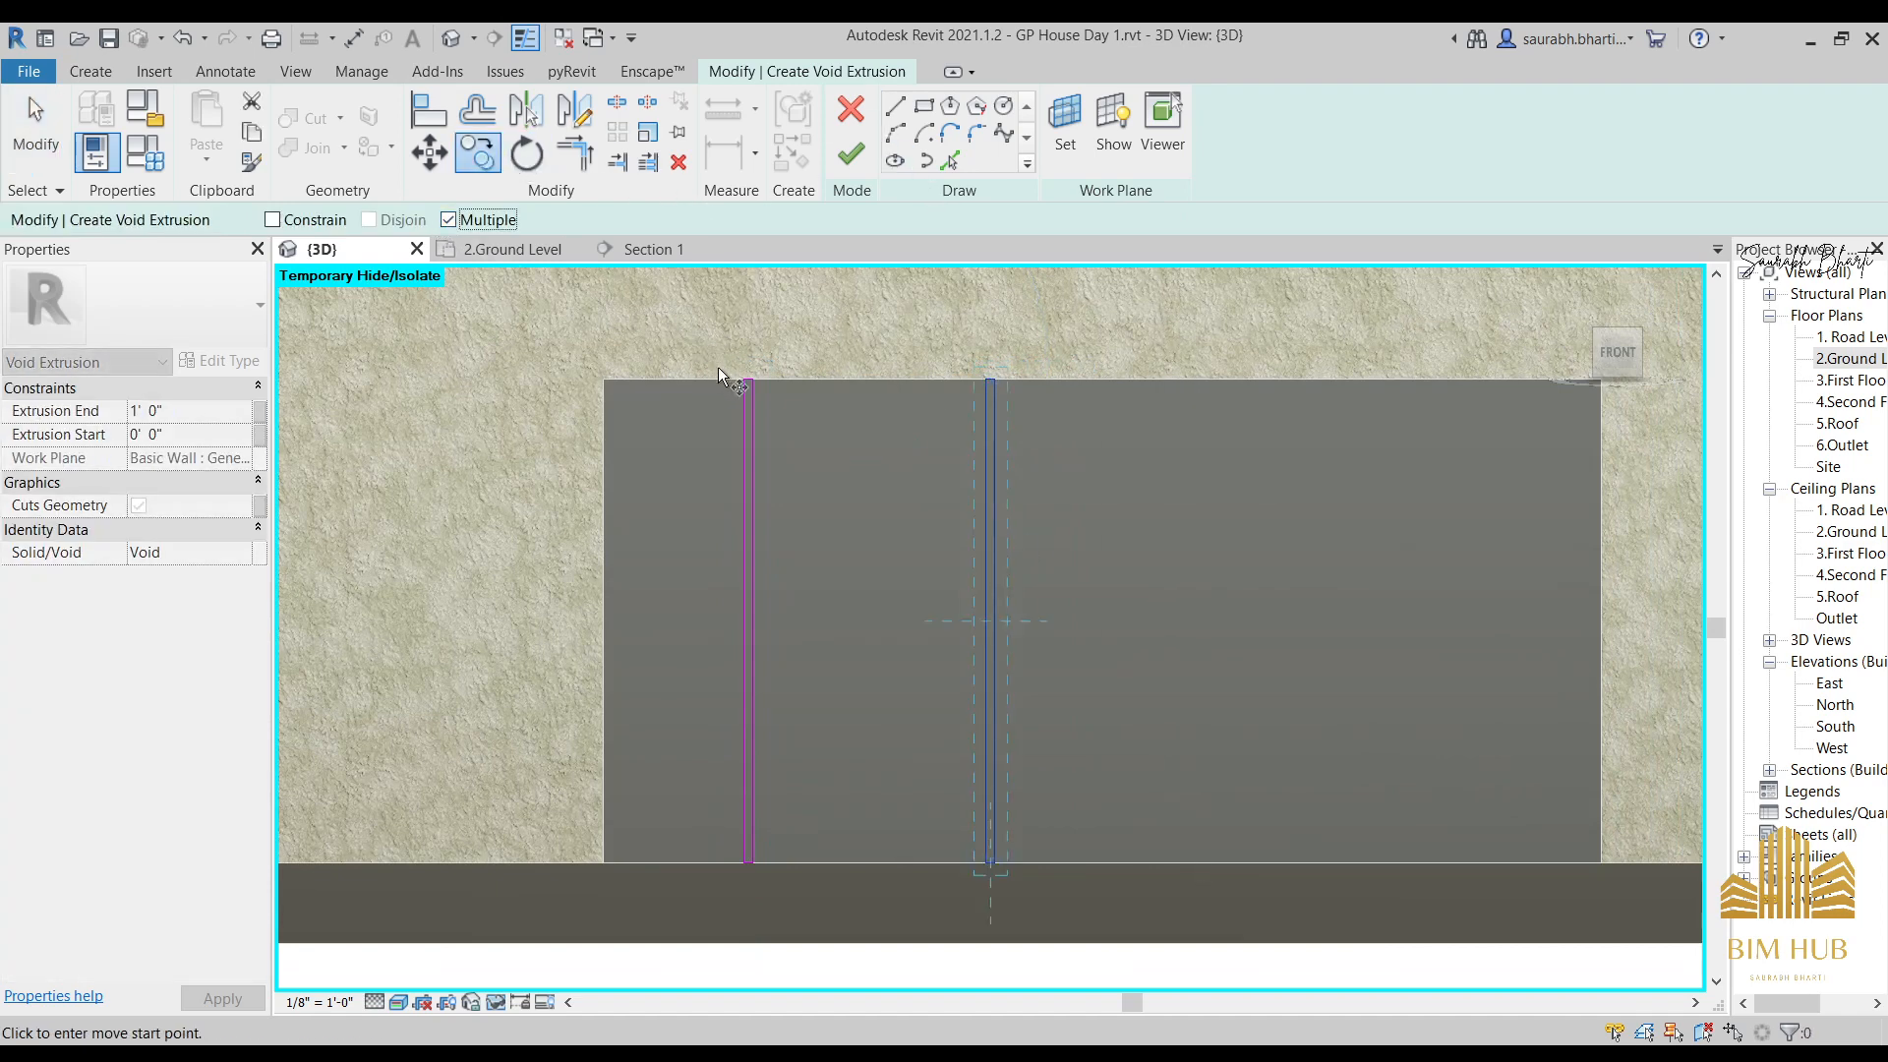
{"action": "left_click", "coordinate": [748, 380]}
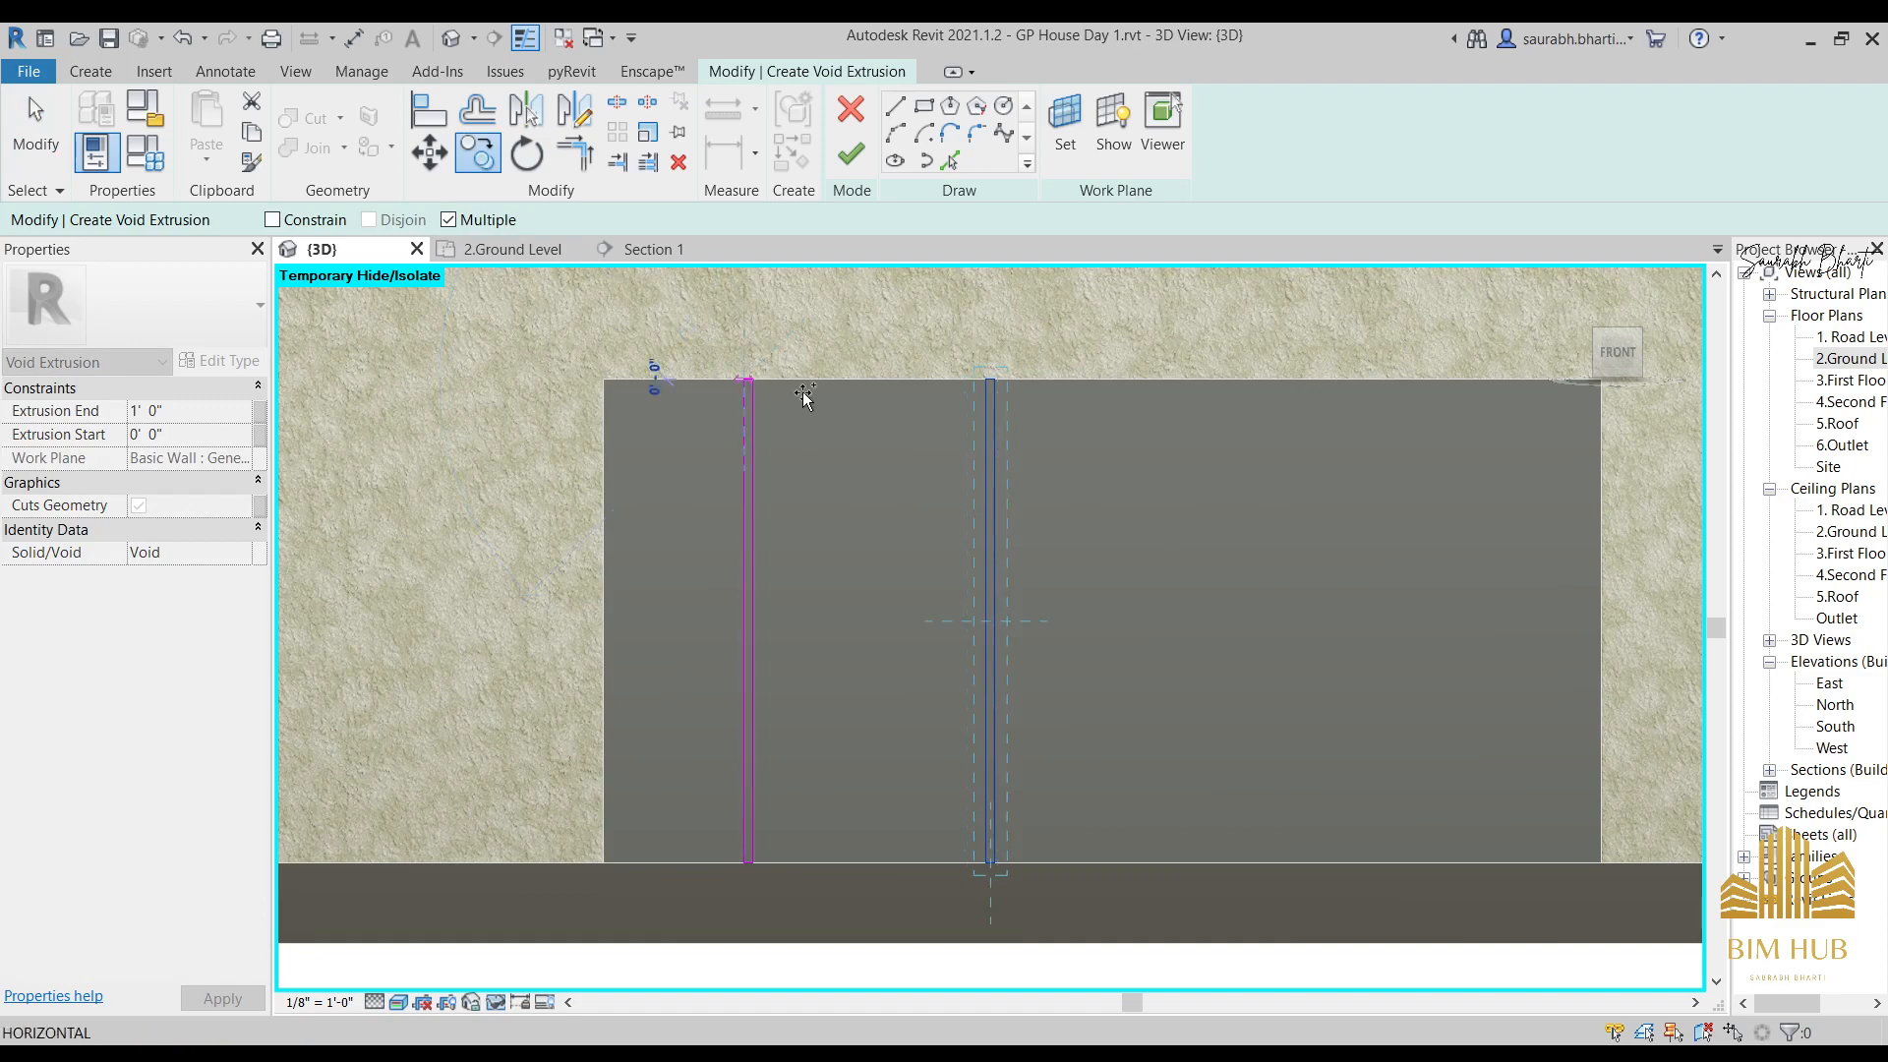
{"action": "left_click", "coordinate": [988, 380]}
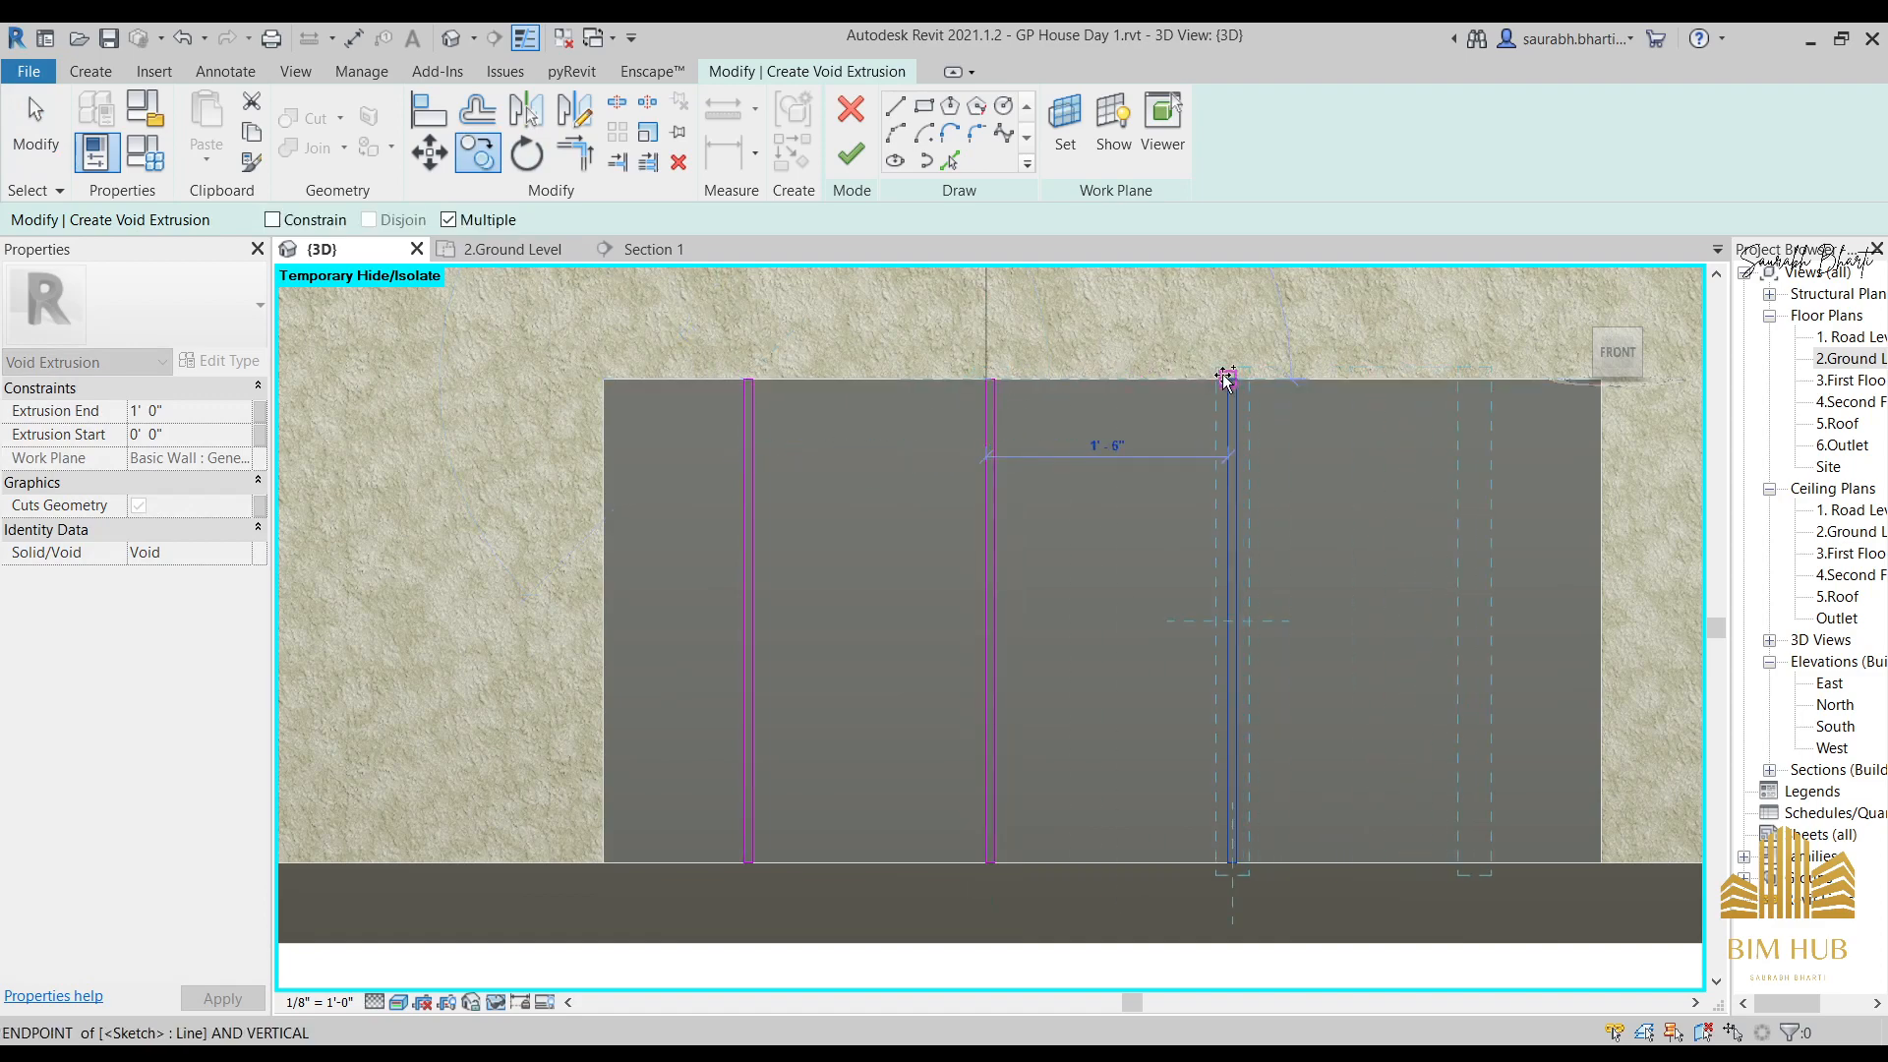
{"action": "left_click", "coordinate": [1227, 379]}
{"action": "middle_click_drag", "start_coordinate": [1227, 380], "coordinate": [1150, 389]}
{"action": "key", "text": "Escape"}
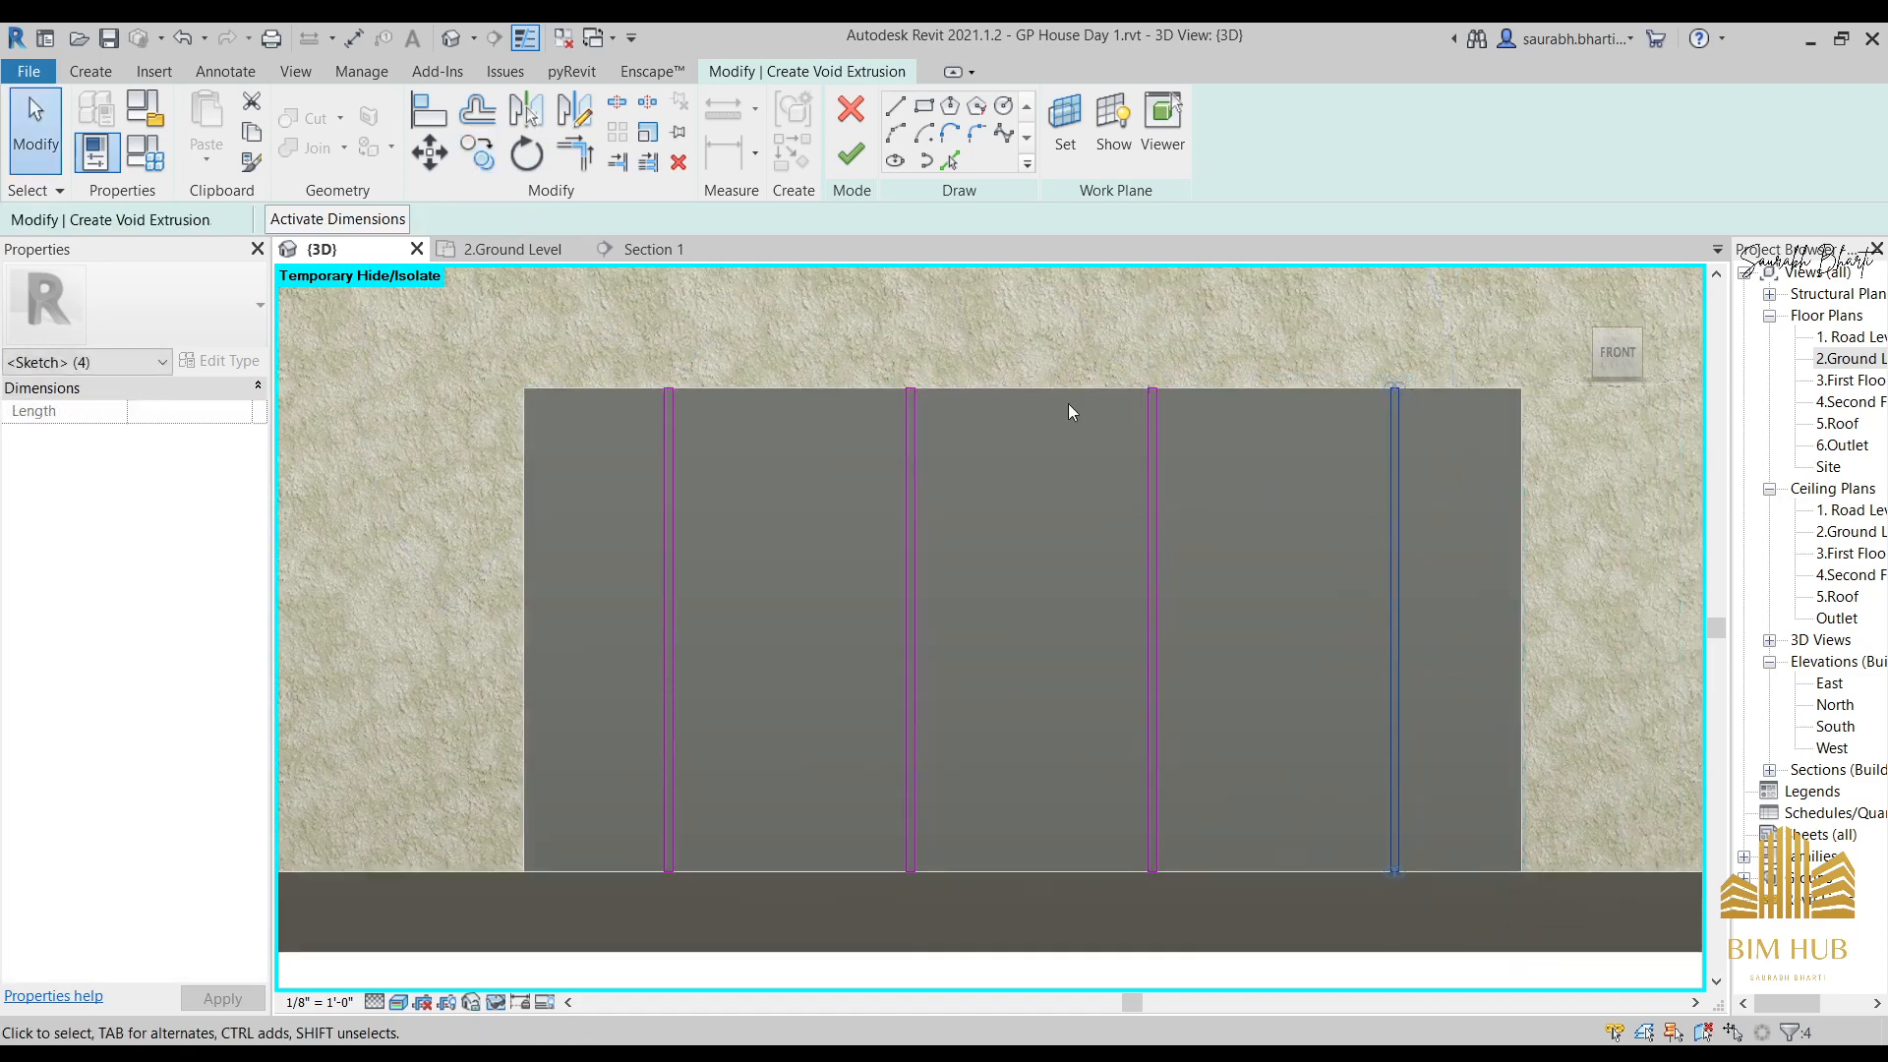
{"action": "scroll", "coordinate": [930, 503], "scroll_direction": "down", "scroll_amount": 5}
{"action": "middle_click_drag", "start_coordinate": [956, 484], "coordinate": [929, 592]}
{"action": "scroll", "coordinate": [930, 593], "scroll_direction": "down", "scroll_amount": 1}
{"action": "scroll", "coordinate": [1097, 575], "scroll_direction": "up", "scroll_amount": 5}
{"action": "mouse_move", "coordinate": [1079, 578]}
{"action": "middle_mouse_down"}
{"action": "mouse_move", "coordinate": [963, 530]}
{"action": "mouse_move", "coordinate": [1125, 438]}
{"action": "mouse_move", "coordinate": [1051, 554]}
{"action": "middle_mouse_up"}
{"action": "key", "text": "Escape"}
Copy all four vertical strips up to the wall cabinet, with their lower ends on its bottom edge.
{"action": "scroll", "coordinate": [1114, 439], "scroll_direction": "down", "scroll_amount": 3}
{"action": "scroll", "coordinate": [1050, 553], "scroll_direction": "down", "scroll_amount": 3}
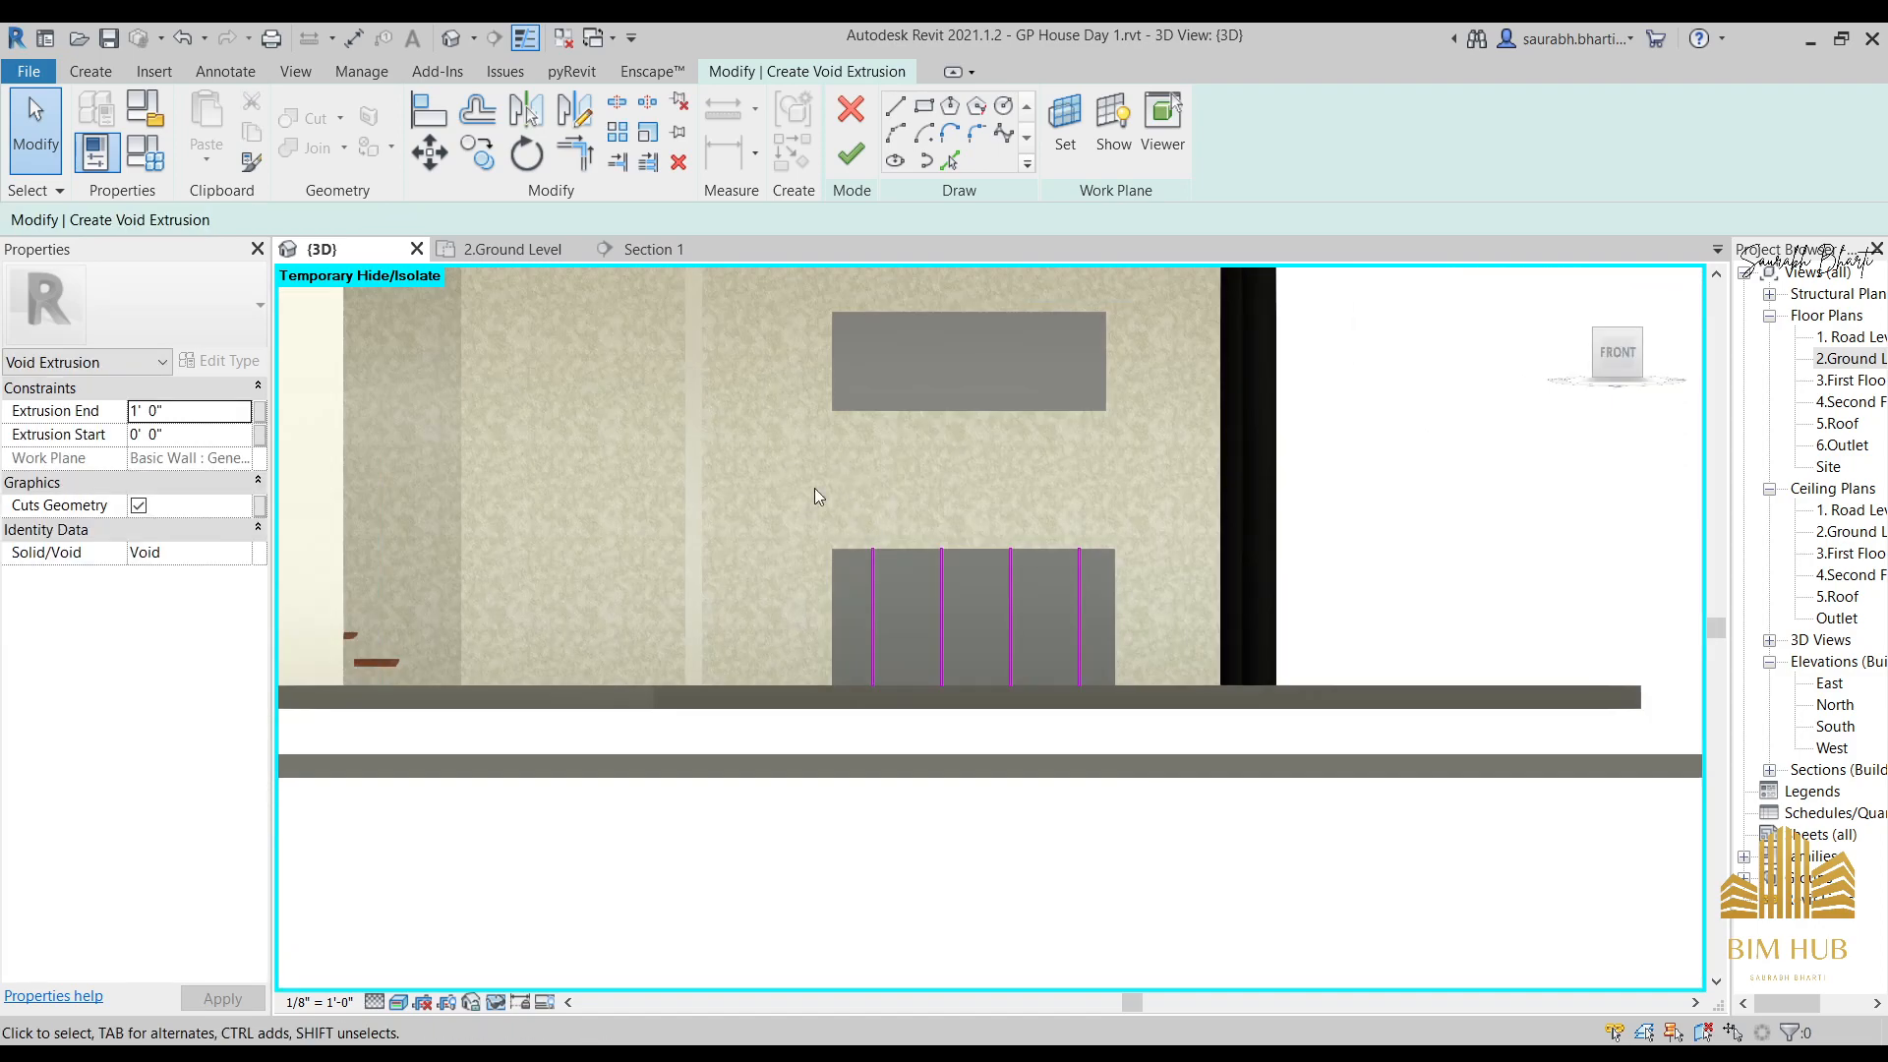
{"action": "left_click_drag", "start_coordinate": [791, 455], "coordinate": [1157, 802]}
{"action": "left_click", "coordinate": [477, 153]}
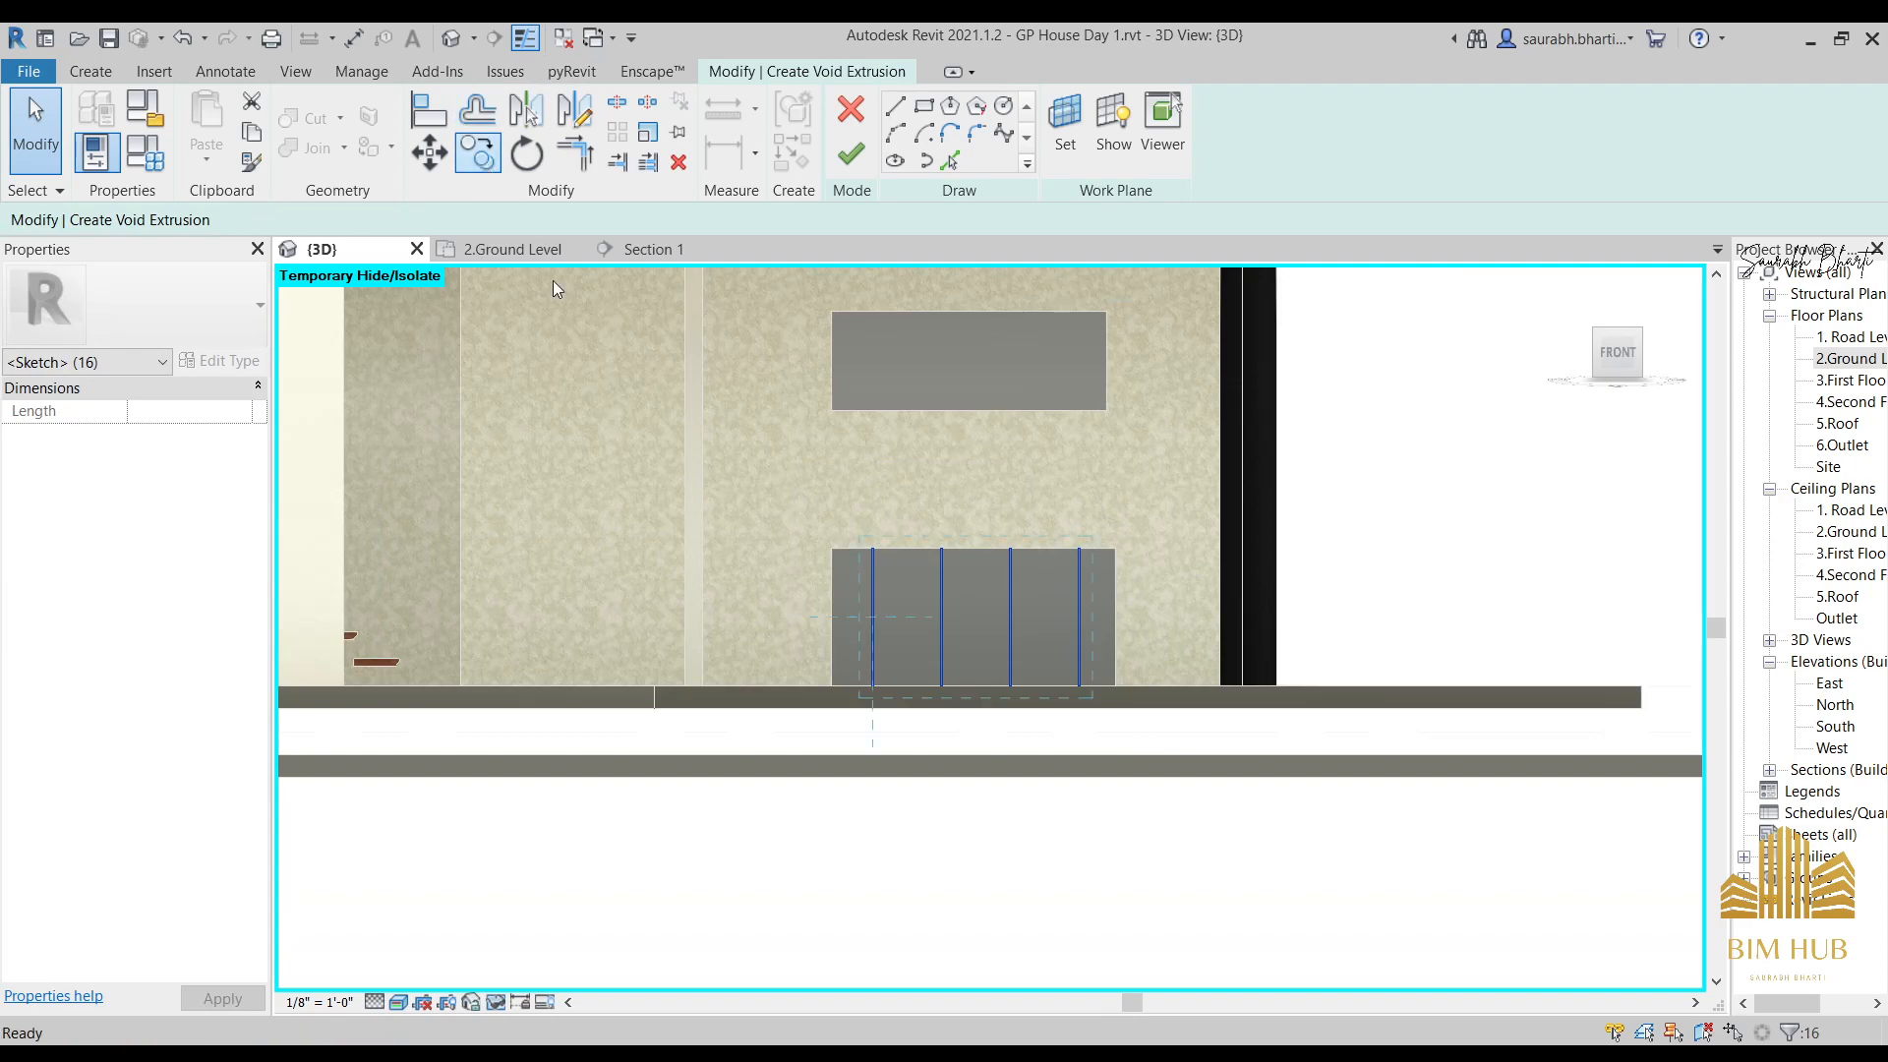
{"action": "scroll", "coordinate": [889, 712], "scroll_direction": "up", "scroll_amount": 4}
{"action": "scroll", "coordinate": [891, 775], "scroll_direction": "up", "scroll_amount": 4}
{"action": "scroll", "coordinate": [894, 767], "scroll_direction": "up", "scroll_amount": 2}
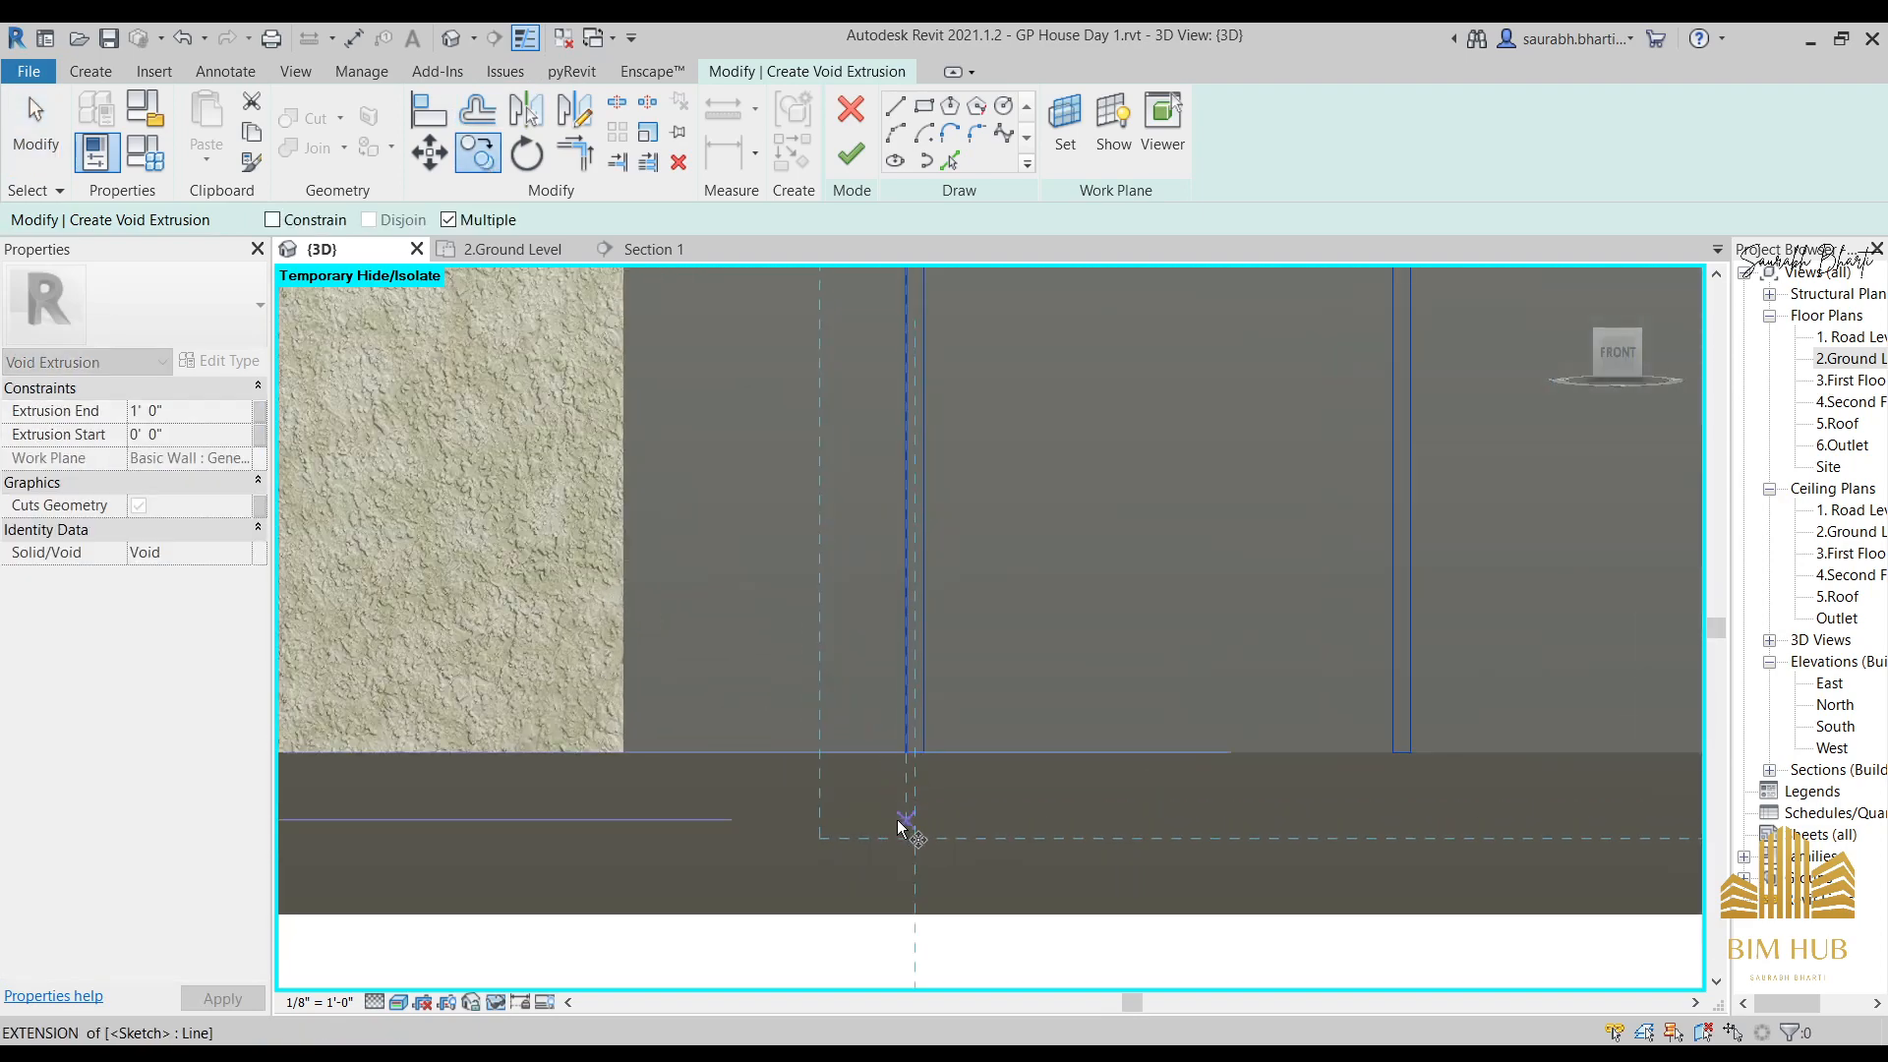
{"action": "left_click", "coordinate": [902, 759]}
{"action": "scroll", "coordinate": [898, 413], "scroll_direction": "down", "scroll_amount": 3}
{"action": "scroll", "coordinate": [898, 413], "scroll_direction": "down", "scroll_amount": 1}
{"action": "middle_click_drag", "start_coordinate": [898, 413], "coordinate": [827, 896]}
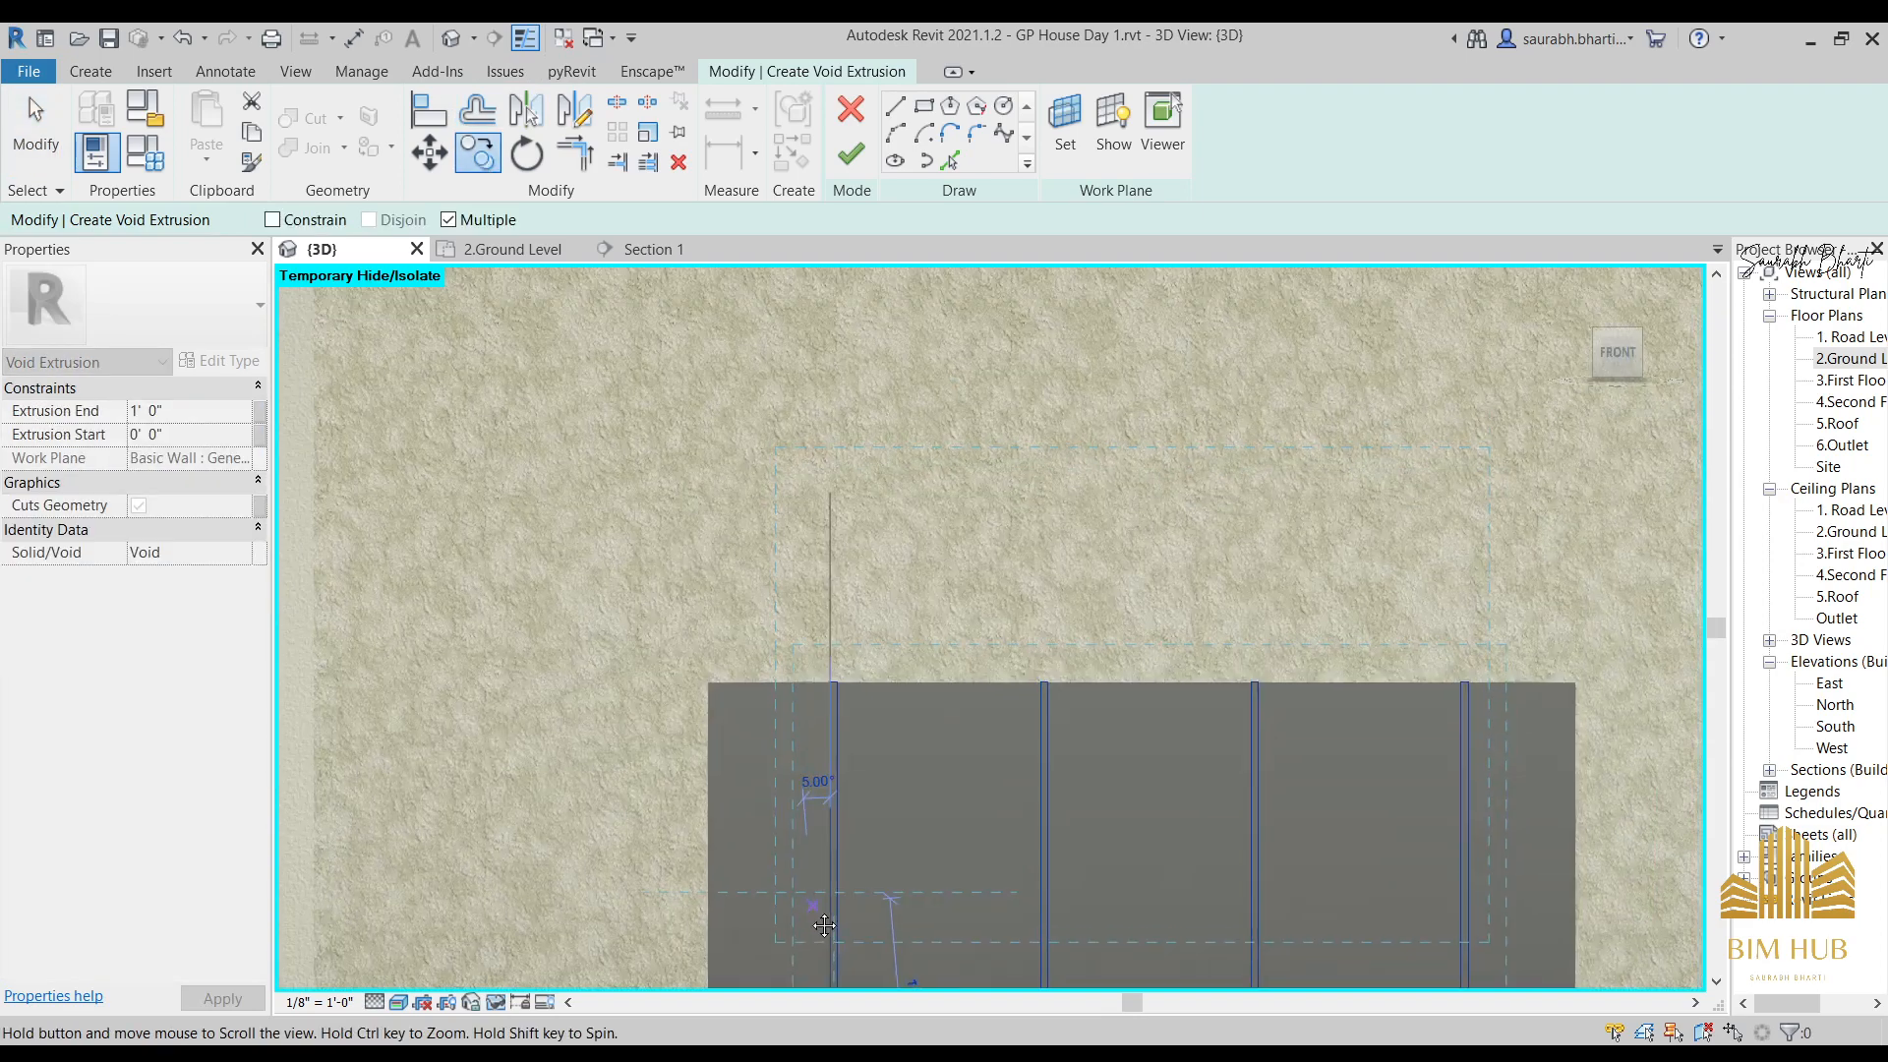
{"action": "scroll", "coordinate": [824, 899], "scroll_direction": "down", "scroll_amount": 4}
{"action": "middle_click_drag", "start_coordinate": [847, 501], "coordinate": [829, 662]}
{"action": "scroll", "coordinate": [830, 661], "scroll_direction": "up", "scroll_amount": 4}
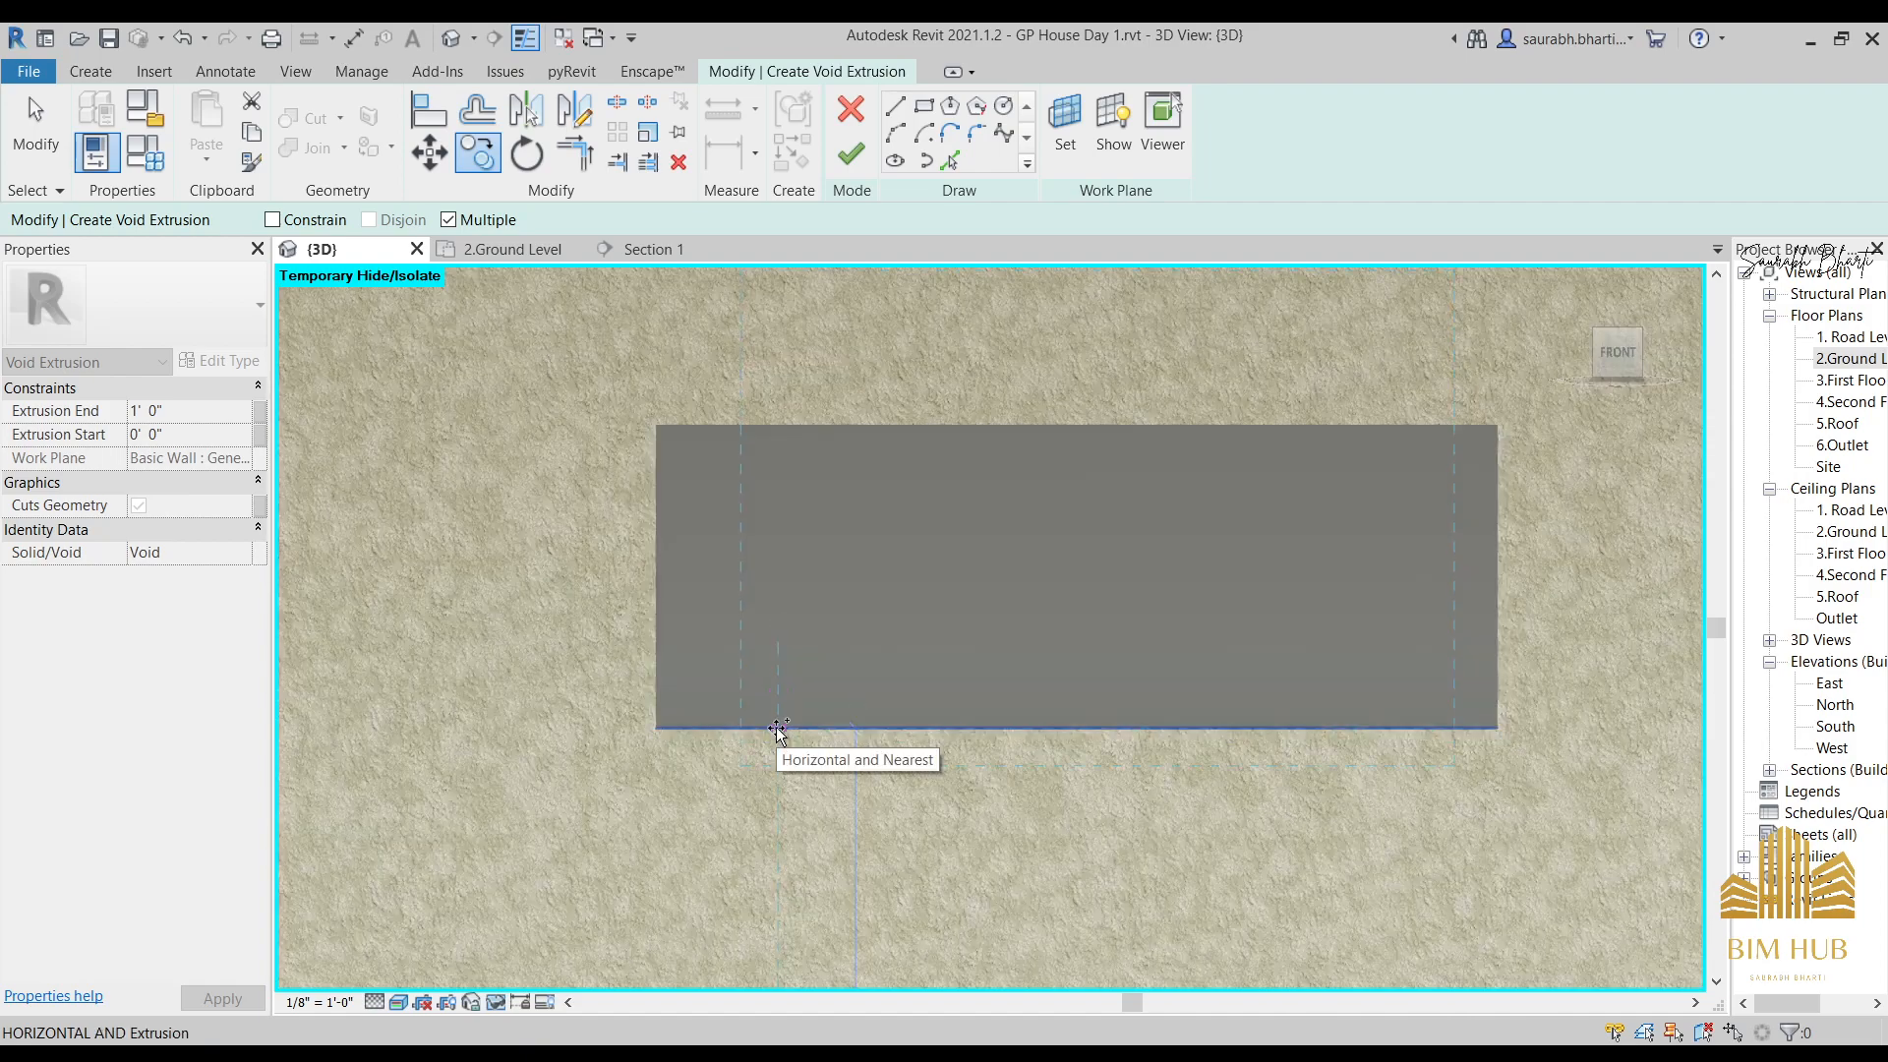
{"action": "left_click", "coordinate": [778, 729]}
{"action": "scroll", "coordinate": [777, 658], "scroll_direction": "down", "scroll_amount": 3}
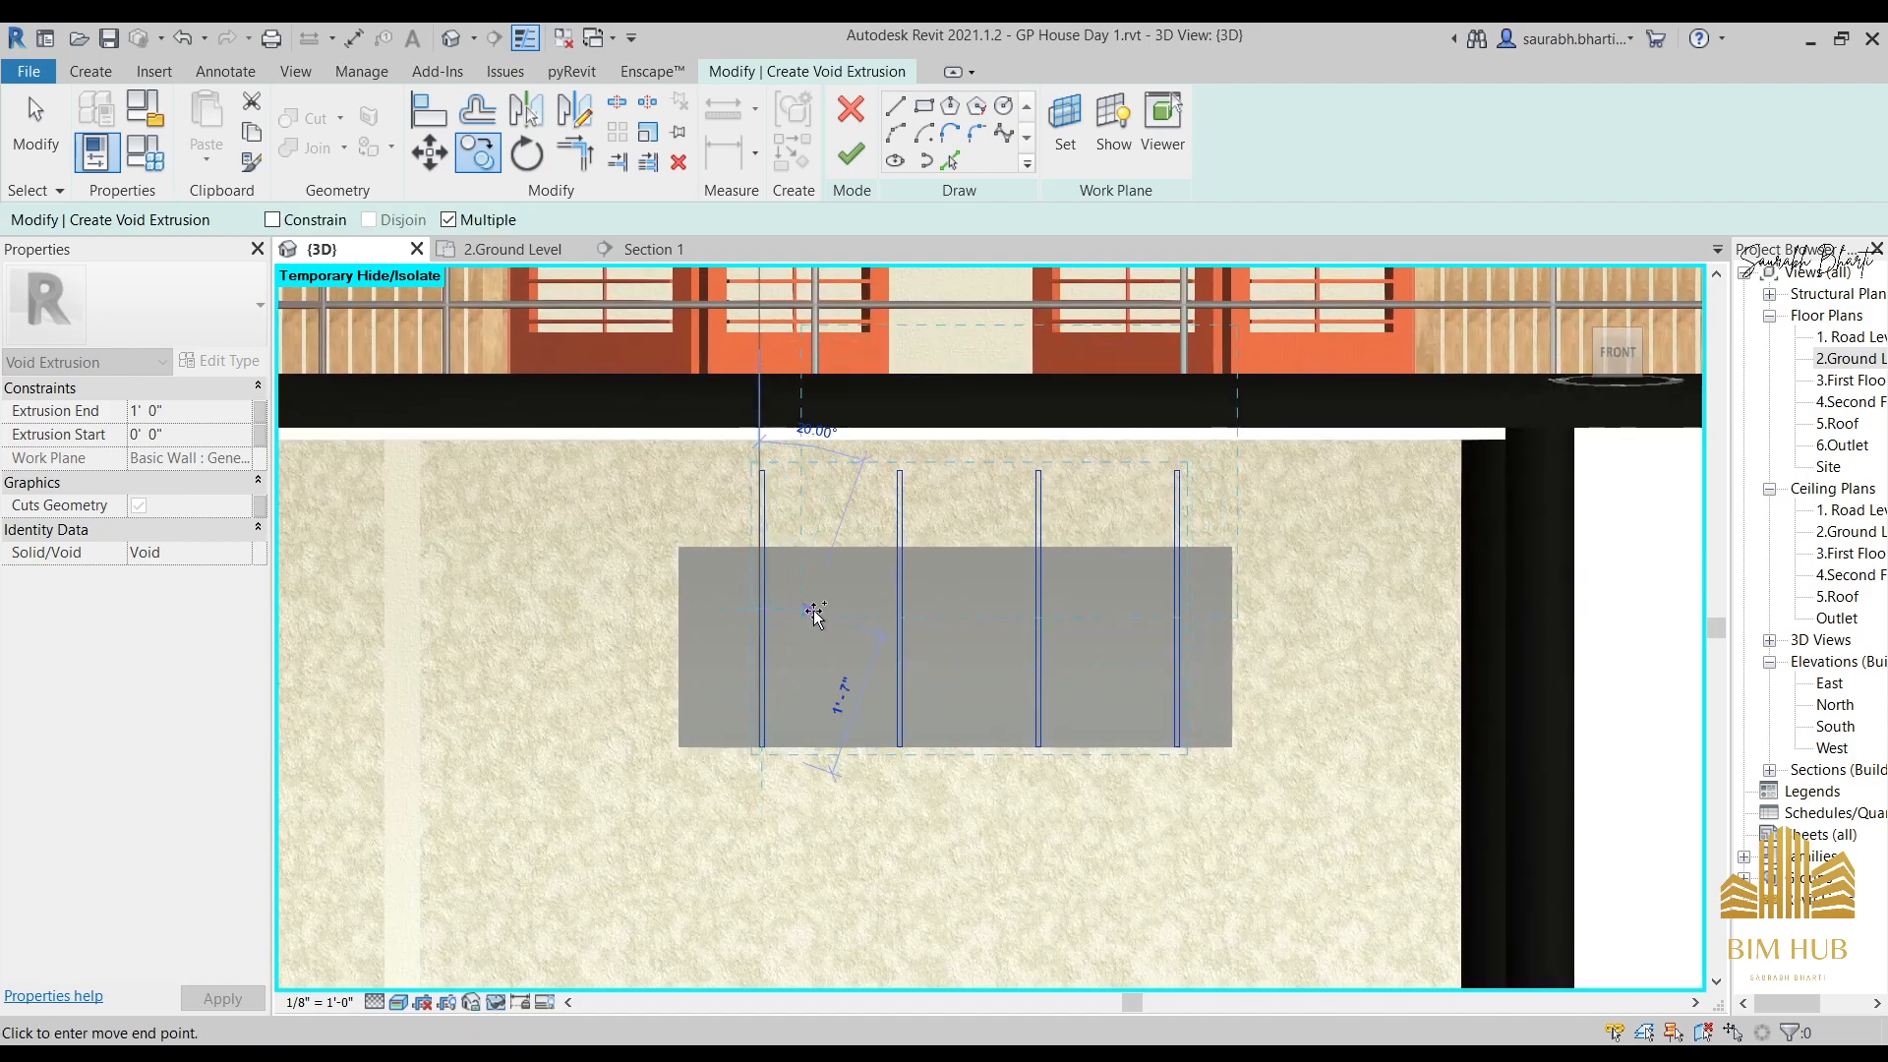
{"action": "key", "text": "Escape"}
{"action": "scroll", "coordinate": [765, 463], "scroll_direction": "up", "scroll_amount": 3}
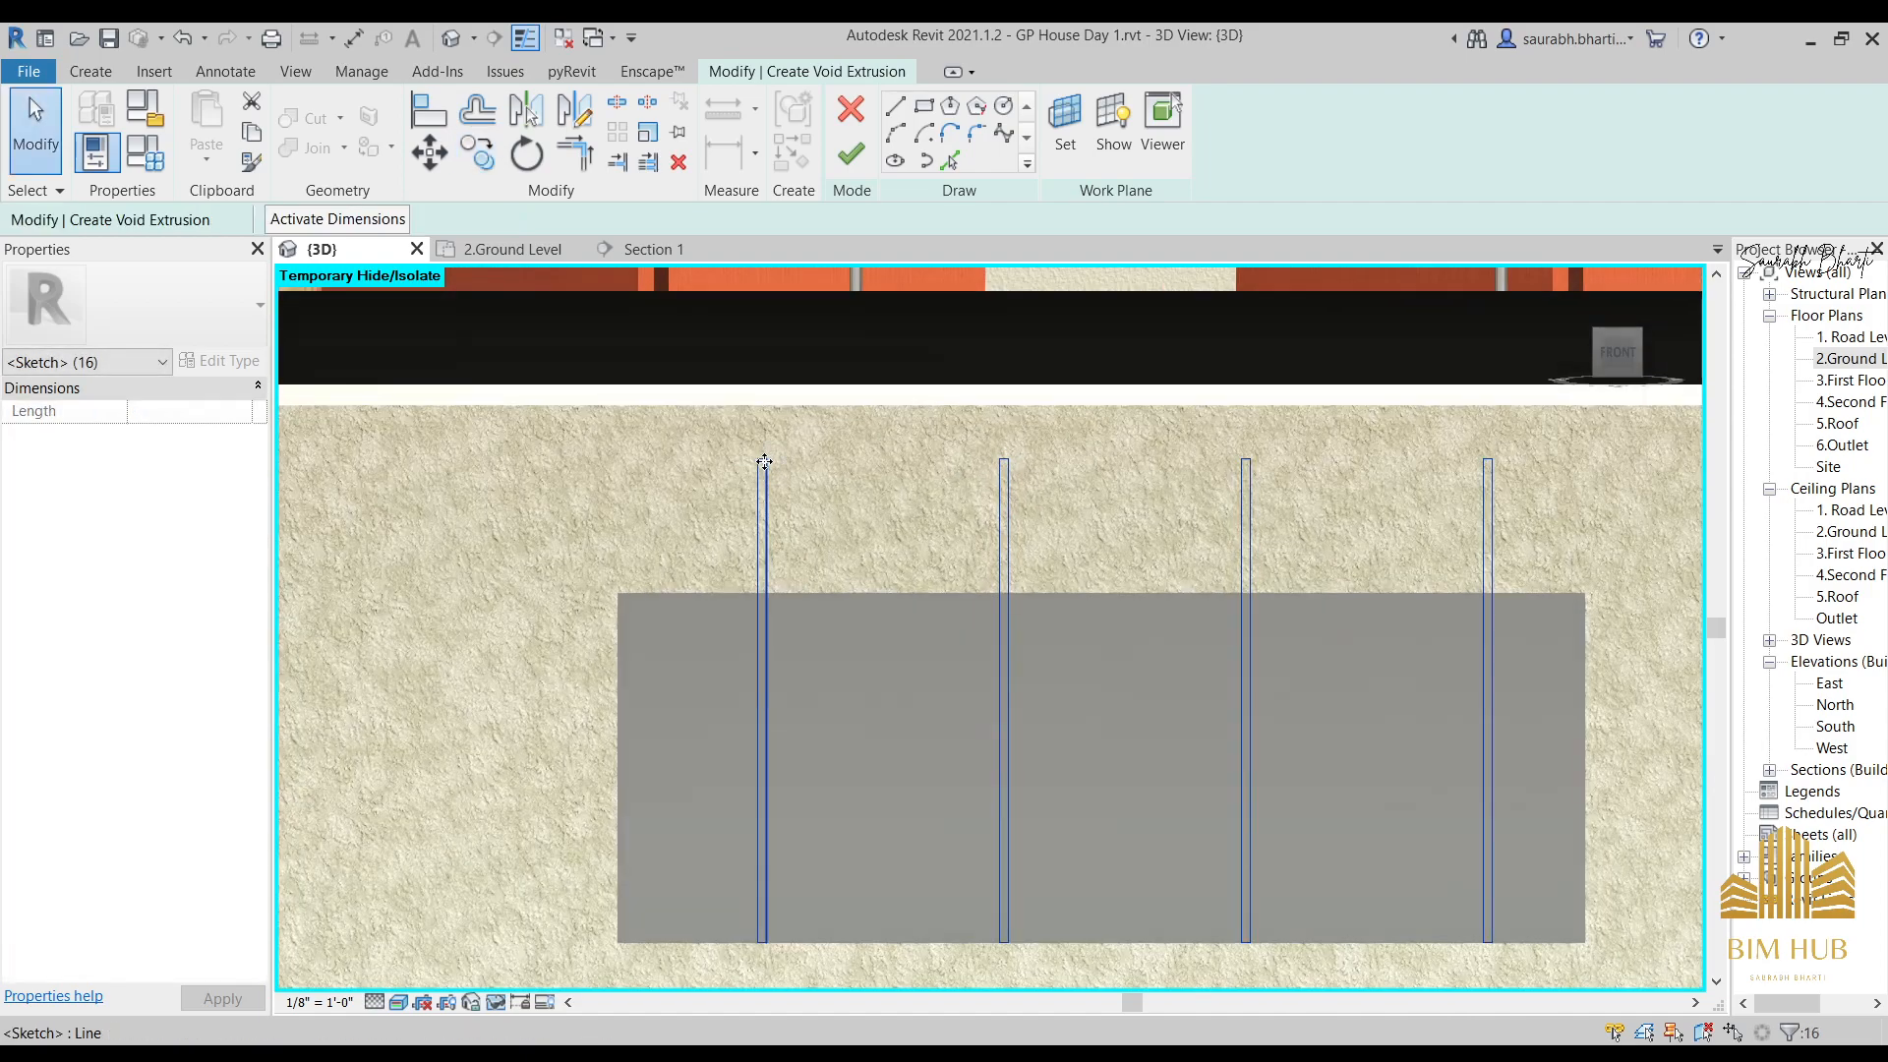
{"action": "key", "text": "Escape"}
Draw short closing lines across the first and second copied strips along the upper cabinet's top edge.
{"action": "scroll", "coordinate": [763, 458], "scroll_direction": "up", "scroll_amount": 6}
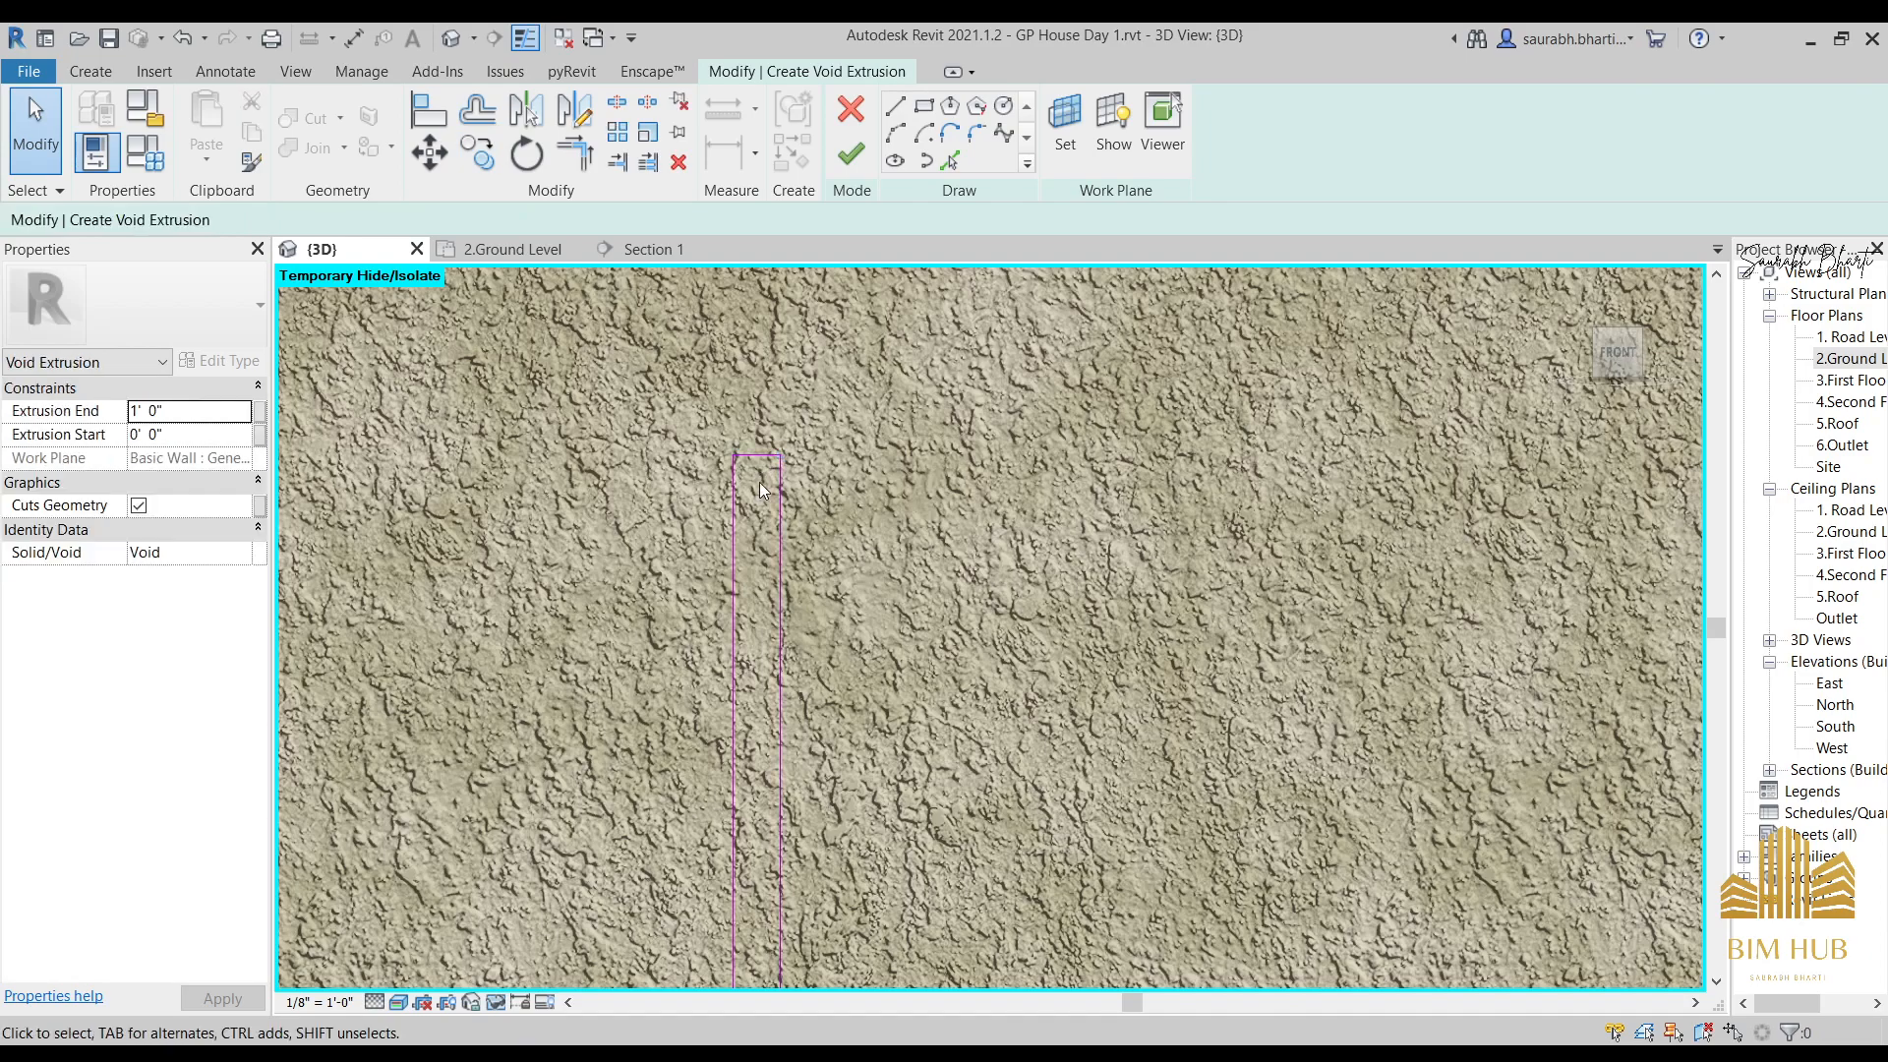
{"action": "scroll", "coordinate": [761, 490], "scroll_direction": "down", "scroll_amount": 3}
{"action": "left_click", "coordinate": [895, 105]}
{"action": "scroll", "coordinate": [890, 816], "scroll_direction": "up", "scroll_amount": 3}
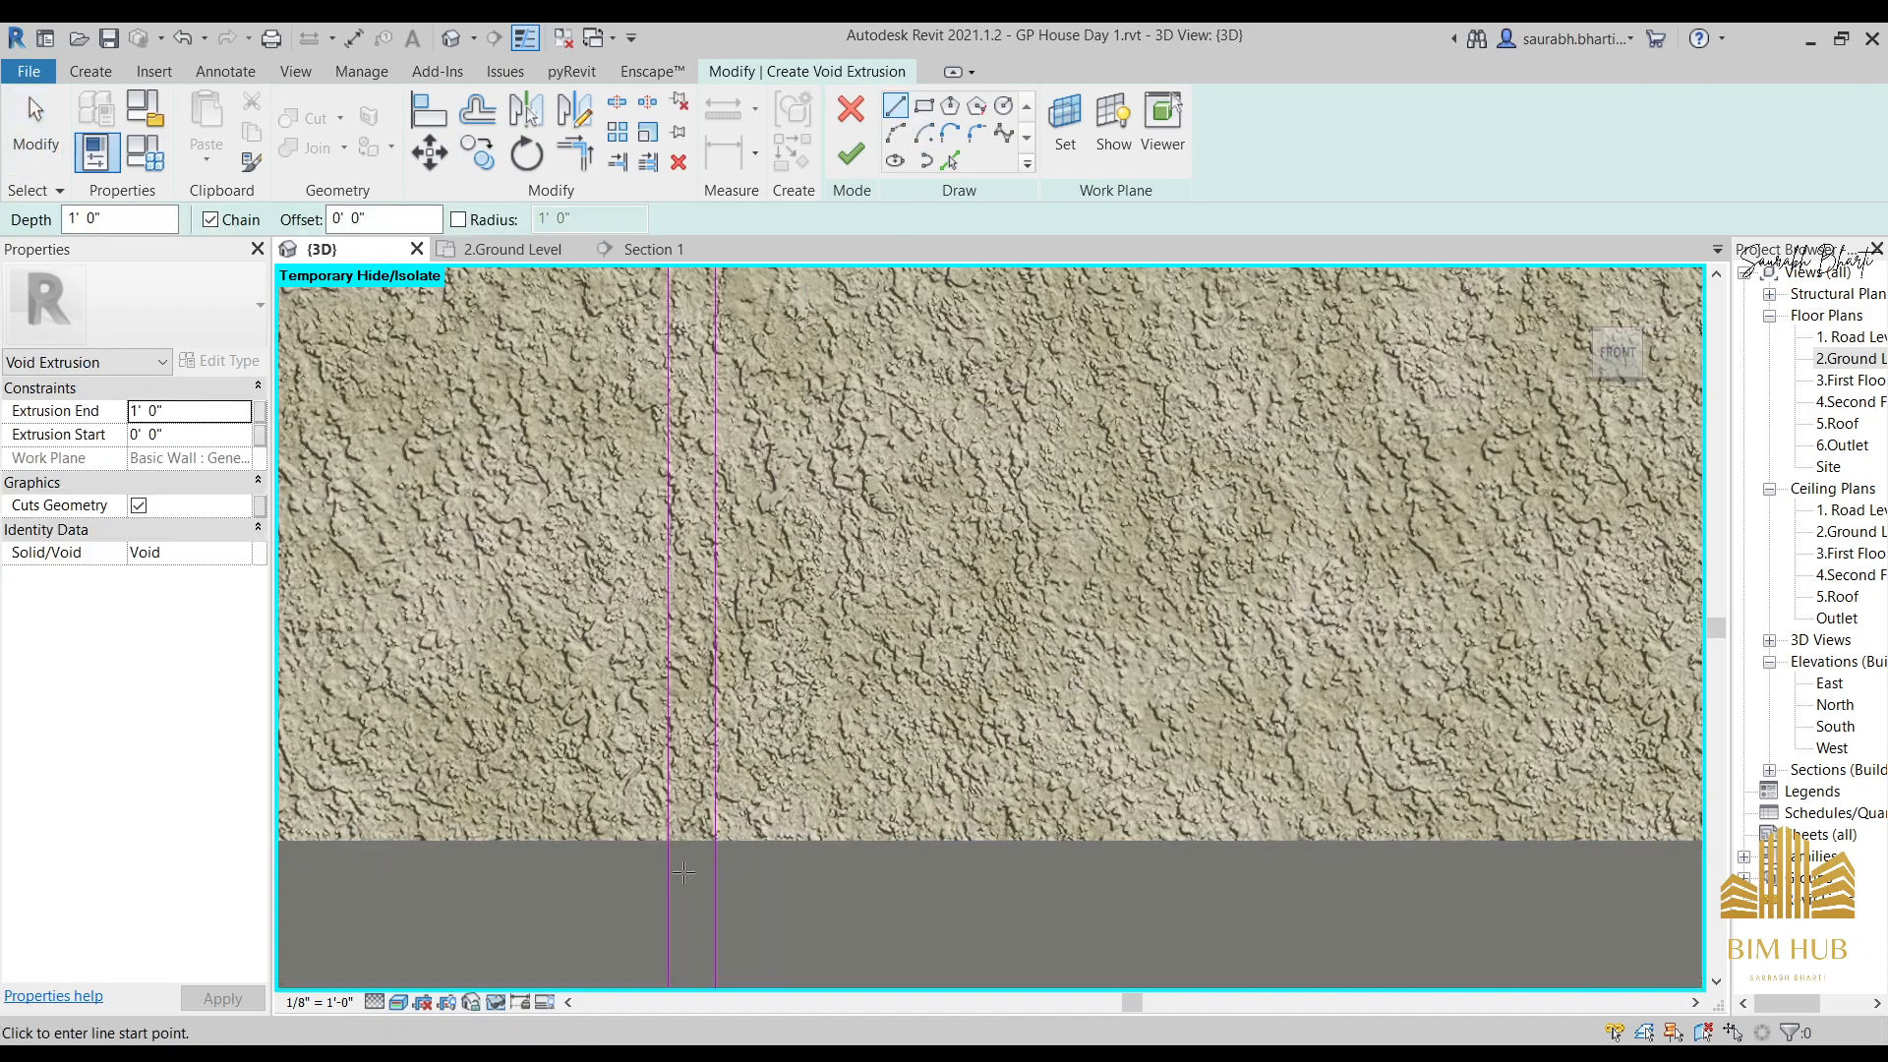
{"action": "left_click", "coordinate": [739, 824]}
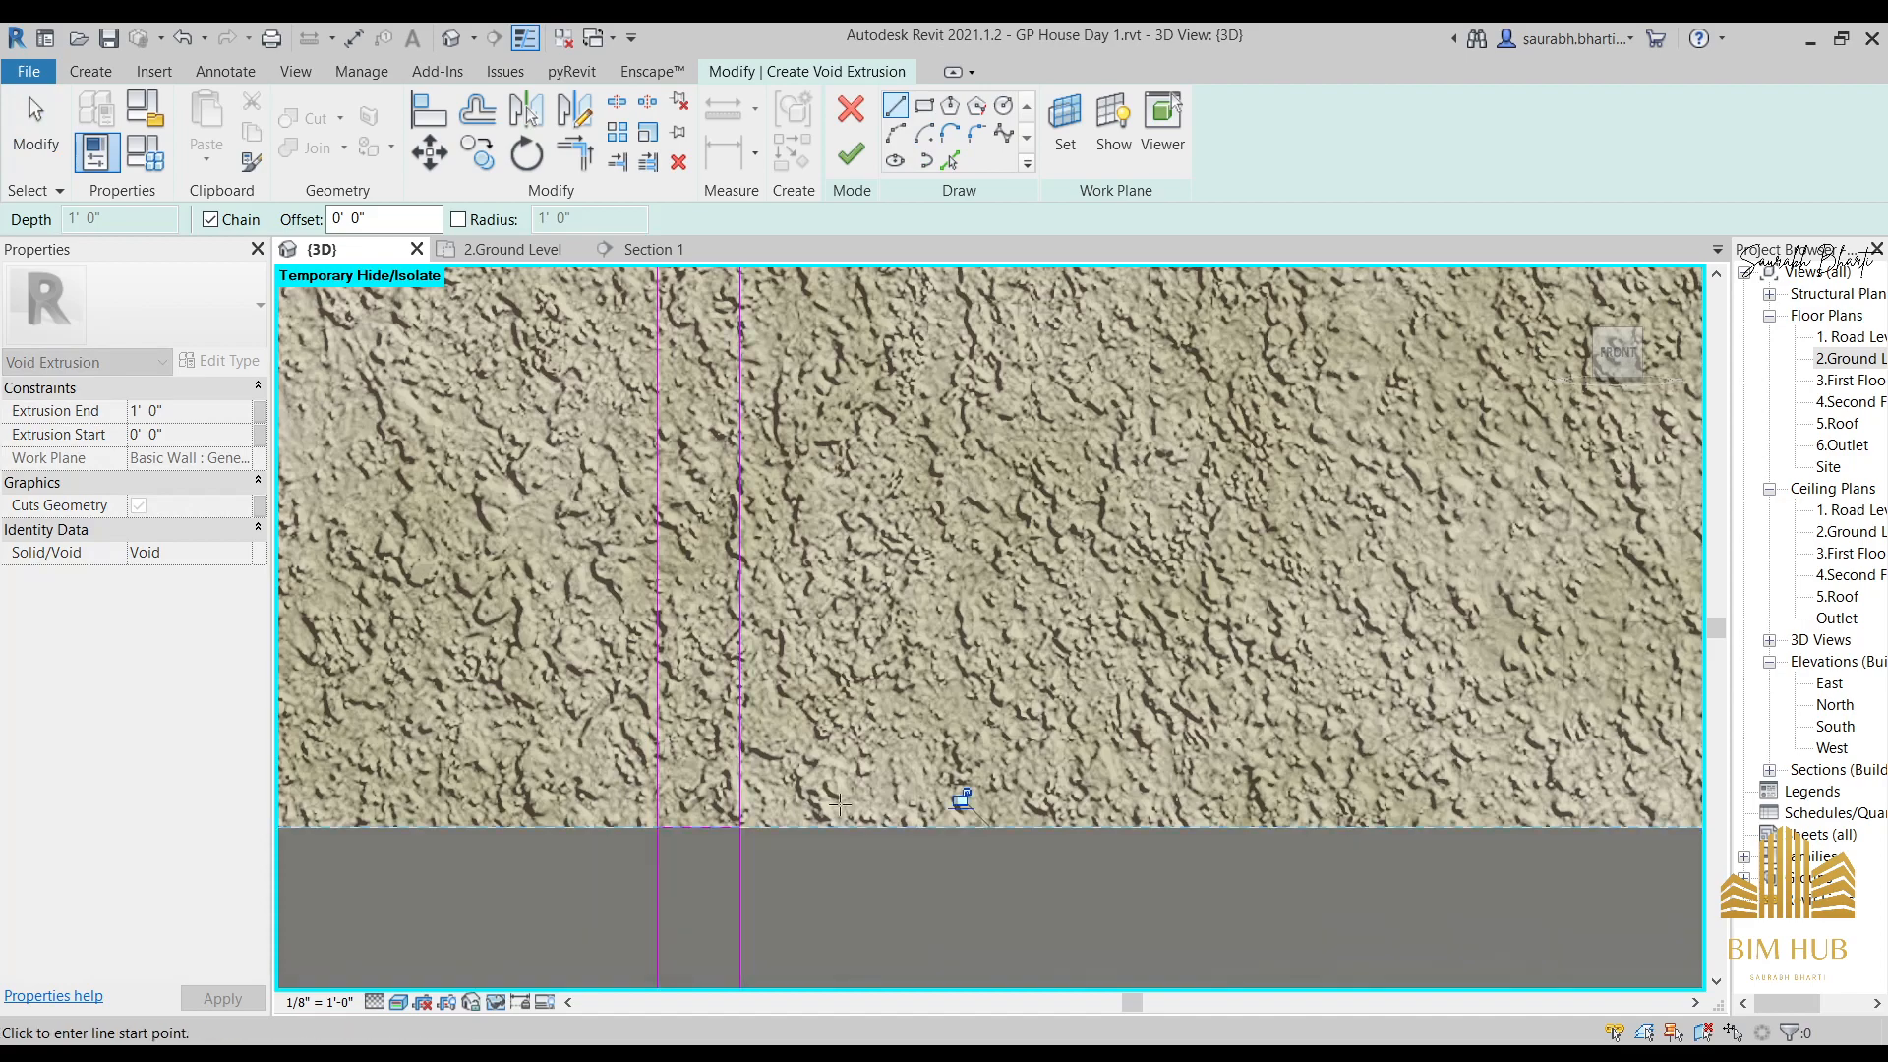
{"action": "key", "text": "Escape"}
{"action": "scroll", "coordinate": [1406, 831], "scroll_direction": "down", "scroll_amount": 2}
{"action": "middle_click_drag", "start_coordinate": [1406, 831], "coordinate": [599, 653]}
{"action": "scroll", "coordinate": [1402, 705], "scroll_direction": "down", "scroll_amount": 2}
{"action": "middle_click_drag", "start_coordinate": [1402, 705], "coordinate": [953, 700]}
{"action": "scroll", "coordinate": [953, 700], "scroll_direction": "up", "scroll_amount": 2}
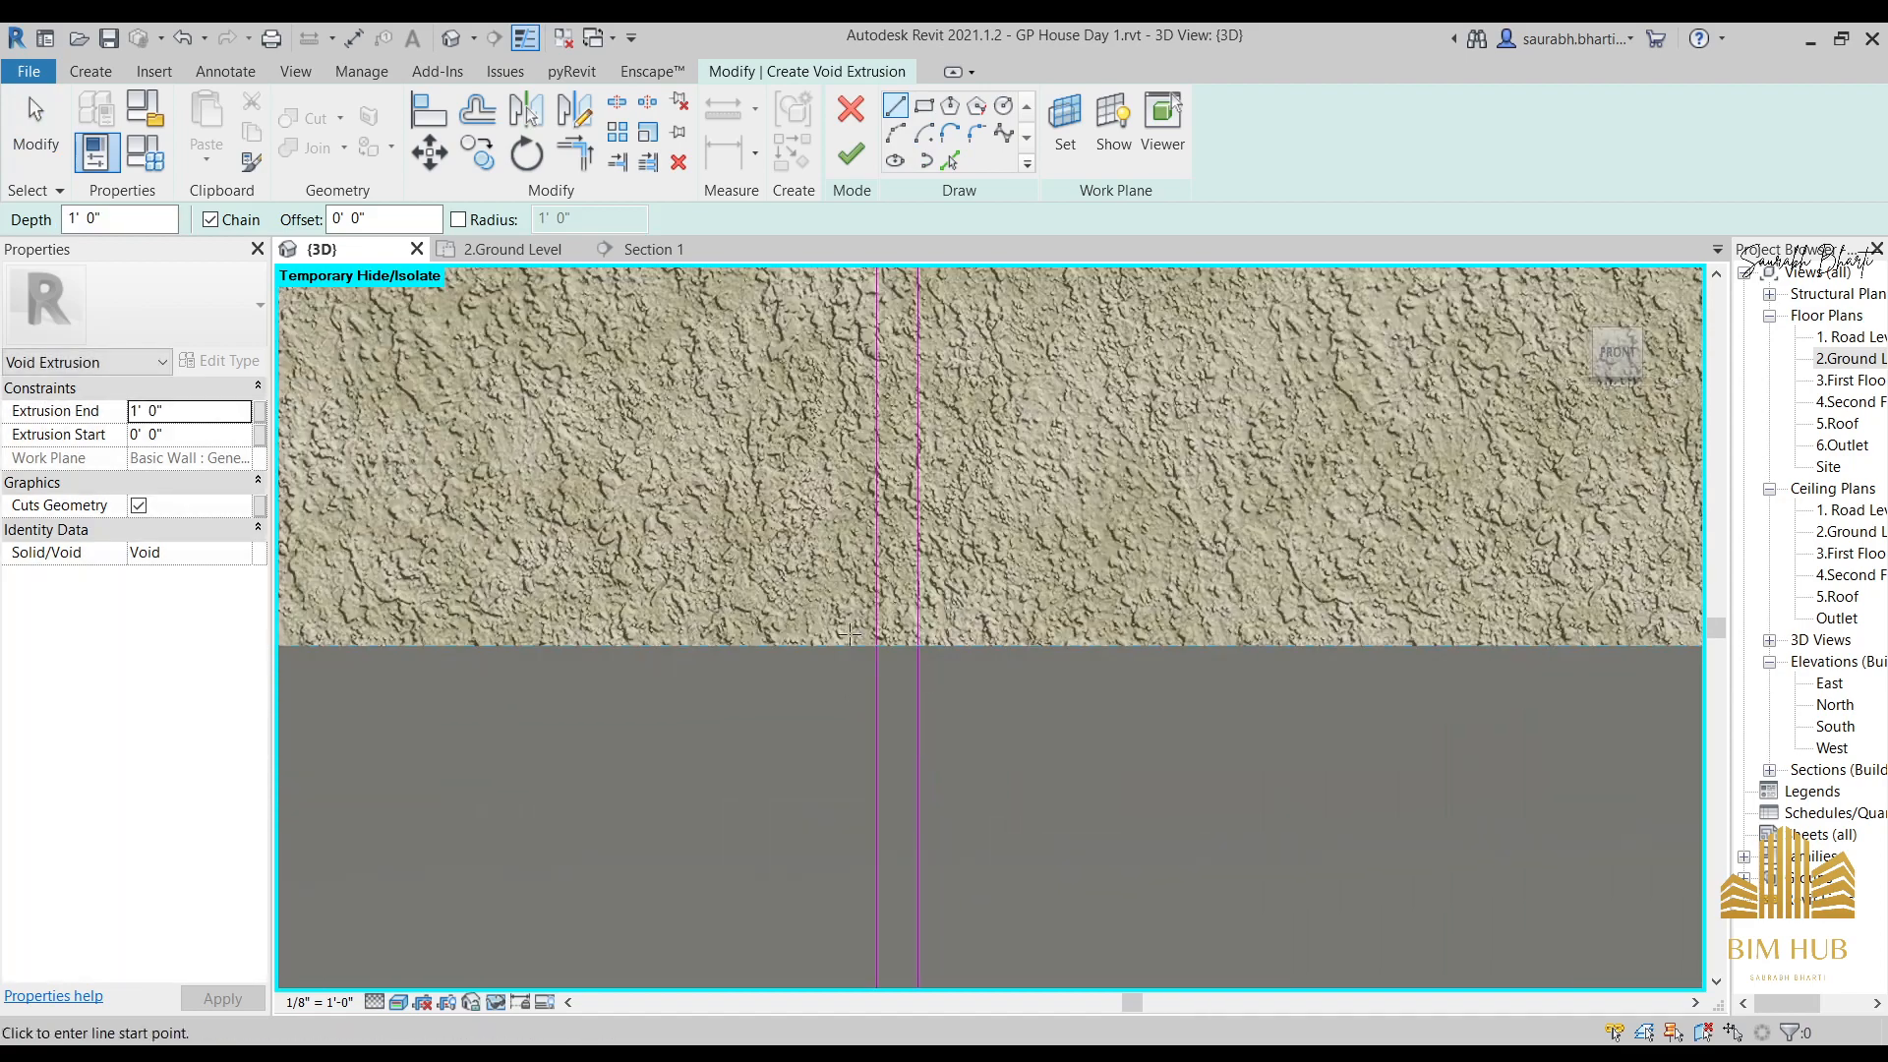
{"action": "left_click", "coordinate": [917, 644]}
{"action": "left_click", "coordinate": [923, 646]}
{"action": "key", "text": "Escape"}
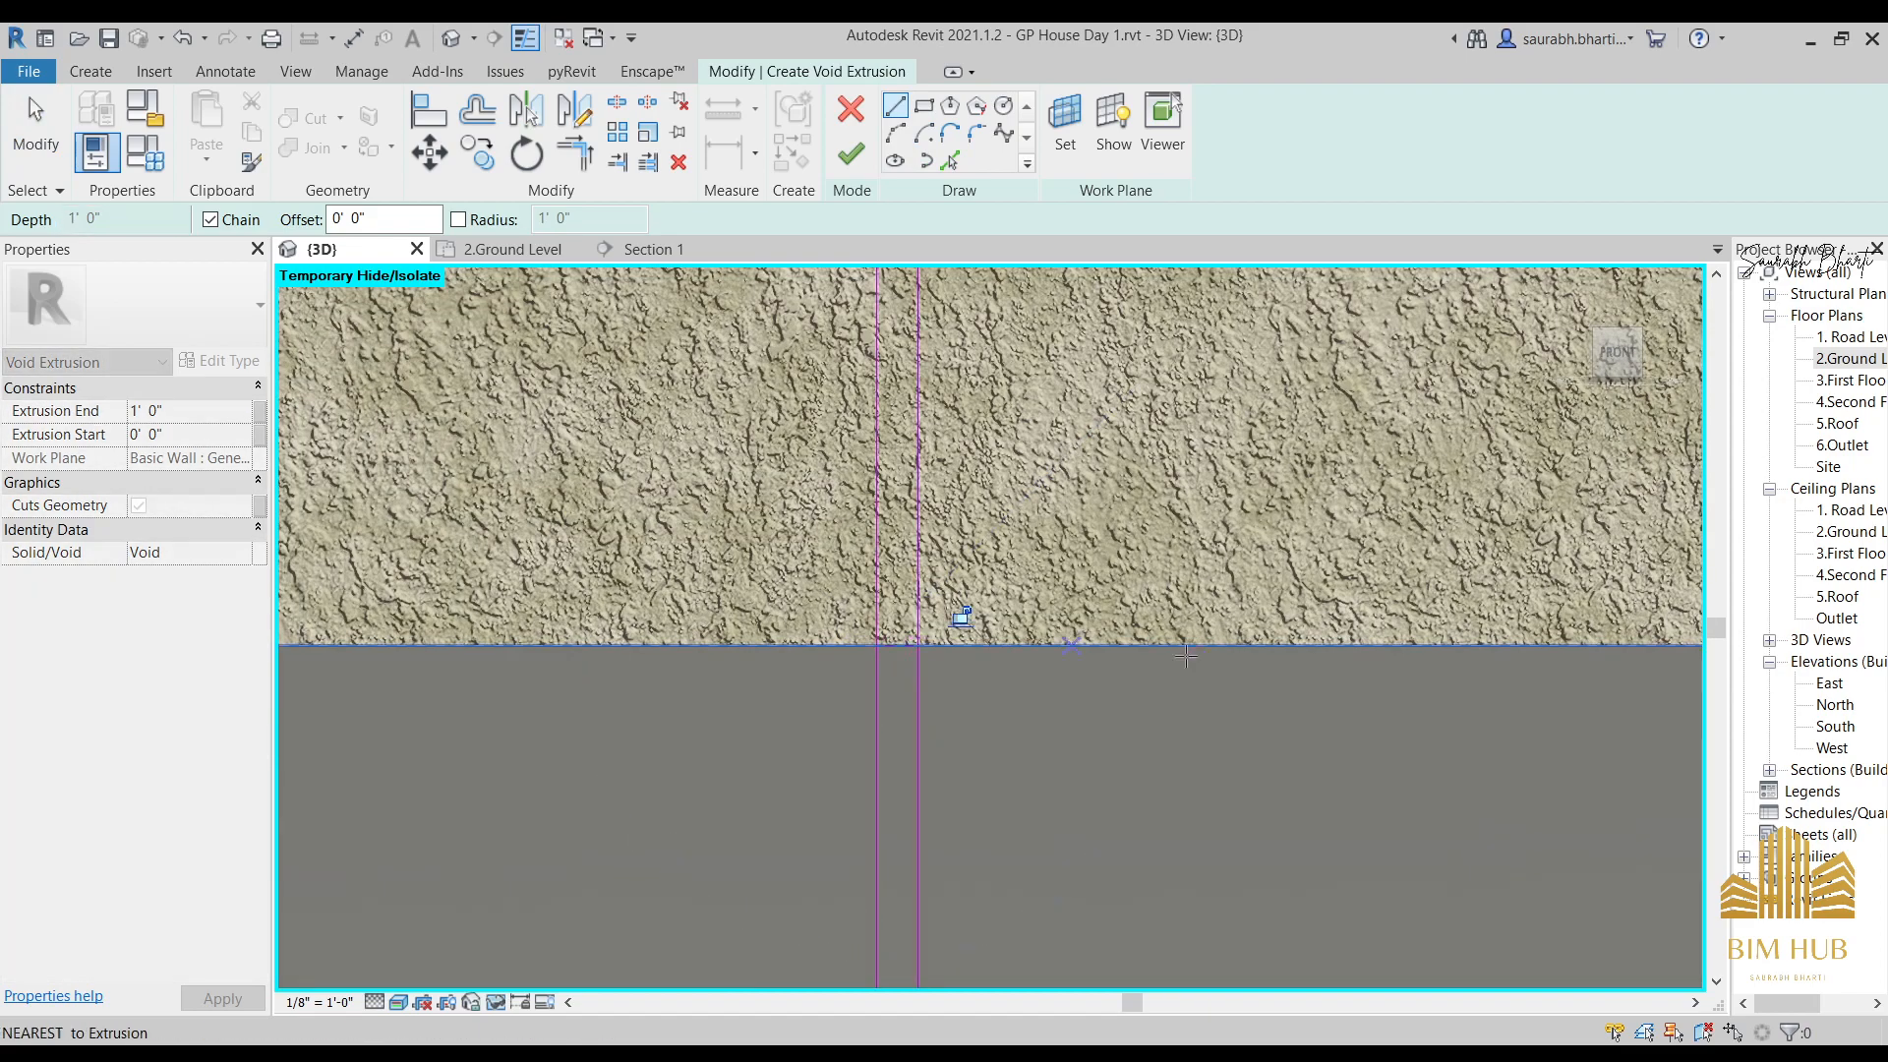
Draw short closing lines across the third and fourth copied strips along the upper cabinet's top edge.
{"action": "scroll", "coordinate": [956, 651], "scroll_direction": "down", "scroll_amount": 2}
{"action": "middle_click_drag", "start_coordinate": [1146, 723], "coordinate": [281, 716]}
{"action": "scroll", "coordinate": [703, 640], "scroll_direction": "up", "scroll_amount": 2}
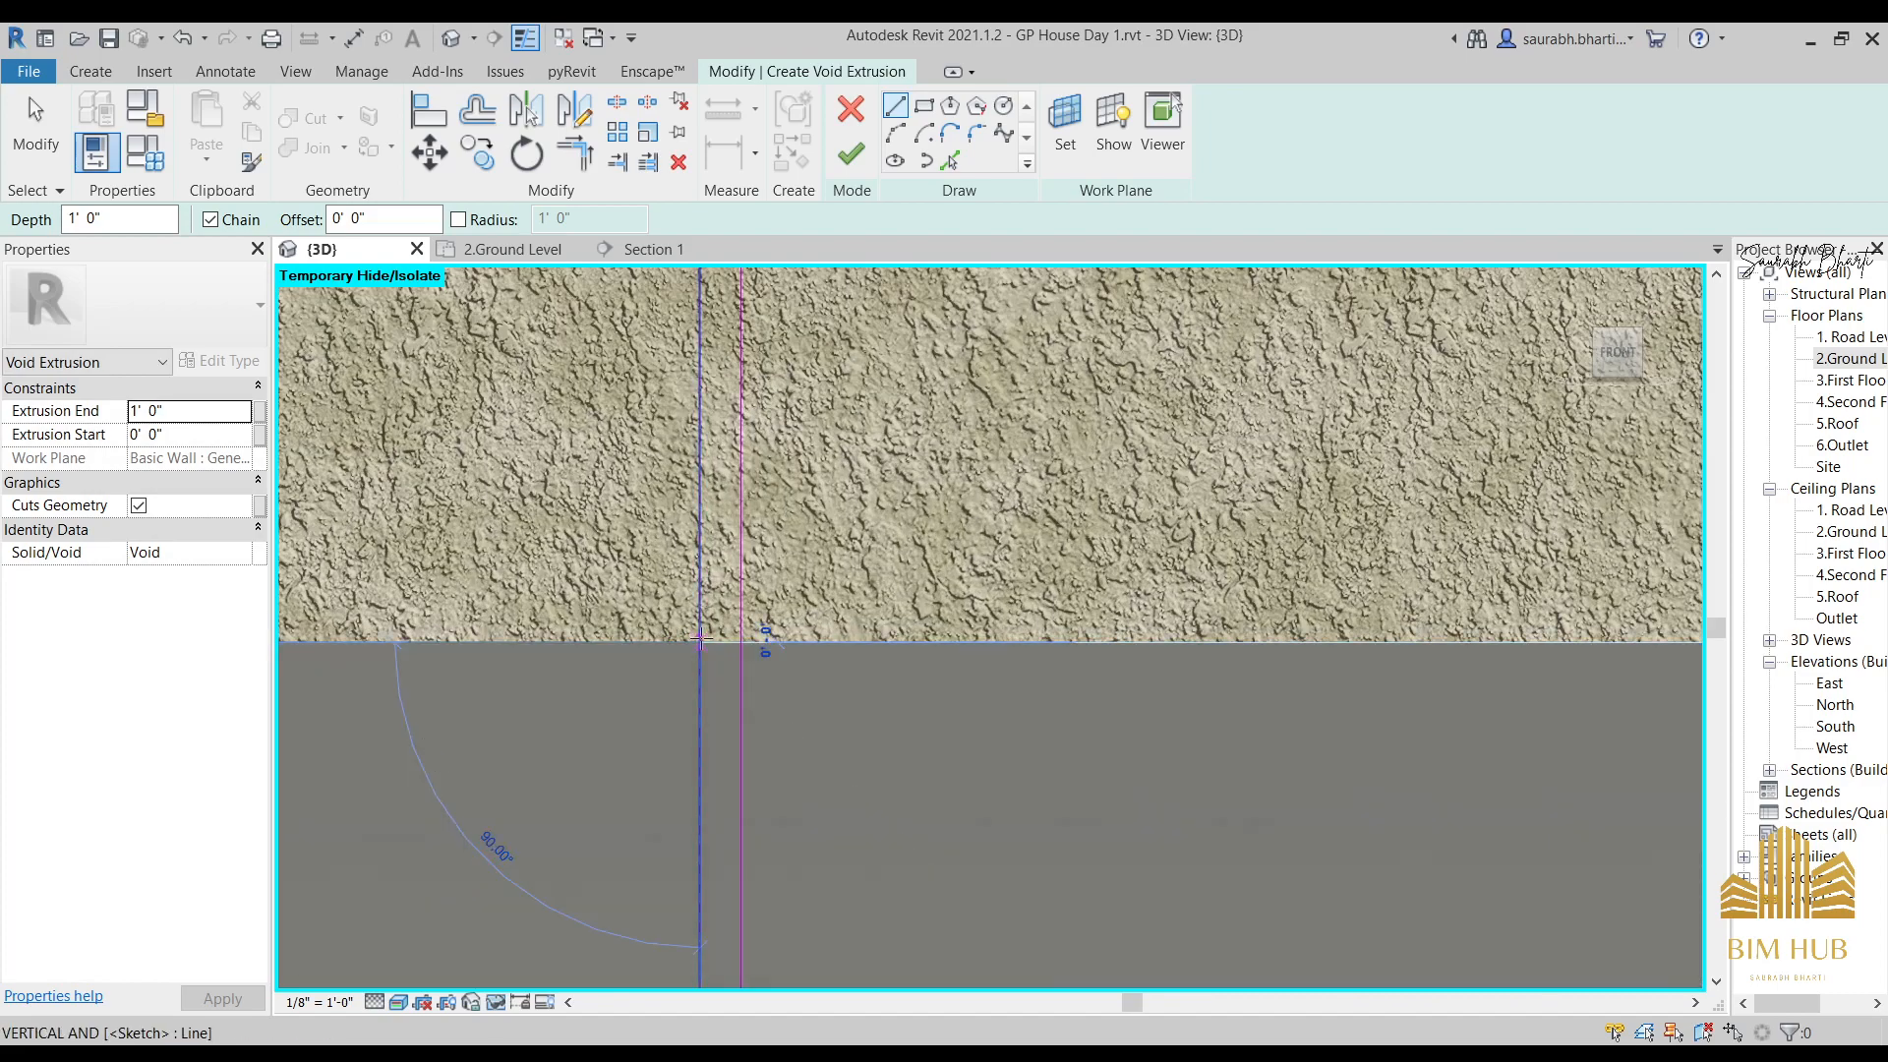
{"action": "left_click", "coordinate": [701, 640]}
{"action": "left_click", "coordinate": [739, 641]}
{"action": "key", "text": "Escape"}
{"action": "scroll", "coordinate": [1057, 669], "scroll_direction": "down", "scroll_amount": 2}
{"action": "middle_click_drag", "start_coordinate": [1024, 649], "coordinate": [628, 662]}
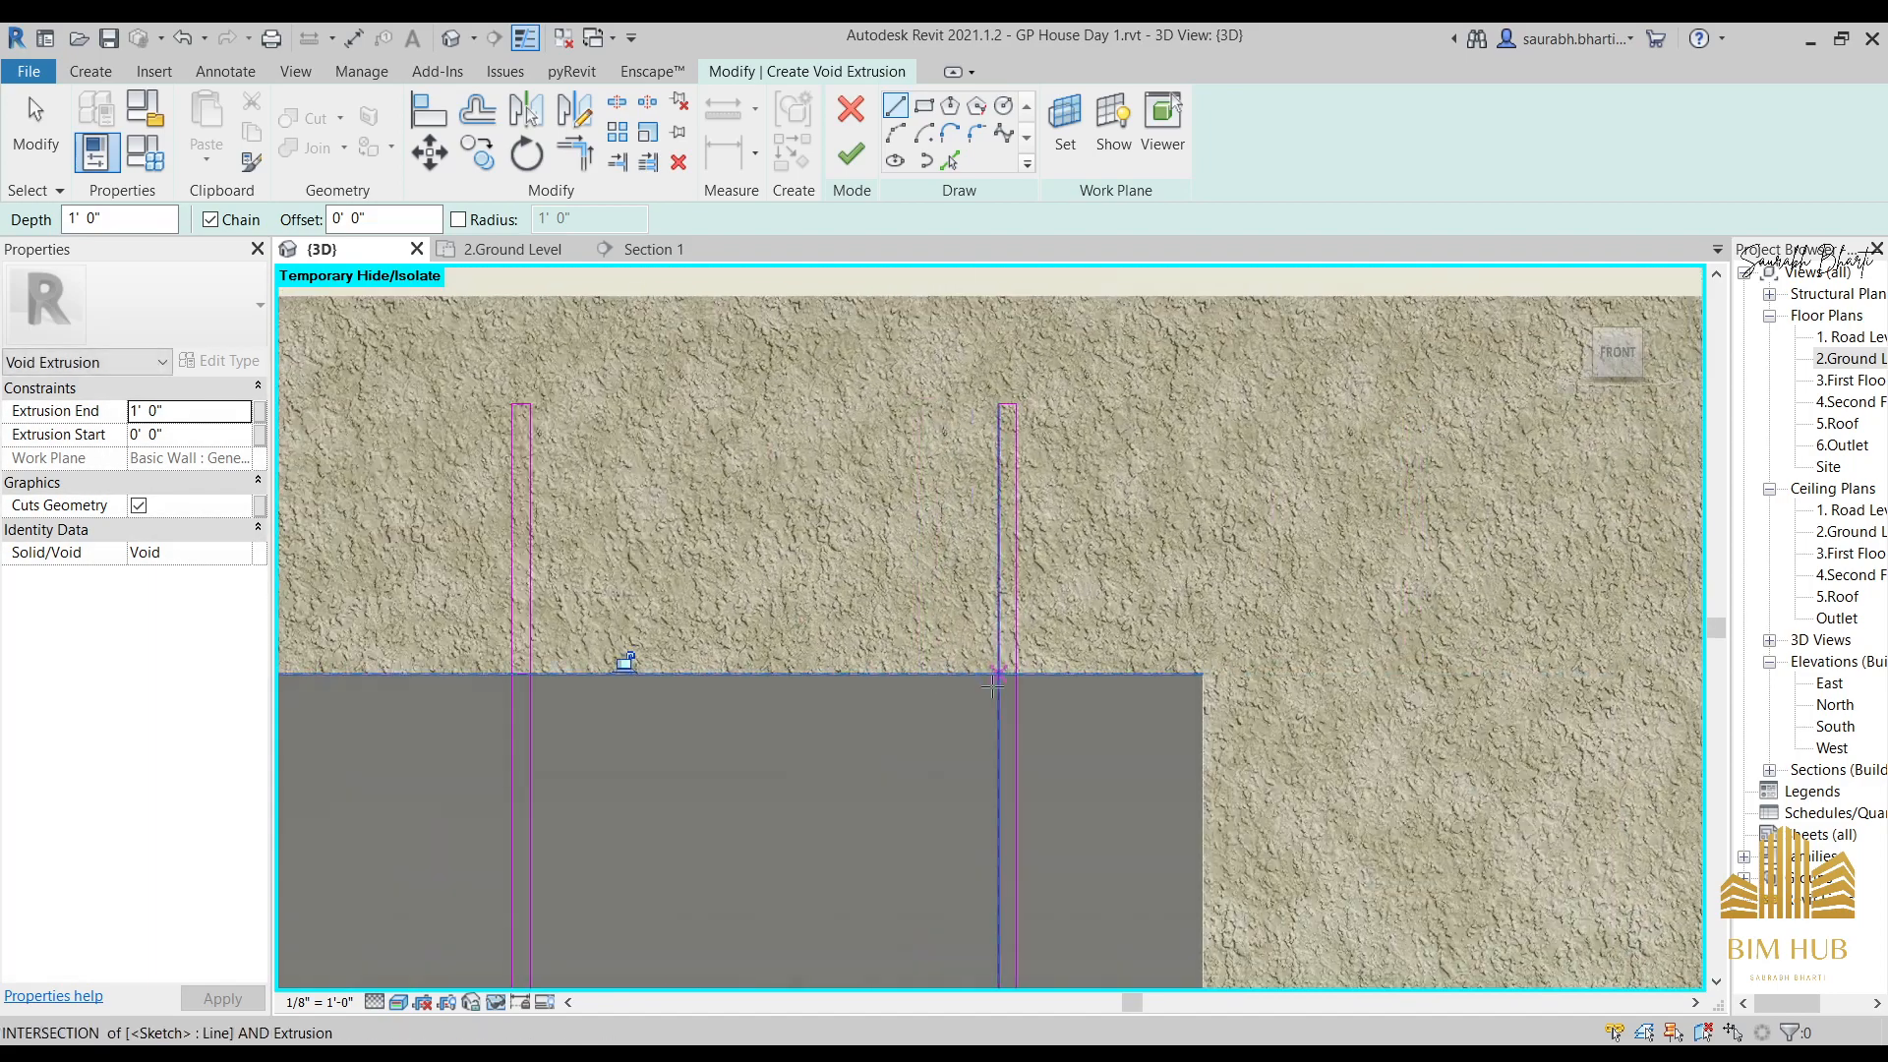
{"action": "scroll", "coordinate": [1009, 679], "scroll_direction": "up", "scroll_amount": 2}
{"action": "left_click", "coordinate": [1003, 663]}
{"action": "left_click", "coordinate": [1041, 655]}
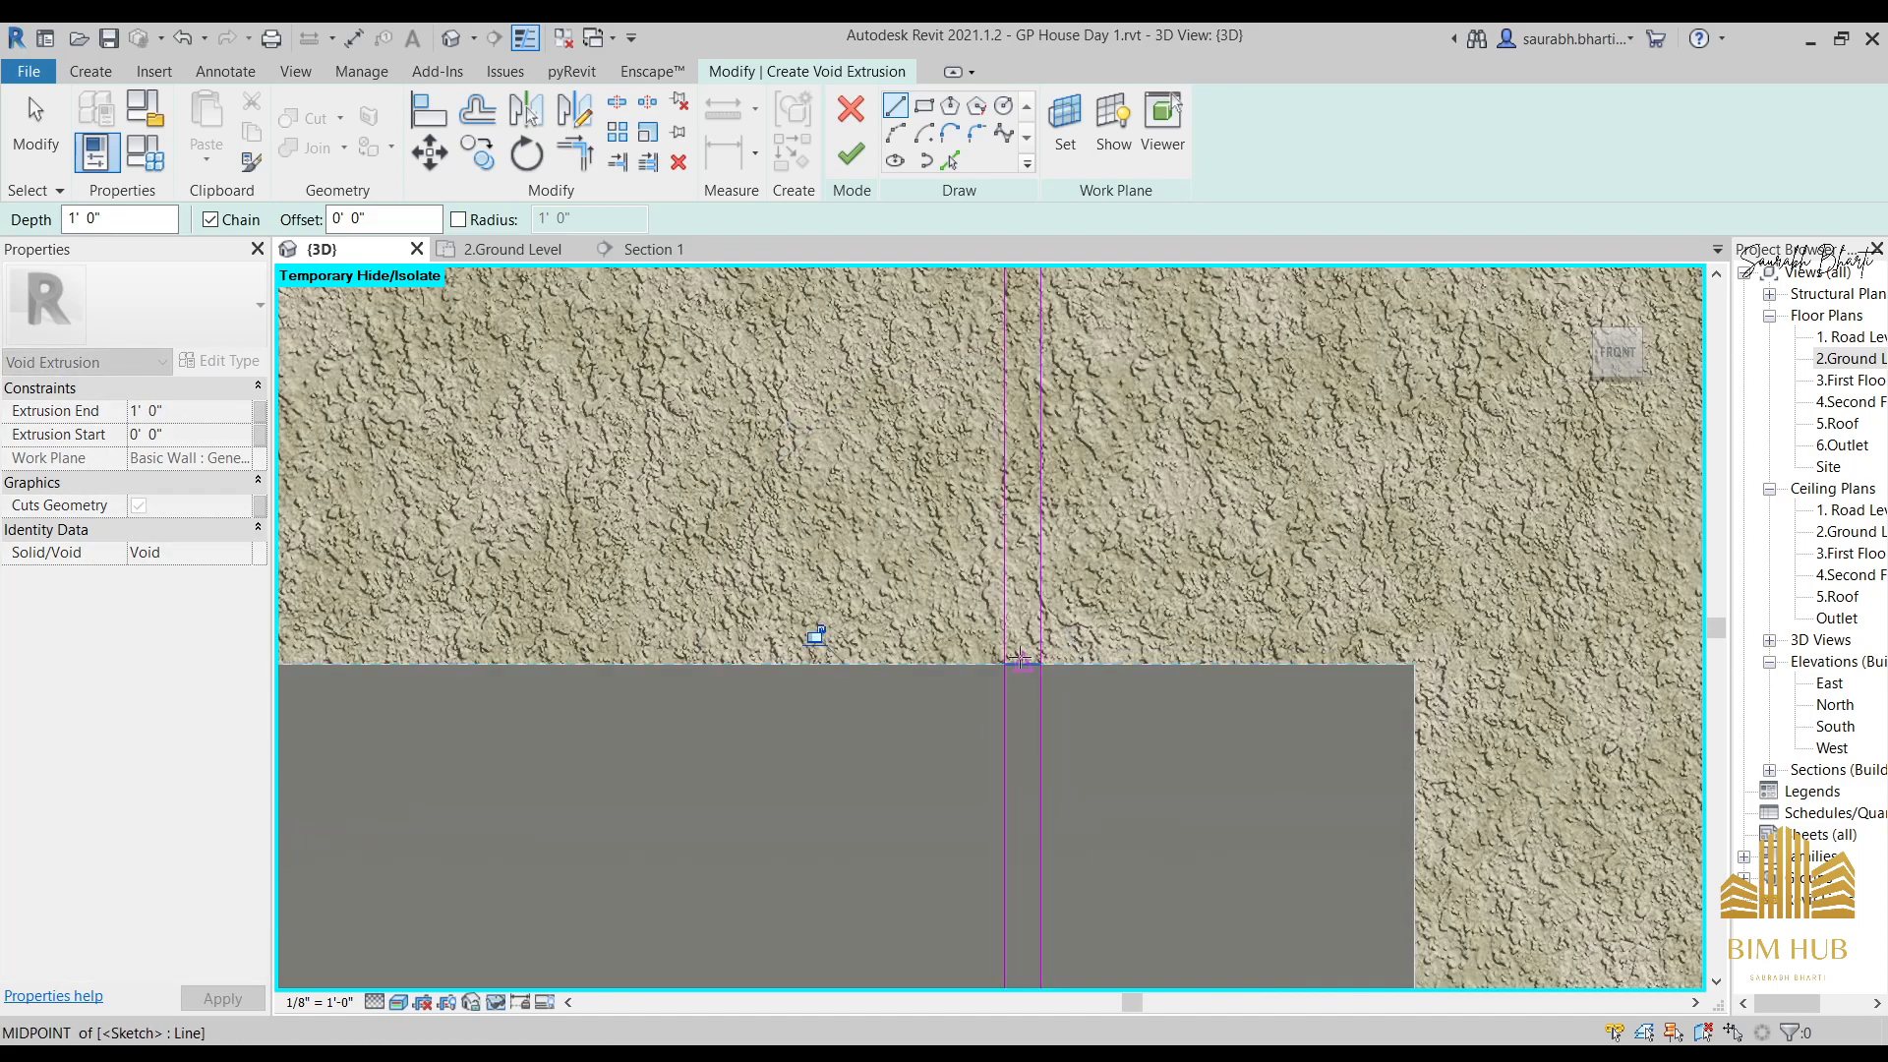
{"action": "key", "text": "Escape"}
{"action": "scroll", "coordinate": [978, 647], "scroll_direction": "down", "scroll_amount": 2}
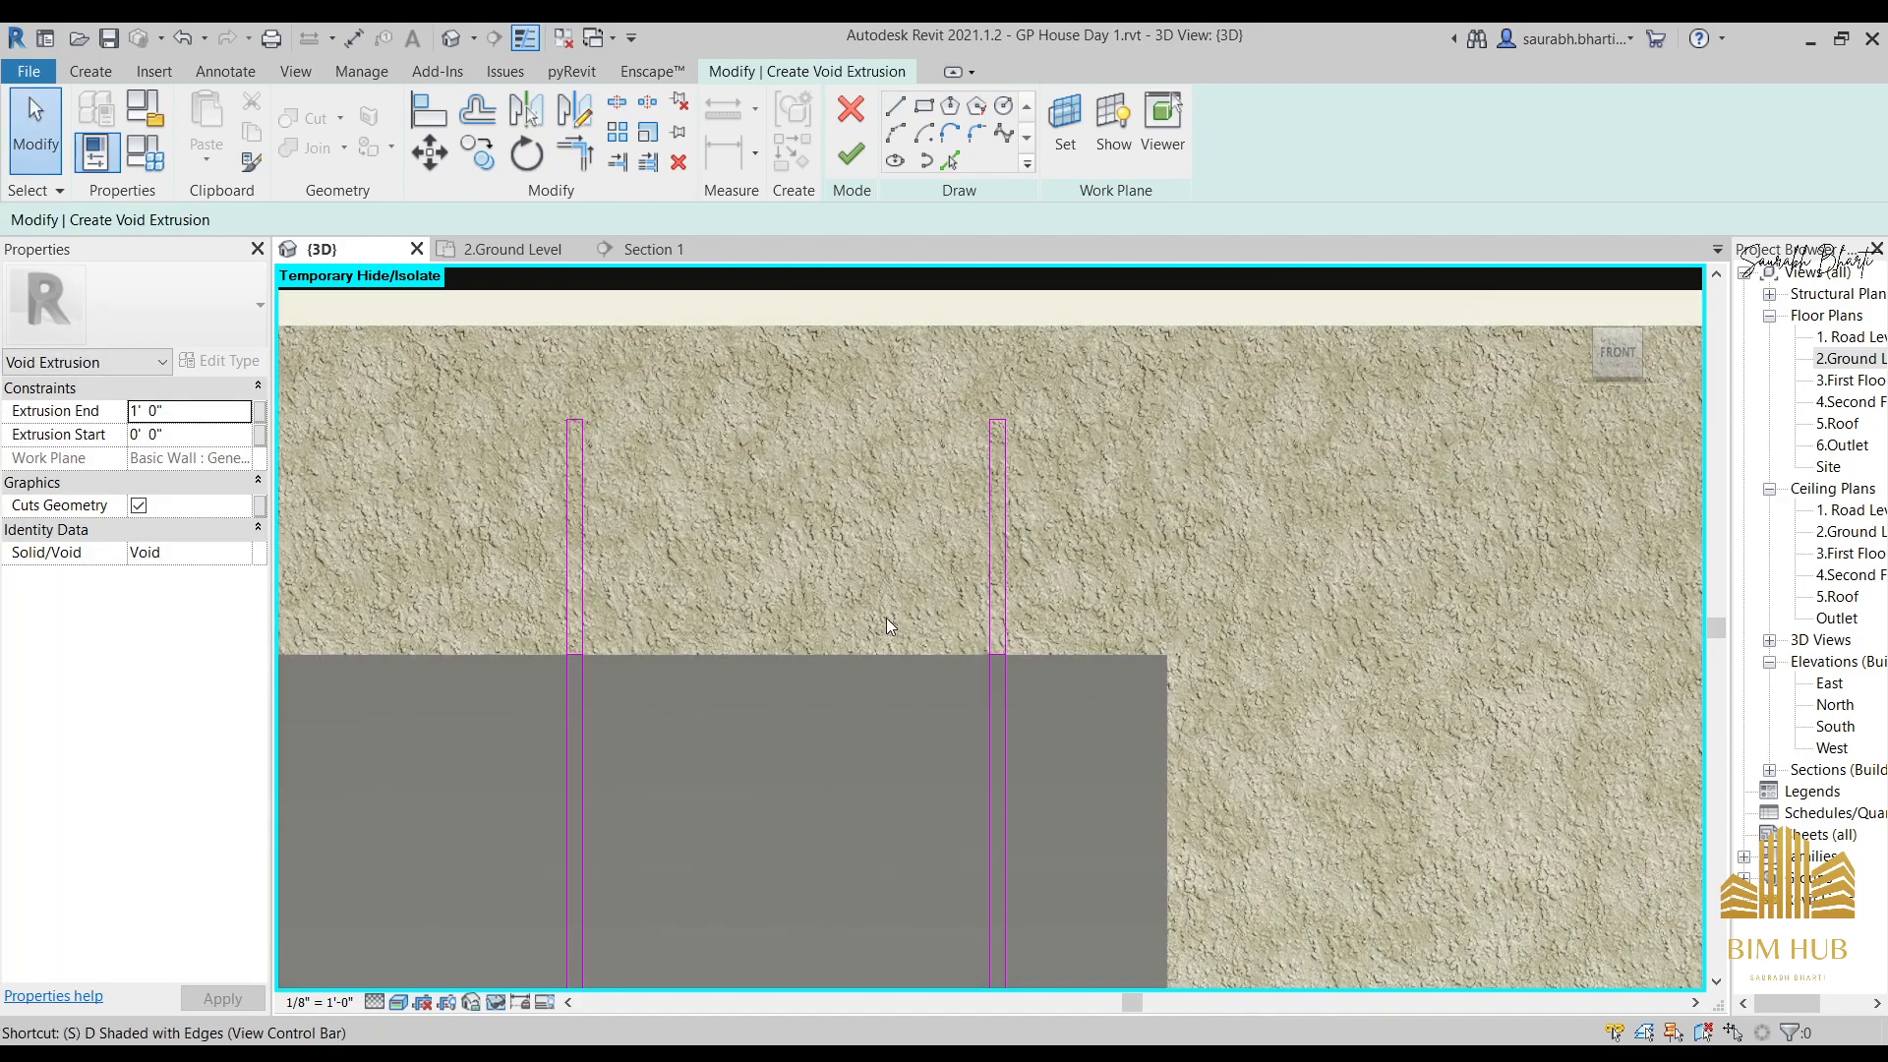
Split the side lines of the fourth strip just above the upper cabinet's top edge.
{"action": "key", "text": "s"}
{"action": "key", "text": "l"}
{"action": "scroll", "coordinate": [905, 590], "scroll_direction": "up", "scroll_amount": 3}
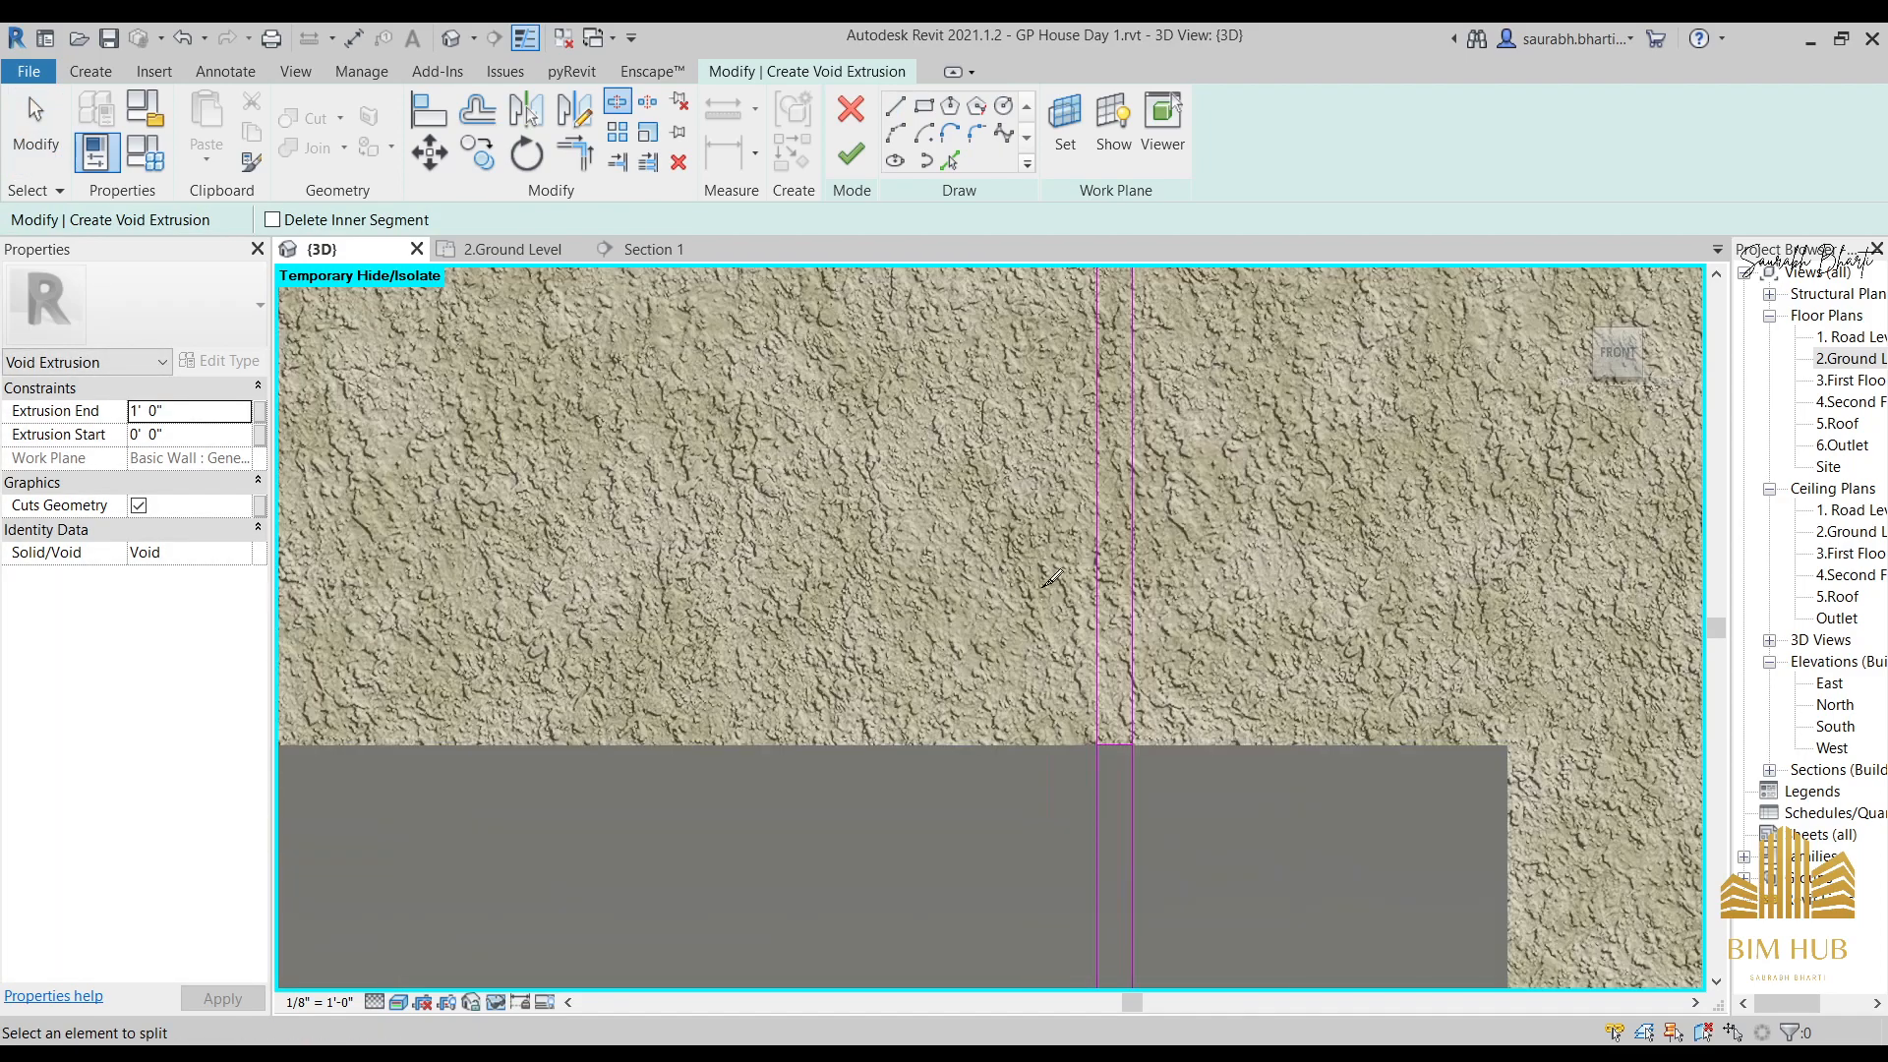
{"action": "left_click", "coordinate": [1134, 581]}
{"action": "scroll", "coordinate": [491, 595], "scroll_direction": "down", "scroll_amount": 5}
{"action": "middle_click_drag", "start_coordinate": [504, 586], "coordinate": [1001, 572]}
{"action": "scroll", "coordinate": [905, 521], "scroll_direction": "up", "scroll_amount": 4}
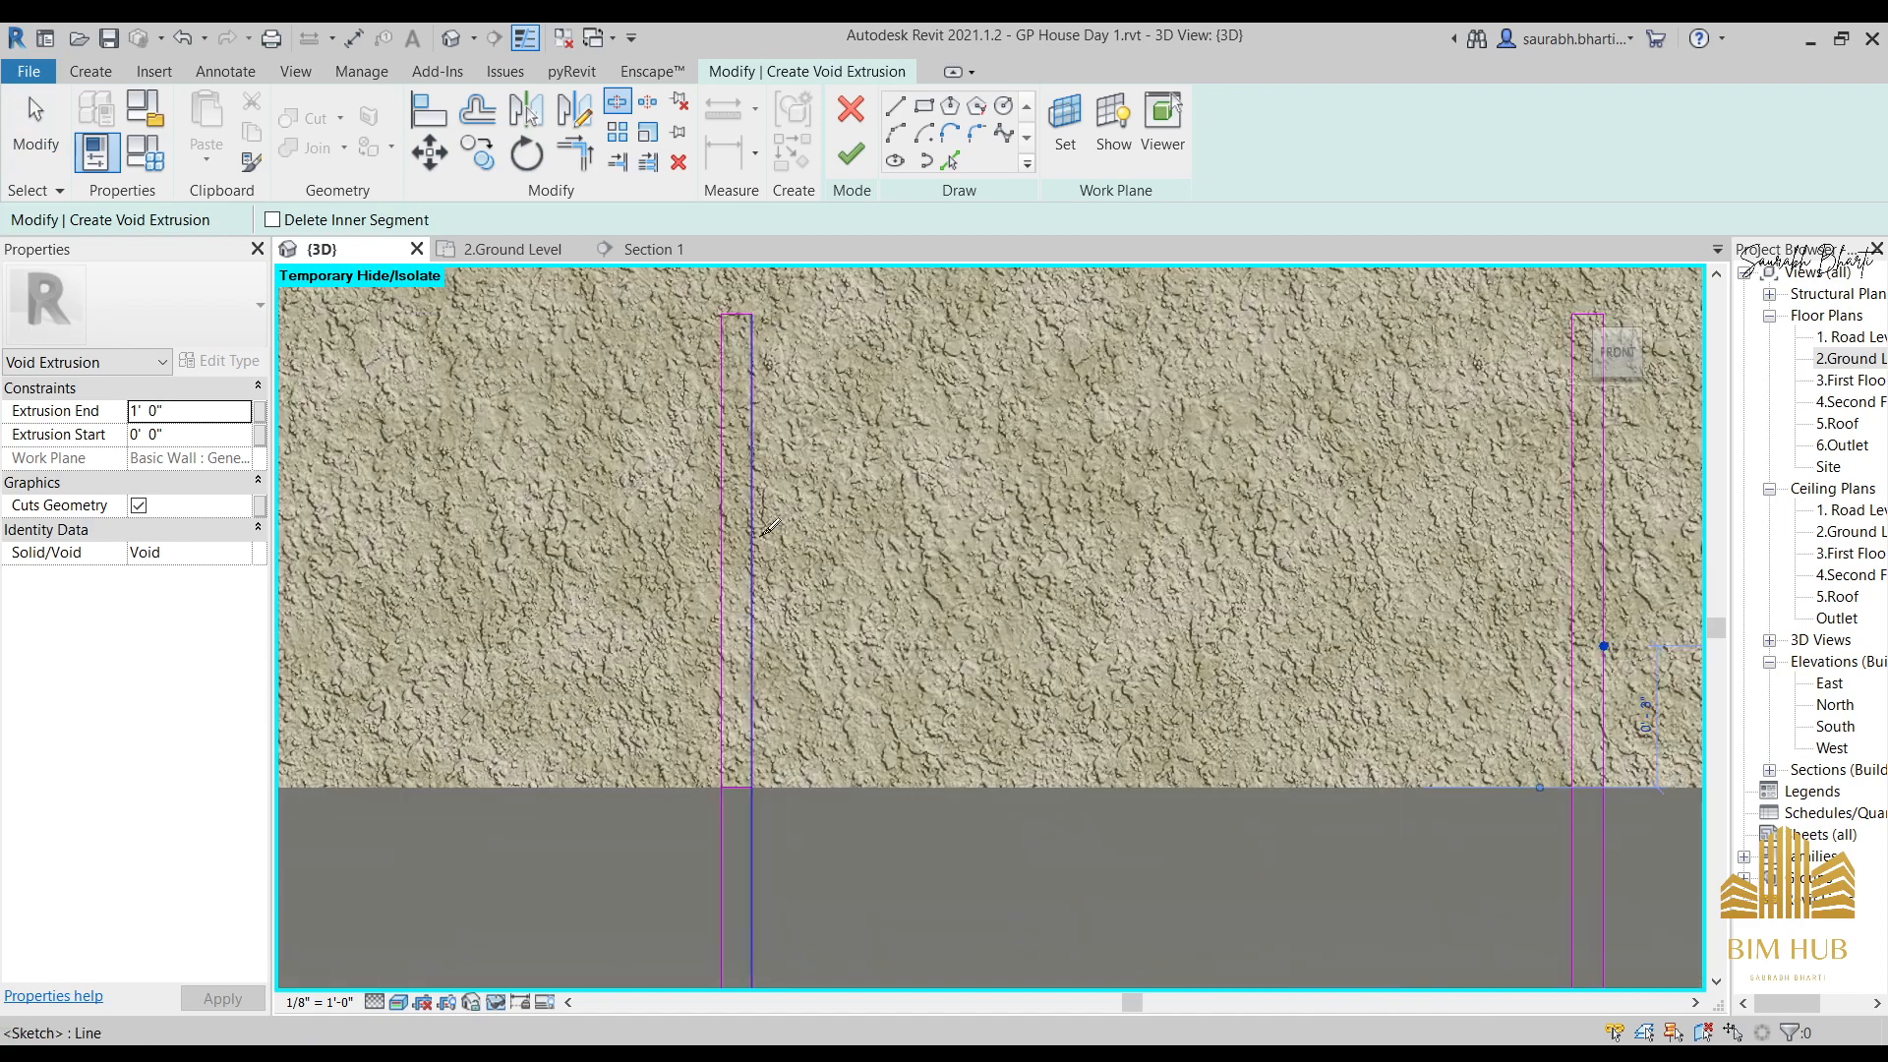
Display the 3D view in Wireframe and split both side lines of the third strip above the upper cabinet.
{"action": "left_click", "coordinate": [384, 1005]}
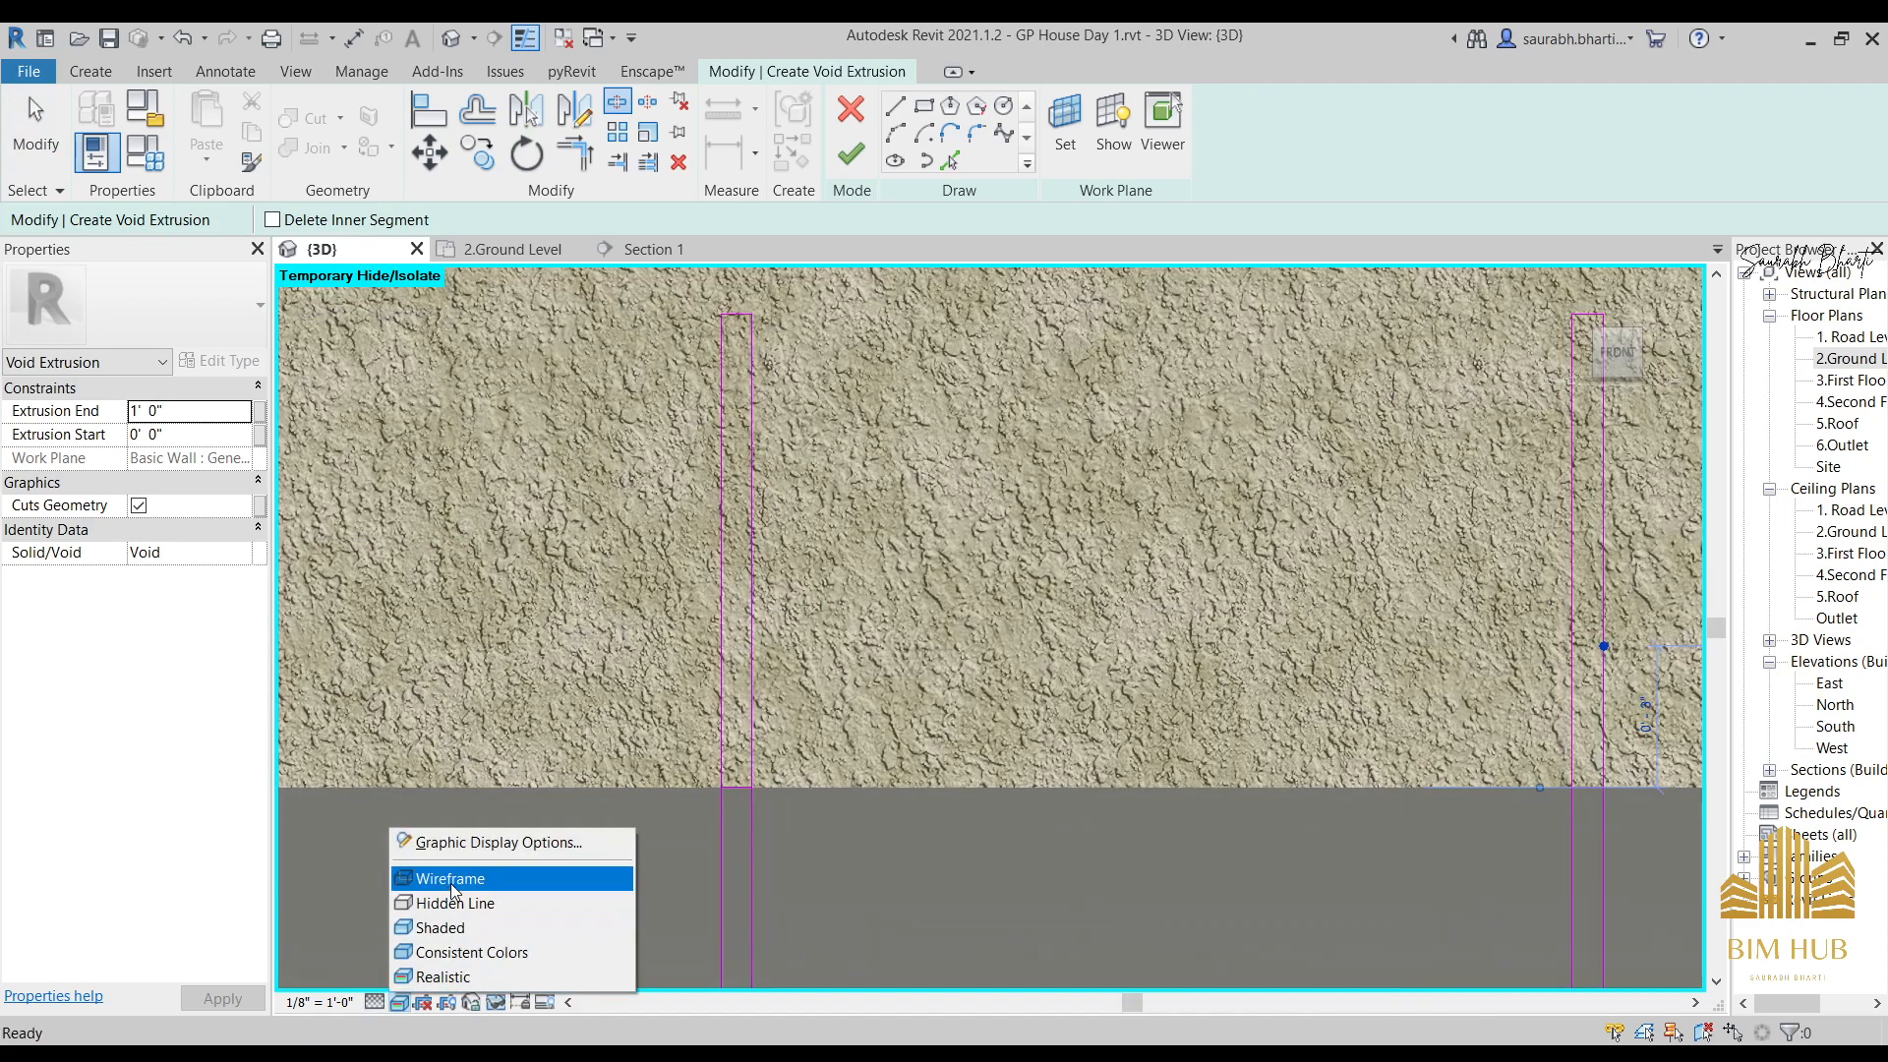
{"action": "left_click", "coordinate": [452, 878]}
{"action": "left_click", "coordinate": [755, 591]}
{"action": "left_click", "coordinate": [722, 588]}
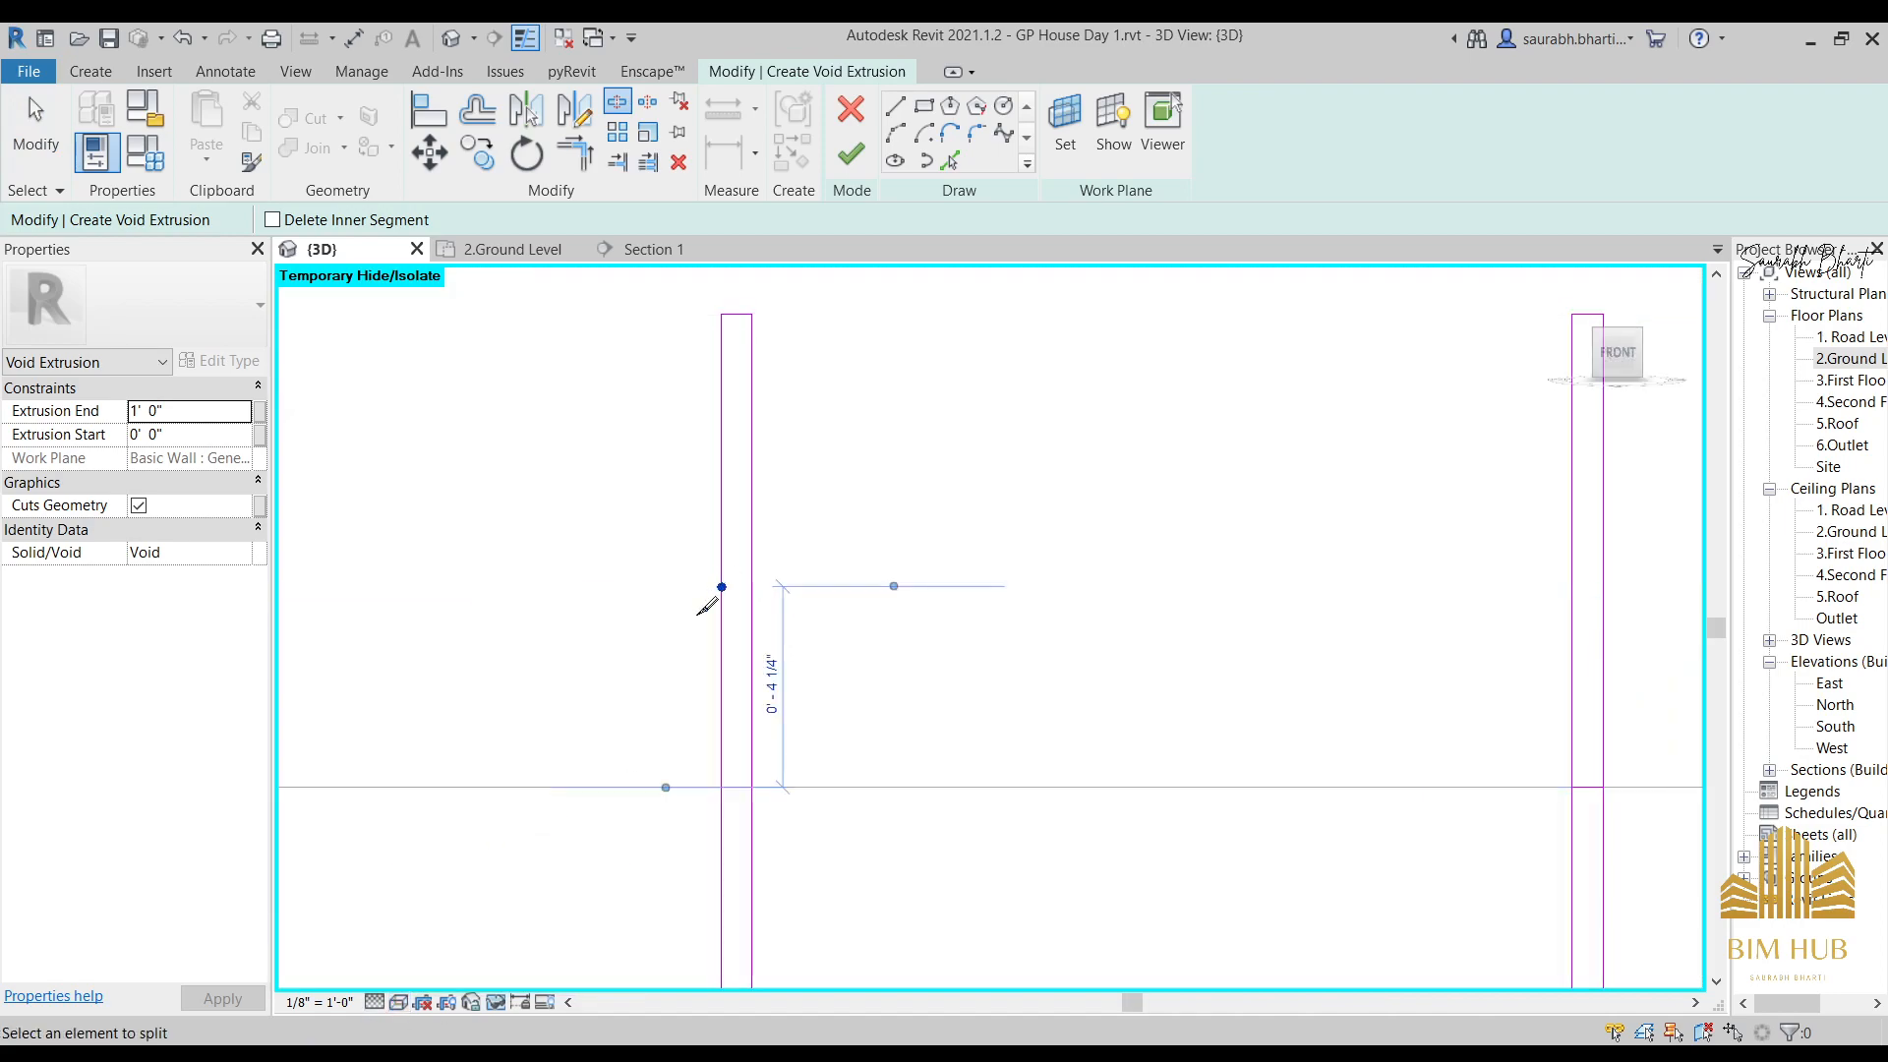
Split both side lines of the second and first strips above the upper cabinet's top edge.
{"action": "scroll", "coordinate": [627, 660], "scroll_direction": "down", "scroll_amount": 3}
{"action": "middle_click_drag", "start_coordinate": [628, 660], "coordinate": [1335, 661]}
{"action": "left_click", "coordinate": [971, 607]}
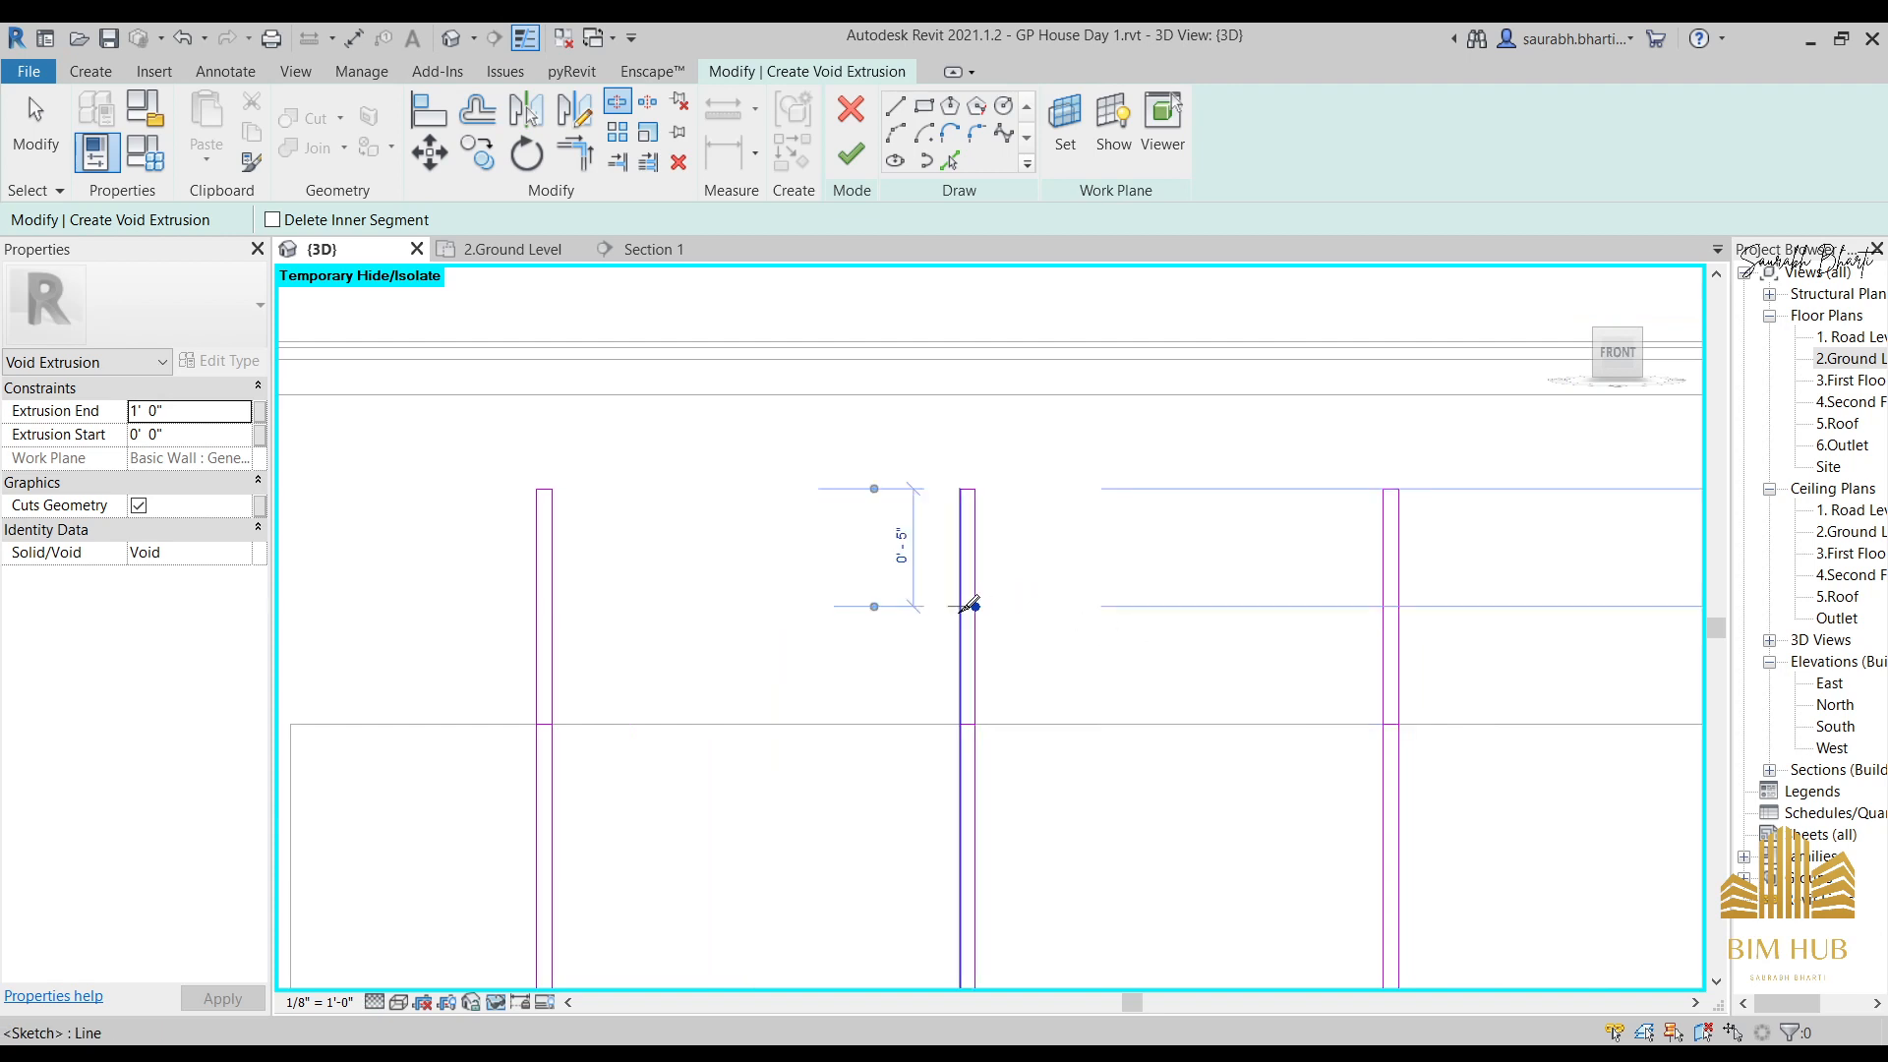
{"action": "left_click", "coordinate": [960, 607]}
{"action": "left_click", "coordinate": [552, 604]}
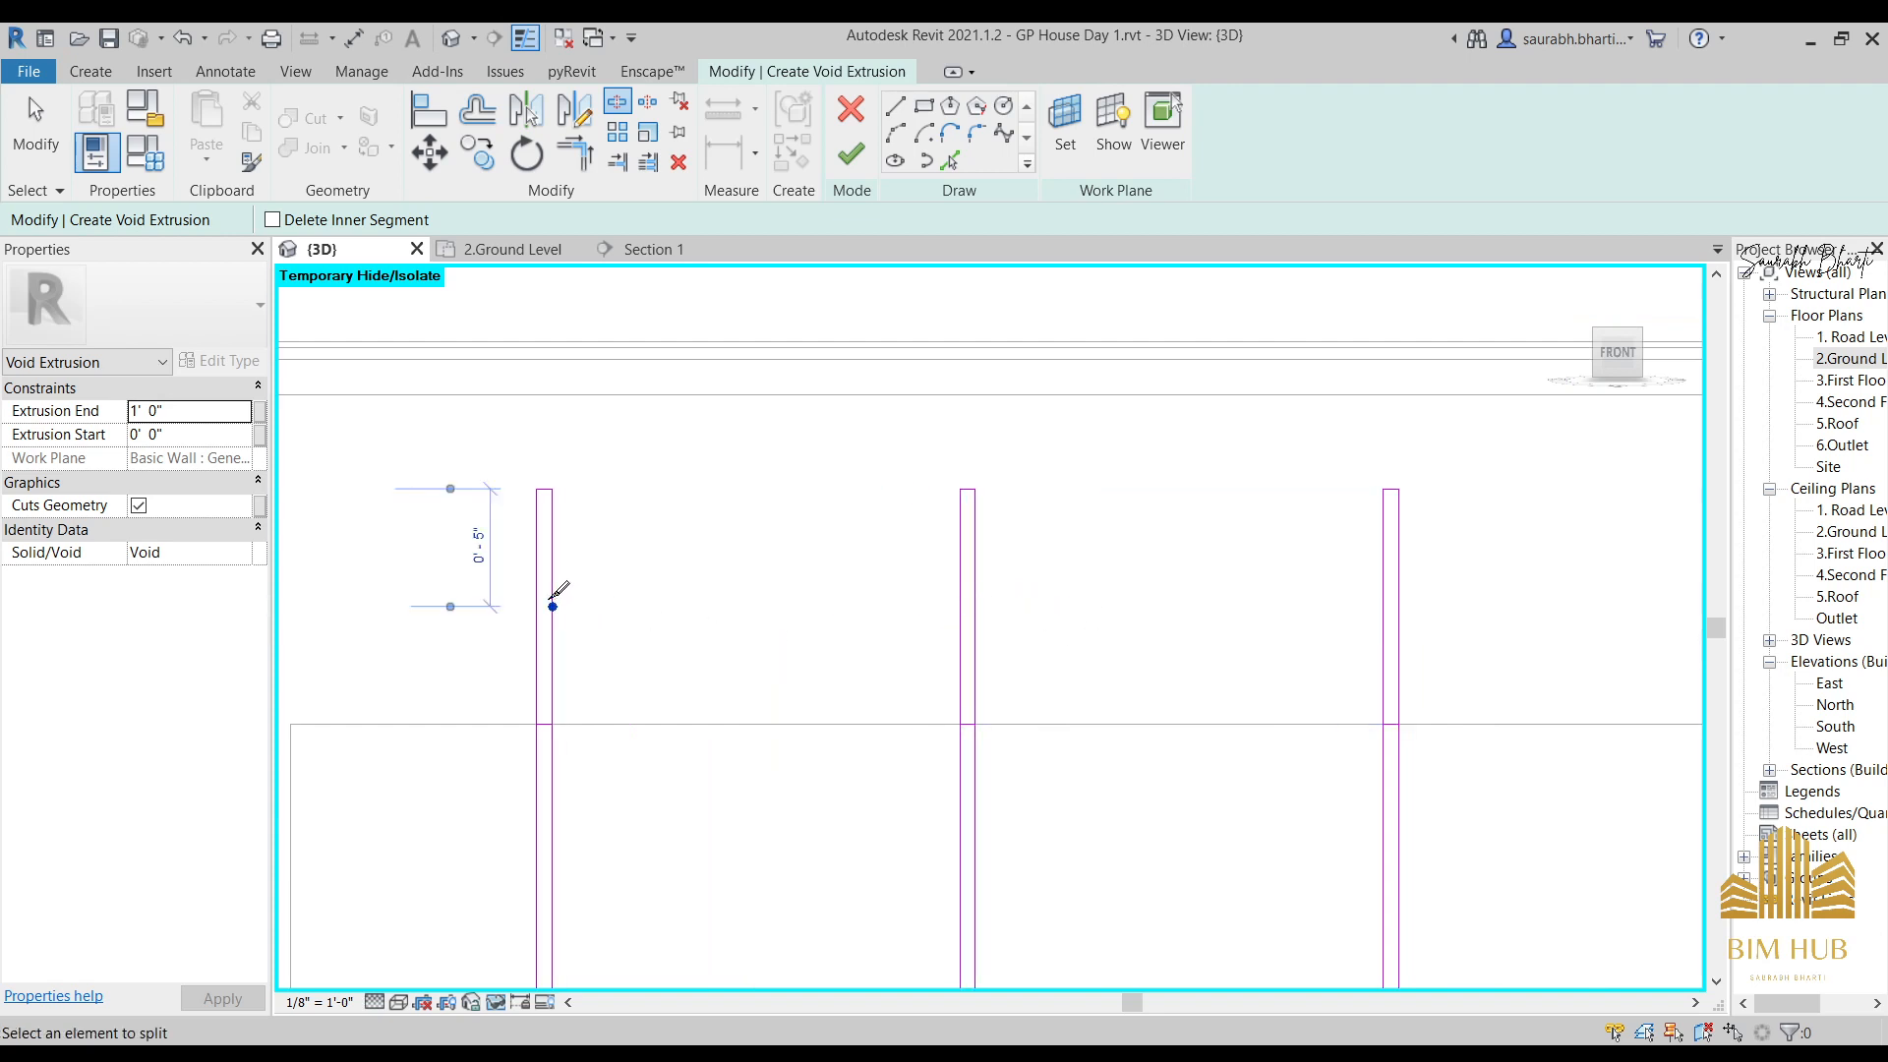
{"action": "left_click", "coordinate": [537, 583]}
{"action": "scroll", "coordinate": [727, 594], "scroll_direction": "down", "scroll_amount": 4}
{"action": "middle_click_drag", "start_coordinate": [798, 667], "coordinate": [859, 607]}
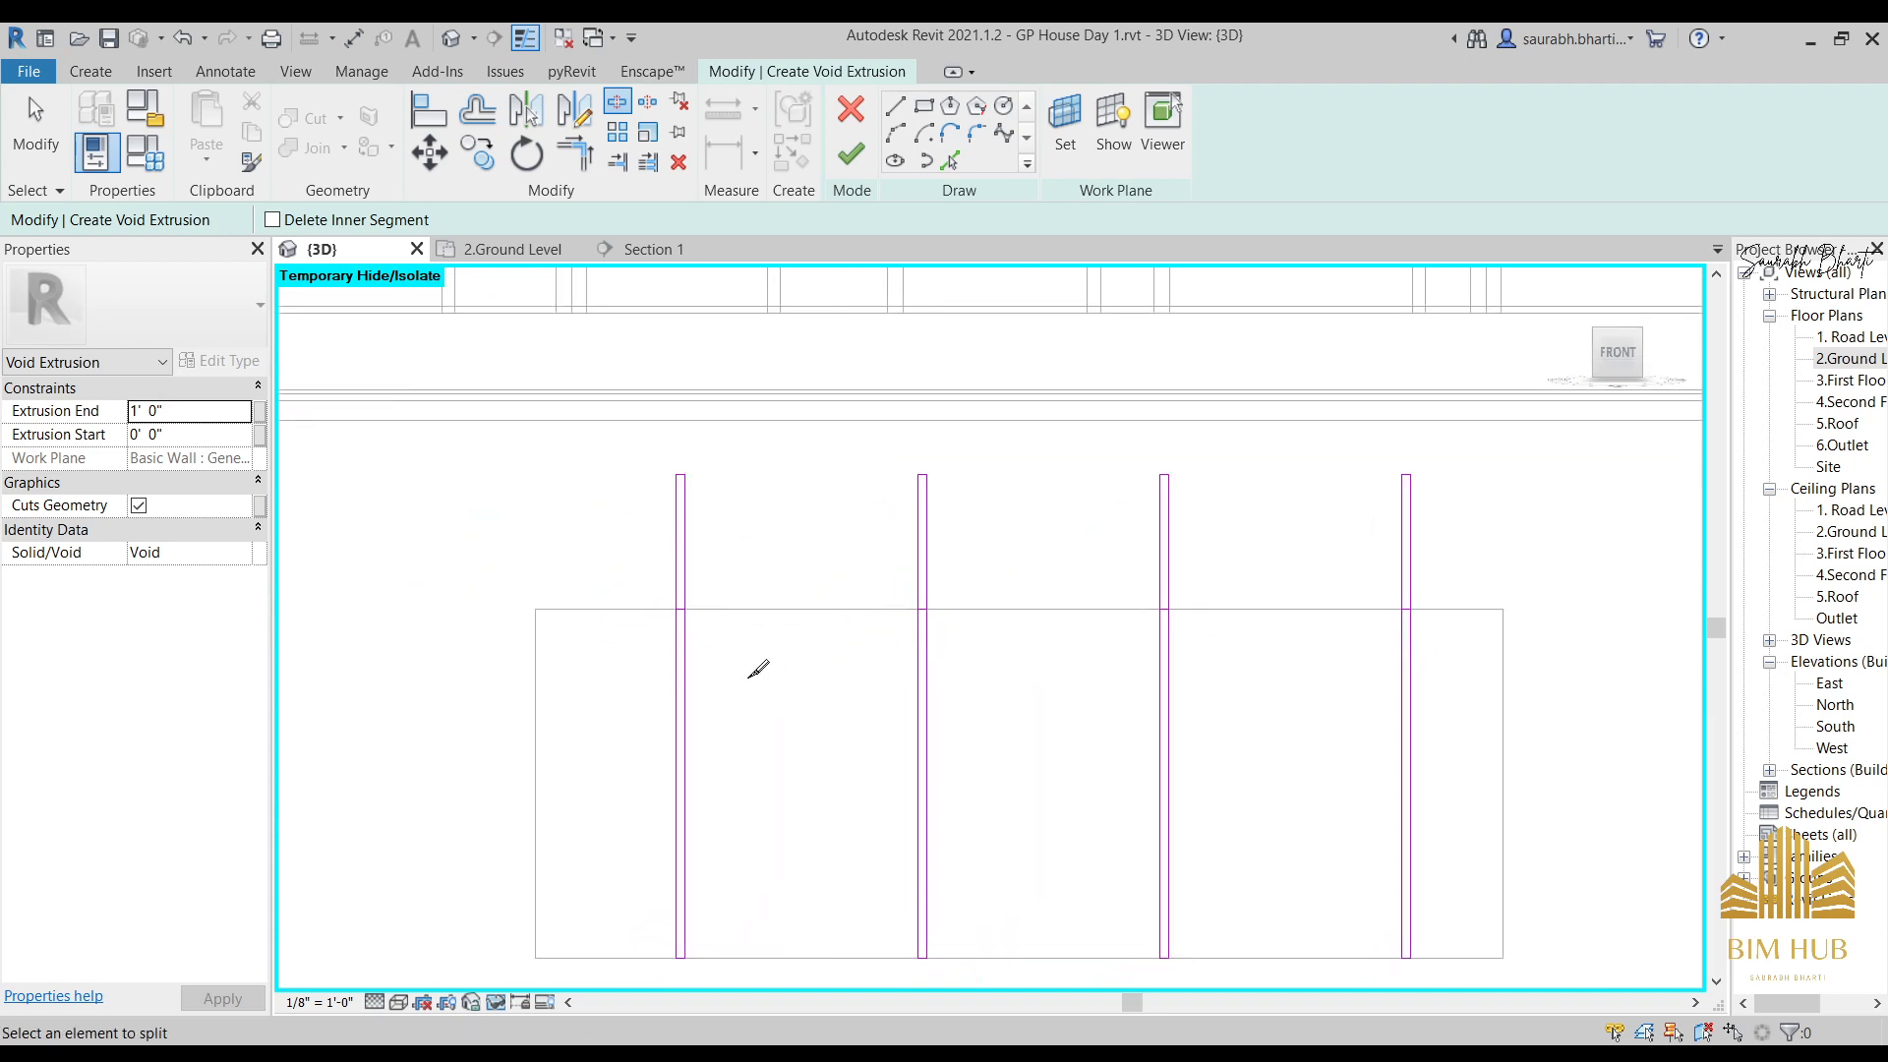
Trim both sides of the first and second upper strips to their closing lines, keeping the parts on the cabinet.
{"action": "key", "text": "Escape"}
{"action": "key", "text": "t"}
{"action": "key", "text": "r"}
{"action": "scroll", "coordinate": [681, 598], "scroll_direction": "up", "scroll_amount": 7}
{"action": "left_click", "coordinate": [687, 611]}
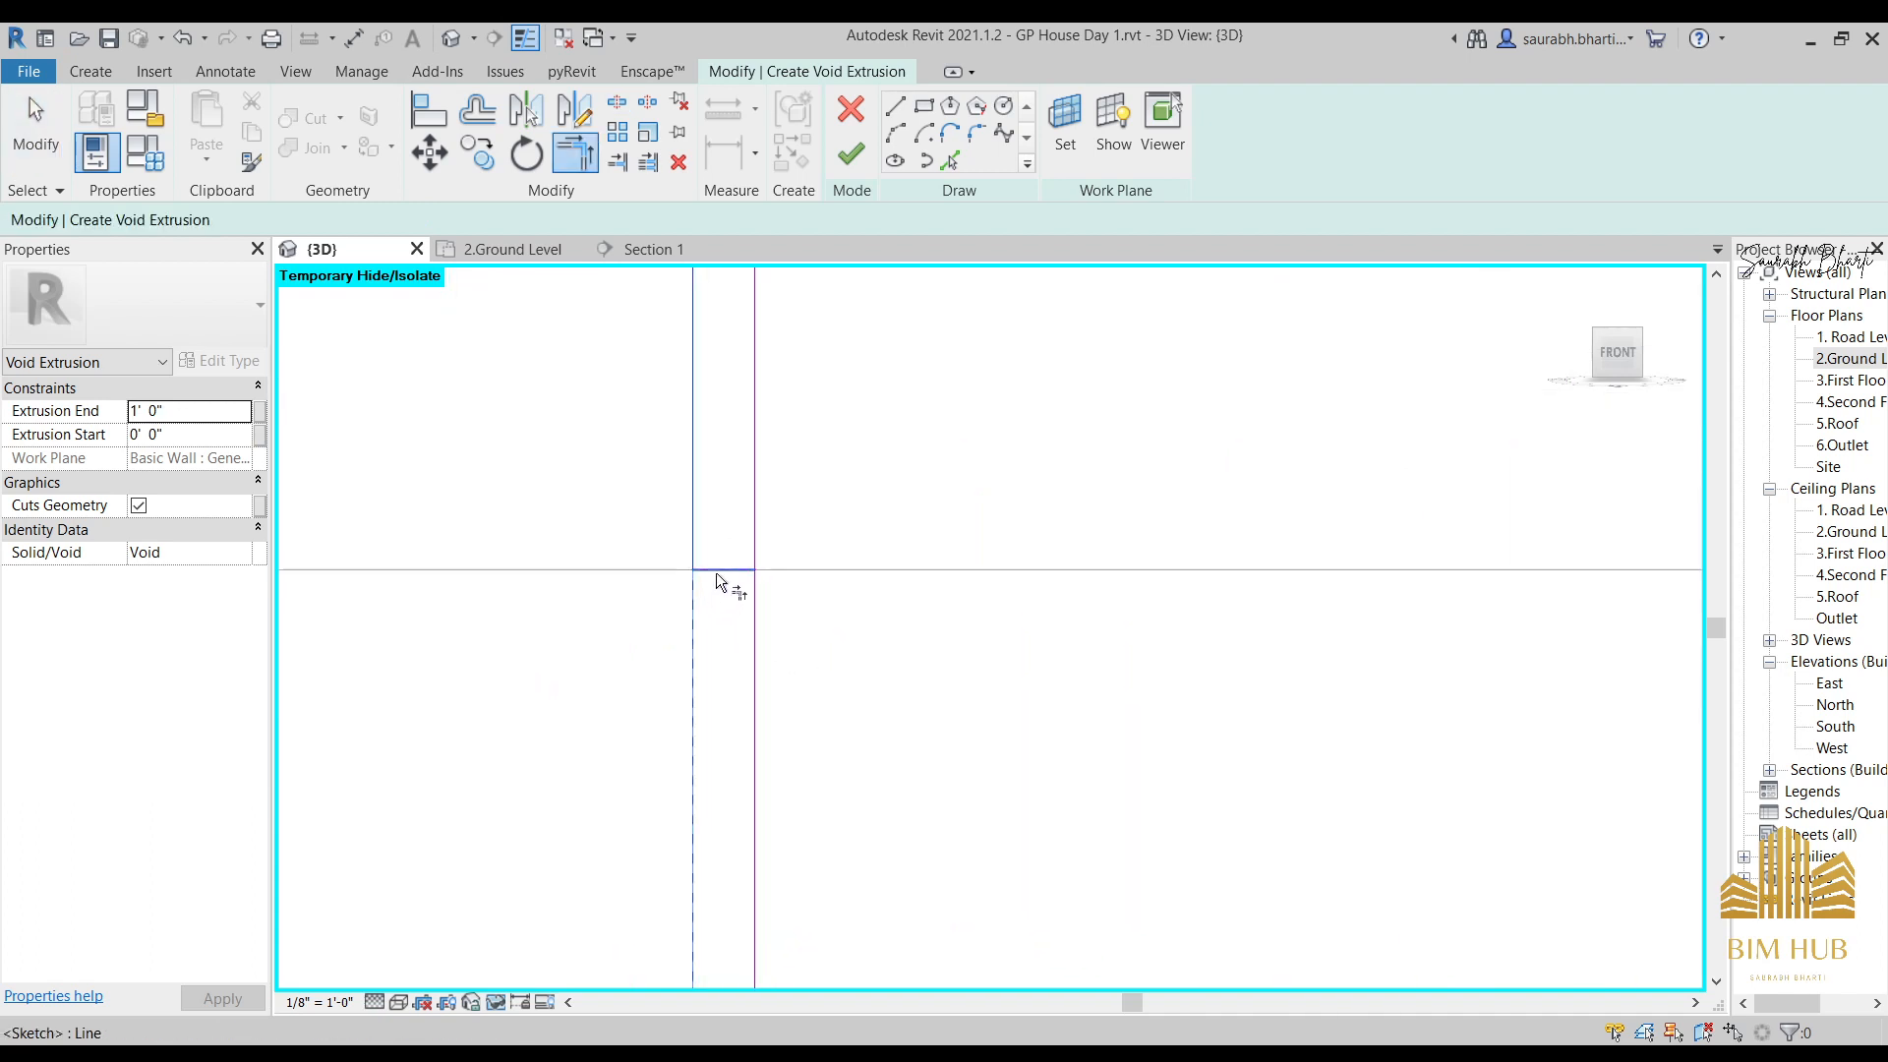
{"action": "left_click", "coordinate": [716, 571]}
{"action": "left_click", "coordinate": [762, 606]}
{"action": "left_click", "coordinate": [750, 571]}
{"action": "scroll", "coordinate": [750, 578], "scroll_direction": "down", "scroll_amount": 3}
{"action": "scroll", "coordinate": [742, 571], "scroll_direction": "up", "scroll_amount": 3}
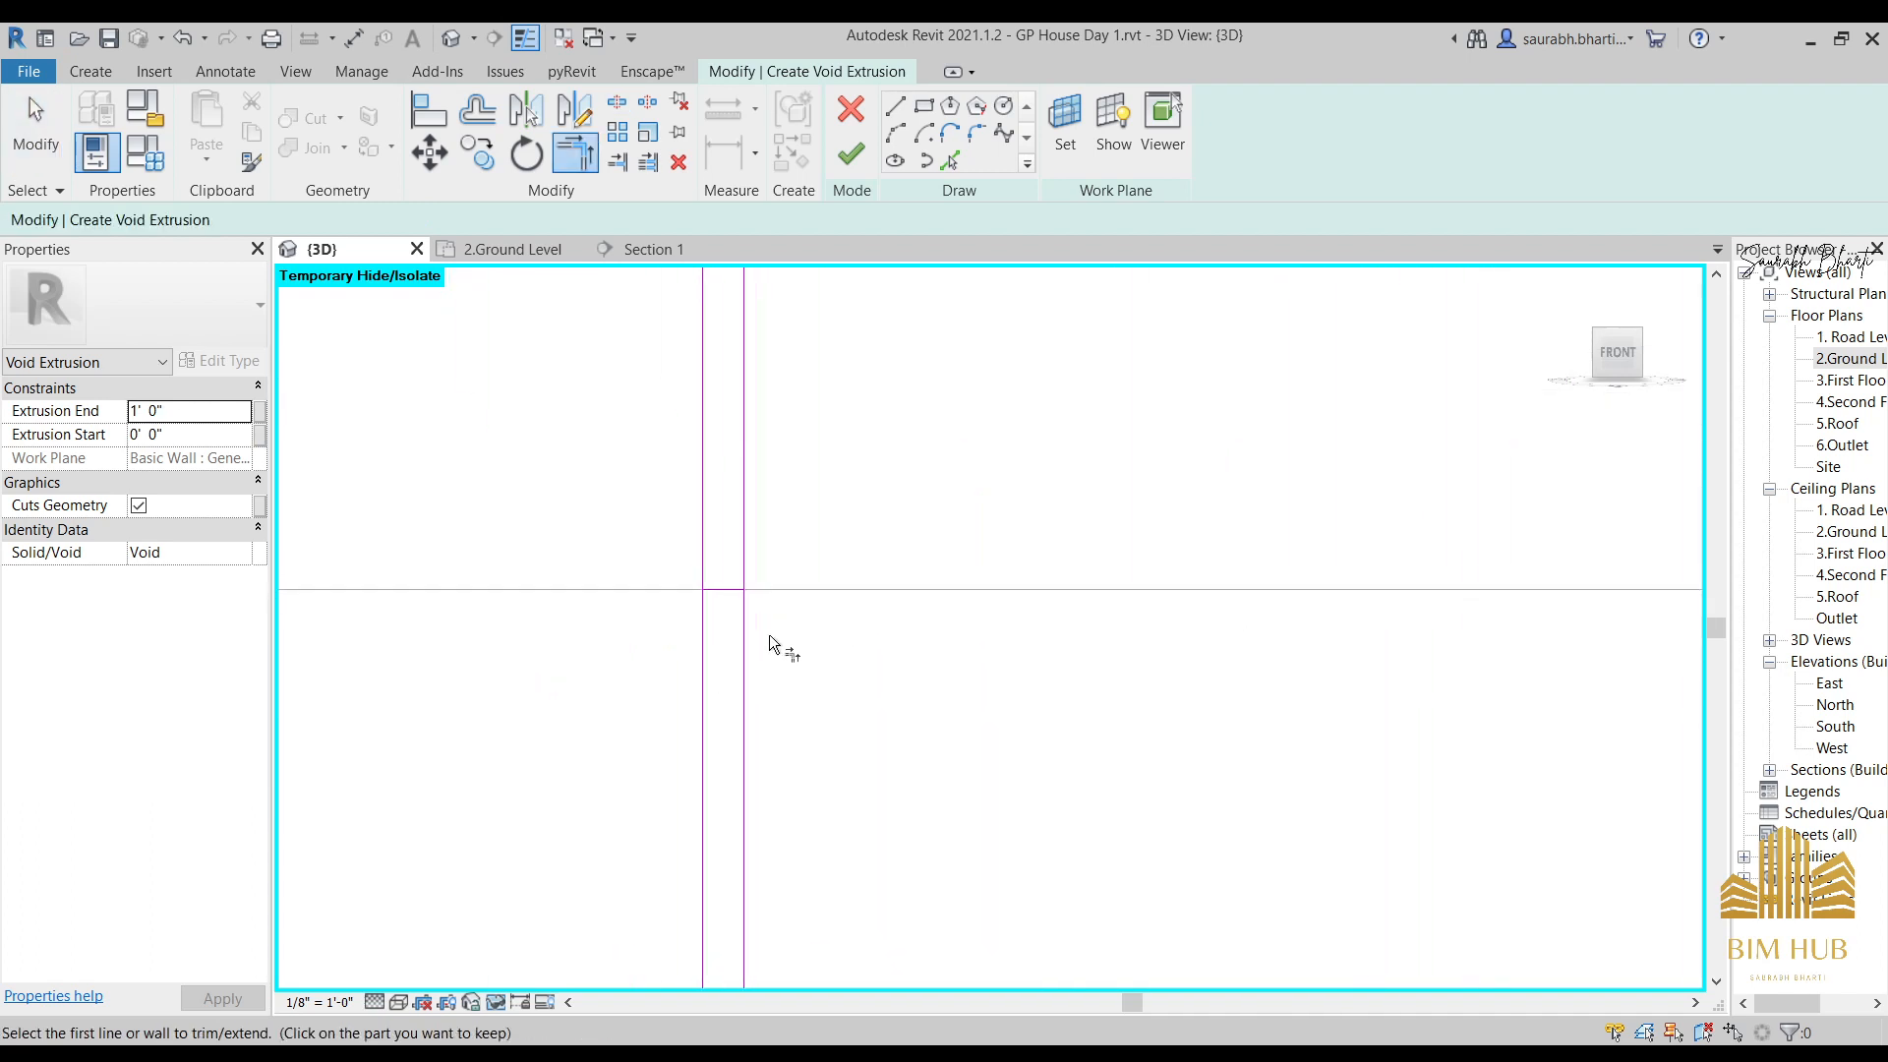
{"action": "left_click", "coordinate": [725, 589]}
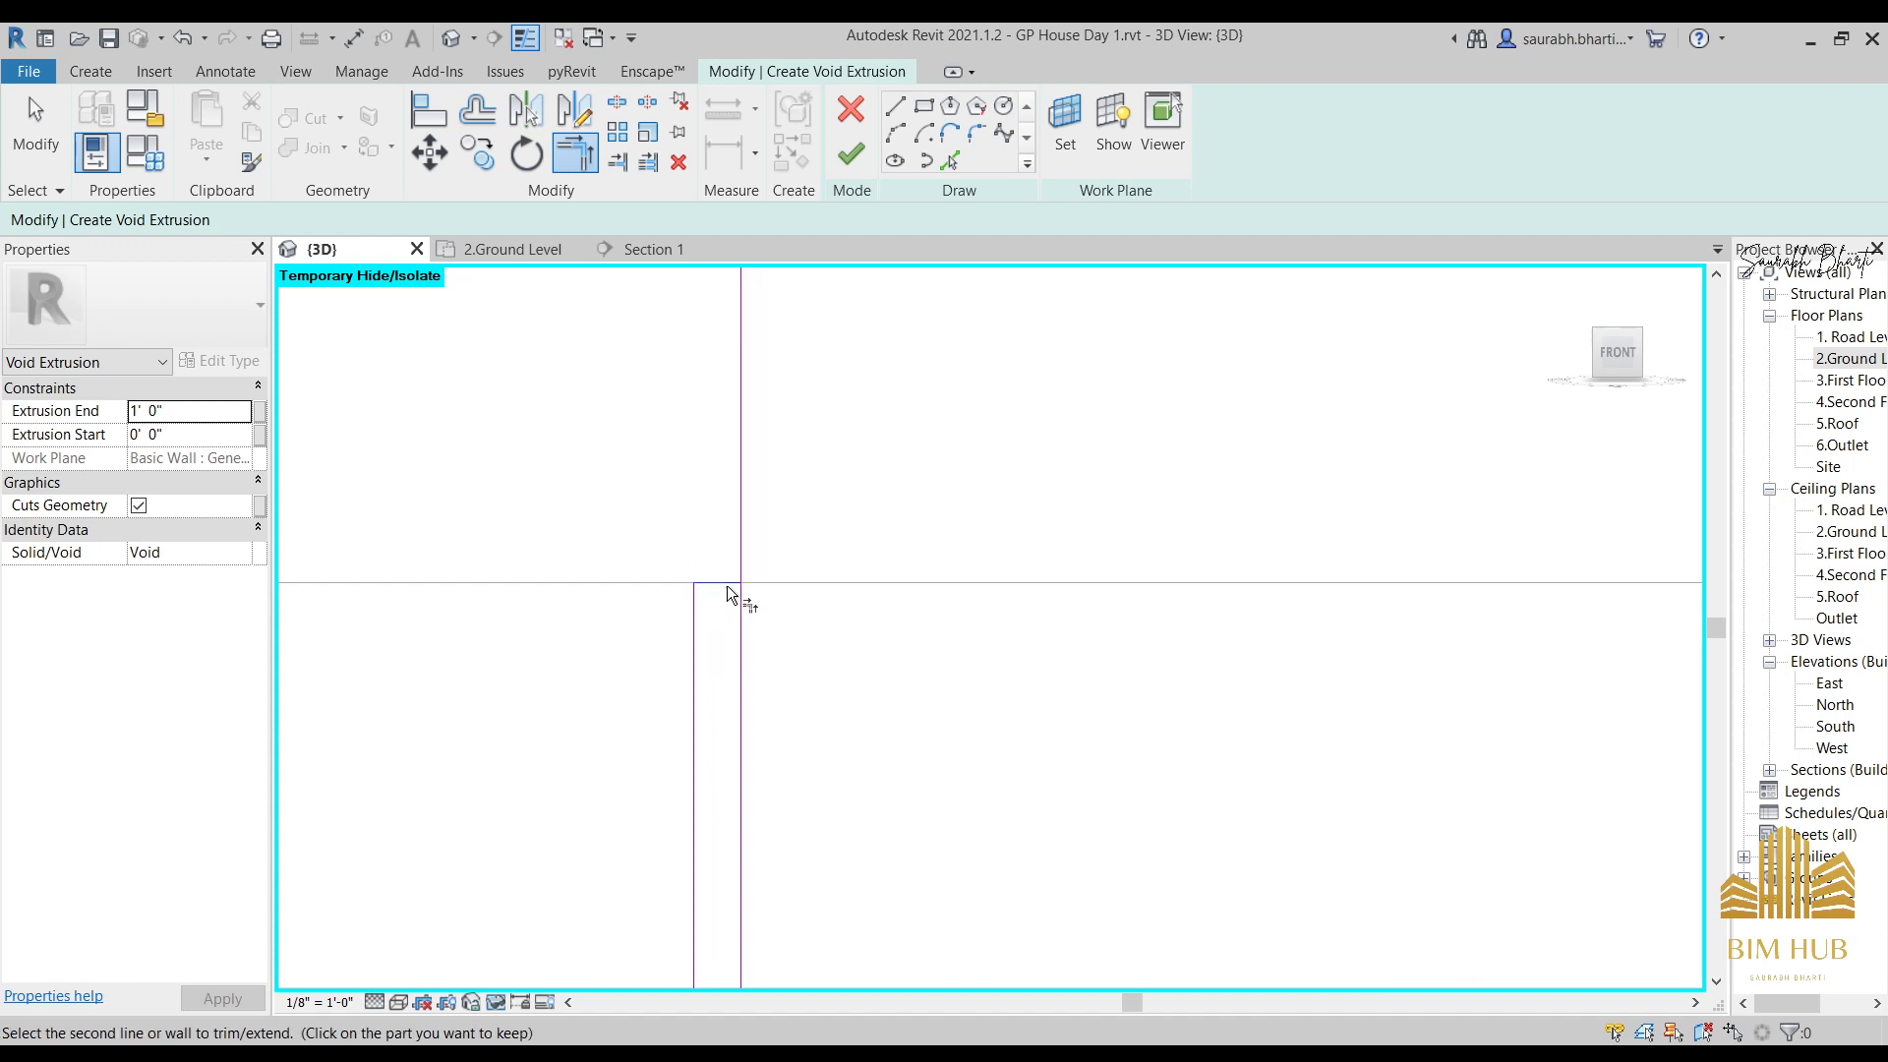
{"action": "left_click", "coordinate": [736, 624]}
Trim both sides of the third upper strip to its closing line, keeping the part on the cabinet.
{"action": "scroll", "coordinate": [1022, 639], "scroll_direction": "down", "scroll_amount": 3}
{"action": "scroll", "coordinate": [1464, 654], "scroll_direction": "up", "scroll_amount": 3}
{"action": "middle_click_drag", "start_coordinate": [1463, 654], "coordinate": [911, 659]}
{"action": "scroll", "coordinate": [1017, 580], "scroll_direction": "up", "scroll_amount": 2}
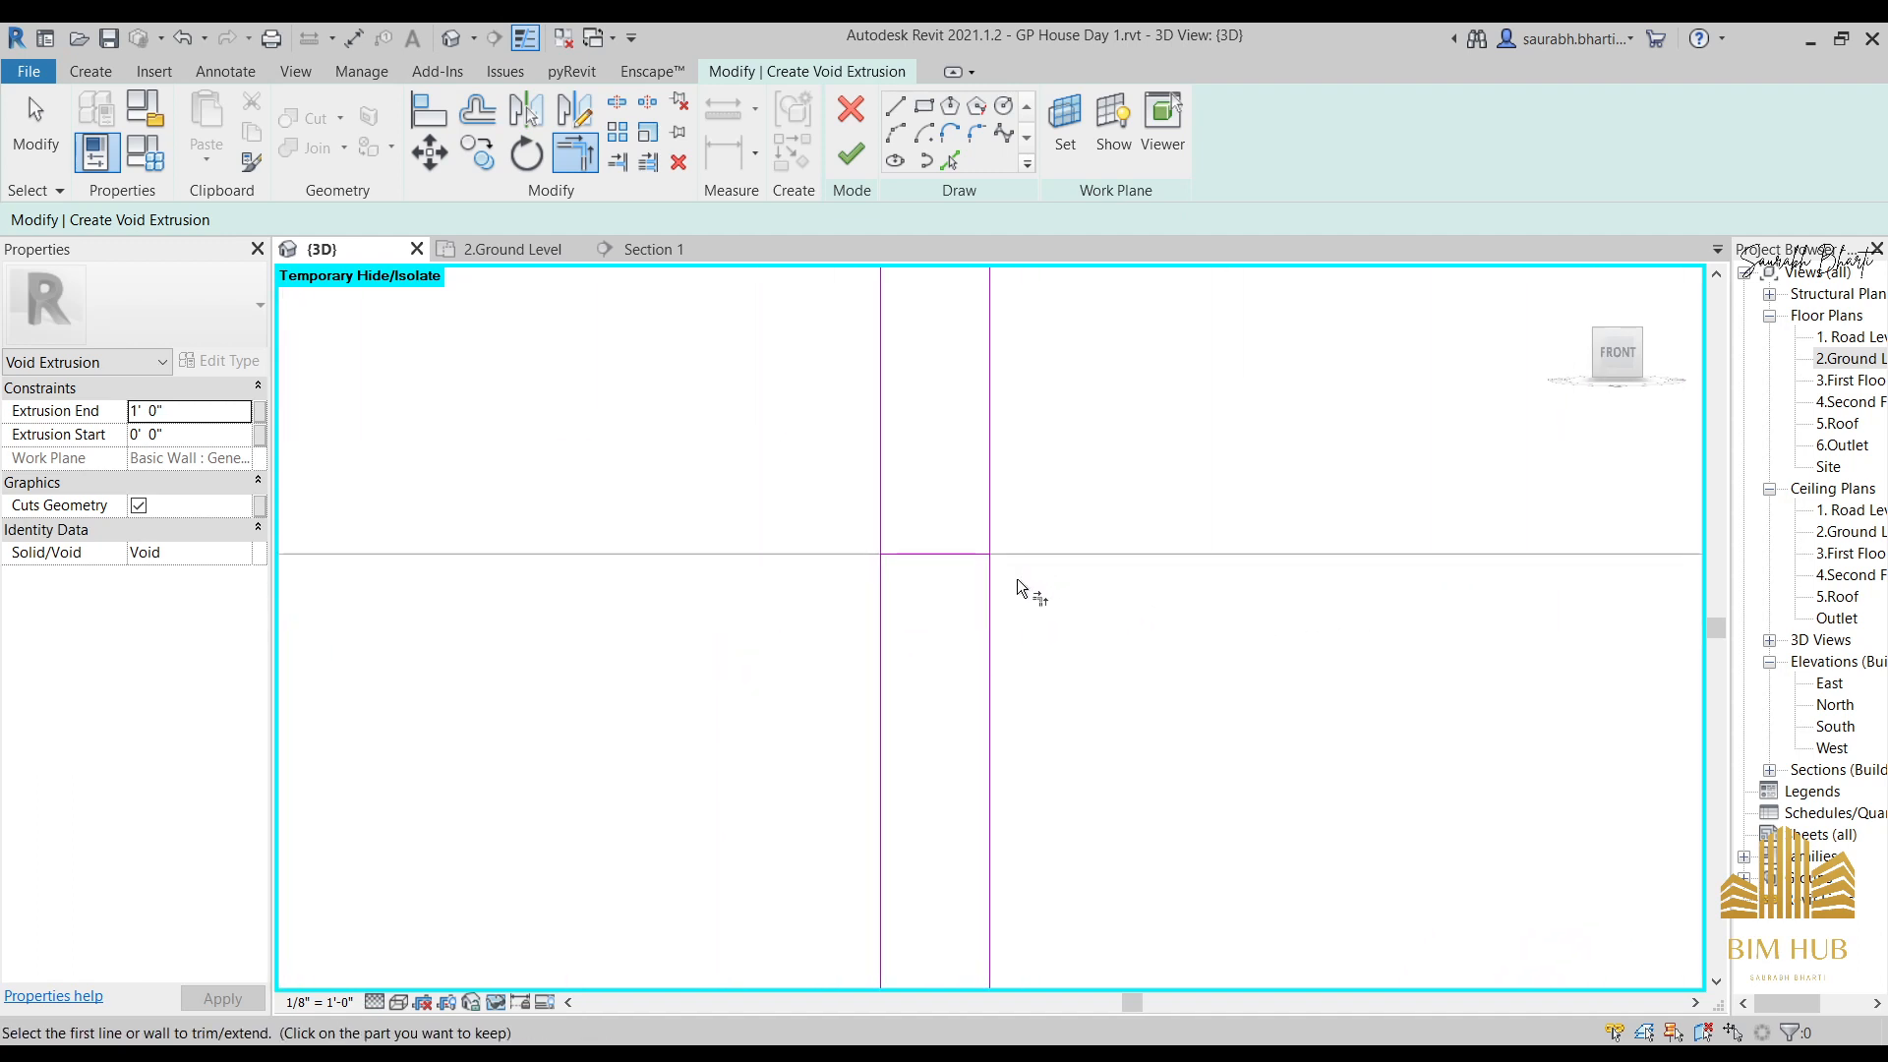
{"action": "scroll", "coordinate": [911, 368], "scroll_direction": "down", "scroll_amount": 1}
{"action": "scroll", "coordinate": [878, 512], "scroll_direction": "down", "scroll_amount": 1}
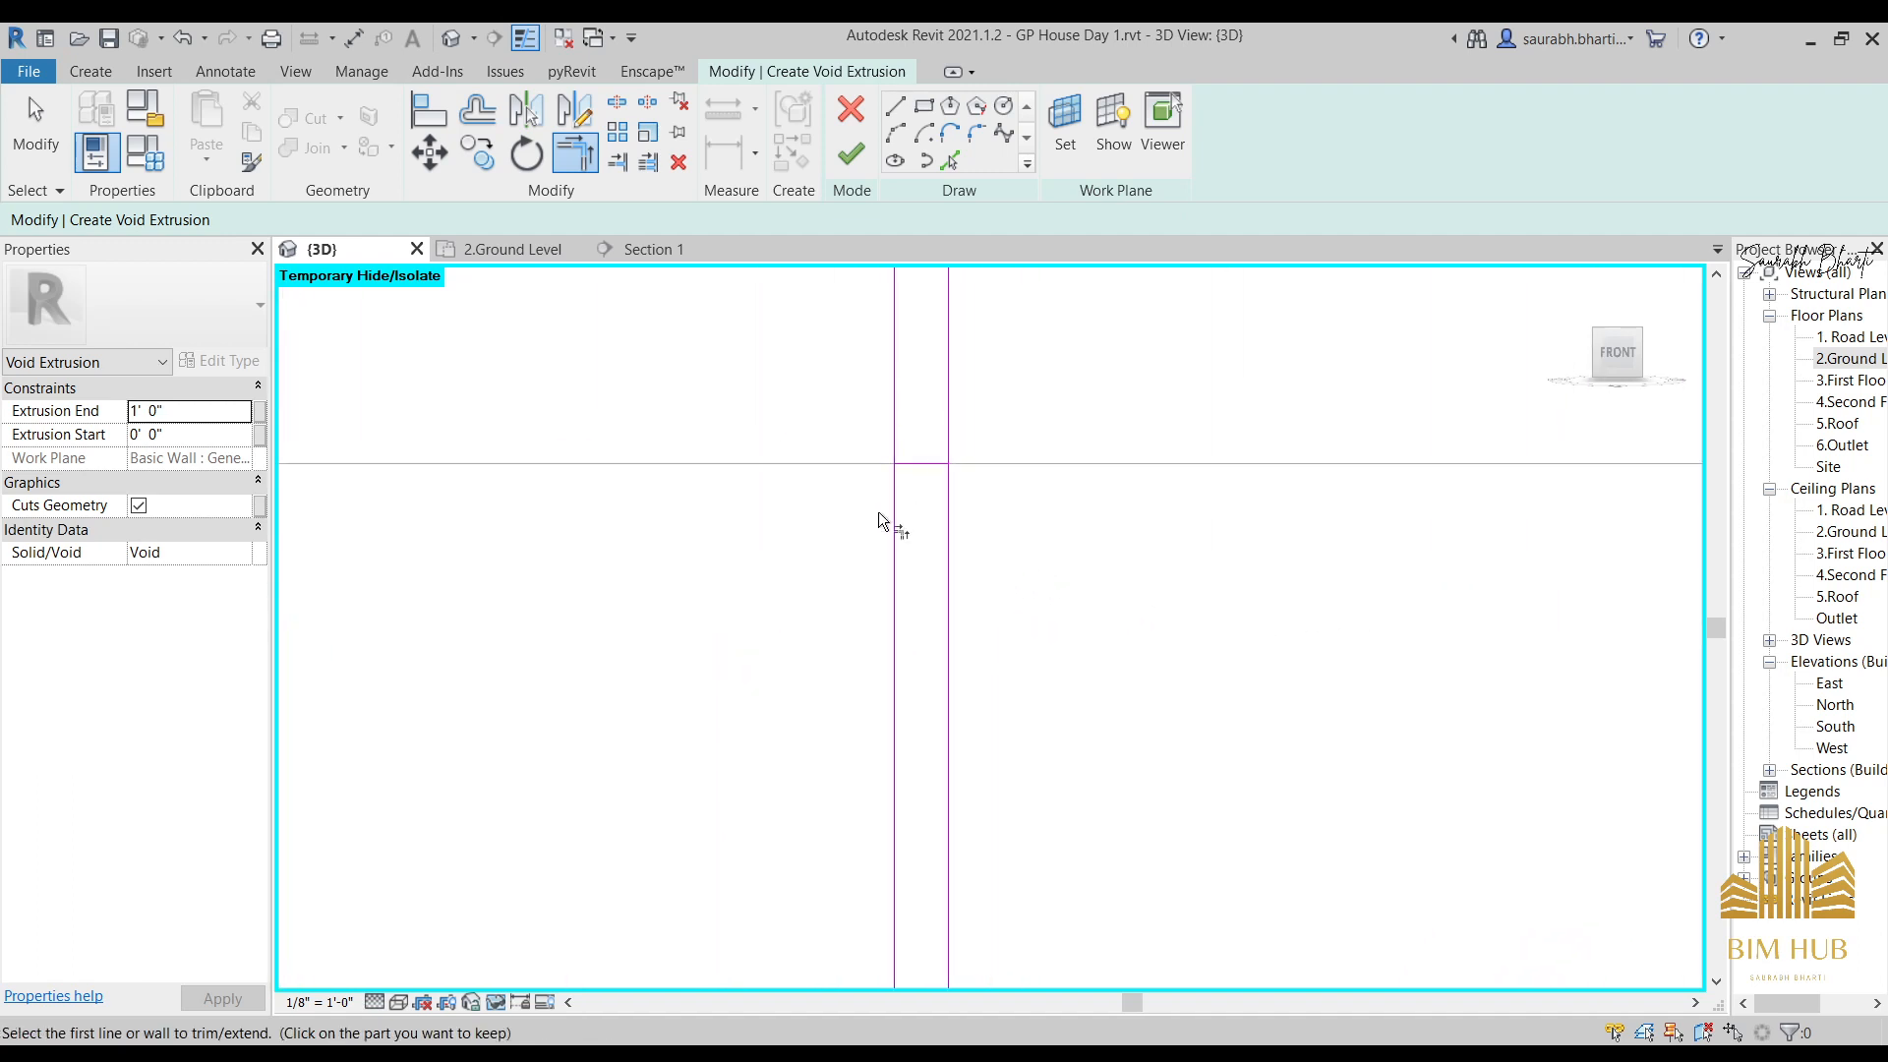
{"action": "scroll", "coordinate": [894, 506], "scroll_direction": "up", "scroll_amount": 2}
{"action": "left_click", "coordinate": [890, 498]}
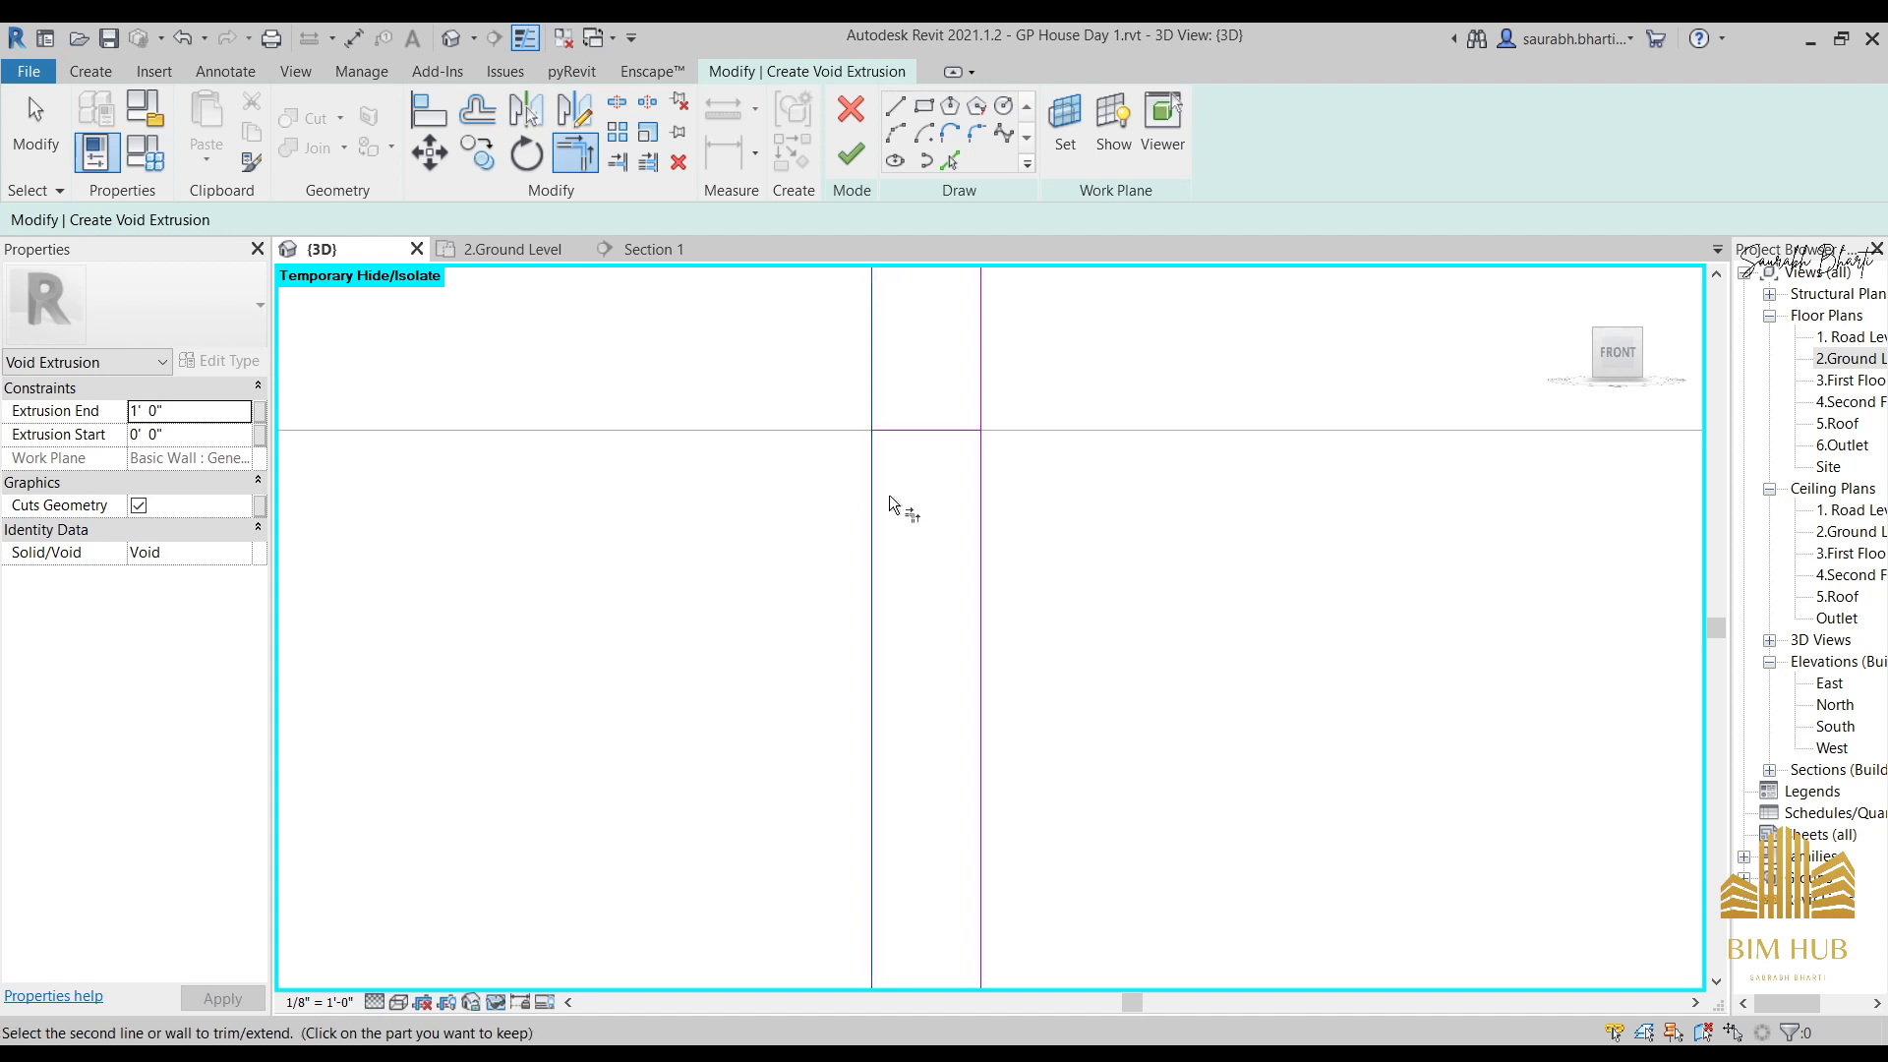
{"action": "left_click", "coordinate": [940, 432]}
{"action": "left_click", "coordinate": [920, 439]}
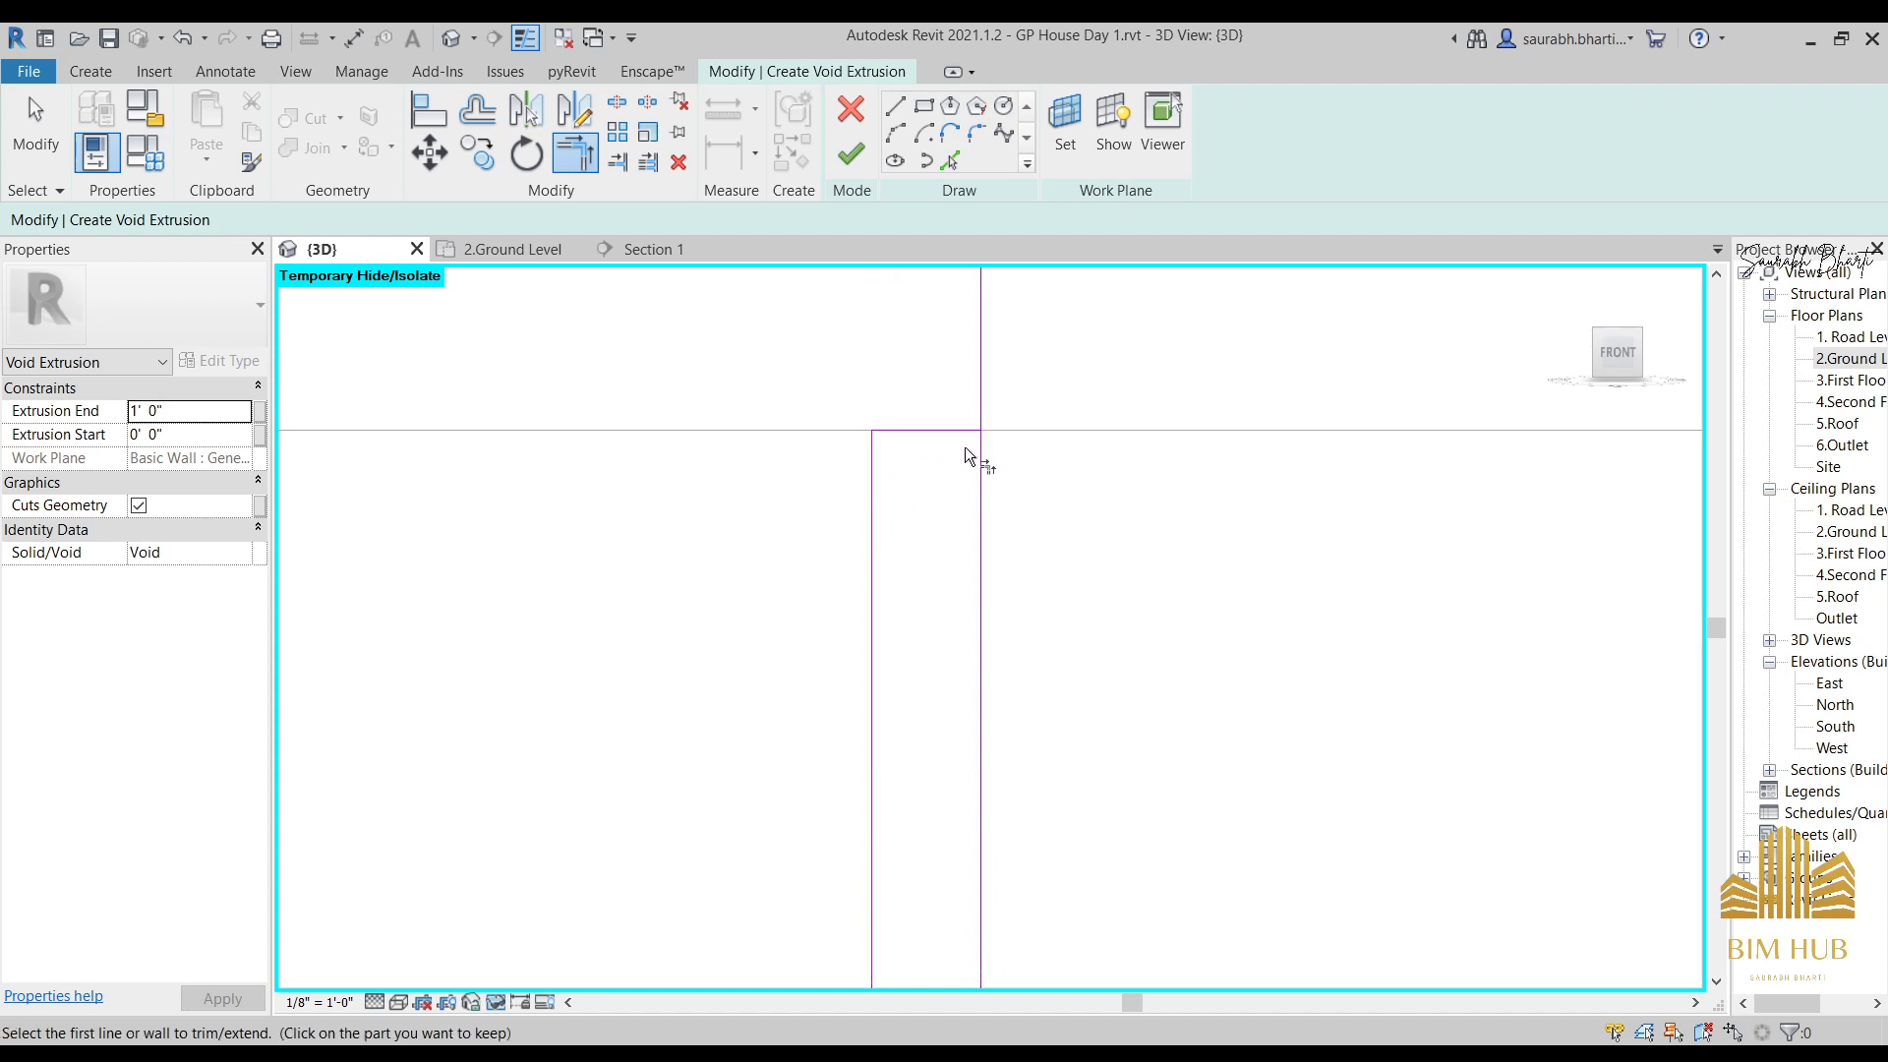
{"action": "left_click", "coordinate": [977, 492]}
{"action": "scroll", "coordinate": [985, 541], "scroll_direction": "down", "scroll_amount": 3}
{"action": "middle_click_drag", "start_coordinate": [1274, 559], "coordinate": [883, 655]}
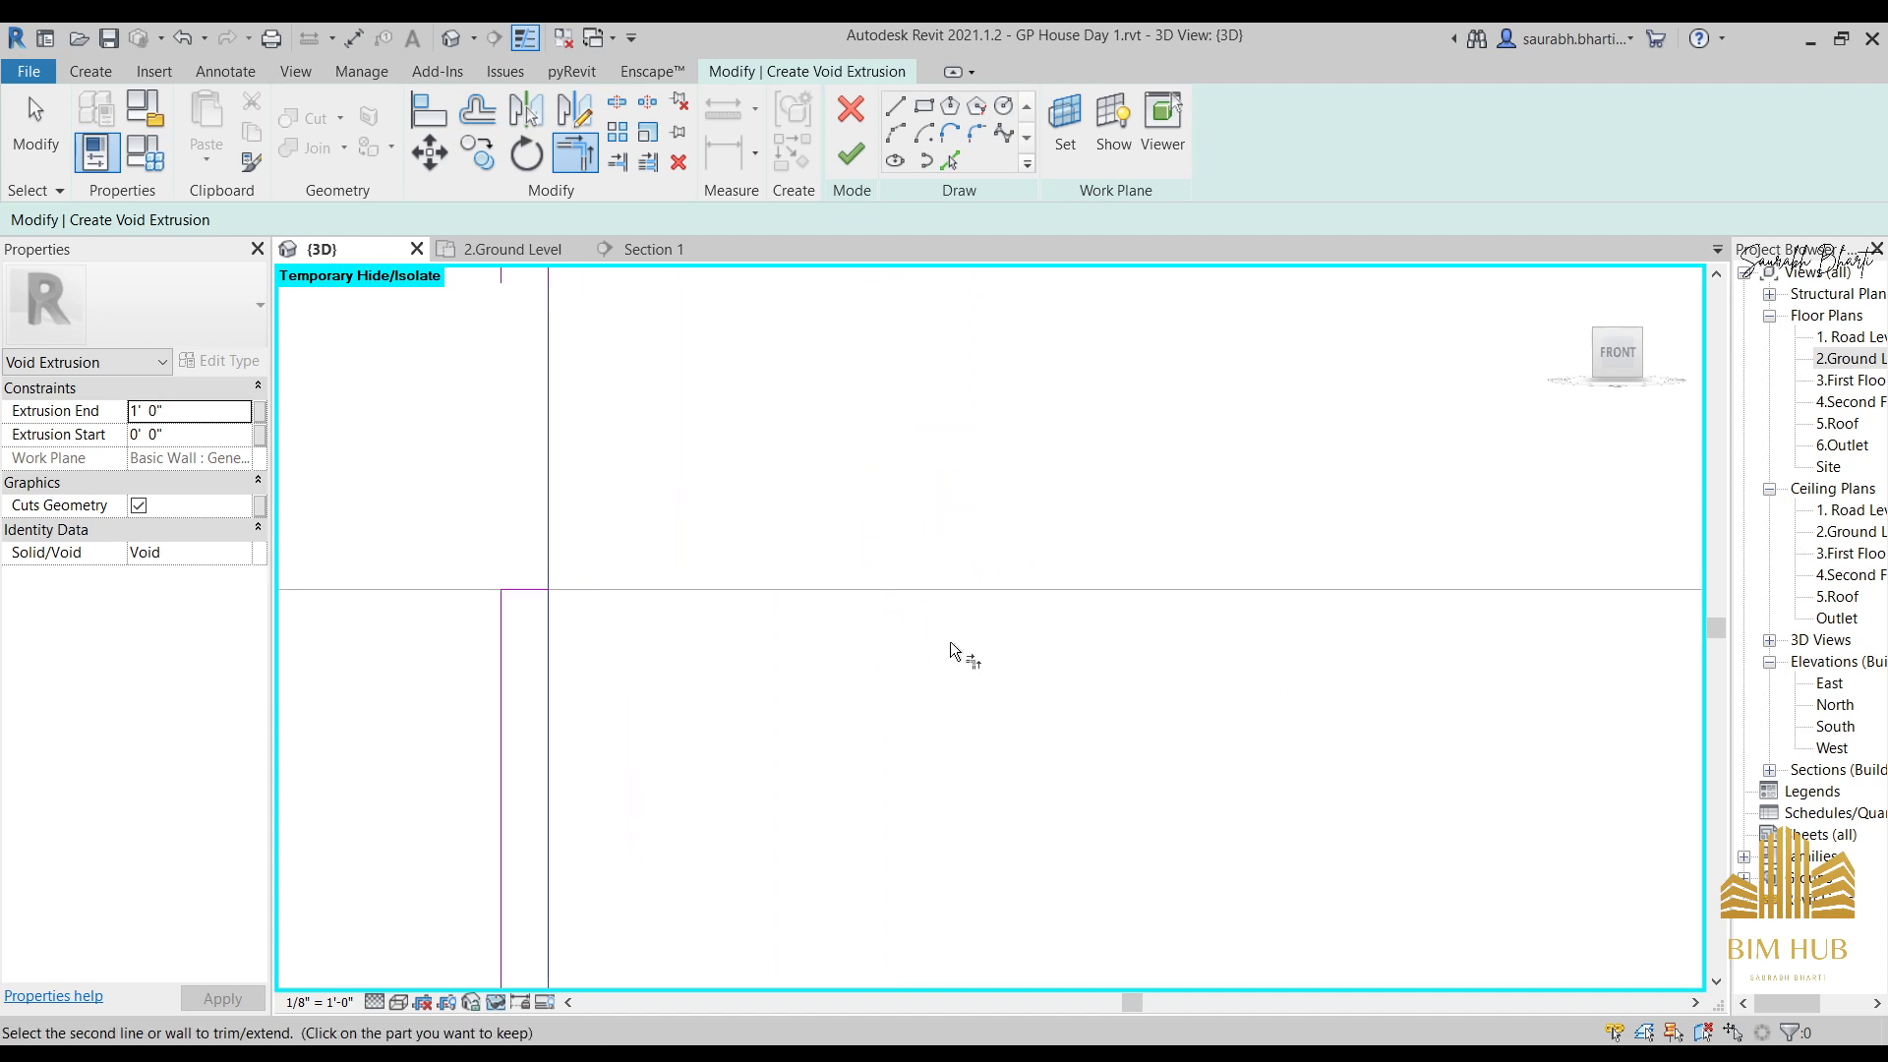
{"action": "key", "text": "Escape"}
{"action": "scroll", "coordinate": [540, 590], "scroll_direction": "up", "scroll_amount": 3}
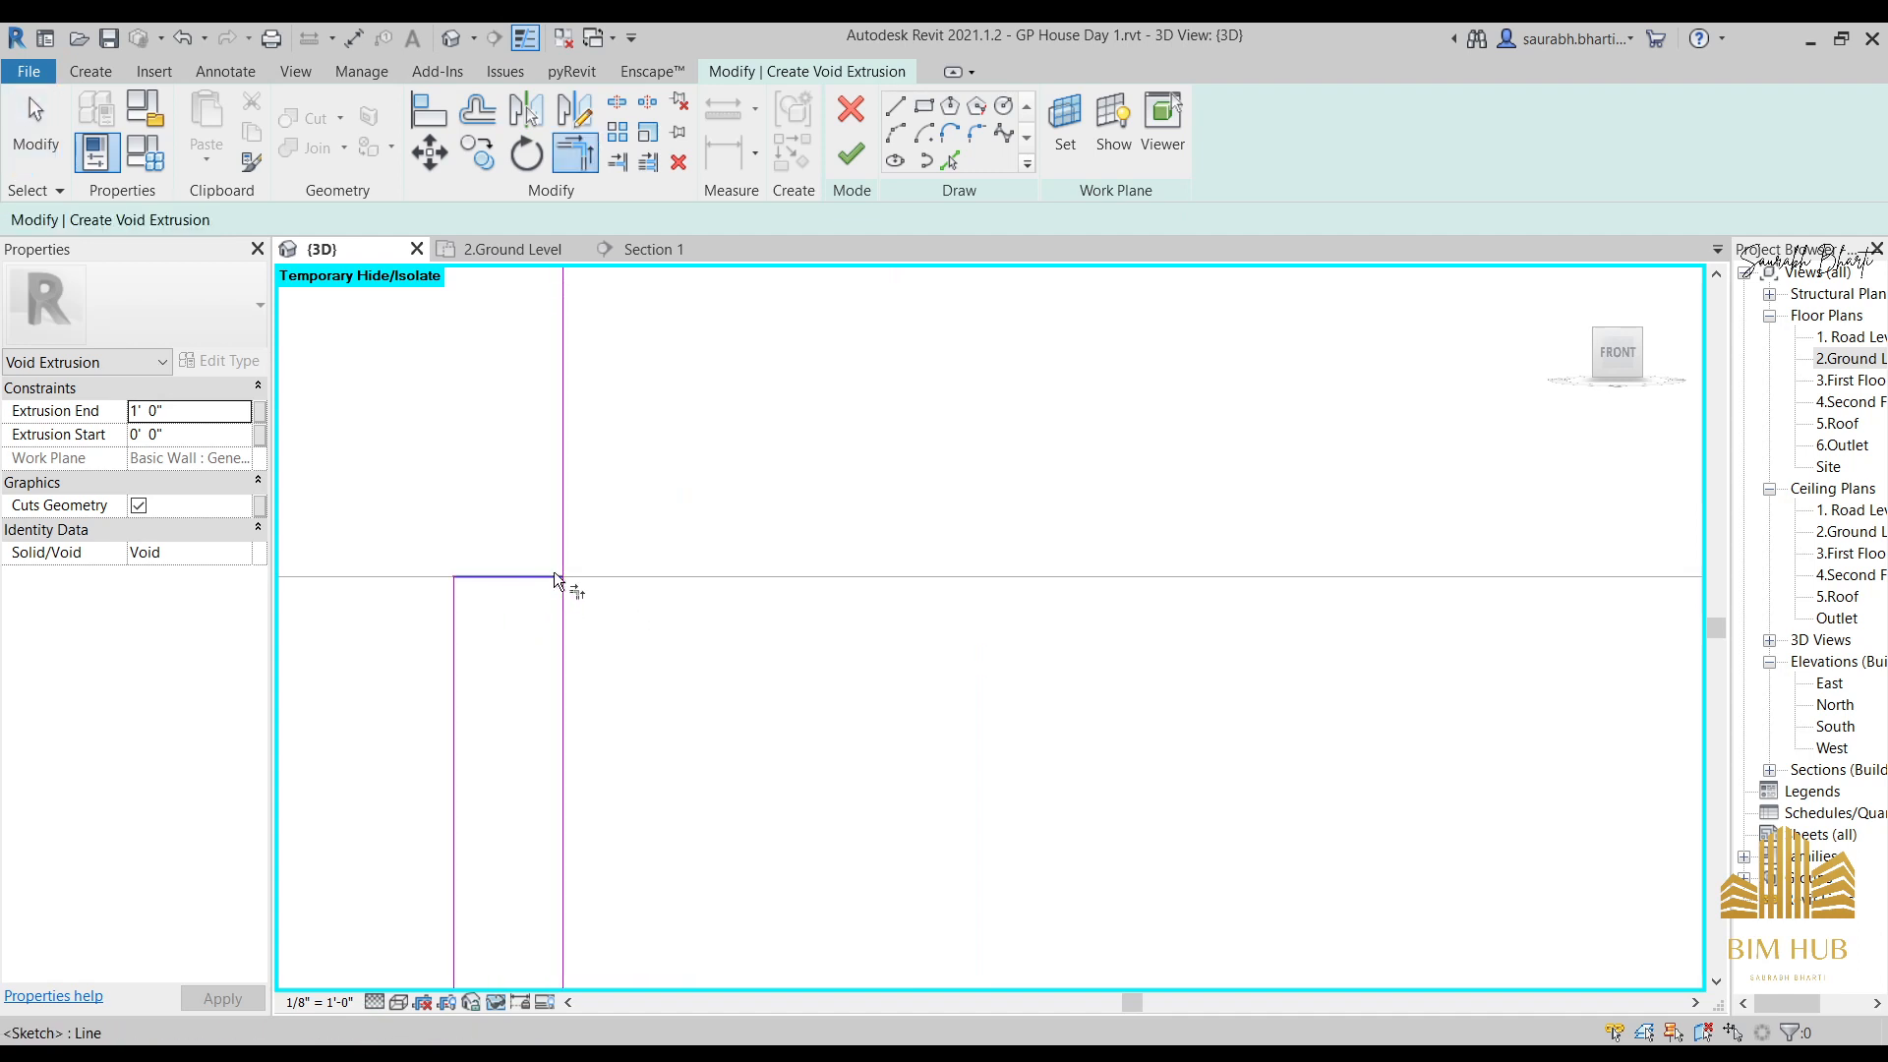
{"action": "left_click", "coordinate": [553, 572]}
{"action": "left_click", "coordinate": [557, 599]}
Delete the short closing line across the fourth strip at the upper cabinet's top edge.
{"action": "scroll", "coordinate": [984, 624], "scroll_direction": "down", "scroll_amount": 5}
{"action": "scroll", "coordinate": [1237, 637], "scroll_direction": "down", "scroll_amount": 1}
{"action": "middle_click_drag", "start_coordinate": [1475, 637], "coordinate": [786, 647]}
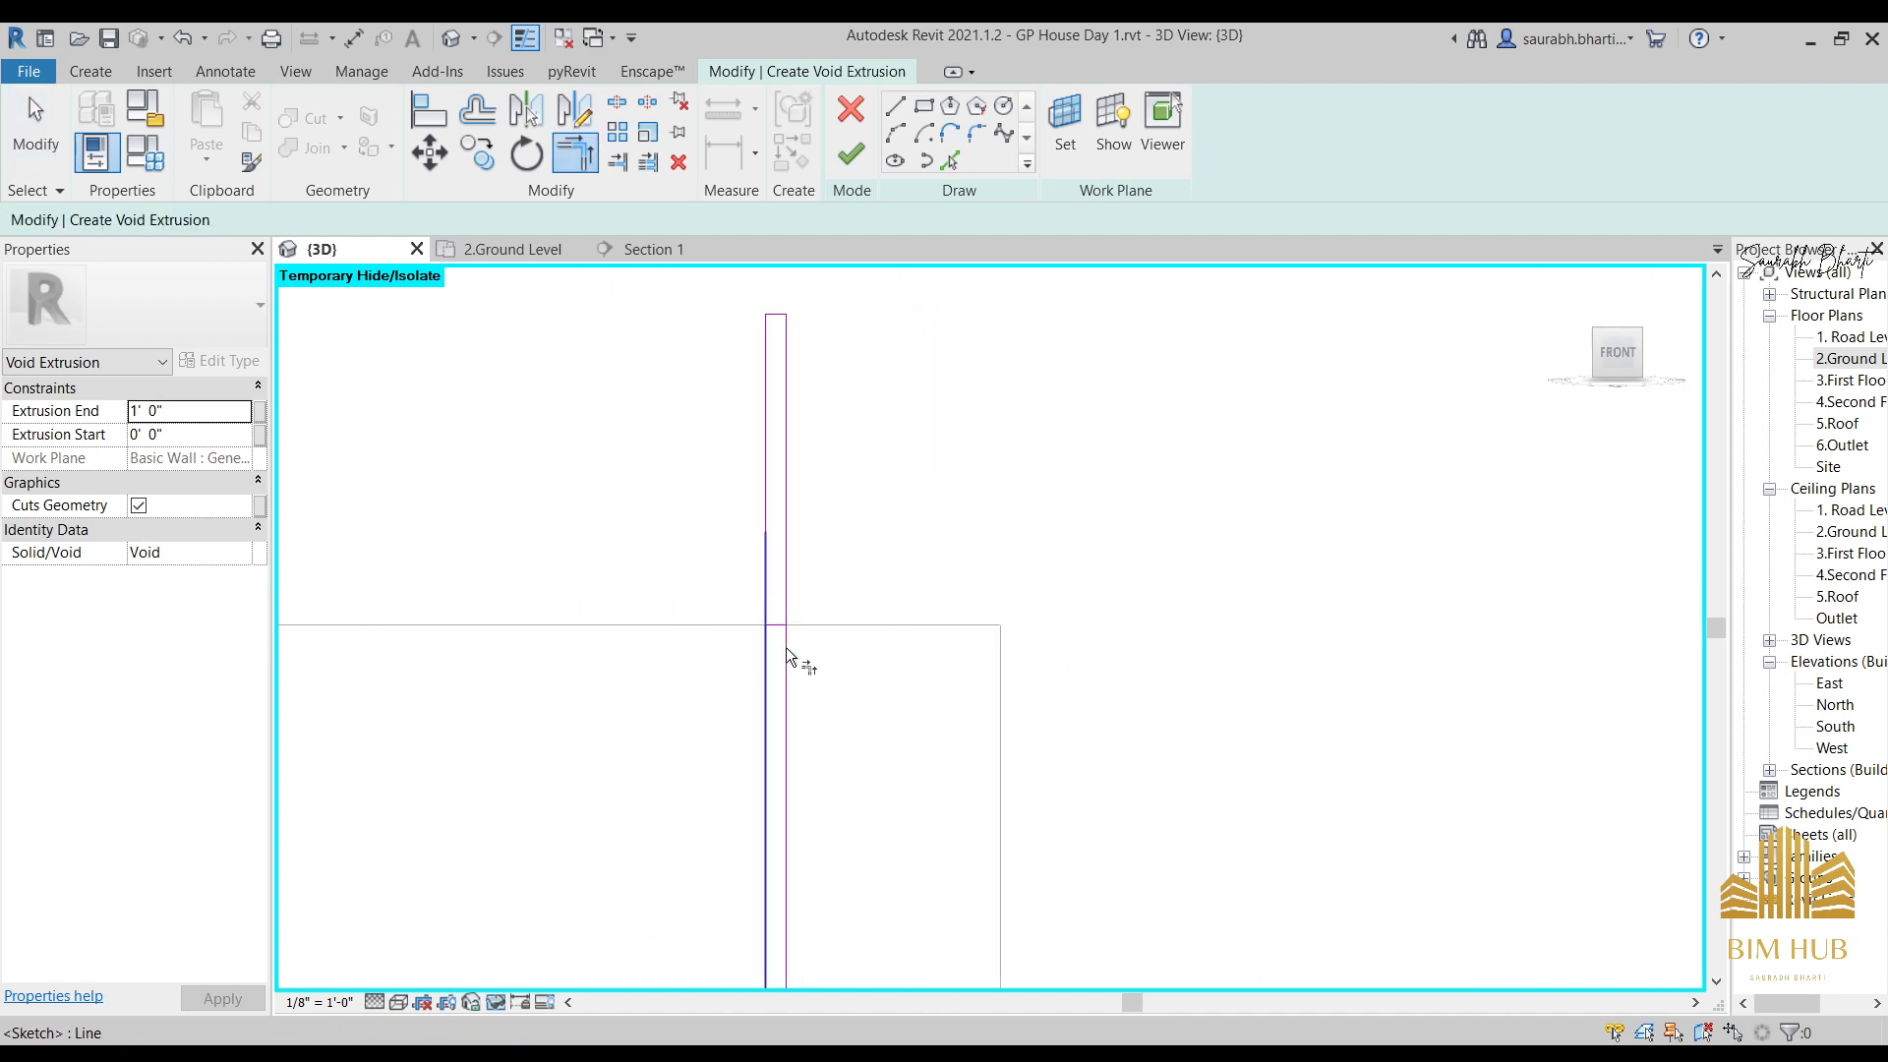
{"action": "scroll", "coordinate": [785, 645], "scroll_direction": "up", "scroll_amount": 7}
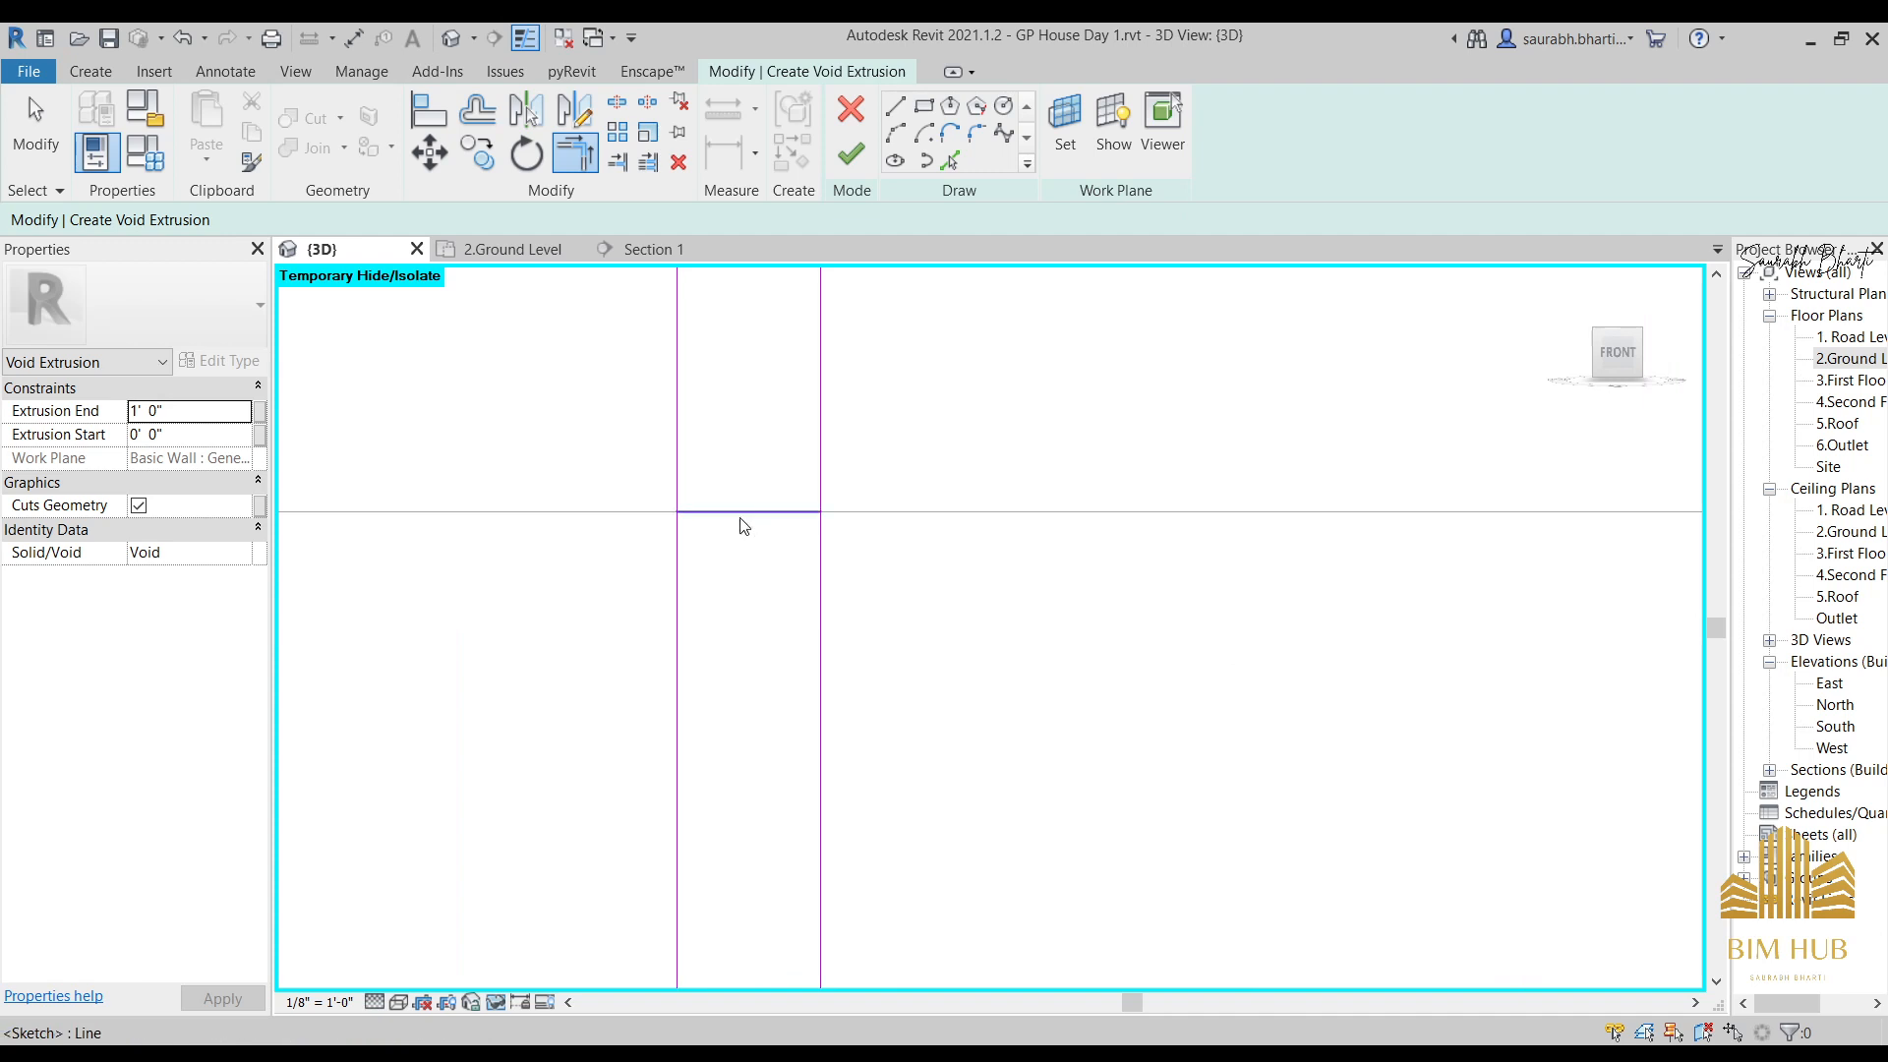
{"action": "key", "text": "Escape"}
{"action": "left_click", "coordinate": [748, 512]}
{"action": "key", "text": "Delete"}
{"action": "scroll", "coordinate": [758, 519], "scroll_direction": "down", "scroll_amount": 8}
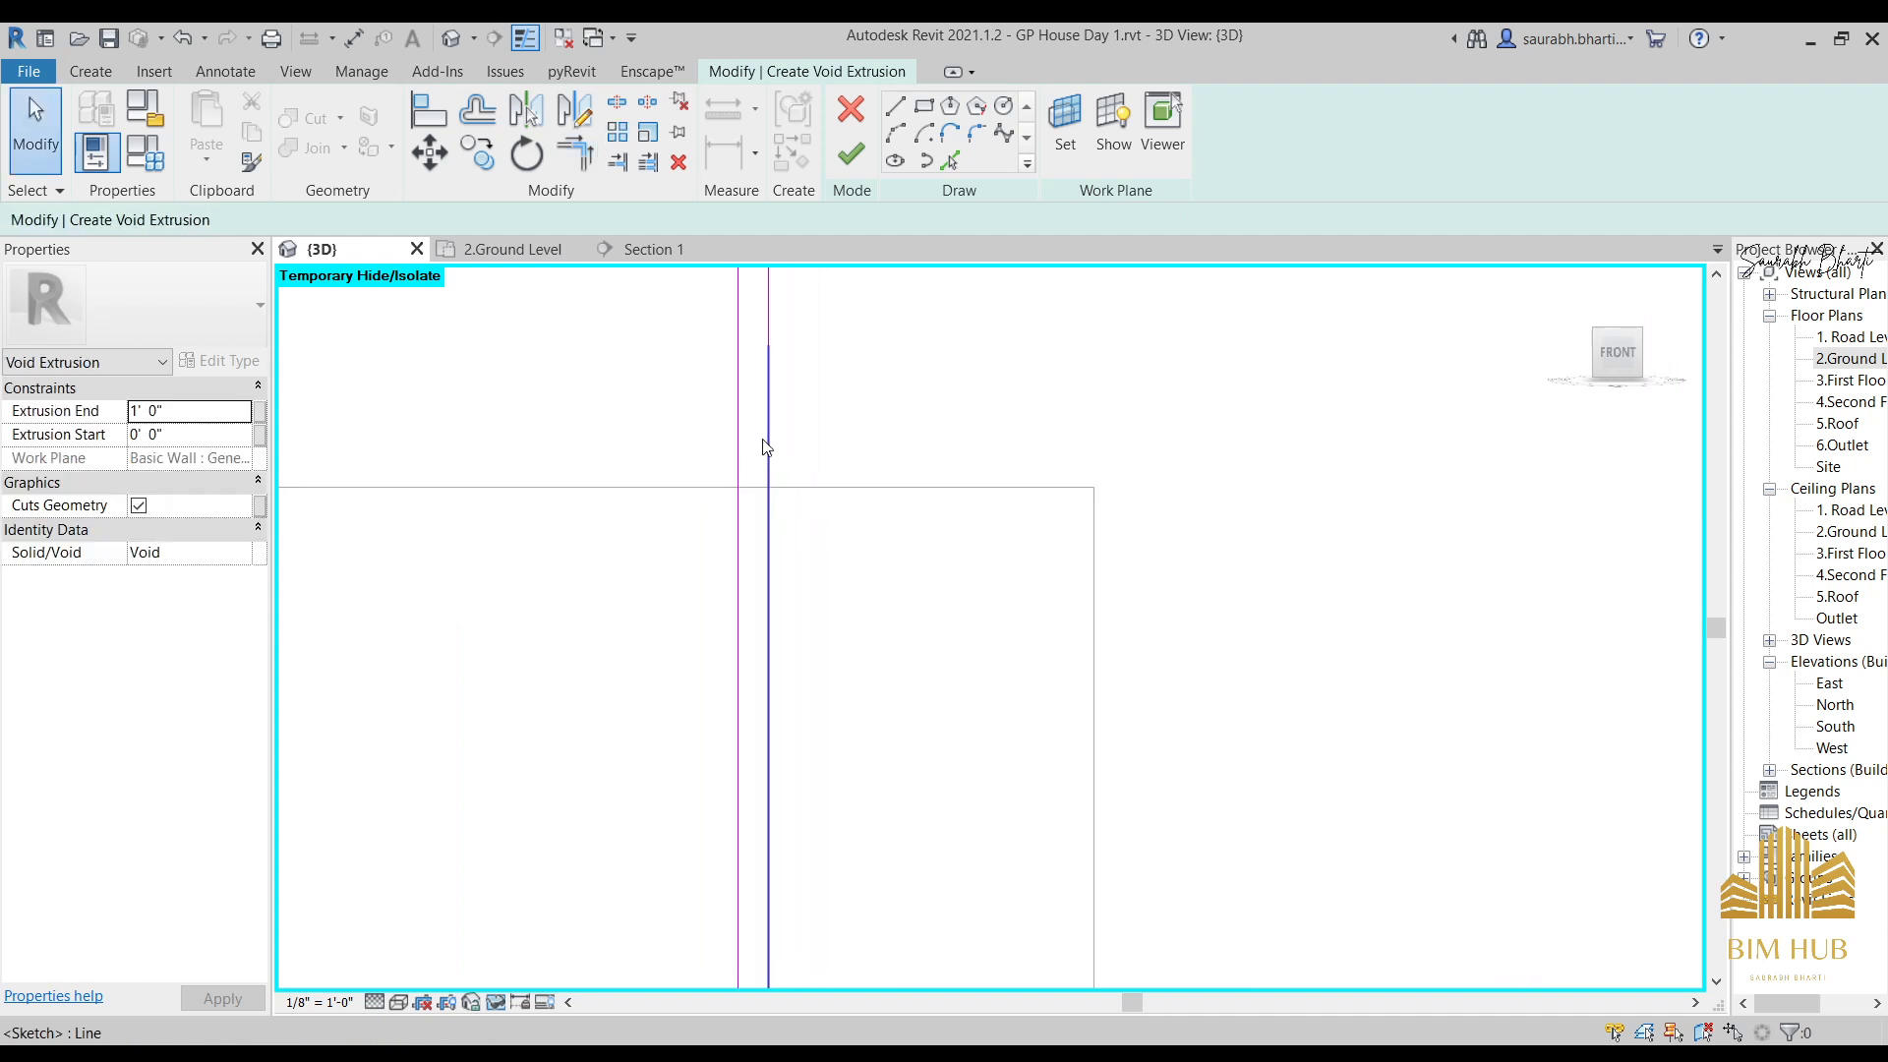
Move the fourth strip's upper end line down onto the upper cabinet's top edge.
{"action": "mouse_move", "coordinate": [773, 438]}
{"action": "middle_mouse_down"}
{"action": "mouse_move", "coordinate": [872, 674]}
{"action": "mouse_move", "coordinate": [858, 755]}
{"action": "middle_mouse_up"}
{"action": "scroll", "coordinate": [872, 431], "scroll_direction": "up", "scroll_amount": 2}
{"action": "scroll", "coordinate": [847, 590], "scroll_direction": "down", "scroll_amount": 1}
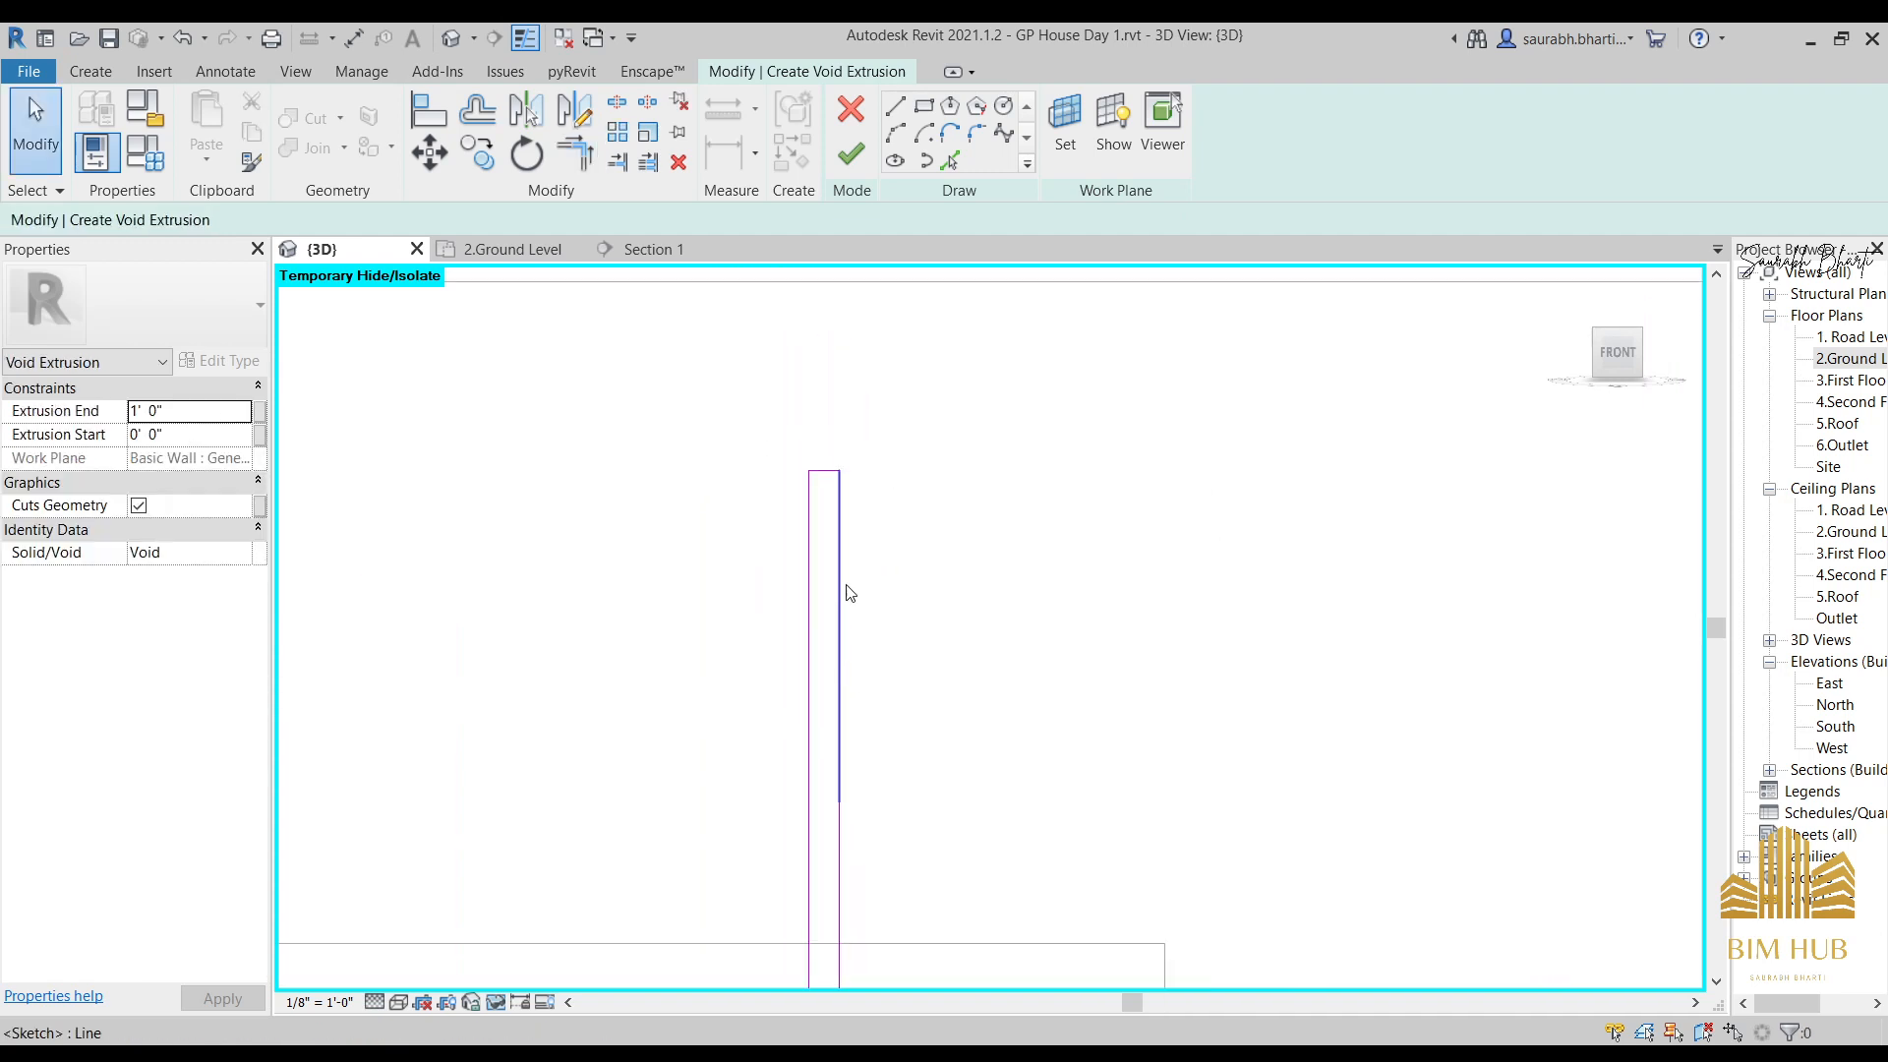
{"action": "middle_click_drag", "start_coordinate": [847, 590], "coordinate": [937, 423]}
{"action": "left_click", "coordinate": [926, 311]}
{"action": "left_click_drag", "start_coordinate": [926, 311], "coordinate": [931, 668]}
{"action": "left_click", "coordinate": [1029, 722]}
{"action": "middle_click_drag", "start_coordinate": [1025, 726], "coordinate": [1050, 594]}
{"action": "scroll", "coordinate": [961, 548], "scroll_direction": "up", "scroll_amount": 3}
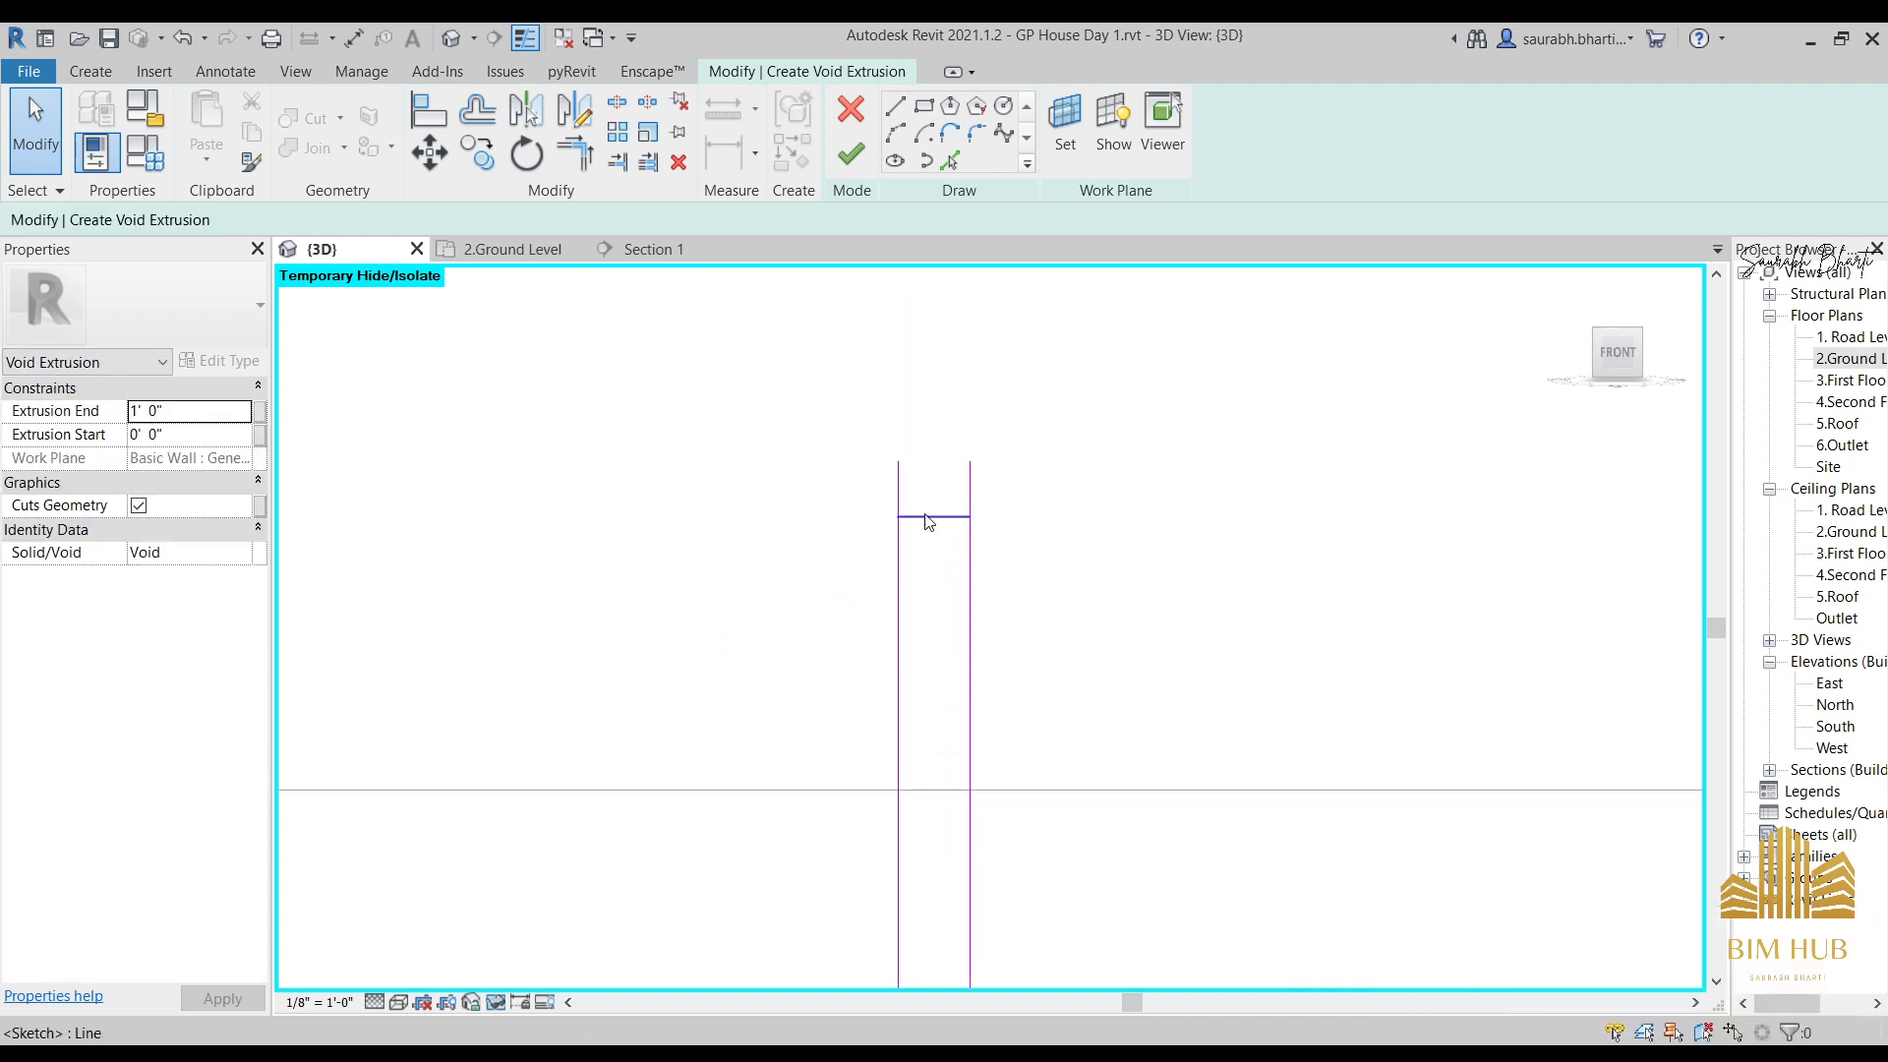
{"action": "middle_click_drag", "start_coordinate": [930, 612], "coordinate": [946, 726]}
{"action": "left_click", "coordinate": [944, 789]}
{"action": "key", "text": "Escape"}
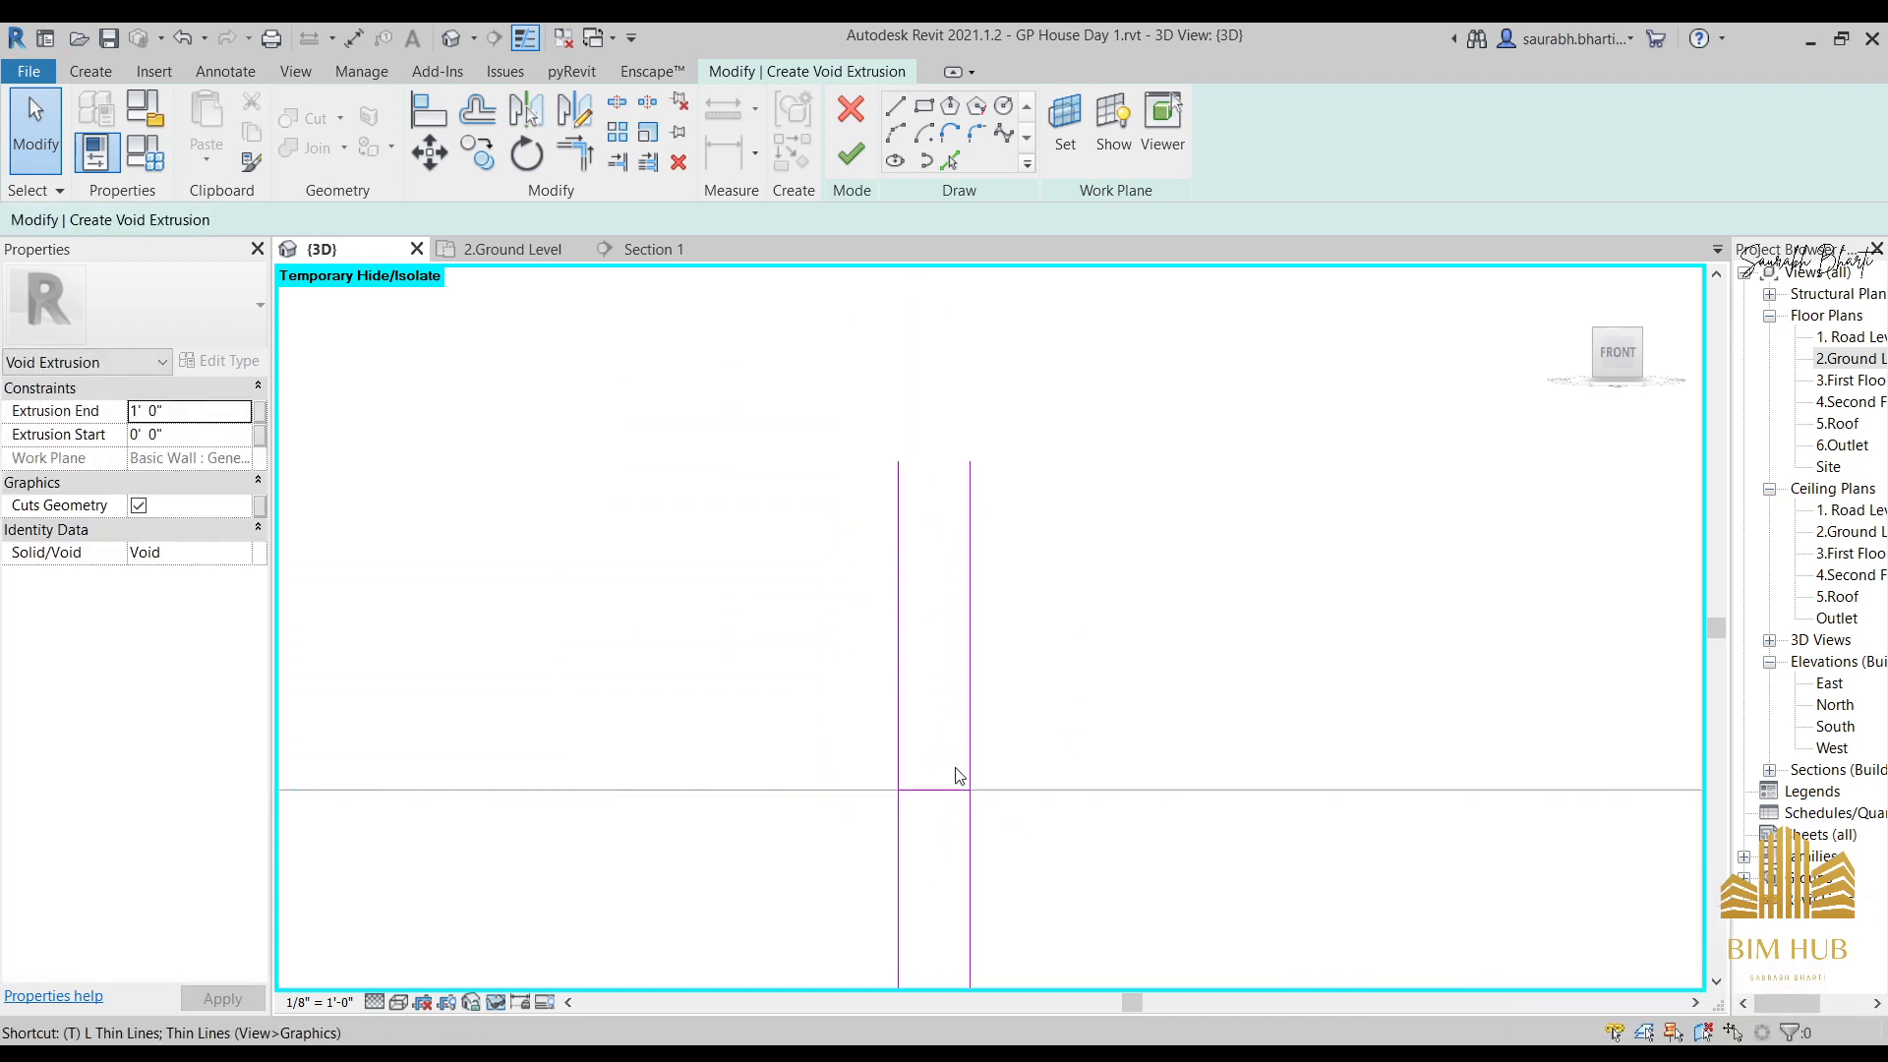
Close the fourth strip at the cabinet's top edge by removing its leftover side pieces above the end line.
{"action": "key", "text": "r"}
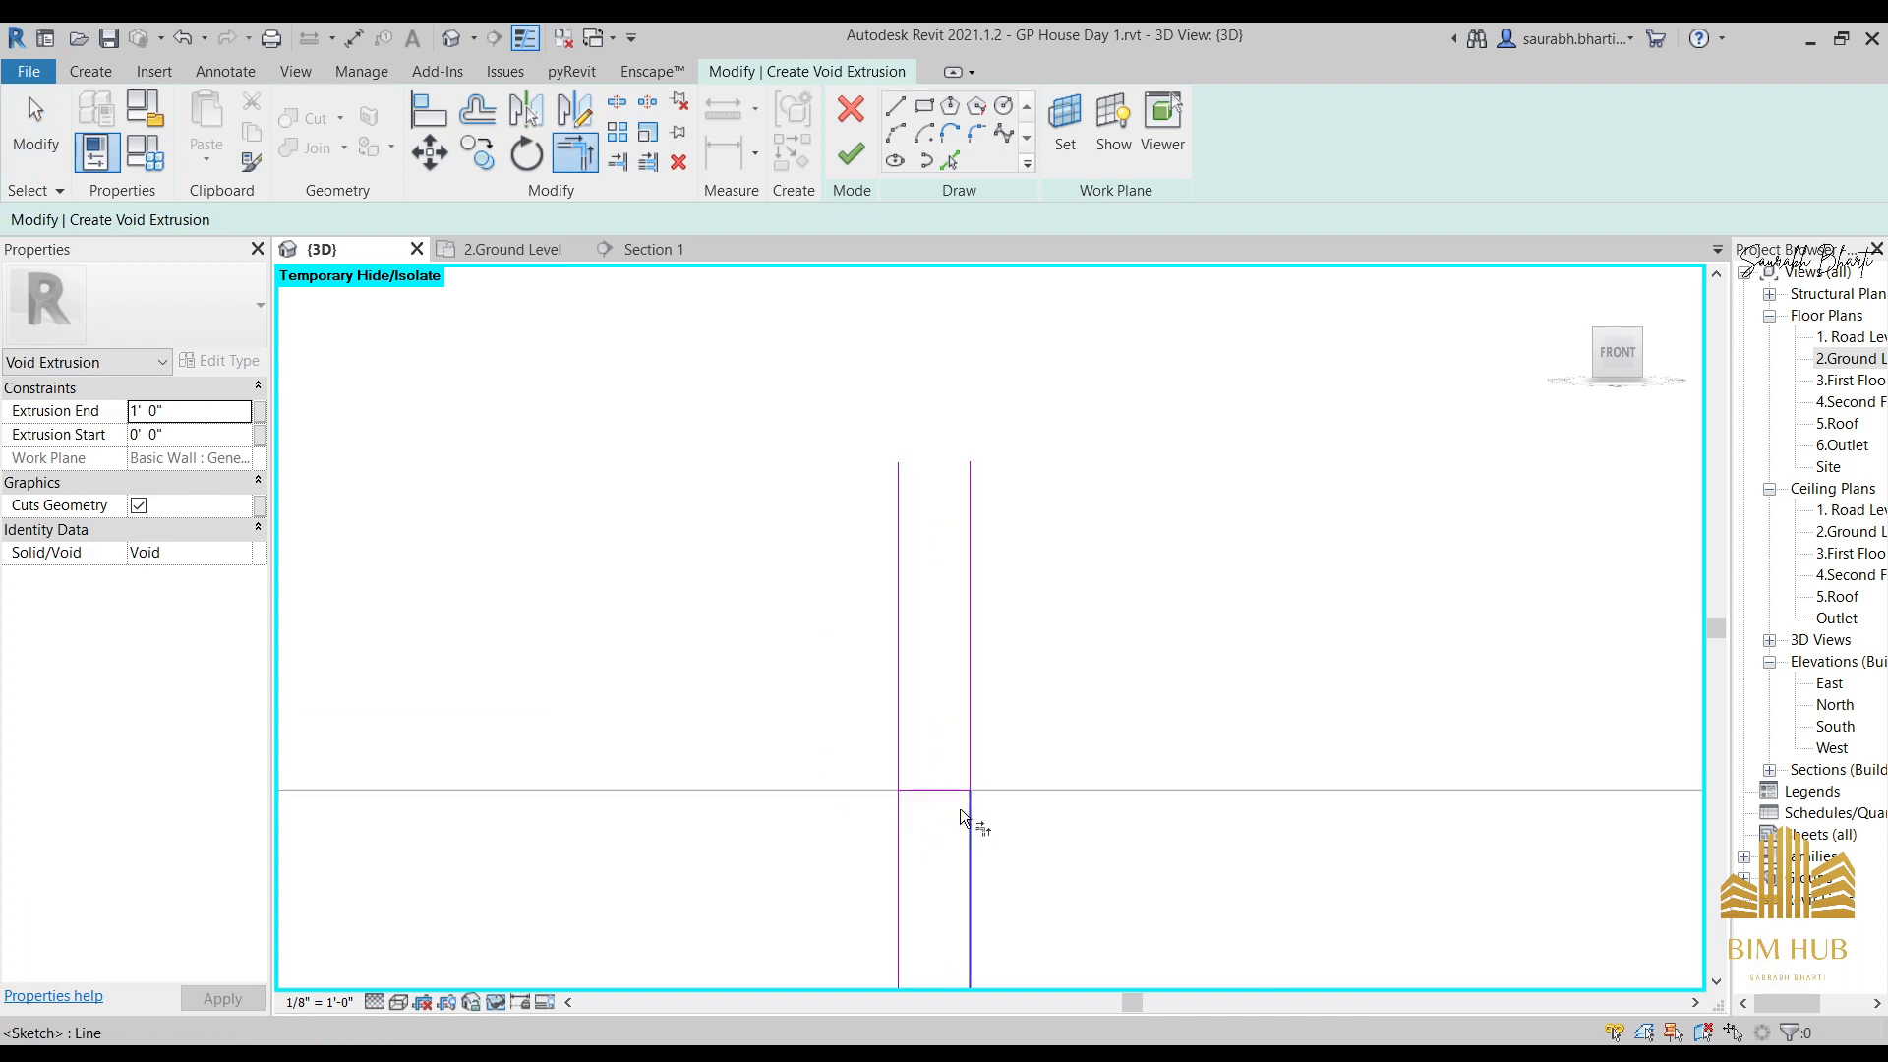
{"action": "key", "text": "Escape"}
{"action": "left_click_drag", "start_coordinate": [1053, 625], "coordinate": [708, 670]}
{"action": "key", "text": "Delete"}
{"action": "scroll", "coordinate": [857, 610], "scroll_direction": "down", "scroll_amount": 2}
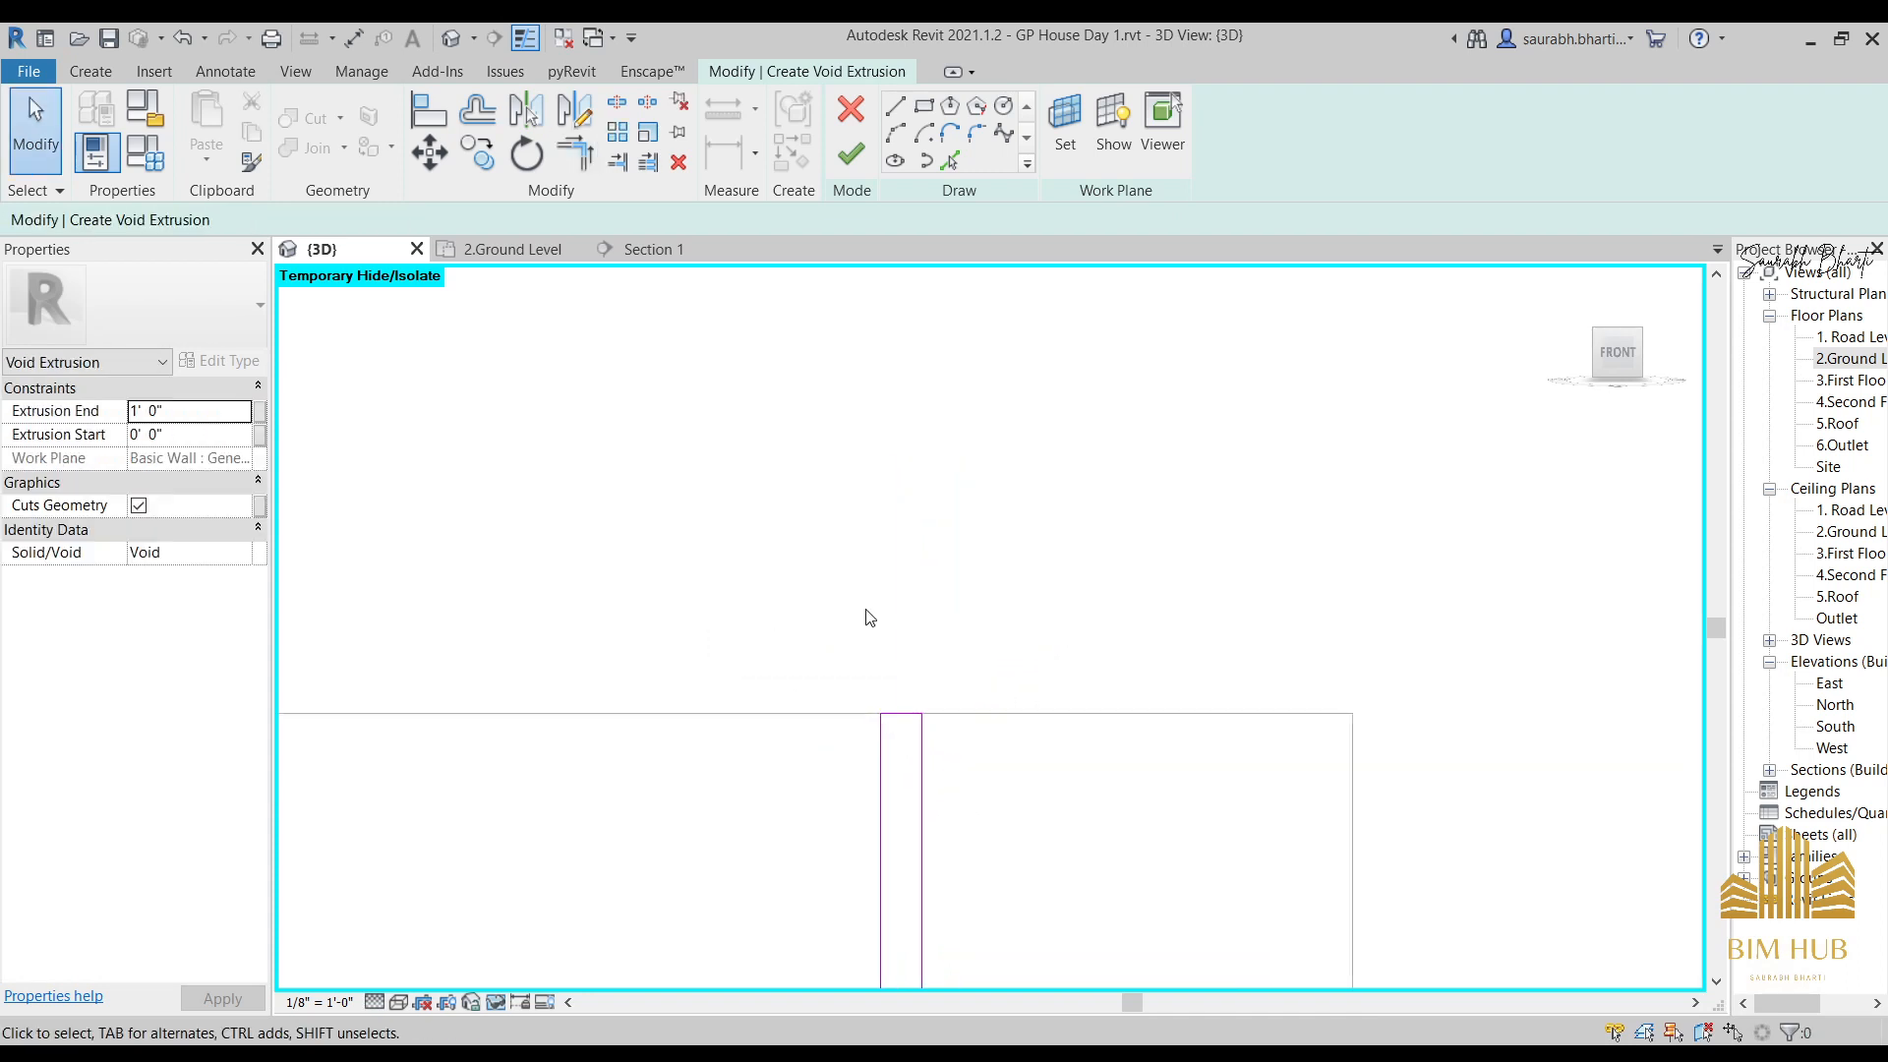
Delete the leftover pieces of the first three strips above the upper cabinet.
{"action": "scroll", "coordinate": [866, 610], "scroll_direction": "down", "scroll_amount": 1}
{"action": "middle_click_drag", "start_coordinate": [629, 651], "coordinate": [1642, 549]}
{"action": "scroll", "coordinate": [1050, 646], "scroll_direction": "down", "scroll_amount": 5}
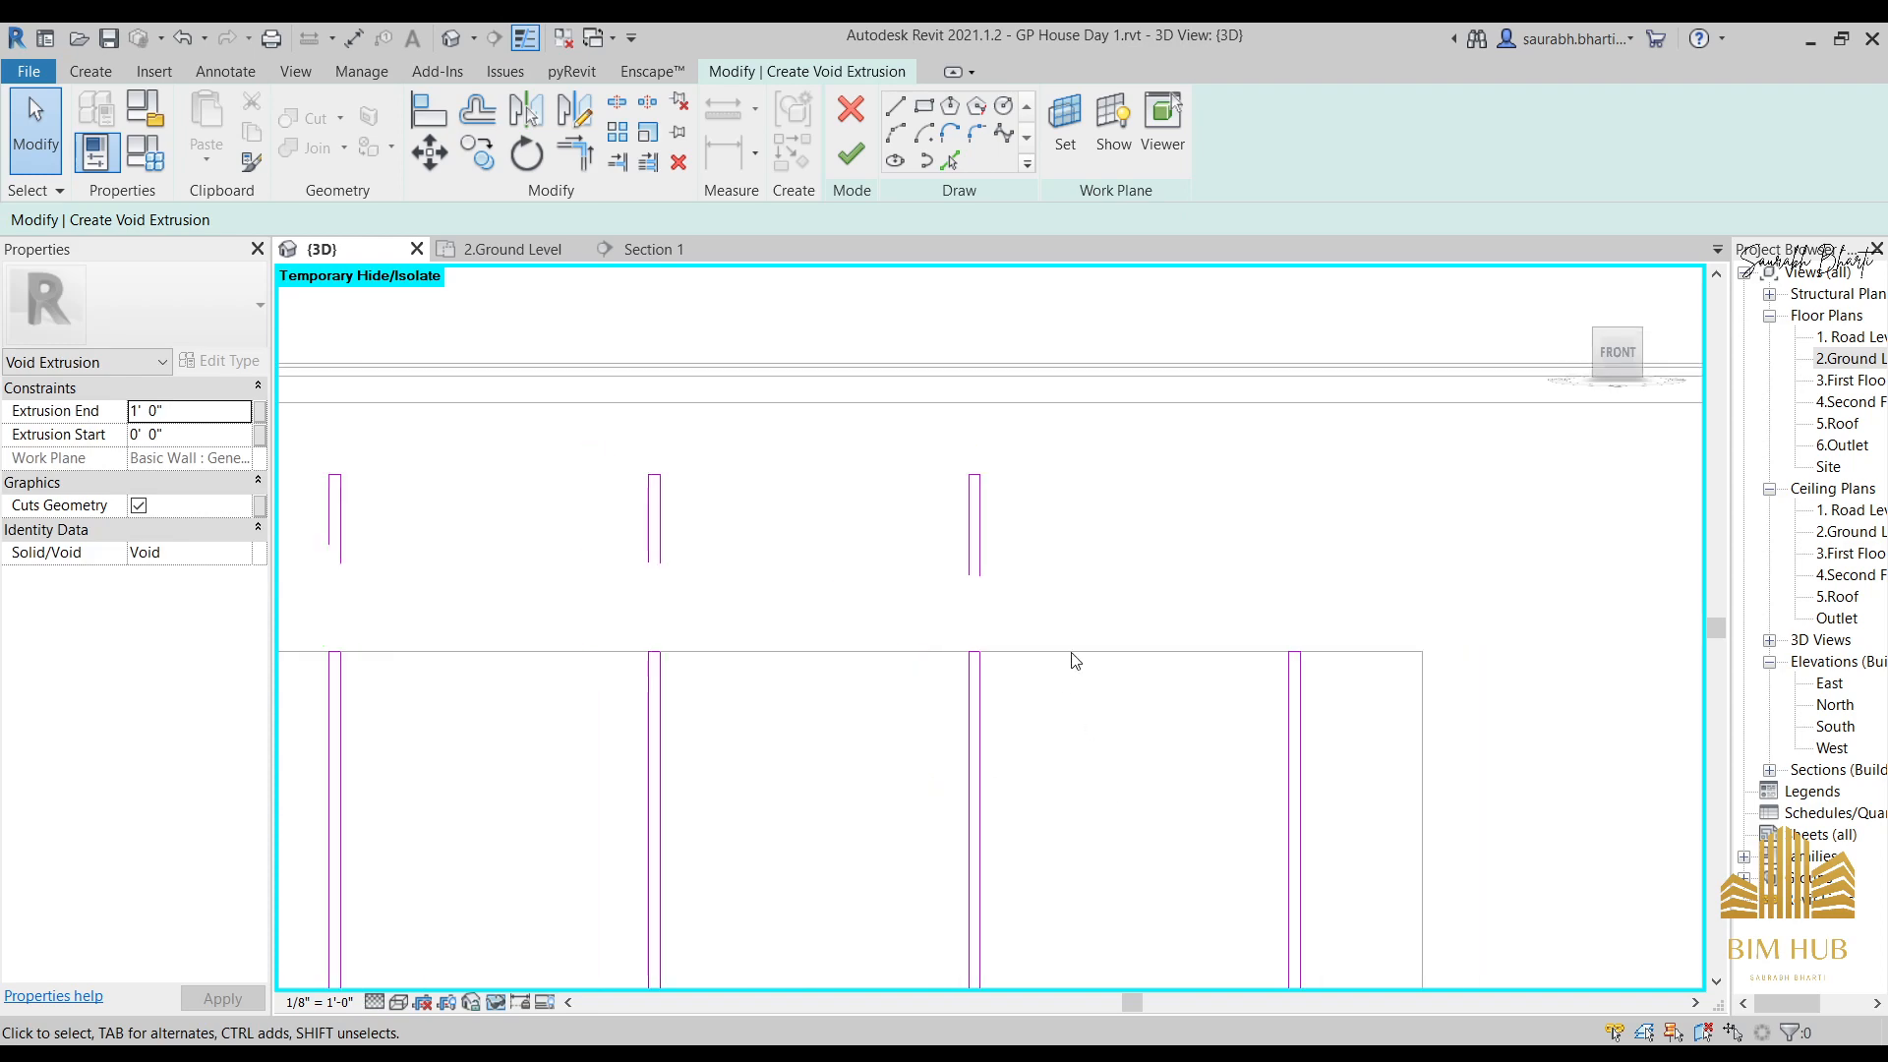
{"action": "left_click_drag", "start_coordinate": [748, 597], "coordinate": [717, 605]}
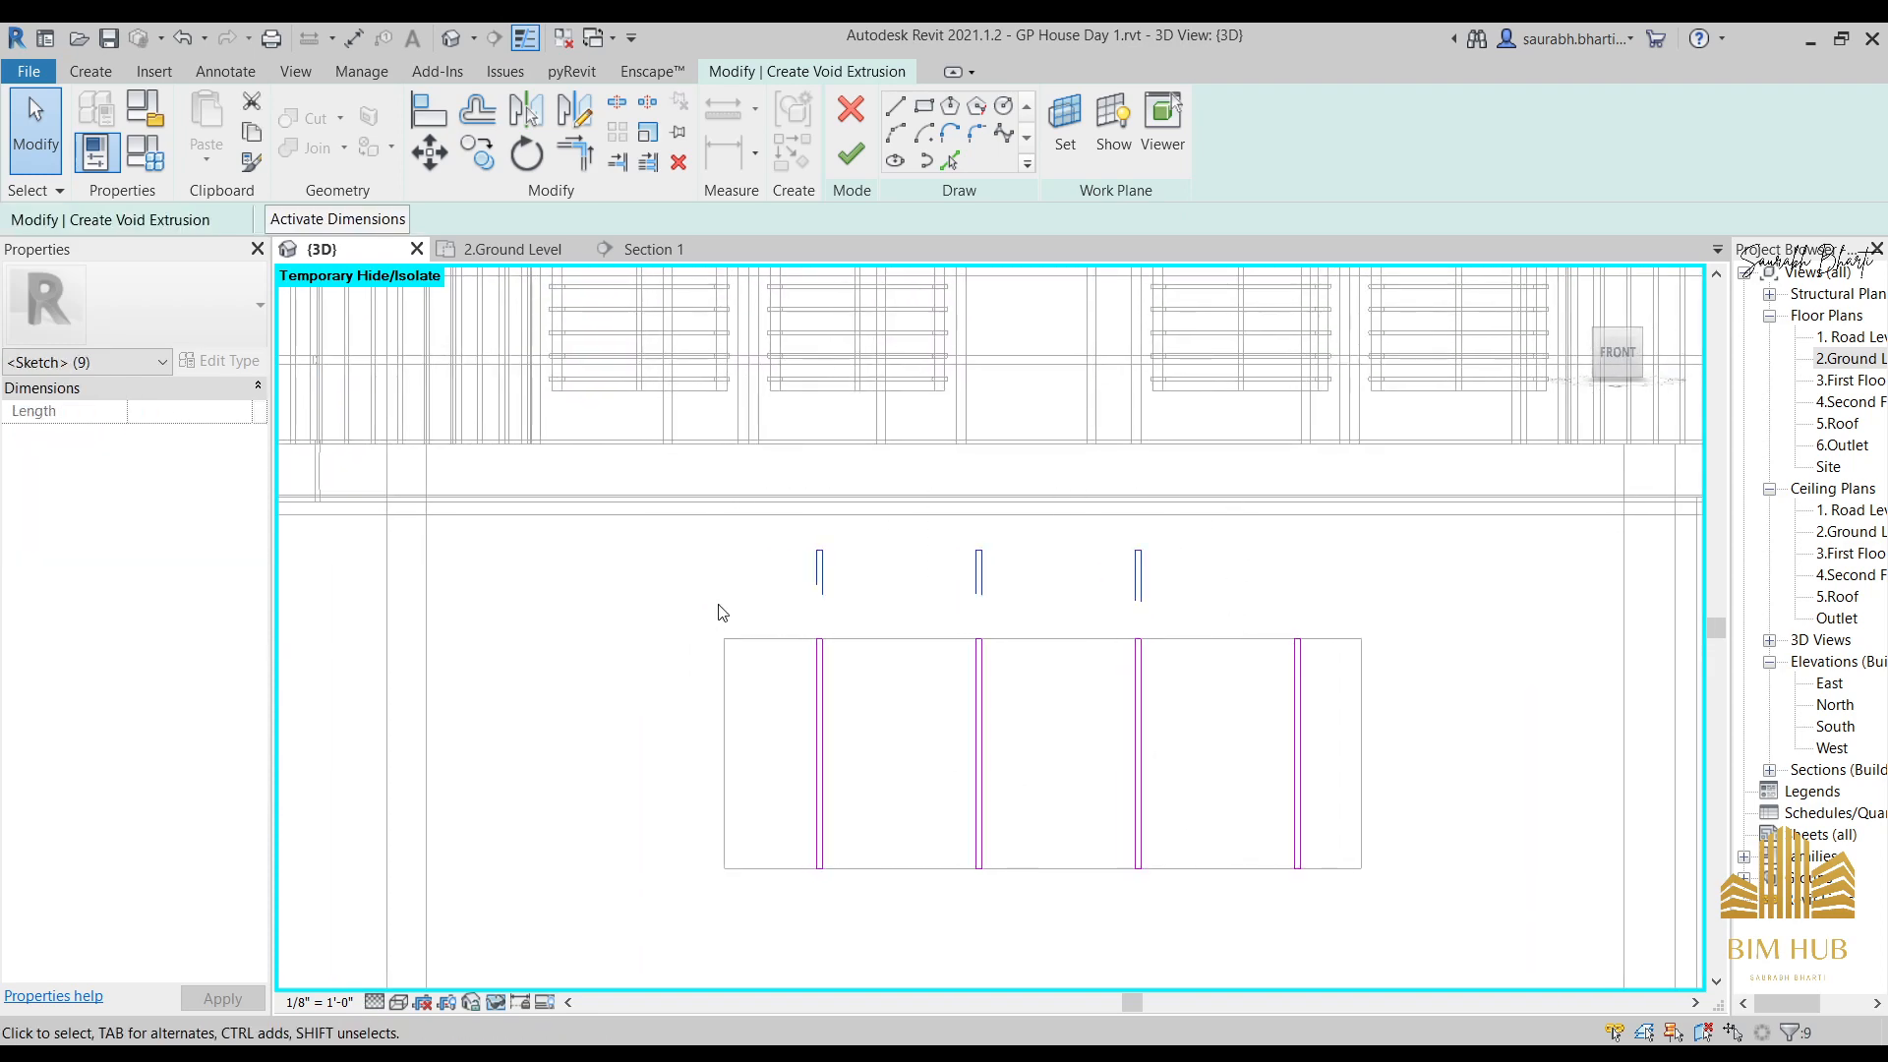
{"action": "key", "text": "Delete"}
{"action": "scroll", "coordinate": [751, 593], "scroll_direction": "down", "scroll_amount": 3}
{"action": "middle_click_drag", "start_coordinate": [923, 864], "coordinate": [1059, 671]}
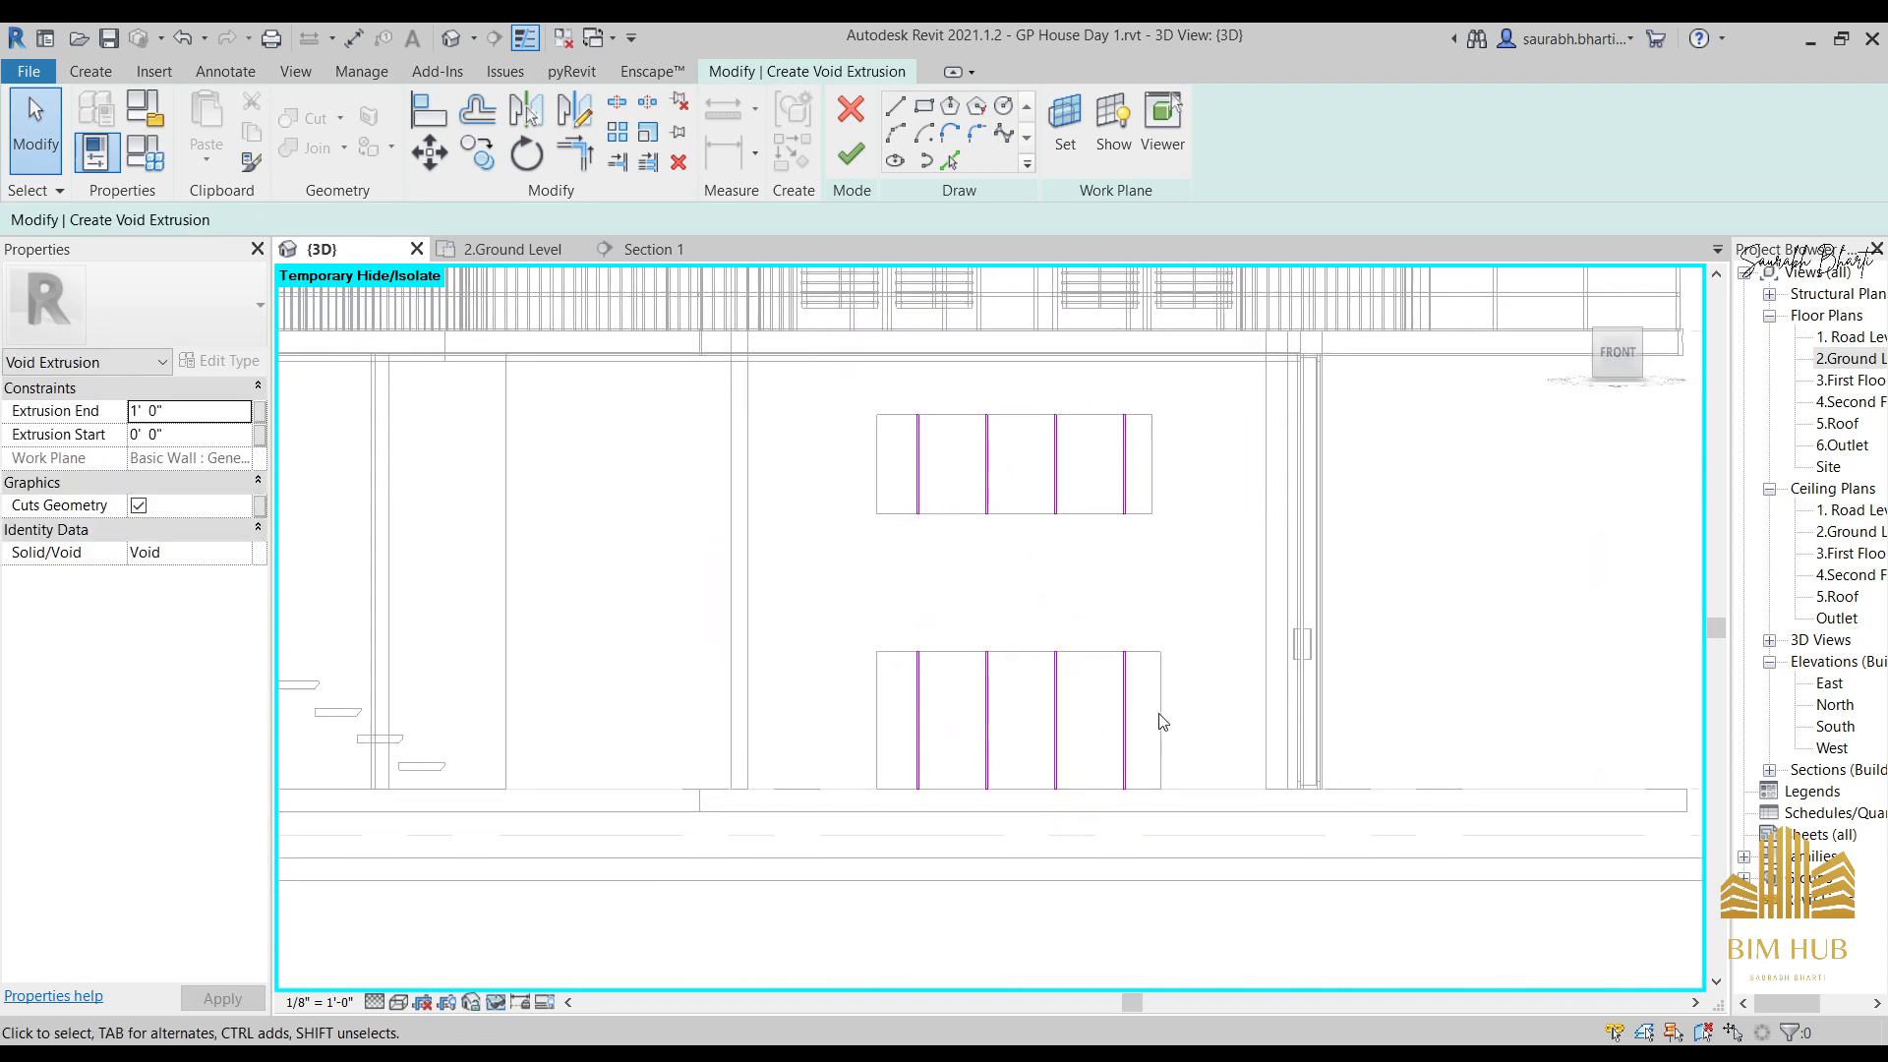
Finish the void extrusion sketch and inspect the voids against both cabinets from above and in 3D.
{"action": "scroll", "coordinate": [1086, 789], "scroll_direction": "up", "scroll_amount": 2}
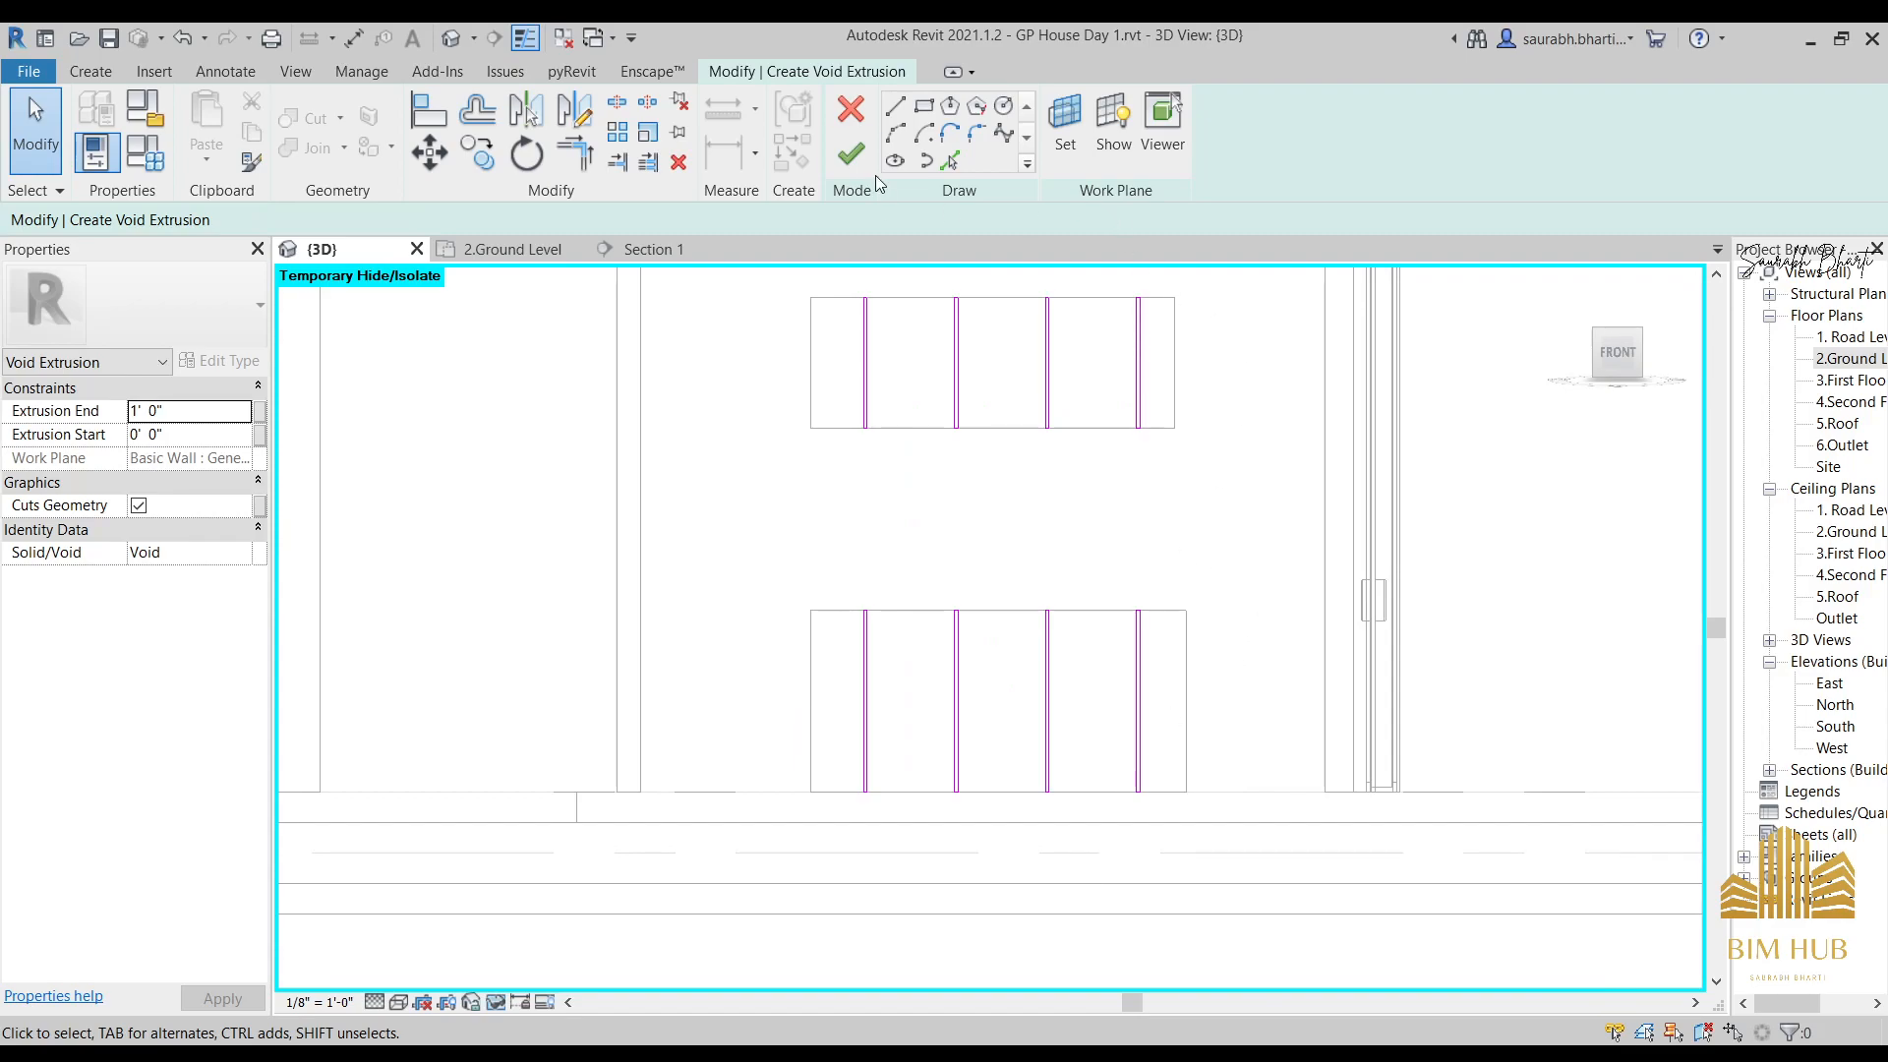
{"action": "left_click", "coordinate": [852, 155]}
{"action": "middle_click_drag", "start_coordinate": [970, 498], "coordinate": [909, 656], "text": "shift"}
{"action": "middle_click_drag", "start_coordinate": [1027, 570], "coordinate": [1323, 851], "text": "shift"}
{"action": "middle_click_drag", "start_coordinate": [1129, 561], "coordinate": [1149, 615], "text": "shift"}
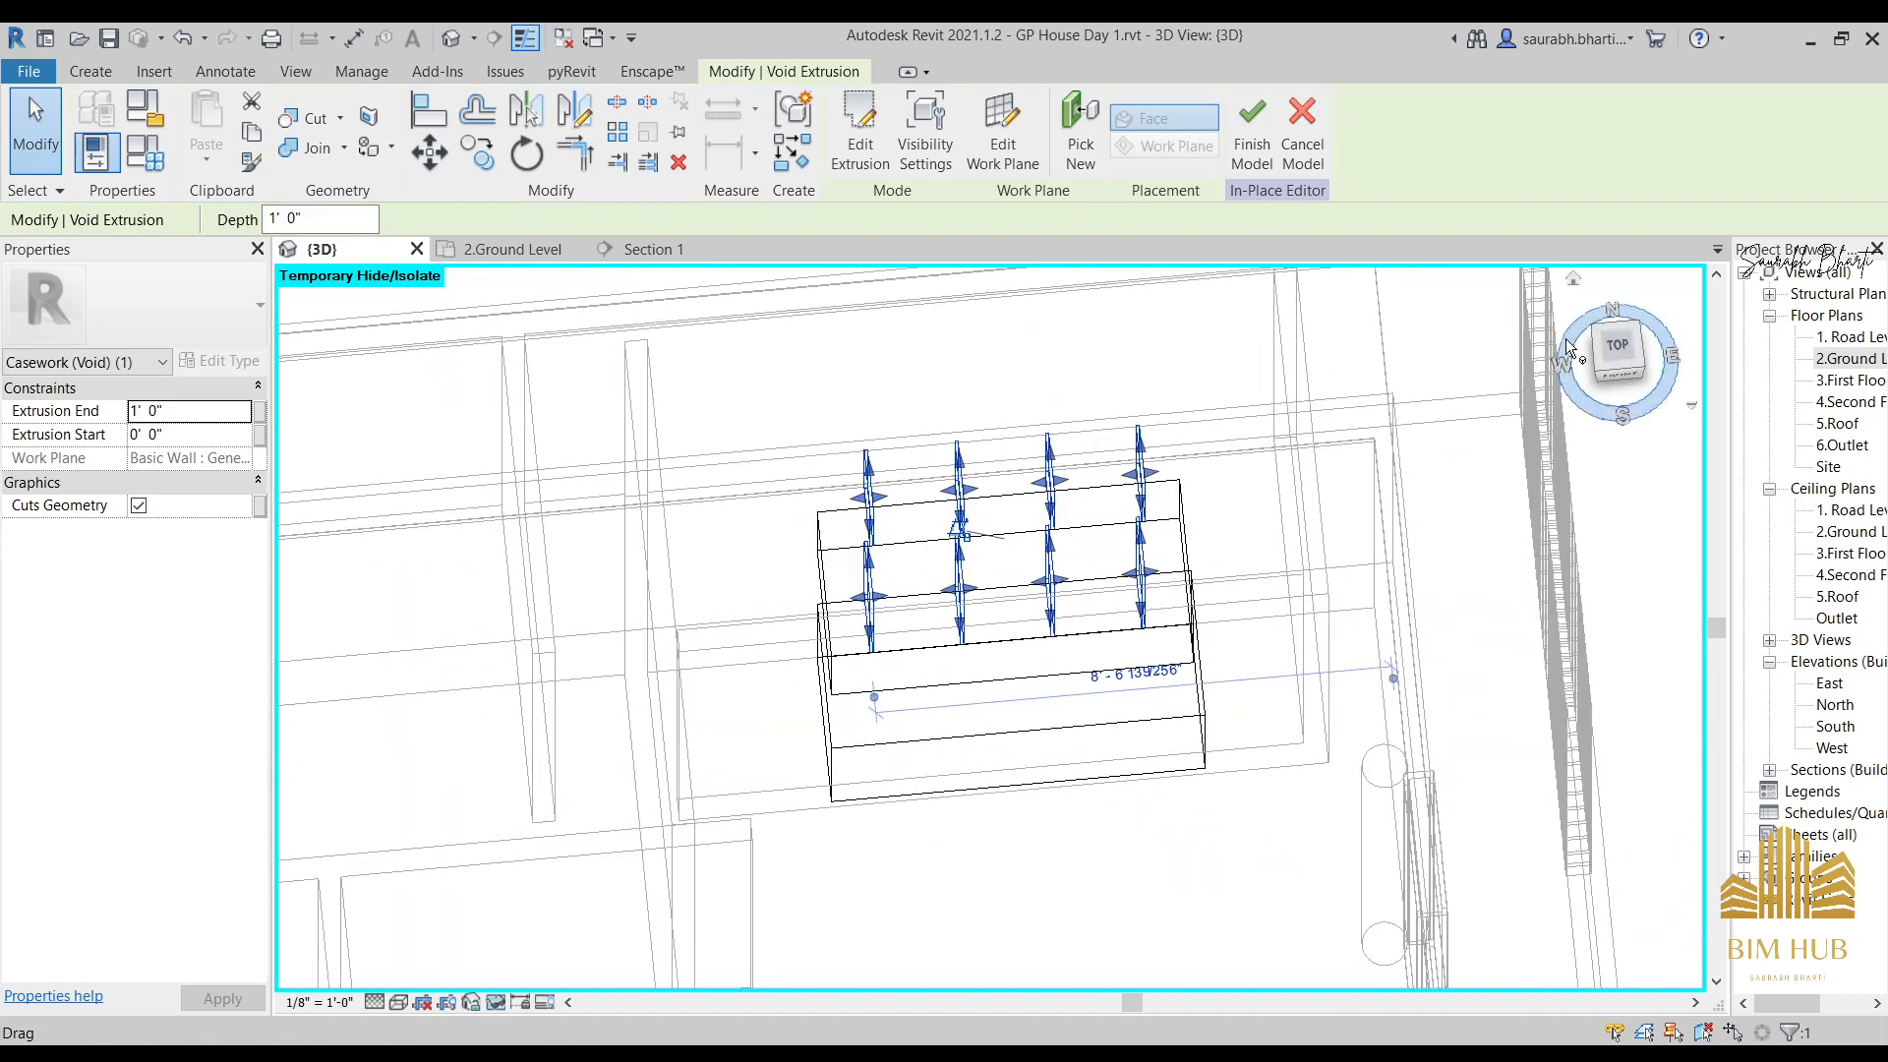
{"action": "left_click", "coordinate": [1620, 346]}
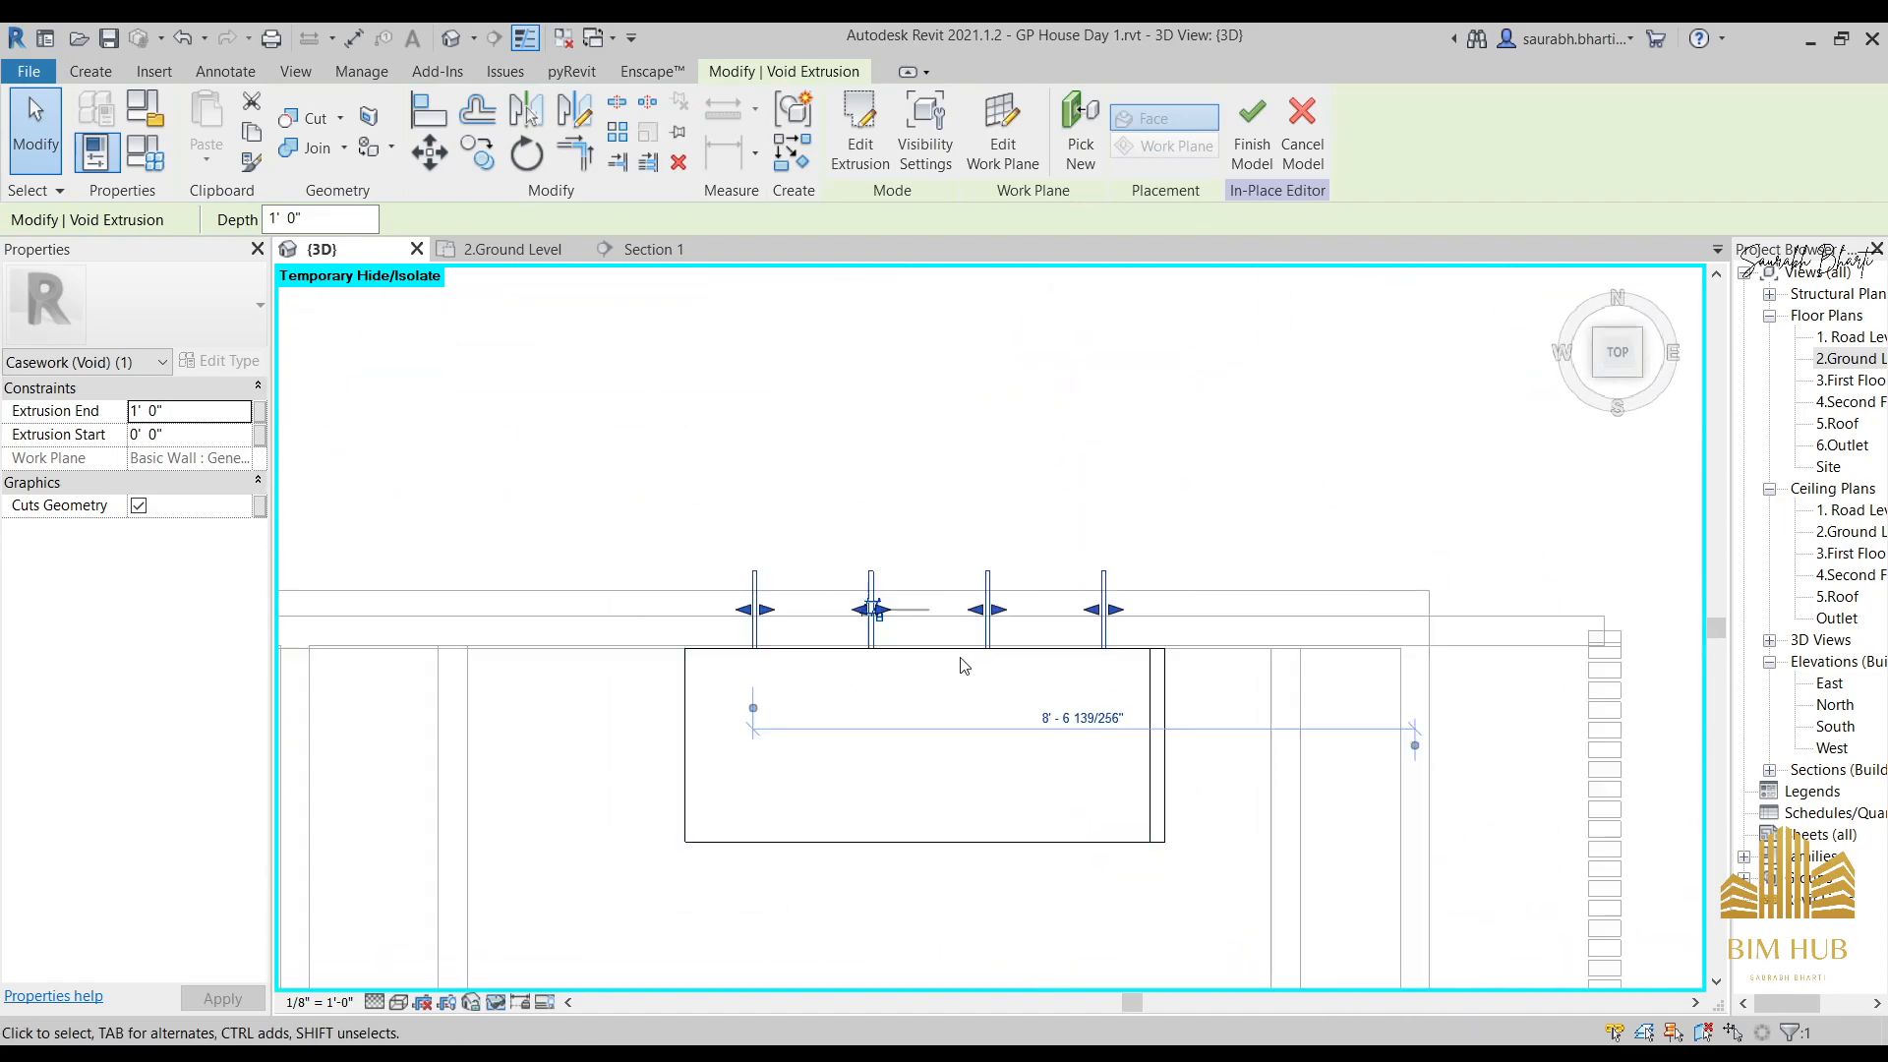
{"action": "middle_click_drag", "start_coordinate": [1005, 822], "coordinate": [1062, 504], "text": "shift"}
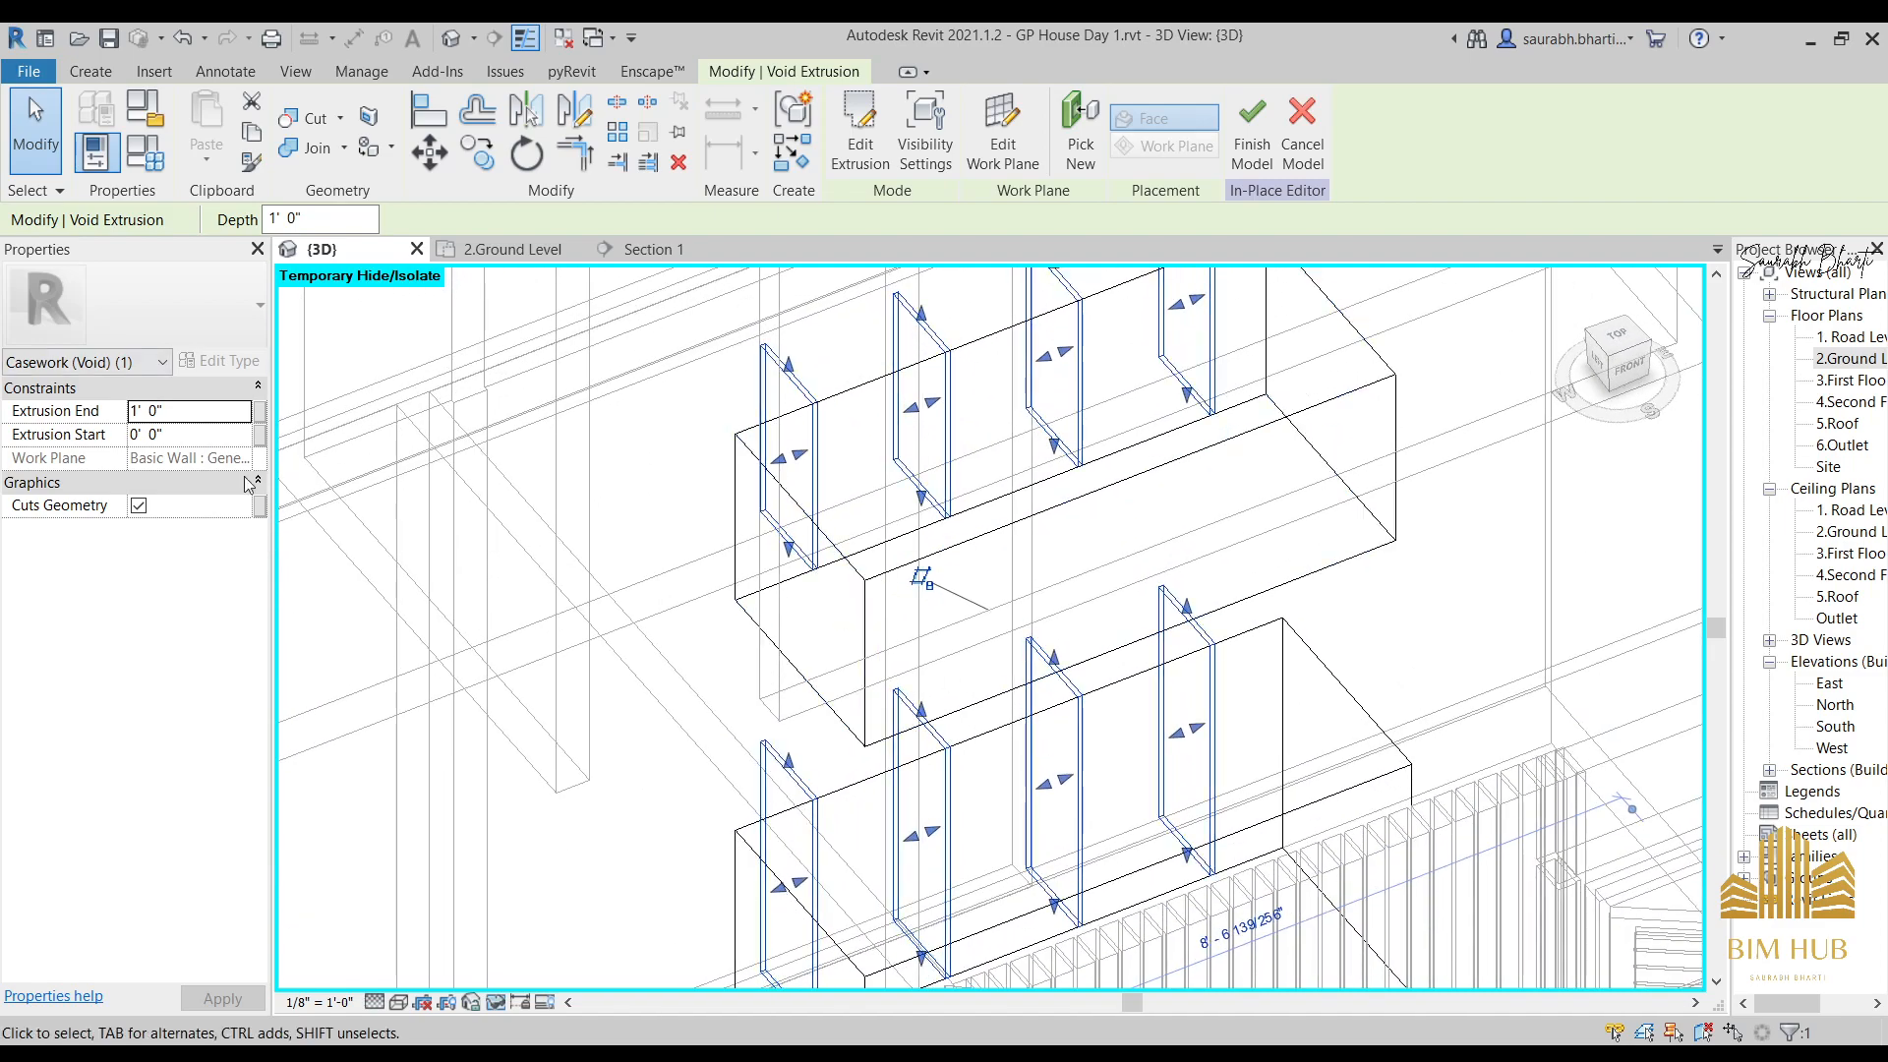
Set the void extrusion's end to 2' 7" and its start to 2' 6".
{"action": "left_click", "coordinate": [218, 413]}
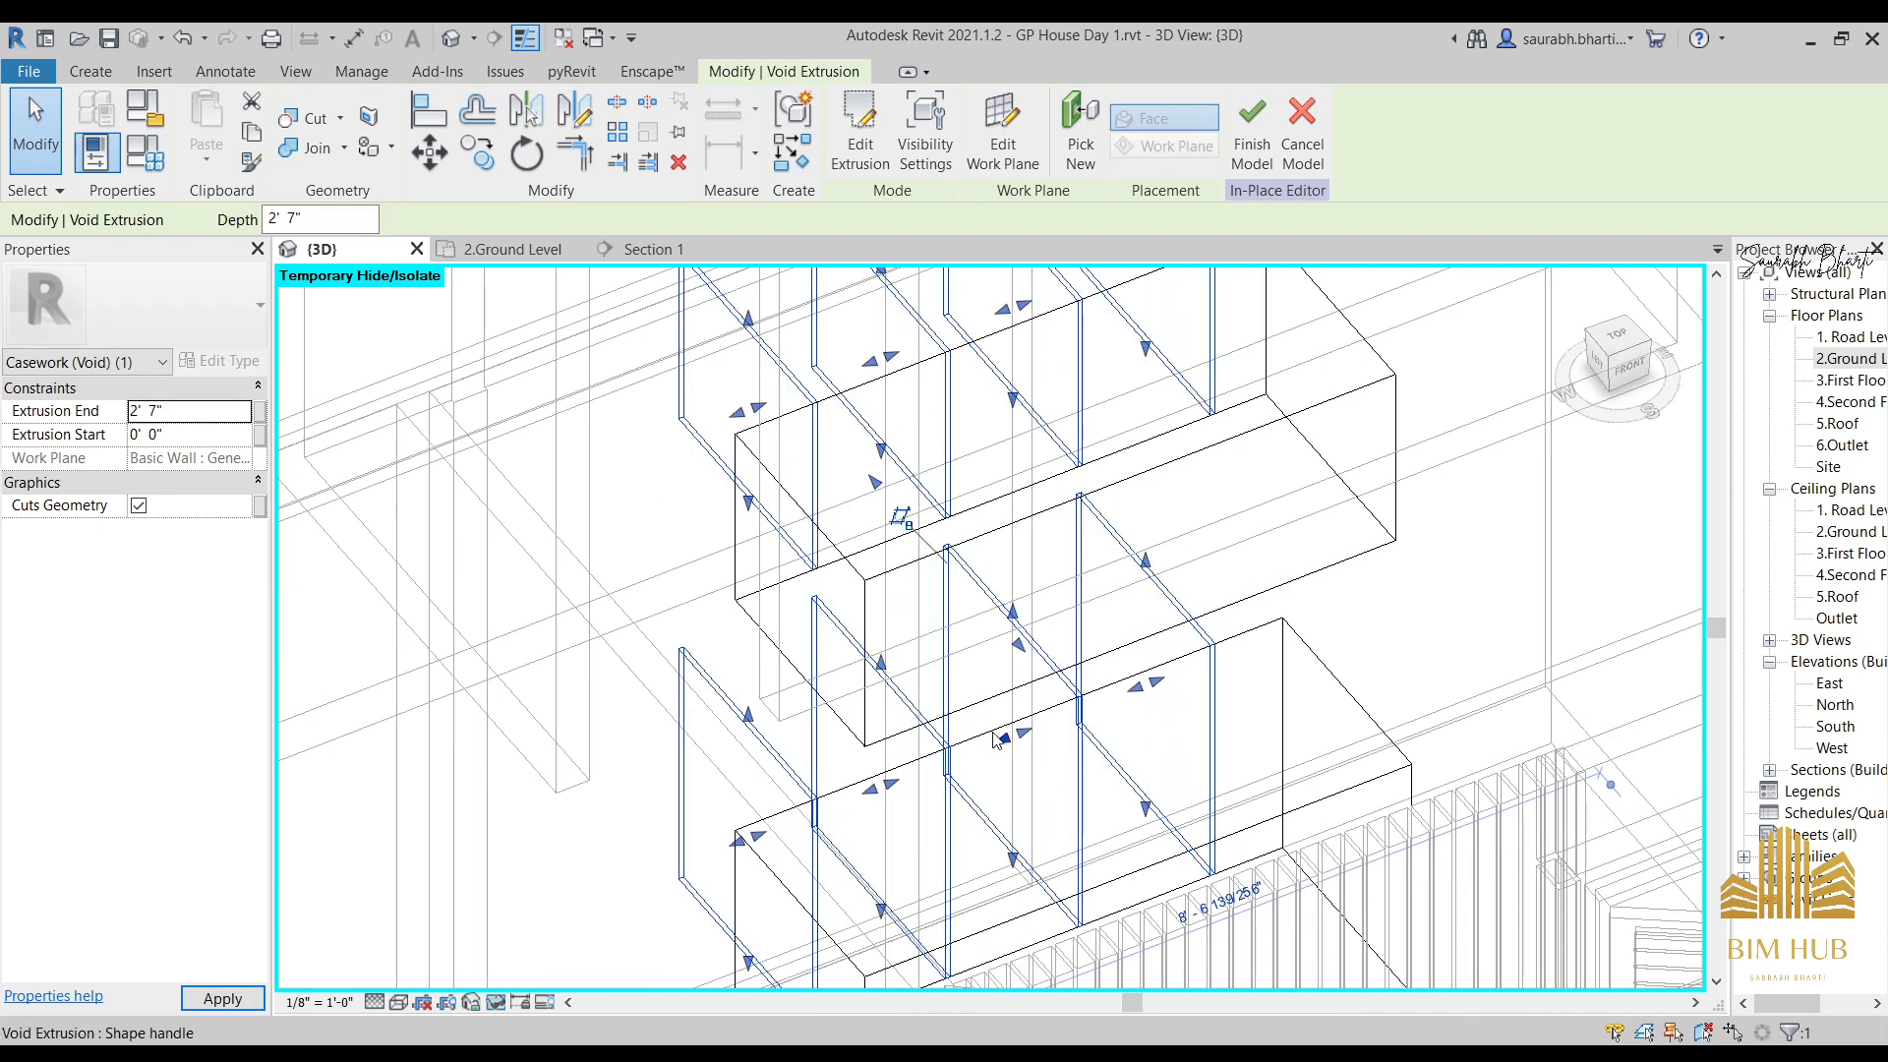
{"action": "middle_click_drag", "start_coordinate": [1027, 740], "coordinate": [1025, 723], "text": "shift"}
{"action": "scroll", "coordinate": [904, 536], "scroll_direction": "down", "scroll_amount": 2}
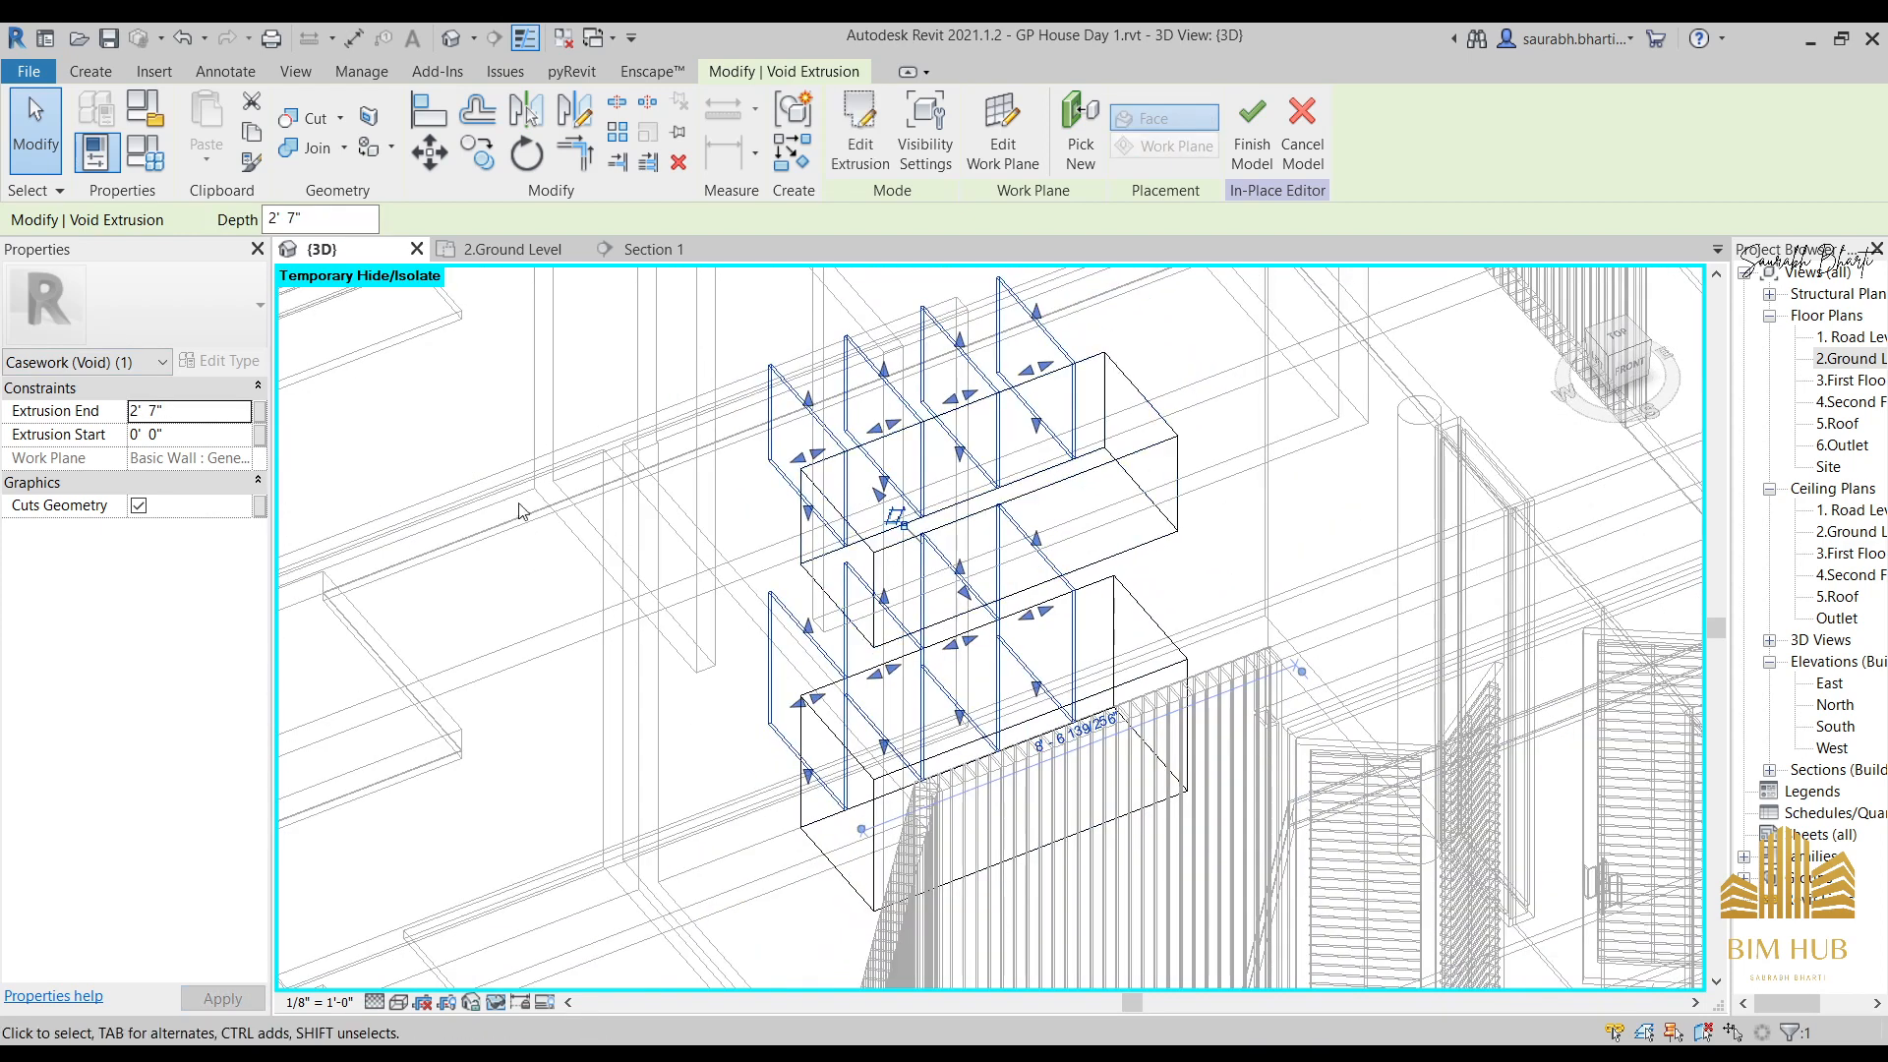
{"action": "left_click", "coordinate": [206, 435]}
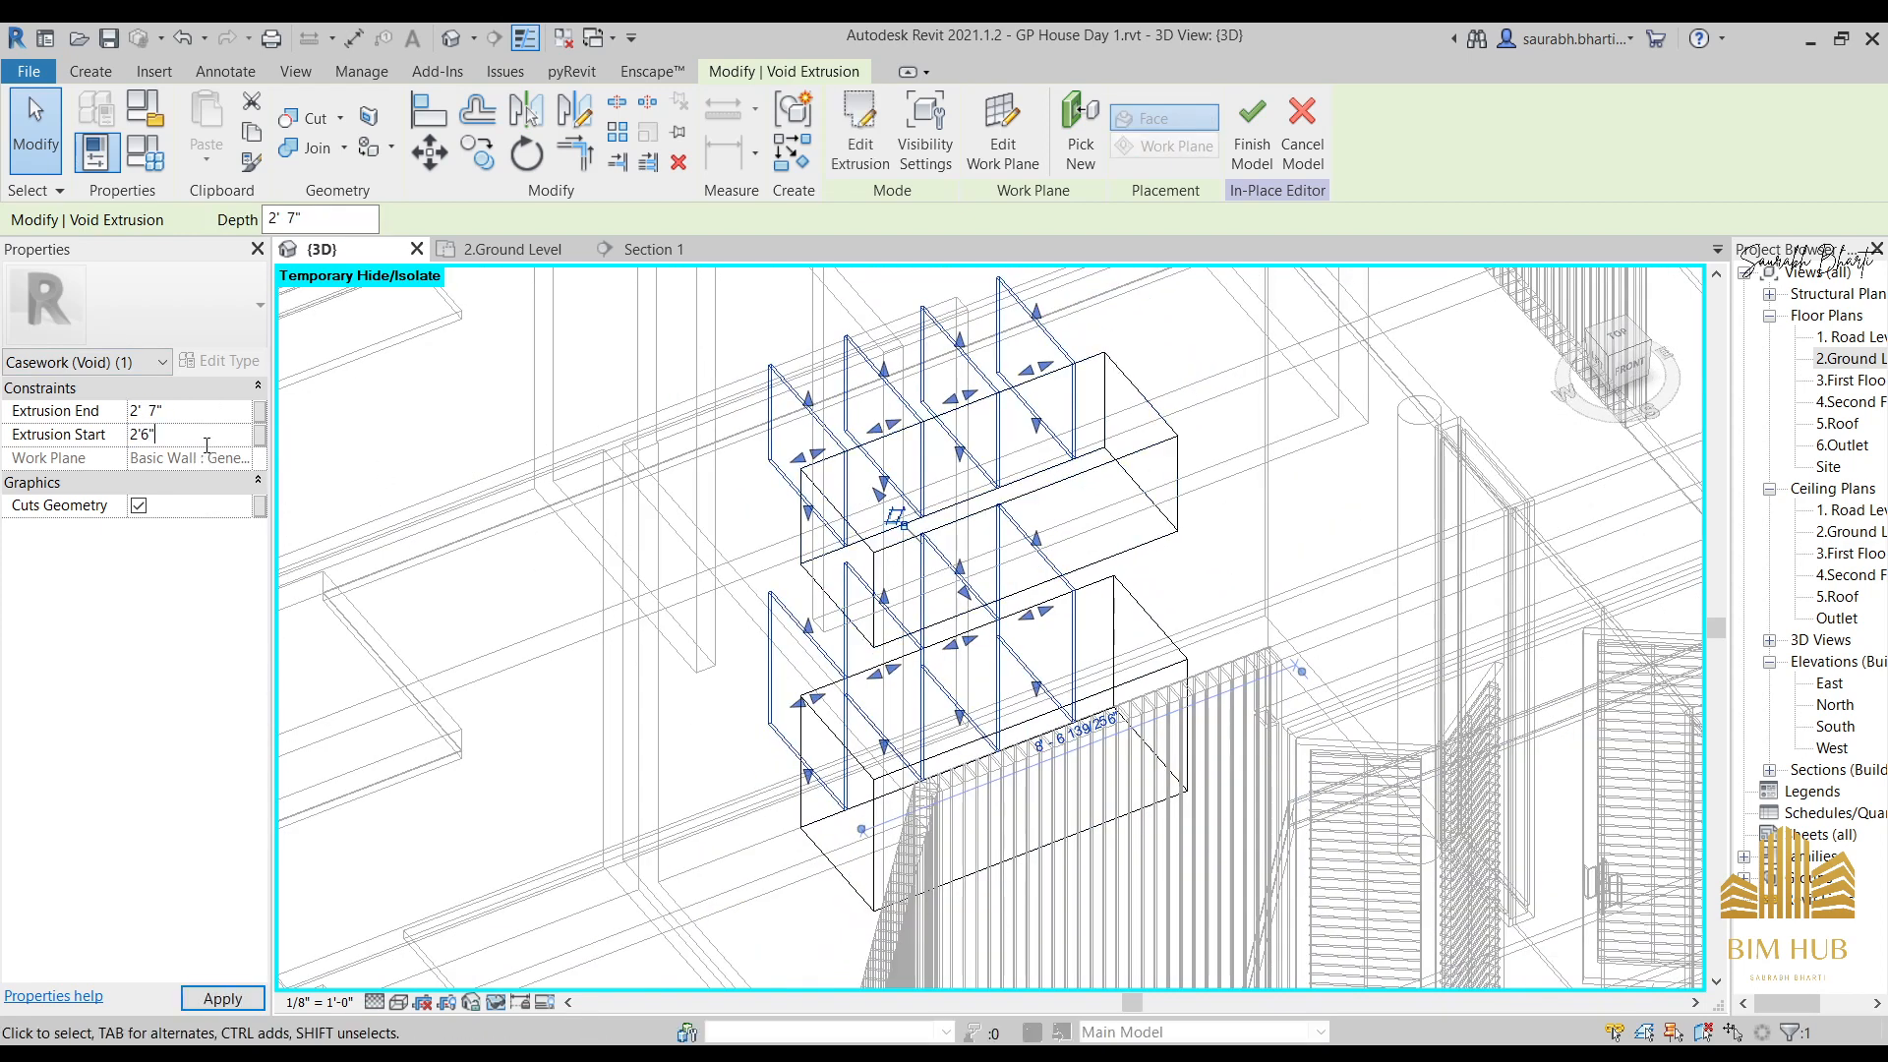
{"action": "key", "text": "Return"}
Set the void extrusion's start to 2' 5".
{"action": "left_click", "coordinate": [194, 433]}
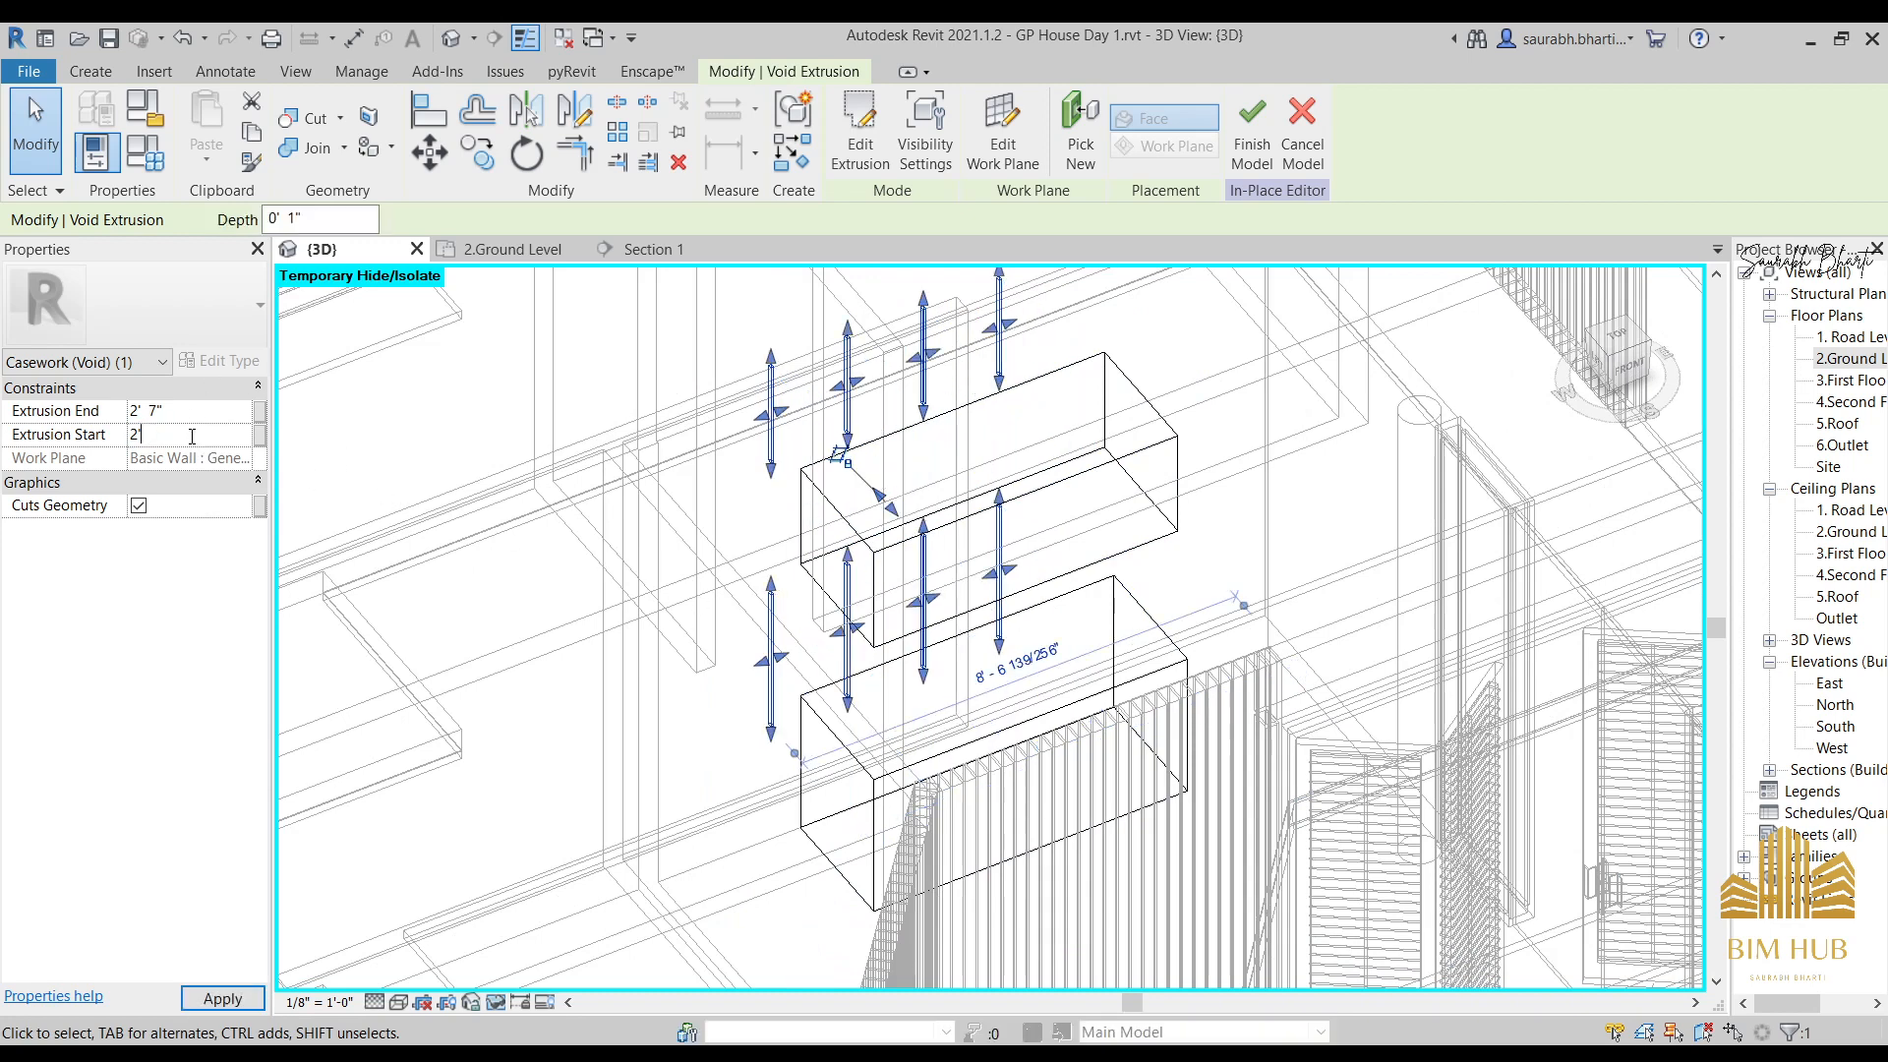
{"action": "scroll", "coordinate": [1243, 607], "scroll_direction": "down", "scroll_amount": 3}
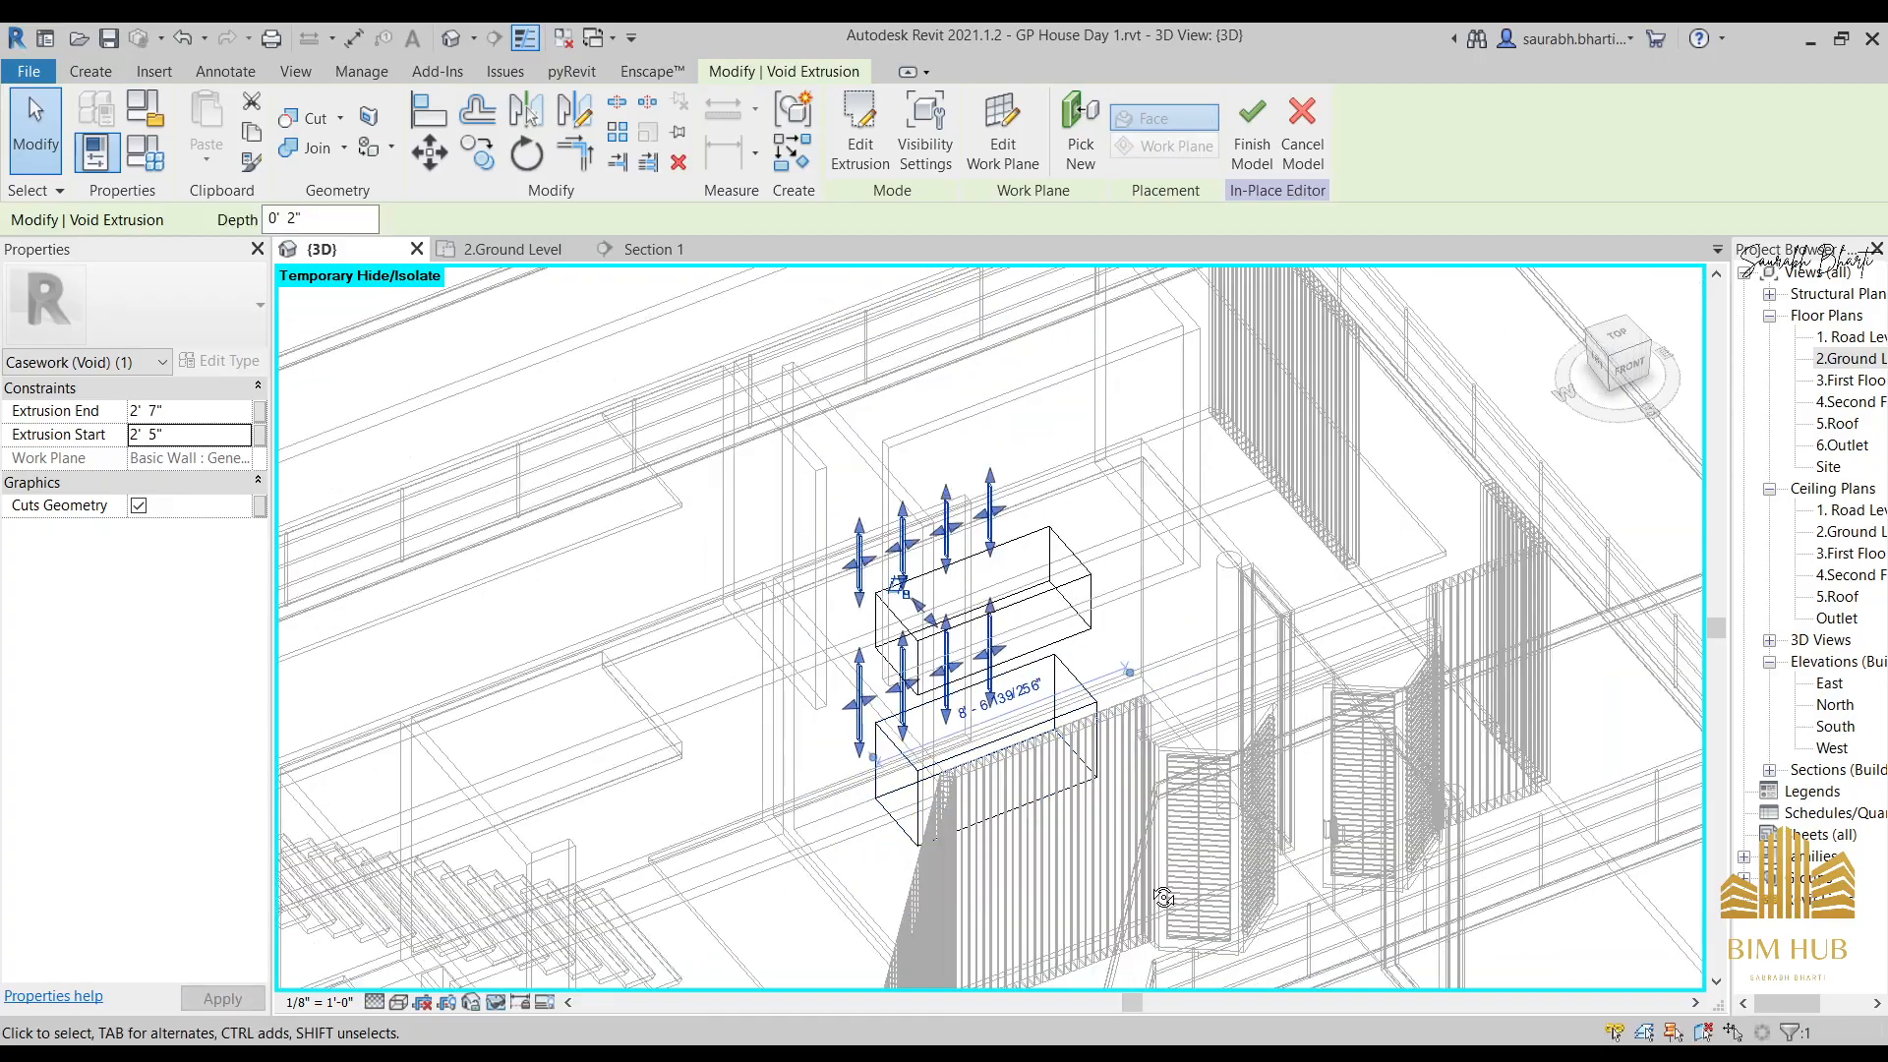
{"action": "left_click", "coordinate": [1083, 695]}
Move the void extrusion to the cabinets' front side with an end of -2' 7" and a start of -2' 5", and inspect the grooves.
{"action": "middle_click_drag", "start_coordinate": [1125, 666], "coordinate": [864, 708], "text": "shift"}
{"action": "left_click", "coordinate": [918, 694]}
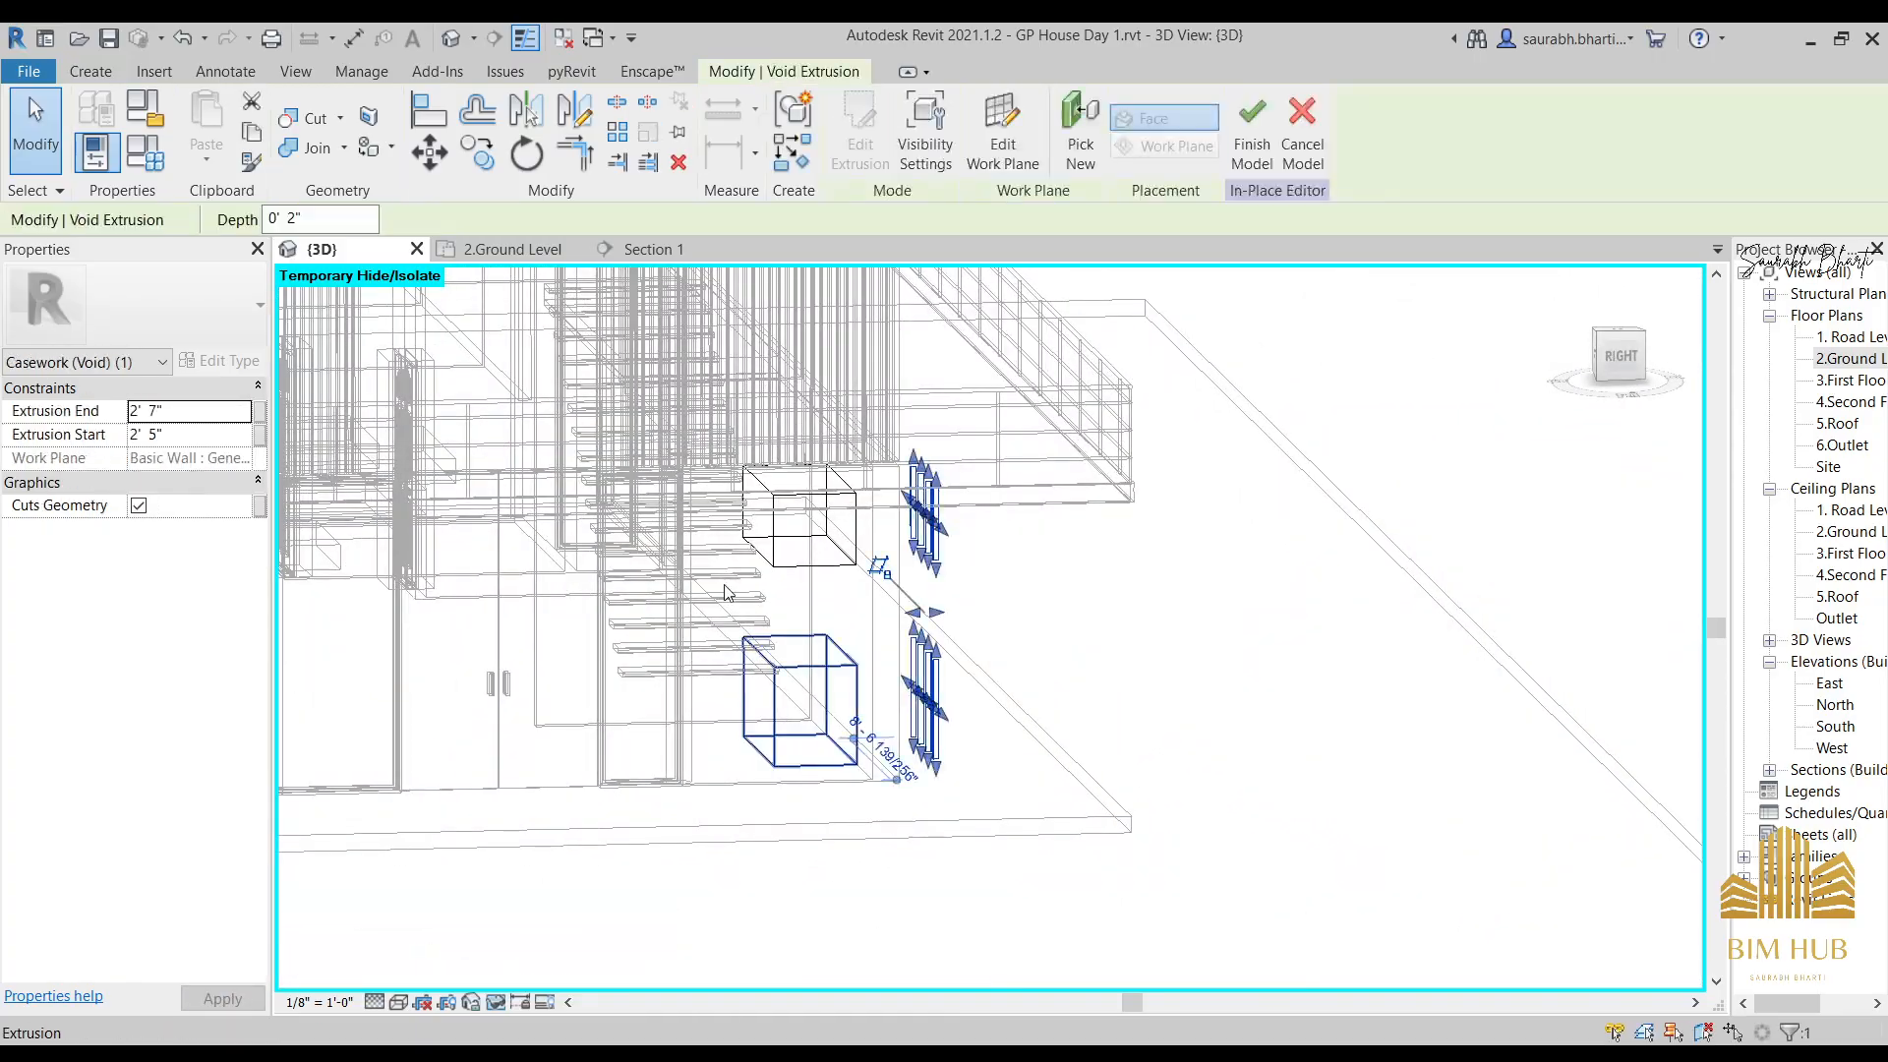
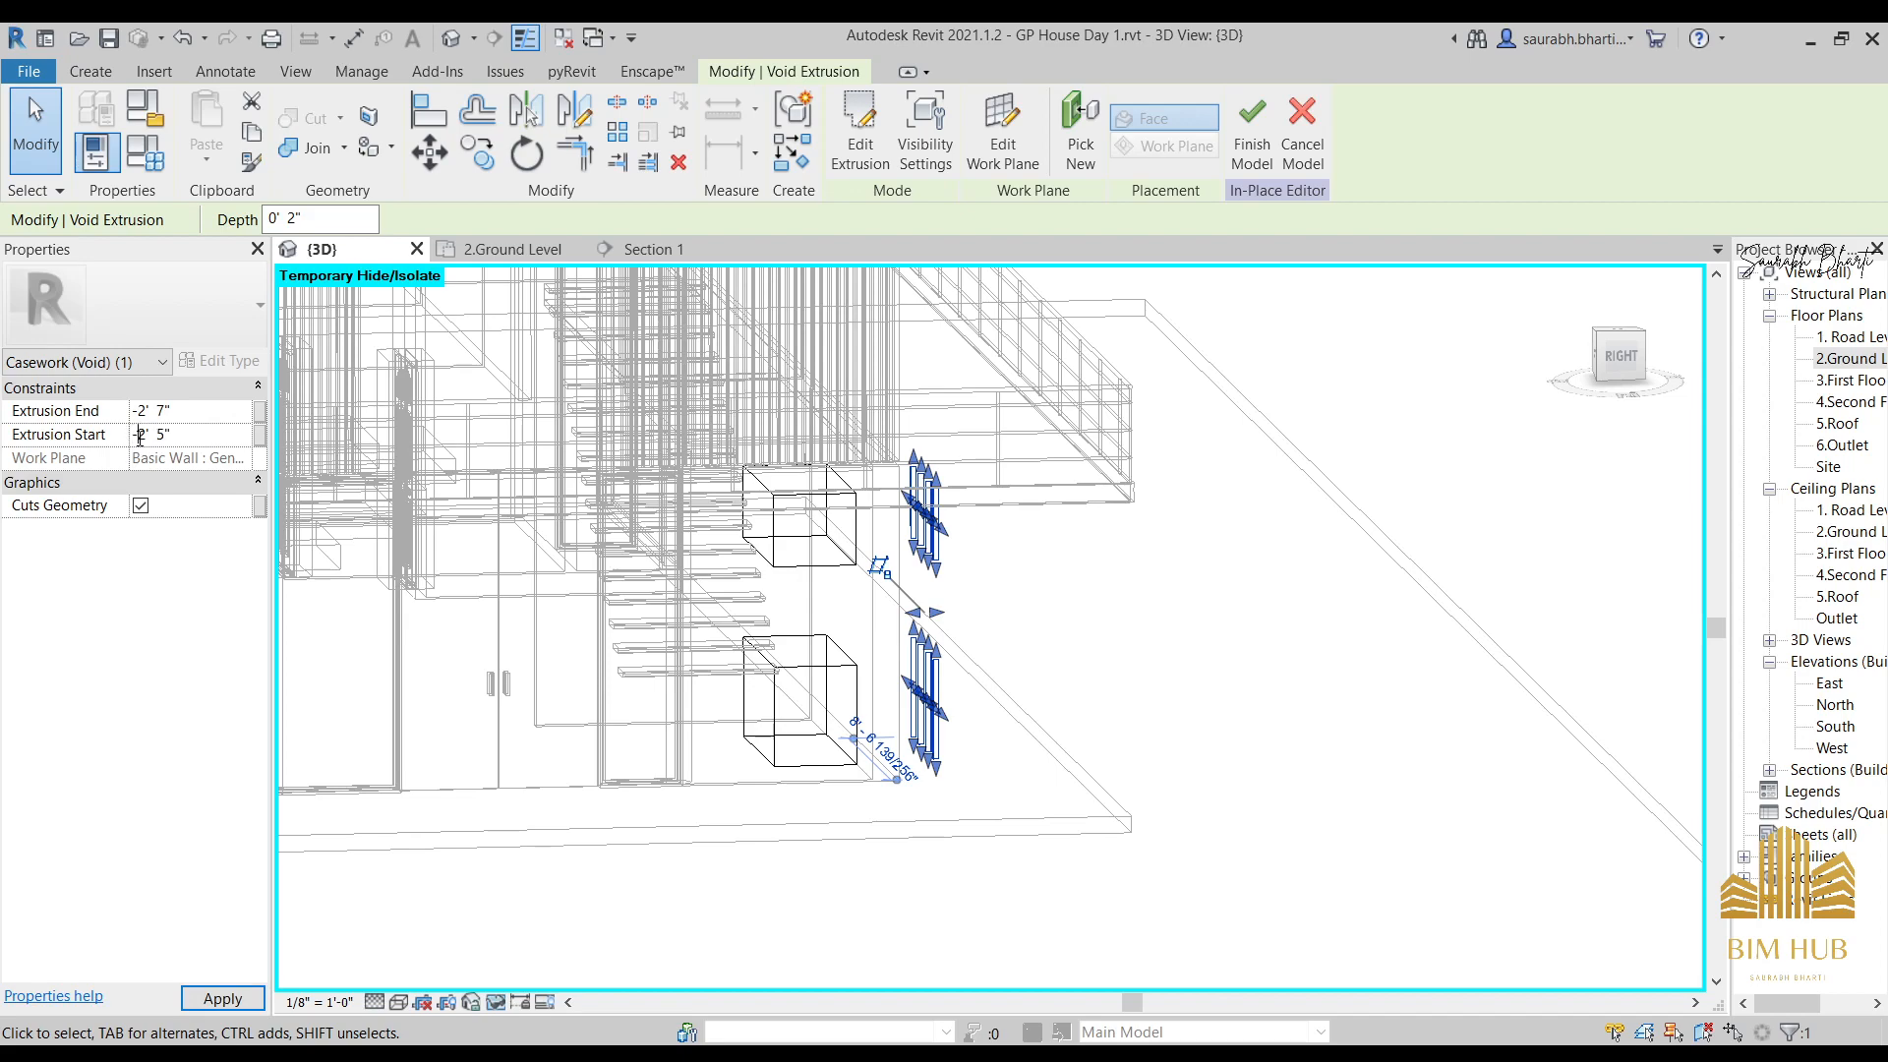
{"action": "middle_click_drag", "start_coordinate": [972, 750], "coordinate": [1268, 716], "text": "shift"}
{"action": "scroll", "coordinate": [946, 719], "scroll_direction": "up", "scroll_amount": 3}
{"action": "left_click", "coordinate": [922, 605]}
{"action": "middle_click_drag", "start_coordinate": [927, 640], "coordinate": [843, 750], "text": "shift"}
{"action": "scroll", "coordinate": [724, 814], "scroll_direction": "up", "scroll_amount": 3}
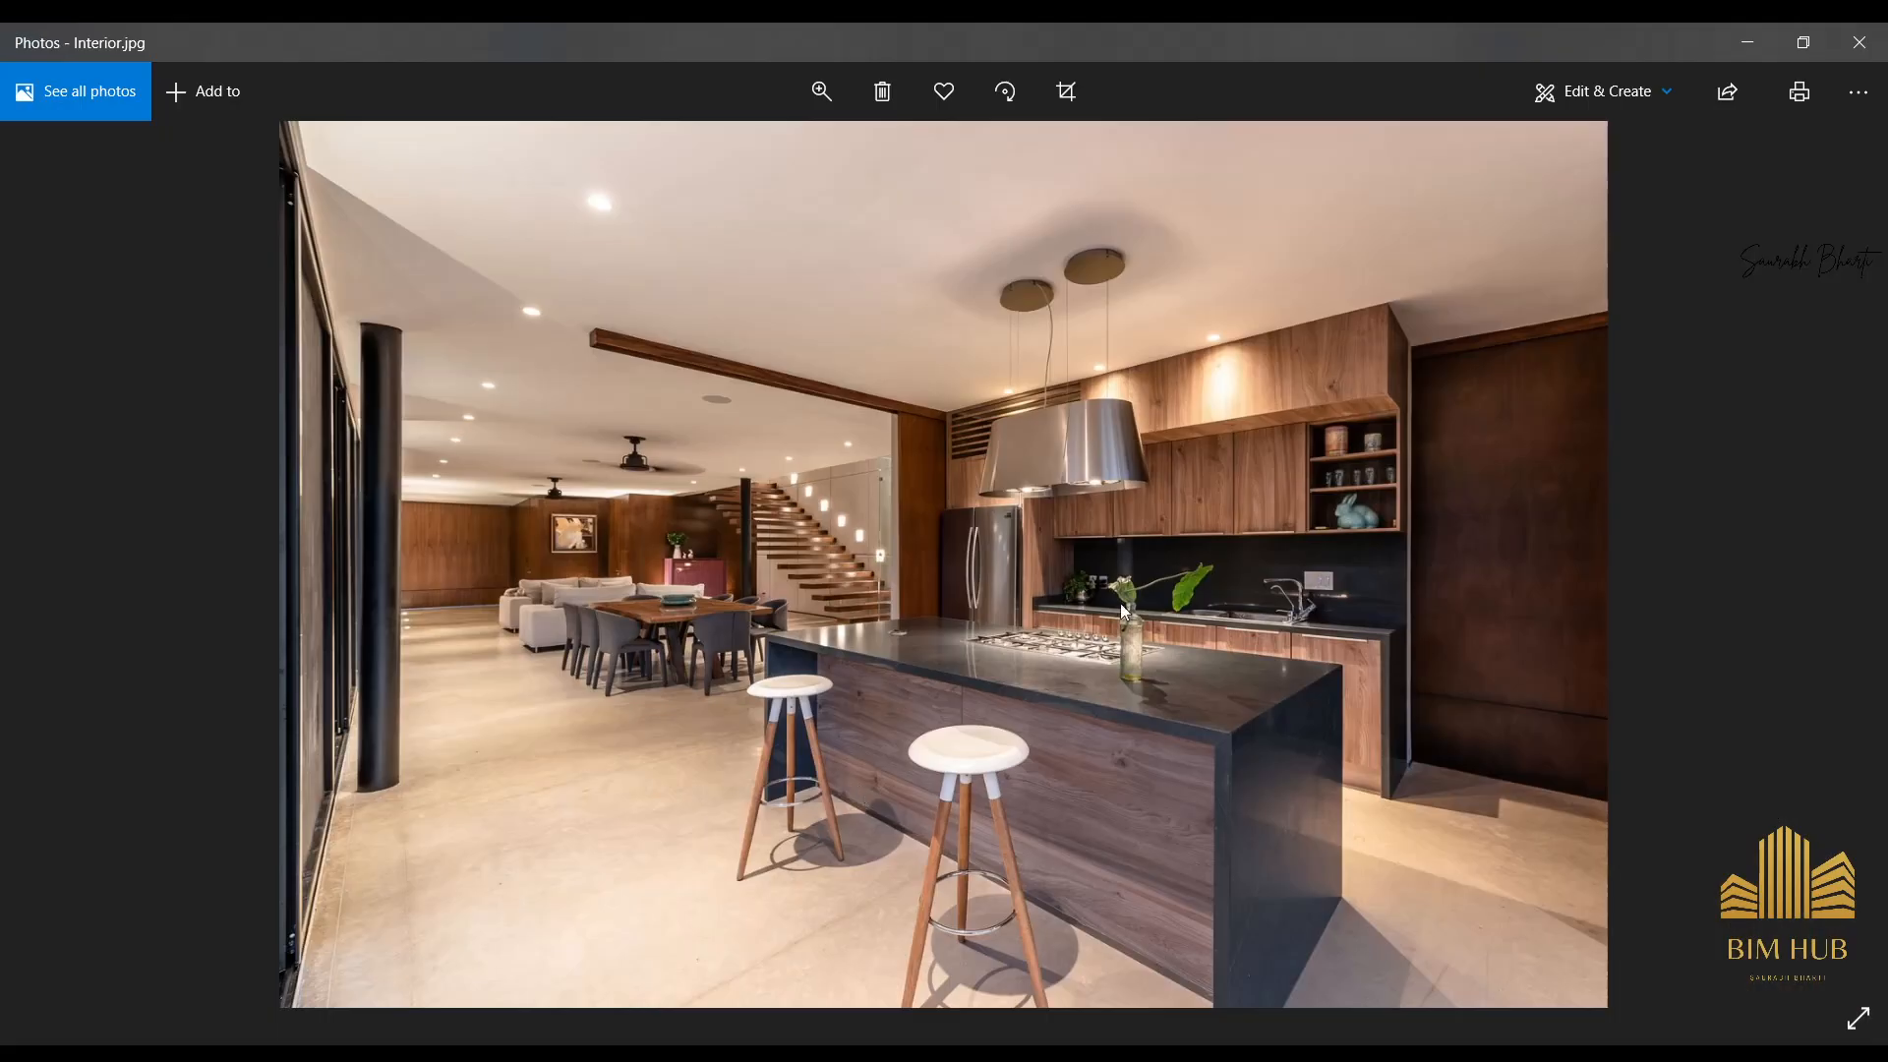
Switch to the Interior.jpg reference photo and examine the kitchen's upper cabinet doors, open shelf and base cabinets up close.
{"action": "scroll", "coordinate": [1119, 604], "scroll_direction": "up", "scroll_amount": 2}
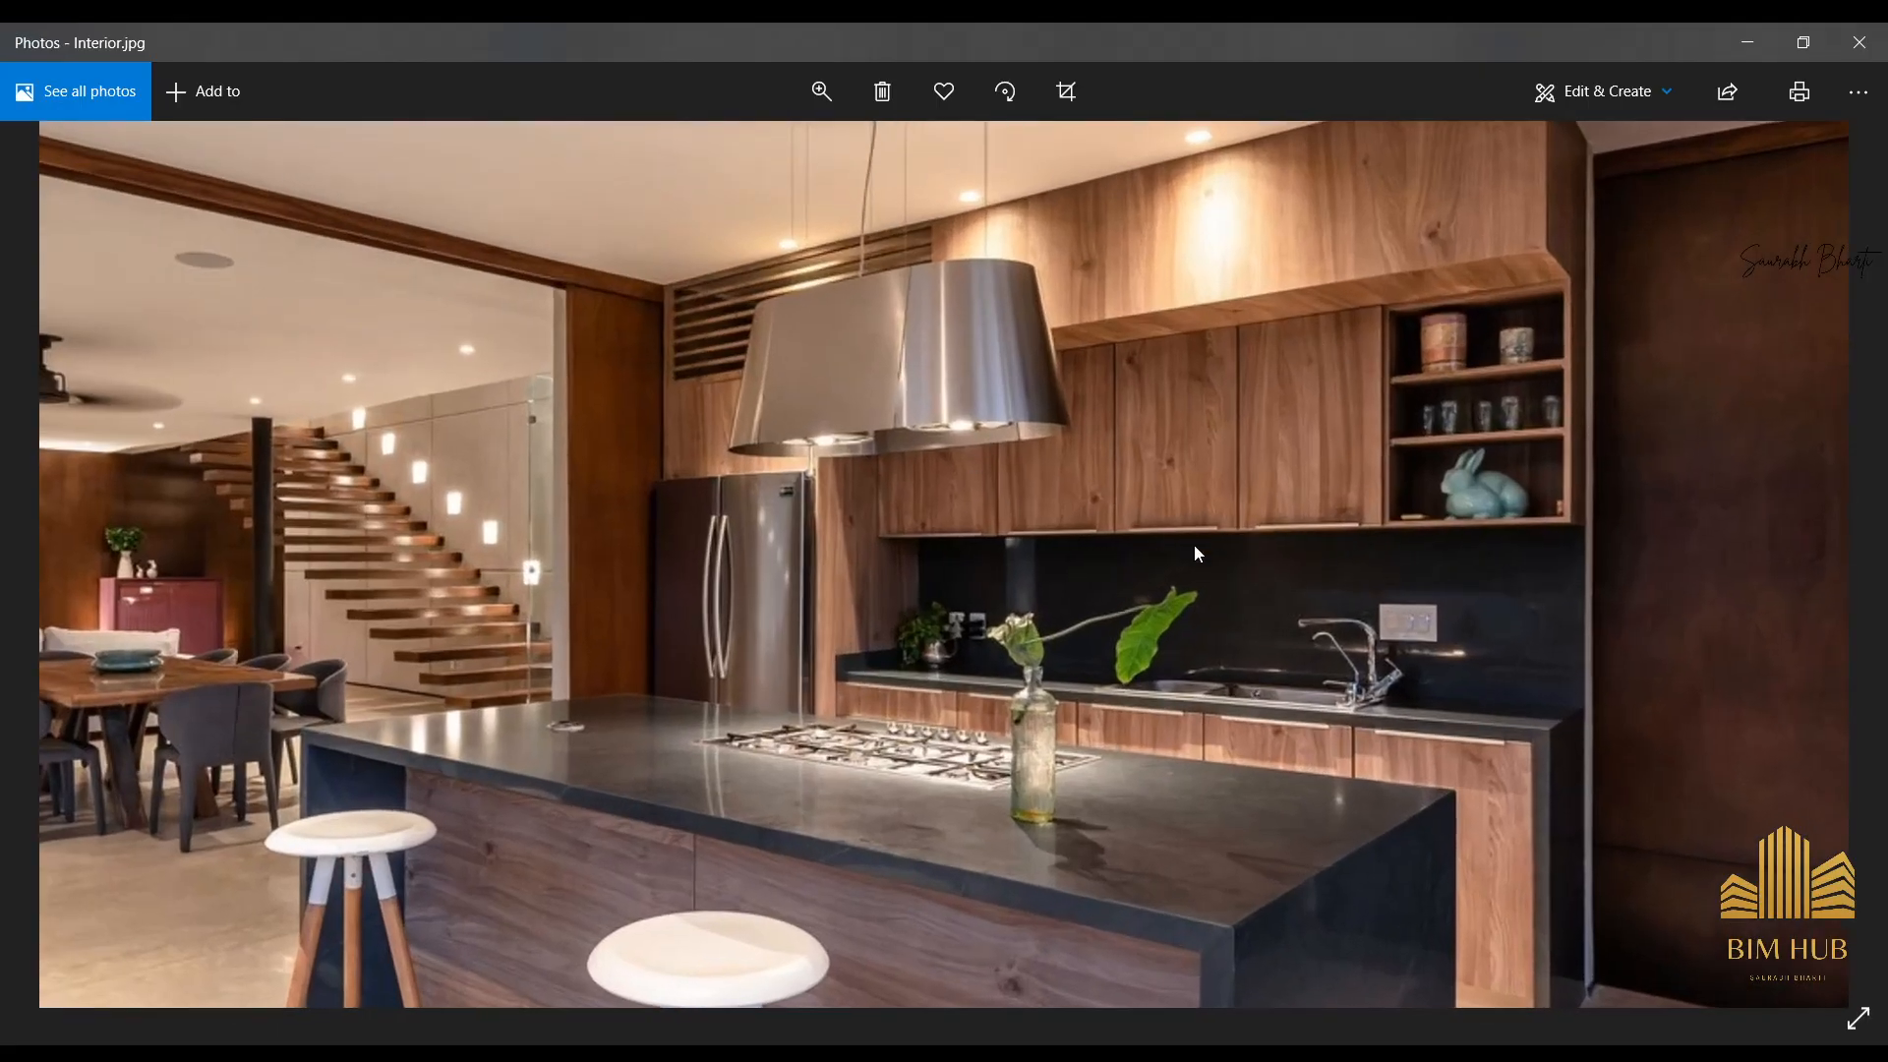
{"action": "scroll", "coordinate": [1198, 554], "scroll_direction": "up", "scroll_amount": 3}
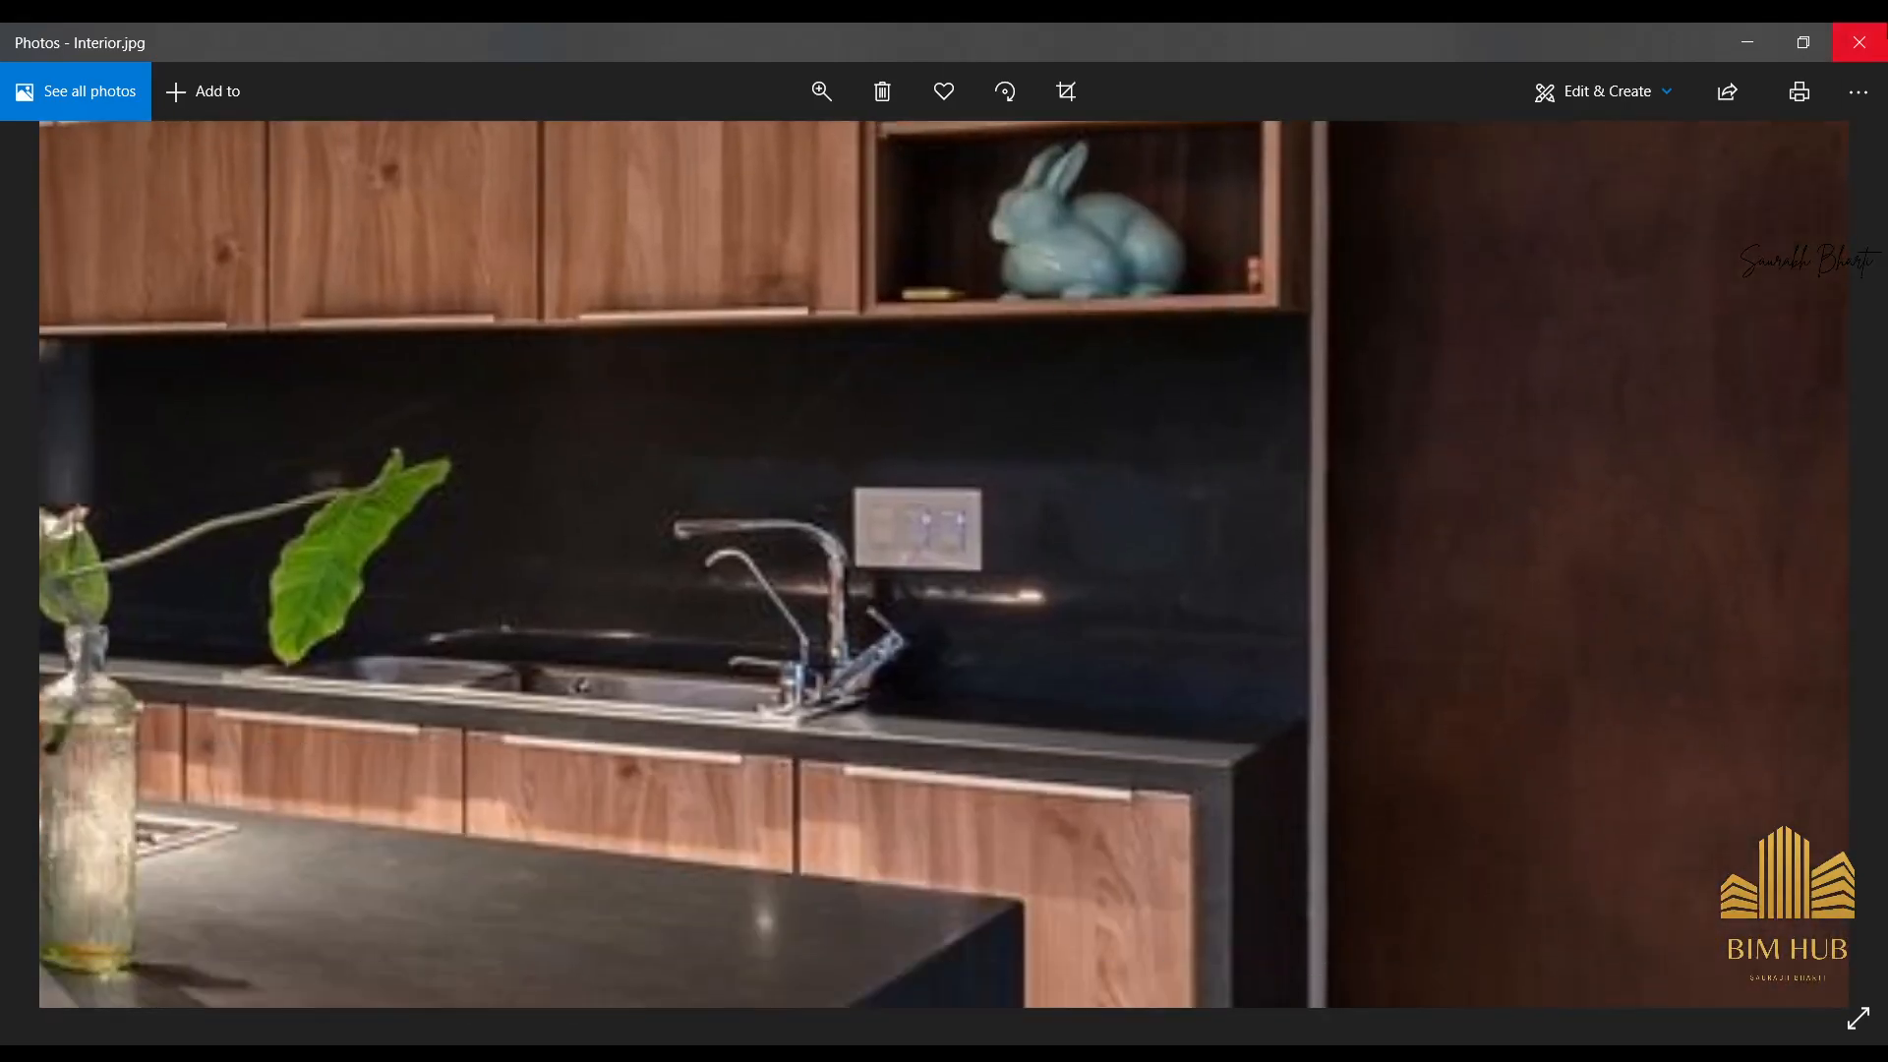
{"action": "left_click", "coordinate": [1765, 39]}
Shorten the upper cabinet's extrusion sketch from the front so its right edge lies on the third groove, and finish the in-place model.
{"action": "middle_click_drag", "start_coordinate": [842, 666], "coordinate": [861, 622], "text": "shift"}
{"action": "scroll", "coordinate": [919, 675], "scroll_direction": "down", "scroll_amount": 2}
{"action": "left_click", "coordinate": [938, 396]}
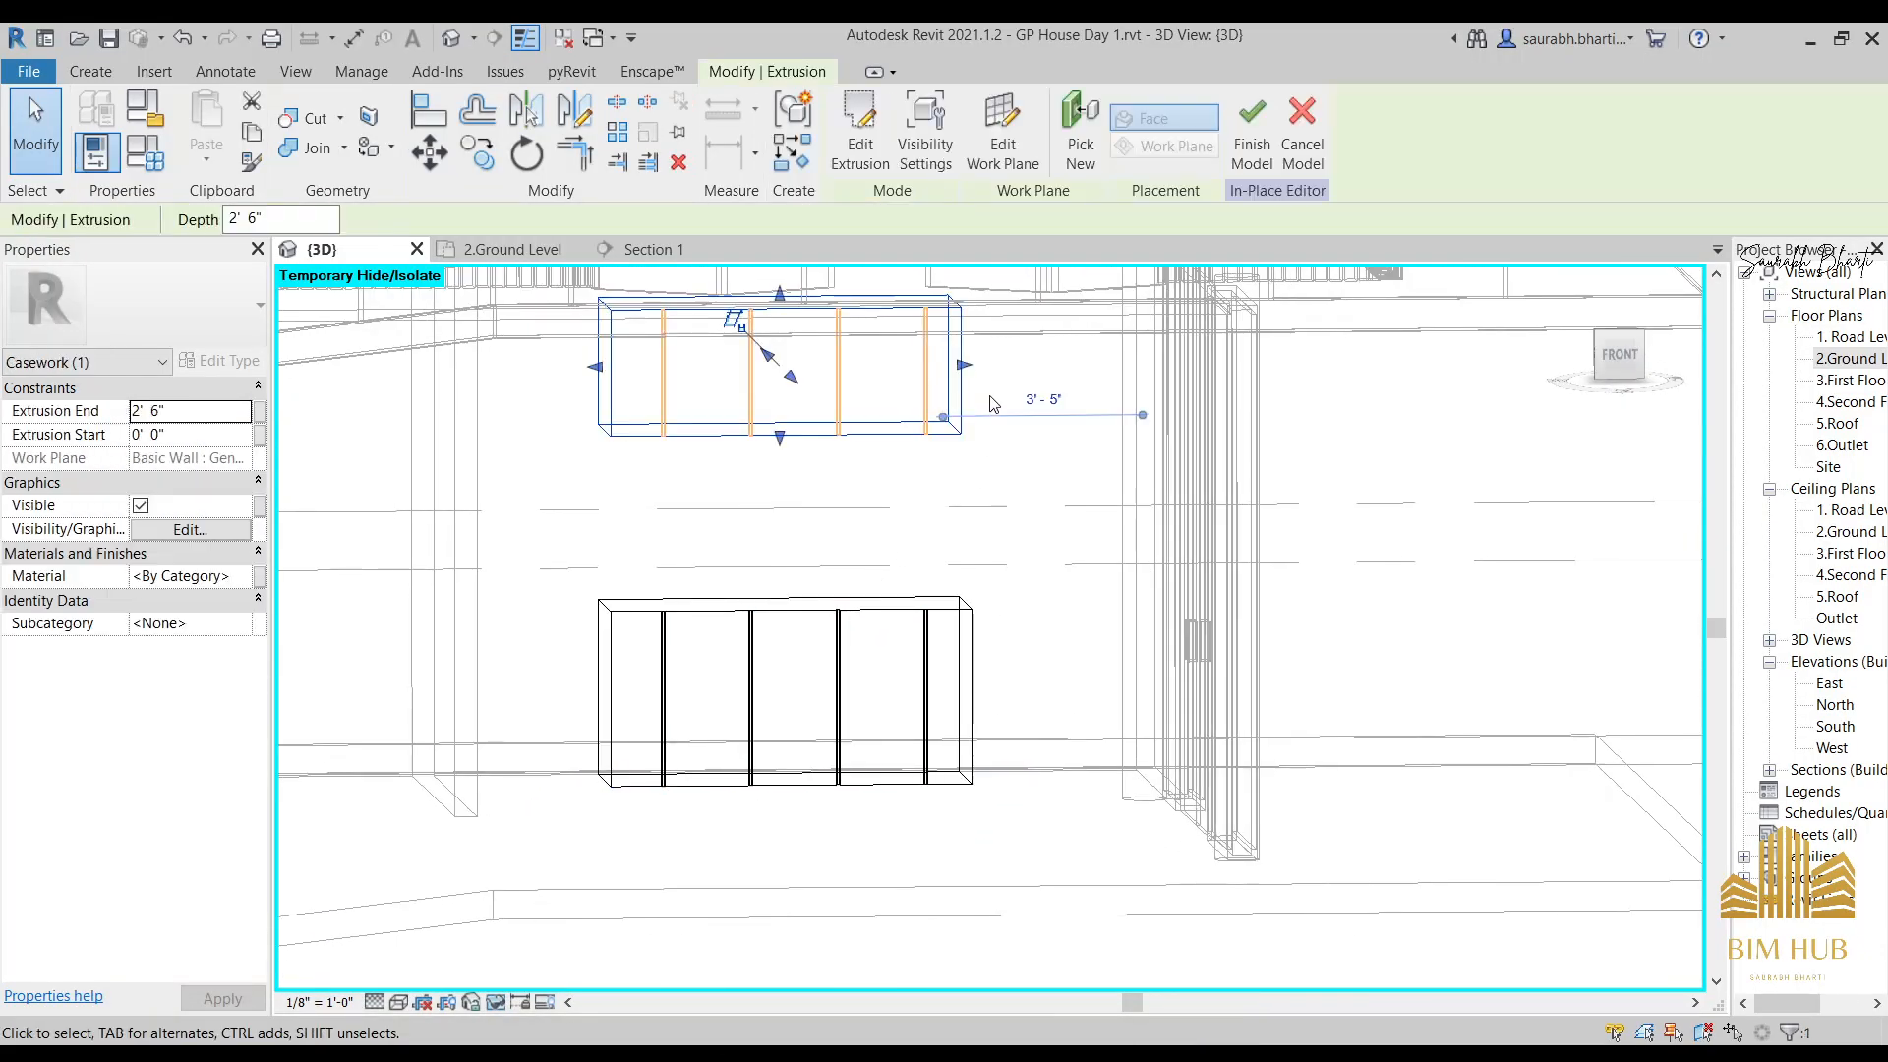
{"action": "left_click", "coordinate": [985, 411]}
{"action": "middle_click_drag", "start_coordinate": [987, 419], "coordinate": [978, 417], "text": "shift"}
{"action": "left_click", "coordinate": [969, 383]}
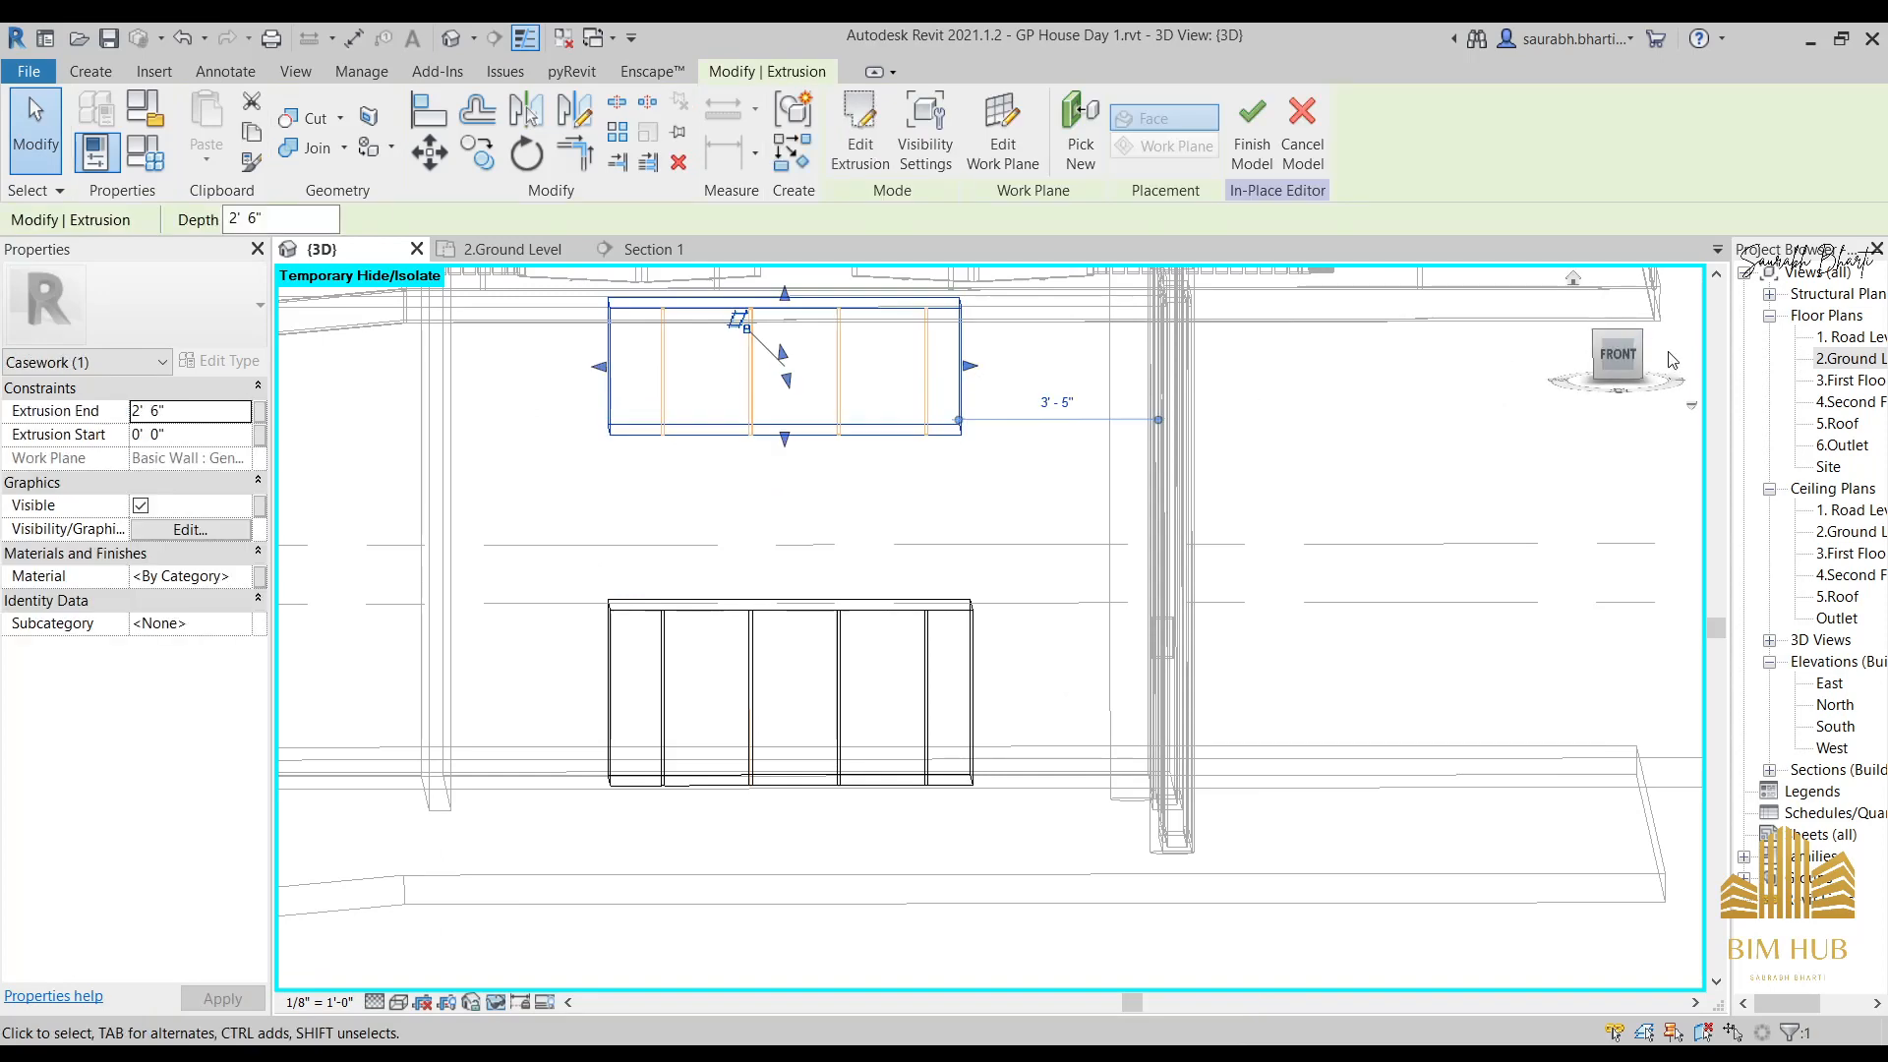
{"action": "left_click", "coordinate": [1613, 356]}
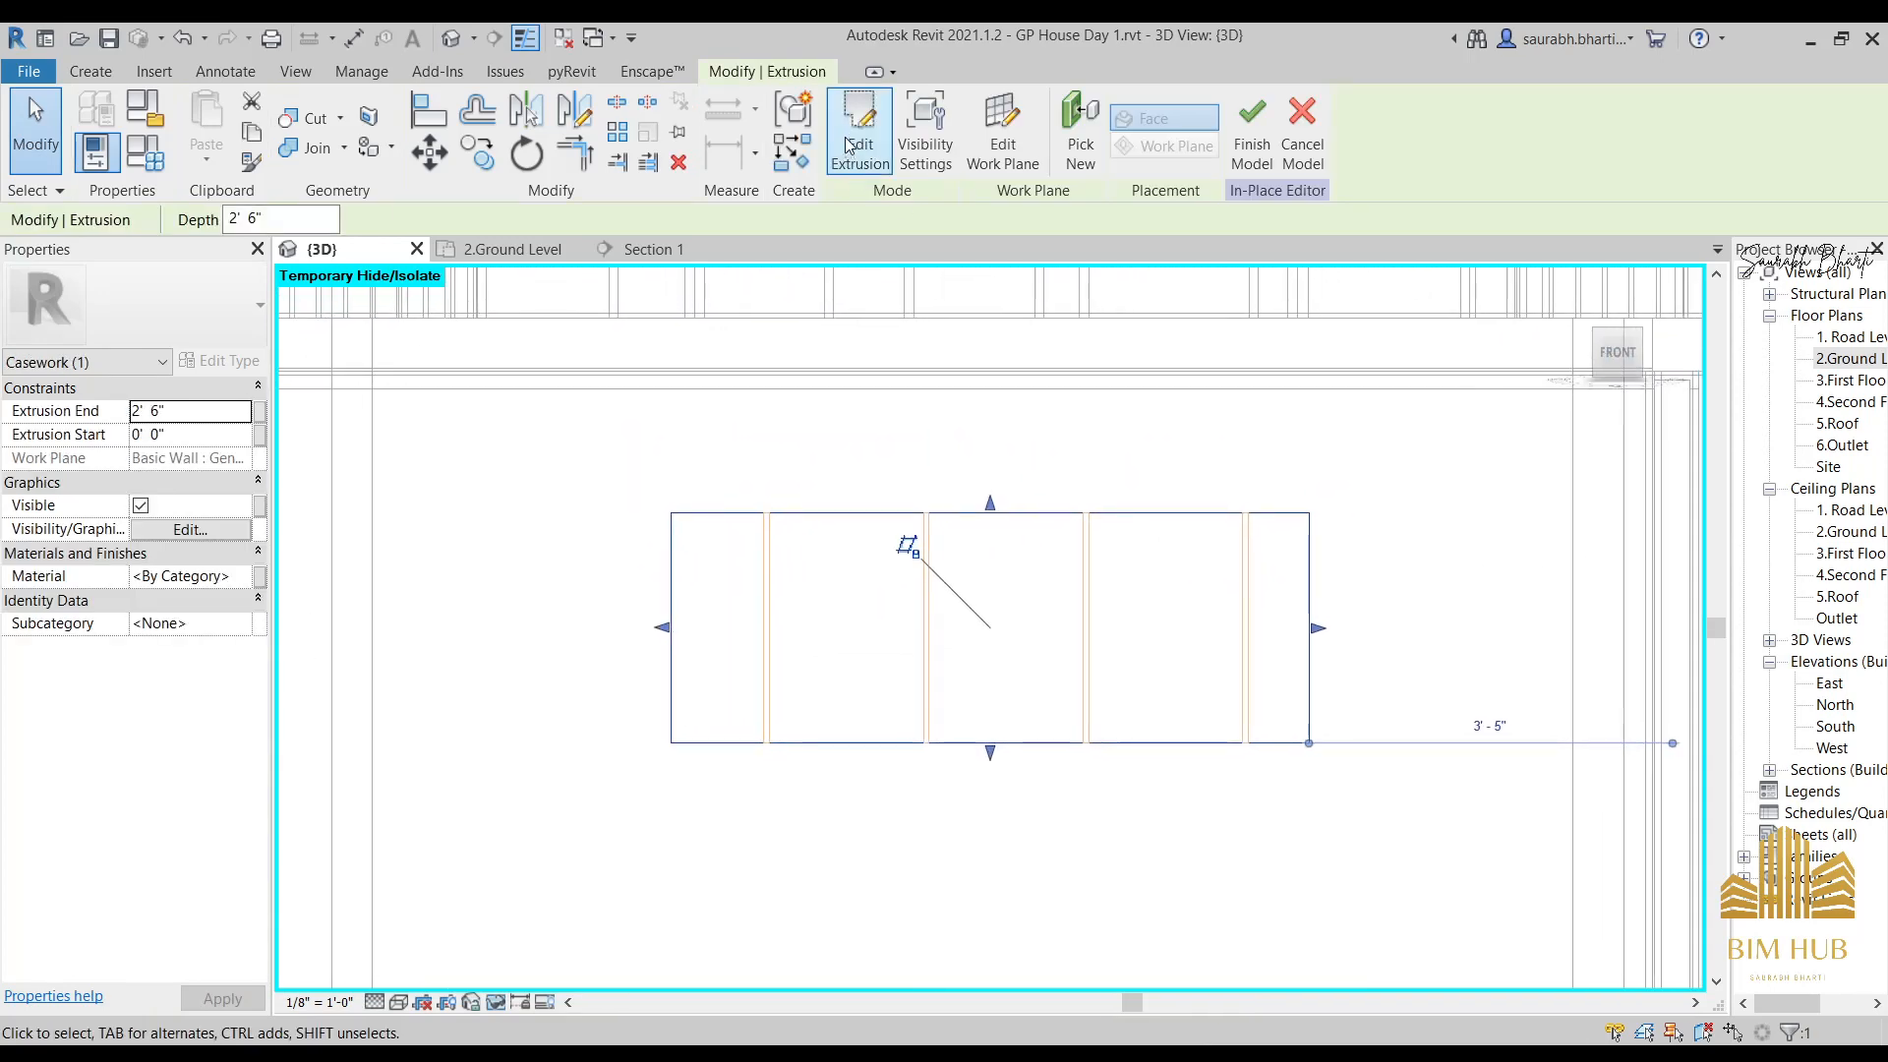
{"action": "left_click", "coordinate": [860, 128]}
{"action": "scroll", "coordinate": [1295, 640], "scroll_direction": "up", "scroll_amount": 1}
{"action": "left_click_drag", "start_coordinate": [1311, 634], "coordinate": [1067, 613]}
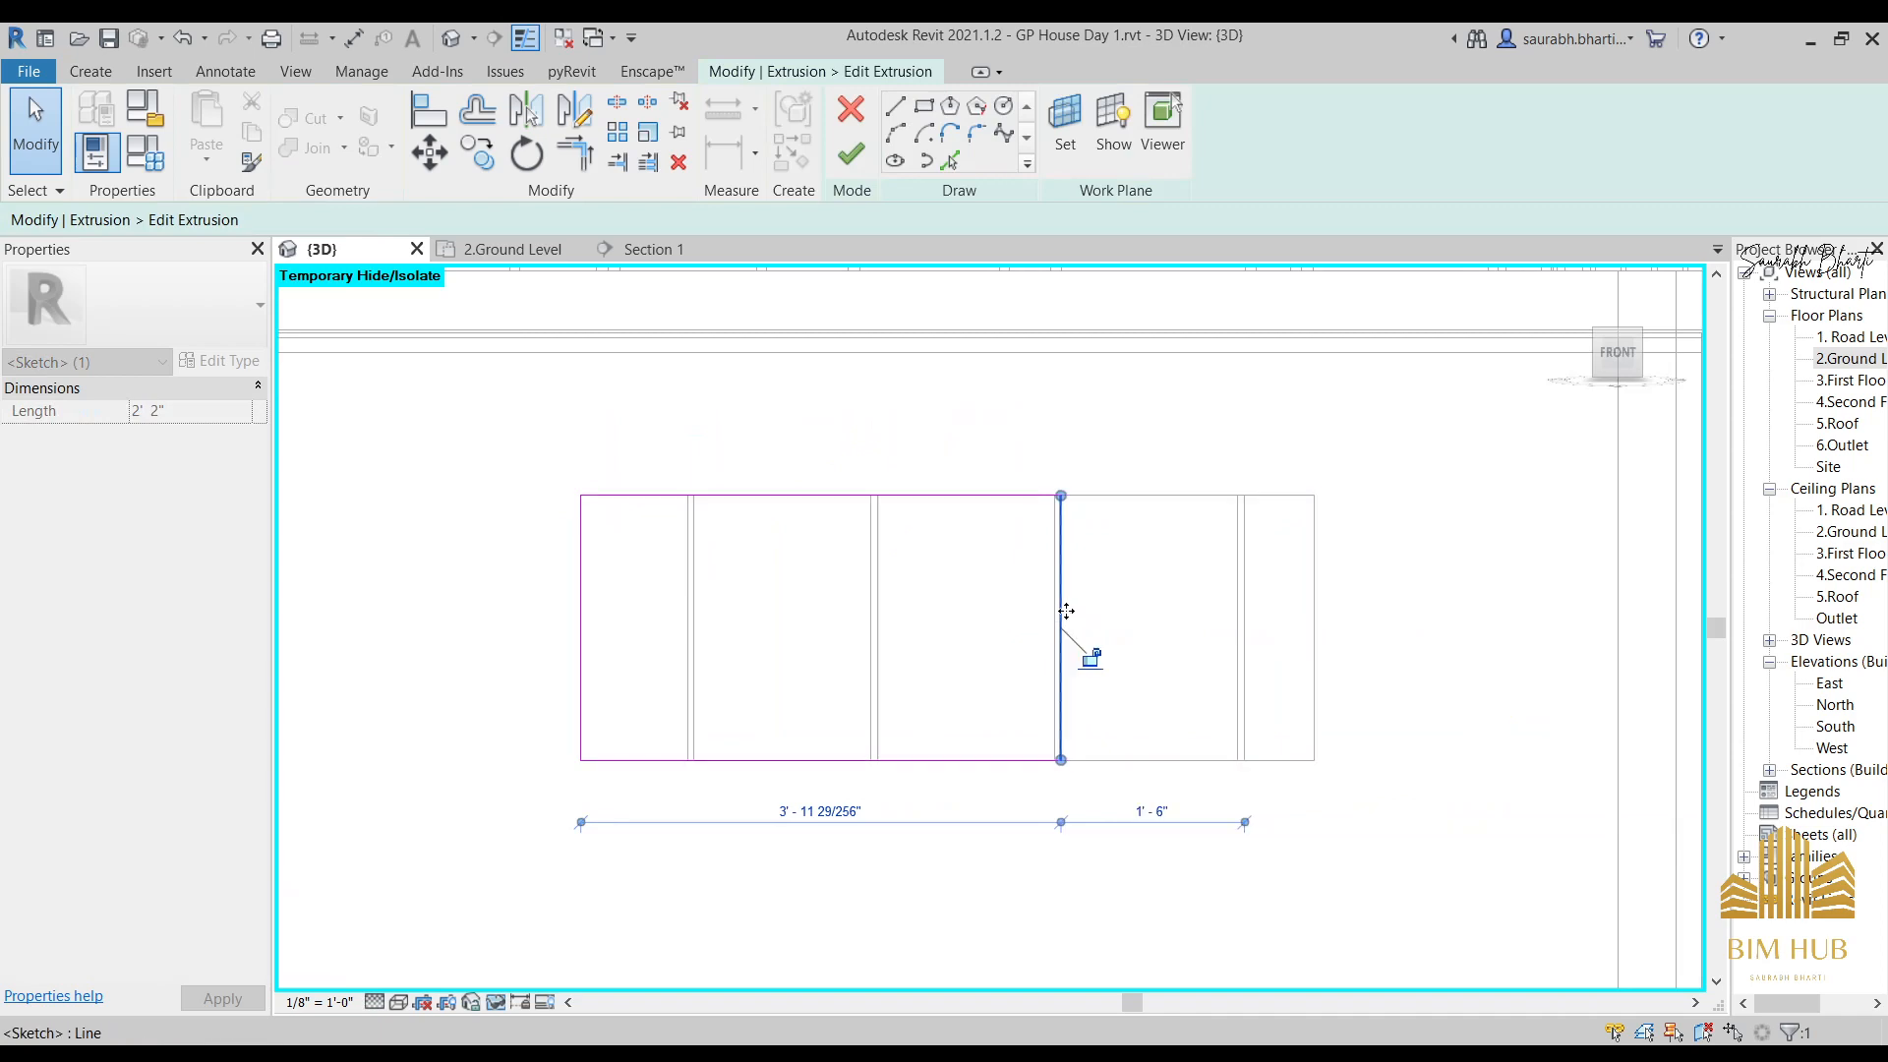
{"action": "left_click", "coordinate": [869, 154]}
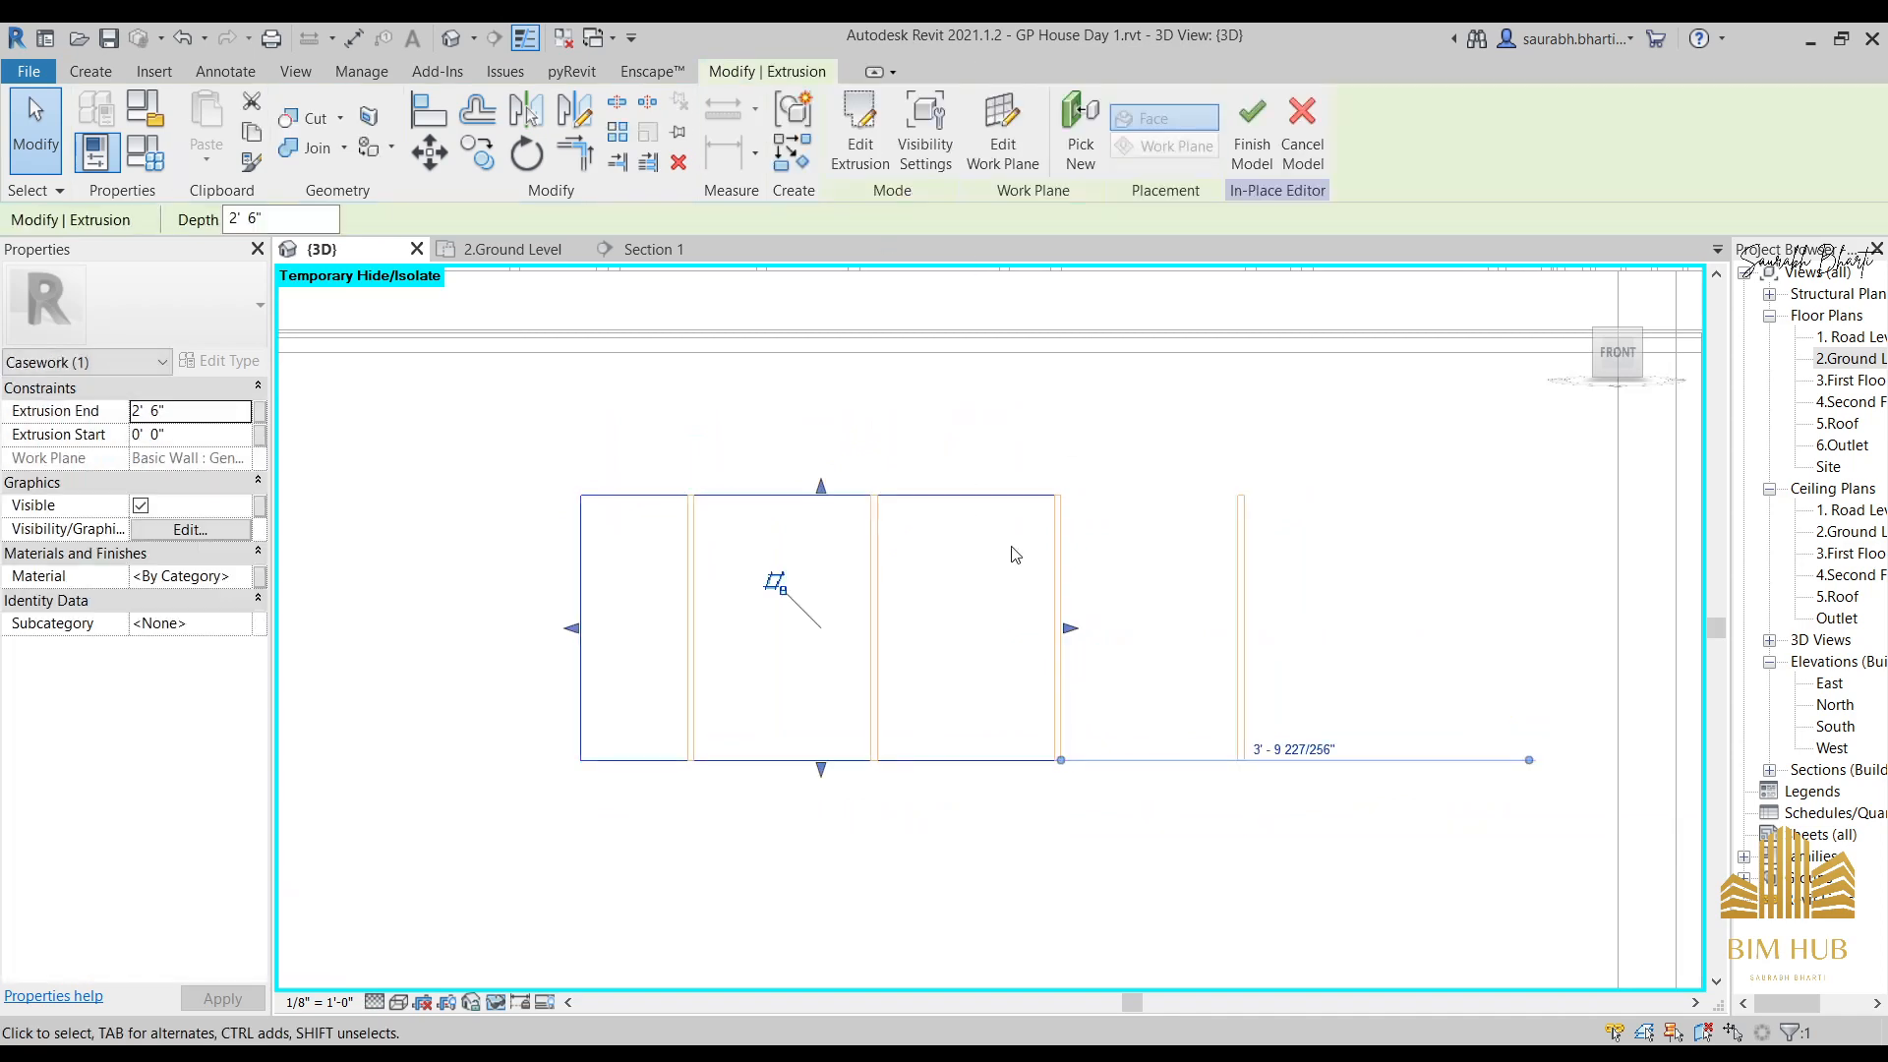
{"action": "left_click", "coordinate": [1258, 128]}
Review the shortened upper cabinet from the front and compare it with the kitchen in Interior.jpg.
{"action": "middle_click_drag", "start_coordinate": [1147, 515], "coordinate": [1134, 645], "text": "shift"}
{"action": "left_click", "coordinate": [1621, 356]}
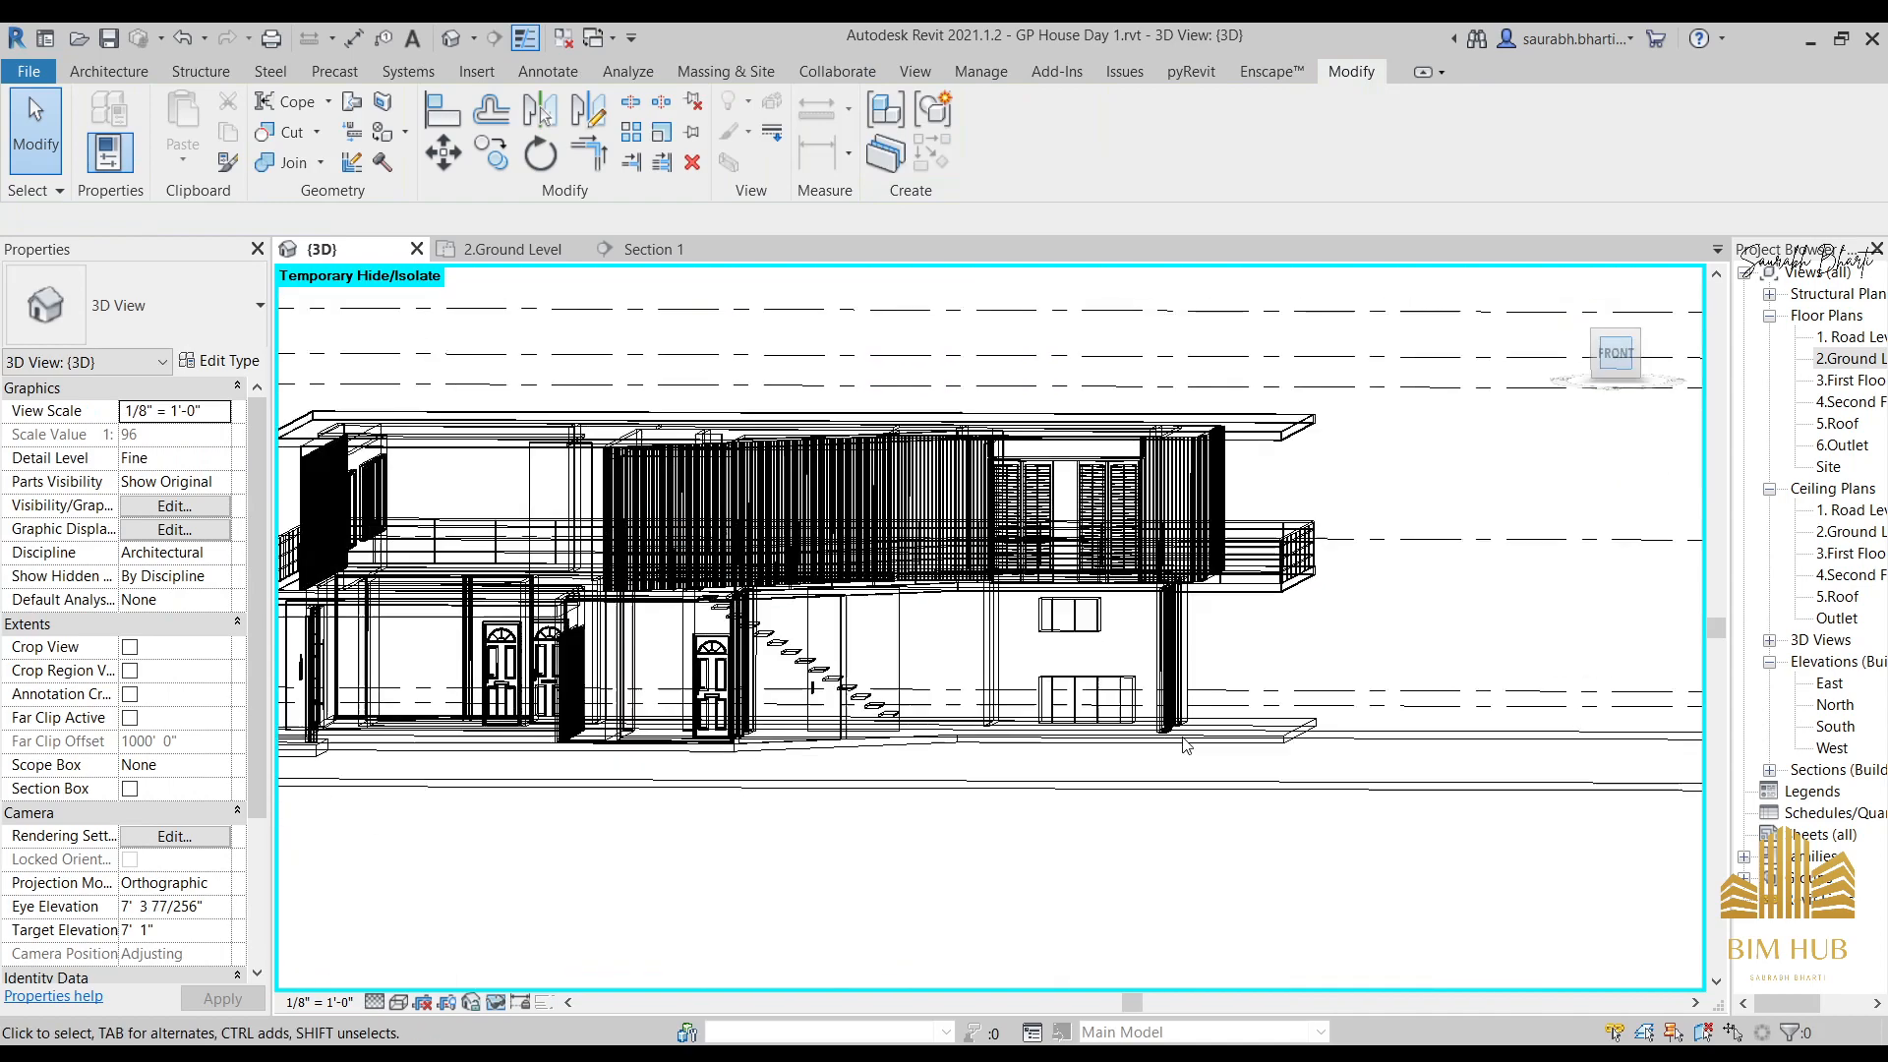
{"action": "scroll", "coordinate": [1252, 664], "scroll_direction": "up", "scroll_amount": 10}
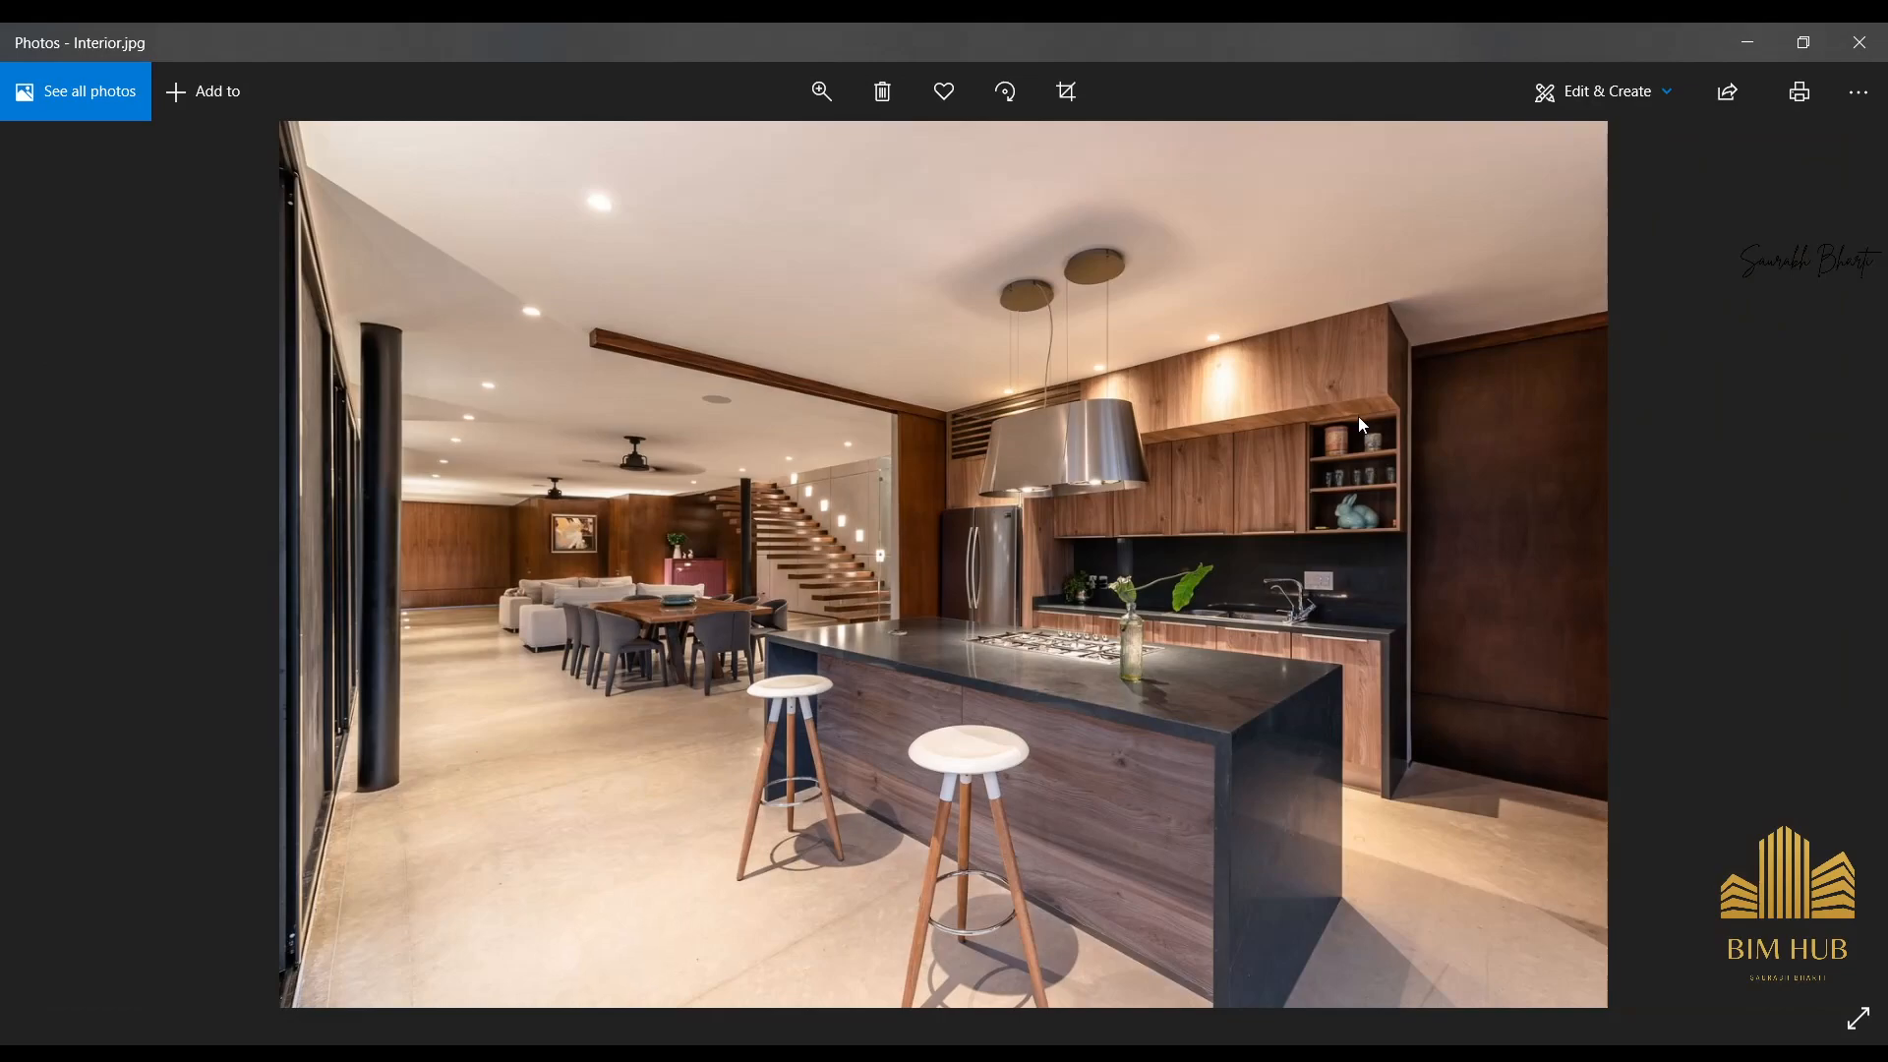
{"action": "scroll", "coordinate": [1362, 425], "scroll_direction": "up", "scroll_amount": 4, "text": "ctrl"}
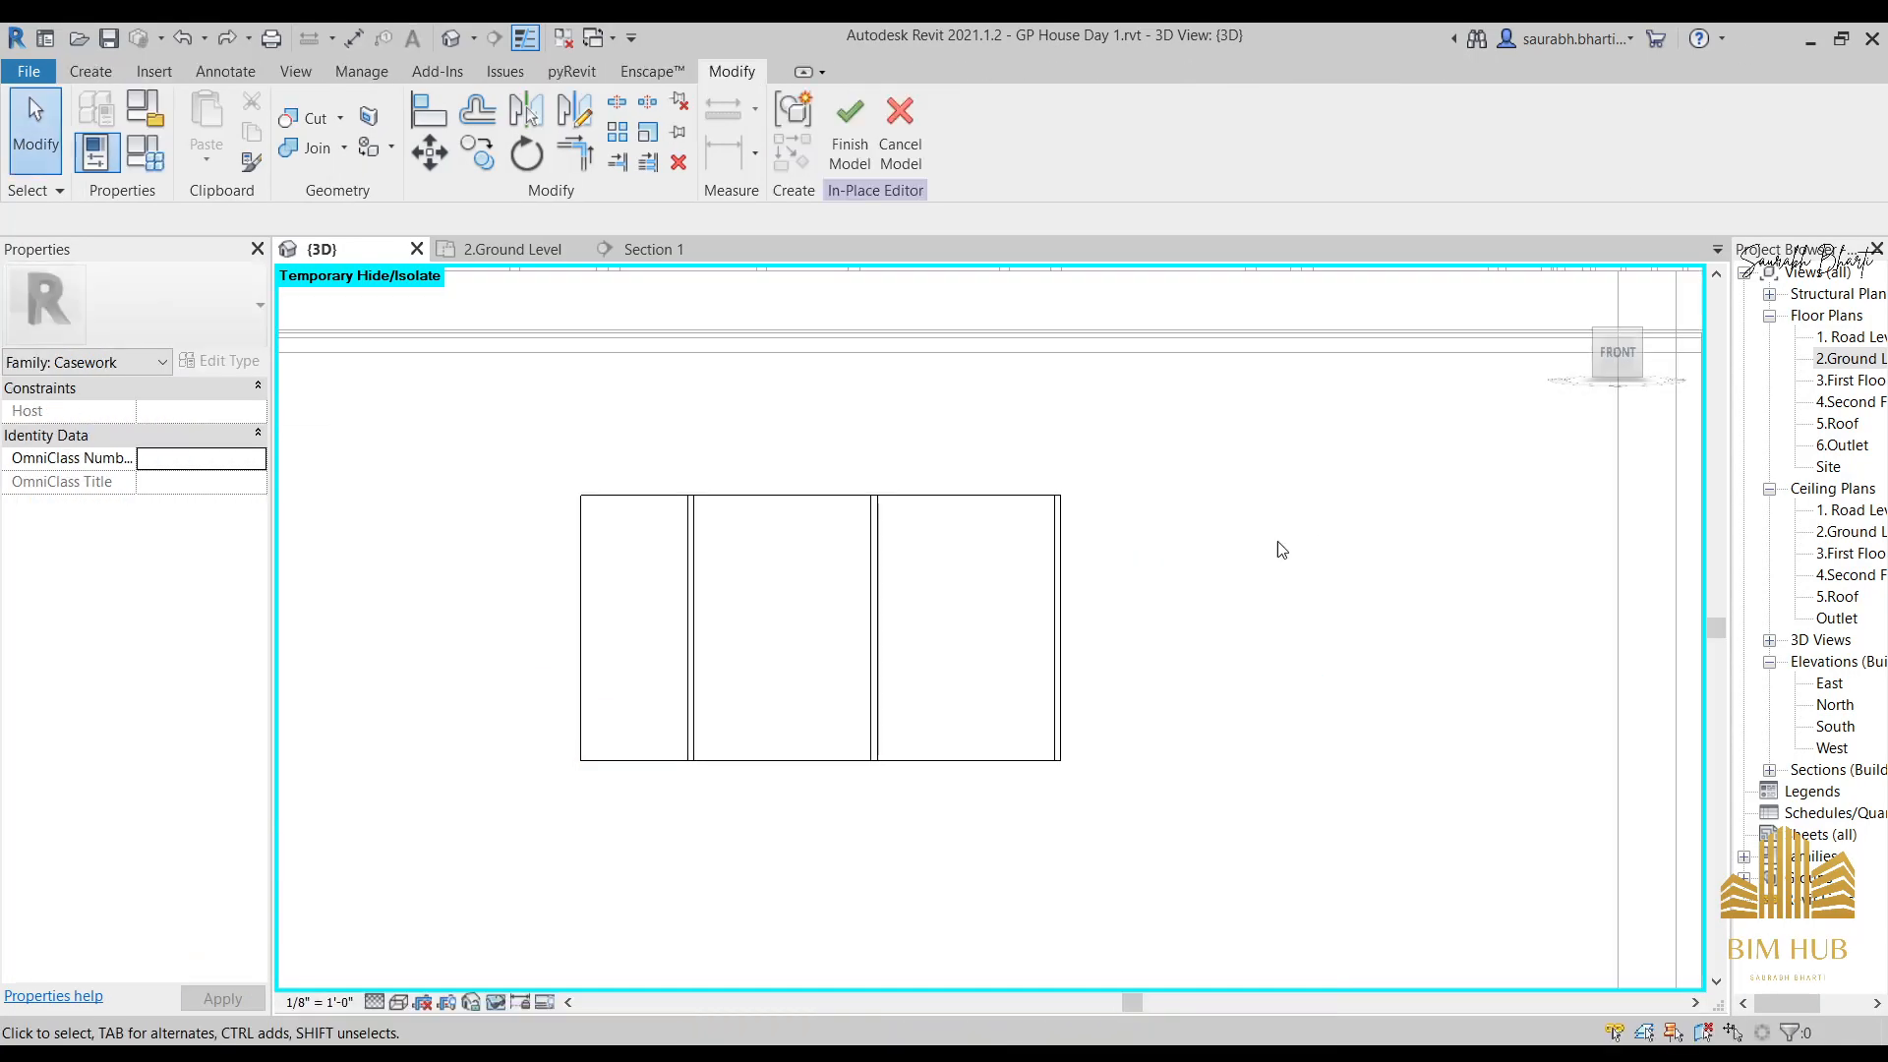
Undo the upper cabinet's shortening to restore its full width across all four grooves, and finish the in-place model.
{"action": "double_click", "coordinate": [1042, 605]}
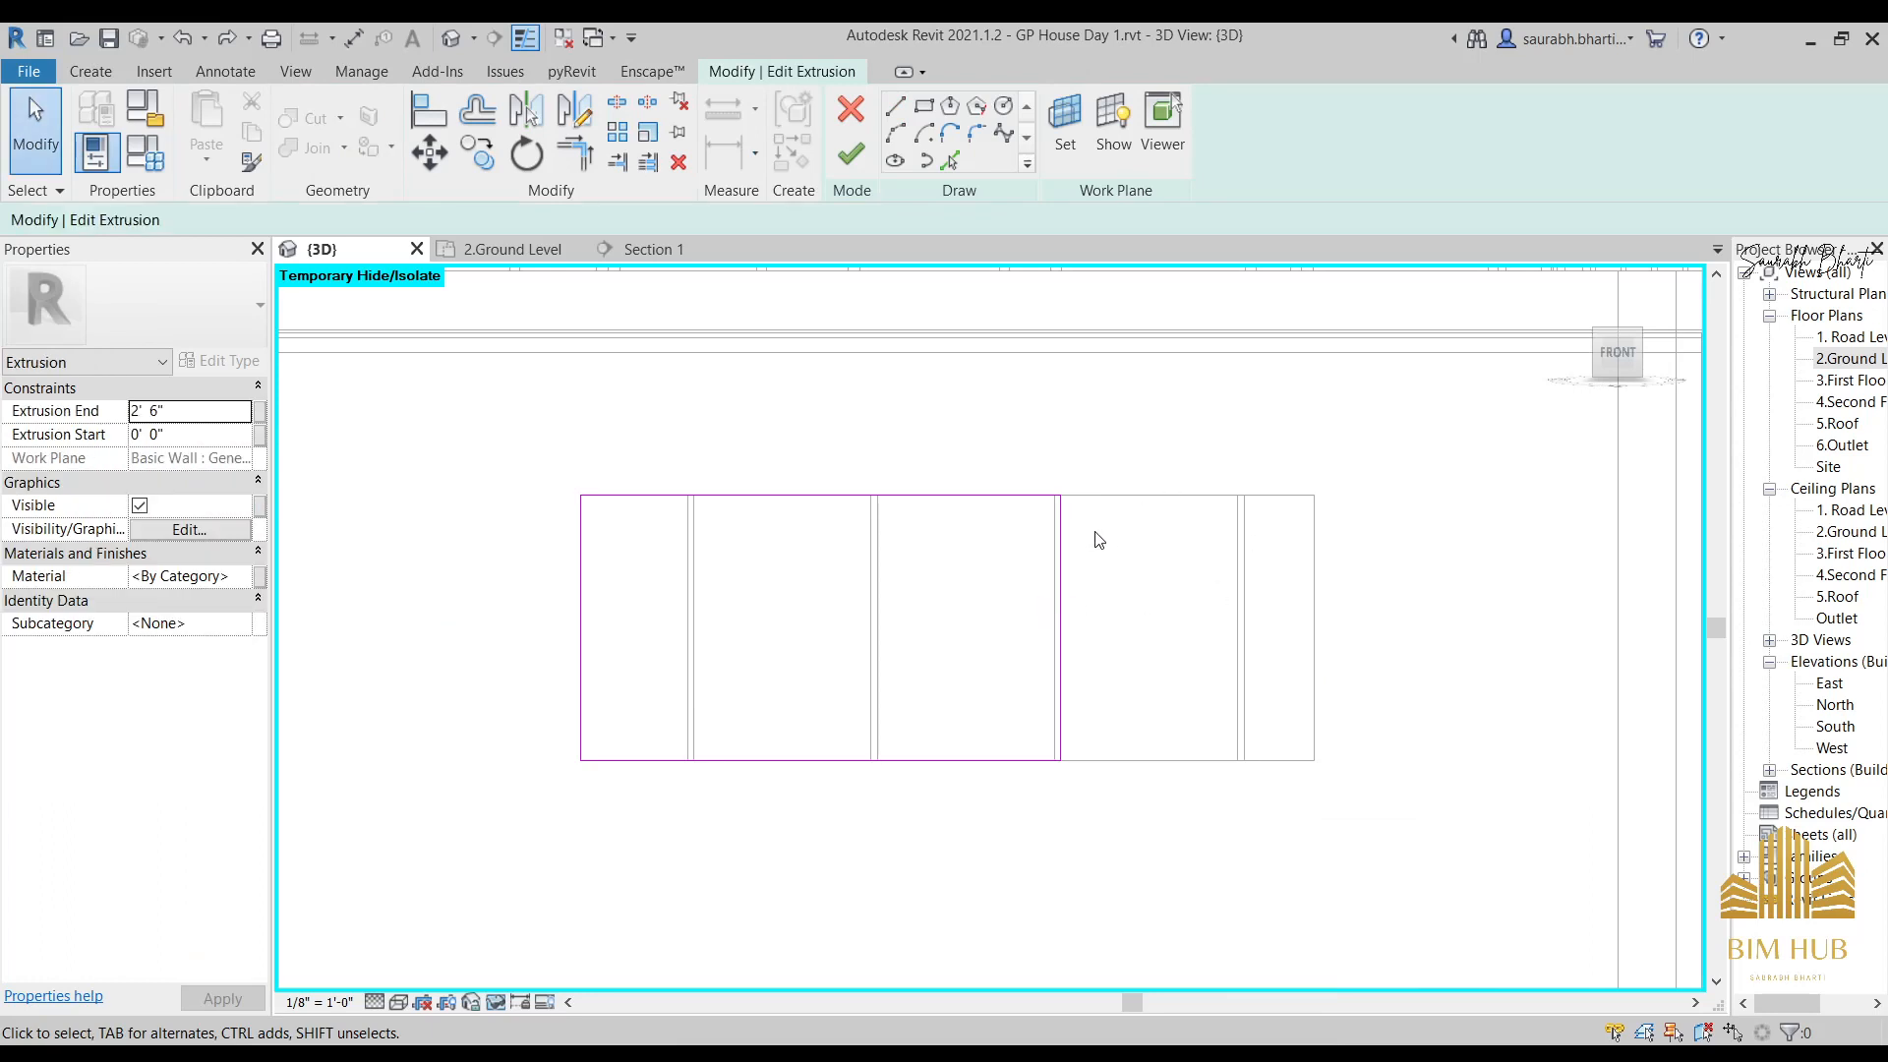
{"action": "left_click", "coordinate": [851, 157]}
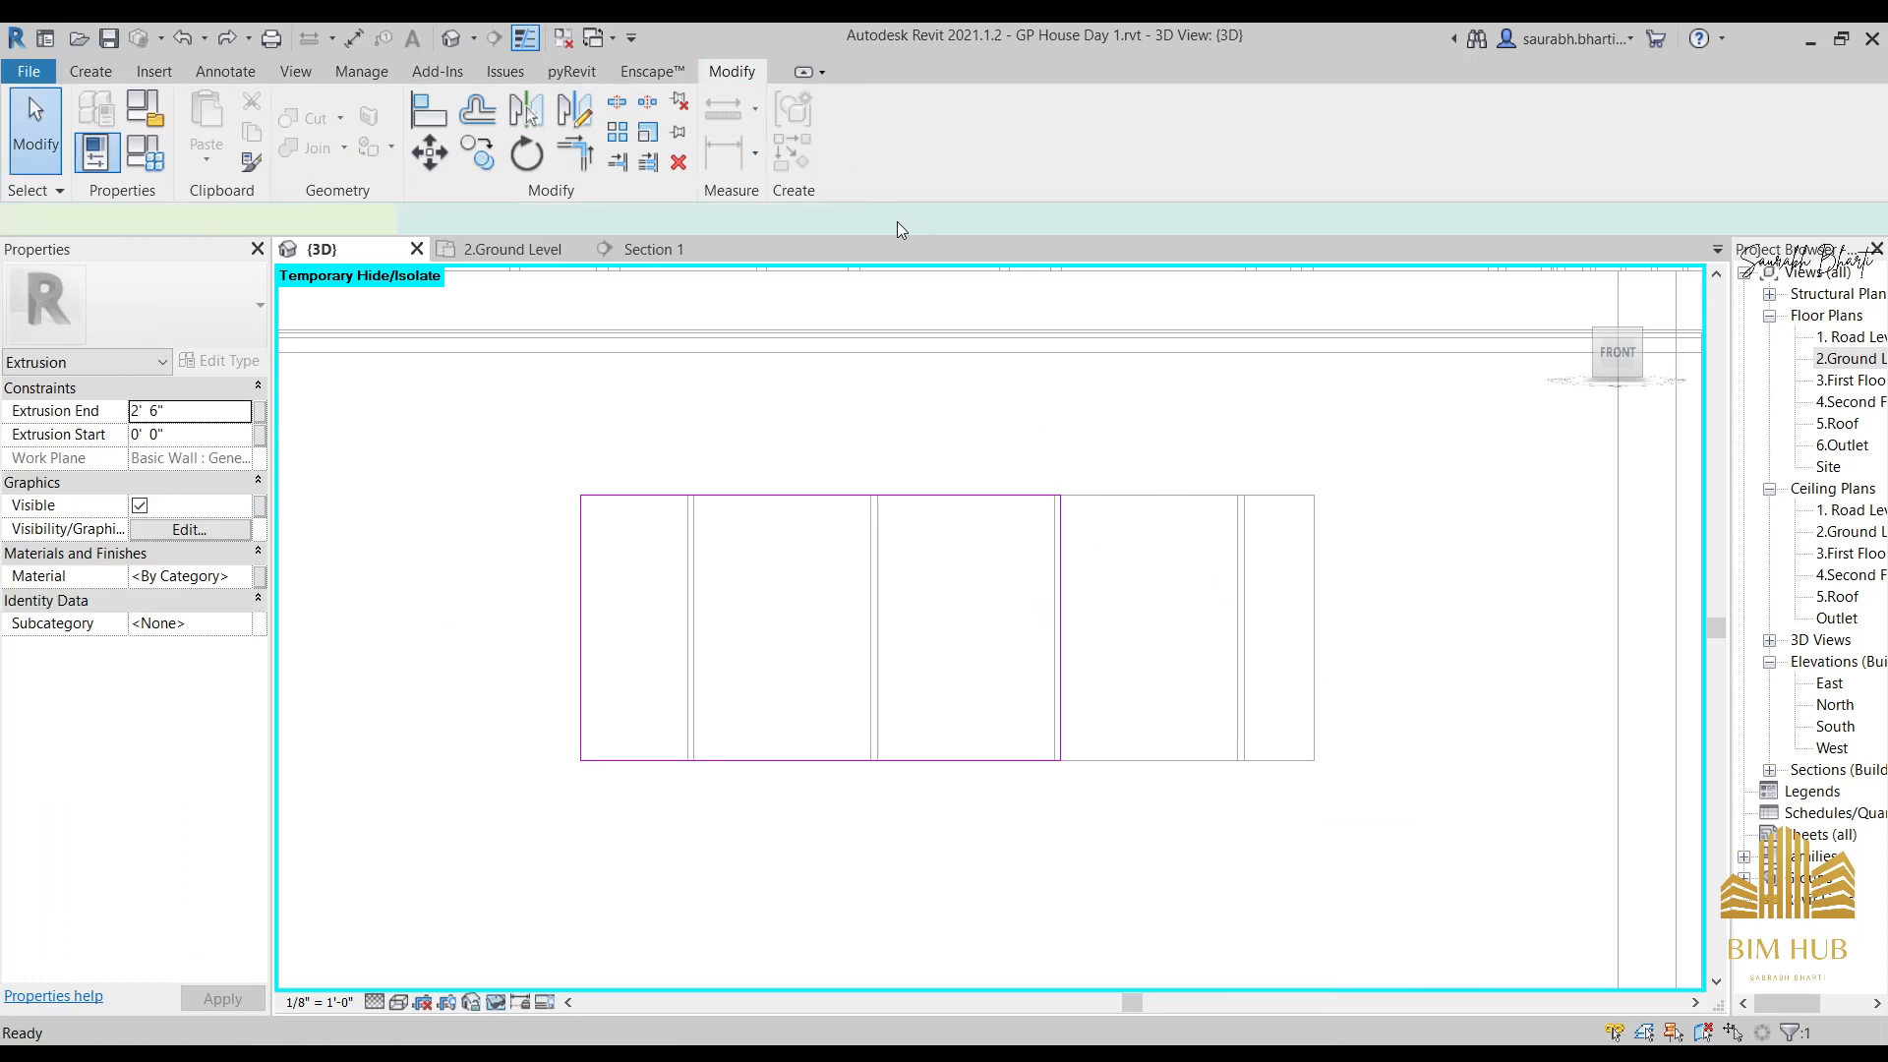
{"action": "middle_click_drag", "start_coordinate": [1087, 597], "coordinate": [1095, 608], "text": "shift"}
{"action": "double_click", "coordinate": [1095, 608]}
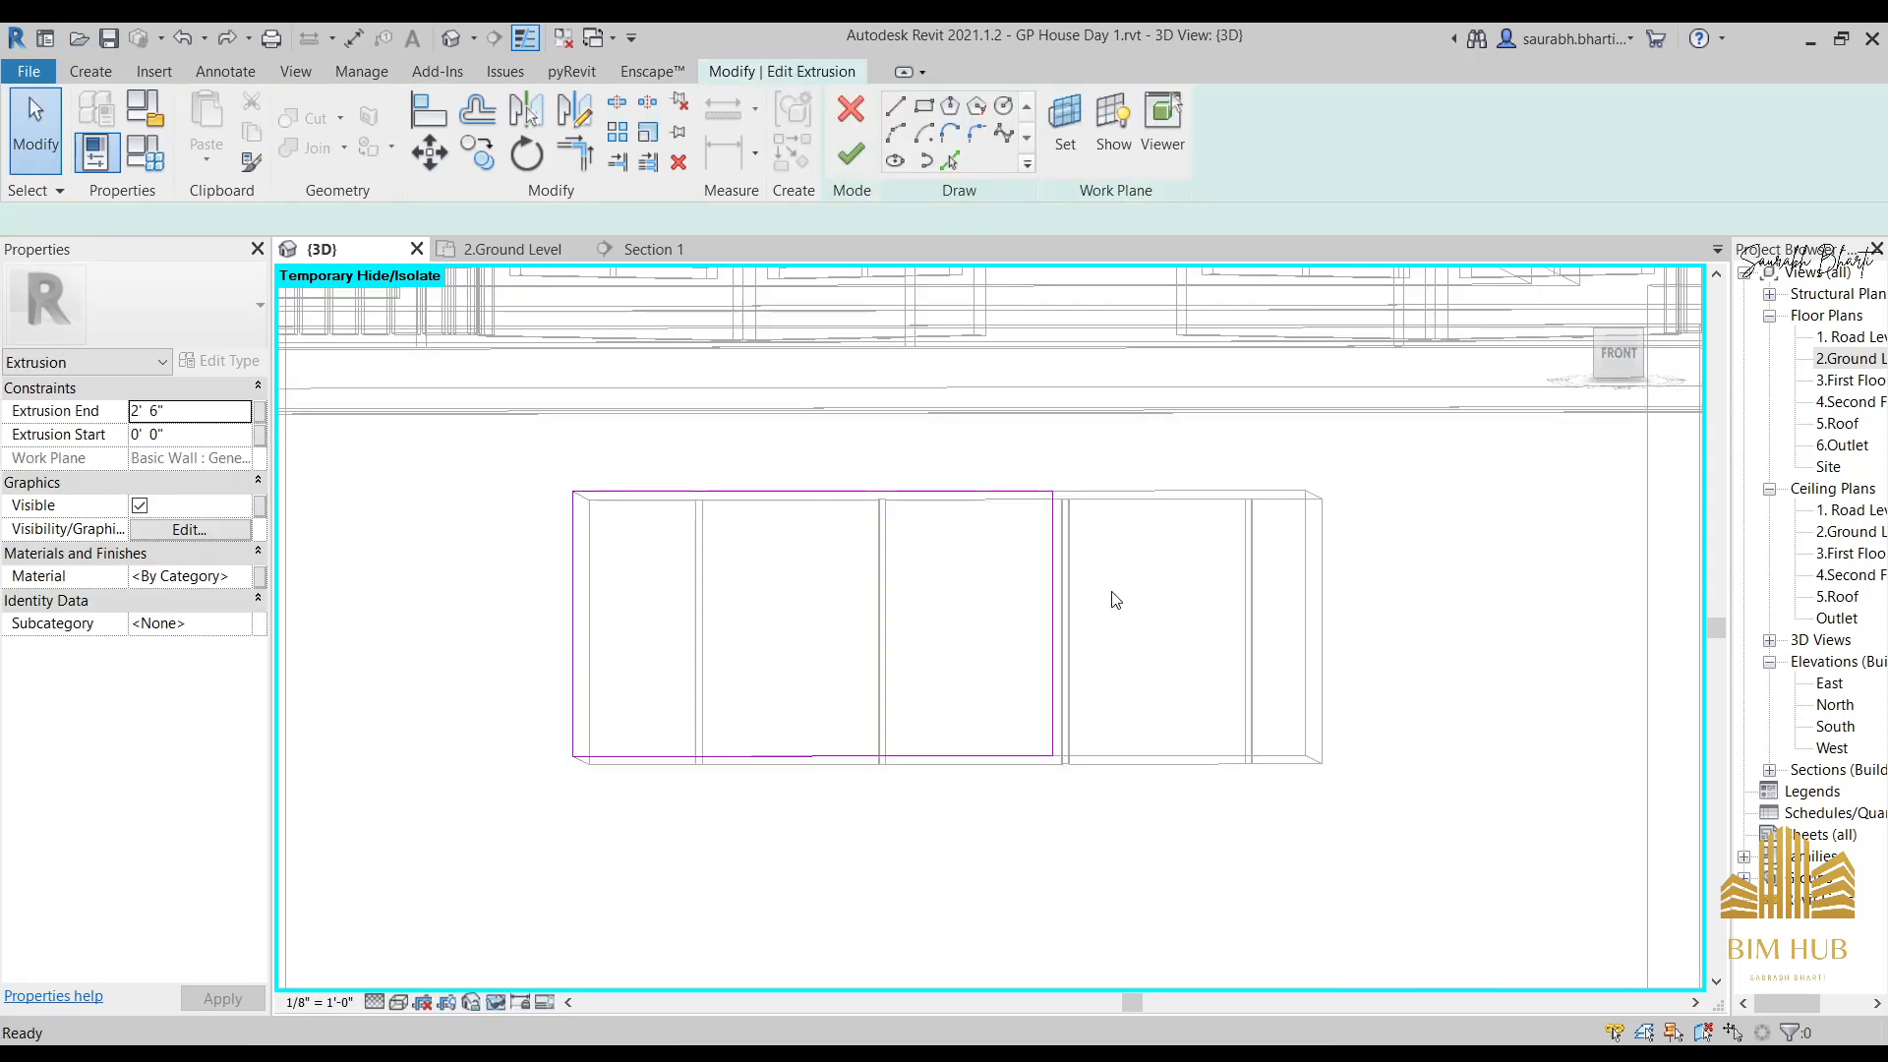
{"action": "left_click", "coordinate": [1627, 357]}
{"action": "scroll", "coordinate": [999, 651], "scroll_direction": "up", "scroll_amount": 5}
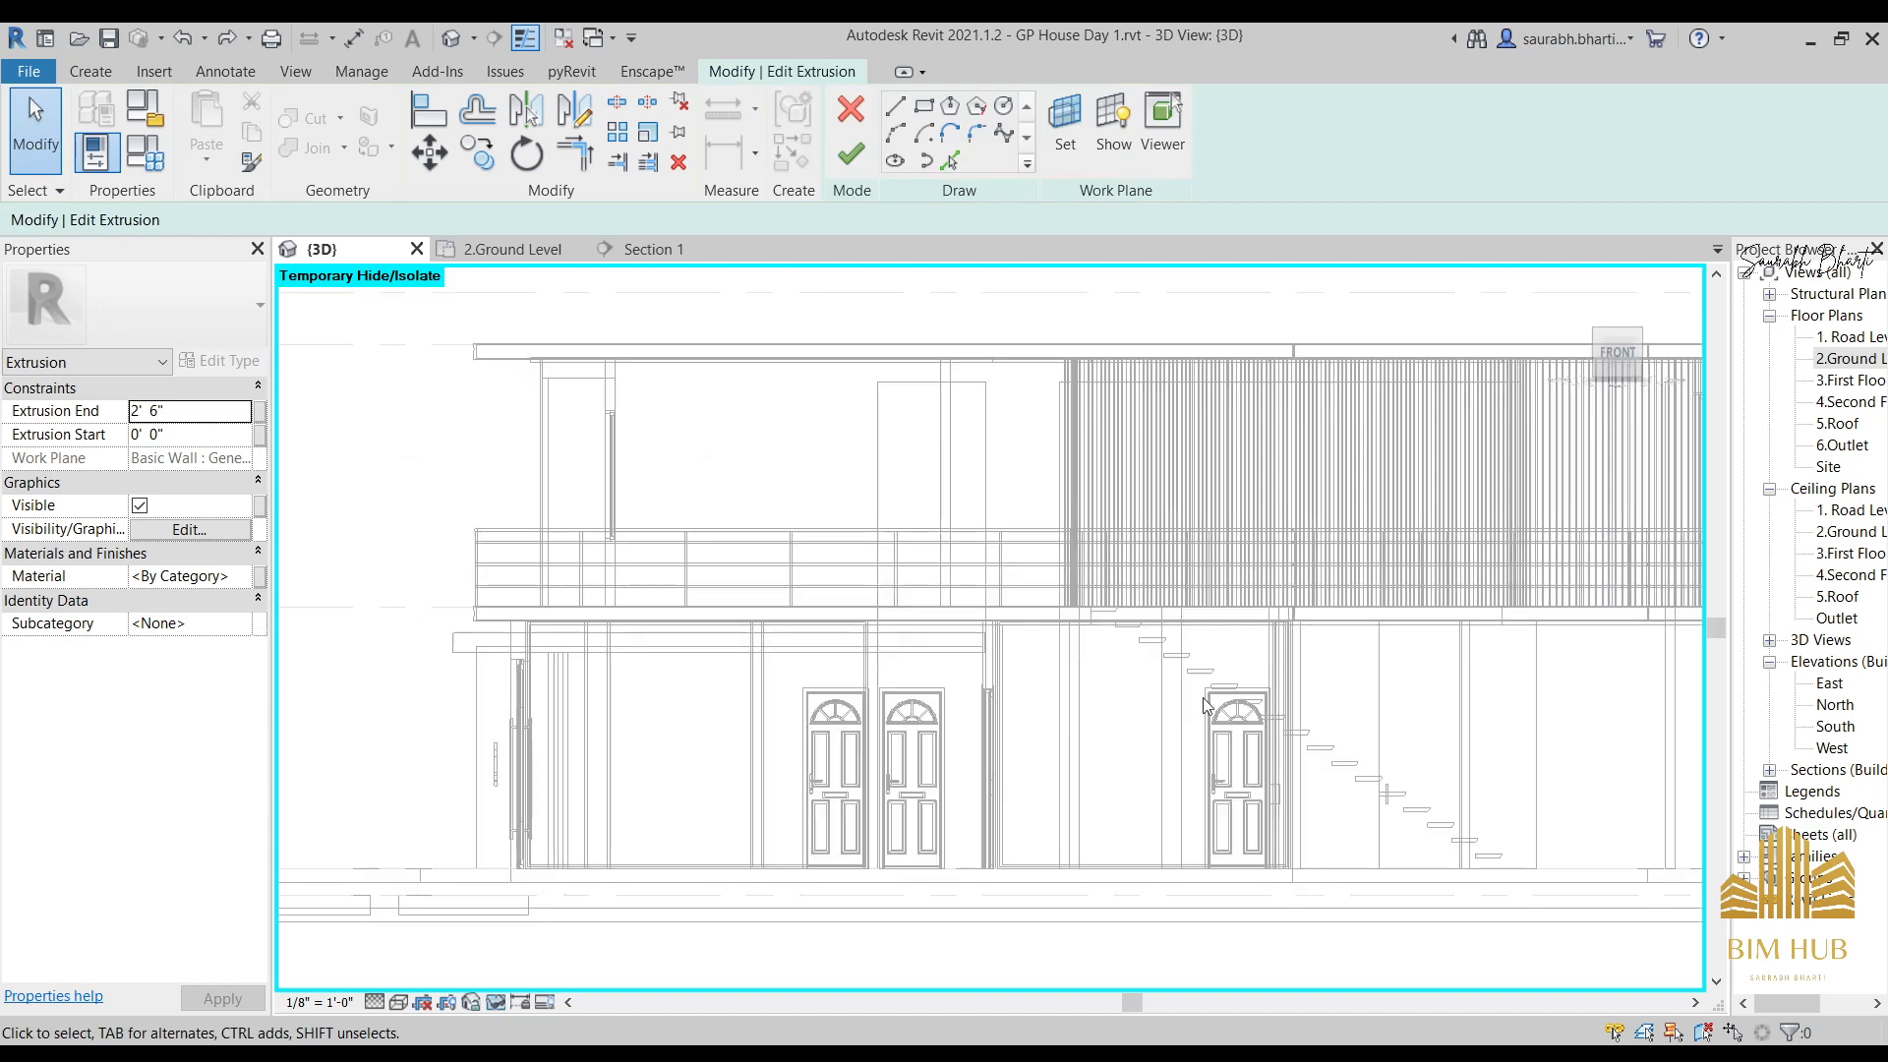
{"action": "scroll", "coordinate": [1207, 705], "scroll_direction": "up", "scroll_amount": 10}
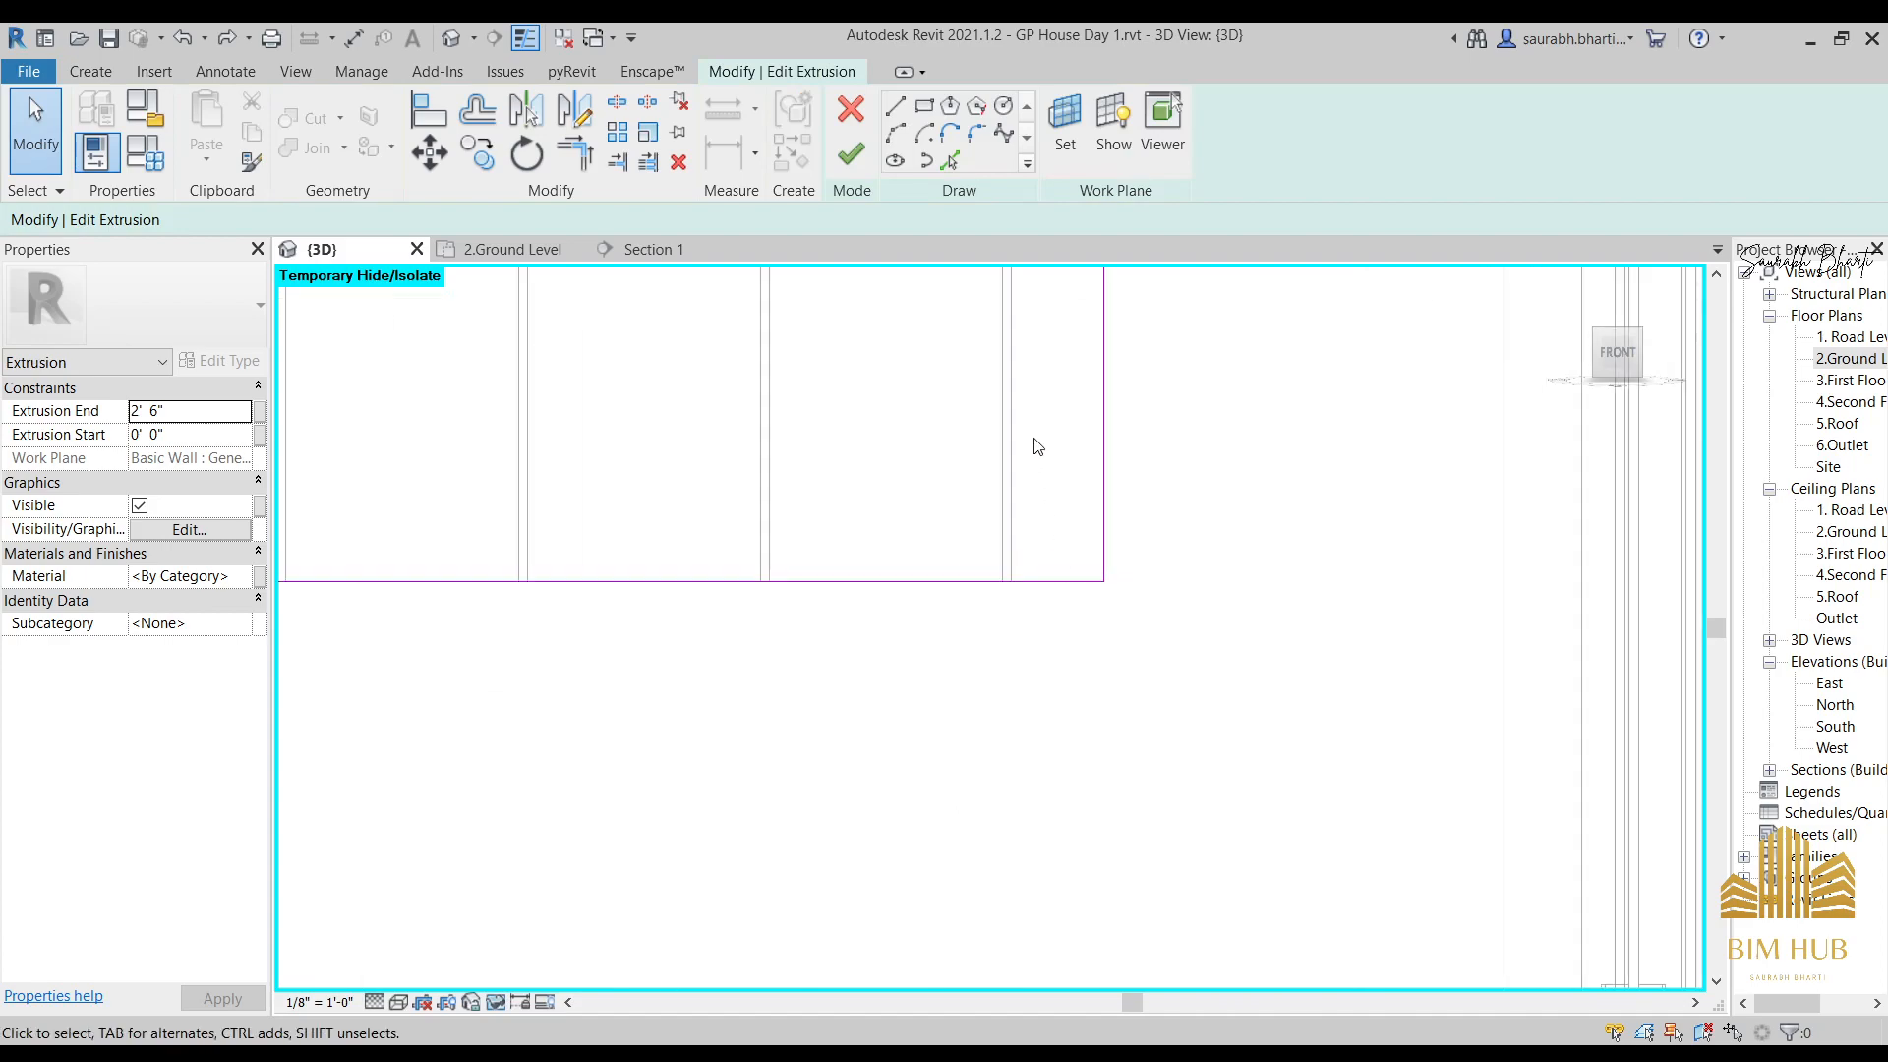
{"action": "middle_click_drag", "start_coordinate": [1034, 439], "coordinate": [1001, 613]}
{"action": "left_click", "coordinate": [851, 152]}
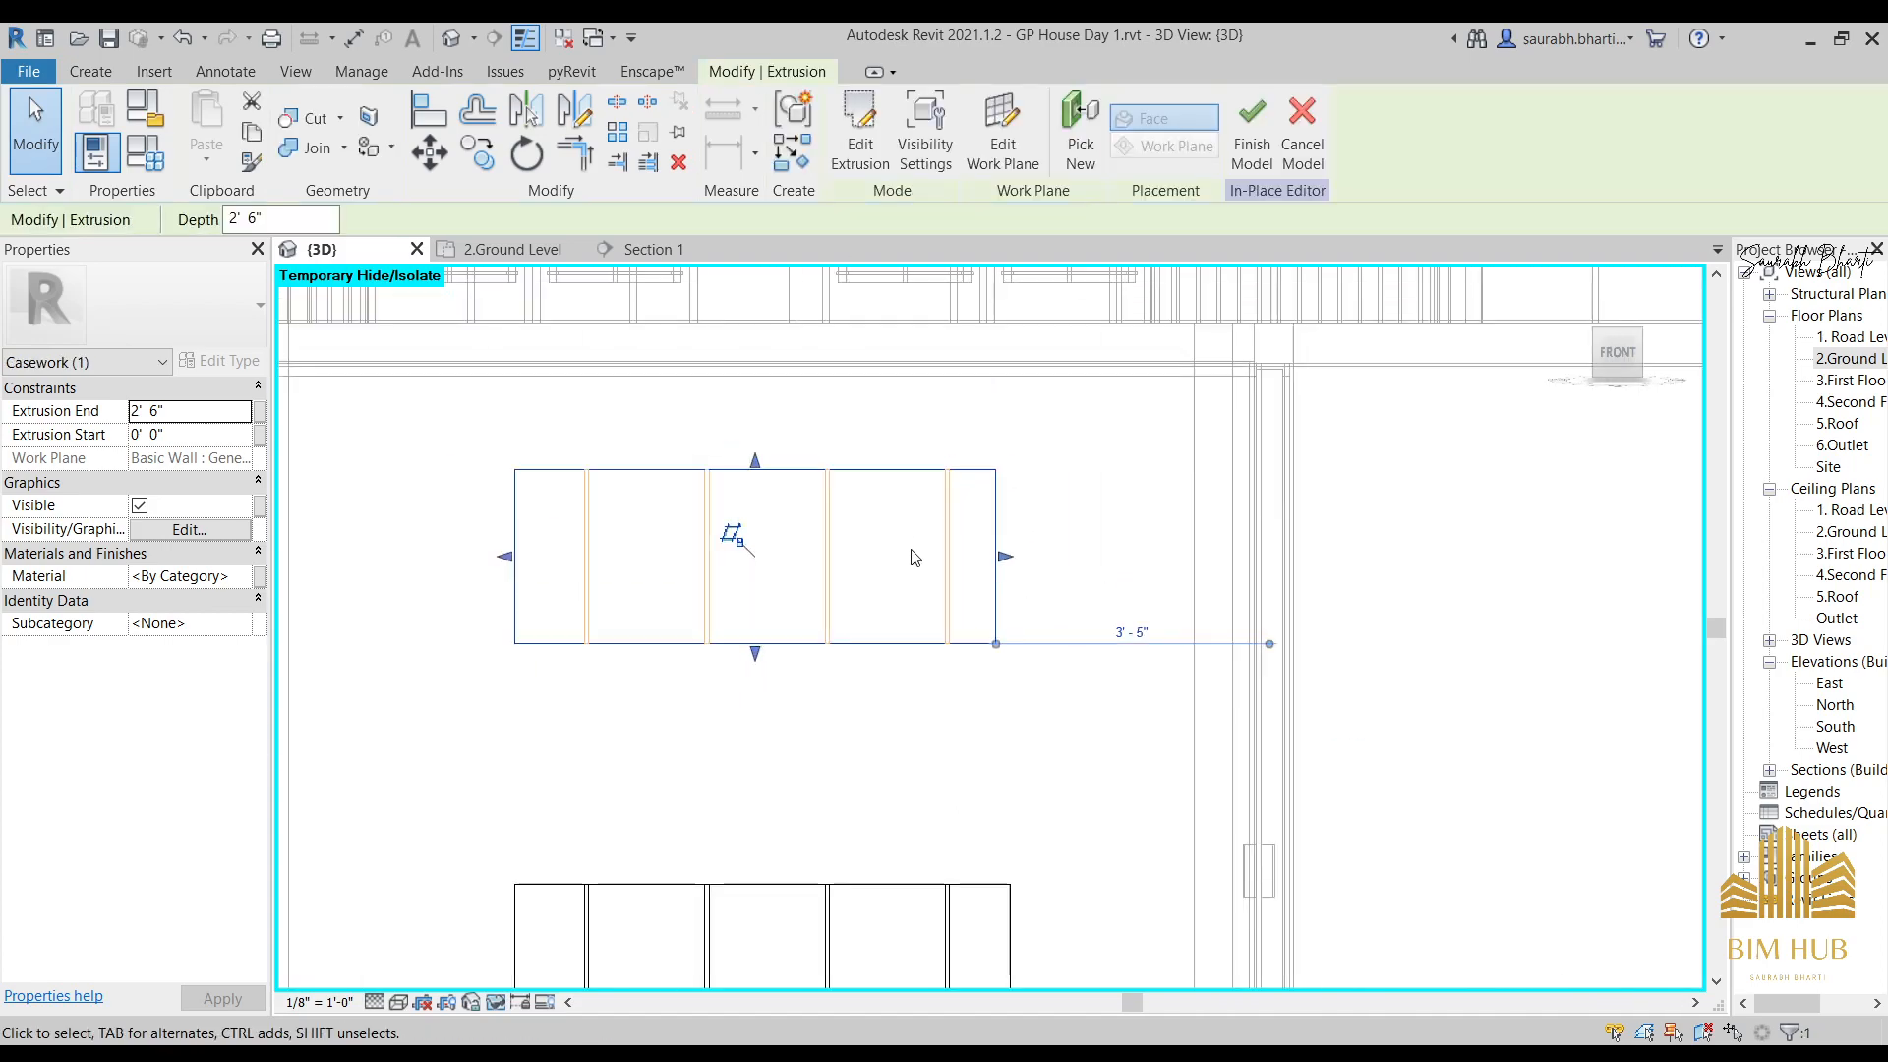
{"action": "mouse_move", "coordinate": [738, 535]}
{"action": "middle_mouse_down", "text": "shift"}
{"action": "mouse_move", "coordinate": [936, 463]}
{"action": "mouse_move", "coordinate": [862, 618]}
{"action": "mouse_move", "coordinate": [848, 608]}
{"action": "middle_mouse_up", "text": "shift"}
{"action": "left_click", "coordinate": [851, 124]}
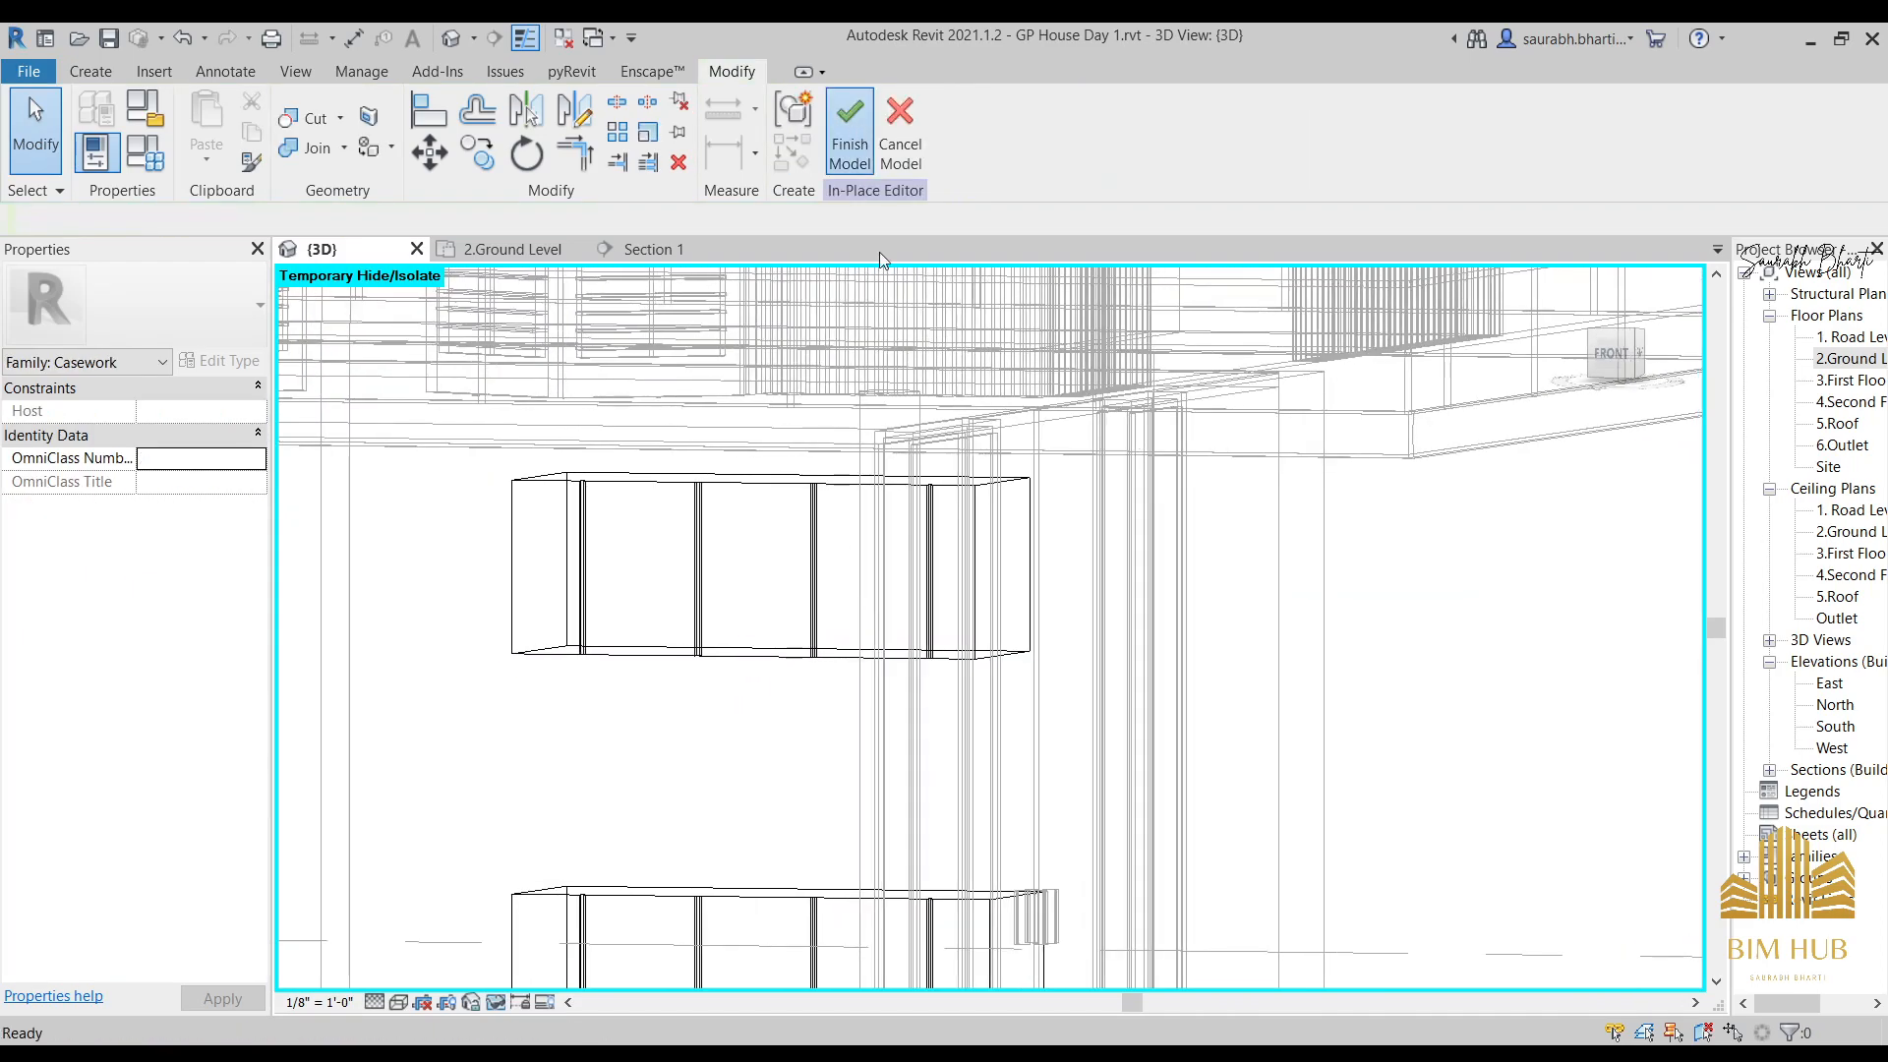
Select the finished casework and compare its upper cabinet with the doors and open shelf unit in the Interior.jpg photo.
{"action": "middle_click_drag", "start_coordinate": [818, 536], "coordinate": [983, 592], "text": "shift"}
{"action": "scroll", "coordinate": [1018, 559], "scroll_direction": "up", "scroll_amount": 3}
{"action": "left_click", "coordinate": [1023, 443]}
{"action": "key", "text": "alt+Tab"}
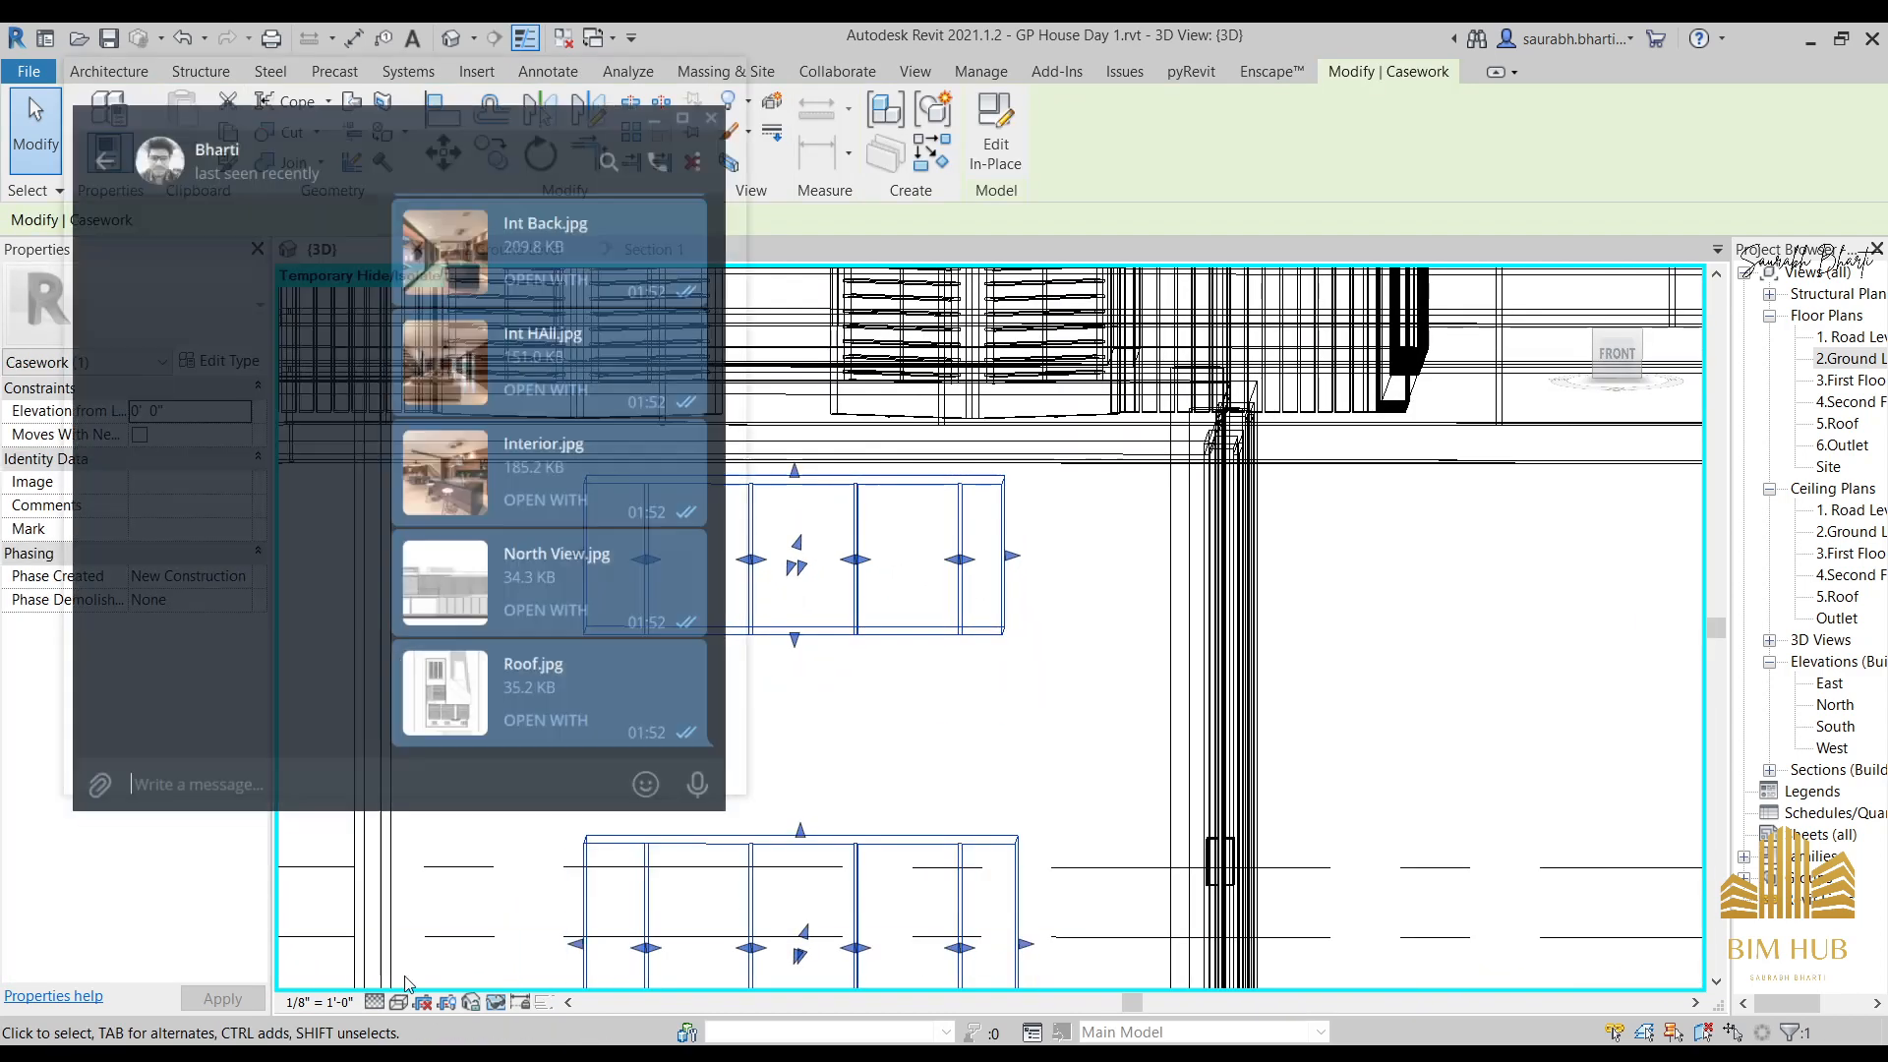
{"action": "left_click", "coordinate": [672, 71]}
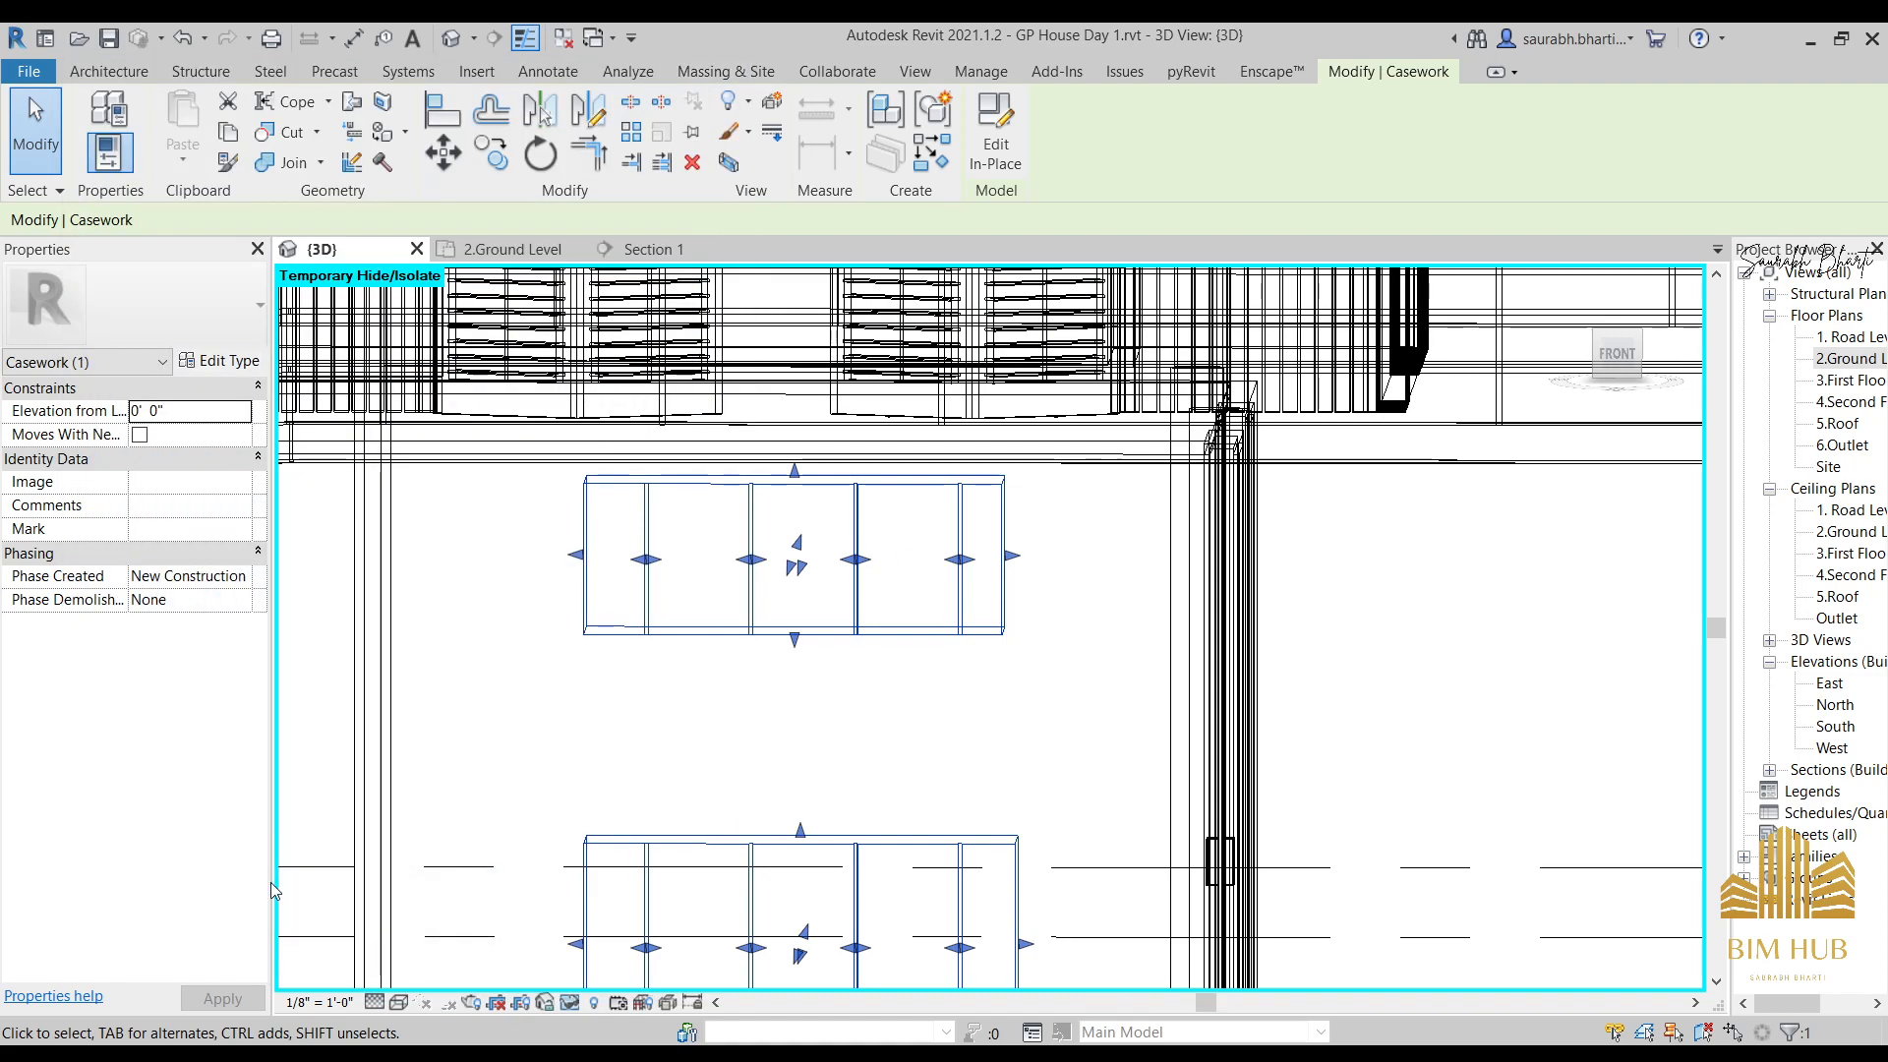
{"action": "key", "text": "alt+Tab"}
{"action": "scroll", "coordinate": [1362, 454], "scroll_direction": "up", "scroll_amount": 3}
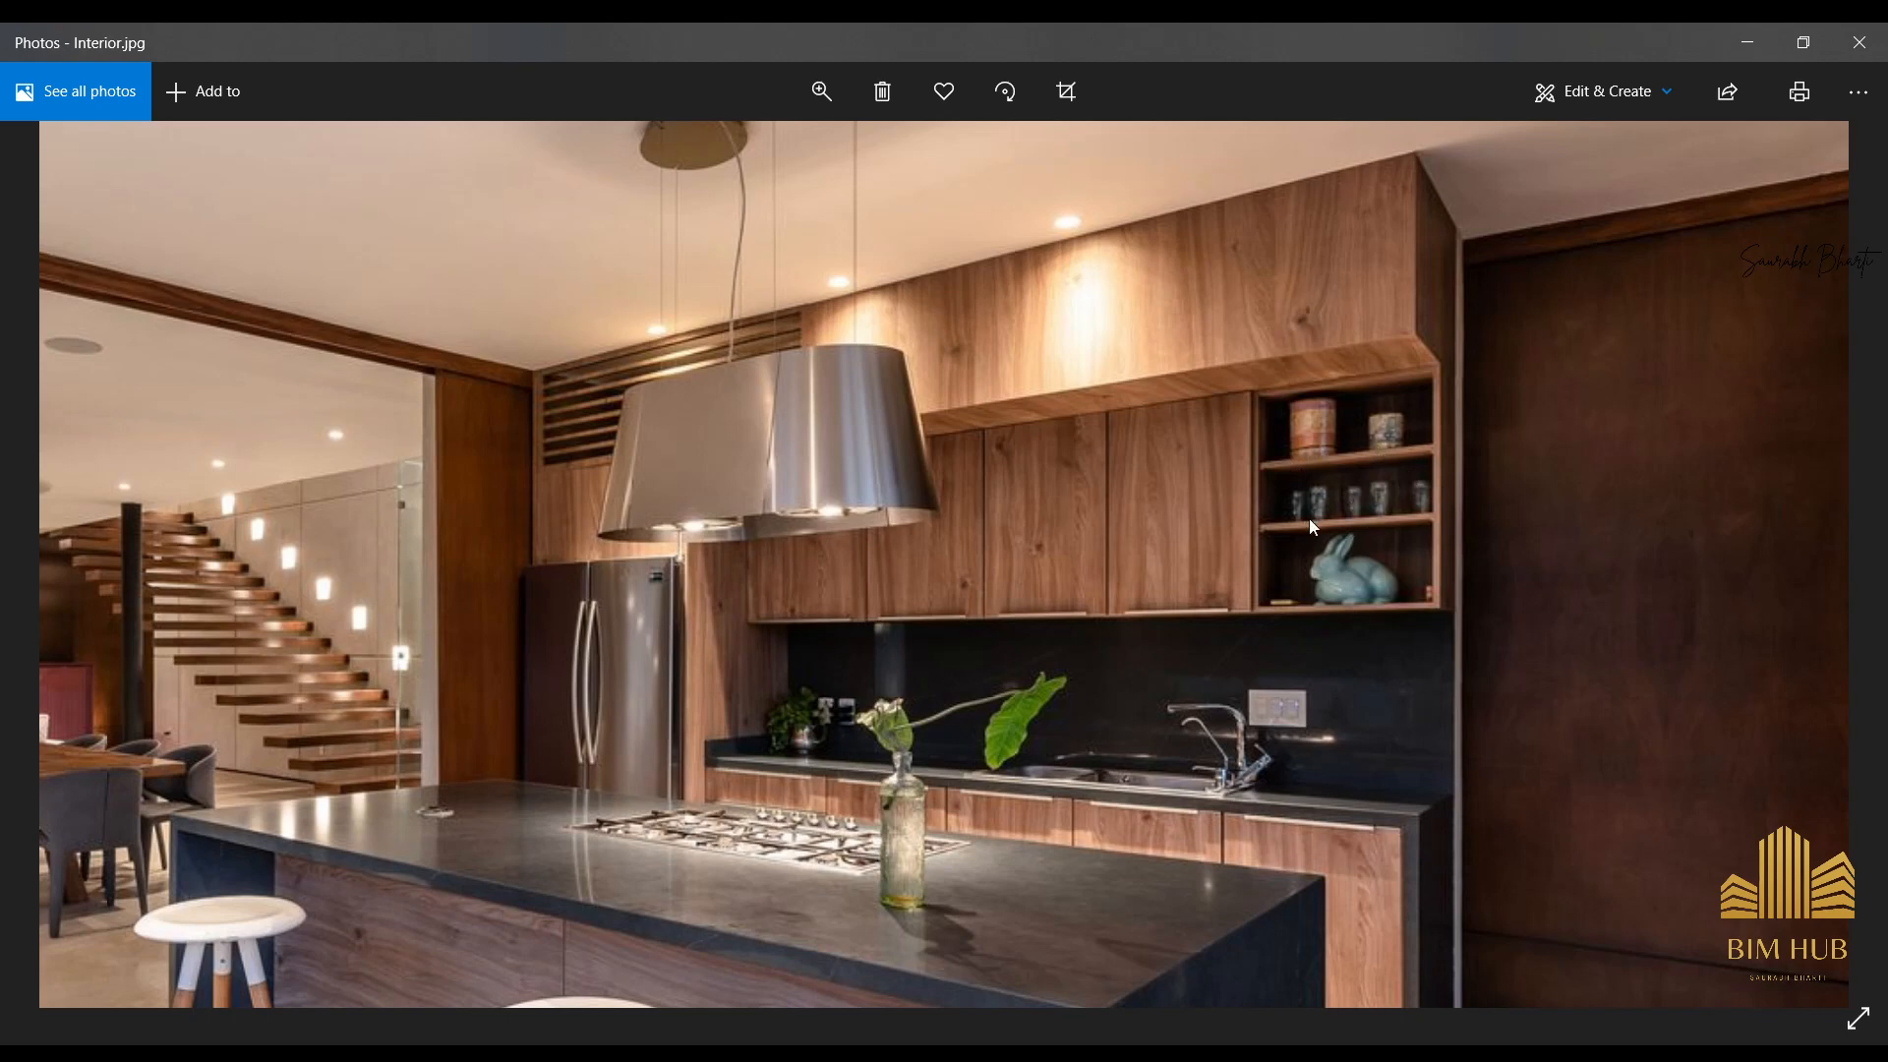
{"action": "left_click", "coordinate": [1748, 42]}
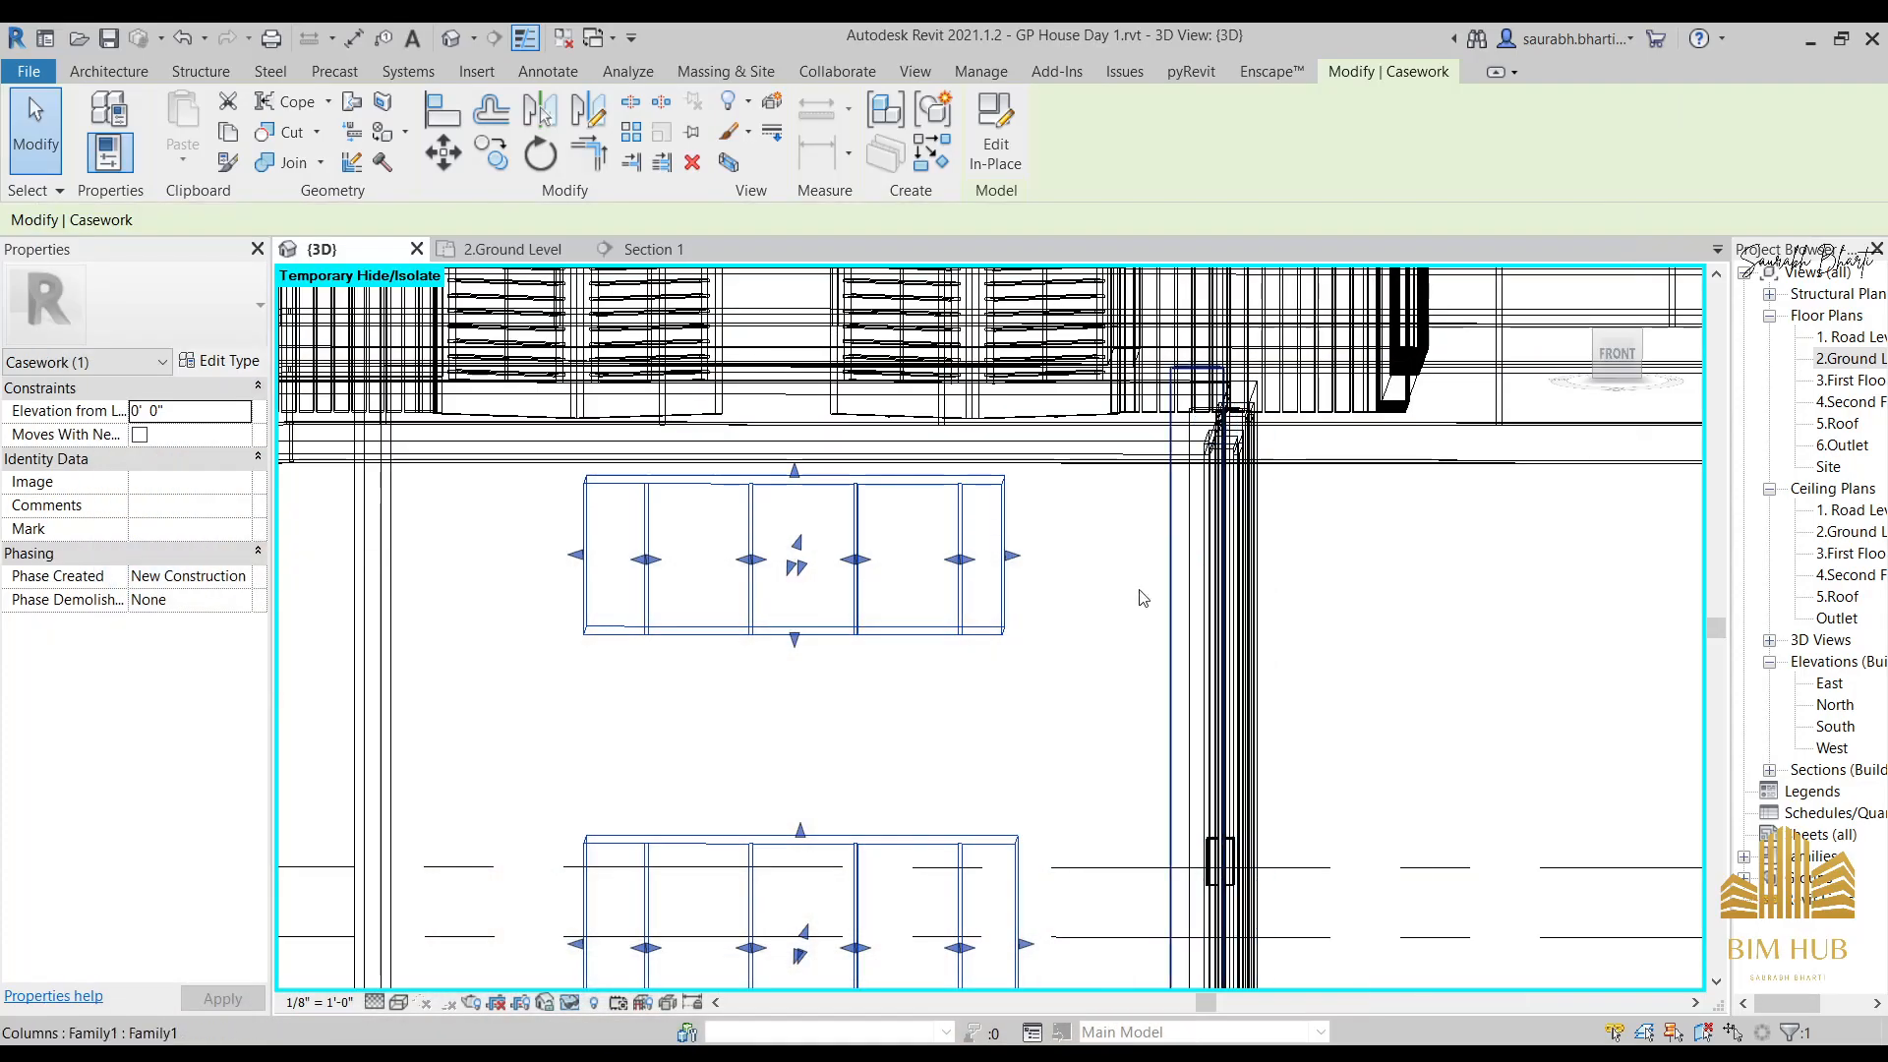
Edit the casework in place from the front, shorten the upper cabinet's right end to the third groove, and finish the model.
{"action": "scroll", "coordinate": [1089, 575], "scroll_direction": "up", "scroll_amount": 1}
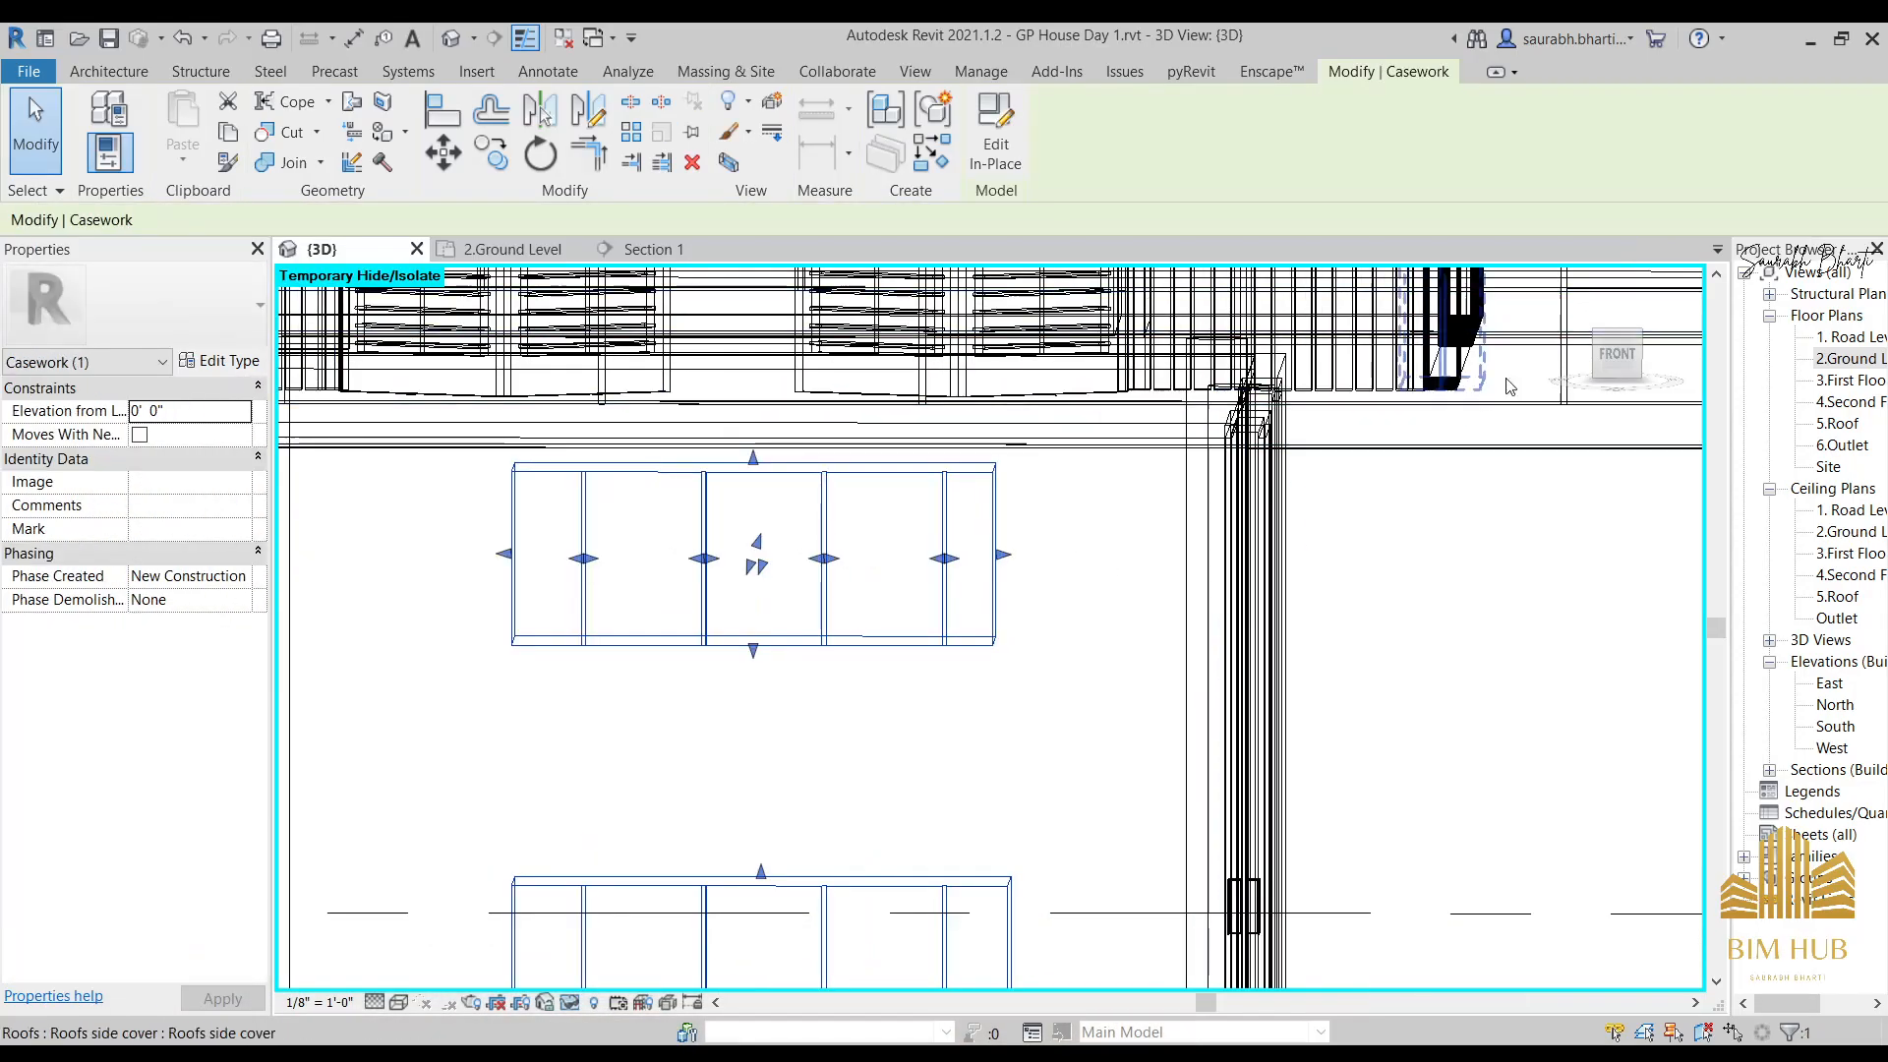
{"action": "left_click", "coordinate": [1618, 368]}
{"action": "left_click", "coordinate": [997, 133]}
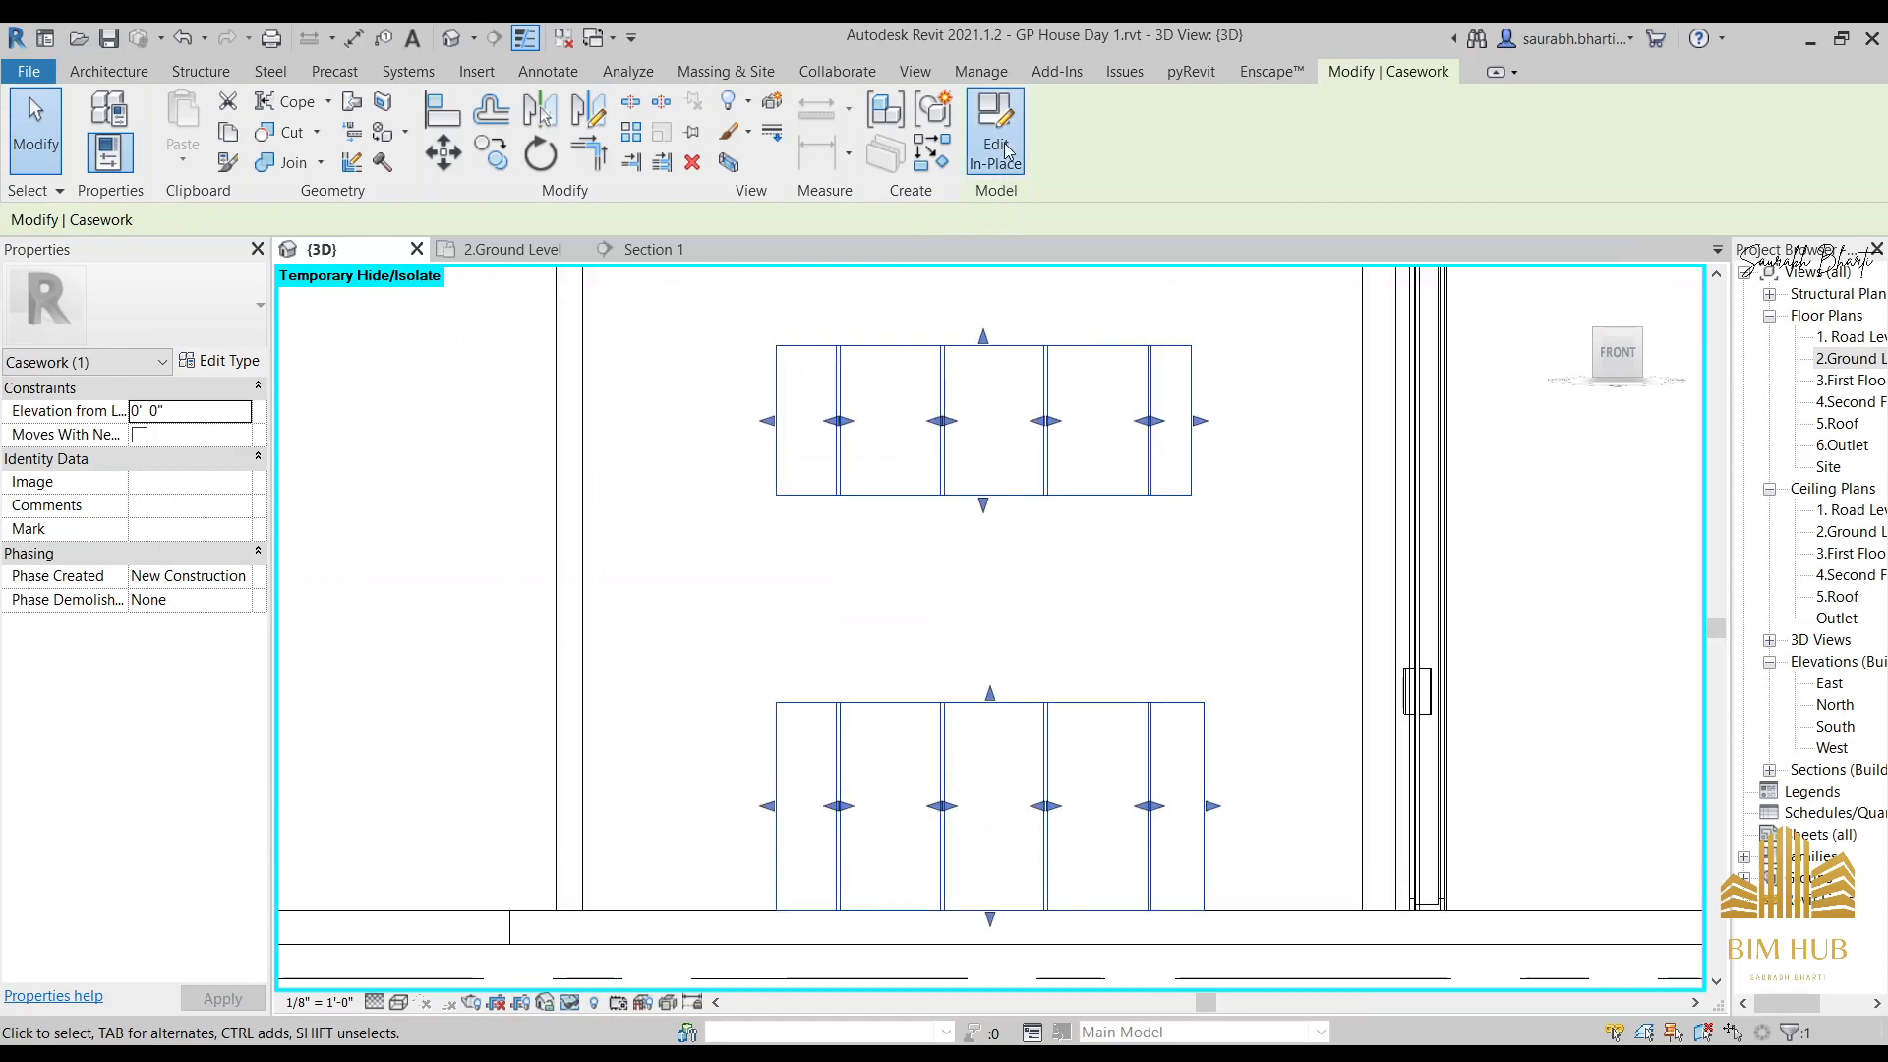
{"action": "scroll", "coordinate": [1170, 565], "scroll_direction": "up", "scroll_amount": 3}
{"action": "left_click", "coordinate": [1228, 561]}
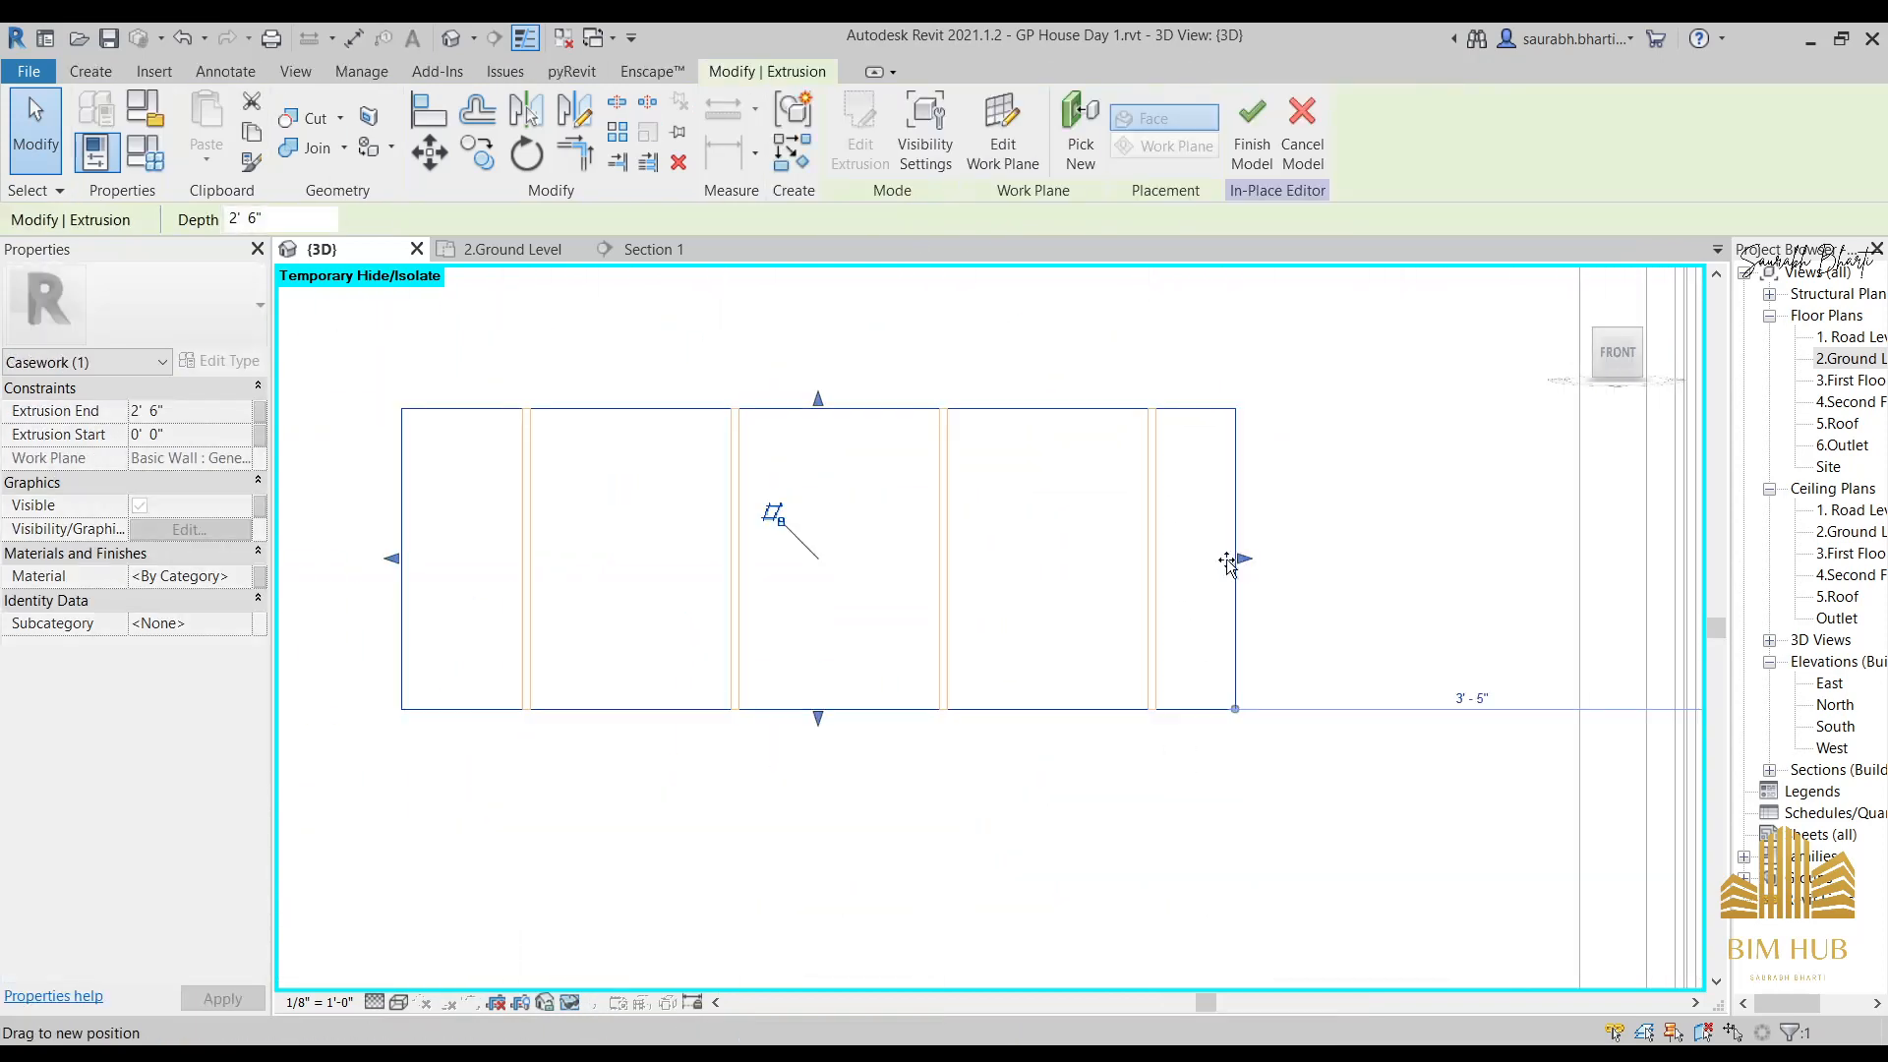
{"action": "left_click_drag", "start_coordinate": [1231, 560], "coordinate": [952, 558]}
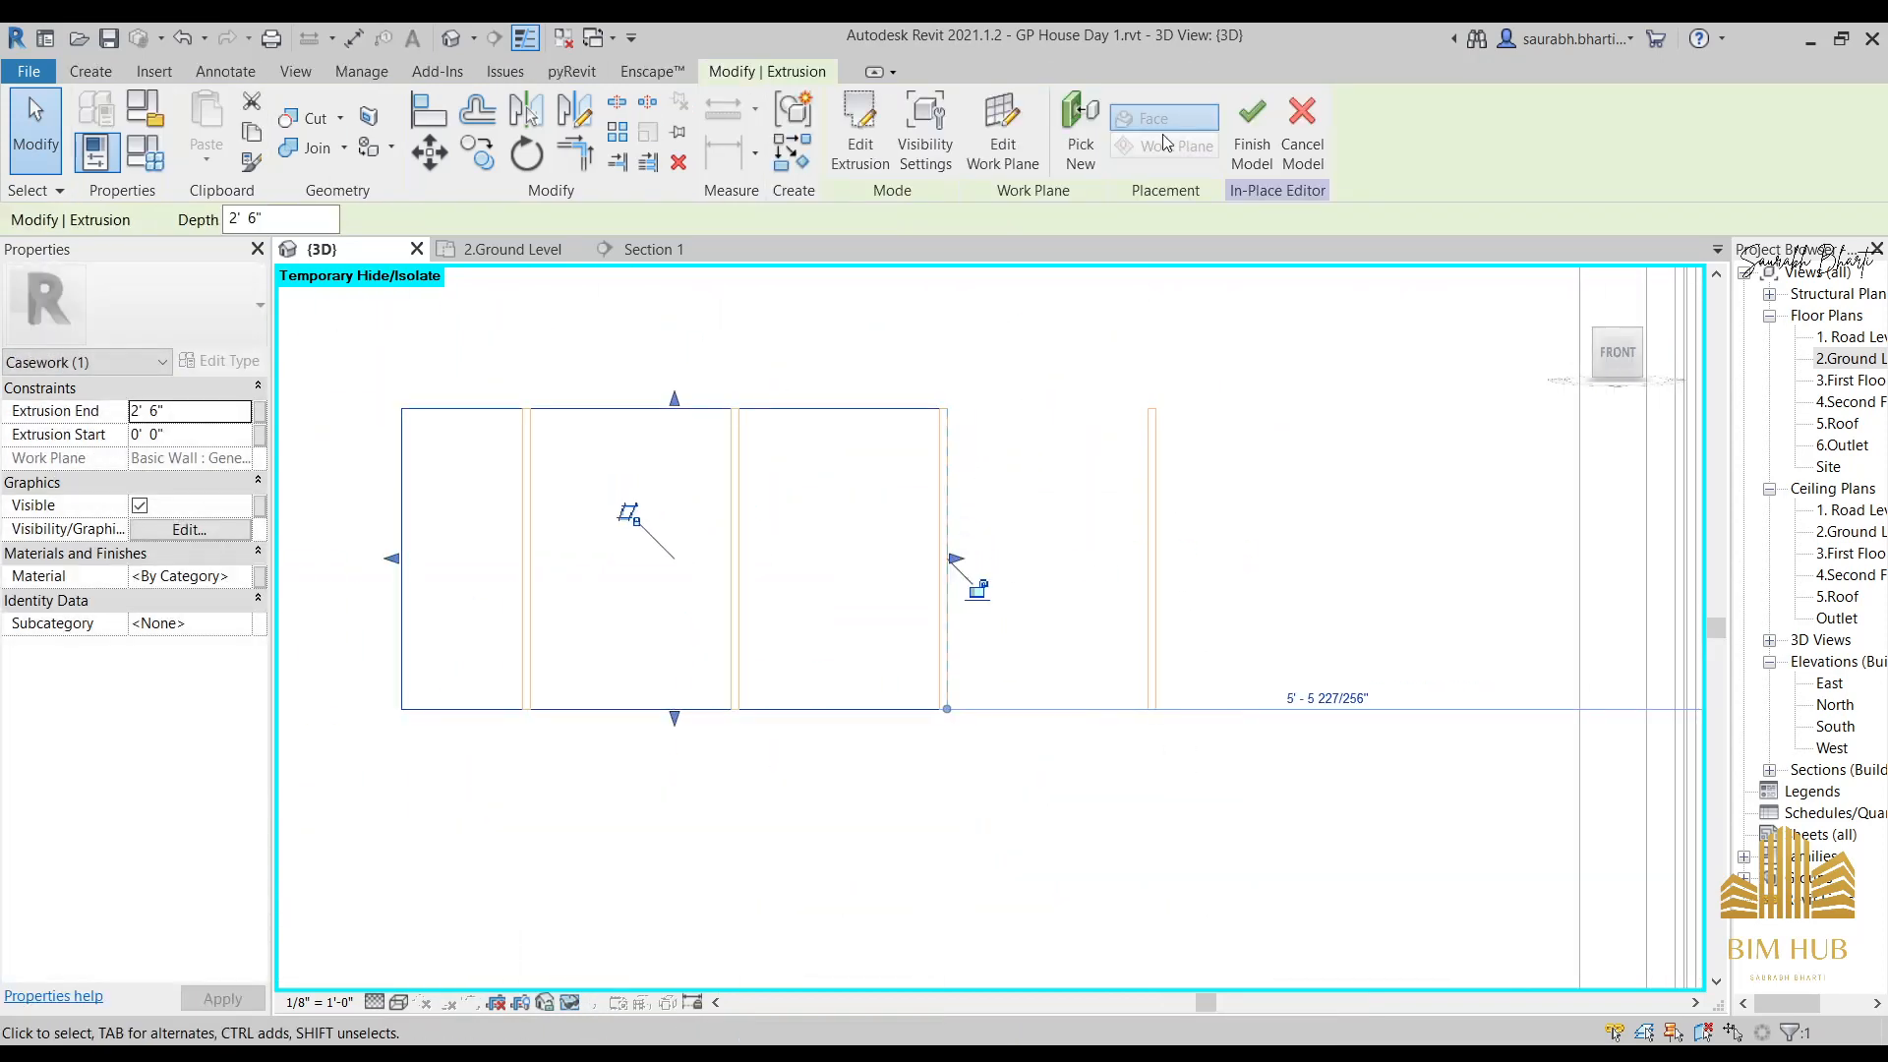
{"action": "left_click", "coordinate": [1249, 120]}
{"action": "scroll", "coordinate": [1072, 496], "scroll_direction": "down", "scroll_amount": 2}
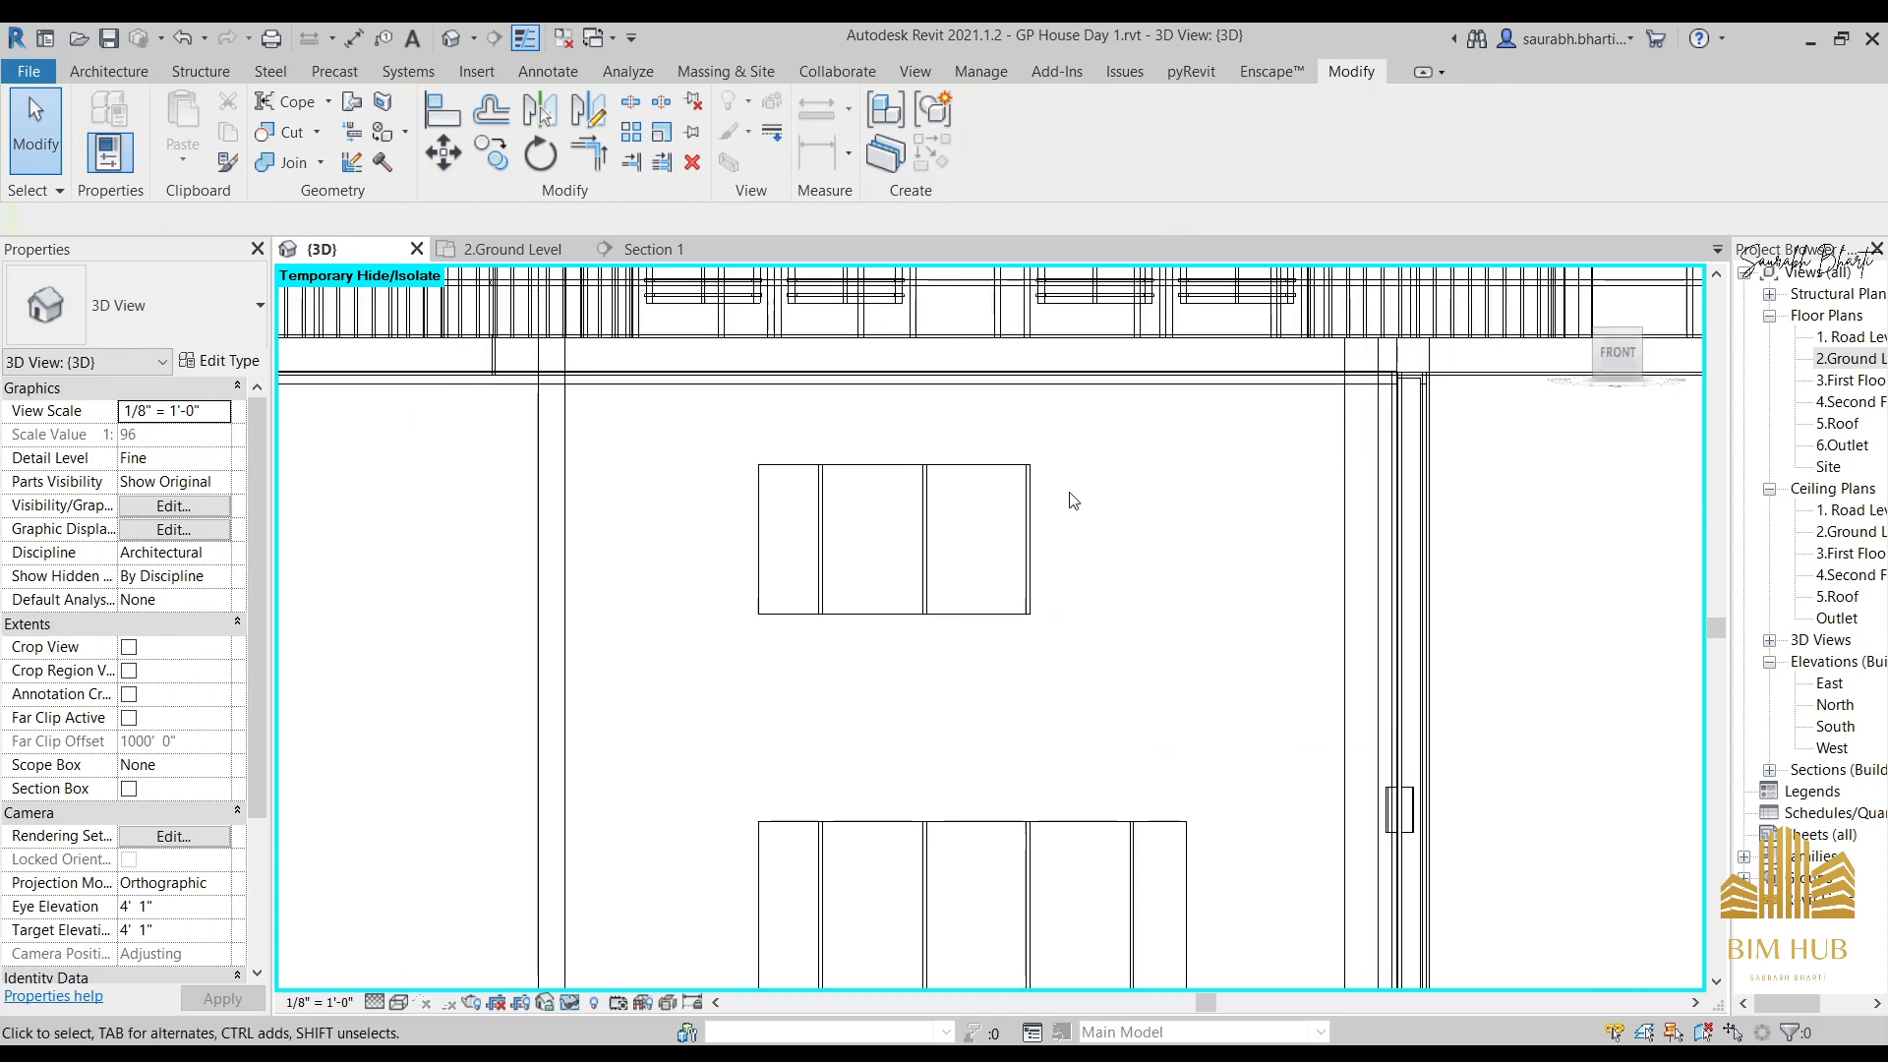
{"action": "scroll", "coordinate": [1076, 517], "scroll_direction": "up", "scroll_amount": 2}
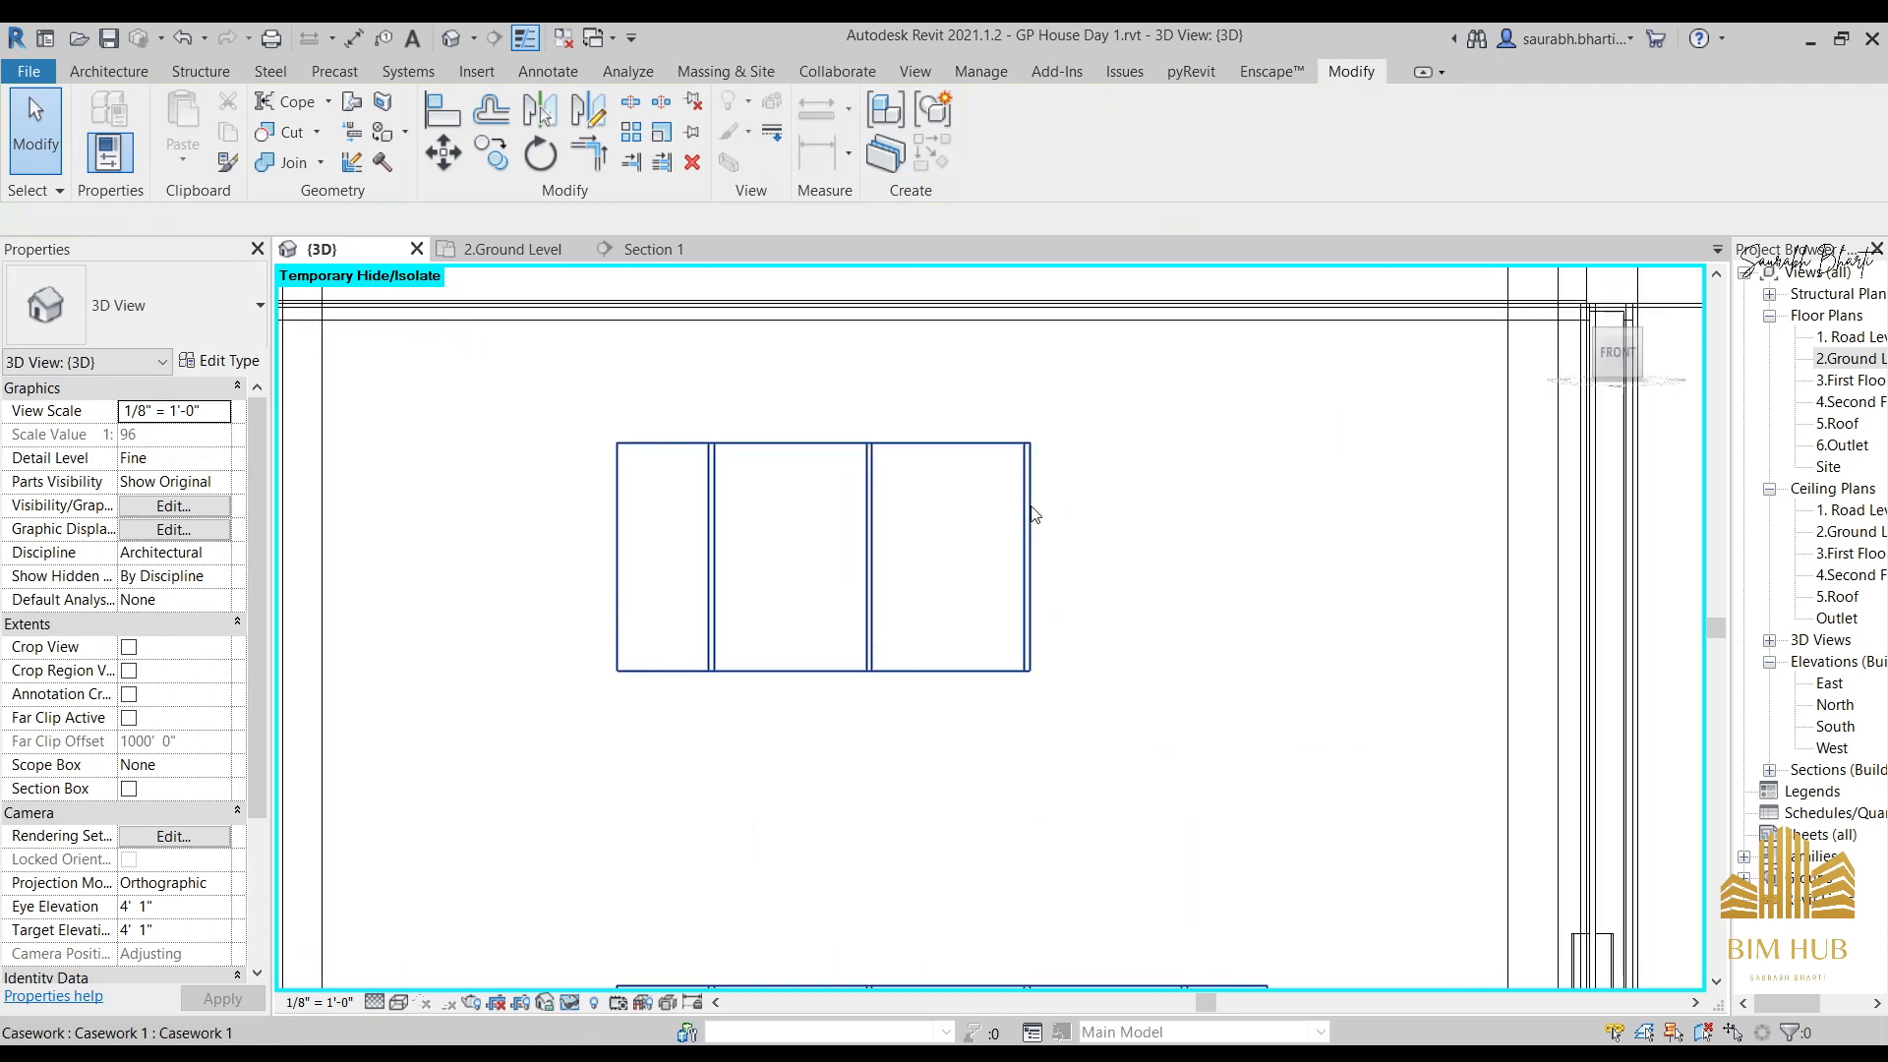
Create a new in-place model in the Casework category and accept its default name.
{"action": "left_click", "coordinate": [131, 69]}
{"action": "left_click", "coordinate": [290, 147]}
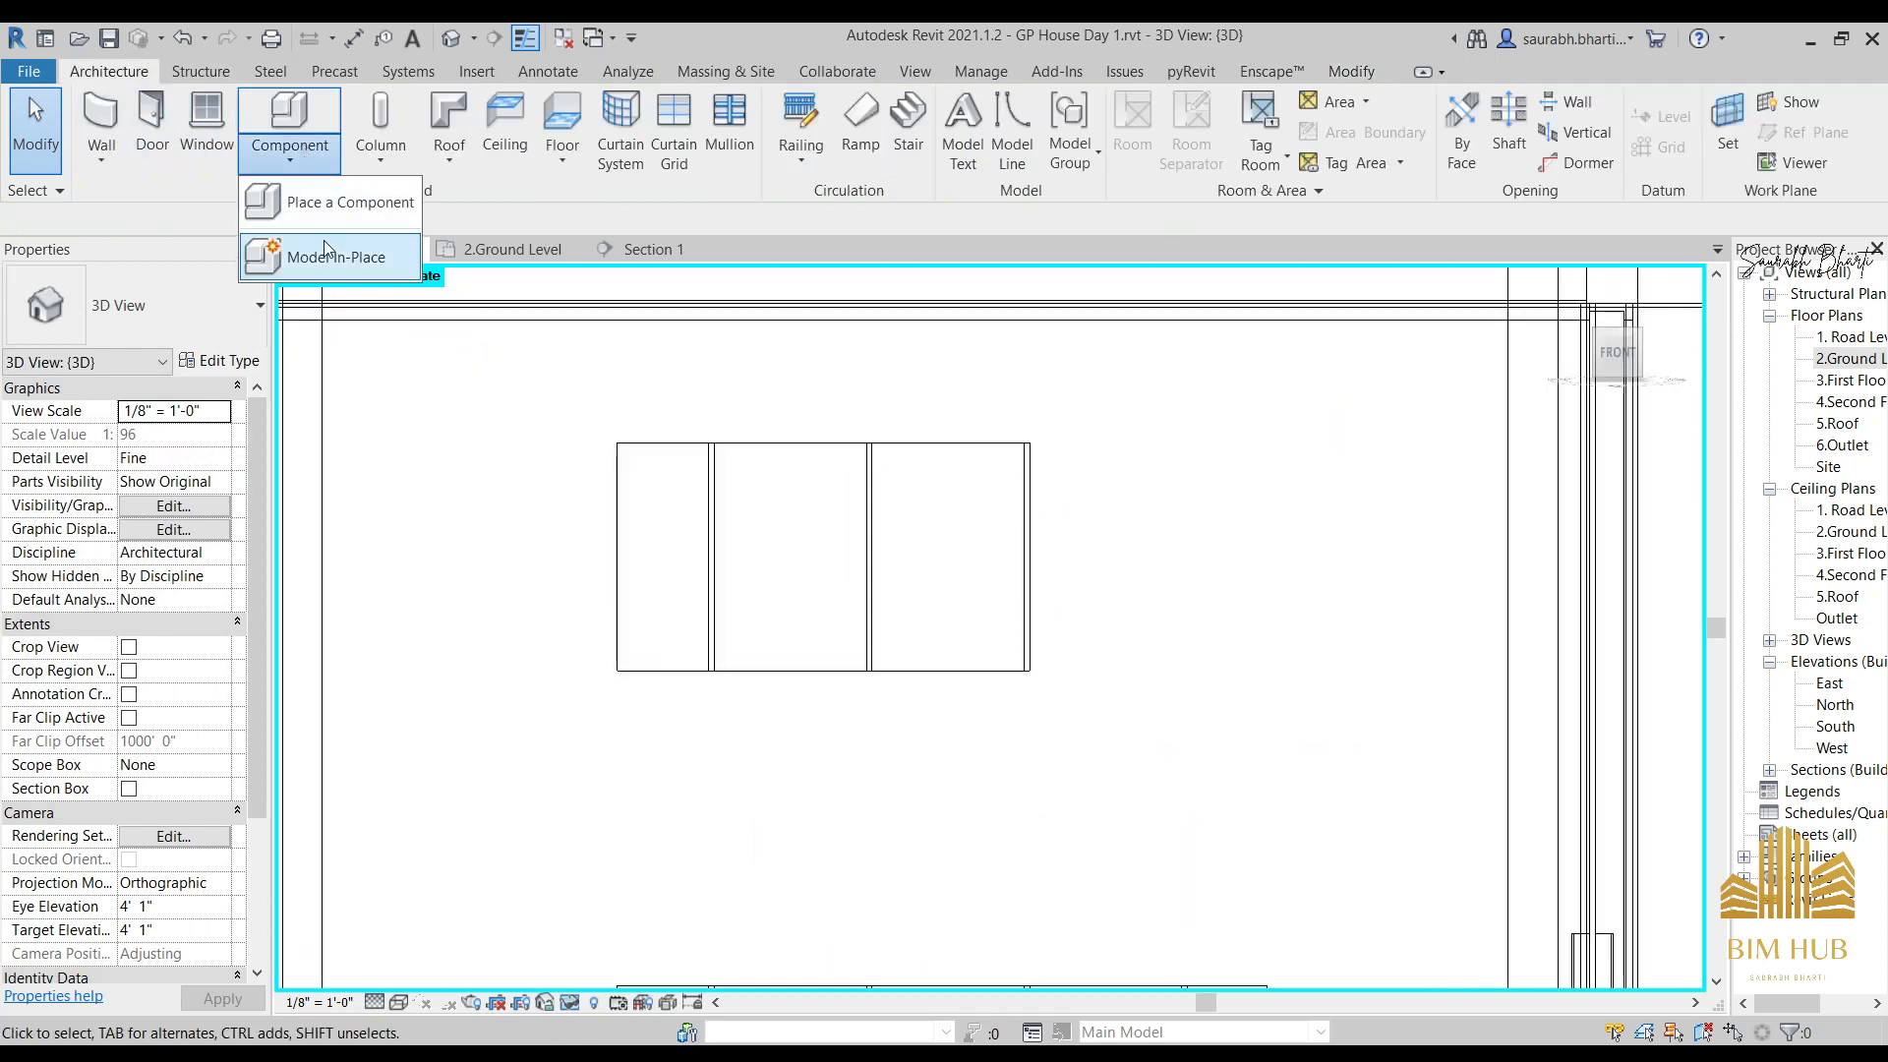
{"action": "left_click", "coordinate": [328, 254]}
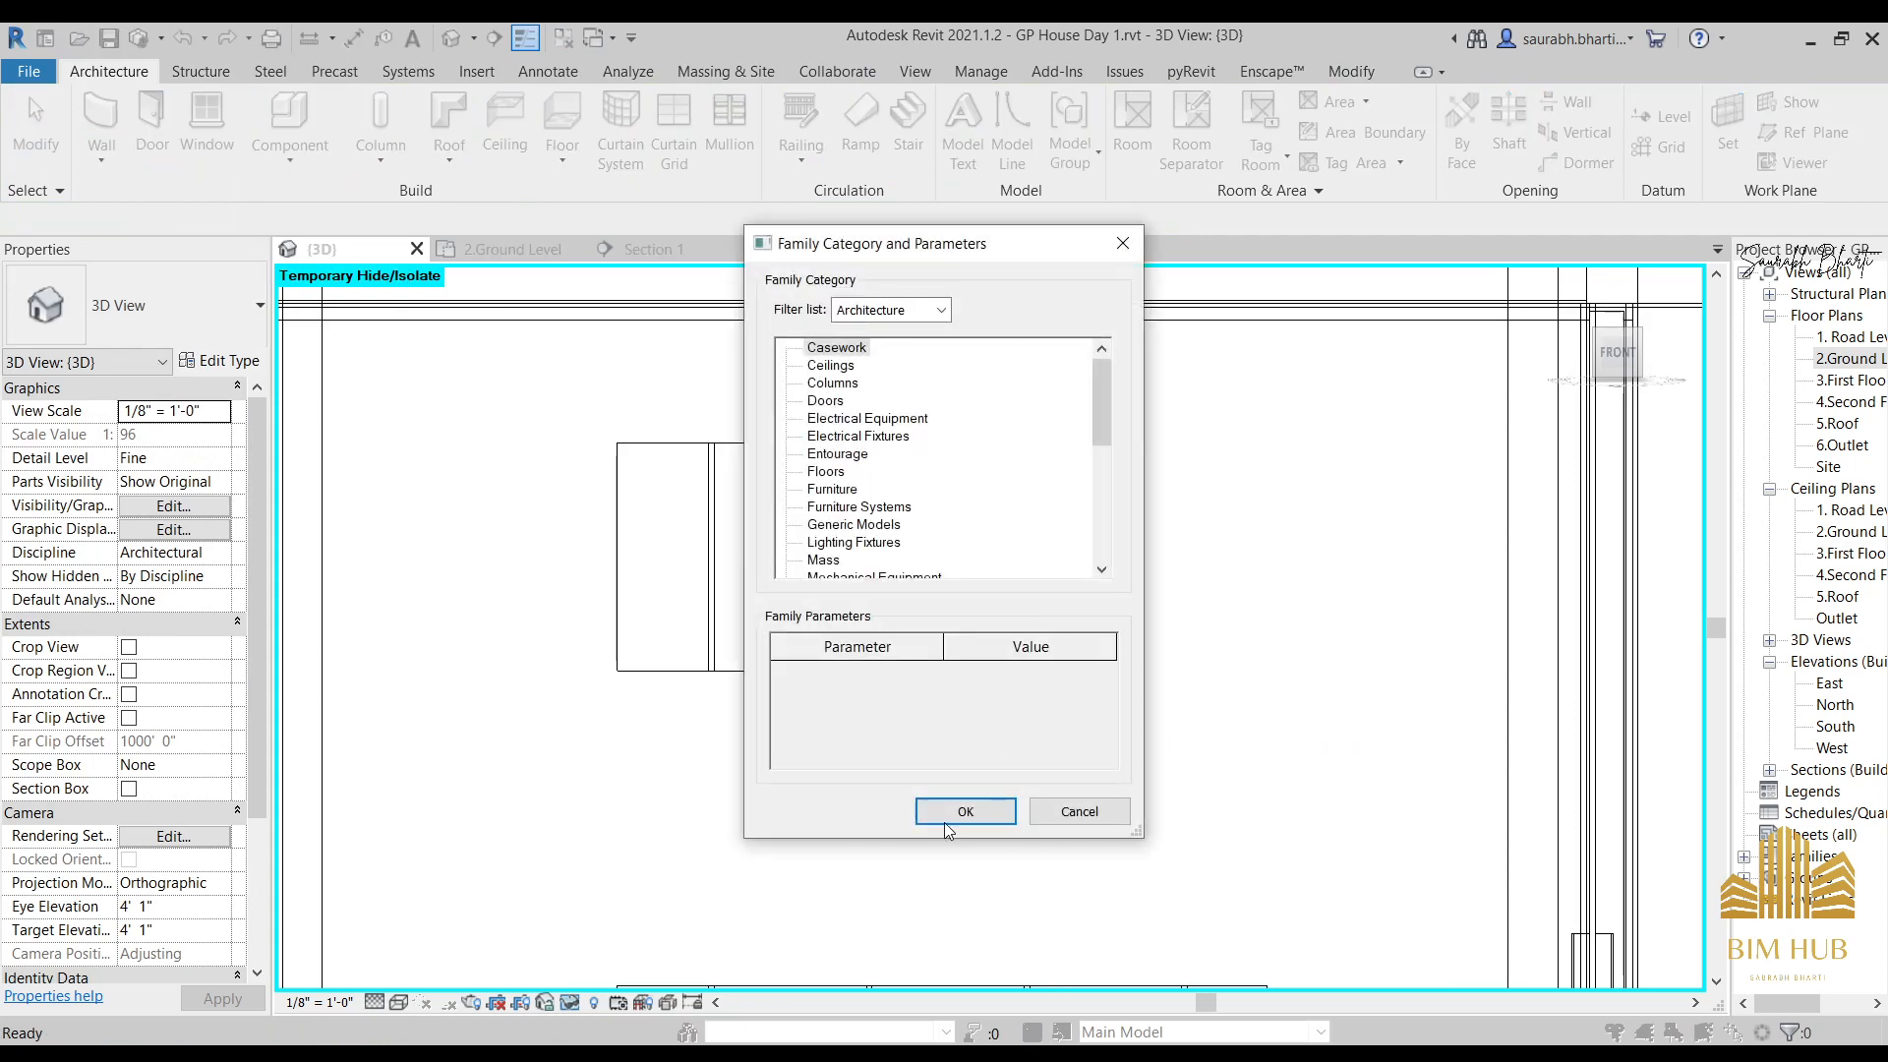
{"action": "left_click", "coordinate": [946, 822]}
{"action": "left_click", "coordinate": [808, 489]}
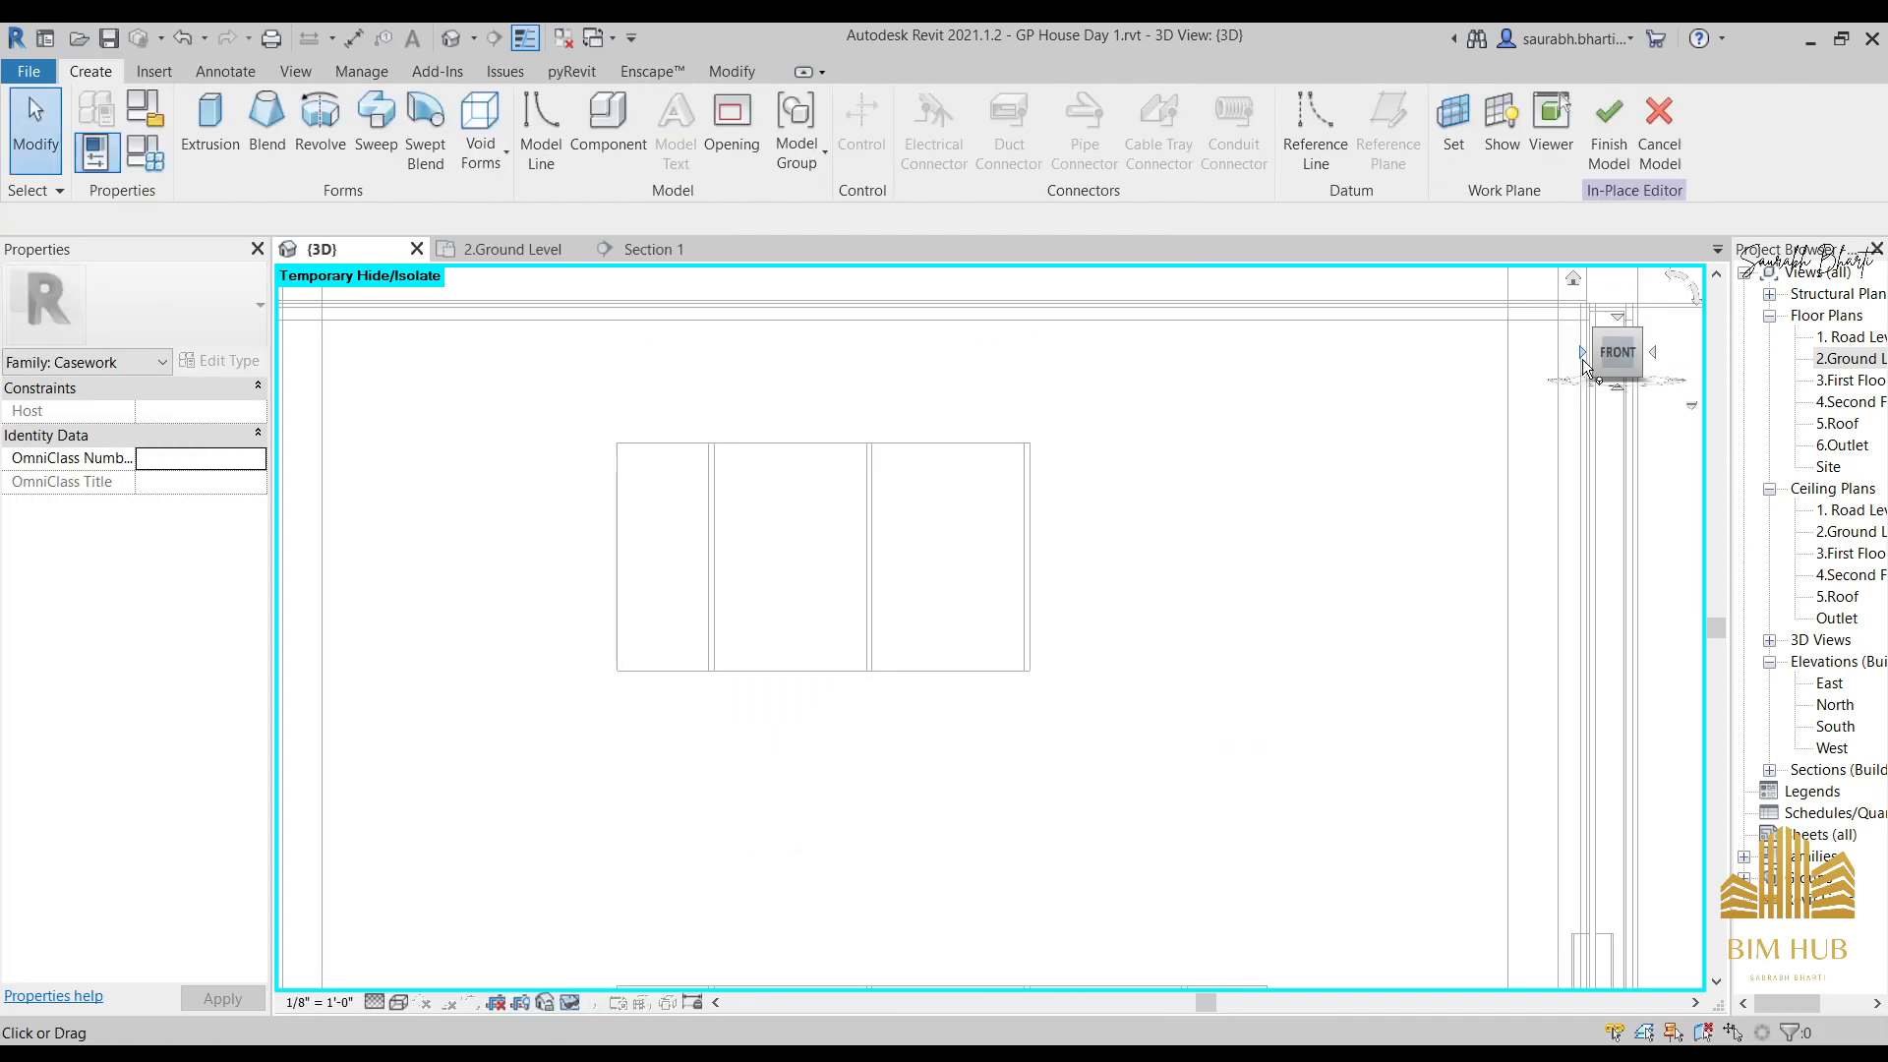
Start an extrusion and sketch a rectangle about 2'-4" wide from the upper cabinet's right end, matching the cabinet's height.
{"action": "scroll", "coordinate": [1168, 660], "scroll_direction": "down", "scroll_amount": 5}
{"action": "scroll", "coordinate": [953, 423], "scroll_direction": "up", "scroll_amount": 10}
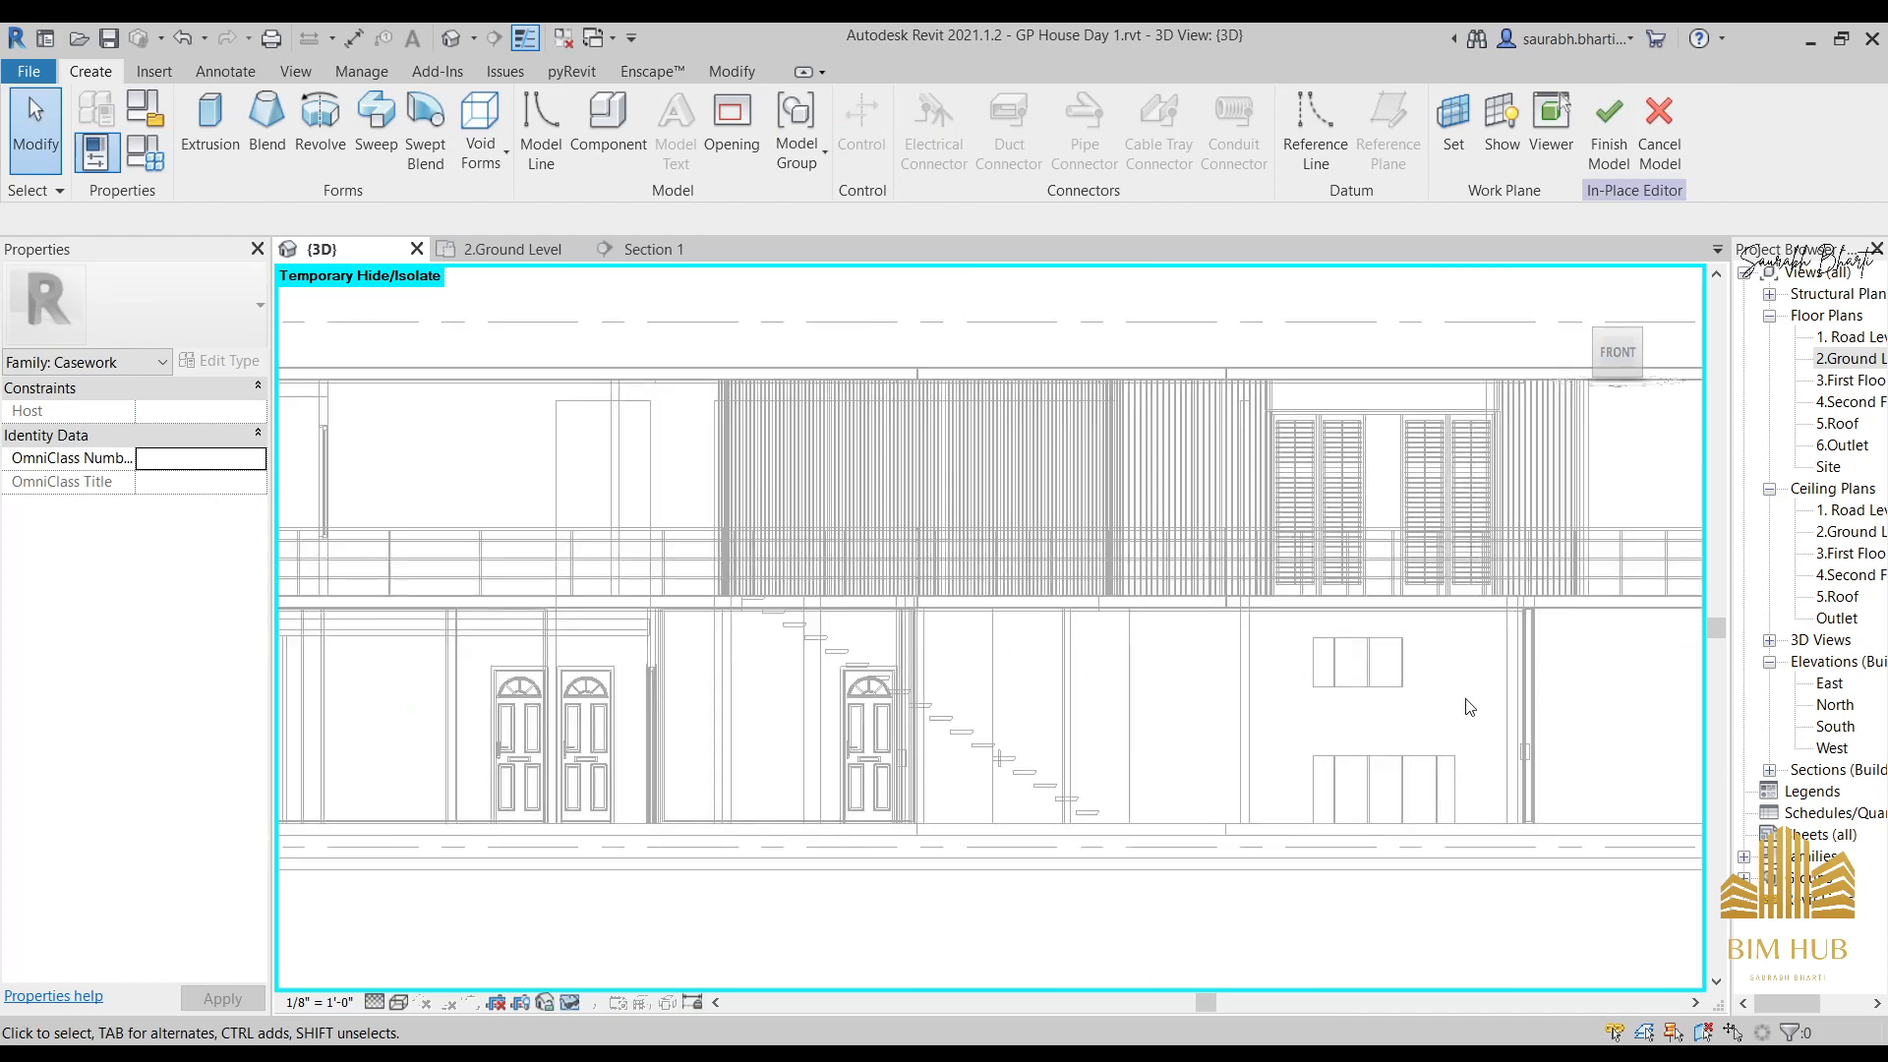
{"action": "left_click", "coordinate": [211, 123]}
{"action": "middle_click_drag", "start_coordinate": [1050, 721], "coordinate": [896, 598]}
{"action": "scroll", "coordinate": [896, 598], "scroll_direction": "up", "scroll_amount": 1}
{"action": "scroll", "coordinate": [896, 598], "scroll_direction": "up", "scroll_amount": 2}
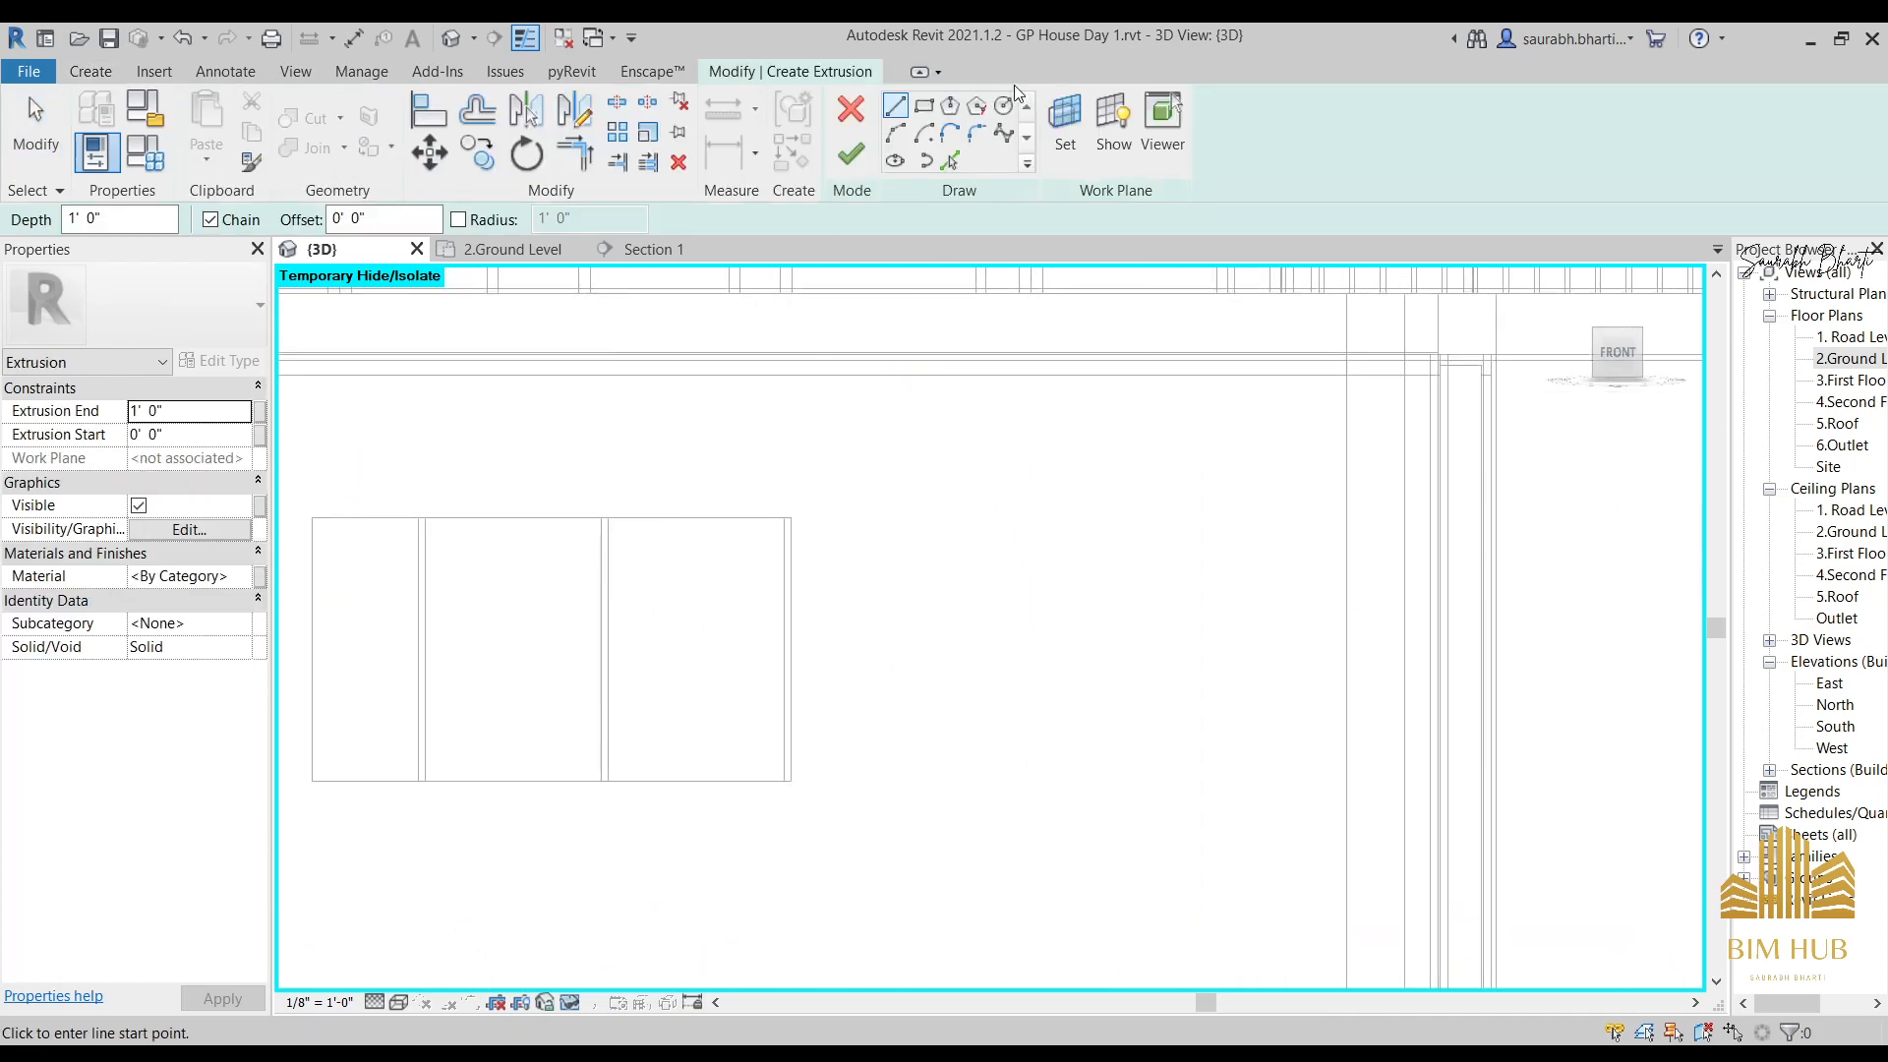
{"action": "left_click", "coordinate": [925, 110]}
{"action": "left_click", "coordinate": [792, 518]}
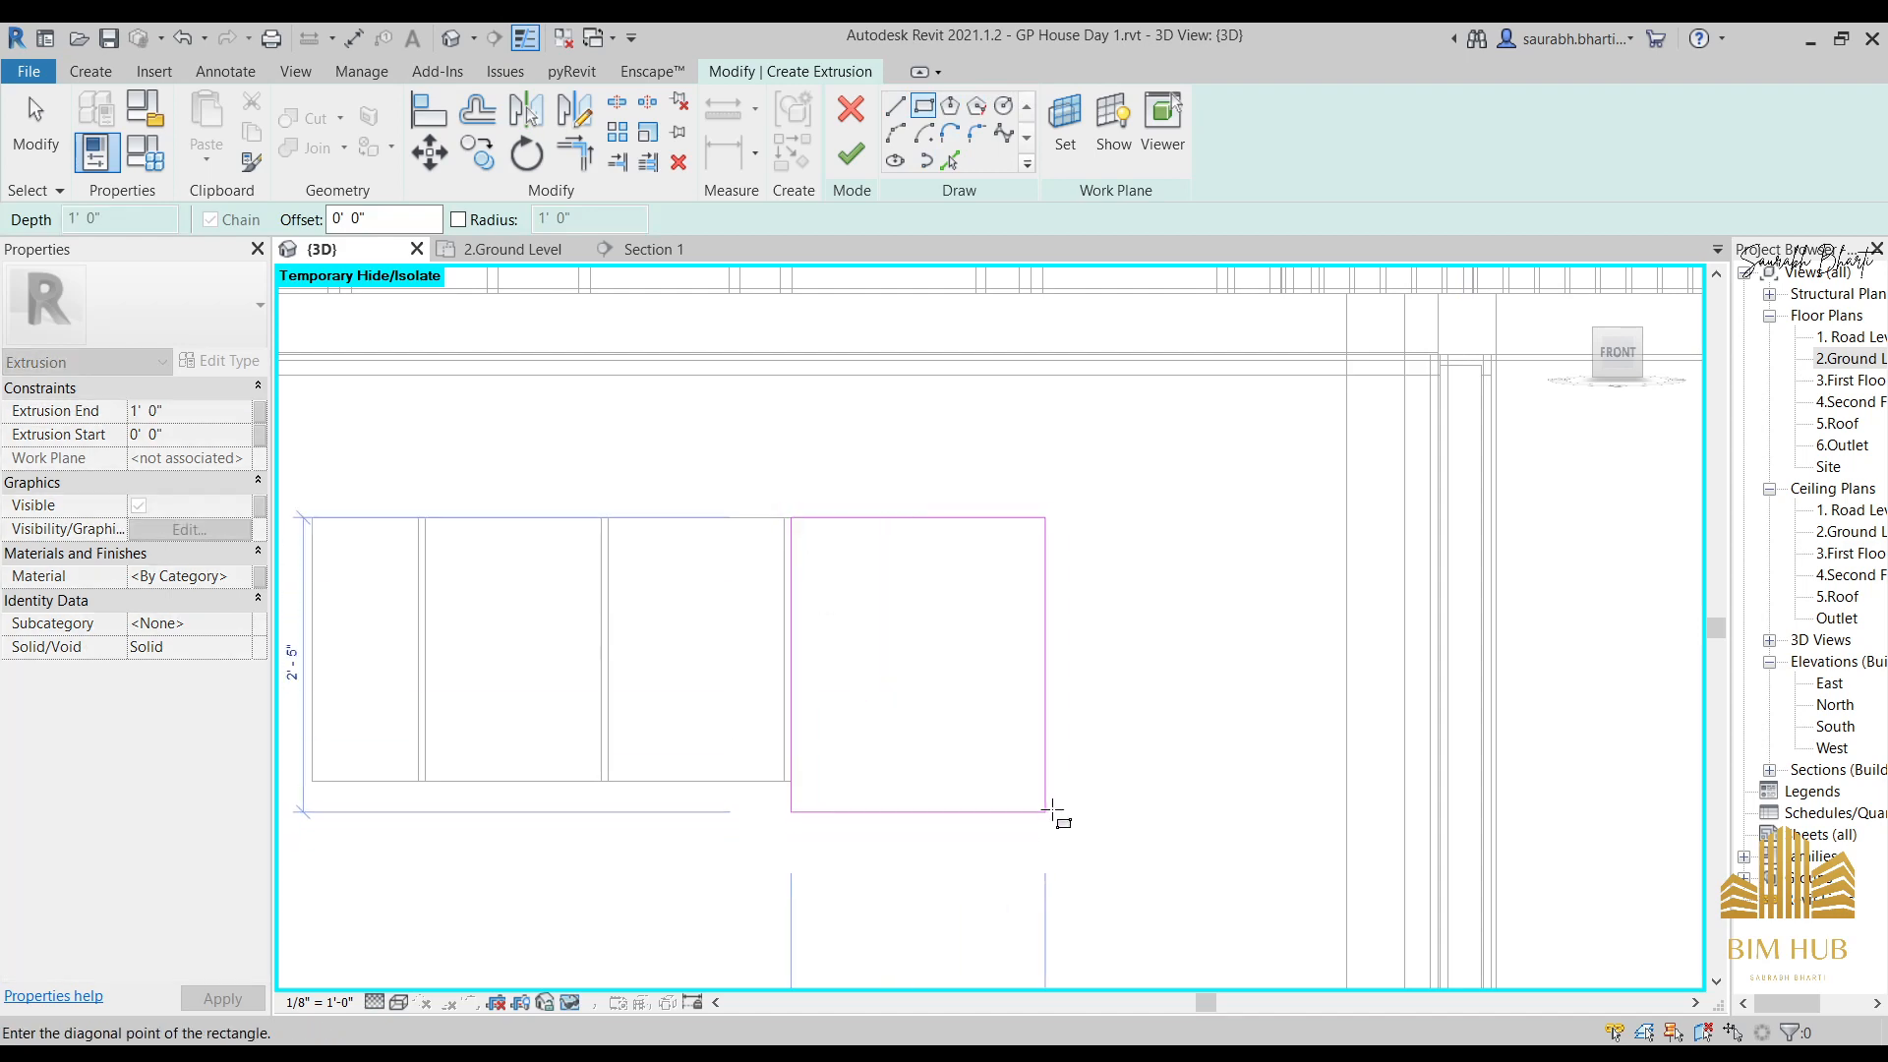
{"action": "scroll", "coordinate": [1068, 780], "scroll_direction": "down", "scroll_amount": 4}
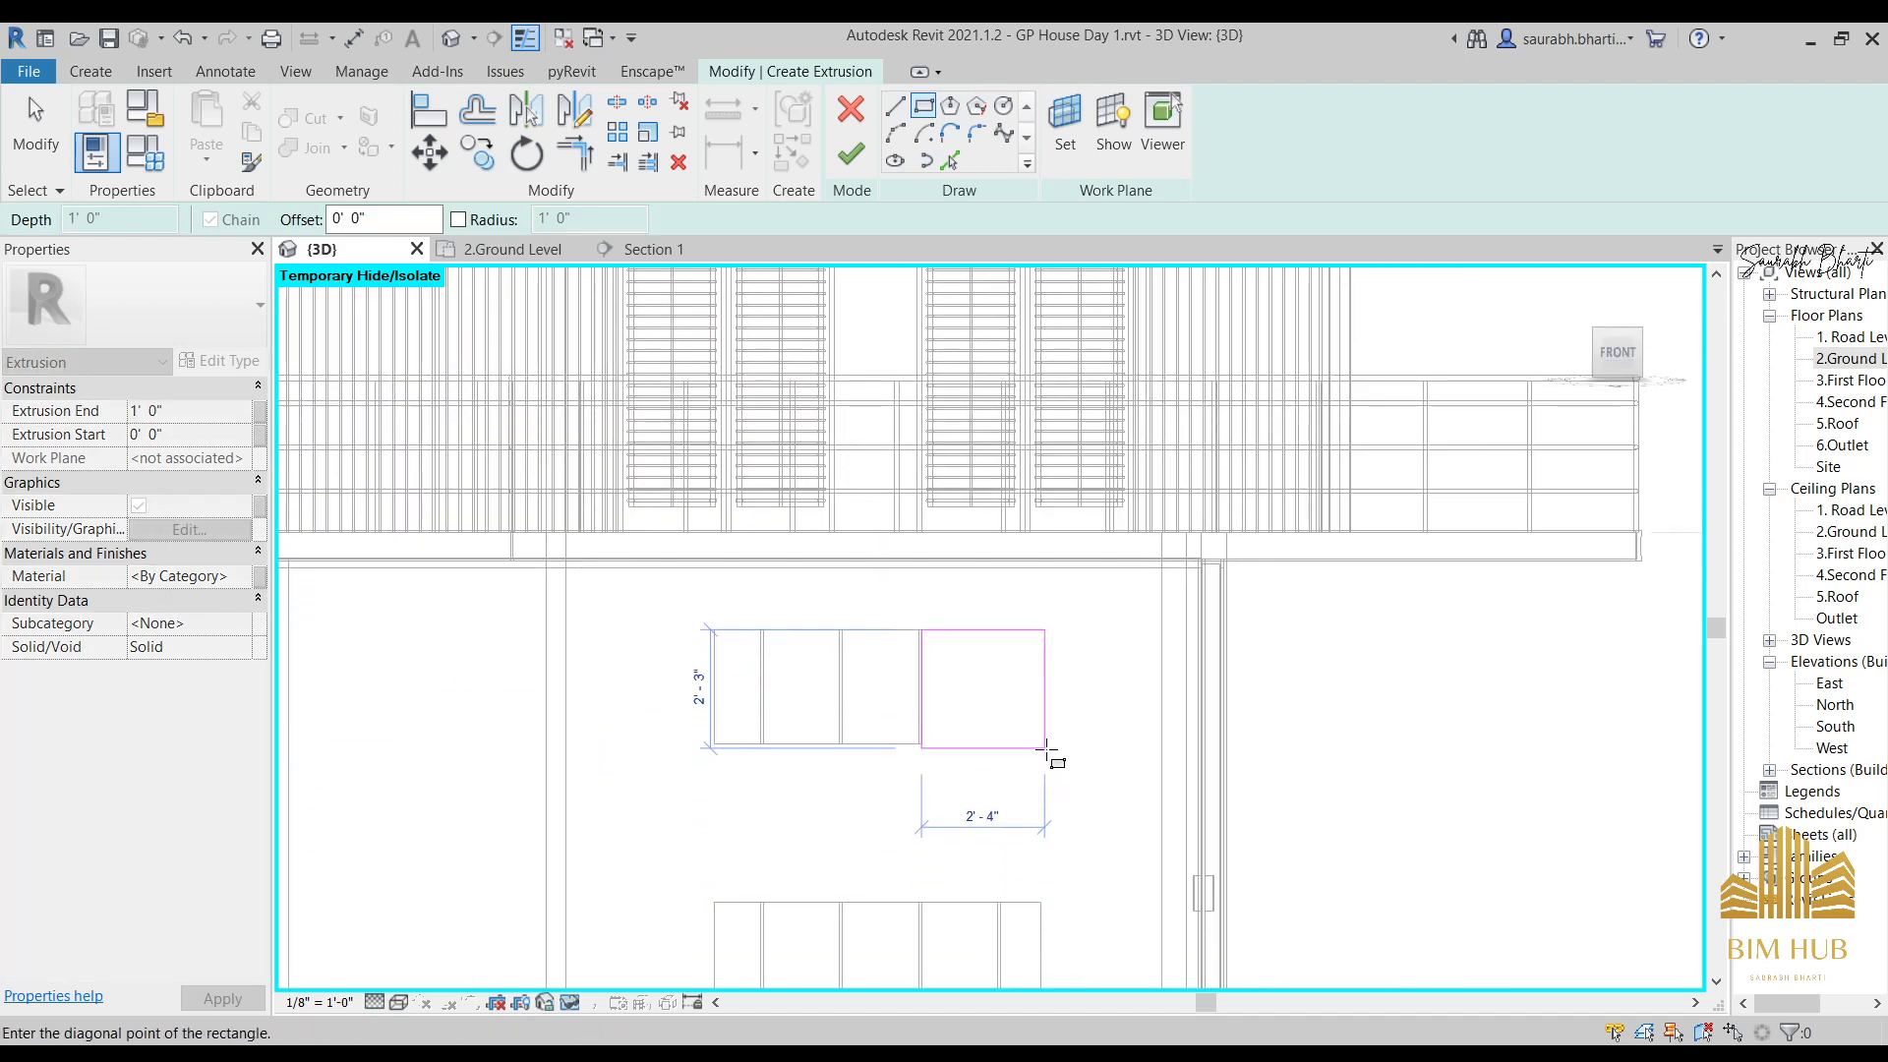
{"action": "left_click", "coordinate": [1048, 745]}
{"action": "key", "text": "Escape"}
{"action": "key", "text": "Escape"}
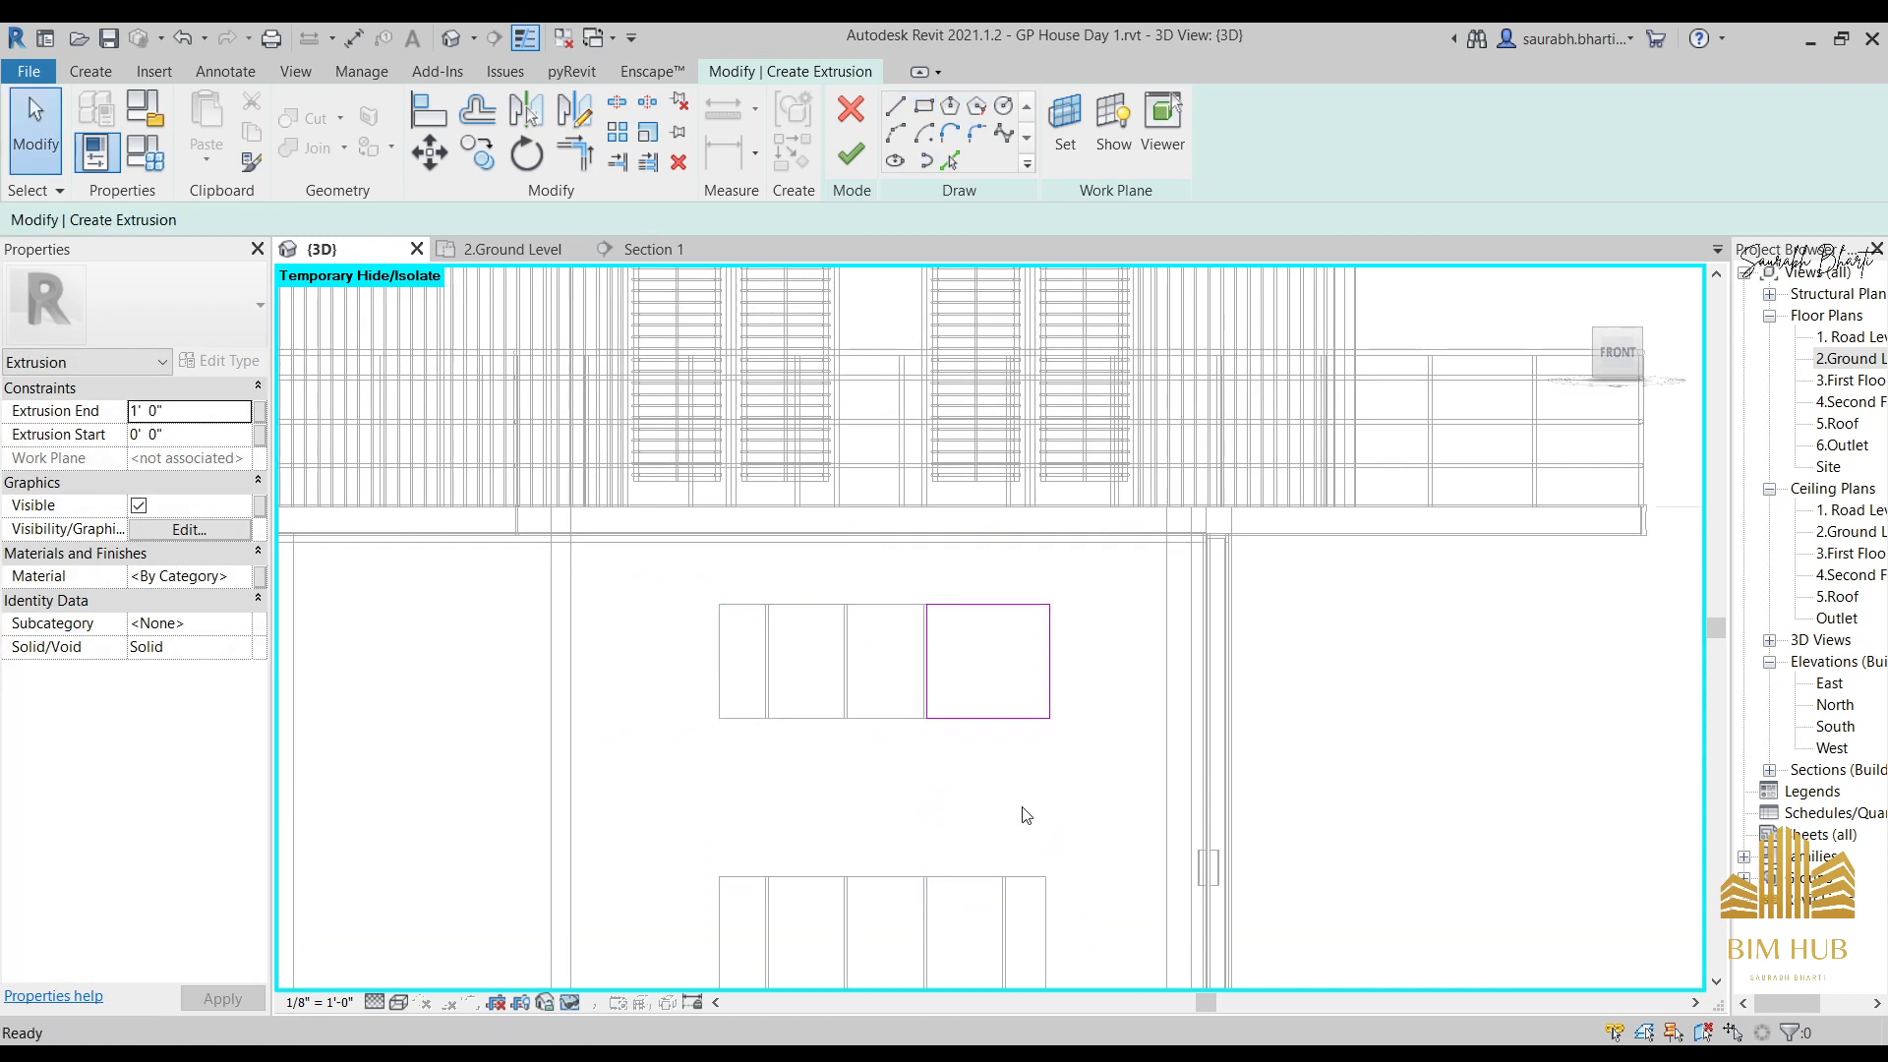
Align the rectangle's right edge with the base cabinet's right end and finish the extrusion.
{"action": "key", "text": "l"}
{"action": "scroll", "coordinate": [1056, 934], "scroll_direction": "up", "scroll_amount": 4}
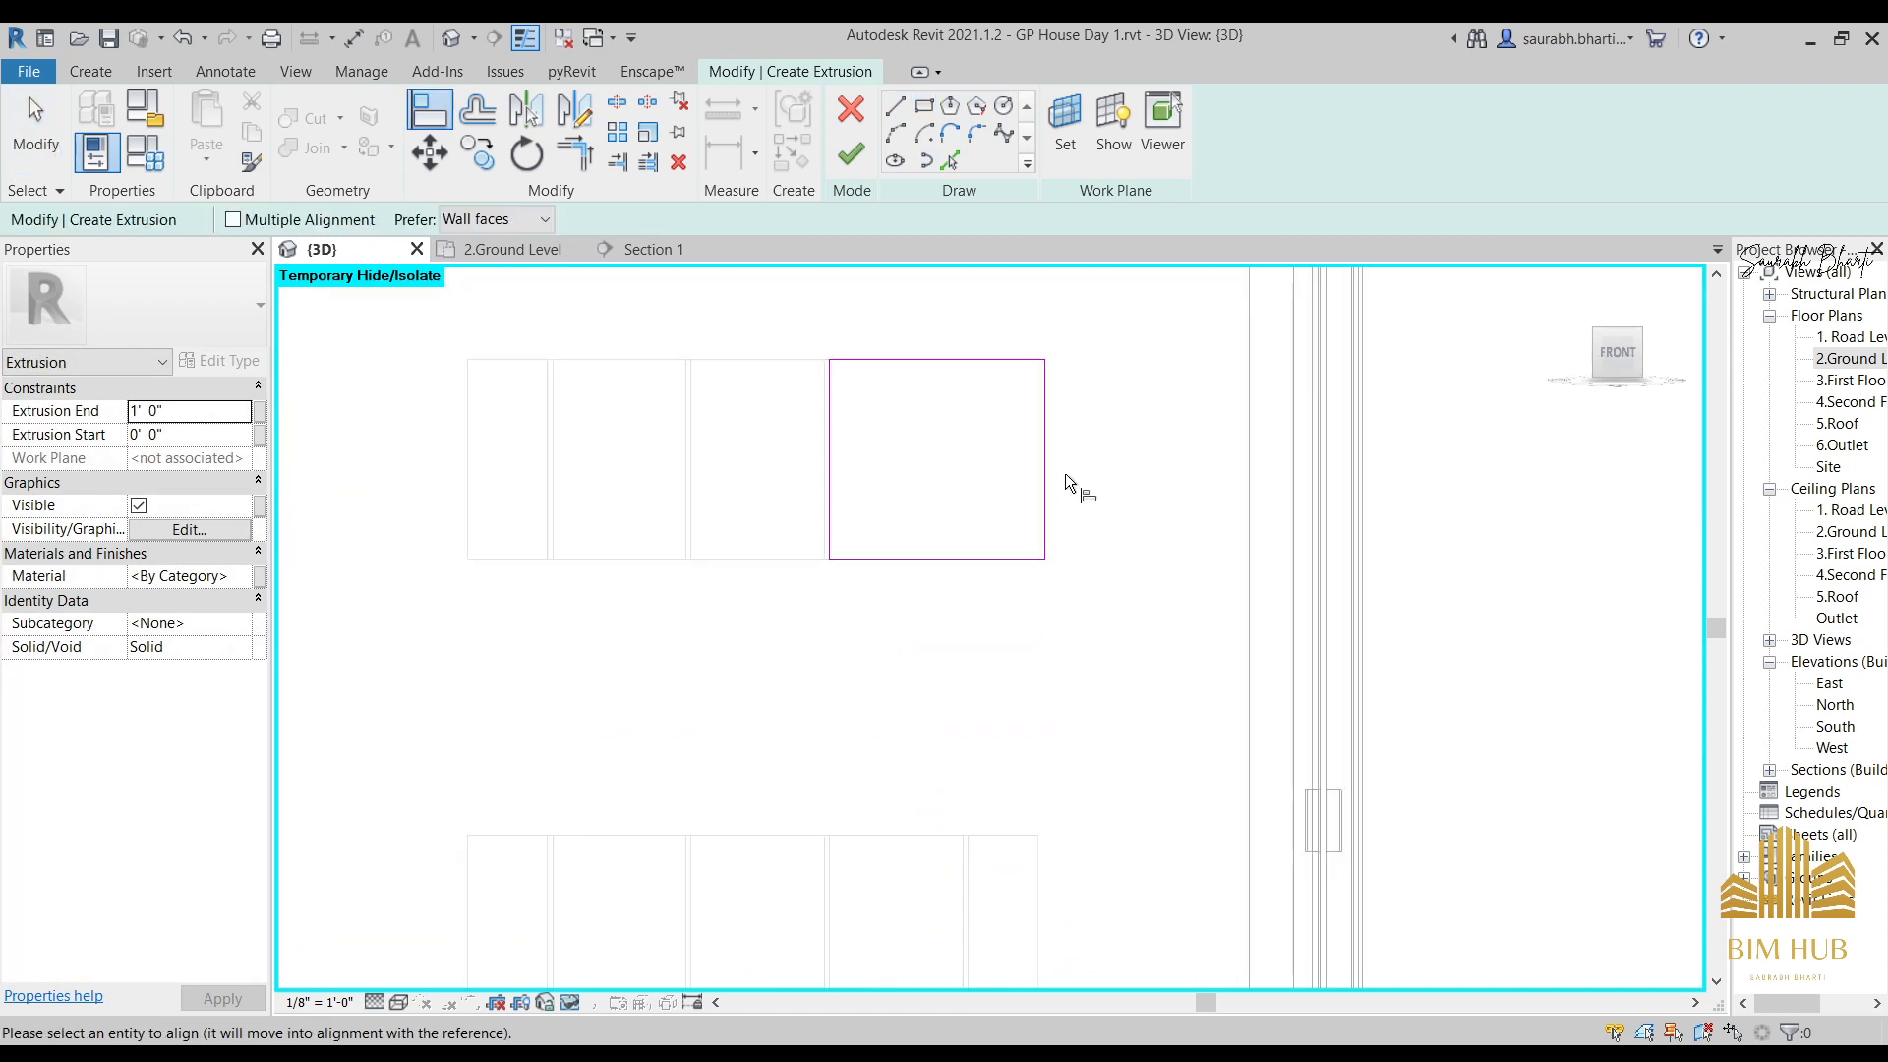
{"action": "scroll", "coordinate": [1062, 546], "scroll_direction": "down", "scroll_amount": 3}
{"action": "key", "text": "Escape"}
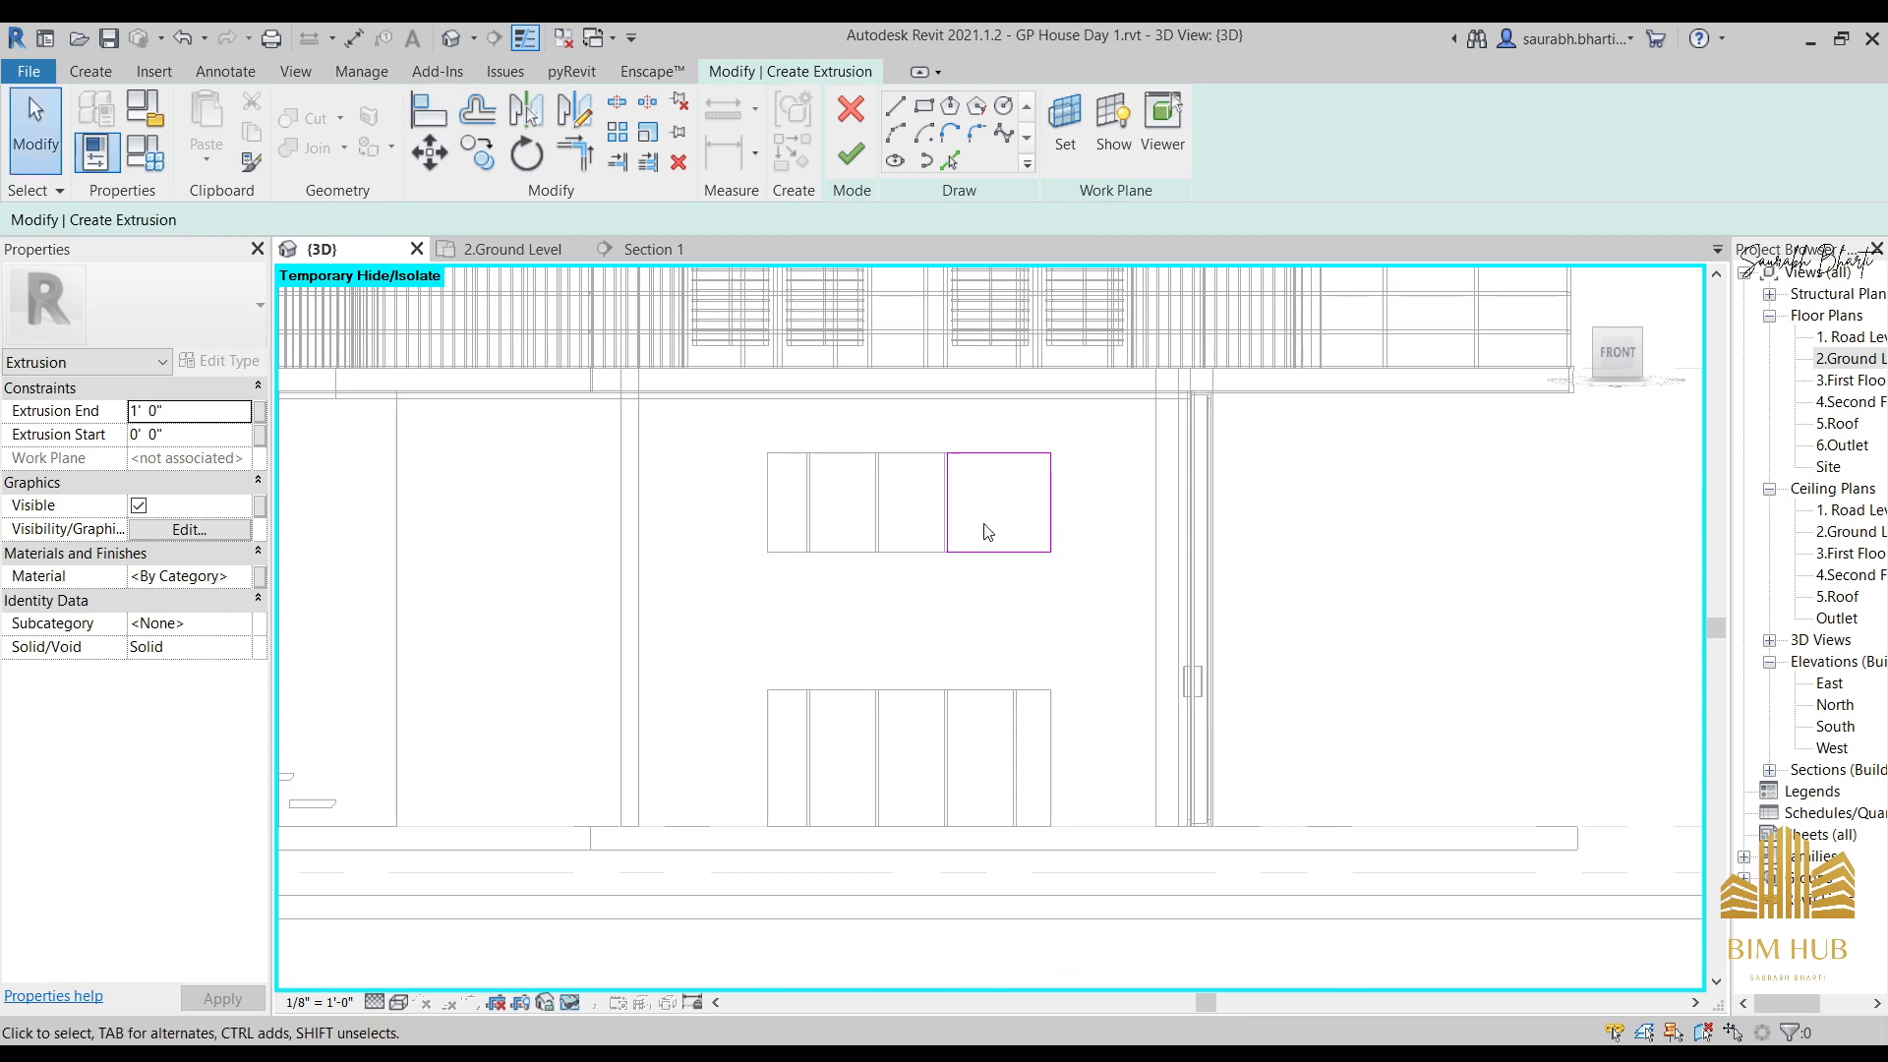
{"action": "scroll", "coordinate": [993, 551], "scroll_direction": "up", "scroll_amount": 2}
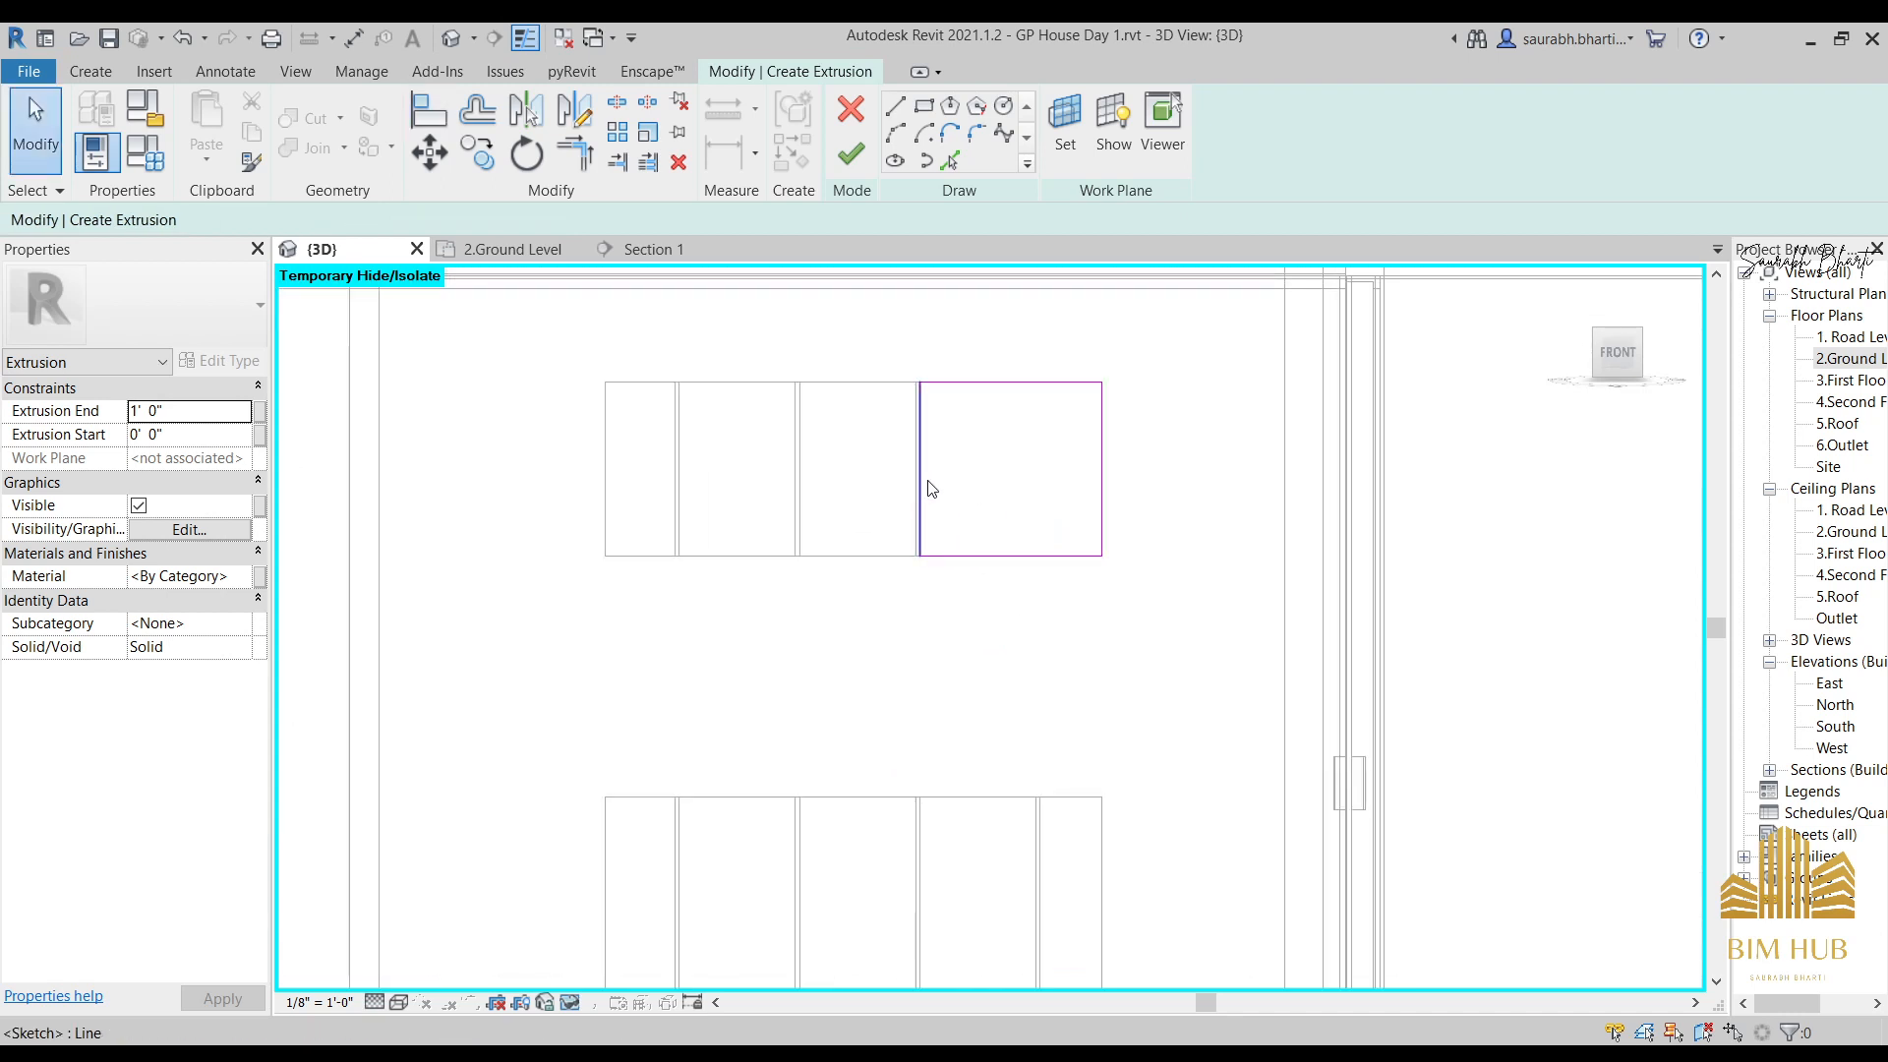
{"action": "left_click", "coordinate": [856, 163]}
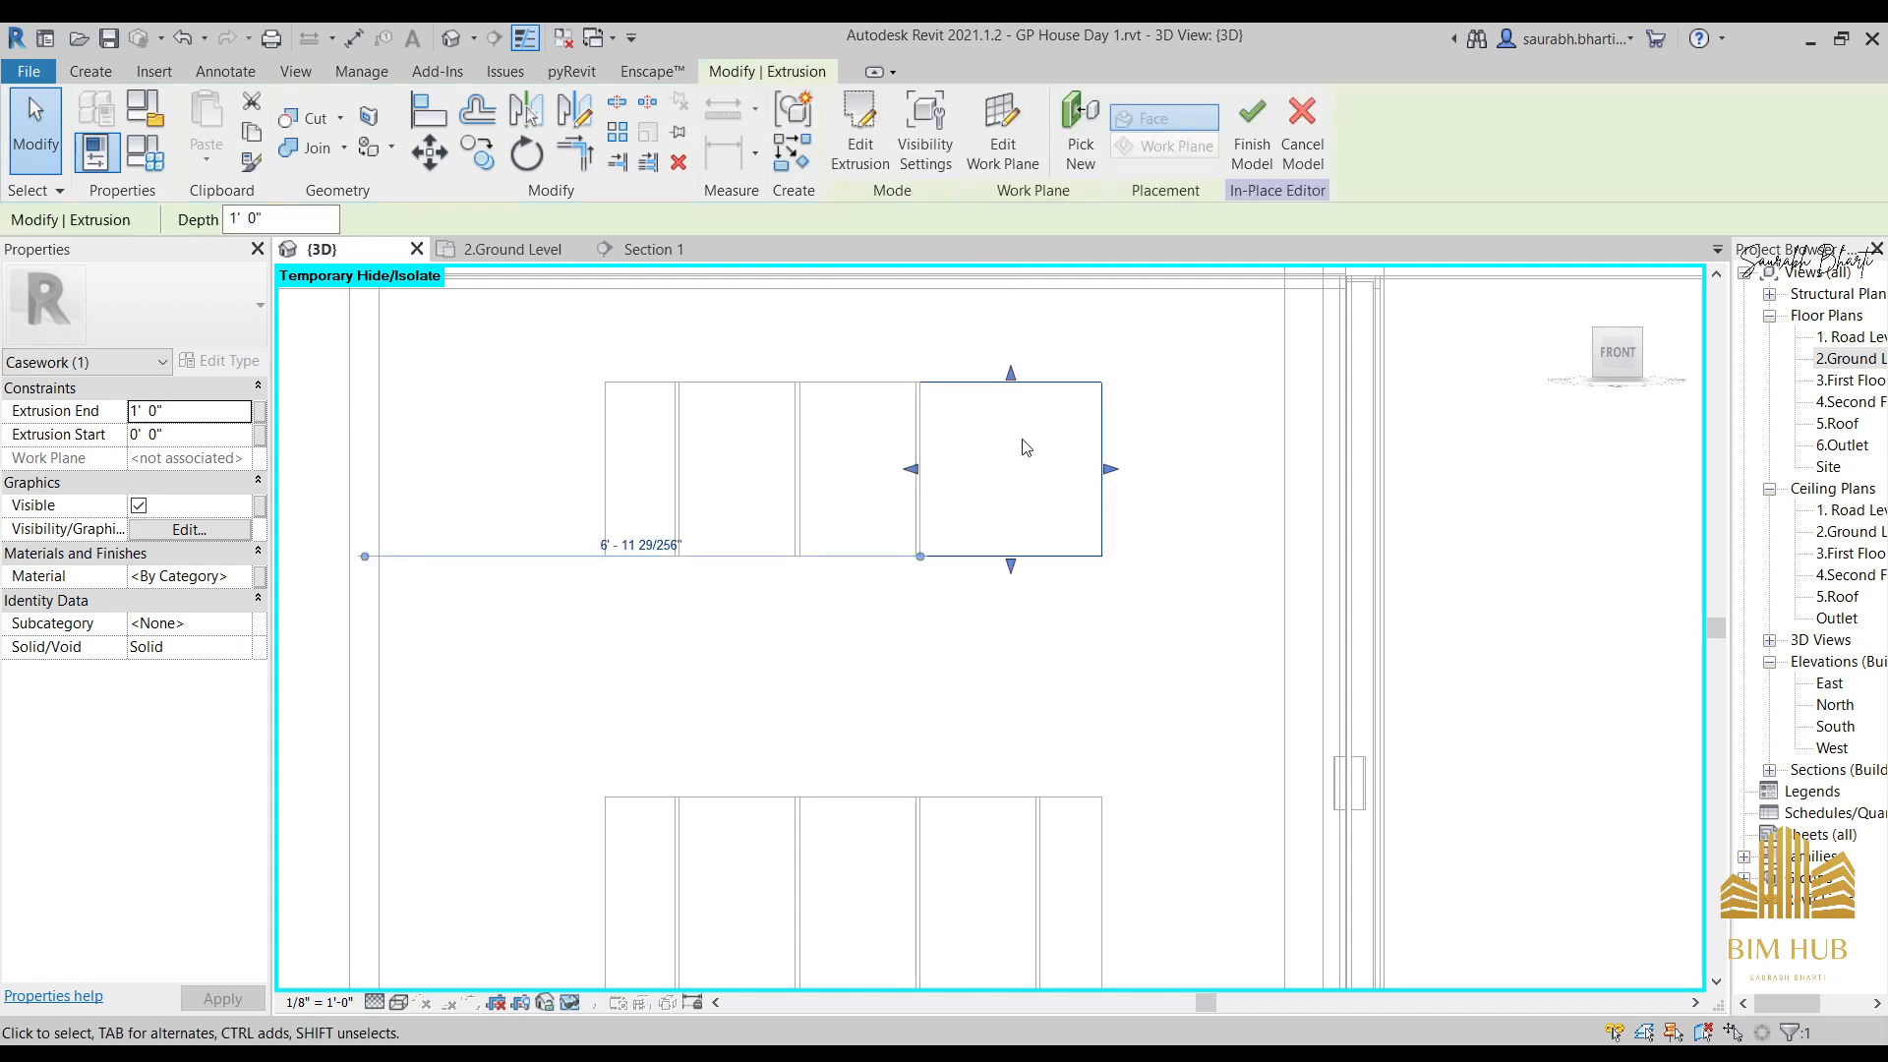
Switch to the Interior.jpg photo and examine the open shelf unit beside the upper cabinet doors.
{"action": "middle_click_drag", "start_coordinate": [1023, 462], "coordinate": [984, 481], "text": "shift"}
{"action": "key", "text": "alt+Tab"}
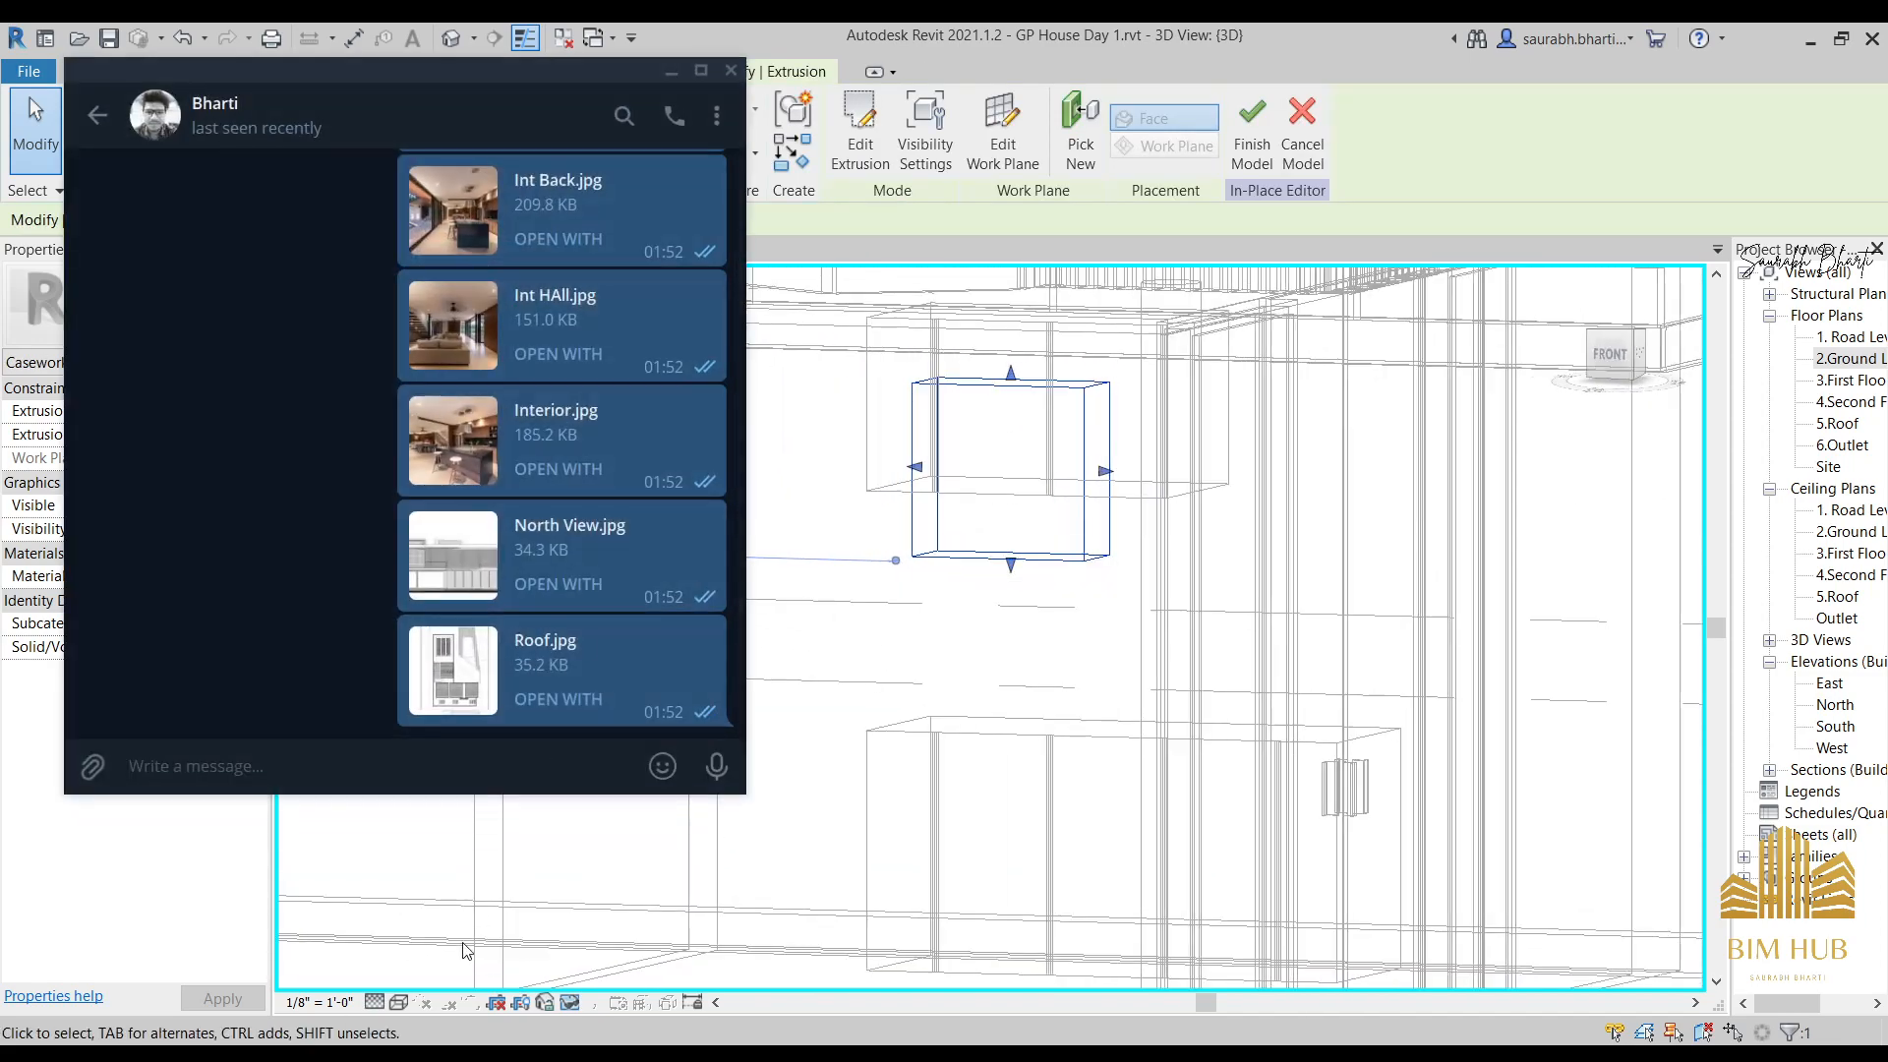
{"action": "left_click", "coordinate": [731, 70]}
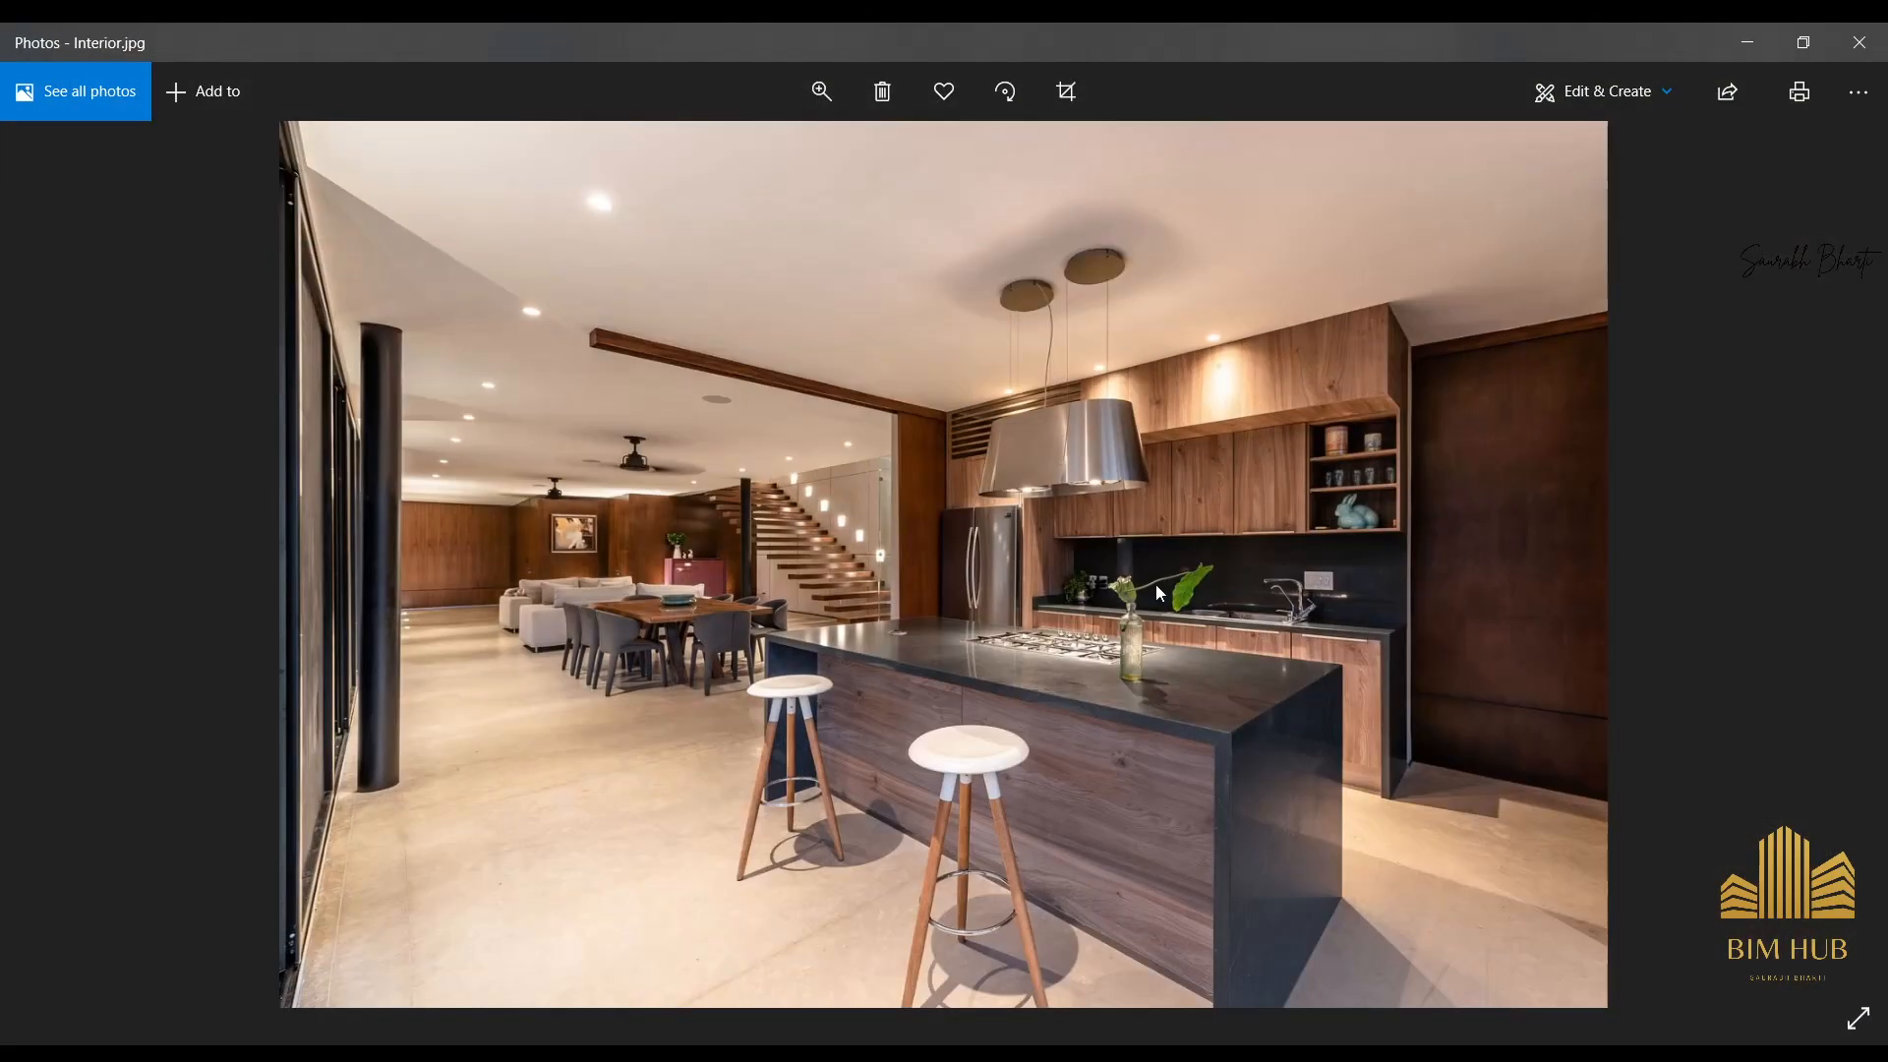
{"action": "scroll", "coordinate": [1381, 450], "scroll_direction": "up", "scroll_amount": 3, "text": "ctrl"}
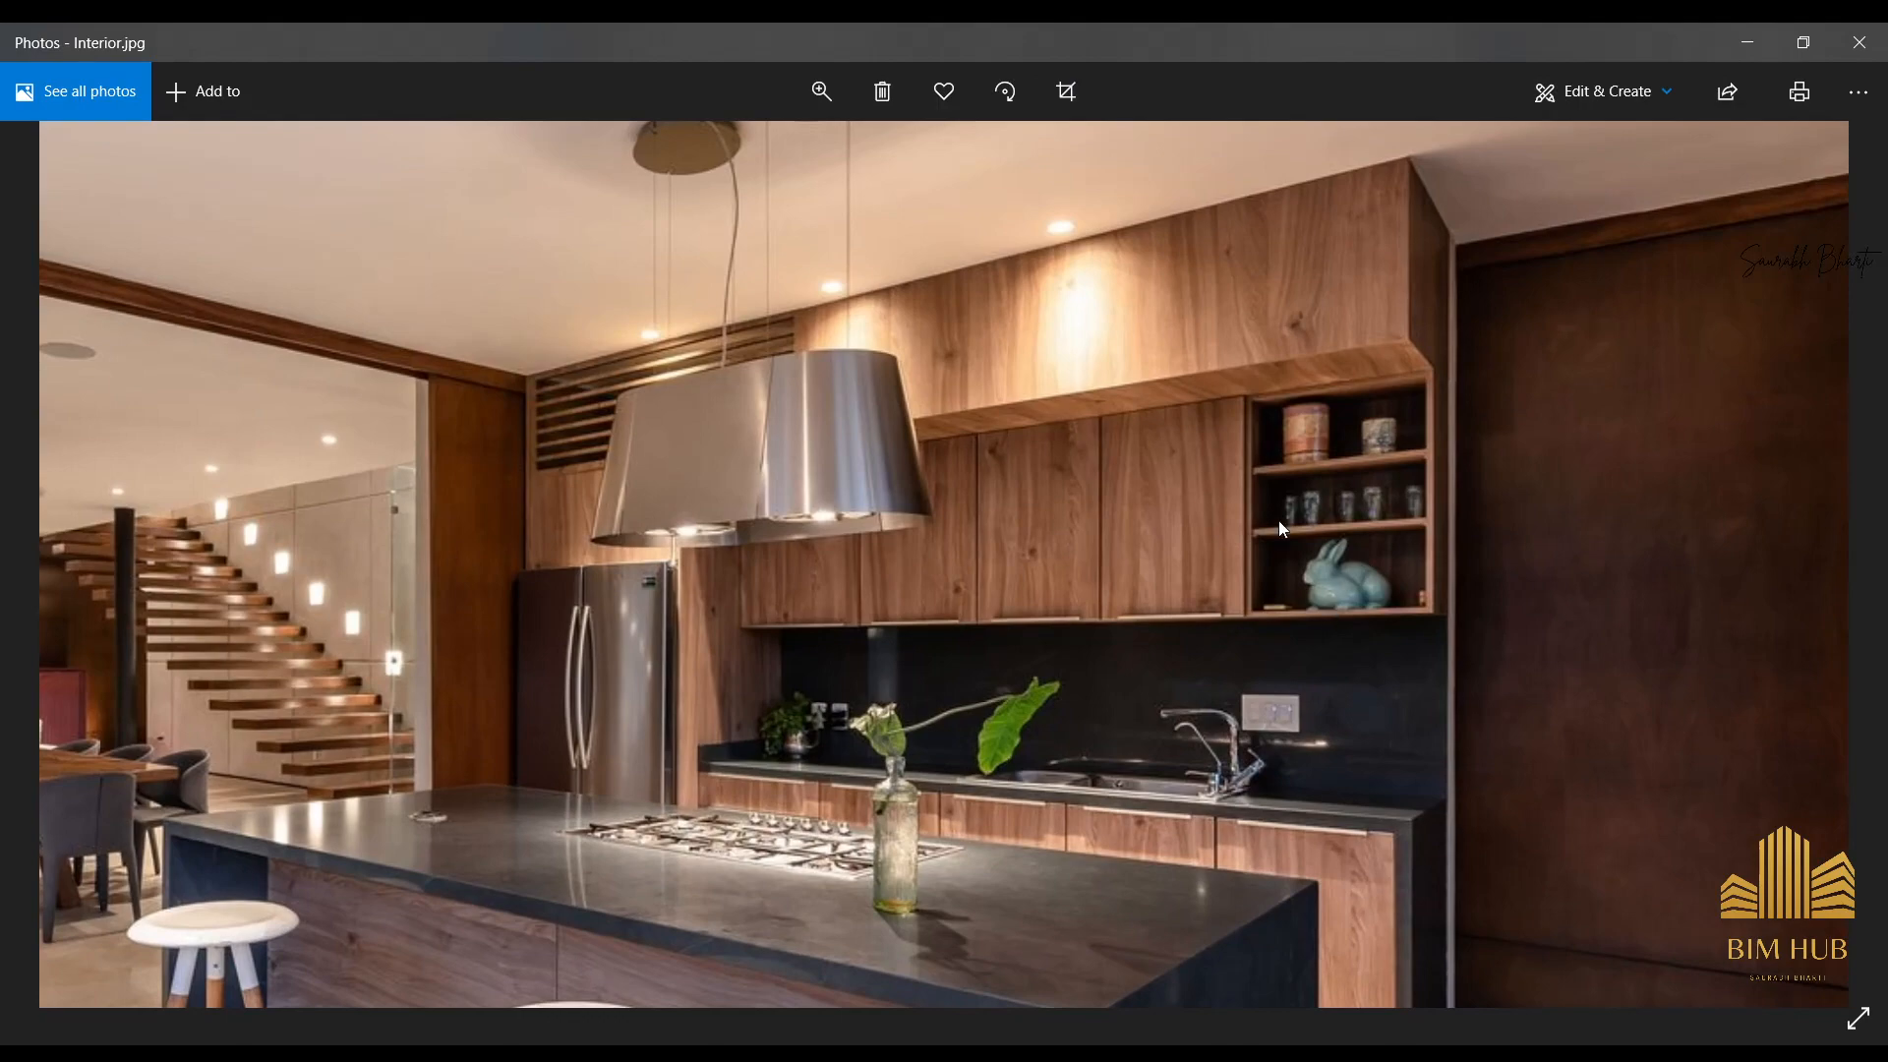
{"action": "left_click", "coordinate": [1761, 39]}
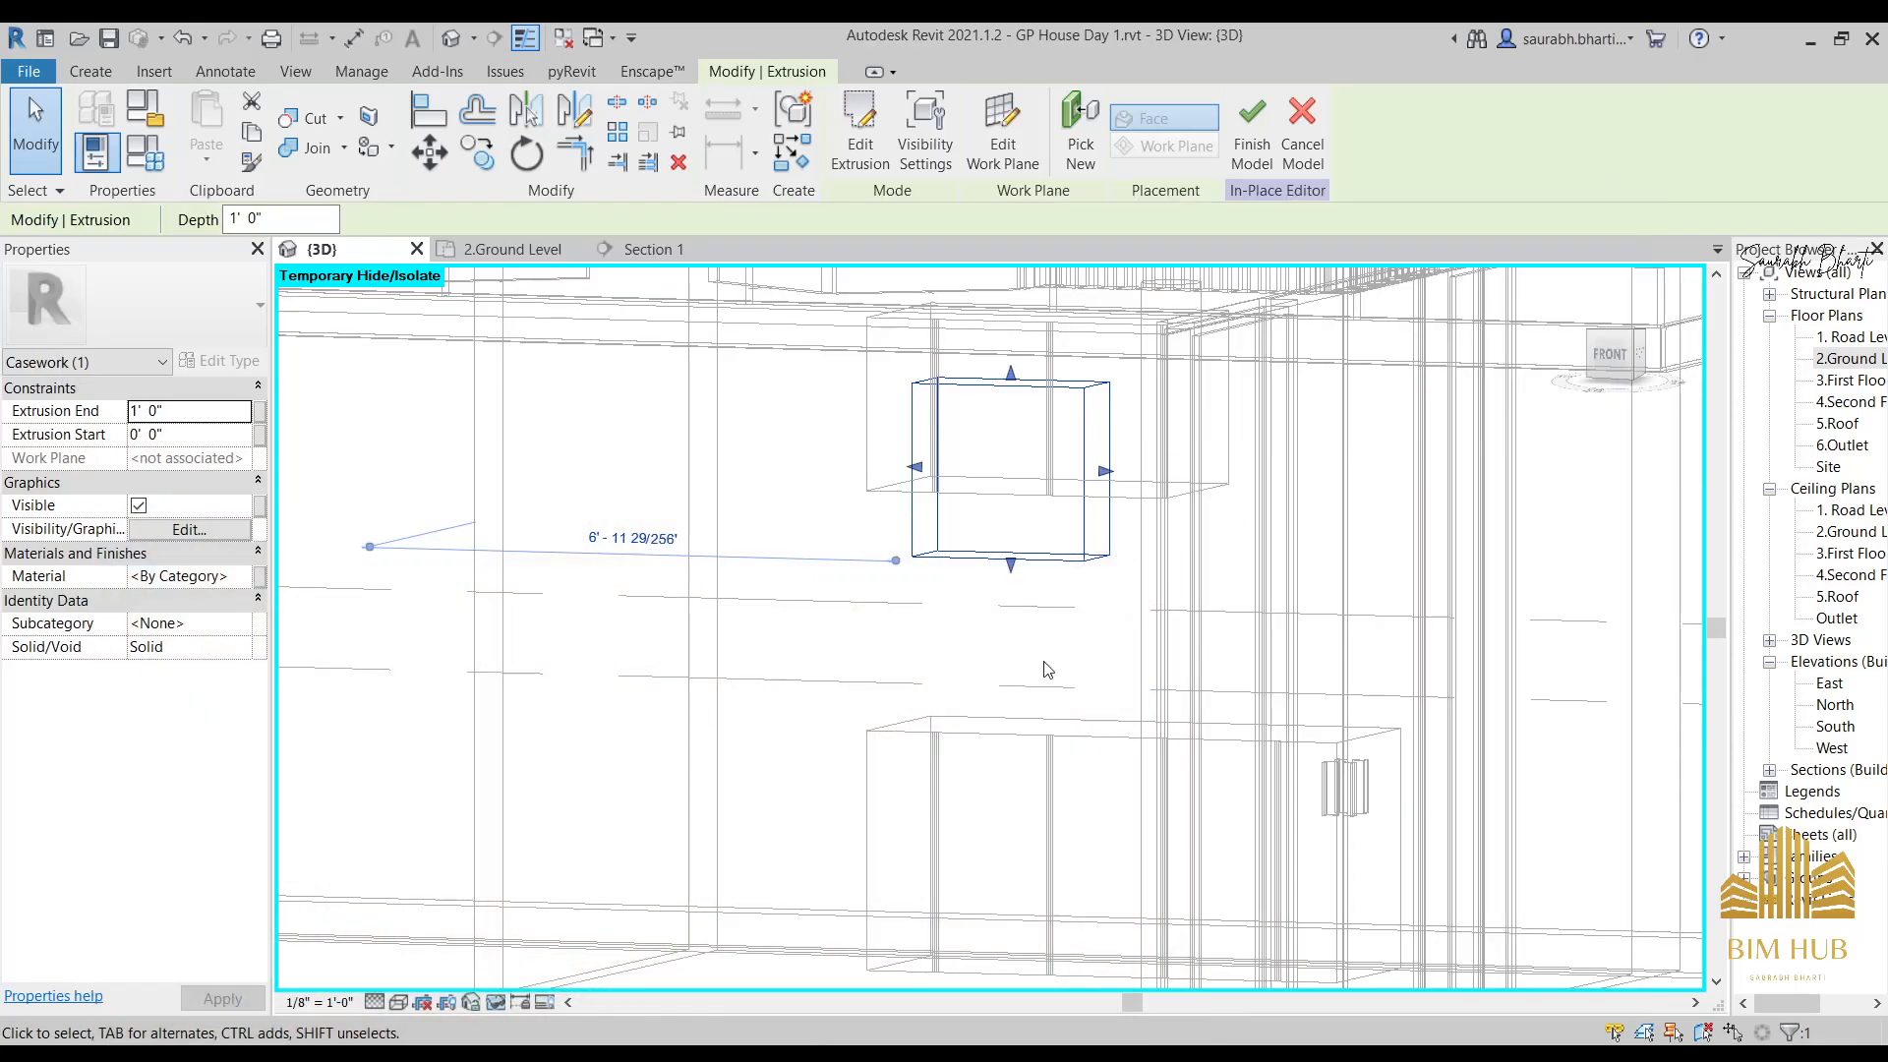
Set the shelf extrusion's end to 2' 3" and check its depth against the upper cabinet.
{"action": "left_click", "coordinate": [200, 414]}
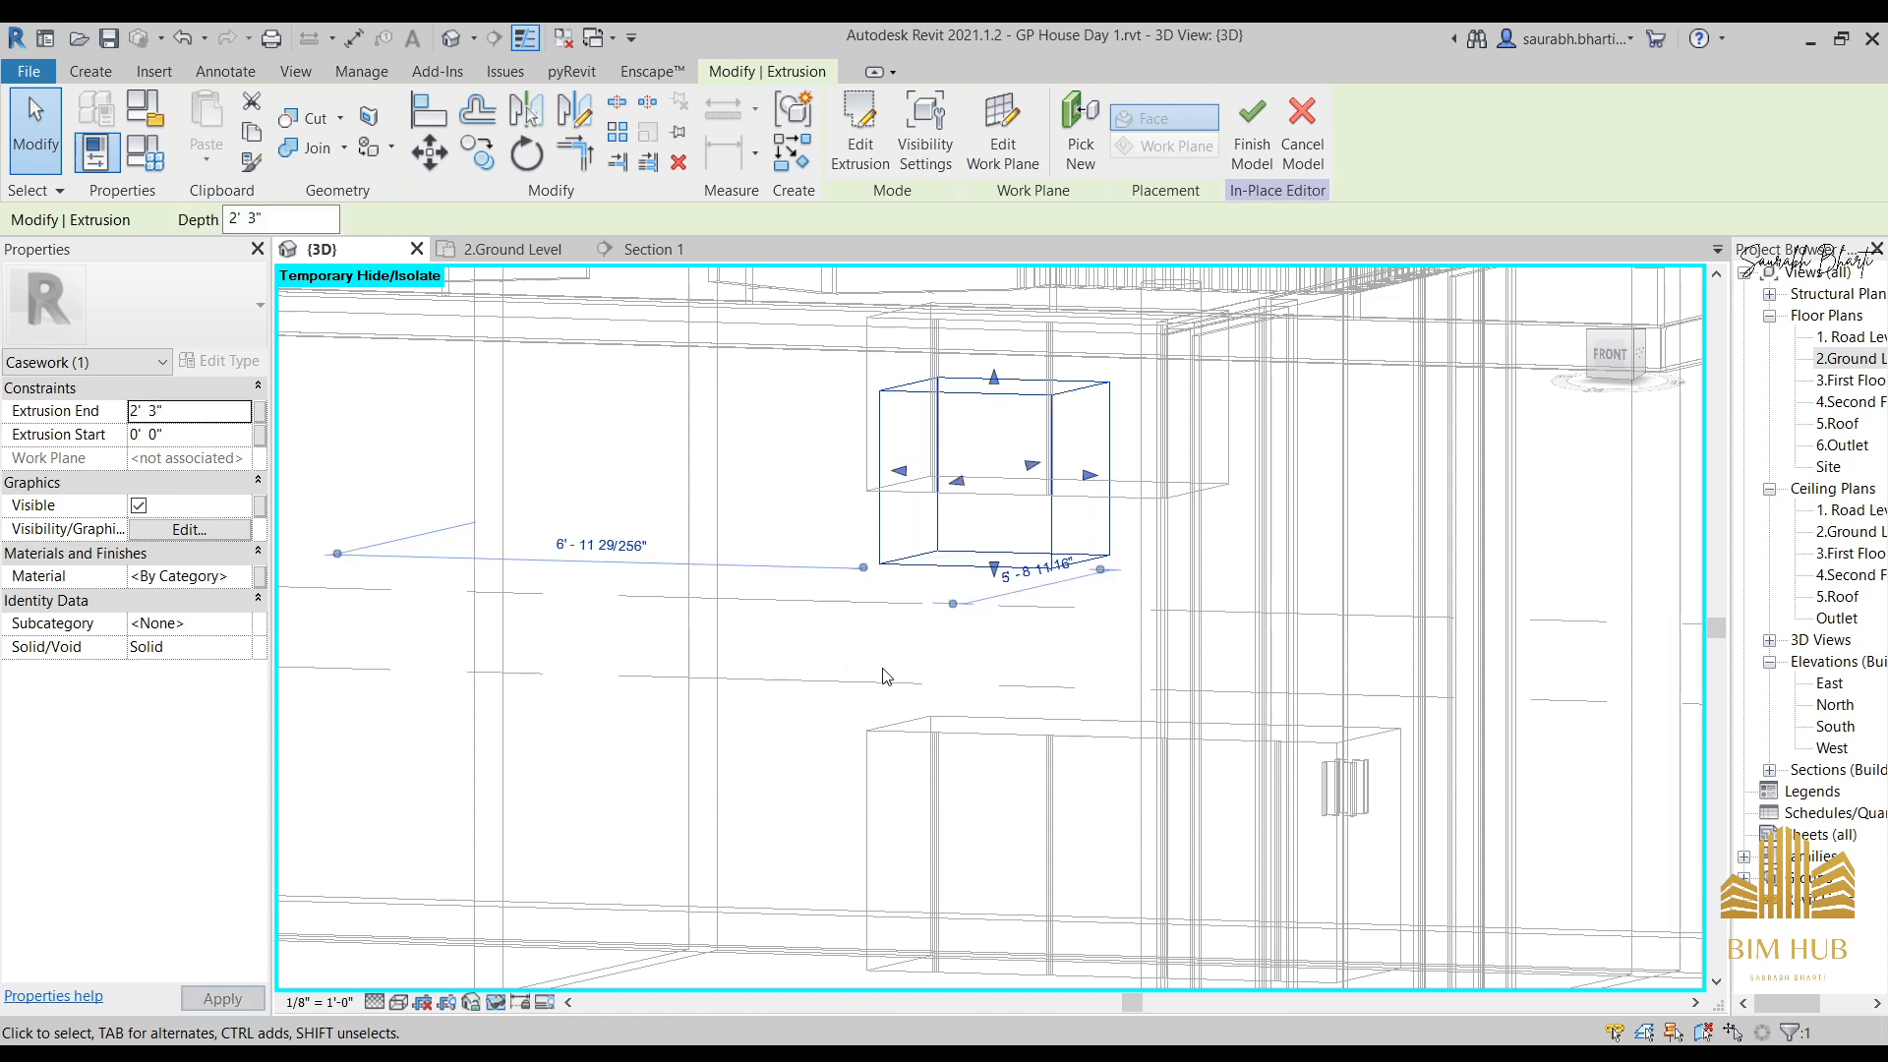
{"action": "middle_click_drag", "start_coordinate": [885, 675], "coordinate": [977, 688], "text": "shift"}
{"action": "left_click", "coordinate": [980, 686]}
{"action": "middle_click_drag", "start_coordinate": [1050, 631], "coordinate": [1072, 594], "text": "shift"}
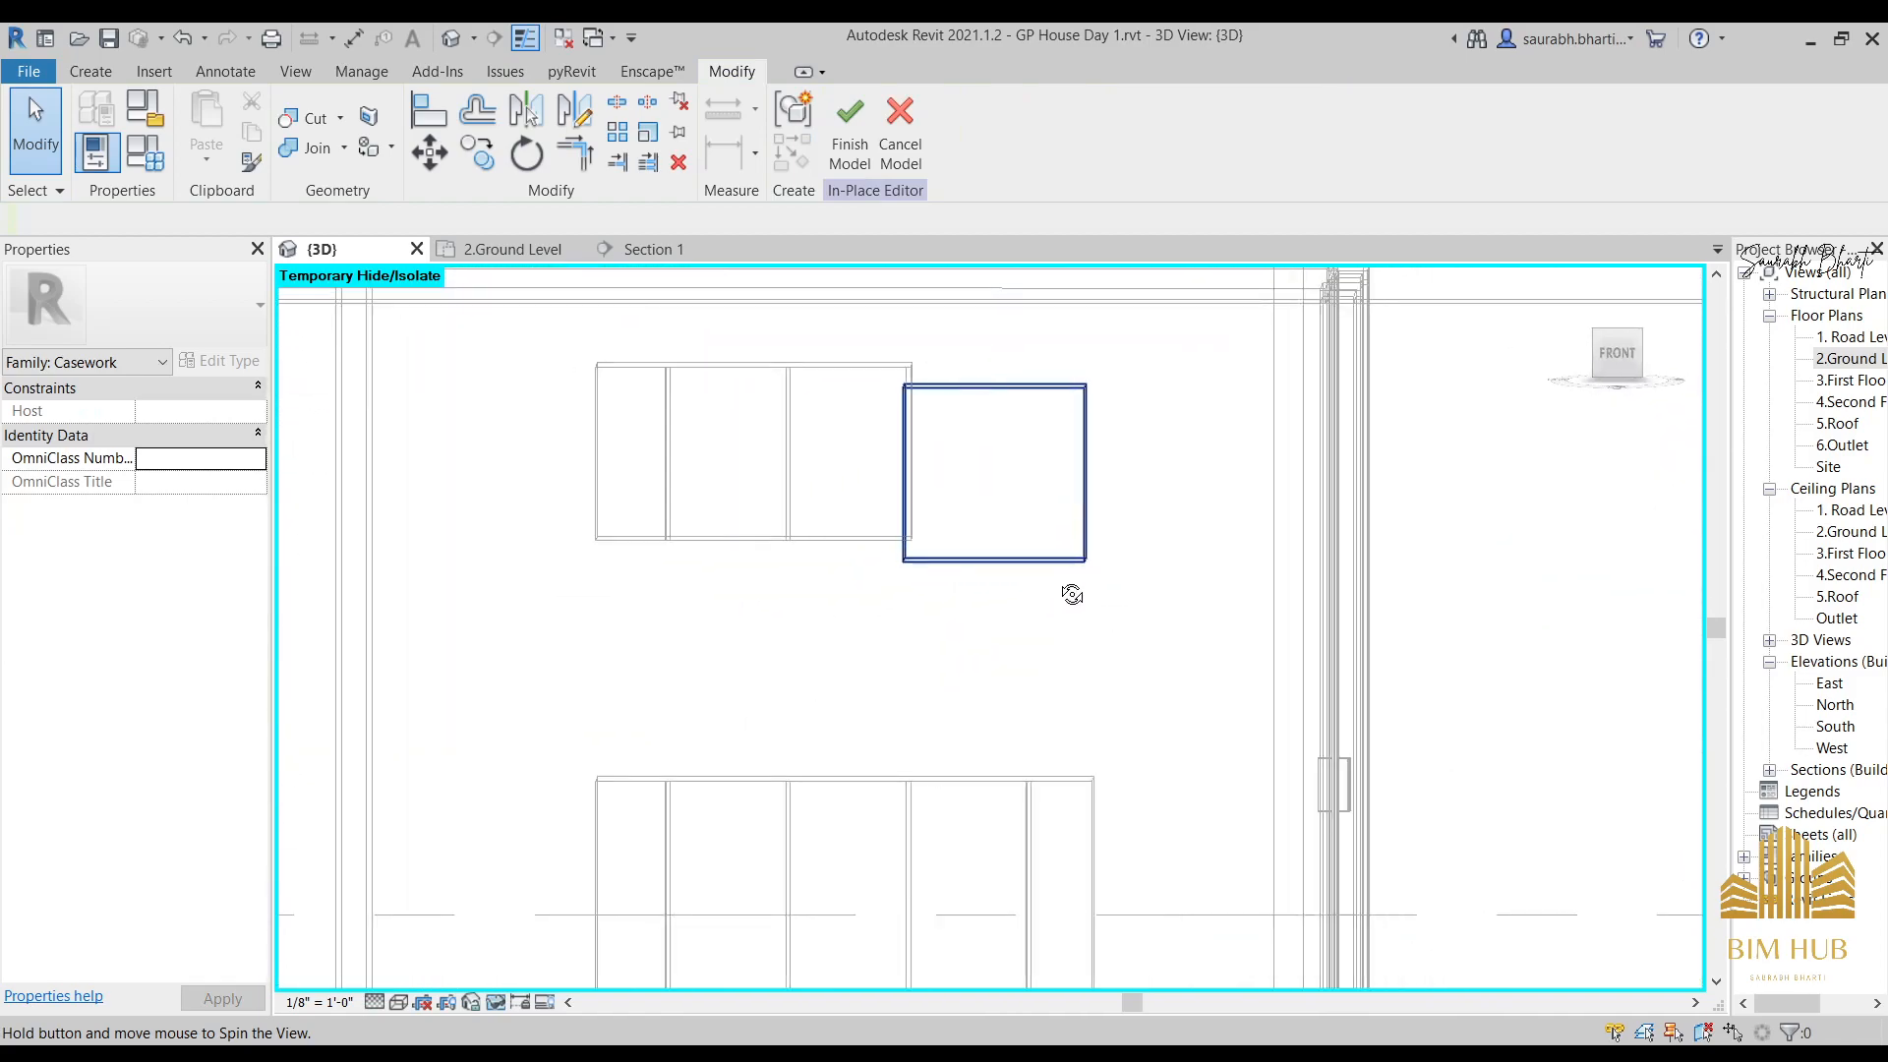
Check the shelf extrusion's position from the side, delete it, and discard the empty in-place family.
{"action": "left_click", "coordinate": [1625, 366]}
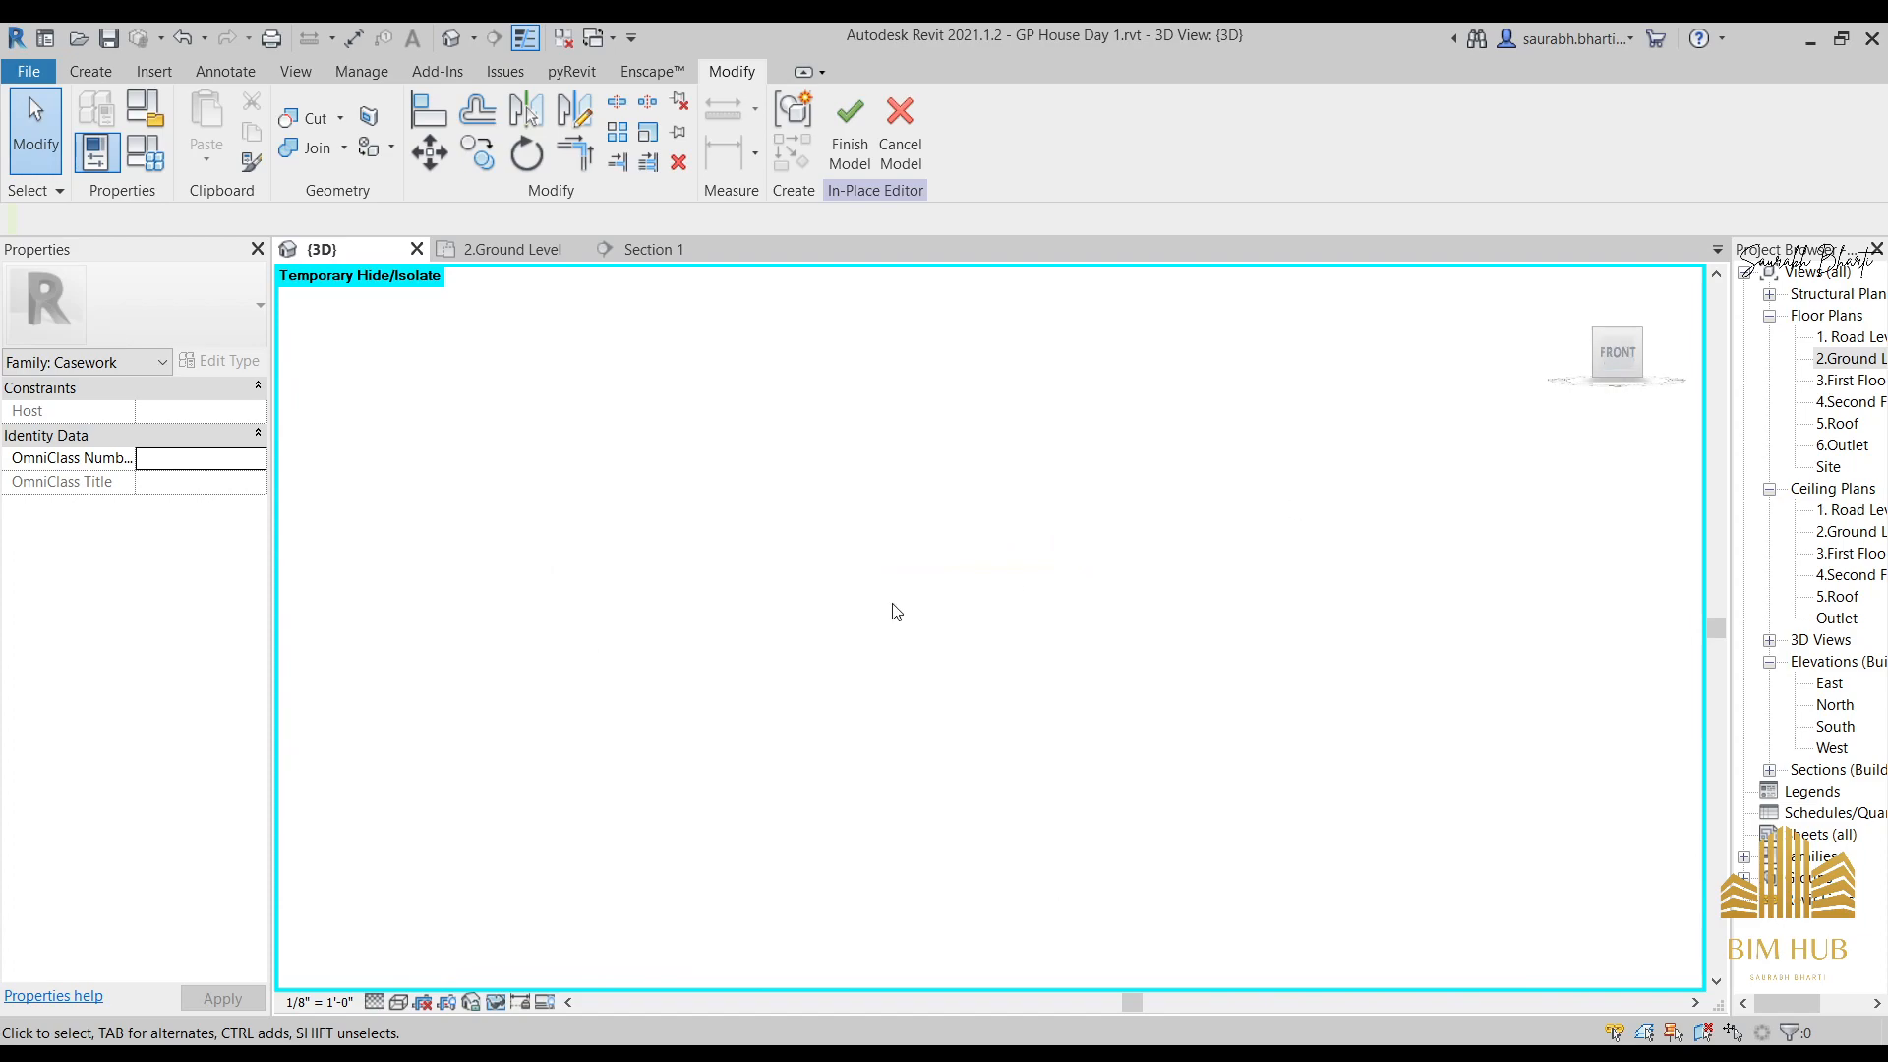
{"action": "scroll", "coordinate": [1060, 654], "scroll_direction": "up", "scroll_amount": 5}
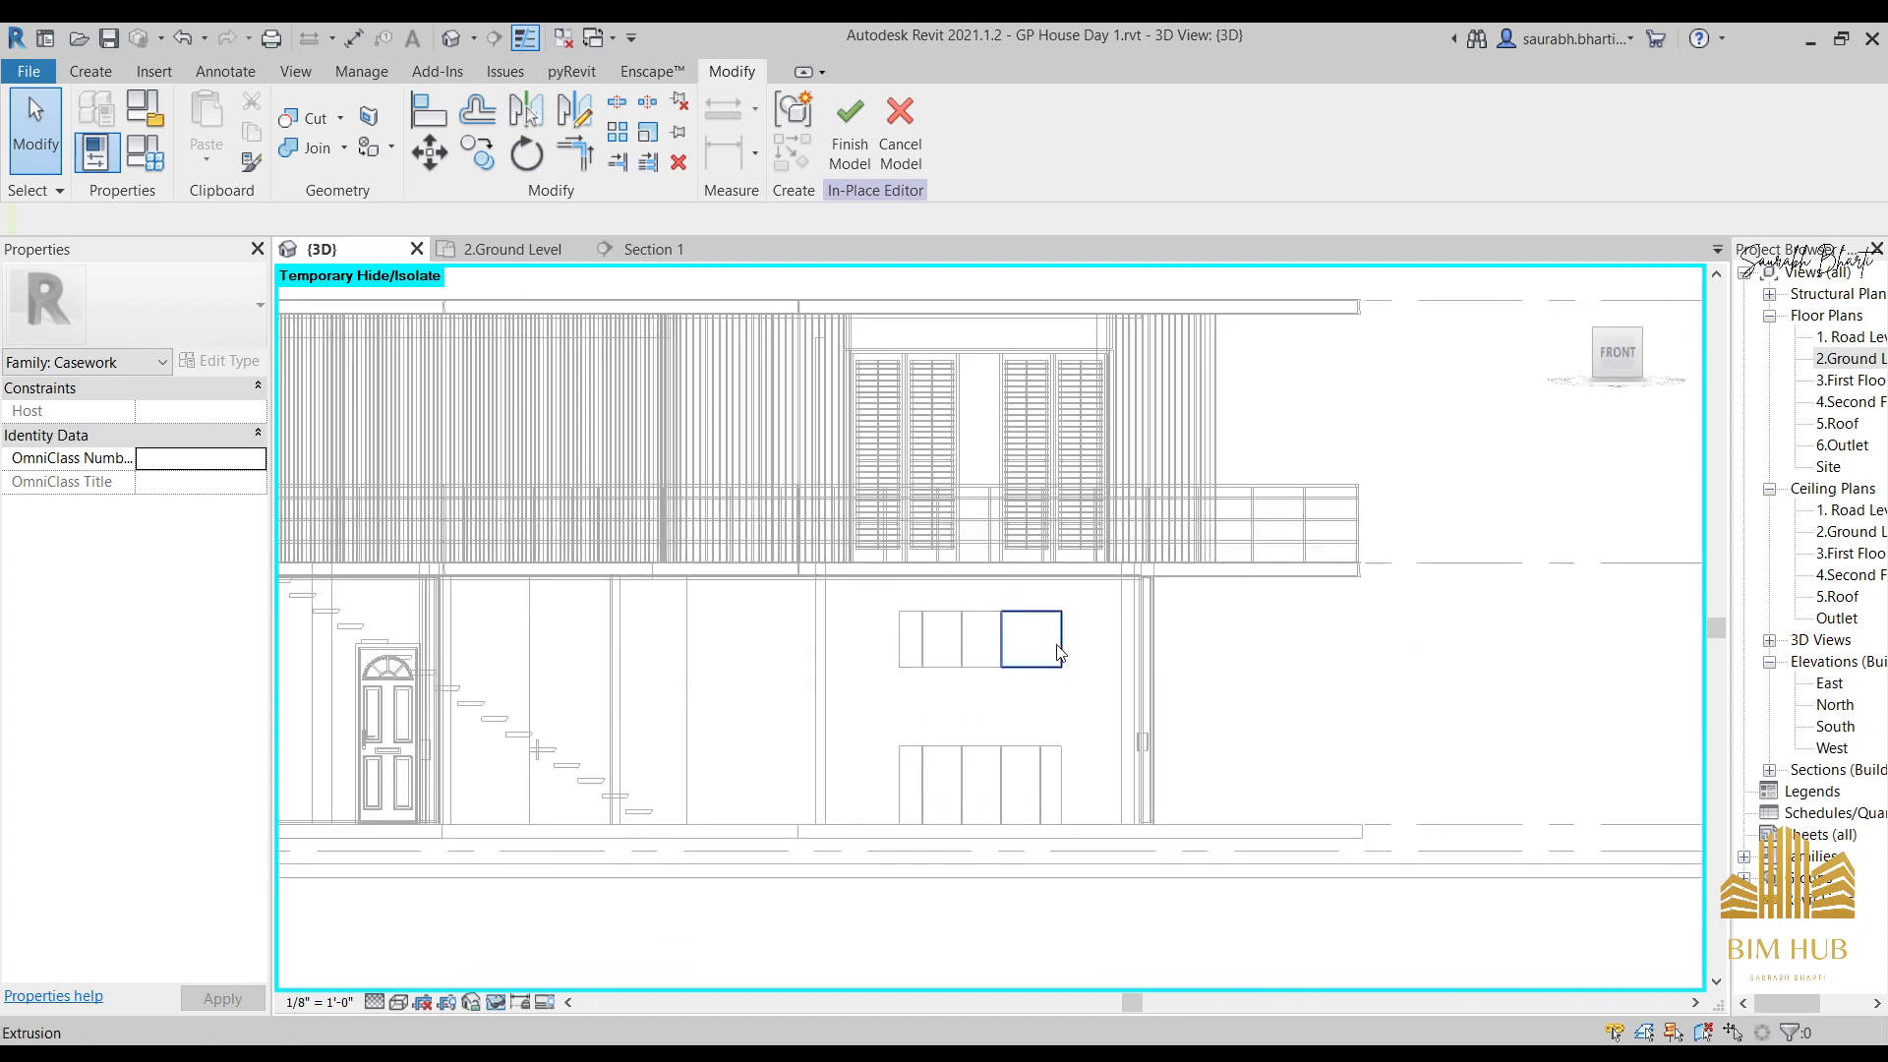
{"action": "left_click", "coordinate": [1061, 654]}
{"action": "middle_click_drag", "start_coordinate": [1105, 708], "coordinate": [826, 677], "text": "shift"}
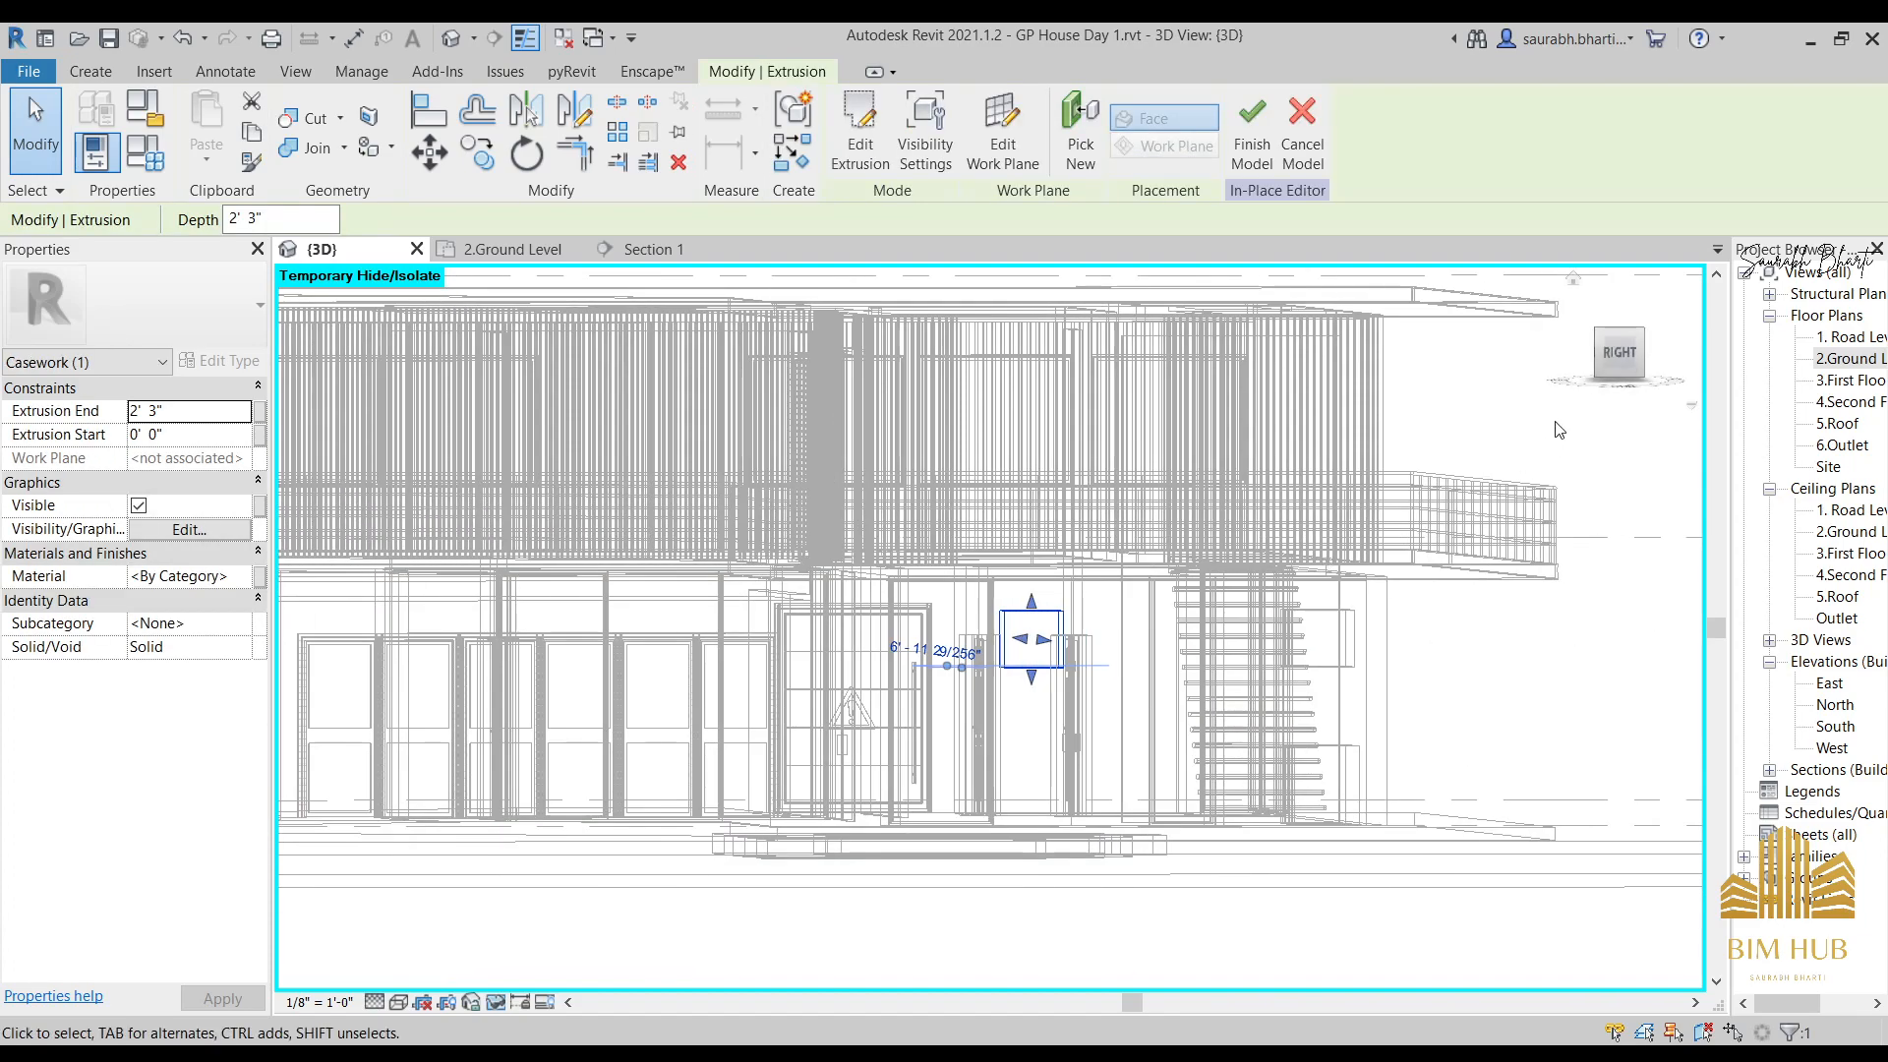
{"action": "scroll", "coordinate": [1147, 715], "scroll_direction": "up", "scroll_amount": 3}
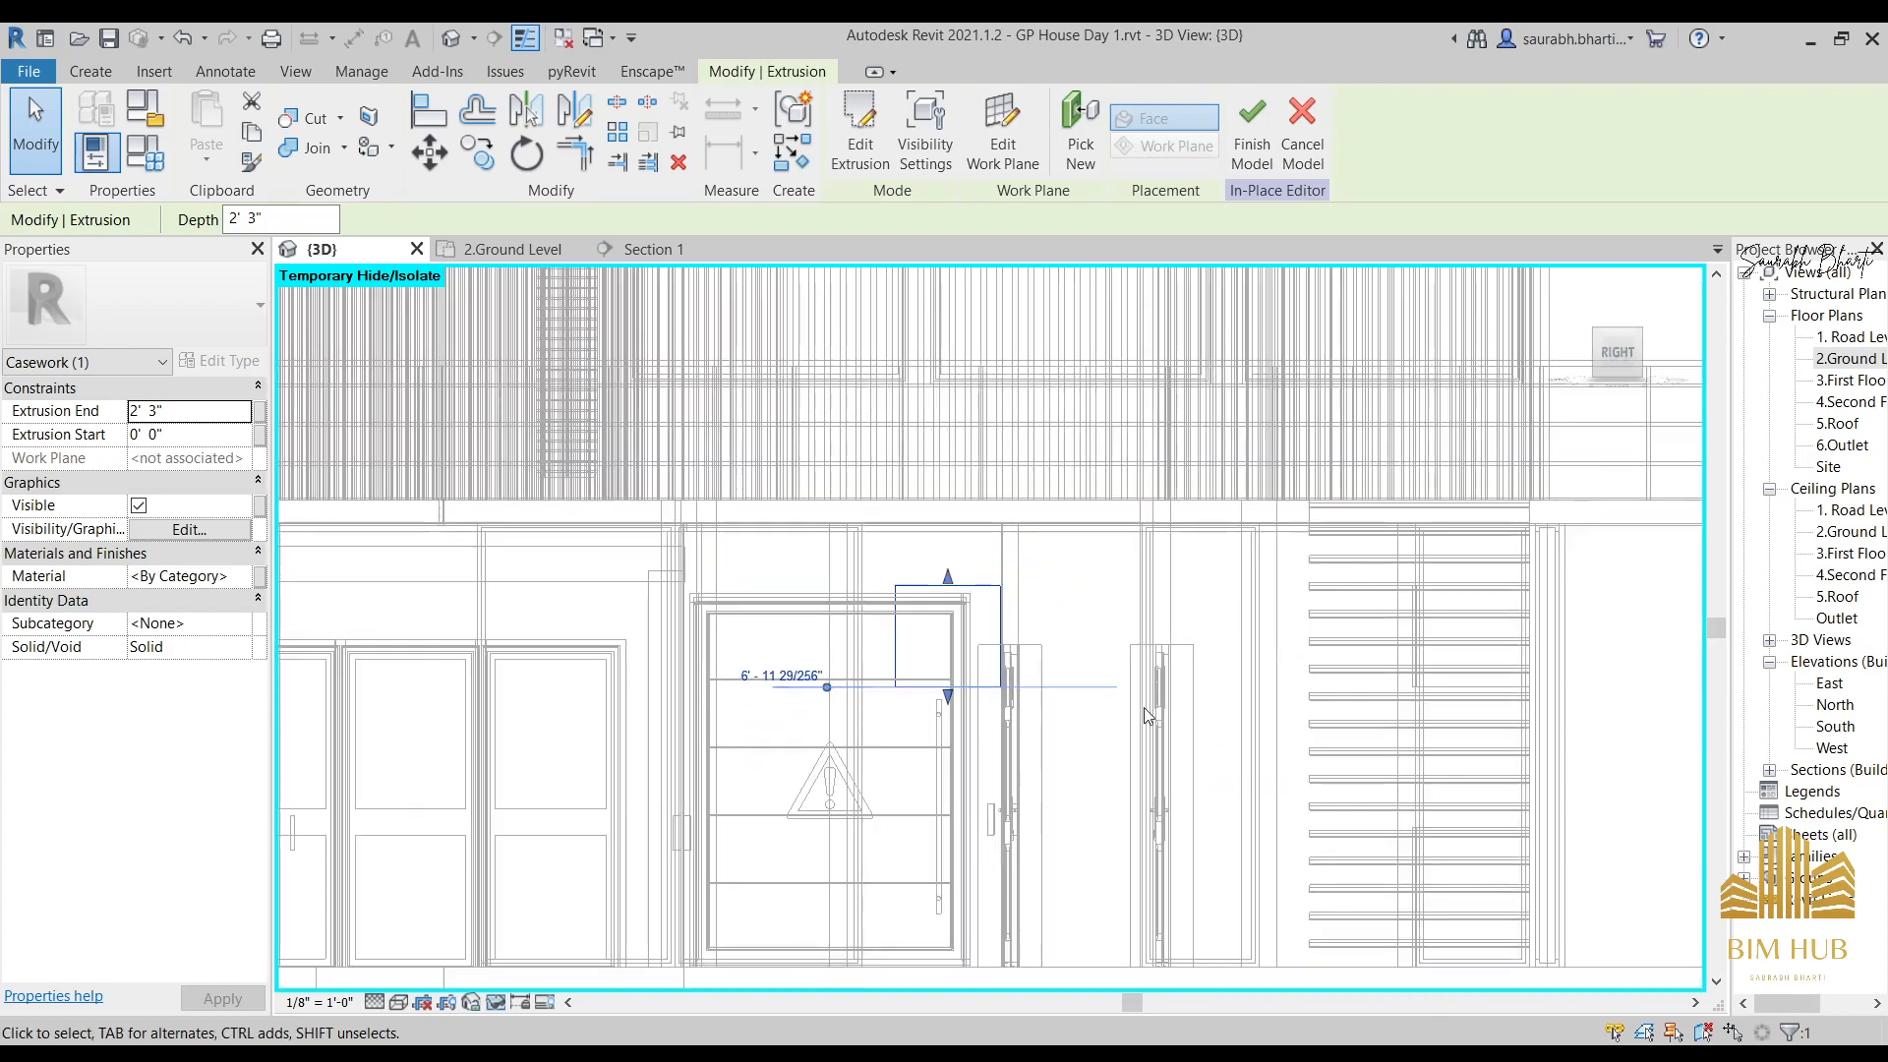
{"action": "middle_click_drag", "start_coordinate": [1045, 673], "coordinate": [1171, 678], "text": "shift"}
{"action": "left_click", "coordinate": [1171, 667]}
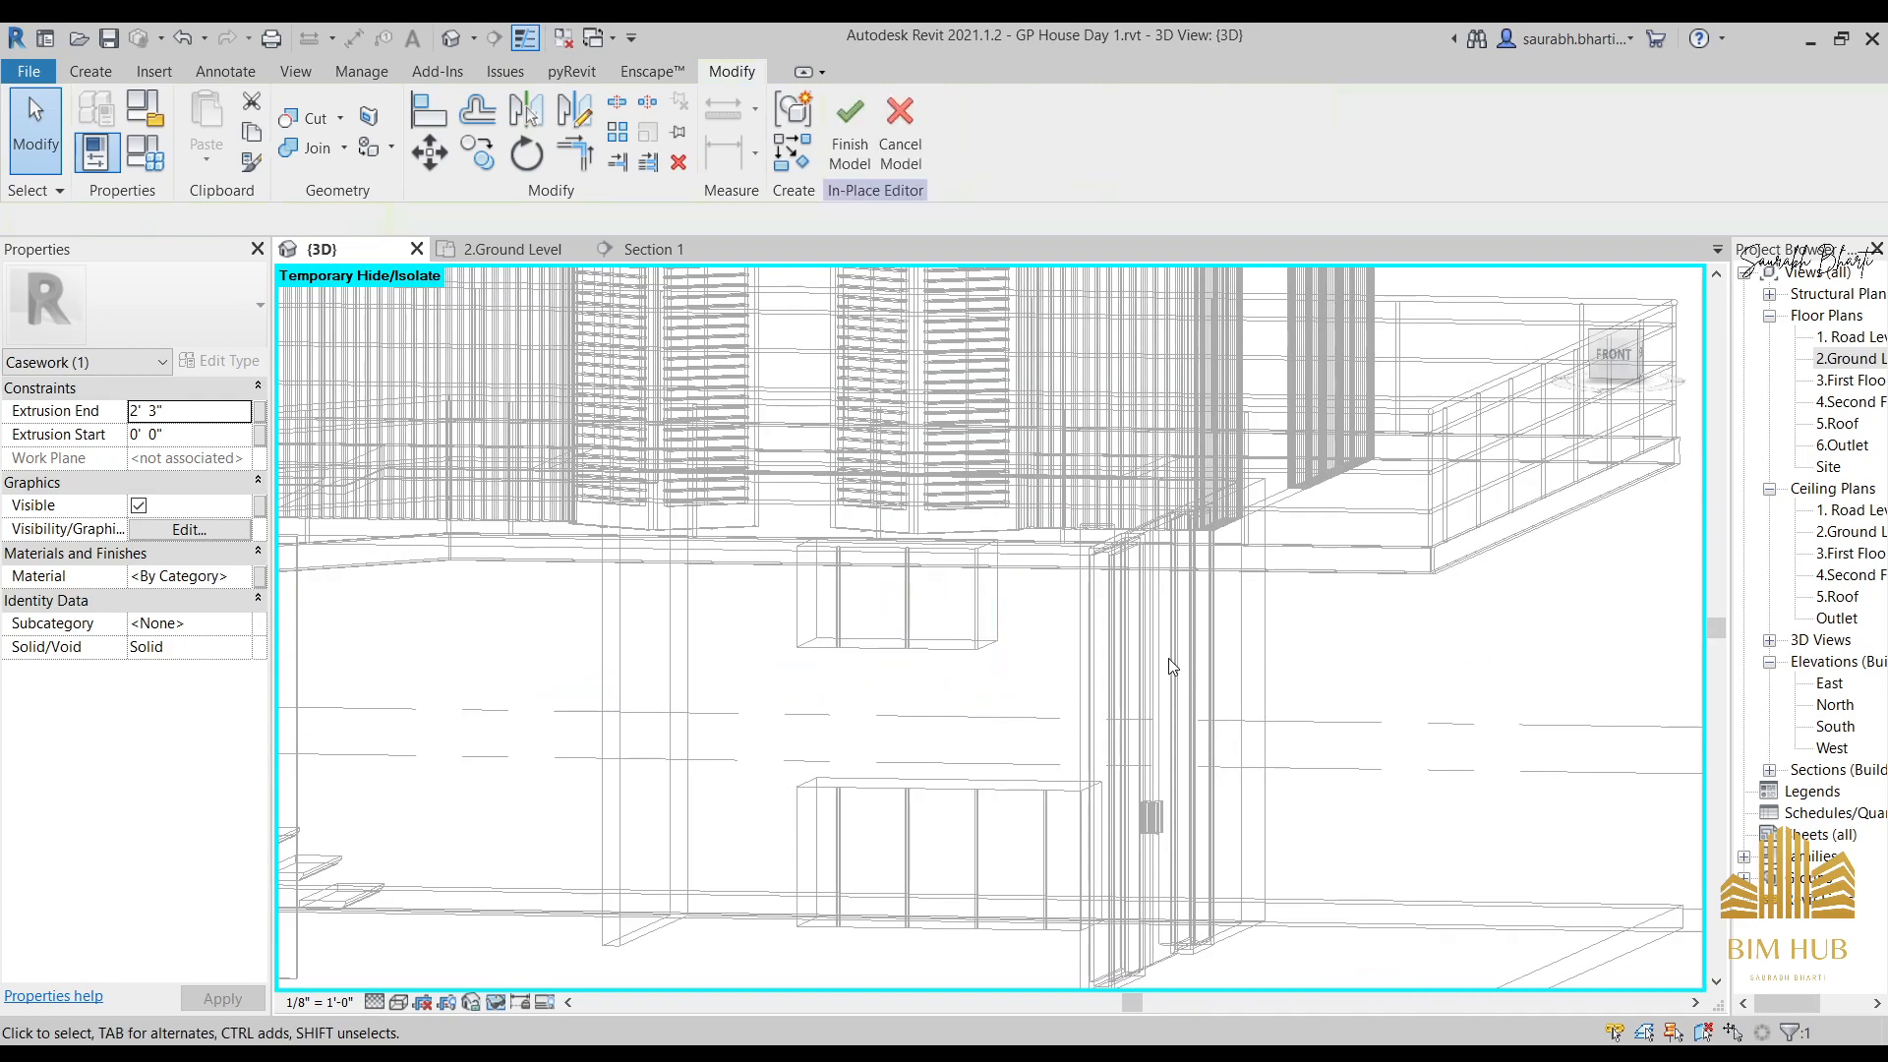
{"action": "left_click", "coordinate": [861, 163]}
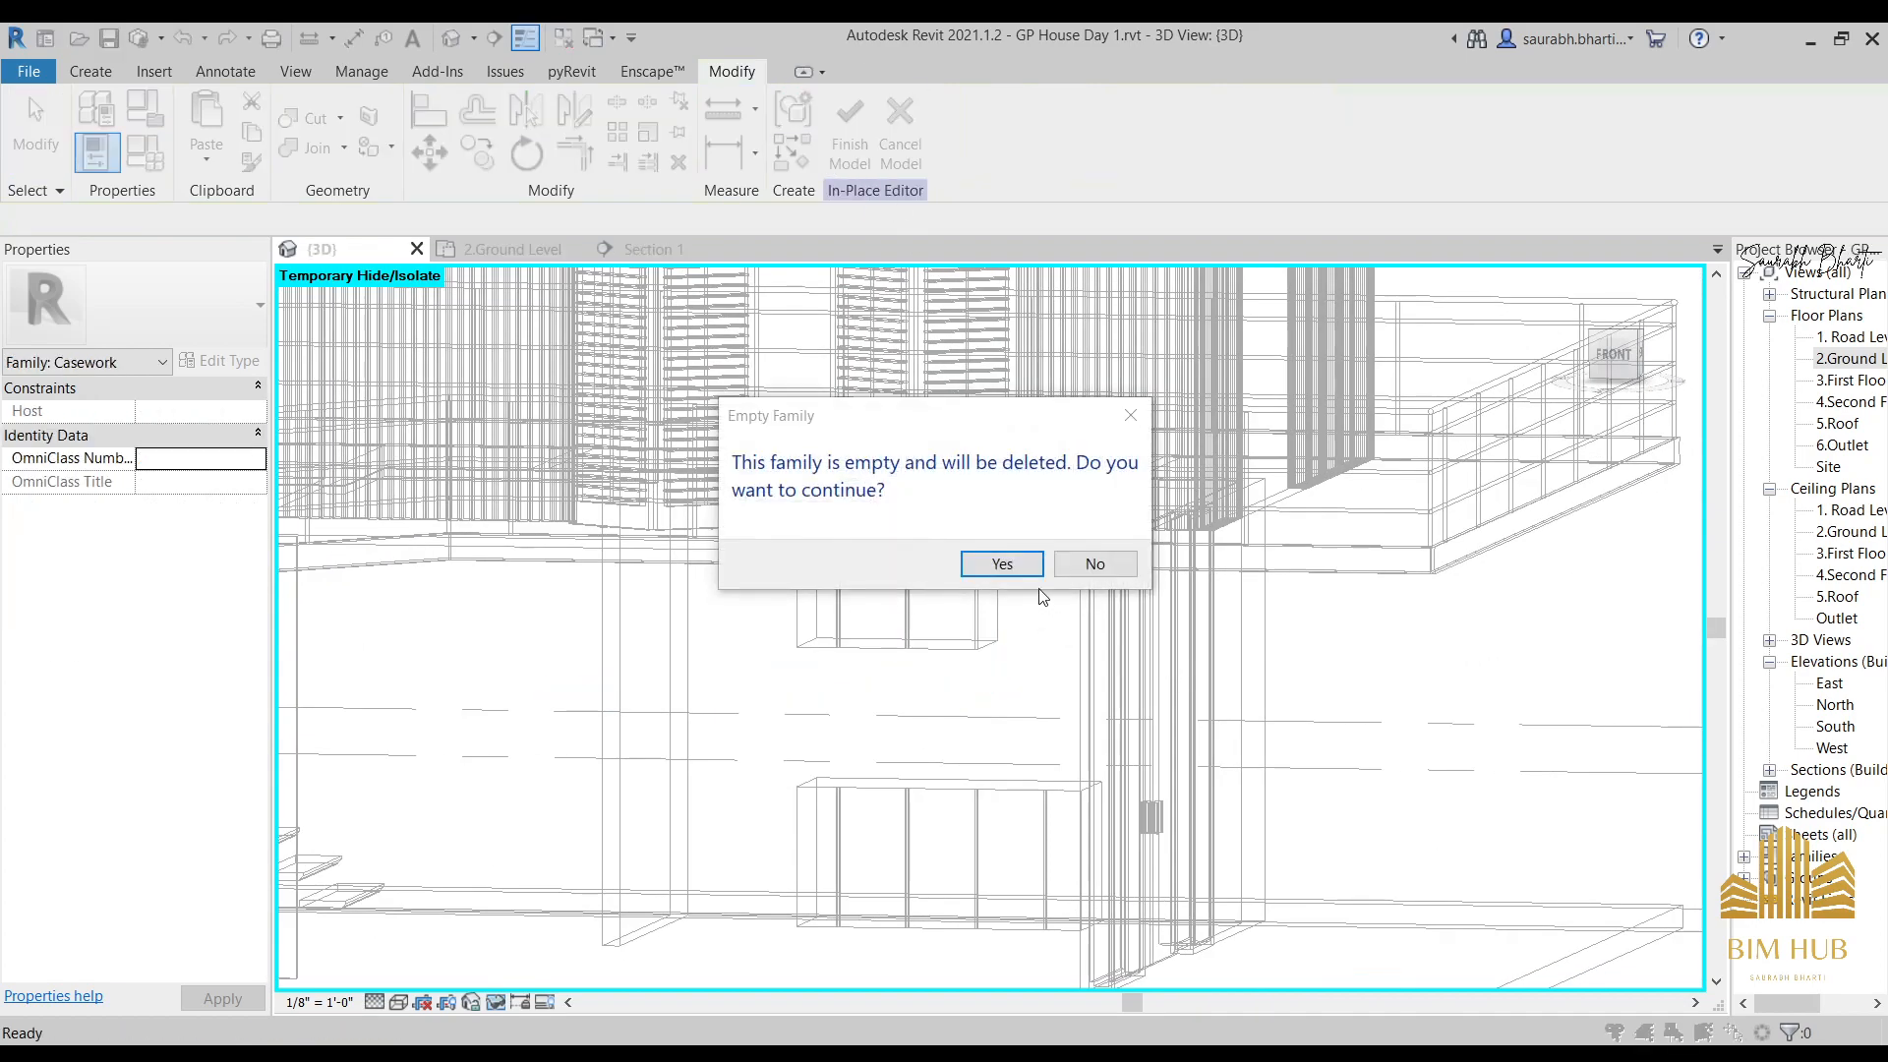
{"action": "left_click", "coordinate": [1108, 560]}
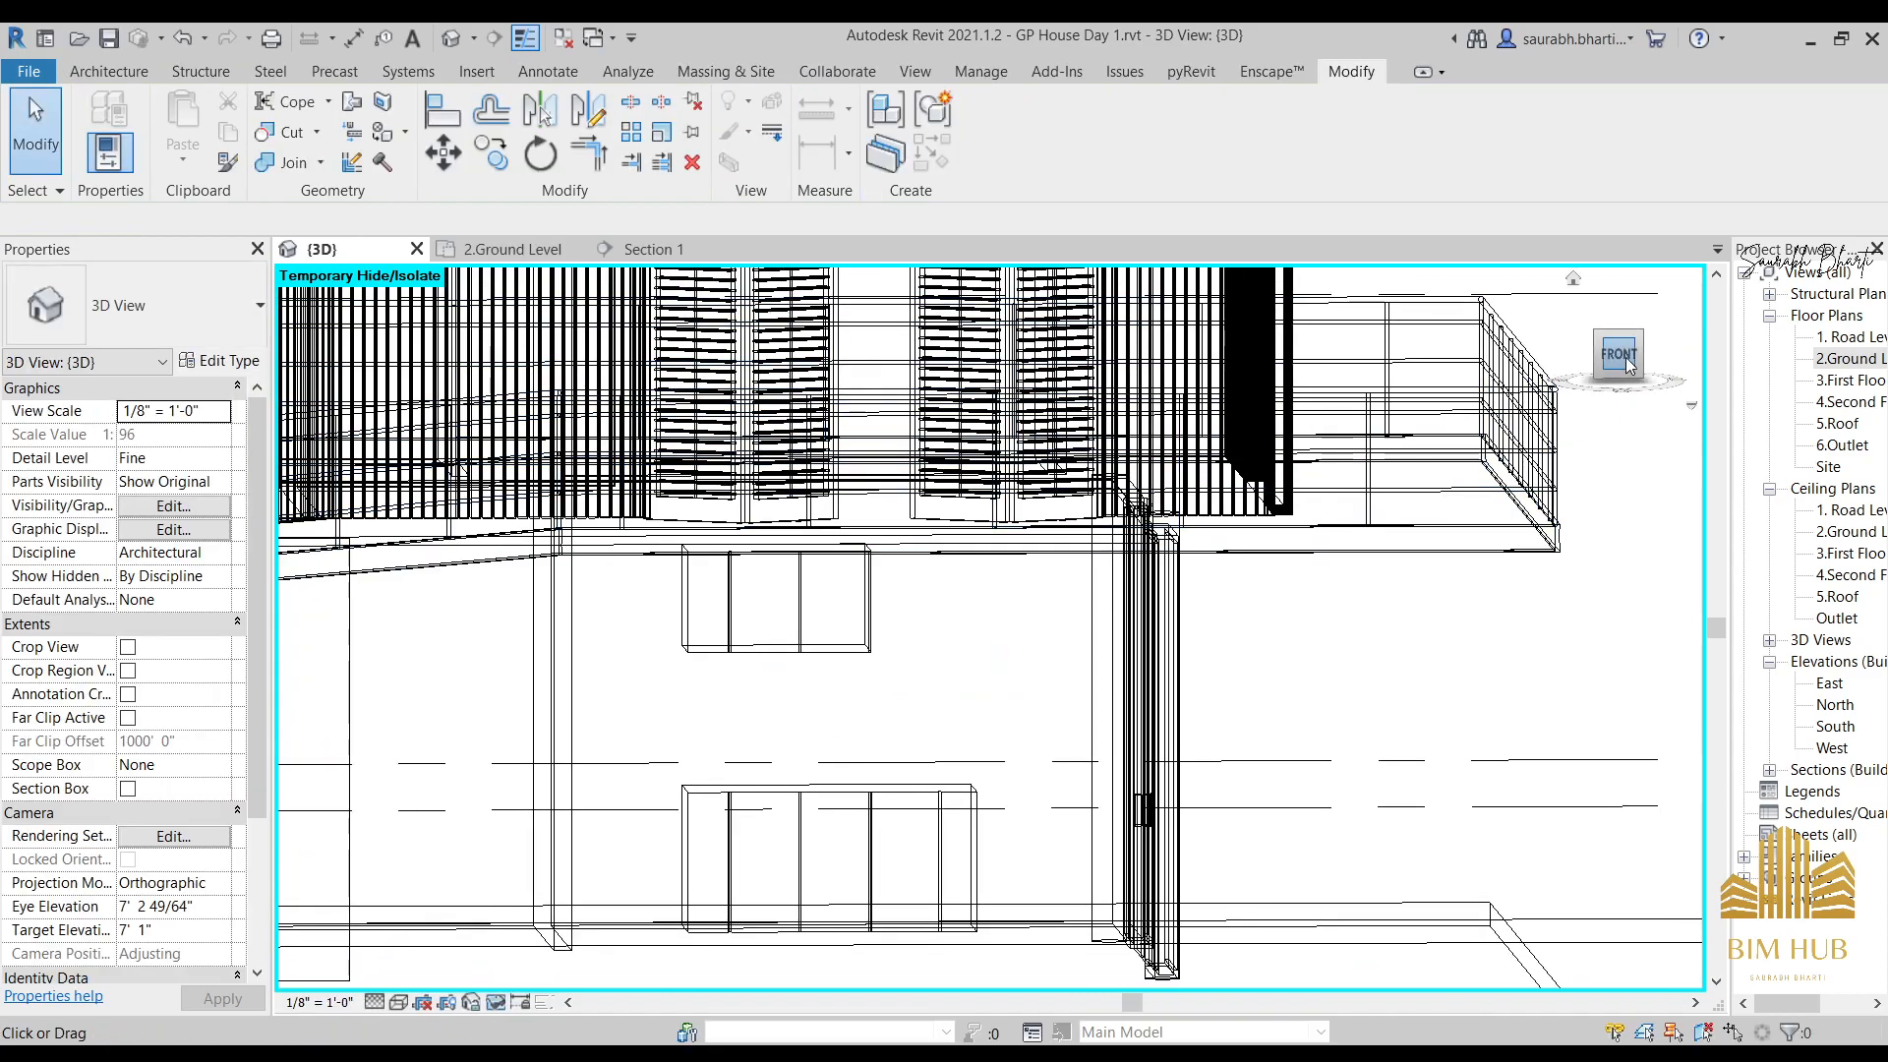
Create a new in-place model in the Casework category with its default name, viewing the cabinets from the front.
{"action": "scroll", "coordinate": [1111, 605], "scroll_direction": "down", "scroll_amount": 6}
{"action": "scroll", "coordinate": [1062, 597], "scroll_direction": "up", "scroll_amount": 8}
{"action": "middle_click_drag", "start_coordinate": [1377, 798], "coordinate": [564, 725]}
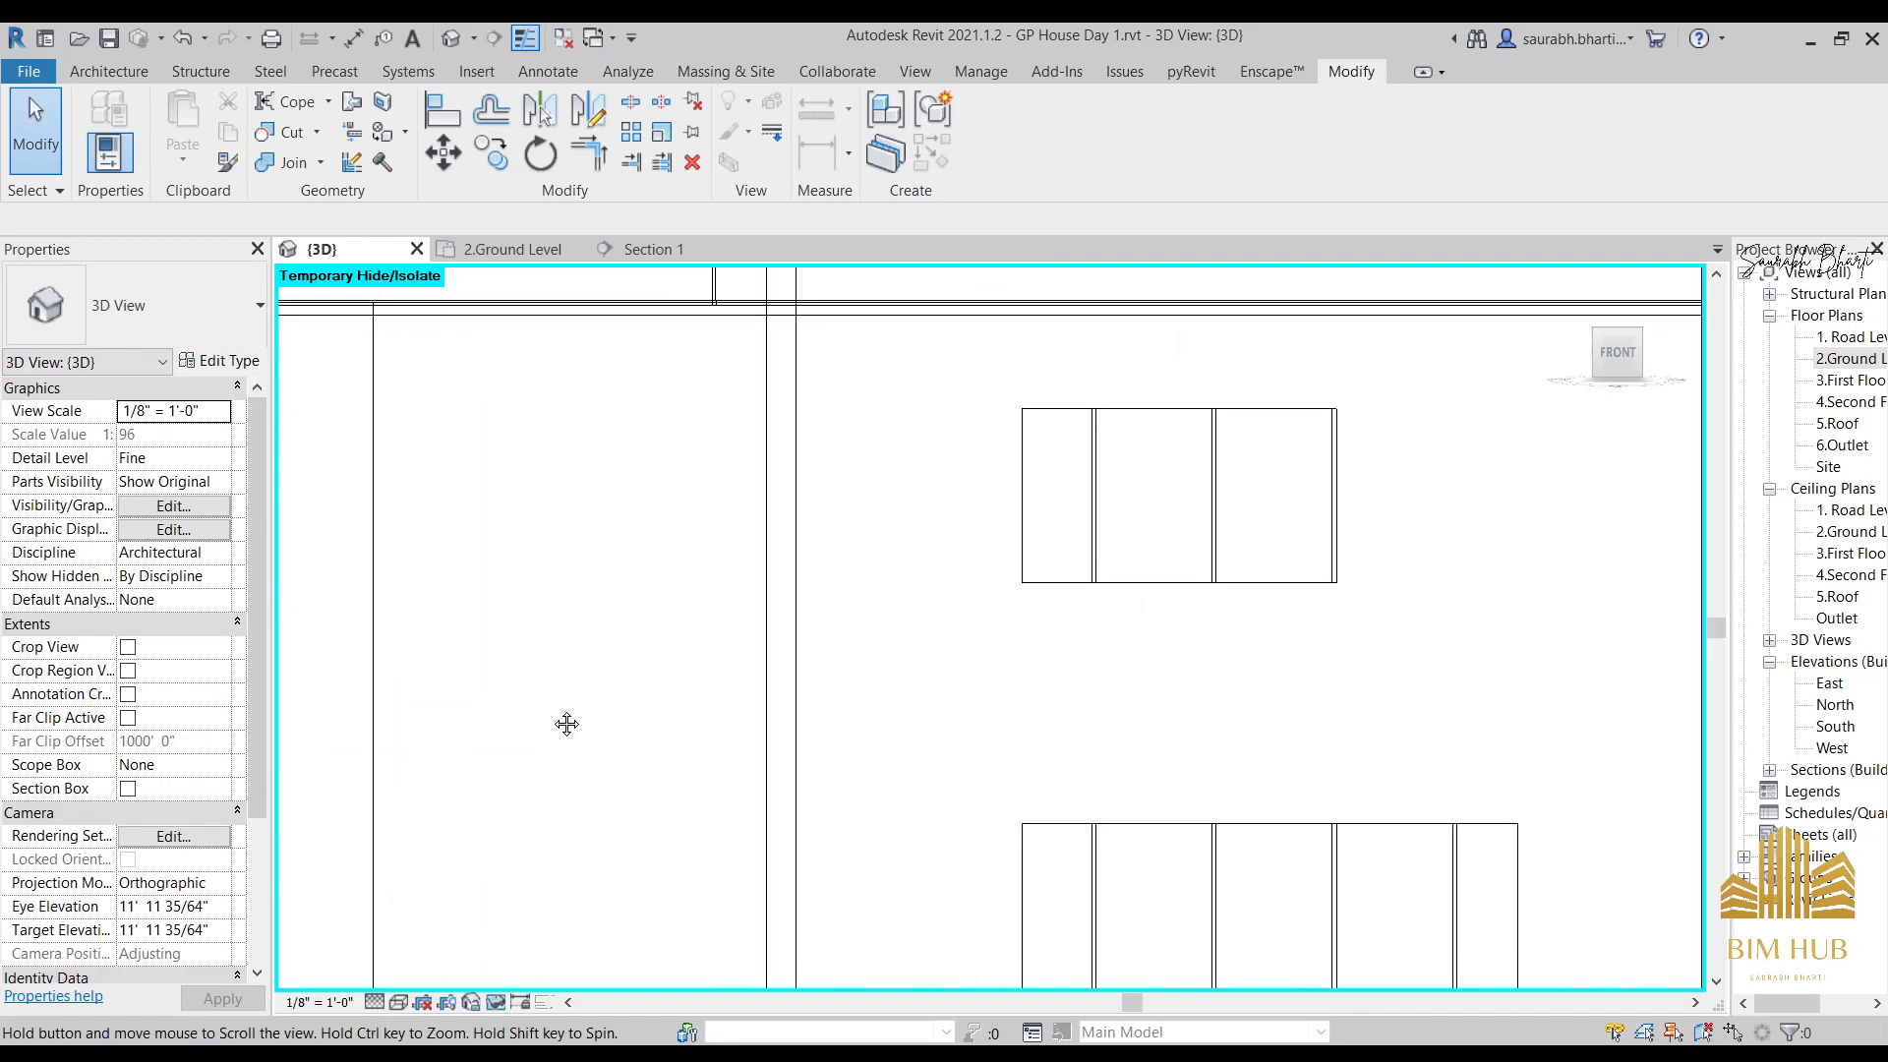
{"action": "middle_click_drag", "start_coordinate": [1387, 737], "coordinate": [896, 788]}
{"action": "left_click", "coordinate": [108, 71]}
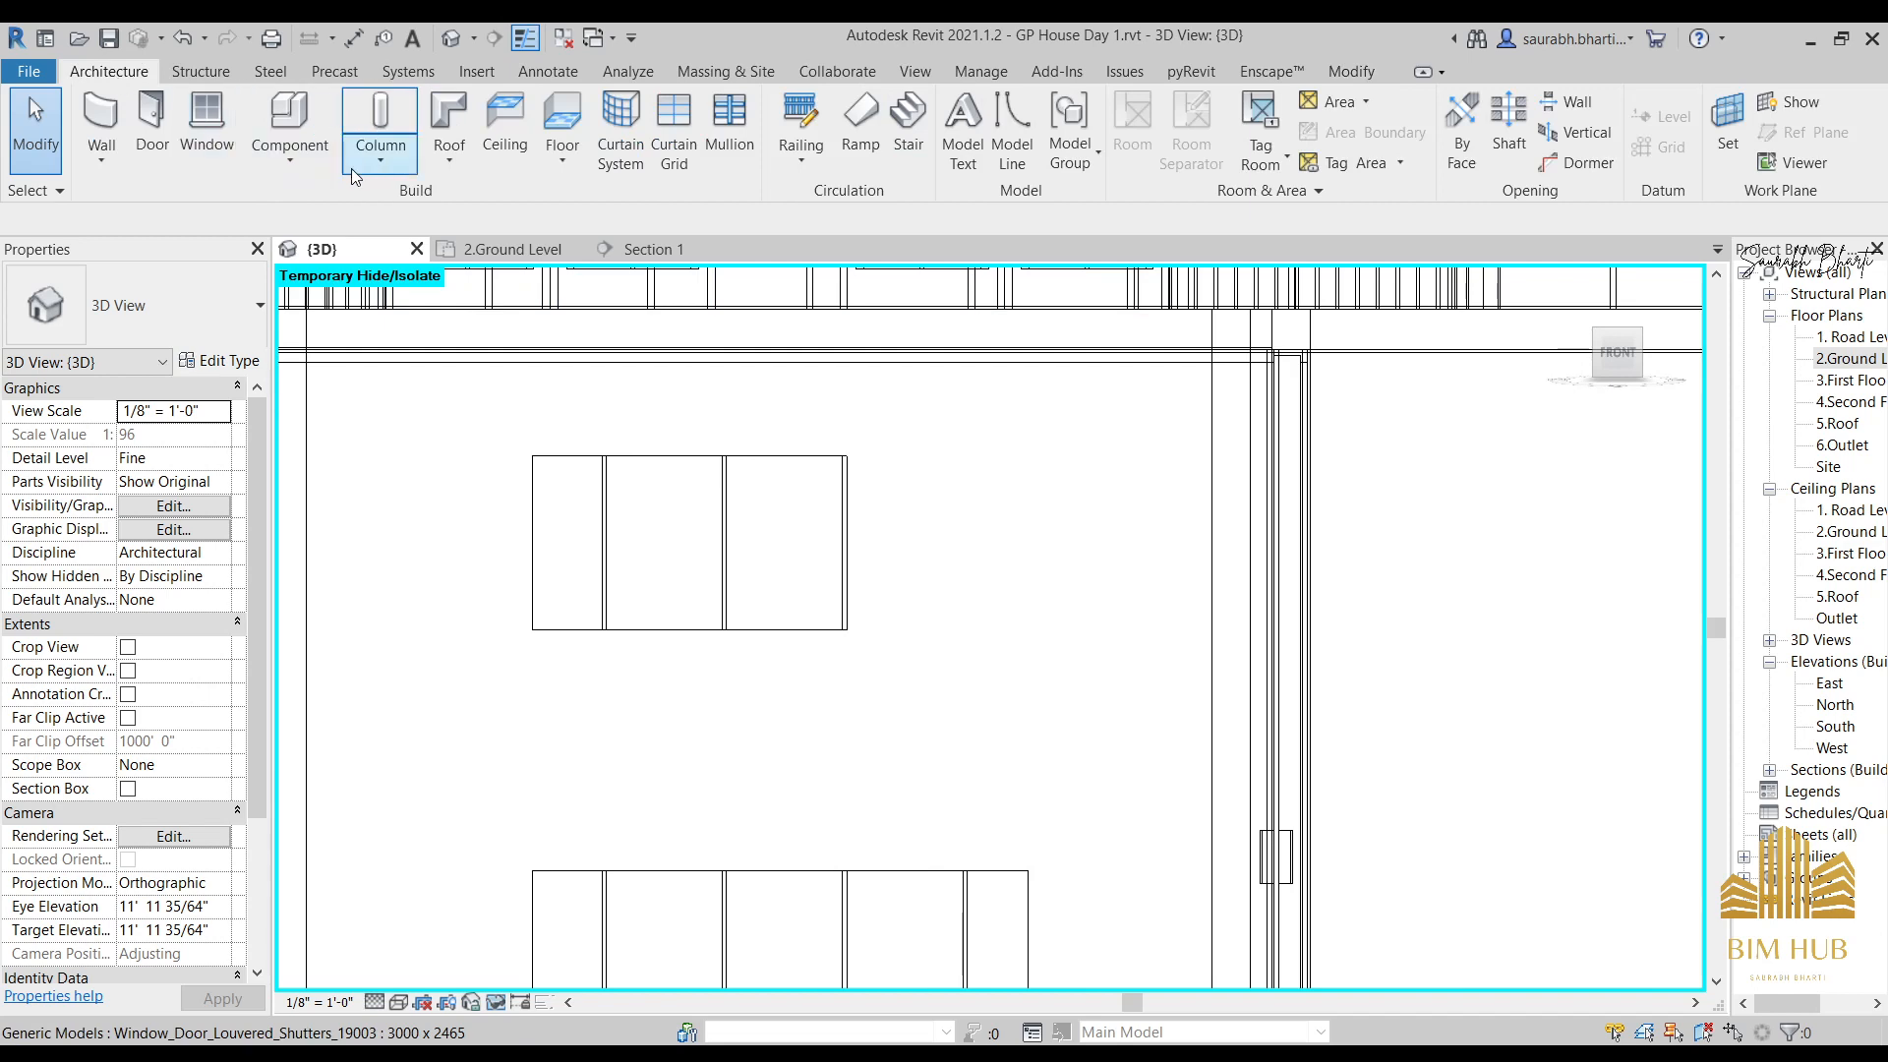
{"action": "left_click", "coordinate": [289, 158]}
{"action": "left_click", "coordinate": [295, 241]}
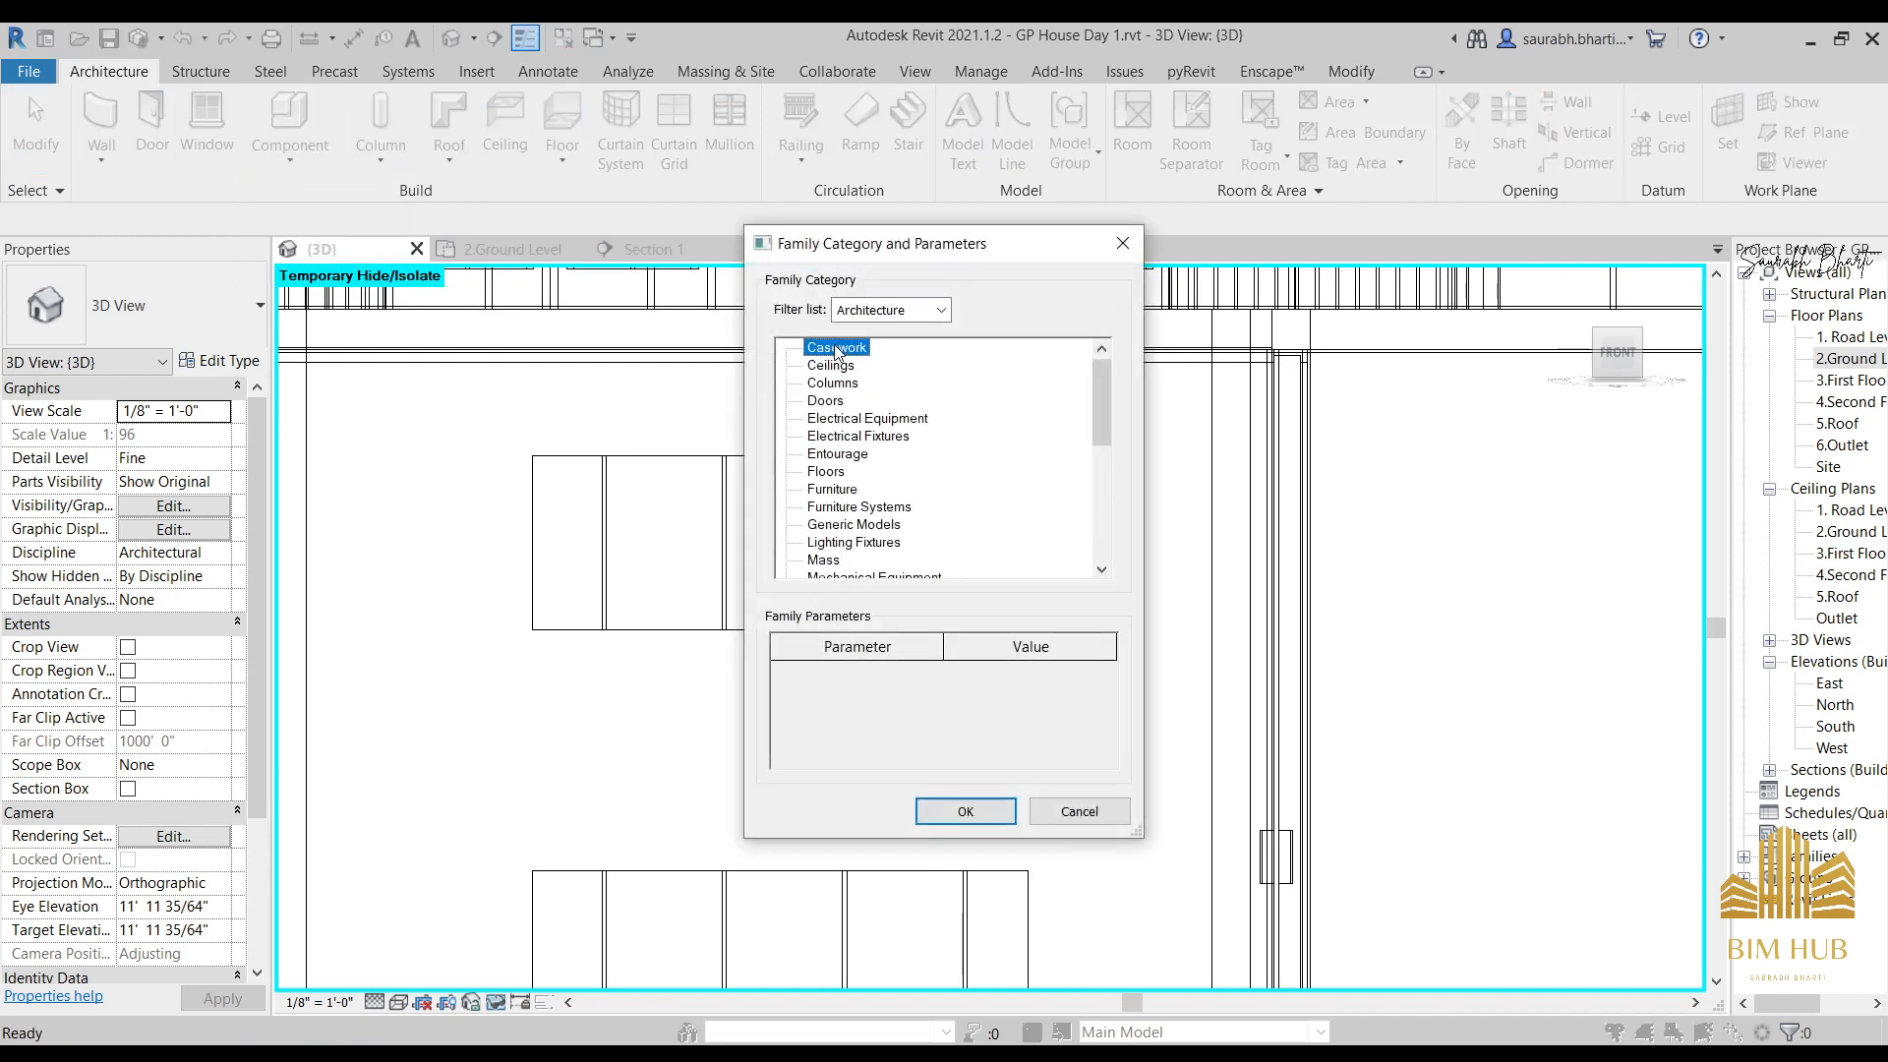
{"action": "double_click", "coordinate": [836, 348]}
{"action": "left_click", "coordinate": [807, 490]}
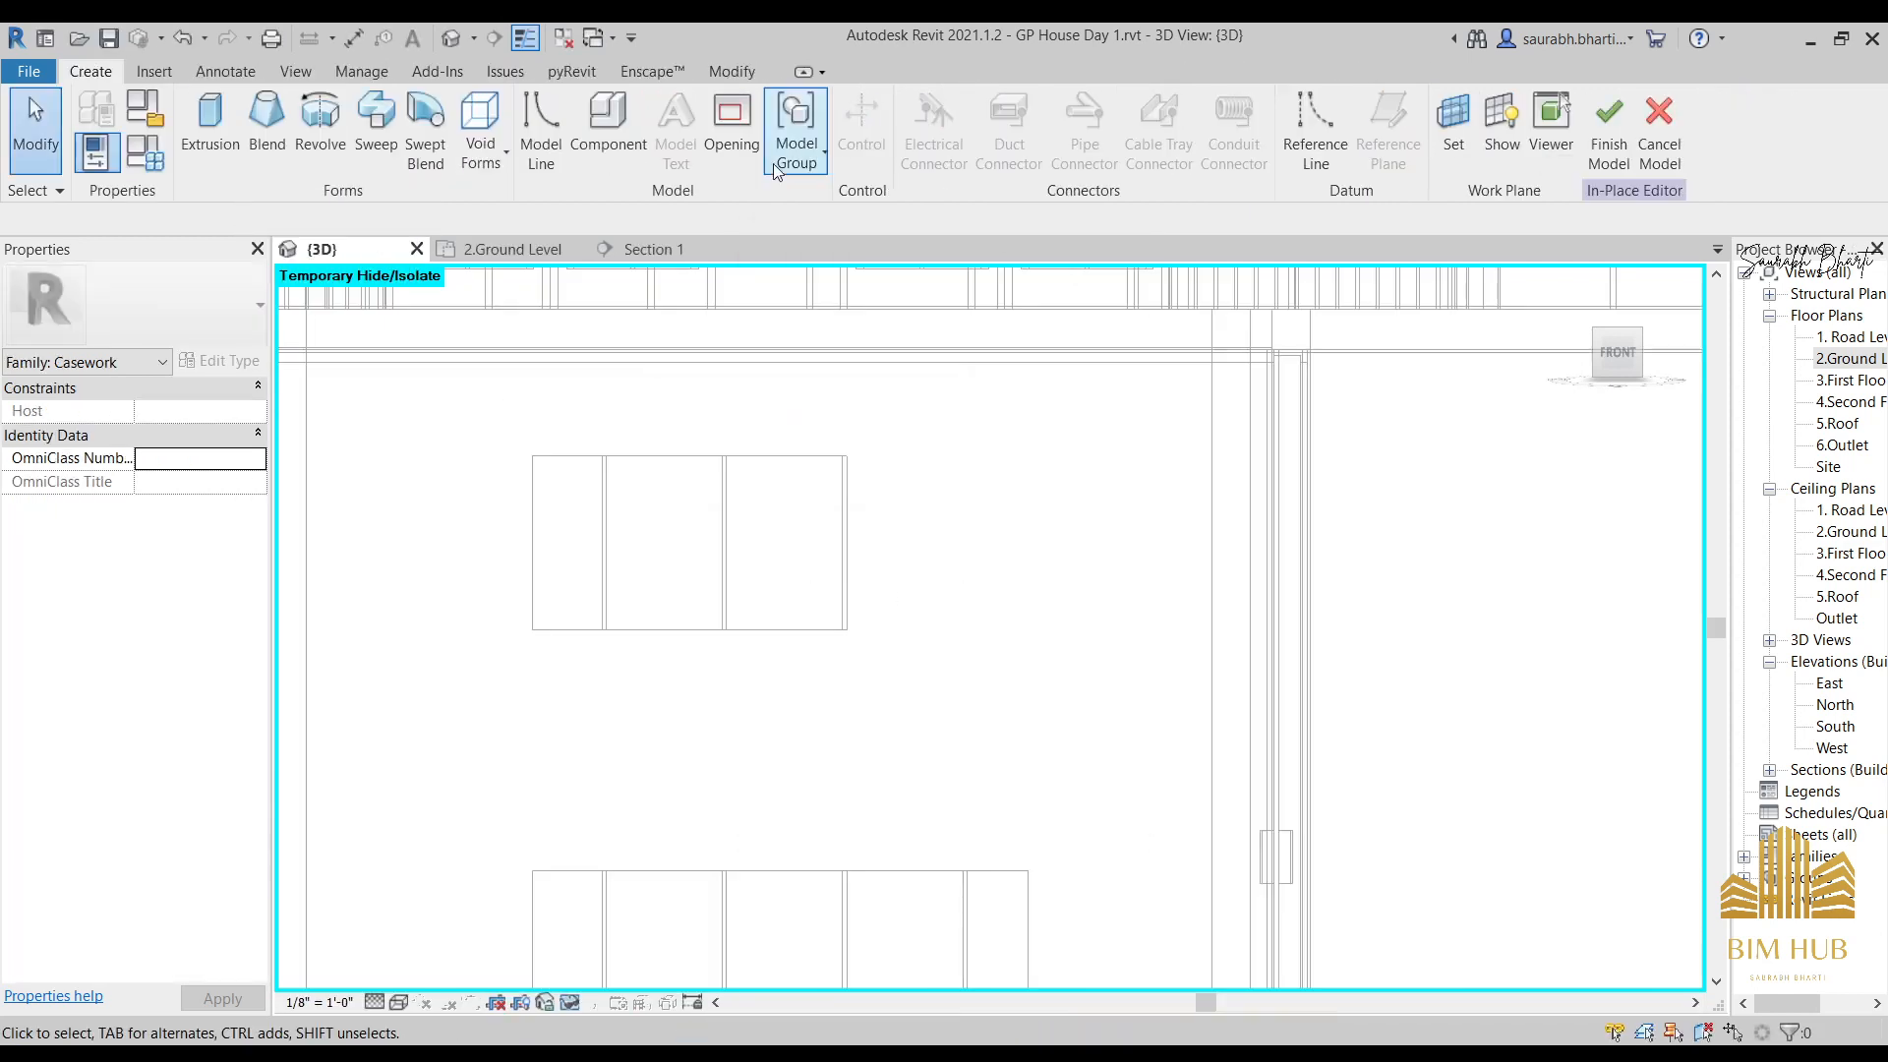
Start an extrusion, switch the view to the Realistic style, and pick the wall behind the cabinets as the work plane.
{"action": "left_click", "coordinate": [210, 118]}
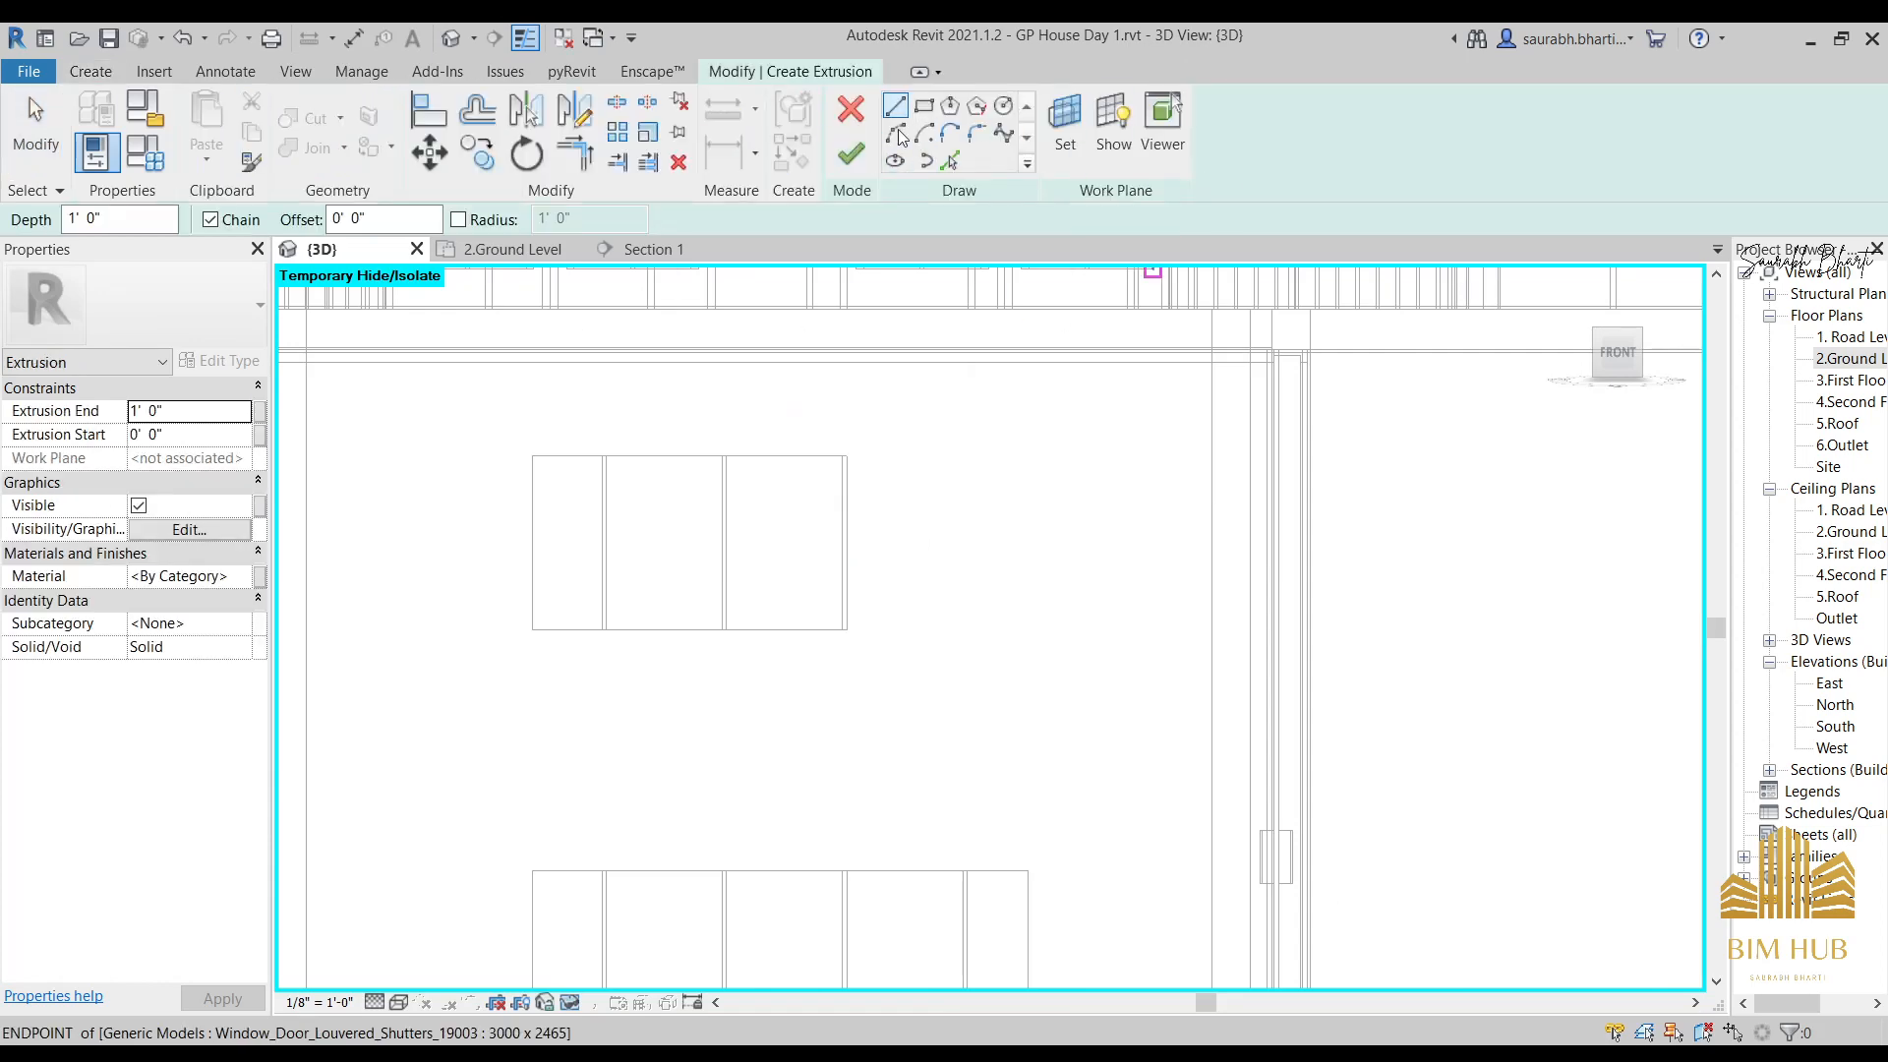
{"action": "left_click", "coordinate": [1106, 128]}
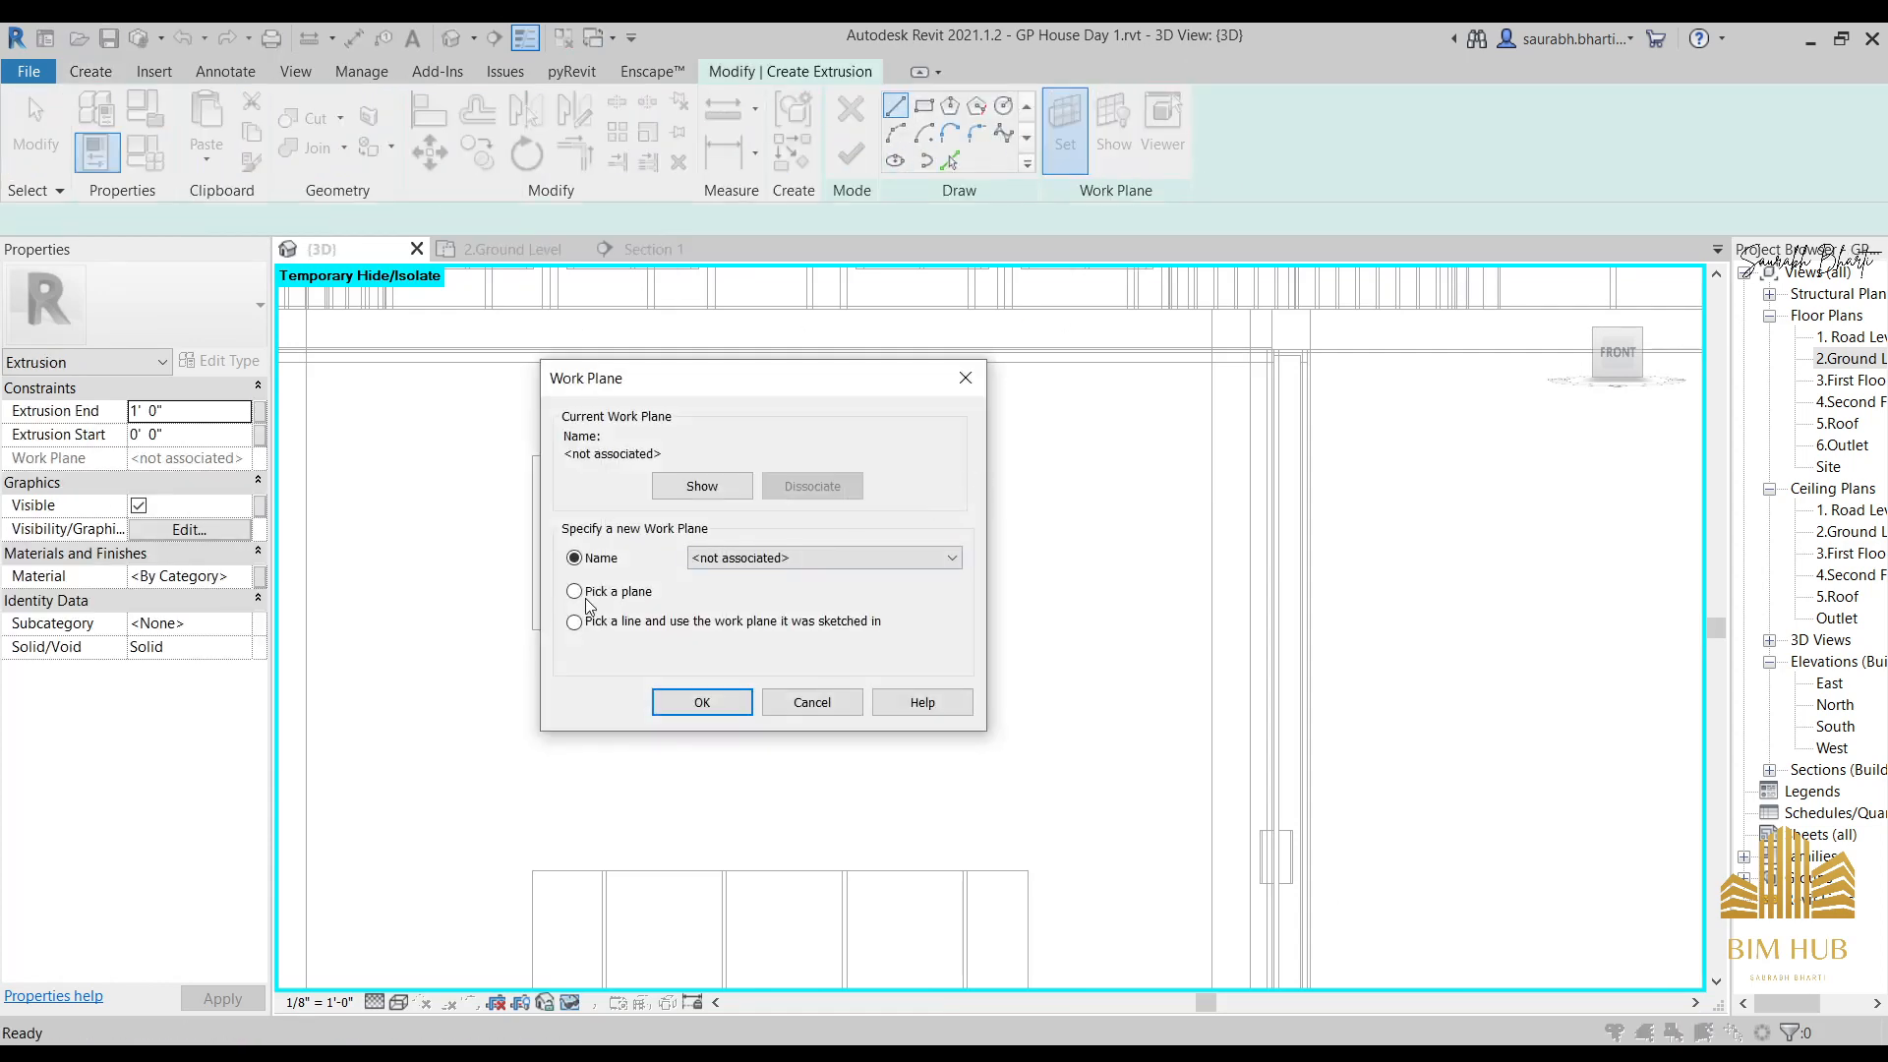
{"action": "left_click", "coordinate": [675, 704]}
{"action": "scroll", "coordinate": [802, 598], "scroll_direction": "down", "scroll_amount": 3}
{"action": "middle_click_drag", "start_coordinate": [806, 594], "coordinate": [887, 679], "text": "shift"}
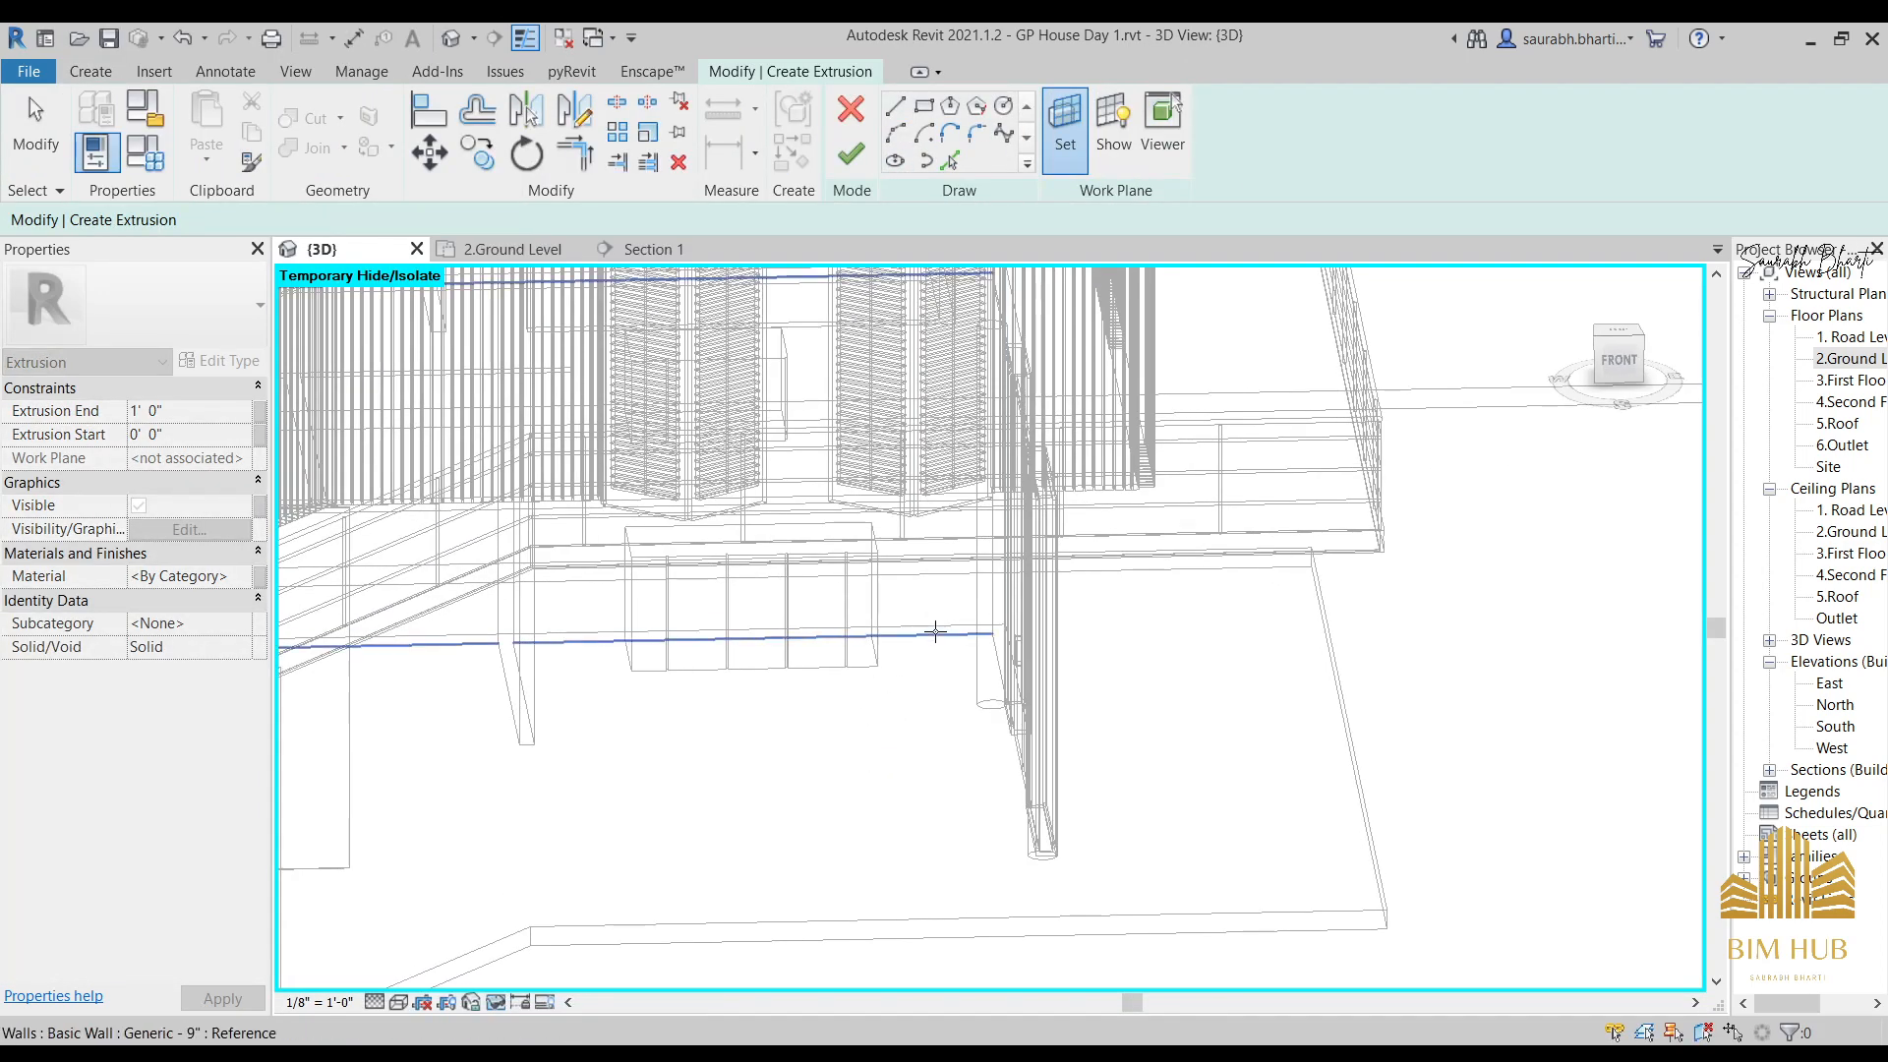
{"action": "left_click", "coordinate": [396, 1005]}
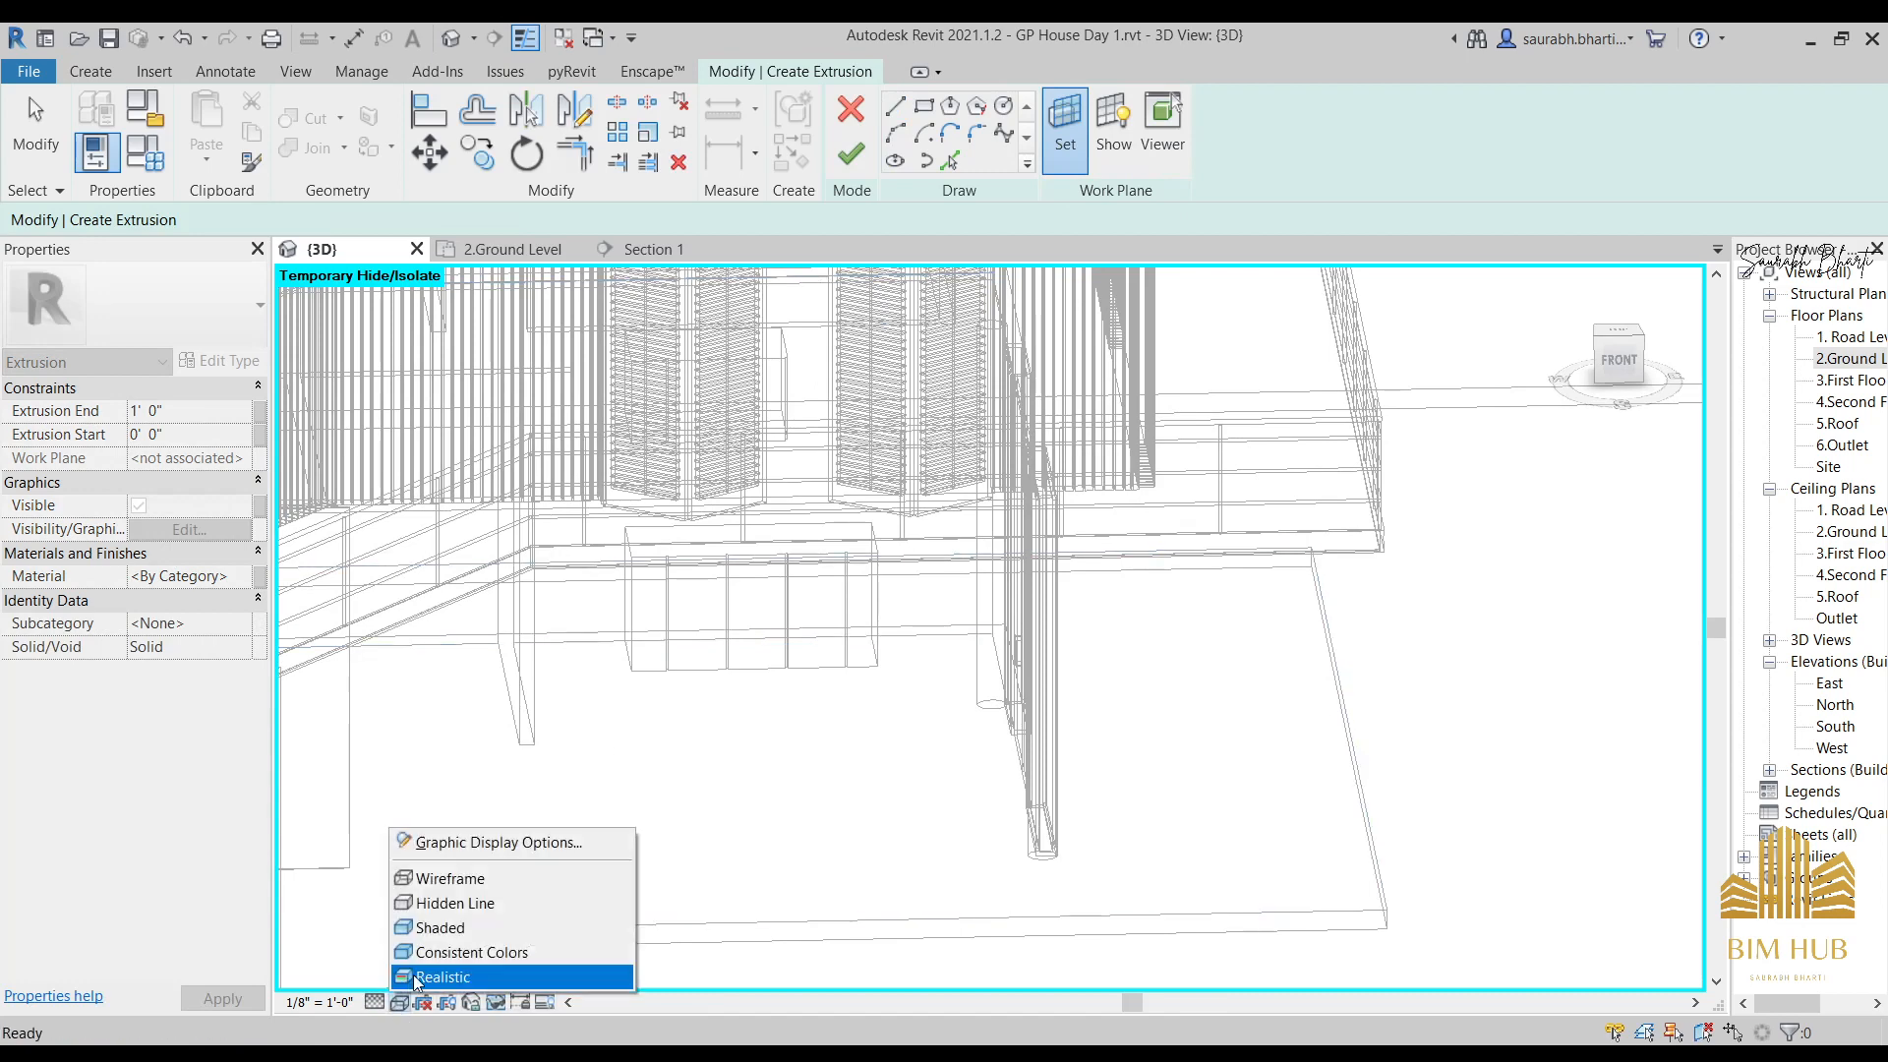
{"action": "left_click", "coordinate": [407, 977]}
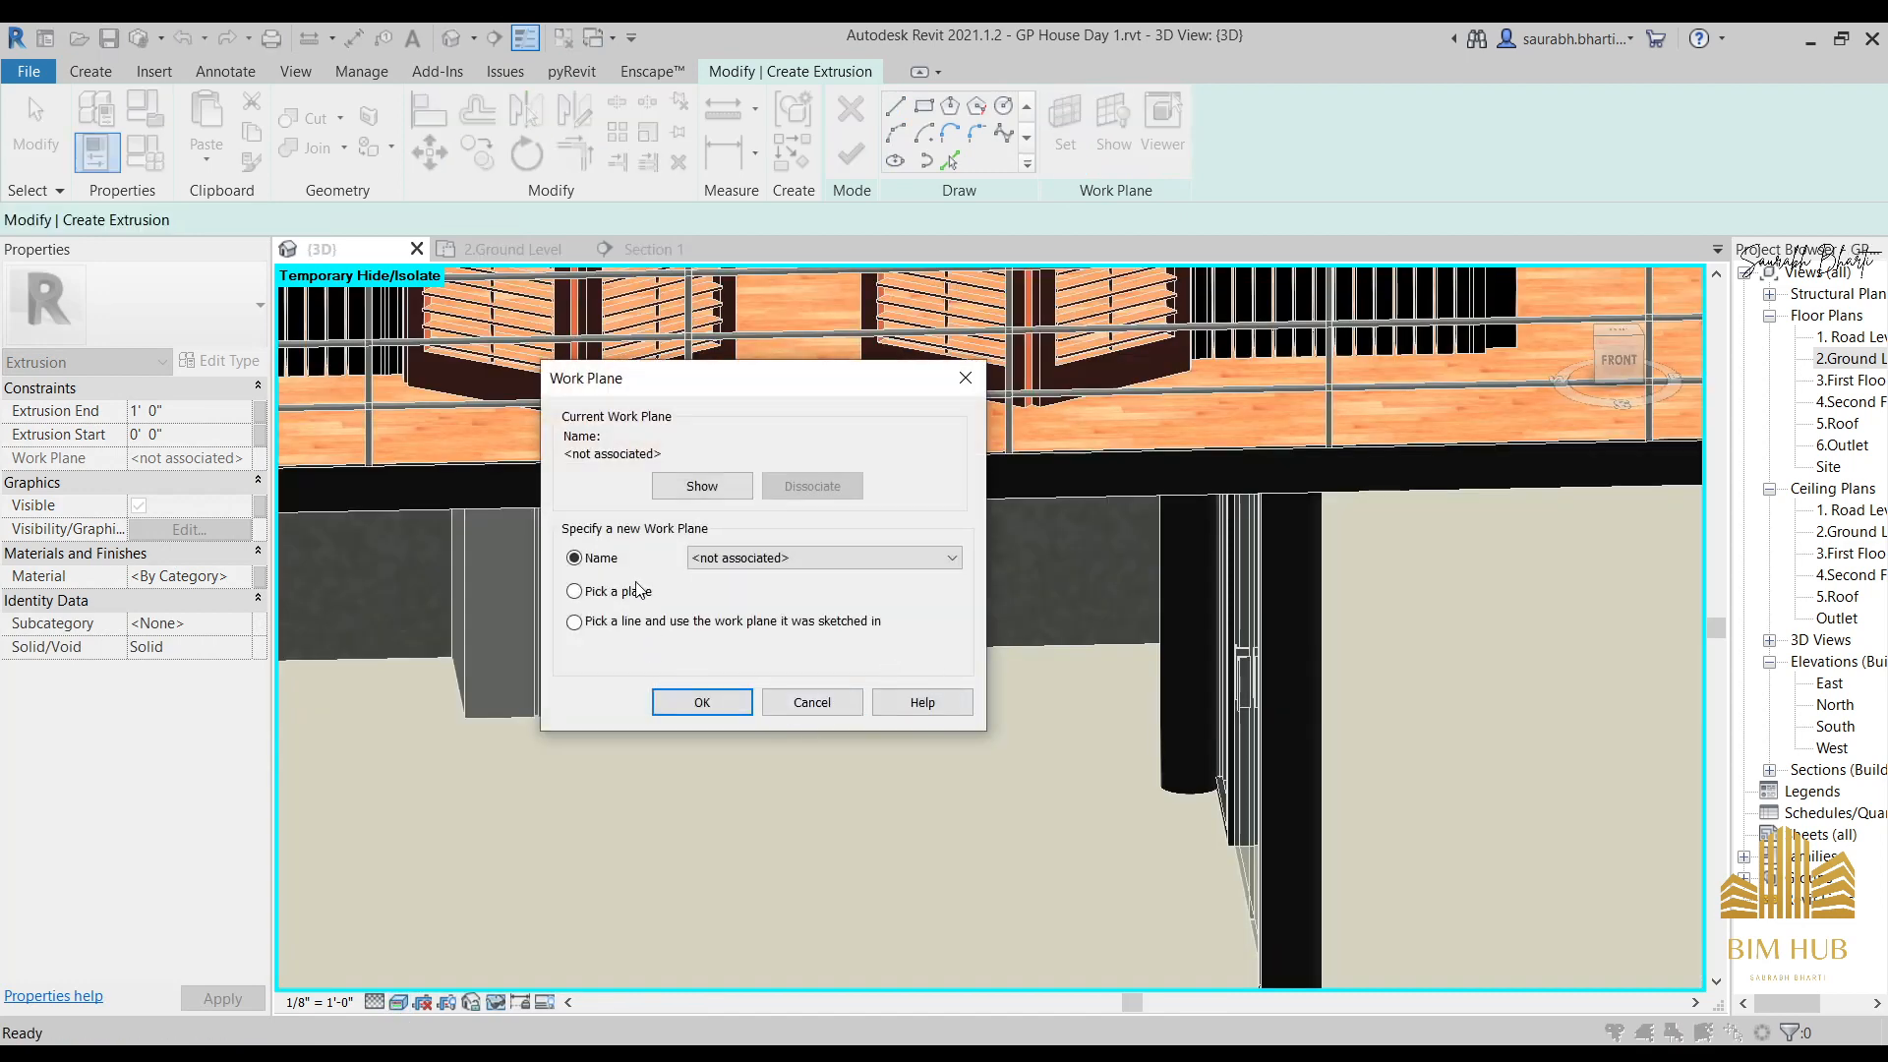
{"action": "left_click", "coordinate": [684, 701]}
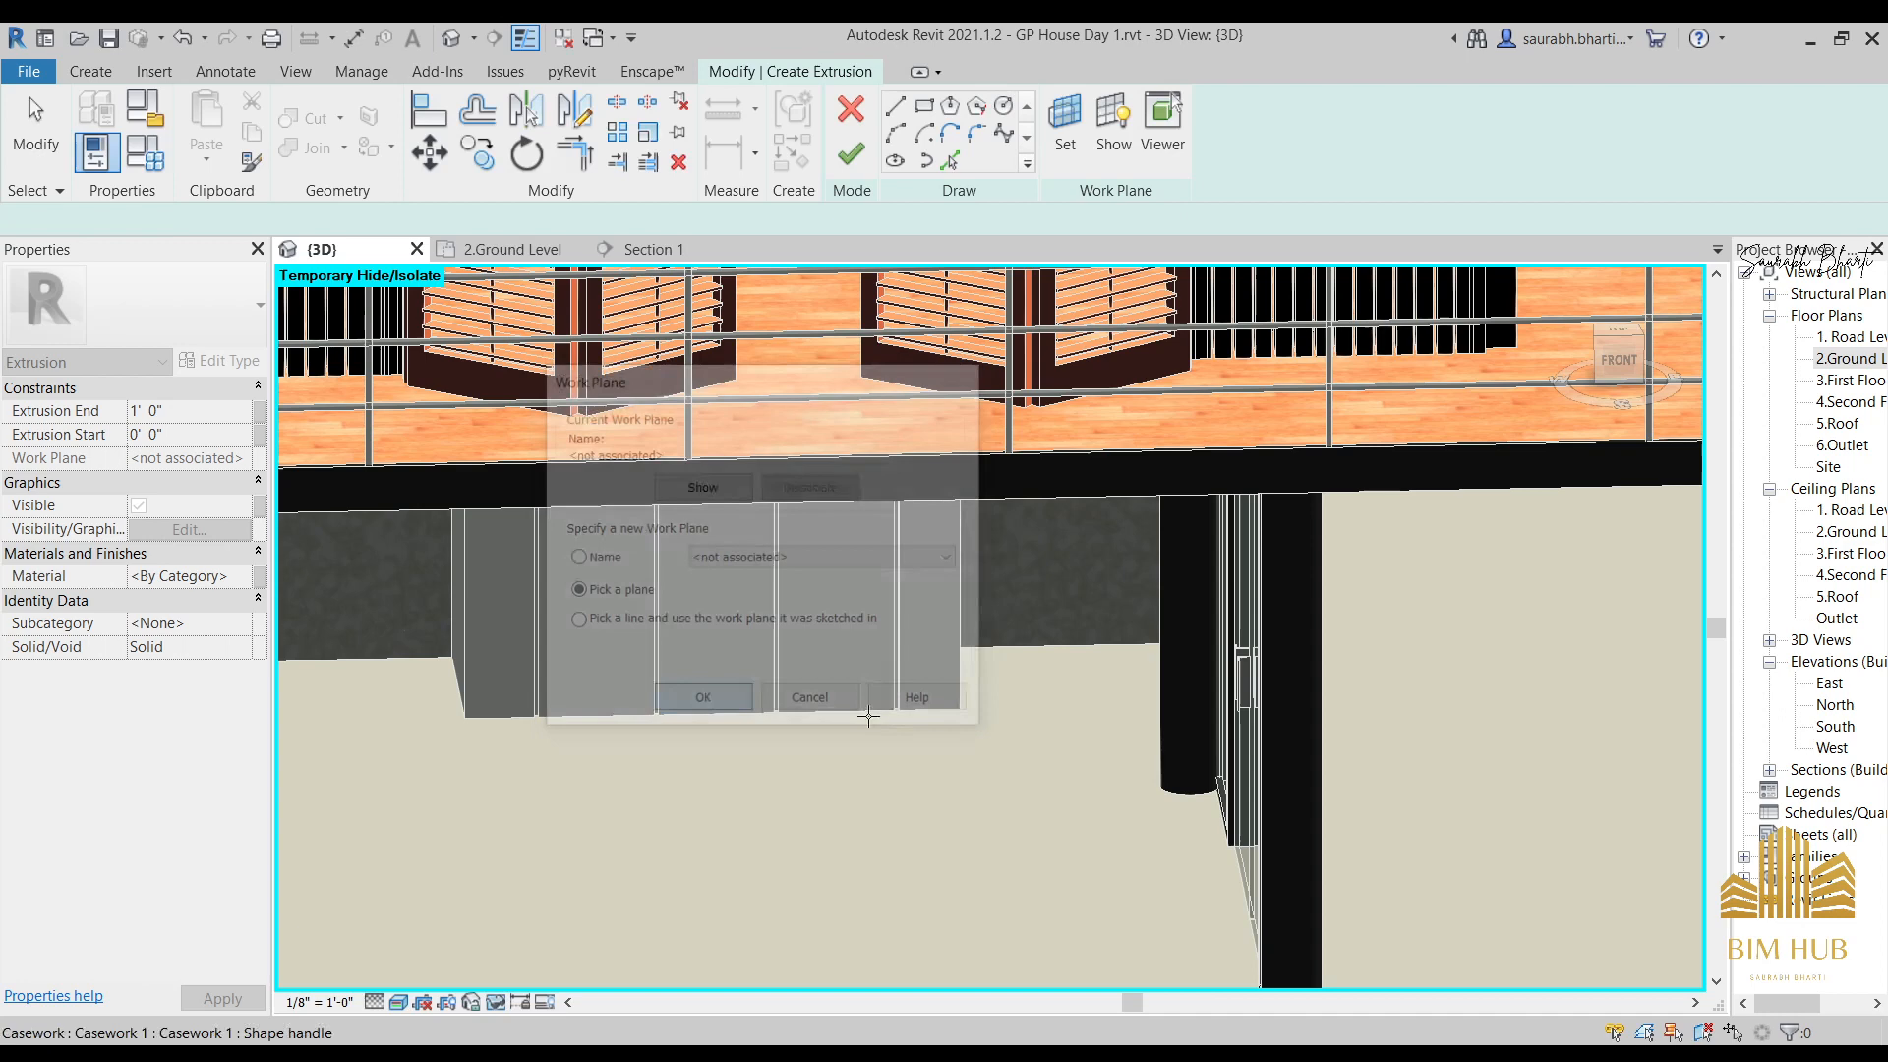
{"action": "left_click", "coordinate": [1065, 649]}
{"action": "middle_click_drag", "start_coordinate": [1066, 649], "coordinate": [1094, 610], "text": "shift"}
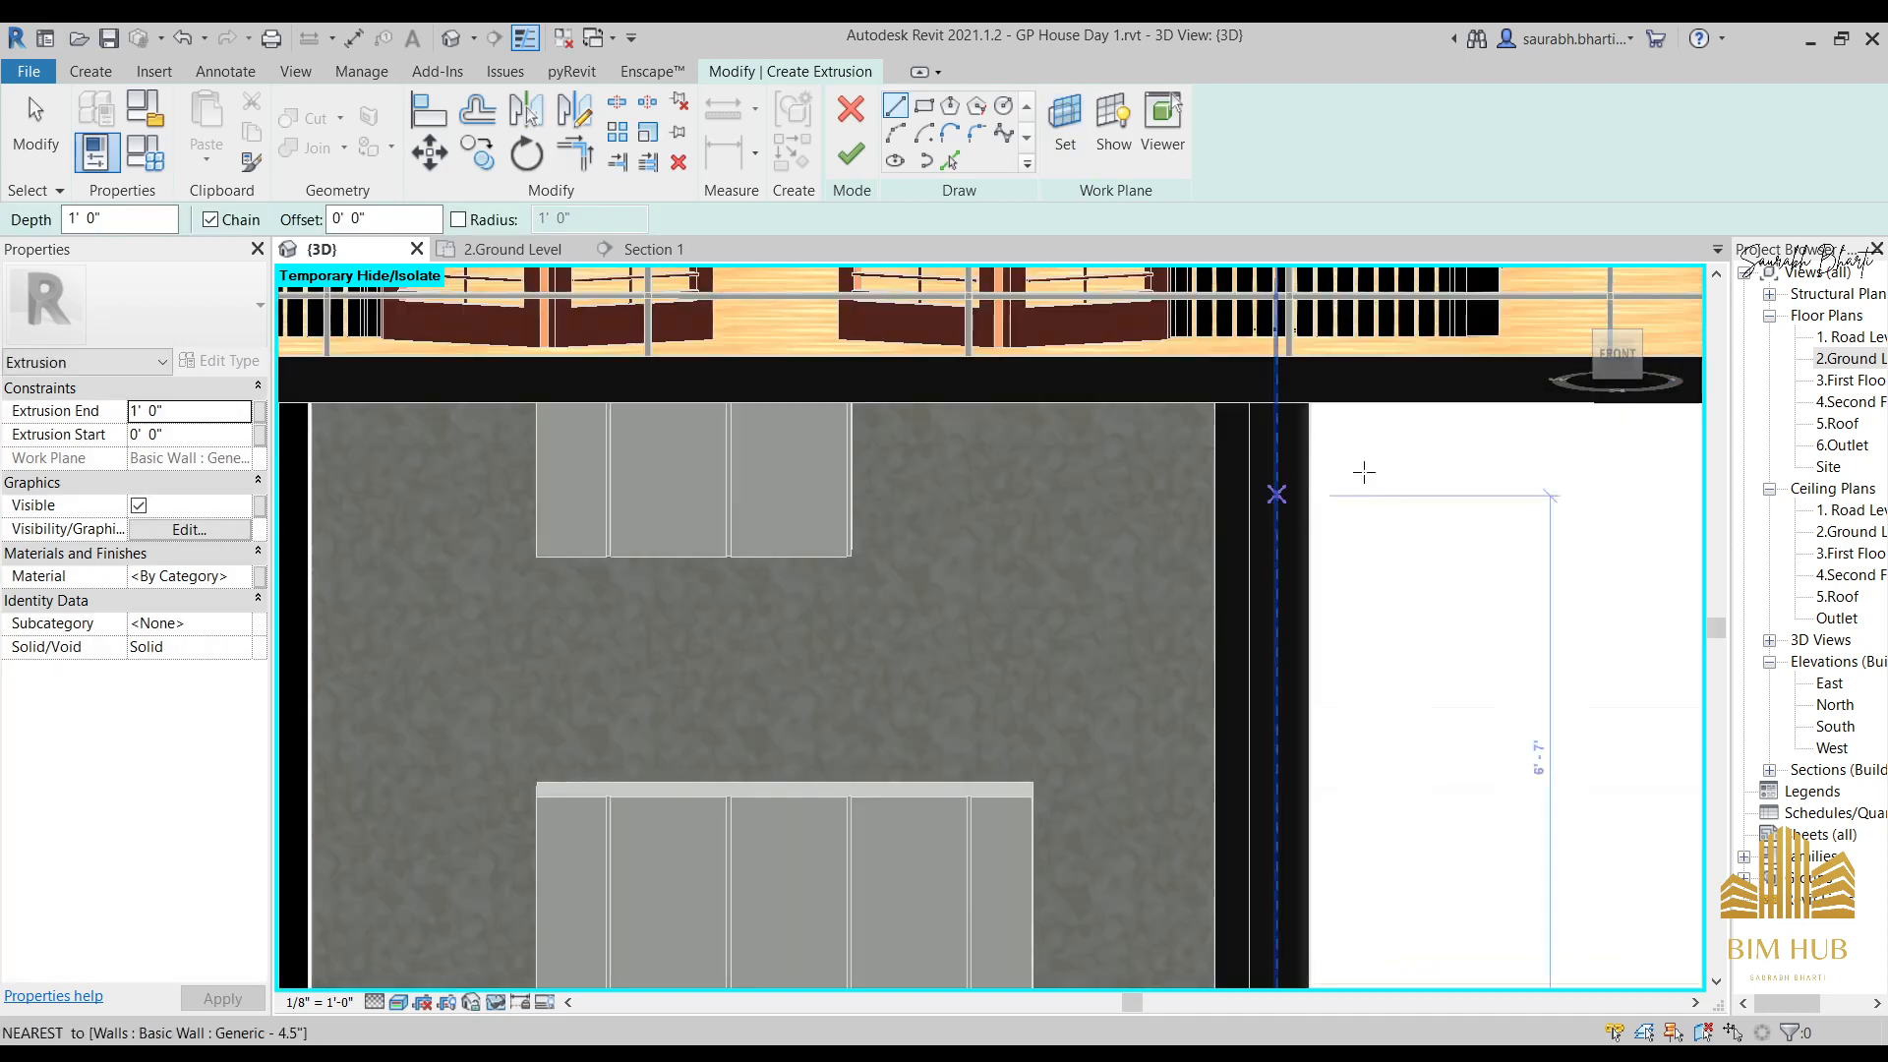
Sketch a rectangle from the front, starting at the upper cabinet's top right corner and matching the cabinet's height.
{"action": "left_click", "coordinate": [1622, 358]}
{"action": "scroll", "coordinate": [890, 517], "scroll_direction": "down", "scroll_amount": 4}
{"action": "scroll", "coordinate": [1323, 762], "scroll_direction": "up", "scroll_amount": 3}
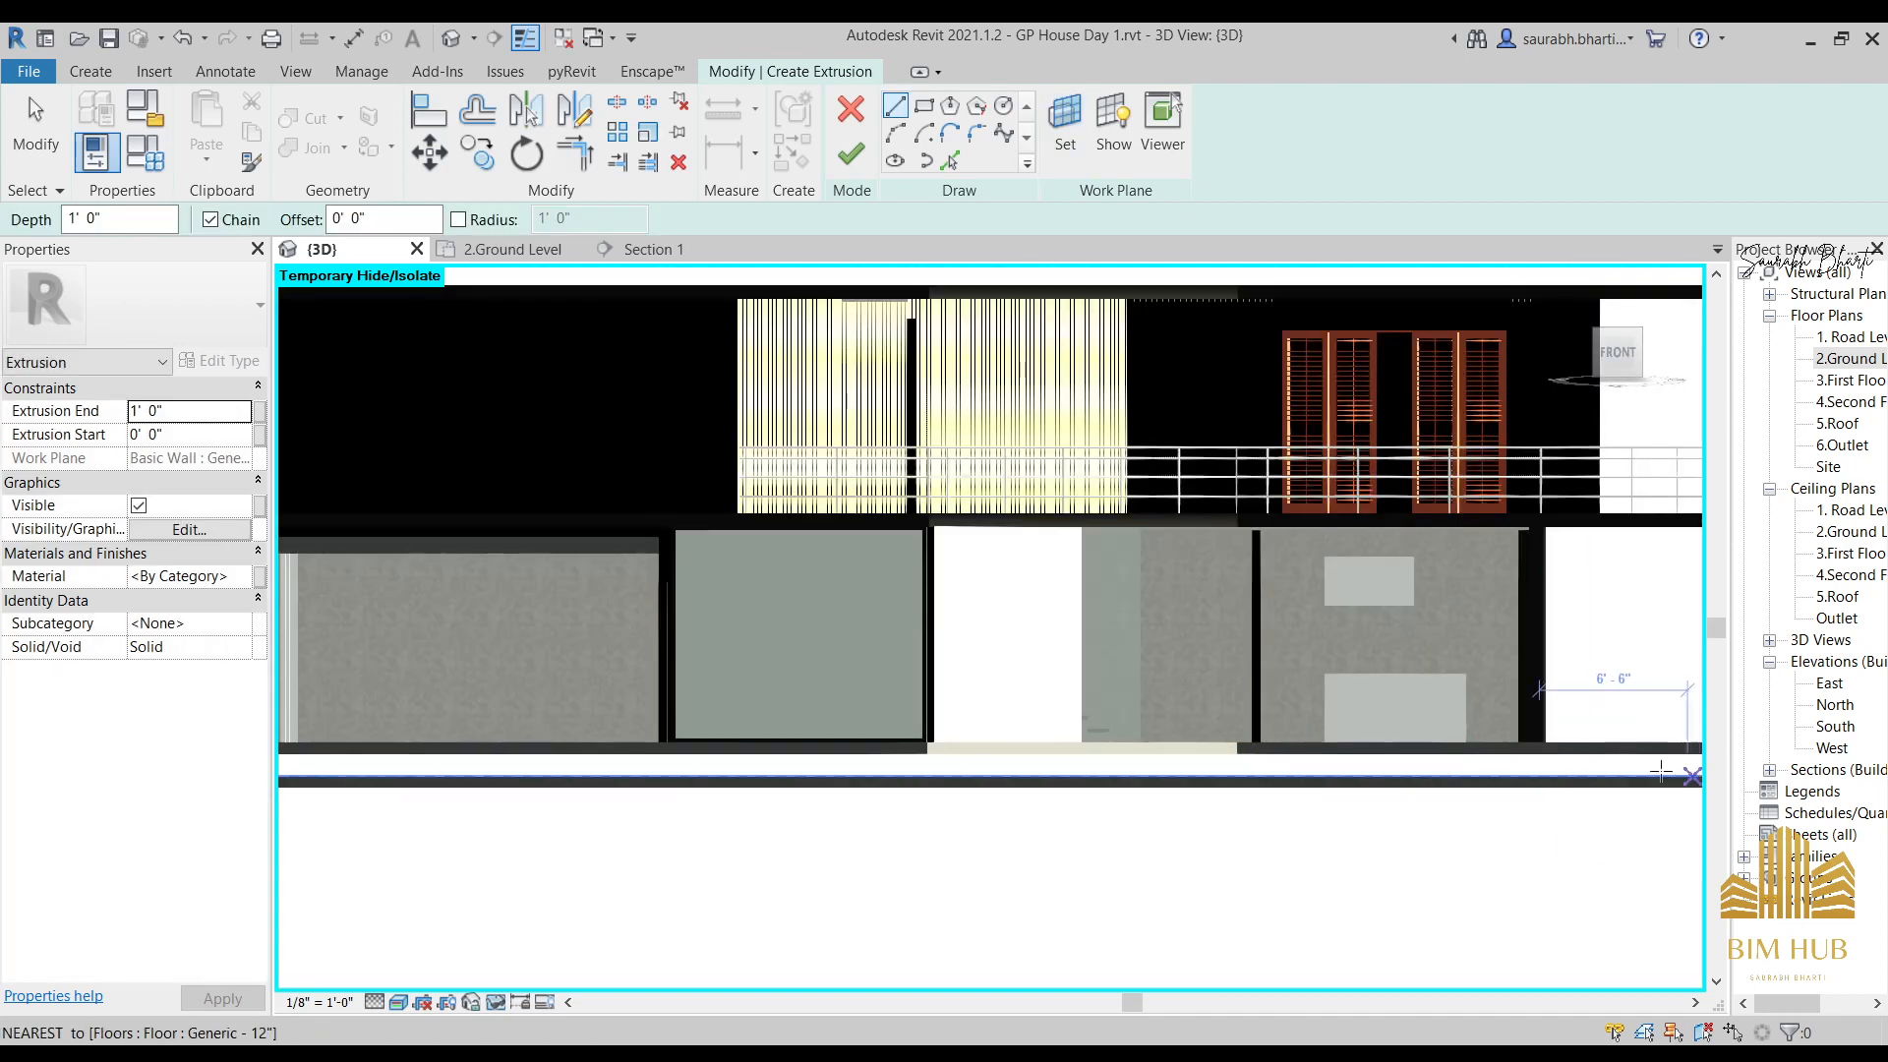
{"action": "middle_click_drag", "start_coordinate": [1551, 662], "coordinate": [1147, 666]}
{"action": "scroll", "coordinate": [1147, 665], "scroll_direction": "up", "scroll_amount": 3}
{"action": "middle_click_drag", "start_coordinate": [943, 550], "coordinate": [946, 559]}
{"action": "scroll", "coordinate": [831, 437], "scroll_direction": "up", "scroll_amount": 3}
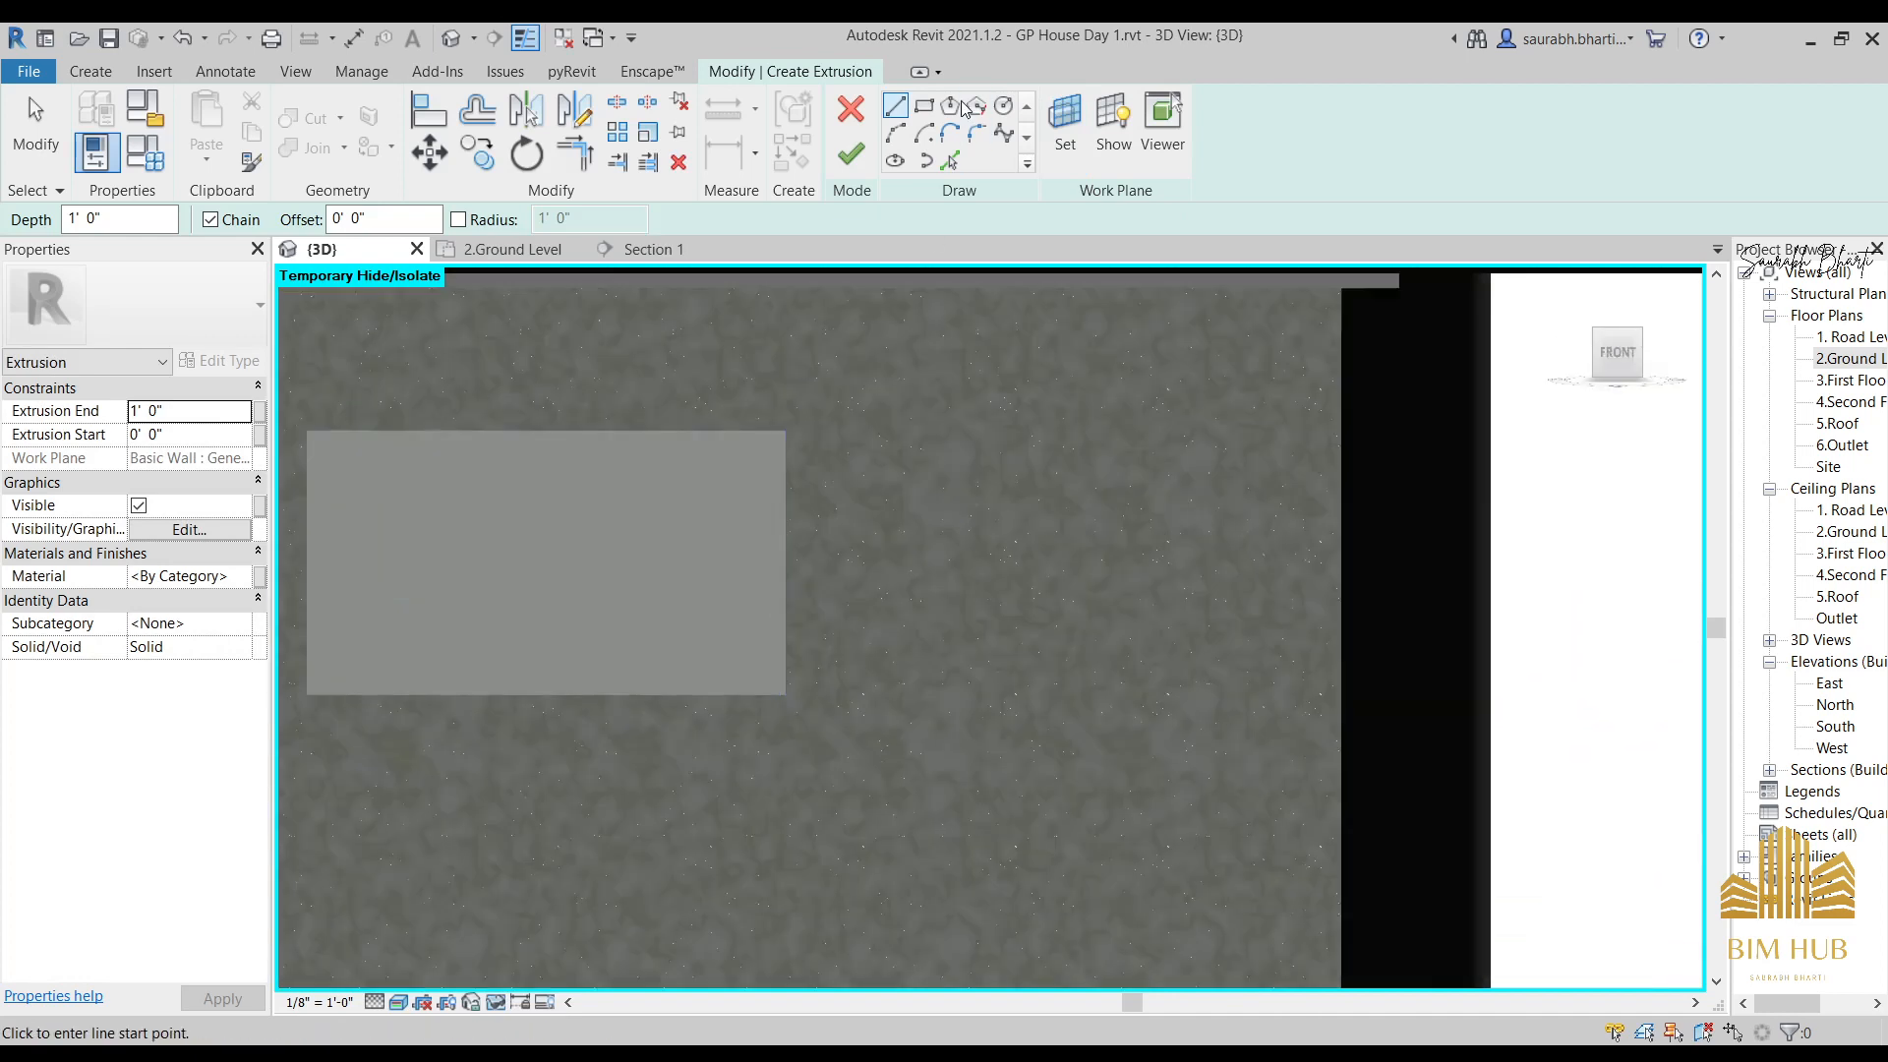
{"action": "left_click", "coordinate": [924, 105]}
{"action": "scroll", "coordinate": [806, 449], "scroll_direction": "up", "scroll_amount": 3}
{"action": "left_click", "coordinate": [776, 423]}
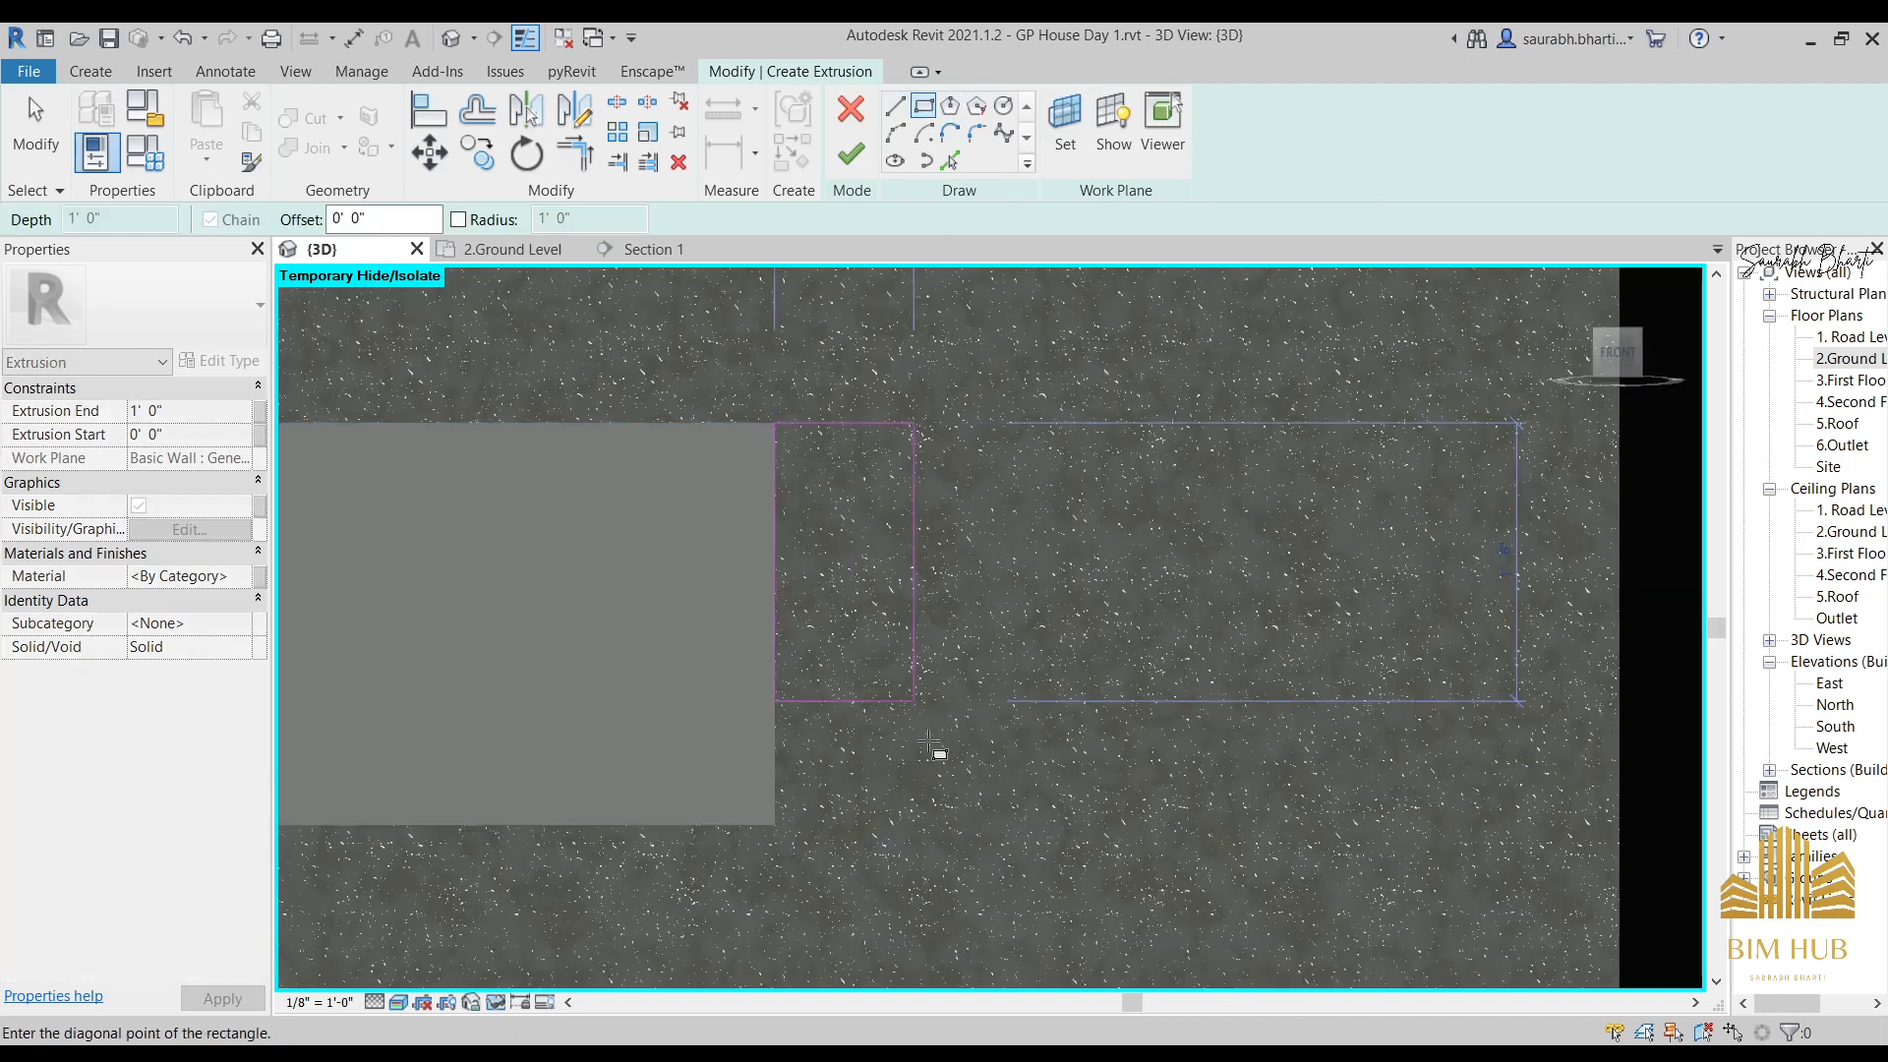
{"action": "scroll", "coordinate": [1094, 773], "scroll_direction": "down", "scroll_amount": 6}
{"action": "middle_click_drag", "start_coordinate": [1252, 865], "coordinate": [1085, 512]}
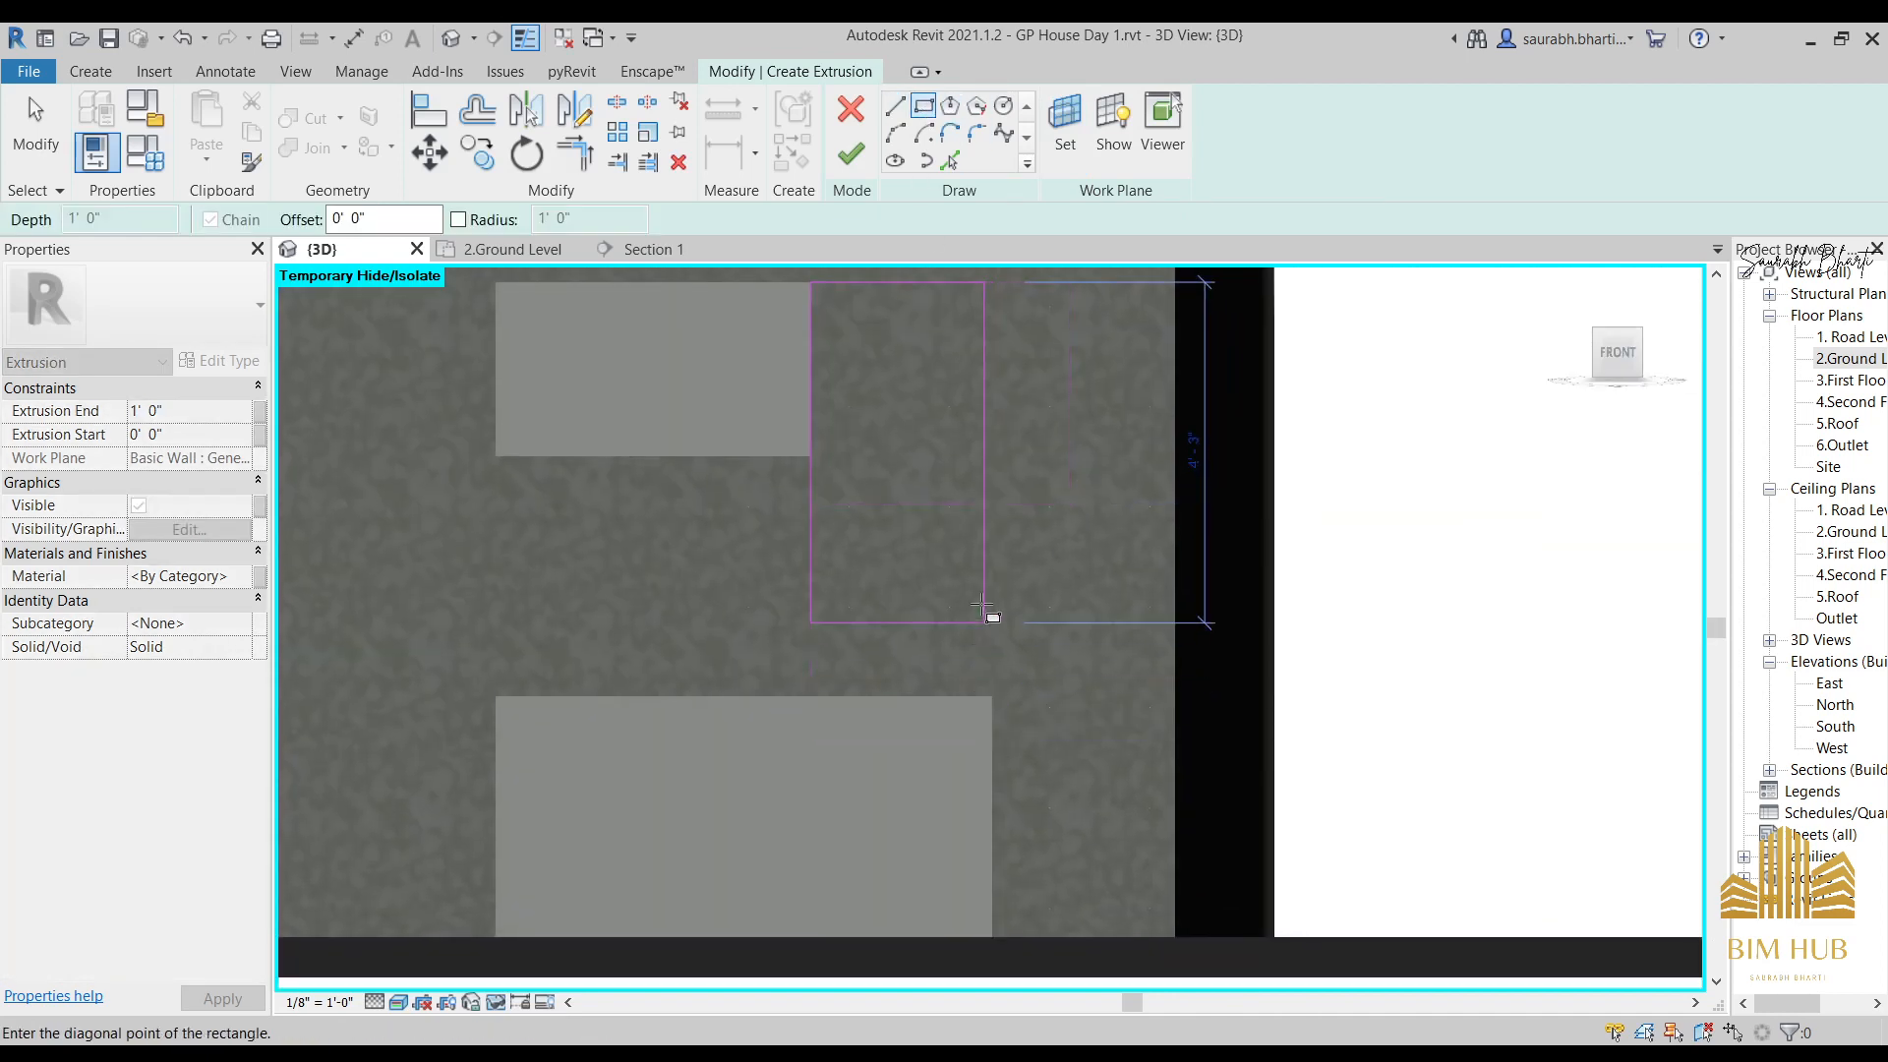
{"action": "left_click", "coordinate": [976, 455]}
{"action": "key", "text": "Escape"}
{"action": "key", "text": "Escape"}
Align the right edge of the sketched rectangle with the base cabinet's right end.
{"action": "scroll", "coordinate": [977, 461], "scroll_direction": "up", "scroll_amount": 2}
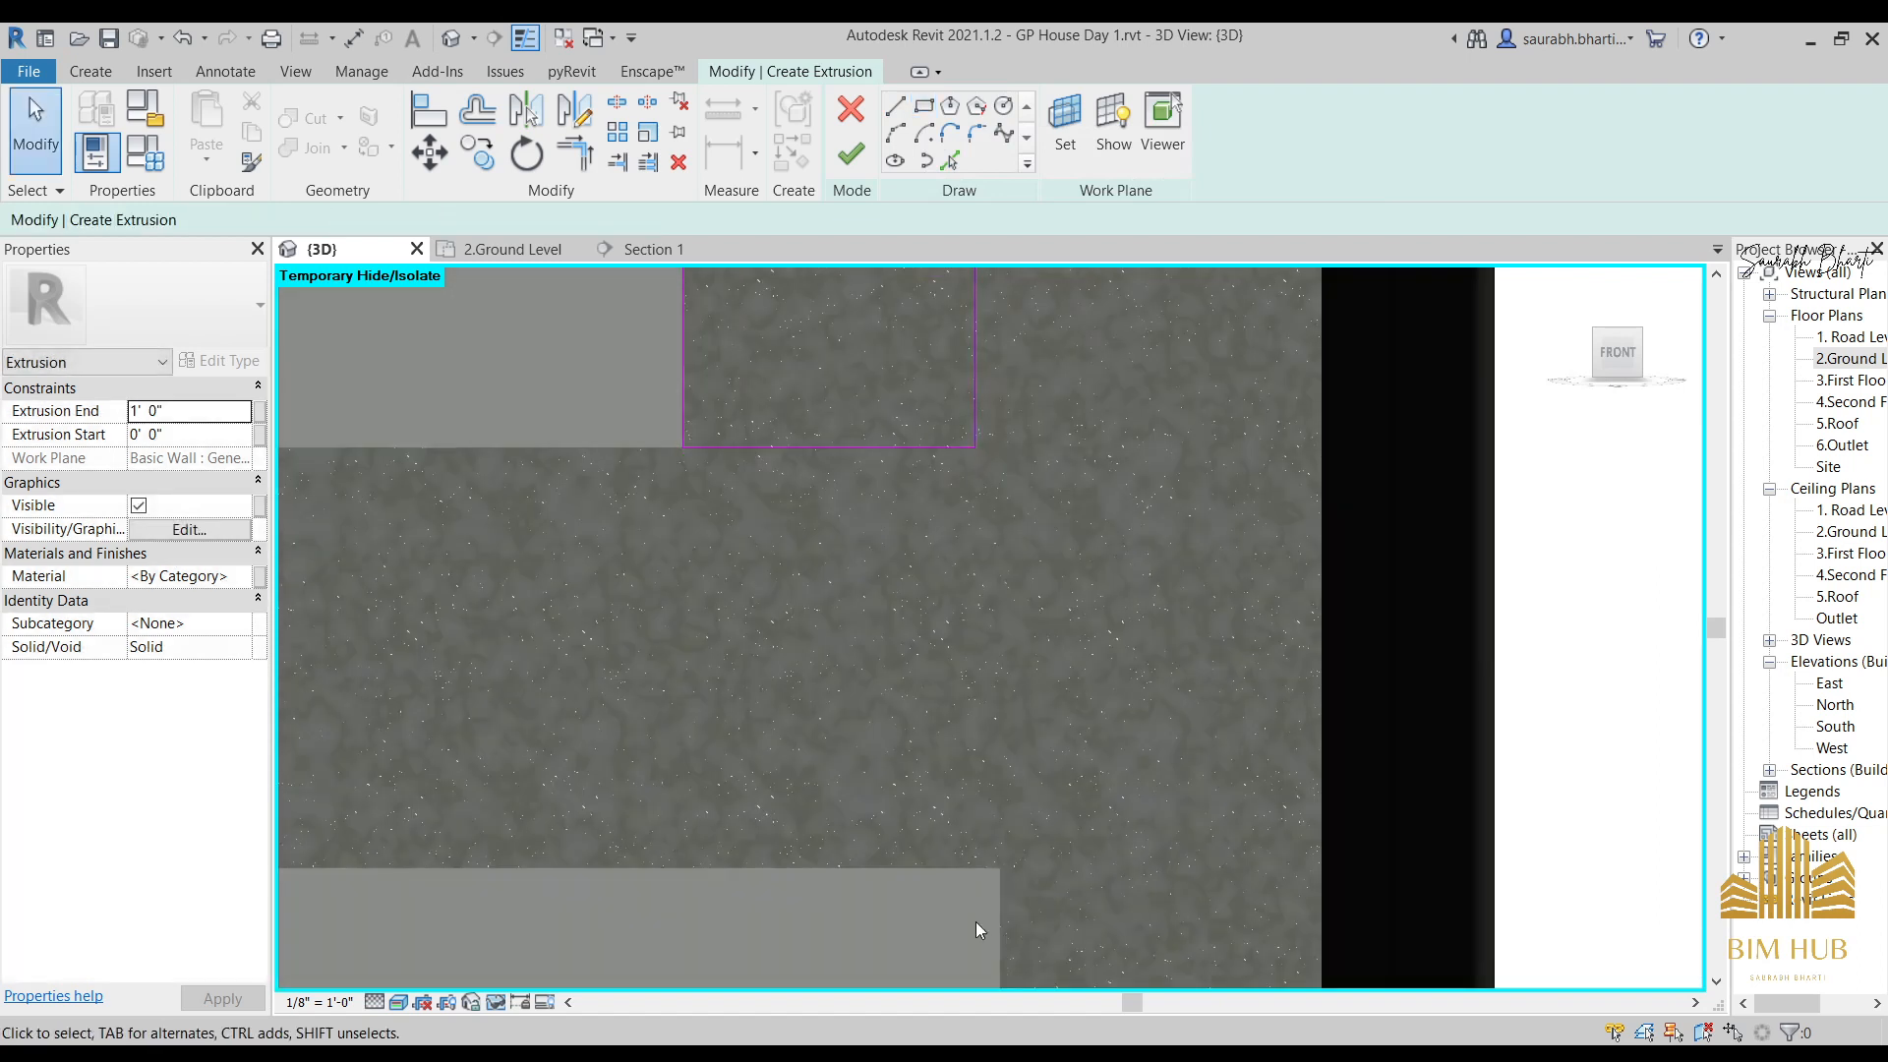
{"action": "key", "text": "a"}
{"action": "key", "text": "l"}
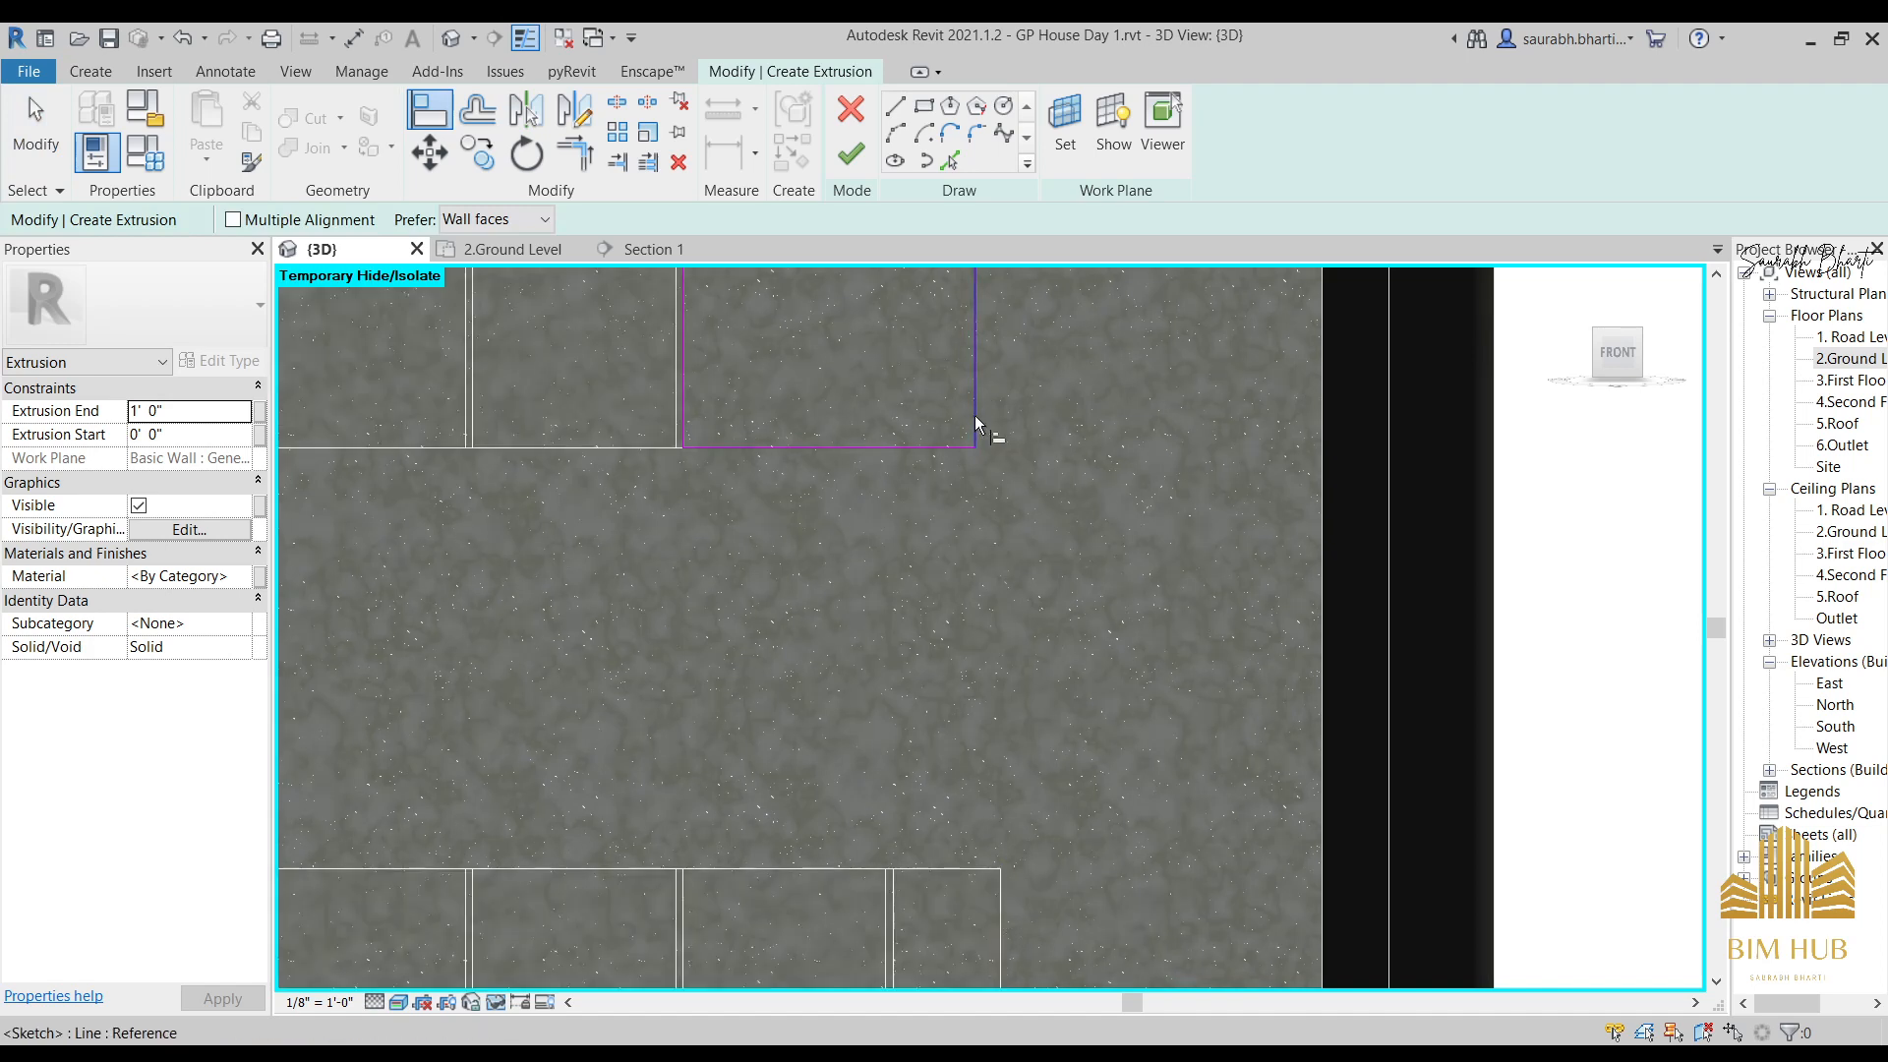
{"action": "scroll", "coordinate": [976, 417], "scroll_direction": "down", "scroll_amount": 3}
{"action": "middle_click_drag", "start_coordinate": [966, 435], "coordinate": [944, 580]}
{"action": "key", "text": "Escape"}
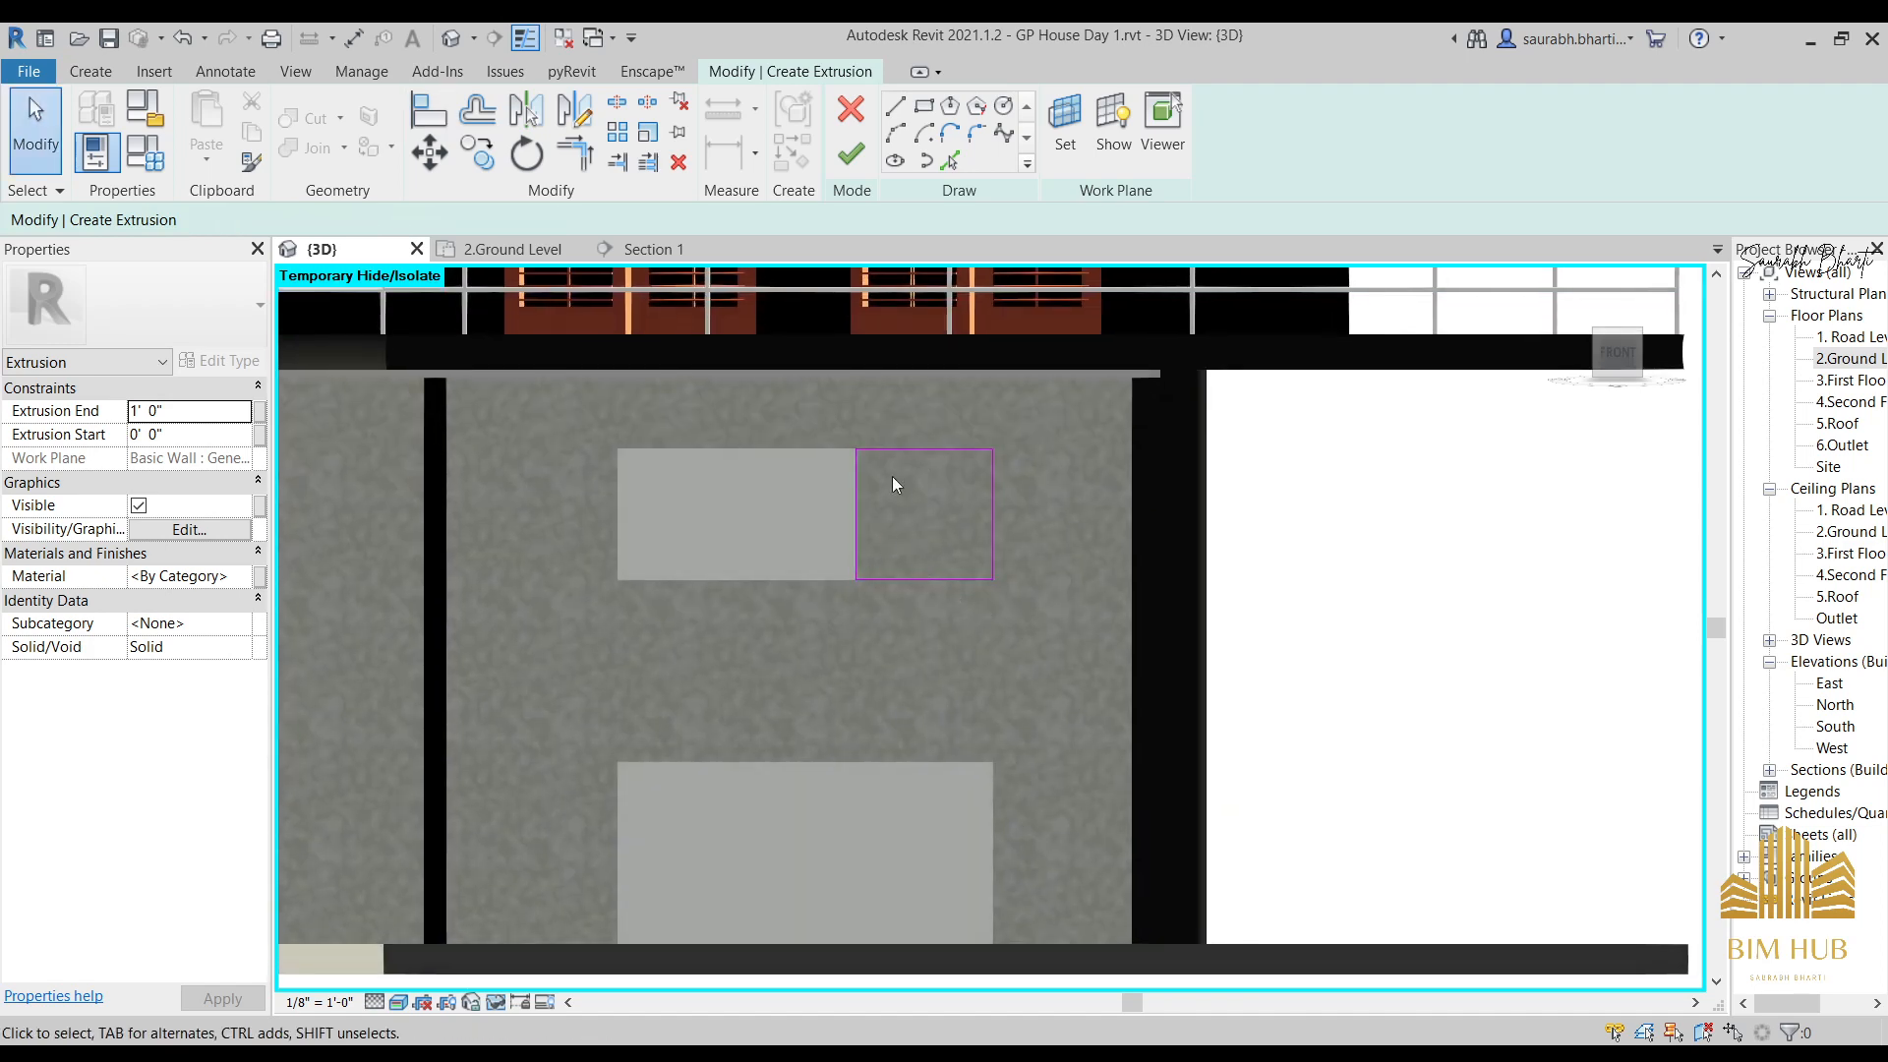
Finish the rectangular extrusion at the end of the upper cabinet row and stretch its inner side onto the adjoining cabinet's edge strip.
{"action": "left_click", "coordinate": [851, 155]}
{"action": "key", "text": "Escape"}
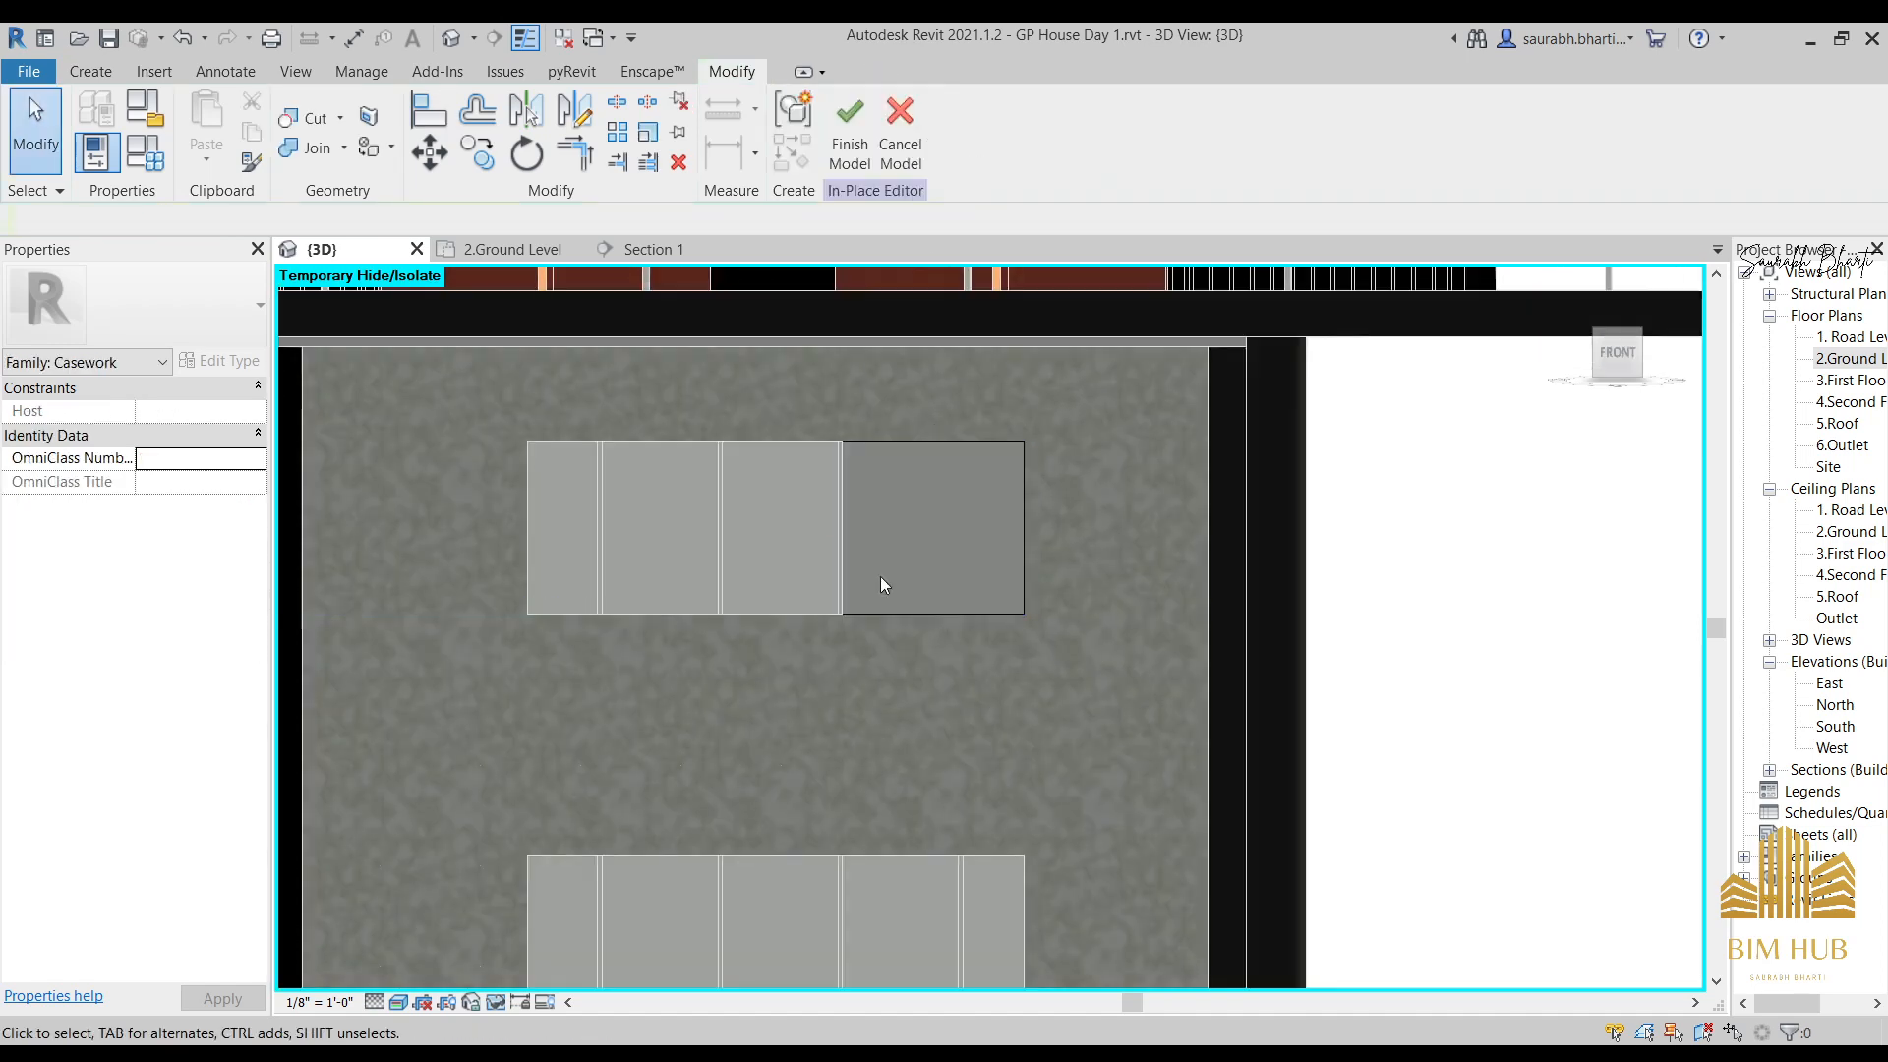
{"action": "scroll", "coordinate": [881, 482], "scroll_direction": "up", "scroll_amount": 3}
{"action": "left_click", "coordinate": [881, 482]}
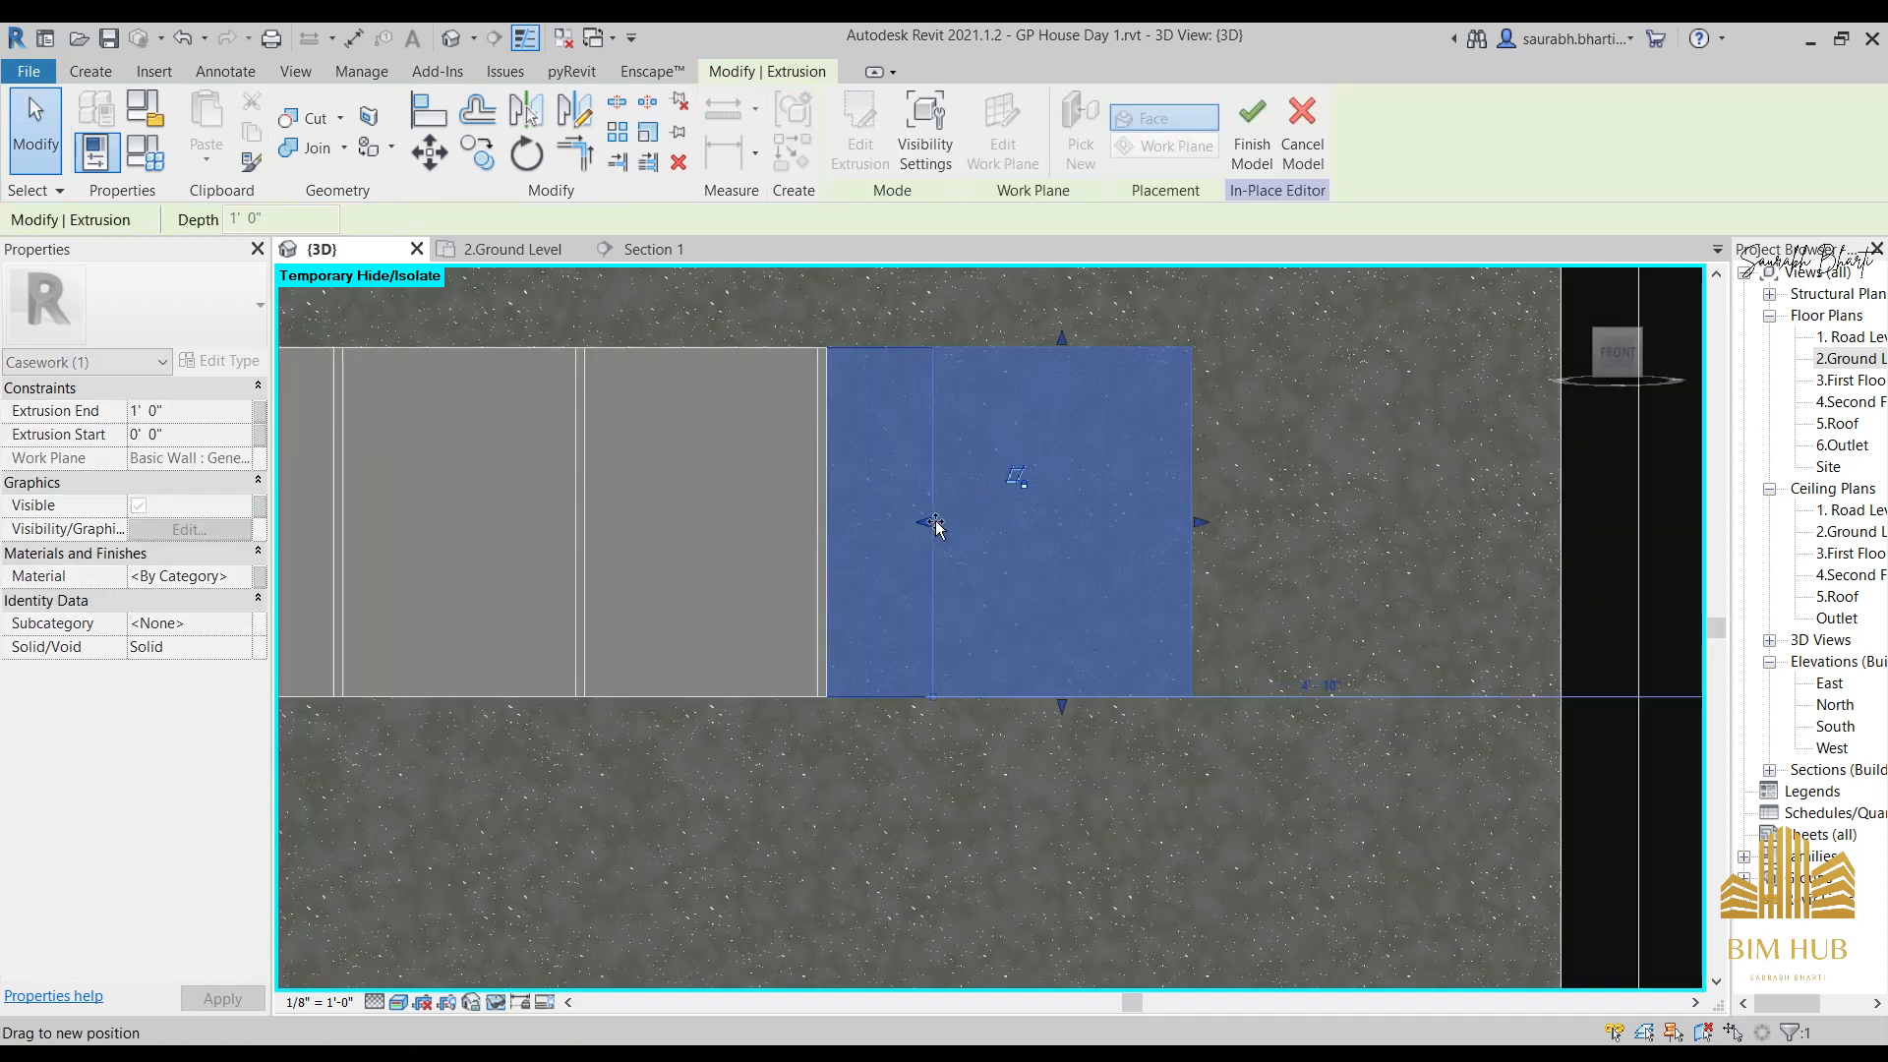
{"action": "left_click_drag", "start_coordinate": [862, 521], "coordinate": [828, 510]}
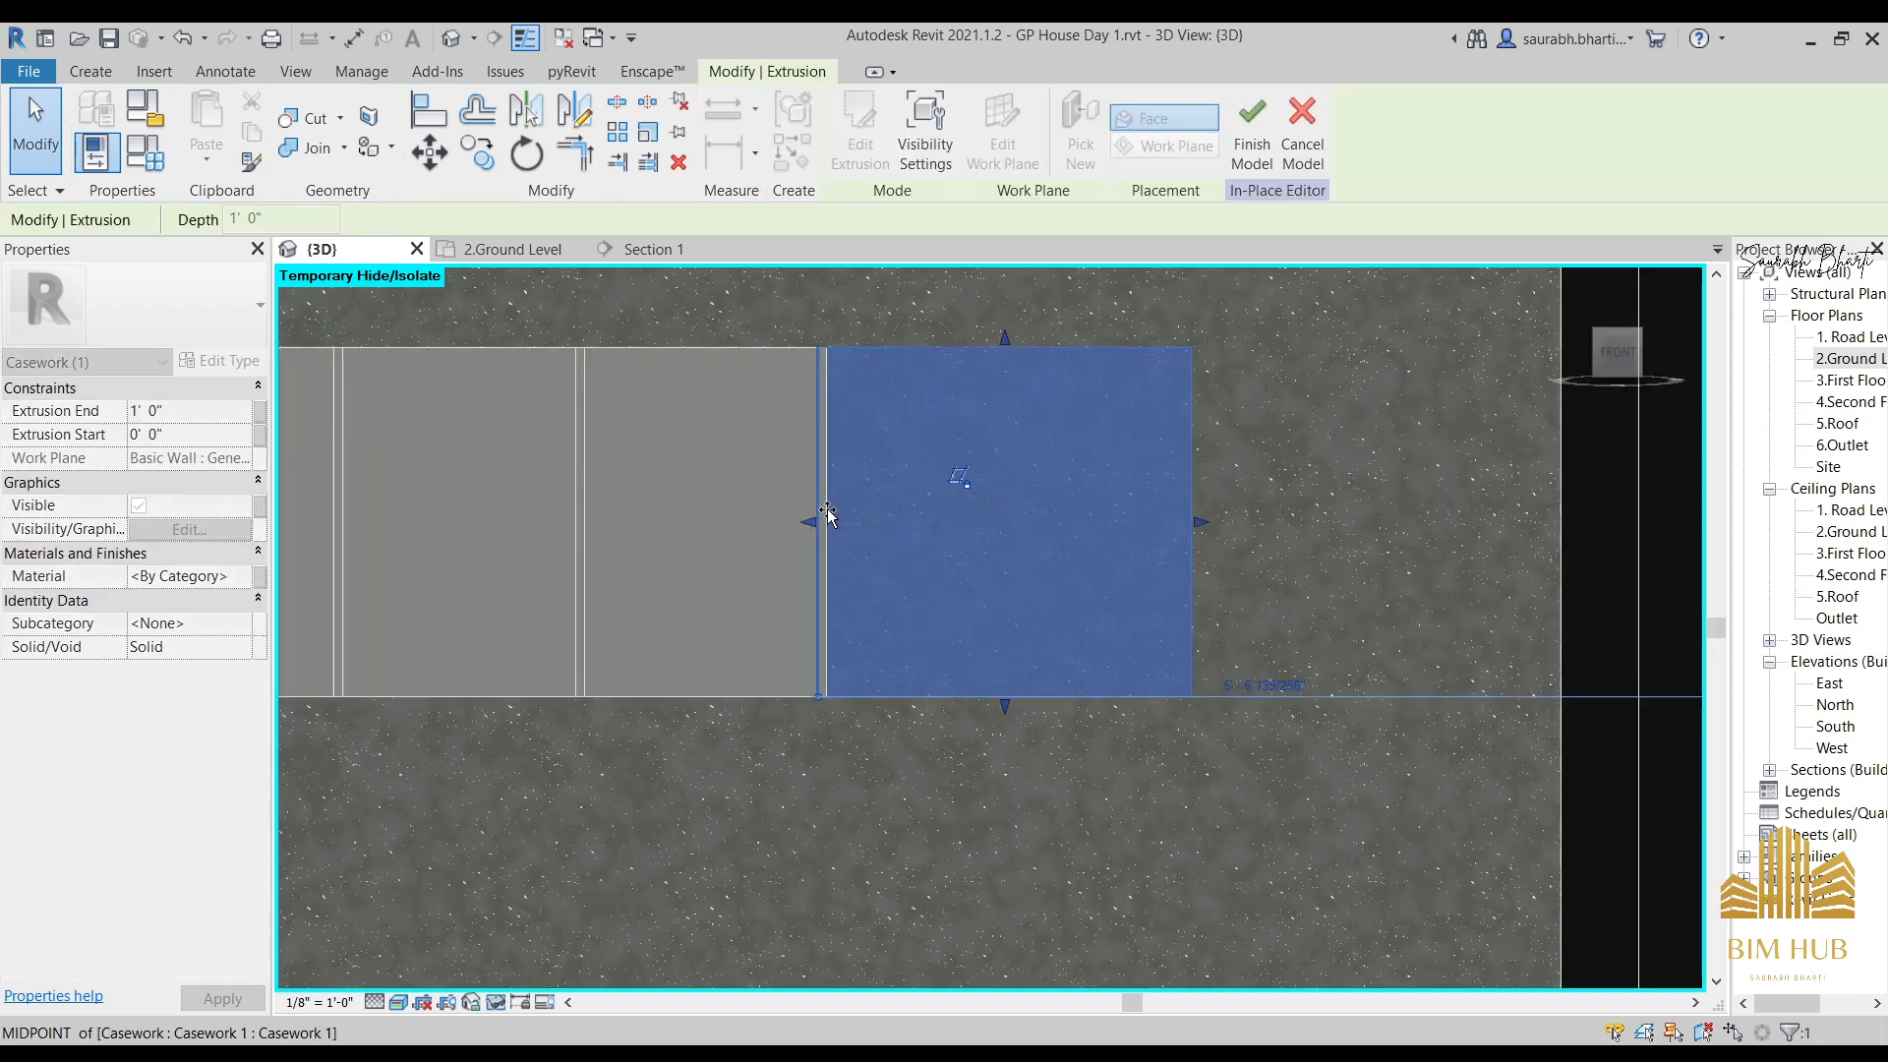
{"action": "key", "text": "Escape"}
Pull the new extrusion's inner side back in the front view until it is flush with the adjoining cabinet's outer edge.
{"action": "middle_click_drag", "start_coordinate": [999, 499], "coordinate": [1070, 594], "text": "shift"}
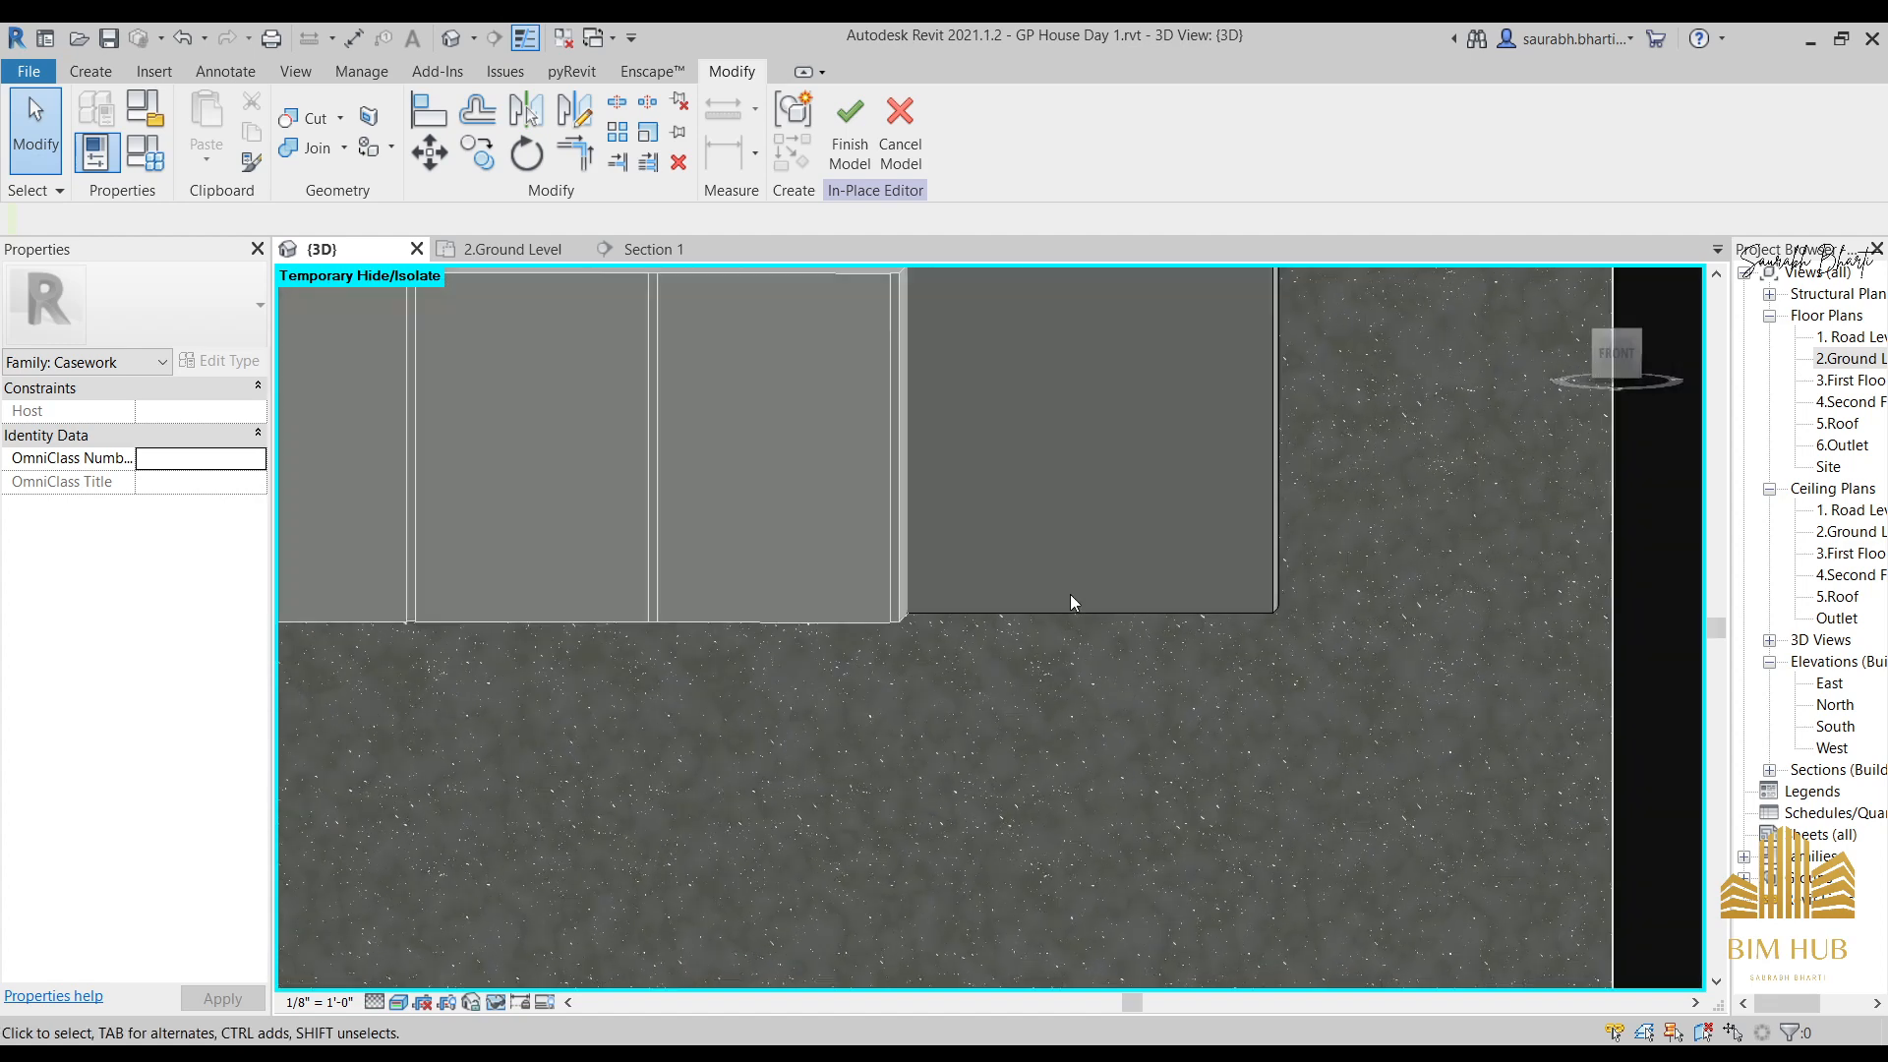
{"action": "left_click", "coordinate": [1615, 363]}
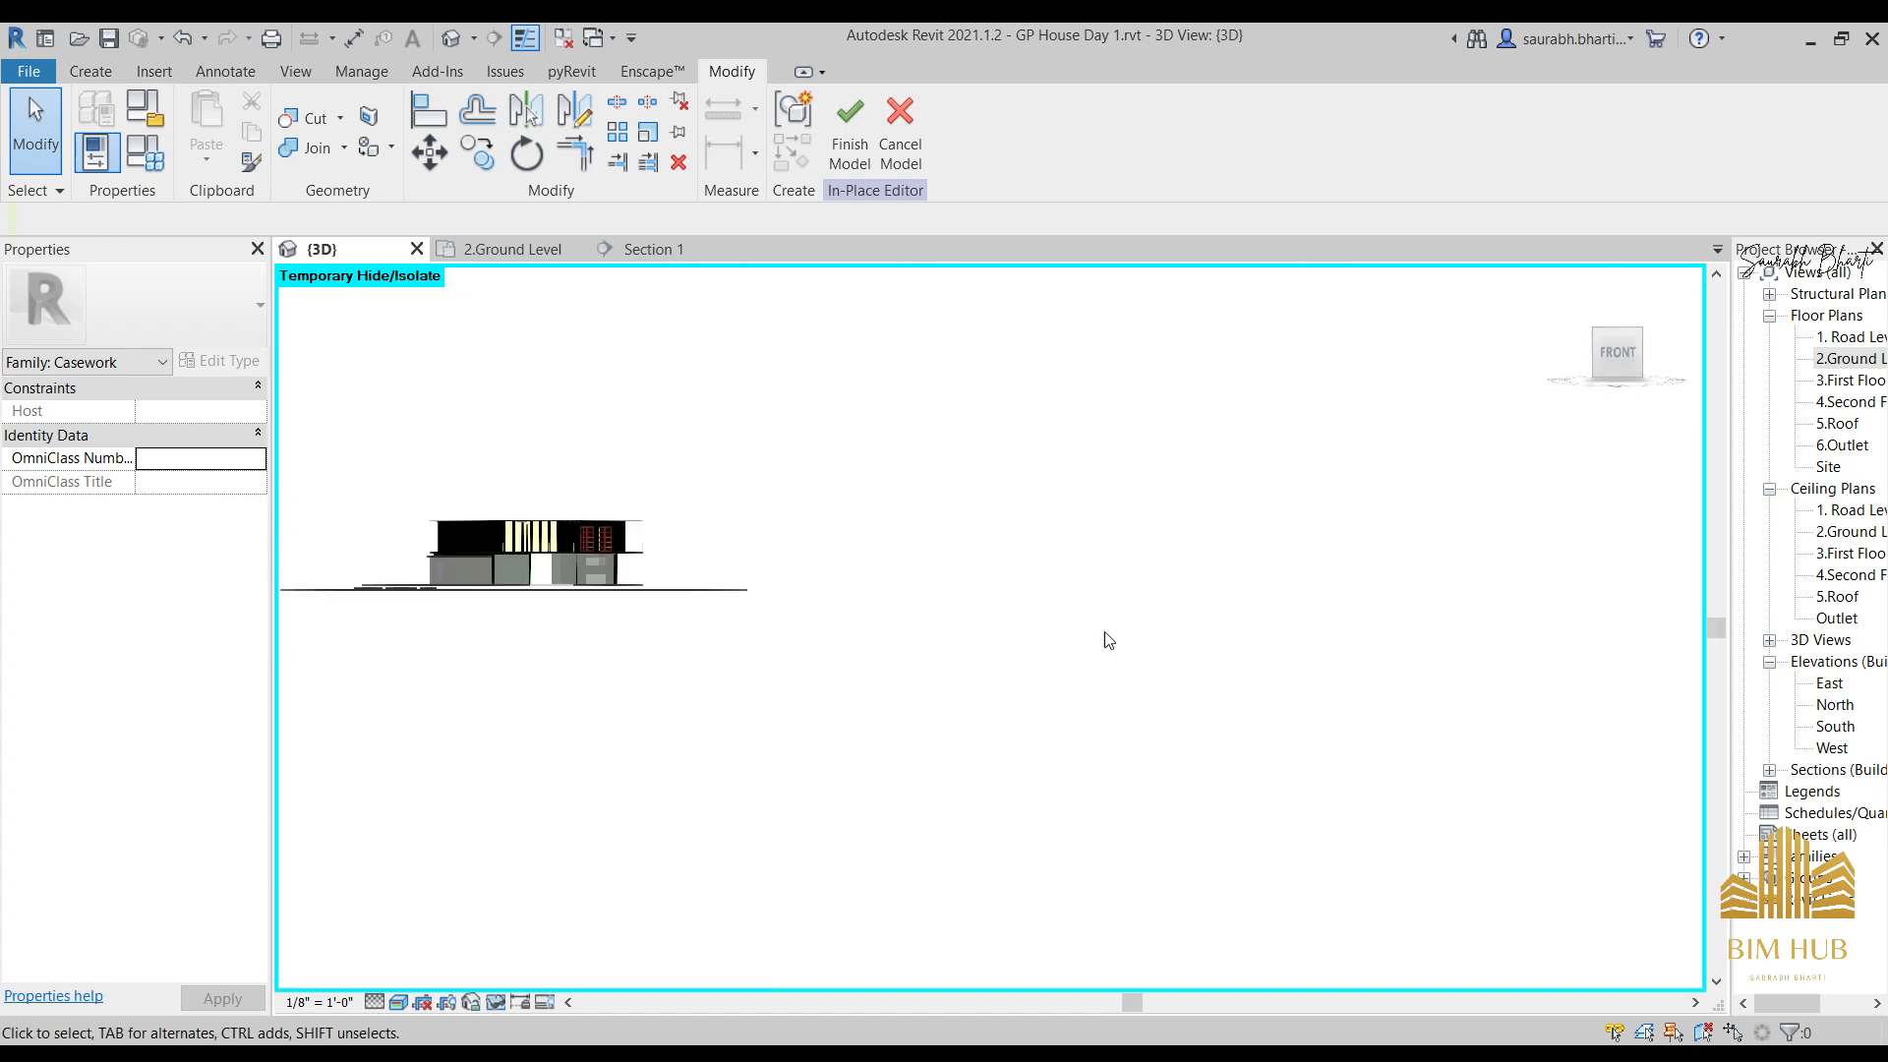
{"action": "scroll", "coordinate": [1131, 641], "scroll_direction": "up", "scroll_amount": 8}
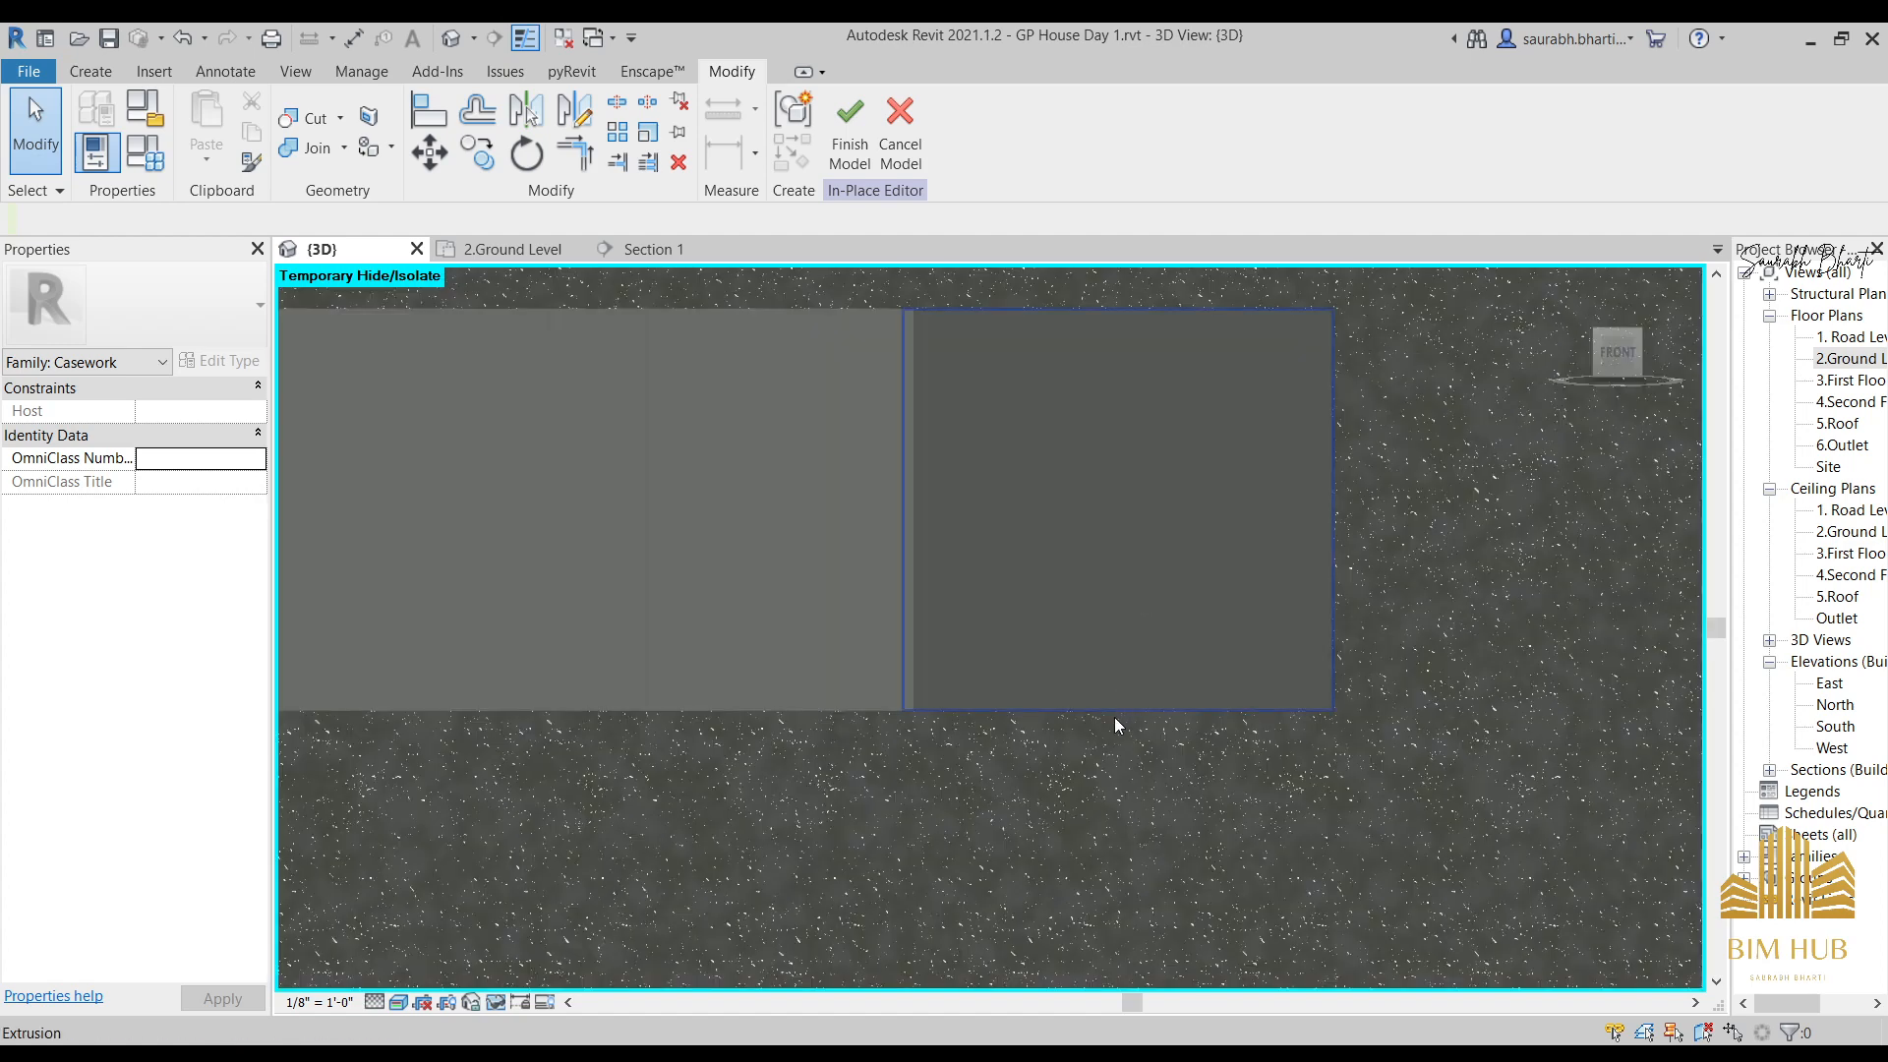
{"action": "left_click", "coordinate": [983, 430]}
{"action": "scroll", "coordinate": [906, 513], "scroll_direction": "up", "scroll_amount": 4}
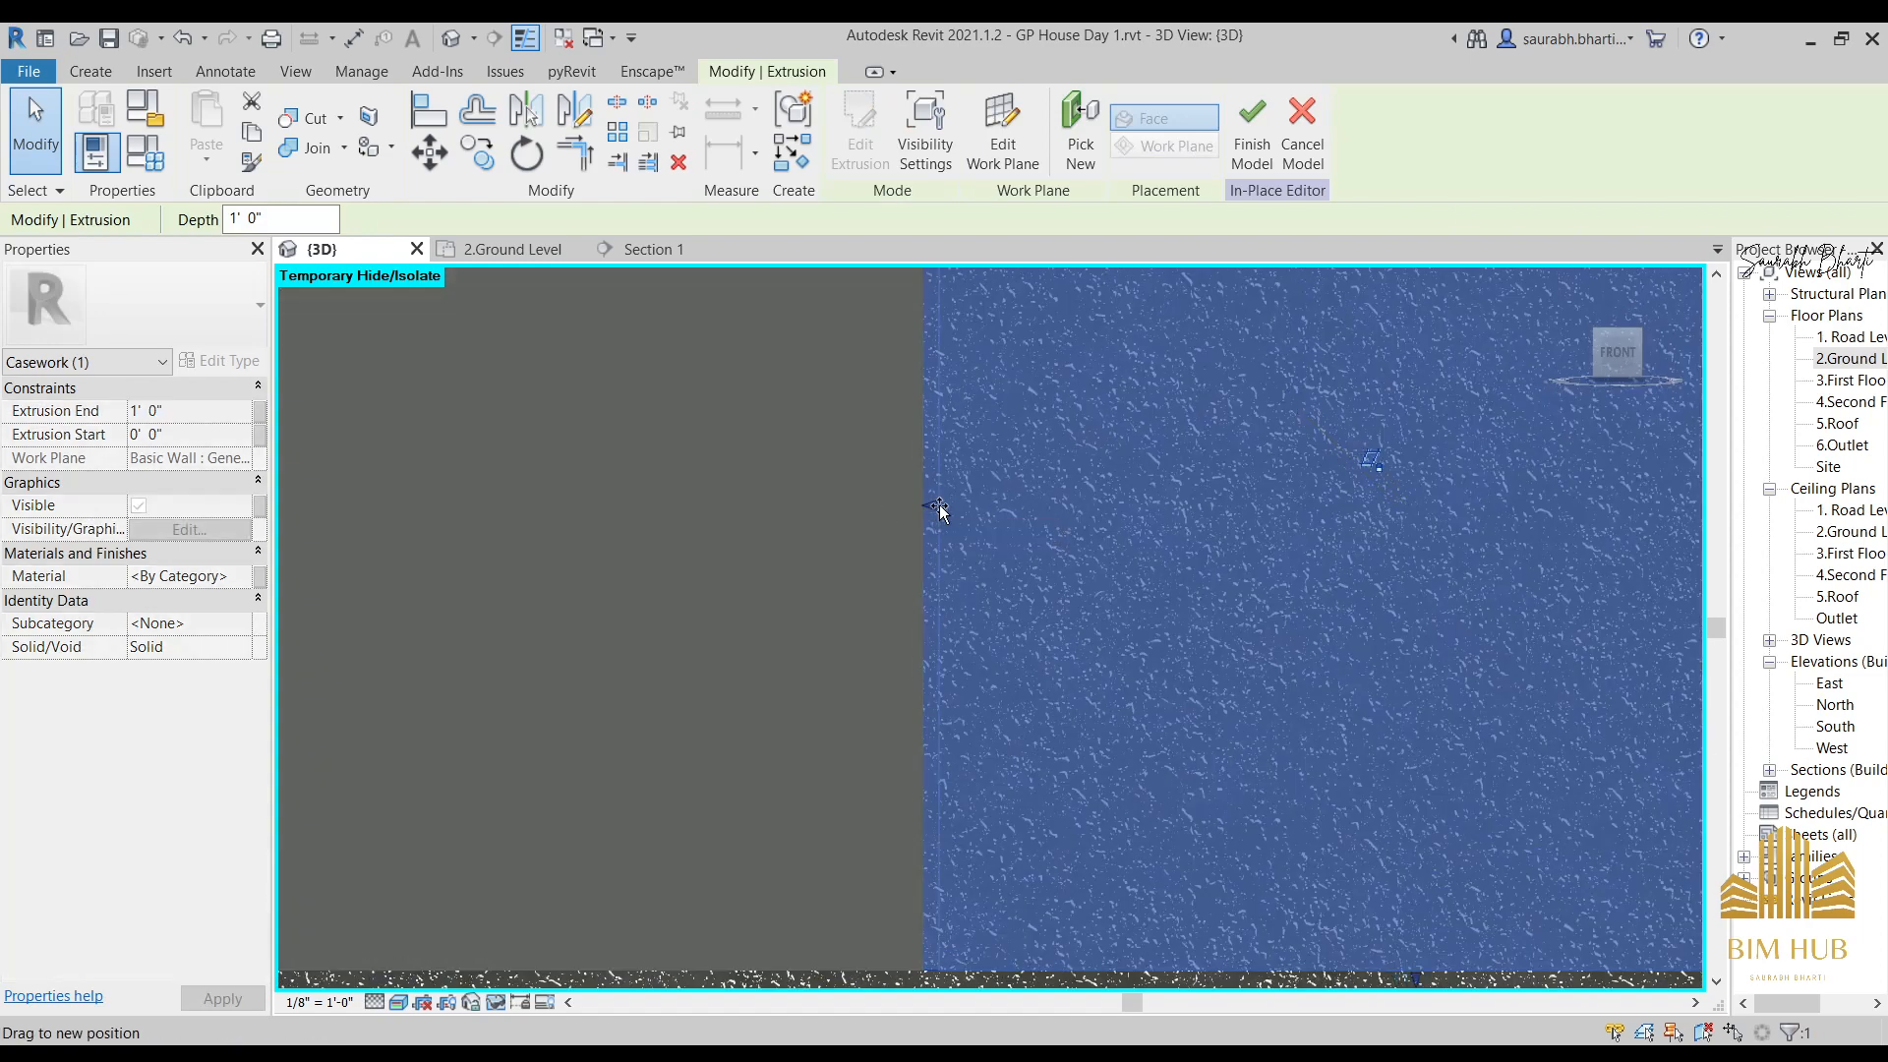
{"action": "scroll", "coordinate": [888, 483], "scroll_direction": "down", "scroll_amount": 3}
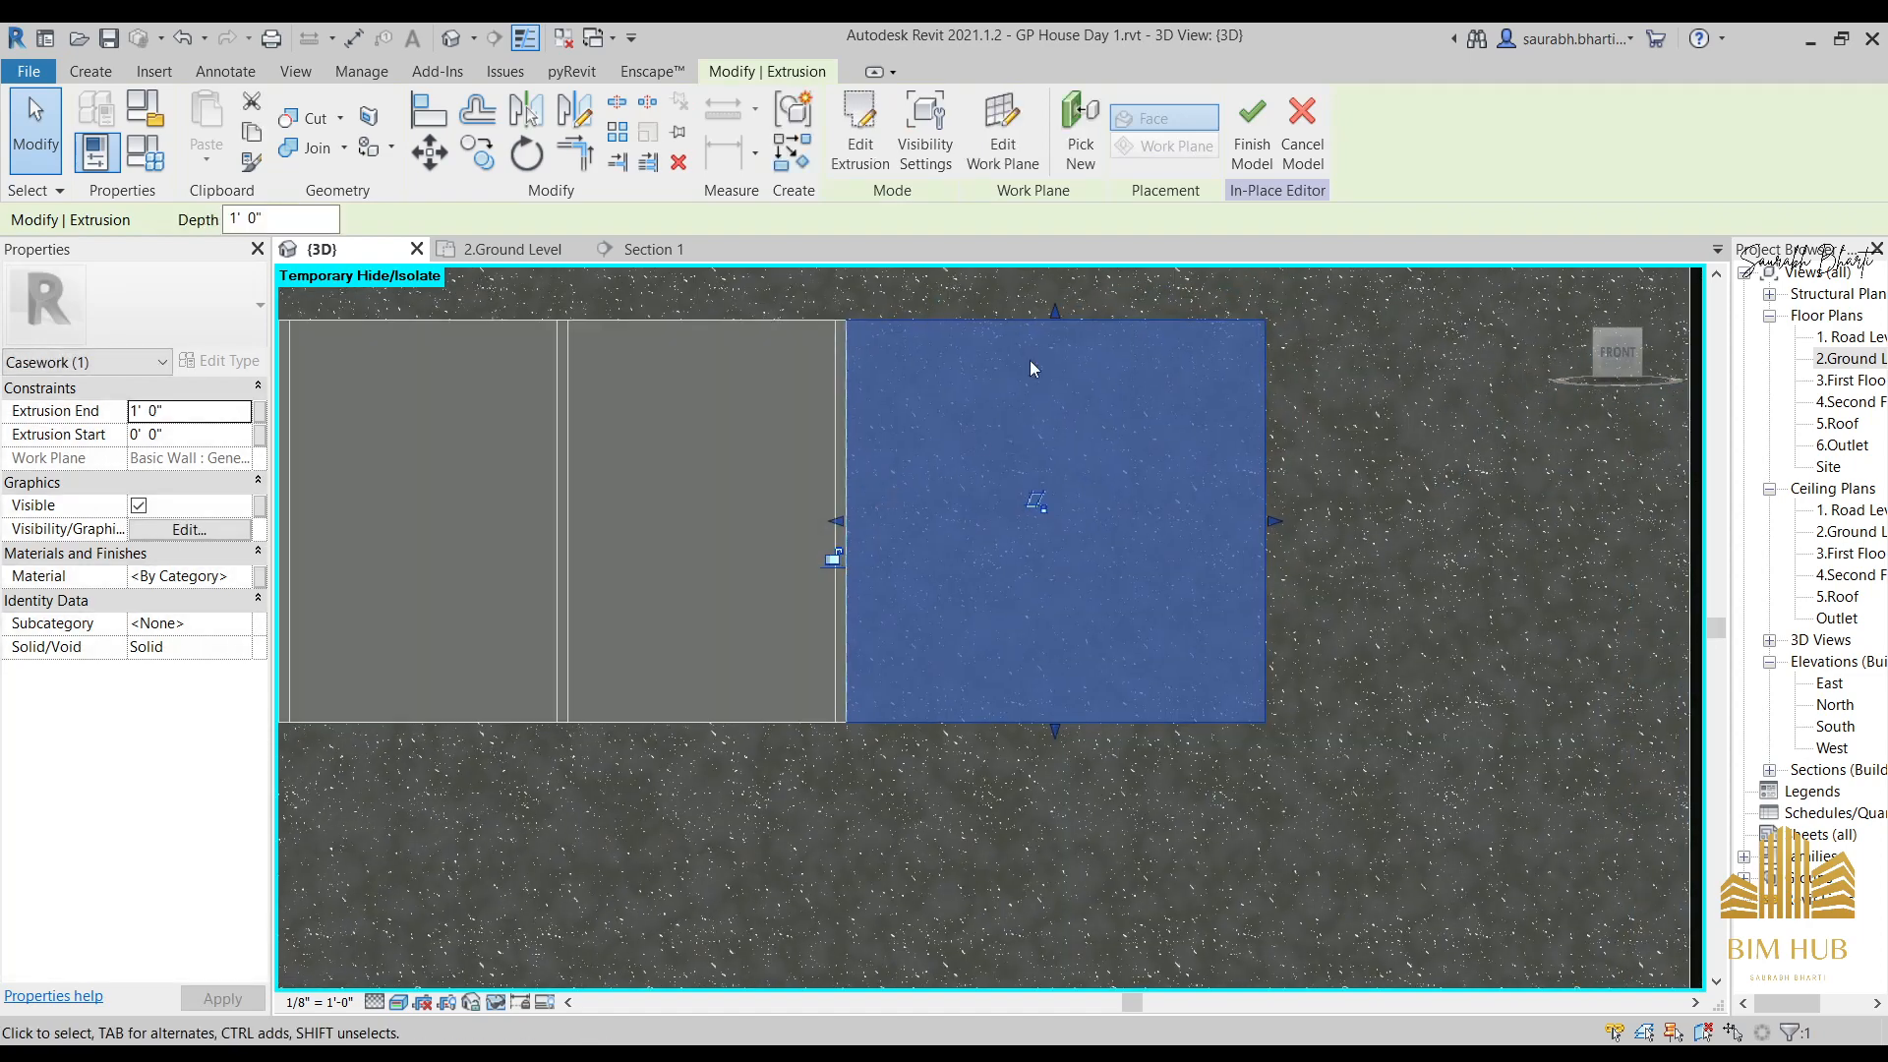
Set the end cabinet's extrusion end to 2' 3" and finish the in-place model.
{"action": "left_click", "coordinate": [209, 410]}
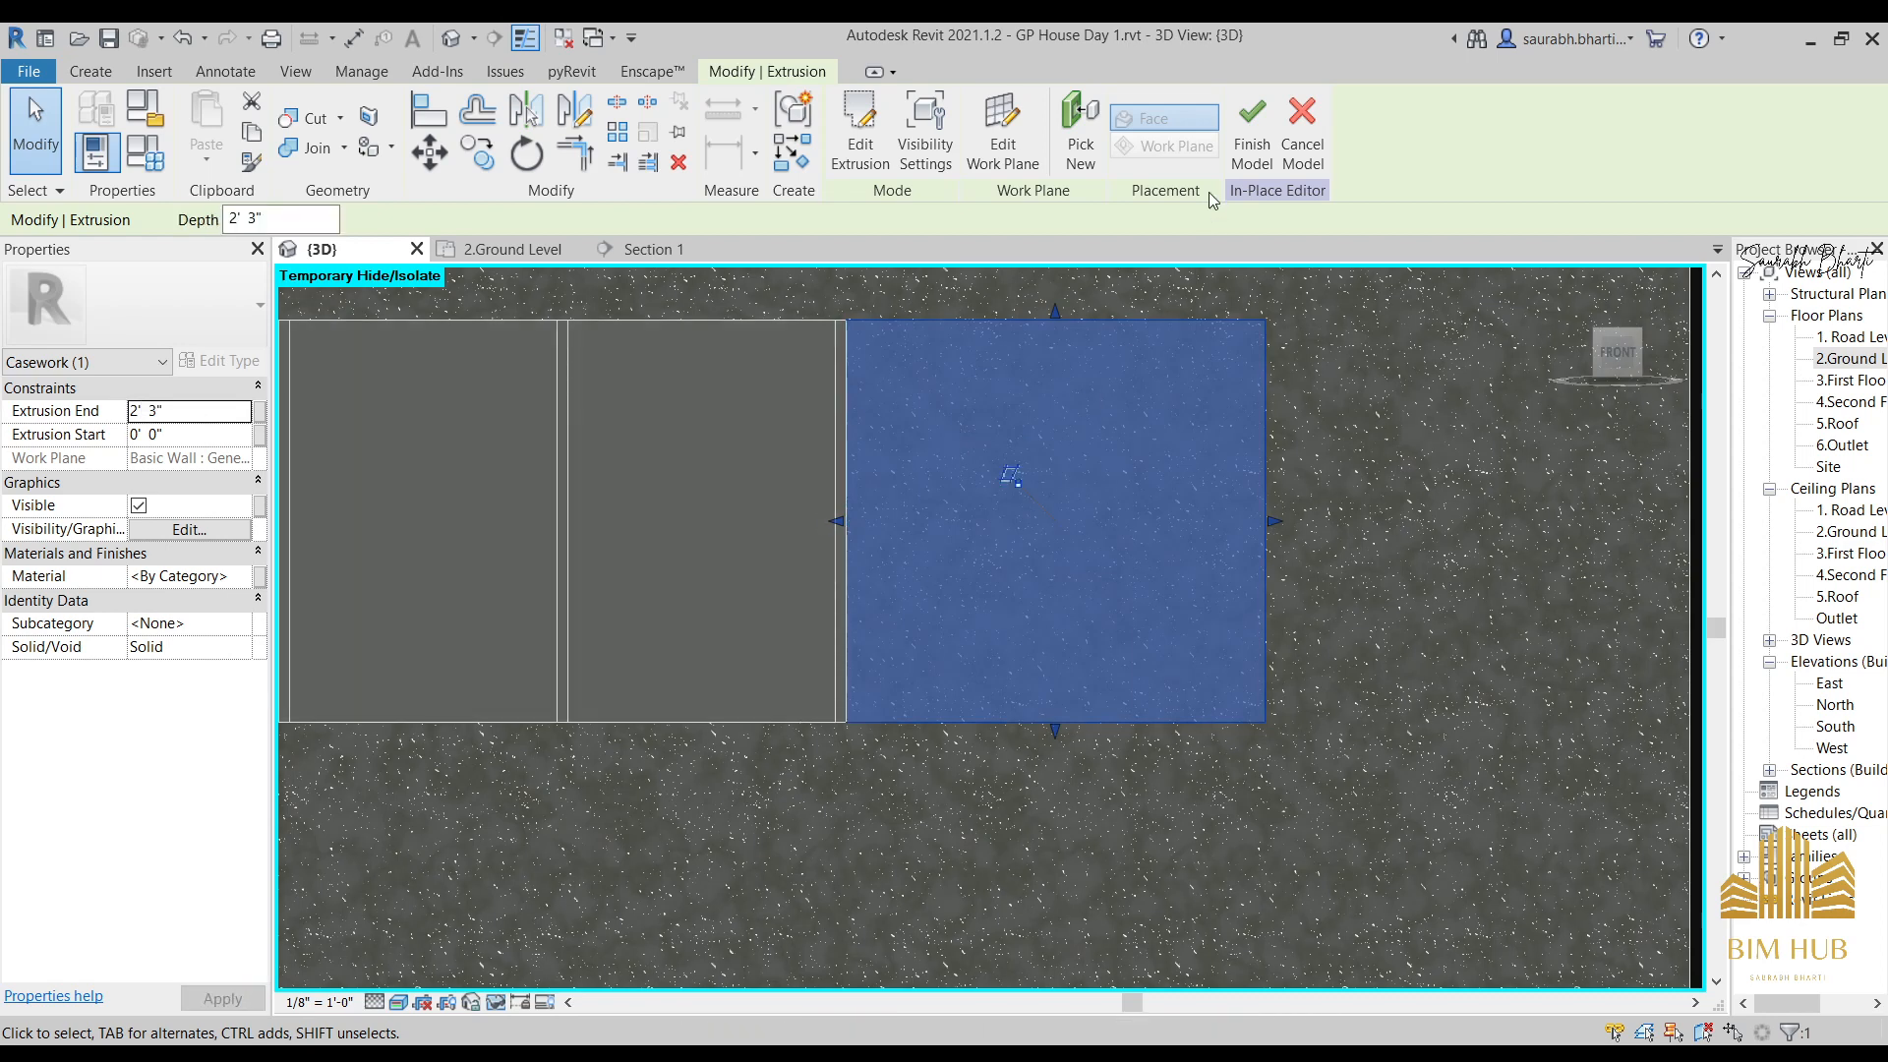
{"action": "left_click", "coordinate": [1252, 128]}
{"action": "scroll", "coordinate": [1083, 490], "scroll_direction": "up", "scroll_amount": 5}
{"action": "mouse_move", "coordinate": [1147, 586]}
{"action": "middle_mouse_down", "text": "shift"}
{"action": "mouse_move", "coordinate": [1289, 632]}
{"action": "mouse_move", "coordinate": [1219, 576]}
{"action": "mouse_move", "coordinate": [1123, 564]}
{"action": "middle_mouse_up", "text": "shift"}
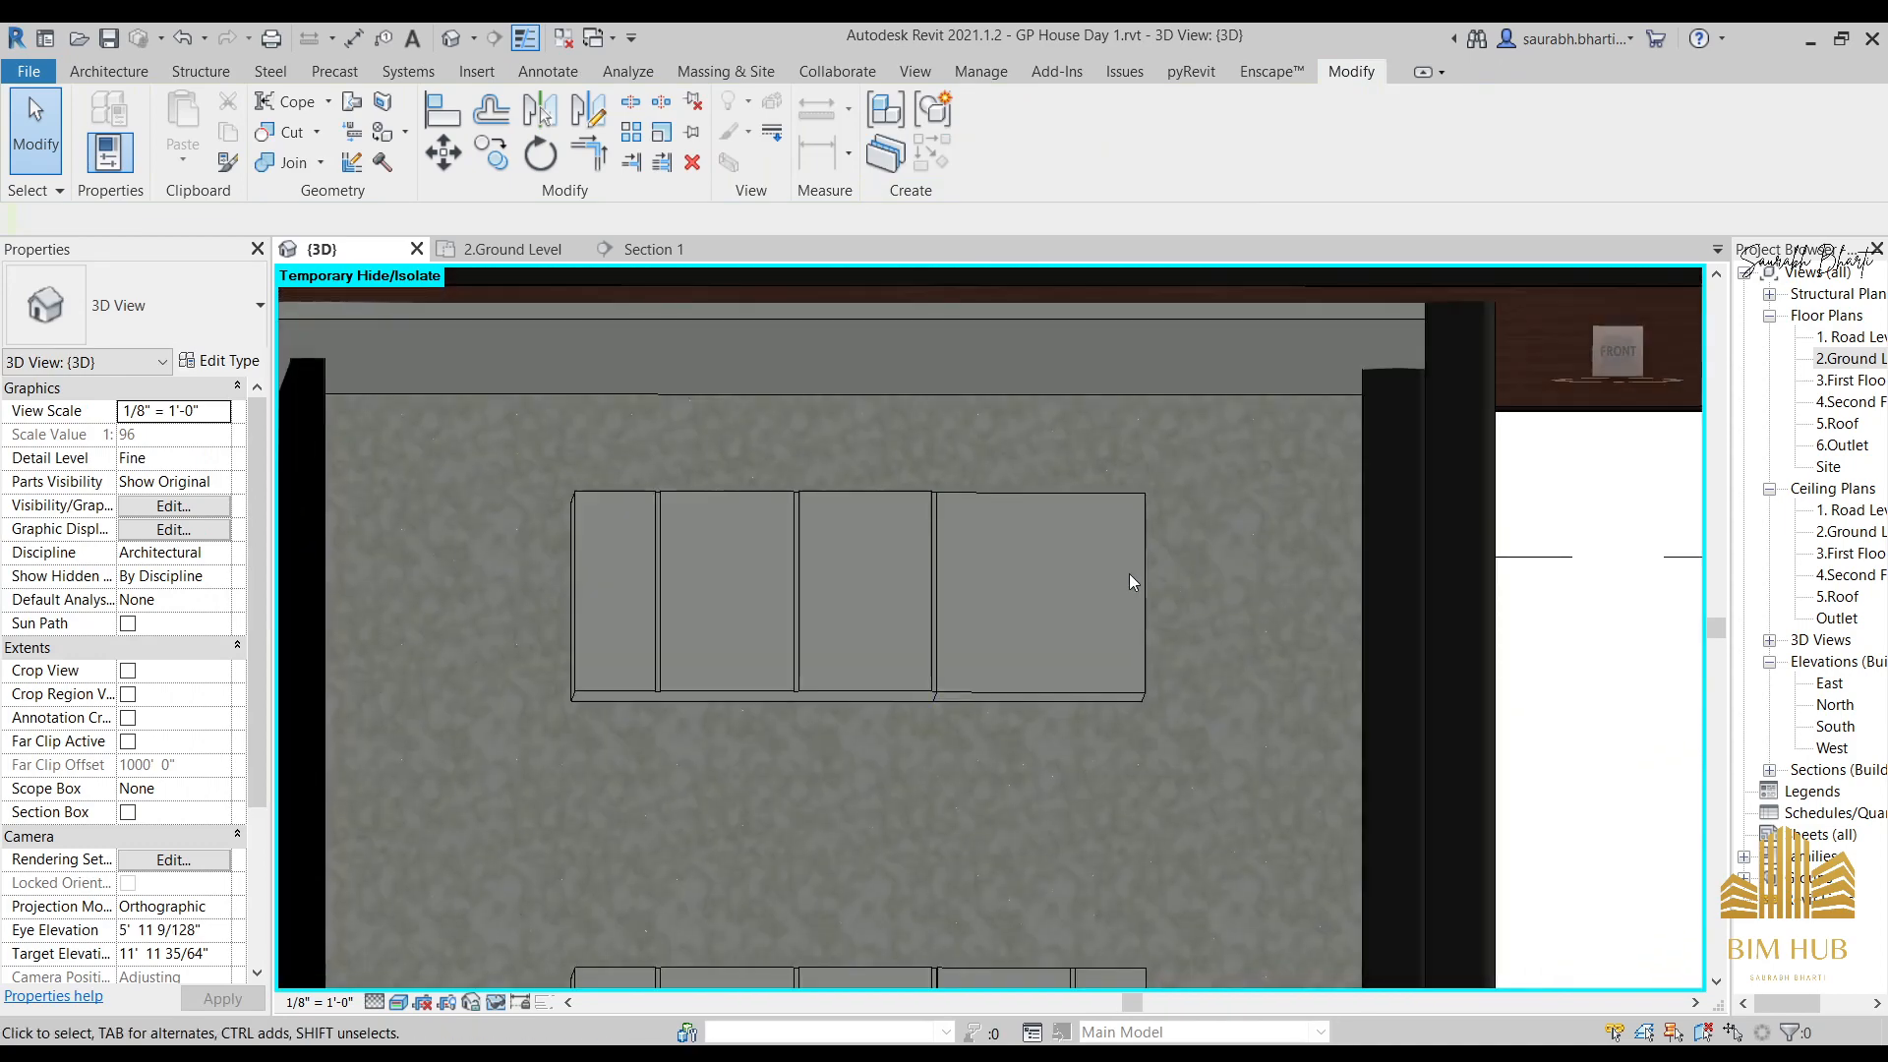
Open the end upper cabinet for in-place editing and start a void extrusion.
{"action": "left_click", "coordinate": [1129, 574]}
{"action": "left_click", "coordinate": [1621, 354]}
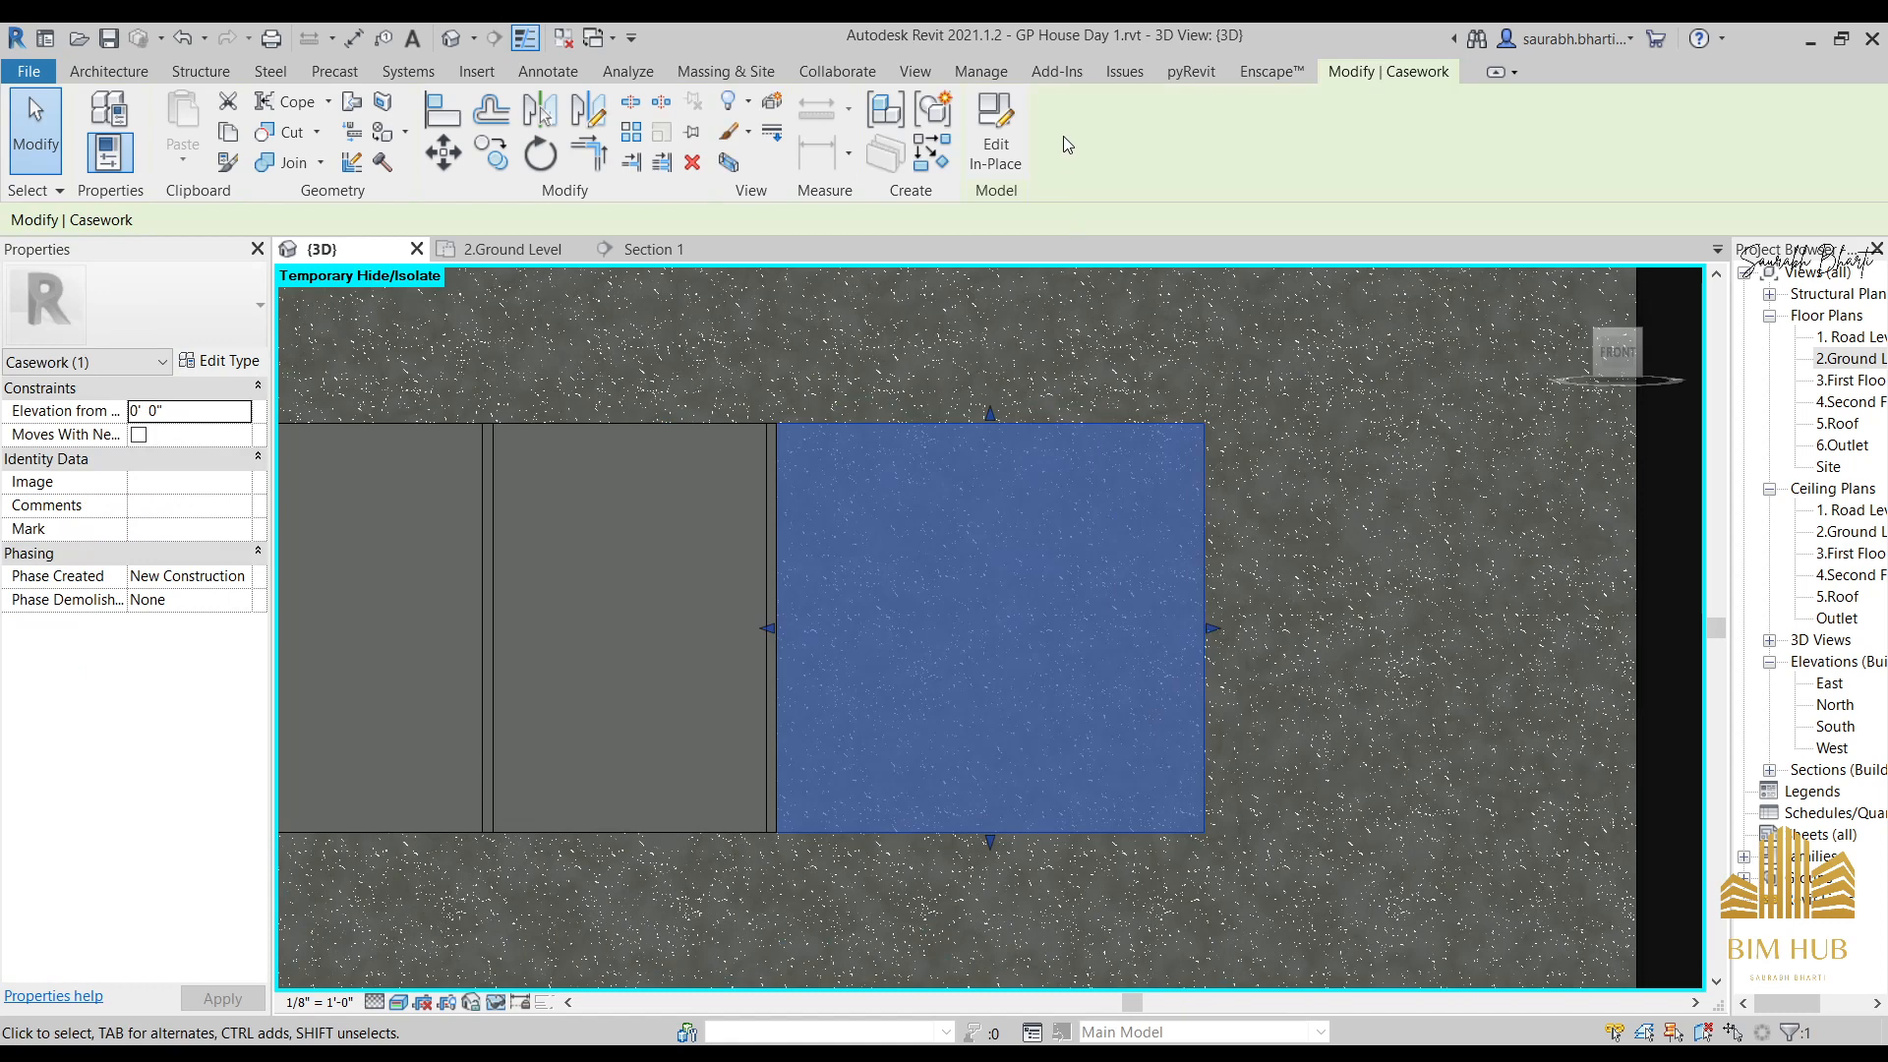
{"action": "left_click", "coordinate": [995, 128]}
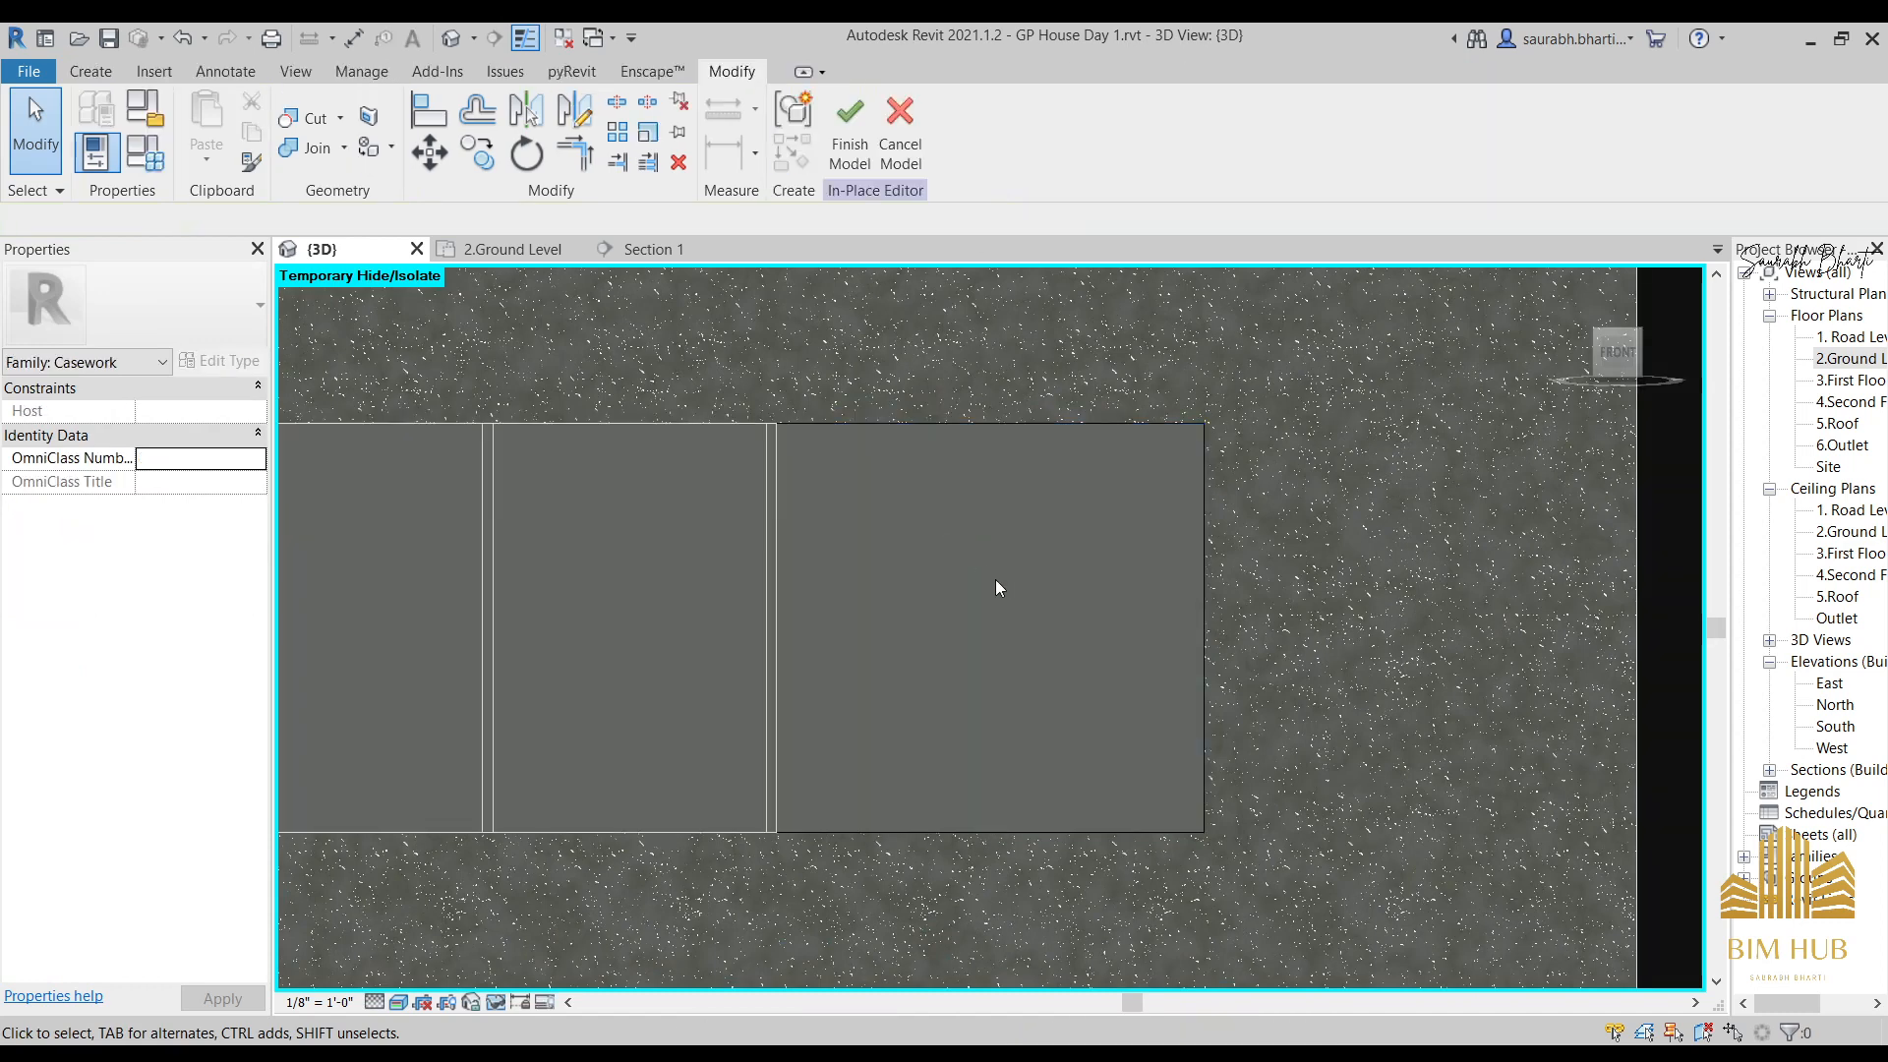
{"action": "left_click", "coordinate": [91, 71]}
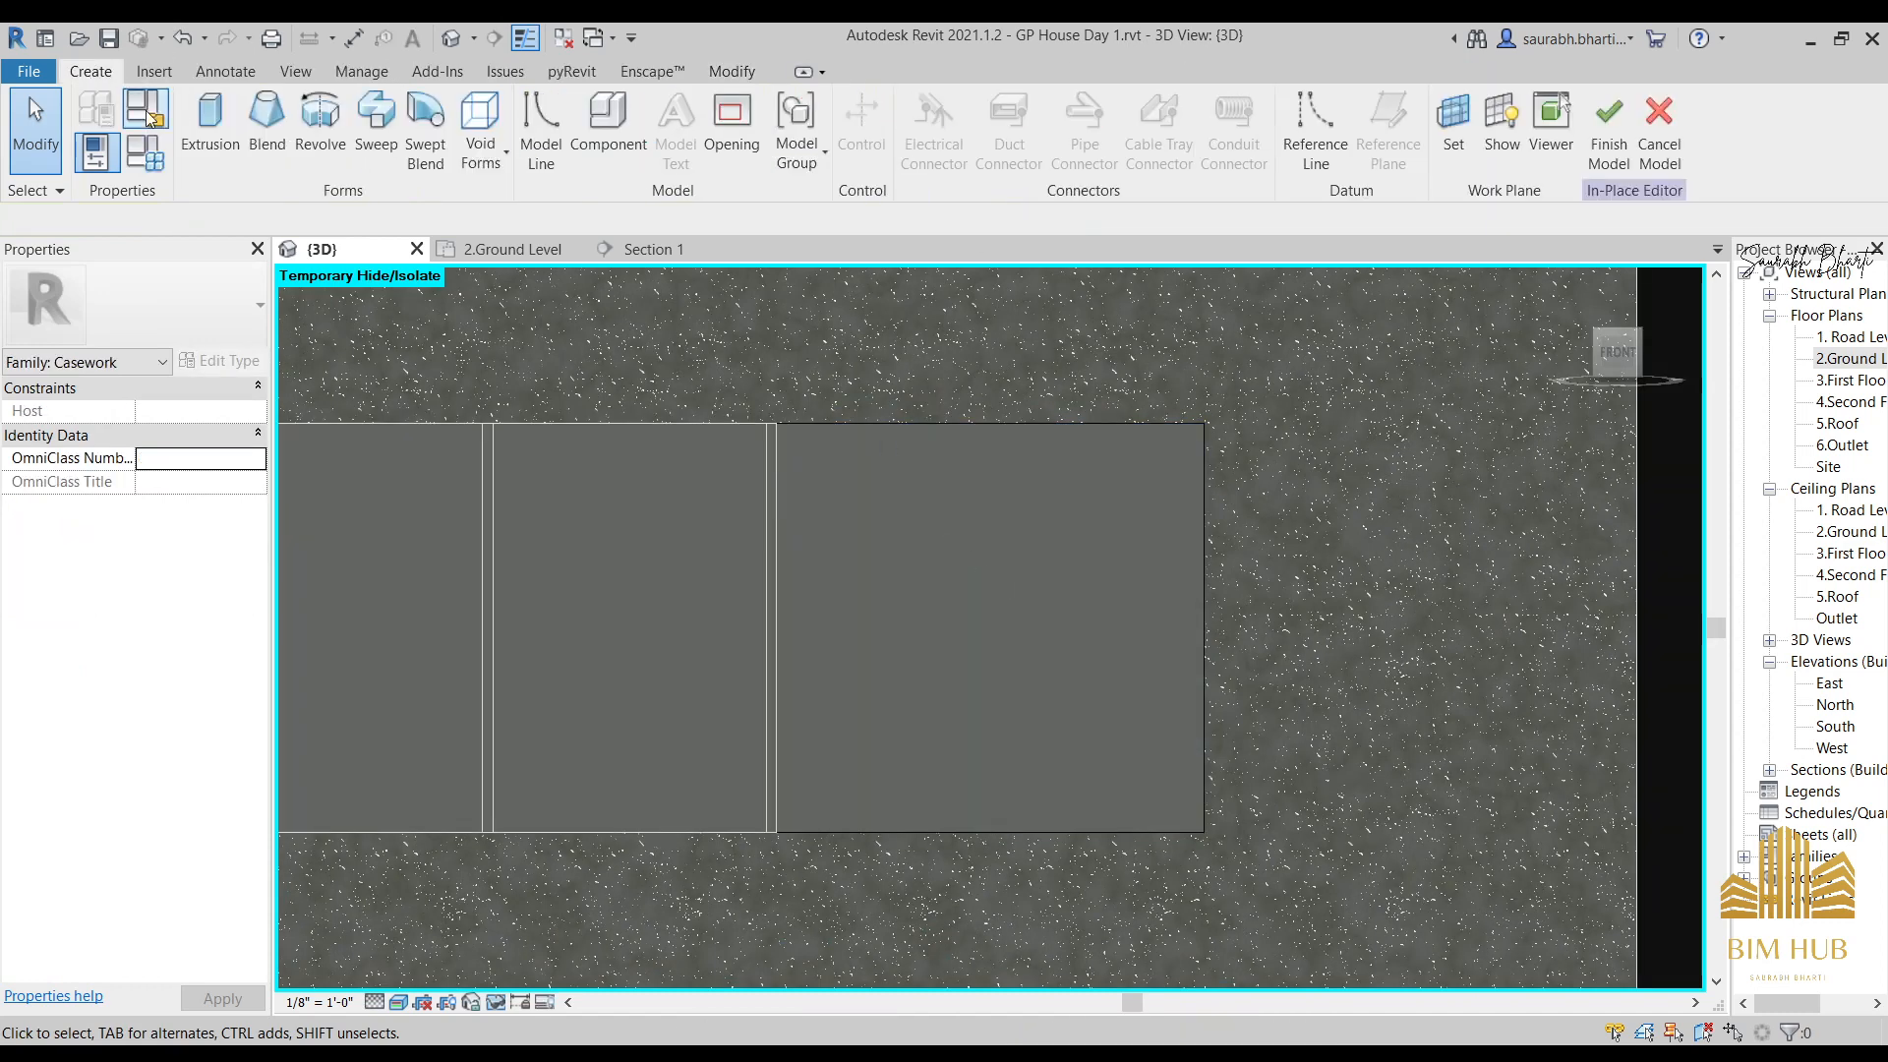
{"action": "left_click", "coordinate": [481, 138]}
{"action": "left_click", "coordinate": [531, 207]}
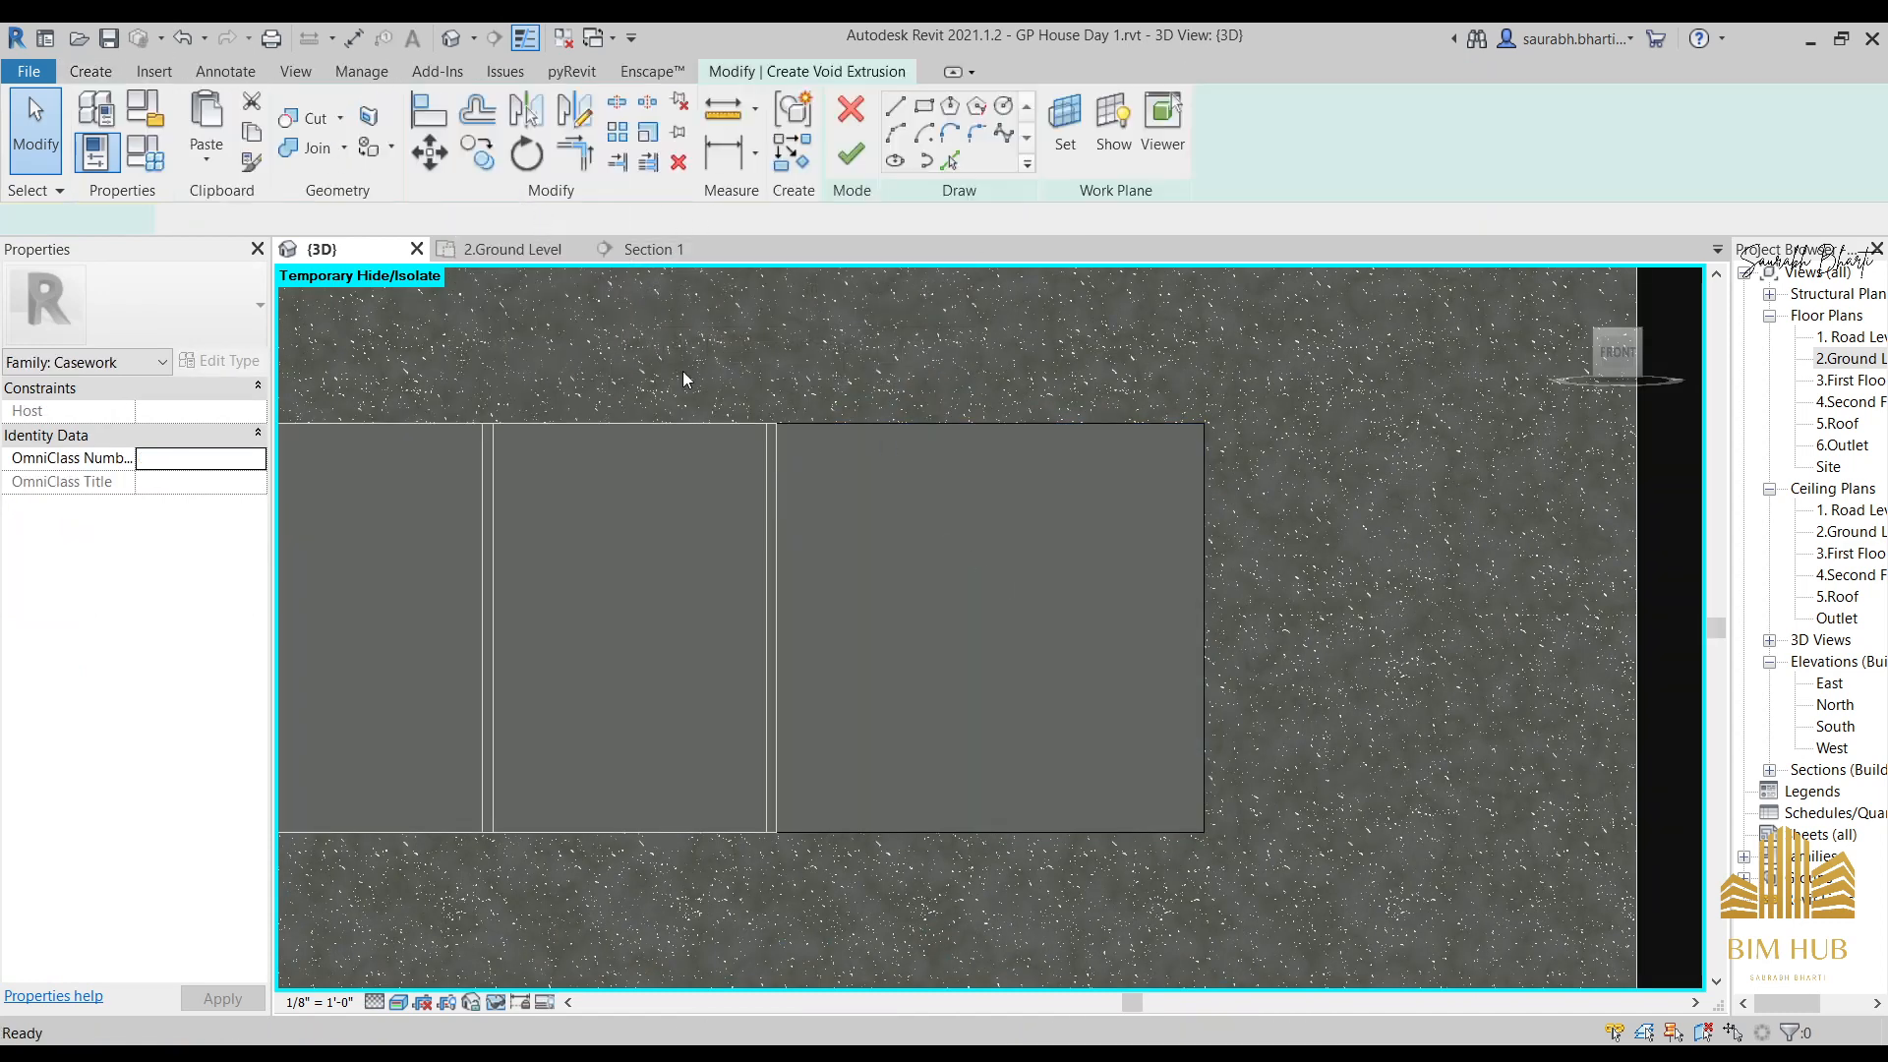
Check the open shelf in the kitchen reference photo and try sketching a void rectangle inset 2" from the end cabinet's edges.
{"action": "left_click", "coordinate": [923, 107]}
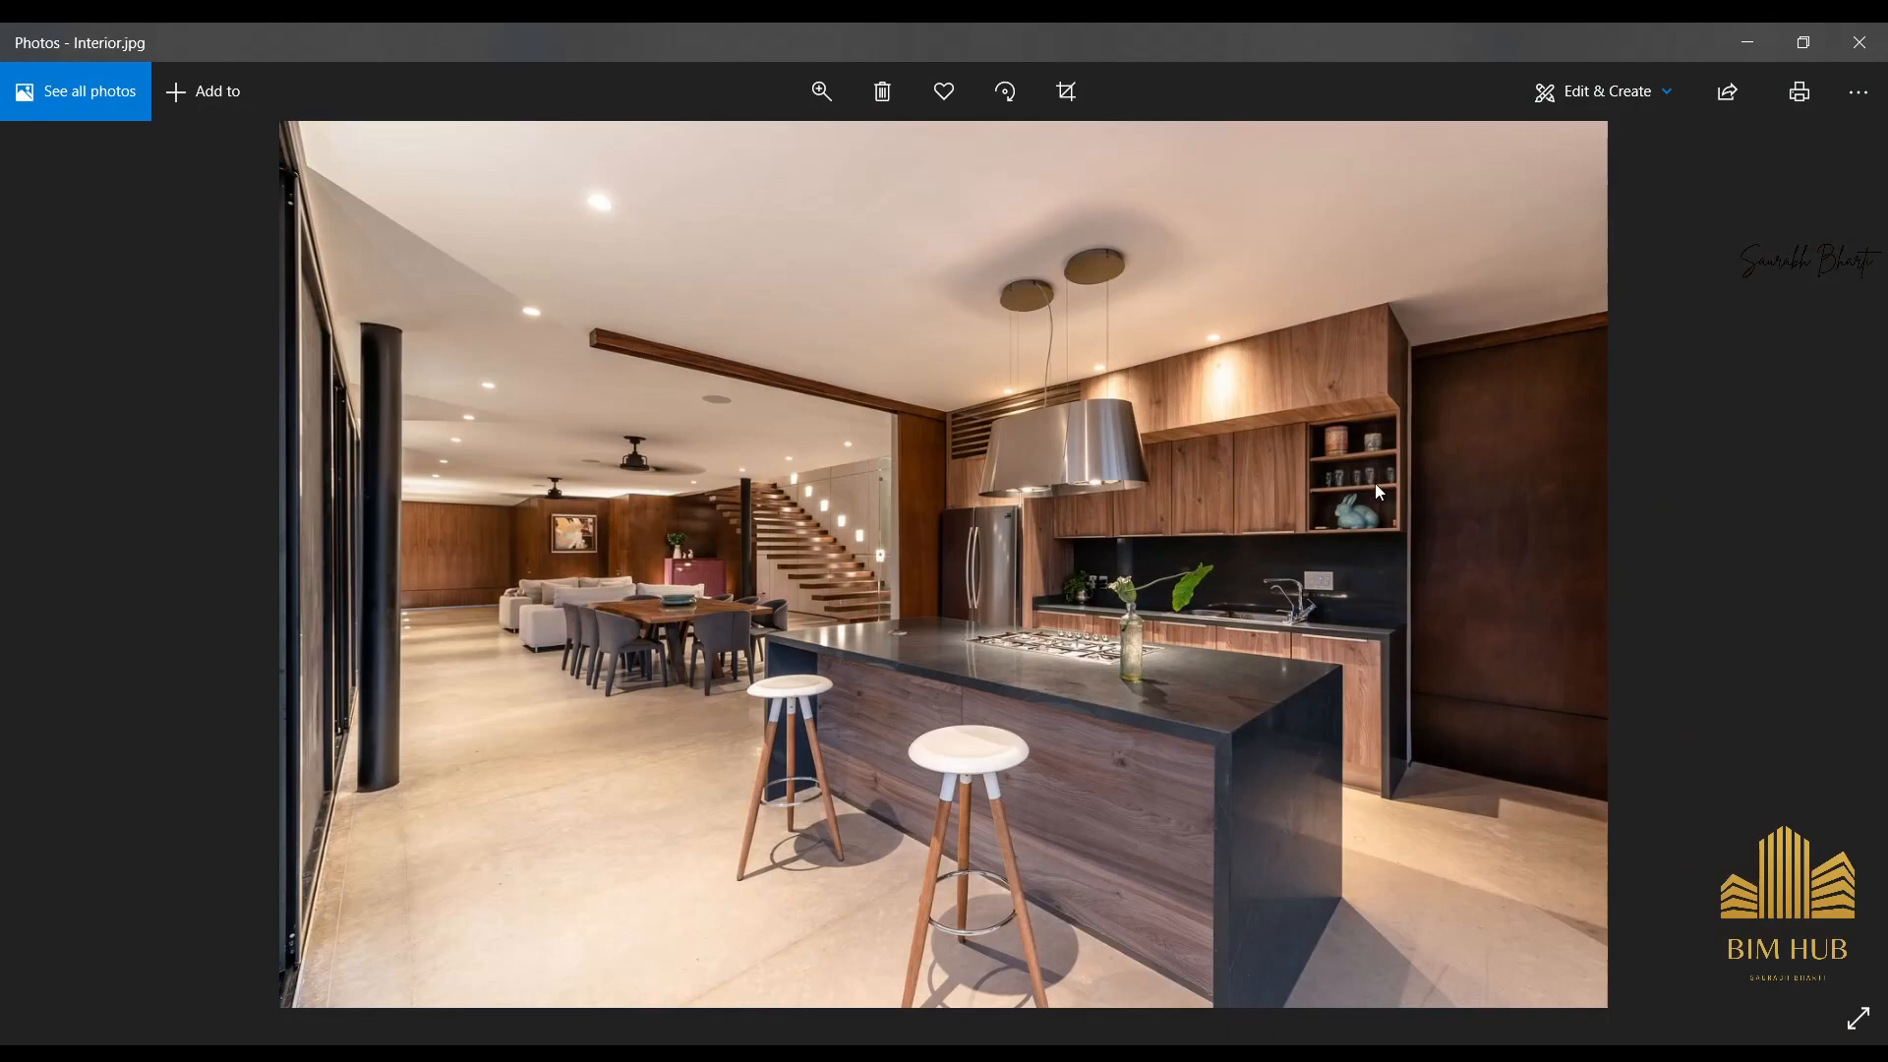
{"action": "scroll", "coordinate": [1380, 492], "scroll_direction": "up", "scroll_amount": 2}
{"action": "left_click", "coordinate": [1747, 42]}
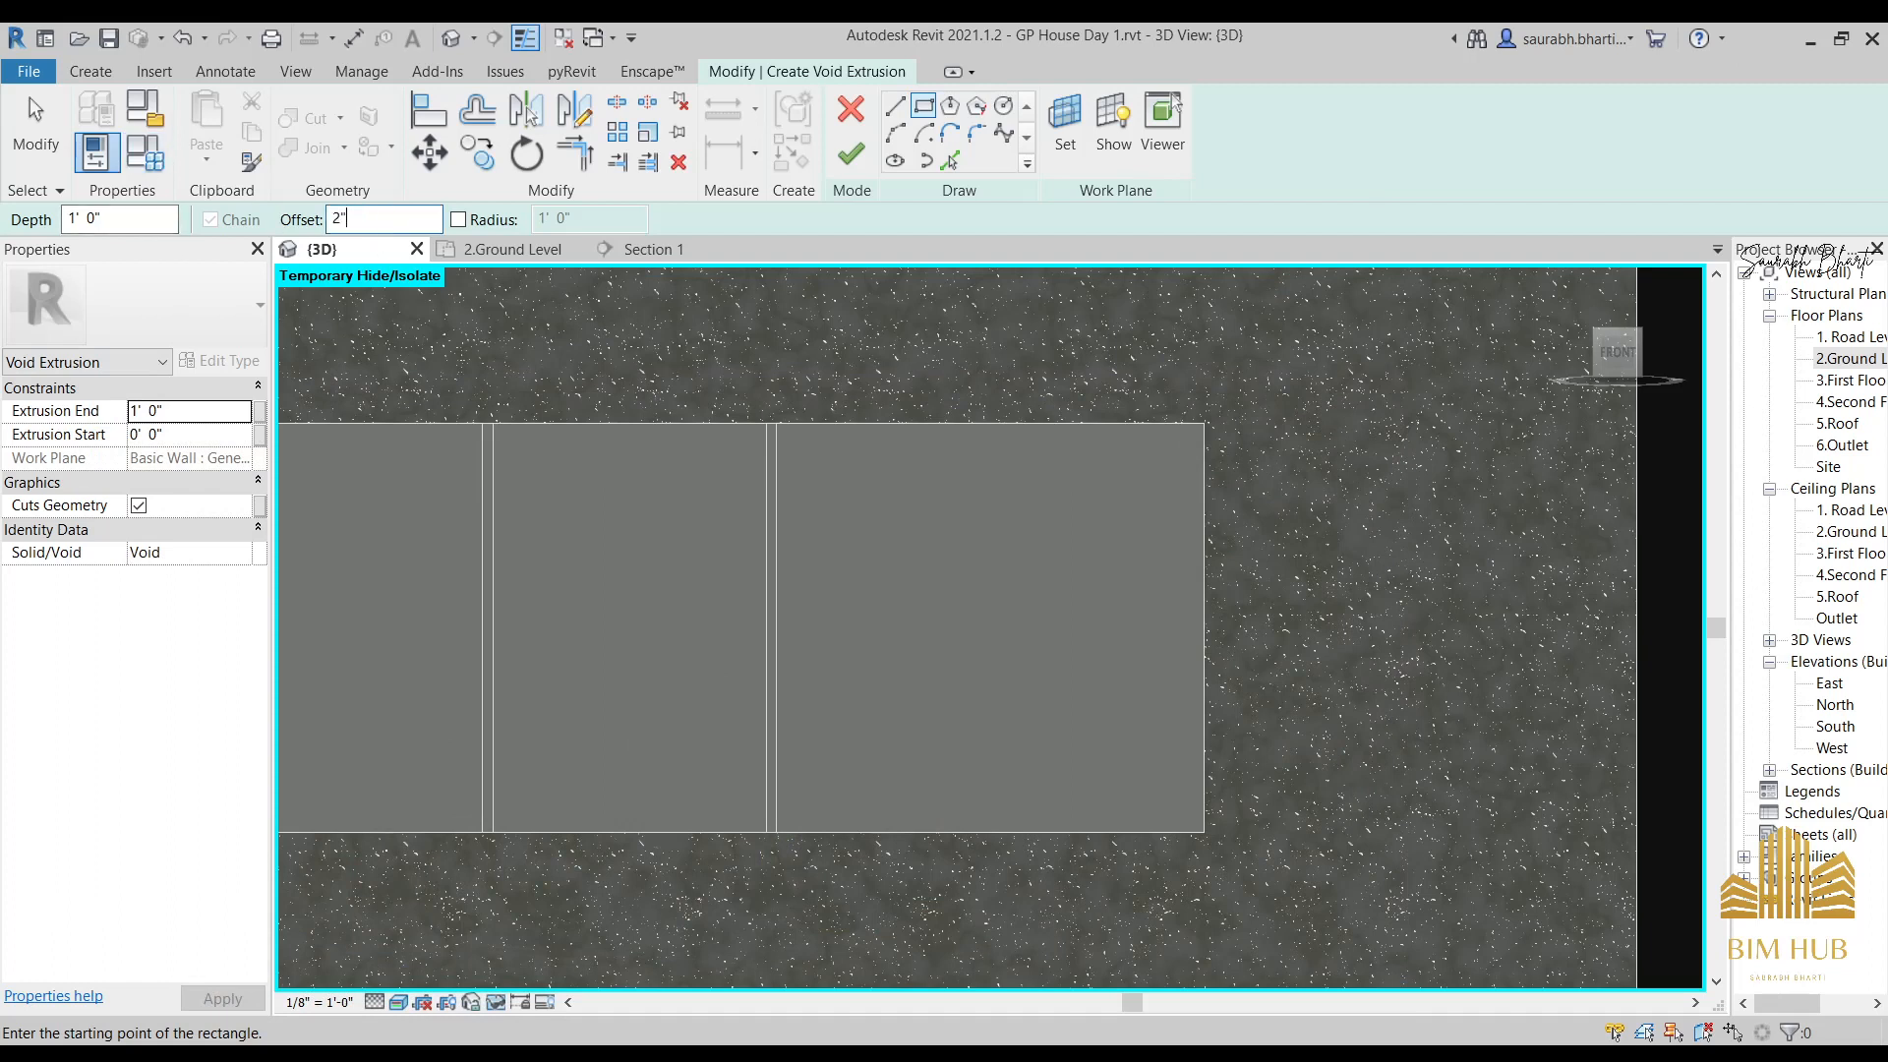
{"action": "left_click", "coordinate": [772, 424]}
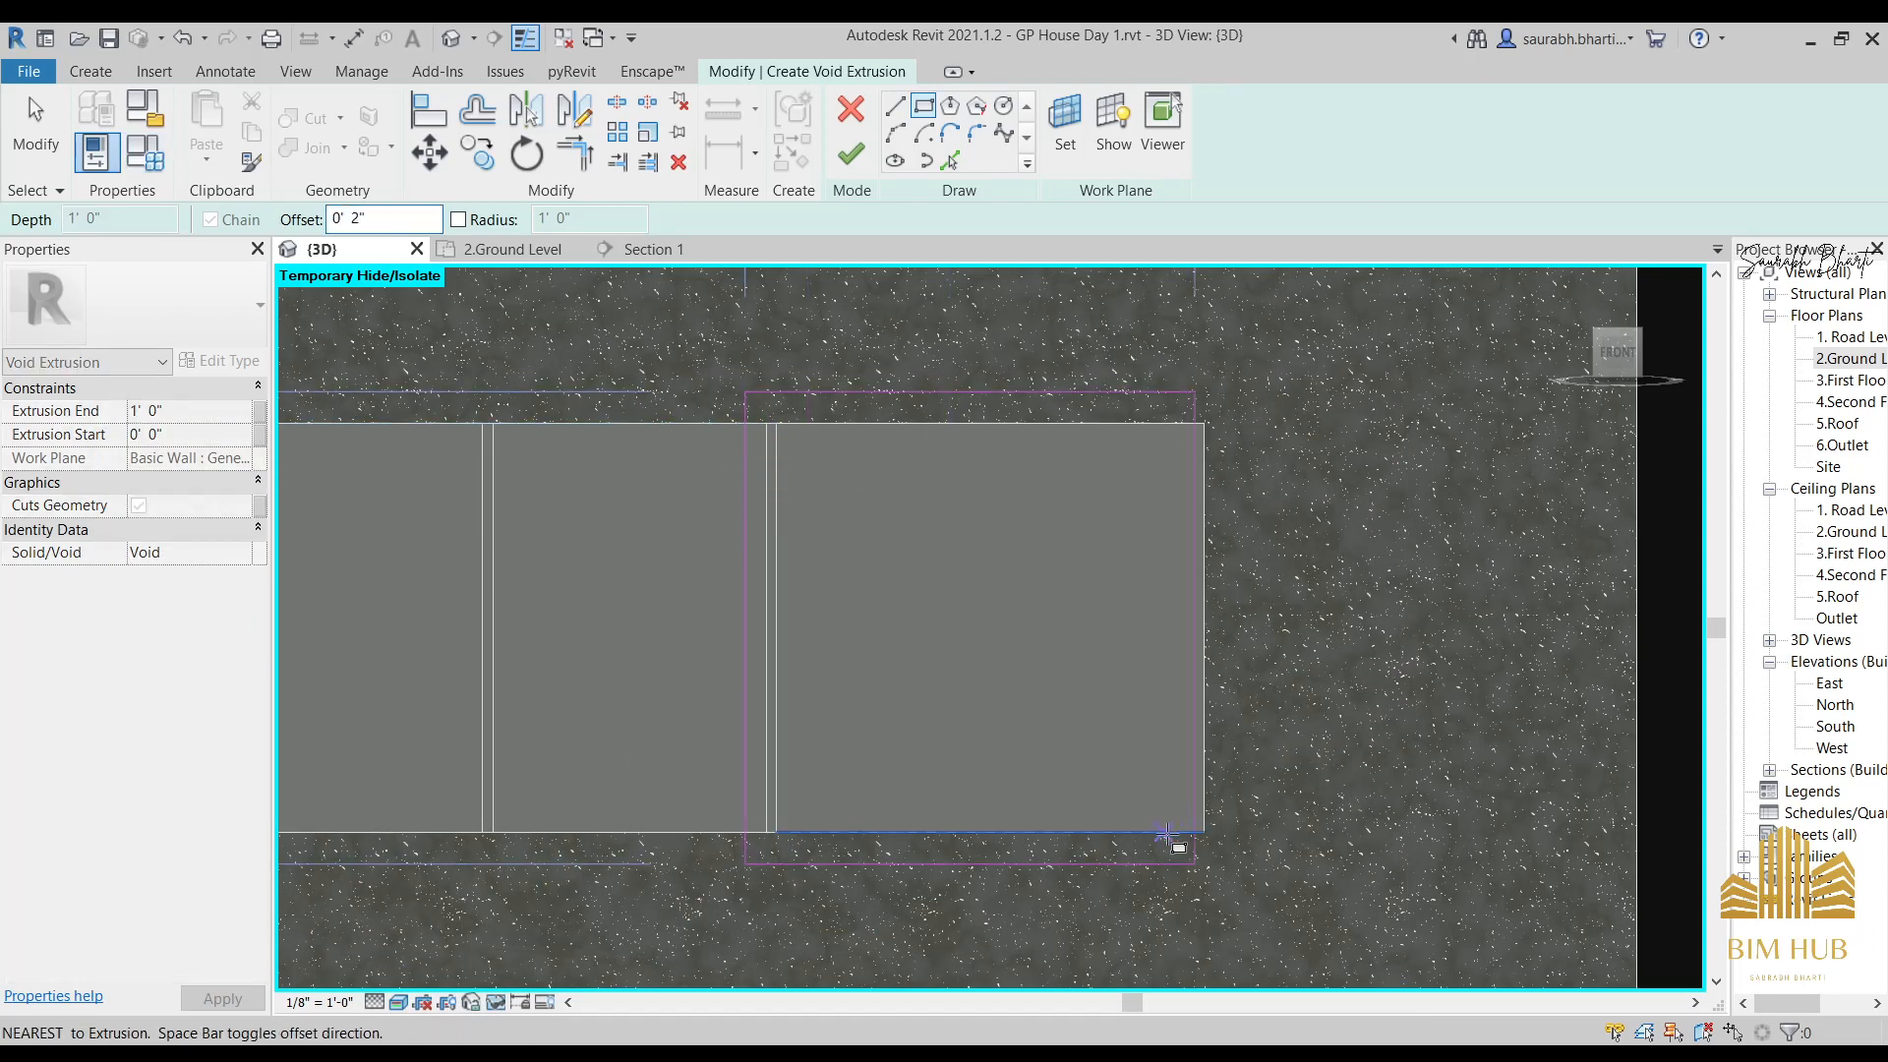
{"action": "left_click", "coordinate": [1204, 833]}
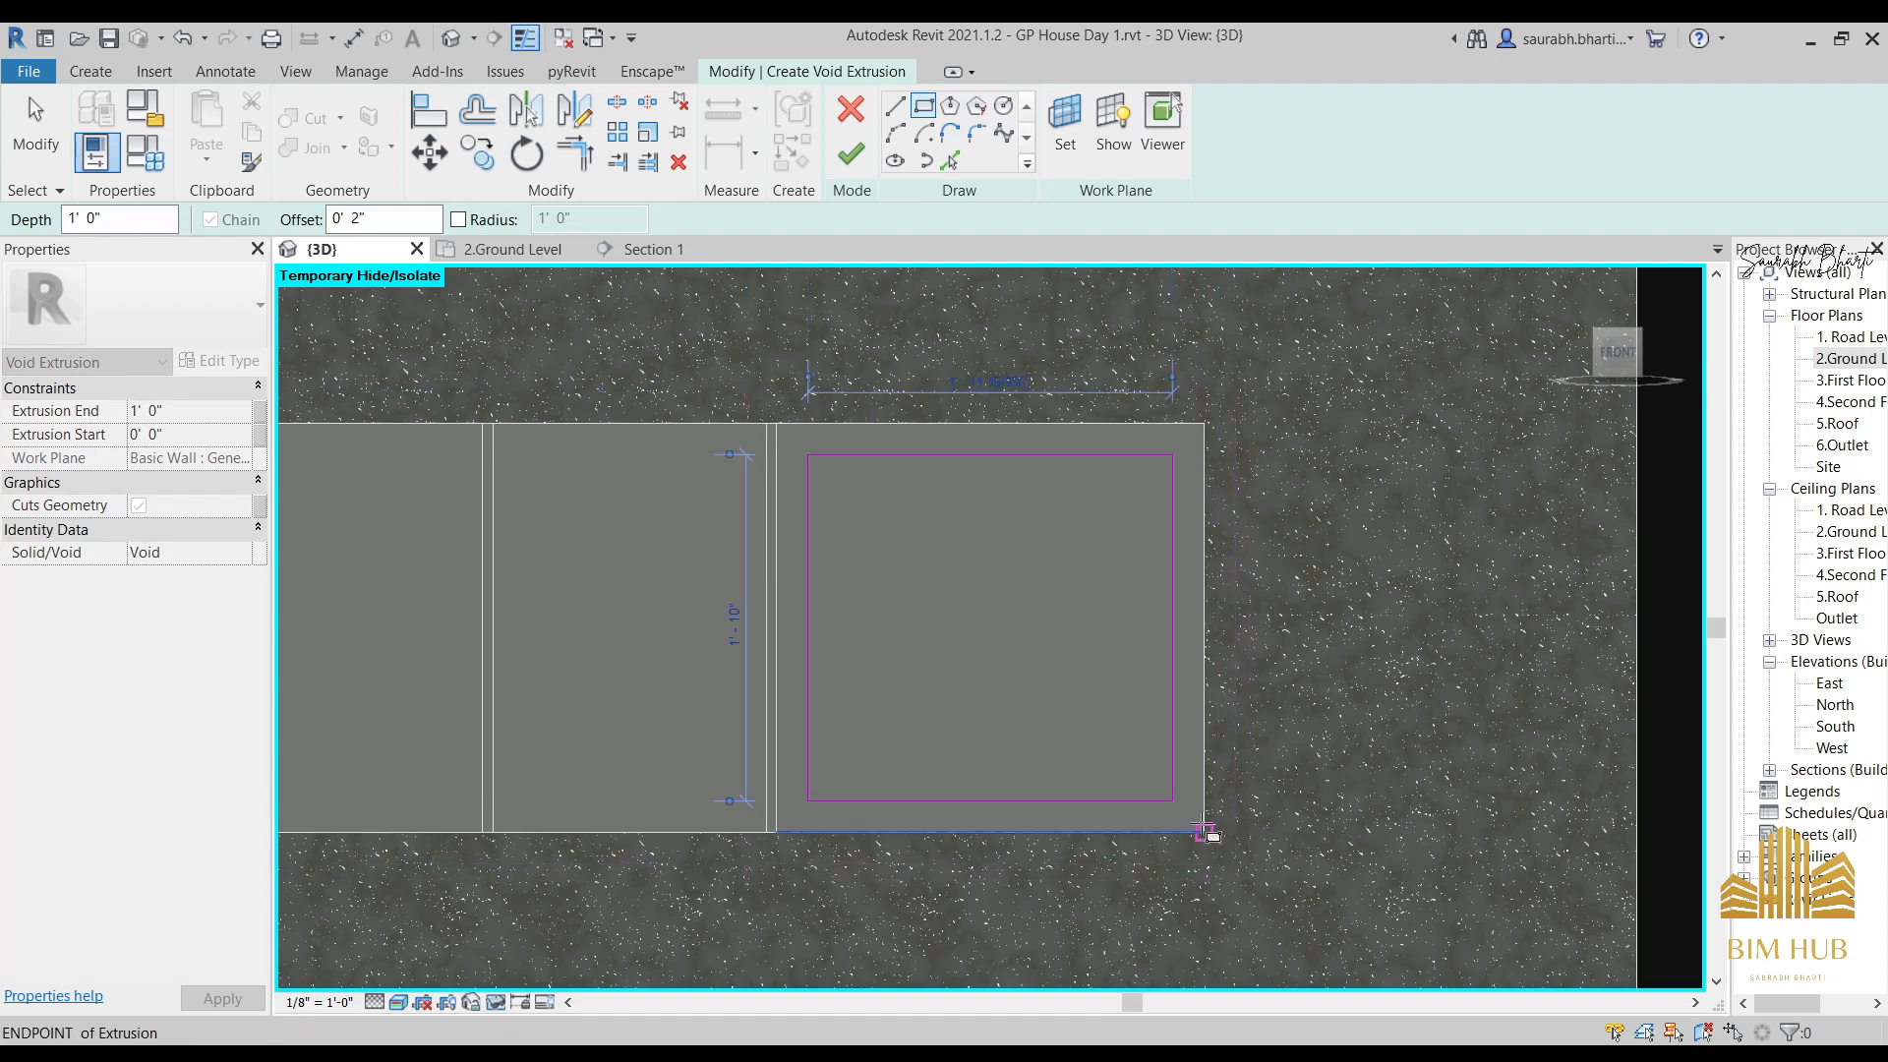
{"action": "key", "text": "Escape"}
{"action": "key", "text": "Escape"}
{"action": "scroll", "coordinate": [1066, 451], "scroll_direction": "up", "scroll_amount": 2}
{"action": "left_click", "coordinate": [1066, 458]}
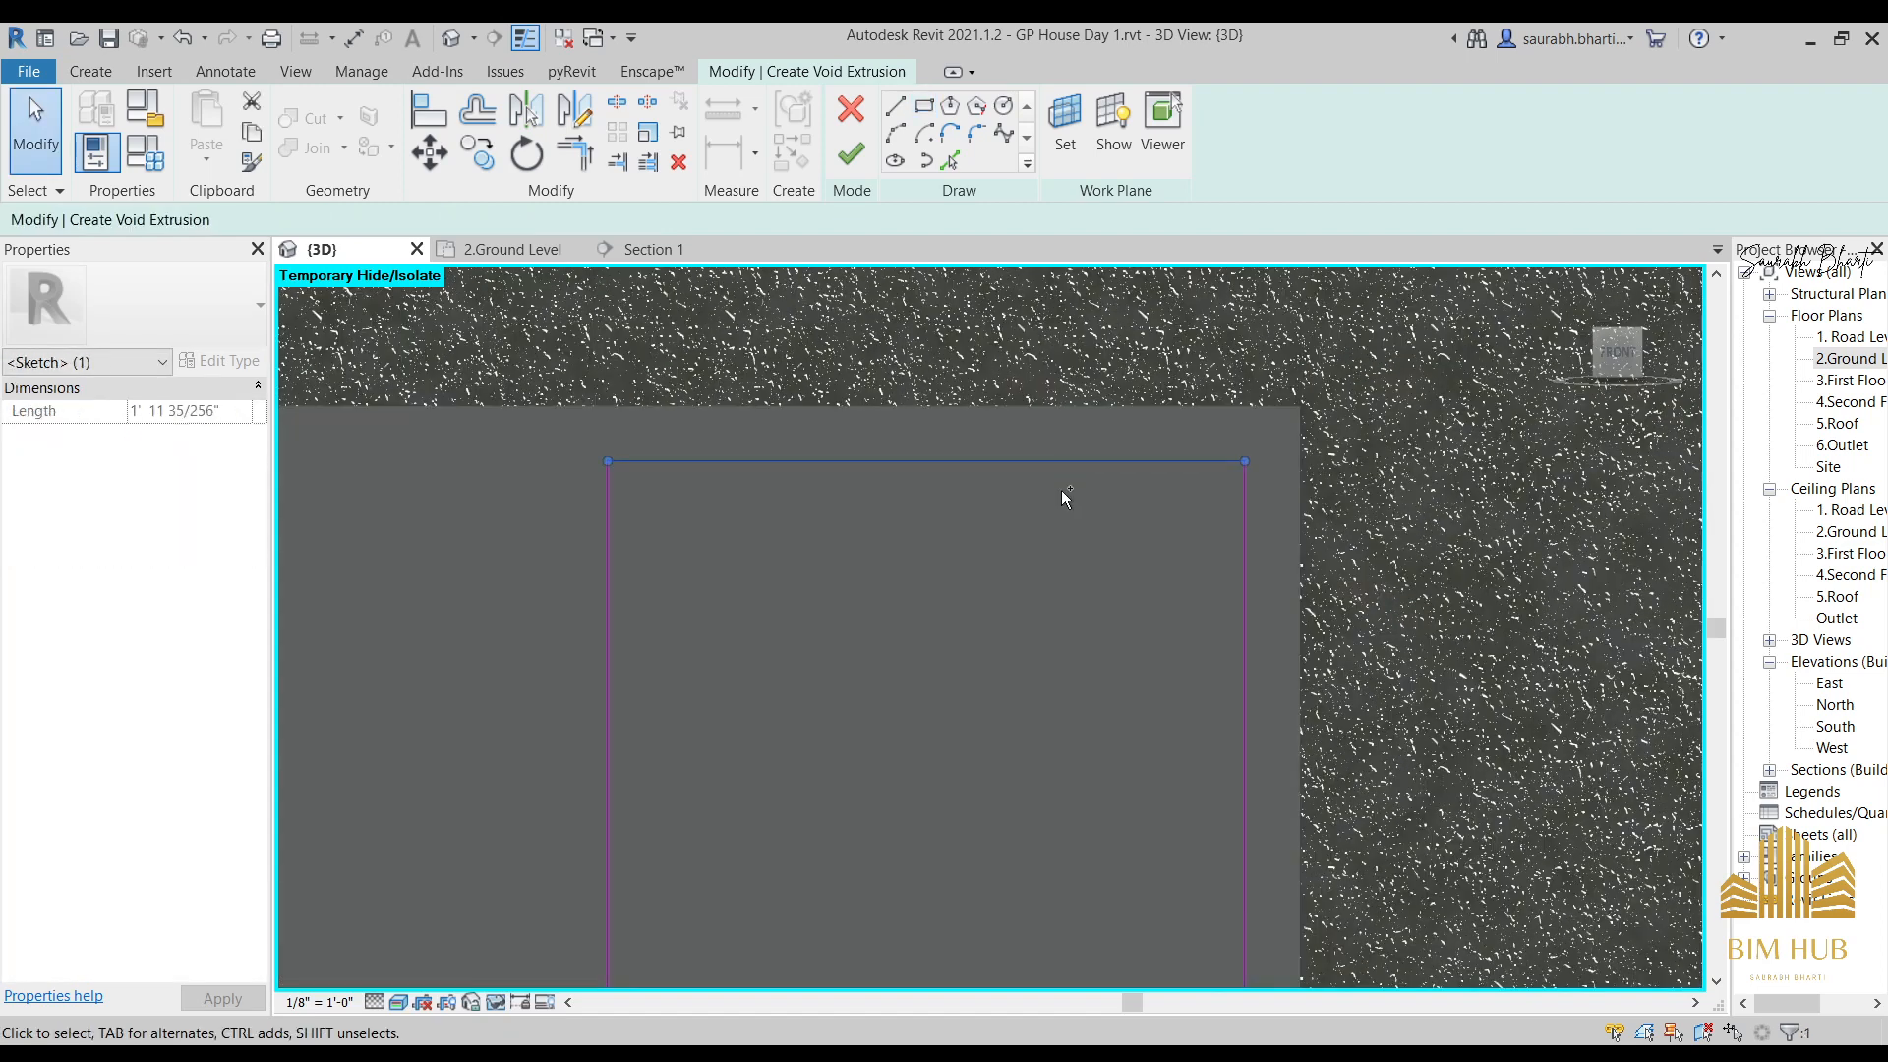
{"action": "key", "text": "ctrl+z"}
{"action": "scroll", "coordinate": [1033, 477], "scroll_direction": "down", "scroll_amount": 4}
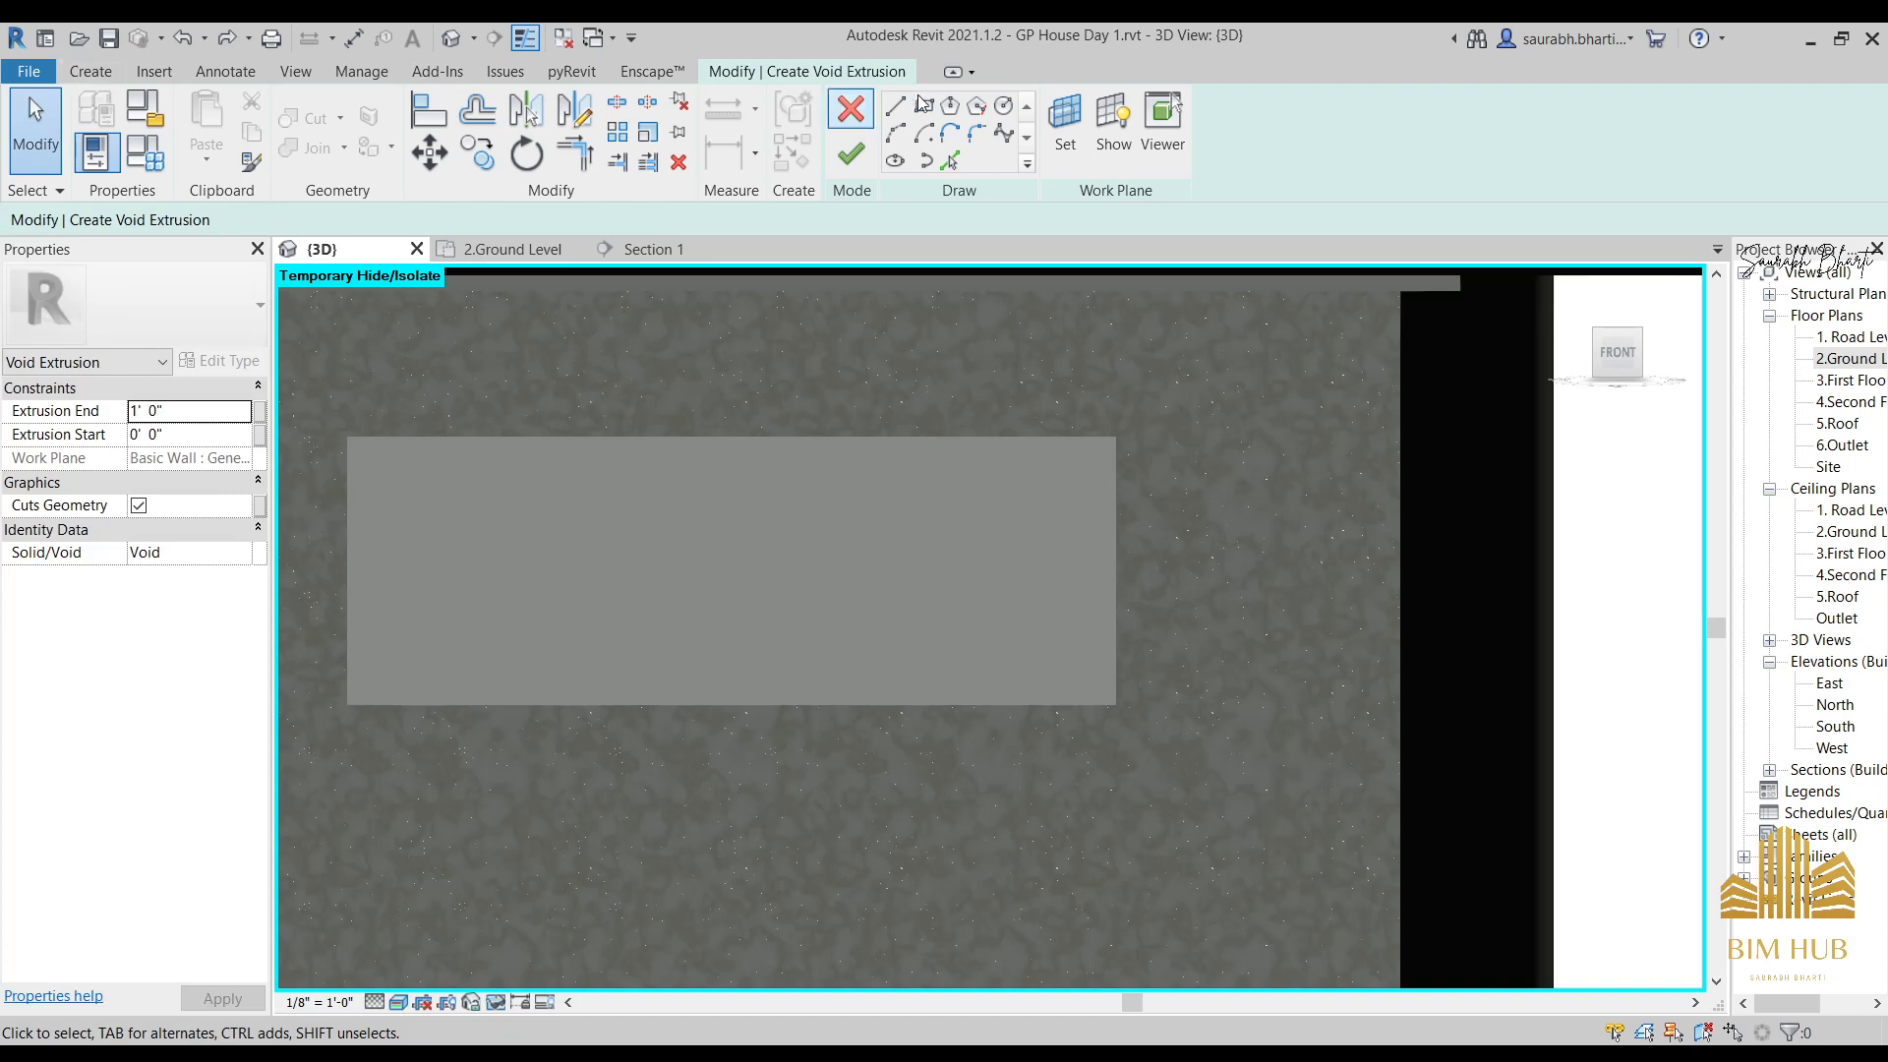
Sketch a void rectangle inset 1" from the end cabinet's edges and finish the void extrusion.
{"action": "left_click", "coordinate": [924, 108]}
{"action": "scroll", "coordinate": [962, 472], "scroll_direction": "up", "scroll_amount": 2}
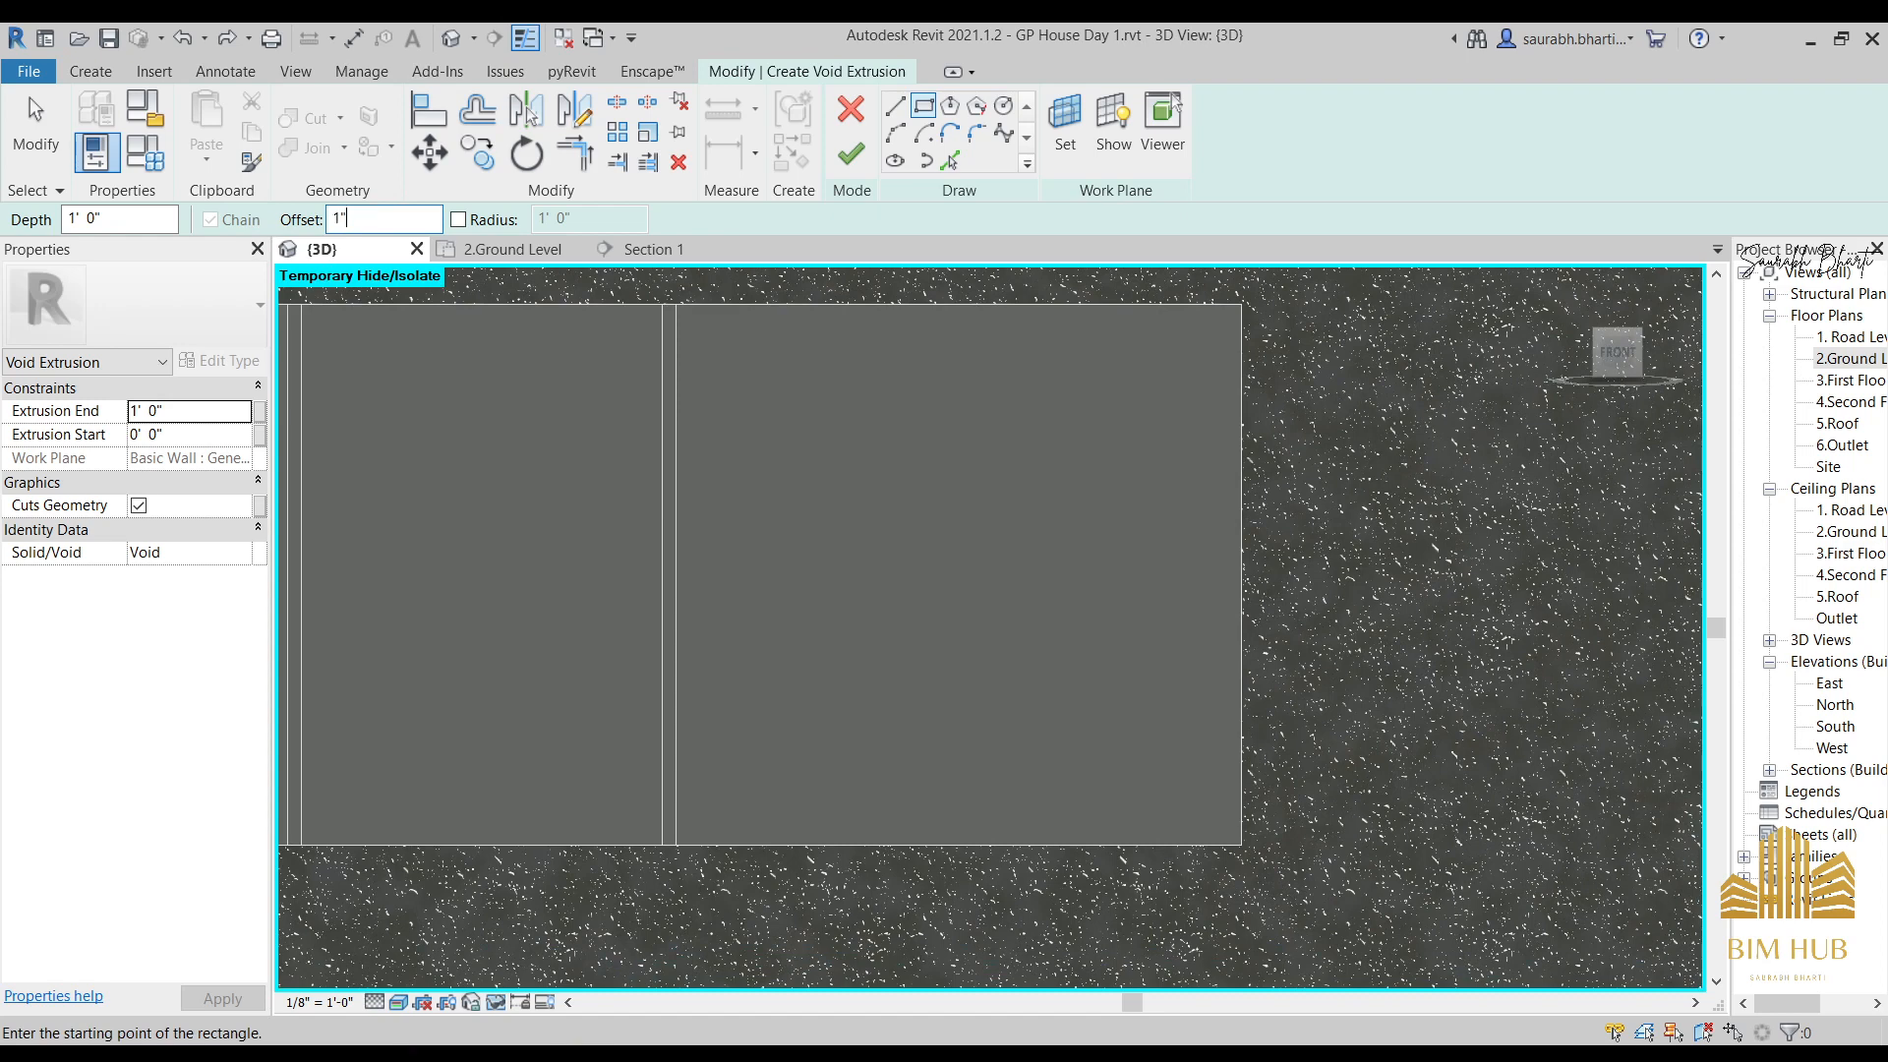
{"action": "left_click", "coordinate": [1242, 846]}
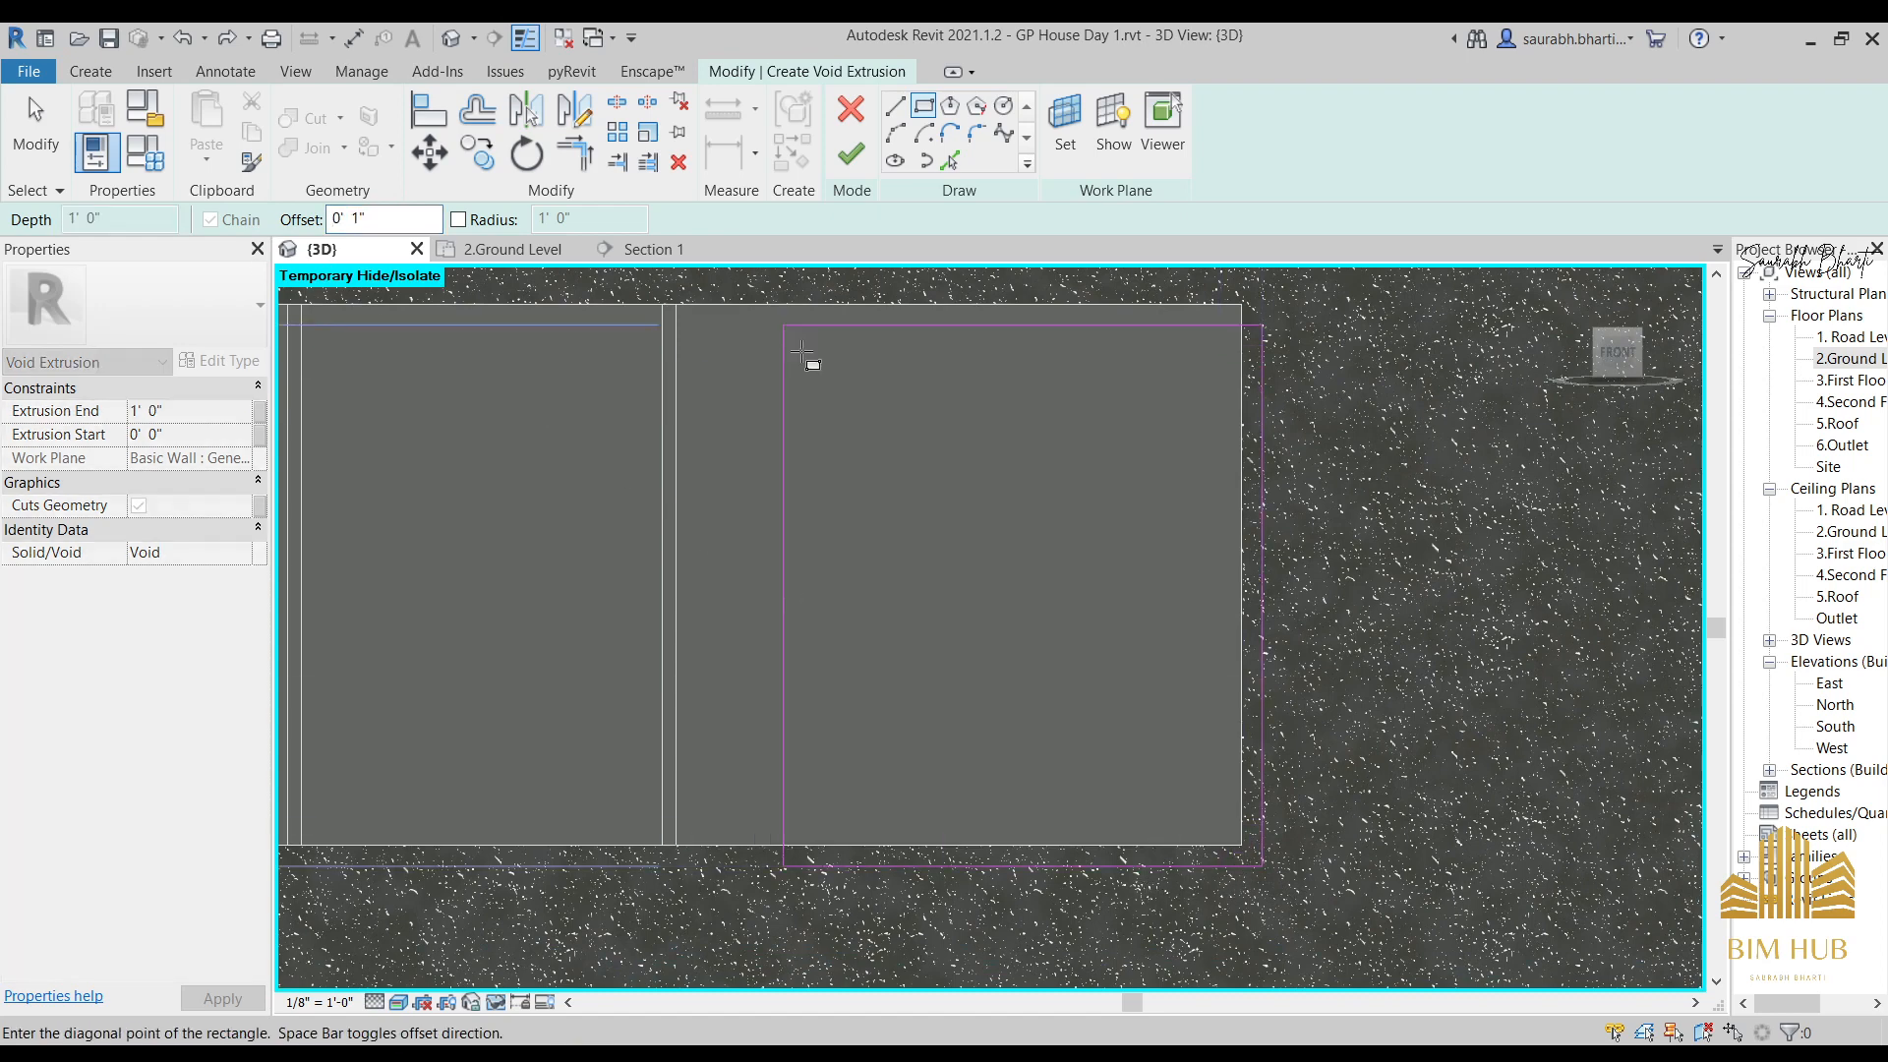
{"action": "left_click", "coordinate": [676, 305]}
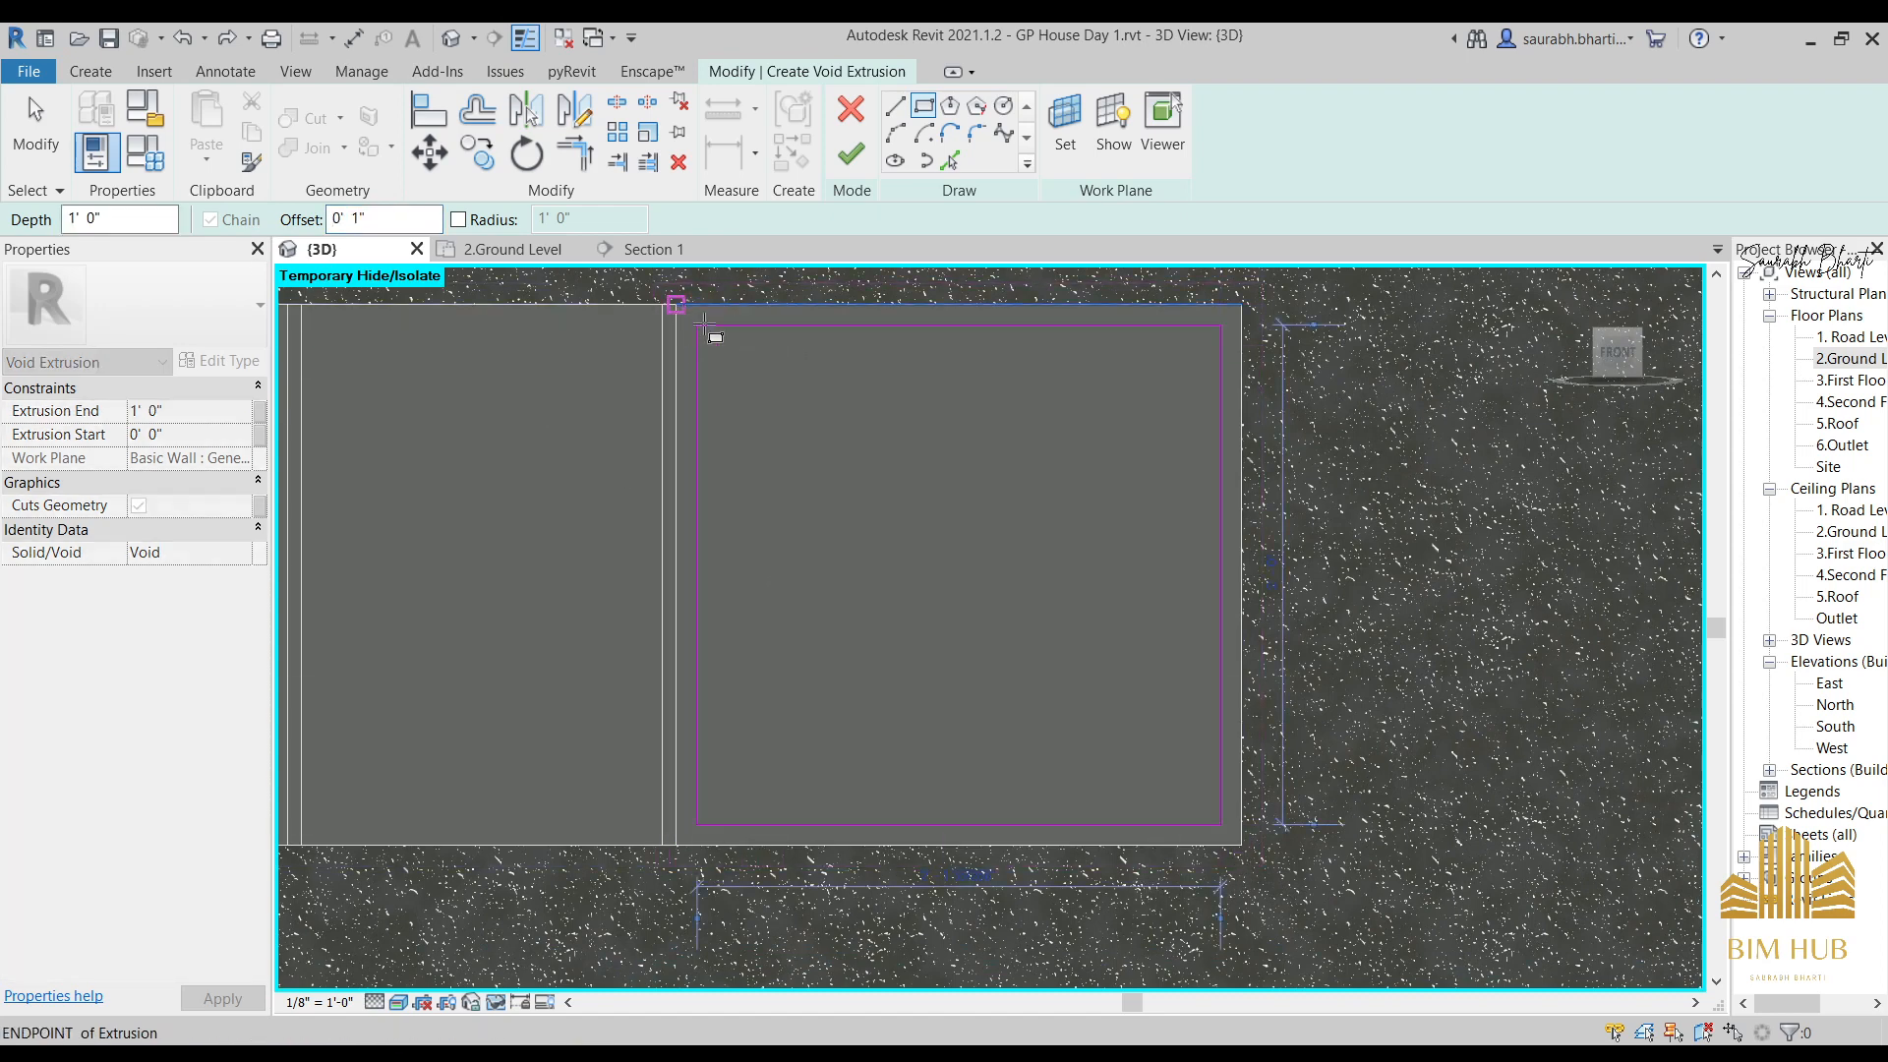
{"action": "left_click", "coordinate": [851, 153]}
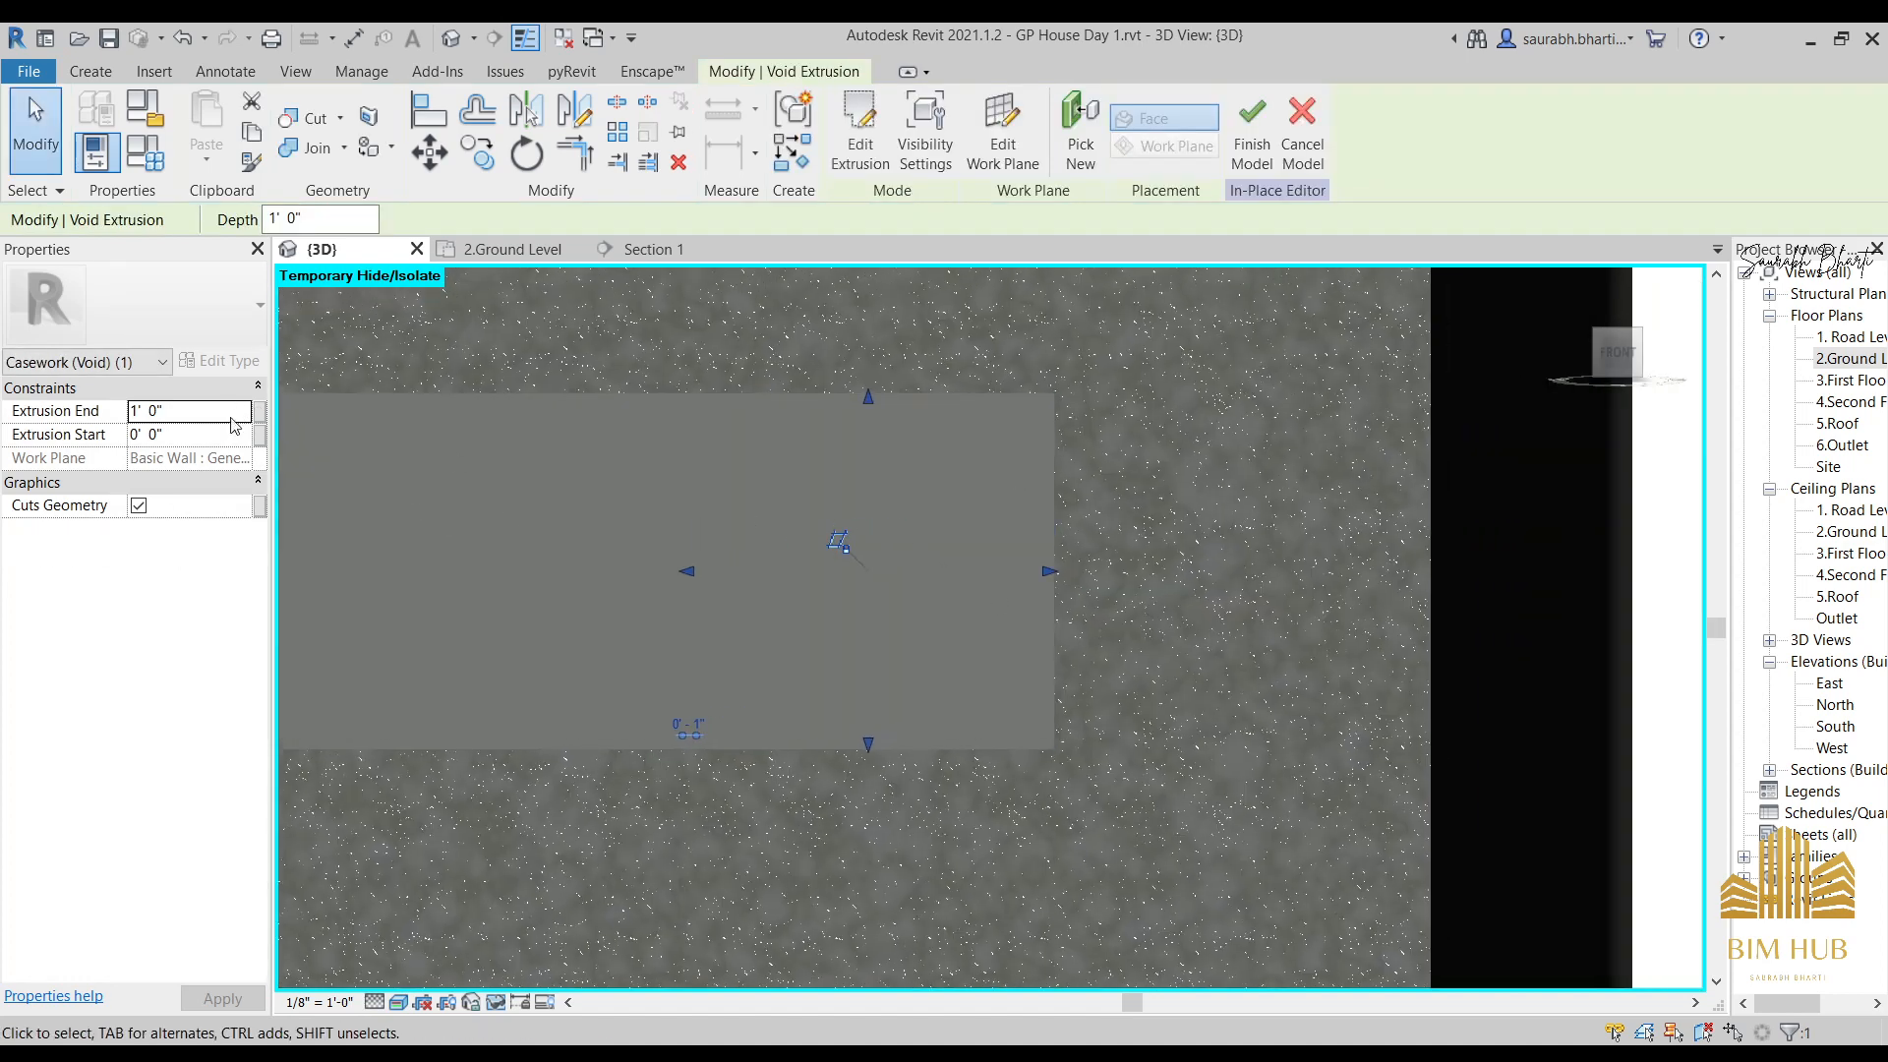
Set the void's extrusion start to 3" and end to -2' 4", and stretch its end face to about -3' 11 5/8".
{"action": "left_click", "coordinate": [191, 412]}
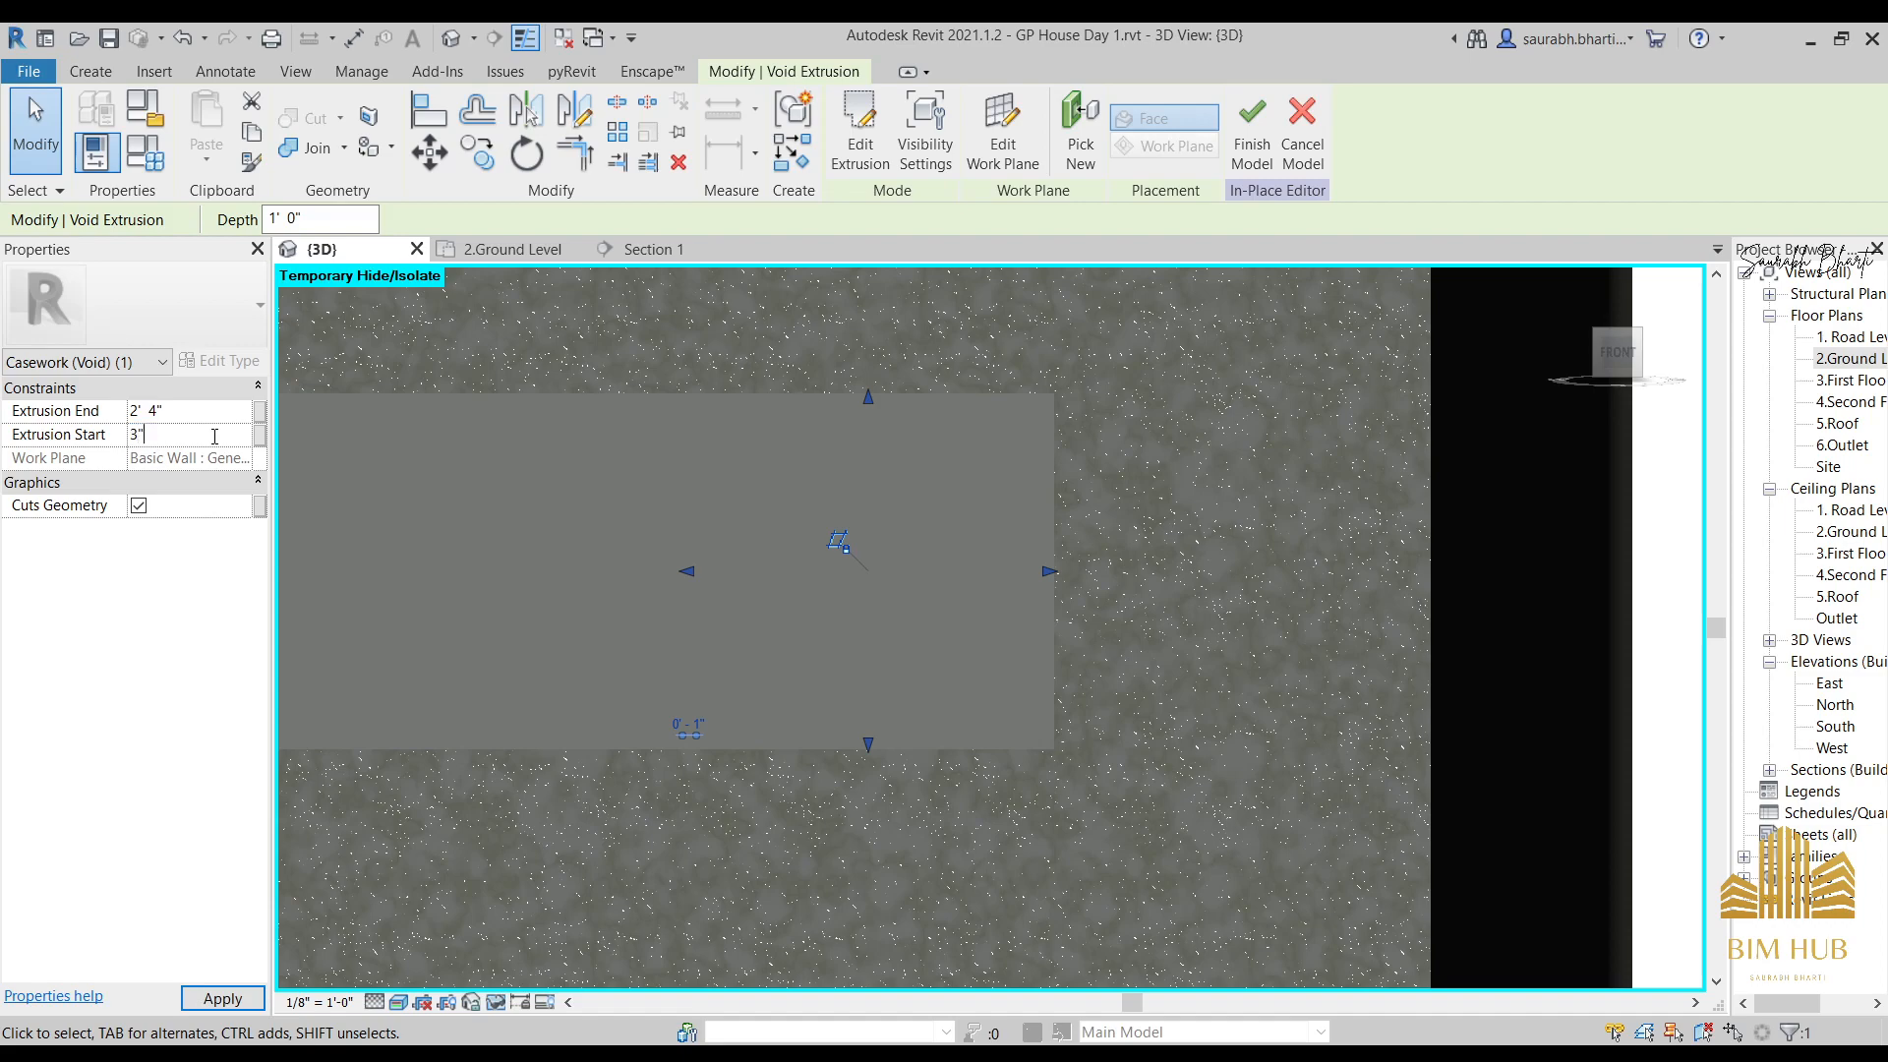
{"action": "middle_click_drag", "start_coordinate": [1131, 816], "coordinate": [777, 831], "text": "shift"}
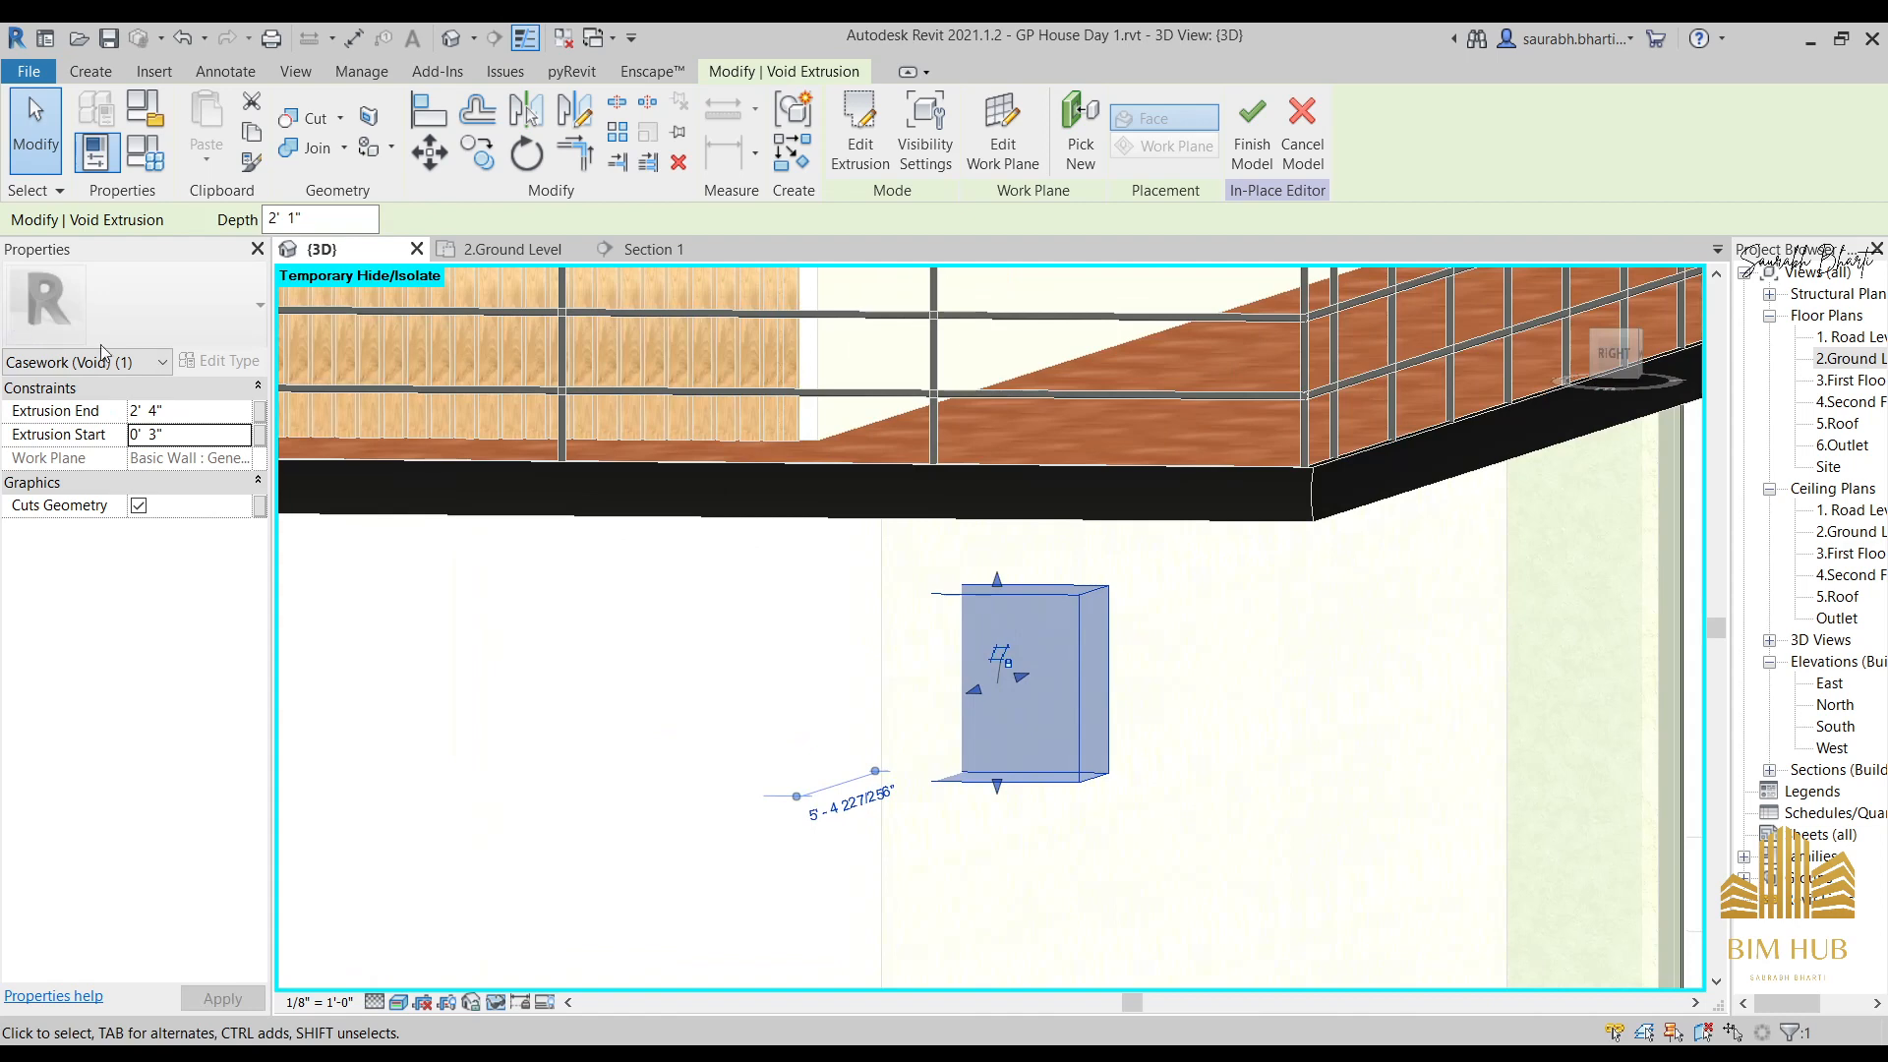
{"action": "left_click", "coordinate": [141, 410]}
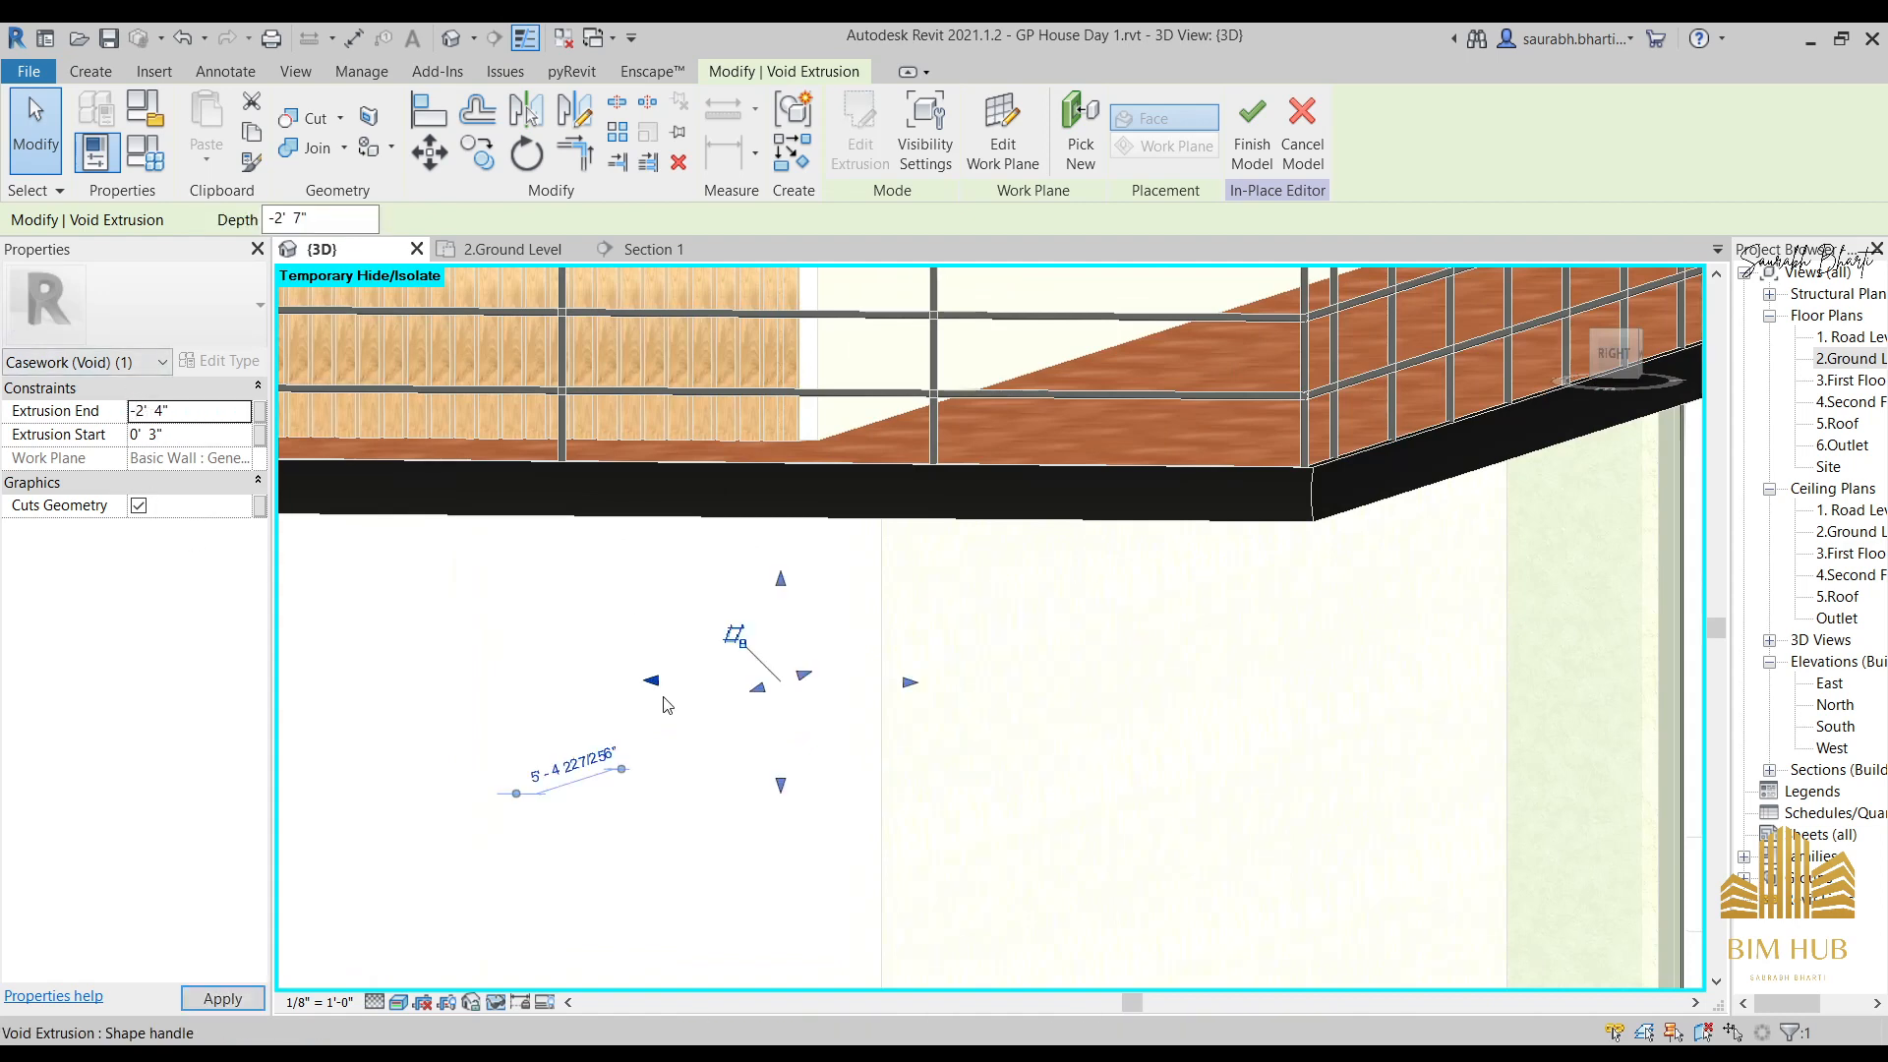
{"action": "middle_click_drag", "start_coordinate": [737, 640], "coordinate": [842, 694], "text": "shift"}
{"action": "left_click_drag", "start_coordinate": [765, 691], "coordinate": [720, 689]}
{"action": "middle_click_drag", "start_coordinate": [720, 689], "coordinate": [955, 700], "text": "shift"}
{"action": "key", "text": "Escape"}
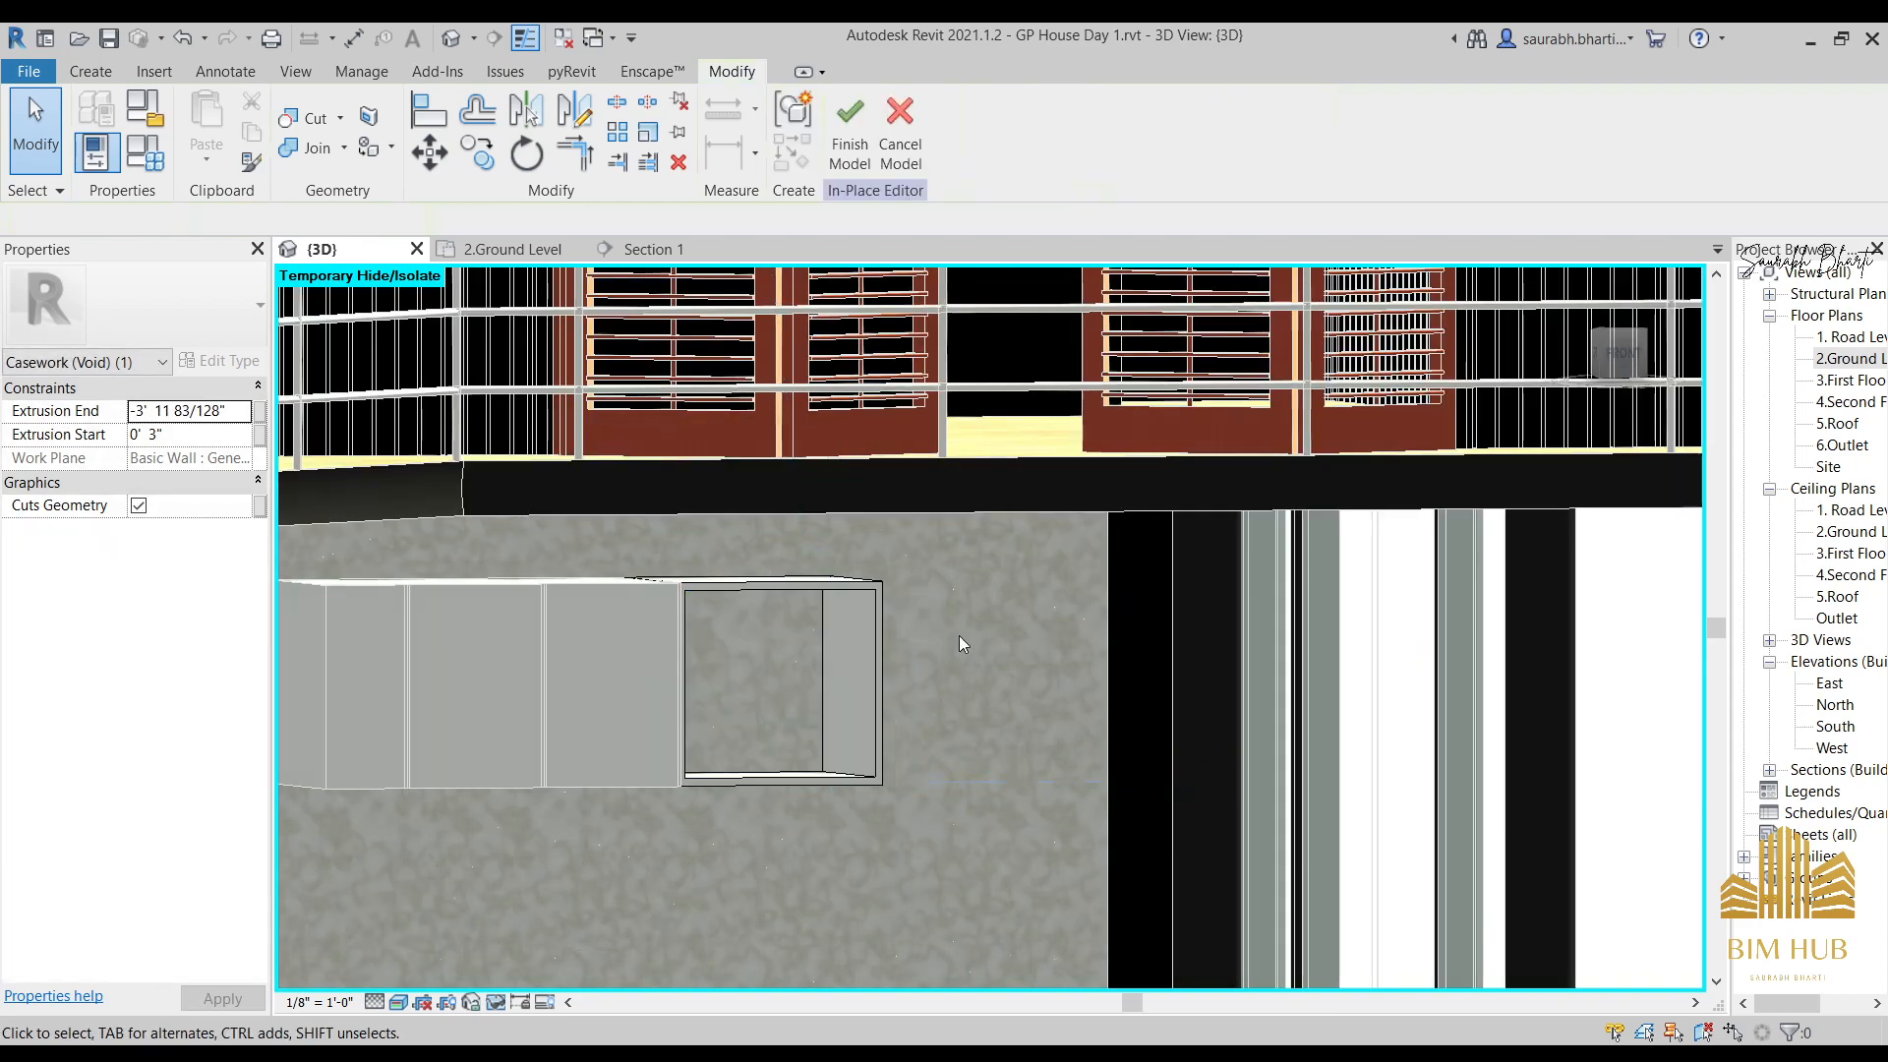
Set the void's extrusion start to -0' 3" to keep a back panel in the end cabinet.
{"action": "middle_click_drag", "start_coordinate": [959, 635], "coordinate": [890, 702], "text": "shift"}
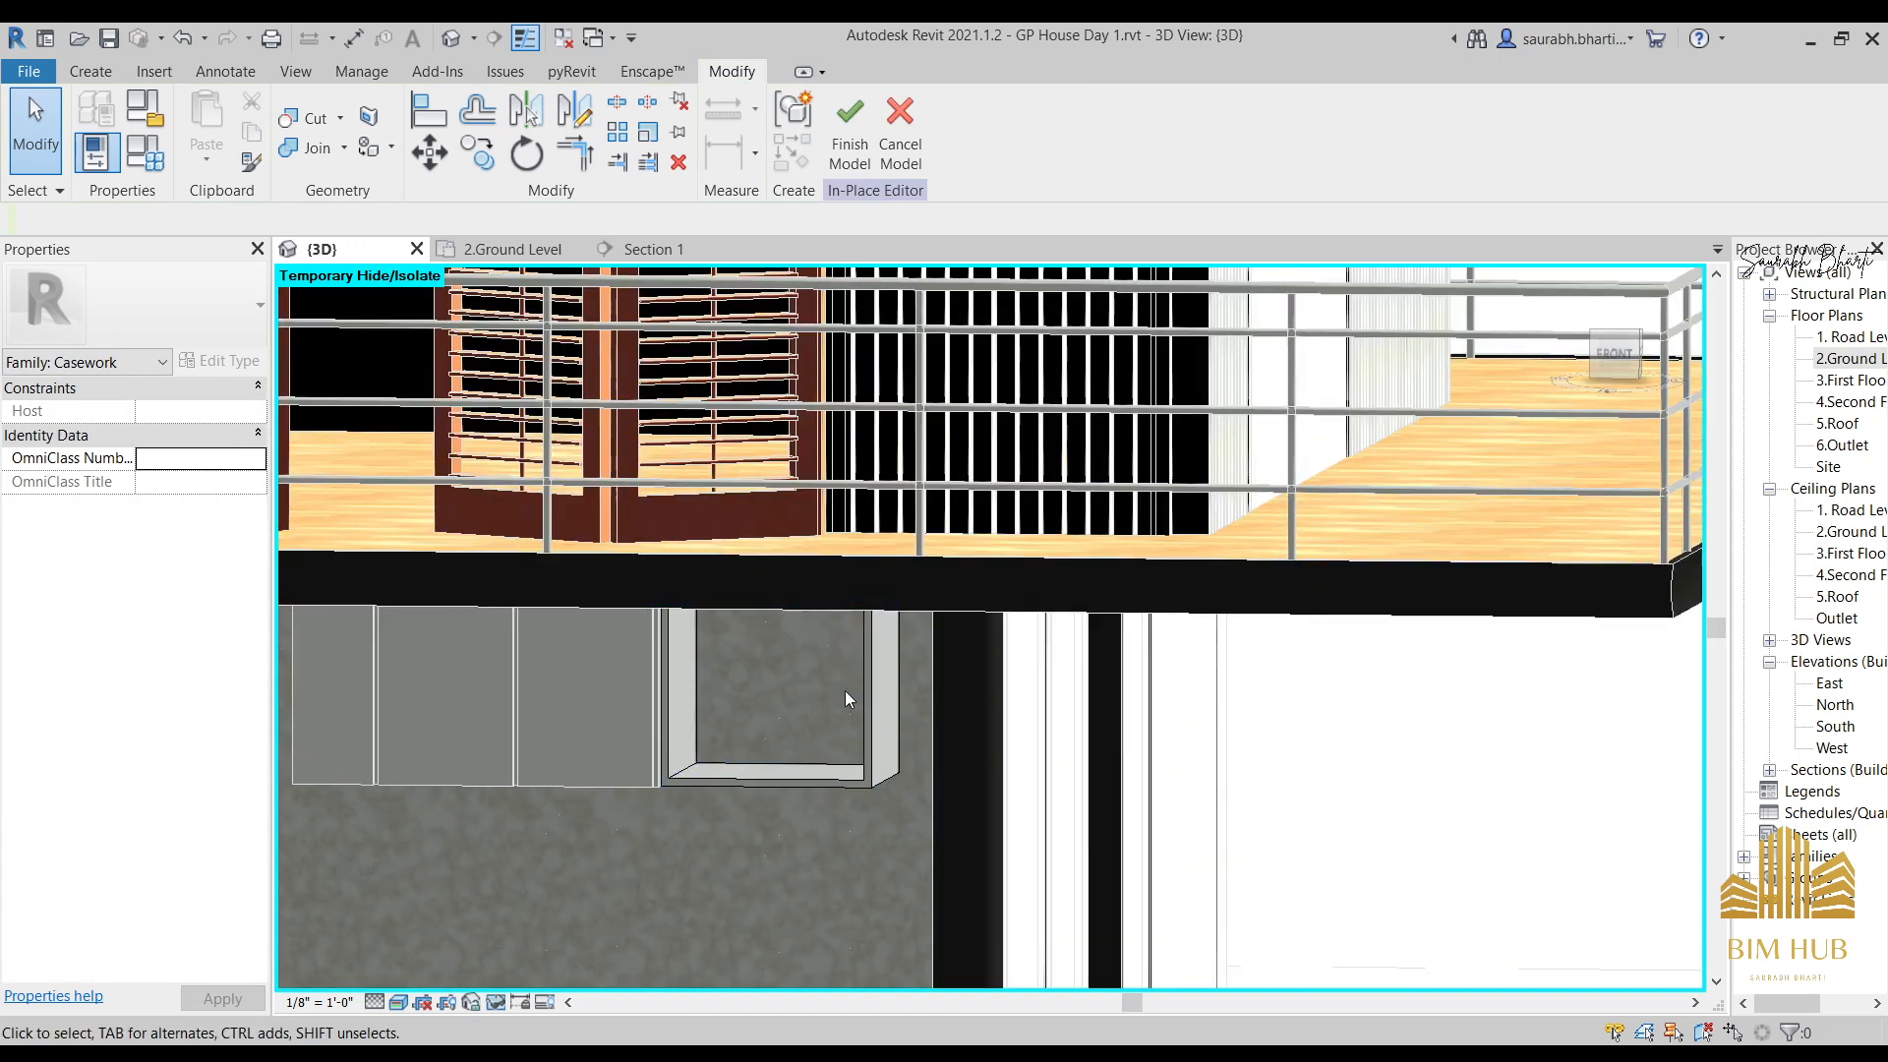
{"action": "left_click", "coordinate": [783, 769]}
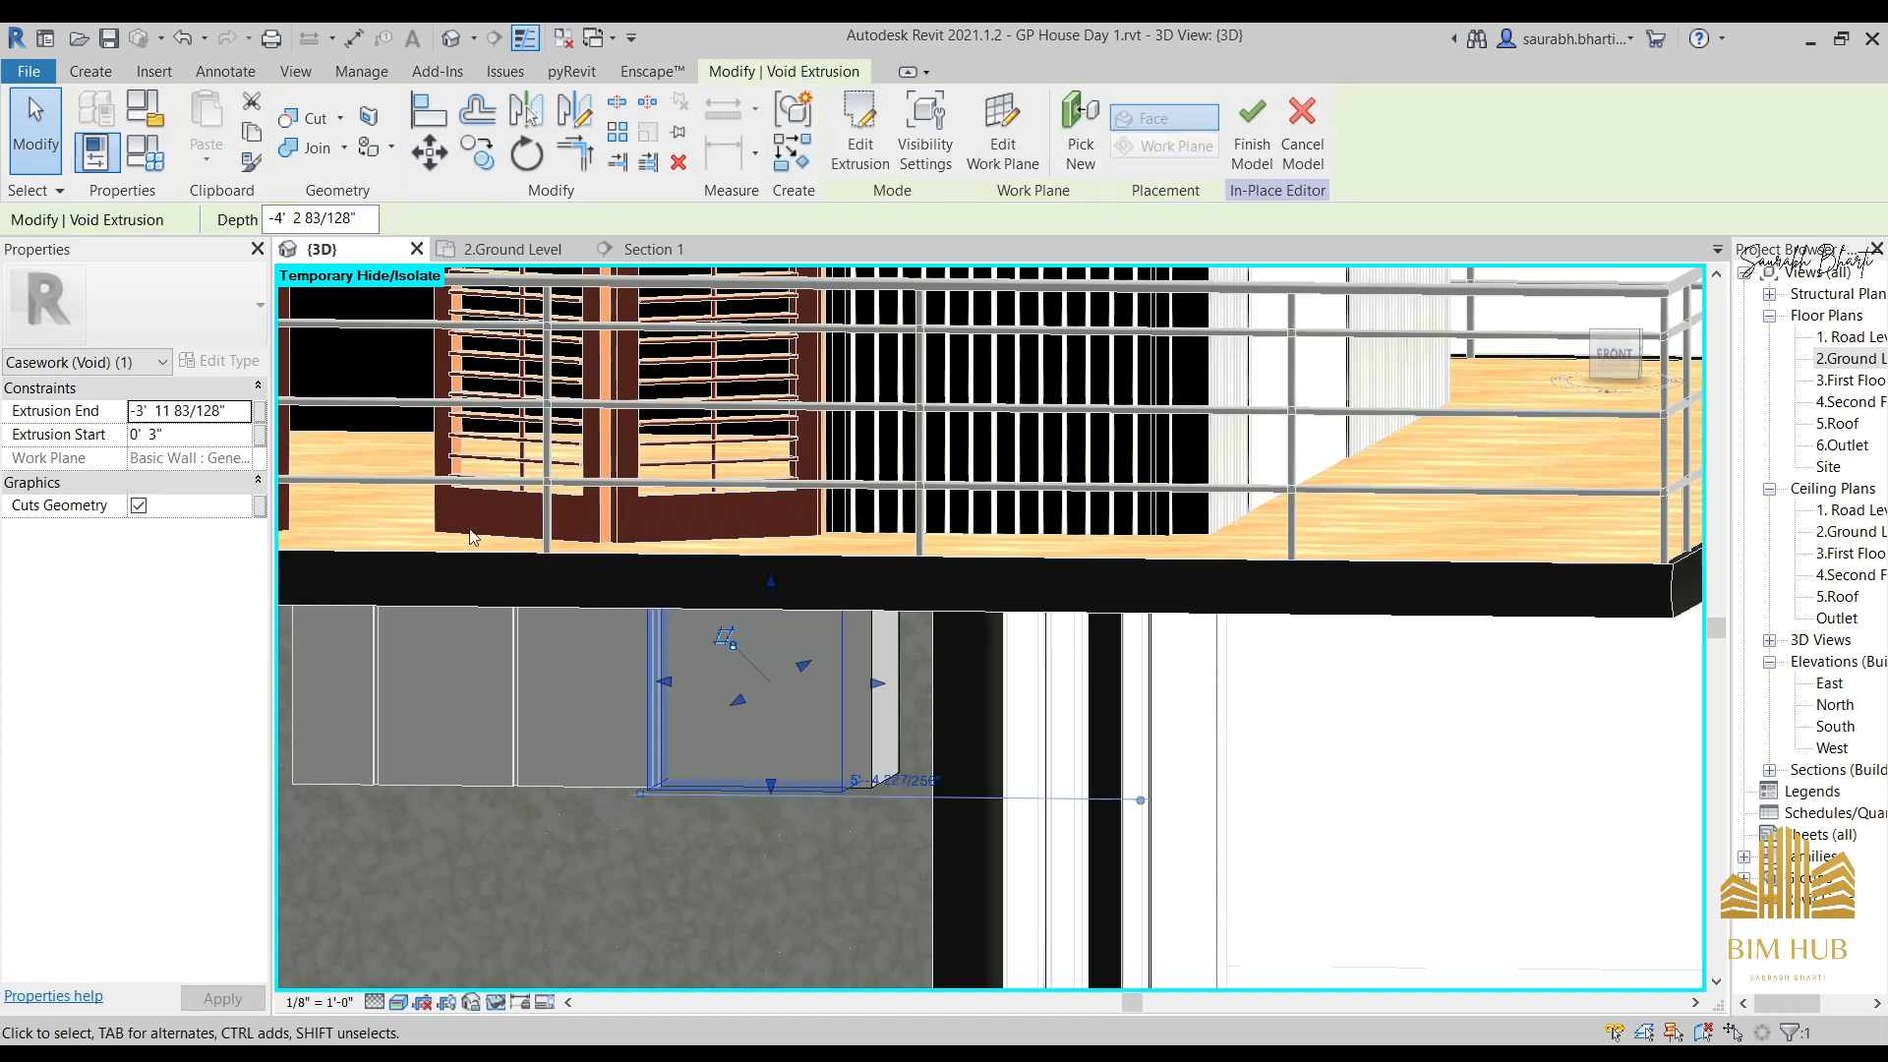
{"action": "left_click", "coordinate": [193, 434]}
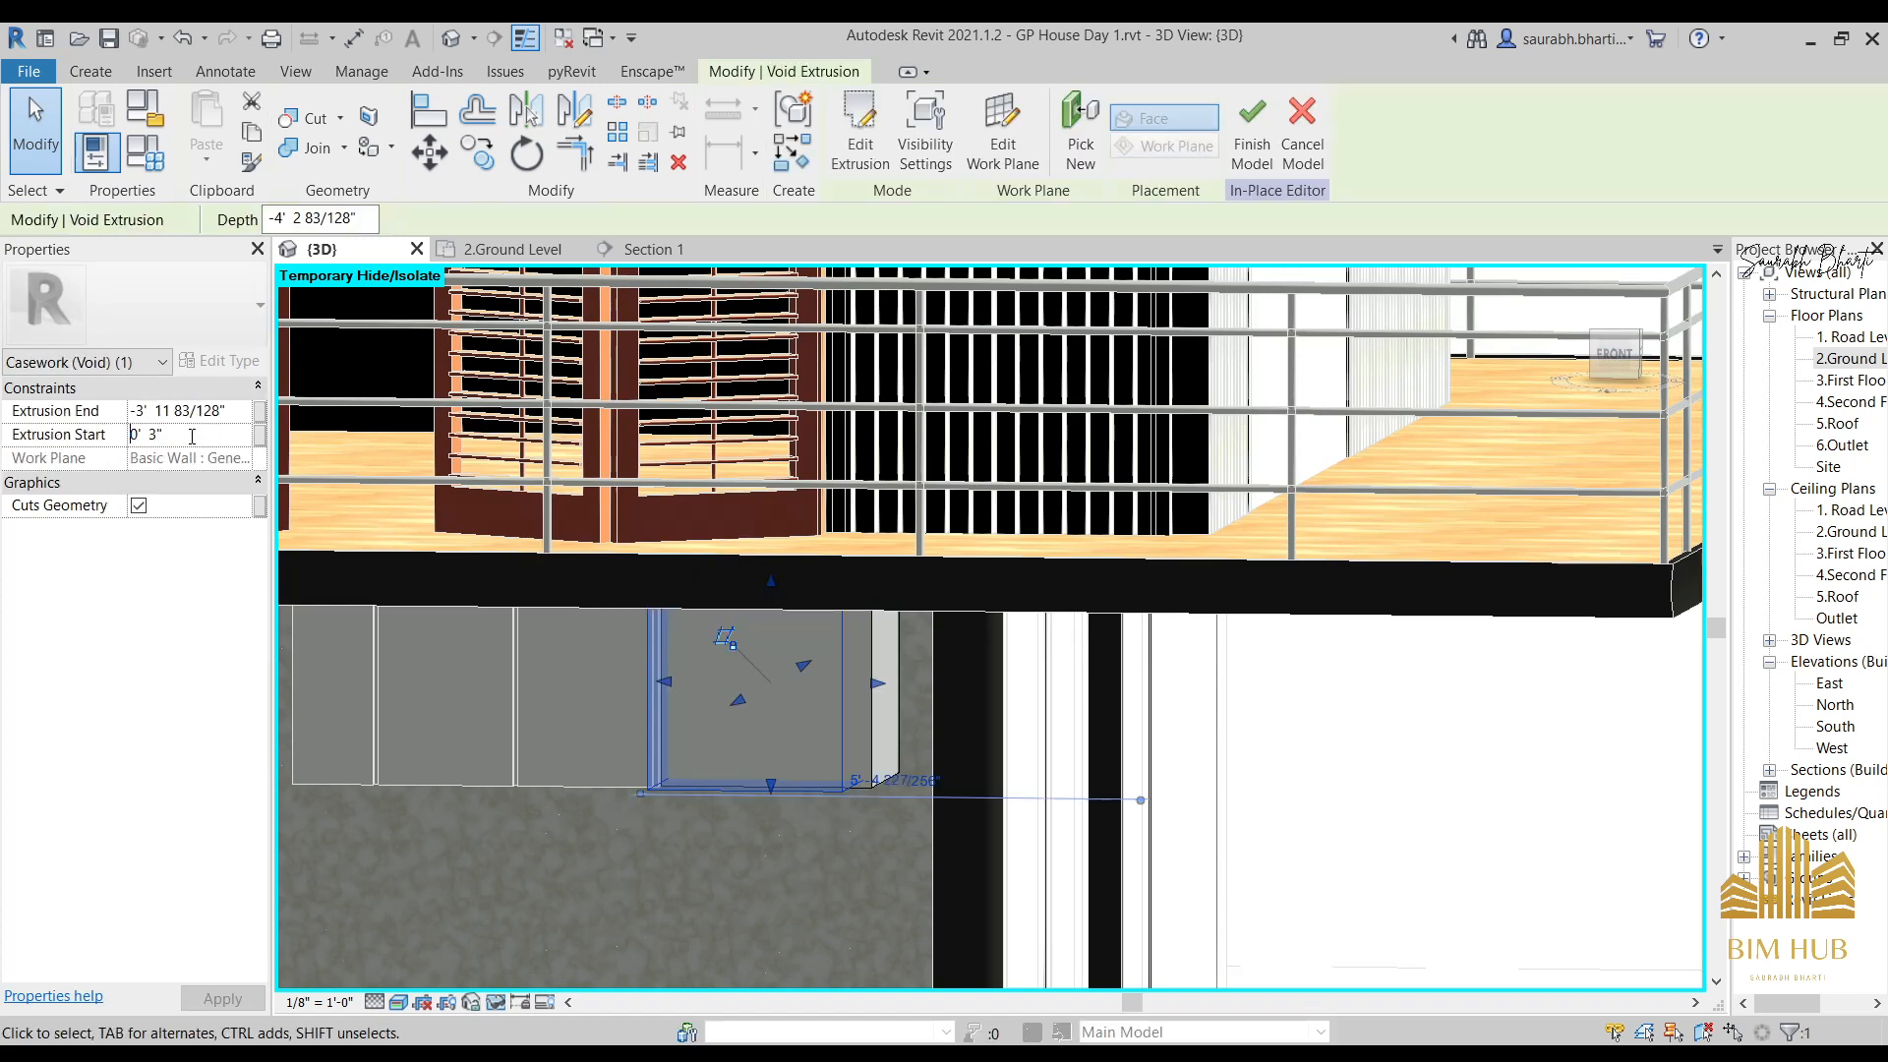
{"action": "left_click", "coordinate": [1024, 815]}
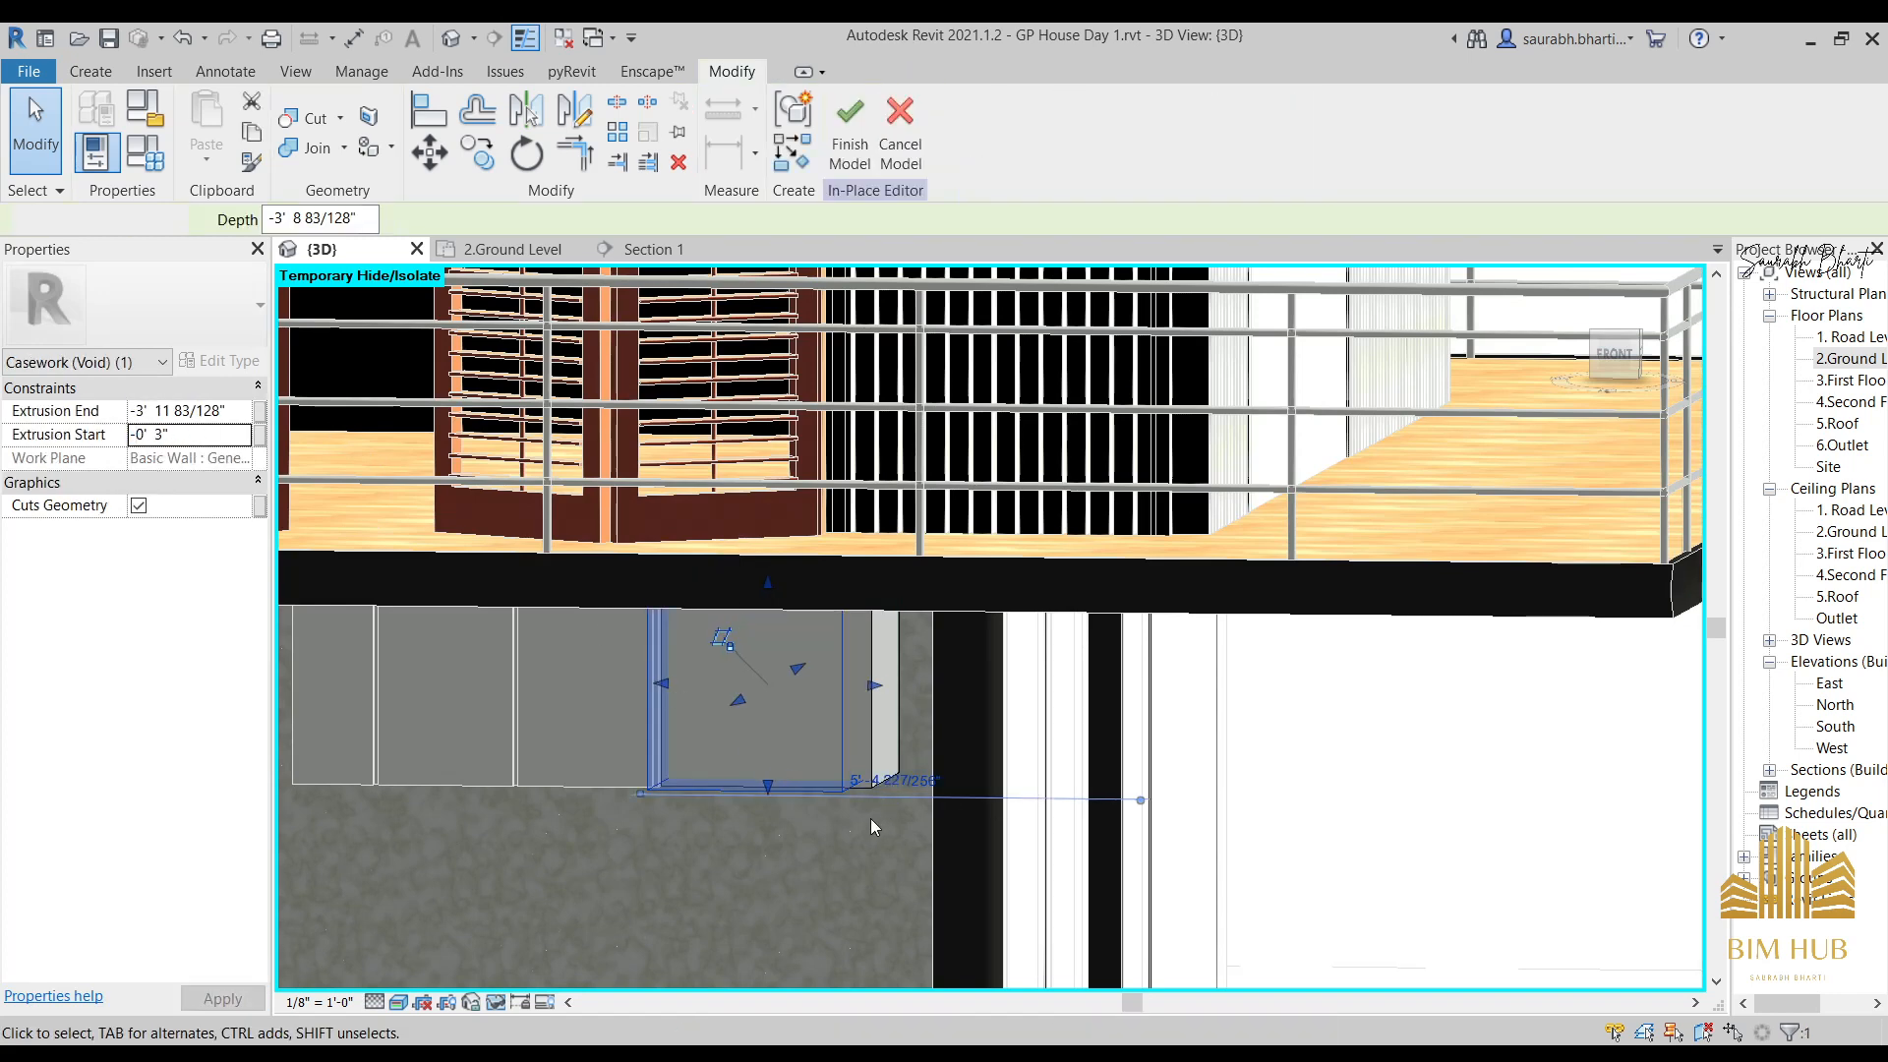
{"action": "middle_click_drag", "start_coordinate": [870, 820], "coordinate": [803, 738], "text": "shift"}
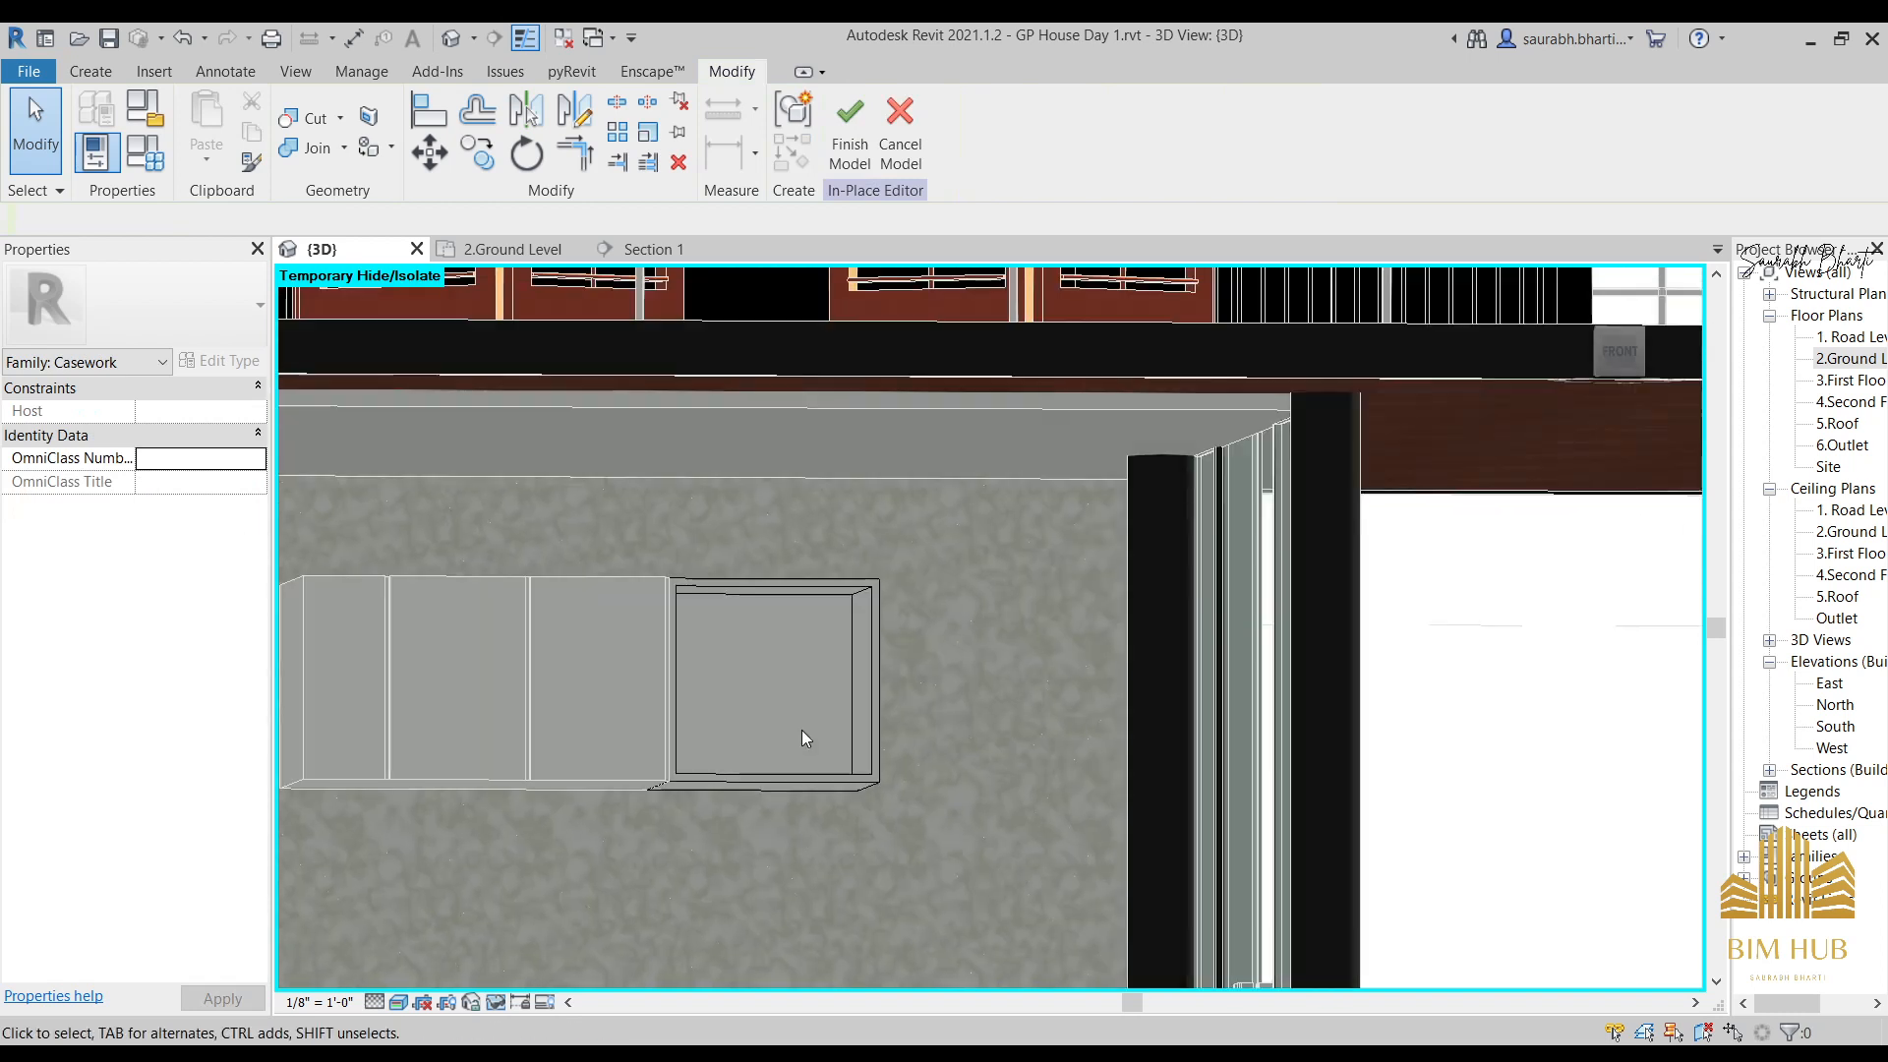
Switch the 3D view to the Hidden Line visual style and face the upper cabinets from the front.
{"action": "left_click", "coordinate": [399, 1002]}
{"action": "left_click", "coordinate": [506, 898]}
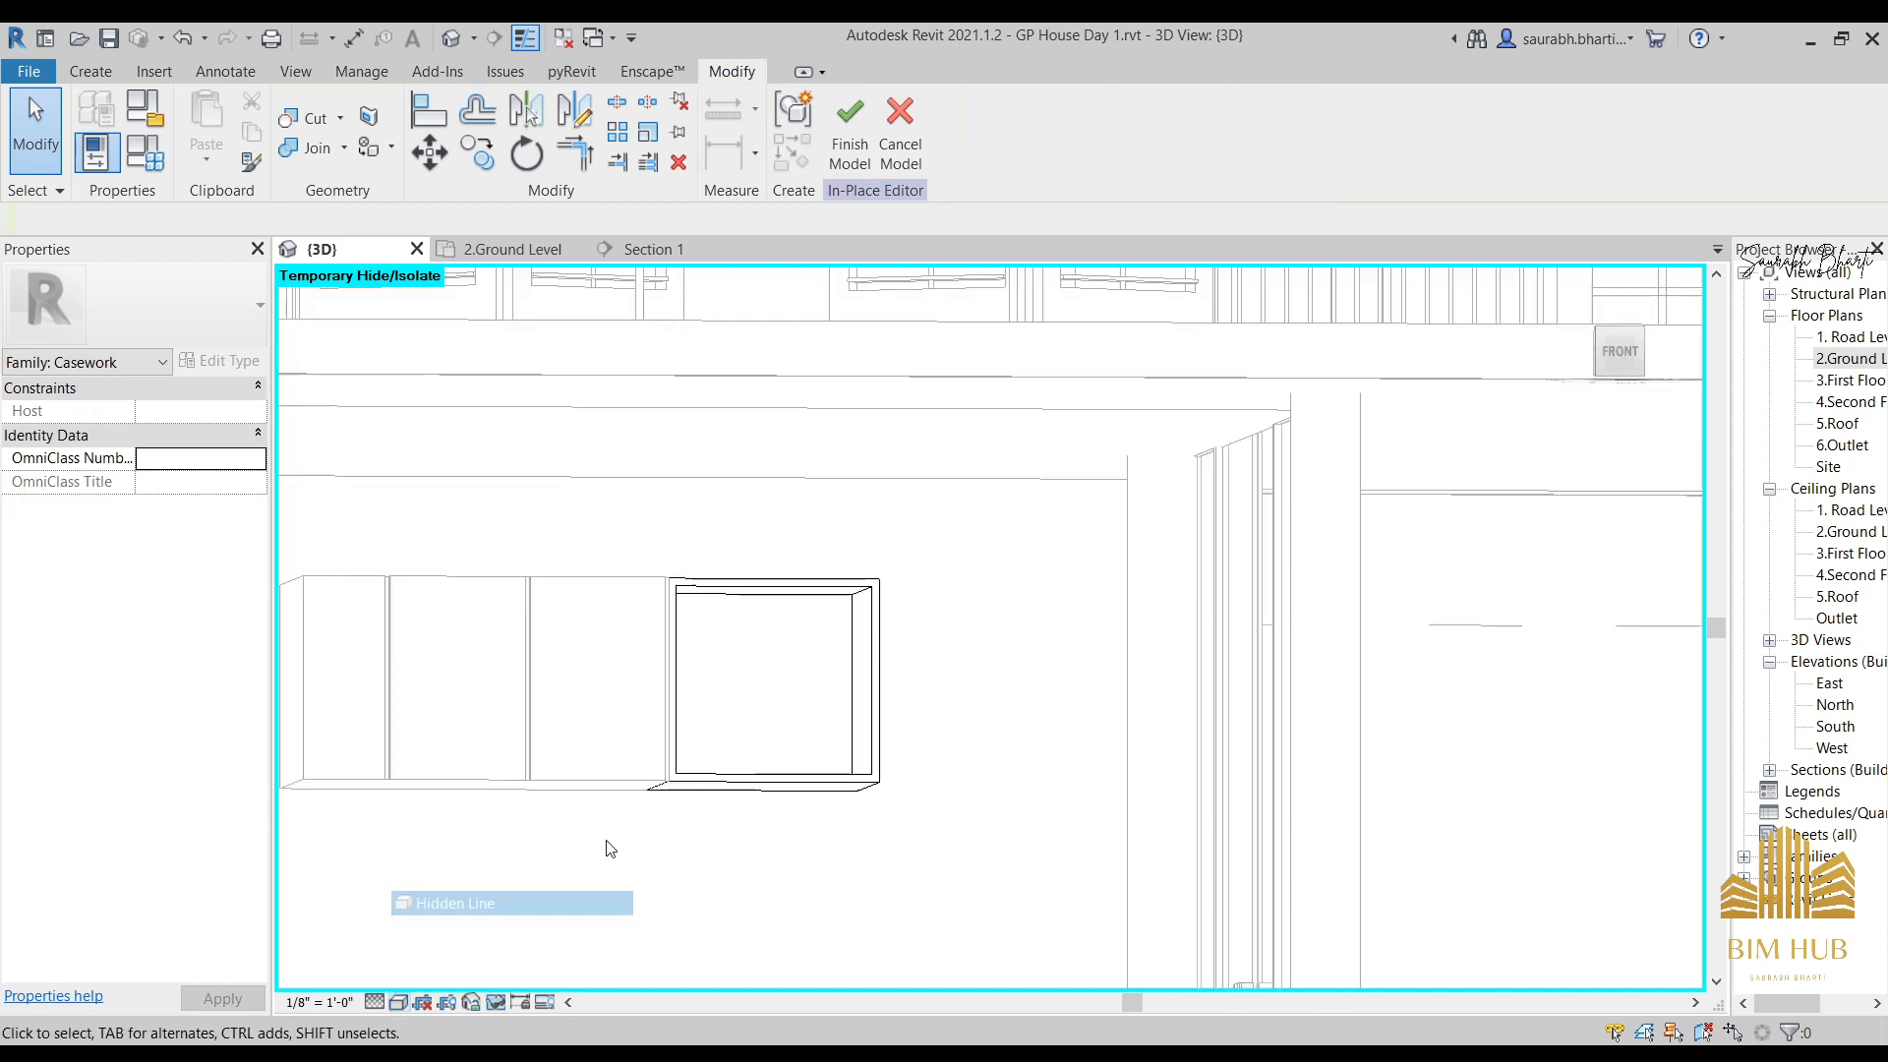
{"action": "left_click", "coordinate": [1624, 368]}
{"action": "scroll", "coordinate": [1160, 674], "scroll_direction": "up", "scroll_amount": 8}
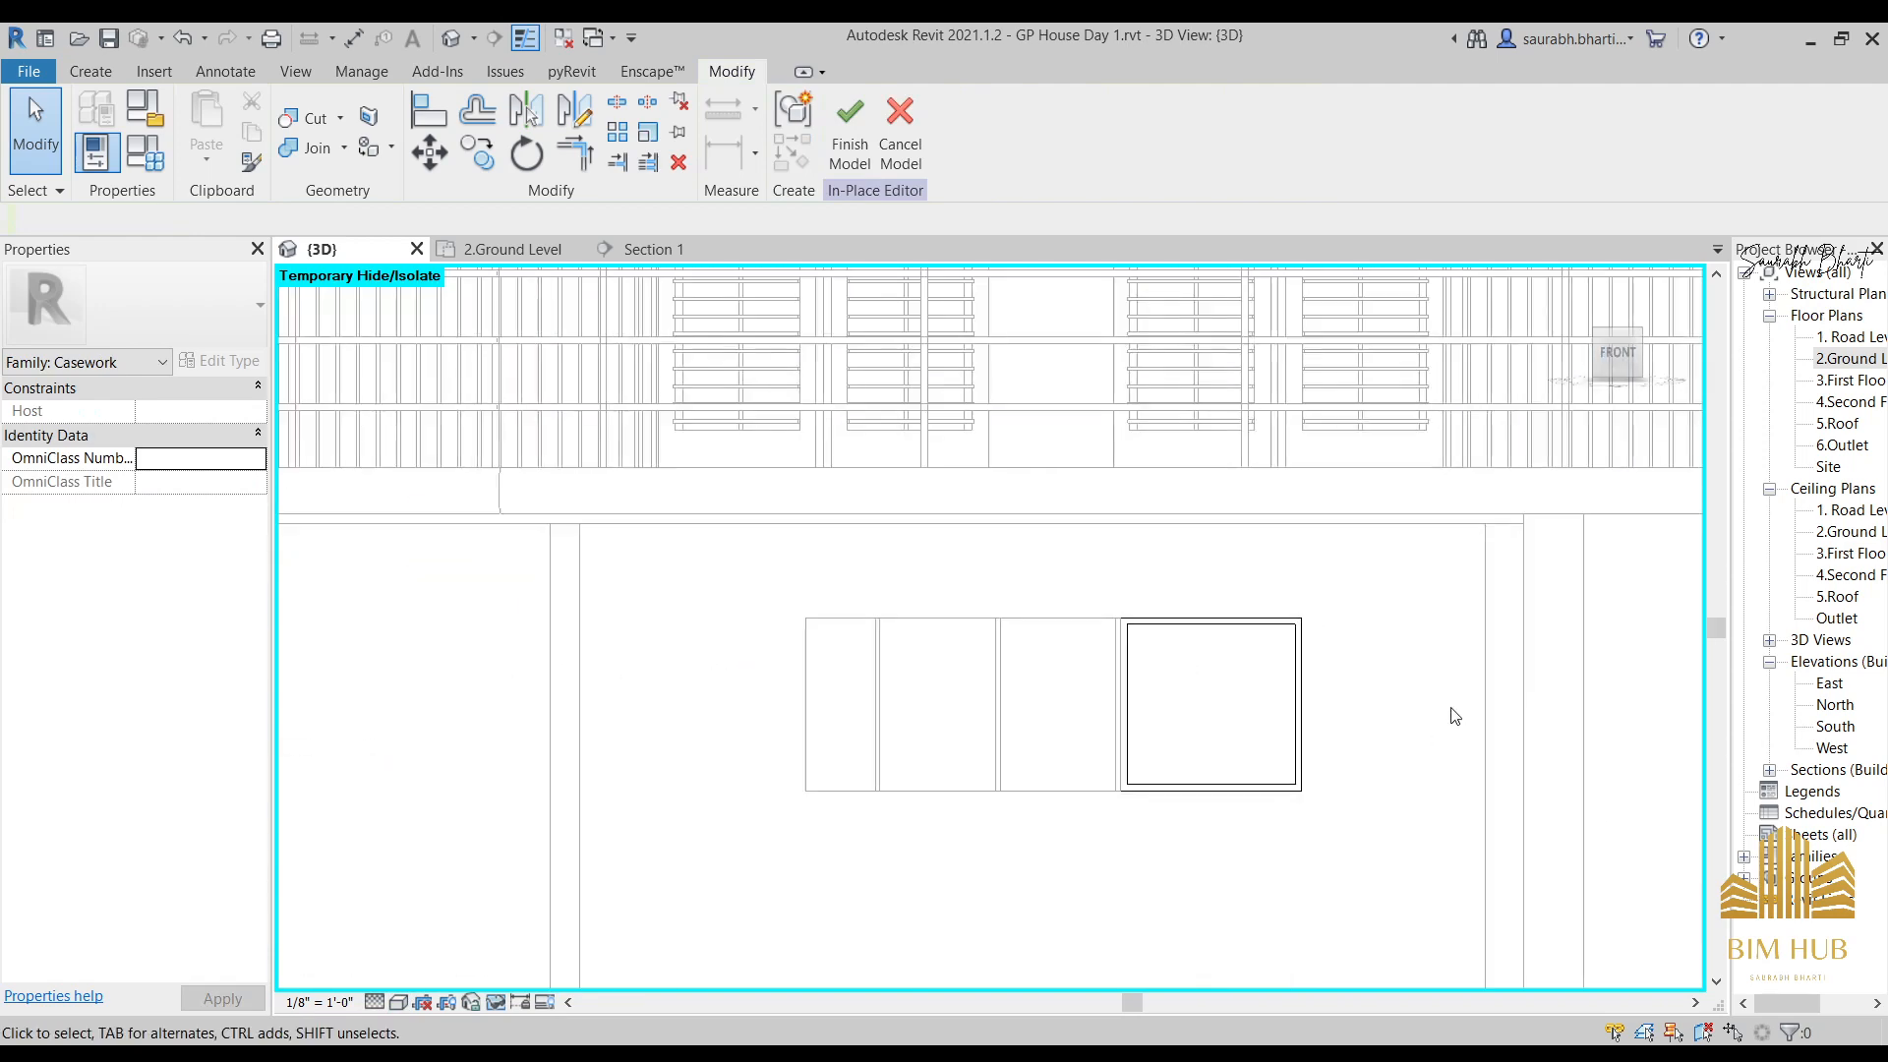
Finish the in-place model of the upper cabinets.
{"action": "scroll", "coordinate": [1456, 716], "scroll_direction": "up", "scroll_amount": 4}
{"action": "left_click", "coordinate": [849, 128]}
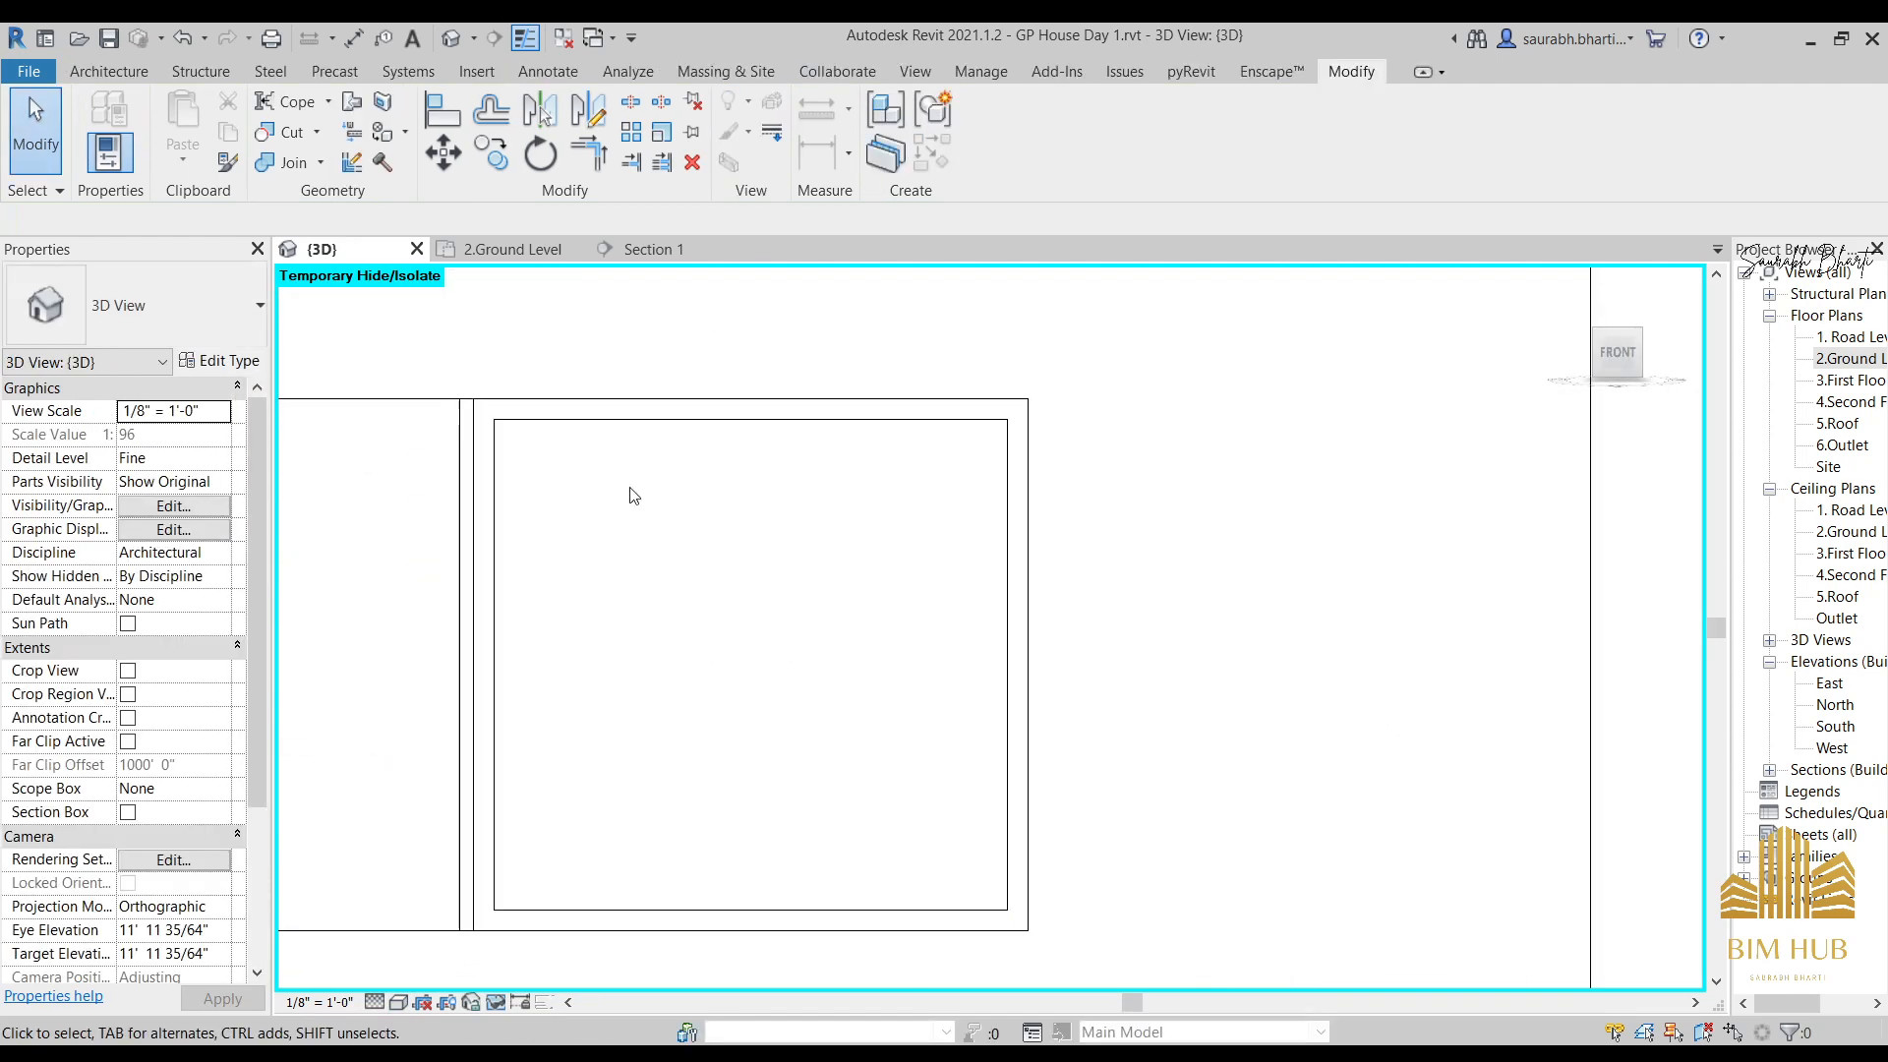
{"action": "left_click", "coordinate": [110, 73]}
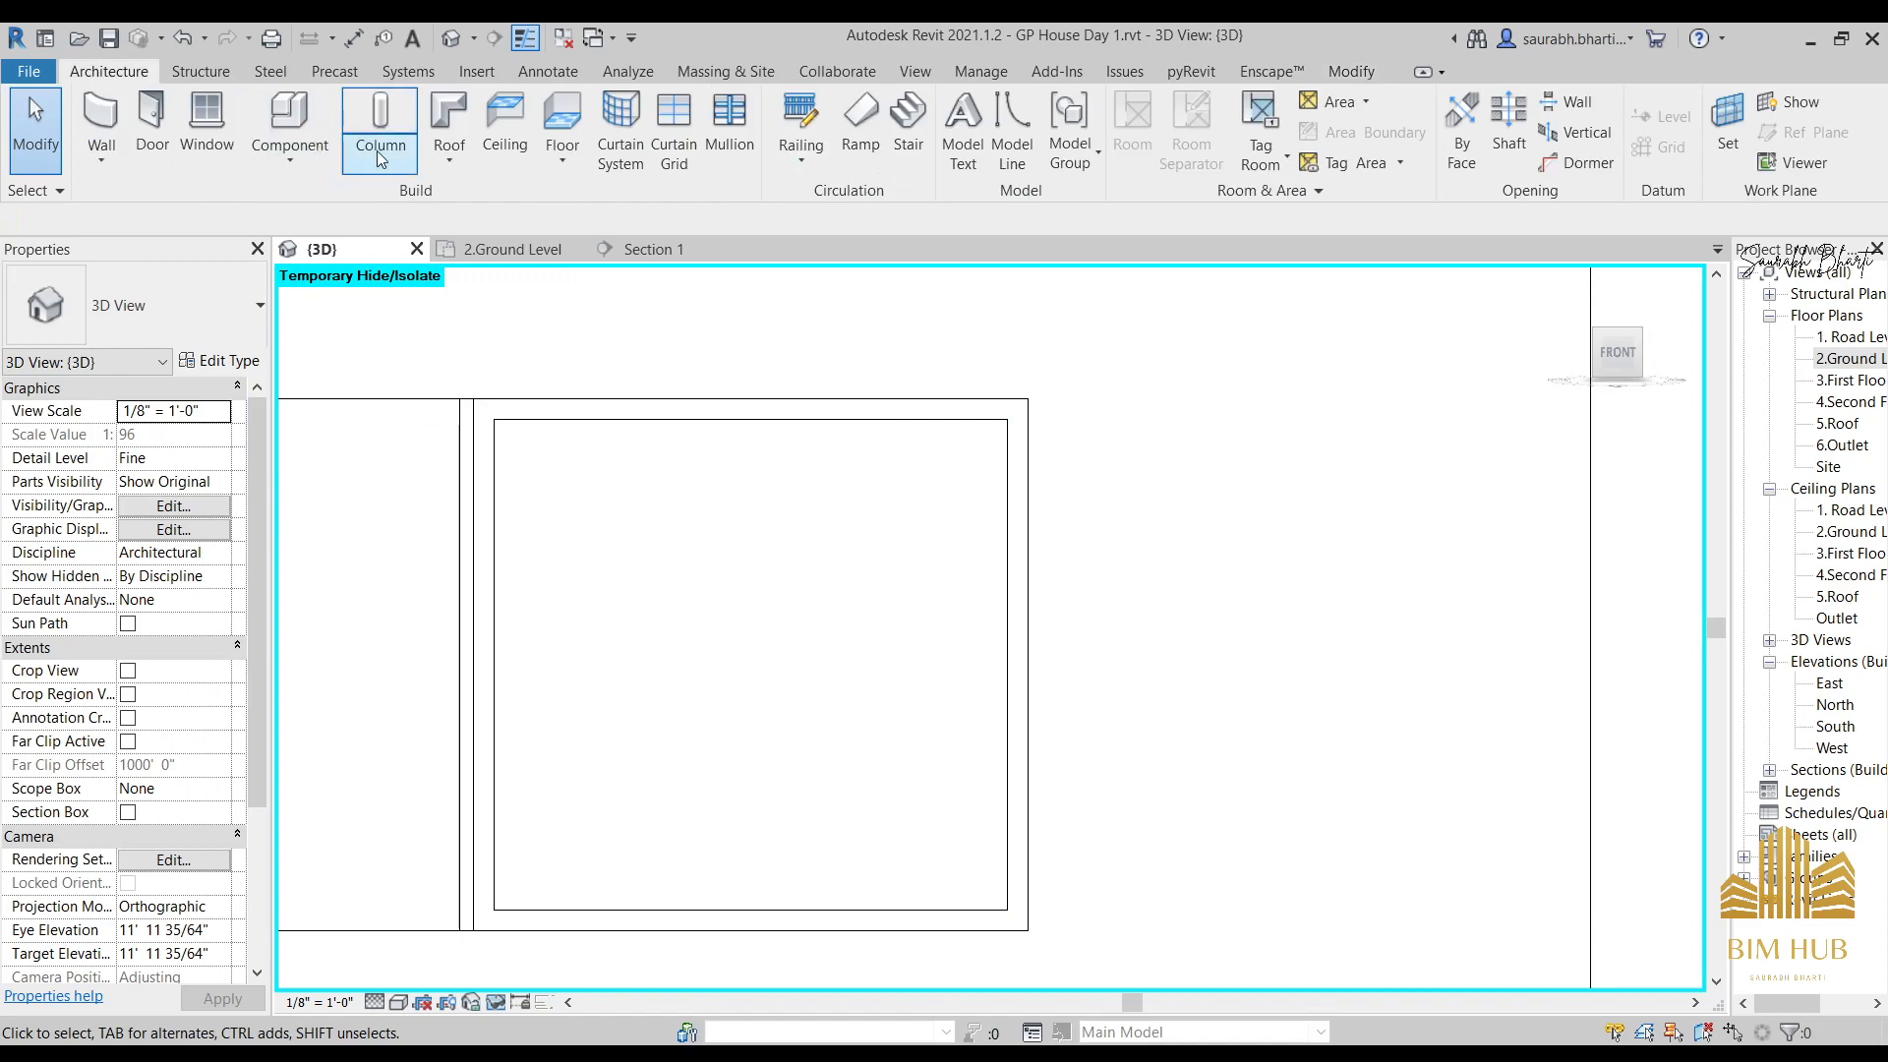
{"action": "left_click", "coordinate": [290, 149]}
{"action": "left_click", "coordinate": [398, 222]}
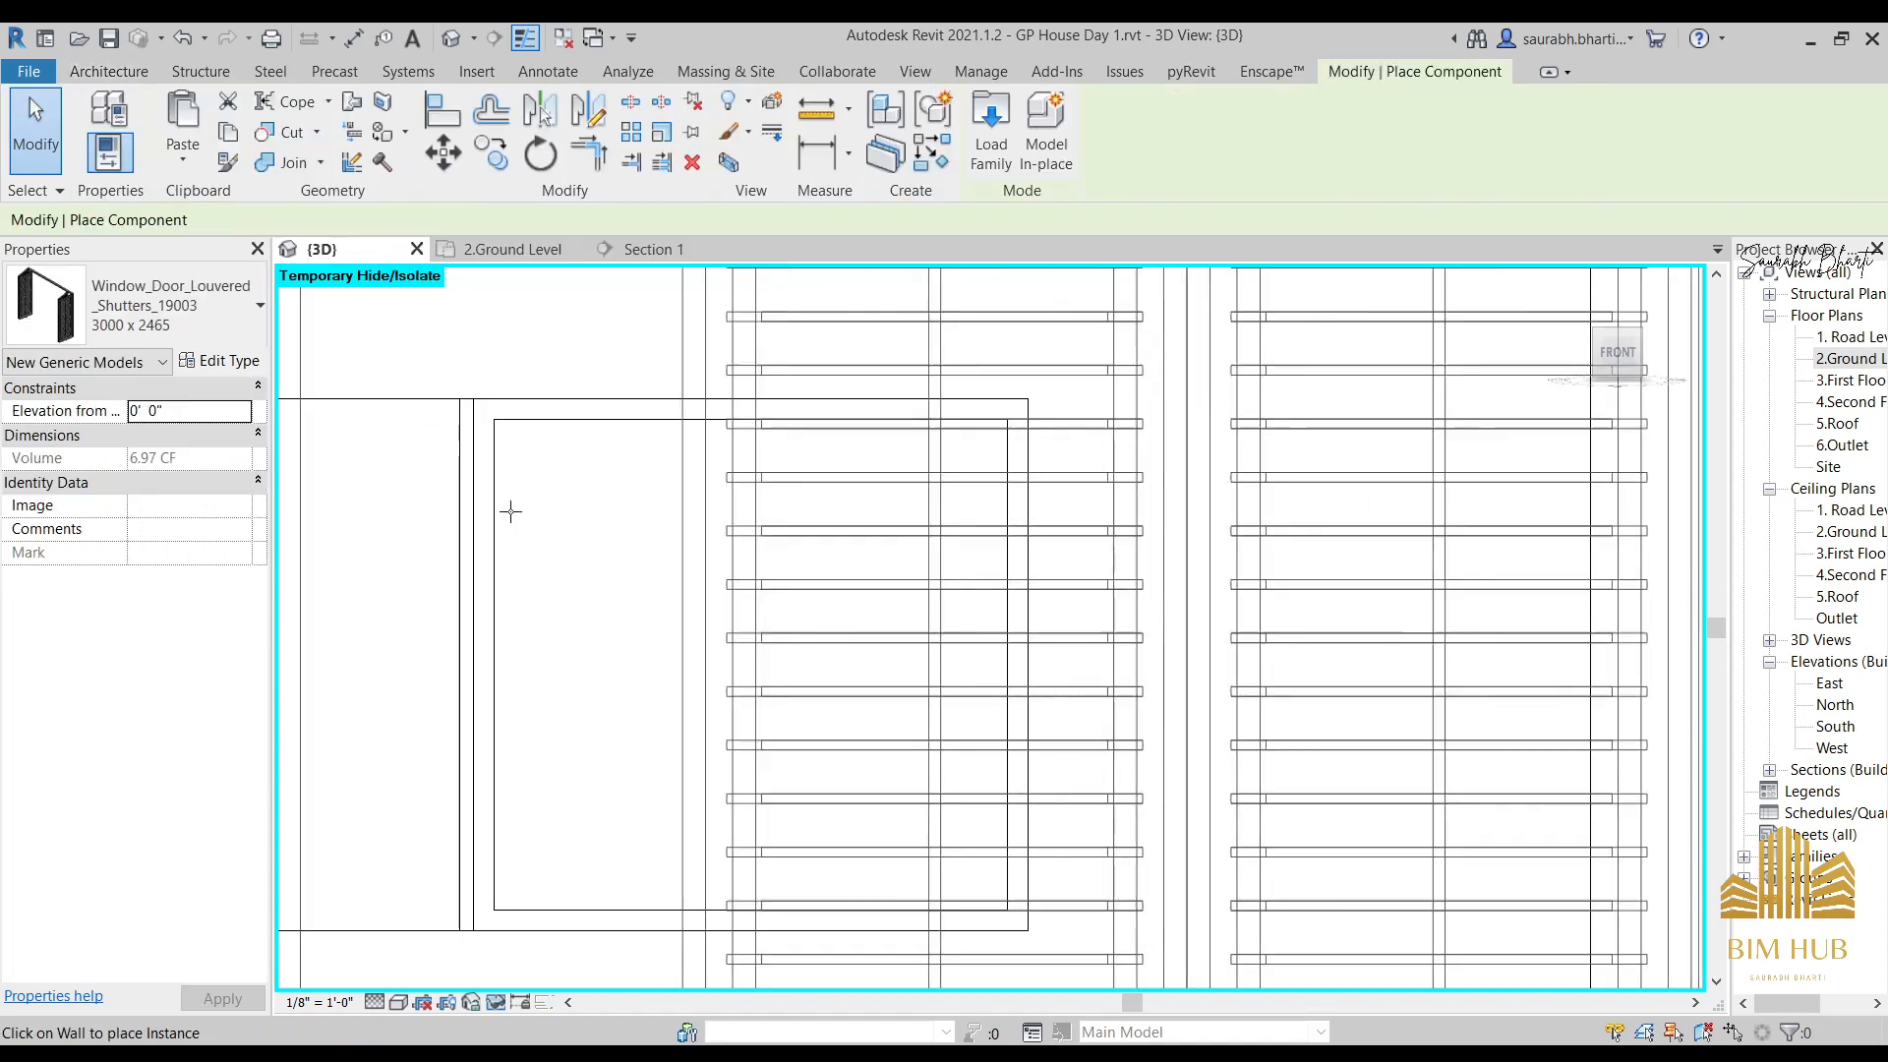
{"action": "scroll", "coordinate": [787, 540], "scroll_direction": "down", "scroll_amount": 4}
{"action": "key", "text": "Escape"}
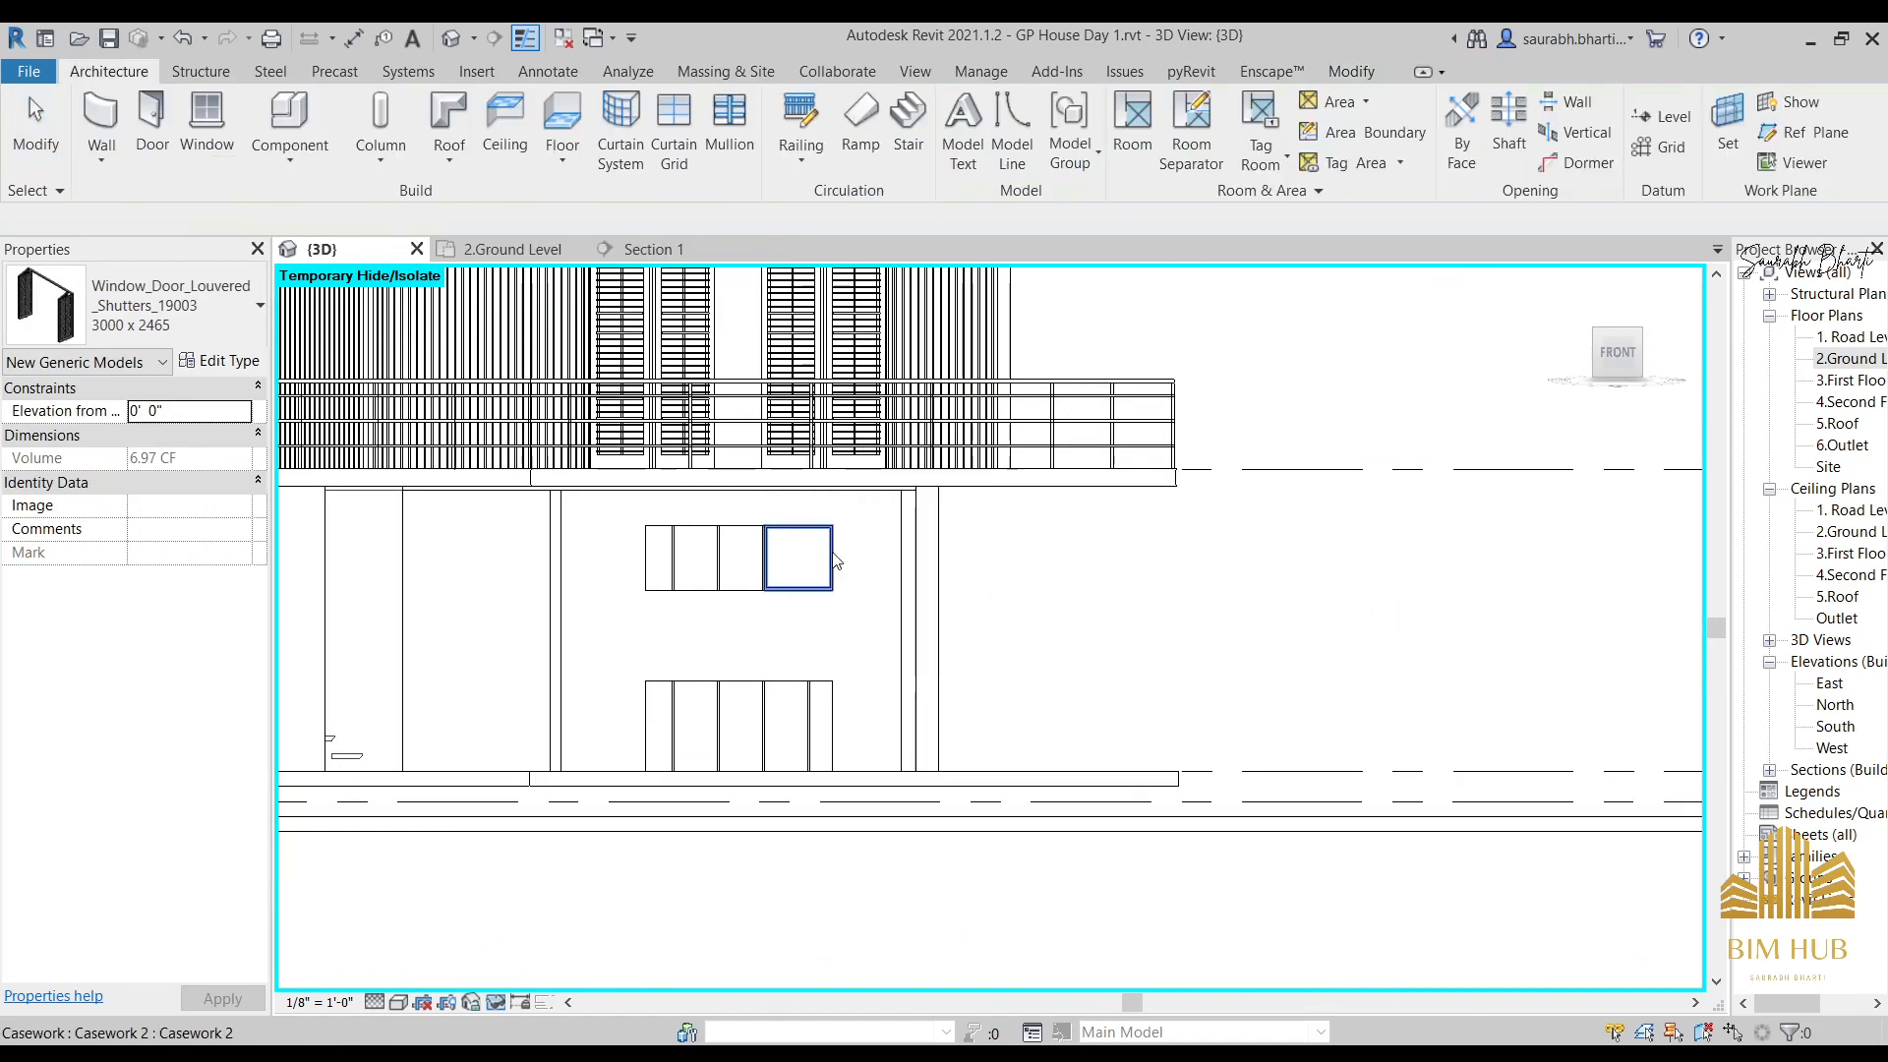
Create a new in-place model in the Casework category, named Casework 3.
{"action": "scroll", "coordinate": [780, 514], "scroll_direction": "up", "scroll_amount": 3}
{"action": "left_click", "coordinate": [290, 148]}
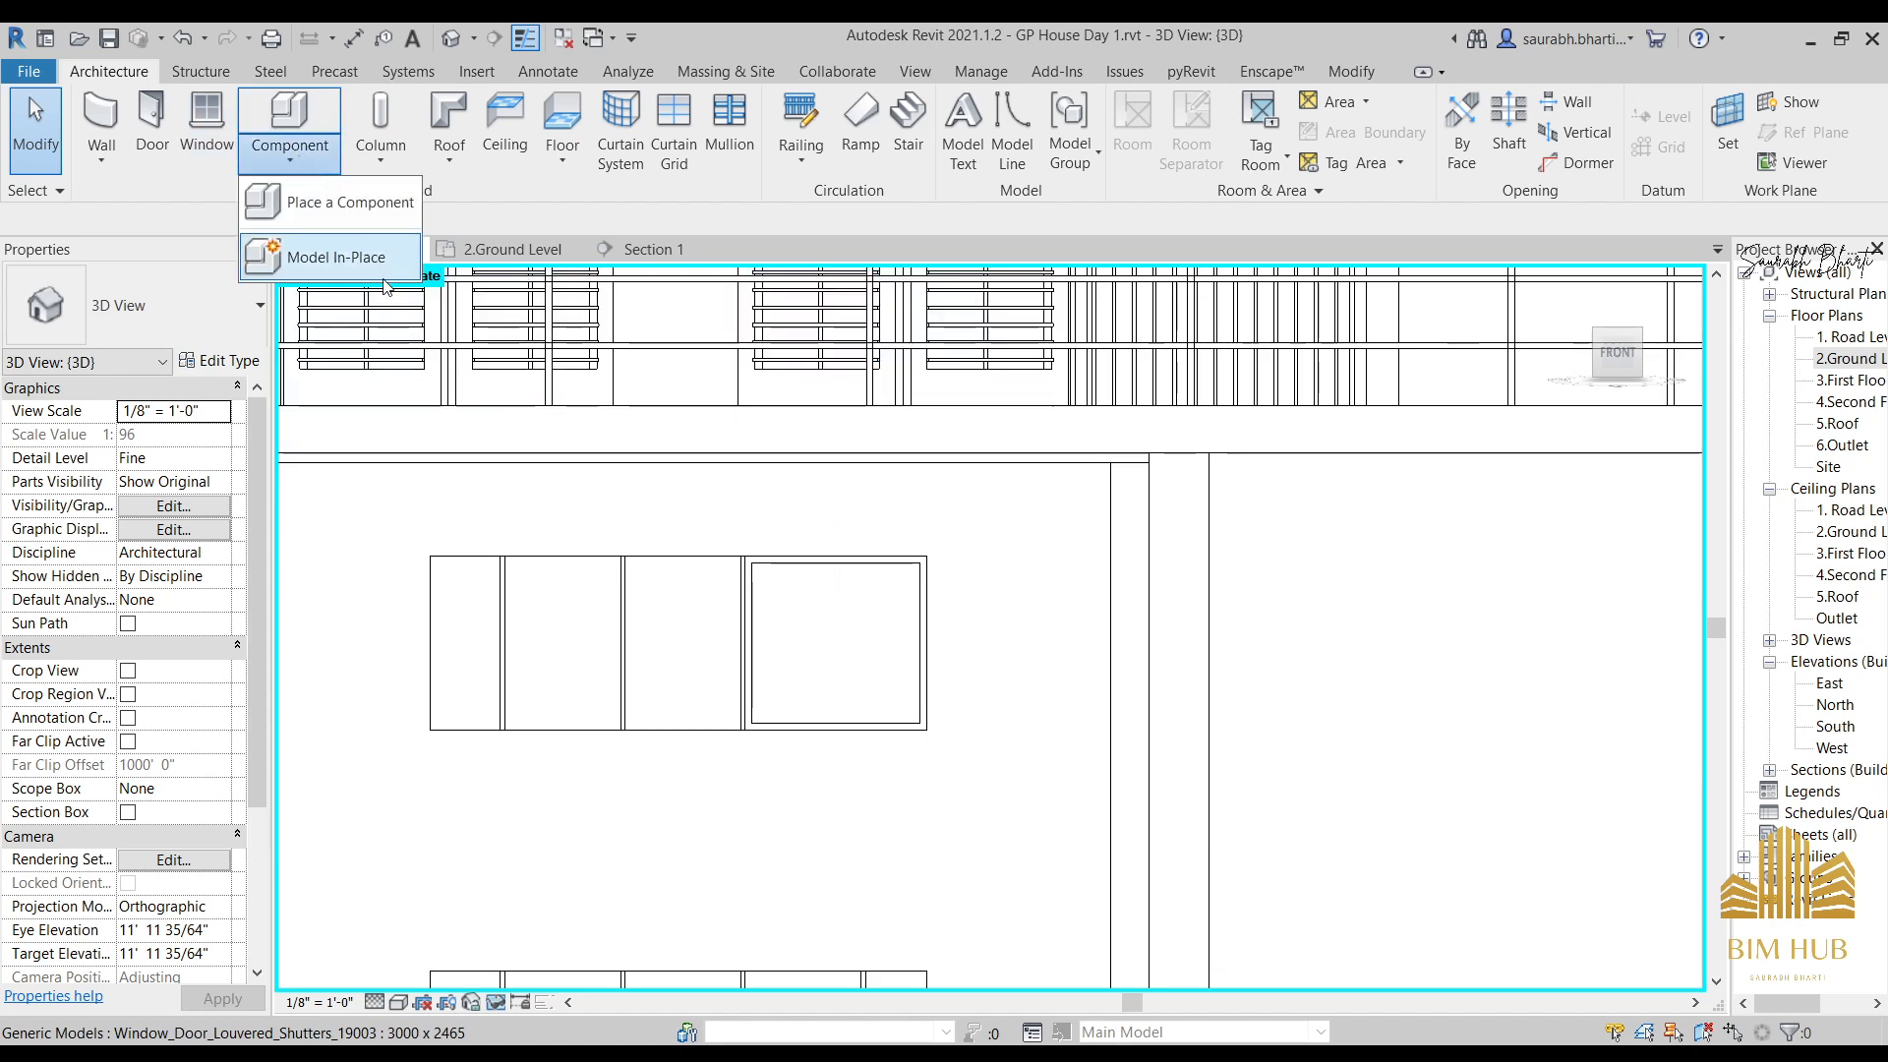
{"action": "left_click", "coordinate": [325, 252]}
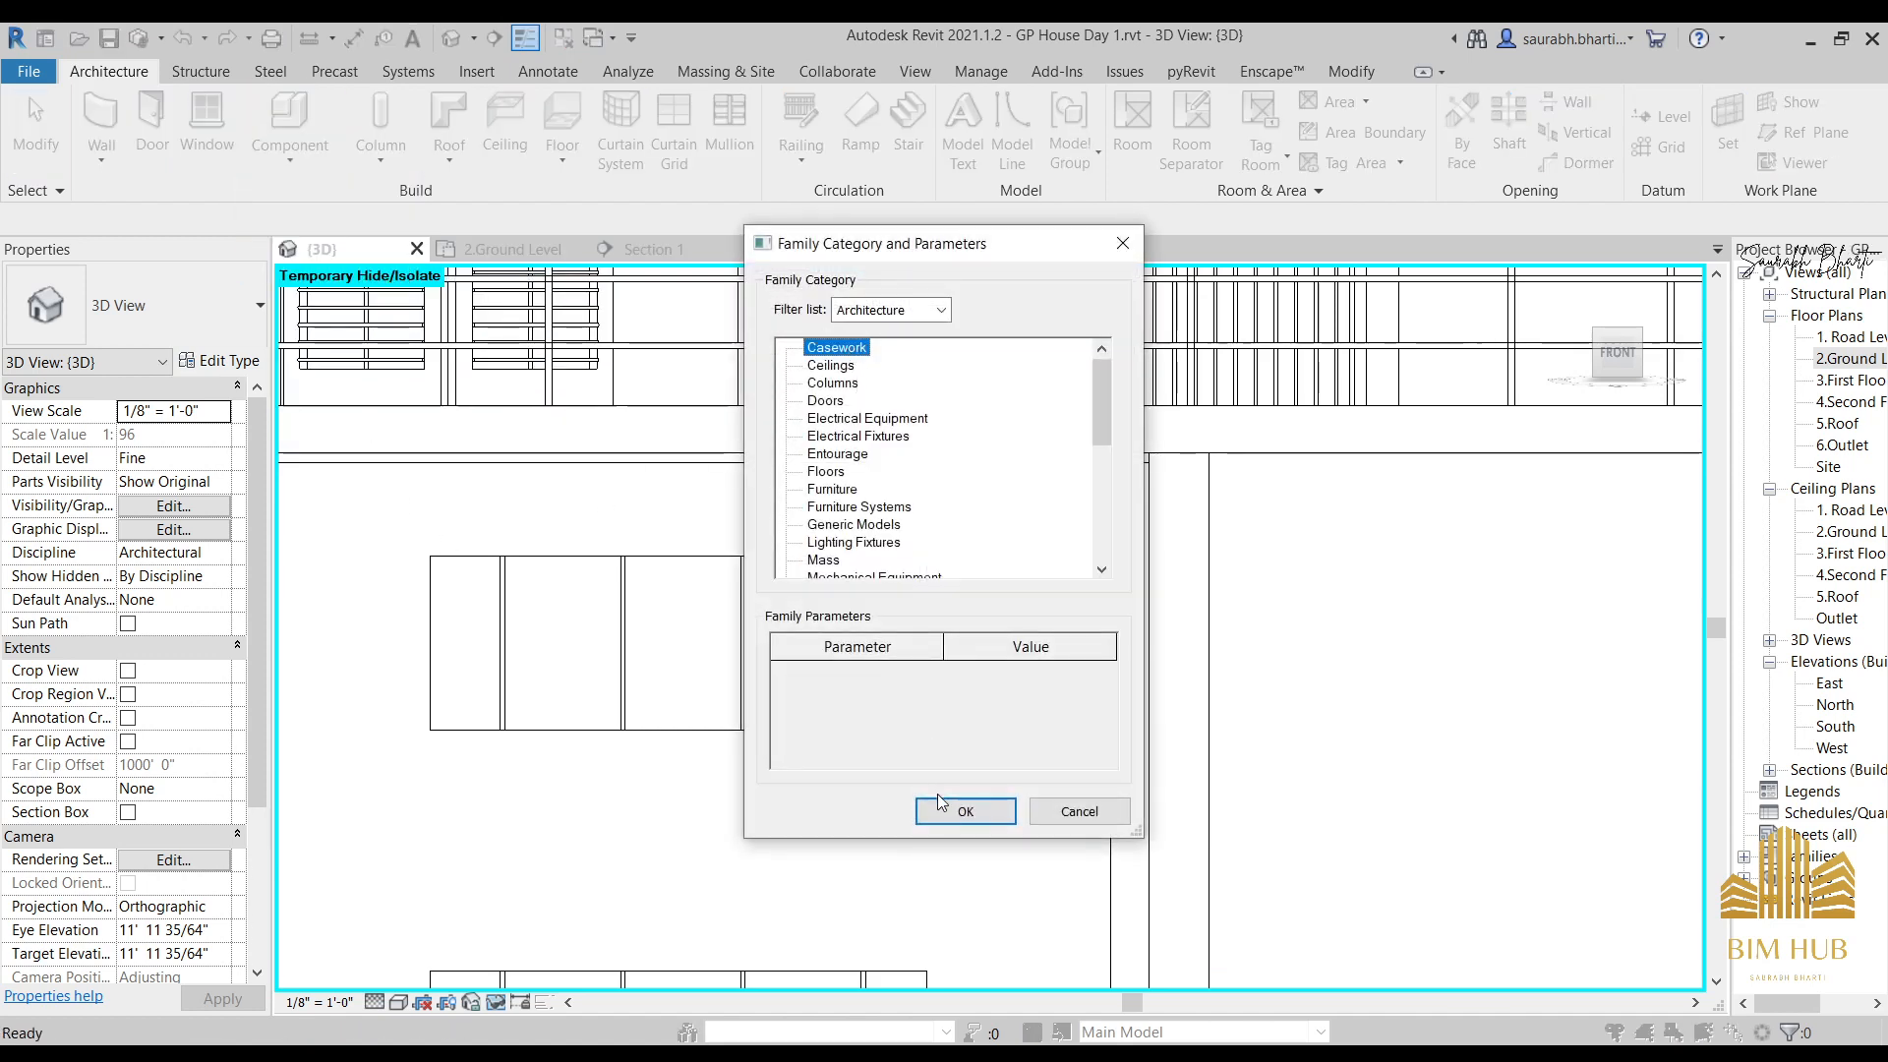
{"action": "left_click", "coordinate": [939, 804]}
{"action": "left_click", "coordinate": [830, 490]}
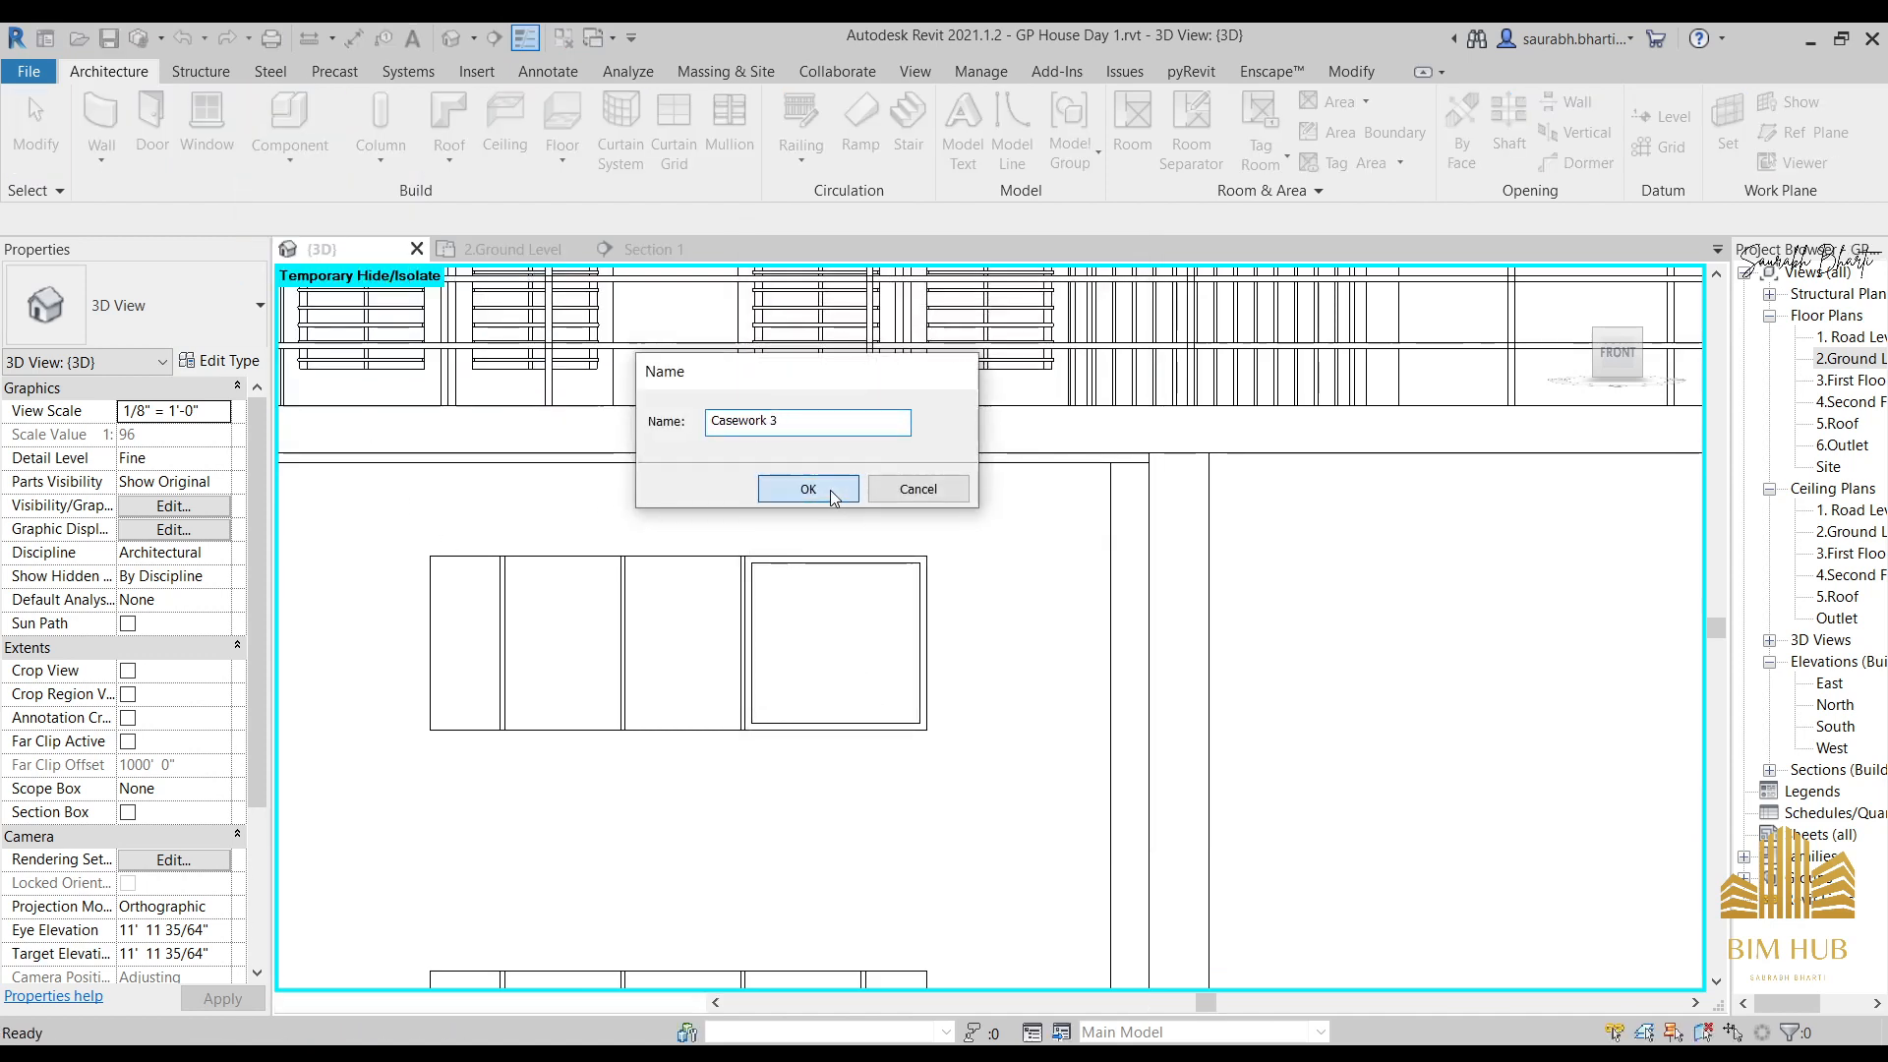
Start a solid extrusion for the shelves and pick the back face inside the open end cabinet as its work plane.
{"action": "scroll", "coordinate": [876, 567], "scroll_direction": "down", "scroll_amount": 6}
{"action": "middle_click_drag", "start_coordinate": [883, 609], "coordinate": [874, 667]}
{"action": "scroll", "coordinate": [813, 872], "scroll_direction": "down", "scroll_amount": 1}
{"action": "scroll", "coordinate": [874, 666], "scroll_direction": "up", "scroll_amount": 4}
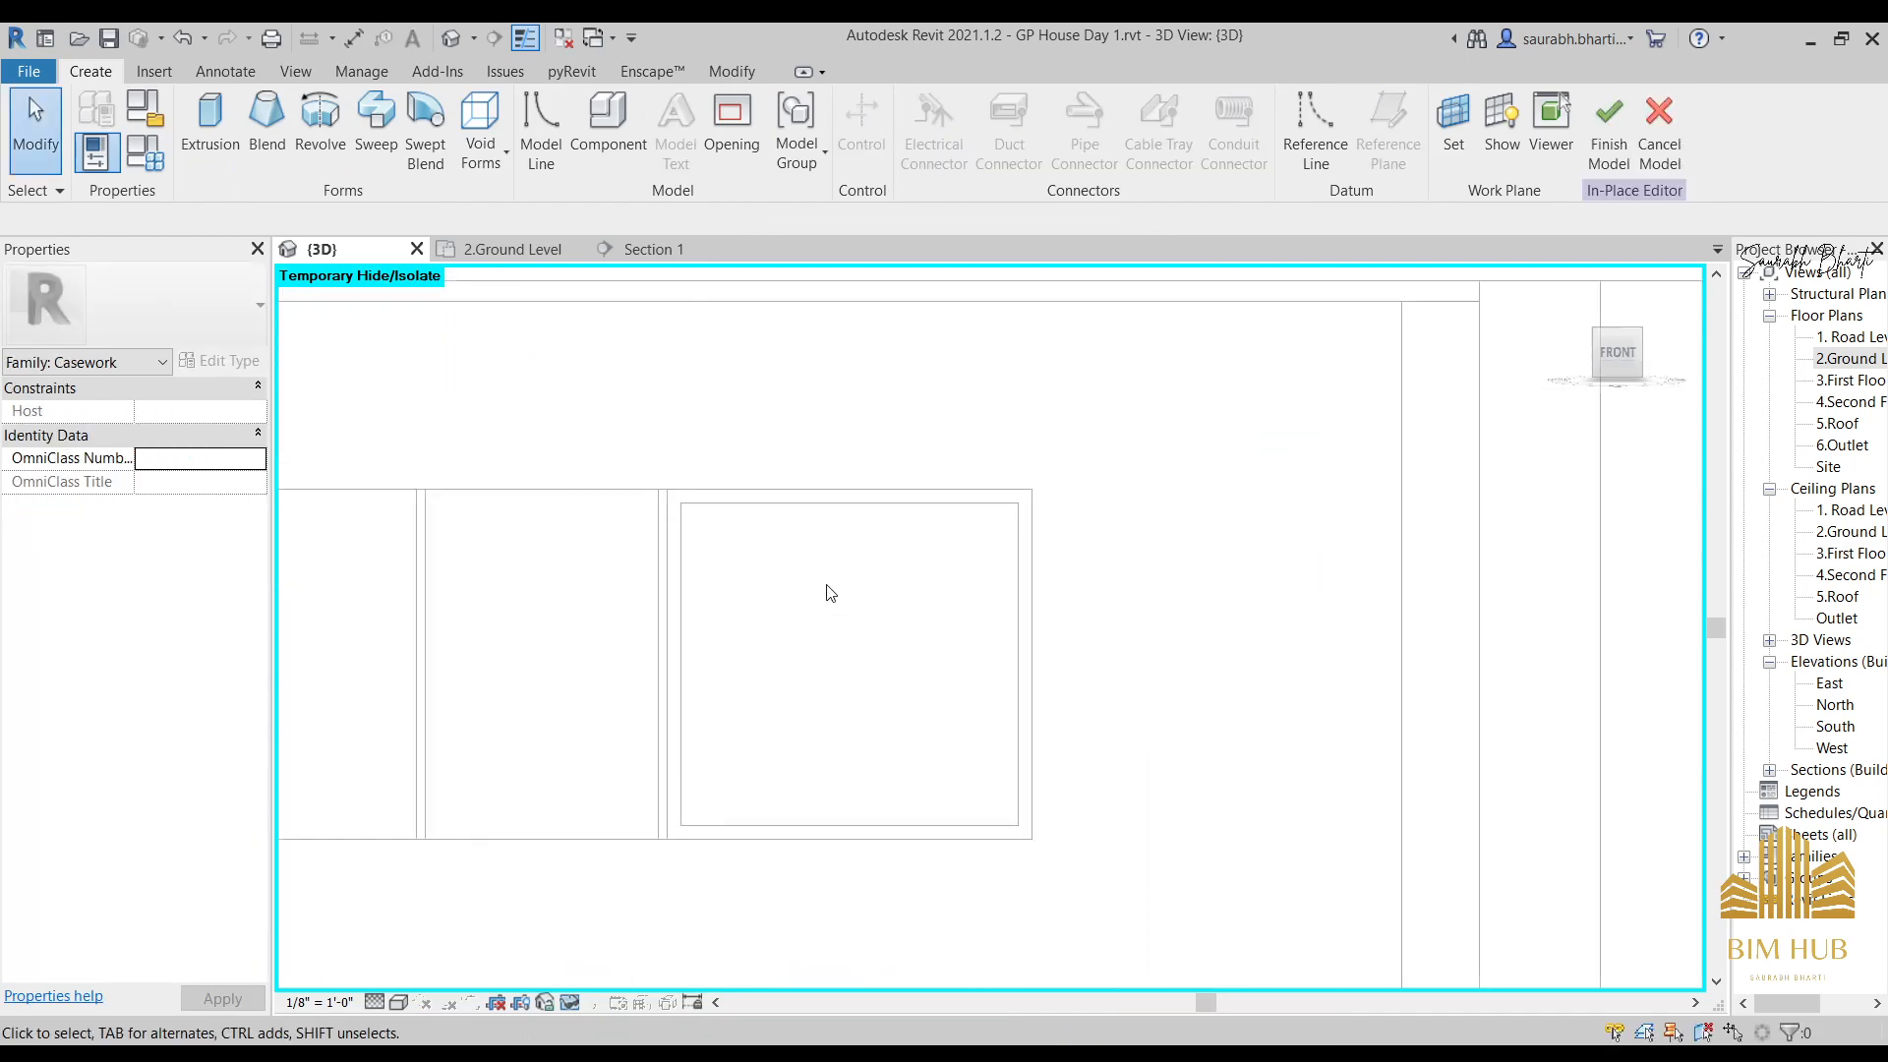
{"action": "left_click", "coordinate": [226, 71]}
{"action": "left_click", "coordinate": [88, 71]}
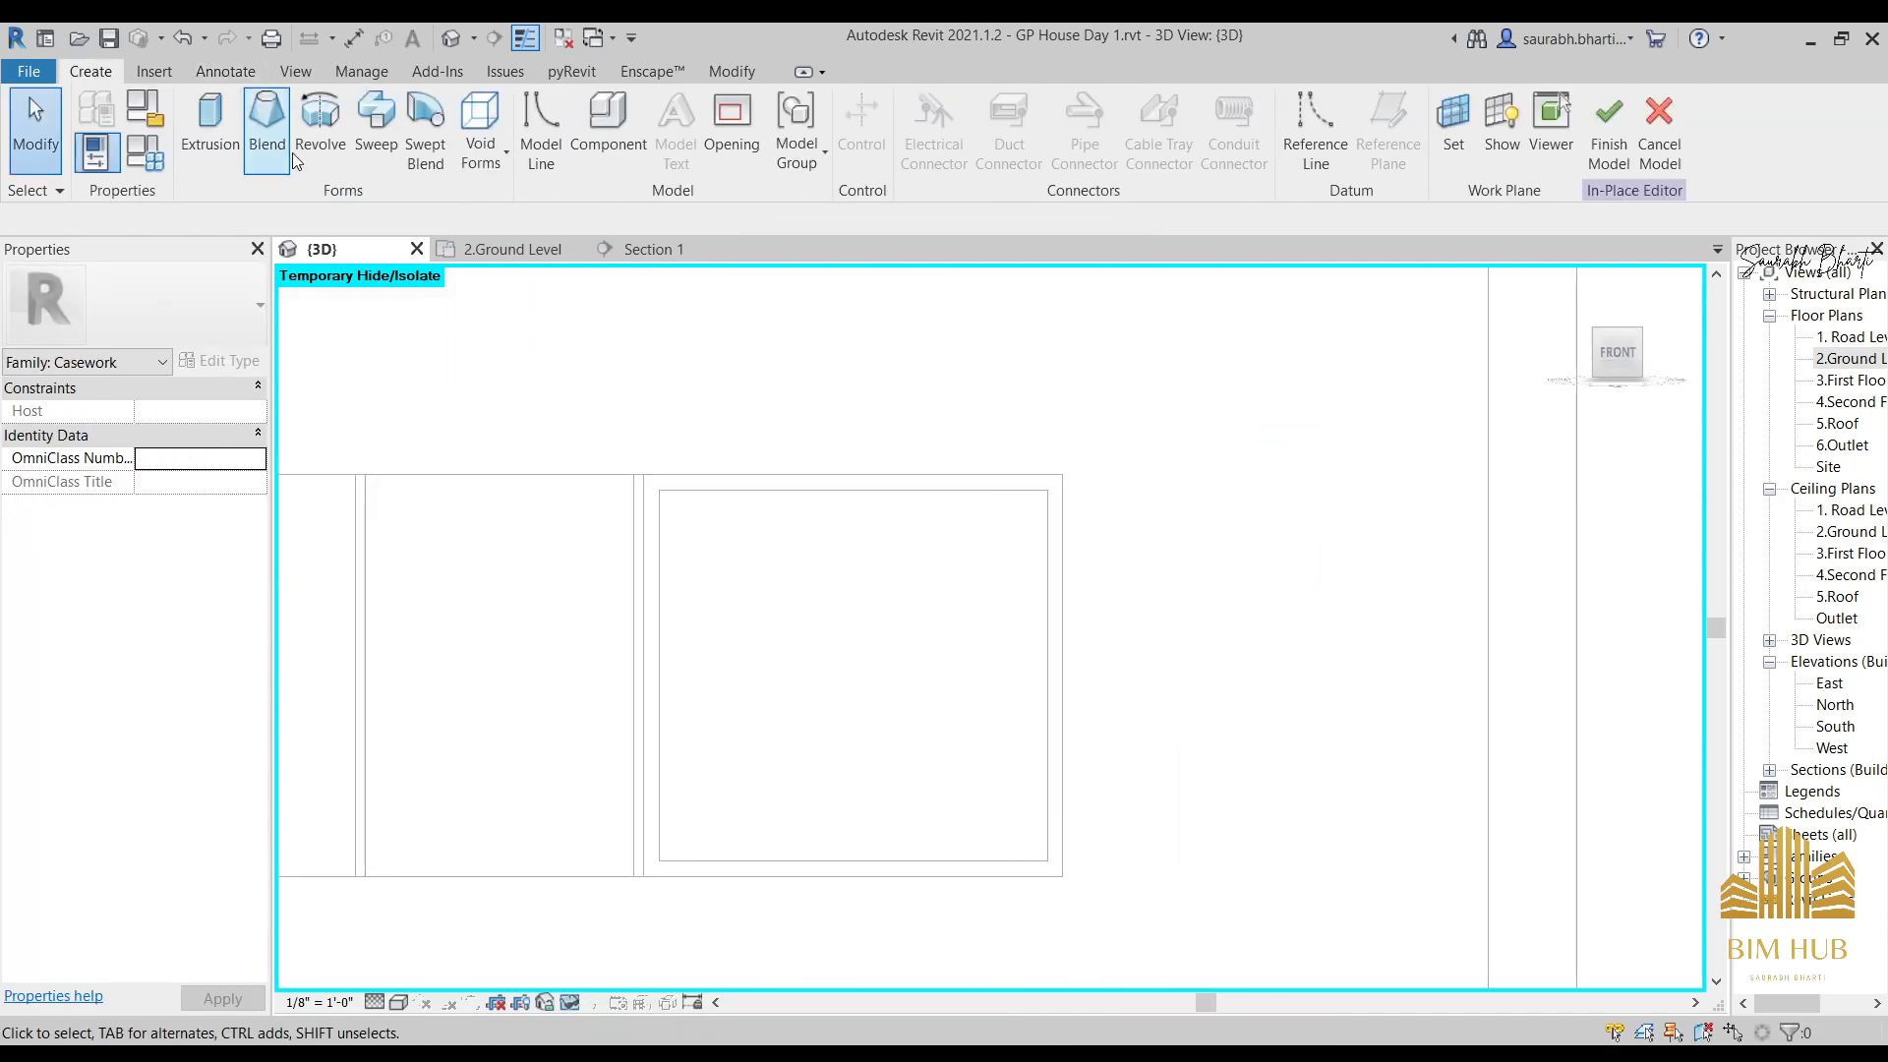
{"action": "left_click", "coordinate": [207, 123]}
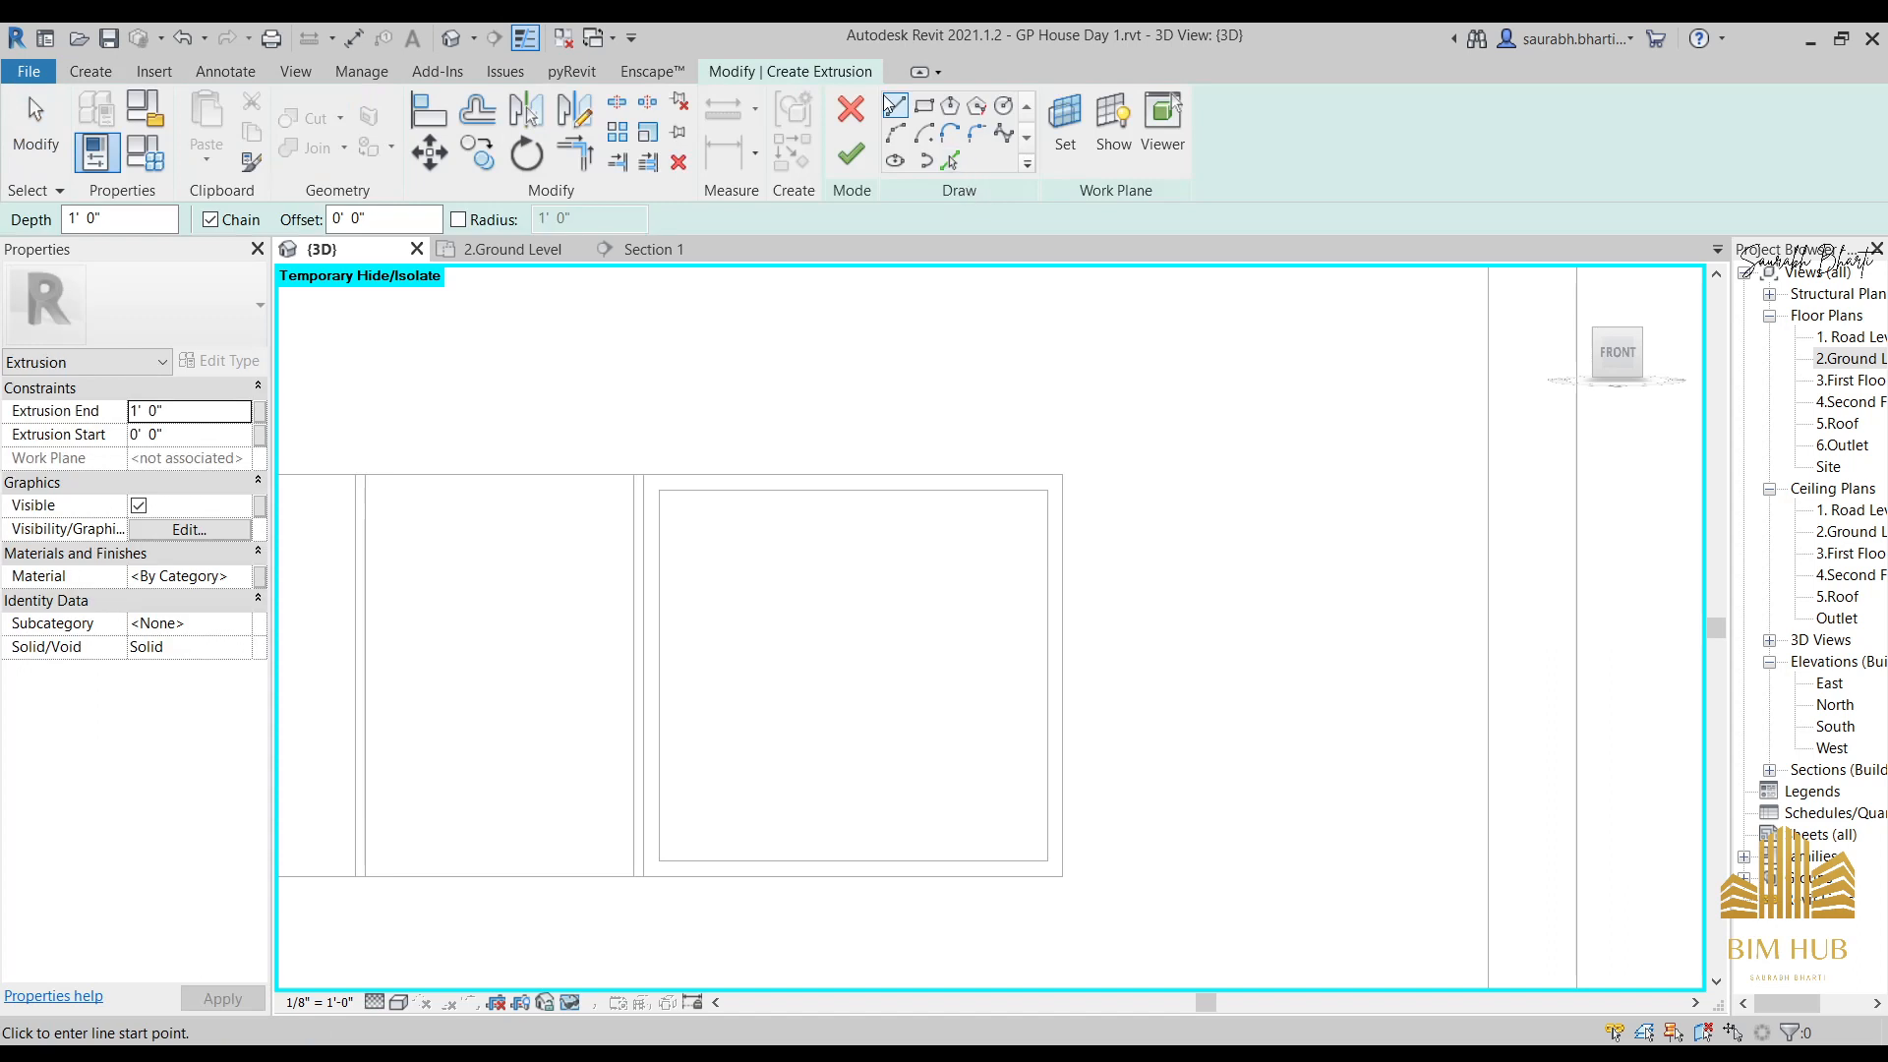
{"action": "left_click", "coordinate": [922, 106]}
{"action": "scroll", "coordinate": [980, 351], "scroll_direction": "down", "scroll_amount": 2}
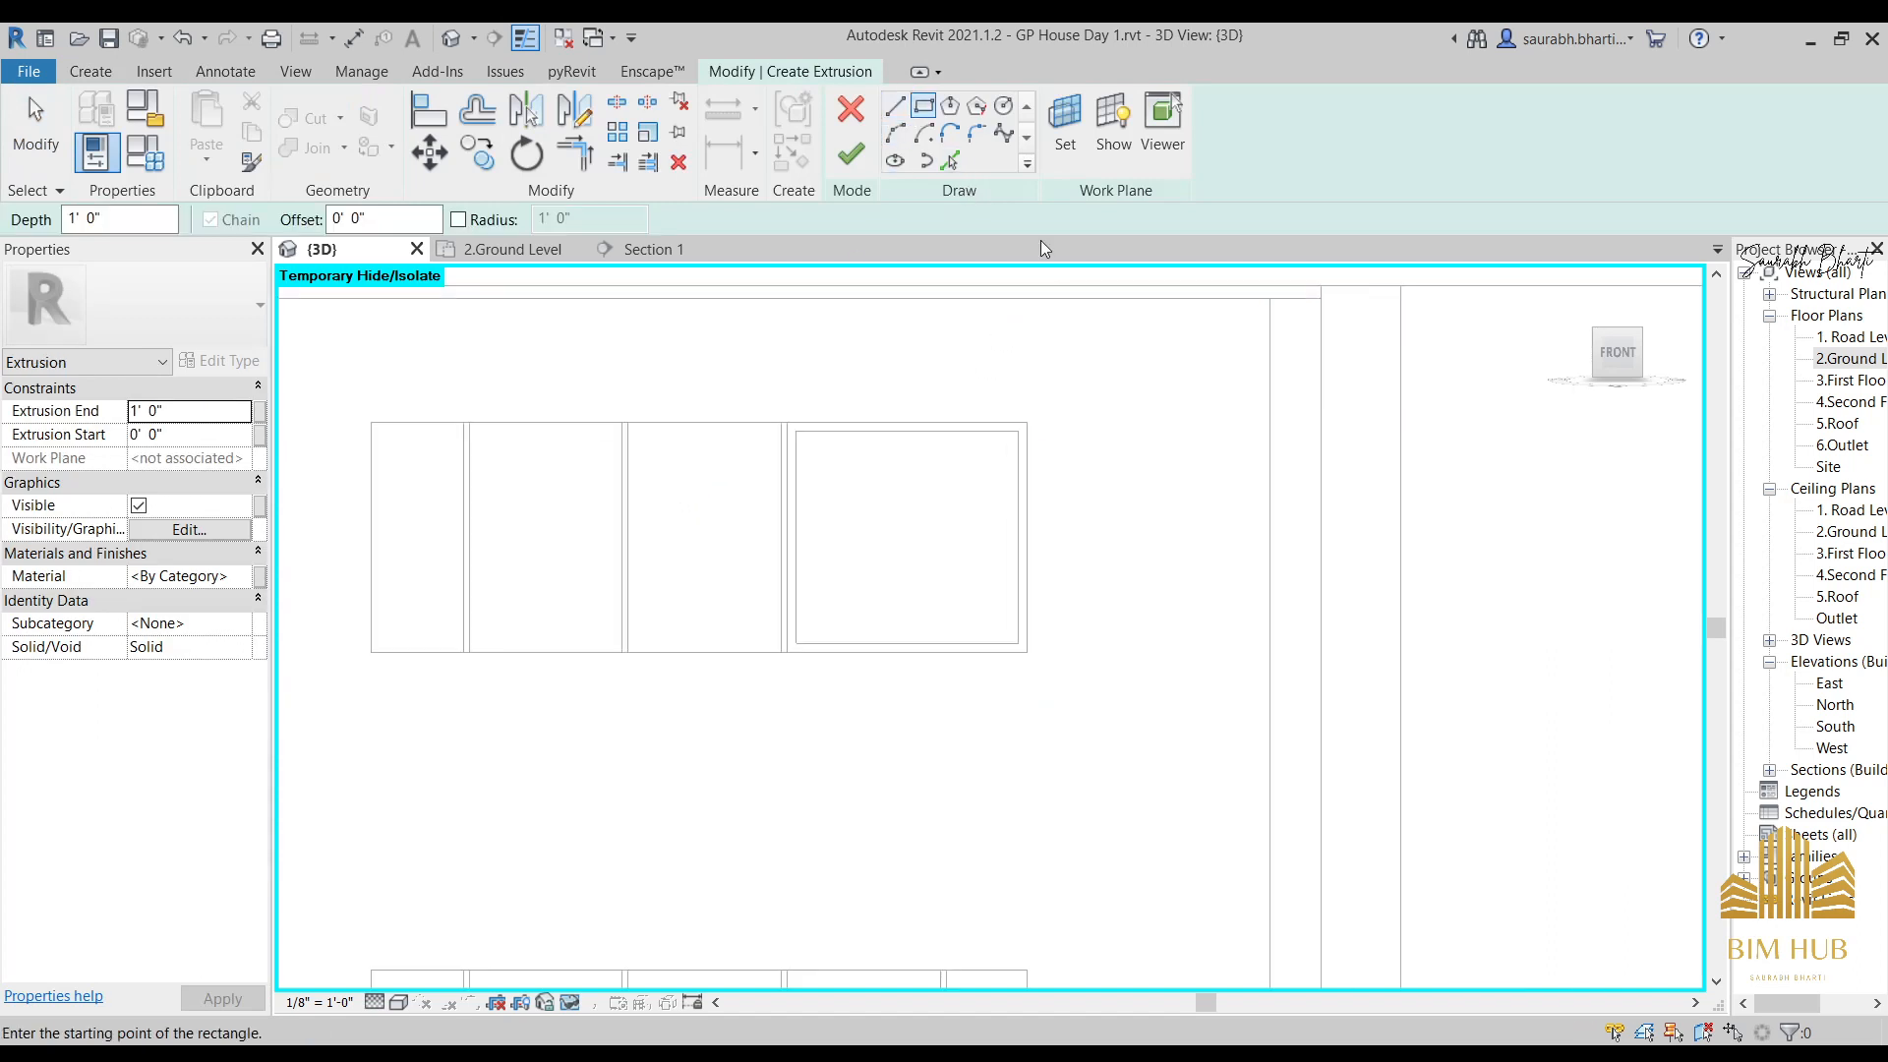
{"action": "left_click", "coordinate": [1043, 320]}
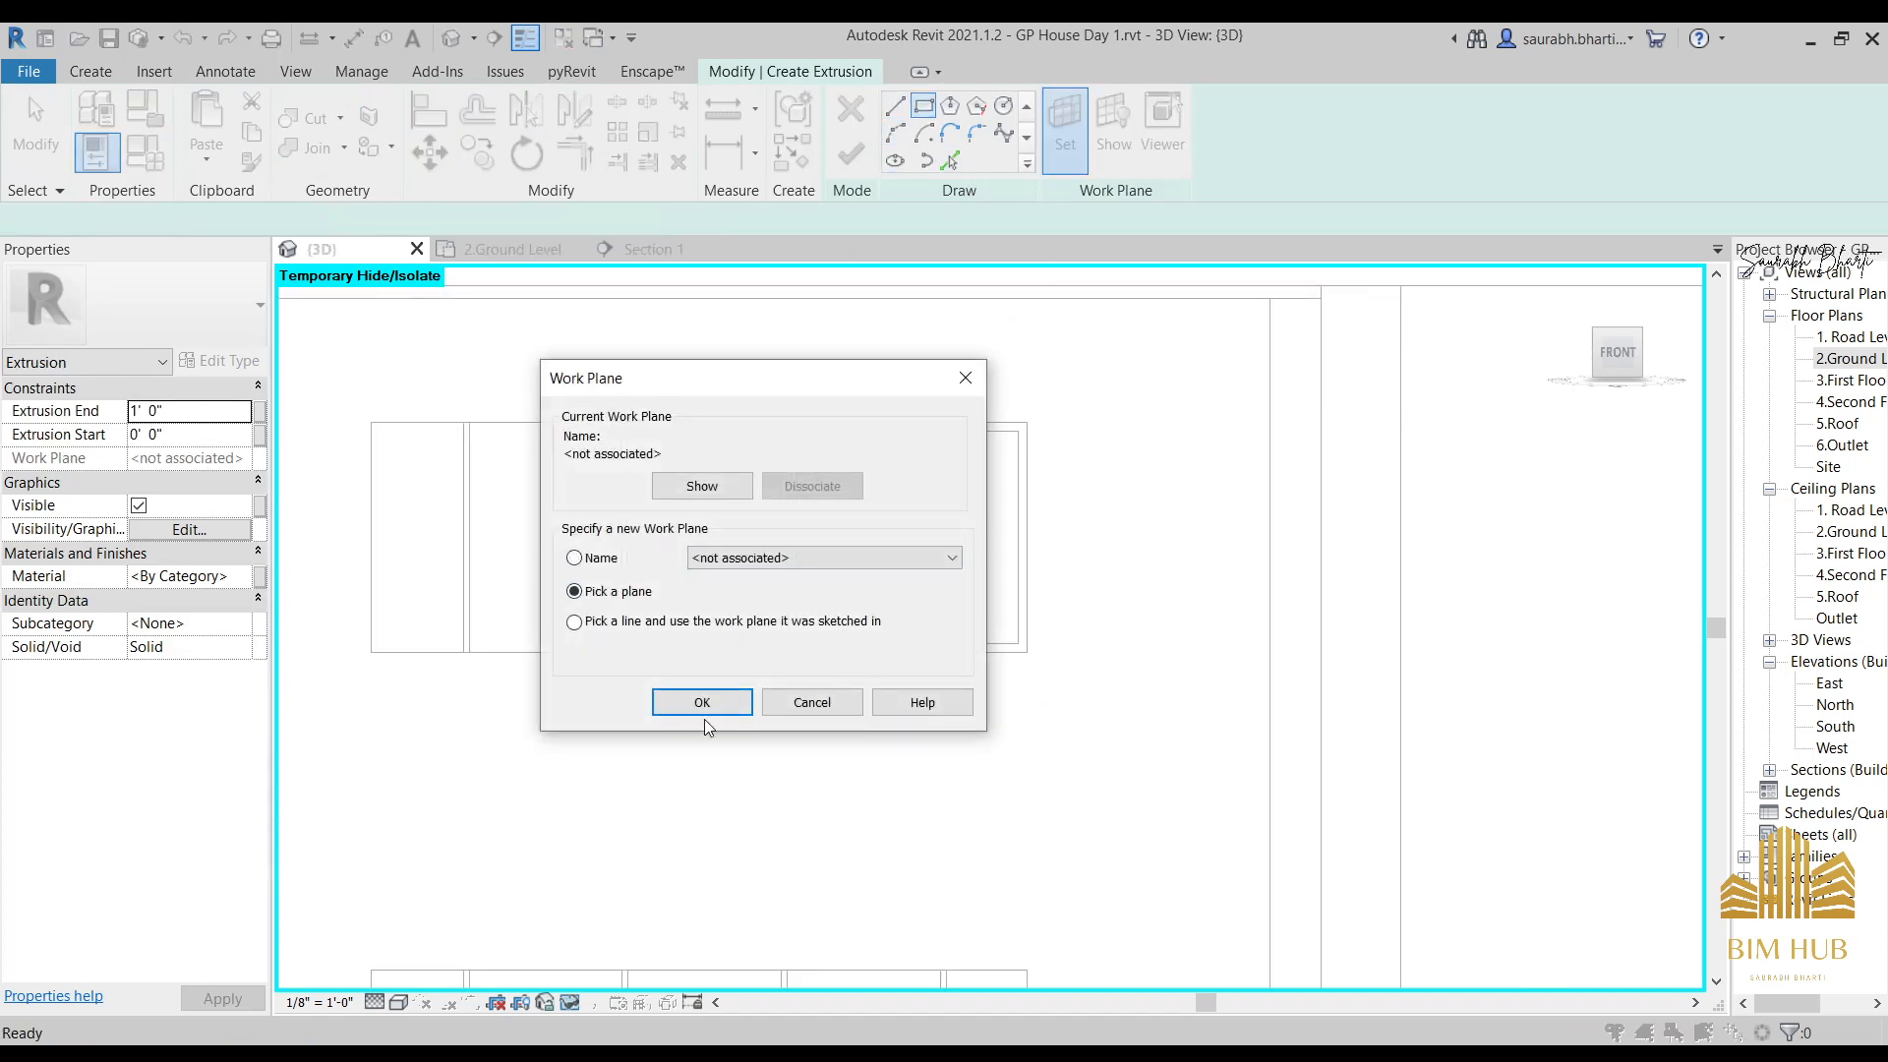
{"action": "left_click", "coordinate": [703, 710]}
{"action": "scroll", "coordinate": [906, 728], "scroll_direction": "up", "scroll_amount": 3}
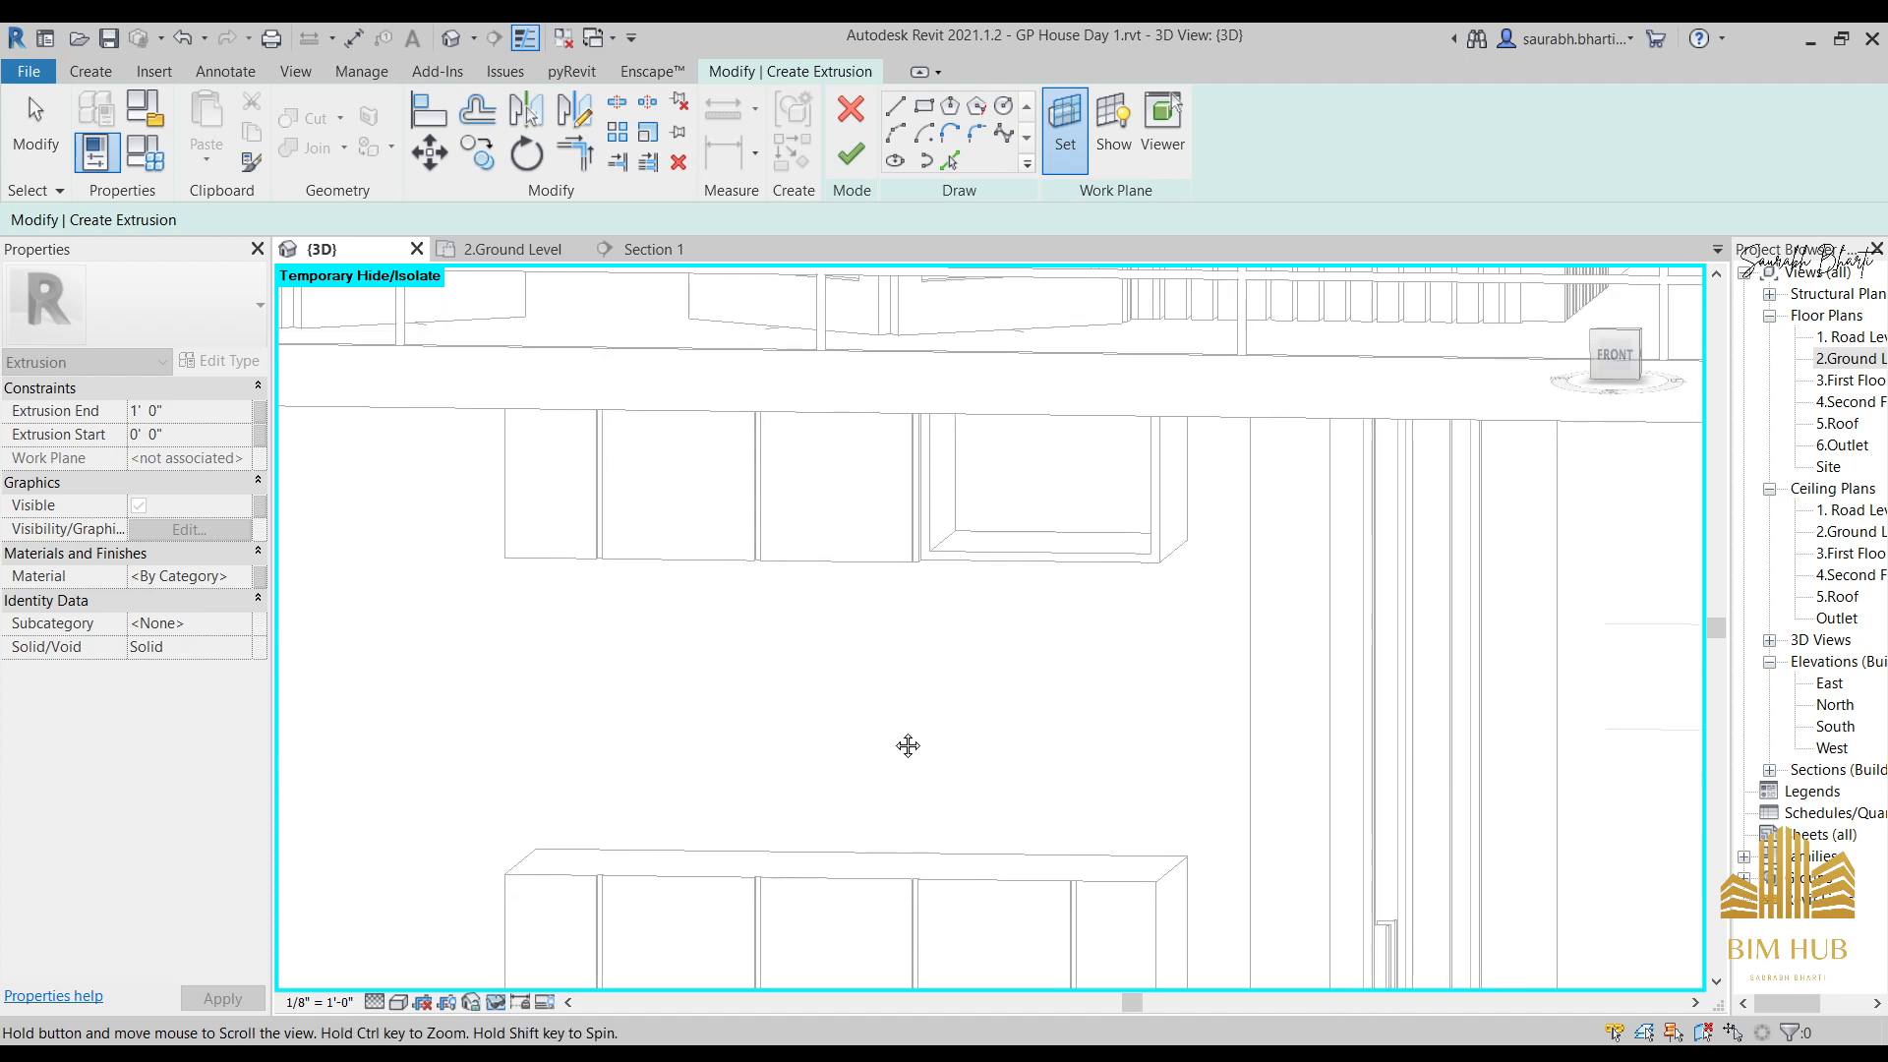
{"action": "left_click", "coordinate": [1040, 519]}
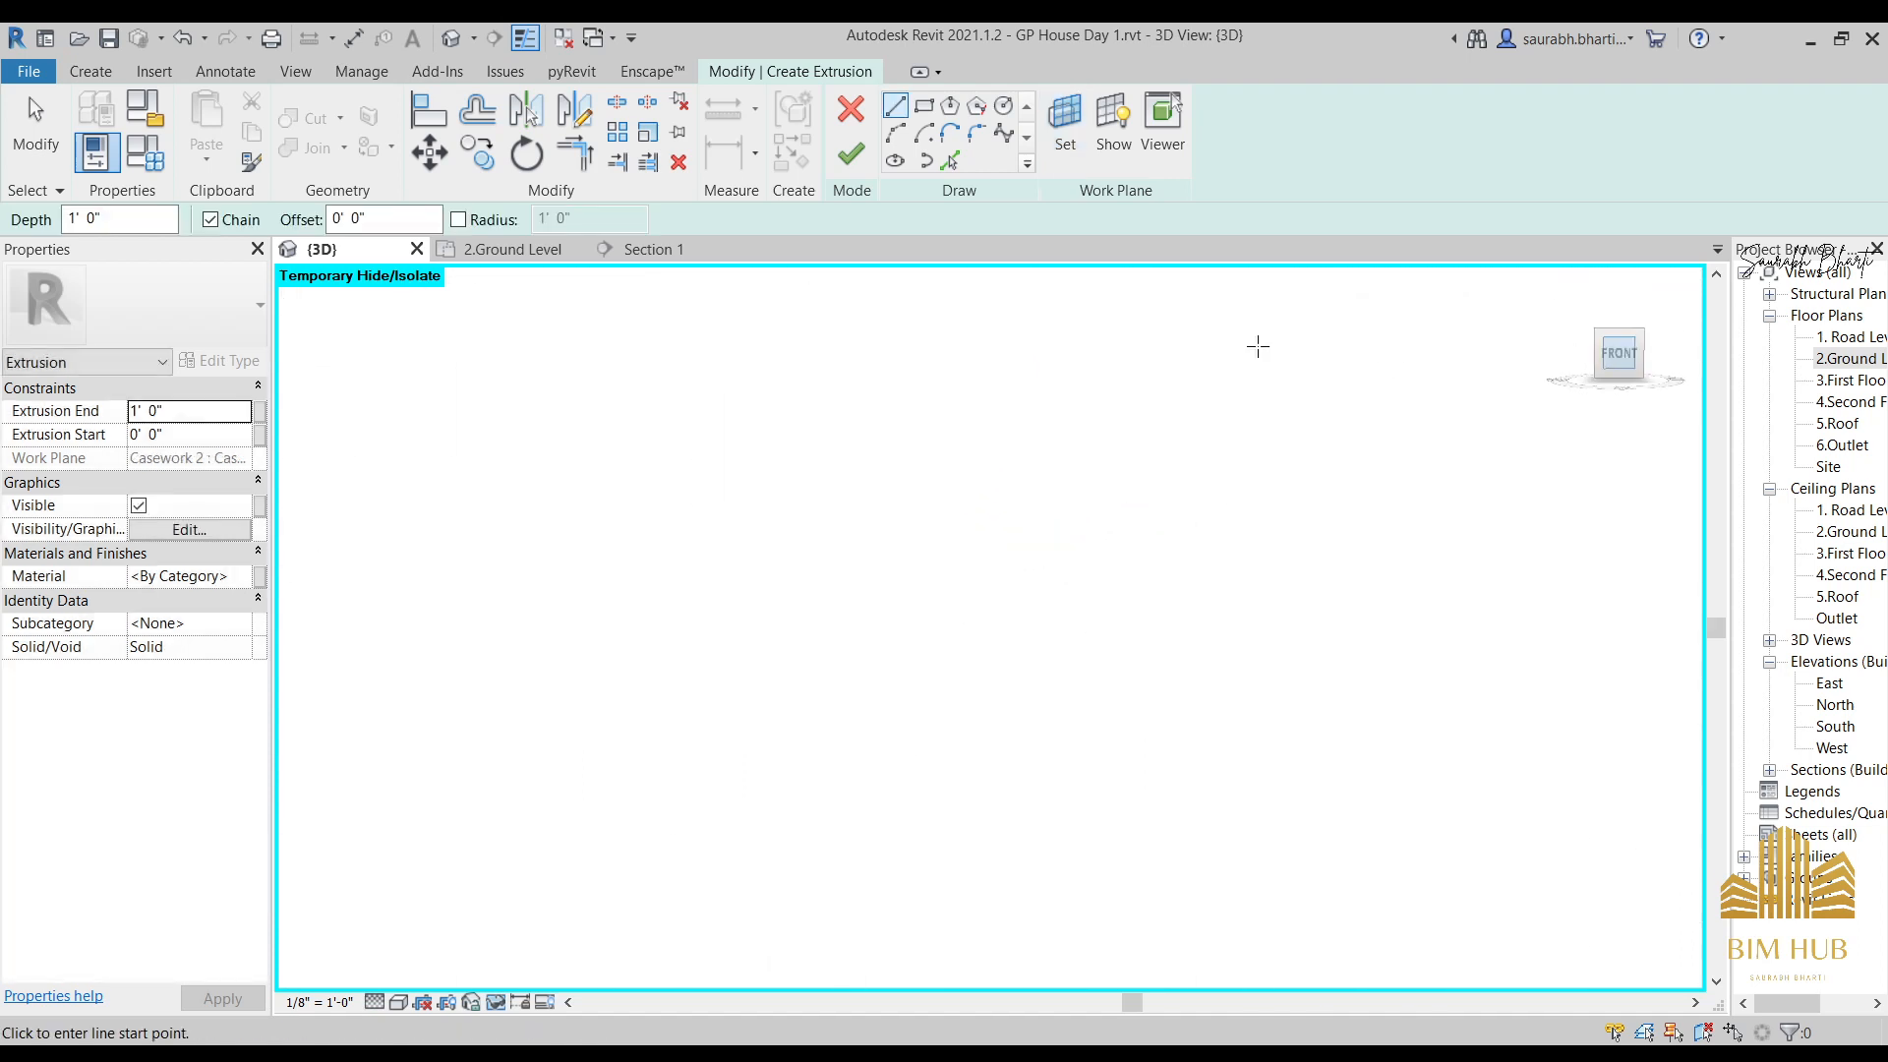
Sketch a thin shelf rectangle across the full width of the cabinet opening, about 2' 1" wide and 3/4" thick.
{"action": "left_click", "coordinate": [923, 105]}
{"action": "scroll", "coordinate": [1095, 750], "scroll_direction": "up", "scroll_amount": 4}
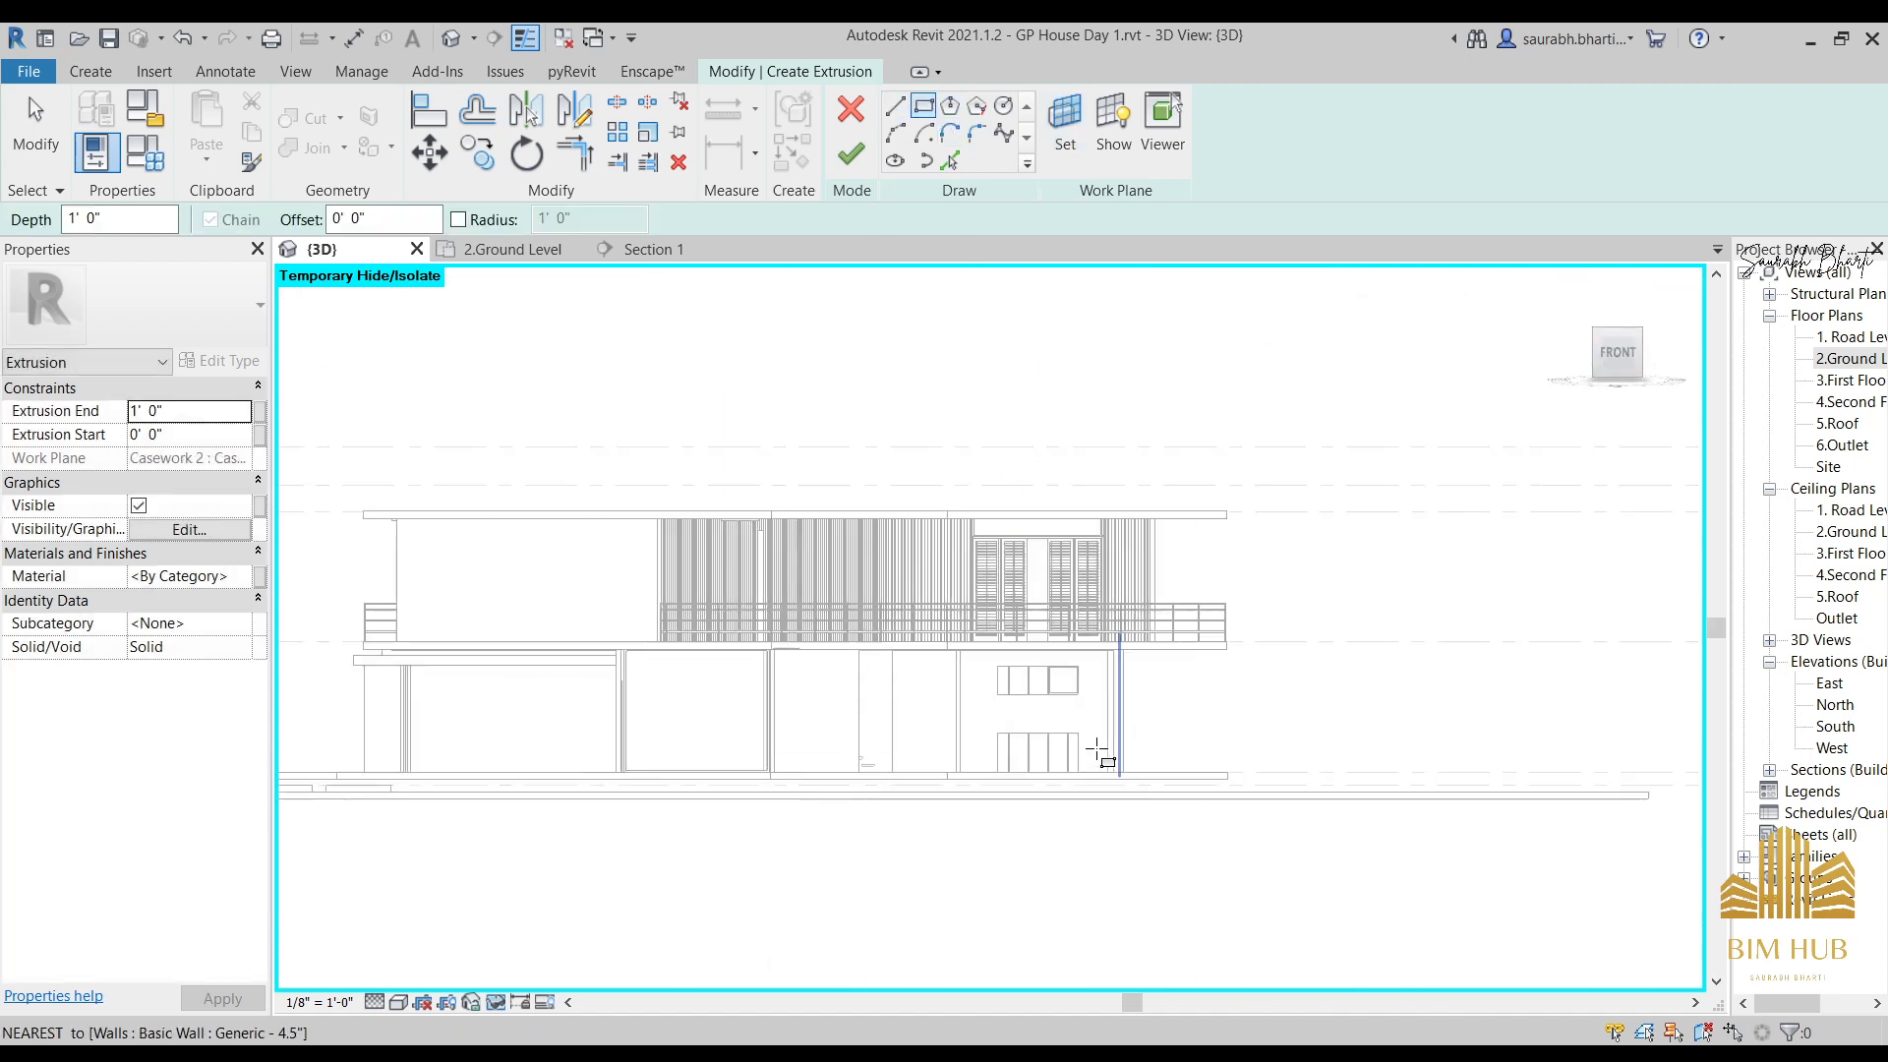
{"action": "scroll", "coordinate": [928, 485], "scroll_direction": "up", "scroll_amount": 5}
{"action": "left_click", "coordinate": [882, 445]}
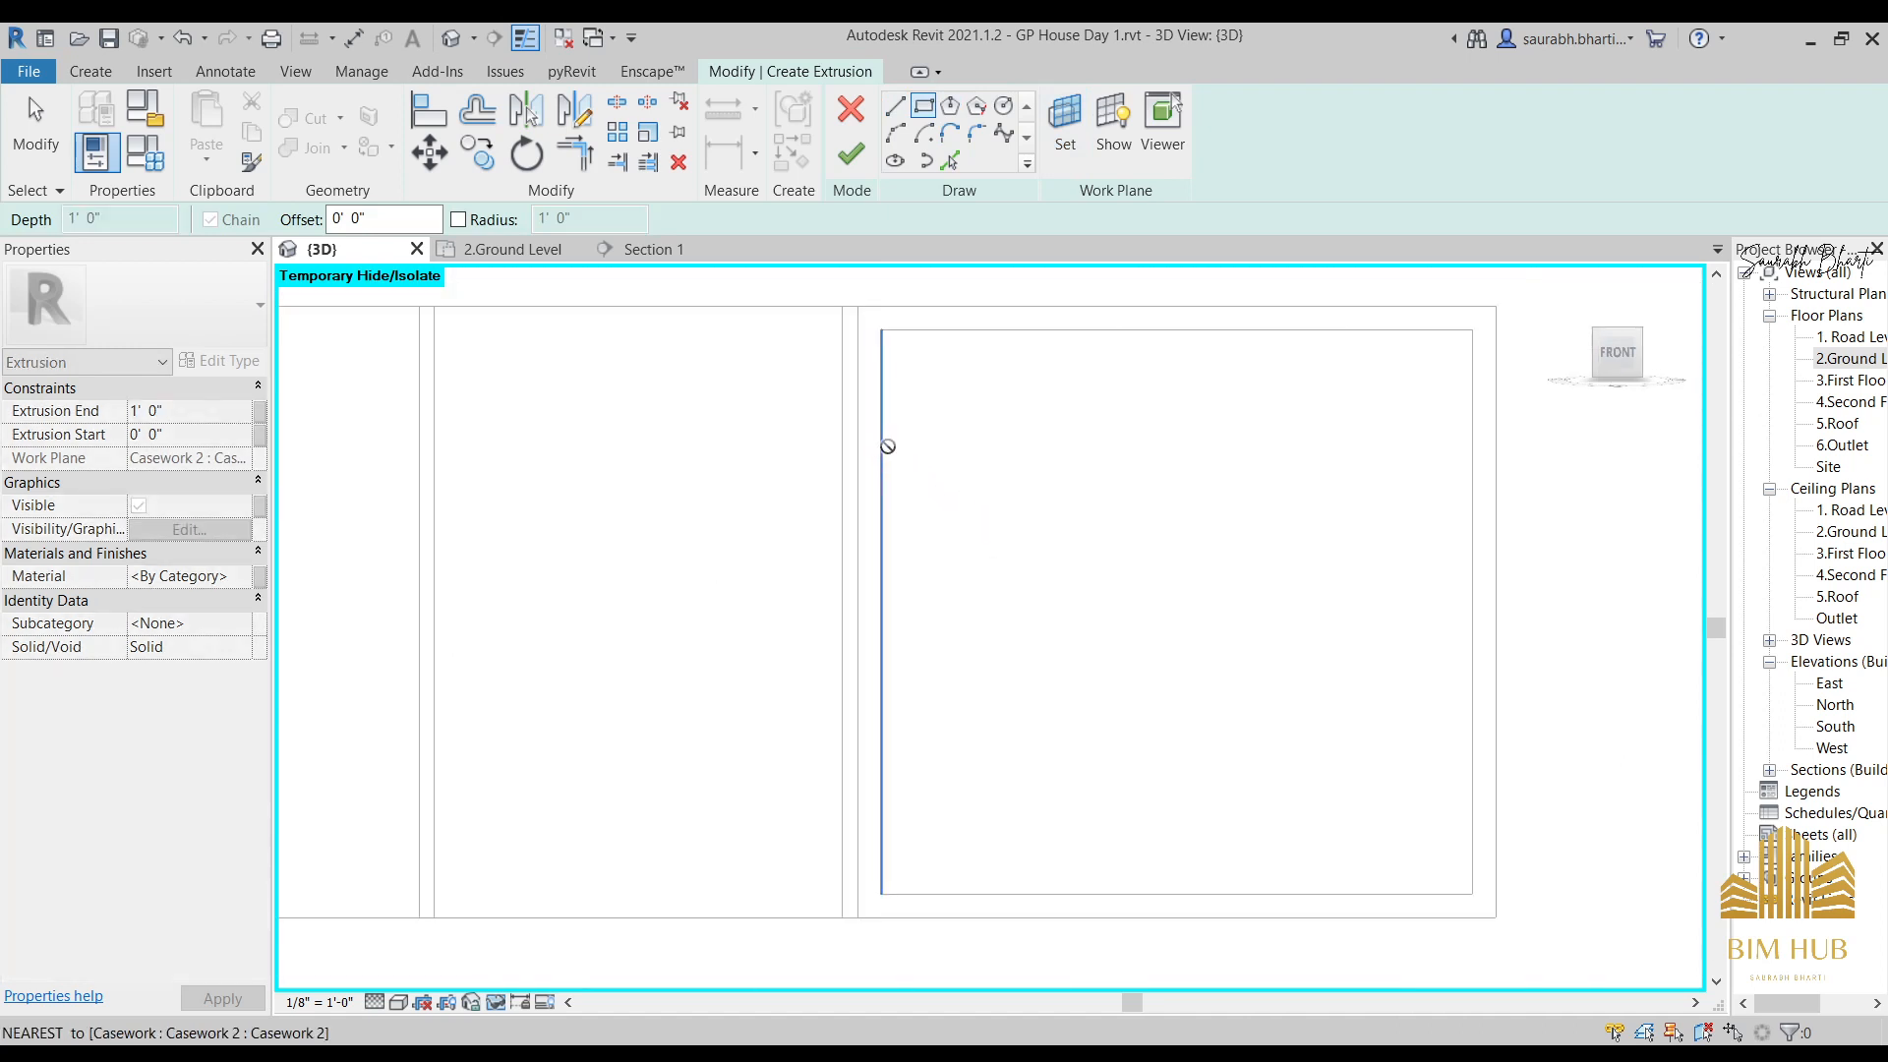
{"action": "left_click", "coordinate": [1471, 470]}
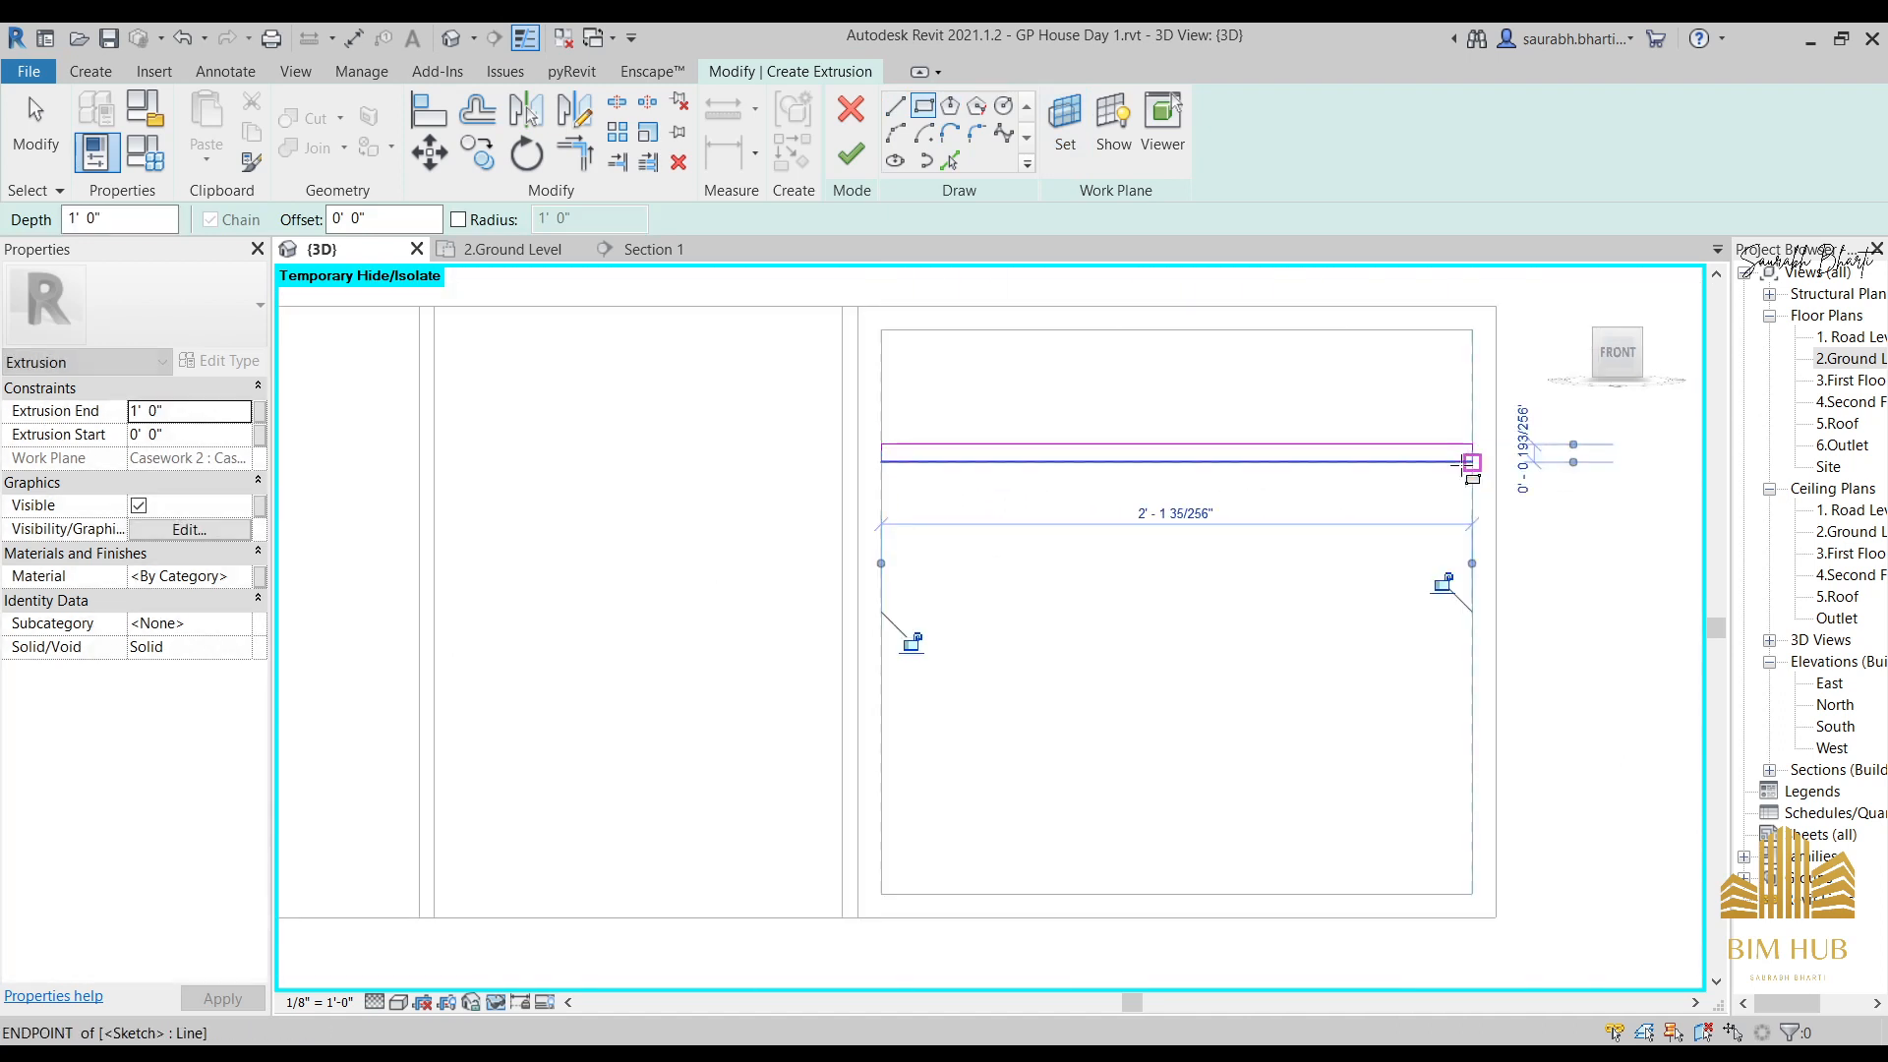
{"action": "key", "text": "Escape"}
{"action": "key", "text": "Escape"}
Copy the shelf rectangle twice straight down inside the cabinet opening, at roughly even spacing.
{"action": "left_click_drag", "start_coordinate": [799, 374], "coordinate": [1442, 578]}
{"action": "mouse_move", "coordinate": [803, 354]}
{"action": "left_mouse_down"}
{"action": "mouse_move", "coordinate": [885, 487]}
{"action": "mouse_move", "coordinate": [1572, 602]}
{"action": "left_mouse_up"}
{"action": "left_click", "coordinate": [478, 152]}
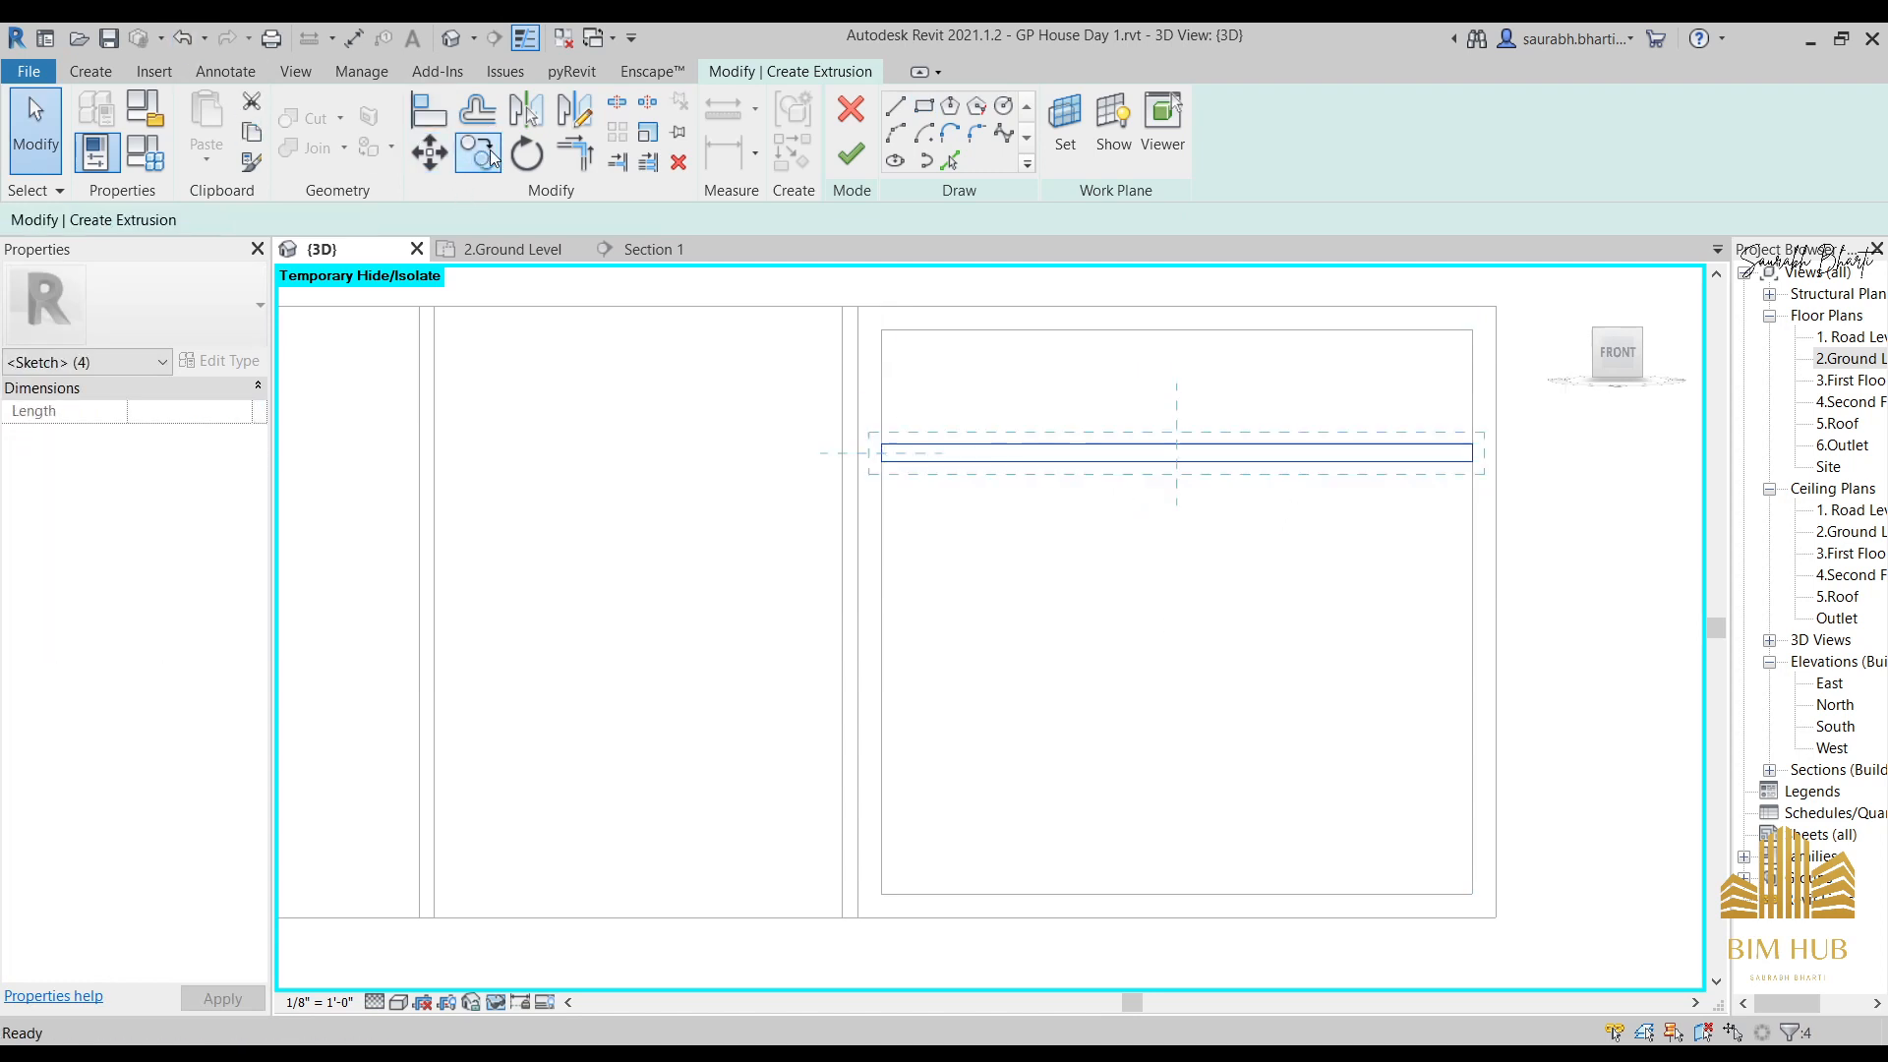
{"action": "left_click", "coordinate": [885, 444]}
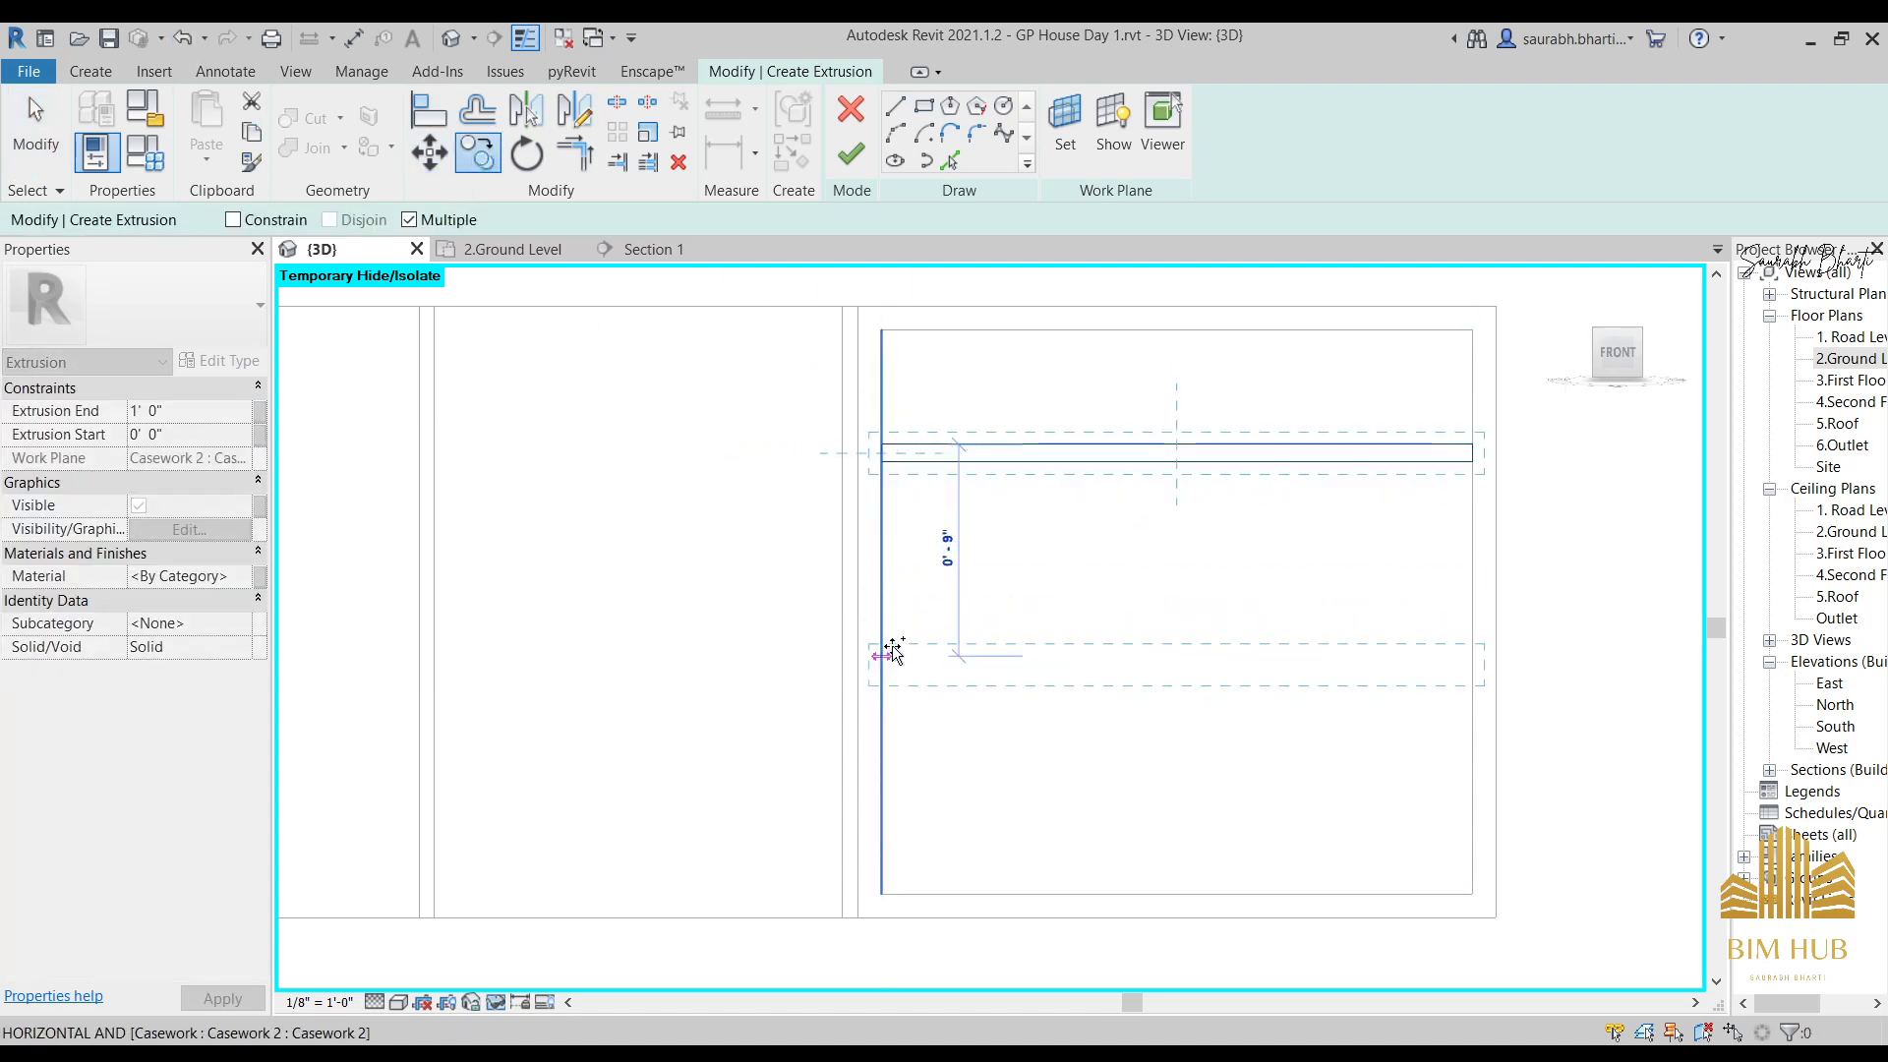
{"action": "left_click", "coordinate": [885, 635]}
{"action": "left_click", "coordinate": [884, 775]}
{"action": "key", "text": "Escape"}
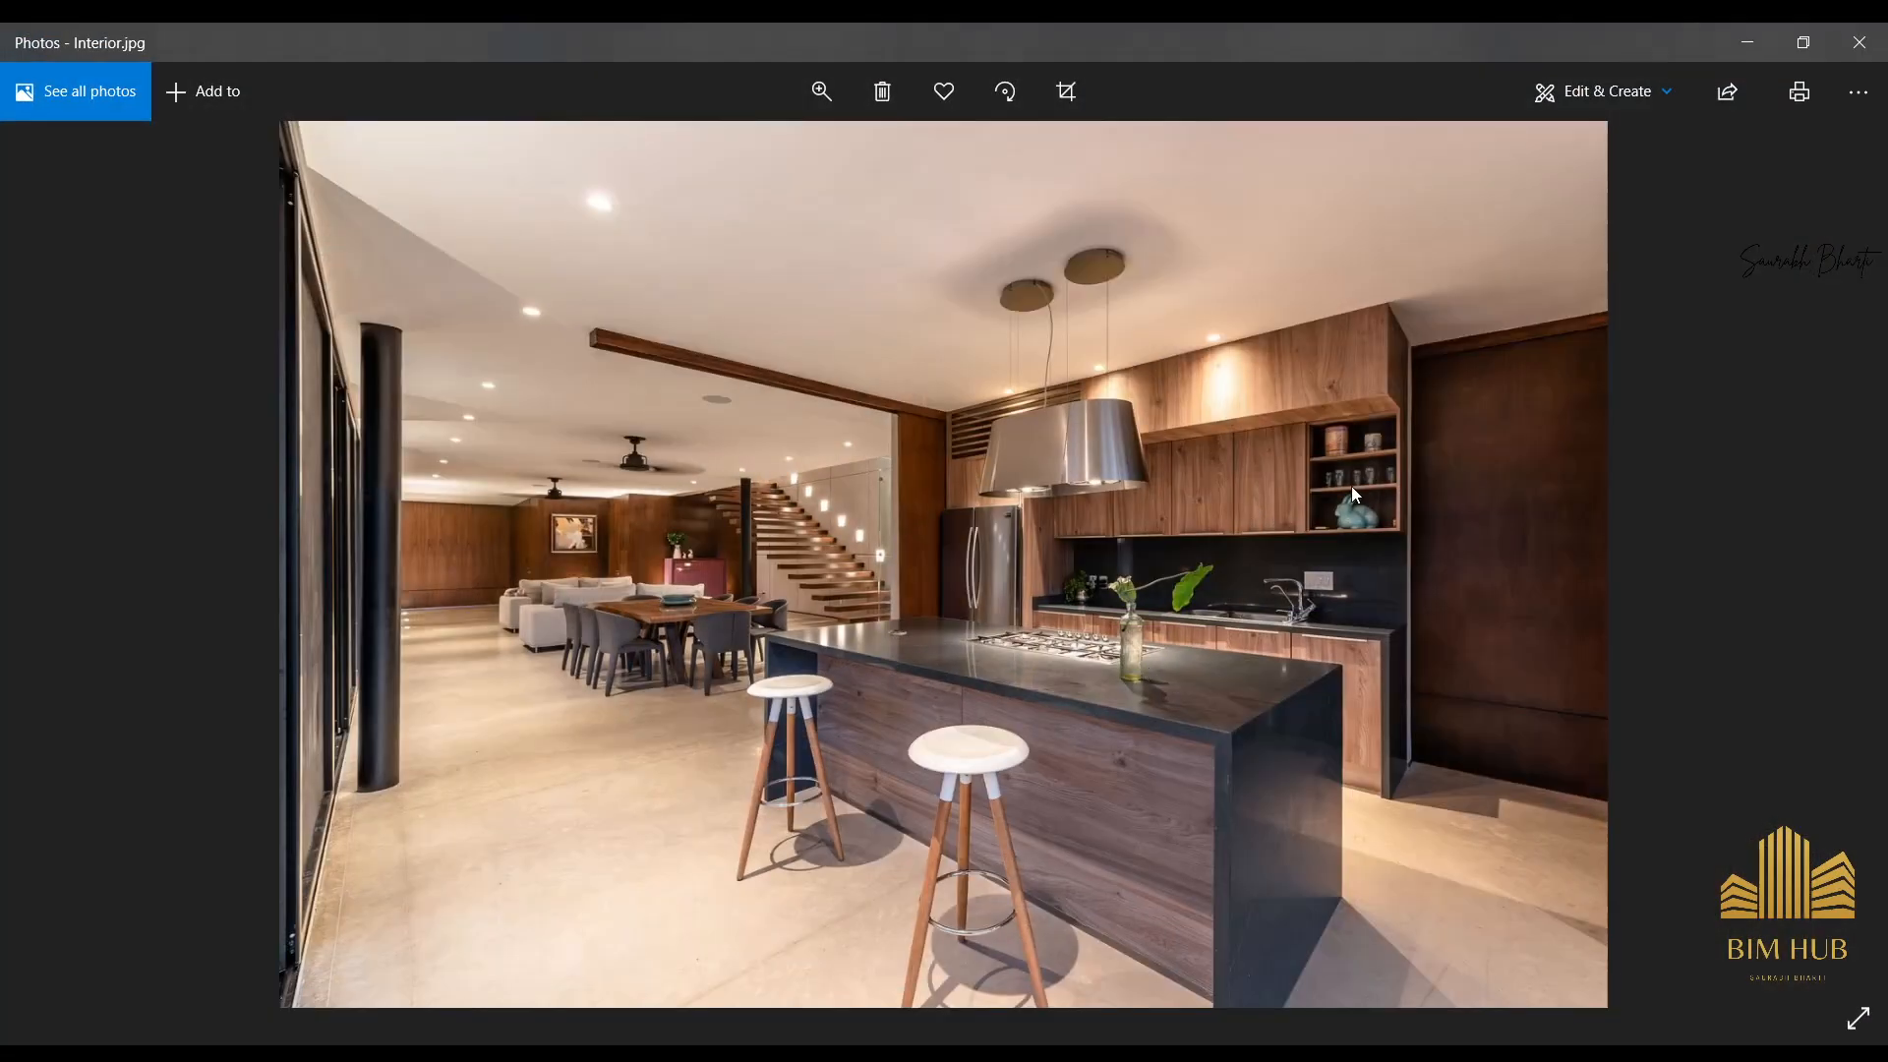
Check the open shelf unit in the reference photo Interior.jpg, and delete the uppermost of the three shelf rectangles in the Revit sketch.
{"action": "scroll", "coordinate": [1351, 486], "scroll_direction": "up", "scroll_amount": 3}
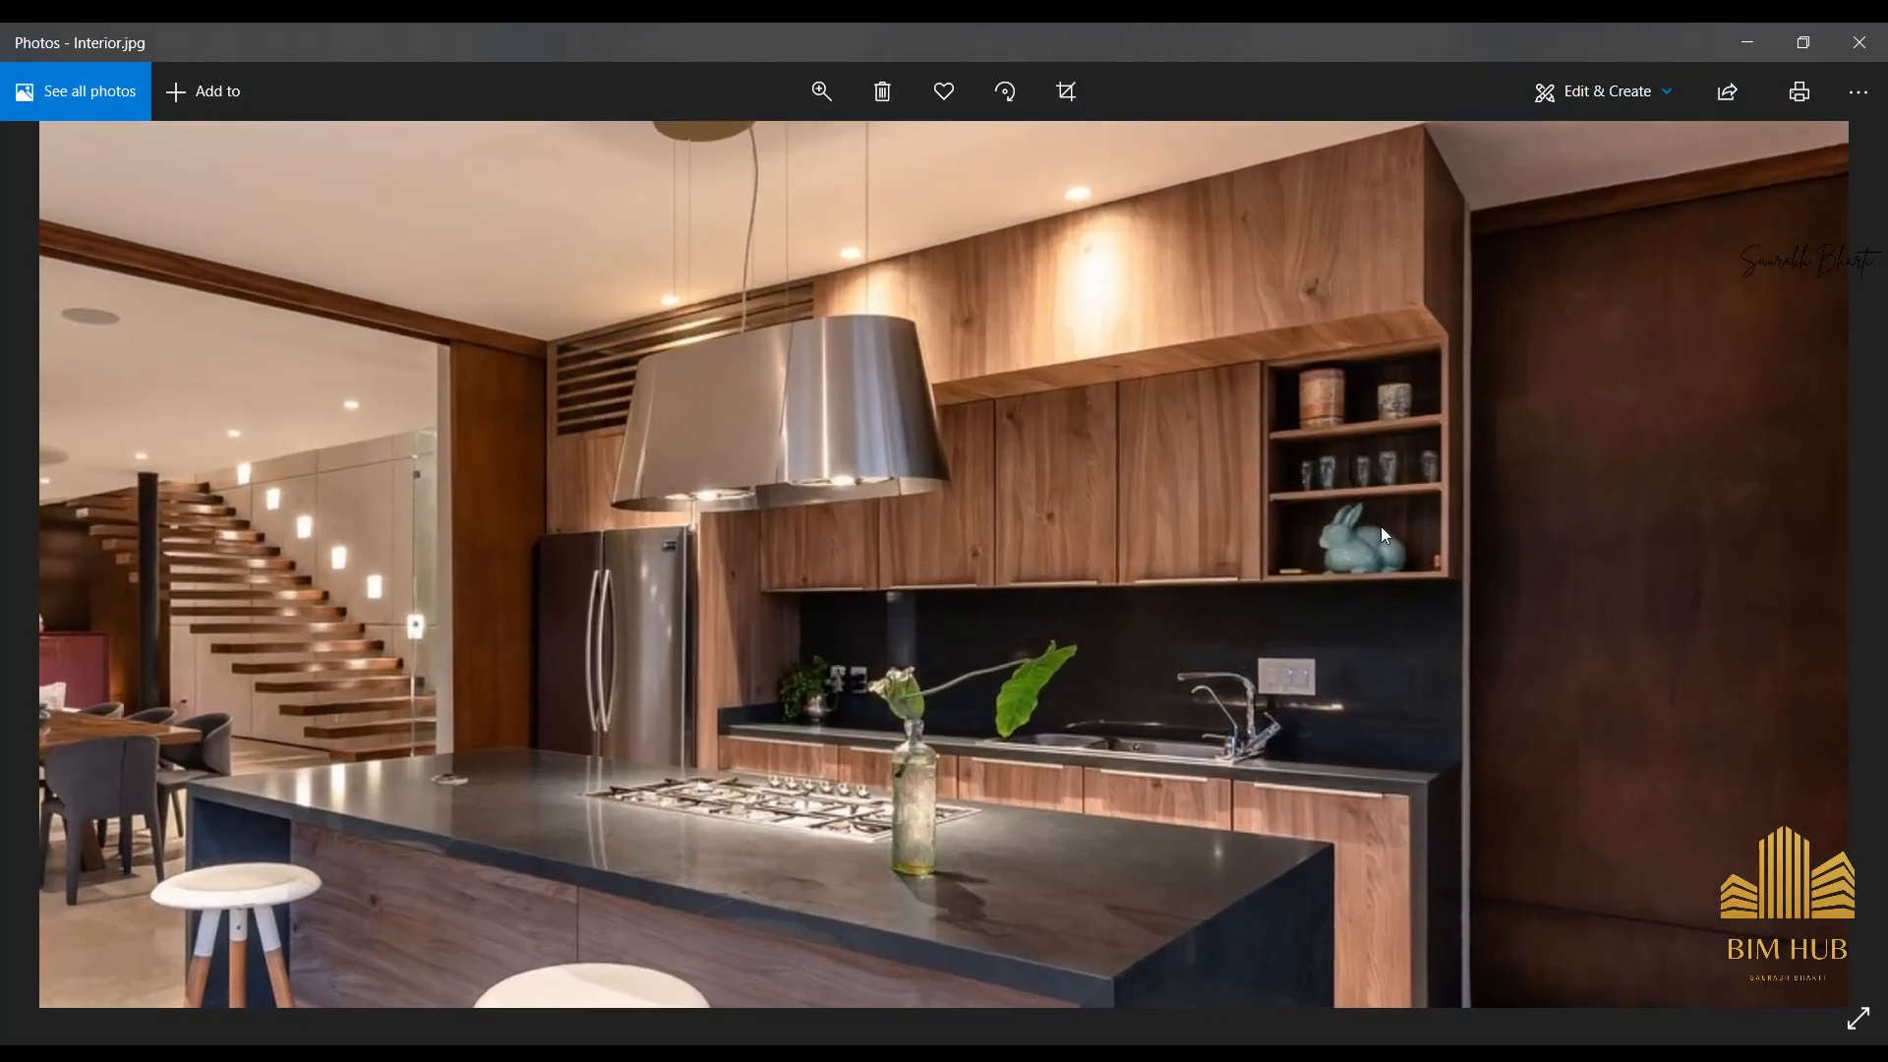
{"action": "left_click", "coordinate": [1755, 47]}
{"action": "left_click_drag", "start_coordinate": [715, 413], "coordinate": [1505, 522]}
{"action": "key", "text": "Delete"}
Nudge the higher of the two remaining shelf rectangles up towards the upper third of the opening.
{"action": "mouse_move", "coordinate": [782, 567]}
{"action": "left_mouse_down"}
{"action": "mouse_move", "coordinate": [1028, 715]}
{"action": "mouse_move", "coordinate": [1461, 765]}
{"action": "left_mouse_up"}
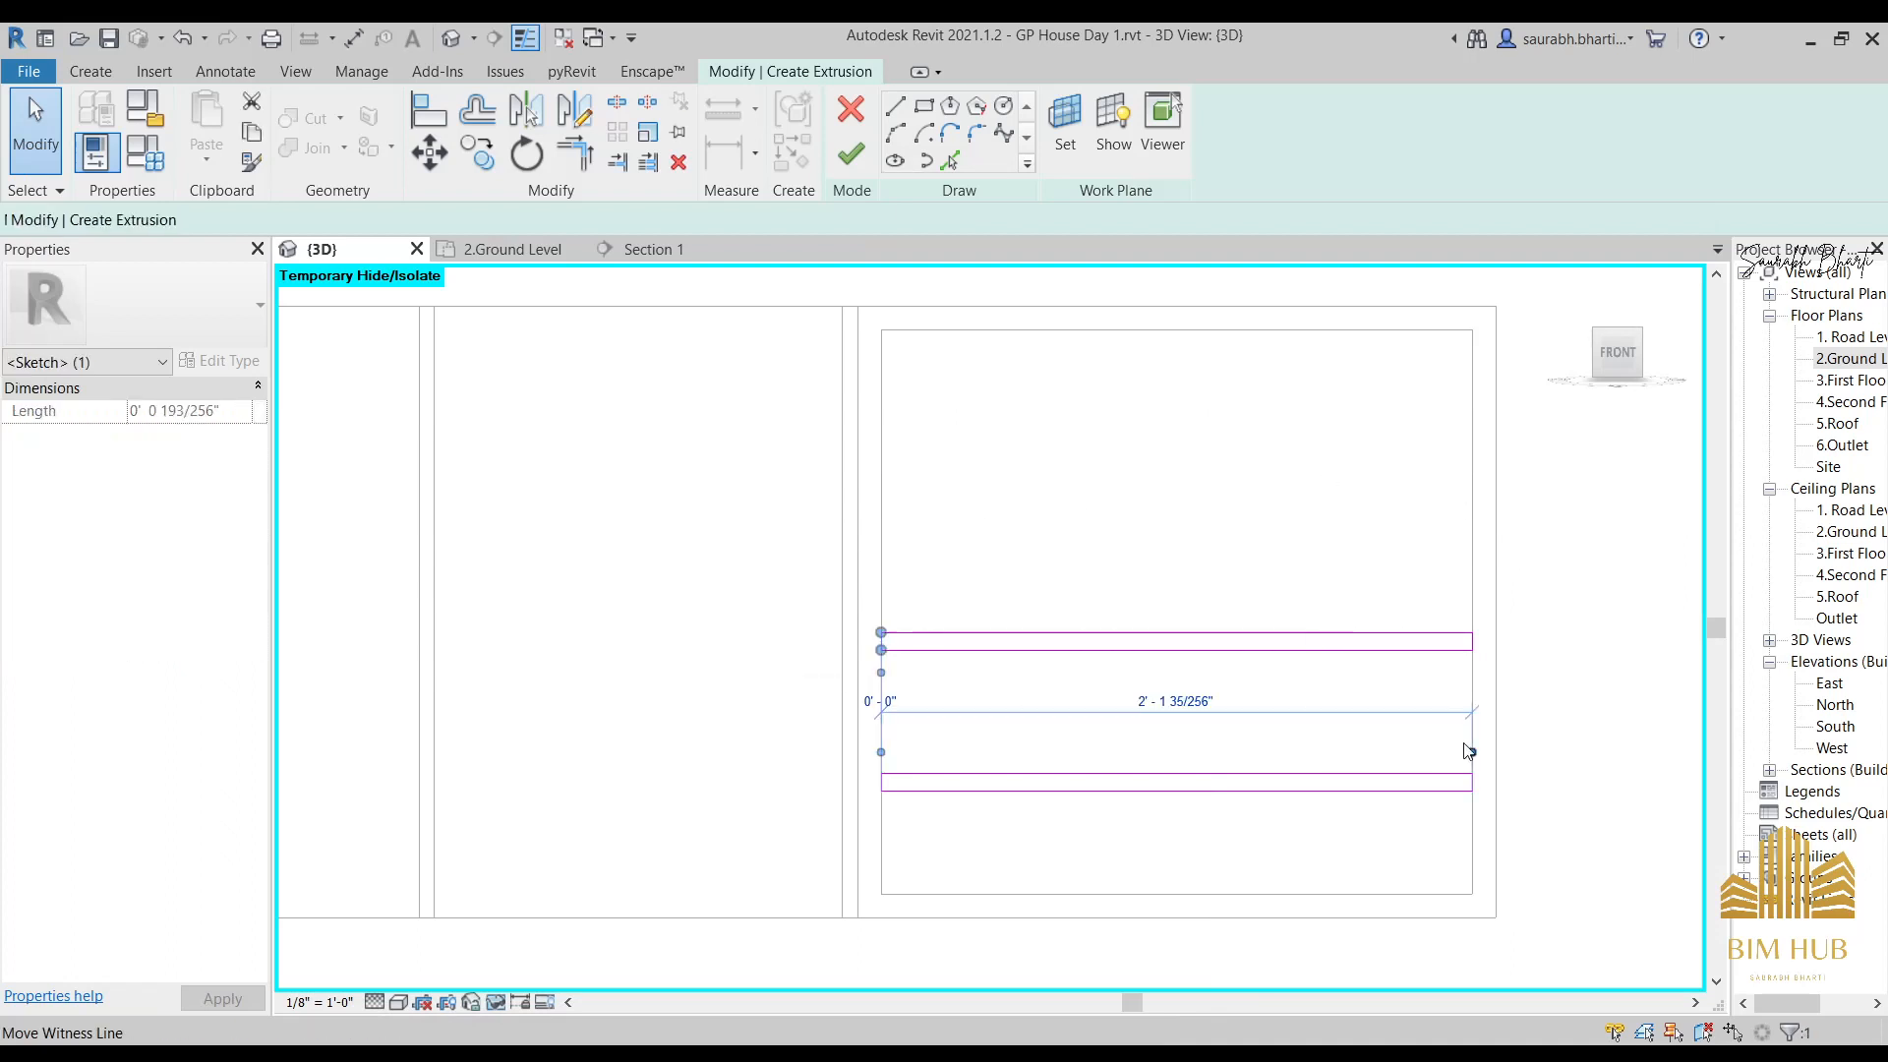
{"action": "mouse_move", "coordinate": [684, 484]}
{"action": "left_mouse_down"}
{"action": "mouse_move", "coordinate": [1518, 801]}
{"action": "mouse_move", "coordinate": [1551, 737]}
{"action": "left_mouse_up"}
{"action": "key", "text": "Up"}
{"action": "key", "text": "Up"}
{"action": "key", "text": "Up"}
{"action": "key", "text": "Up"}
{"action": "key", "text": "Up"}
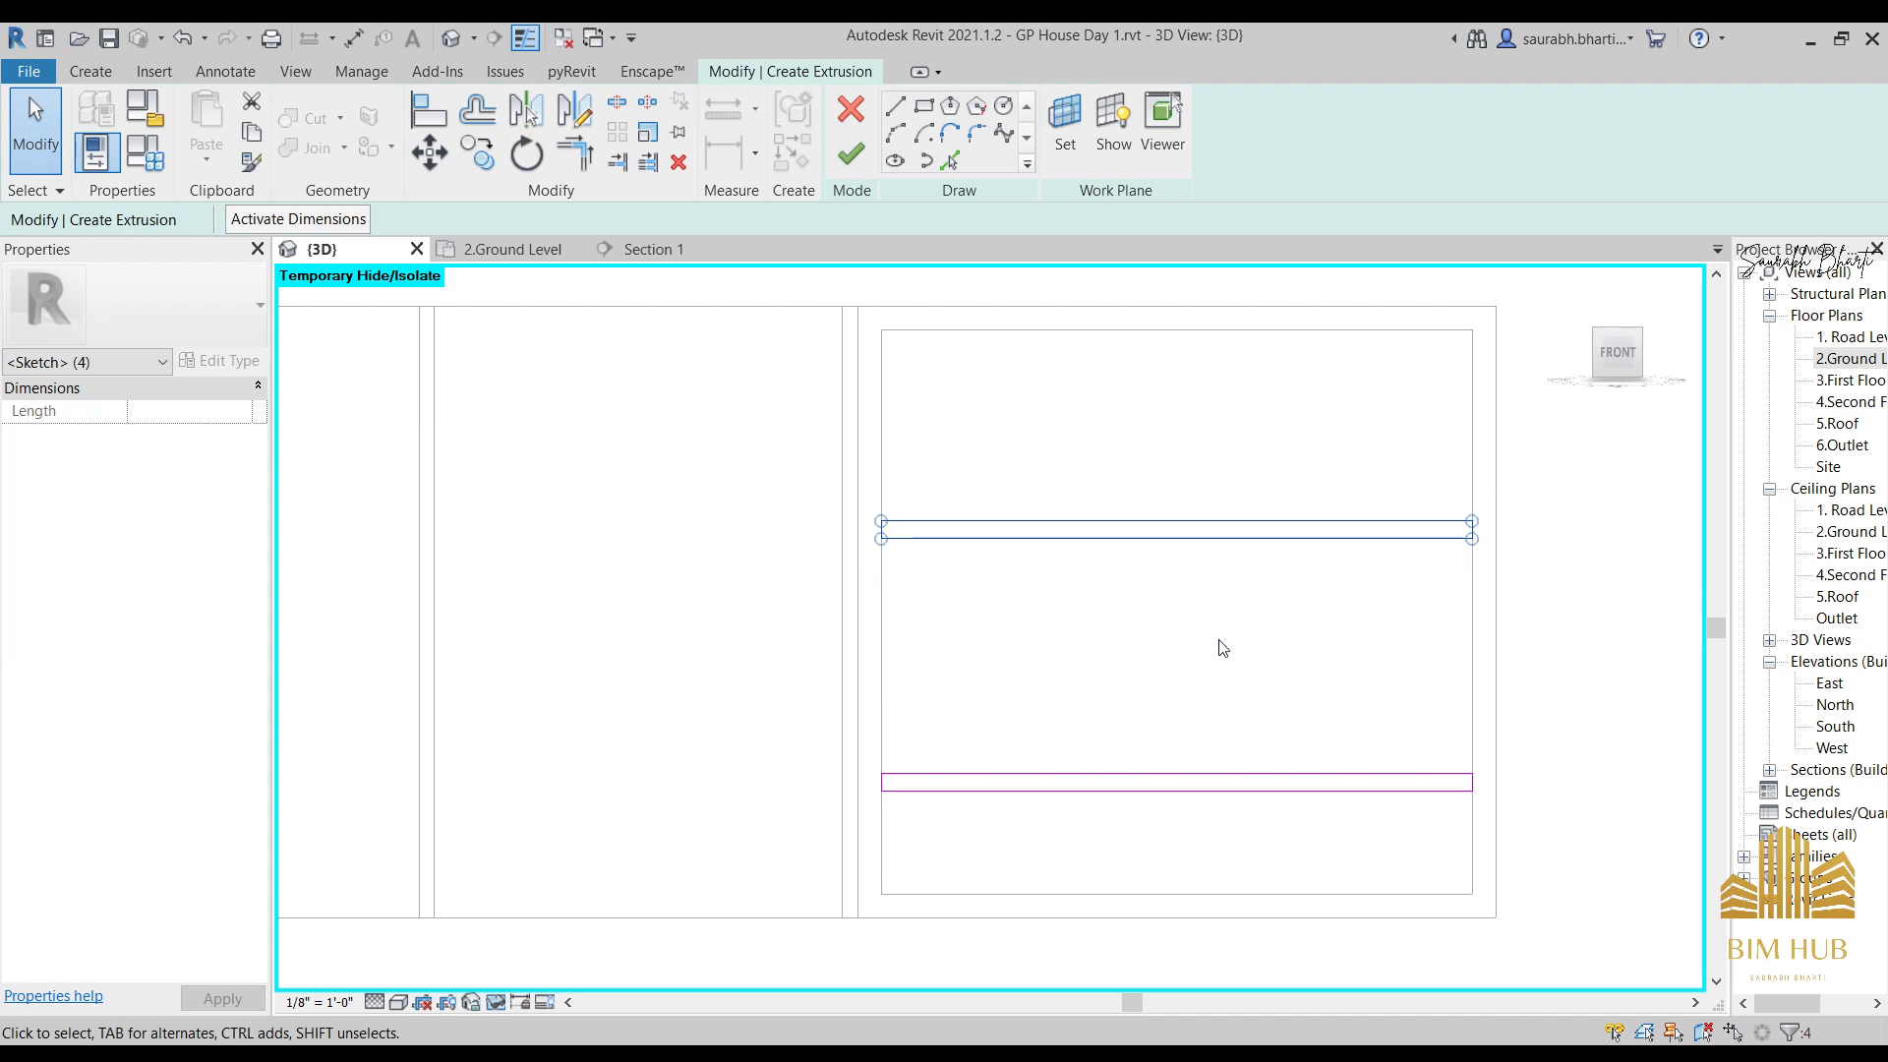
Nudge the lower shelf rectangle slightly up inside the cabinet opening.
{"action": "left_click", "coordinate": [740, 633]}
{"action": "mouse_move", "coordinate": [740, 632]}
{"action": "left_mouse_down"}
{"action": "mouse_move", "coordinate": [1697, 983]}
{"action": "mouse_move", "coordinate": [1603, 895]}
{"action": "left_mouse_up"}
{"action": "key", "text": "Up"}
{"action": "key", "text": "Up"}
{"action": "key", "text": "Up"}
{"action": "key", "text": "Up"}
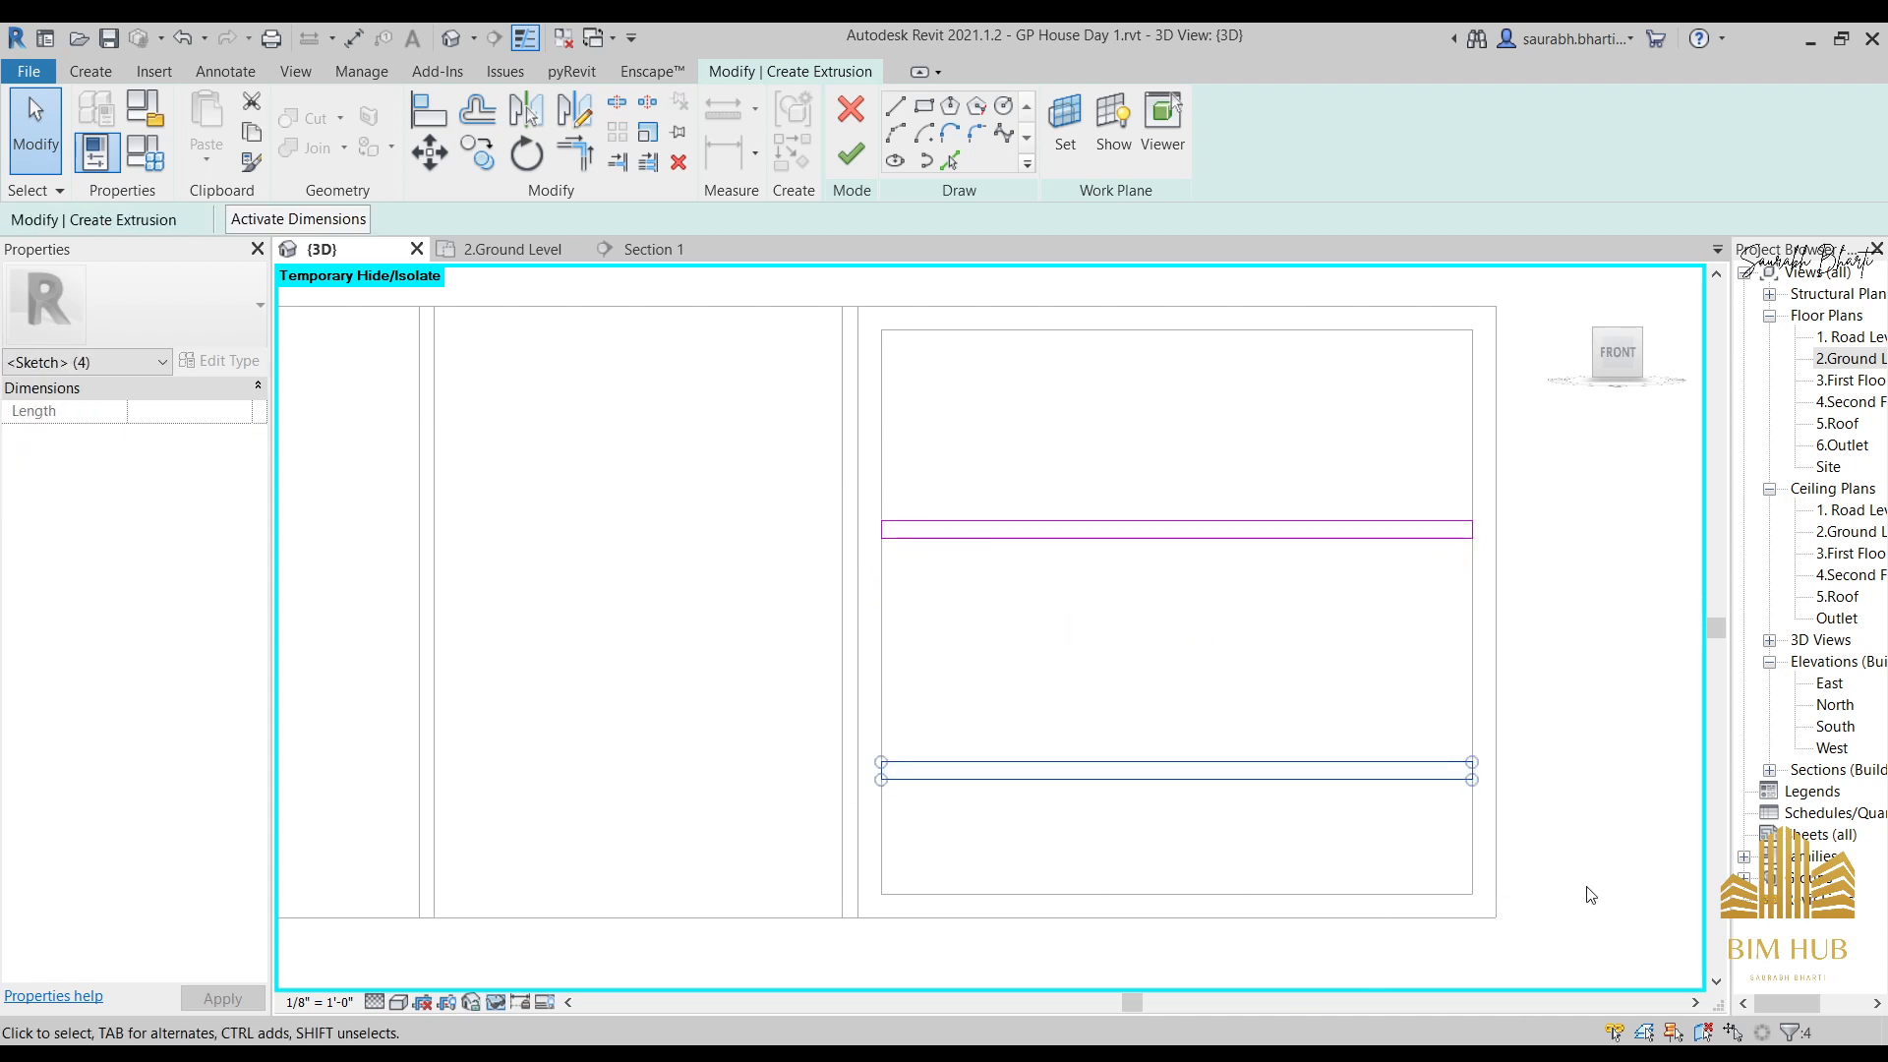
Nudge the upper shelf rectangle slightly further up to balance the gaps between the shelves.
{"action": "left_click", "coordinate": [750, 439]}
{"action": "mouse_move", "coordinate": [758, 436]}
{"action": "left_mouse_down"}
{"action": "mouse_move", "coordinate": [1525, 679]}
{"action": "mouse_move", "coordinate": [1574, 669]}
{"action": "left_mouse_up"}
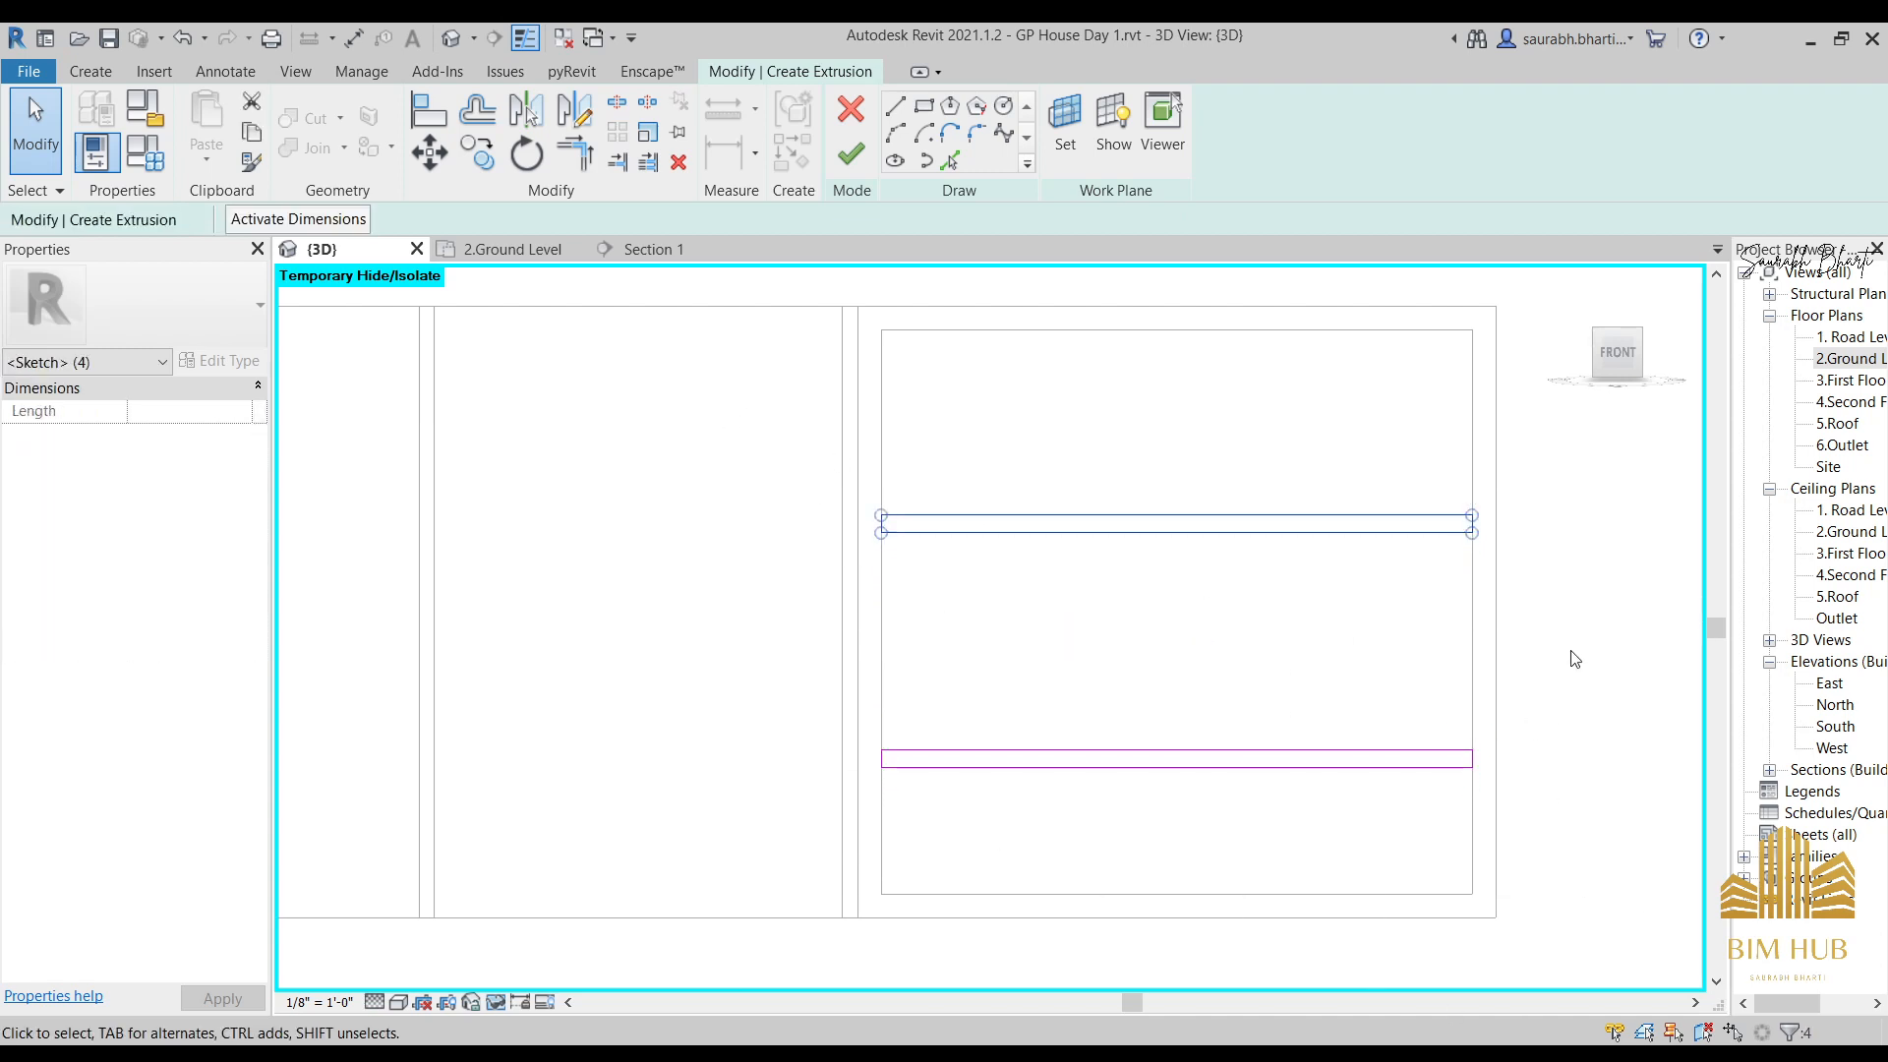
{"action": "key", "text": "Up"}
{"action": "key", "text": "Up"}
{"action": "key", "text": "Up"}
{"action": "left_click", "coordinate": [971, 447]}
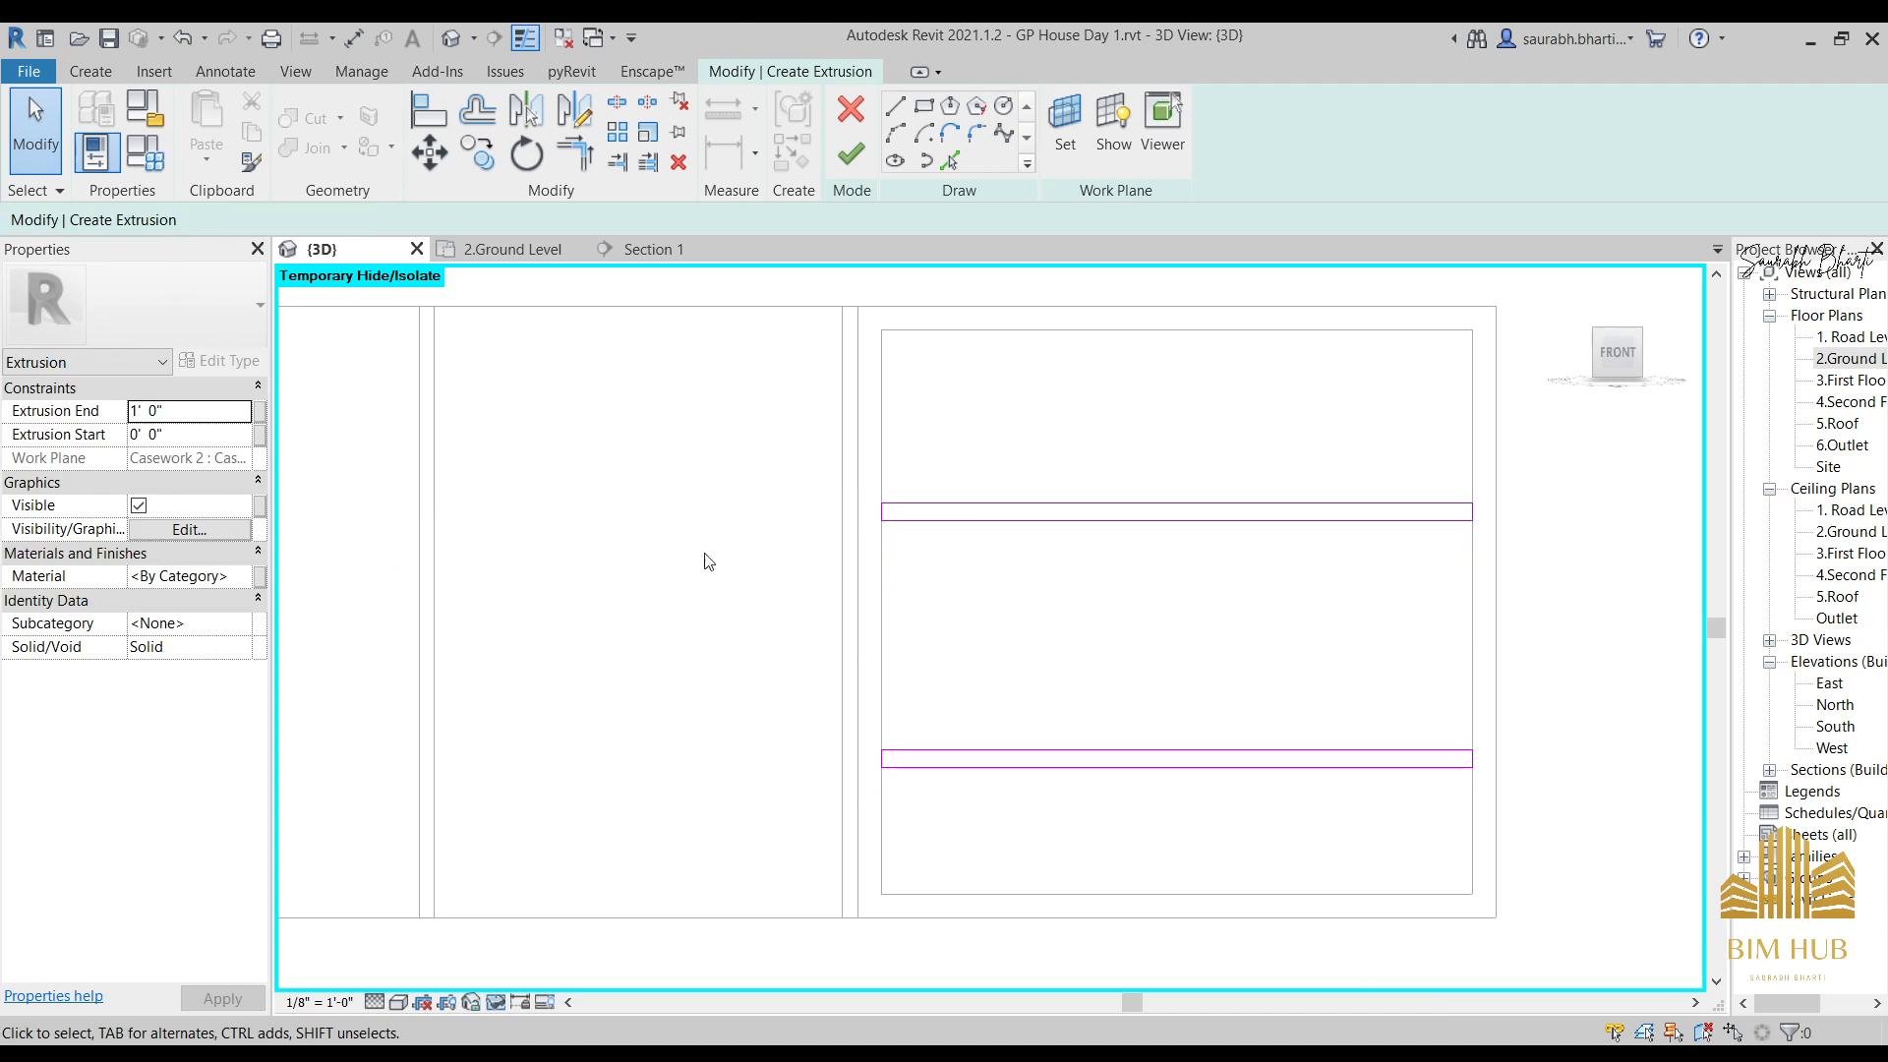
Set the shelves' extrusion end to -2' 3" and start to -0' 3", and finish the extrusion sketch.
{"action": "left_click", "coordinate": [204, 412]}
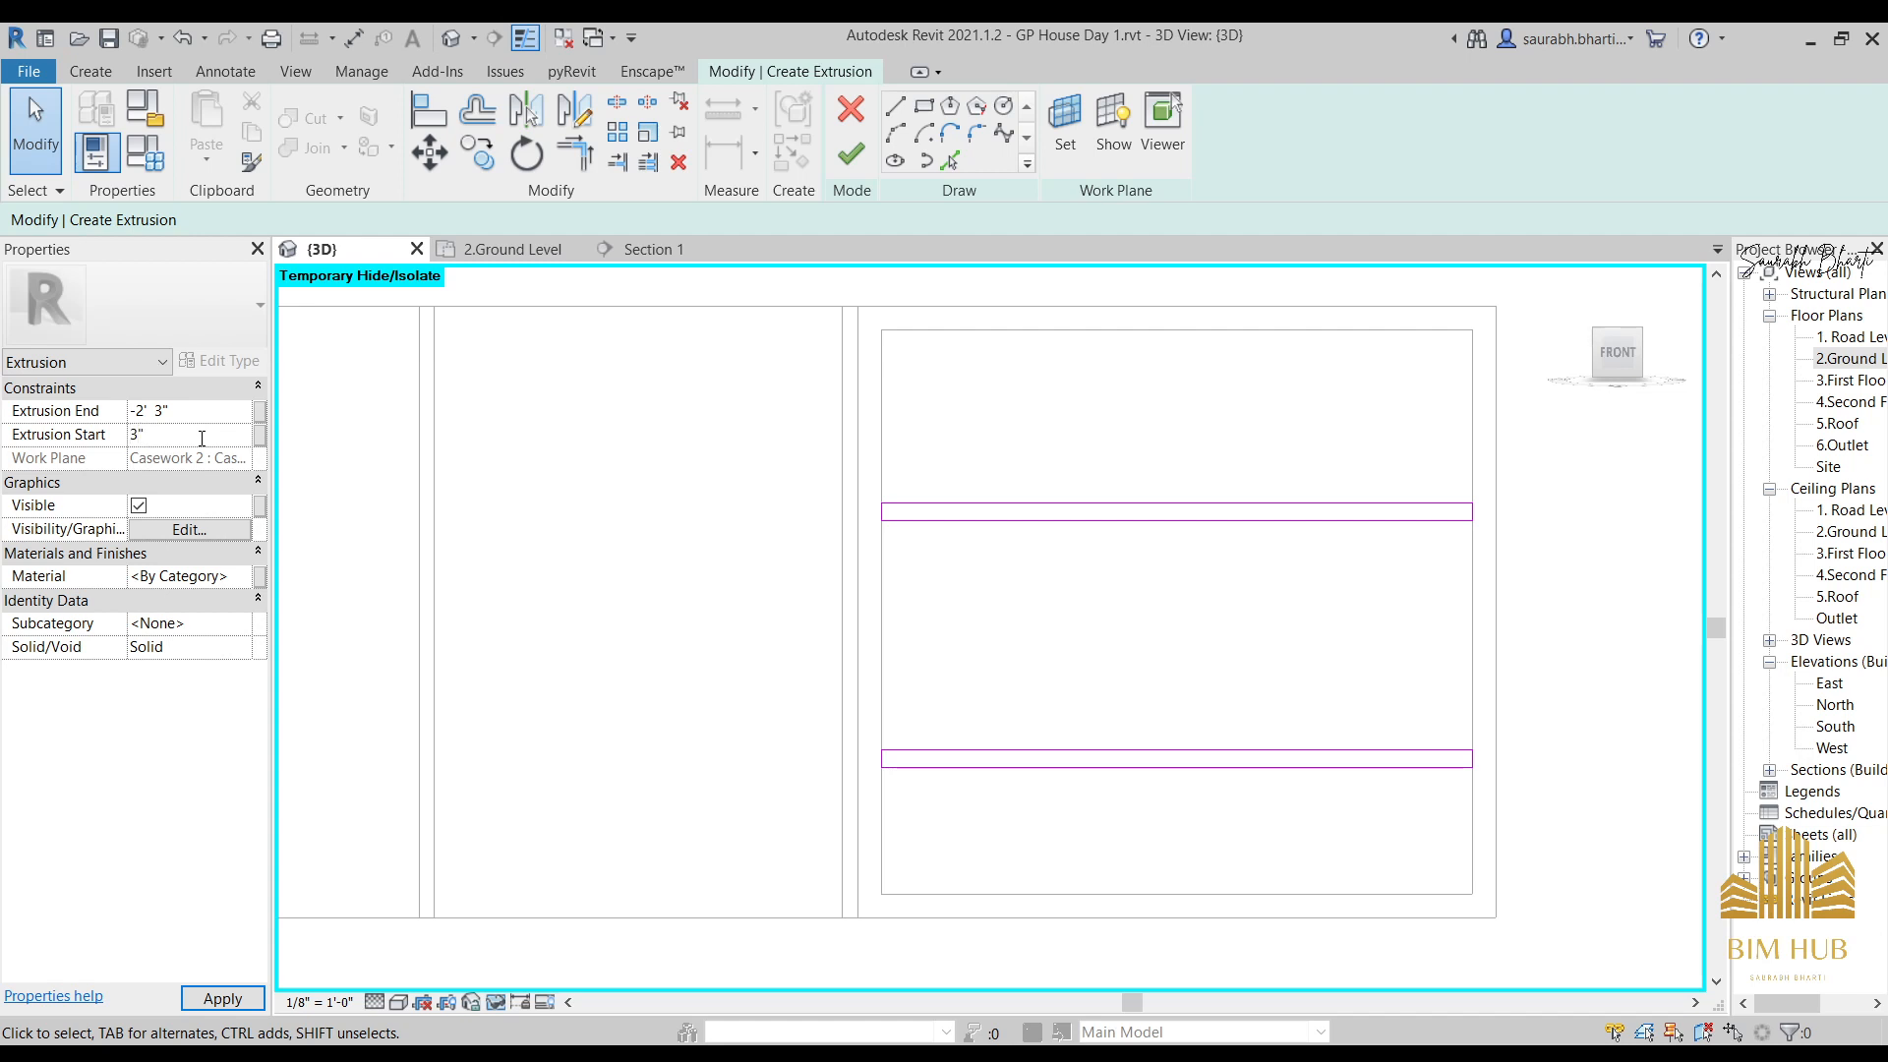
{"action": "key", "text": "Return"}
{"action": "left_click", "coordinate": [852, 155]}
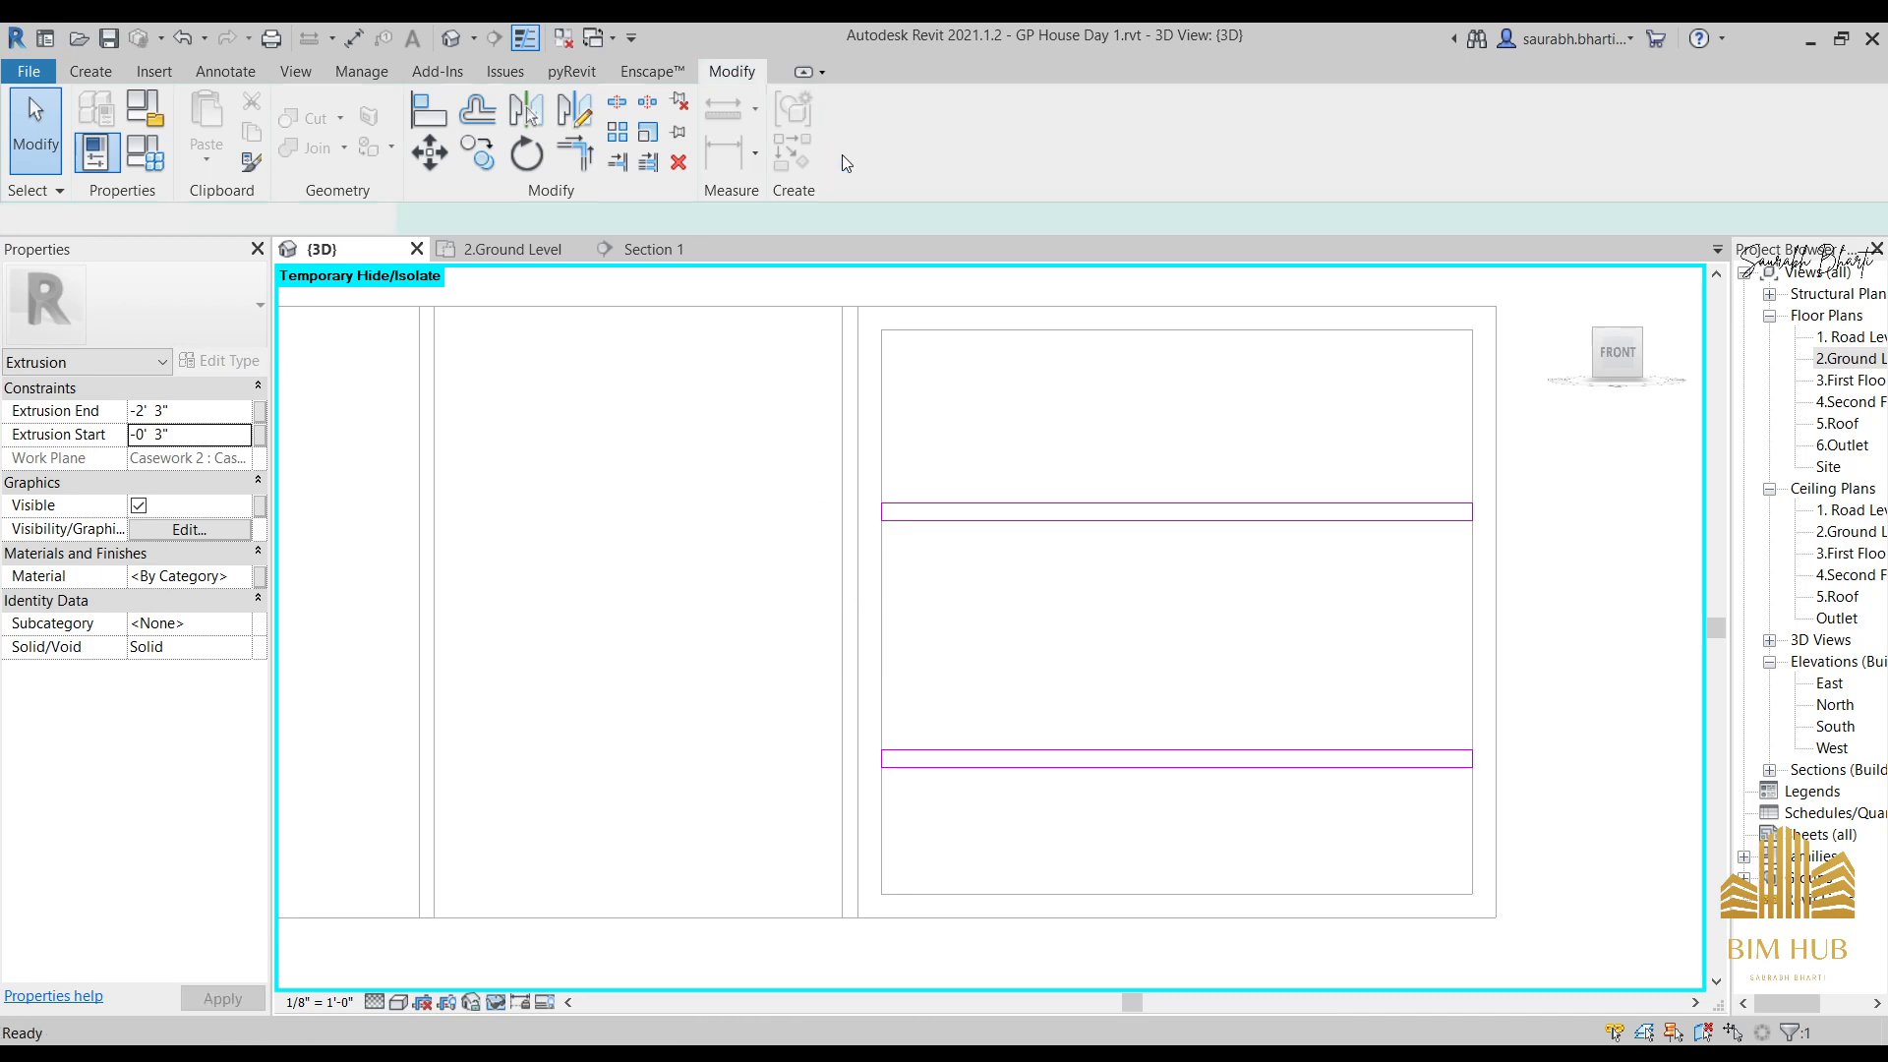
Reverse the shelves' extrusion by setting its start to 0' 3" and its end to 2' 3".
{"action": "middle_click_drag", "start_coordinate": [1105, 494], "coordinate": [1172, 492], "text": "shift"}
{"action": "left_click", "coordinate": [1172, 491]}
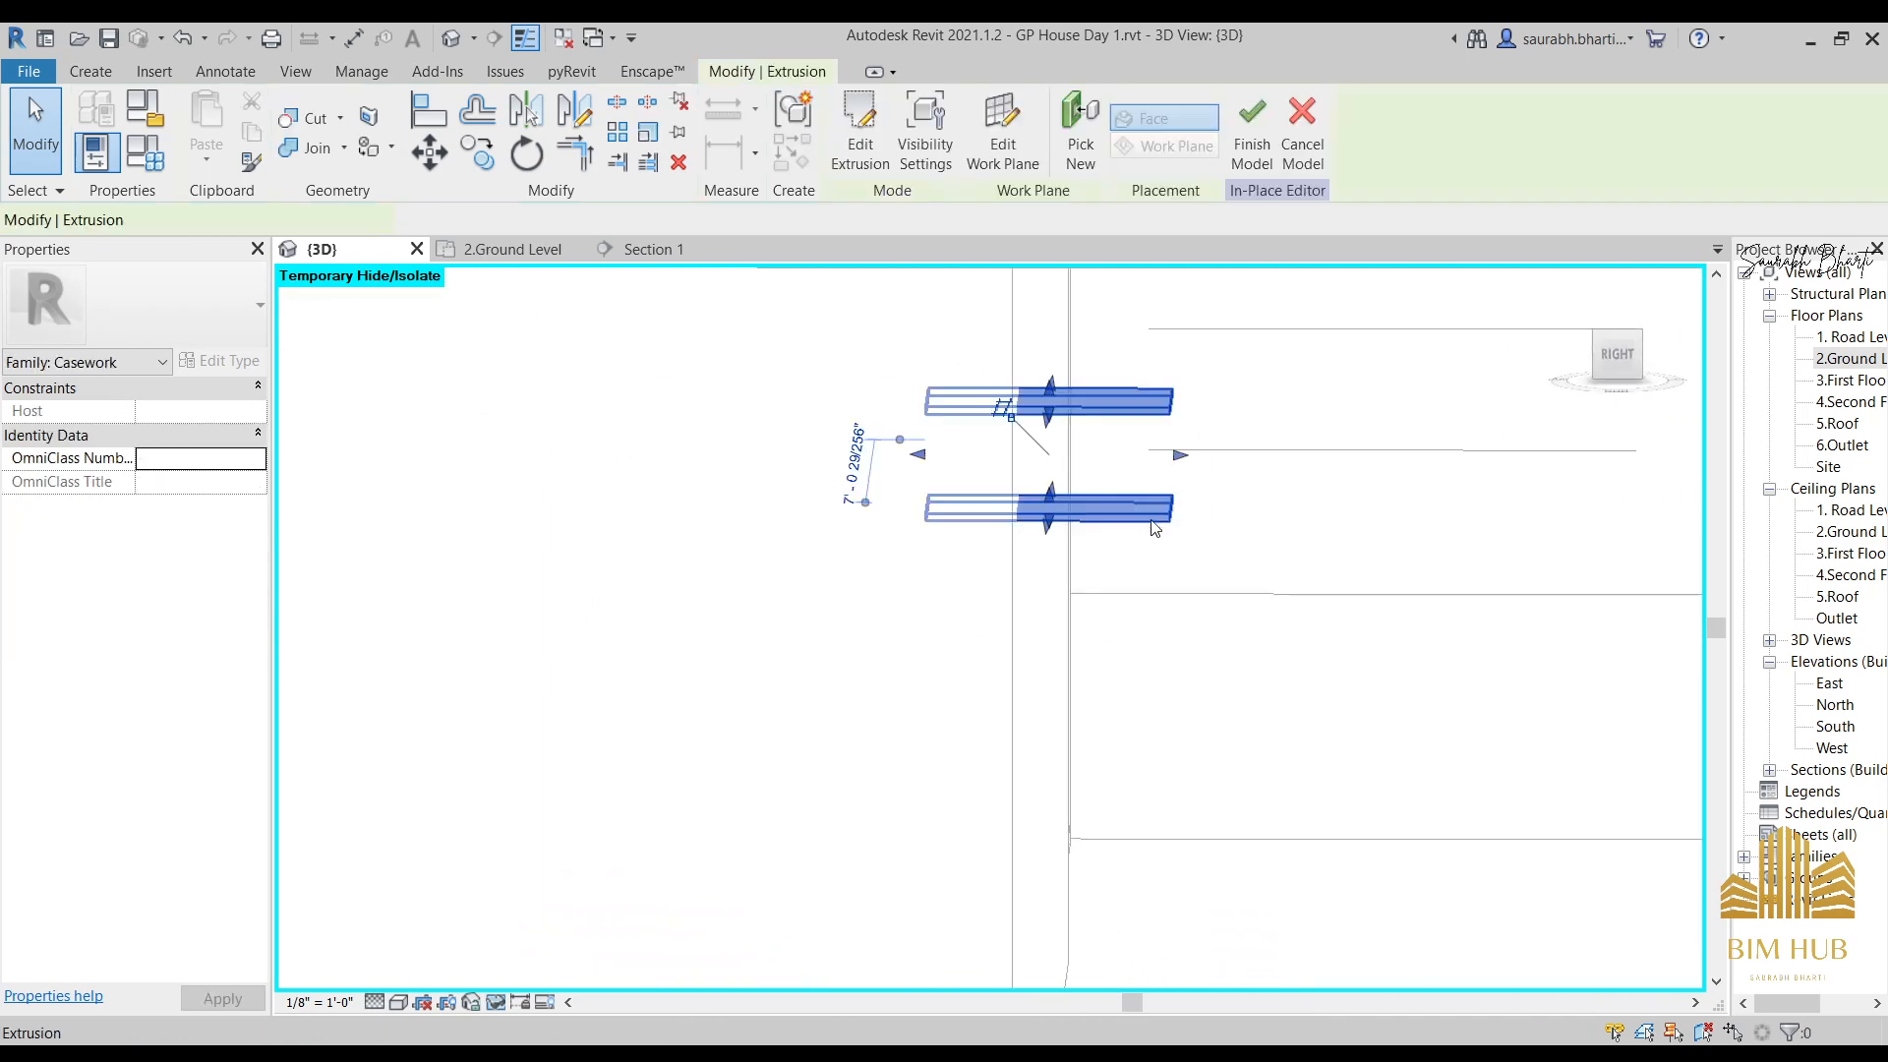
{"action": "left_click", "coordinate": [189, 435]}
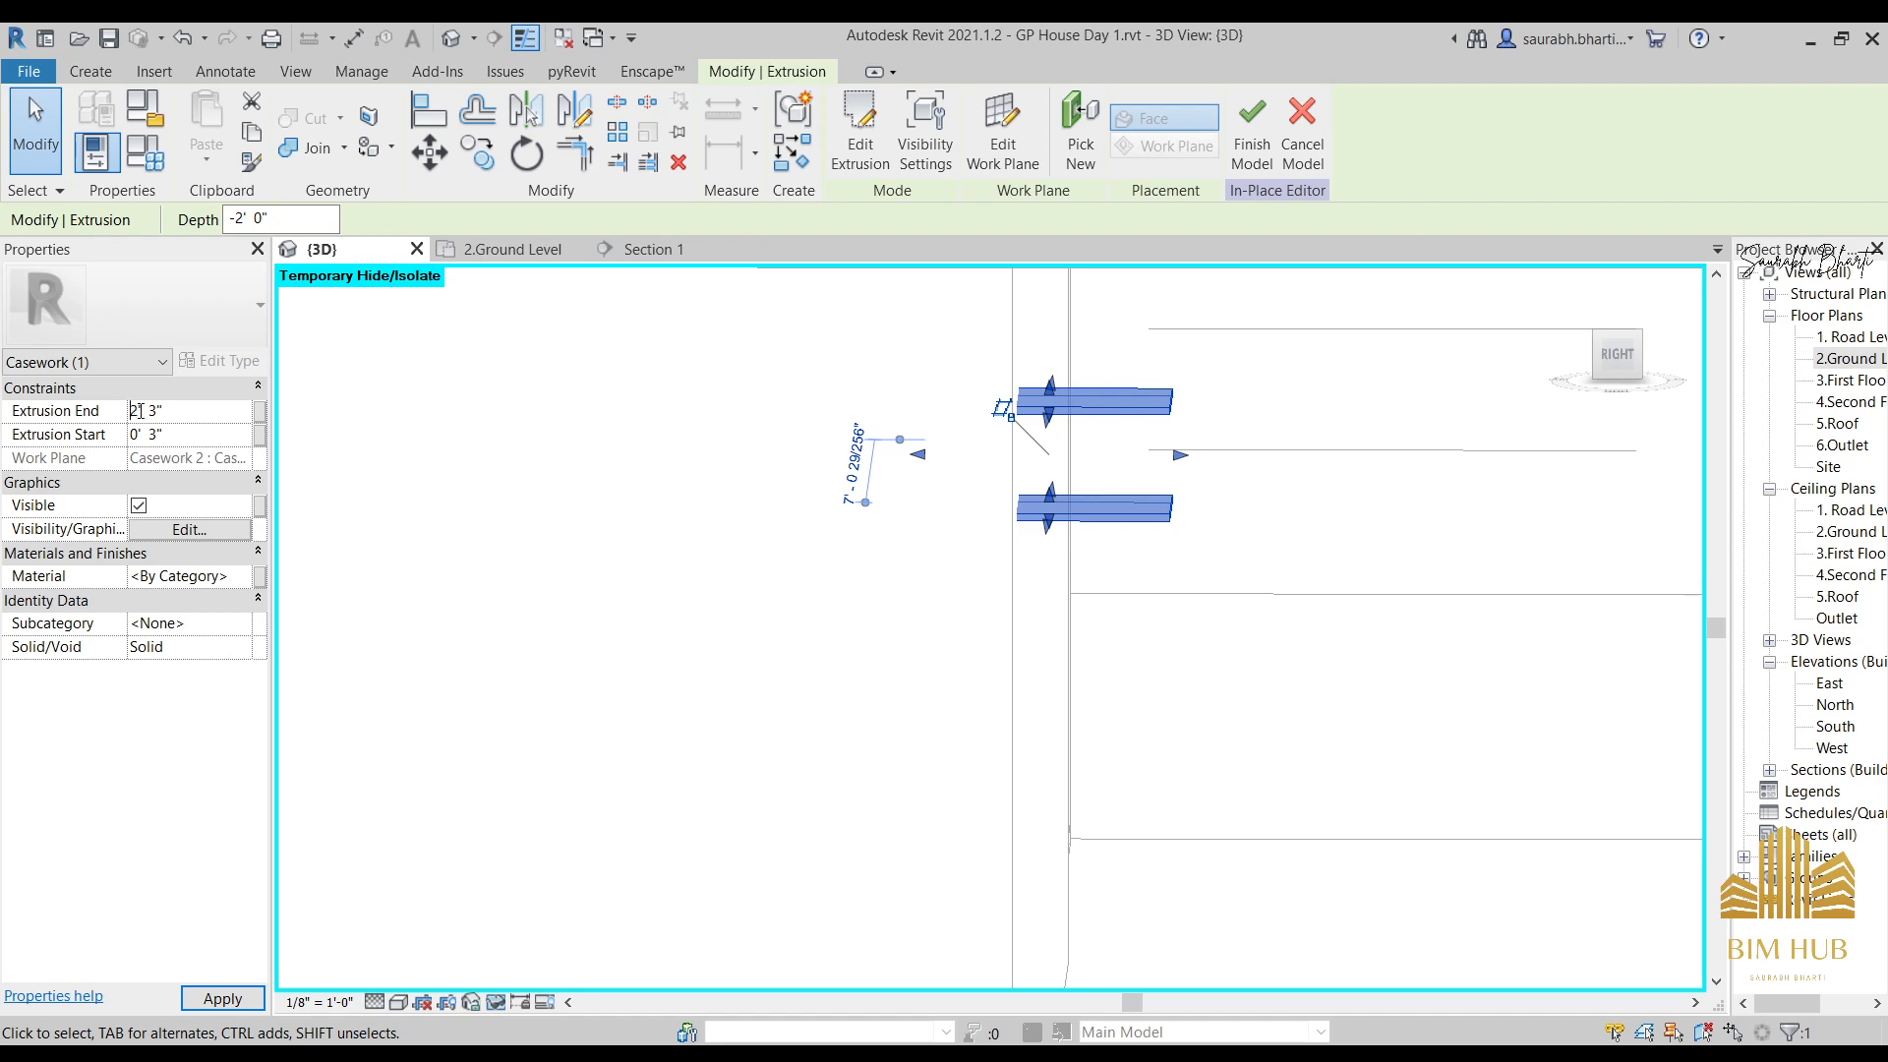
{"action": "middle_click_drag", "start_coordinate": [695, 409], "coordinate": [662, 489], "text": "shift"}
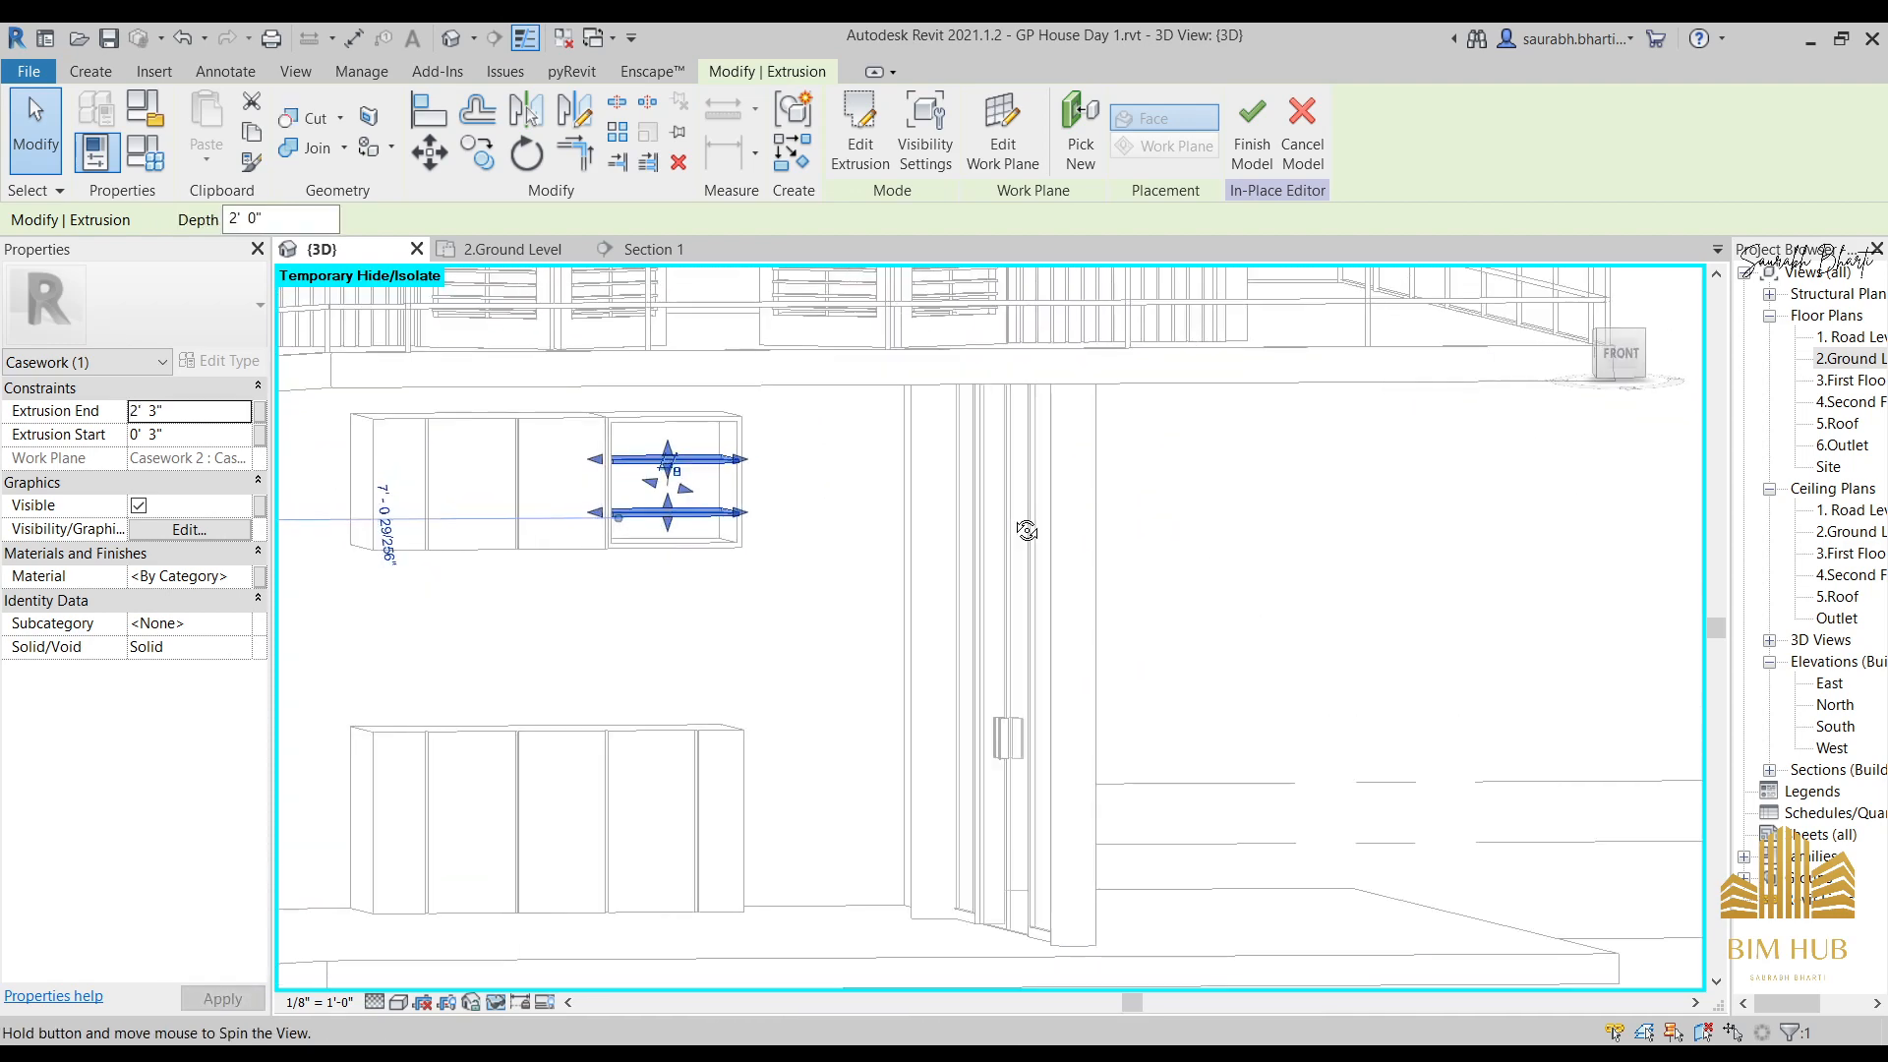
{"action": "left_click", "coordinate": [842, 563]}
Inspect the shelves in the end cabinet, finish the in-place model, and face the 3D view to the front.
{"action": "middle_click_drag", "start_coordinate": [842, 562], "coordinate": [885, 595], "text": "shift"}
{"action": "scroll", "coordinate": [706, 524], "scroll_direction": "up", "scroll_amount": 3}
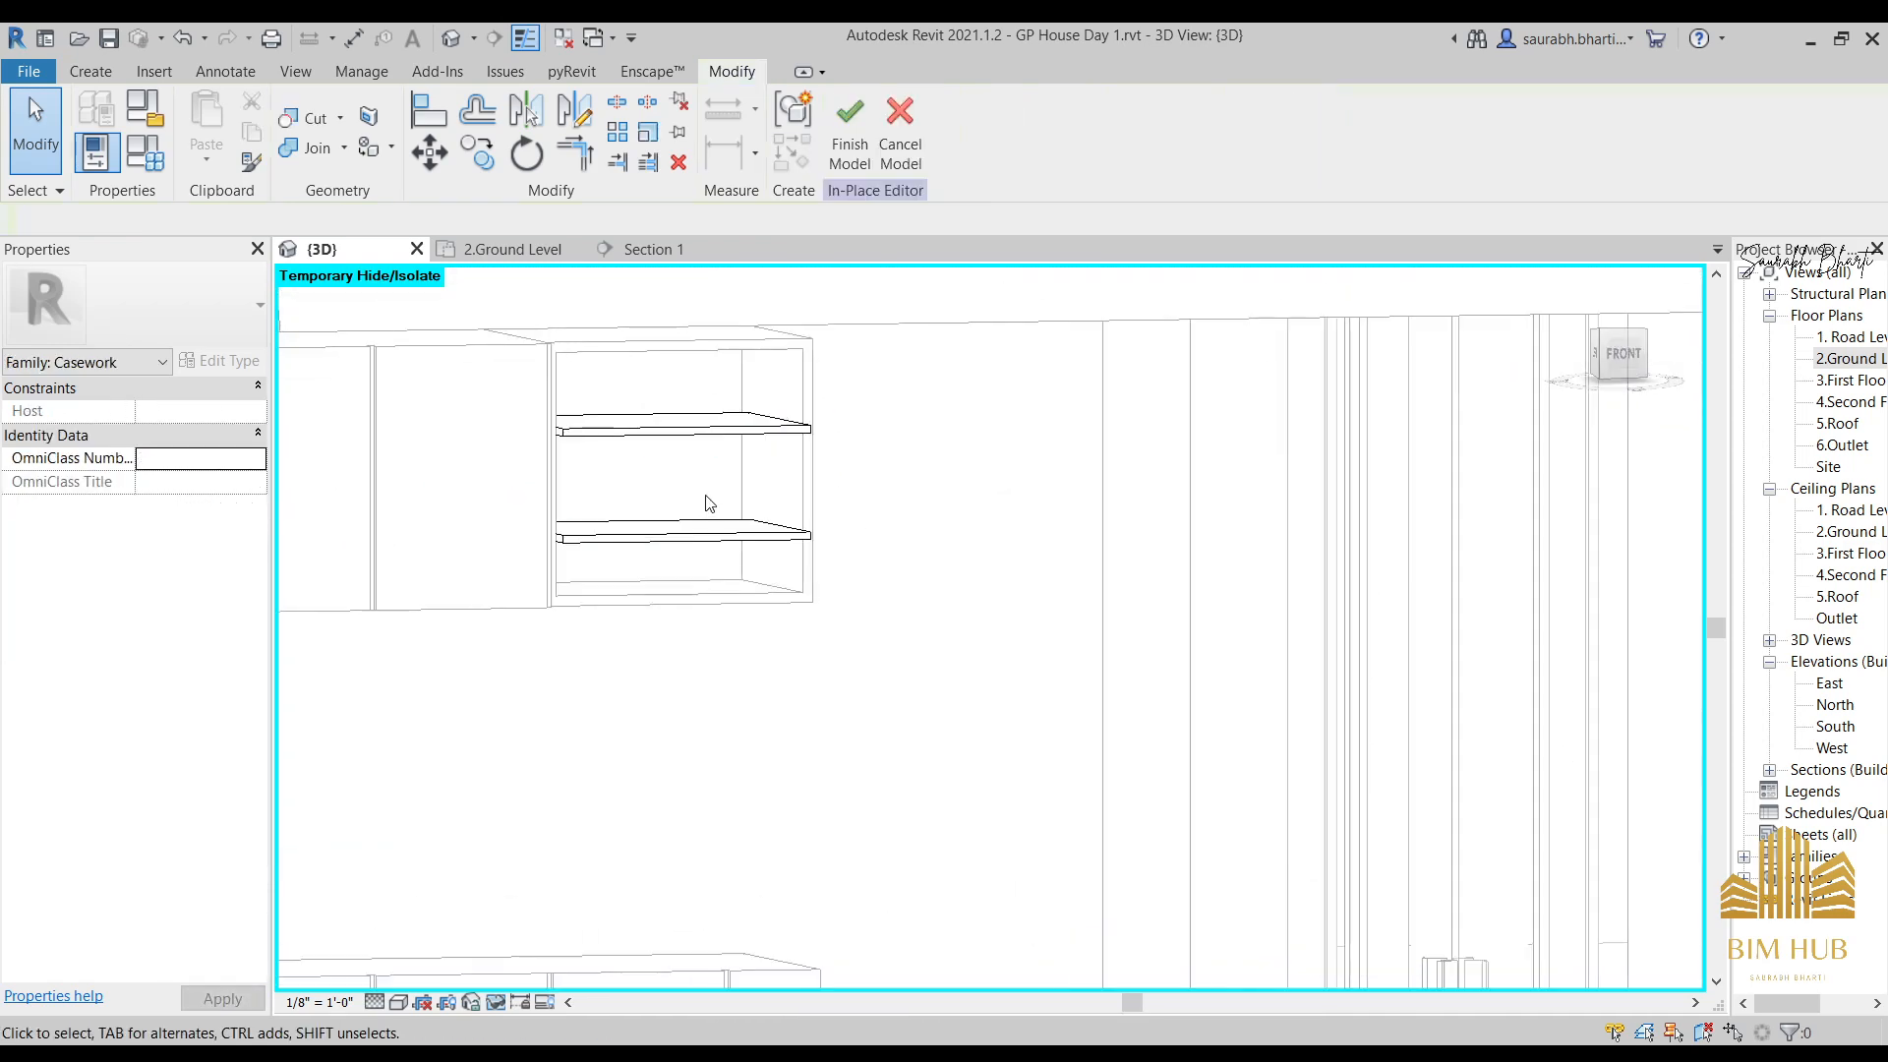
{"action": "middle_click_drag", "start_coordinate": [704, 529], "coordinate": [675, 553], "text": "shift"}
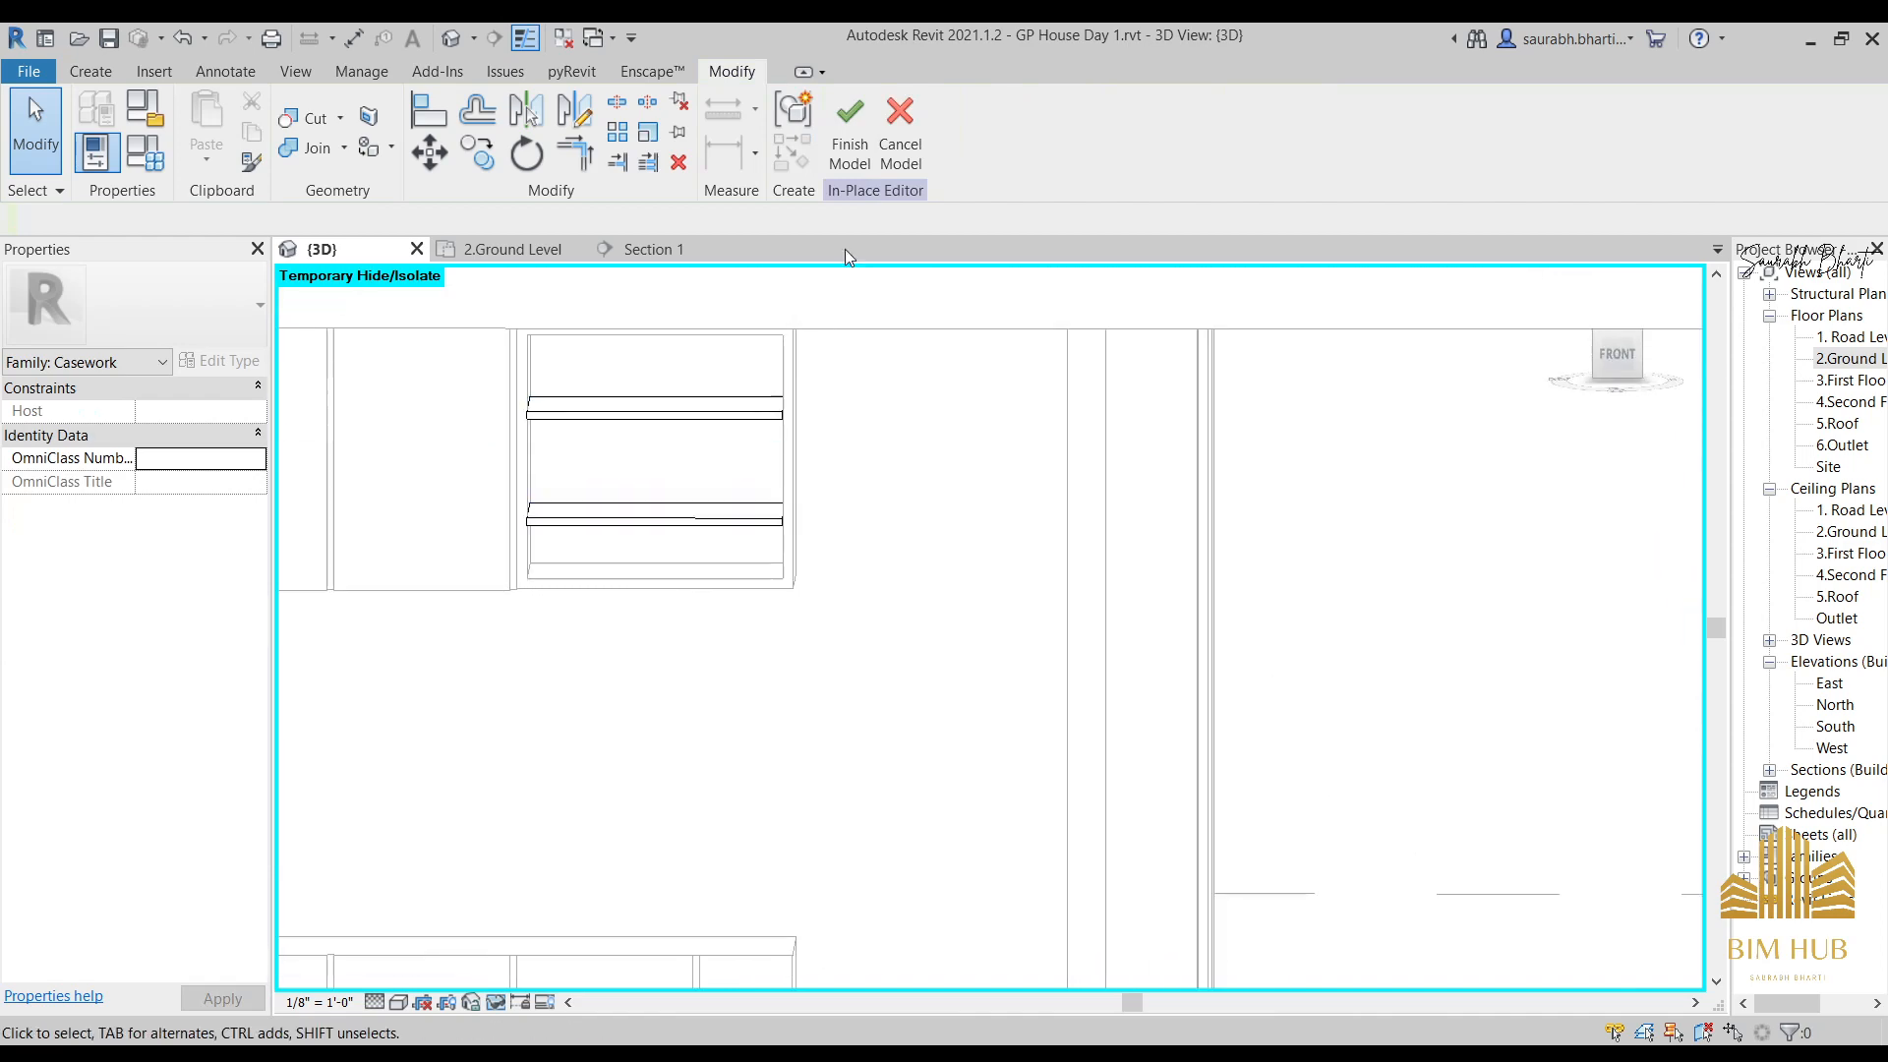
{"action": "left_click", "coordinate": [865, 159]}
{"action": "scroll", "coordinate": [835, 472], "scroll_direction": "down", "scroll_amount": 1}
{"action": "middle_click_drag", "start_coordinate": [835, 472], "coordinate": [1294, 525], "text": "shift"}
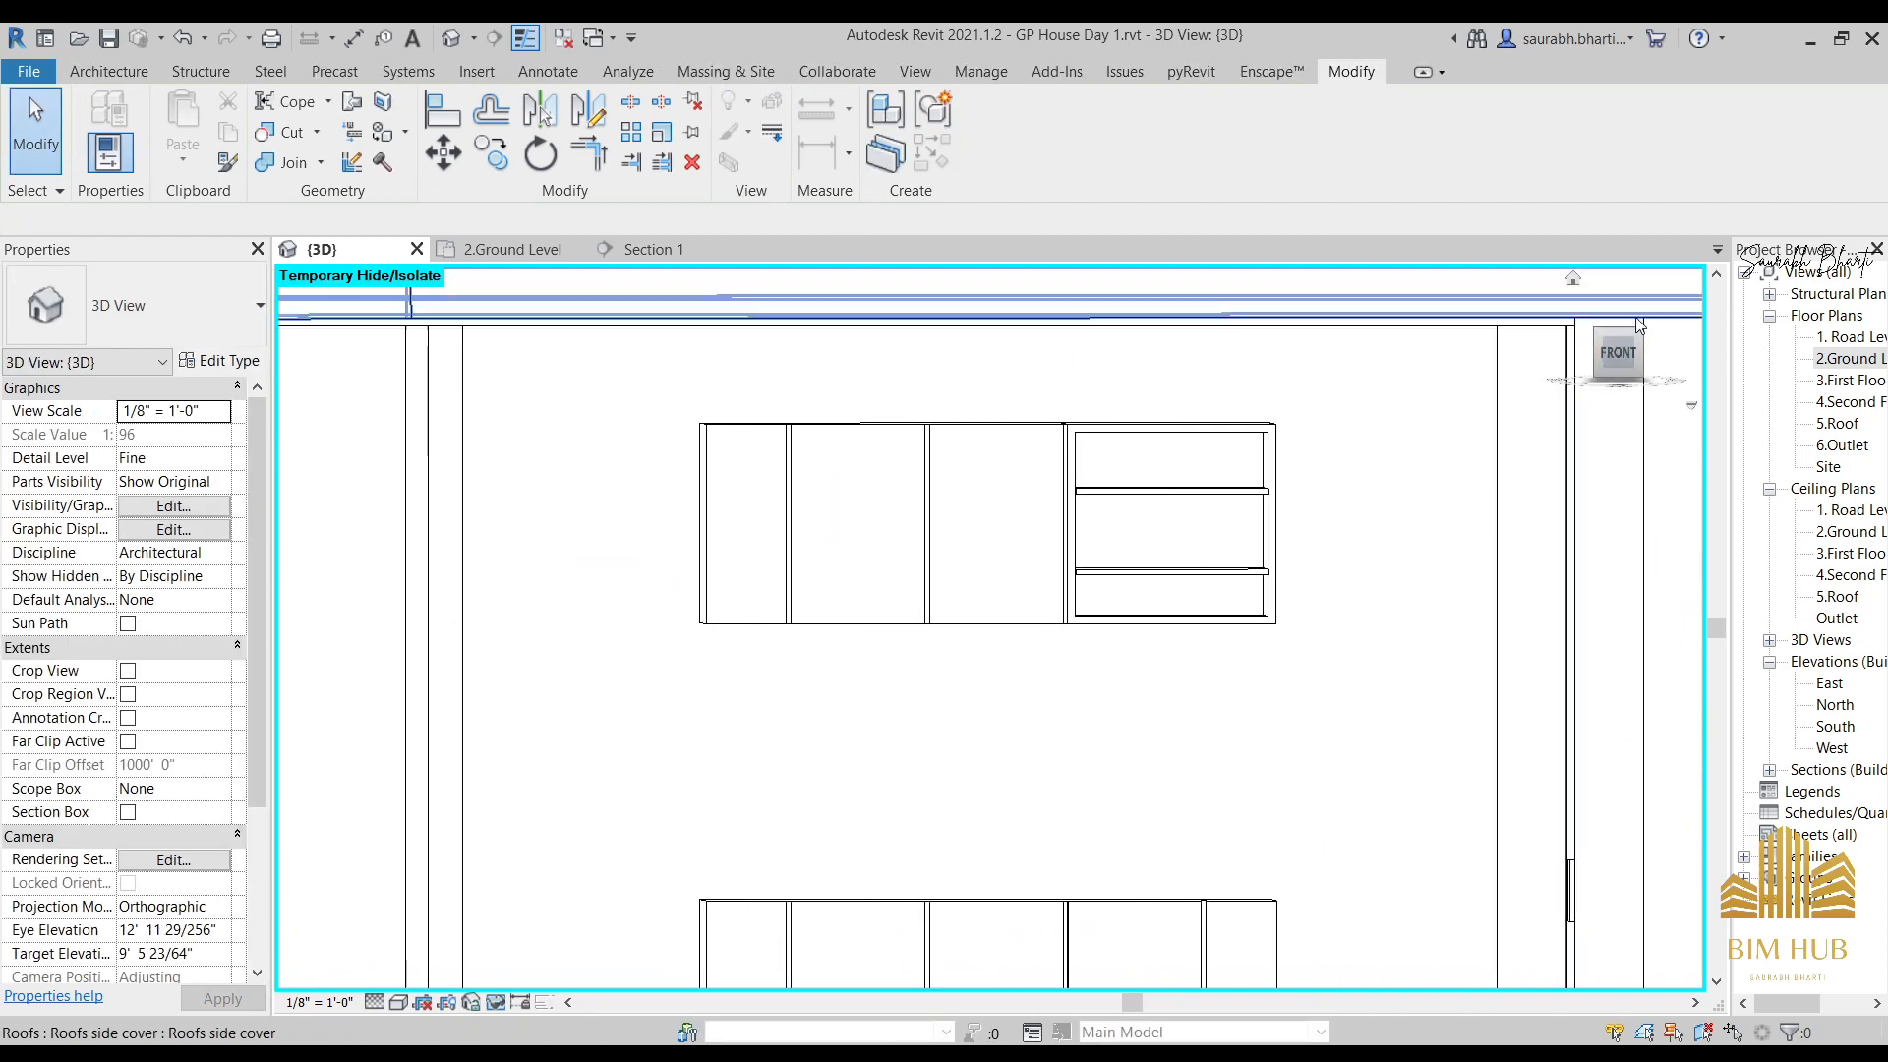
{"action": "left_click", "coordinate": [1619, 356]}
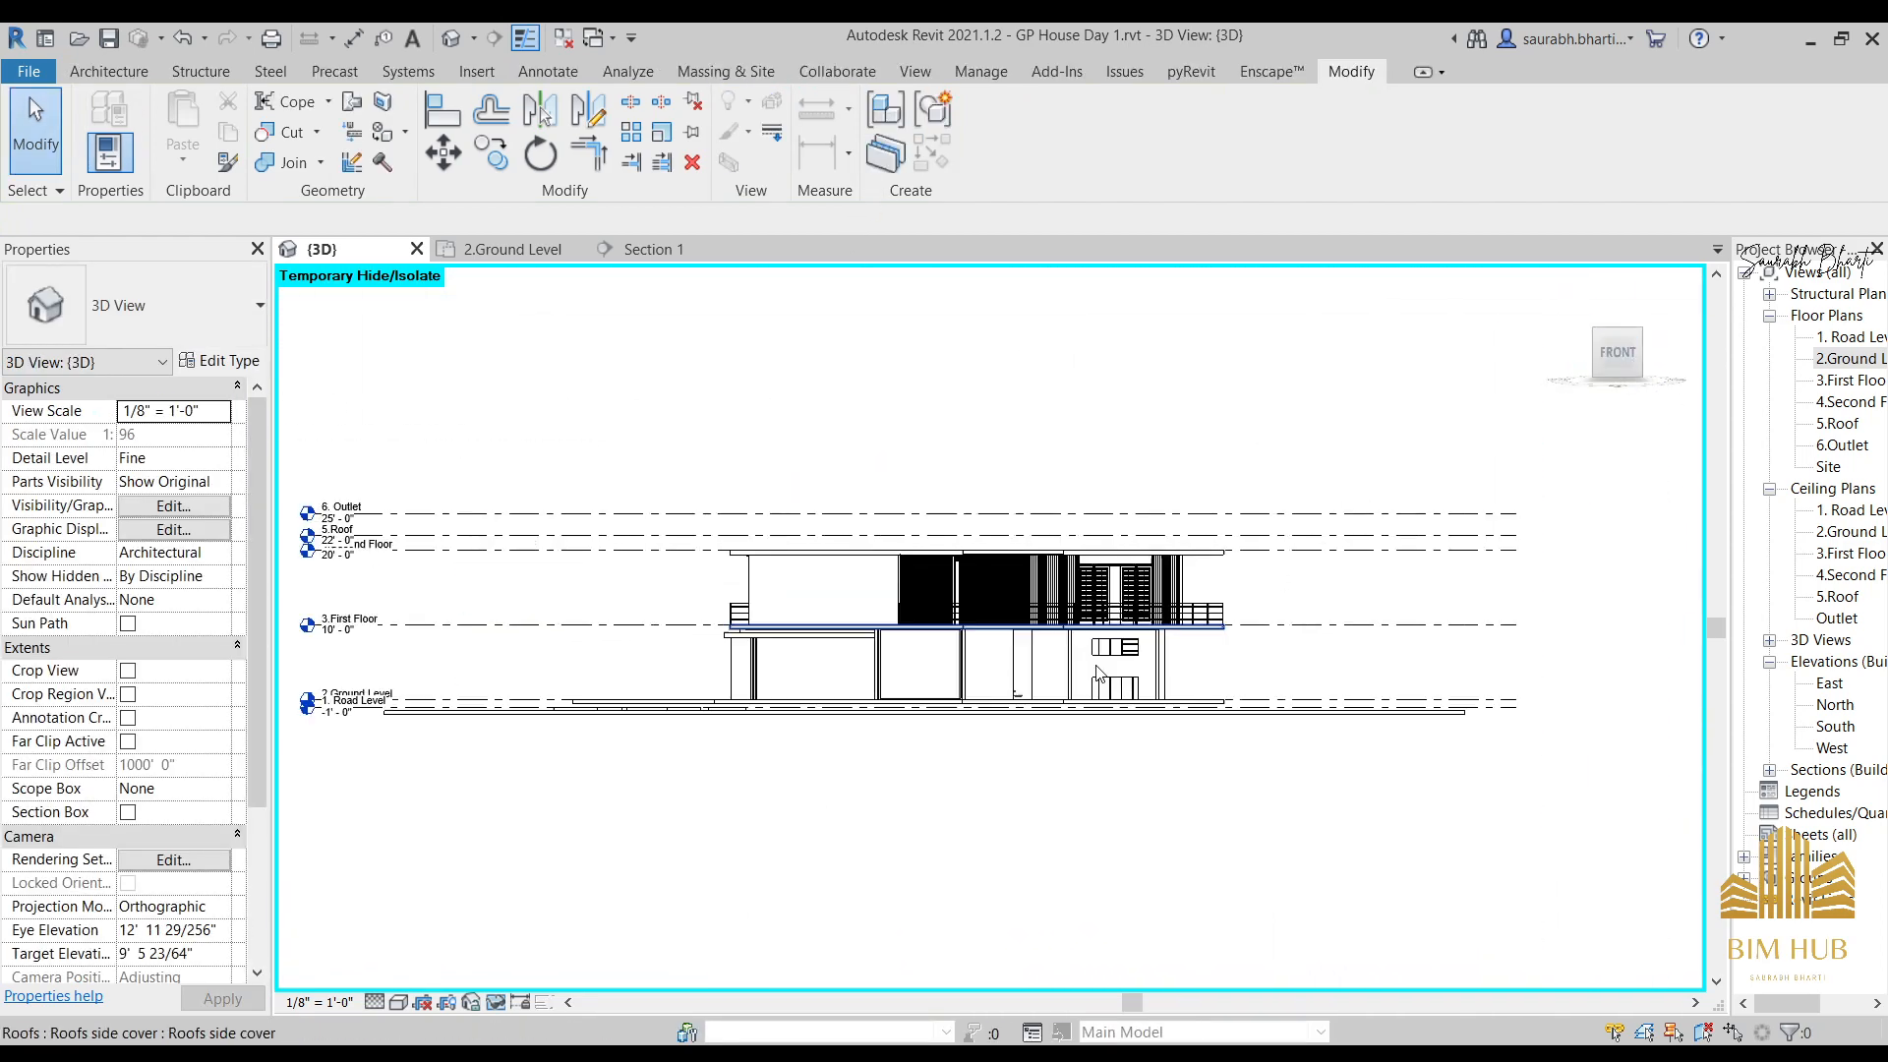
Check the lower cabinets in the reference photo and open the lower casework's extrusion sketch for editing.
{"action": "scroll", "coordinate": [937, 628], "scroll_direction": "up", "scroll_amount": 5}
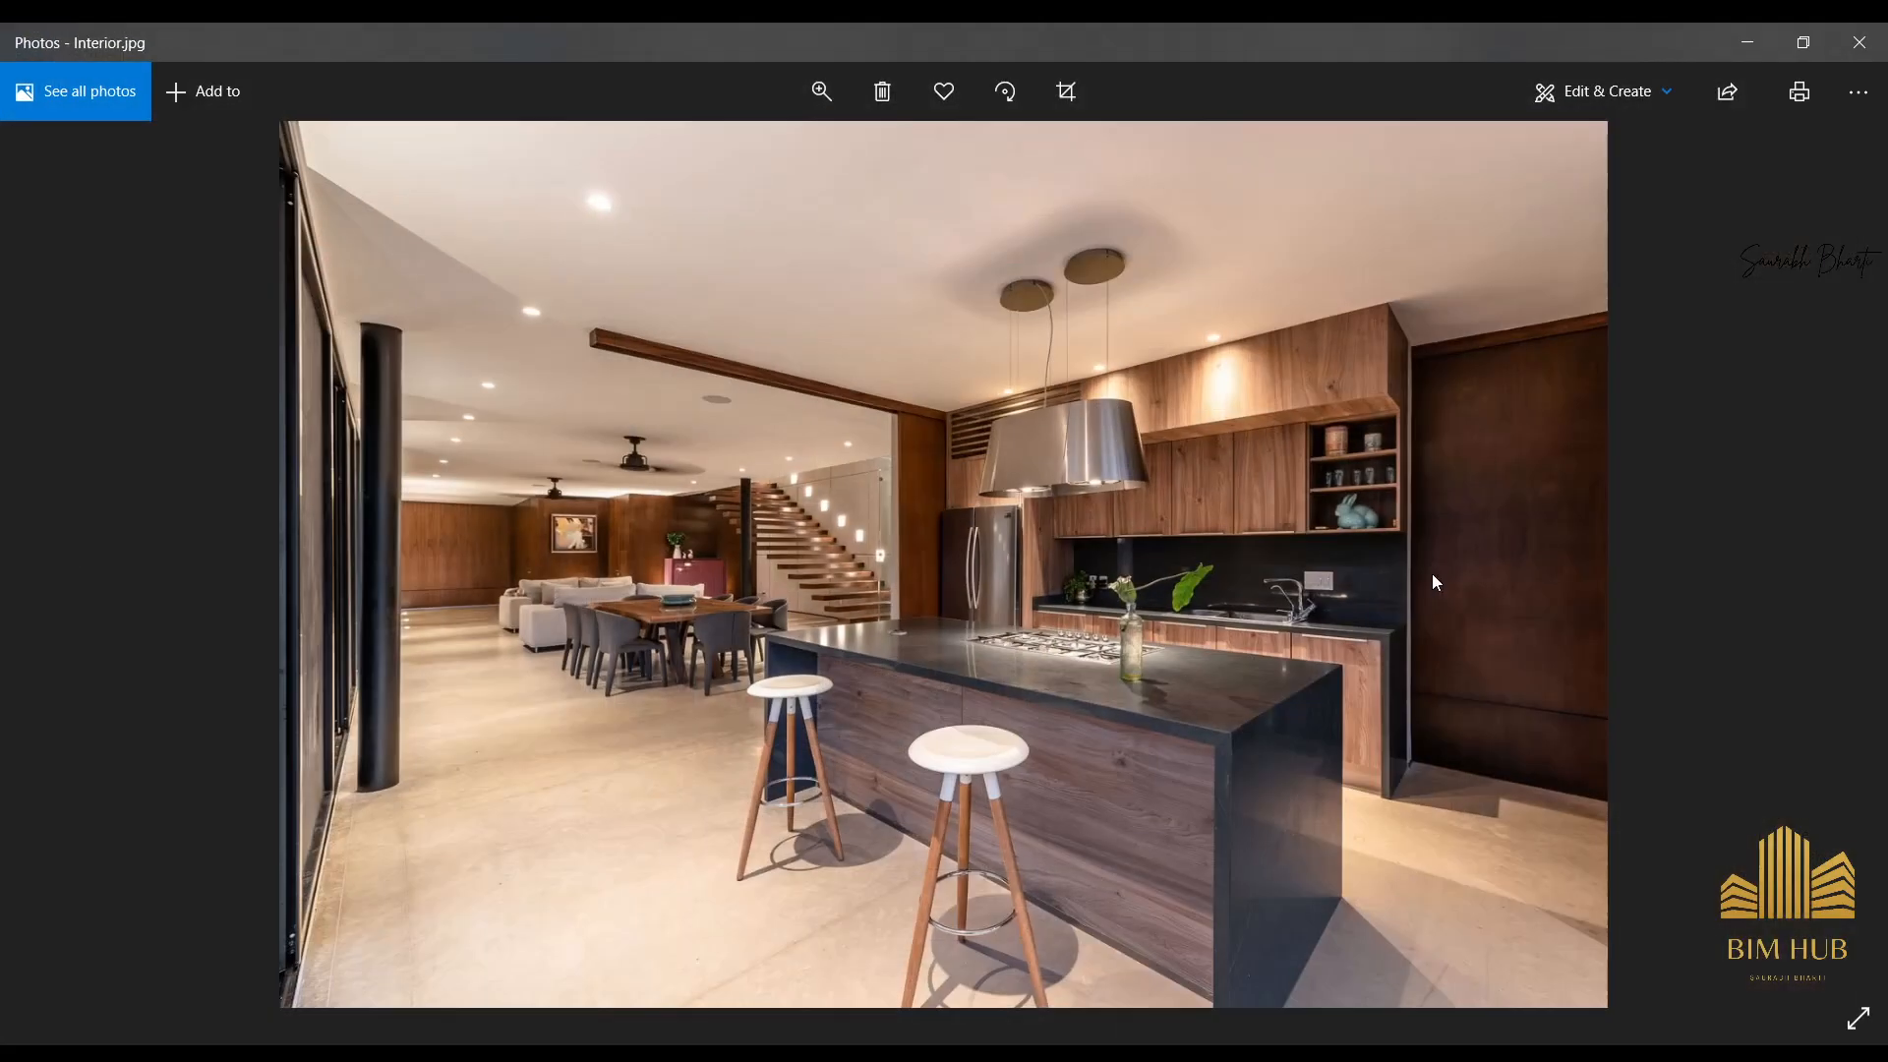
{"action": "scroll", "coordinate": [1432, 575], "scroll_direction": "up", "scroll_amount": 2}
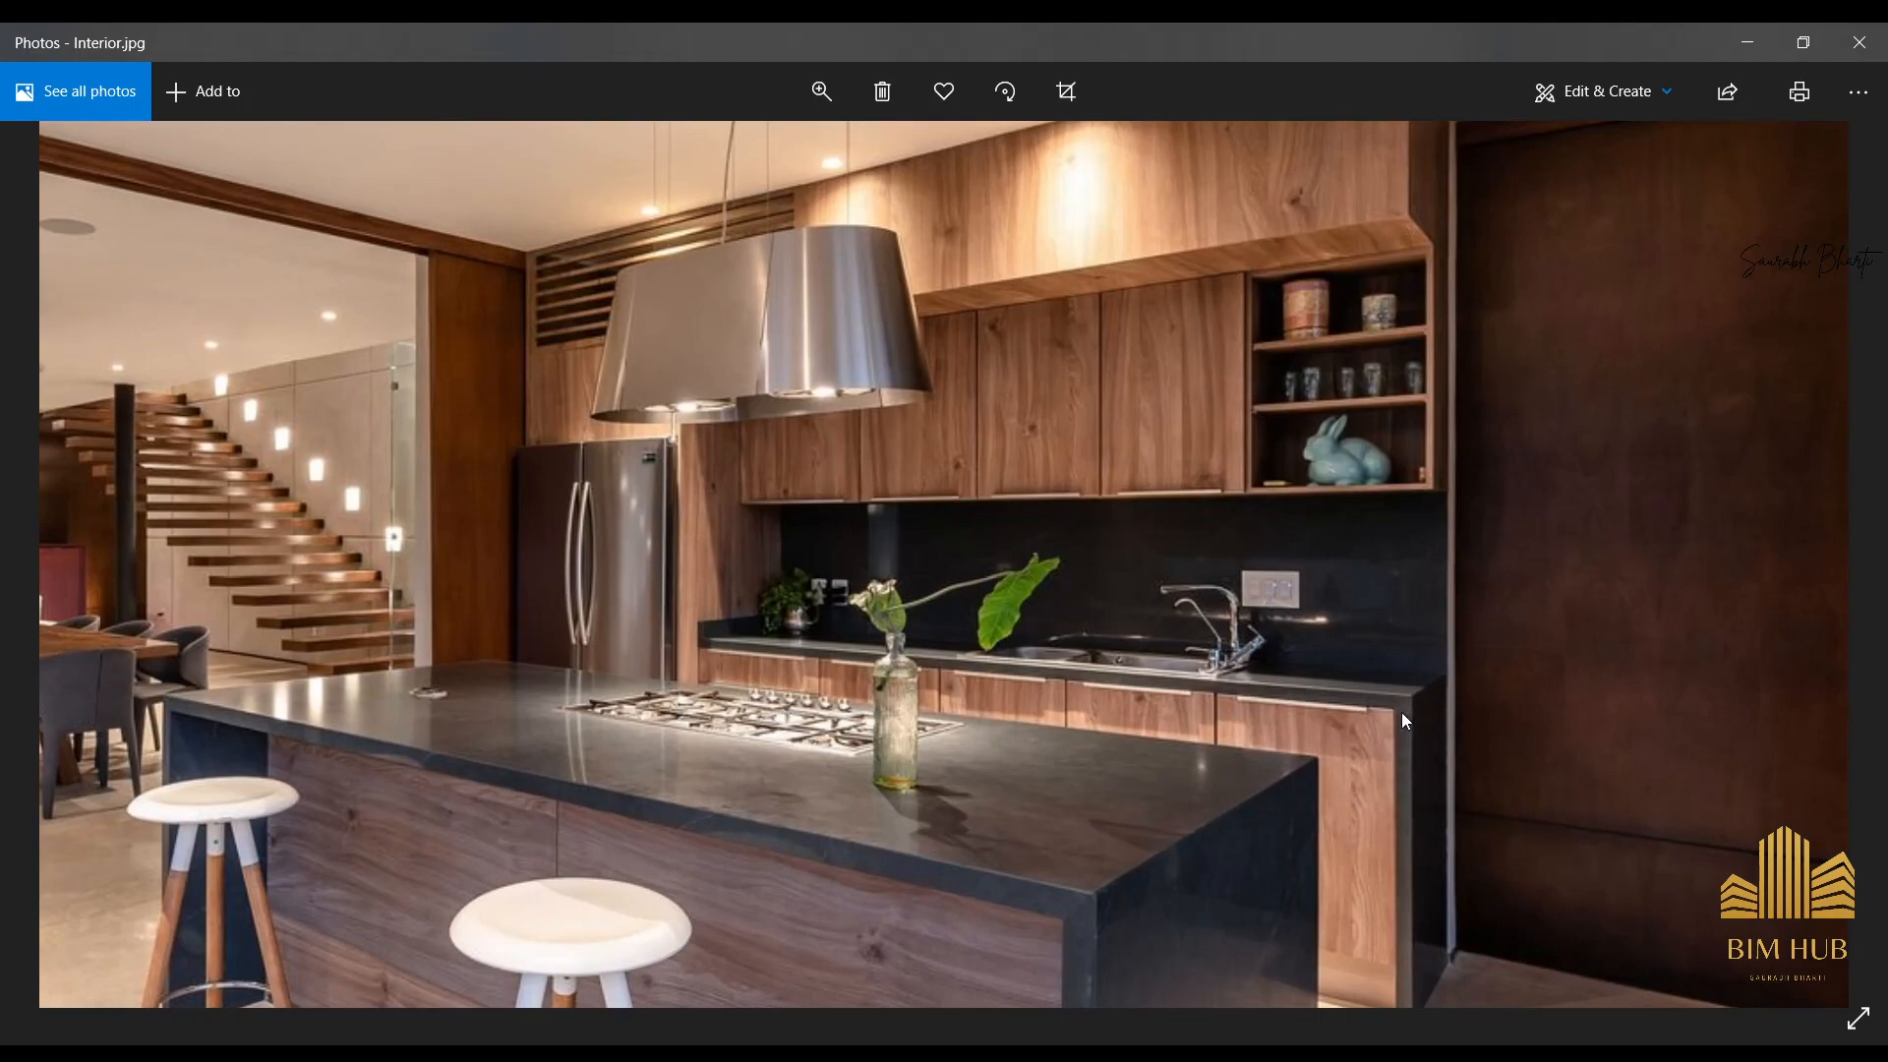
{"action": "left_click", "coordinate": [1750, 43]}
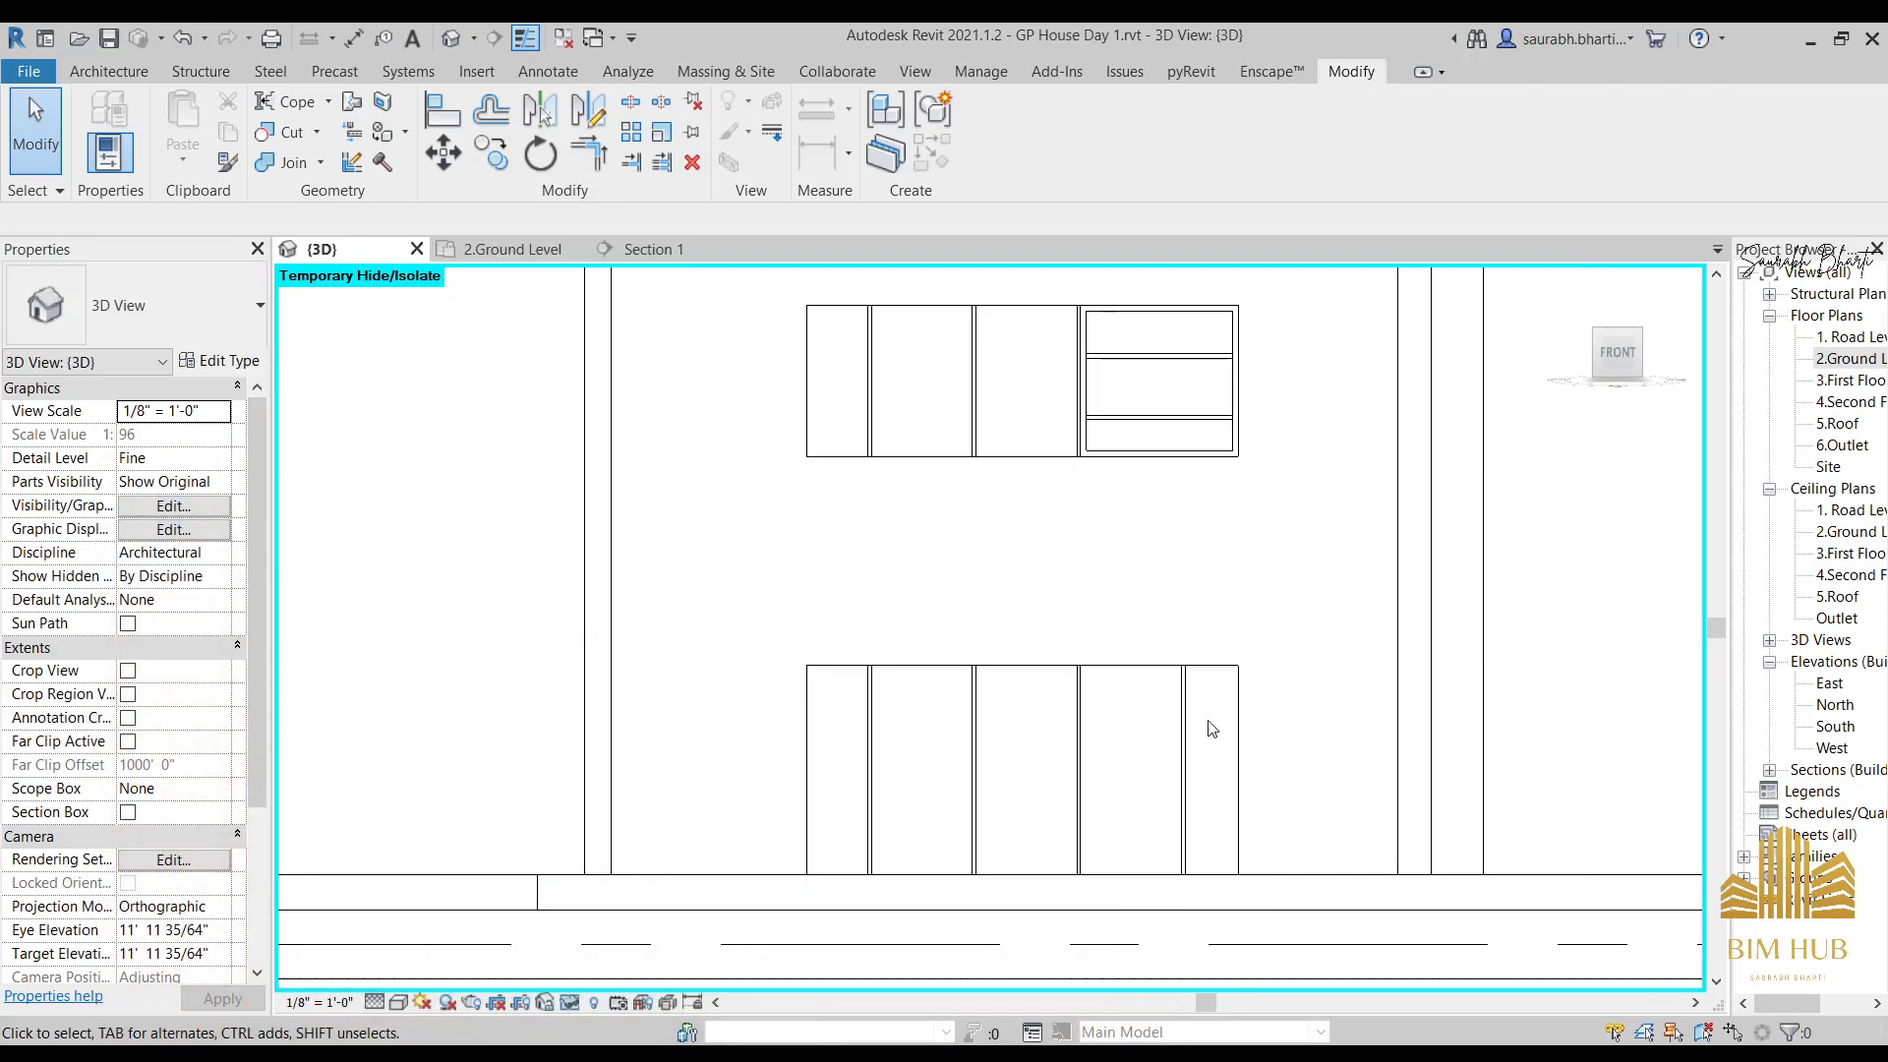
{"action": "left_click", "coordinate": [1157, 687]}
{"action": "left_click", "coordinate": [995, 126]}
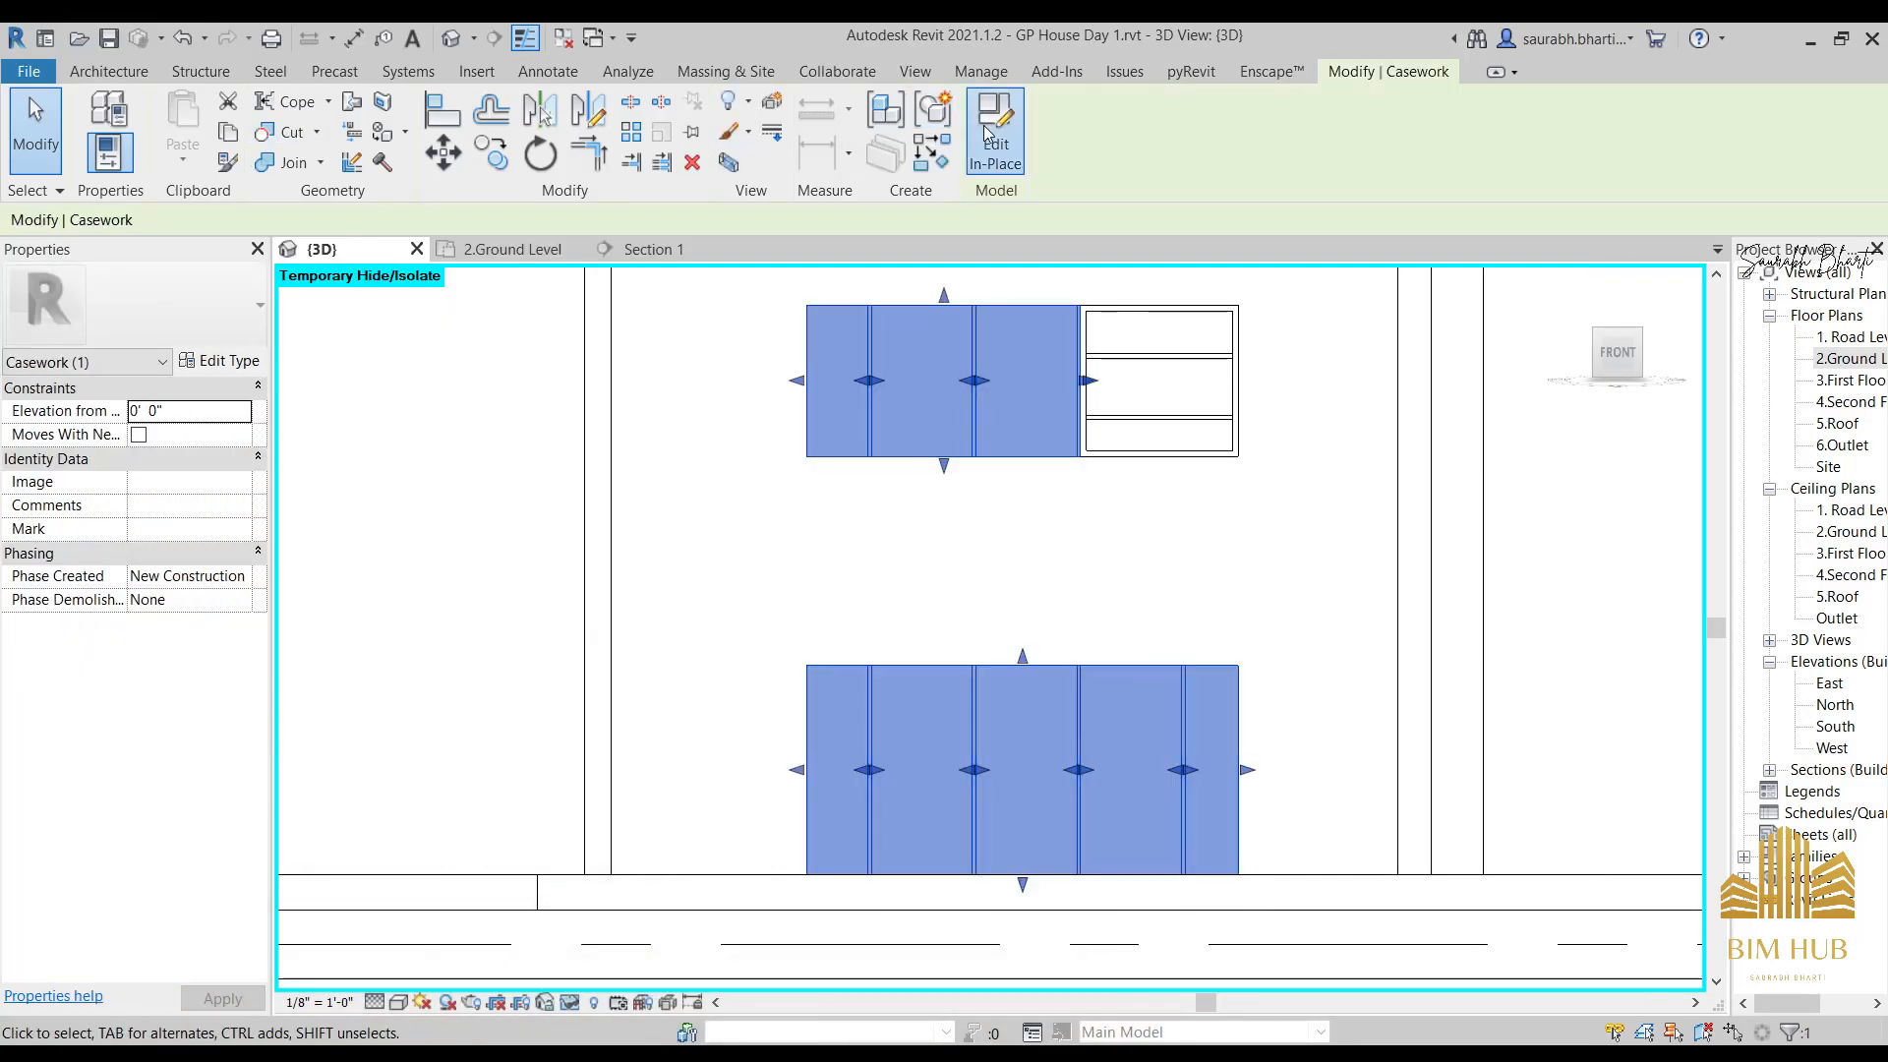
{"action": "left_click", "coordinate": [1065, 685]}
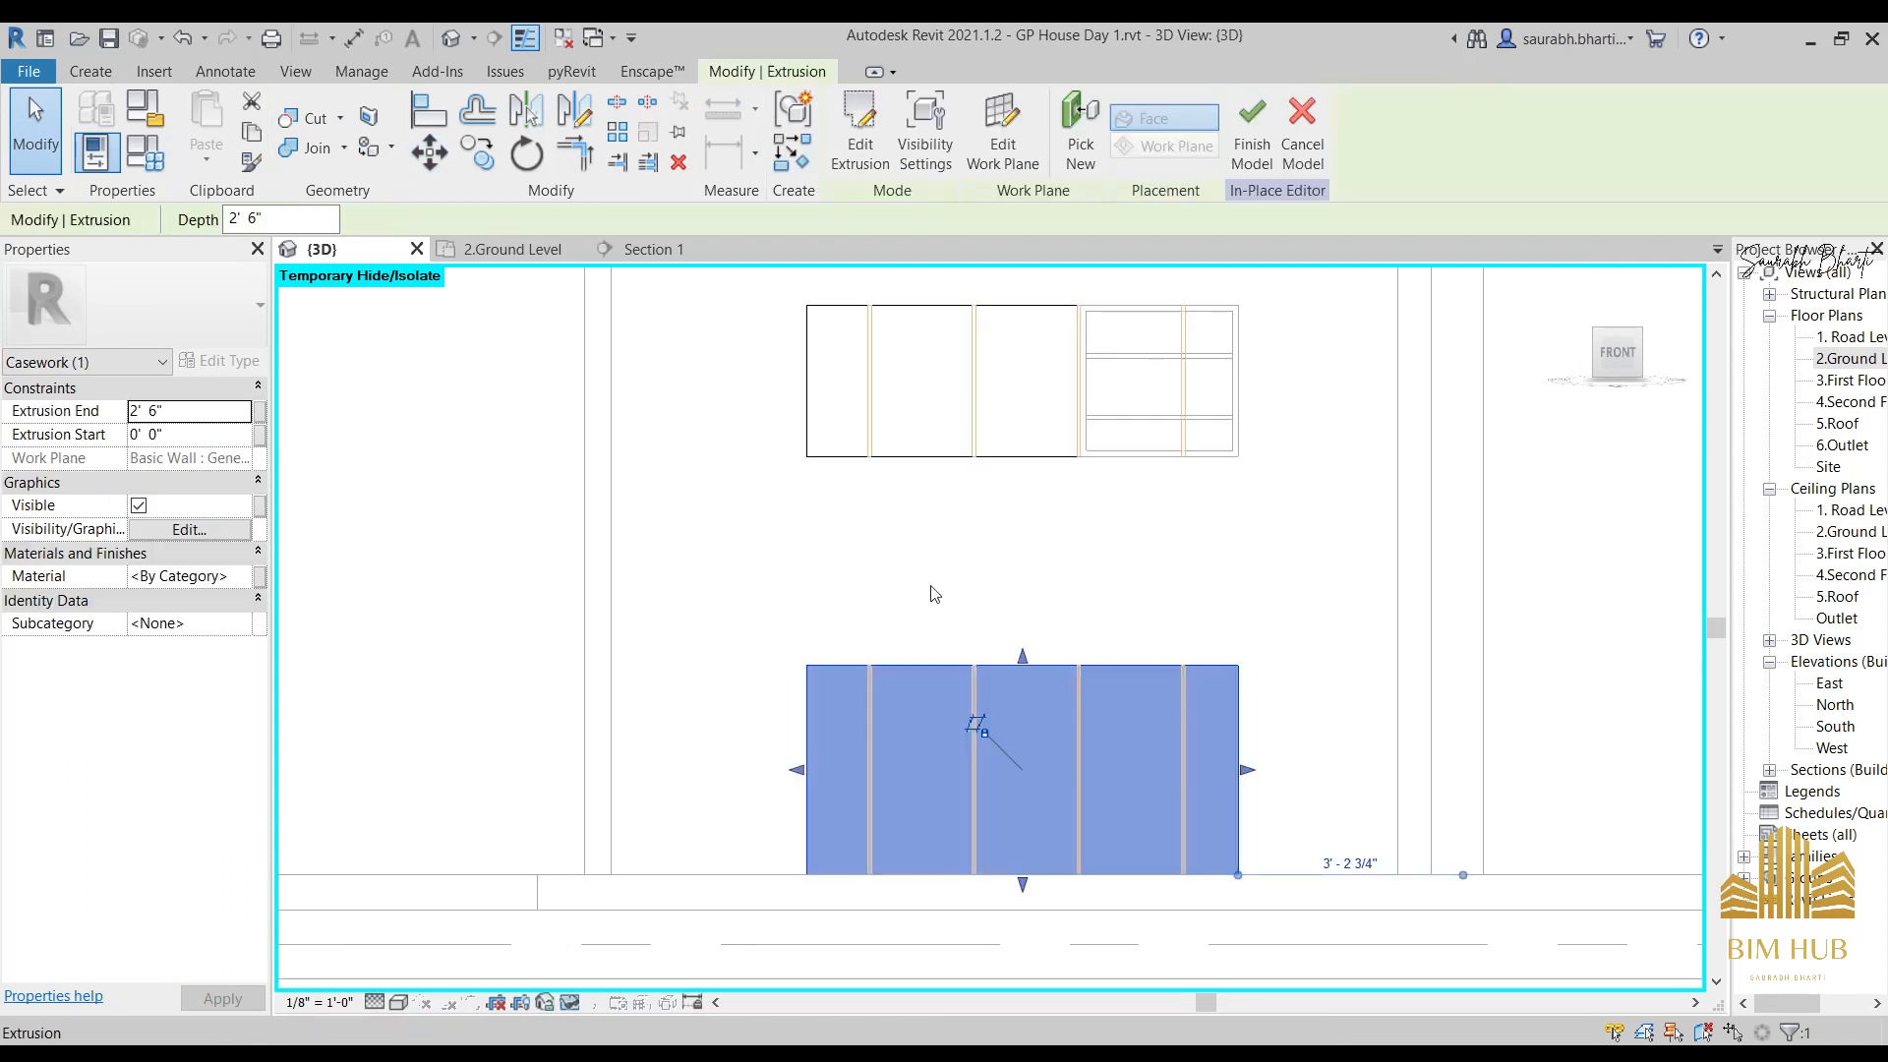
{"action": "left_click", "coordinate": [863, 123]}
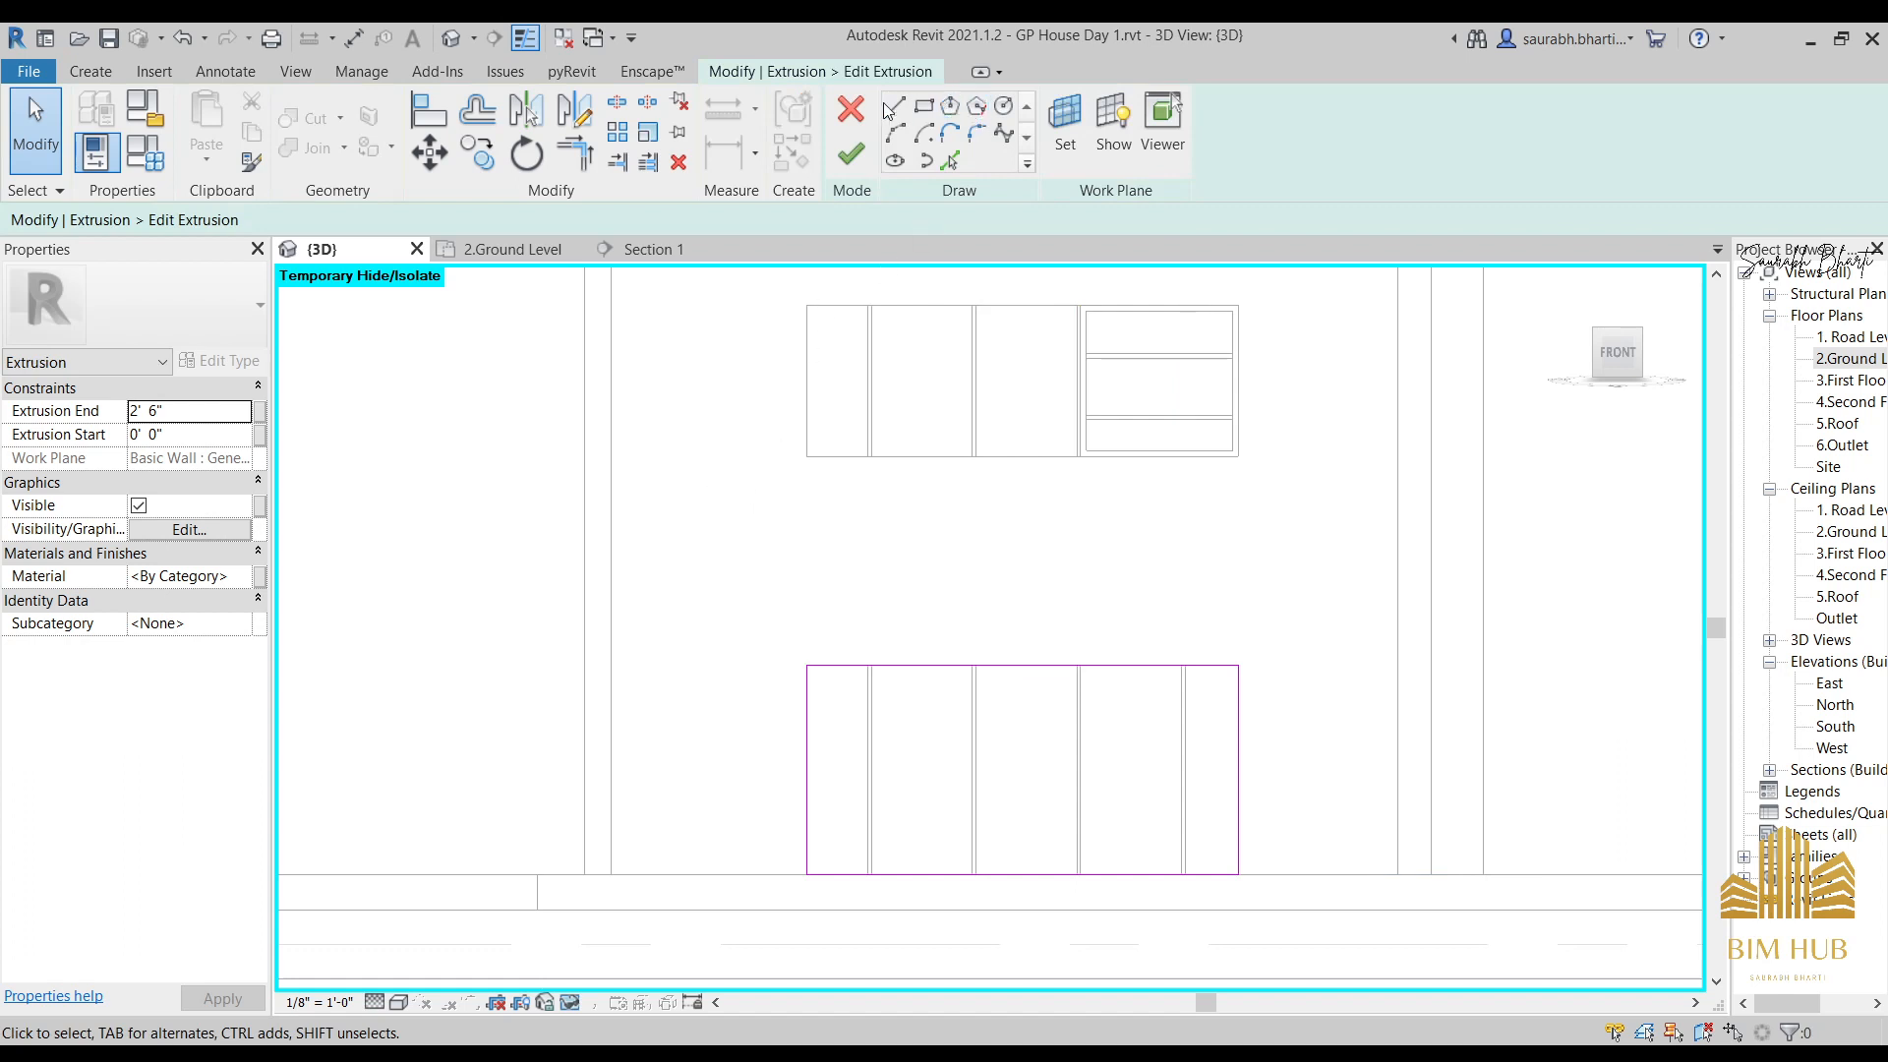
Sketch a rectangle inset 1" inside the full outline of the lower cabinets.
{"action": "left_click", "coordinate": [922, 106]}
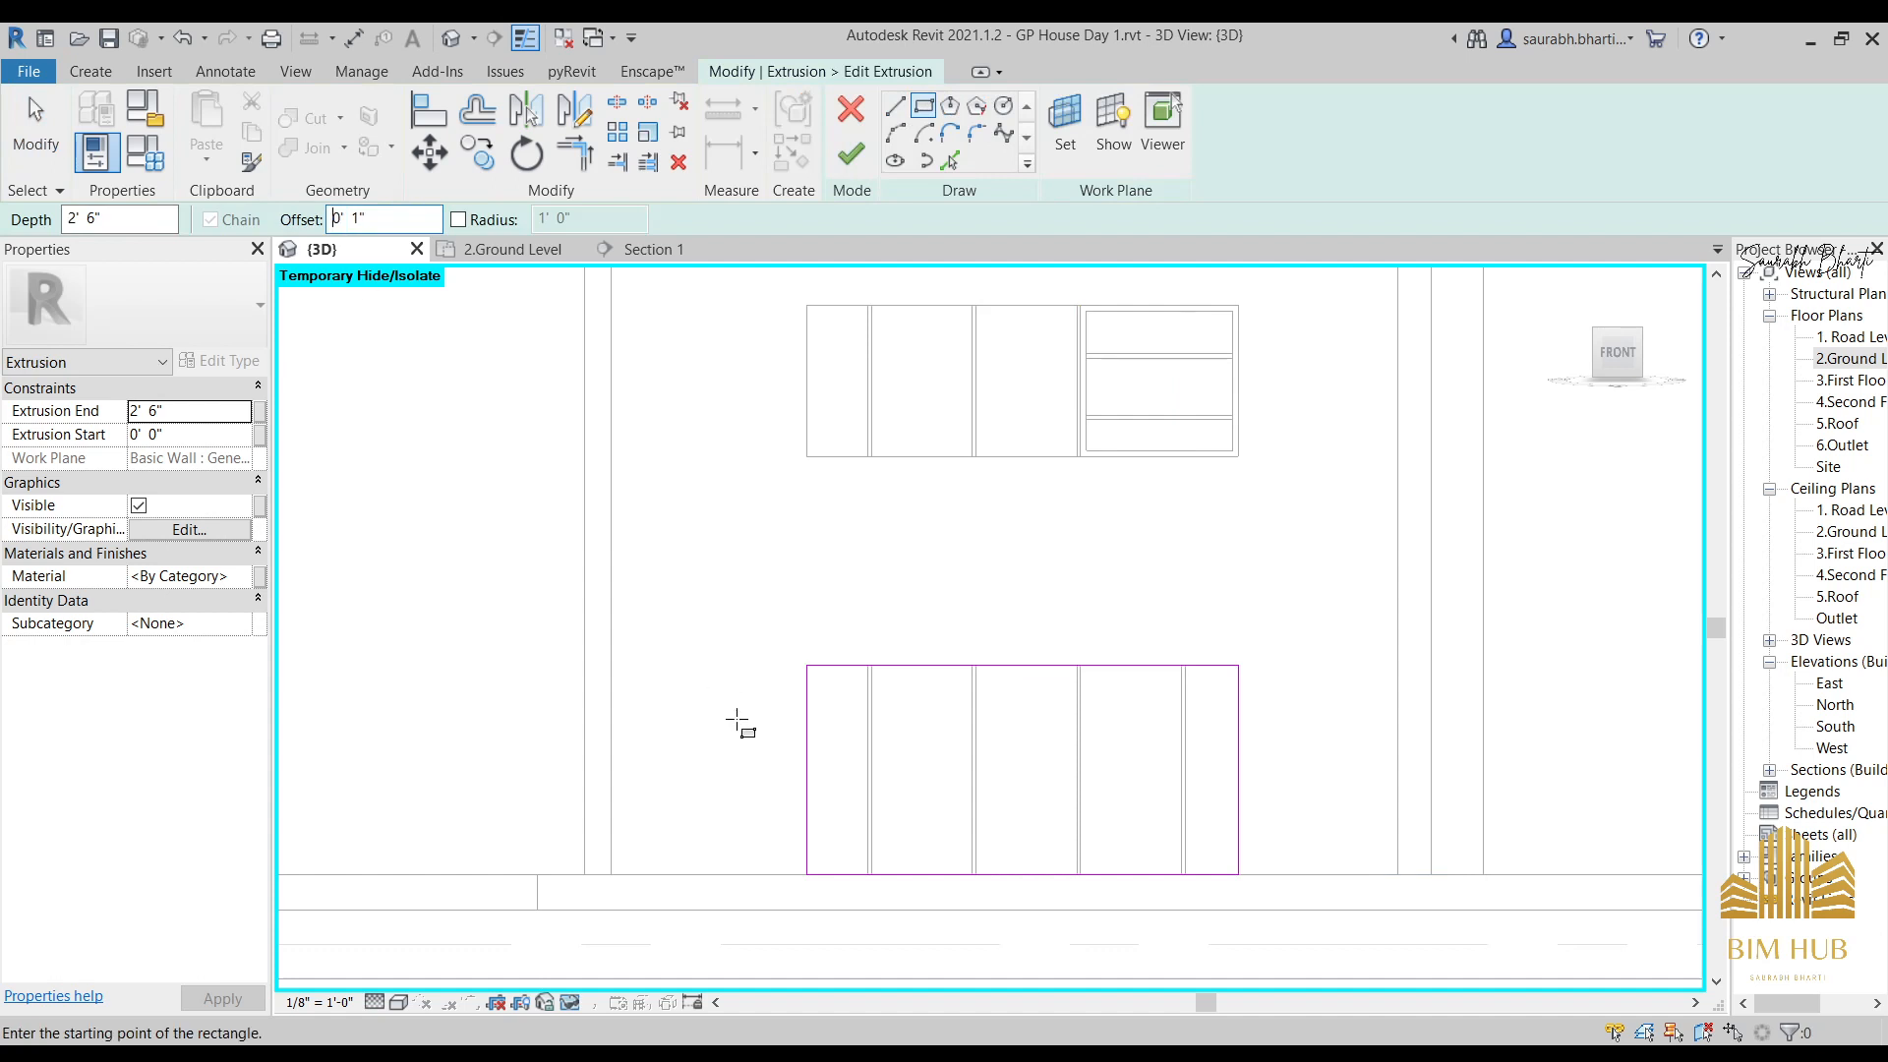
{"action": "left_click", "coordinate": [806, 665]}
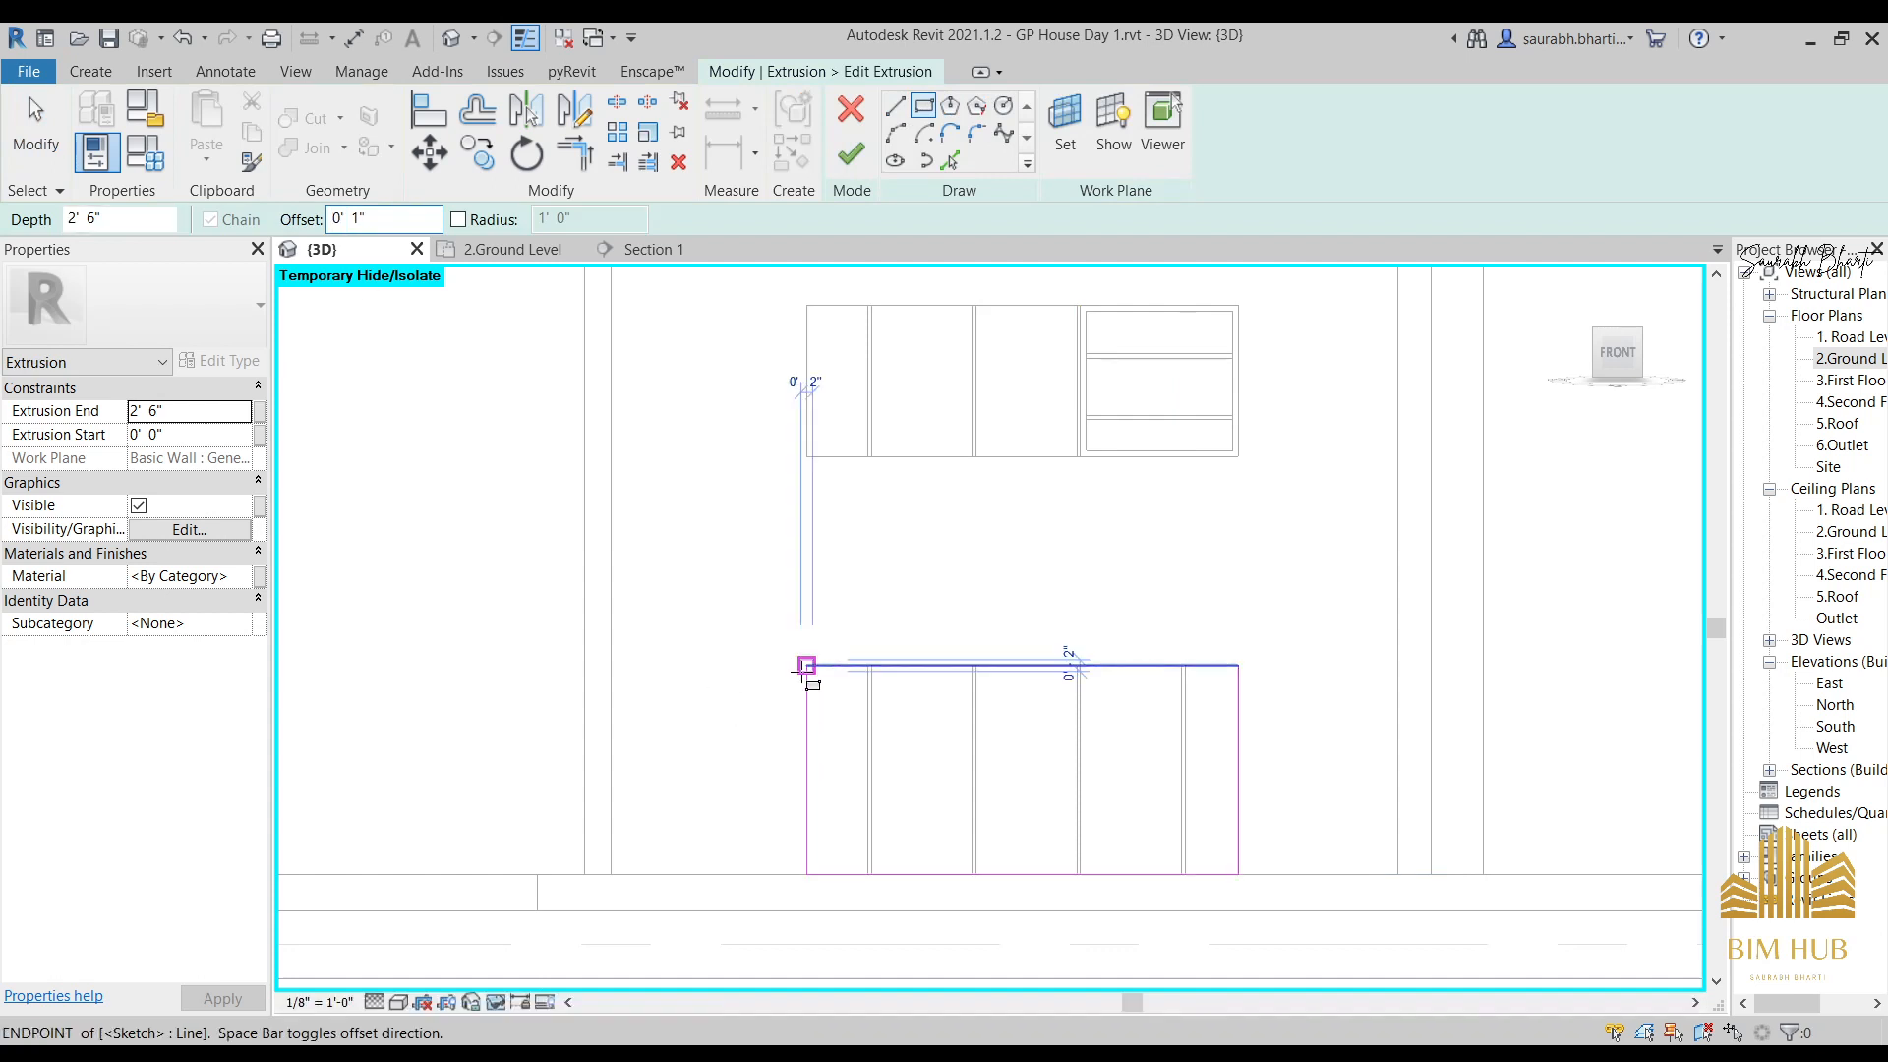
{"action": "left_click", "coordinate": [1239, 874]}
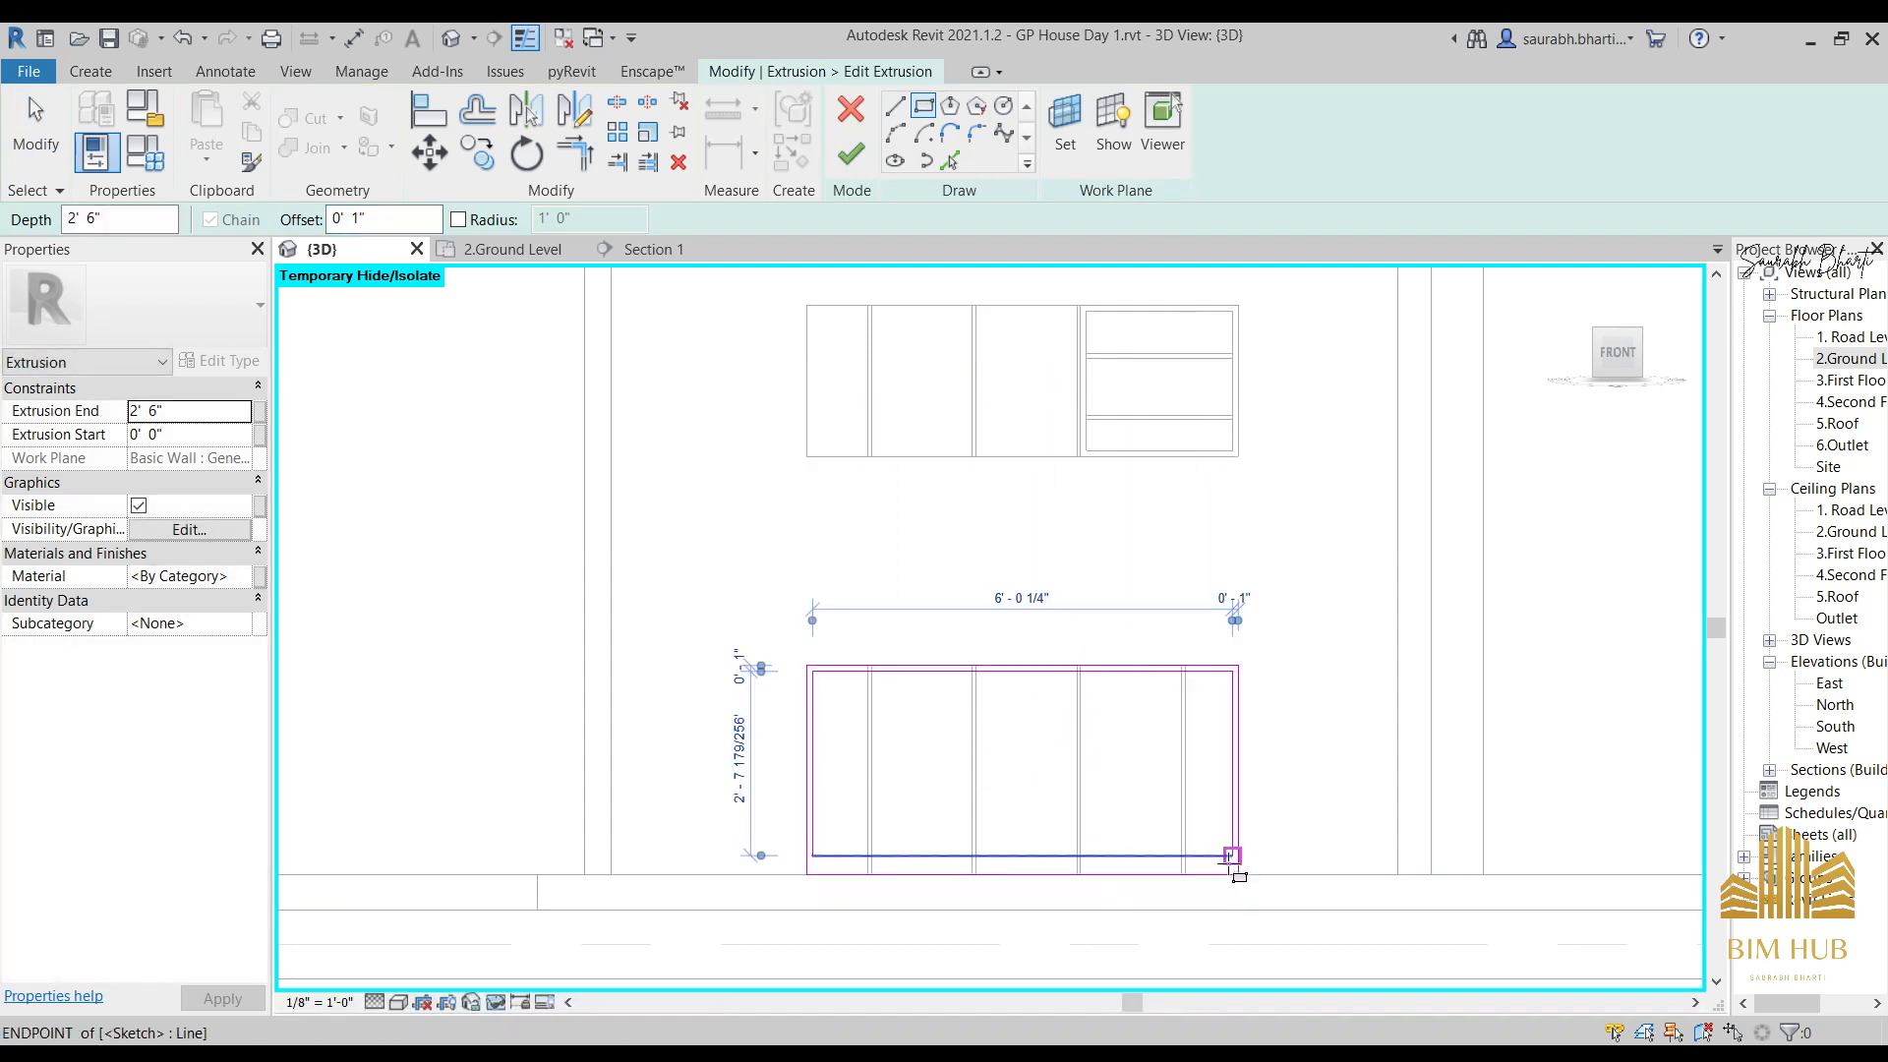
{"action": "left_click", "coordinate": [807, 666]}
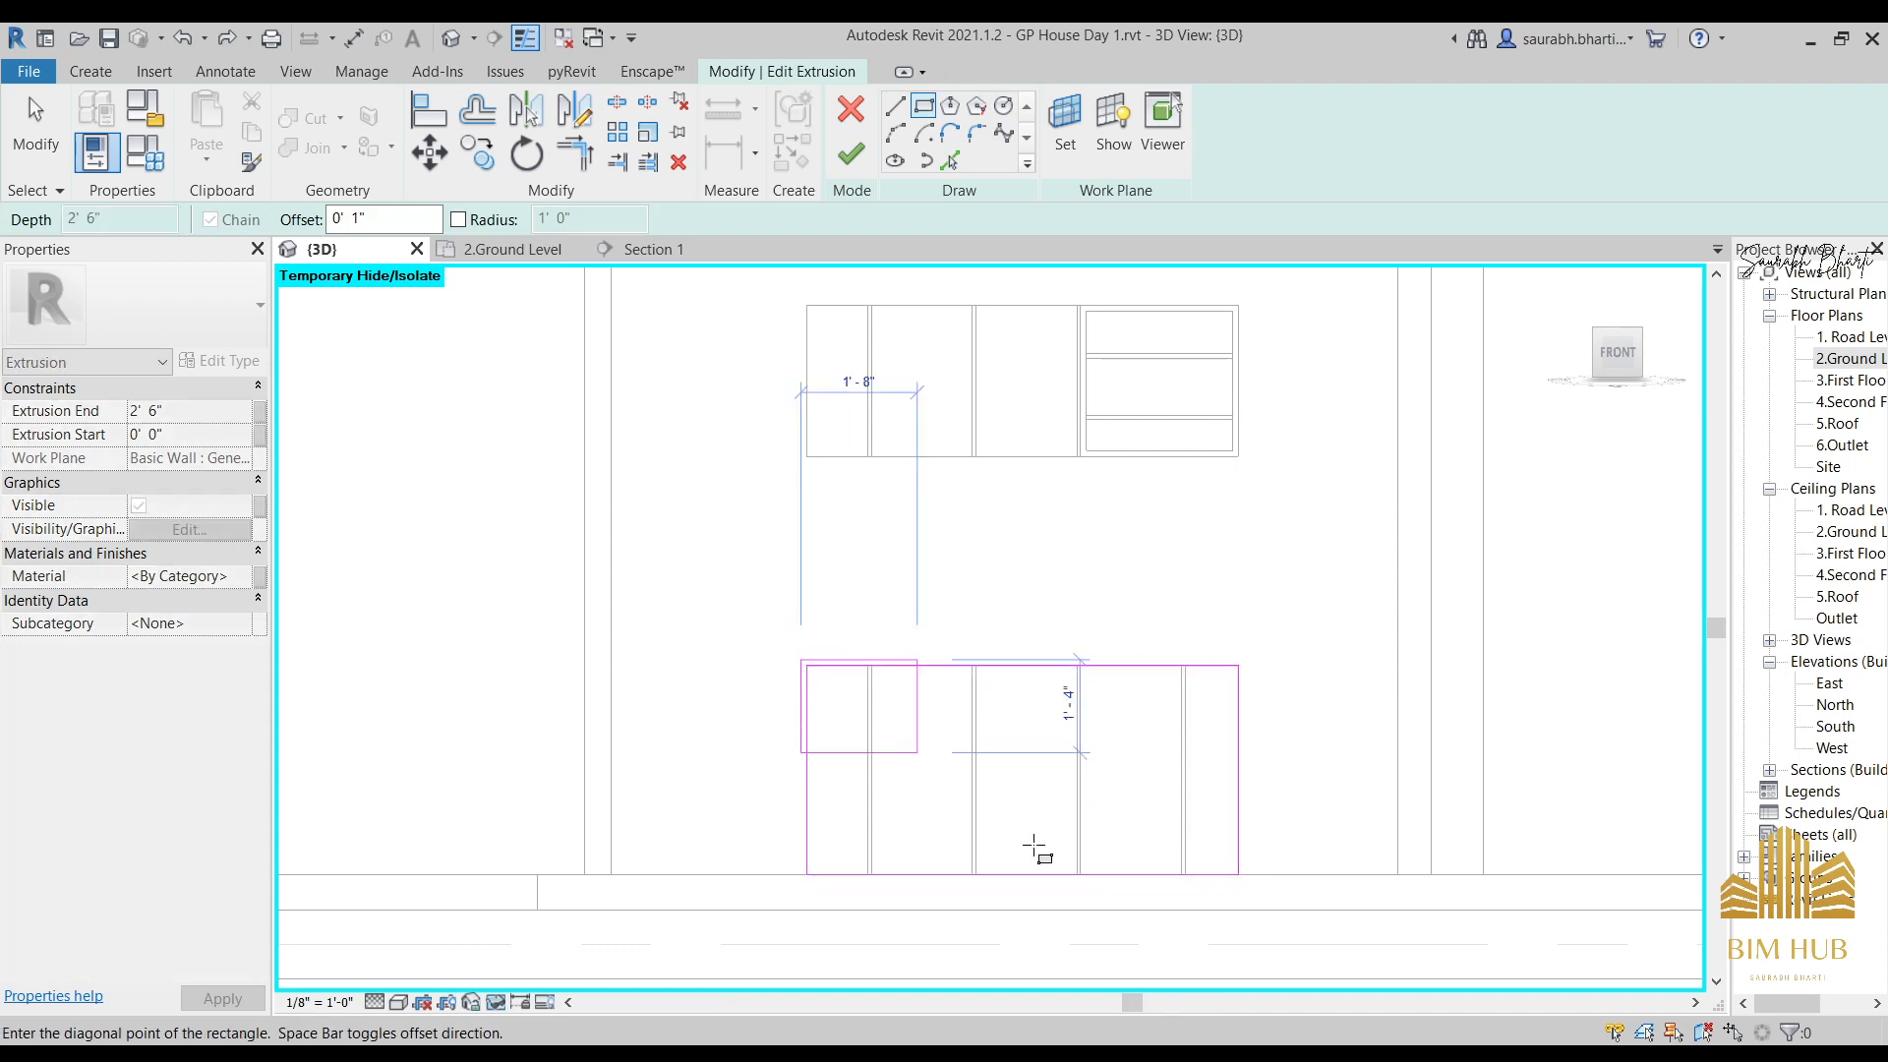
{"action": "left_click", "coordinate": [1239, 875]}
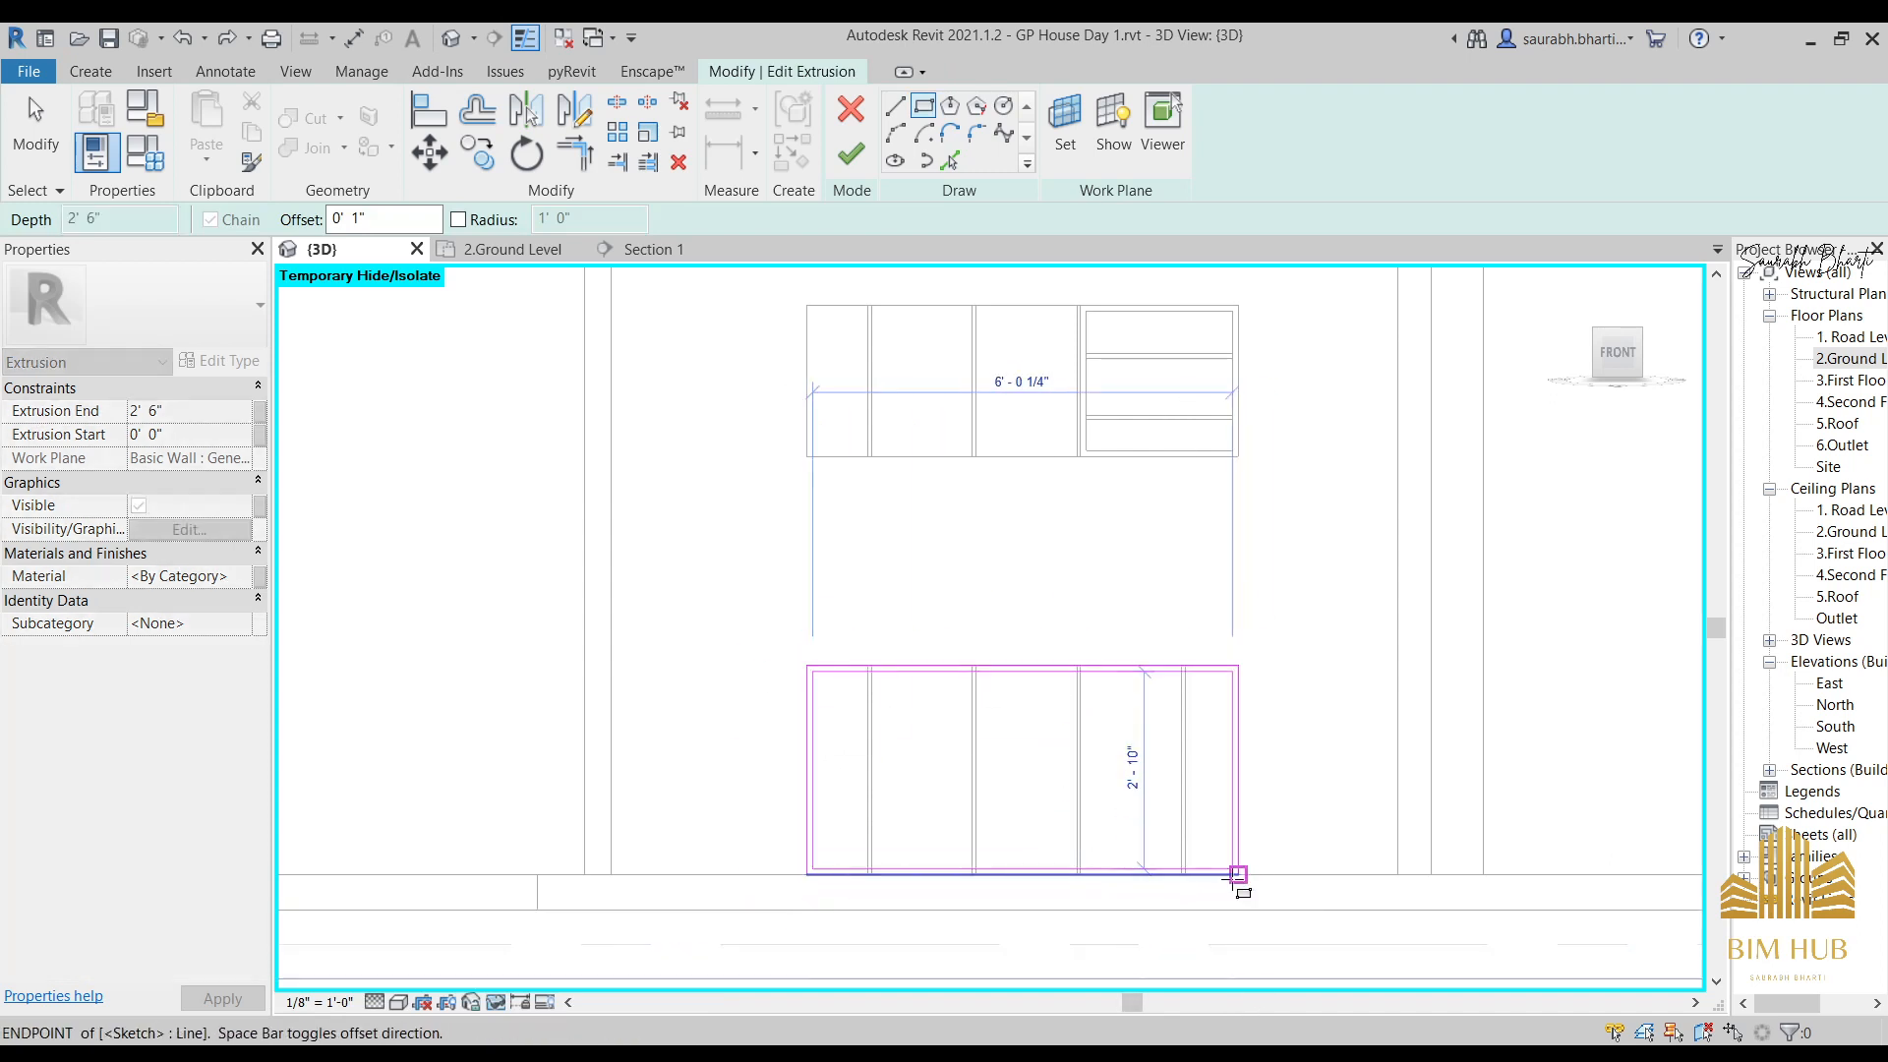
Sketch a second rectangle, inset 1", inside the first wide bay of the lower cabinets.
{"action": "scroll", "coordinate": [831, 635], "scroll_direction": "up", "scroll_amount": 3}
{"action": "scroll", "coordinate": [831, 634], "scroll_direction": "up", "scroll_amount": 1}
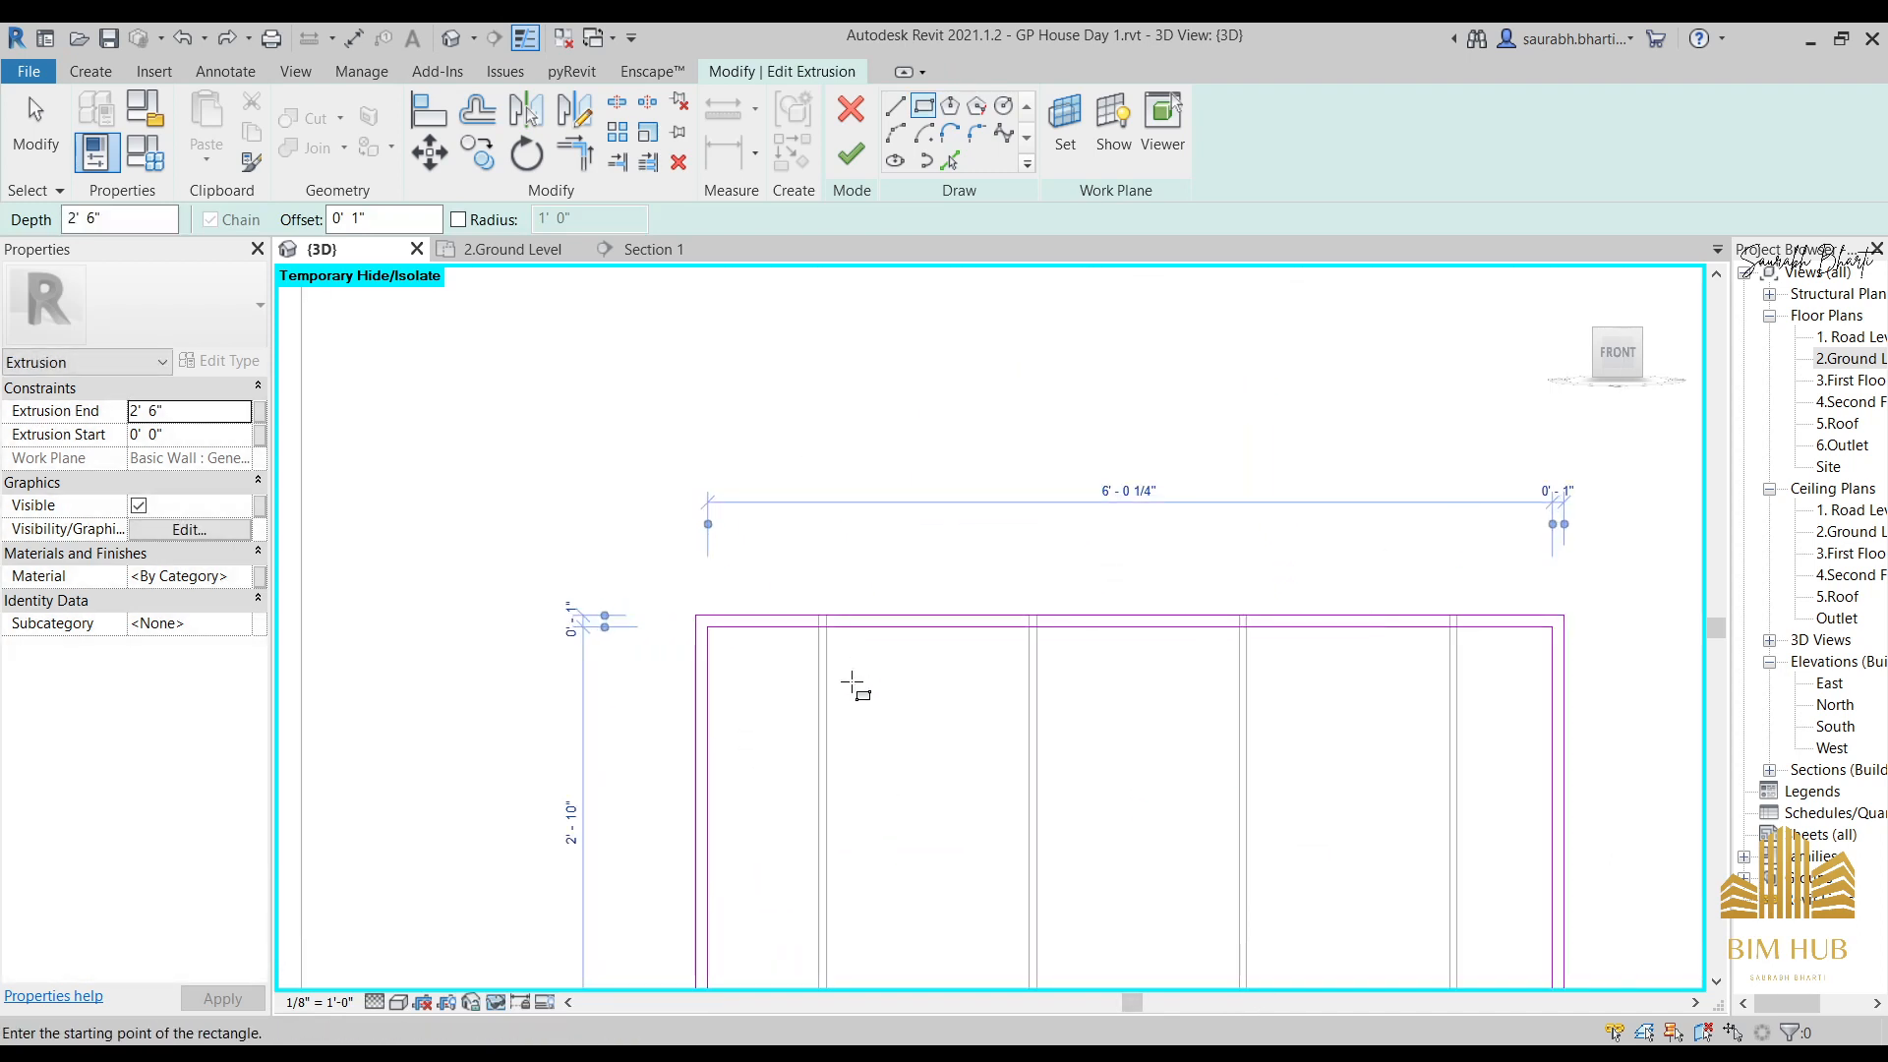
{"action": "left_click", "coordinate": [826, 628]}
{"action": "middle_click_drag", "start_coordinate": [946, 819], "coordinate": [942, 572]}
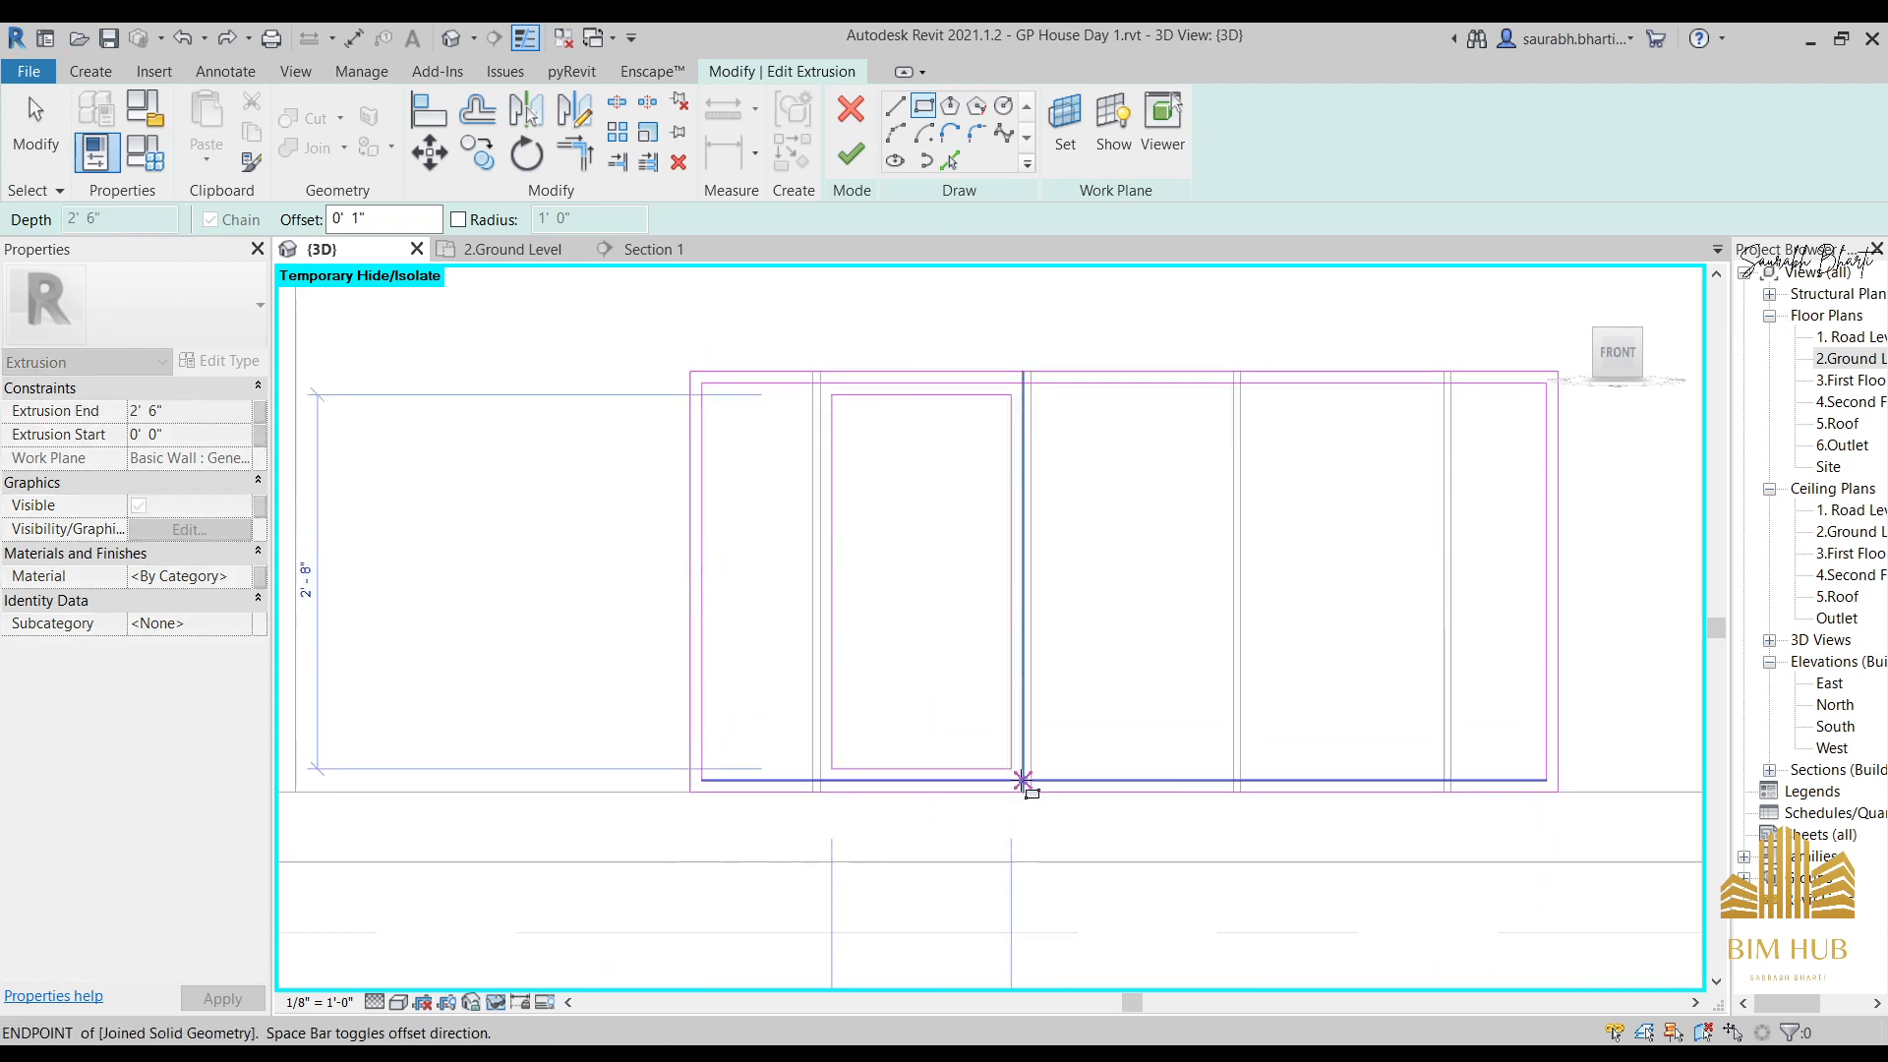
{"action": "left_click", "coordinate": [1023, 780]}
{"action": "key", "text": "Escape"}
{"action": "key", "text": "Escape"}
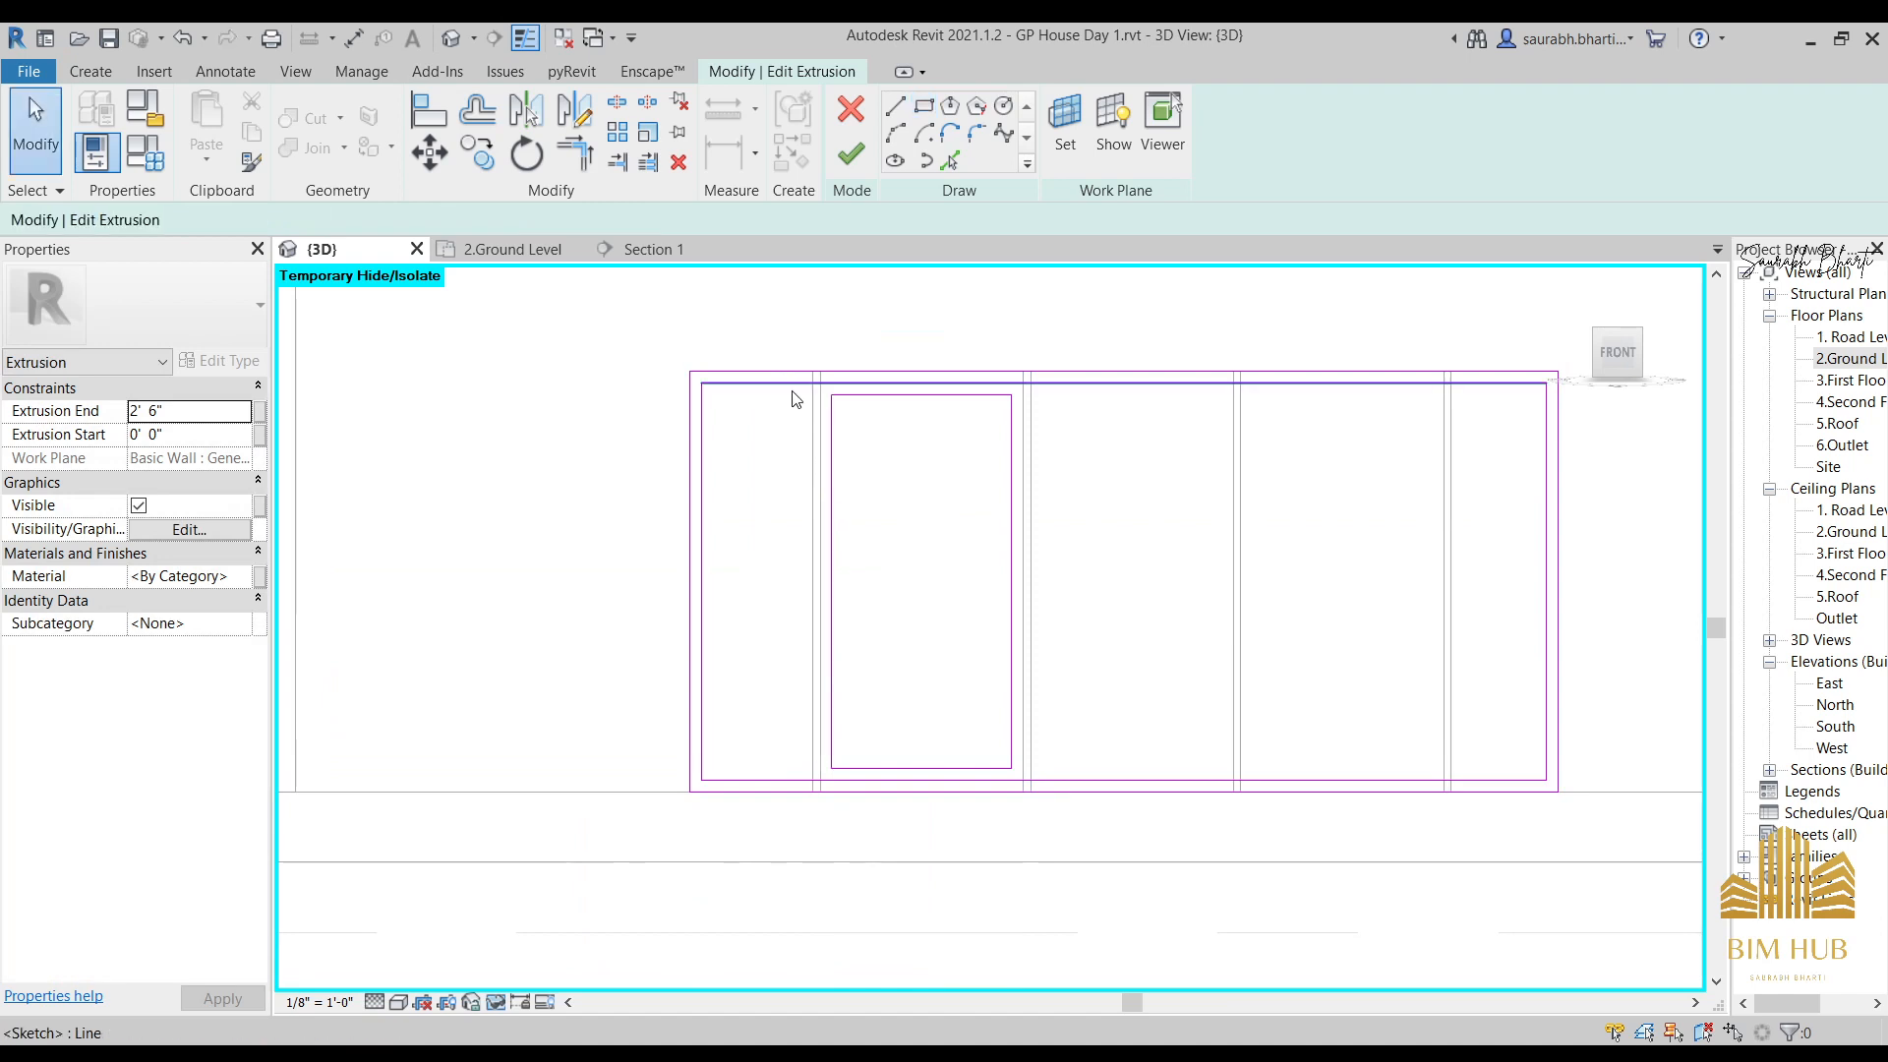
Copy the wide bay's inset rectangle into each of the two neighbouring wide bays of the lower cabinets.
{"action": "scroll", "coordinate": [809, 414], "scroll_direction": "up", "scroll_amount": 3}
{"action": "mouse_move", "coordinate": [925, 479]}
{"action": "left_mouse_down"}
{"action": "mouse_move", "coordinate": [1357, 919]}
{"action": "mouse_move", "coordinate": [1285, 565]}
{"action": "mouse_move", "coordinate": [1315, 801]}
{"action": "mouse_move", "coordinate": [1282, 793]}
{"action": "left_mouse_up"}
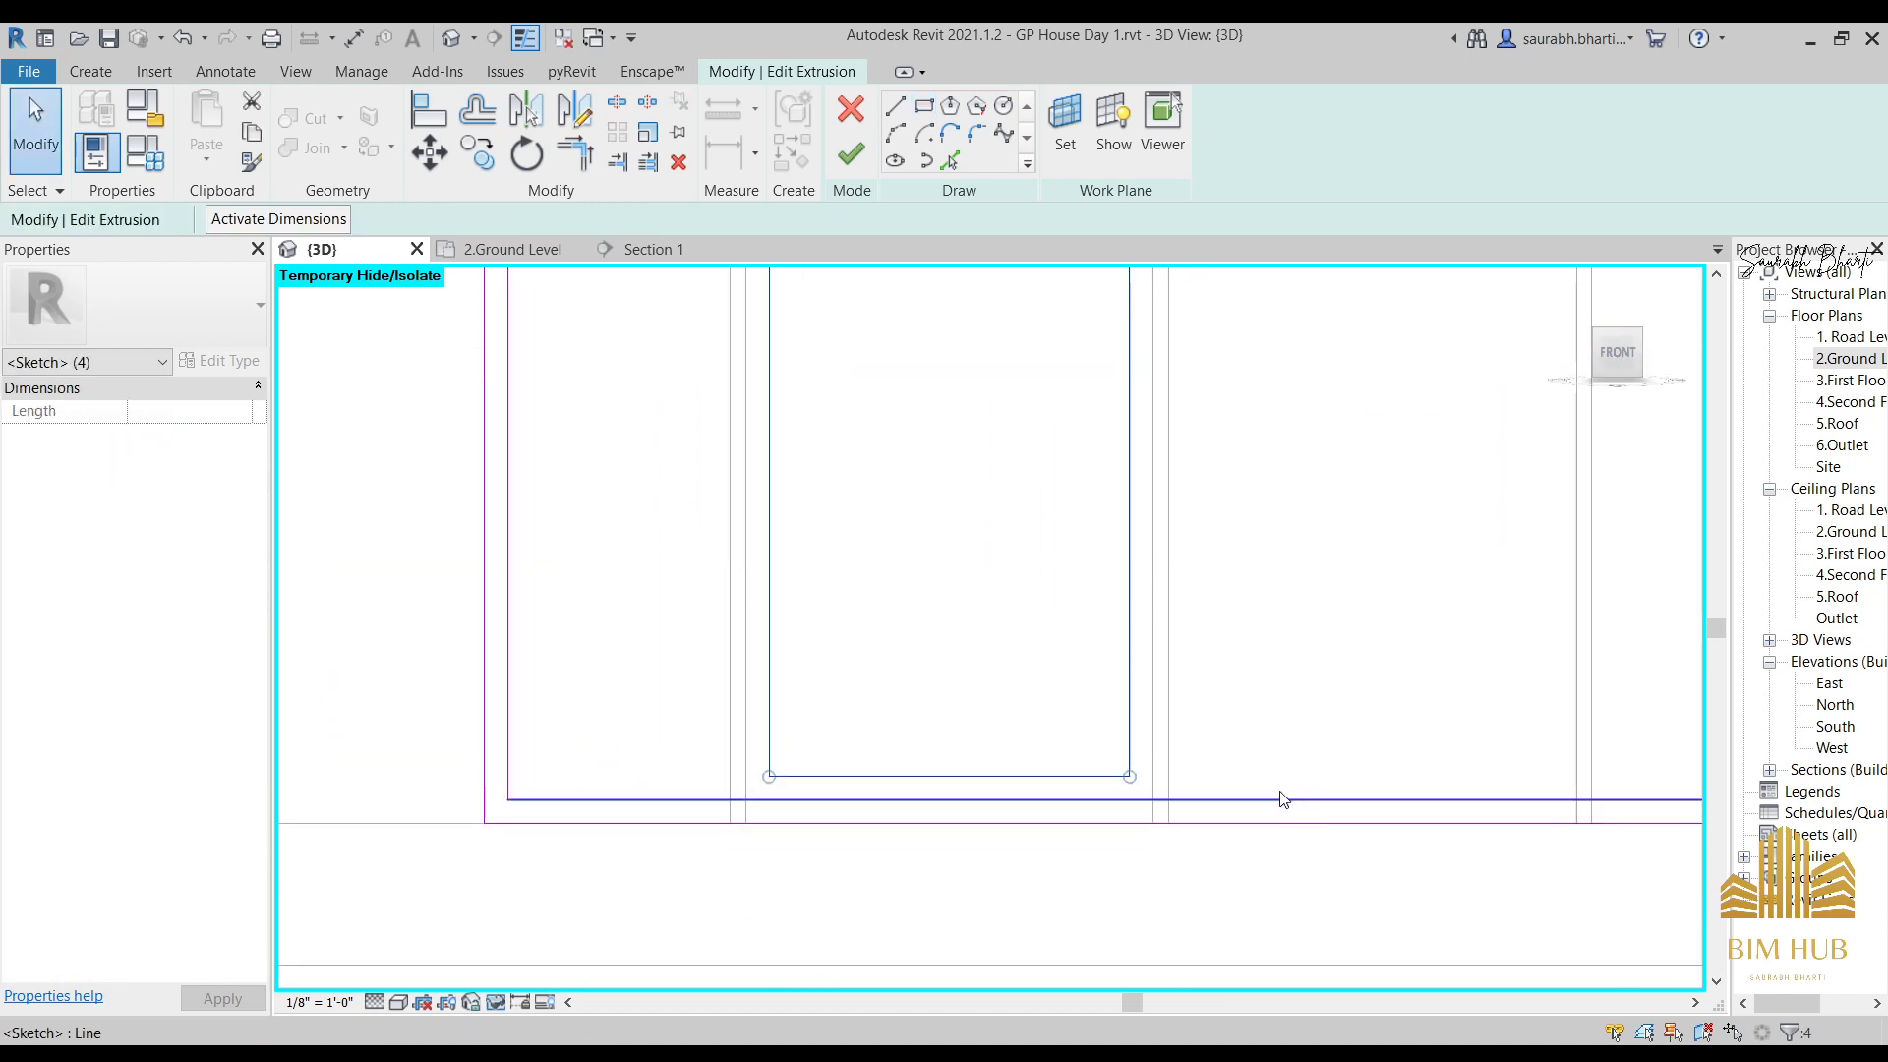
{"action": "scroll", "coordinate": [811, 486], "scroll_direction": "down", "scroll_amount": 3}
{"action": "left_click", "coordinate": [487, 165]}
{"action": "scroll", "coordinate": [977, 445], "scroll_direction": "up", "scroll_amount": 3}
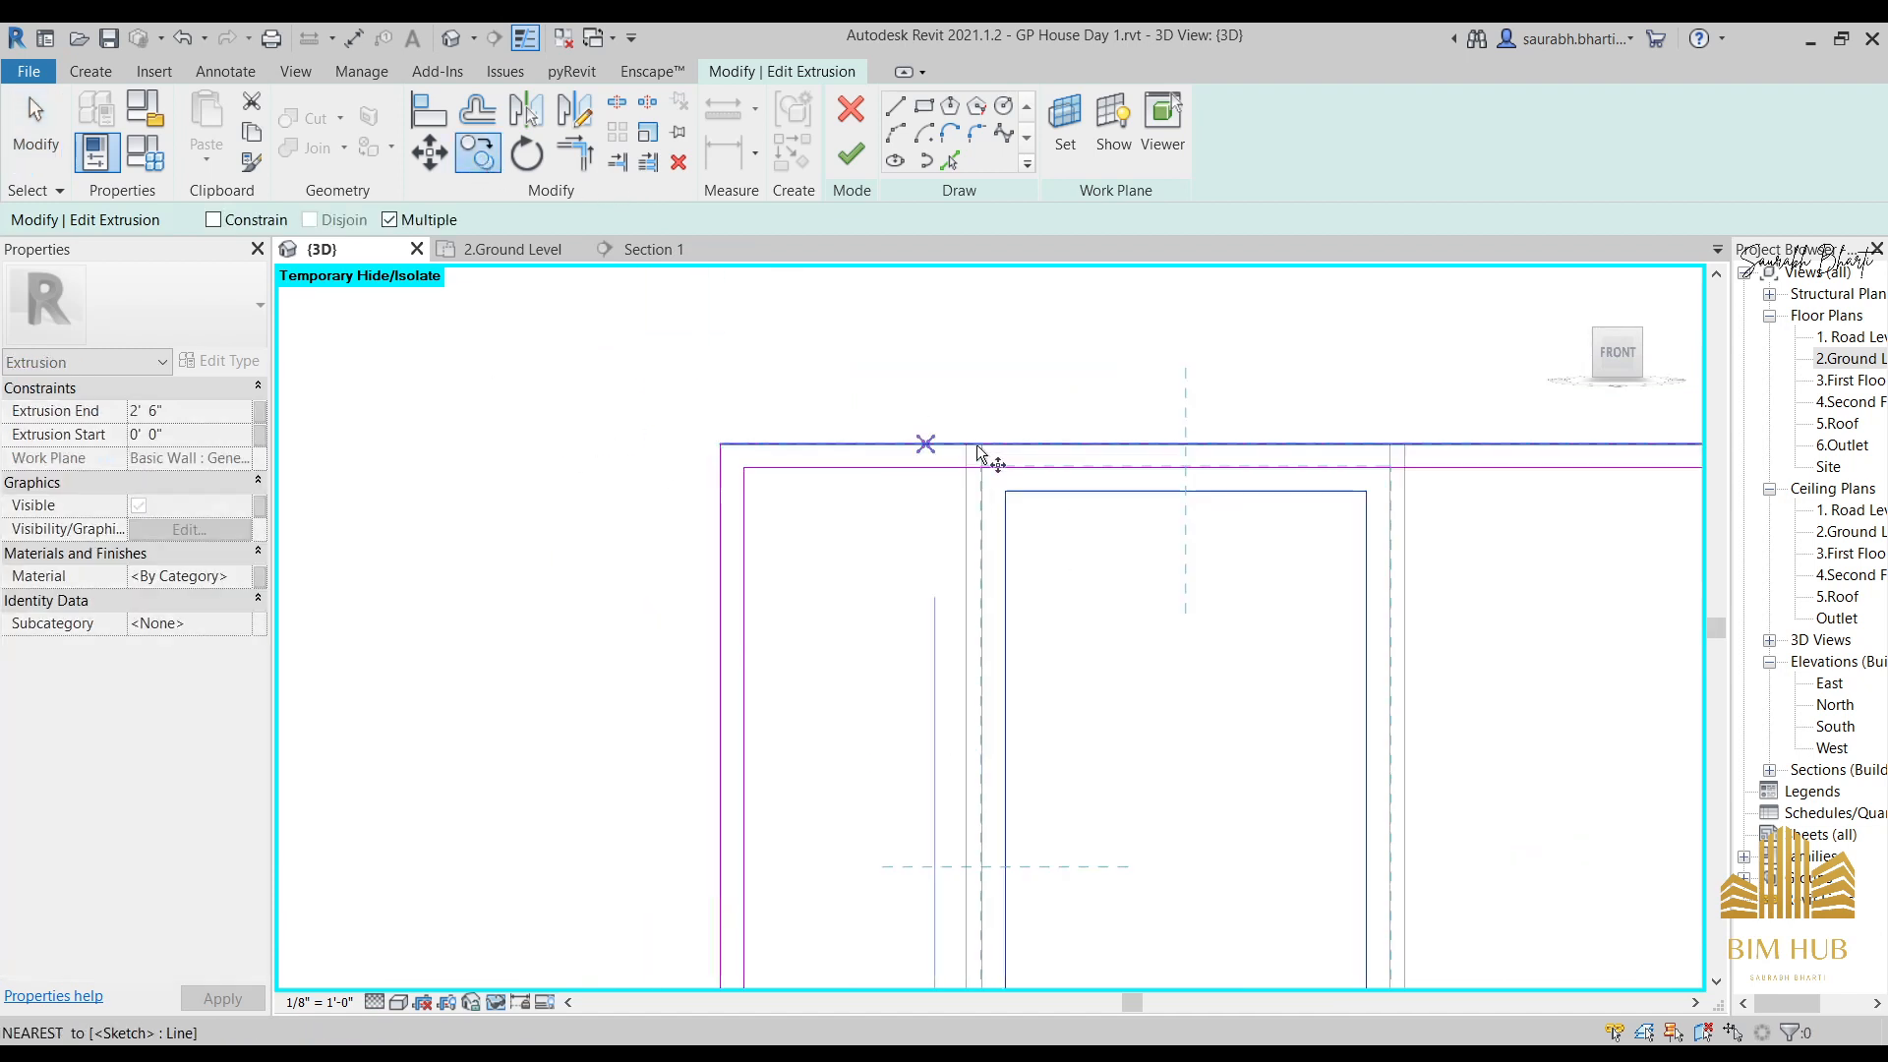
{"action": "left_click", "coordinate": [980, 466]}
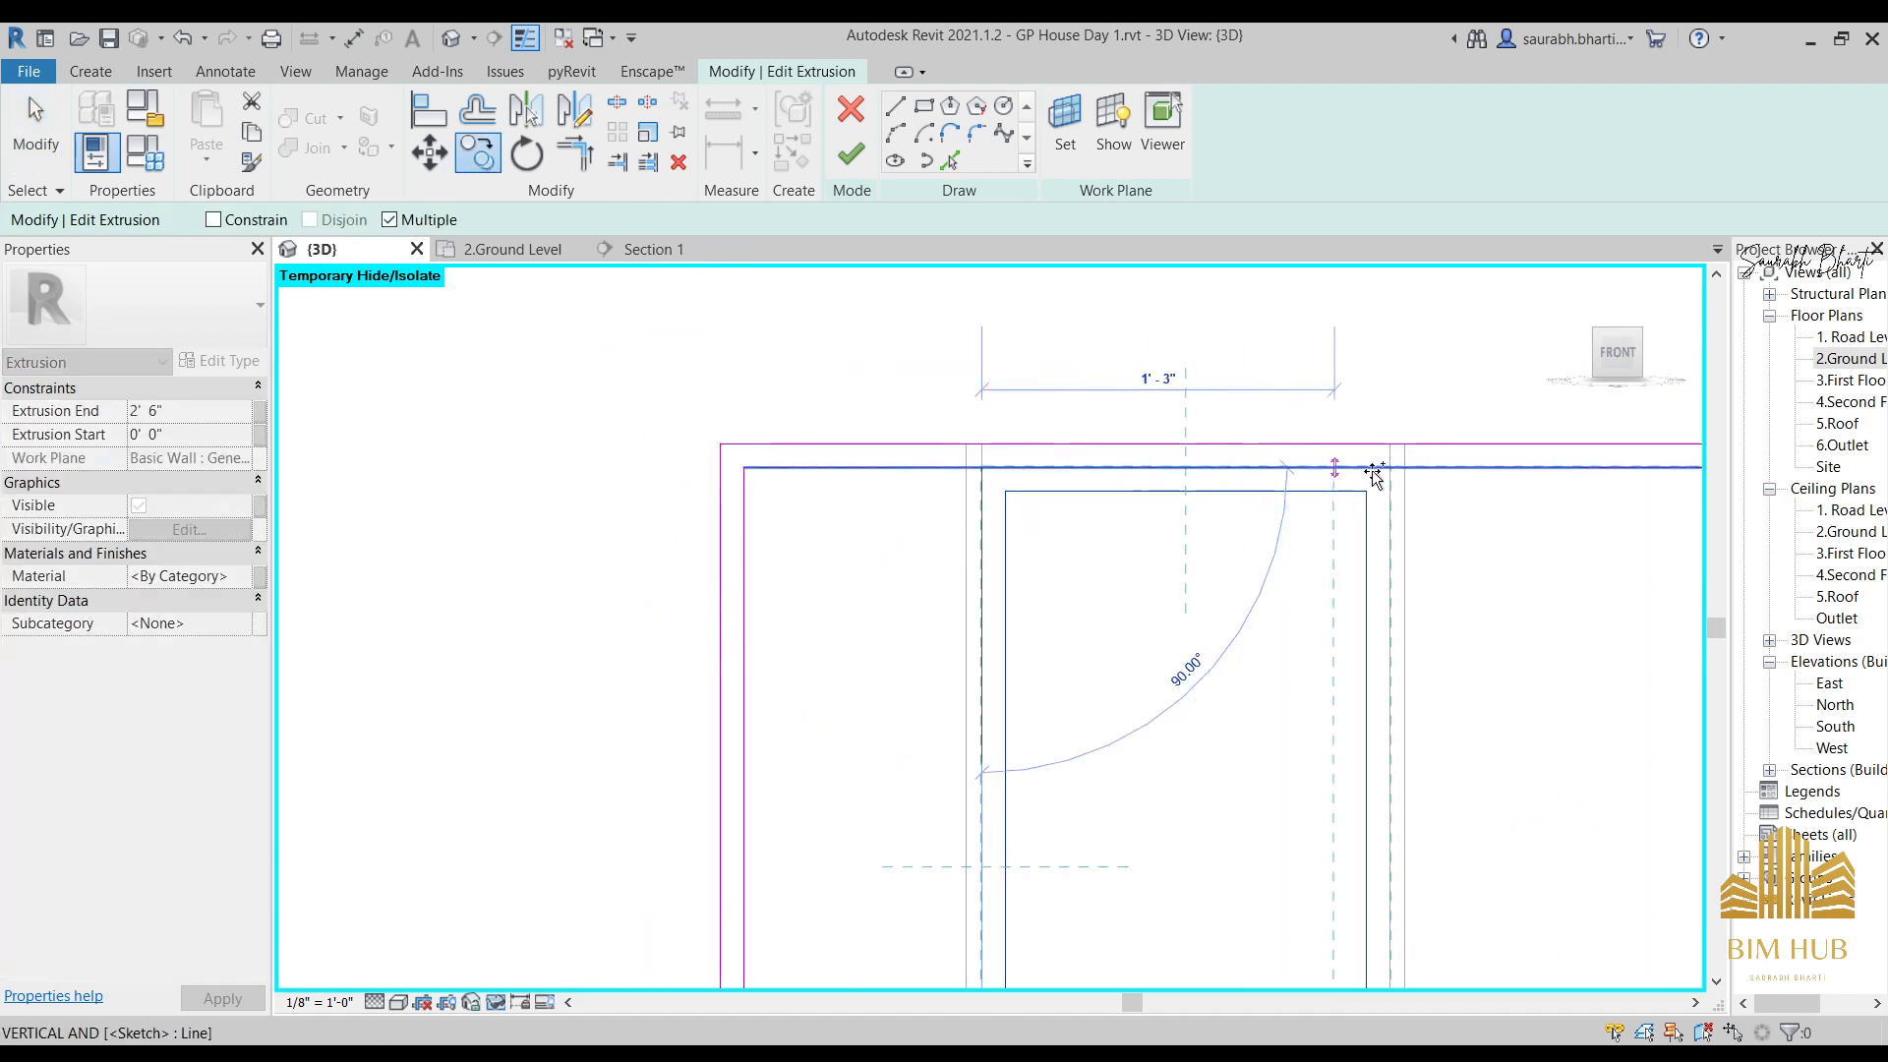
{"action": "left_click", "coordinate": [1407, 469]}
{"action": "middle_click_drag", "start_coordinate": [1618, 559], "coordinate": [1008, 532]}
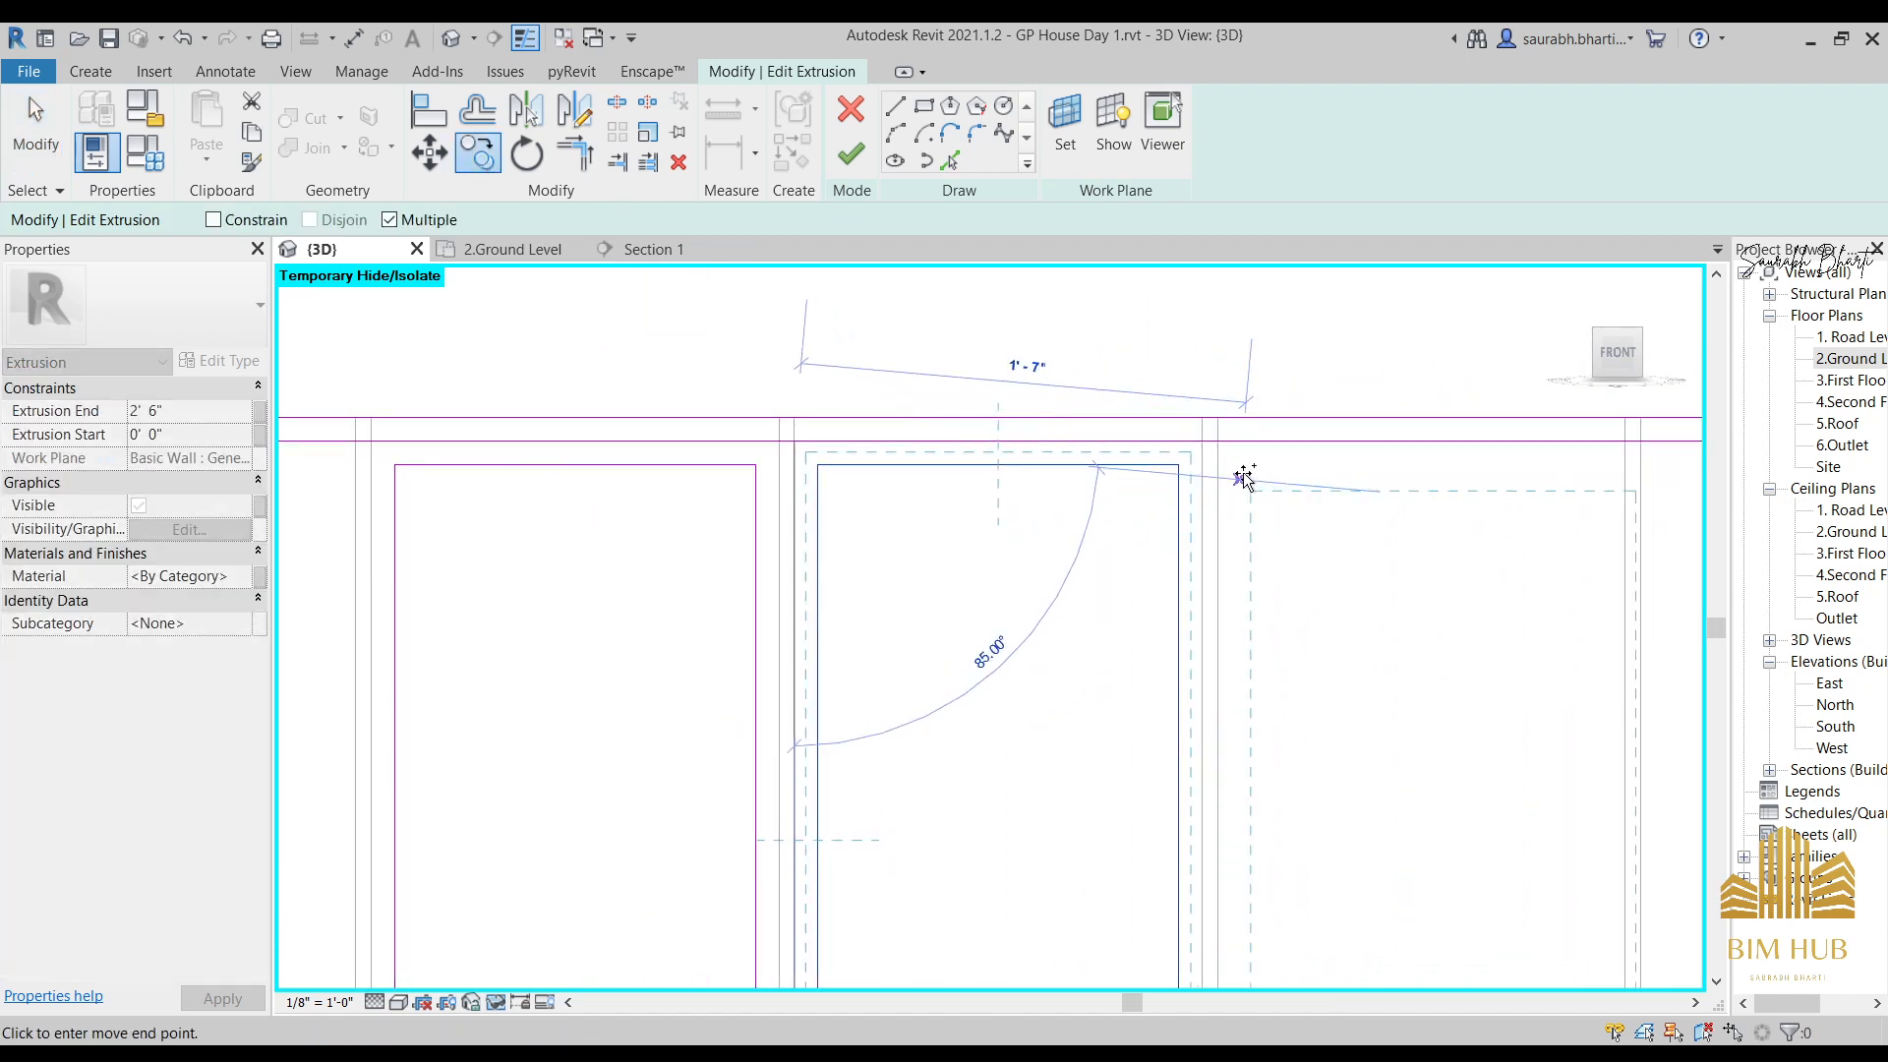
{"action": "left_click", "coordinate": [1220, 440]}
{"action": "scroll", "coordinate": [1220, 443], "scroll_direction": "down", "scroll_amount": 4}
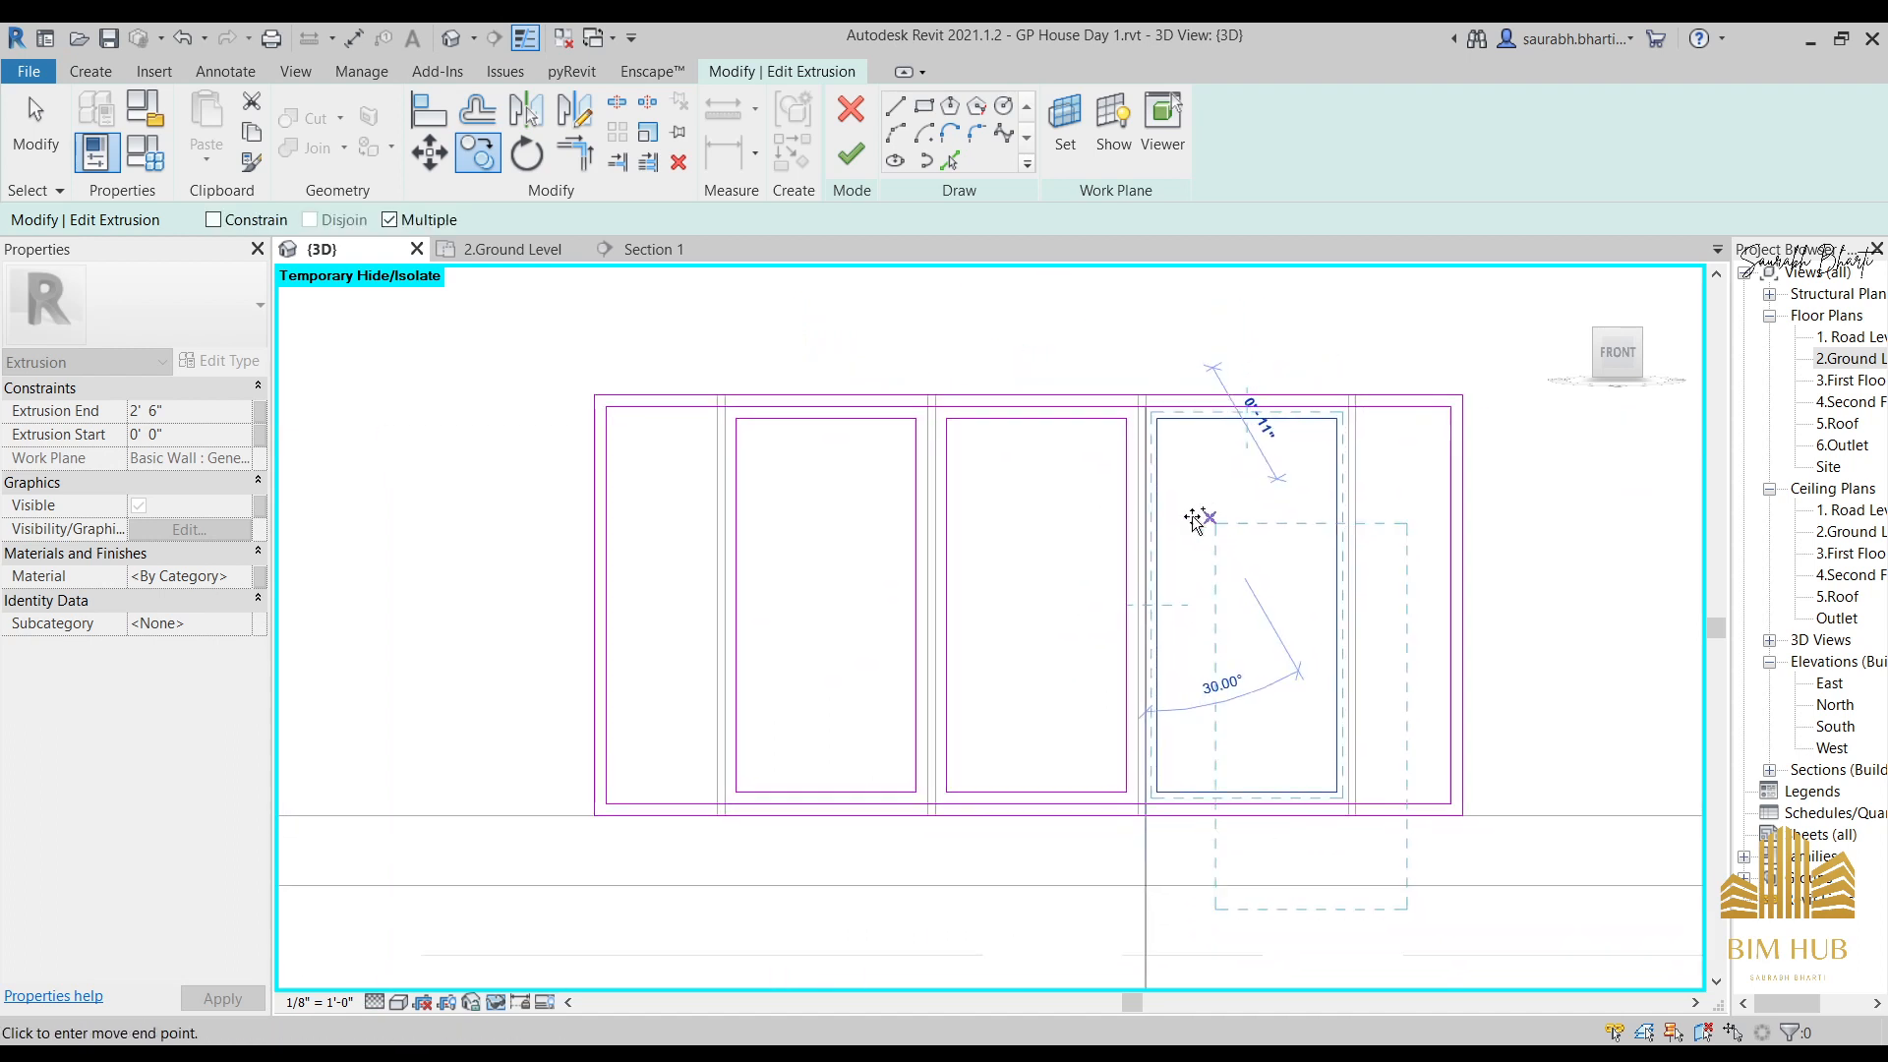
{"action": "scroll", "coordinate": [584, 394], "scroll_direction": "up", "scroll_amount": 2}
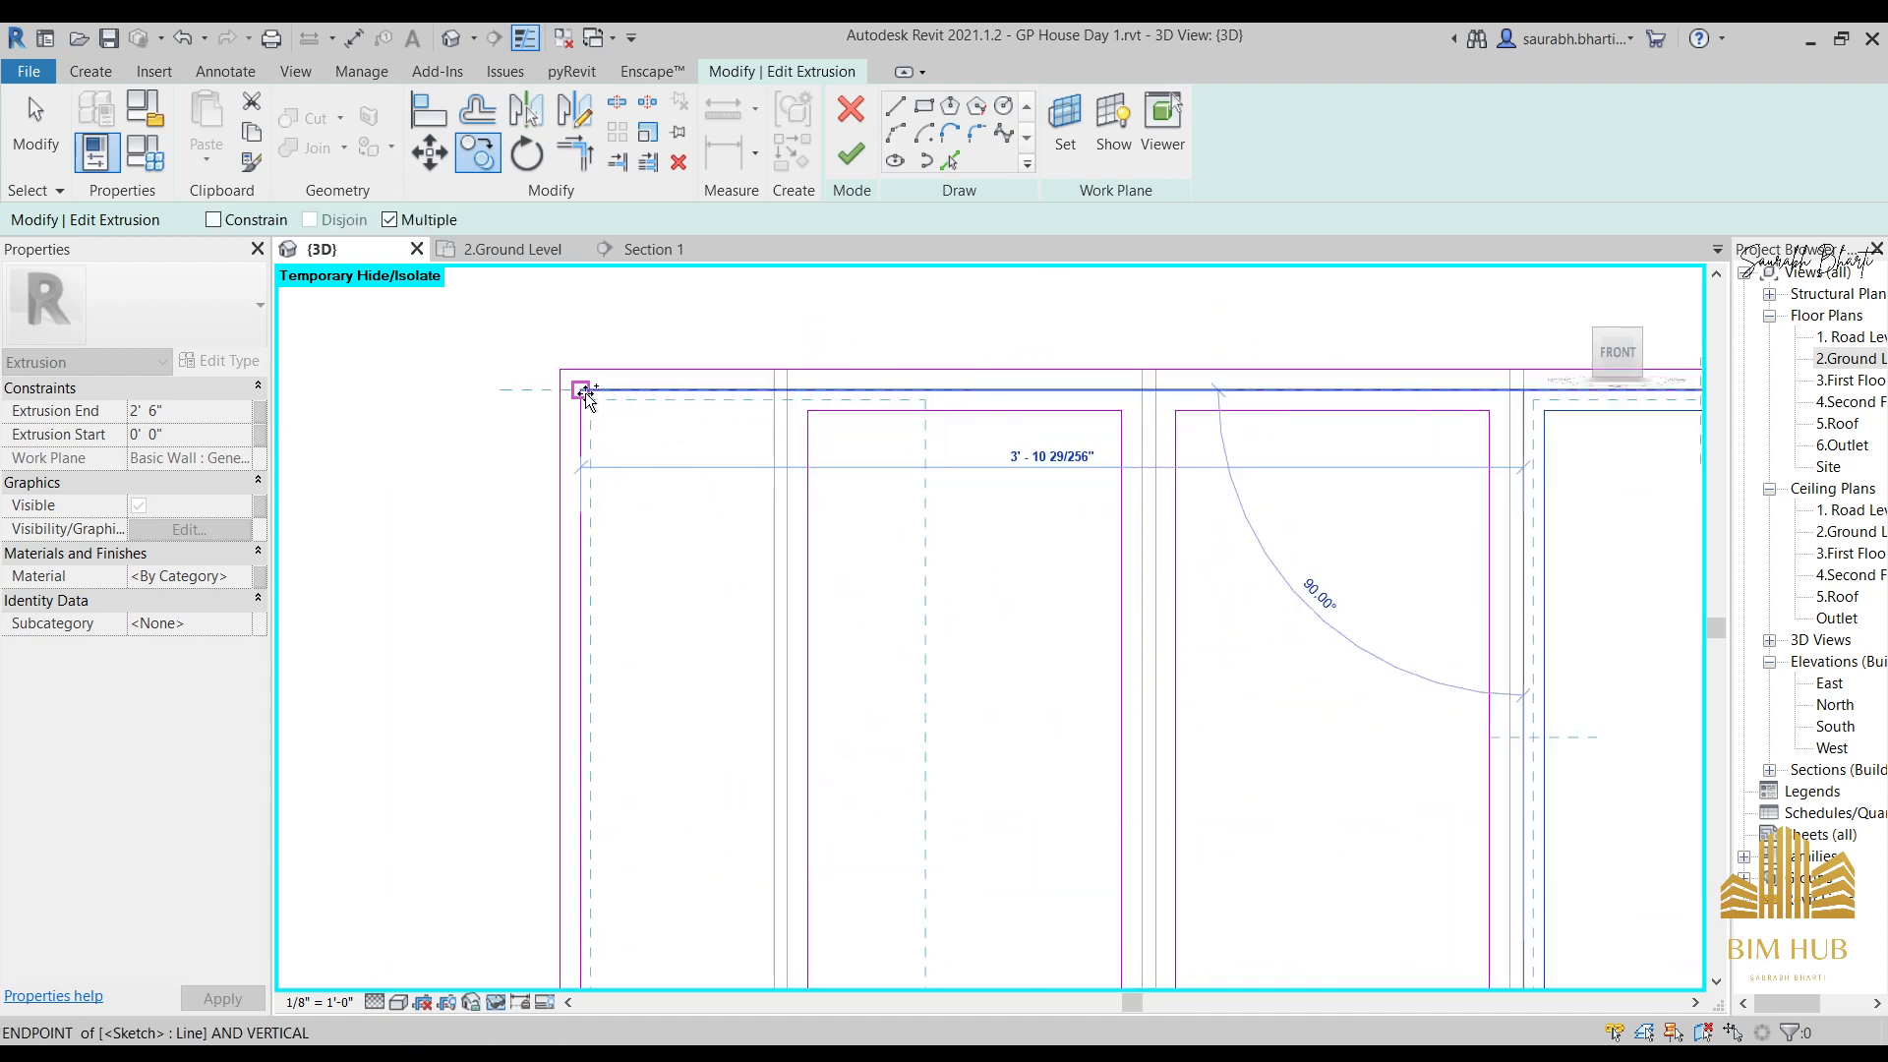
{"action": "scroll", "coordinate": [619, 410], "scroll_direction": "down", "scroll_amount": 1}
{"action": "key", "text": "Escape"}
{"action": "key", "text": "Escape"}
Finish the lower cabinets' extrusion sketch and in-place model, and check the result in a shaded view.
{"action": "mouse_move", "coordinate": [1403, 627]}
{"action": "middle_mouse_down"}
{"action": "mouse_move", "coordinate": [968, 500]}
{"action": "mouse_move", "coordinate": [1046, 581]}
{"action": "mouse_move", "coordinate": [950, 669]}
{"action": "mouse_move", "coordinate": [729, 603]}
{"action": "mouse_move", "coordinate": [716, 560]}
{"action": "mouse_move", "coordinate": [700, 578]}
{"action": "middle_mouse_up"}
{"action": "left_click", "coordinate": [851, 156]}
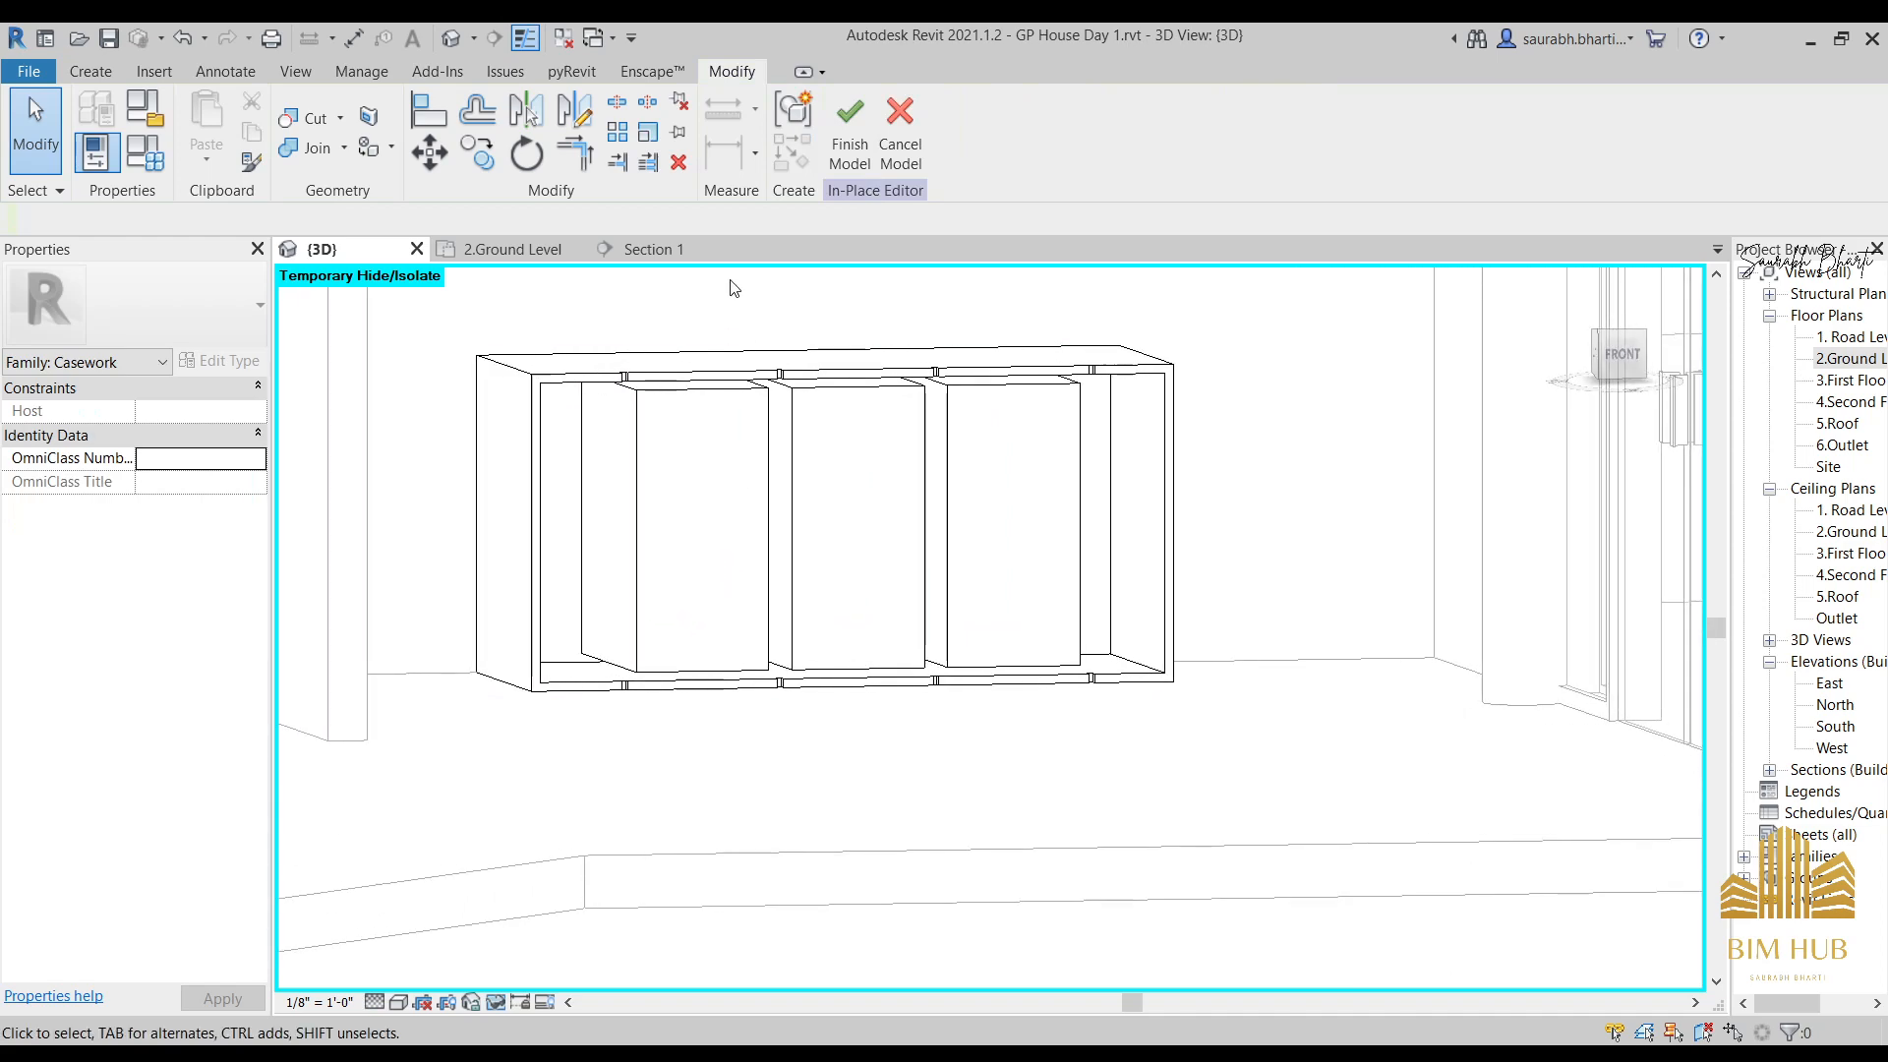
{"action": "left_click", "coordinate": [849, 148]}
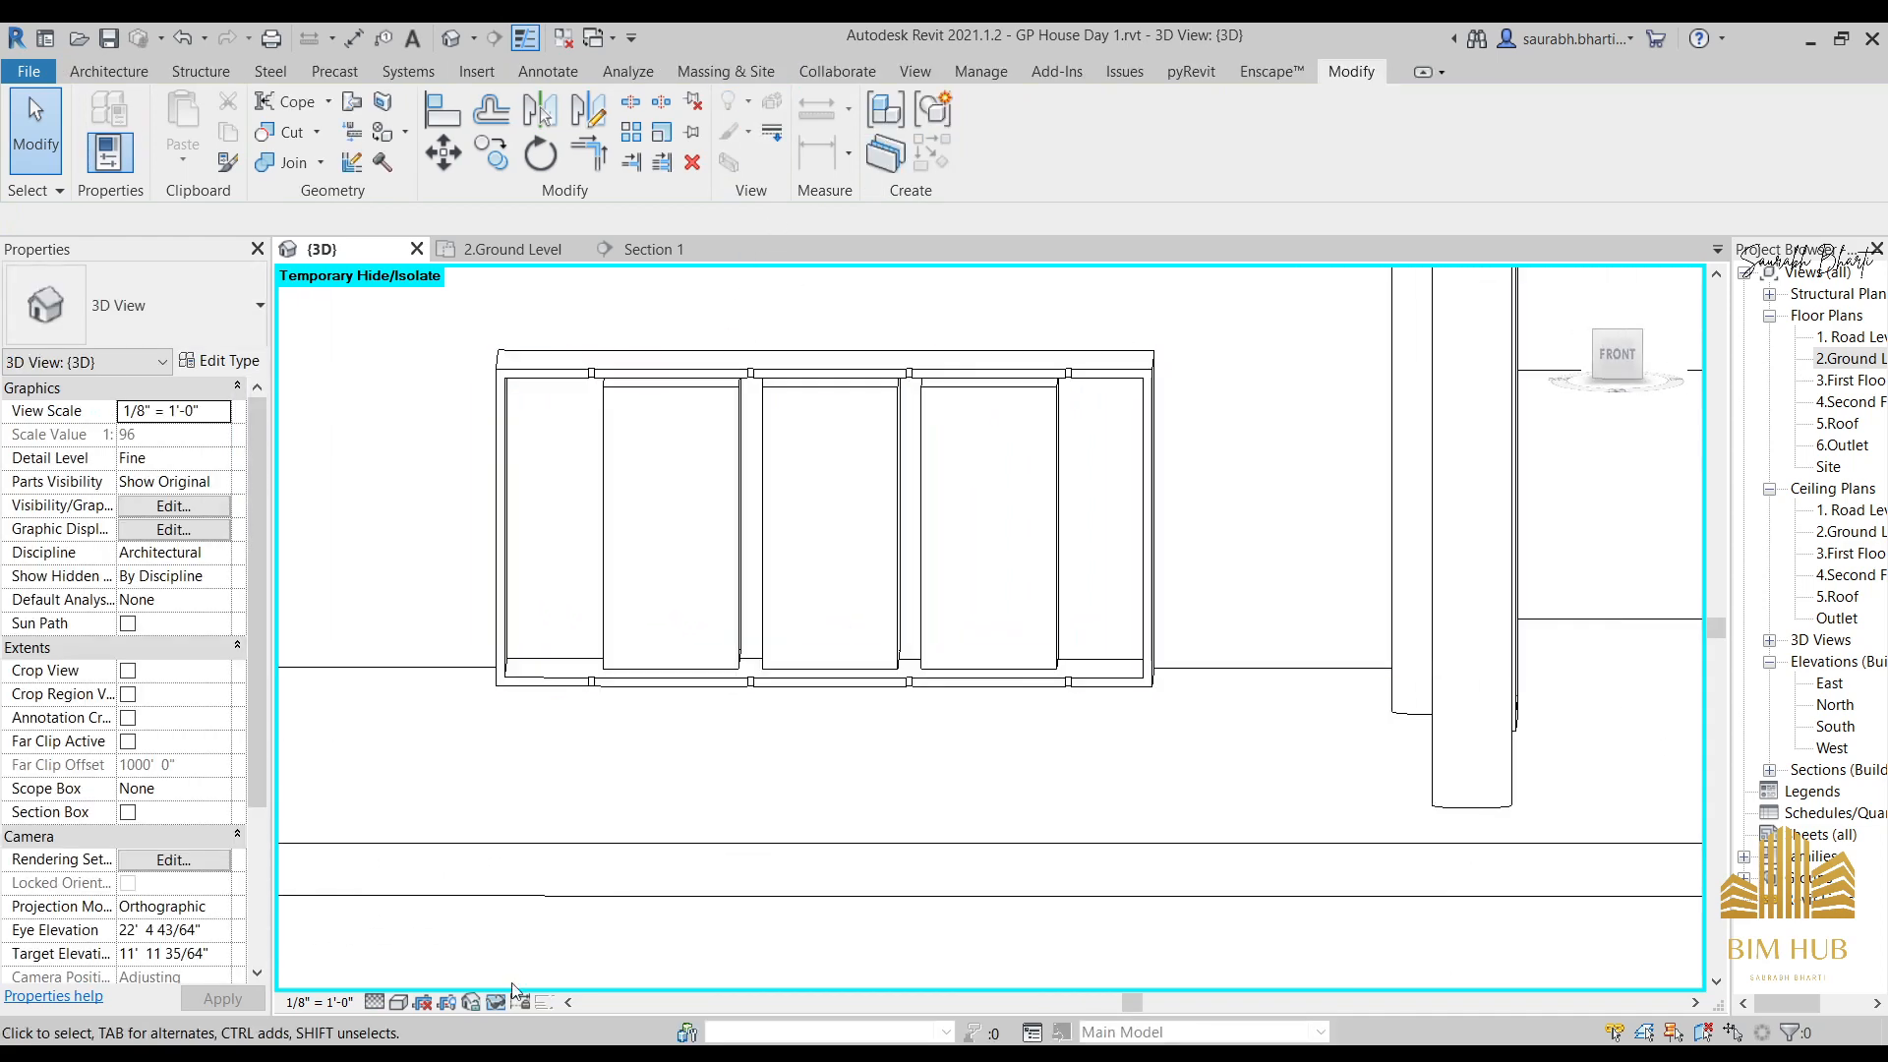
{"action": "left_click", "coordinate": [399, 1001]}
{"action": "left_click", "coordinate": [433, 979]}
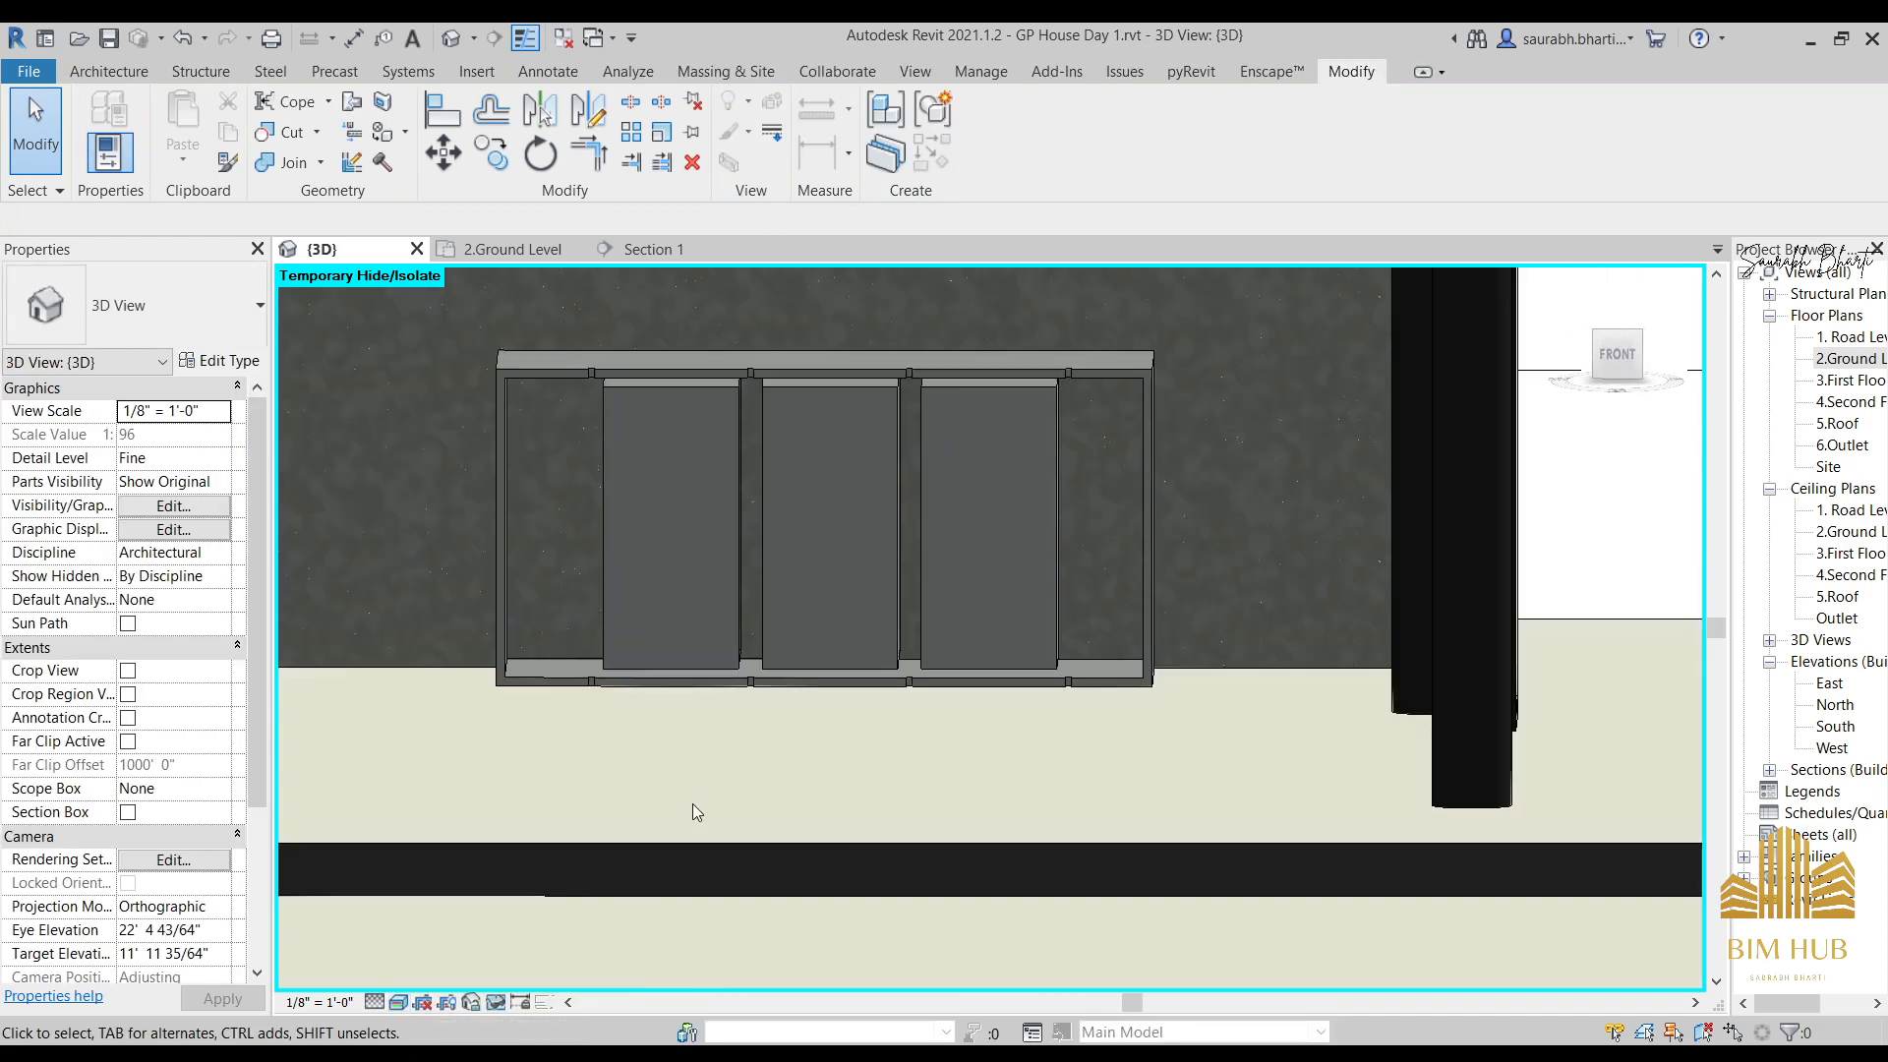
{"action": "middle_click_drag", "start_coordinate": [692, 805], "coordinate": [753, 814], "text": "shift"}
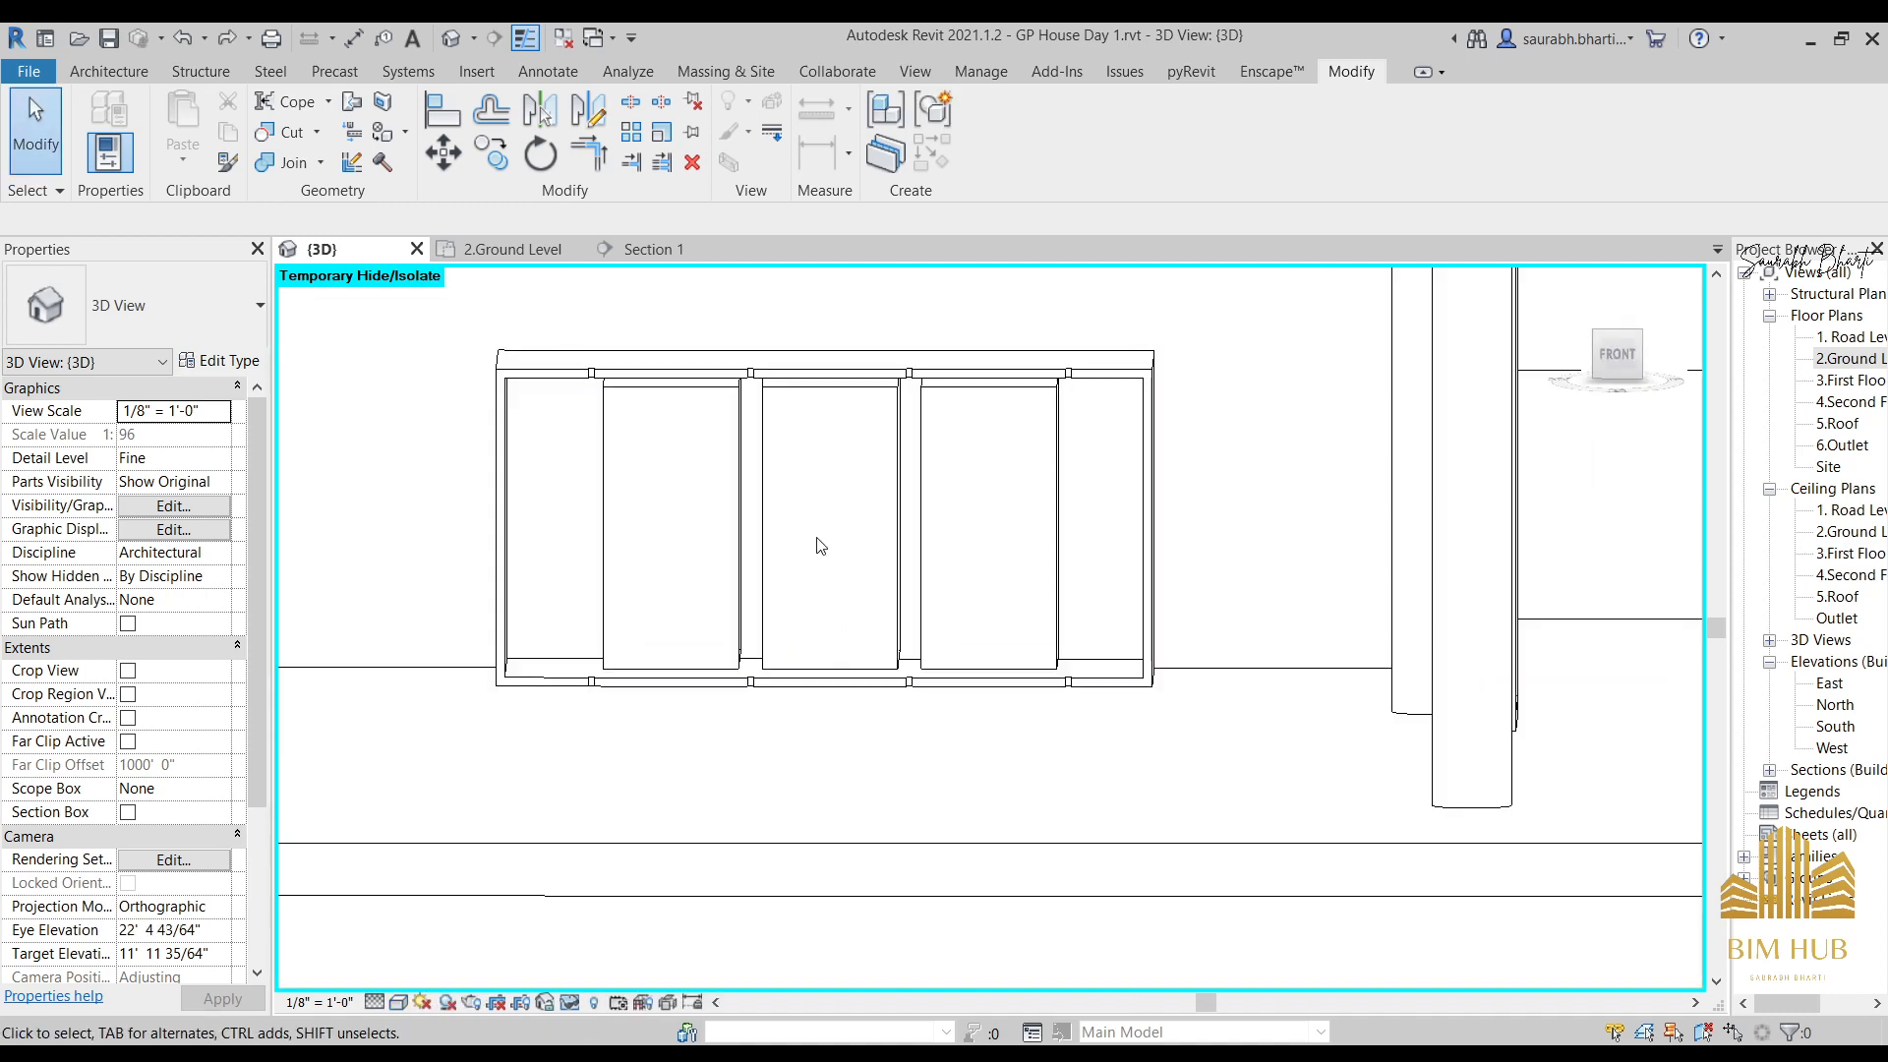
Reopen the lower cabinets' extrusion sketch for correction.
{"action": "left_click", "coordinate": [1621, 360]}
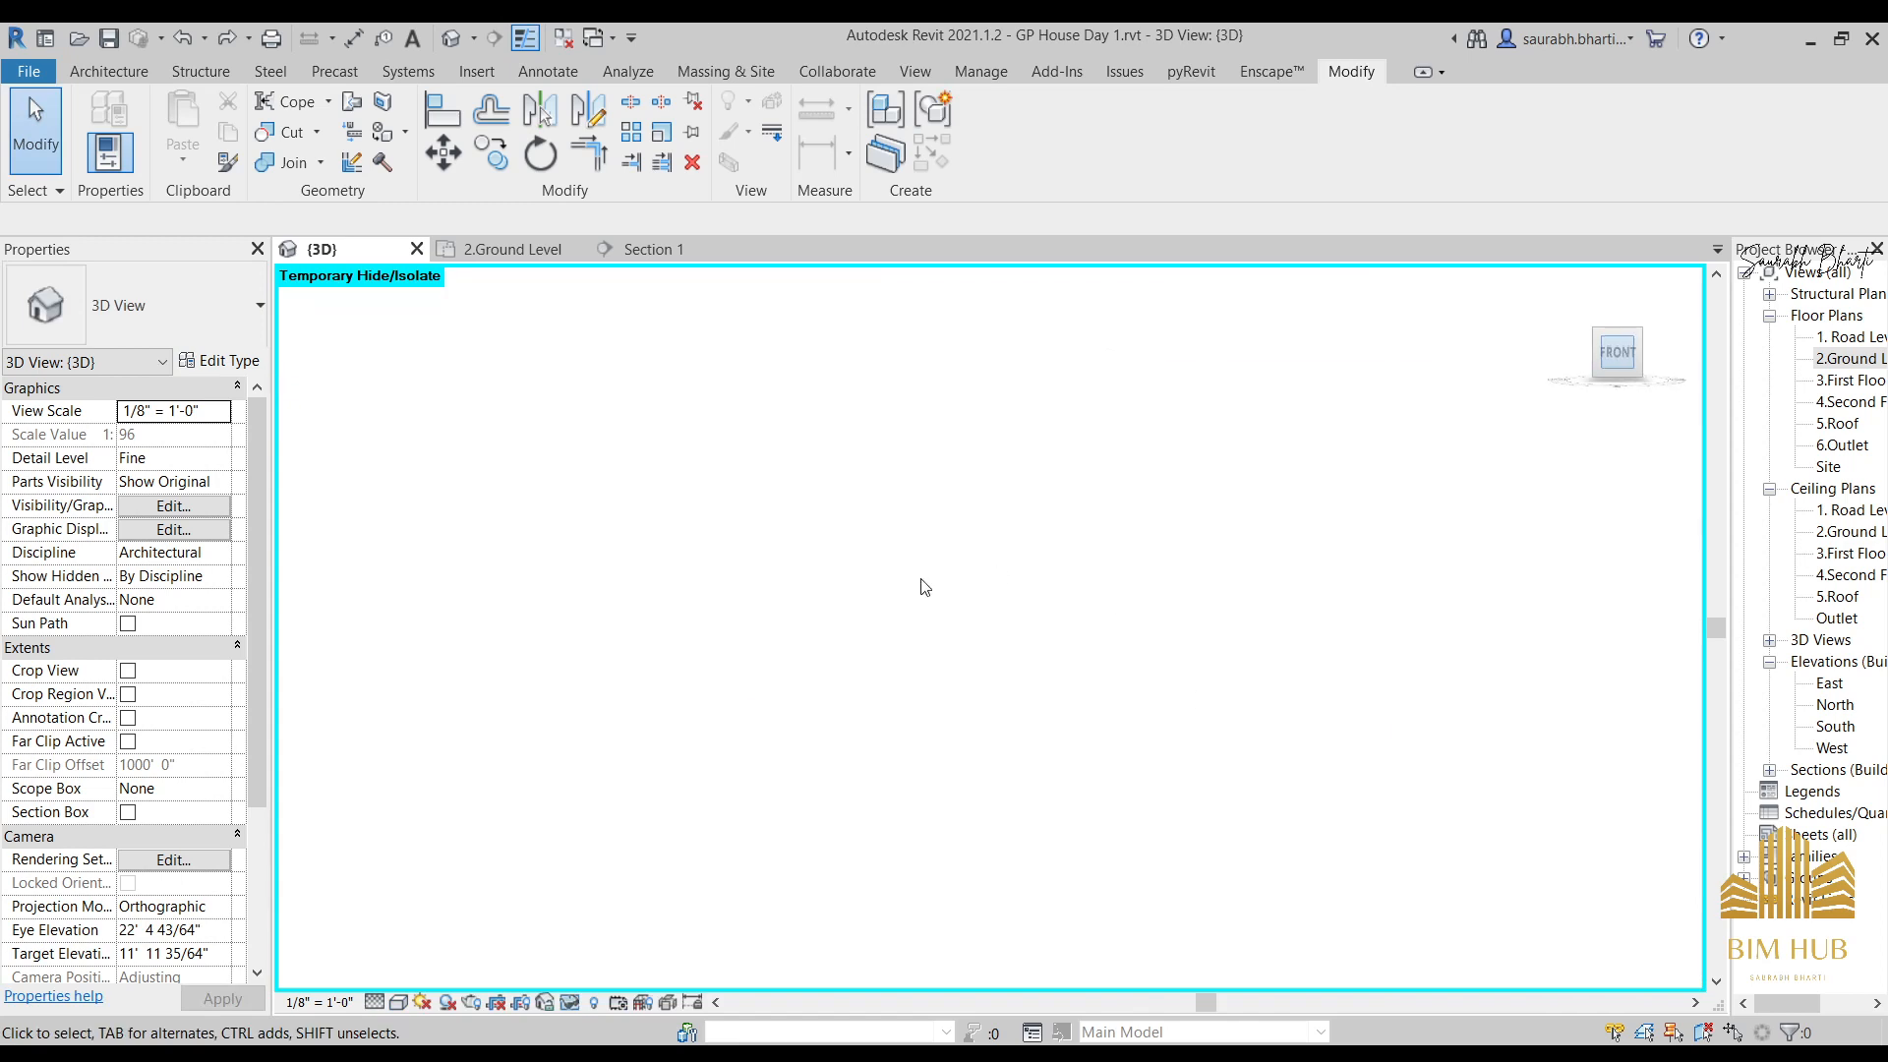
{"action": "scroll", "coordinate": [934, 653], "scroll_direction": "down", "scroll_amount": 8}
{"action": "middle_click_drag", "start_coordinate": [936, 656], "coordinate": [1484, 849]}
{"action": "scroll", "coordinate": [1096, 704], "scroll_direction": "up", "scroll_amount": 10}
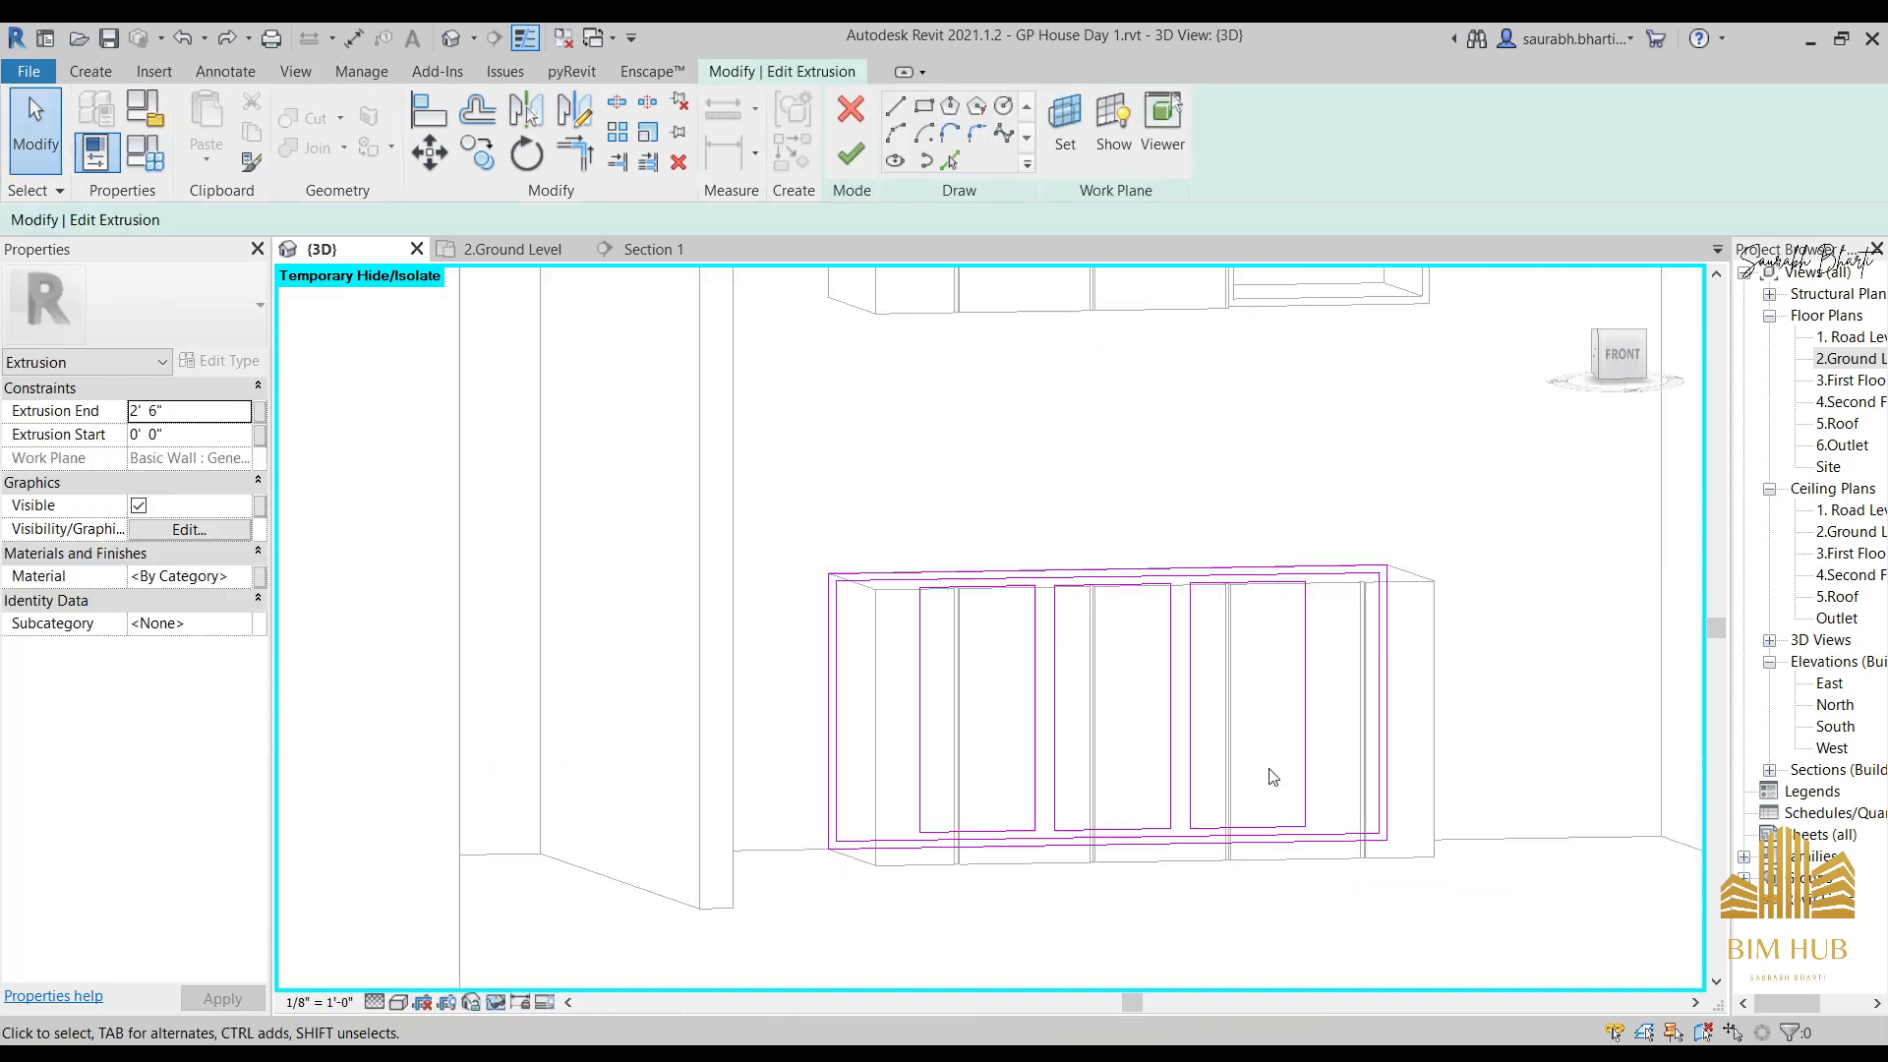
{"action": "scroll", "coordinate": [1269, 592], "scroll_direction": "up", "scroll_amount": 3}
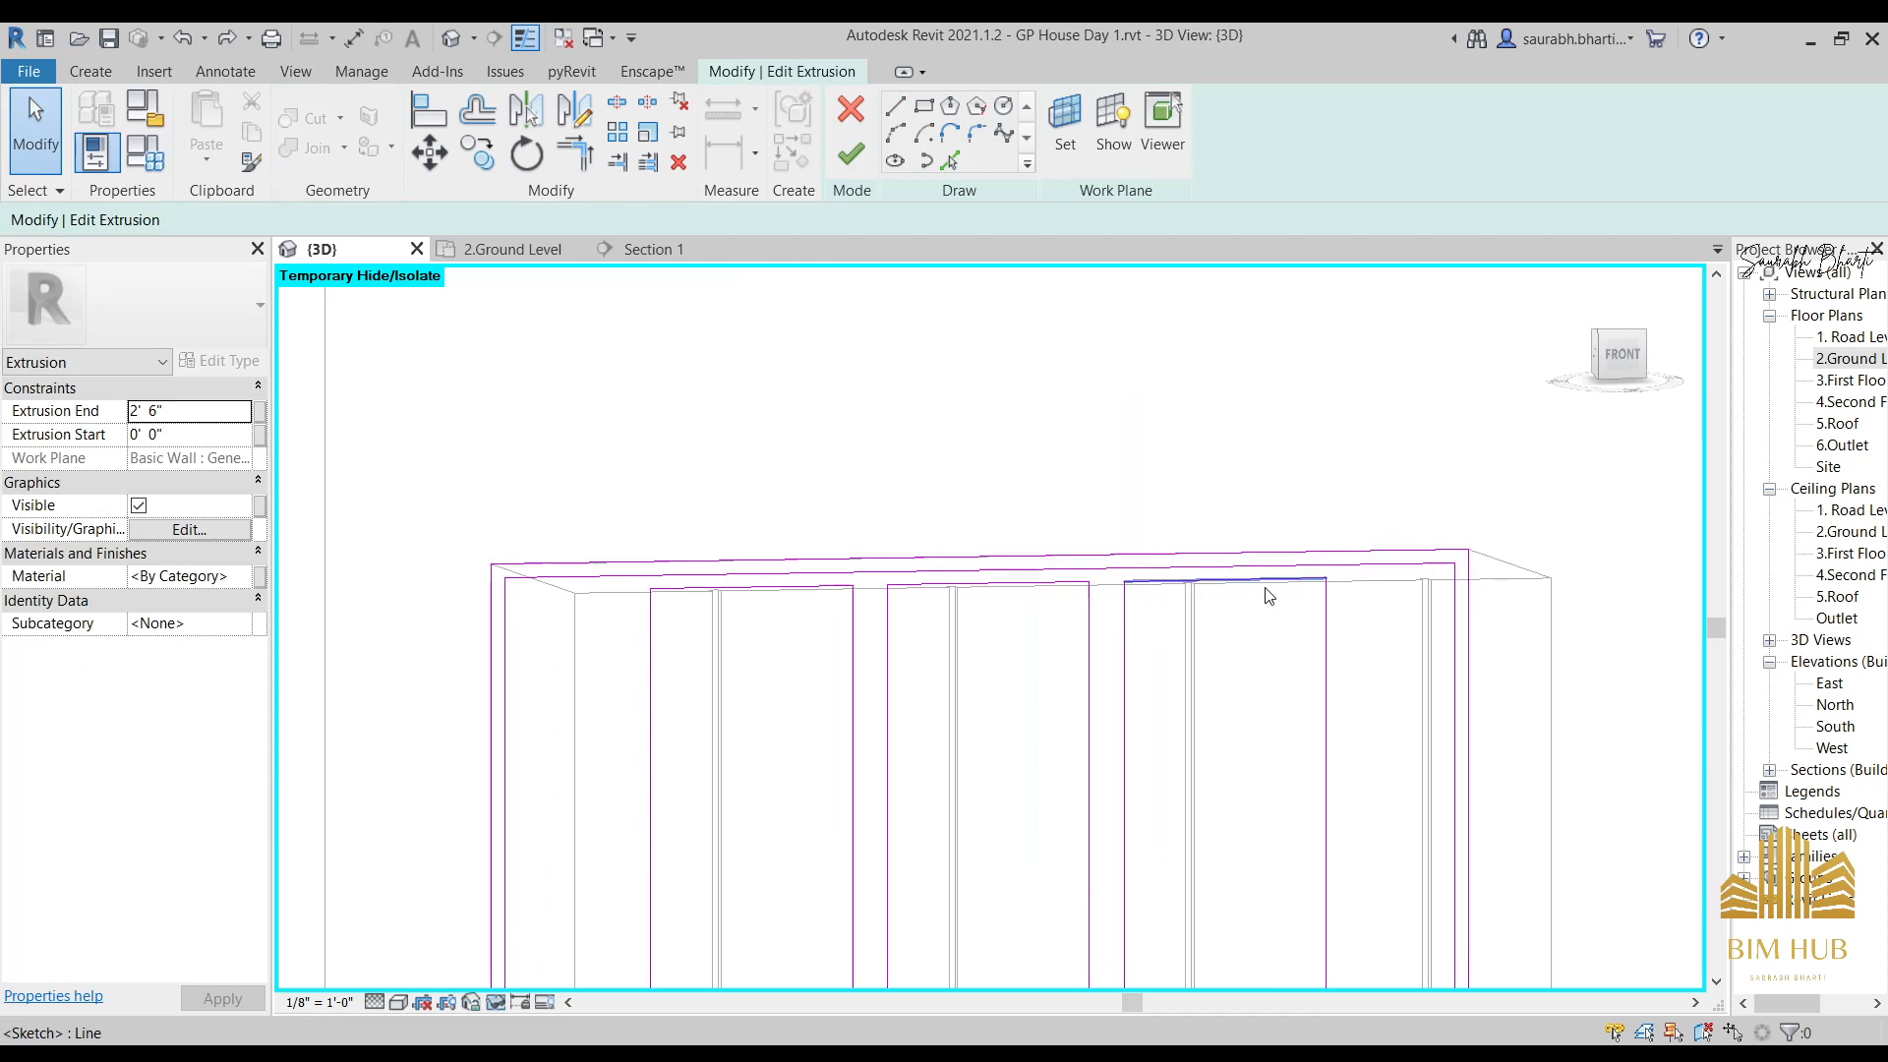
Delete the top line of the large inset rectangle and redraw it between the two inner side lines.
{"action": "left_click", "coordinate": [1363, 566]}
{"action": "key", "text": "Delete"}
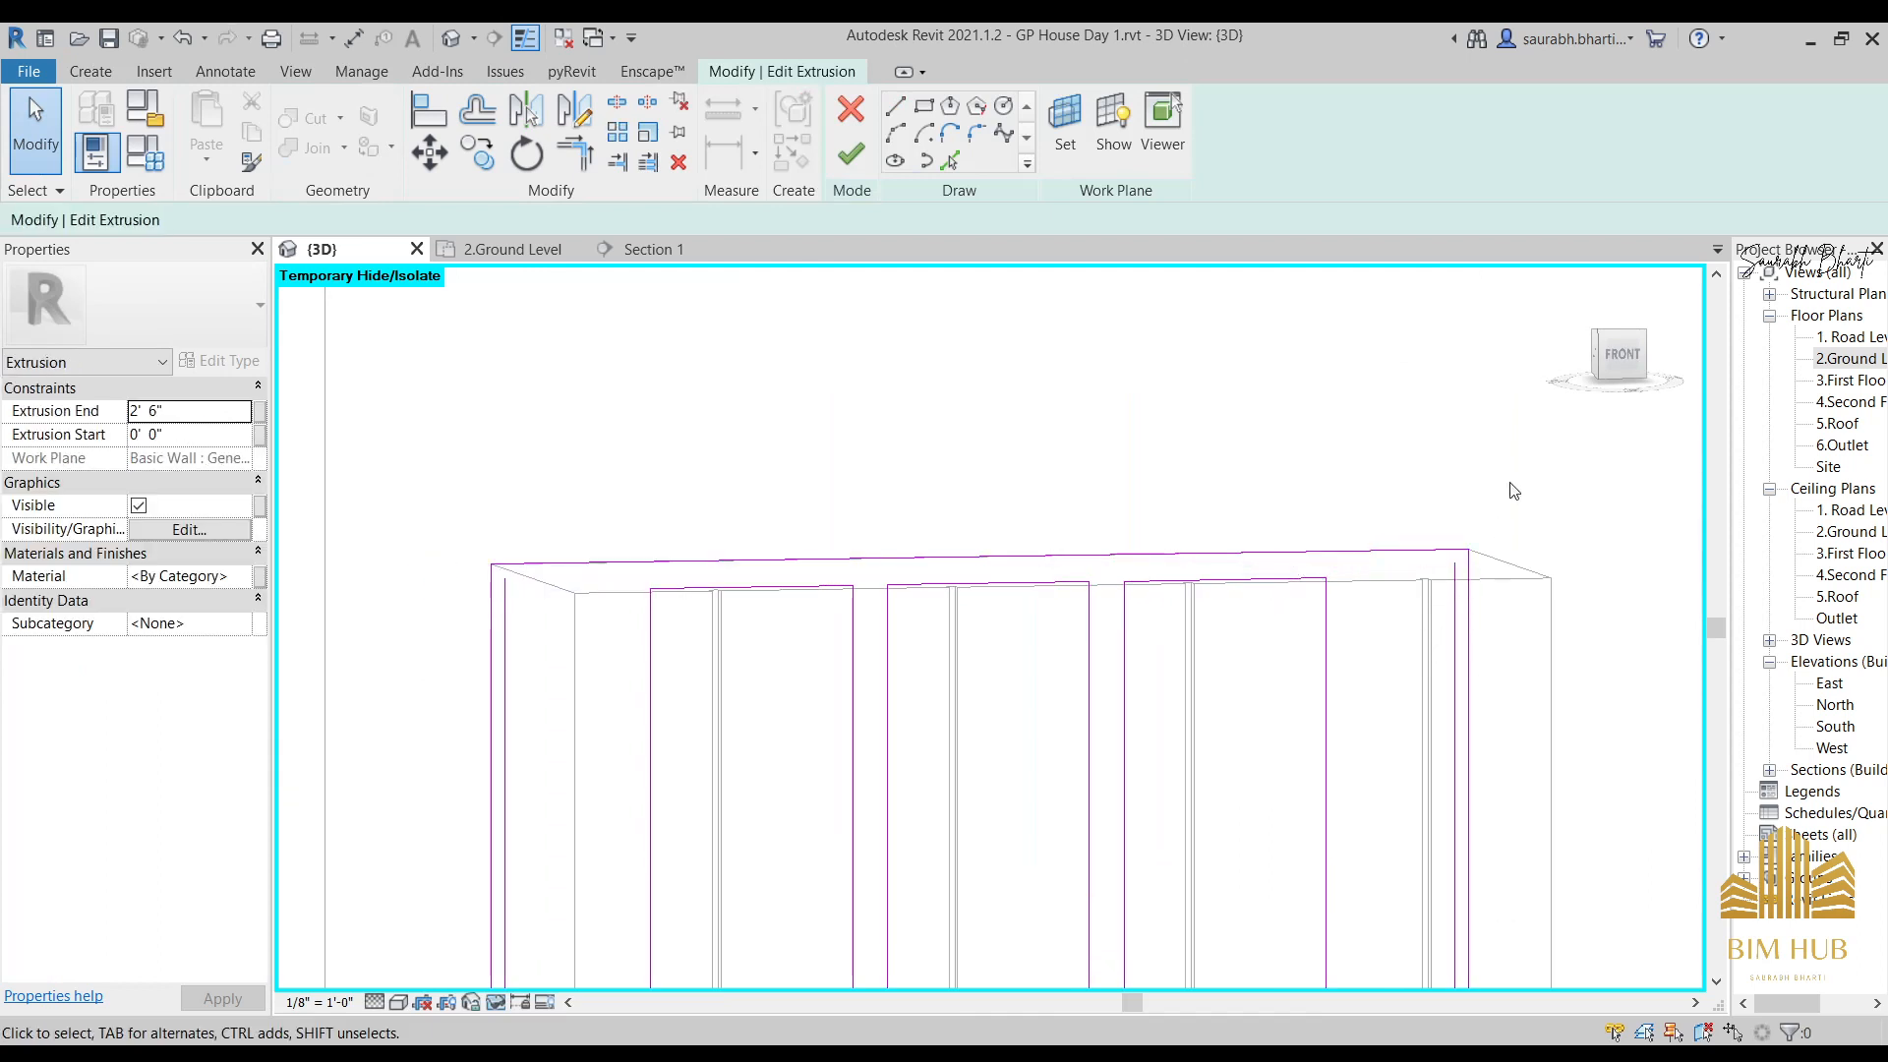
{"action": "left_click", "coordinate": [1613, 352]}
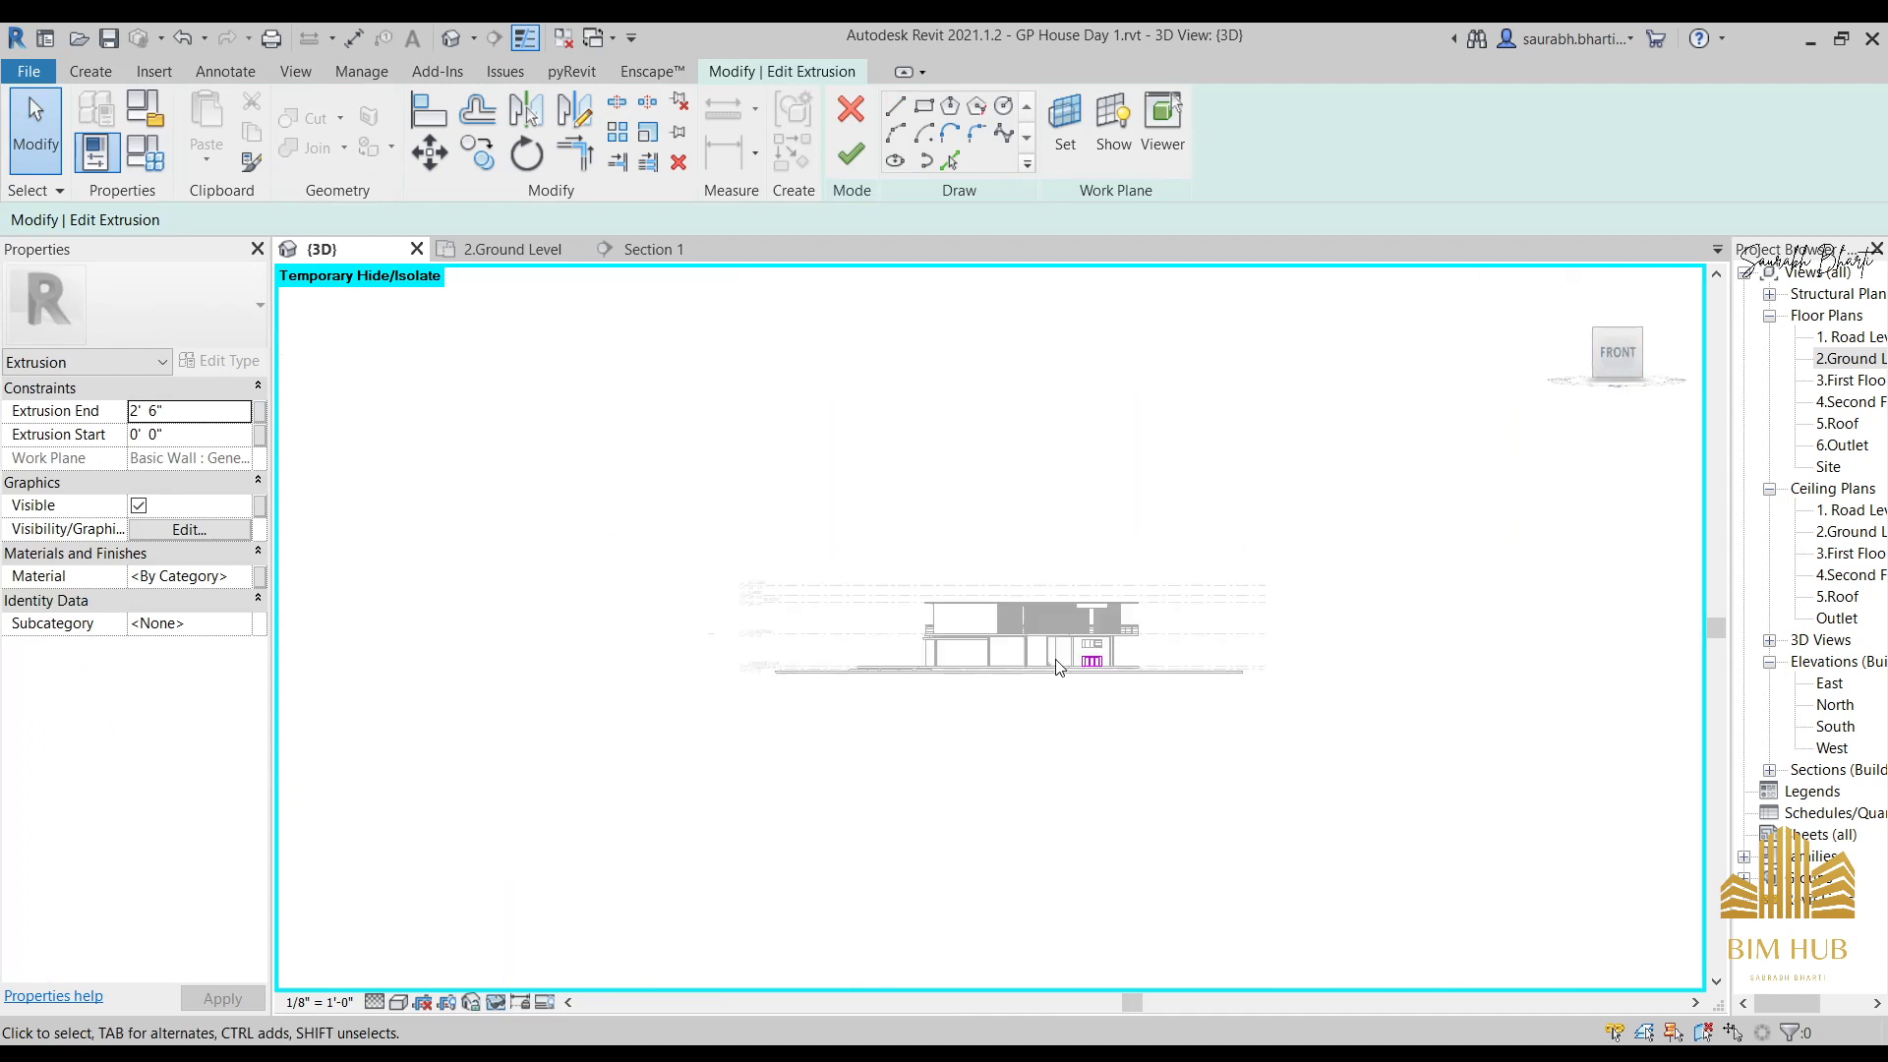
{"action": "scroll", "coordinate": [1146, 617], "scroll_direction": "up", "scroll_amount": 10}
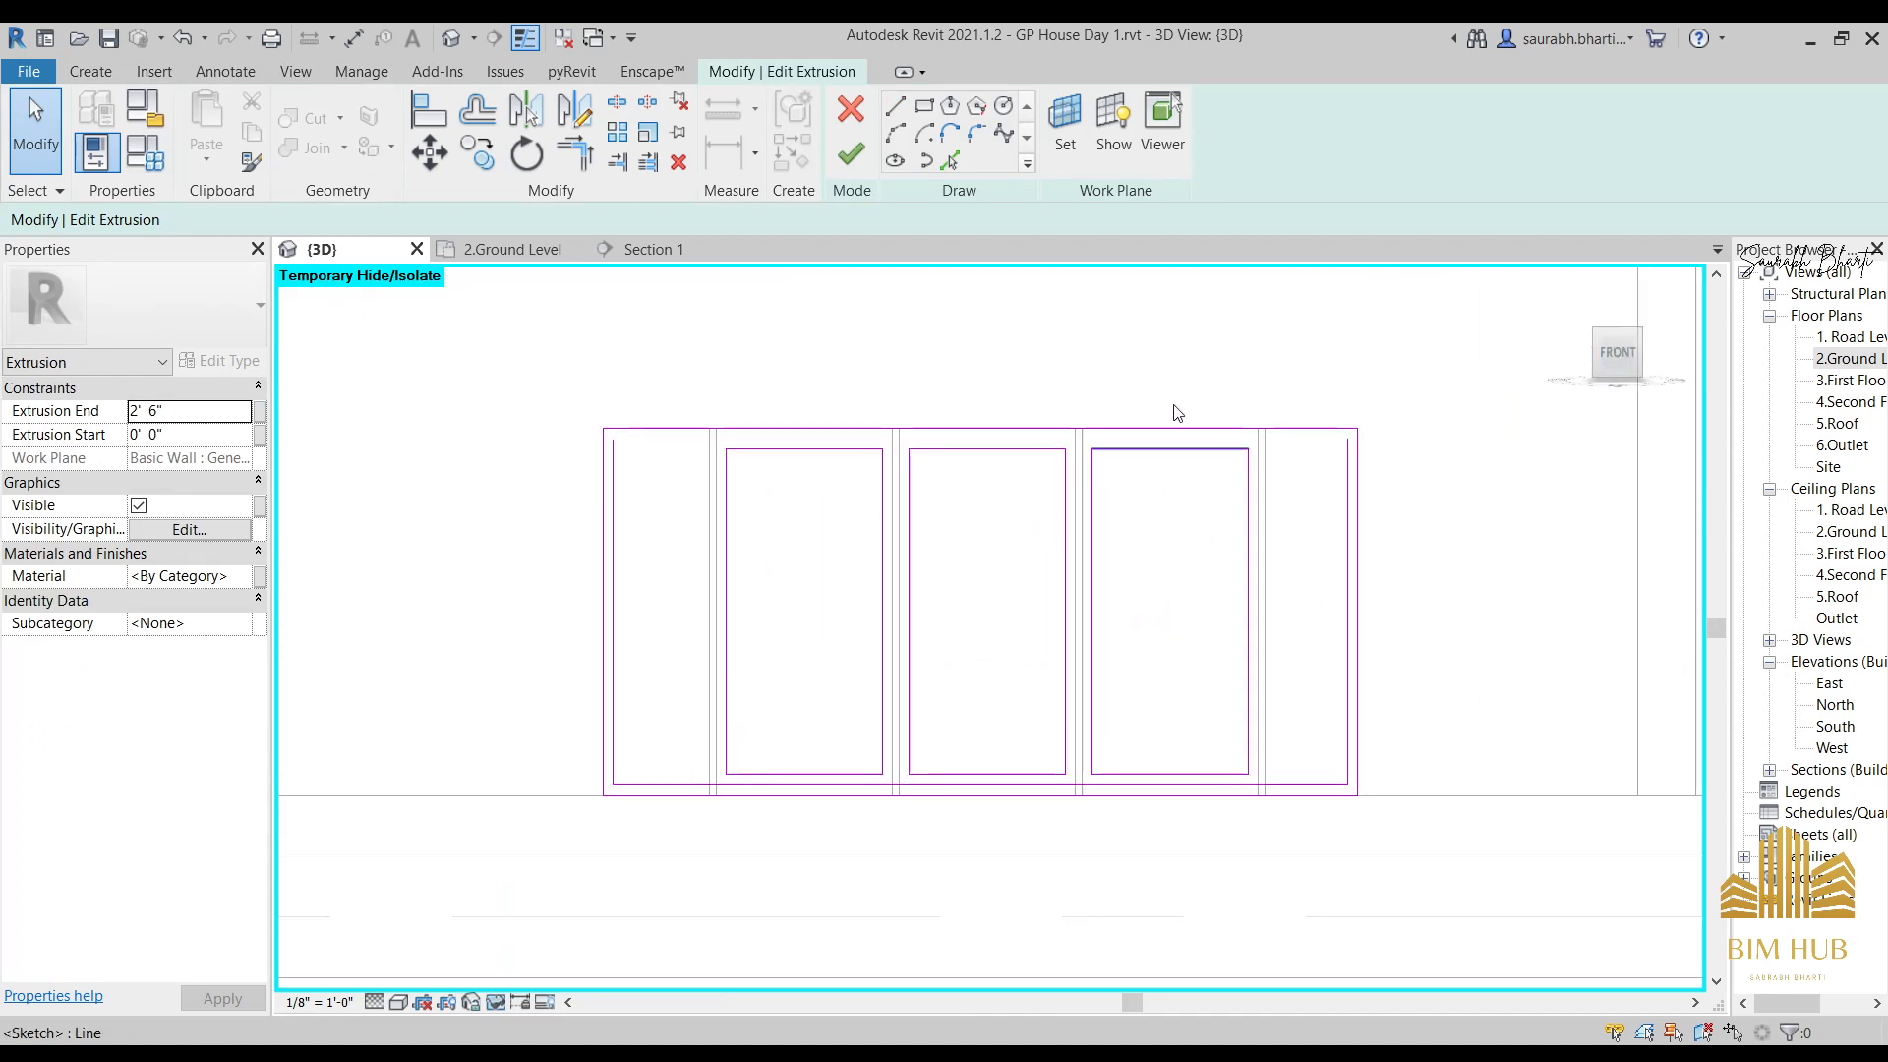
{"action": "left_click", "coordinate": [894, 109]}
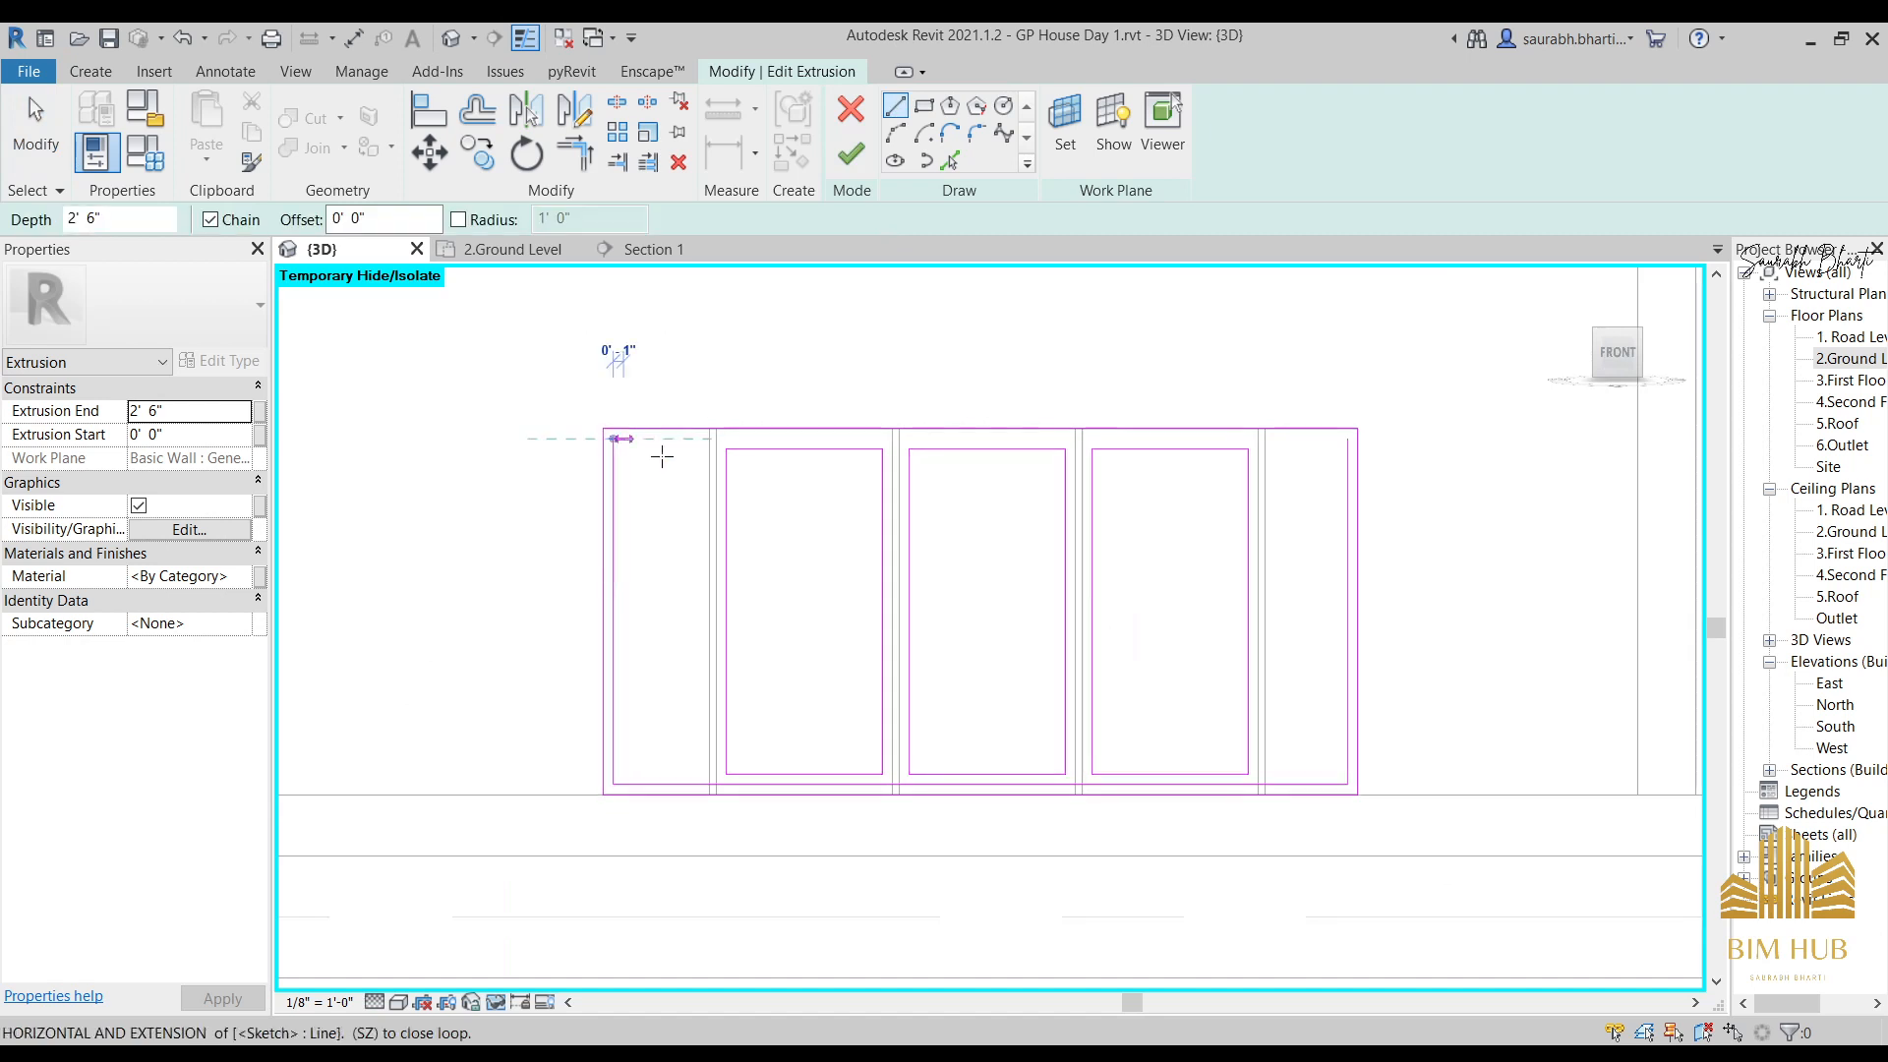
{"action": "left_click", "coordinate": [613, 439]}
{"action": "key", "text": "Escape"}
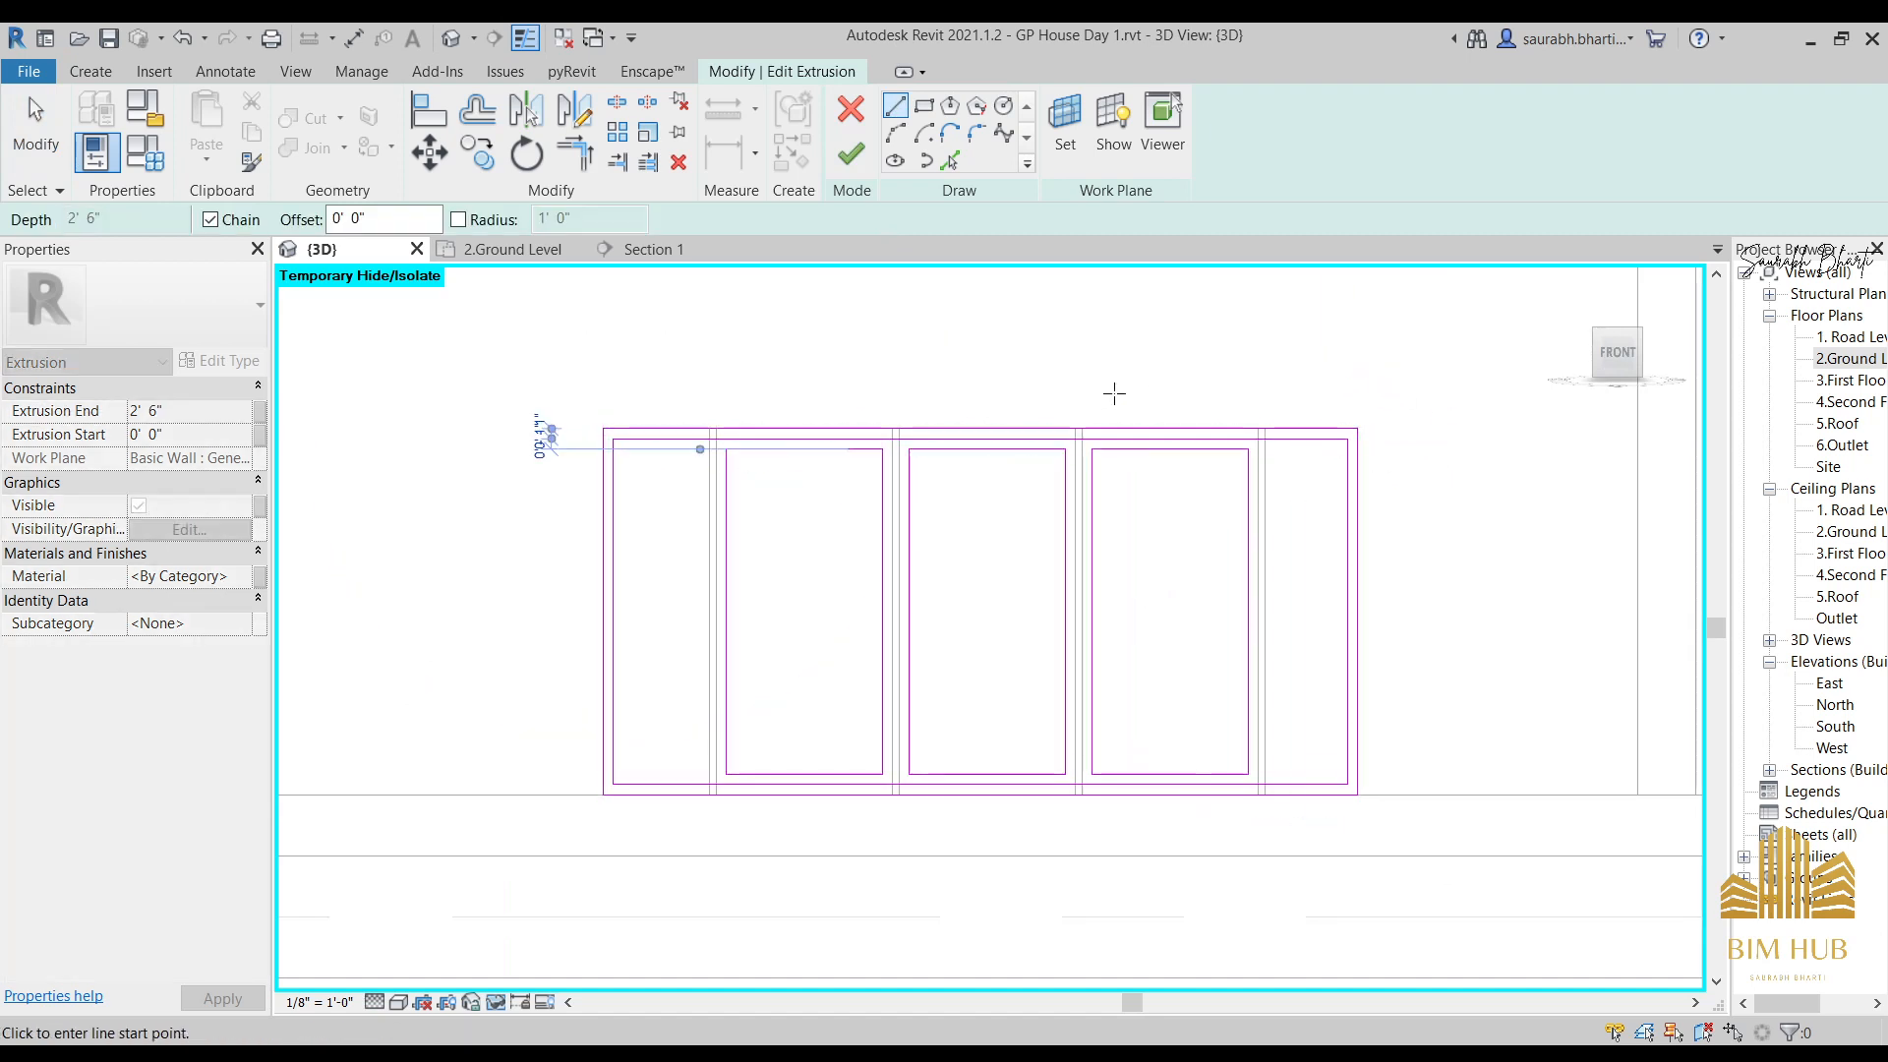
{"action": "key", "text": "Escape"}
Draw a rectangle offset 1" inward within the narrow bay at the right end of the lower cabinets.
{"action": "left_click", "coordinate": [924, 111]}
{"action": "scroll", "coordinate": [1327, 561], "scroll_direction": "up", "scroll_amount": 3}
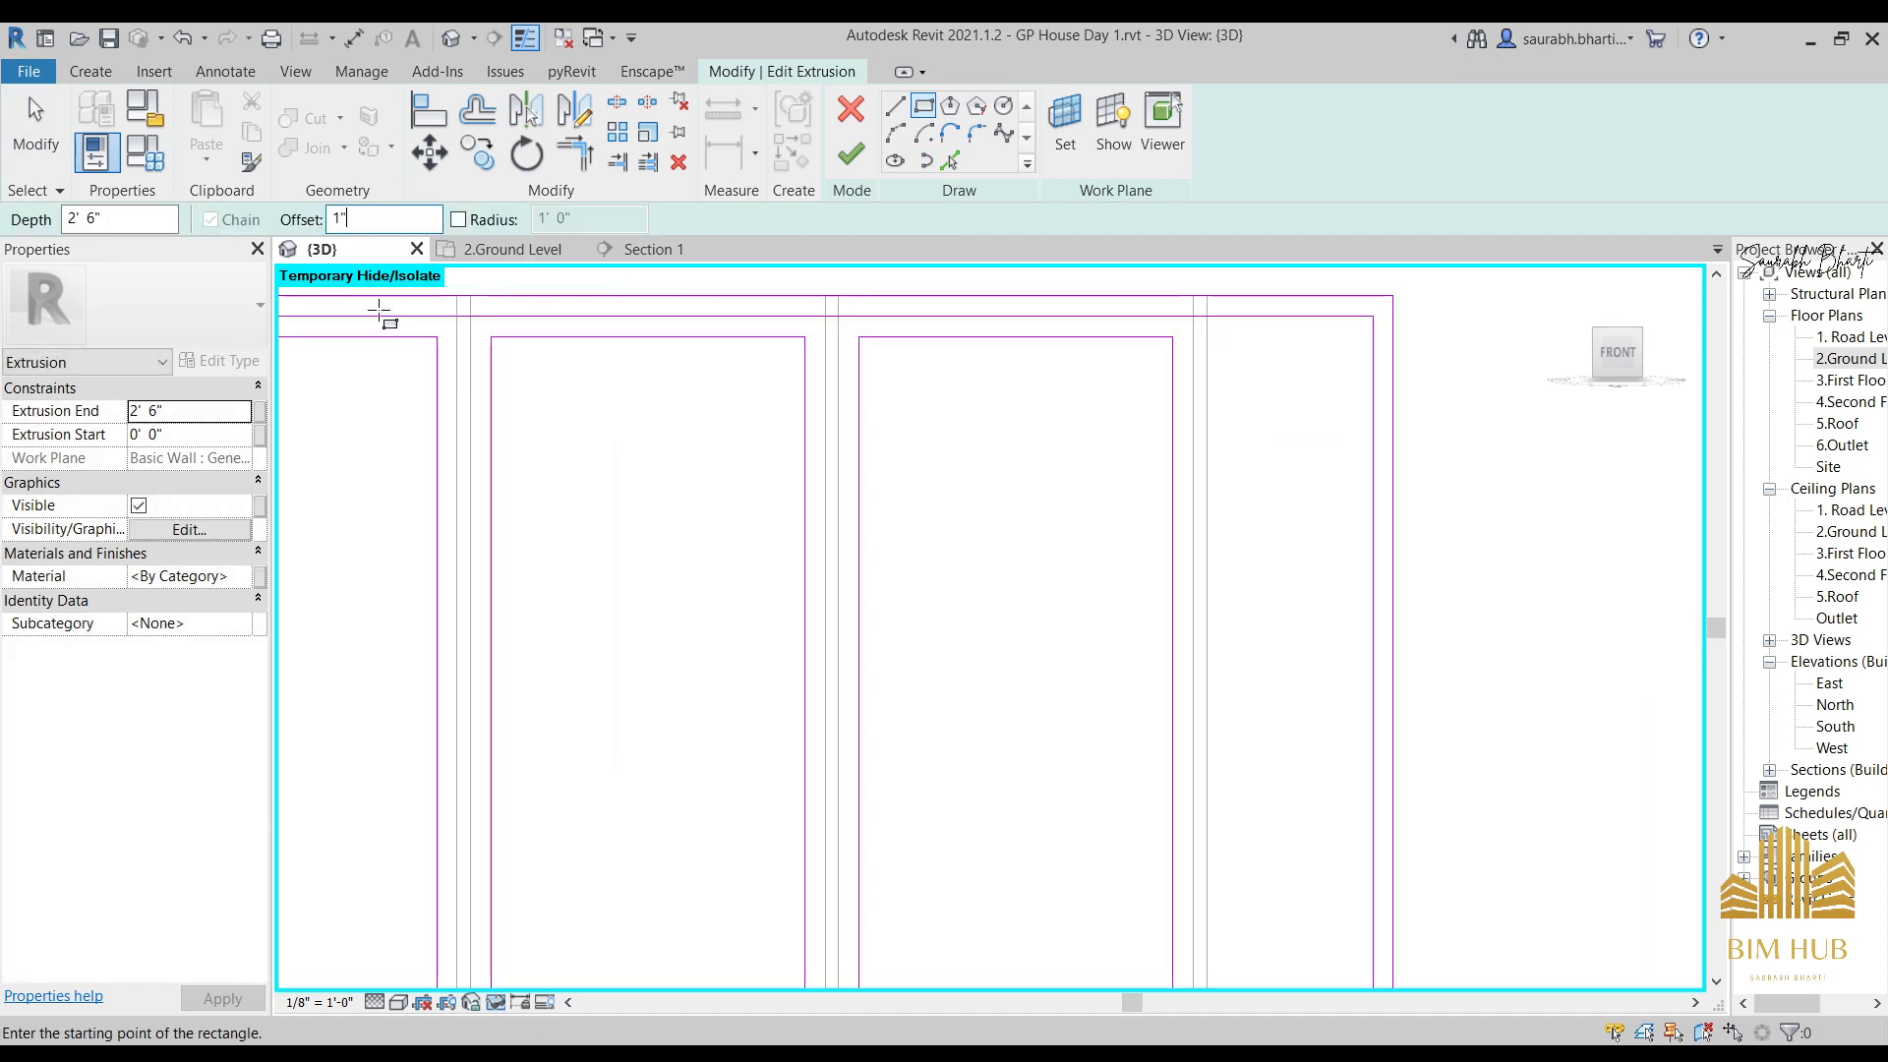
{"action": "left_click", "coordinate": [1207, 337]}
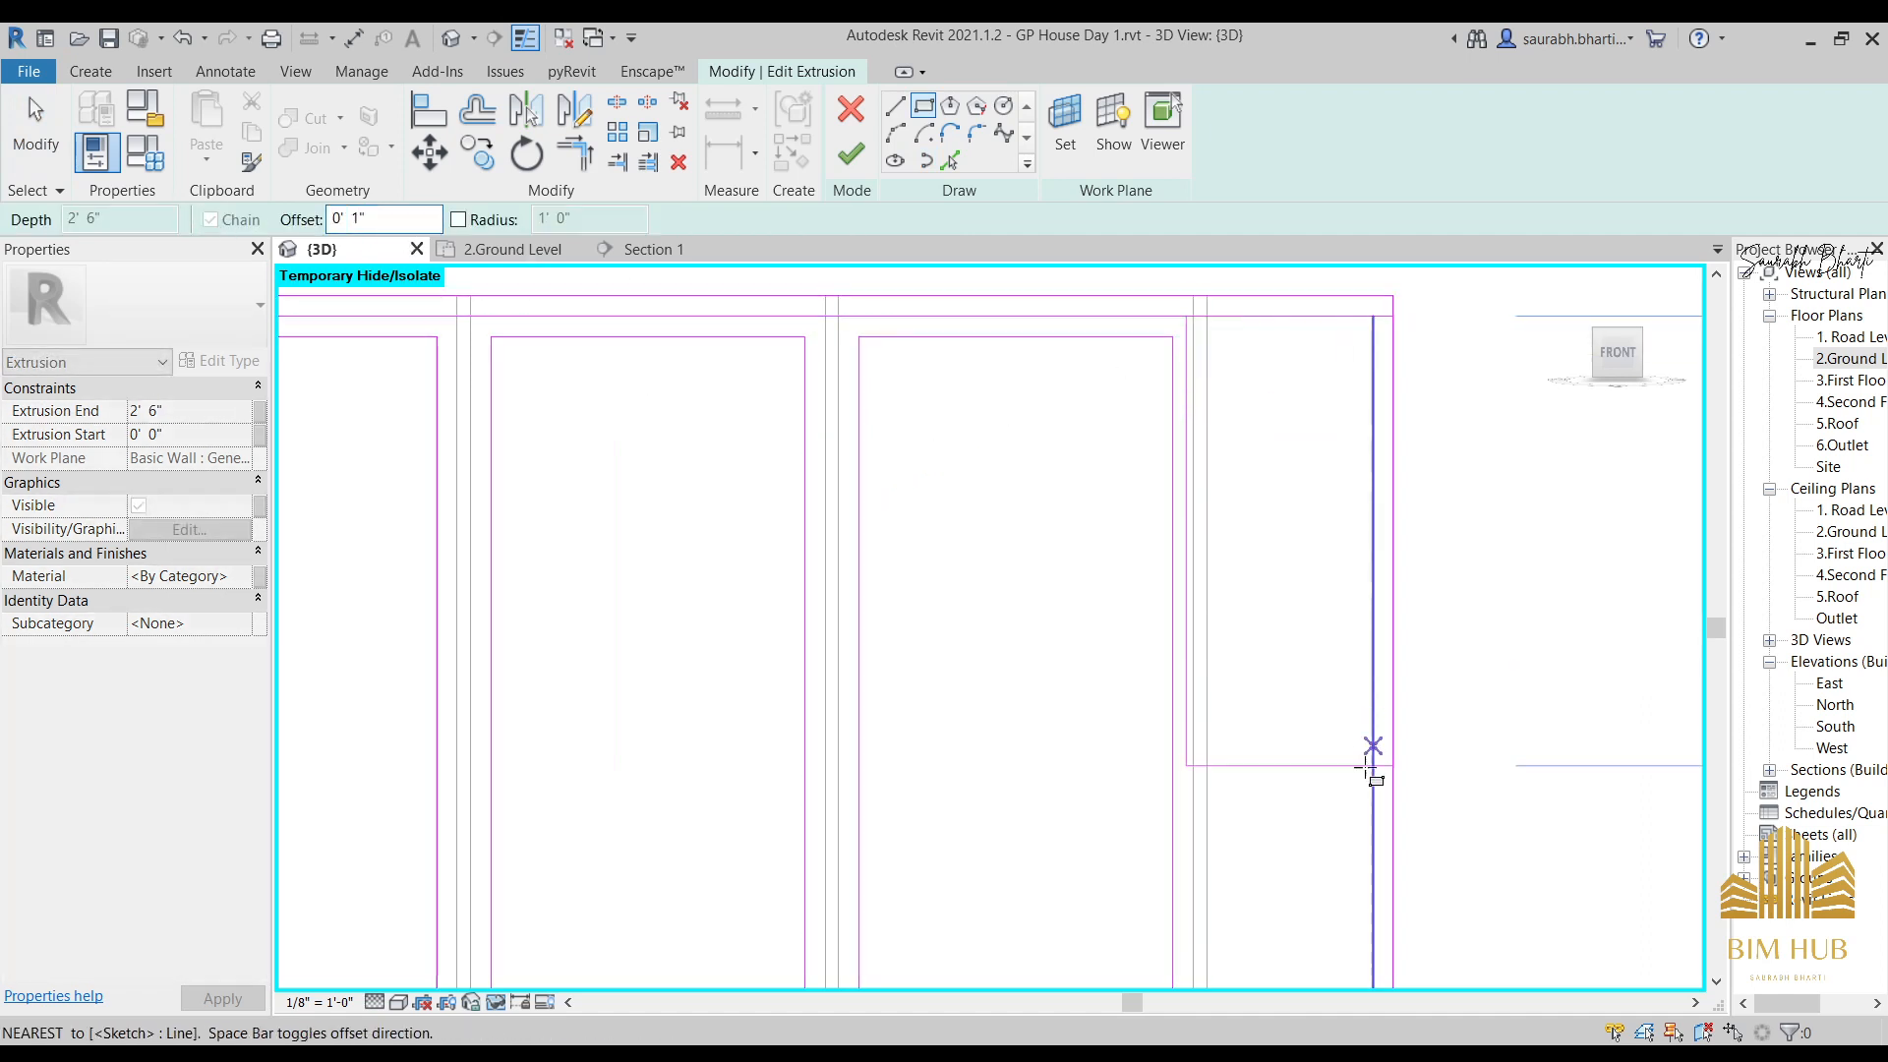
{"action": "middle_click_drag", "start_coordinate": [1363, 751], "coordinate": [1343, 497]}
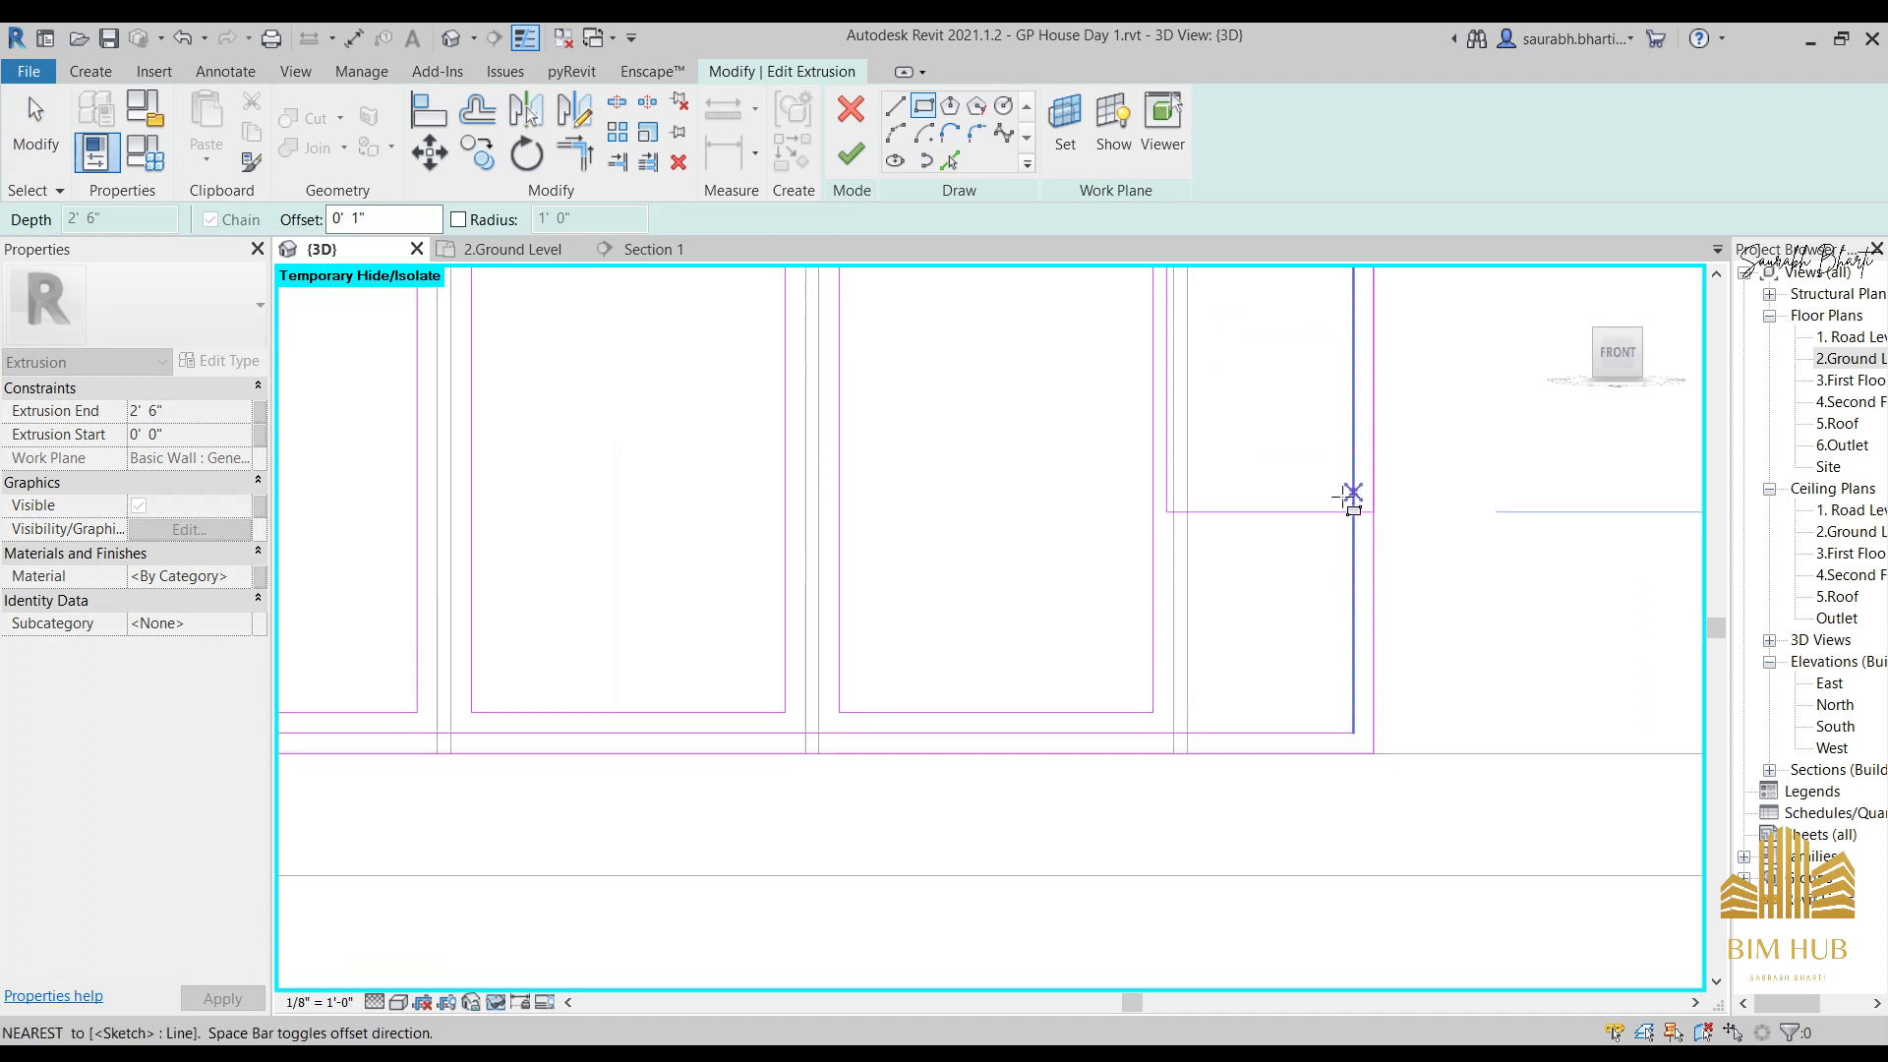
{"action": "left_click", "coordinate": [1351, 727]}
Draw another rectangle with the 1" offset in the narrow bay at the left end of the lower cabinets.
{"action": "scroll", "coordinate": [1236, 707], "scroll_direction": "down", "scroll_amount": 2}
{"action": "middle_click_drag", "start_coordinate": [1139, 700], "coordinate": [1440, 766]}
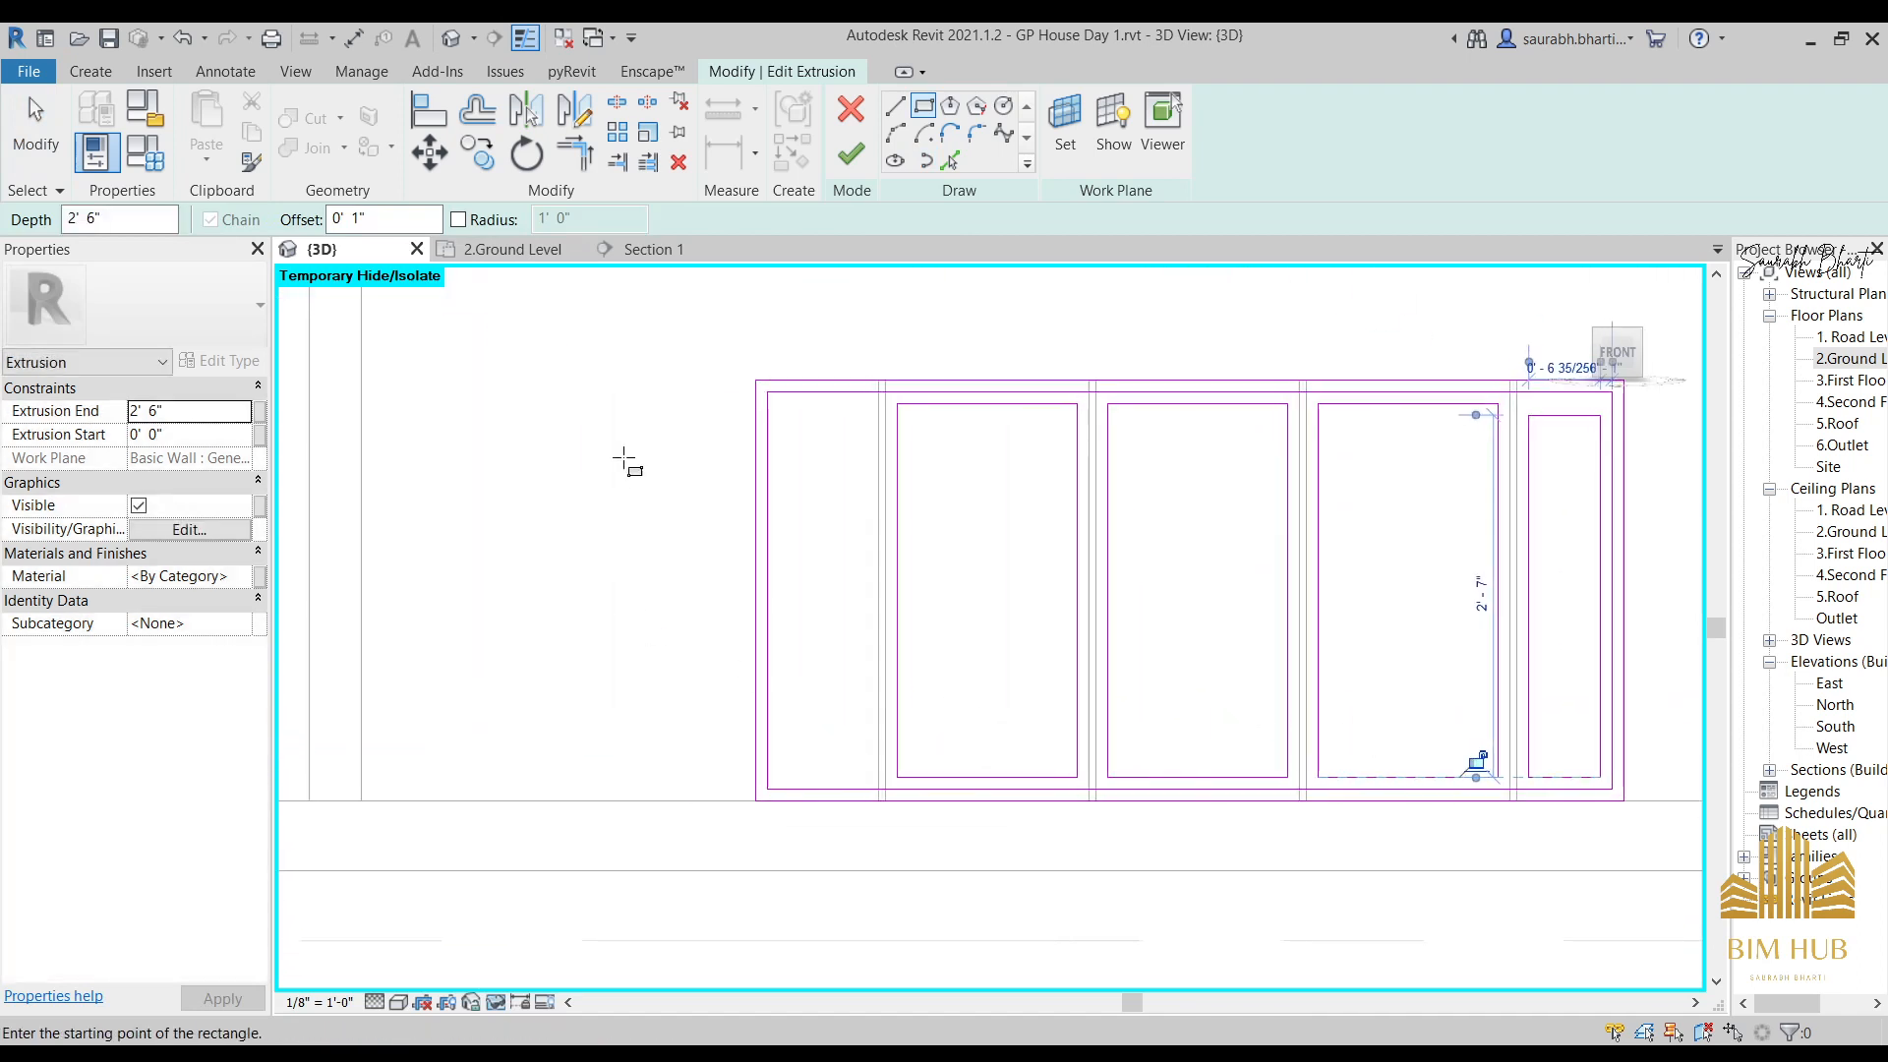
{"action": "left_click", "coordinate": [770, 414]}
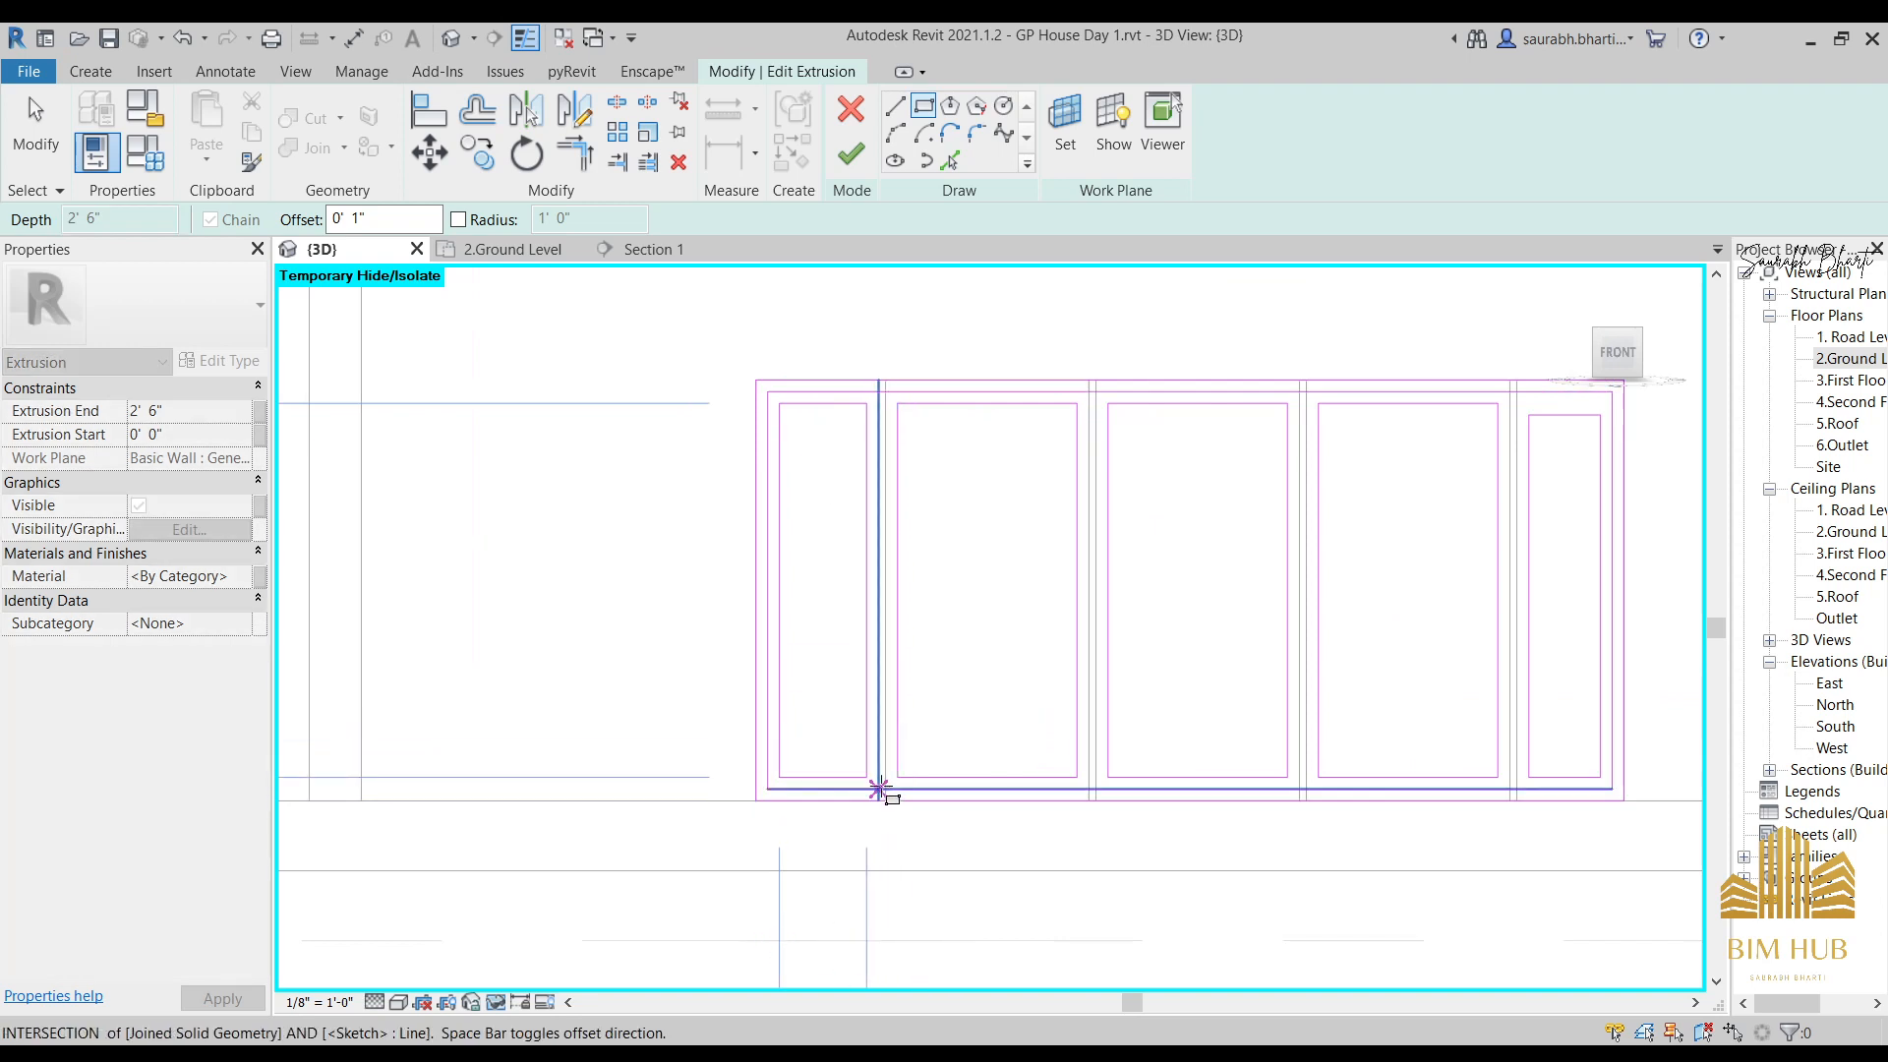
{"action": "left_click", "coordinate": [879, 790]}
{"action": "key", "text": "Escape"}
{"action": "key", "text": "Escape"}
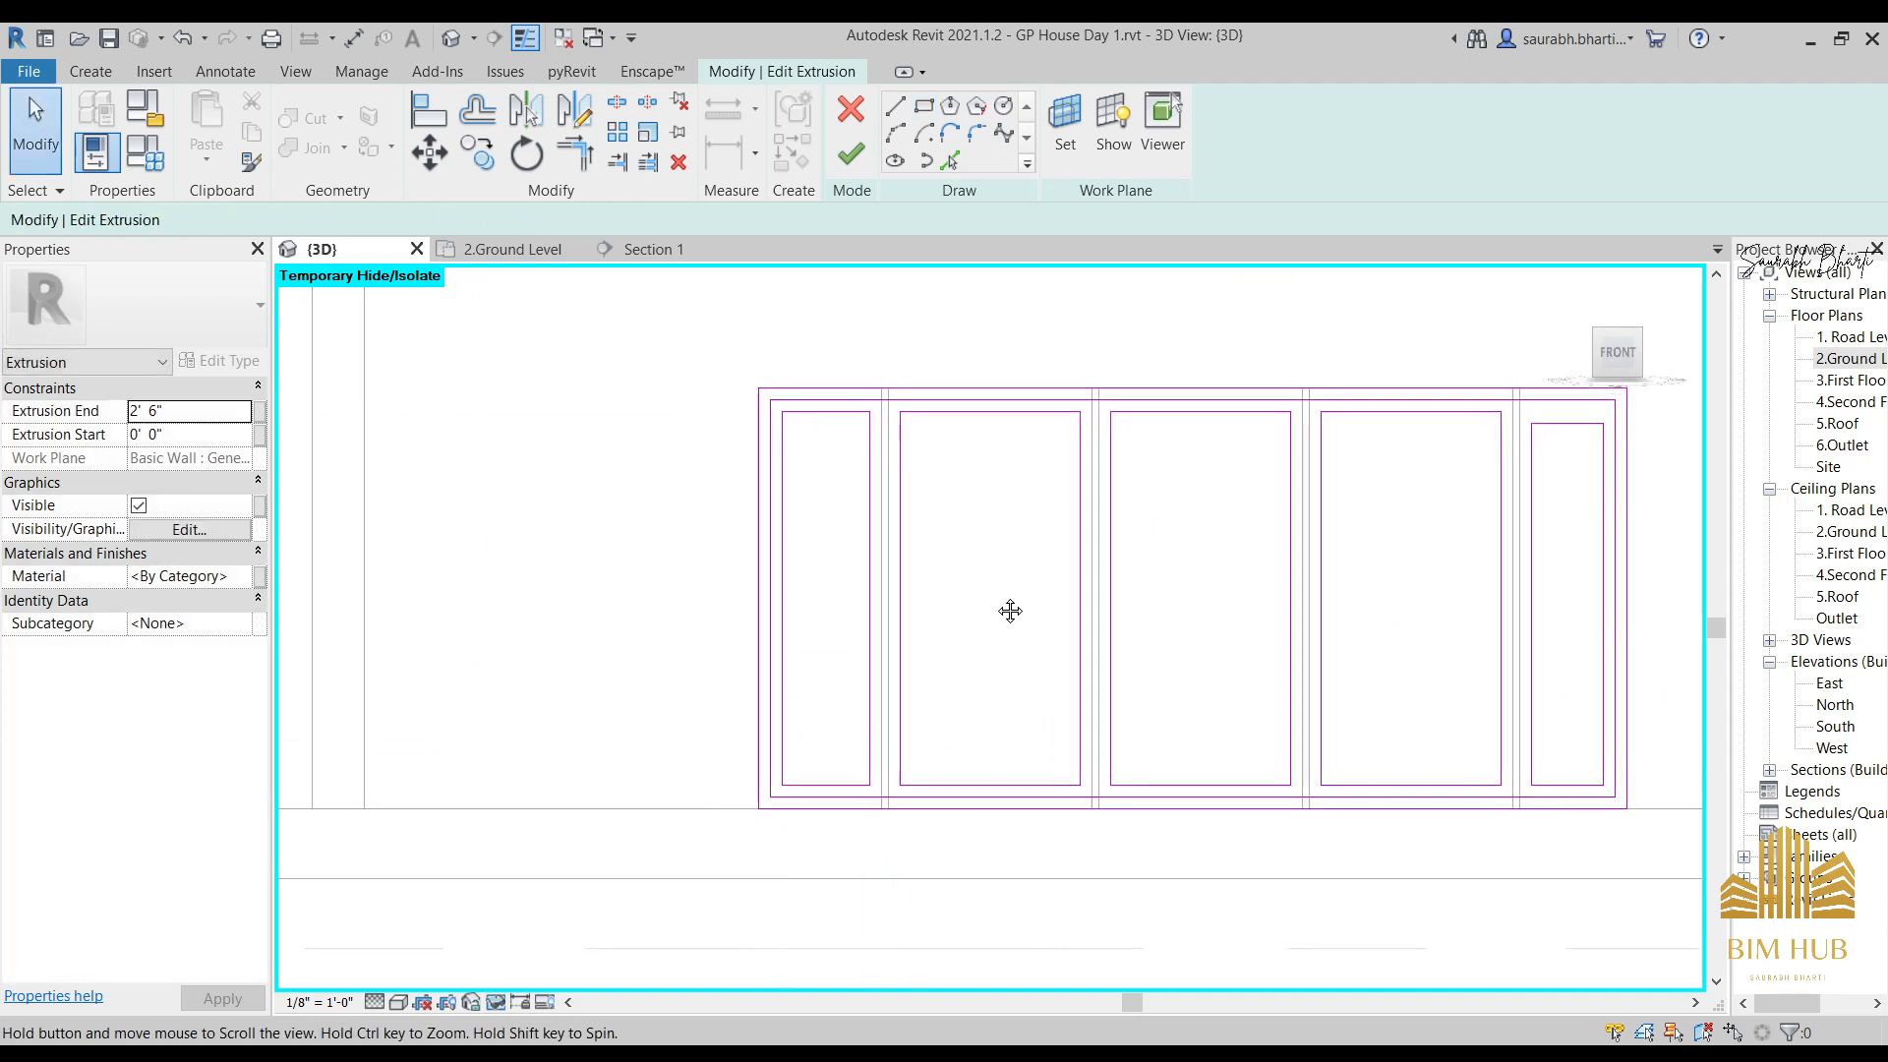
Raise the top line of the right narrow bay's rectangle level with the tops of the neighbouring insets.
{"action": "middle_click_drag", "start_coordinate": [967, 662], "coordinate": [889, 683]}
{"action": "scroll", "coordinate": [1400, 505], "scroll_direction": "up", "scroll_amount": 5}
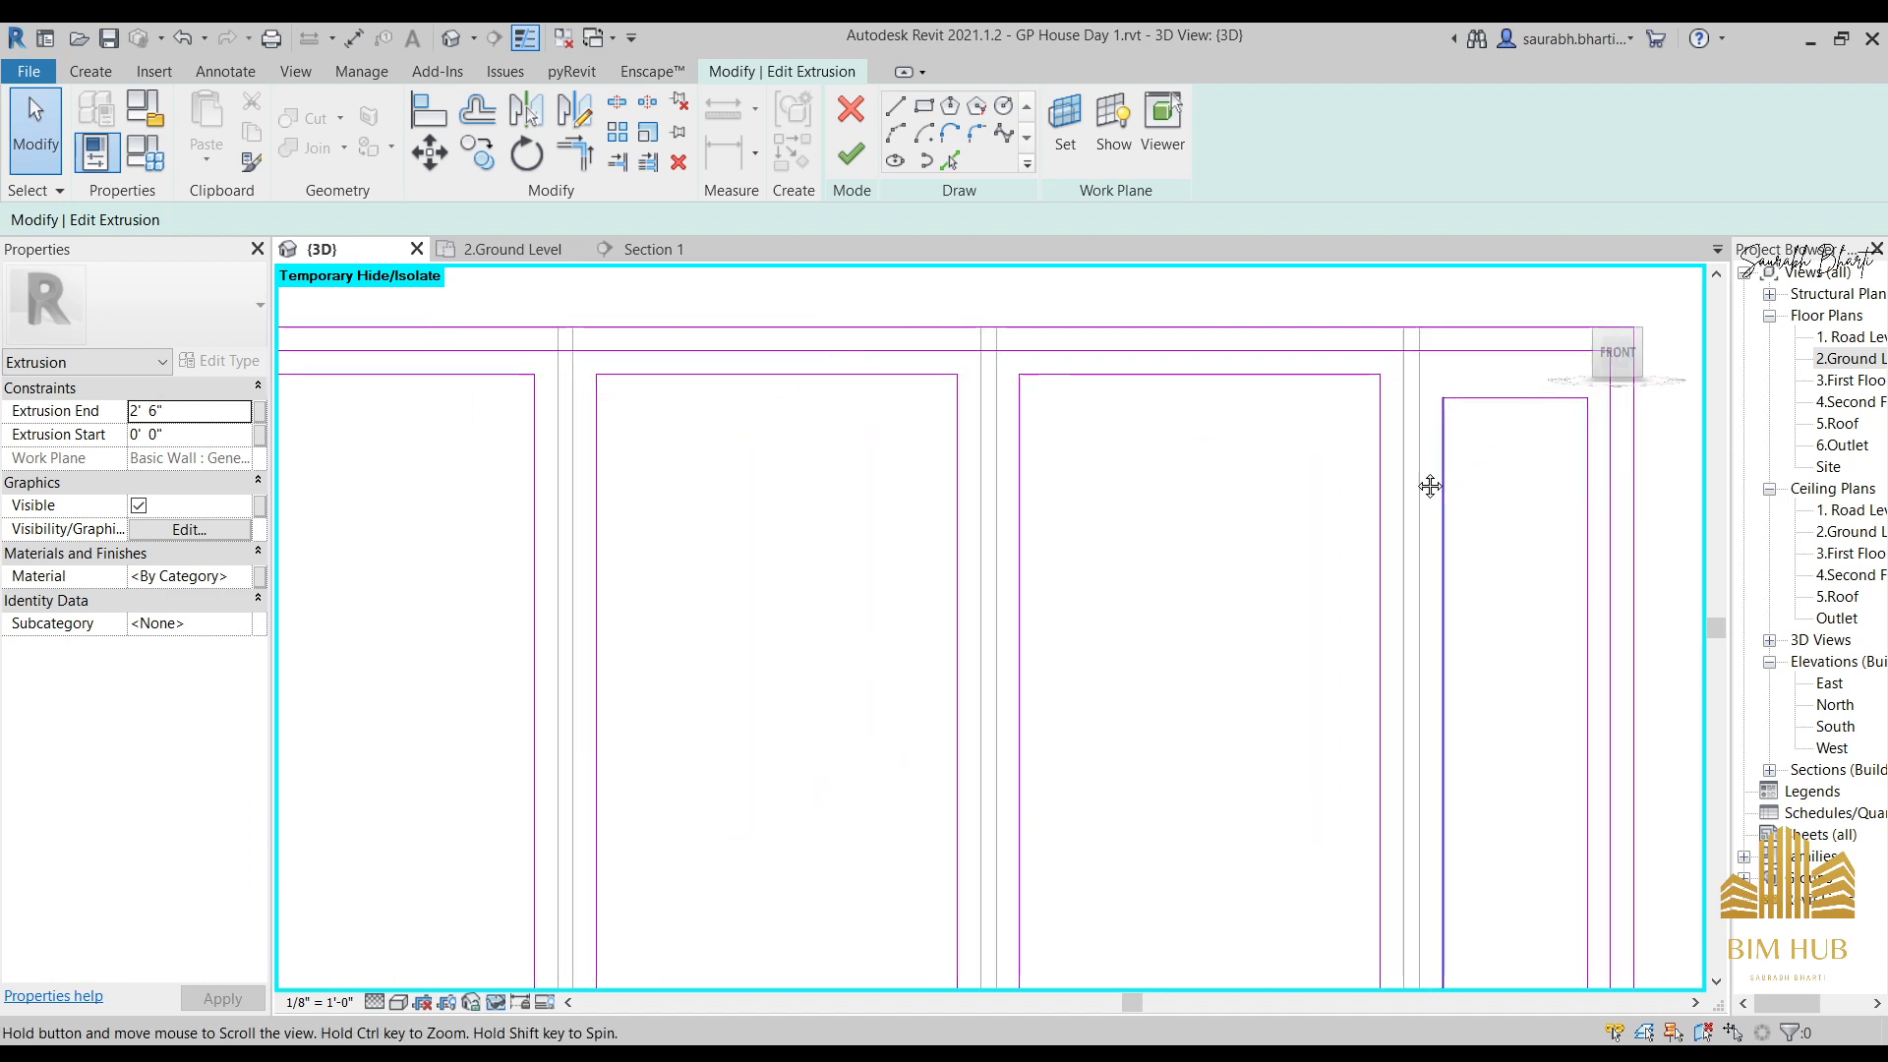
{"action": "left_click", "coordinate": [1335, 487]}
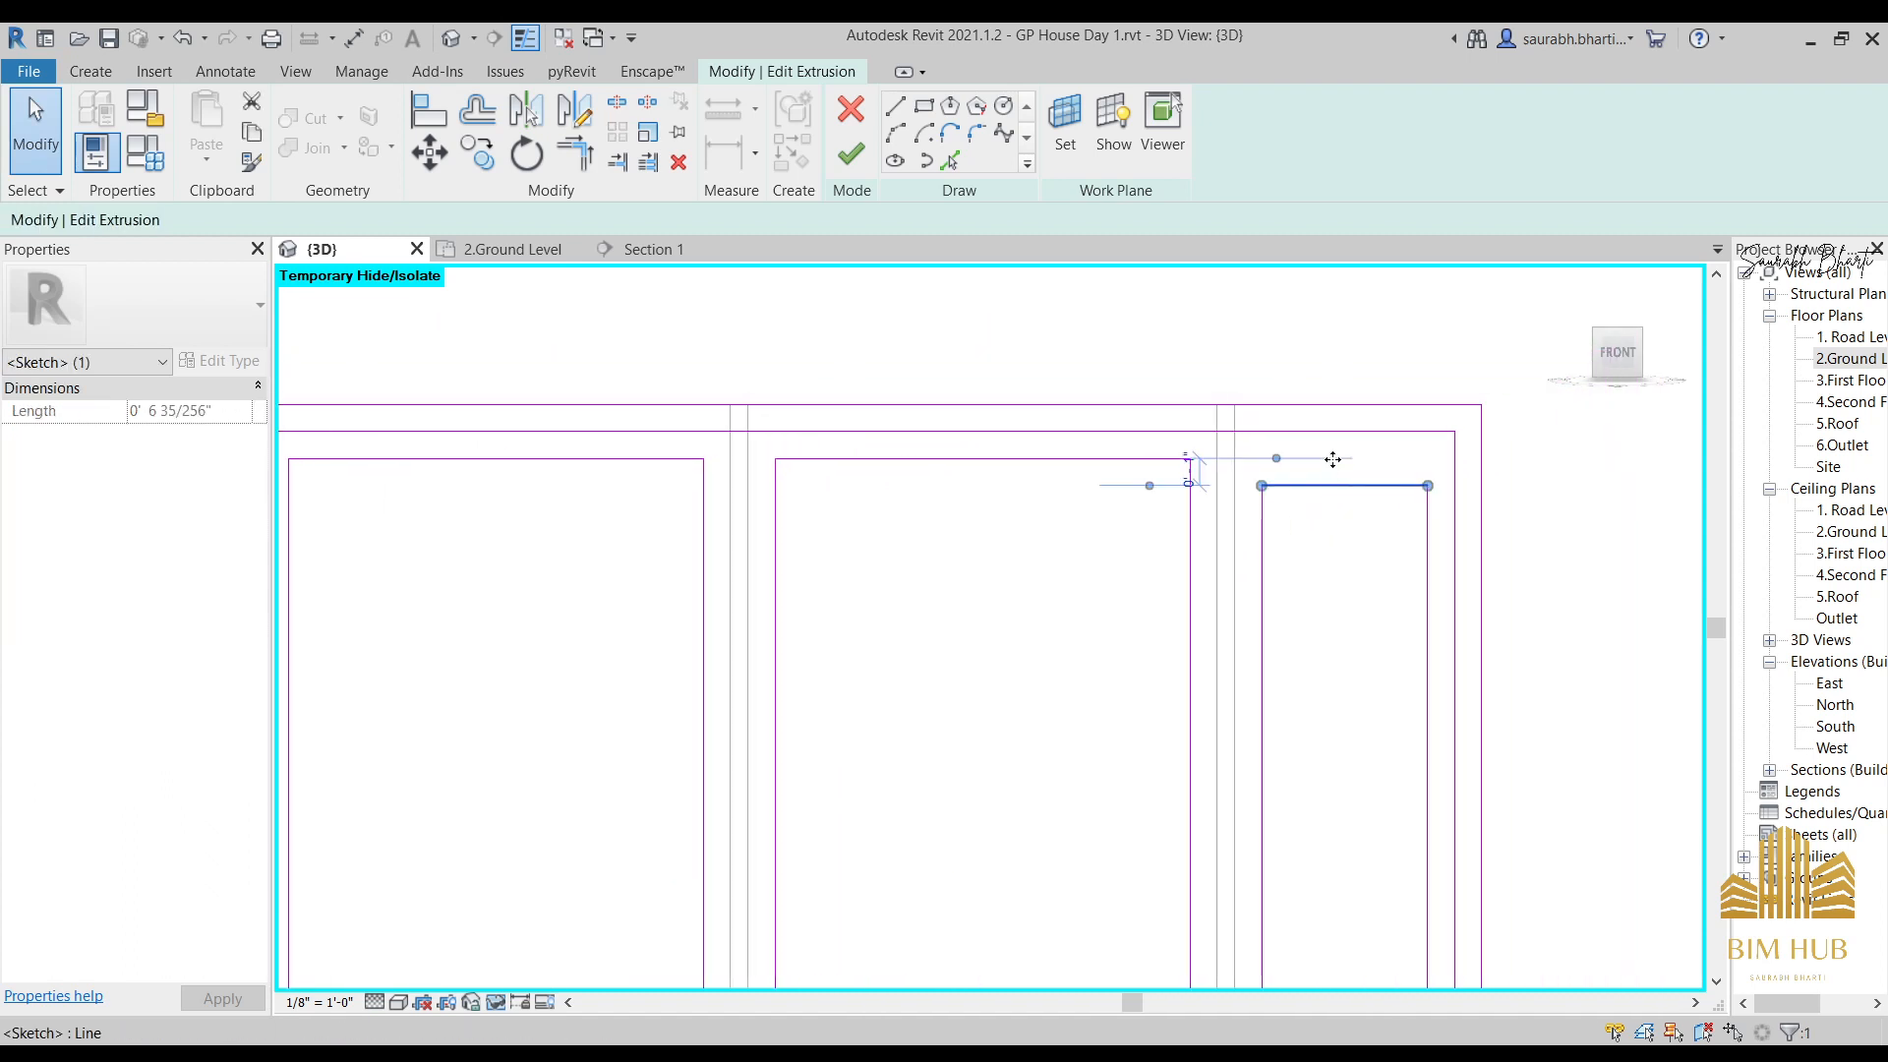
Finish the lower cabinets' extrusion sketch and in-place model, and check the bays from an angle.
{"action": "left_click", "coordinate": [851, 155]}
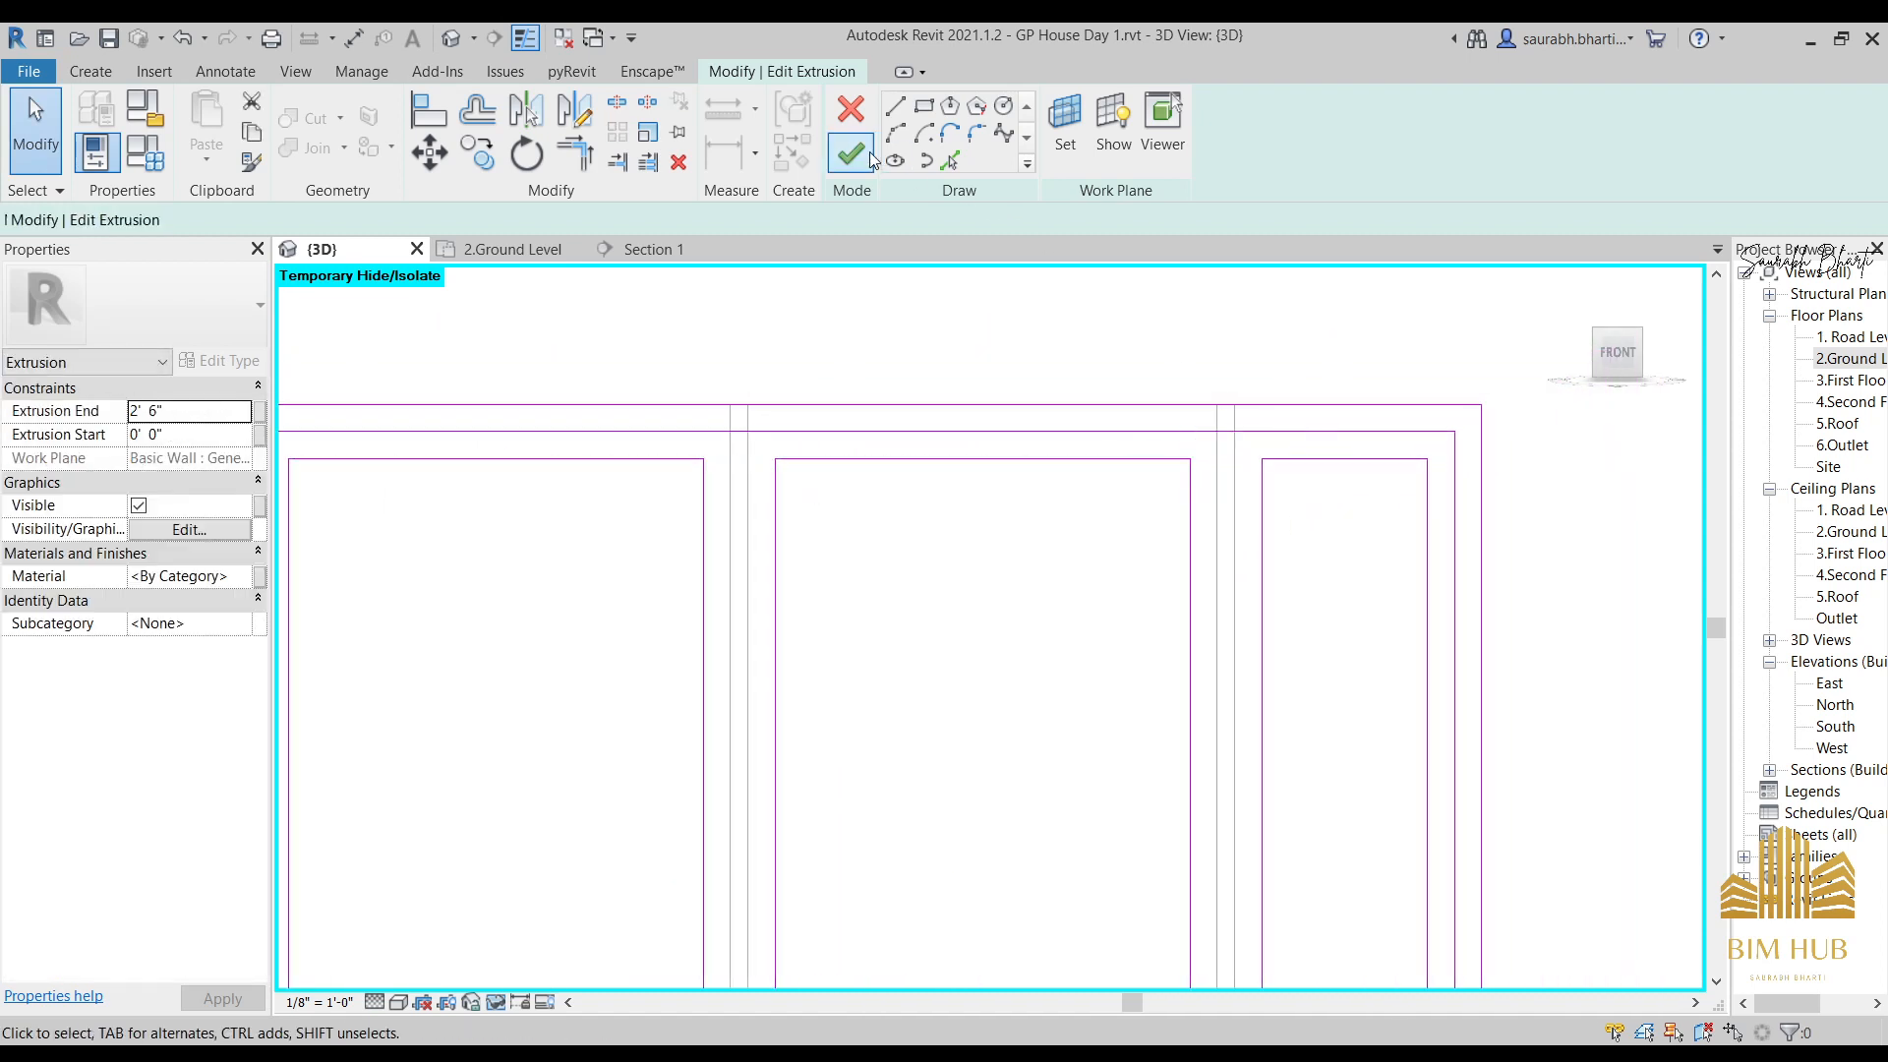
{"action": "scroll", "coordinate": [1015, 508], "scroll_direction": "down", "scroll_amount": 3}
{"action": "left_click", "coordinate": [1359, 455]}
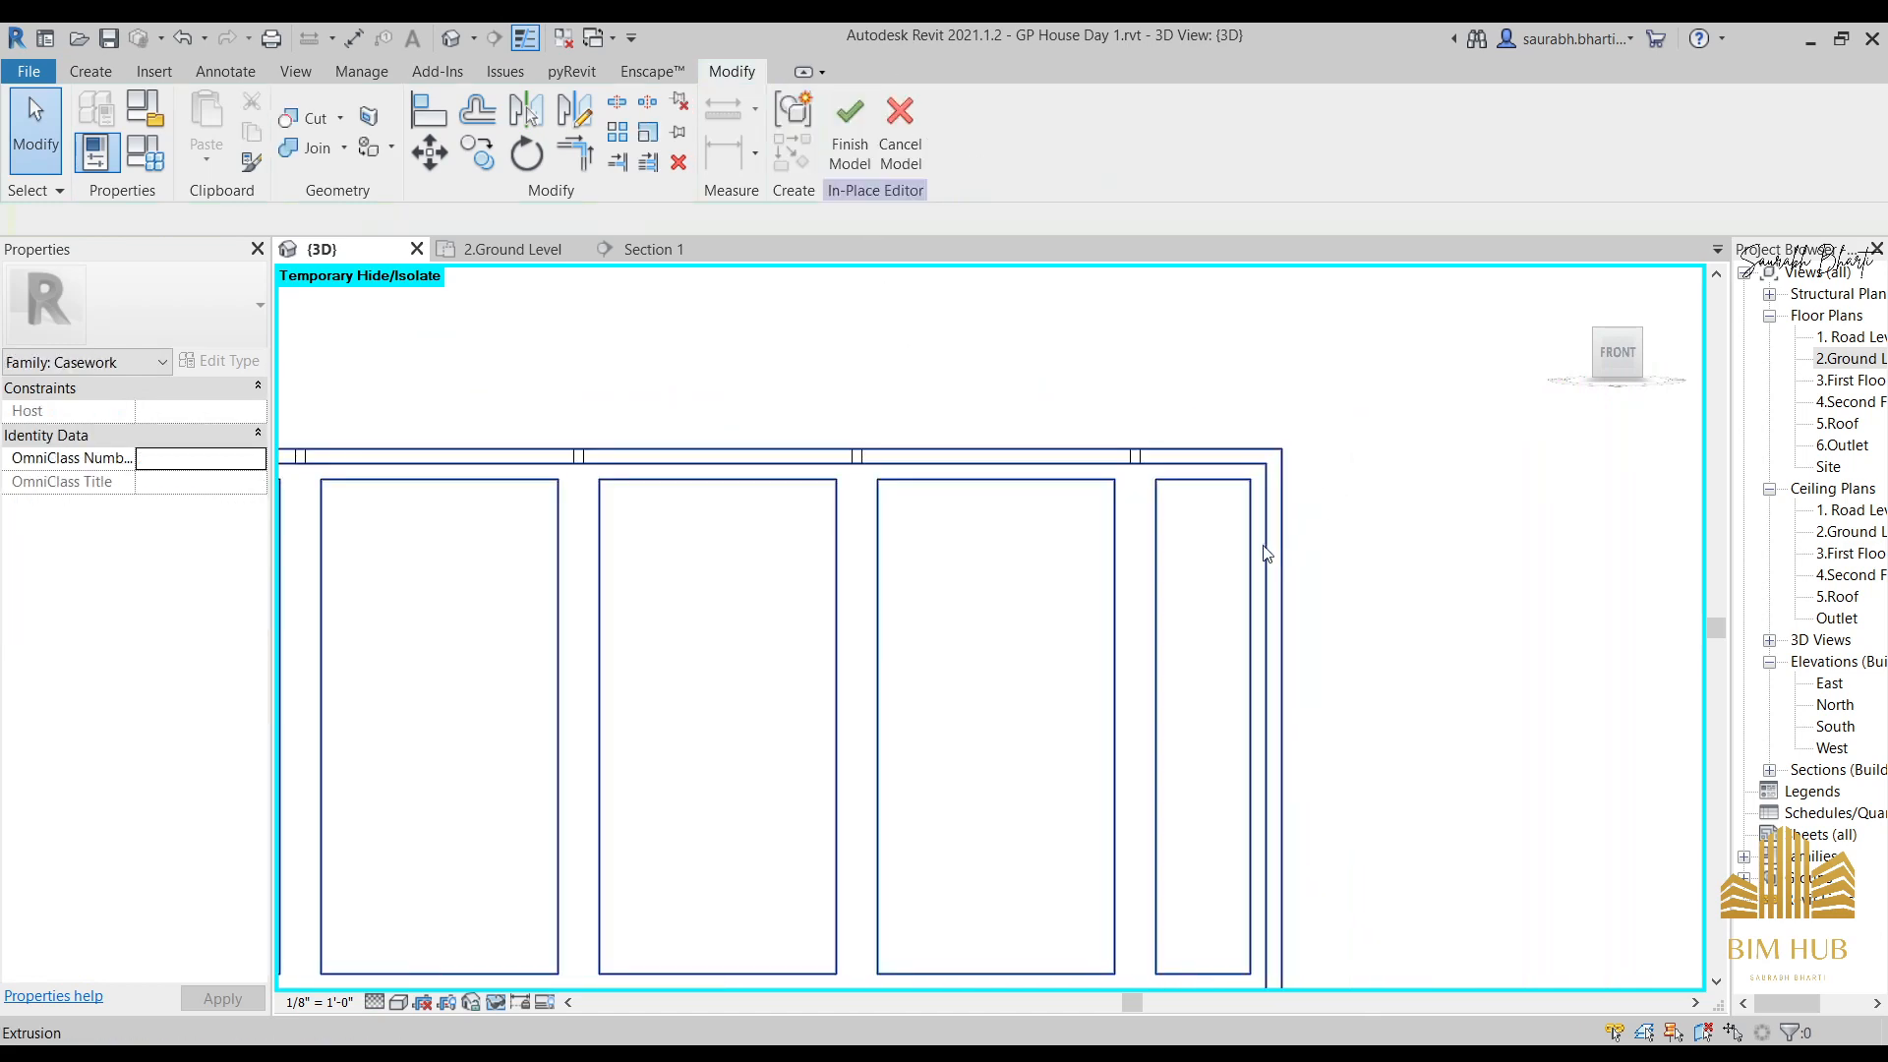
{"action": "scroll", "coordinate": [801, 389], "scroll_direction": "down", "scroll_amount": 3}
{"action": "left_click", "coordinate": [862, 155]}
{"action": "middle_click_drag", "start_coordinate": [843, 586], "coordinate": [750, 533], "text": "shift"}
Reopen the lower cabinets for in-place editing in the front view and edit the extrusion's sketch.
{"action": "left_click", "coordinate": [1083, 824]}
{"action": "left_click", "coordinate": [1628, 364]}
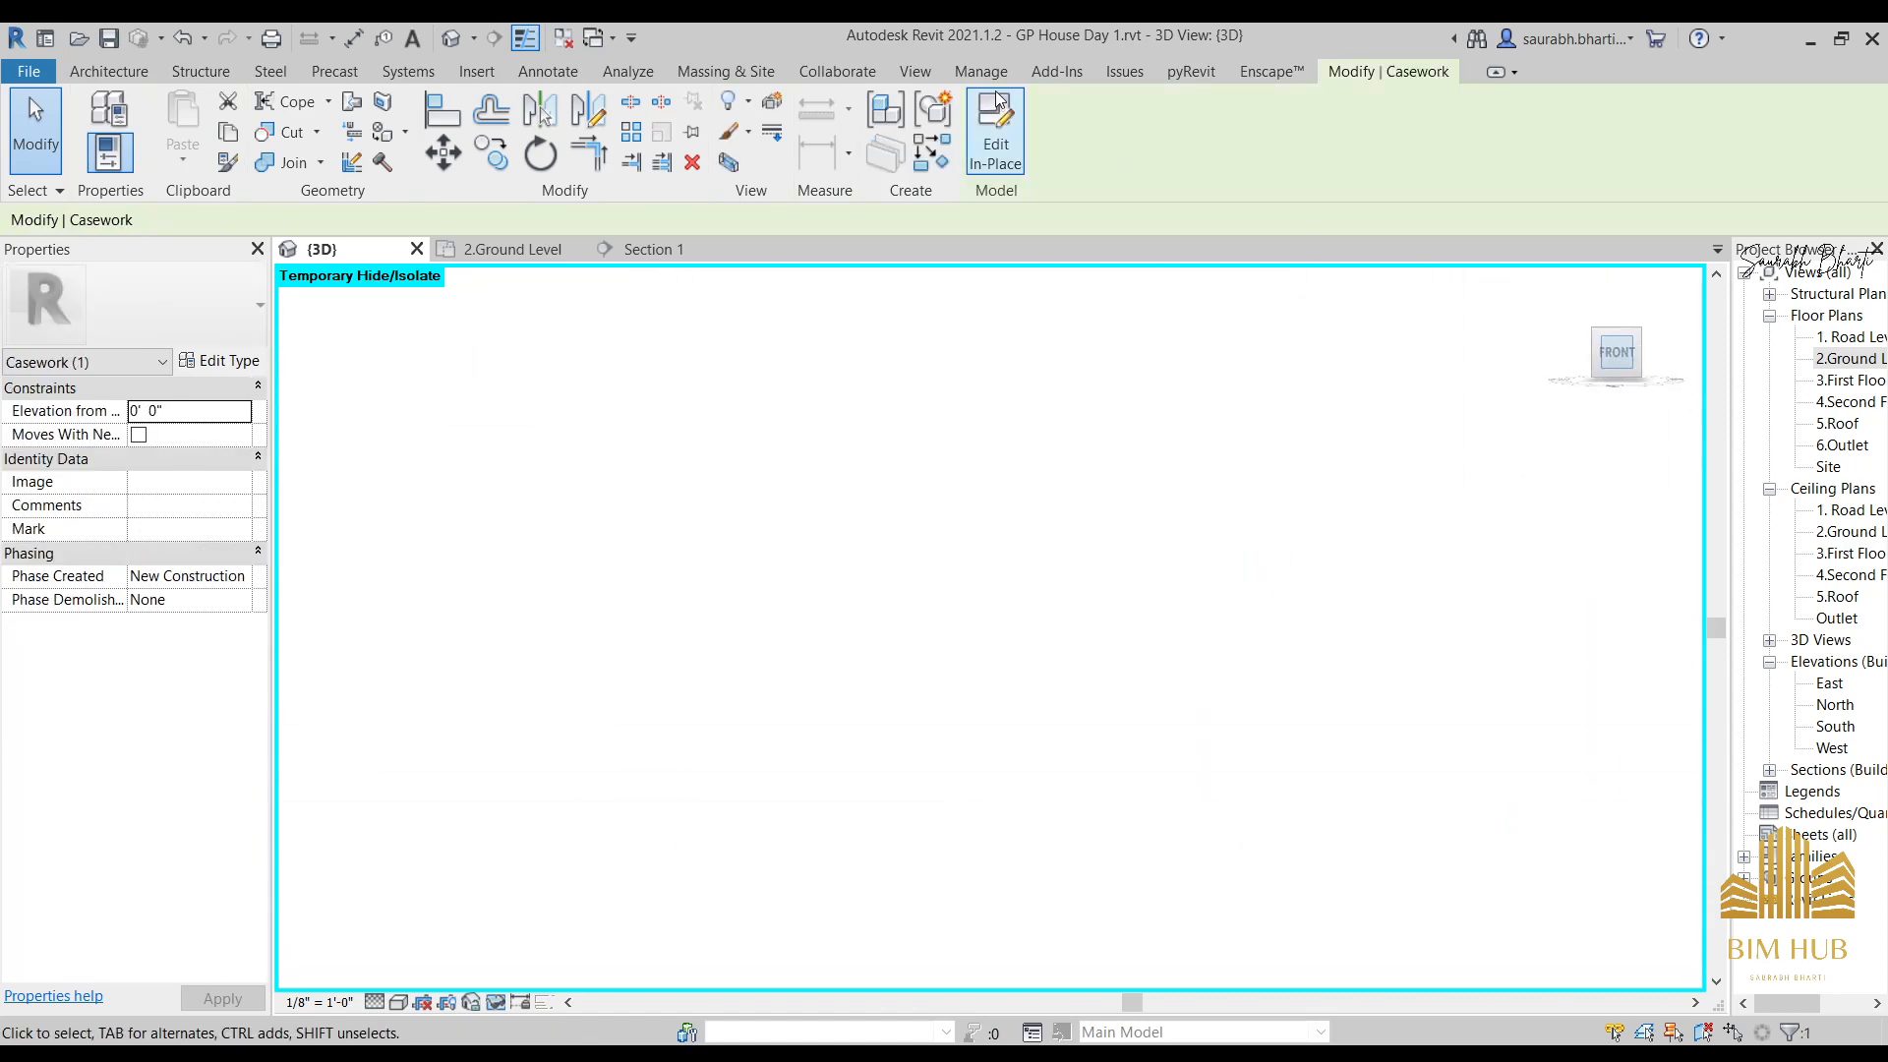
{"action": "left_click", "coordinate": [1002, 128]}
{"action": "left_click", "coordinate": [1071, 573]}
{"action": "middle_click_drag", "start_coordinate": [1083, 757], "coordinate": [1082, 664]}
{"action": "scroll", "coordinate": [1083, 664], "scroll_direction": "up", "scroll_amount": 3}
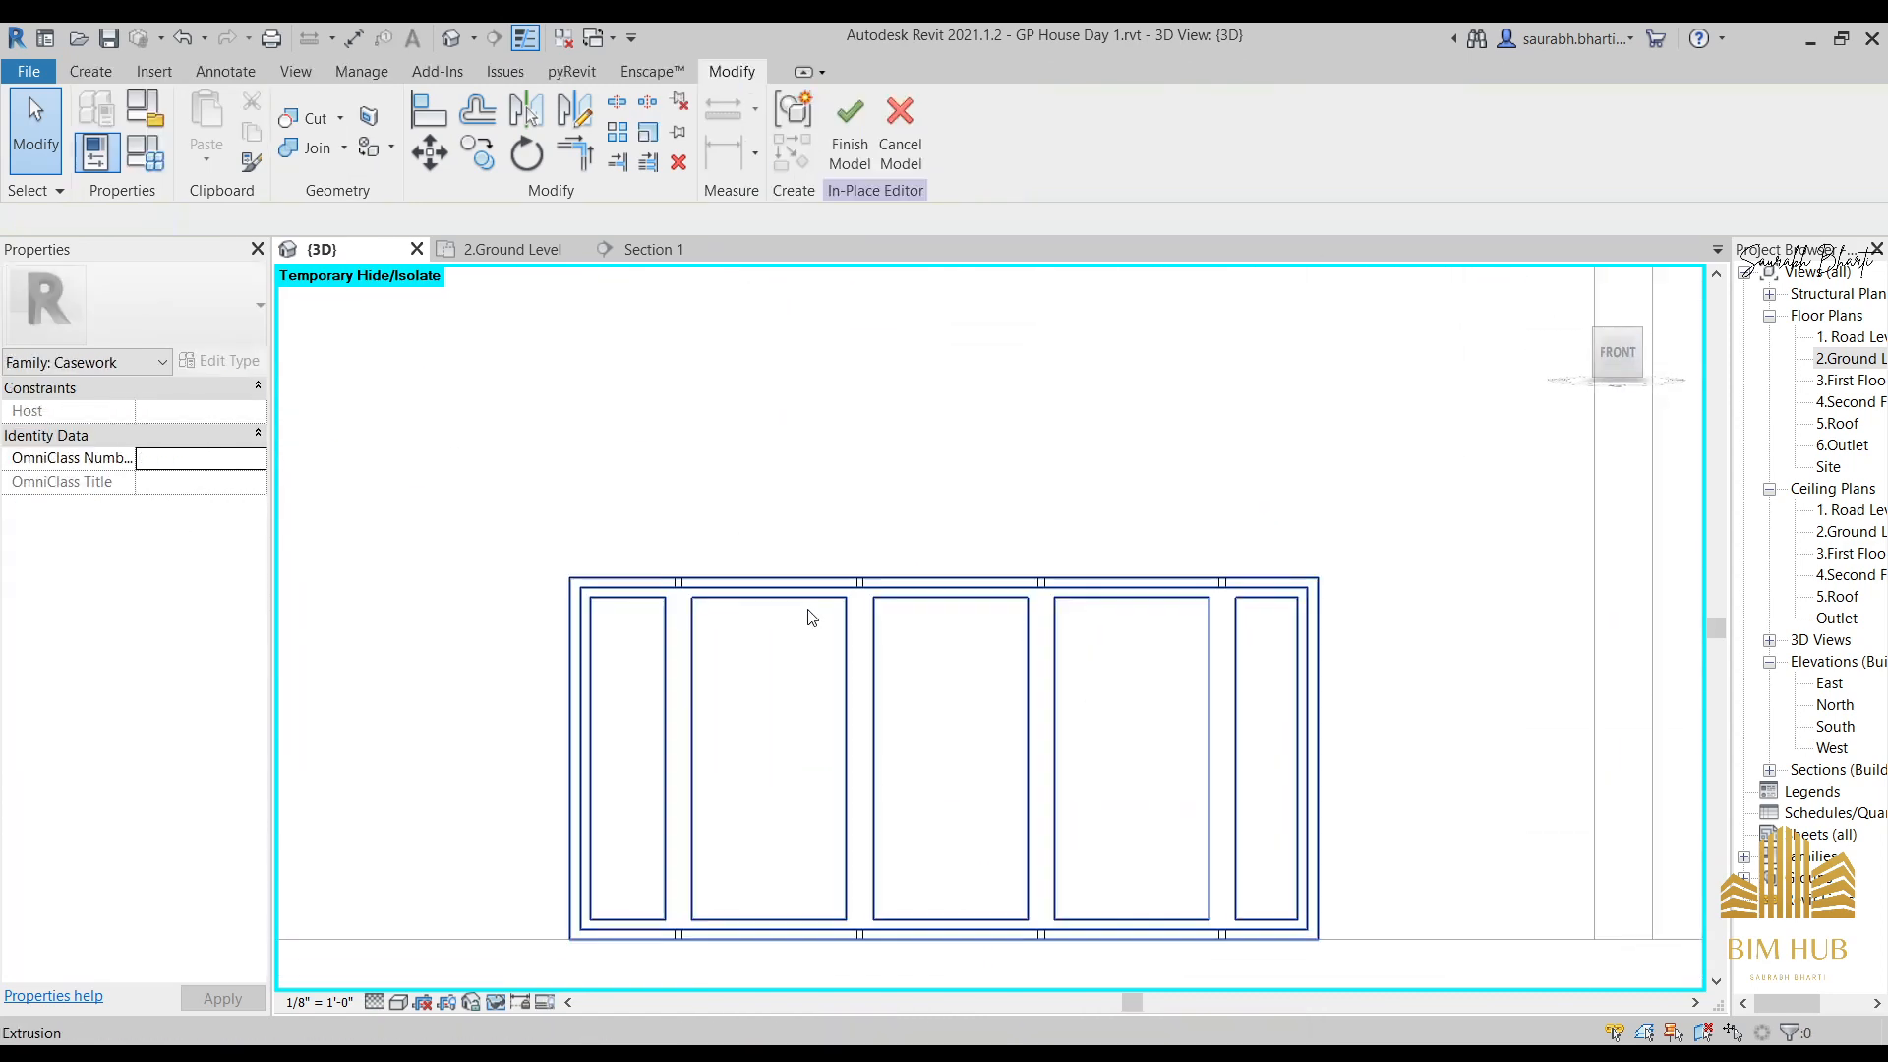
{"action": "left_click", "coordinate": [837, 587]}
{"action": "left_click", "coordinate": [851, 123]}
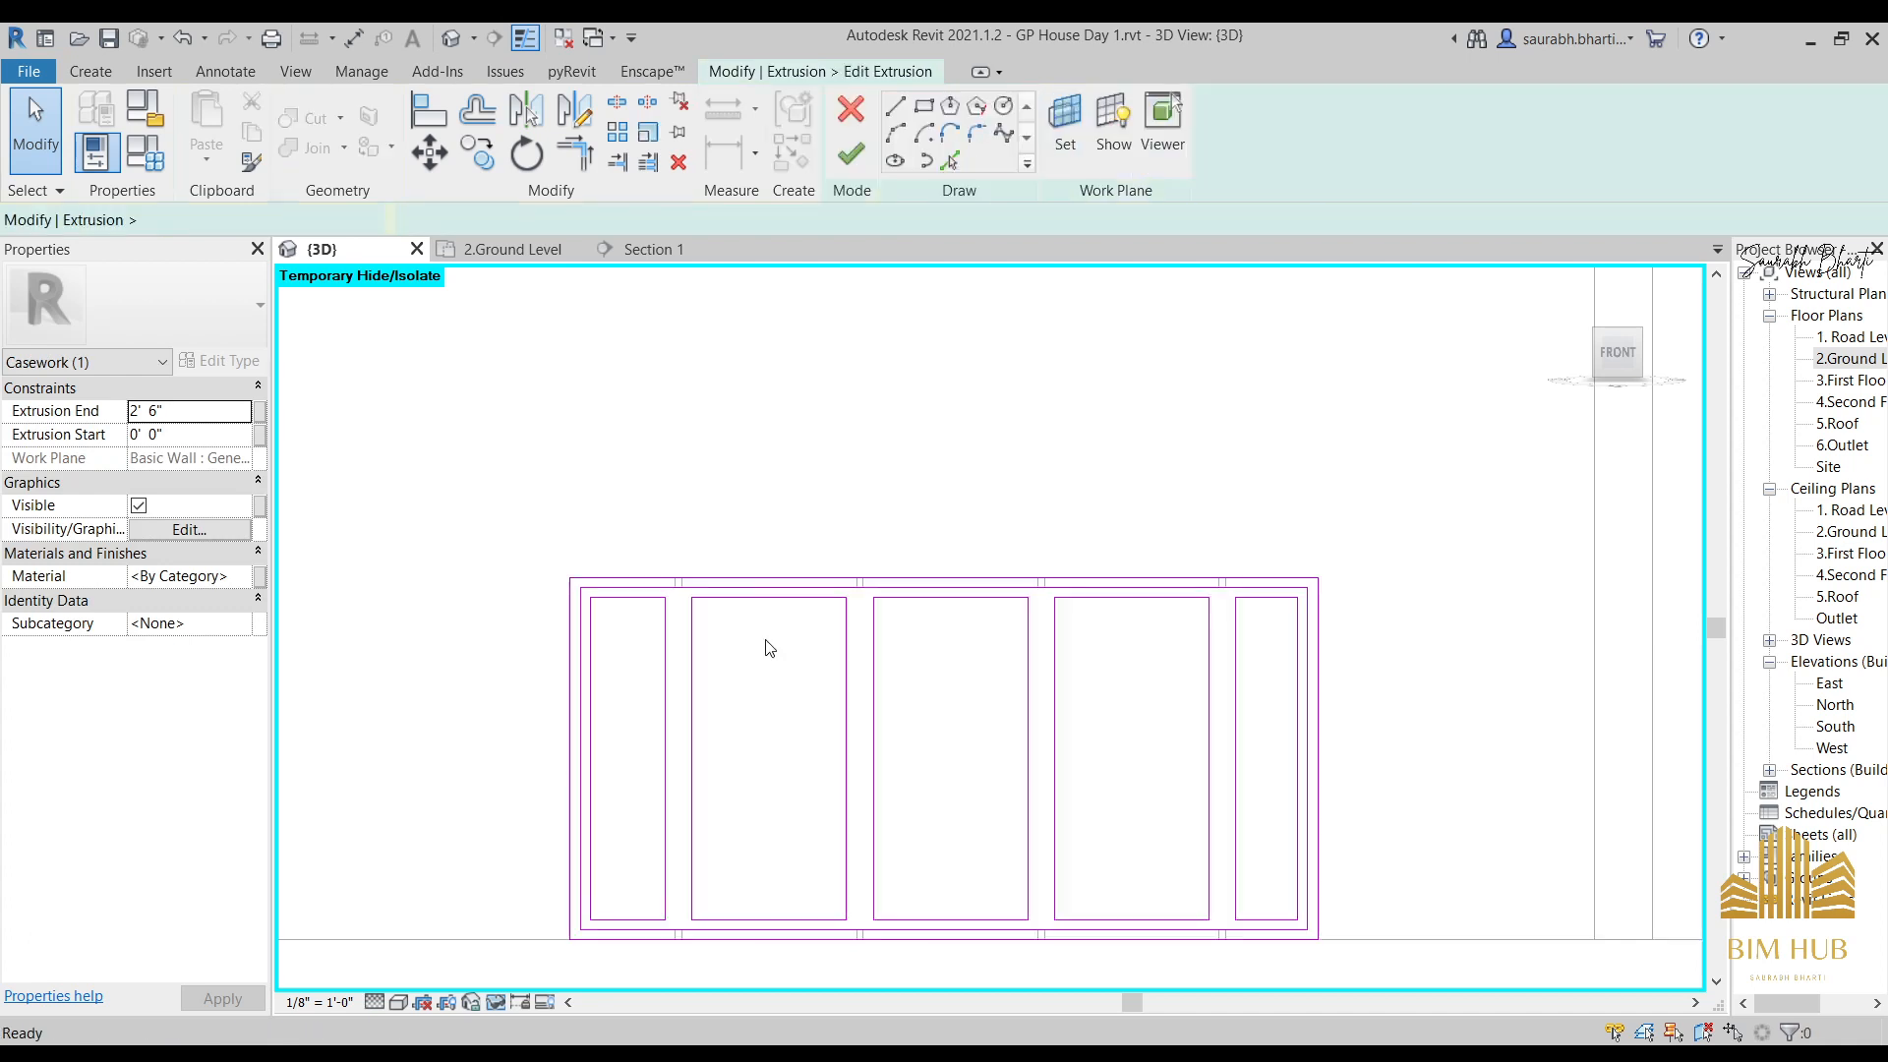
Delete the lines of the large inset rectangle that surrounds all five lower cabinet bays.
{"action": "scroll", "coordinate": [747, 604], "scroll_direction": "up", "scroll_amount": 3}
{"action": "left_click", "coordinate": [721, 528]}
{"action": "key", "text": "Delete"}
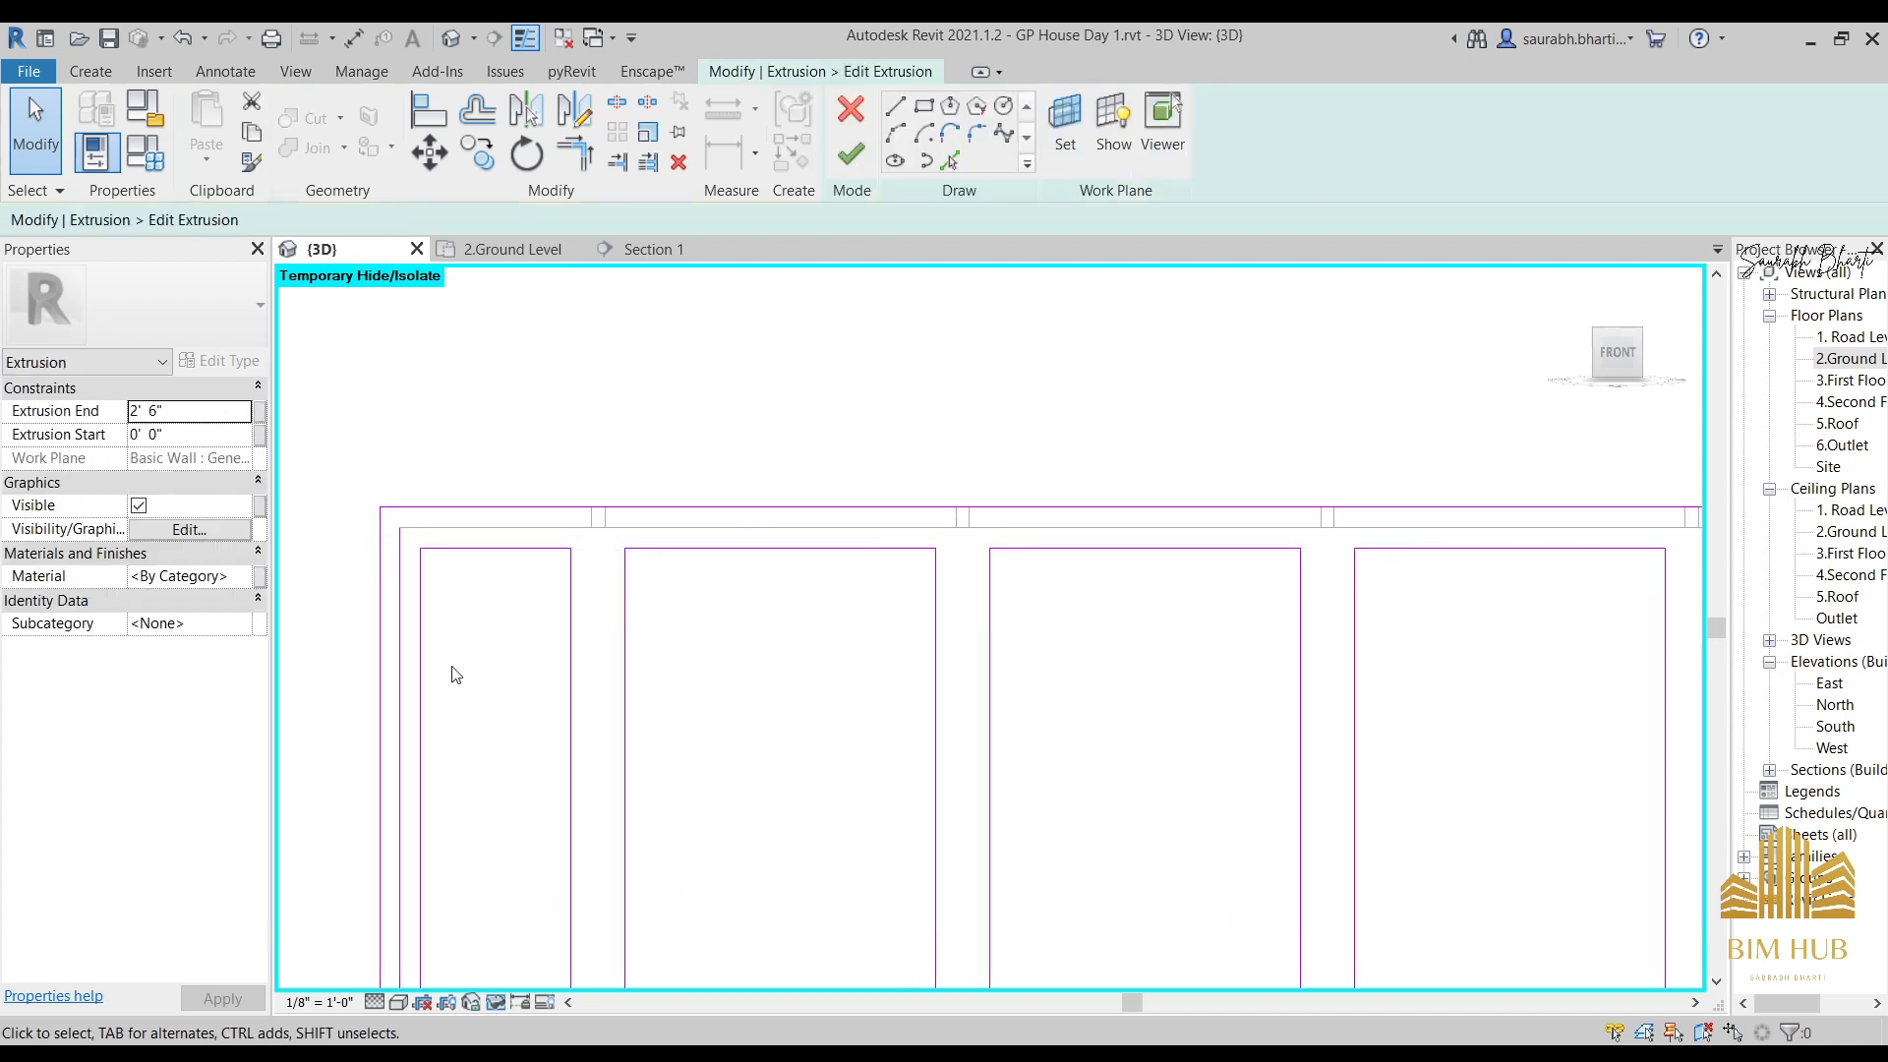
{"action": "middle_click_drag", "start_coordinate": [505, 649], "coordinate": [632, 393]}
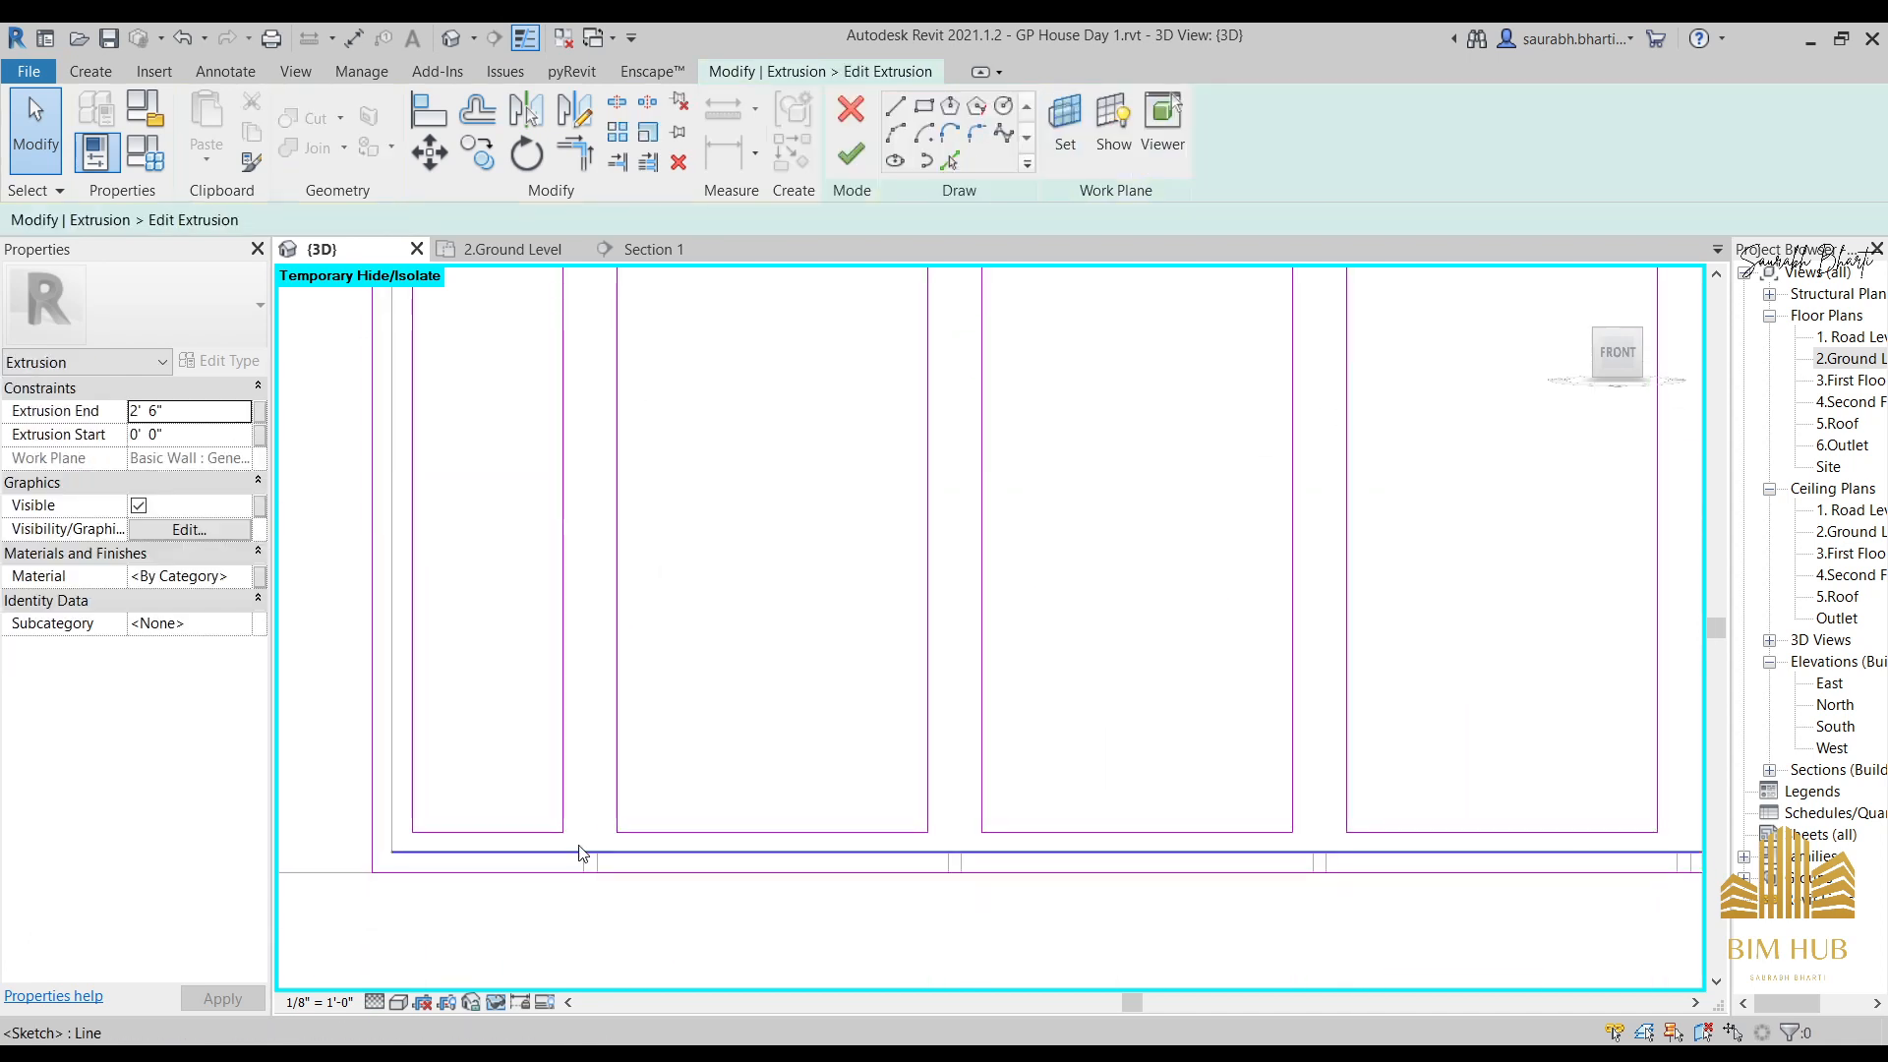
{"action": "left_click", "coordinate": [868, 872]}
{"action": "middle_click_drag", "start_coordinate": [1277, 728], "coordinate": [653, 897]}
{"action": "left_click", "coordinate": [1213, 694]}
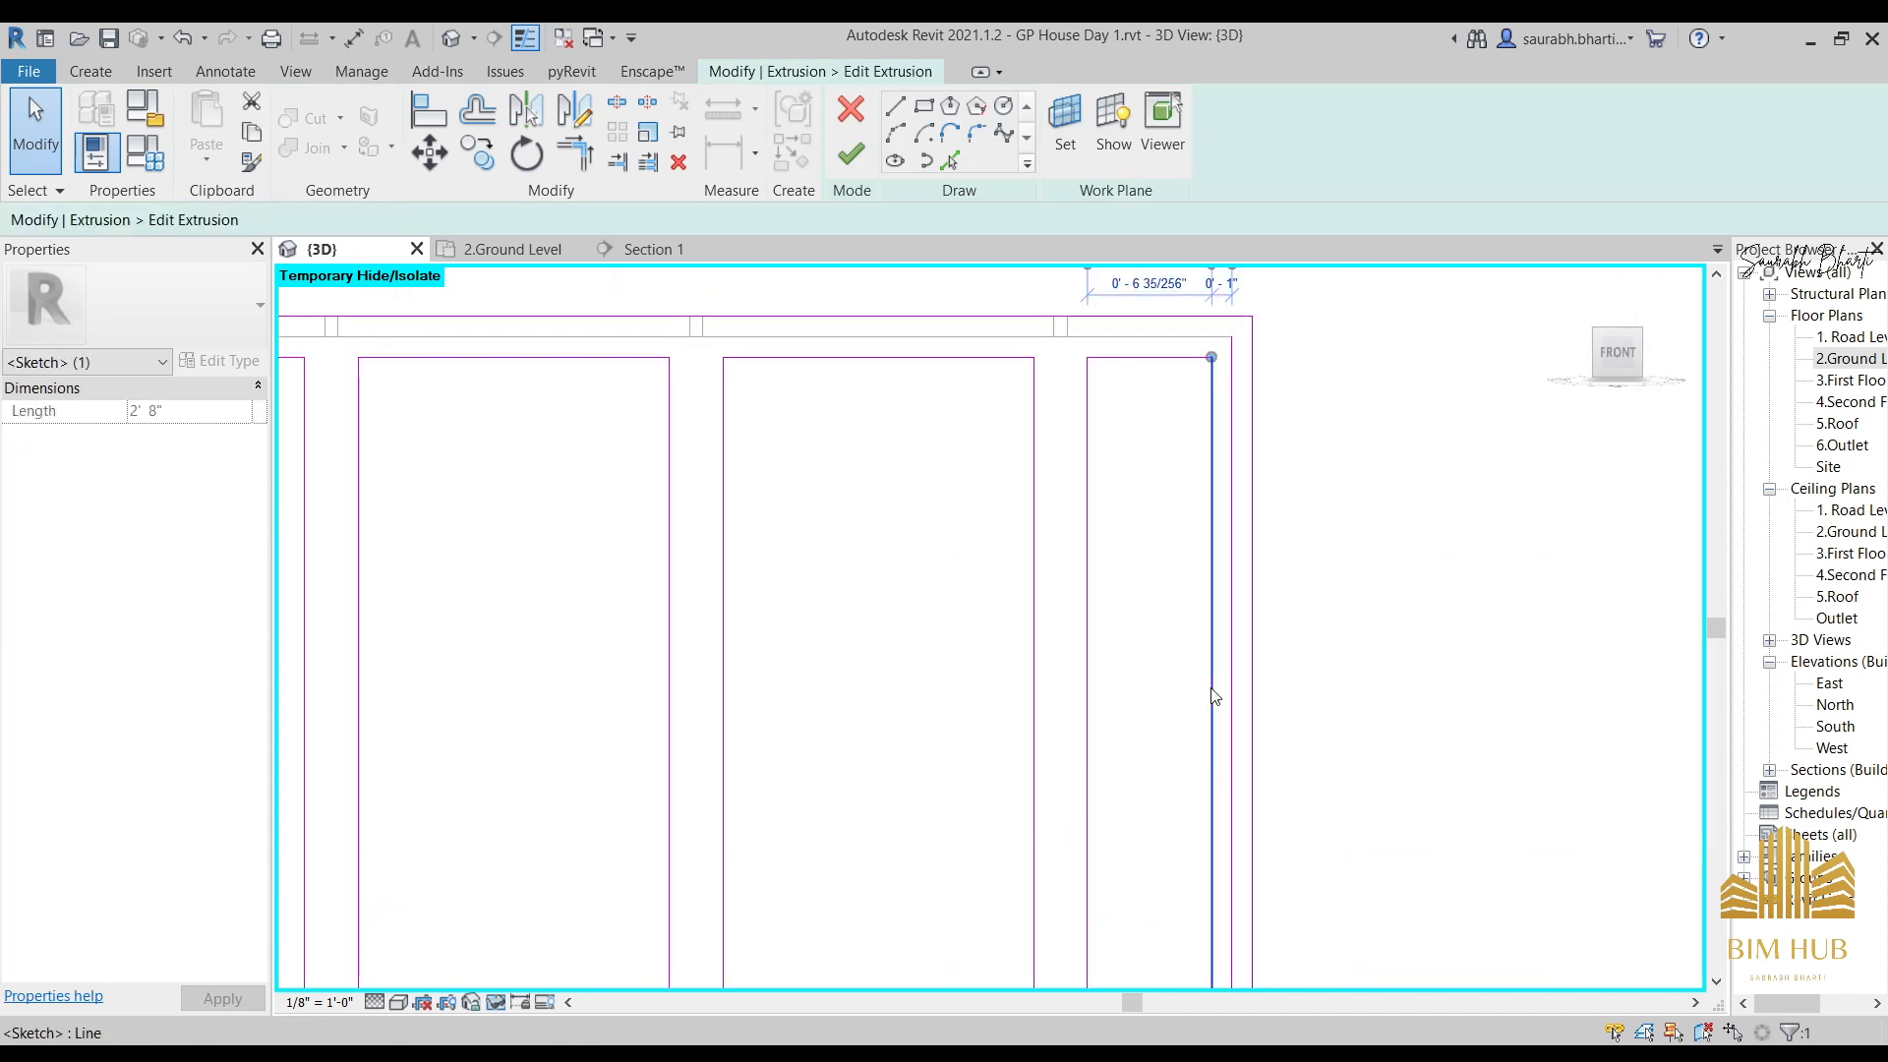
{"action": "key", "text": "Escape"}
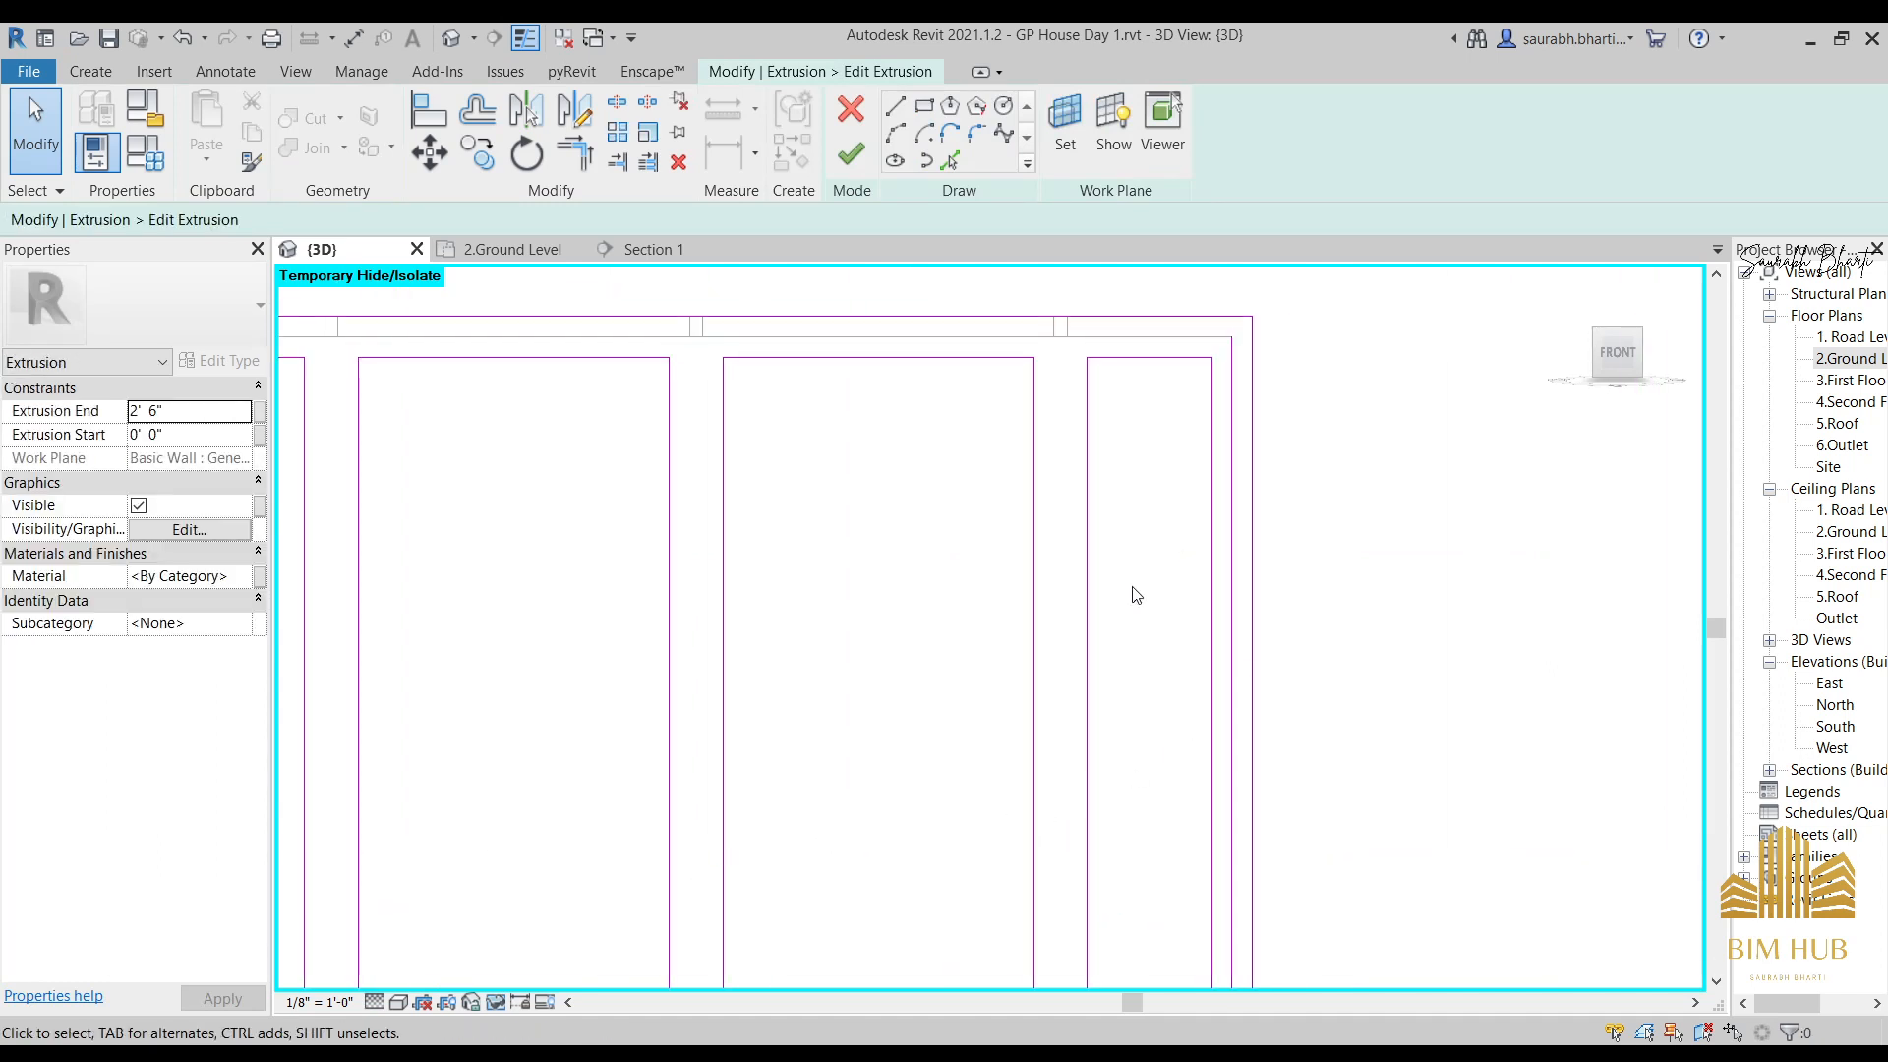
{"action": "middle_click_drag", "start_coordinate": [1040, 539], "coordinate": [1206, 485]}
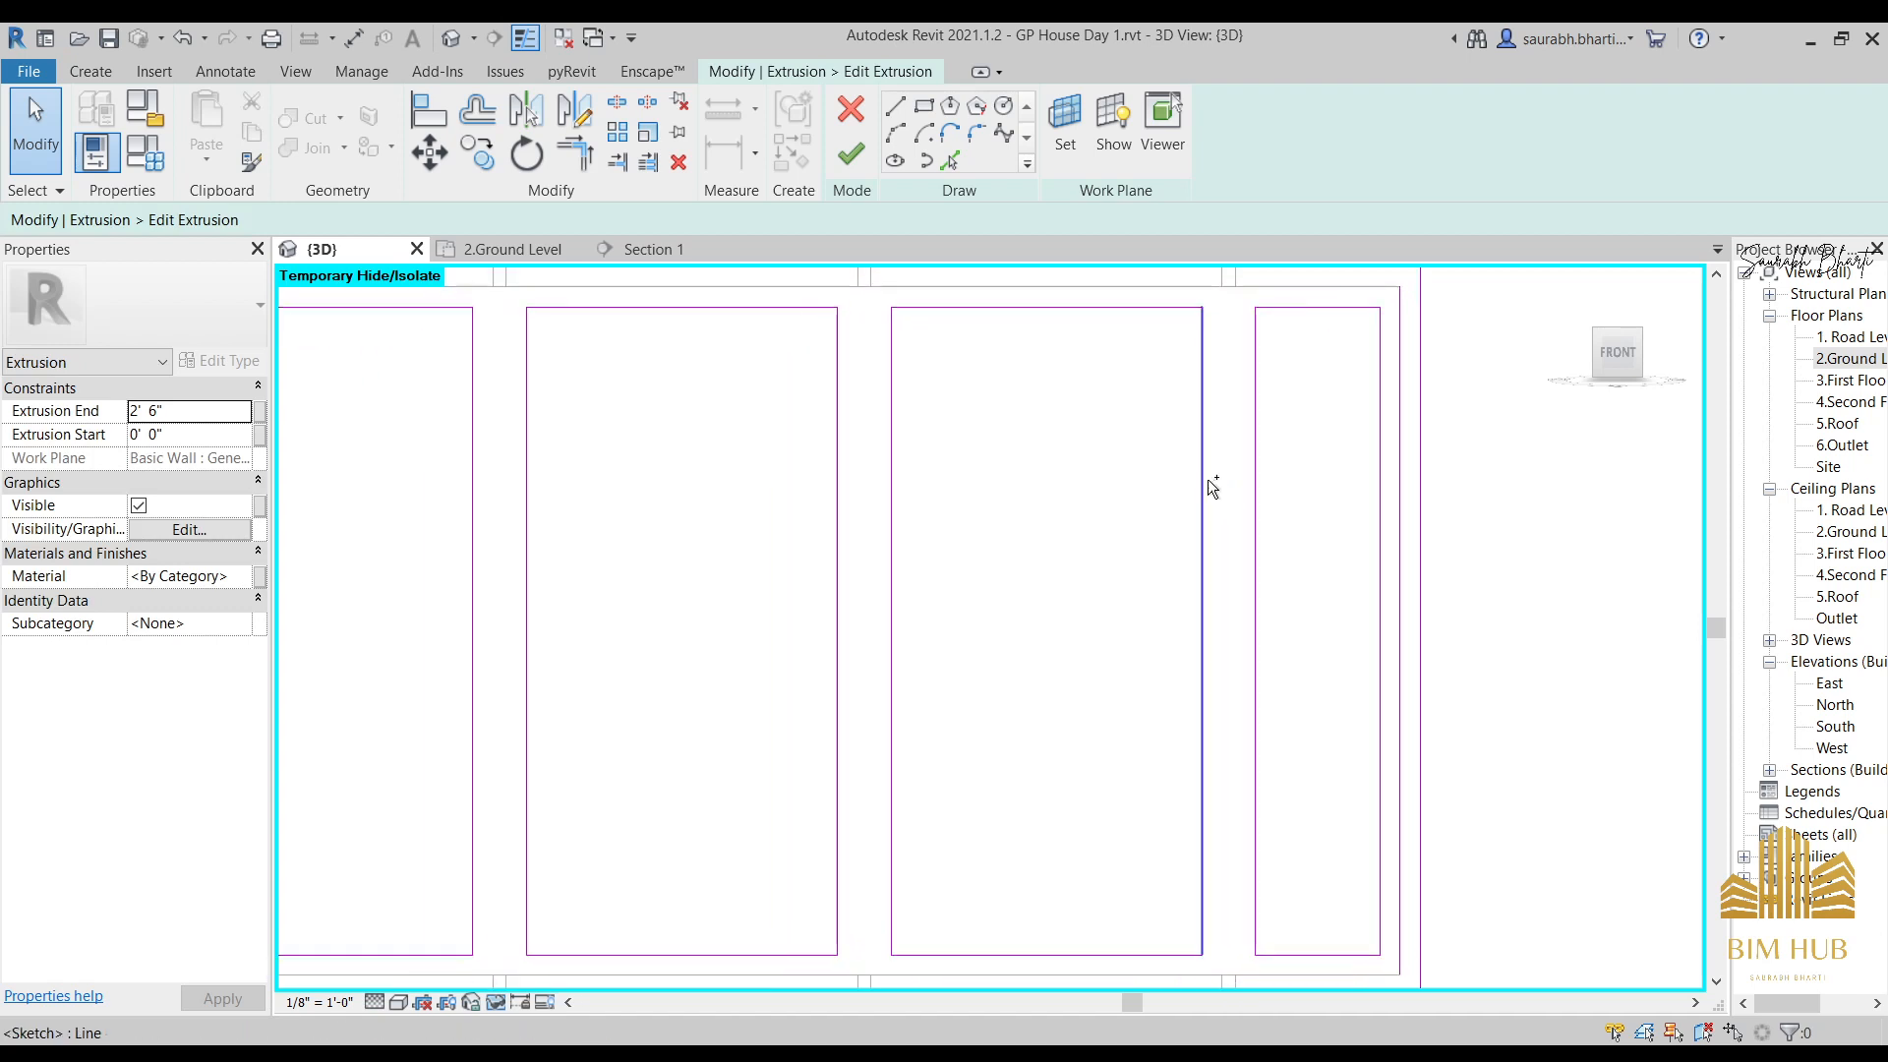
{"action": "scroll", "coordinate": [1206, 489], "scroll_direction": "down", "scroll_amount": 3}
{"action": "scroll", "coordinate": [1106, 609], "scroll_direction": "up", "scroll_amount": 2}
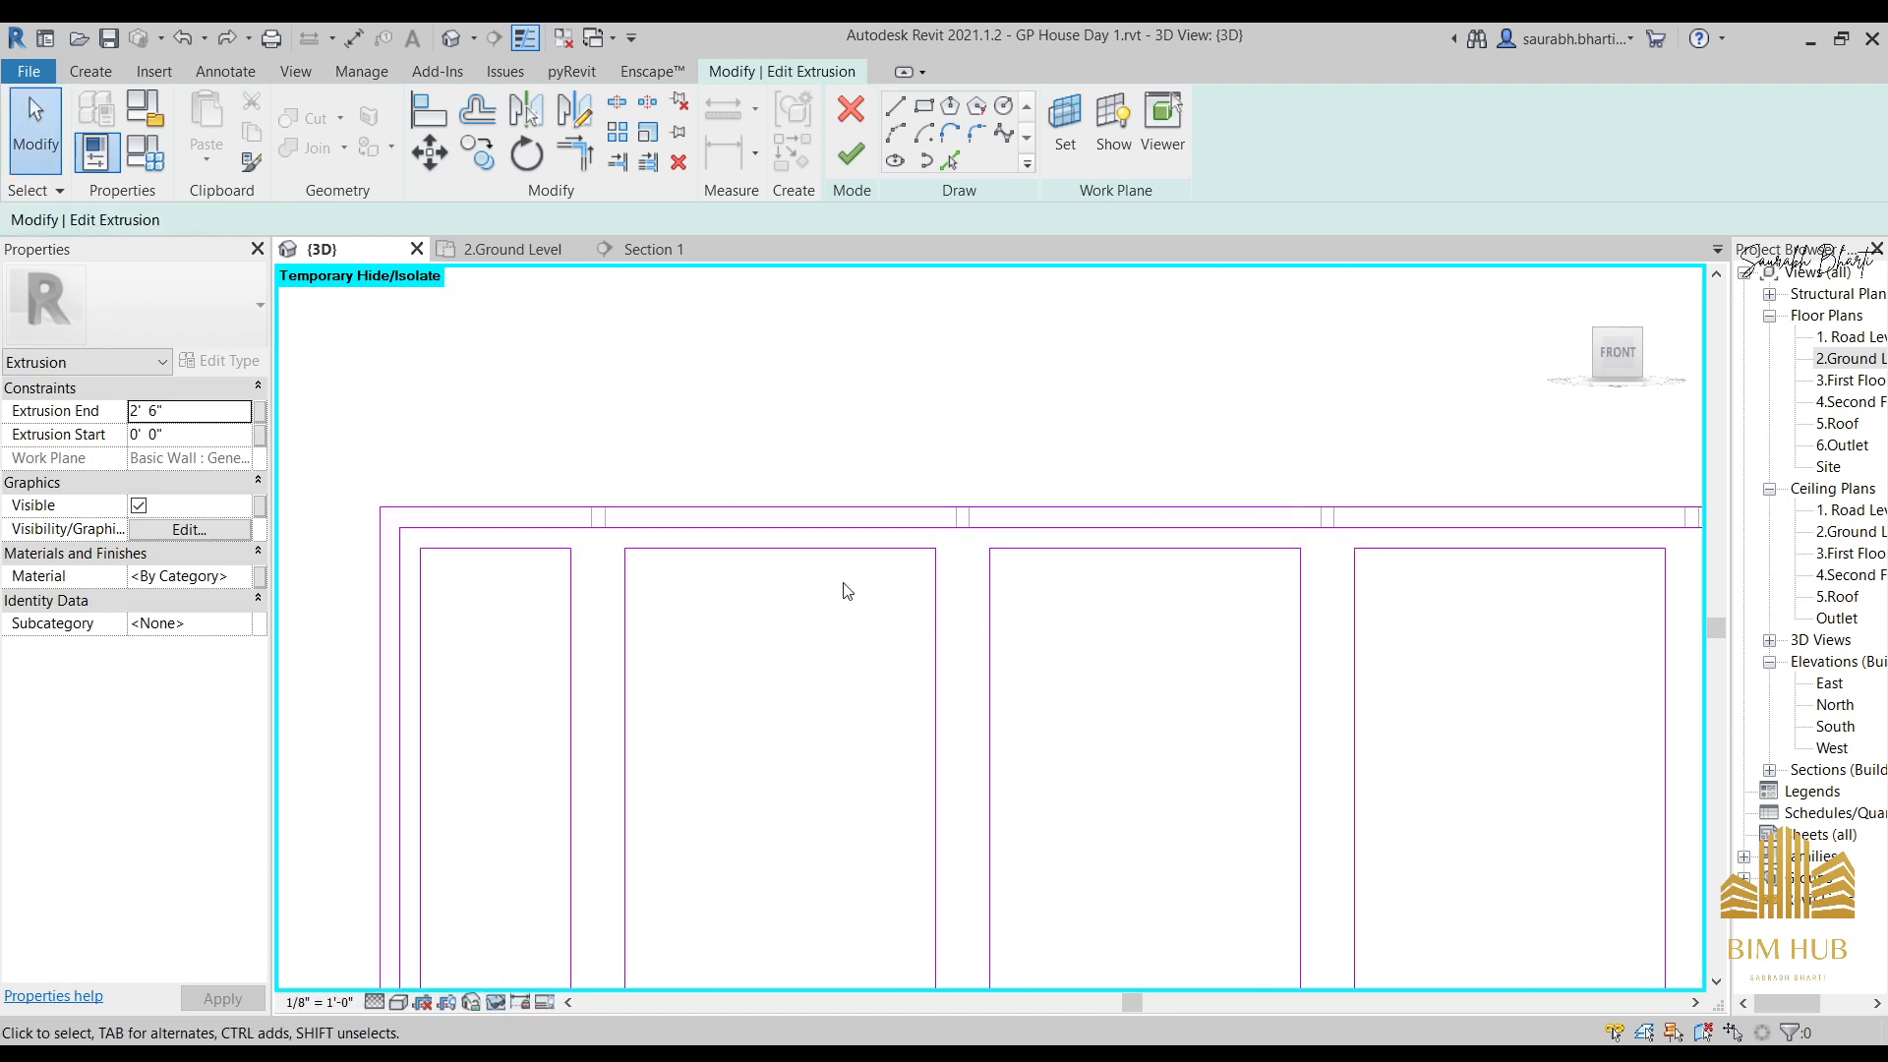
Try to draw a rectangle with a 1' 2" offset between opposite corners of the large inset frame.
{"action": "middle_click_drag", "start_coordinate": [550, 543], "coordinate": [531, 354]}
{"action": "scroll", "coordinate": [521, 350], "scroll_direction": "down", "scroll_amount": 2}
{"action": "scroll", "coordinate": [517, 349], "scroll_direction": "up", "scroll_amount": 1}
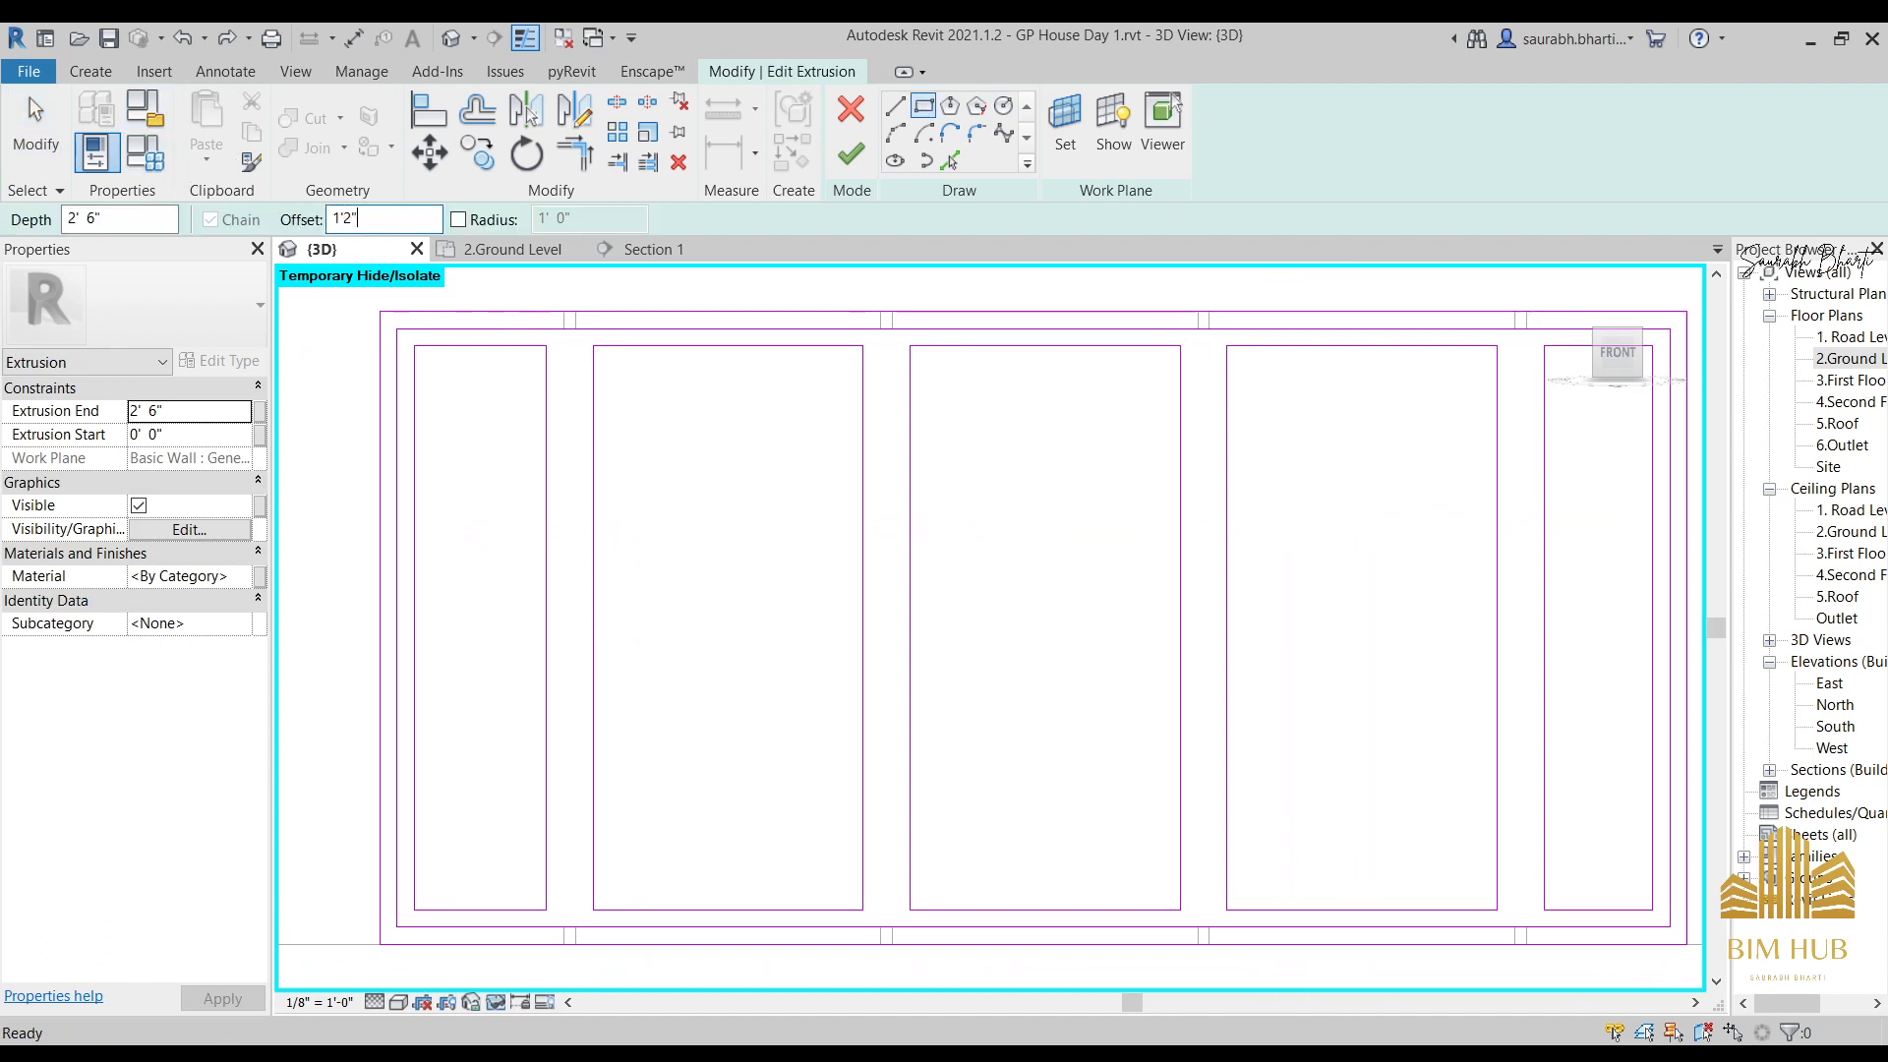
{"action": "scroll", "coordinate": [482, 315], "scroll_direction": "up", "scroll_amount": 2}
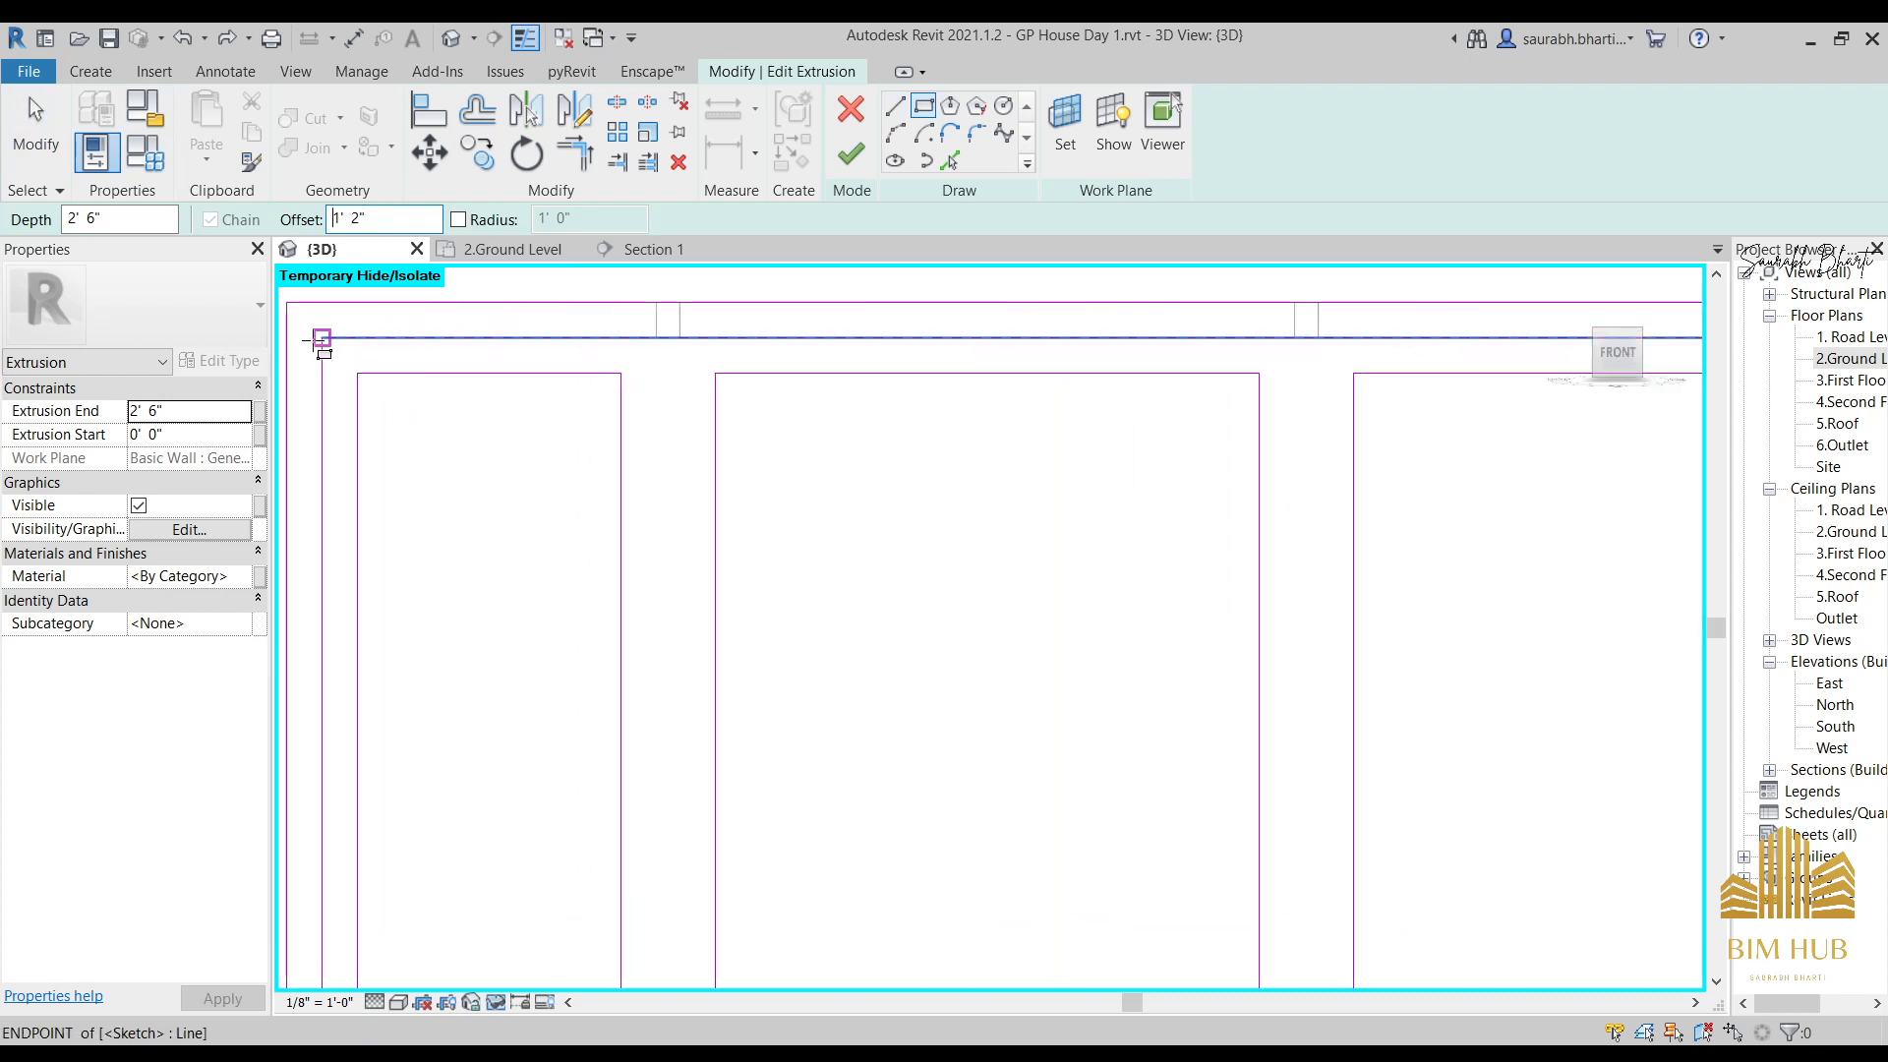
{"action": "scroll", "coordinate": [448, 452], "scroll_direction": "down", "scroll_amount": 4}
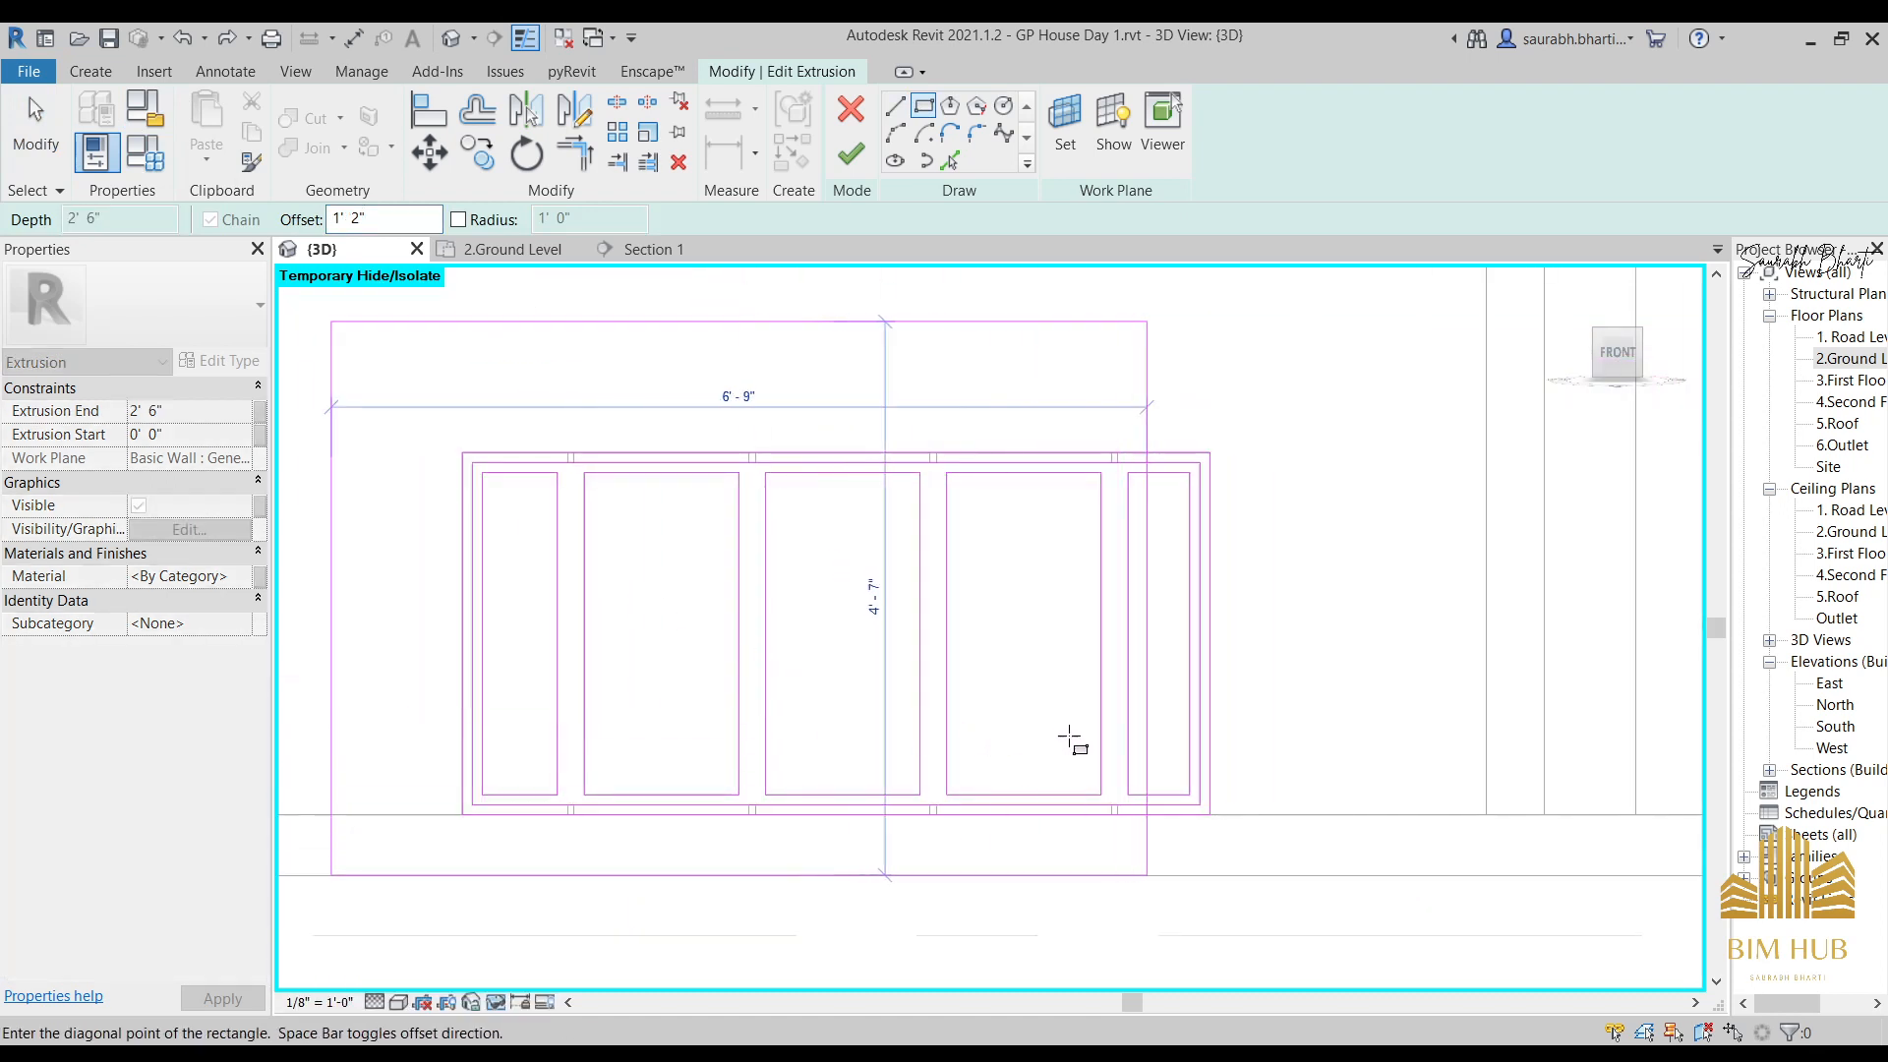
{"action": "left_click", "coordinate": [1202, 807]}
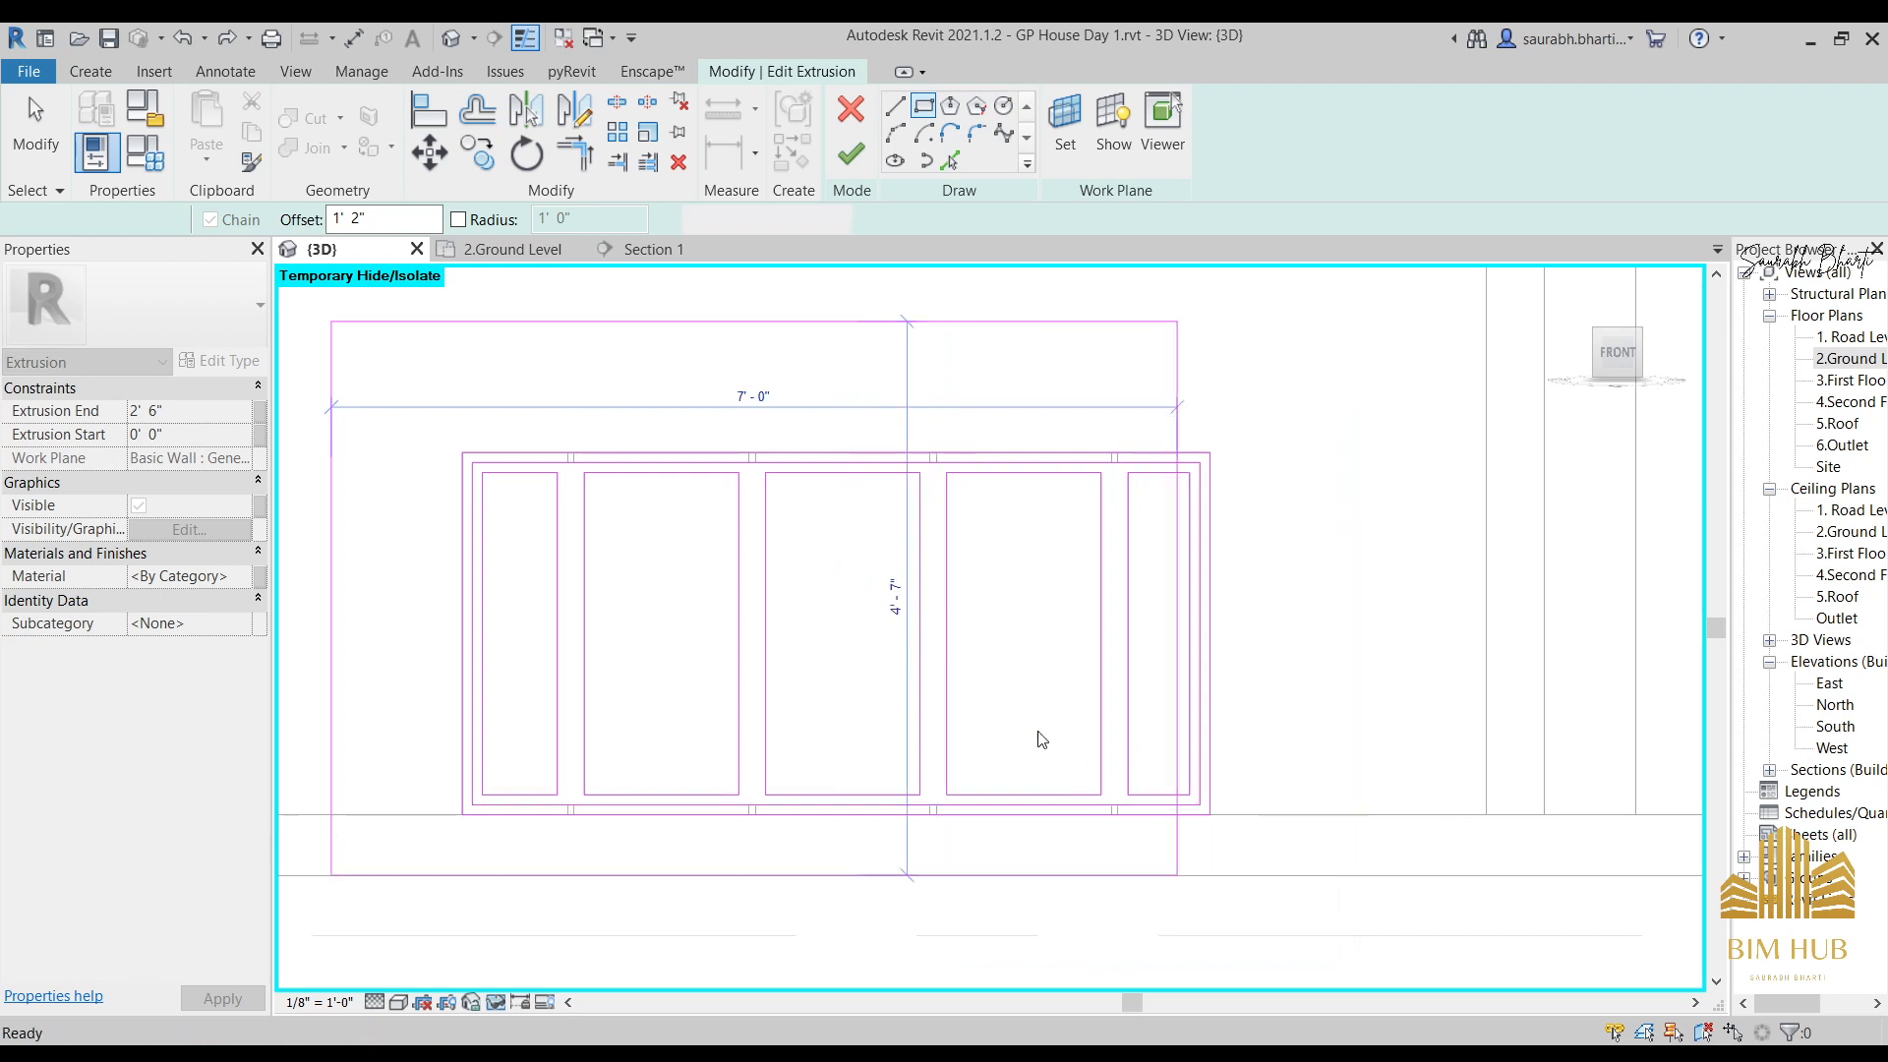
Draw a rectangle offset 1/2" inward from the lower cabinets' outer outline, between its opposite corners.
{"action": "scroll", "coordinate": [1040, 738], "scroll_direction": "up", "scroll_amount": 4}
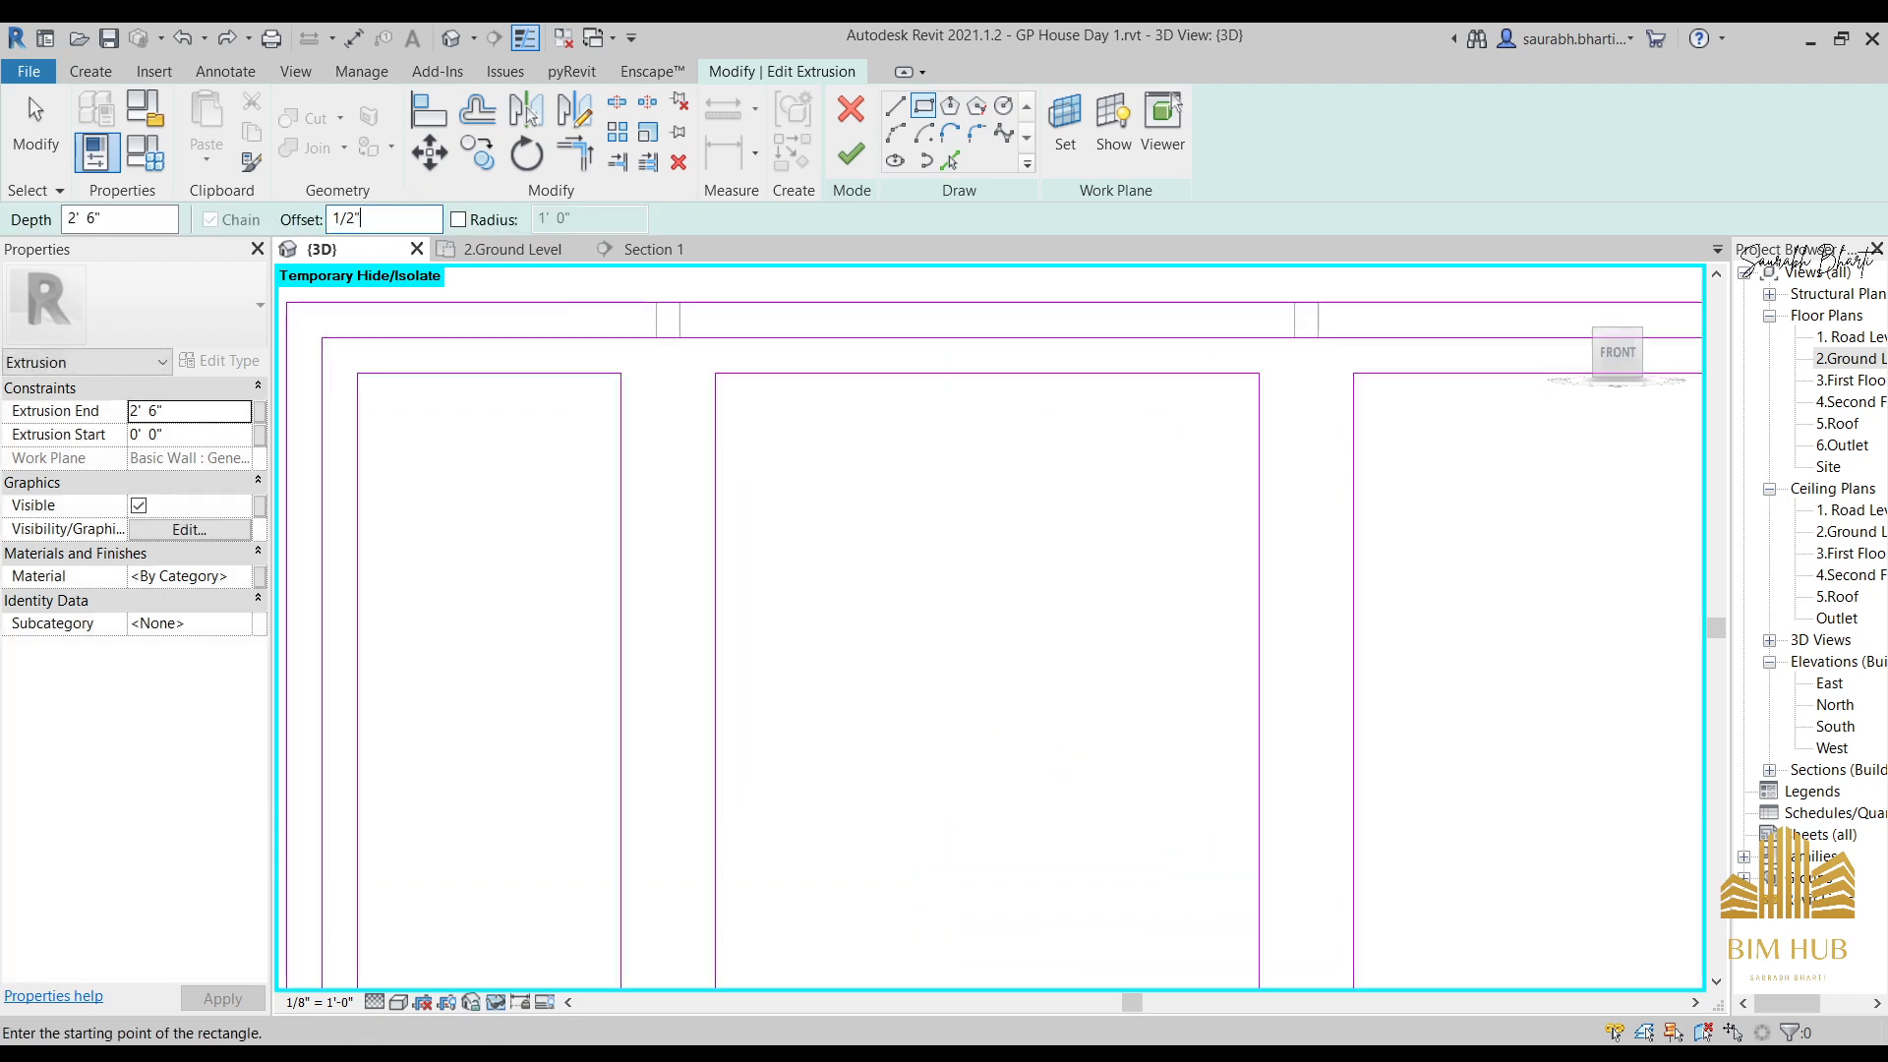
{"action": "scroll", "coordinate": [590, 380], "scroll_direction": "down", "scroll_amount": 3}
{"action": "scroll", "coordinate": [522, 402], "scroll_direction": "up", "scroll_amount": 4}
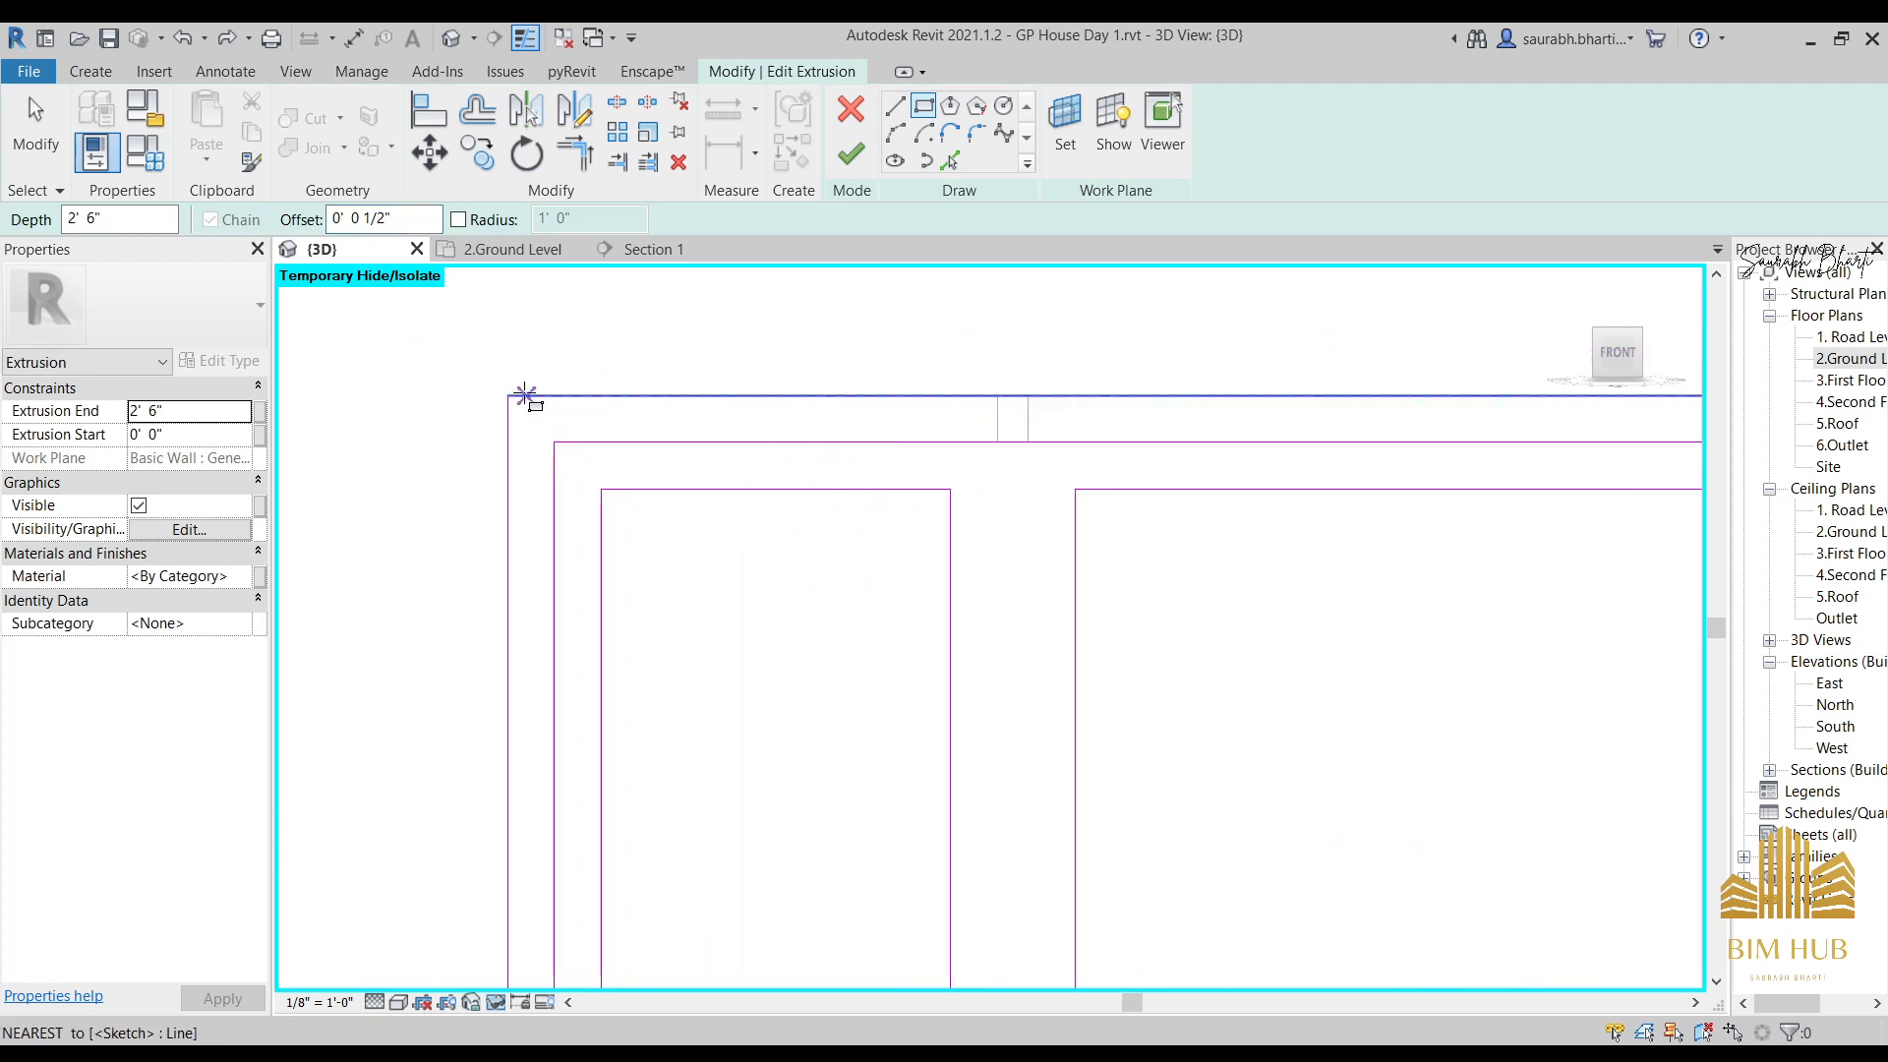
{"action": "left_click", "coordinate": [507, 395]}
{"action": "scroll", "coordinate": [947, 662], "scroll_direction": "down", "scroll_amount": 3}
{"action": "middle_click_drag", "start_coordinate": [1357, 925], "coordinate": [590, 374]}
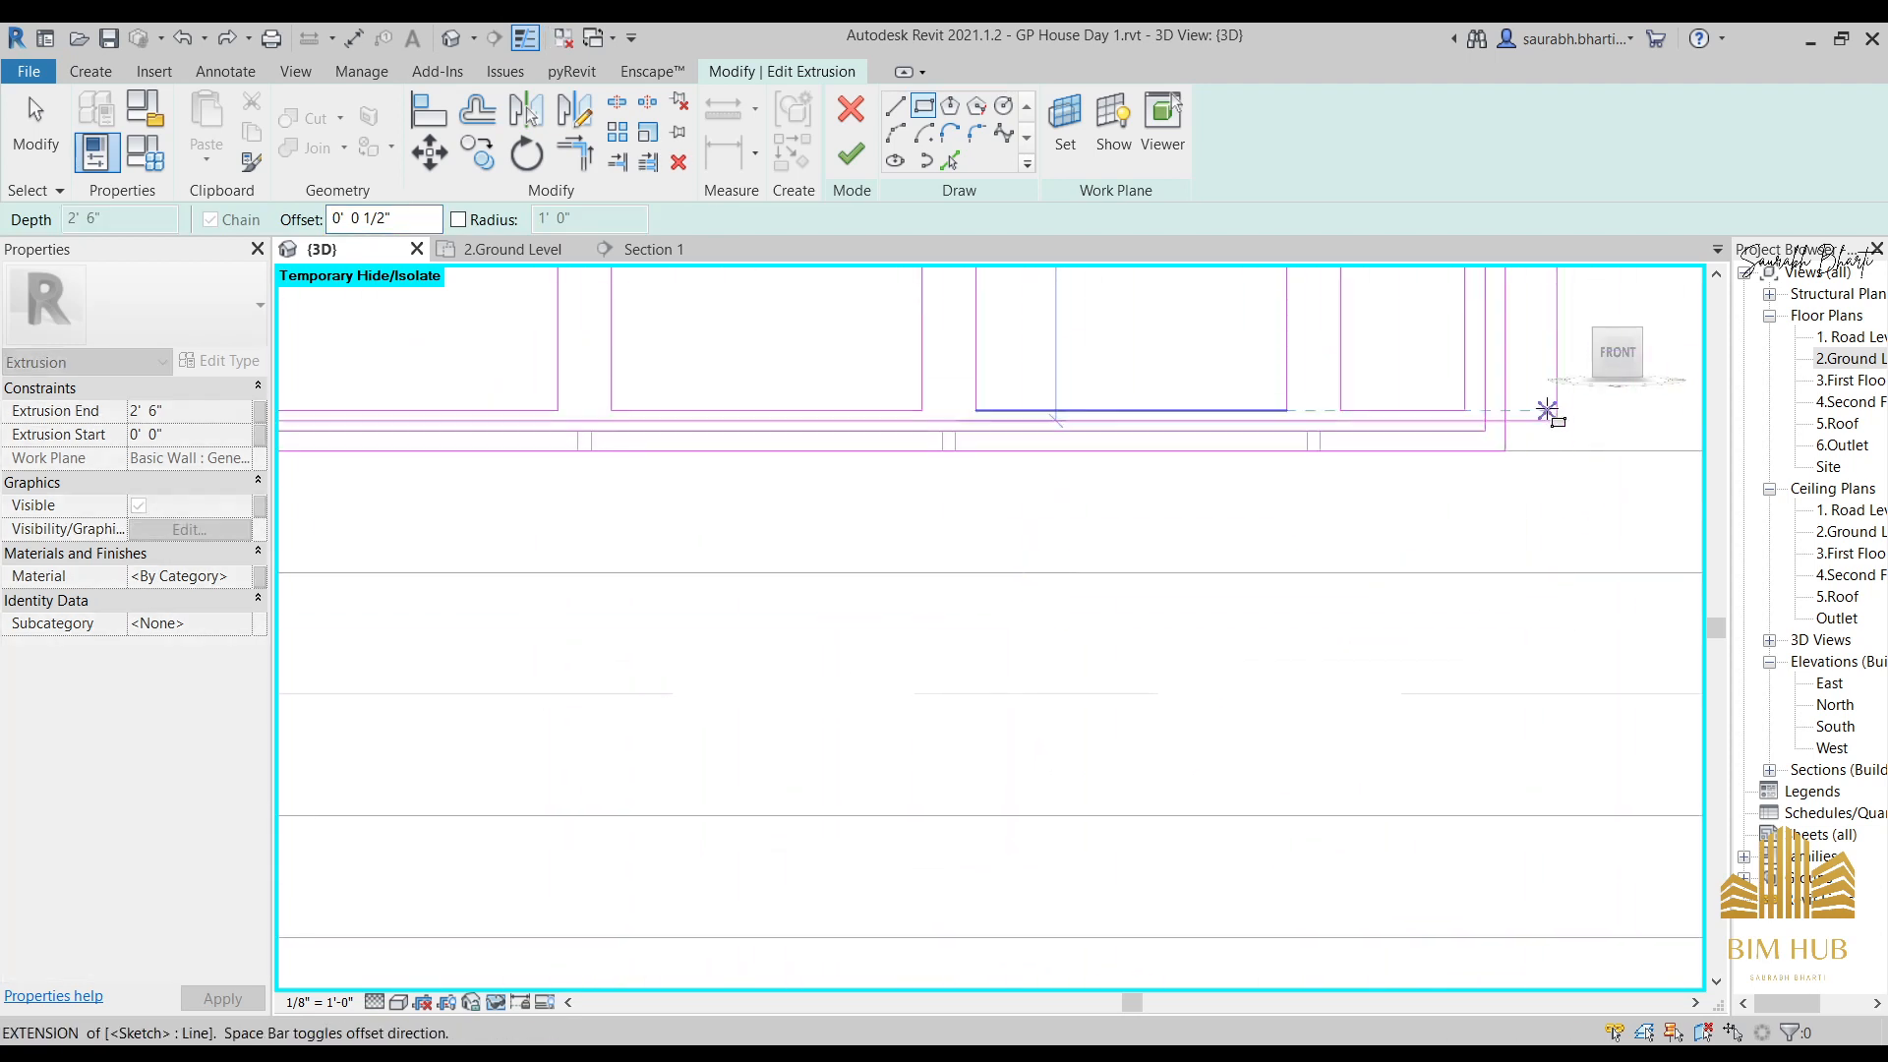
{"action": "left_click", "coordinate": [1505, 451]}
{"action": "key", "text": "Escape"}
{"action": "key", "text": "Escape"}
Finish the extrusion sketch and in-place model, and show the lower cabinets in a shaded visual style.
{"action": "left_click", "coordinate": [843, 170]}
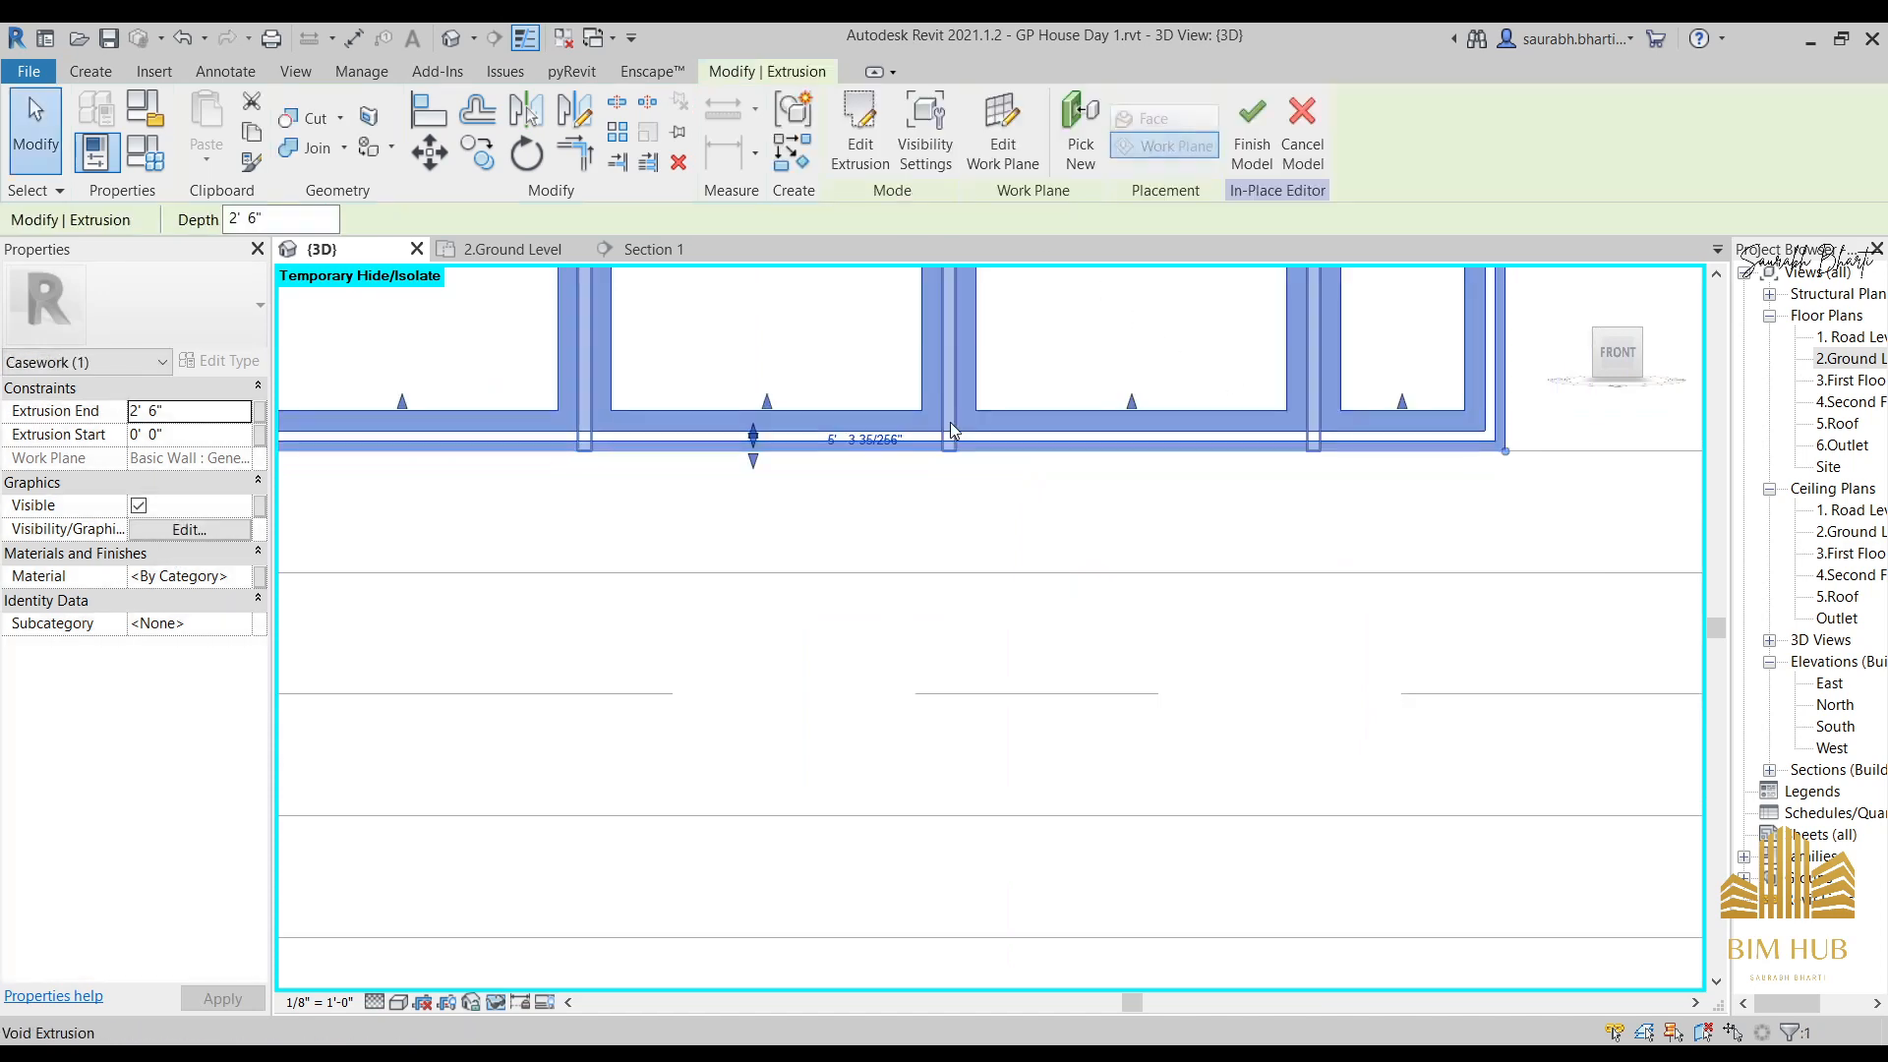
{"action": "middle_click_drag", "start_coordinate": [950, 421], "coordinate": [1131, 679], "text": "shift"}
{"action": "key", "text": "Escape"}
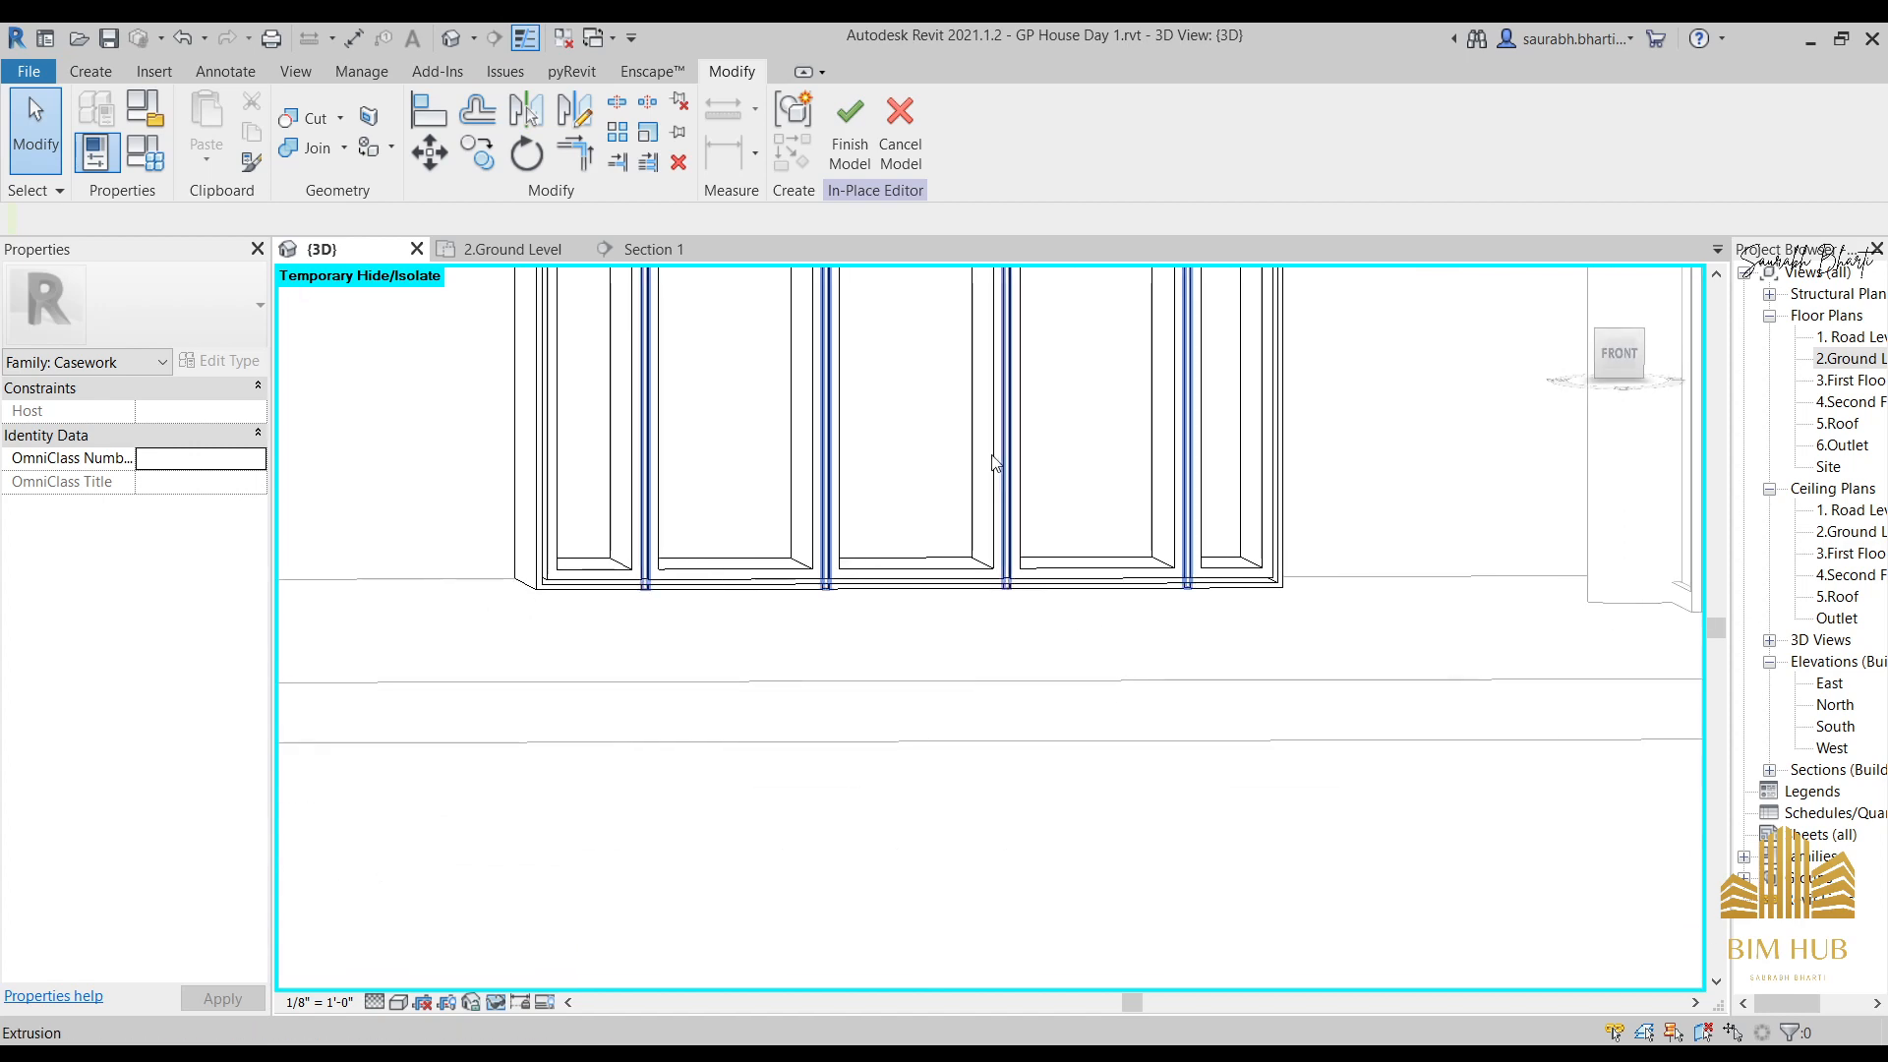
{"action": "left_click", "coordinate": [850, 128]}
{"action": "scroll", "coordinate": [794, 675], "scroll_direction": "down", "scroll_amount": 2}
{"action": "middle_click_drag", "start_coordinate": [790, 667], "coordinate": [950, 728]}
{"action": "left_click", "coordinate": [398, 1002]}
{"action": "left_click", "coordinate": [423, 981]}
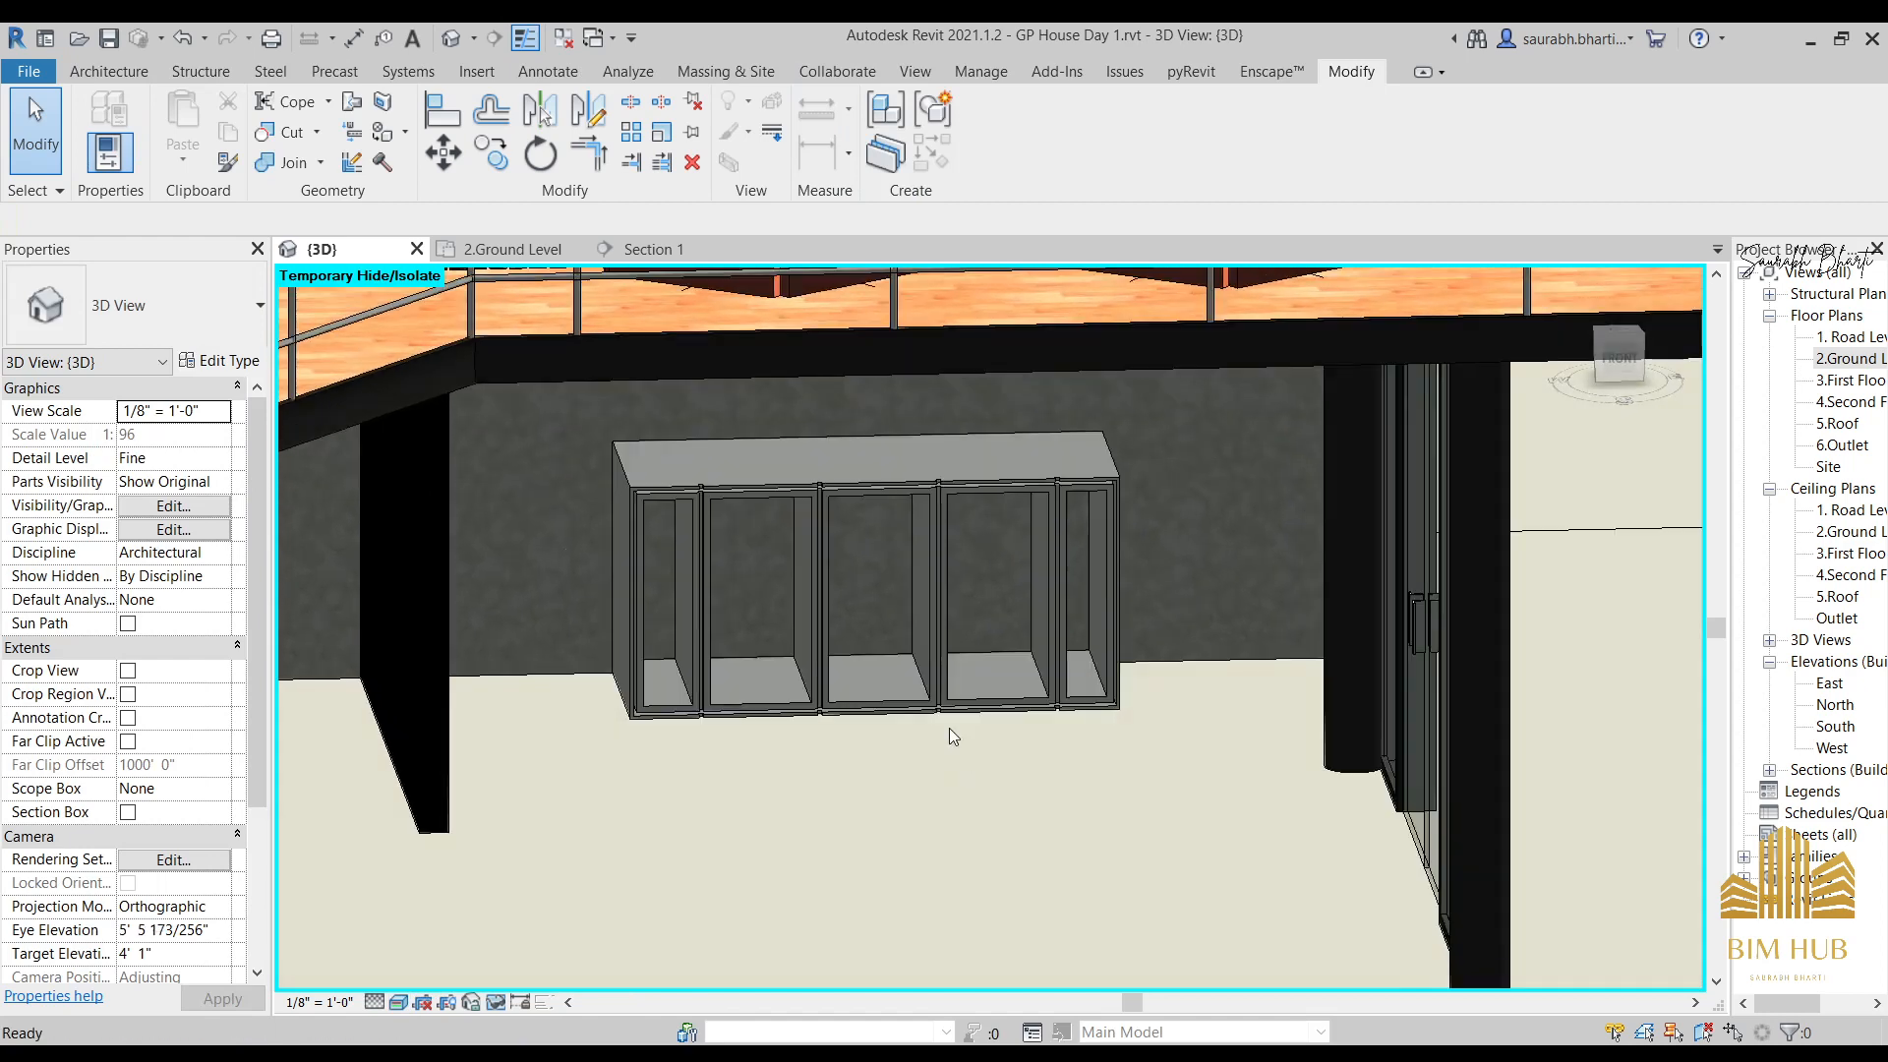
Undo the latest model and sketch edits back to the sketch without the 1/2" offset rectangle.
{"action": "key", "text": "ctrl+z"}
{"action": "key", "text": "ctrl+z"}
{"action": "key", "text": "ctrl+z"}
{"action": "key", "text": "ctrl+z"}
{"action": "key", "text": "ctrl+z"}
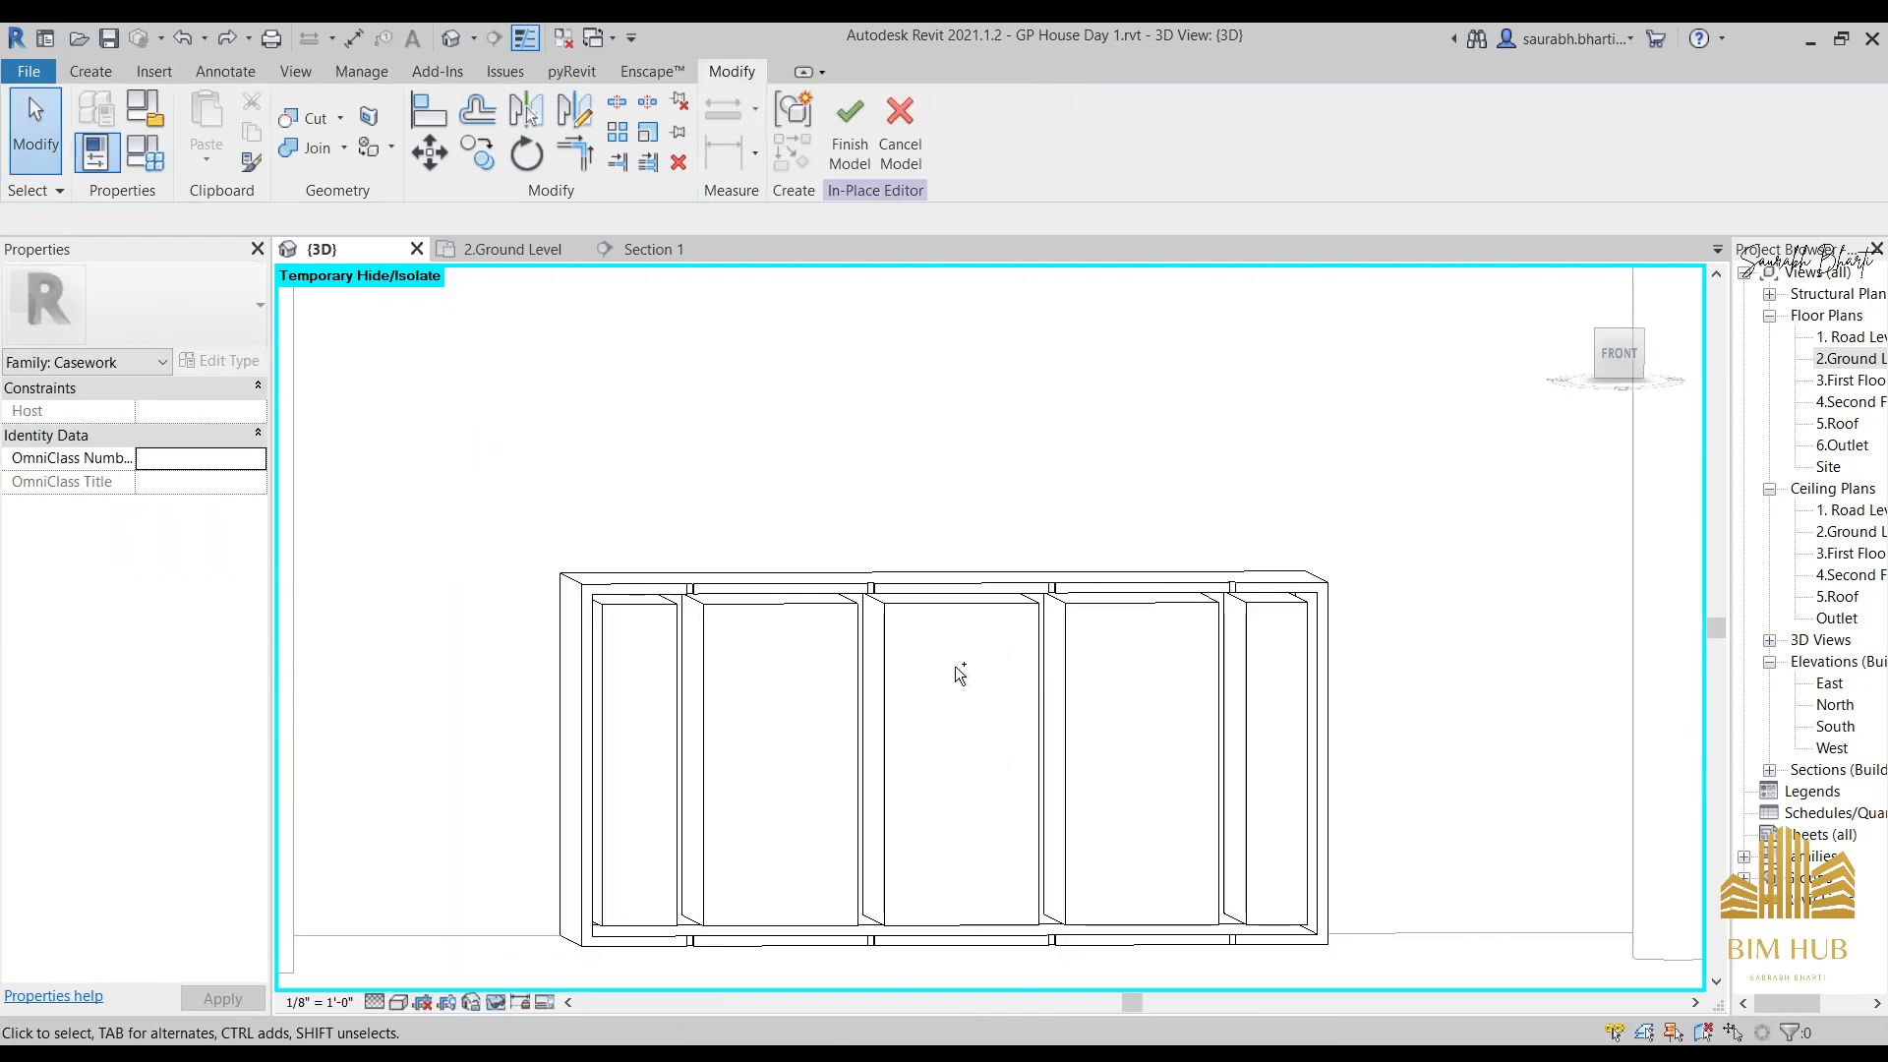
{"action": "key", "text": "ctrl+z"}
{"action": "key", "text": "ctrl+z"}
{"action": "key", "text": "ctrl+z"}
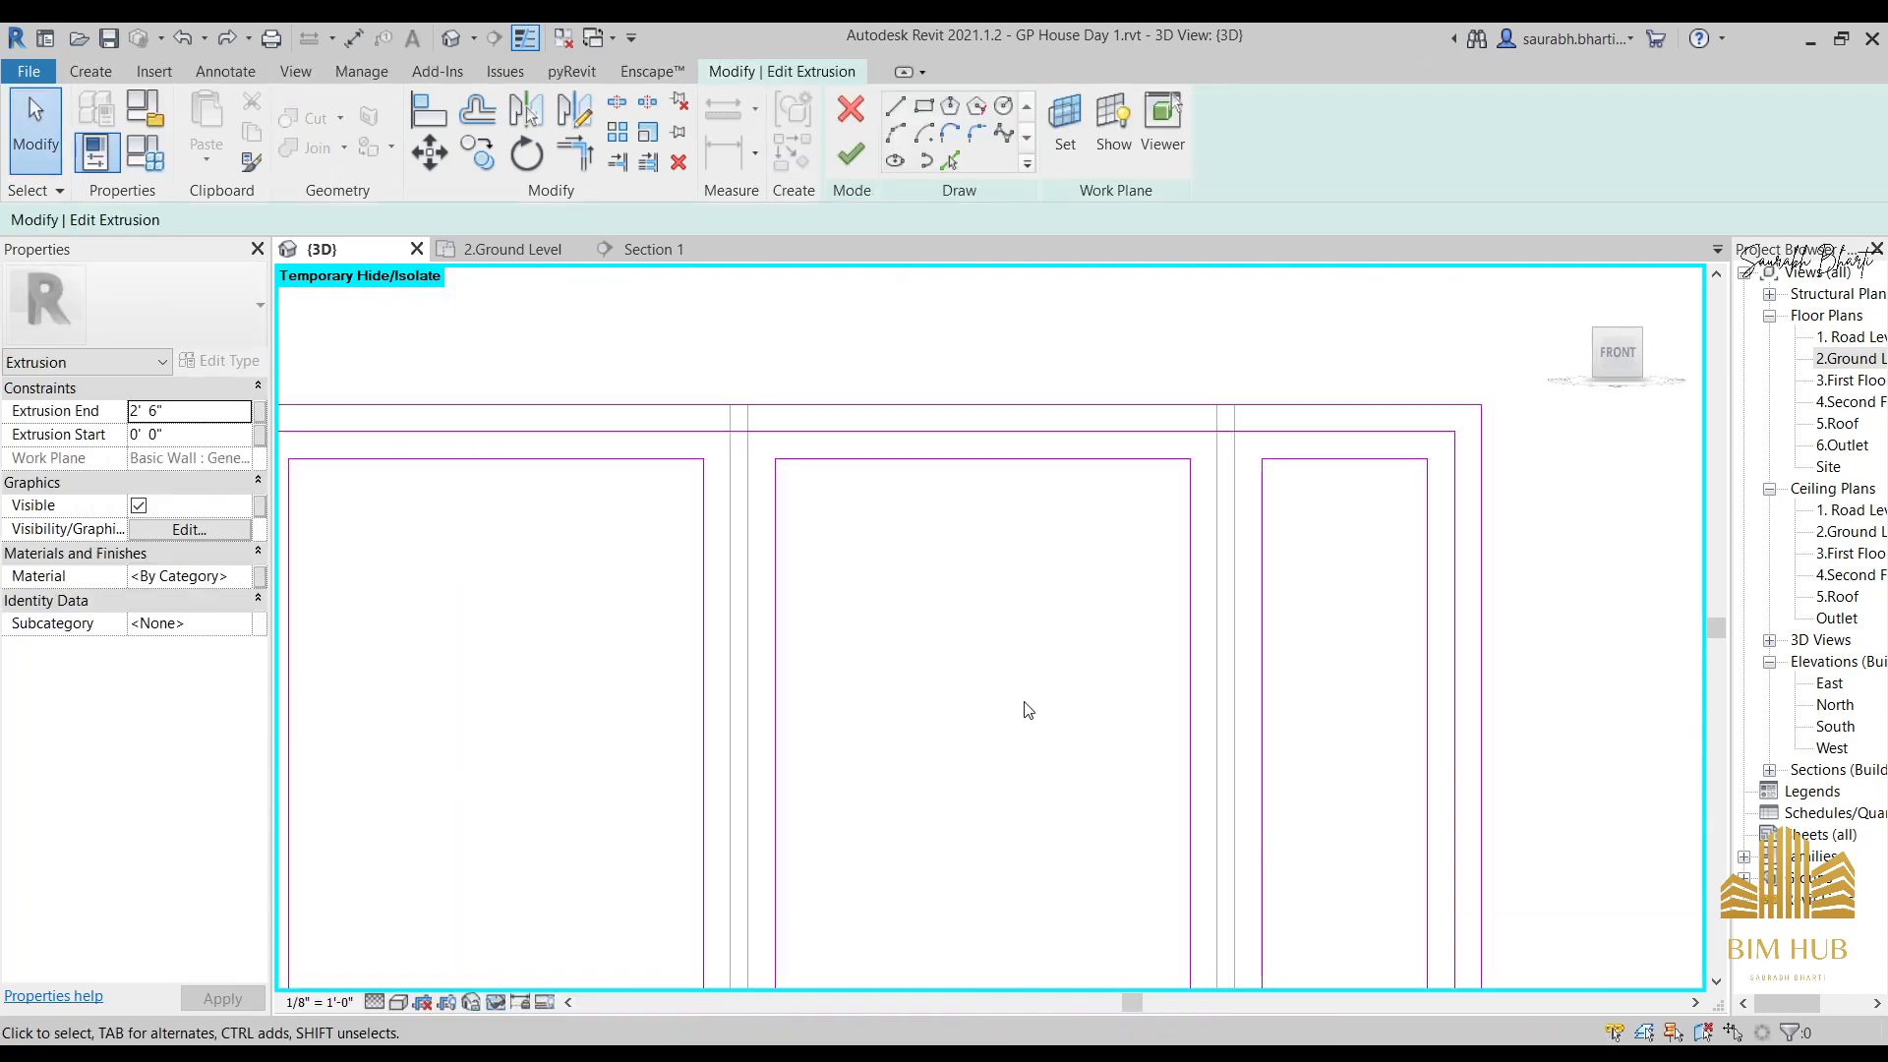
Undo the inset rectangles until only the lower cabinets' outer outline is left, and finish the extrusion sketch.
{"action": "scroll", "coordinate": [1025, 668], "scroll_direction": "down", "scroll_amount": 5}
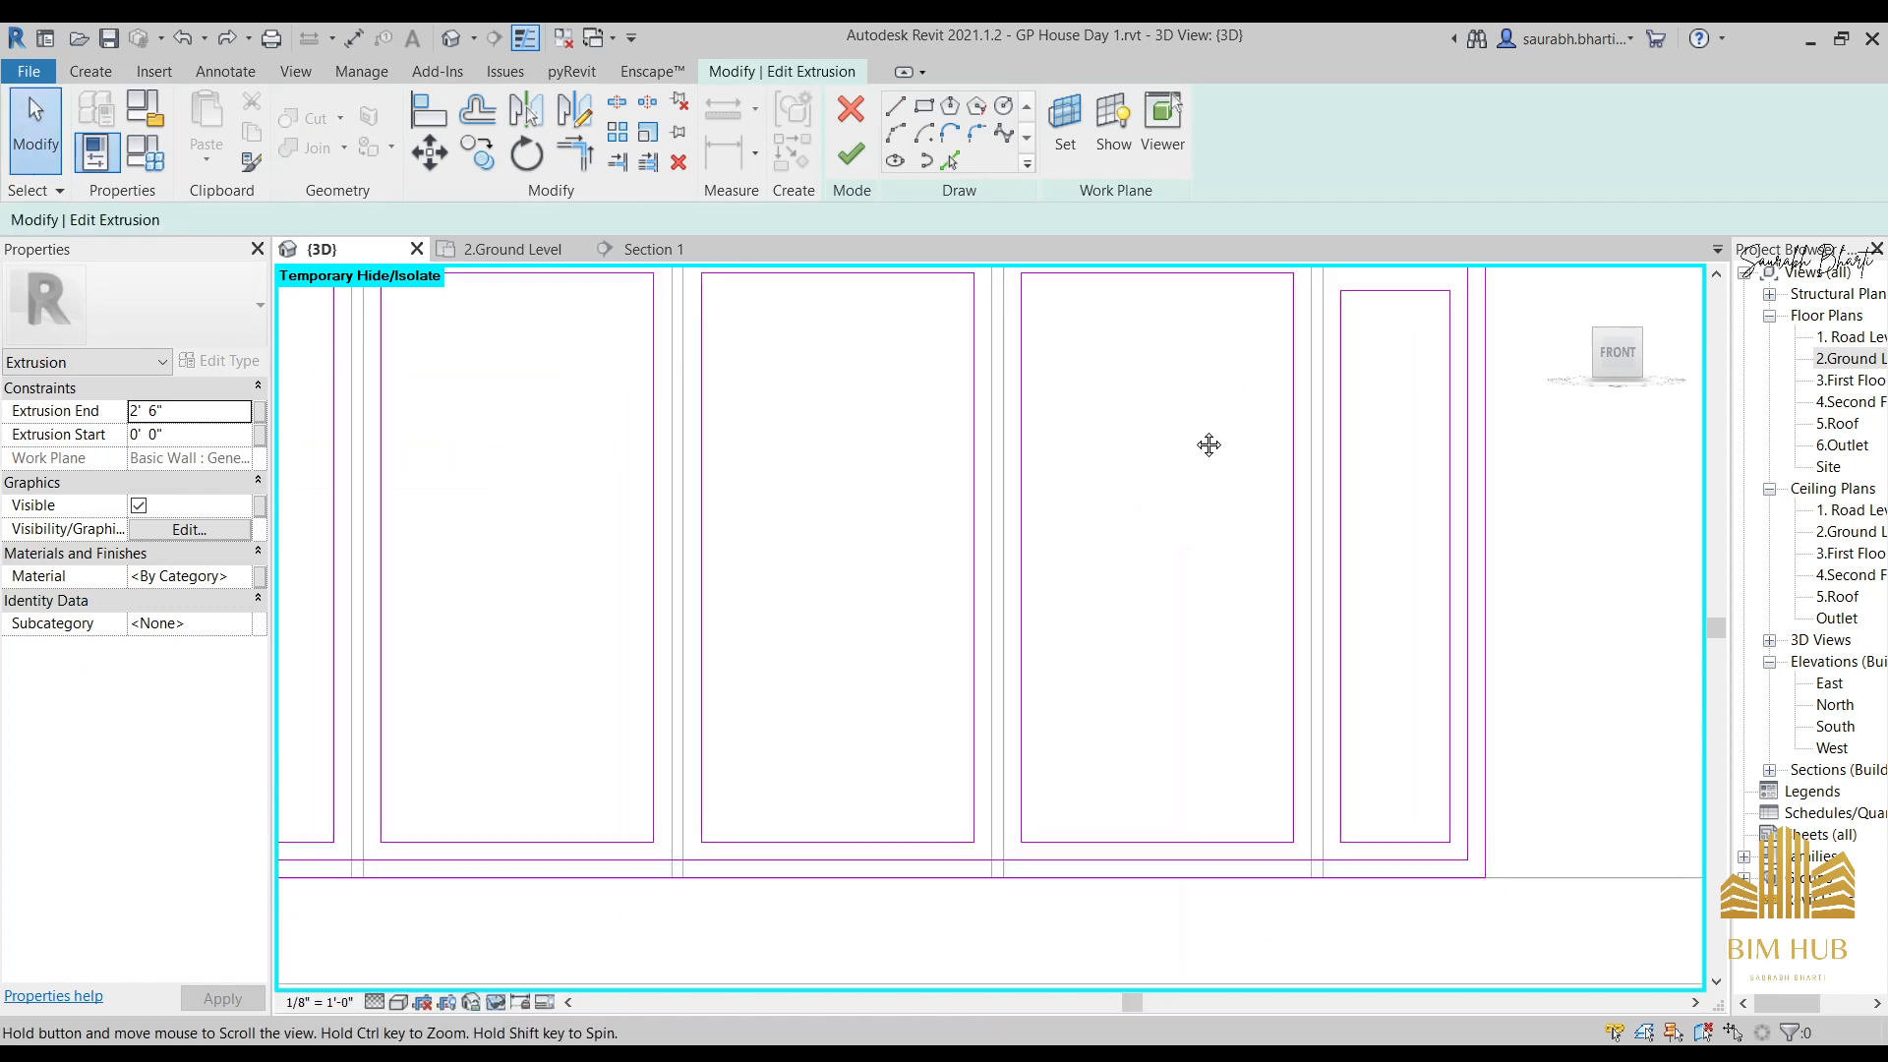
{"action": "scroll", "coordinate": [1103, 539], "scroll_direction": "up", "scroll_amount": 3}
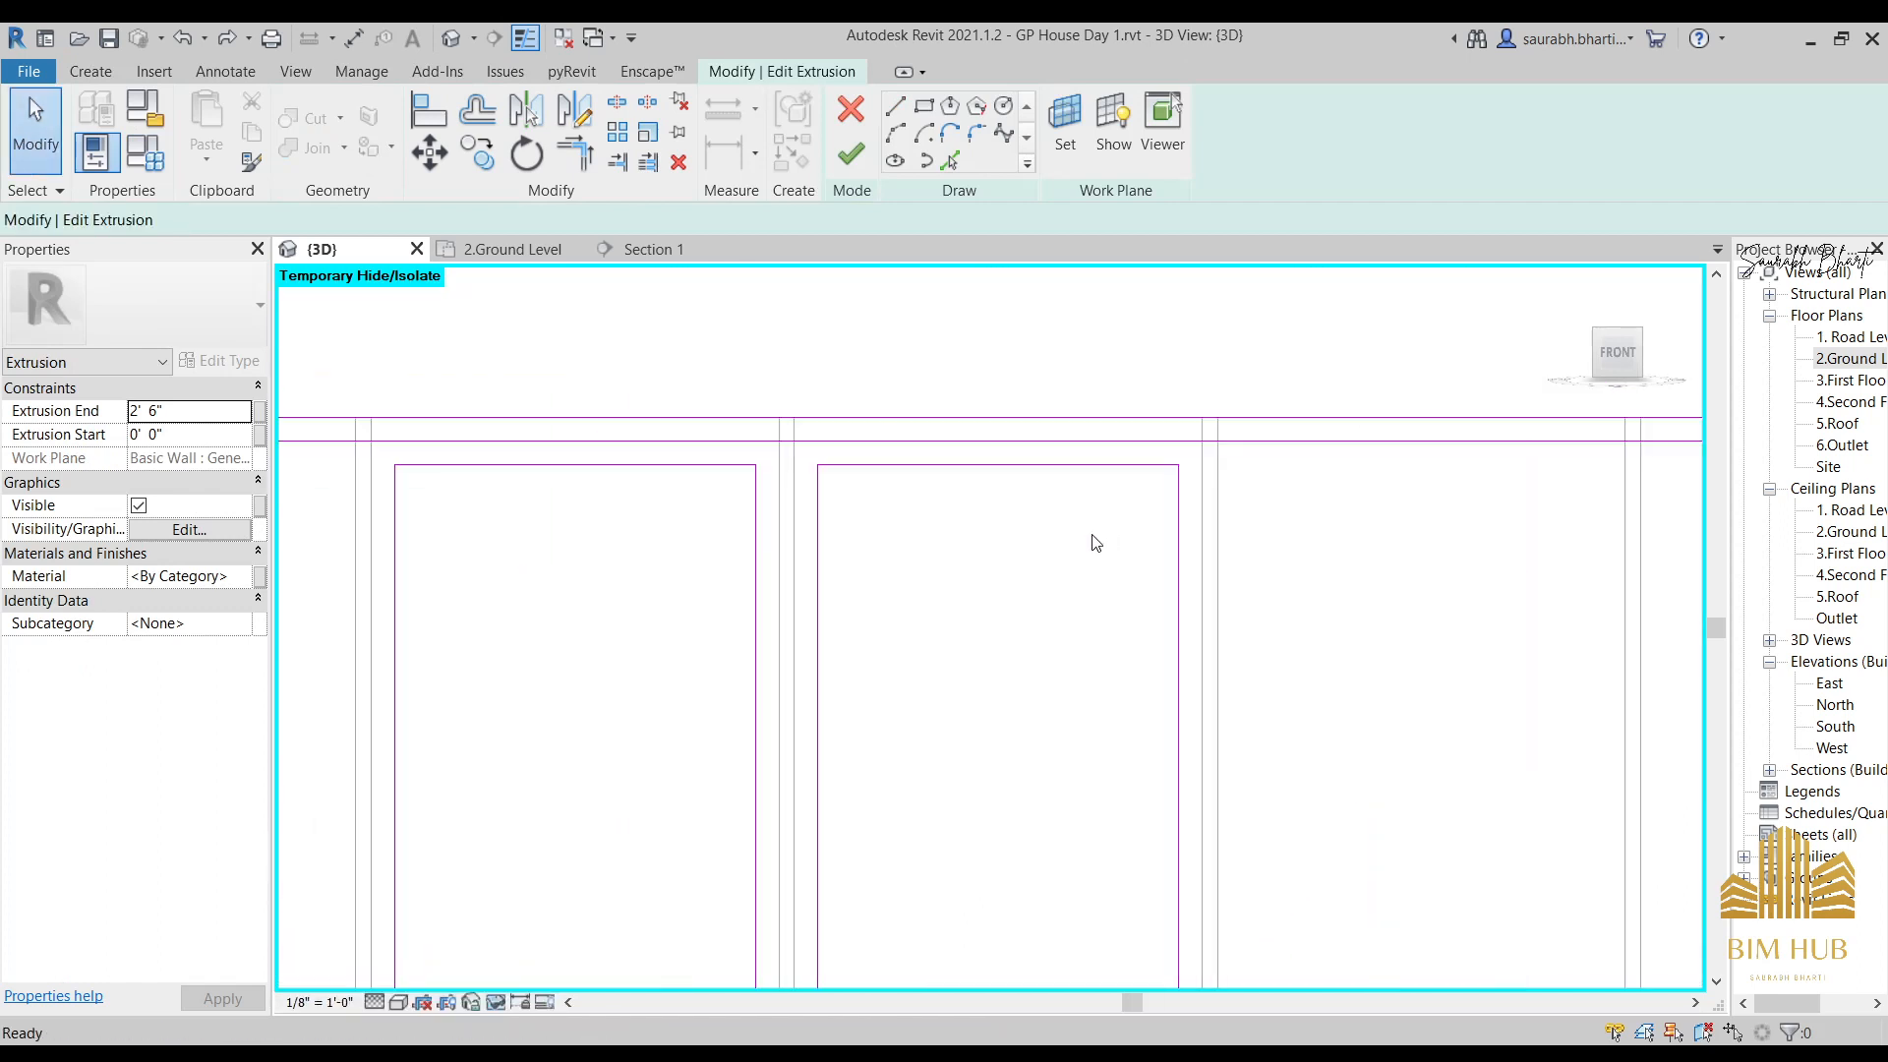
{"action": "scroll", "coordinate": [1085, 577], "scroll_direction": "down", "scroll_amount": 4}
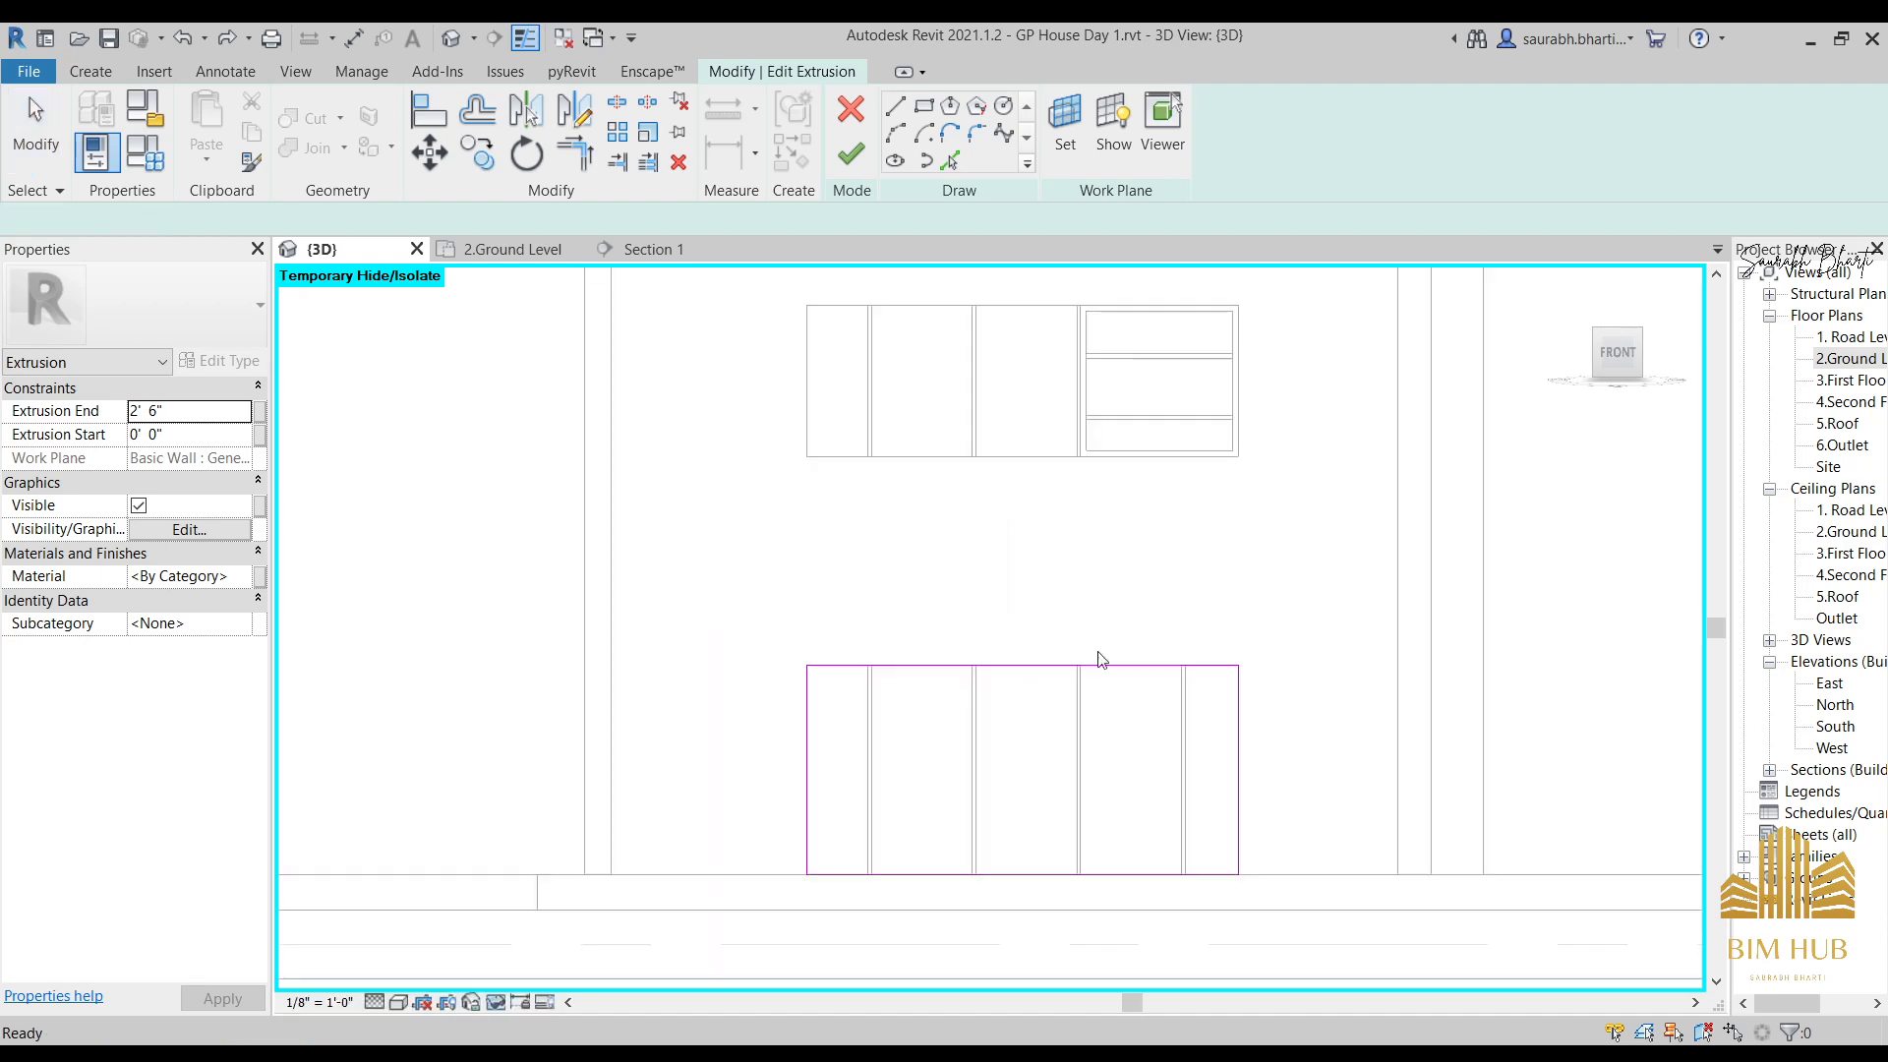
{"action": "middle_click_drag", "start_coordinate": [1028, 664], "coordinate": [1027, 662]}
{"action": "left_click", "coordinate": [865, 164]}
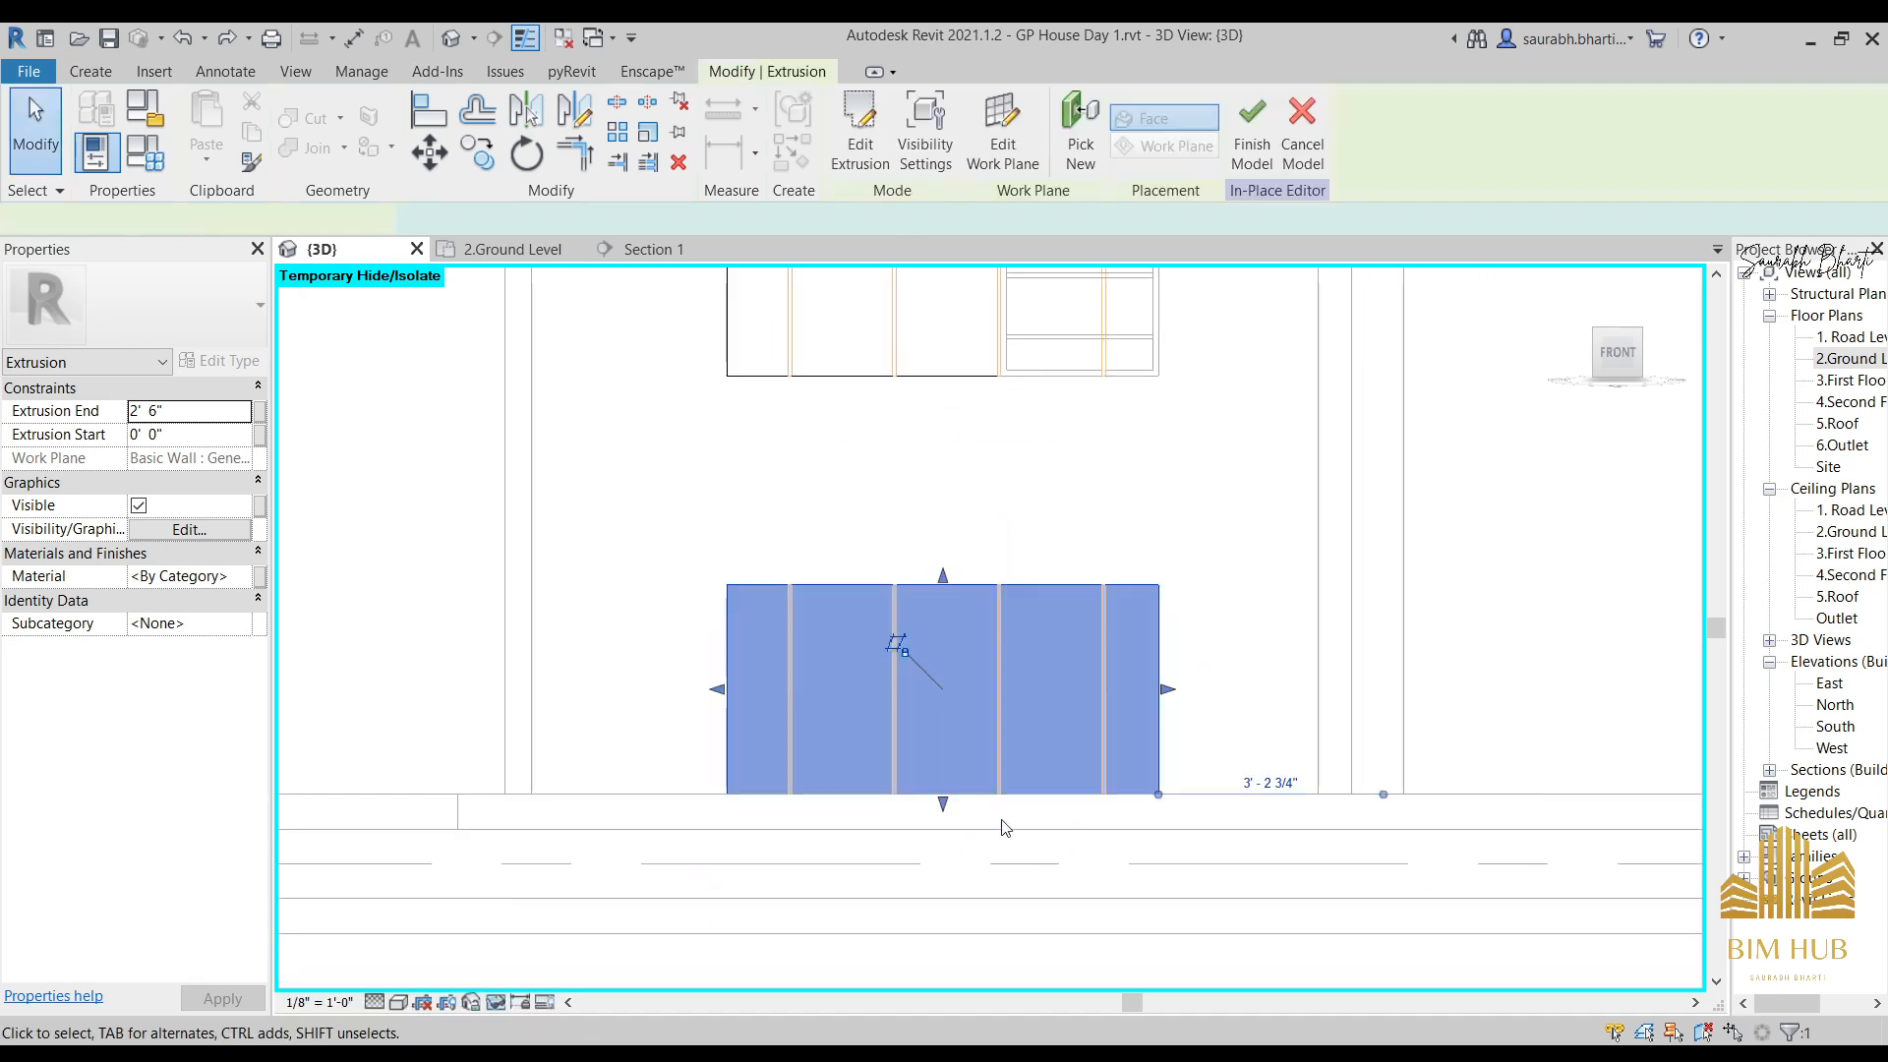
Examine the countertop and lower cabinets in the kitchen reference photo and compare them with the modelled cabinets.
{"action": "middle_click_drag", "start_coordinate": [1003, 825], "coordinate": [1060, 780], "text": "shift"}
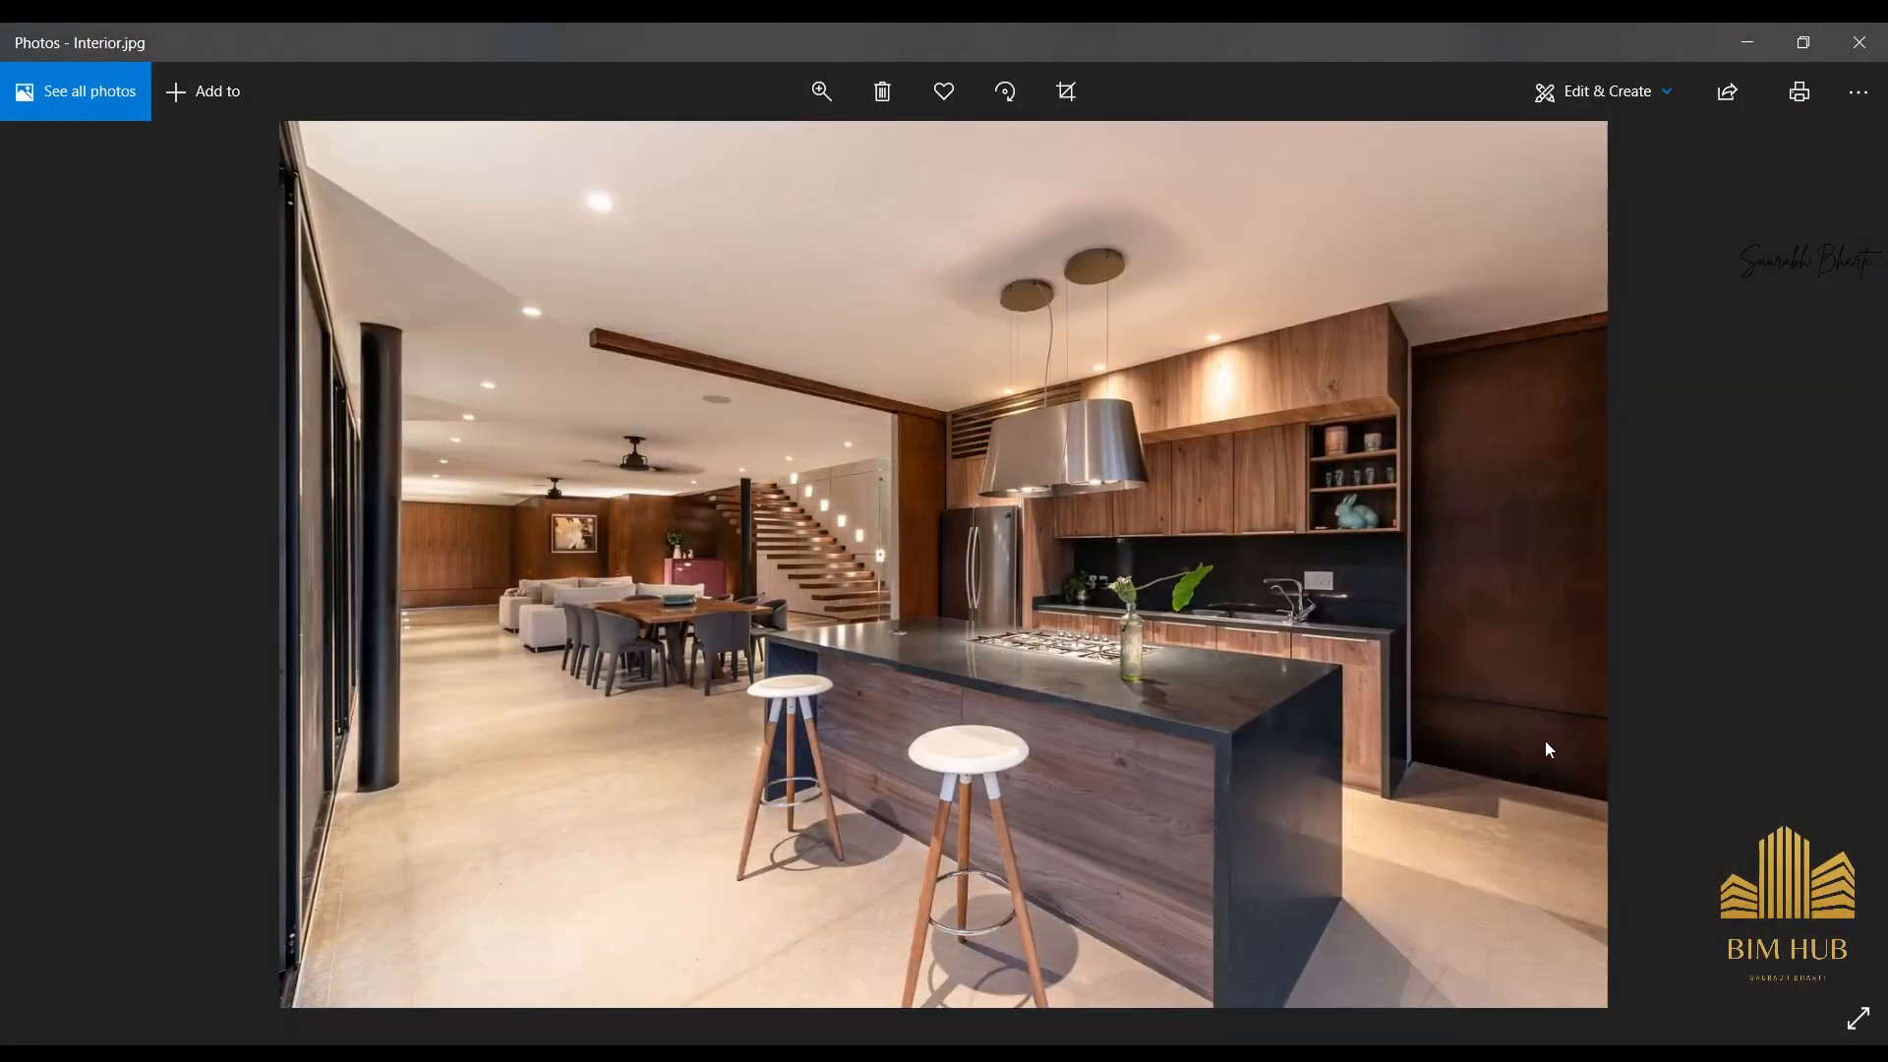
{"action": "scroll", "coordinate": [1403, 788], "scroll_direction": "up", "scroll_amount": 2}
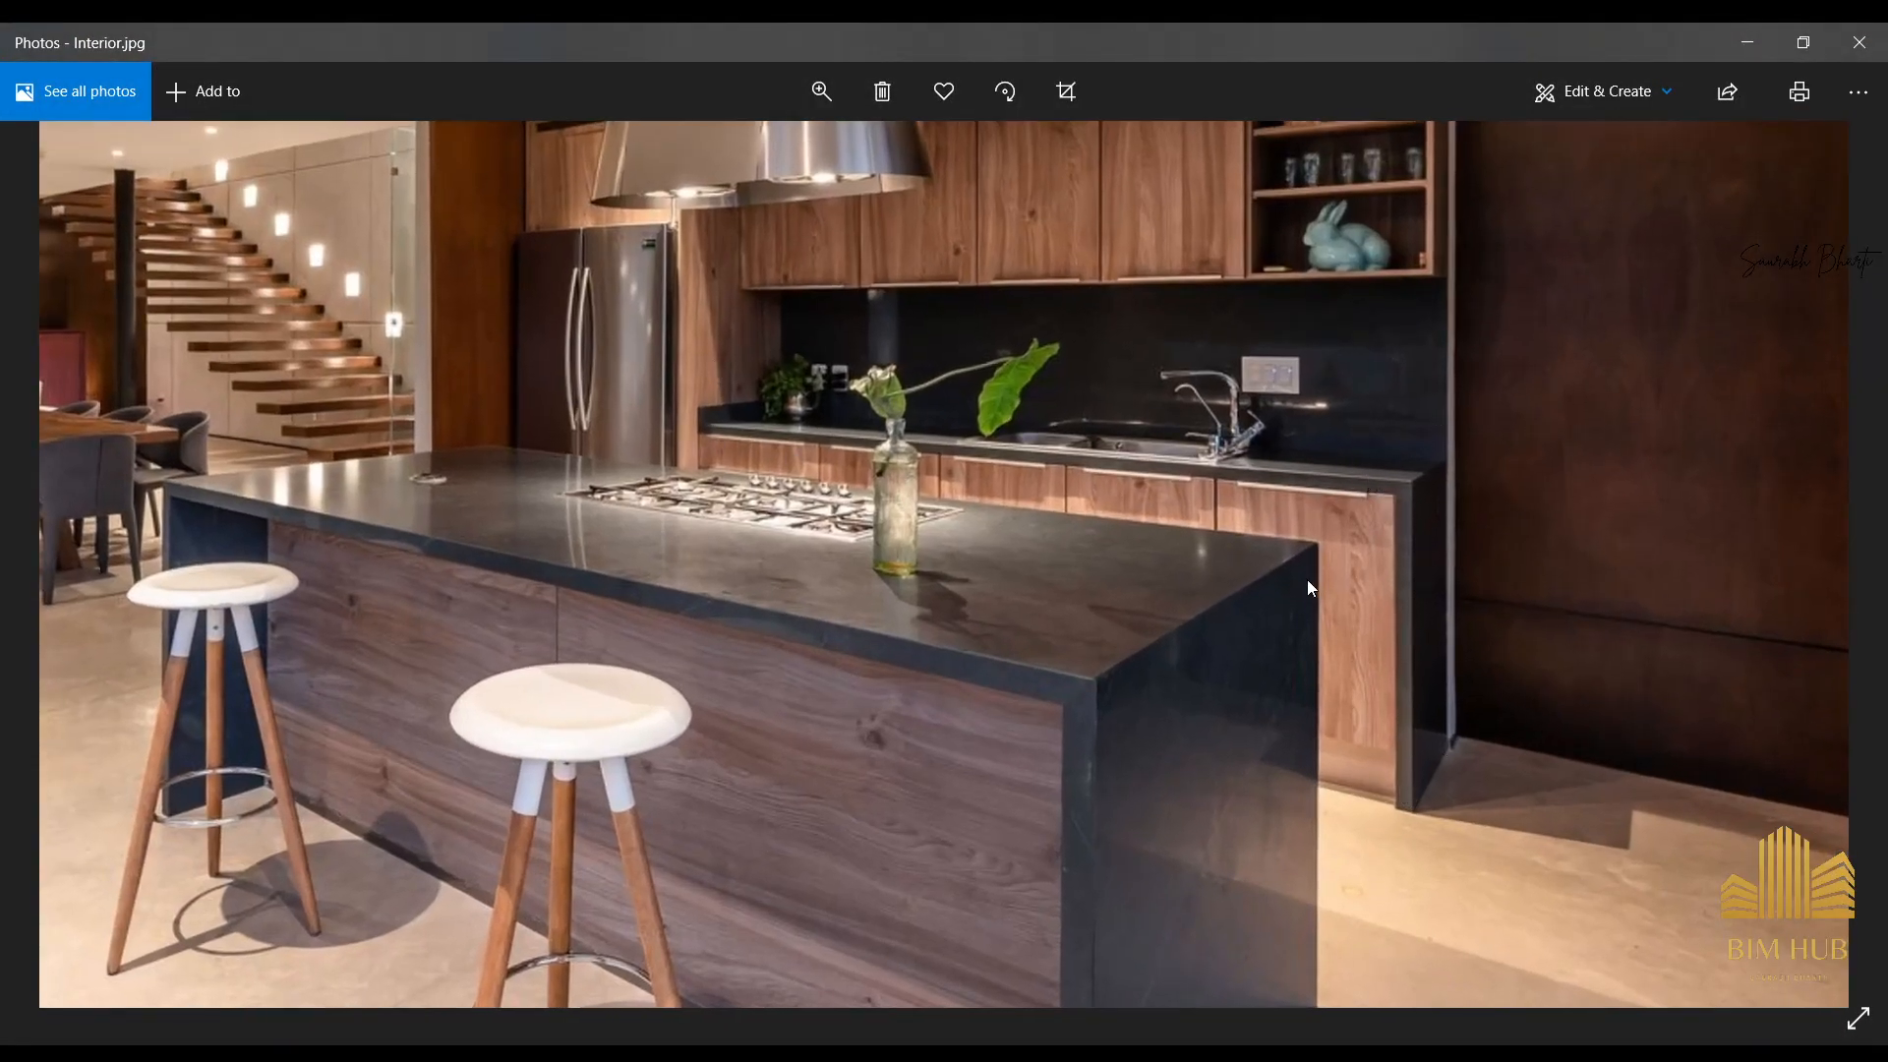
{"action": "scroll", "coordinate": [1337, 509], "scroll_direction": "down", "scroll_amount": 2}
{"action": "key", "text": "Right"}
{"action": "key", "text": "Left"}
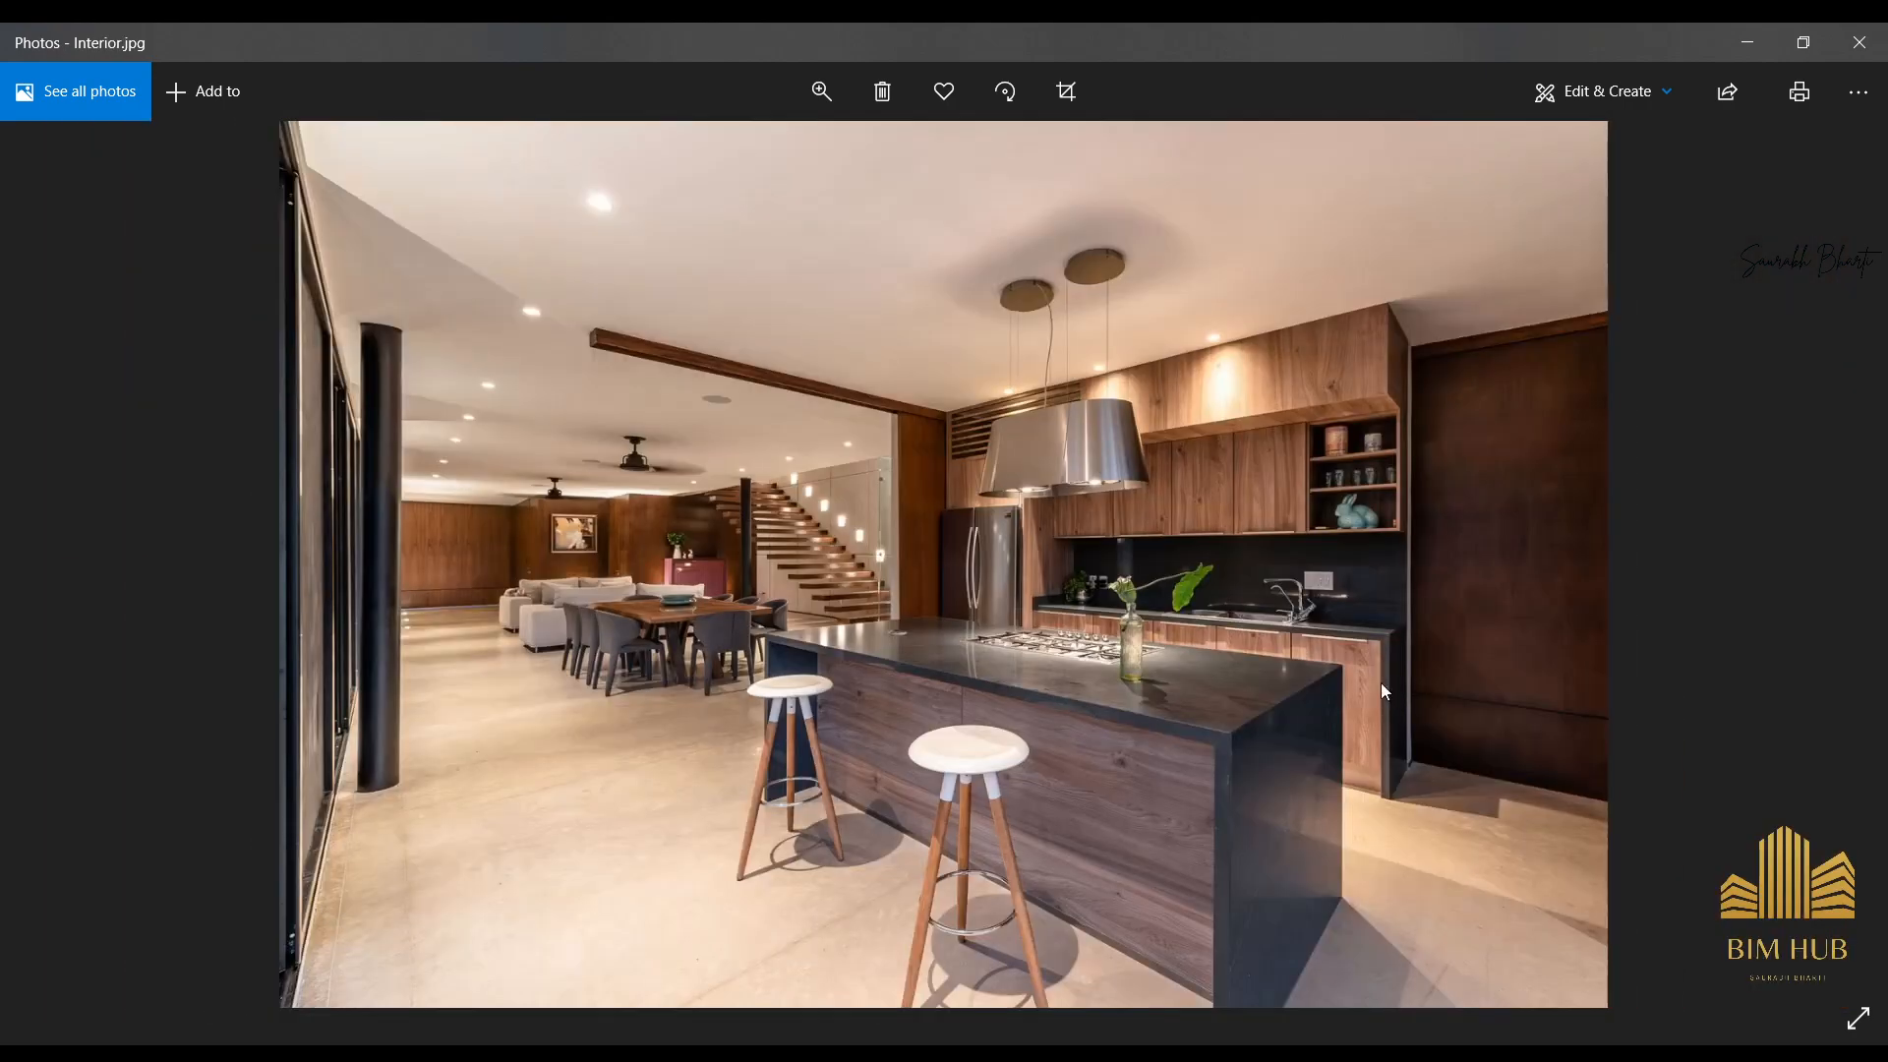
{"action": "scroll", "coordinate": [1381, 682], "scroll_direction": "up", "scroll_amount": 2}
{"action": "left_click", "coordinate": [1747, 43]}
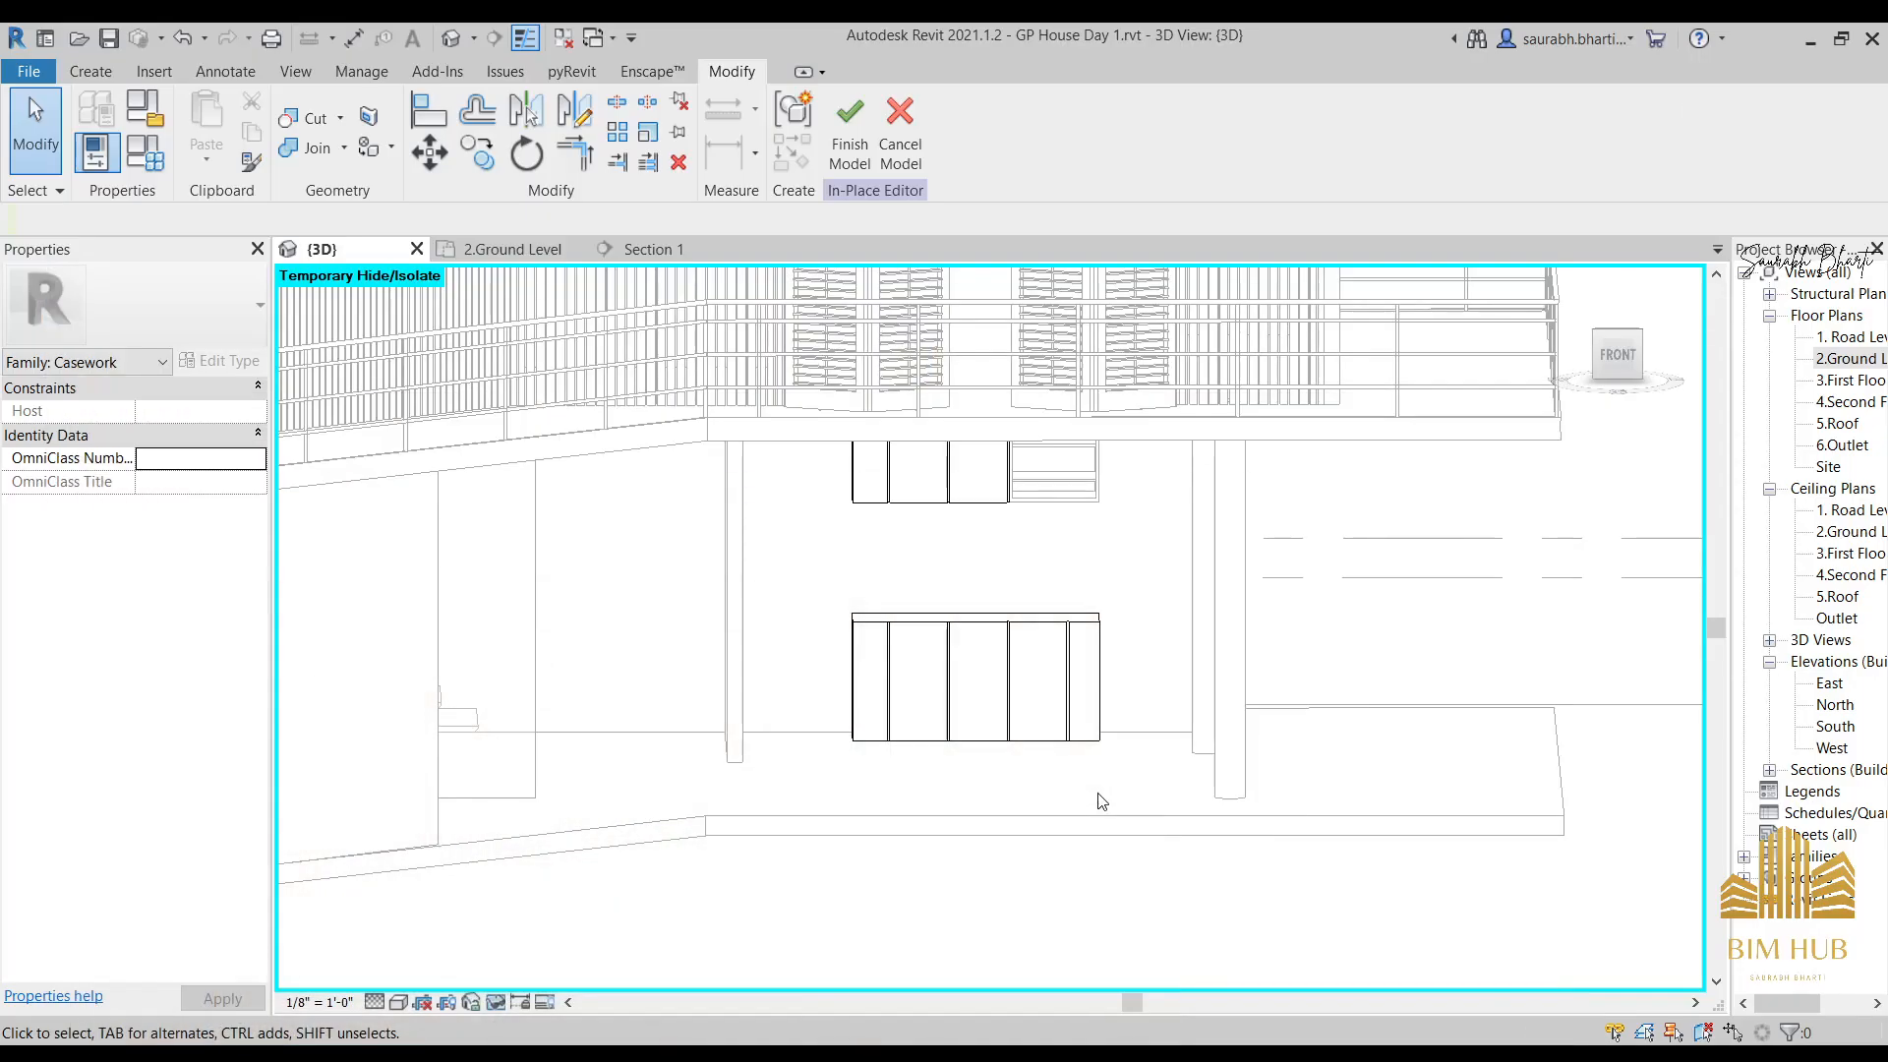
{"action": "scroll", "coordinate": [1262, 604], "scroll_direction": "up", "scroll_amount": 3}
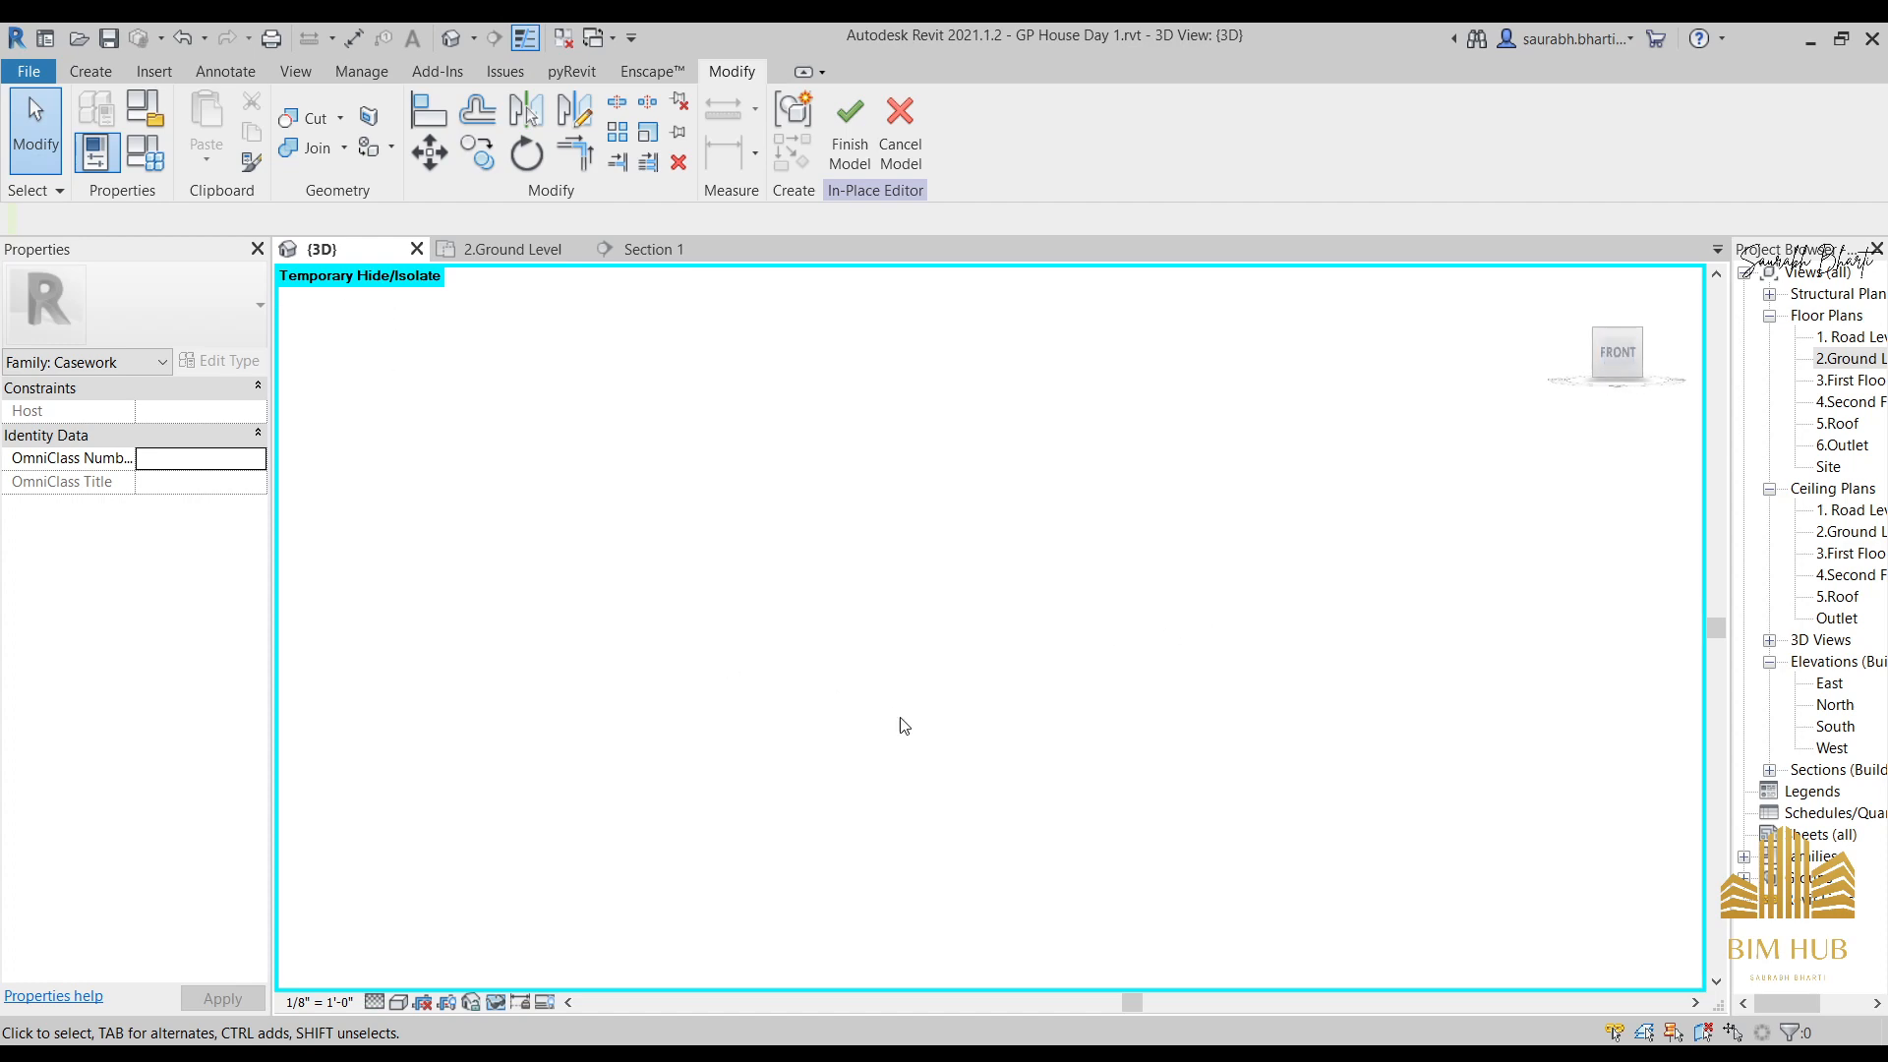
{"action": "scroll", "coordinate": [905, 725], "scroll_direction": "down", "scroll_amount": 3}
{"action": "scroll", "coordinate": [905, 726], "scroll_direction": "up", "scroll_amount": 4}
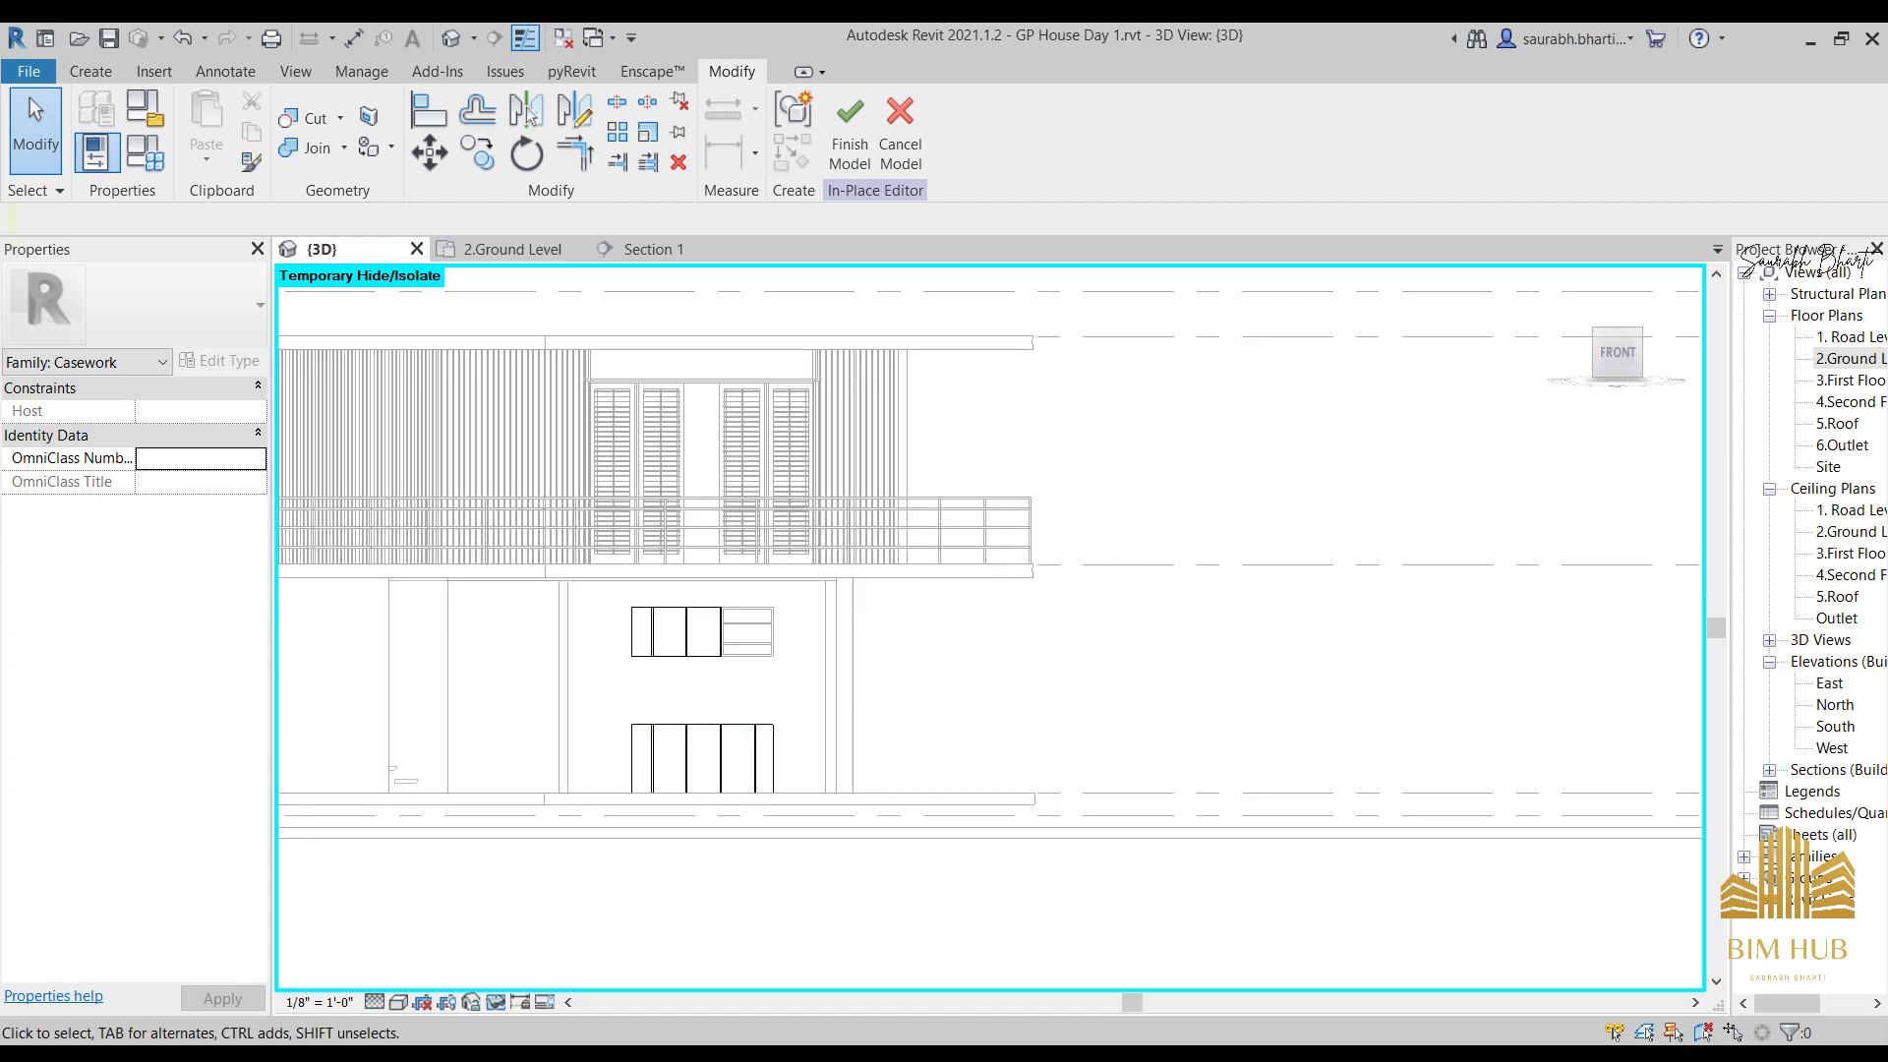
{"action": "left_click", "coordinate": [478, 1058]}
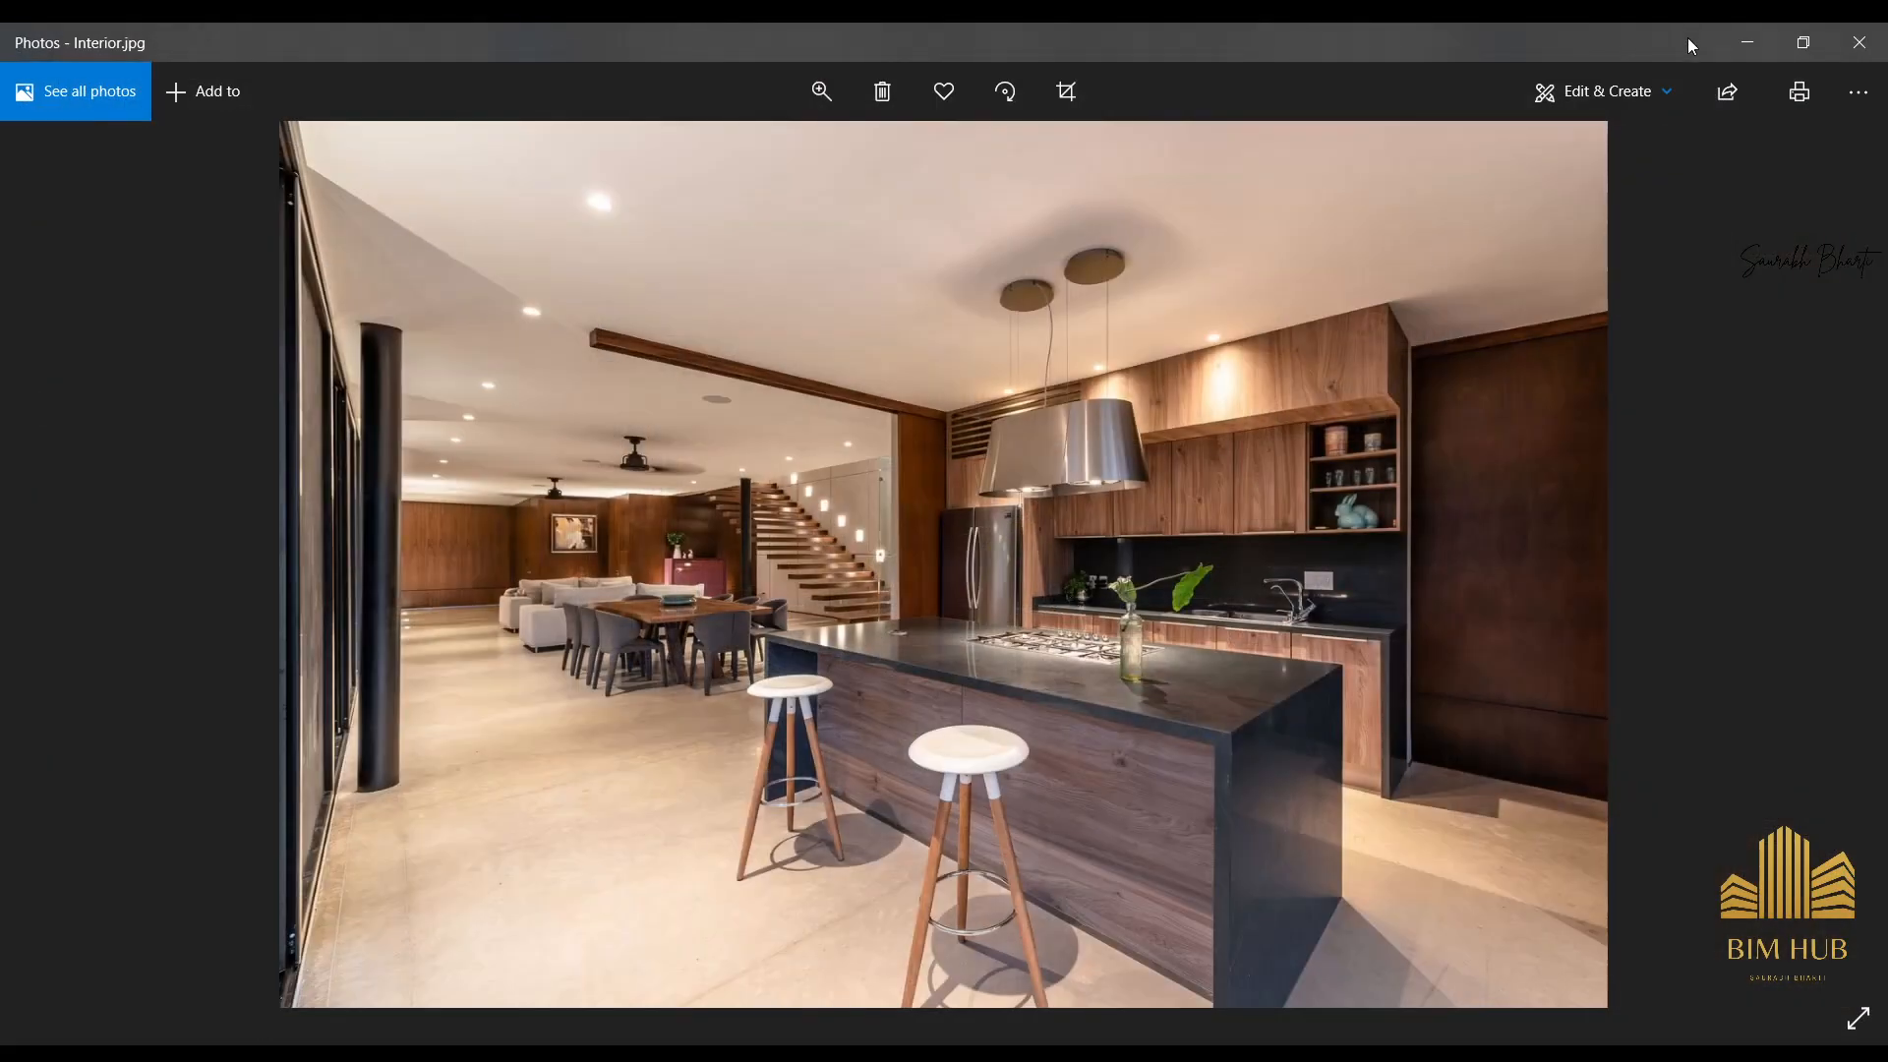
{"action": "left_click", "coordinate": [1747, 42]}
{"action": "scroll", "coordinate": [623, 708], "scroll_direction": "up", "scroll_amount": 4}
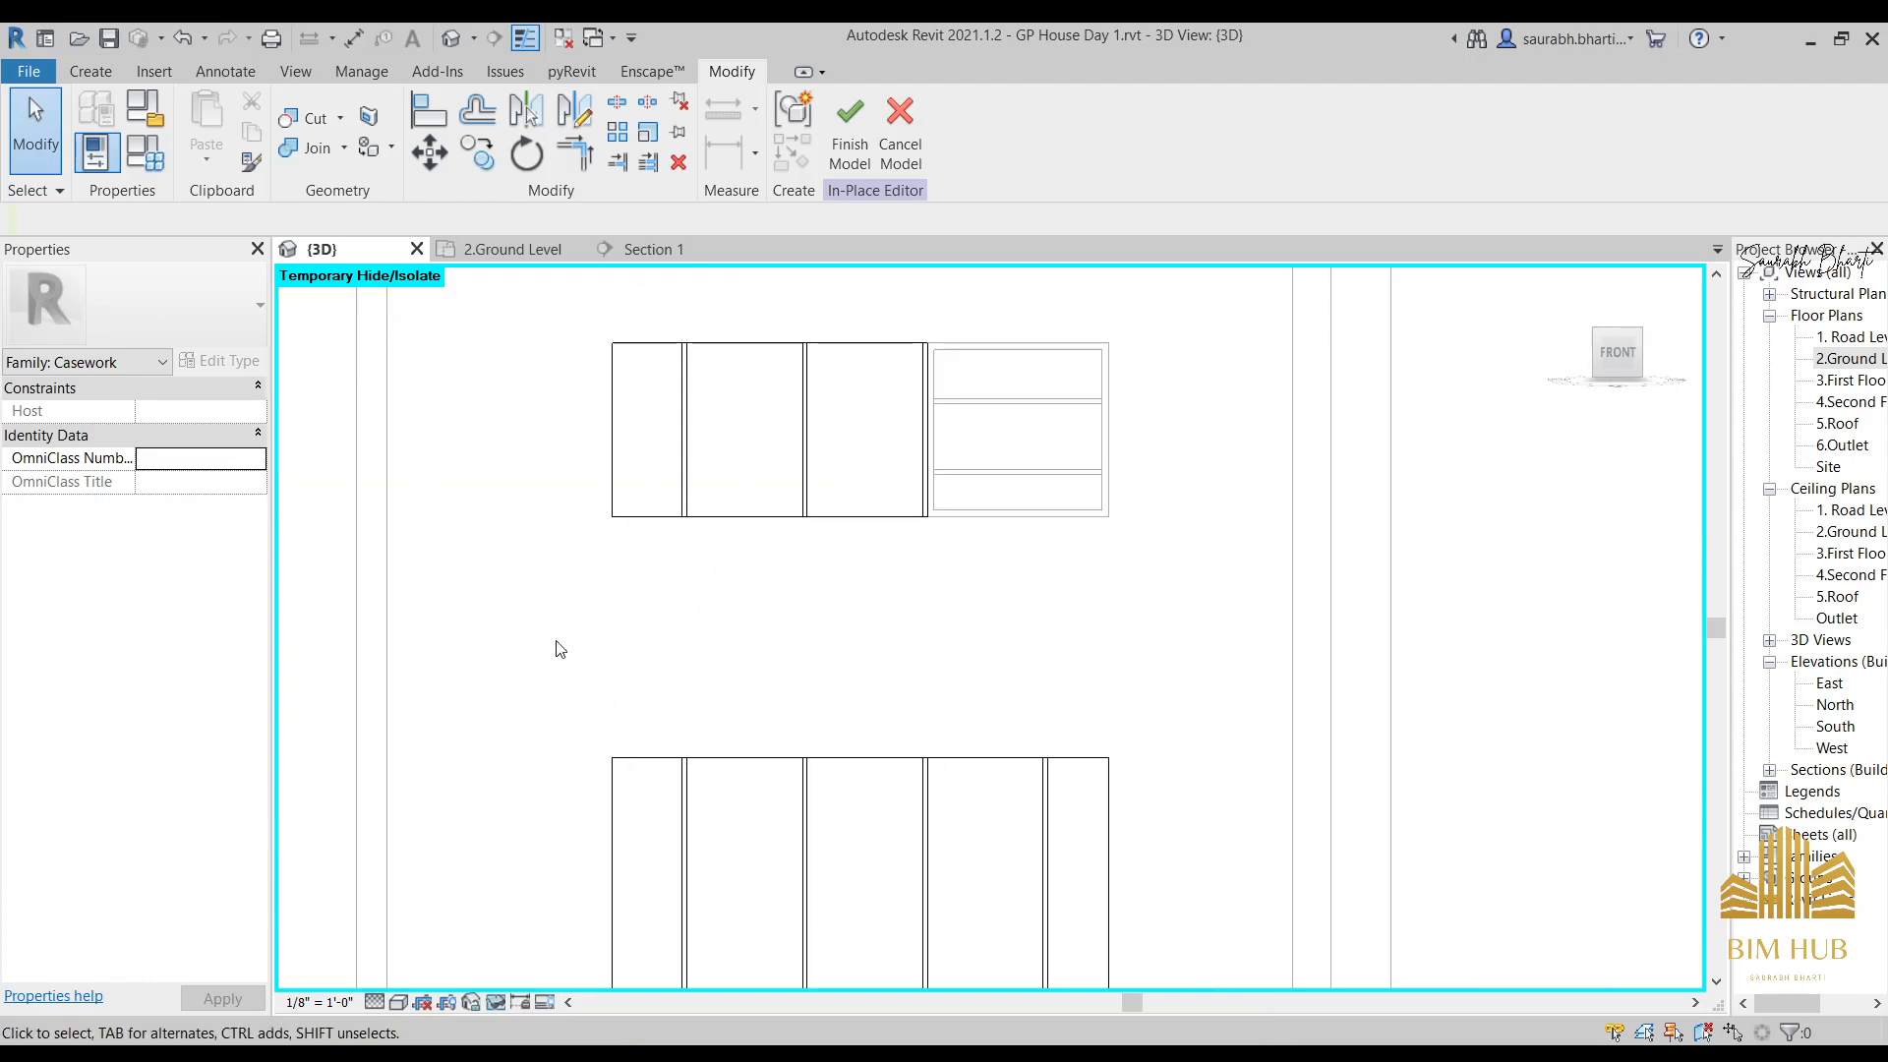
{"action": "scroll", "coordinate": [559, 649], "scroll_direction": "down", "scroll_amount": 2}
Start a Blend base sketch and pick the lower cabinets' top face as its work plane.
{"action": "left_click", "coordinate": [91, 71]}
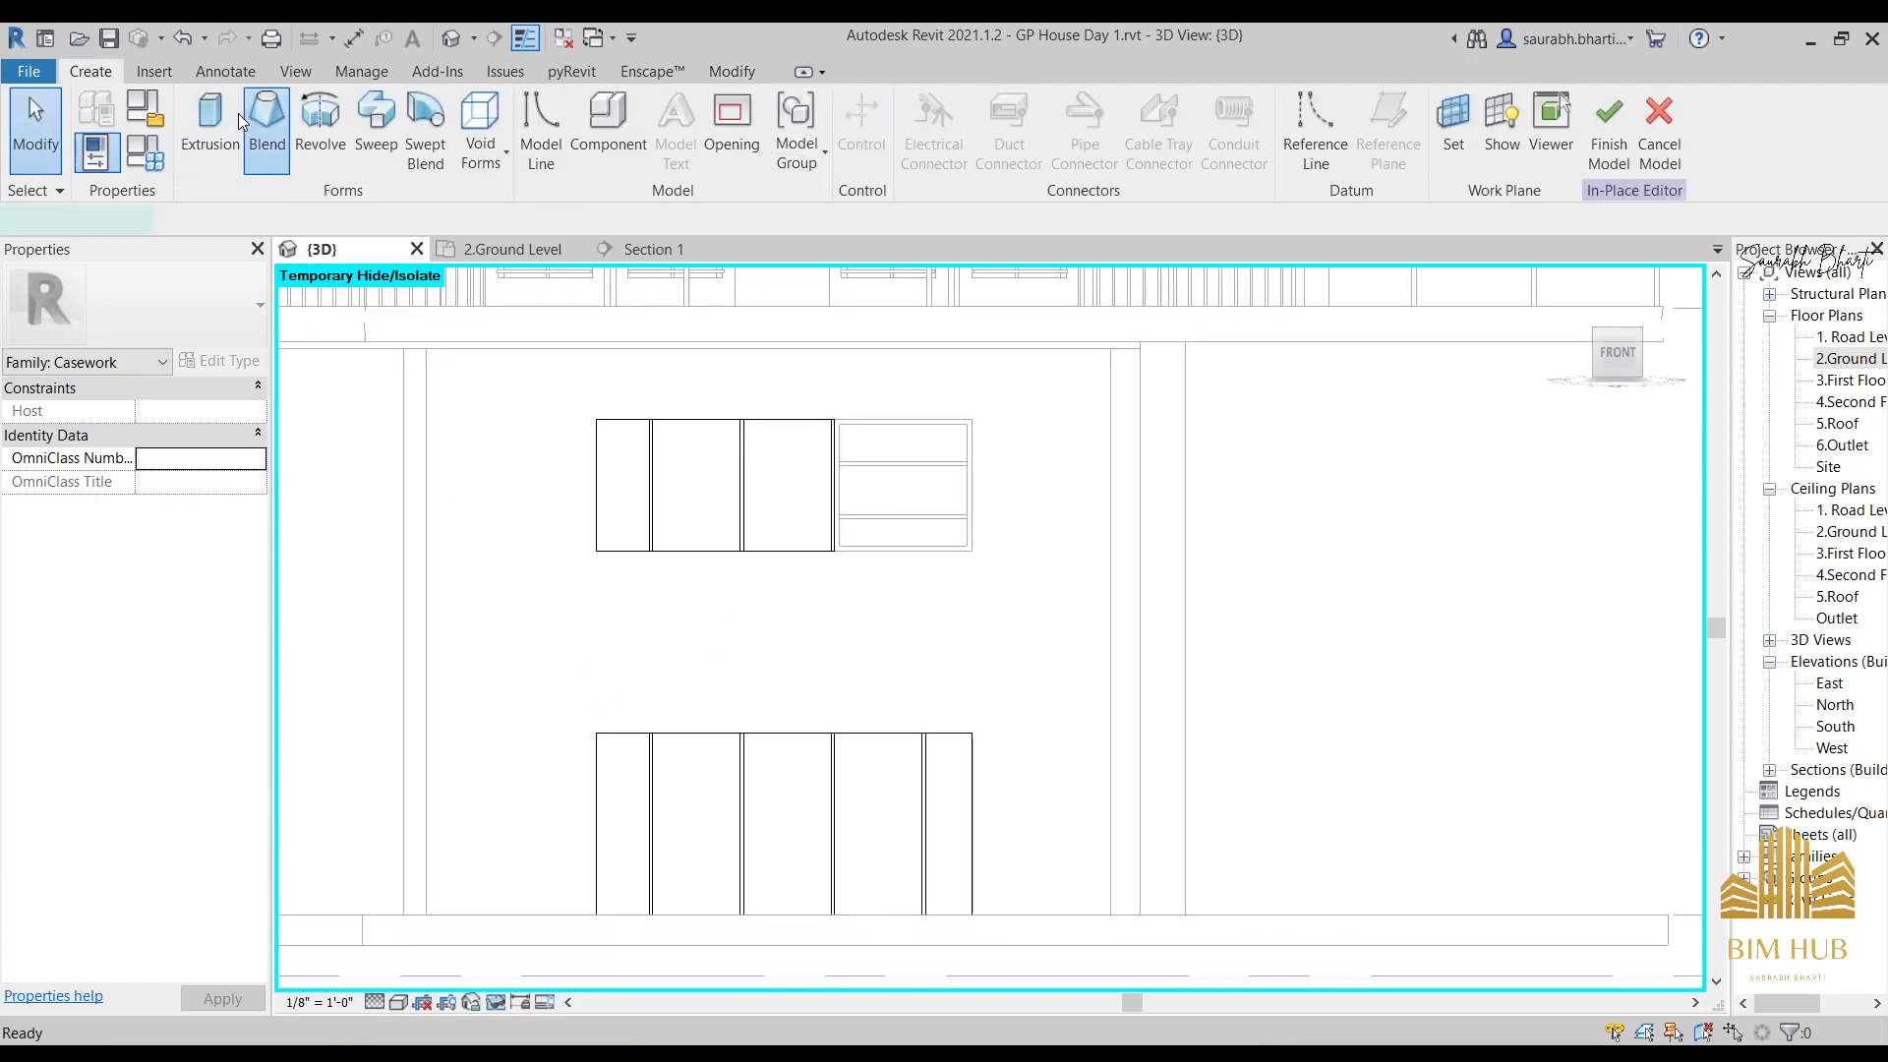
{"action": "left_click", "coordinate": [242, 115]}
{"action": "left_click", "coordinate": [86, 72]}
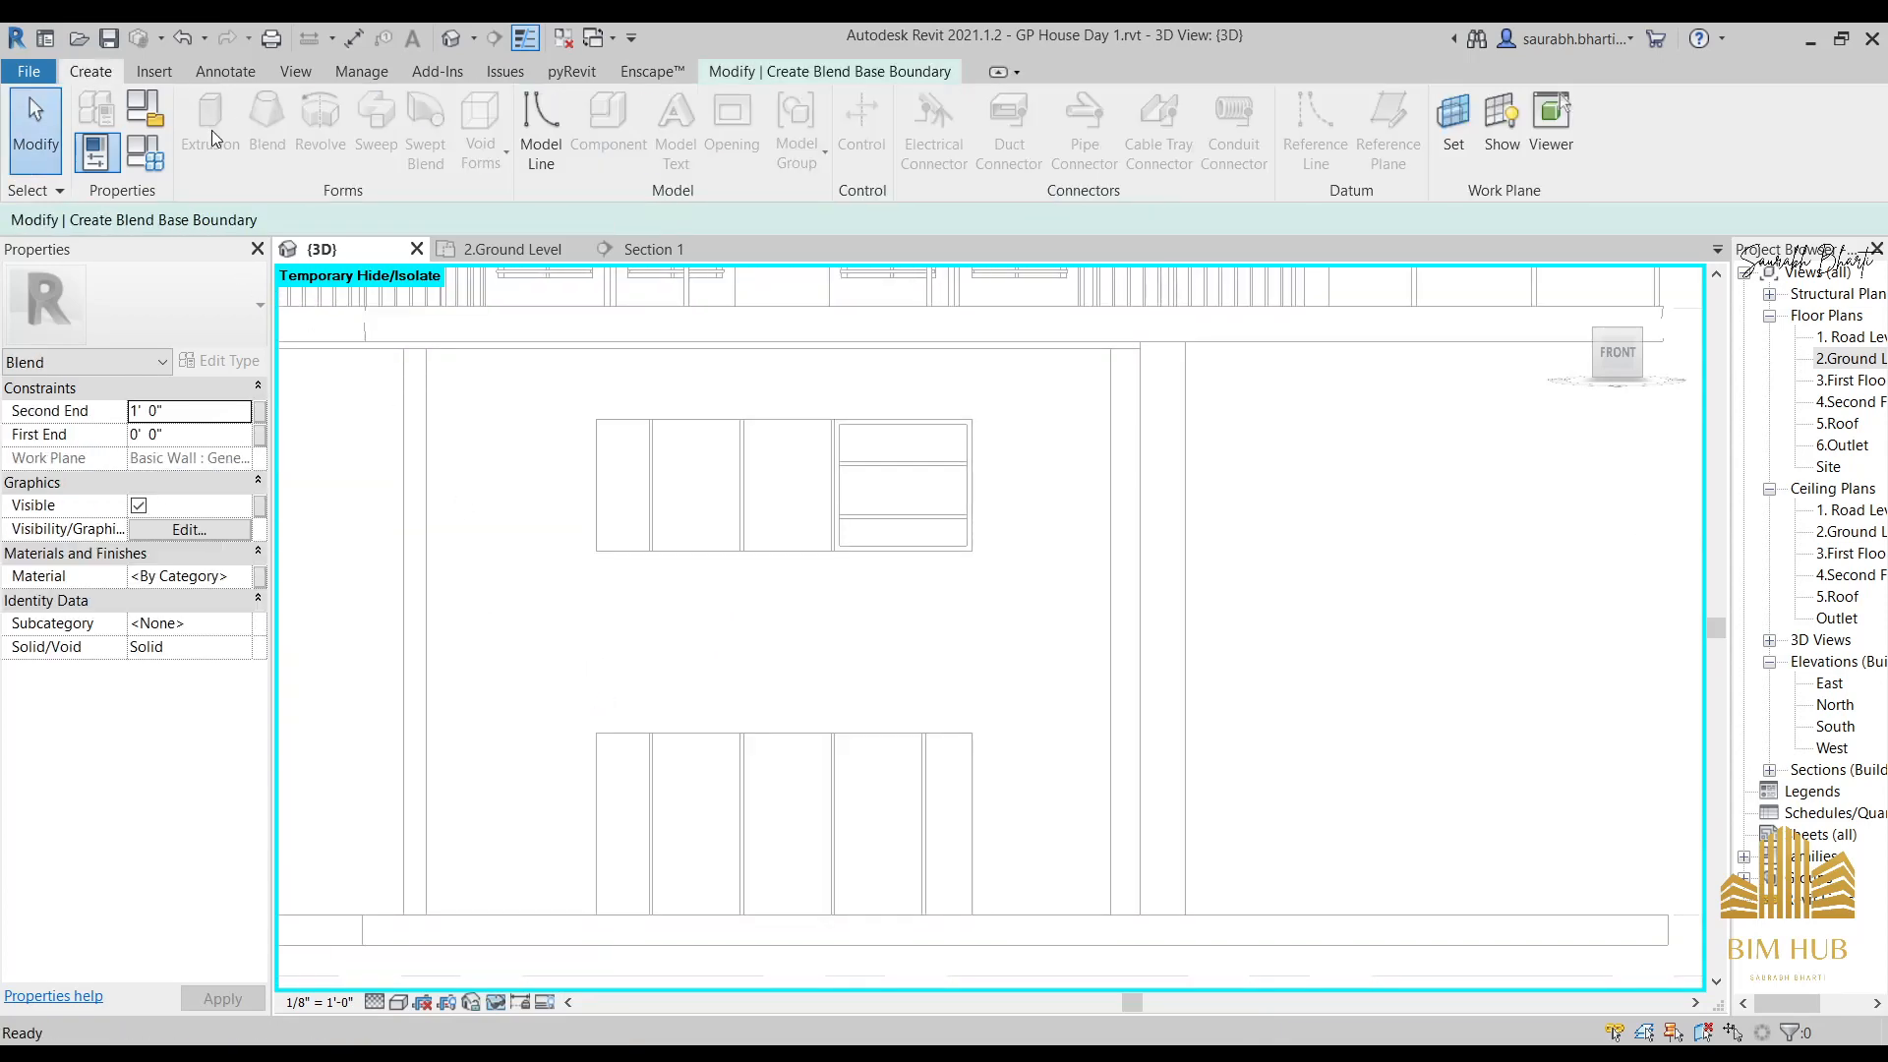
{"action": "left_click", "coordinate": [813, 71]}
{"action": "left_click", "coordinate": [1191, 111]}
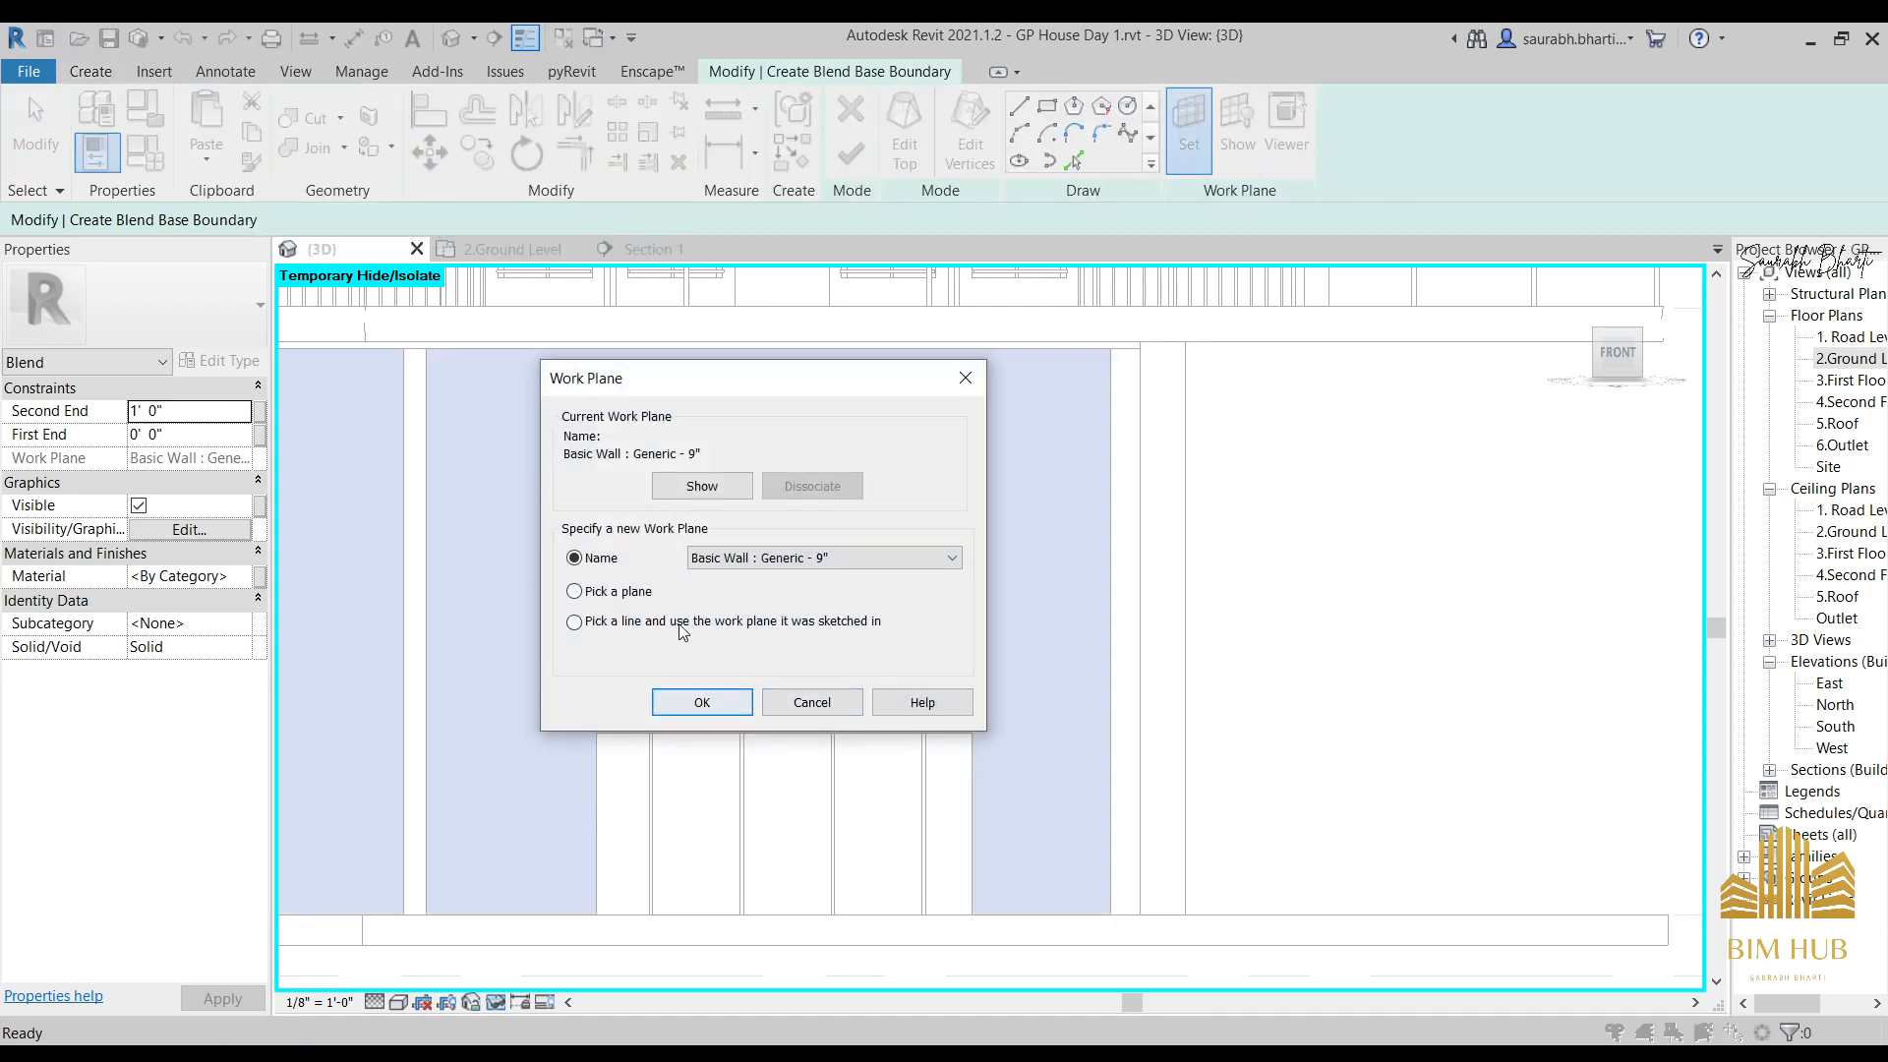
{"action": "left_click", "coordinate": [700, 702]}
{"action": "middle_click_drag", "start_coordinate": [787, 649], "coordinate": [830, 622], "text": "shift"}
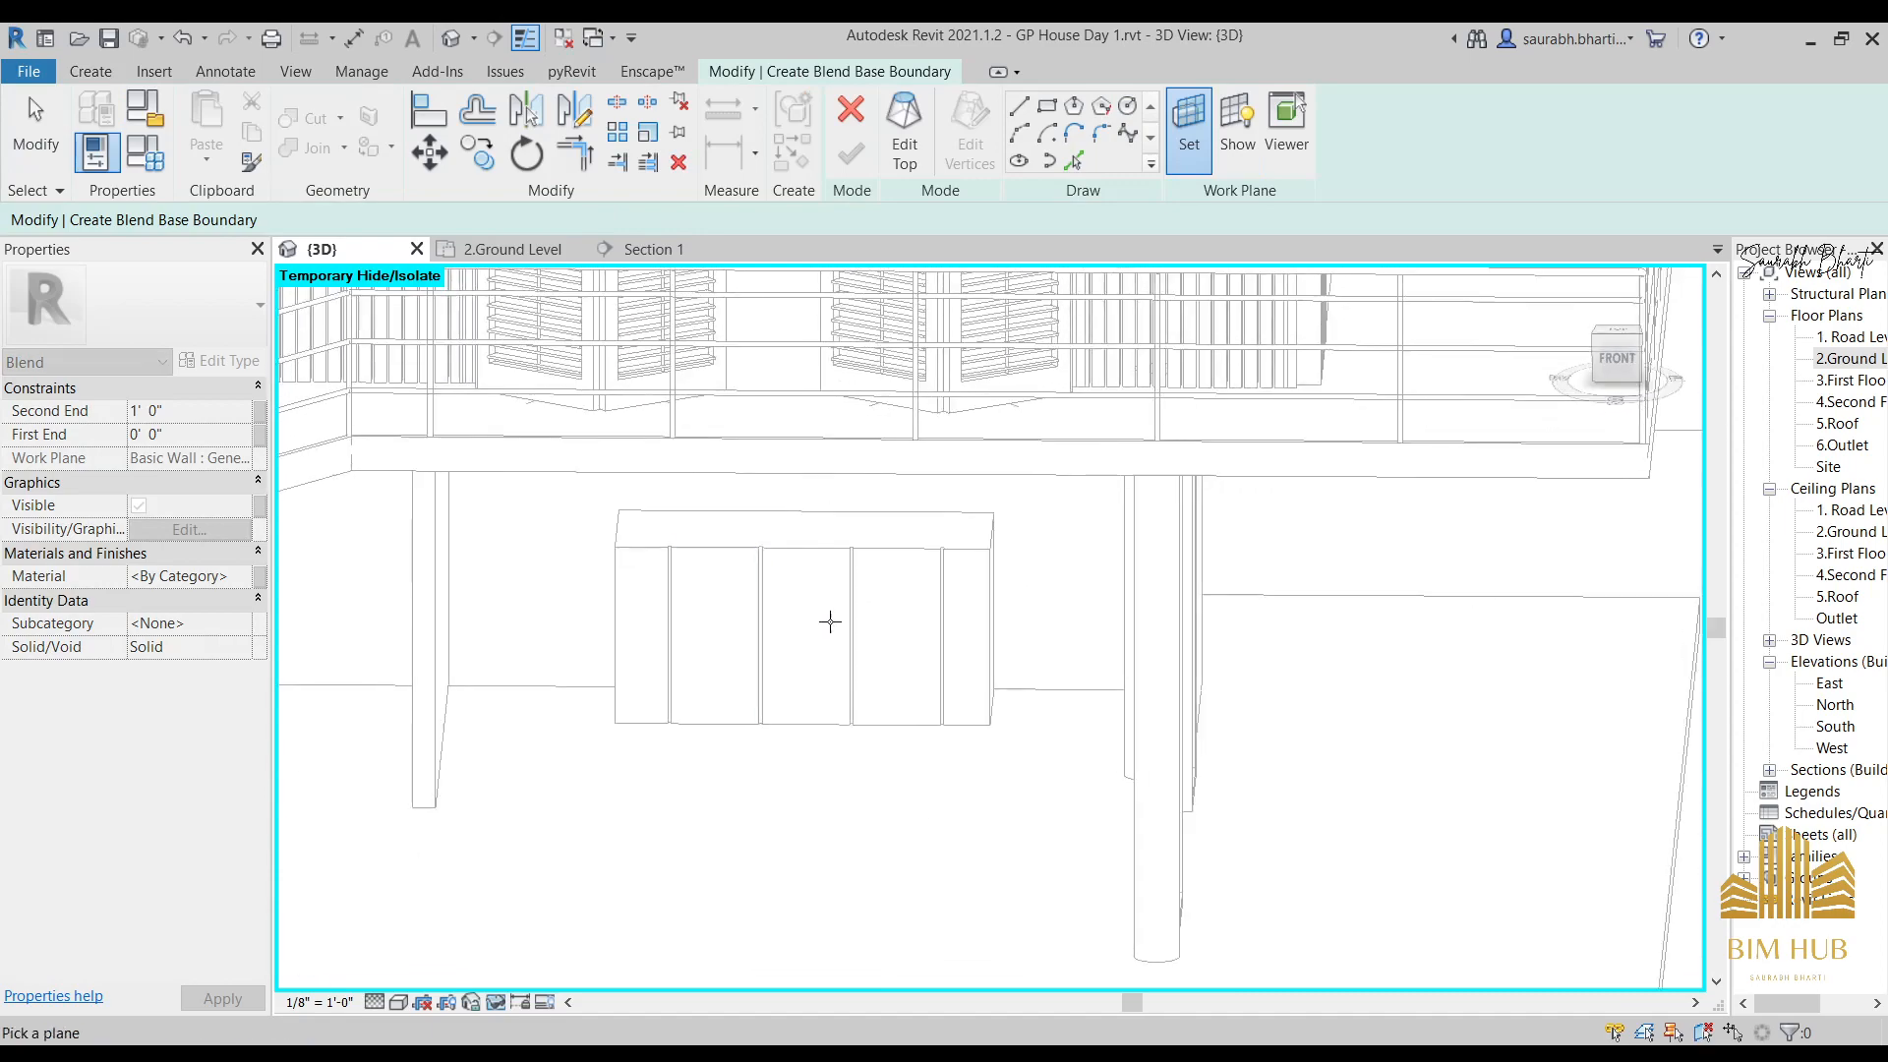
{"action": "left_click", "coordinate": [833, 521]}
Look at the model from the top and show it in the Wireframe visual style.
{"action": "mouse_move", "coordinate": [852, 547]}
{"action": "middle_mouse_down", "text": "shift"}
{"action": "mouse_move", "coordinate": [905, 623]}
{"action": "mouse_move", "coordinate": [1167, 565]}
{"action": "mouse_move", "coordinate": [1174, 745]}
{"action": "mouse_move", "coordinate": [1125, 646]}
{"action": "mouse_move", "coordinate": [1190, 592]}
{"action": "middle_mouse_up", "text": "shift"}
{"action": "scroll", "coordinate": [1176, 738], "scroll_direction": "down", "scroll_amount": 3}
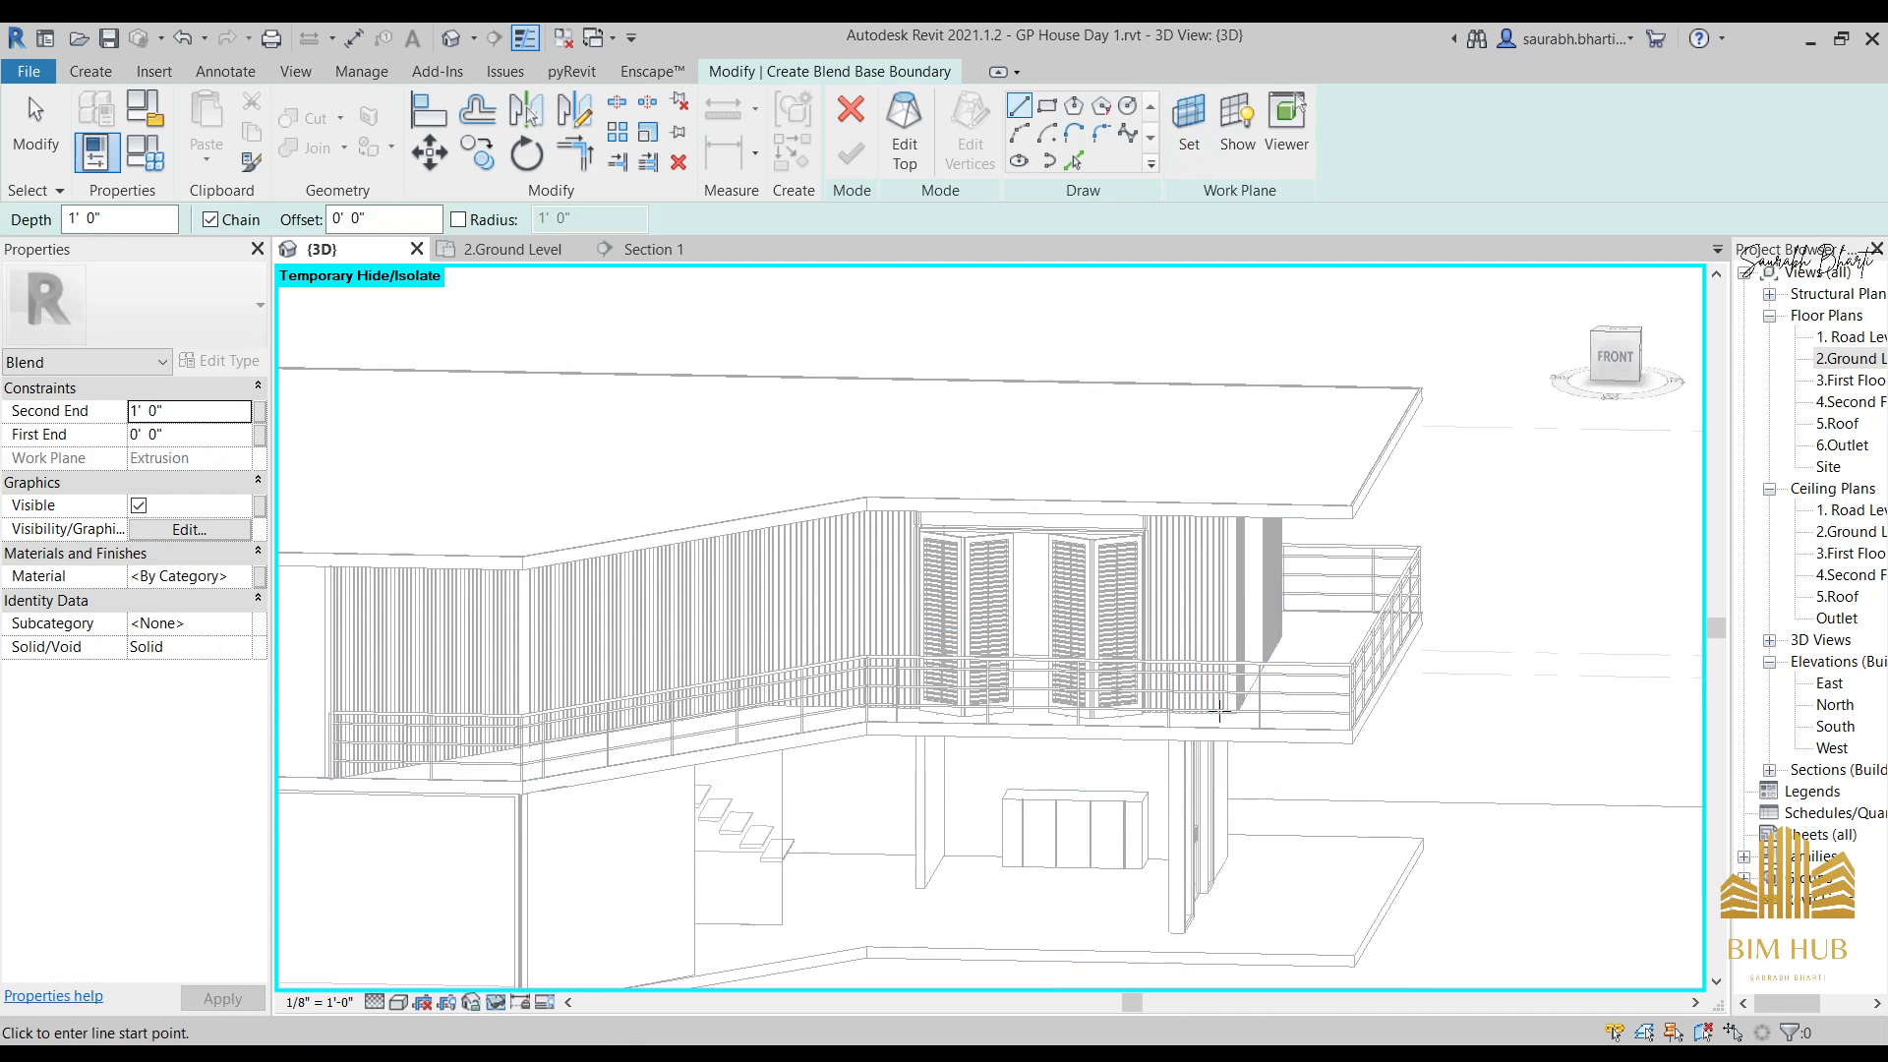
{"action": "middle_click_drag", "start_coordinate": [1184, 700], "coordinate": [1219, 806], "text": "shift"}
{"action": "scroll", "coordinate": [1079, 776], "scroll_direction": "up", "scroll_amount": 4}
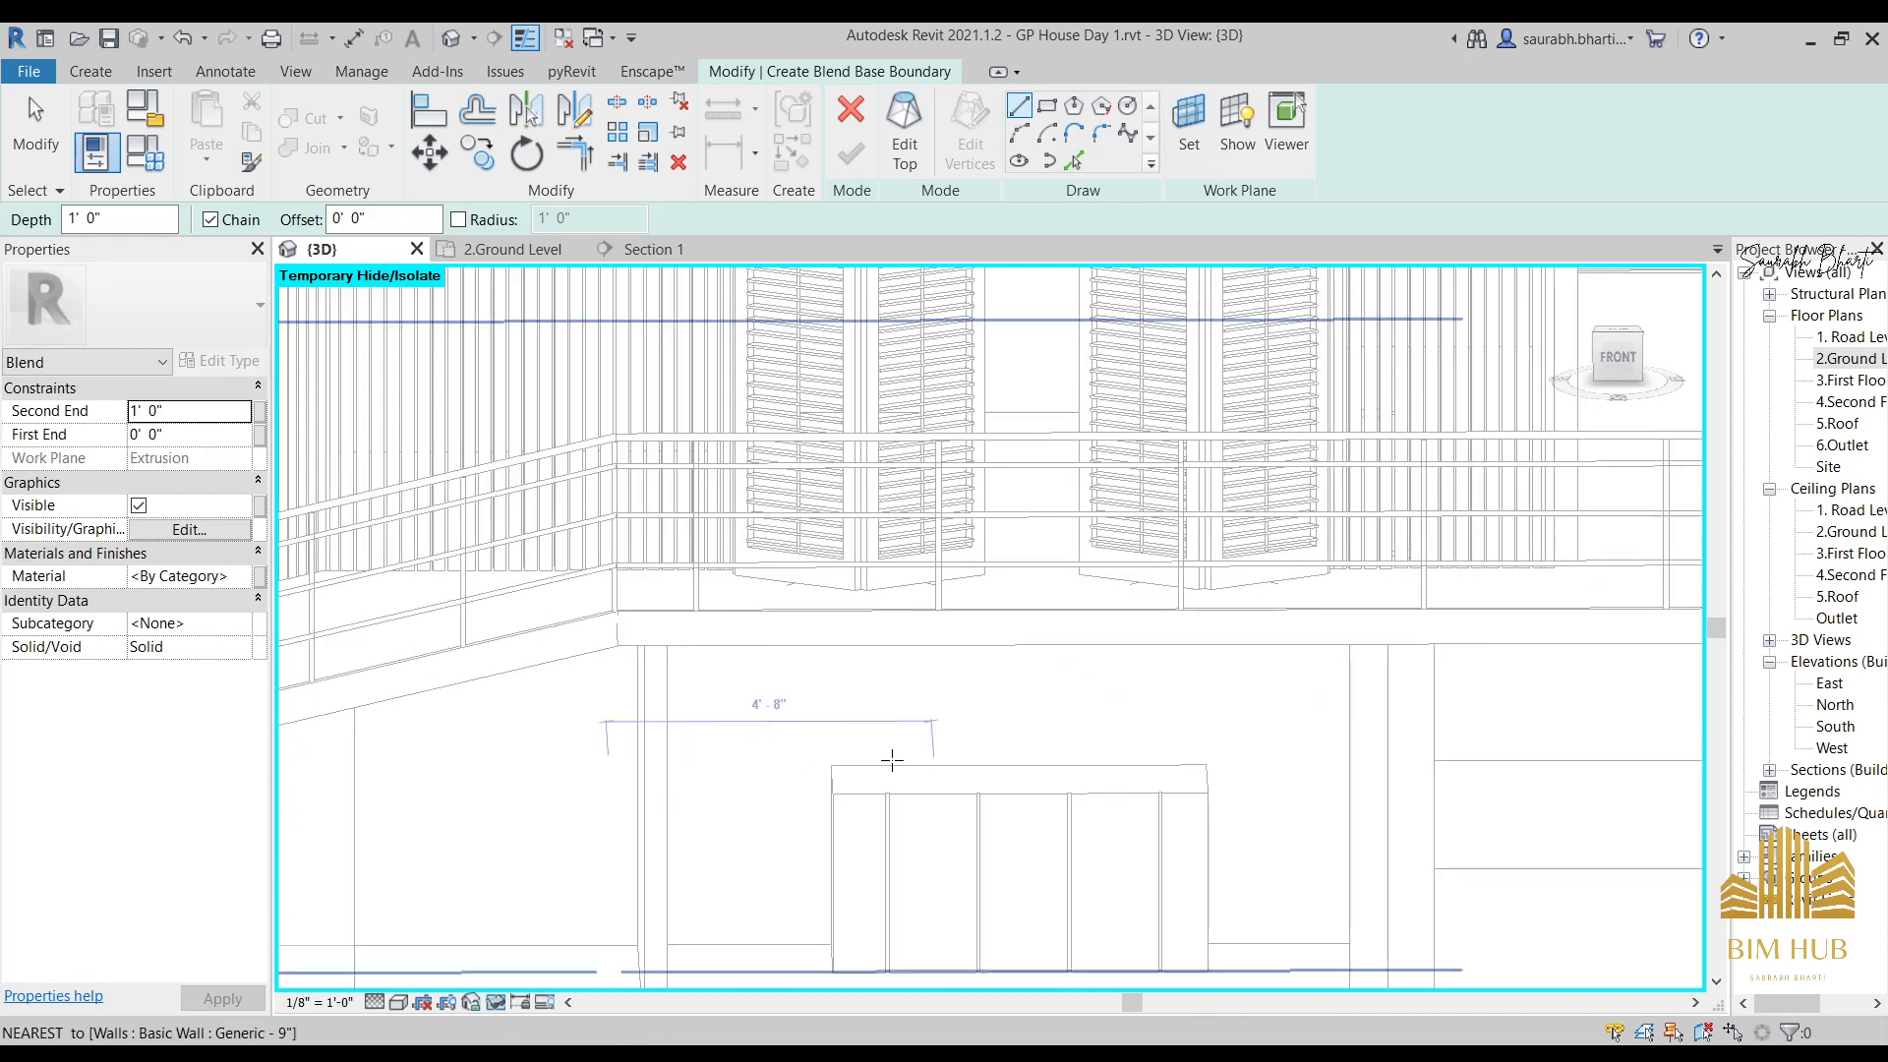
{"action": "scroll", "coordinate": [892, 761], "scroll_direction": "up", "scroll_amount": 1}
{"action": "key", "text": "Escape"}
{"action": "scroll", "coordinate": [1375, 501], "scroll_direction": "down", "scroll_amount": 3}
{"action": "middle_click_drag", "start_coordinate": [1375, 500], "coordinate": [1428, 588], "text": "shift"}
{"action": "left_click", "coordinate": [1617, 335]}
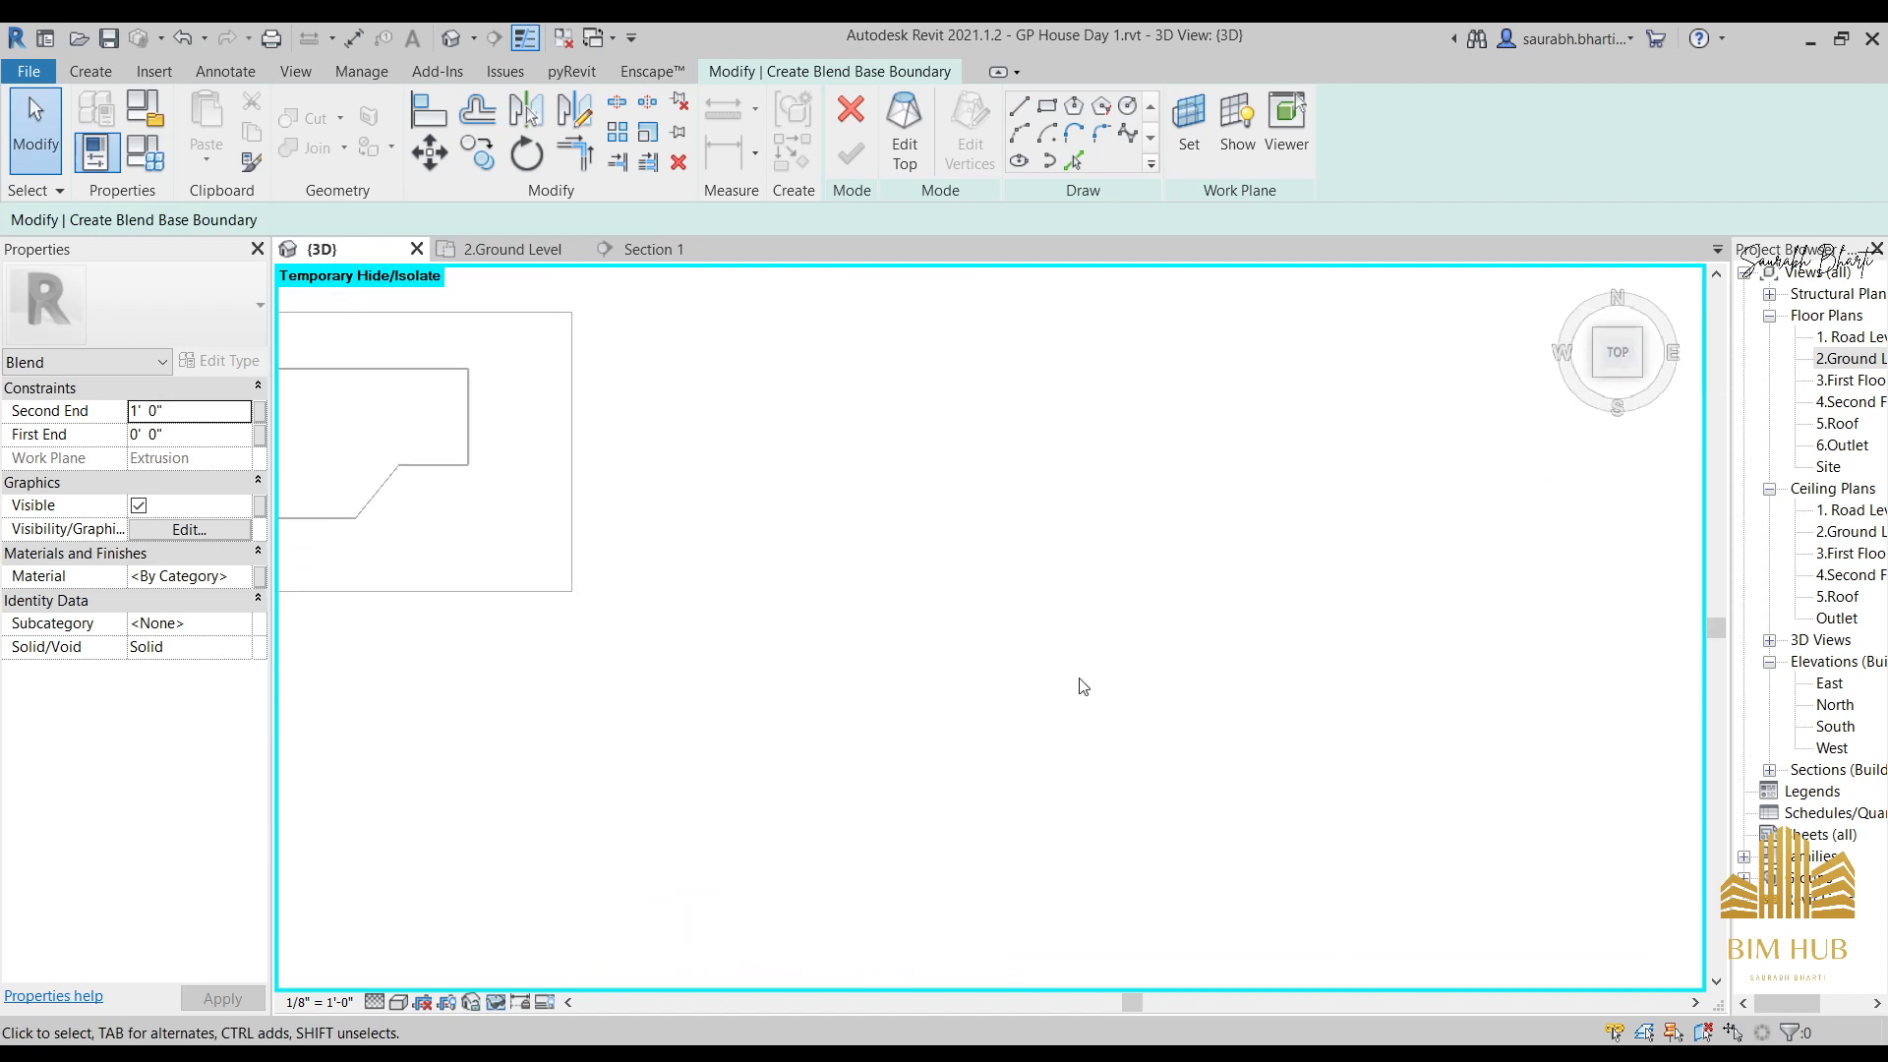
{"action": "left_click", "coordinate": [398, 1003]}
{"action": "left_click", "coordinate": [509, 876]}
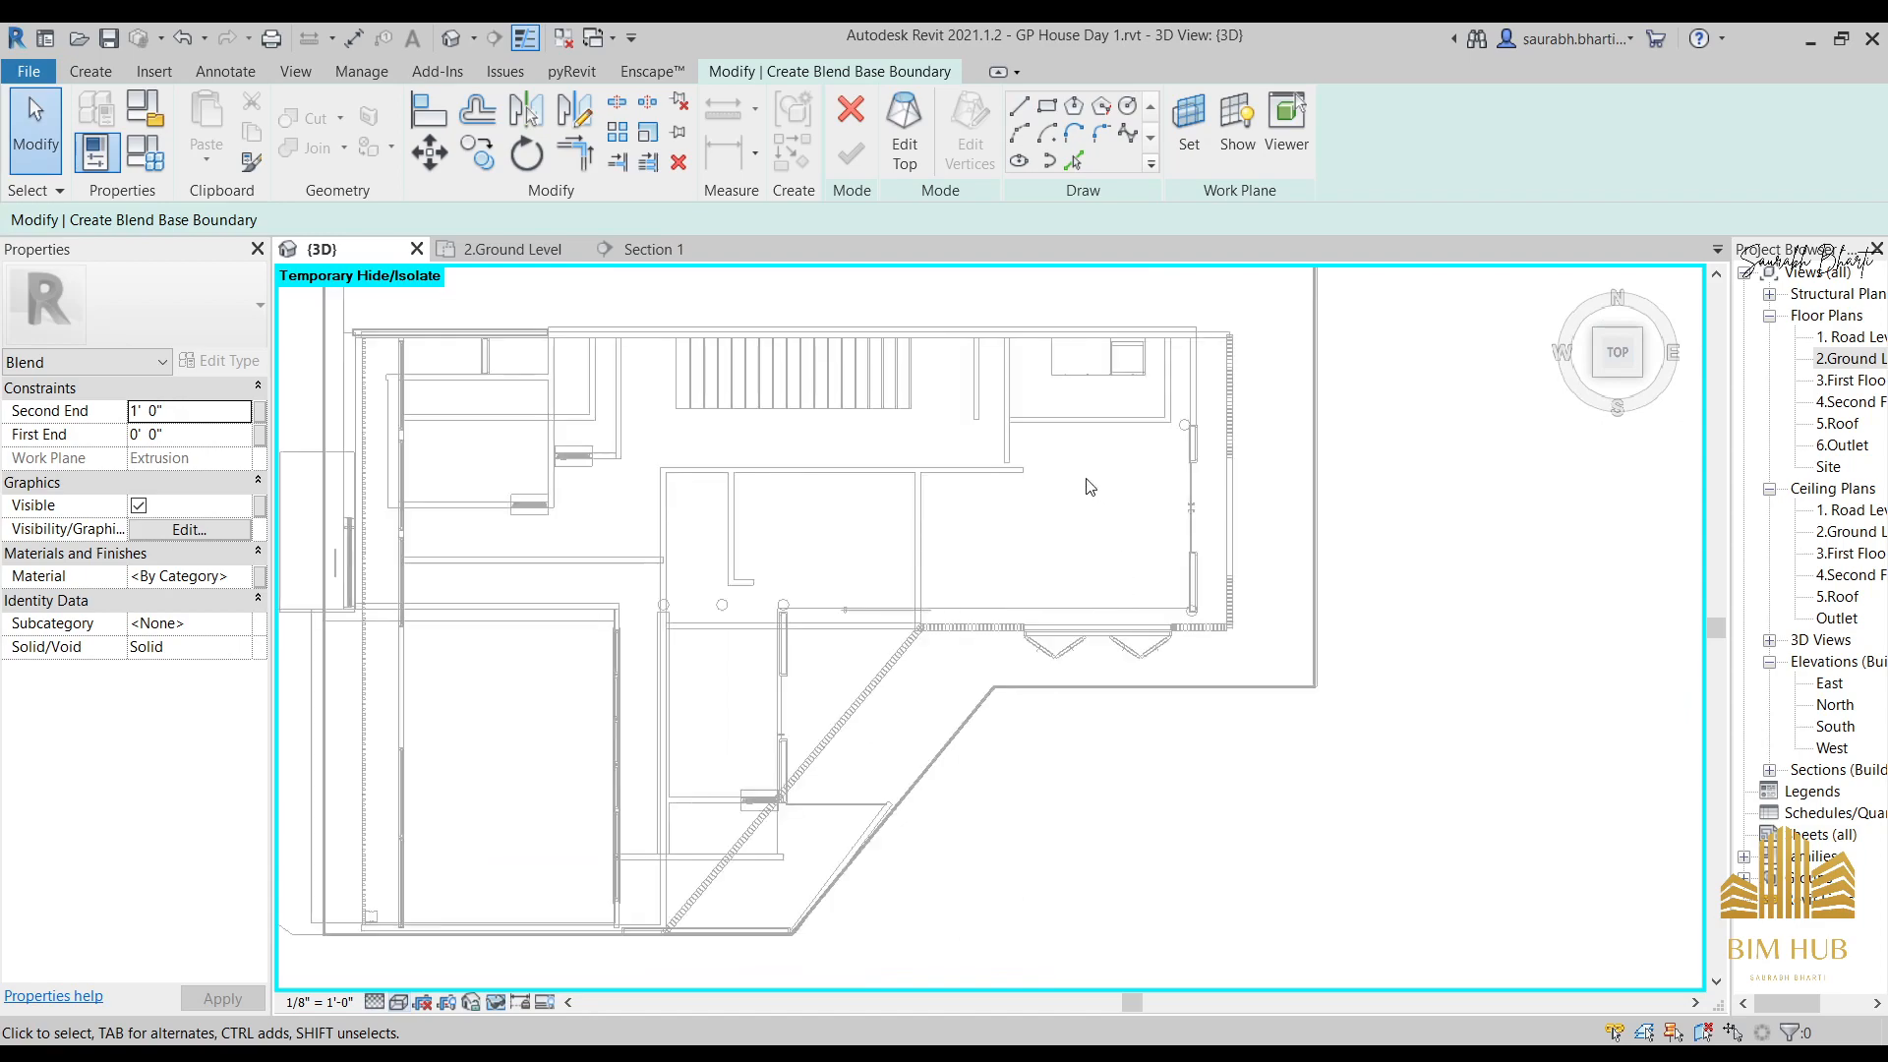
Pick the top face of the lower cabinets again as the work plane for the blend base.
{"action": "scroll", "coordinate": [640, 846], "scroll_direction": "up", "scroll_amount": 8}
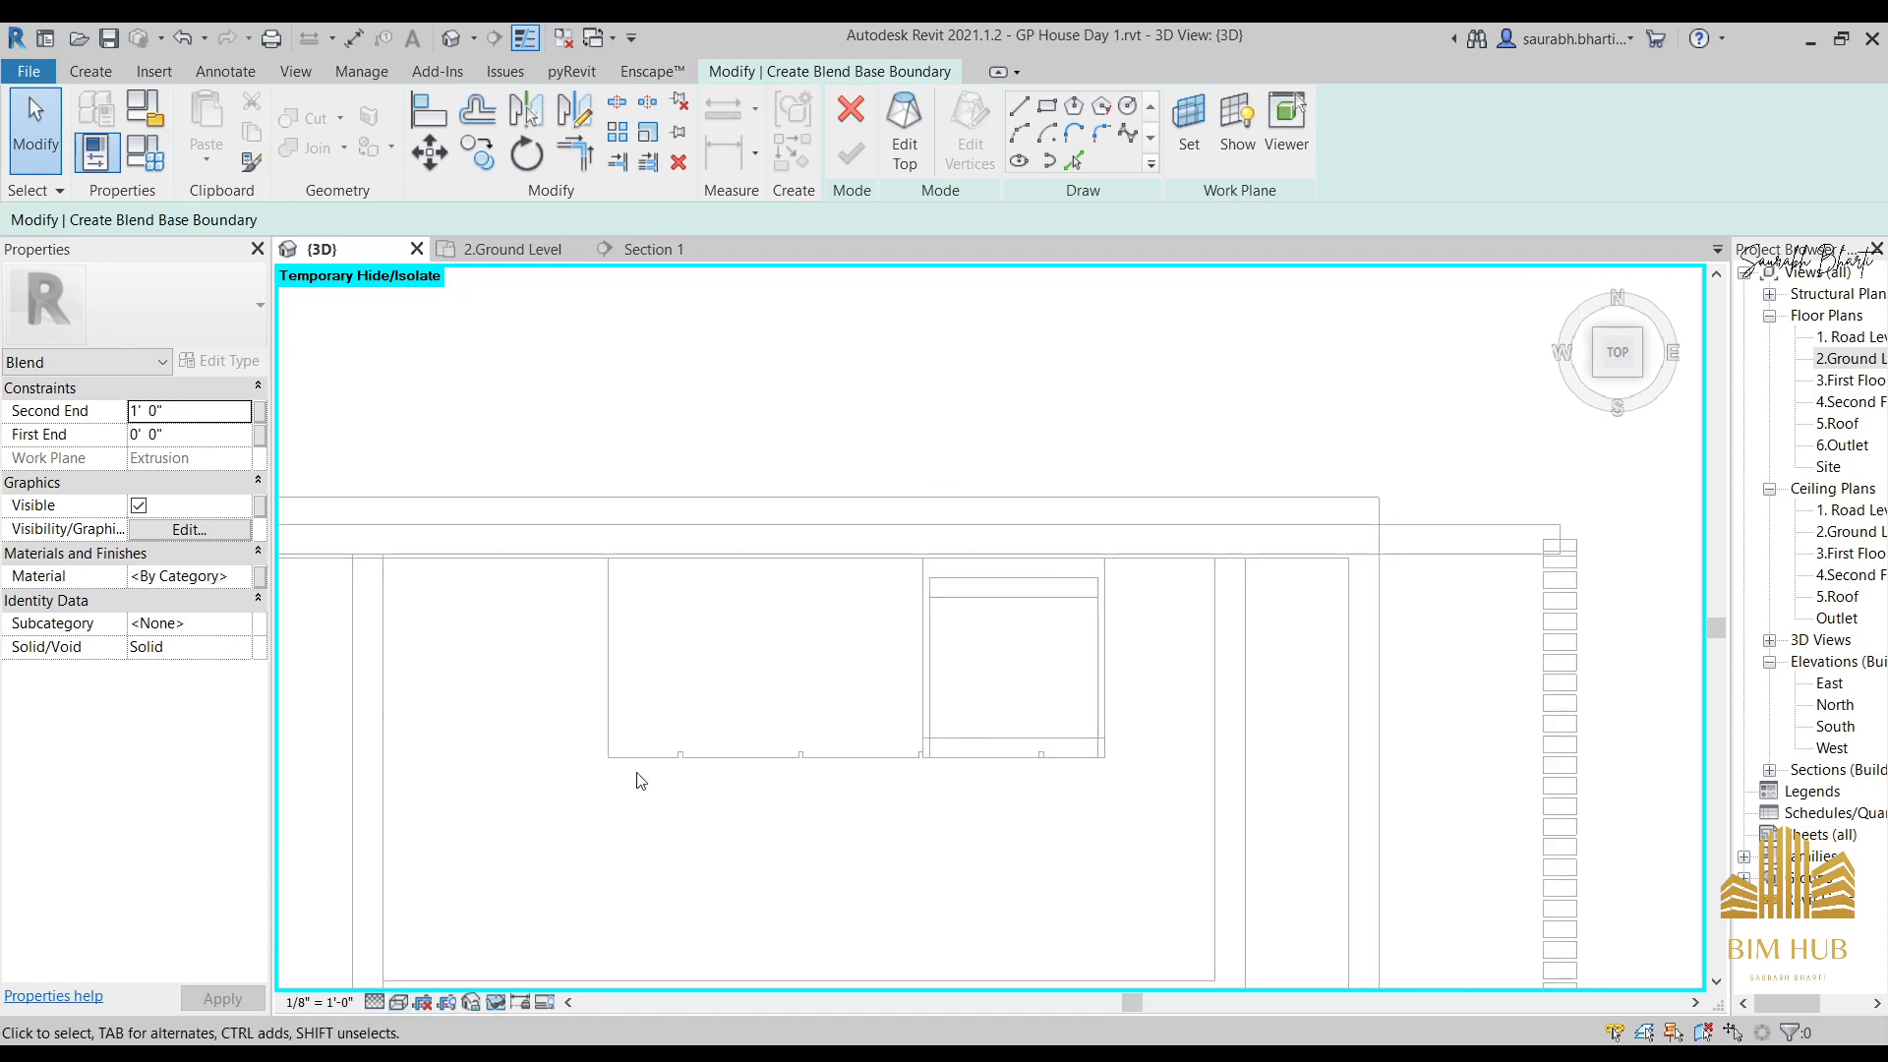
{"action": "middle_click_drag", "start_coordinate": [641, 781], "coordinate": [1050, 502], "text": "shift"}
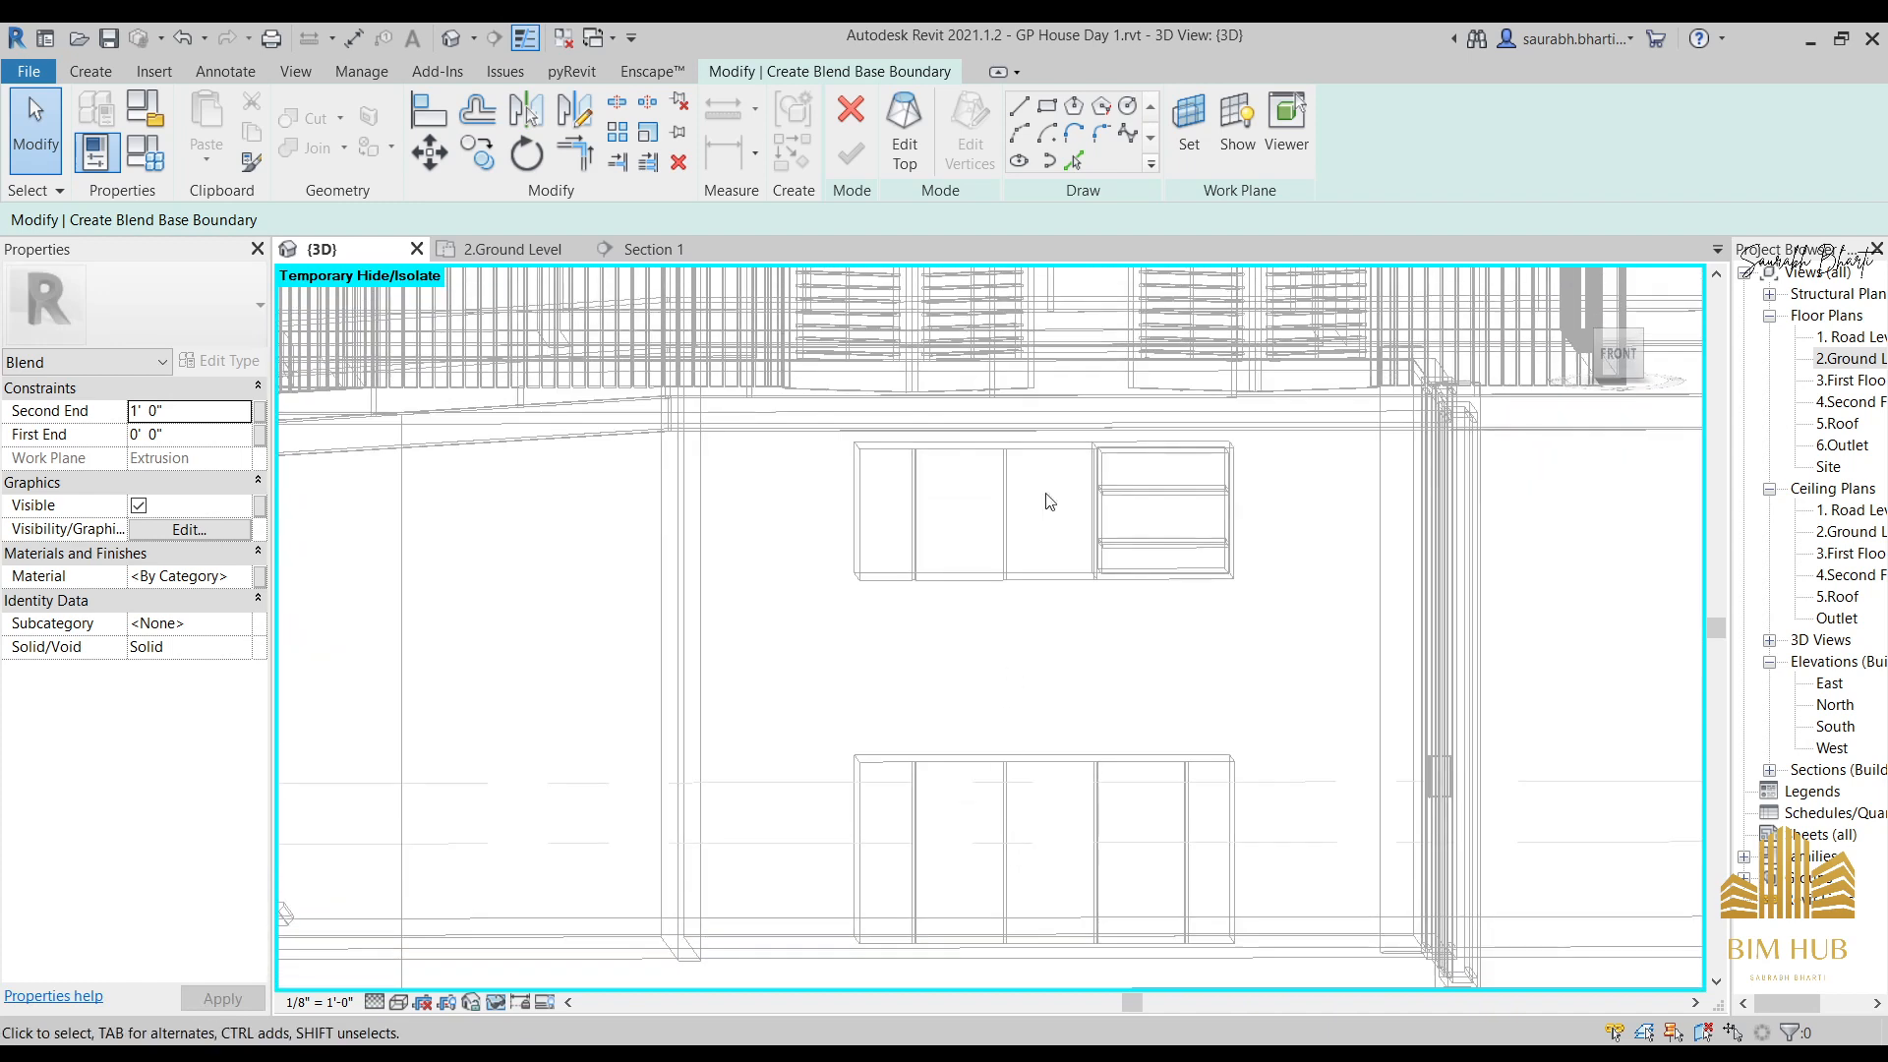
{"action": "left_click", "coordinate": [1189, 128]}
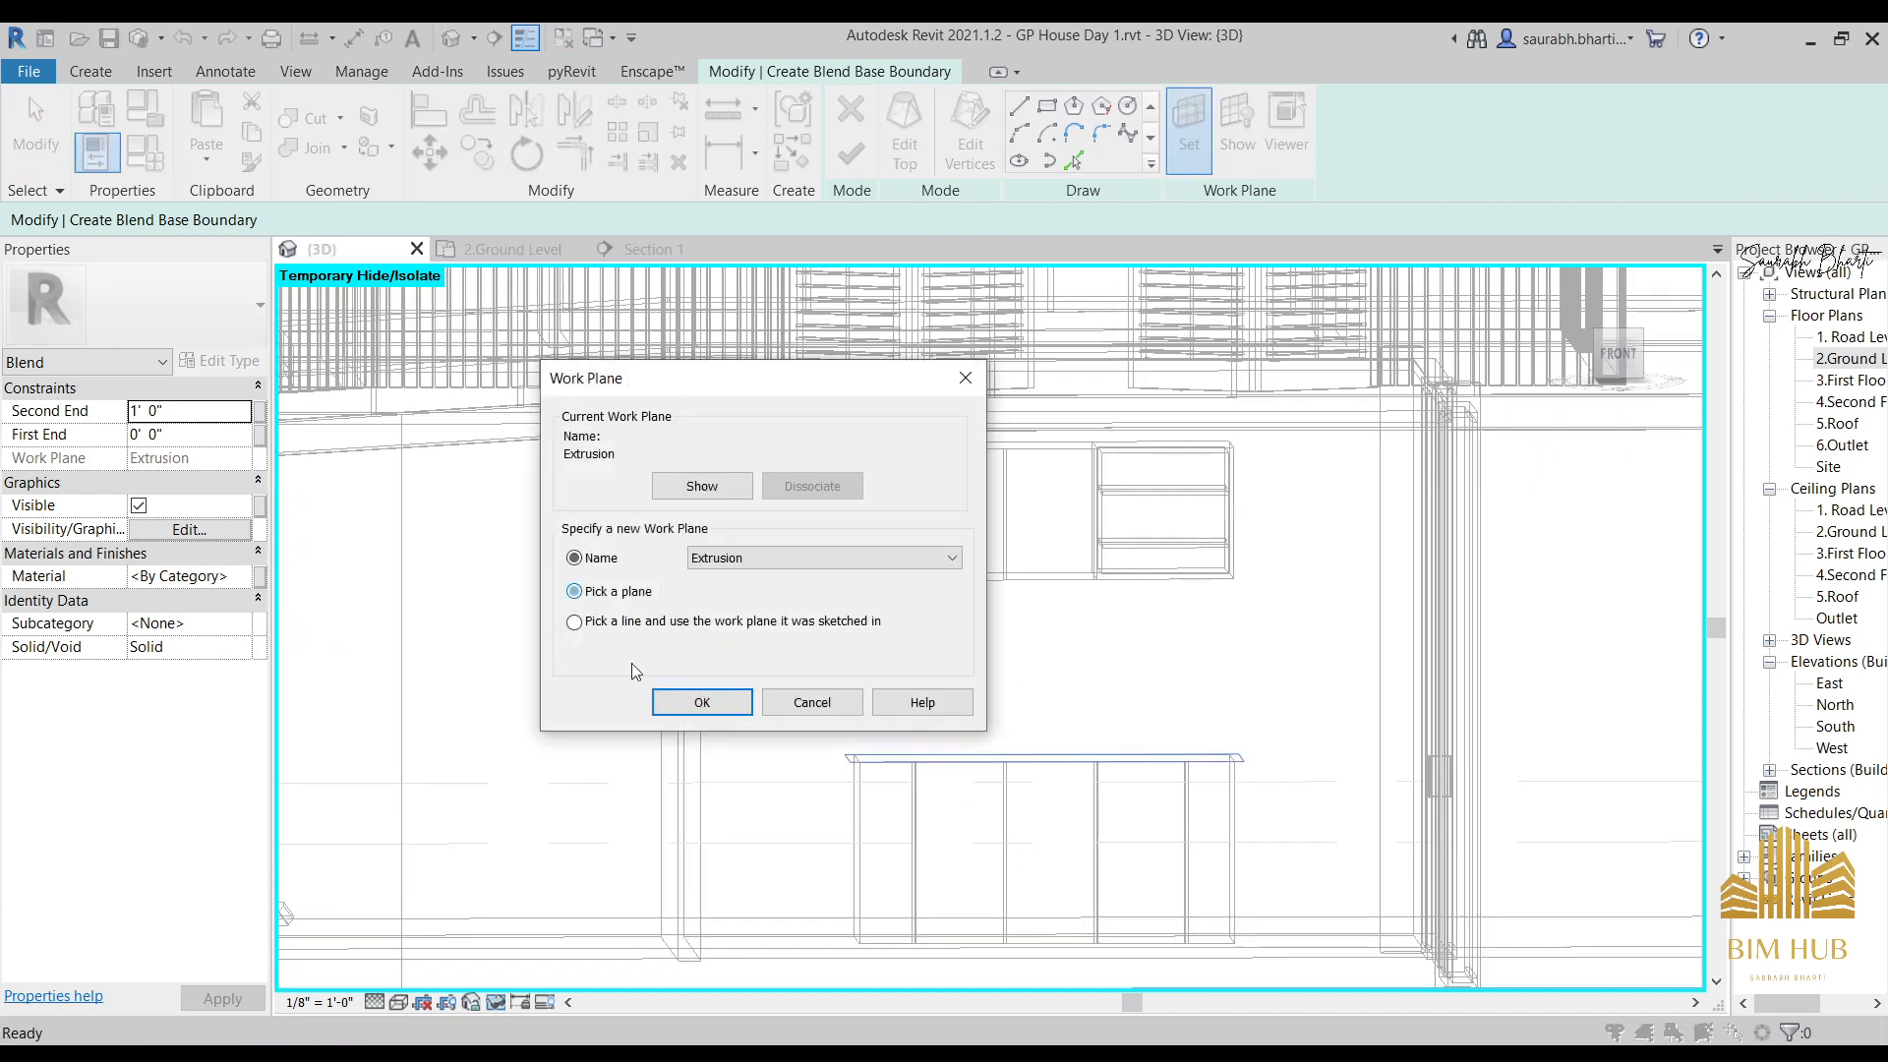
{"action": "left_click", "coordinate": [695, 708]}
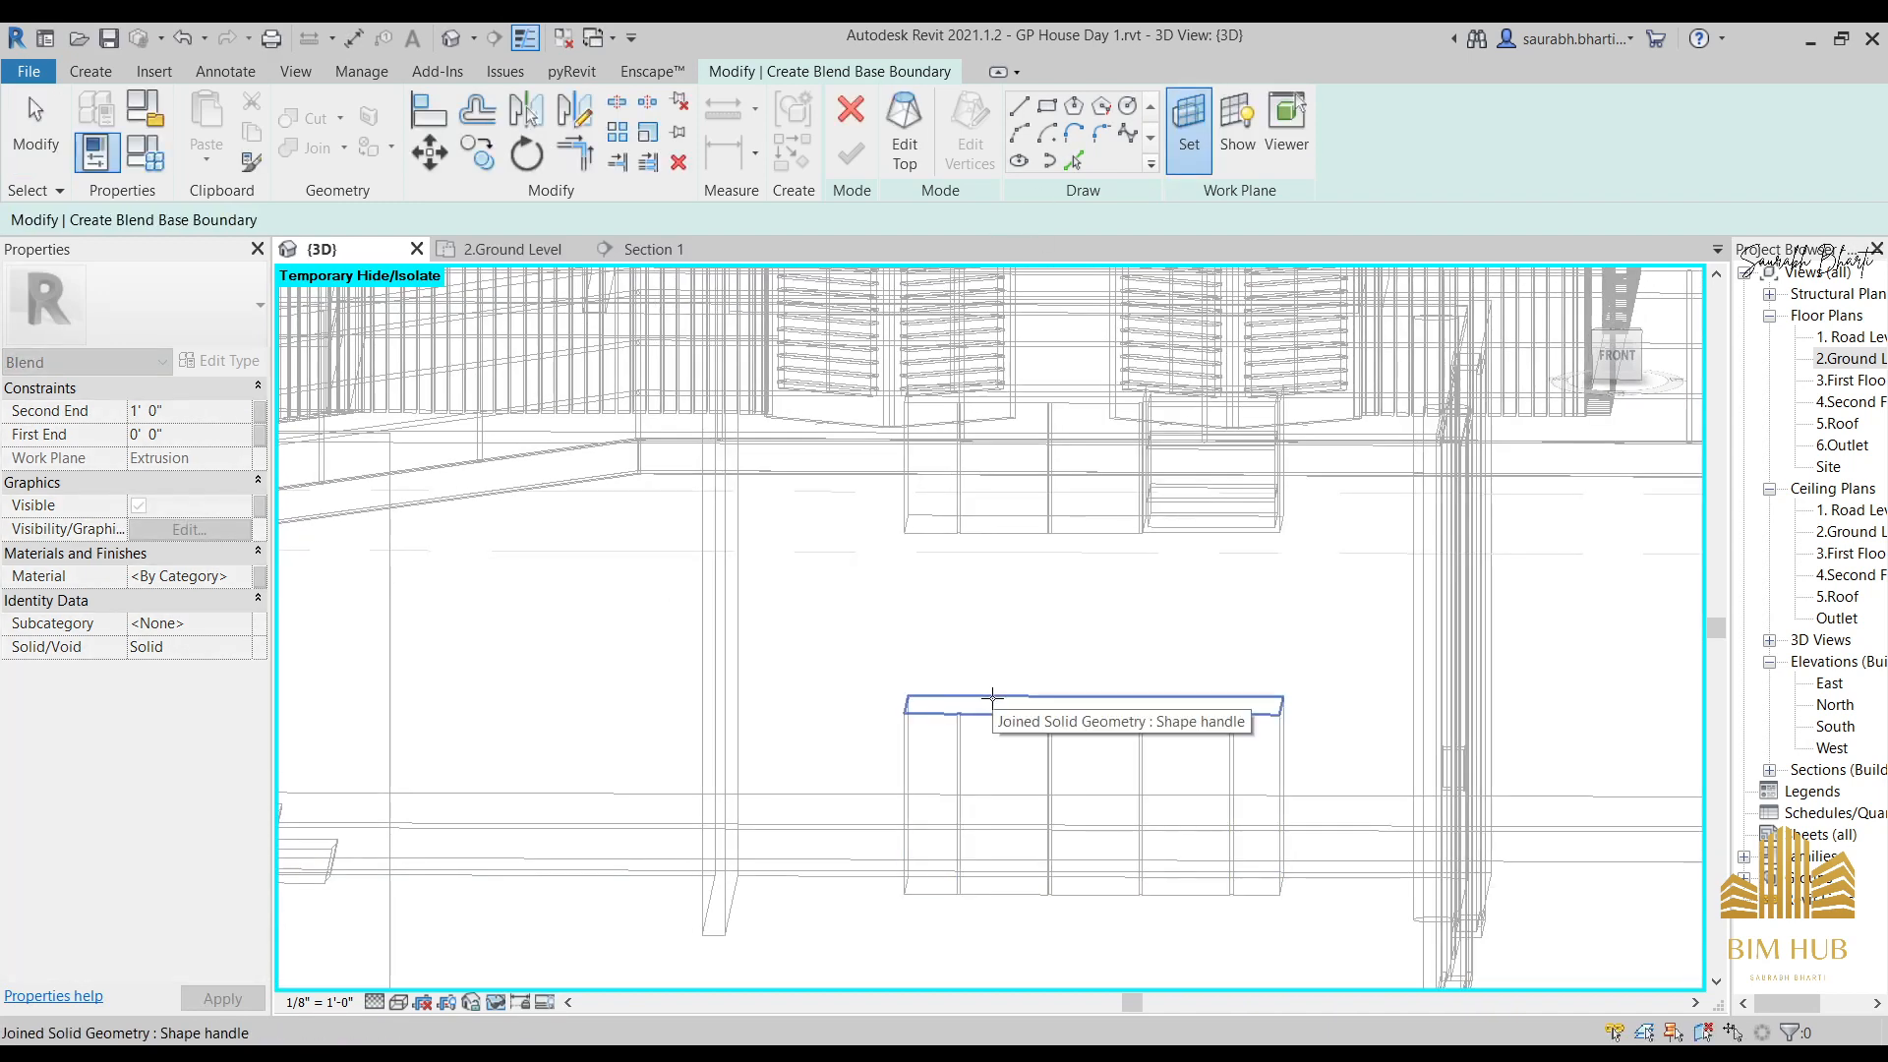
{"action": "left_click", "coordinate": [991, 696]}
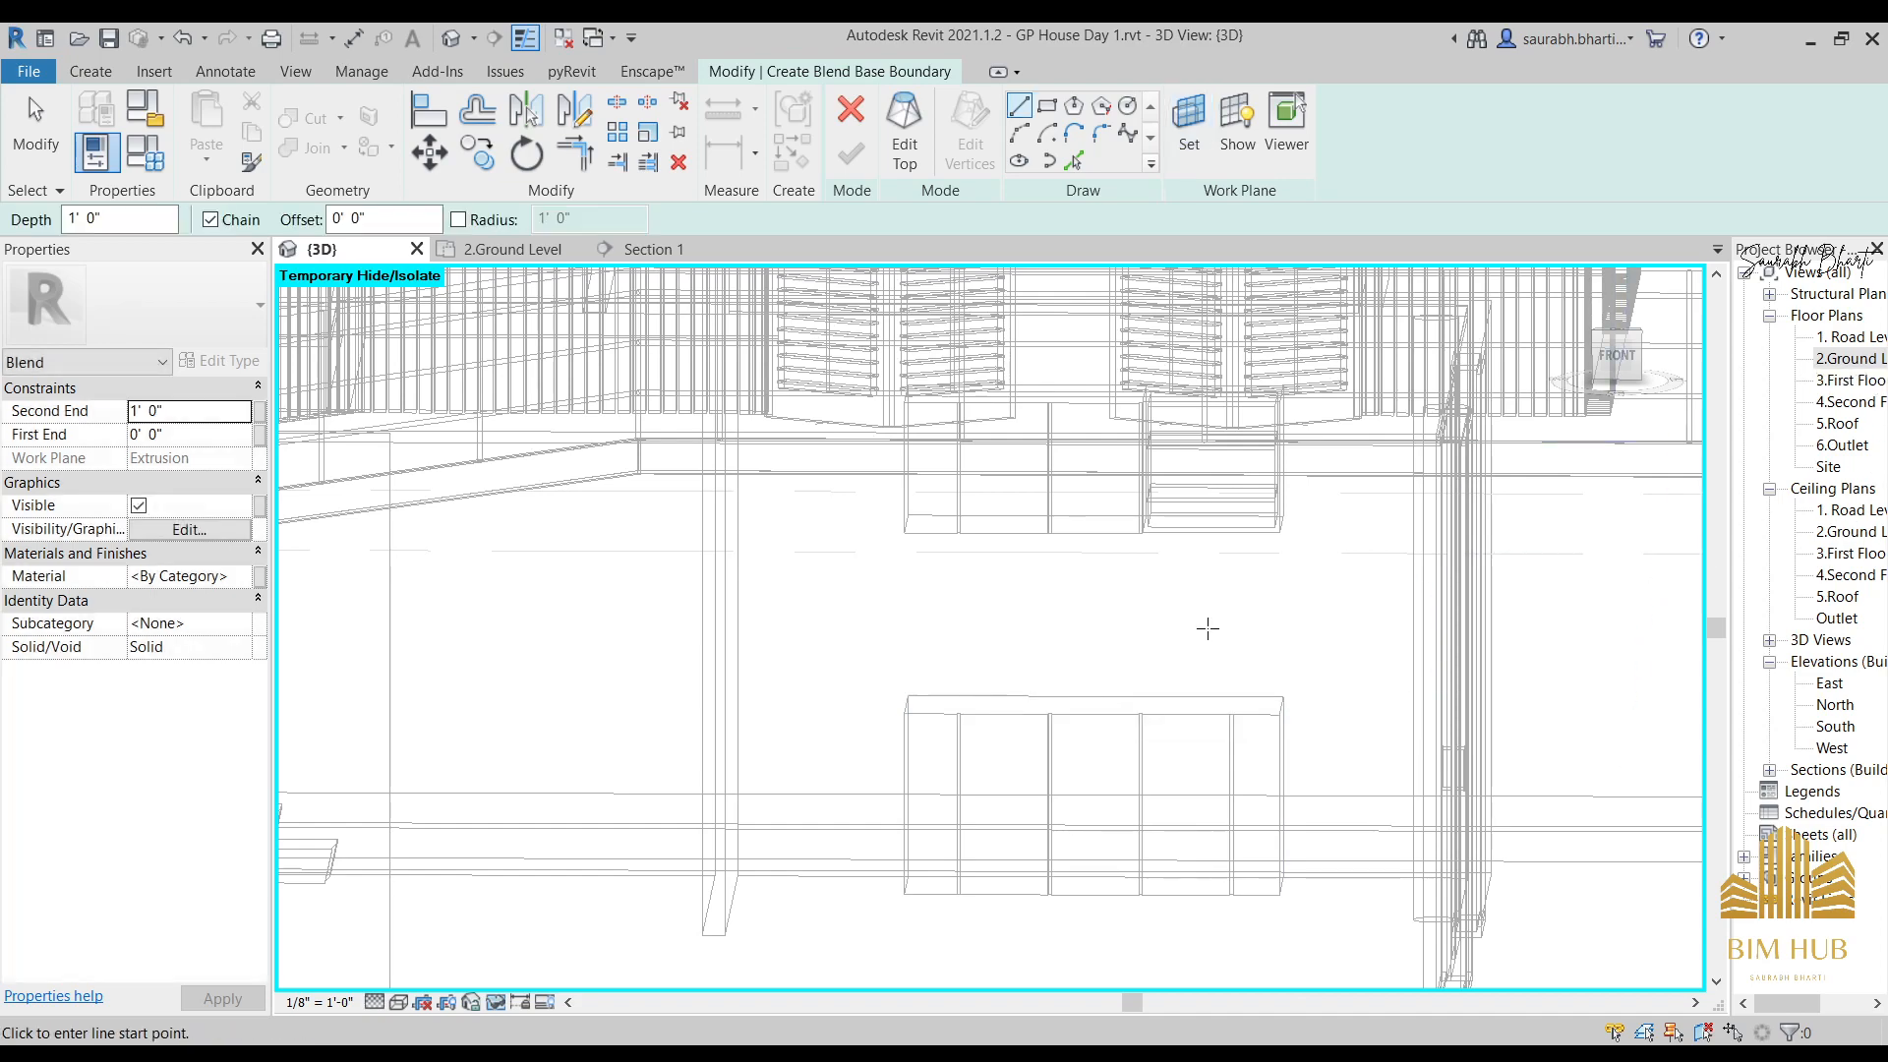
Sketch a rectangle over the lower cabinets' top outline in the top view, between its opposite corners.
{"action": "scroll", "coordinate": [1208, 629], "scroll_direction": "down", "scroll_amount": 3}
{"action": "middle_click_drag", "start_coordinate": [1208, 629], "coordinate": [1188, 740], "text": "shift"}
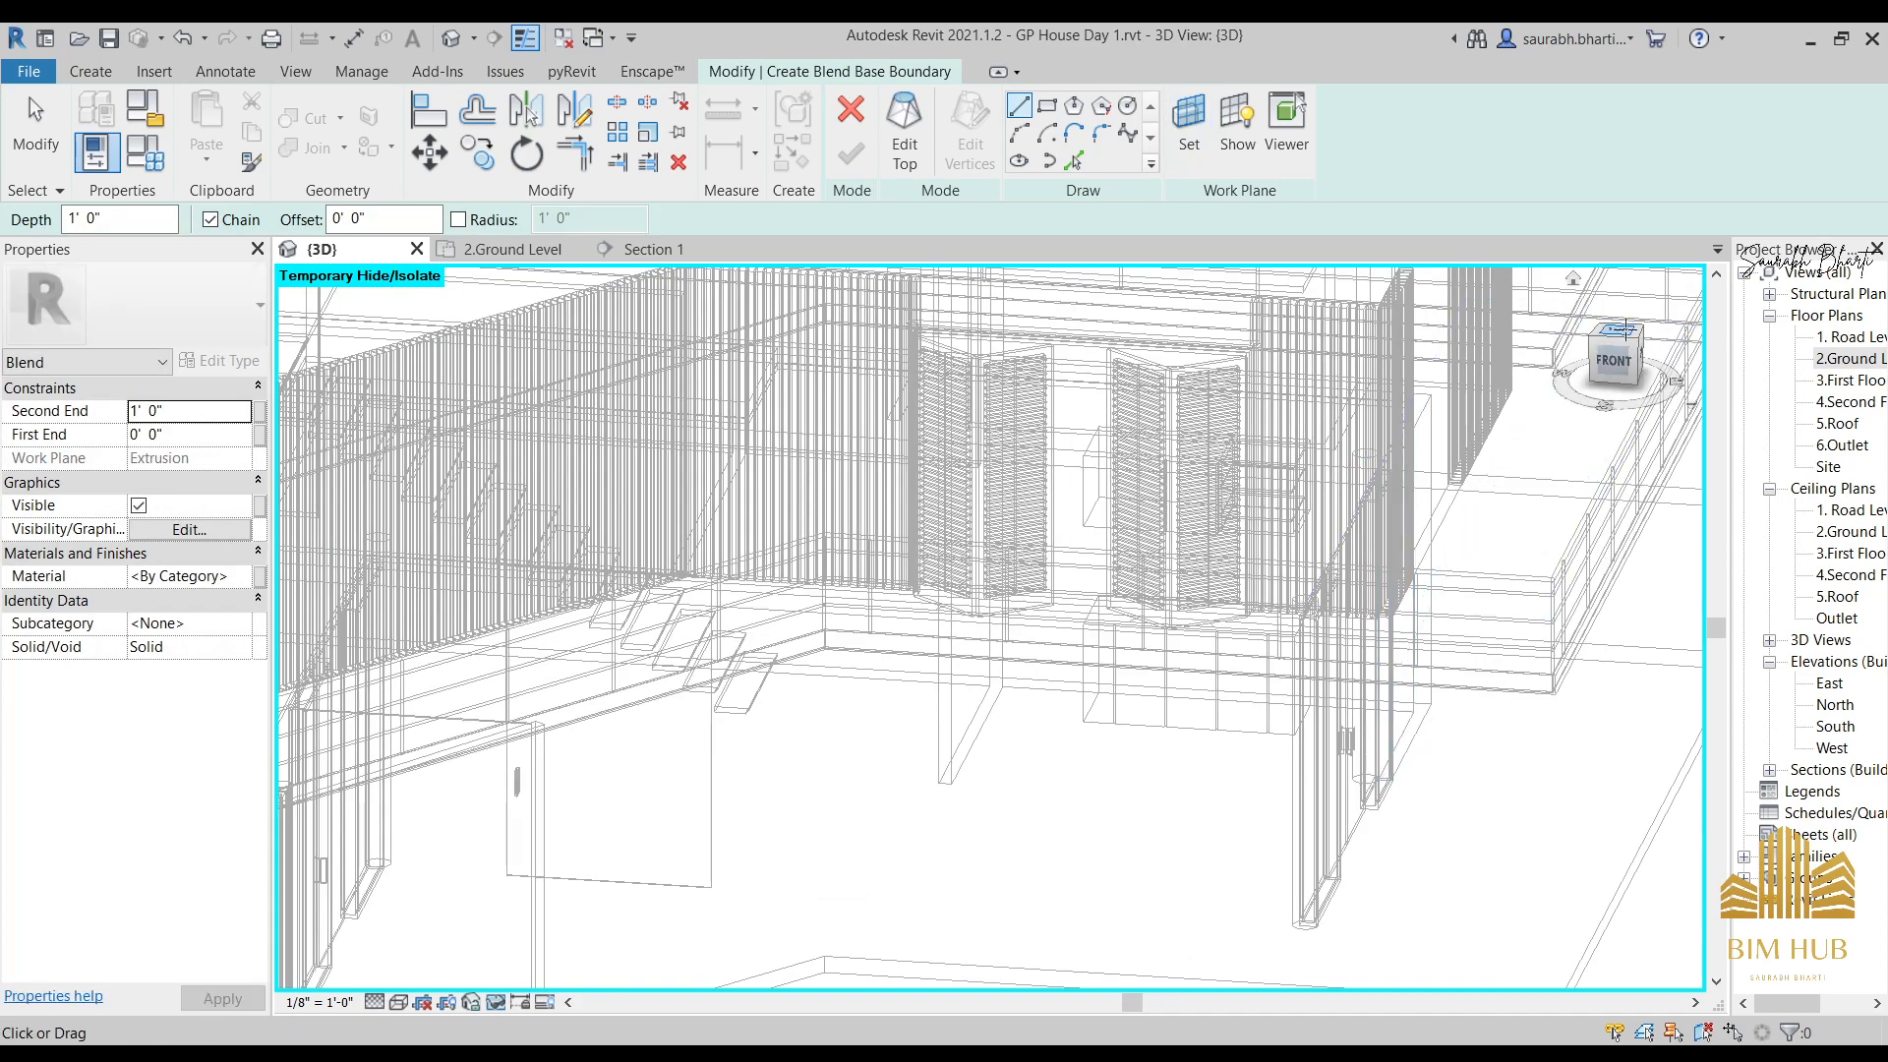
{"action": "left_click", "coordinate": [1621, 332]}
{"action": "left_click", "coordinate": [1047, 106]}
{"action": "scroll", "coordinate": [1098, 532], "scroll_direction": "up", "scroll_amount": 3}
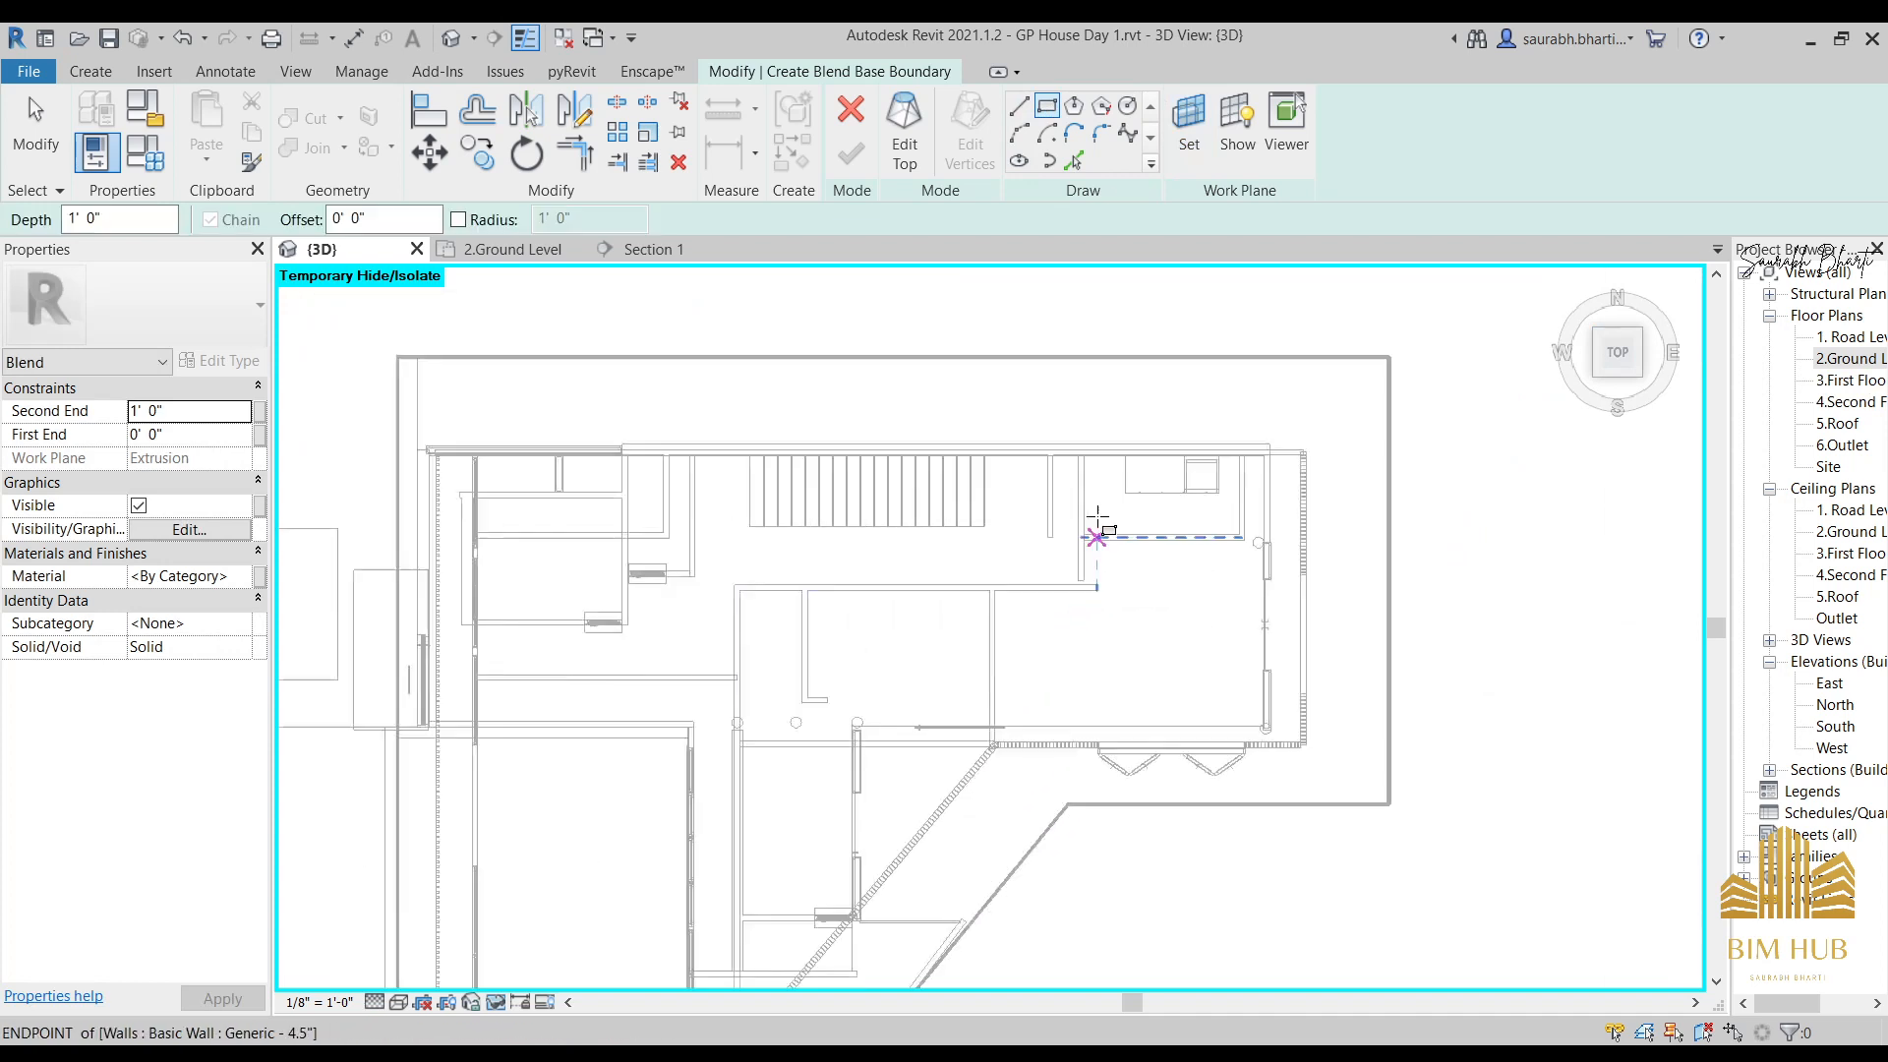
{"action": "scroll", "coordinate": [1097, 531], "scroll_direction": "up", "scroll_amount": 5}
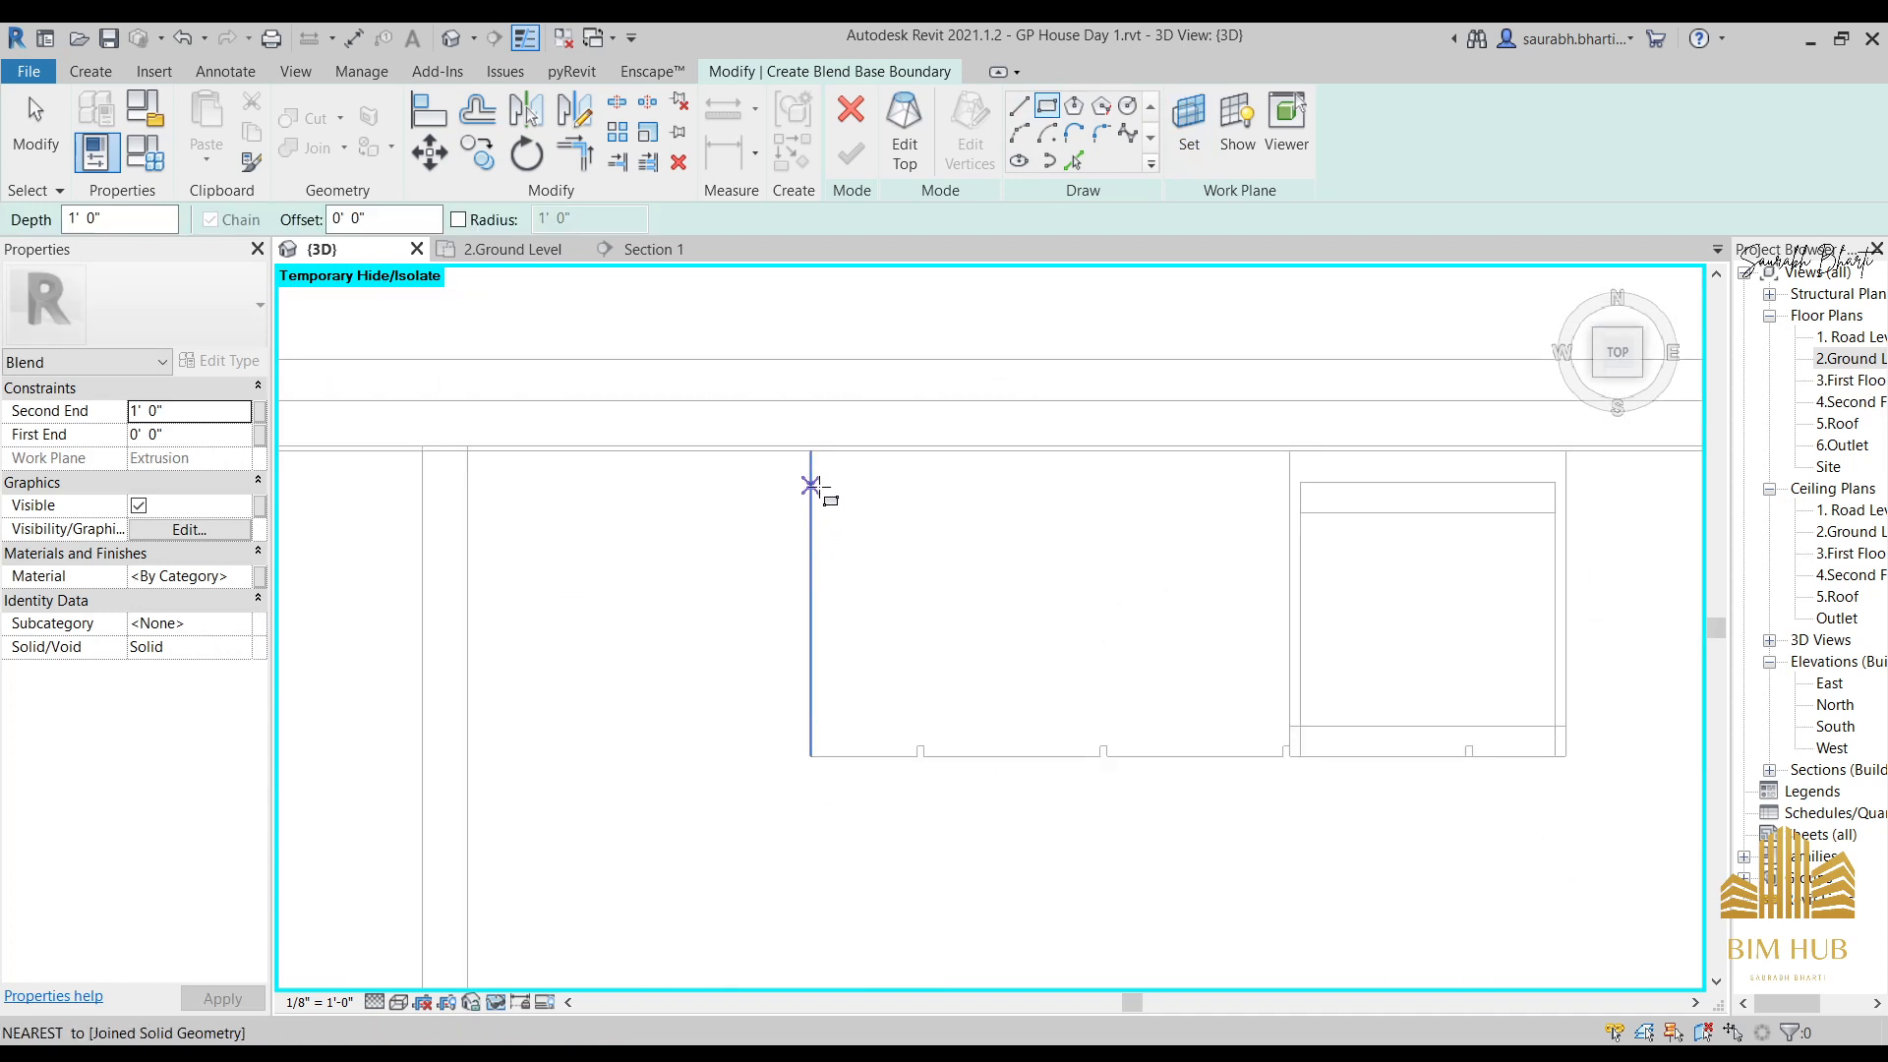
{"action": "middle_click_drag", "start_coordinate": [810, 485], "coordinate": [702, 545]}
{"action": "middle_click_drag", "start_coordinate": [837, 744], "coordinate": [885, 799]}
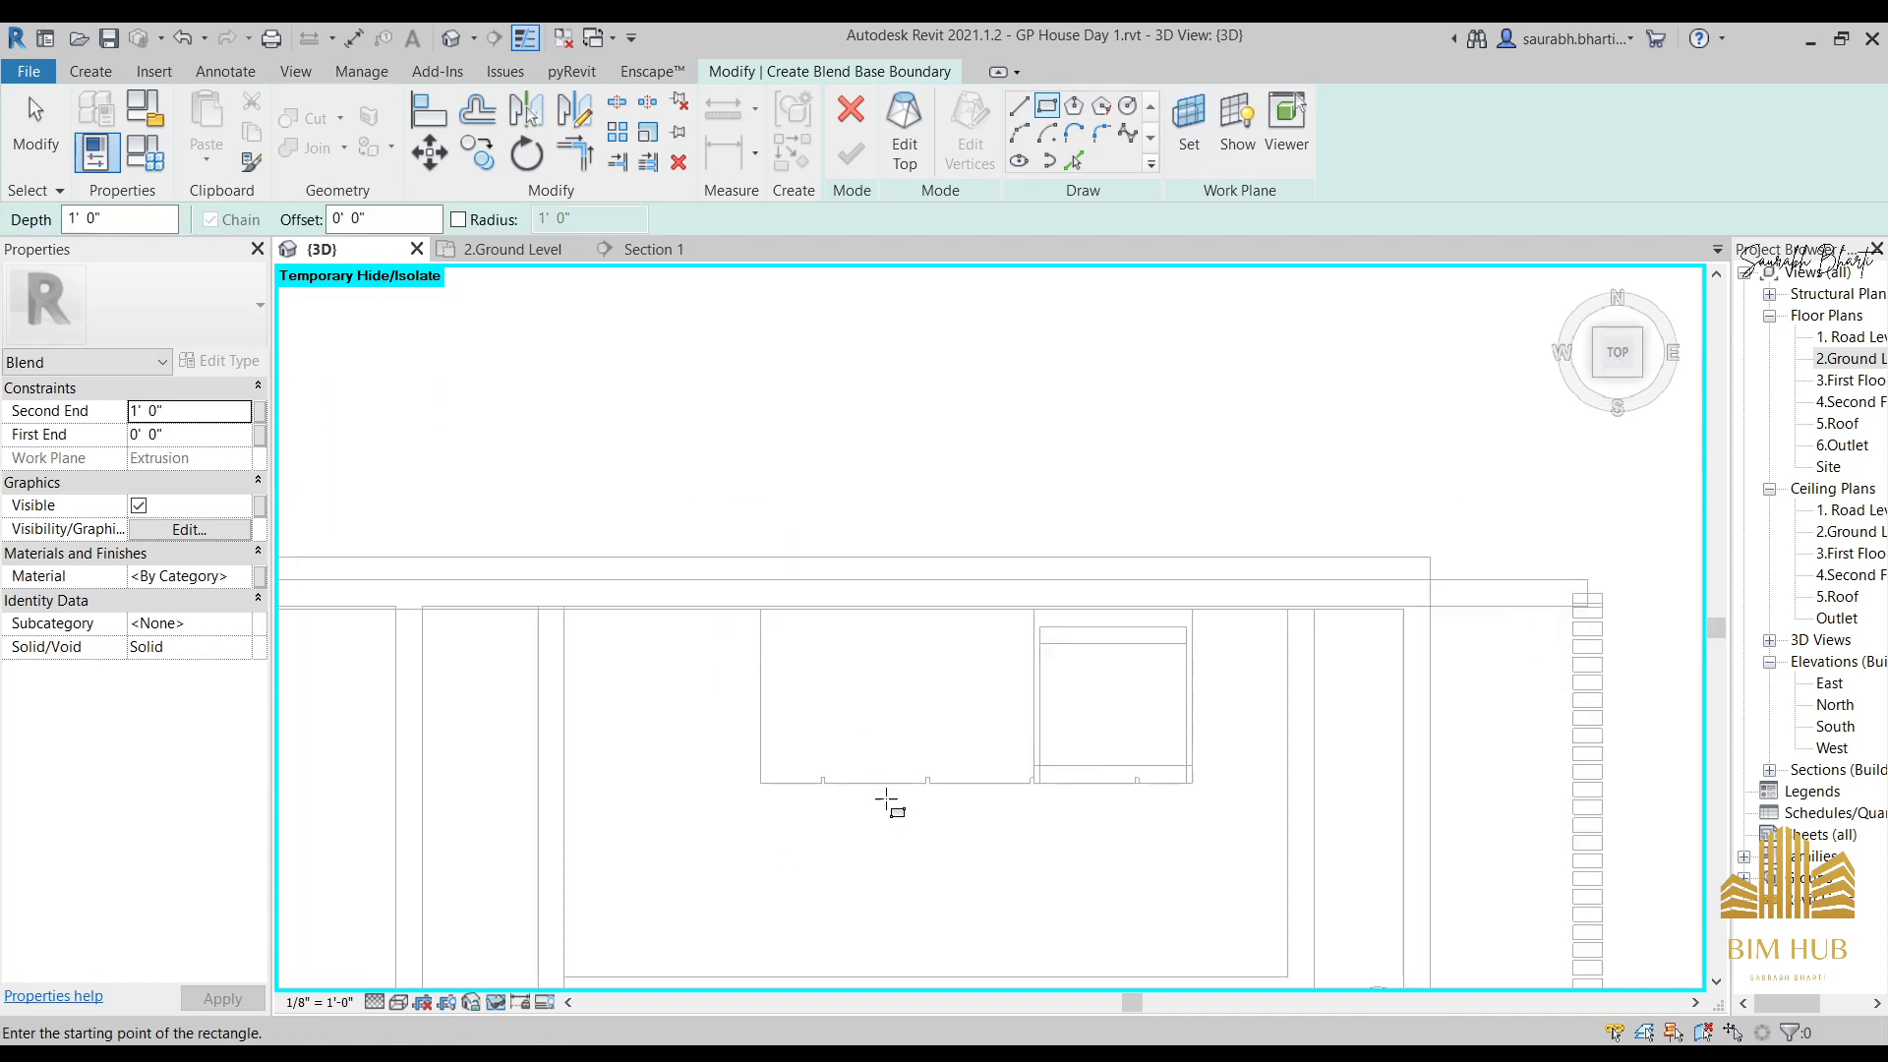
{"action": "left_click", "coordinate": [748, 562]}
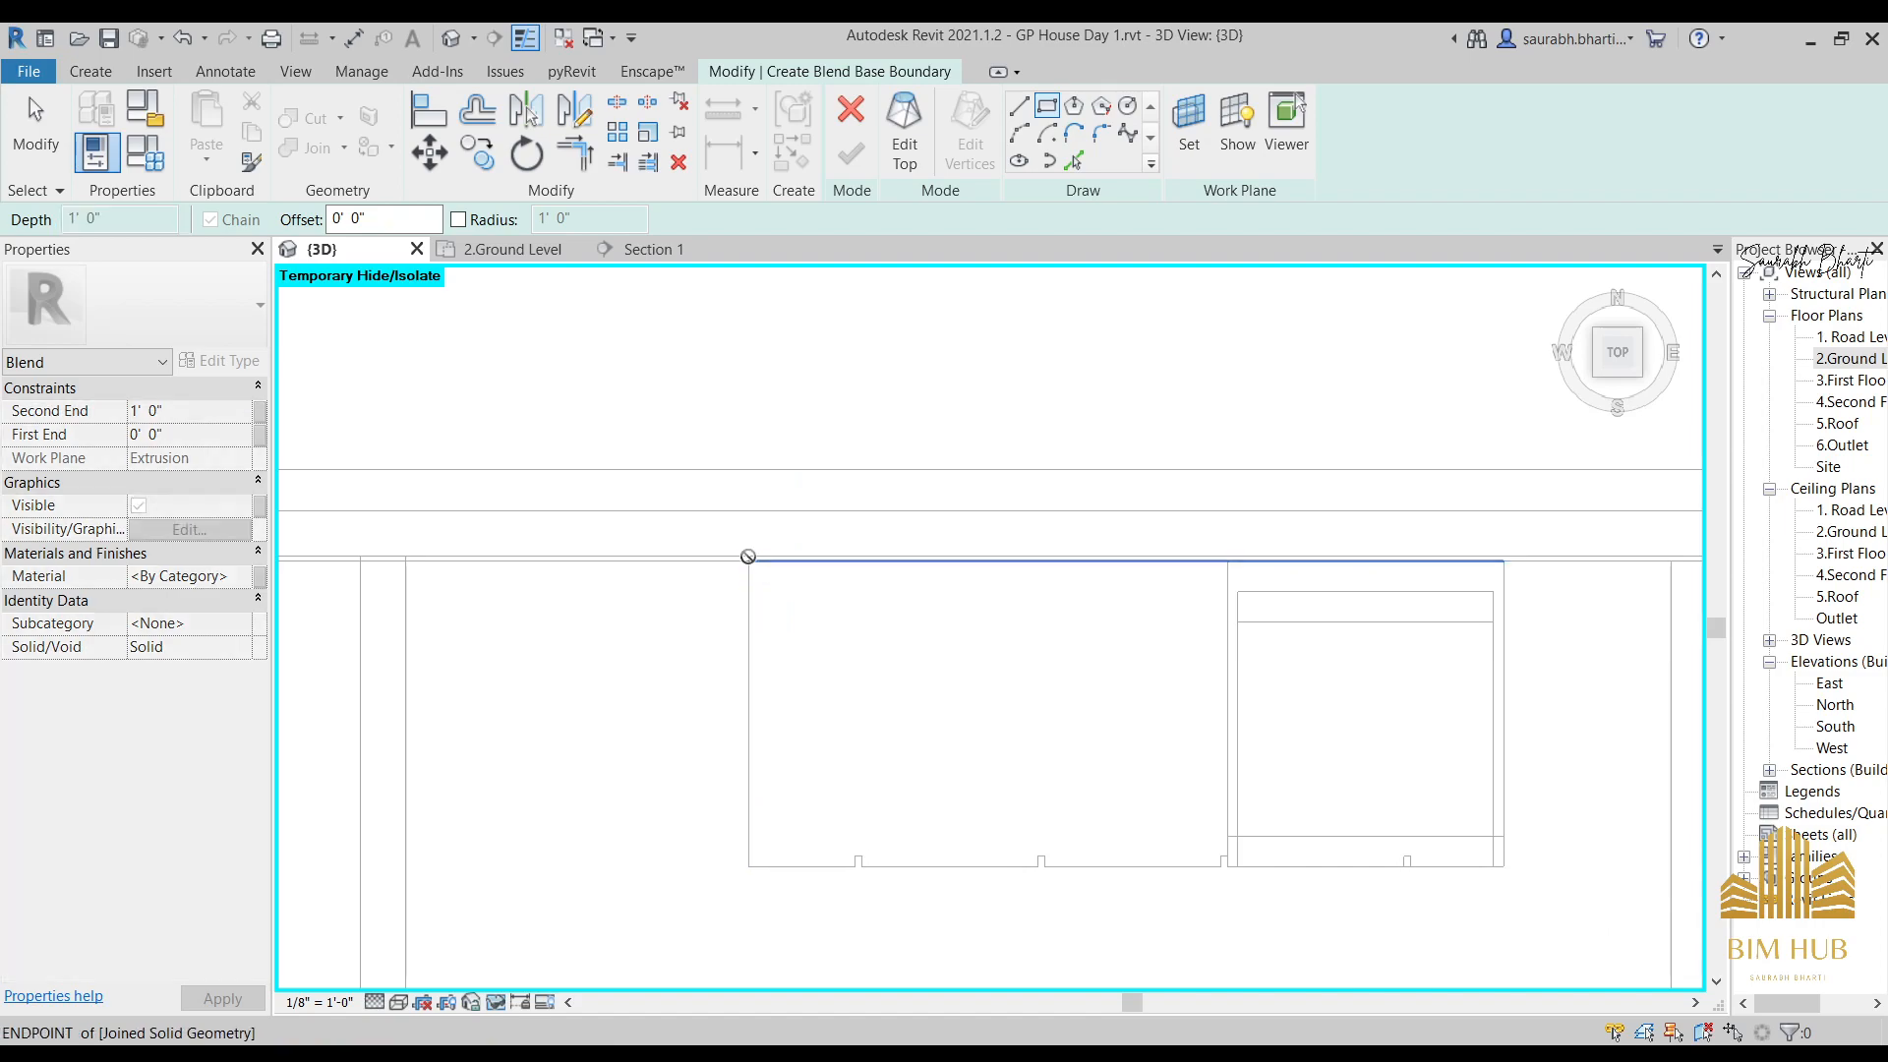
{"action": "left_click", "coordinate": [1504, 865]}
Examine the rectangle's position on the lower cabinets' top from the side and front, and leave the rectangle command.
{"action": "scroll", "coordinate": [1524, 861], "scroll_direction": "down", "scroll_amount": 3}
{"action": "middle_click_drag", "start_coordinate": [1524, 861], "coordinate": [1465, 811], "text": "shift"}
{"action": "left_click", "coordinate": [1618, 374]}
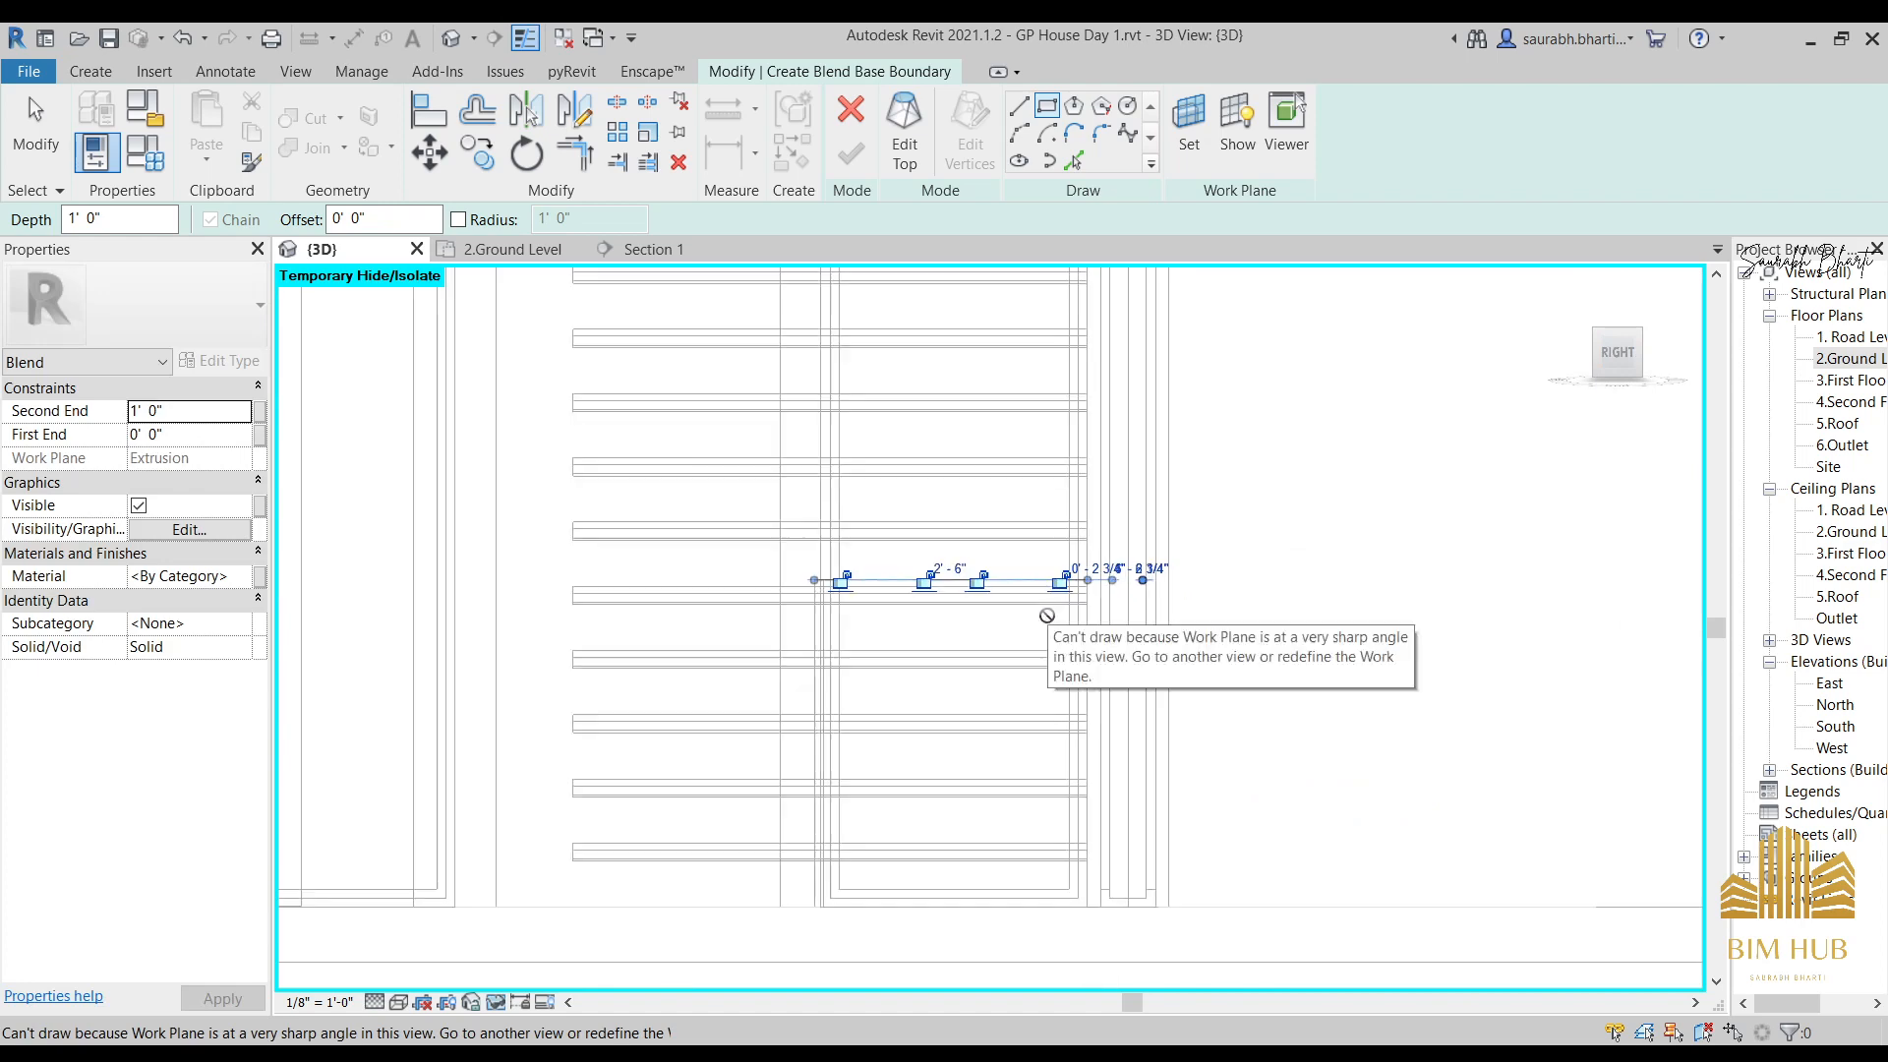
{"action": "mouse_move", "coordinate": [1050, 570]}
{"action": "middle_mouse_down", "text": "shift"}
{"action": "mouse_move", "coordinate": [1066, 758]}
{"action": "mouse_move", "coordinate": [1111, 581]}
{"action": "middle_mouse_up", "text": "shift"}
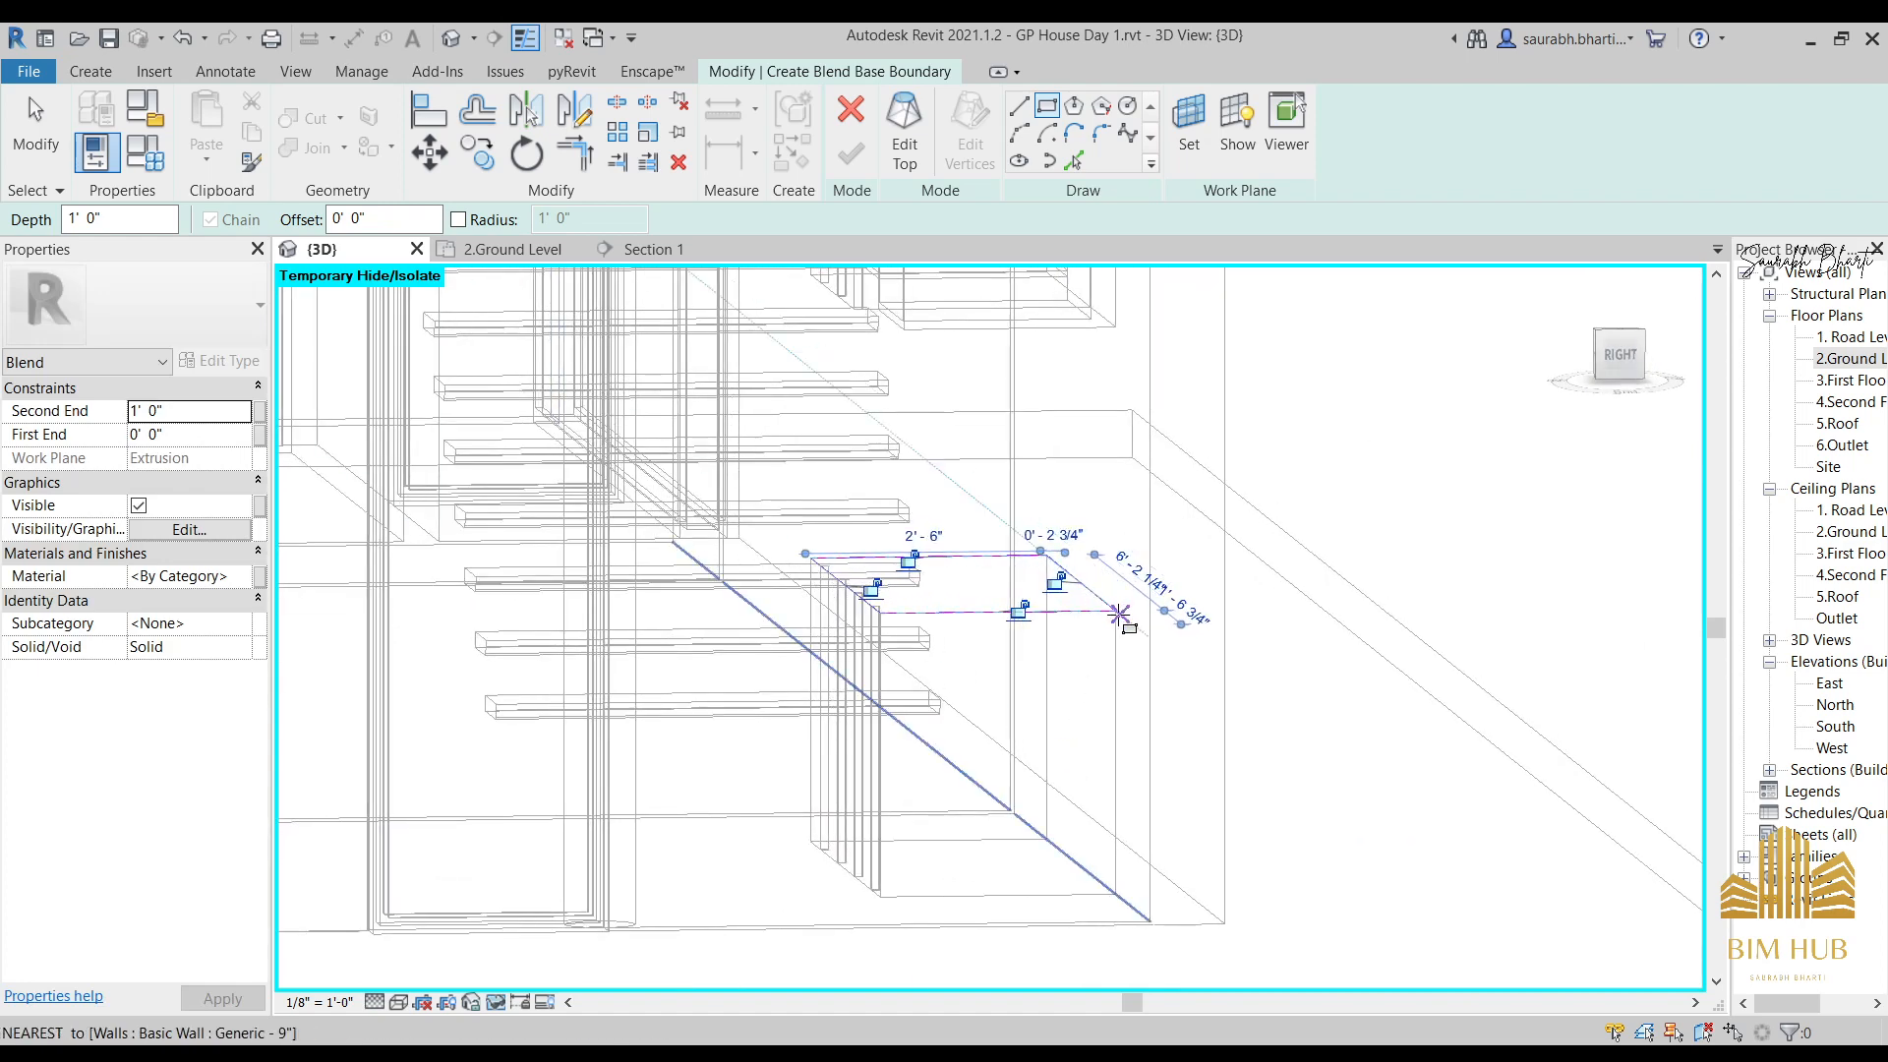
{"action": "scroll", "coordinate": [1118, 612], "scroll_direction": "up", "scroll_amount": 2}
{"action": "mouse_move", "coordinate": [1121, 606]}
{"action": "middle_mouse_down", "text": "shift"}
{"action": "mouse_move", "coordinate": [927, 831]}
{"action": "mouse_move", "coordinate": [1017, 708]}
{"action": "mouse_move", "coordinate": [925, 686]}
{"action": "mouse_move", "coordinate": [1164, 662]}
{"action": "mouse_move", "coordinate": [954, 771]}
{"action": "mouse_move", "coordinate": [881, 722]}
{"action": "middle_mouse_up", "text": "shift"}
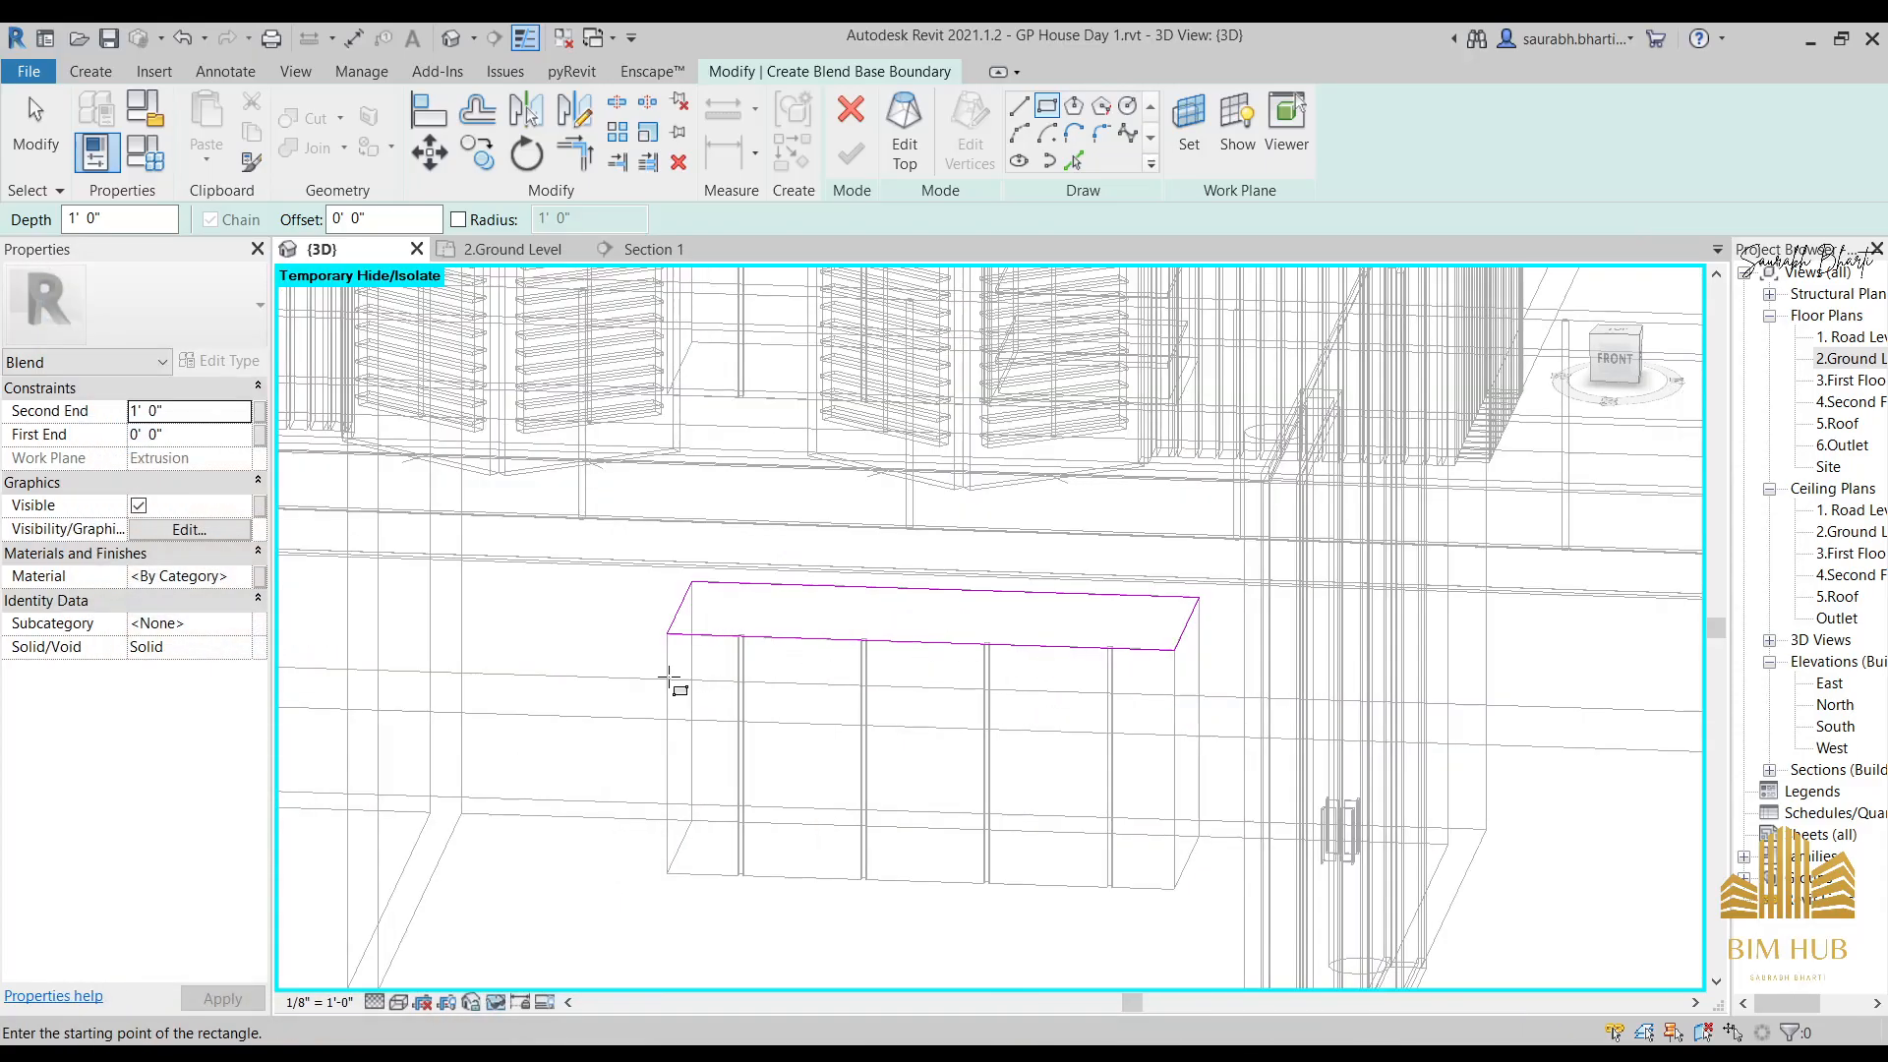
{"action": "scroll", "coordinate": [675, 675], "scroll_direction": "up", "scroll_amount": 1}
{"action": "middle_click_drag", "start_coordinate": [1164, 690], "coordinate": [1168, 653], "text": "shift"}
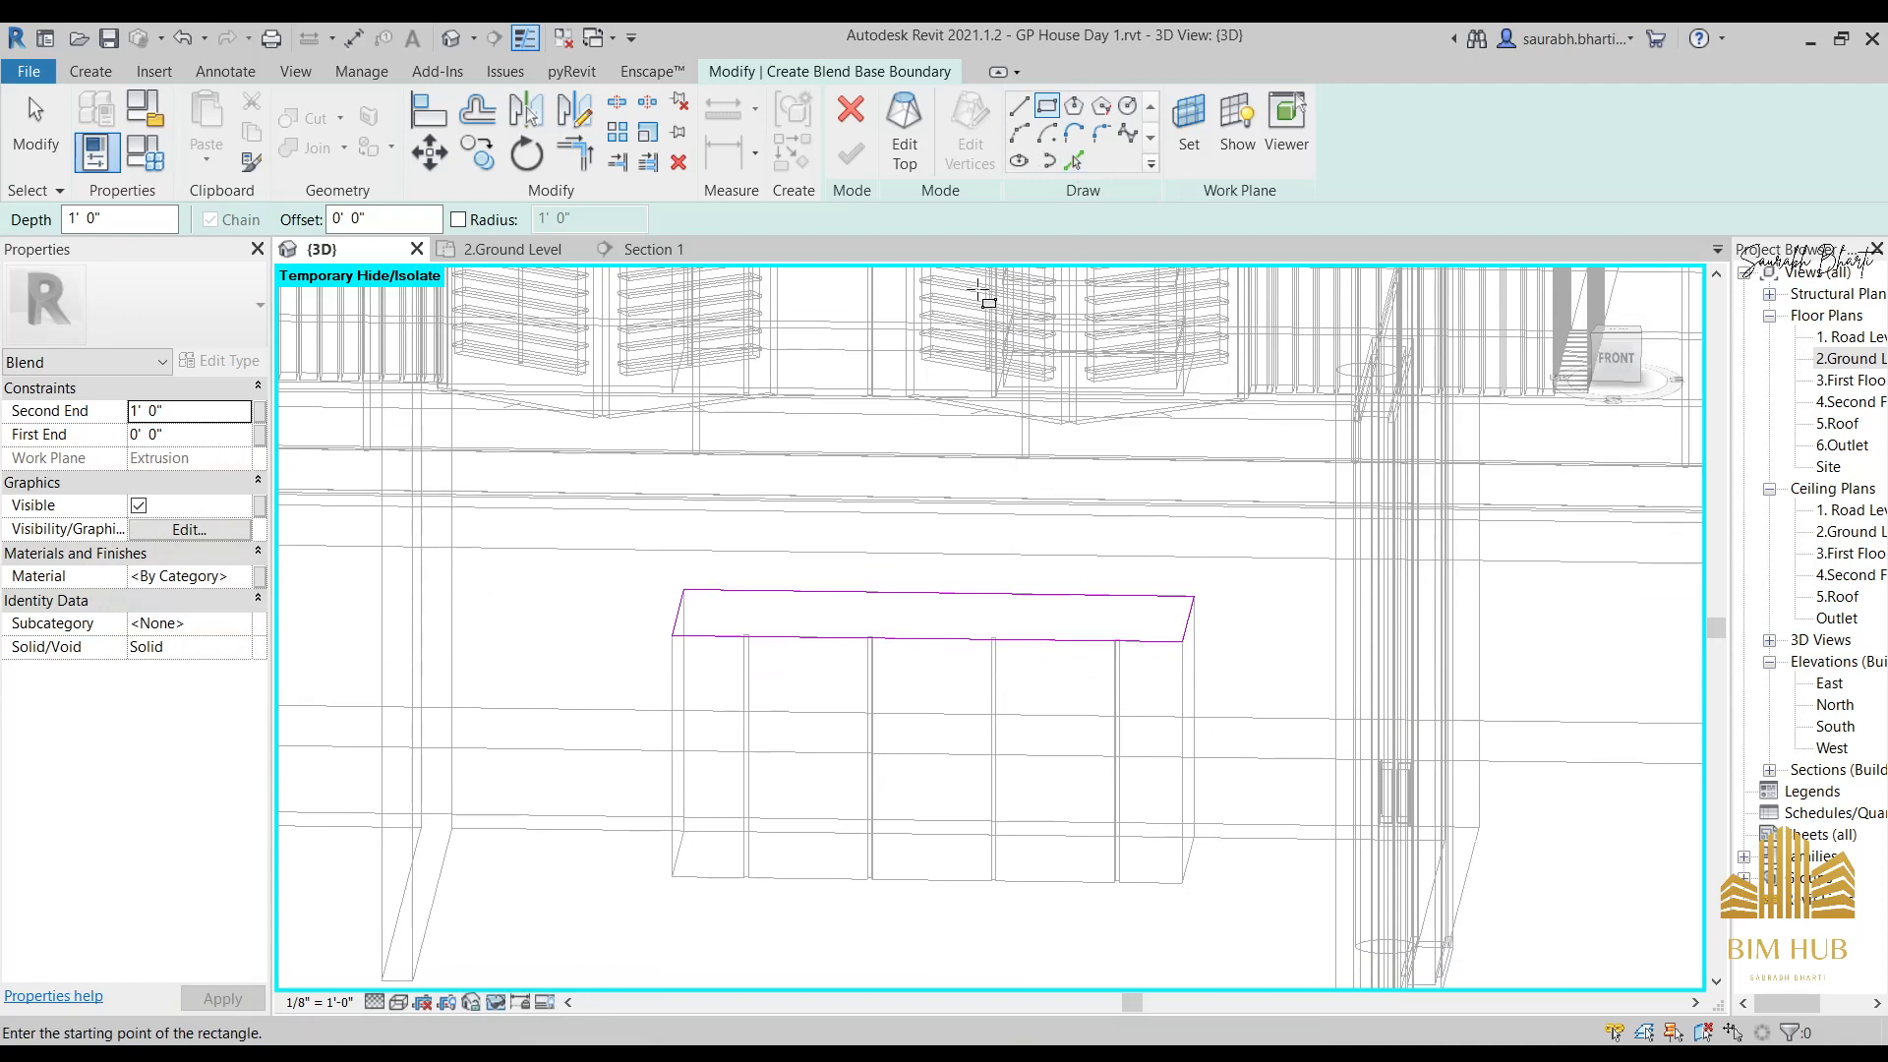
{"action": "key", "text": "Escape"}
{"action": "key", "text": "Escape"}
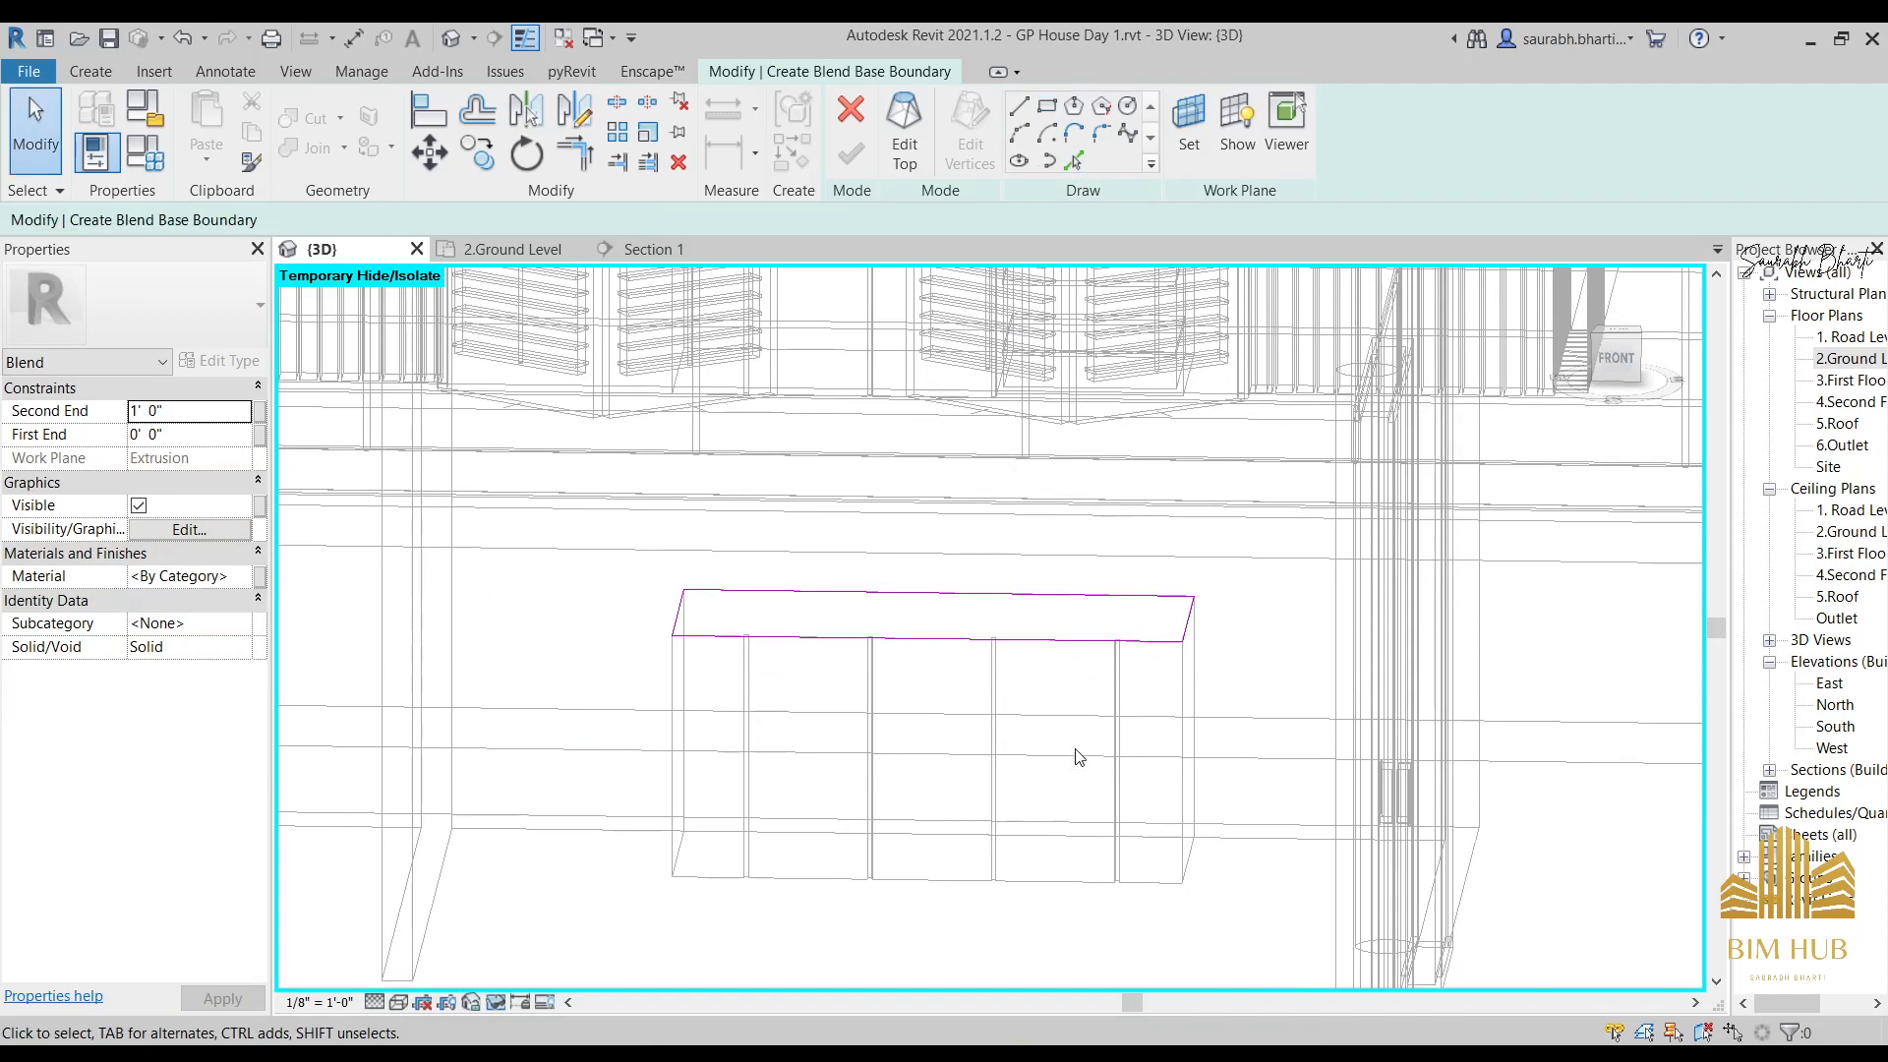
Discard the Blend together with its base sketch.
{"action": "scroll", "coordinate": [1079, 757], "scroll_direction": "down", "scroll_amount": 2}
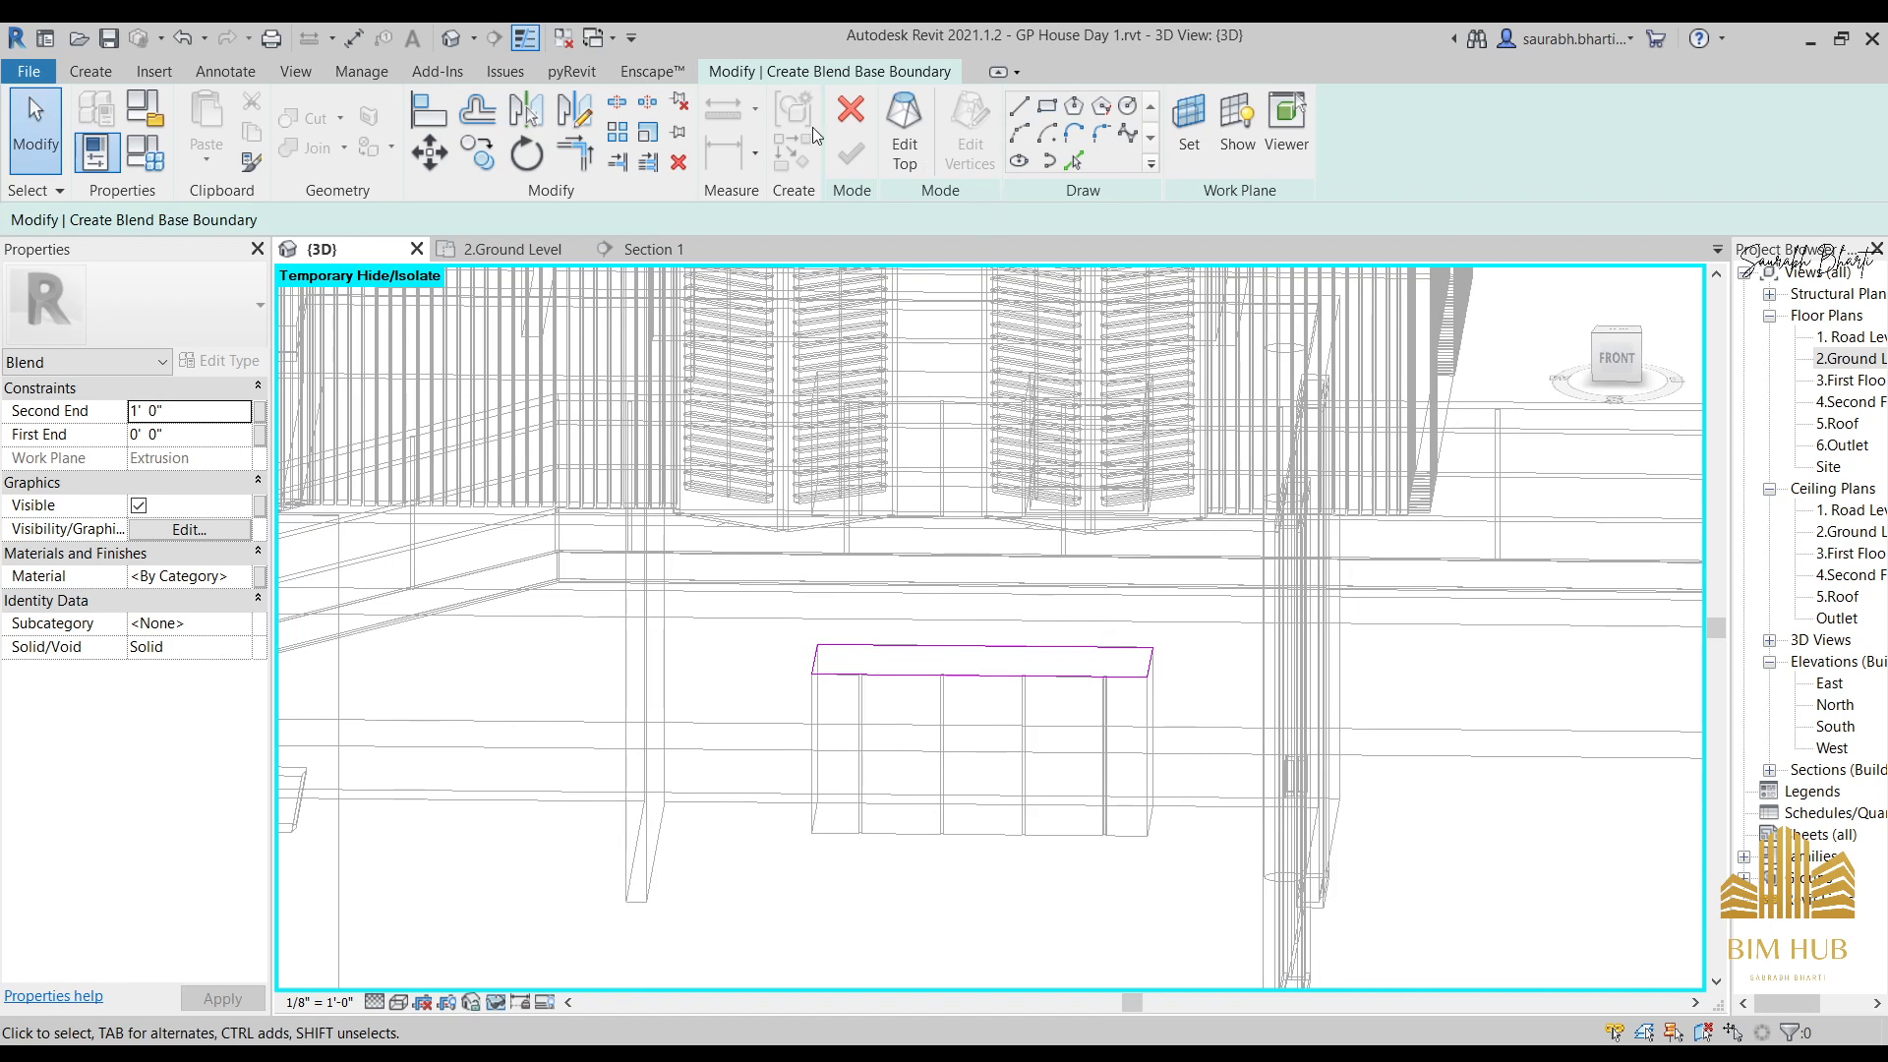
{"action": "left_click", "coordinate": [847, 116]}
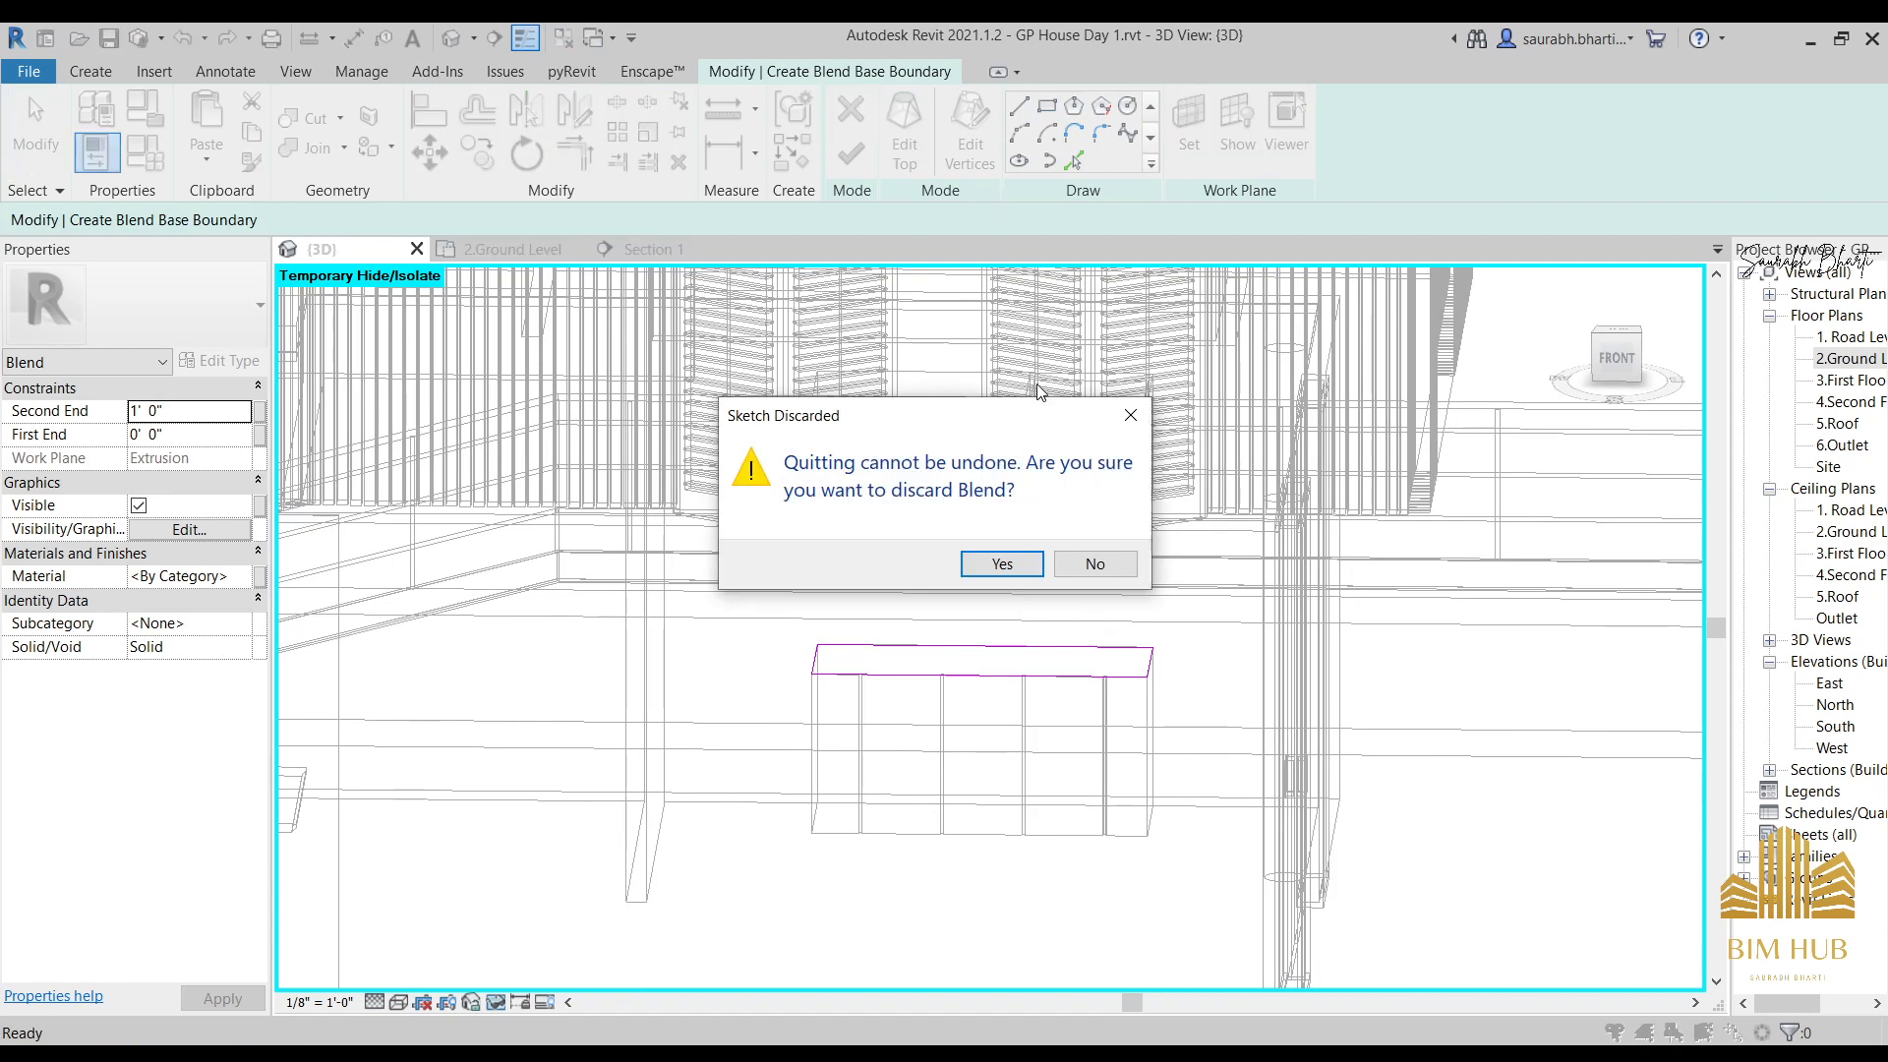
{"action": "left_click", "coordinate": [1031, 565]}
{"action": "scroll", "coordinate": [797, 405], "scroll_direction": "down", "scroll_amount": 3}
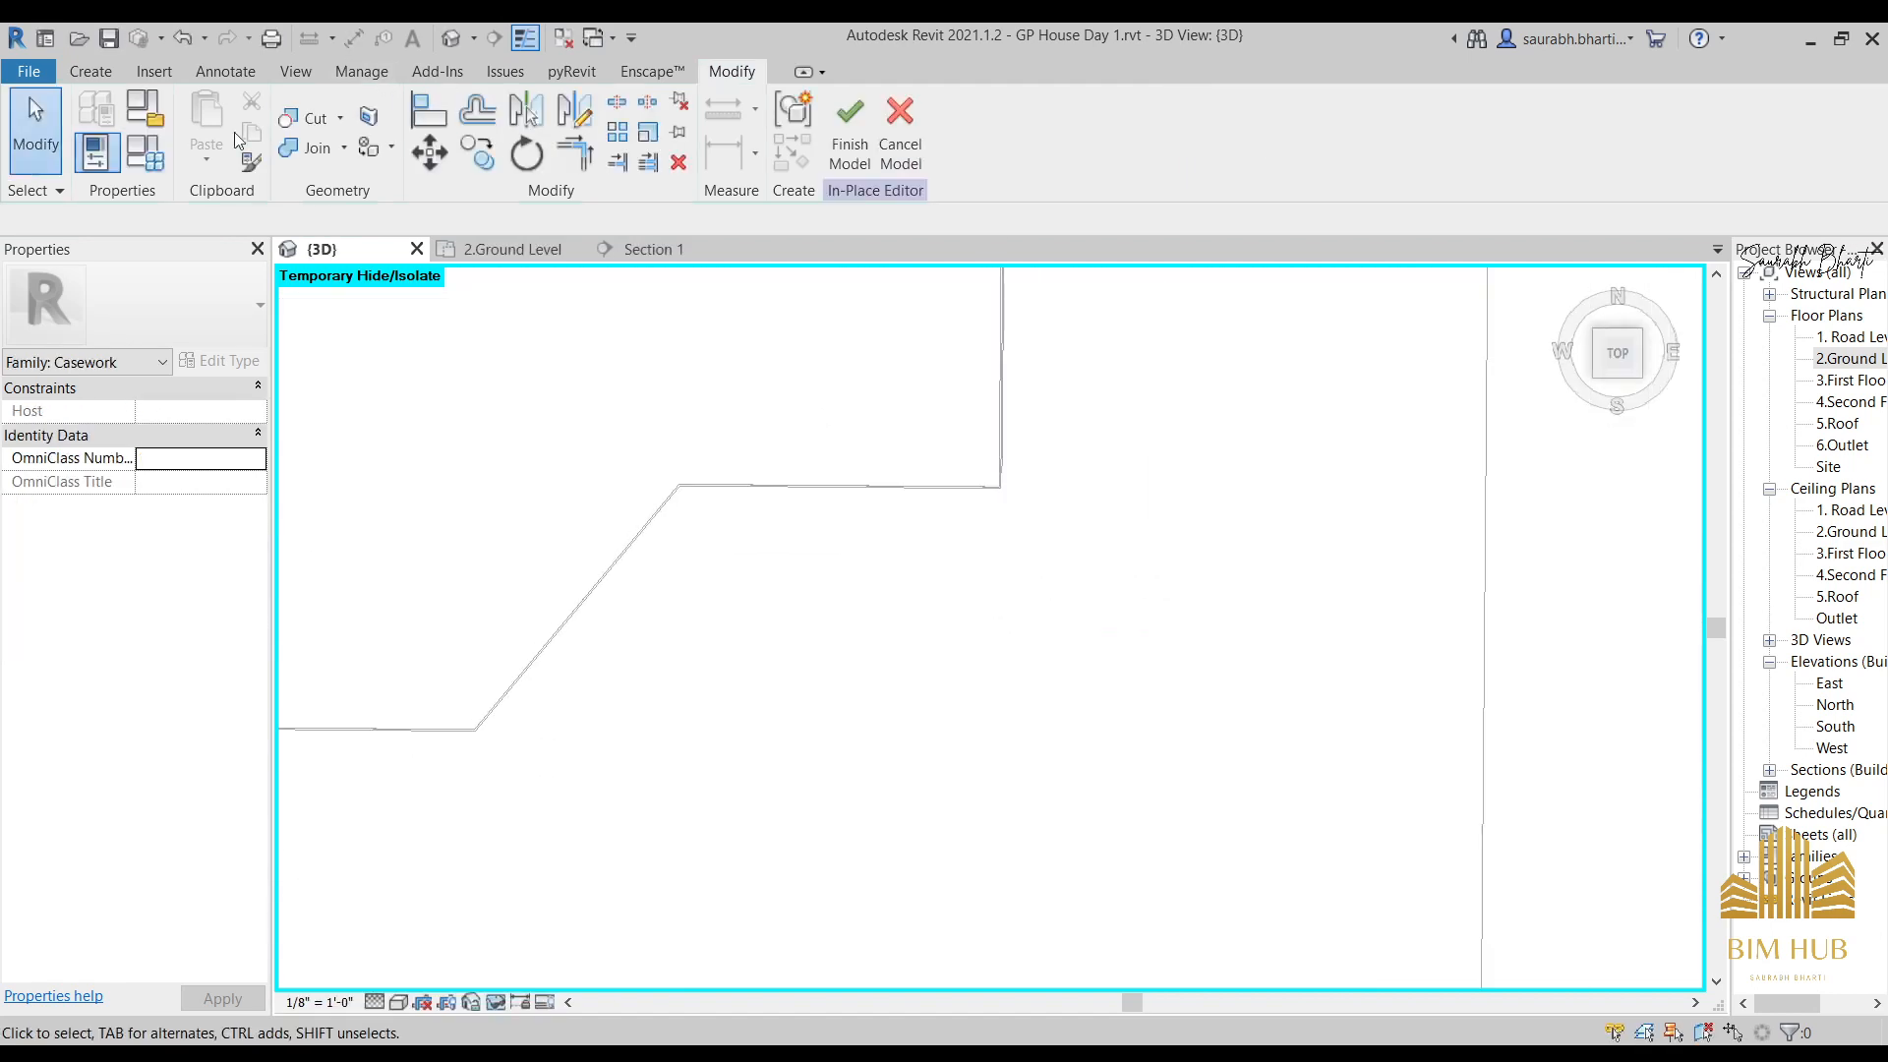
Start a solid Extrusion in the in-place casework and pick the lower cabinets' top face as its work plane.
{"action": "left_click", "coordinate": [95, 79]}
{"action": "left_click", "coordinate": [210, 128]}
{"action": "middle_click_drag", "start_coordinate": [649, 417], "coordinate": [894, 662], "text": "shift"}
{"action": "scroll", "coordinate": [856, 594], "scroll_direction": "up", "scroll_amount": 8}
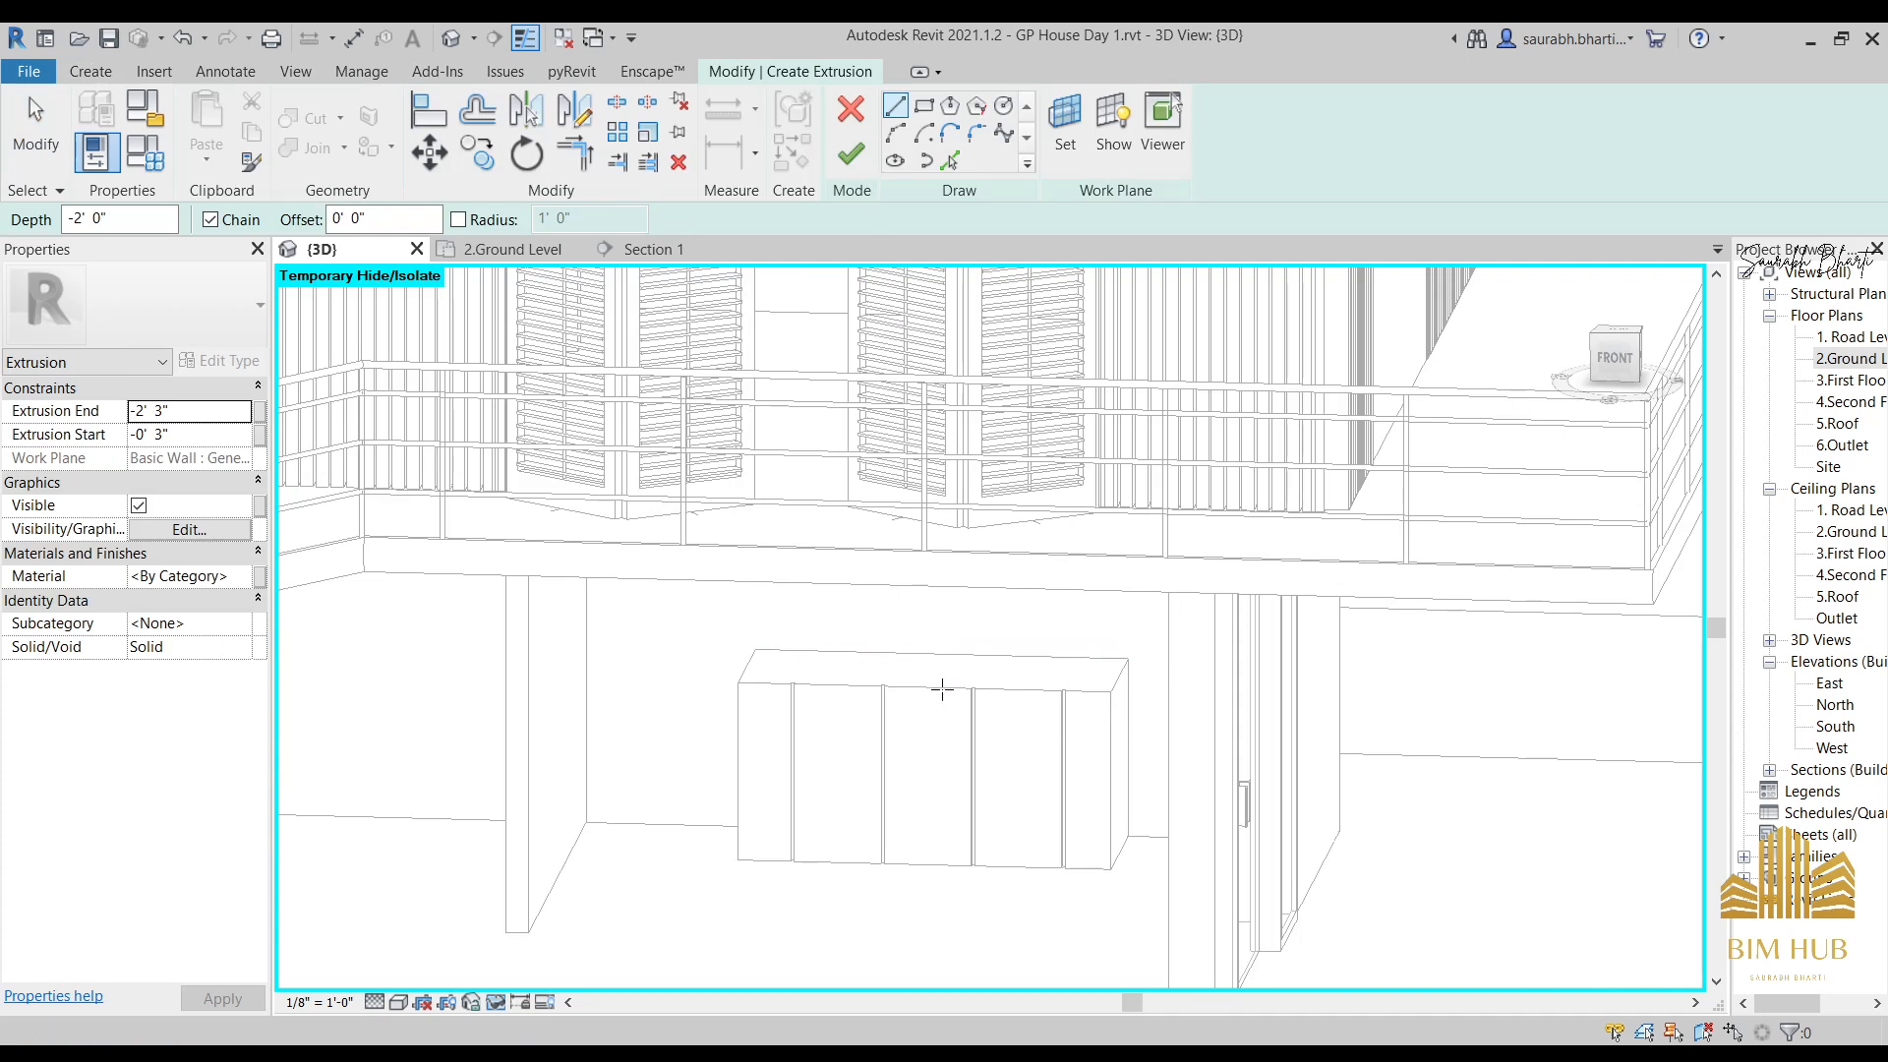
{"action": "middle_click_drag", "start_coordinate": [942, 689], "coordinate": [974, 629], "text": "shift"}
{"action": "left_click", "coordinate": [1067, 120]}
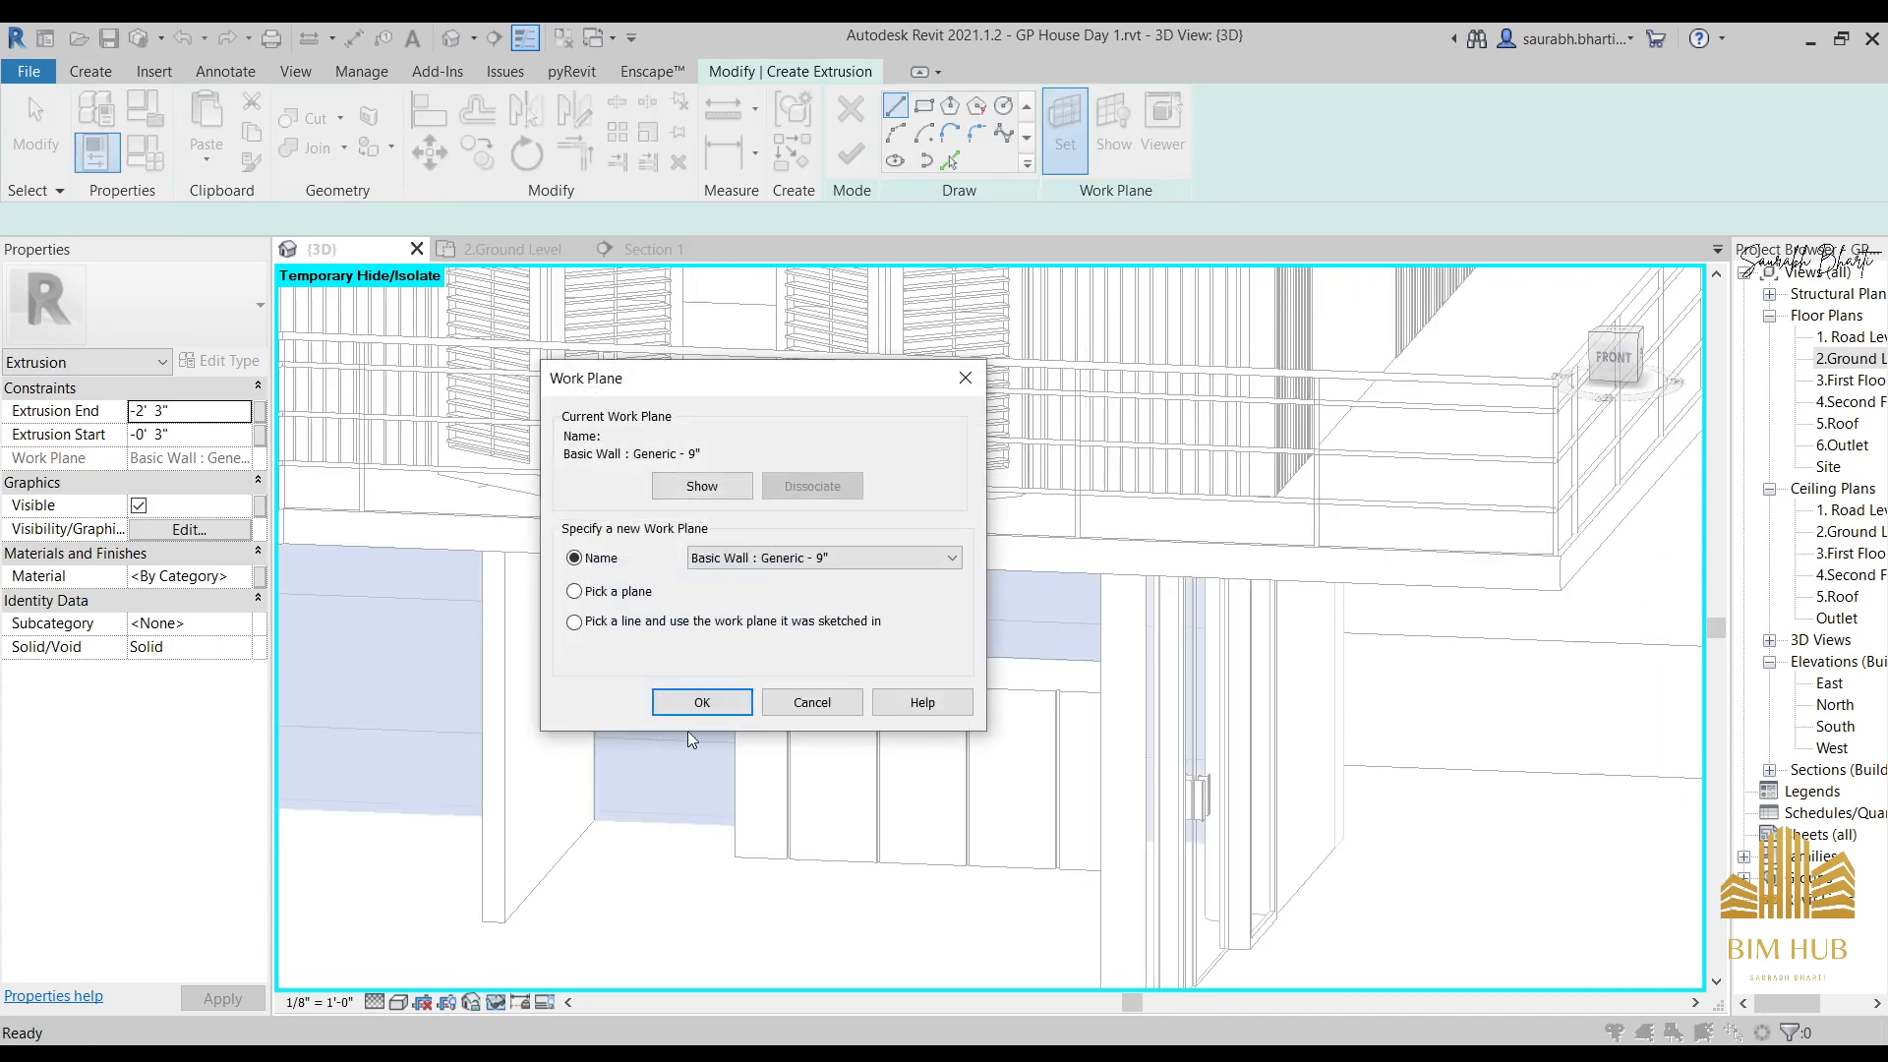
{"action": "left_click", "coordinate": [702, 702]}
{"action": "scroll", "coordinate": [854, 682], "scroll_direction": "up", "scroll_amount": 3}
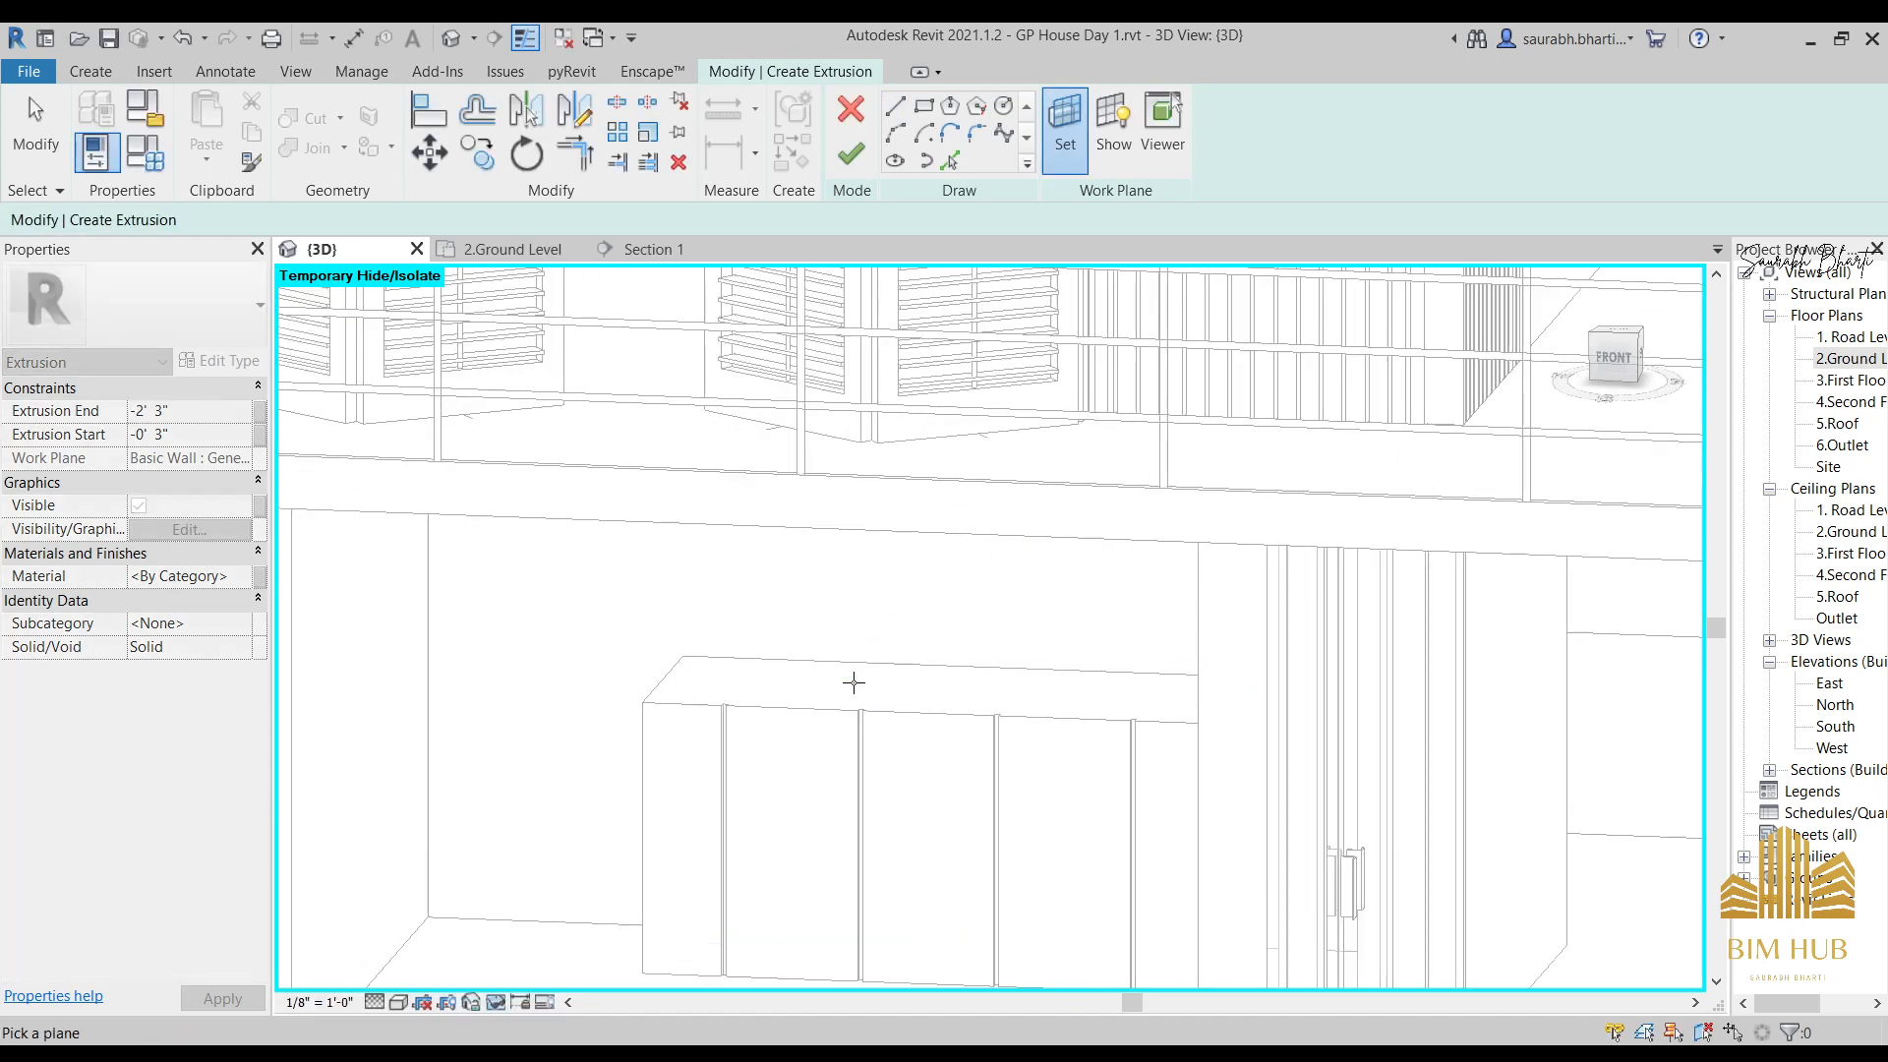
{"action": "scroll", "coordinate": [852, 670], "scroll_direction": "down", "scroll_amount": 3}
{"action": "middle_click_drag", "start_coordinate": [866, 679], "coordinate": [993, 772], "text": "shift"}
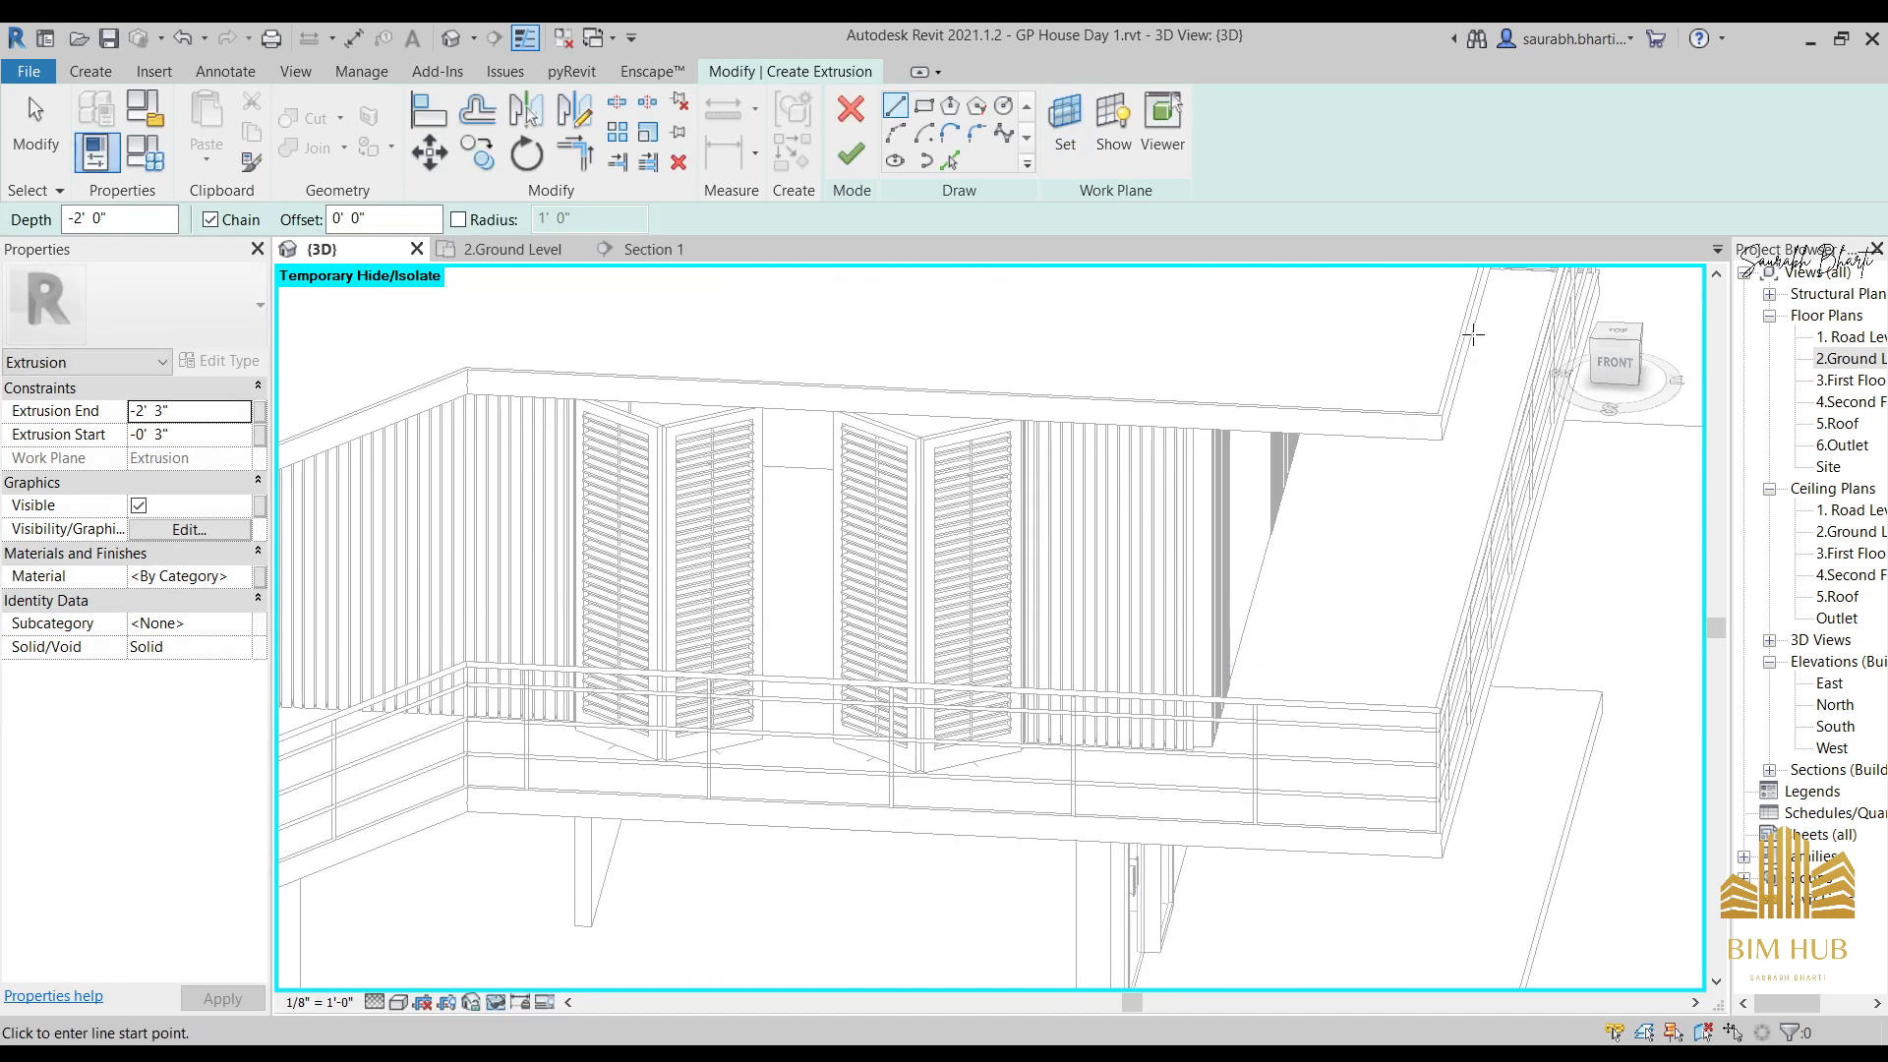
Show the model from the top and set the visual style to Wireframe.
{"action": "left_click", "coordinate": [1627, 349]}
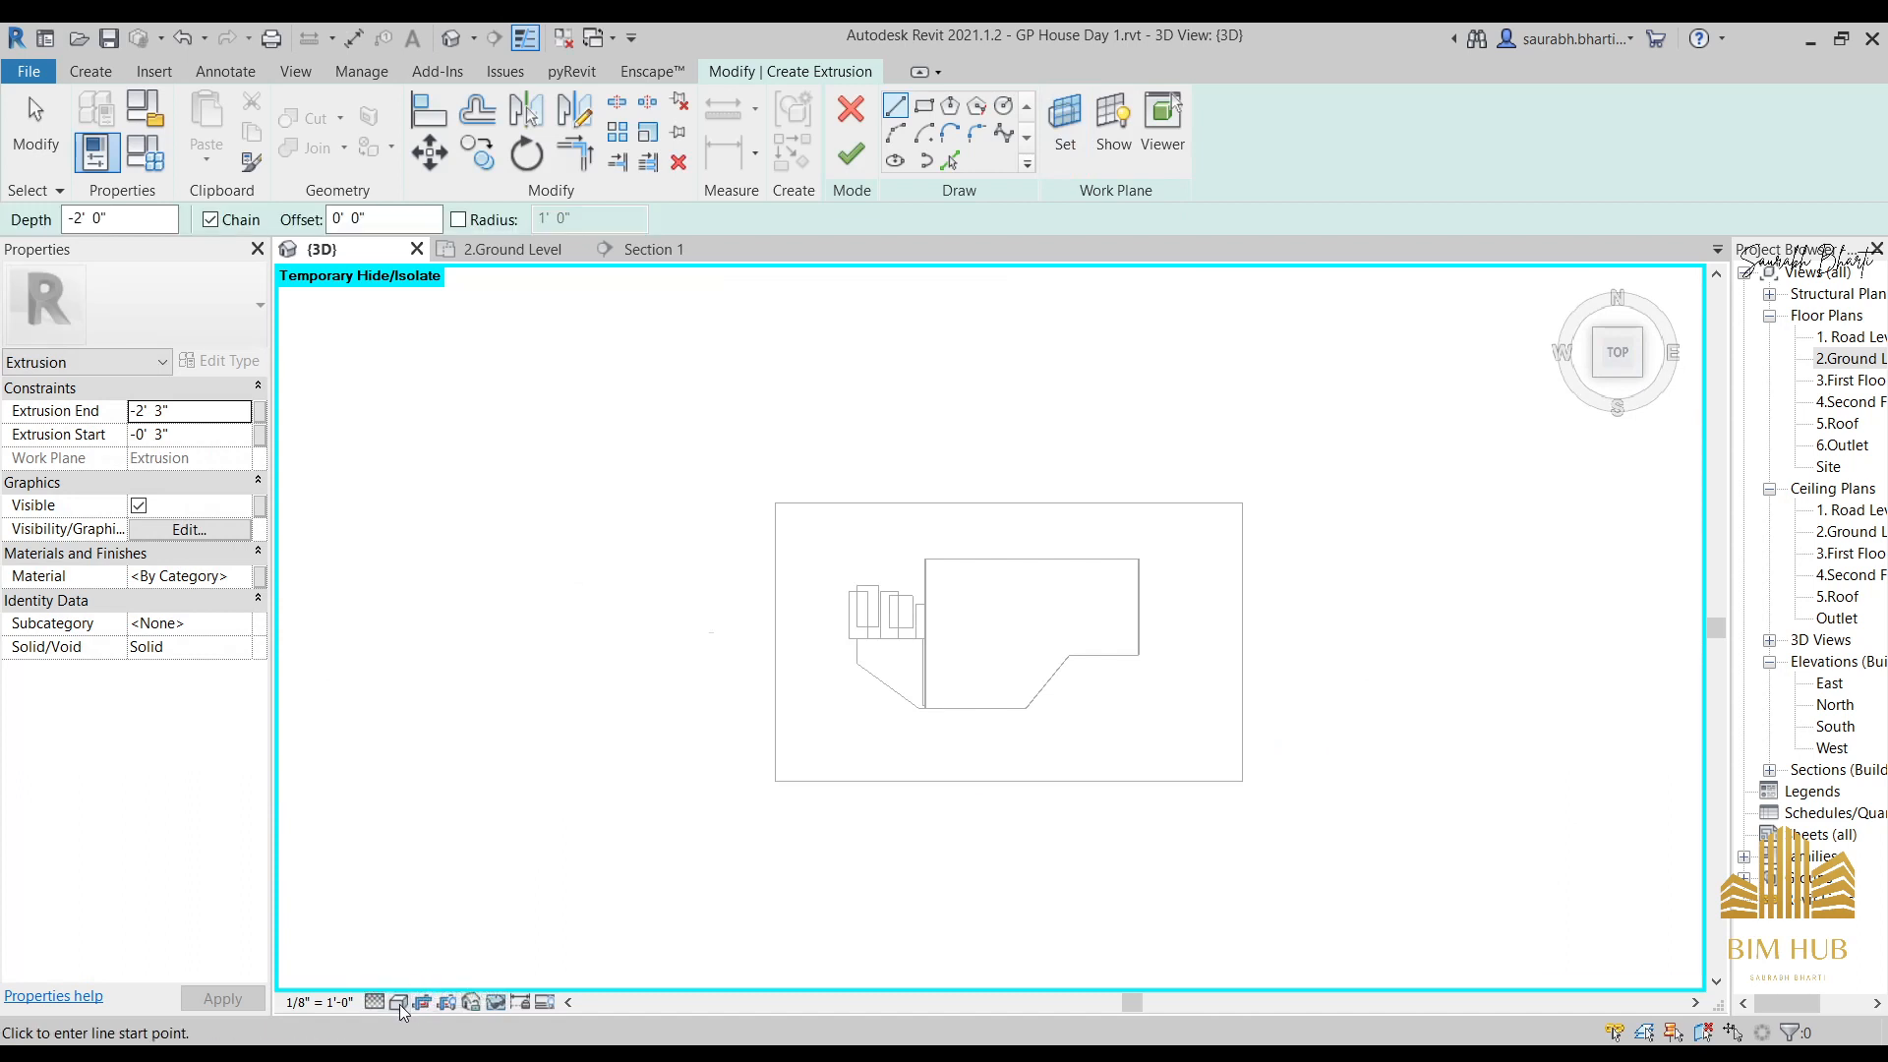
{"action": "left_click", "coordinate": [399, 1003]}
{"action": "left_click", "coordinate": [433, 898]}
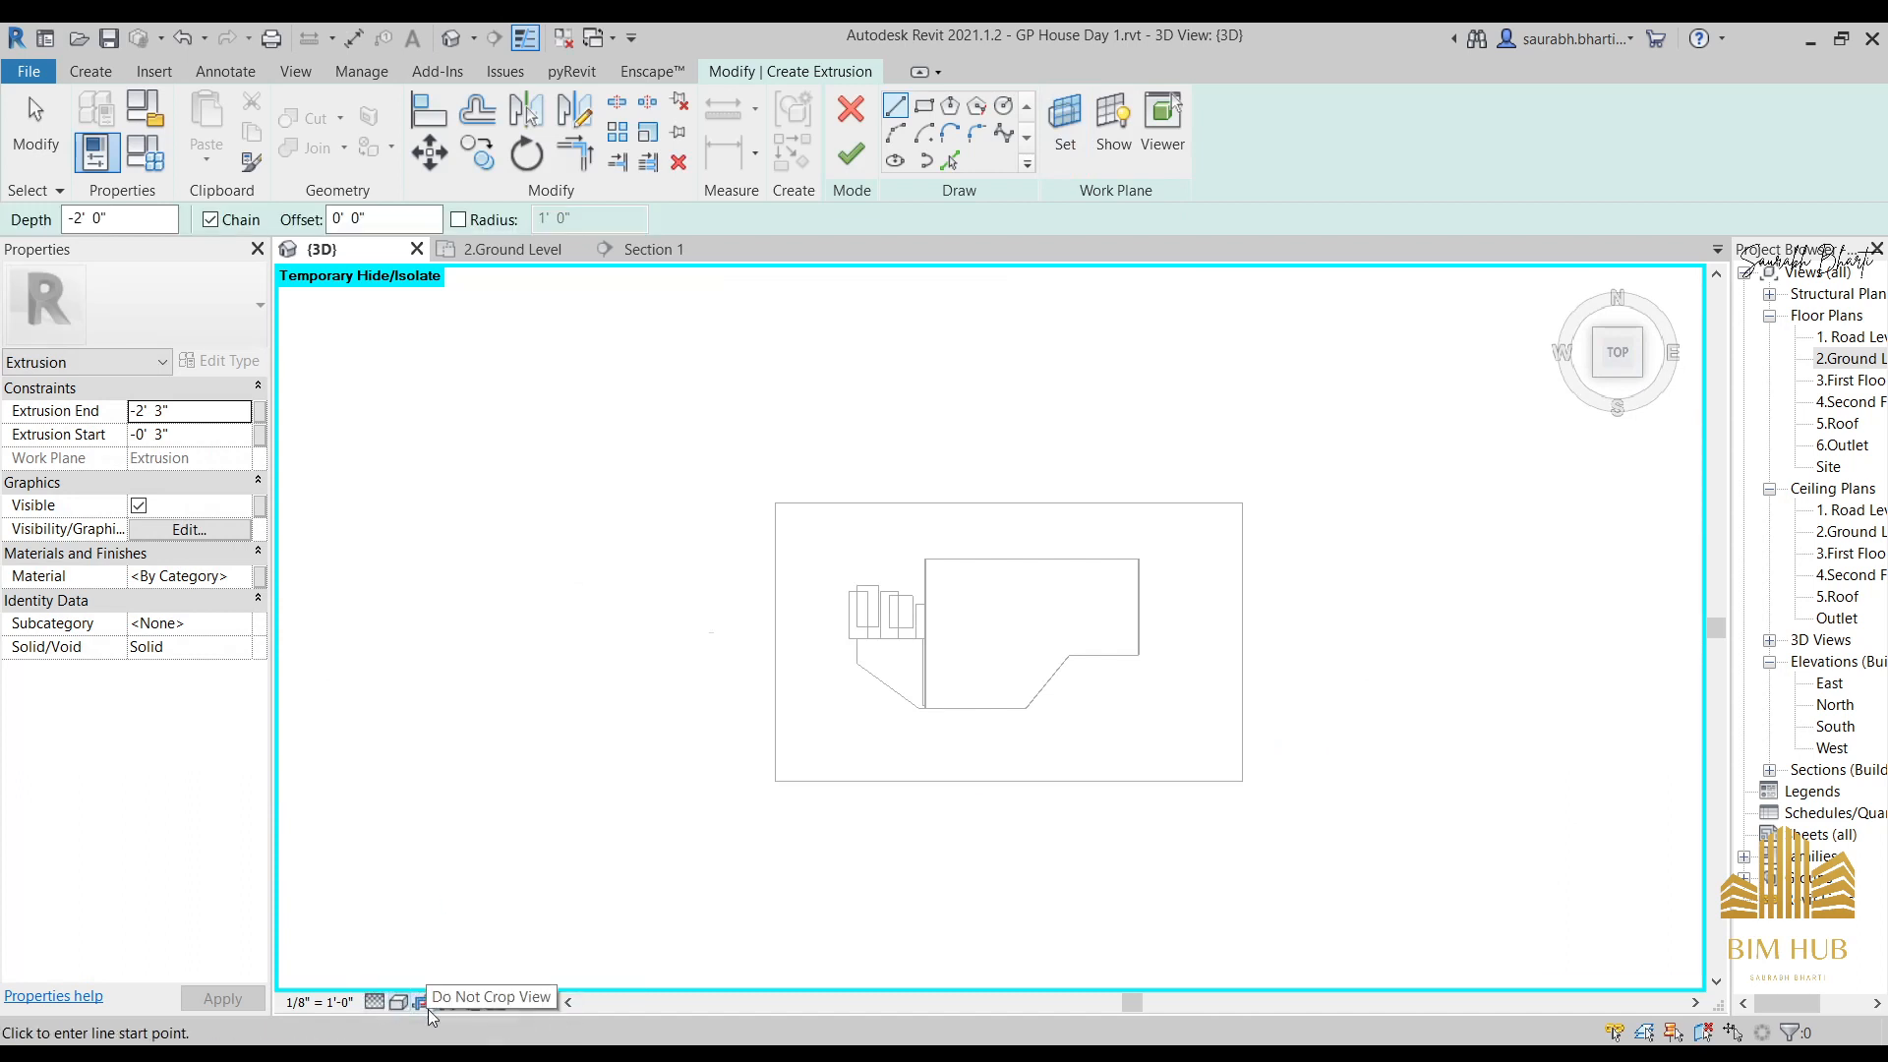
{"action": "left_click", "coordinate": [400, 1002]}
{"action": "left_click", "coordinate": [432, 874]}
Sketch a rectangle over the lower cabinets' top outline between its opposite corners as the countertop profile.
{"action": "scroll", "coordinate": [1048, 652], "scroll_direction": "up", "scroll_amount": 3}
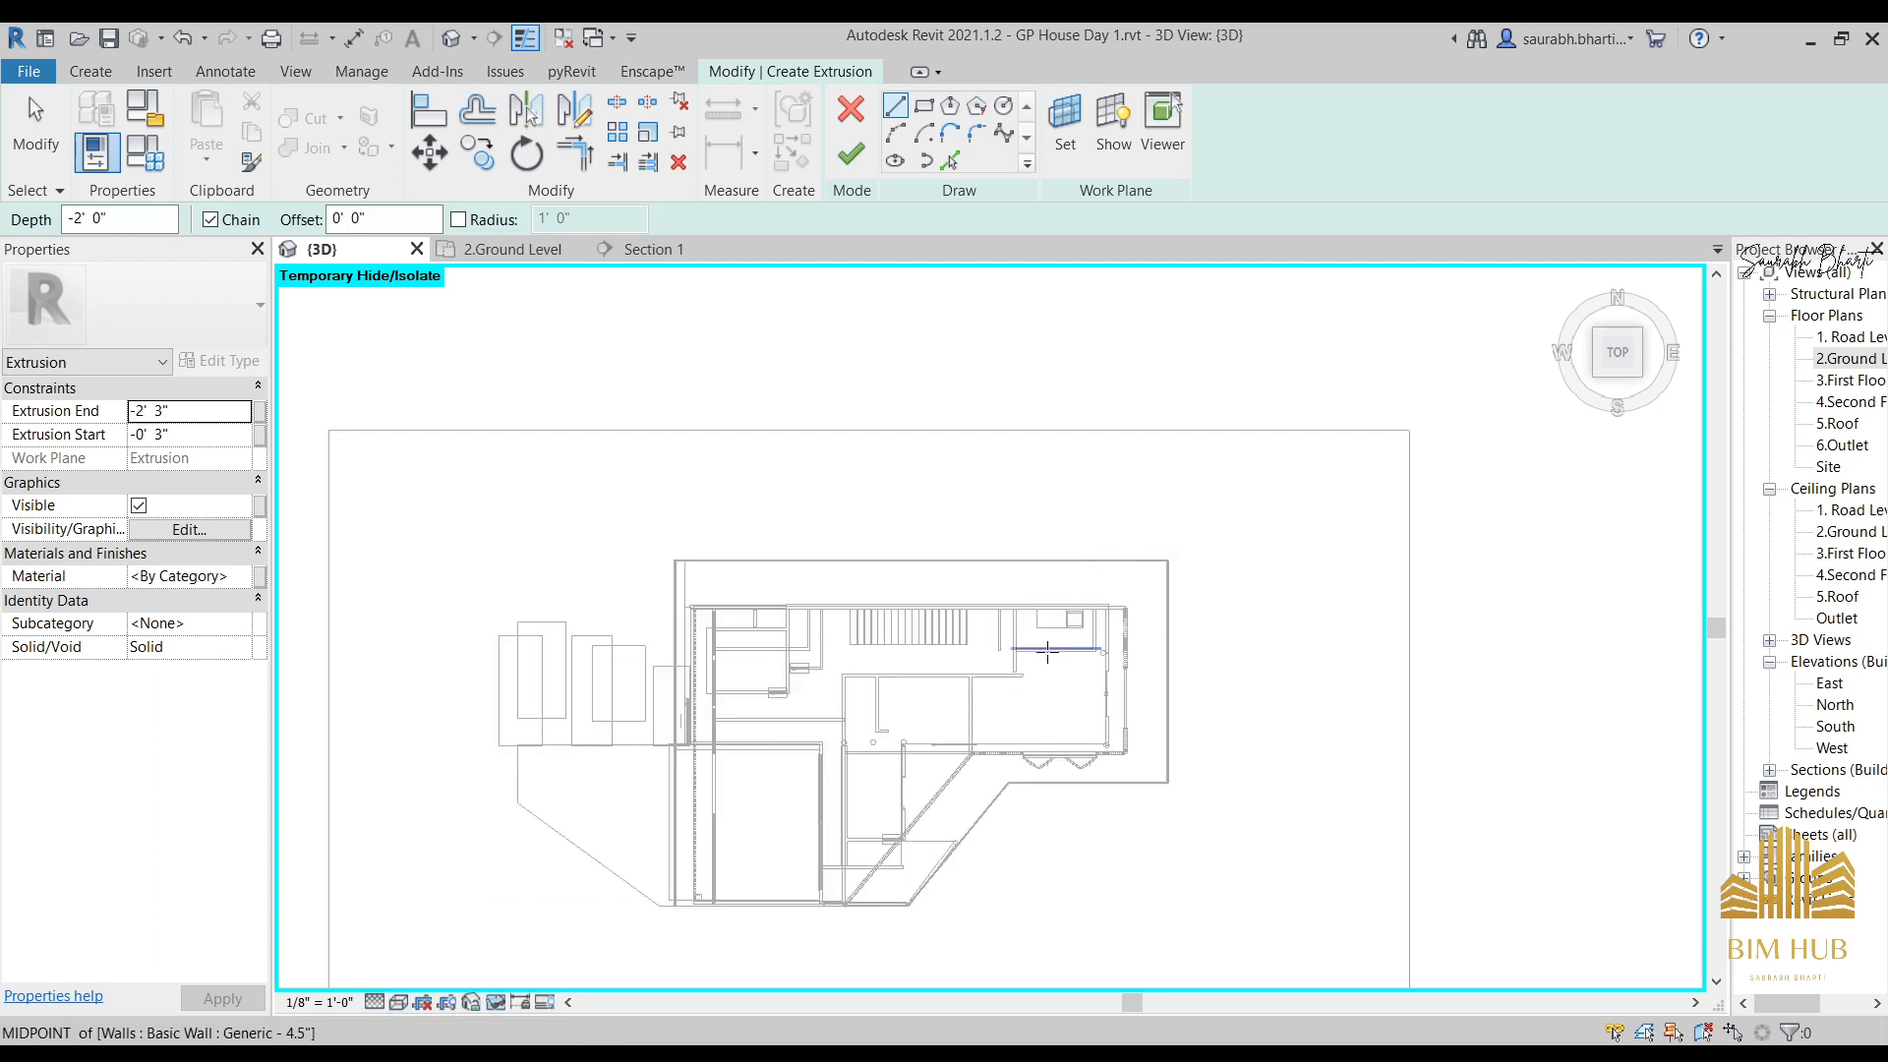
{"action": "scroll", "coordinate": [1047, 652], "scroll_direction": "up", "scroll_amount": 5}
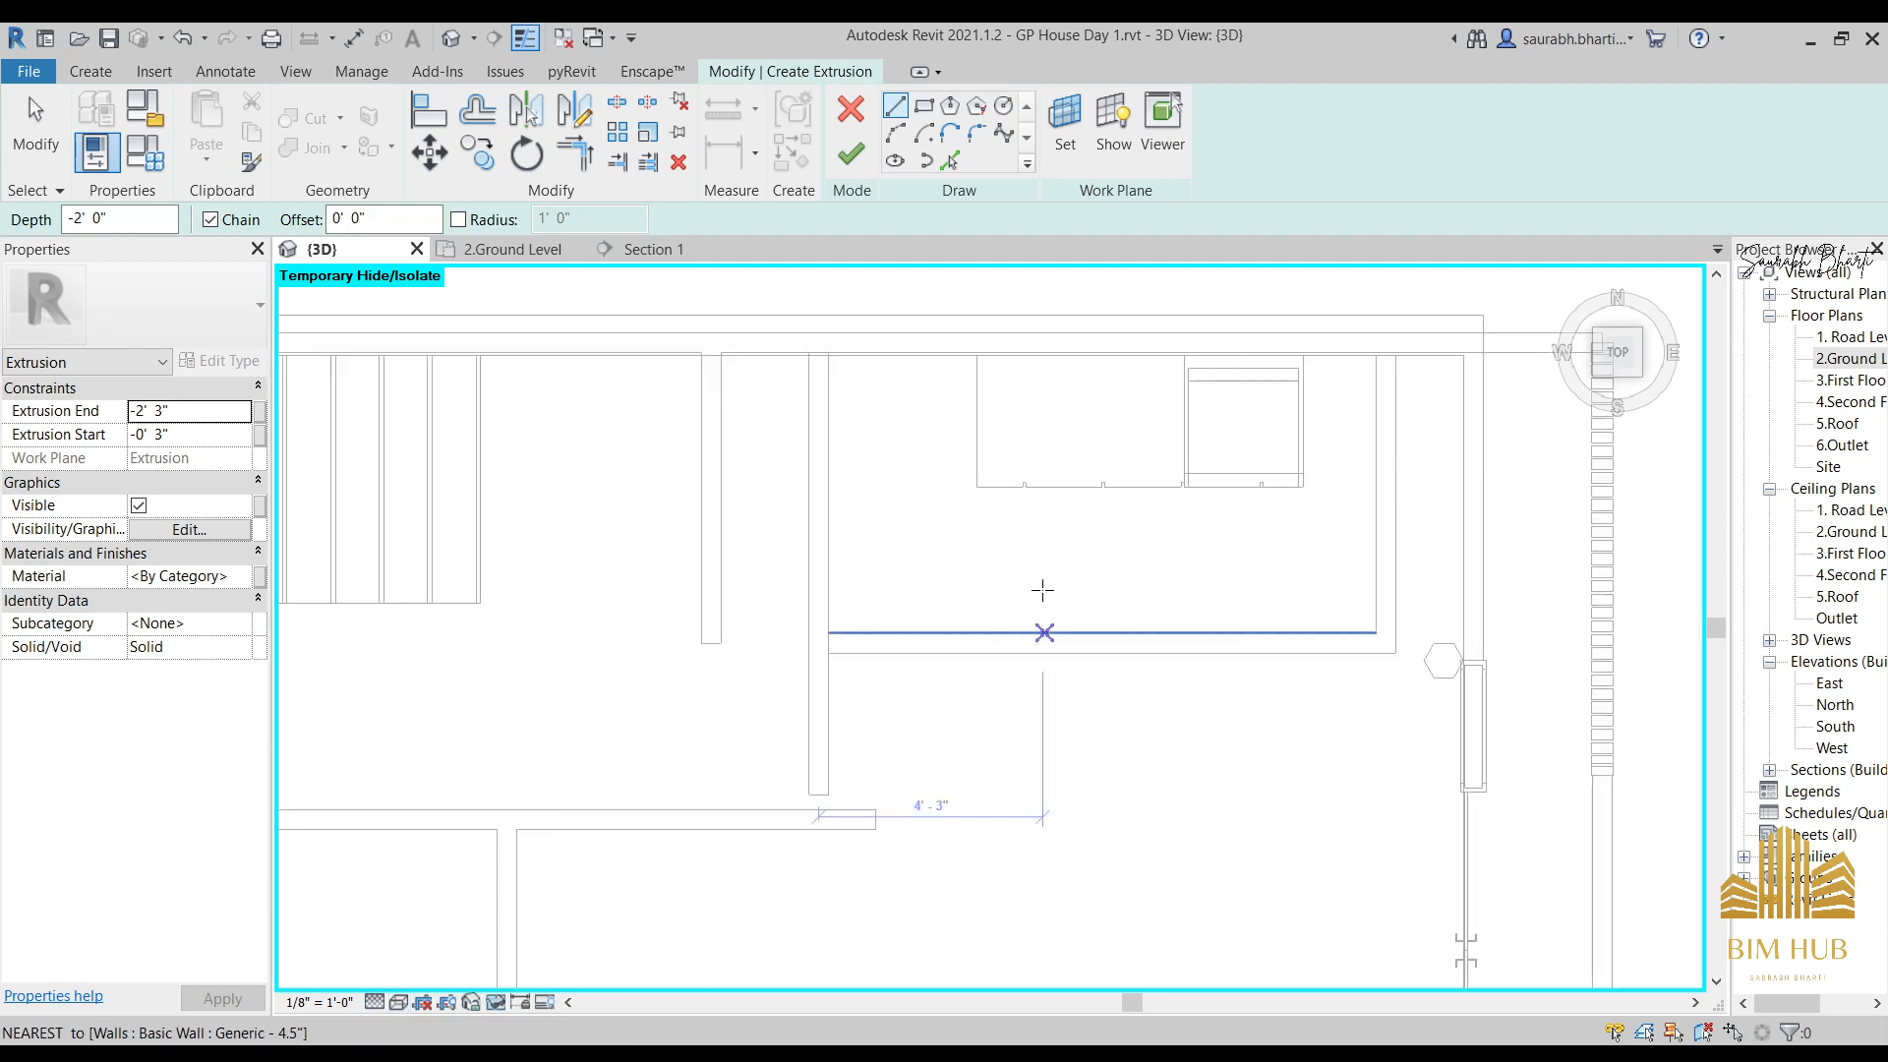
{"action": "left_click", "coordinate": [925, 105]}
{"action": "left_click", "coordinate": [609, 577]}
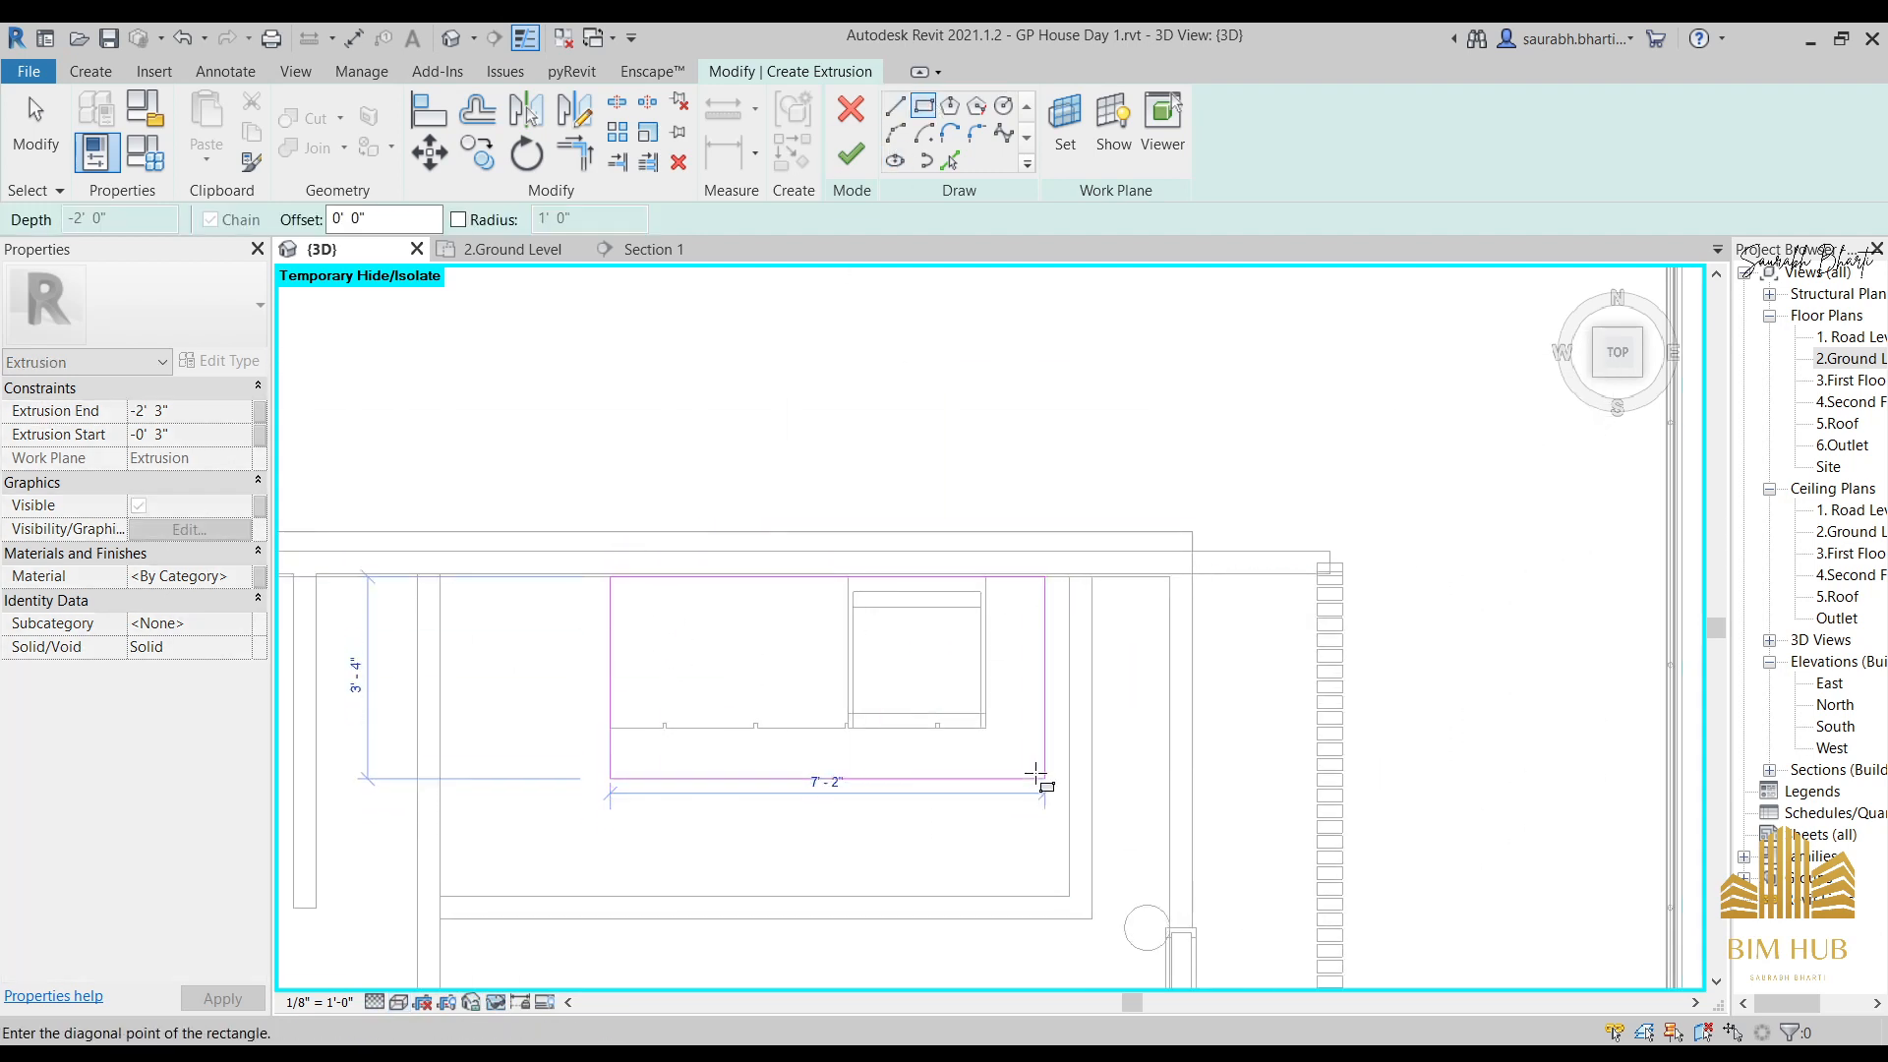
{"action": "left_click", "coordinate": [985, 727]}
Finish the countertop extrusion with its current extents and complete the in-place model.
{"action": "left_click", "coordinate": [852, 152]}
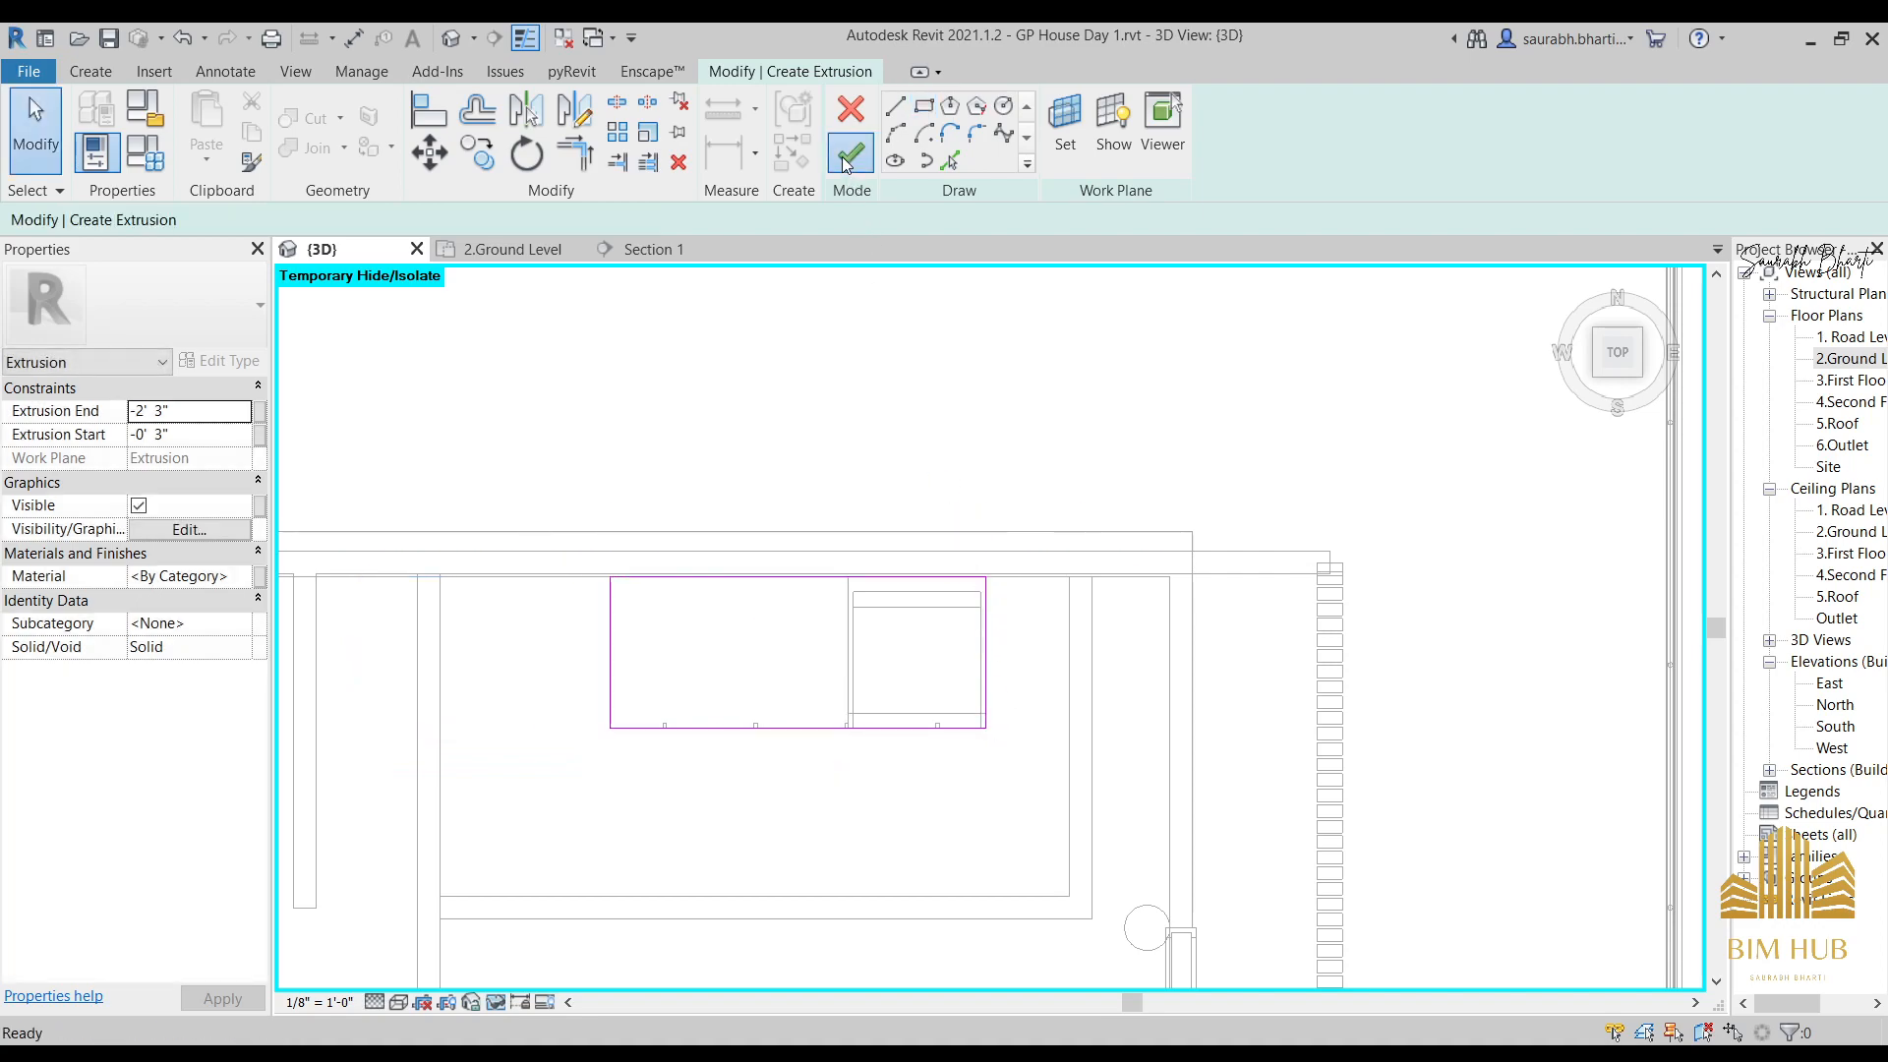
{"action": "left_click", "coordinate": [708, 518]}
{"action": "middle_click_drag", "start_coordinate": [708, 518], "coordinate": [1070, 327], "text": "shift"}
{"action": "middle_click_drag", "start_coordinate": [1068, 807], "coordinate": [969, 800], "text": "shift"}
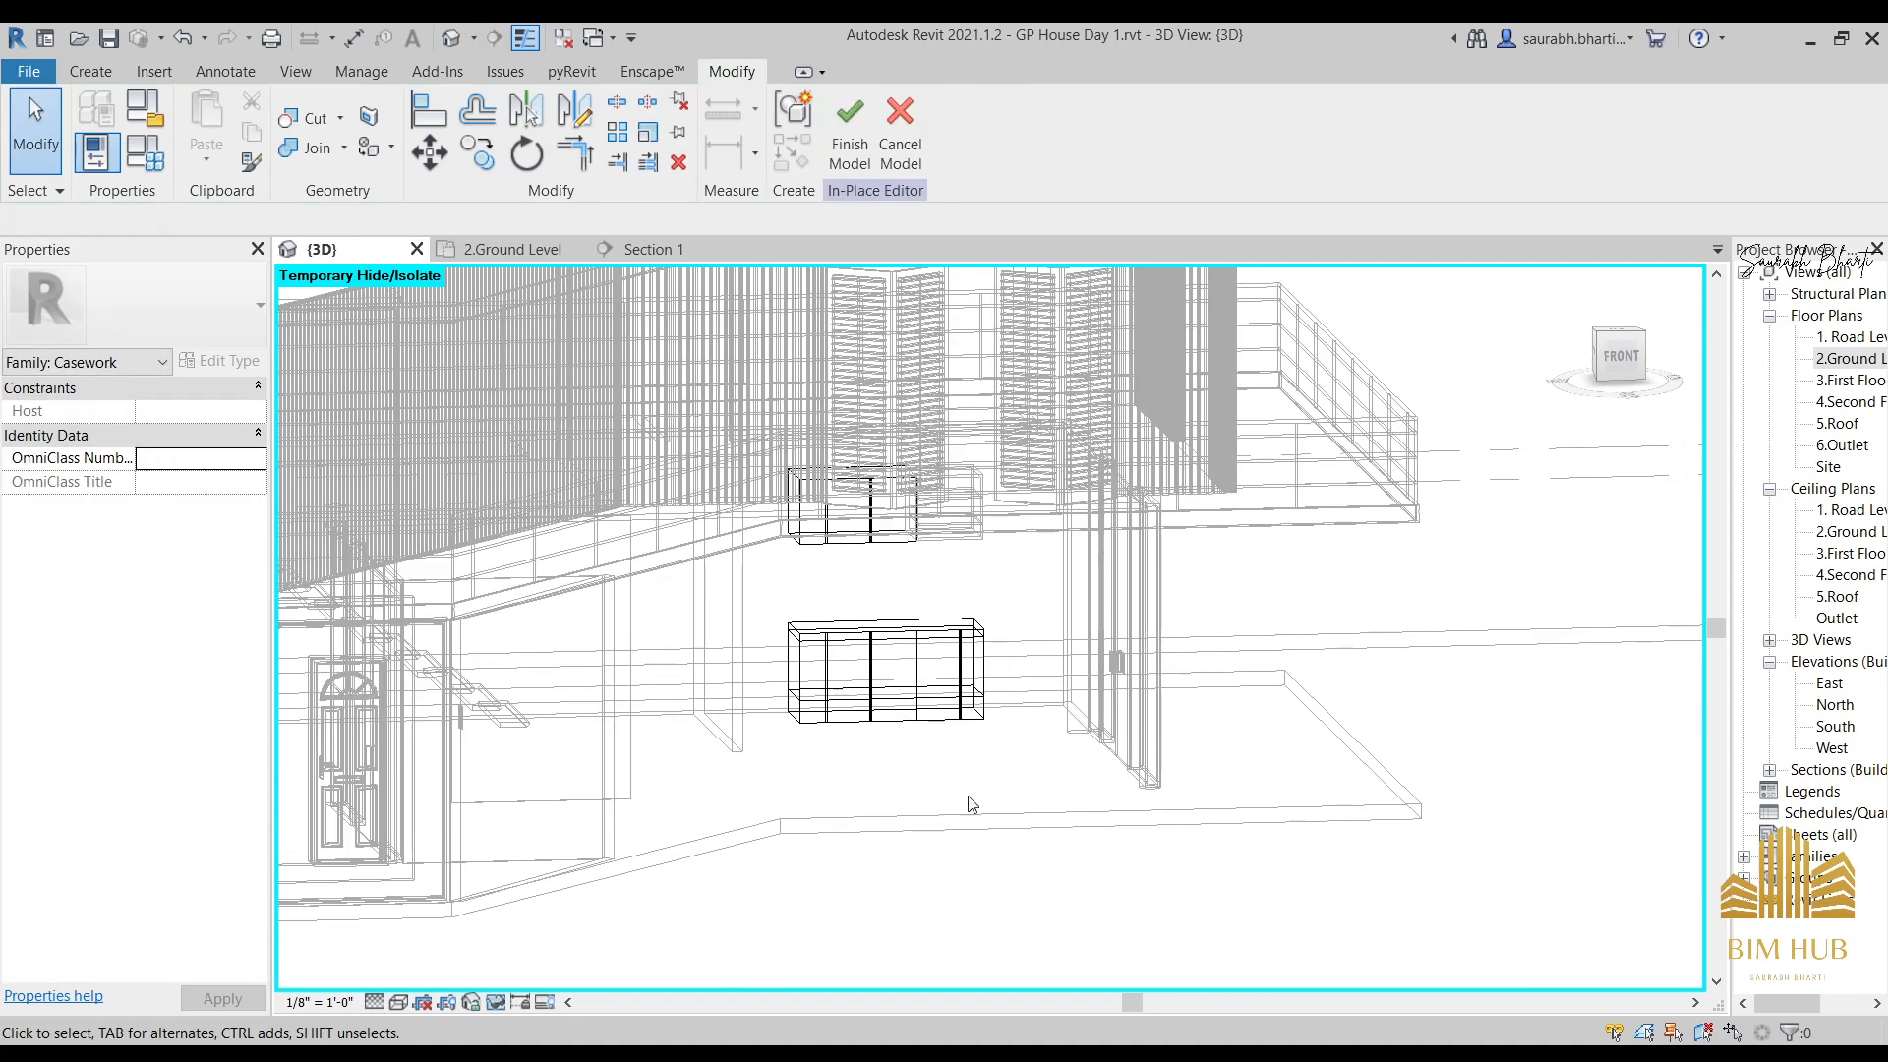
{"action": "scroll", "coordinate": [952, 723], "scroll_direction": "up", "scroll_amount": 2}
{"action": "scroll", "coordinate": [838, 474], "scroll_direction": "up", "scroll_amount": 1}
{"action": "left_click", "coordinate": [818, 634]}
{"action": "middle_click_drag", "start_coordinate": [820, 637], "coordinate": [985, 634], "text": "shift"}
{"action": "left_click", "coordinate": [905, 564]}
{"action": "left_click", "coordinate": [866, 616]}
{"action": "key", "text": "Escape"}
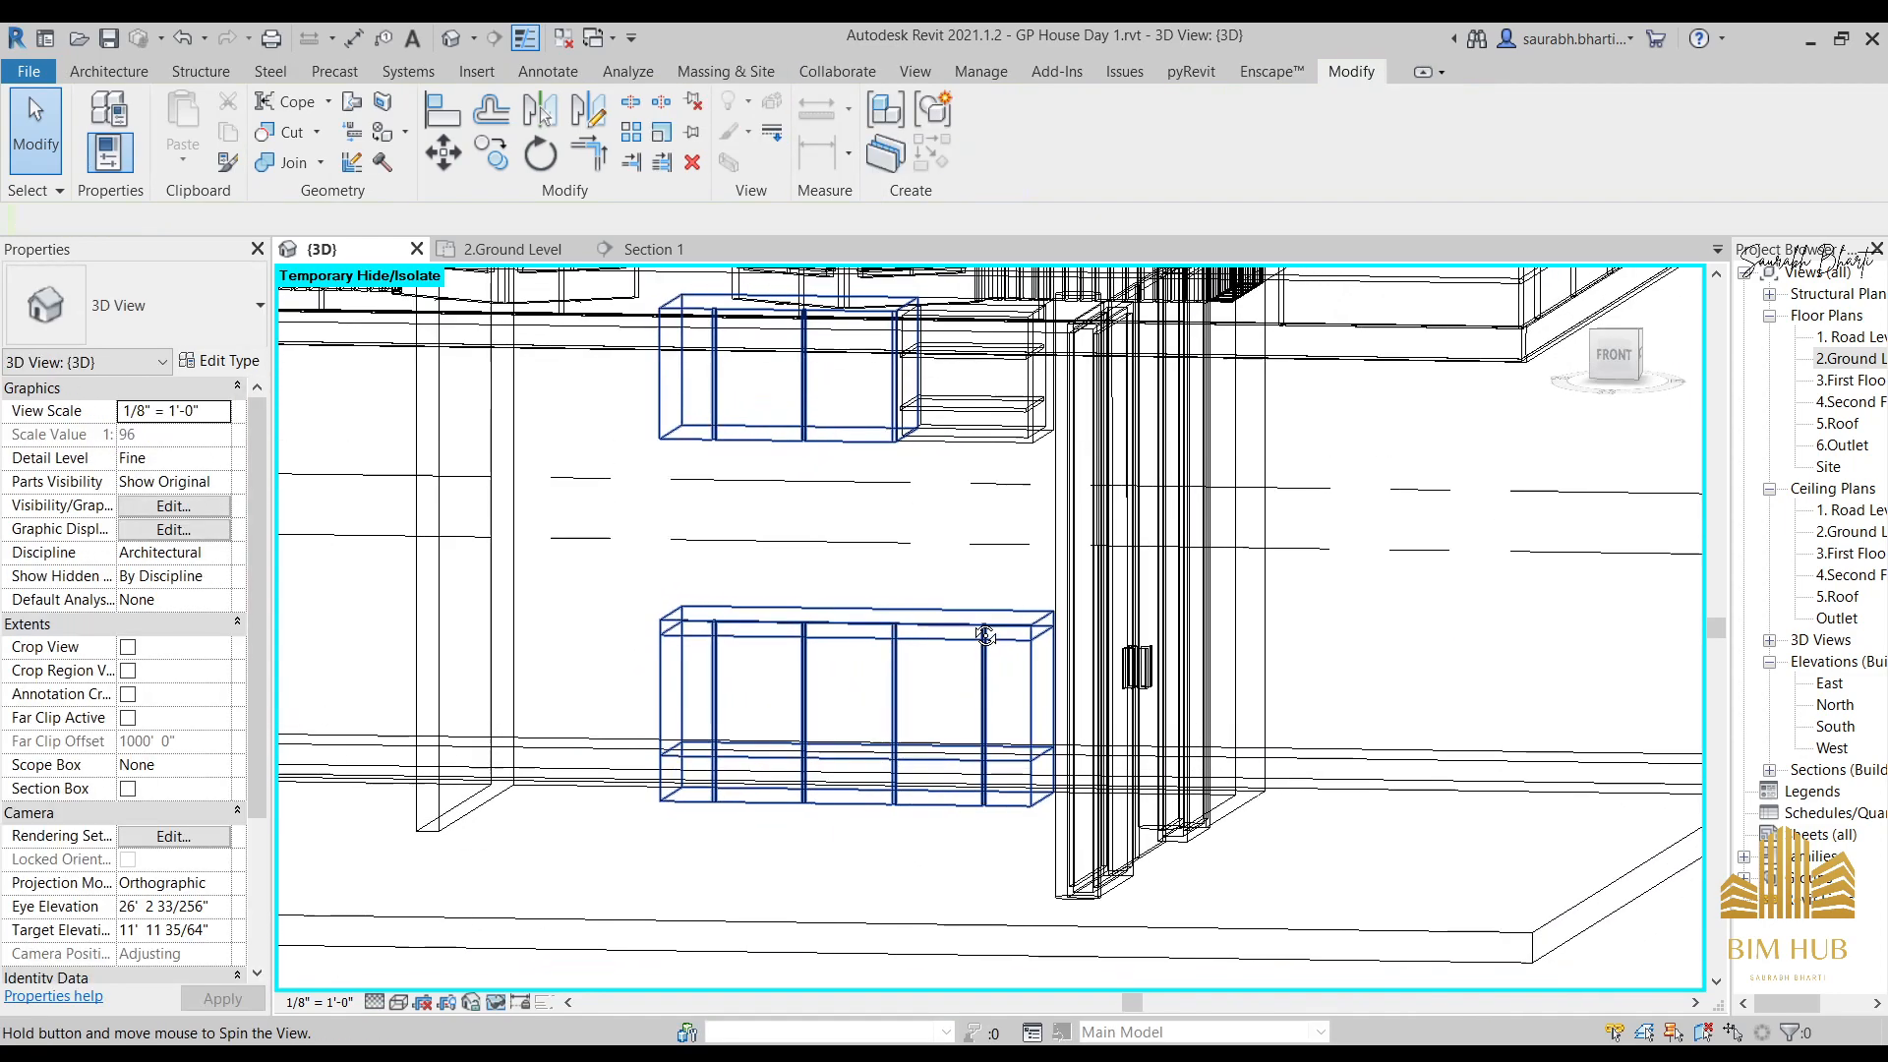
Examine how the countertop extrusion sits on the lower cabinets from the front and from above.
{"action": "left_click", "coordinate": [1036, 634]}
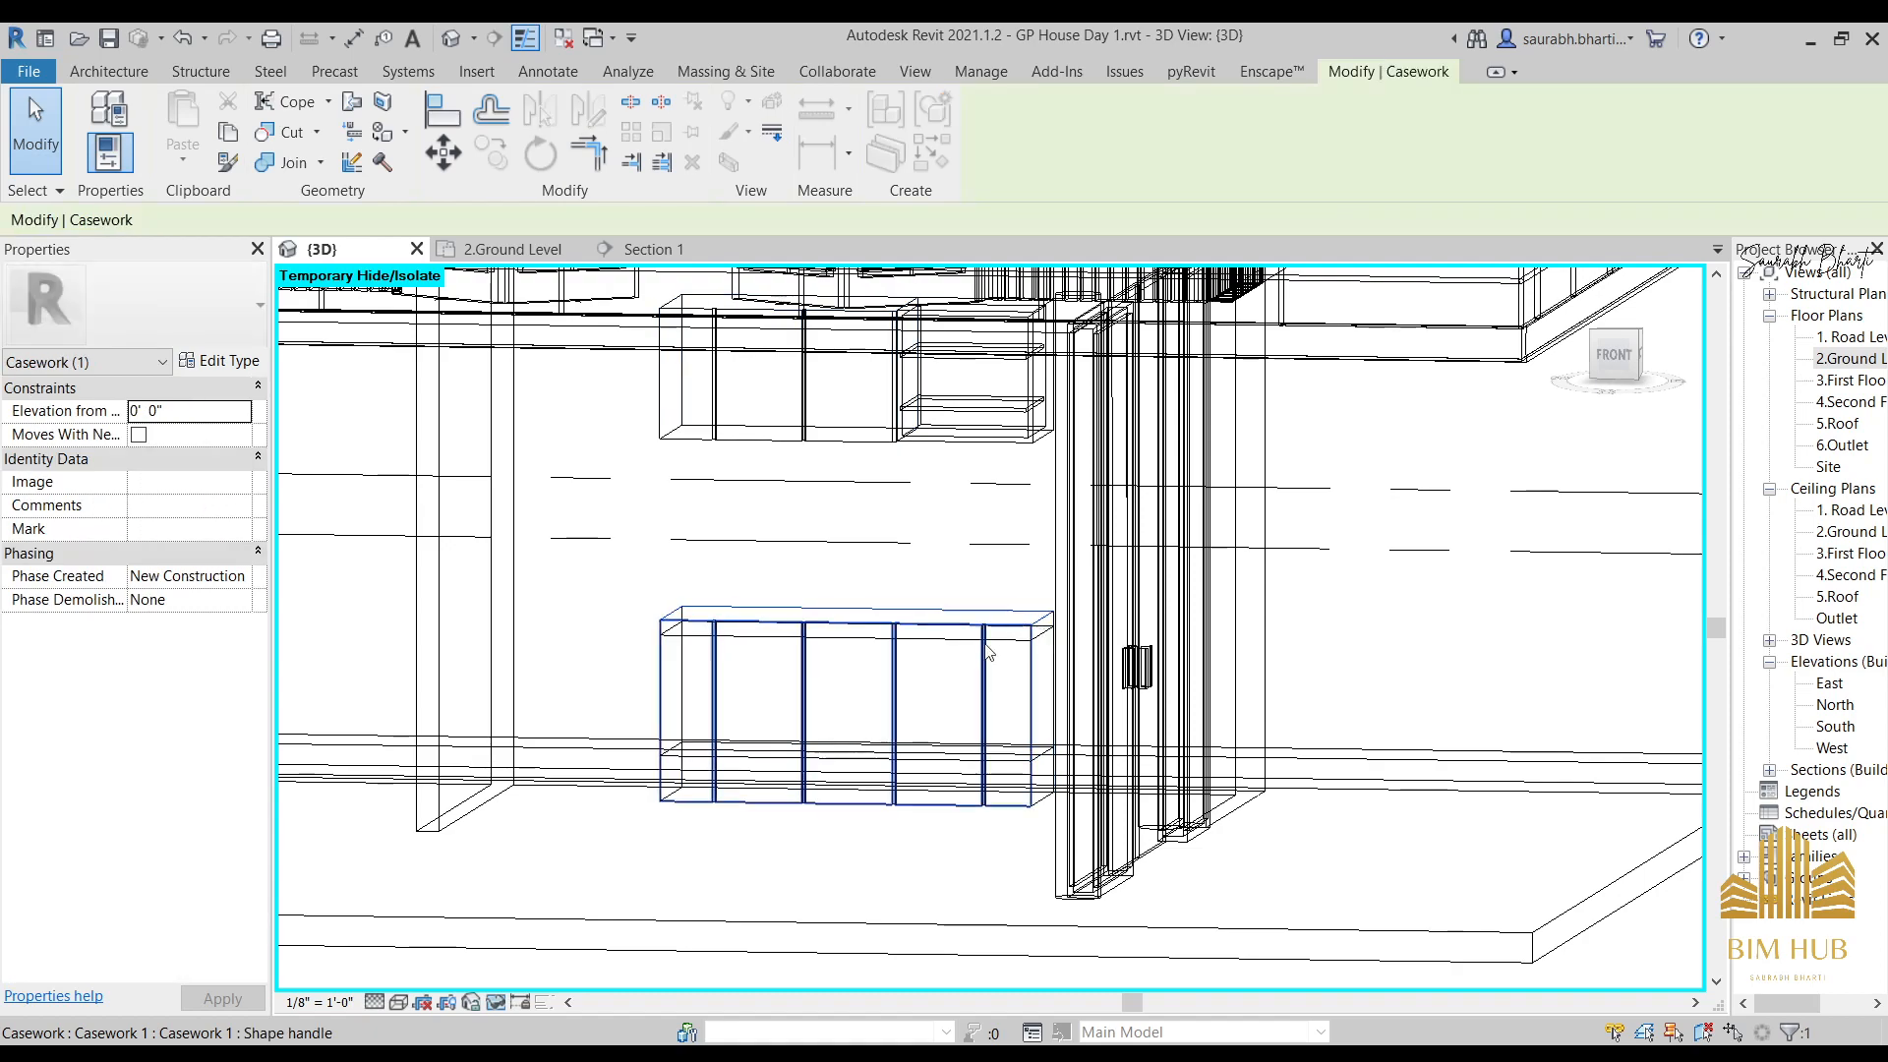
{"action": "middle_click_drag", "start_coordinate": [952, 645], "coordinate": [961, 709], "text": "shift"}
{"action": "key", "text": "Escape"}
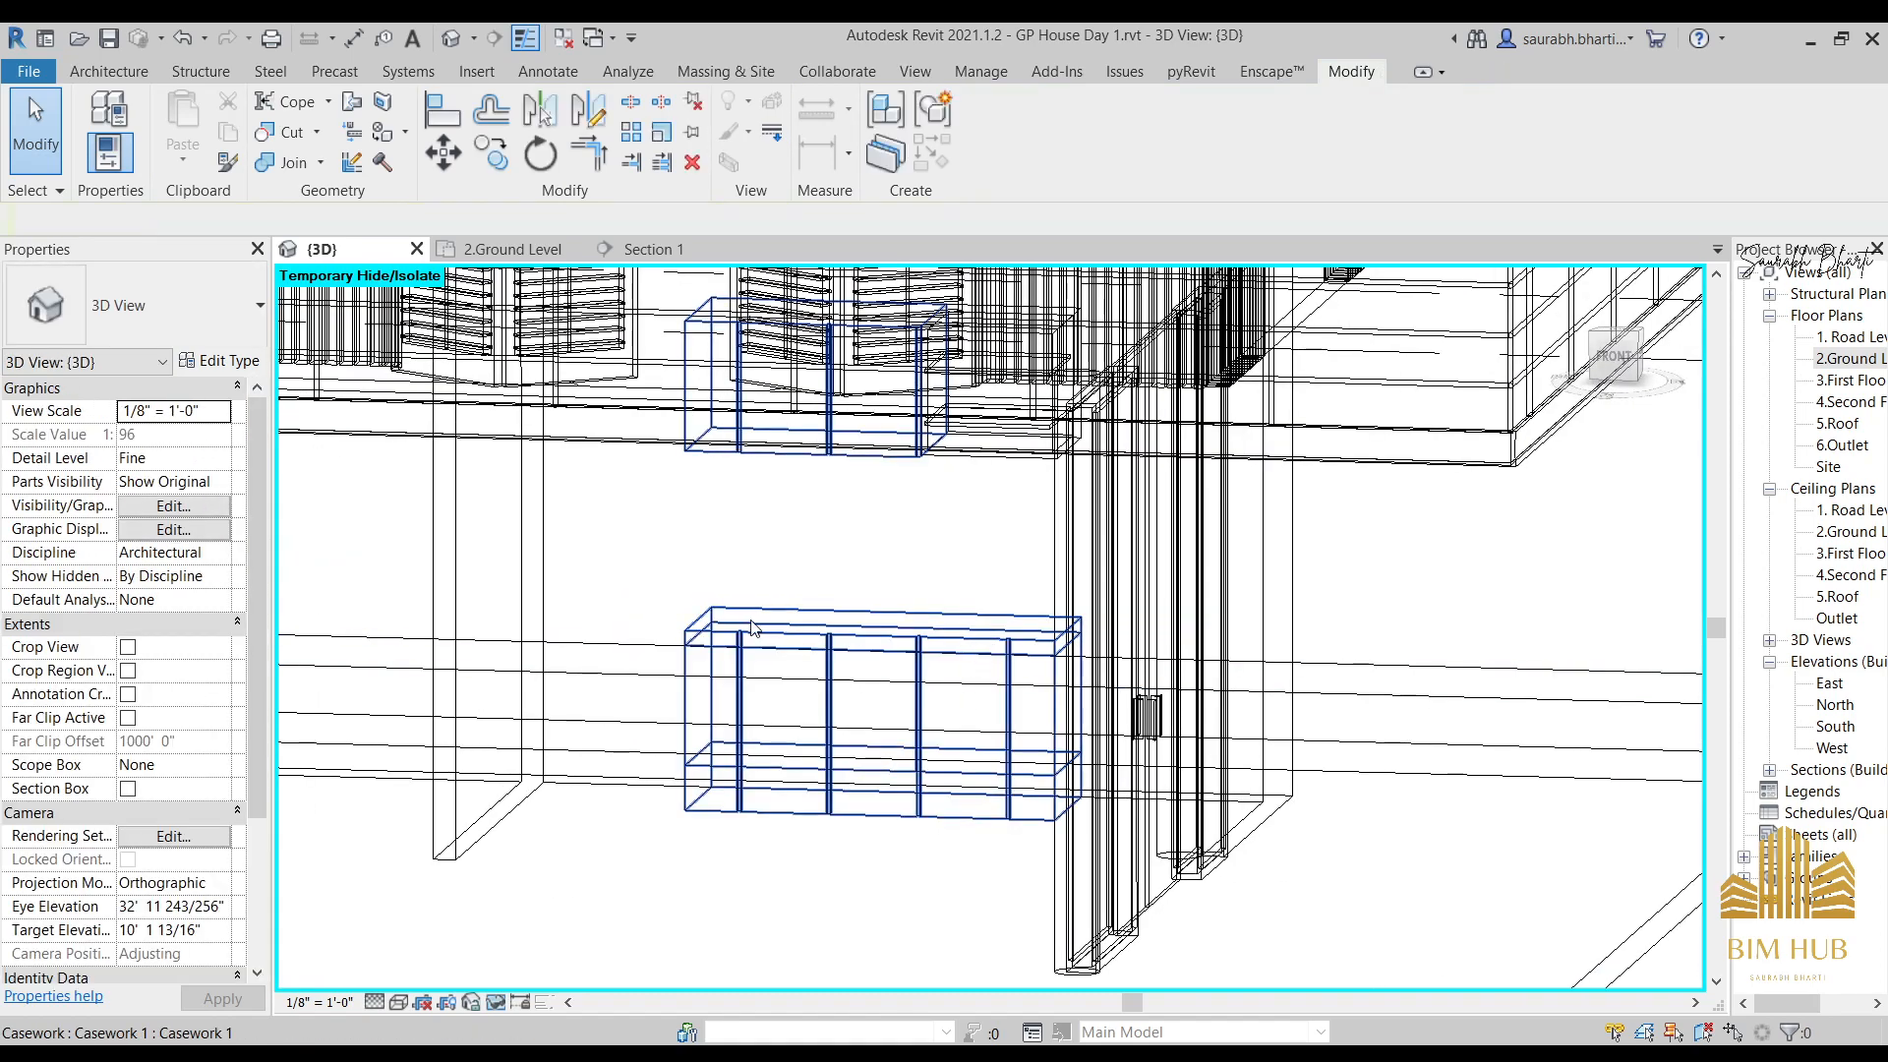
{"action": "left_click", "coordinate": [710, 638]}
{"action": "middle_click_drag", "start_coordinate": [710, 638], "coordinate": [898, 623], "text": "shift"}
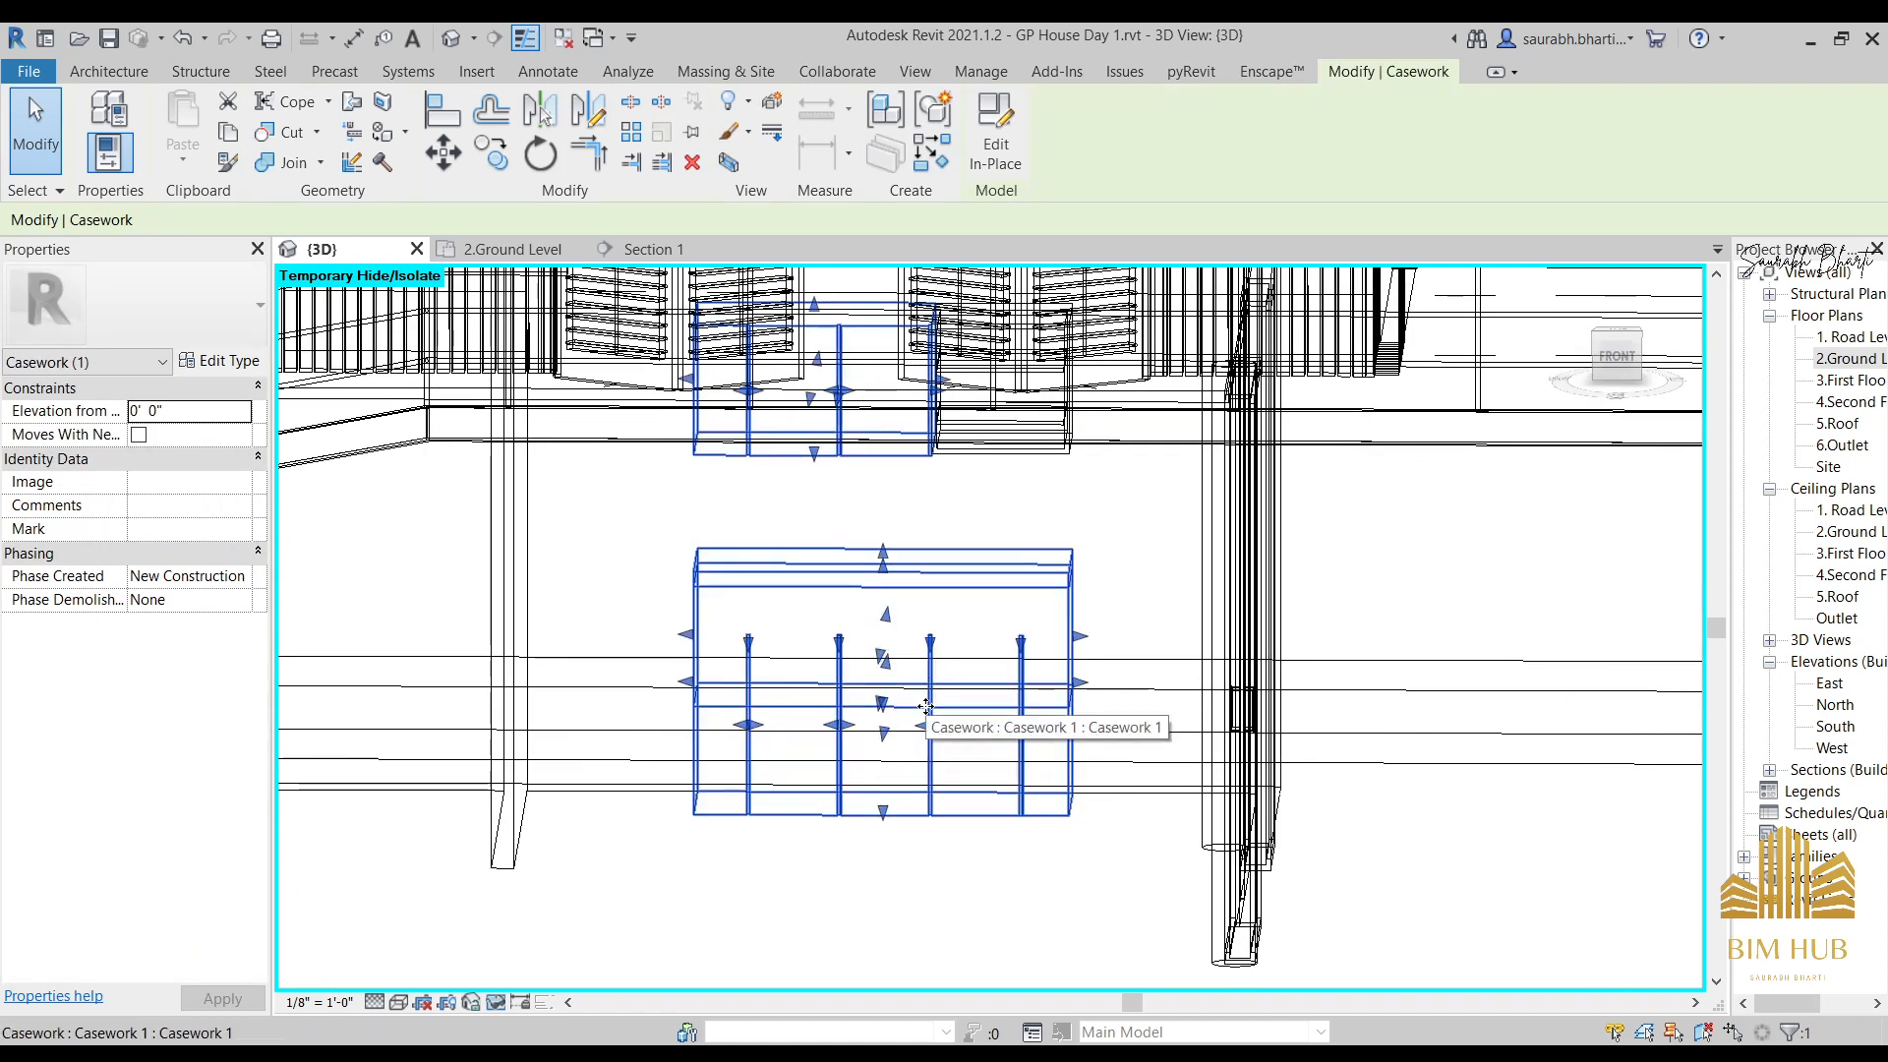
{"action": "key", "text": "Escape"}
{"action": "middle_click_drag", "start_coordinate": [886, 622], "coordinate": [836, 865], "text": "shift"}
Undo the completed in-place model and extrusion back to the countertop's sketch.
{"action": "left_click", "coordinate": [838, 755]}
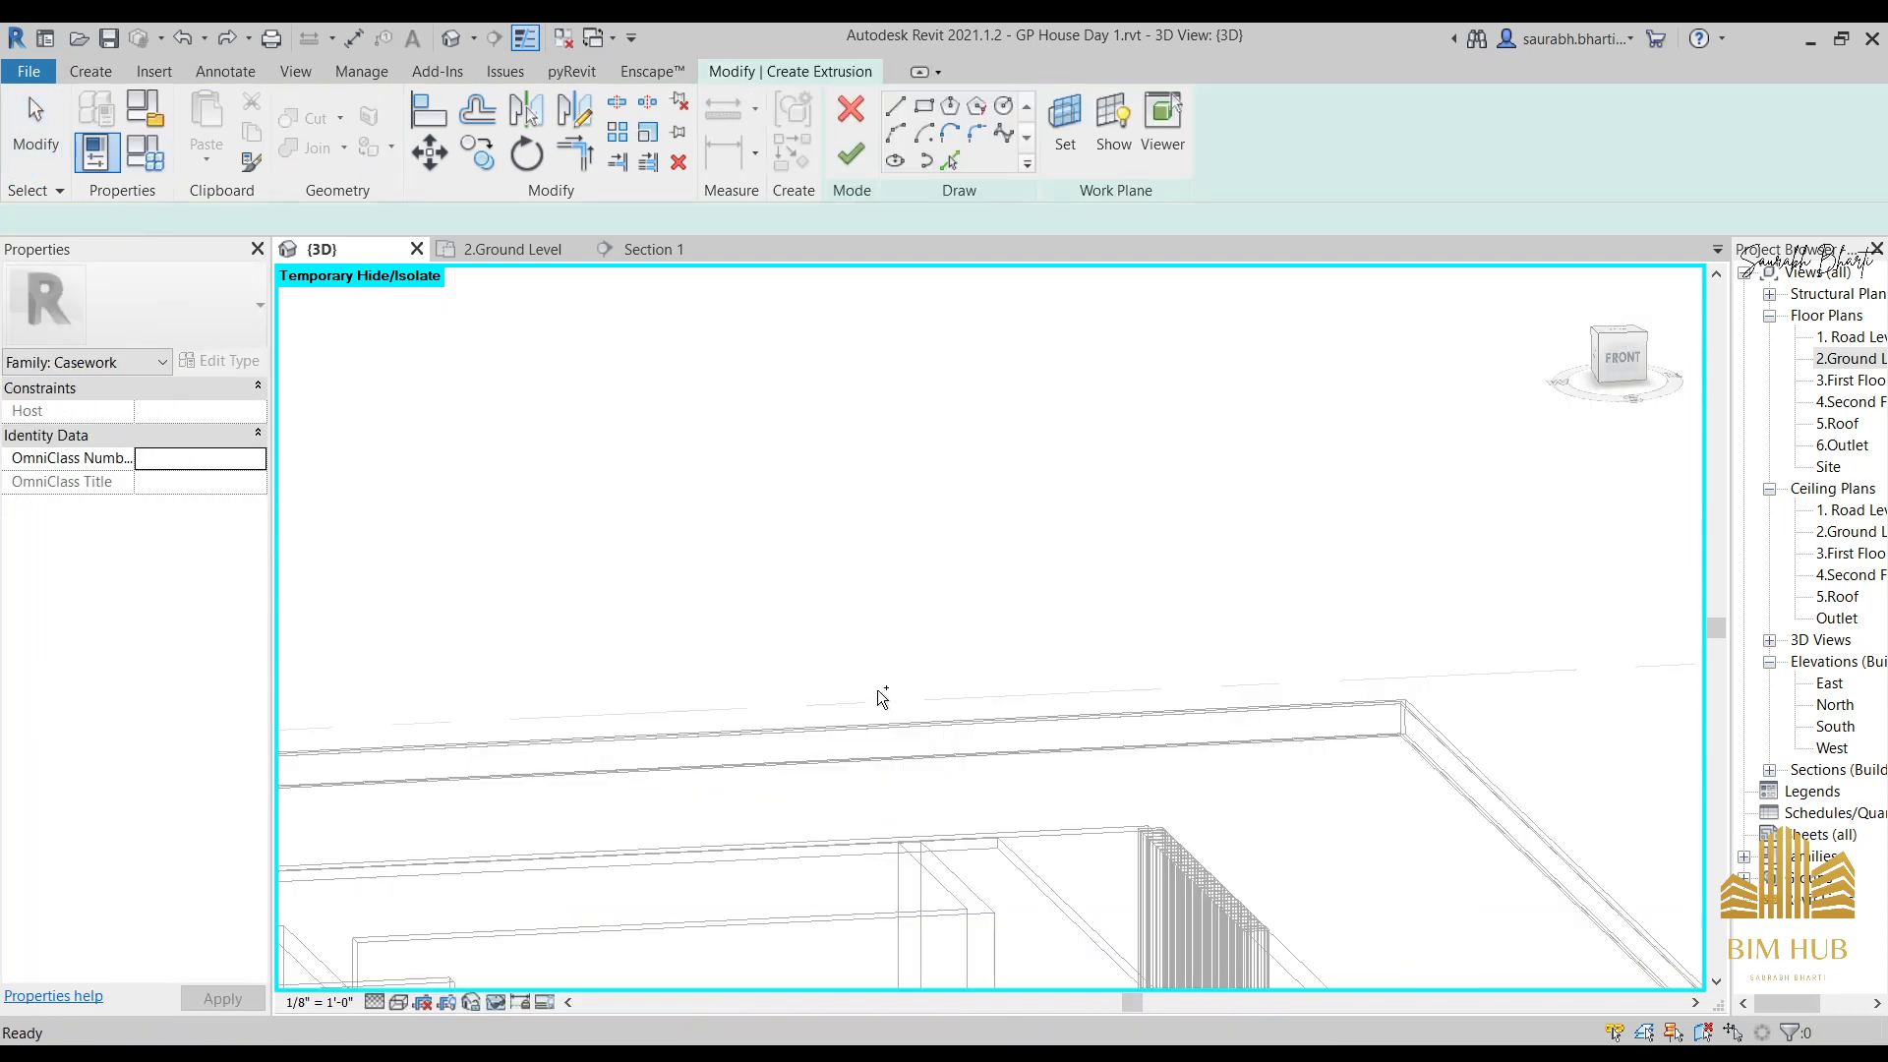
{"action": "scroll", "coordinate": [883, 725], "scroll_direction": "down", "scroll_amount": 3}
{"action": "middle_click_drag", "start_coordinate": [939, 882], "coordinate": [1020, 552]}
{"action": "key", "text": "ctrl+z"}
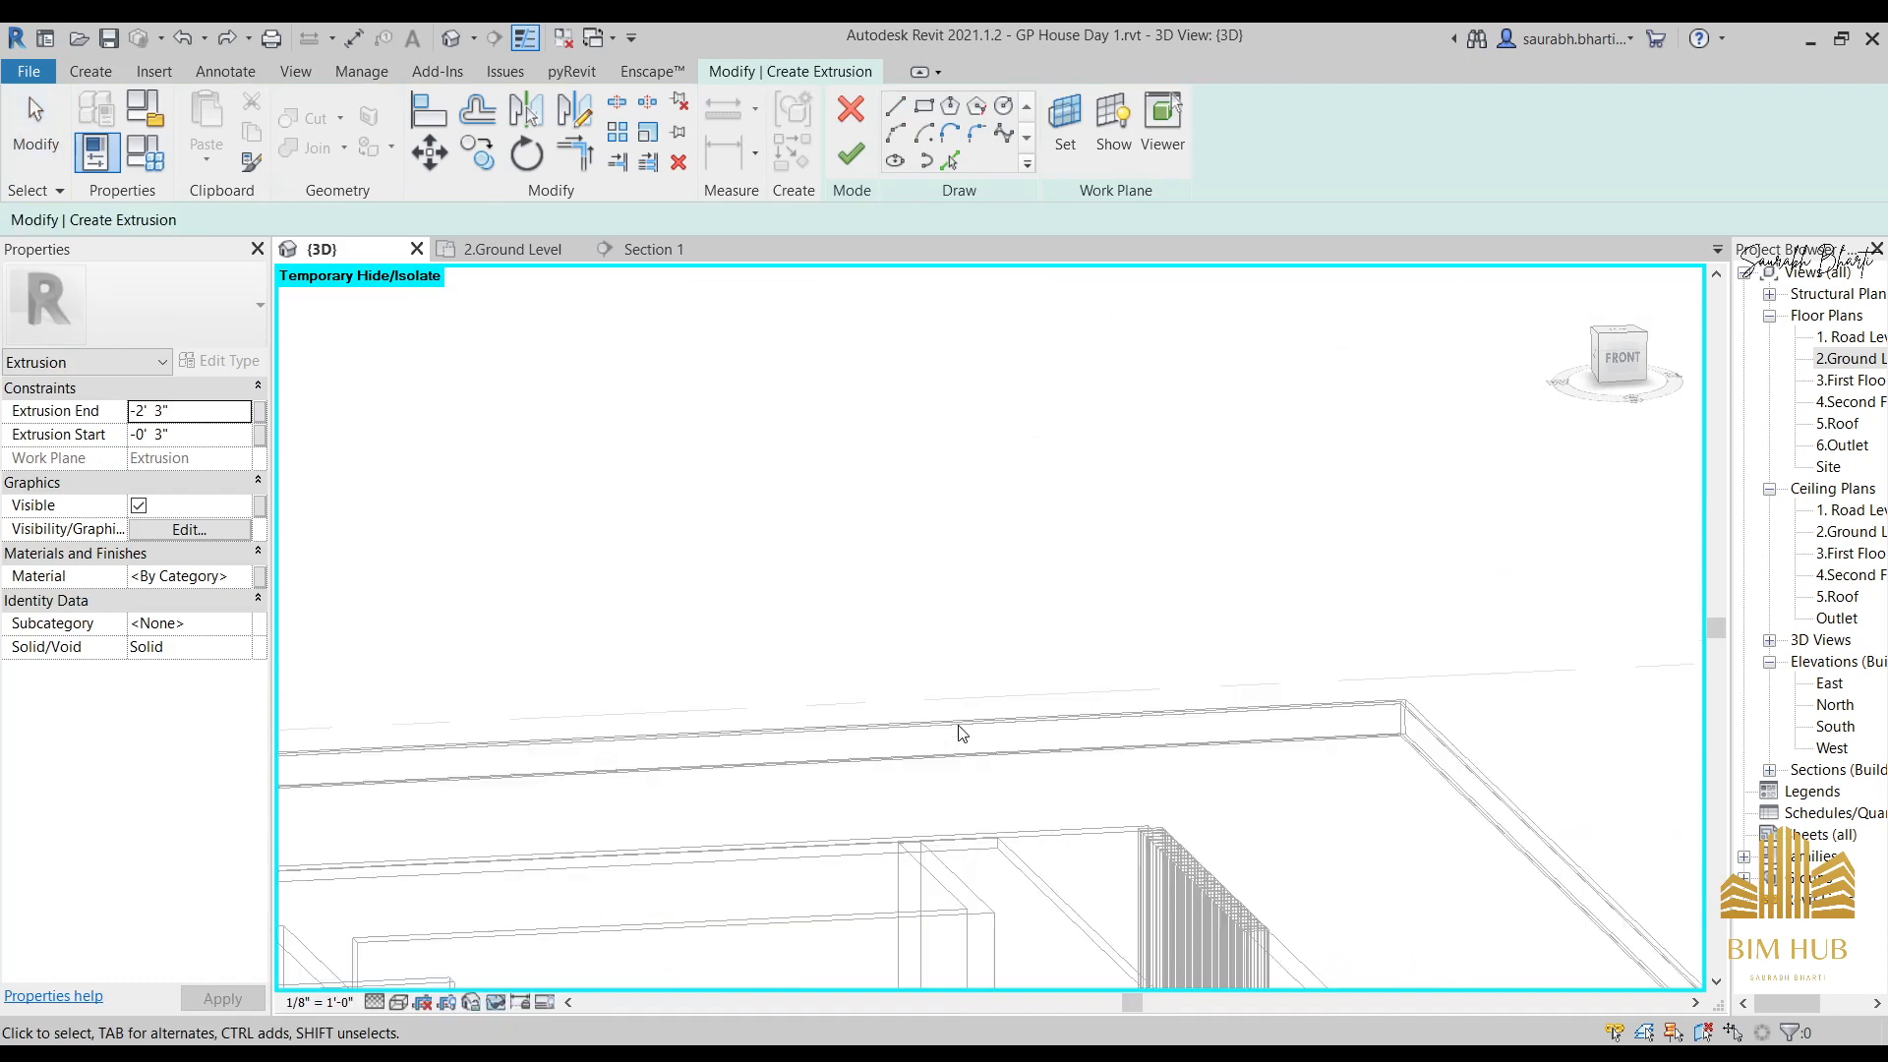
Set the countertop's extrusion end to 0' 3" and start to 0' 0", and finish both the extrusion and the in-place model.
{"action": "scroll", "coordinate": [959, 731], "scroll_direction": "down", "scroll_amount": 3}
{"action": "scroll", "coordinate": [960, 723], "scroll_direction": "up", "scroll_amount": 3}
{"action": "middle_click_drag", "start_coordinate": [1015, 763], "coordinate": [1104, 502]}
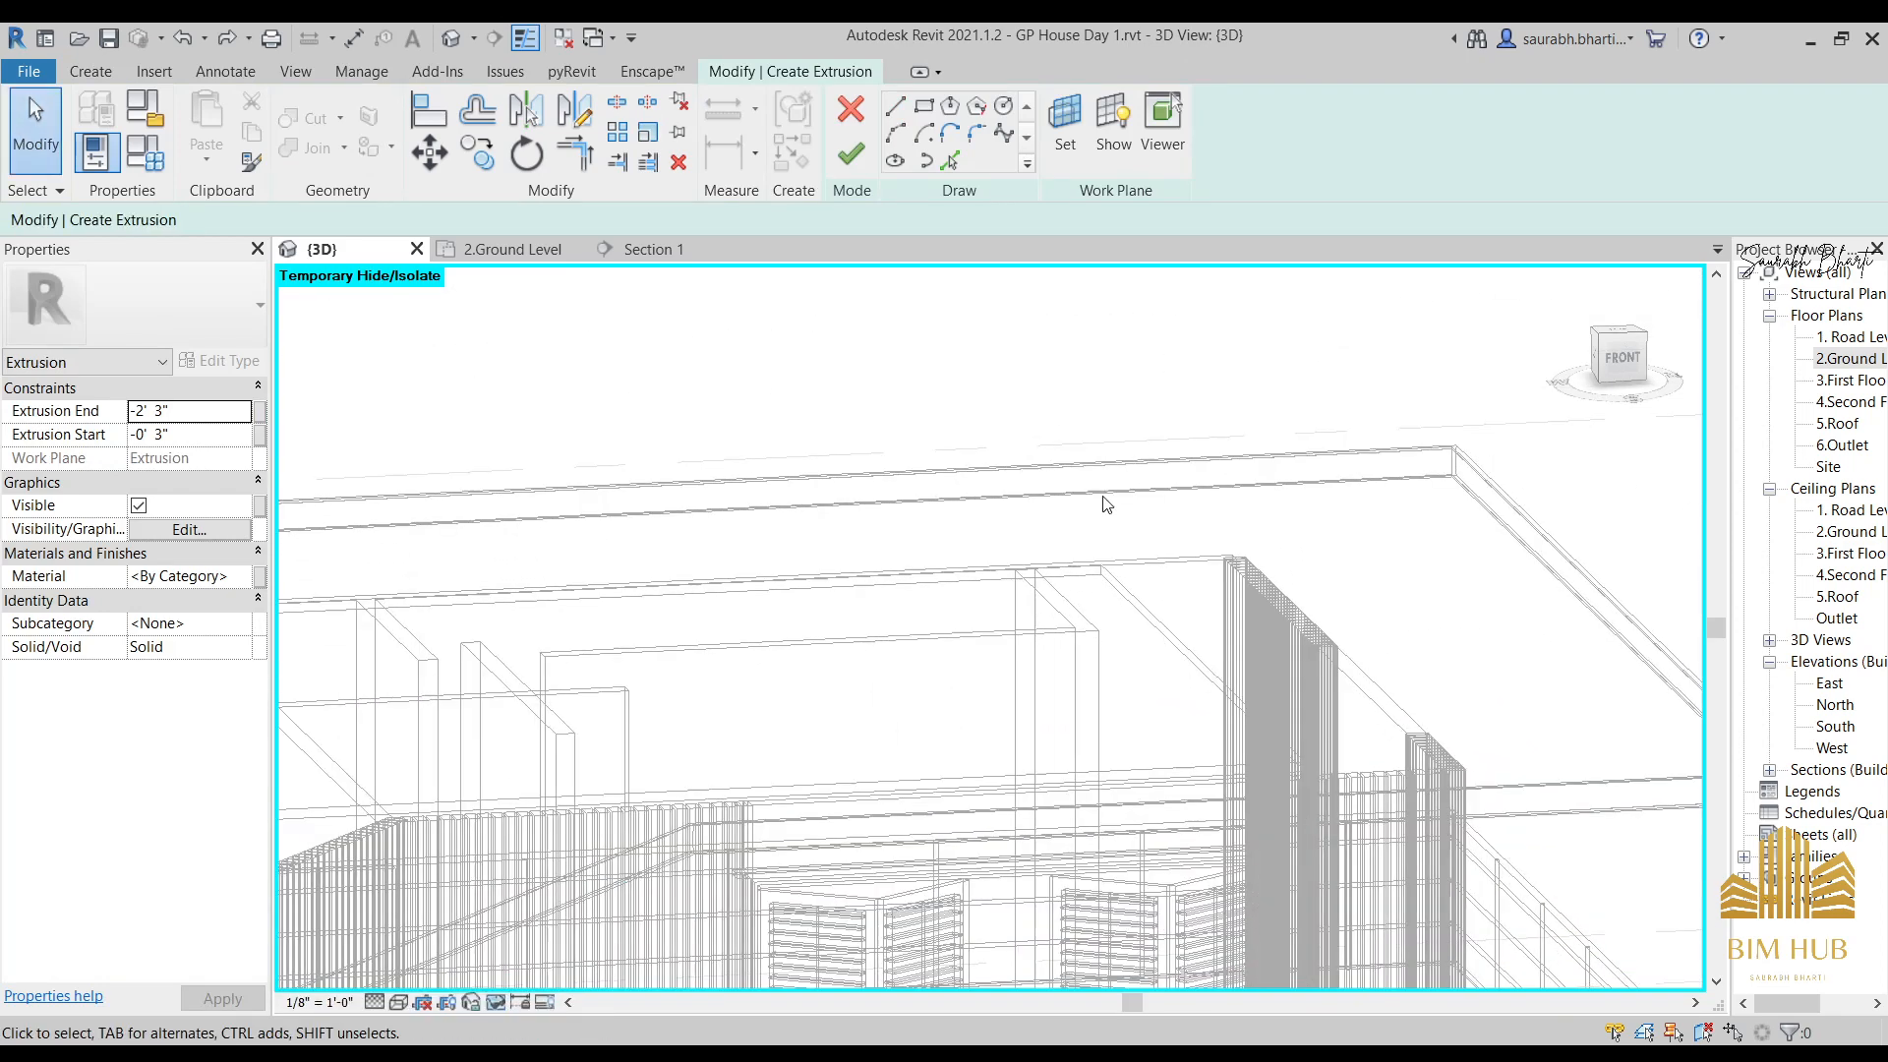
{"action": "scroll", "coordinate": [1104, 501], "scroll_direction": "down", "scroll_amount": 3}
{"action": "middle_click_drag", "start_coordinate": [981, 862], "coordinate": [928, 400]}
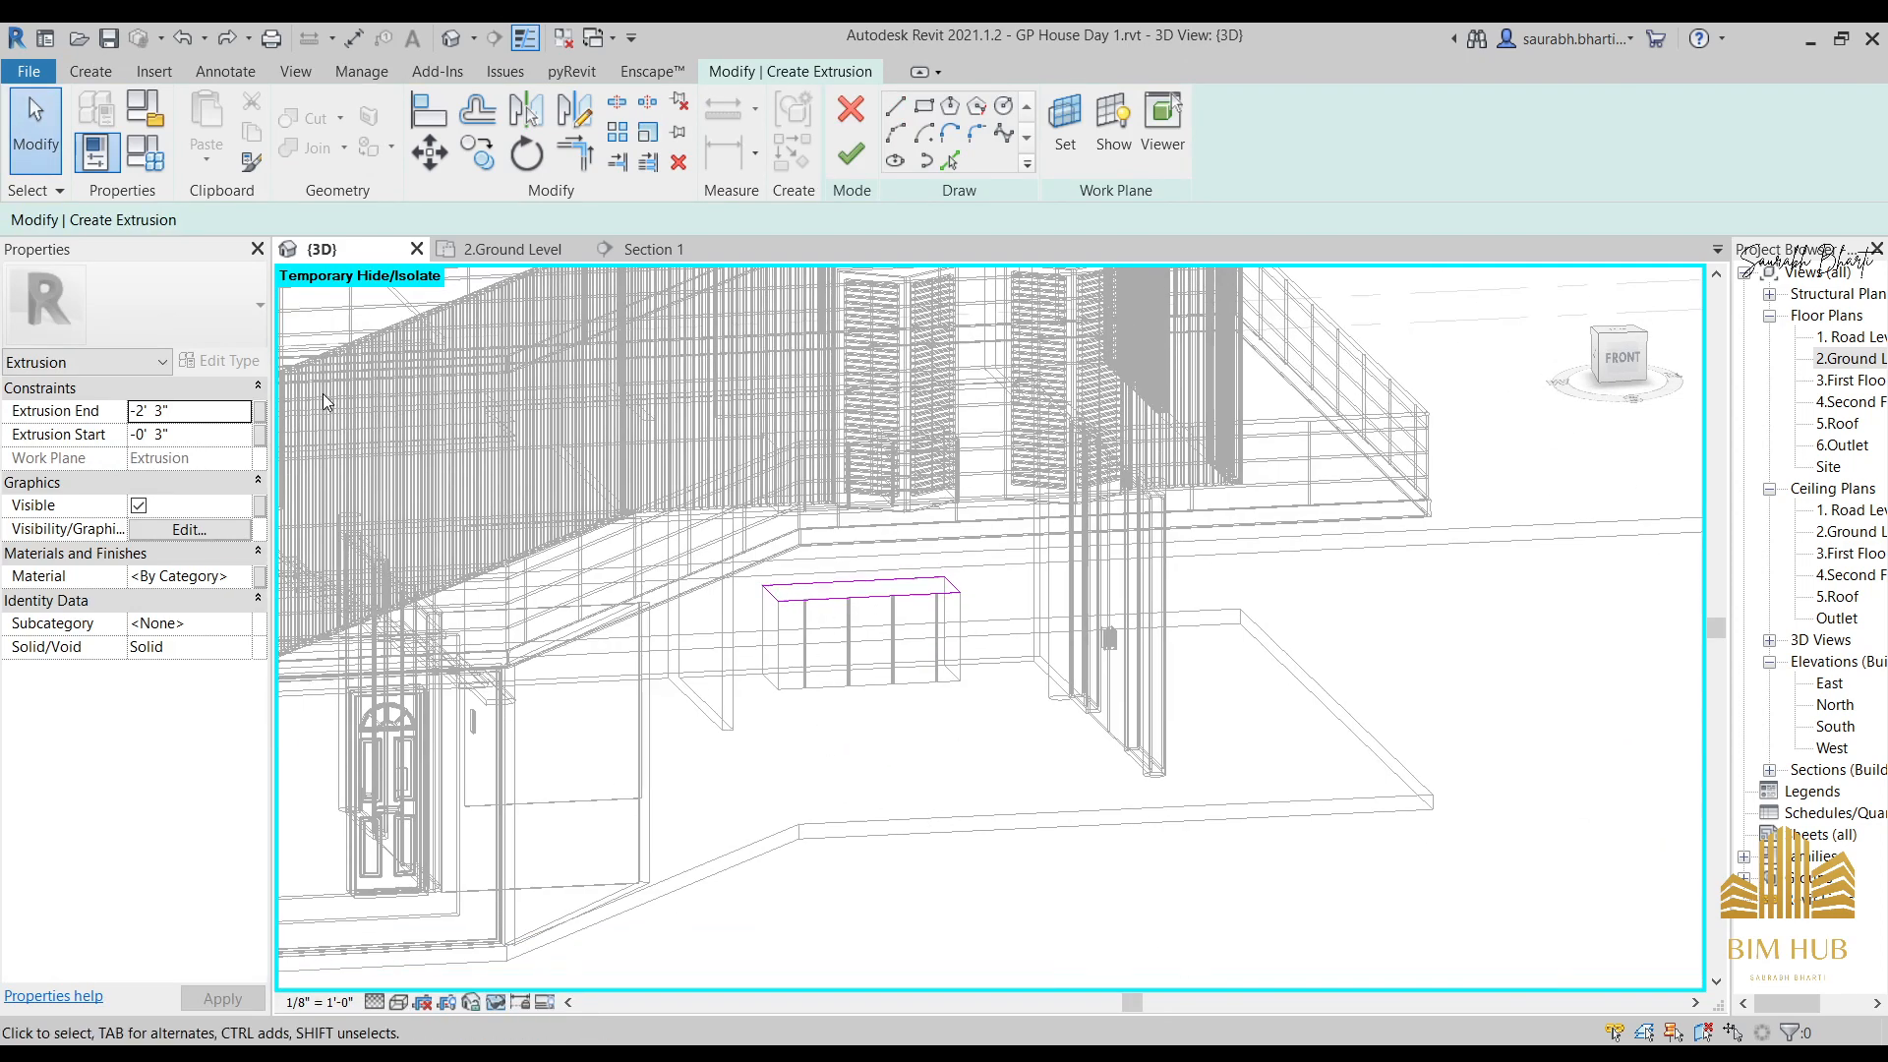
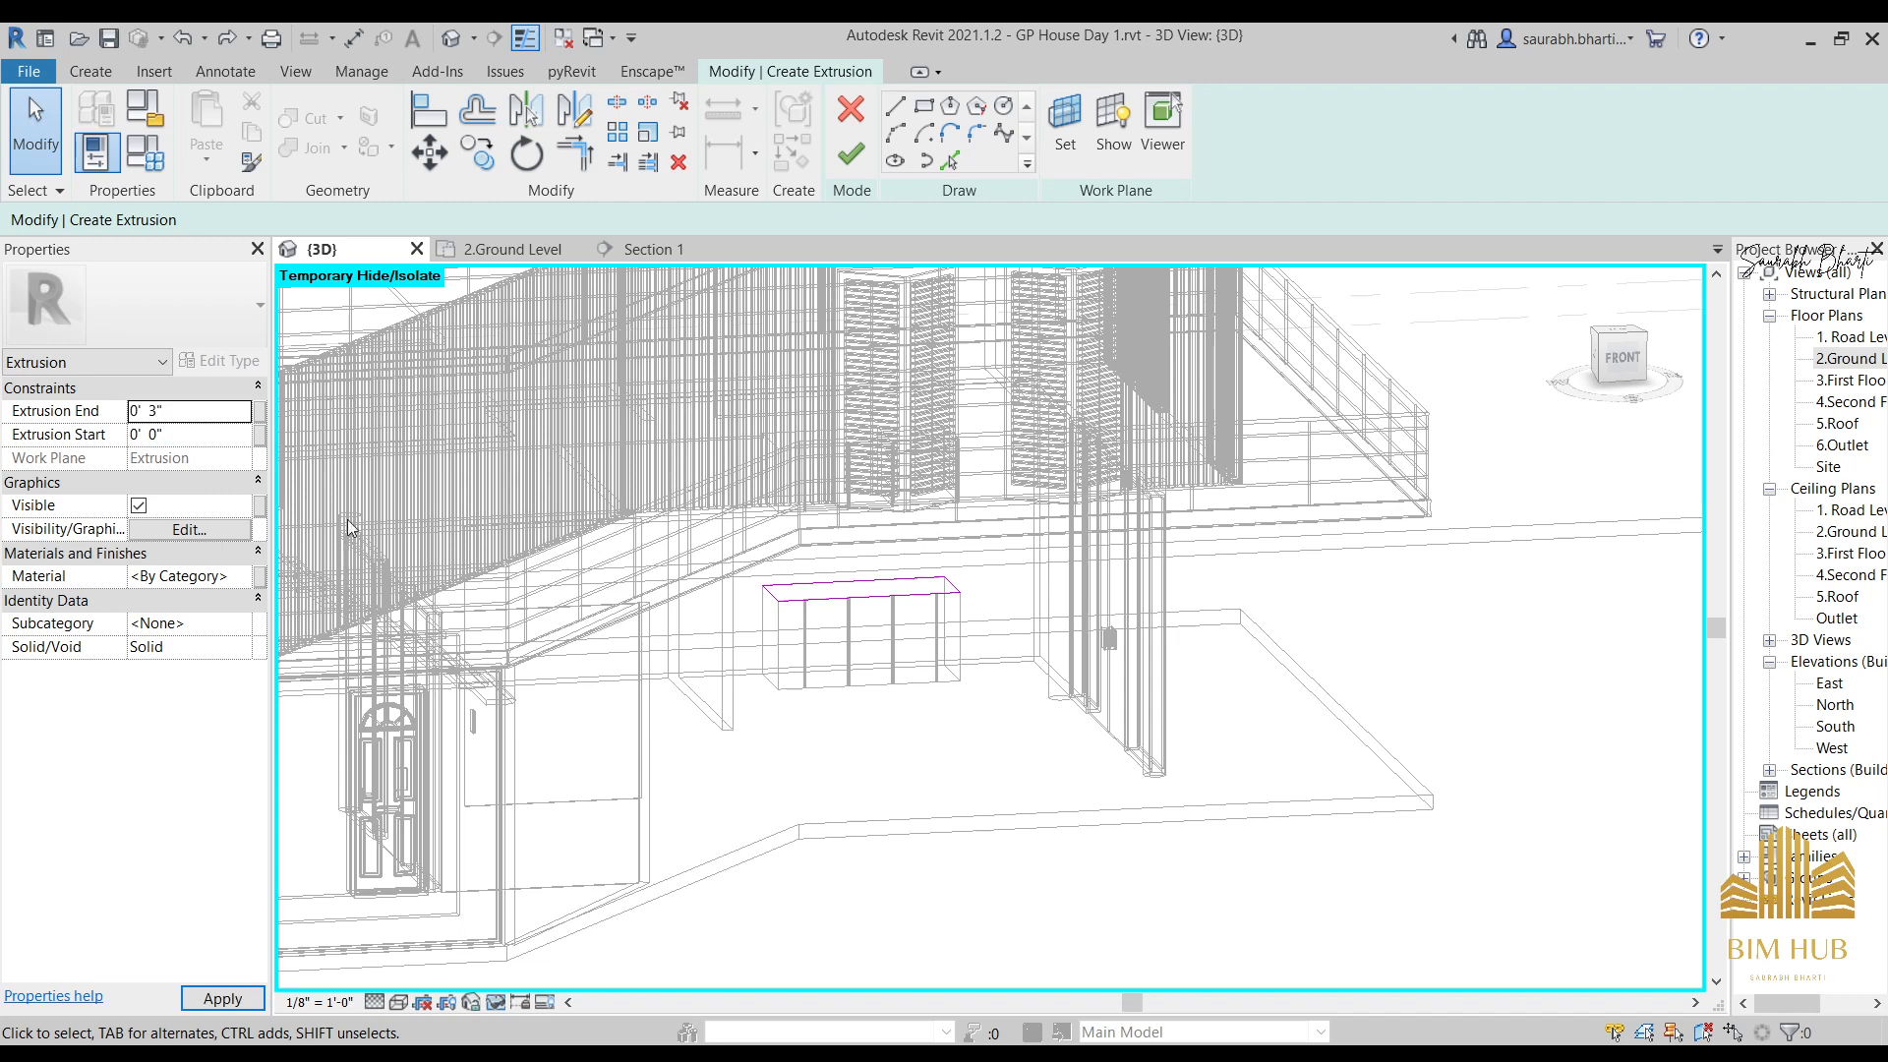
{"action": "left_click", "coordinate": [862, 160]}
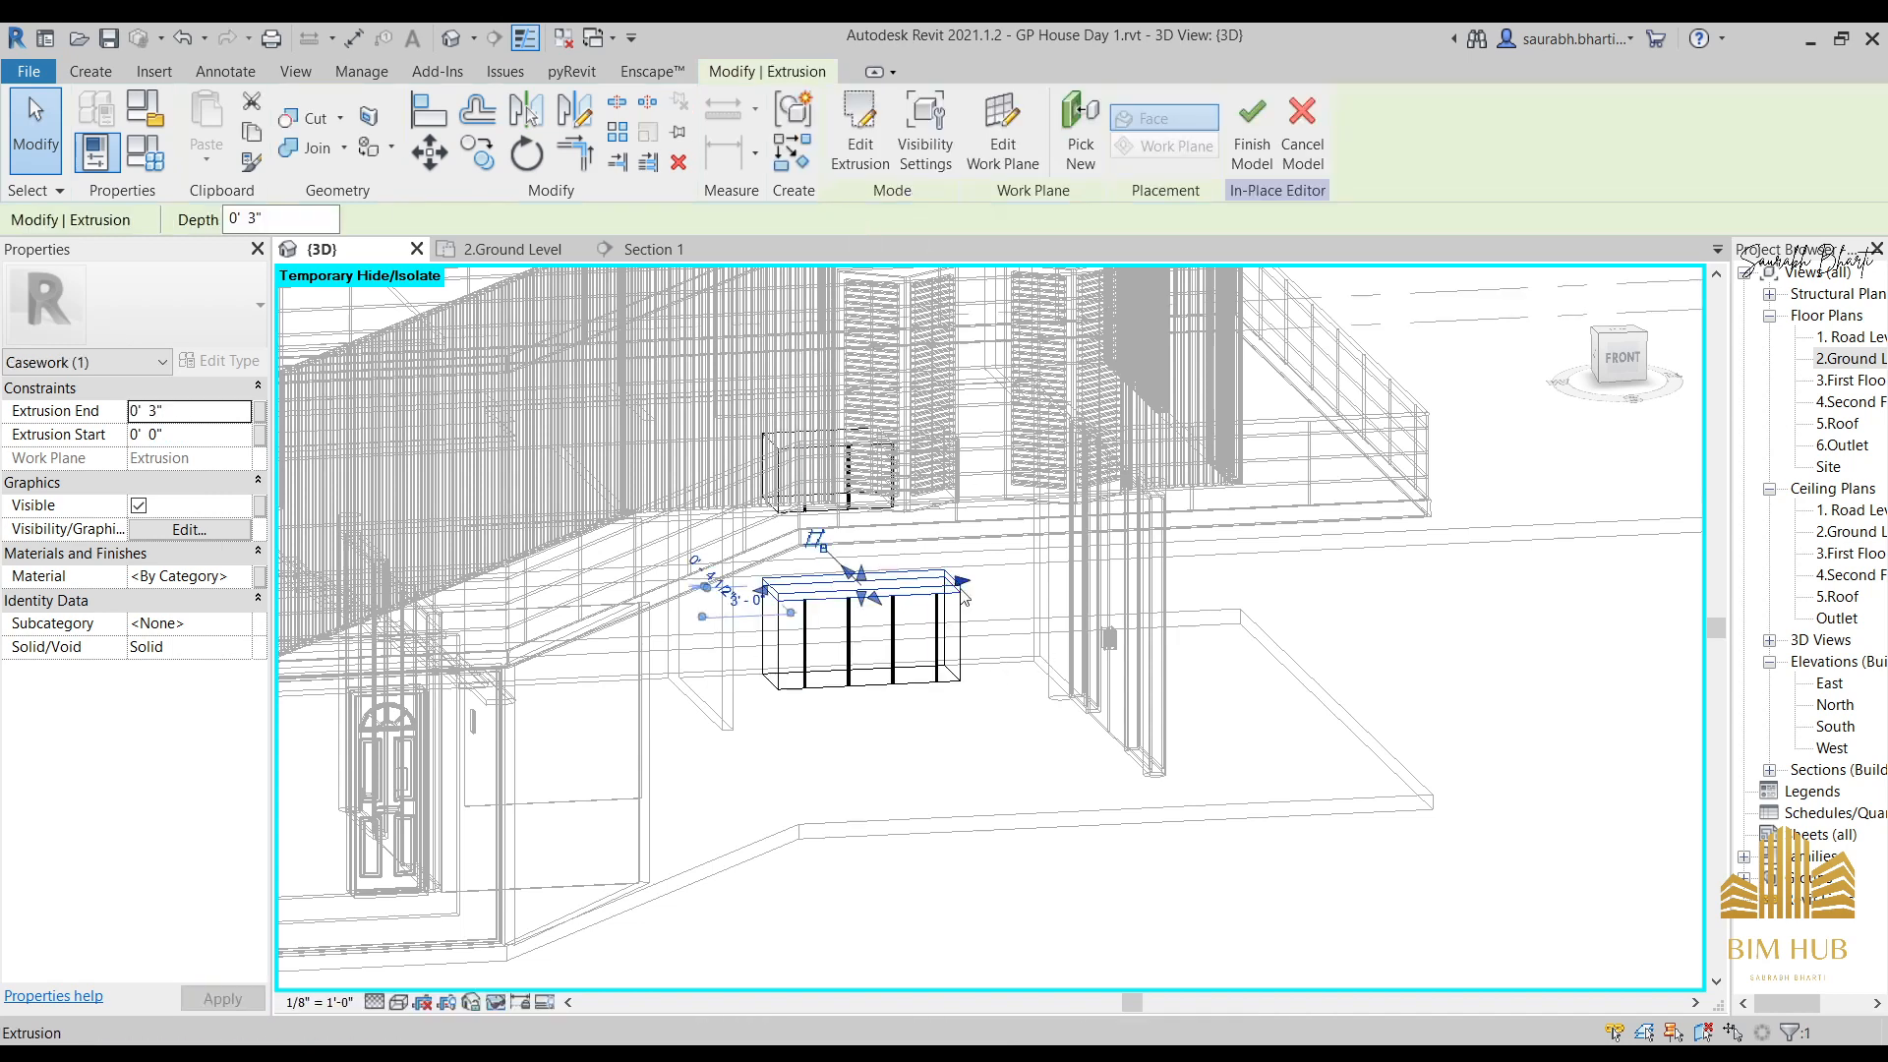
{"action": "left_click", "coordinate": [976, 819]}
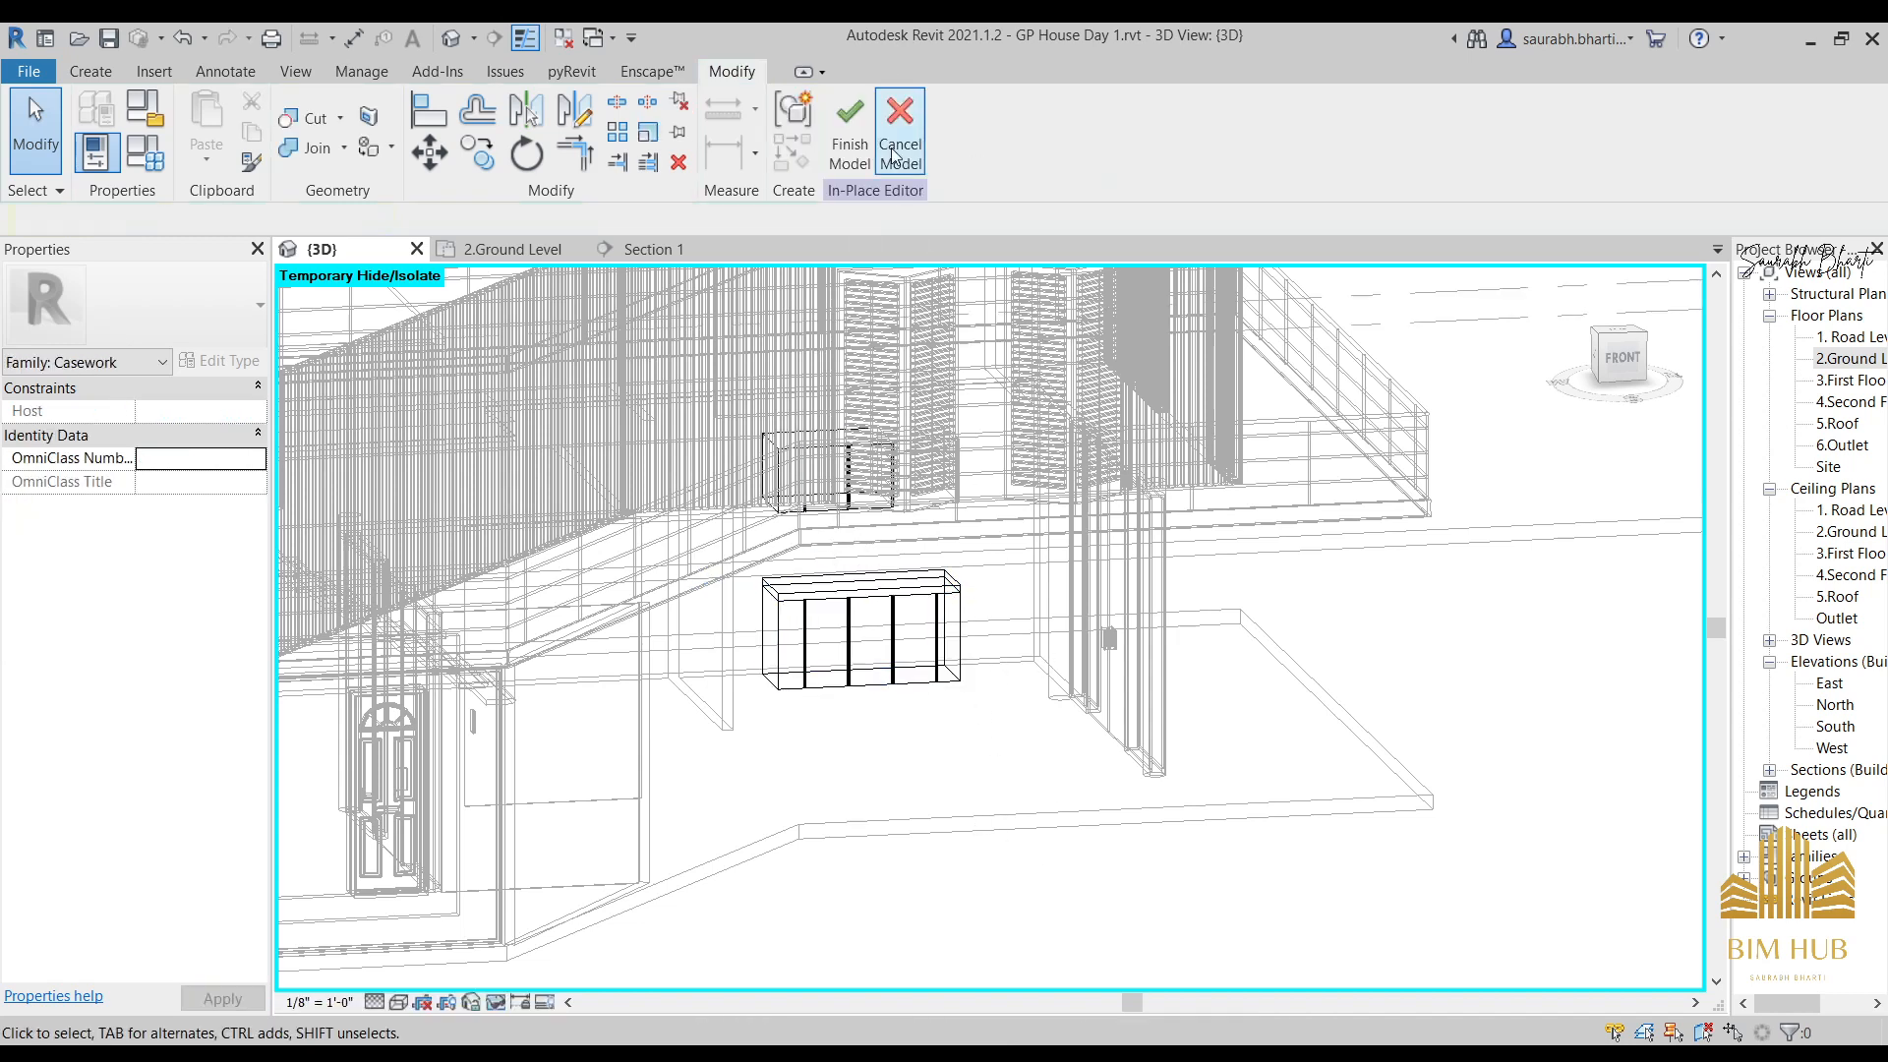
{"action": "left_click", "coordinate": [863, 155]}
Try to thin the countertop by lowering its top face with the shape handle in the front view, and undo it.
{"action": "scroll", "coordinate": [897, 670], "scroll_direction": "up", "scroll_amount": 5}
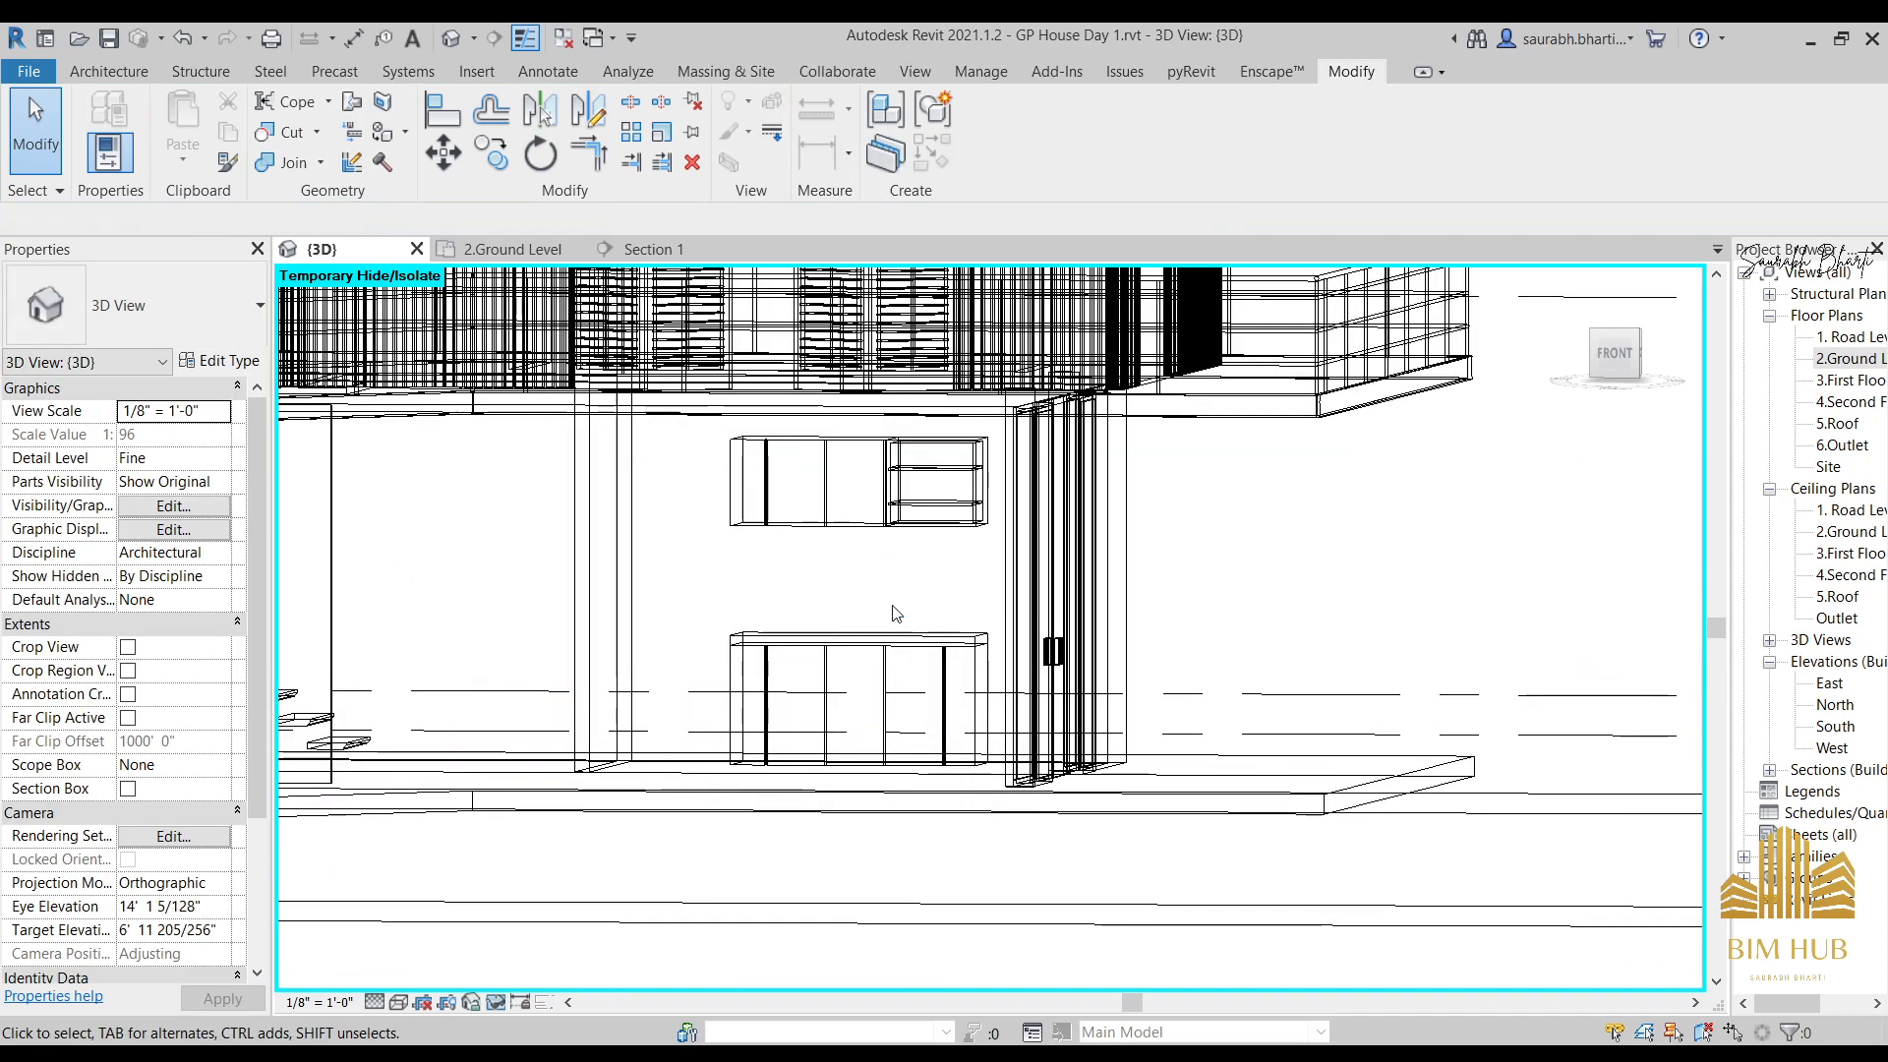
{"action": "left_click", "coordinate": [896, 661]}
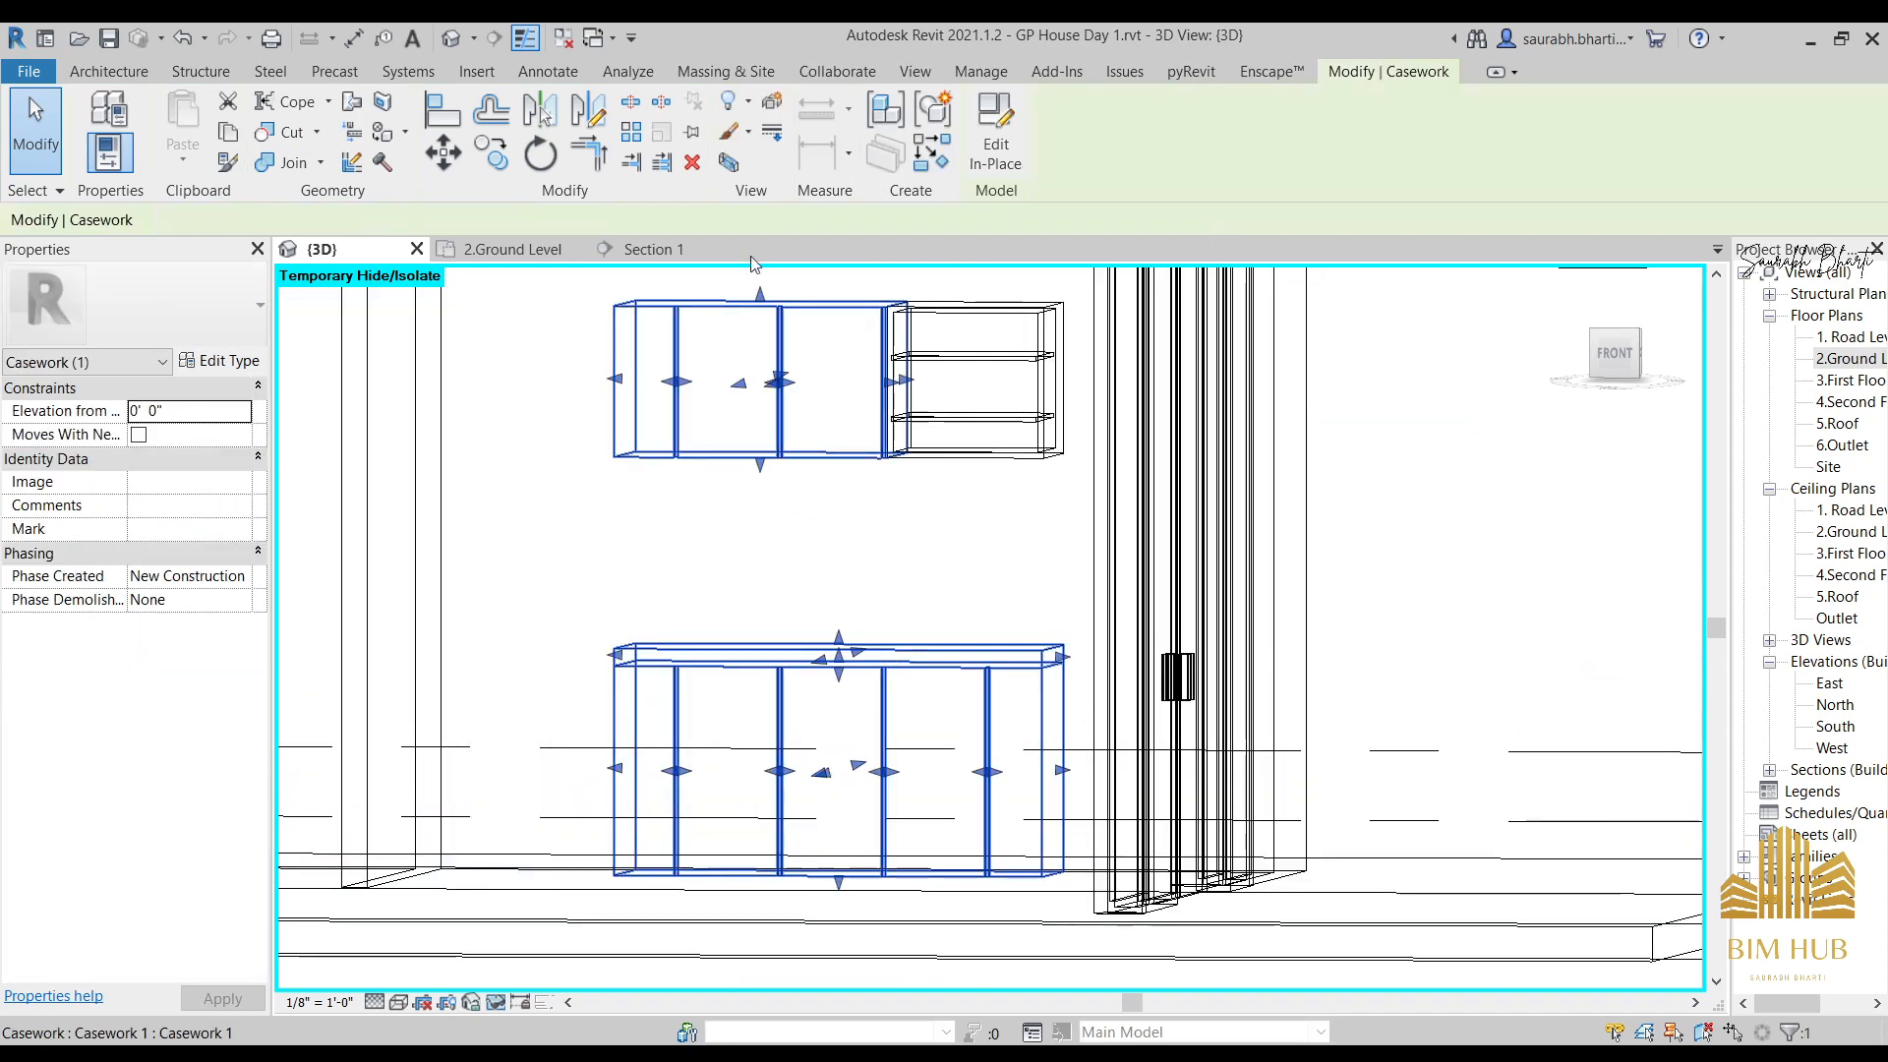
{"action": "scroll", "coordinate": [930, 503], "scroll_direction": "up", "scroll_amount": 1}
{"action": "left_click", "coordinate": [1617, 356]}
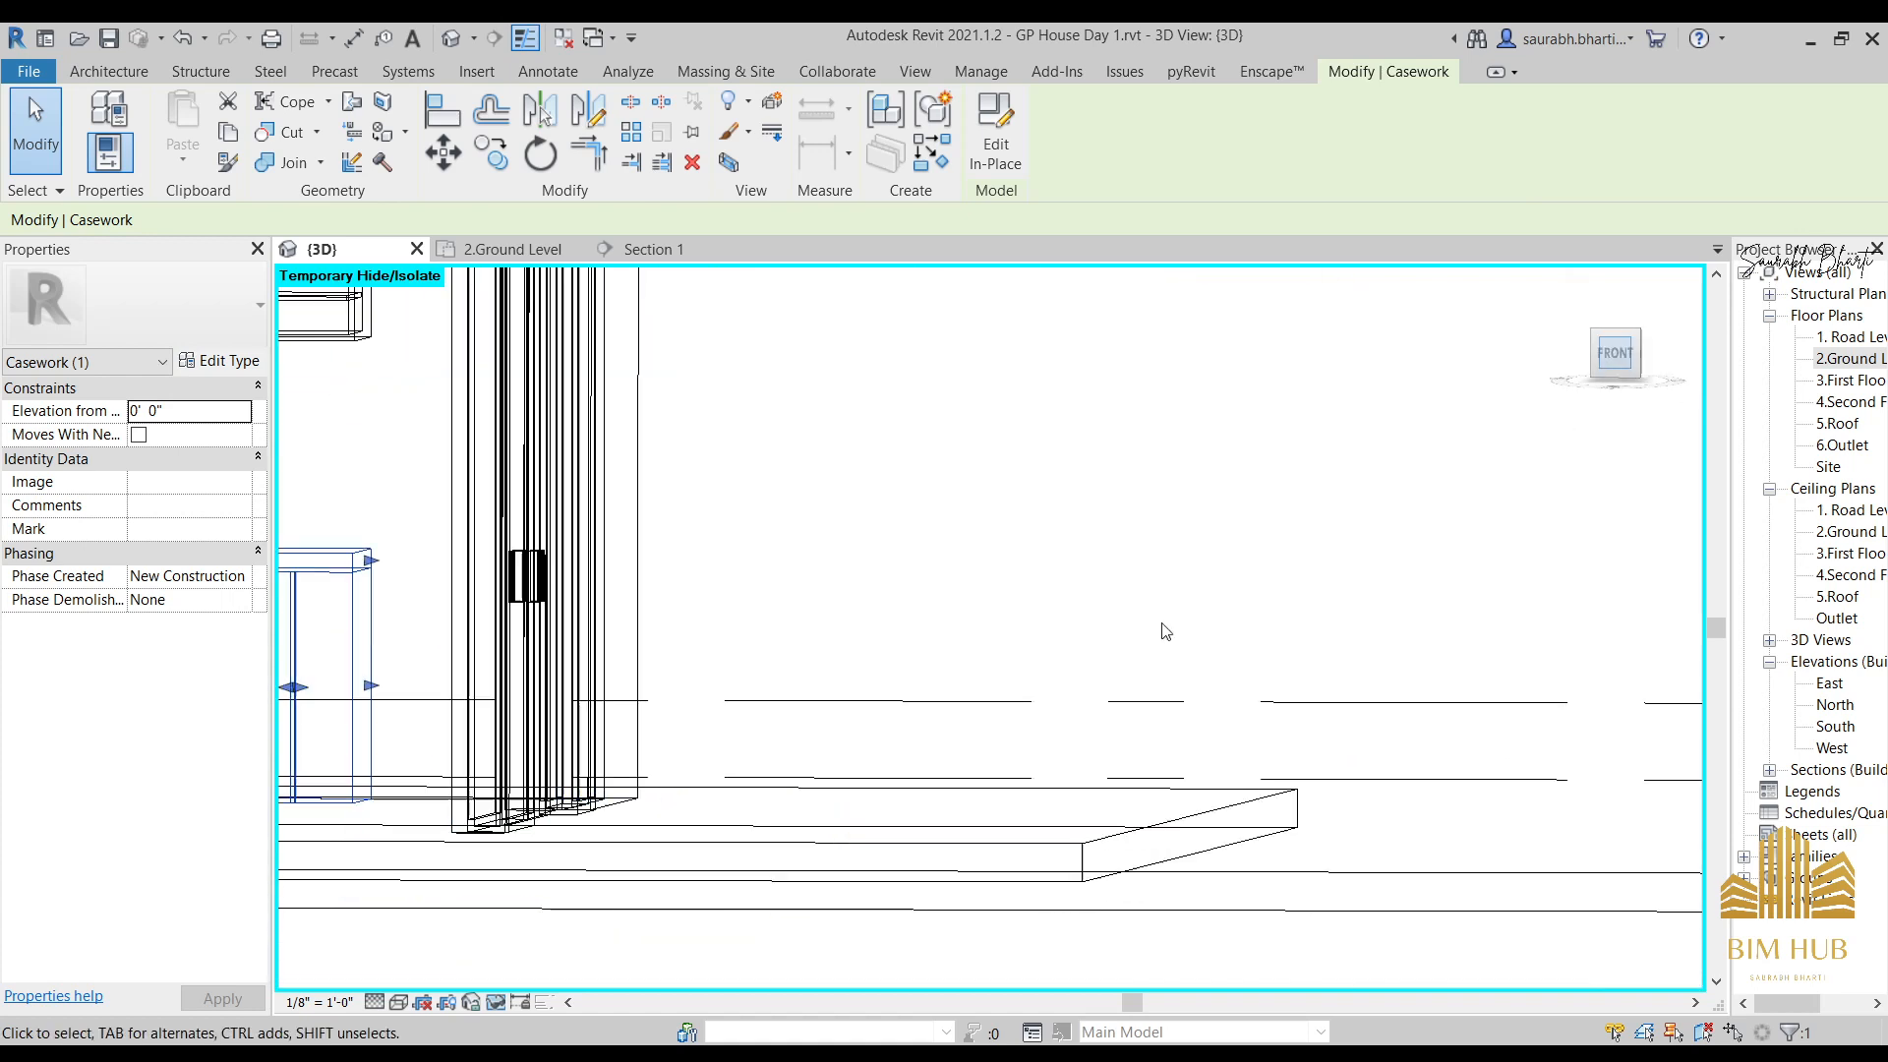
{"action": "scroll", "coordinate": [1039, 646], "scroll_direction": "up", "scroll_amount": 4}
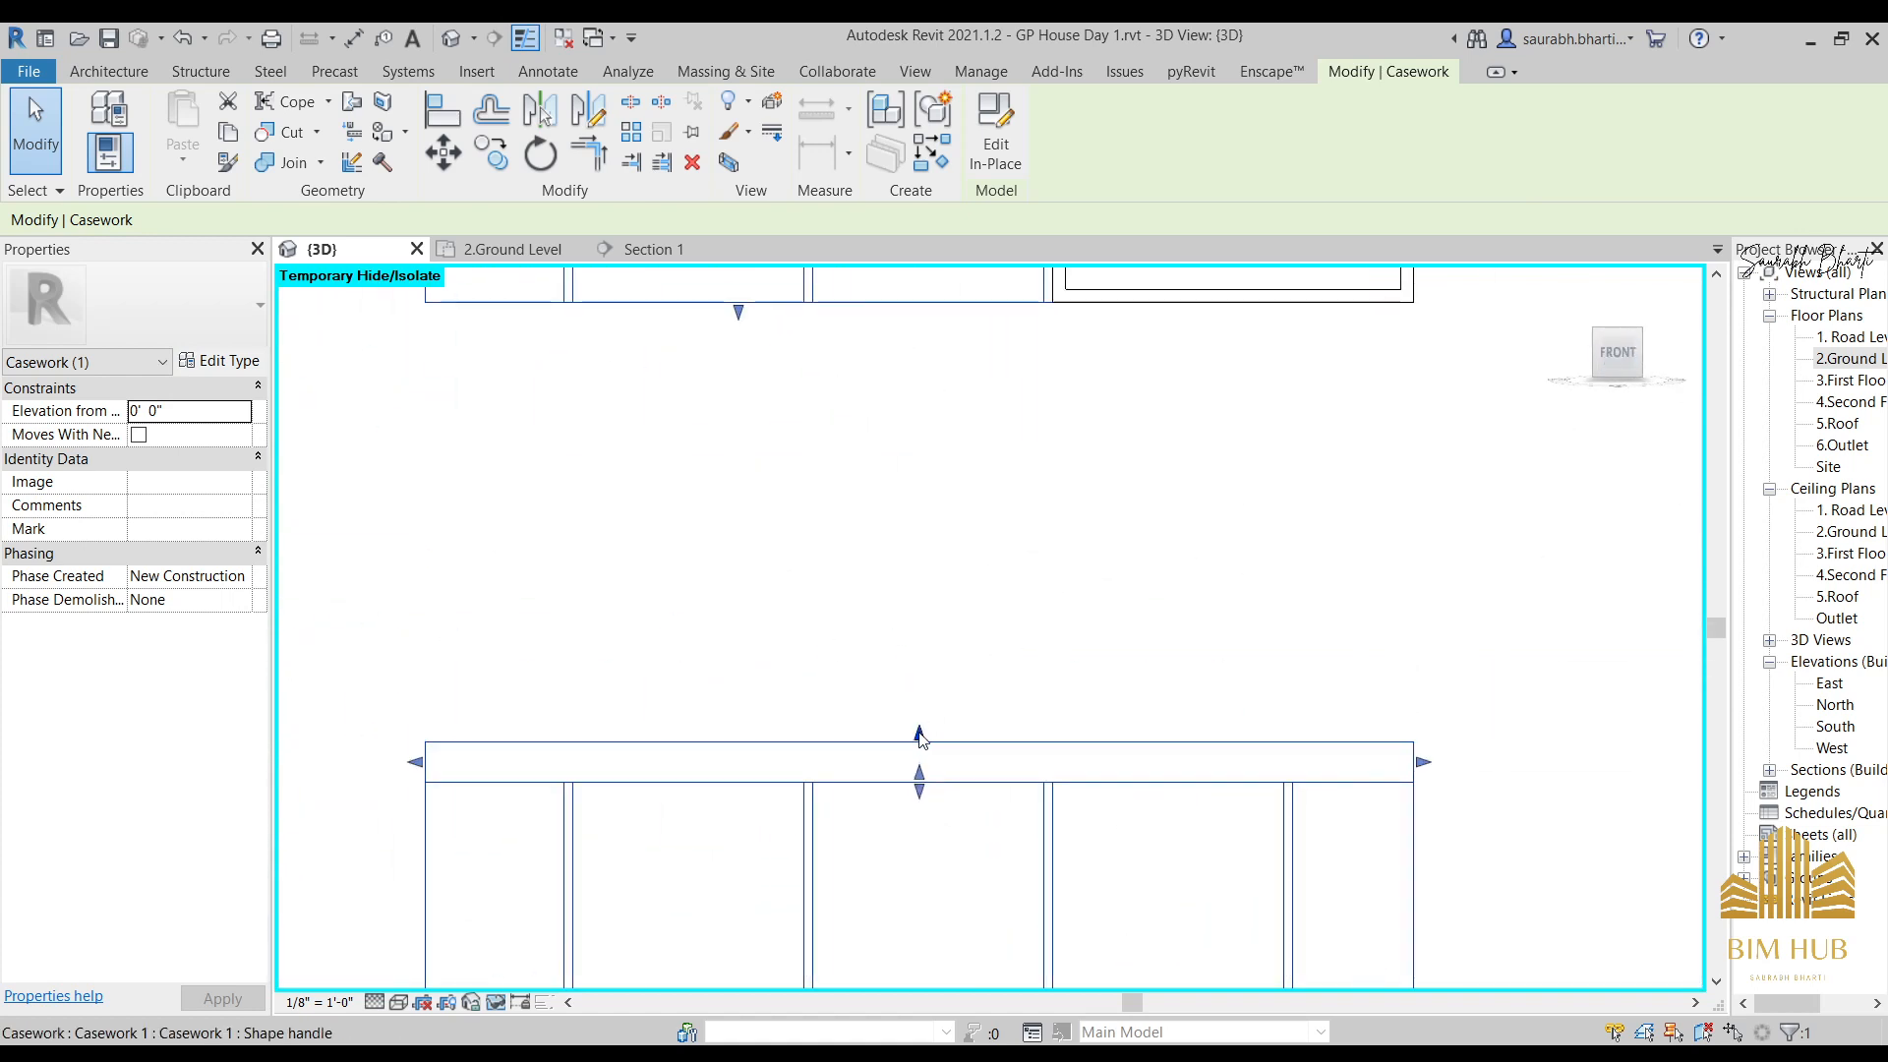
{"action": "left_click_drag", "start_coordinate": [920, 735], "coordinate": [919, 753]}
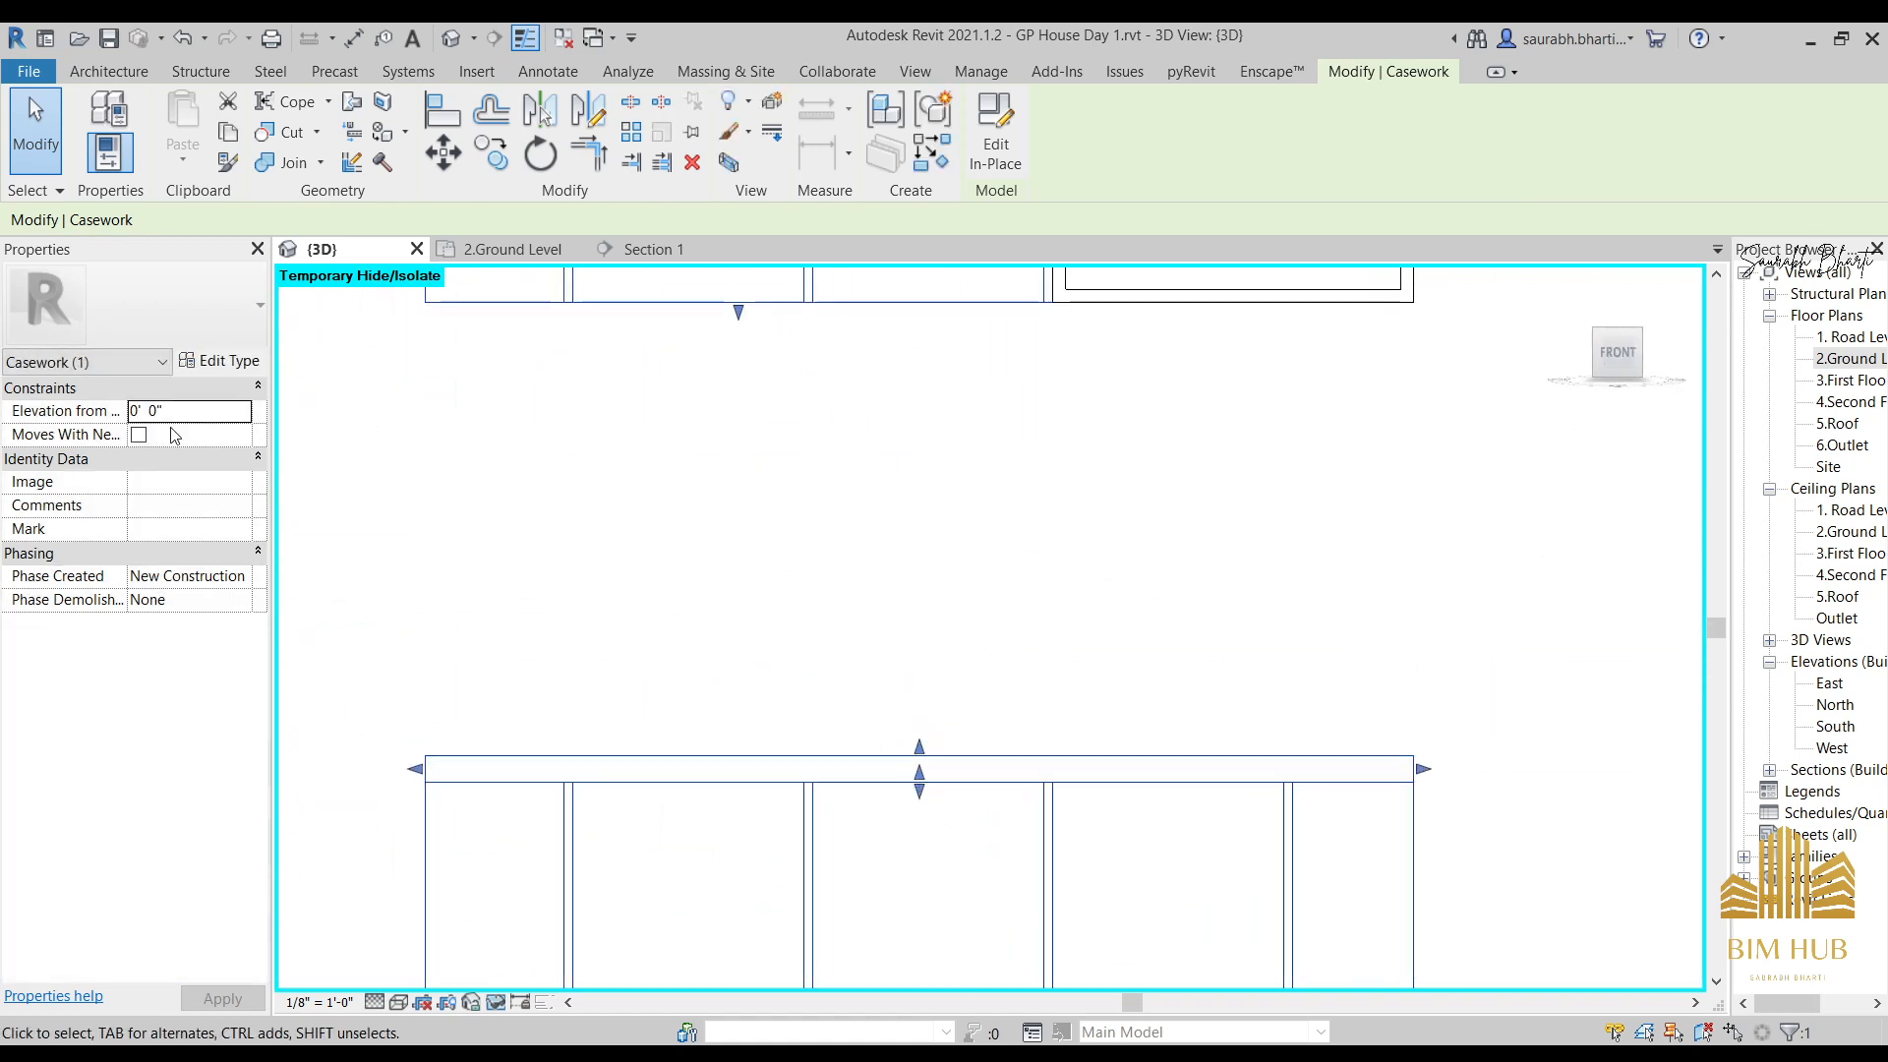
{"action": "key", "text": "ctrl+z"}
Edit the casework in place, set the countertop's extrusion end to 2", and finish the model.
{"action": "left_click", "coordinate": [815, 735]}
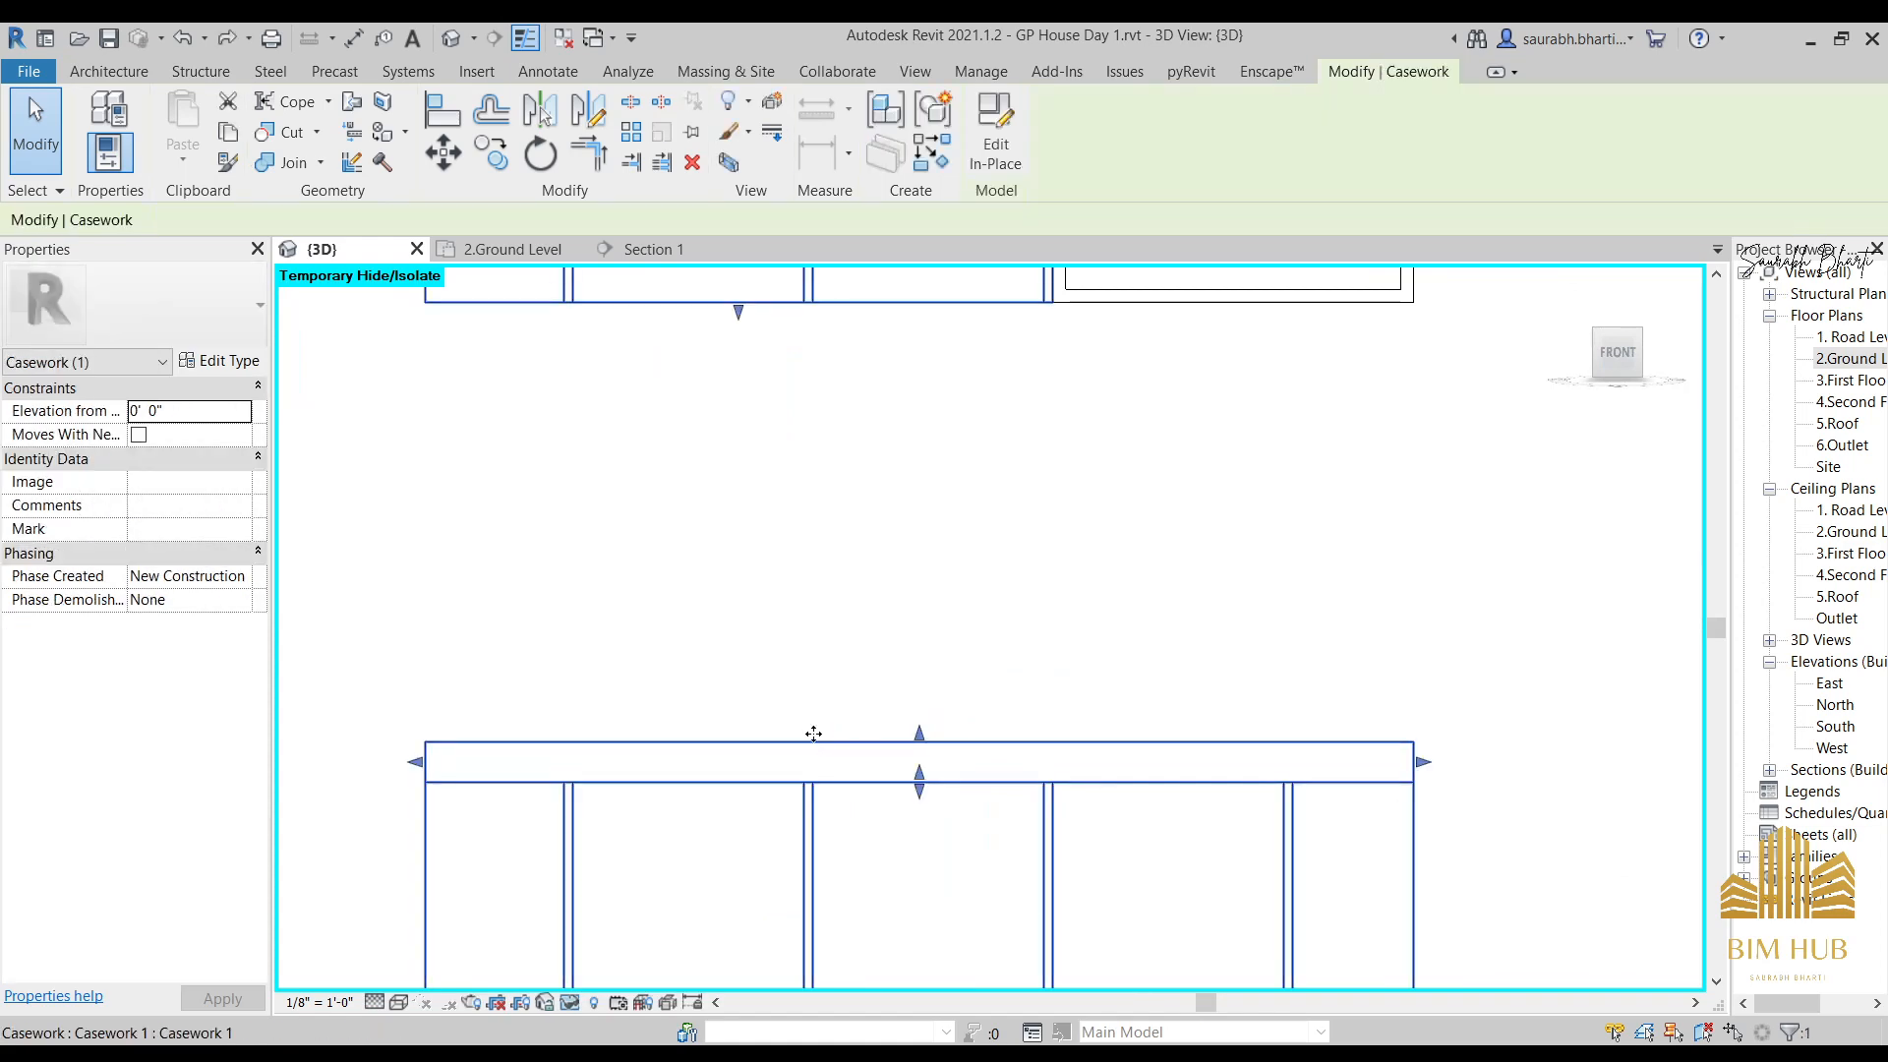
{"action": "key", "text": "Escape"}
{"action": "left_click", "coordinate": [854, 759]}
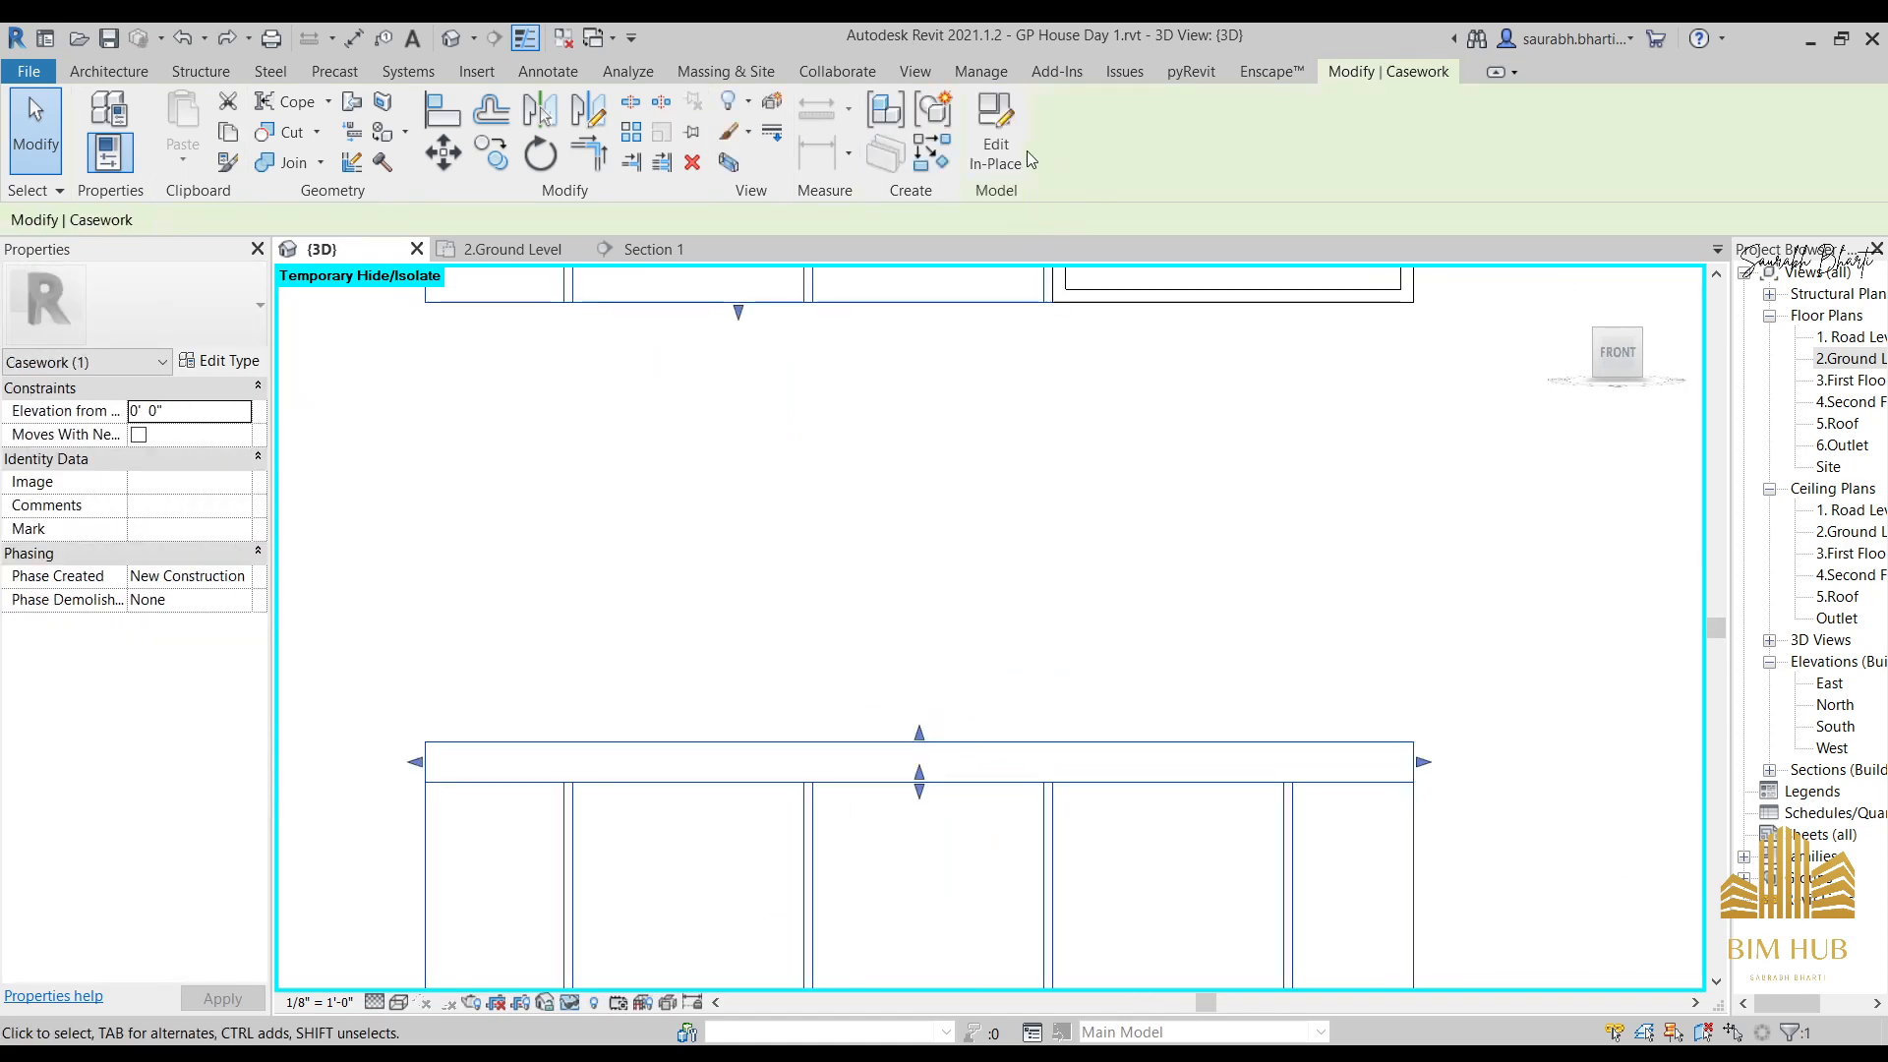
{"action": "left_click", "coordinate": [996, 138]}
{"action": "left_click", "coordinate": [990, 752]}
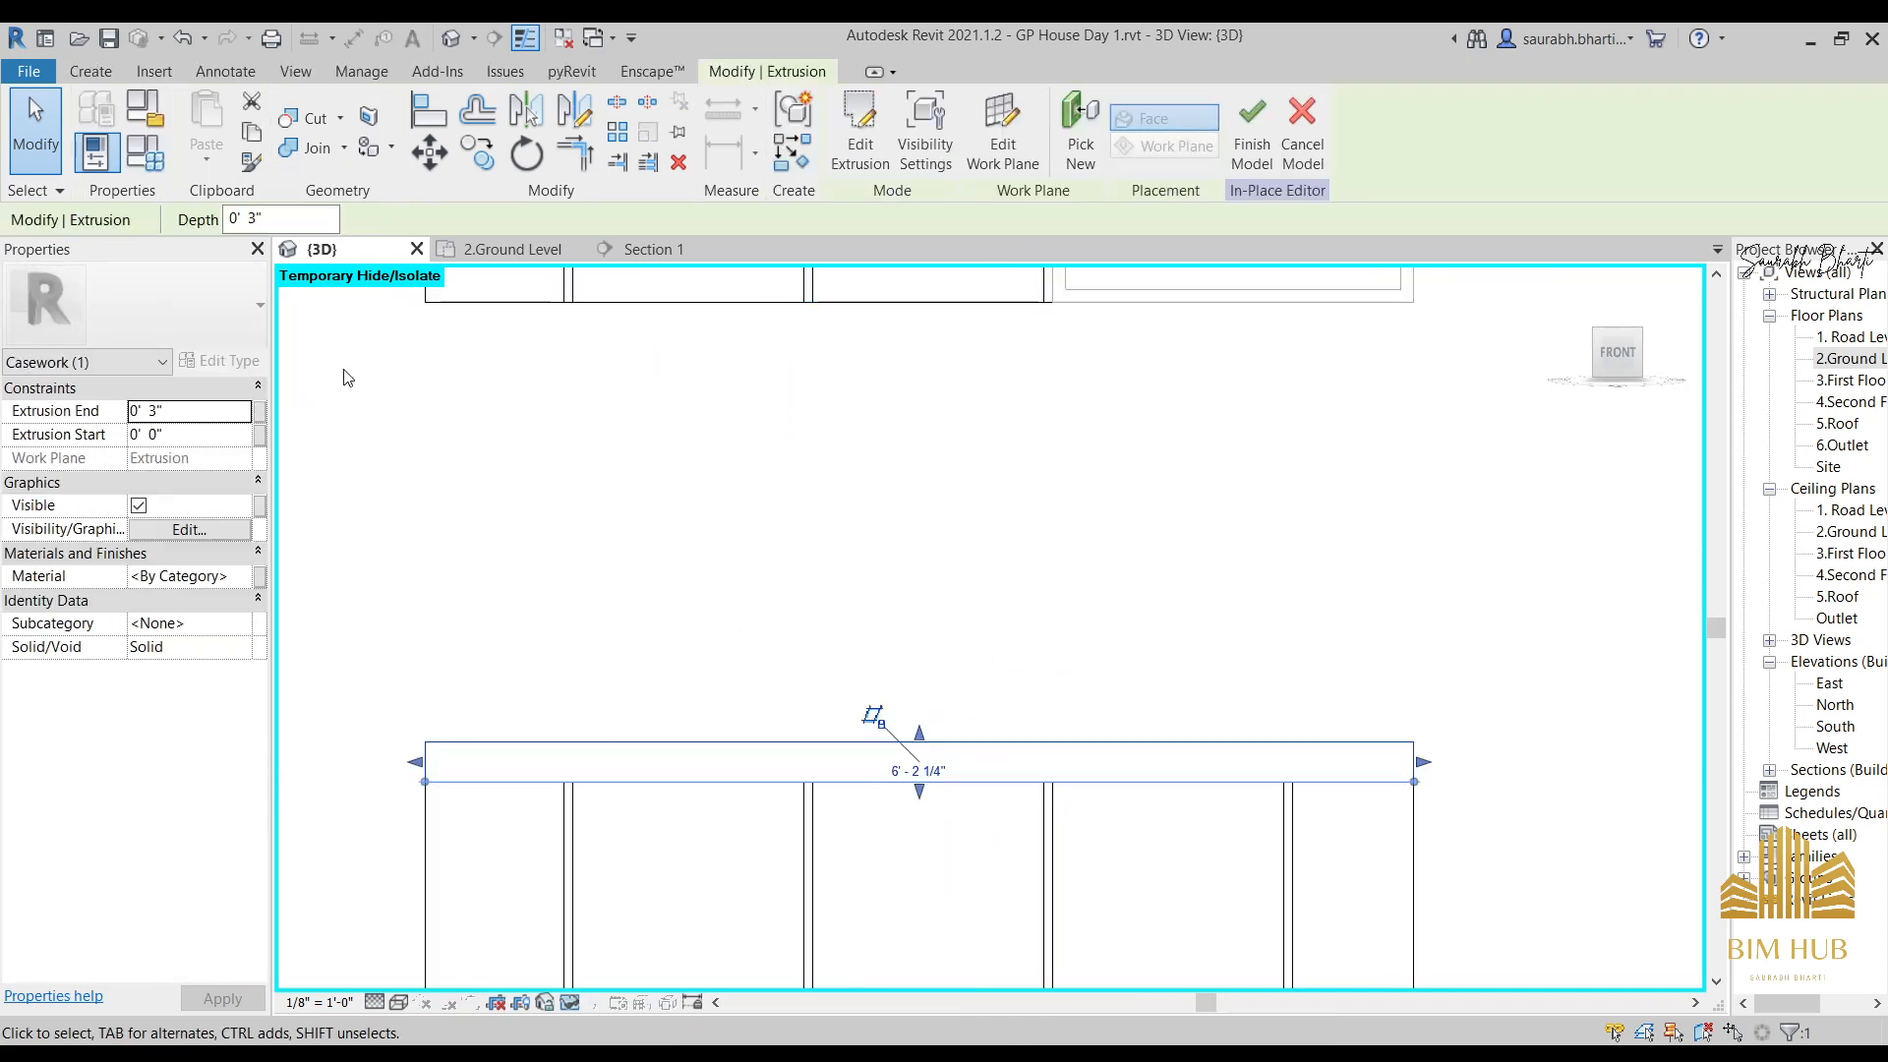
{"action": "left_click", "coordinate": [208, 418]}
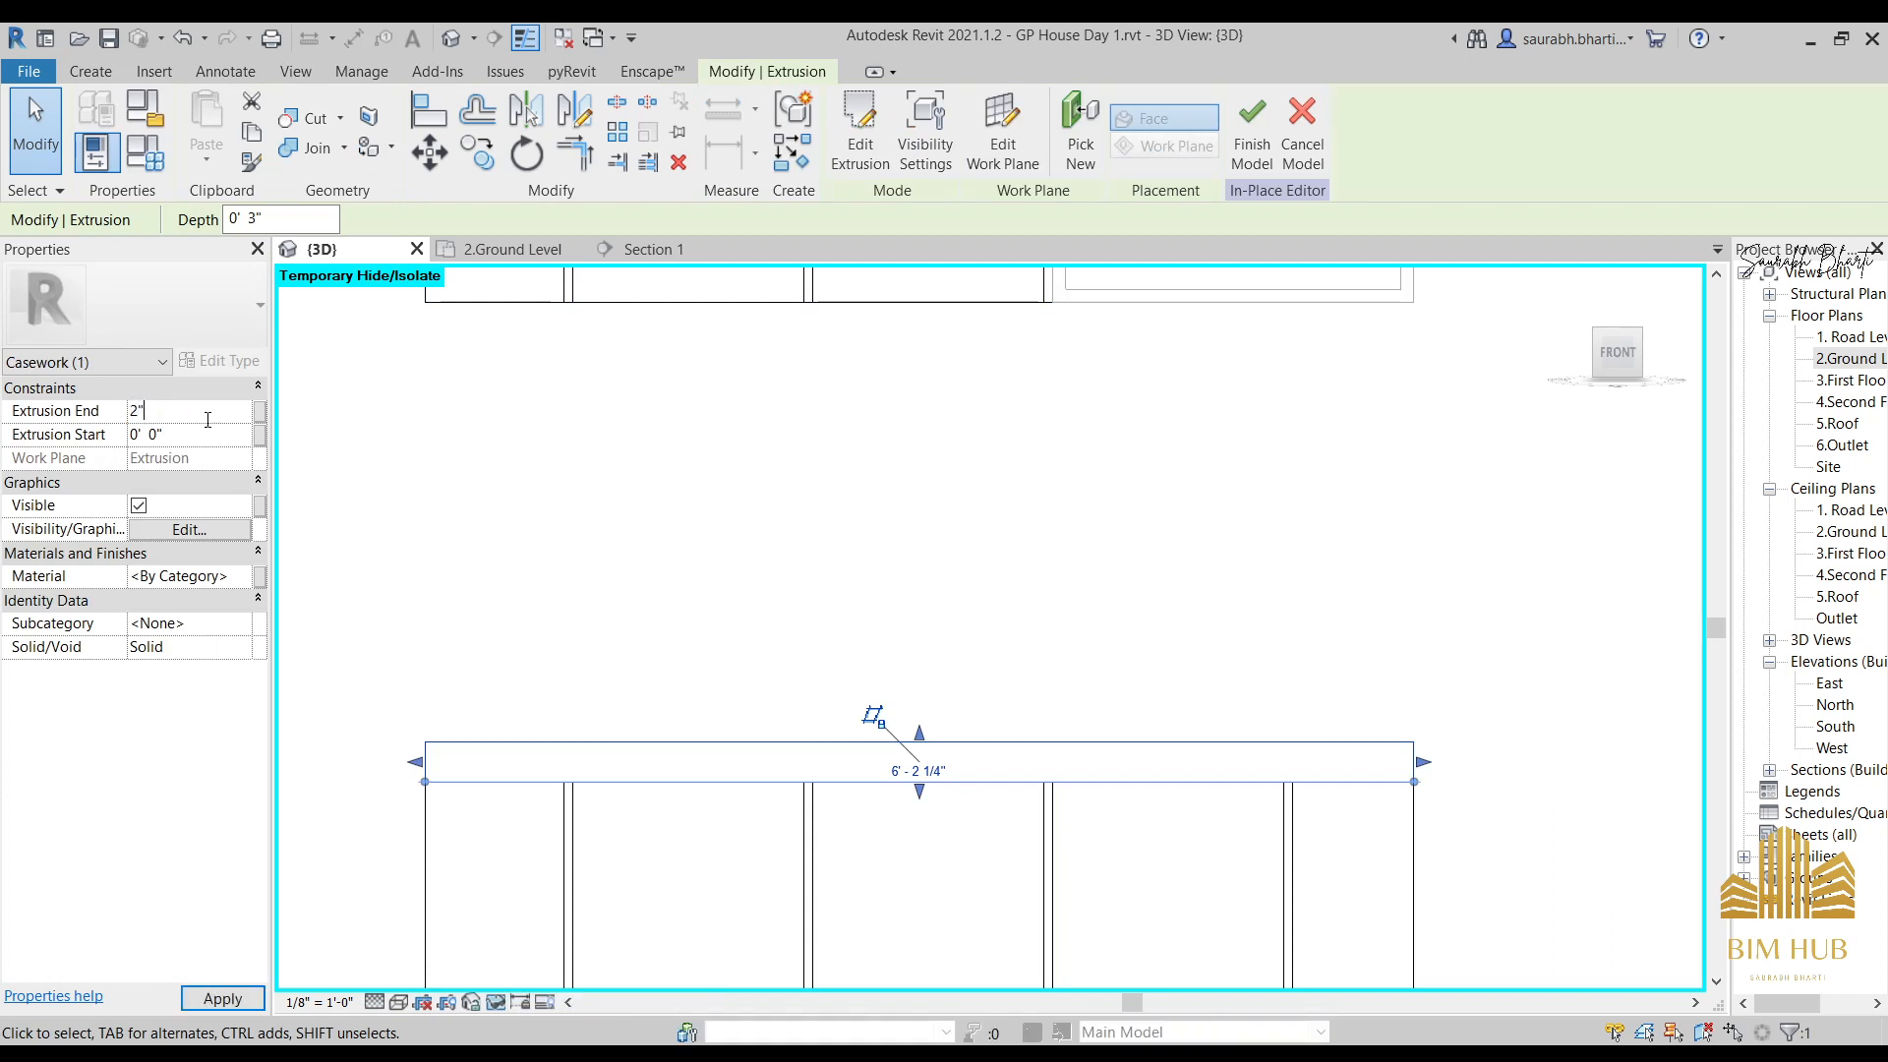
{"action": "type", "text": "2\""}
{"action": "key", "text": "Return"}
{"action": "key", "text": "Escape"}
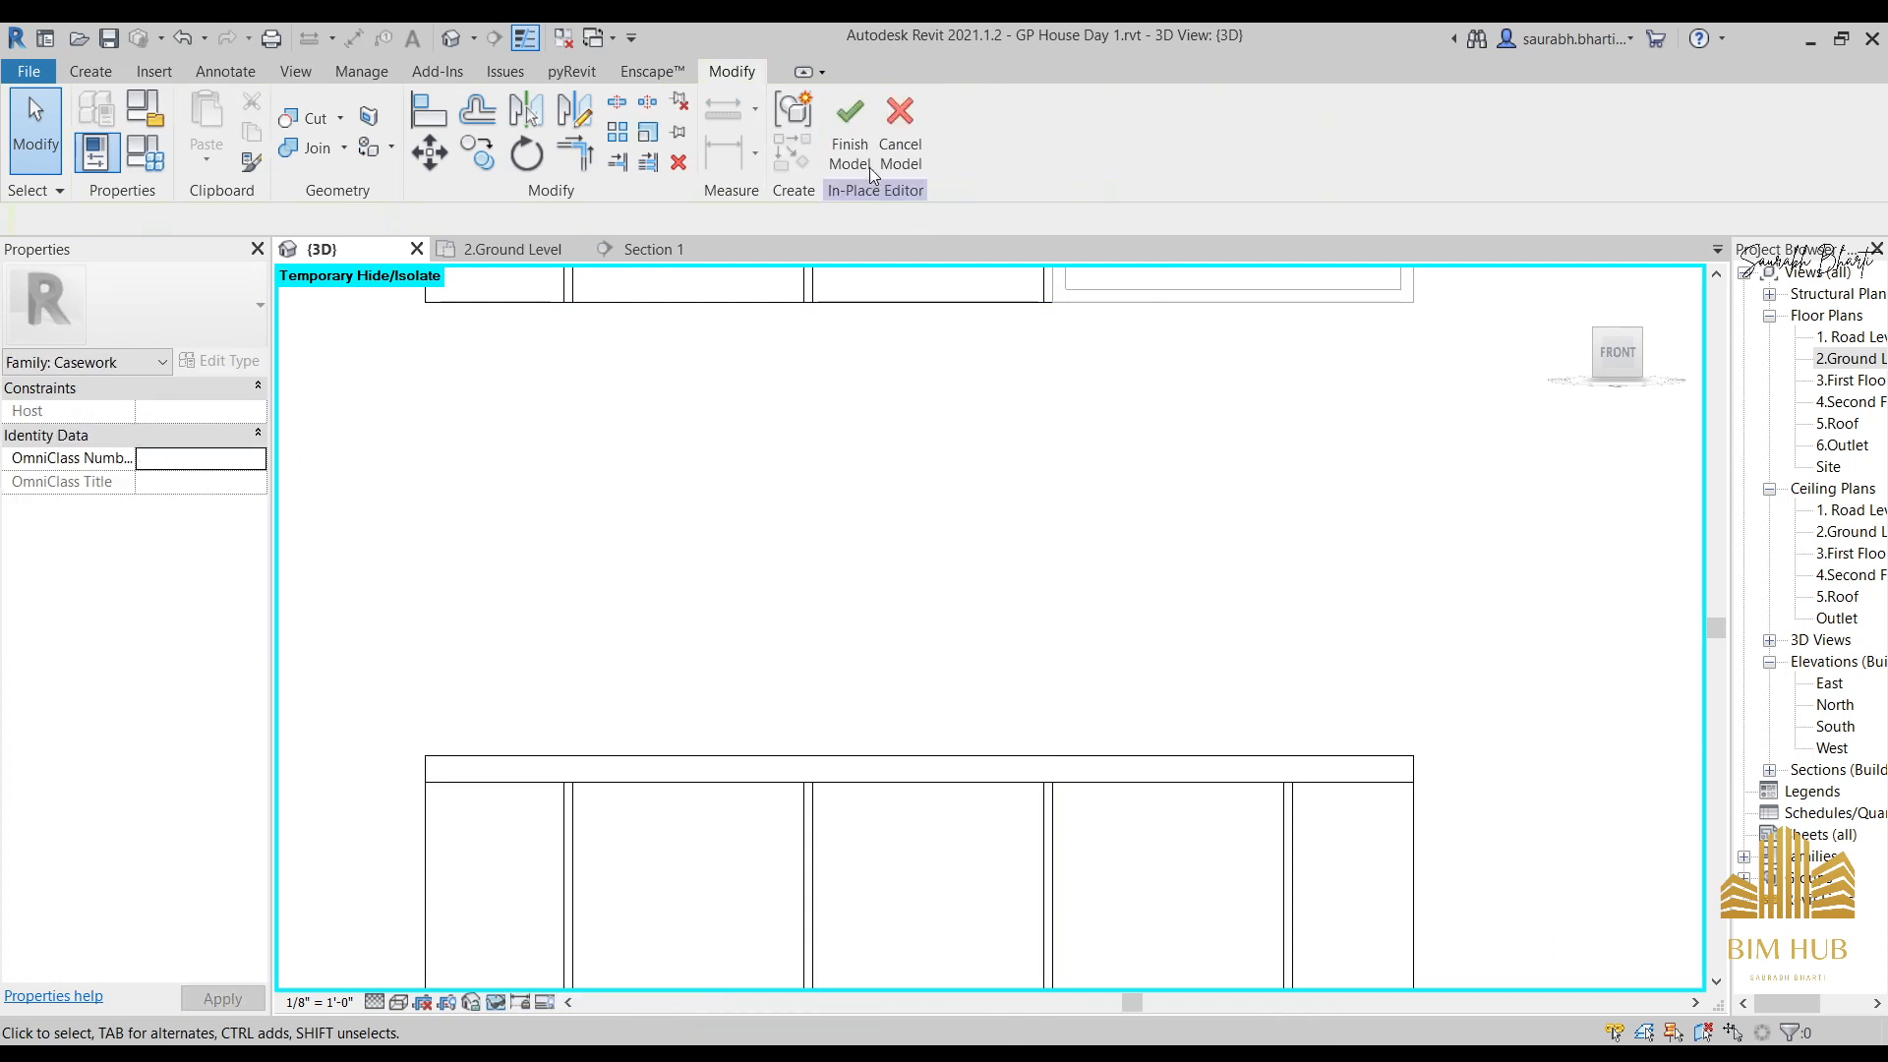
{"action": "left_click", "coordinate": [850, 148]}
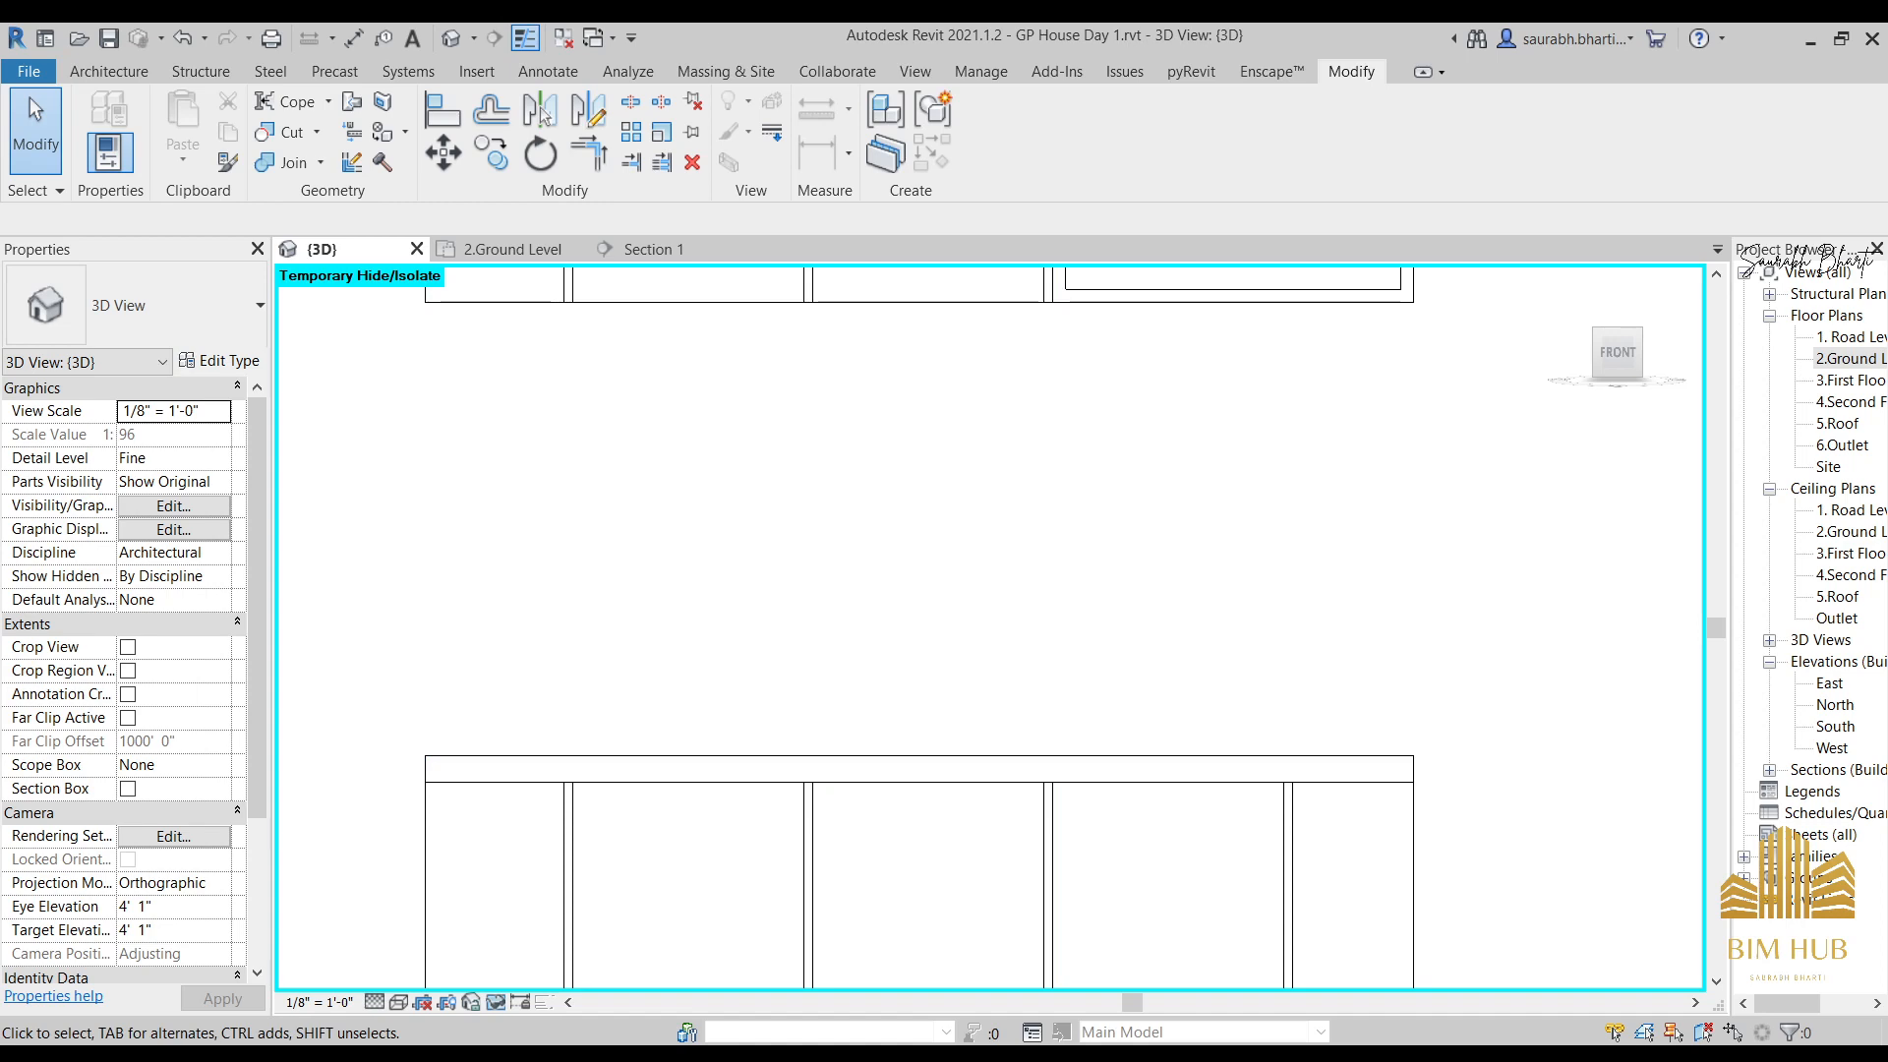
{"action": "left_click", "coordinate": [268, 1055]}
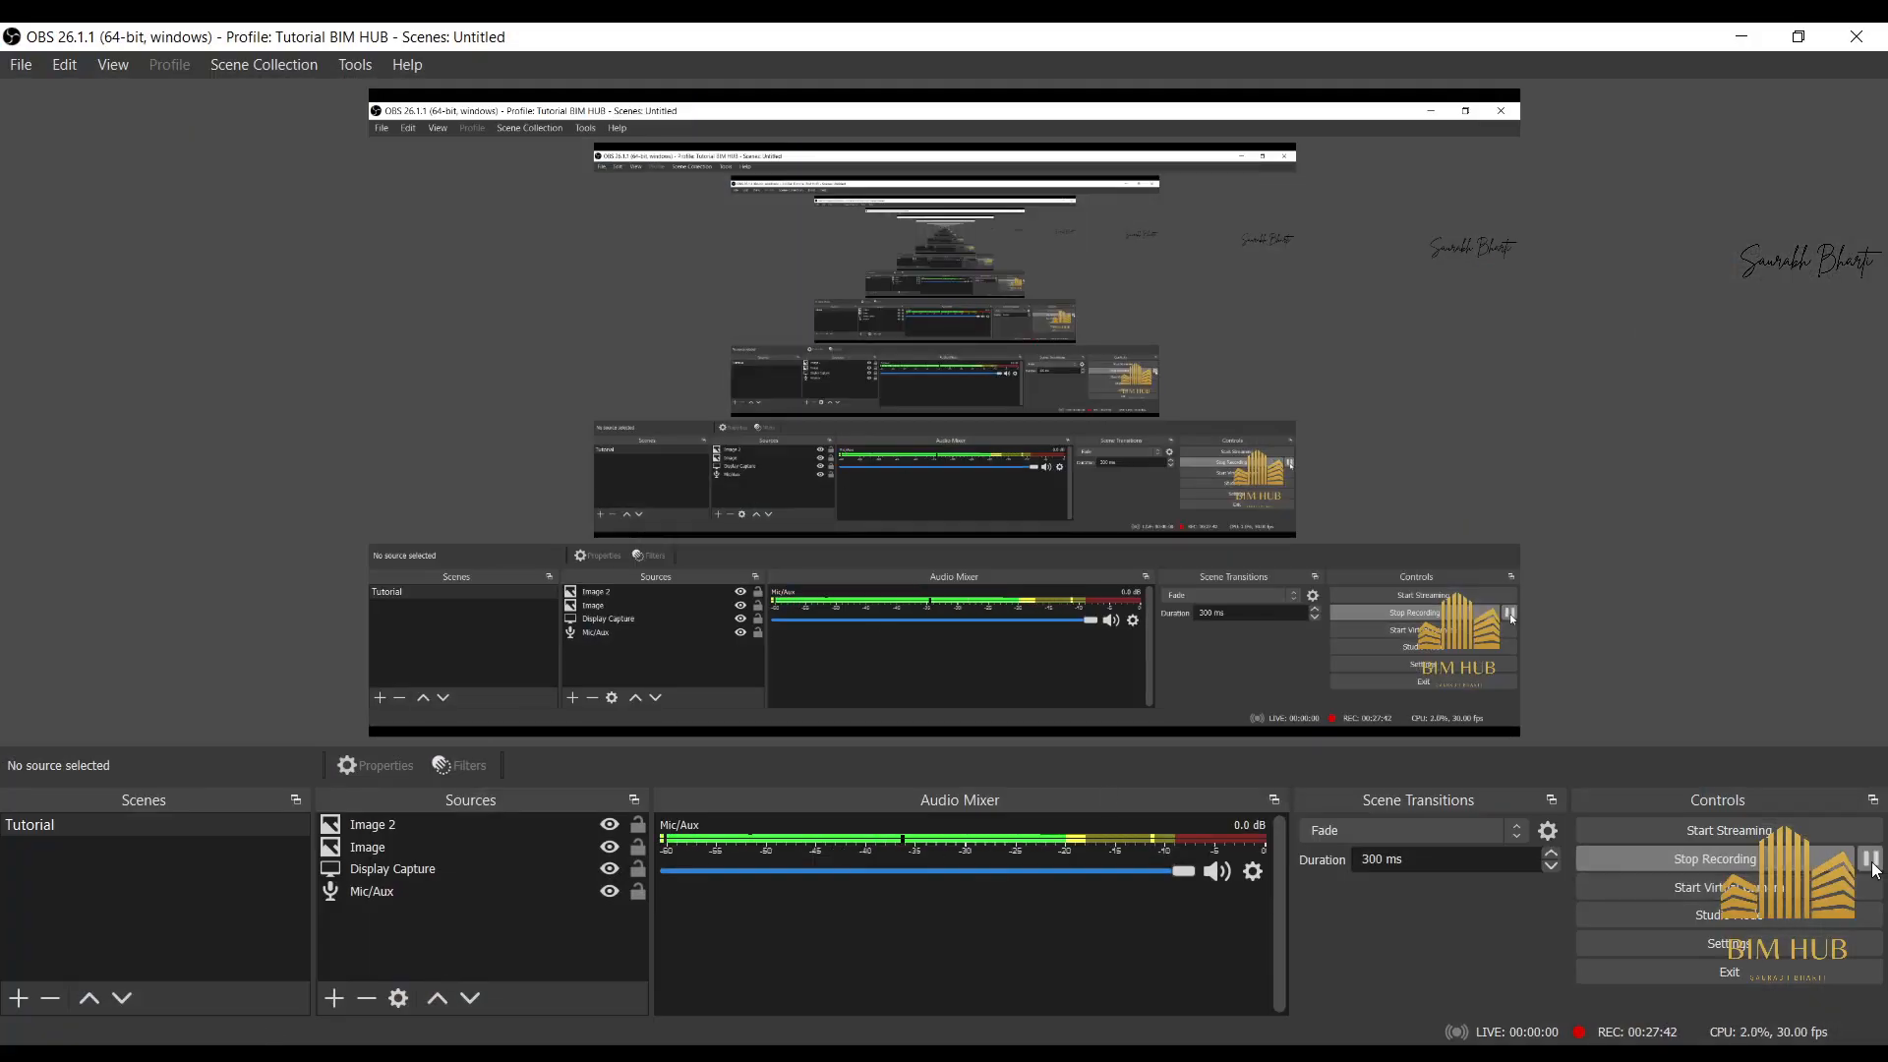
{"action": "left_click", "coordinate": [1745, 37]}
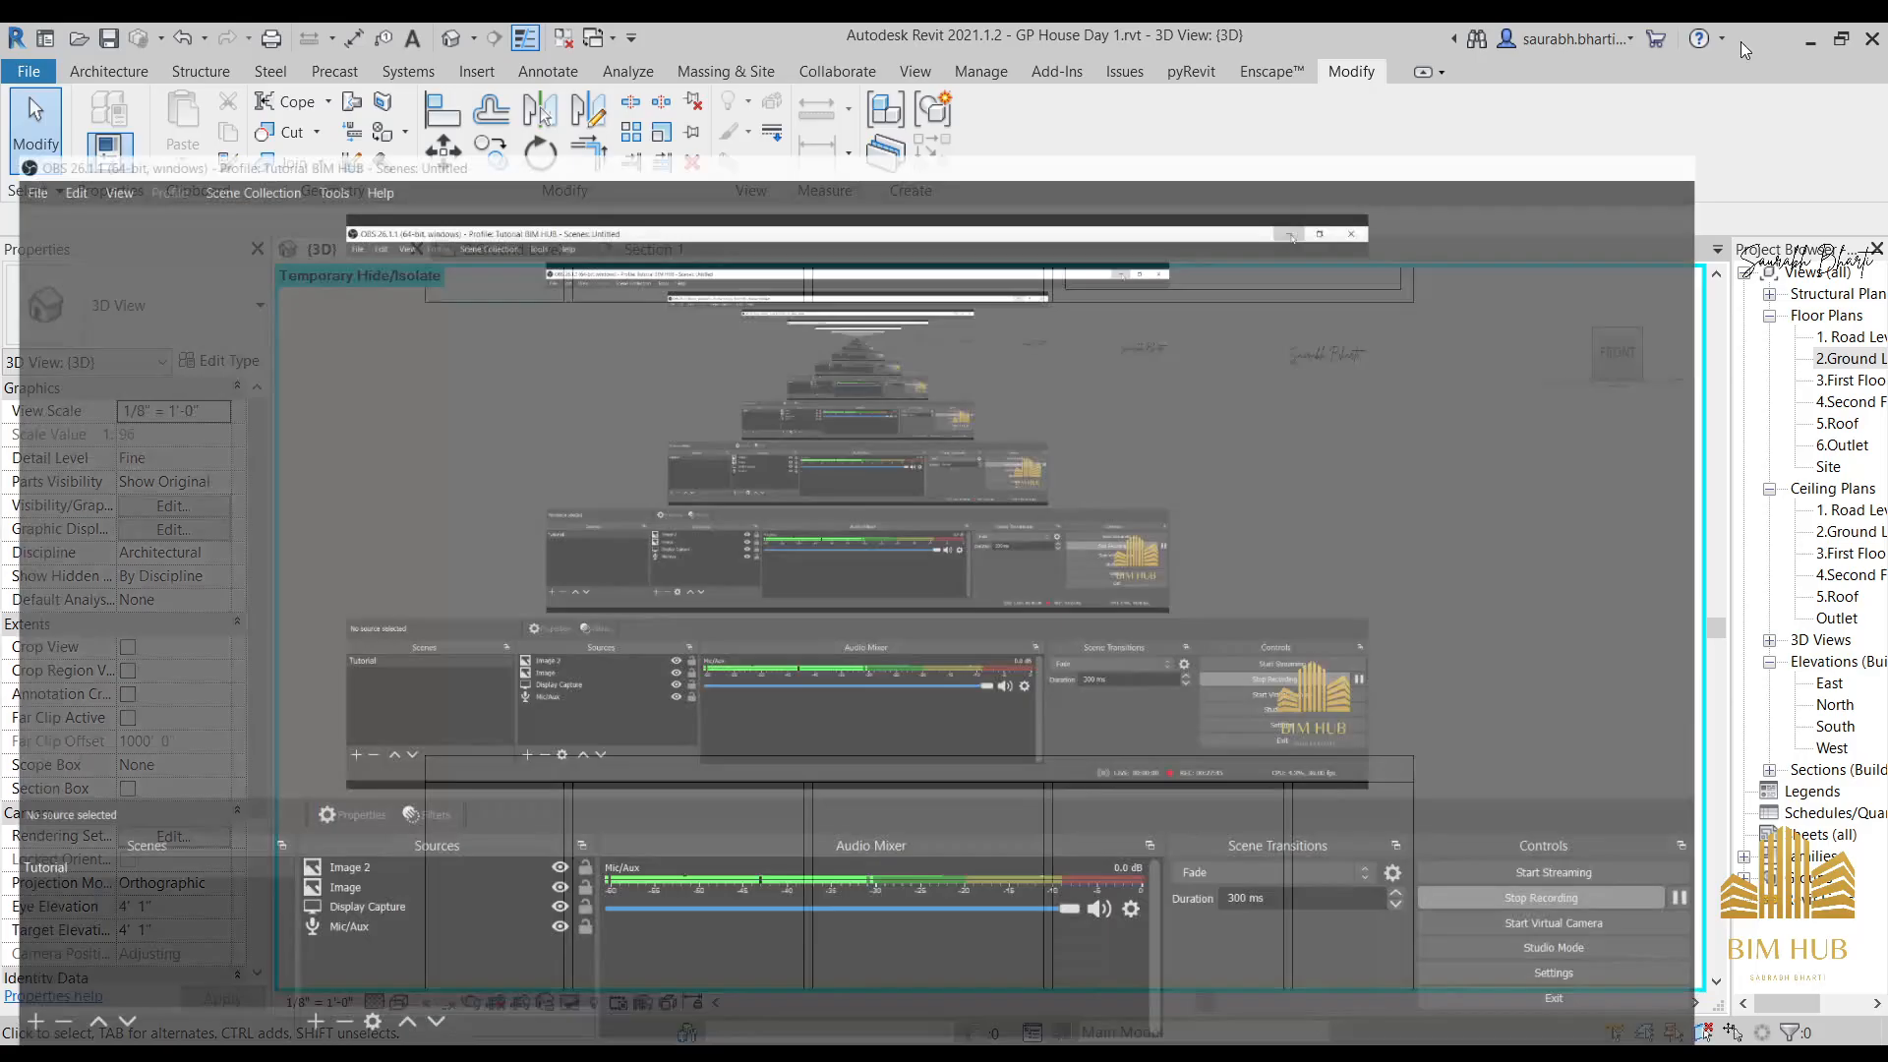
Check the kitchen reference photo and create a new in-place model in the Casework category named Casework 4.
{"action": "left_click", "coordinate": [203, 1054]}
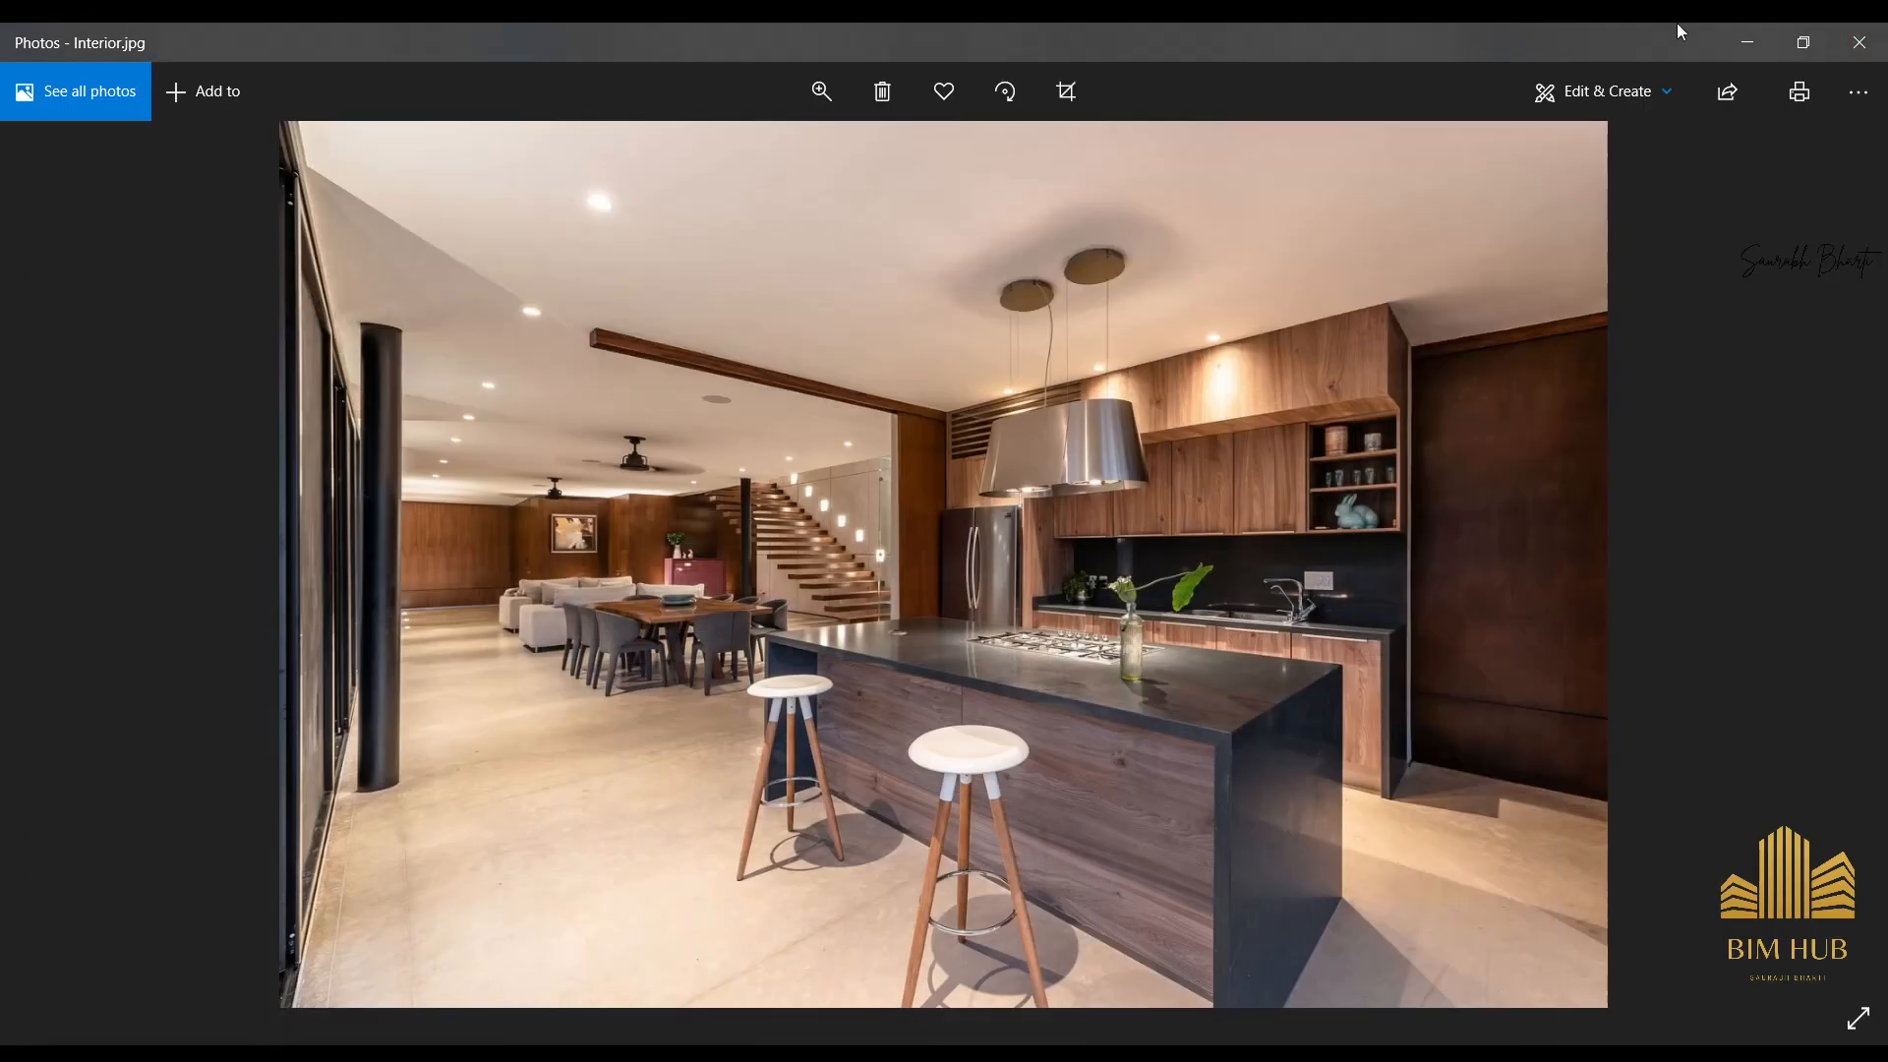
{"action": "left_click", "coordinate": [1750, 44]}
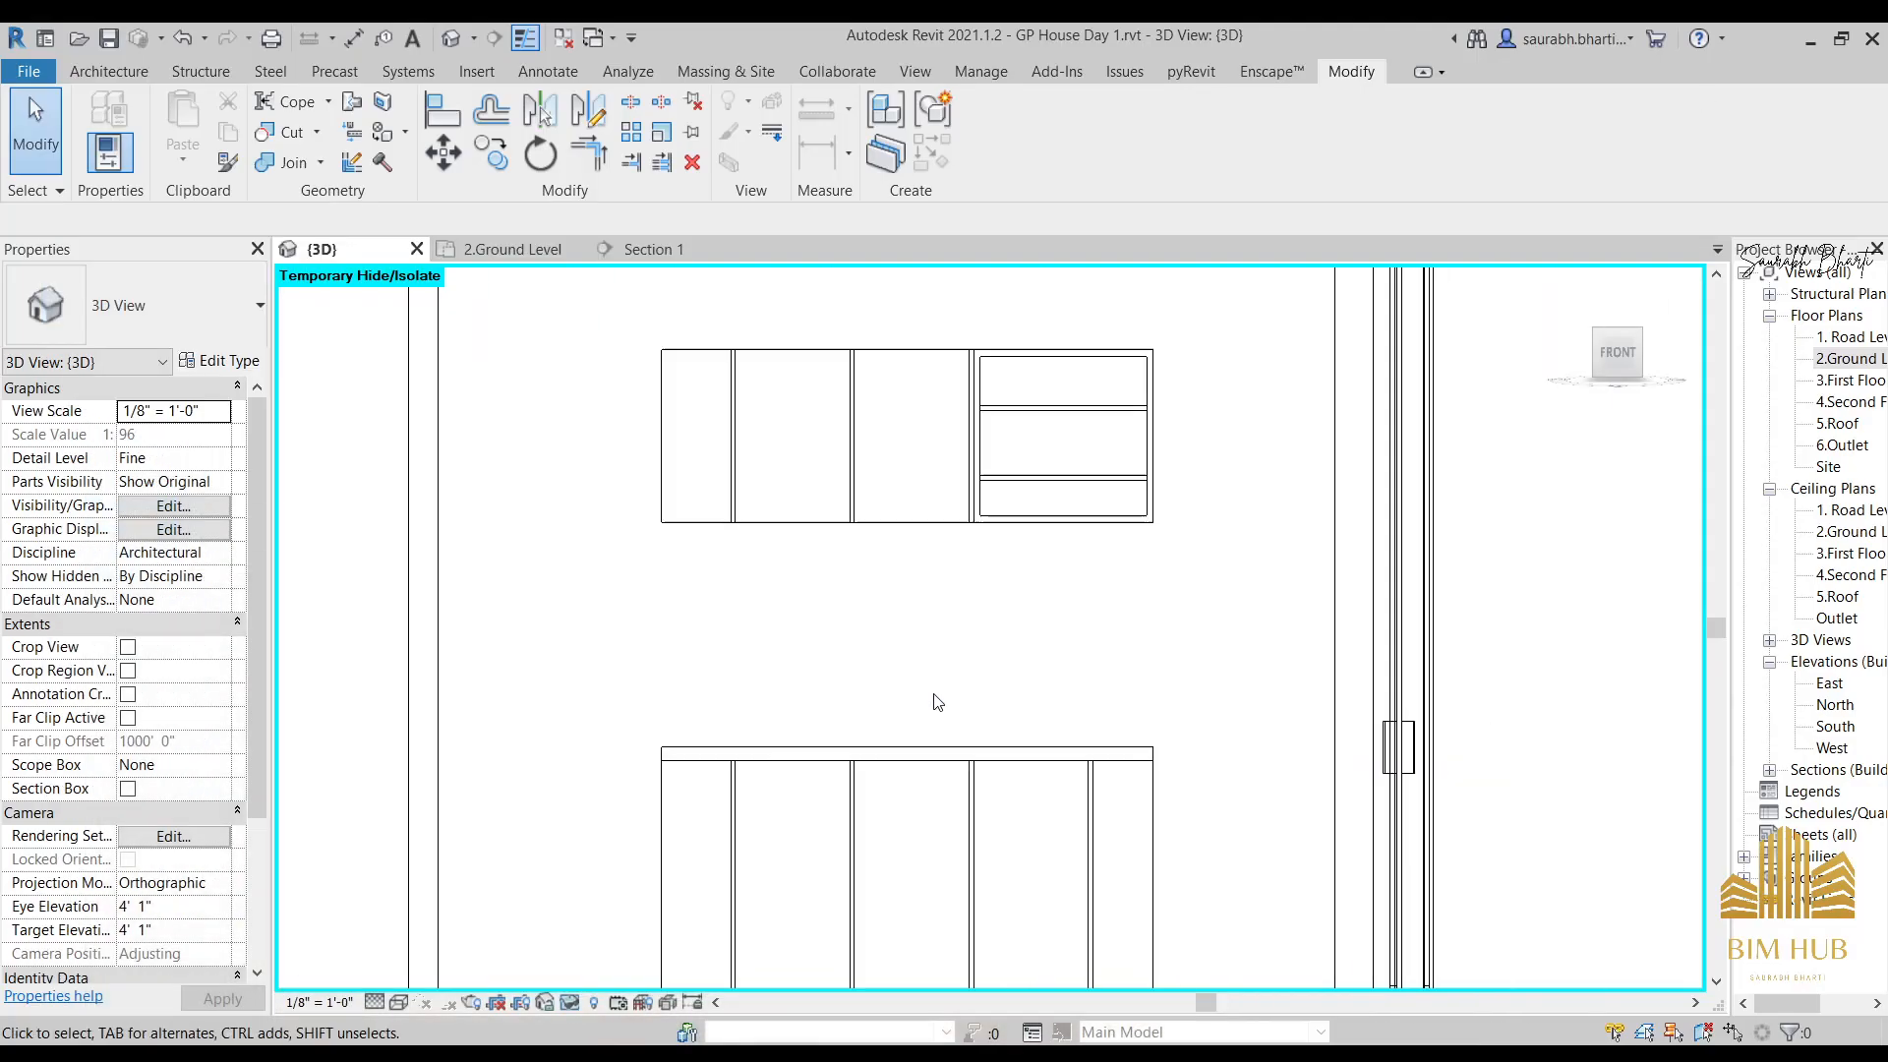
{"action": "scroll", "coordinate": [934, 696], "scroll_direction": "down", "scroll_amount": 2}
{"action": "middle_click_drag", "start_coordinate": [929, 729], "coordinate": [1045, 627]}
{"action": "scroll", "coordinate": [1053, 387], "scroll_direction": "up", "scroll_amount": 2}
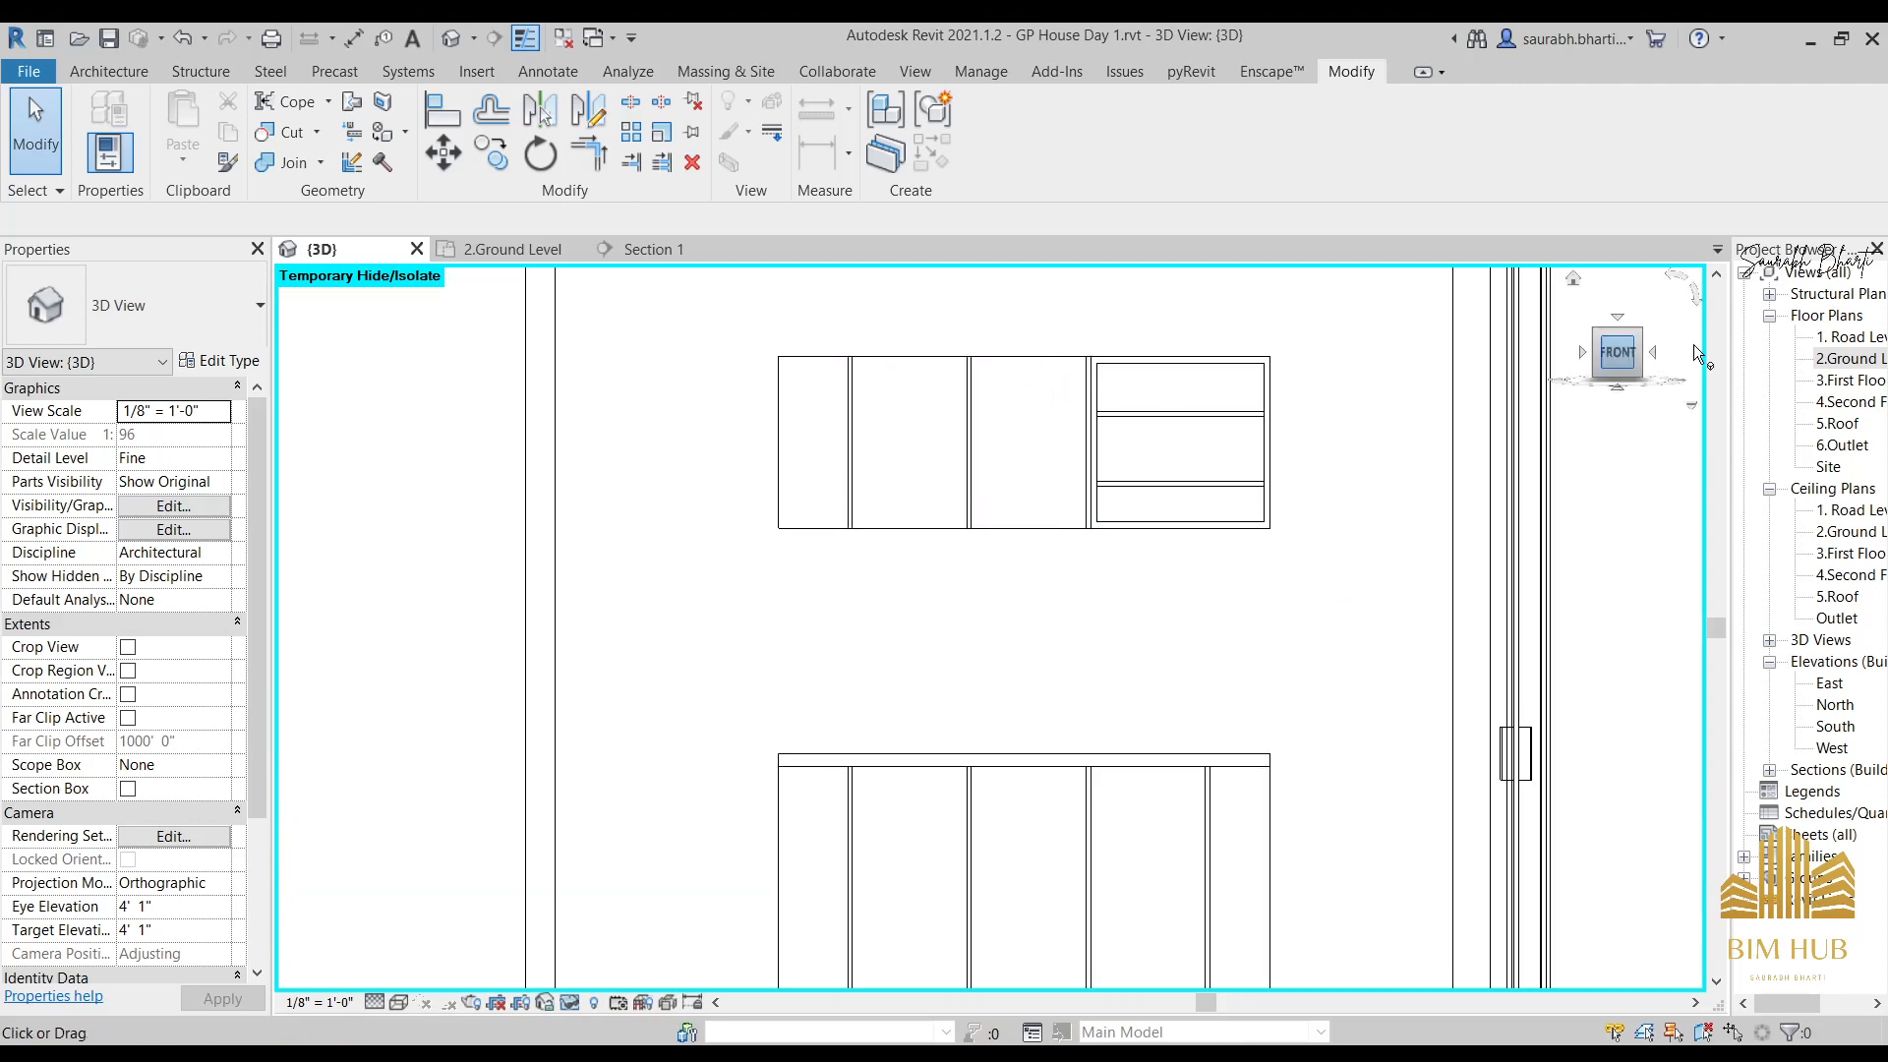
{"action": "scroll", "coordinate": [1195, 674], "scroll_direction": "down", "scroll_amount": 9}
{"action": "scroll", "coordinate": [1264, 698], "scroll_direction": "up", "scroll_amount": 7}
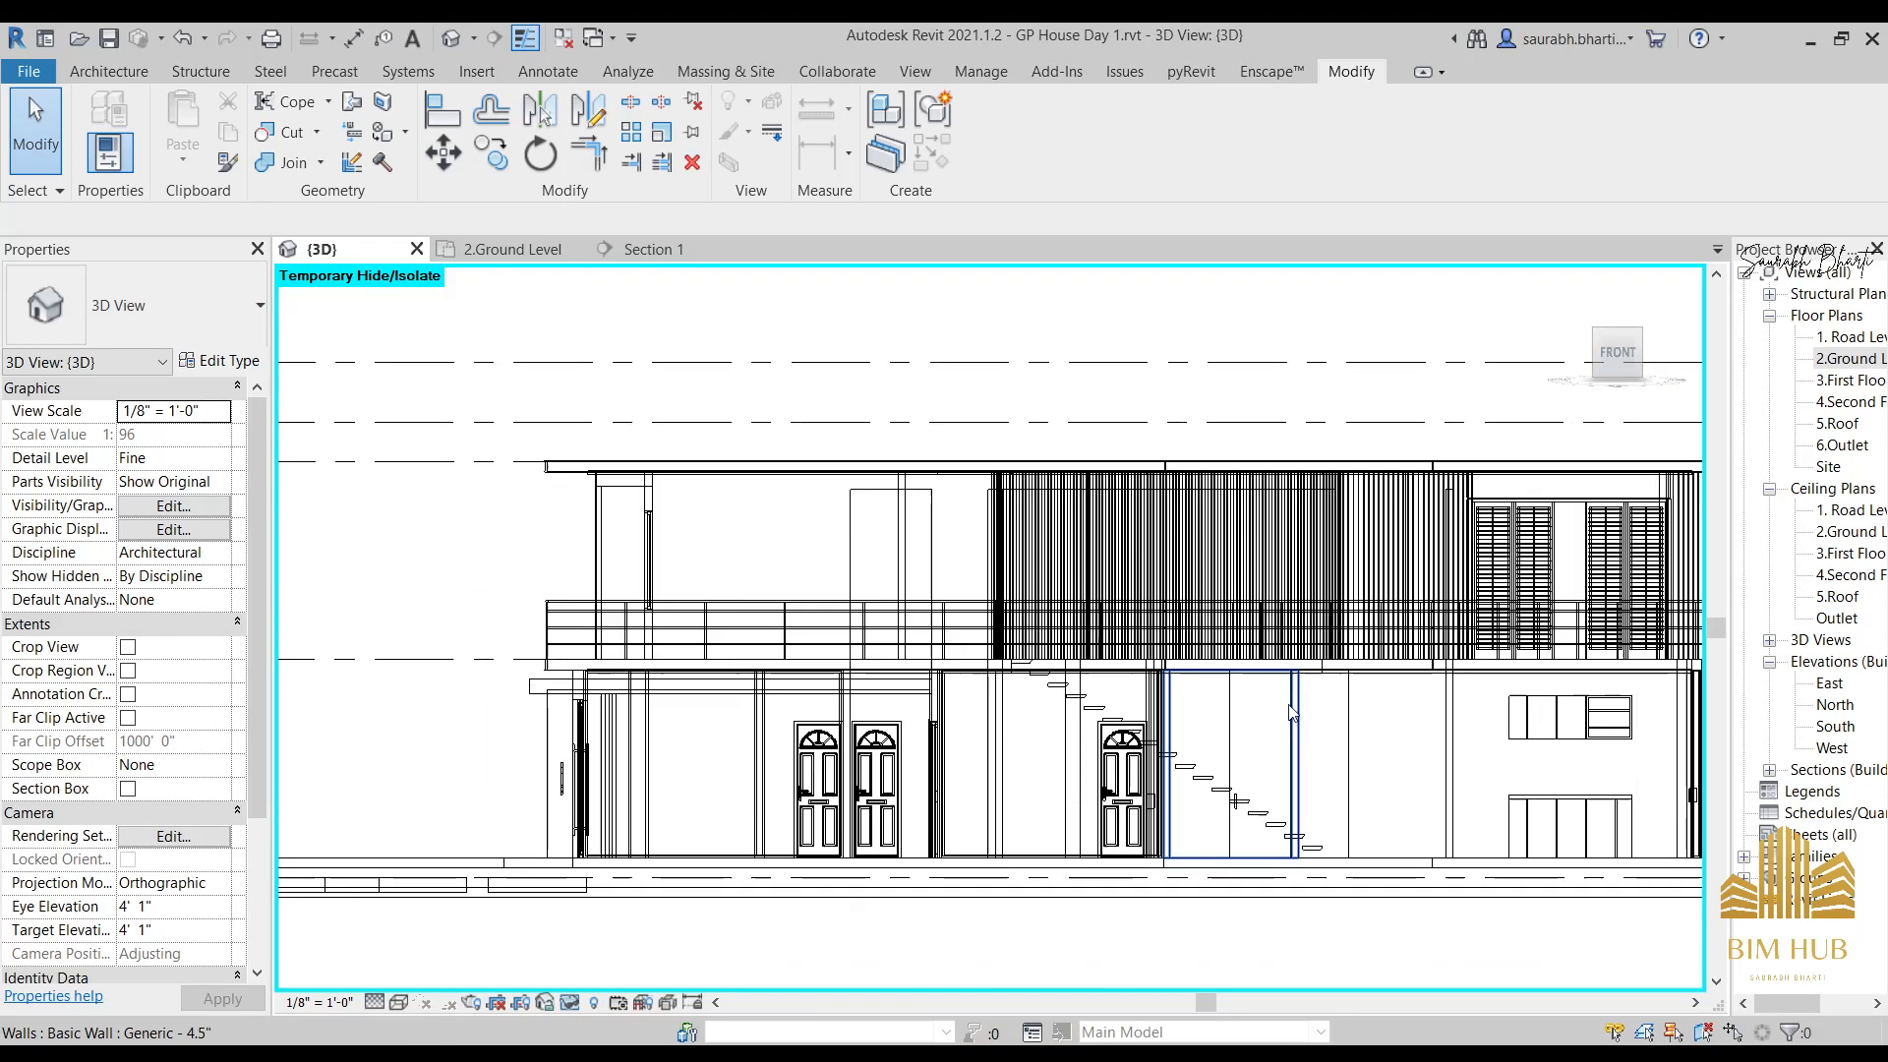
{"action": "left_click", "coordinate": [108, 71]}
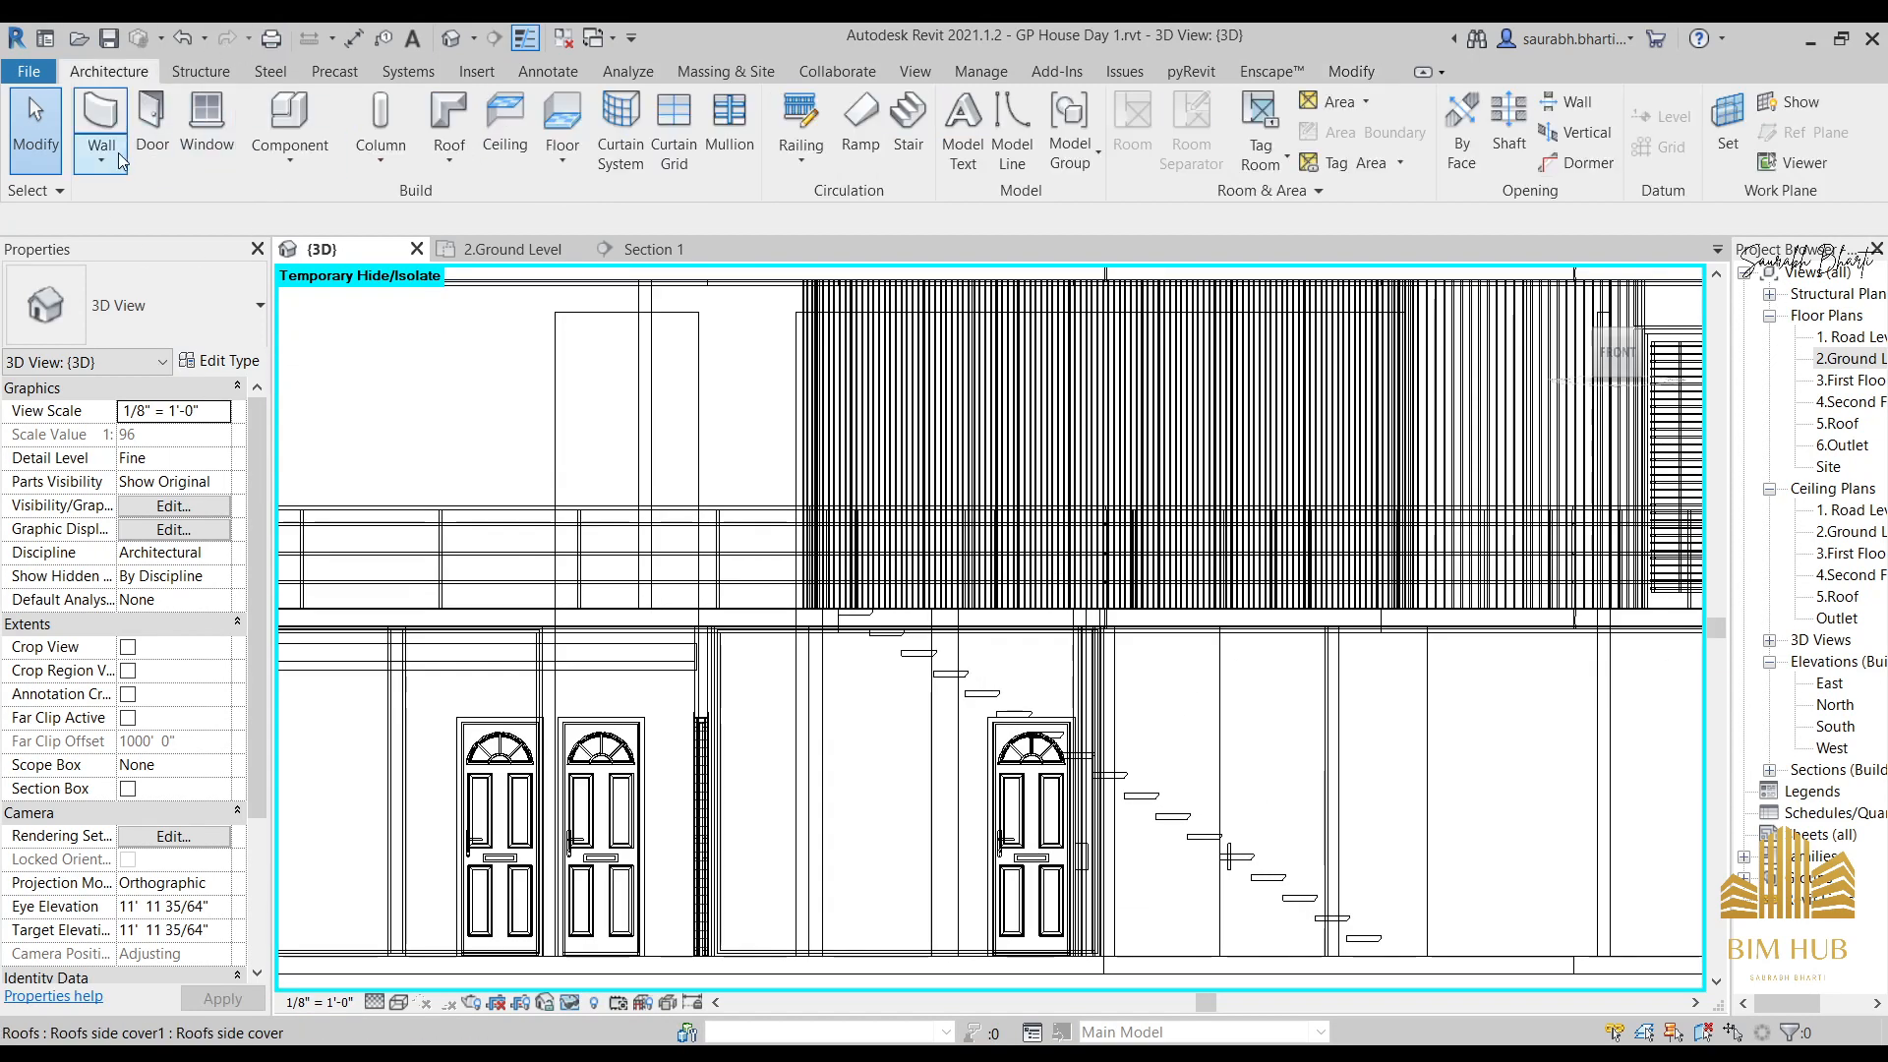
{"action": "left_click", "coordinate": [289, 160]}
{"action": "left_click", "coordinate": [339, 253]}
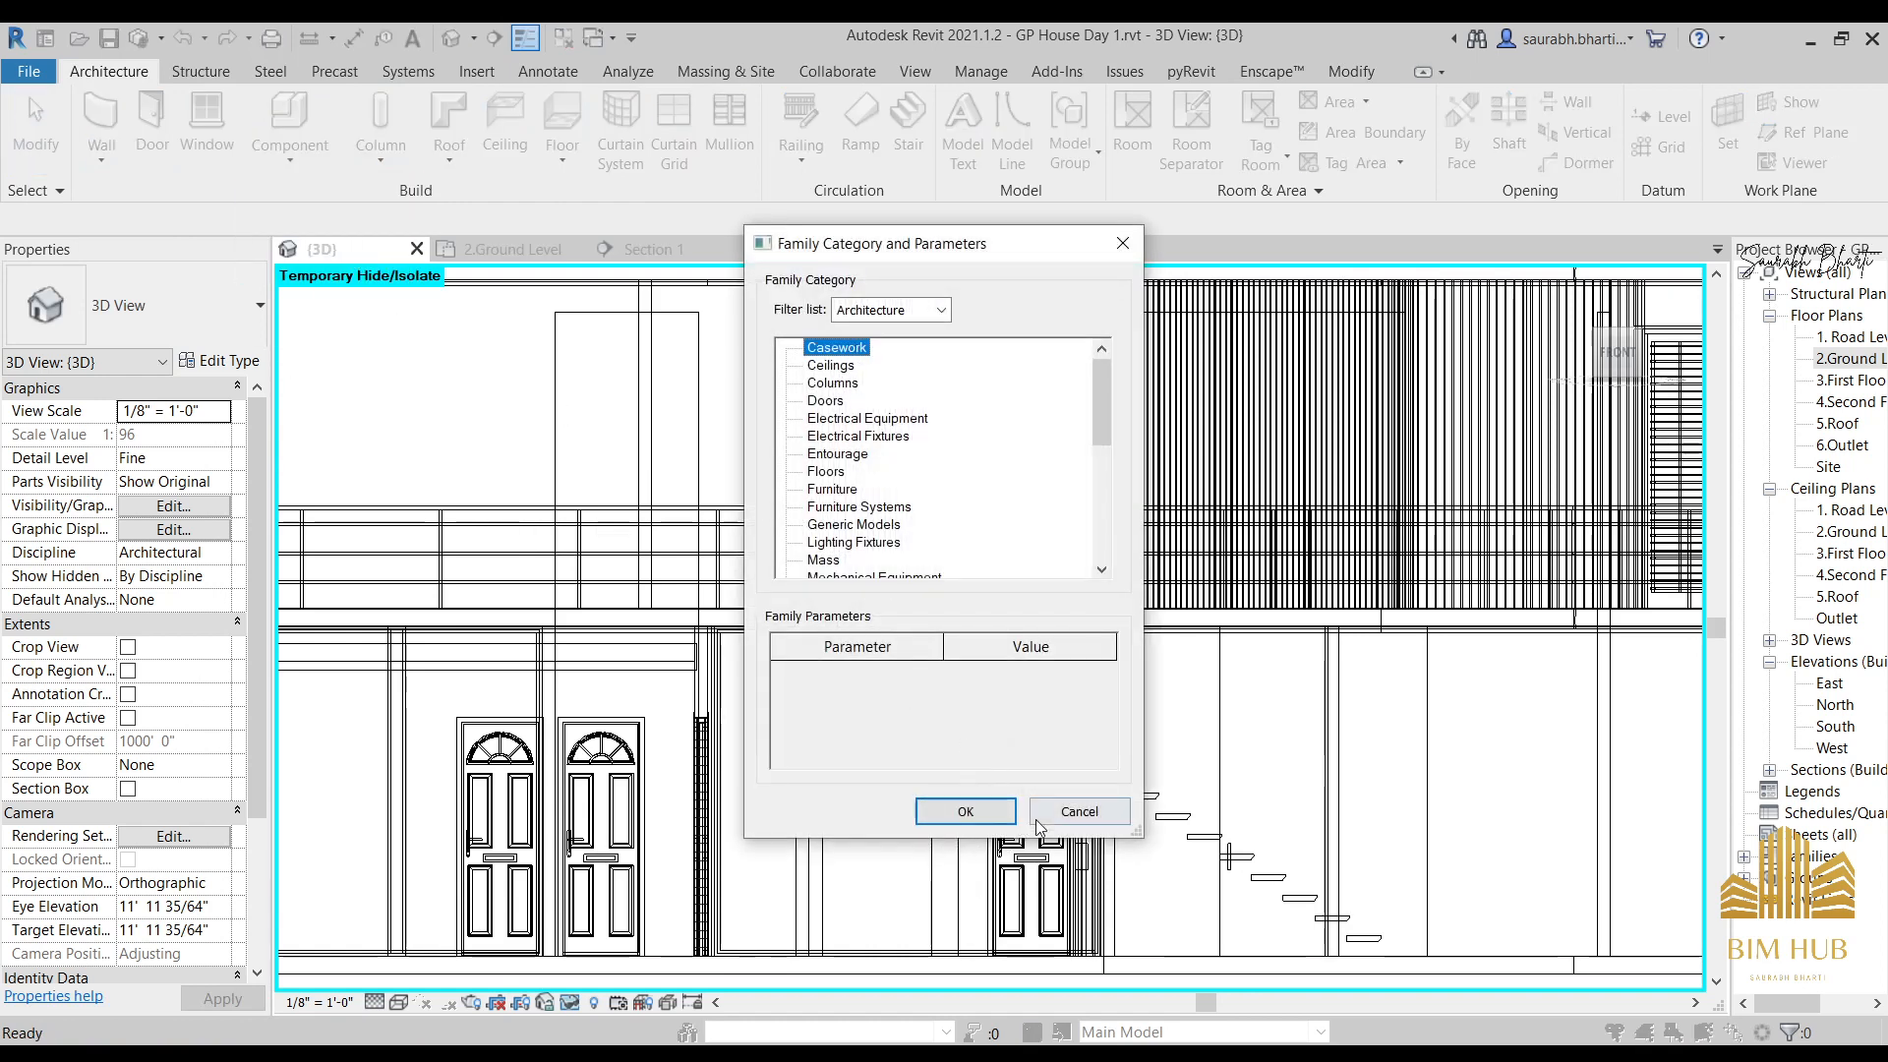
{"action": "left_click", "coordinate": [966, 812]}
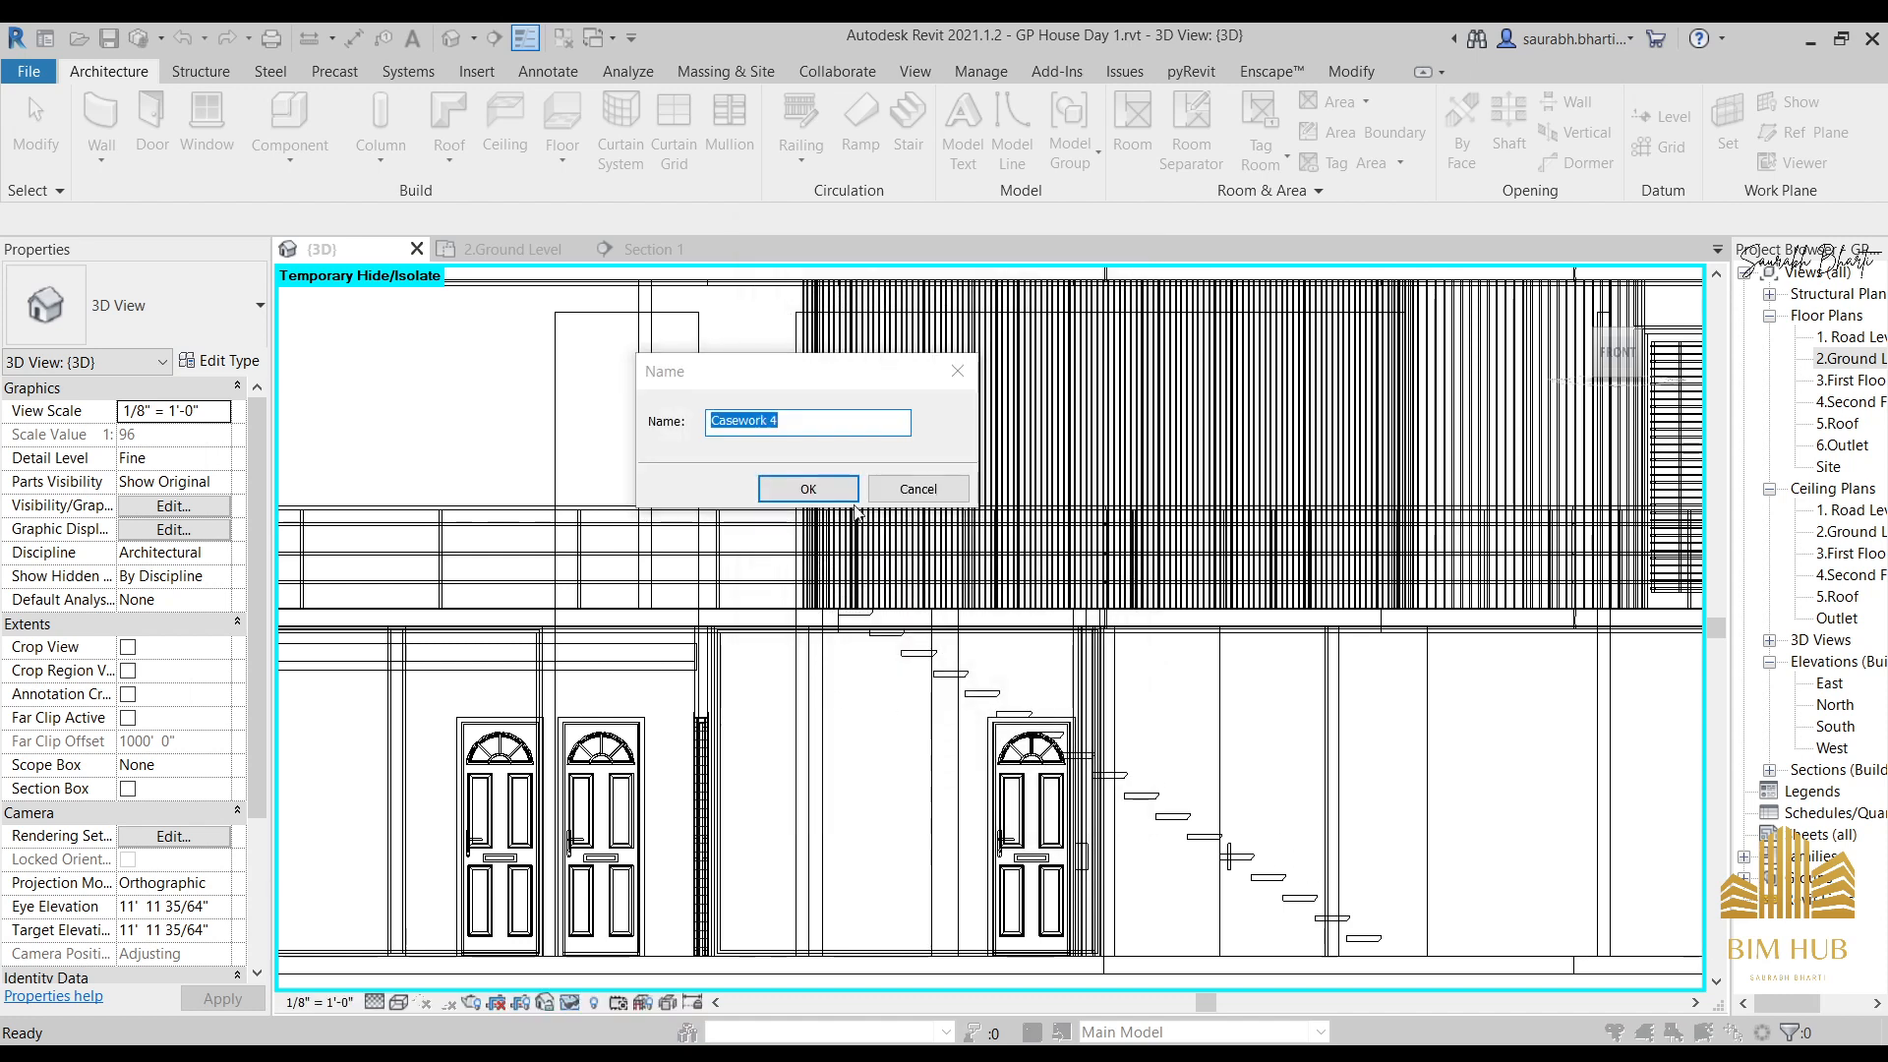
{"action": "left_click", "coordinate": [814, 489]}
Start an extrusion in the casework model, picking the kitchen's generic wall behind the cabinets as its work plane.
{"action": "scroll", "coordinate": [1252, 651], "scroll_direction": "down", "scroll_amount": 4}
{"action": "middle_click_drag", "start_coordinate": [1475, 763], "coordinate": [853, 646]}
{"action": "scroll", "coordinate": [859, 650], "scroll_direction": "up", "scroll_amount": 5}
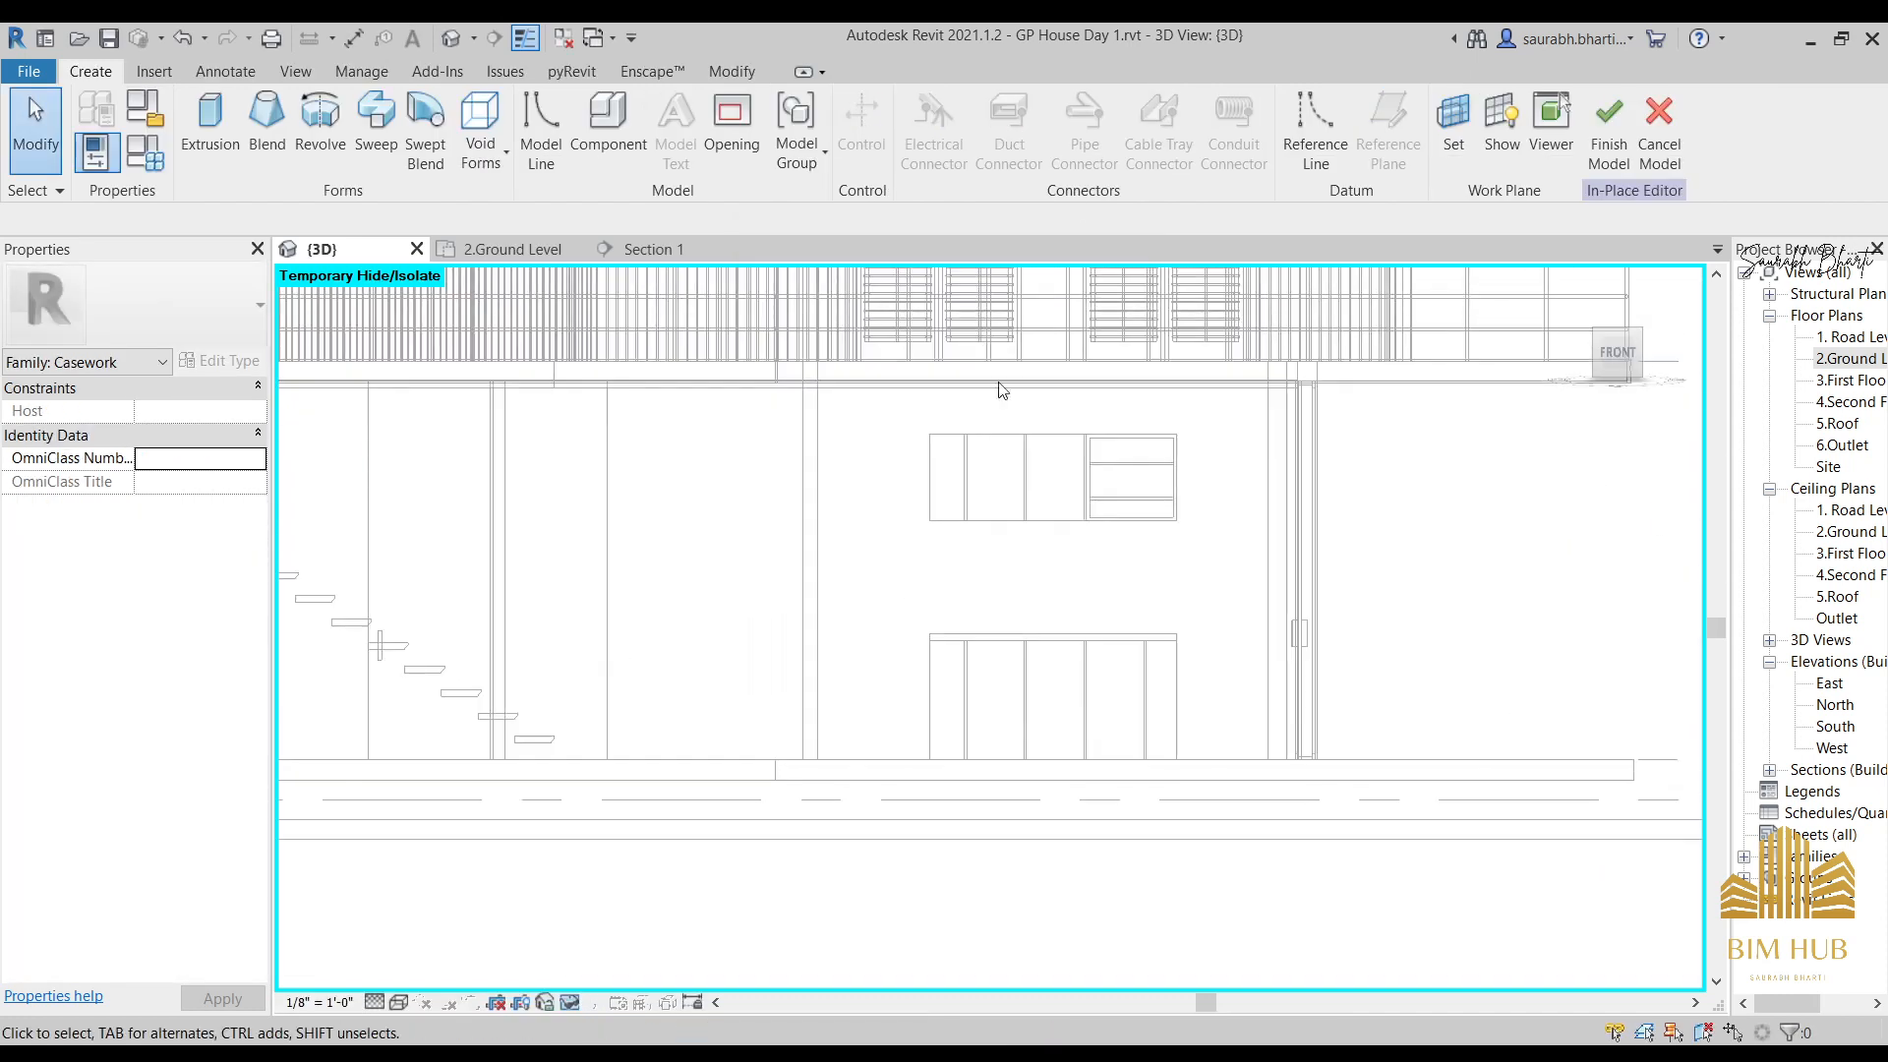
{"action": "left_click", "coordinate": [211, 123]}
{"action": "scroll", "coordinate": [1013, 560], "scroll_direction": "up", "scroll_amount": 2}
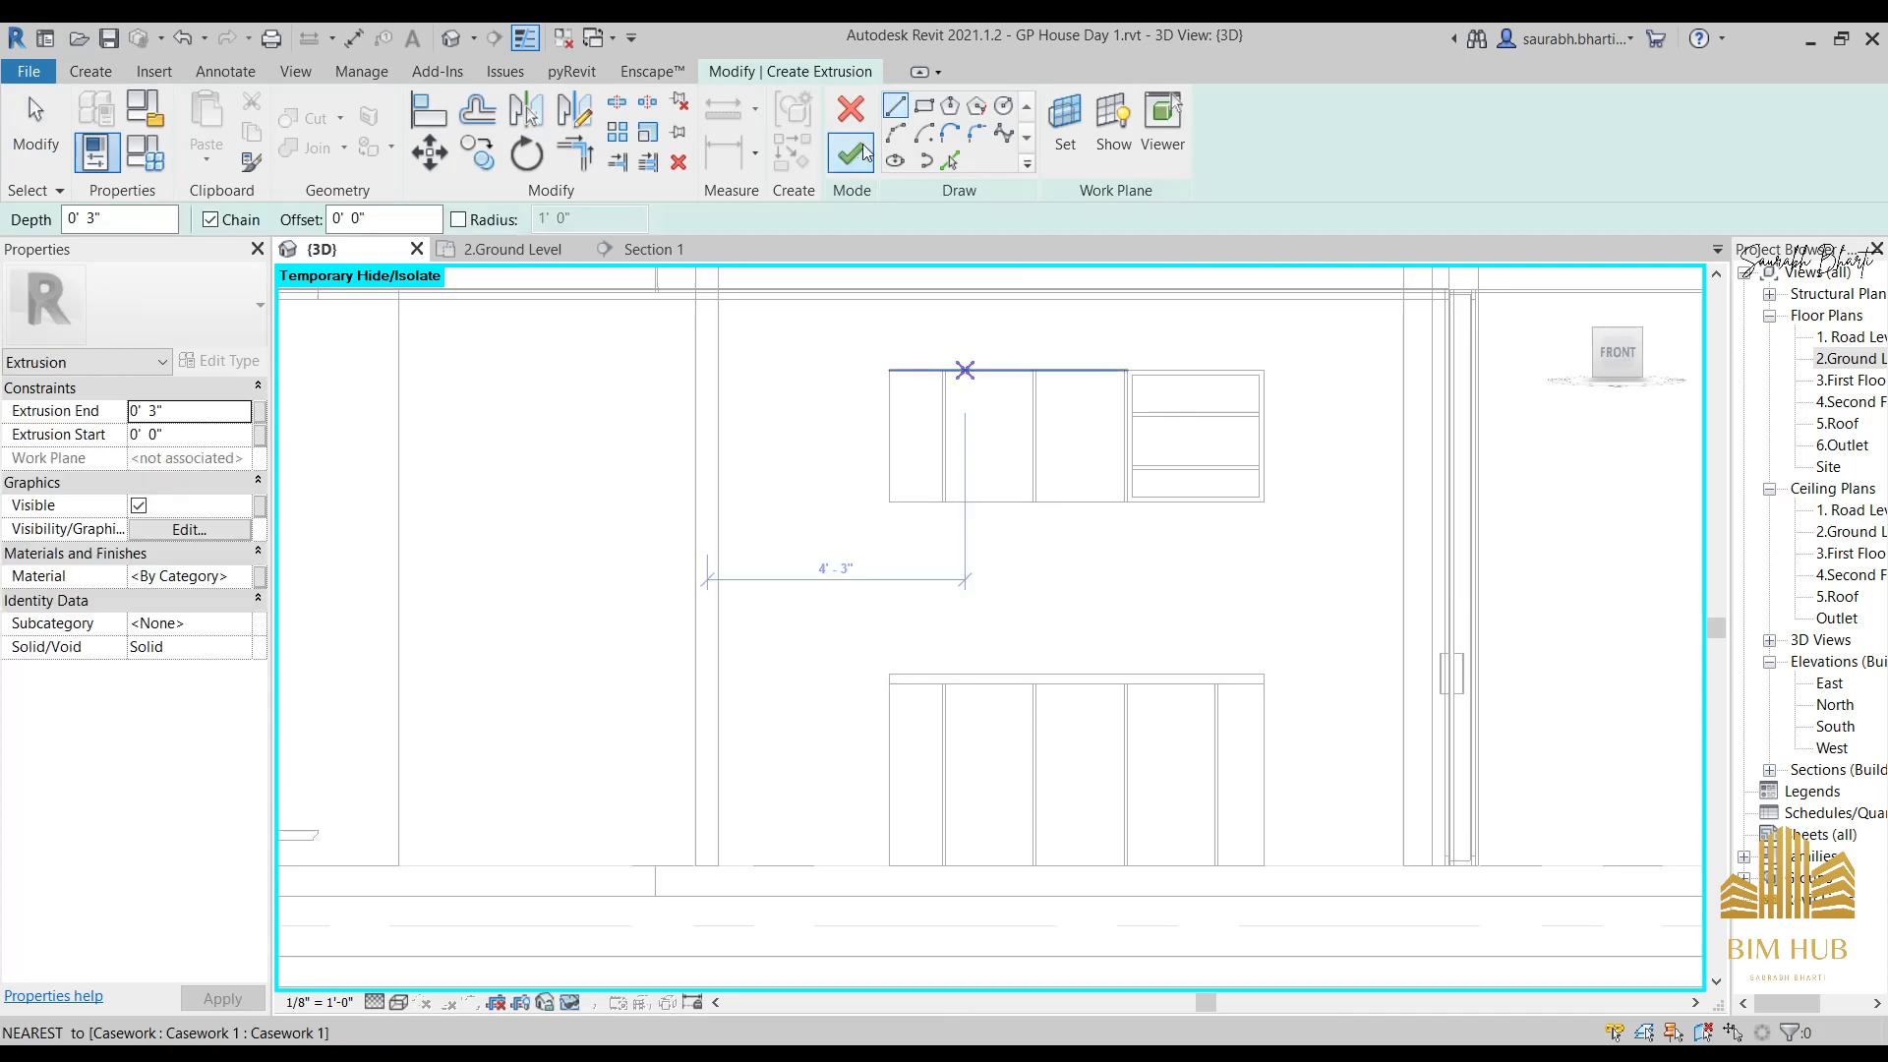
{"action": "left_click", "coordinate": [979, 522]}
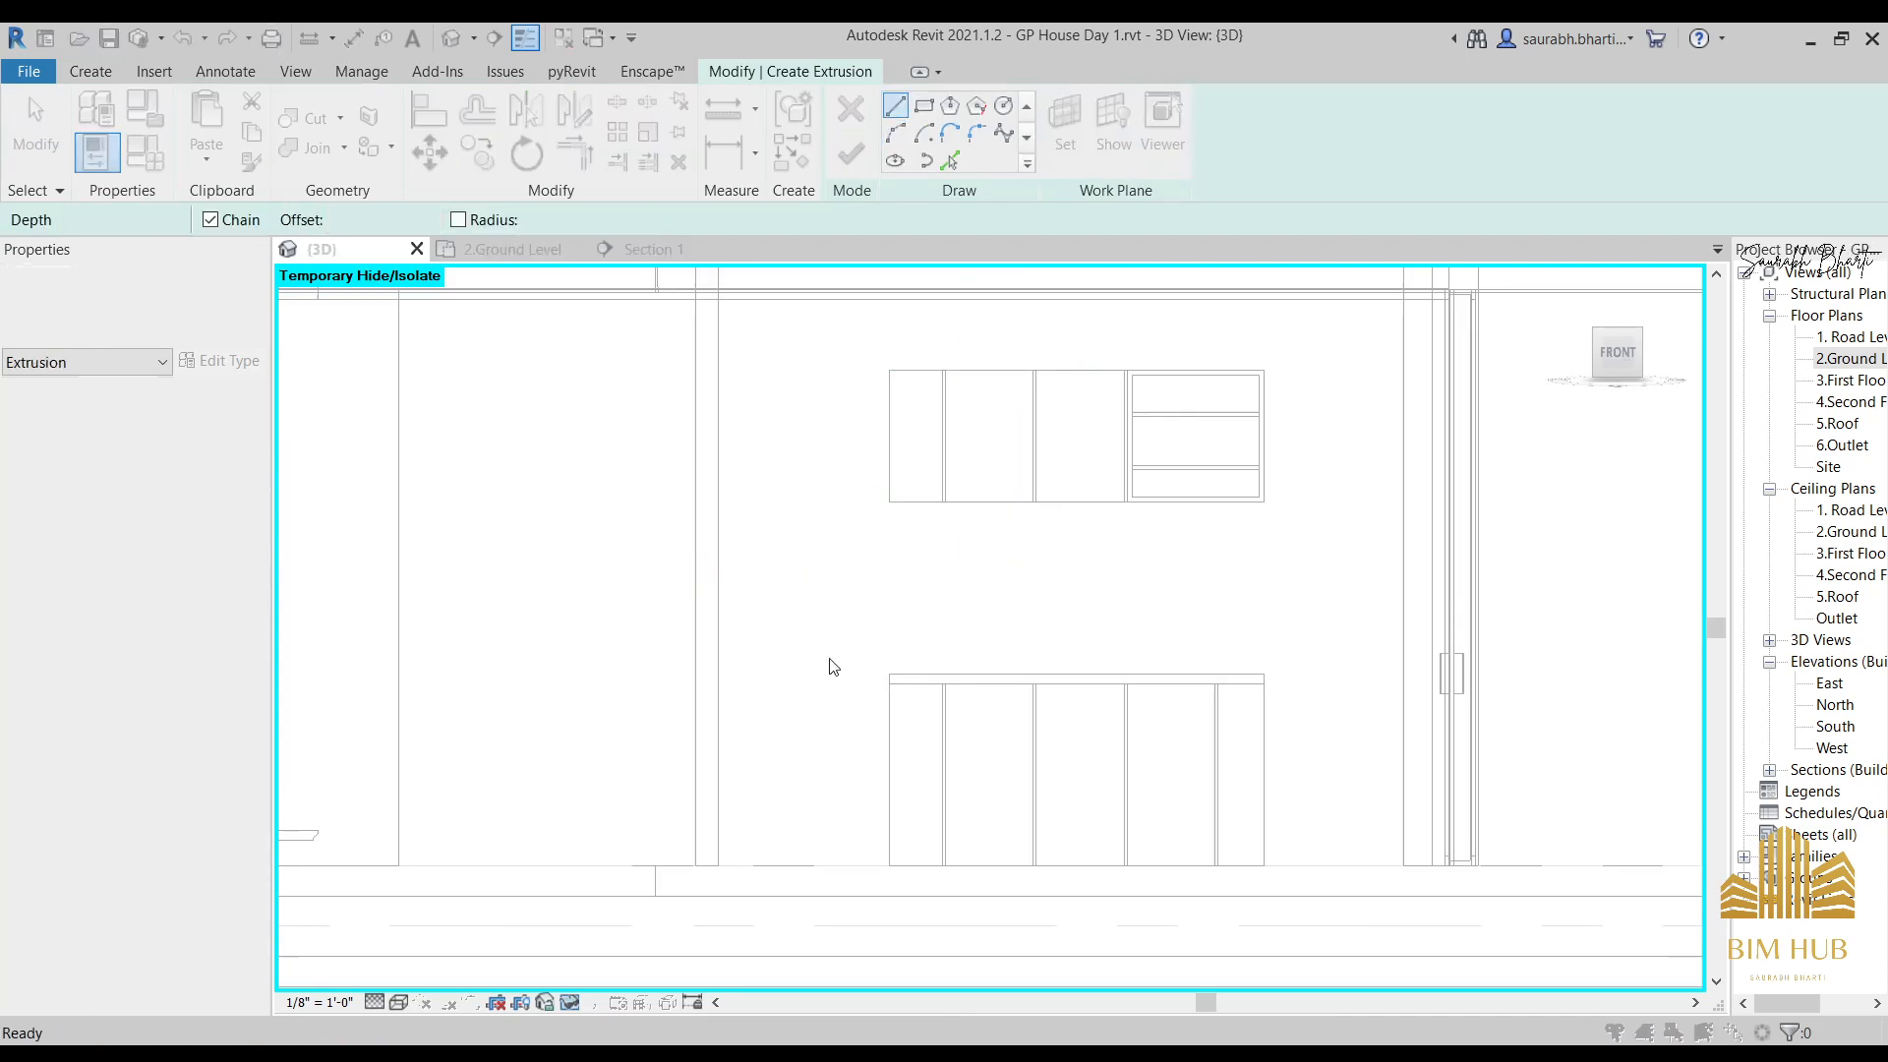
{"action": "left_click", "coordinate": [702, 702]}
{"action": "middle_click_drag", "start_coordinate": [702, 703], "coordinate": [929, 680], "text": "shift"}
{"action": "left_click", "coordinate": [926, 681]}
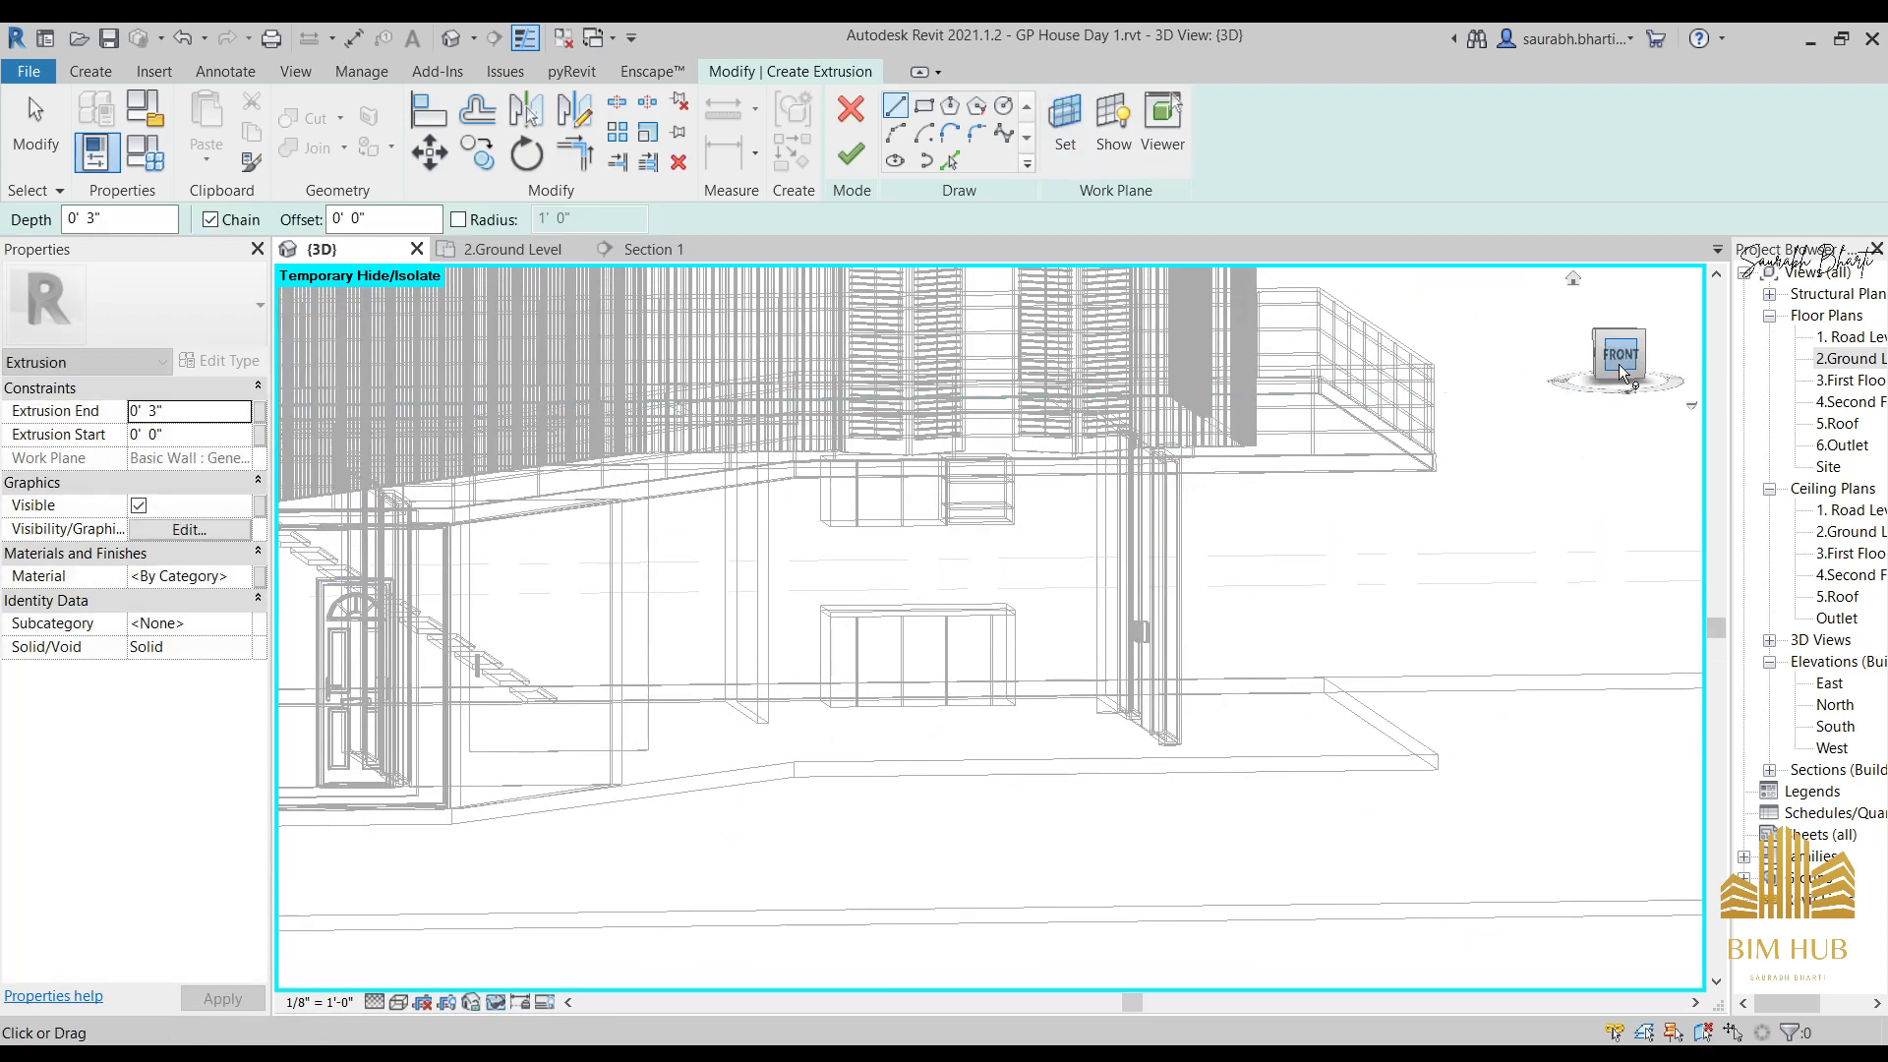
In the front view, sketch a rectangle about 2'-9 3/4" wide from the lower cabinets' base corner to the wall and ceiling intersection.
{"action": "left_click", "coordinate": [924, 106]}
{"action": "scroll", "coordinate": [1066, 746], "scroll_direction": "up", "scroll_amount": 6}
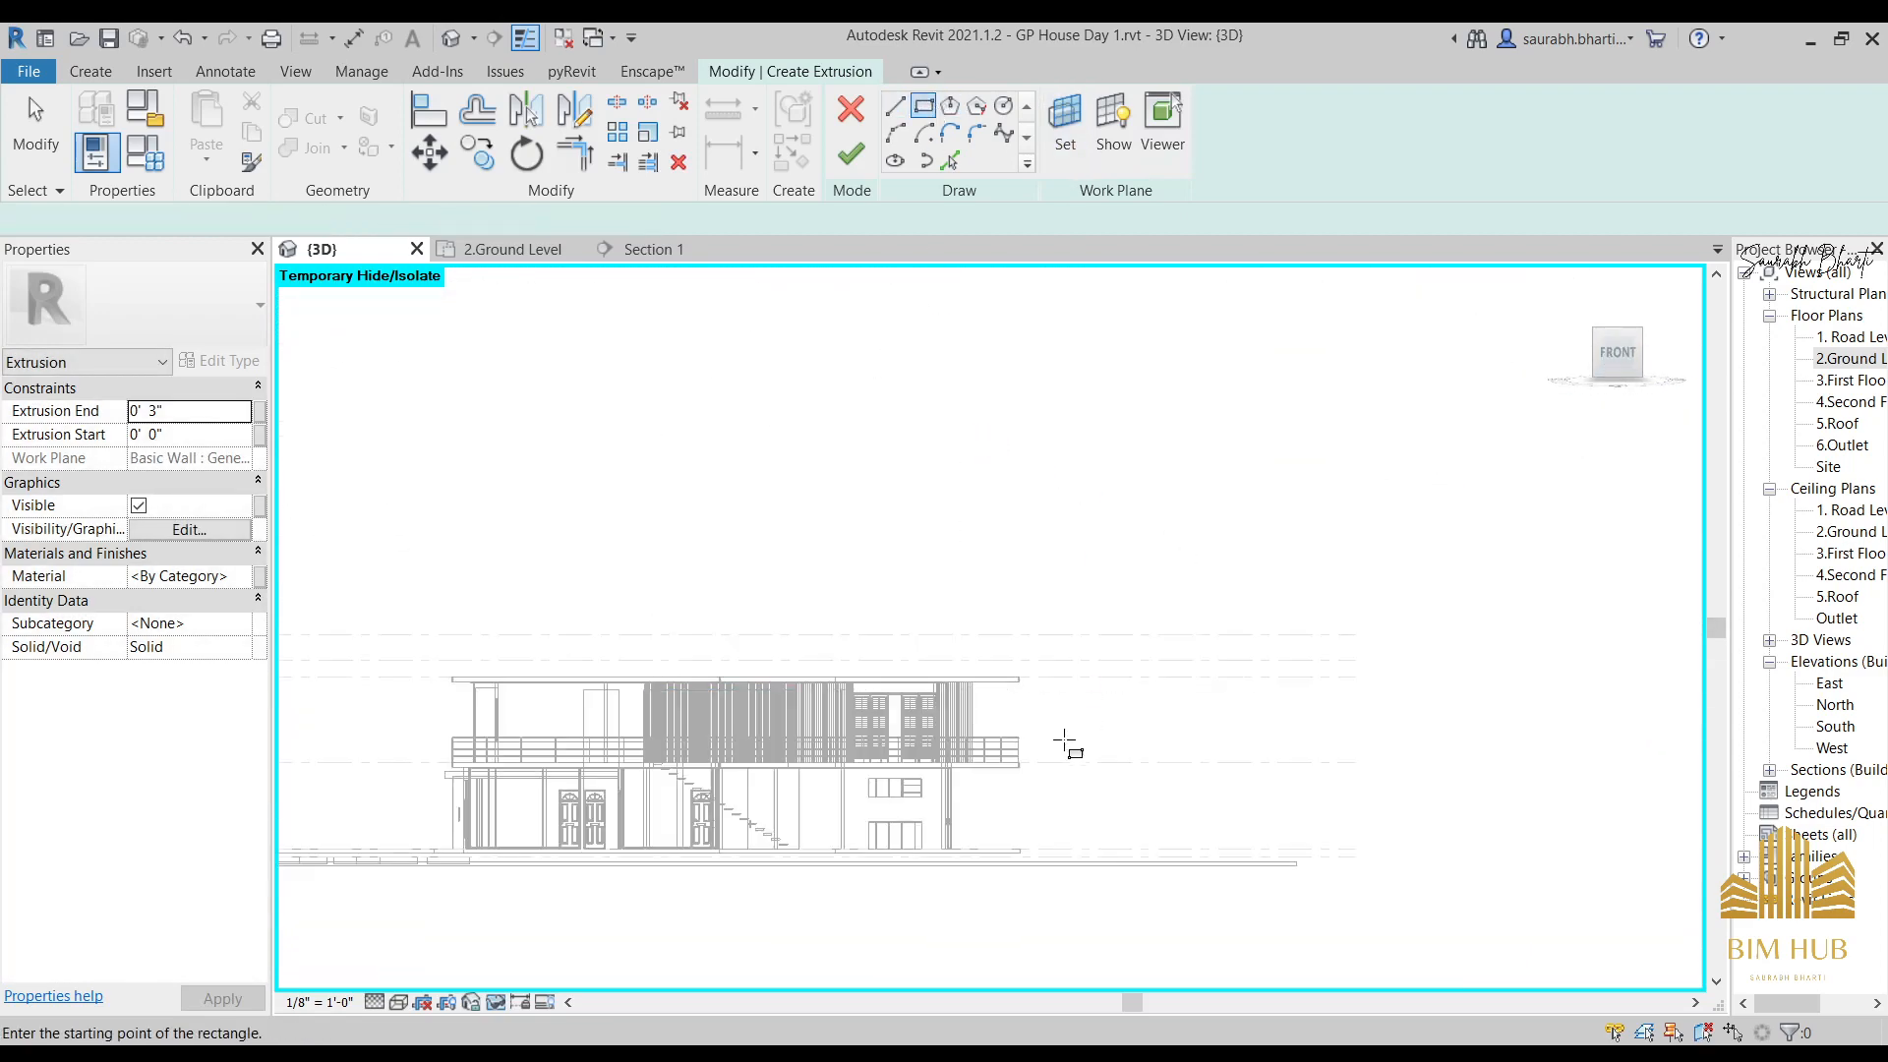
{"action": "middle_click_drag", "start_coordinate": [1387, 700], "coordinate": [1075, 729]}
{"action": "scroll", "coordinate": [1256, 906], "scroll_direction": "up", "scroll_amount": 3}
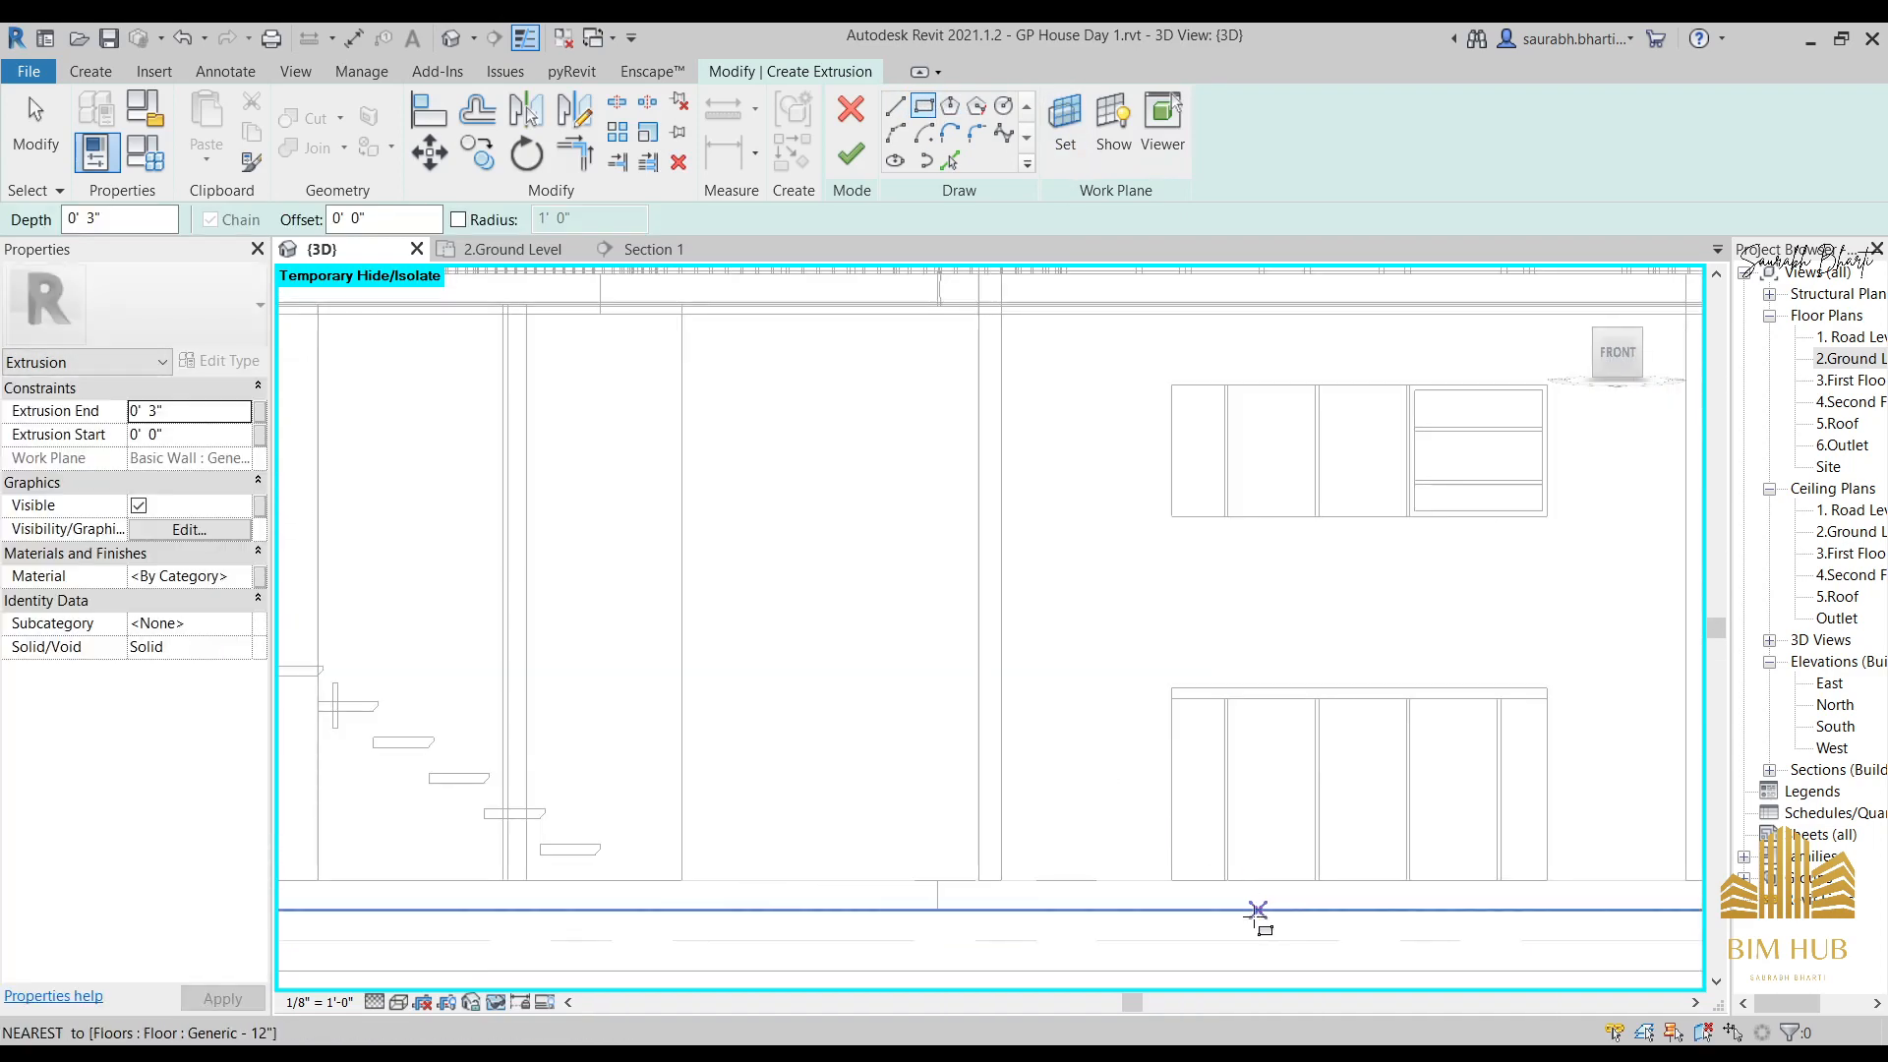
{"action": "left_click", "coordinate": [1172, 880]}
{"action": "middle_click_drag", "start_coordinate": [990, 444], "coordinate": [961, 508]}
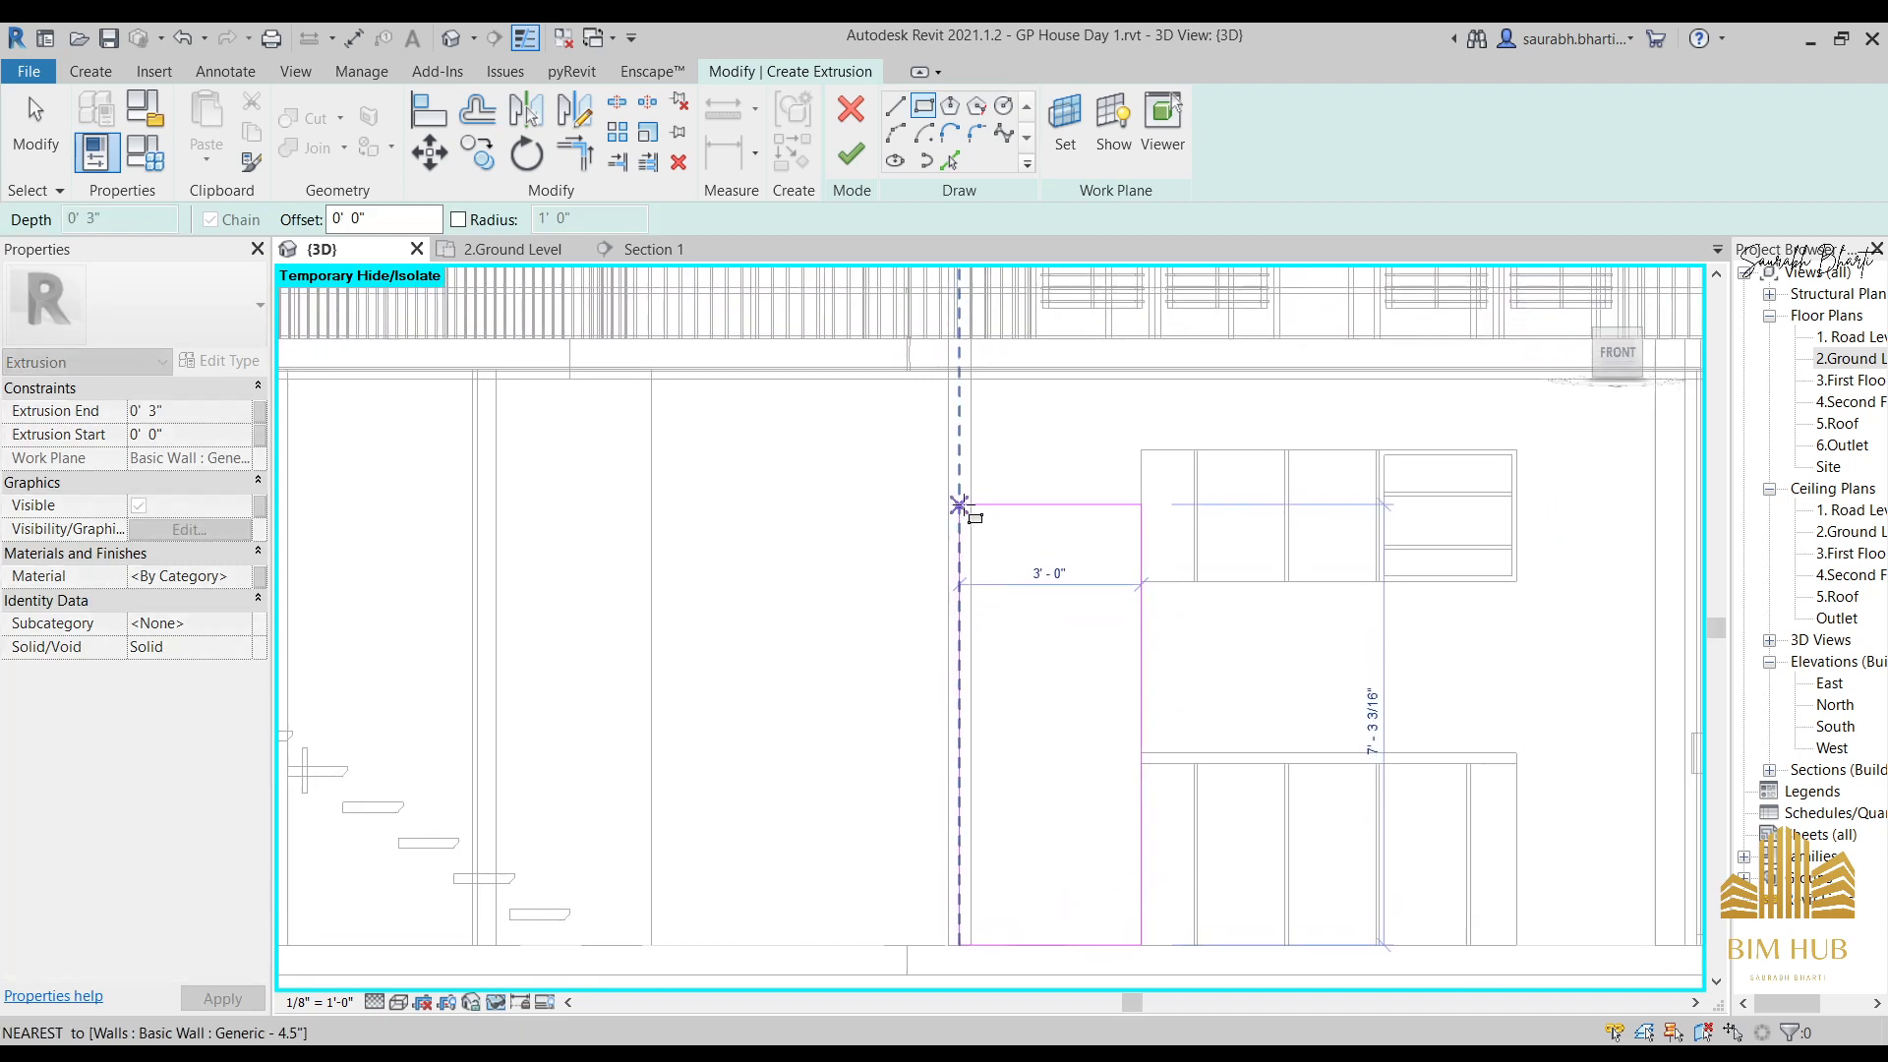
{"action": "scroll", "coordinate": [977, 379], "scroll_direction": "up", "scroll_amount": 3}
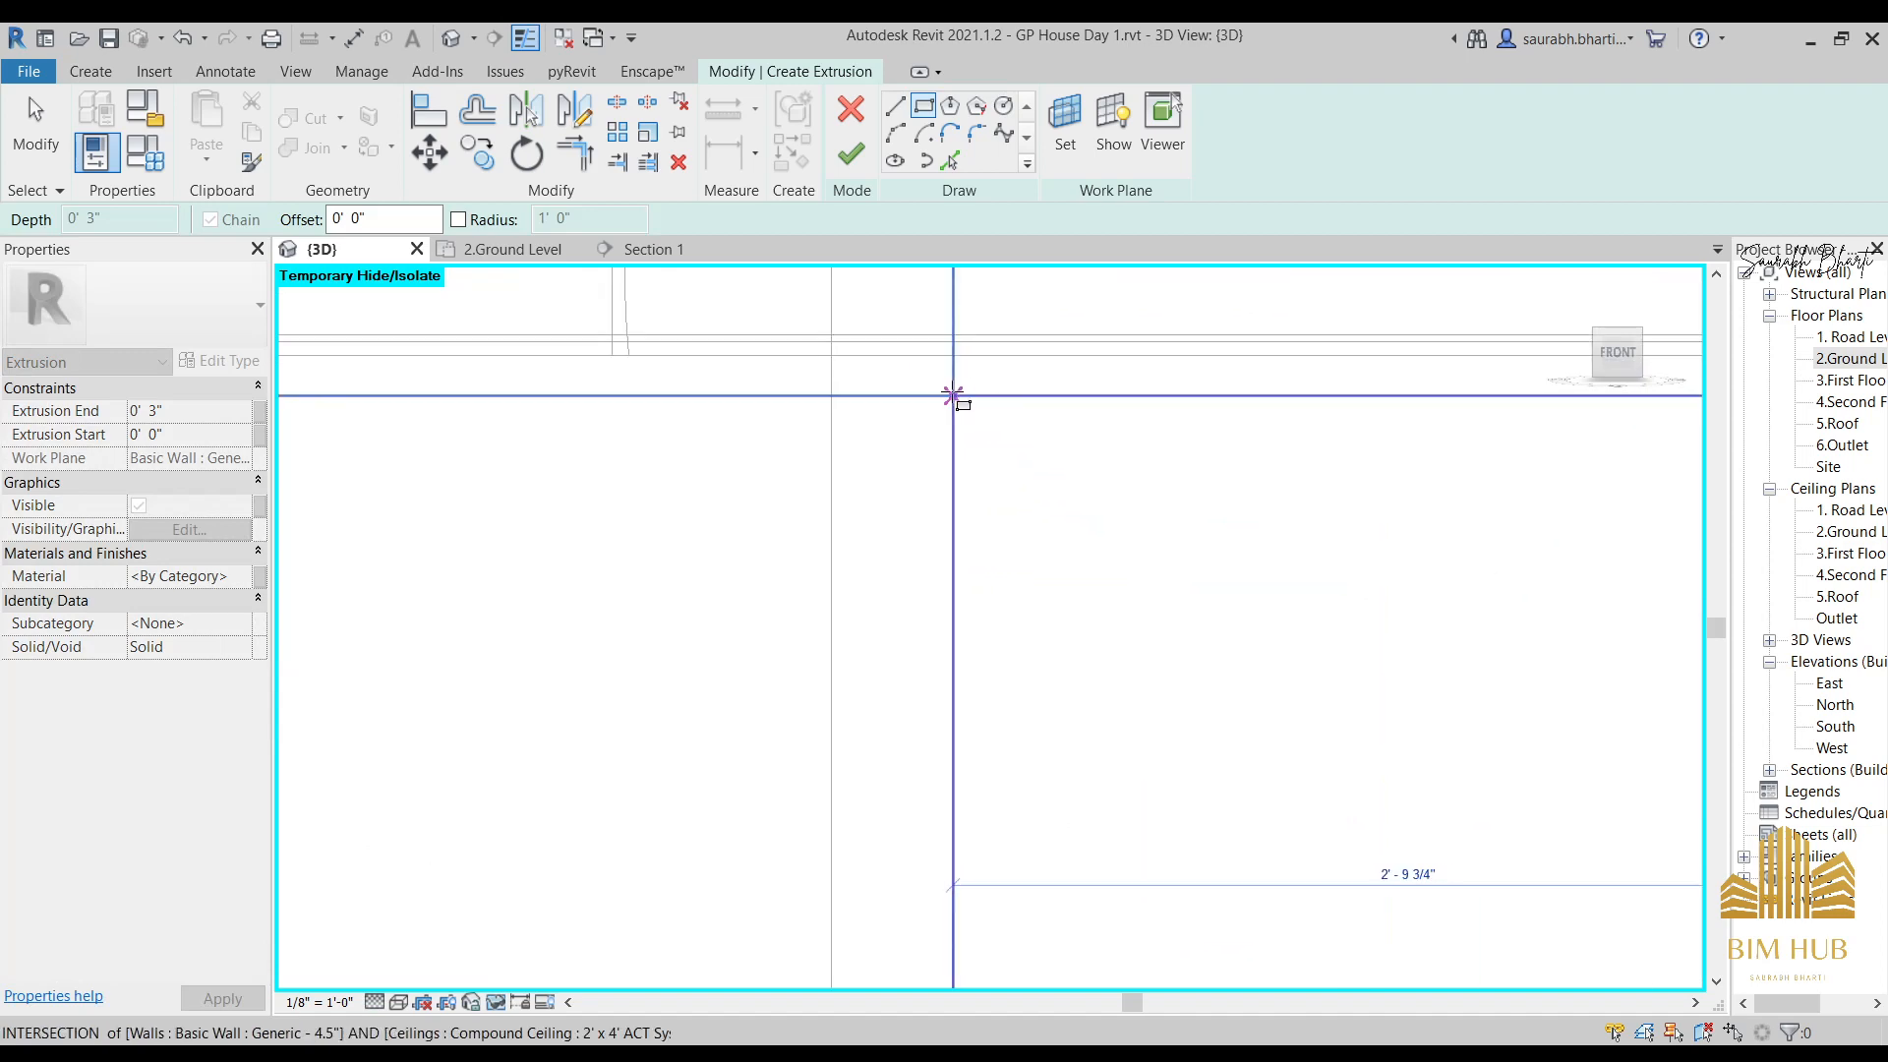
{"action": "left_click", "coordinate": [965, 398]}
{"action": "scroll", "coordinate": [962, 354], "scroll_direction": "up", "scroll_amount": 1}
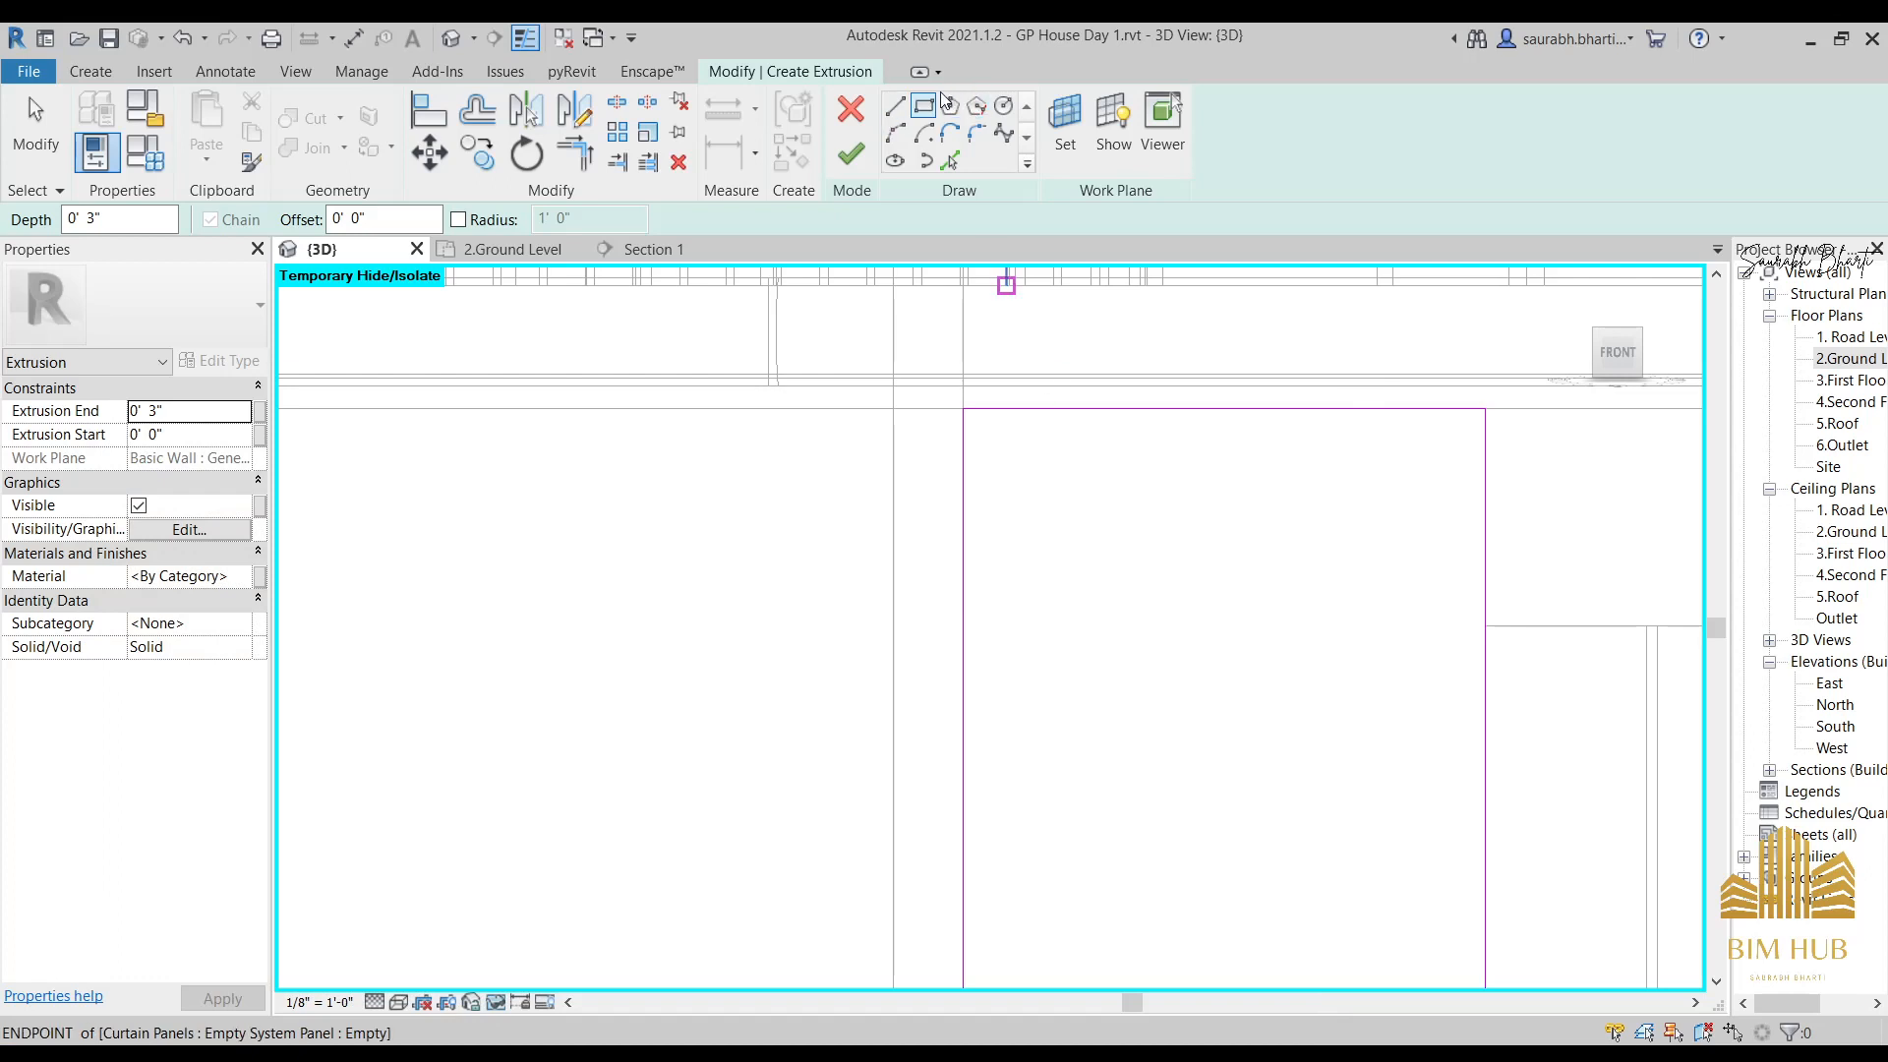
Sketch a horizontal slot inside the top of the tall panel outline with a 1" offset from its edges.
{"action": "left_click", "coordinate": [931, 105]}
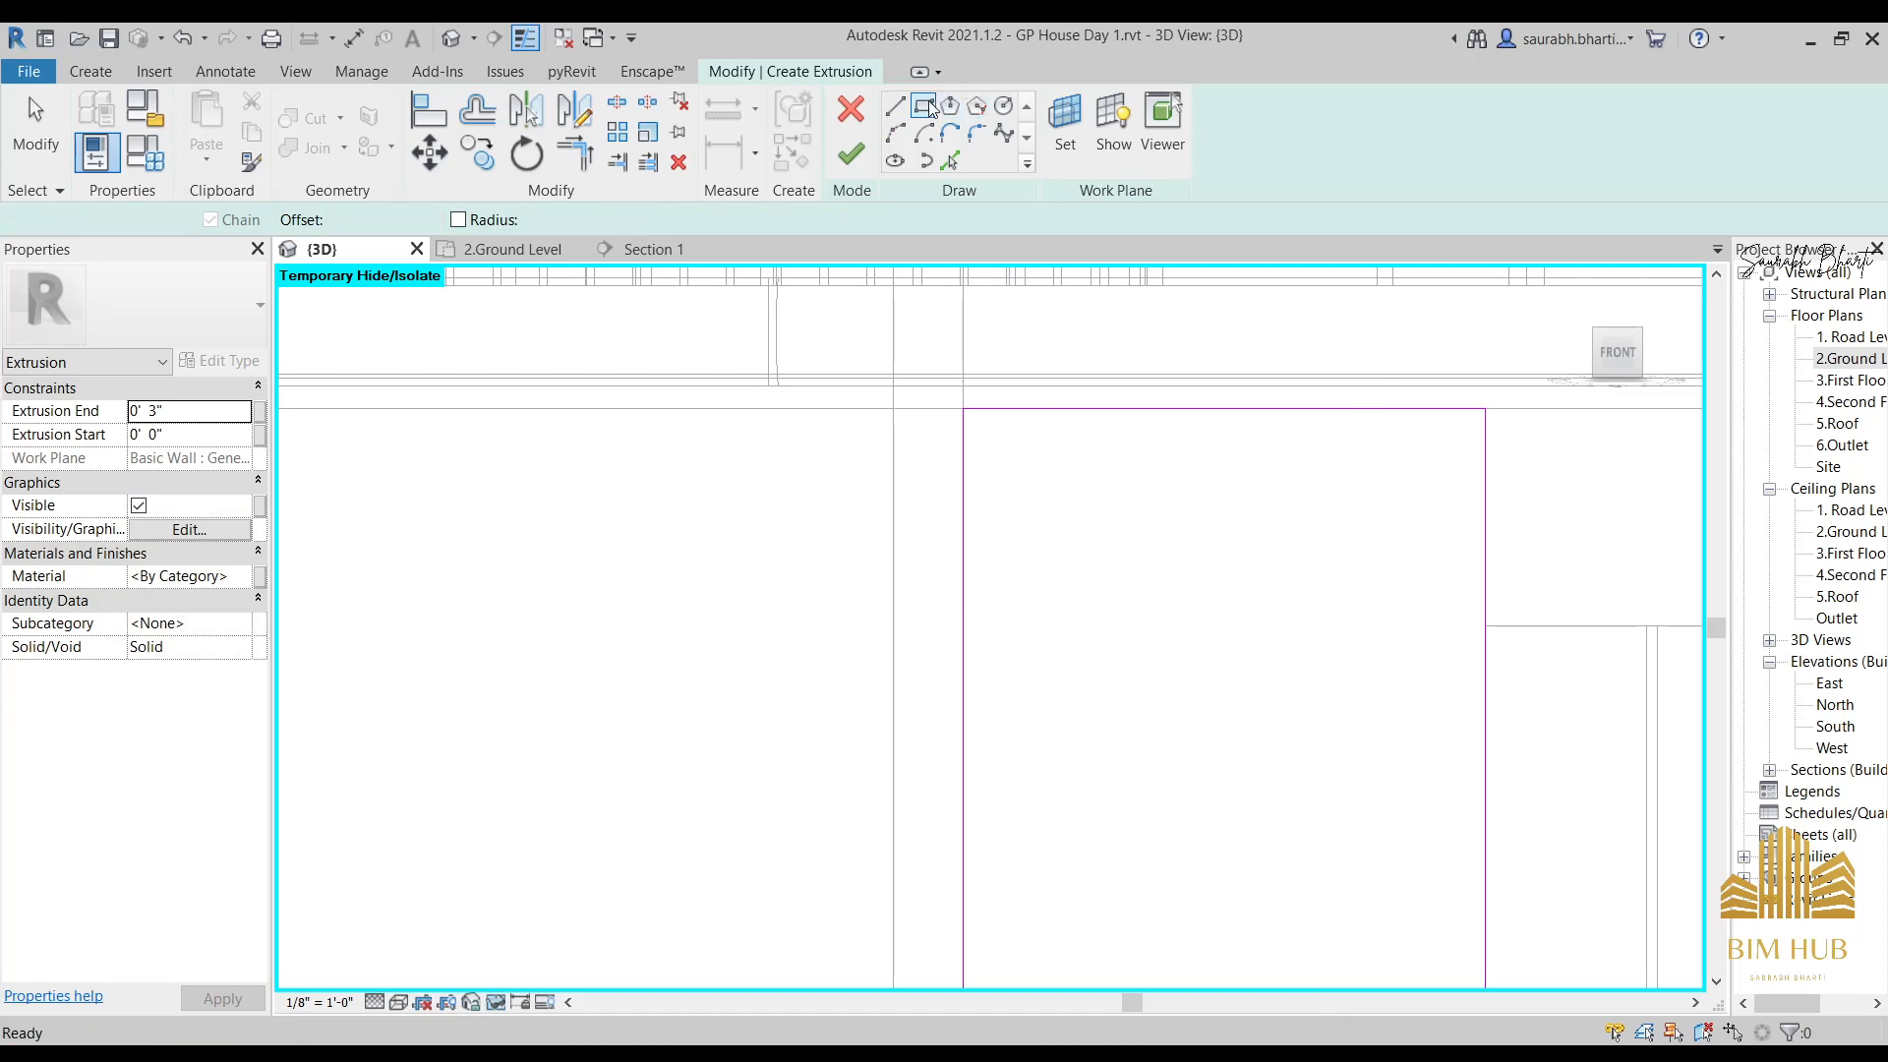
{"action": "scroll", "coordinate": [1065, 429], "scroll_direction": "up", "scroll_amount": 2}
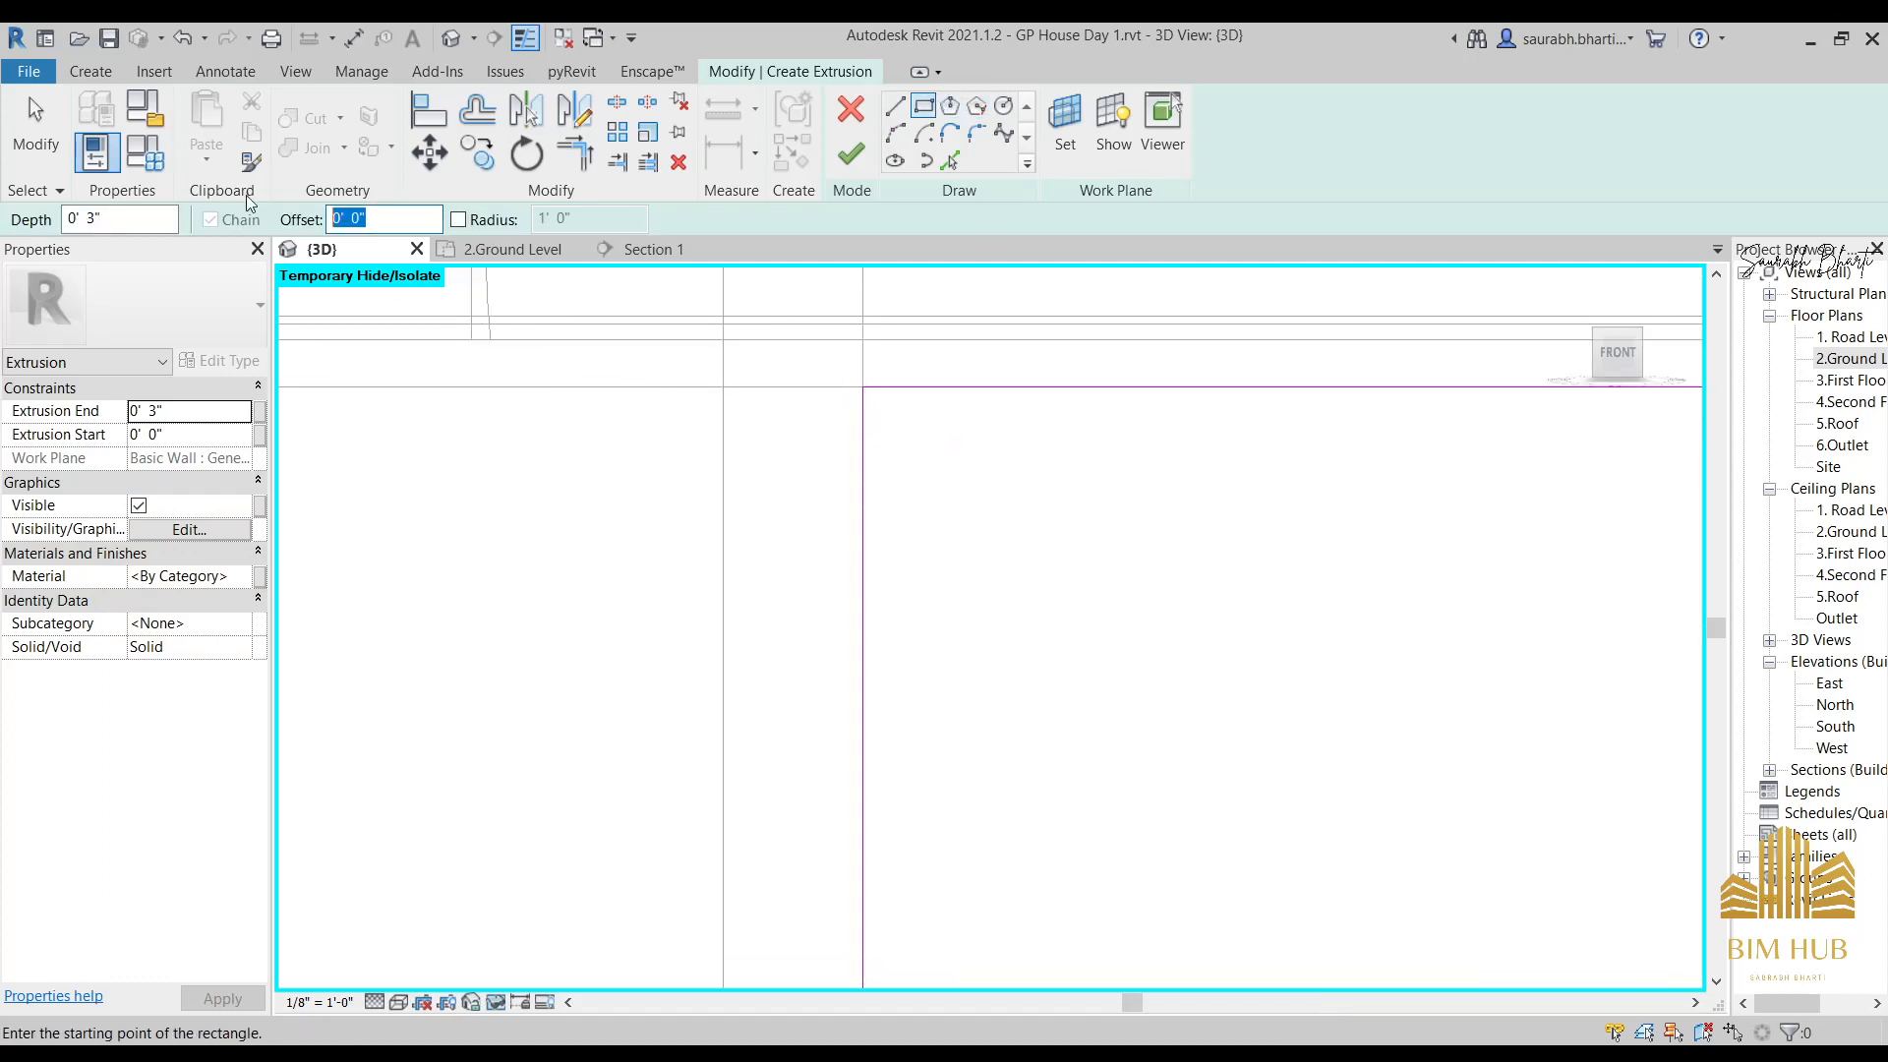
{"action": "type", "text": "1\""}
{"action": "left_click", "coordinate": [872, 390]}
{"action": "middle_click_drag", "start_coordinate": [1352, 592], "coordinate": [770, 574]}
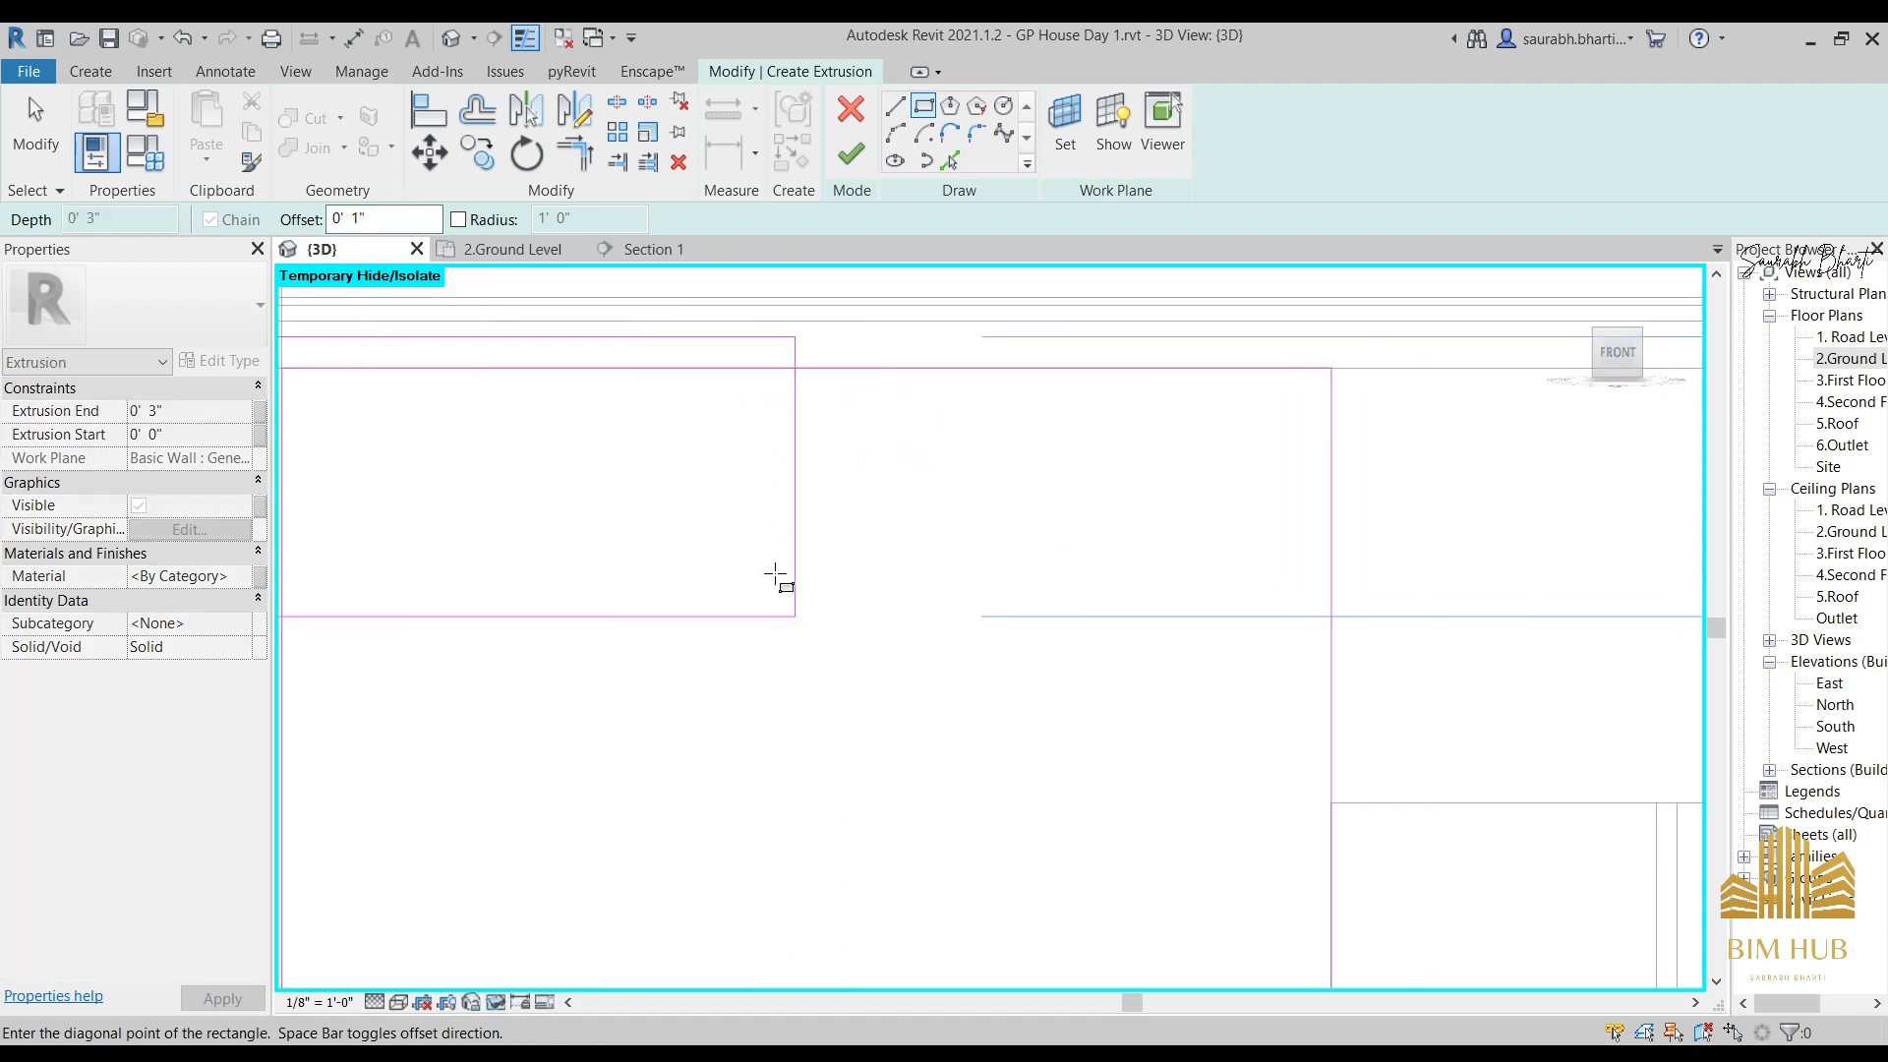
{"action": "left_click", "coordinate": [1323, 572]}
{"action": "scroll", "coordinate": [1331, 569], "scroll_direction": "down", "scroll_amount": 2}
{"action": "key", "text": "Escape"}
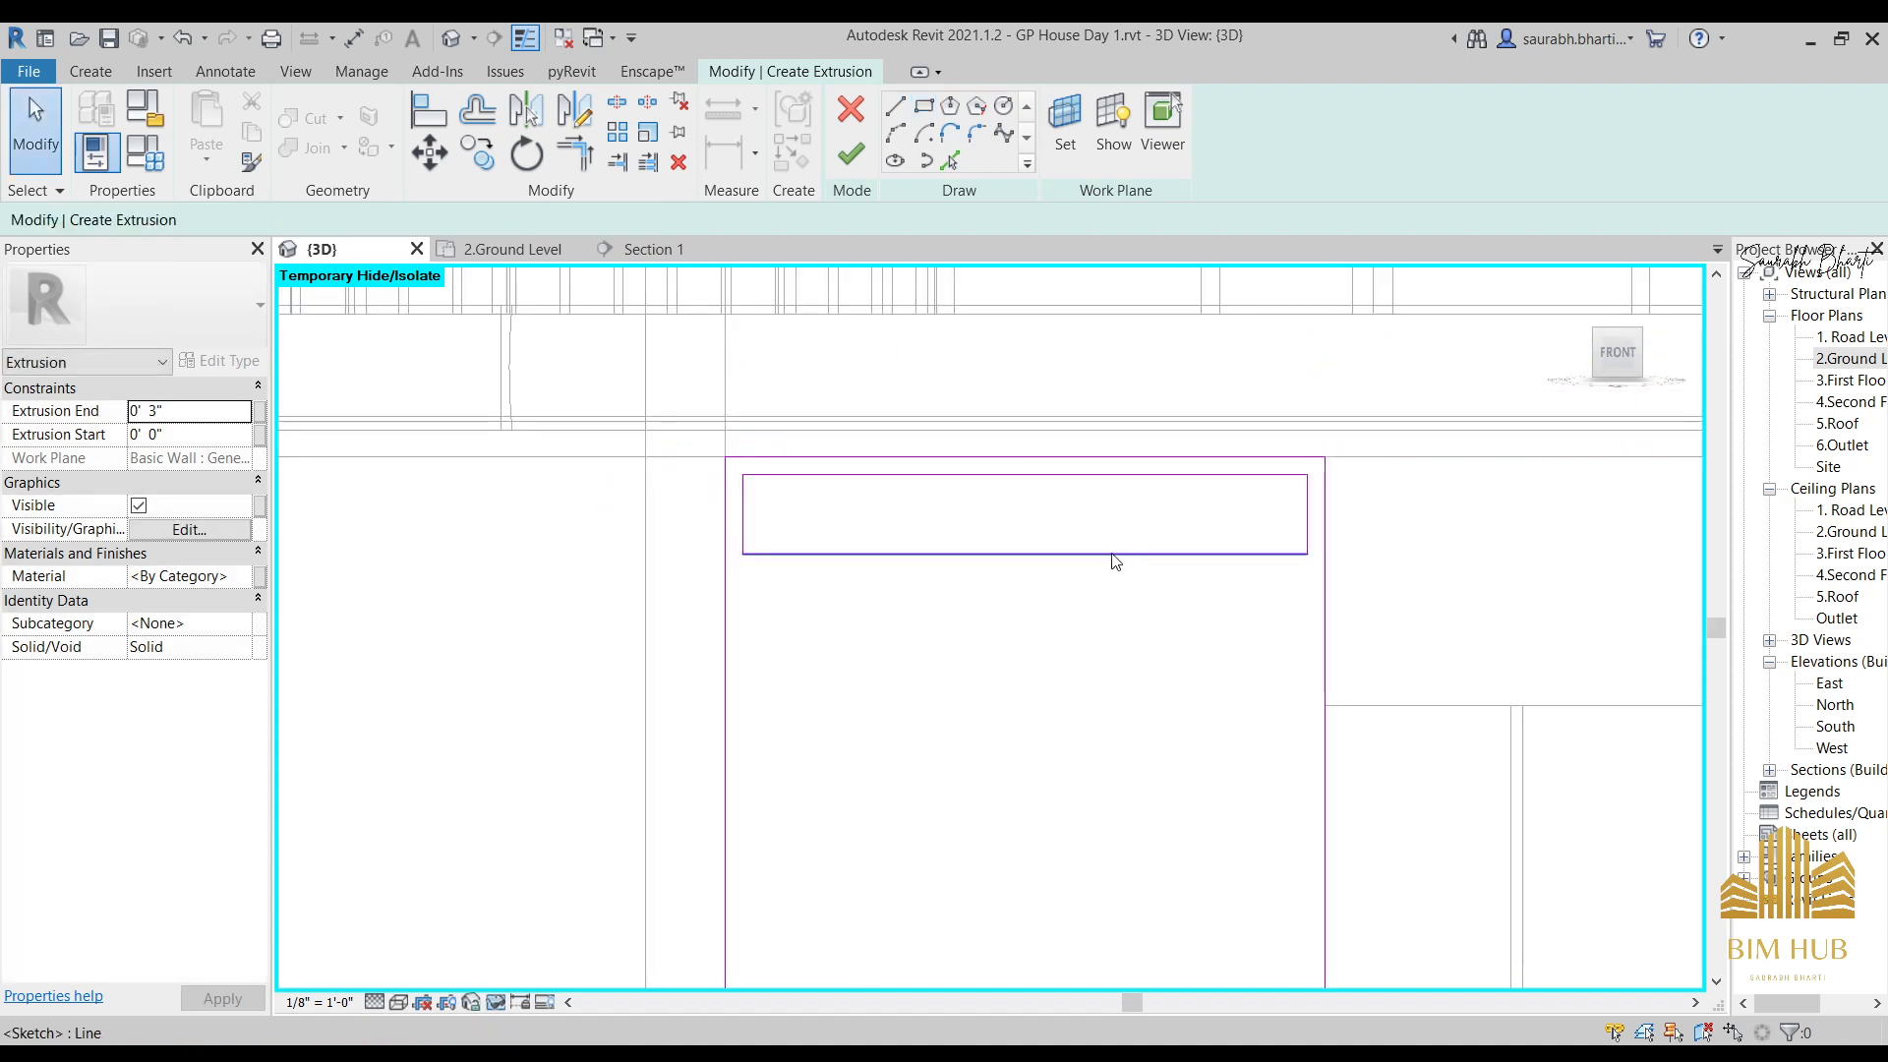
Raise the slot's lower edge and set the slot's height to 2".
{"action": "scroll", "coordinate": [1096, 559], "scroll_direction": "up", "scroll_amount": 3}
{"action": "left_click_drag", "start_coordinate": [1072, 545], "coordinate": [1083, 413]}
{"action": "scroll", "coordinate": [1082, 448], "scroll_direction": "down", "scroll_amount": 1}
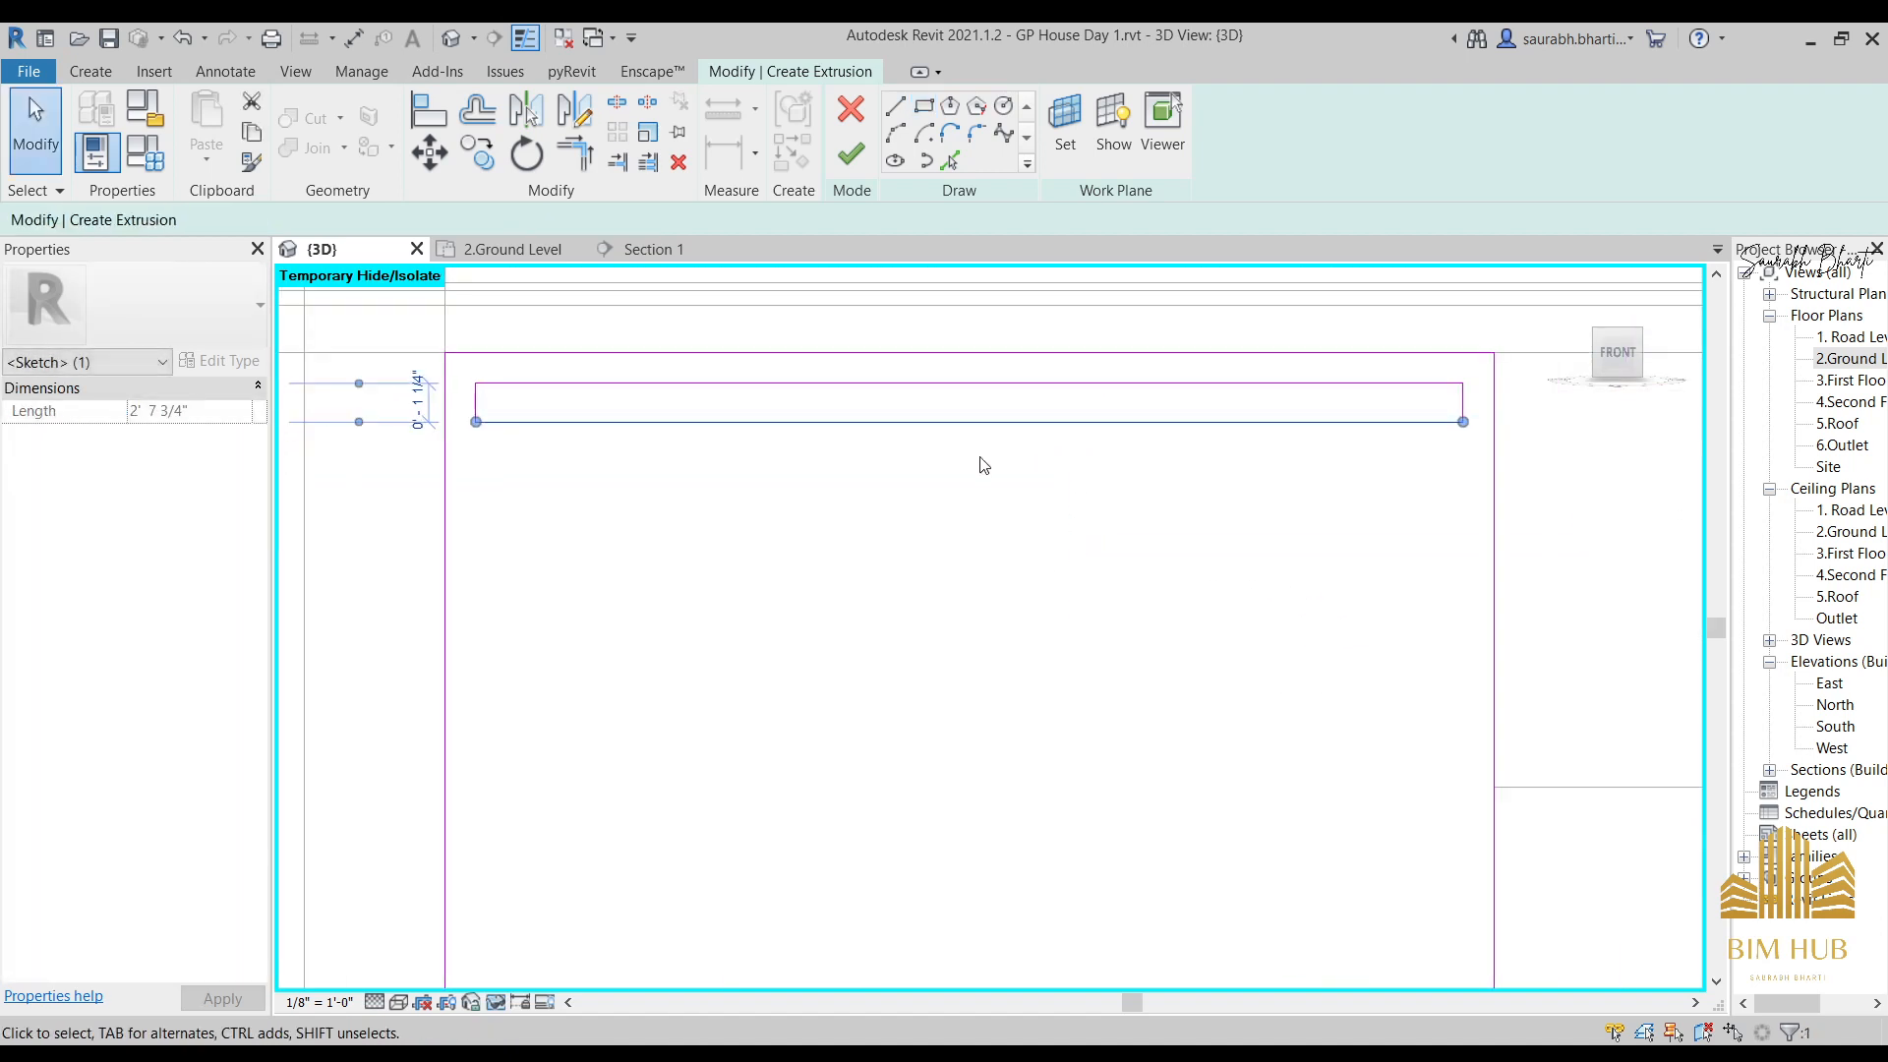
{"action": "left_click", "coordinate": [418, 423]}
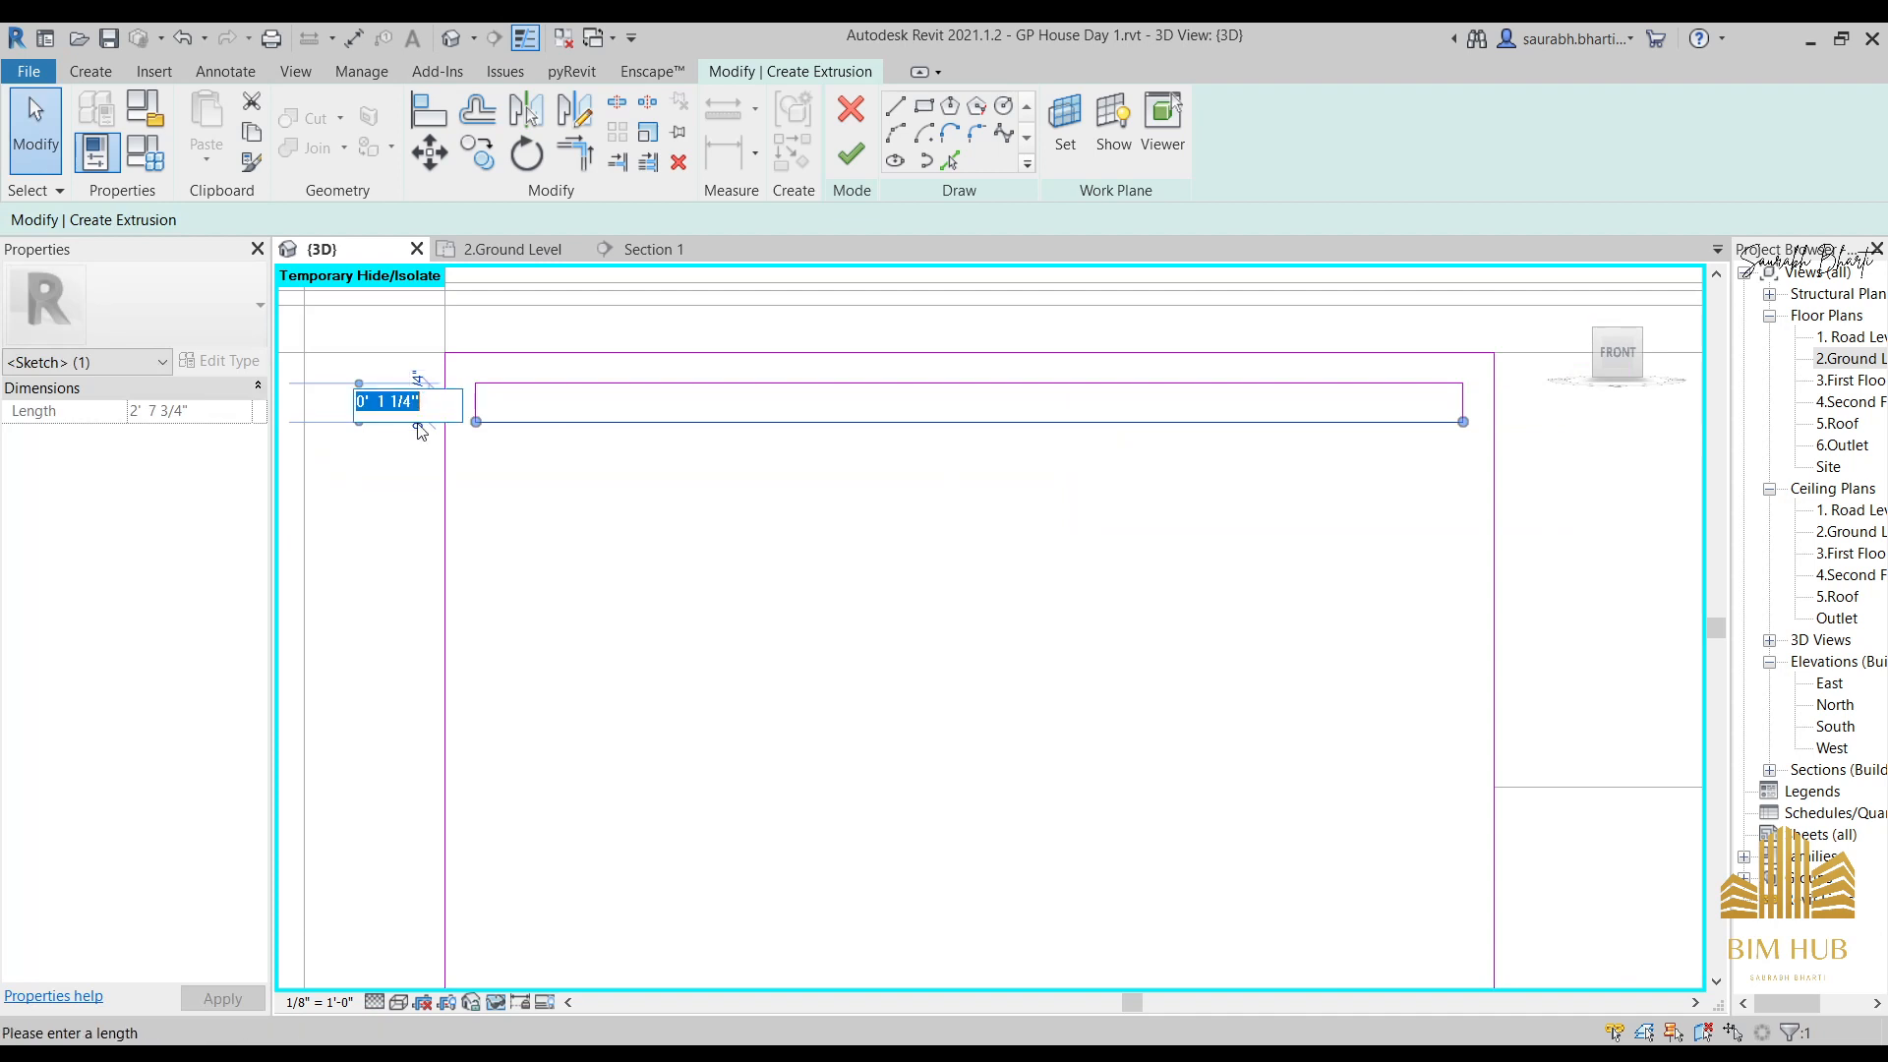
{"action": "type", "text": "'2"}
{"action": "key", "text": "Return"}
{"action": "key", "text": "Return"}
{"action": "key", "text": "Return"}
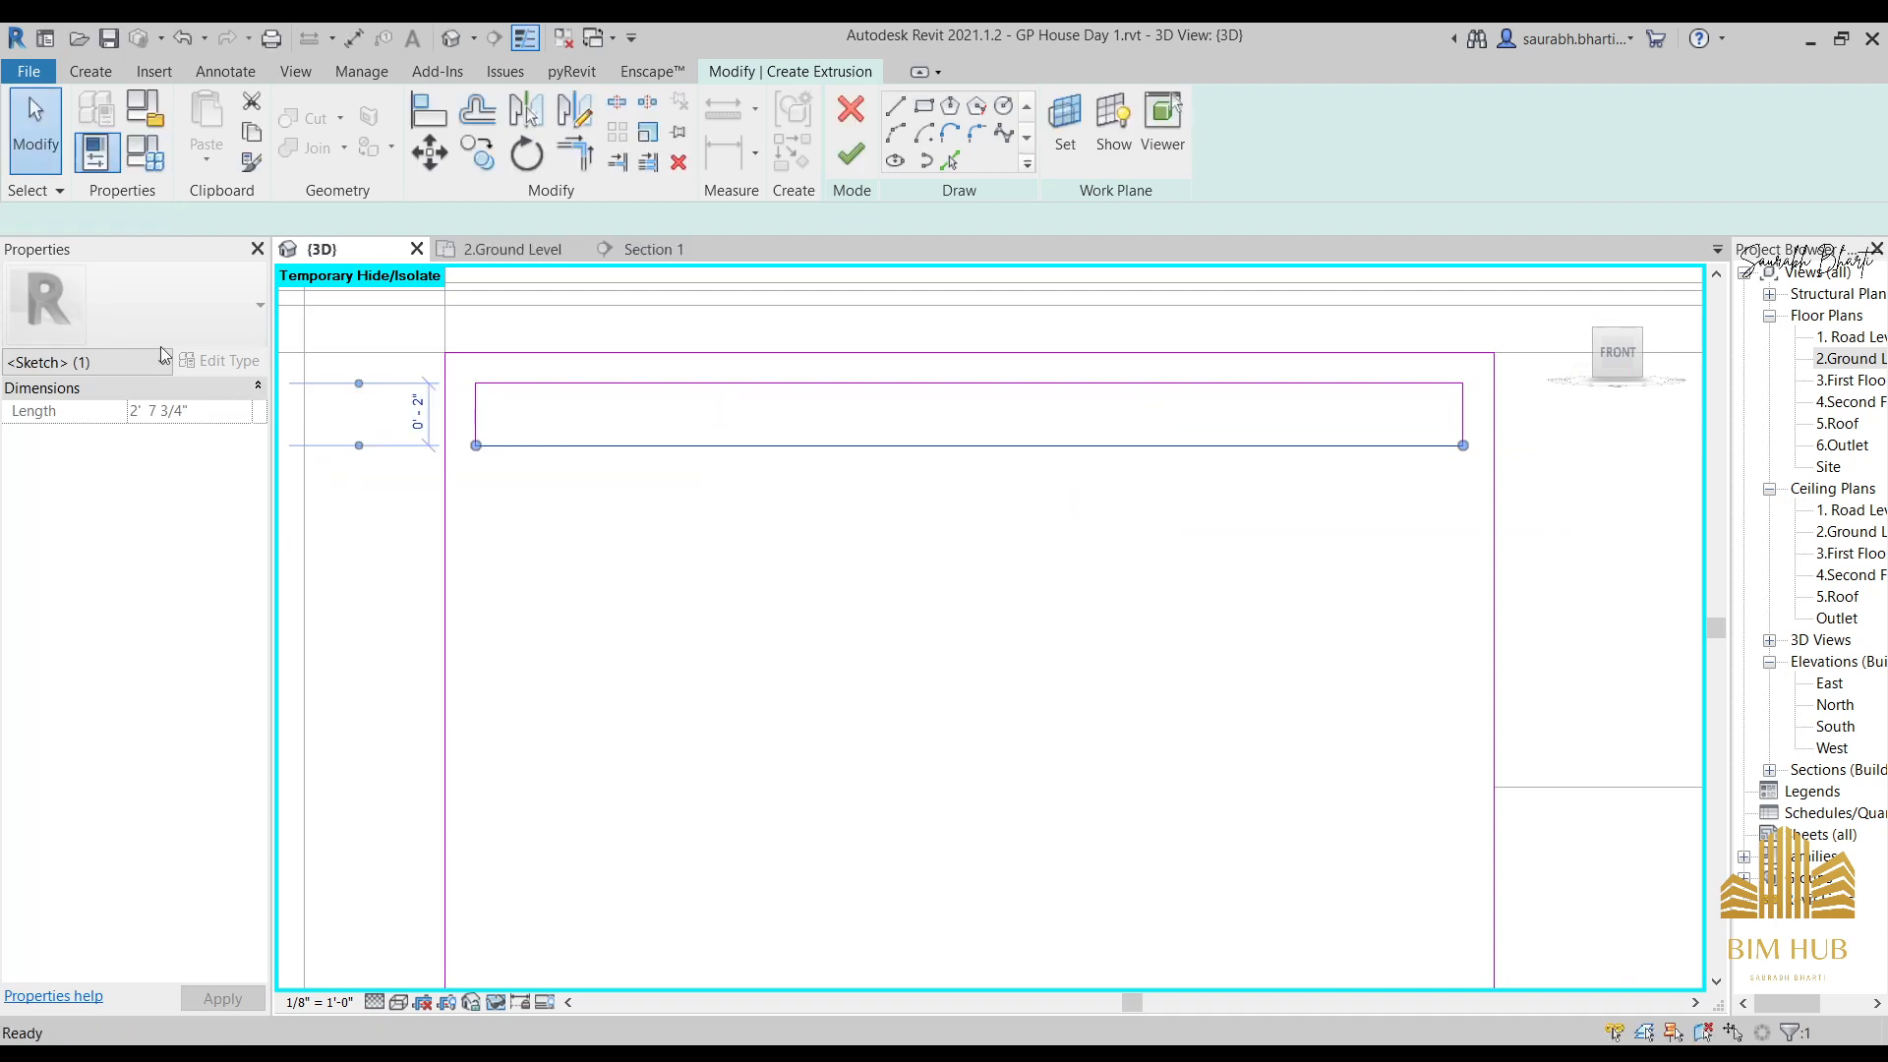
Set the slot's height to 1 1/2" by changing its lower edge's distance from the upper edge.
{"action": "left_click", "coordinate": [1020, 597]}
{"action": "scroll", "coordinate": [1020, 600], "scroll_direction": "down", "scroll_amount": 10}
{"action": "scroll", "coordinate": [1010, 738], "scroll_direction": "down", "scroll_amount": 1}
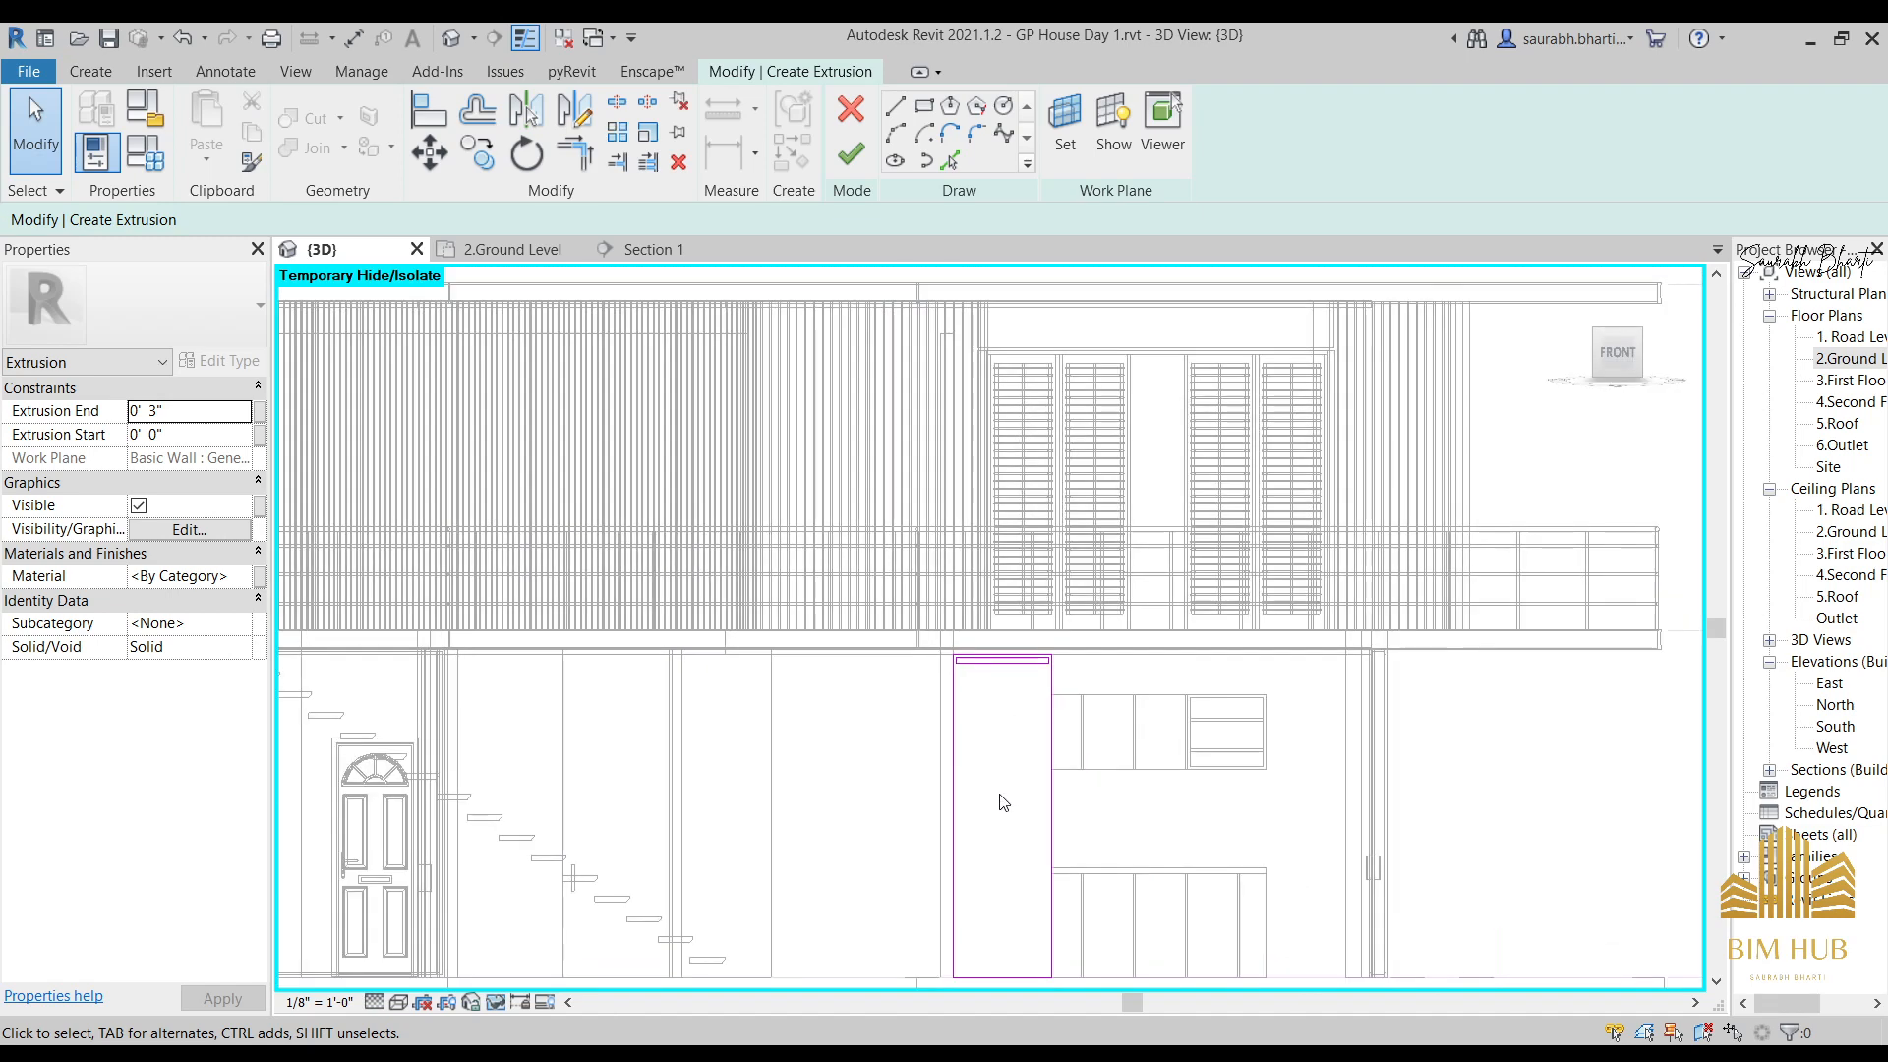
{"action": "scroll", "coordinate": [944, 488], "scroll_direction": "up", "scroll_amount": 6}
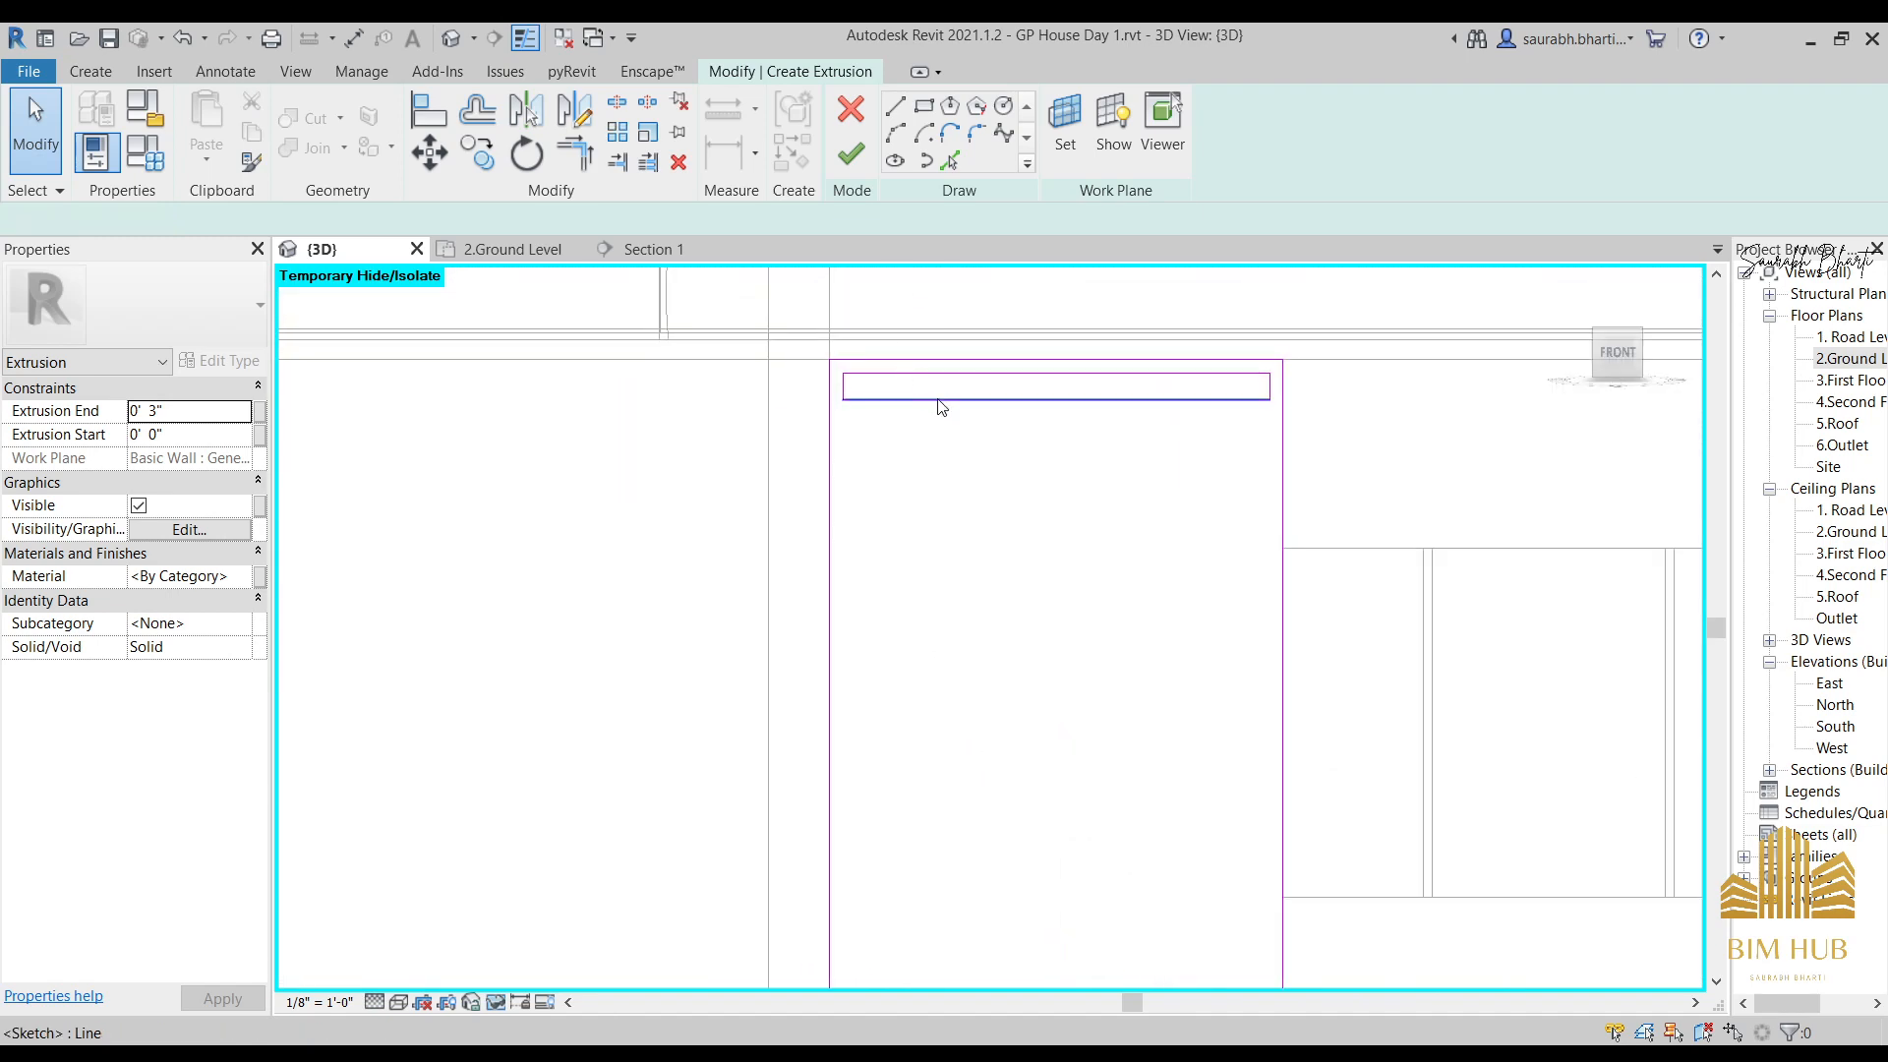
{"action": "left_click", "coordinate": [941, 407]}
{"action": "scroll", "coordinate": [862, 389], "scroll_direction": "up", "scroll_amount": 4}
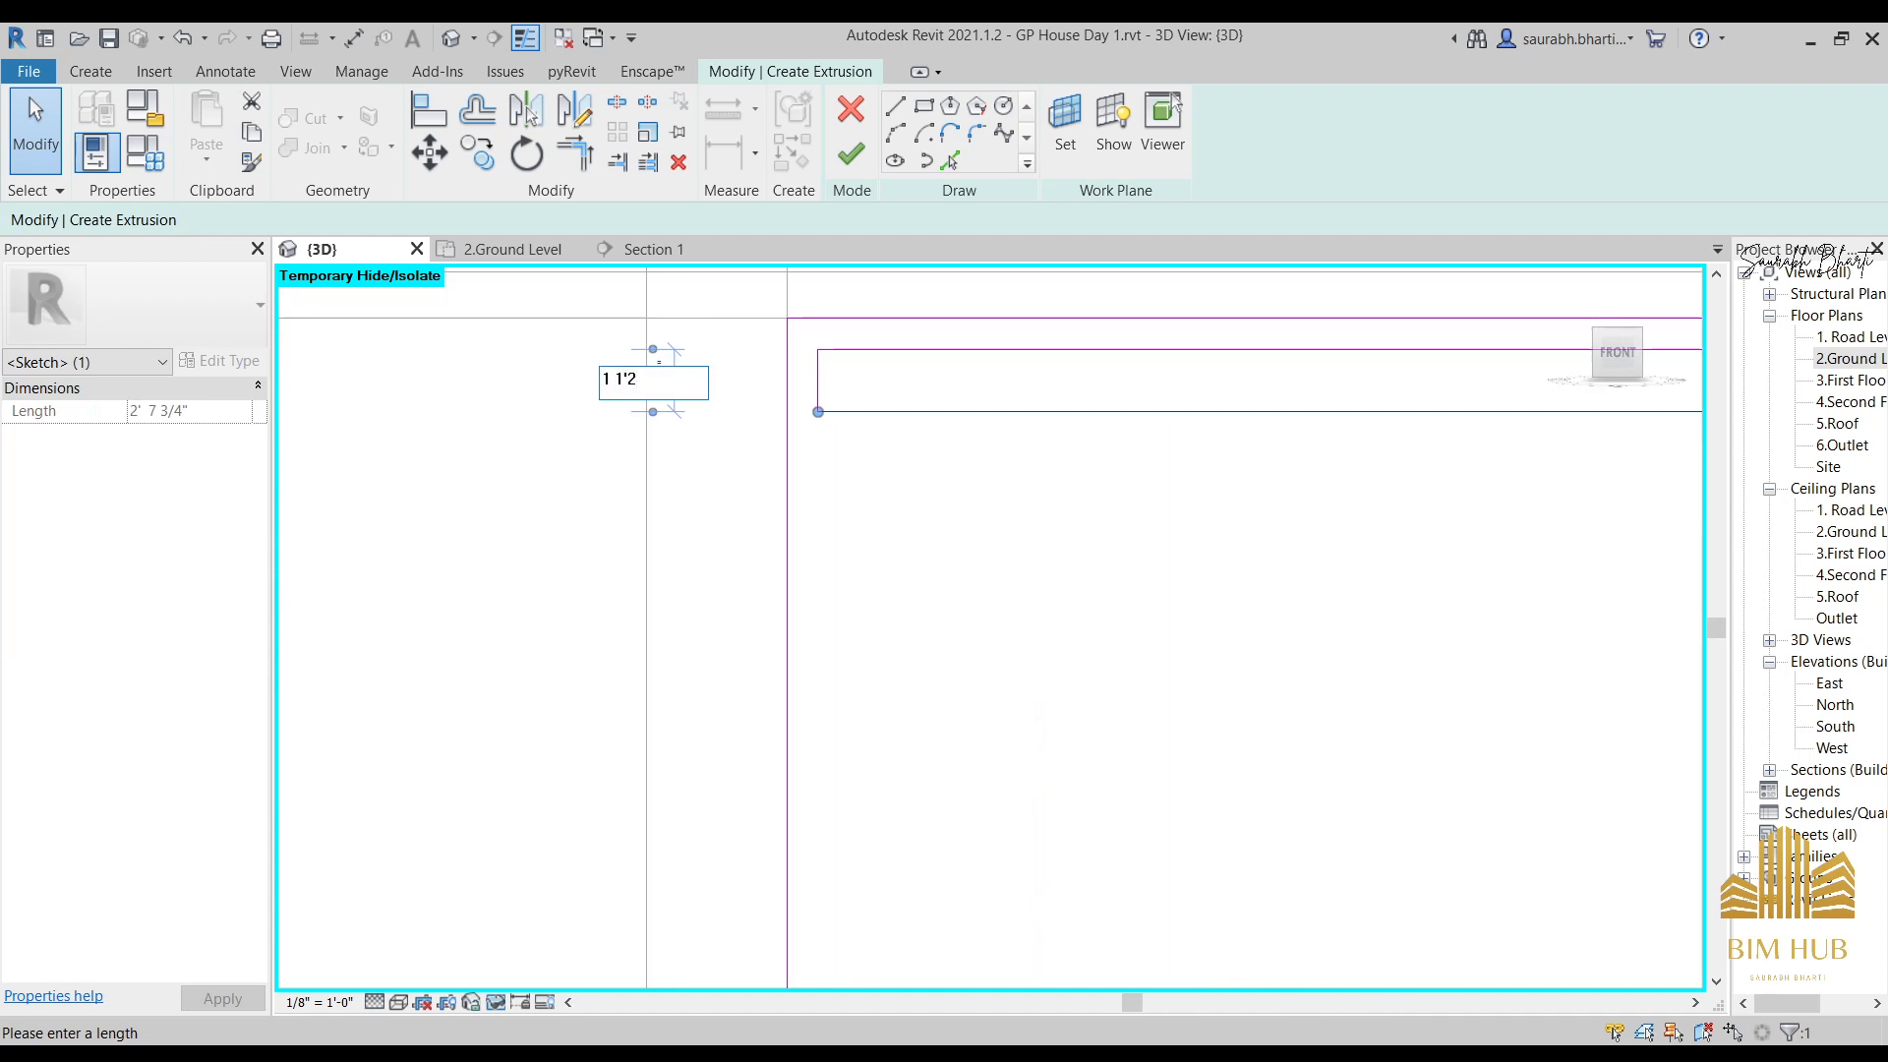
{"action": "key", "text": "Return"}
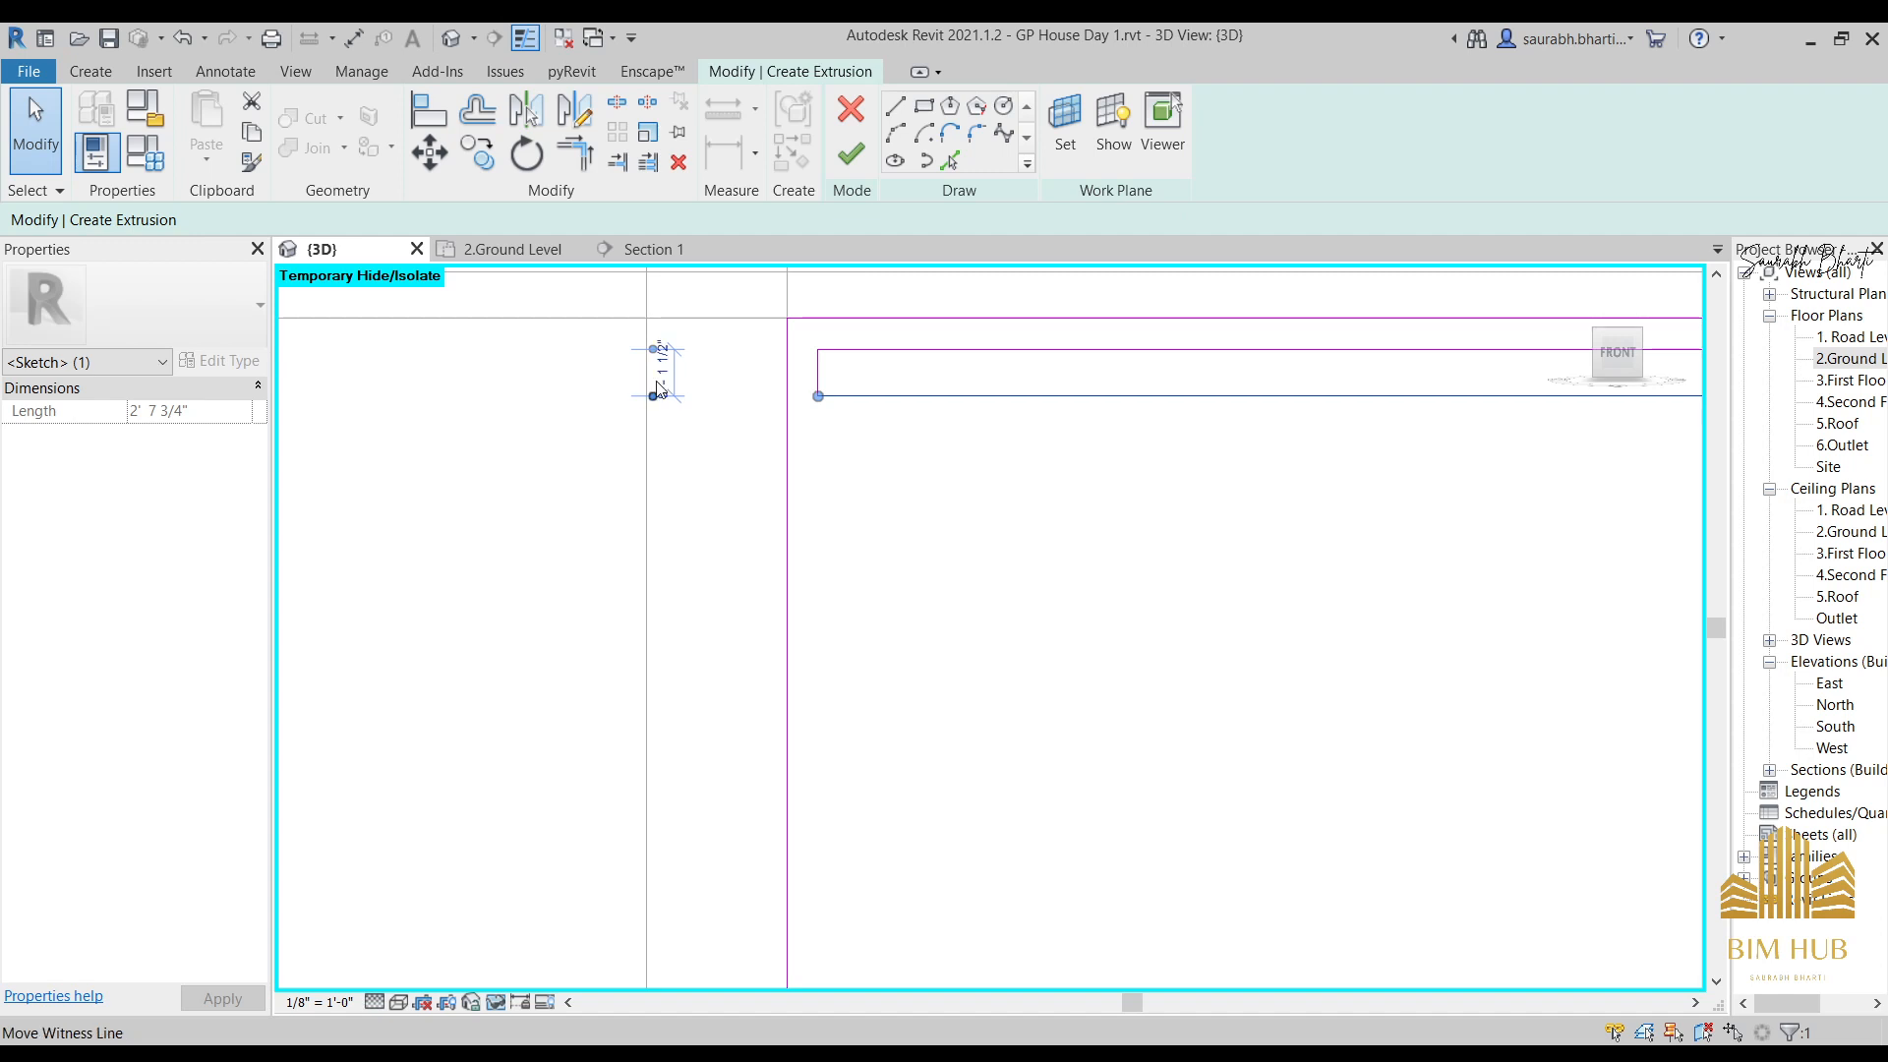
{"action": "left_click", "coordinate": [910, 408]}
{"action": "scroll", "coordinate": [935, 409], "scroll_direction": "down", "scroll_amount": 4}
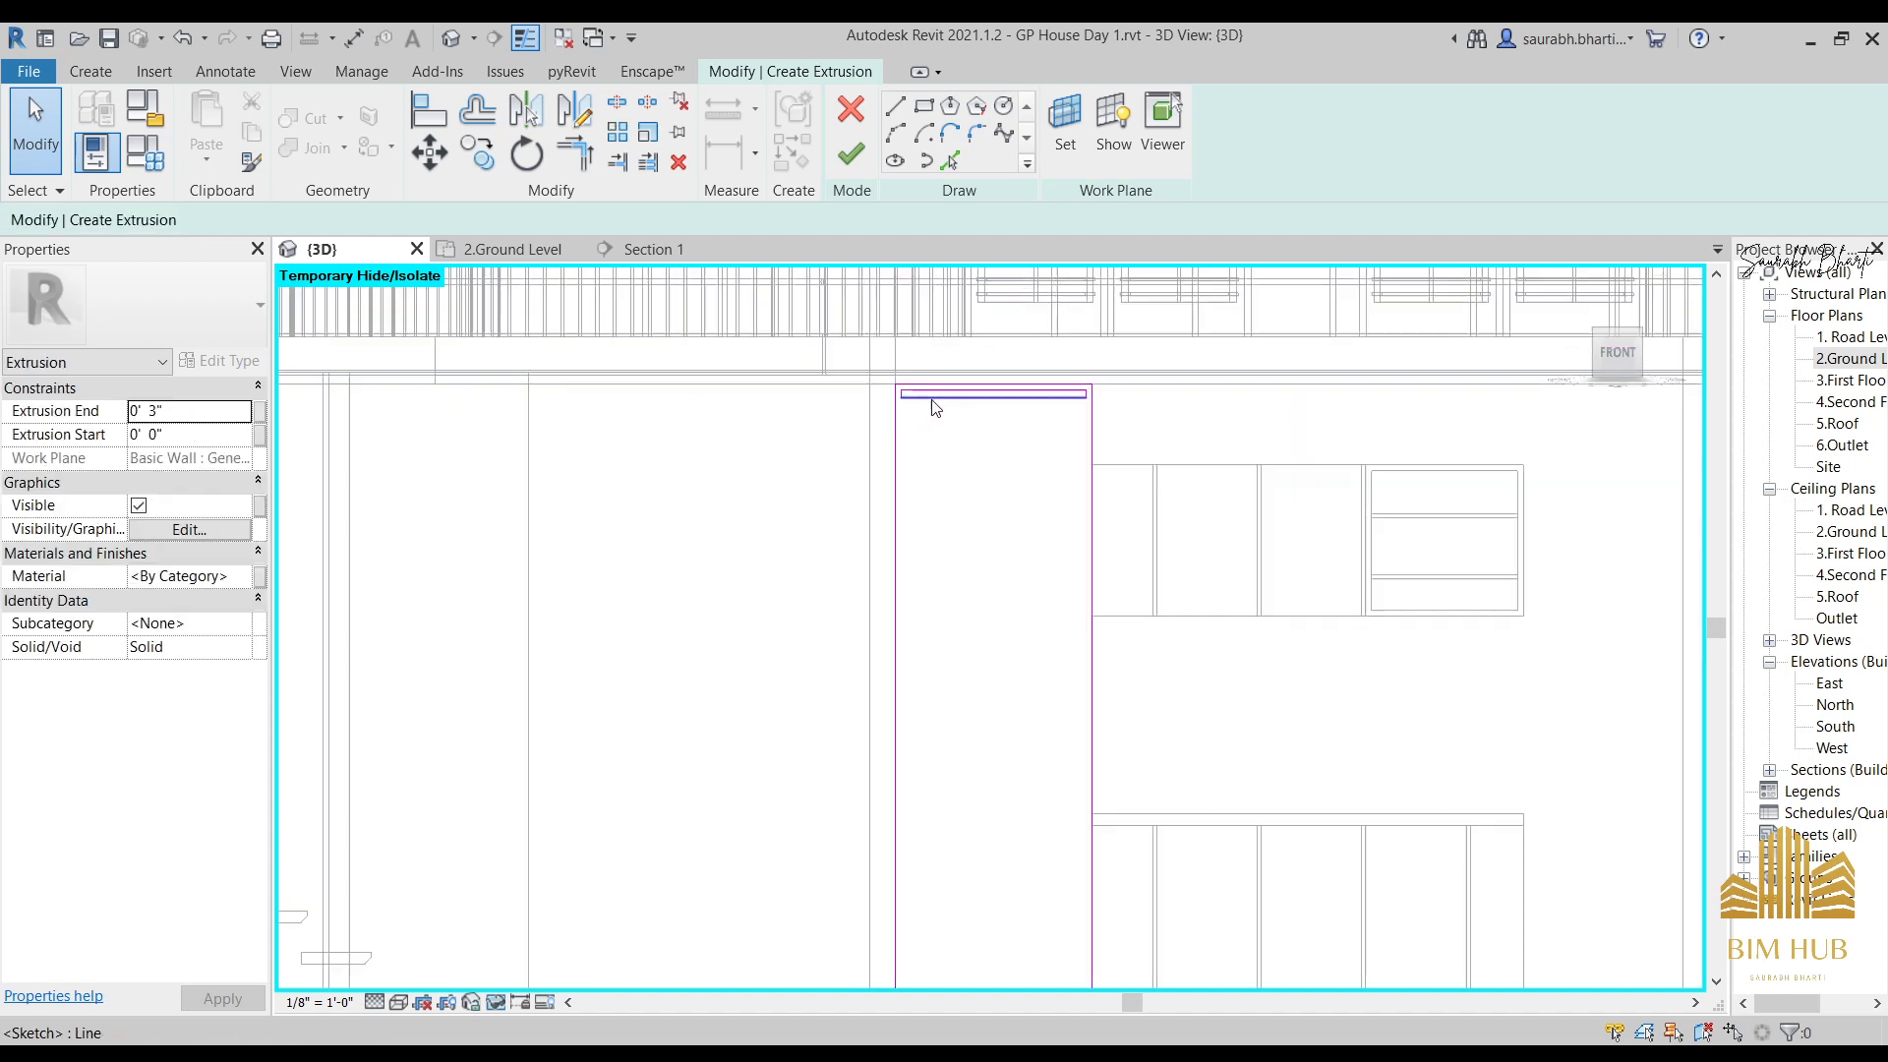
Copy the slot four times down the tall panel at 2 1/2" spacing, after checking the reference photo.
{"action": "scroll", "coordinate": [967, 473], "scroll_direction": "down", "scroll_amount": 1}
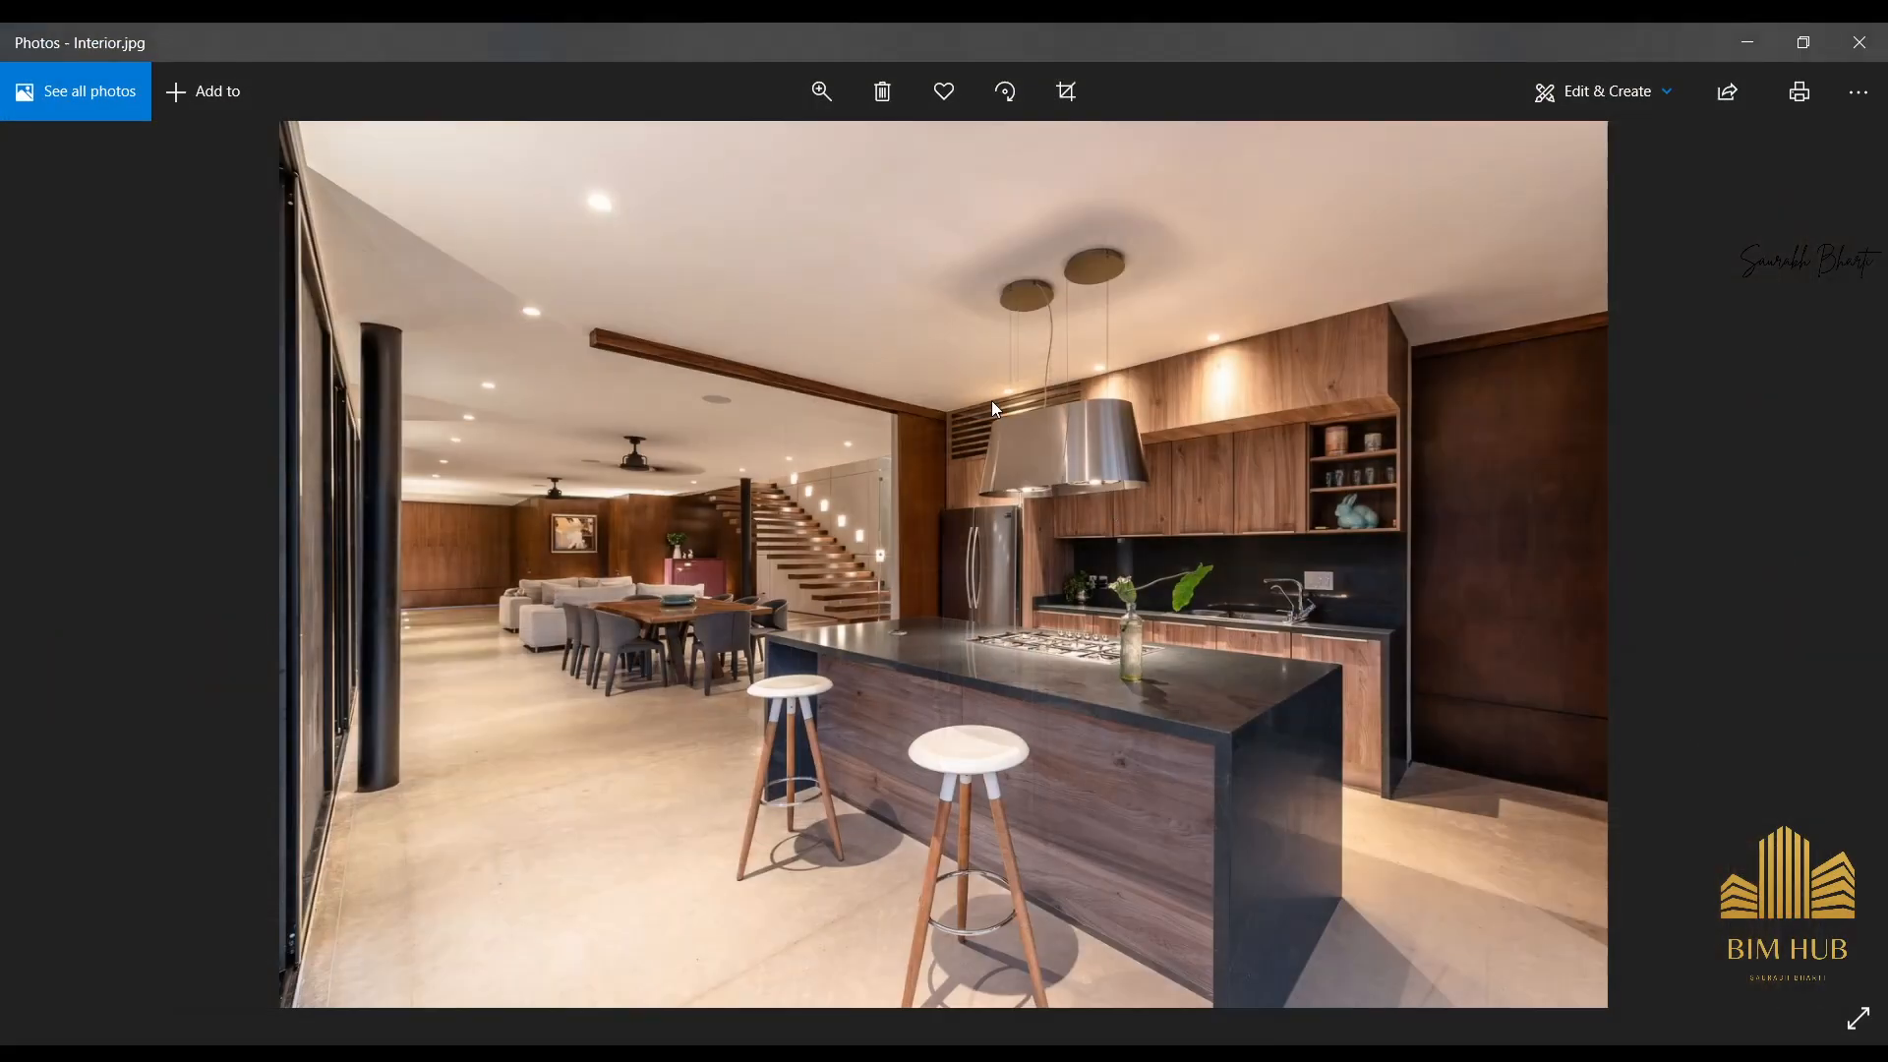
{"action": "scroll", "coordinate": [991, 400], "scroll_direction": "up", "scroll_amount": 2}
{"action": "left_click", "coordinate": [1747, 43]}
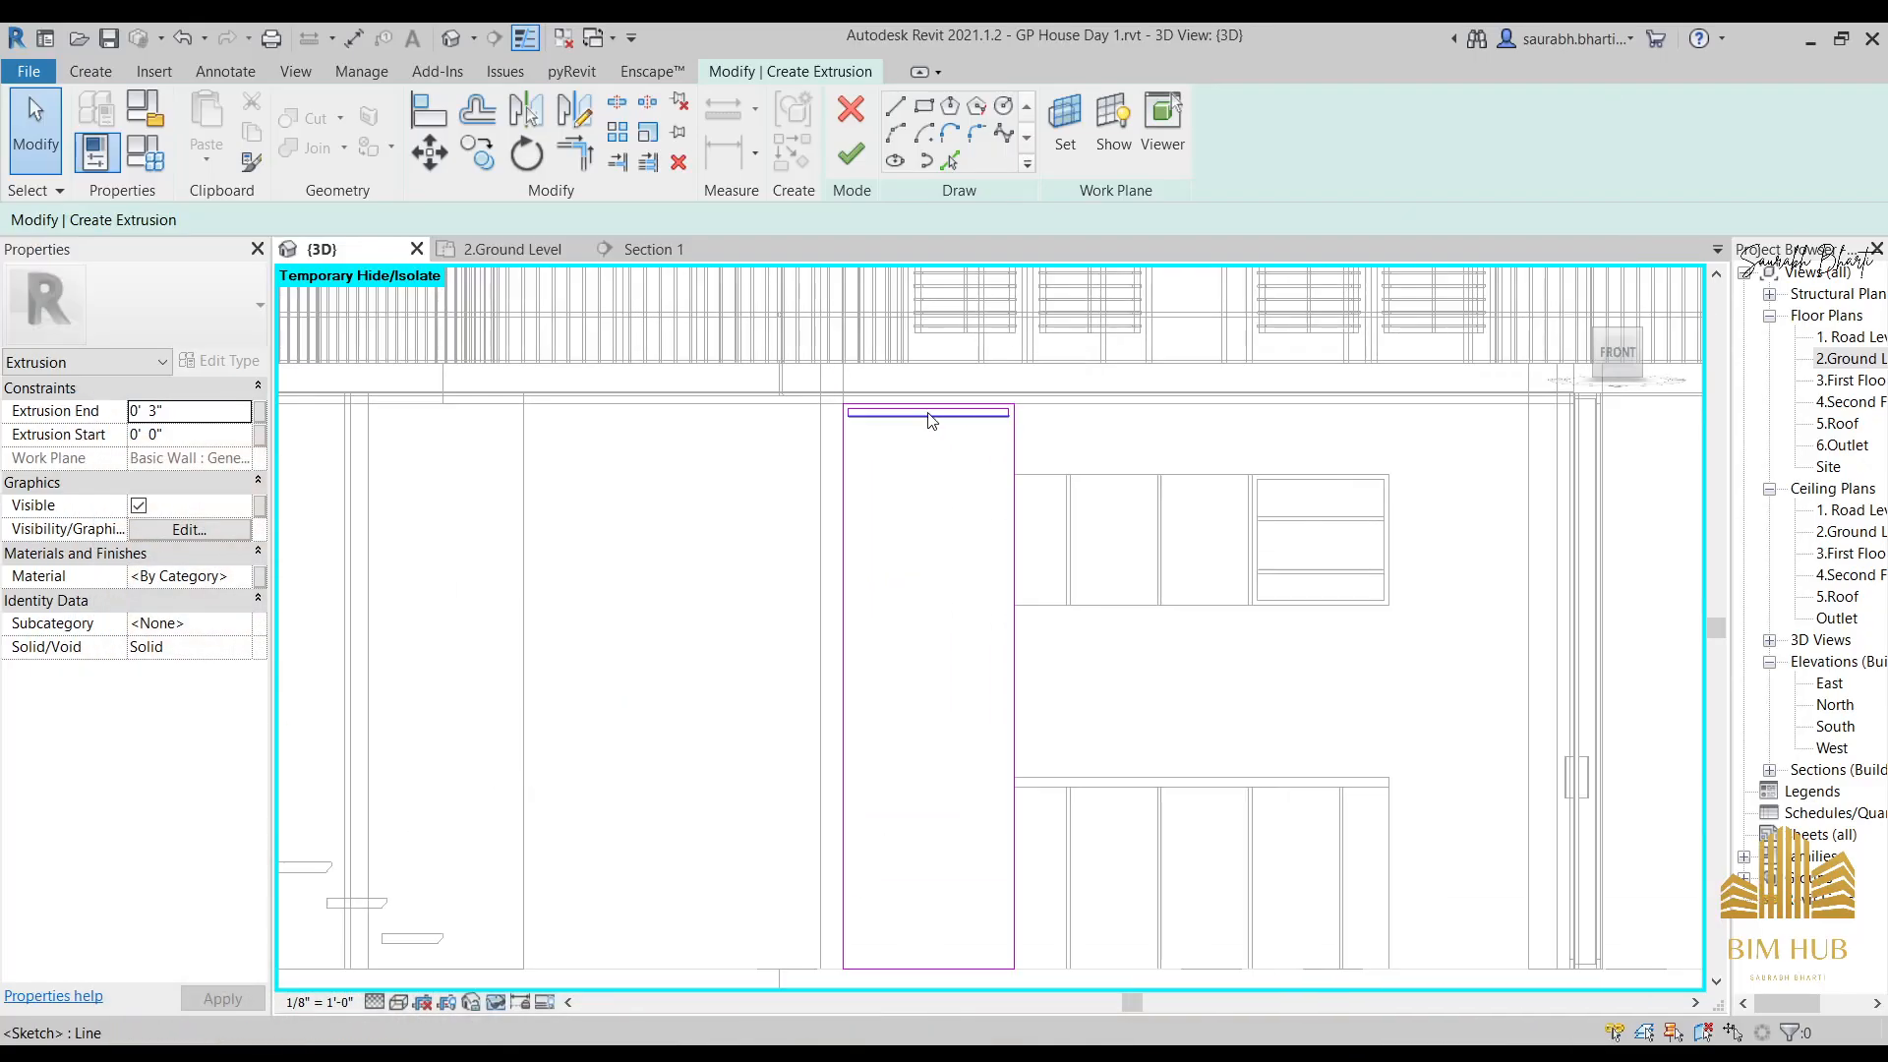
{"action": "scroll", "coordinate": [1058, 441], "scroll_direction": "up", "scroll_amount": 4}
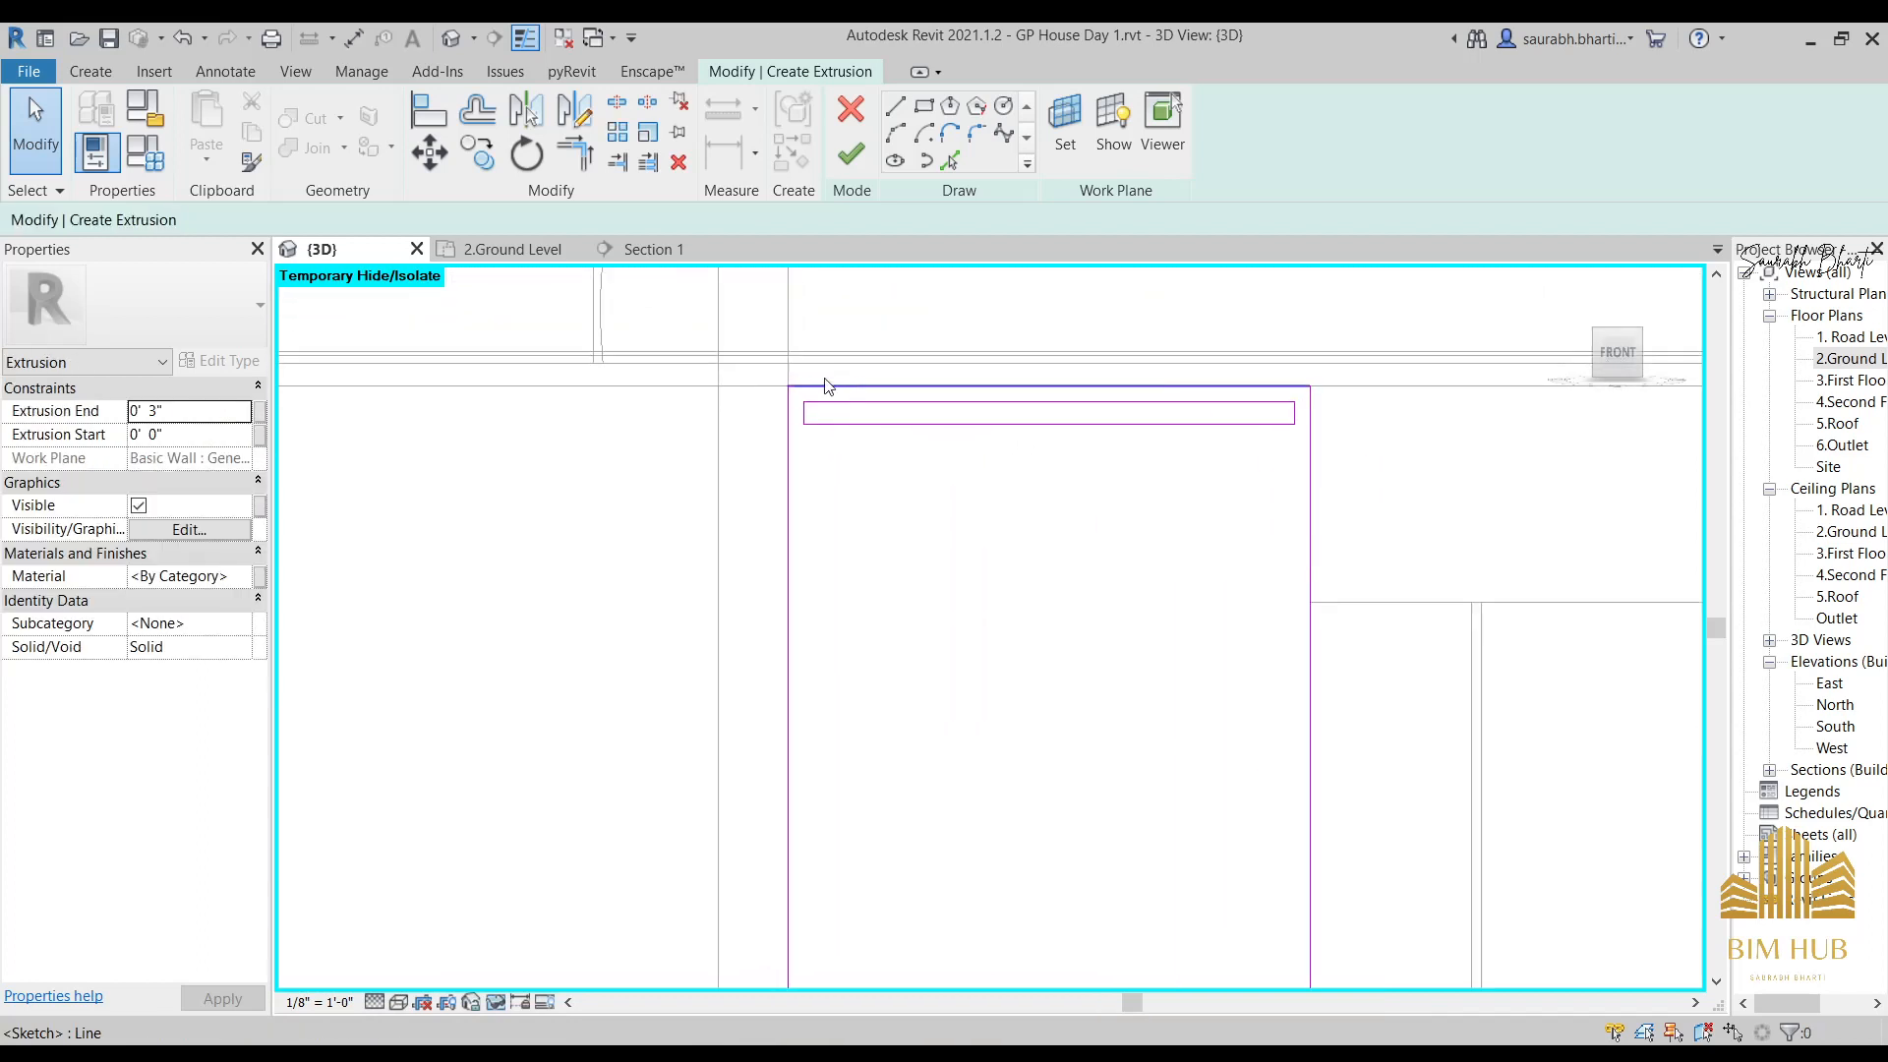
{"action": "middle_click_drag", "start_coordinate": [1306, 577], "coordinate": [789, 464]}
{"action": "left_click_drag", "start_coordinate": [789, 464], "coordinate": [1455, 497]}
{"action": "scroll", "coordinate": [1426, 492], "scroll_direction": "down", "scroll_amount": 3}
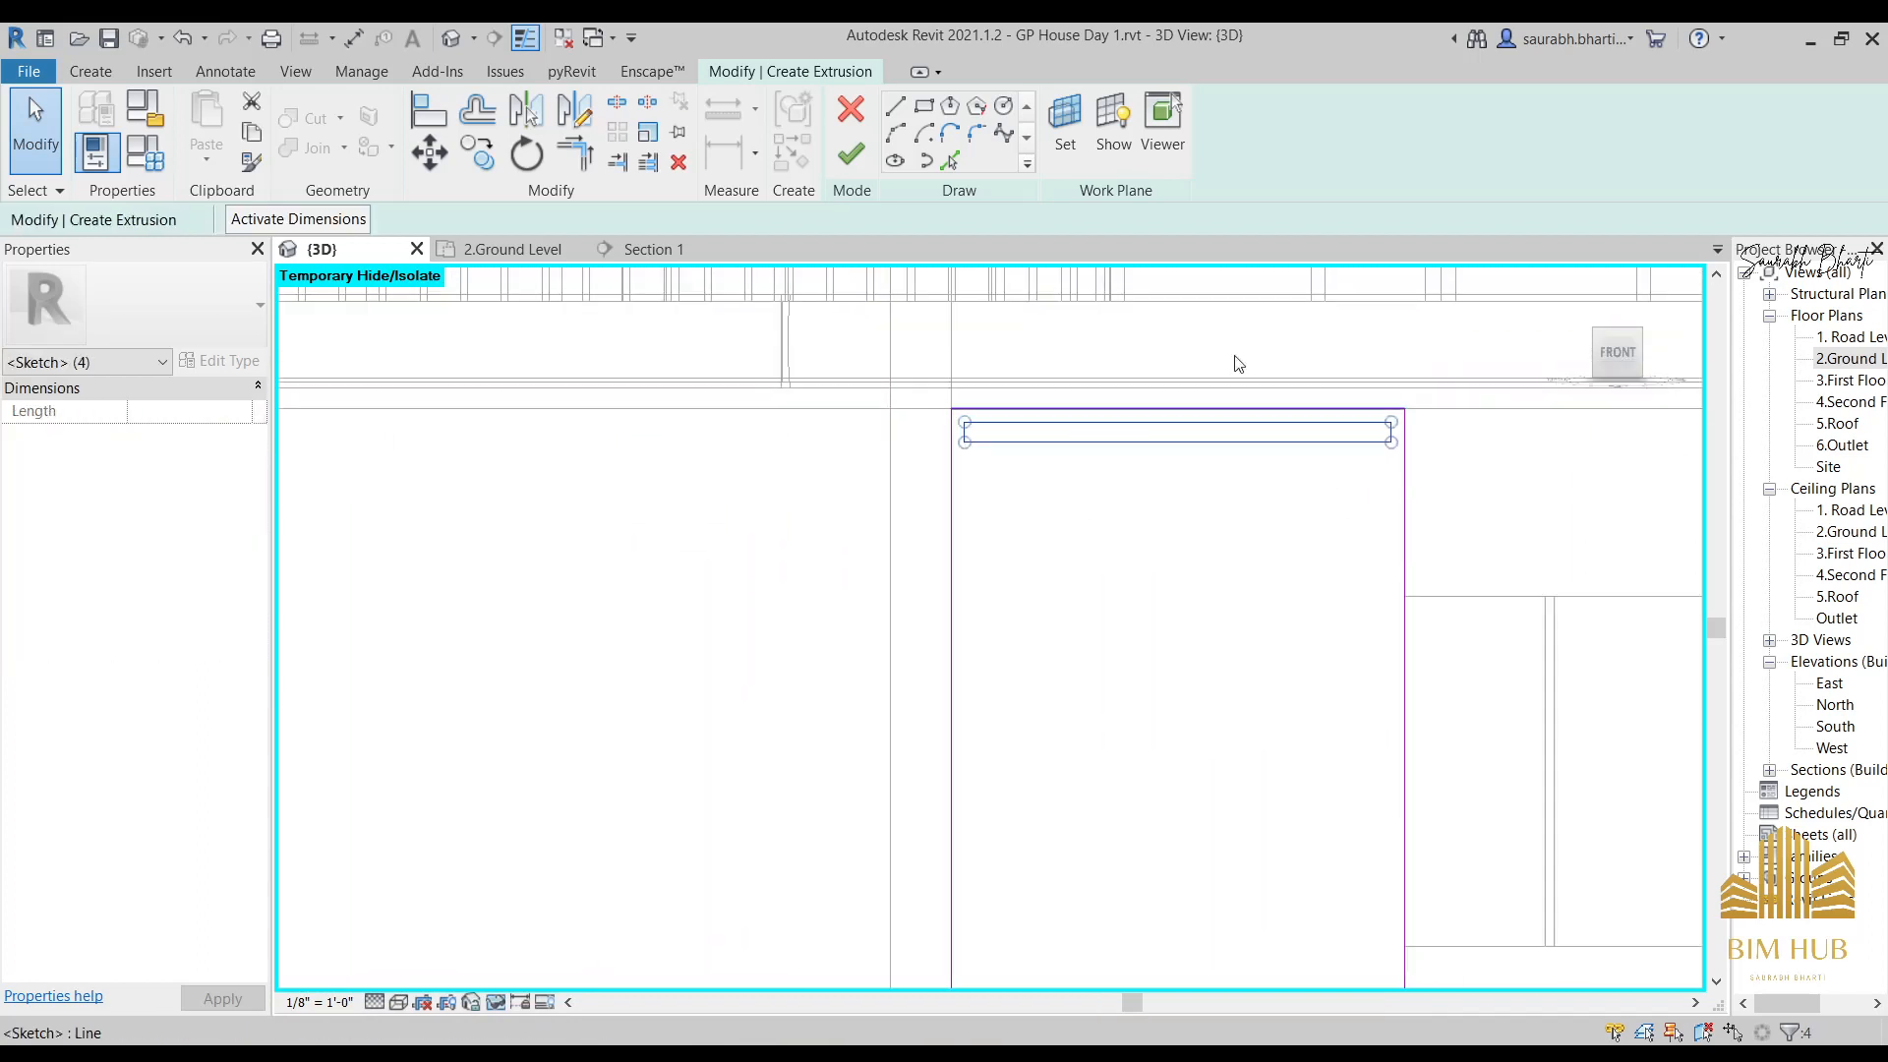
{"action": "left_click", "coordinate": [478, 152]}
{"action": "scroll", "coordinate": [919, 455], "scroll_direction": "up", "scroll_amount": 3}
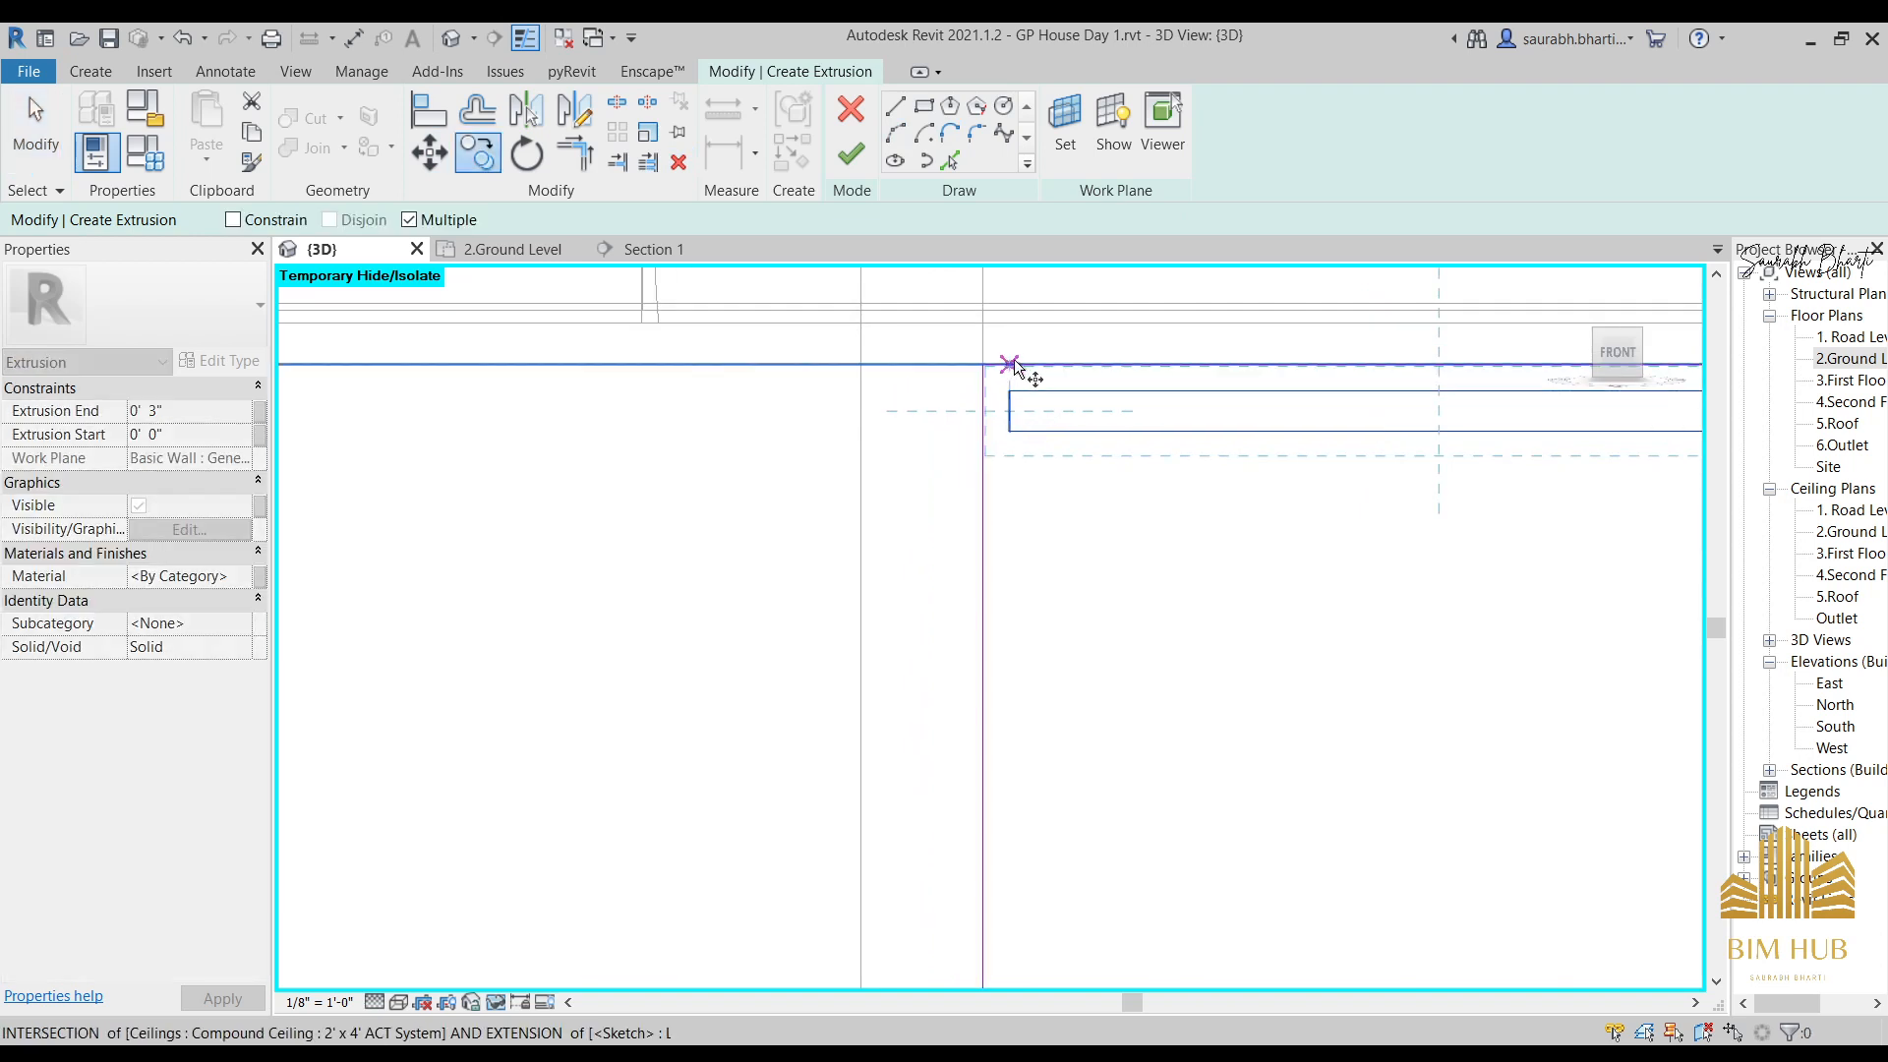
{"action": "left_click", "coordinate": [1010, 364]}
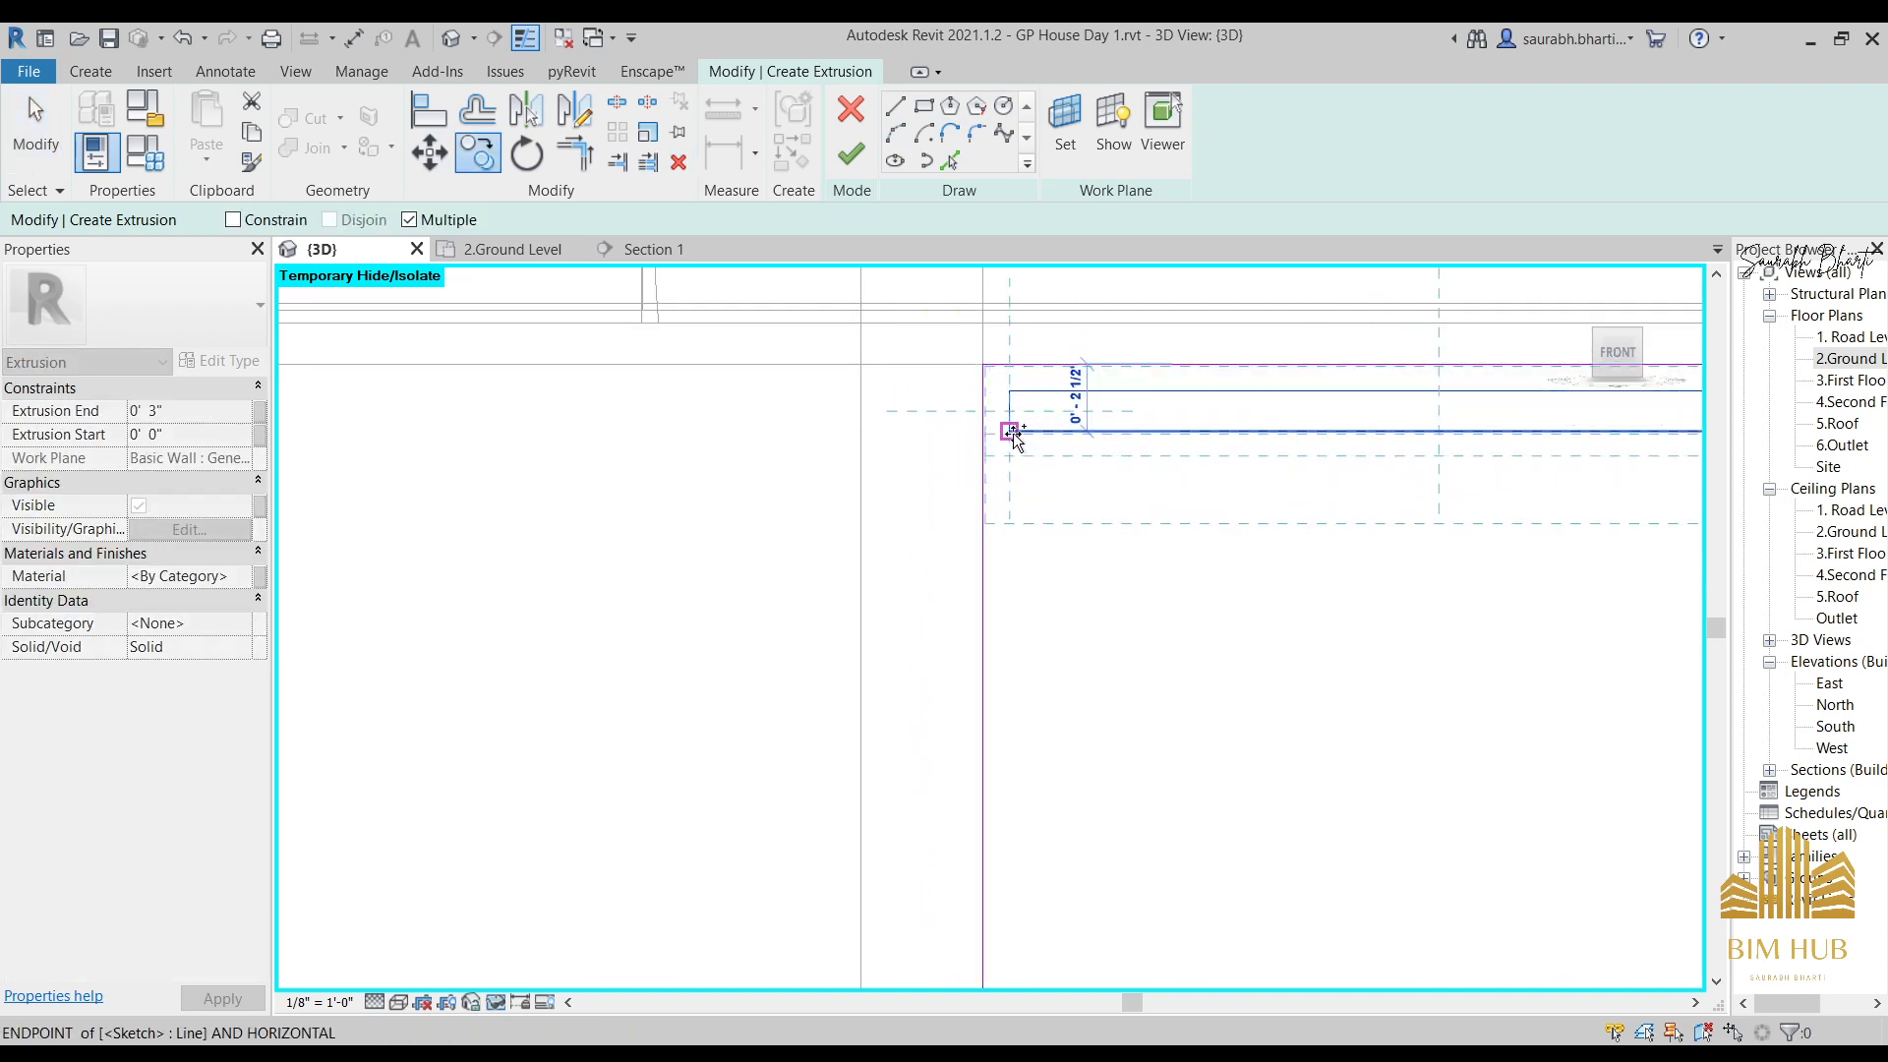
{"action": "left_click", "coordinate": [1013, 432]}
{"action": "left_click", "coordinate": [1012, 499]}
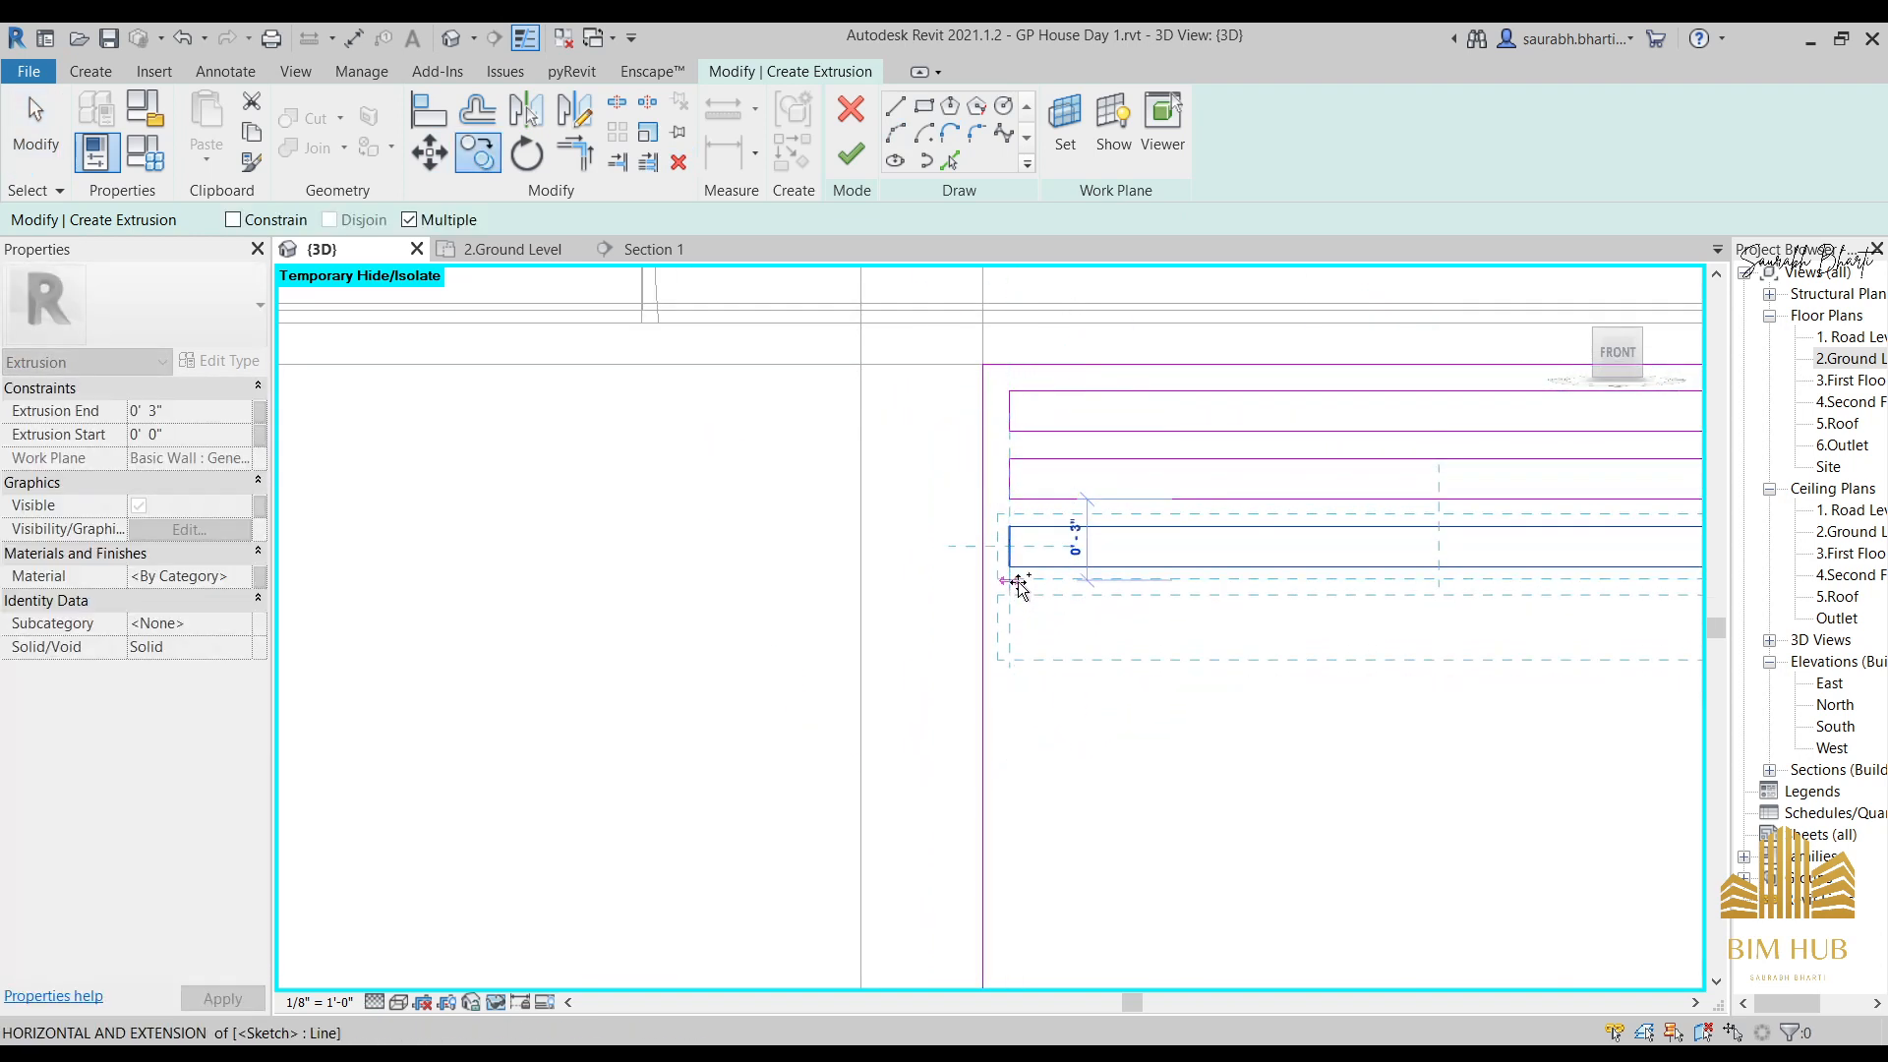
{"action": "left_click", "coordinate": [1018, 566]}
{"action": "left_click", "coordinate": [1017, 637]}
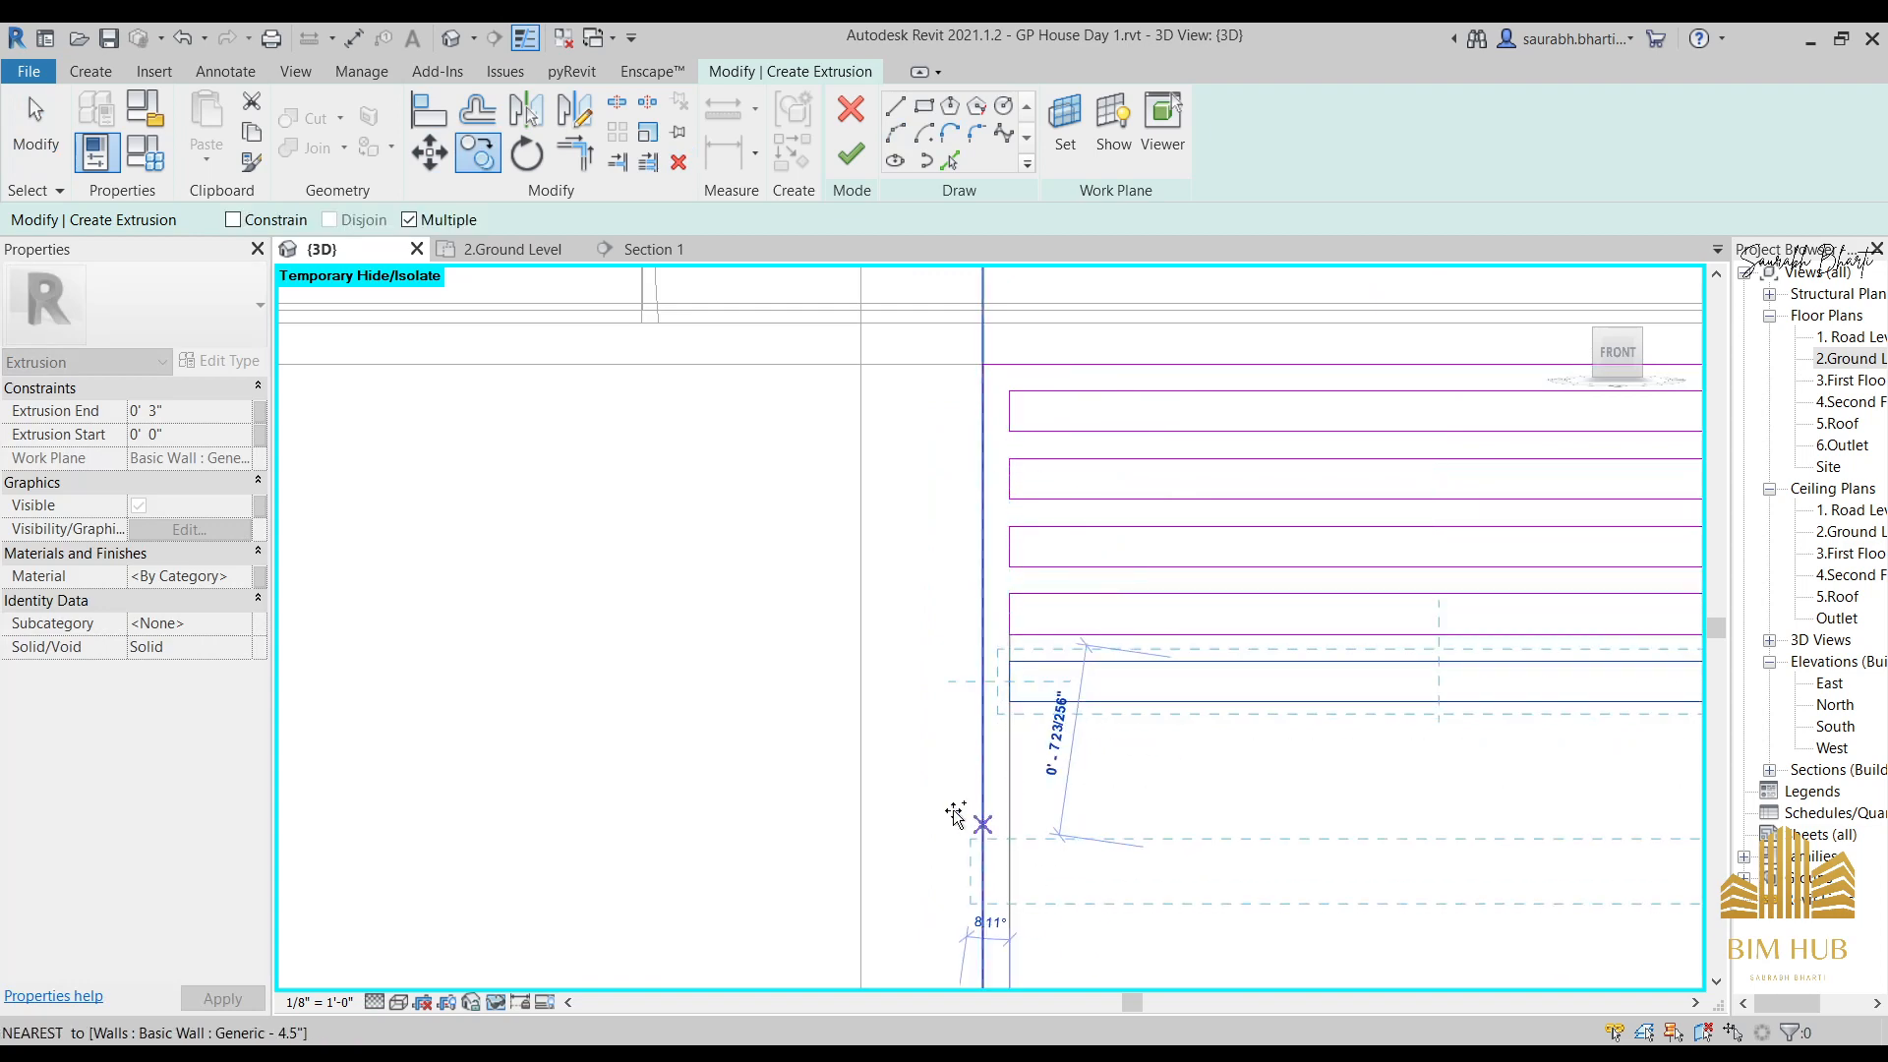
Examine the slotted panel above the refrigerator in the reference photo and end the slot copying.
{"action": "scroll", "coordinate": [955, 814], "scroll_direction": "down", "scroll_amount": 3}
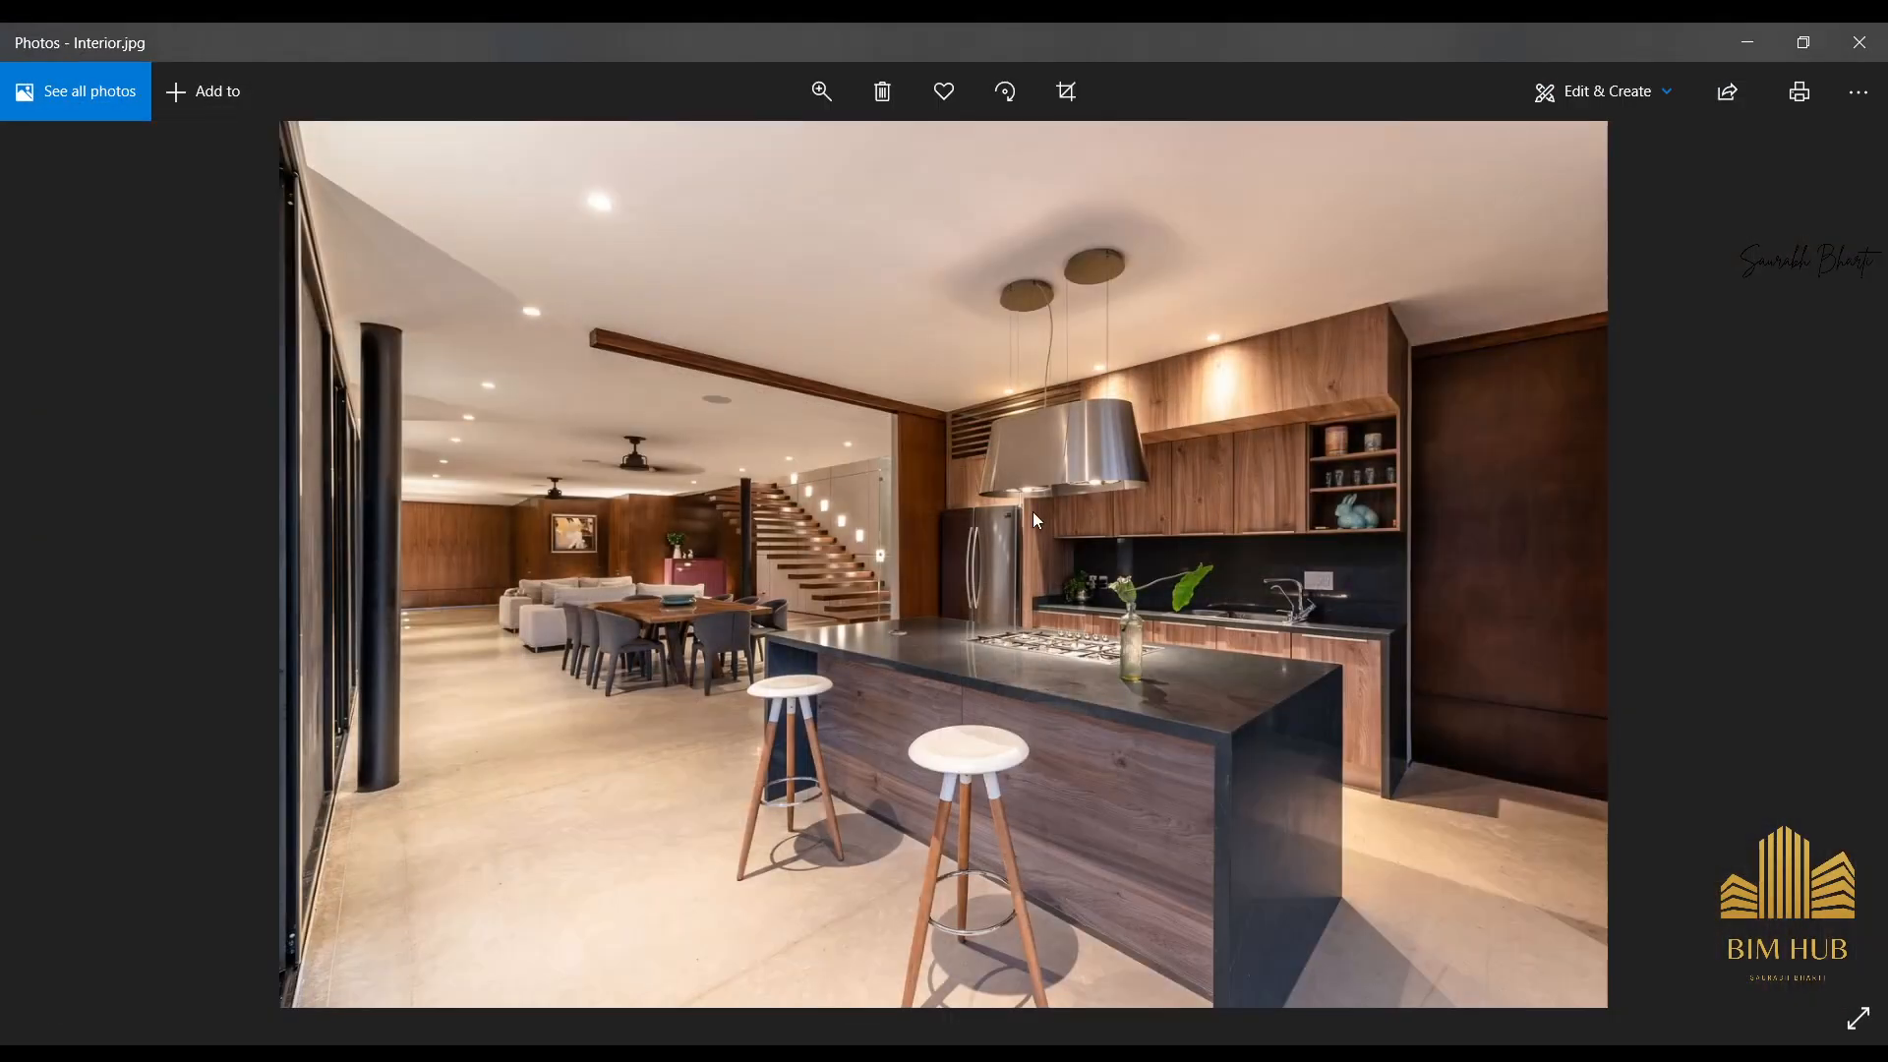
{"action": "scroll", "coordinate": [1036, 519], "scroll_direction": "up", "scroll_amount": 3}
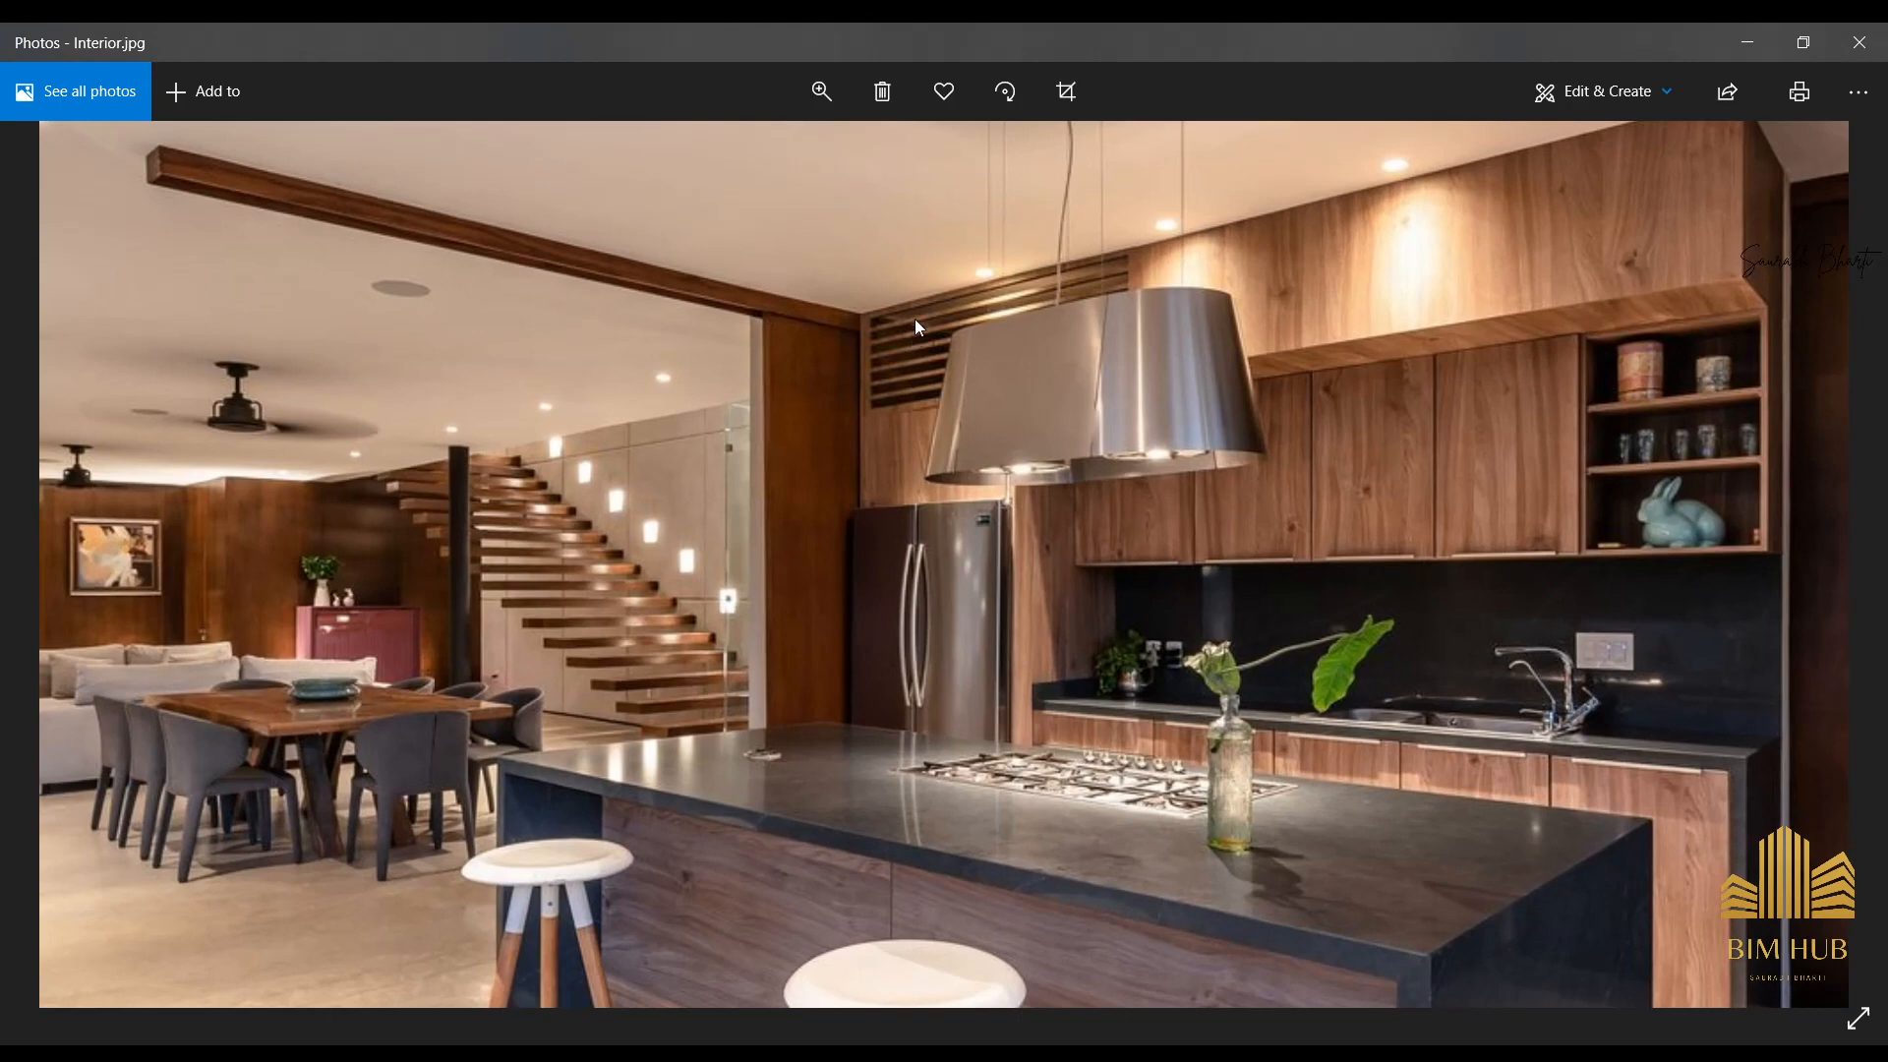
{"action": "left_click", "coordinate": [1746, 43]}
{"action": "scroll", "coordinate": [1213, 763], "scroll_direction": "up", "scroll_amount": 6}
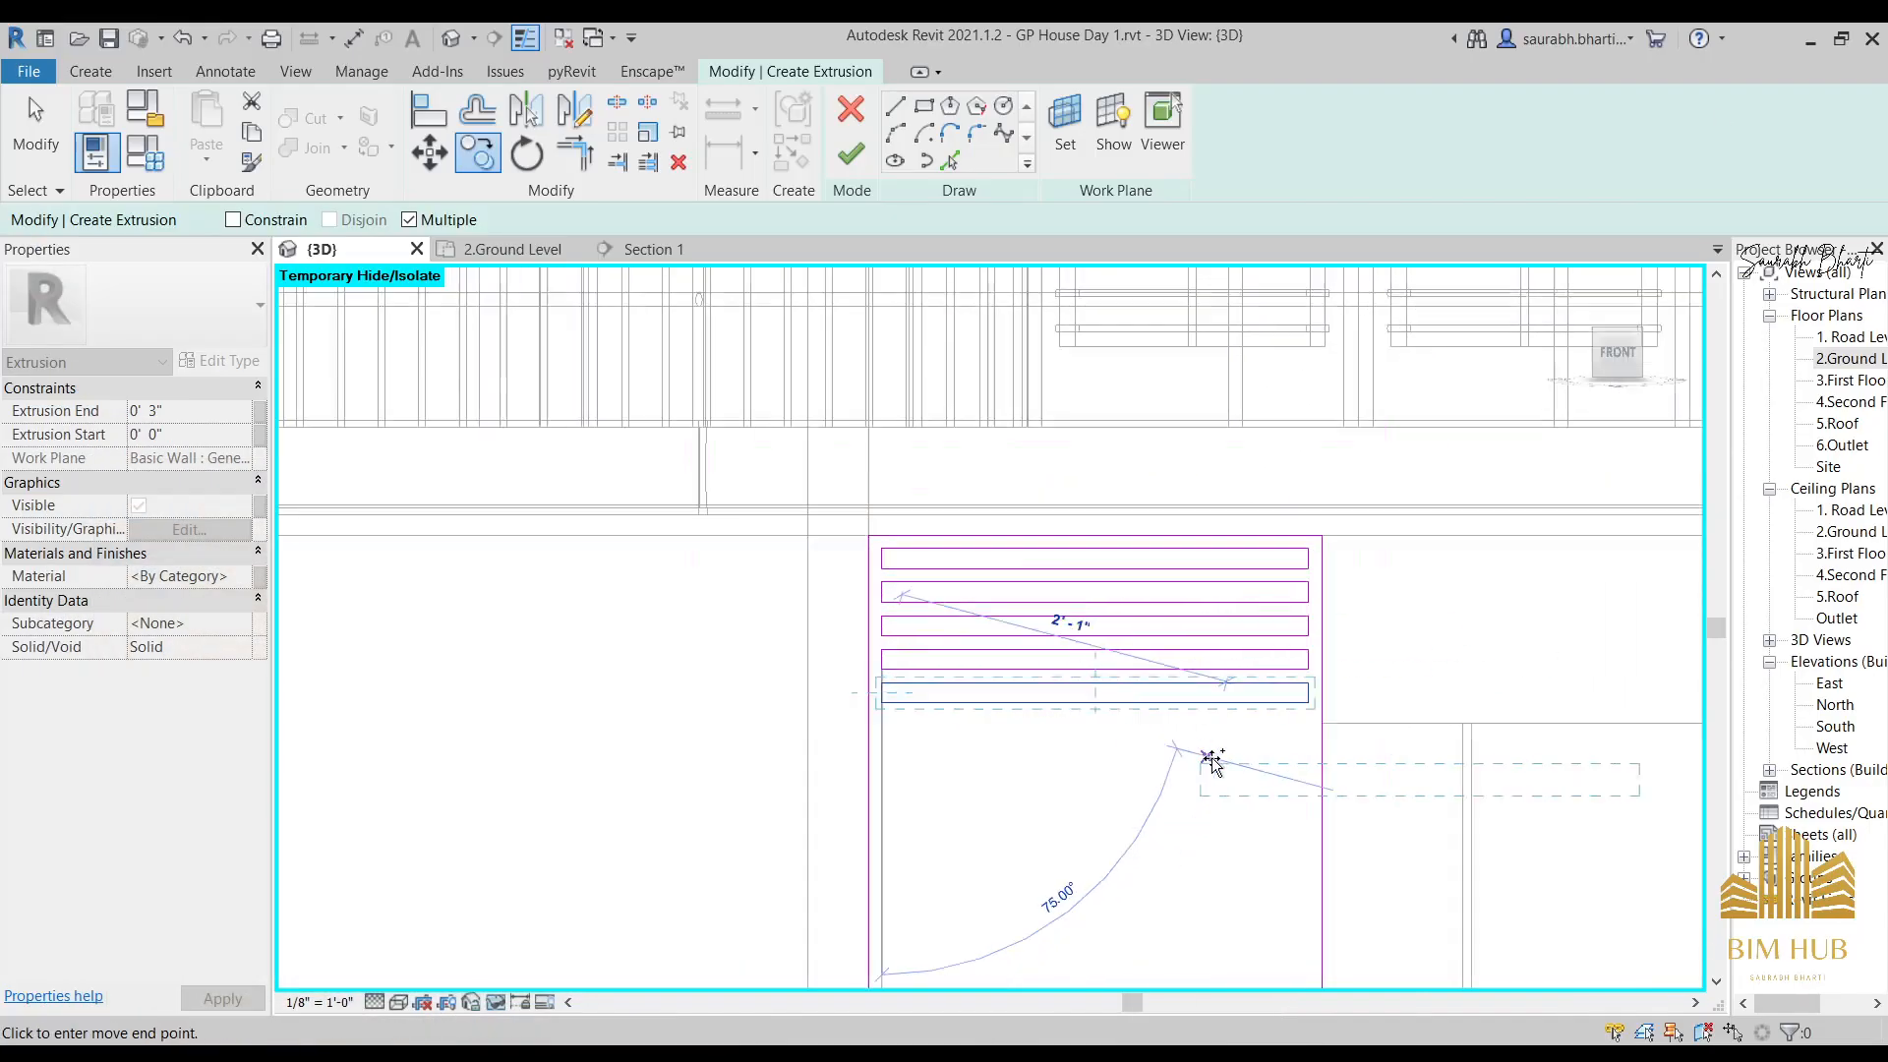
{"action": "key", "text": "Escape"}
{"action": "key", "text": "Escape"}
{"action": "scroll", "coordinate": [927, 671], "scroll_direction": "down", "scroll_amount": 3}
{"action": "left_click_drag", "start_coordinate": [594, 591], "coordinate": [889, 735]}
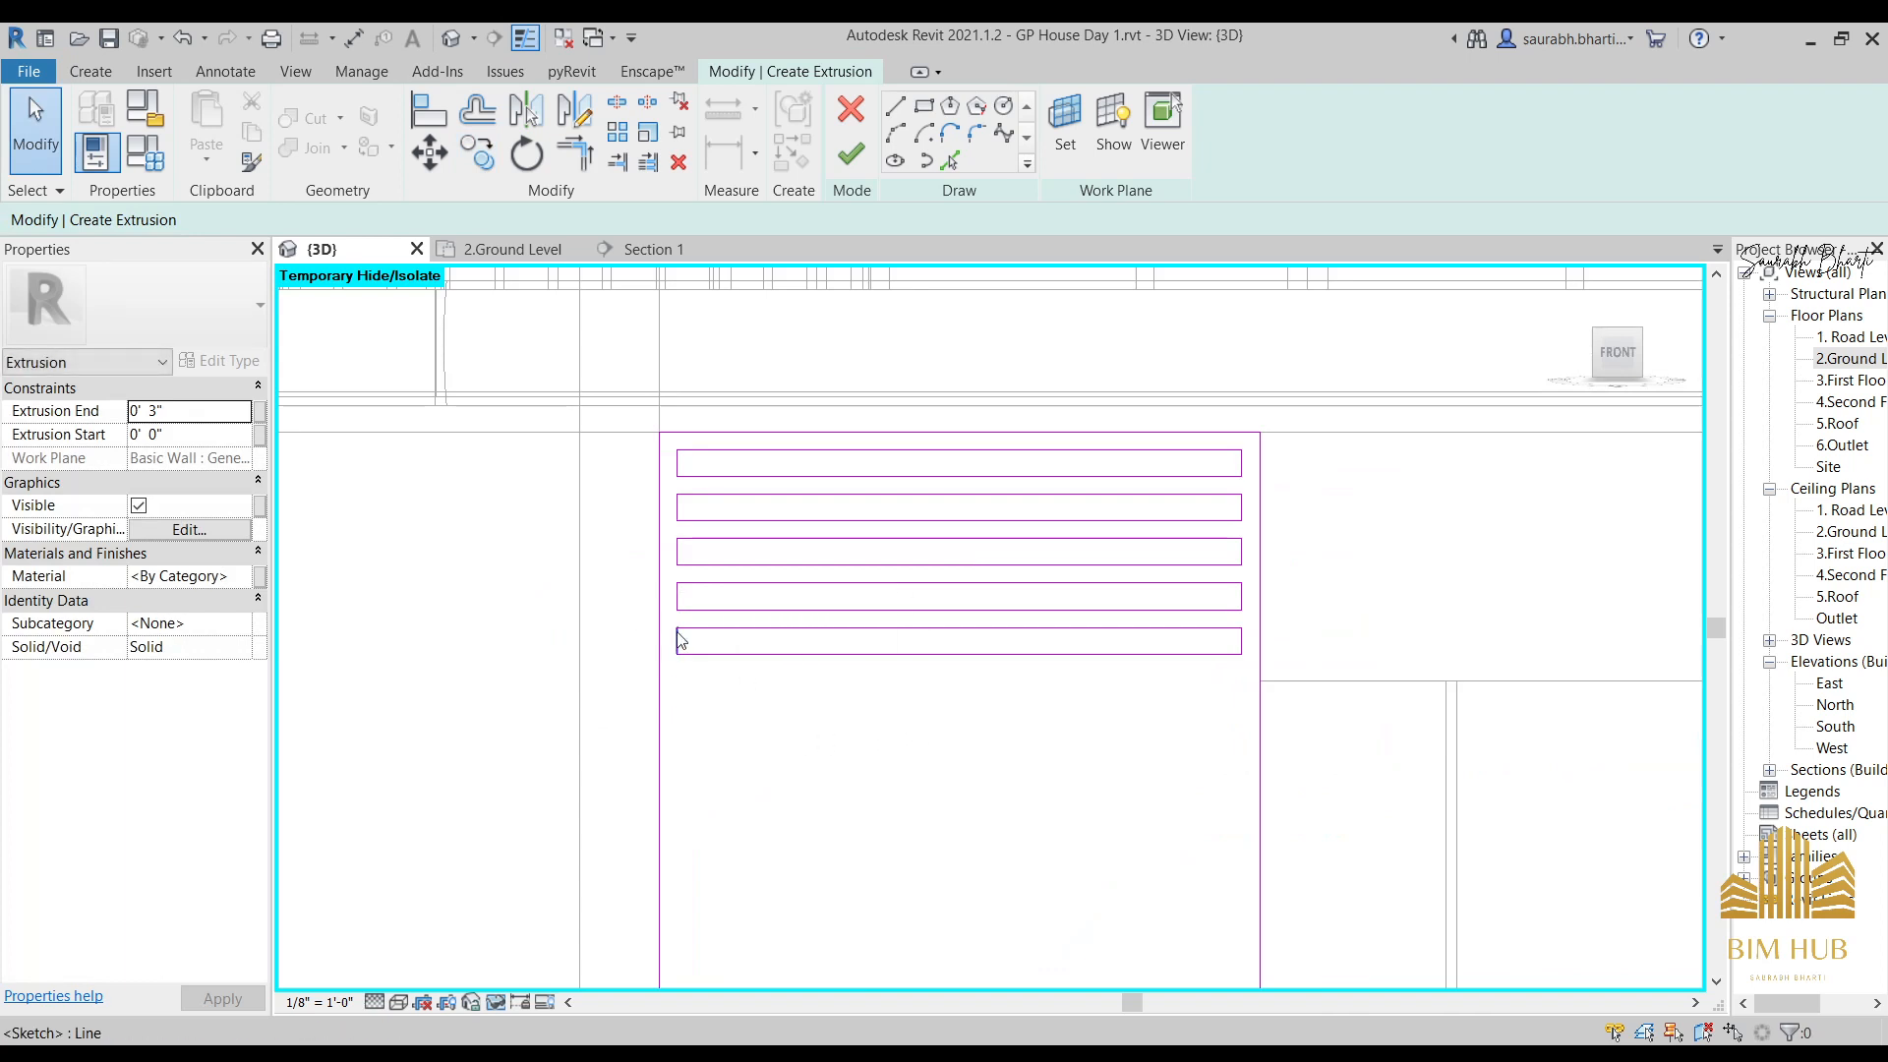
{"action": "left_click_drag", "start_coordinate": [660, 618], "coordinate": [969, 682]}
{"action": "key", "text": "Escape"}
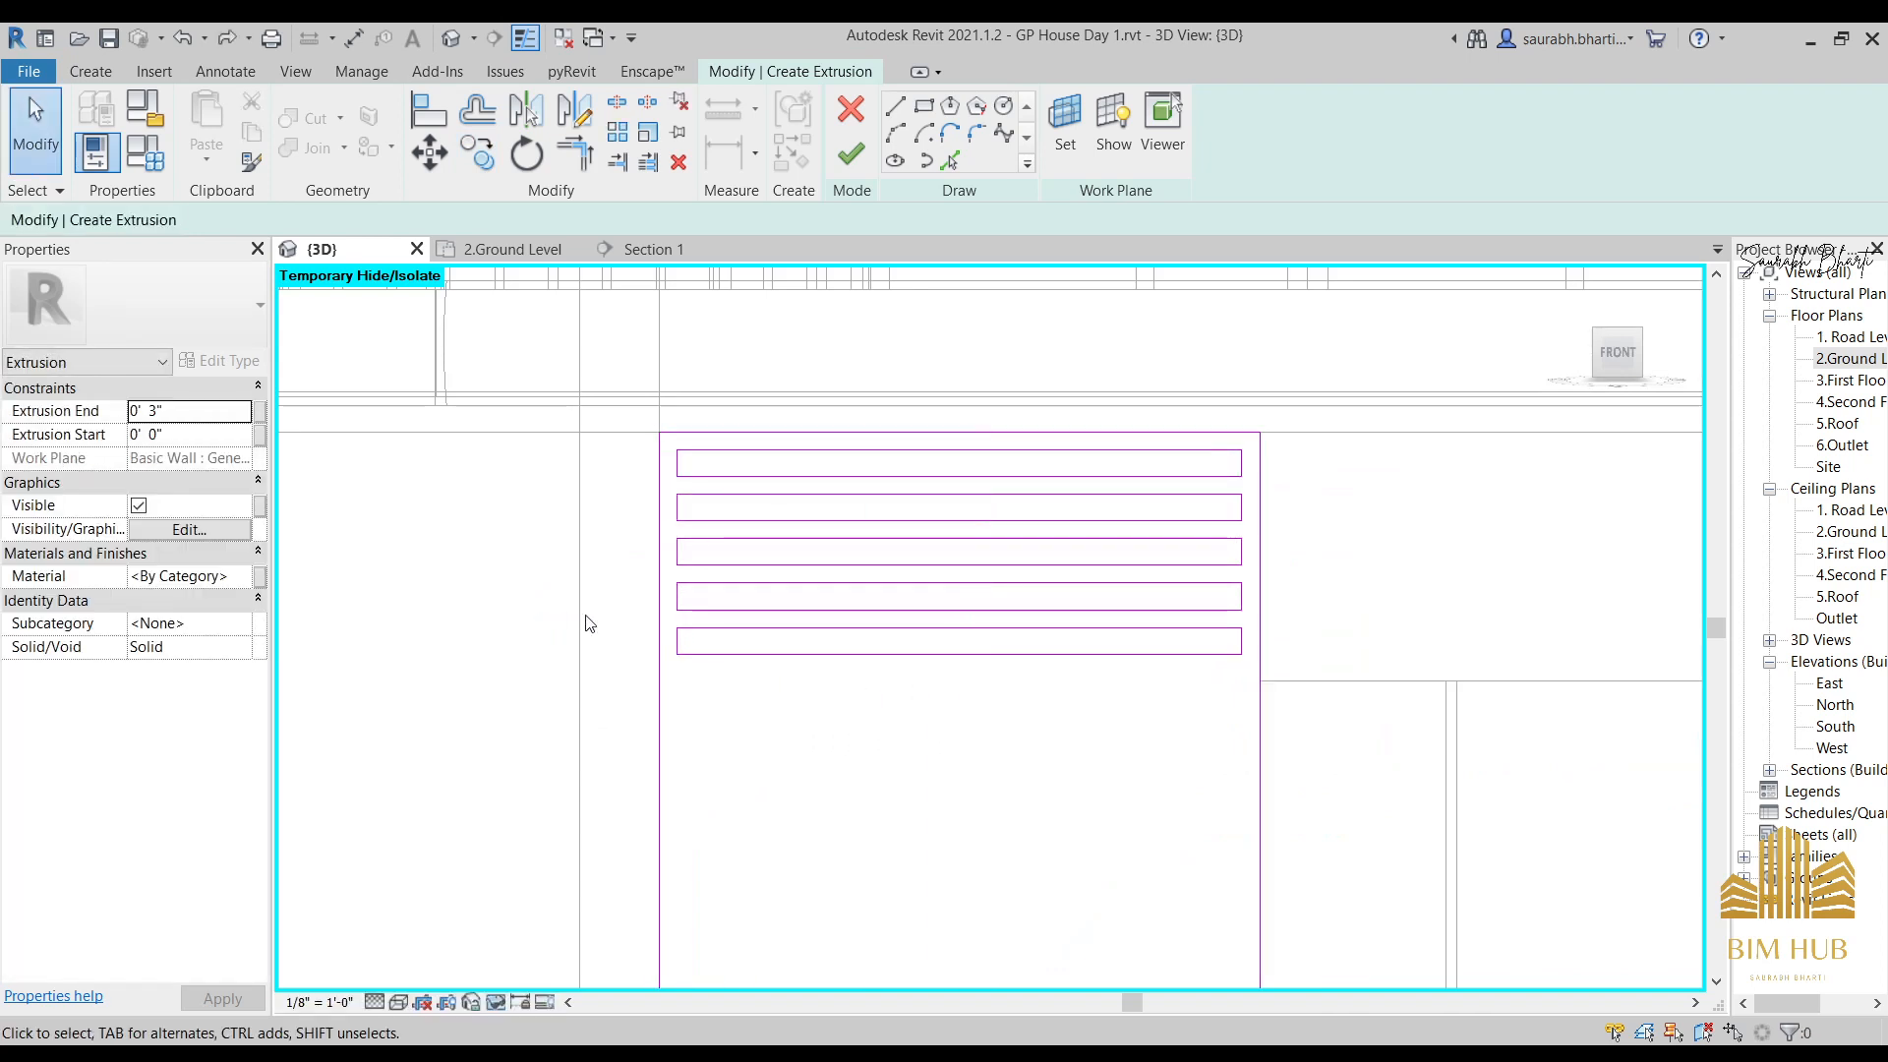
{"action": "mouse_move", "coordinate": [581, 587]}
{"action": "left_mouse_down"}
{"action": "mouse_move", "coordinate": [1086, 710]}
{"action": "mouse_move", "coordinate": [1363, 696]}
{"action": "left_mouse_up"}
{"action": "left_click", "coordinate": [590, 569]}
{"action": "left_click_drag", "start_coordinate": [600, 546], "coordinate": [1003, 734]}
{"action": "left_click_drag", "start_coordinate": [728, 570], "coordinate": [727, 571]}
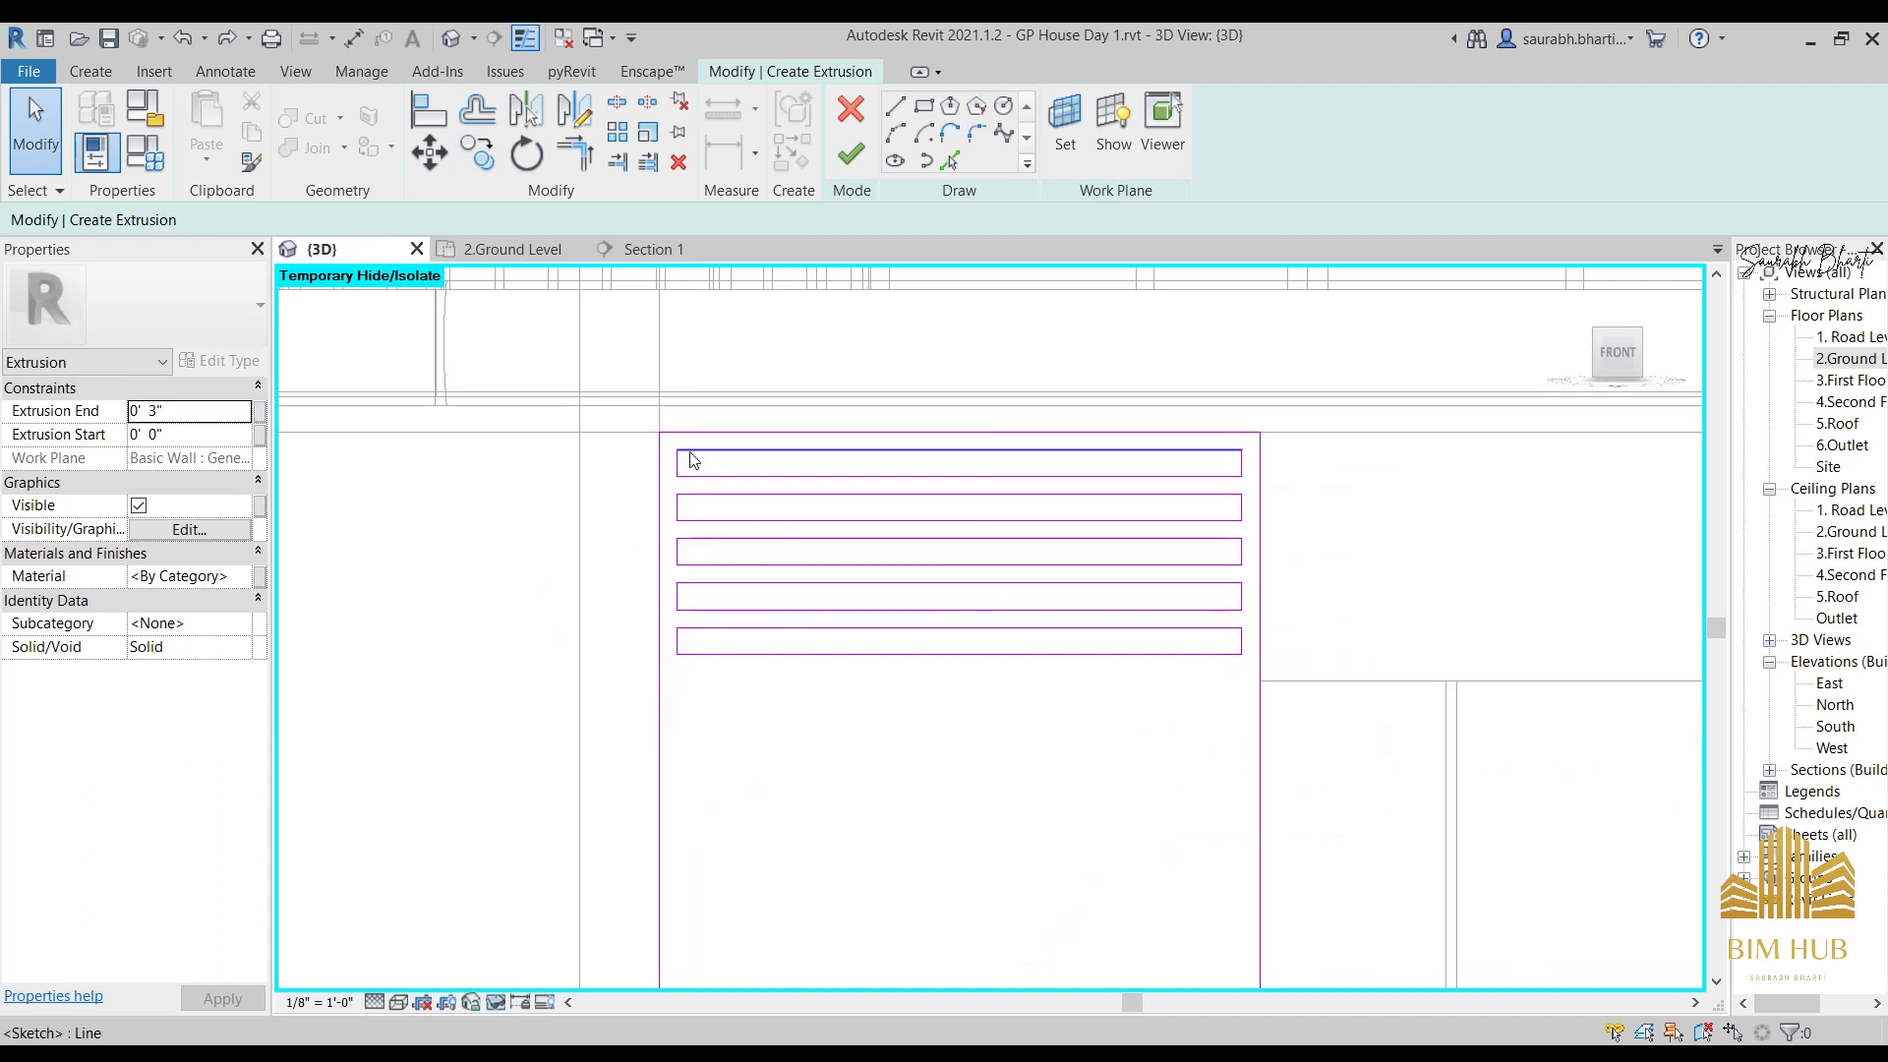
{"action": "mouse_move", "coordinate": [629, 609]}
{"action": "left_mouse_down"}
{"action": "mouse_move", "coordinate": [748, 674]}
{"action": "mouse_move", "coordinate": [1265, 738]}
{"action": "left_mouse_up"}
{"action": "left_click", "coordinate": [634, 607]}
Copy the lowest slot once more, 2 1/2" straight down.
{"action": "mouse_move", "coordinate": [596, 616]}
{"action": "left_mouse_down"}
{"action": "mouse_move", "coordinate": [780, 674]}
{"action": "mouse_move", "coordinate": [1333, 733]}
{"action": "left_mouse_up"}
{"action": "left_click", "coordinate": [478, 152]}
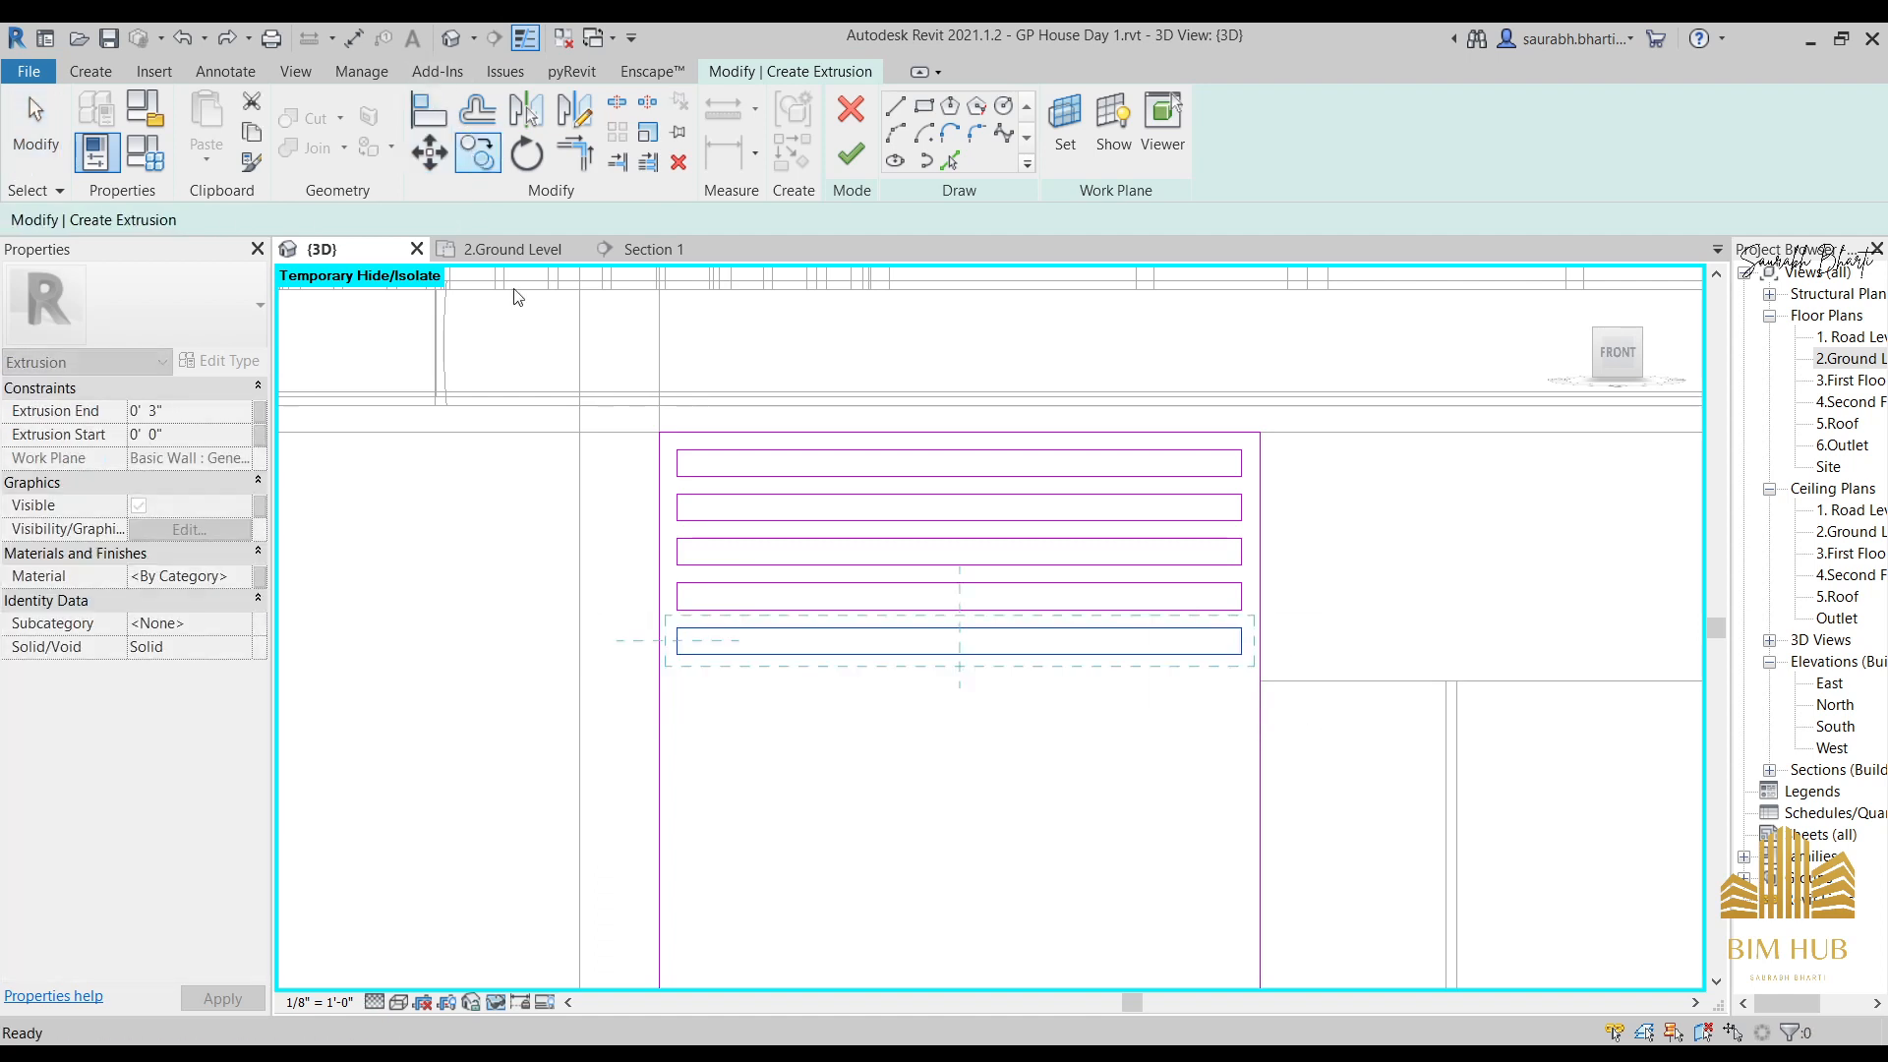
{"action": "left_click", "coordinate": [677, 627]}
{"action": "left_click", "coordinate": [673, 606]}
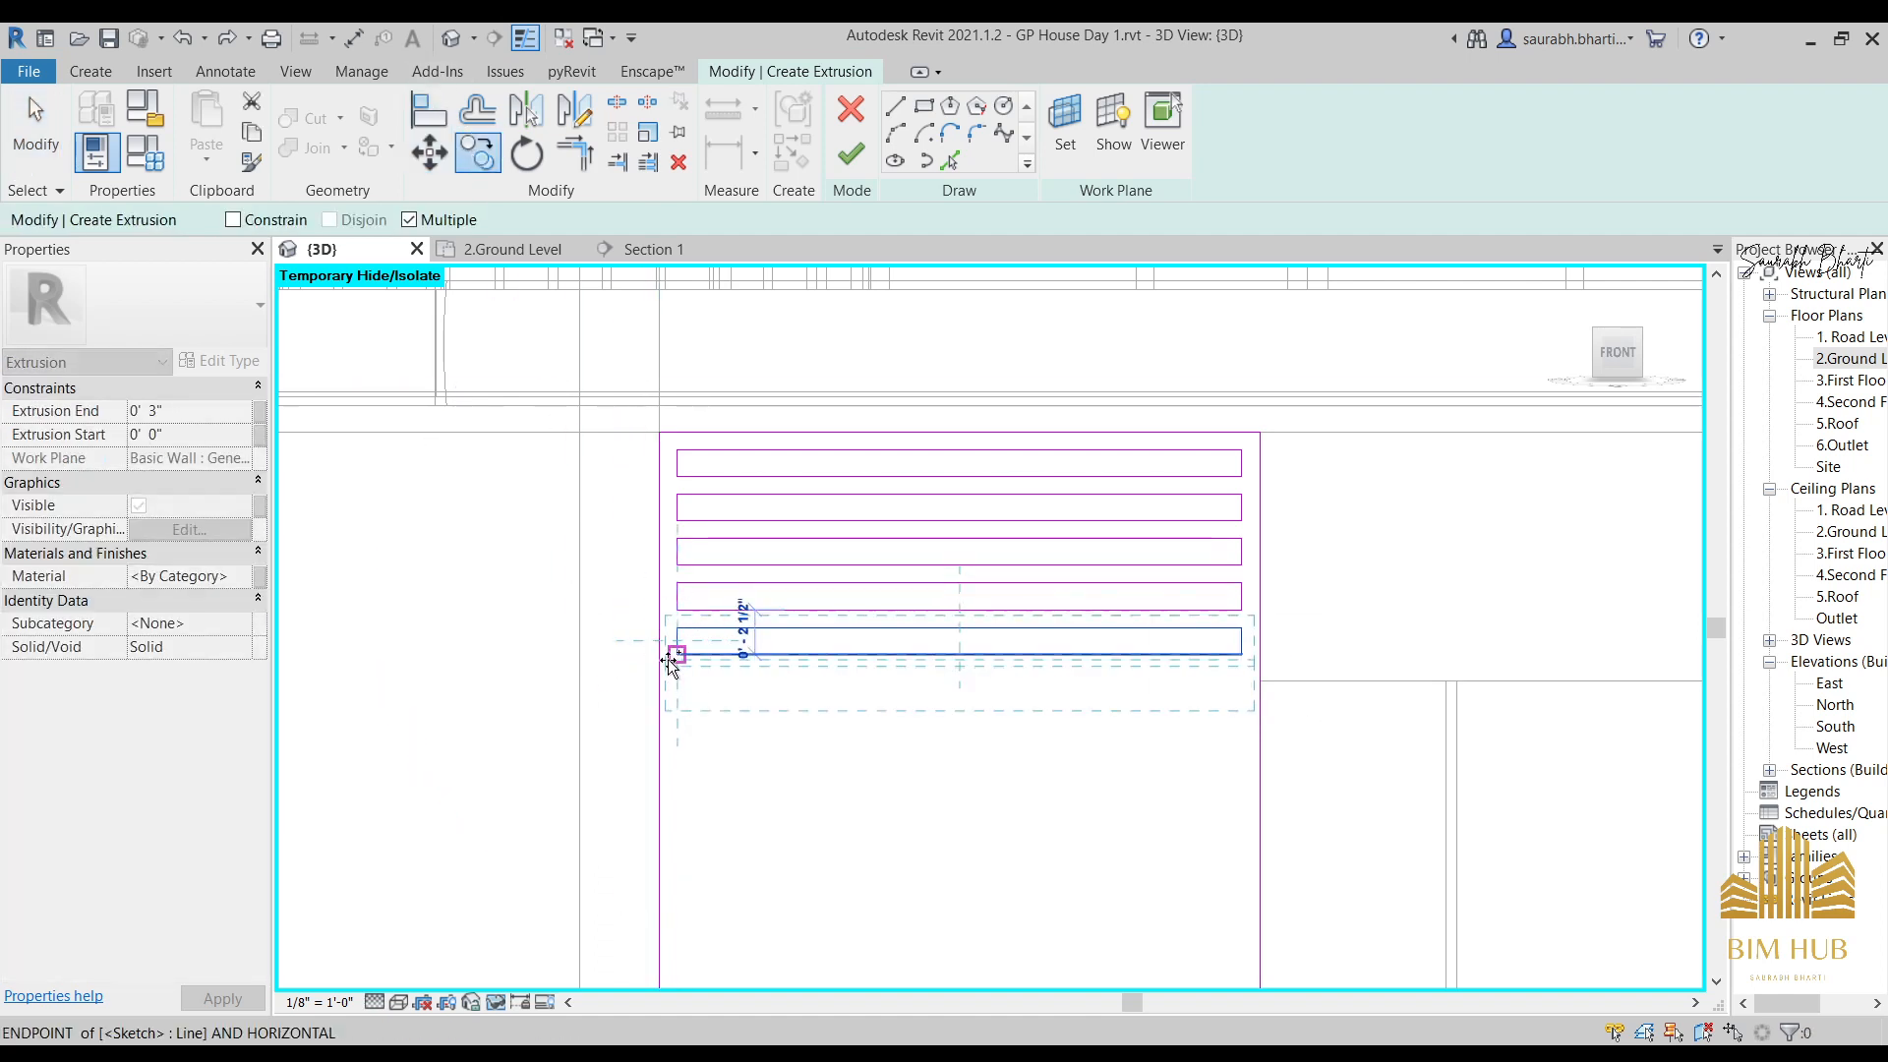
{"action": "scroll", "coordinate": [752, 625], "scroll_direction": "down", "scroll_amount": 2}
{"action": "key", "text": "Escape"}
{"action": "key", "text": "Escape"}
{"action": "scroll", "coordinate": [836, 622], "scroll_direction": "down", "scroll_amount": 3}
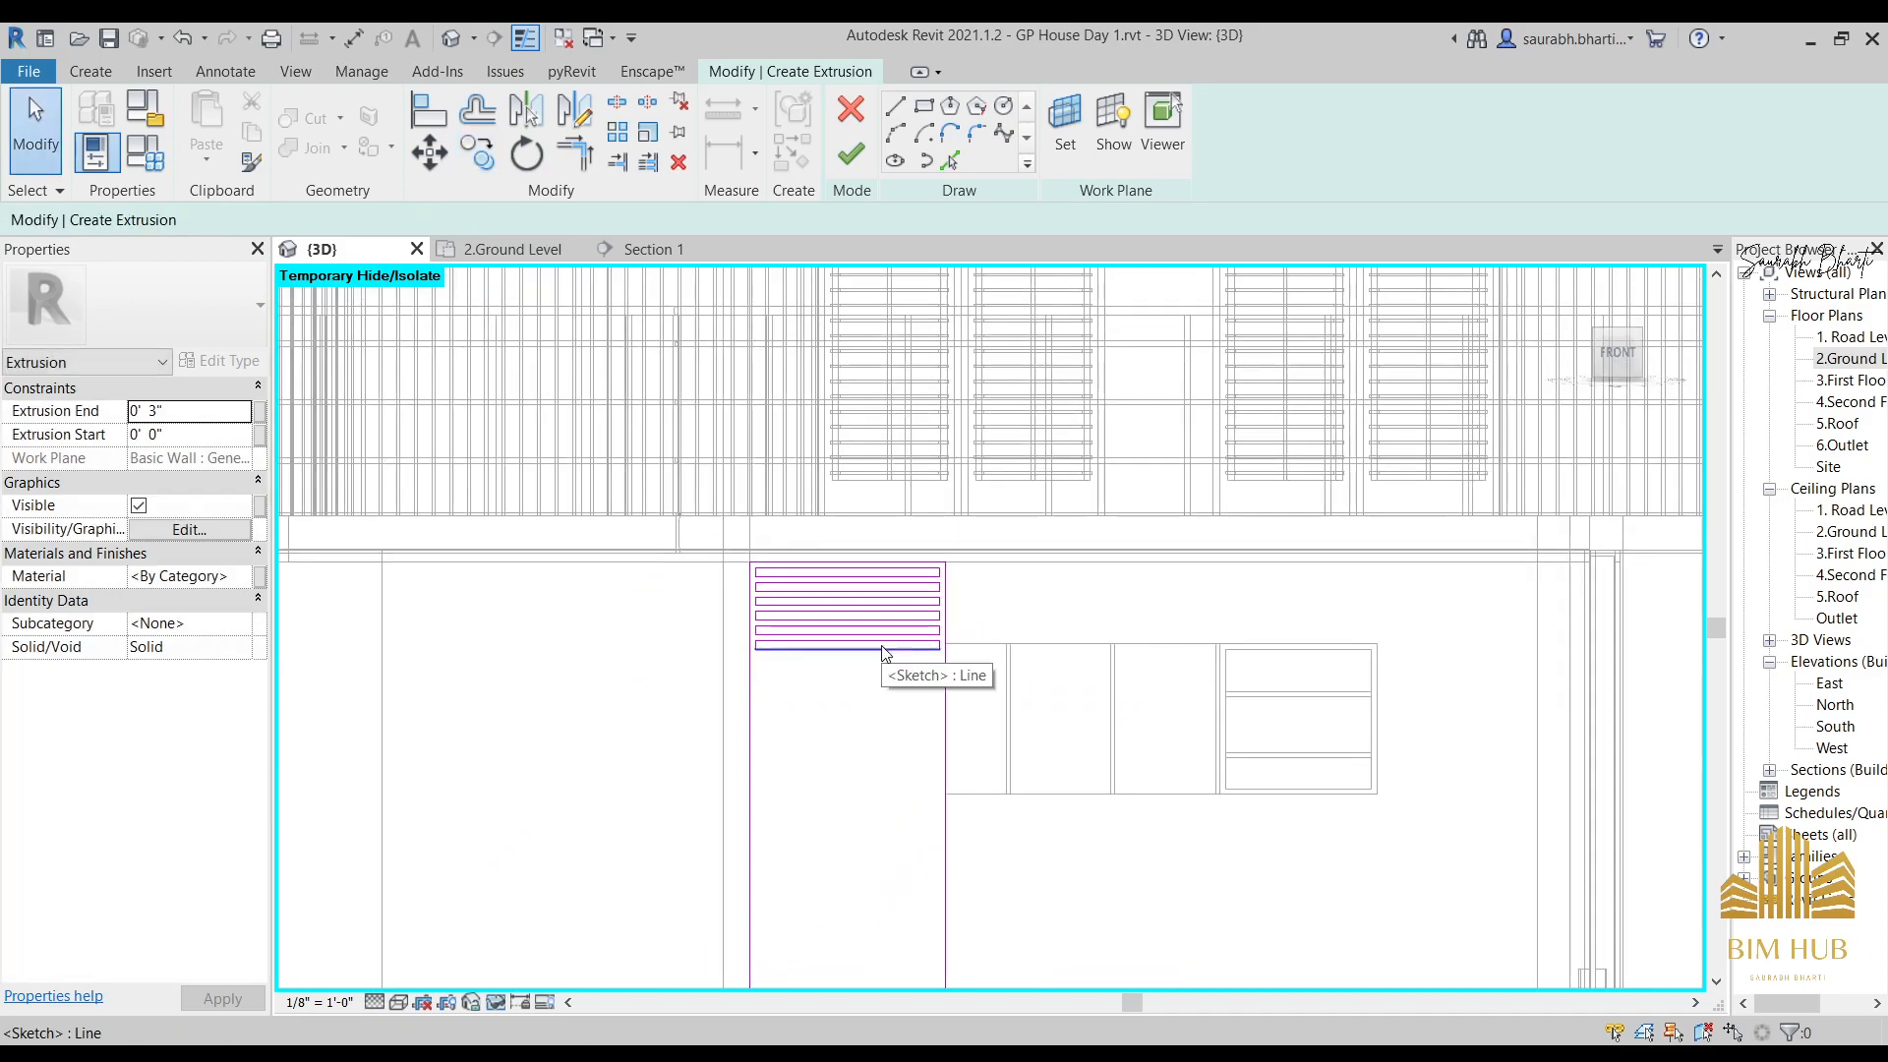
Finish the slotted panel sketch as a 3" deep extrusion.
{"action": "middle_click_drag", "start_coordinate": [738, 592], "coordinate": [734, 582]}
{"action": "left_click", "coordinate": [851, 157]}
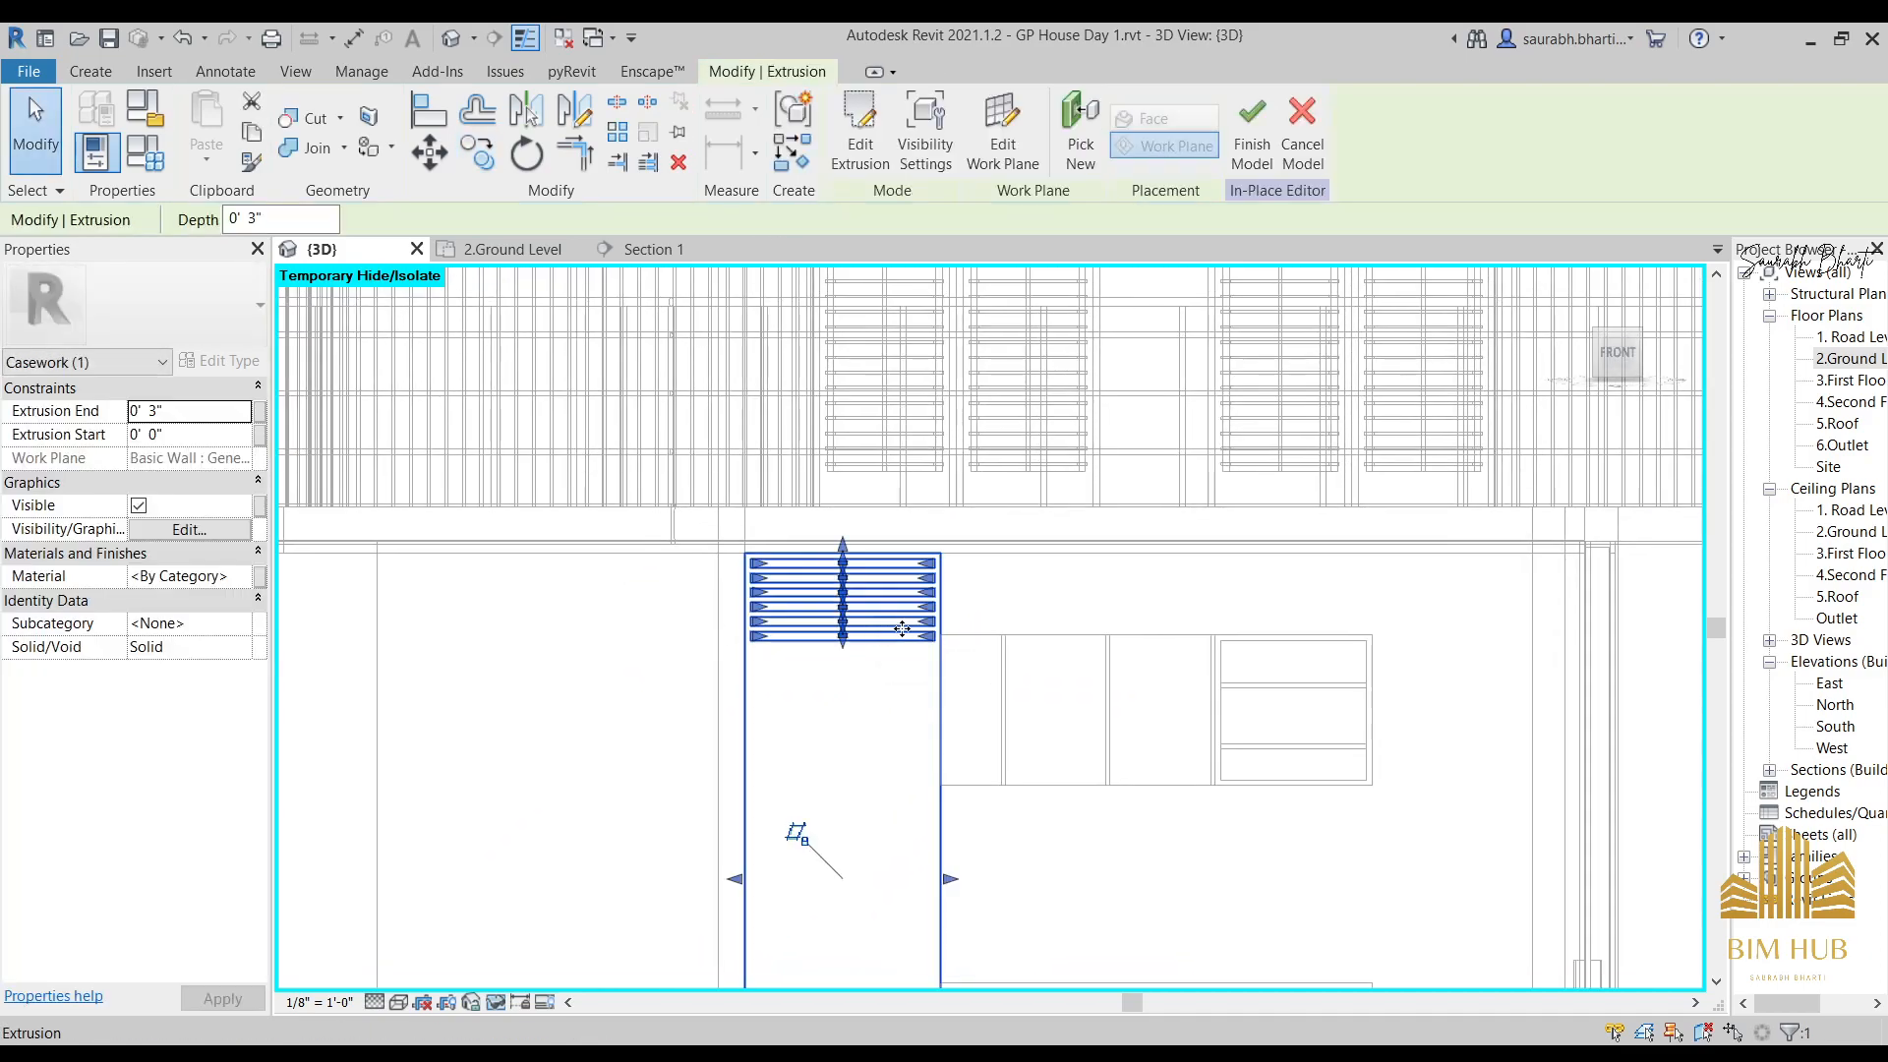
{"action": "mouse_move", "coordinate": [793, 865]}
{"action": "middle_mouse_down", "text": "shift"}
{"action": "mouse_move", "coordinate": [864, 708]}
{"action": "mouse_move", "coordinate": [963, 725]}
{"action": "mouse_move", "coordinate": [924, 747]}
{"action": "middle_mouse_up", "text": "shift"}
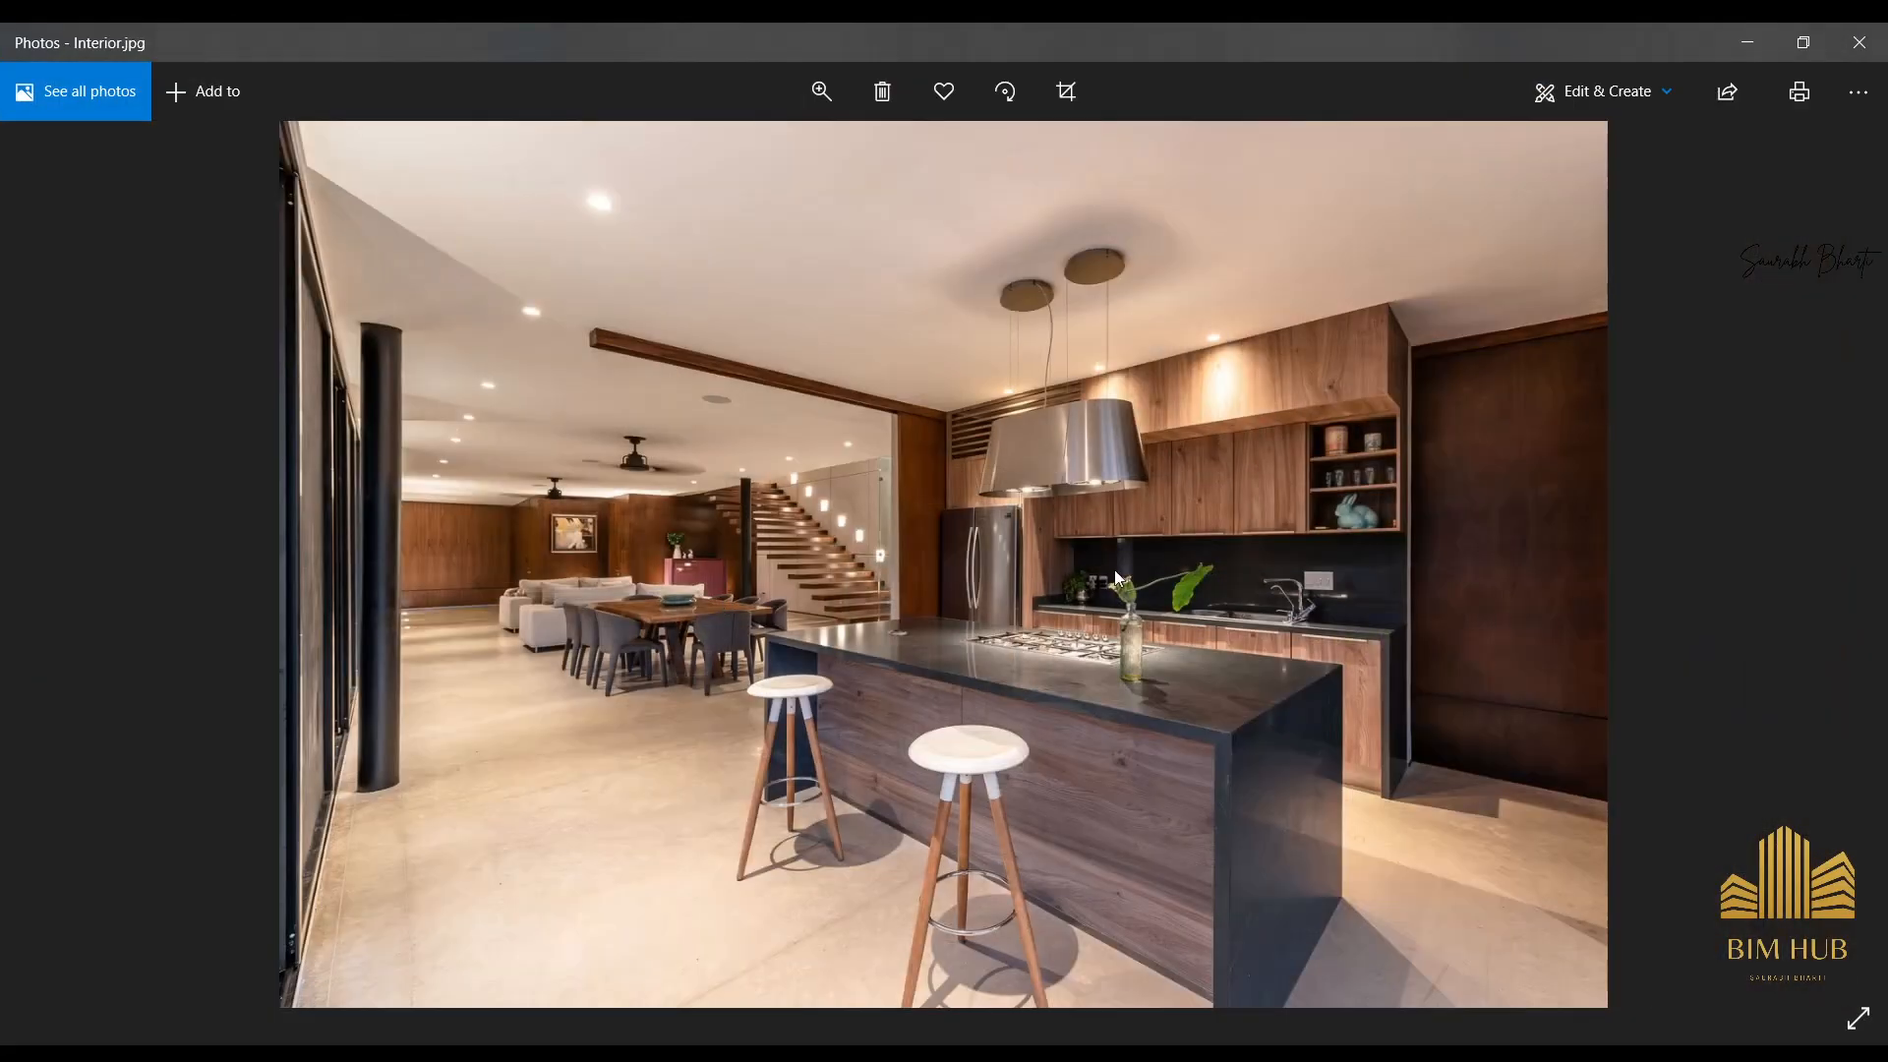
Examine the refrigerator and cabinet area in the reference photo, and return the 3D view to the front.
{"action": "scroll", "coordinate": [974, 440], "scroll_direction": "up", "scroll_amount": 3}
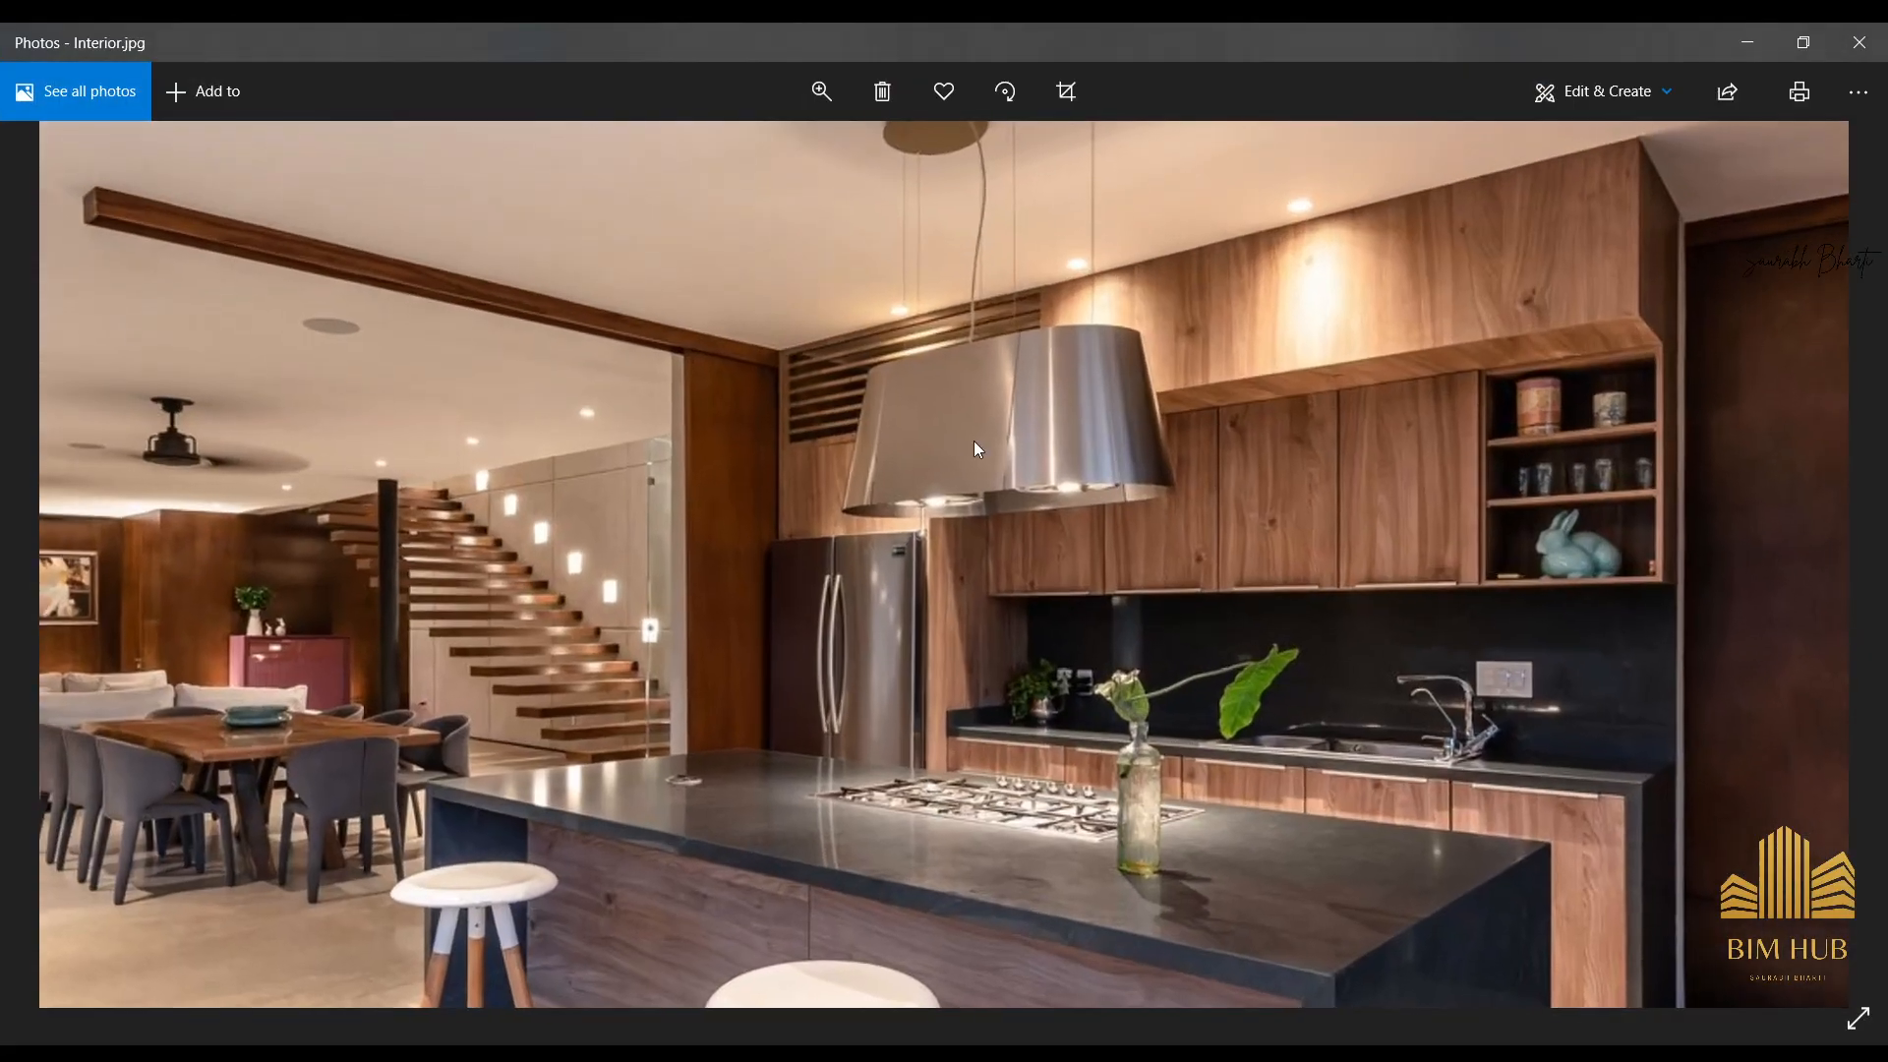
{"action": "scroll", "coordinate": [912, 590], "scroll_direction": "down", "scroll_amount": 3}
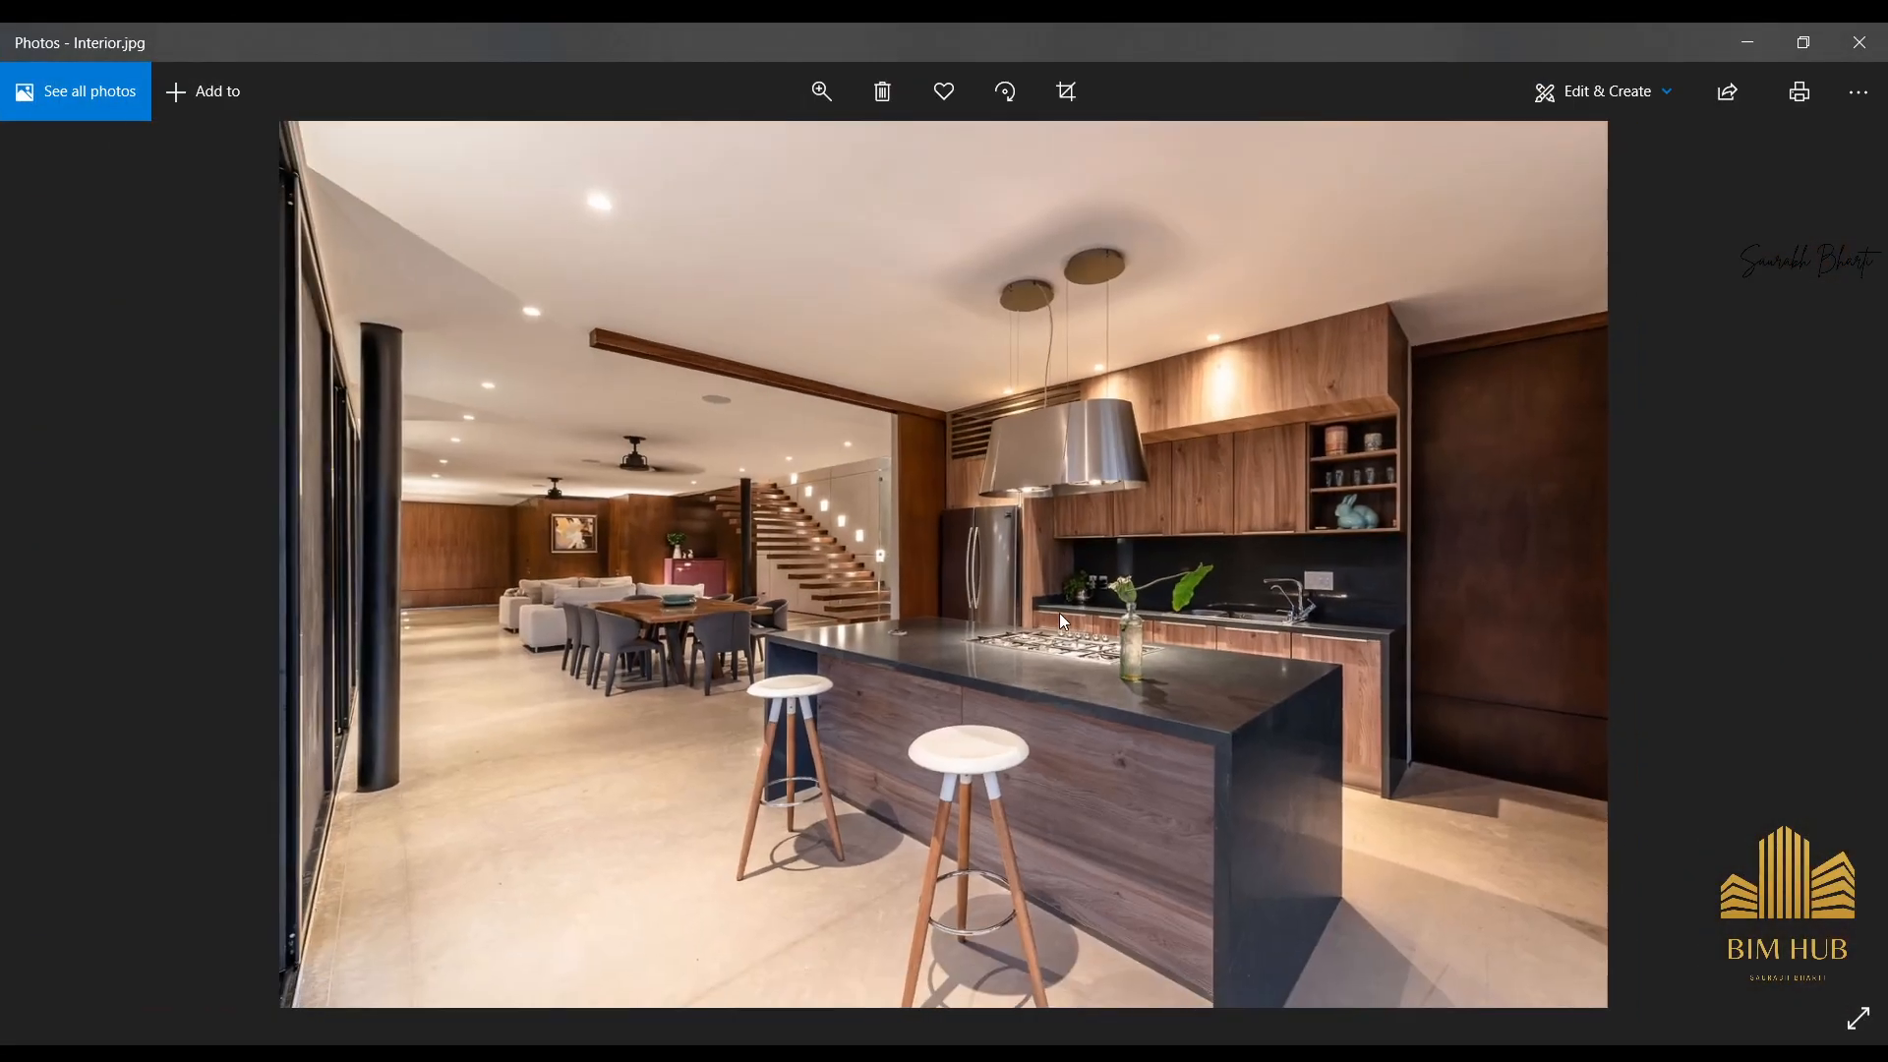
{"action": "key", "text": "Right"}
{"action": "key", "text": "Left"}
{"action": "scroll", "coordinate": [993, 557], "scroll_direction": "up", "scroll_amount": 3}
{"action": "left_click", "coordinate": [1738, 31]}
{"action": "scroll", "coordinate": [1283, 482], "scroll_direction": "down", "scroll_amount": 2}
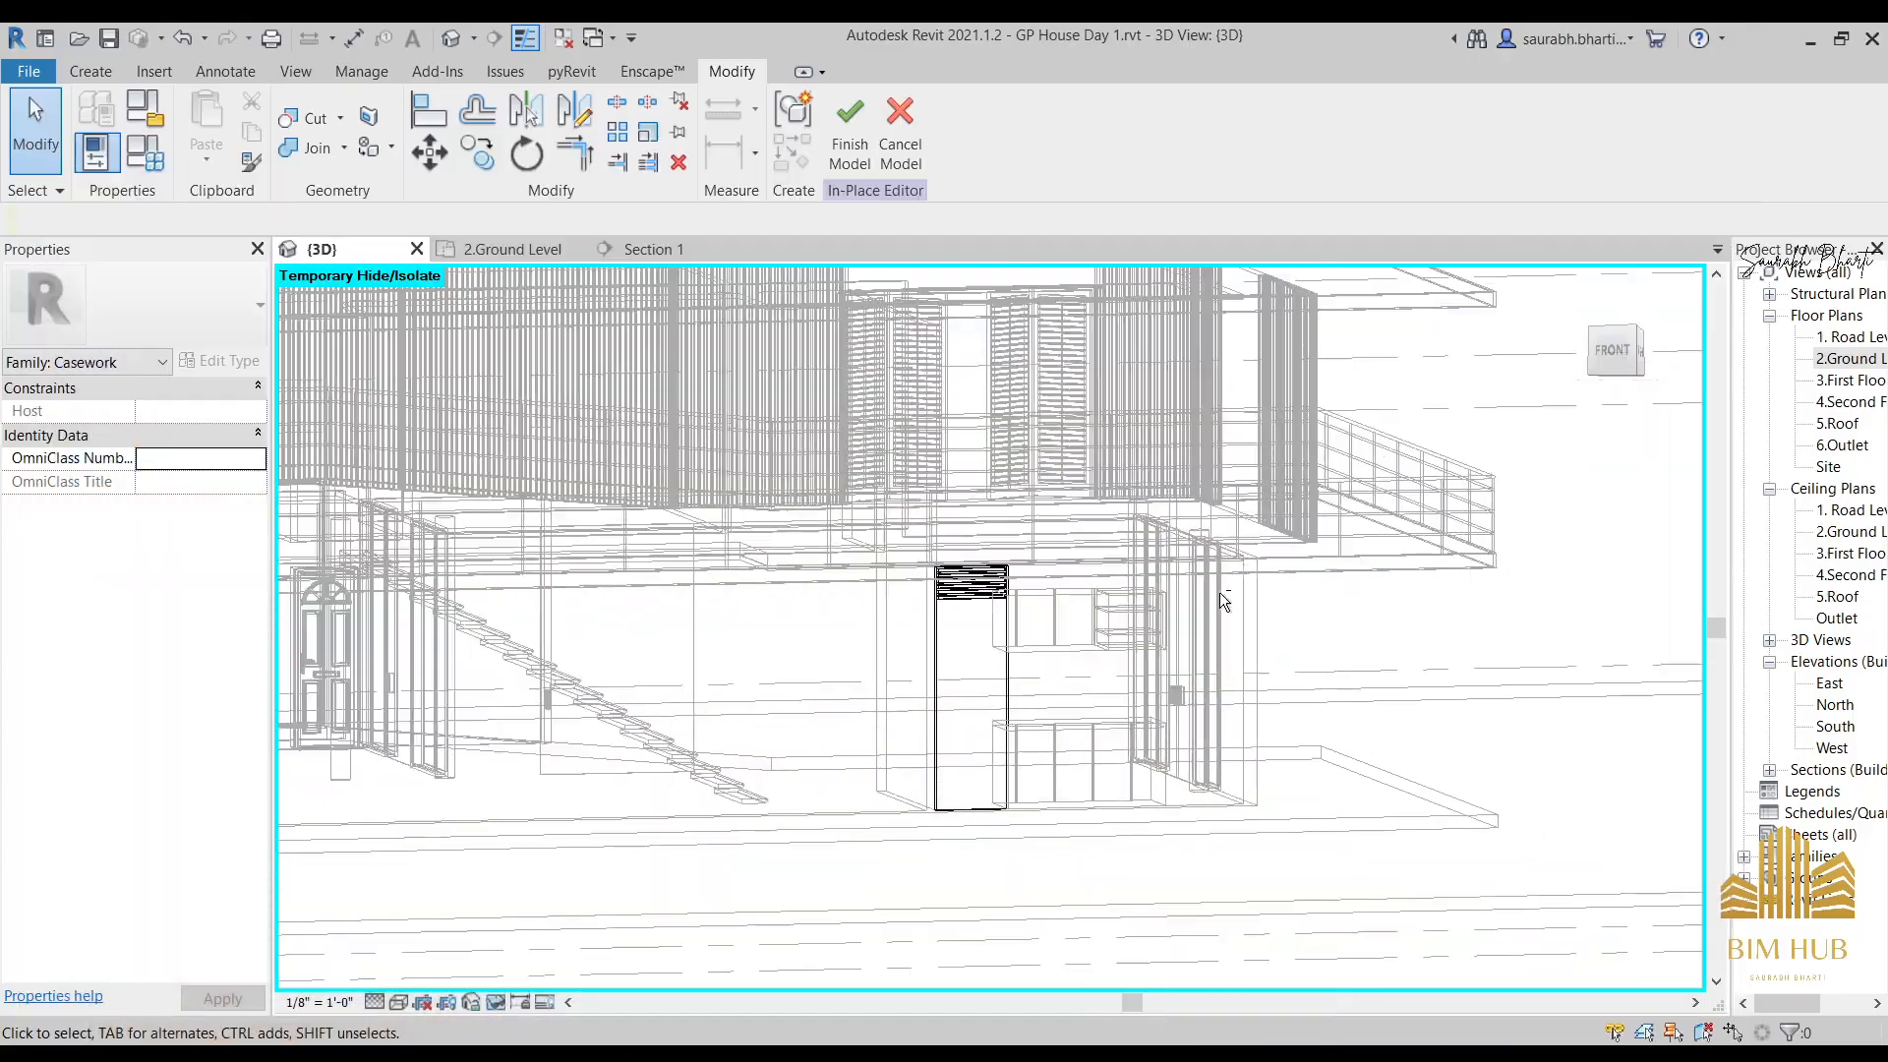
{"action": "middle_click_drag", "start_coordinate": [1220, 592], "coordinate": [1204, 753], "text": "shift"}
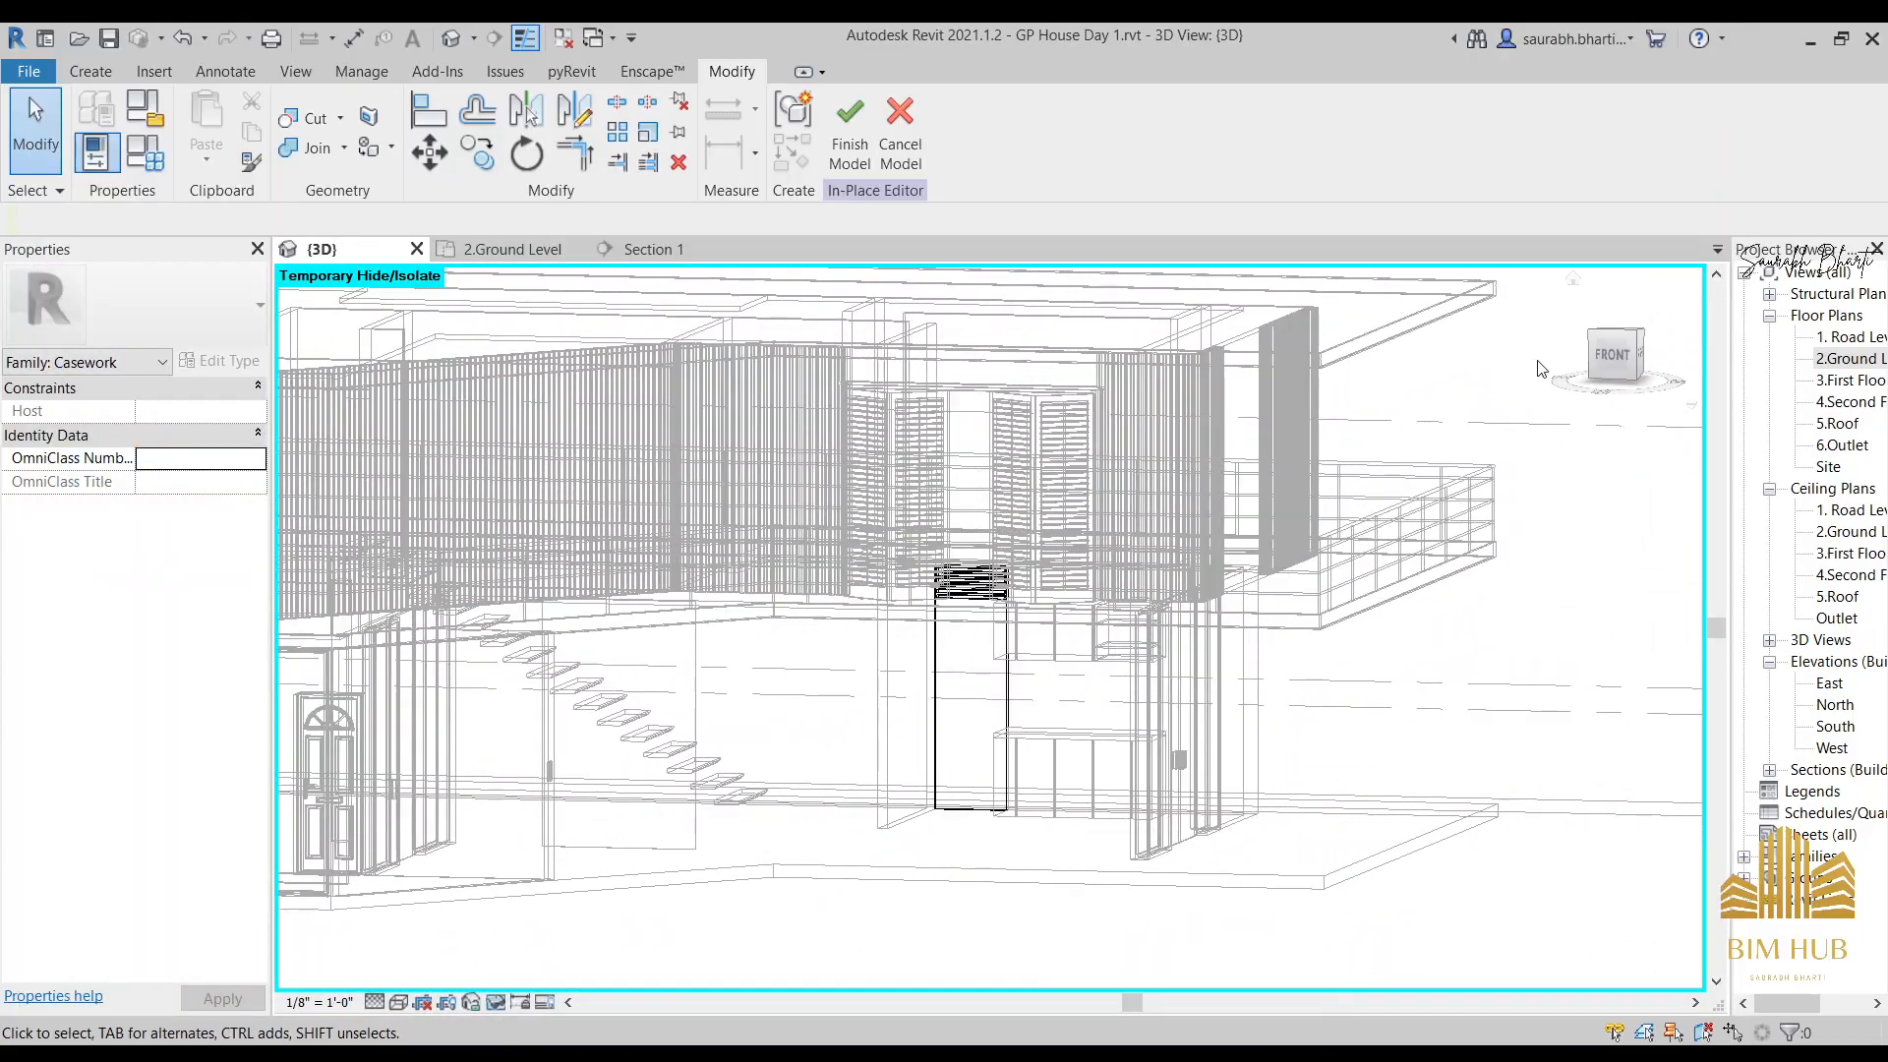
{"action": "left_click", "coordinate": [1608, 362]}
{"action": "scroll", "coordinate": [1236, 717], "scroll_direction": "up", "scroll_amount": 5}
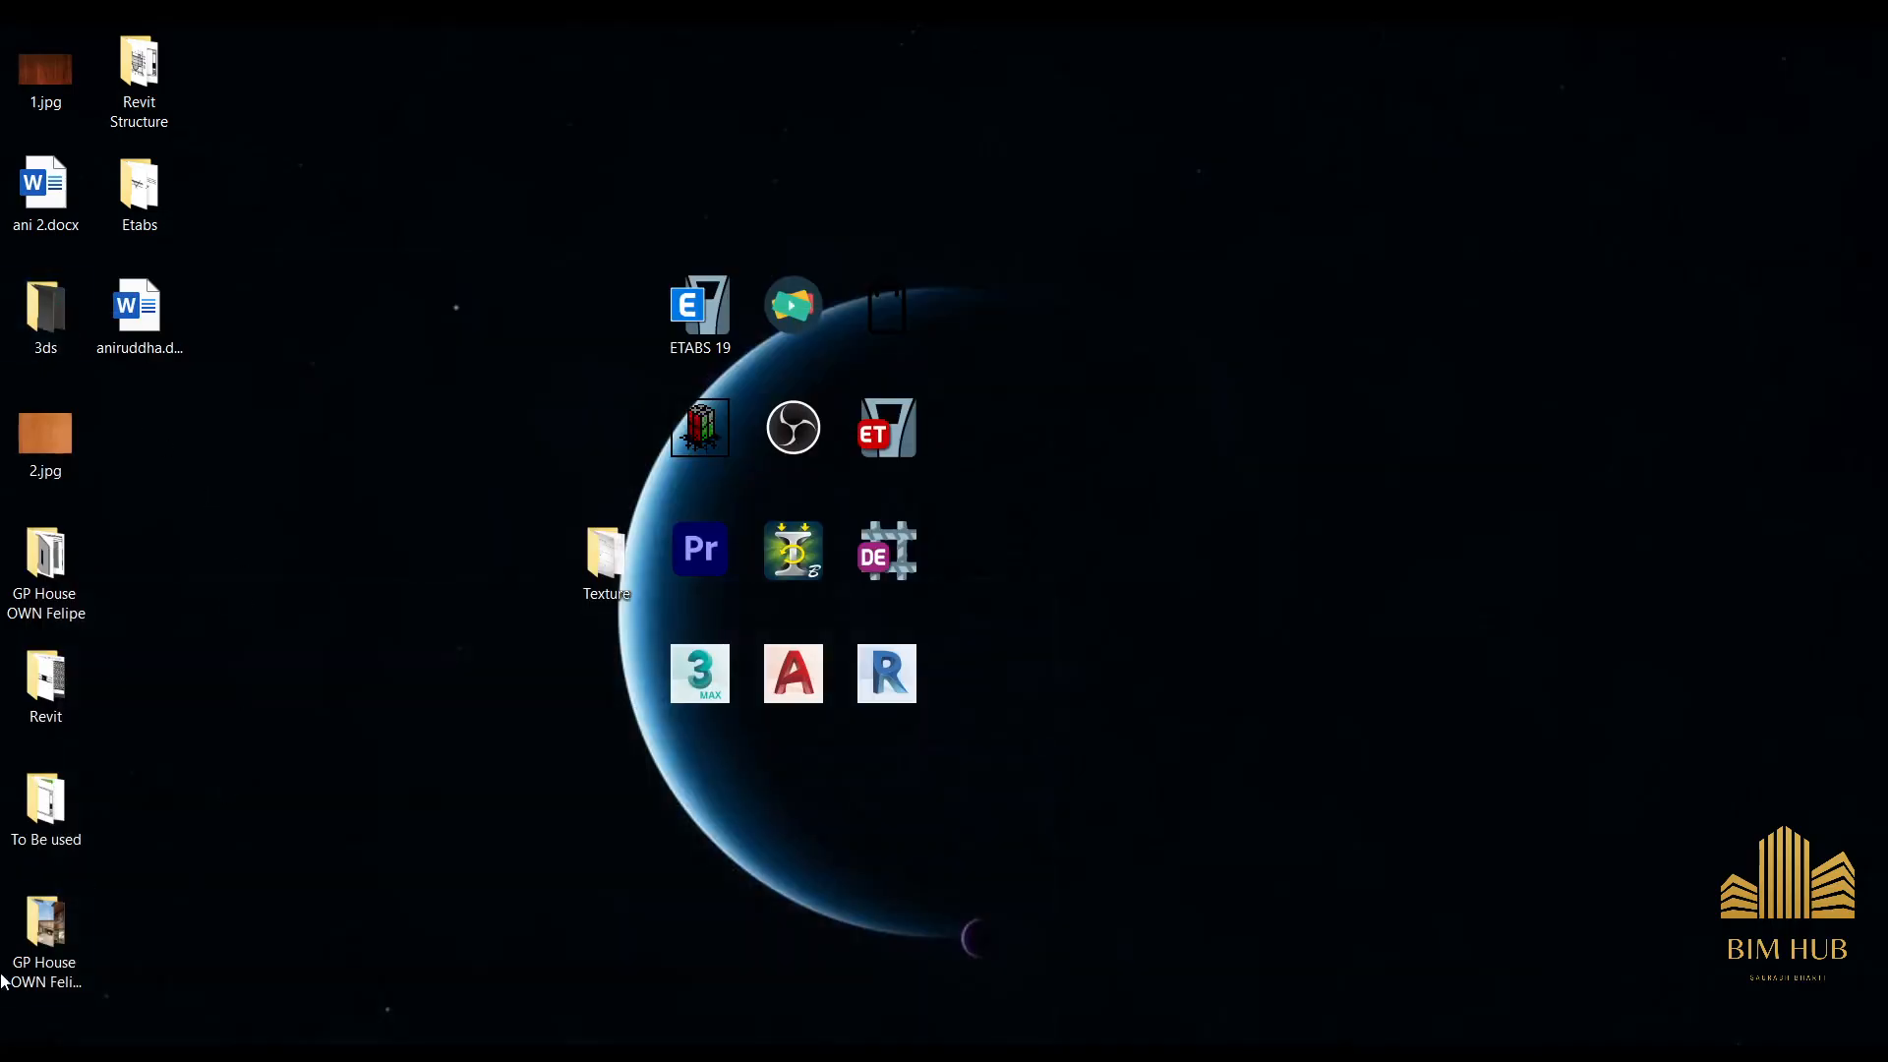
Switch to File Explorer and look through the GP House OWN Felipe and Revit > yOUTUBE 2ND pEOJECT folders.
{"action": "double_click", "coordinate": [44, 560]}
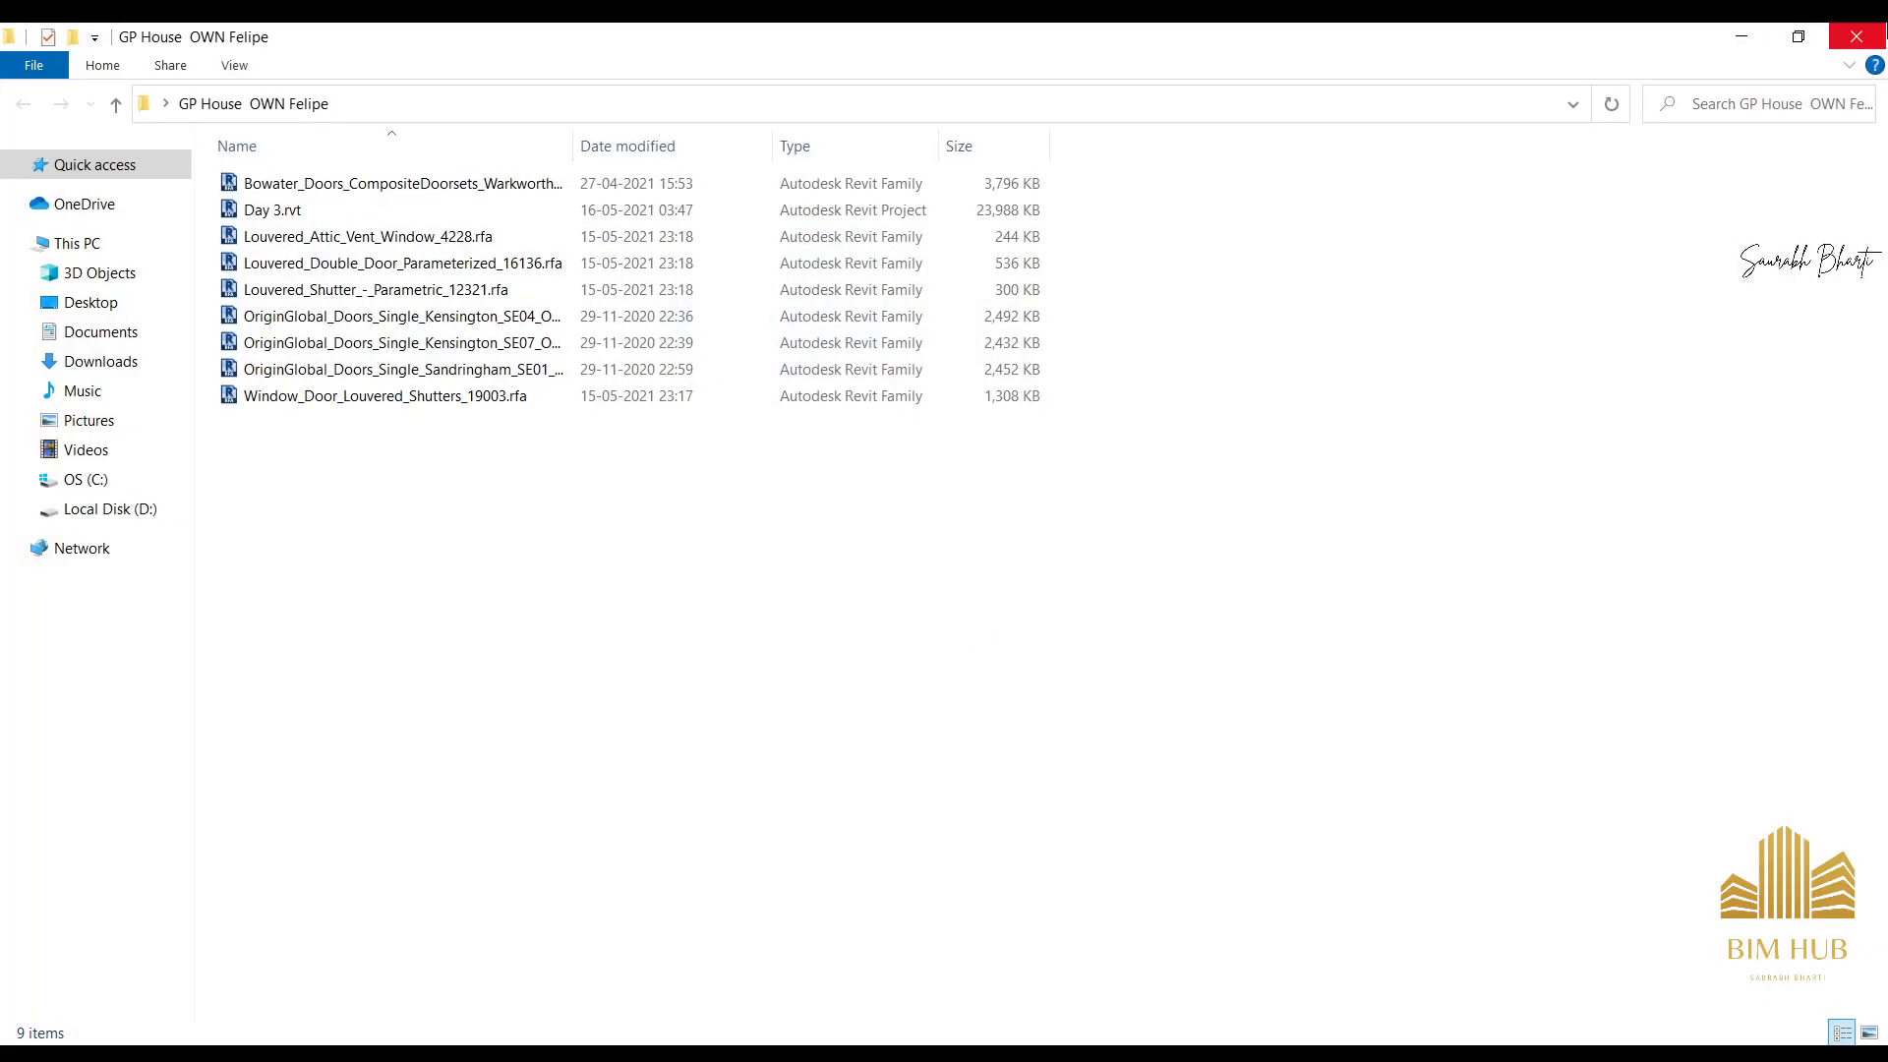
{"action": "left_click", "coordinate": [1884, 30]}
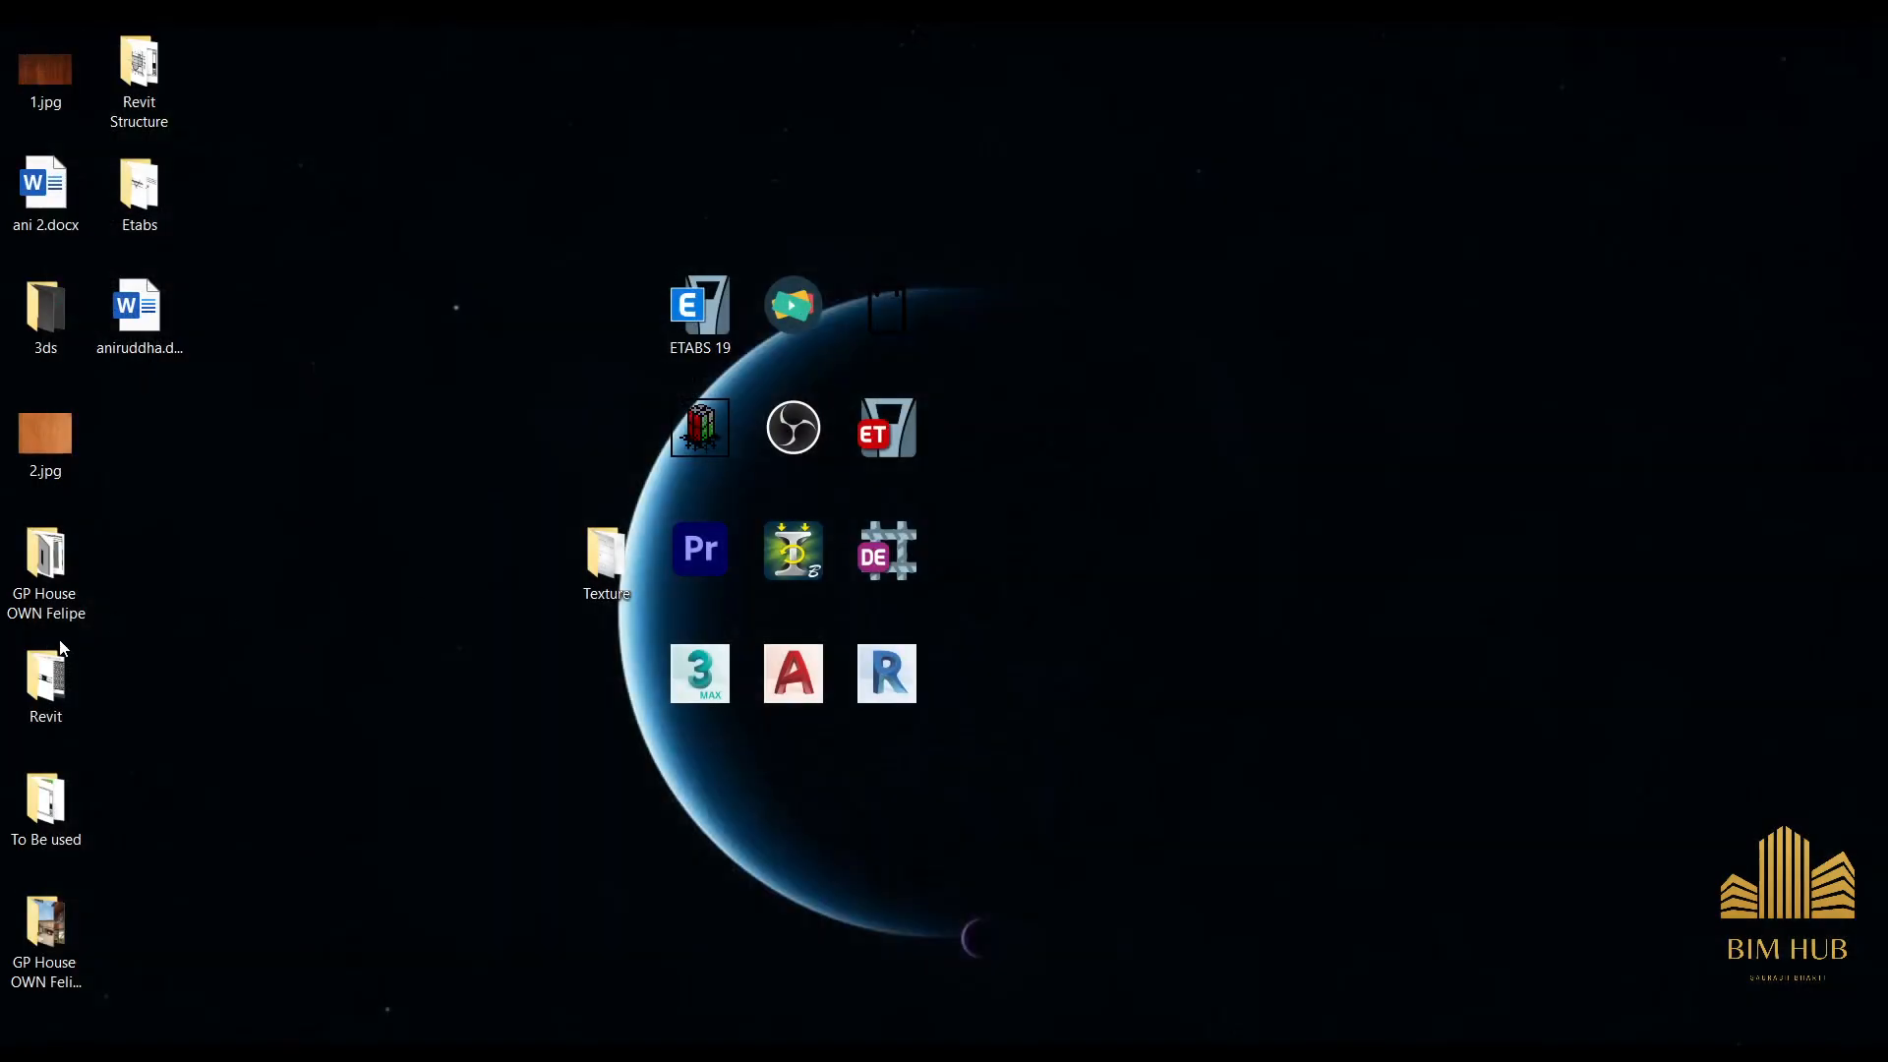
{"action": "double_click", "coordinate": [45, 678]}
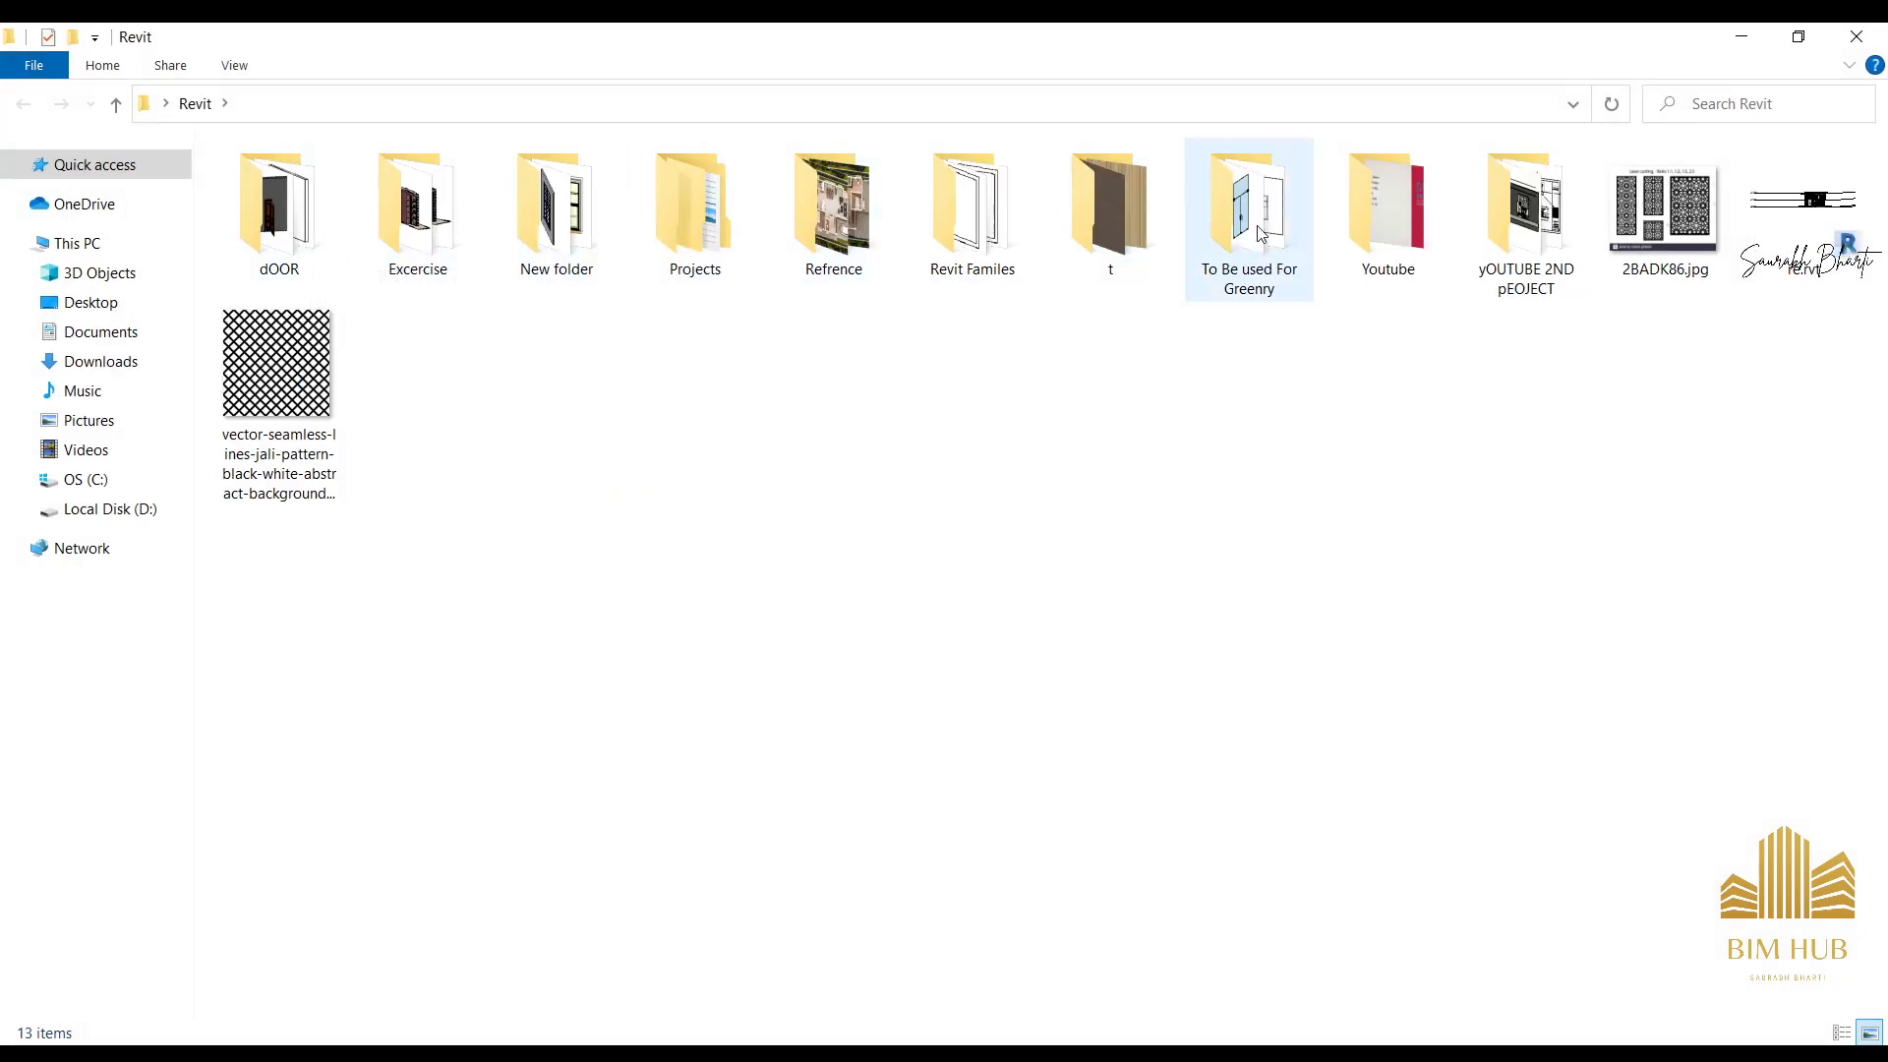
{"action": "double_click", "coordinate": [1519, 232]}
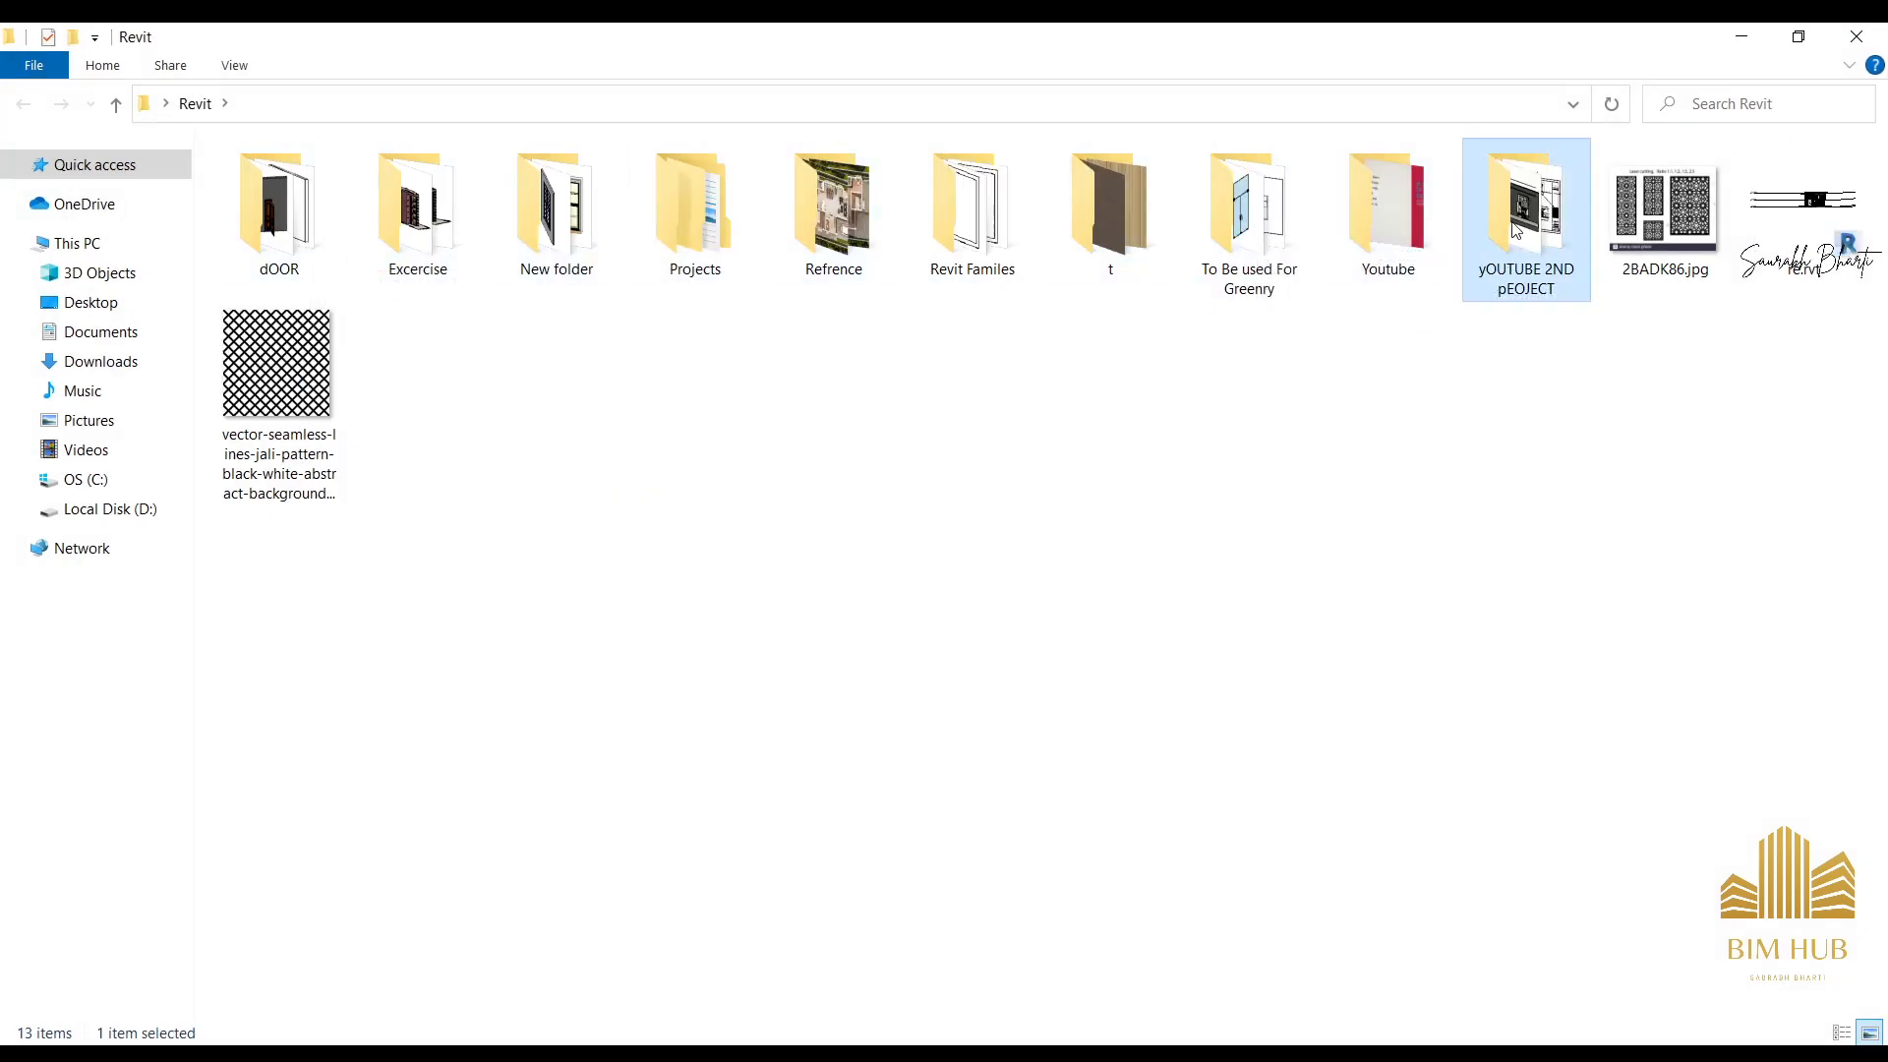
{"action": "left_click", "coordinate": [963, 346]}
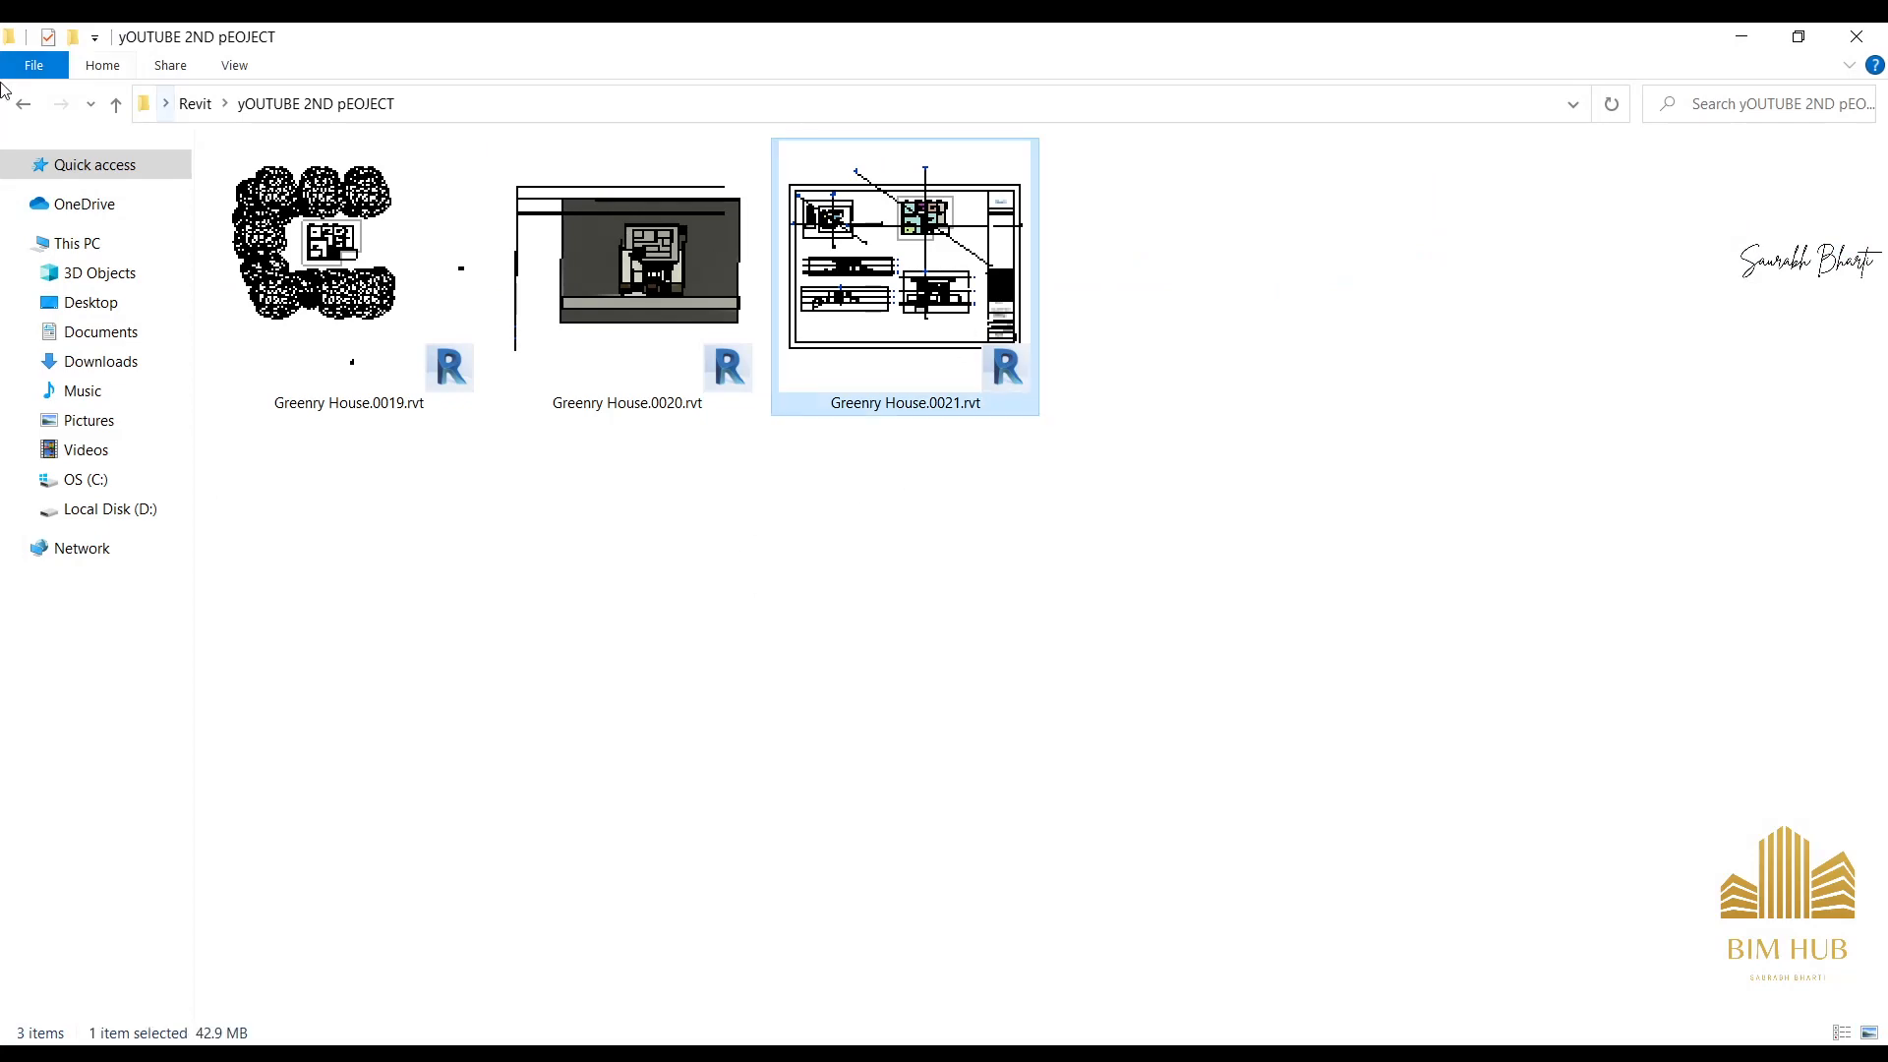
{"action": "left_click", "coordinate": [25, 103]}
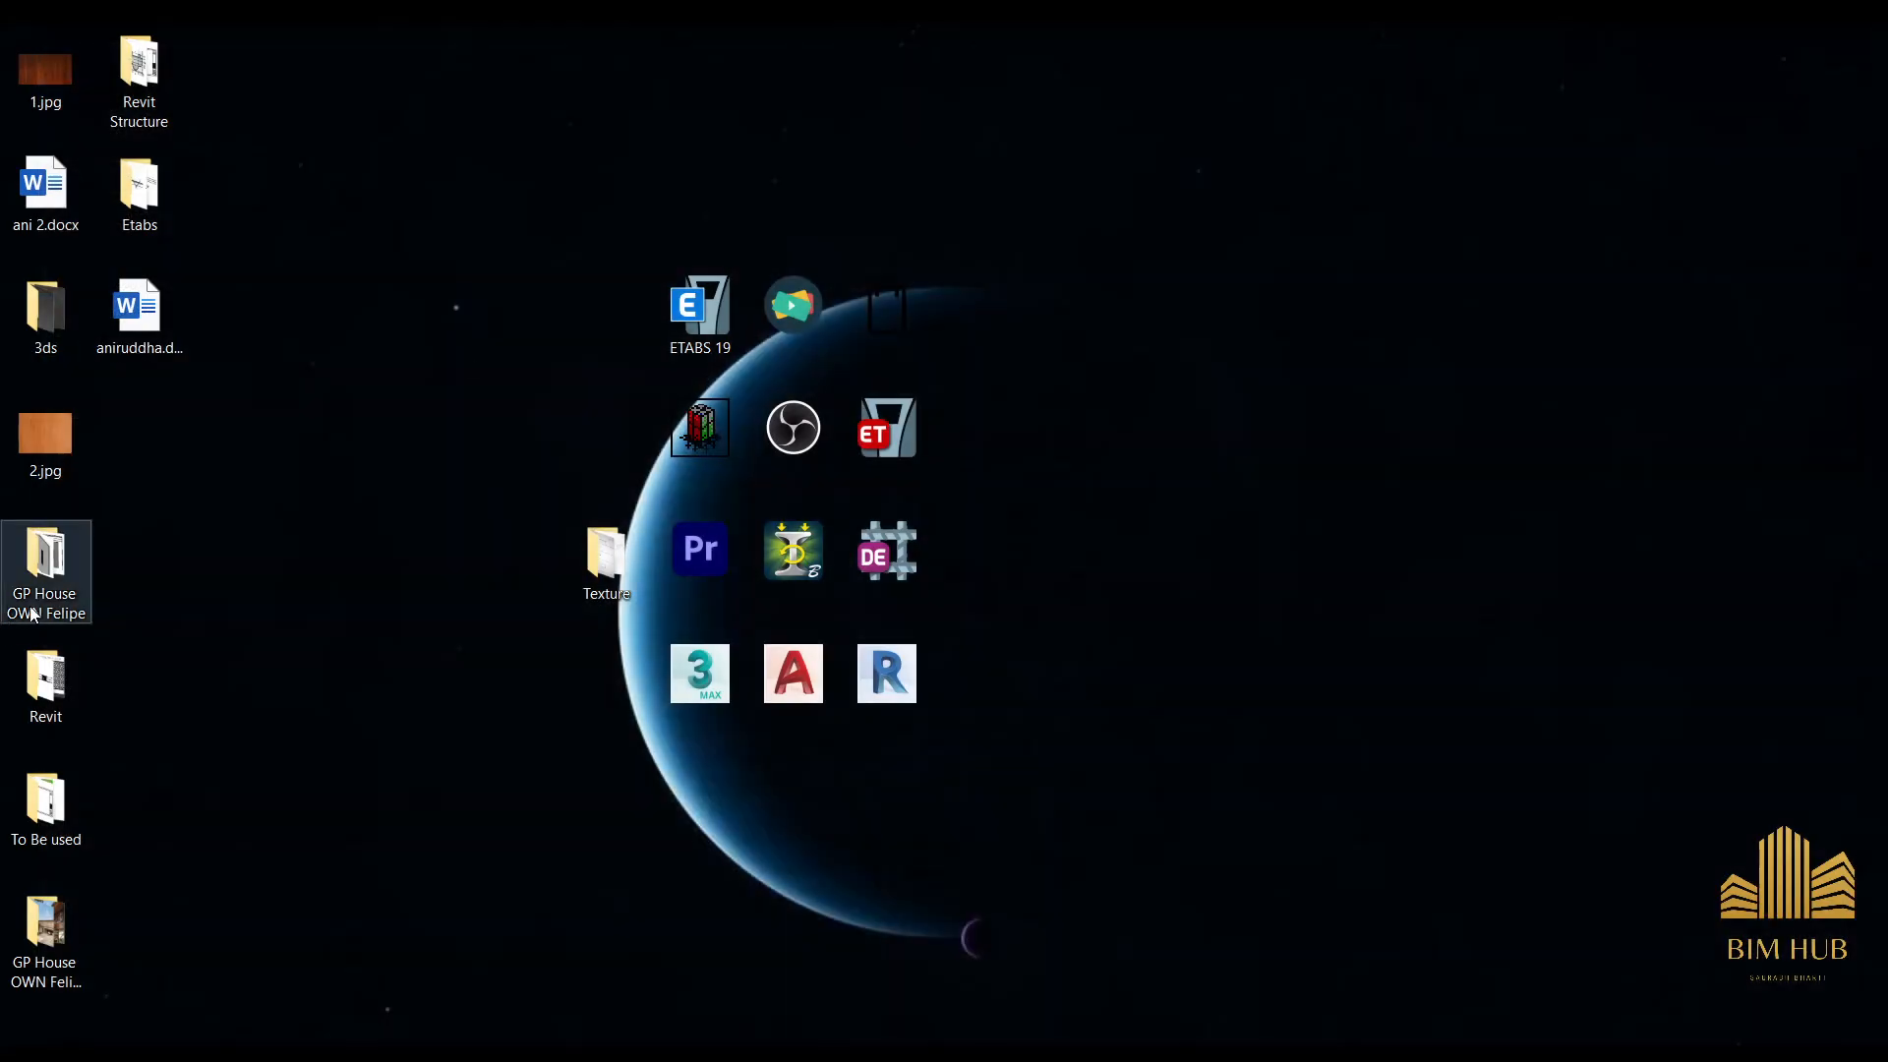
Open the Familes folder inside To Be used and display its files as large thumbnails.
{"action": "double_click", "coordinate": [46, 806]}
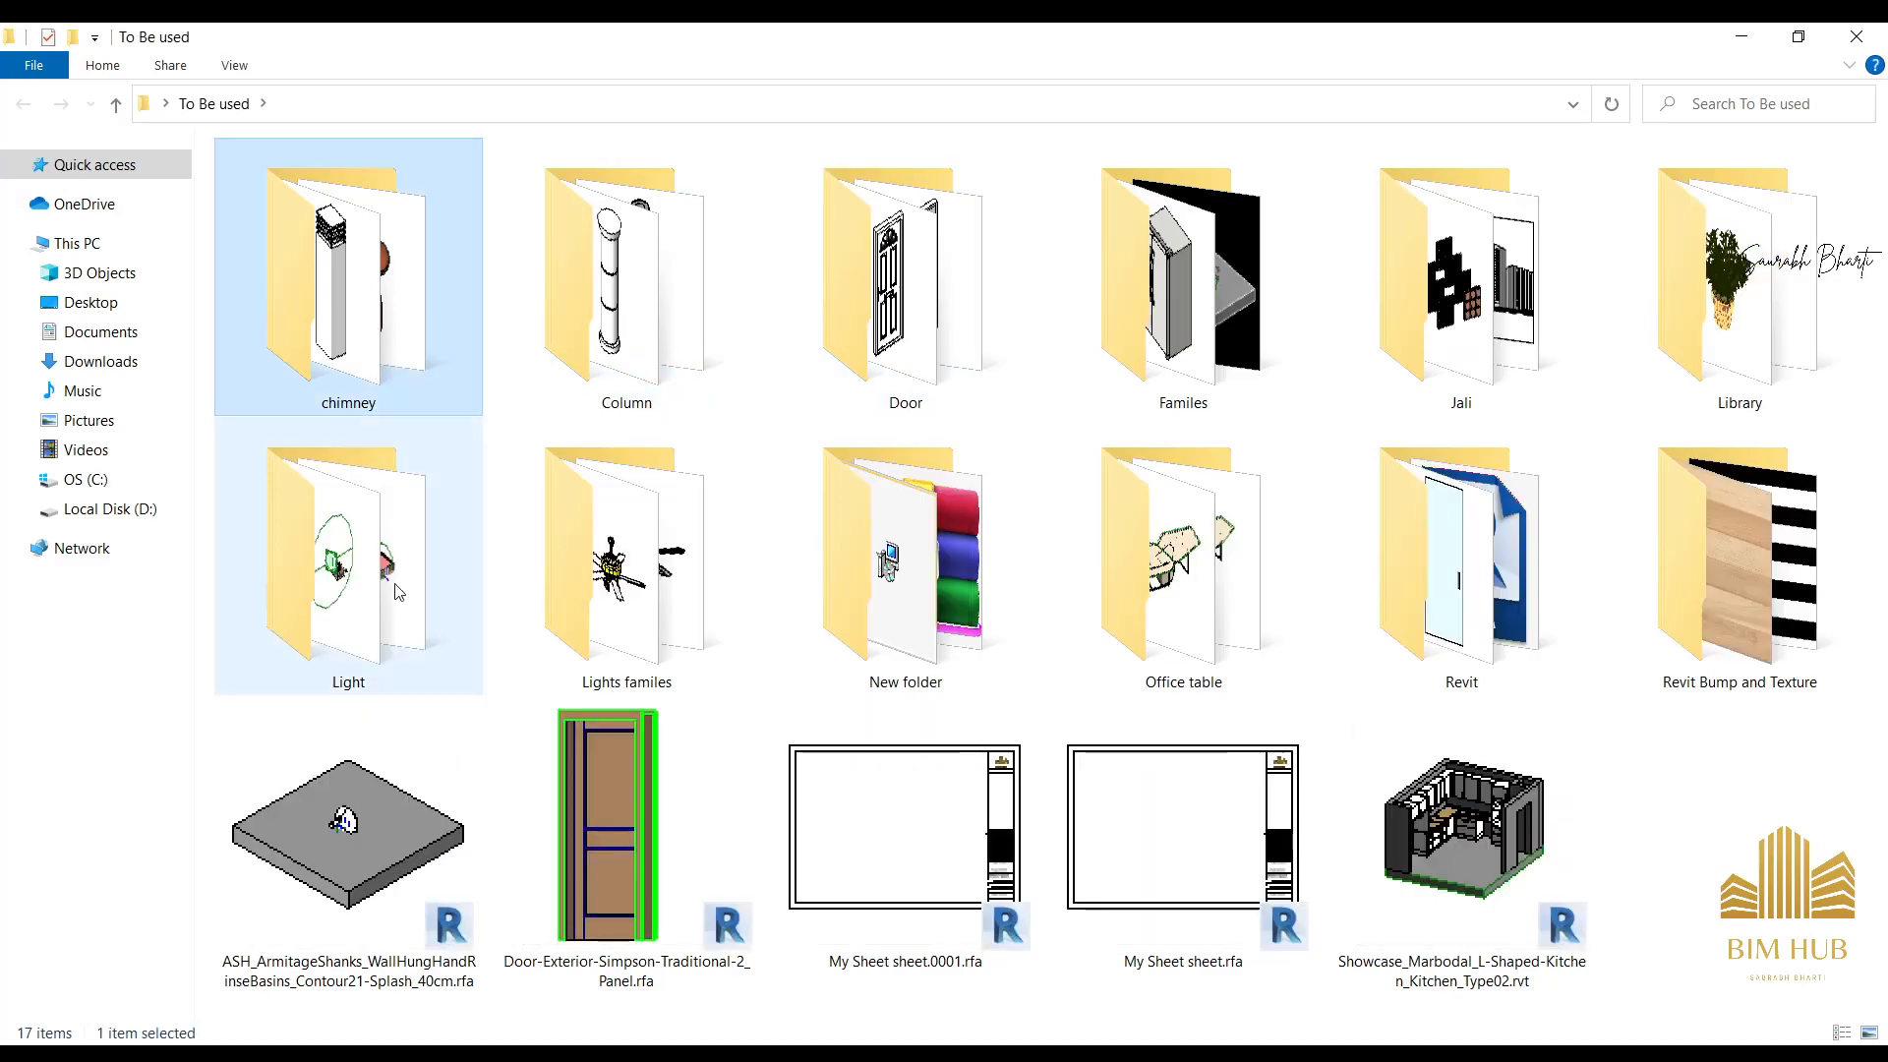
{"action": "left_click", "coordinate": [905, 546]}
{"action": "left_click", "coordinate": [1228, 331]}
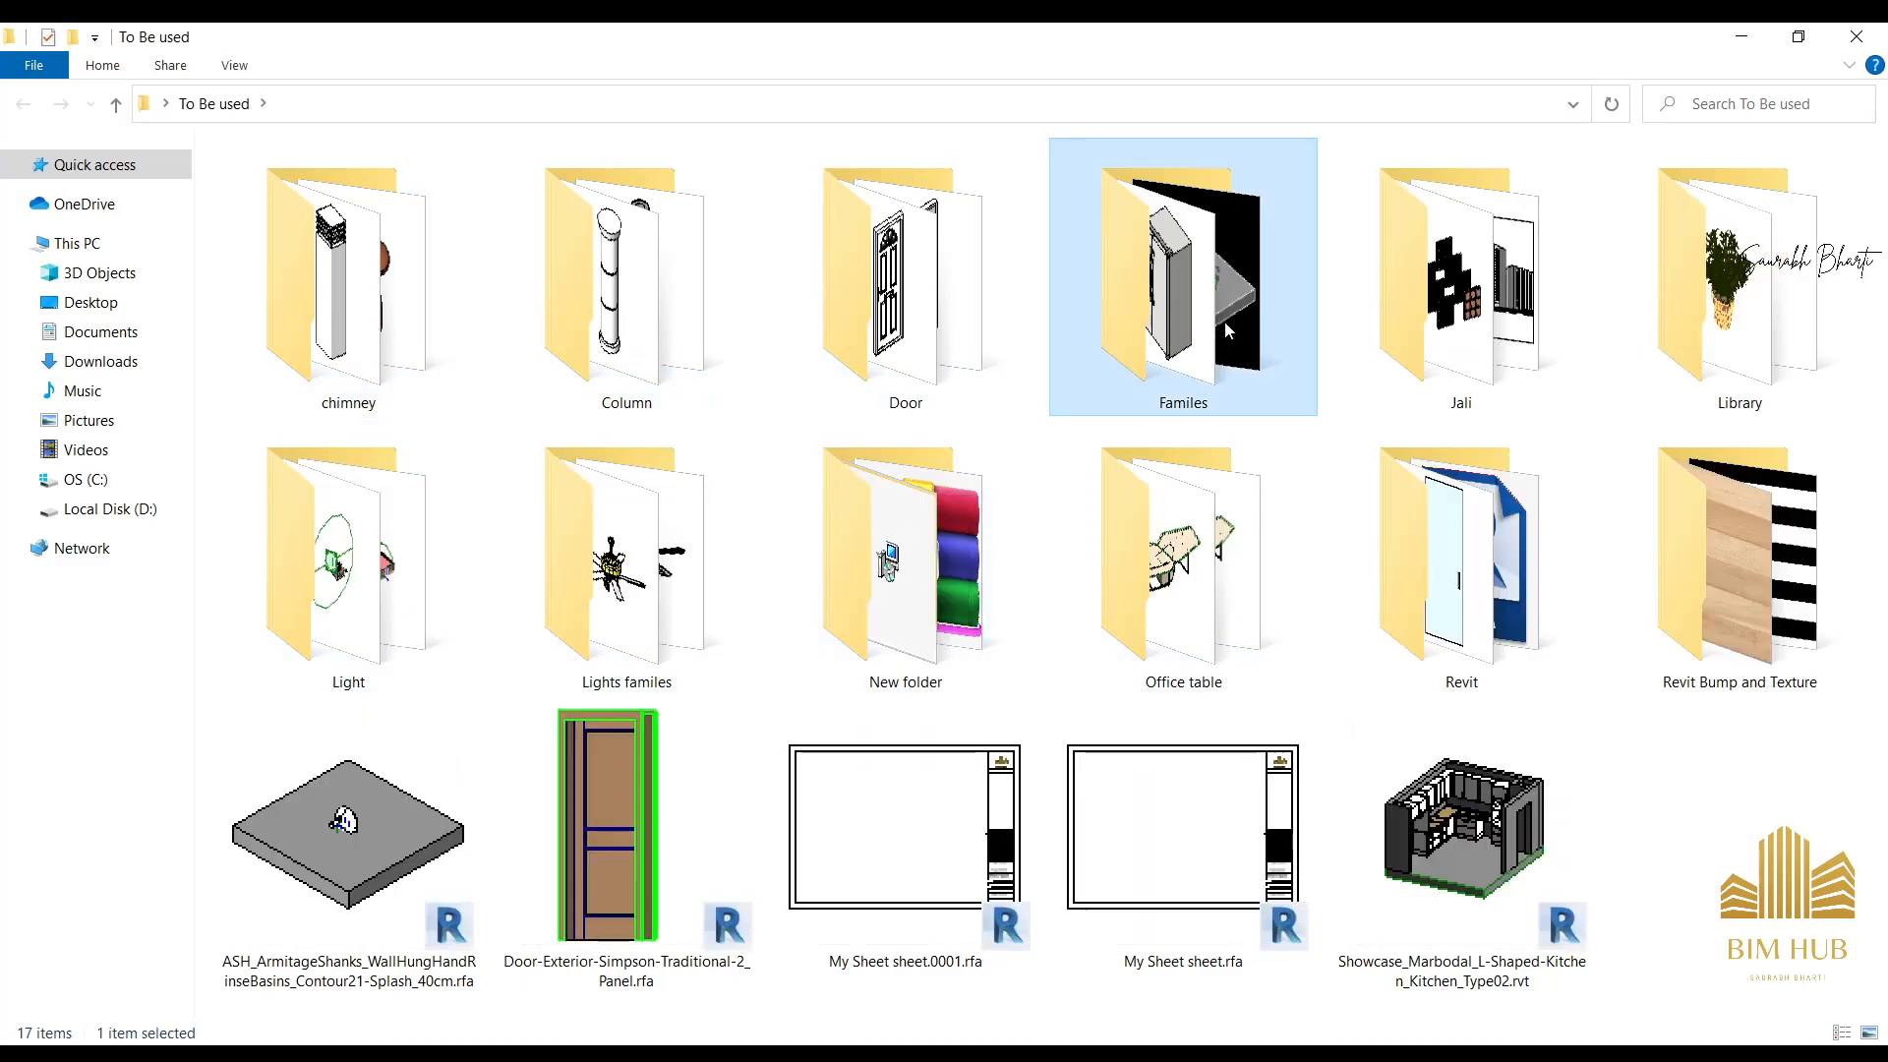
{"action": "double_click", "coordinate": [1255, 378]}
{"action": "right_click", "coordinate": [1407, 422]}
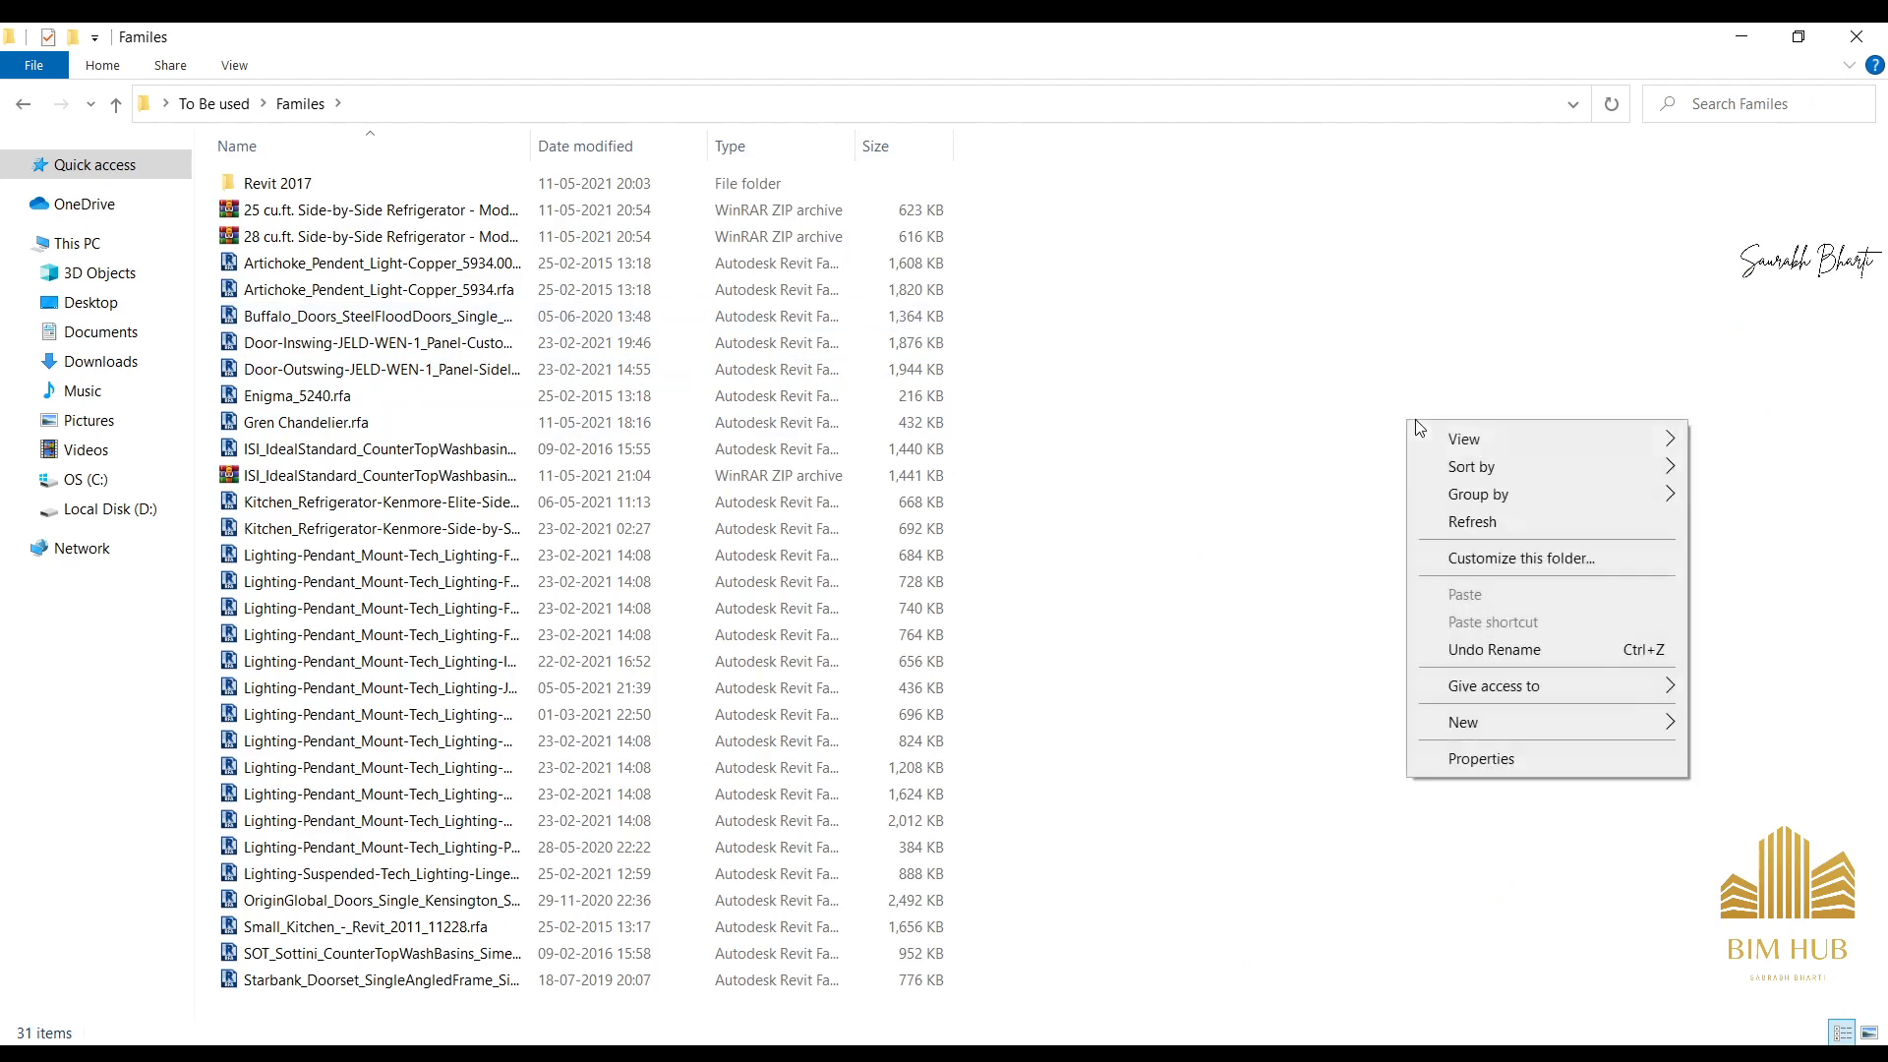
{"action": "left_click", "coordinate": [1279, 440]}
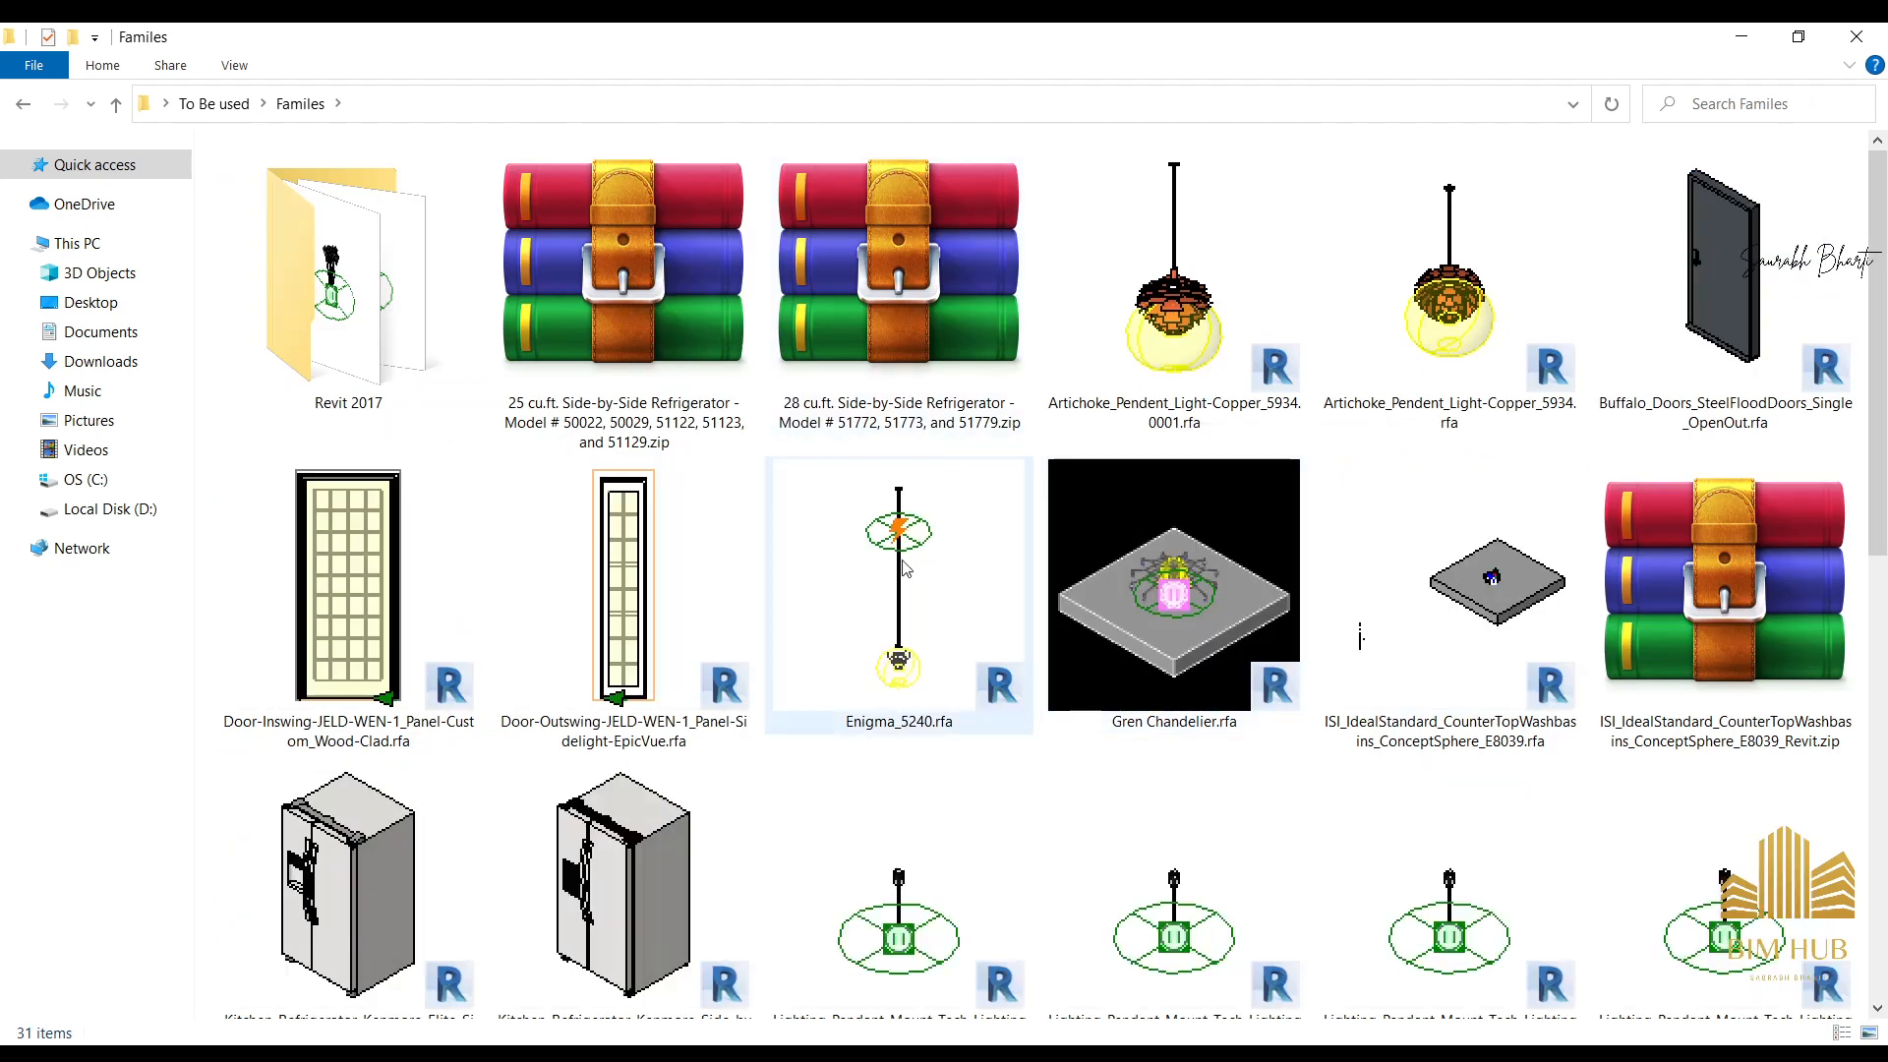
Select the Kenmore Elite 28 cu ft side-by-side refrigerator family file.
{"action": "left_click", "coordinate": [446, 882]}
{"action": "scroll", "coordinate": [522, 560], "scroll_direction": "down", "scroll_amount": 3}
{"action": "scroll", "coordinate": [536, 590], "scroll_direction": "up", "scroll_amount": 3}
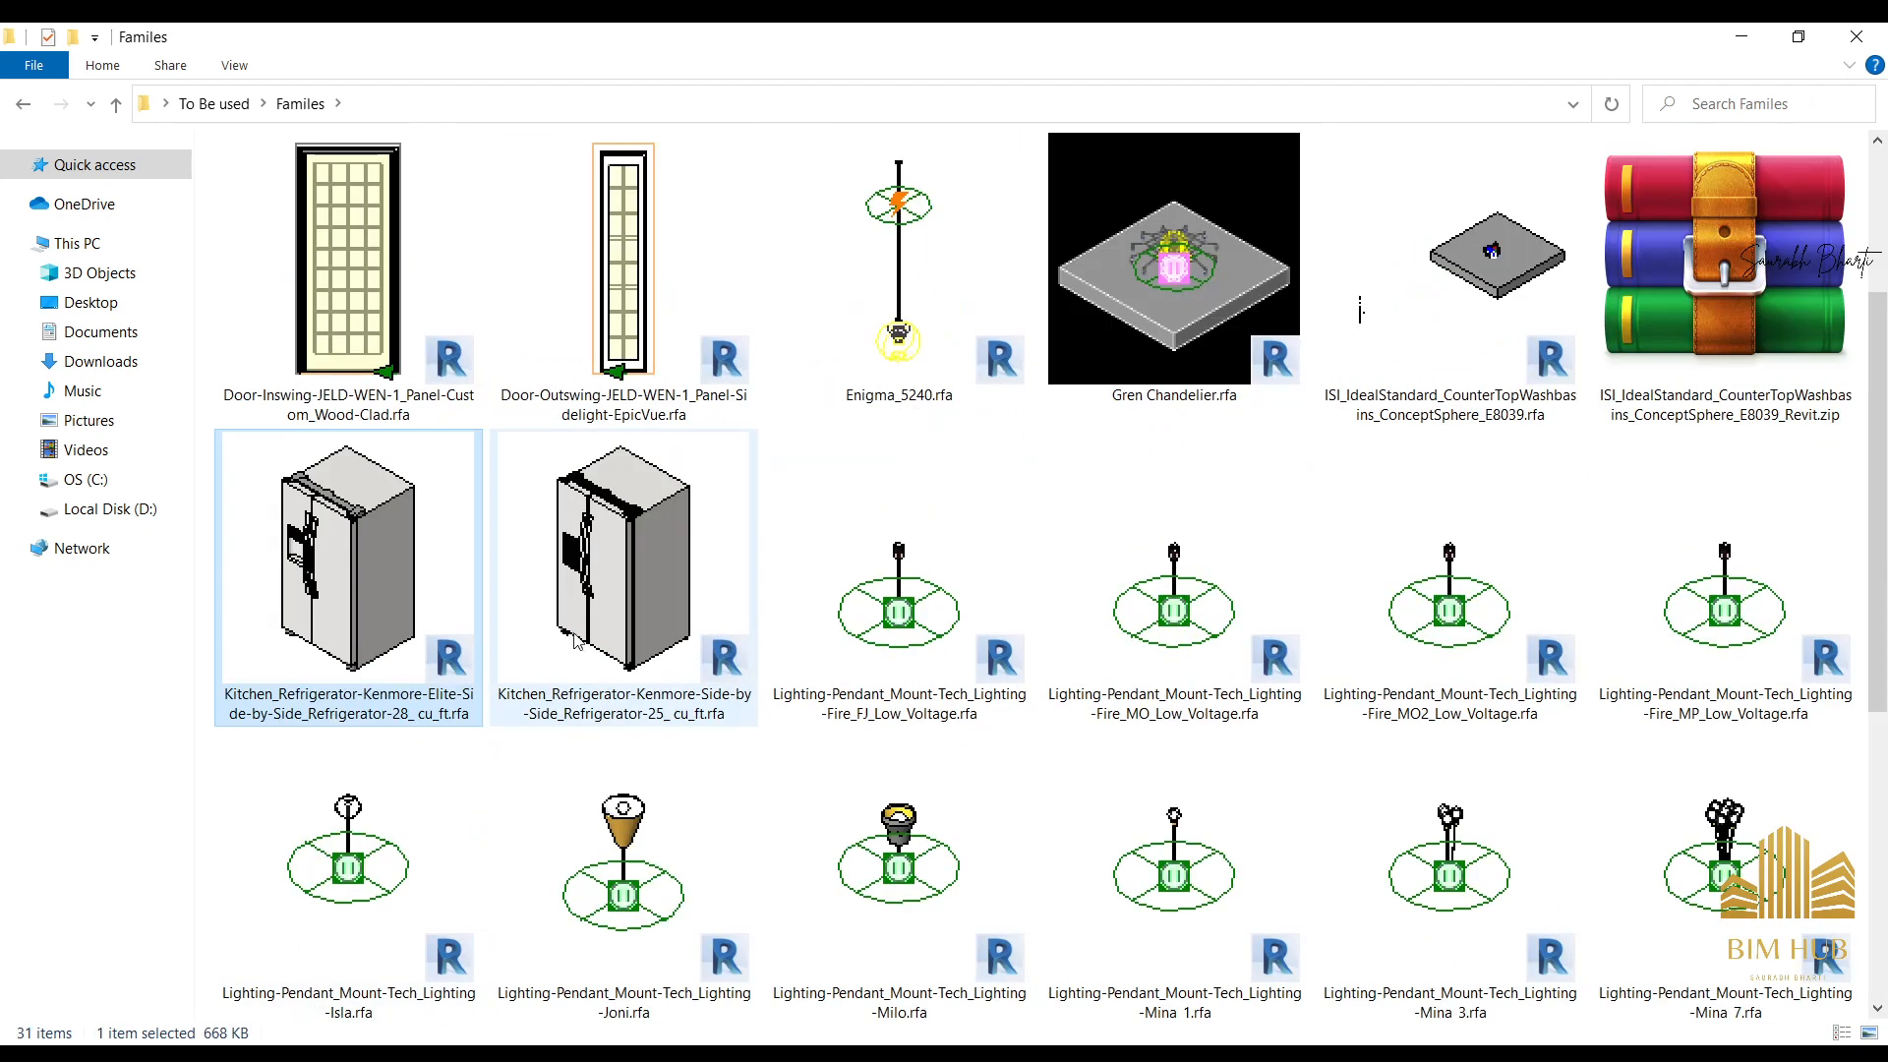
Copy the Kenmore Elite 28 cu ft side-by-side refrigerator family file to the desktop and open it in Revit.
{"action": "left_click", "coordinate": [581, 639]}
{"action": "left_click", "coordinate": [332, 600]}
{"action": "key", "text": "super+d"}
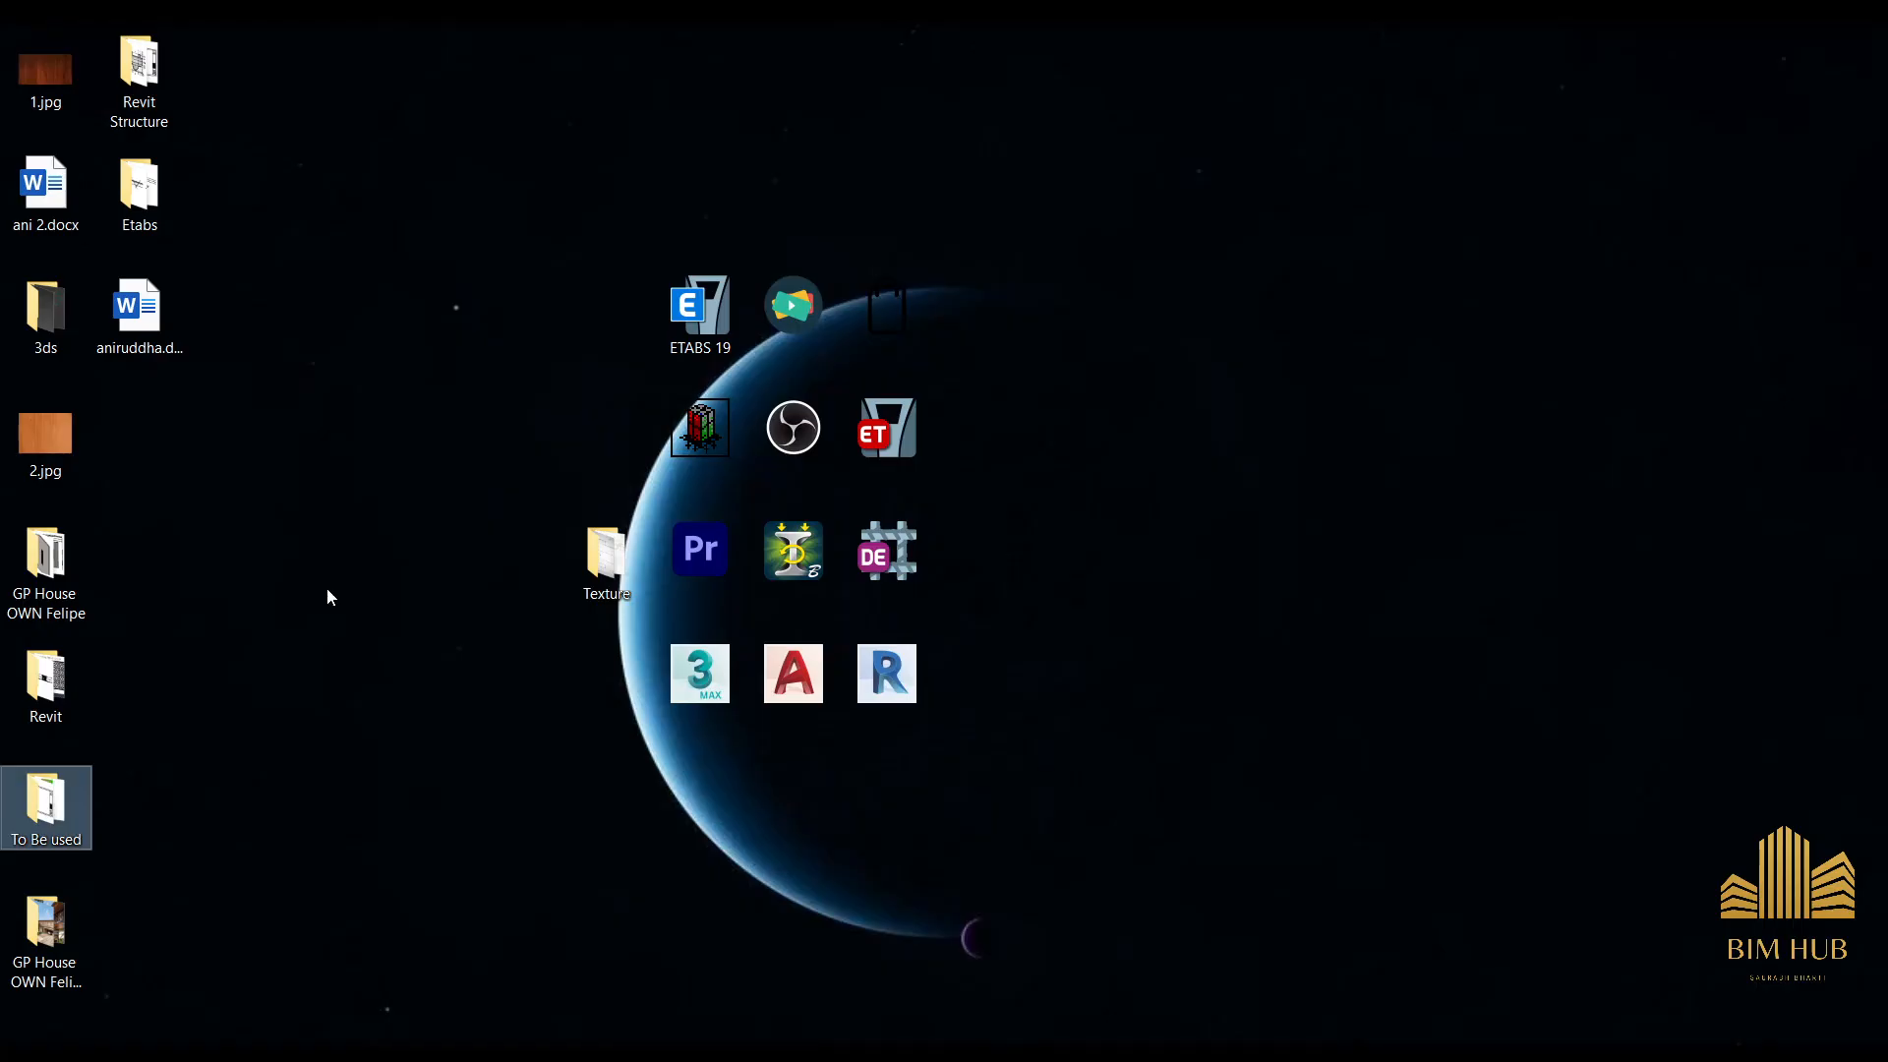
{"action": "key", "text": "ctrl+v"}
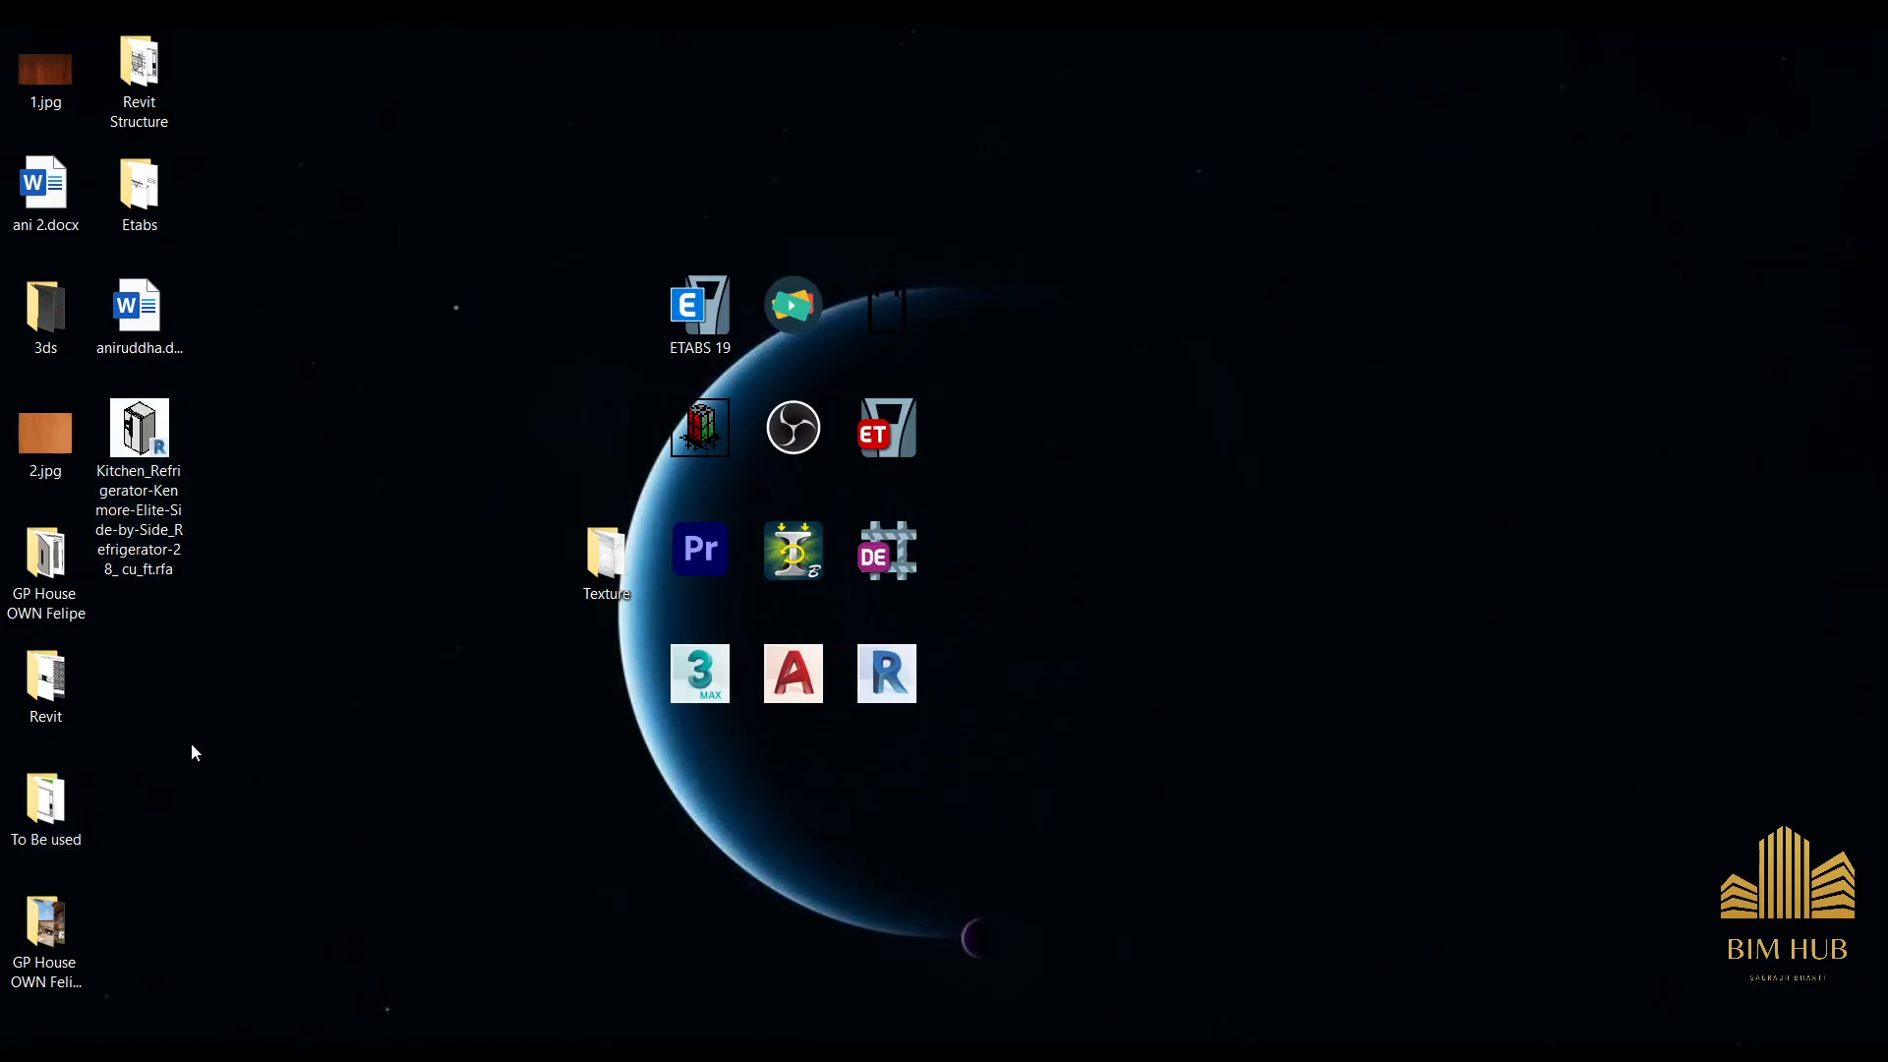
{"action": "left_click_drag", "start_coordinate": [152, 447], "coordinate": [548, 843]}
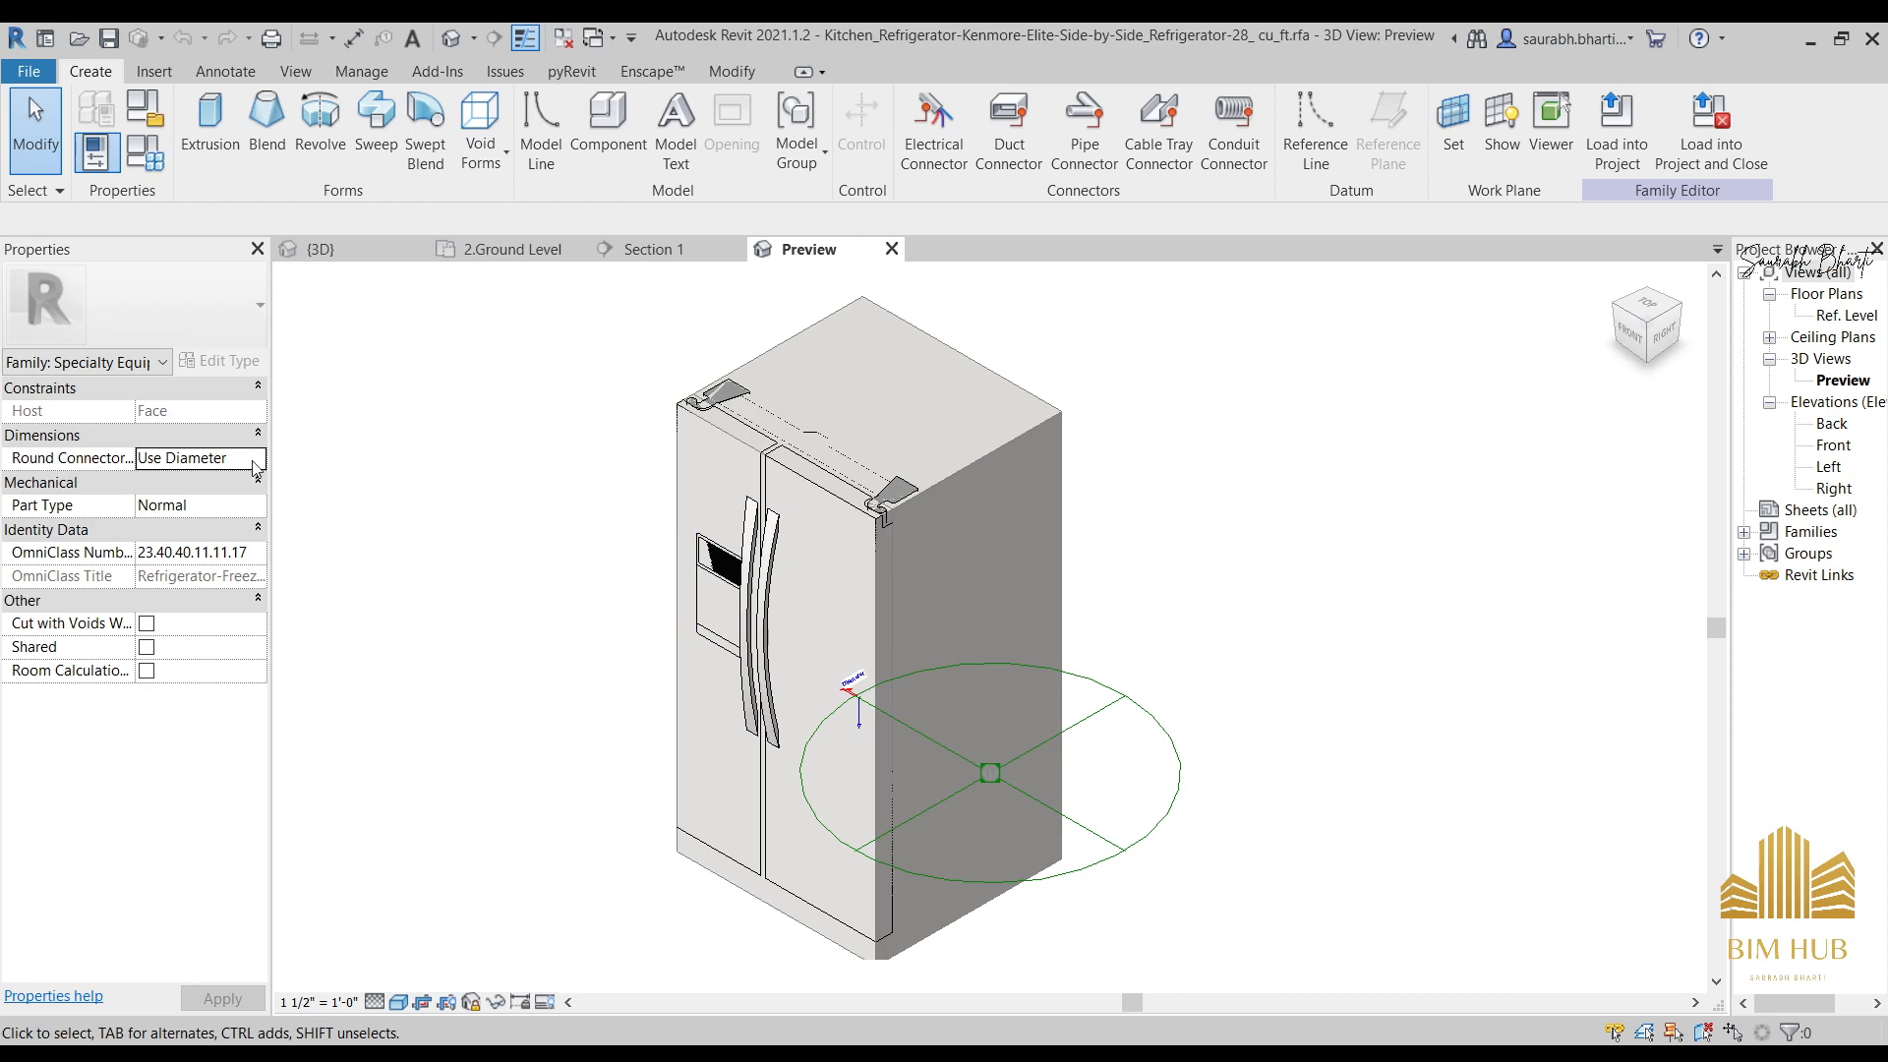
Open the Clearances material from the refrigerator's family types and search its asset library for AIR.
{"action": "left_click", "coordinate": [145, 152]}
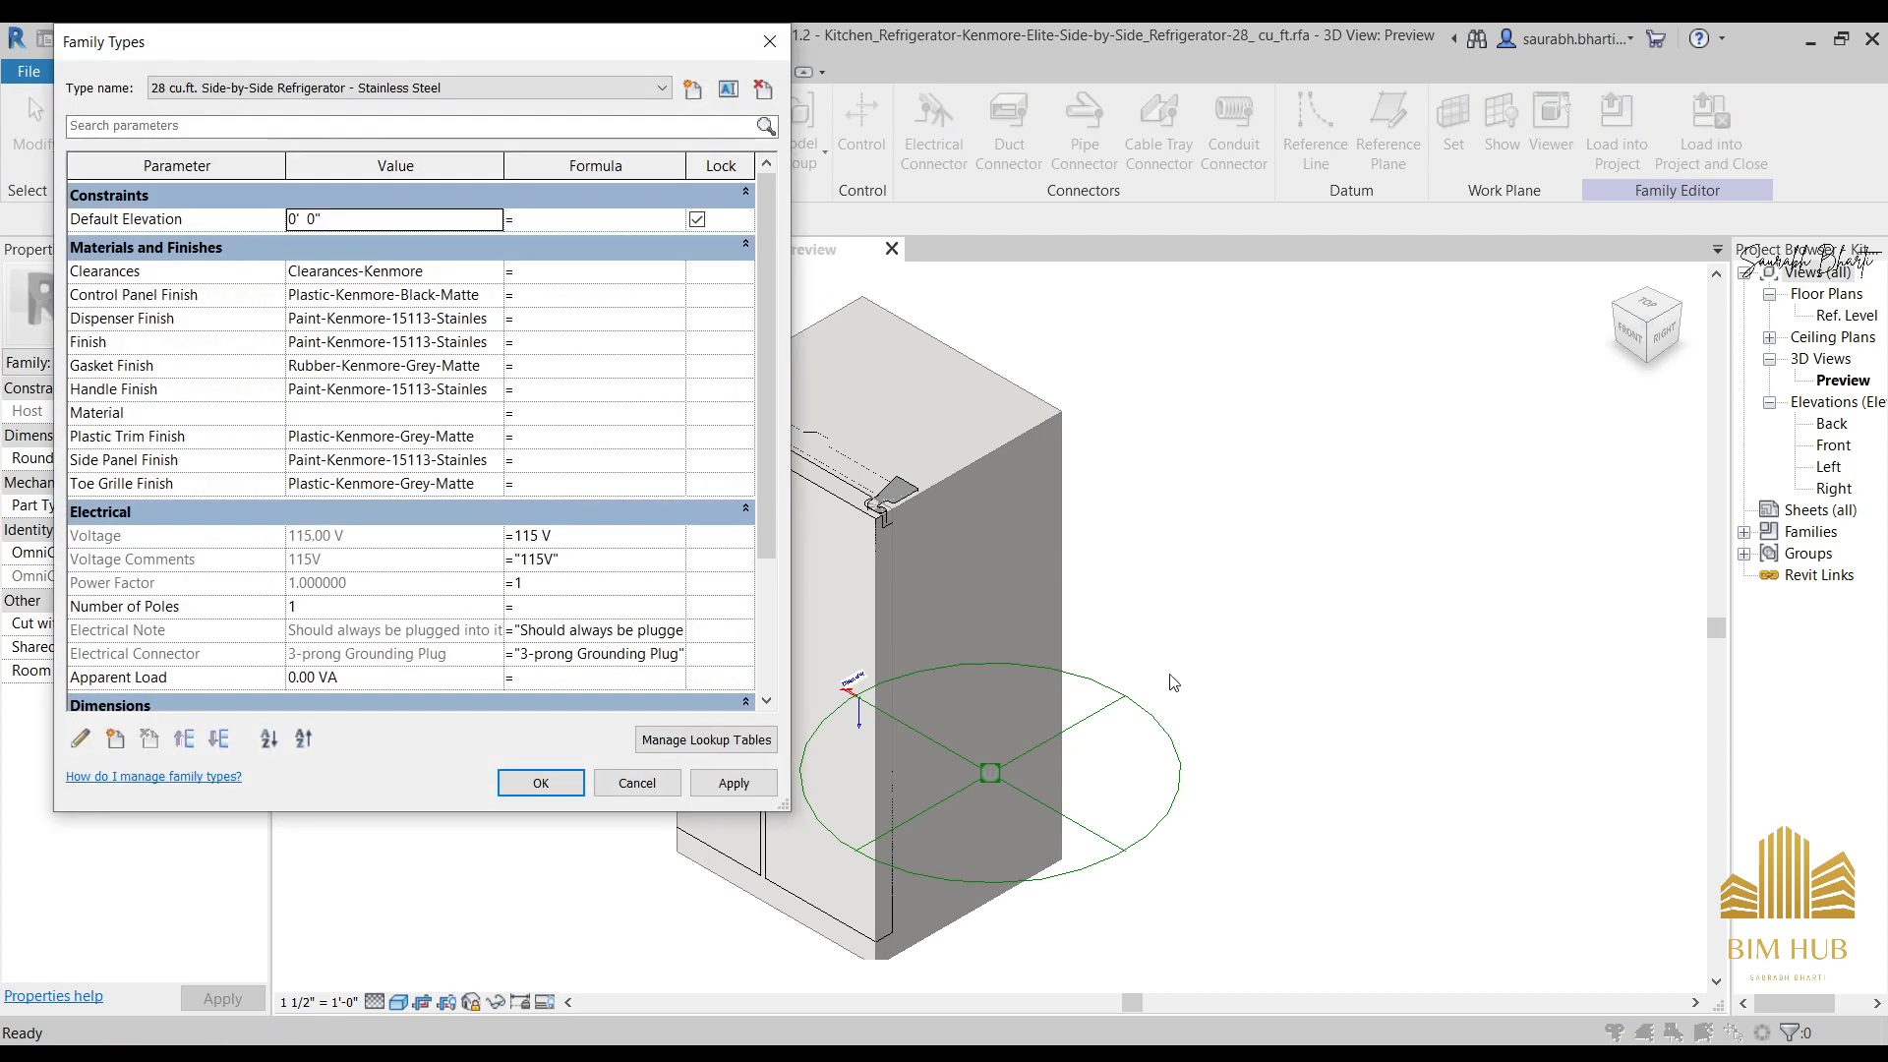
{"action": "left_click", "coordinate": [494, 279]}
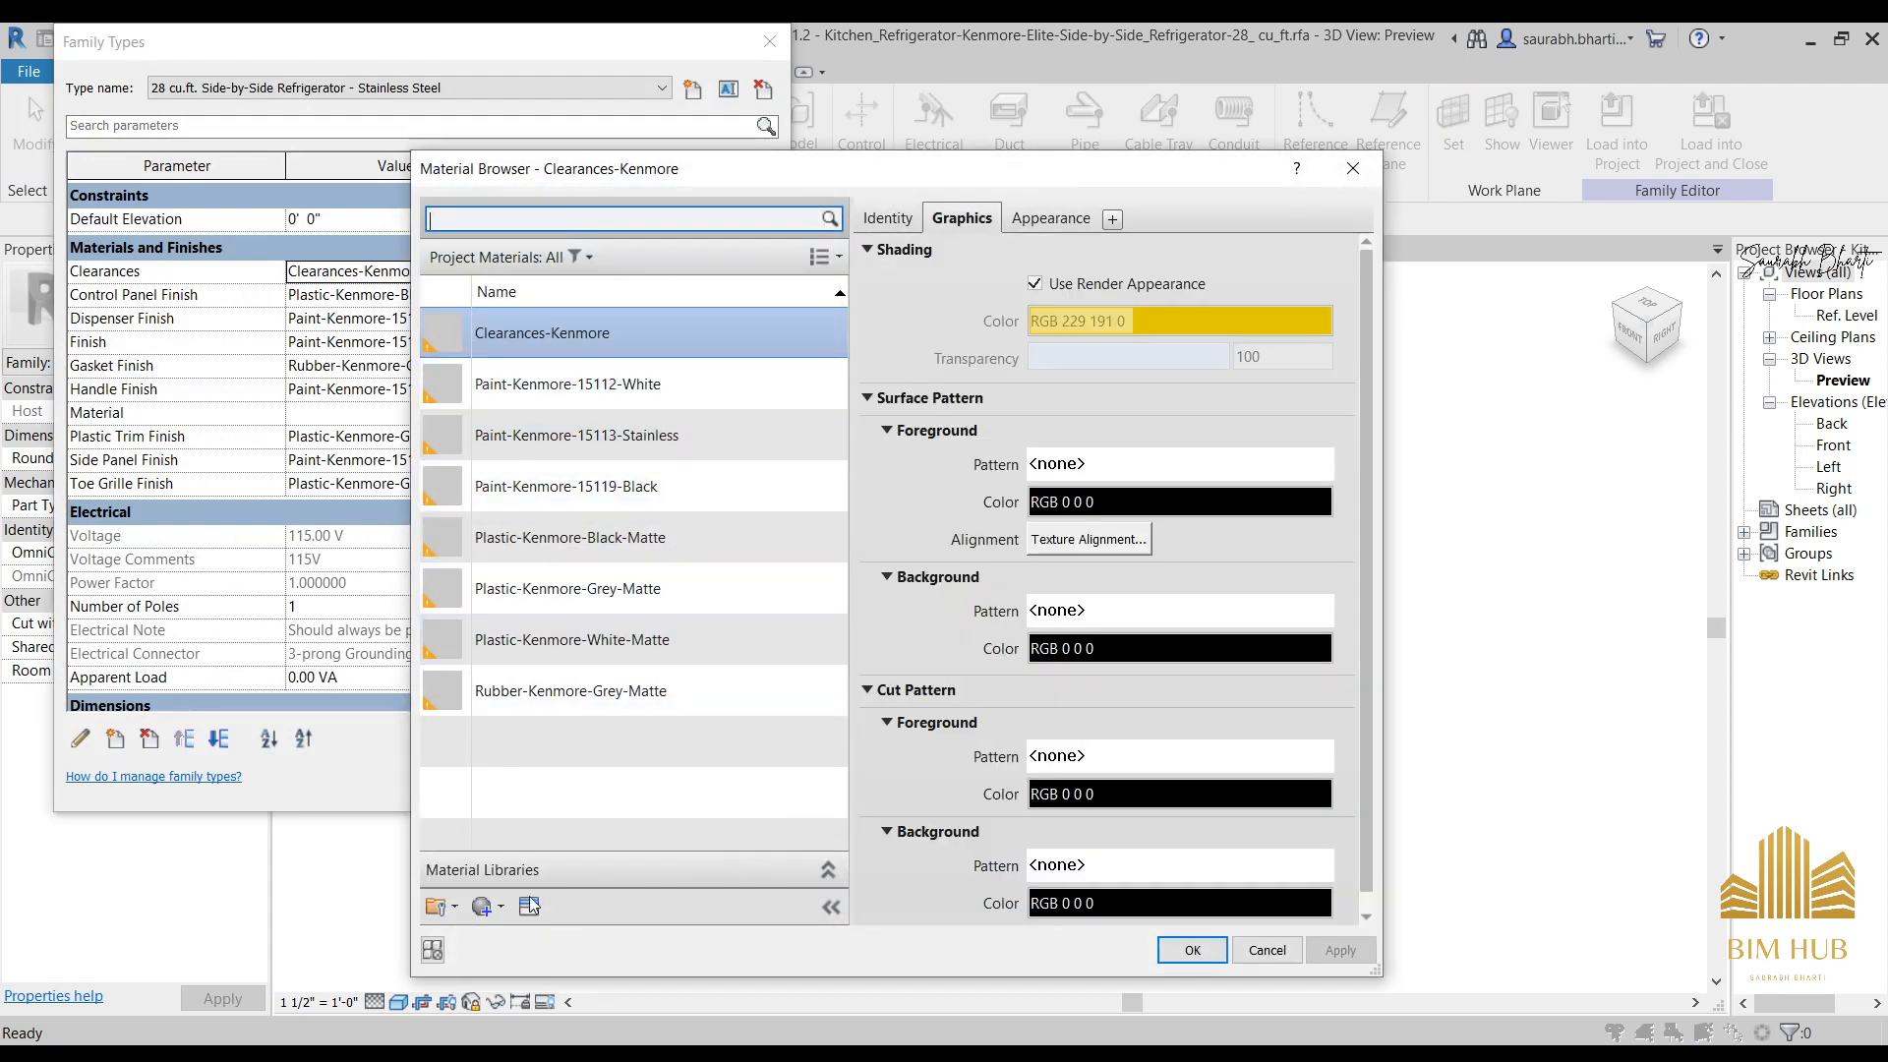
{"action": "left_click", "coordinate": [530, 906]}
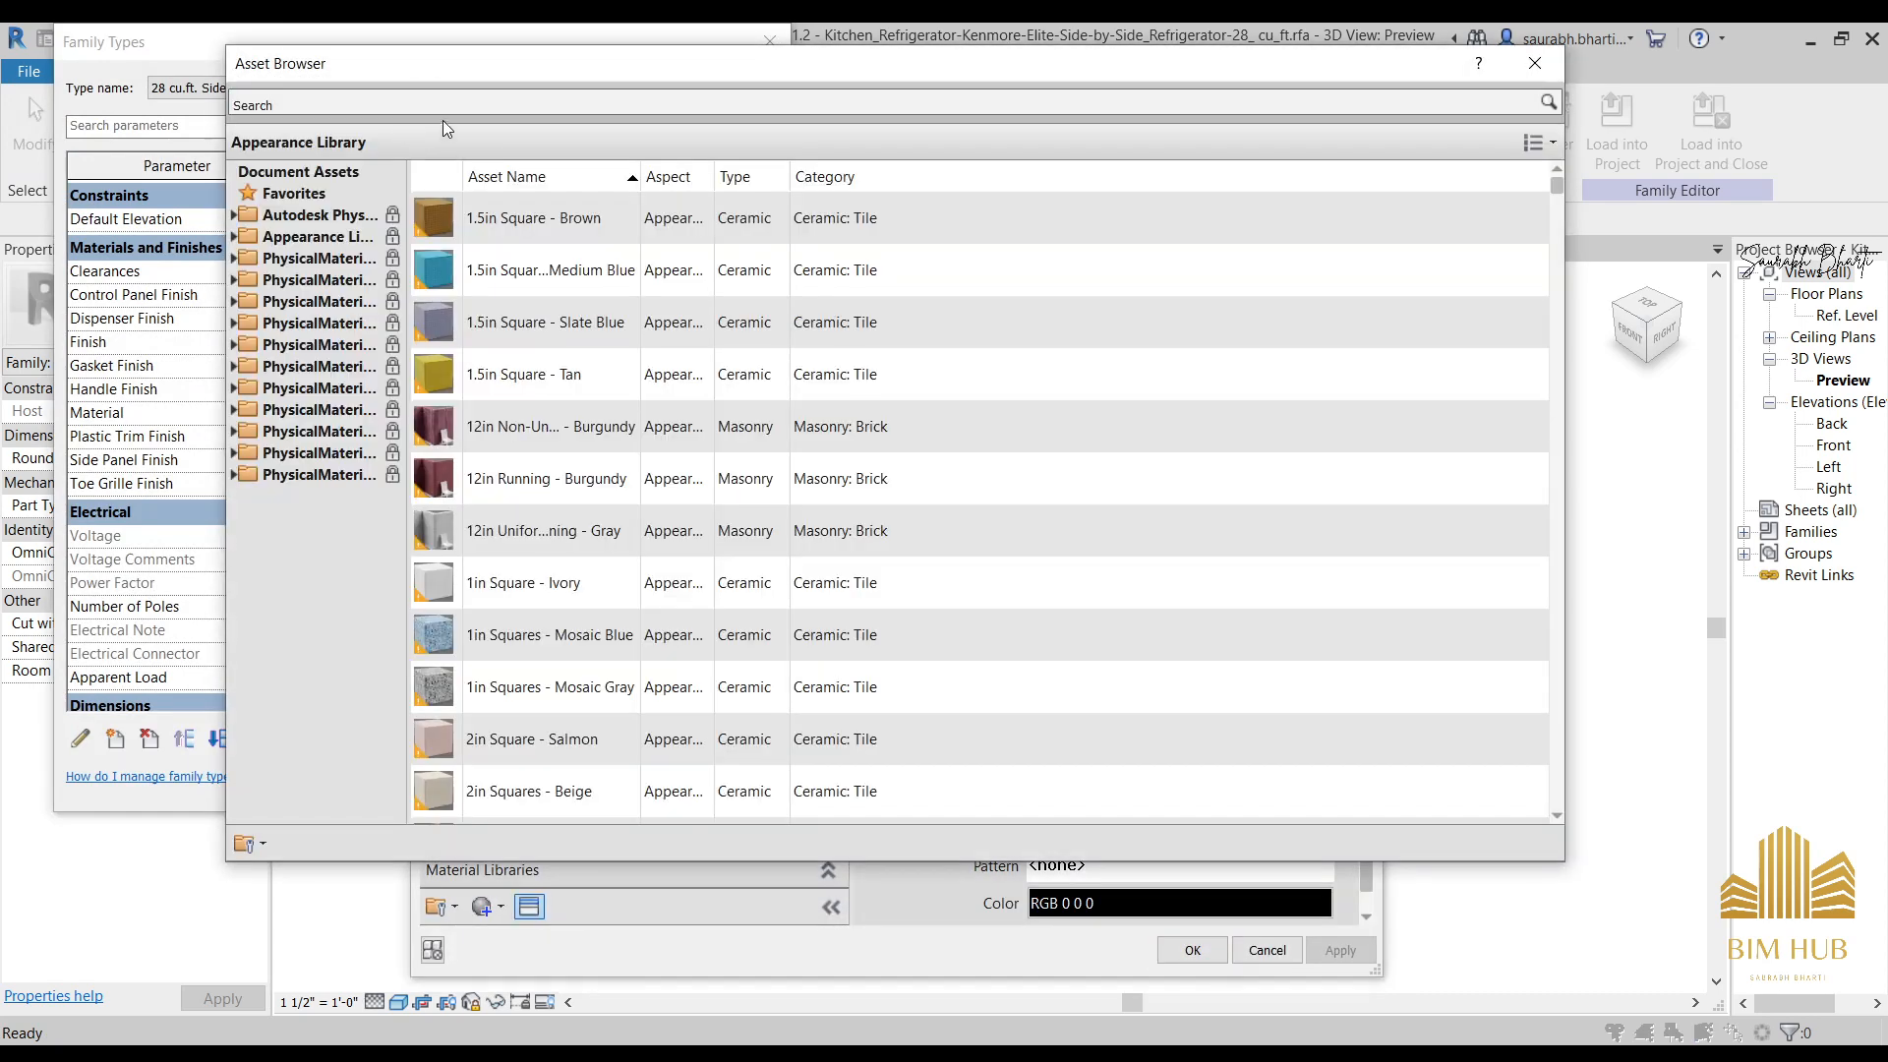
{"action": "key", "text": "Return"}
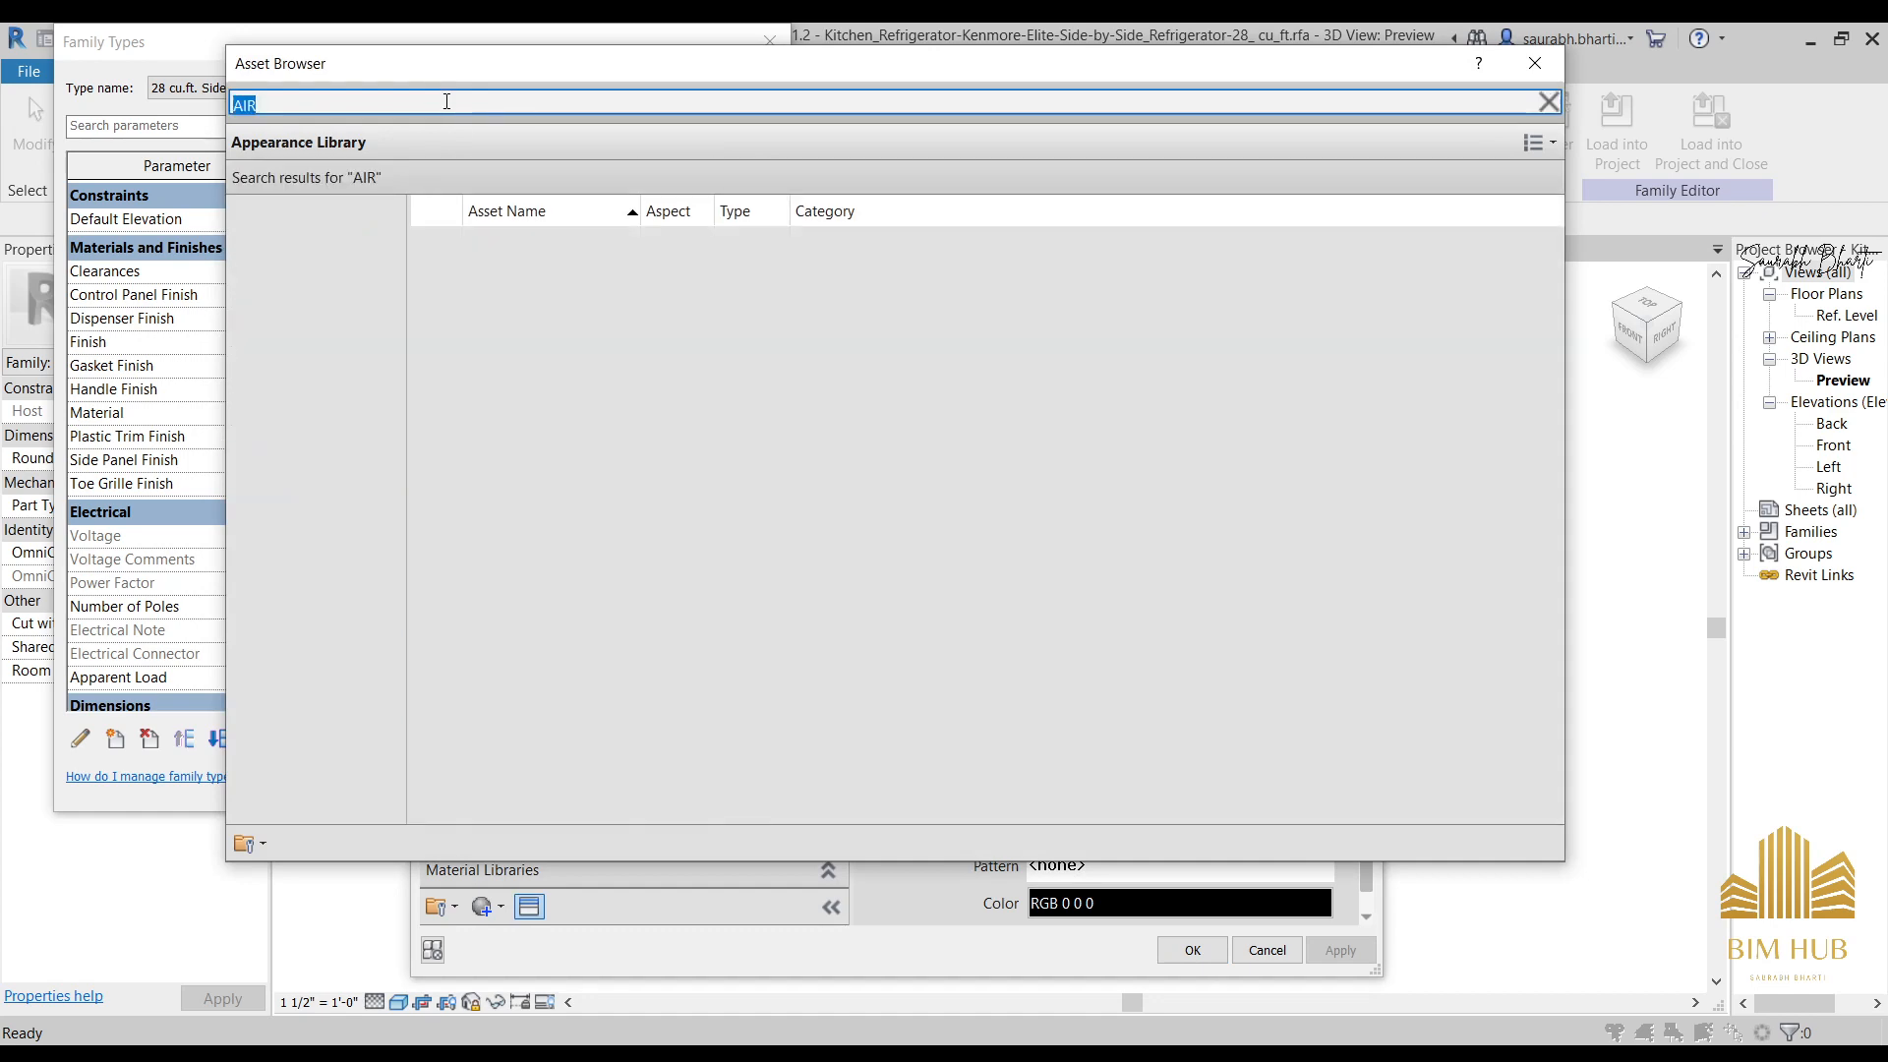
{"action": "key", "text": "Escape"}
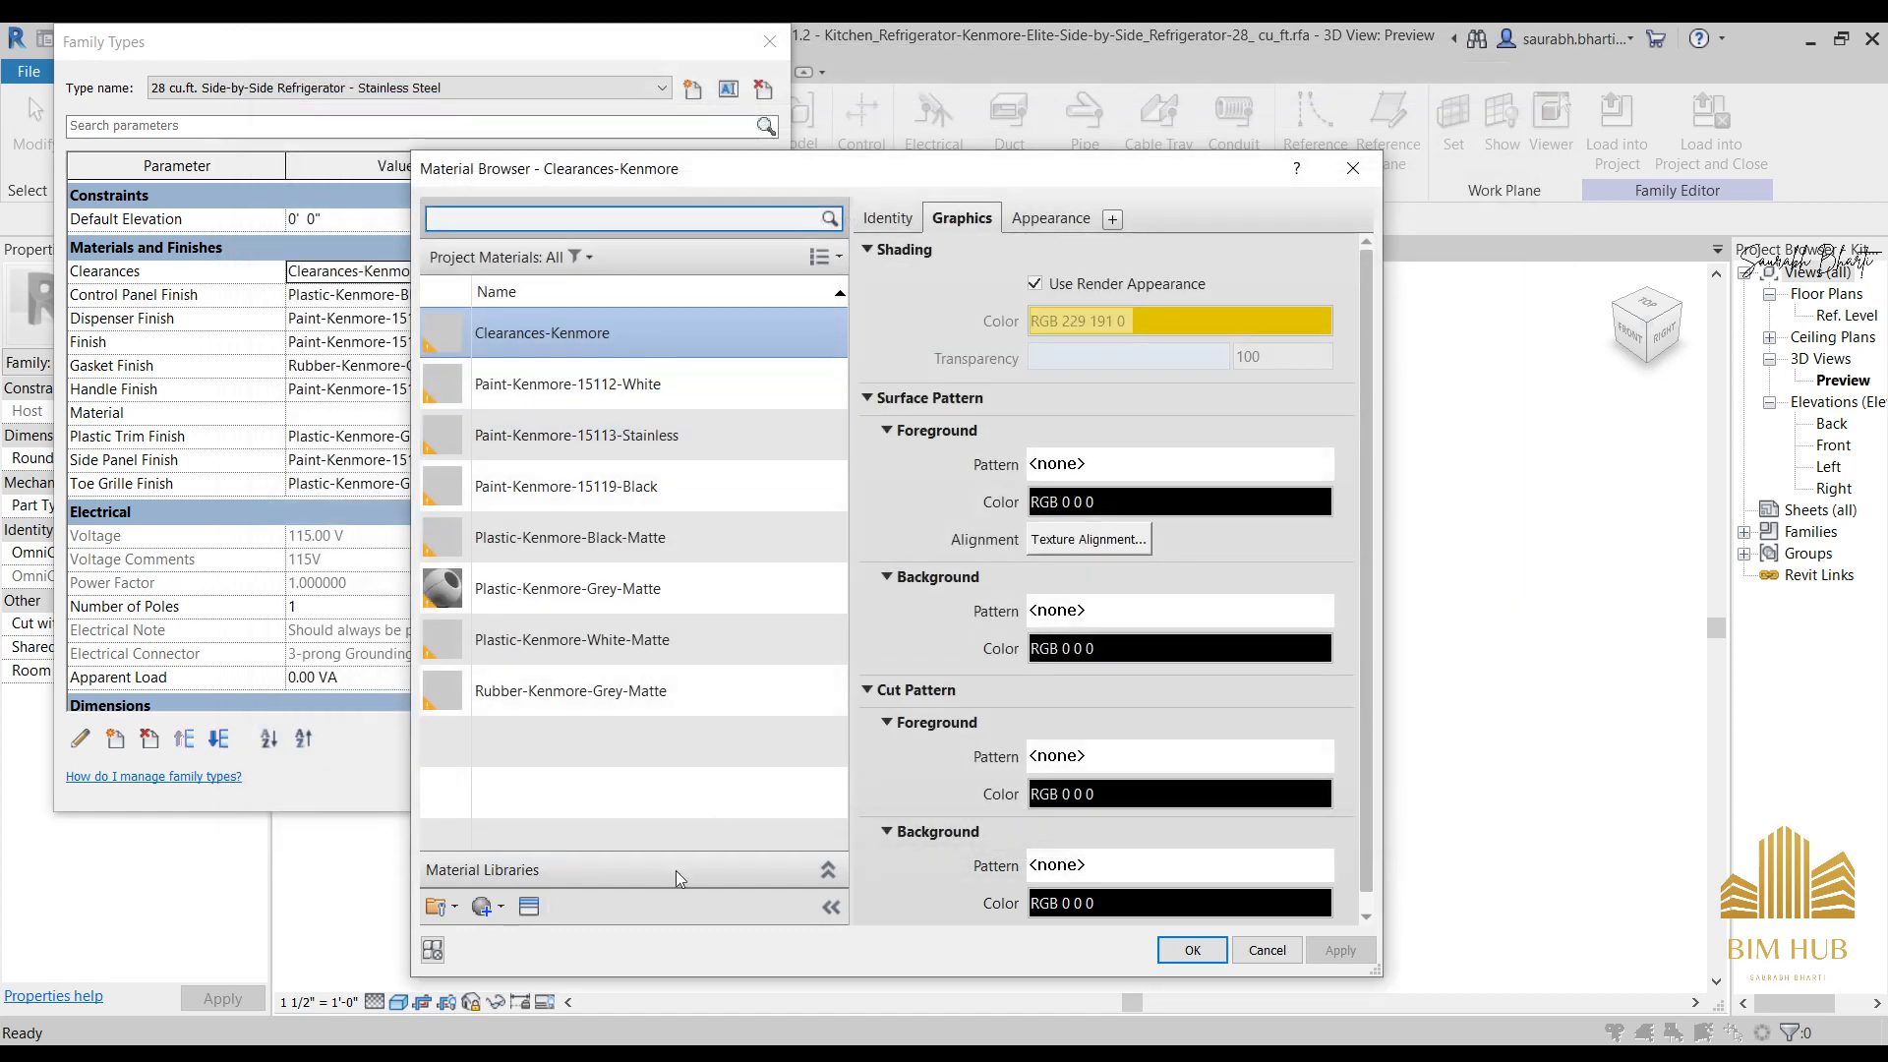
Look through the Ceramic, Concrete and Flooring assets in the Autodesk Physical Assets and Appearance Library.
{"action": "left_click", "coordinate": [529, 906]}
{"action": "left_click", "coordinate": [291, 236]}
{"action": "left_click", "coordinate": [297, 258]}
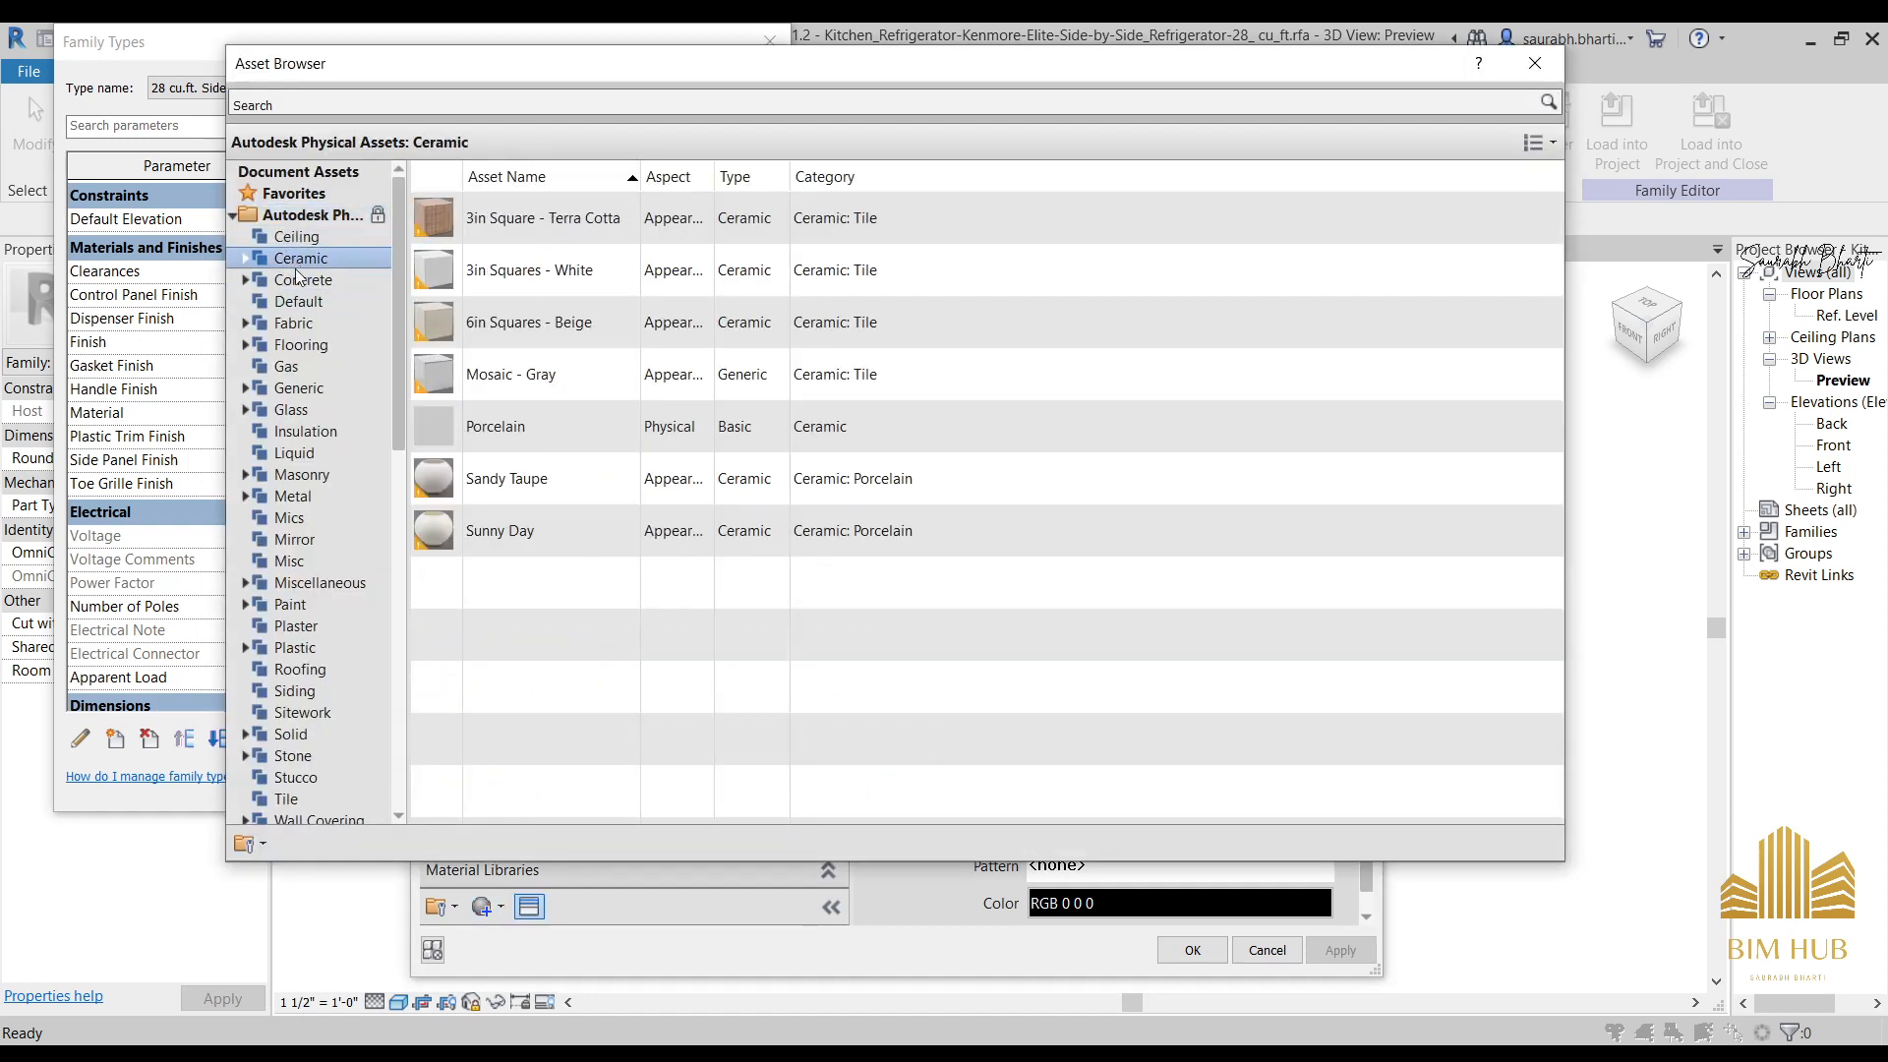
{"action": "left_click", "coordinate": [297, 279]}
{"action": "left_click", "coordinate": [313, 302]}
{"action": "left_click", "coordinate": [312, 344]}
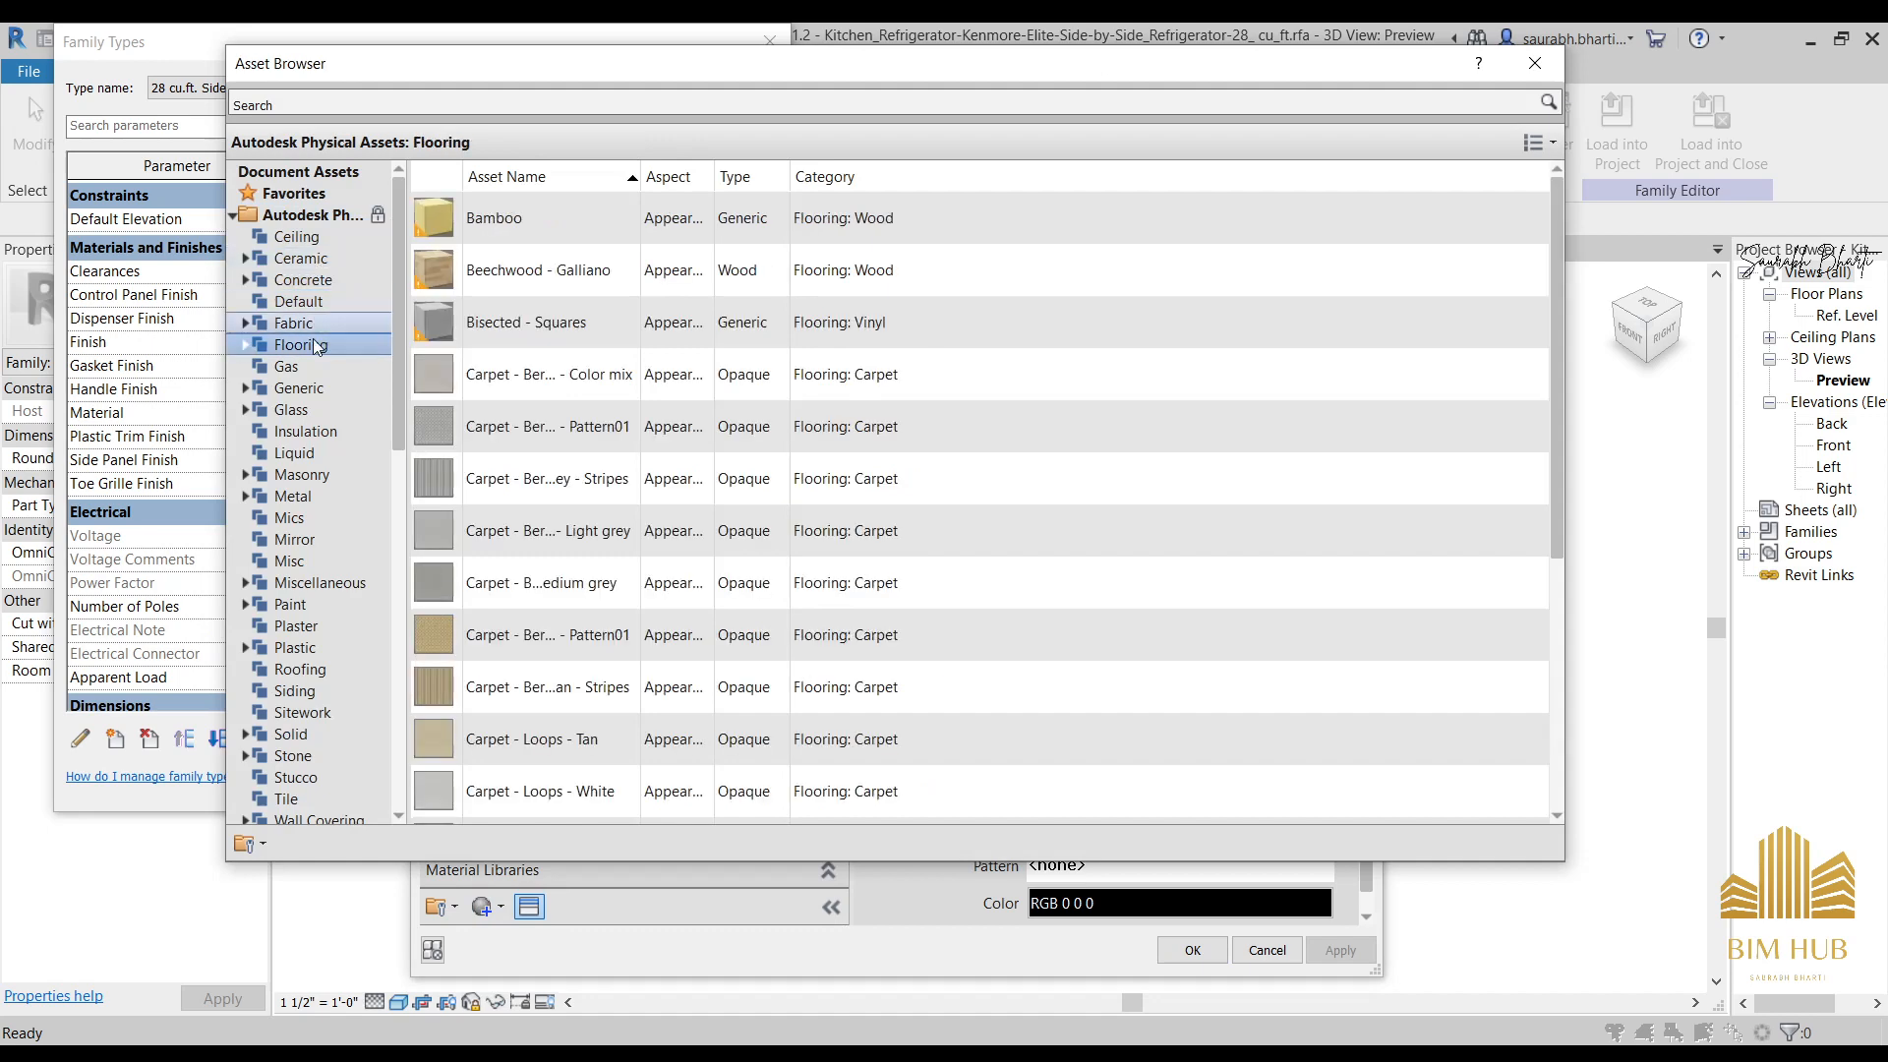
{"action": "left_click", "coordinate": [233, 216]}
{"action": "left_click", "coordinate": [283, 298]}
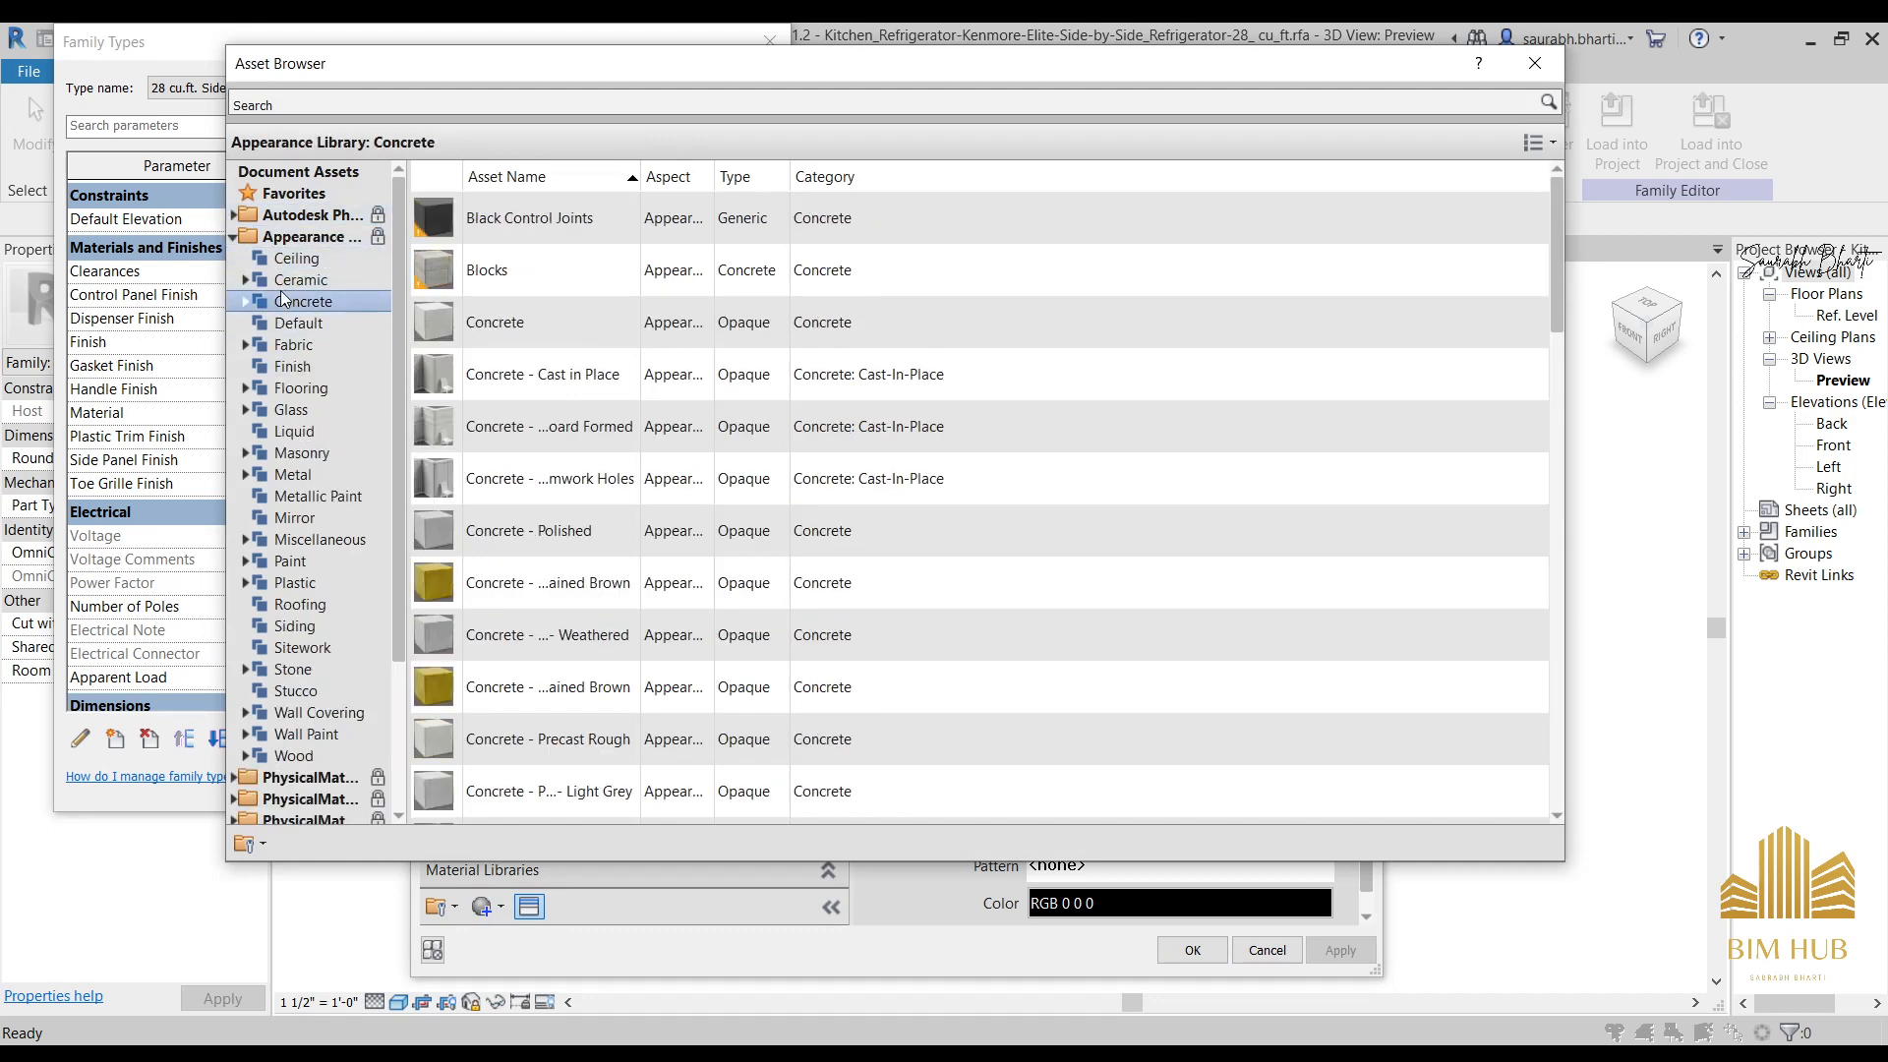
{"action": "left_click", "coordinate": [299, 280]}
Search the asset libraries for AIR, and apply the changes to the Clearances material and the family types.
{"action": "left_click", "coordinate": [337, 104]}
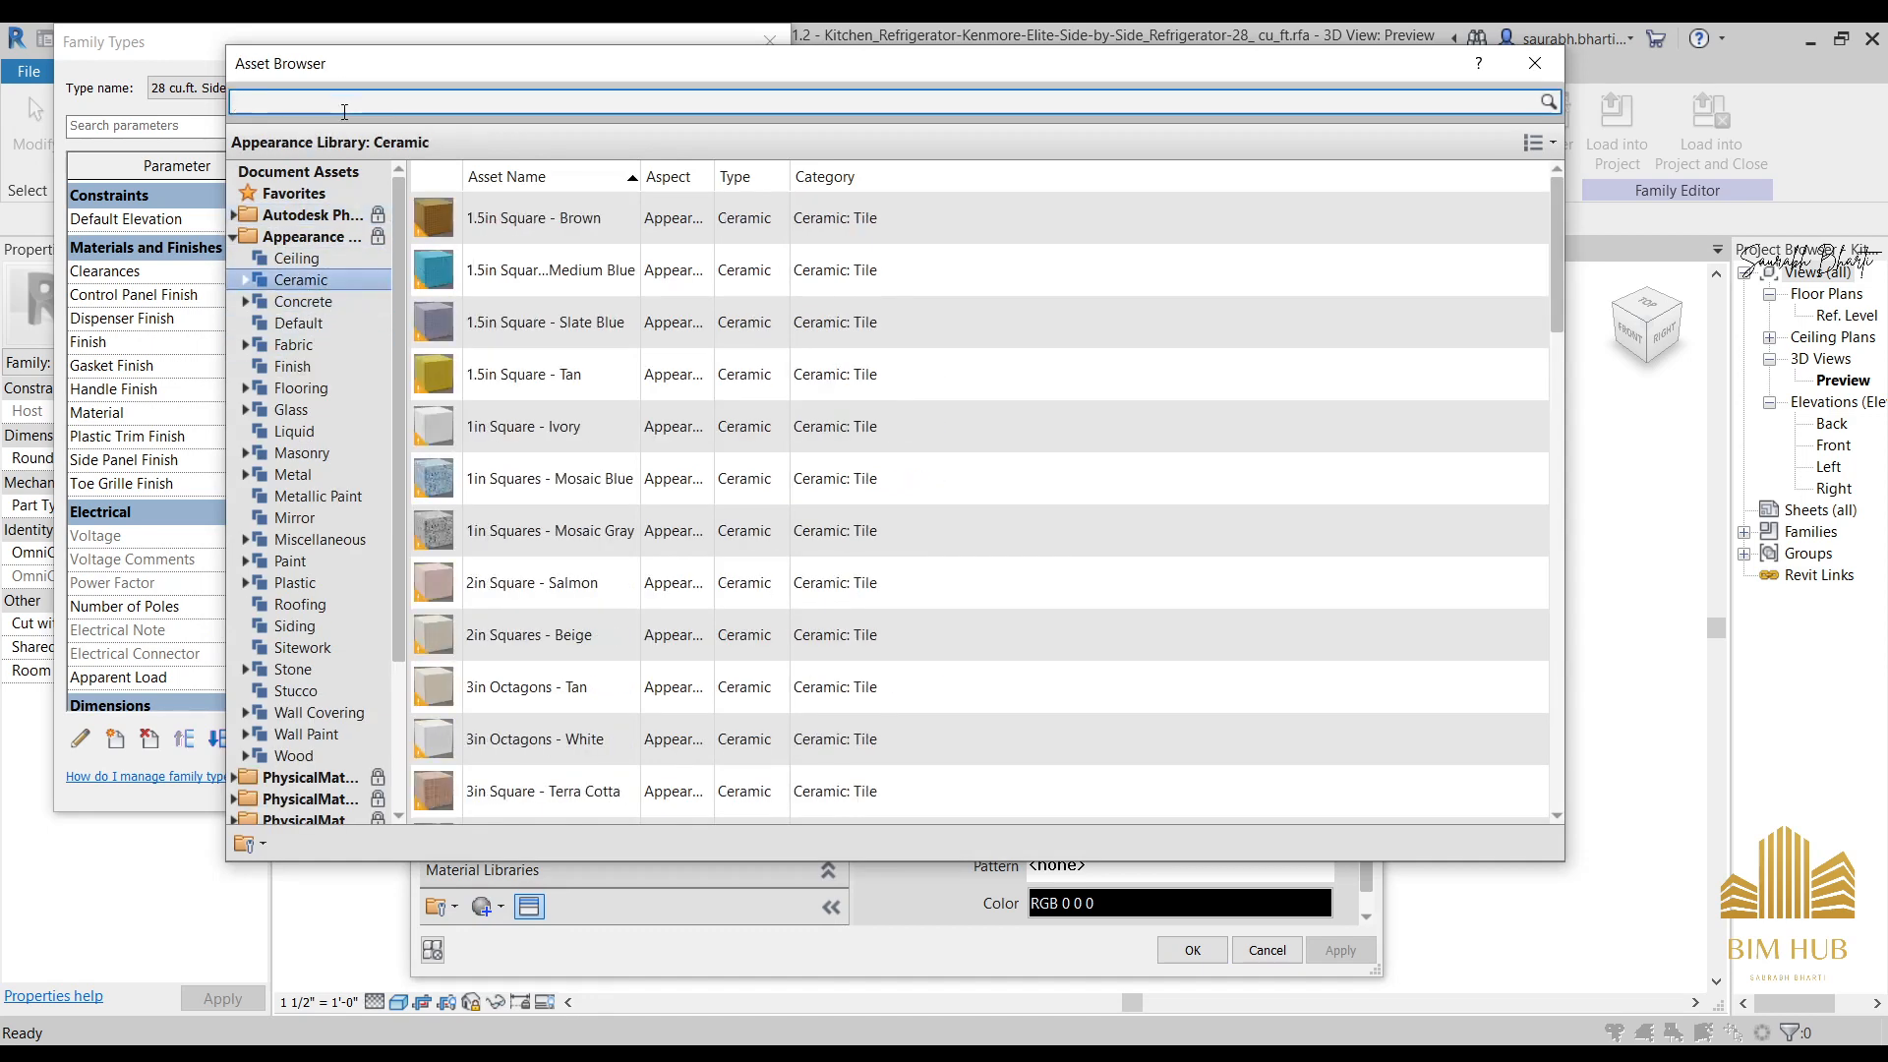
{"action": "type", "text": "AIR"}
{"action": "key", "text": "Return"}
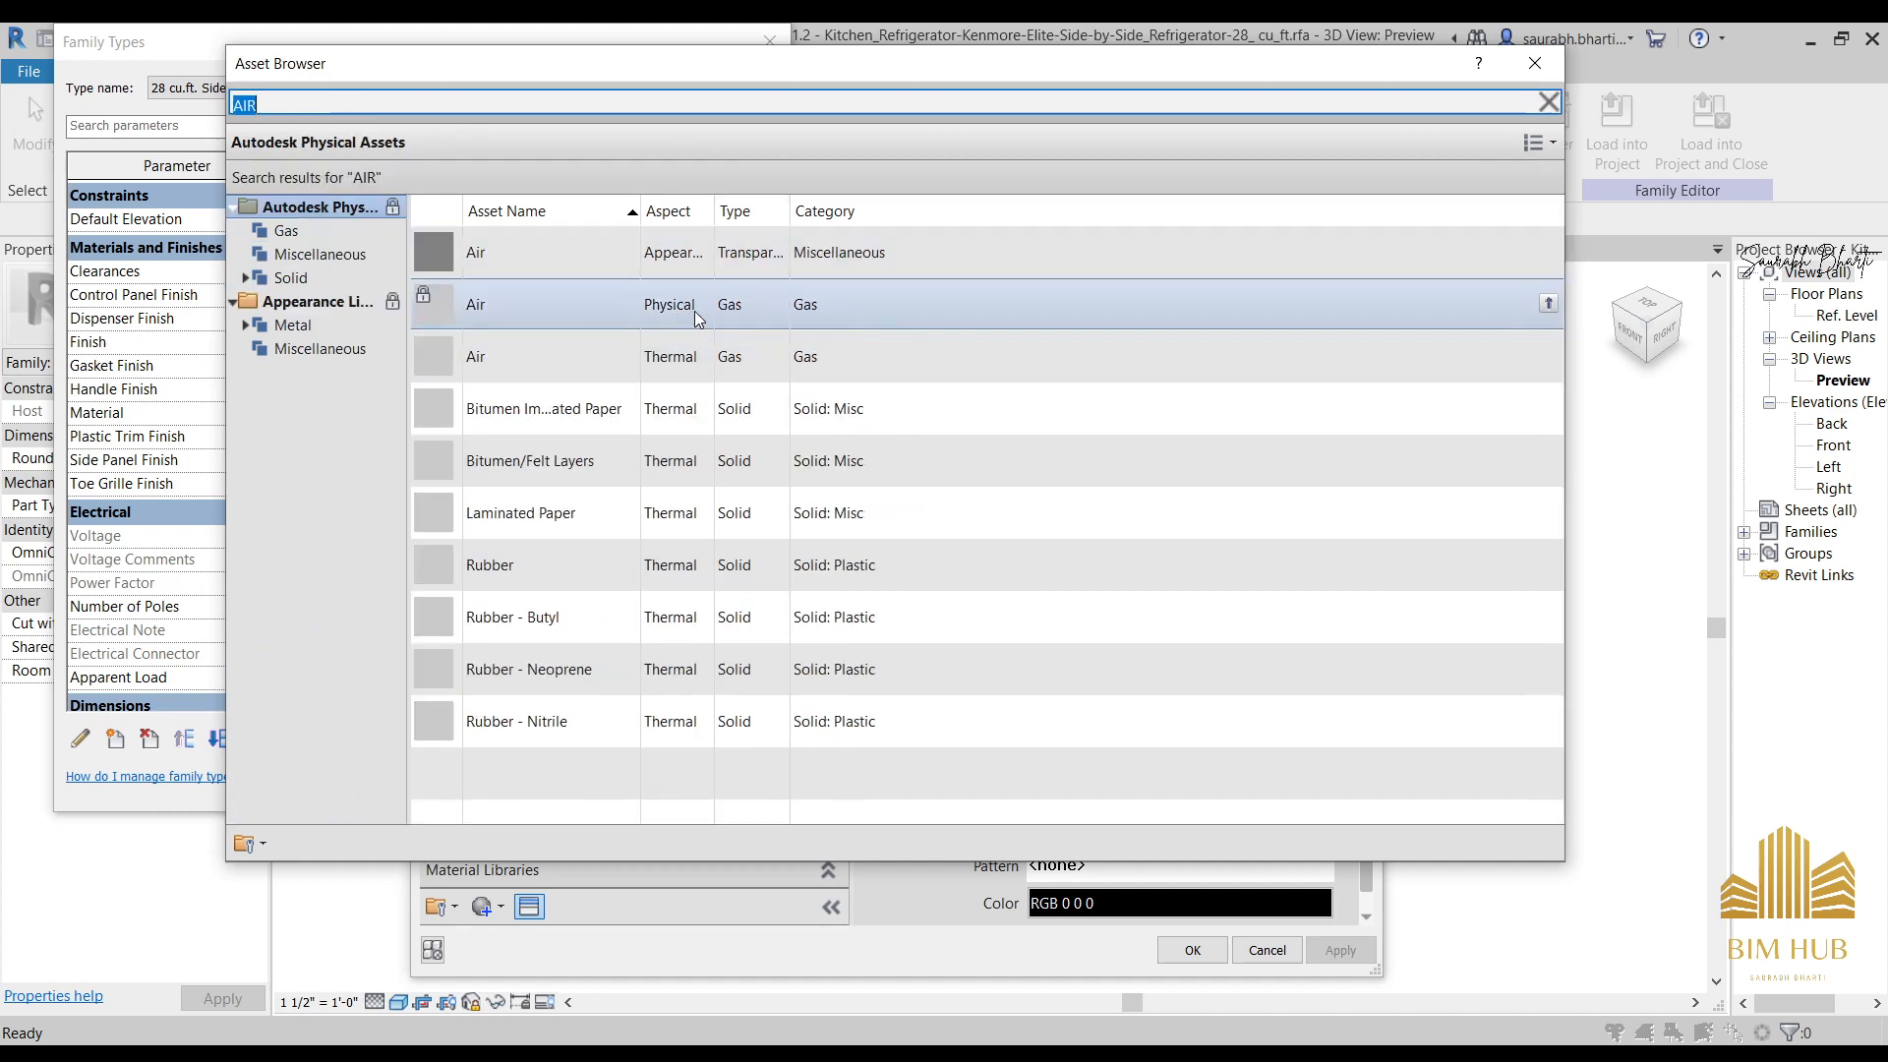
{"action": "key", "text": "BackSpace"}
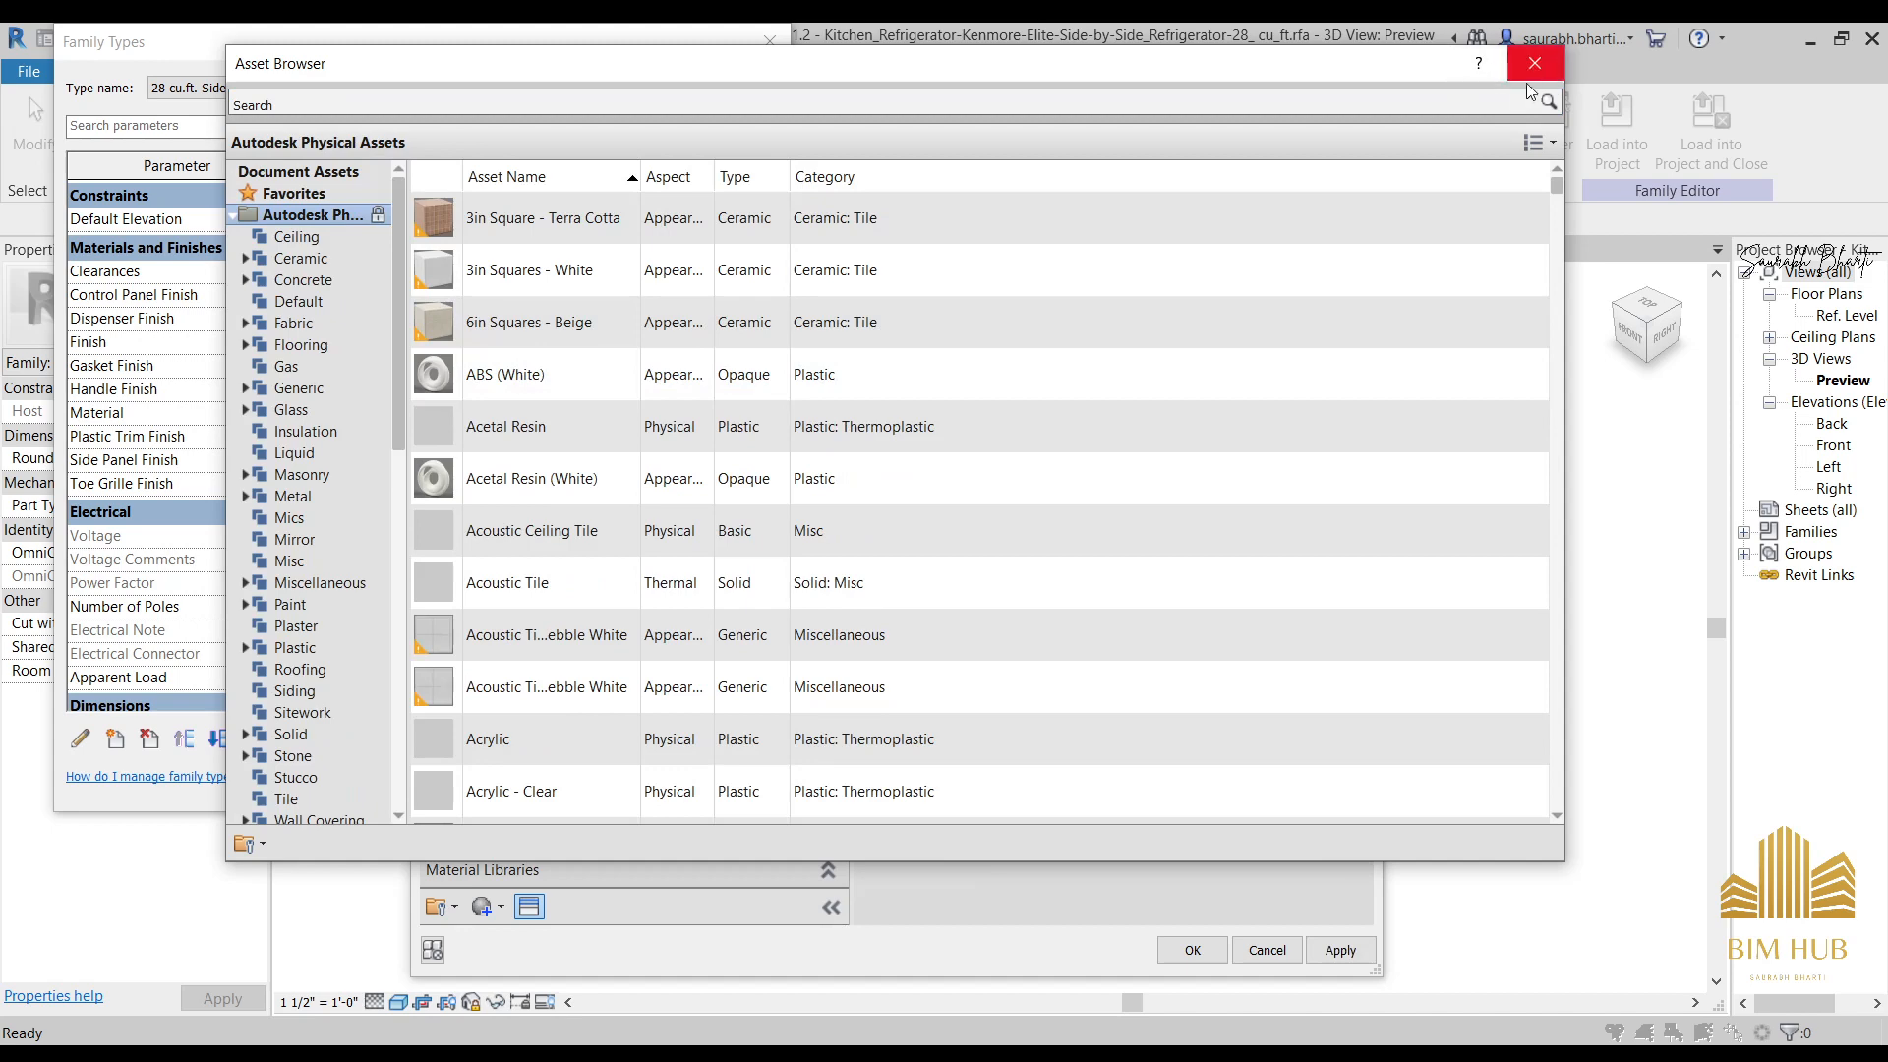
{"action": "scroll", "coordinate": [1318, 551], "scroll_direction": "down", "scroll_amount": 1}
{"action": "left_click", "coordinate": [1340, 952]}
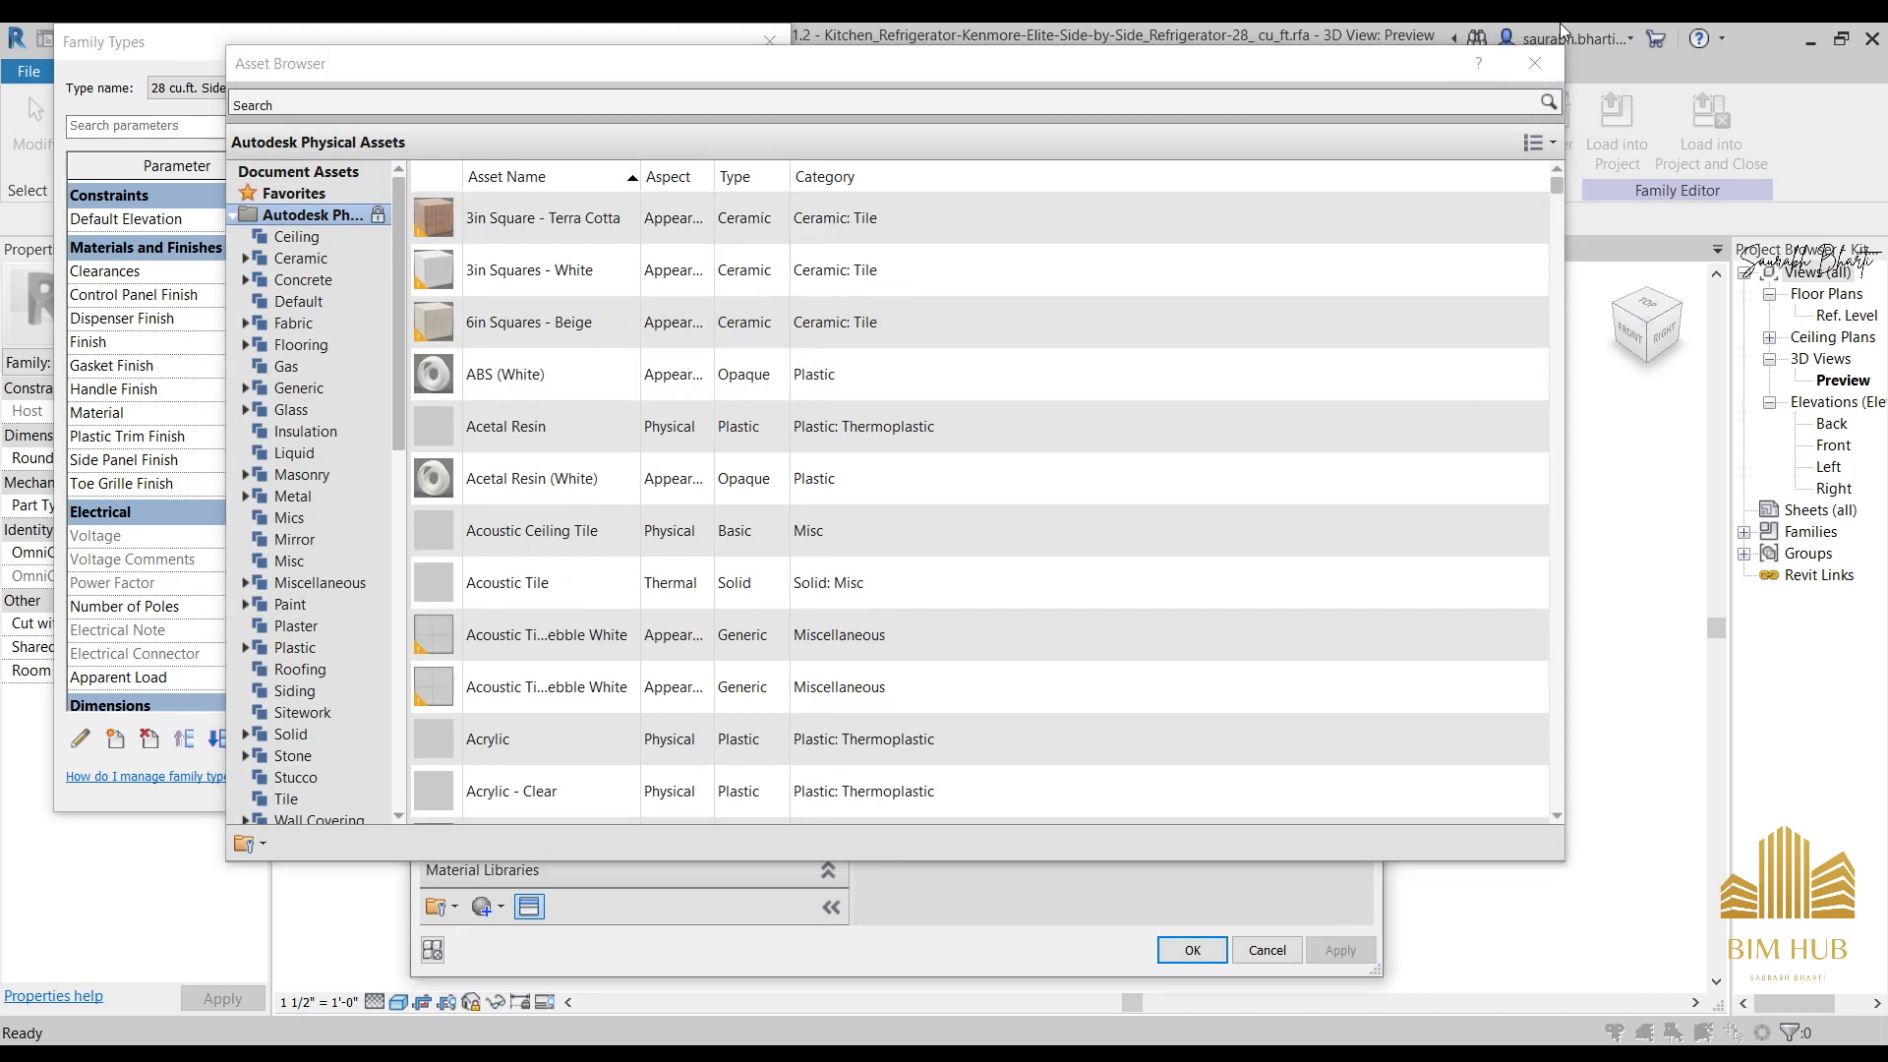
{"action": "left_click", "coordinate": [1538, 63]}
{"action": "left_click", "coordinate": [1192, 950]}
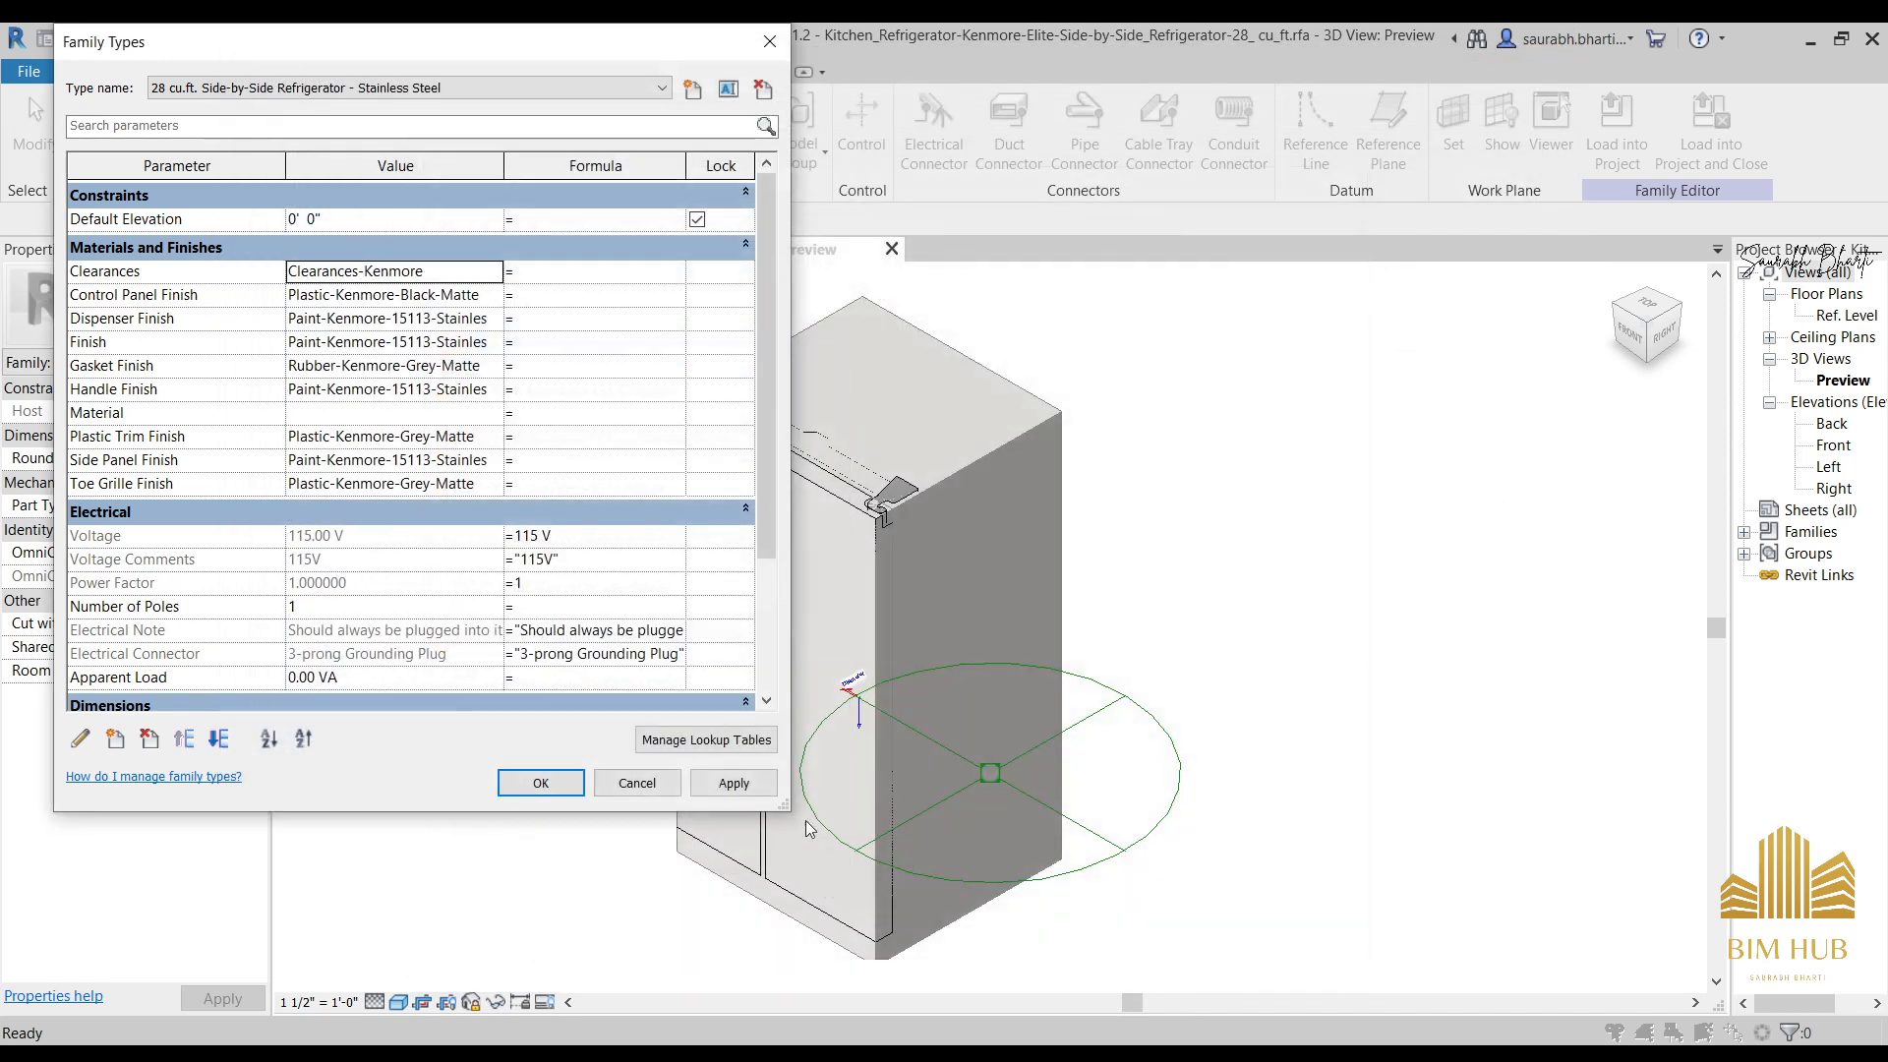
{"action": "left_click", "coordinate": [540, 783]}
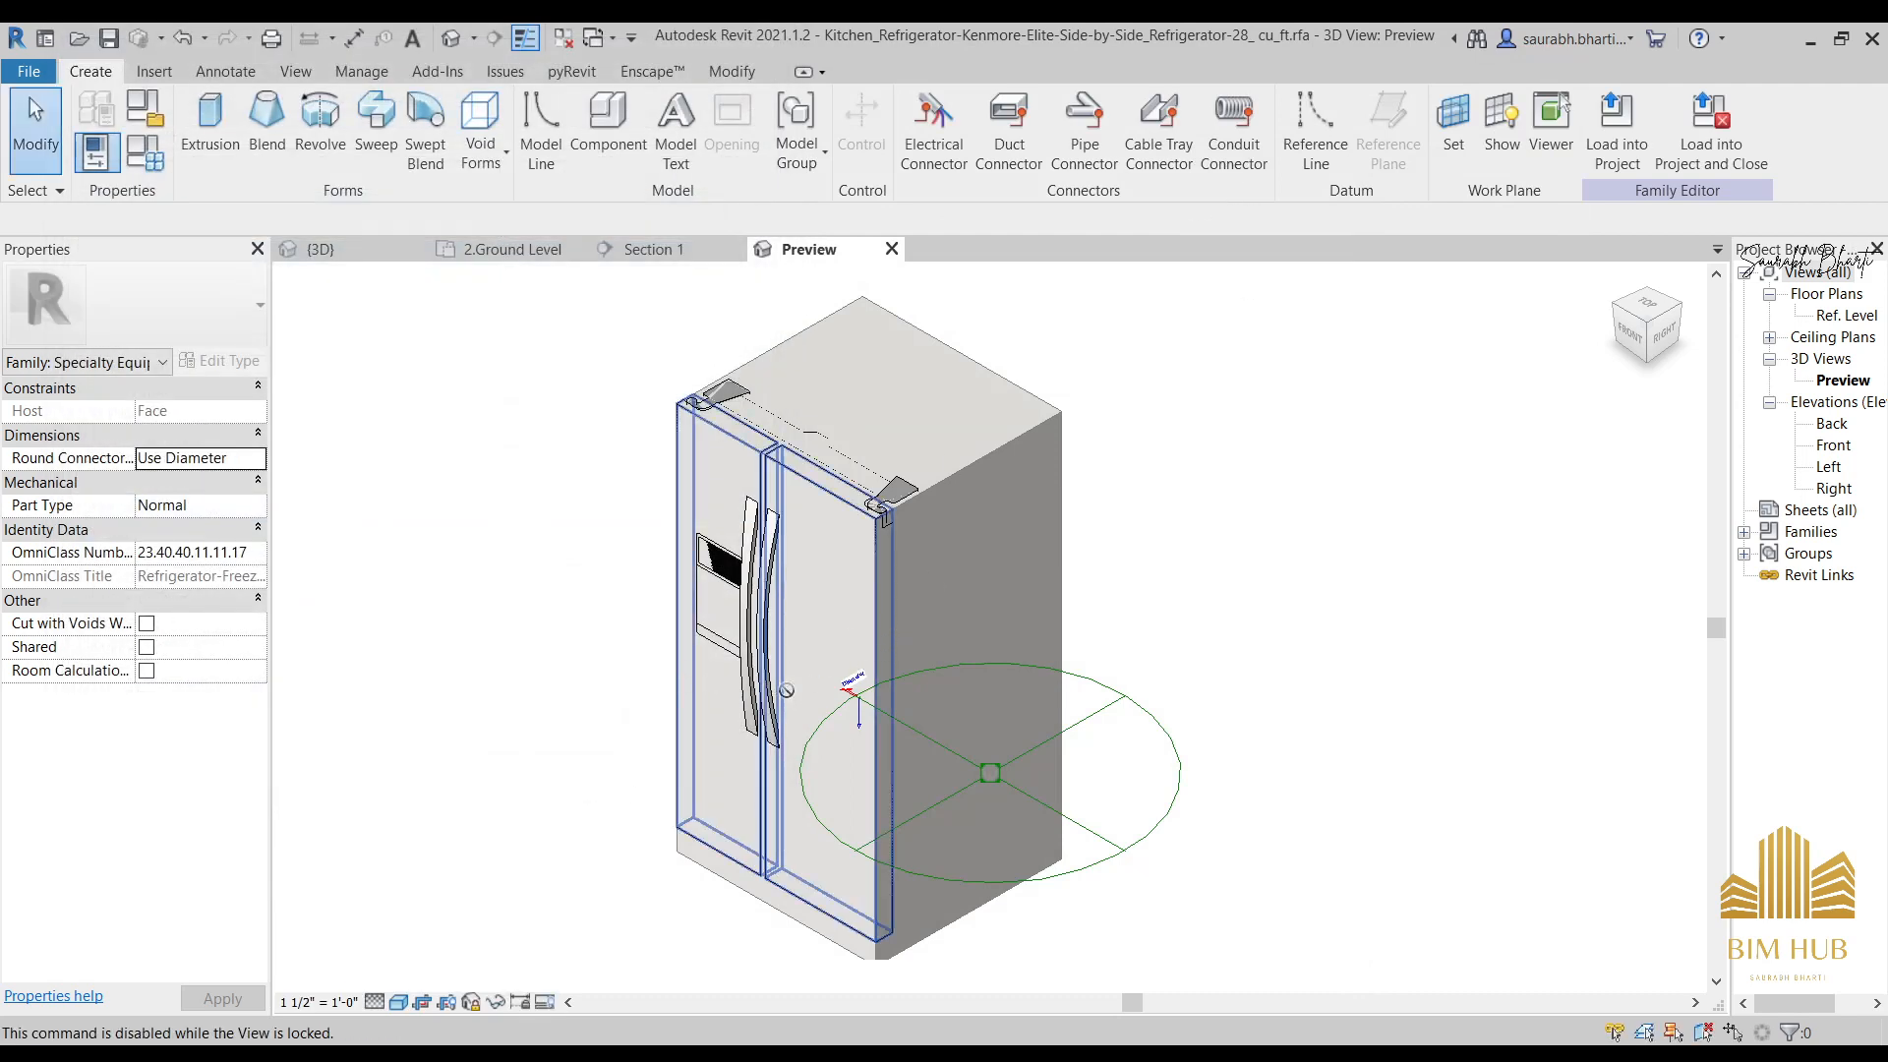
Load the refrigerator family into the GP House project and place it on the Ground Level work plane in the kitchen's upper-left corner.
{"action": "middle_click_drag", "start_coordinate": [753, 674], "coordinate": [910, 685]}
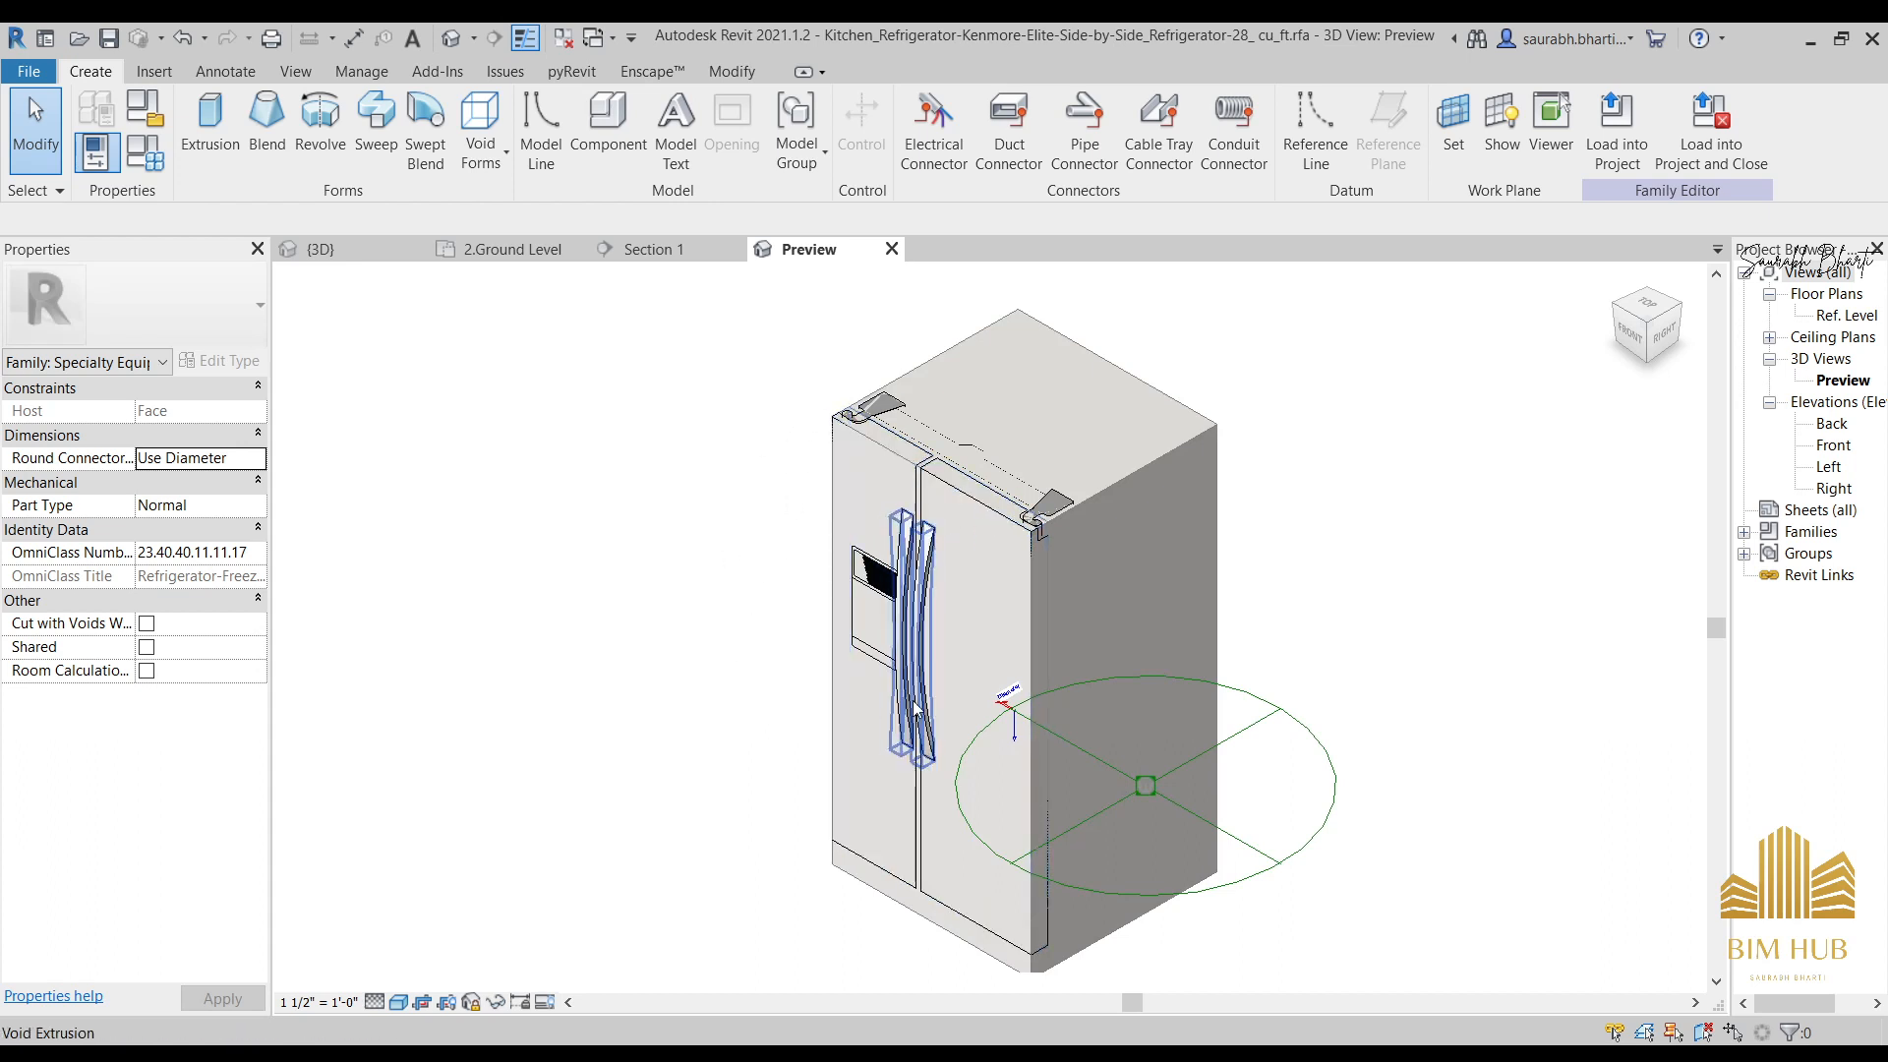
{"action": "left_click", "coordinate": [1628, 148]}
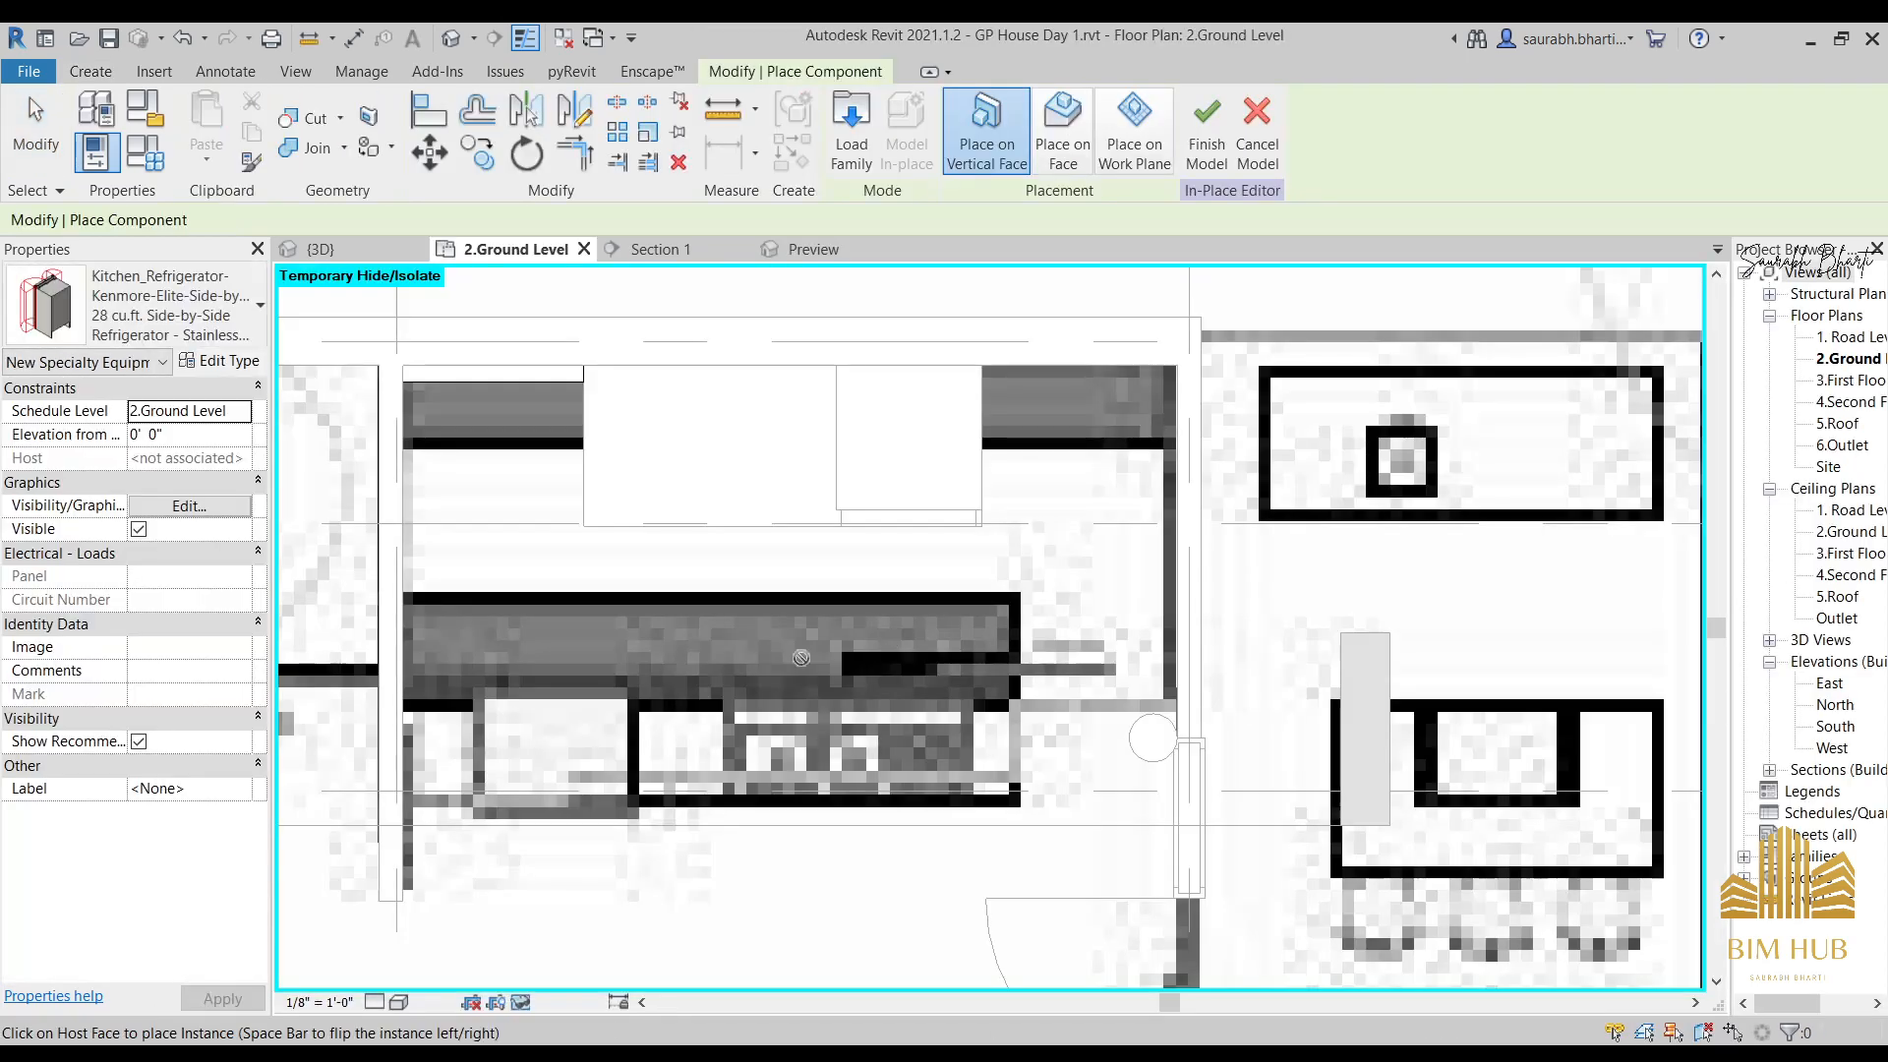
{"action": "middle_click_drag", "start_coordinate": [610, 541], "coordinate": [900, 672]}
{"action": "scroll", "coordinate": [921, 647], "scroll_direction": "down", "scroll_amount": 1}
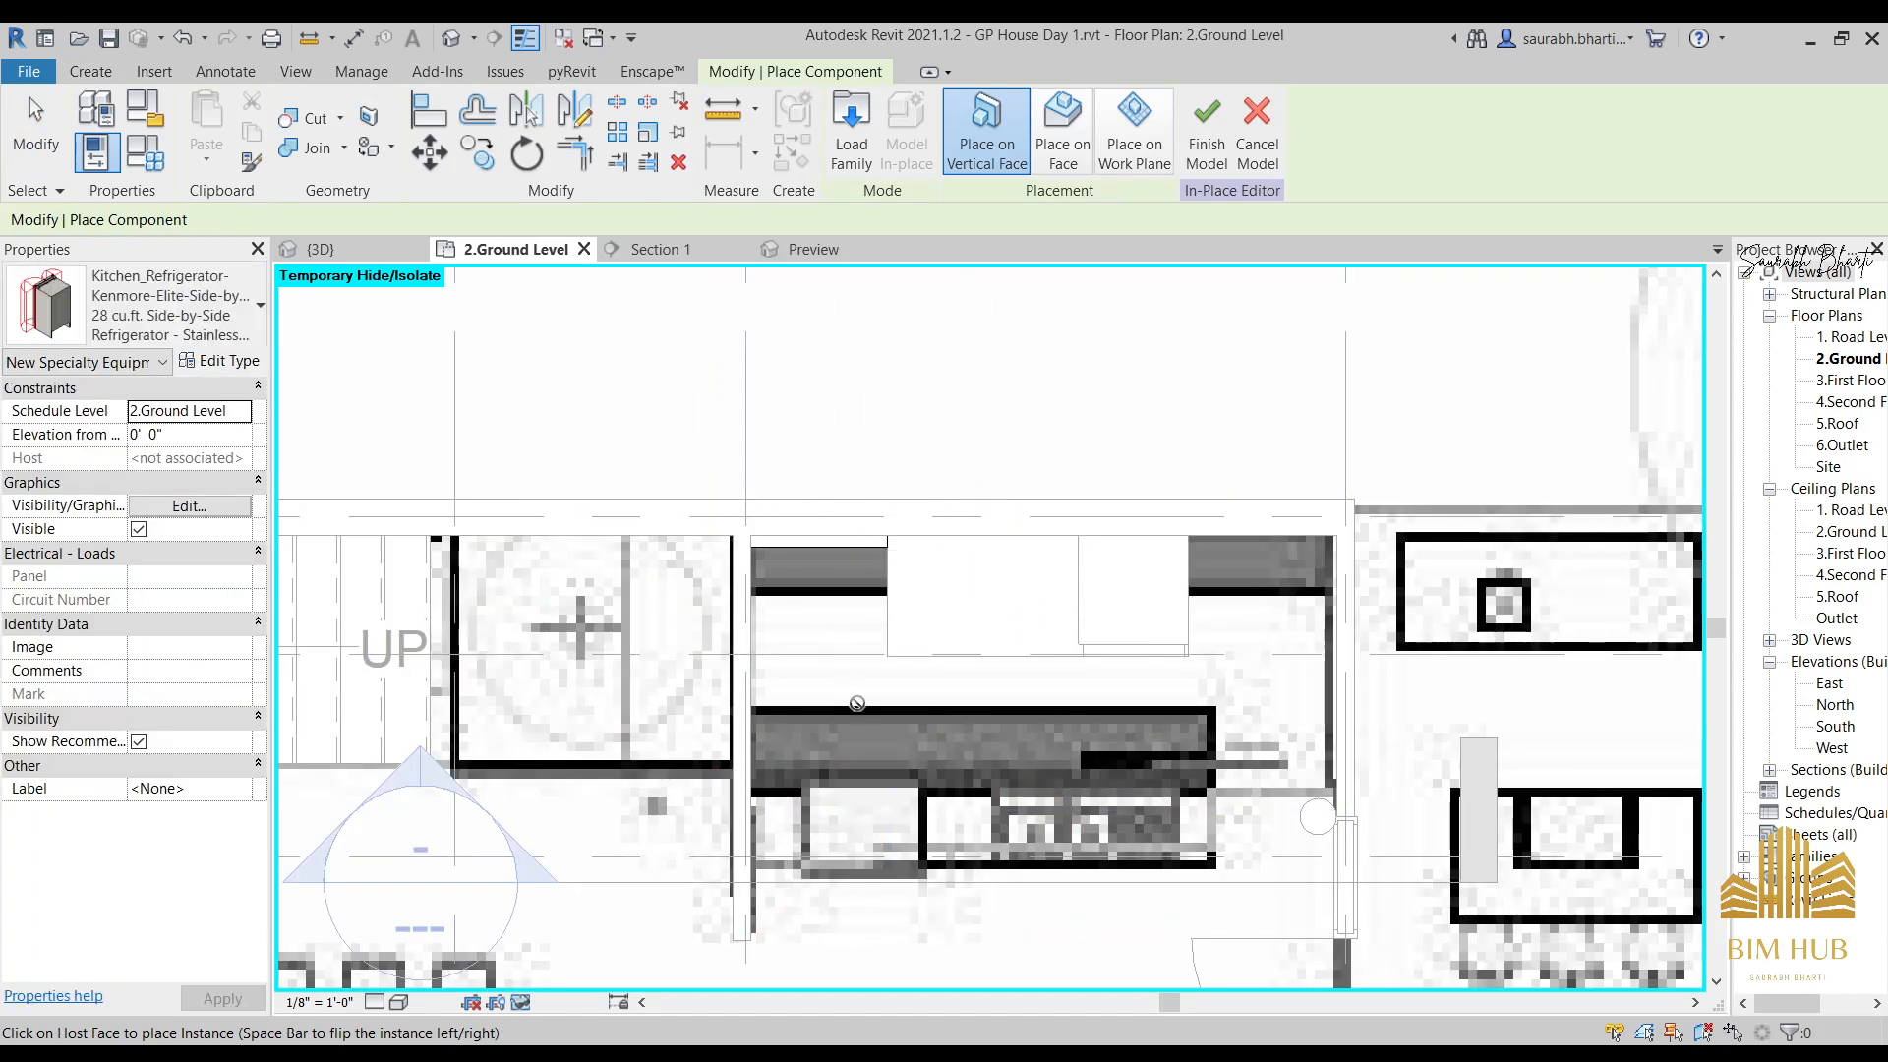
{"action": "scroll", "coordinate": [857, 703], "scroll_direction": "down", "scroll_amount": 2}
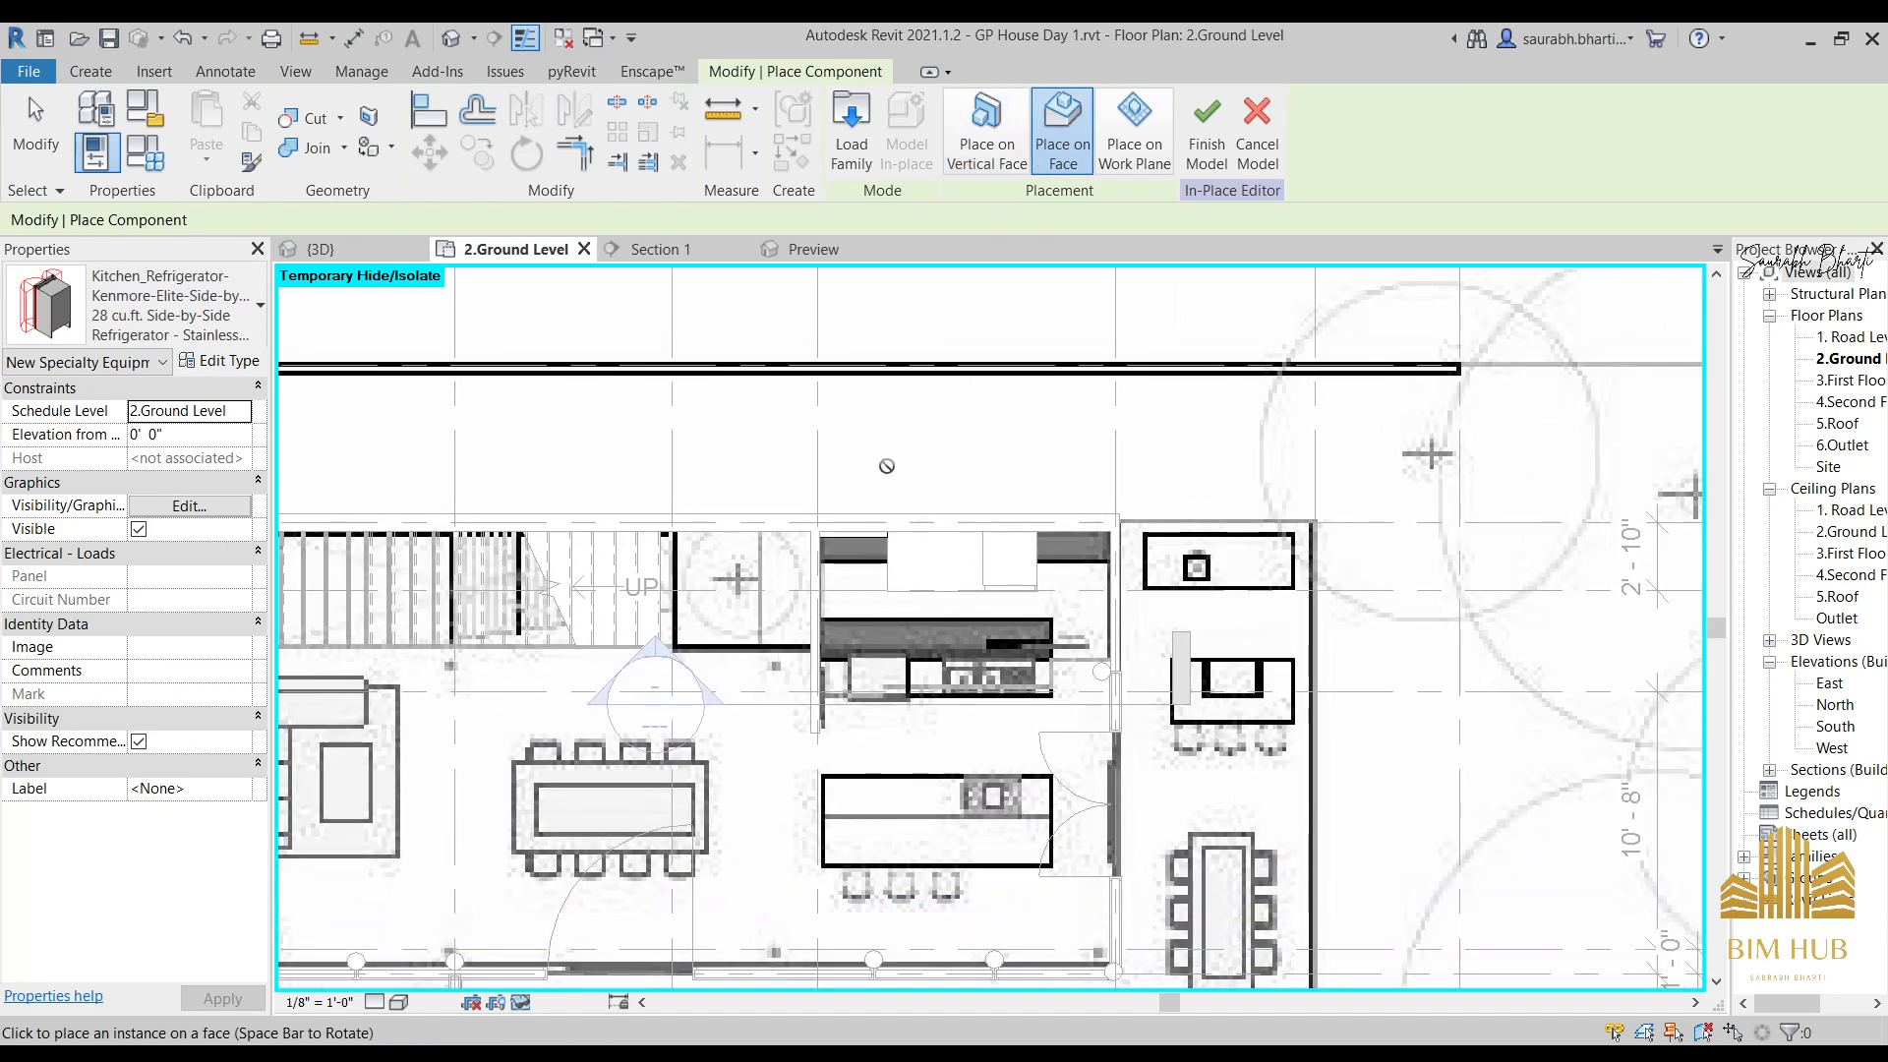
{"action": "scroll", "coordinate": [854, 593], "scroll_direction": "up", "scroll_amount": 1}
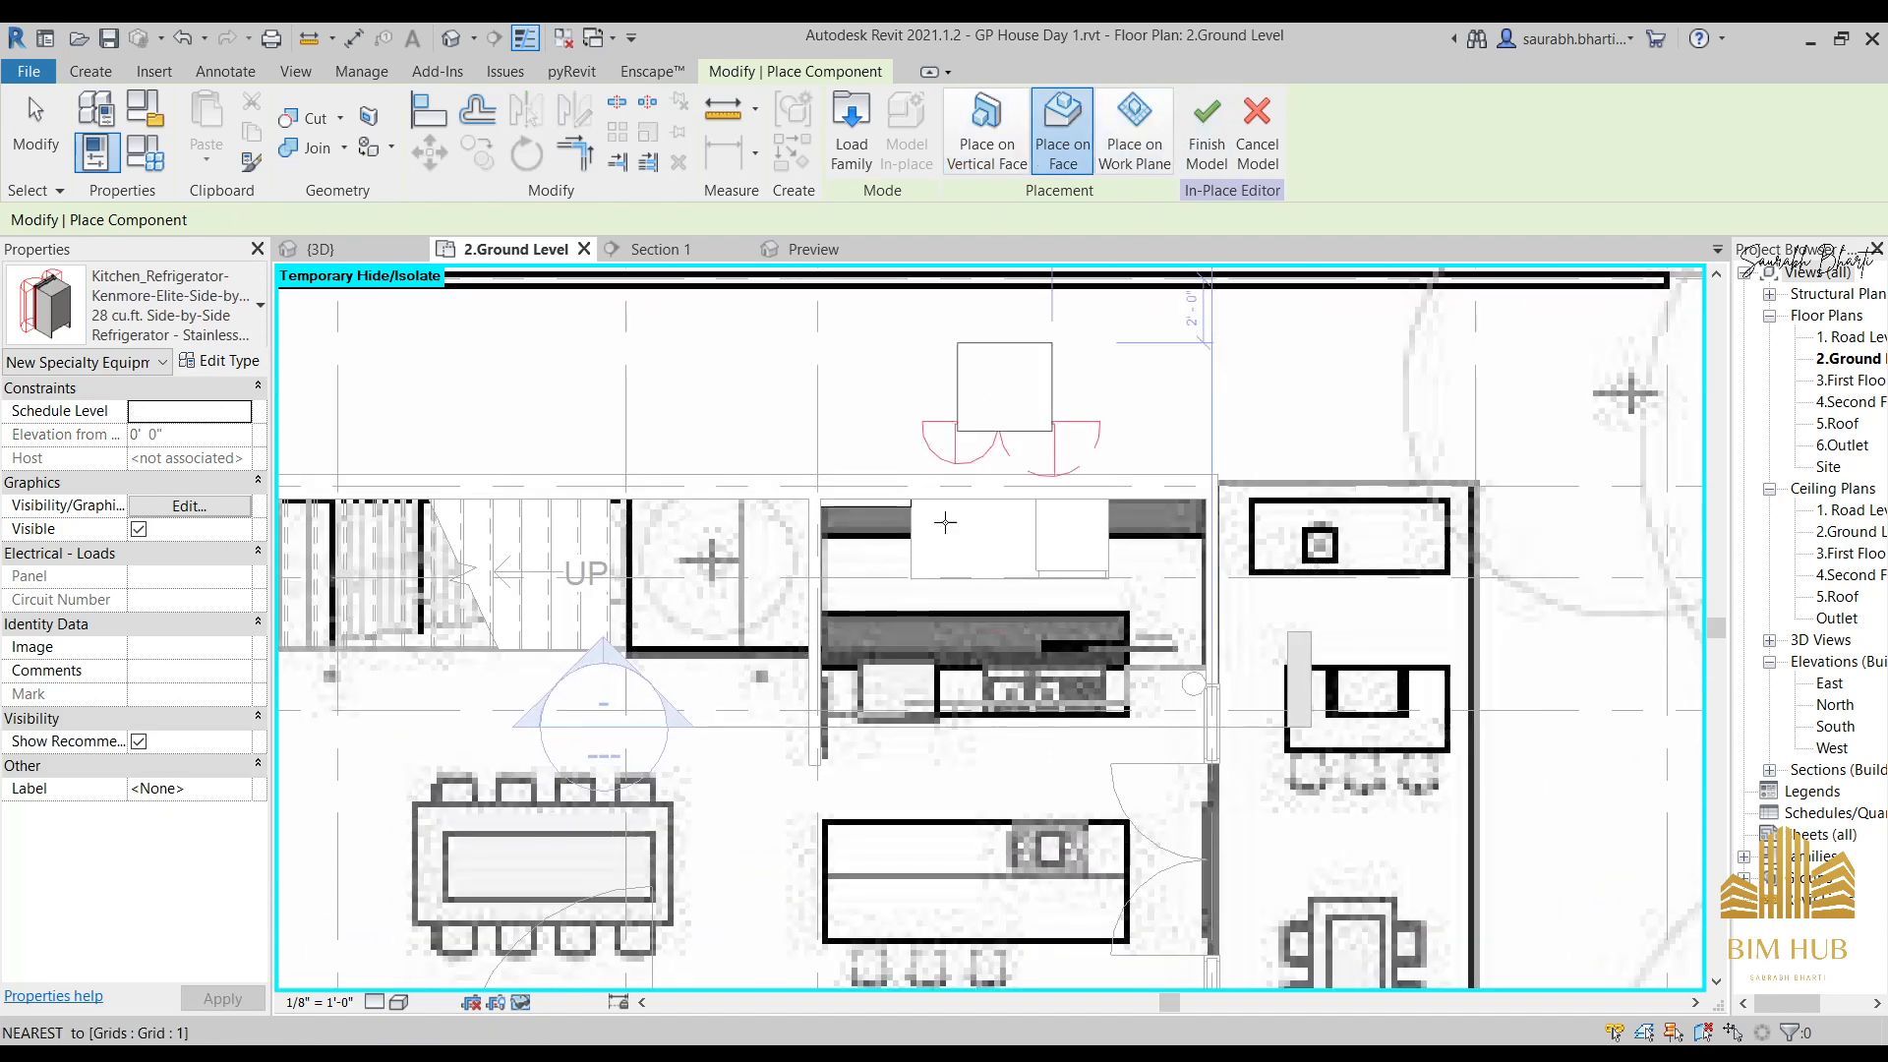
{"action": "left_click", "coordinate": [1134, 128]}
{"action": "scroll", "coordinate": [876, 516], "scroll_direction": "up", "scroll_amount": 4}
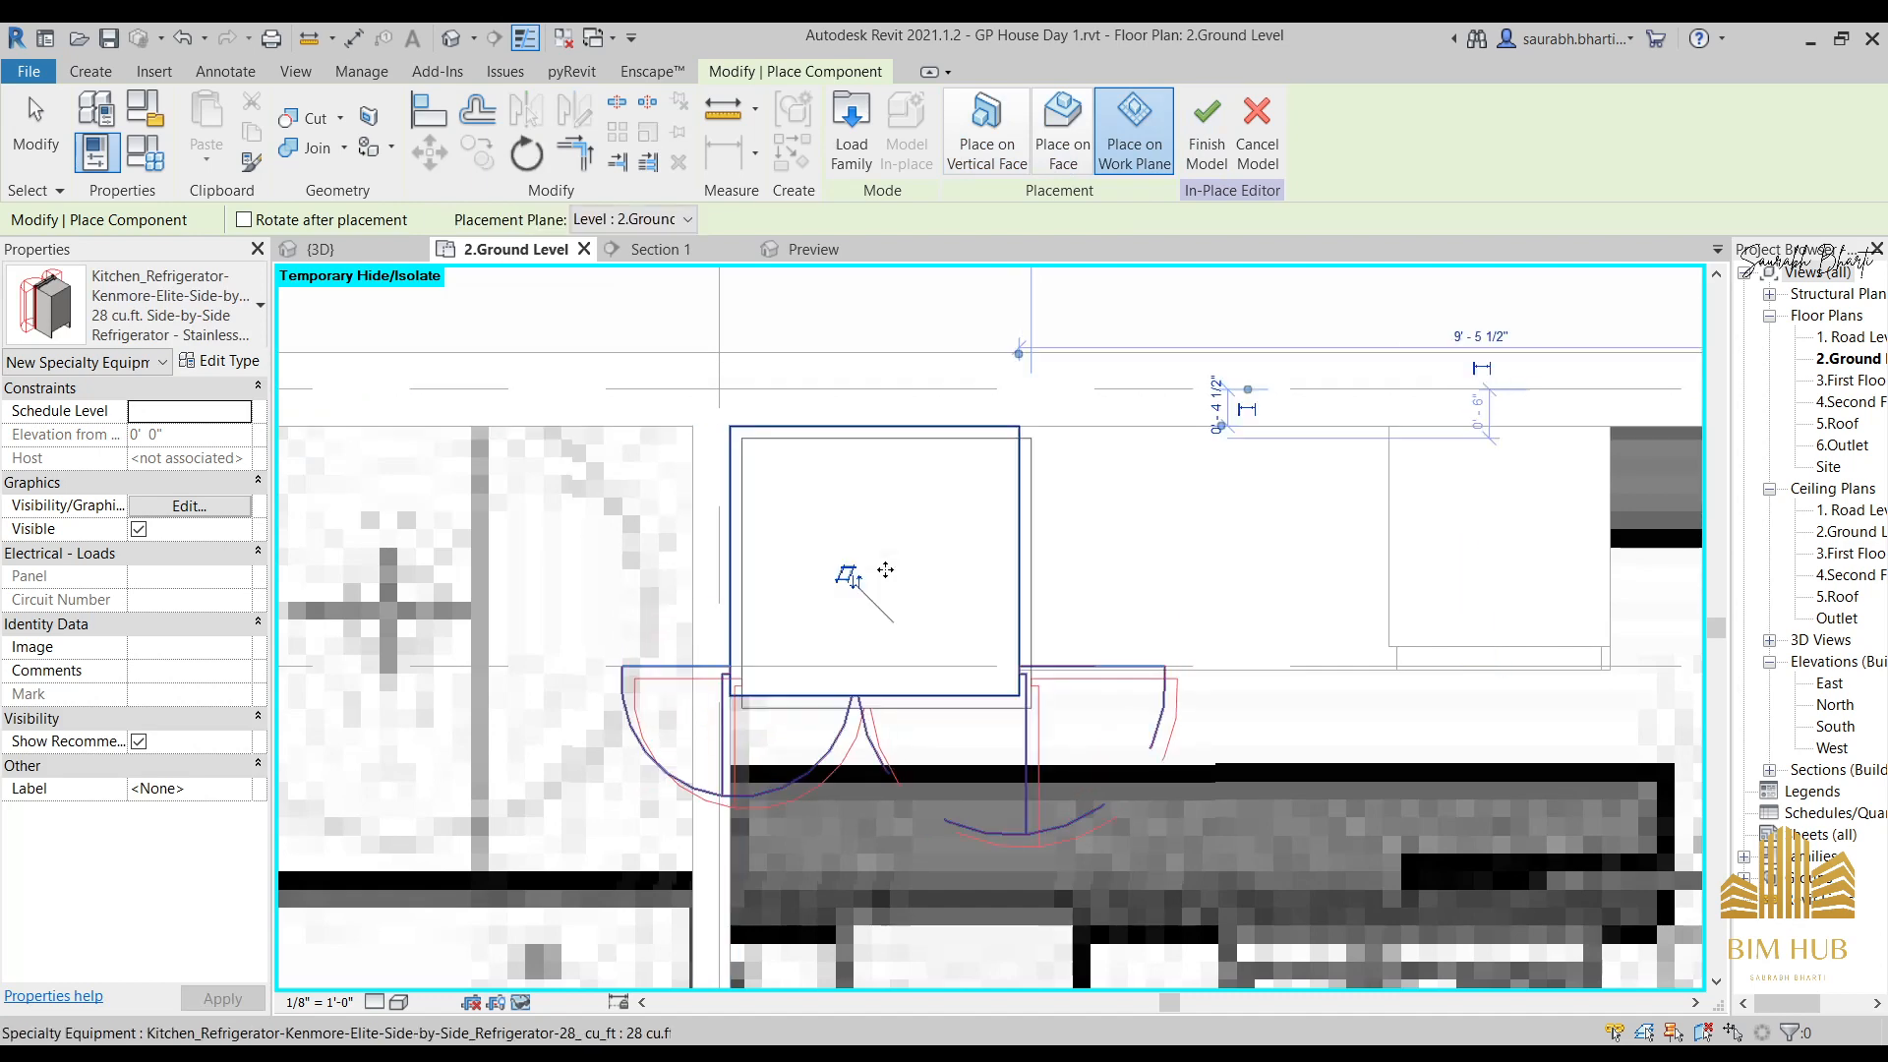
{"action": "key", "text": "Escape"}
Return to the 3D view, finish the in-place casework model and save the project.
{"action": "left_click", "coordinate": [463, 39]}
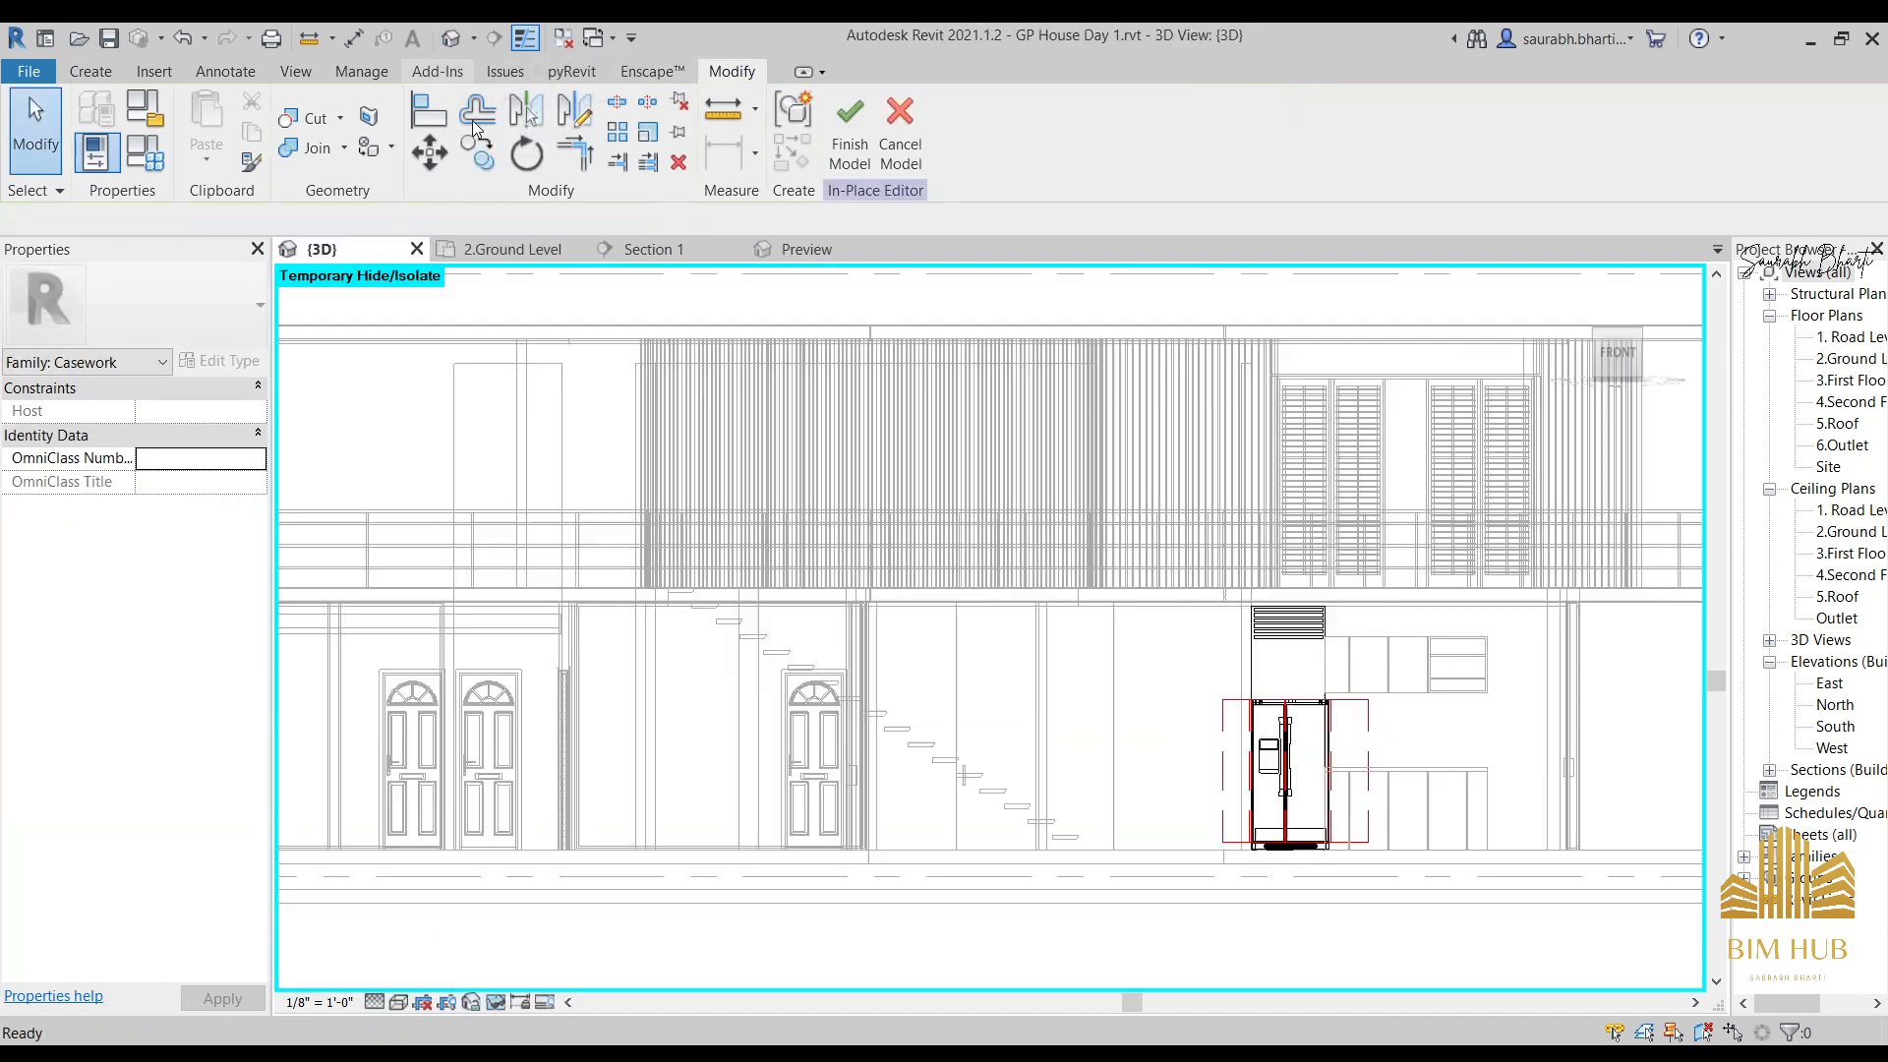
{"action": "scroll", "coordinate": [906, 695], "scroll_direction": "down", "scroll_amount": 2}
{"action": "middle_click_drag", "start_coordinate": [906, 695], "coordinate": [974, 738]}
{"action": "scroll", "coordinate": [1126, 681], "scroll_direction": "up", "scroll_amount": 2}
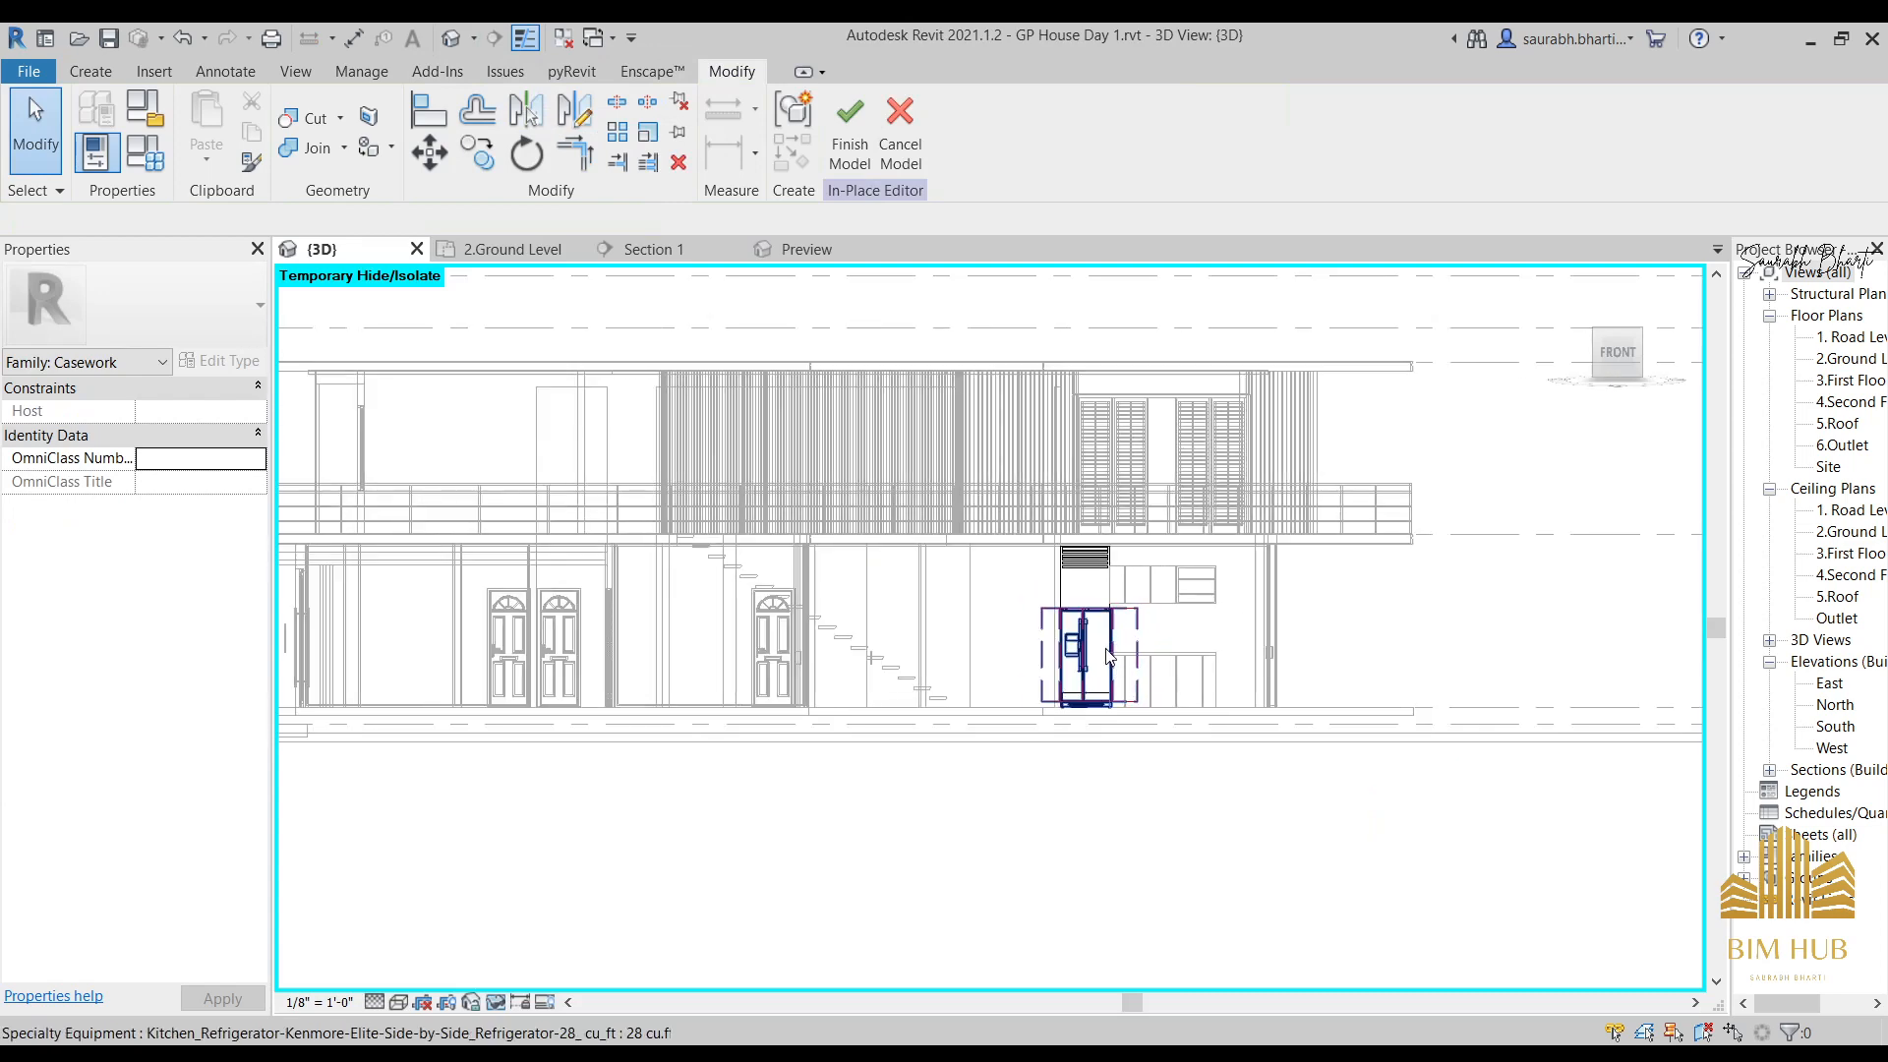
{"action": "left_click", "coordinate": [850, 126]}
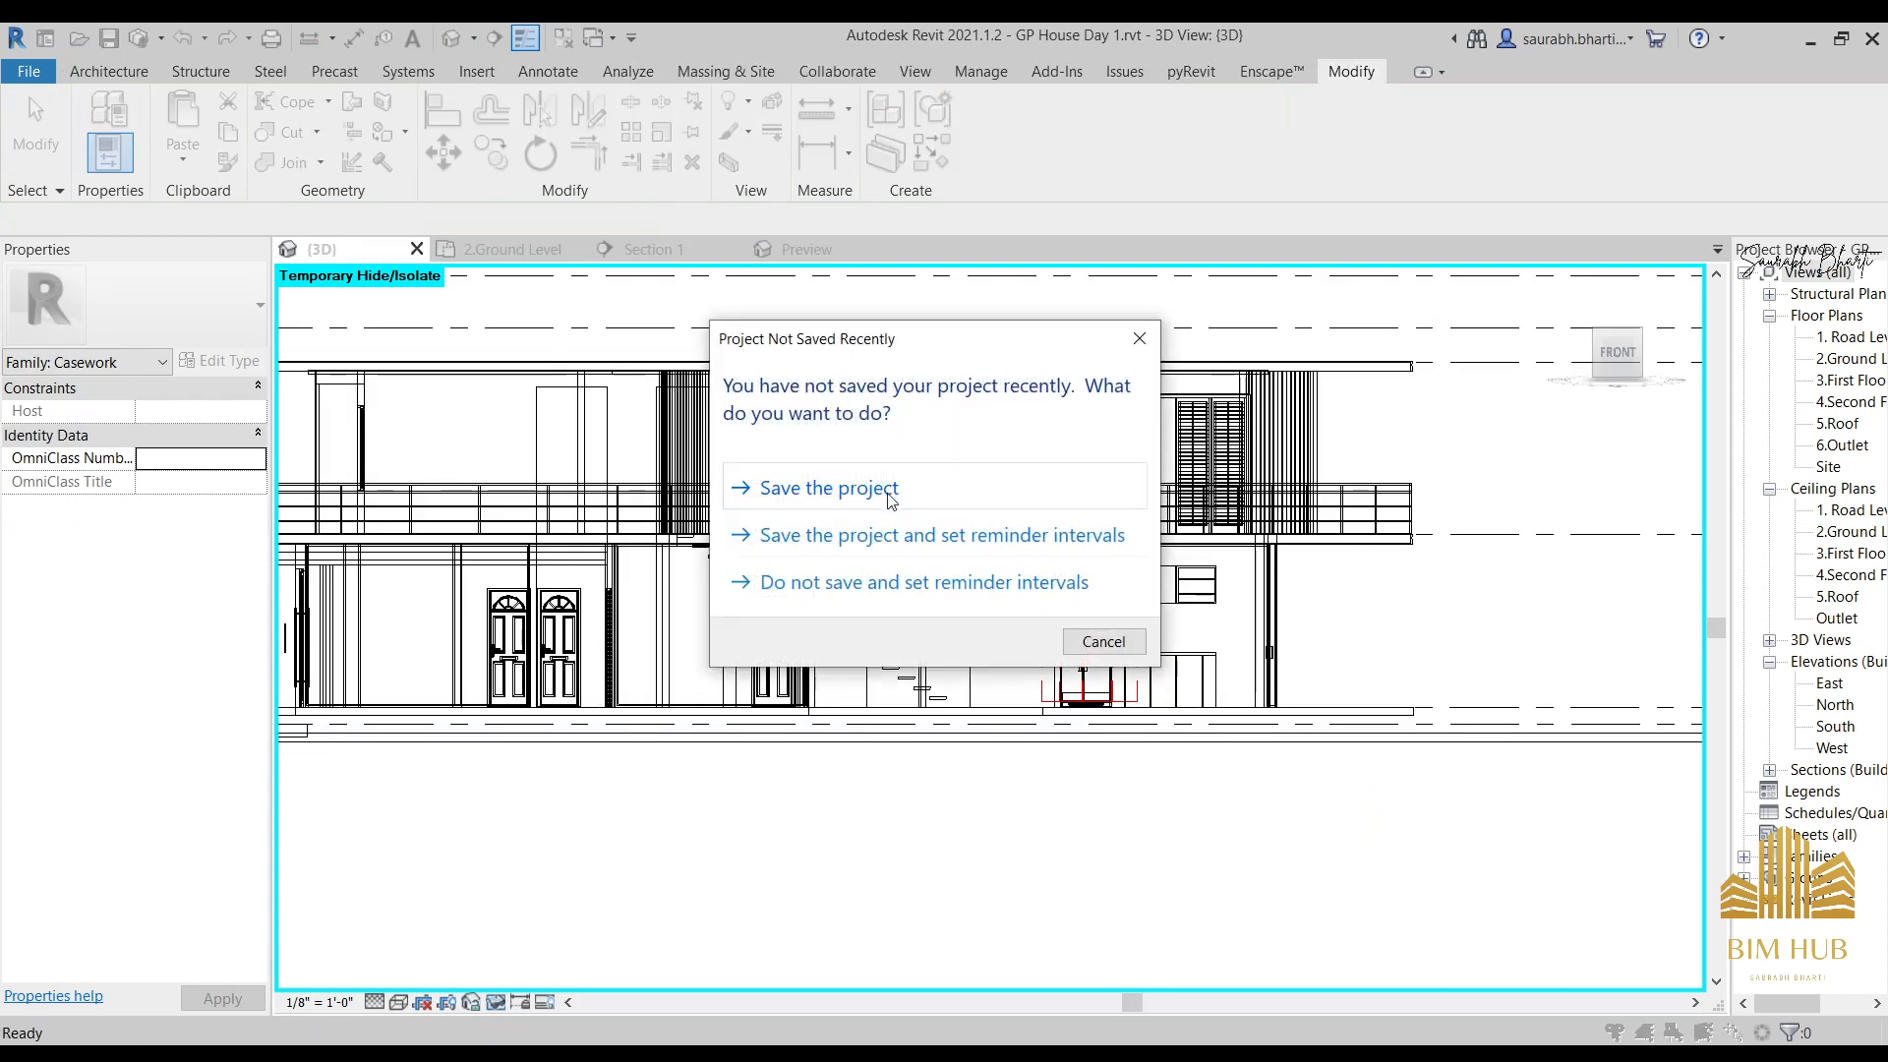
{"action": "left_click", "coordinate": [889, 498]}
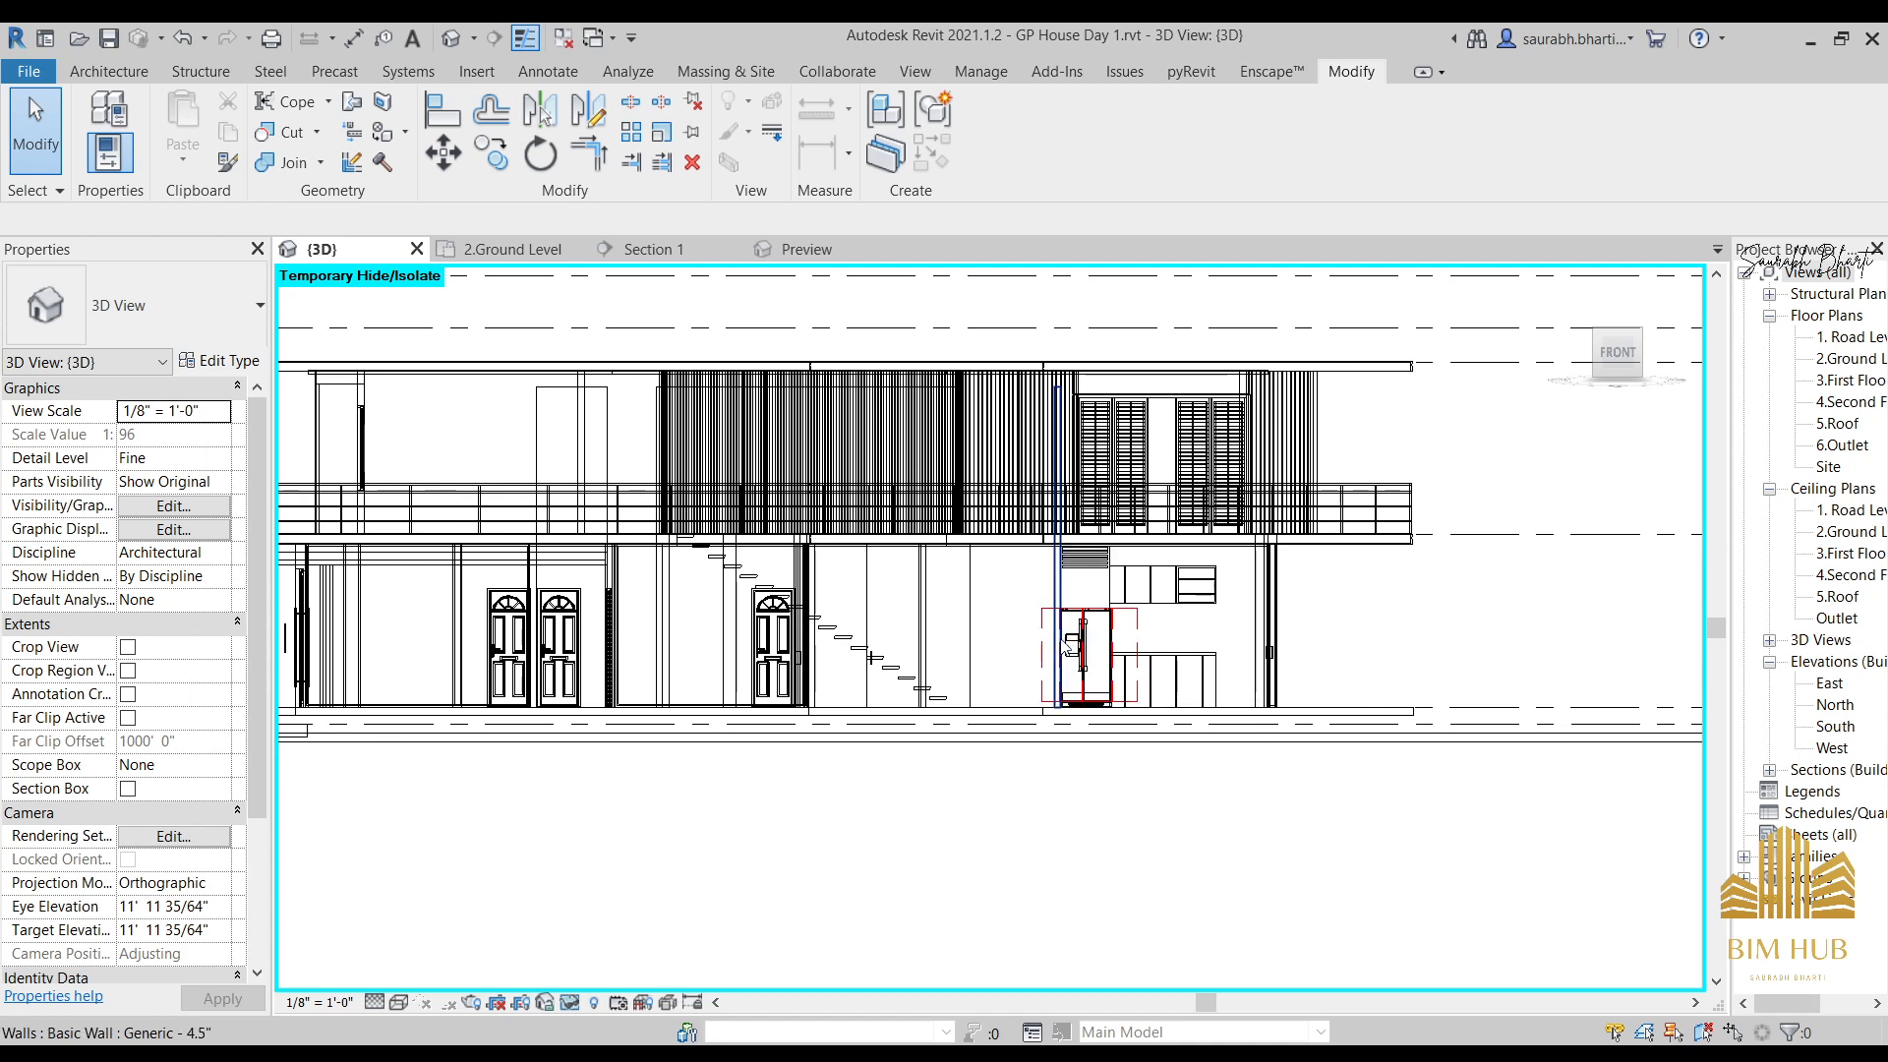
Examine how the refrigerator fits below the slotted panel and beside the cabinets, from the front and at an angle.
{"action": "scroll", "coordinate": [1111, 665], "scroll_direction": "up", "scroll_amount": 4}
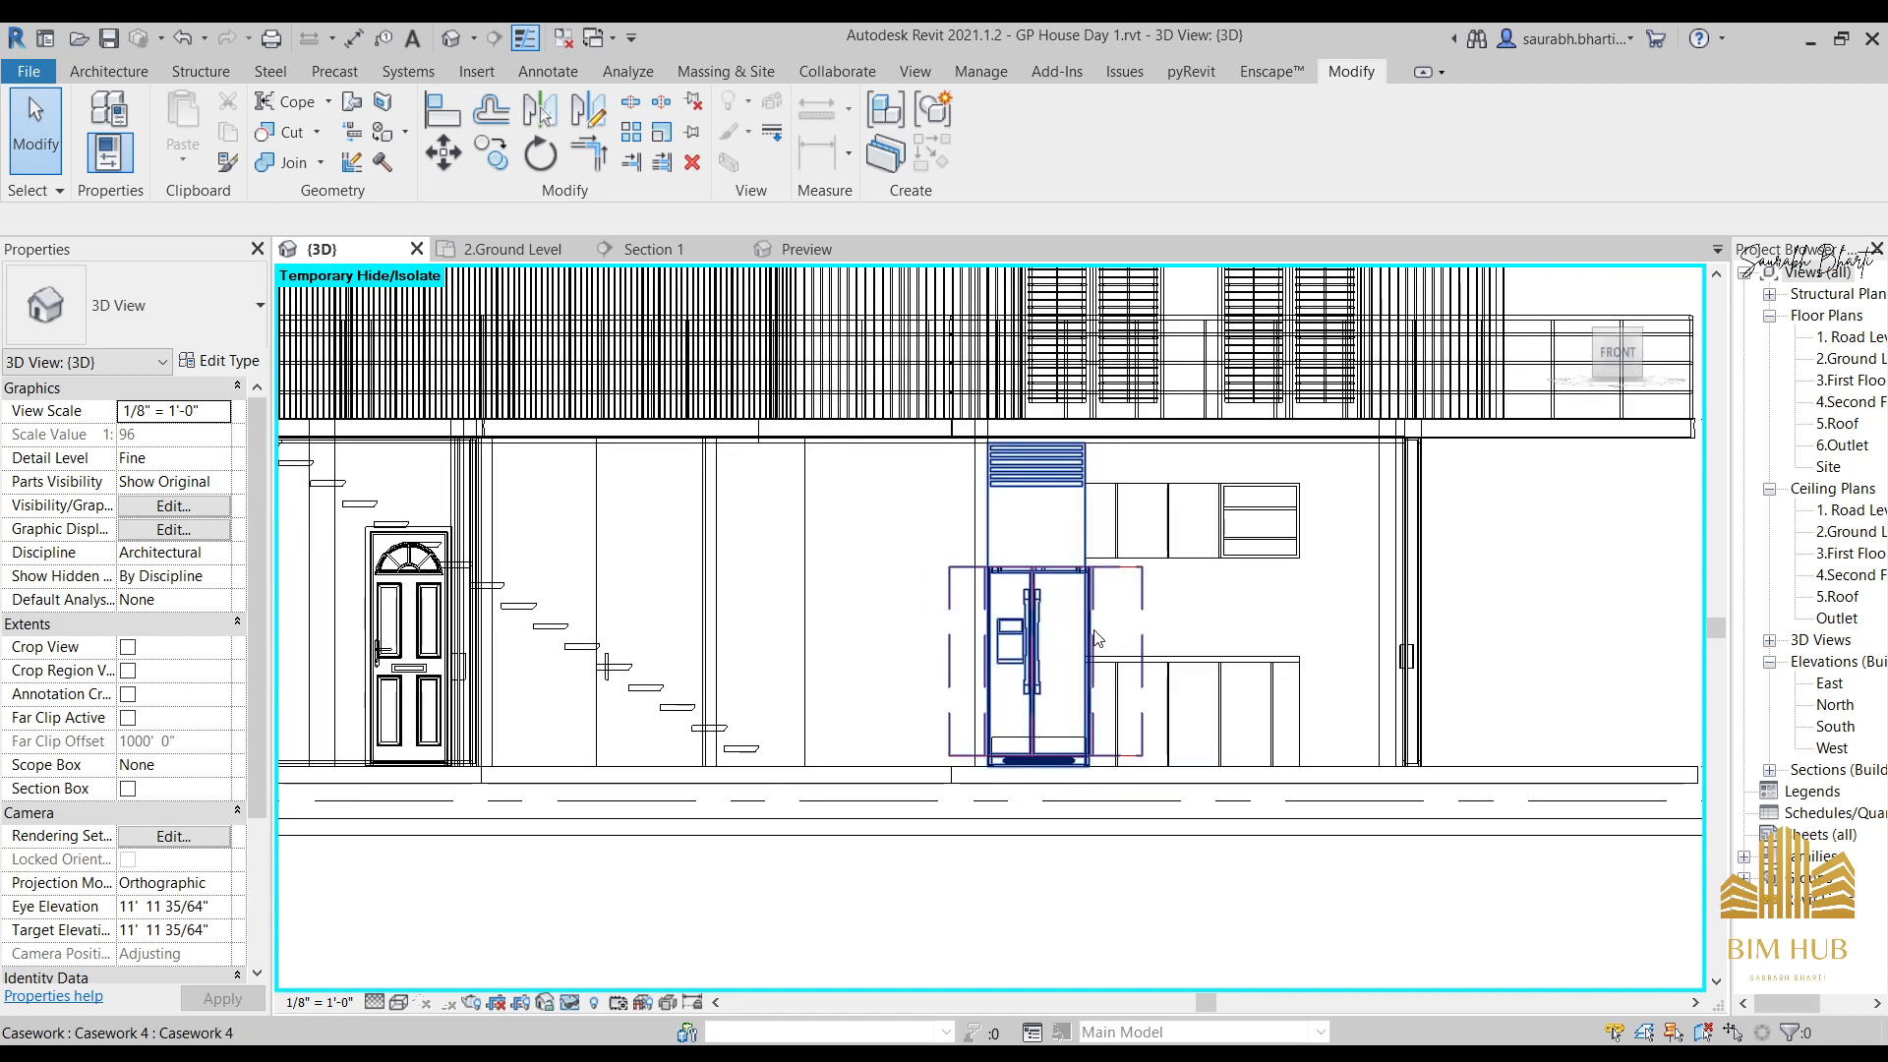
{"action": "scroll", "coordinate": [1095, 646], "scroll_direction": "up", "scroll_amount": 4}
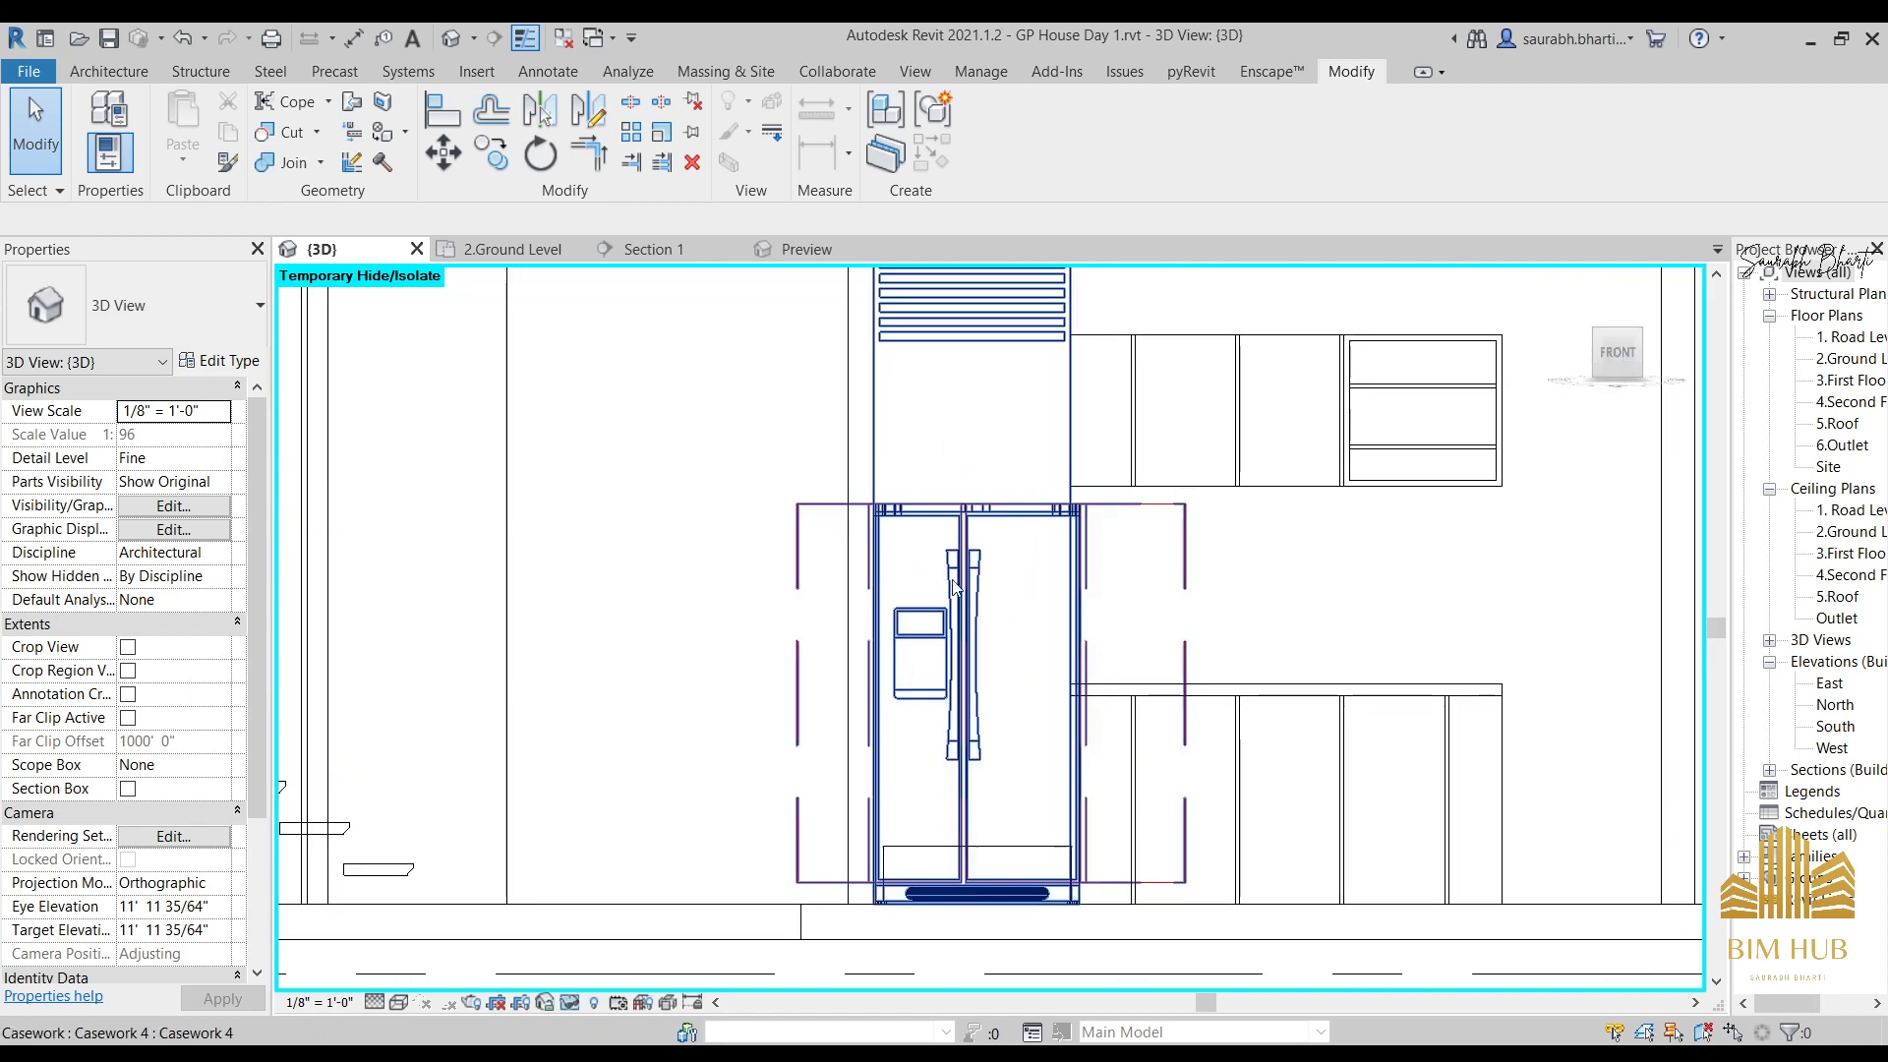
{"action": "scroll", "coordinate": [969, 590], "scroll_direction": "down", "scroll_amount": 2}
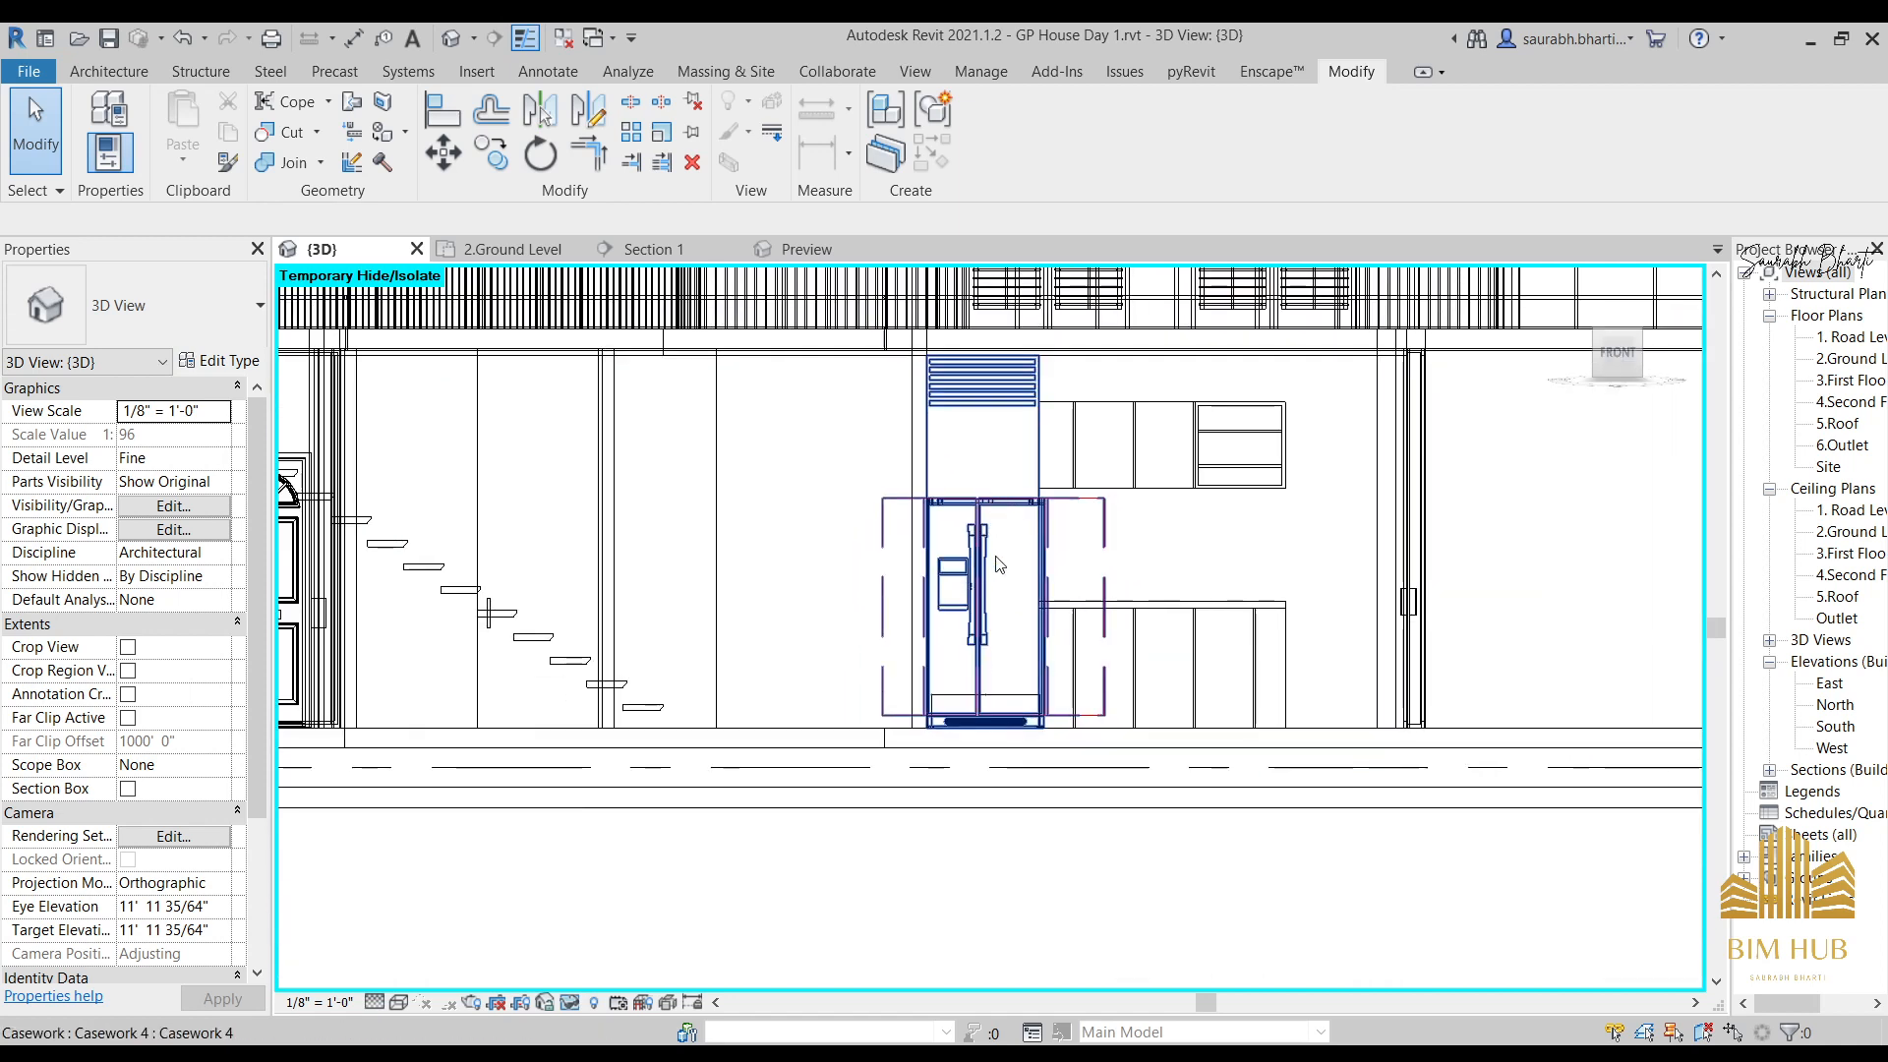
{"action": "scroll", "coordinate": [977, 612], "scroll_direction": "up", "scroll_amount": 2}
{"action": "left_click", "coordinate": [976, 612]}
{"action": "scroll", "coordinate": [1146, 573], "scroll_direction": "down", "scroll_amount": 2}
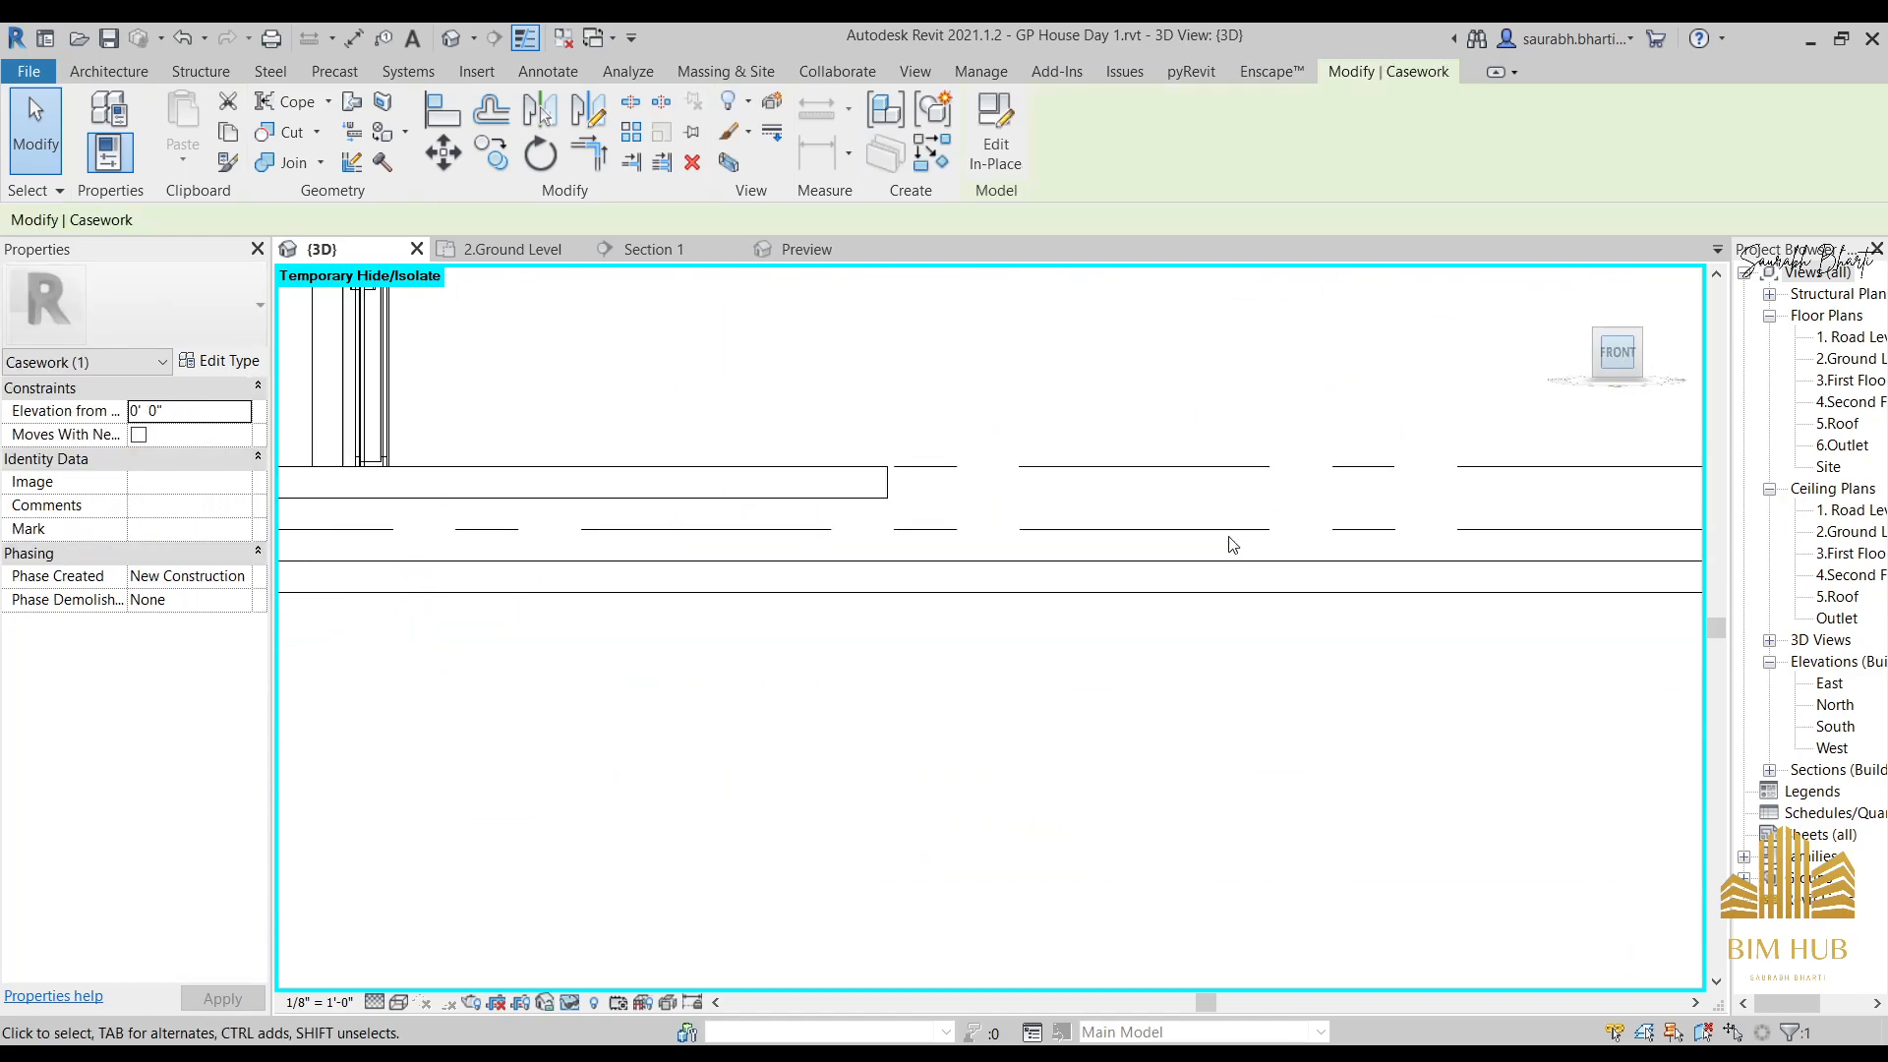
{"action": "middle_click_drag", "start_coordinate": [1146, 572], "coordinate": [1041, 764], "text": "shift"}
{"action": "left_click", "coordinate": [1106, 726]}
{"action": "scroll", "coordinate": [1020, 621], "scroll_direction": "up", "scroll_amount": 2}
{"action": "middle_click_drag", "start_coordinate": [1020, 622], "coordinate": [1072, 621], "text": "shift"}
{"action": "scroll", "coordinate": [1048, 623], "scroll_direction": "down", "scroll_amount": 2}
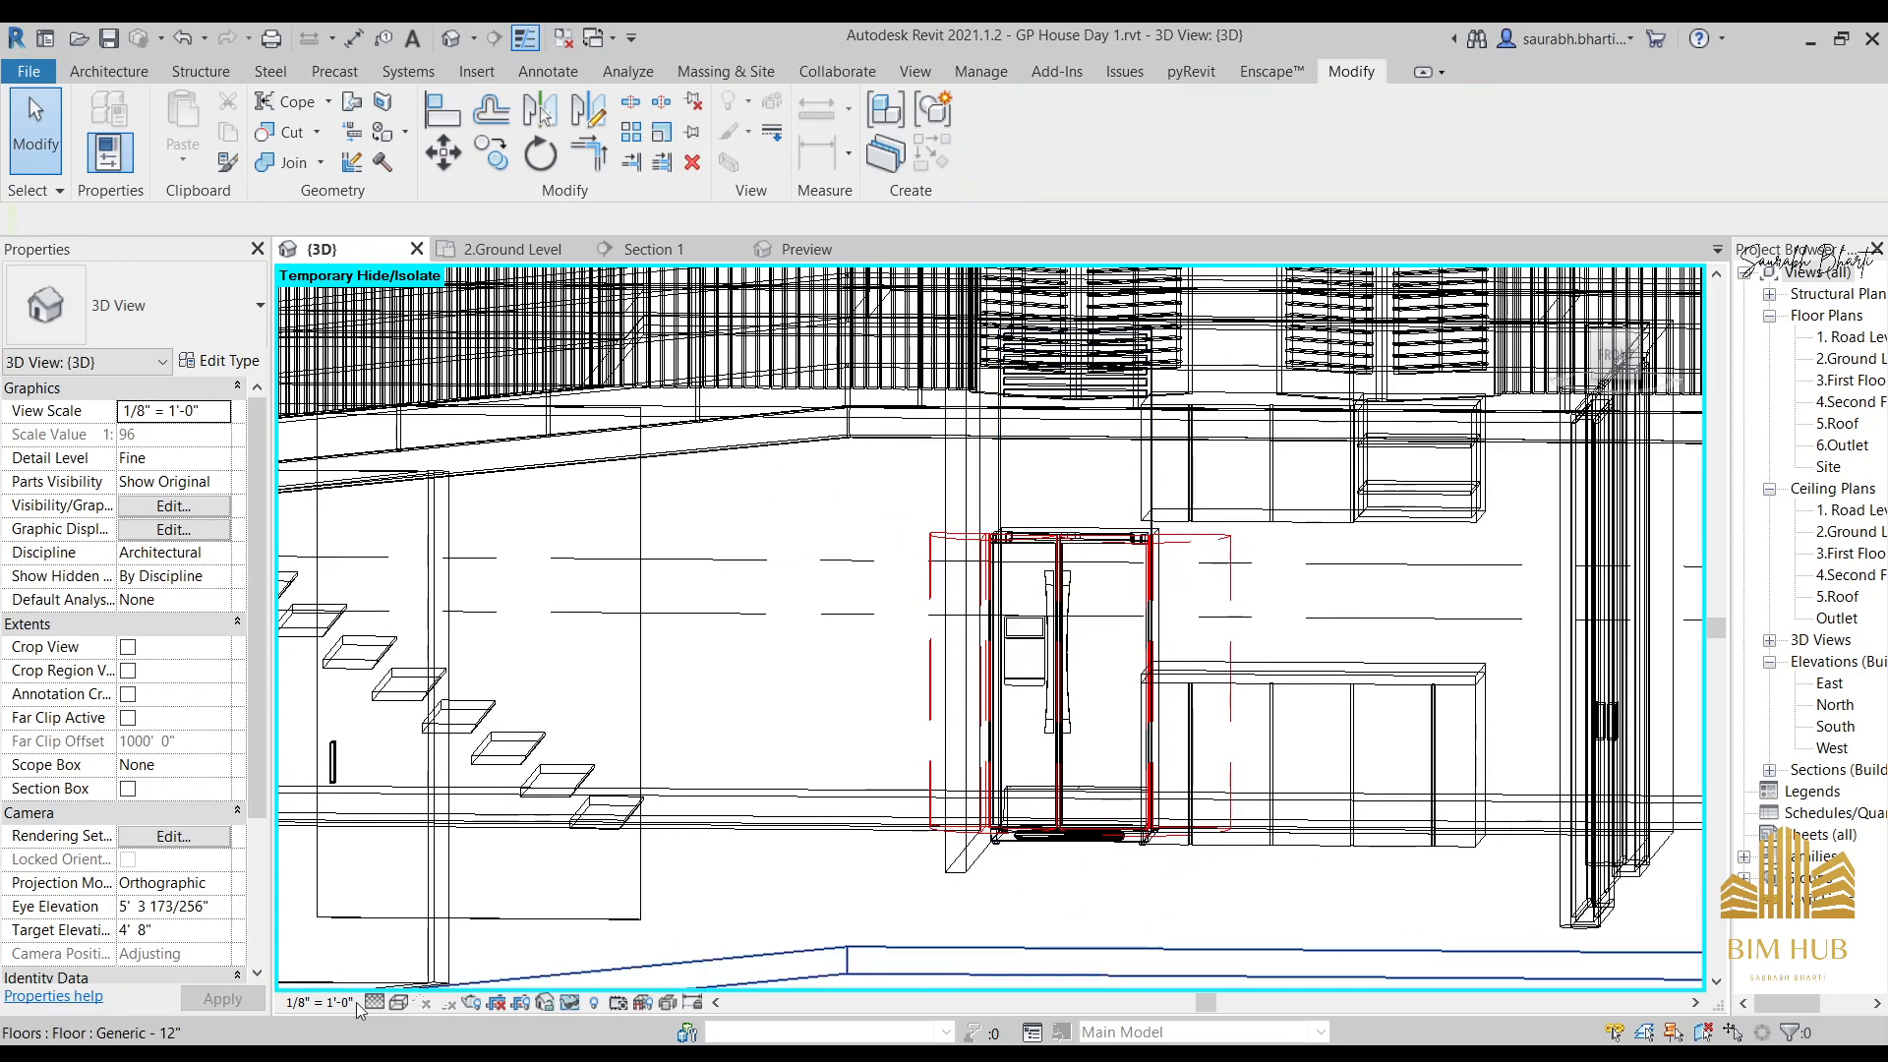
Set the 3D view's visual style to Realistic and inspect the refrigerator's clearance volumes from the side.
{"action": "left_click", "coordinate": [401, 1003]}
{"action": "left_click", "coordinate": [452, 988]}
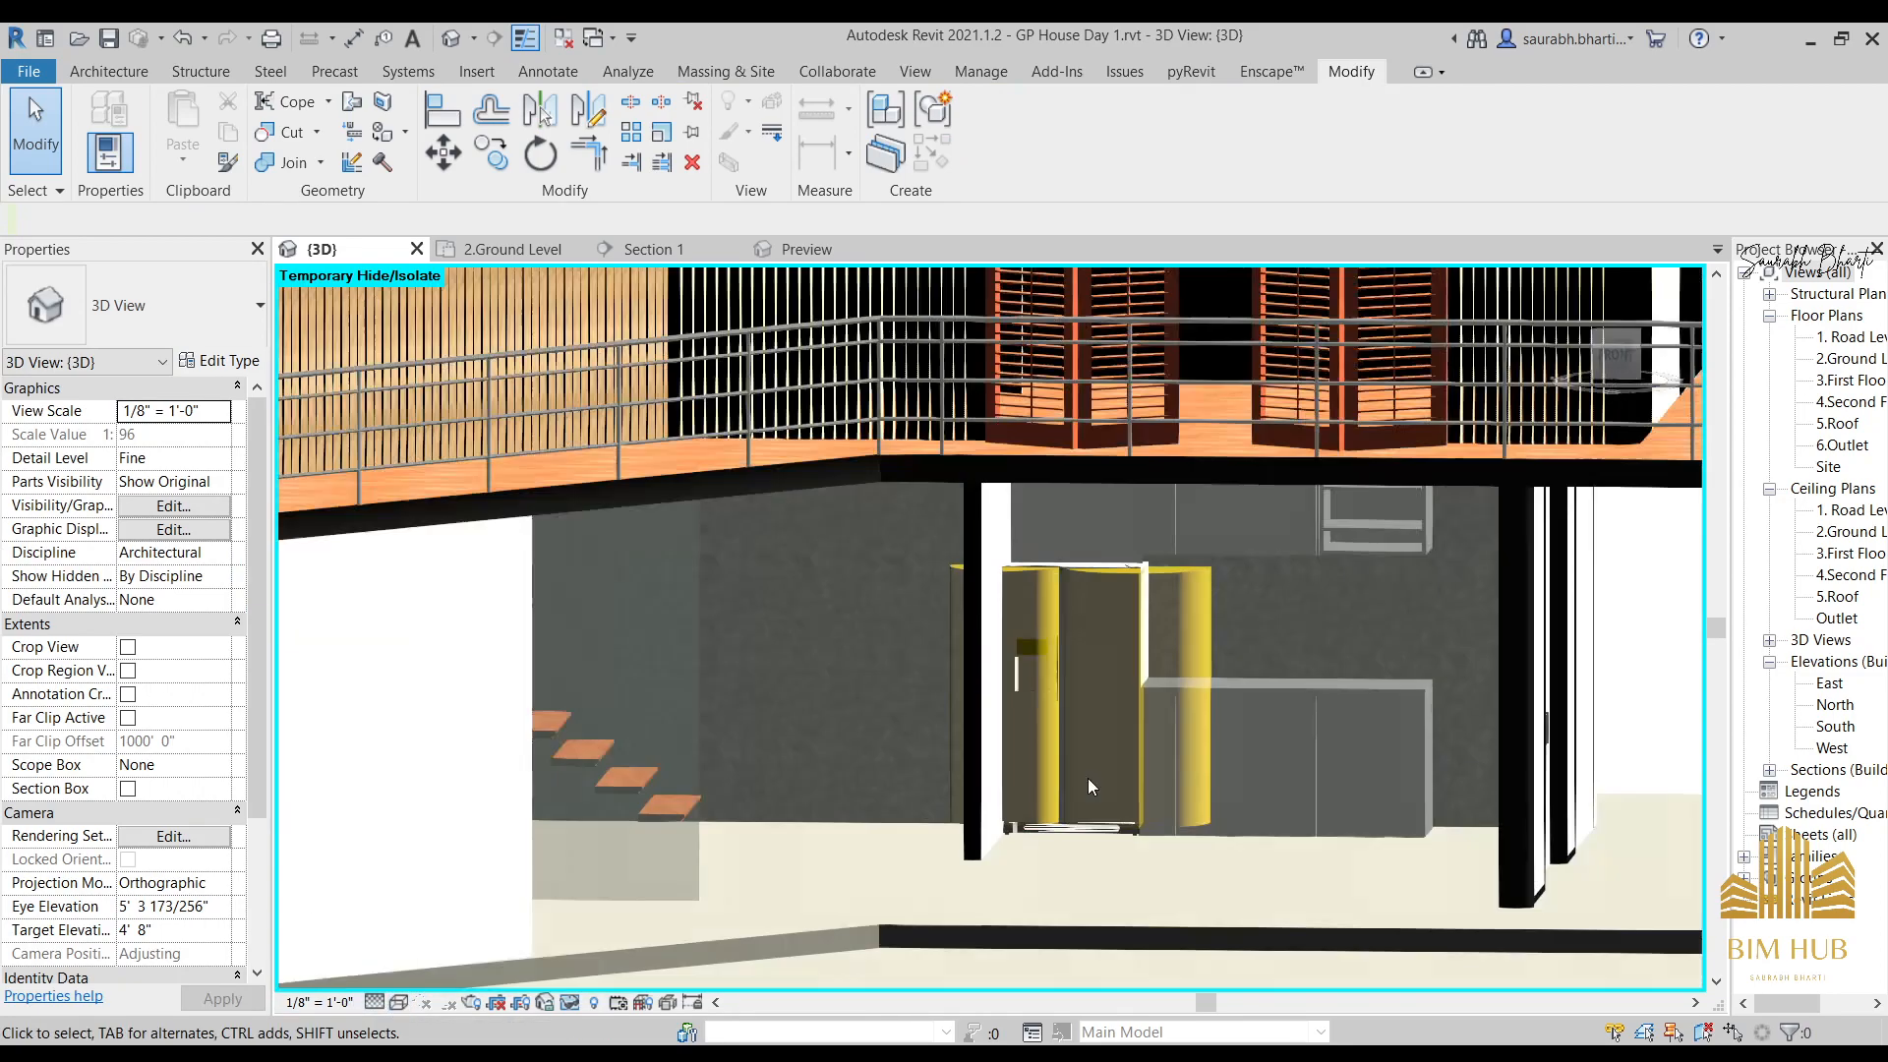
{"action": "middle_click_drag", "start_coordinate": [1161, 796], "coordinate": [1141, 777], "text": "shift"}
{"action": "scroll", "coordinate": [1151, 689], "scroll_direction": "up", "scroll_amount": 3}
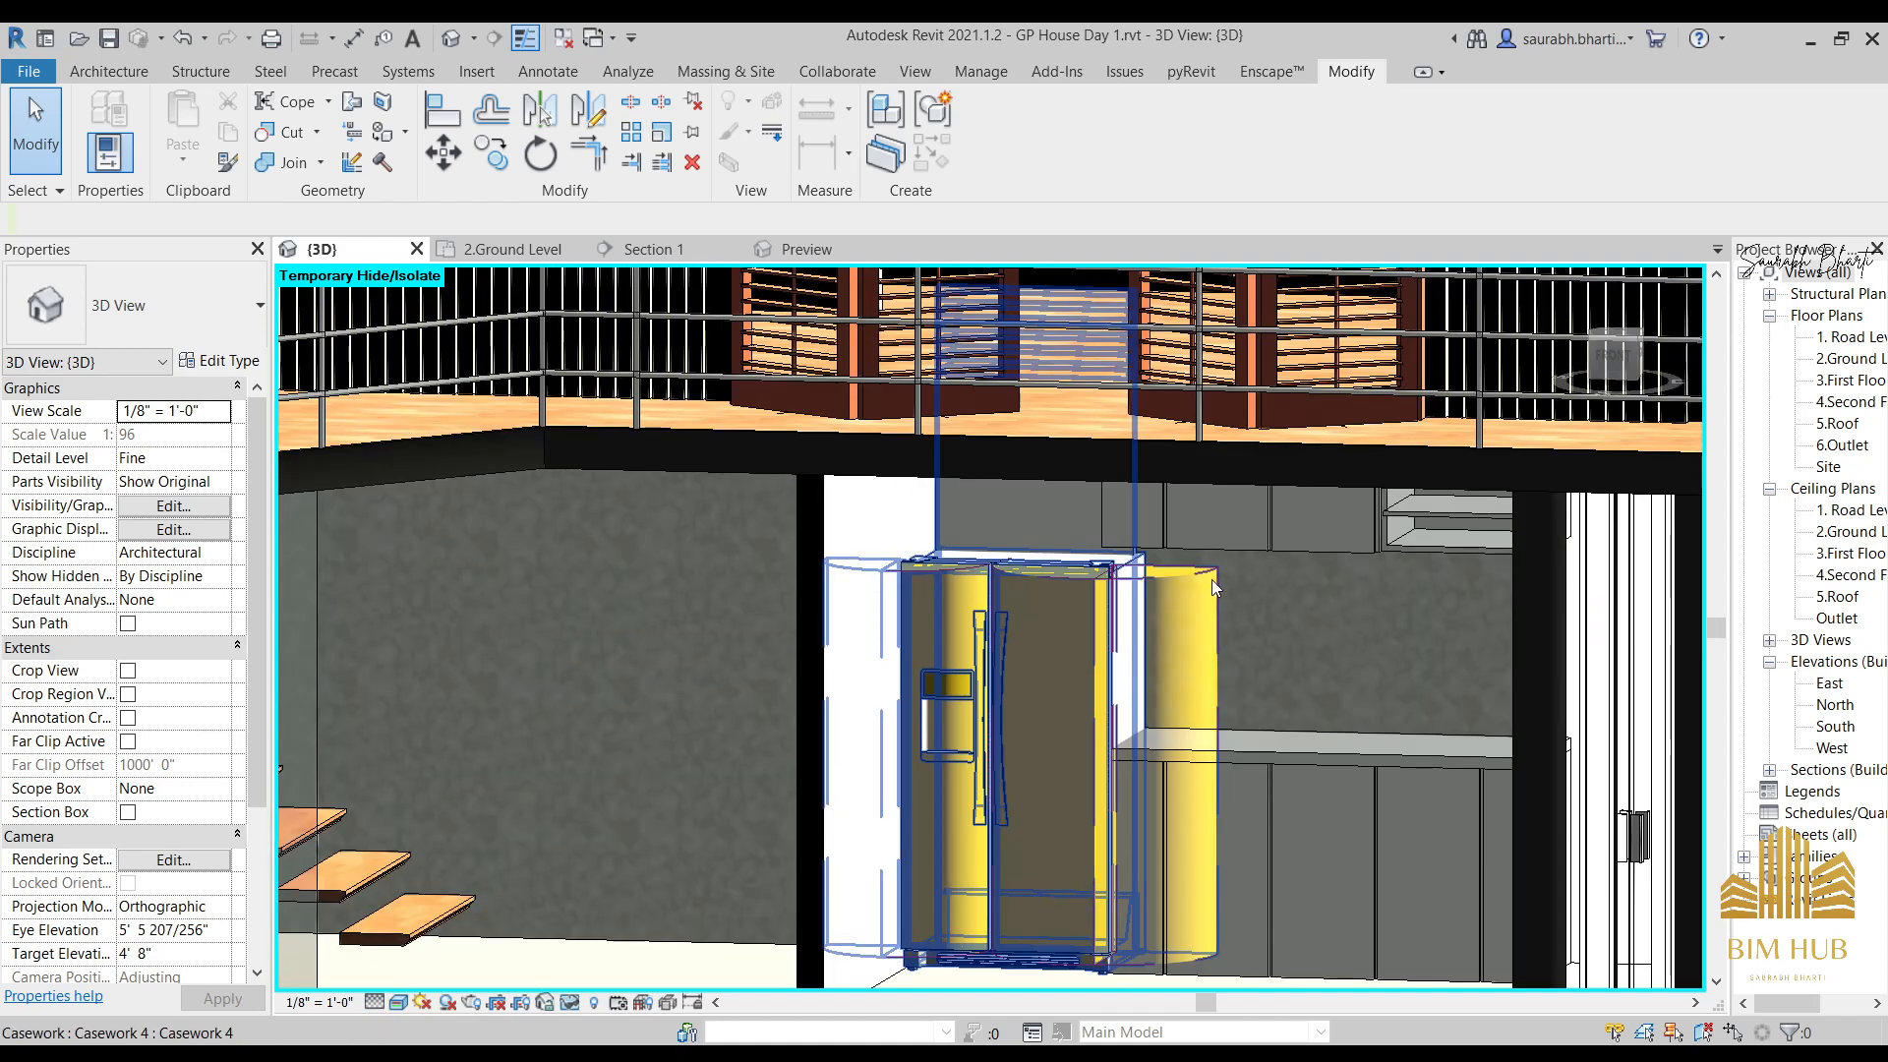
{"action": "middle_click_drag", "start_coordinate": [1176, 626], "coordinate": [1058, 657], "text": "shift"}
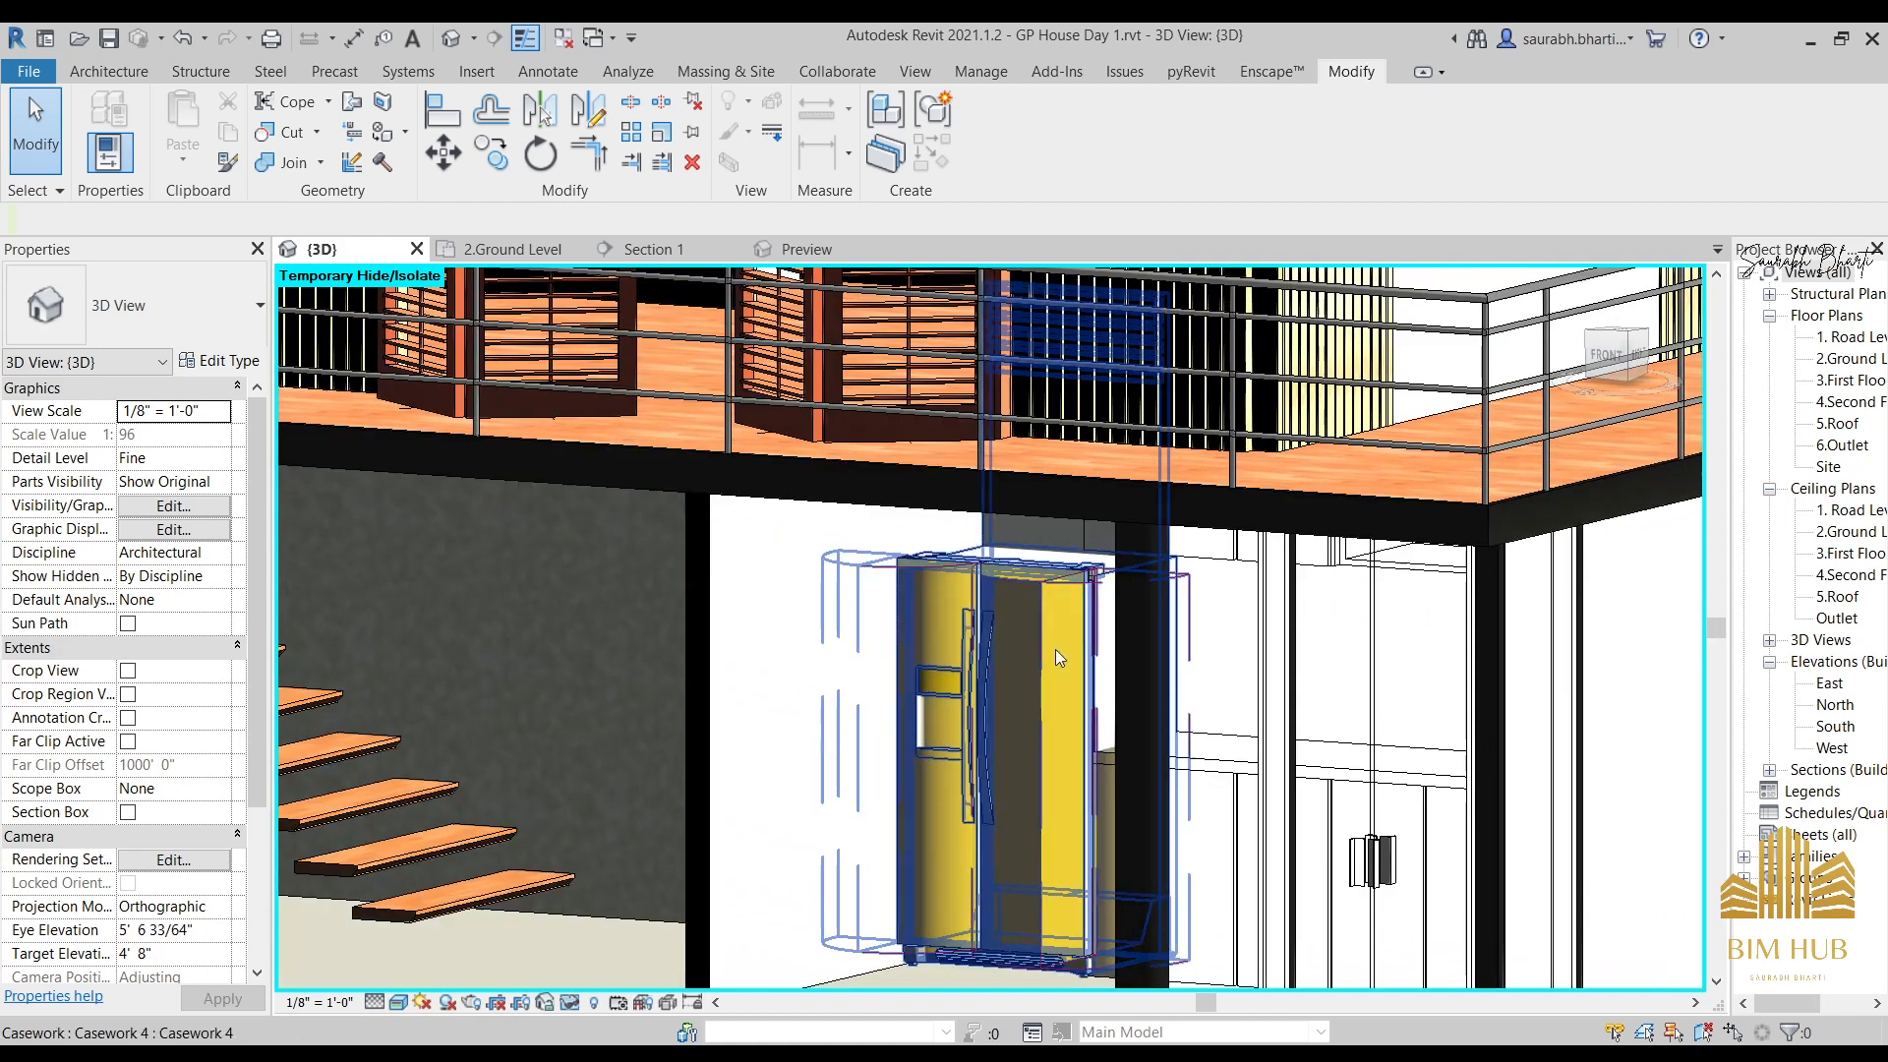
Edit the in-place casework model and open the type properties of the Kenmore refrigerator inside it.
{"action": "left_click", "coordinate": [981, 572]}
{"action": "middle_click_drag", "start_coordinate": [984, 580], "coordinate": [1116, 628], "text": "shift"}
{"action": "left_click", "coordinate": [243, 367]}
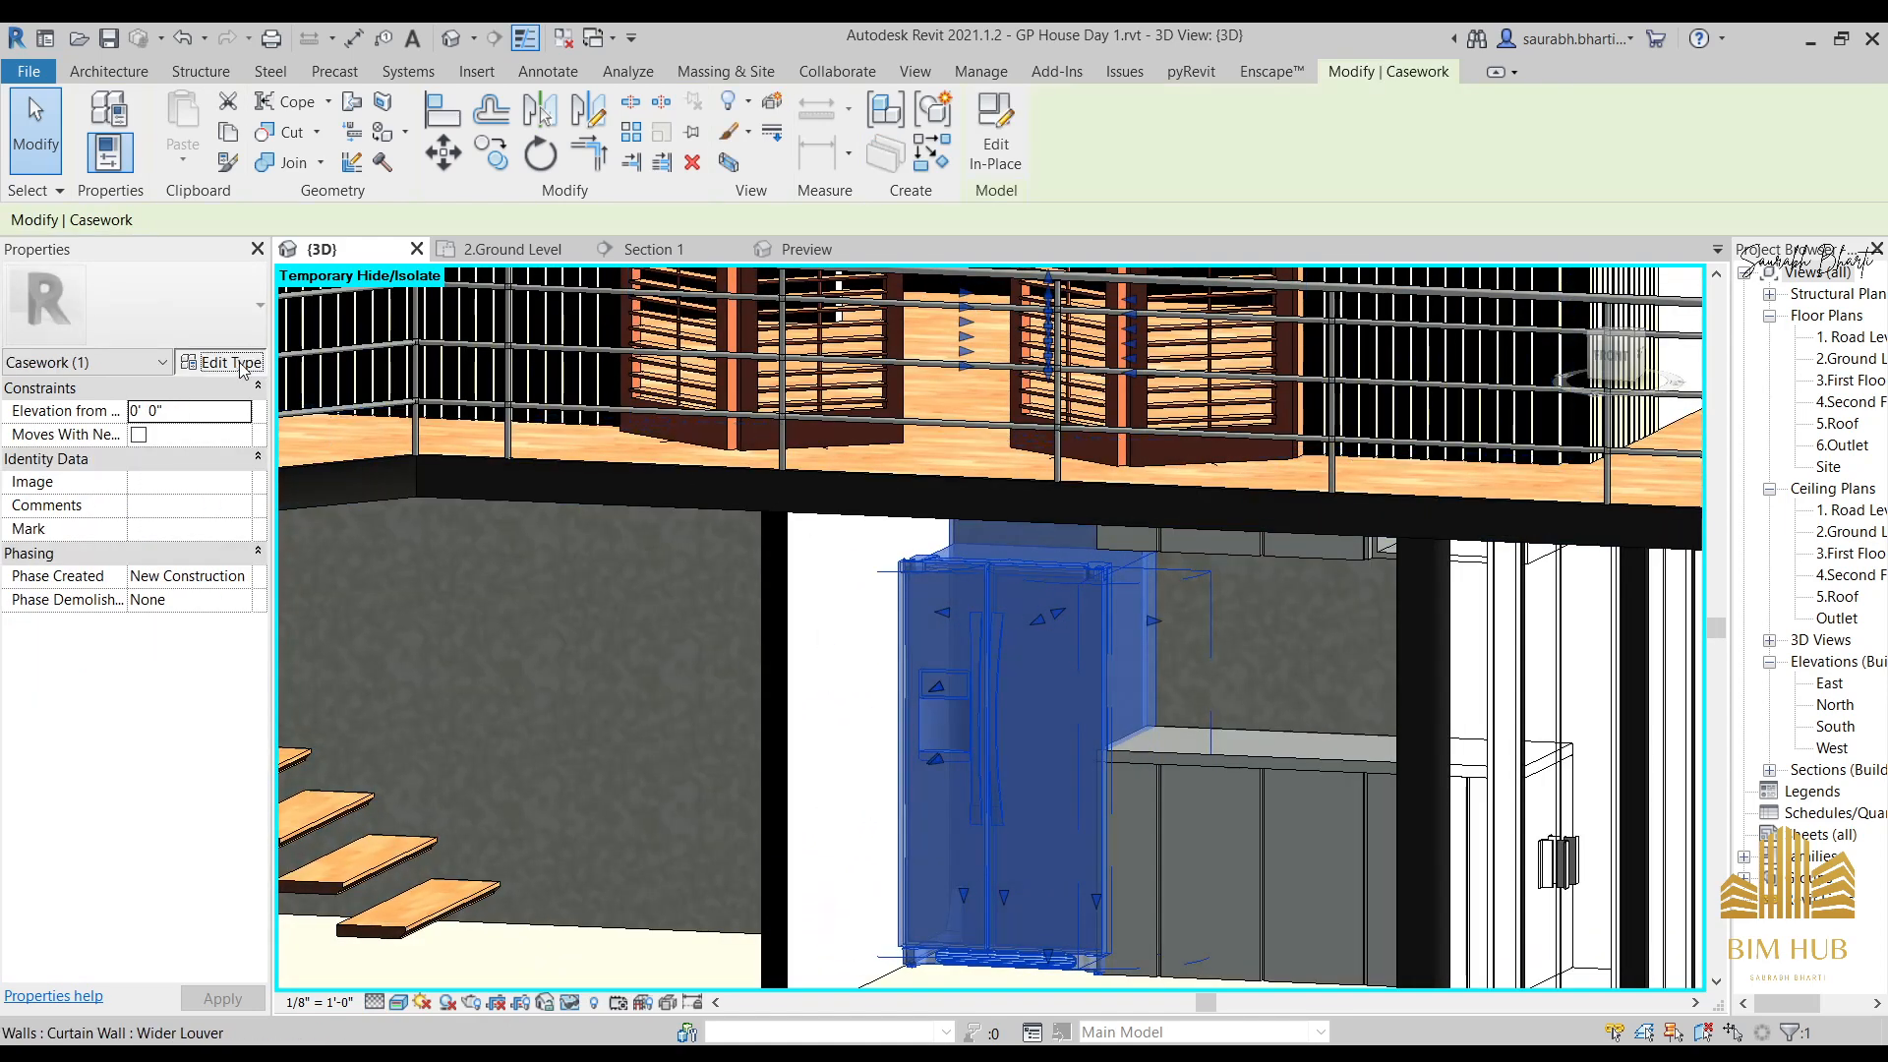
{"action": "key", "text": "Escape"}
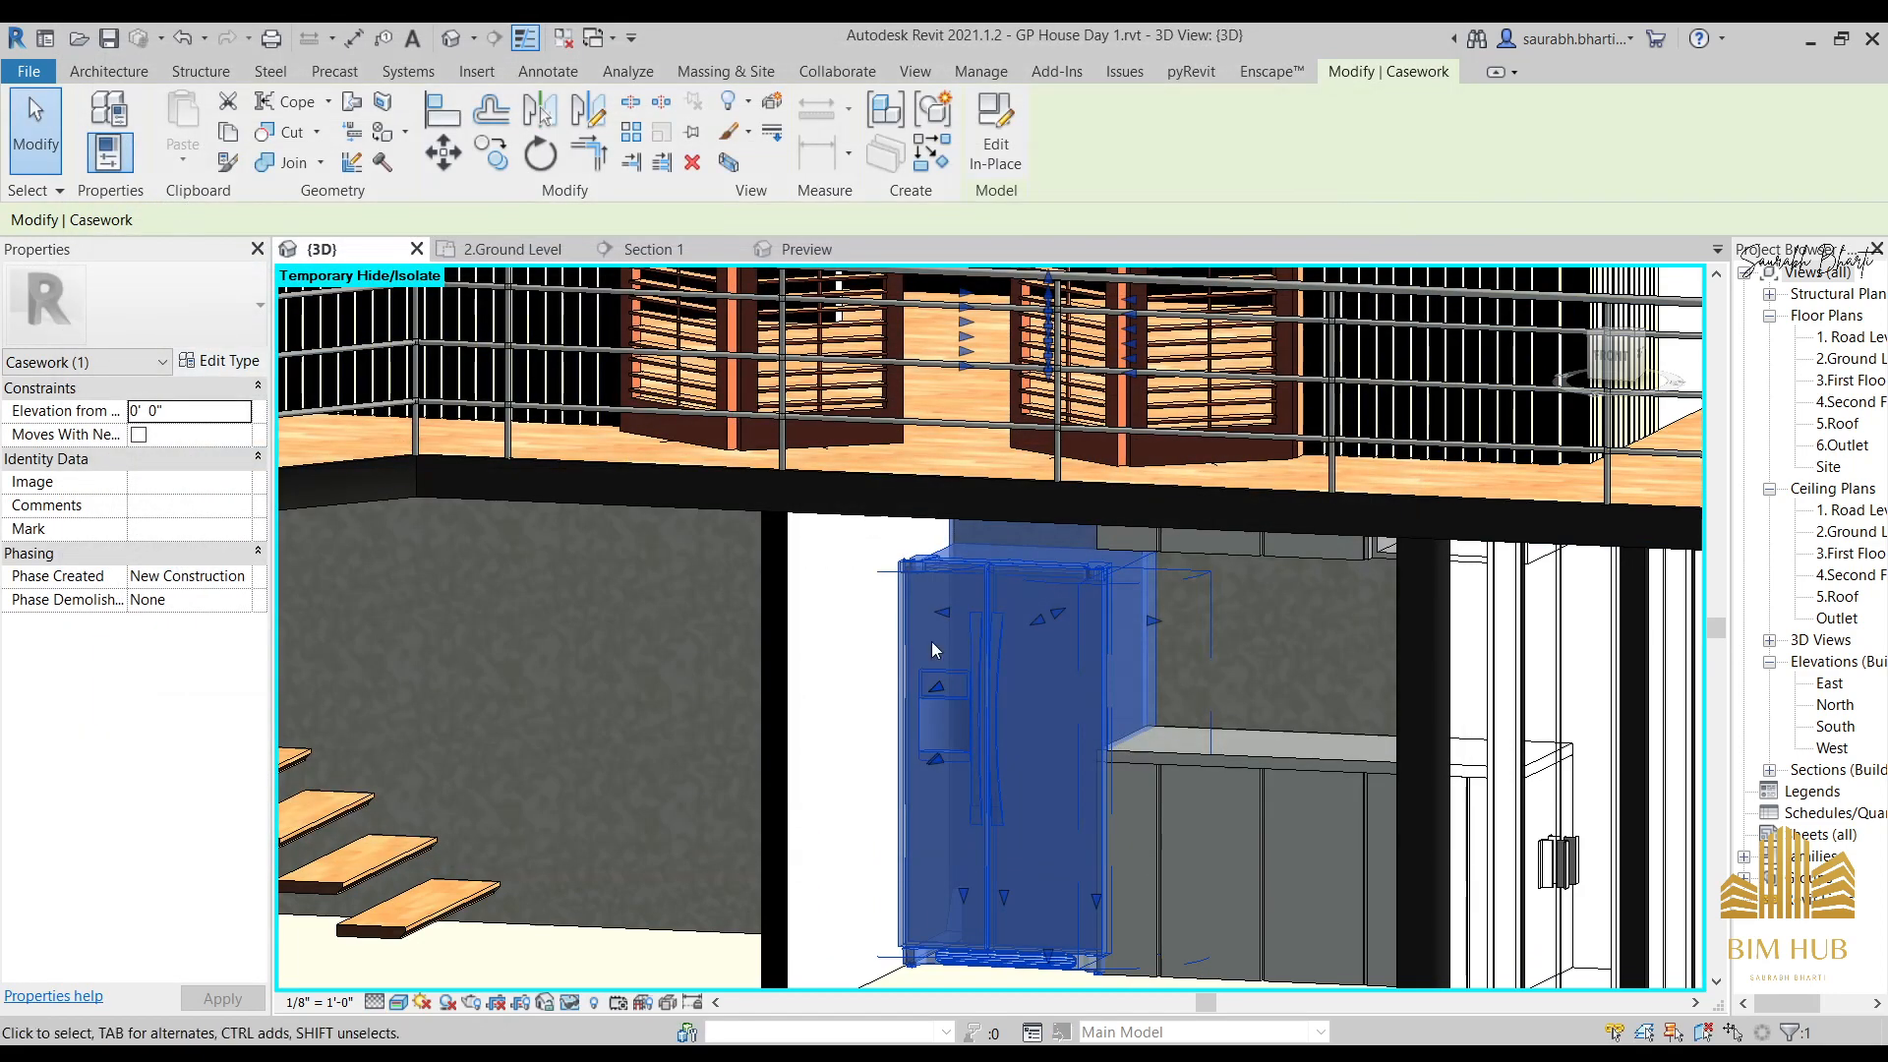
{"action": "left_click", "coordinate": [996, 143]}
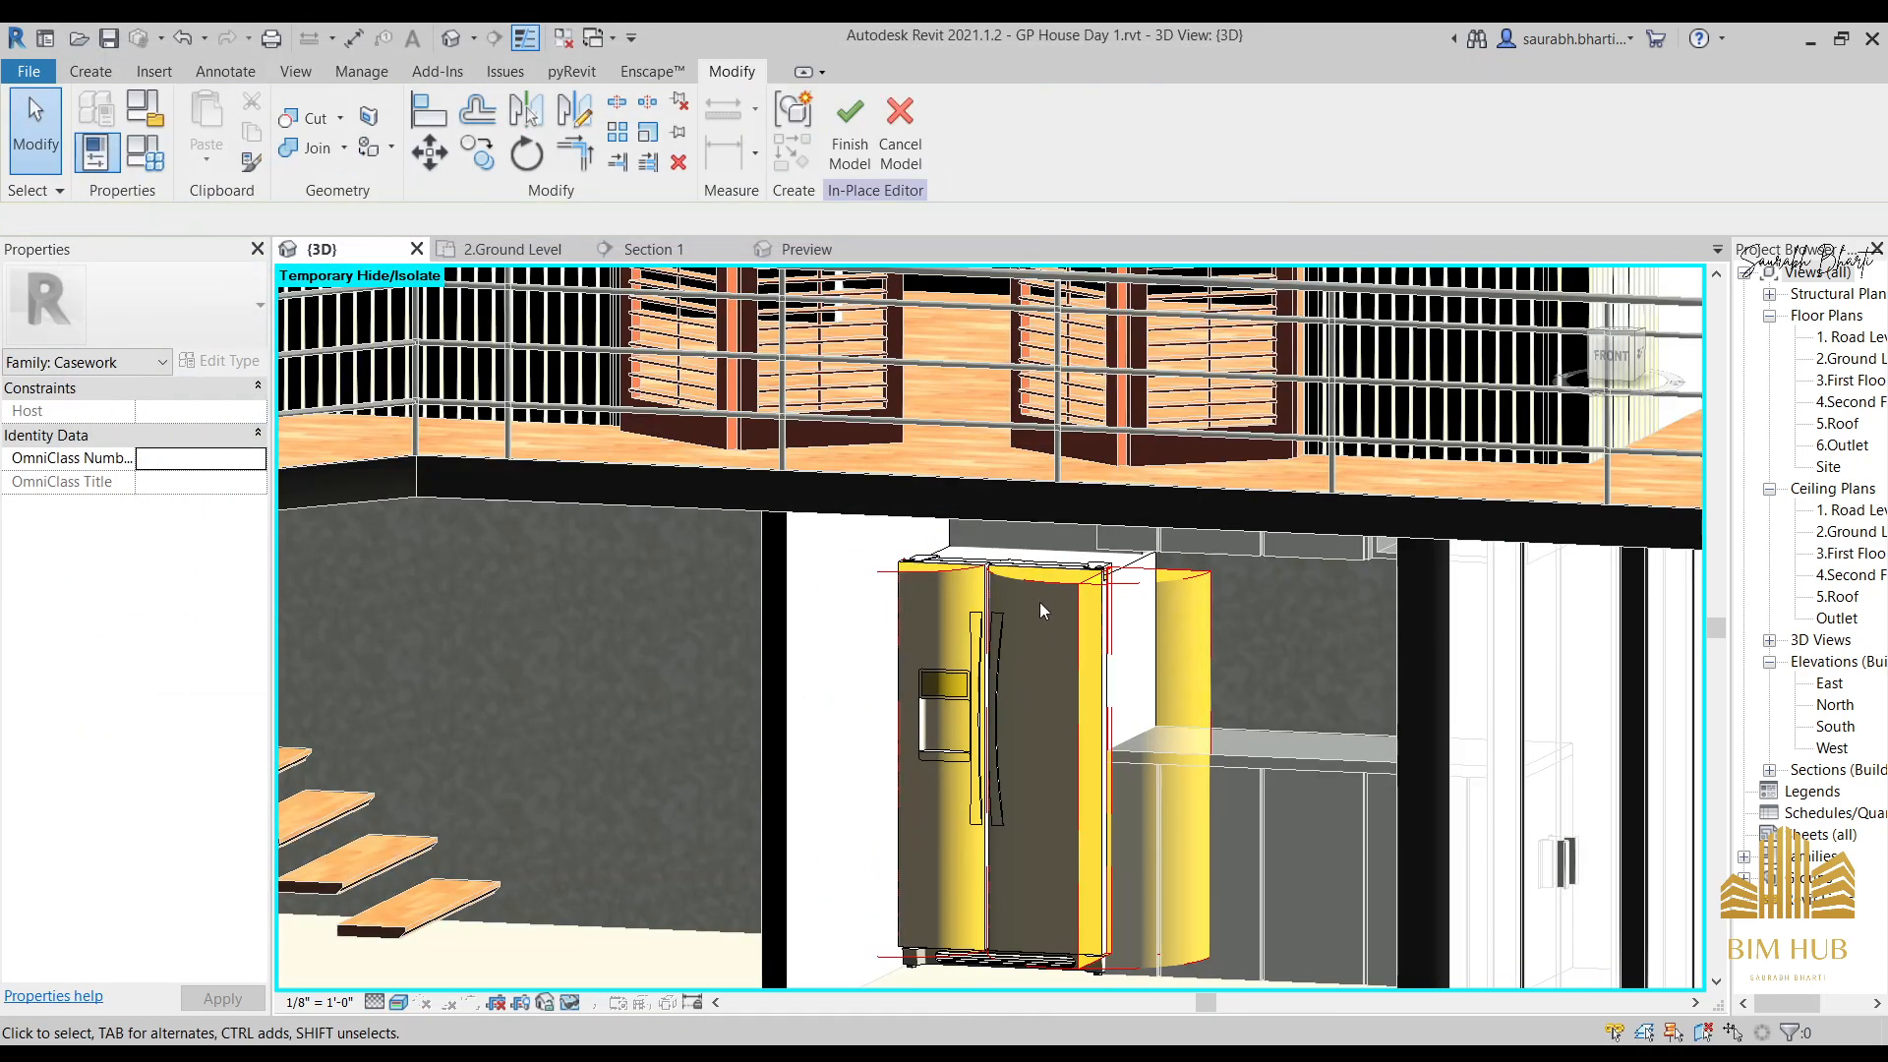
{"action": "left_click", "coordinate": [1094, 588]}
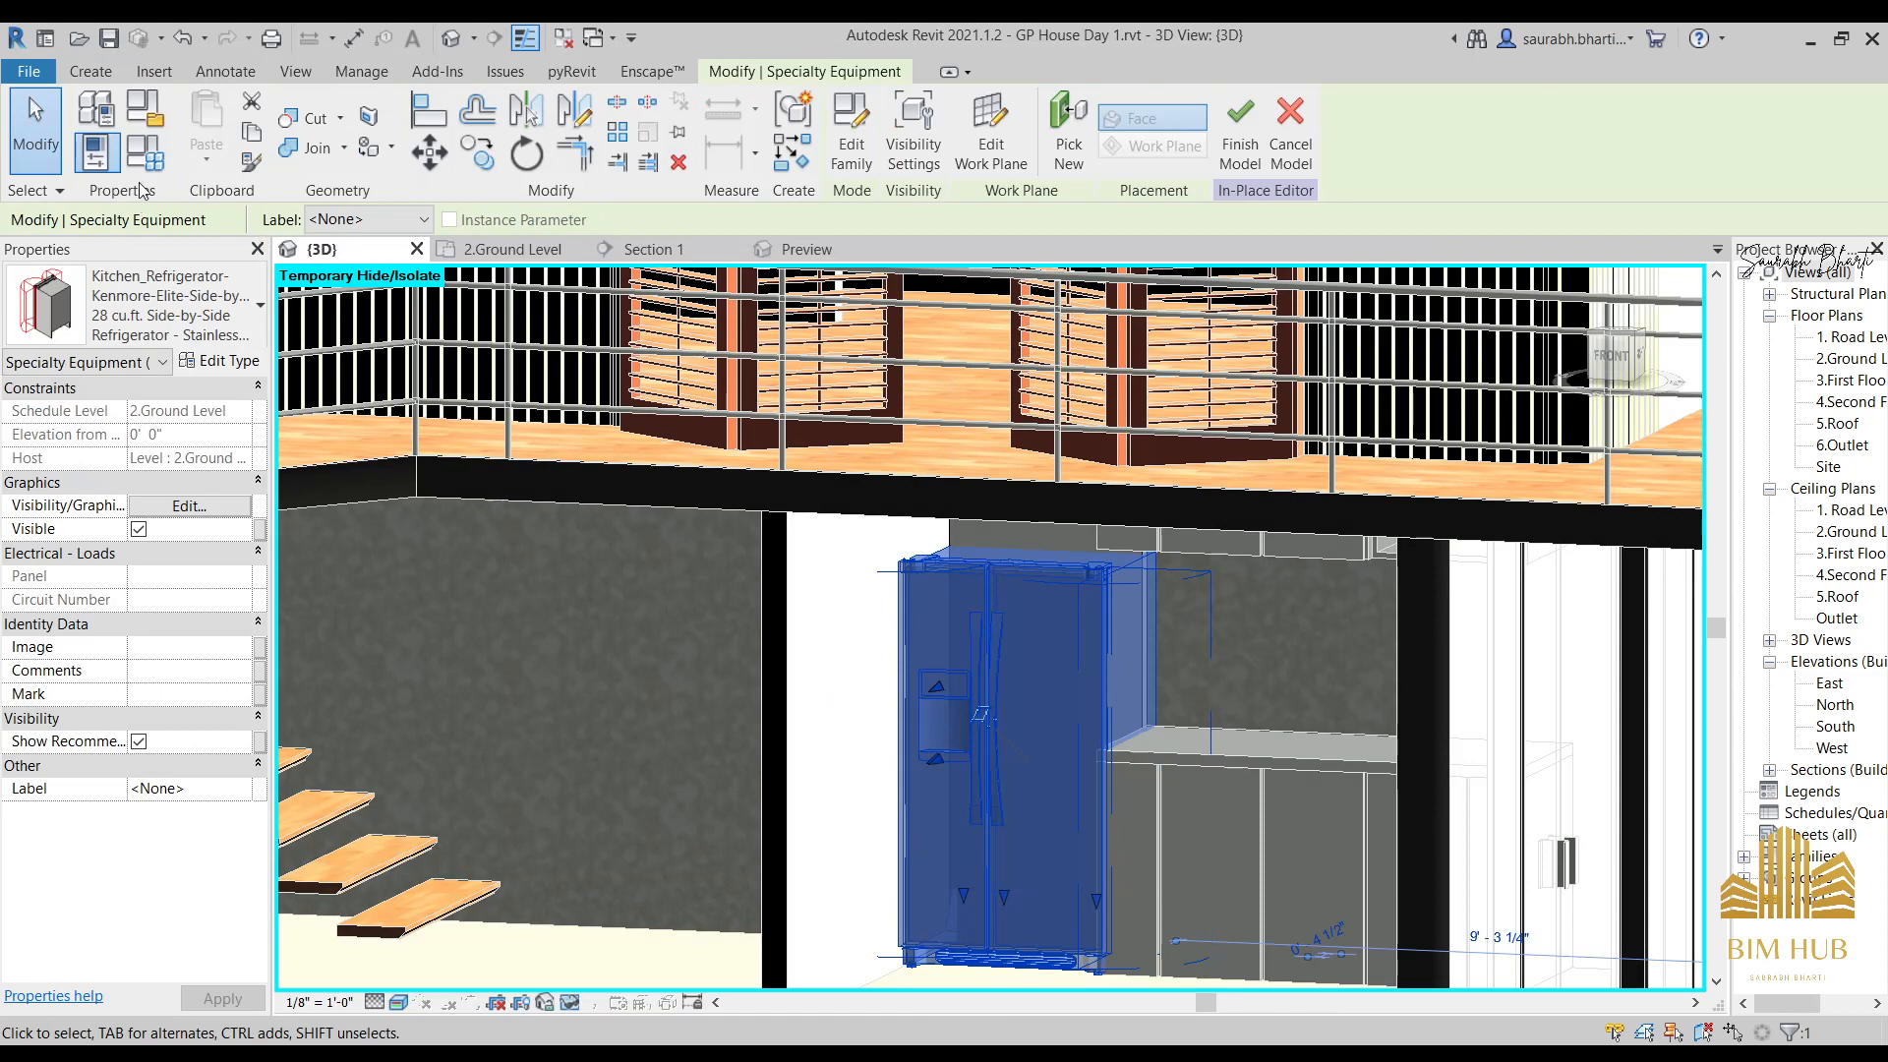
{"action": "left_click", "coordinate": [144, 152]}
{"action": "key", "text": "Escape"}
{"action": "key", "text": "Escape"}
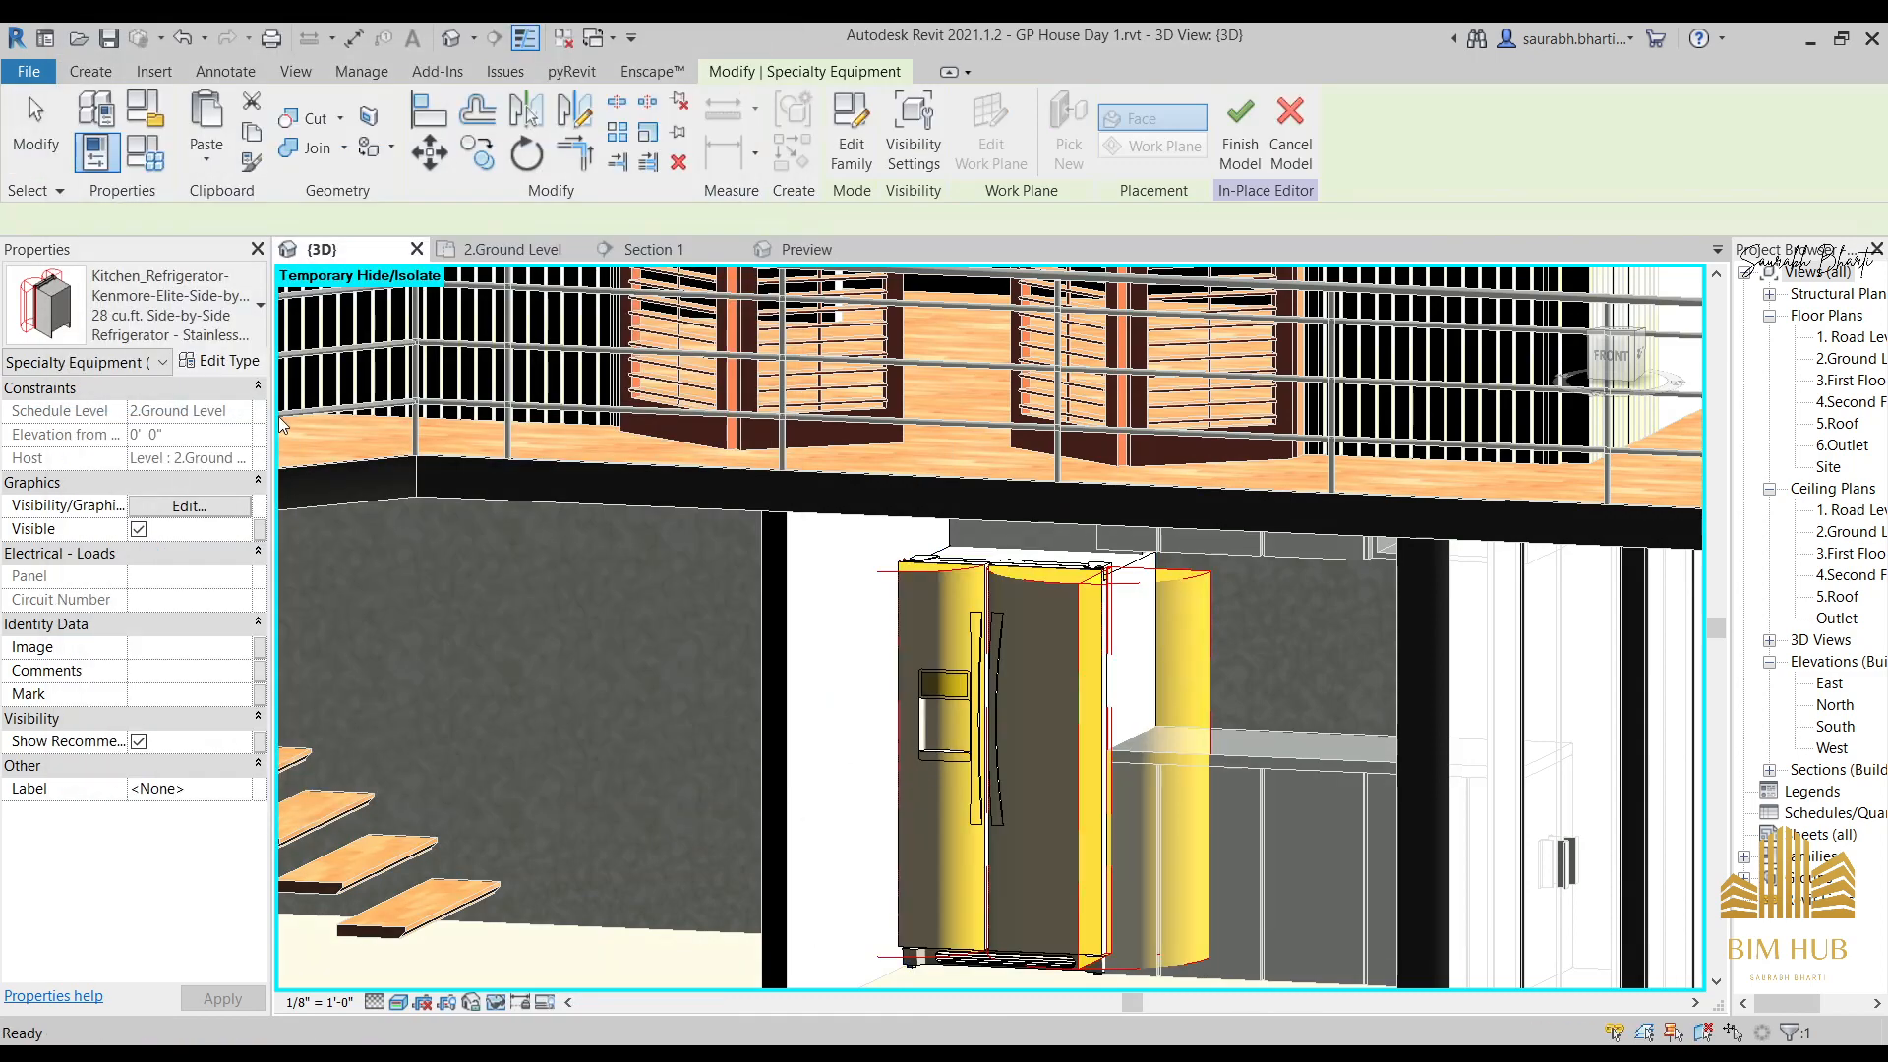
{"action": "left_click", "coordinate": [1054, 584]}
{"action": "left_click", "coordinate": [220, 361]}
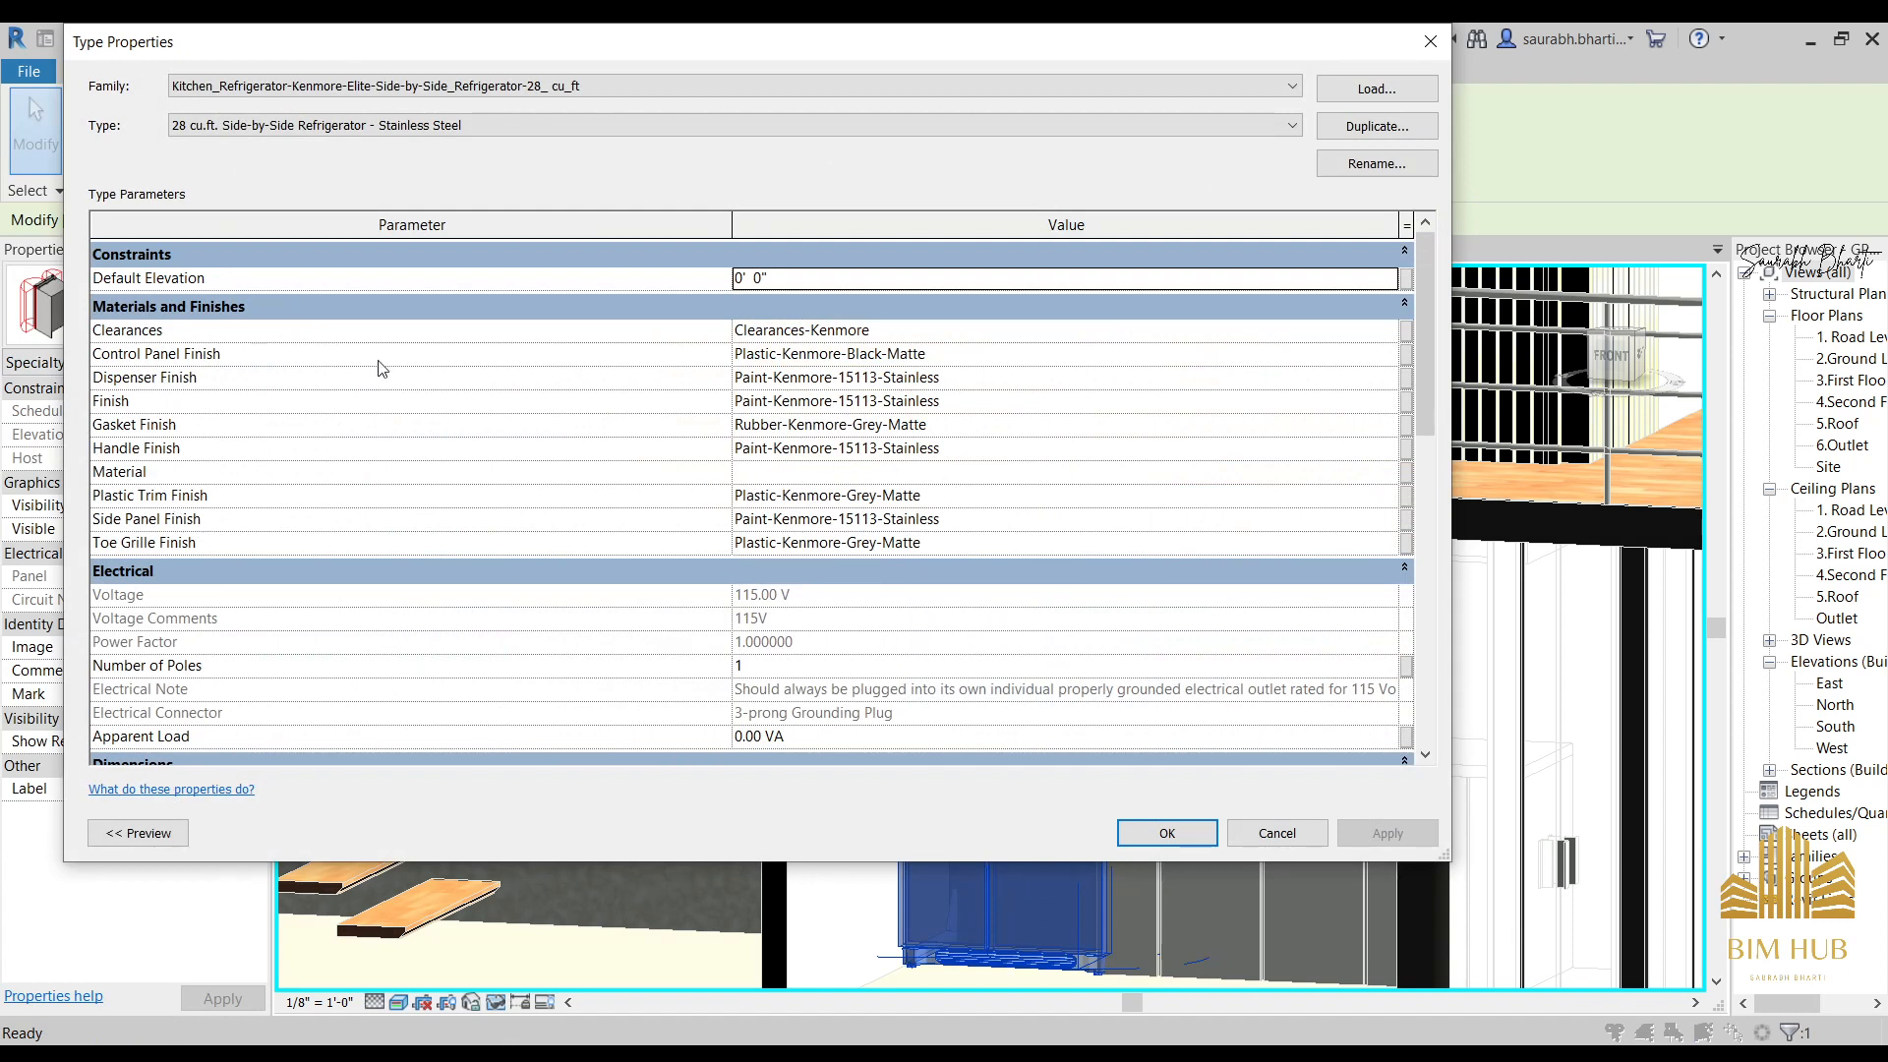
Review the materials assigned to the refrigerator type's finishes, from the control panel to the toe grille.
{"action": "left_click", "coordinate": [1232, 354]}
{"action": "left_click", "coordinate": [1235, 378]}
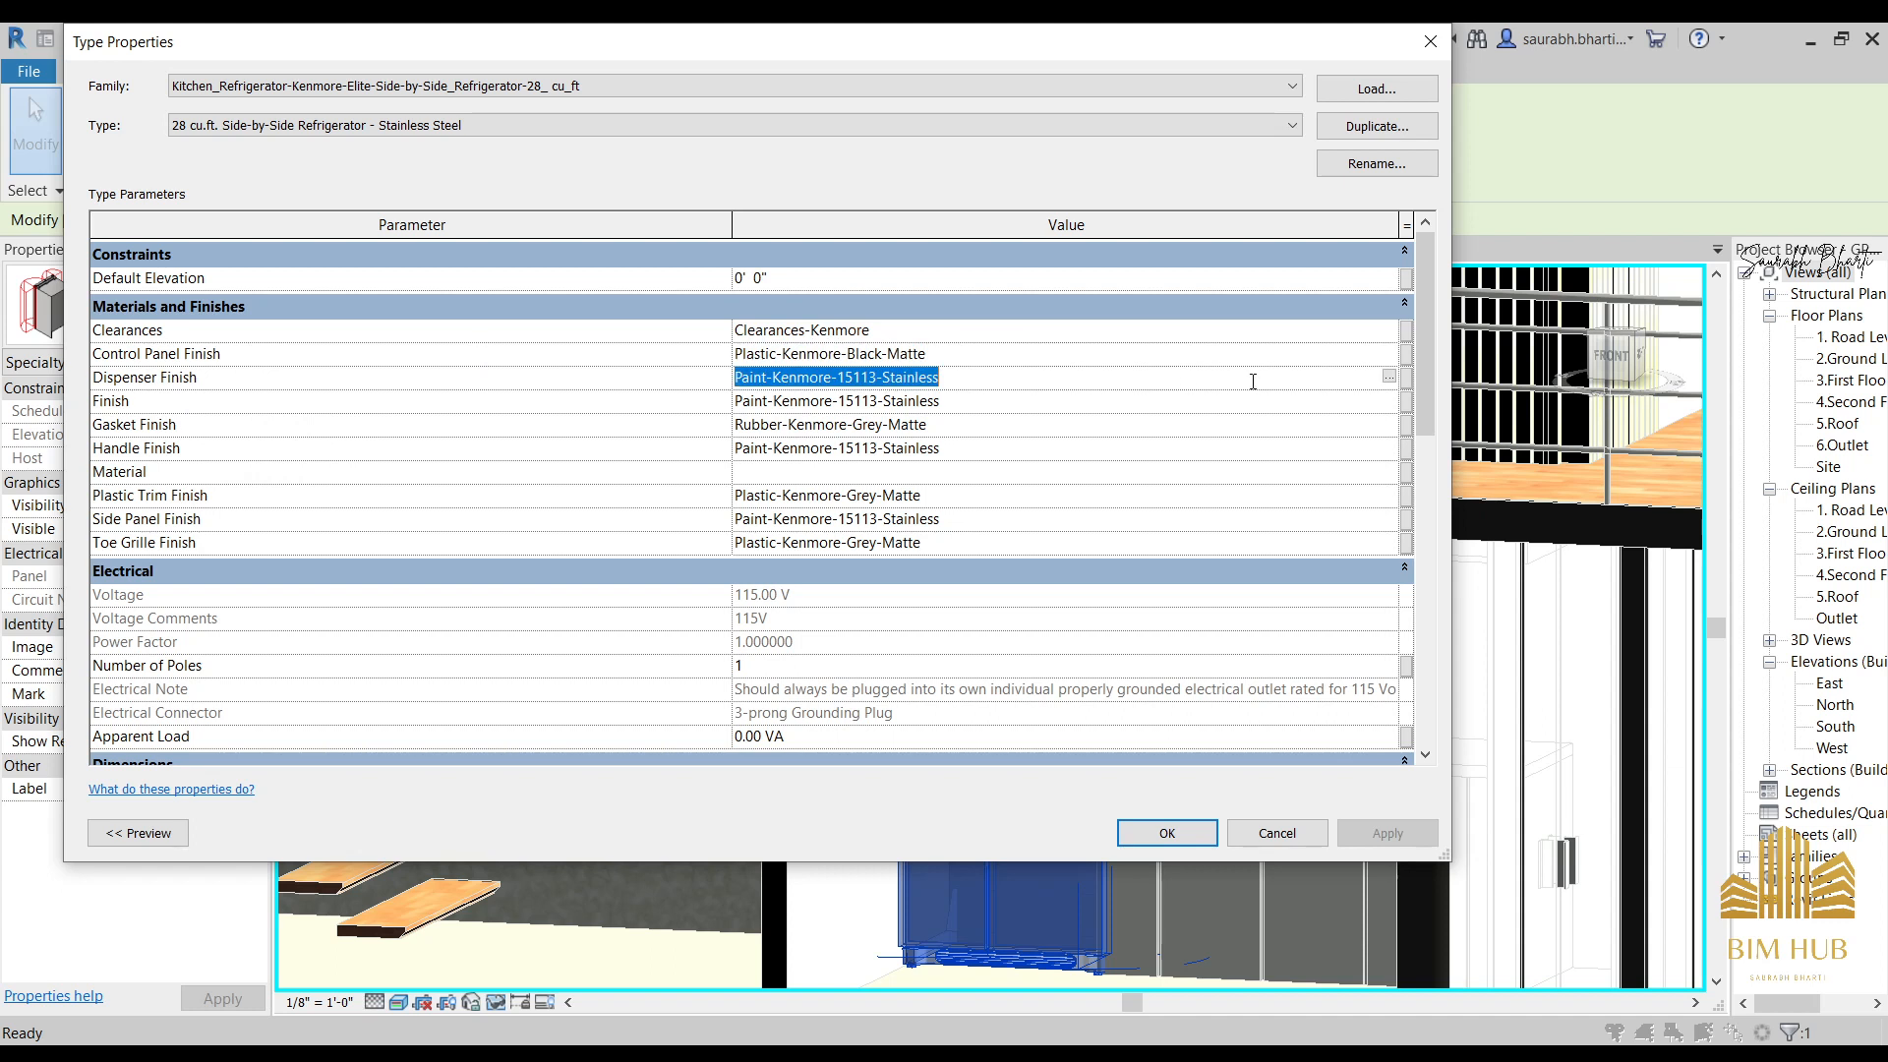
{"action": "left_click", "coordinate": [1274, 406]}
{"action": "left_click", "coordinate": [1261, 427]}
{"action": "left_click", "coordinate": [1241, 449]}
{"action": "left_click", "coordinate": [1224, 498]}
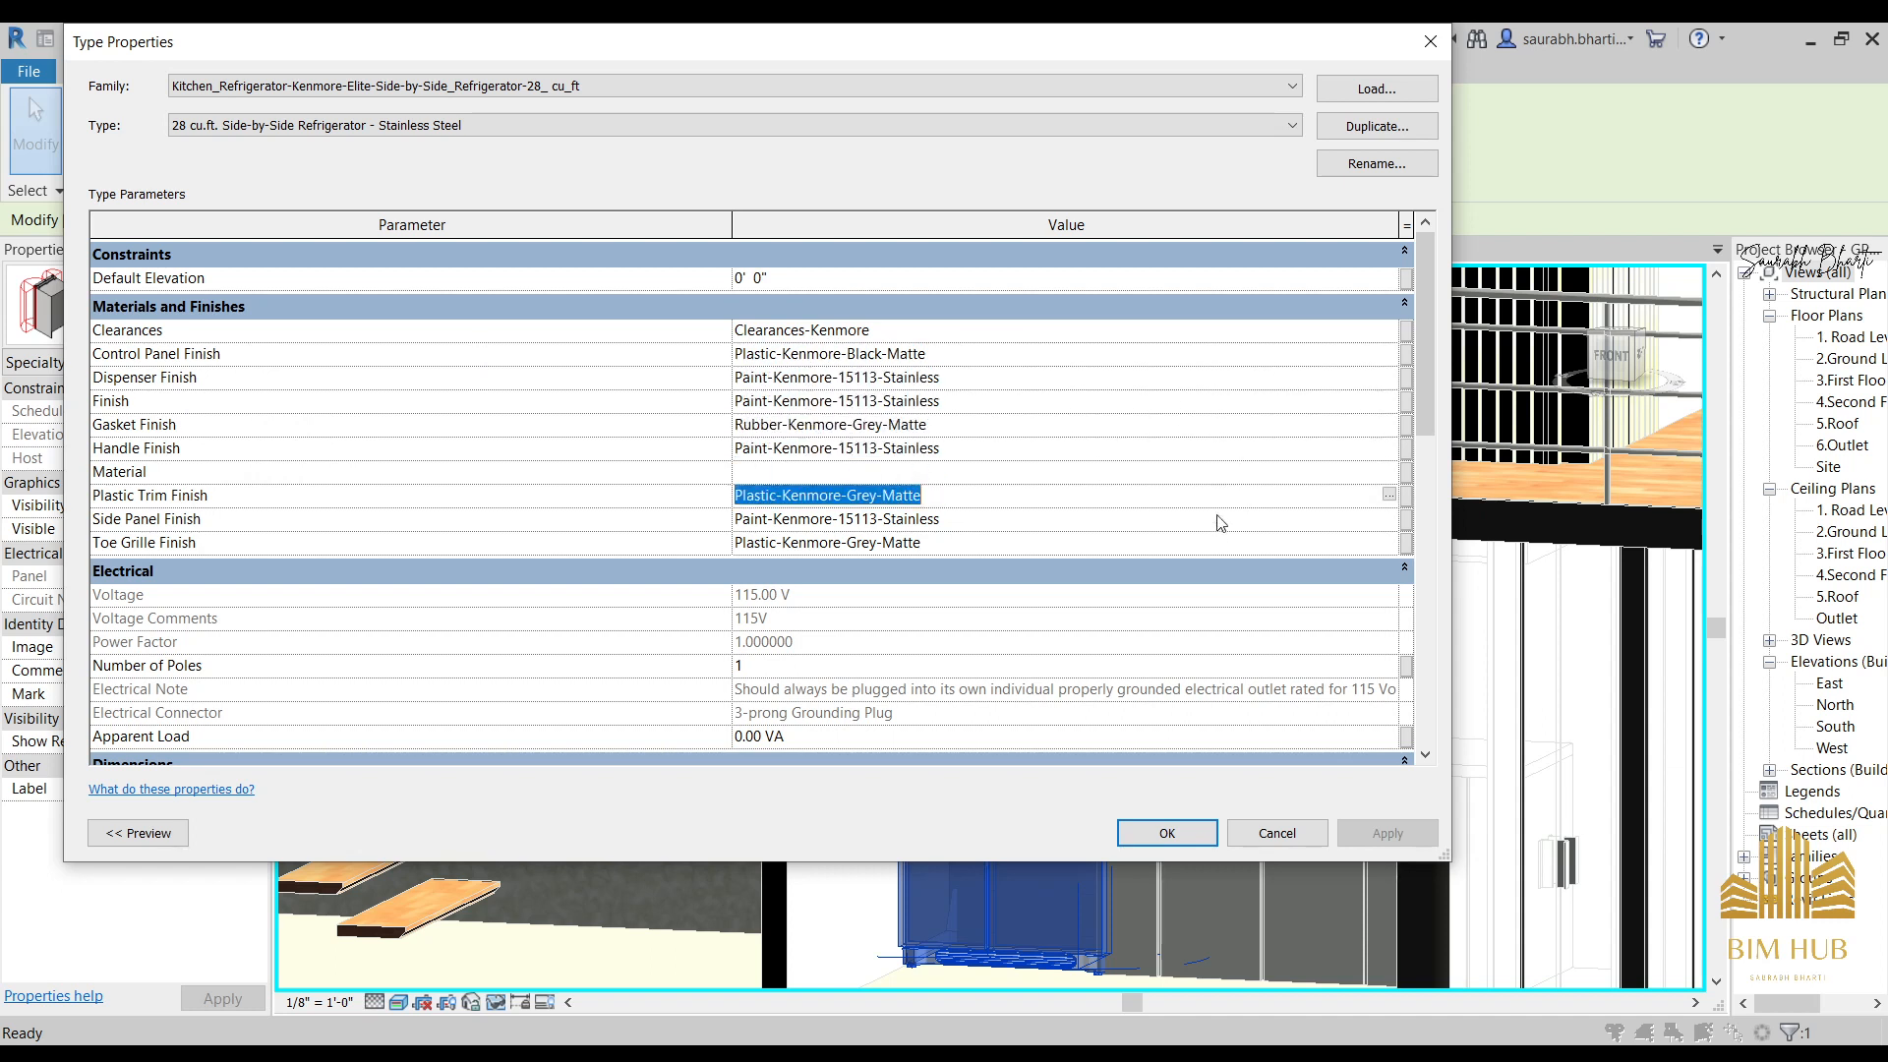
{"action": "left_click", "coordinate": [1161, 544]}
{"action": "left_click", "coordinate": [1039, 541]}
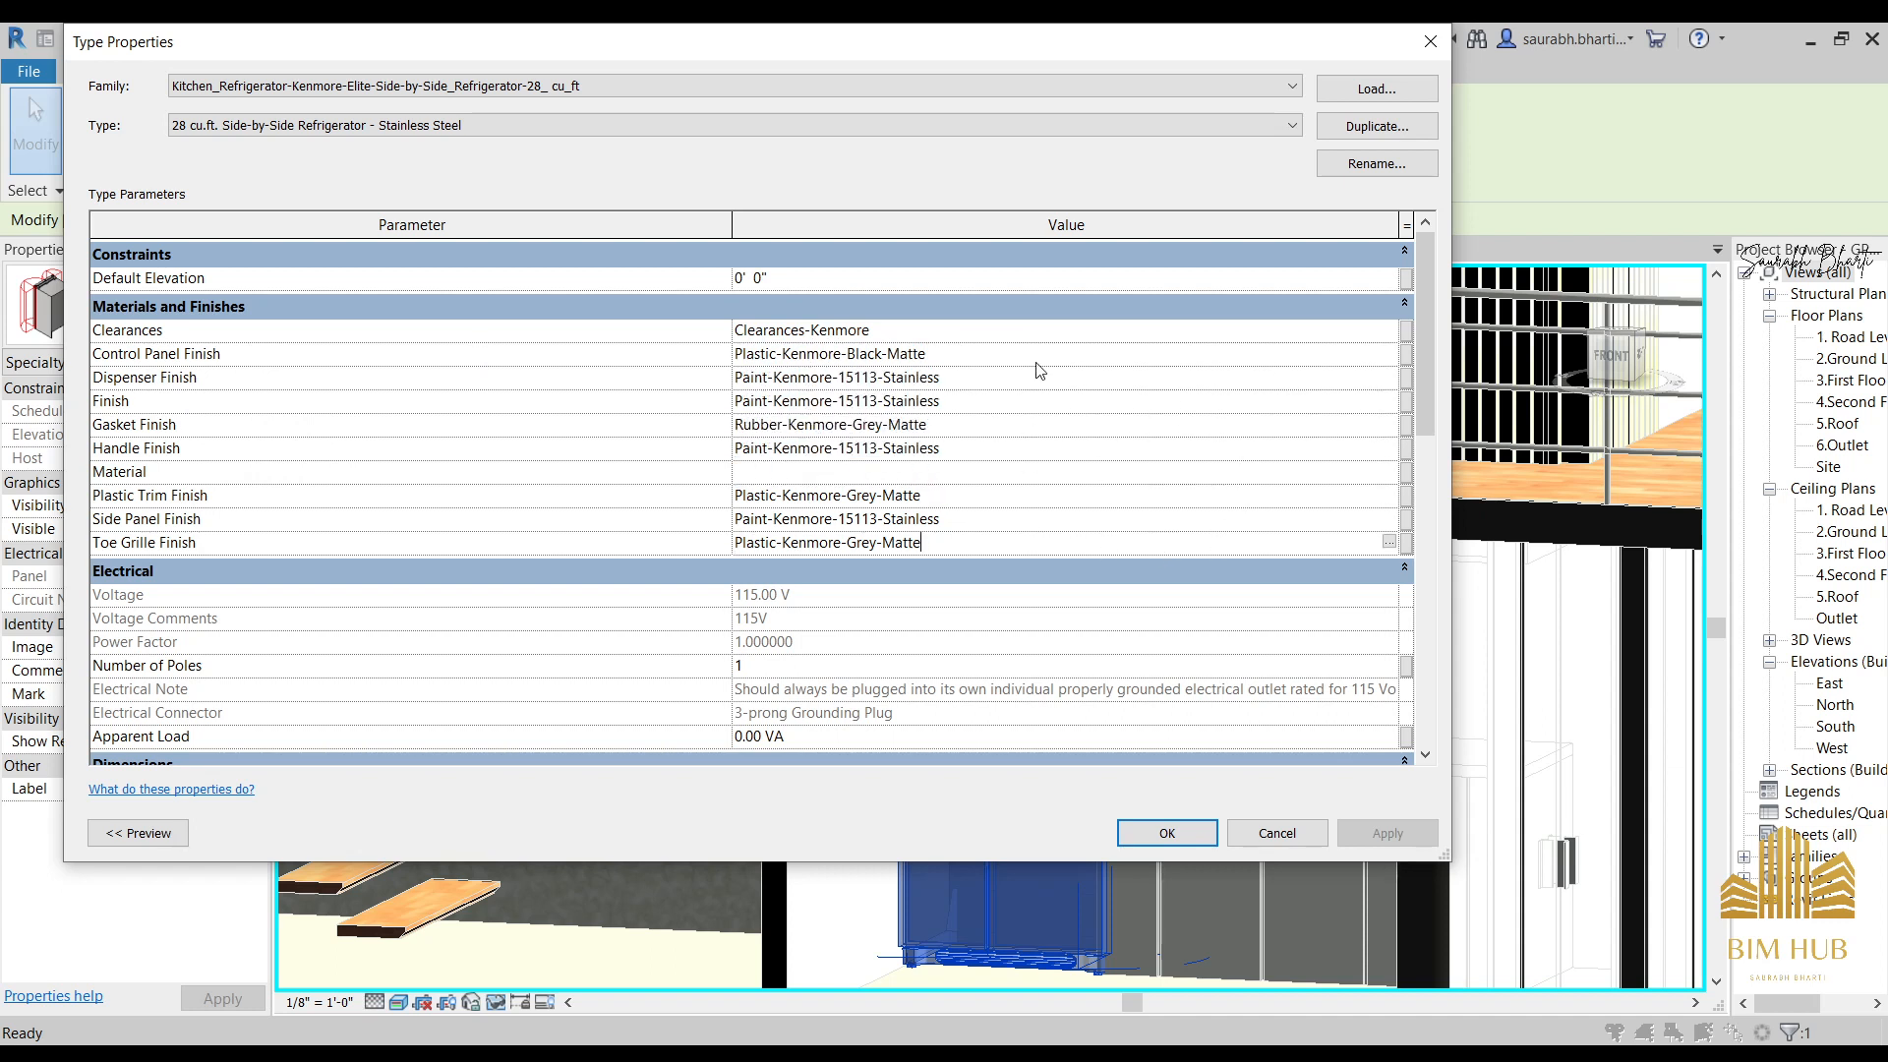
Assign the Air material to the refrigerator type's Clearances parameter and finish the in-place casework model.
{"action": "left_click", "coordinate": [1390, 331]}
{"action": "scroll", "coordinate": [611, 577], "scroll_direction": "down", "scroll_amount": 5}
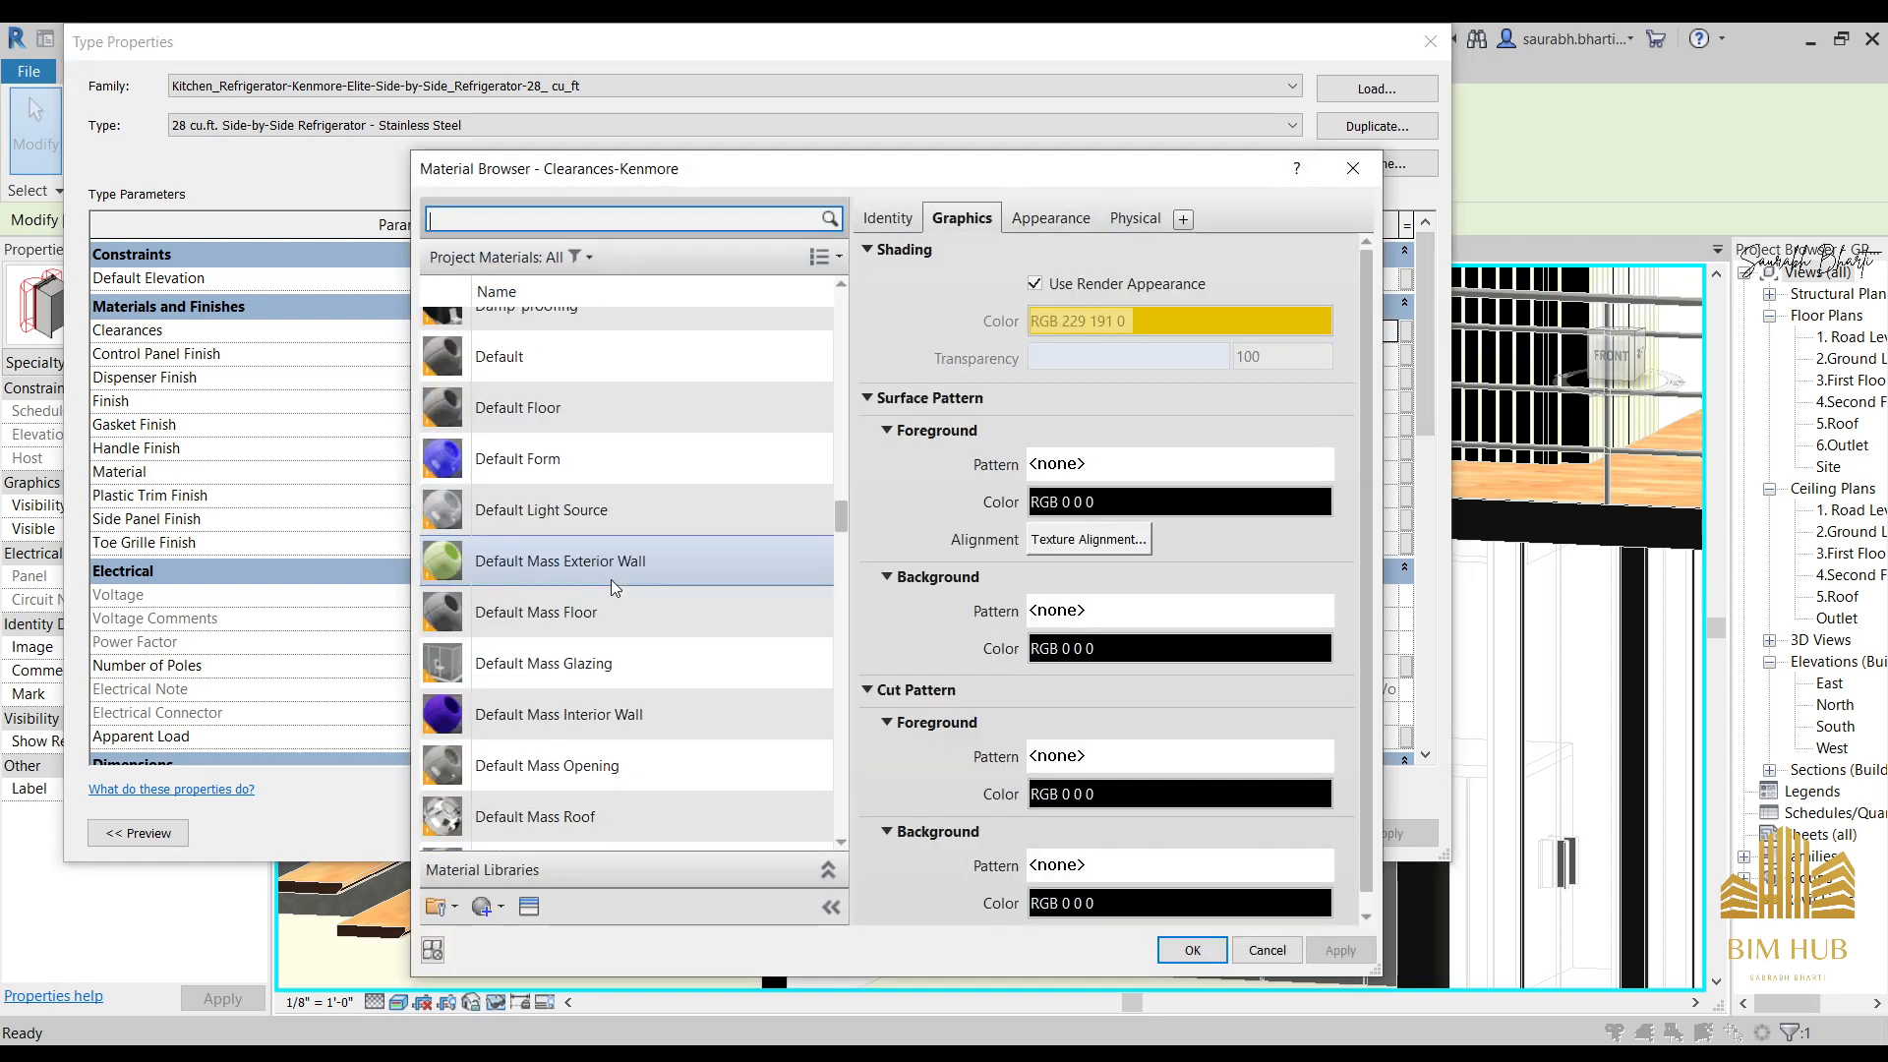
{"action": "scroll", "coordinate": [590, 639], "scroll_direction": "down", "scroll_amount": 2}
{"action": "scroll", "coordinate": [565, 693], "scroll_direction": "up", "scroll_amount": 10}
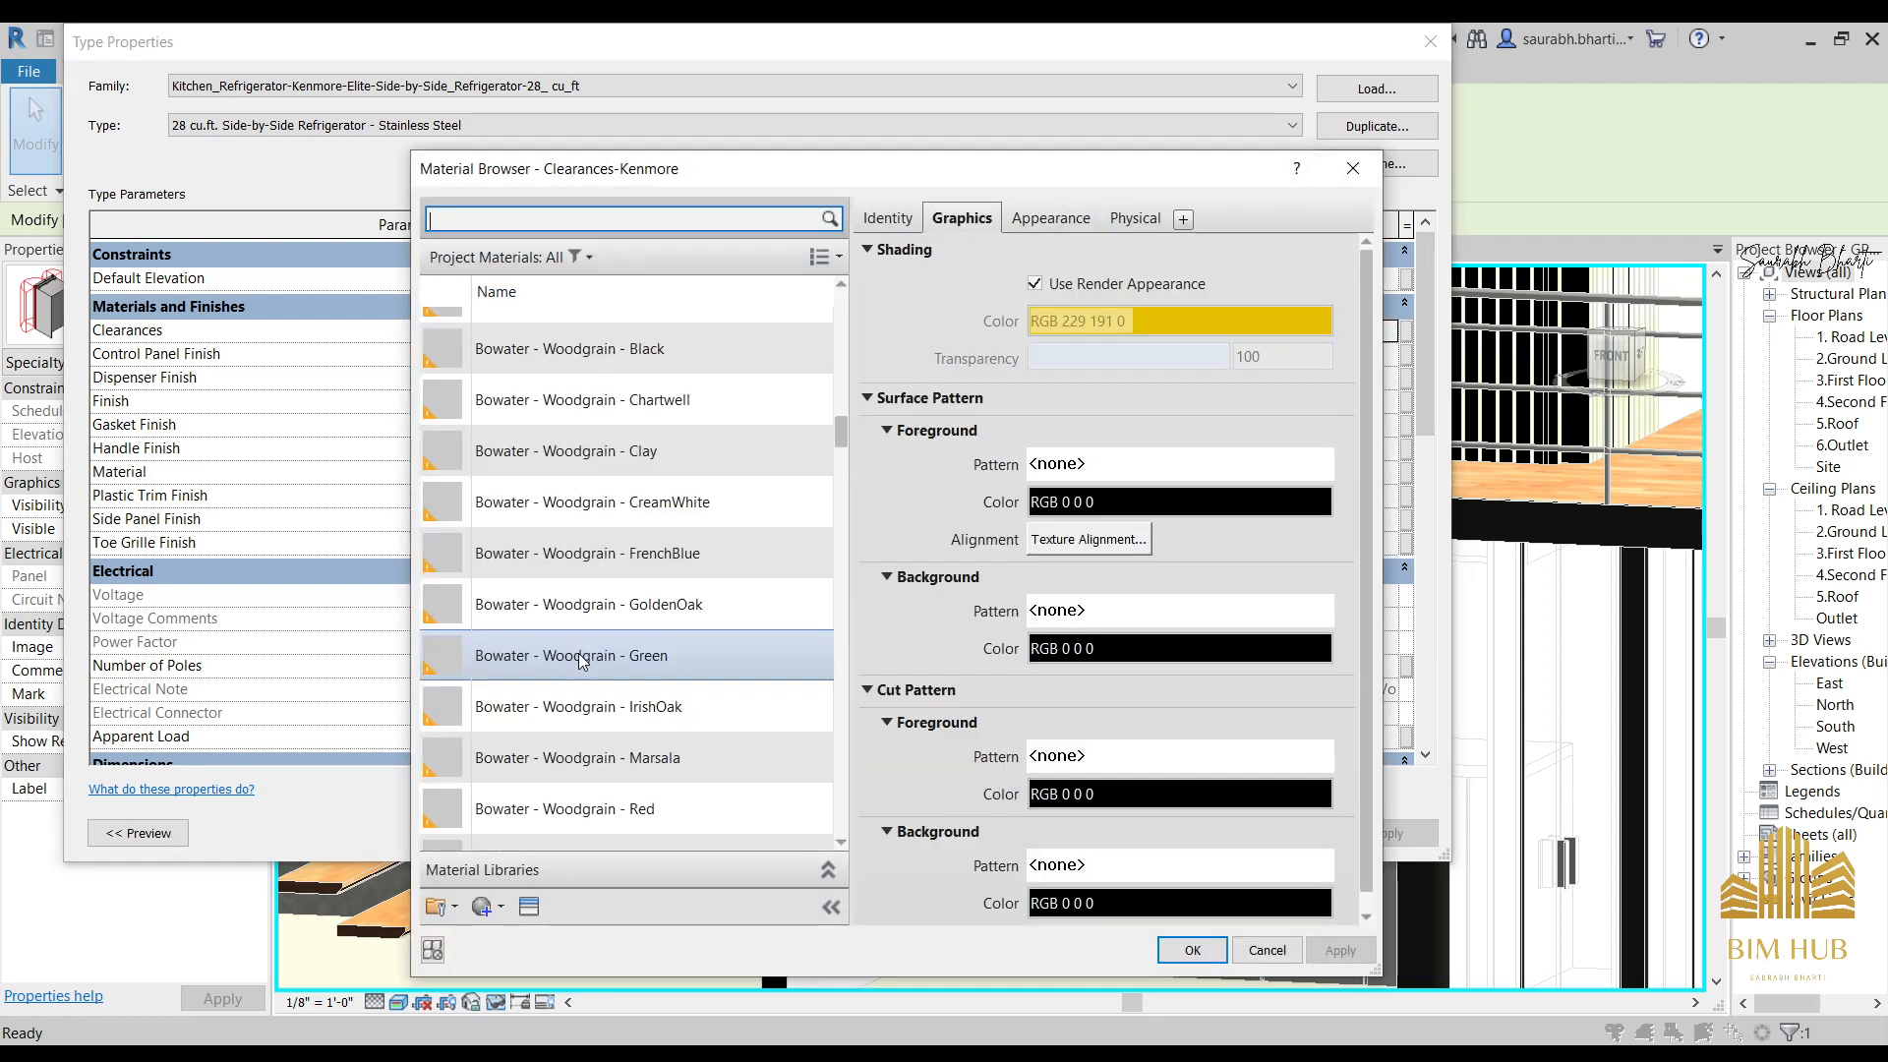
{"action": "scroll", "coordinate": [579, 653], "scroll_direction": "up", "scroll_amount": 15}
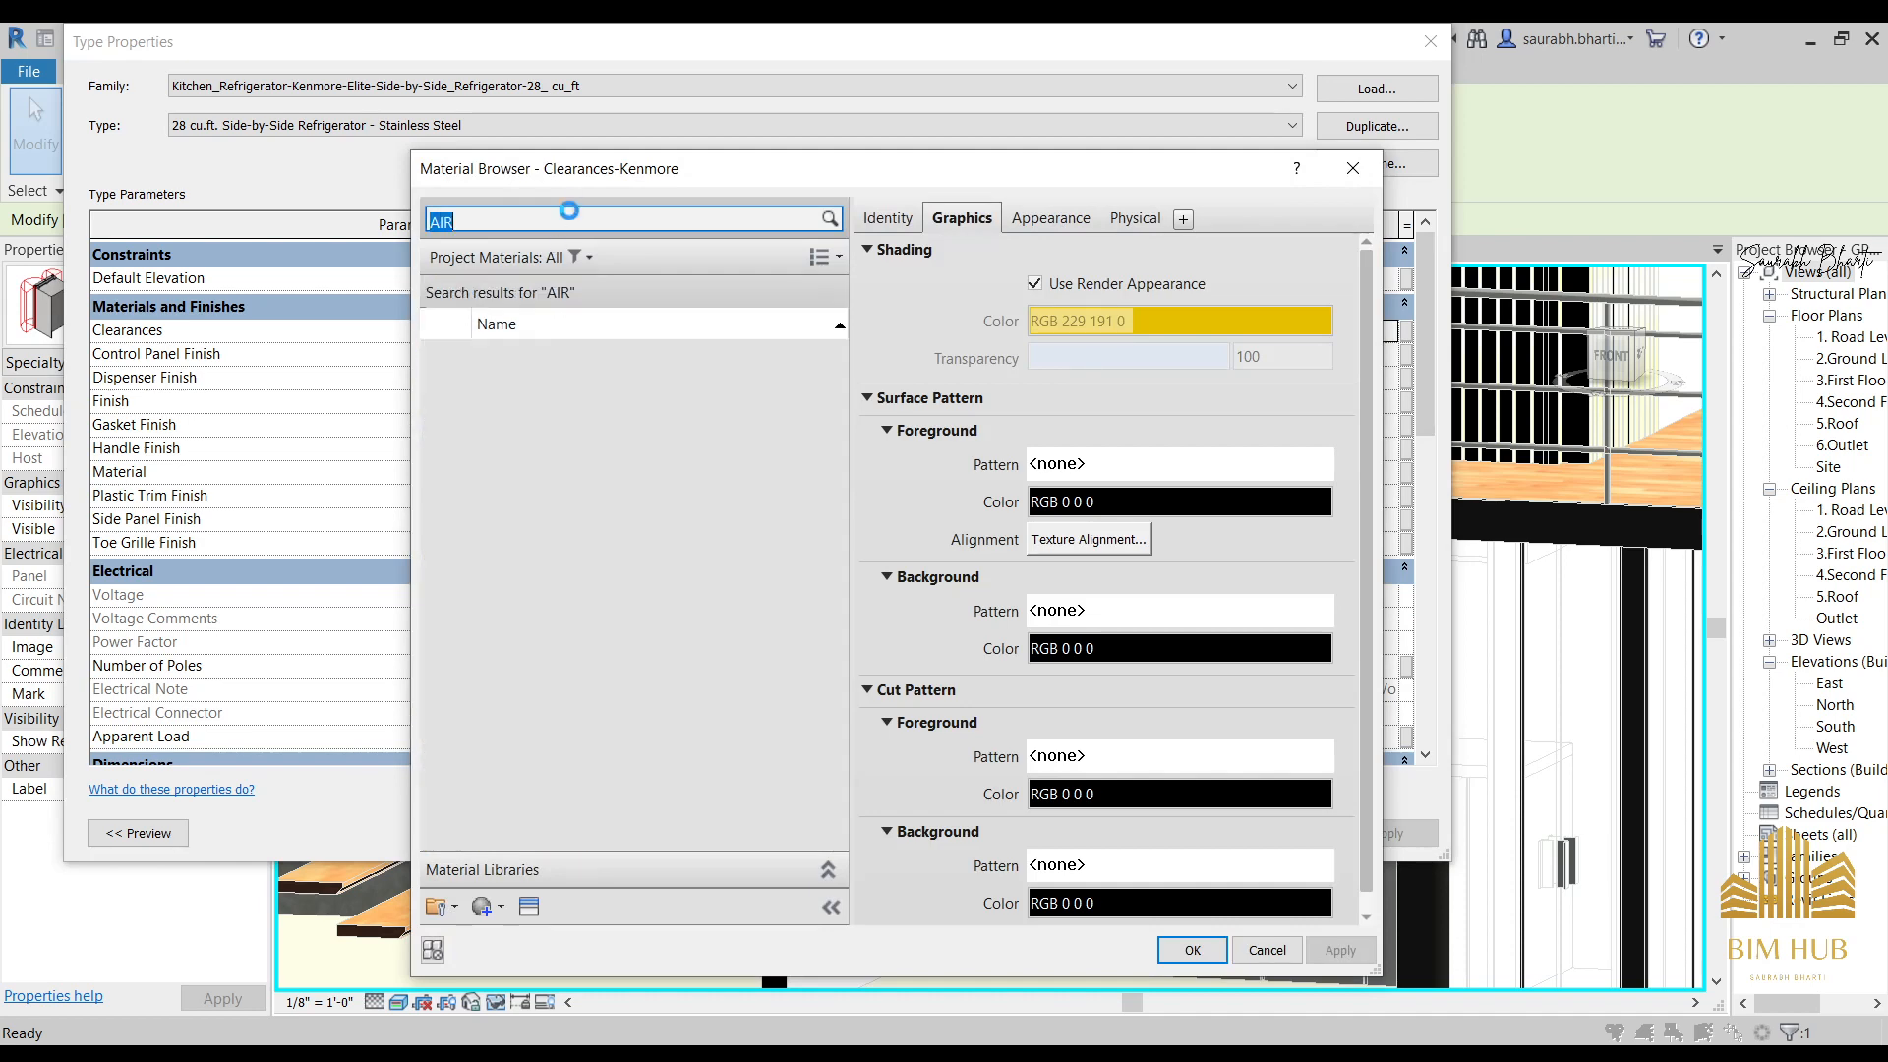
{"action": "double_click", "coordinate": [545, 429]}
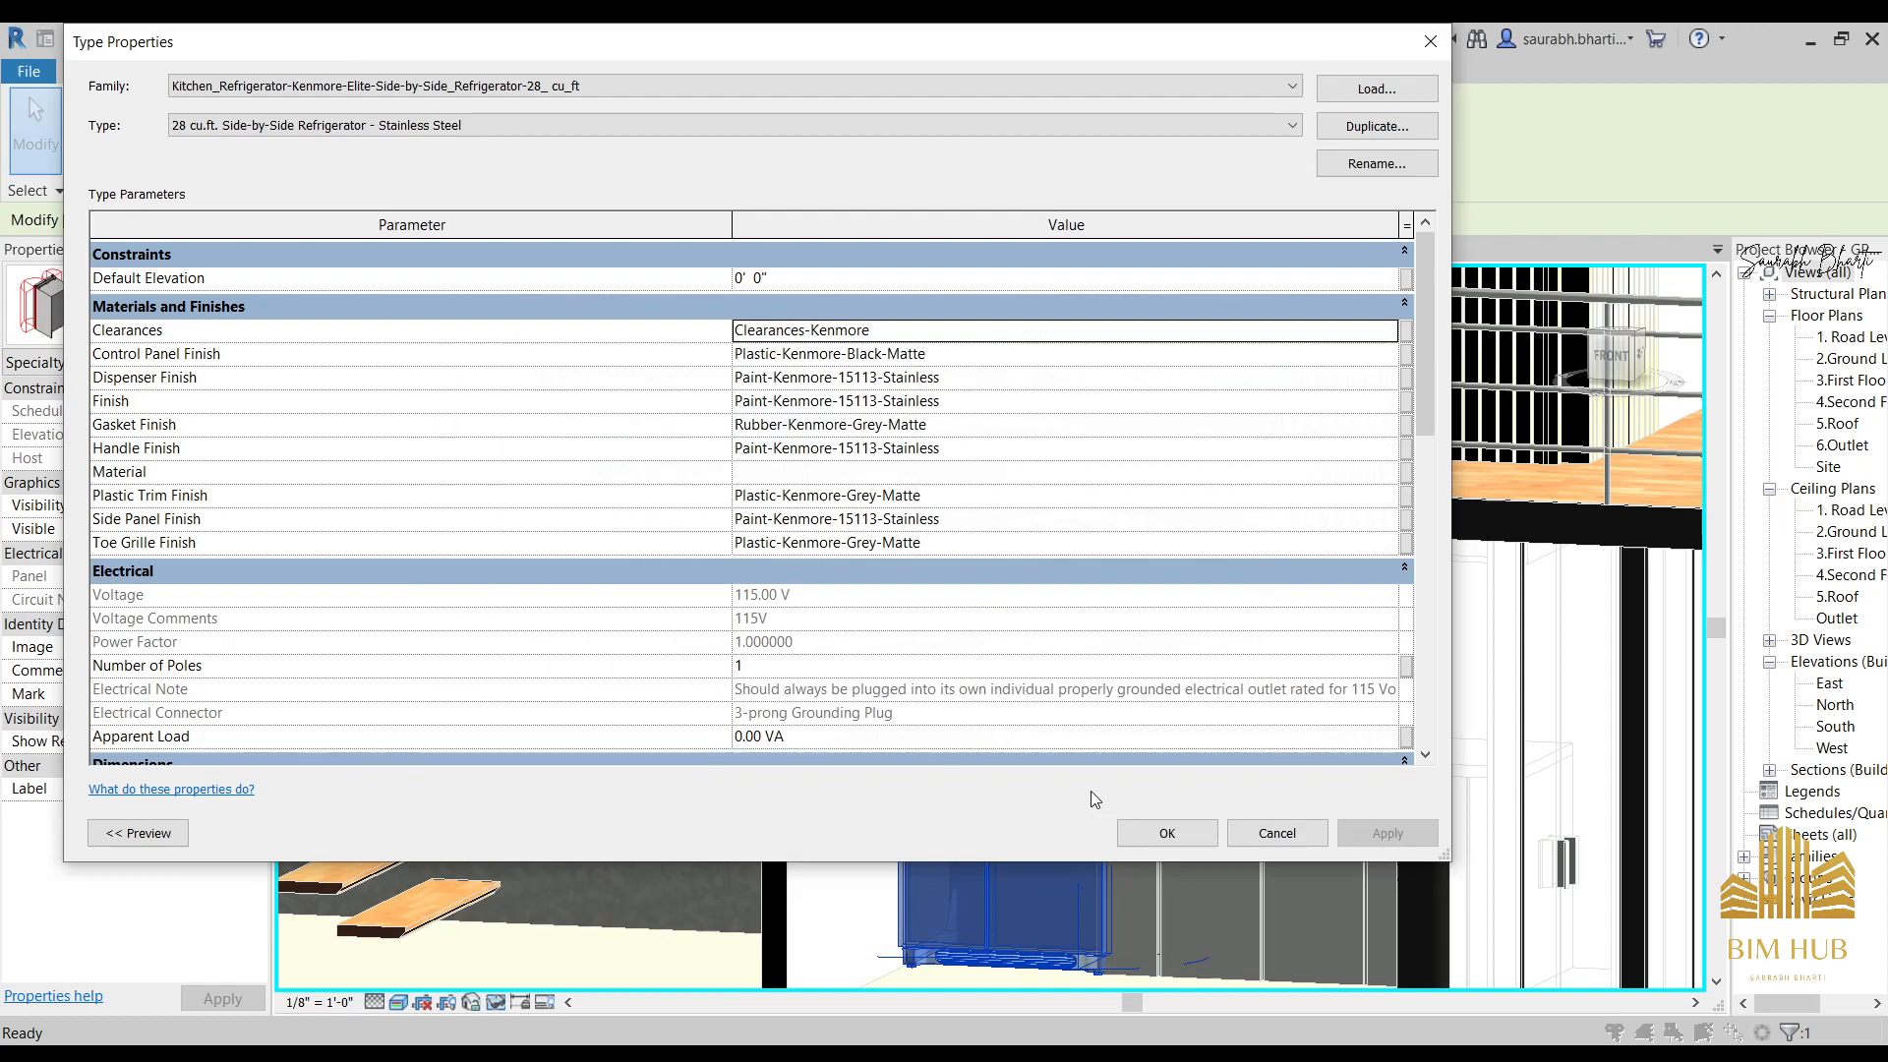
{"action": "left_click", "coordinate": [1160, 834]}
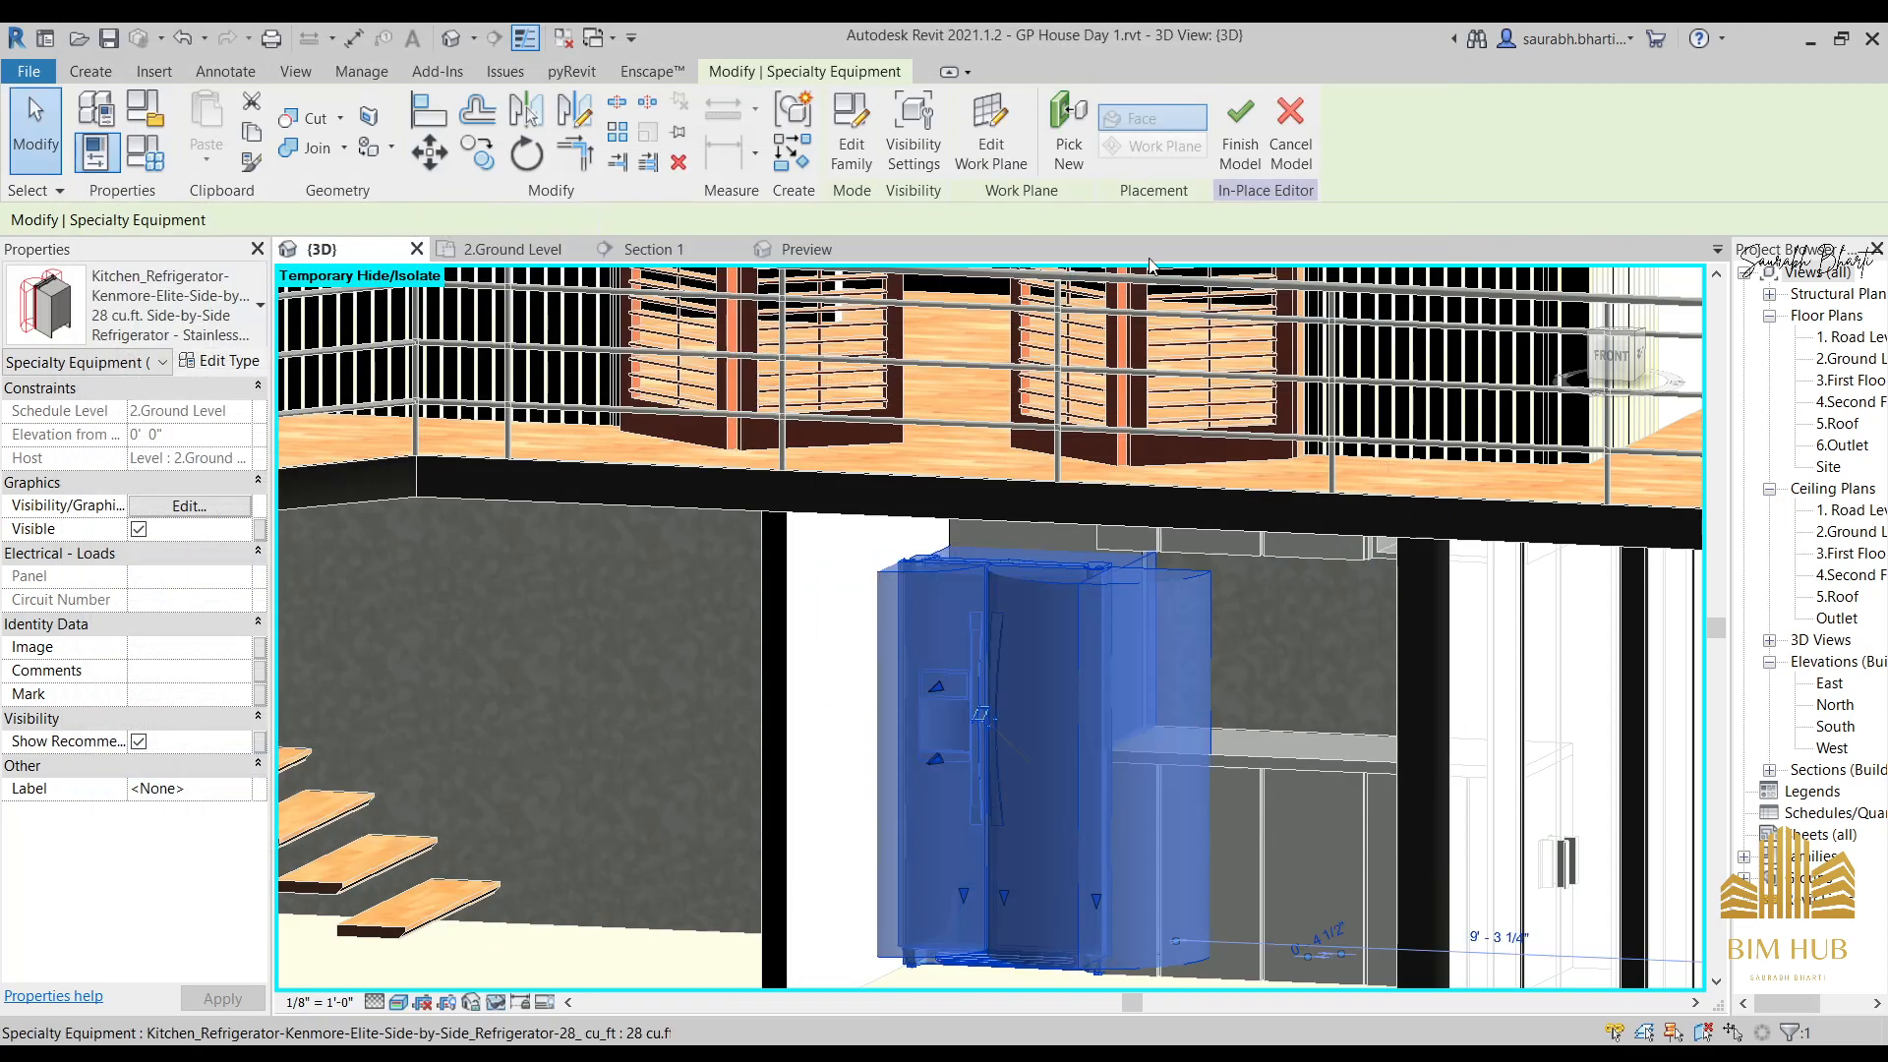
{"action": "left_click", "coordinate": [1230, 646]}
Examine the refrigerator's clearance volumes beside the wall and cabinets from the front and at an angle.
{"action": "scroll", "coordinate": [1218, 657], "scroll_direction": "down", "scroll_amount": 3}
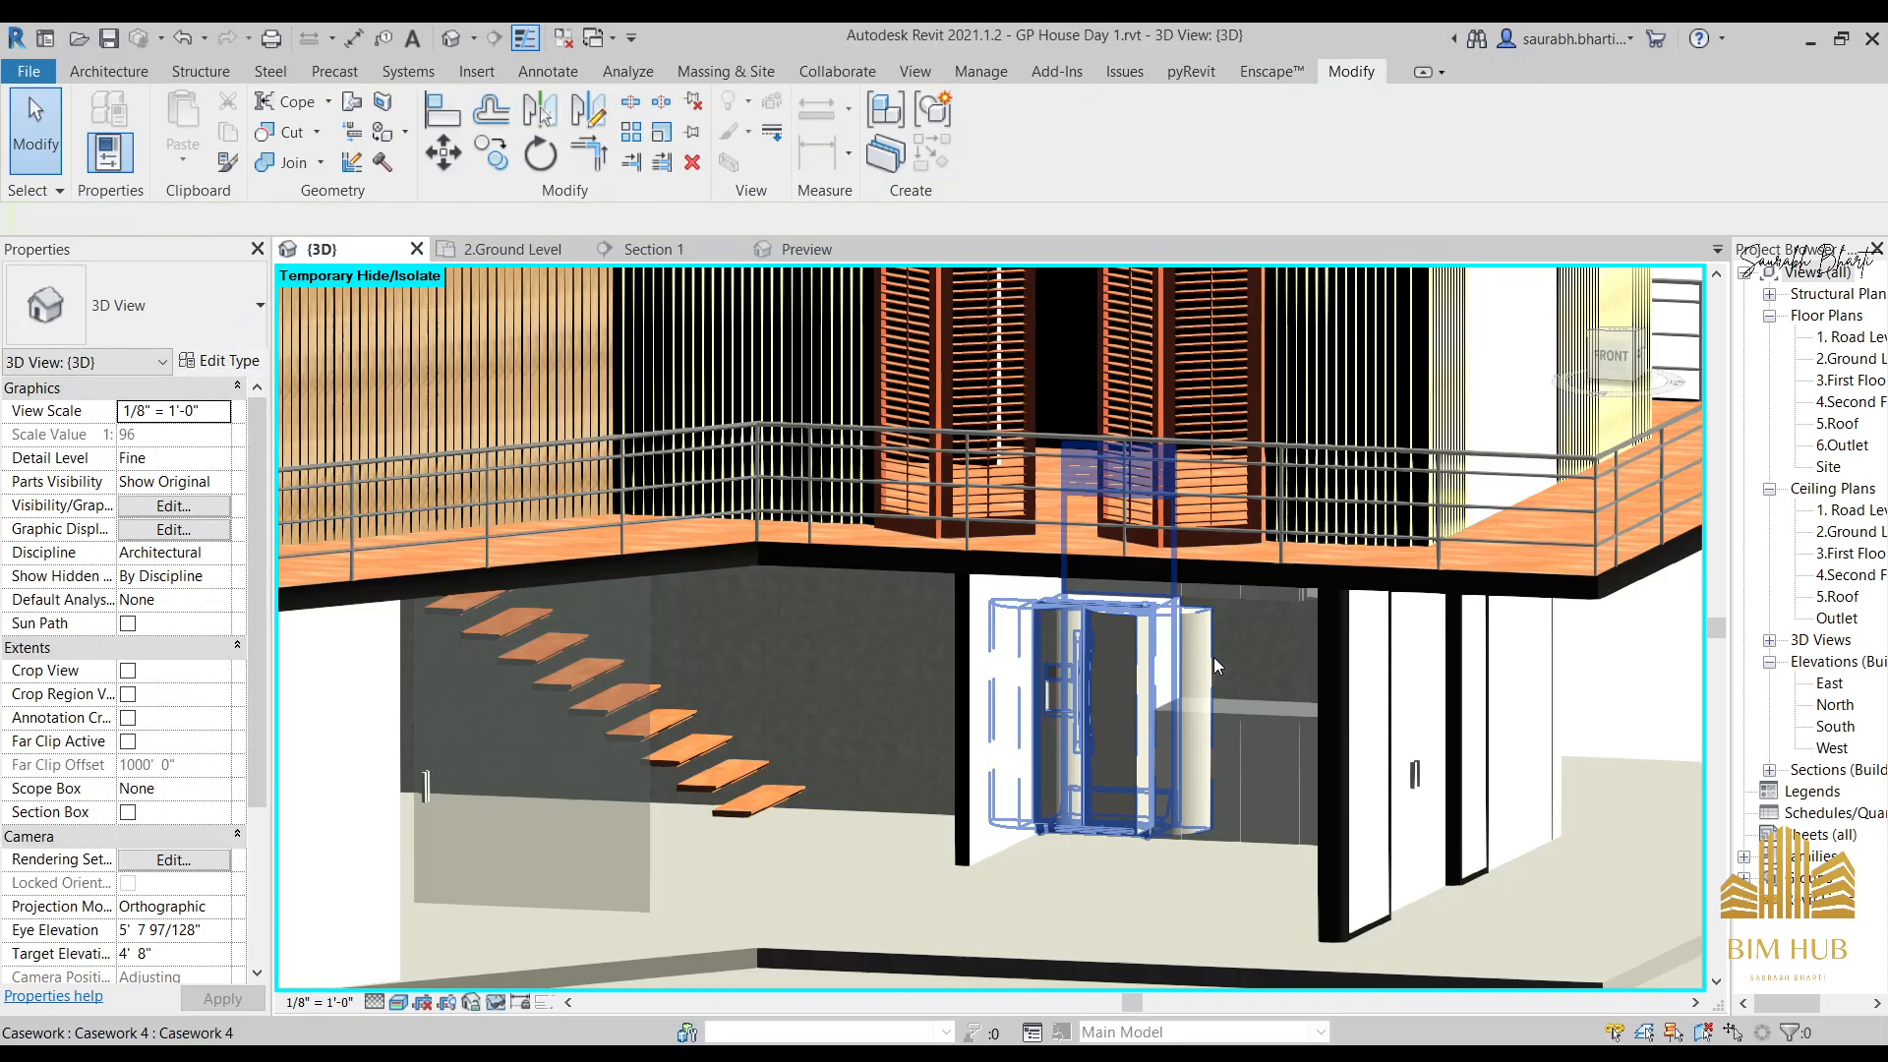
{"action": "middle_click_drag", "start_coordinate": [1216, 659], "coordinate": [1188, 777], "text": "shift"}
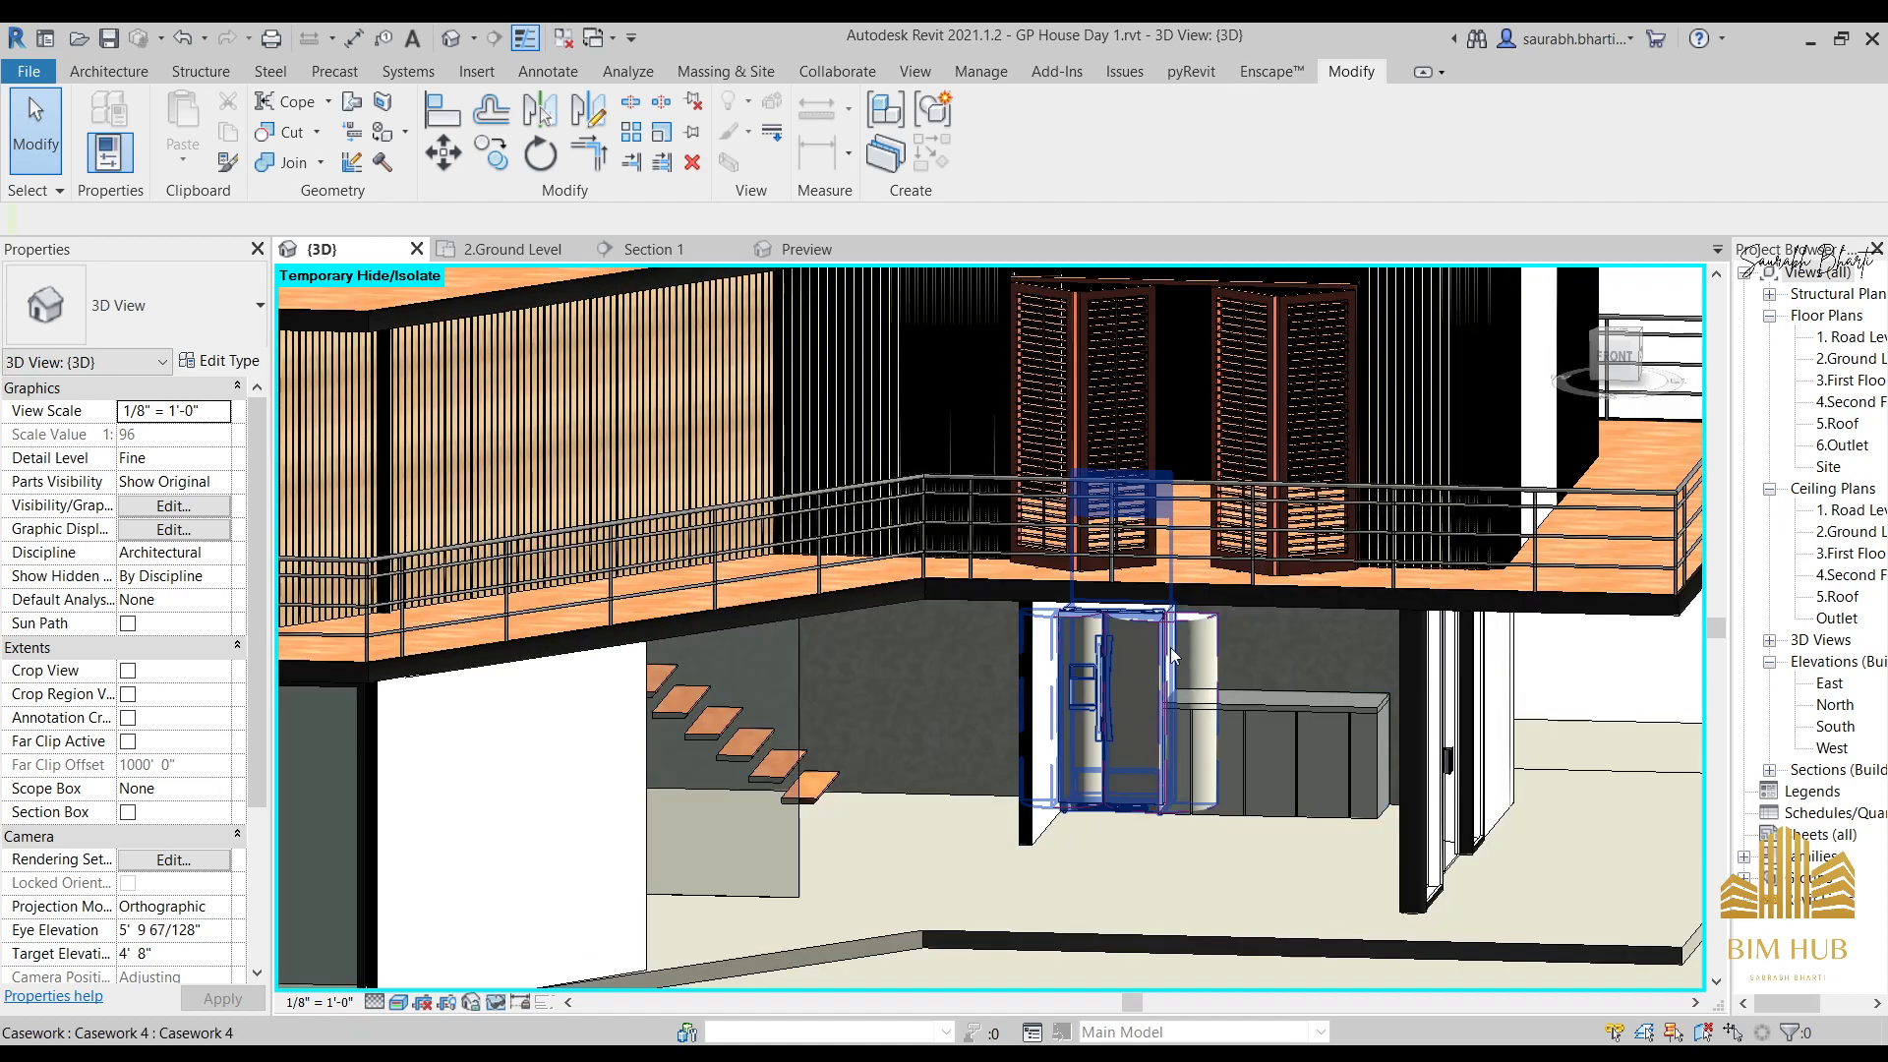
{"action": "scroll", "coordinate": [1161, 700], "scroll_direction": "up", "scroll_amount": 4}
{"action": "middle_click_drag", "start_coordinate": [1200, 691], "coordinate": [1308, 740], "text": "shift"}
{"action": "scroll", "coordinate": [1273, 570], "scroll_direction": "down", "scroll_amount": 3}
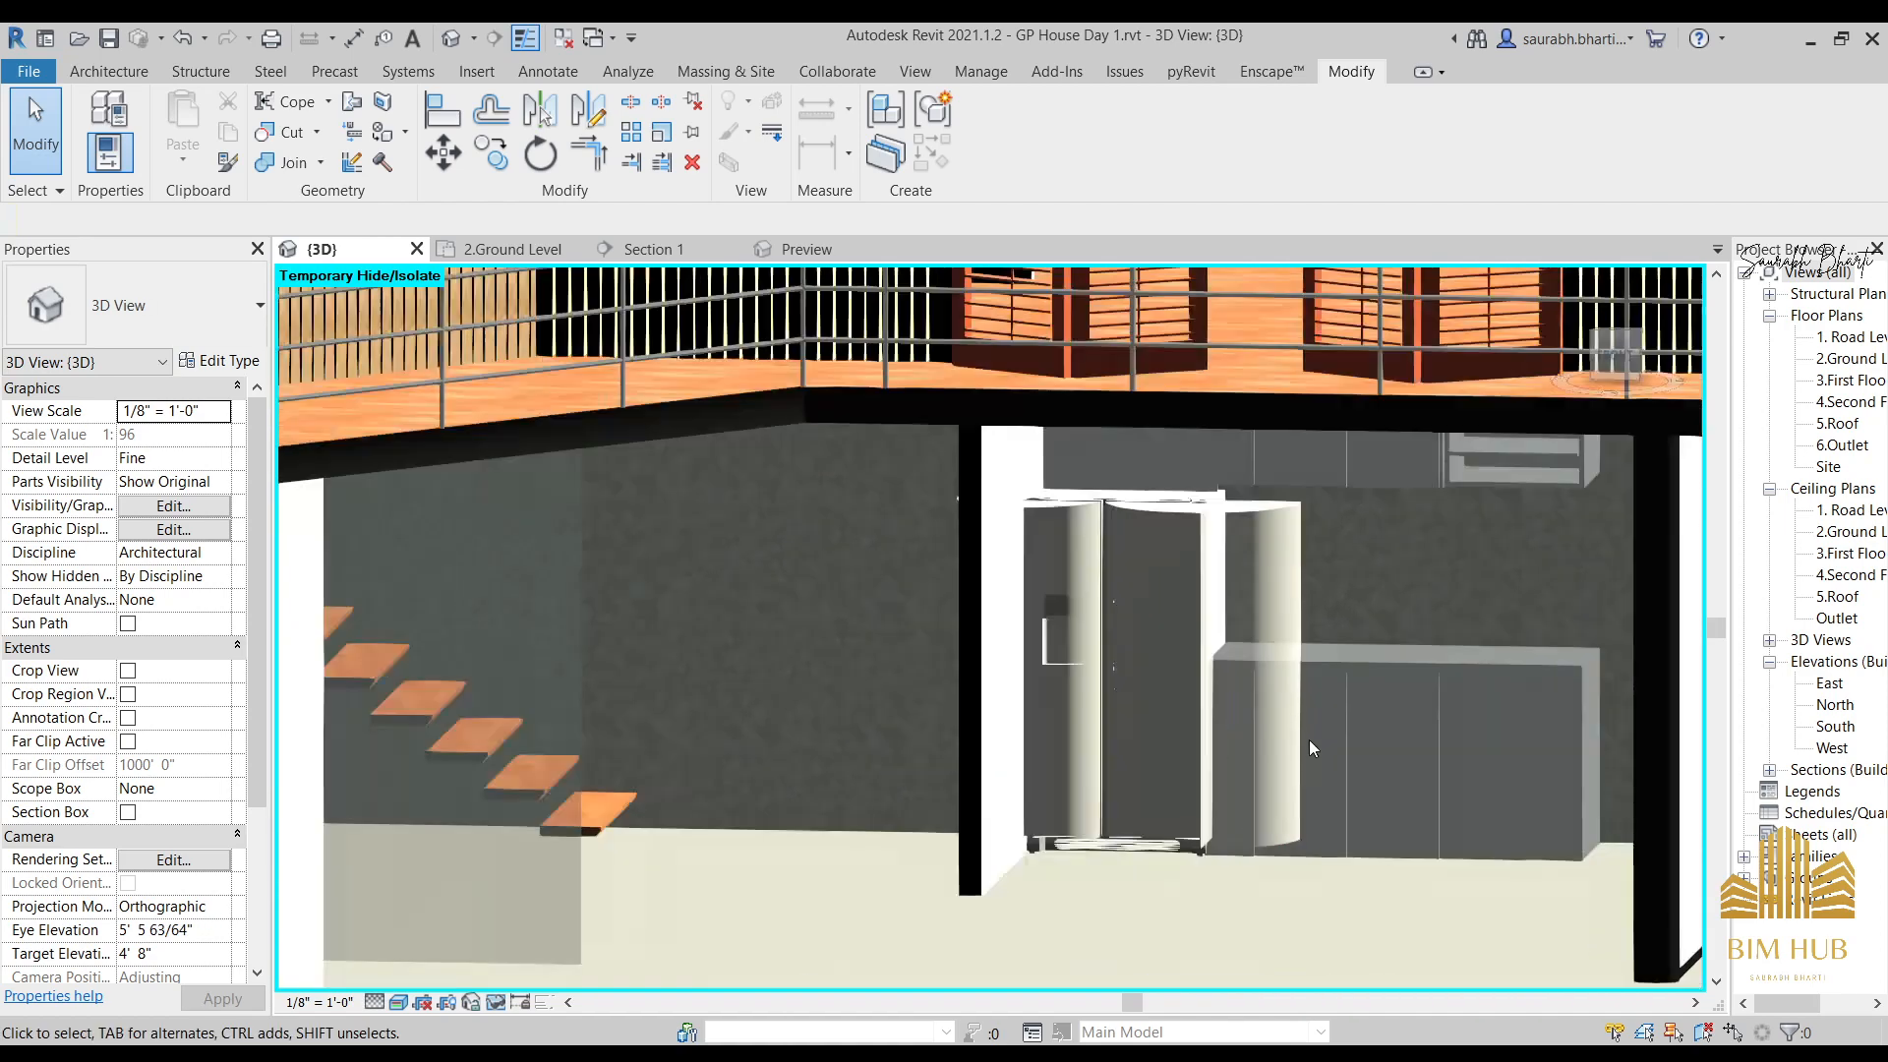
{"action": "scroll", "coordinate": [1308, 739], "scroll_direction": "up", "scroll_amount": 2}
{"action": "left_click", "coordinate": [1249, 413]}
{"action": "middle_click_drag", "start_coordinate": [1249, 413], "coordinate": [1264, 503], "text": "shift"}
{"action": "middle_click_drag", "start_coordinate": [1249, 531], "coordinate": [1254, 543], "text": "shift"}
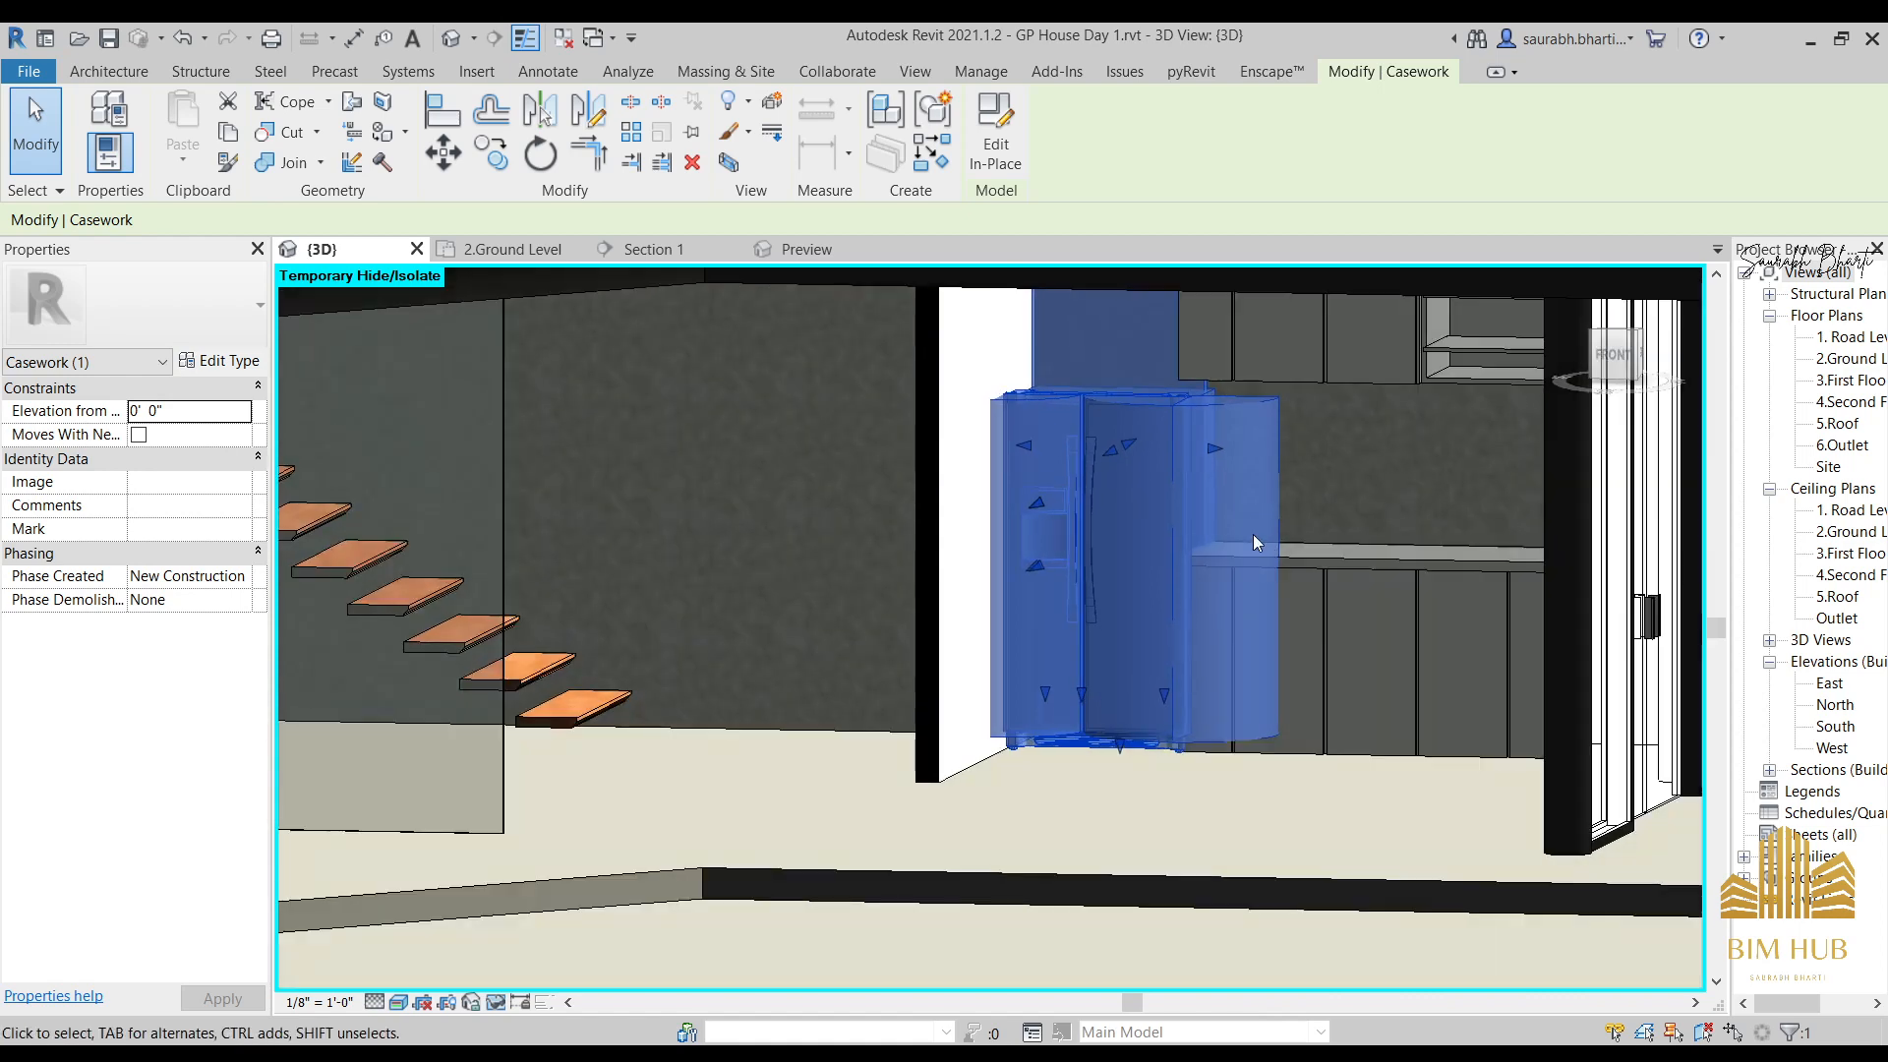
{"action": "left_click", "coordinate": [1375, 407]}
{"action": "mouse_move", "coordinate": [1292, 478]}
{"action": "middle_mouse_down", "text": "shift"}
{"action": "mouse_move", "coordinate": [1298, 509]}
{"action": "mouse_move", "coordinate": [1300, 481]}
{"action": "middle_mouse_up", "text": "shift"}
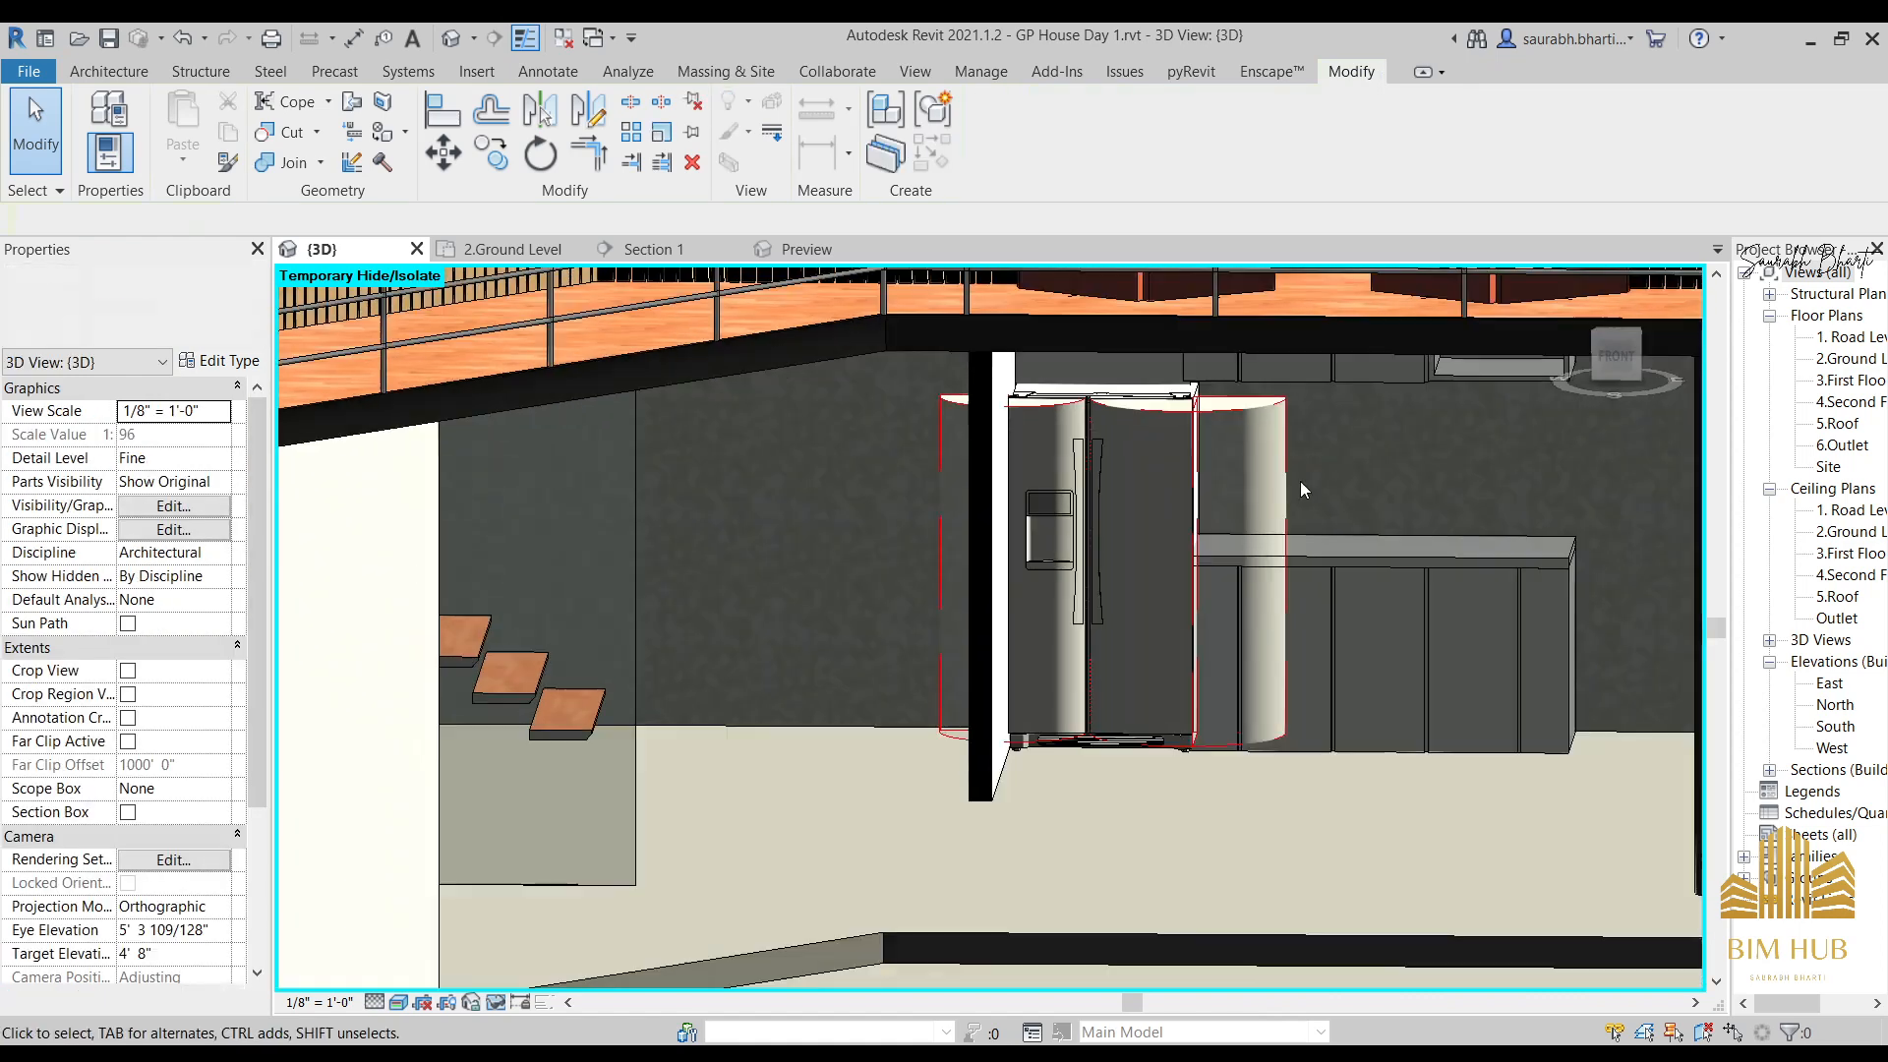
{"action": "scroll", "coordinate": [1284, 443], "scroll_direction": "up", "scroll_amount": 1}
Edit the casework in place and check the Material parameter in the refrigerator's type properties without changing it.
{"action": "left_click", "coordinate": [1115, 452]}
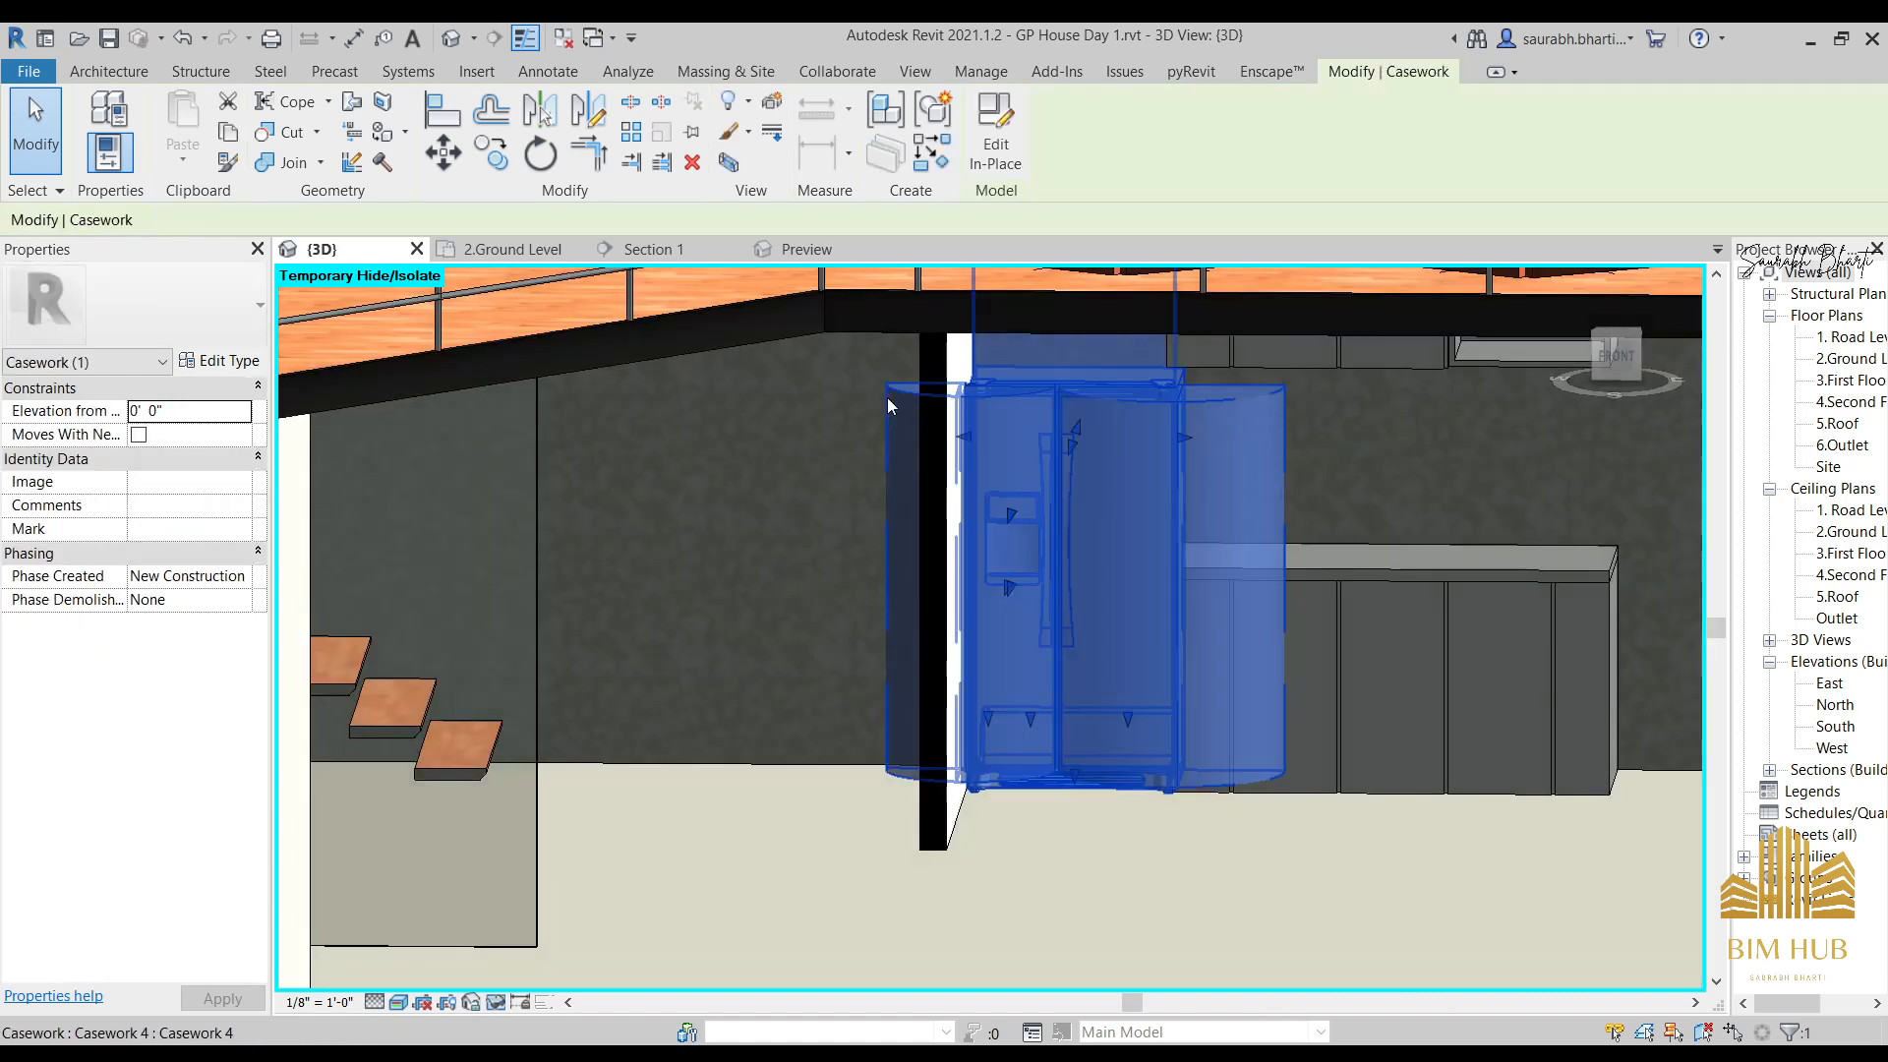
{"action": "middle_click_drag", "start_coordinate": [1115, 452], "coordinate": [1253, 422], "text": "shift"}
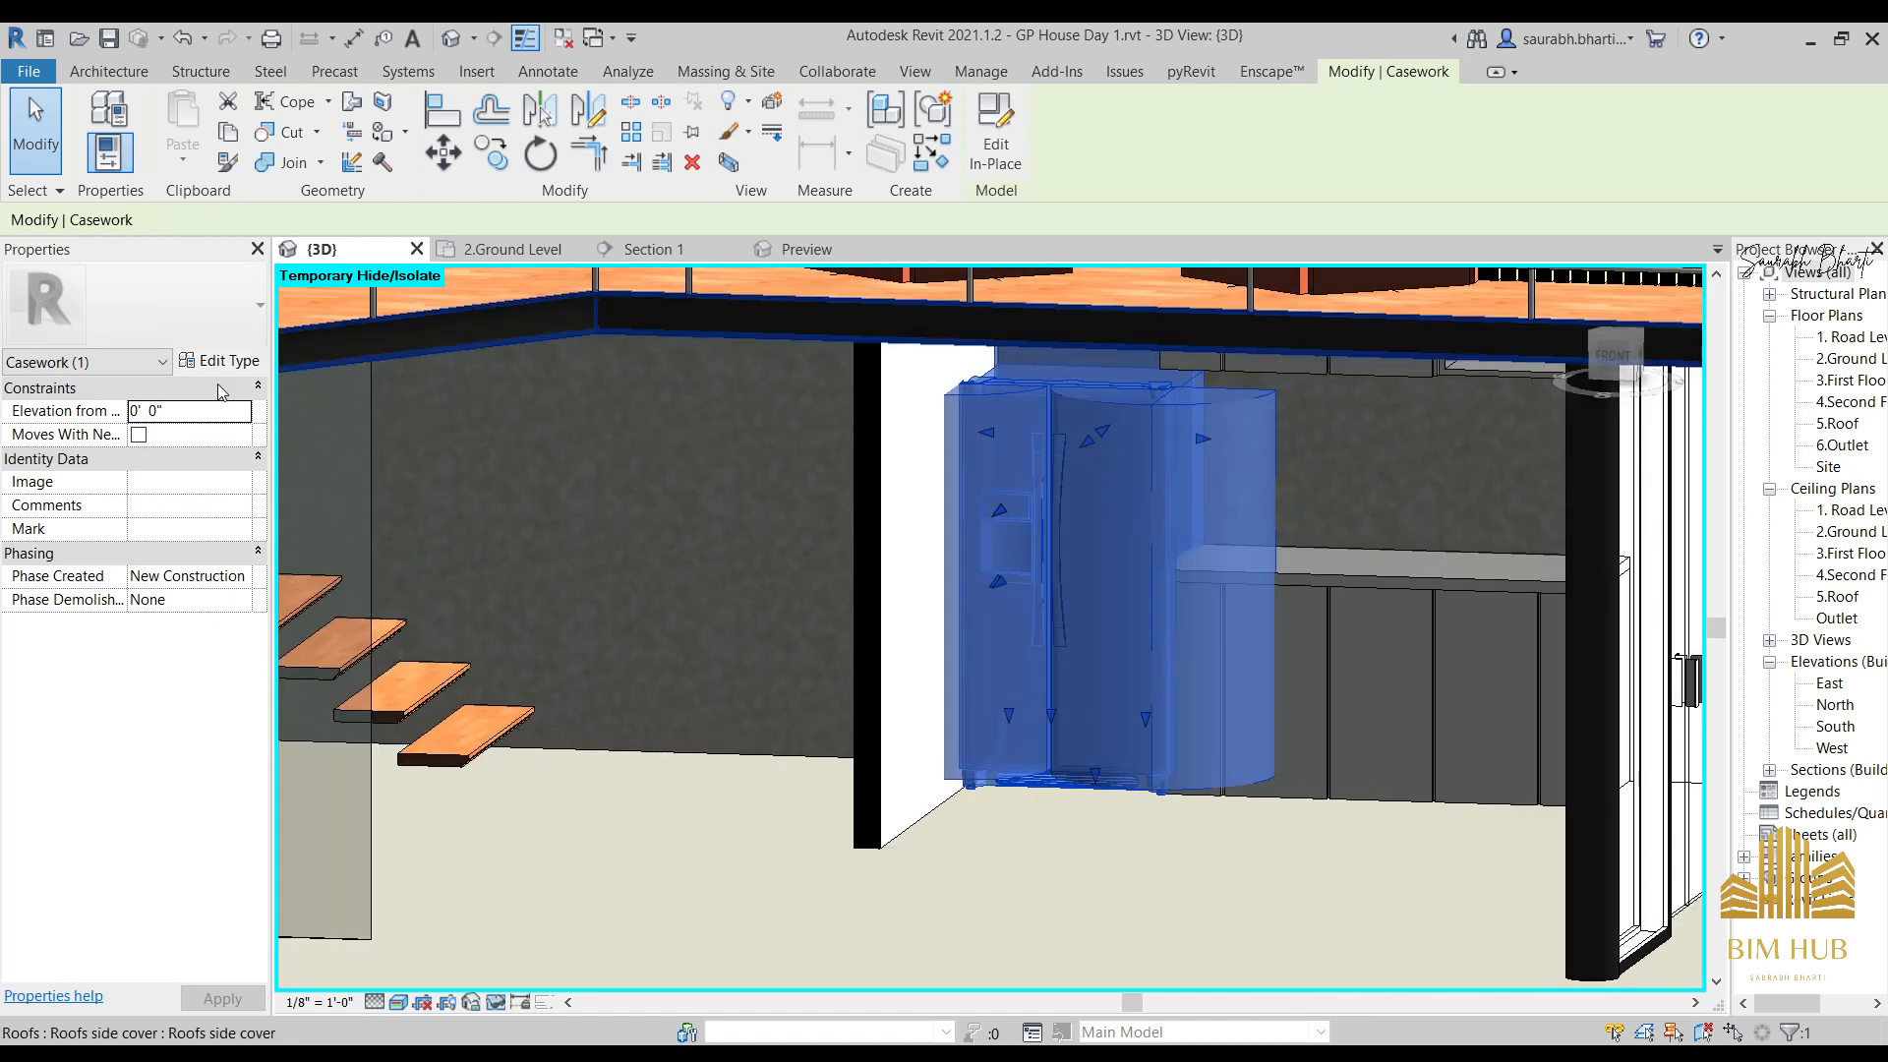
{"action": "left_click", "coordinate": [988, 138]}
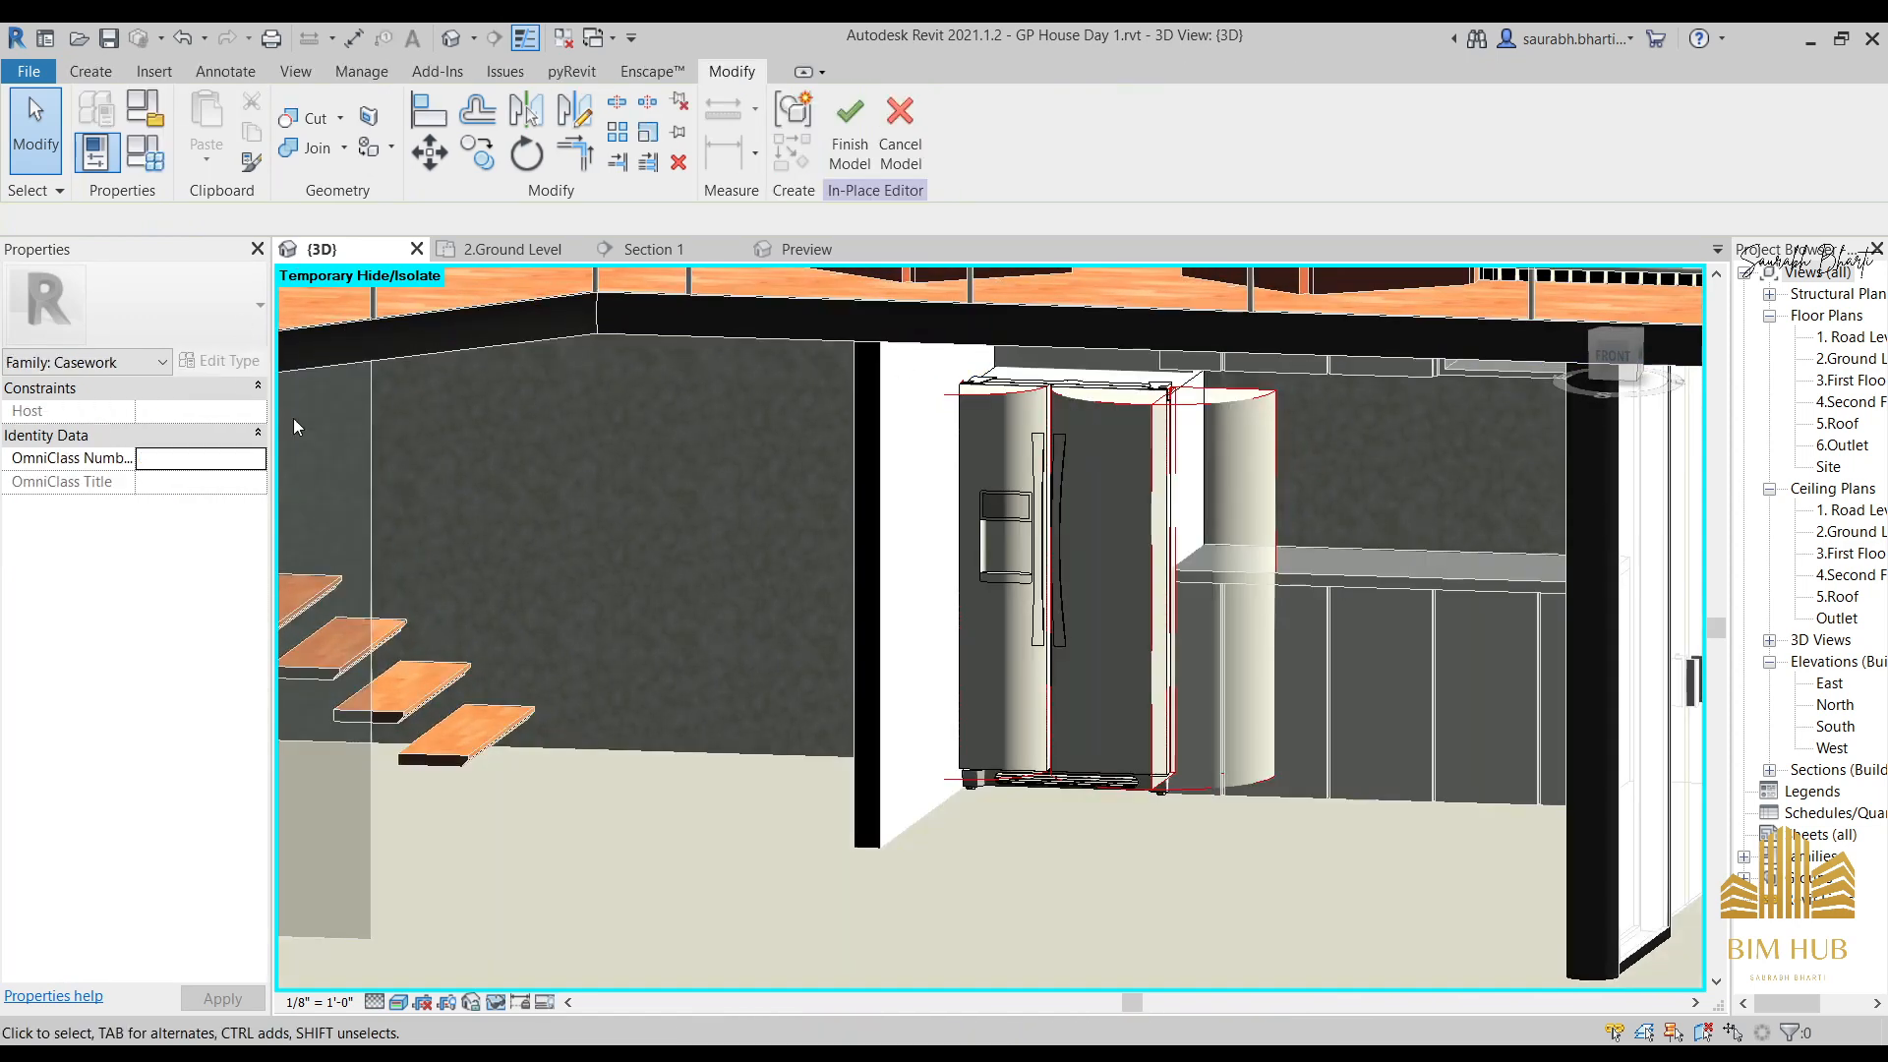
{"action": "left_click", "coordinate": [1247, 394]}
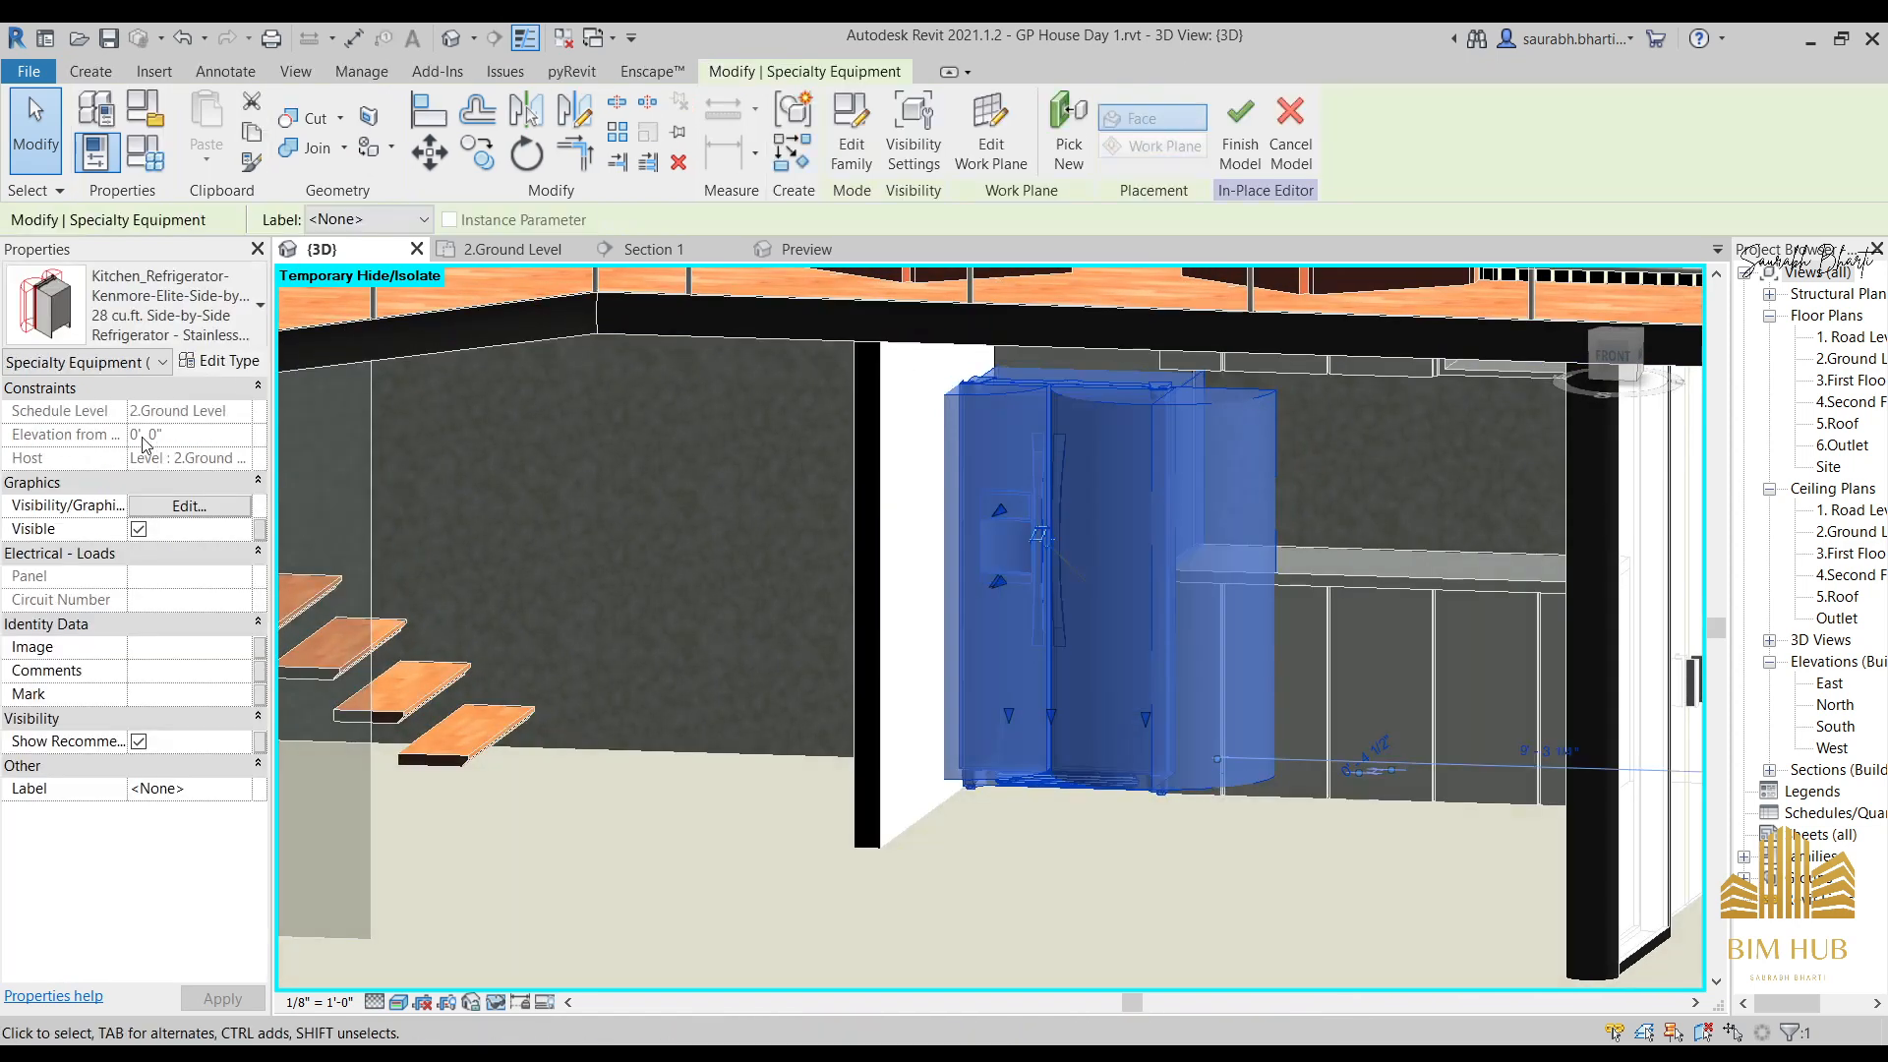
{"action": "left_click", "coordinate": [230, 361]}
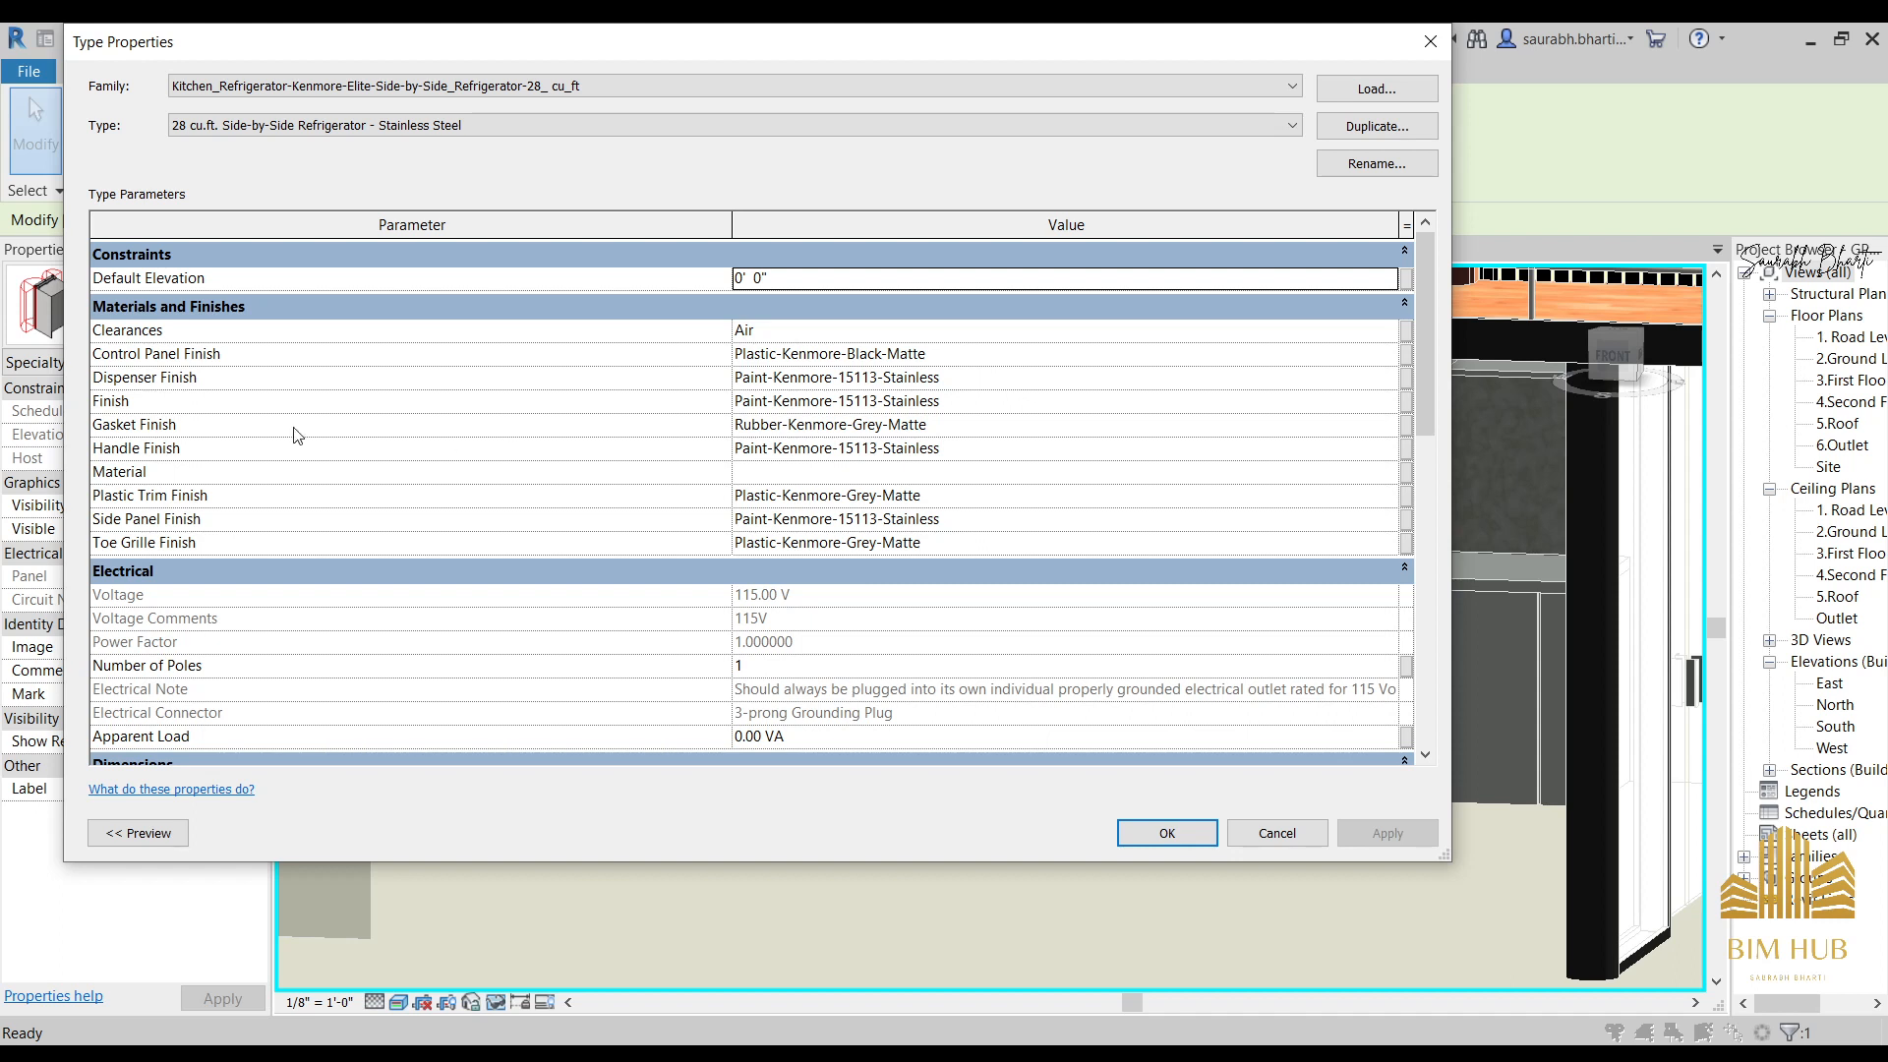
{"action": "left_click", "coordinate": [1385, 478]}
{"action": "left_click", "coordinate": [1385, 478]}
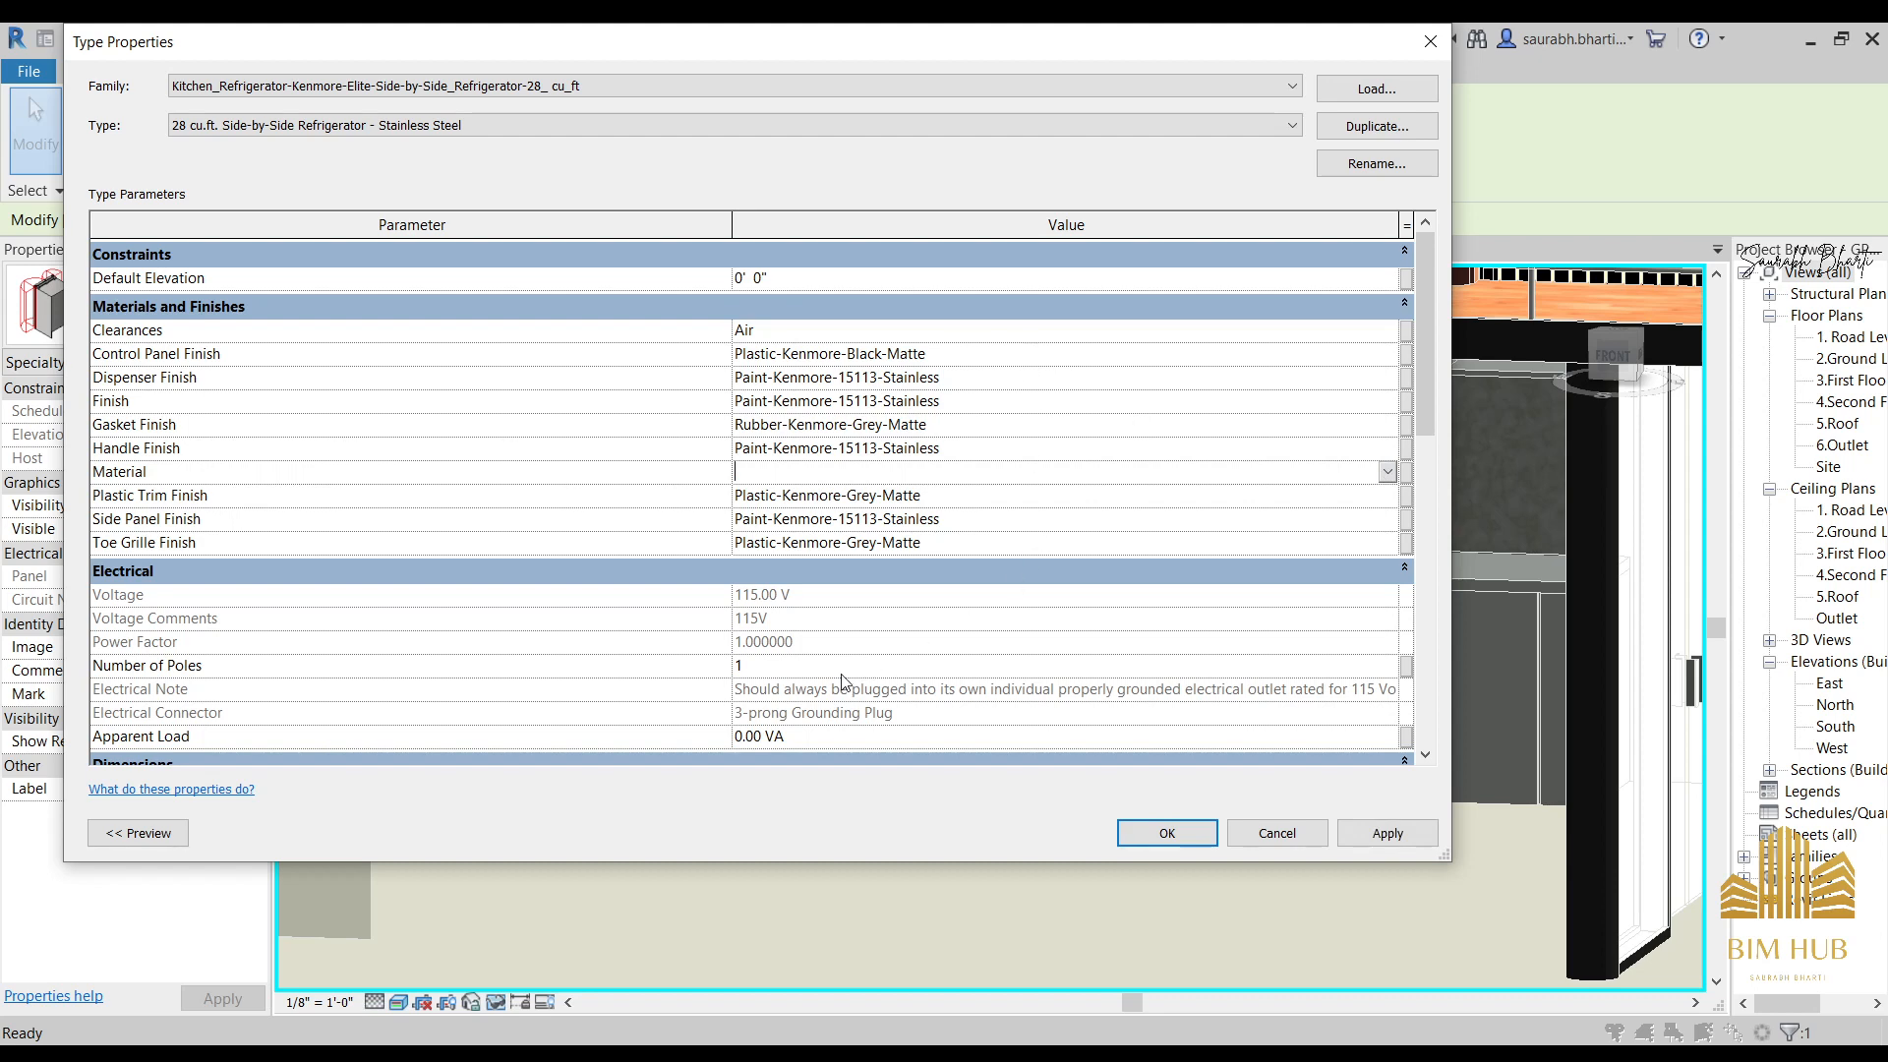
{"action": "left_click", "coordinate": [1276, 852]}
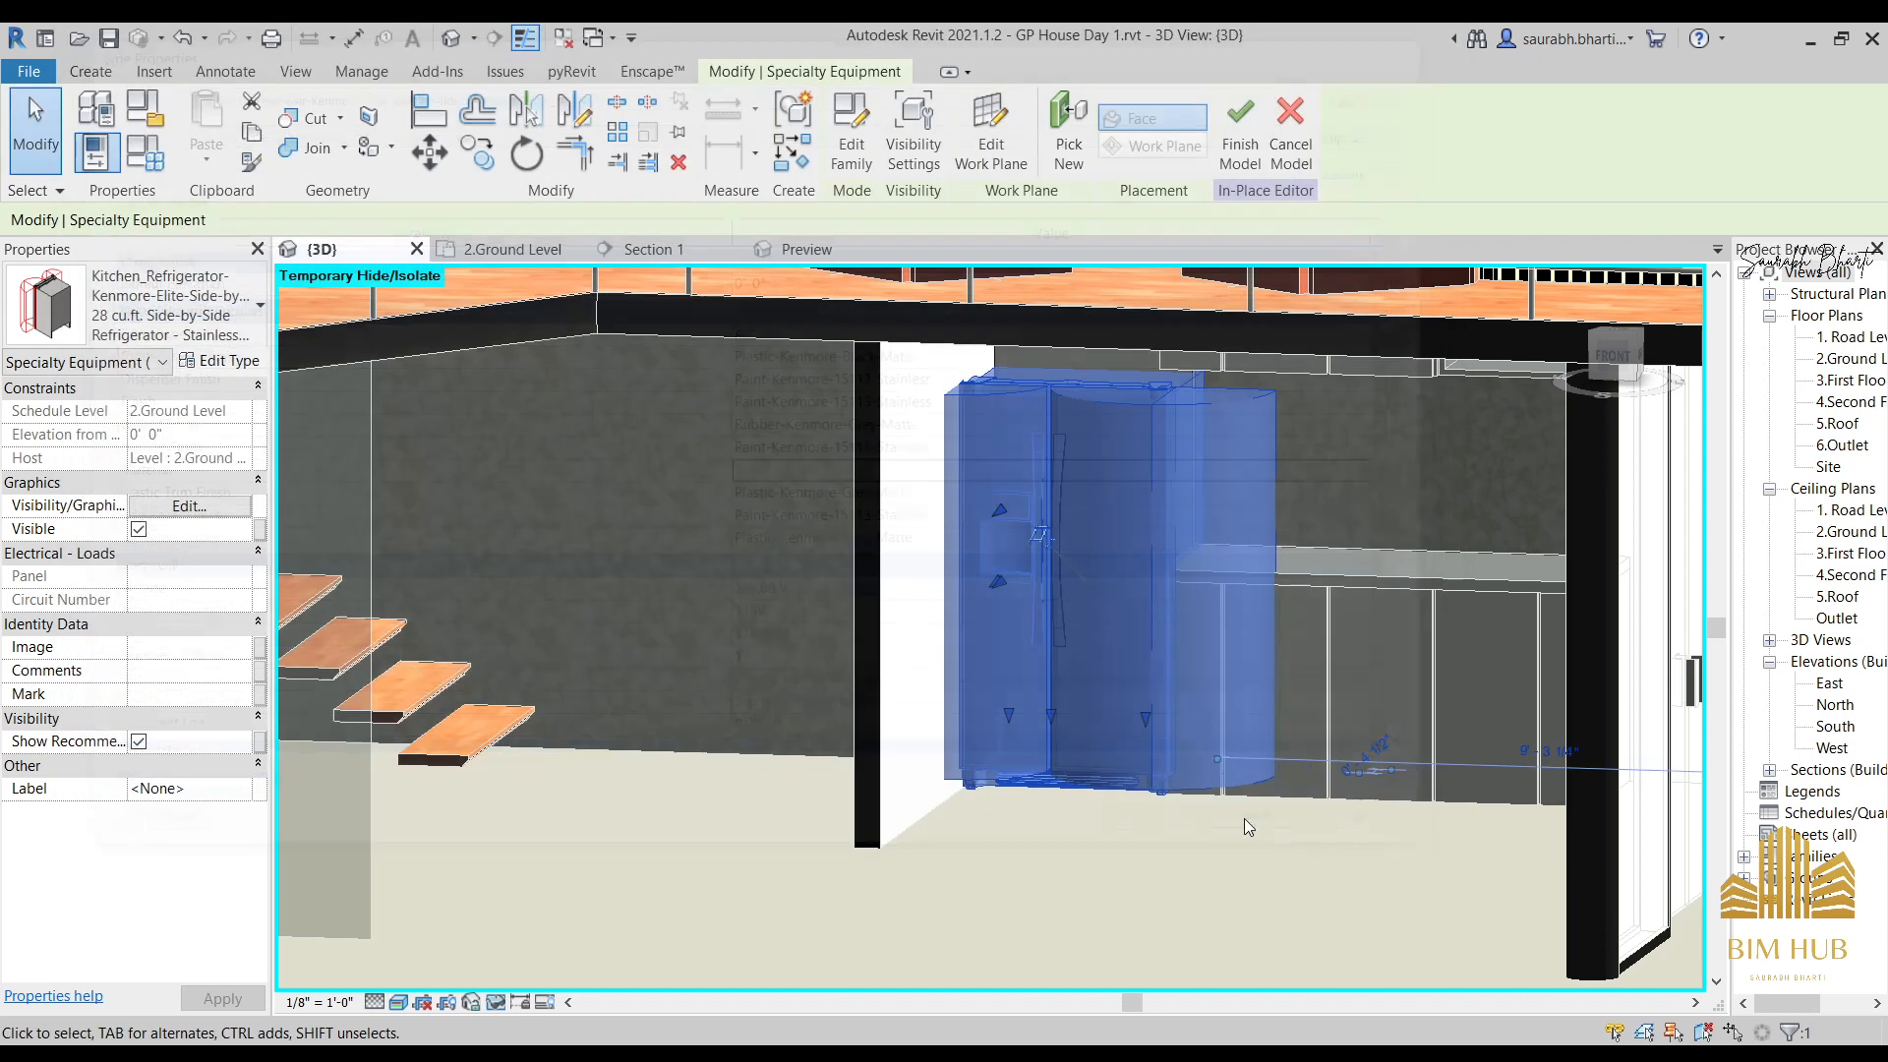
Inspect the refrigerator up close and from a distance, then finish the in-place casework model.
{"action": "left_click", "coordinate": [1040, 803]}
{"action": "scroll", "coordinate": [1049, 728], "scroll_direction": "up", "scroll_amount": 5}
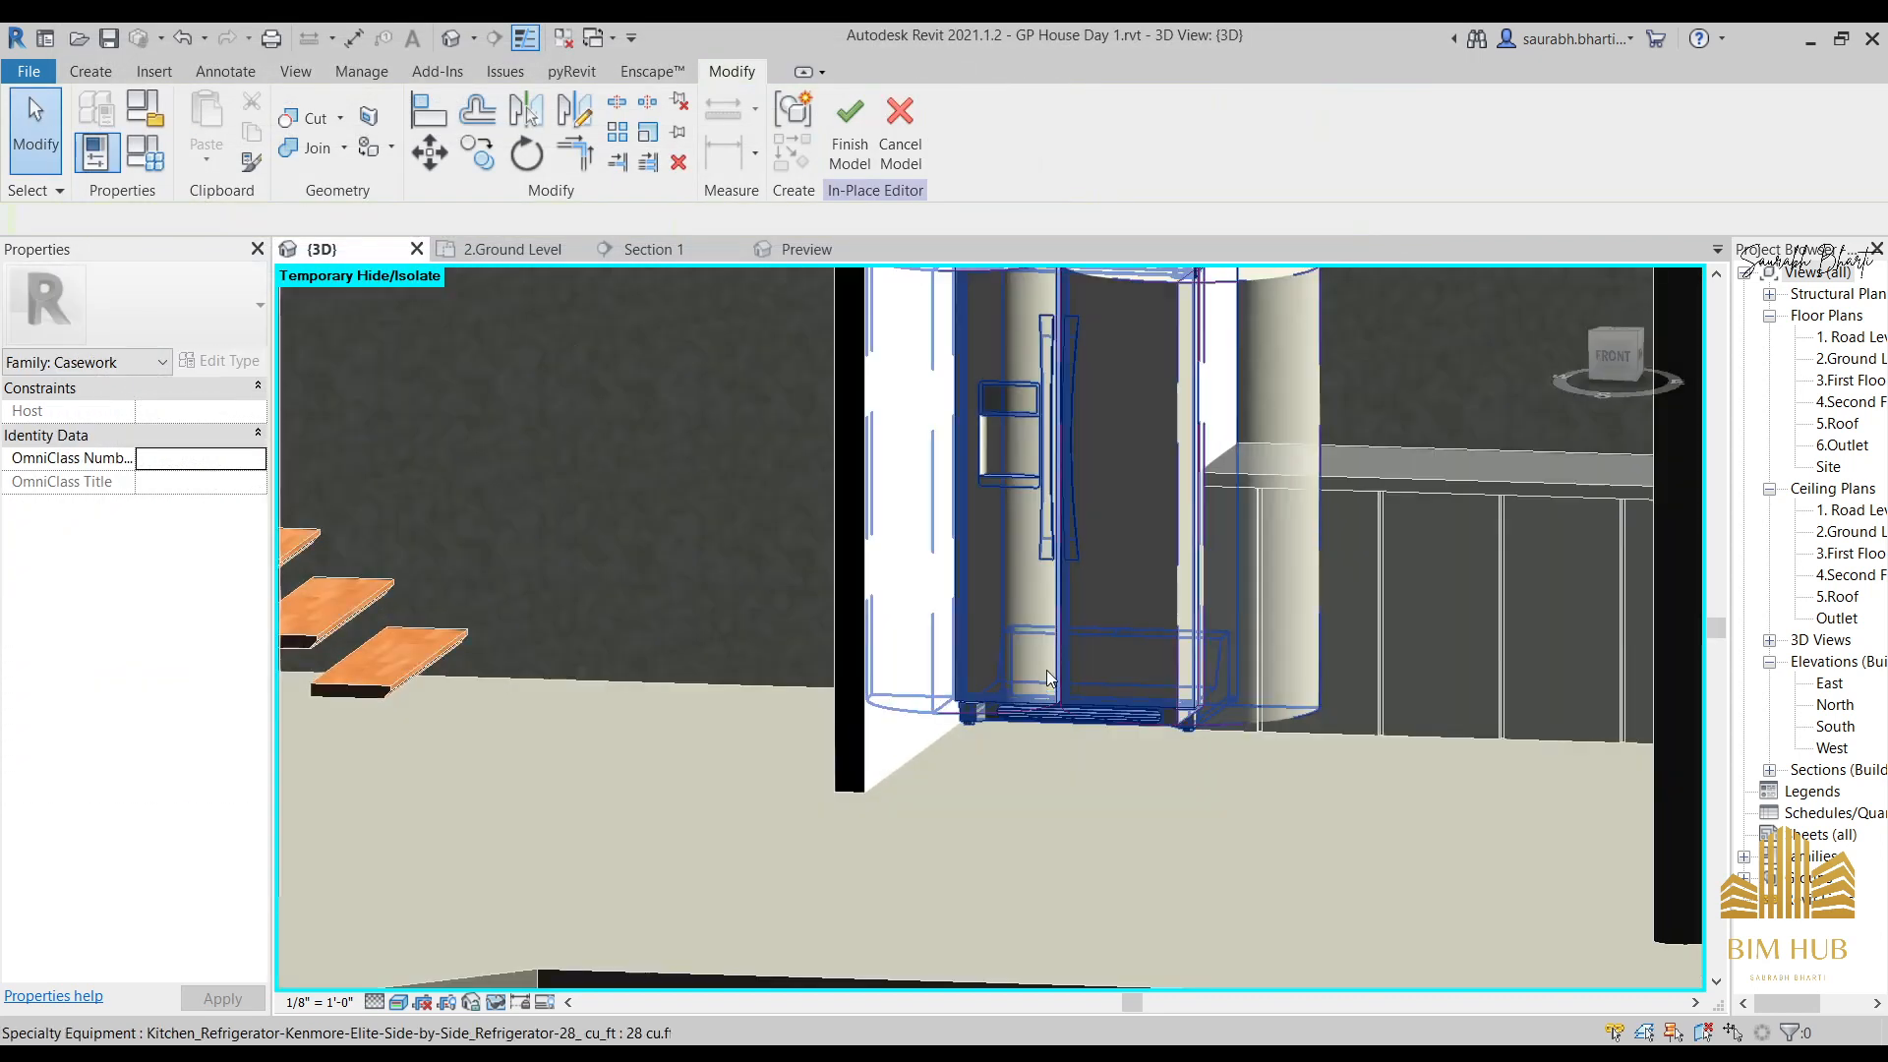
{"action": "scroll", "coordinate": [1036, 728], "scroll_direction": "down", "scroll_amount": 6}
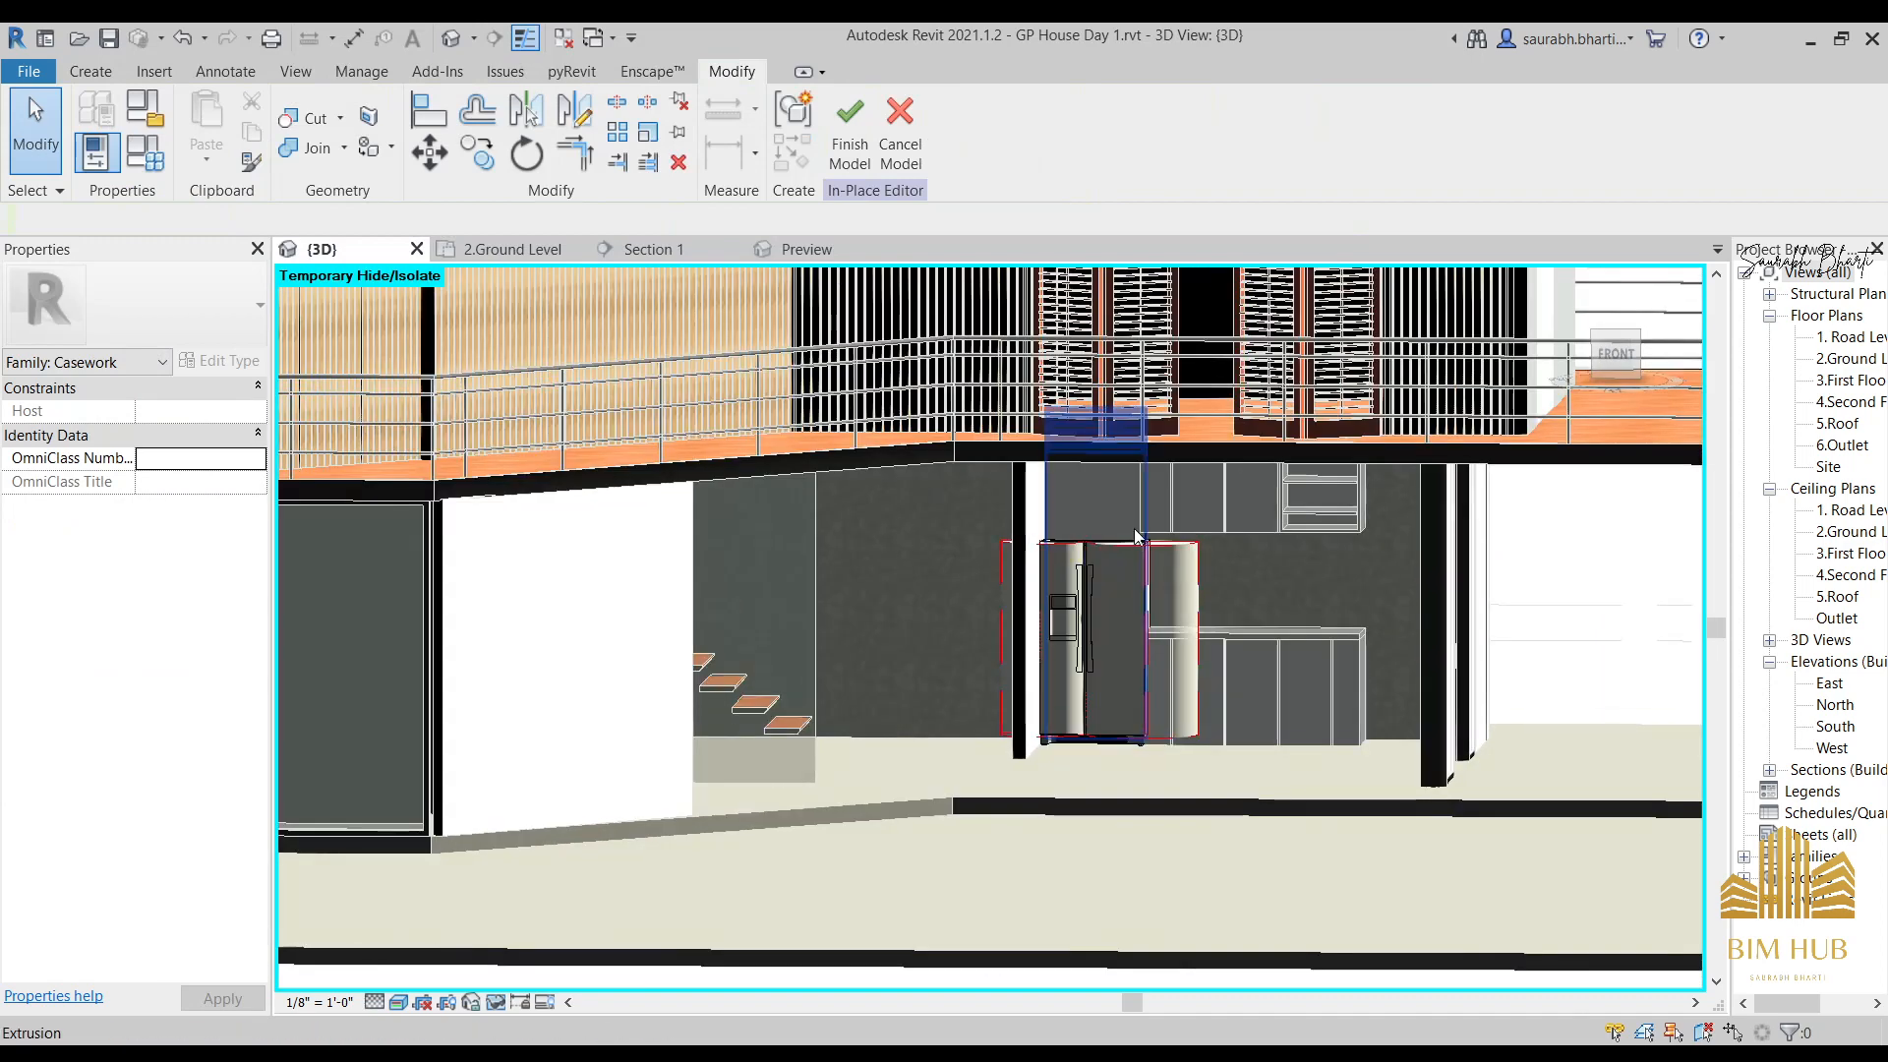
{"action": "middle_click_drag", "start_coordinate": [1135, 578], "coordinate": [1177, 602], "text": "shift"}
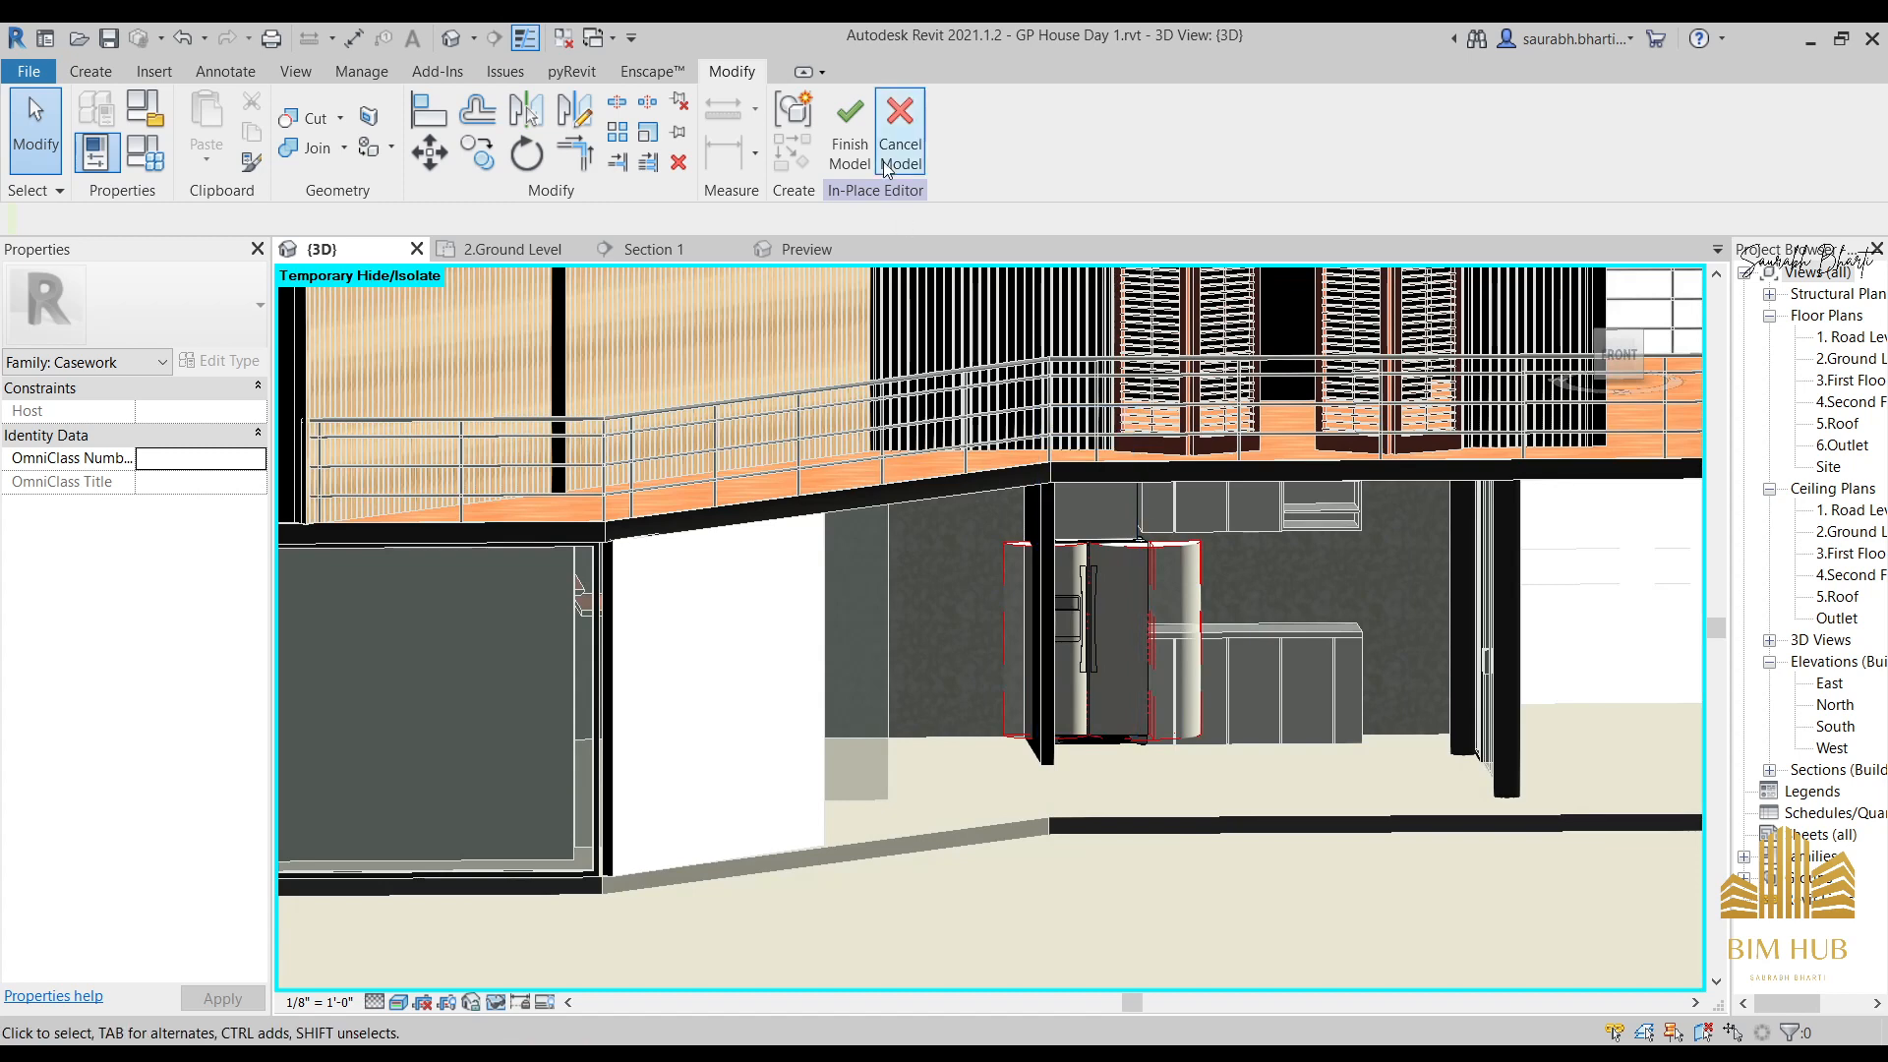
{"action": "left_click", "coordinate": [849, 127]}
{"action": "scroll", "coordinate": [1121, 531], "scroll_direction": "up", "scroll_amount": 3}
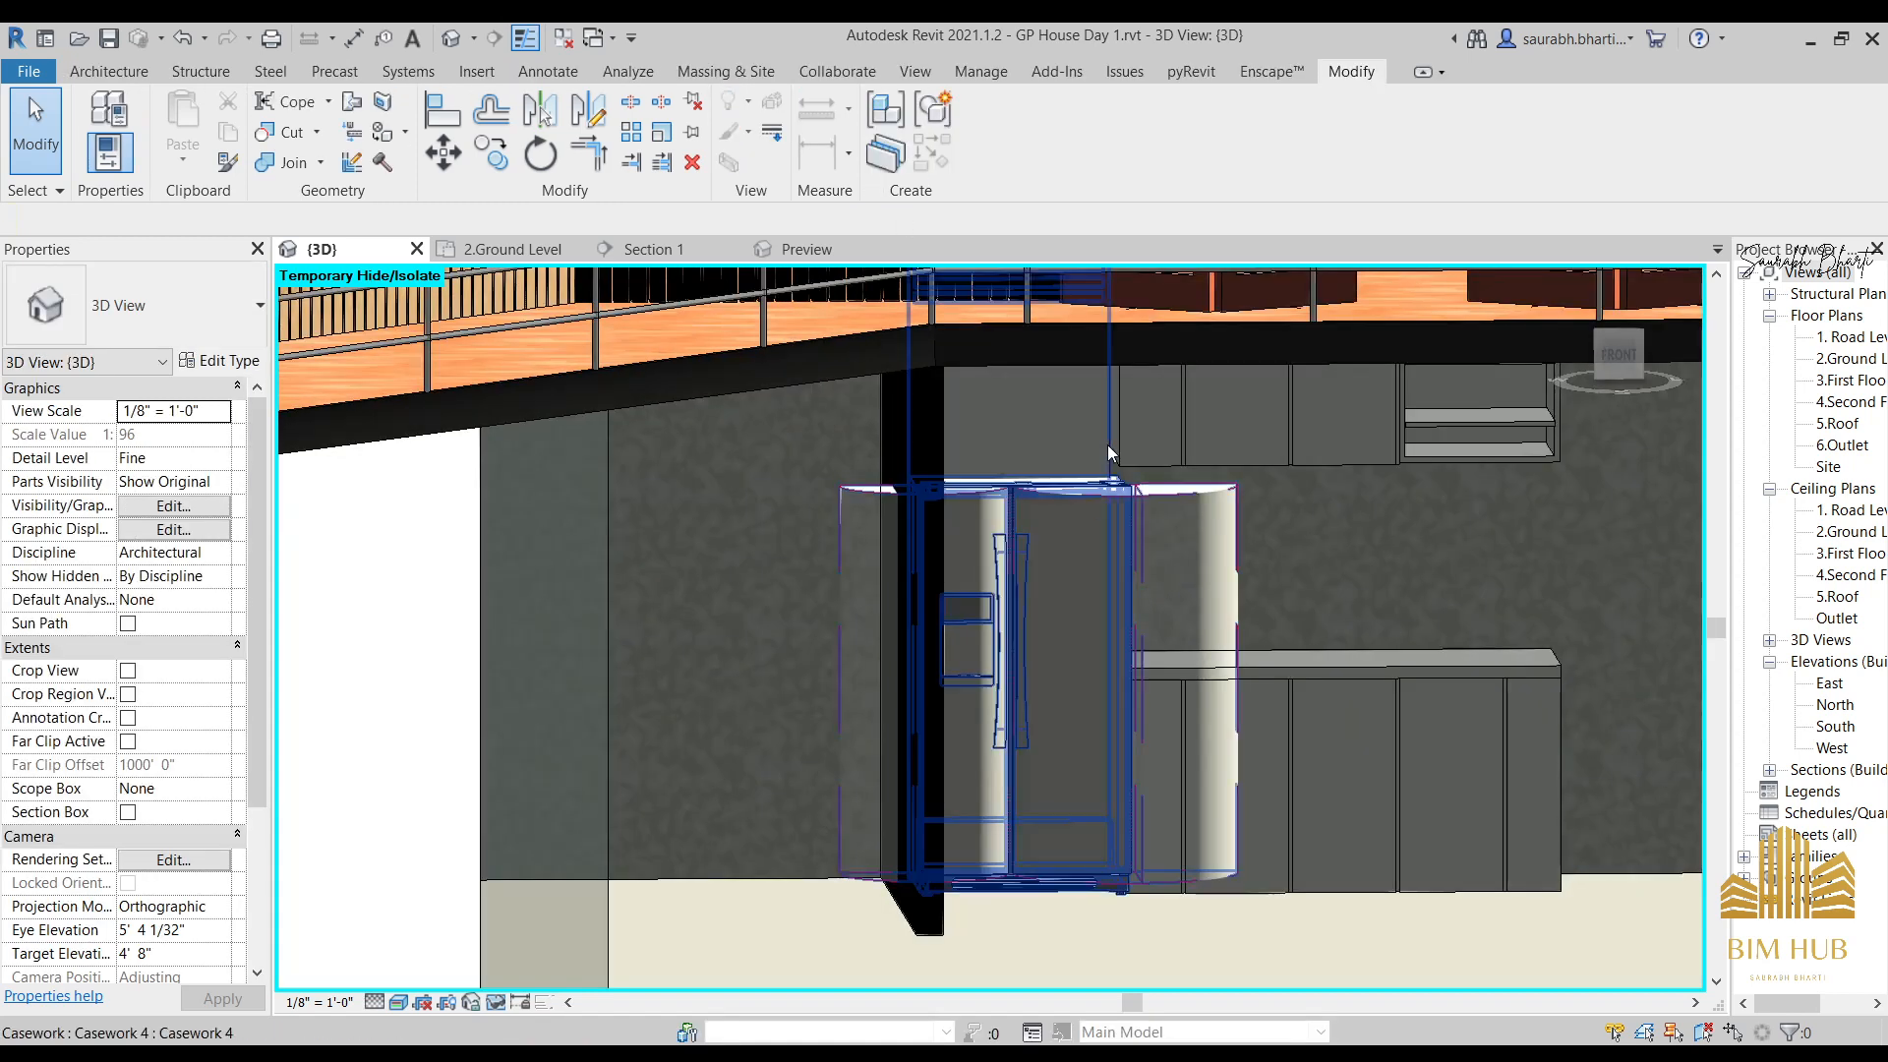
Set the 3D view's visual style to Hidden Line.
{"action": "left_click", "coordinate": [400, 1002]}
{"action": "left_click", "coordinate": [442, 957]}
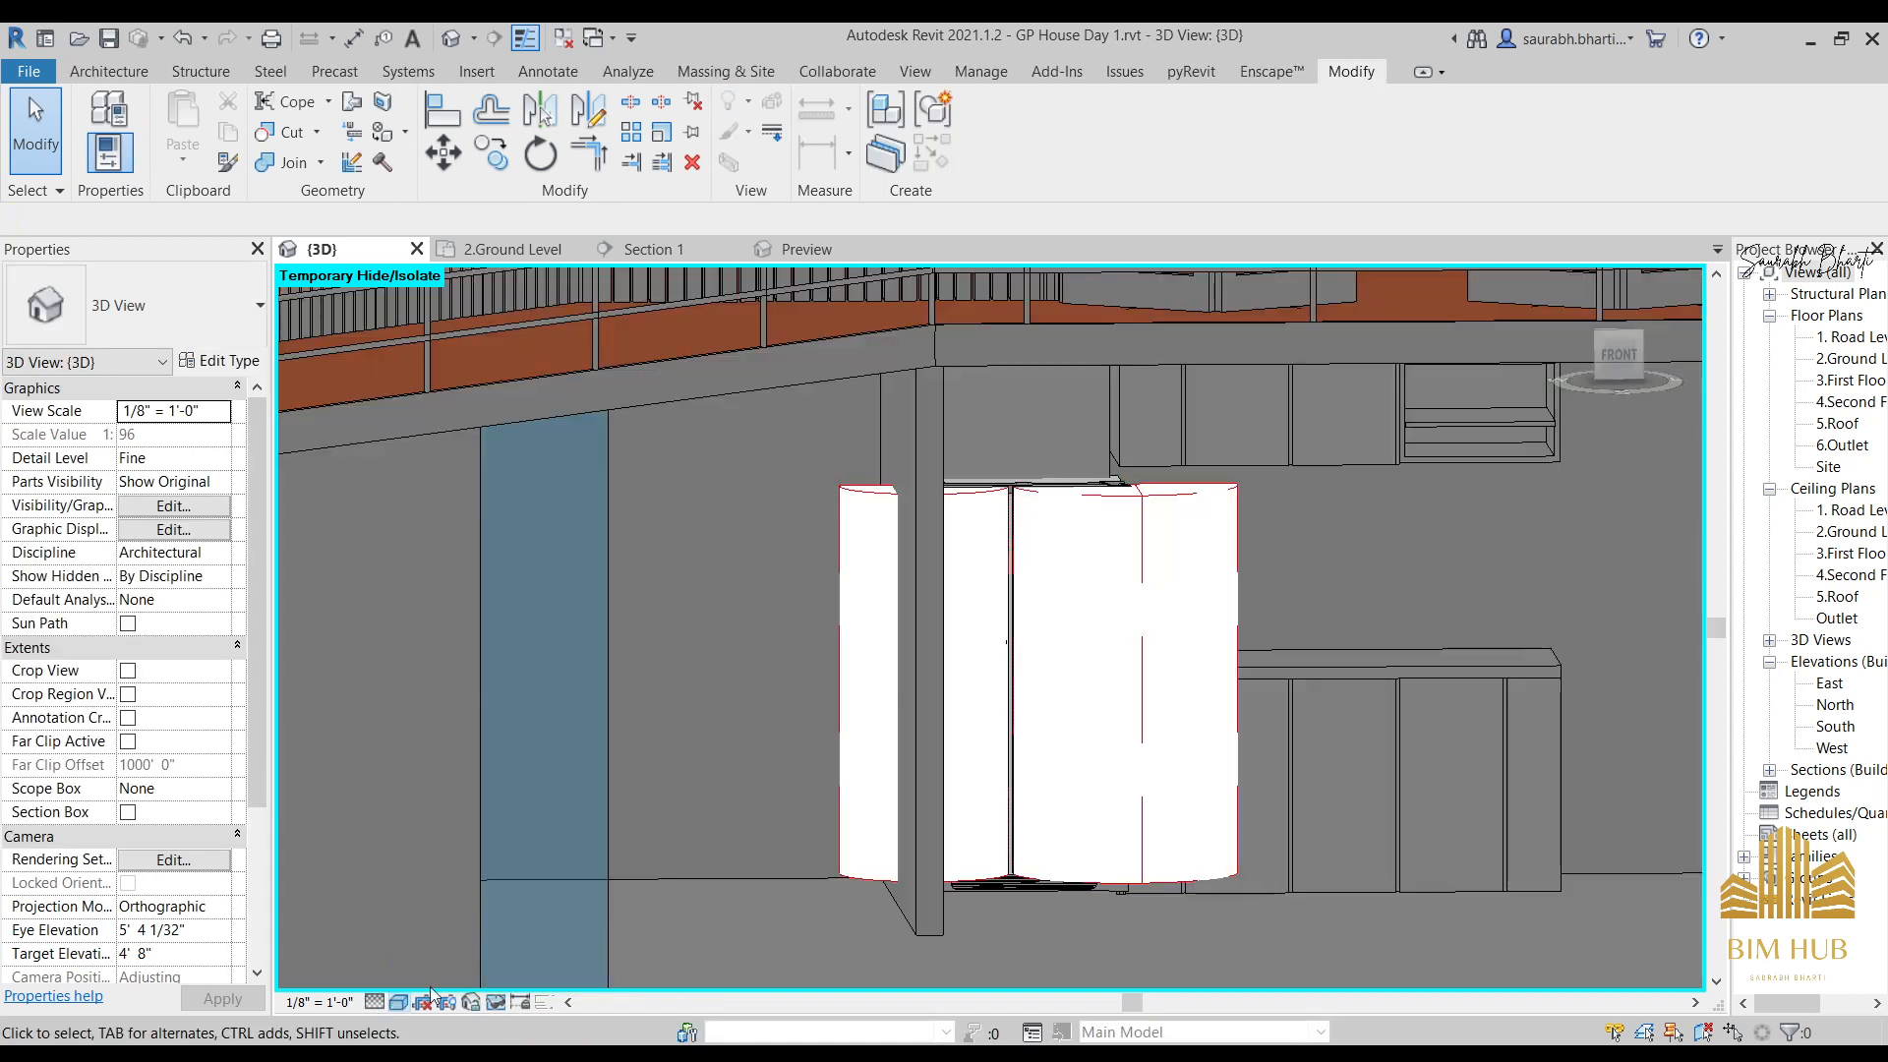
{"action": "left_click", "coordinate": [399, 1002]}
{"action": "left_click", "coordinate": [485, 780]}
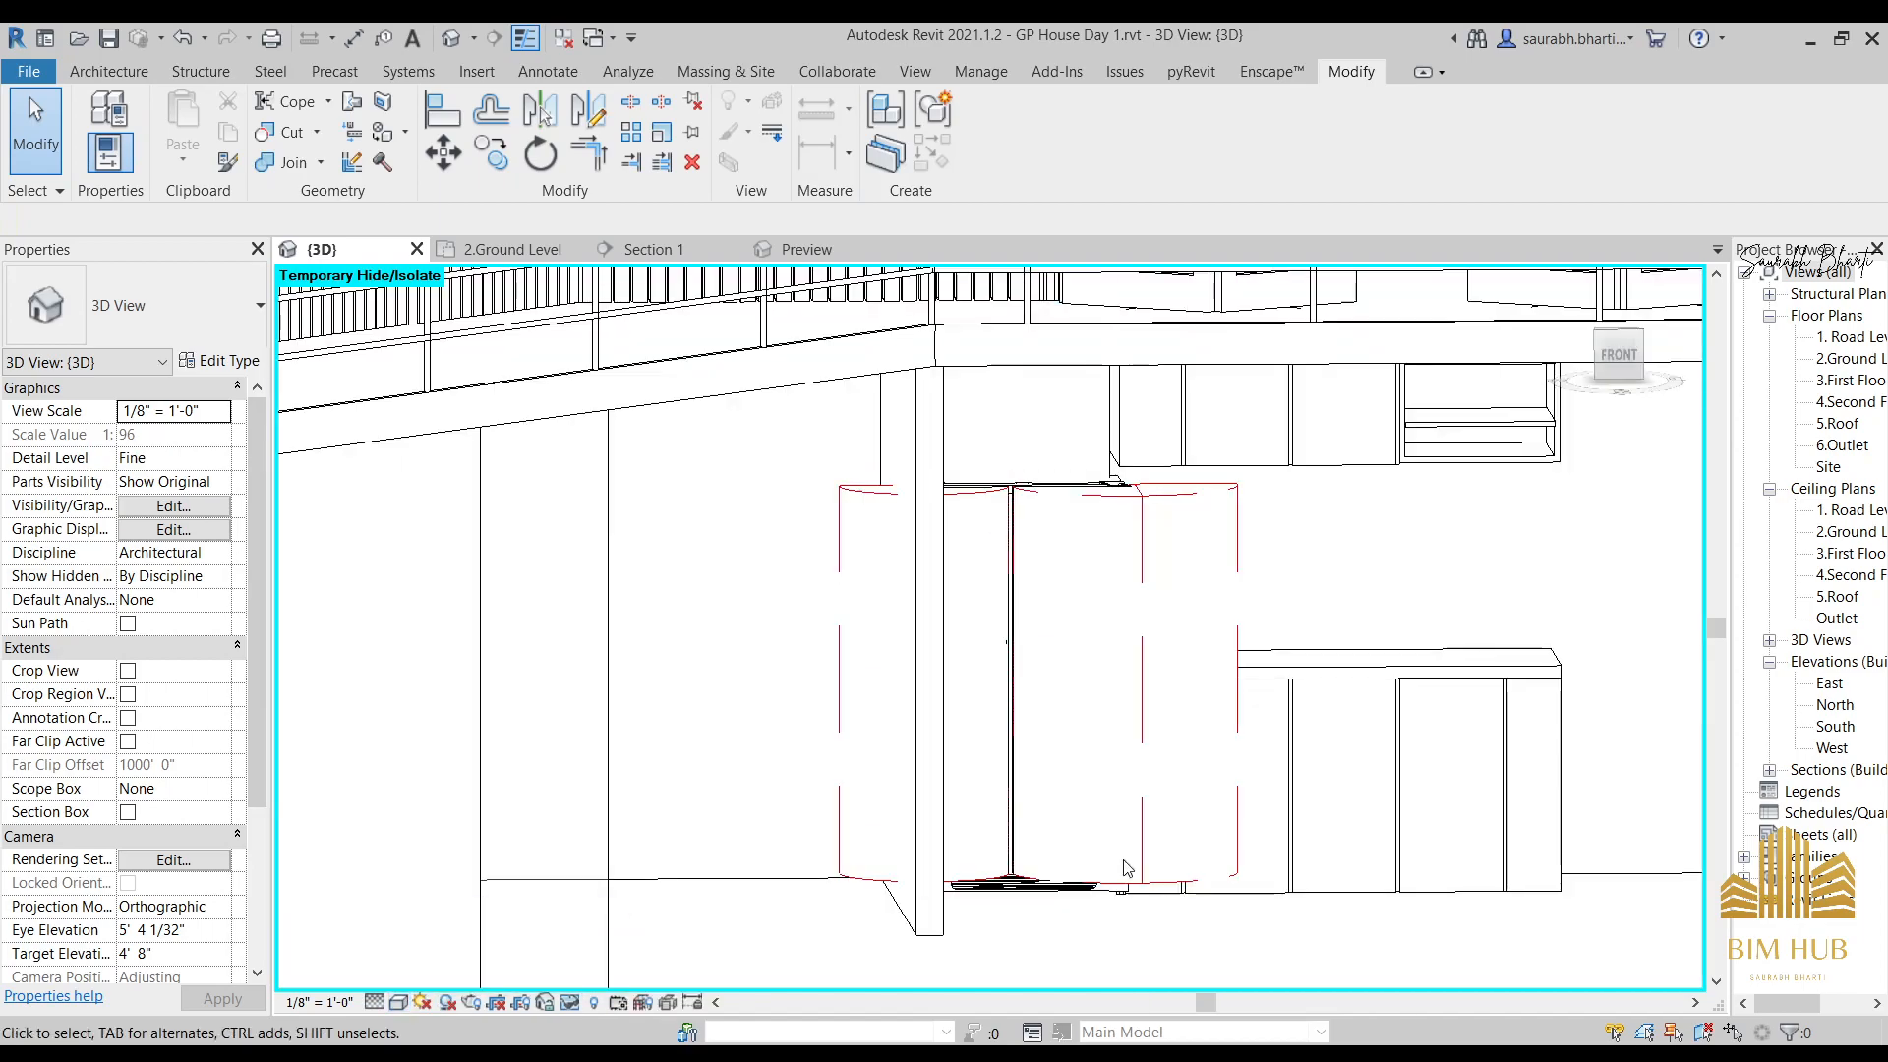
Examine the refrigerator, its clearance outlines and the slotted panel above from several angles, selecting the casework.
{"action": "mouse_move", "coordinate": [1042, 856]}
{"action": "middle_mouse_down", "text": "shift"}
{"action": "mouse_move", "coordinate": [1100, 862]}
{"action": "mouse_move", "coordinate": [1192, 804]}
{"action": "middle_mouse_up", "text": "shift"}
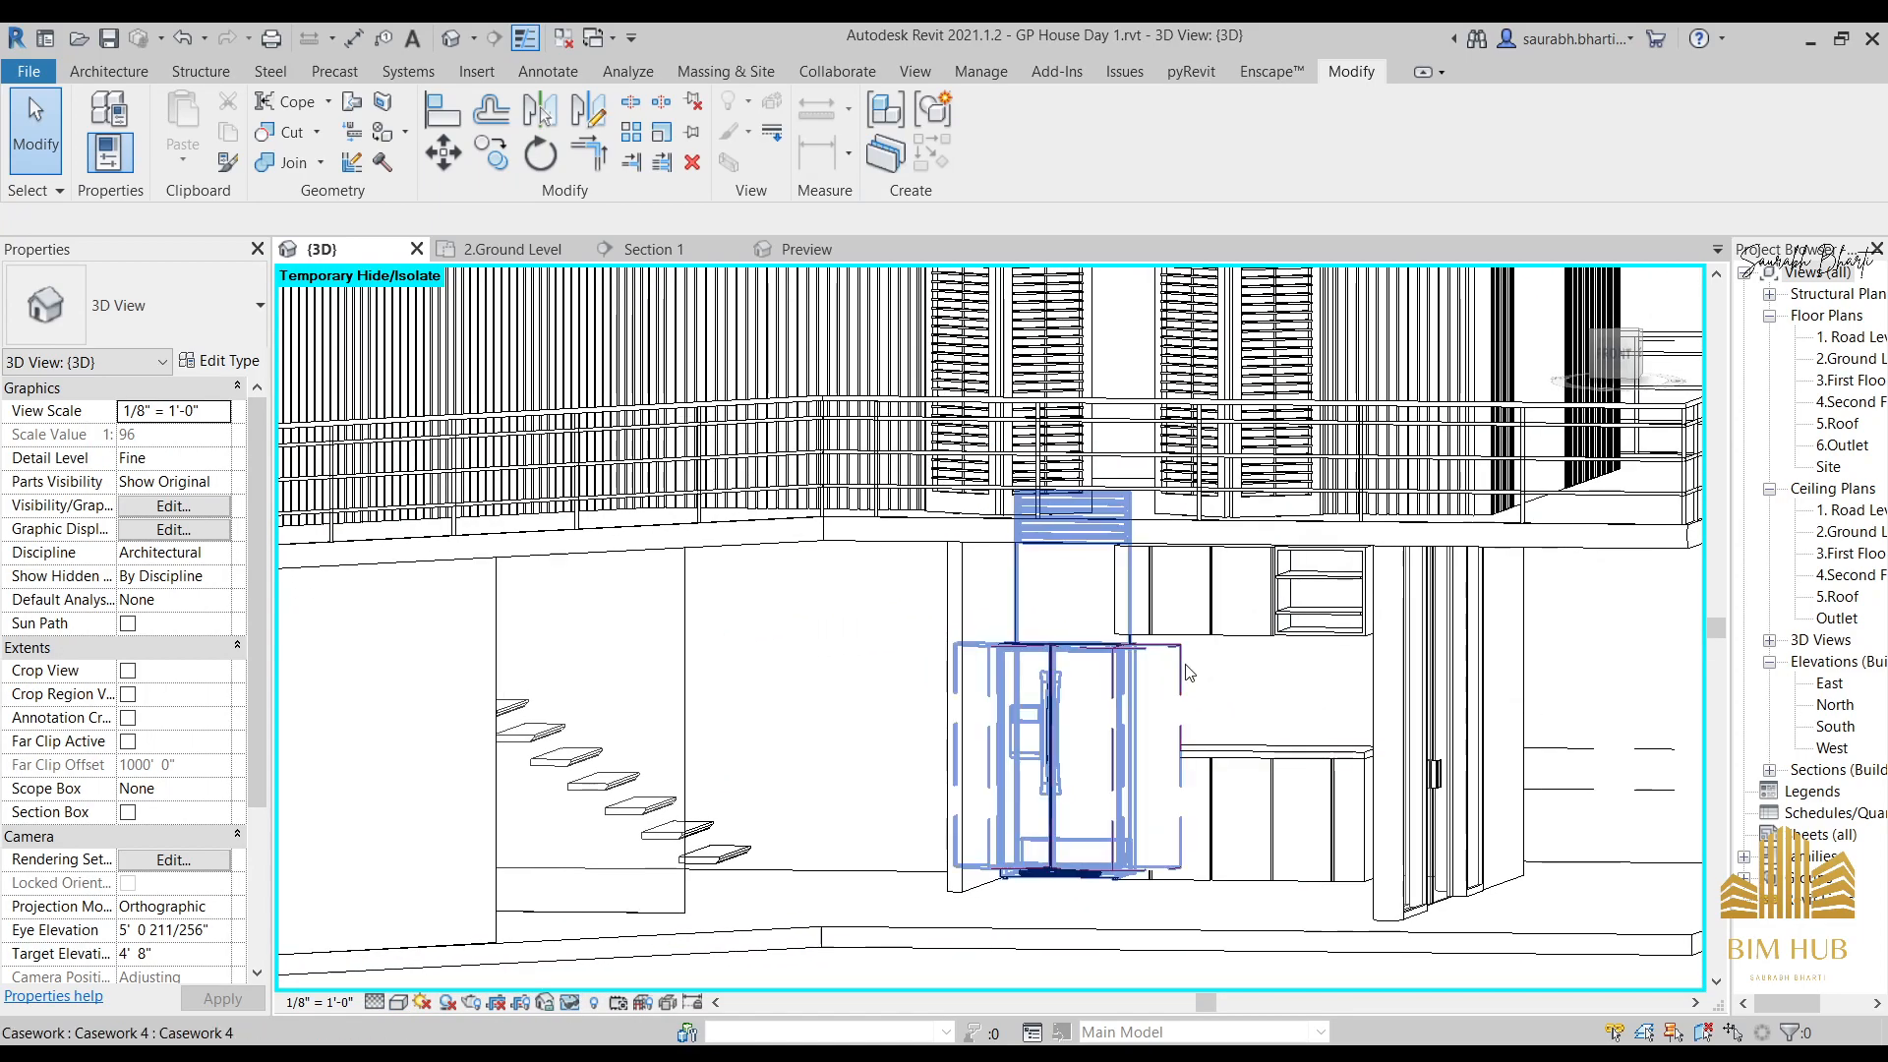
{"action": "left_click", "coordinate": [956, 718]}
{"action": "middle_click_drag", "start_coordinate": [1023, 816], "coordinate": [1049, 823], "text": "shift"}
{"action": "key", "text": "Escape"}
{"action": "middle_click_drag", "start_coordinate": [1068, 734], "coordinate": [1107, 730], "text": "shift"}
{"action": "middle_click_drag", "start_coordinate": [1118, 616], "coordinate": [1019, 594], "text": "shift"}
{"action": "left_click", "coordinate": [1026, 590]}
{"action": "key", "text": "Escape"}
{"action": "middle_click_drag", "start_coordinate": [1079, 649], "coordinate": [1013, 620], "text": "shift"}
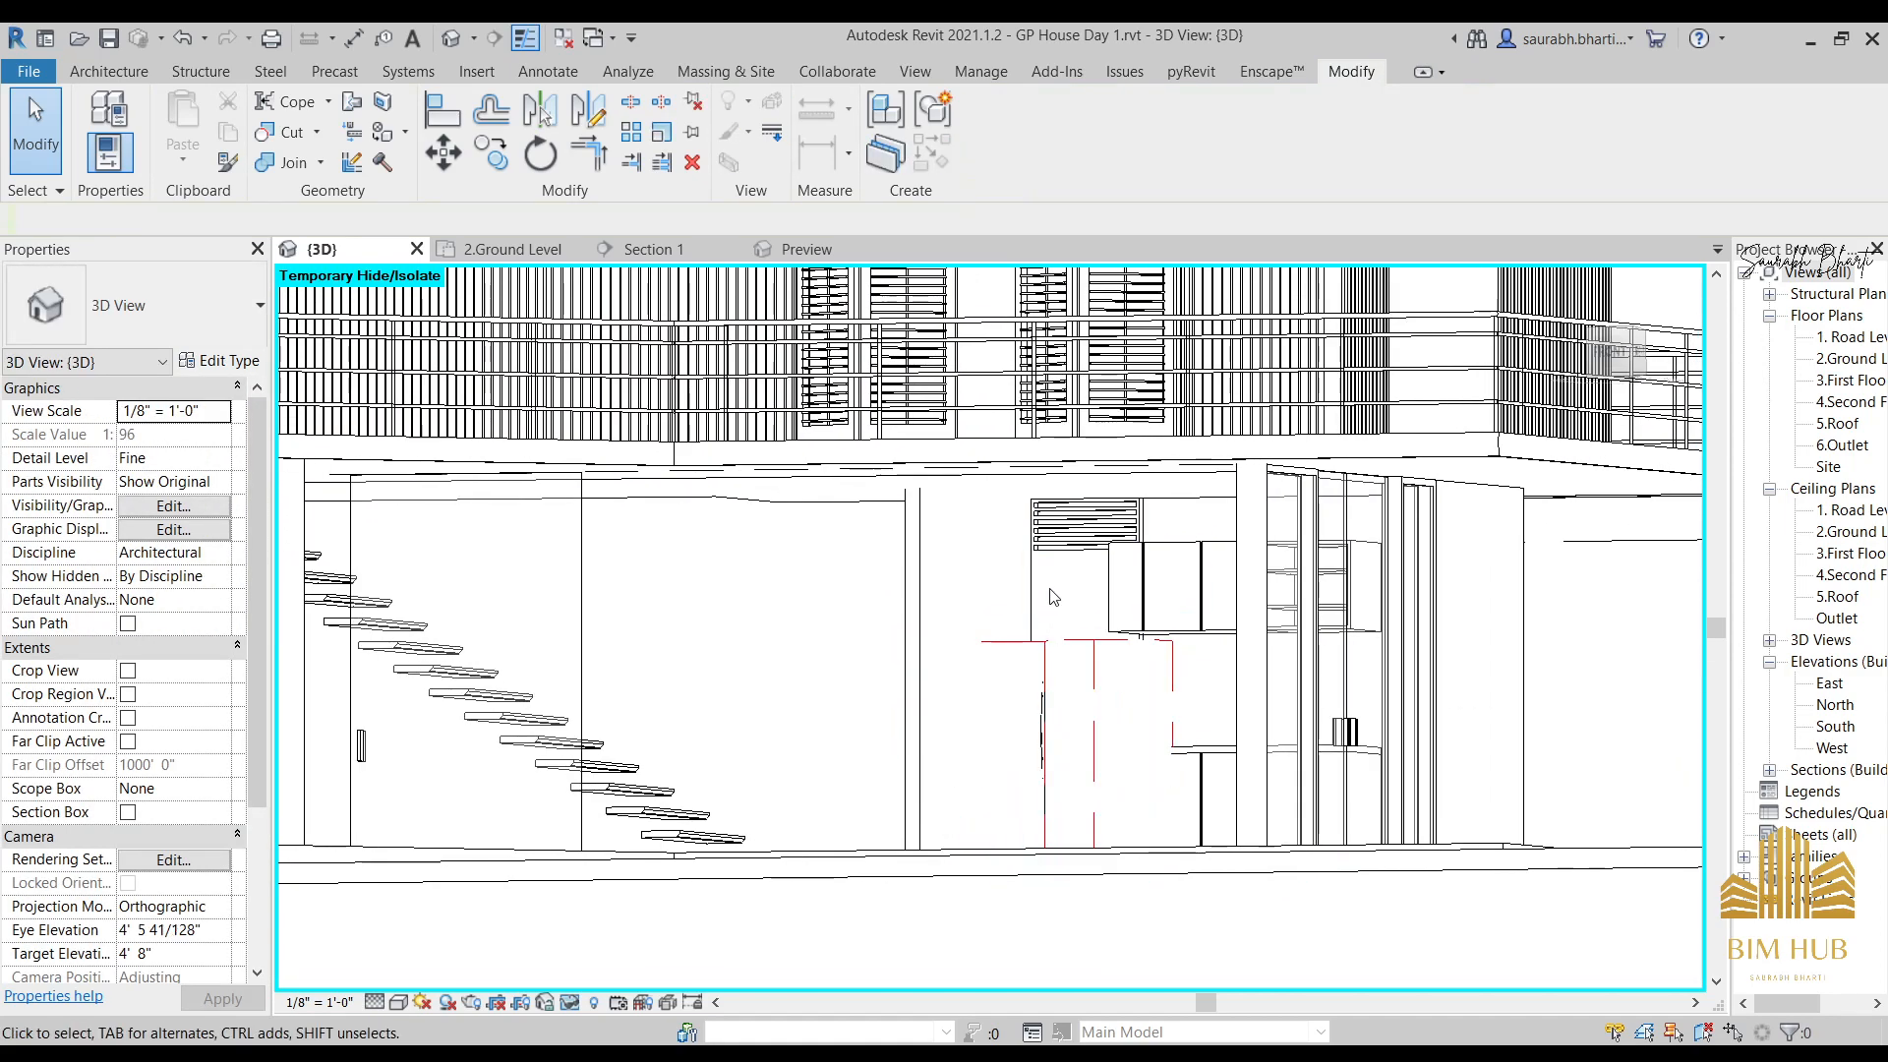
{"action": "left_click", "coordinate": [1003, 613]}
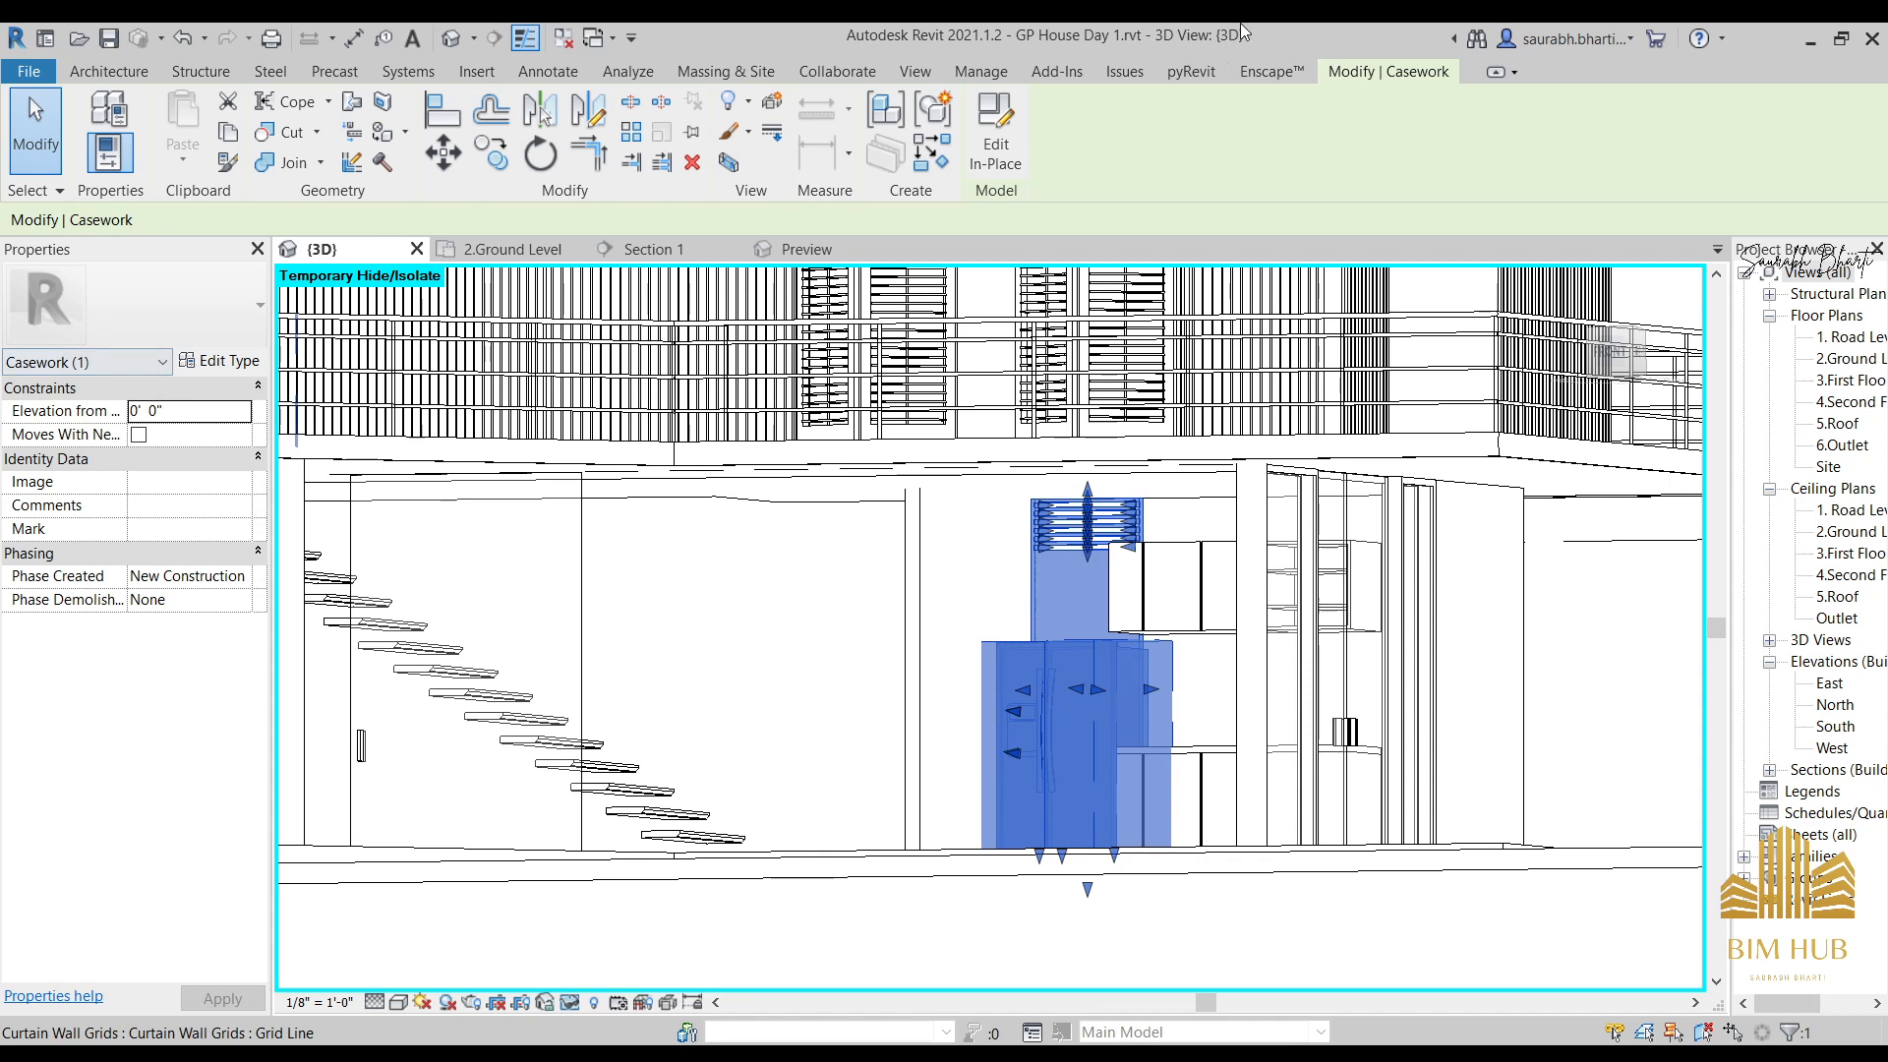
Edit the casework in place and set the slotted panel extrusion's end to 2' 6".
{"action": "left_click", "coordinate": [996, 133]}
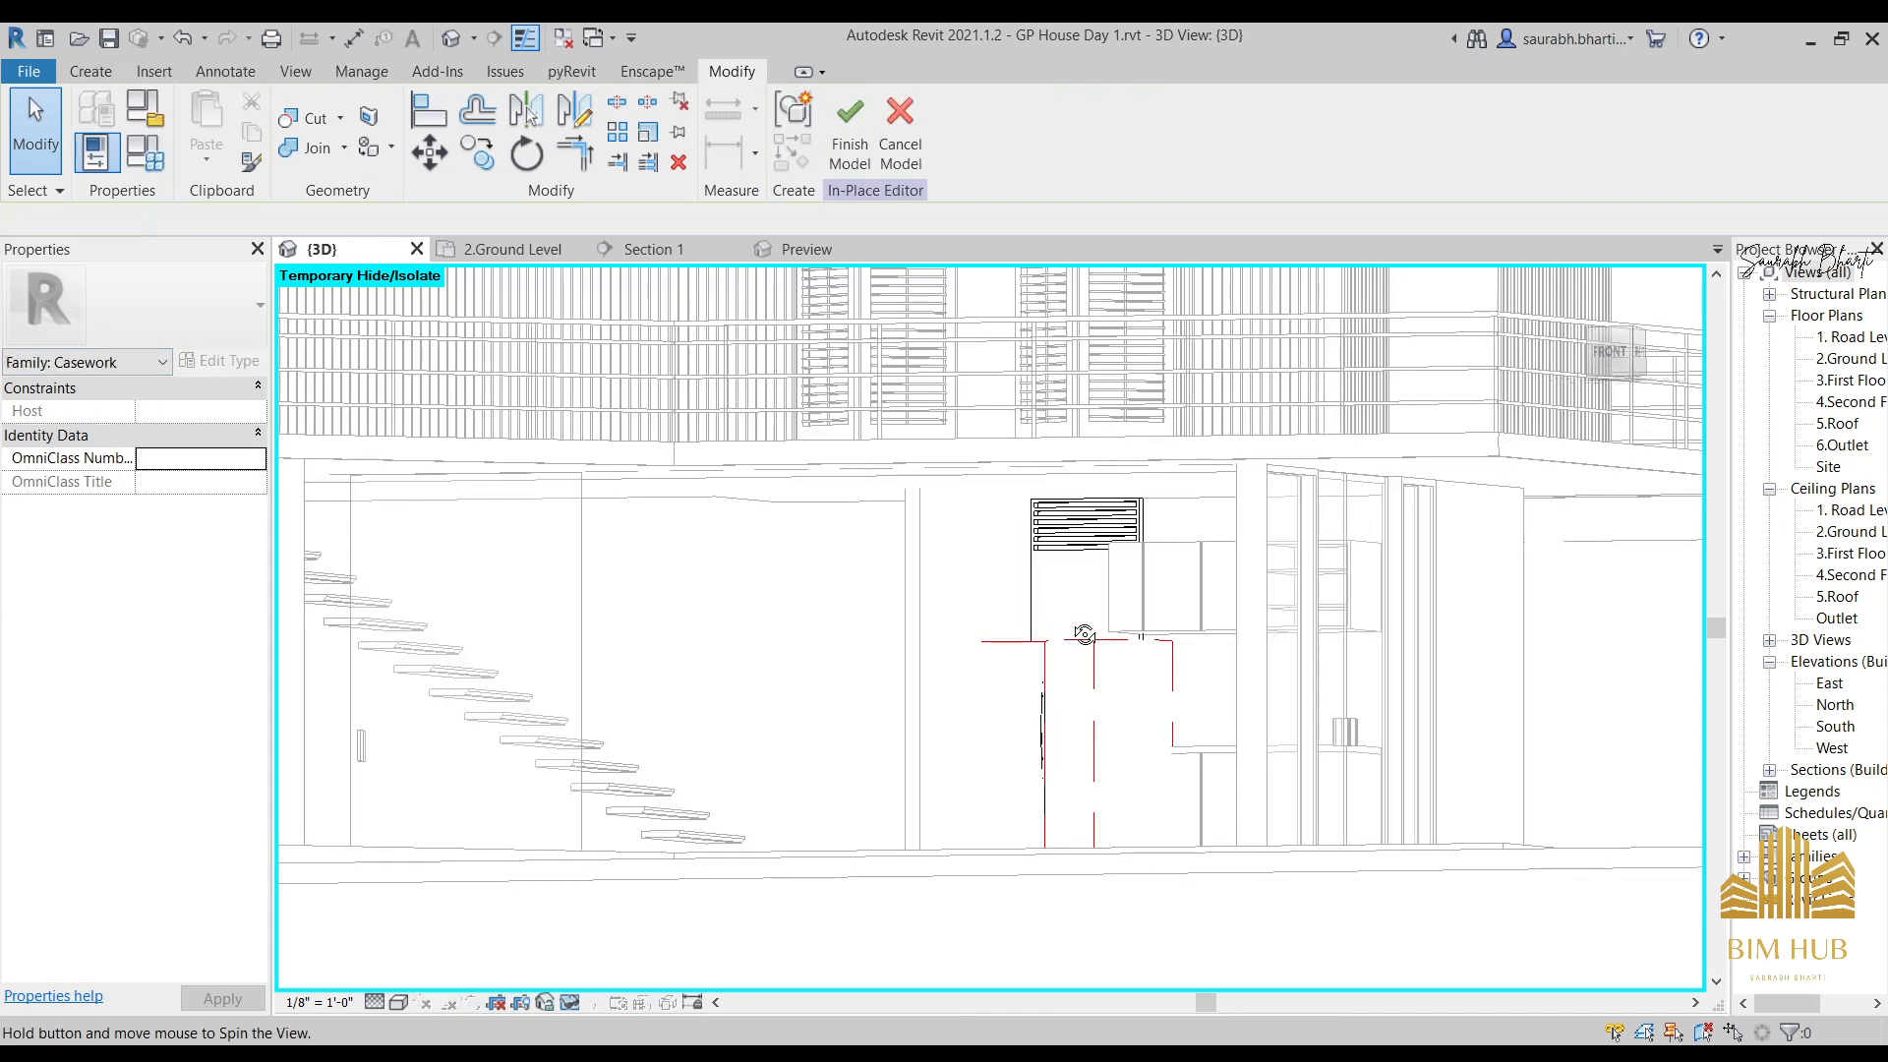
{"action": "left_click", "coordinate": [1085, 635]}
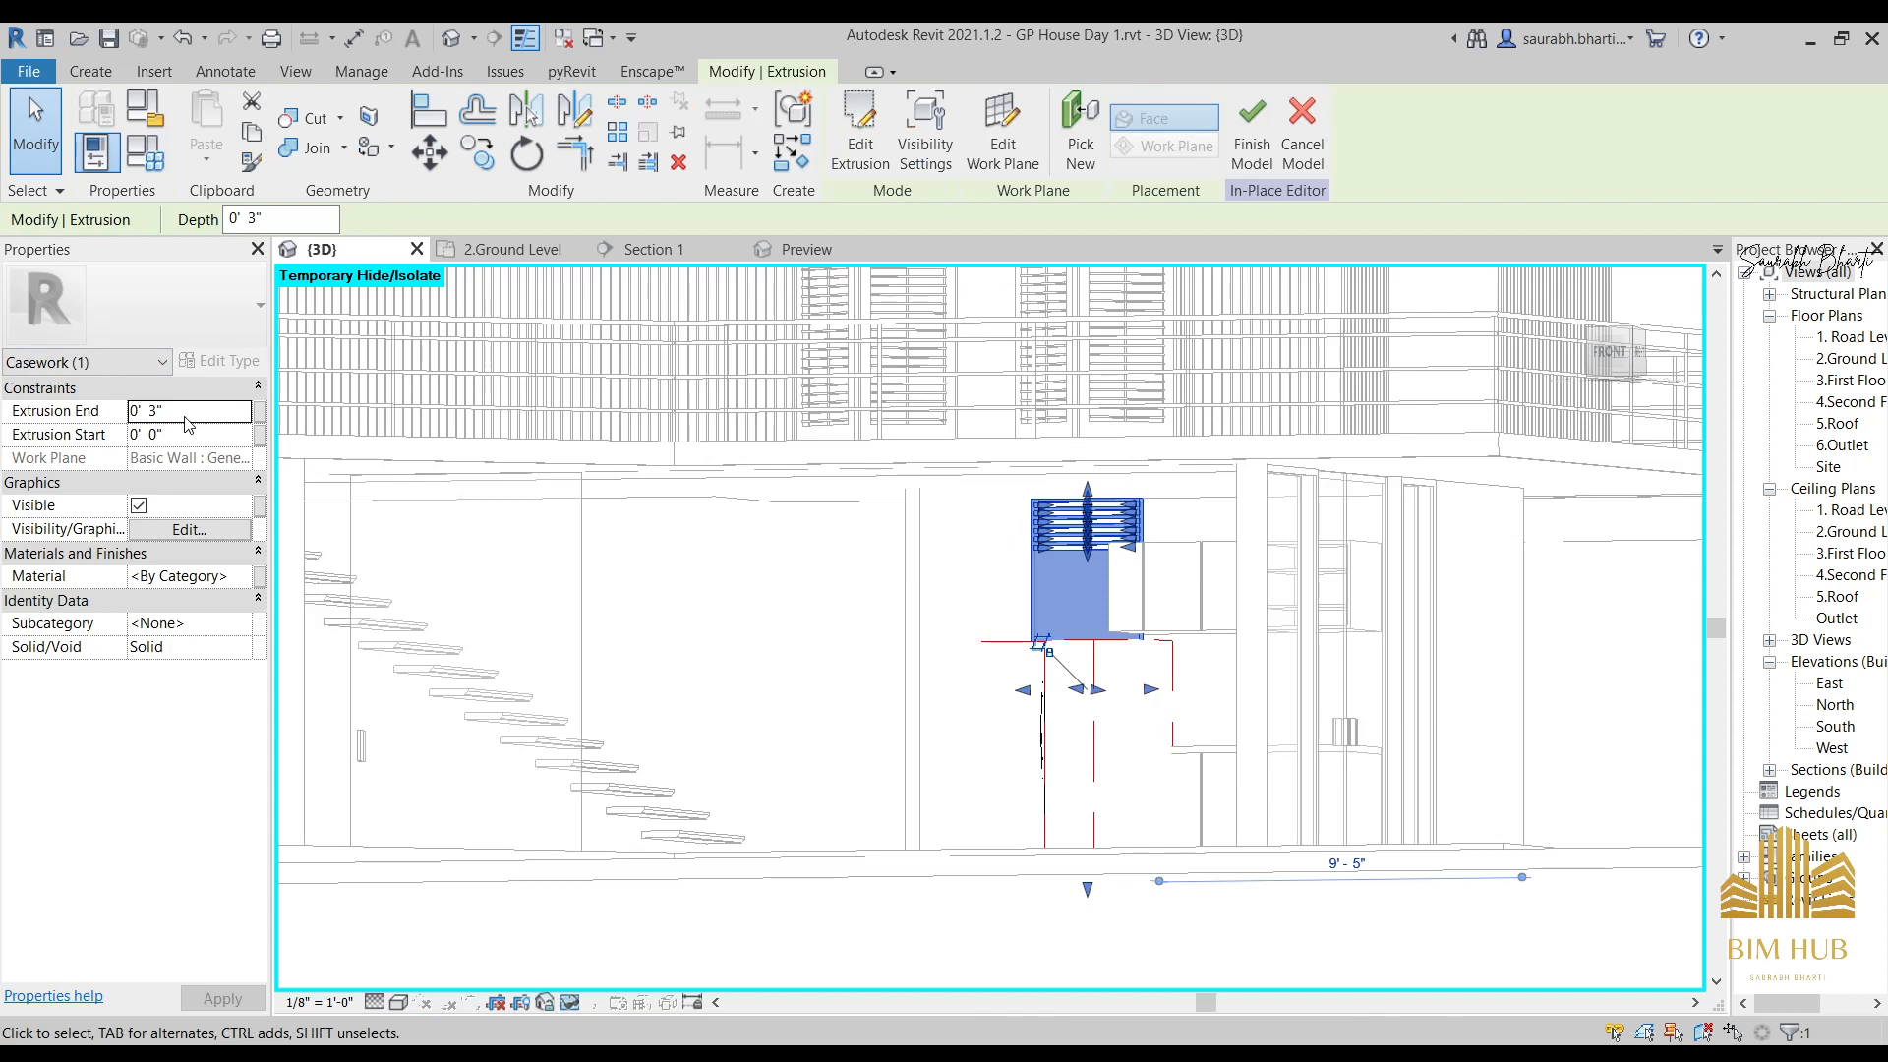
{"action": "left_click", "coordinate": [186, 414]}
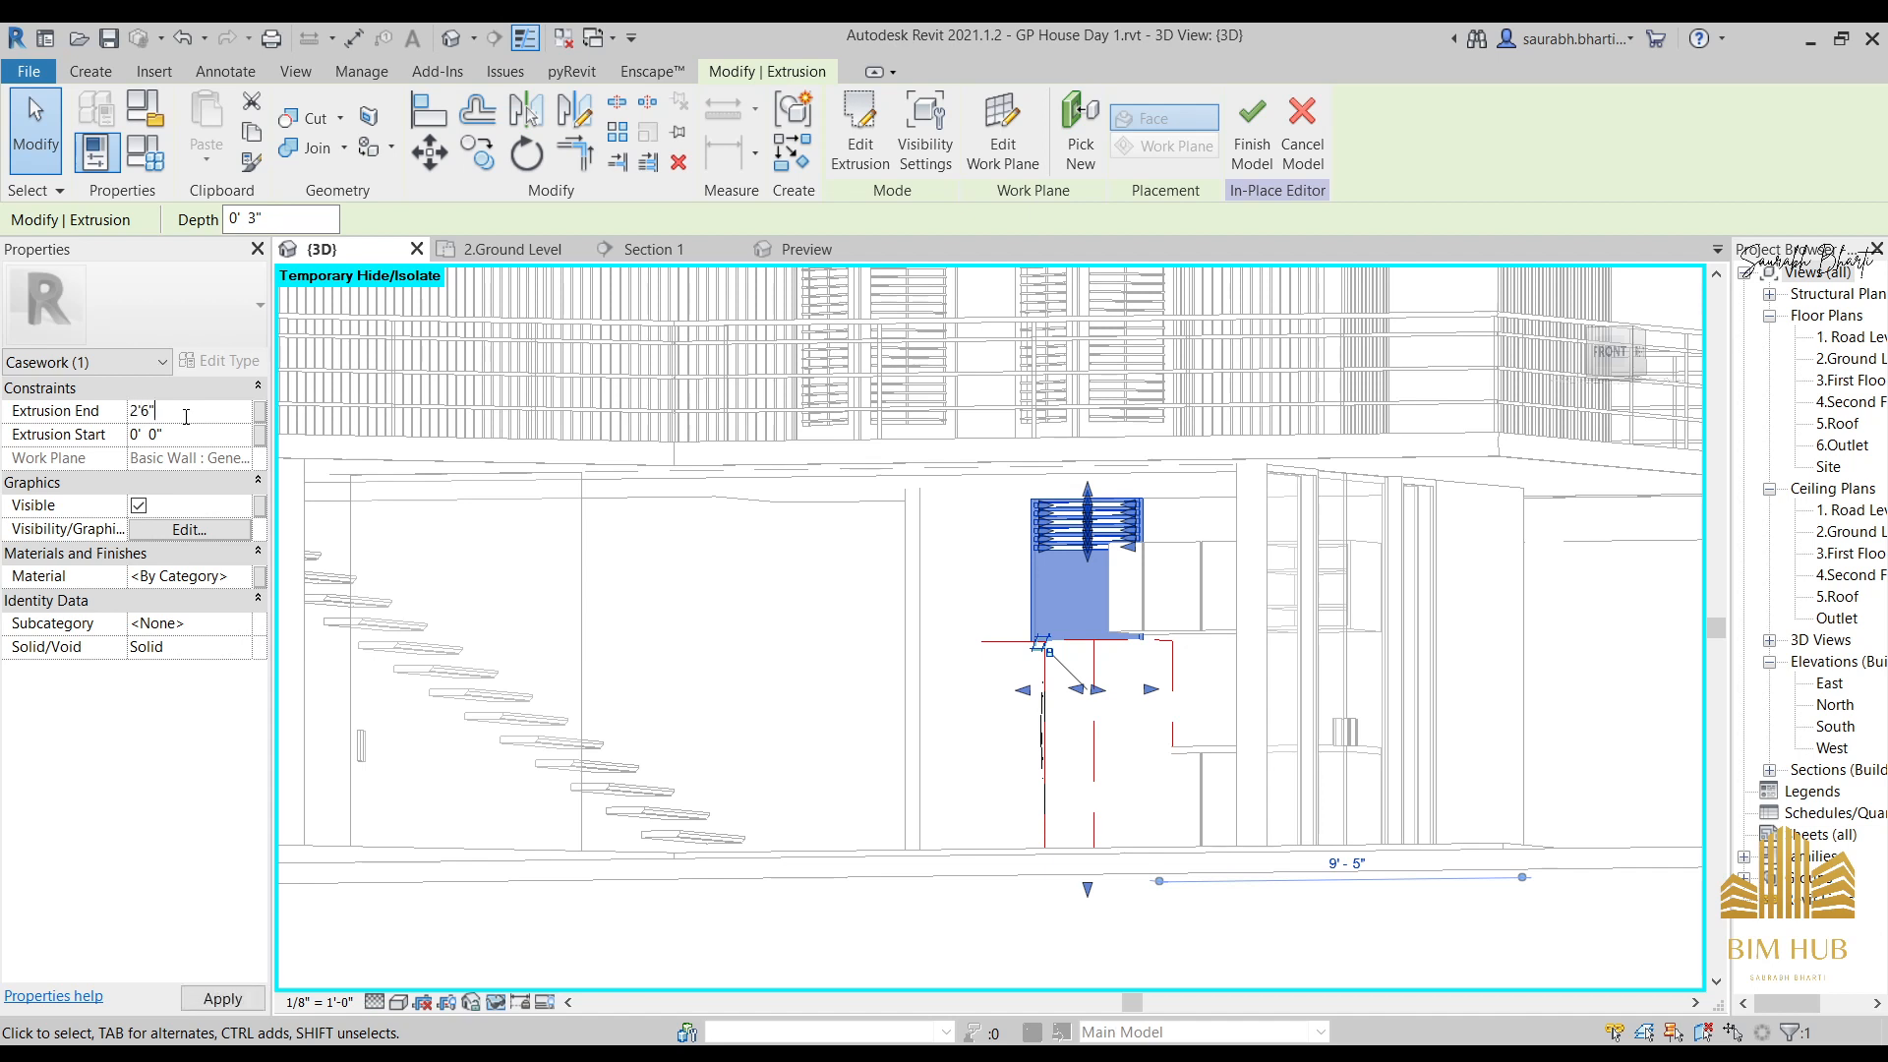
{"action": "type", "text": "2'6\""}
{"action": "key", "text": "Return"}
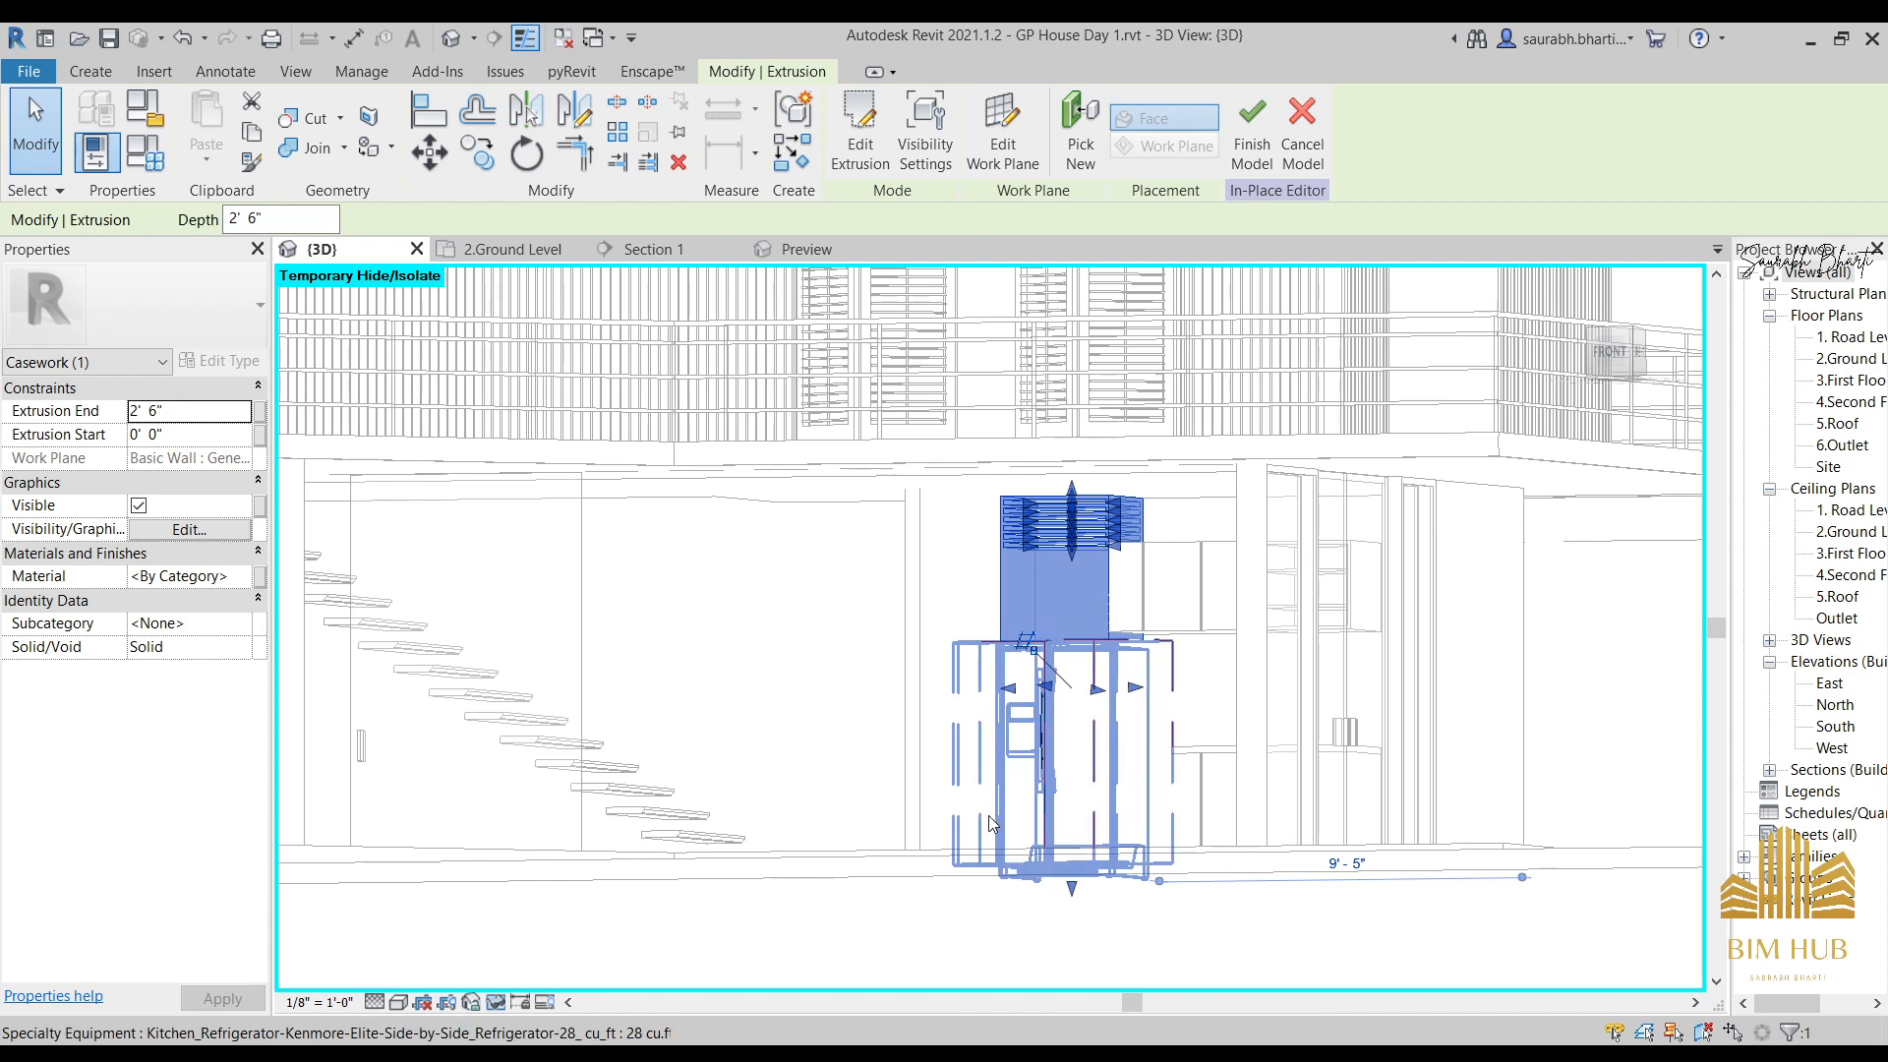
{"action": "key", "text": "Escape"}
Start a void extrusion in the casework and pick a face of the existing panel extrusion as its work plane.
{"action": "middle_click_drag", "start_coordinate": [987, 834], "coordinate": [1053, 883], "text": "shift"}
{"action": "middle_click_drag", "start_coordinate": [1182, 621], "coordinate": [1052, 712], "text": "shift"}
{"action": "left_click", "coordinate": [1028, 506]}
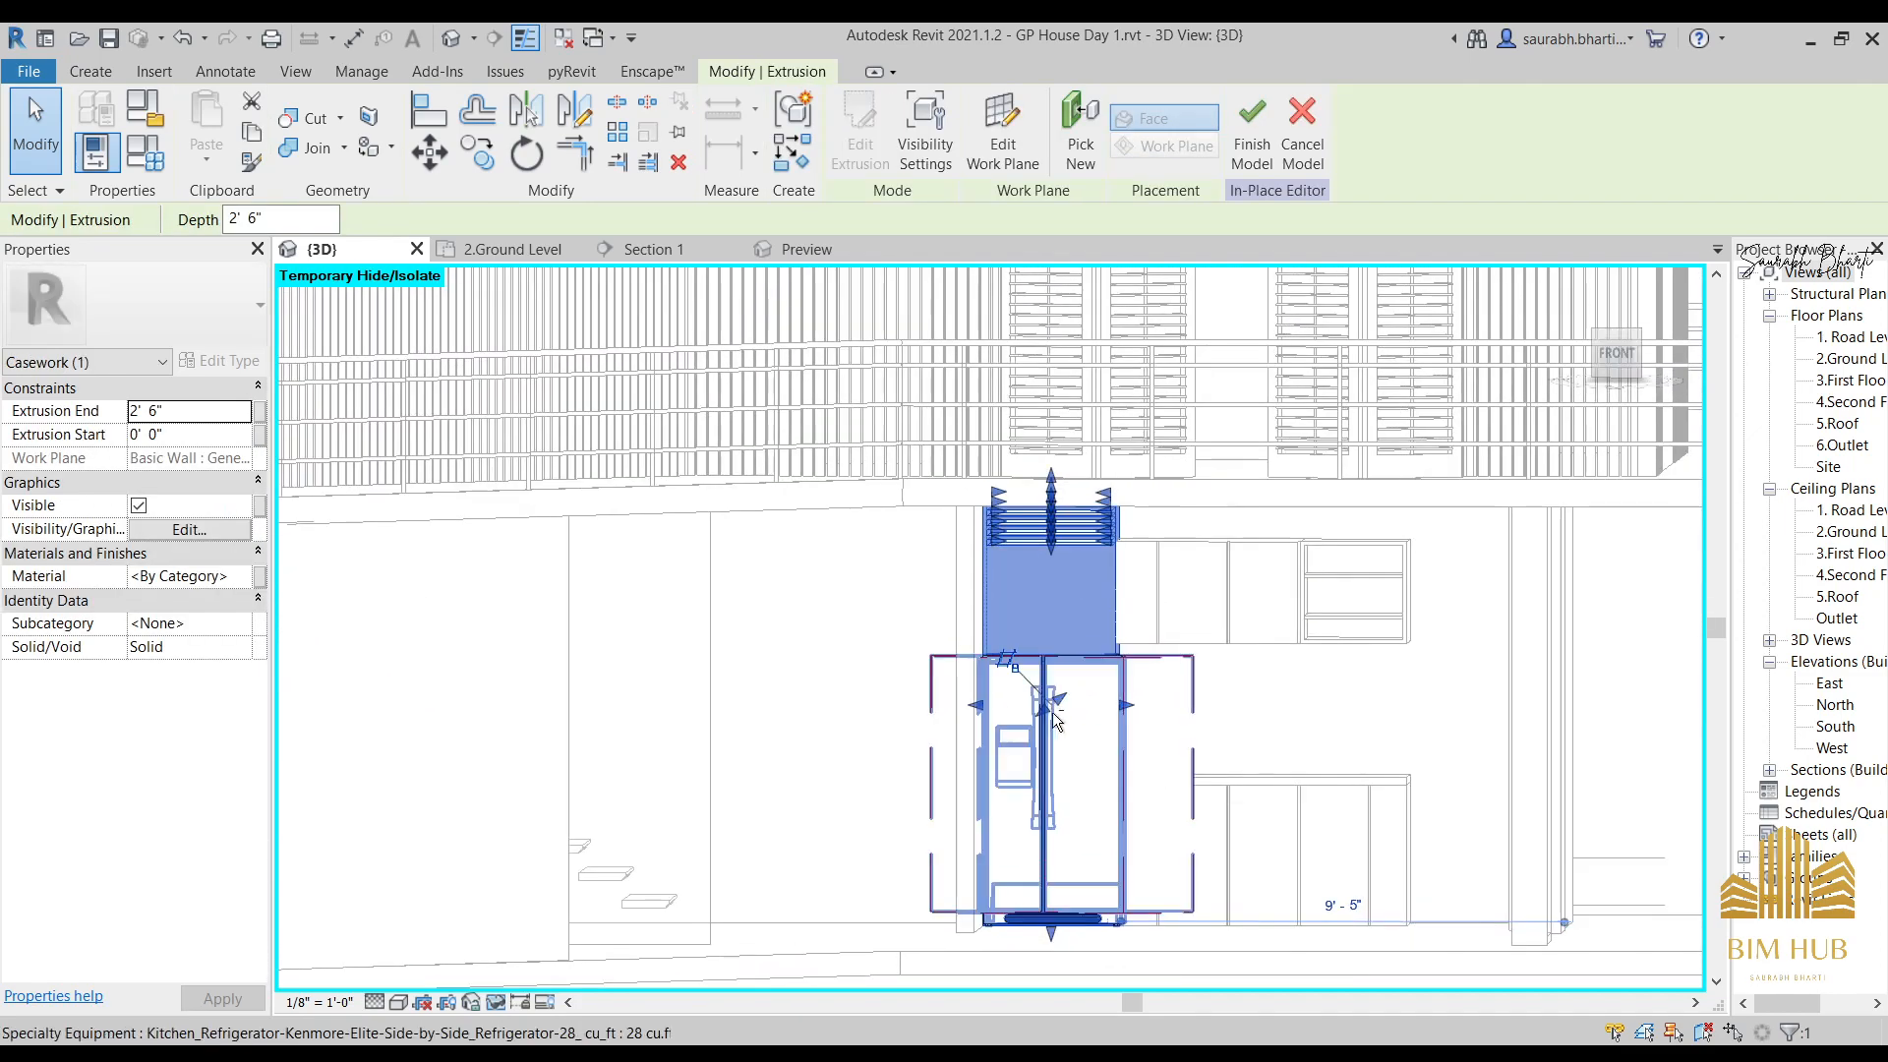
{"action": "left_click", "coordinate": [1627, 352]}
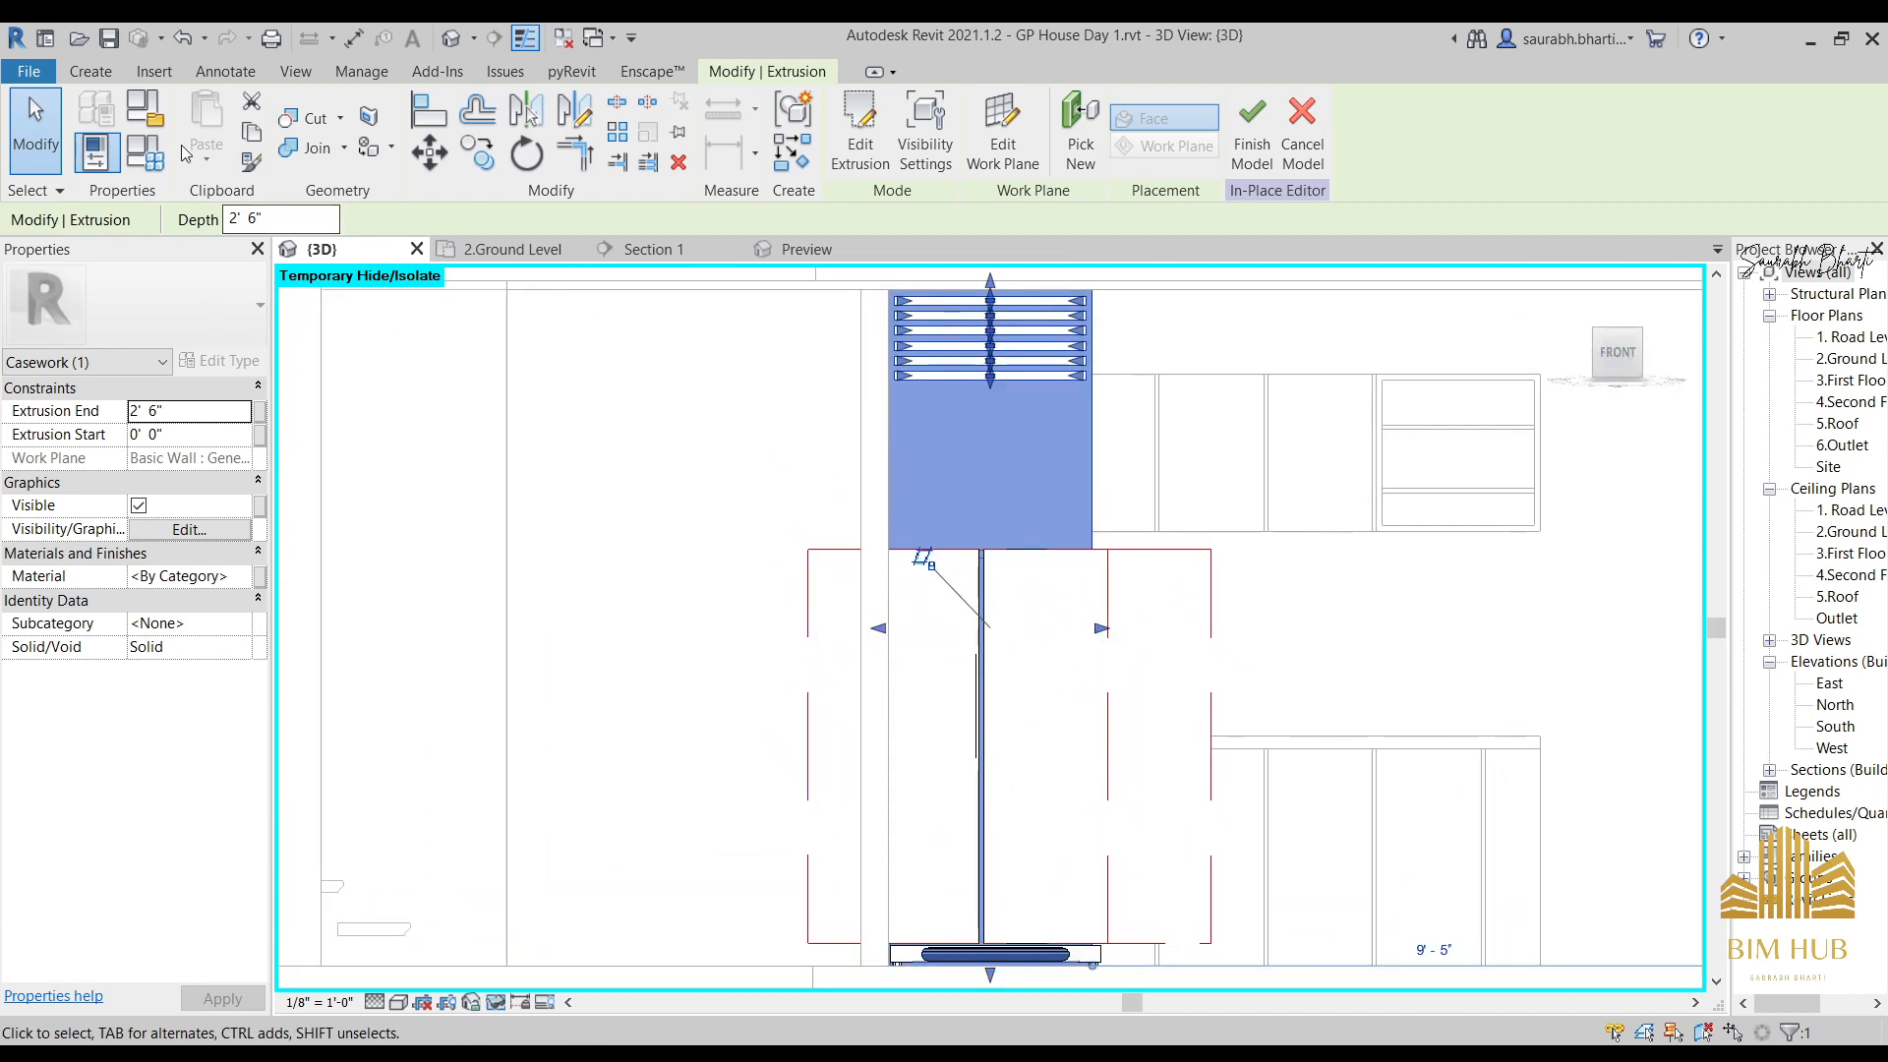
{"action": "left_click", "coordinate": [90, 71]}
{"action": "left_click", "coordinate": [502, 155]}
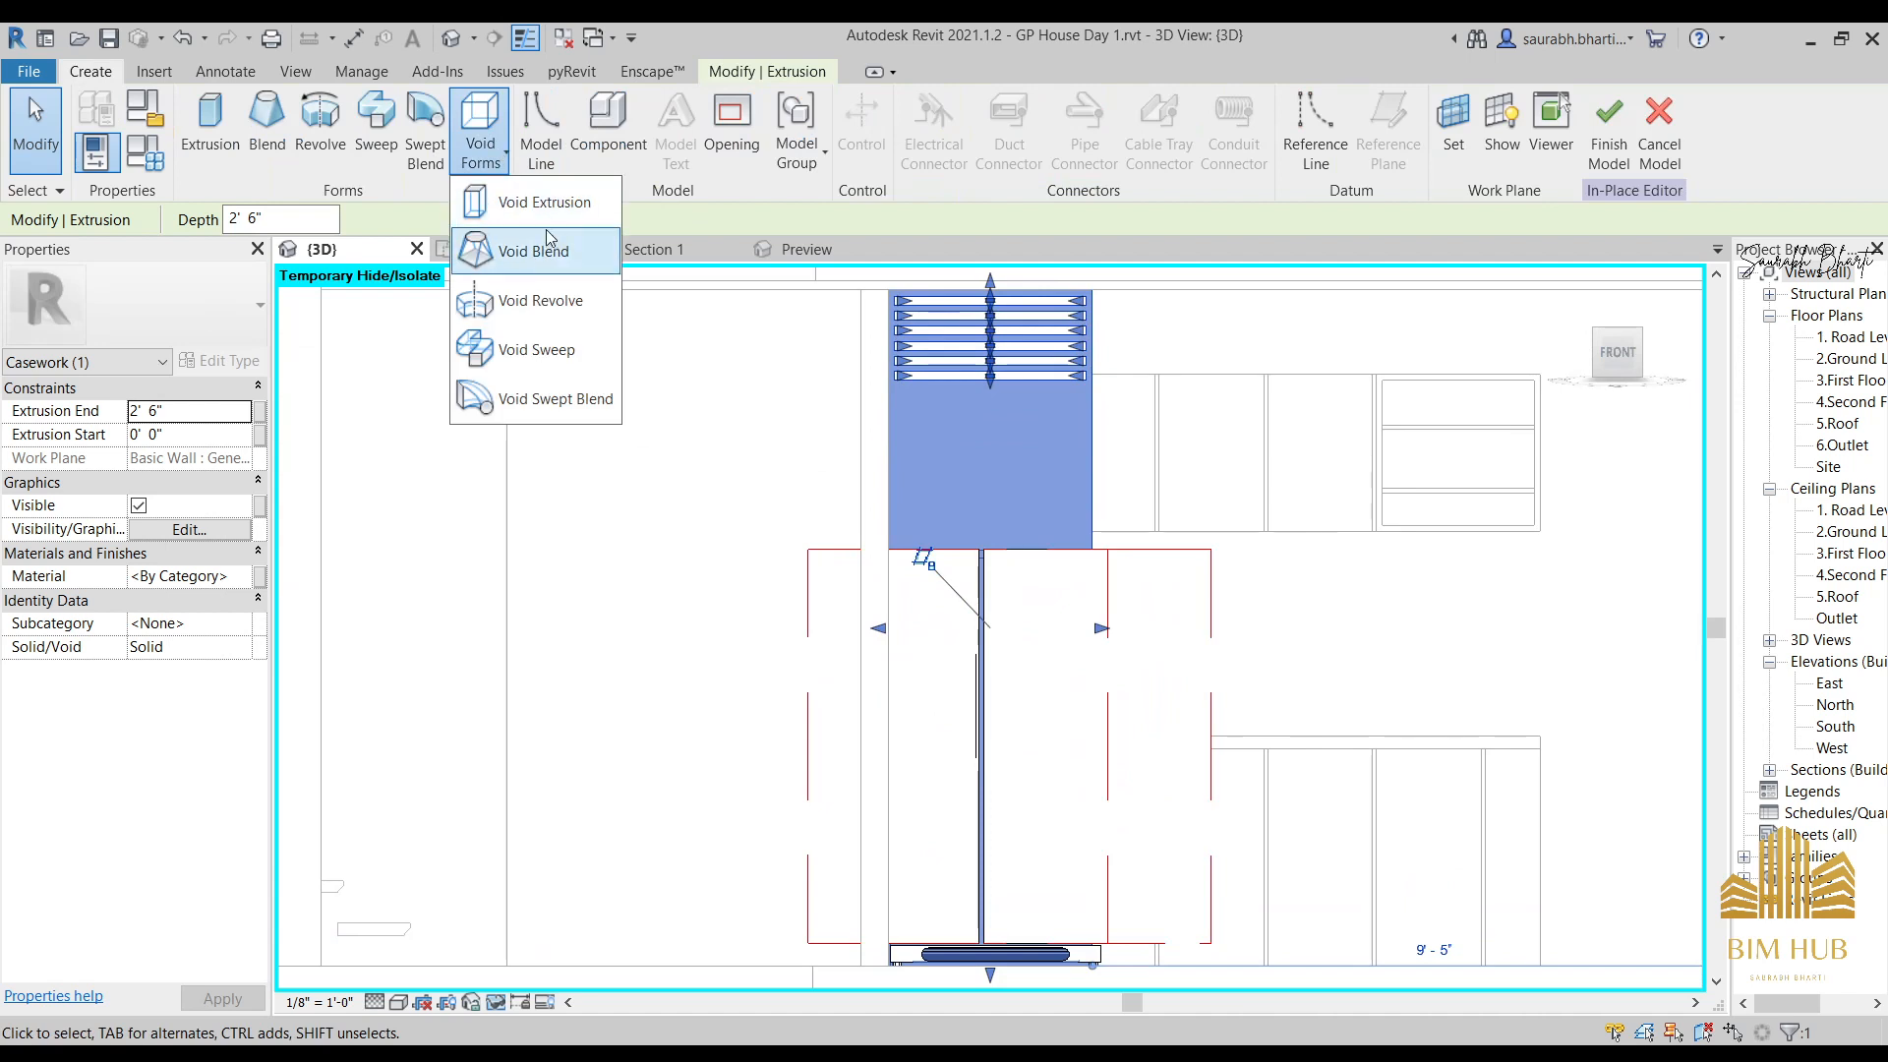
{"action": "left_click", "coordinate": [535, 194]}
{"action": "middle_click_drag", "start_coordinate": [843, 493], "coordinate": [855, 345]}
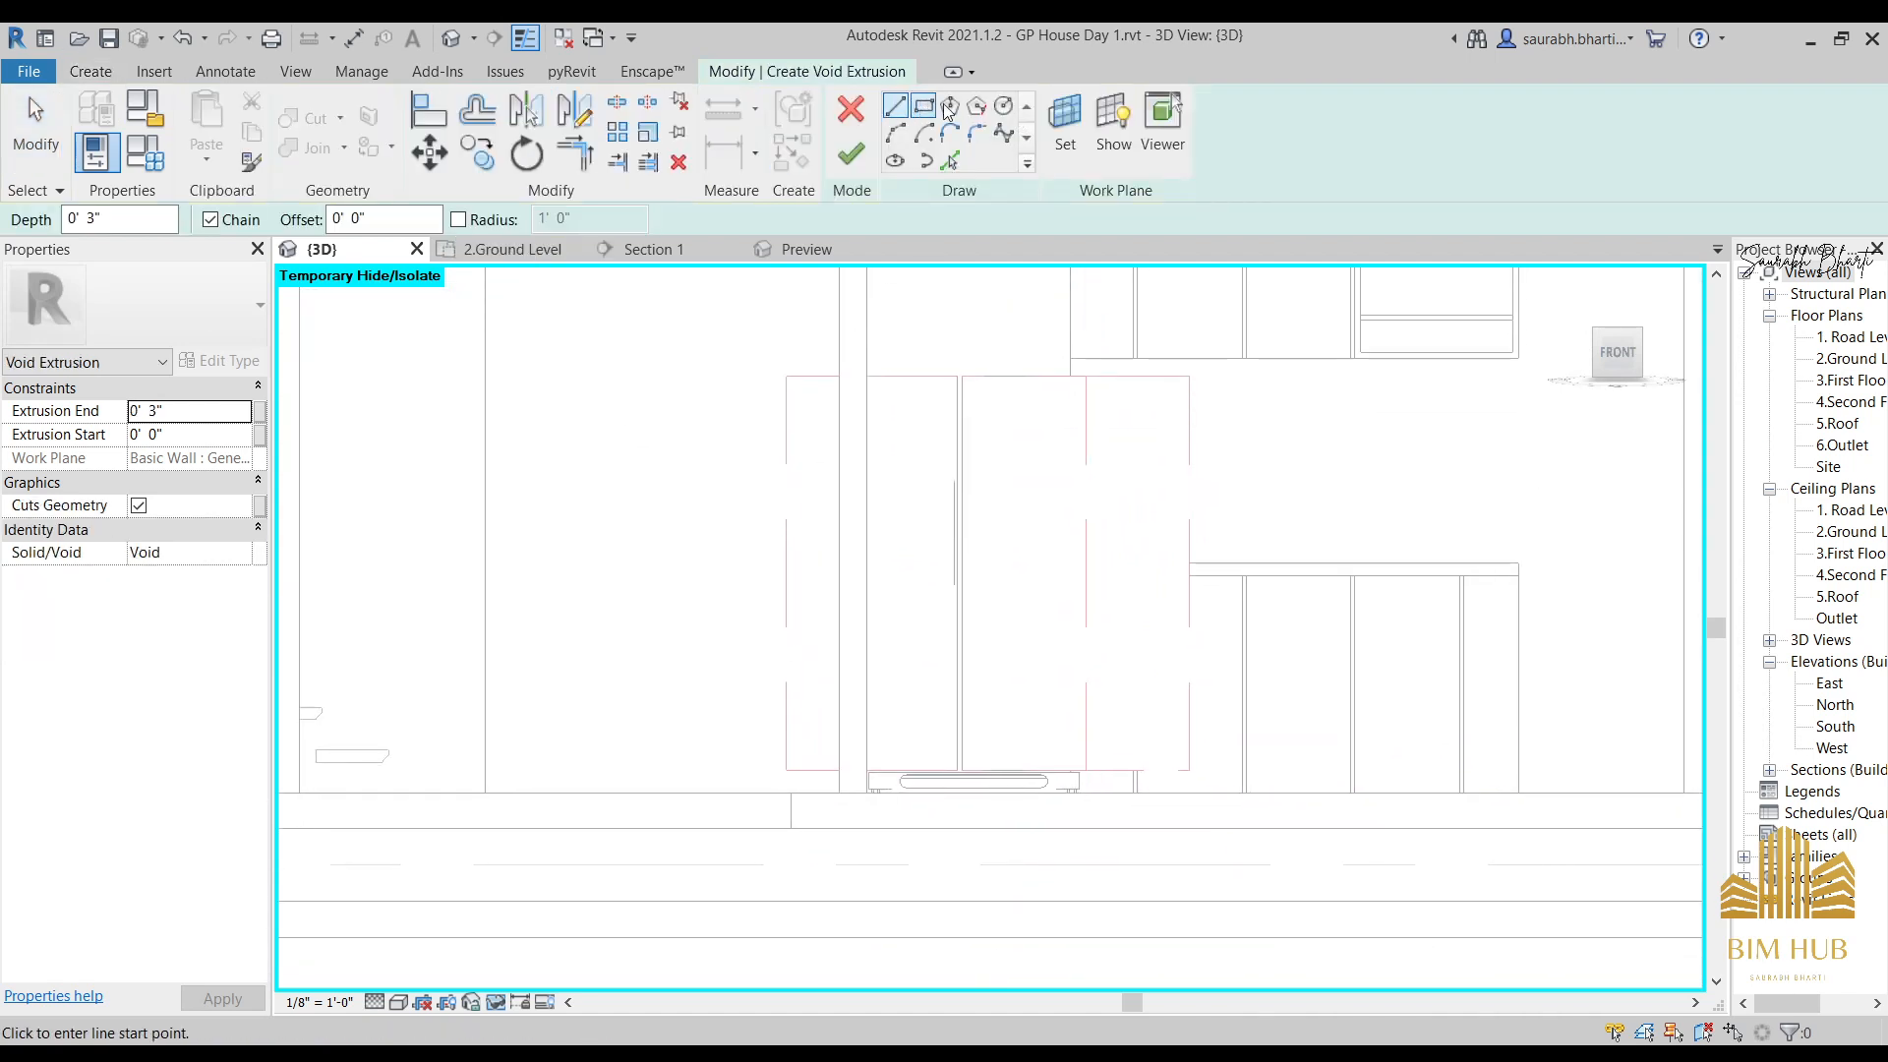
{"action": "left_click", "coordinate": [1067, 123]}
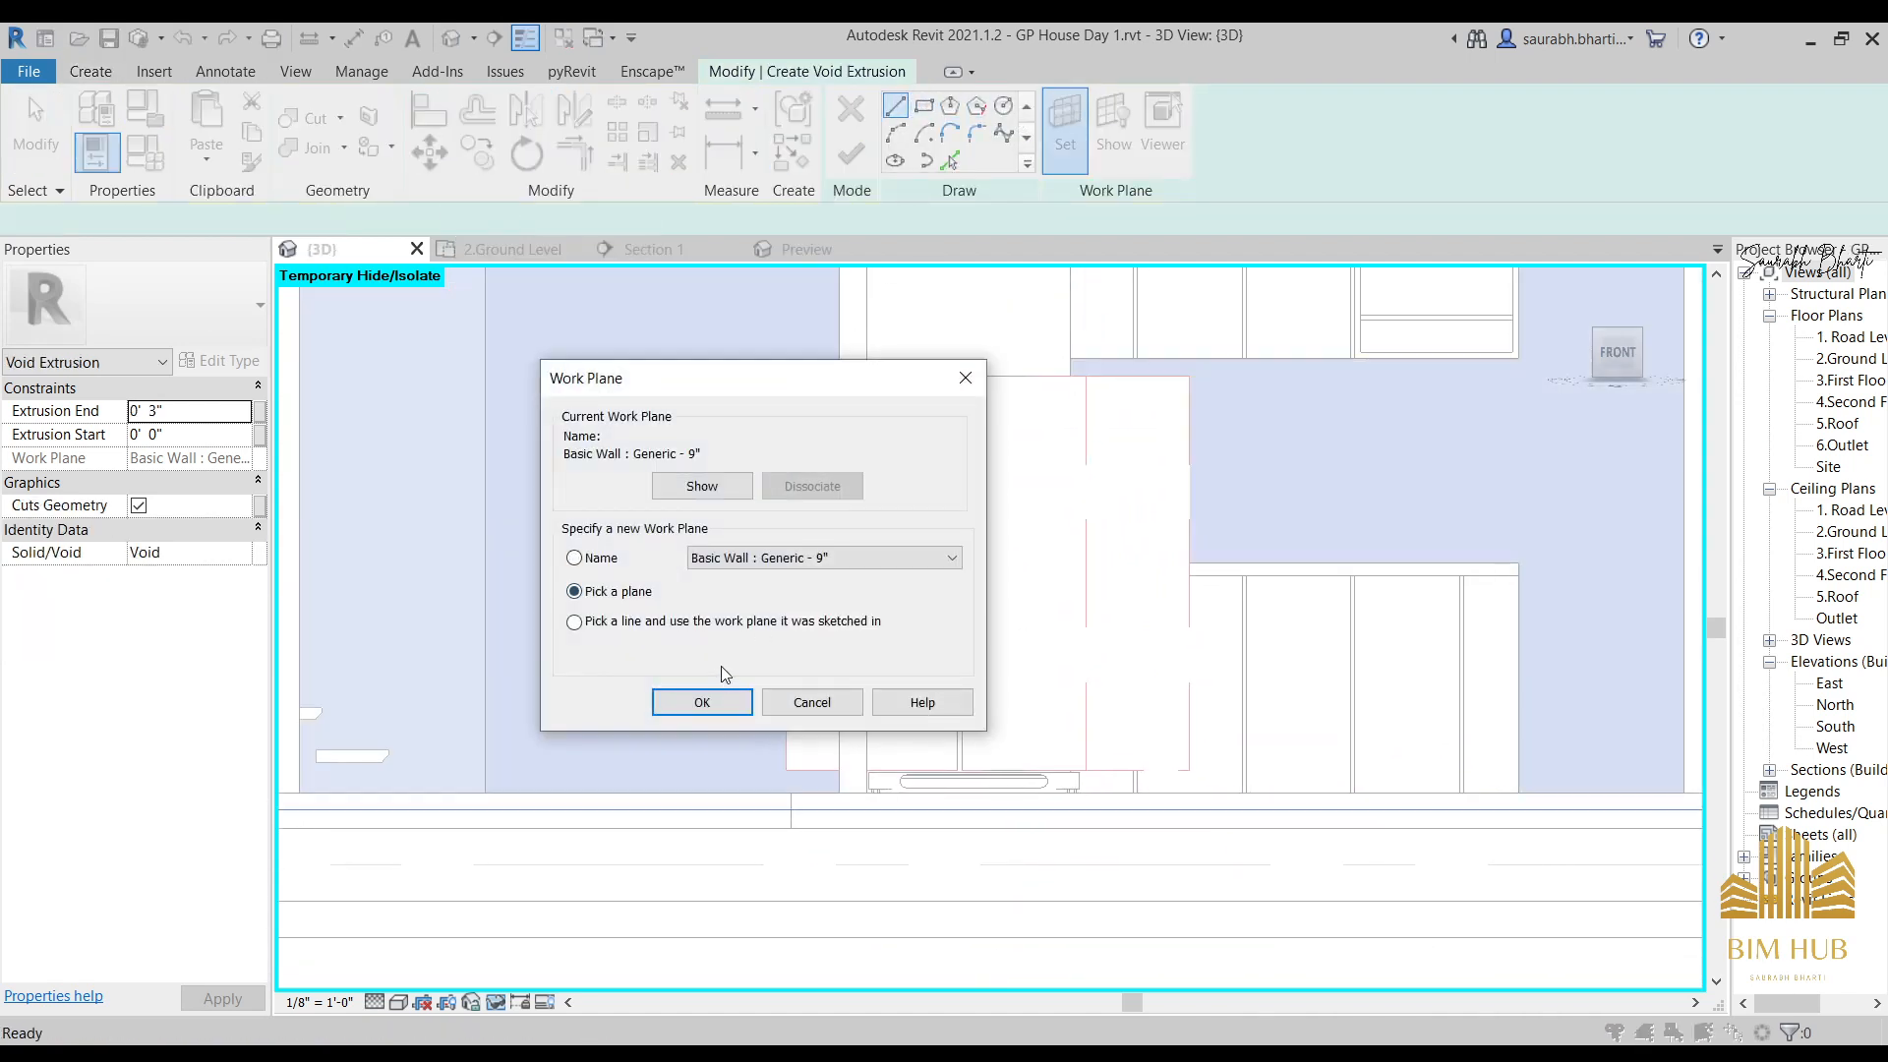
{"action": "left_click", "coordinate": [725, 701]}
{"action": "middle_click_drag", "start_coordinate": [1131, 551], "coordinate": [1062, 393], "text": "shift"}
{"action": "left_click", "coordinate": [1036, 336]}
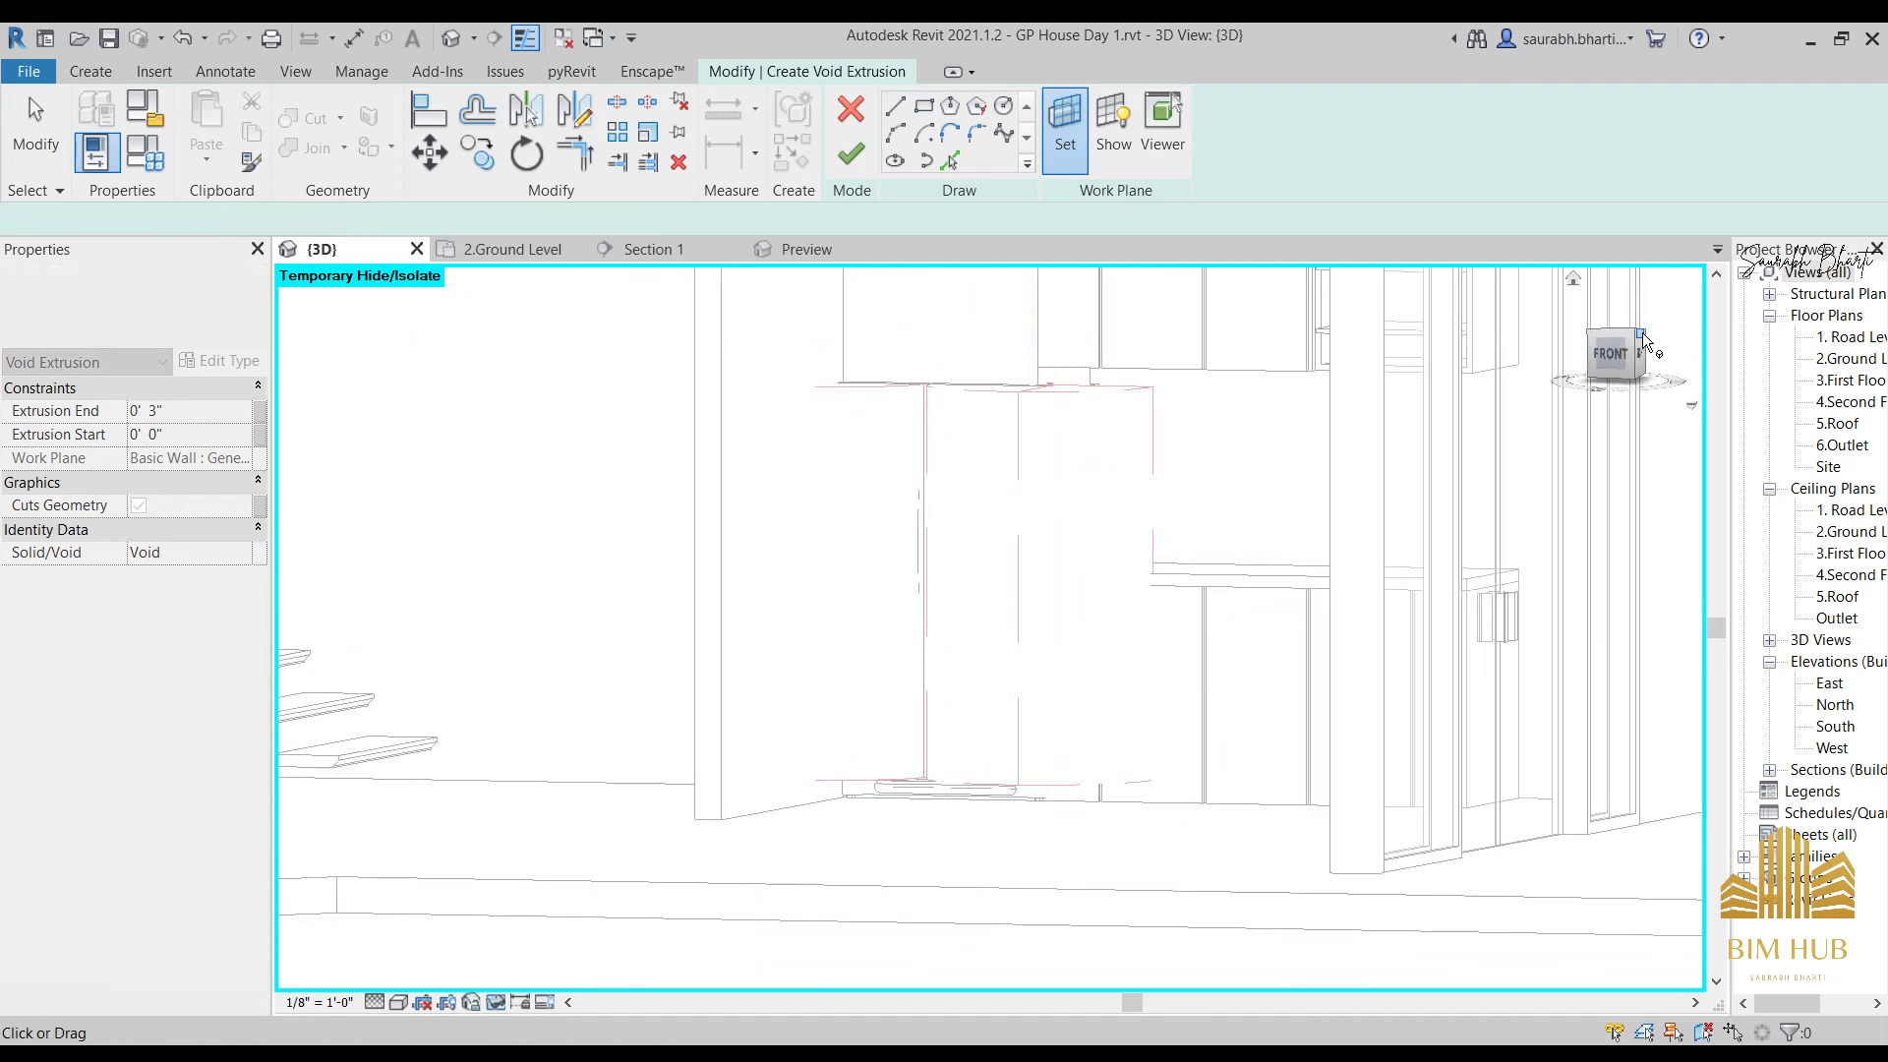
From the front view, sketch a rectangular void profile about 5' 5" tall around the refrigerator's body.
{"action": "left_click", "coordinate": [1611, 352]}
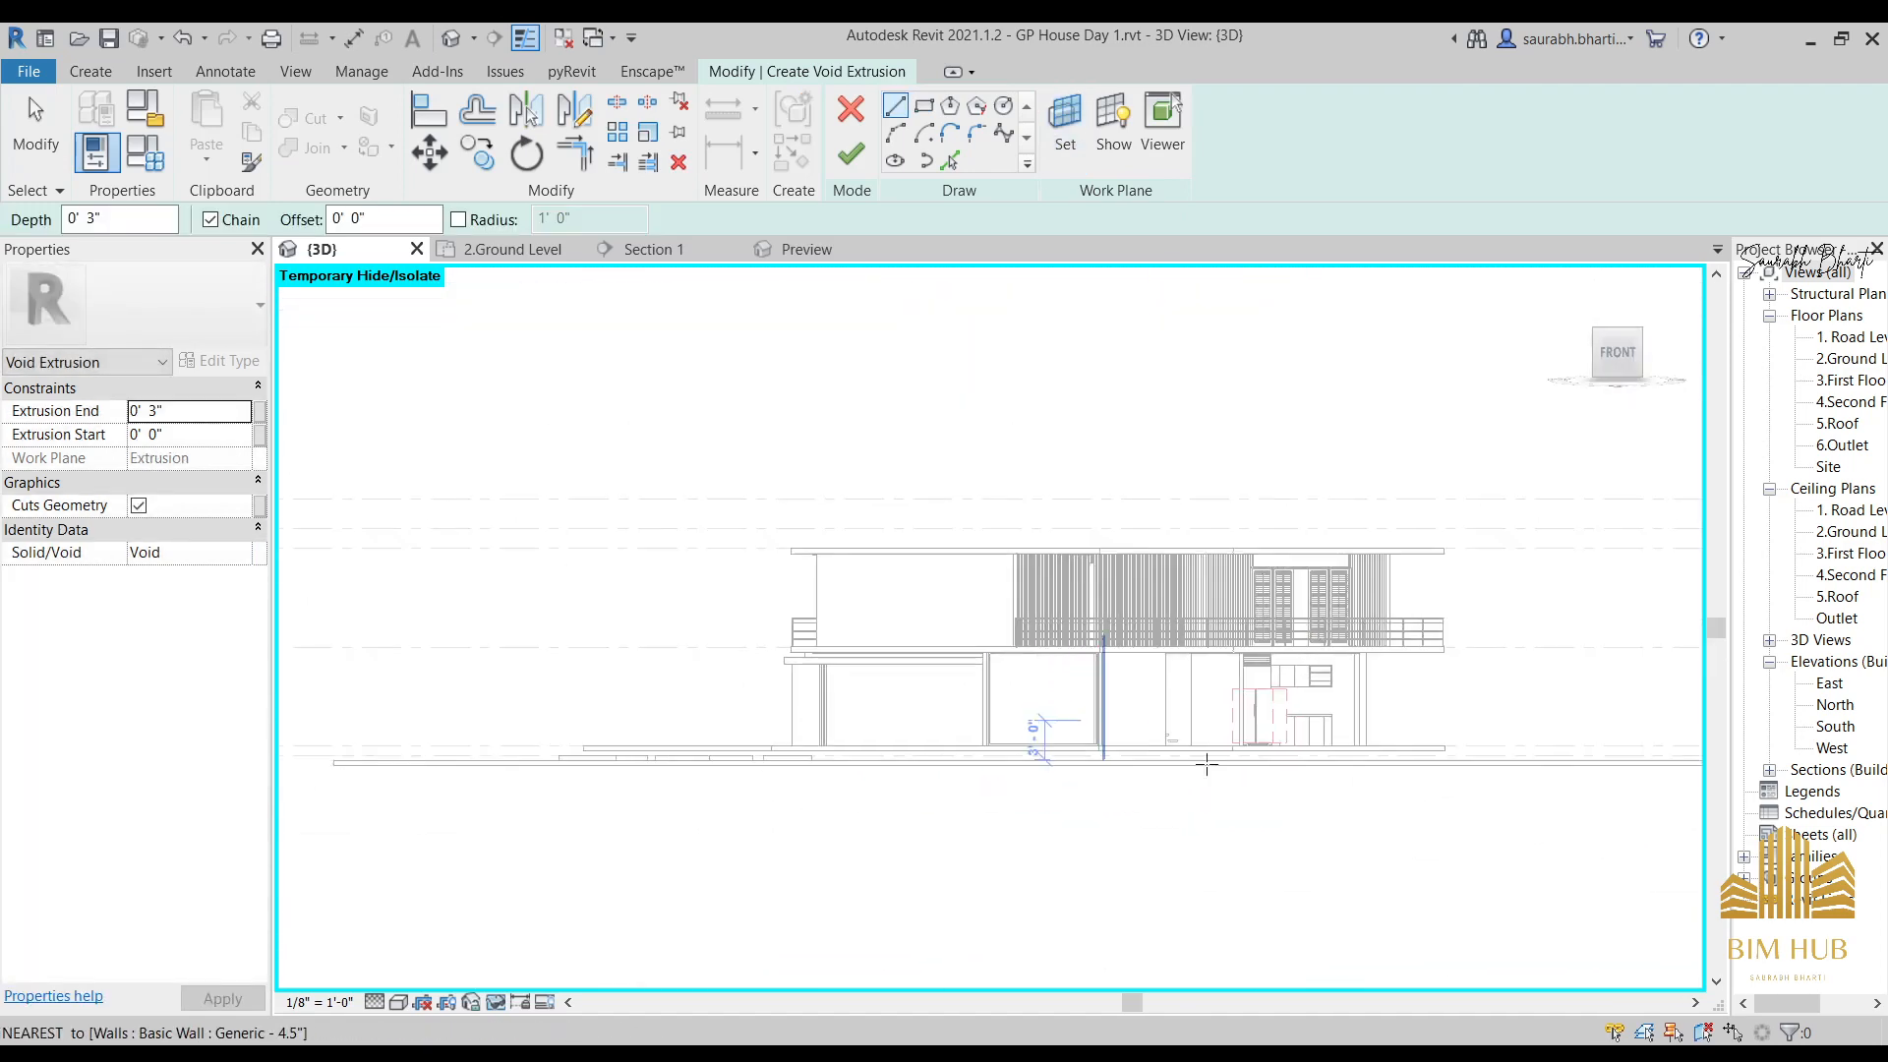
{"action": "scroll", "coordinate": [1208, 765], "scroll_direction": "up", "scroll_amount": 5}
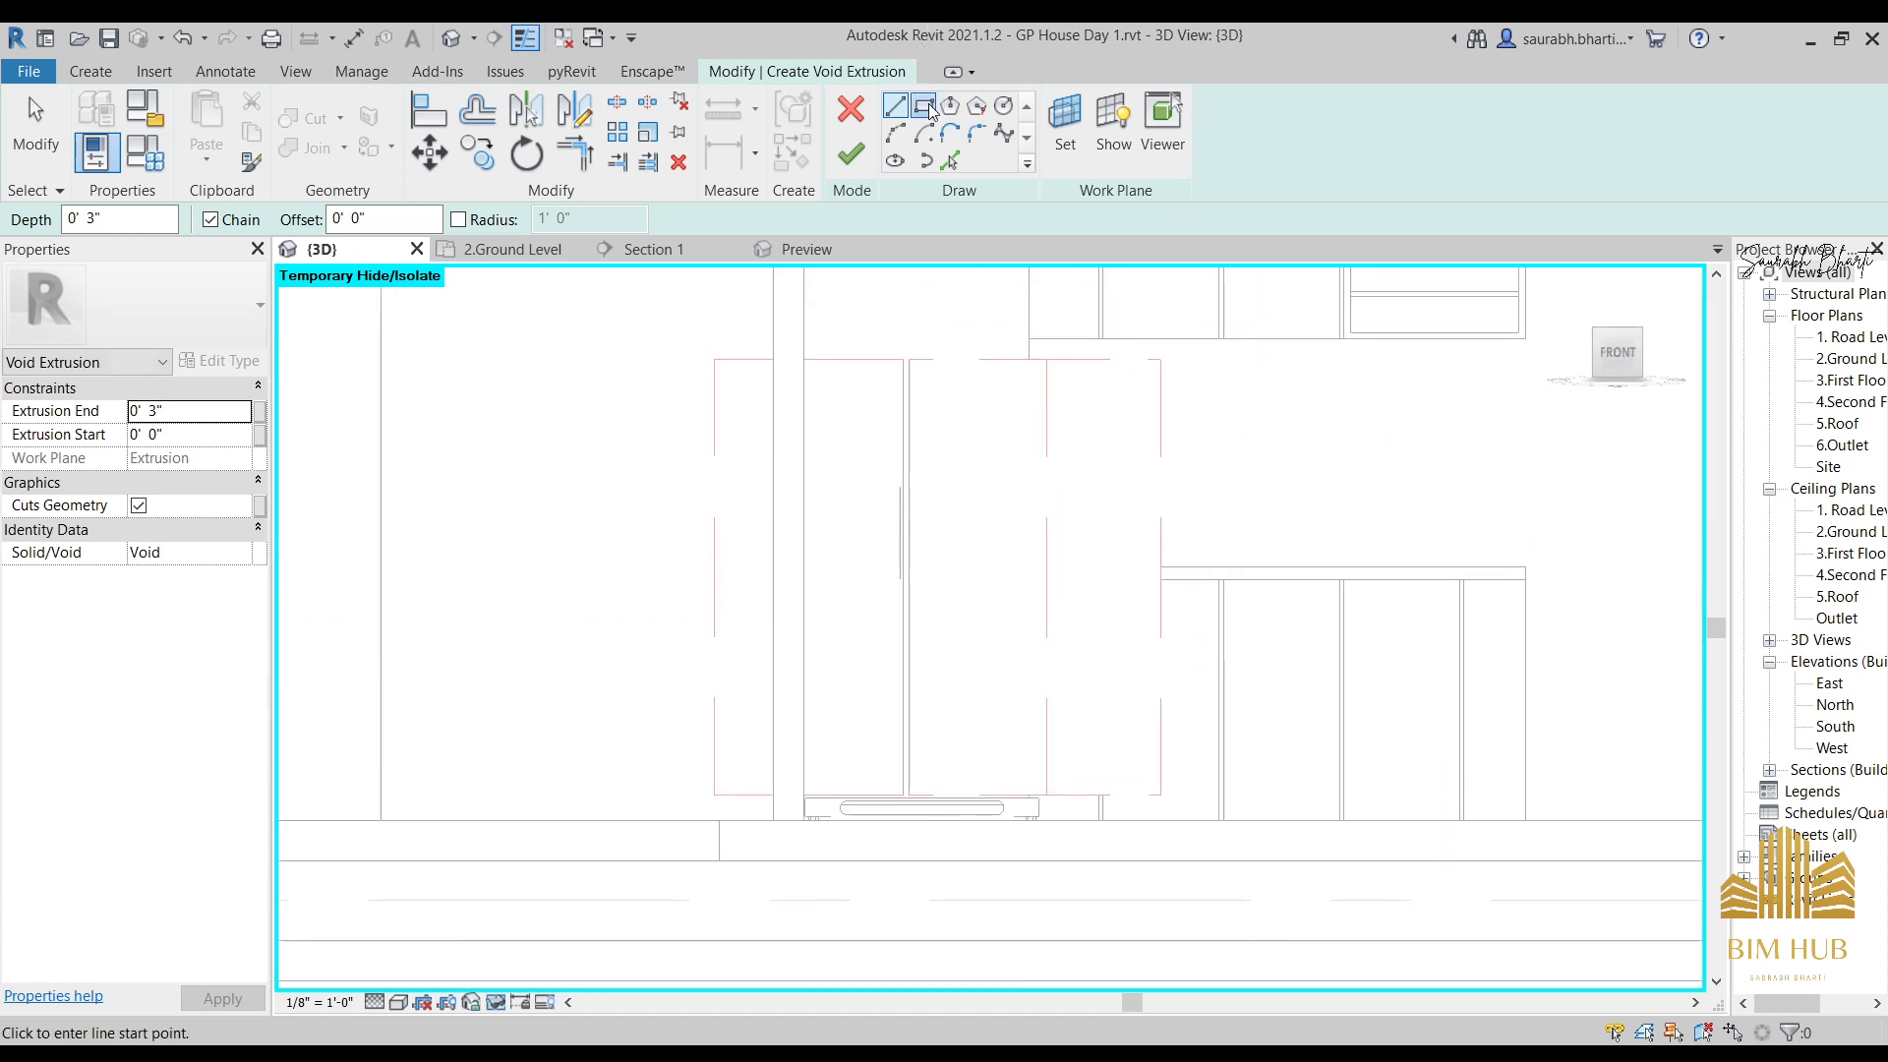
{"action": "left_click", "coordinate": [924, 105]}
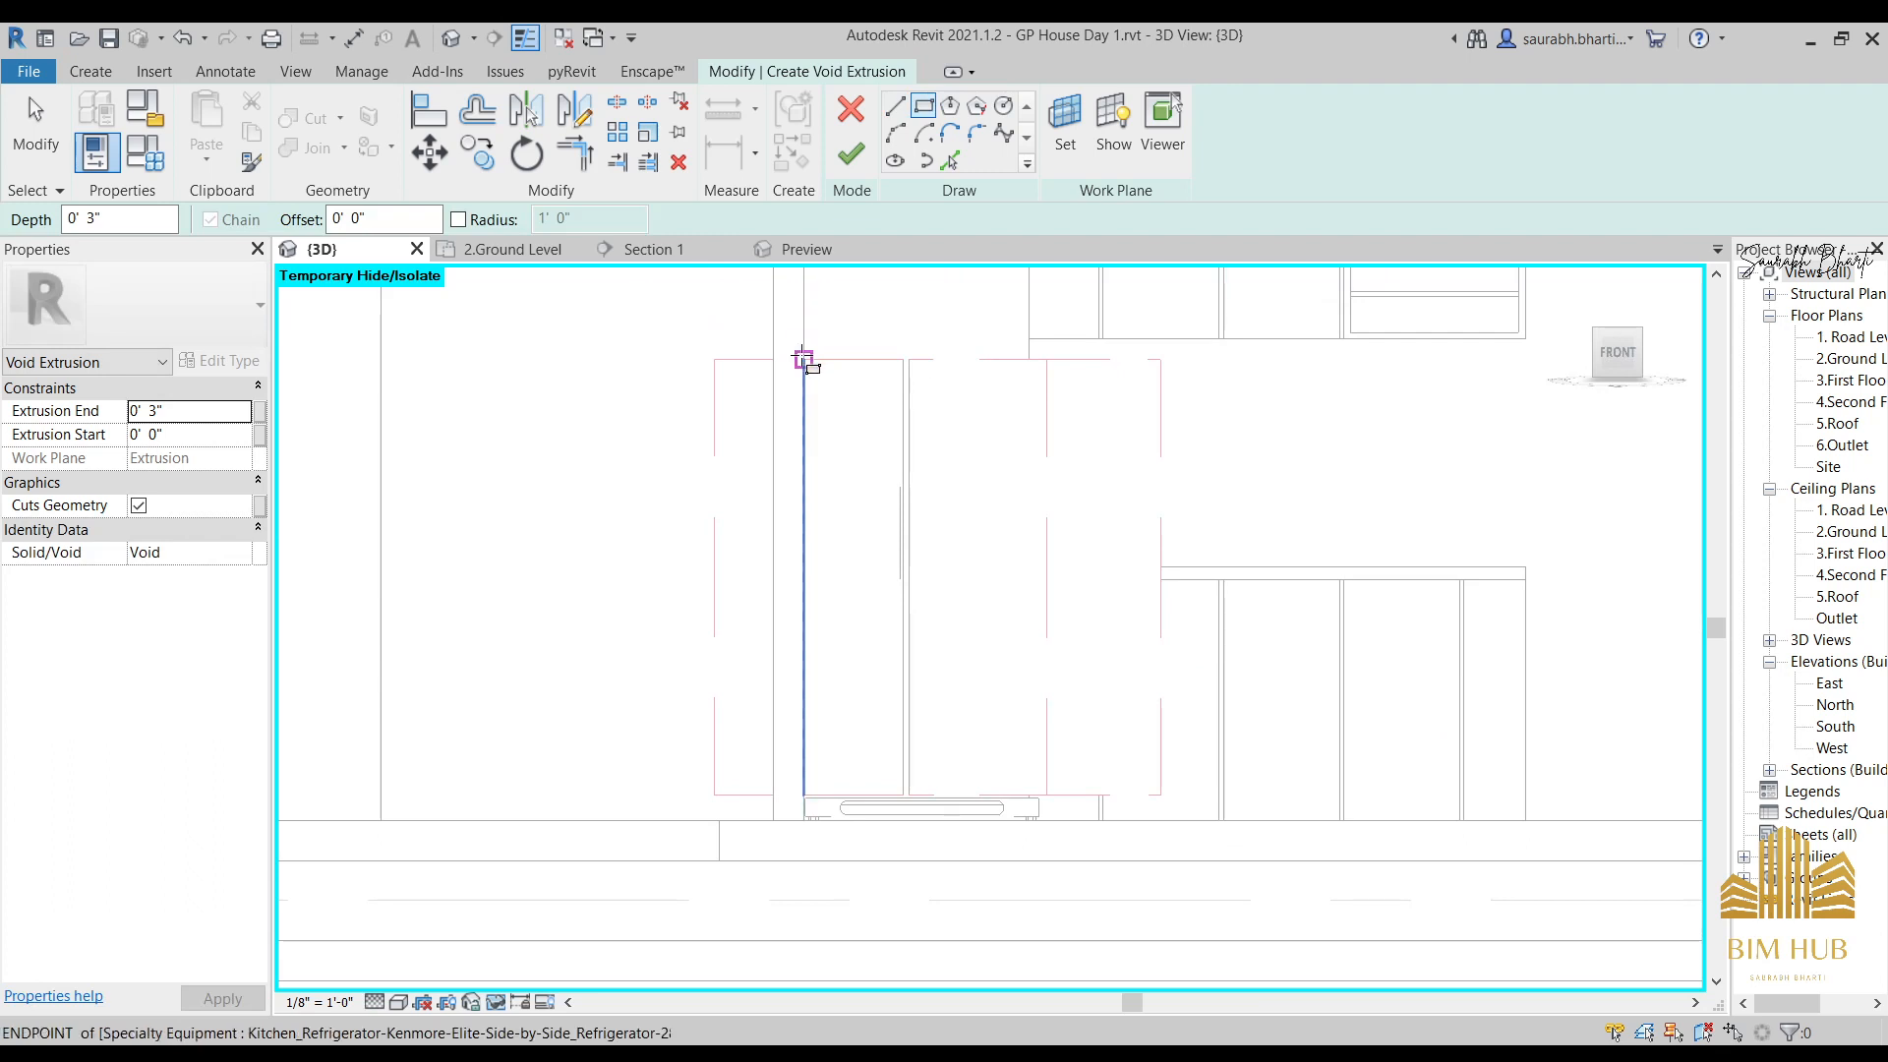
{"action": "left_click", "coordinate": [803, 359]}
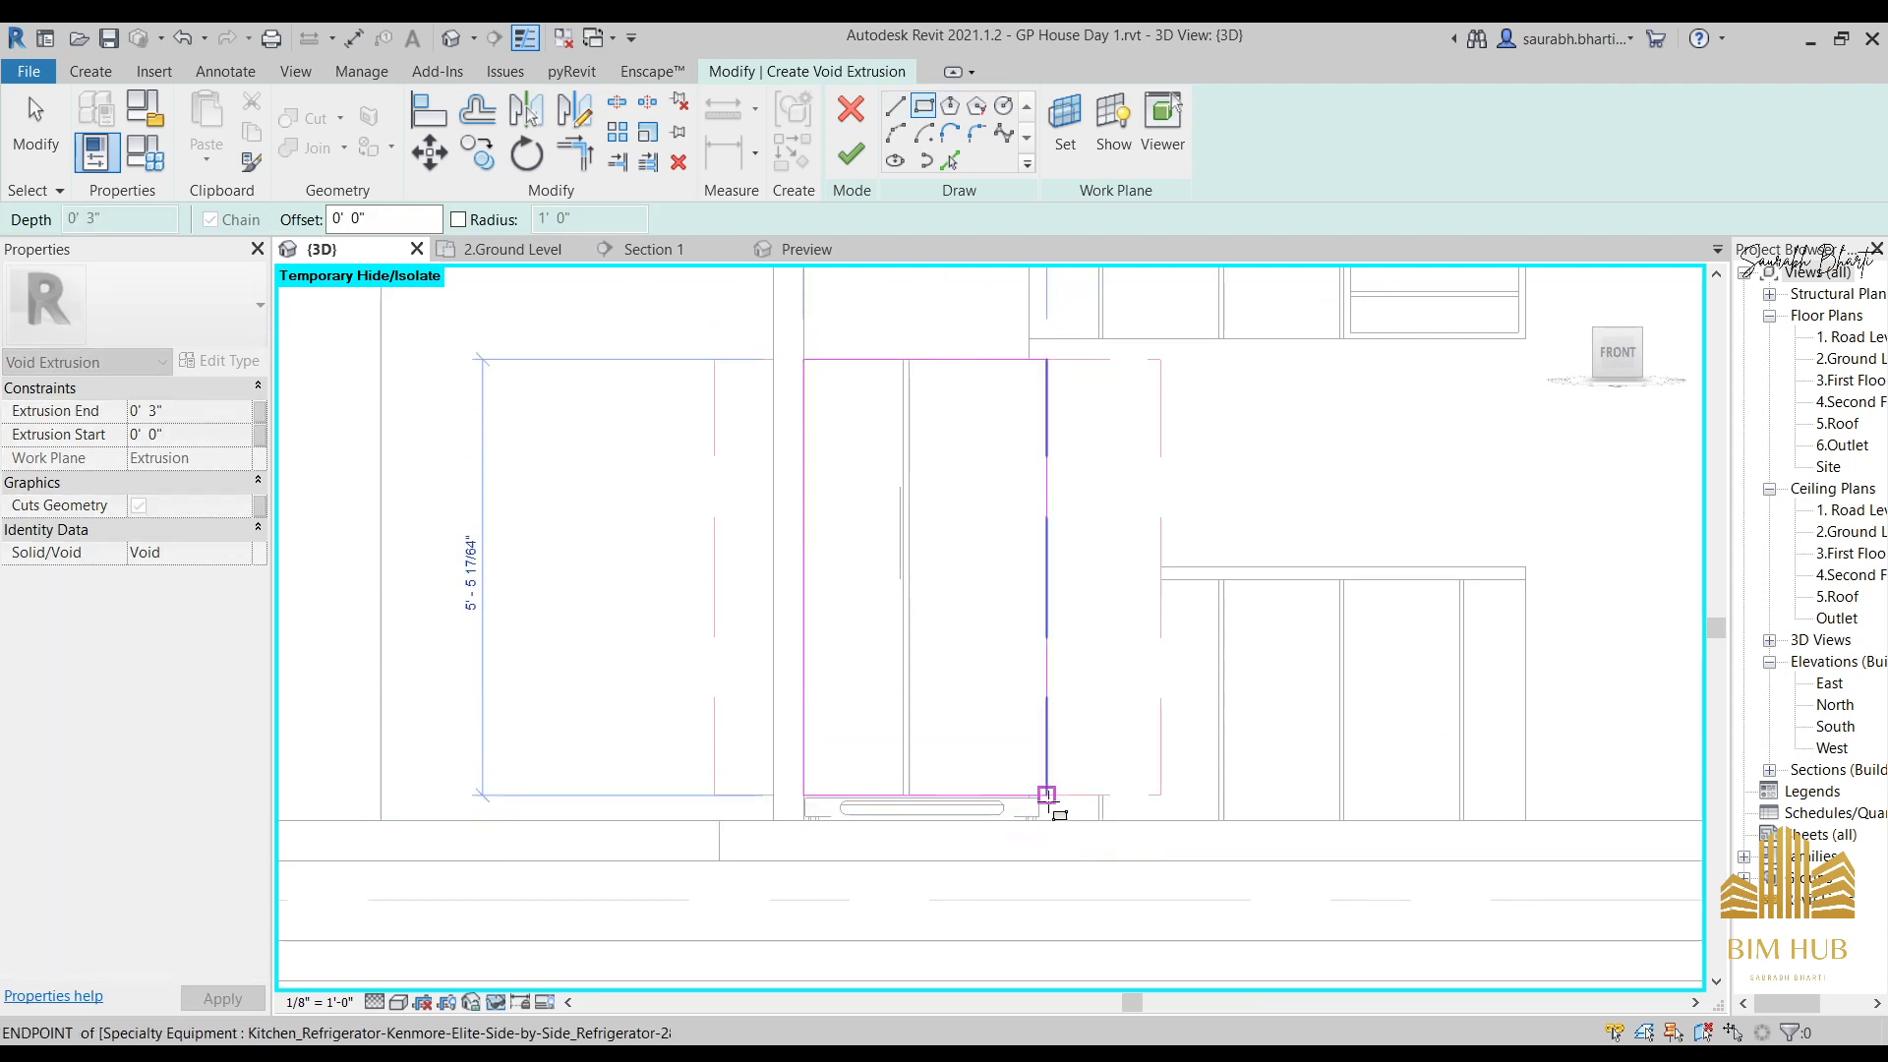
Sketch a rectangular void profile over the refrigerator front, about 3' 9" wide and 5' 9" high, and leave the Rectangle tool.
{"action": "left_click", "coordinate": [1103, 819]}
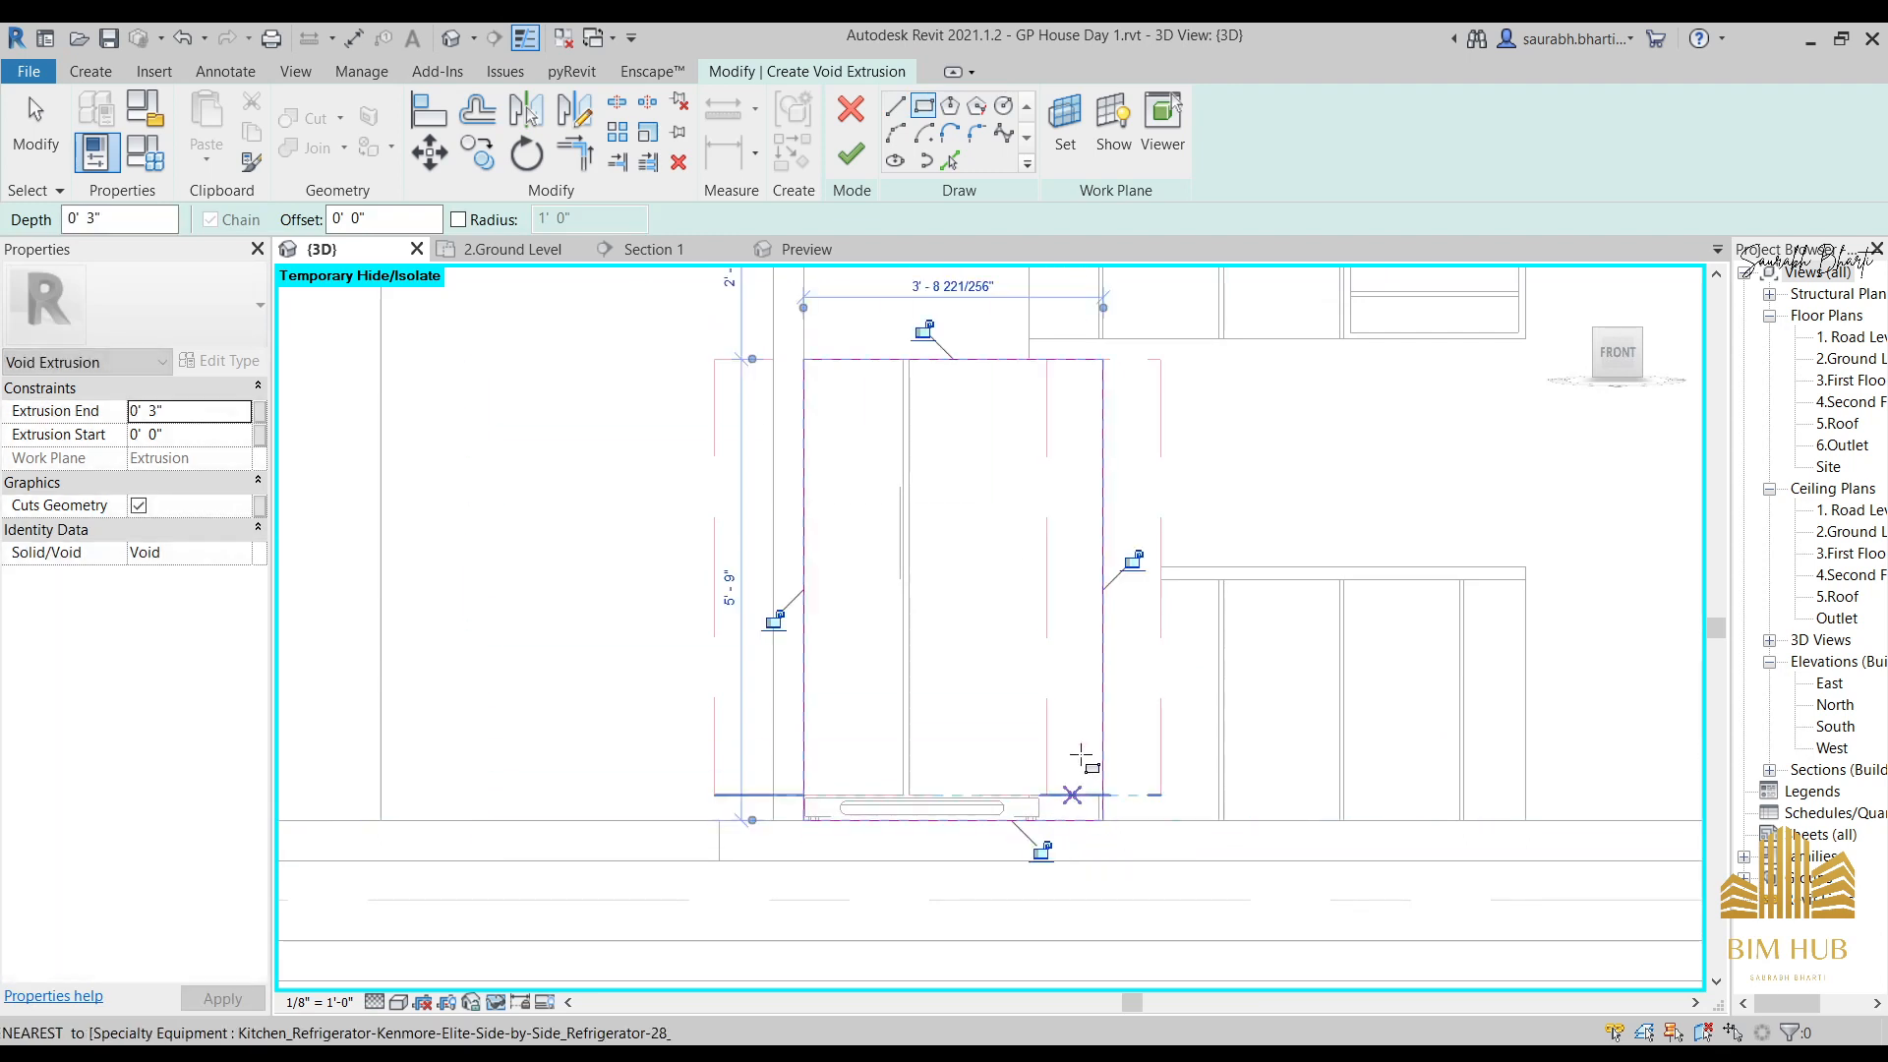
{"action": "scroll", "coordinate": [1095, 653], "scroll_direction": "up", "scroll_amount": 1}
{"action": "key", "text": "Escape"}
{"action": "key", "text": "Escape"}
{"action": "scroll", "coordinate": [1090, 685], "scroll_direction": "down", "scroll_amount": 2}
{"action": "middle_click_drag", "start_coordinate": [1089, 679], "coordinate": [1130, 812]}
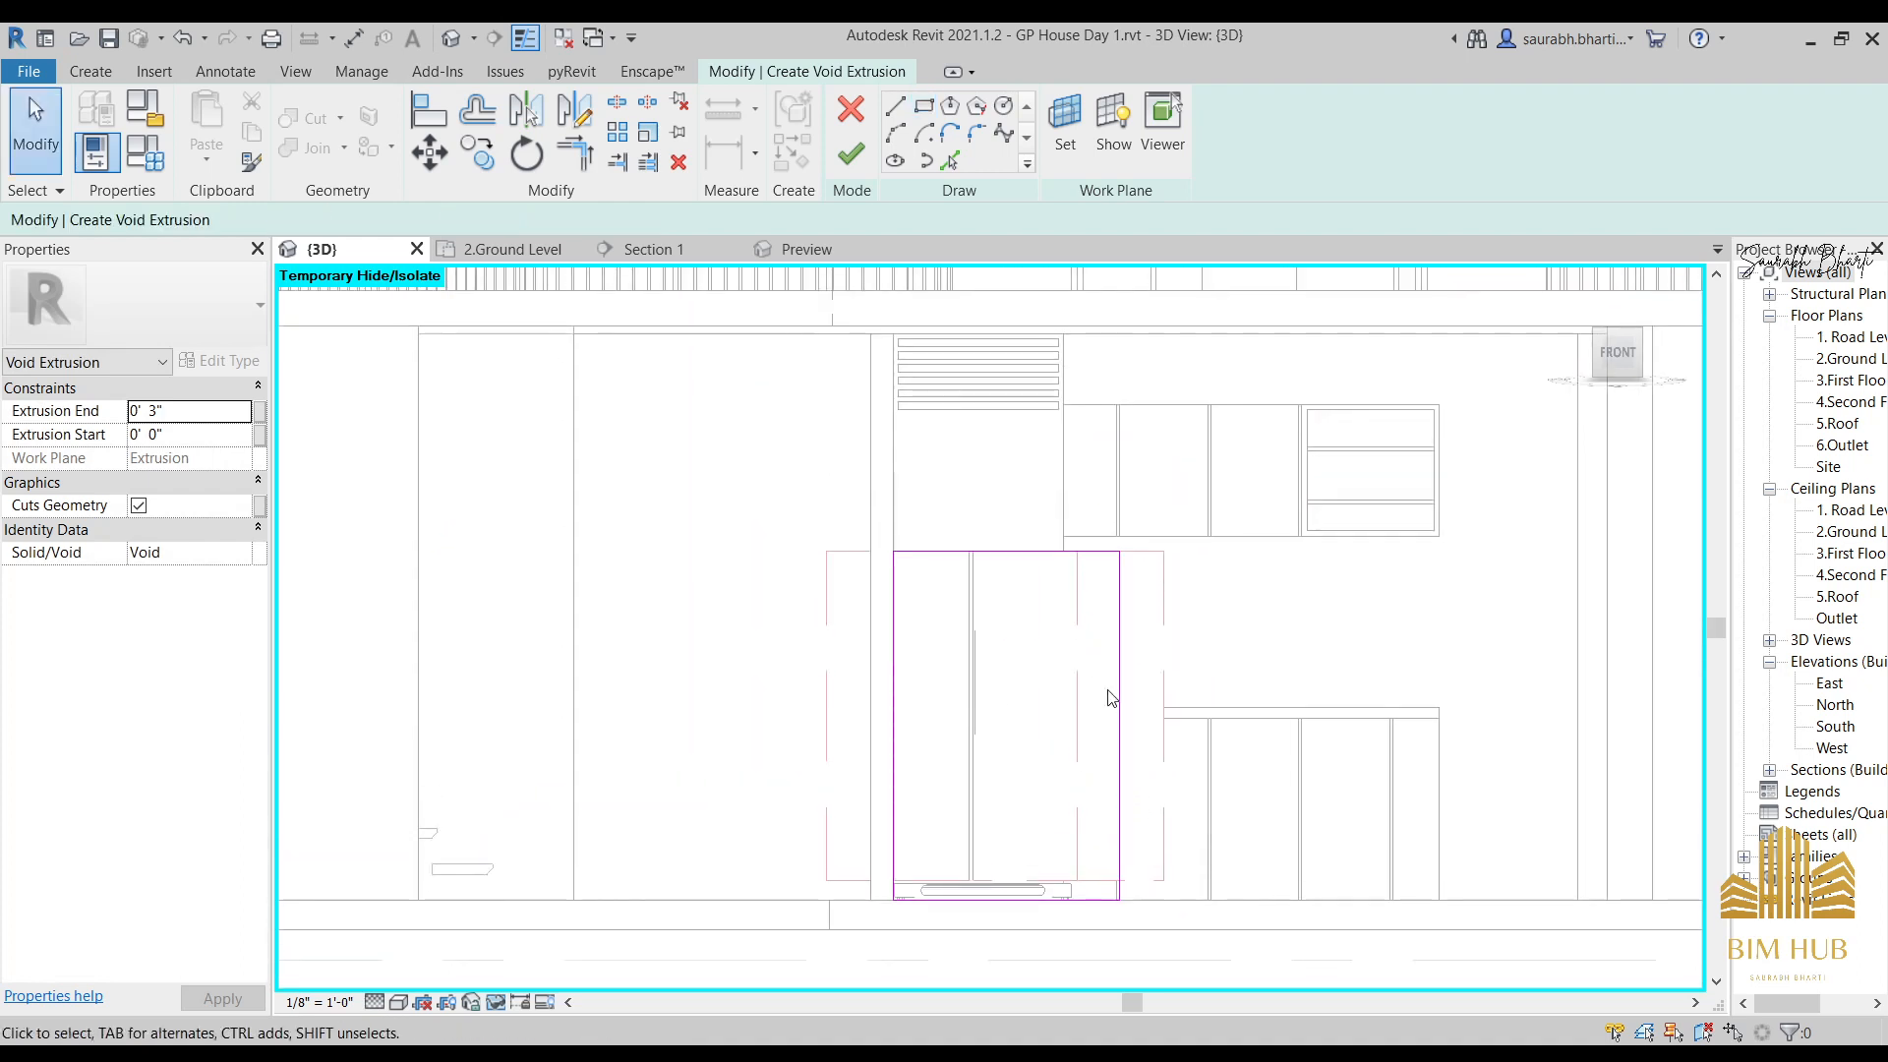
Move the void profile's right edge inward to line up with the casework edge above, and finish the sketch.
{"action": "left_click", "coordinate": [1119, 696]}
{"action": "left_click_drag", "start_coordinate": [1119, 695], "coordinate": [1064, 679]}
{"action": "left_click", "coordinate": [852, 154]}
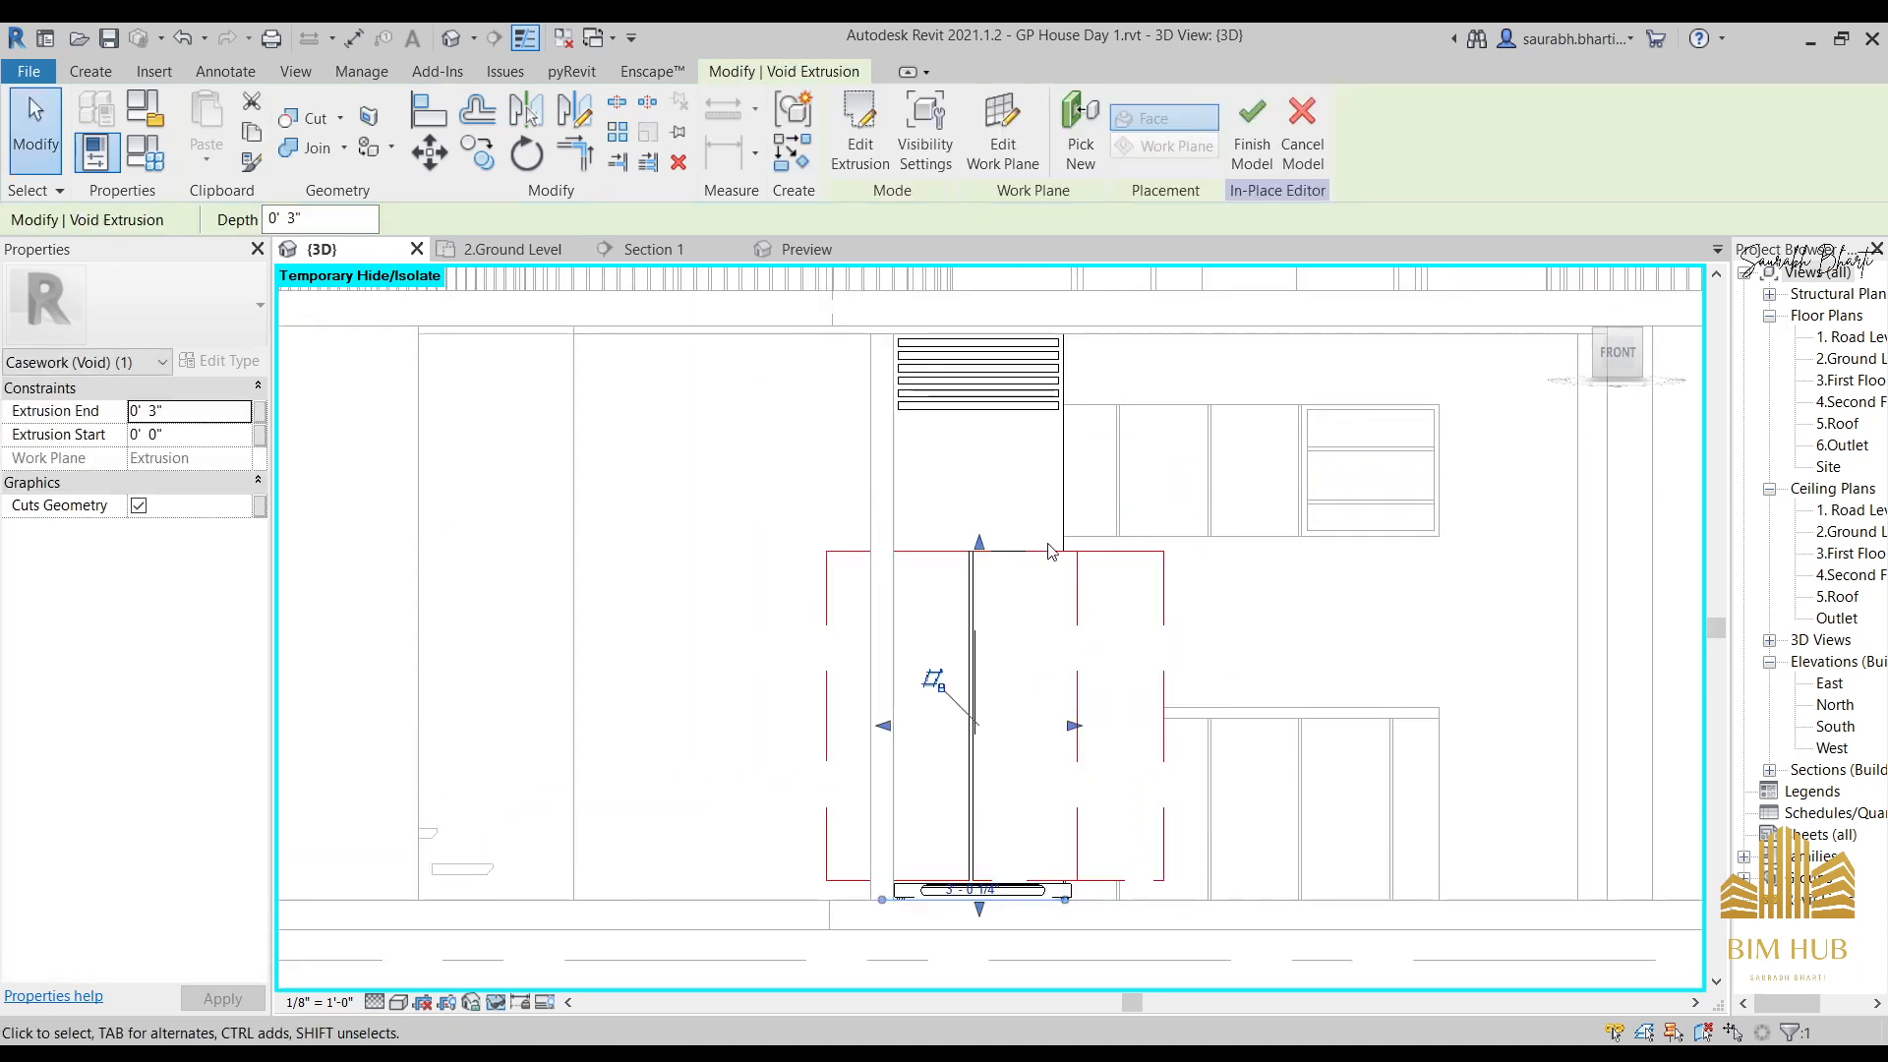
Set the void's extrusion end to -2' 7" and finish the in-place casework model.
{"action": "scroll", "coordinate": [1049, 551], "scroll_direction": "down", "scroll_amount": 1}
{"action": "left_click", "coordinate": [234, 409]}
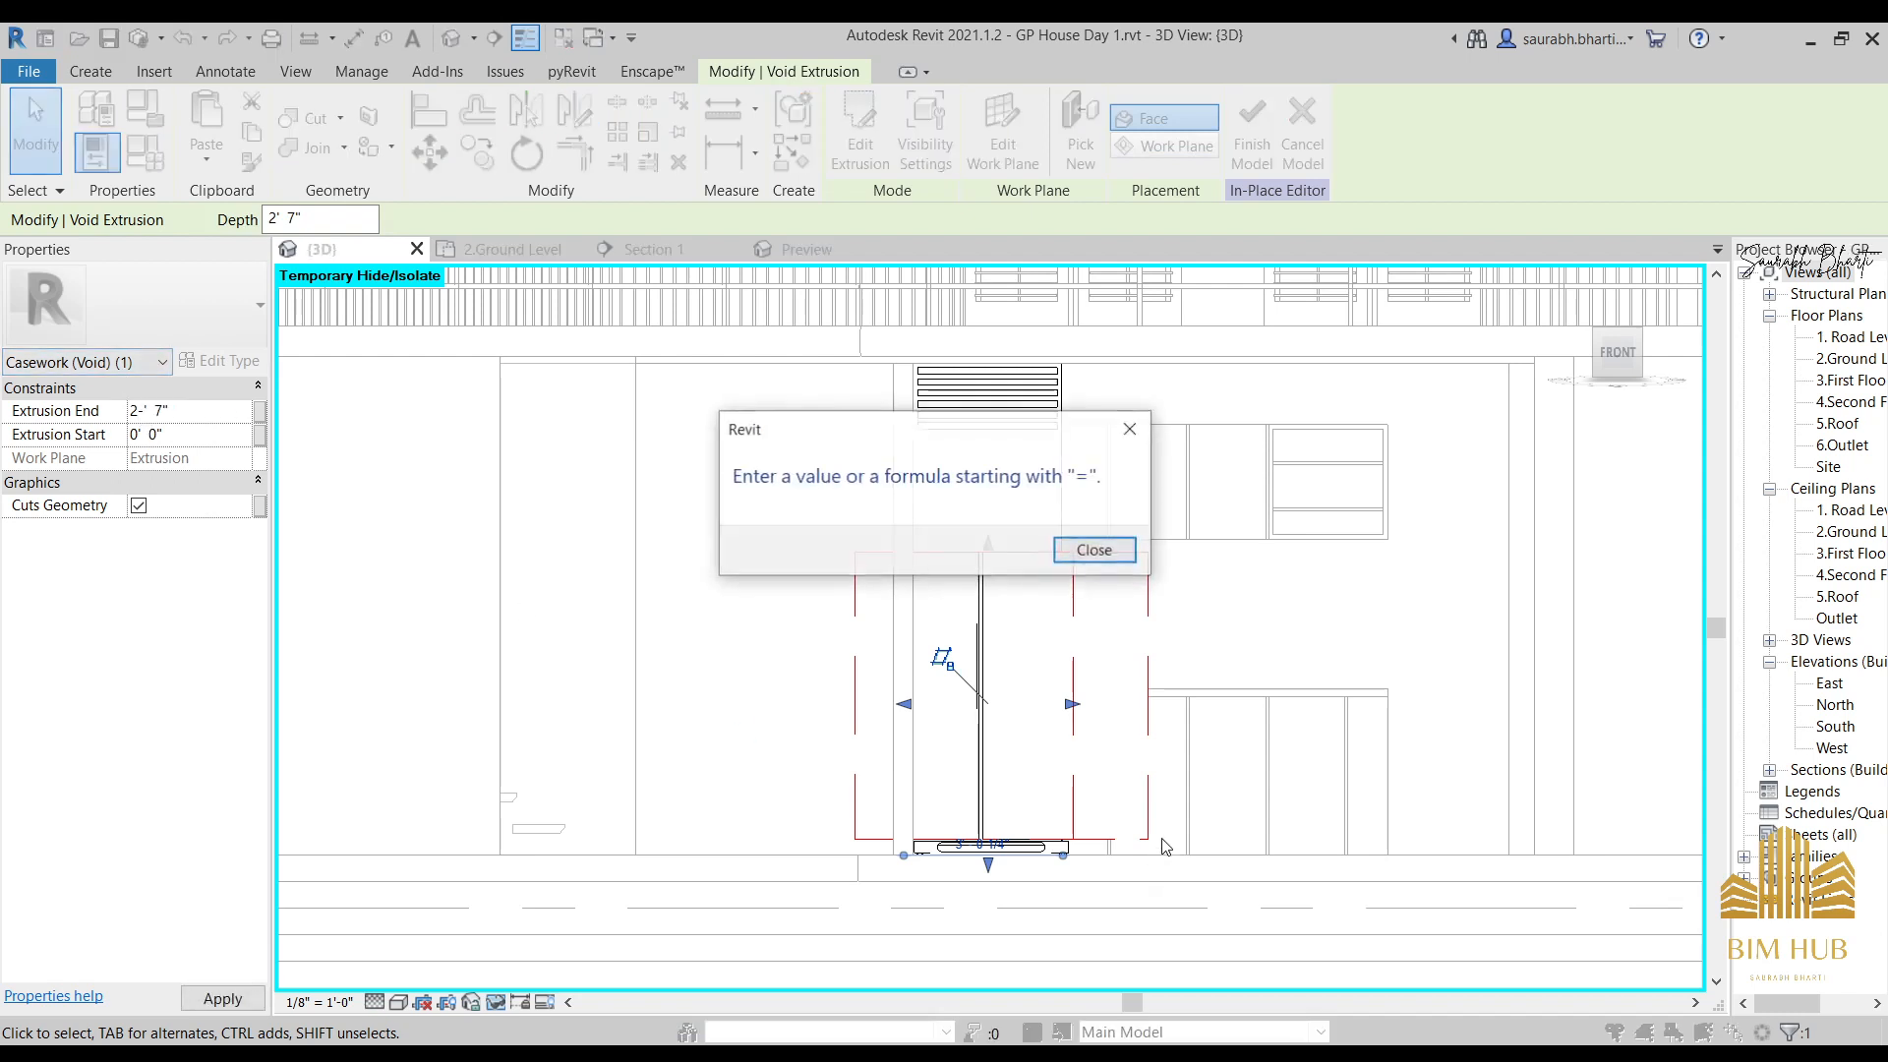
{"action": "left_click", "coordinate": [1094, 553]}
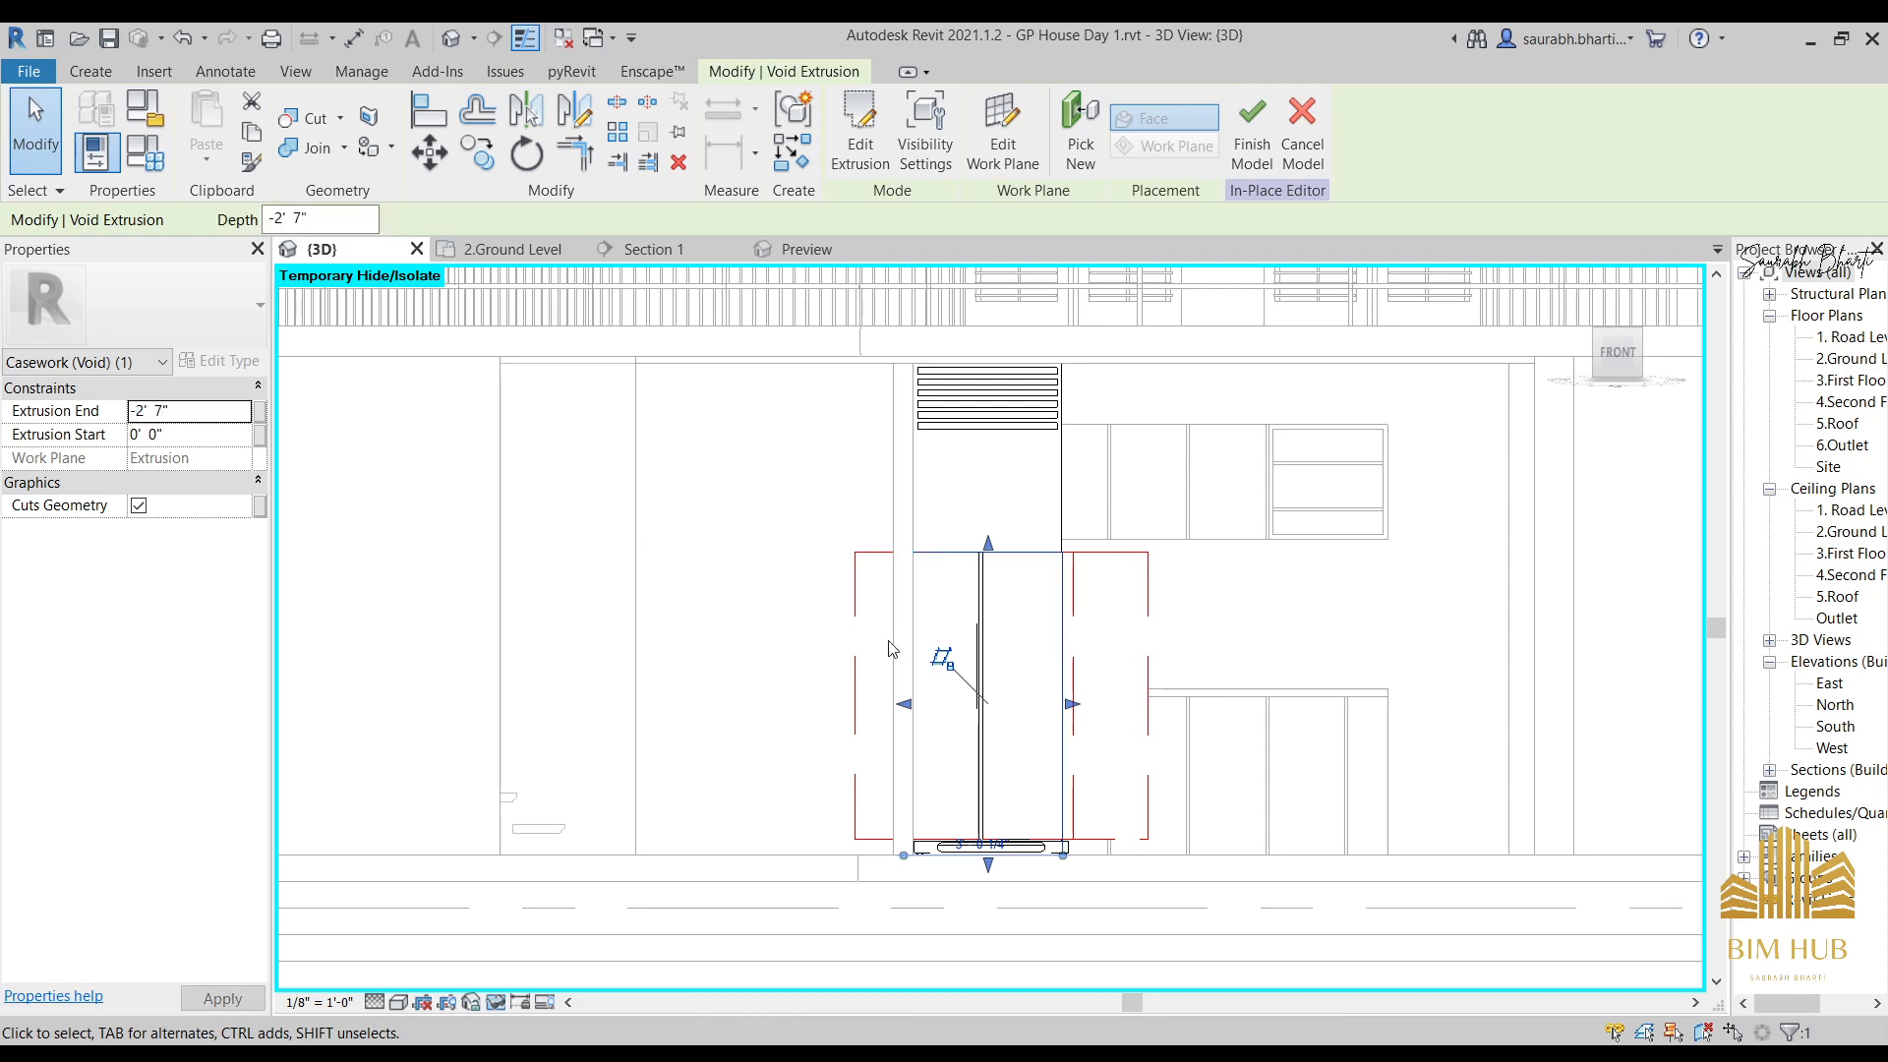
{"action": "middle_click_drag", "start_coordinate": [472, 532], "coordinate": [983, 782], "text": "shift"}
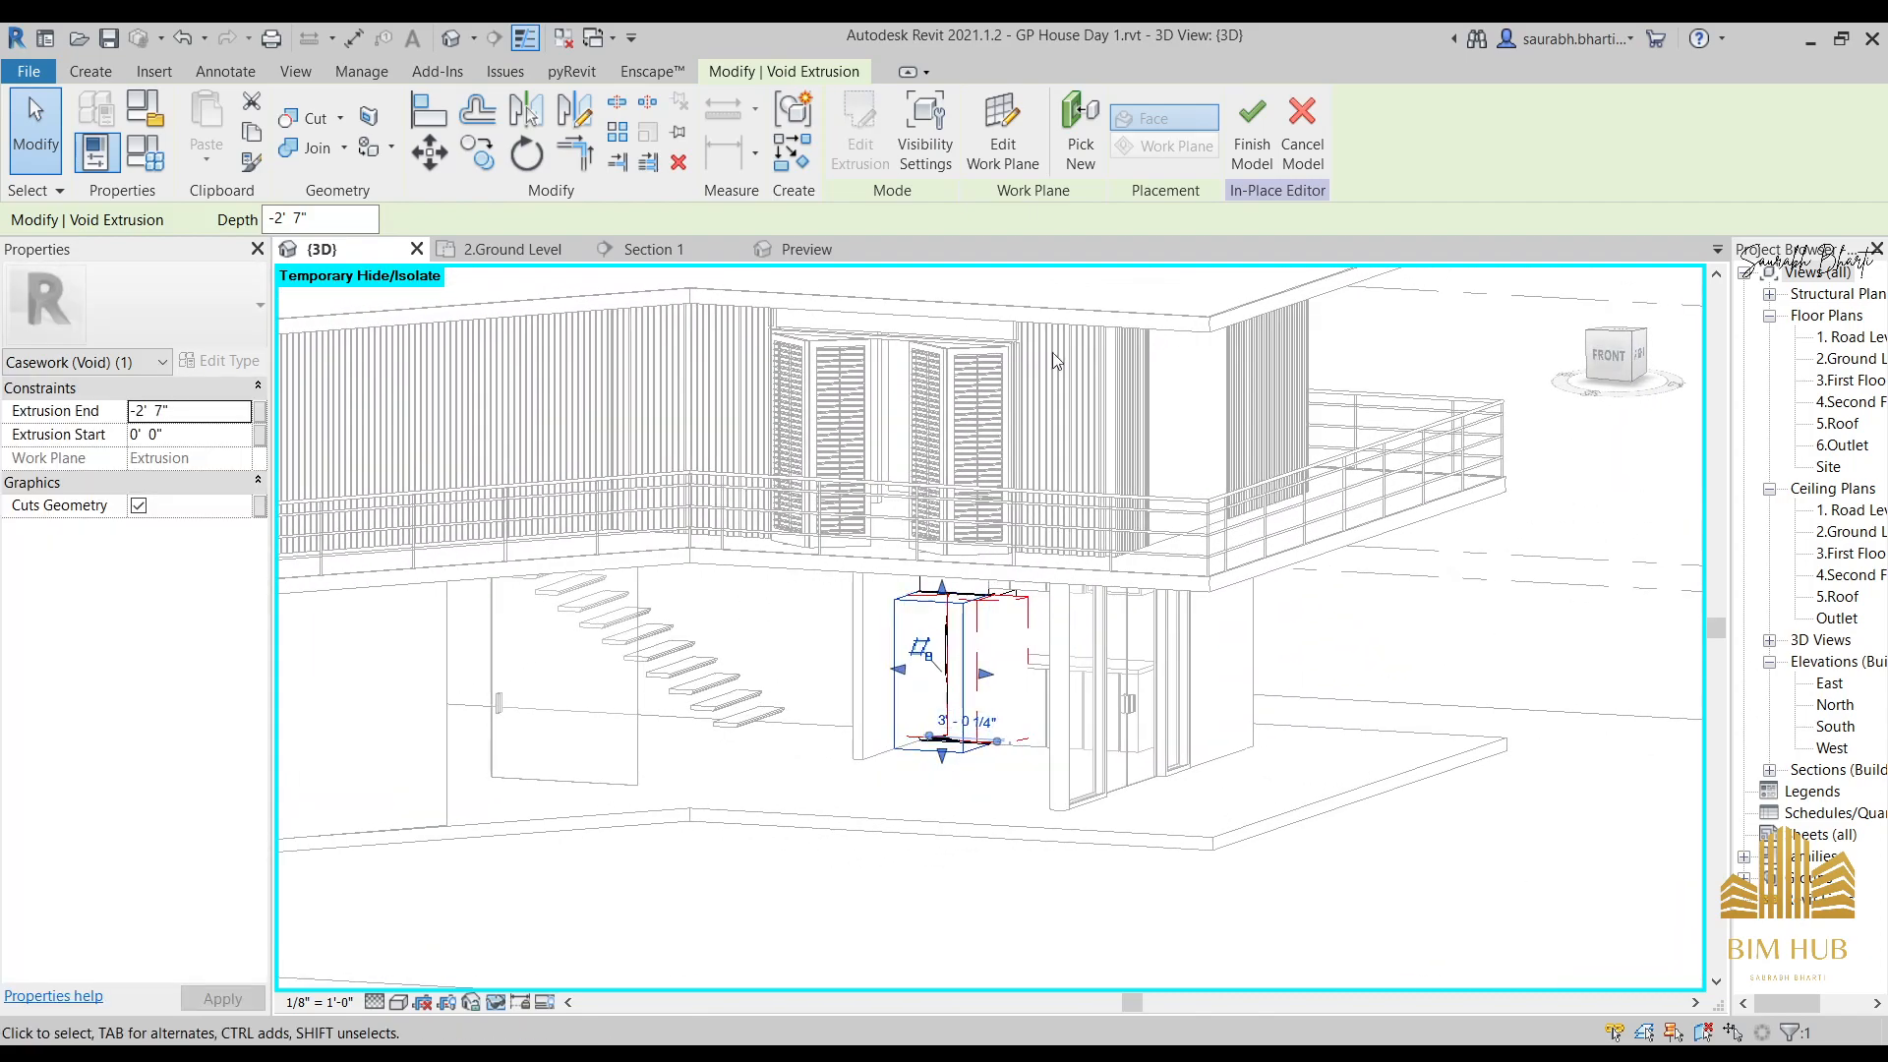
{"action": "left_click", "coordinate": [1251, 148]}
Examine the void cut in the refrigerator casework from an angled view and from the front.
{"action": "middle_click_drag", "start_coordinate": [1013, 708], "coordinate": [999, 522], "text": "shift"}
{"action": "scroll", "coordinate": [944, 649], "scroll_direction": "up", "scroll_amount": 2}
{"action": "left_click", "coordinate": [947, 656]}
{"action": "middle_click_drag", "start_coordinate": [966, 713], "coordinate": [978, 787], "text": "shift"}
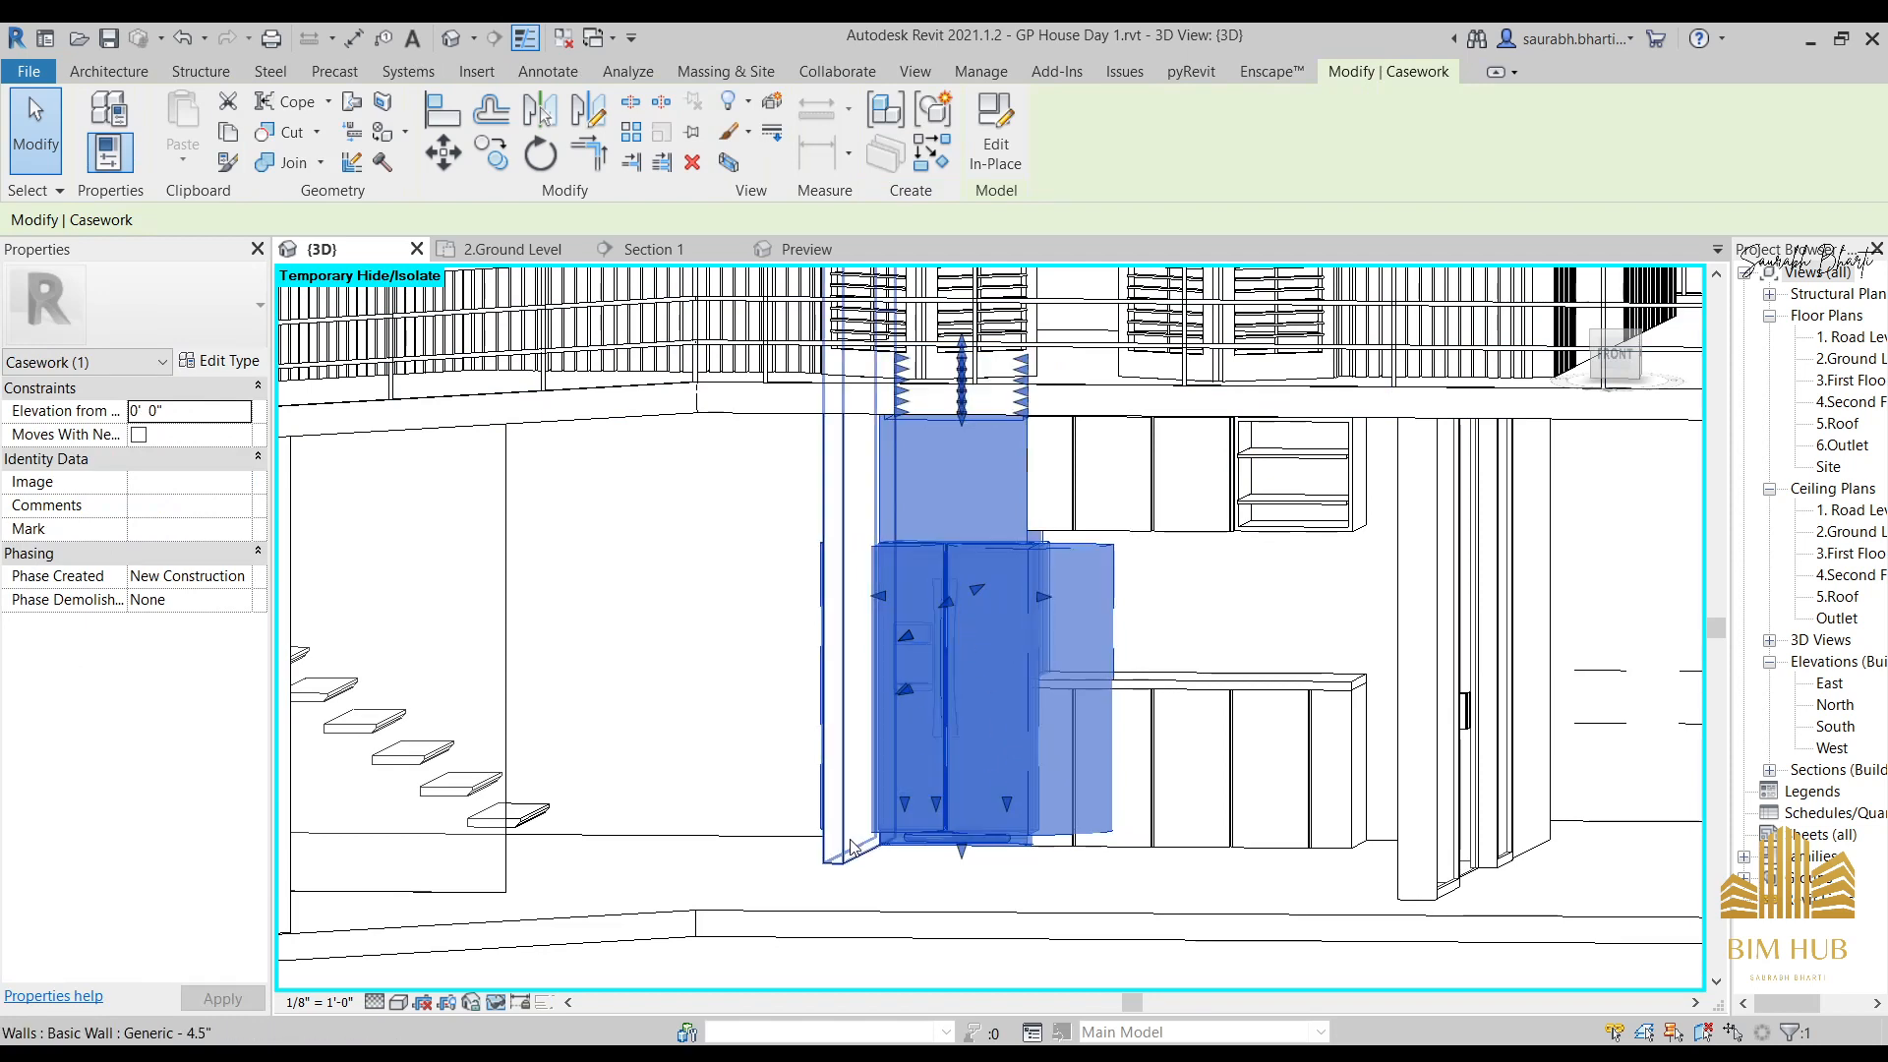
{"action": "left_click", "coordinate": [1152, 954]}
{"action": "middle_click_drag", "start_coordinate": [1153, 954], "coordinate": [1042, 729], "text": "shift"}
{"action": "left_click", "coordinate": [1611, 356]}
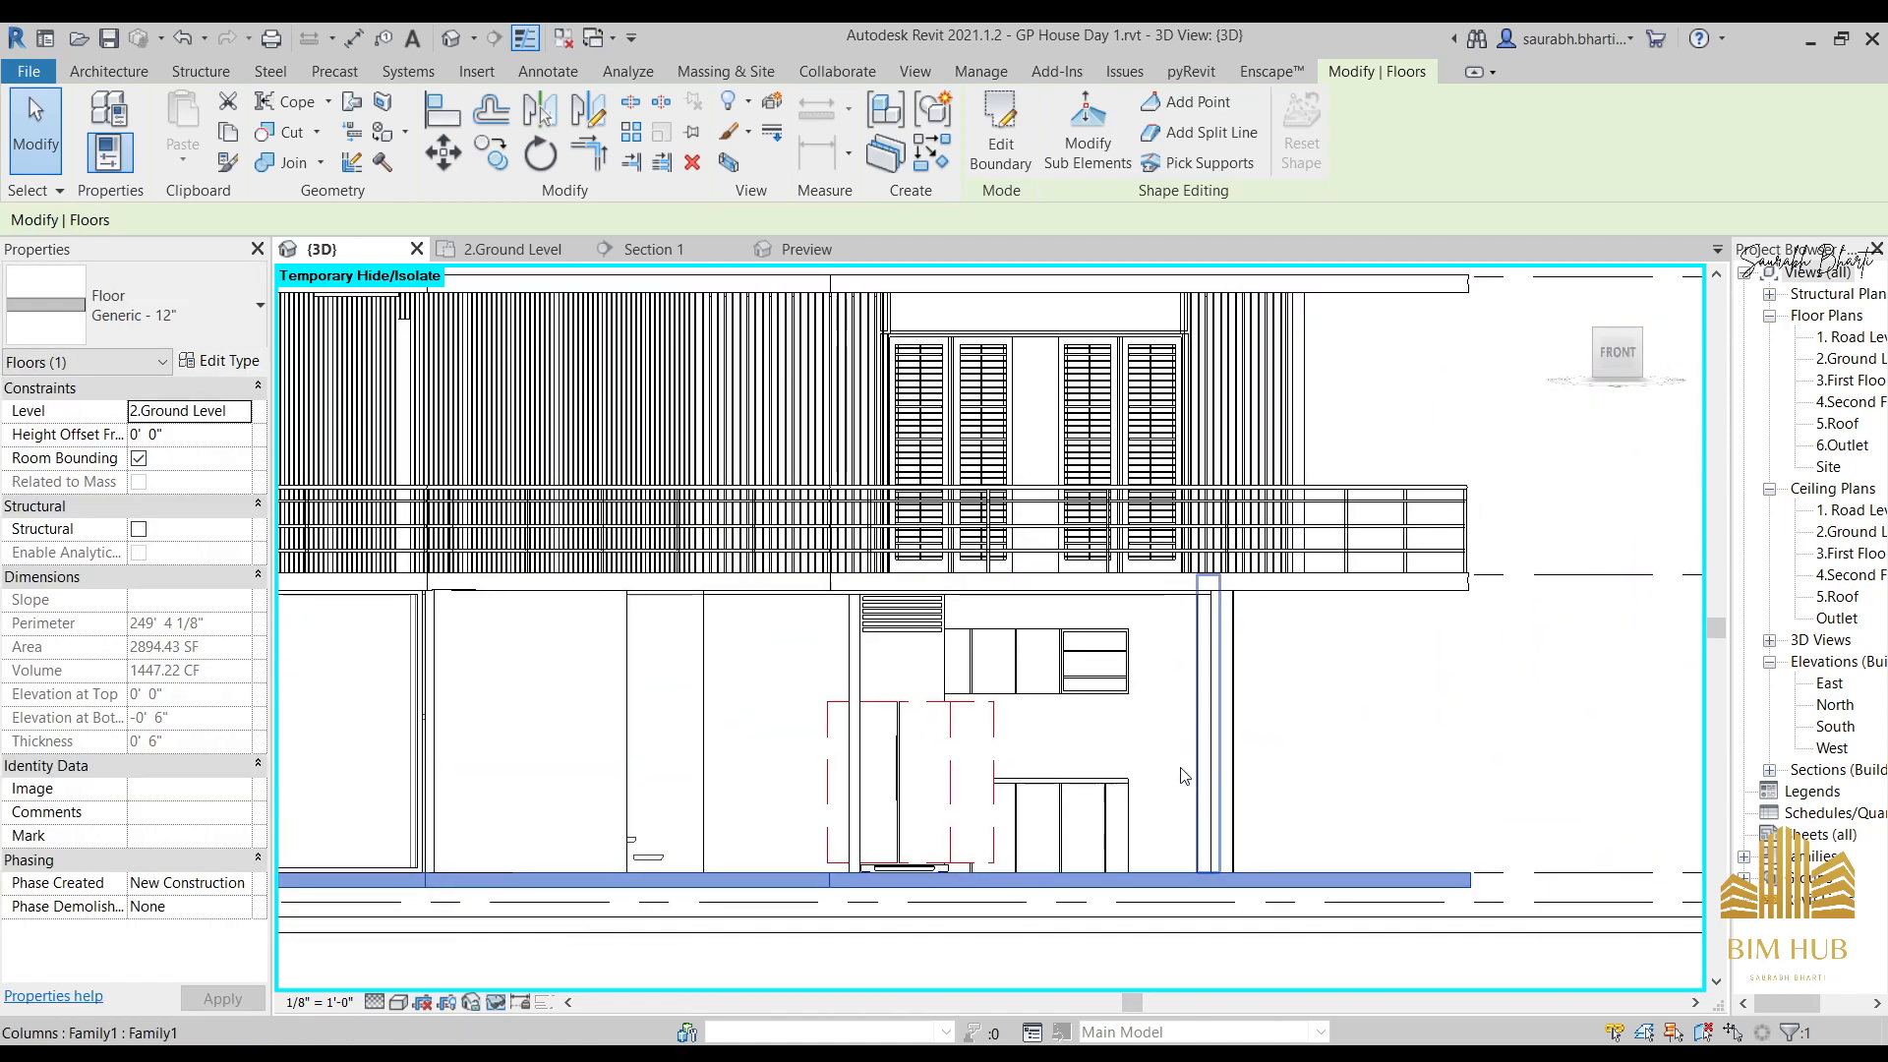
Try to temporarily hide the refrigerator casework in the 3D view.
{"action": "left_click", "coordinate": [881, 691]}
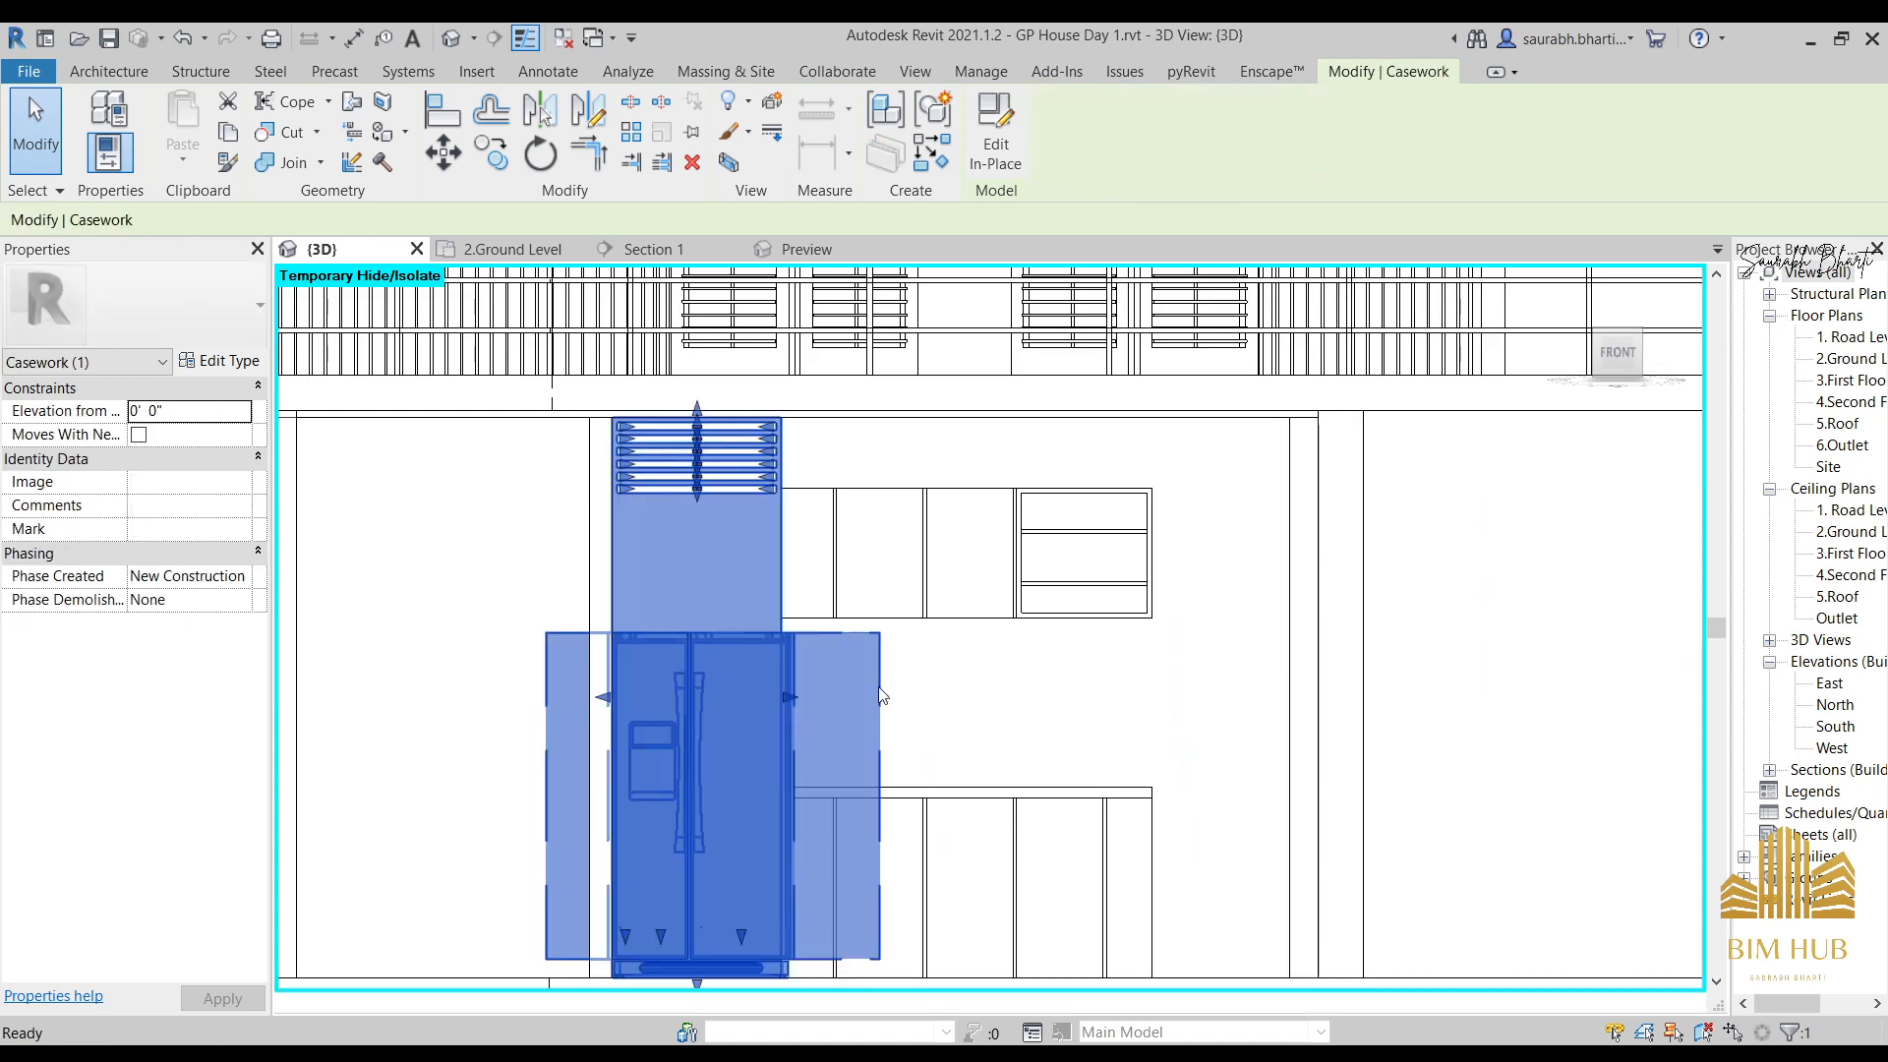
{"action": "key", "text": "h"}
{"action": "key", "text": "h"}
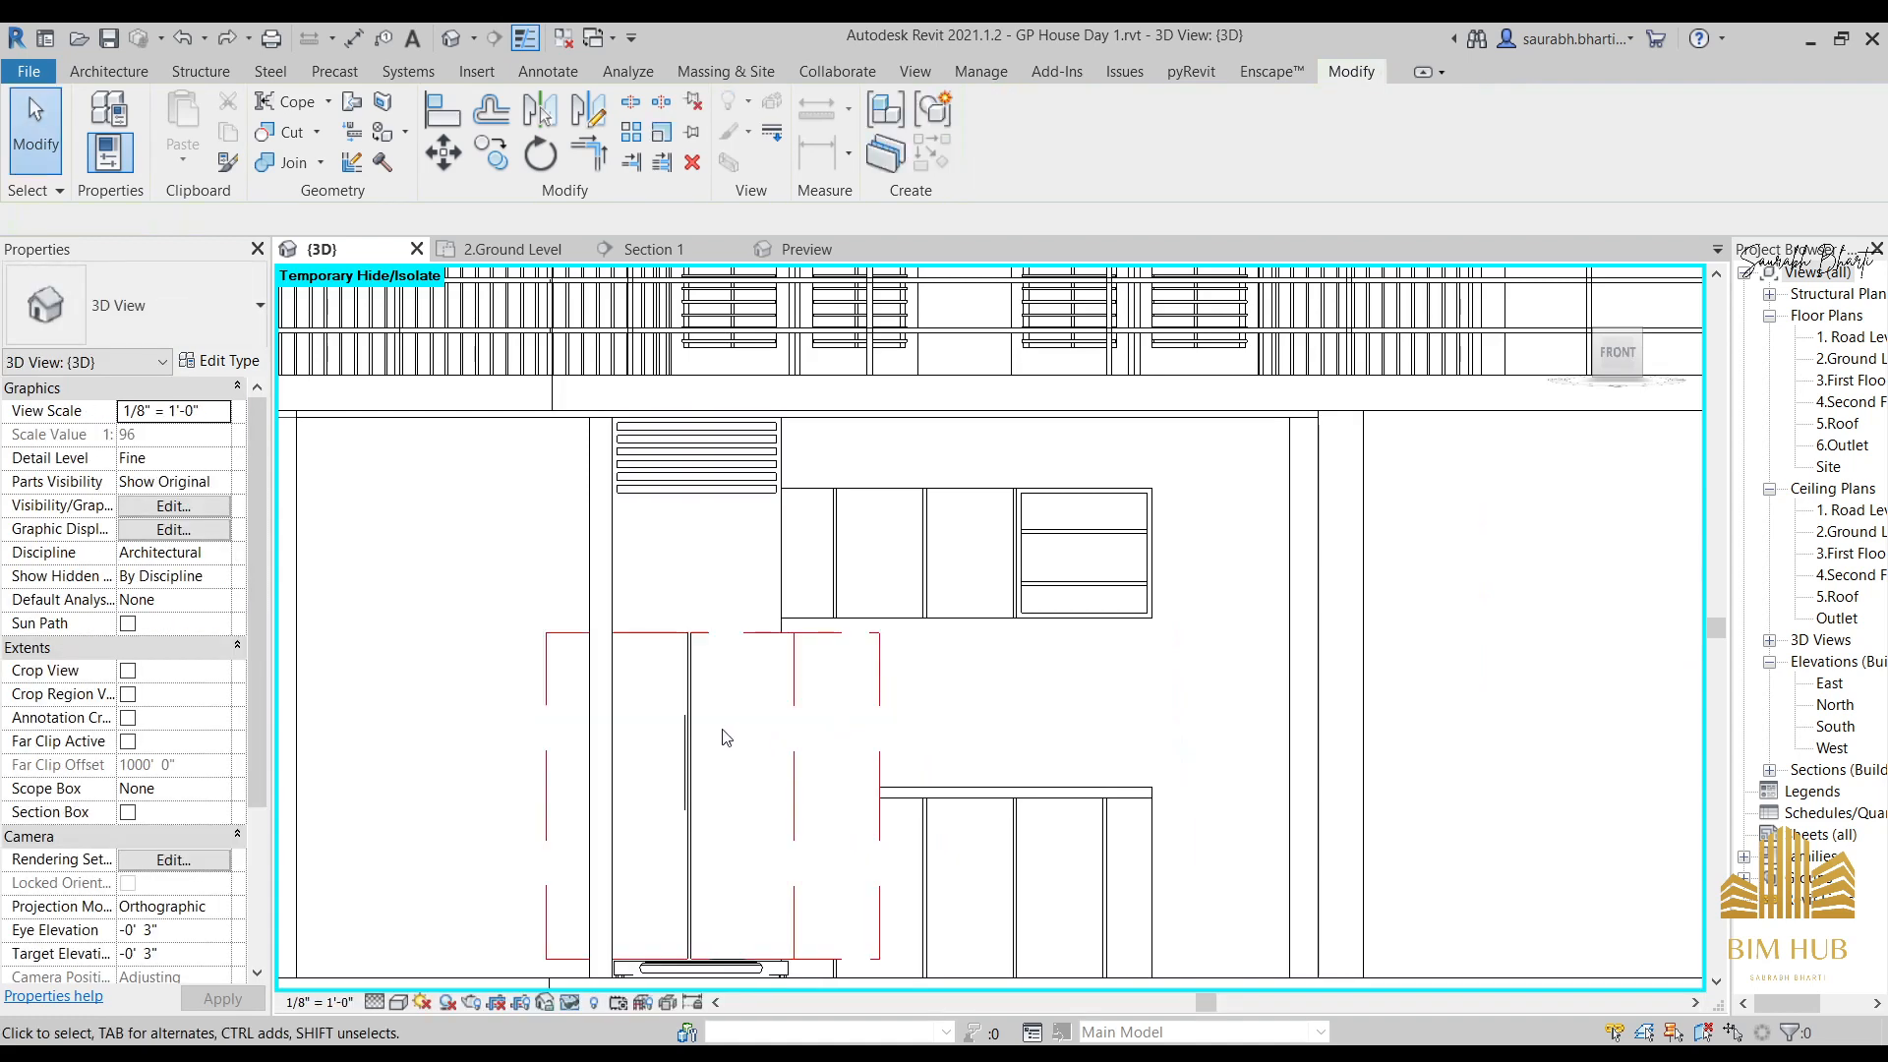
{"action": "left_click", "coordinate": [704, 787]}
{"action": "mouse_move", "coordinate": [704, 784]}
{"action": "middle_mouse_down", "text": "shift"}
{"action": "mouse_move", "coordinate": [723, 859]}
{"action": "mouse_move", "coordinate": [714, 804]}
{"action": "middle_mouse_up", "text": "shift"}
Edit the refrigerator casework in place, try to delete the refrigerator component inside it, and finish the model.
{"action": "left_click", "coordinate": [627, 736]}
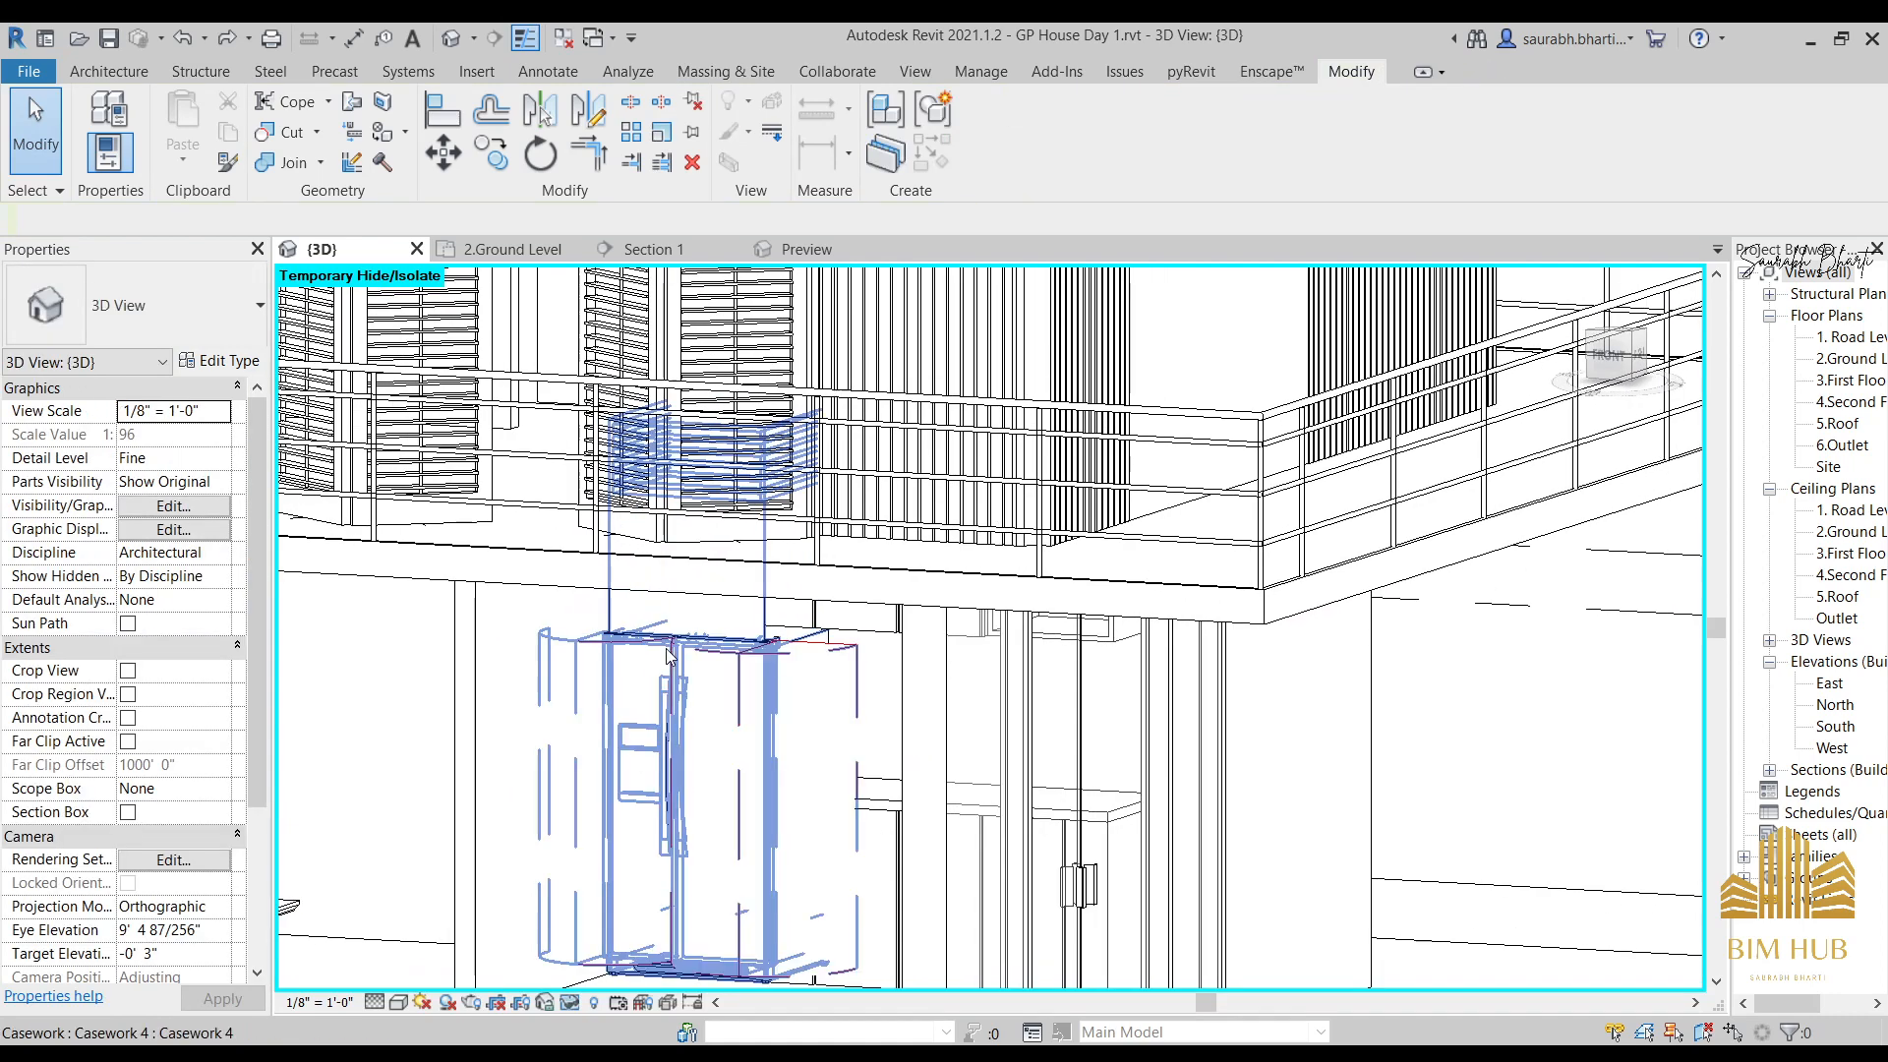
{"action": "left_click", "coordinate": [664, 703]}
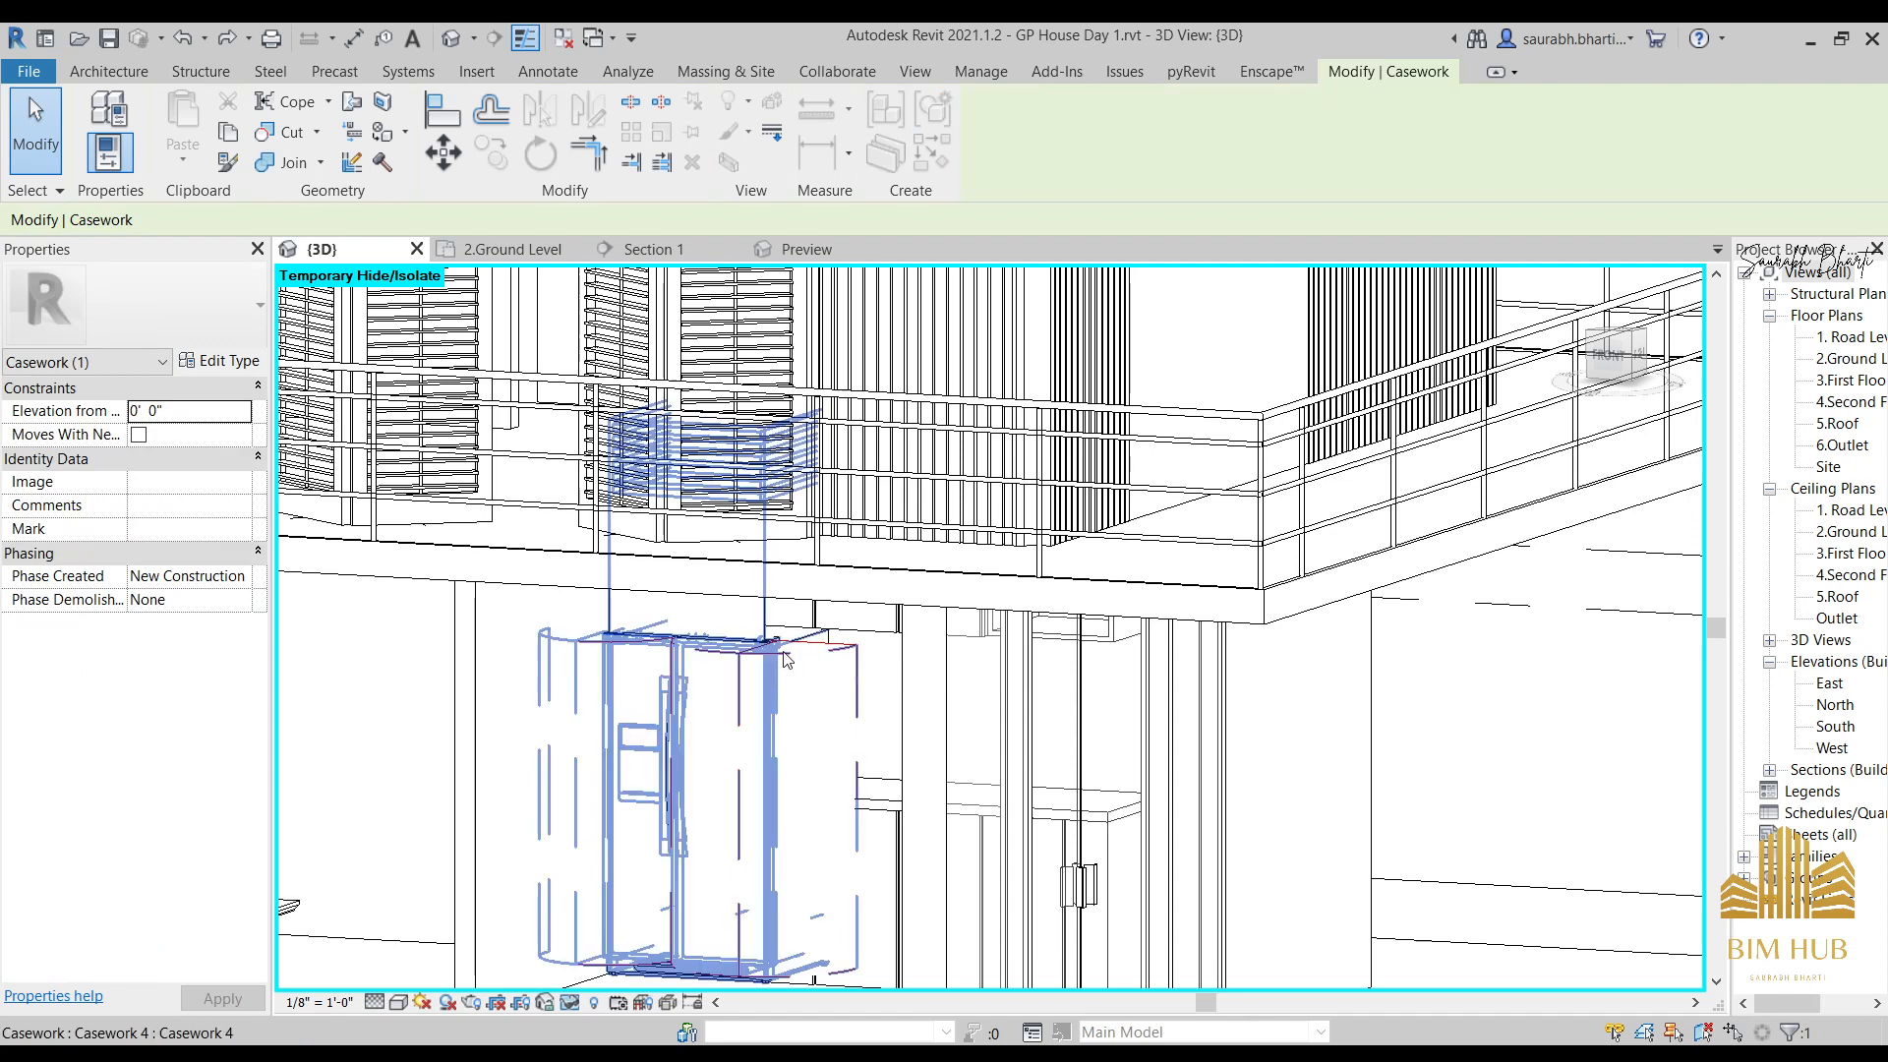
{"action": "middle_click_drag", "start_coordinate": [787, 659], "coordinate": [772, 454], "text": "shift"}
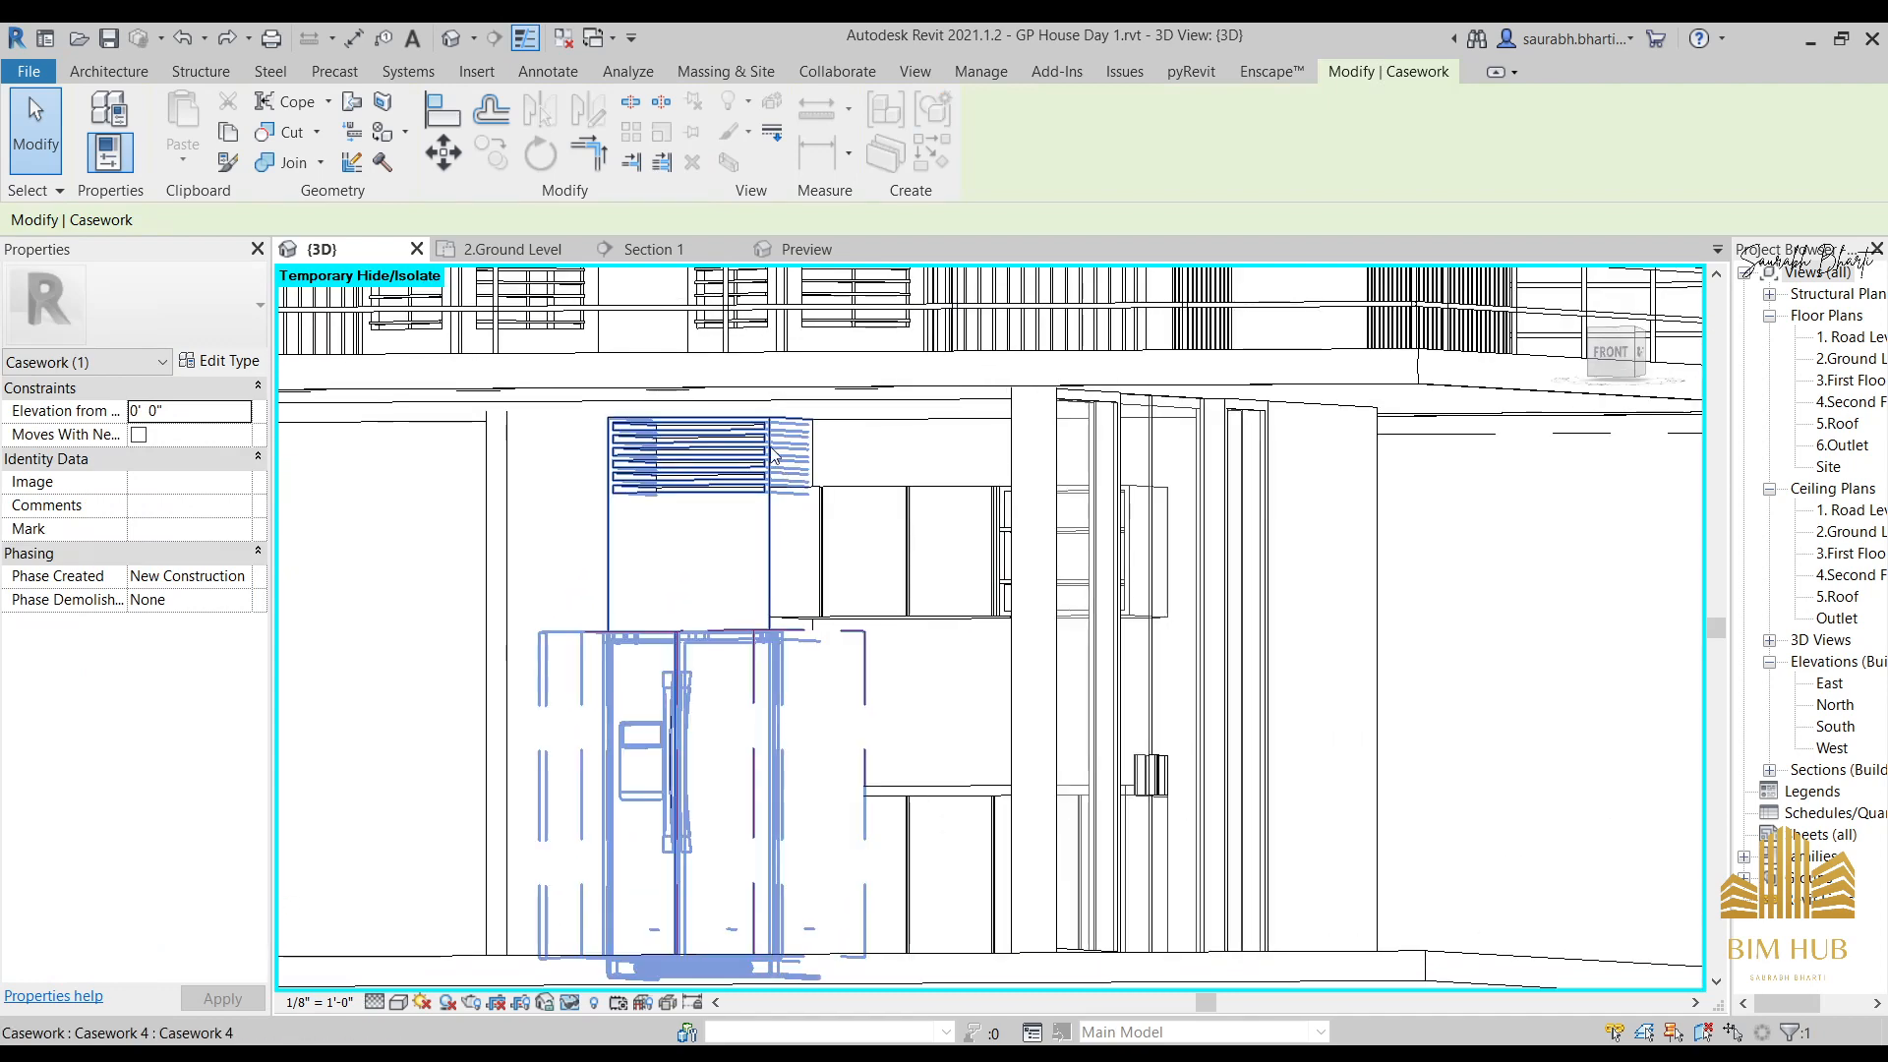
{"action": "double_click", "coordinate": [772, 454]}
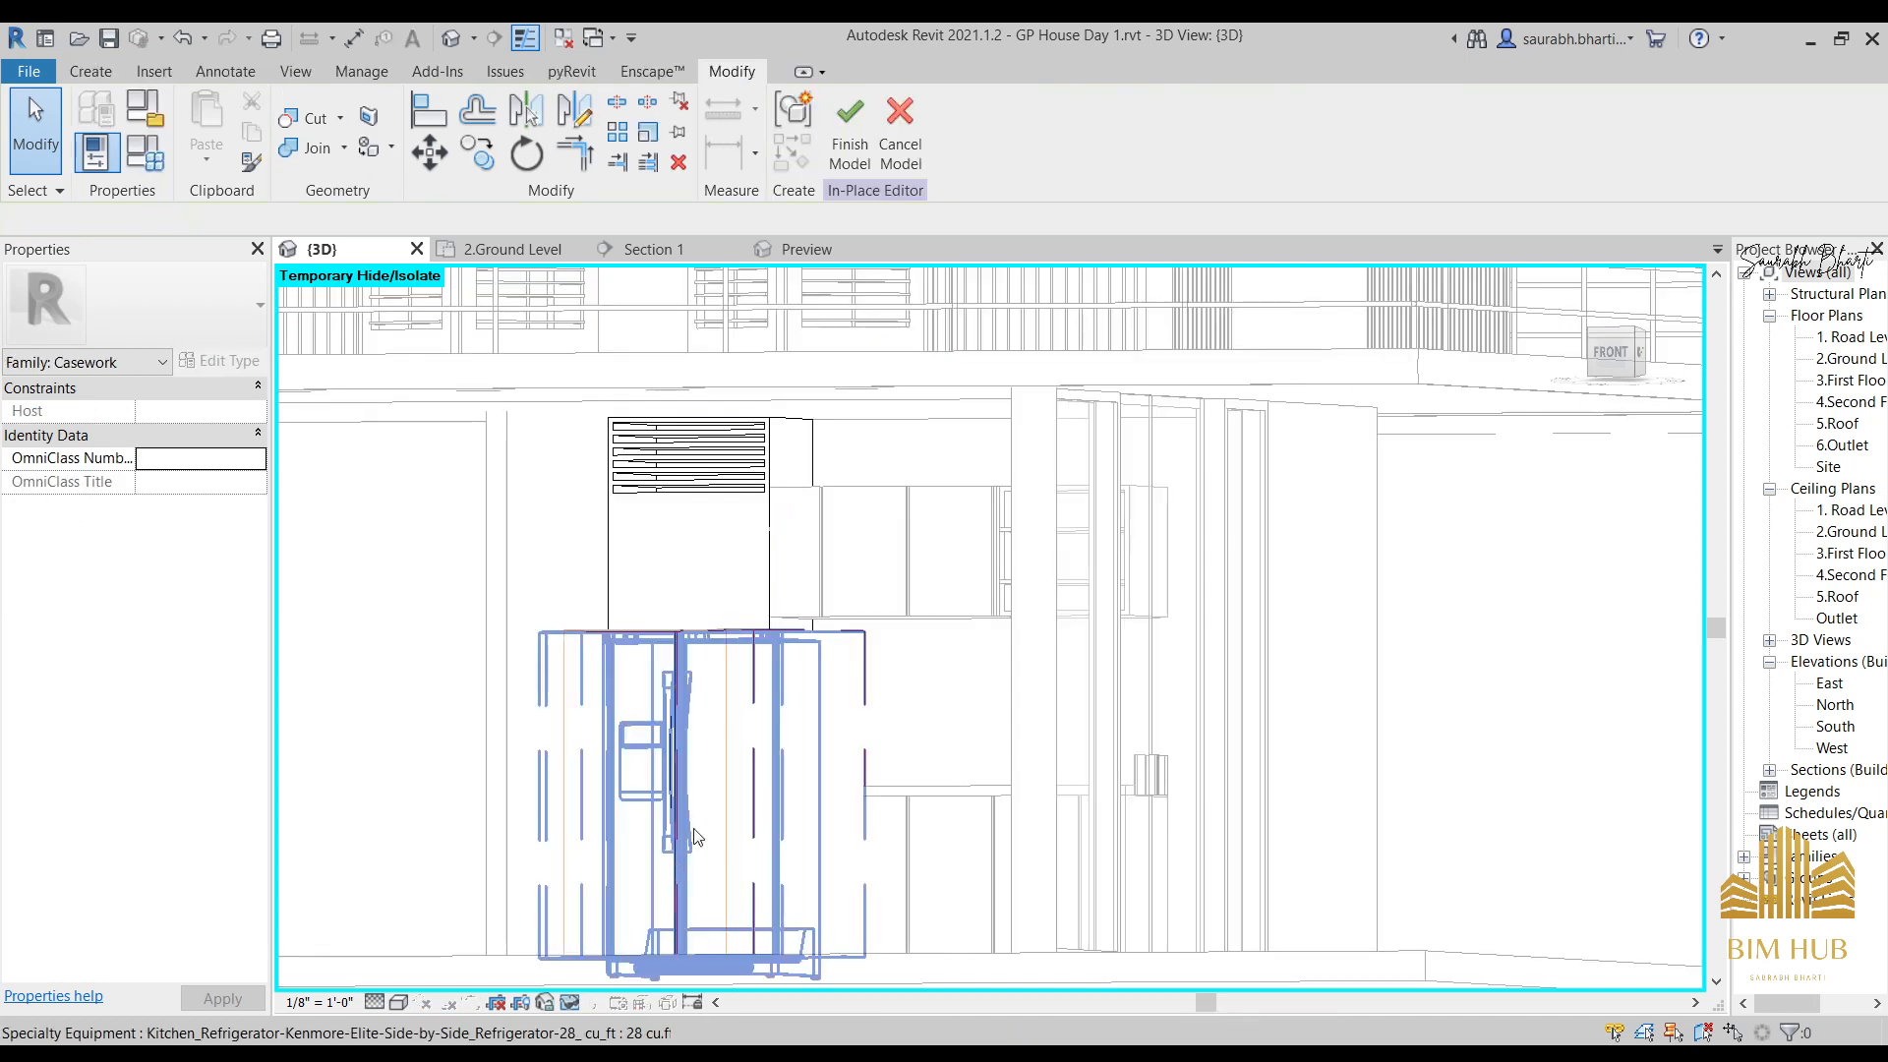
{"action": "left_click", "coordinate": [694, 837]}
{"action": "key", "text": "Delete"}
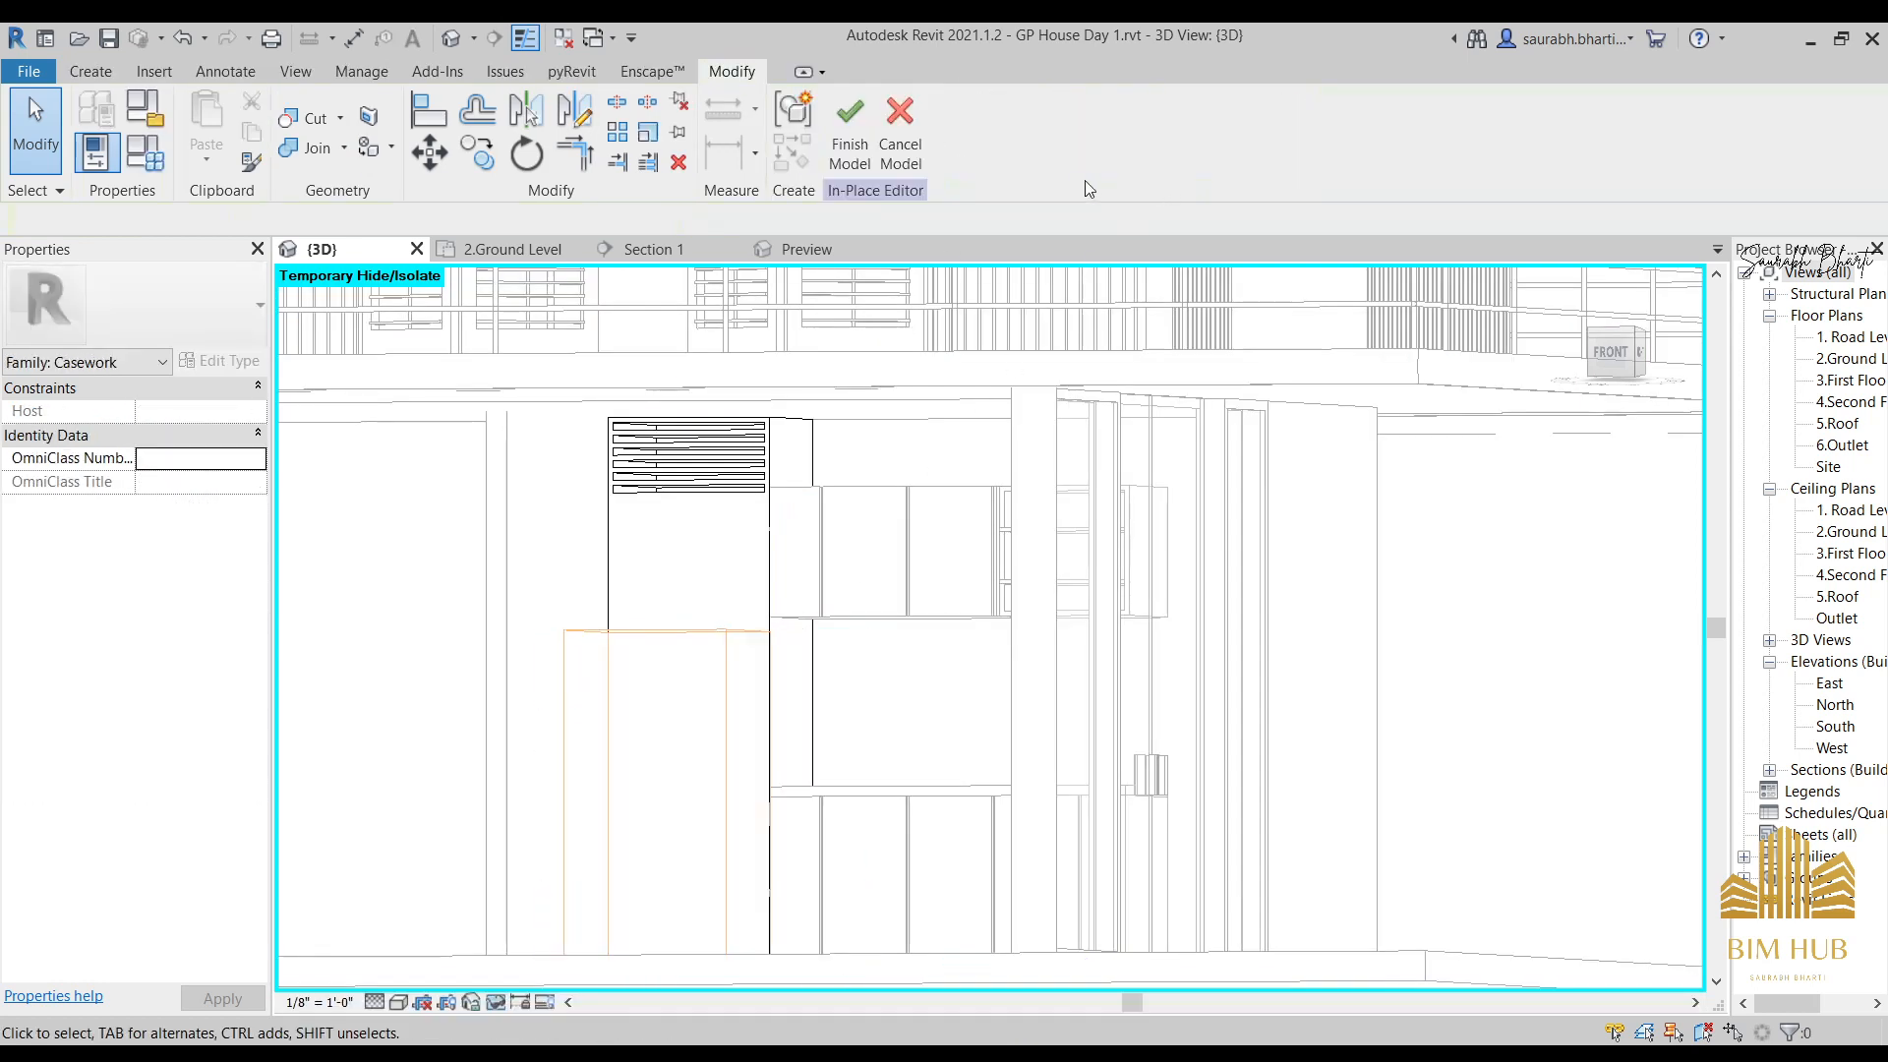
{"action": "left_click", "coordinate": [850, 128]}
{"action": "scroll", "coordinate": [795, 708], "scroll_direction": "down", "scroll_amount": 5}
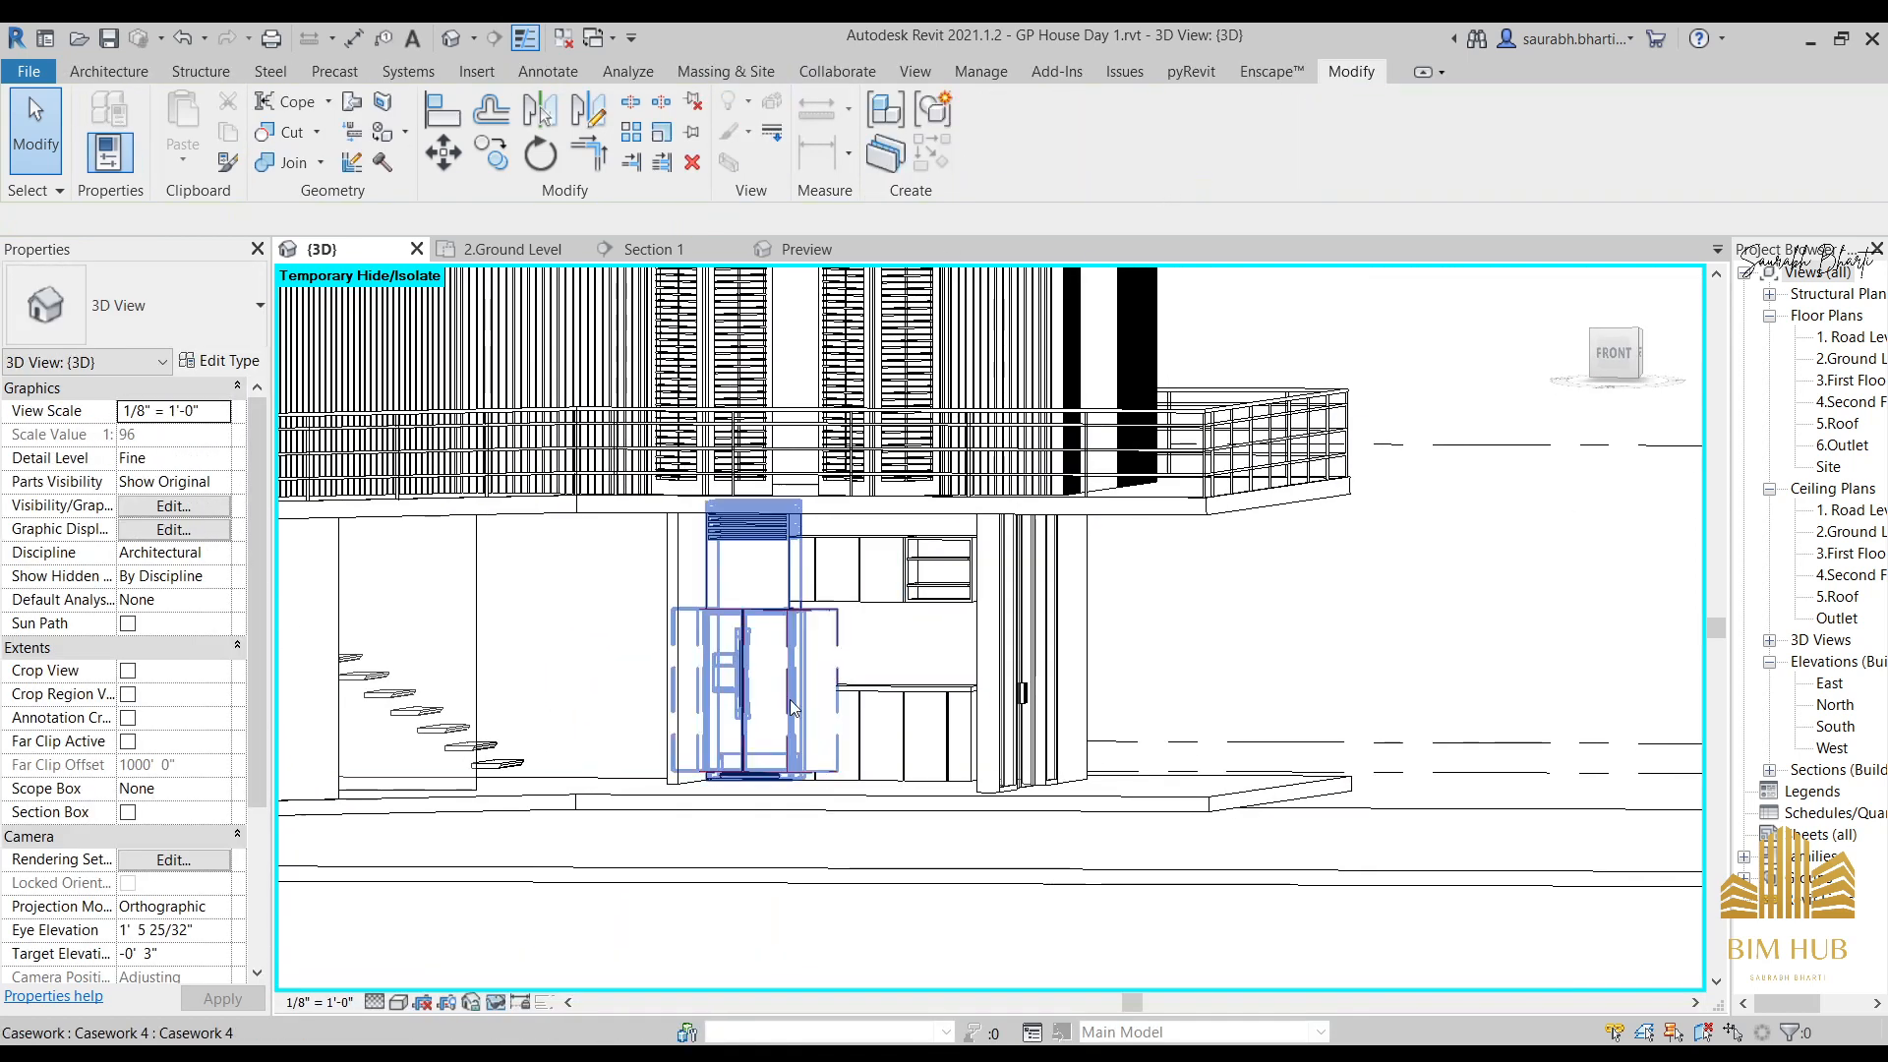
Reopen the refrigerator casework for in-place editing to examine its void extrusion, and finish the model.
{"action": "left_click", "coordinate": [782, 648]}
{"action": "middle_click_drag", "start_coordinate": [781, 649], "coordinate": [759, 676], "text": "shift"}
{"action": "key", "text": "Escape"}
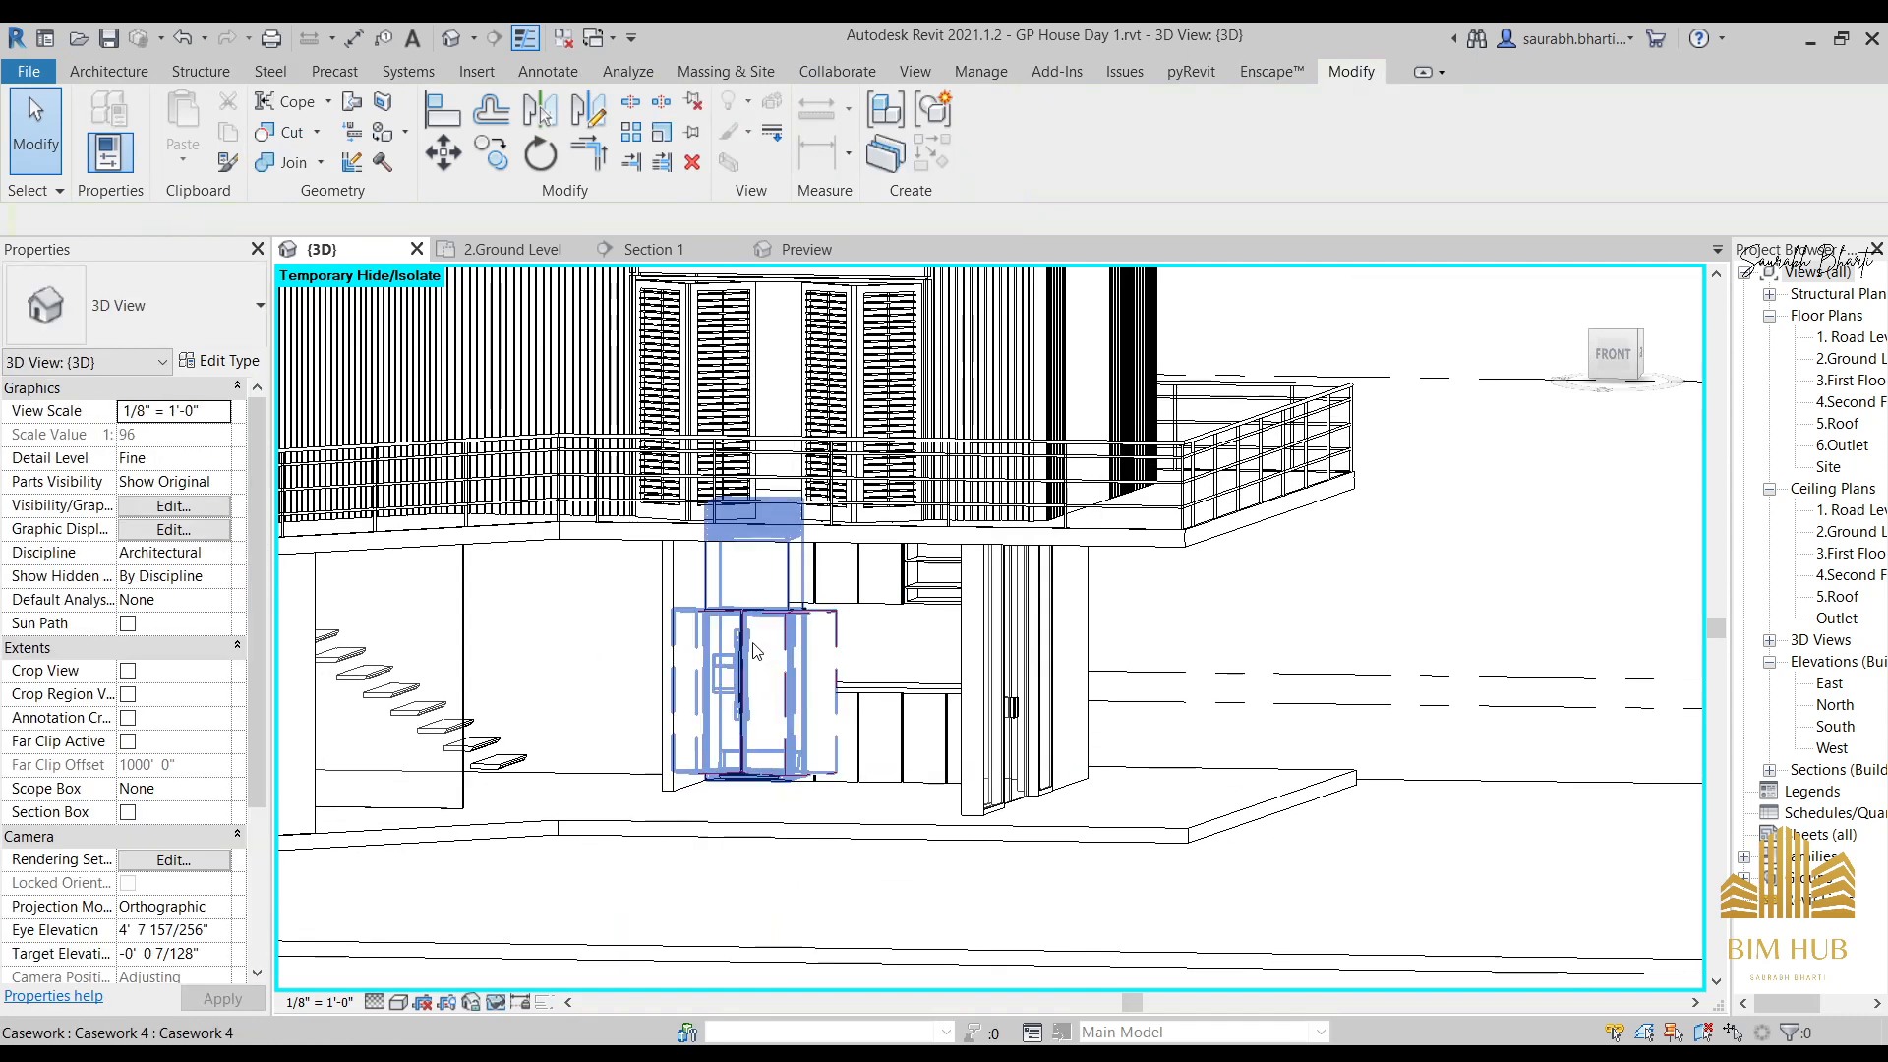
{"action": "left_click", "coordinate": [747, 649]}
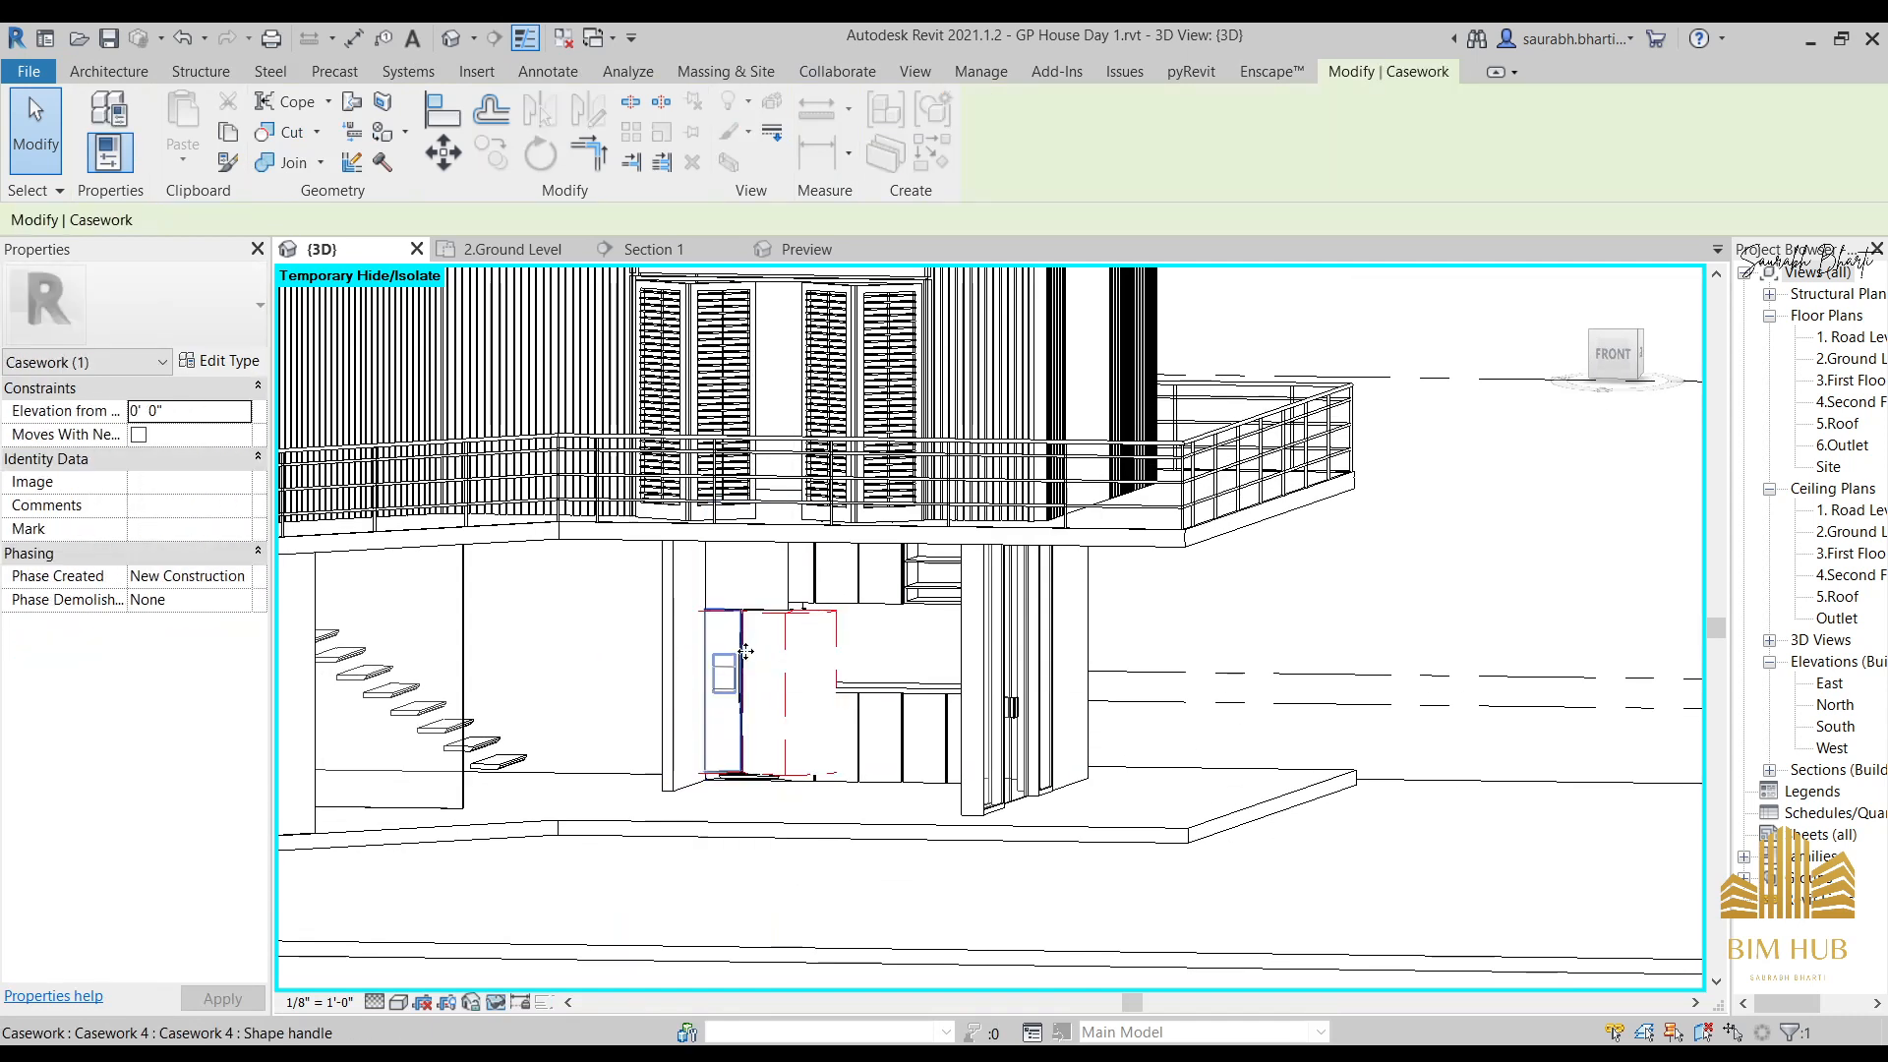
{"action": "key", "text": "Escape"}
{"action": "left_click", "coordinate": [788, 651]}
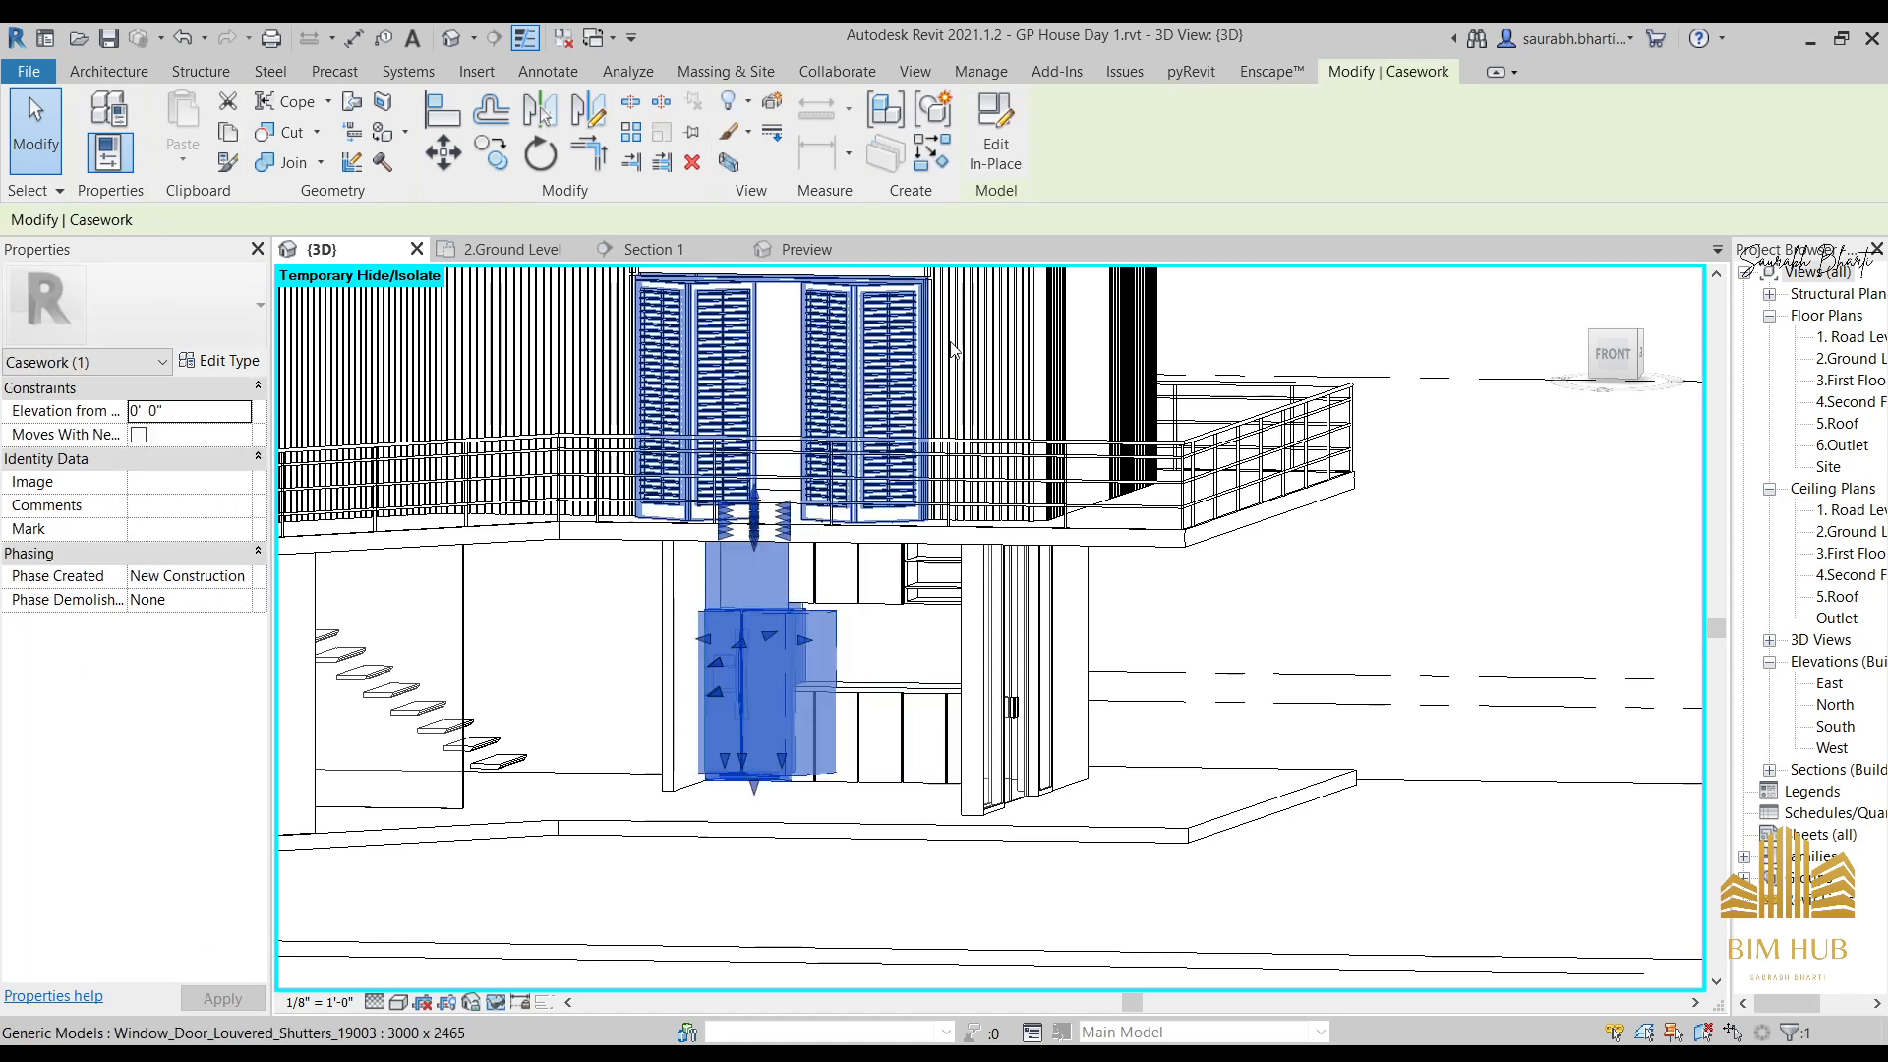
{"action": "left_click", "coordinate": [996, 138]}
{"action": "left_click", "coordinate": [877, 696]}
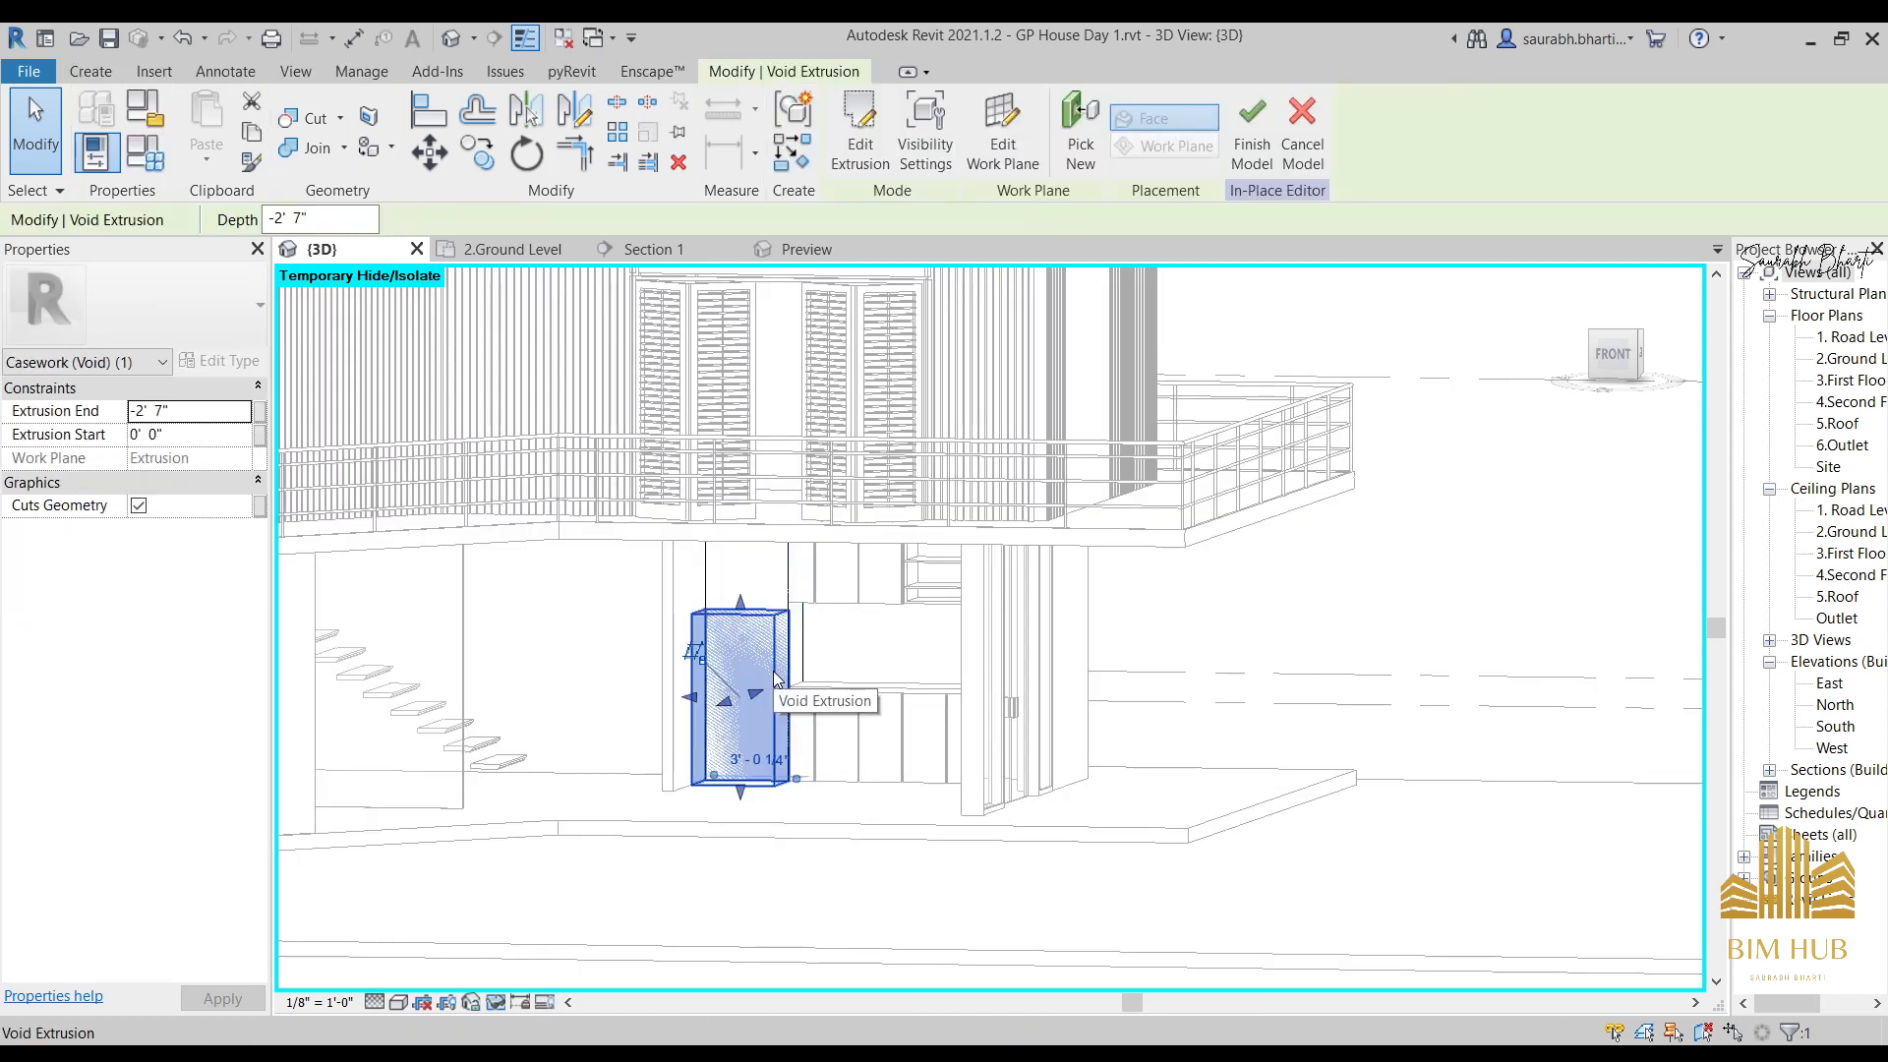
{"action": "left_click", "coordinate": [869, 673]}
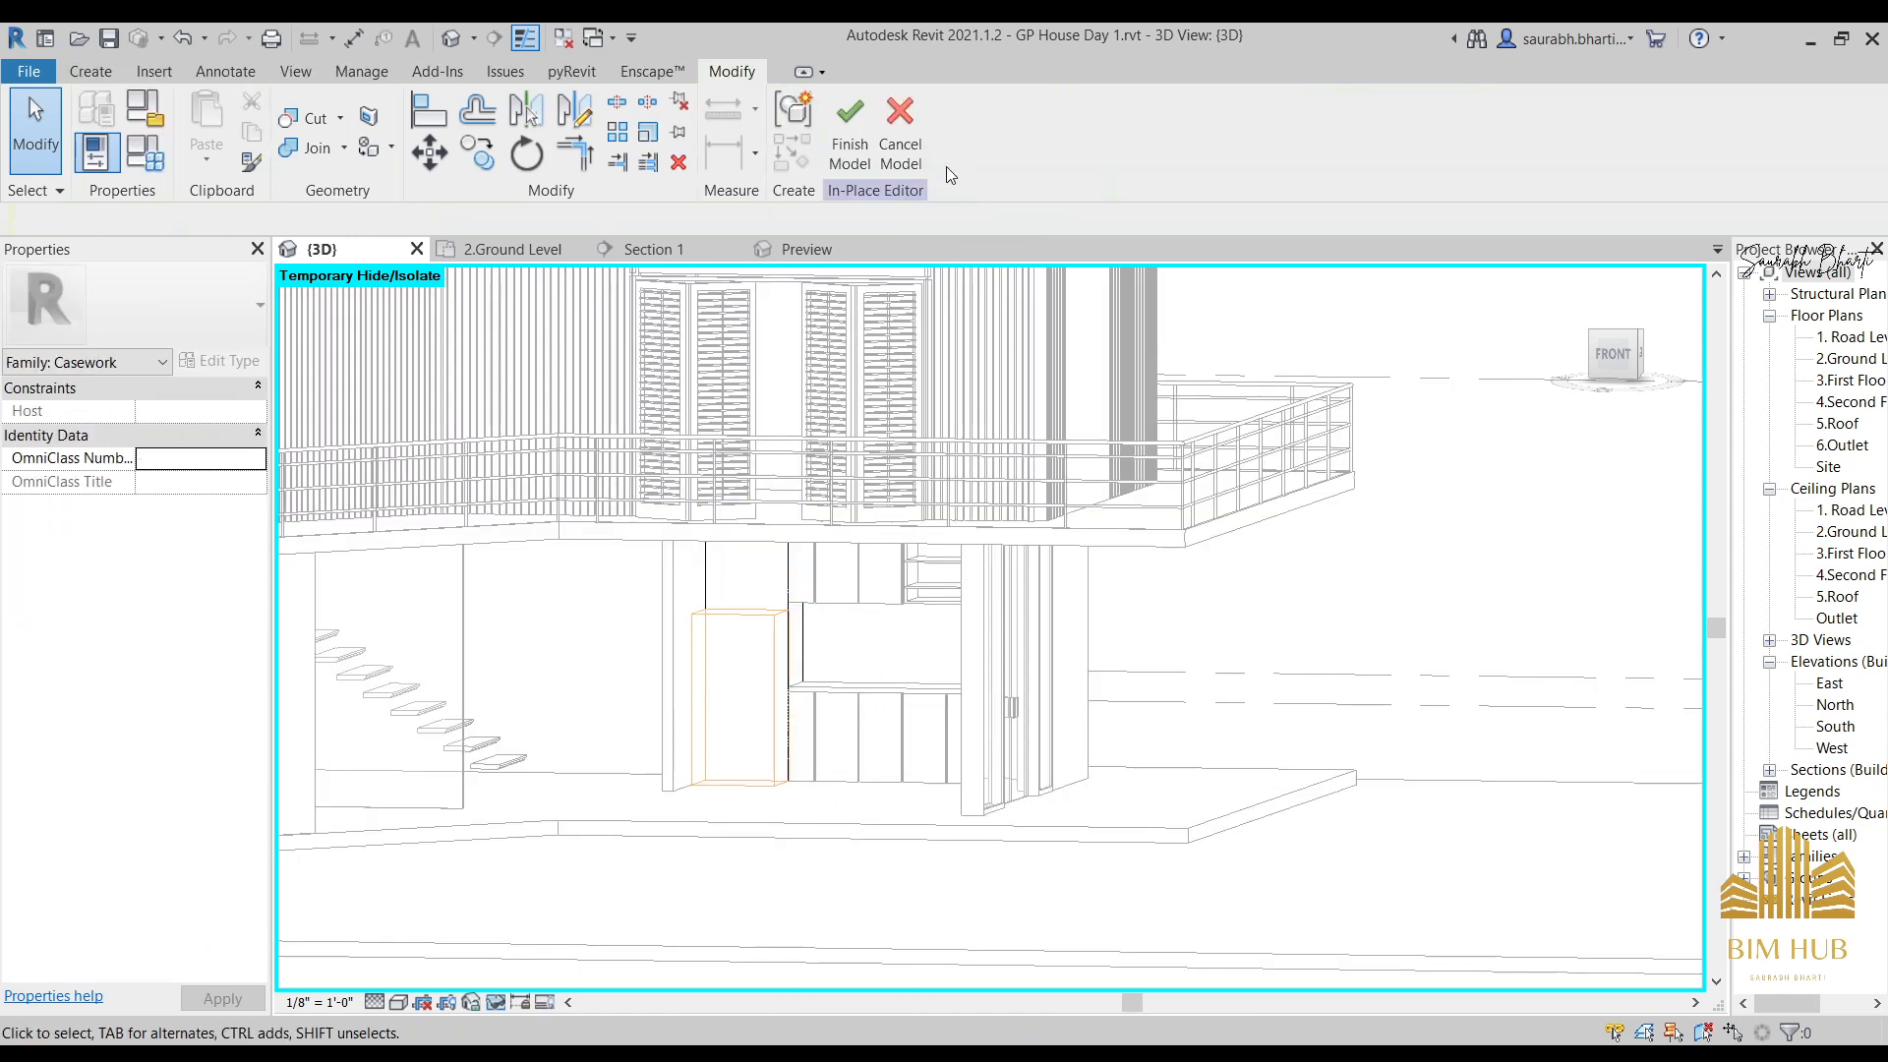
{"action": "left_click", "coordinate": [848, 148]}
Temporarily hide the curtain wall parts and the freestanding column that block the view of the kitchen cabinets.
{"action": "scroll", "coordinate": [800, 645], "scroll_direction": "down", "scroll_amount": 3}
{"action": "scroll", "coordinate": [843, 646], "scroll_direction": "up", "scroll_amount": 5}
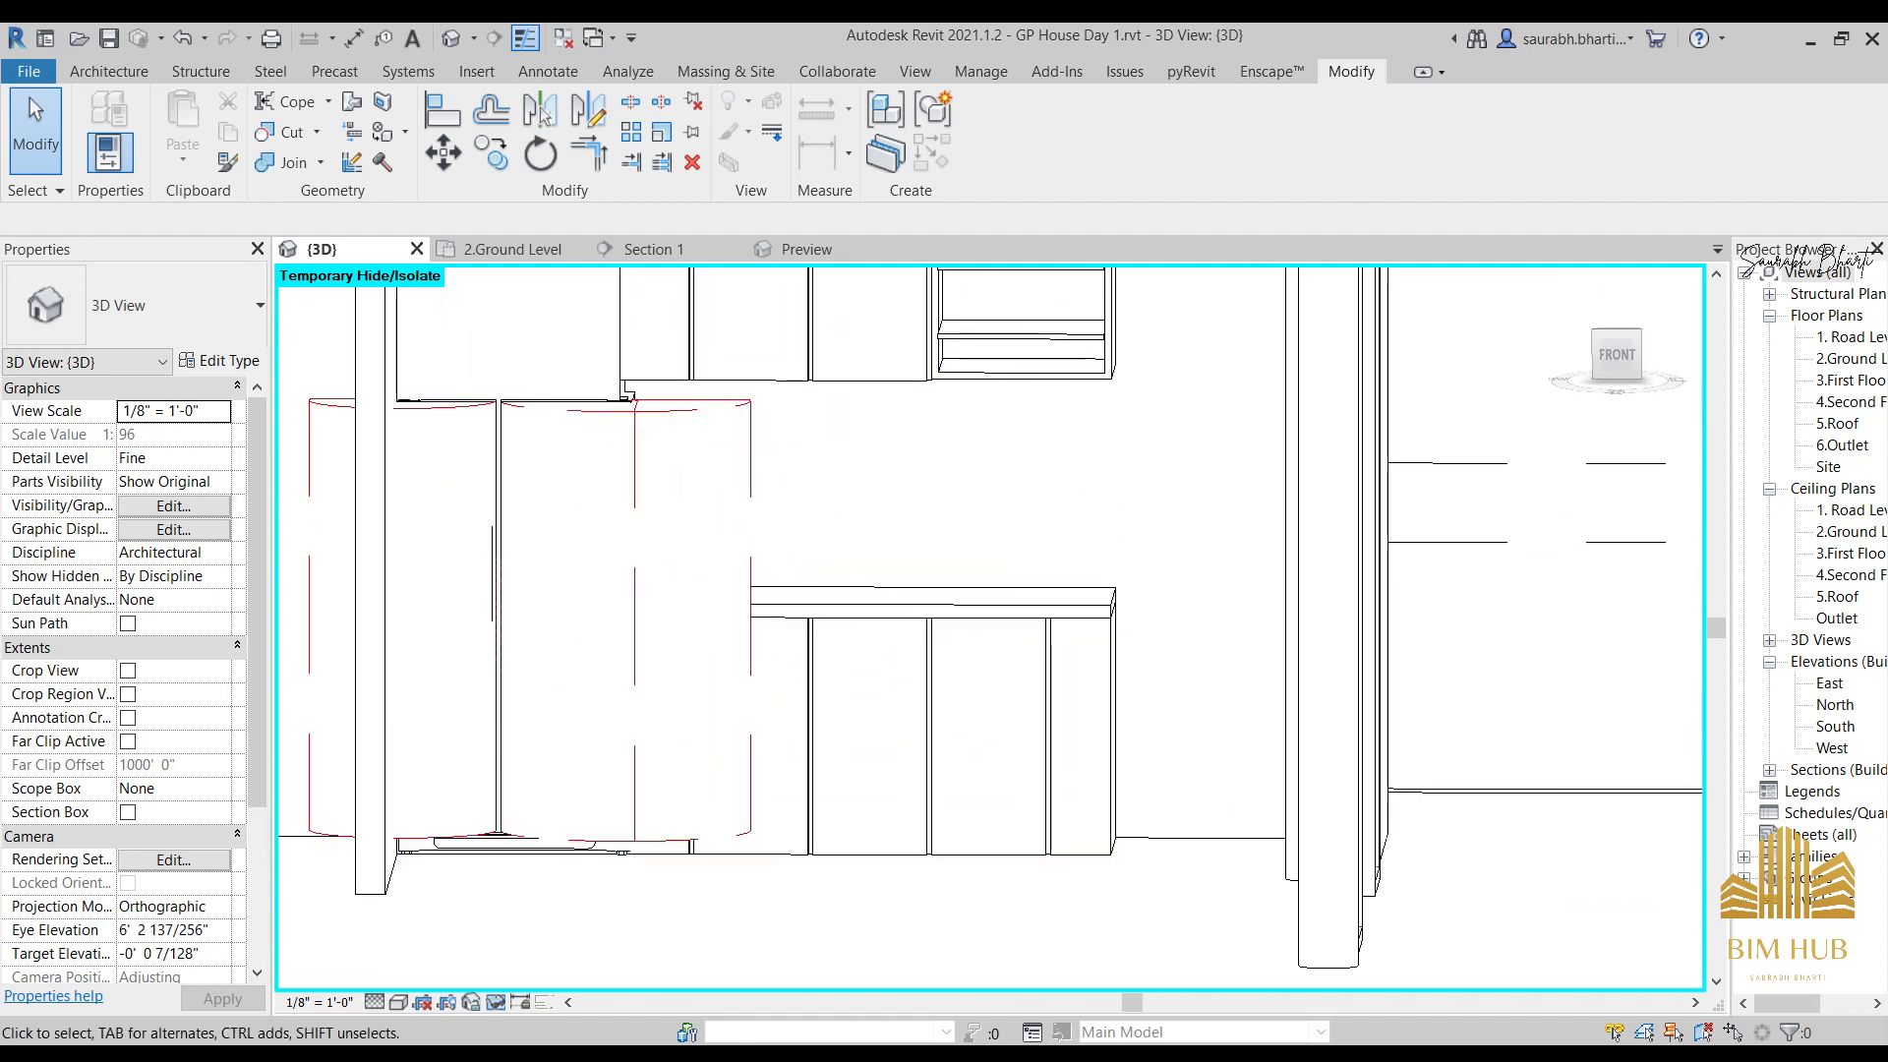
{"action": "middle_click_drag", "start_coordinate": [941, 925], "coordinate": [1246, 606], "text": "shift"}
{"action": "left_click", "coordinate": [1246, 607]}
{"action": "key", "text": "h"}
{"action": "key", "text": "h"}
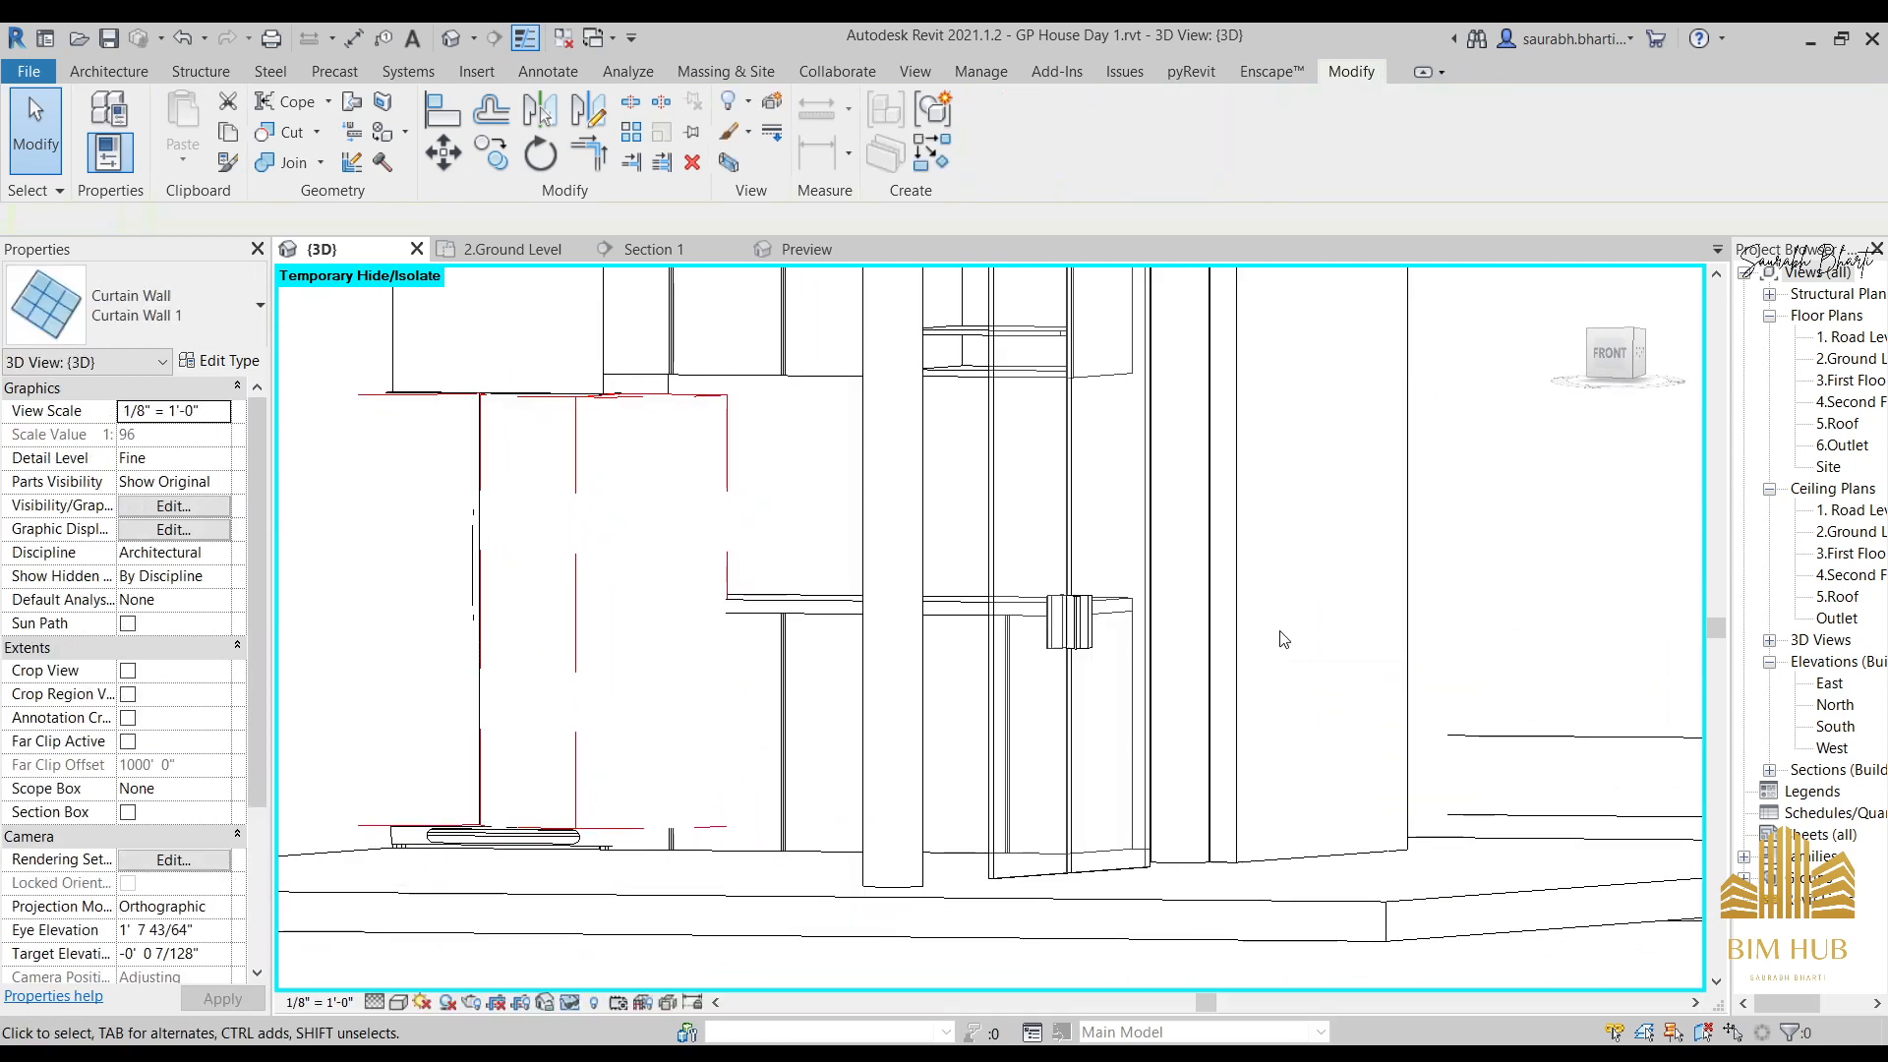
{"action": "left_click", "coordinate": [1239, 591]}
{"action": "key", "text": "h"}
{"action": "key", "text": "h"}
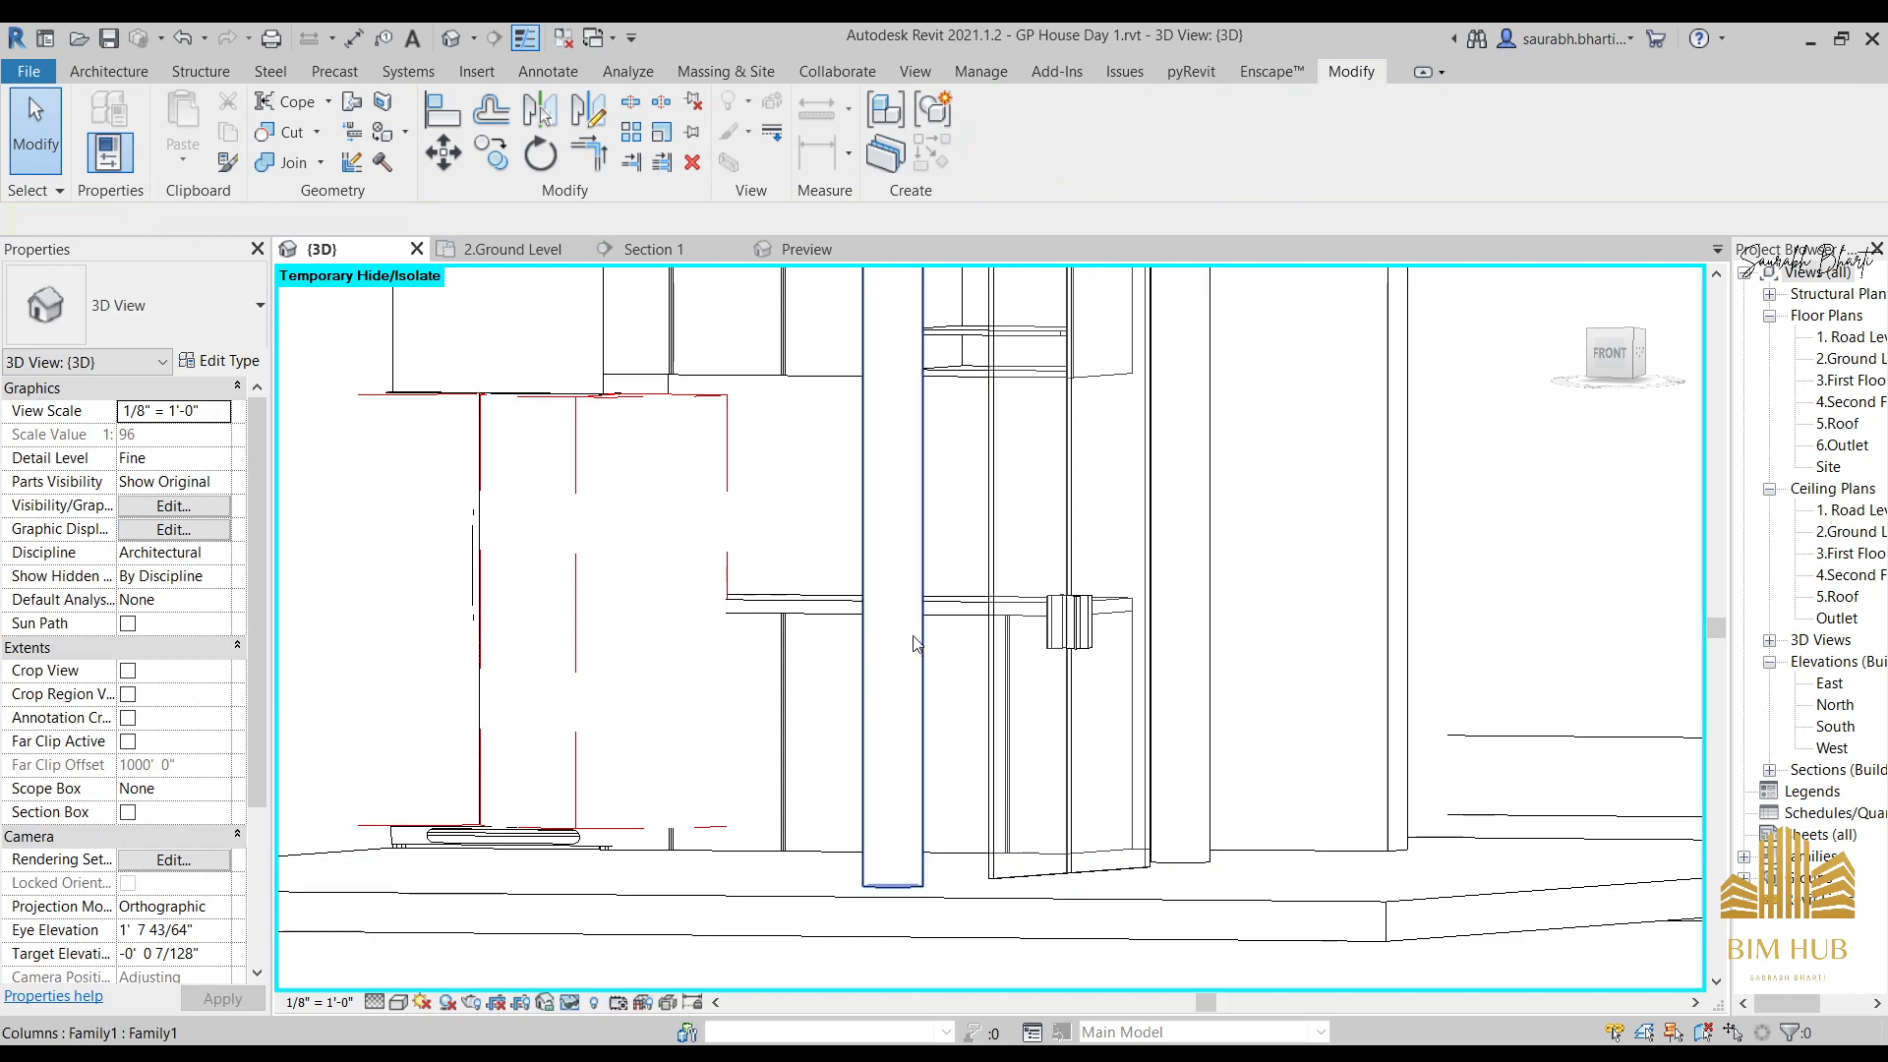
{"action": "left_click", "coordinate": [915, 644]}
{"action": "key", "text": "h"}
{"action": "key", "text": "h"}
Temporarily hide the double-glass curtain wall door and the remaining upright element beside it.
{"action": "left_click", "coordinate": [1005, 645]}
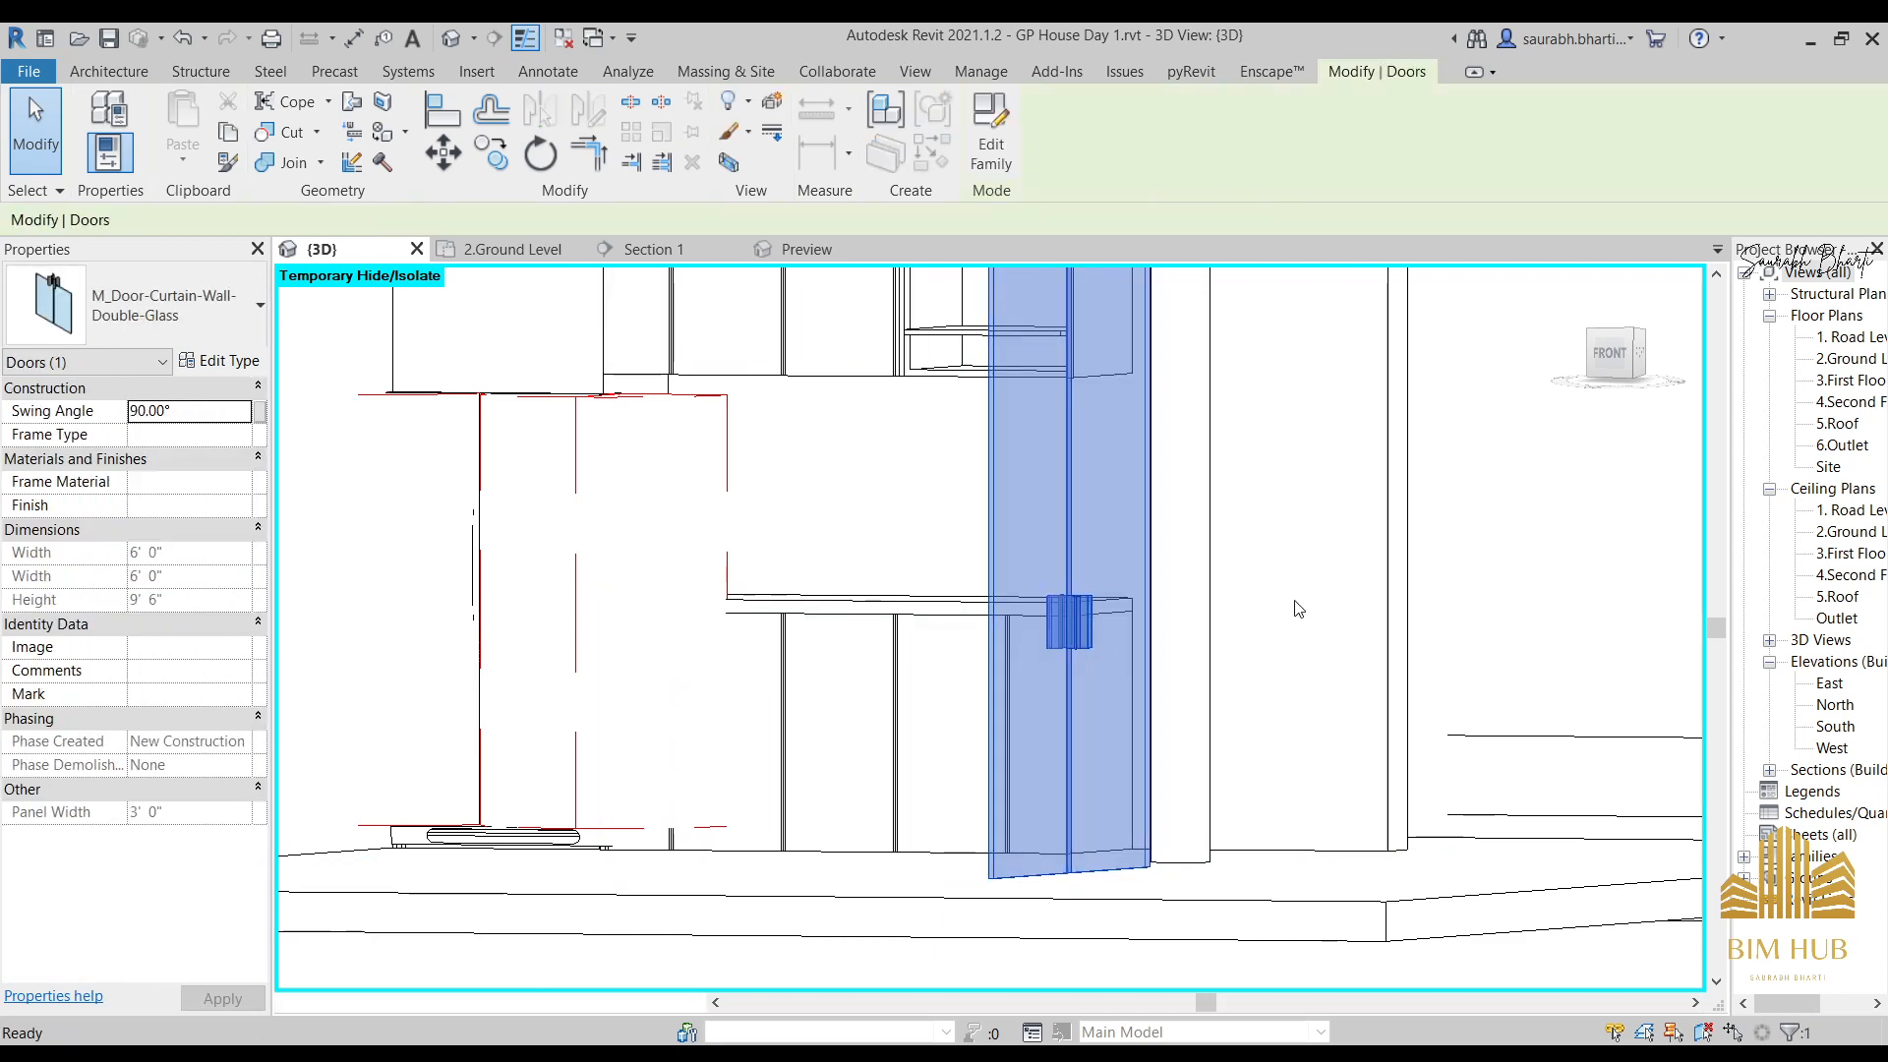
{"action": "key", "text": "h"}
{"action": "key", "text": "h"}
{"action": "left_click", "coordinate": [1163, 635]}
{"action": "key", "text": "h"}
{"action": "key", "text": "h"}
{"action": "scroll", "coordinate": [1269, 639], "scroll_direction": "down", "scroll_amount": 2}
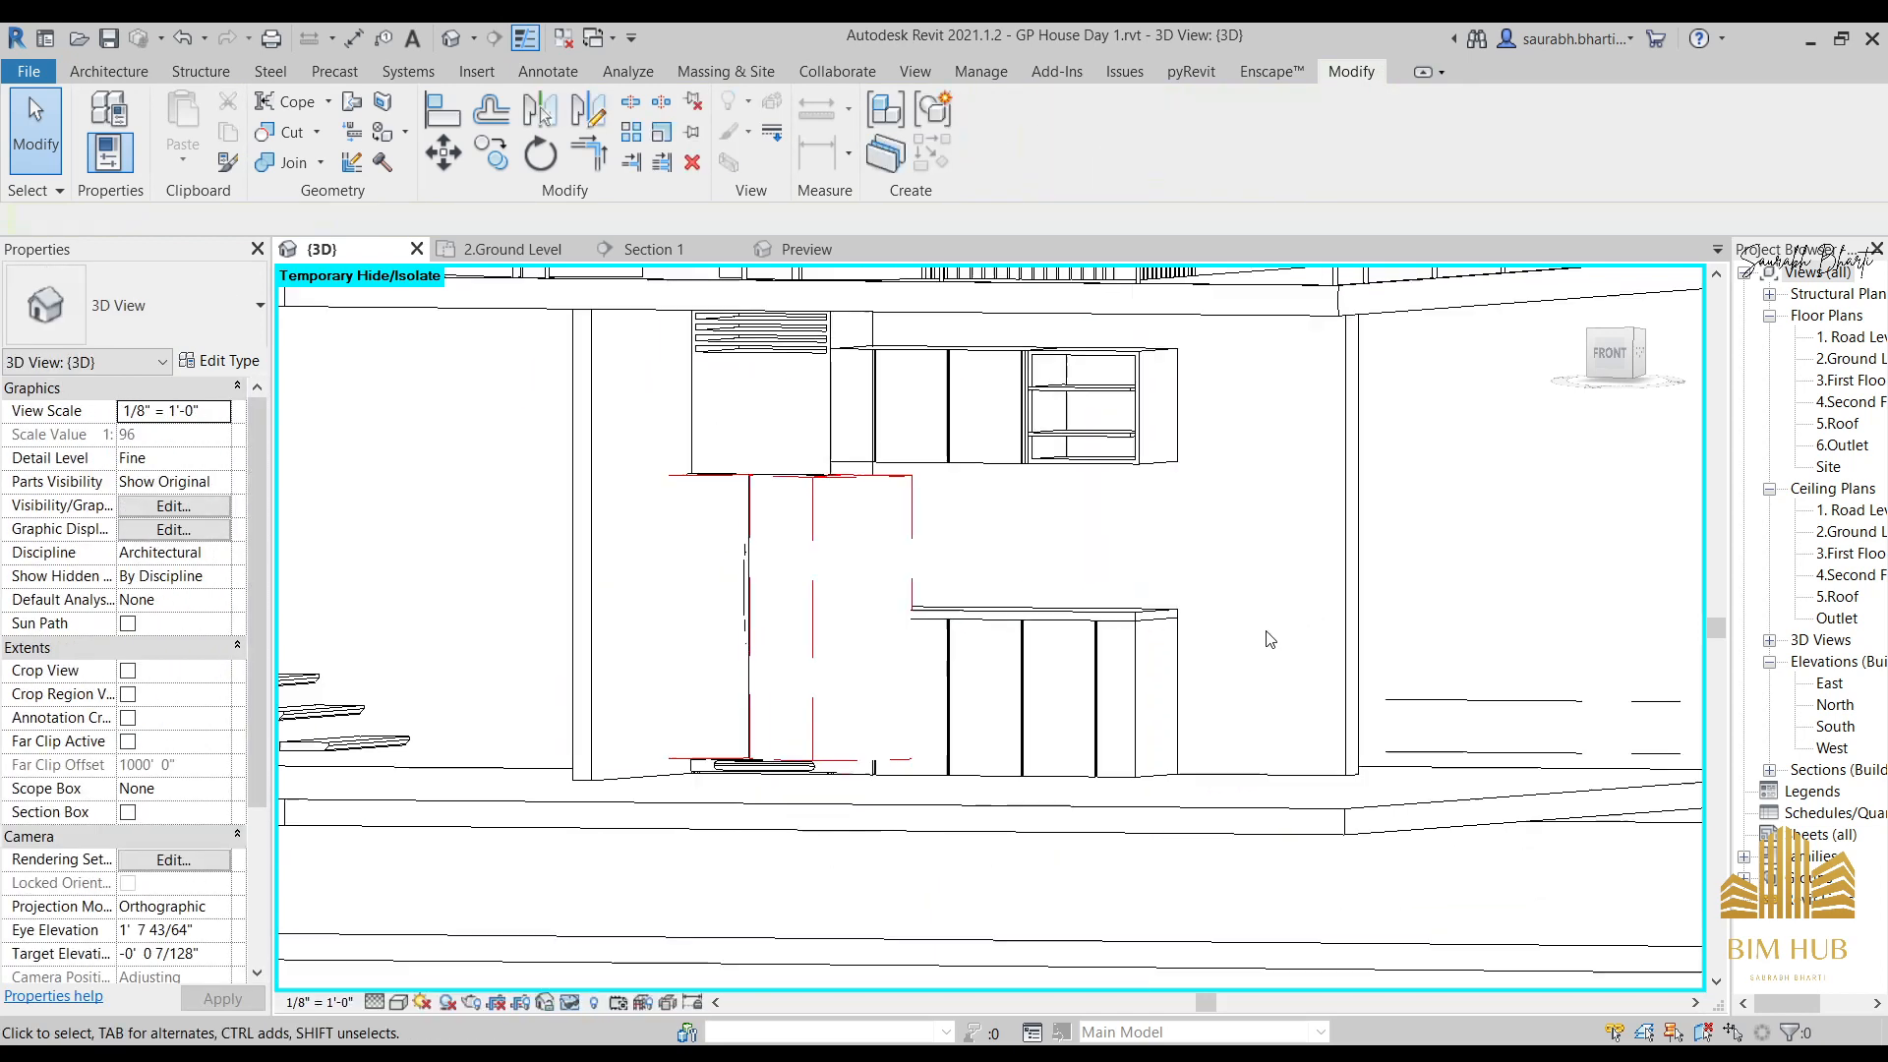
Show the model from the right side and create a new in-place Casework model with the default name.
{"action": "middle_click_drag", "start_coordinate": [1268, 639], "coordinate": [890, 721], "text": "shift"}
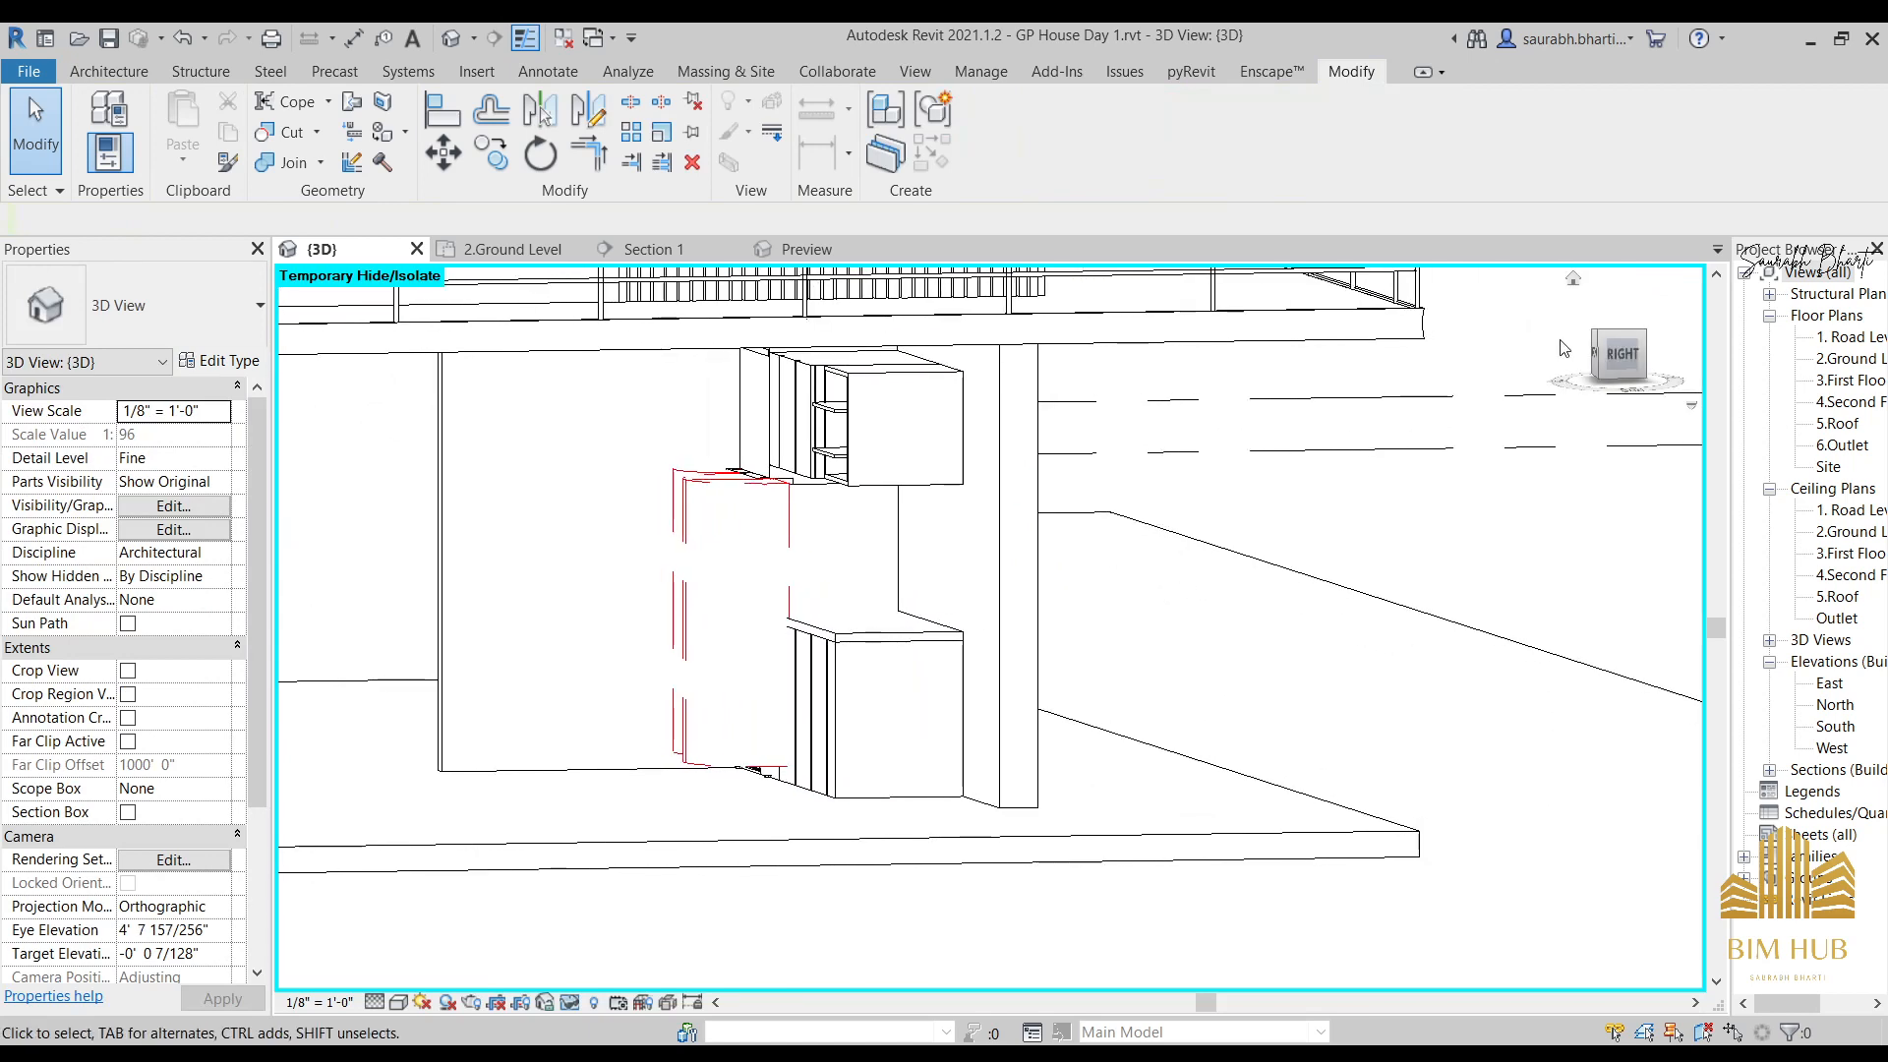
{"action": "left_click", "coordinate": [1624, 362]}
{"action": "scroll", "coordinate": [1092, 688], "scroll_direction": "up", "scroll_amount": 10}
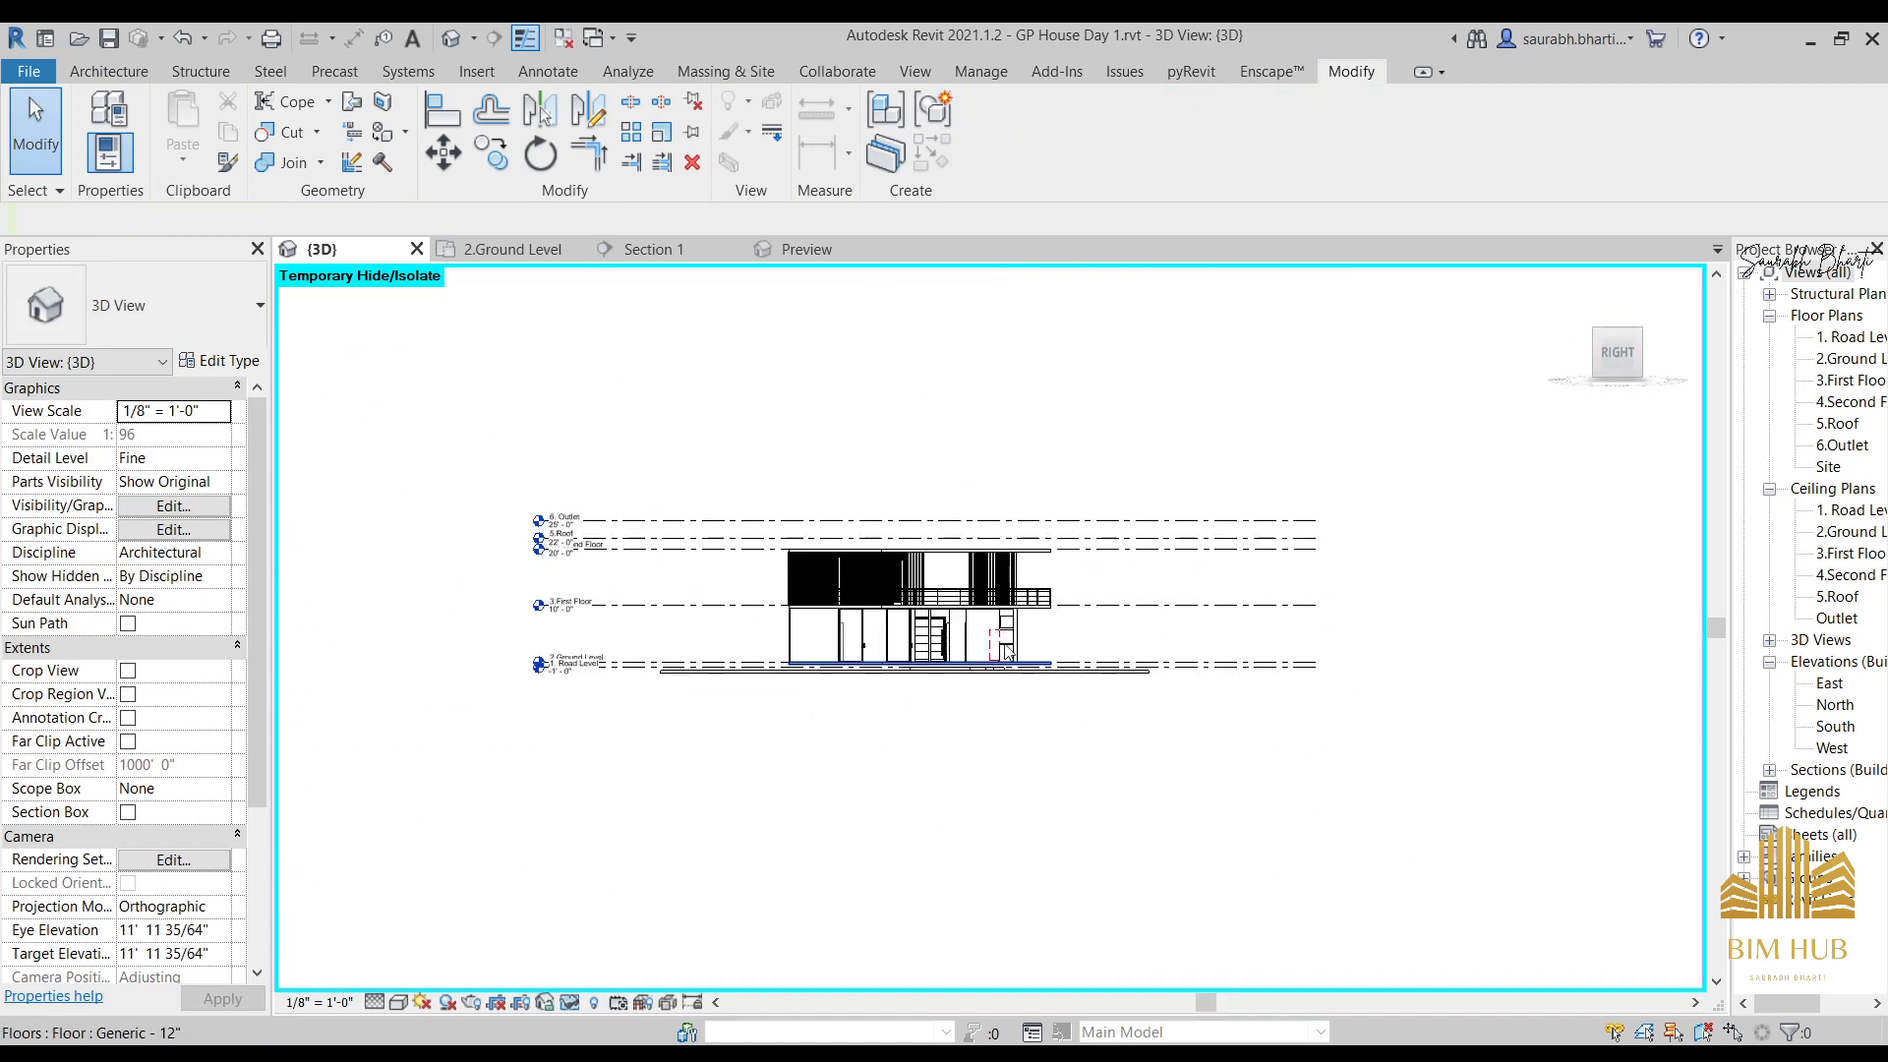
{"action": "left_click", "coordinate": [111, 72]}
{"action": "left_click", "coordinate": [289, 161]}
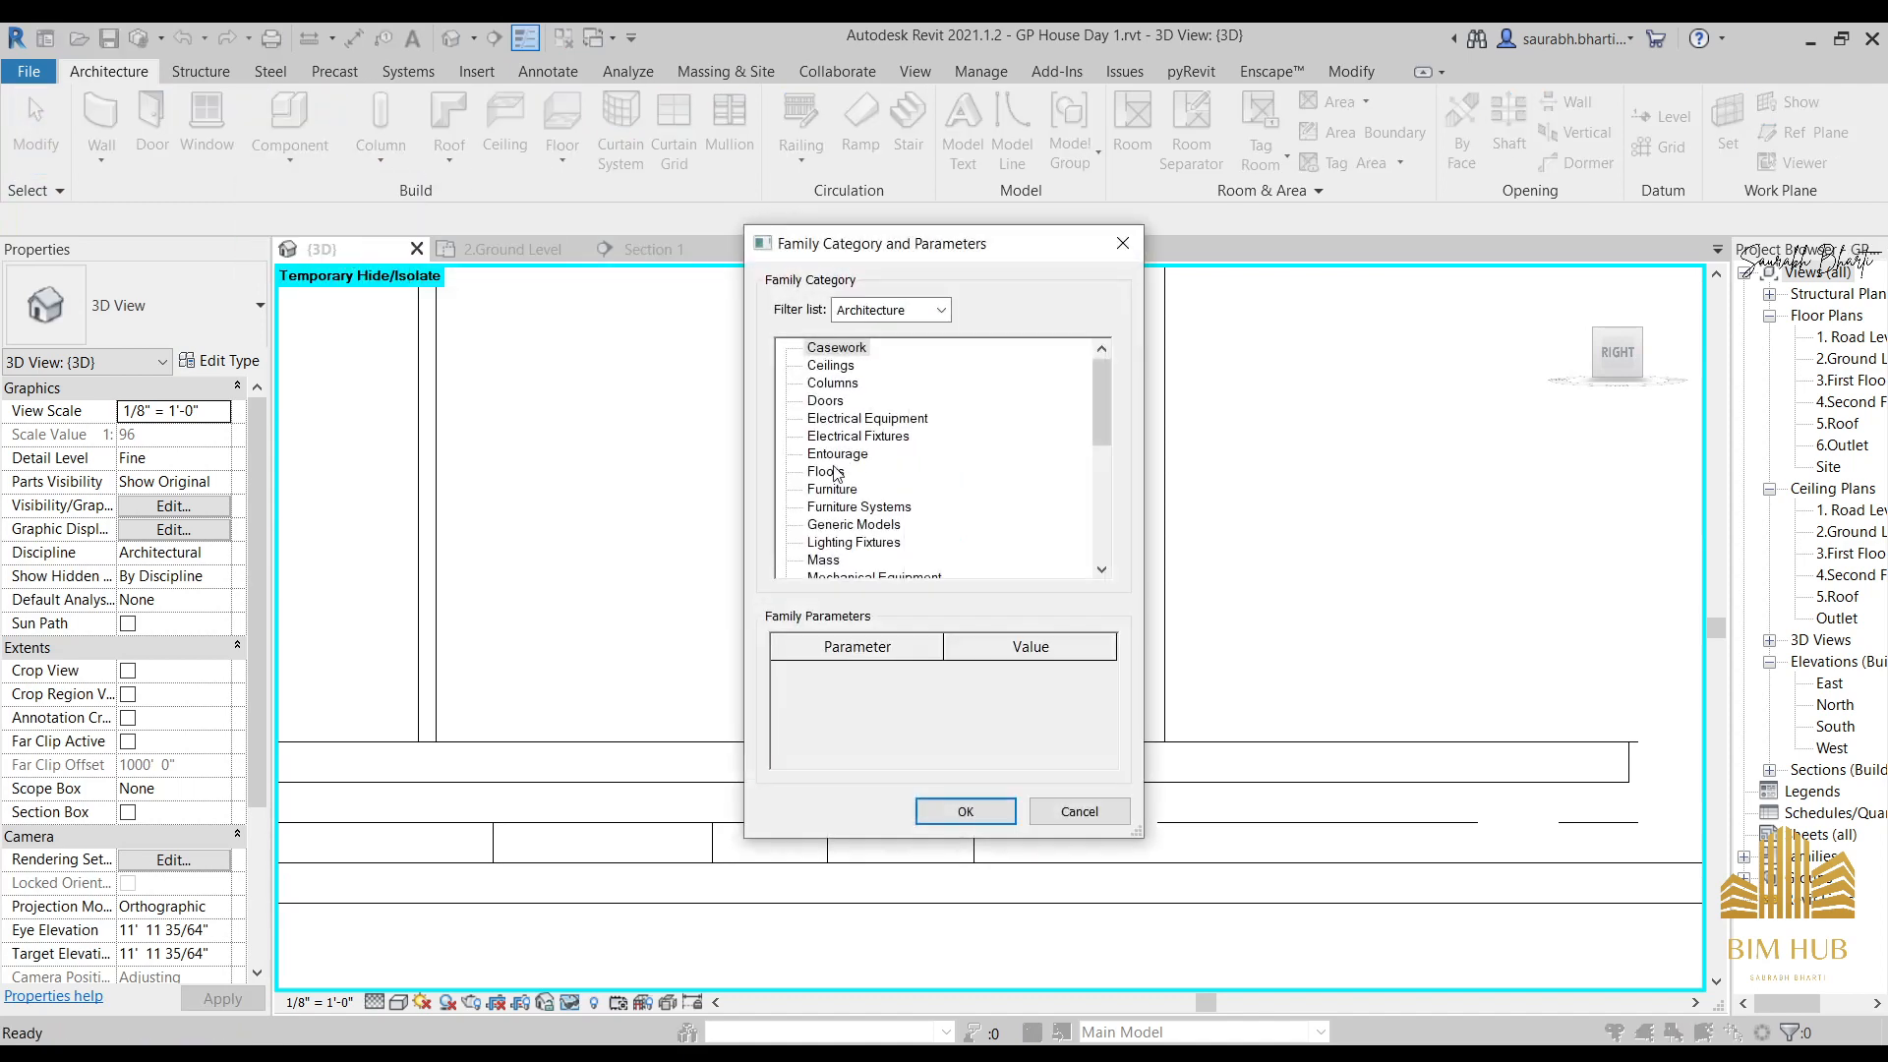
{"action": "double_click", "coordinate": [837, 349]}
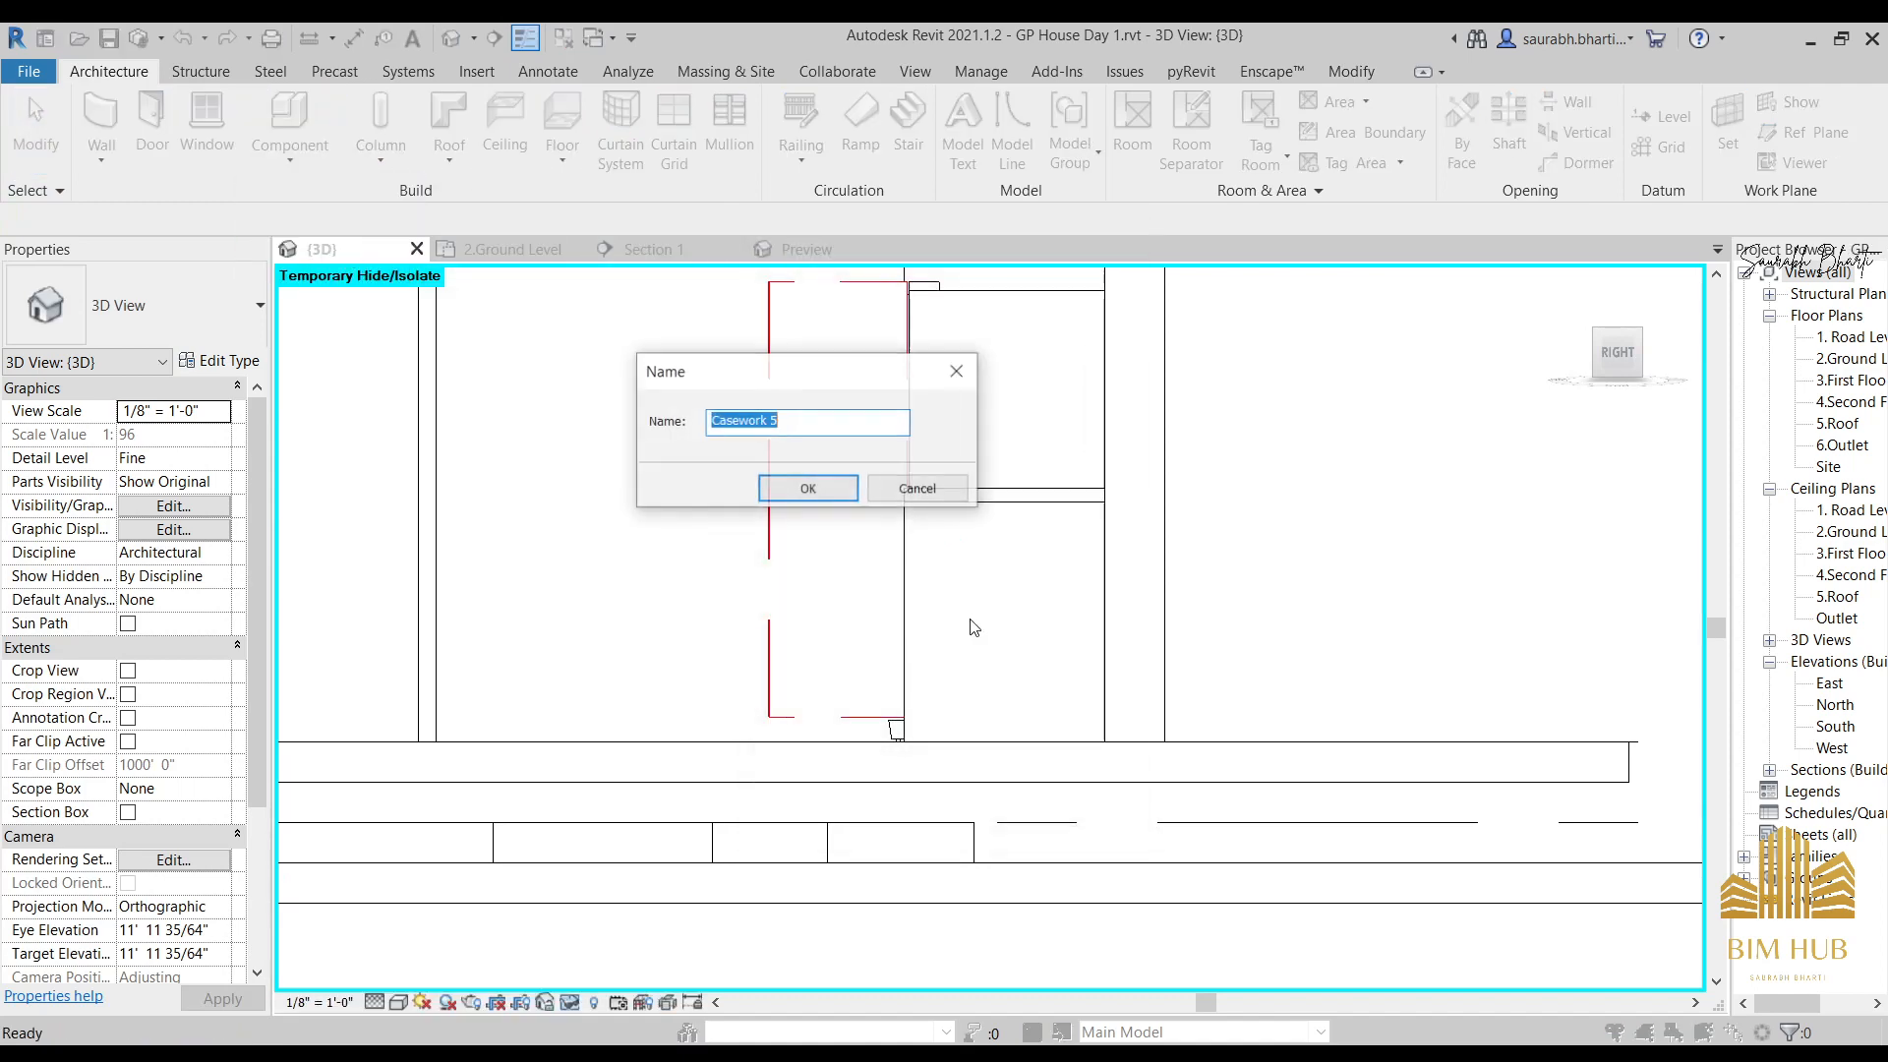
{"action": "left_click", "coordinate": [811, 486]}
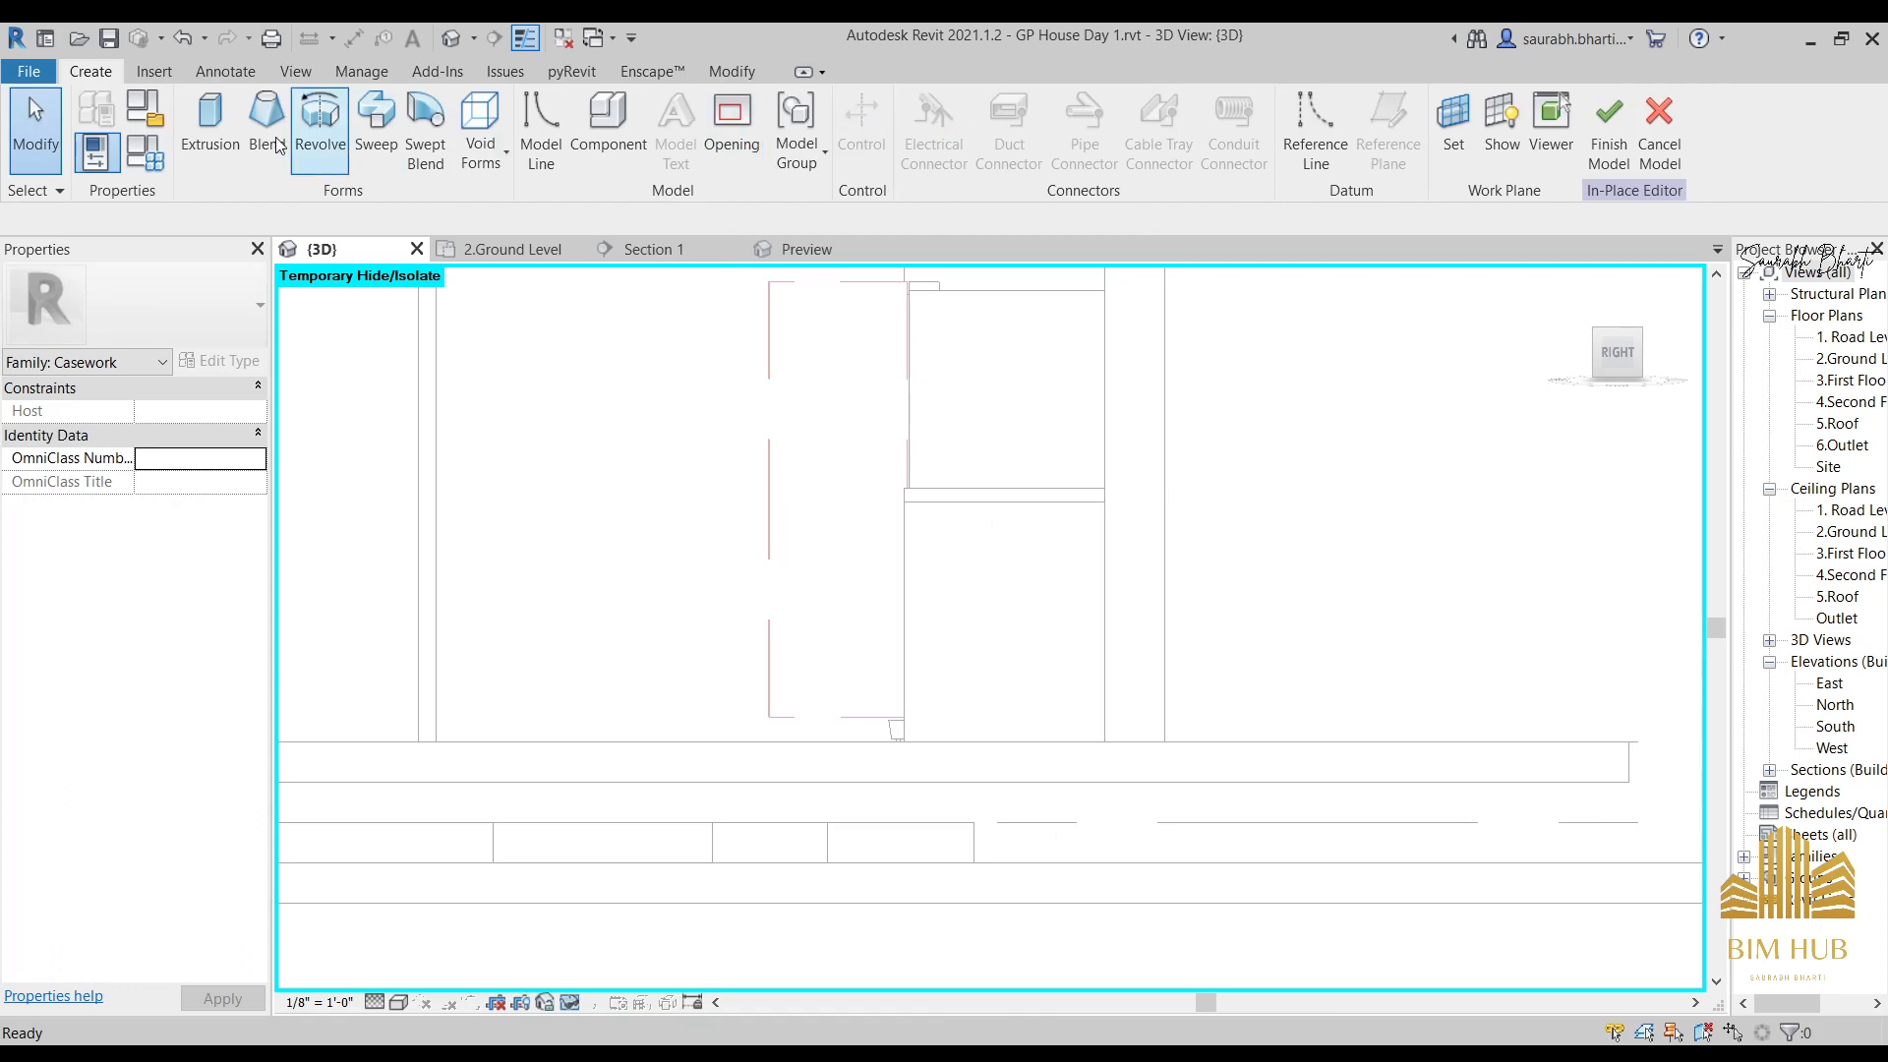
Start an extrusion on the base cabinet's end face and sketch a rectangle covering that end and the countertop, about 2'-6" wide by 3'-2" high.
{"action": "left_click", "coordinate": [211, 123]}
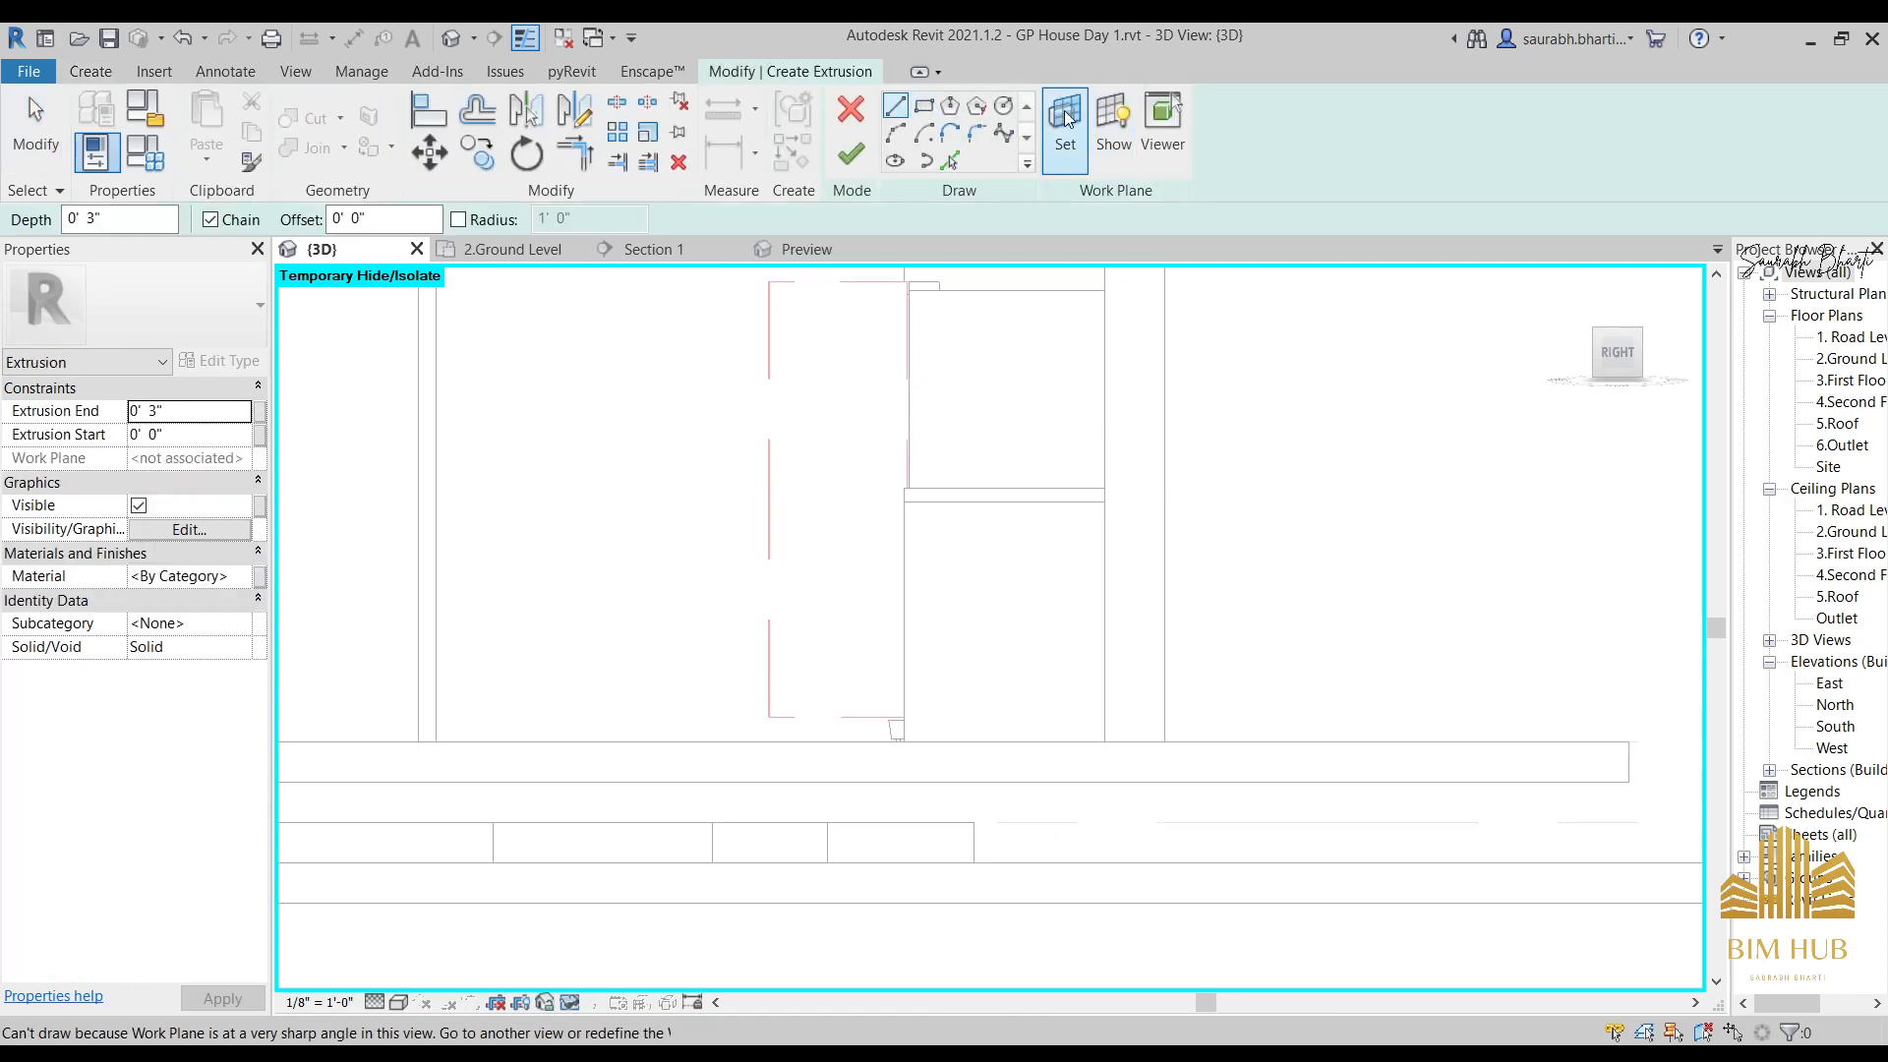
{"action": "left_click", "coordinate": [1066, 117]}
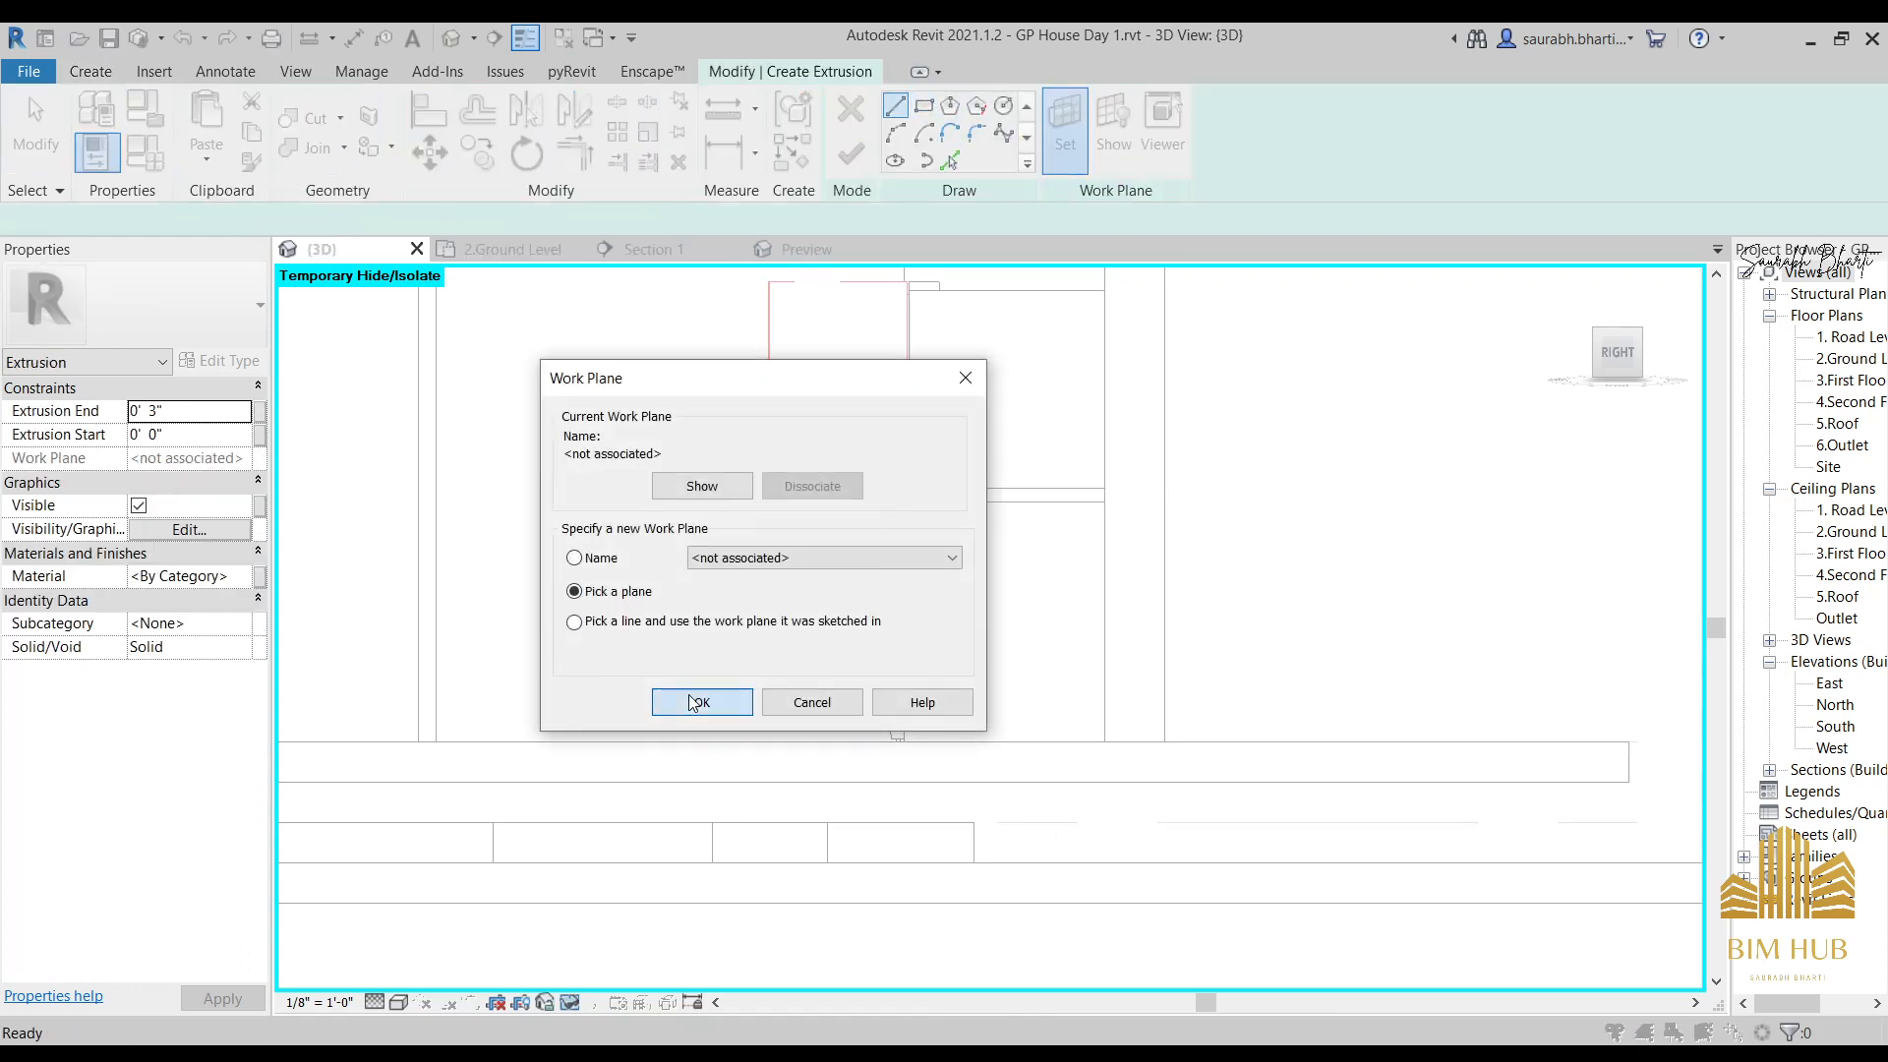
{"action": "left_click", "coordinate": [694, 703]}
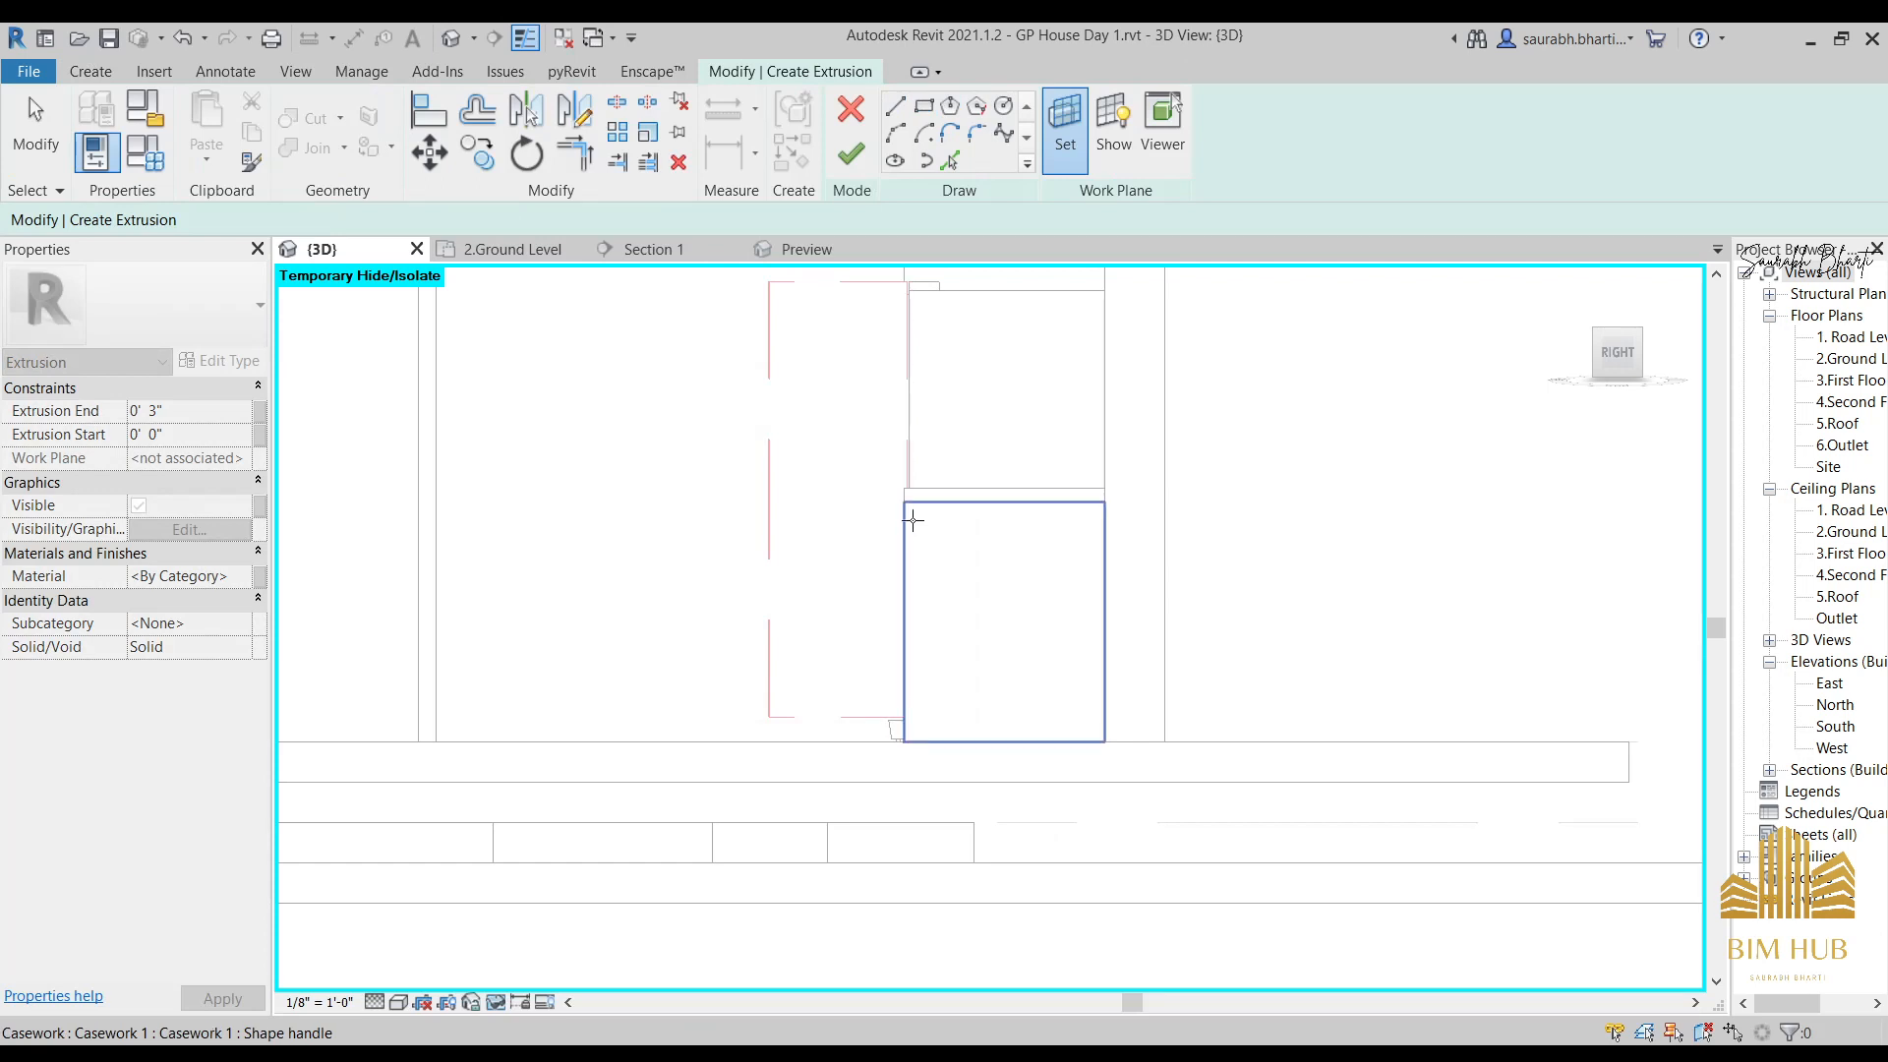
{"action": "left_click", "coordinate": [912, 521]}
{"action": "left_click", "coordinate": [924, 105]}
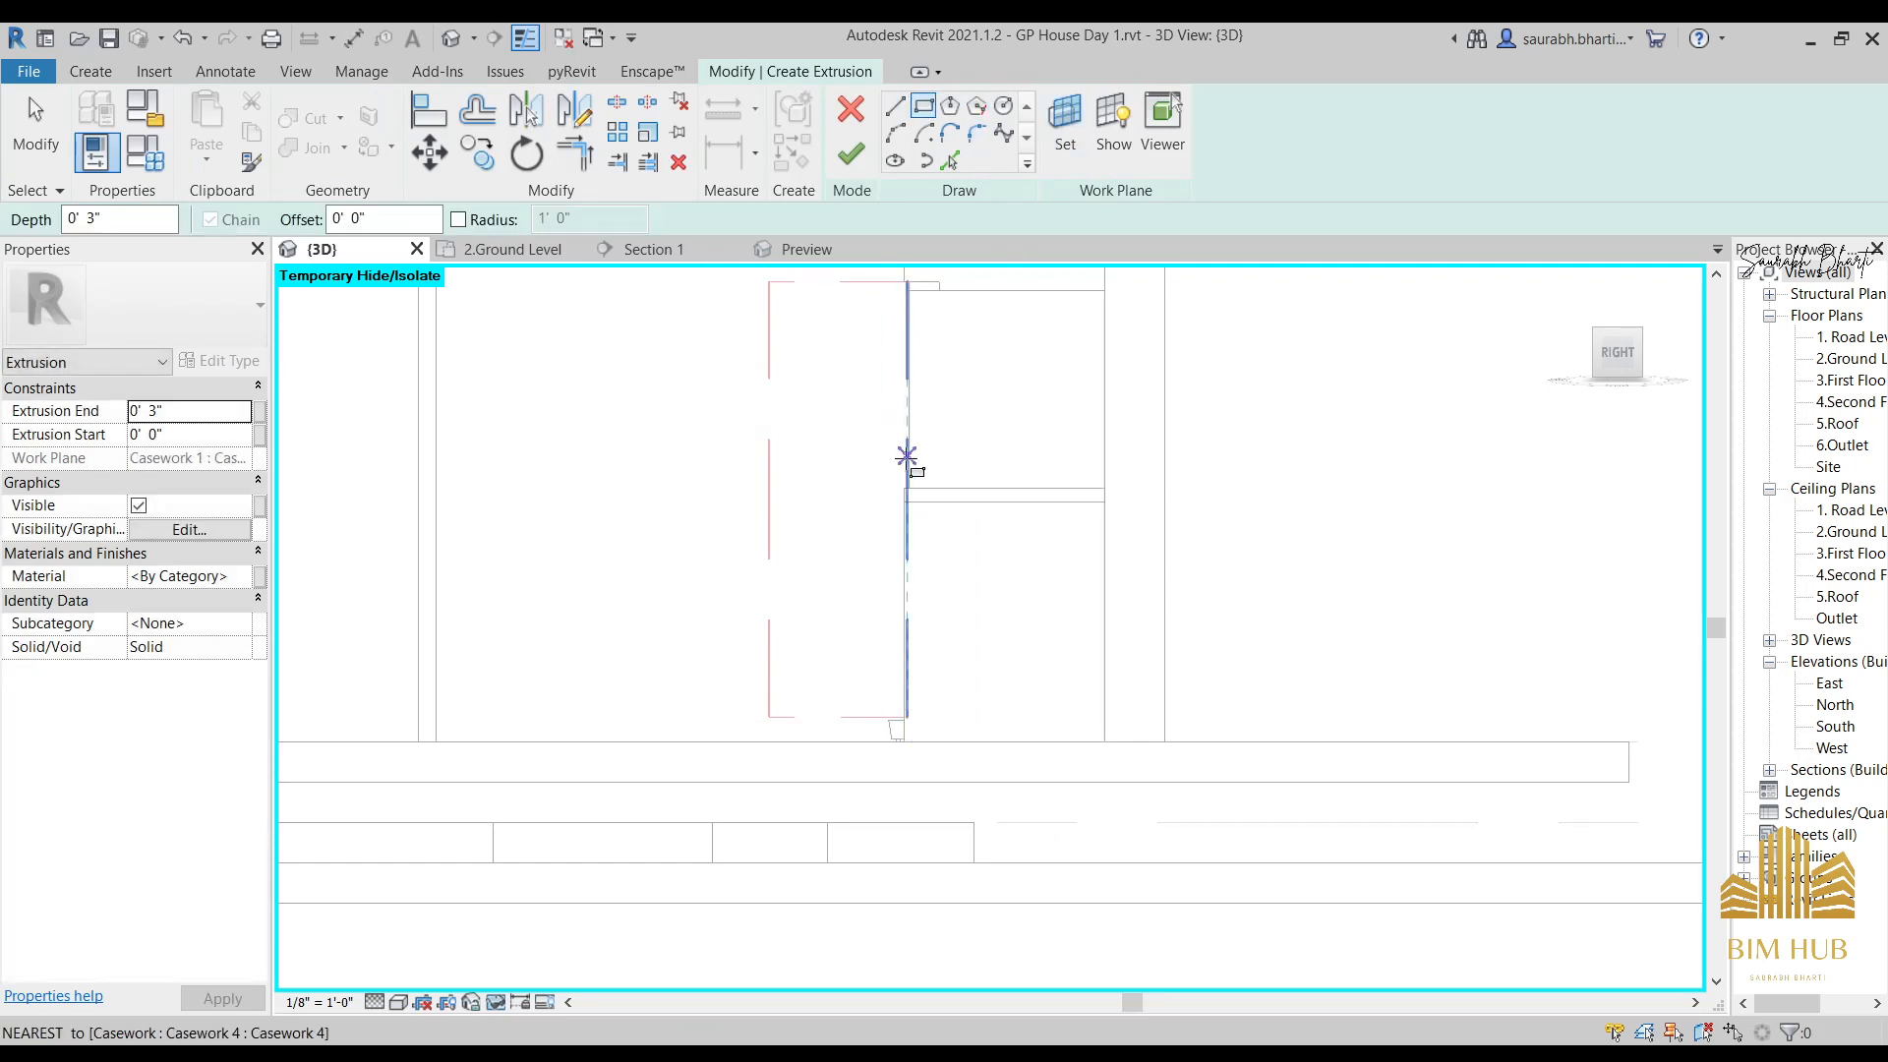
{"action": "left_click", "coordinate": [904, 489]}
{"action": "left_click", "coordinate": [1115, 743]}
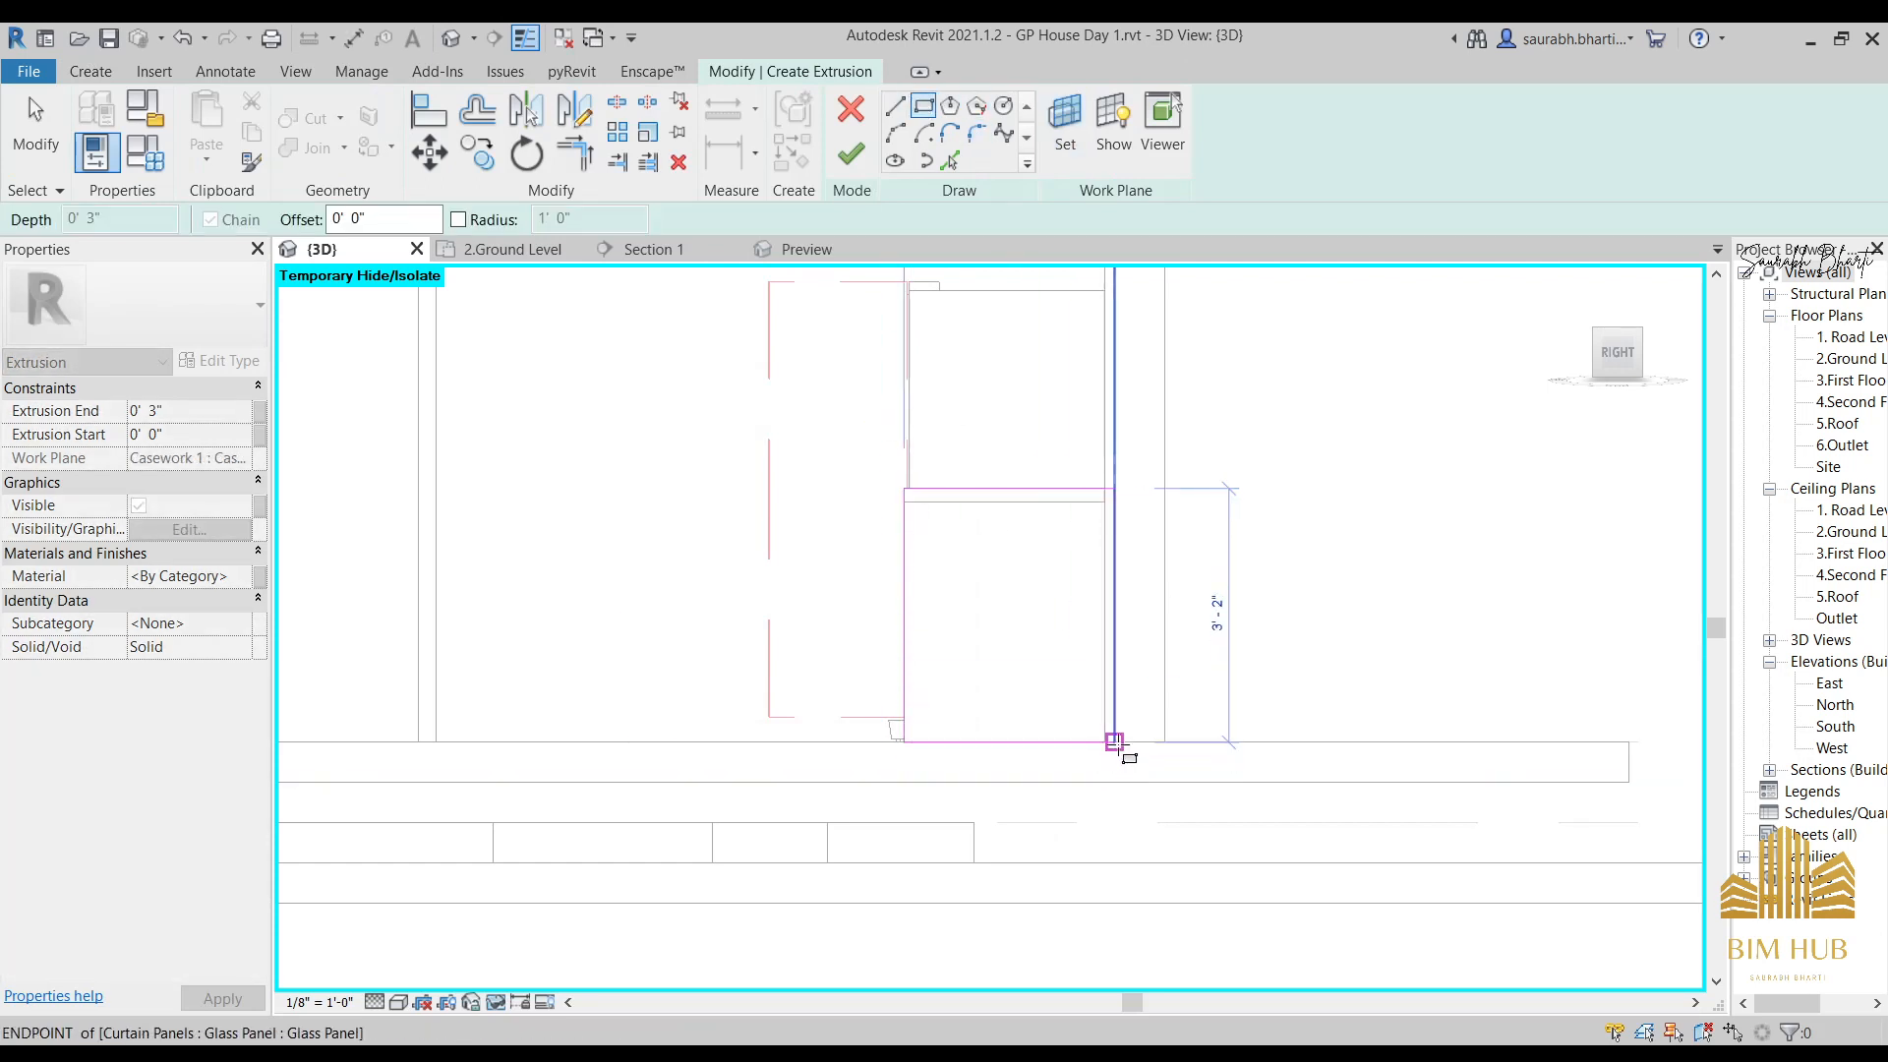
{"action": "left_click", "coordinate": [1104, 741]}
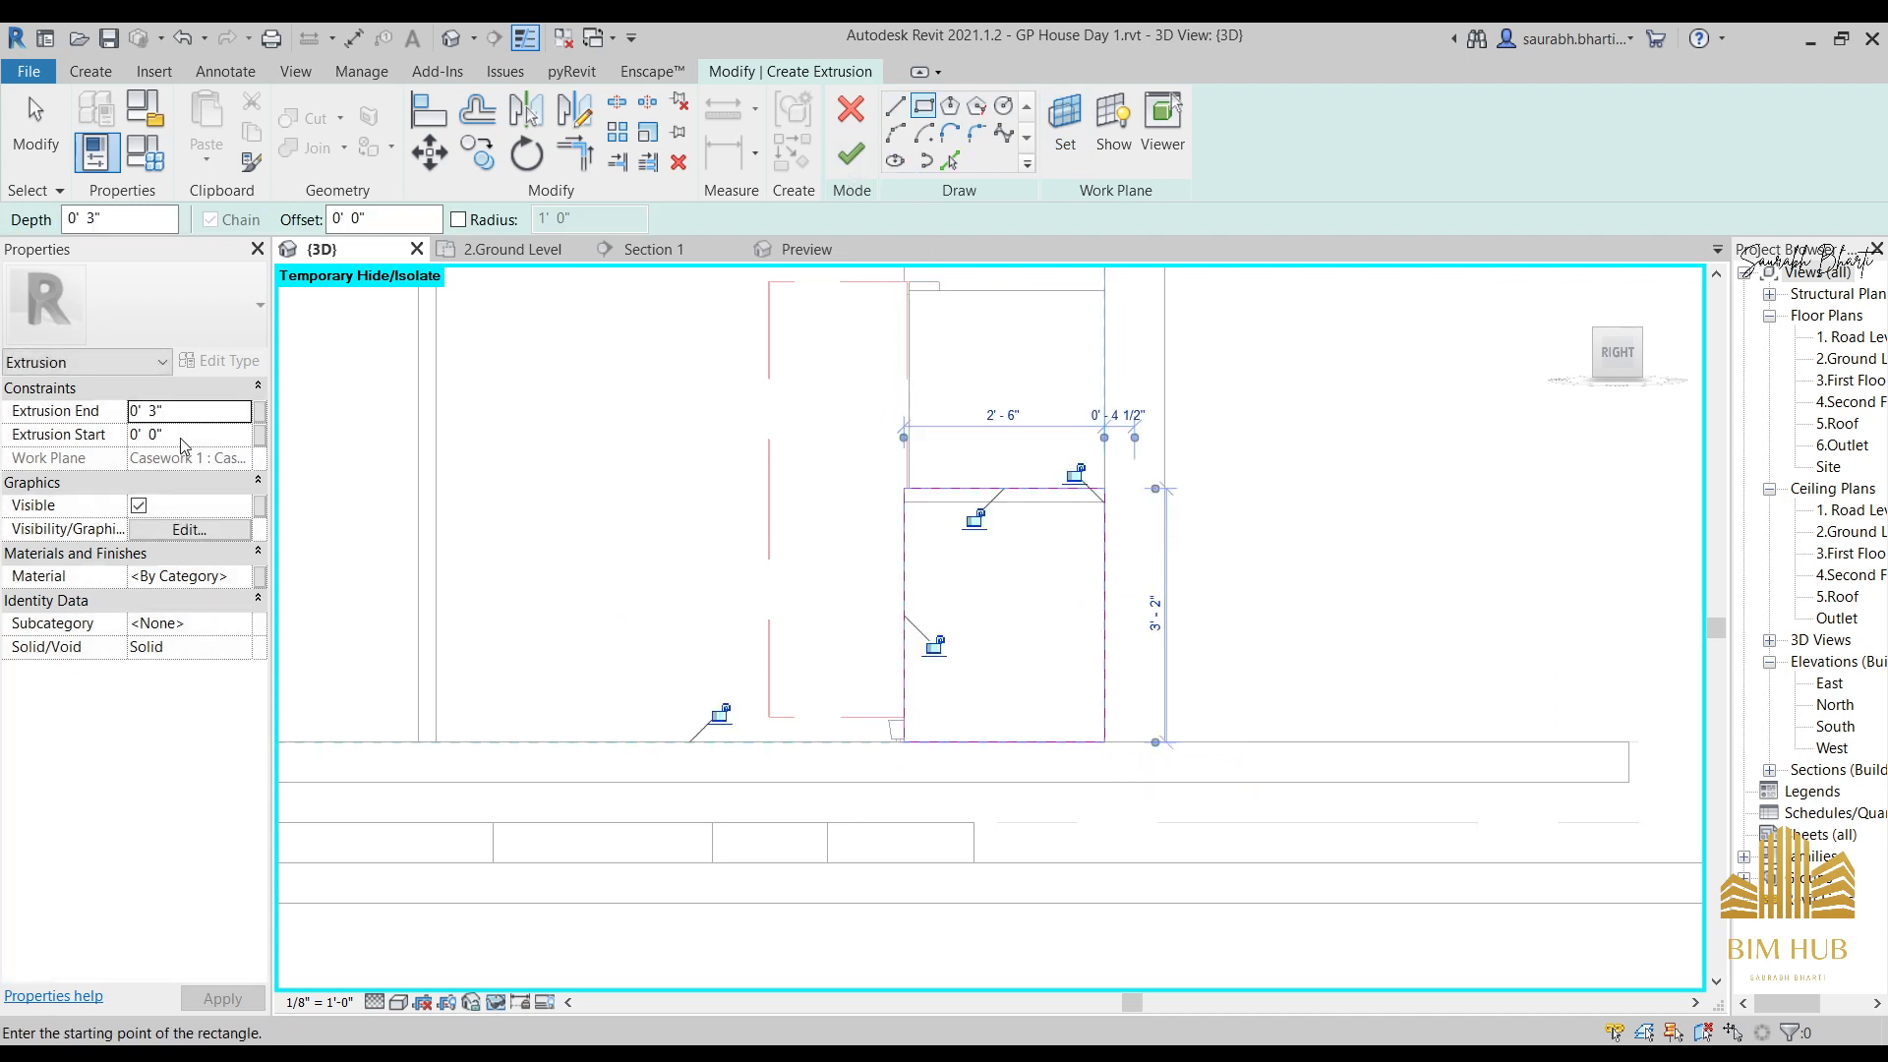
{"action": "left_click", "coordinate": [838, 171]}
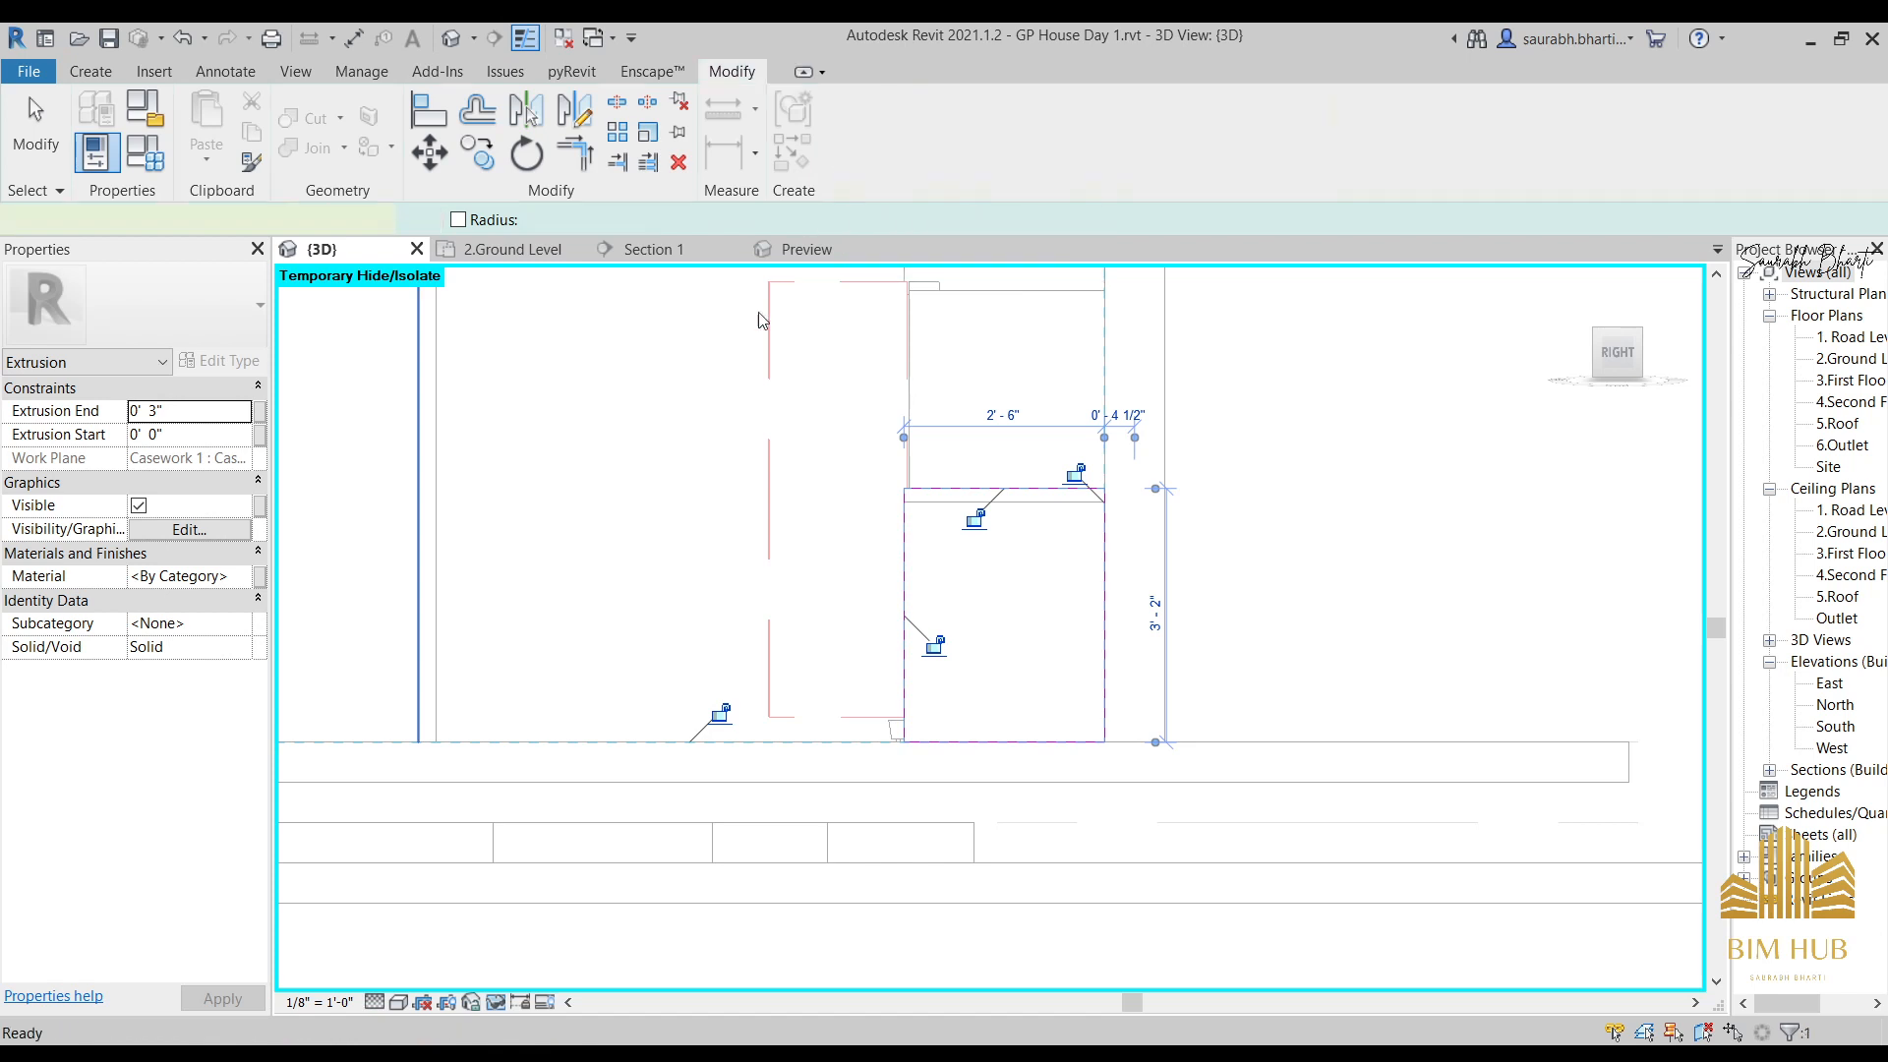
Set the cabinet end panel's extrusion end to 2" and finish the in-place model.
{"action": "left_click", "coordinate": [199, 412]}
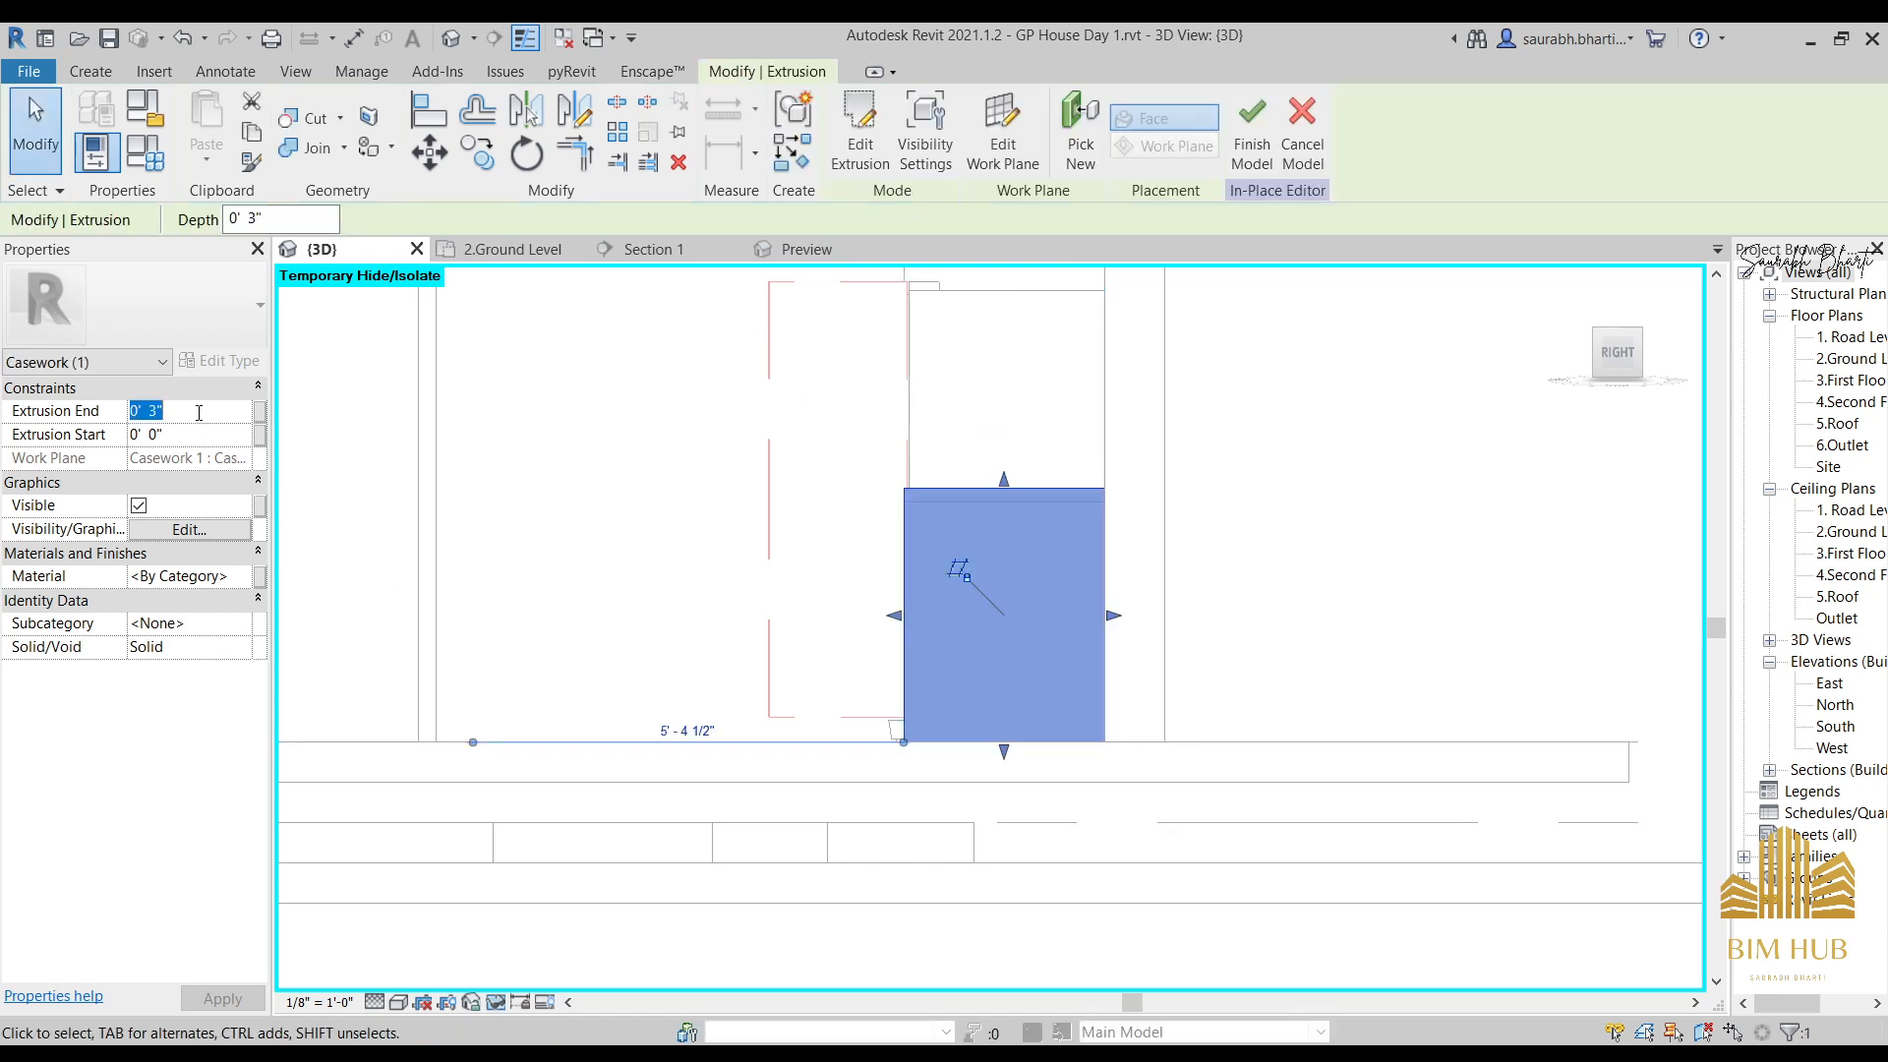
{"action": "type", "text": "2\""}
{"action": "key", "text": "Return"}
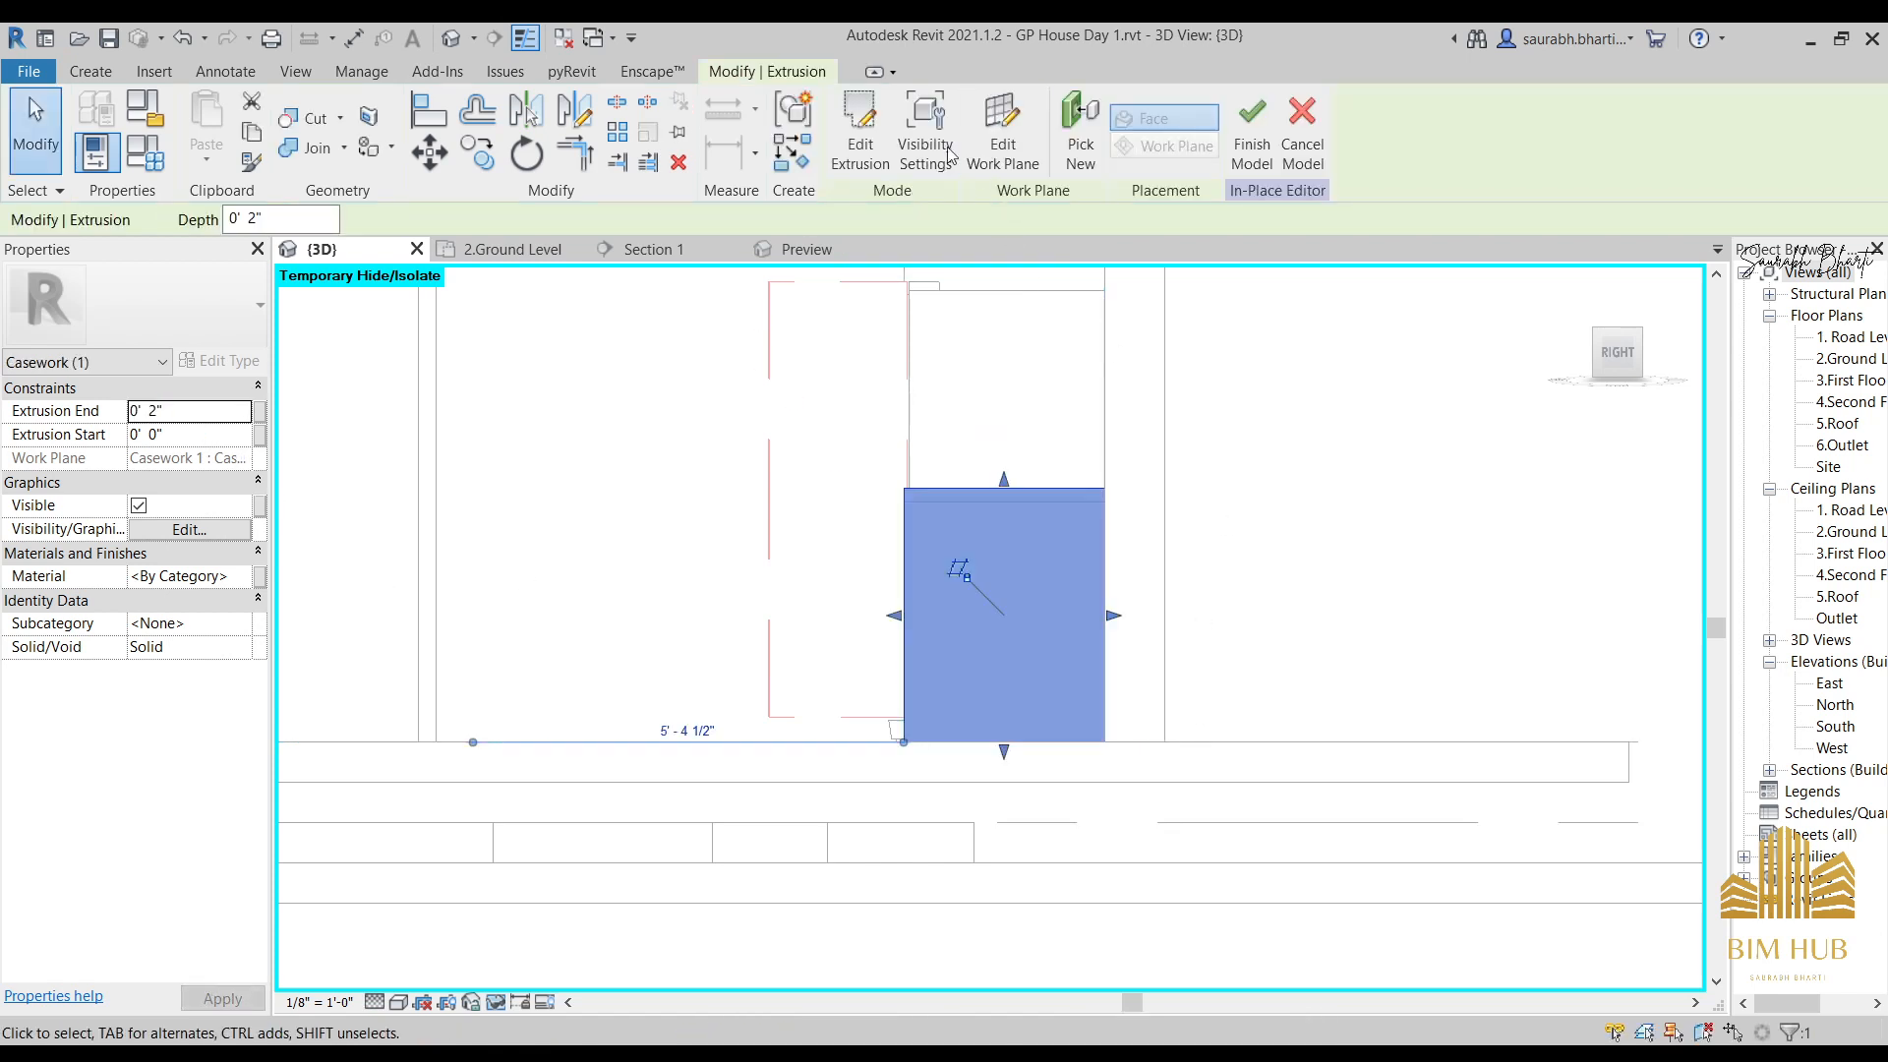
{"action": "left_click", "coordinate": [1251, 159]}
Examine the end panel on the base cabinets and the surrounding kitchen casework from several angles.
{"action": "middle_click_drag", "start_coordinate": [897, 668], "coordinate": [1405, 737], "text": "shift"}
{"action": "scroll", "coordinate": [1308, 700], "scroll_direction": "down", "scroll_amount": 6}
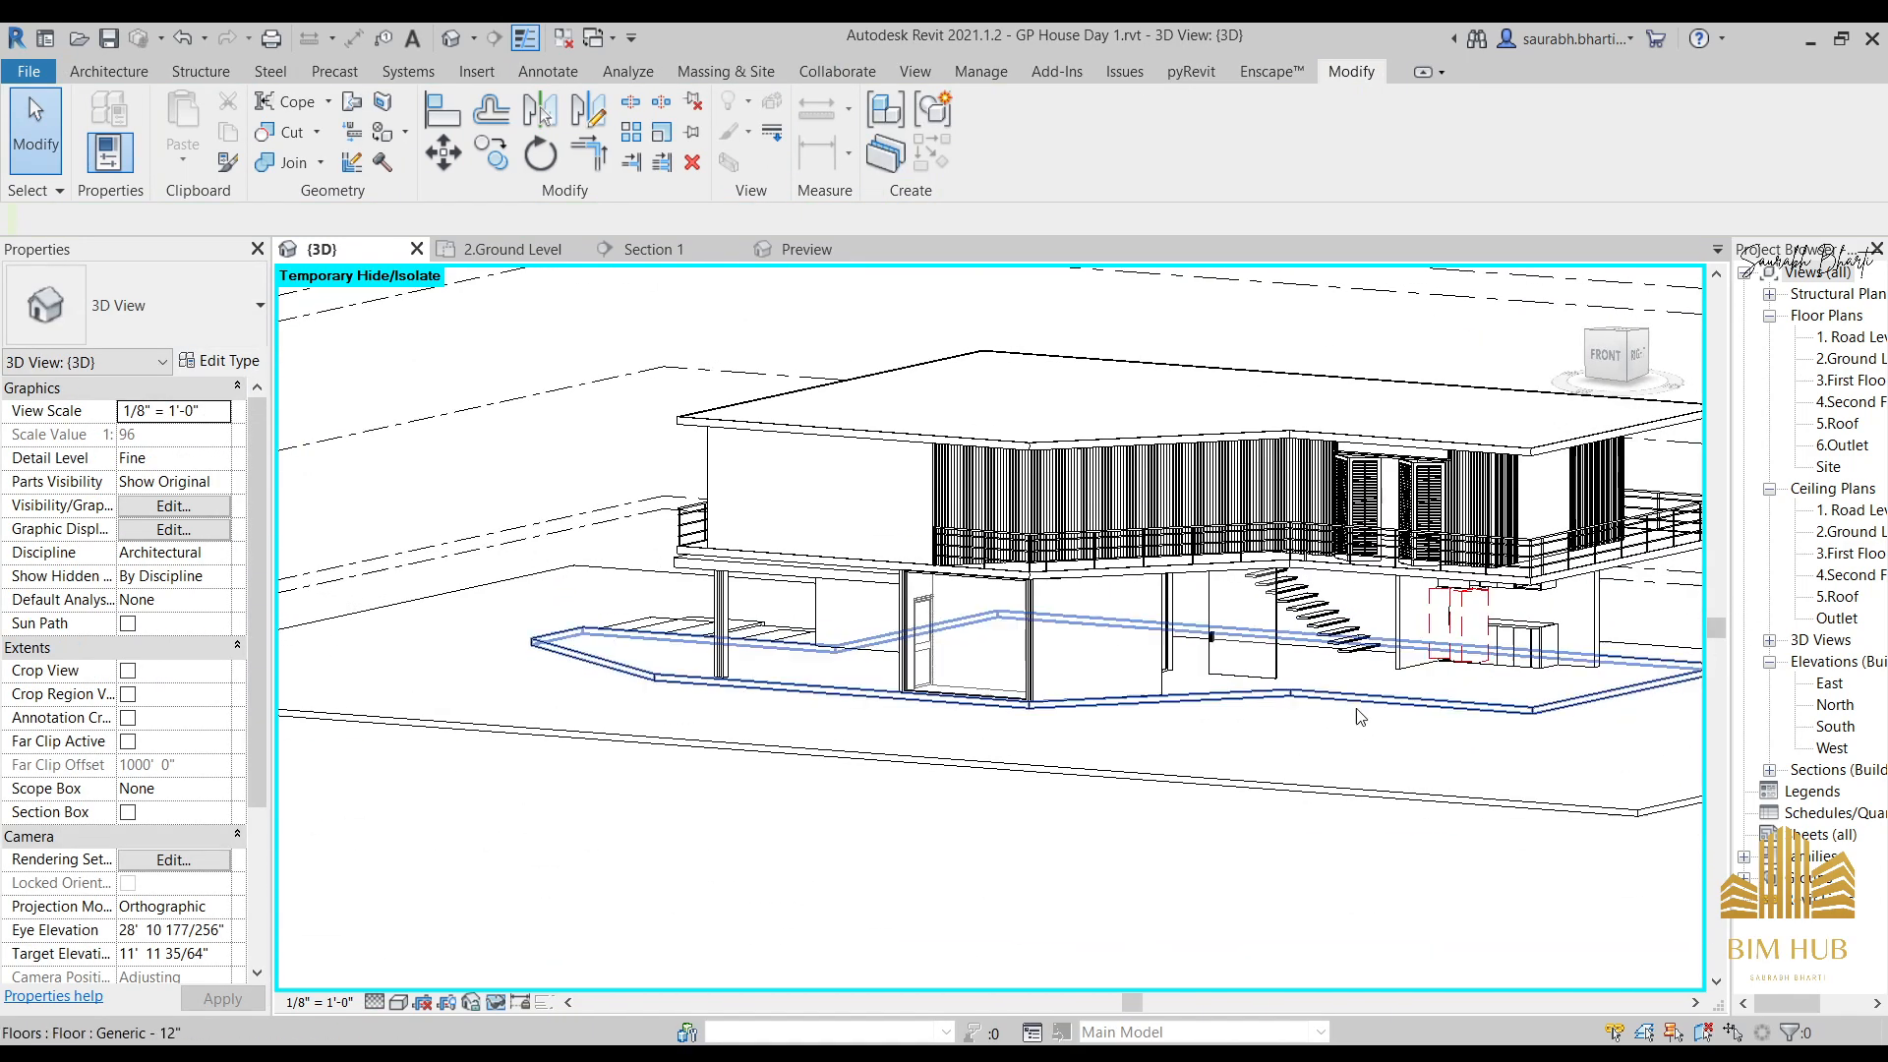
{"action": "scroll", "coordinate": [1360, 717], "scroll_direction": "up", "scroll_amount": 10}
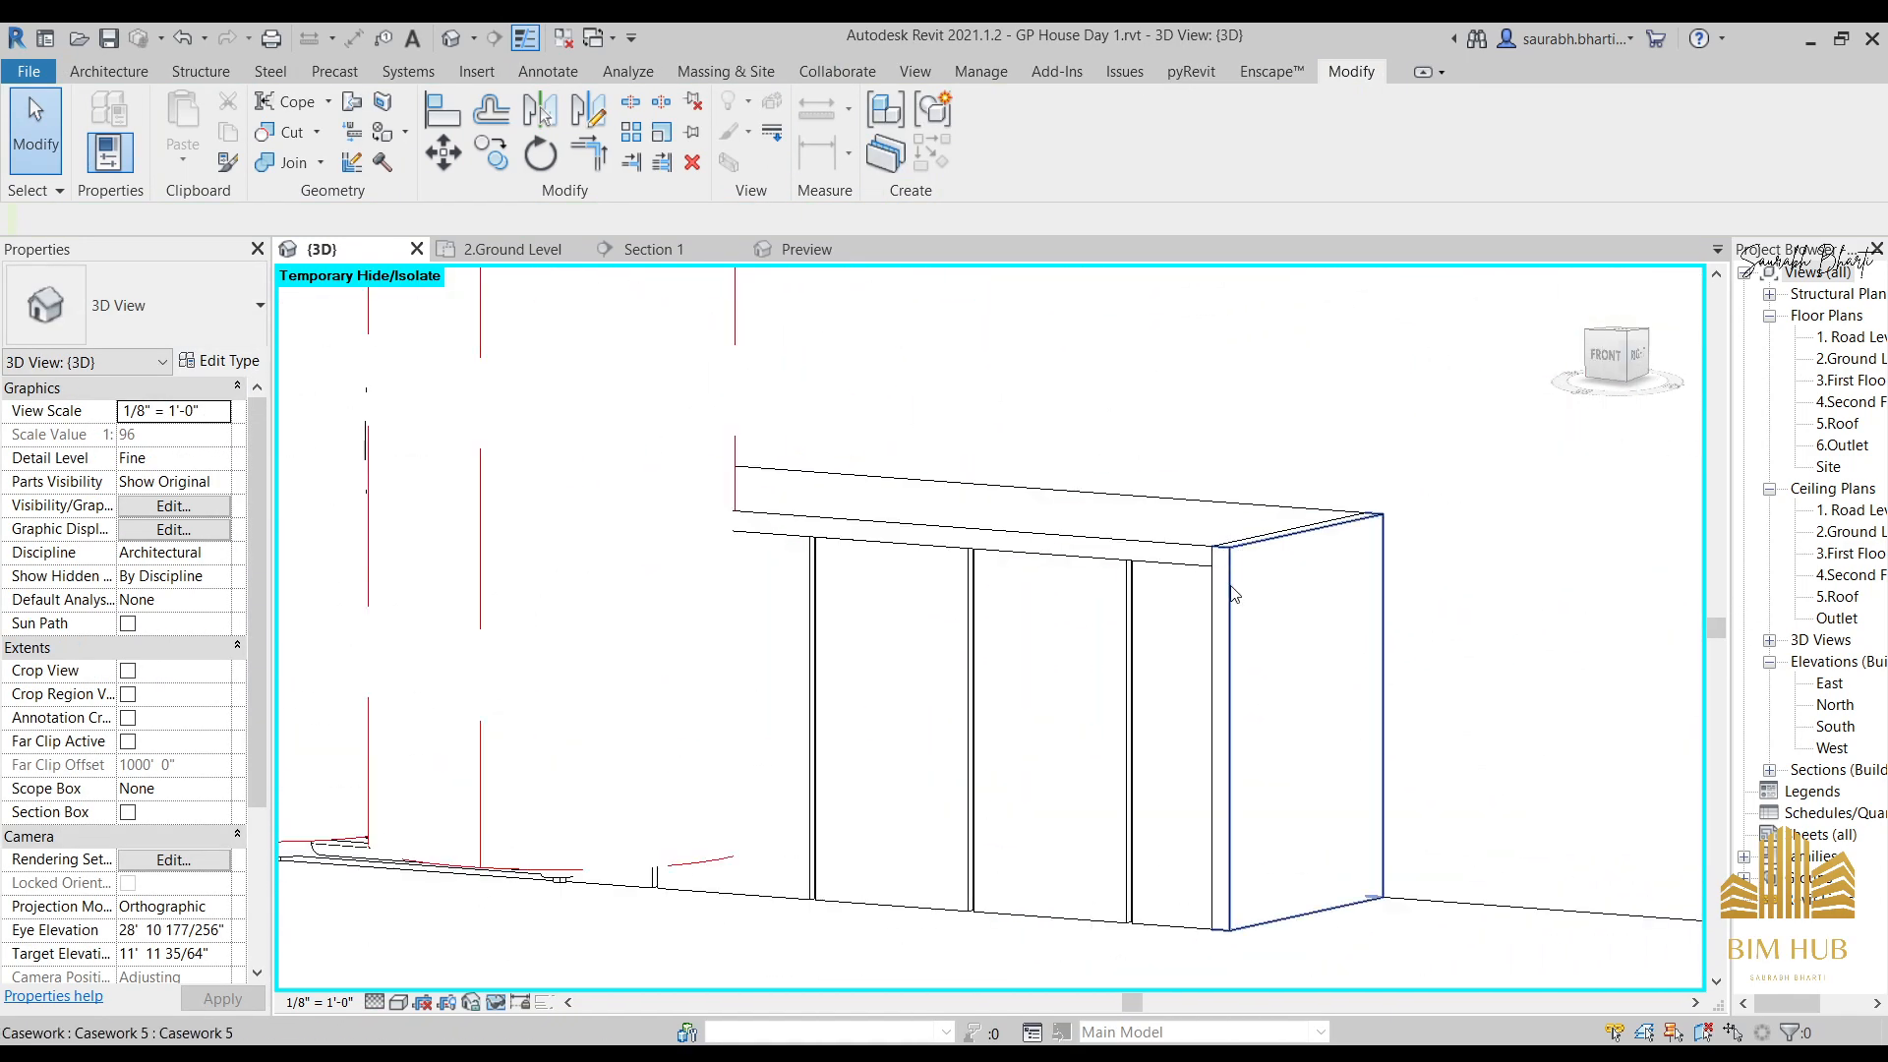
{"action": "middle_click_drag", "start_coordinate": [1362, 530], "coordinate": [1349, 531], "text": "shift"}
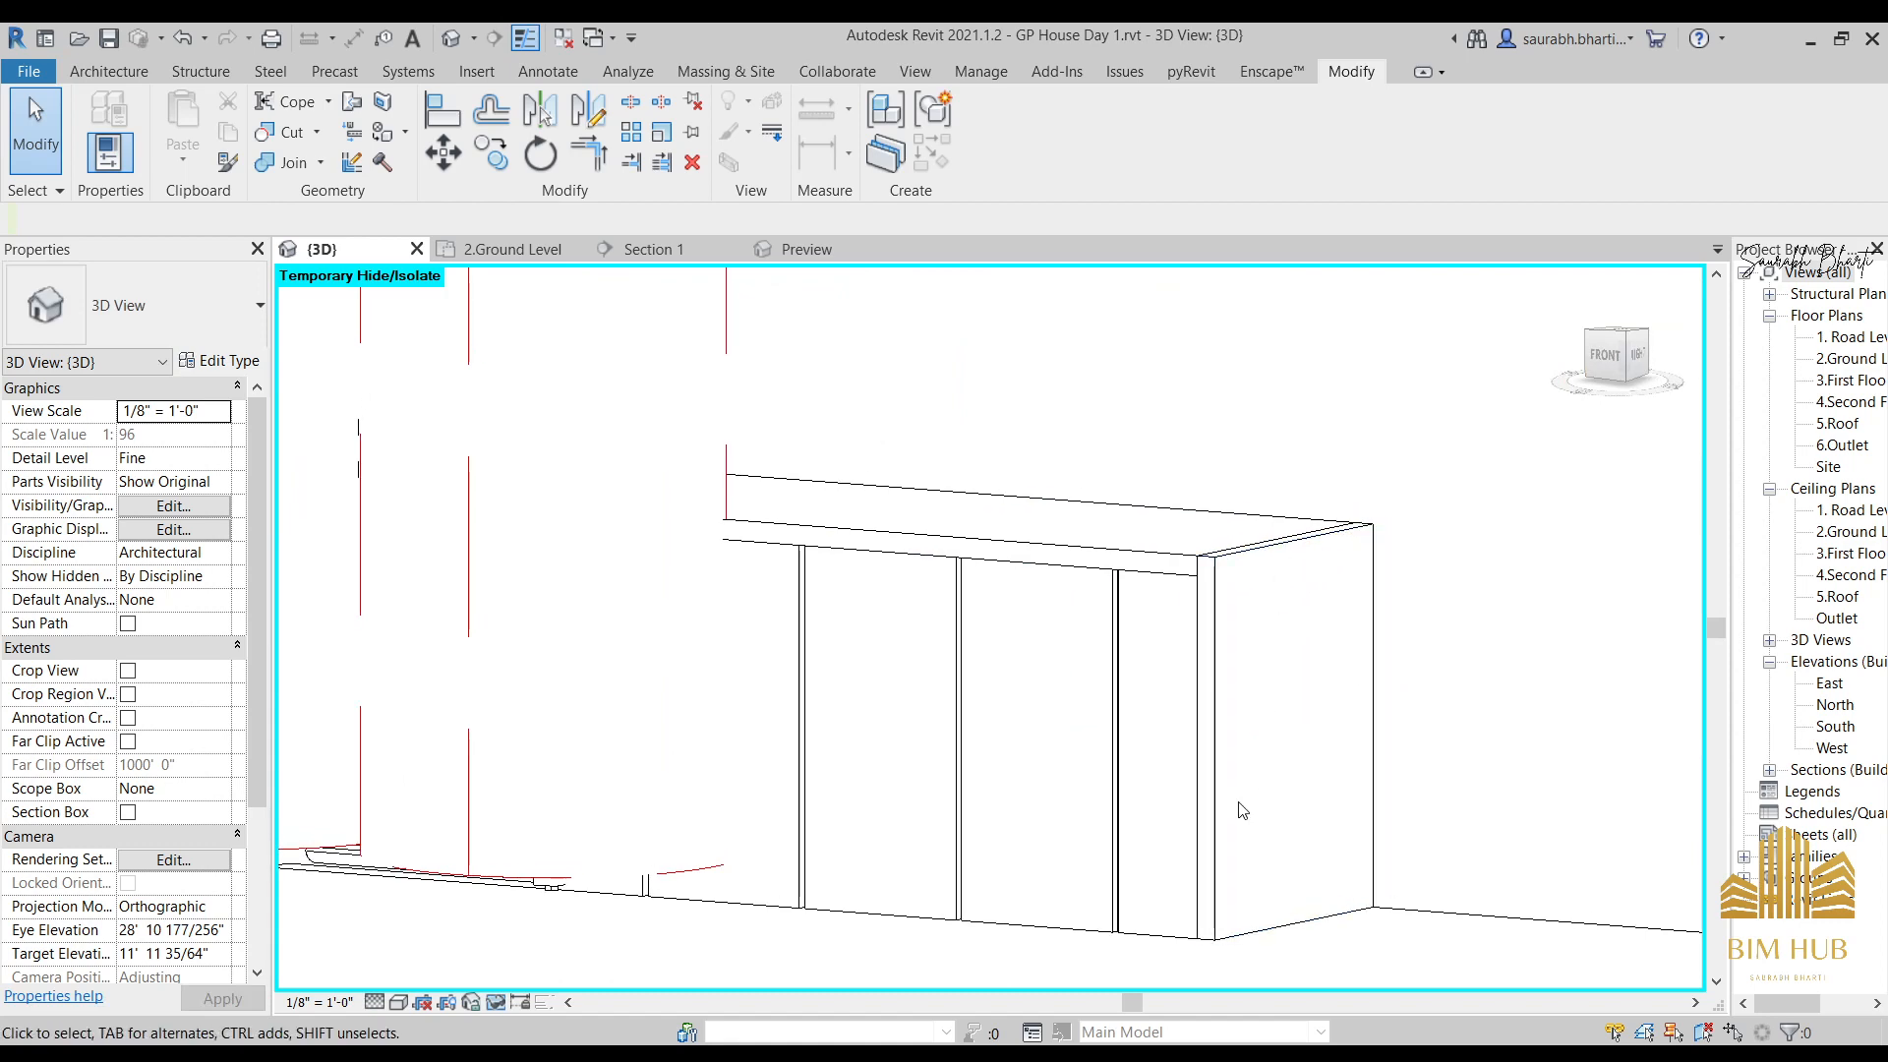
{"action": "middle_click_drag", "start_coordinate": [1342, 793], "coordinate": [1048, 712], "text": "shift"}
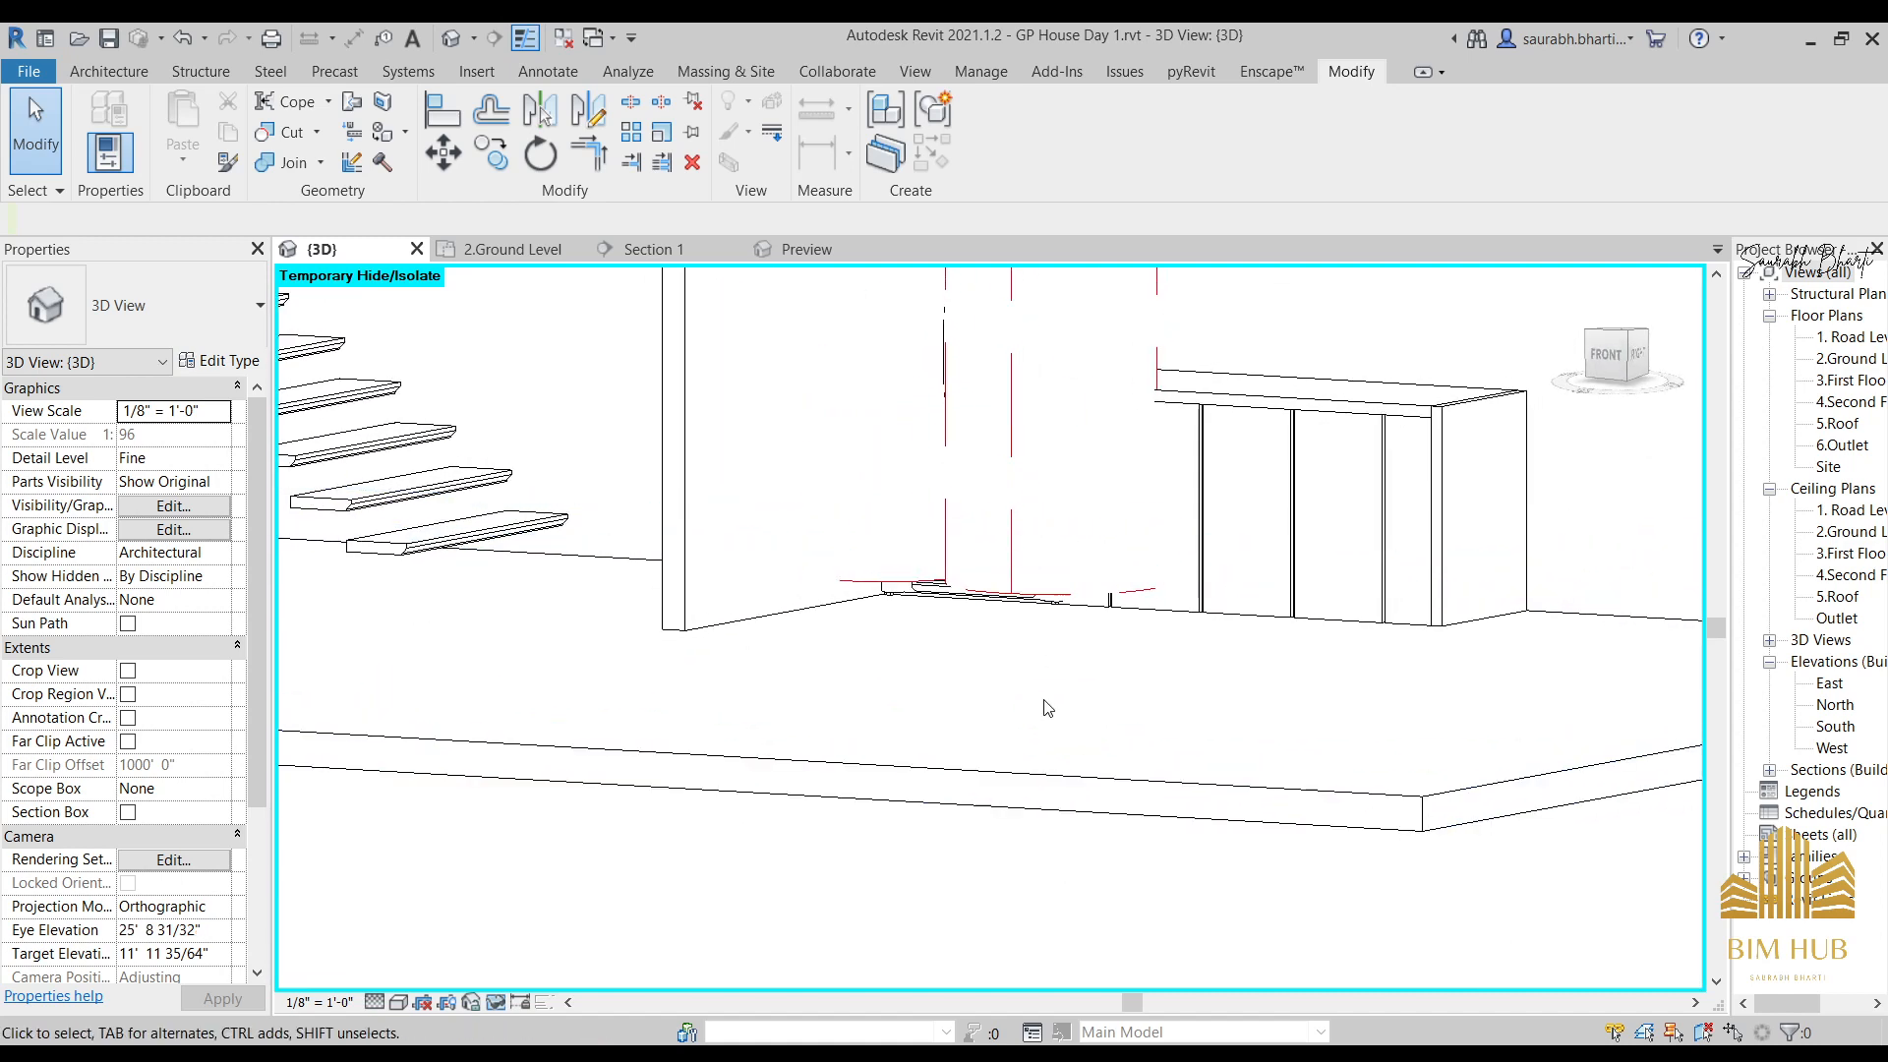
{"action": "scroll", "coordinate": [1350, 523], "scroll_direction": "down", "scroll_amount": 3}
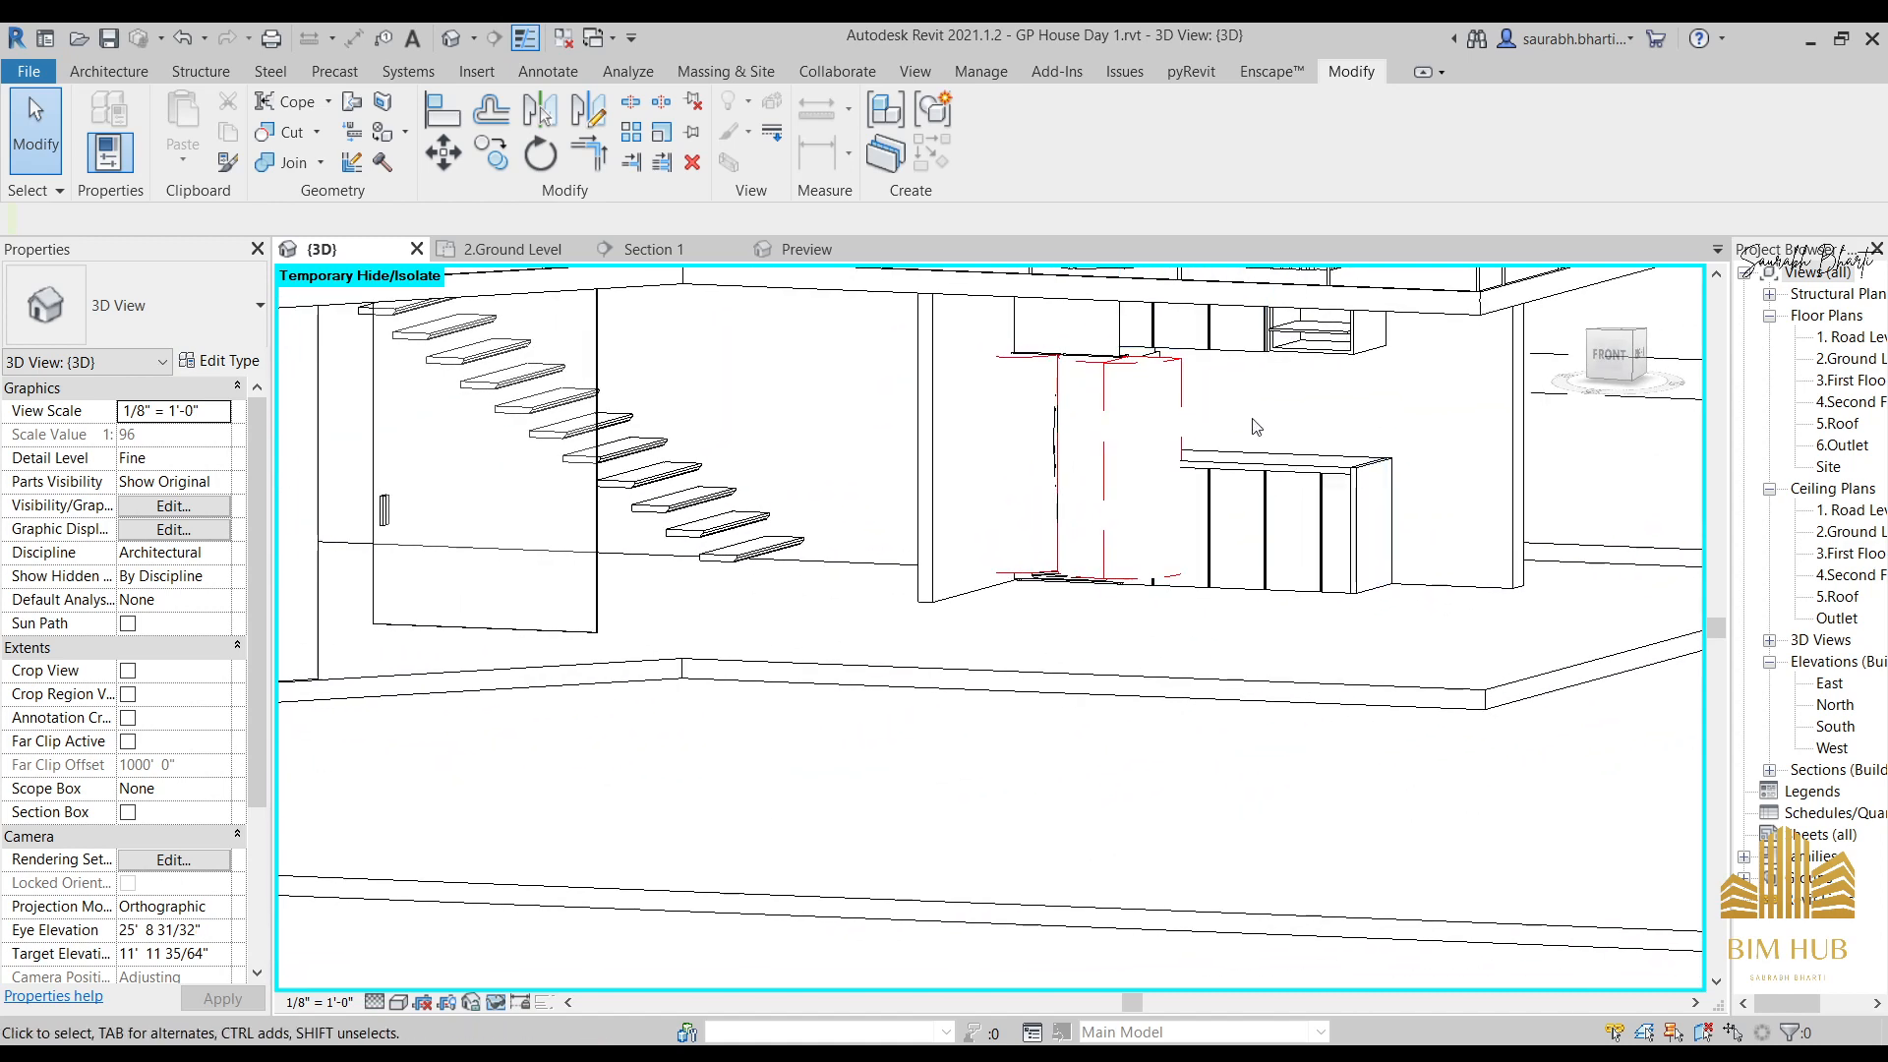
{"action": "middle_click_drag", "start_coordinate": [1212, 356], "coordinate": [1226, 332], "text": "shift"}
{"action": "scroll", "coordinate": [1050, 385], "scroll_direction": "up", "scroll_amount": 2}
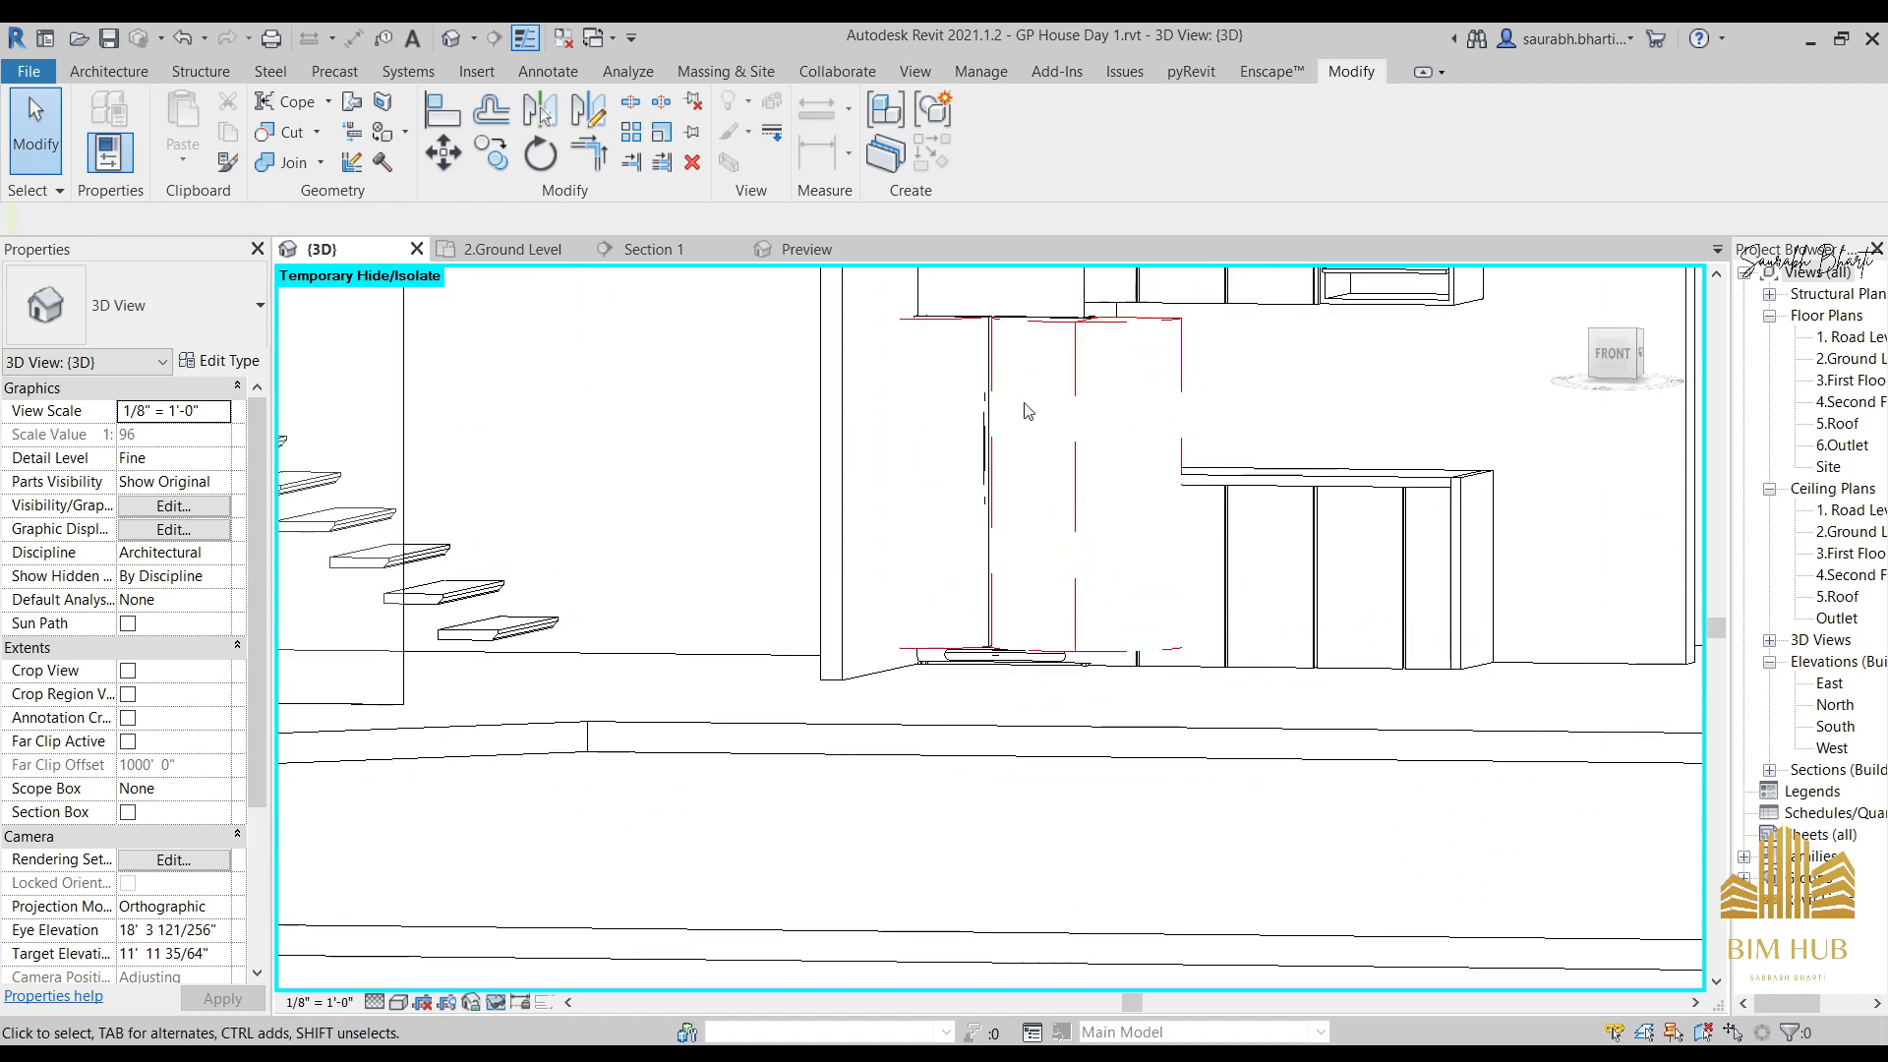
Try temporarily hiding the tall casework that holds the refrigerator.
{"action": "left_click", "coordinate": [993, 409]}
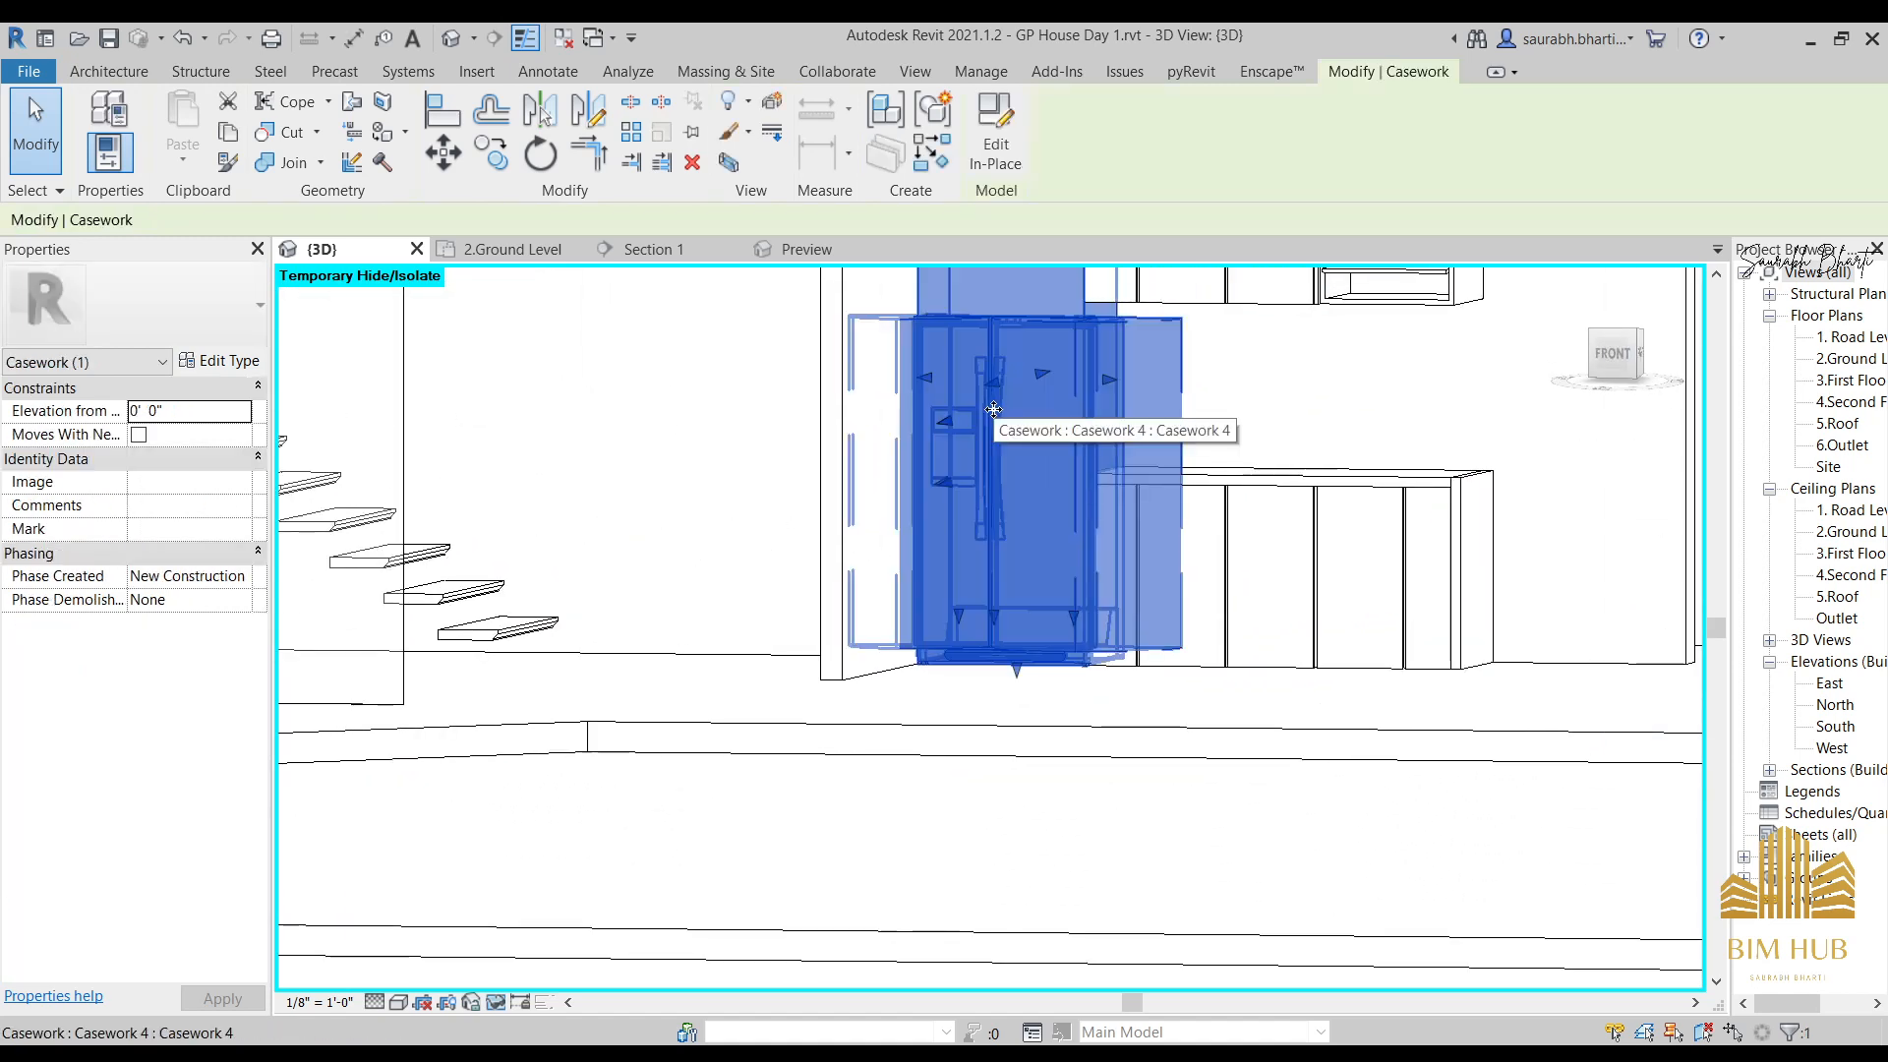
{"action": "key", "text": "h"}
{"action": "key", "text": "h"}
{"action": "middle_click_drag", "start_coordinate": [1004, 413], "coordinate": [978, 507]}
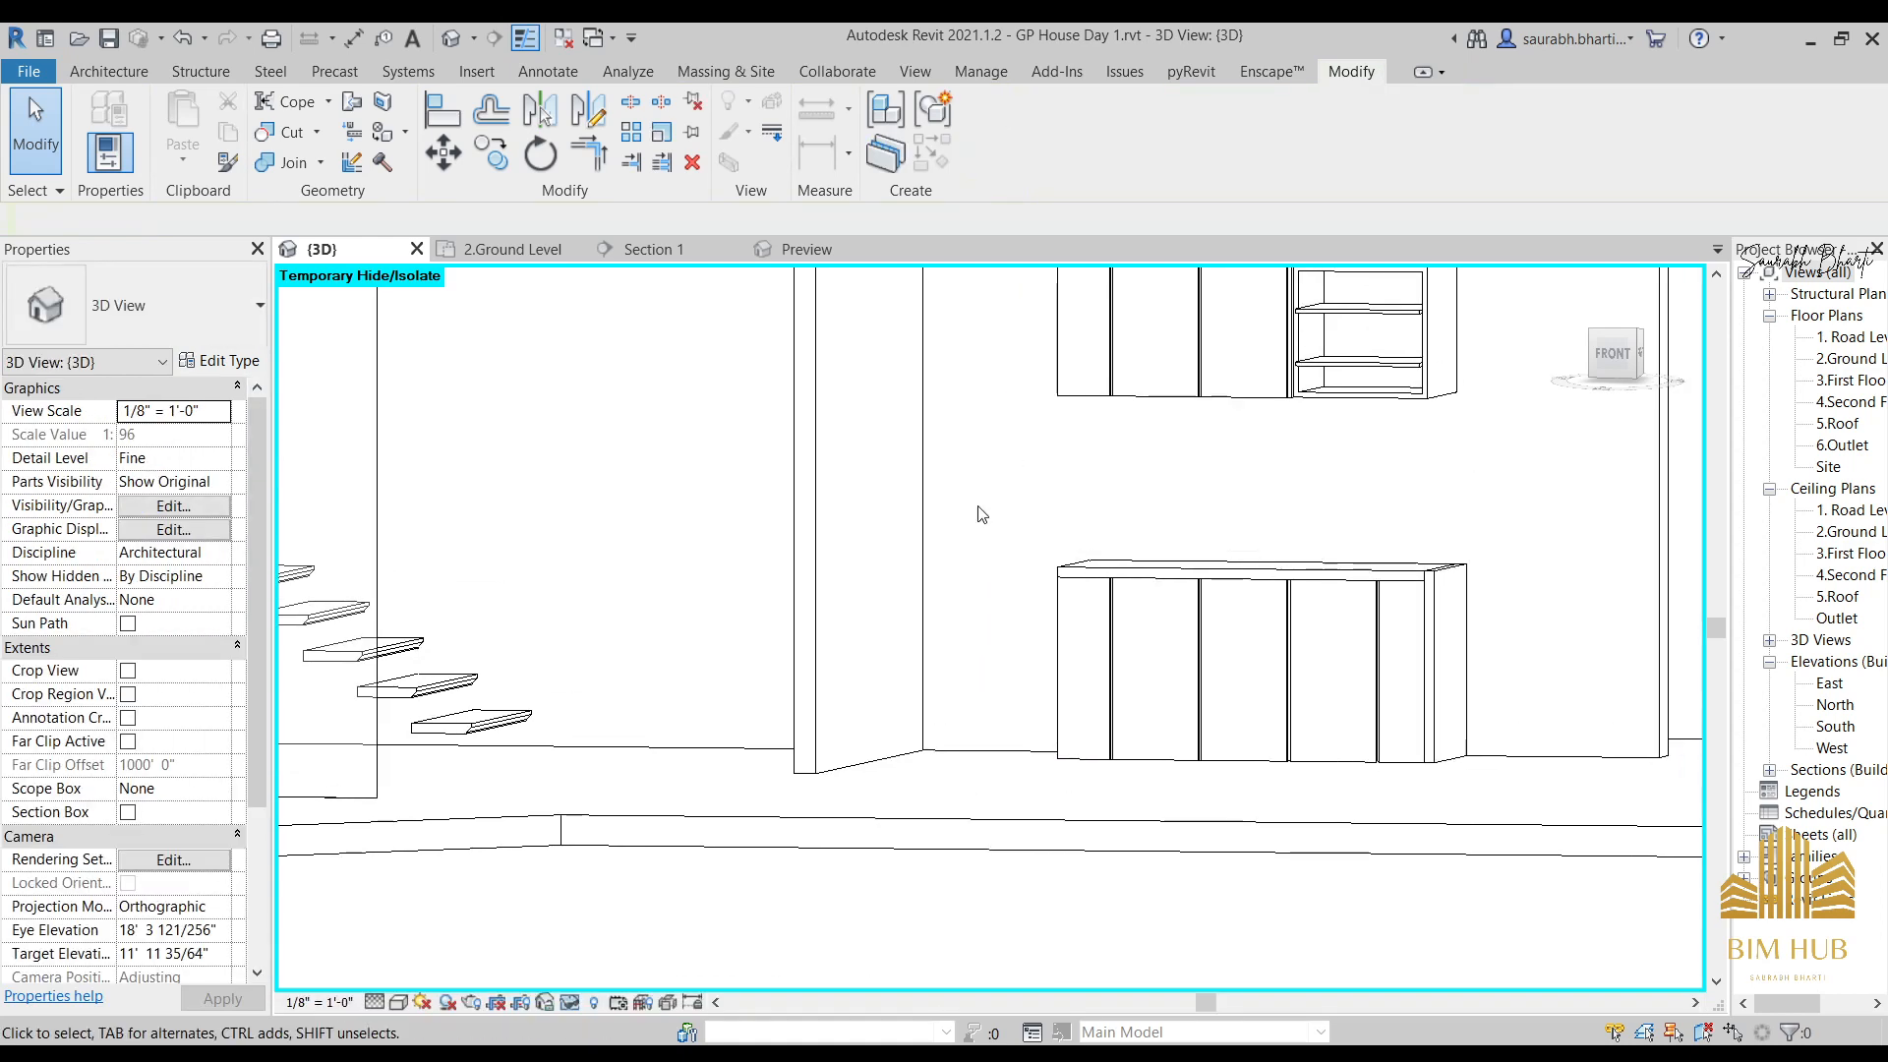
{"action": "middle_click_drag", "start_coordinate": [1043, 440], "coordinate": [1069, 346]}
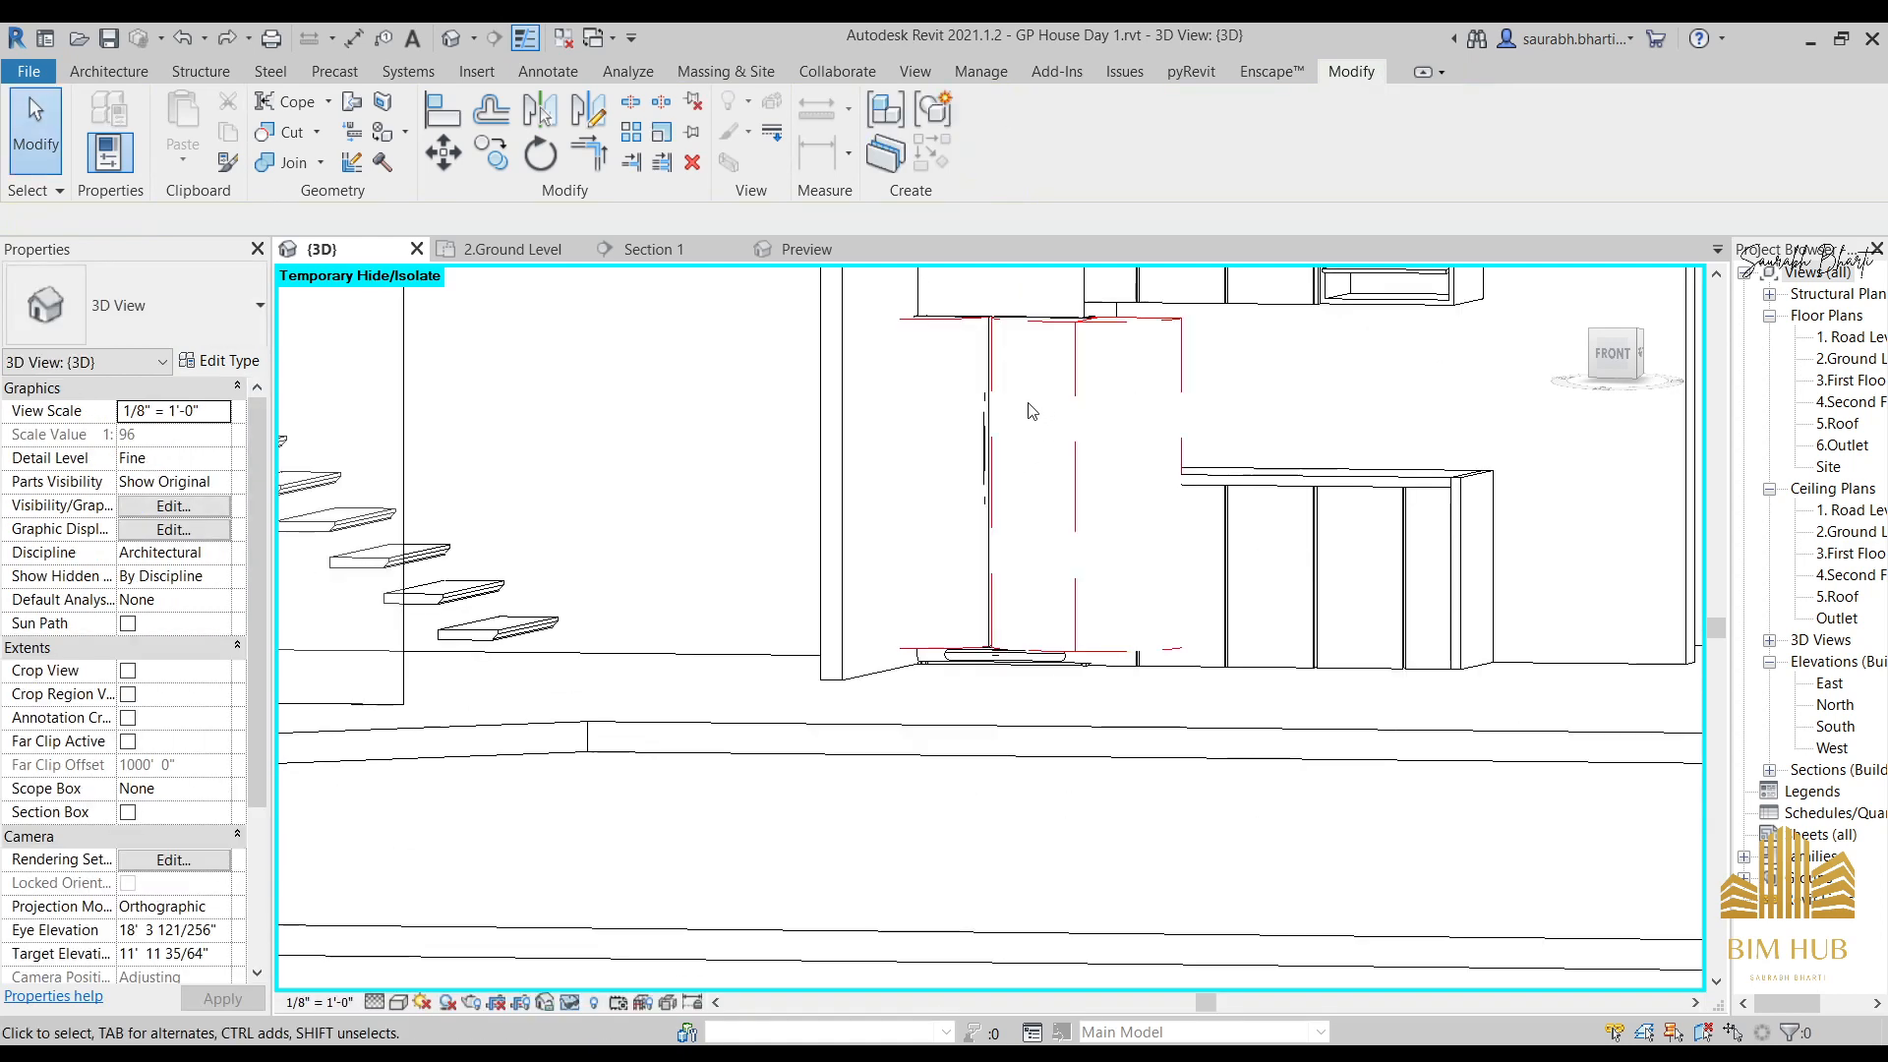
Open the tall refrigerator casework for in-place editing, delete the refrigerator from it, and finish the model.
{"action": "double_click", "coordinate": [1014, 337]}
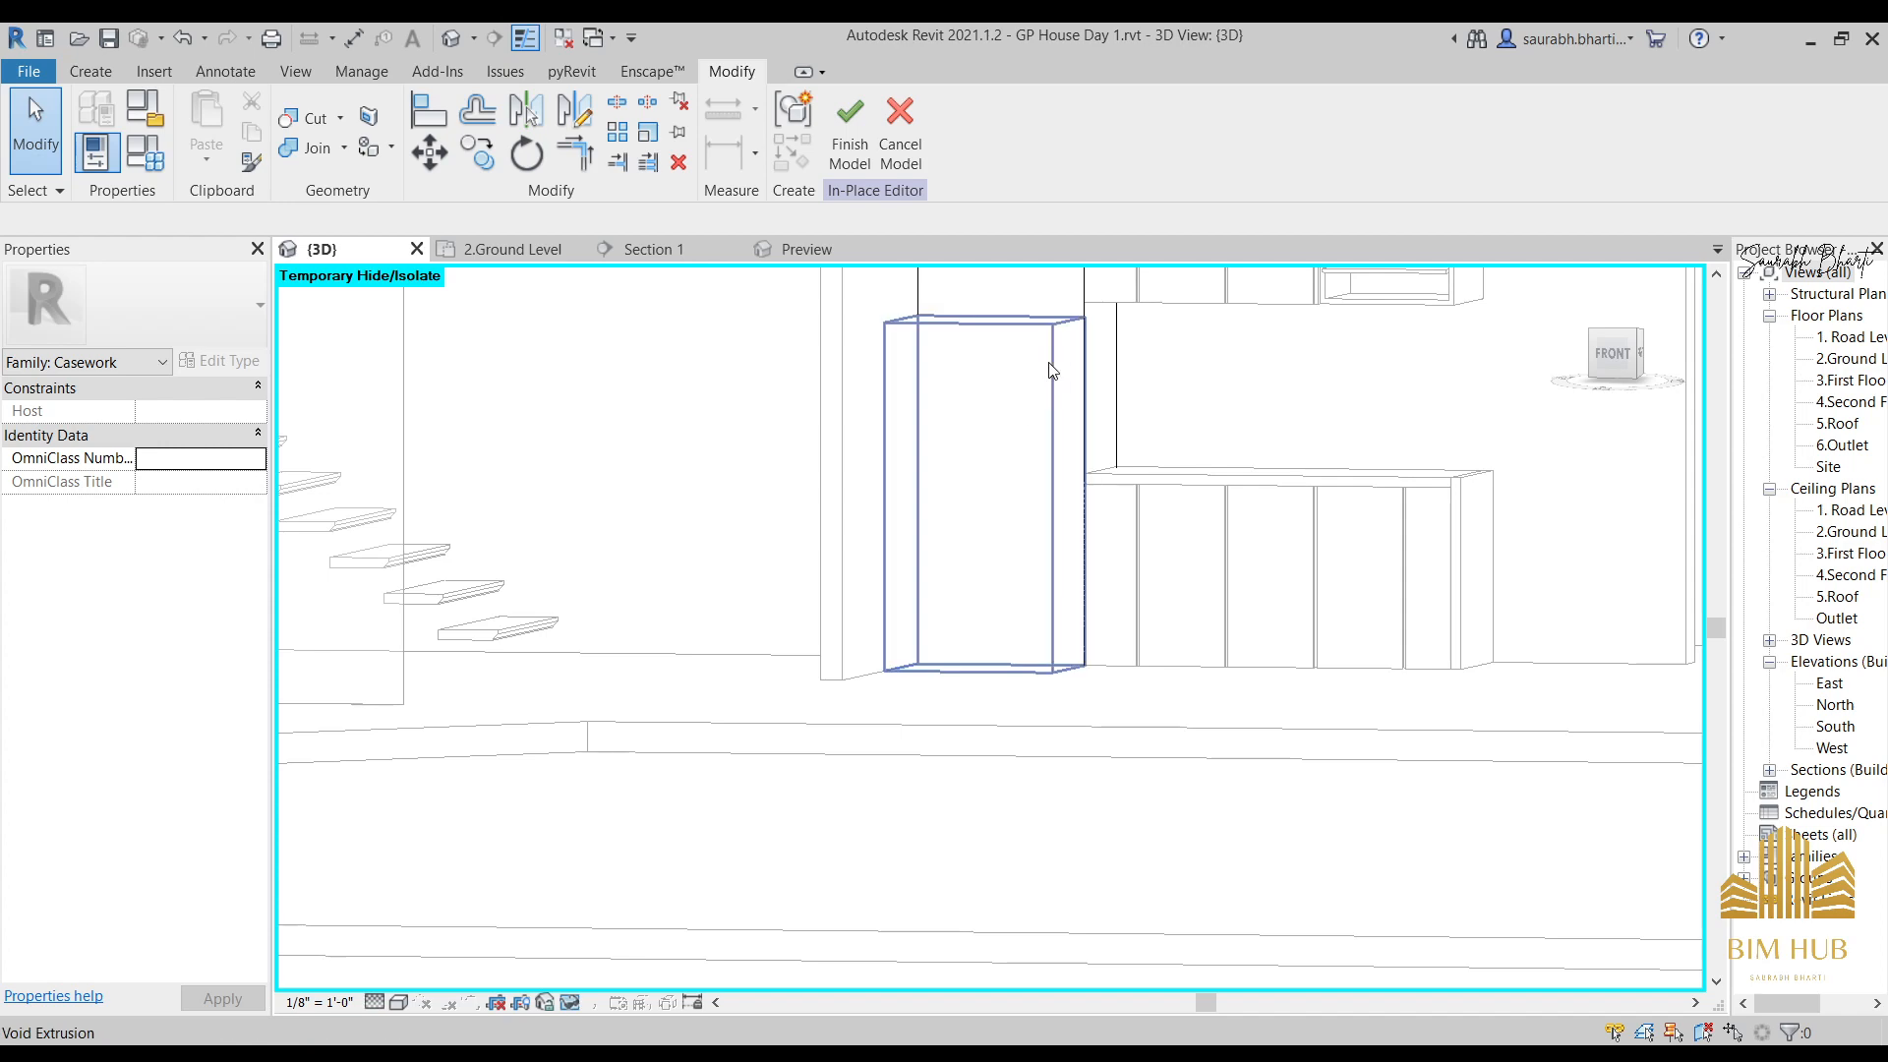
{"action": "left_click", "coordinate": [1050, 370]}
{"action": "middle_click_drag", "start_coordinate": [920, 455], "coordinate": [967, 467], "text": "shift"}
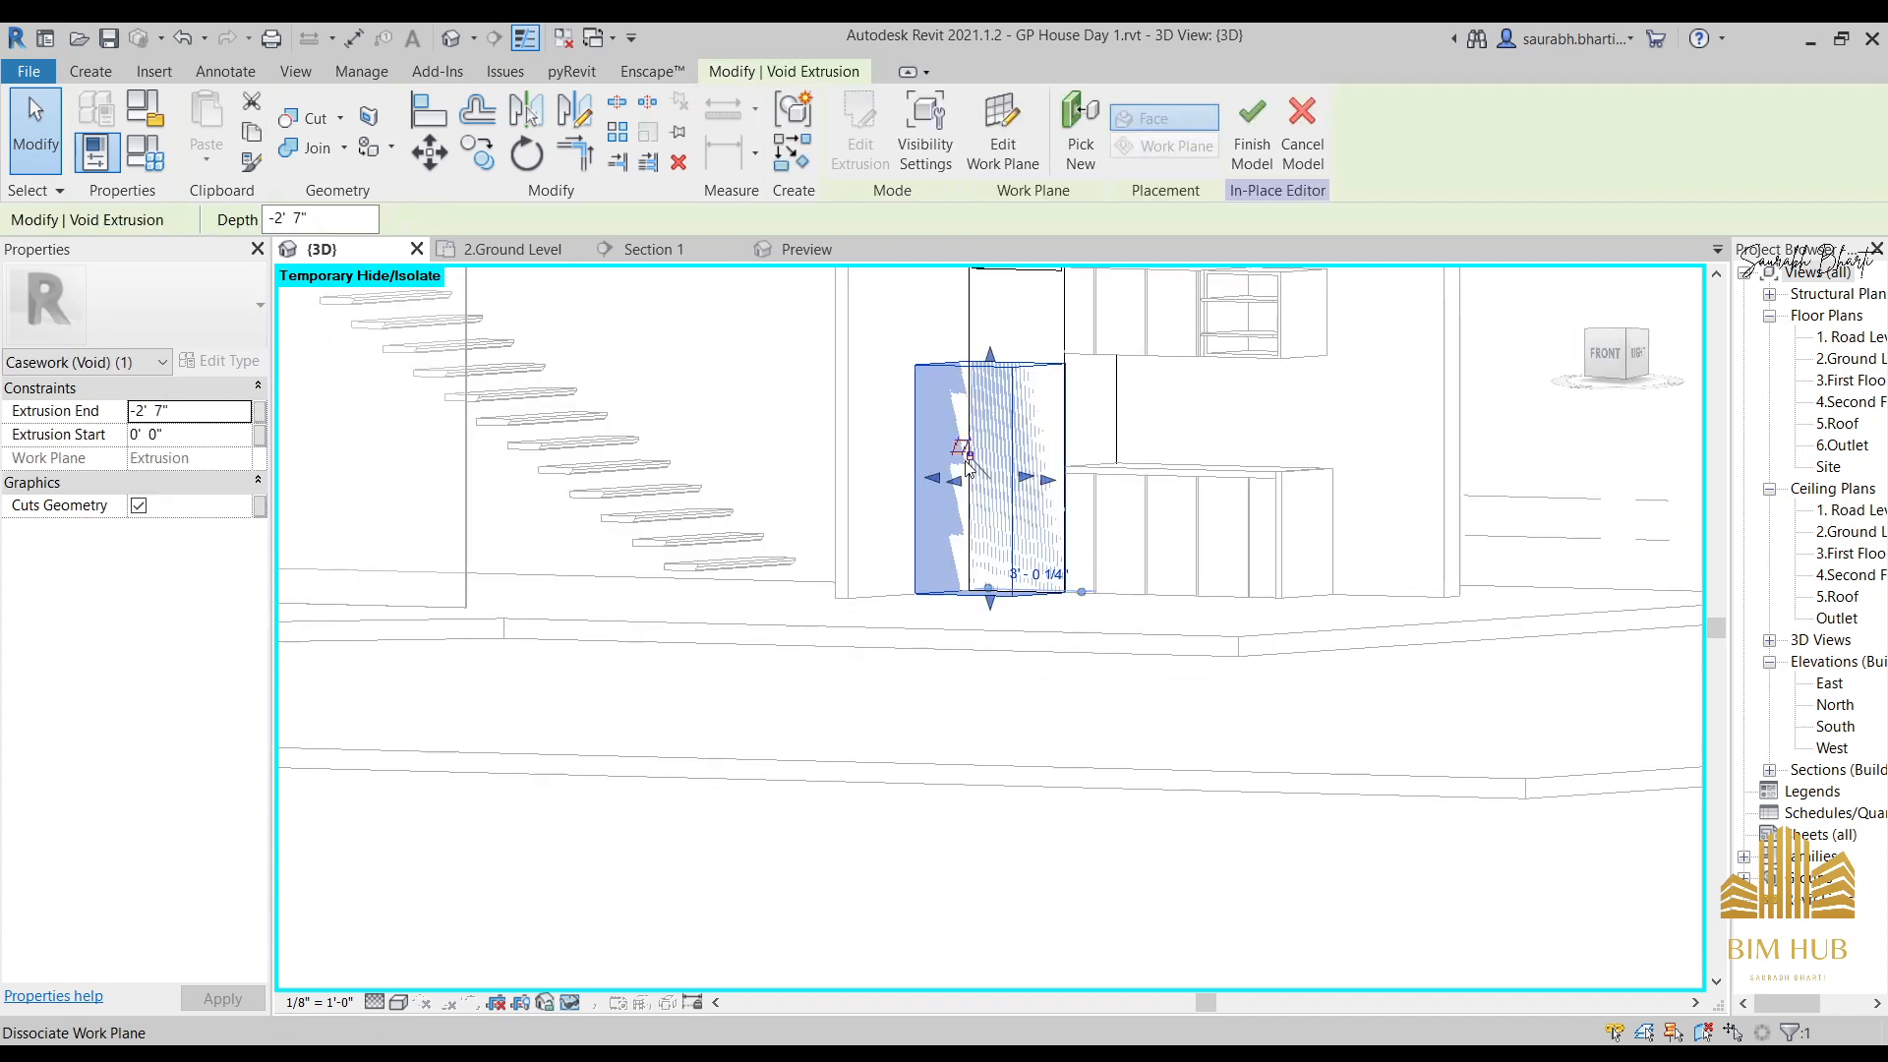
{"action": "key", "text": "Escape"}
{"action": "scroll", "coordinate": [984, 467], "scroll_direction": "up", "scroll_amount": 2}
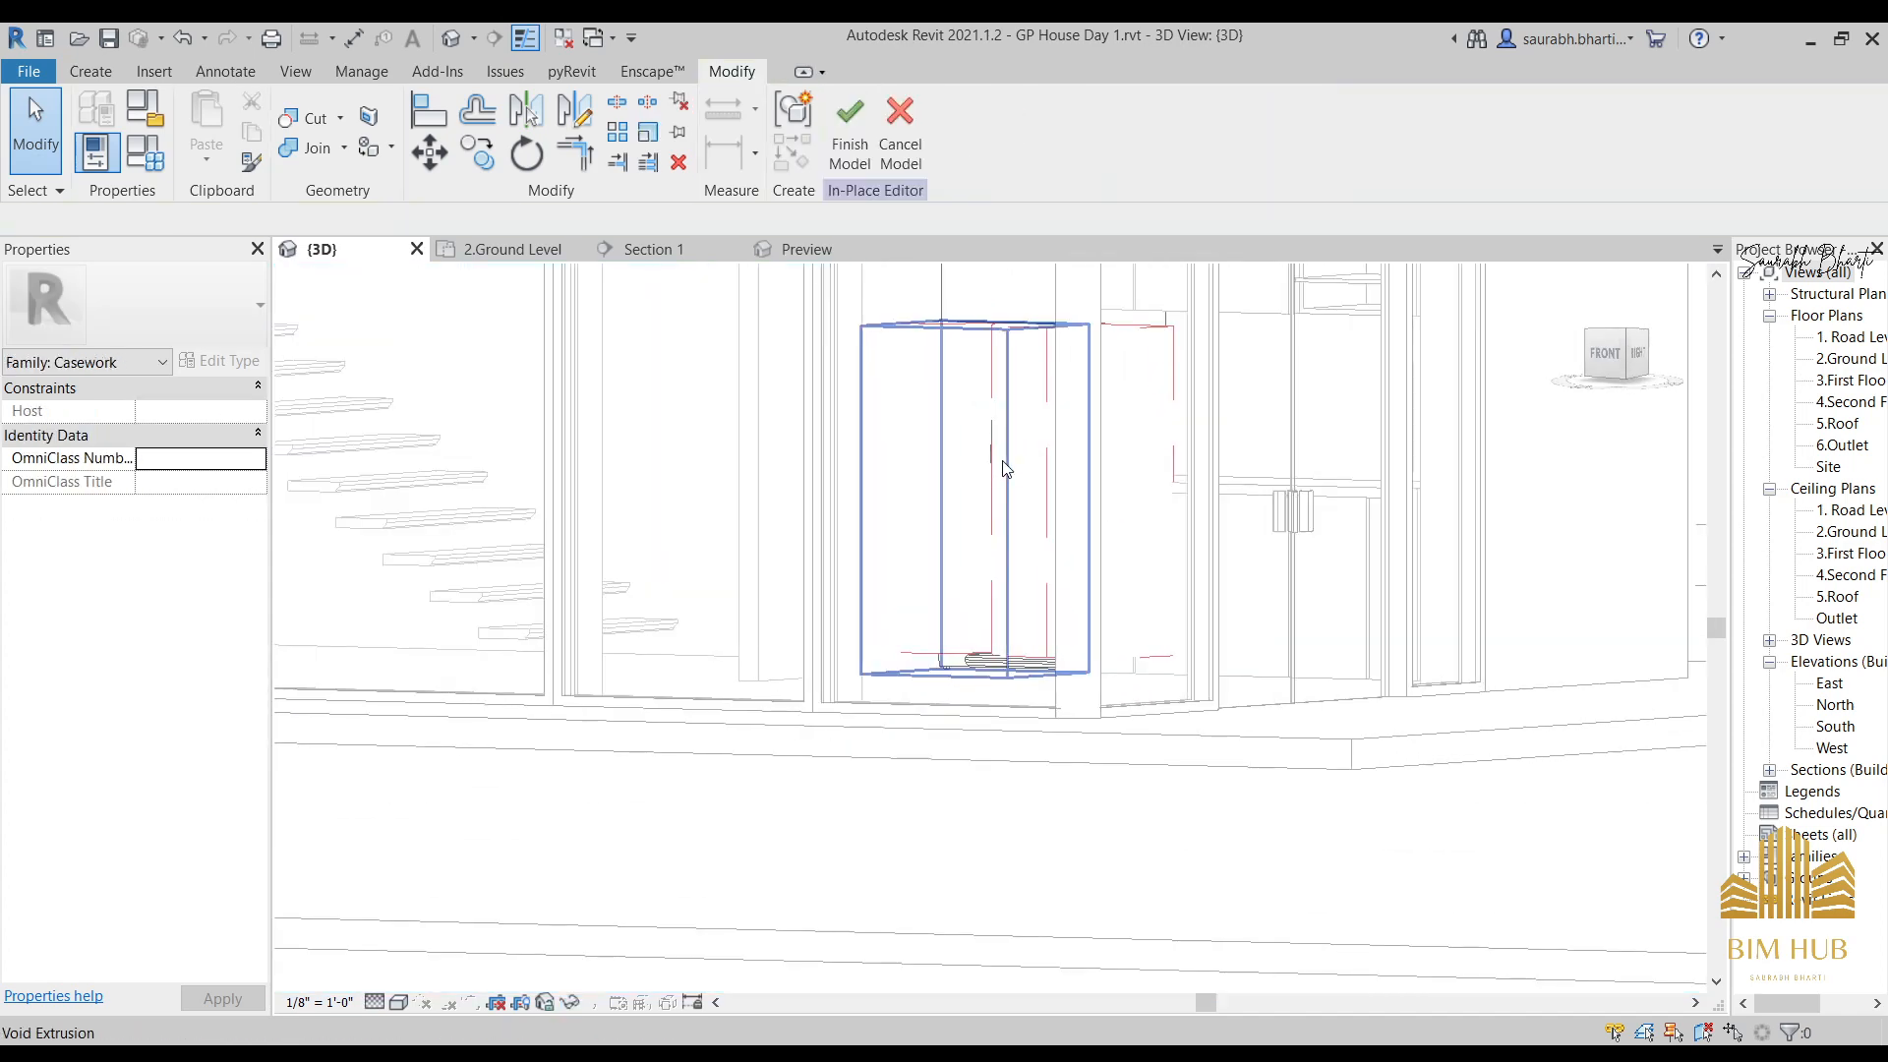
{"action": "key", "text": "Tab"}
{"action": "left_click", "coordinate": [1001, 457]}
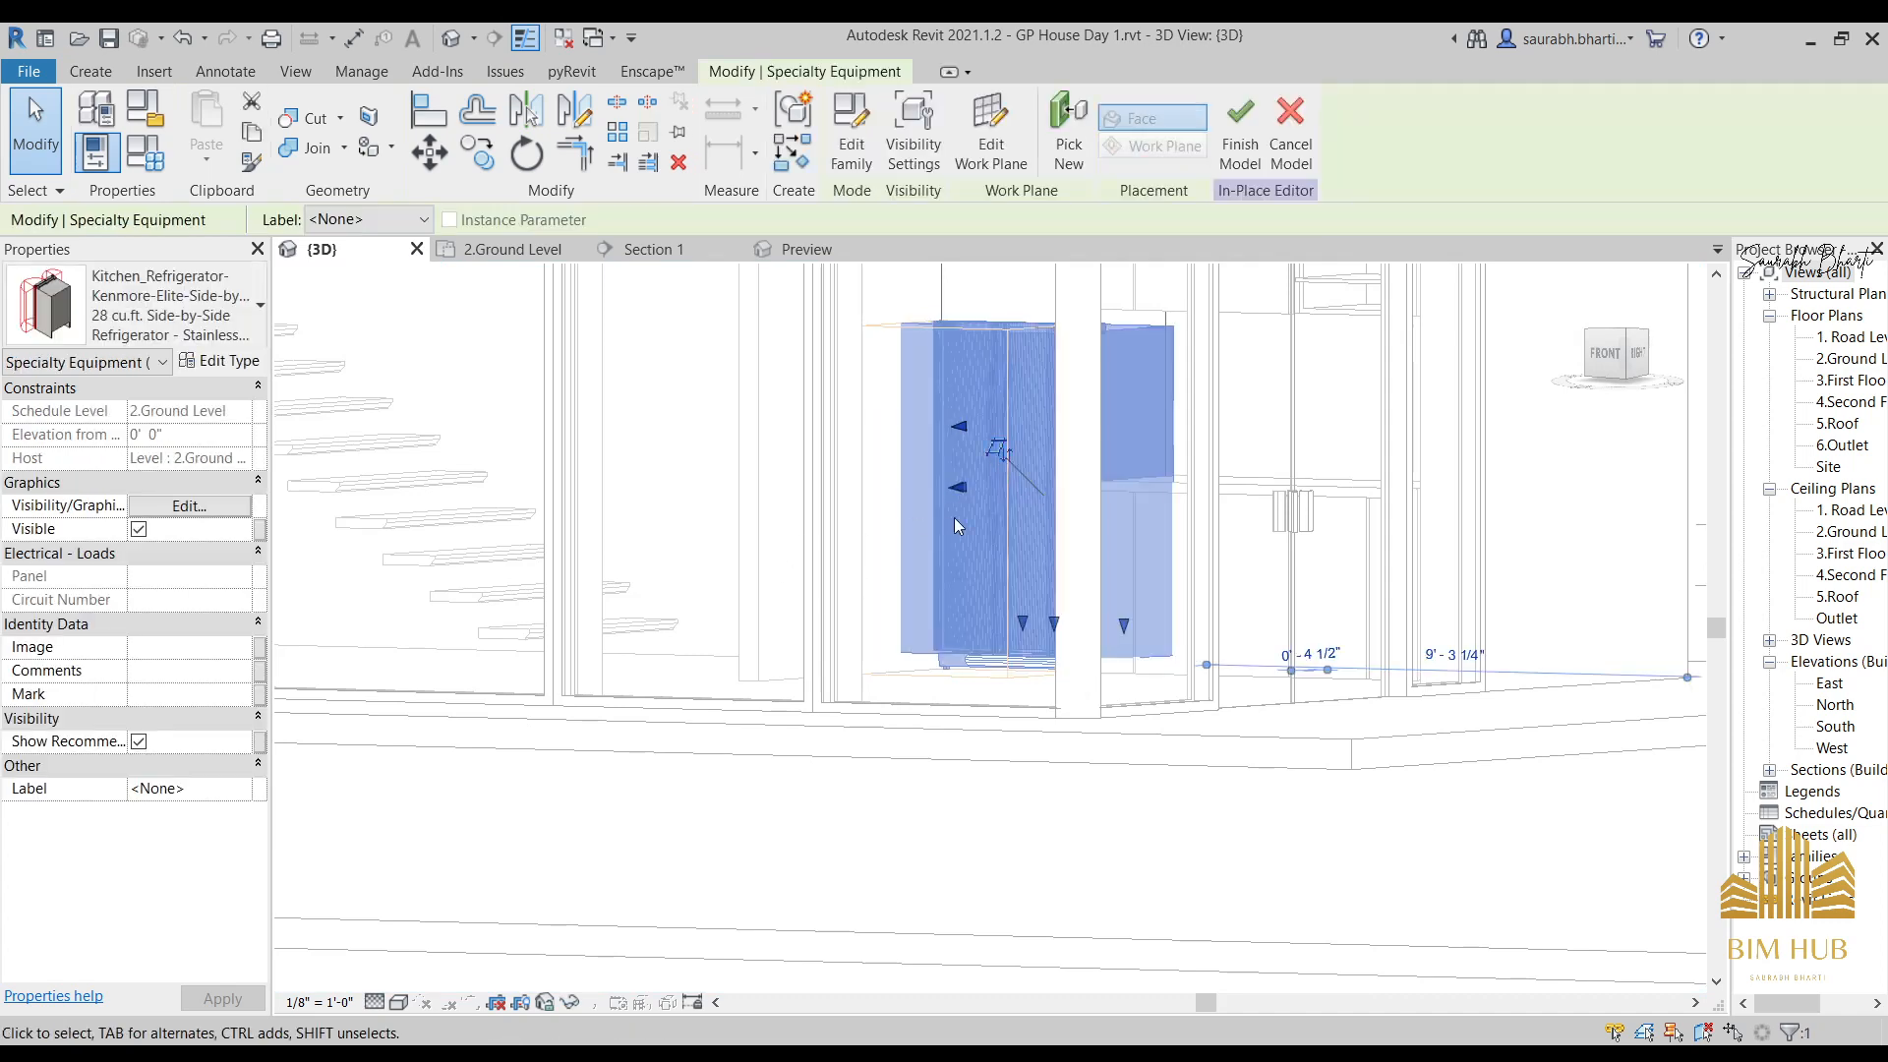
{"action": "key", "text": "Delete"}
{"action": "left_click", "coordinate": [850, 142]}
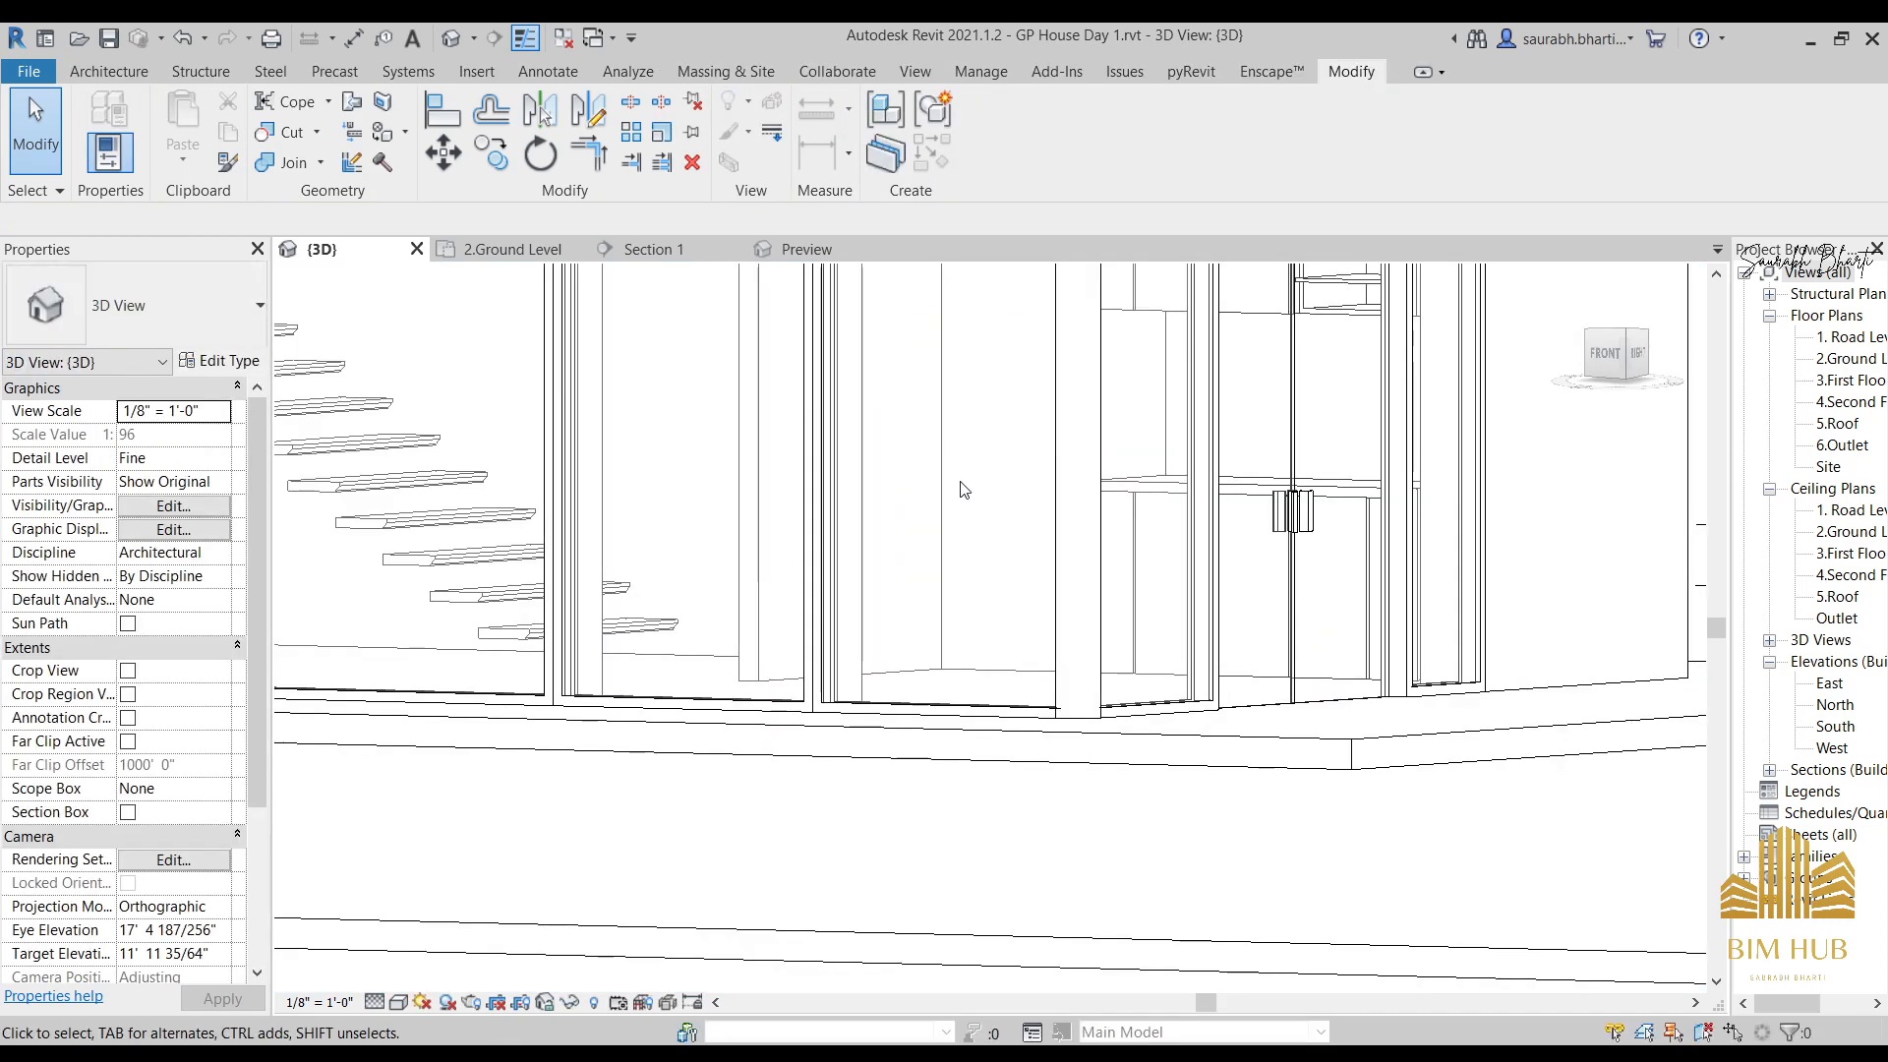
Temporarily hide the glass walls and the double-glass curtain wall door in front of the kitchen.
{"action": "middle_click_drag", "start_coordinate": [974, 485], "coordinate": [1103, 497], "text": "shift"}
{"action": "scroll", "coordinate": [1082, 447], "scroll_direction": "up", "scroll_amount": 3}
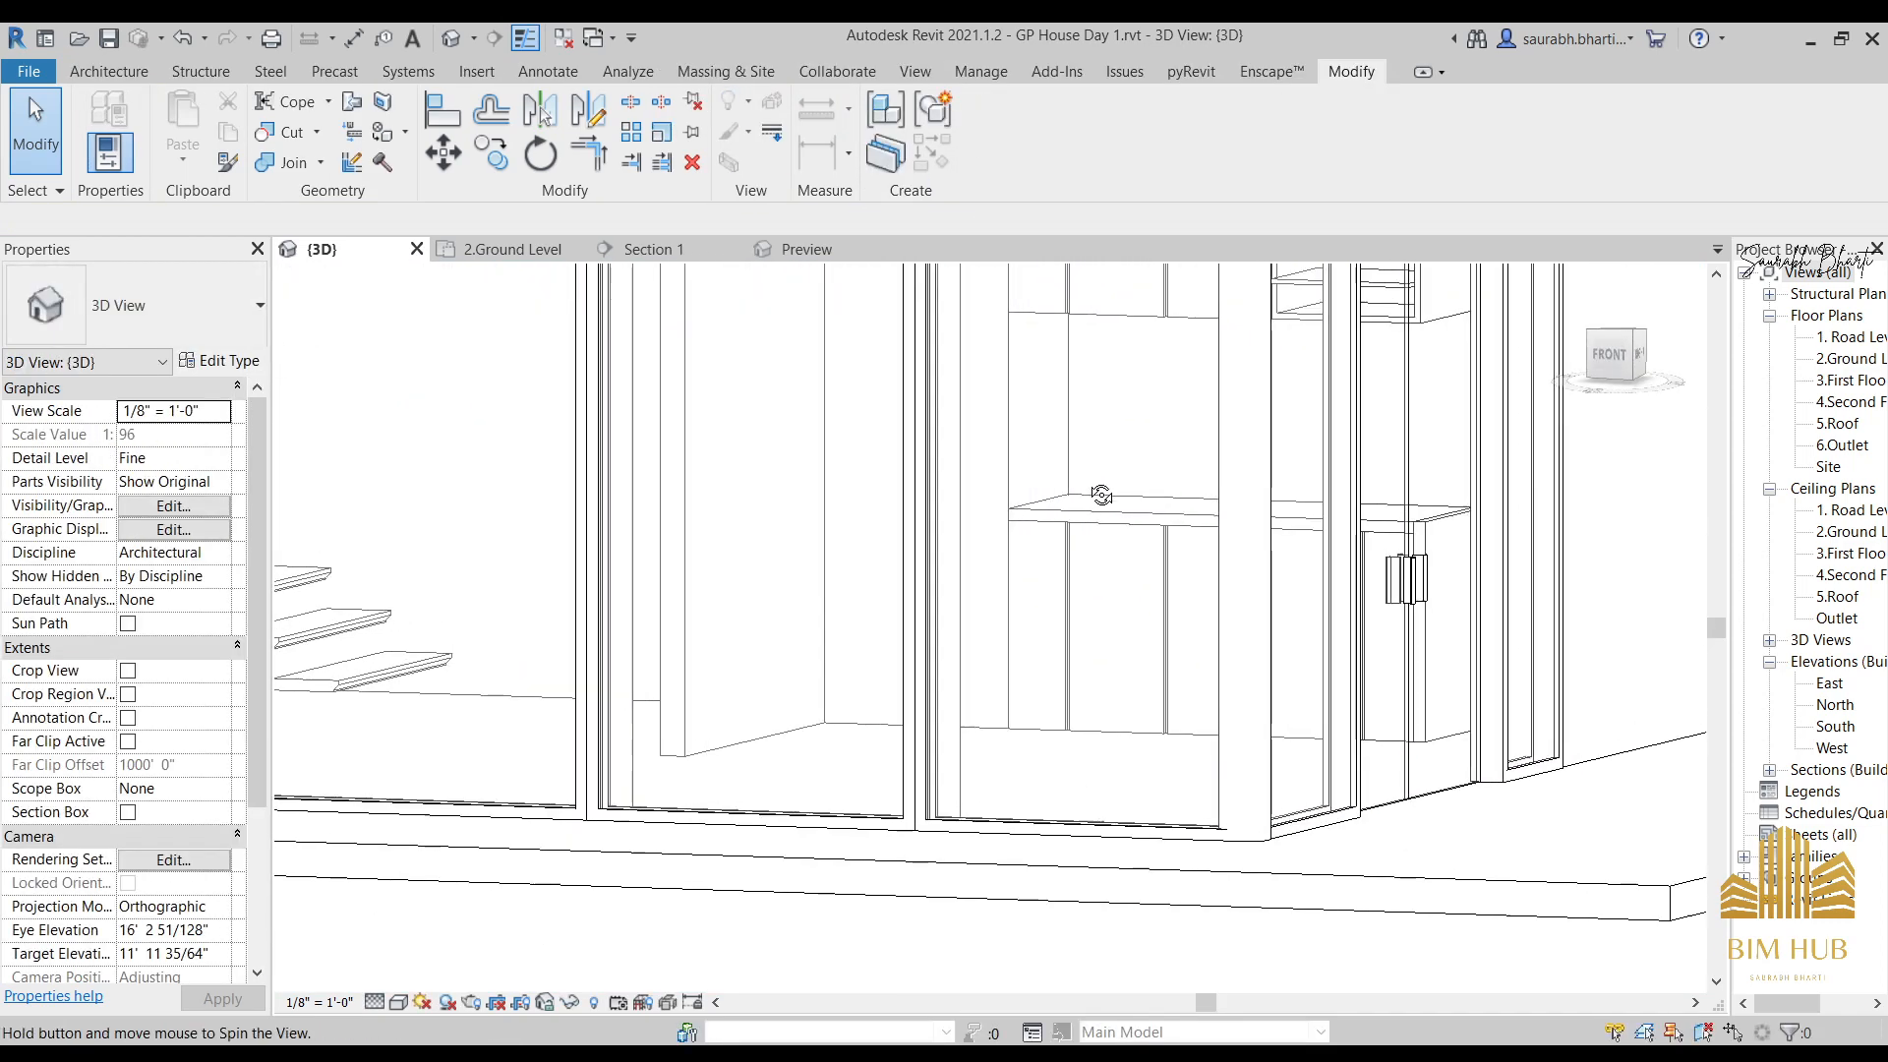
{"action": "middle_click_drag", "start_coordinate": [1041, 433], "coordinate": [1029, 484], "text": "shift"}
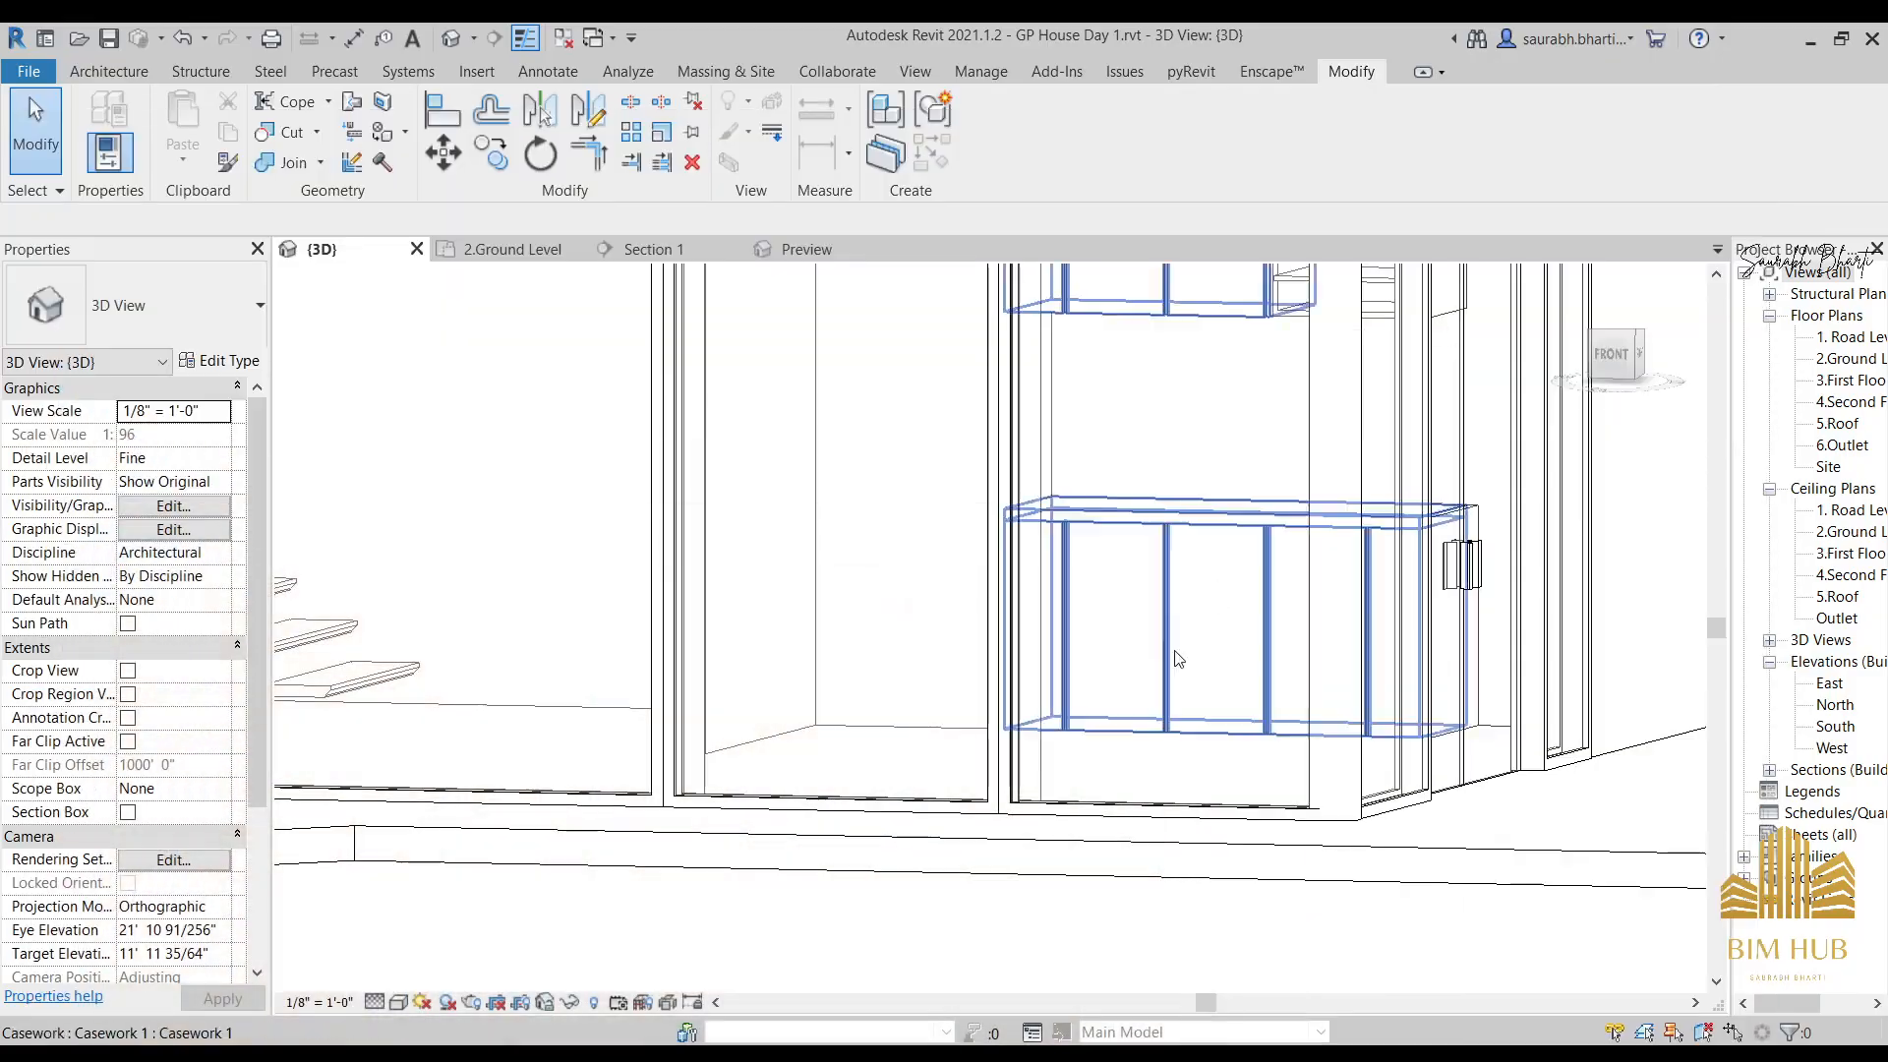
{"action": "scroll", "coordinate": [1122, 595], "scroll_direction": "up", "scroll_amount": 3}
{"action": "middle_click_drag", "start_coordinate": [1122, 595], "coordinate": [1338, 708], "text": "shift"}
{"action": "scroll", "coordinate": [1200, 644], "scroll_direction": "down", "scroll_amount": 4}
{"action": "left_click", "coordinate": [1345, 712]}
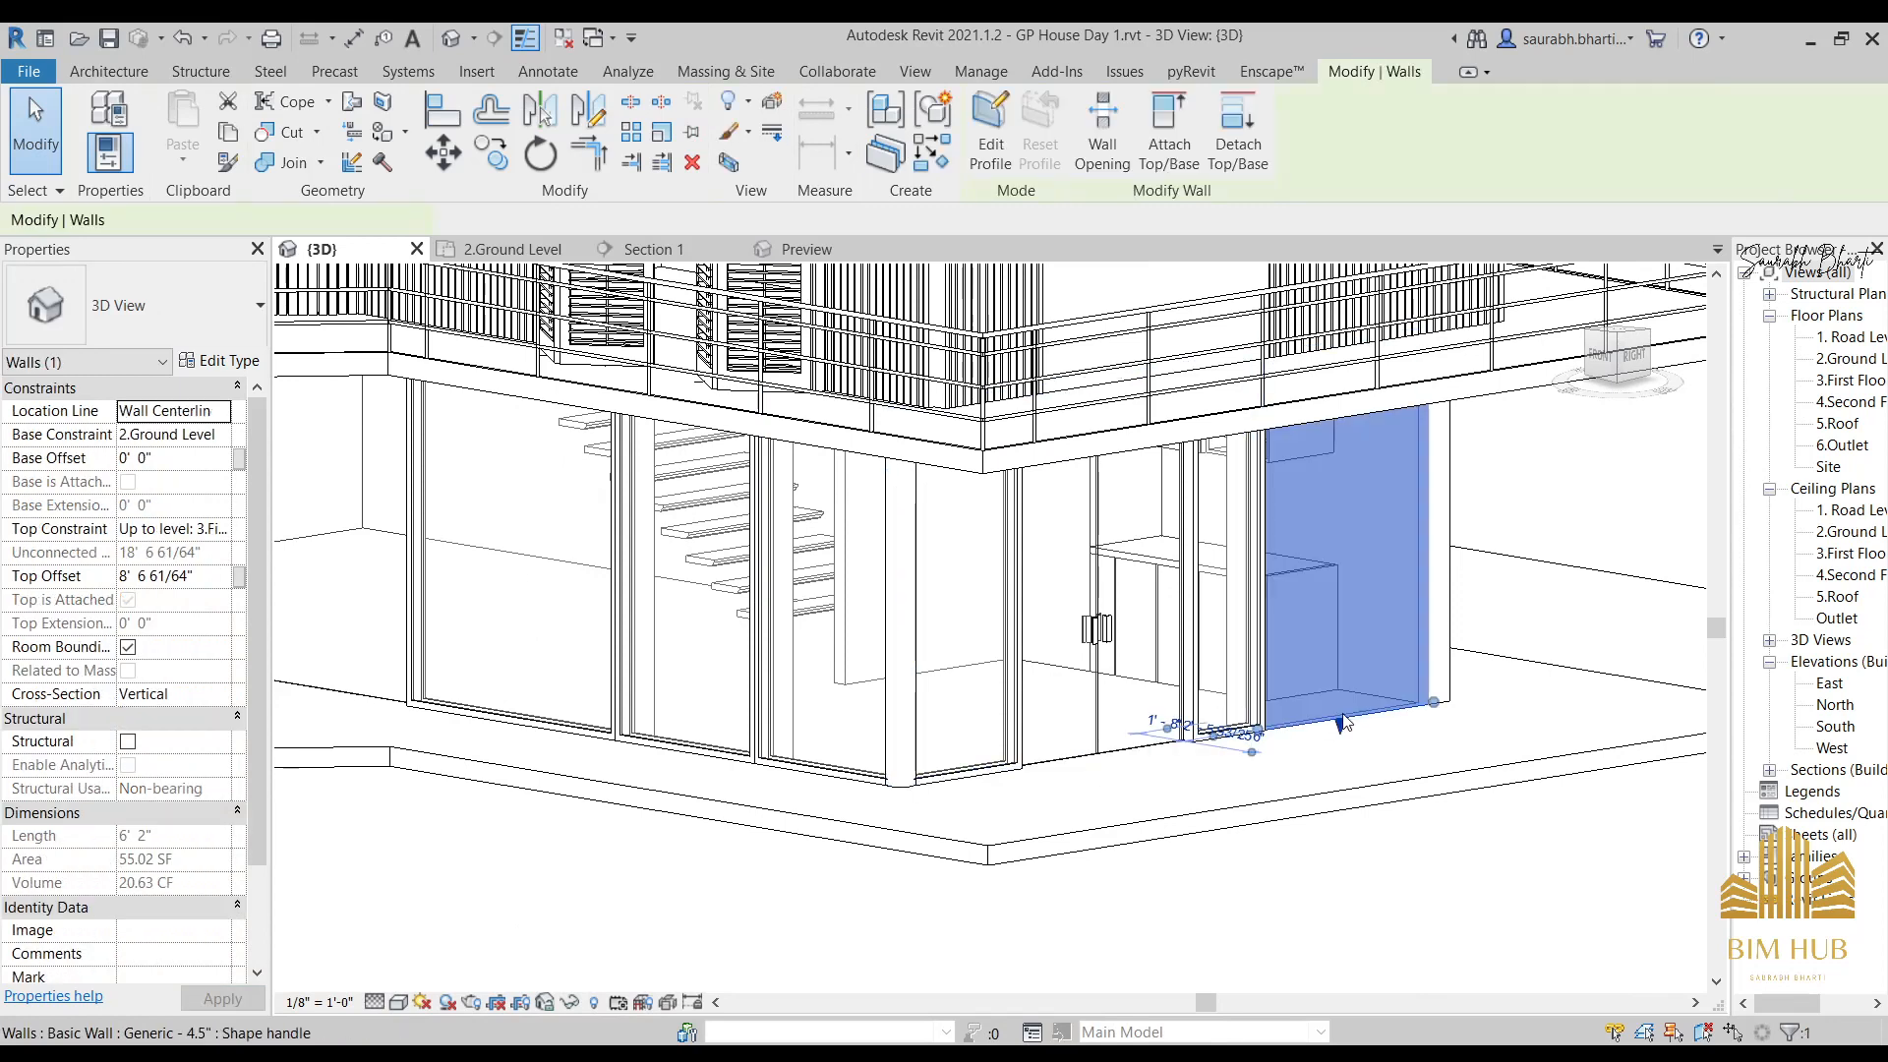
{"action": "key", "text": "h"}
{"action": "key", "text": "h"}
{"action": "left_click", "coordinate": [1111, 753]}
{"action": "key", "text": "h"}
{"action": "key", "text": "h"}
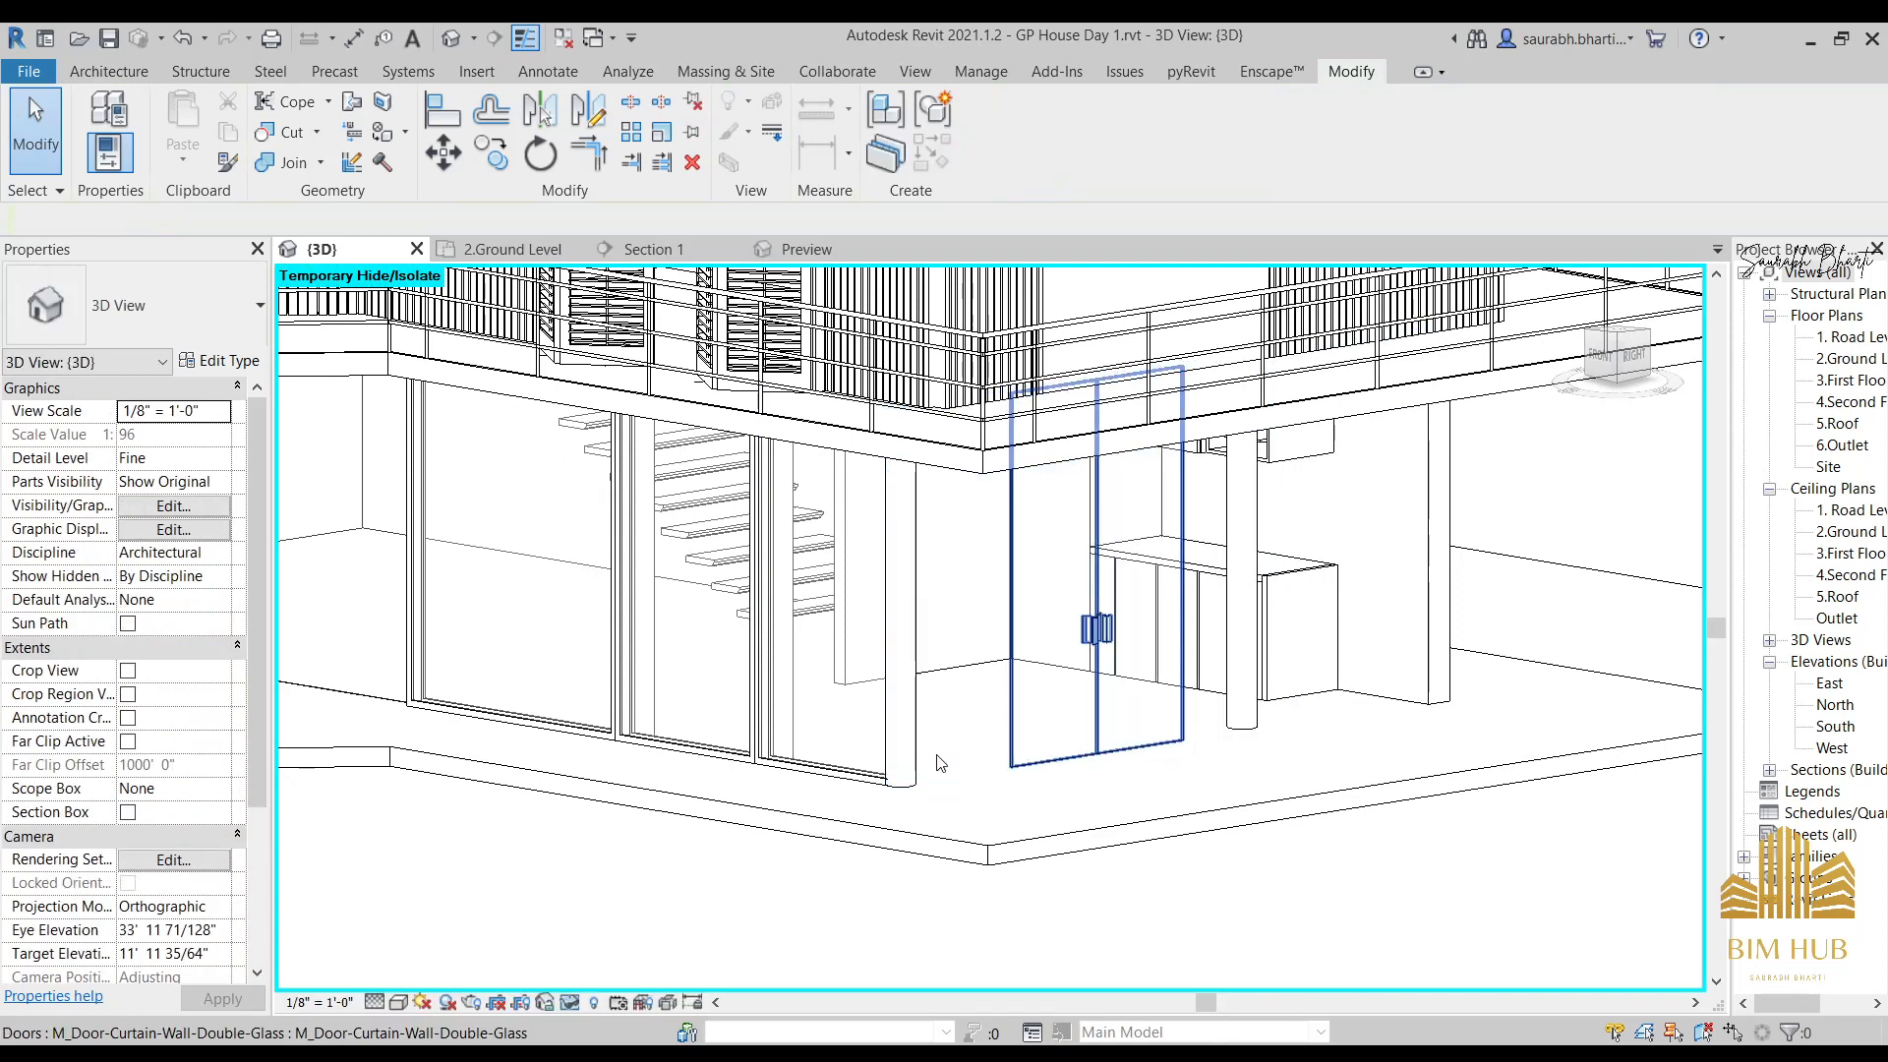
{"action": "scroll", "coordinate": [1023, 692], "scroll_direction": "down", "scroll_amount": 1}
{"action": "left_click", "coordinate": [1069, 740]}
{"action": "key", "text": "Escape"}
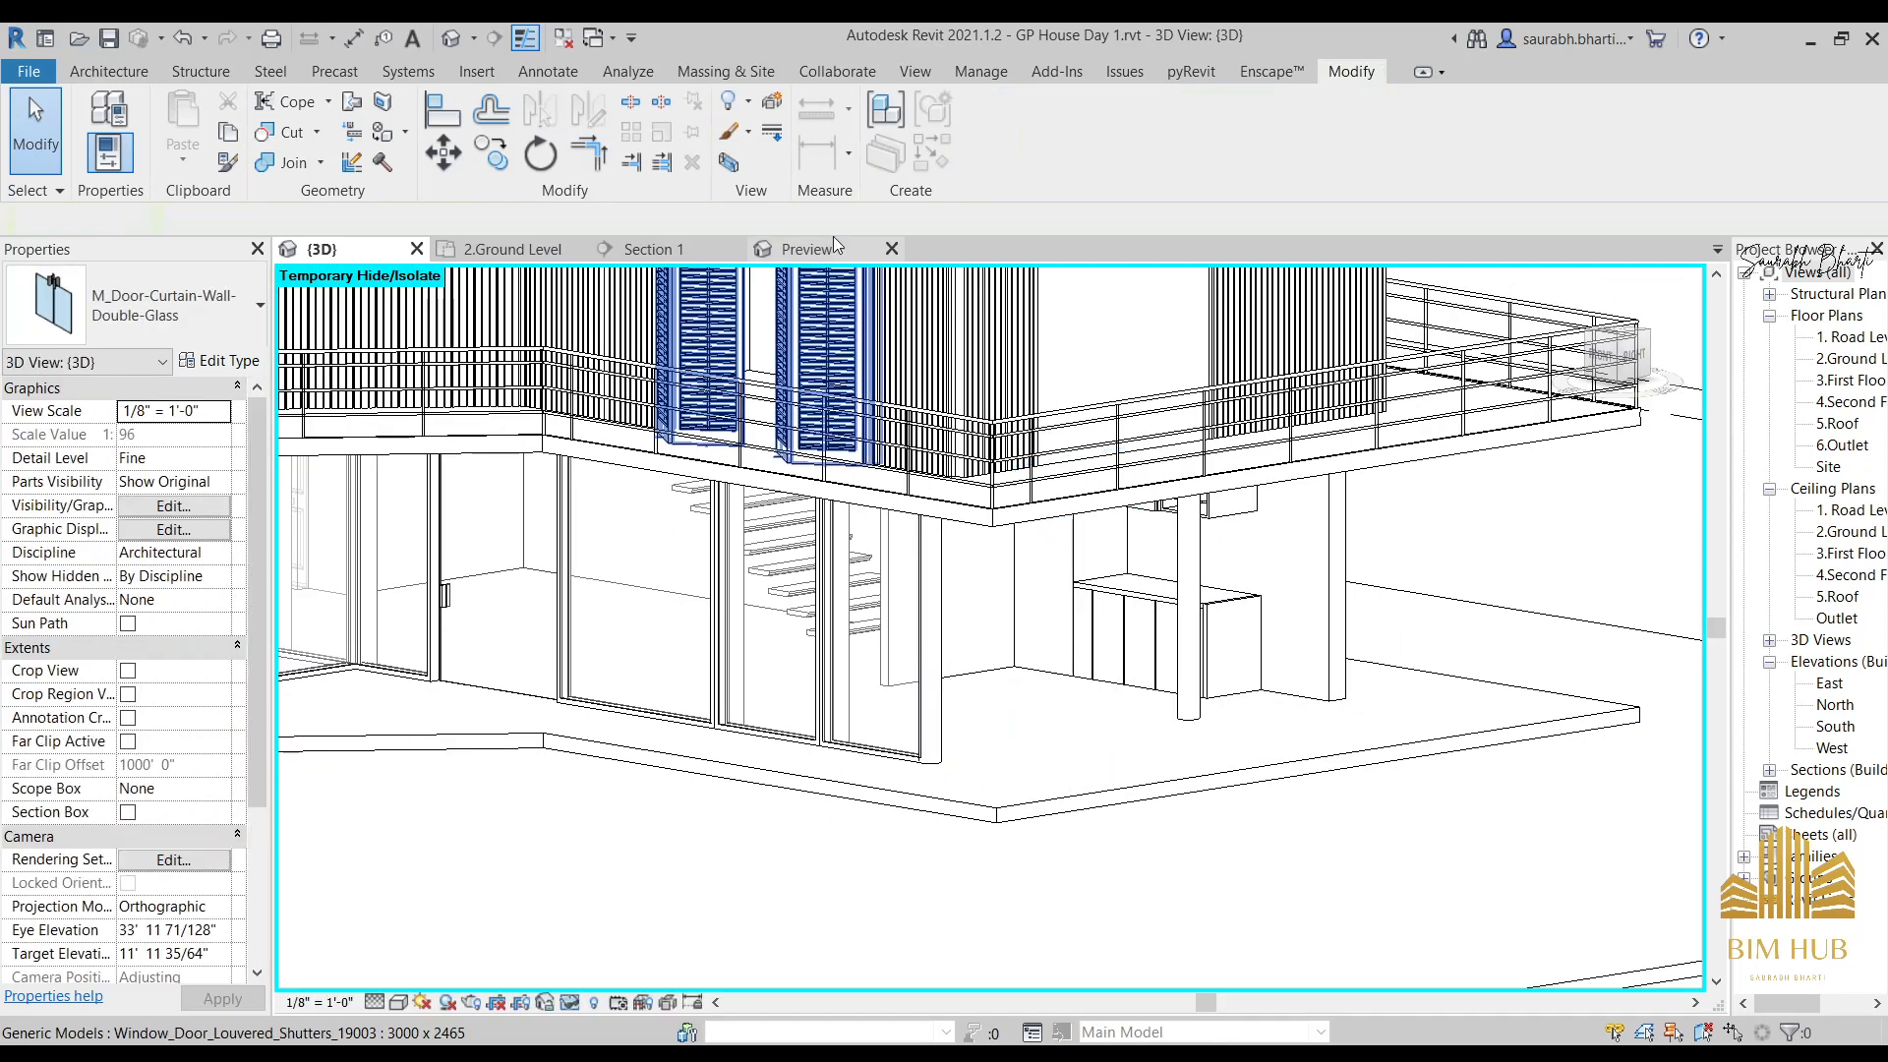
Open the Section 1 view and examine the elevation of the kitchen cabinets and the tall casework.
{"action": "left_click", "coordinate": [649, 249]}
{"action": "scroll", "coordinate": [993, 623], "scroll_direction": "up", "scroll_amount": 2}
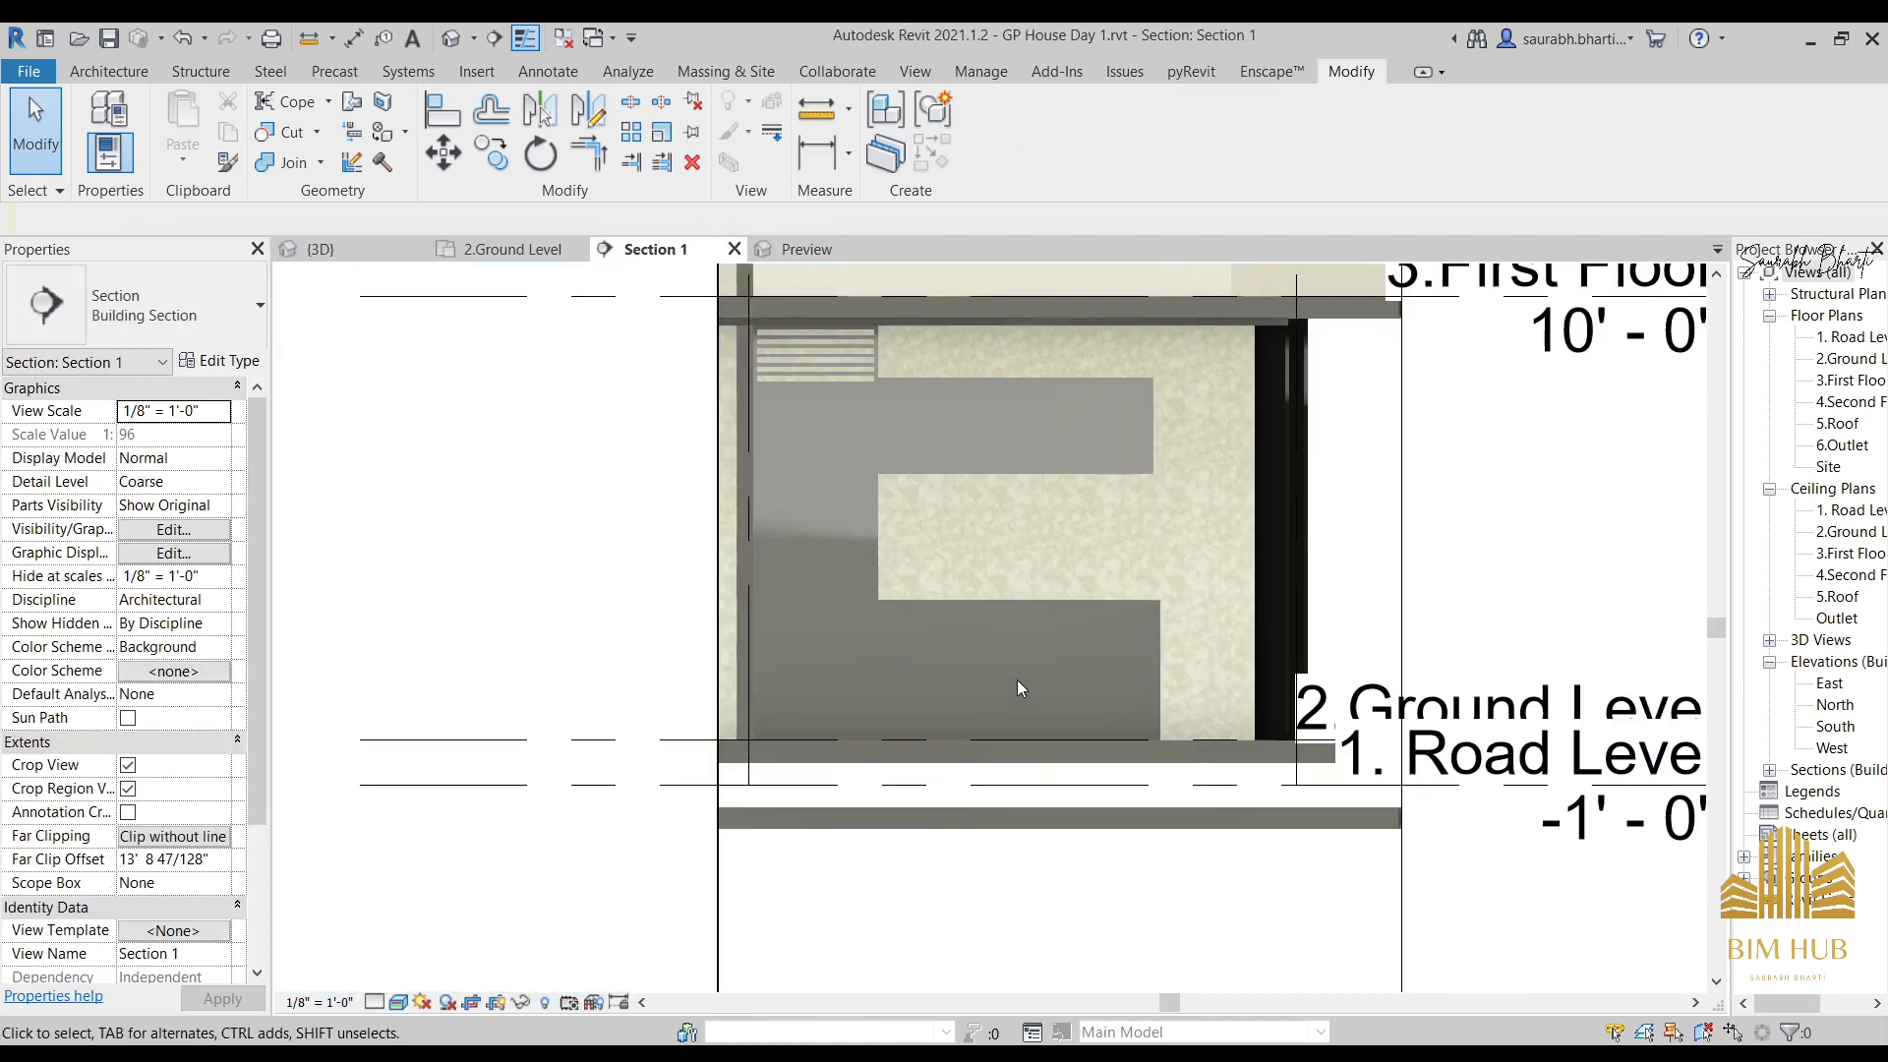
{"action": "scroll", "coordinate": [1016, 788], "scroll_direction": "down", "scroll_amount": 2}
{"action": "scroll", "coordinate": [1063, 759], "scroll_direction": "up", "scroll_amount": 2}
{"action": "scroll", "coordinate": [1062, 755], "scroll_direction": "down", "scroll_amount": 4}
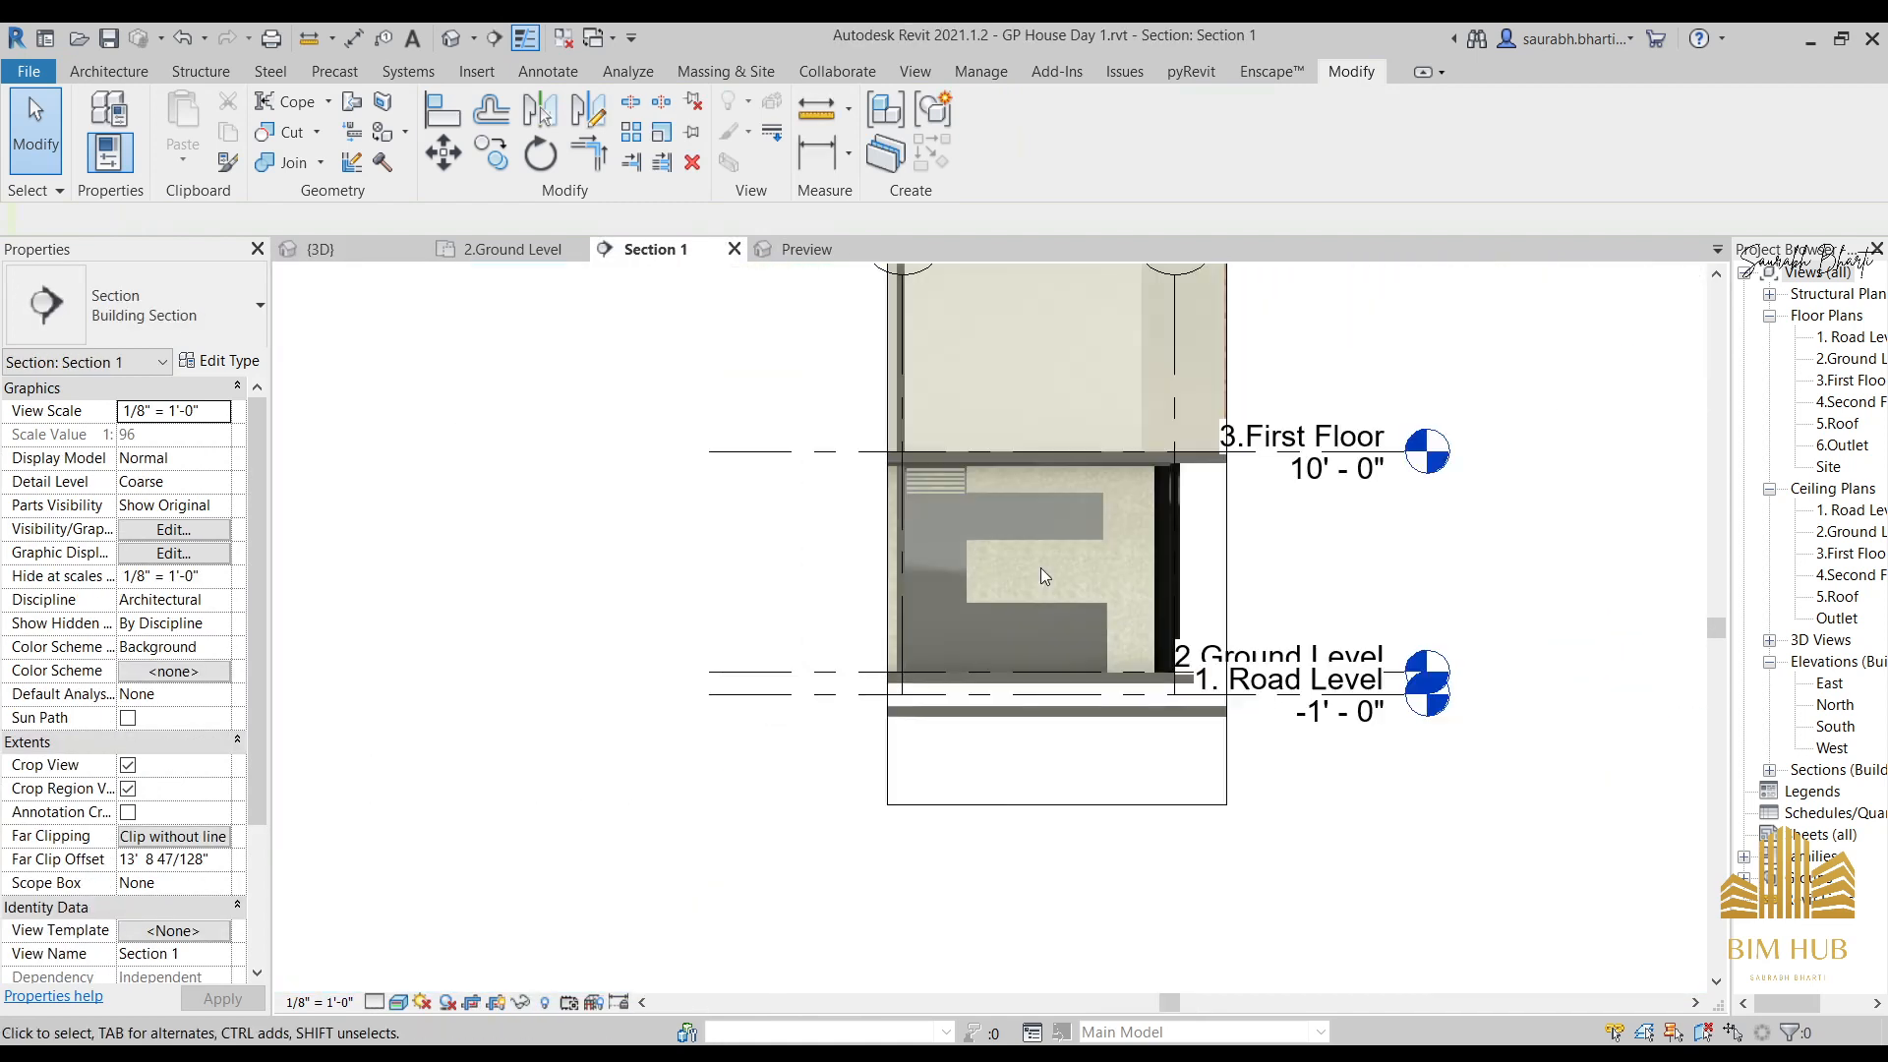
{"action": "scroll", "coordinate": [1030, 557], "scroll_direction": "up", "scroll_amount": 1}
{"action": "scroll", "coordinate": [1062, 678], "scroll_direction": "down", "scroll_amount": 1}
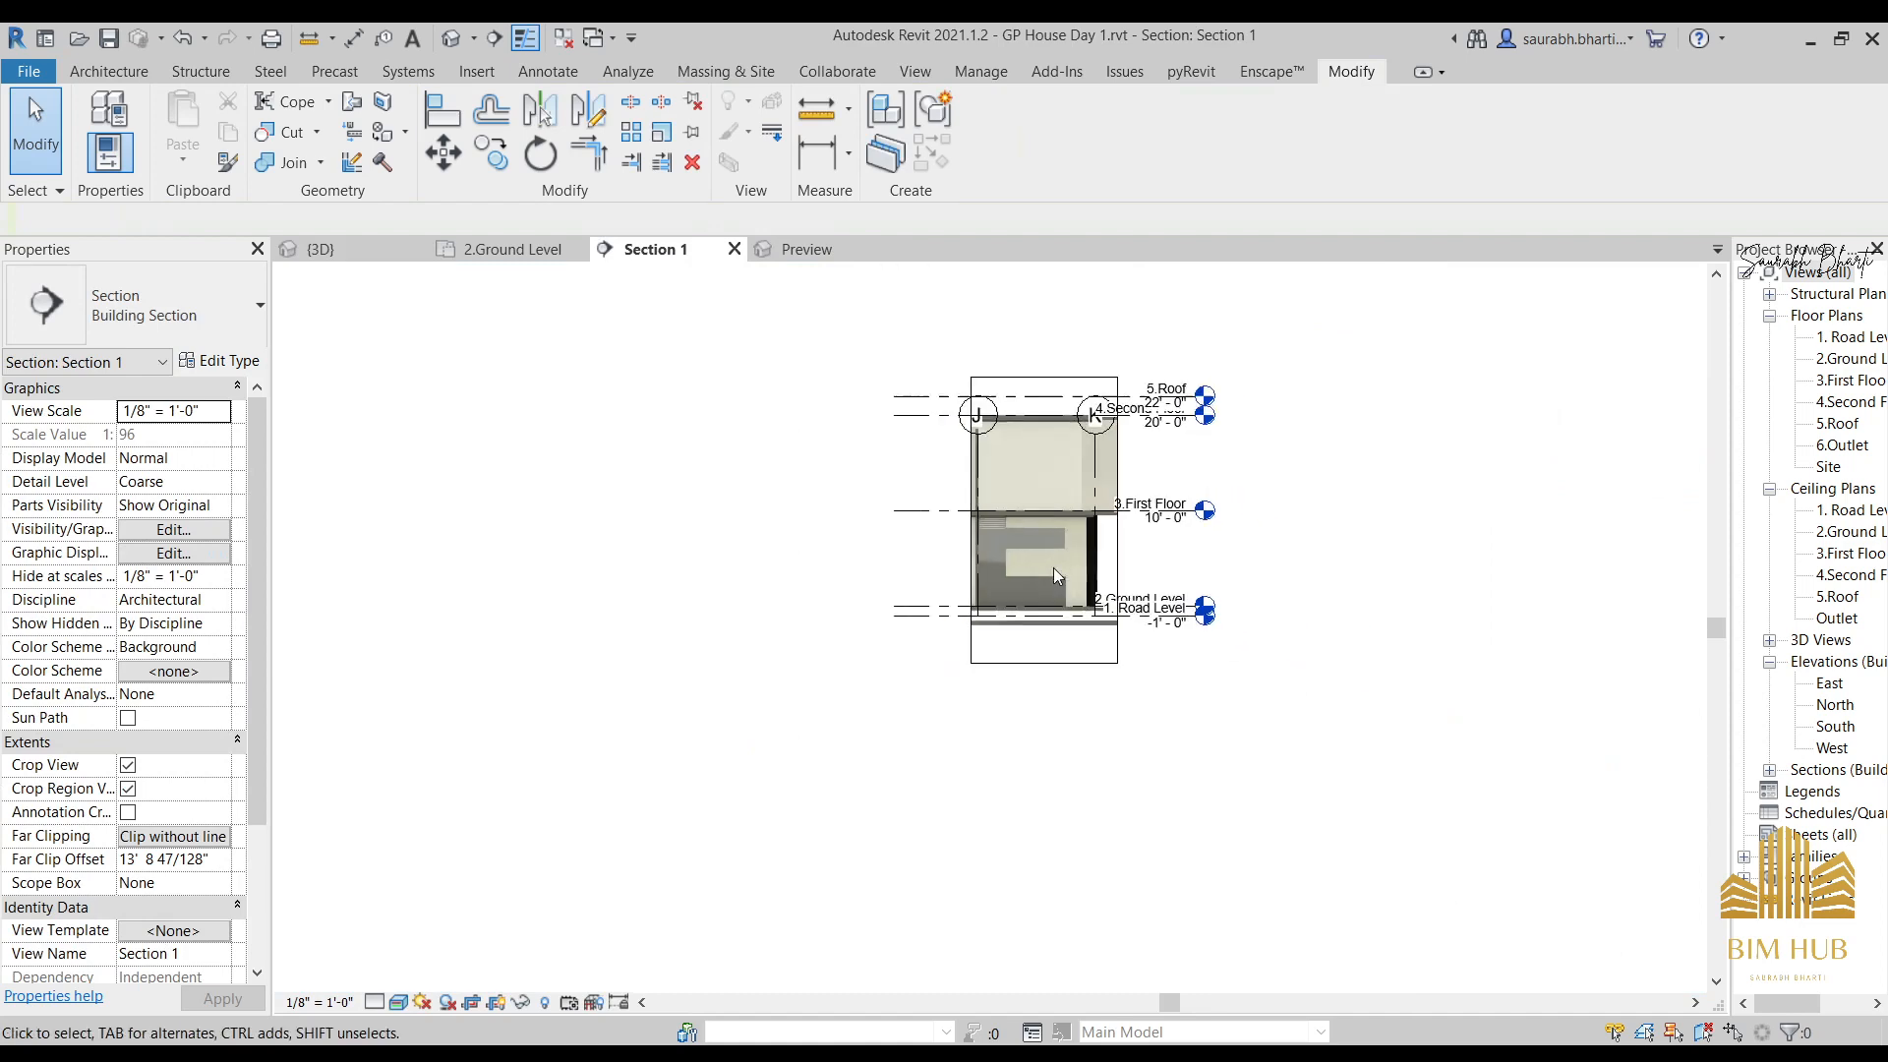
{"action": "scroll", "coordinate": [1013, 511], "scroll_direction": "up", "scroll_amount": 5}
{"action": "middle_click_drag", "start_coordinate": [940, 508], "coordinate": [880, 708]}
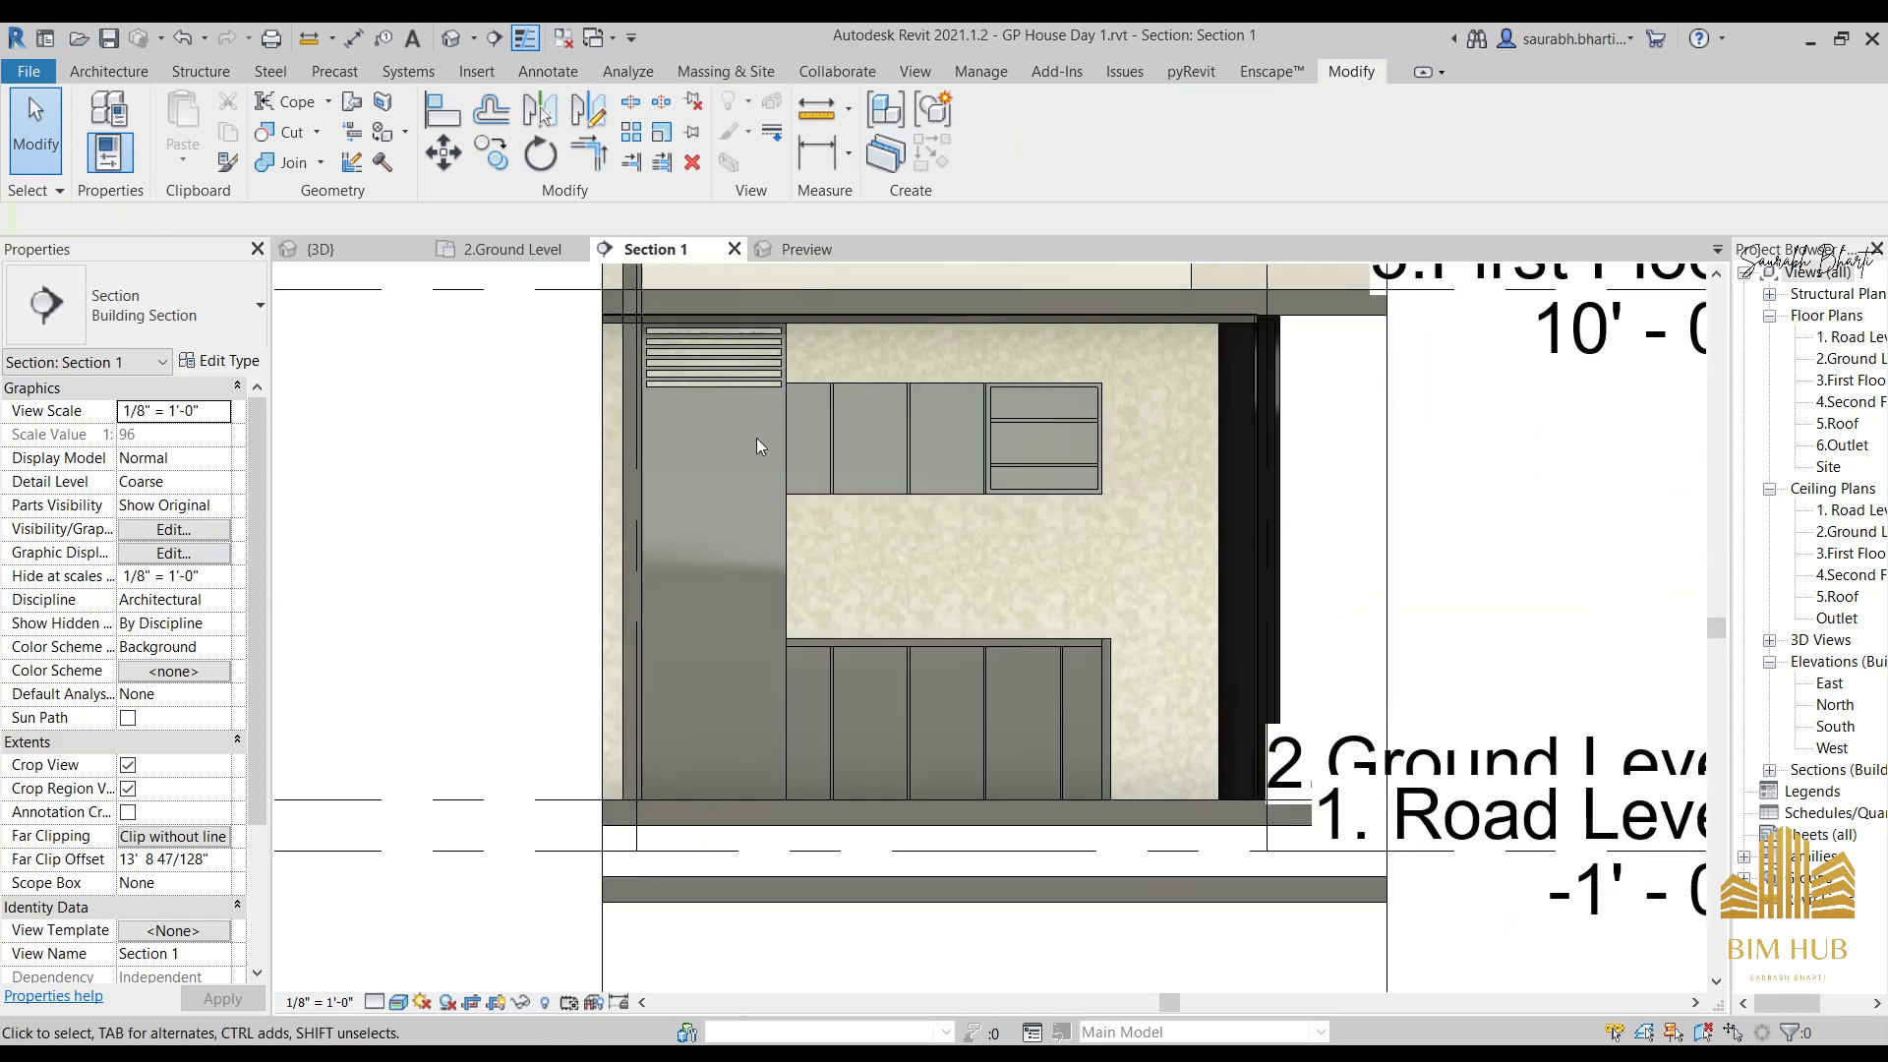
Select the tall casework in the section and locate it on the 2.Ground Level floor plan to check the kitchen layout.
{"action": "left_click", "coordinate": [775, 581]}
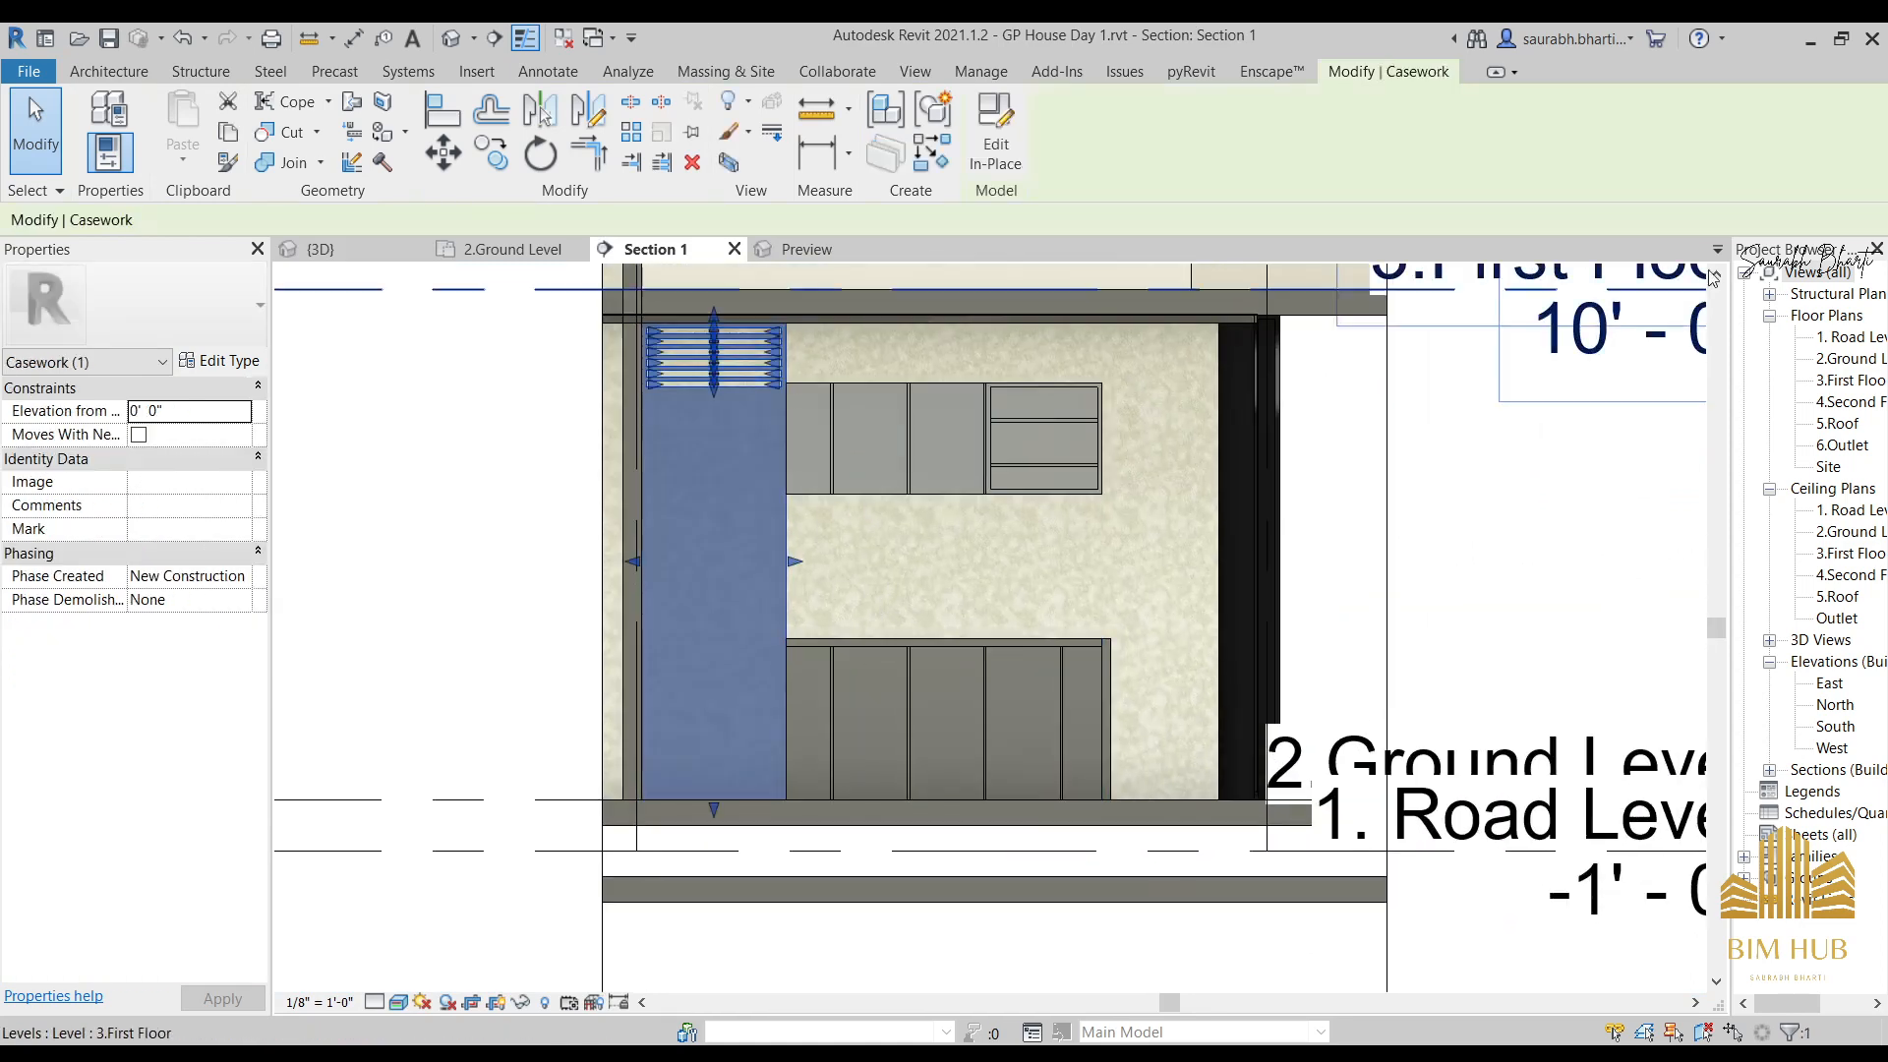
{"action": "double_click", "coordinate": [1849, 358]}
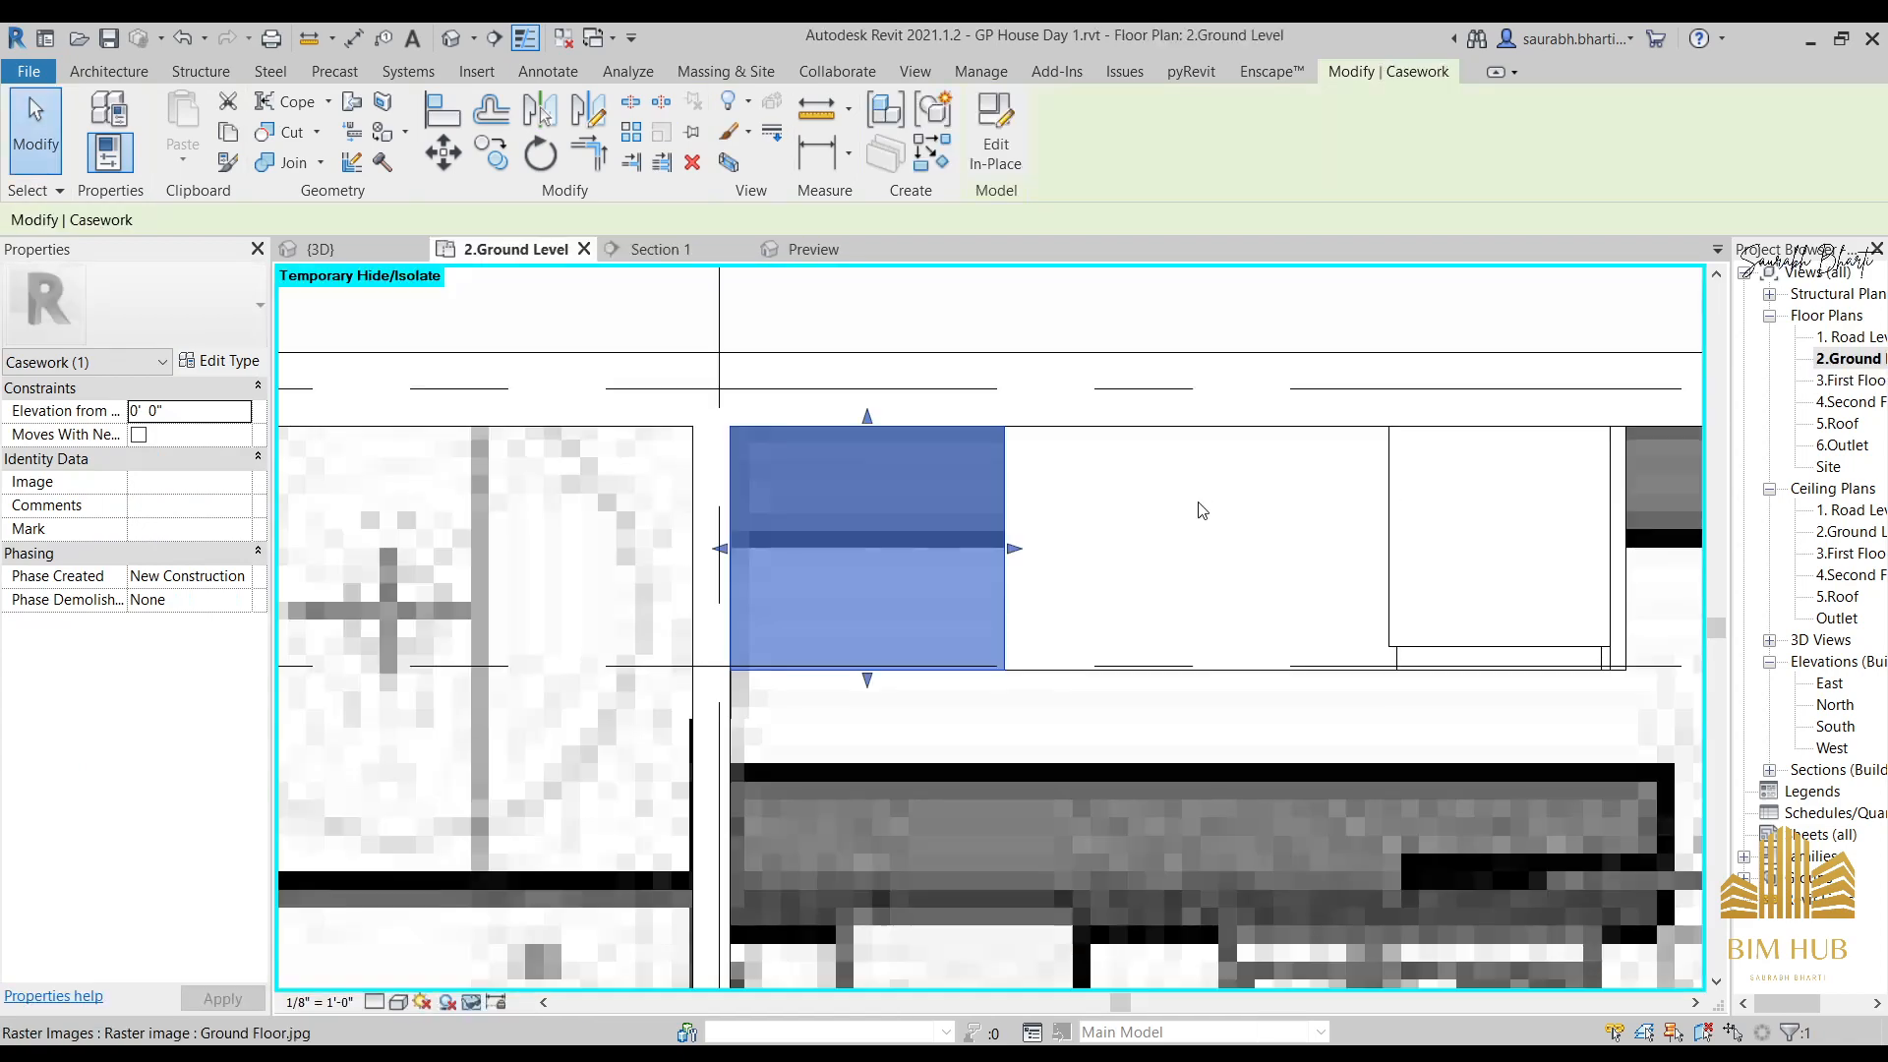
{"action": "scroll", "coordinate": [1190, 511], "scroll_direction": "down", "scroll_amount": 5}
{"action": "scroll", "coordinate": [1079, 588], "scroll_direction": "up", "scroll_amount": 4}
{"action": "key", "text": "Escape"}
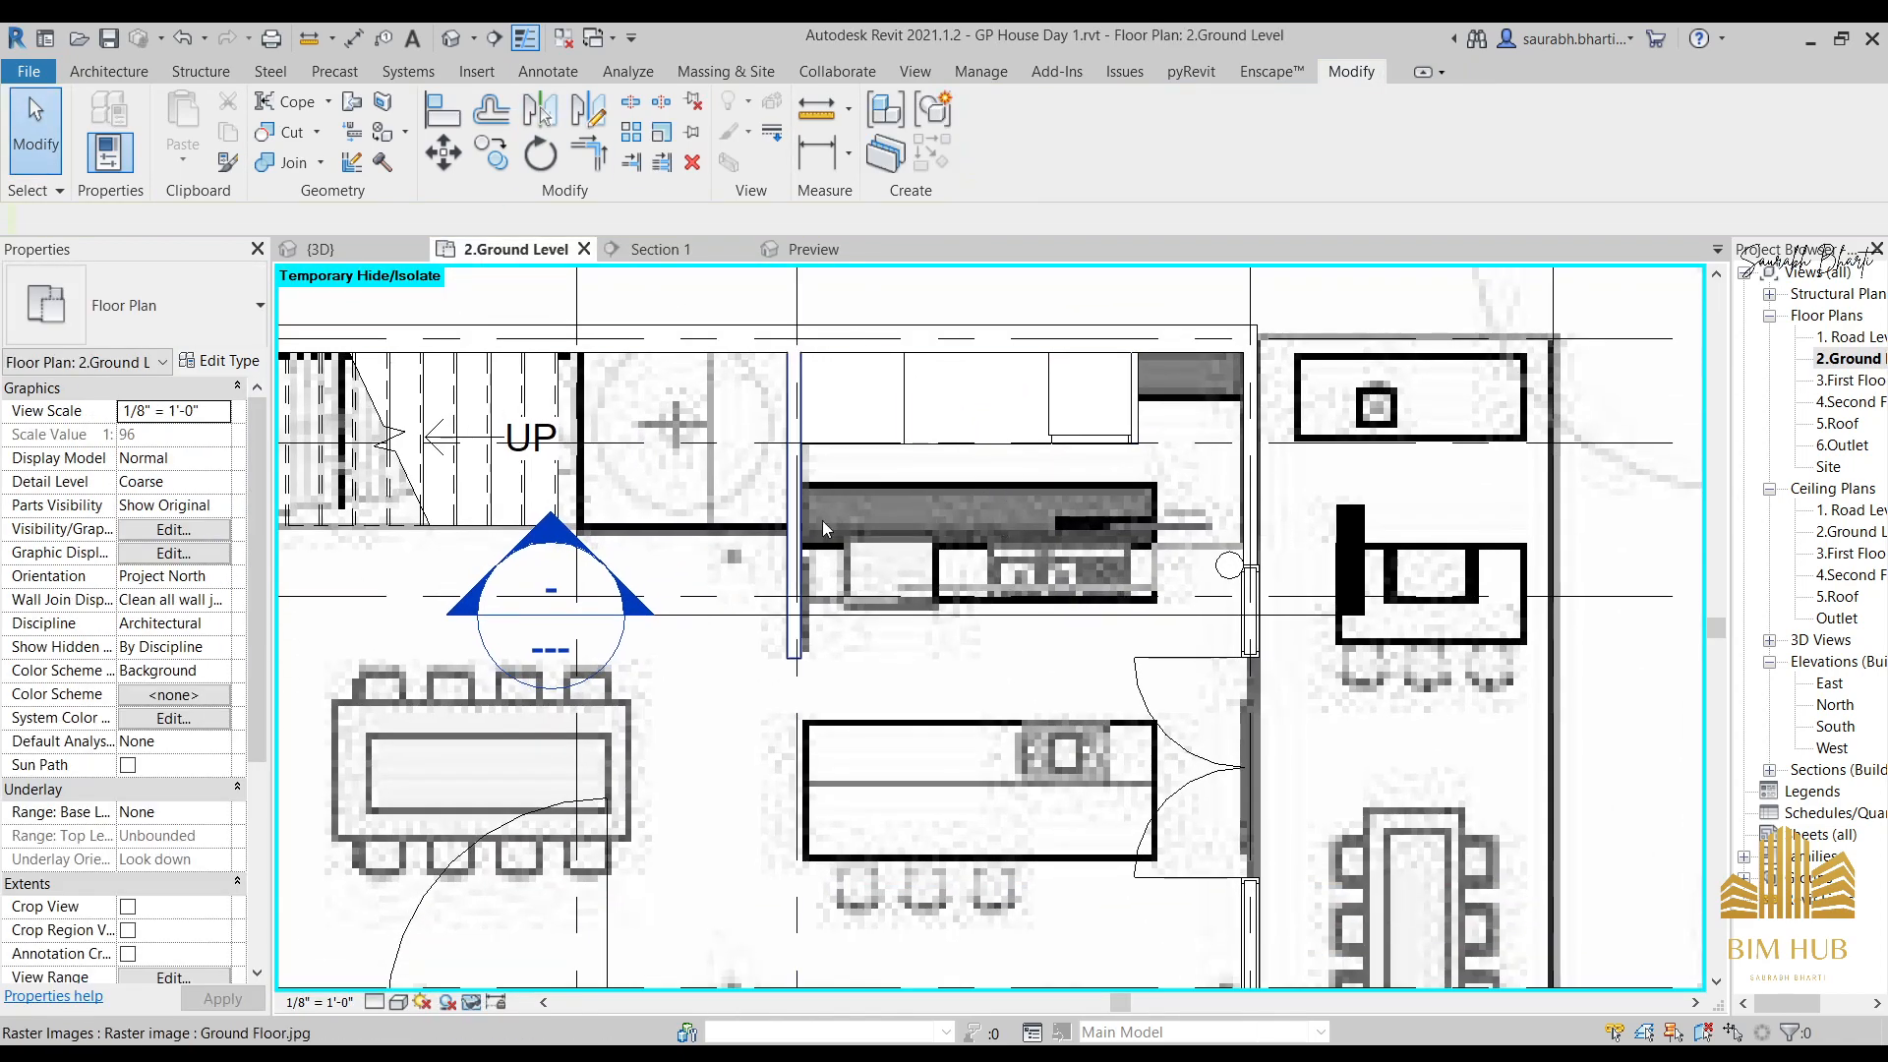
Start a new in-place component in the Casework category and name it pLATFORM.
{"action": "left_click", "coordinate": [99, 72]}
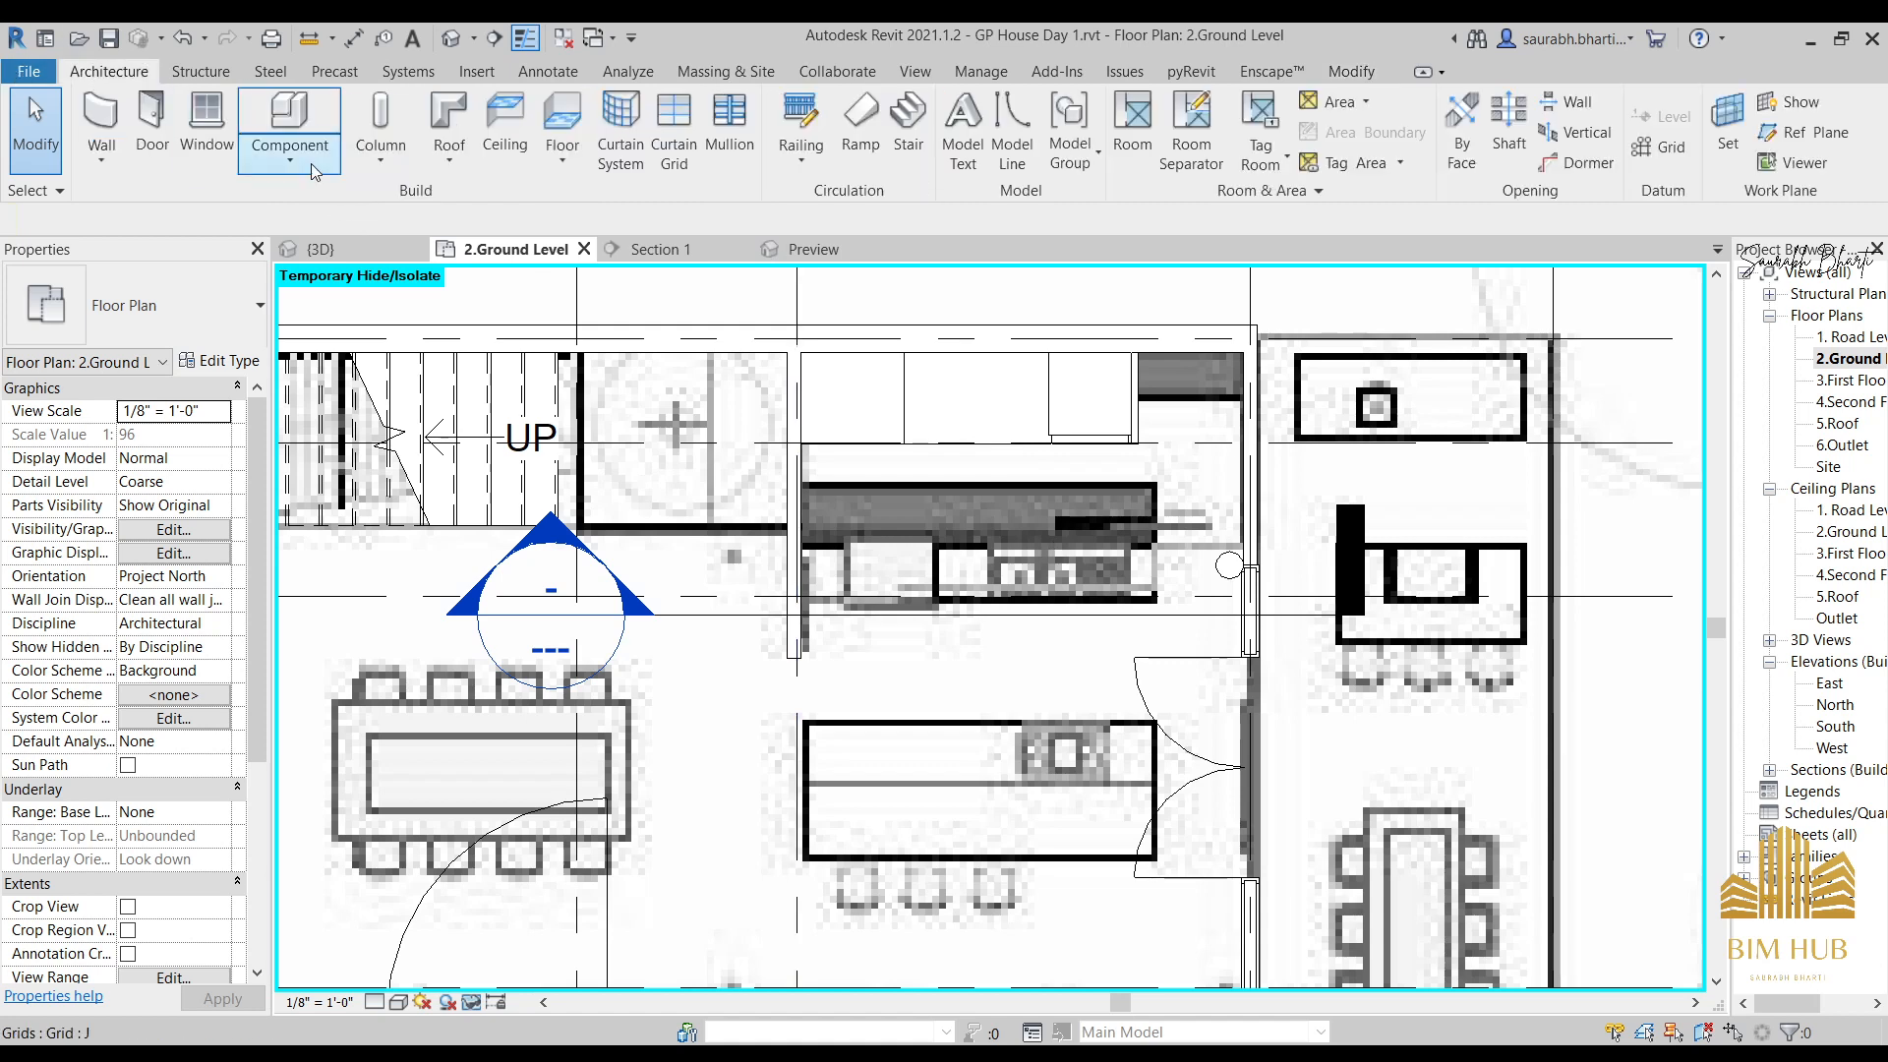
{"action": "left_click", "coordinate": [314, 173]}
{"action": "left_click", "coordinate": [324, 245]}
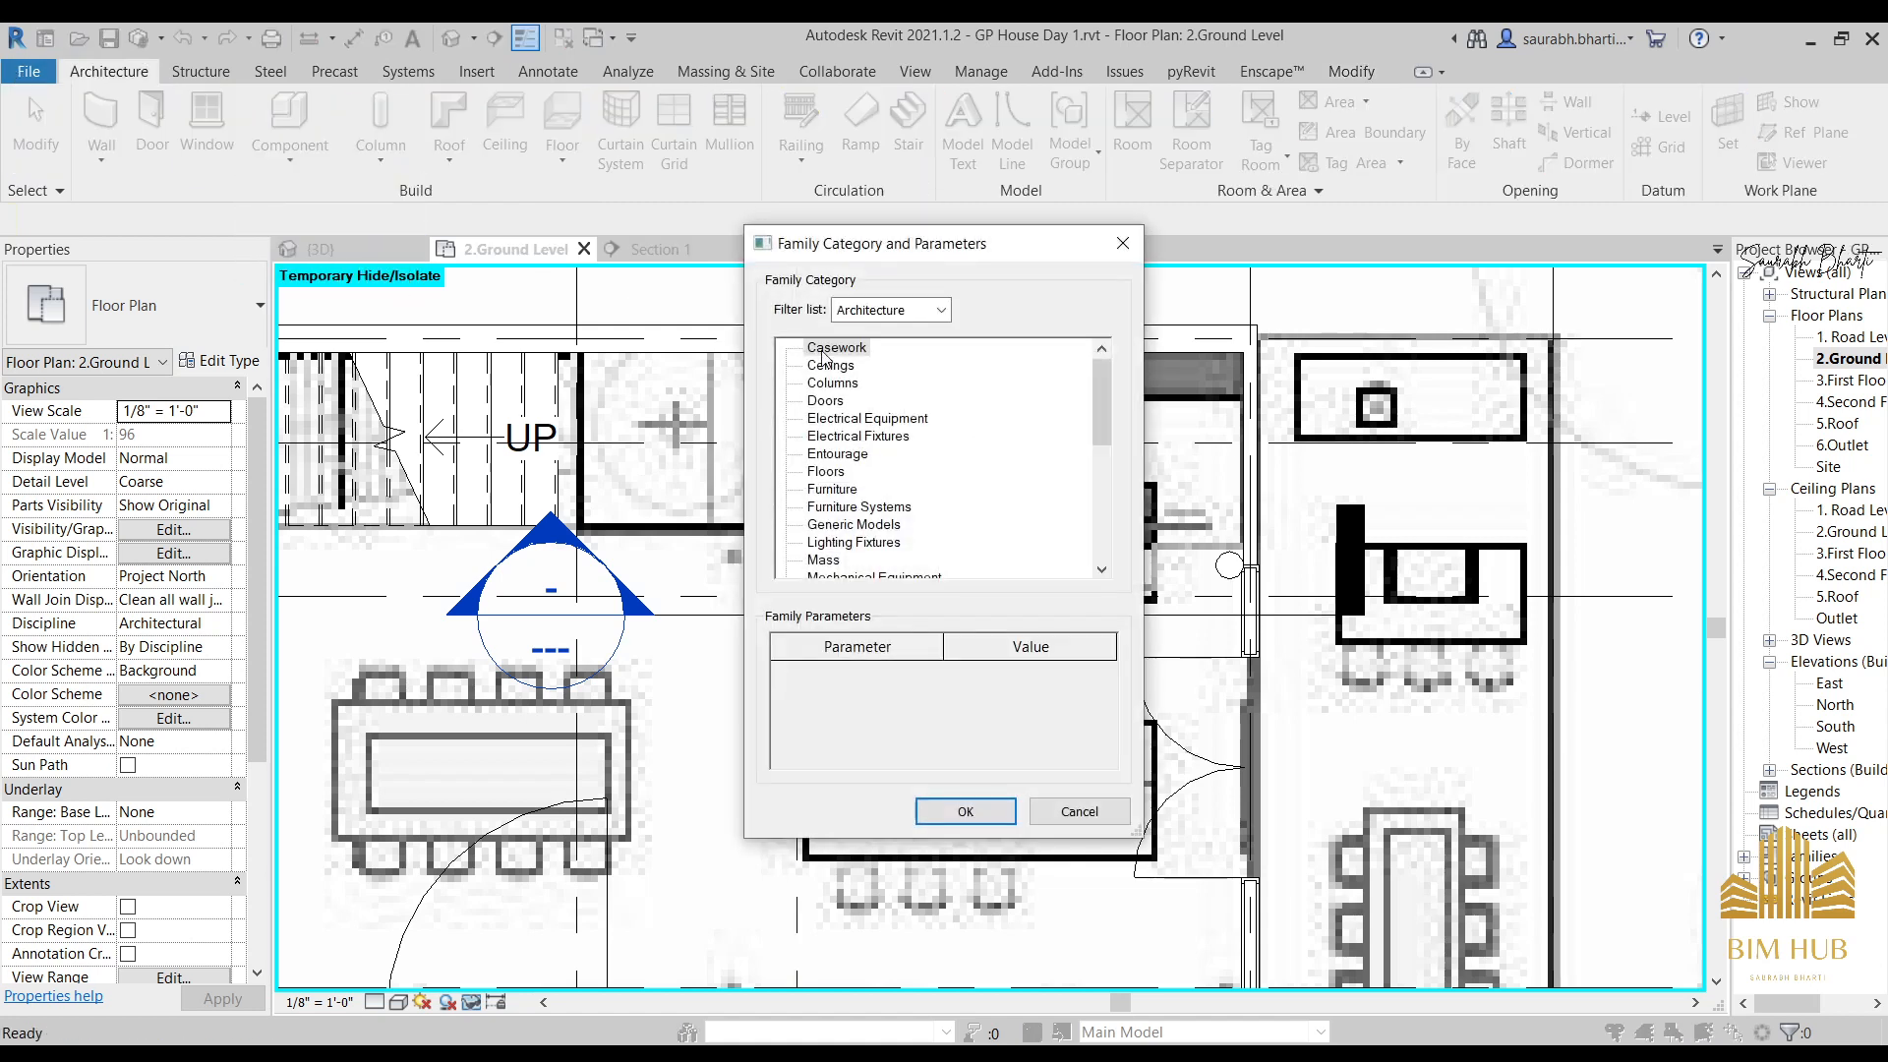
{"action": "double_click", "coordinate": [836, 349]}
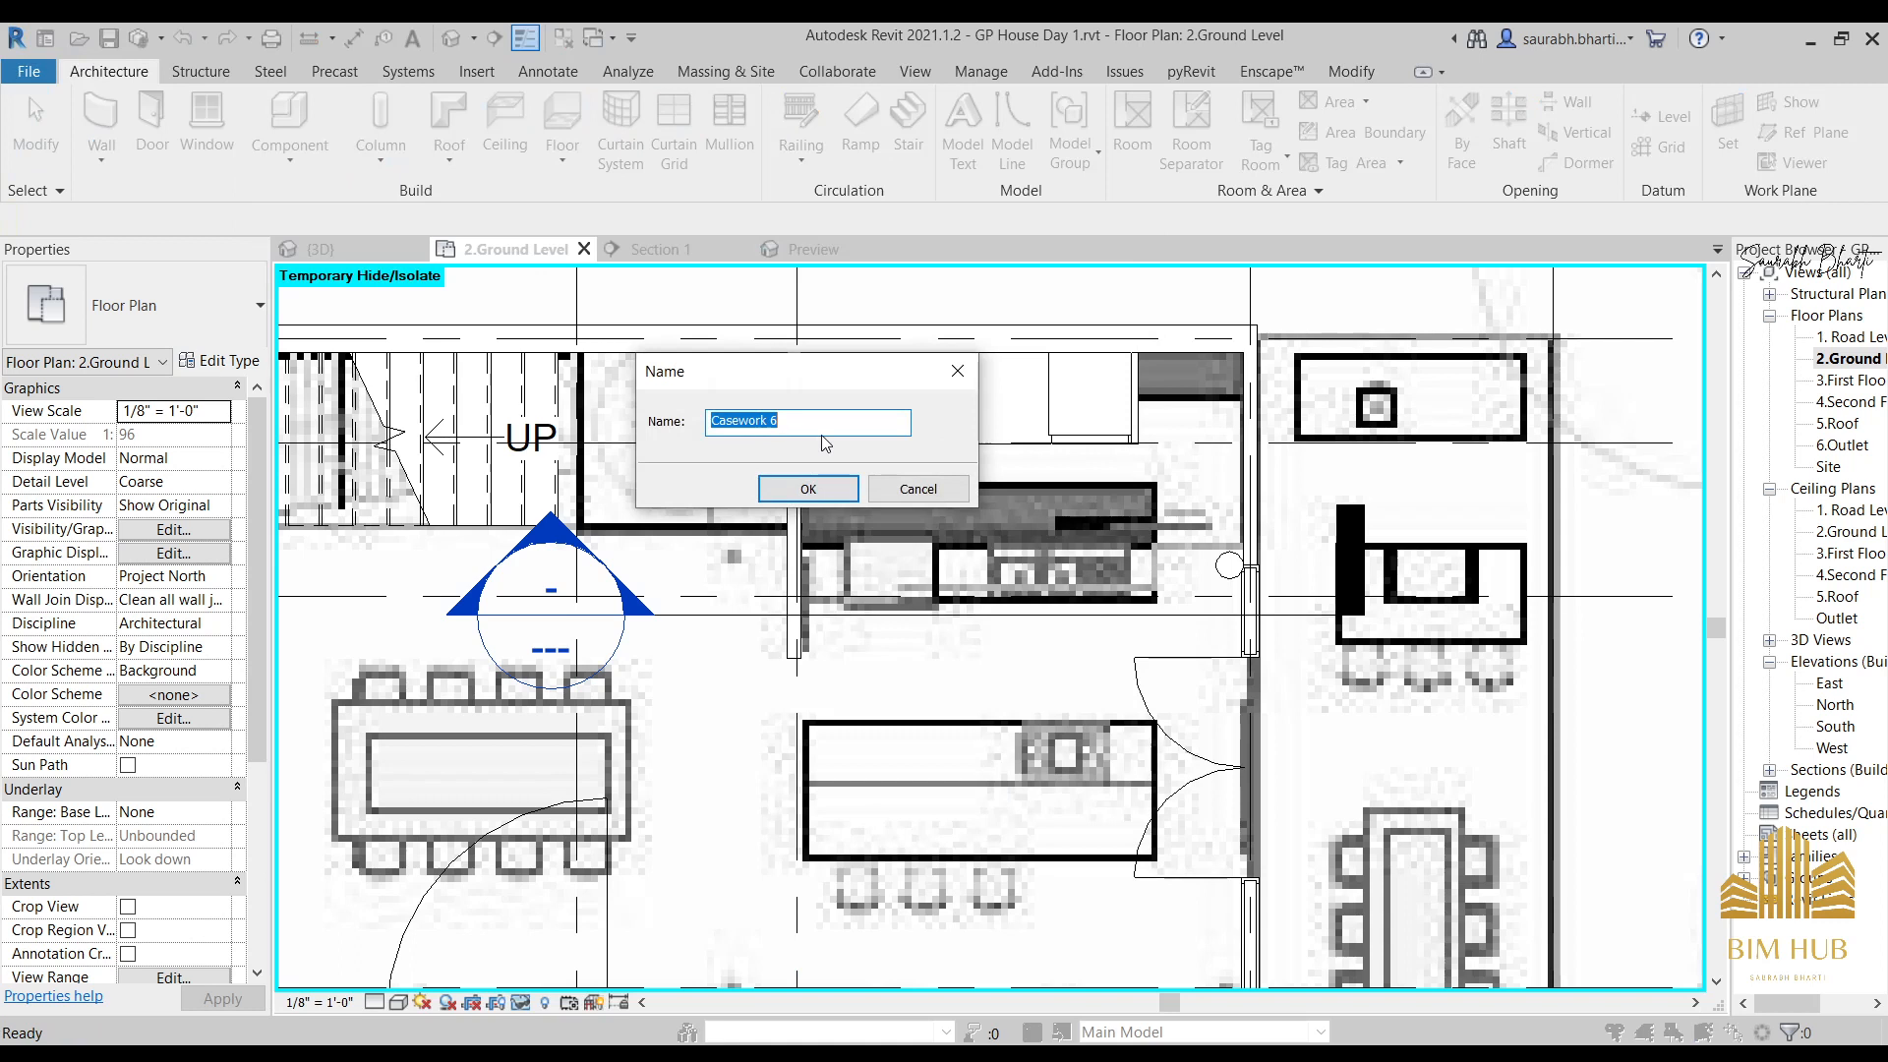
{"action": "type", "text": "DINI"}
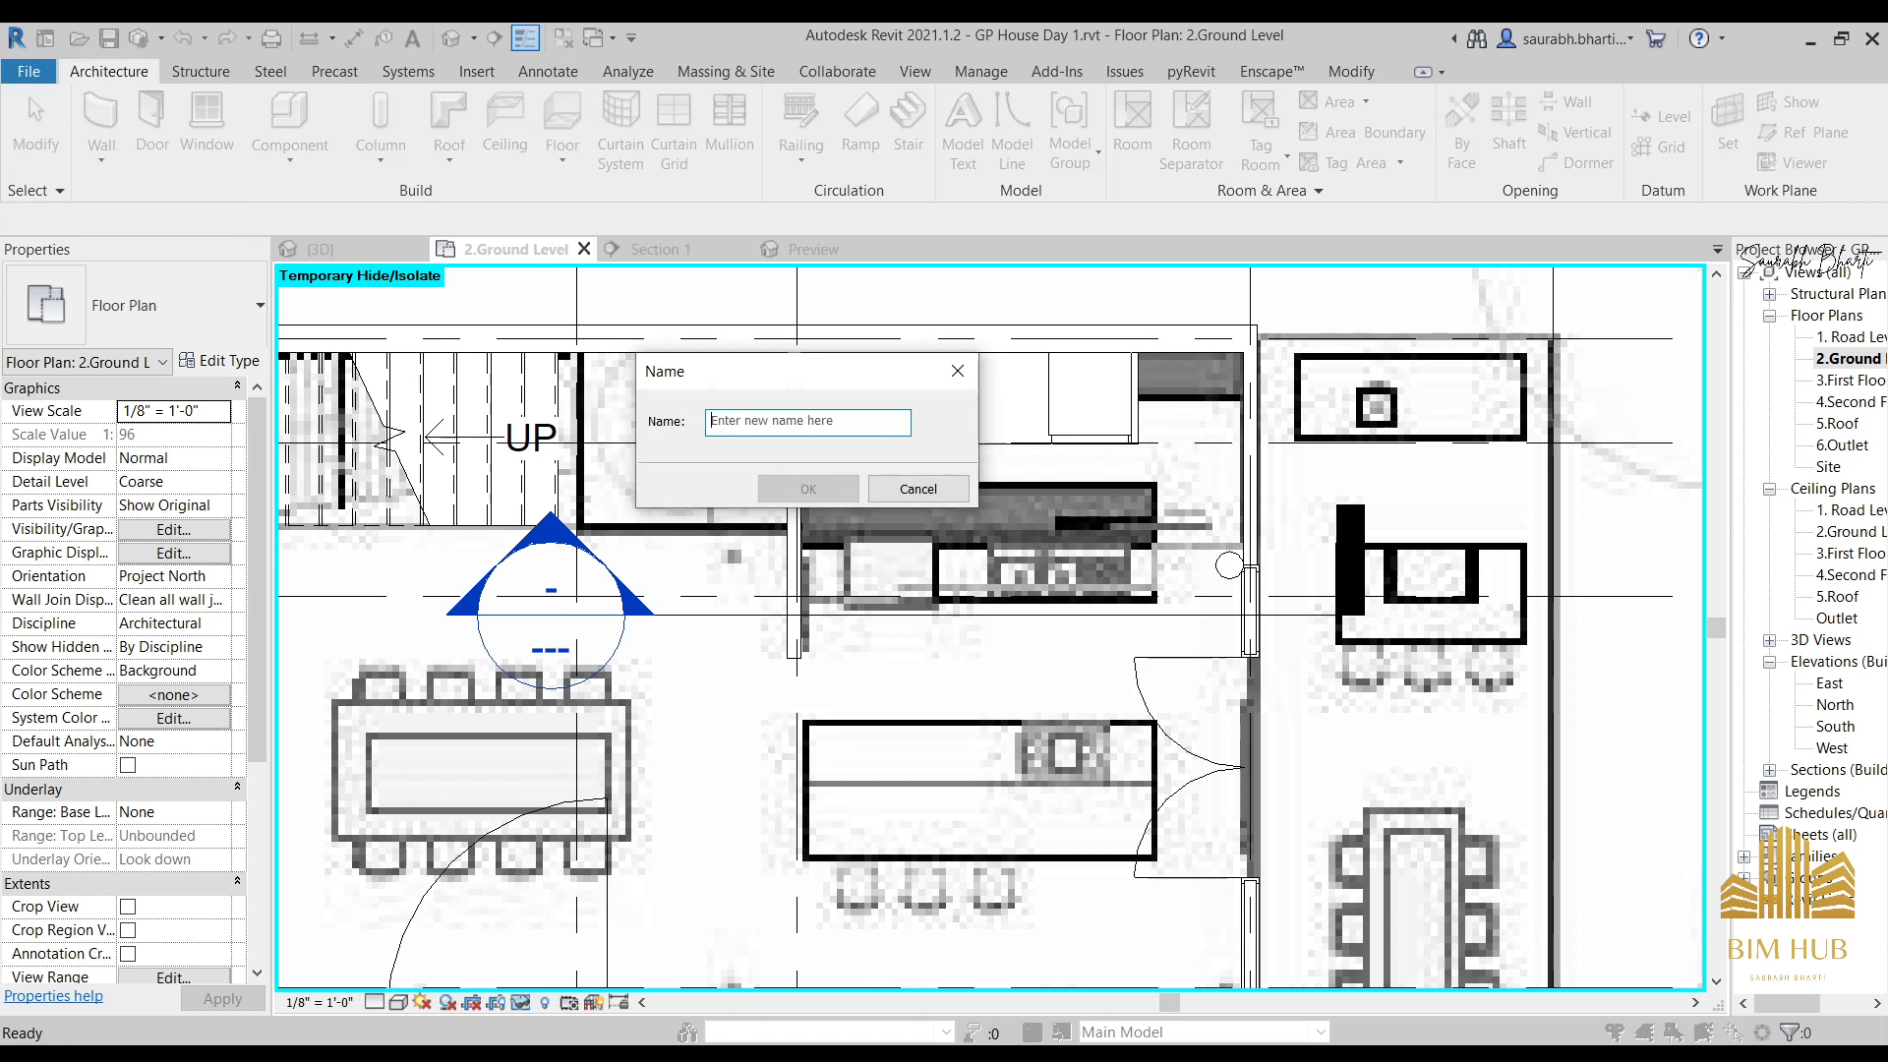
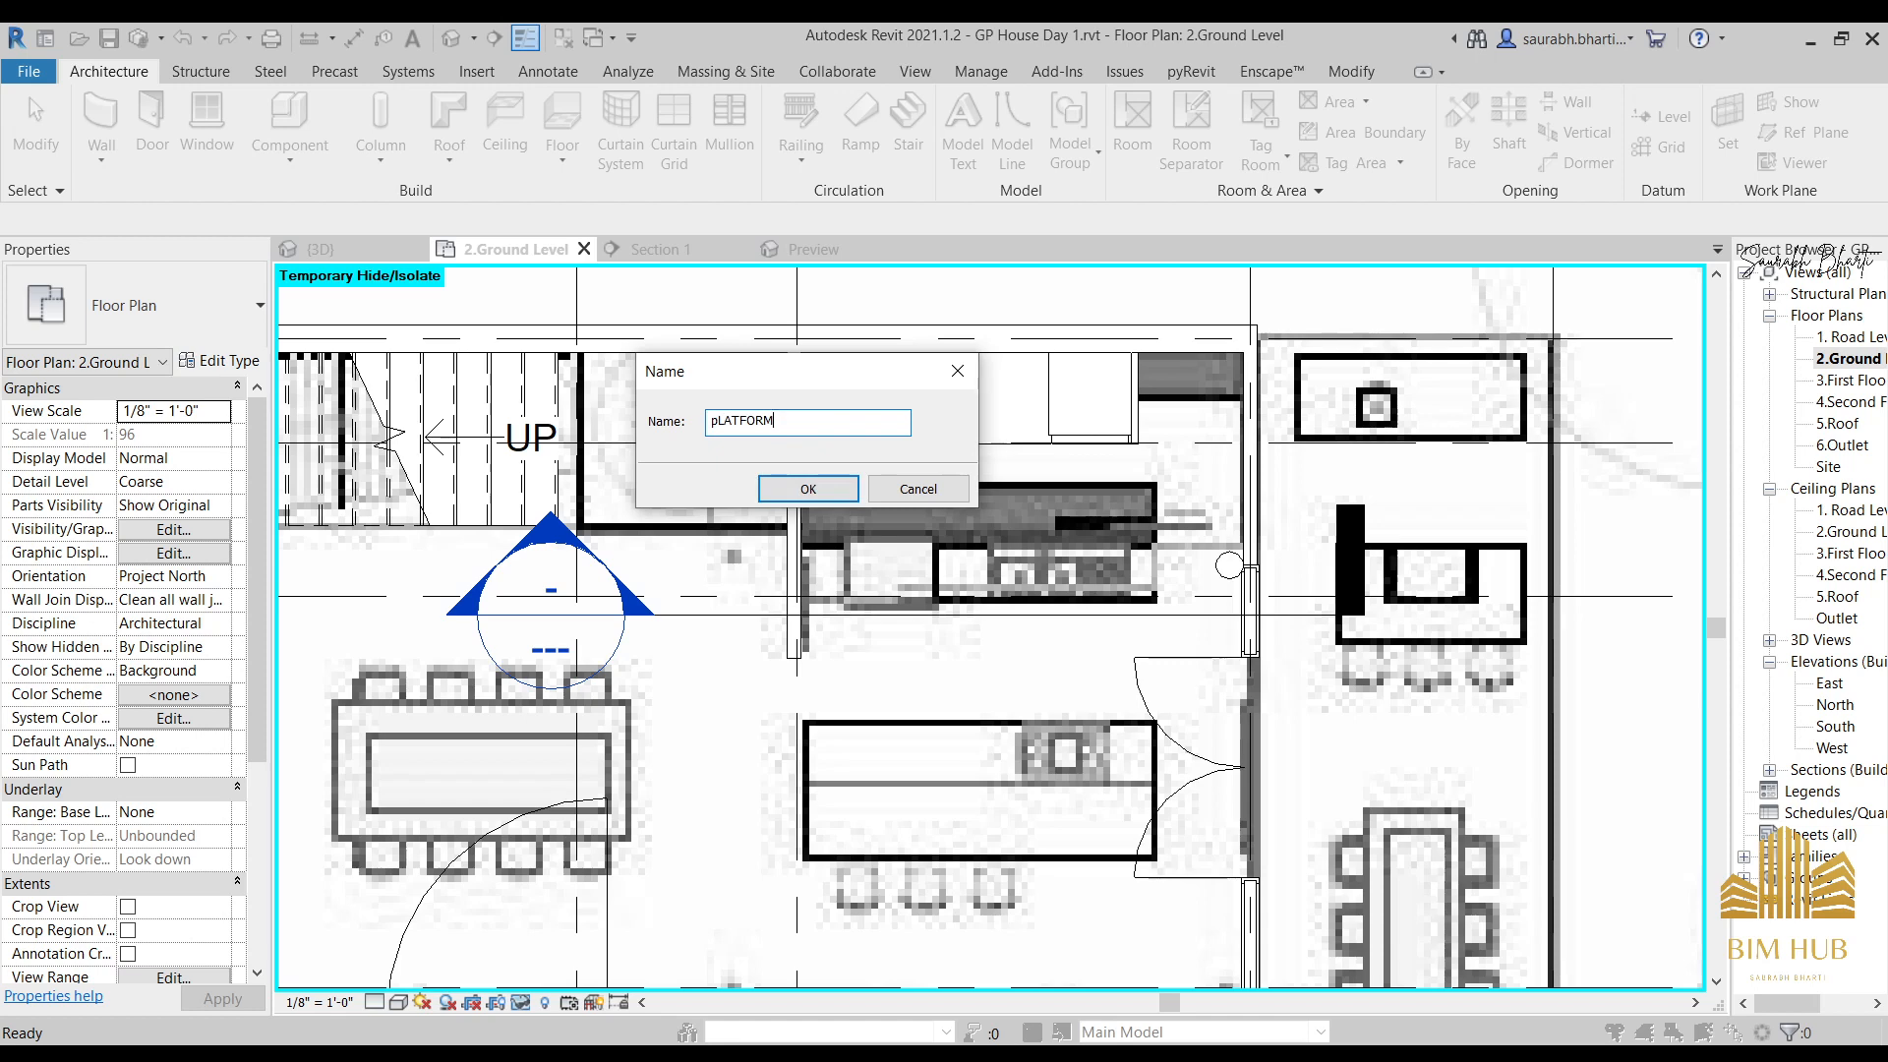
{"action": "key", "text": "Return"}
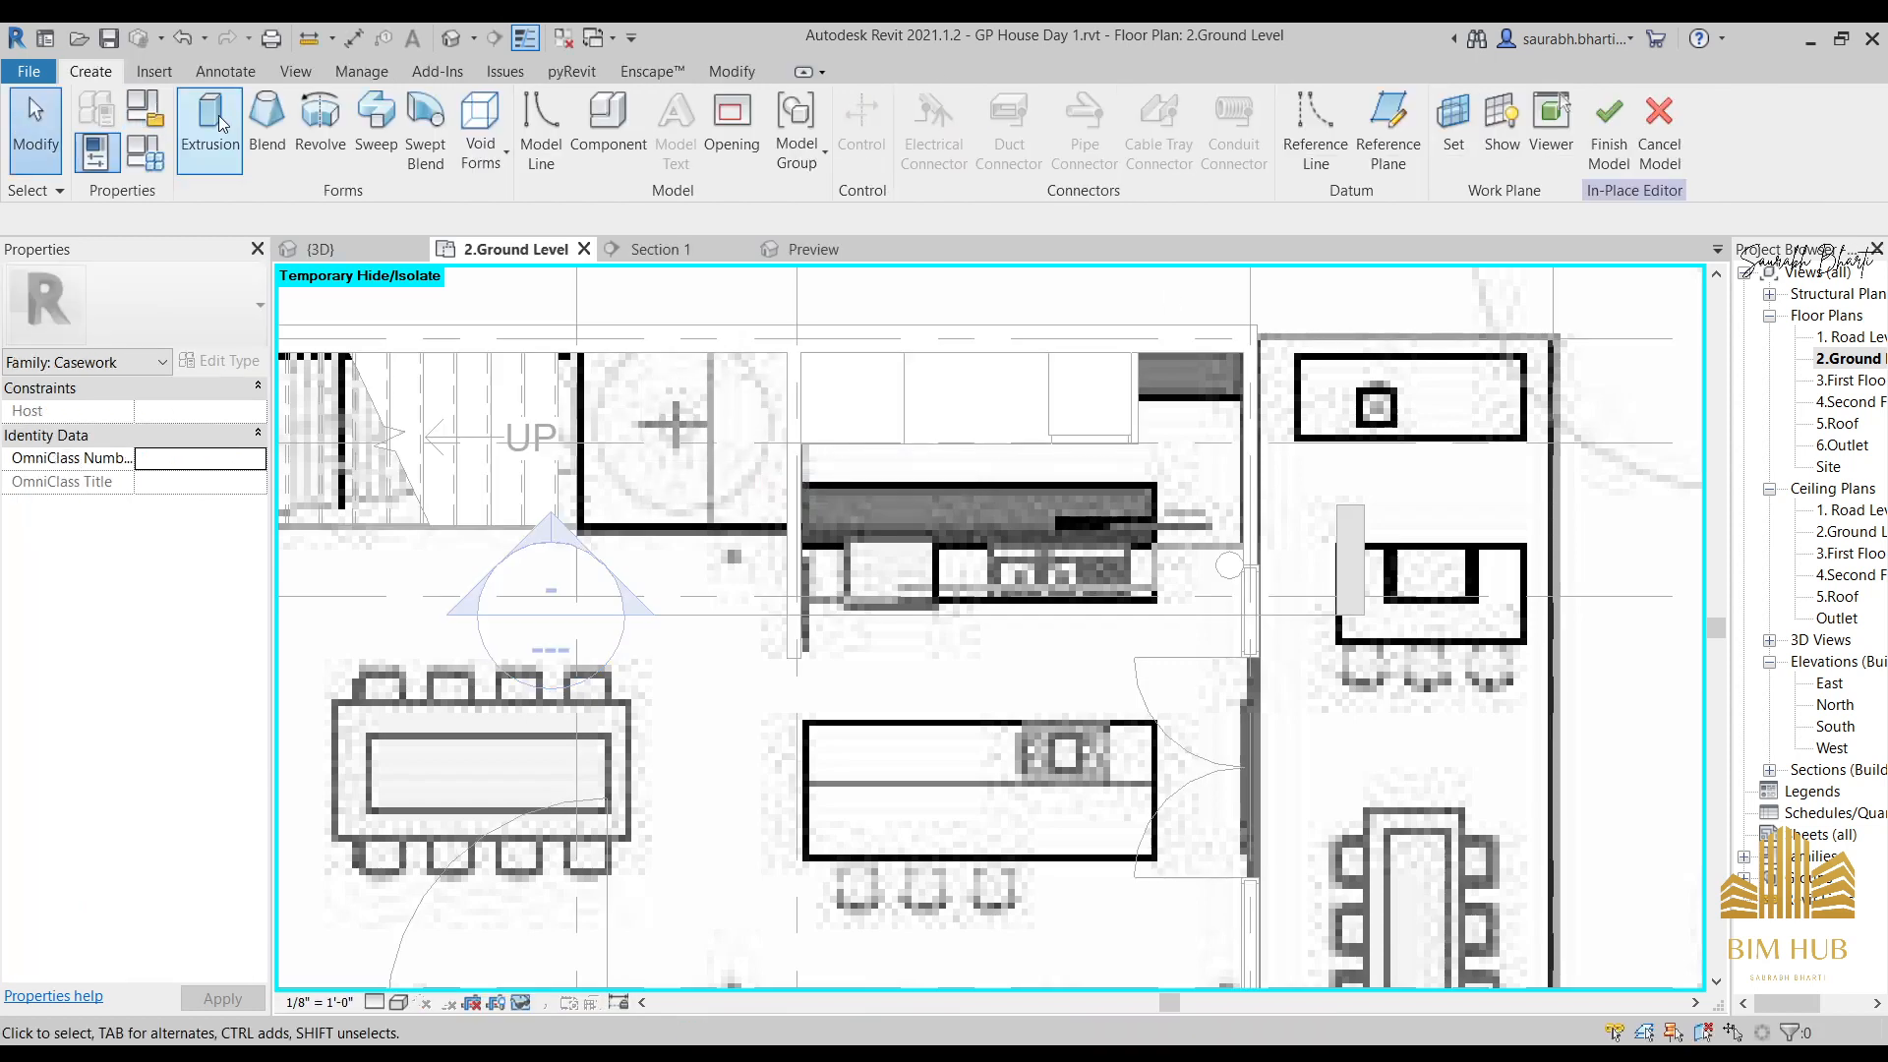
Start an extrusion in the 3D view and try to pick the ground floor slab's surface as its work plane.
{"action": "left_click", "coordinate": [450, 39]}
{"action": "middle_click_drag", "start_coordinate": [769, 480], "coordinate": [1141, 865], "text": "shift"}
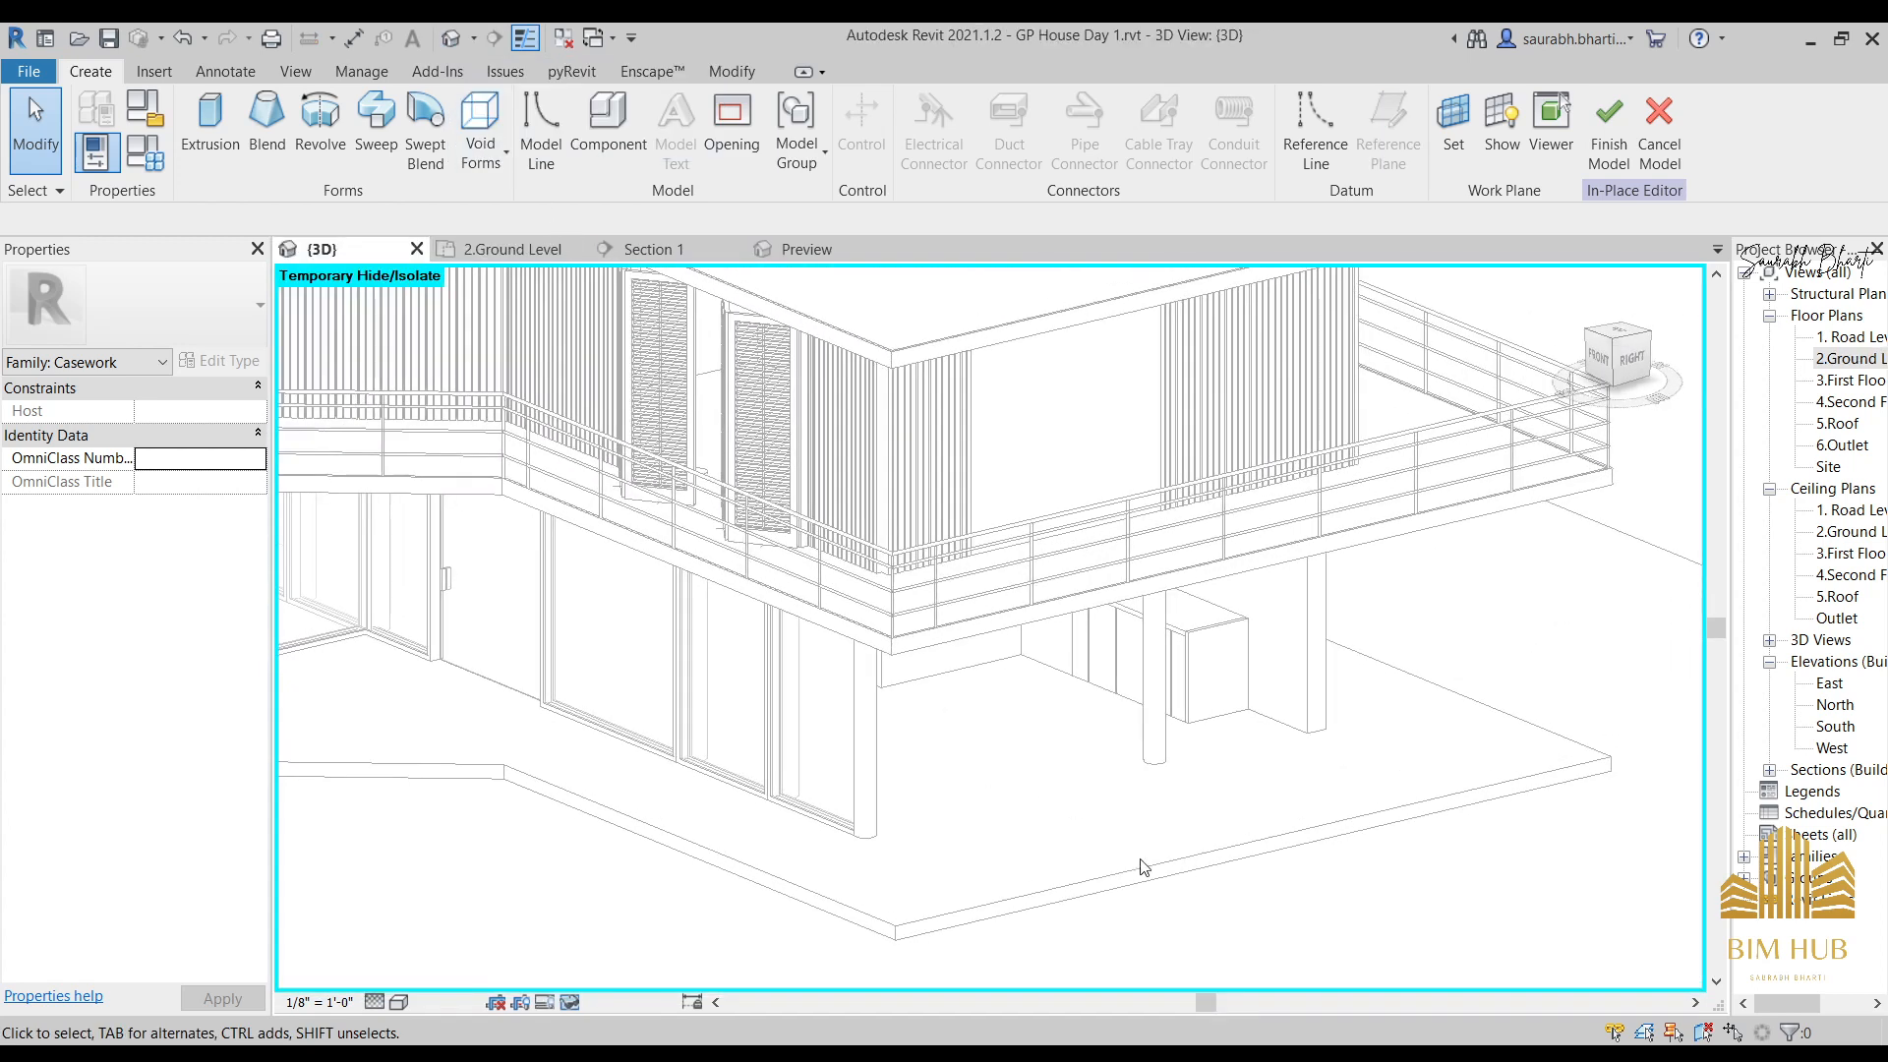
{"action": "left_click", "coordinate": [233, 144]}
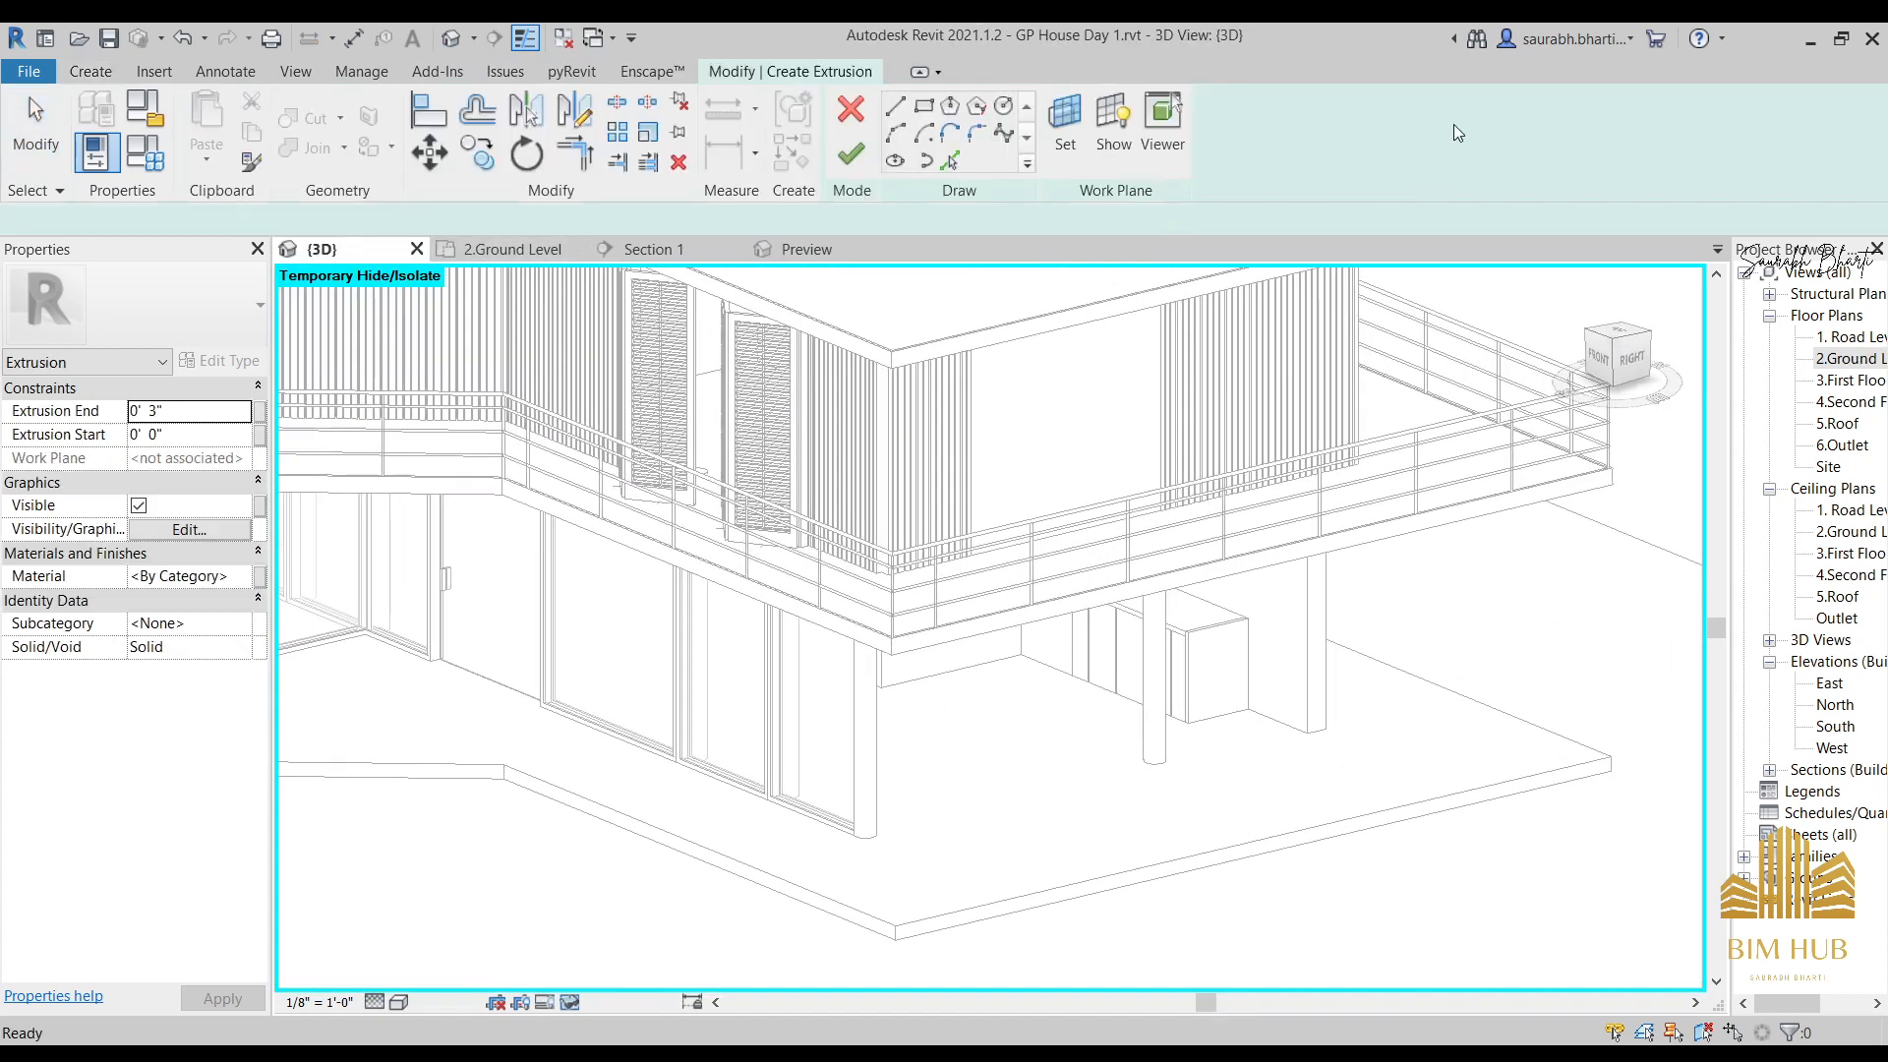
{"action": "left_click", "coordinate": [1065, 126]}
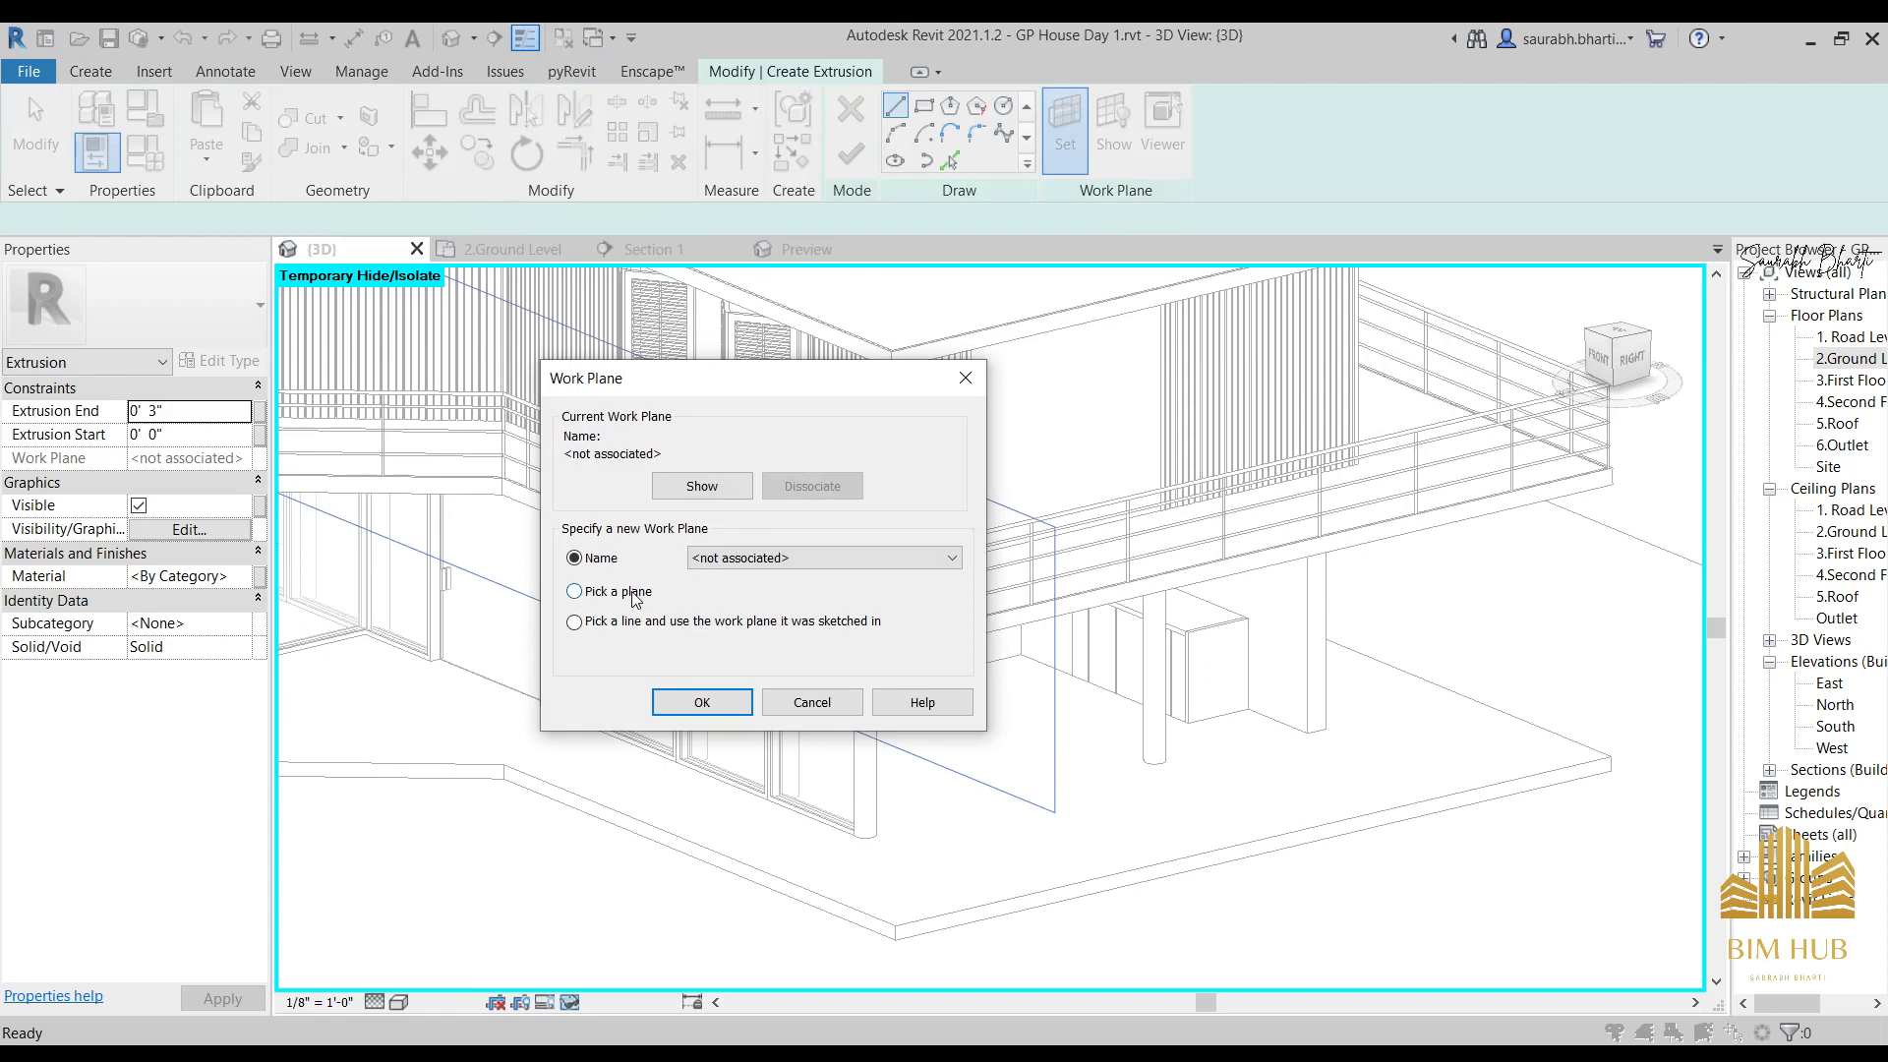
{"action": "left_click", "coordinate": [733, 699]}
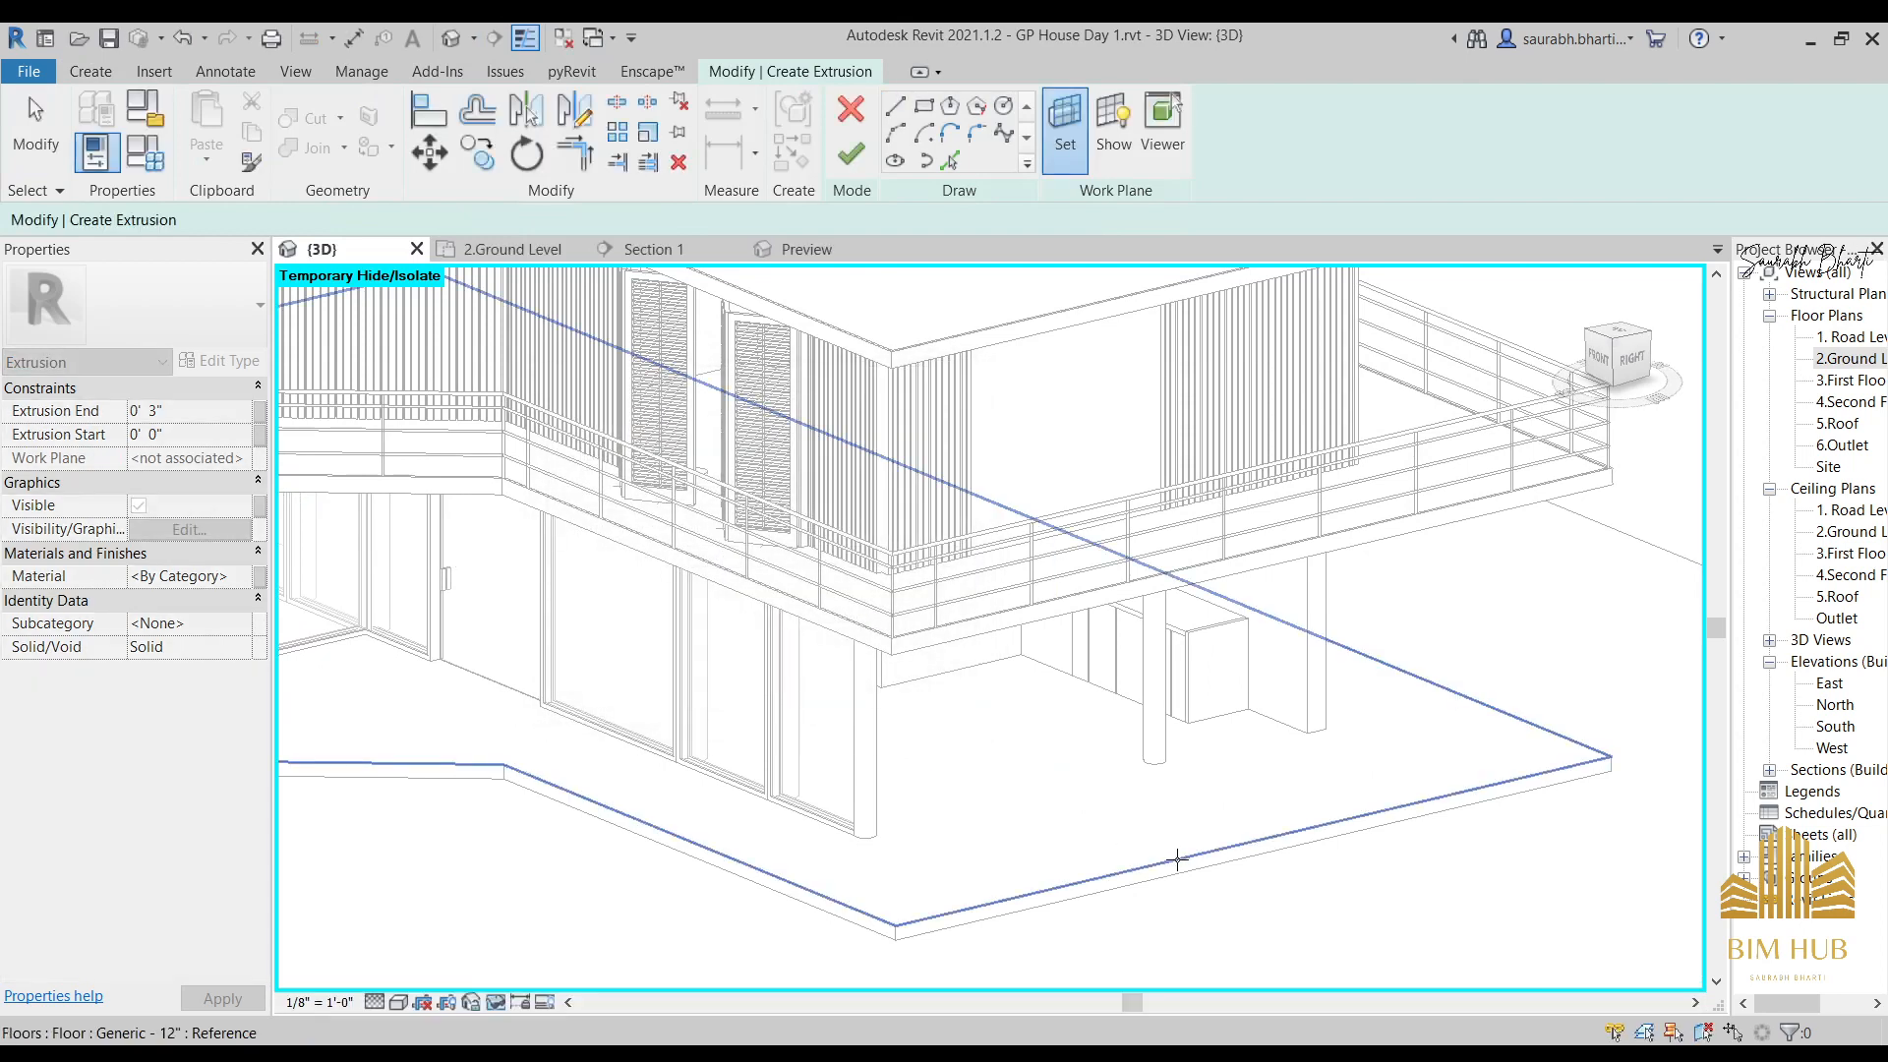
{"action": "middle_click_drag", "start_coordinate": [1177, 860], "coordinate": [1054, 793], "text": "shift"}
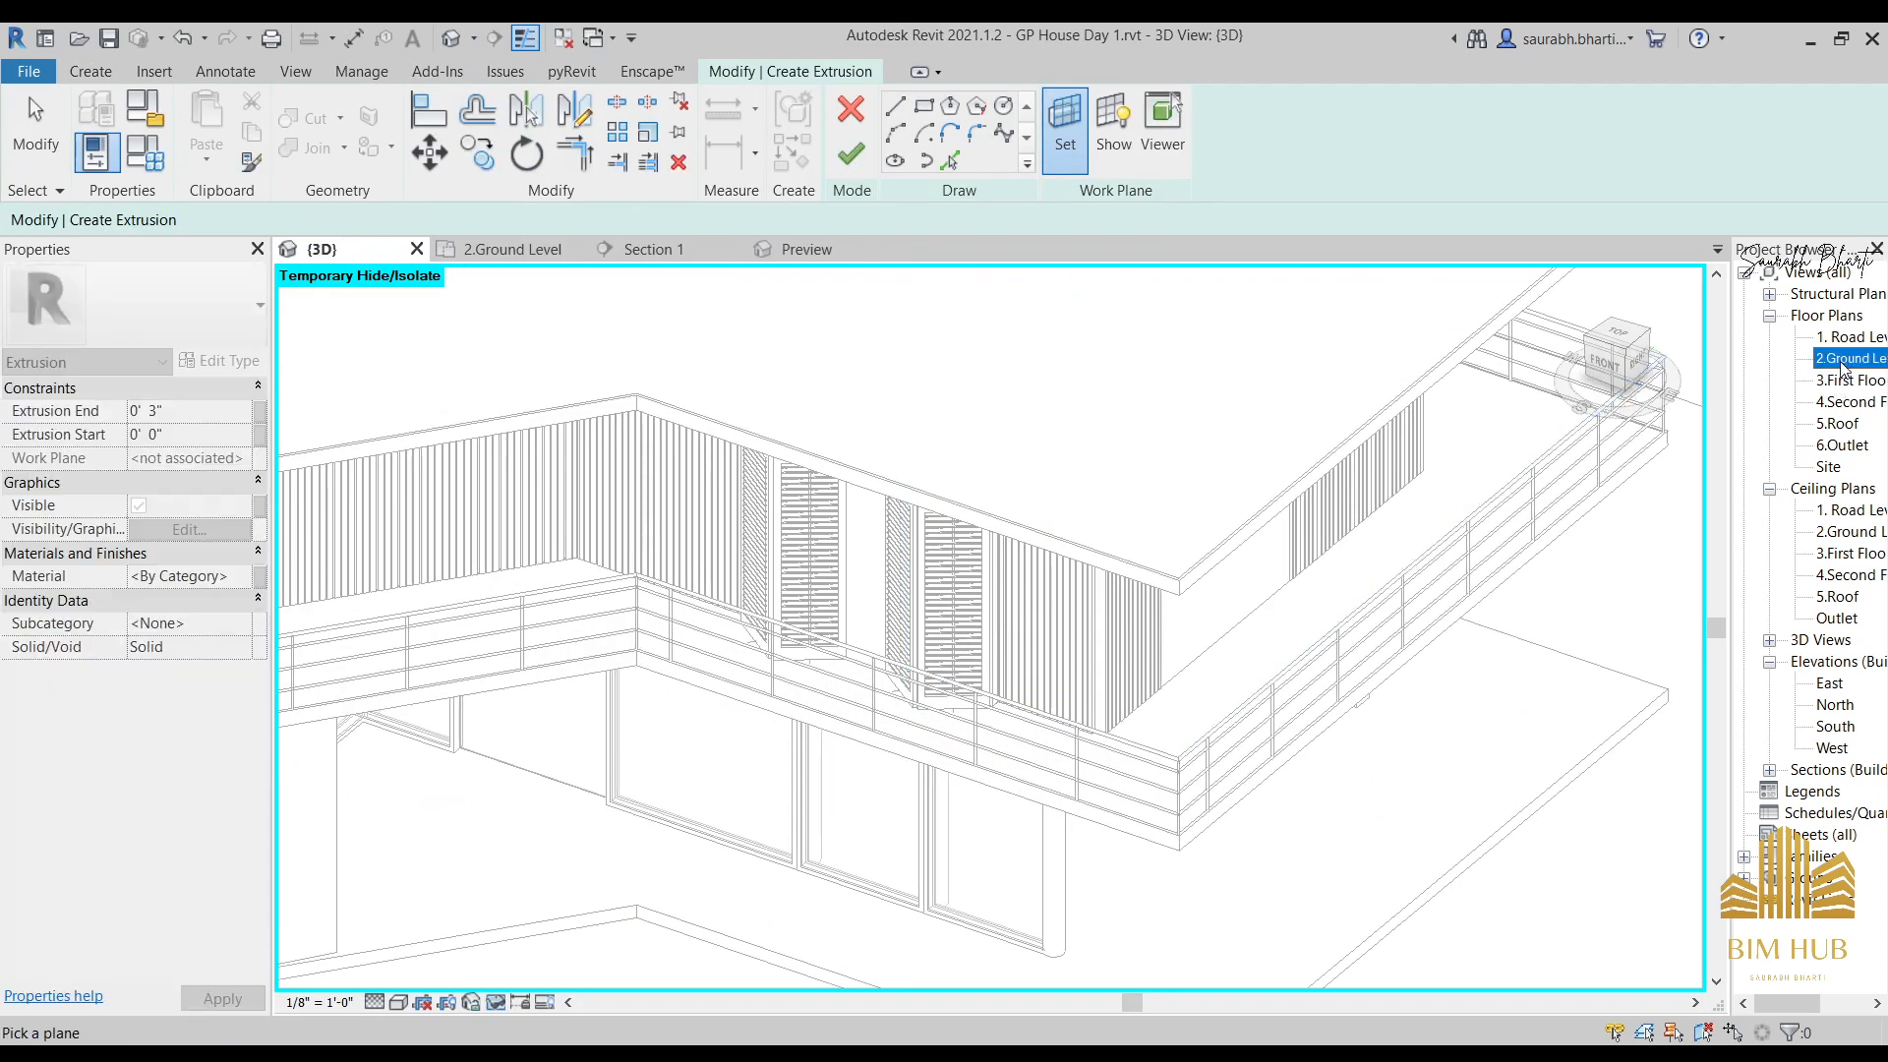
Try to sketch the platform's rectangular profile over the kitchen counter on the 2.Ground Level floor plan.
{"action": "double_click", "coordinate": [1845, 359]}
{"action": "scroll", "coordinate": [1045, 534], "scroll_direction": "up", "scroll_amount": 5}
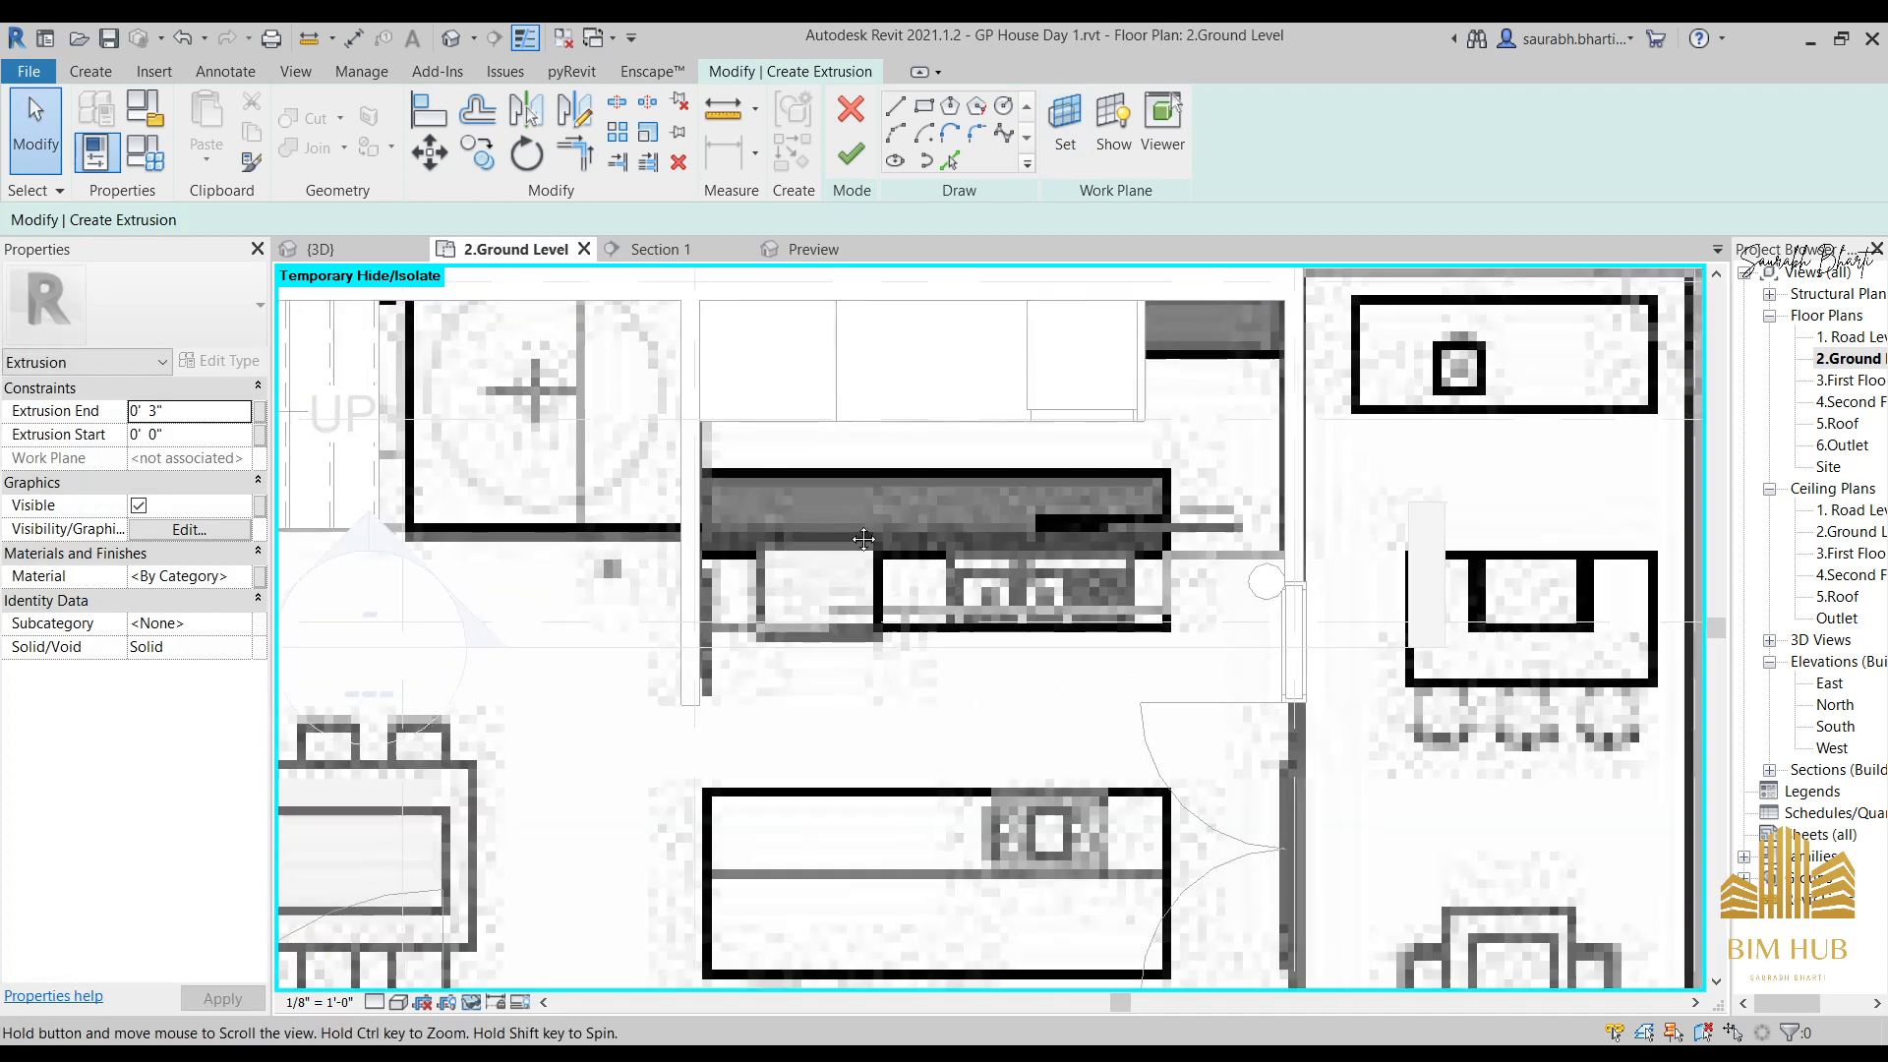
{"action": "left_click", "coordinate": [923, 107]}
{"action": "scroll", "coordinate": [662, 497], "scroll_direction": "up", "scroll_amount": 2}
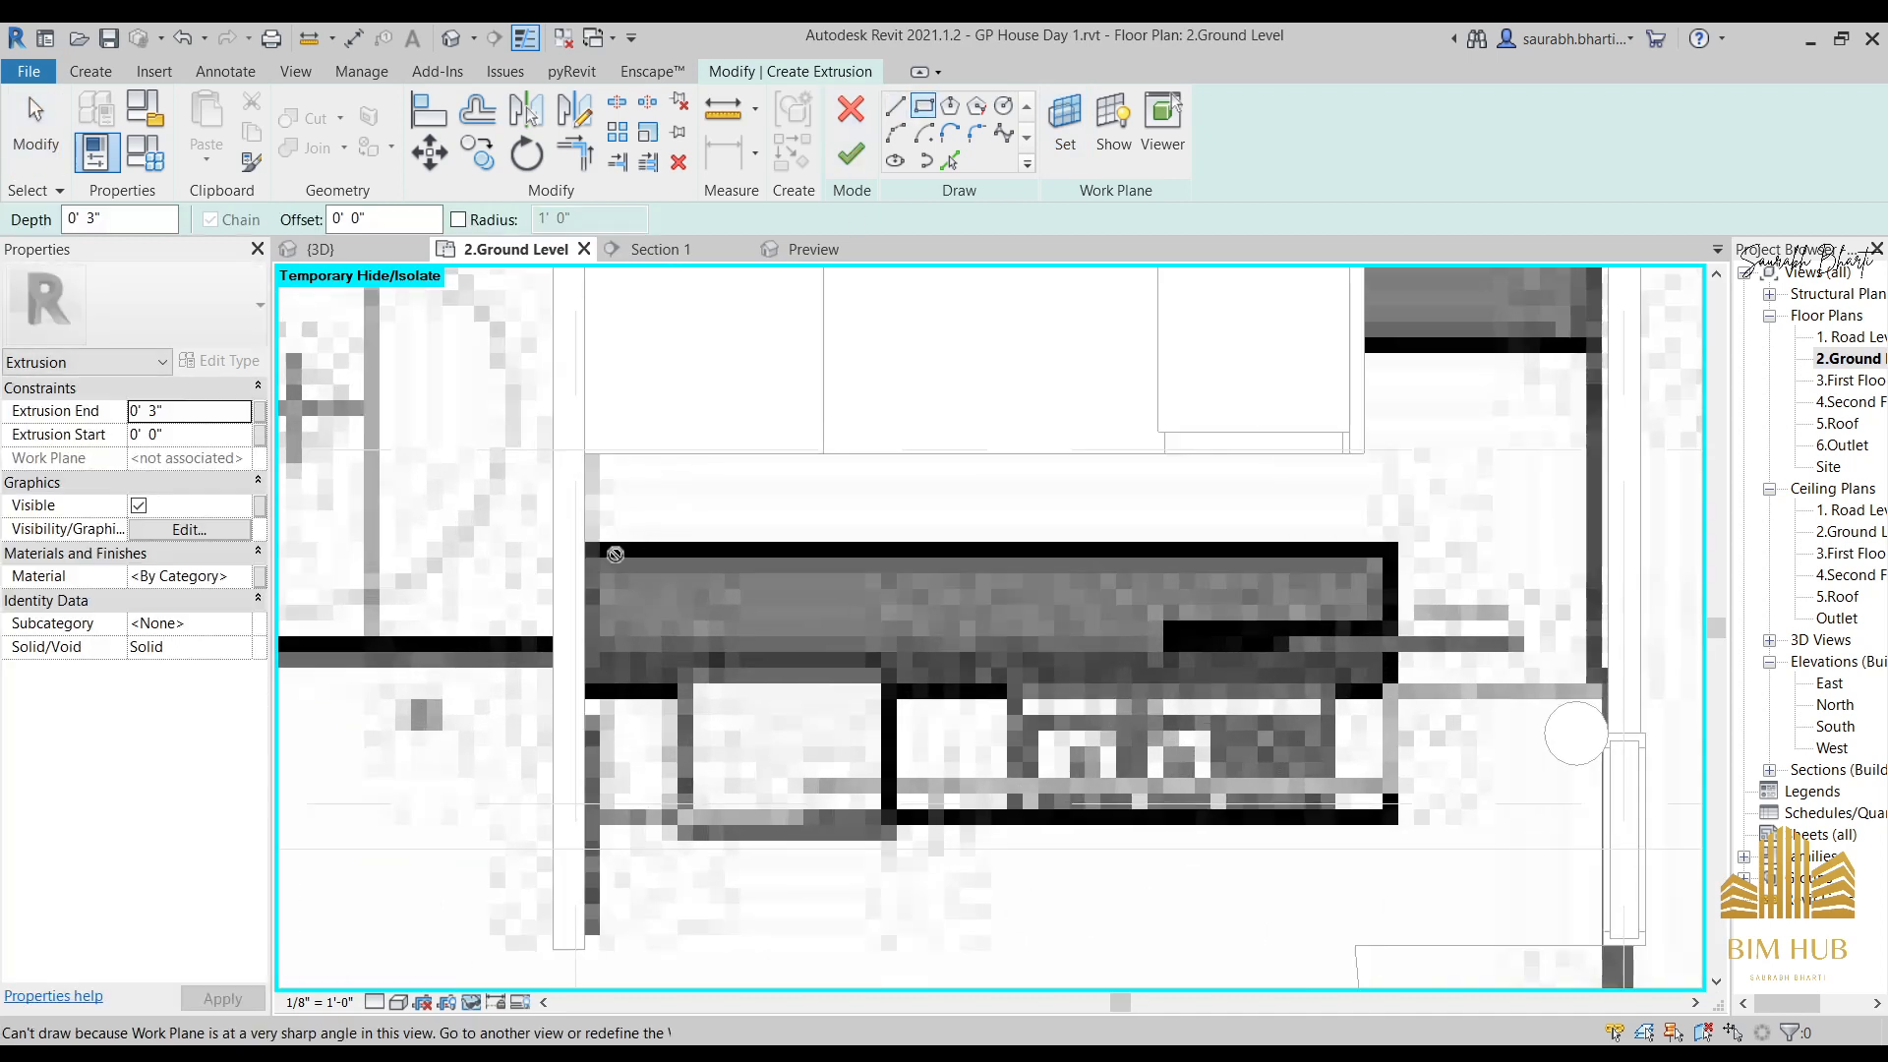
{"action": "scroll", "coordinate": [662, 496], "scroll_direction": "down", "scroll_amount": 3}
{"action": "scroll", "coordinate": [662, 497], "scroll_direction": "up", "scroll_amount": 2}
{"action": "scroll", "coordinate": [662, 497], "scroll_direction": "down", "scroll_amount": 2}
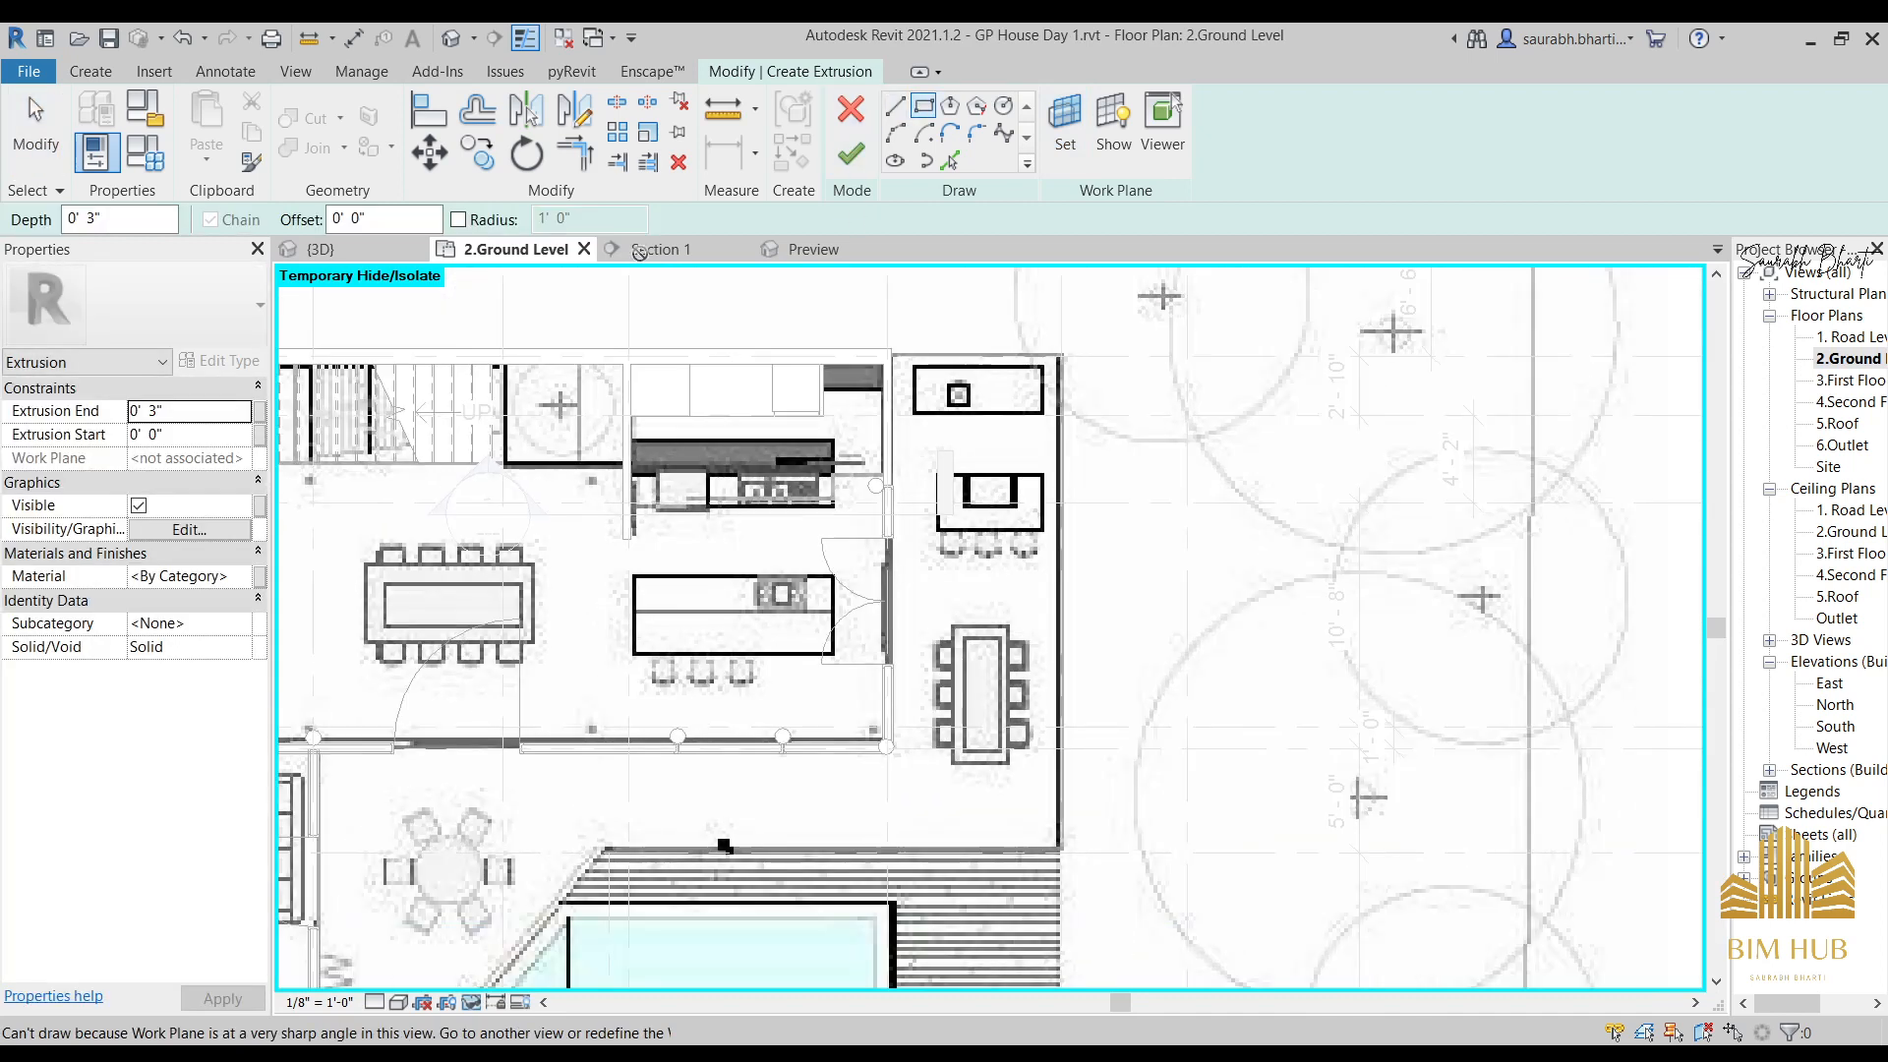
{"action": "left_click", "coordinate": [448, 39]}
{"action": "scroll", "coordinate": [751, 522], "scroll_direction": "down", "scroll_amount": 3}
{"action": "middle_click_drag", "start_coordinate": [751, 522], "coordinate": [1101, 745], "text": "shift"}
{"action": "double_click", "coordinate": [1862, 362]}
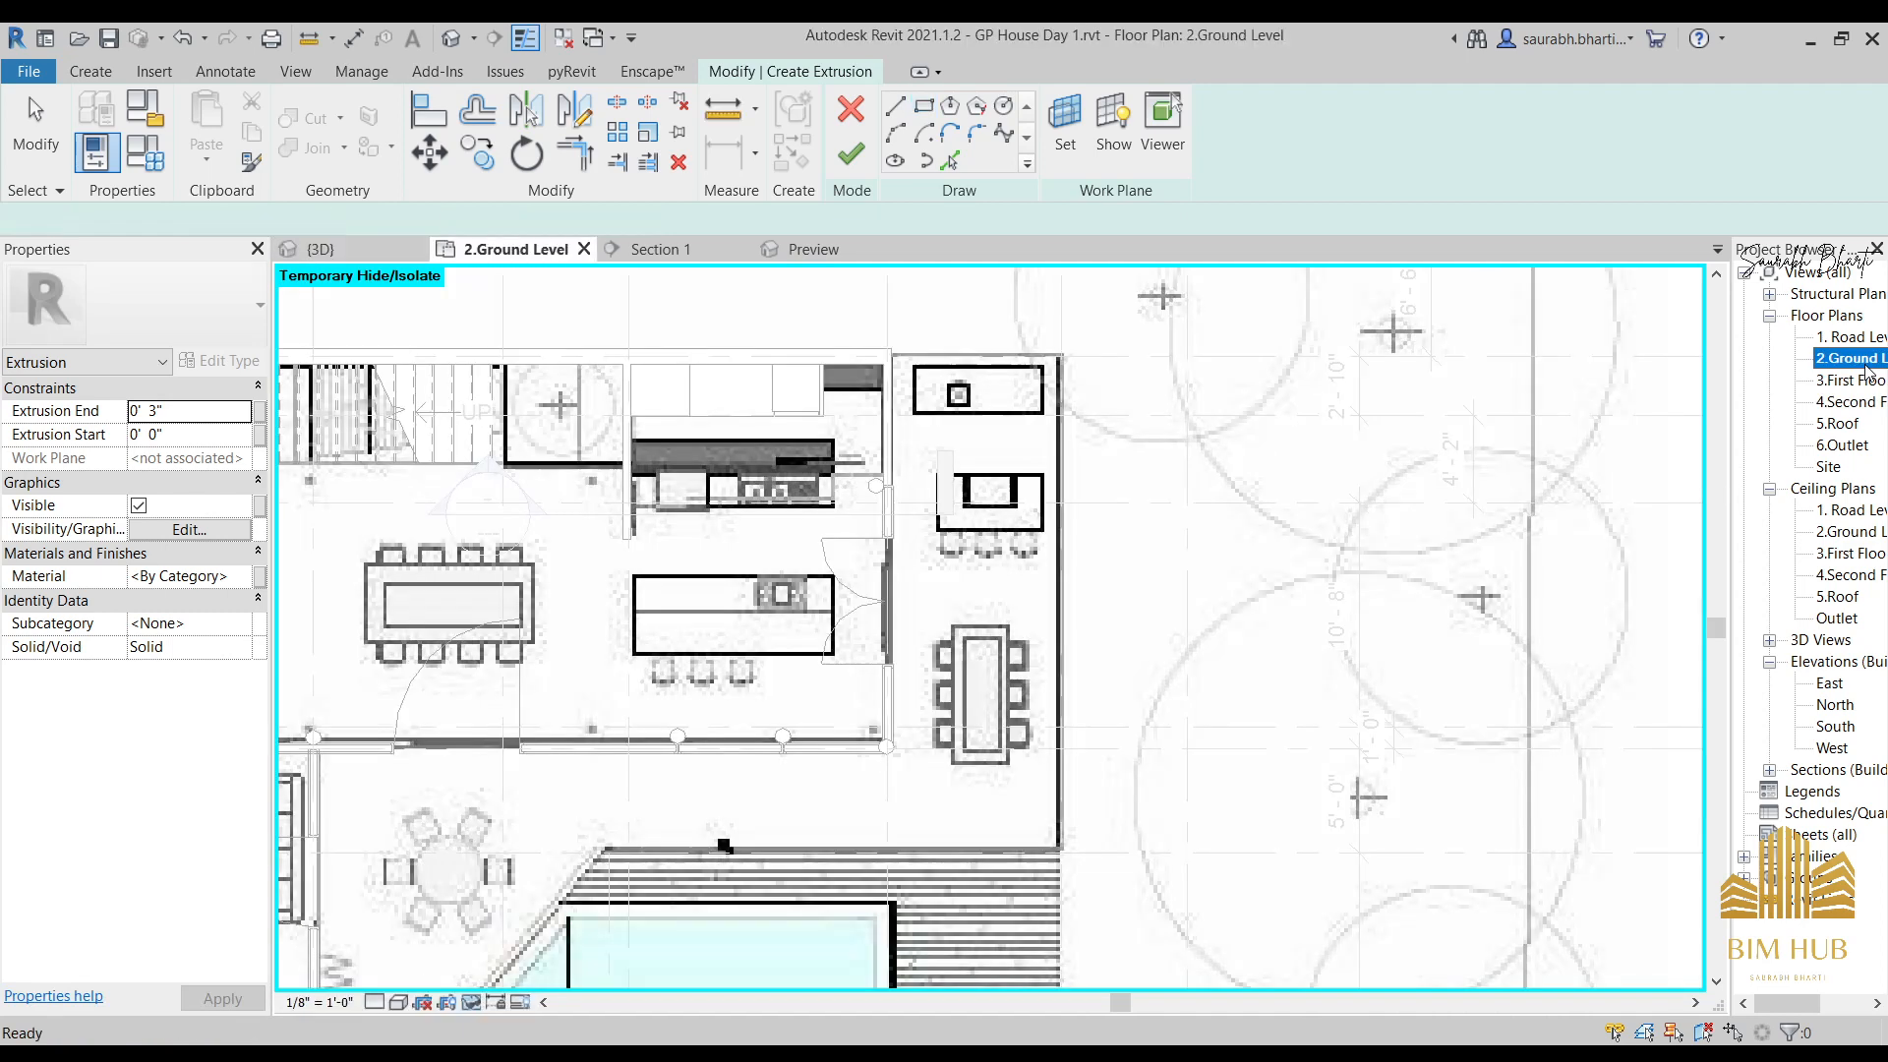
View the 3D model from the top in Wireframe and try to sketch the platform rectangle by the kitchen casework.
{"action": "left_click", "coordinate": [459, 37]}
{"action": "left_click", "coordinate": [1604, 363]}
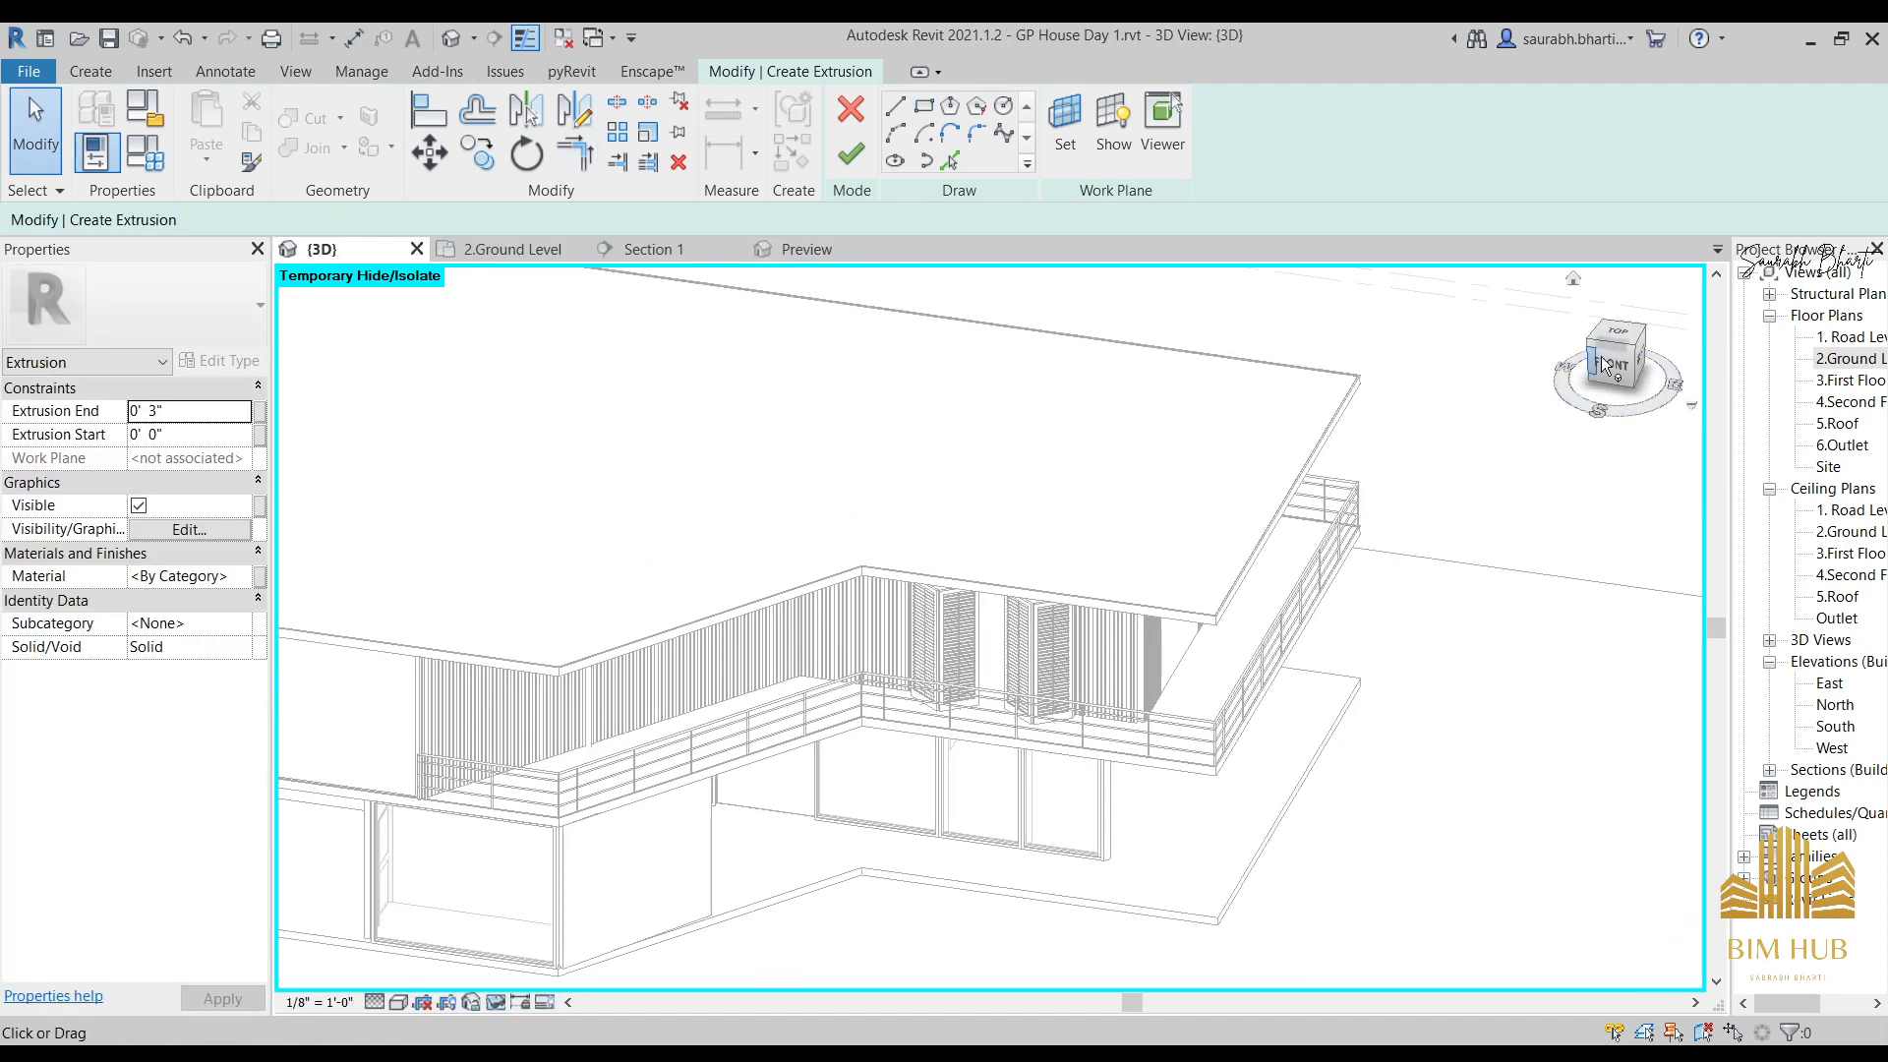
{"action": "left_click", "coordinate": [1616, 336]}
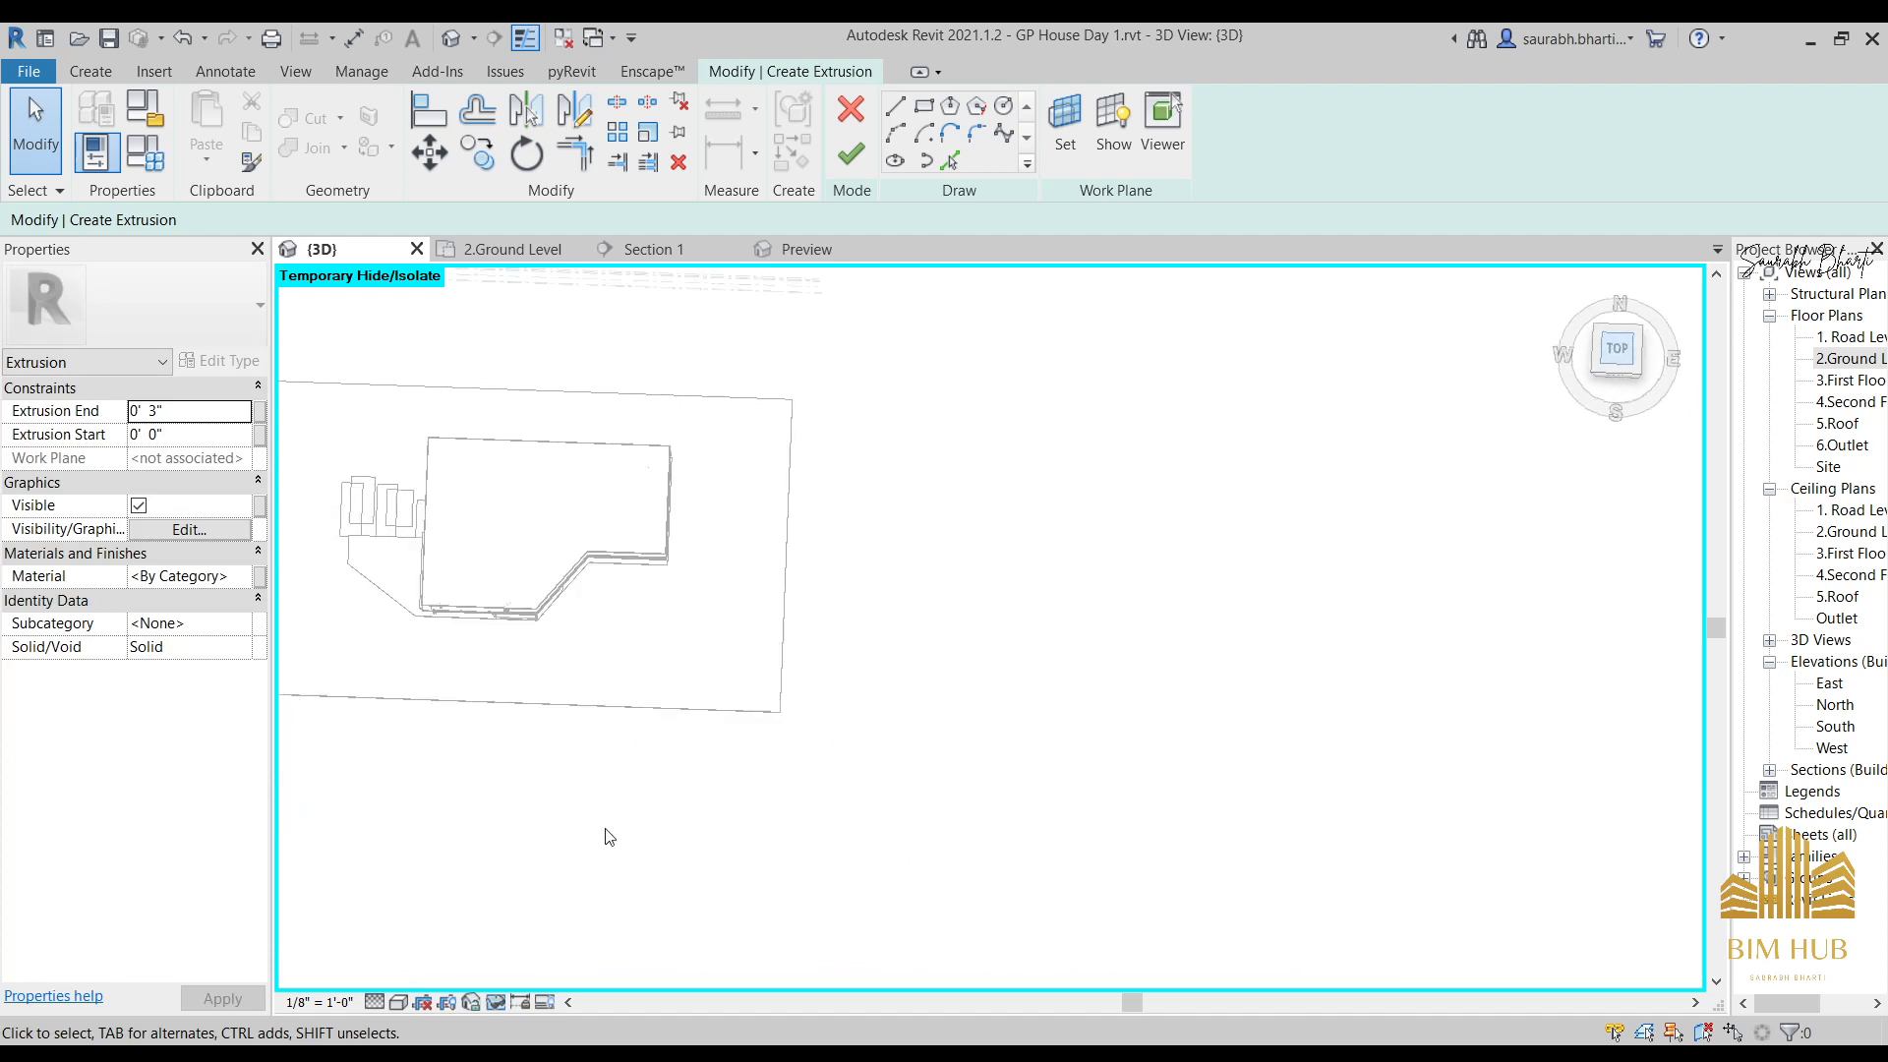
{"action": "left_click", "coordinate": [399, 1003]}
{"action": "left_click", "coordinate": [450, 878]}
{"action": "scroll", "coordinate": [780, 573], "scroll_direction": "up", "scroll_amount": 5}
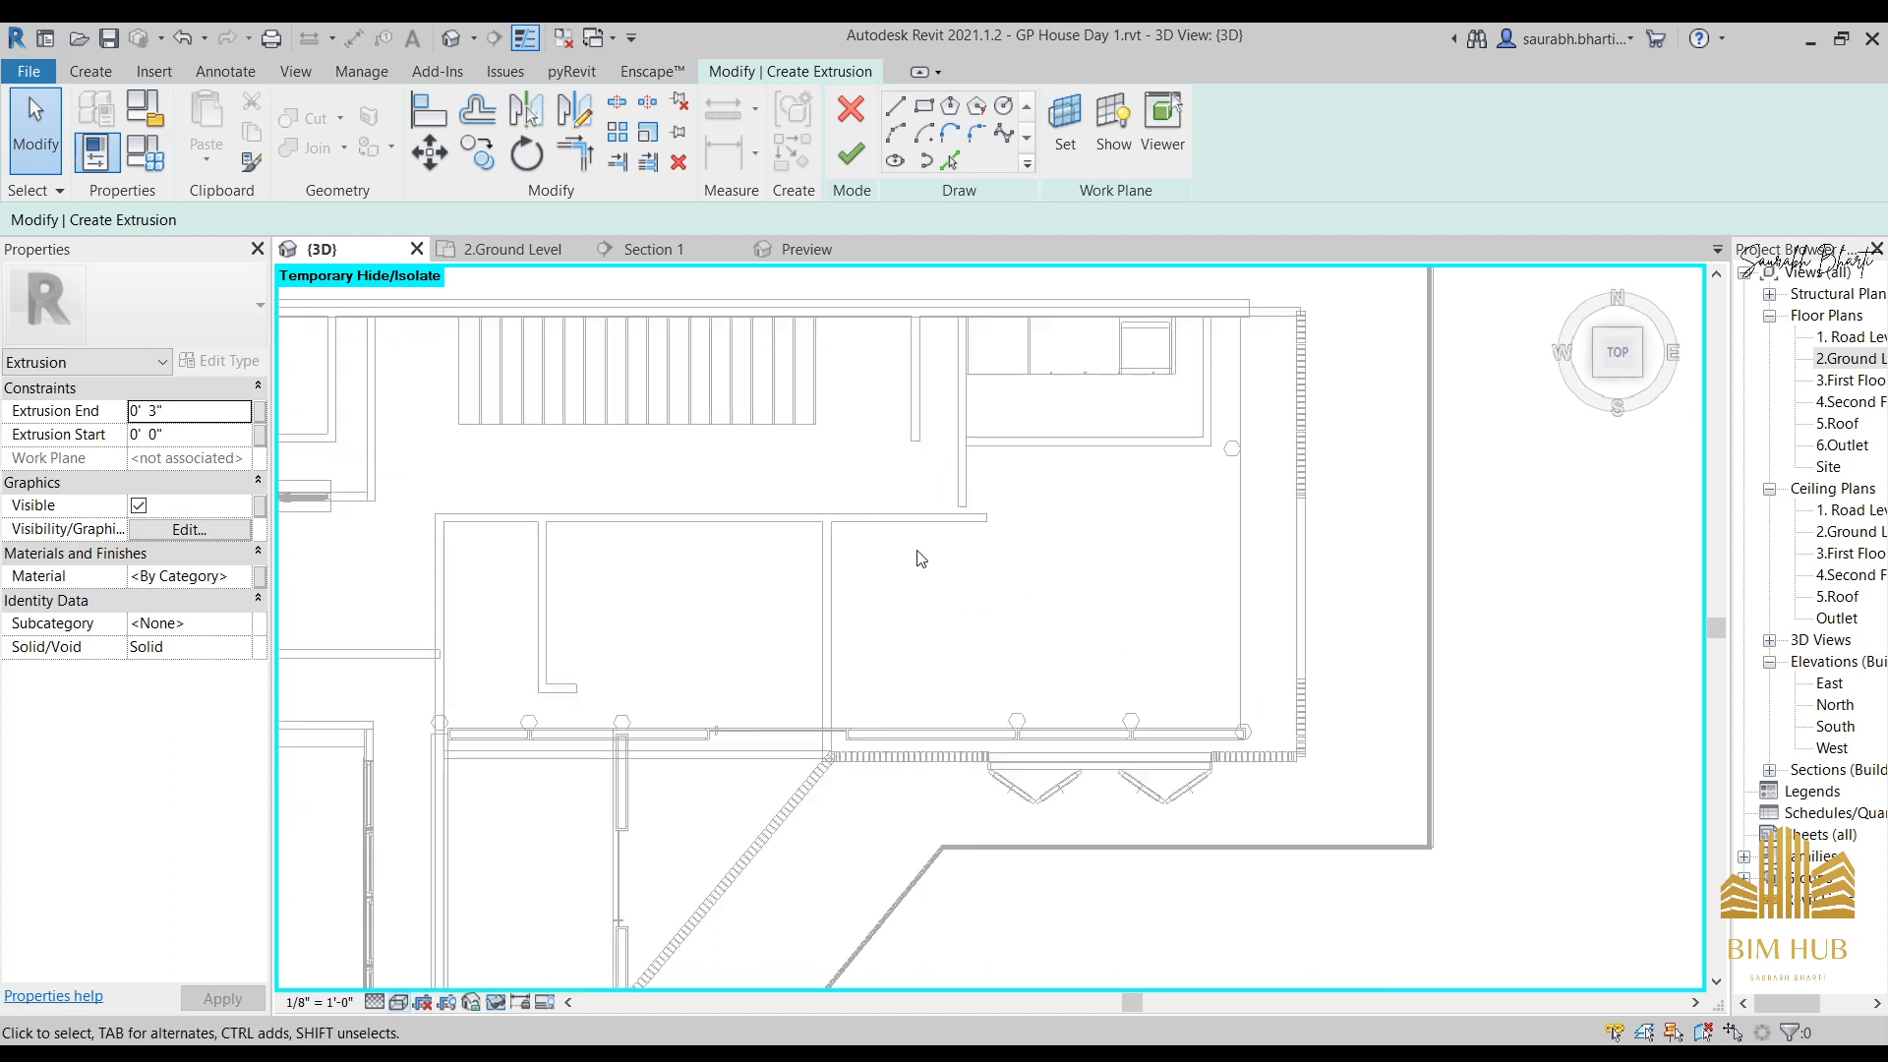
{"action": "scroll", "coordinate": [775, 467], "scroll_direction": "up", "scroll_amount": 2}
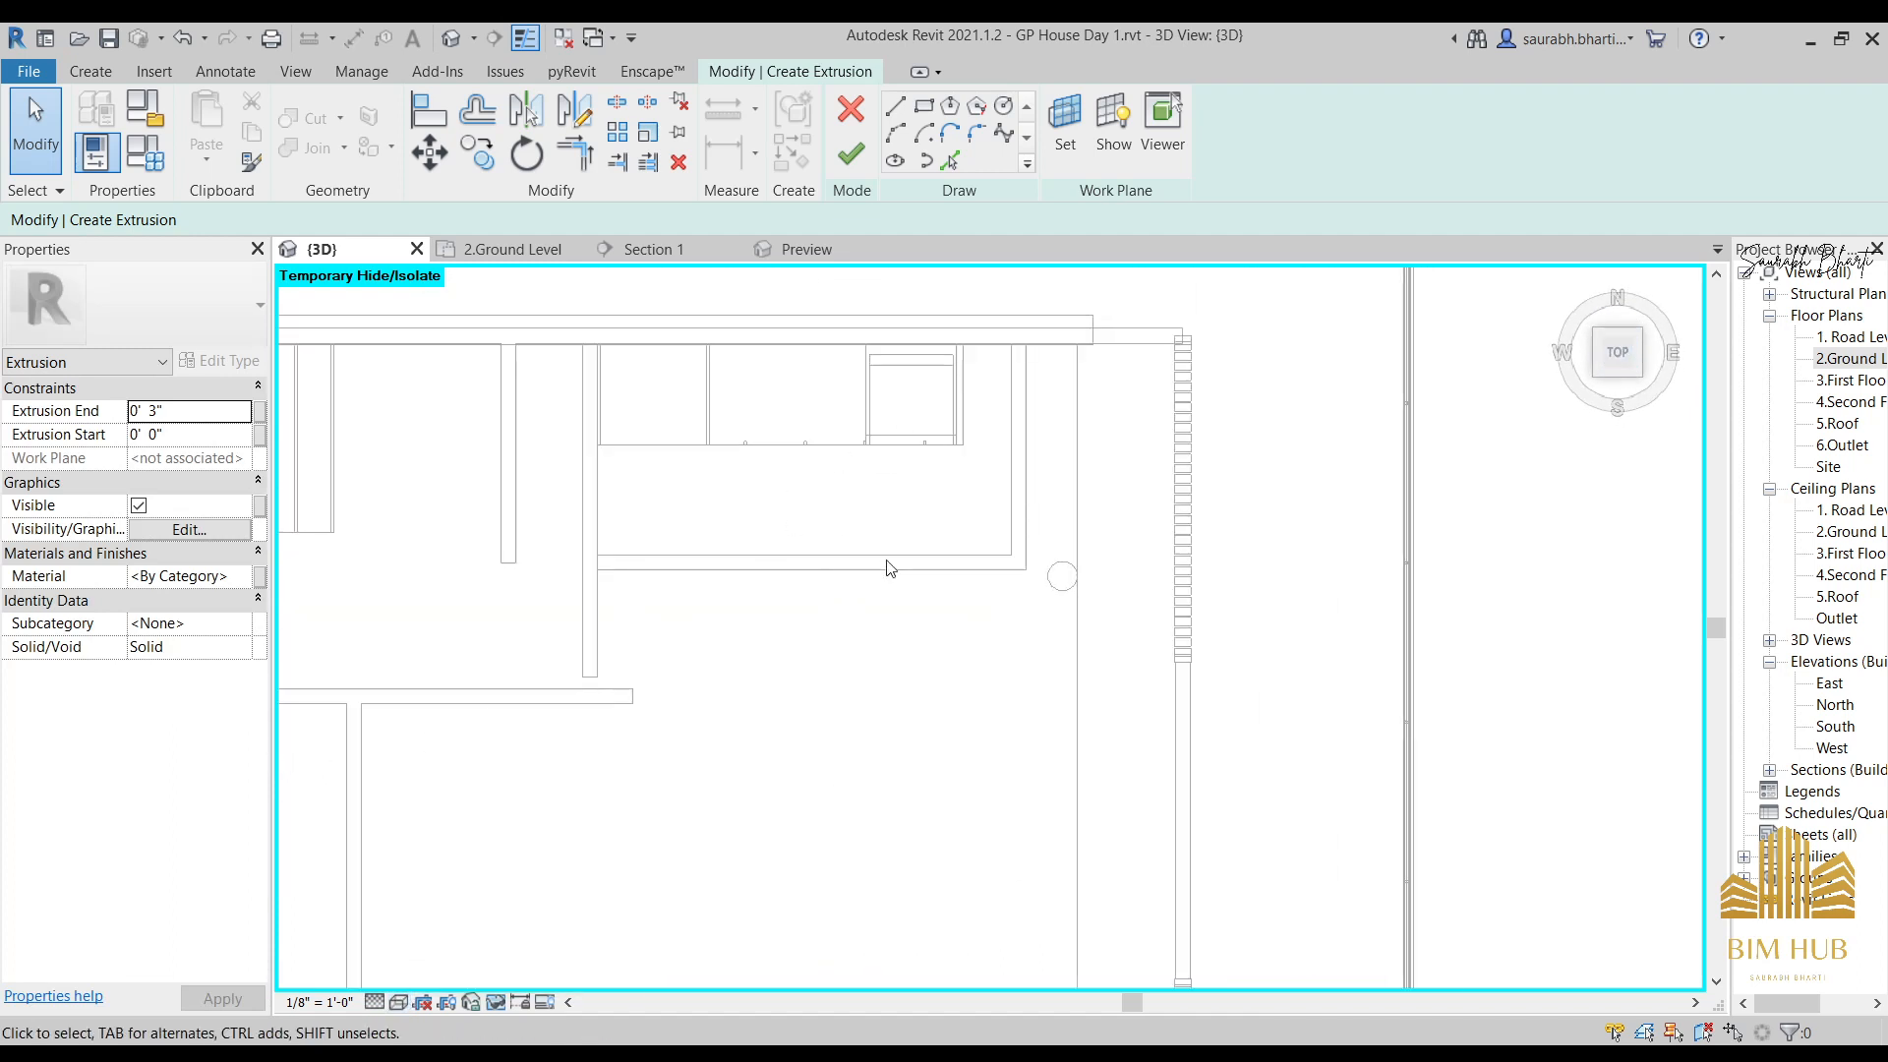
{"action": "left_click", "coordinate": [926, 110]}
{"action": "scroll", "coordinate": [736, 531], "scroll_direction": "down", "scroll_amount": 2}
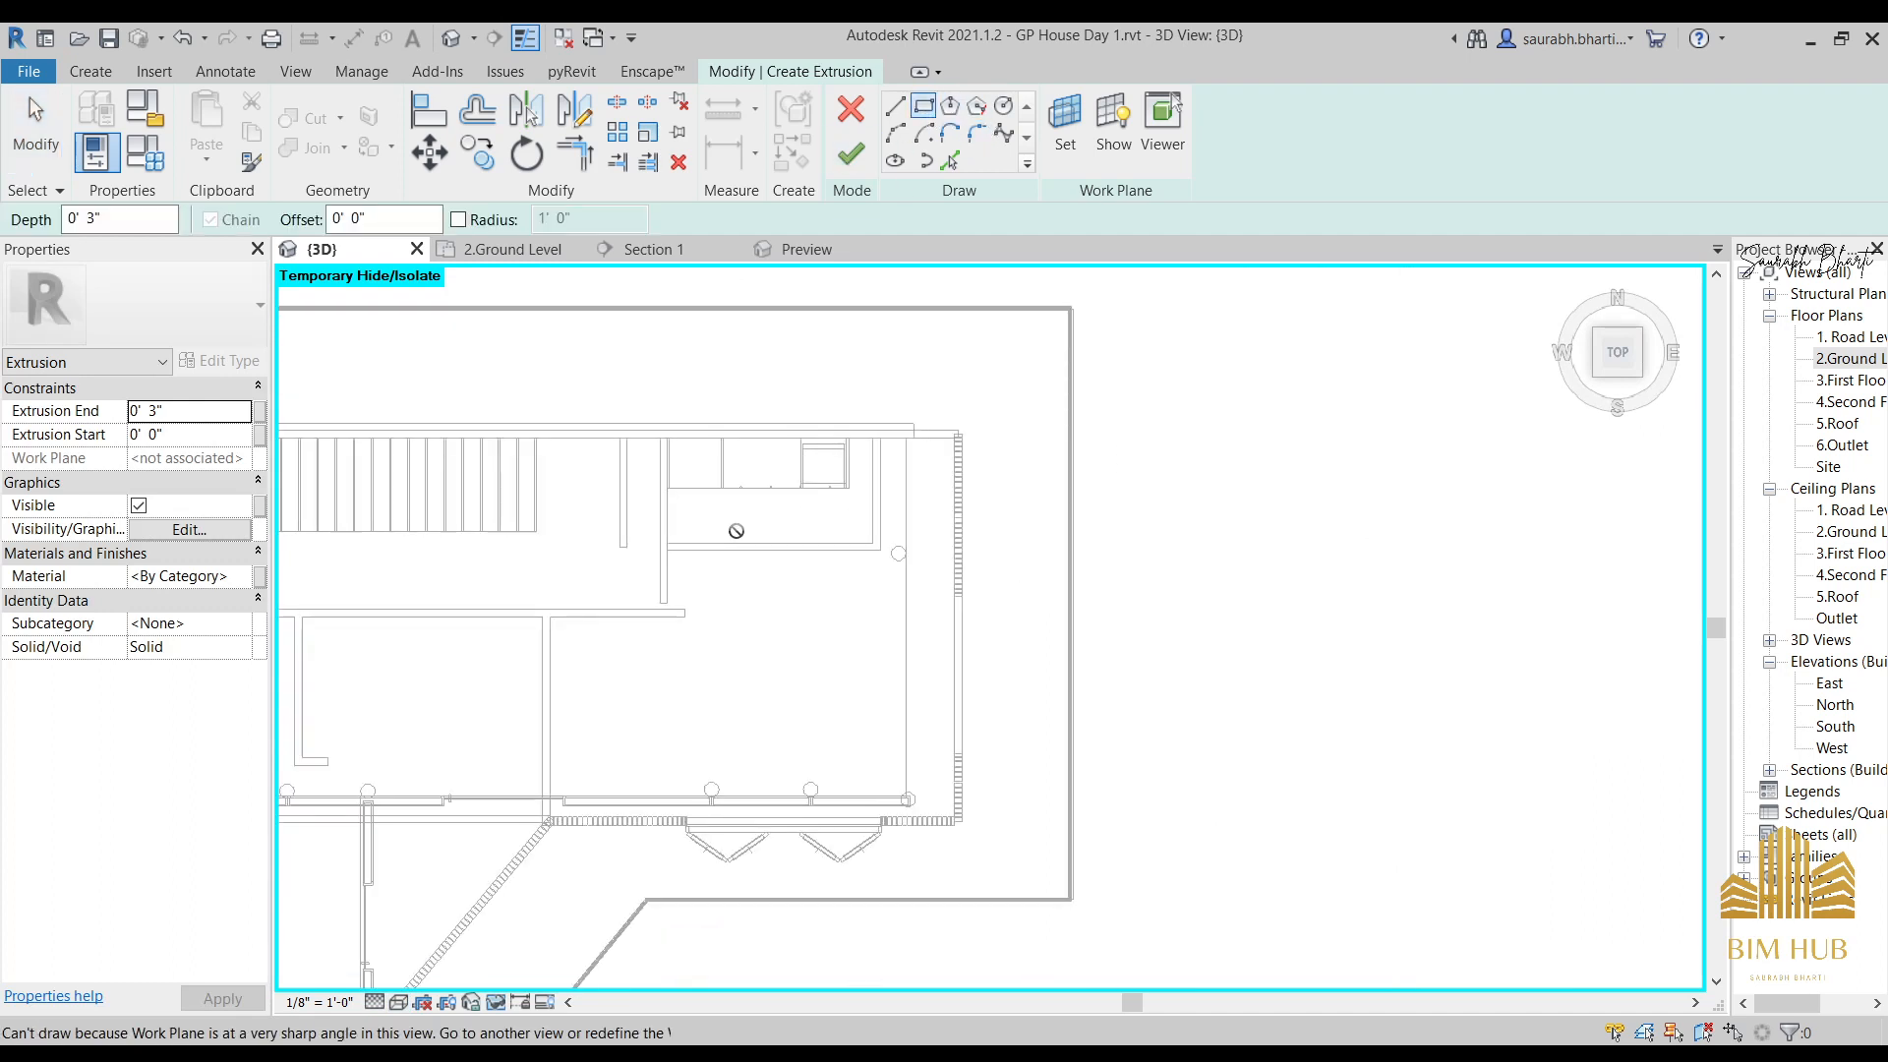
Discard the extrusion sketch and cancel the in-place platform model.
{"action": "key", "text": "Escape"}
{"action": "mouse_move", "coordinate": [961, 380]}
{"action": "middle_mouse_down", "text": "shift"}
{"action": "mouse_move", "coordinate": [993, 595]}
{"action": "mouse_move", "coordinate": [983, 531]}
{"action": "middle_mouse_up", "text": "shift"}
{"action": "middle_click_drag", "start_coordinate": [1041, 674], "coordinate": [944, 482], "text": "shift"}
{"action": "scroll", "coordinate": [925, 472], "scroll_direction": "up", "scroll_amount": 2}
{"action": "middle_click_drag", "start_coordinate": [842, 780], "coordinate": [797, 685], "text": "shift"}
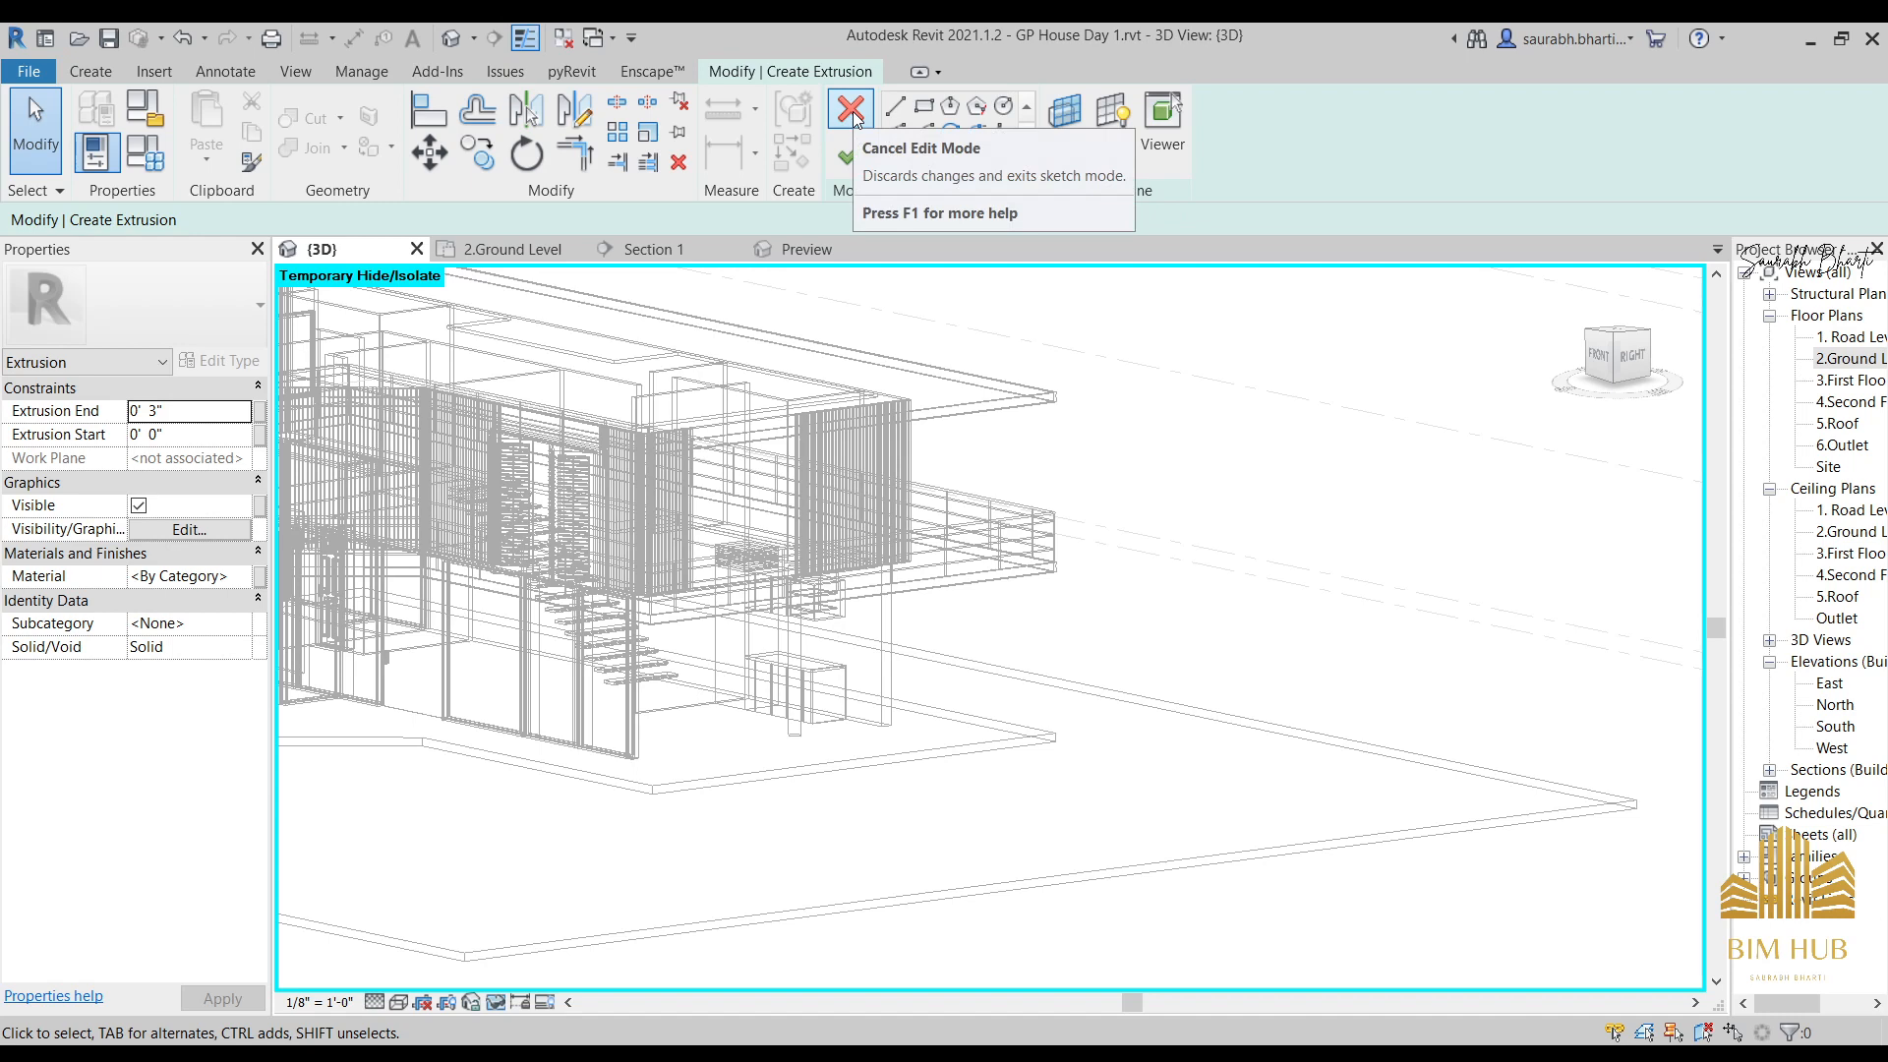
{"action": "middle_click_drag", "start_coordinate": [873, 529], "coordinate": [974, 472], "text": "shift"}
{"action": "scroll", "coordinate": [959, 659], "scroll_direction": "up", "scroll_amount": 2}
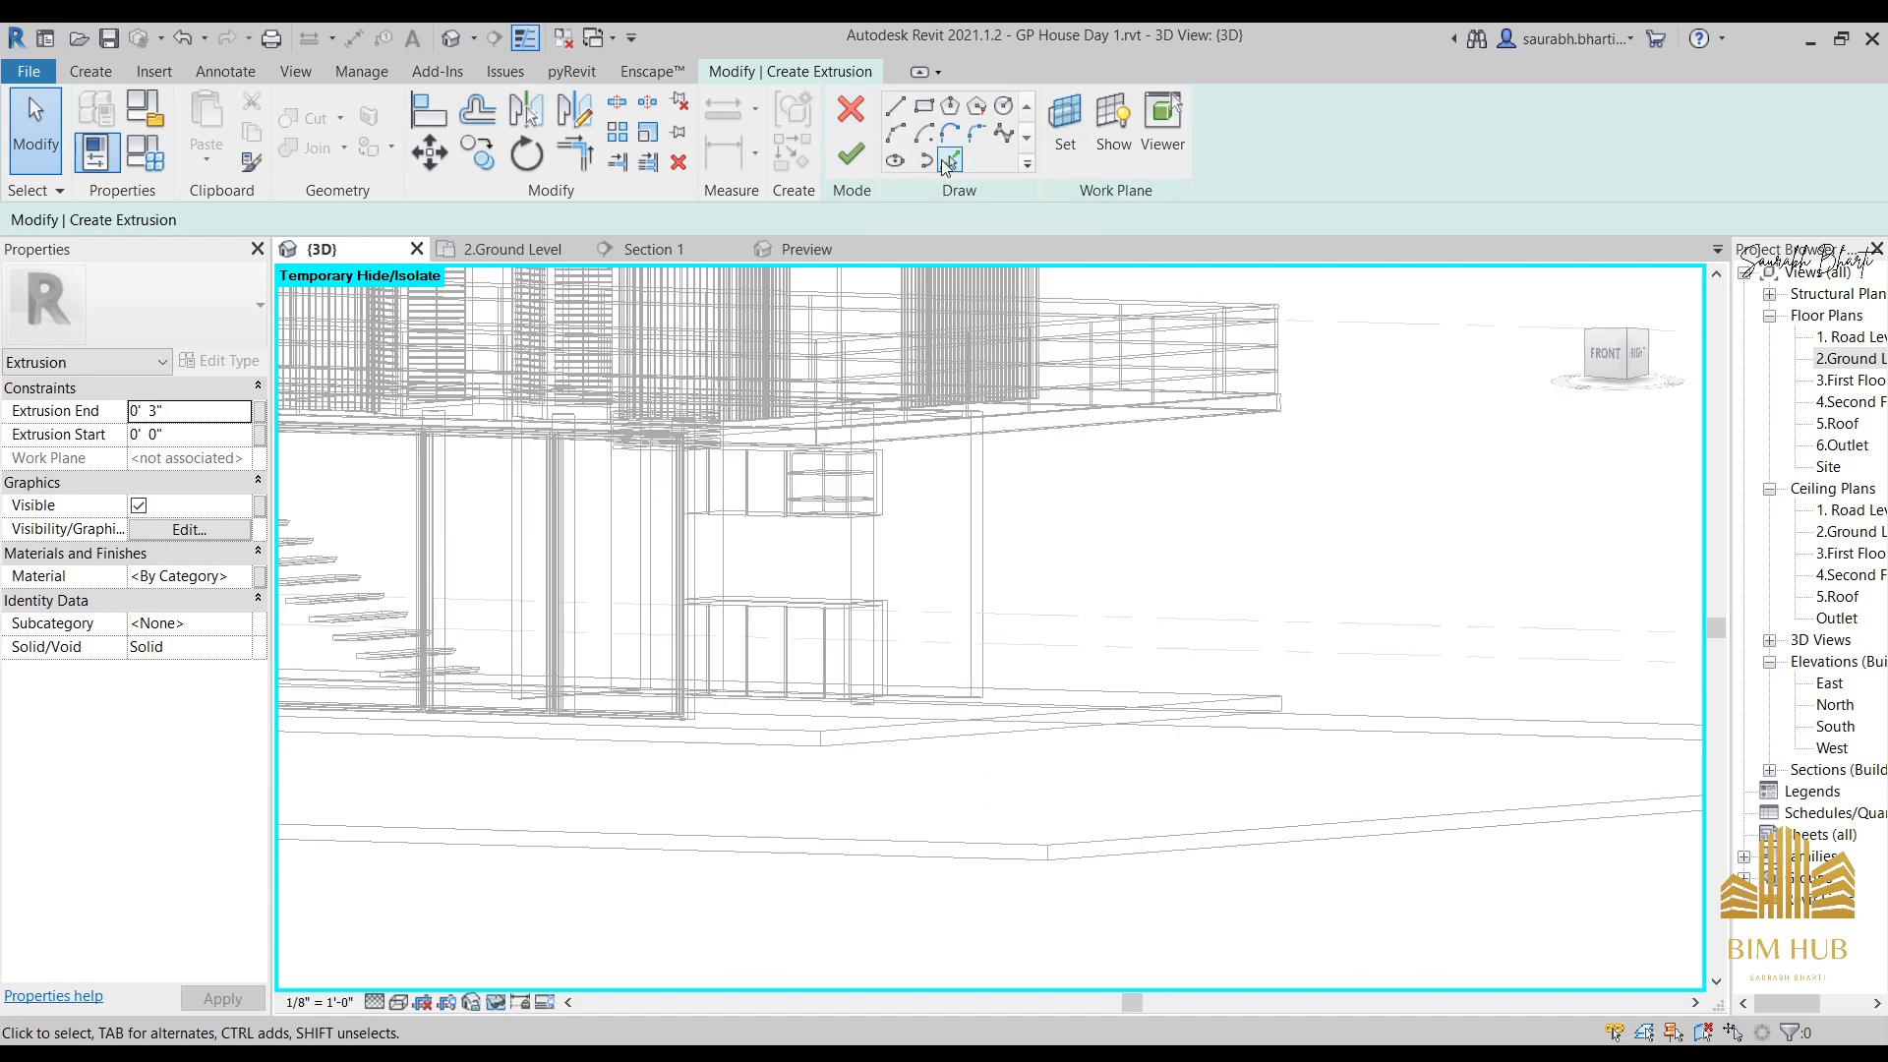
{"action": "left_click", "coordinate": [843, 120]}
{"action": "left_click", "coordinate": [1108, 557]}
{"action": "mouse_move", "coordinate": [1109, 557]}
{"action": "middle_mouse_down", "text": "shift"}
{"action": "mouse_move", "coordinate": [846, 741]}
{"action": "mouse_move", "coordinate": [875, 678]}
{"action": "middle_mouse_up", "text": "shift"}
{"action": "scroll", "coordinate": [889, 605], "scroll_direction": "down", "scroll_amount": 8}
{"action": "middle_click_drag", "start_coordinate": [885, 595], "coordinate": [900, 398], "text": "shift"}
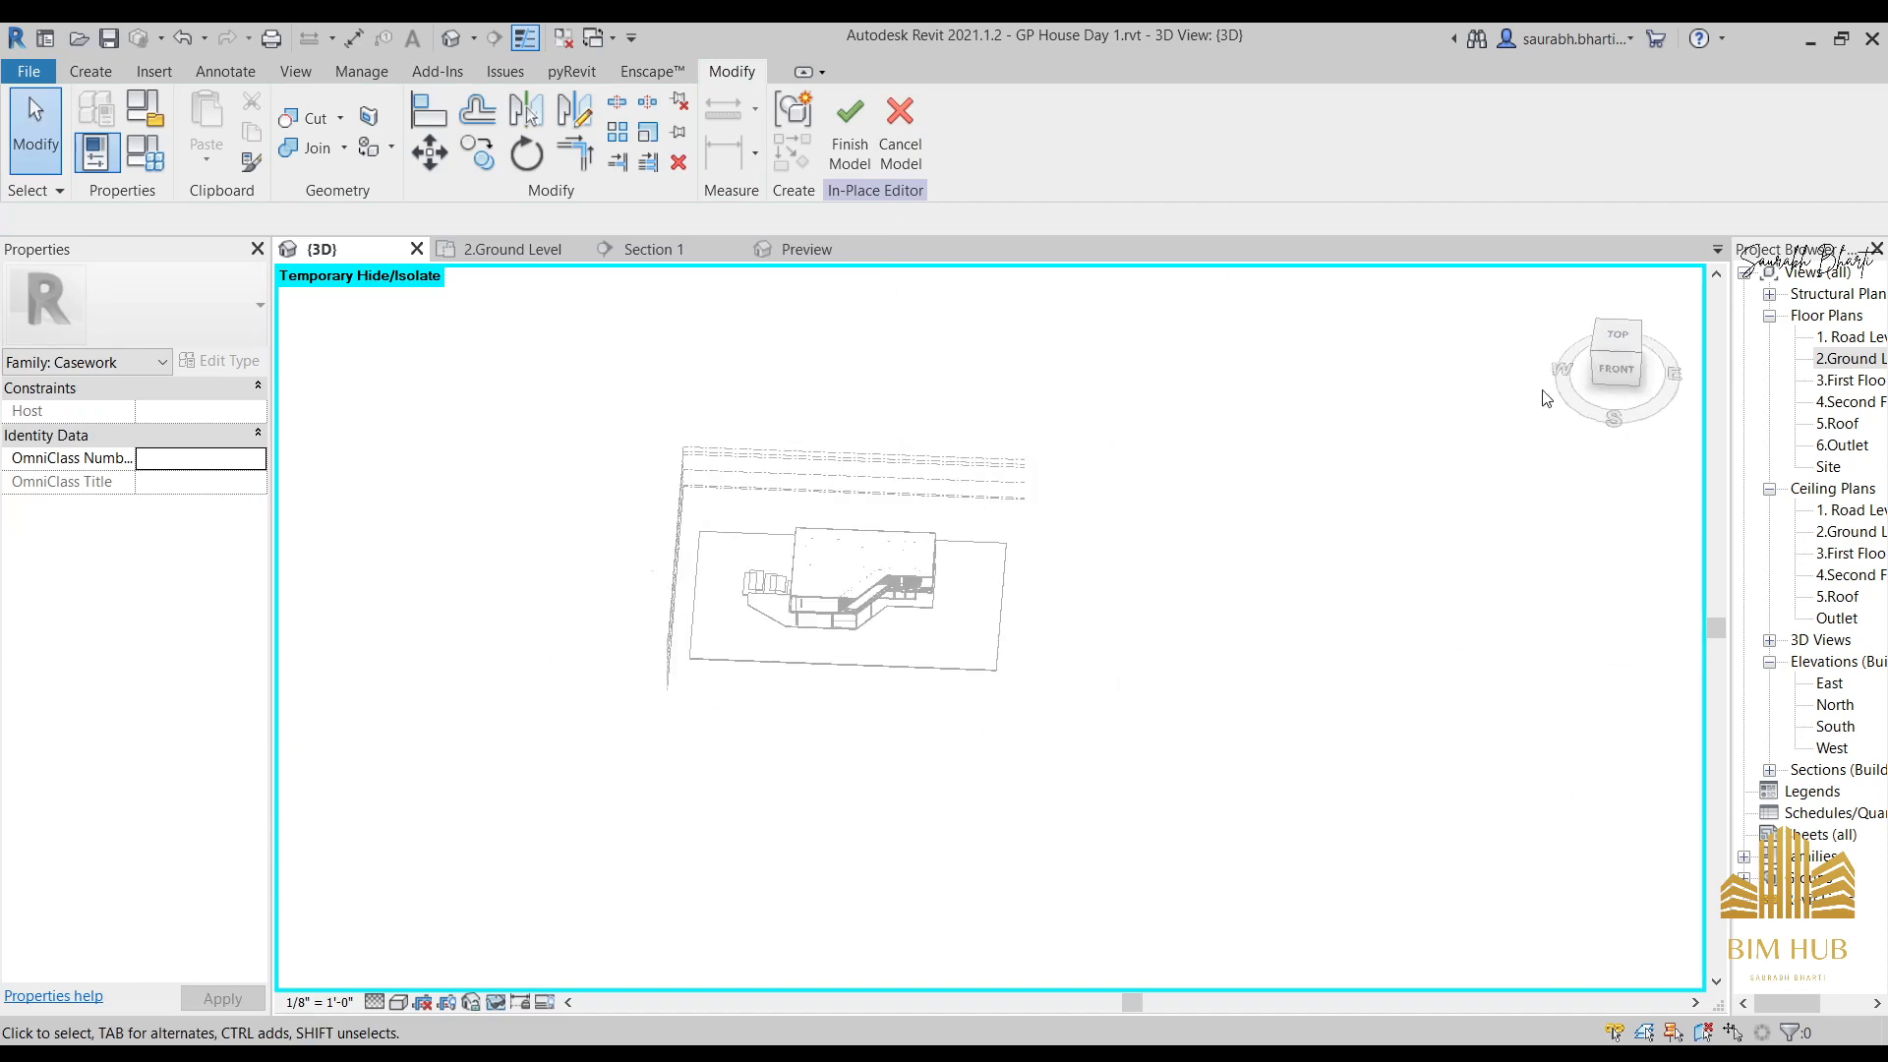
{"action": "left_click", "coordinate": [1631, 370]}
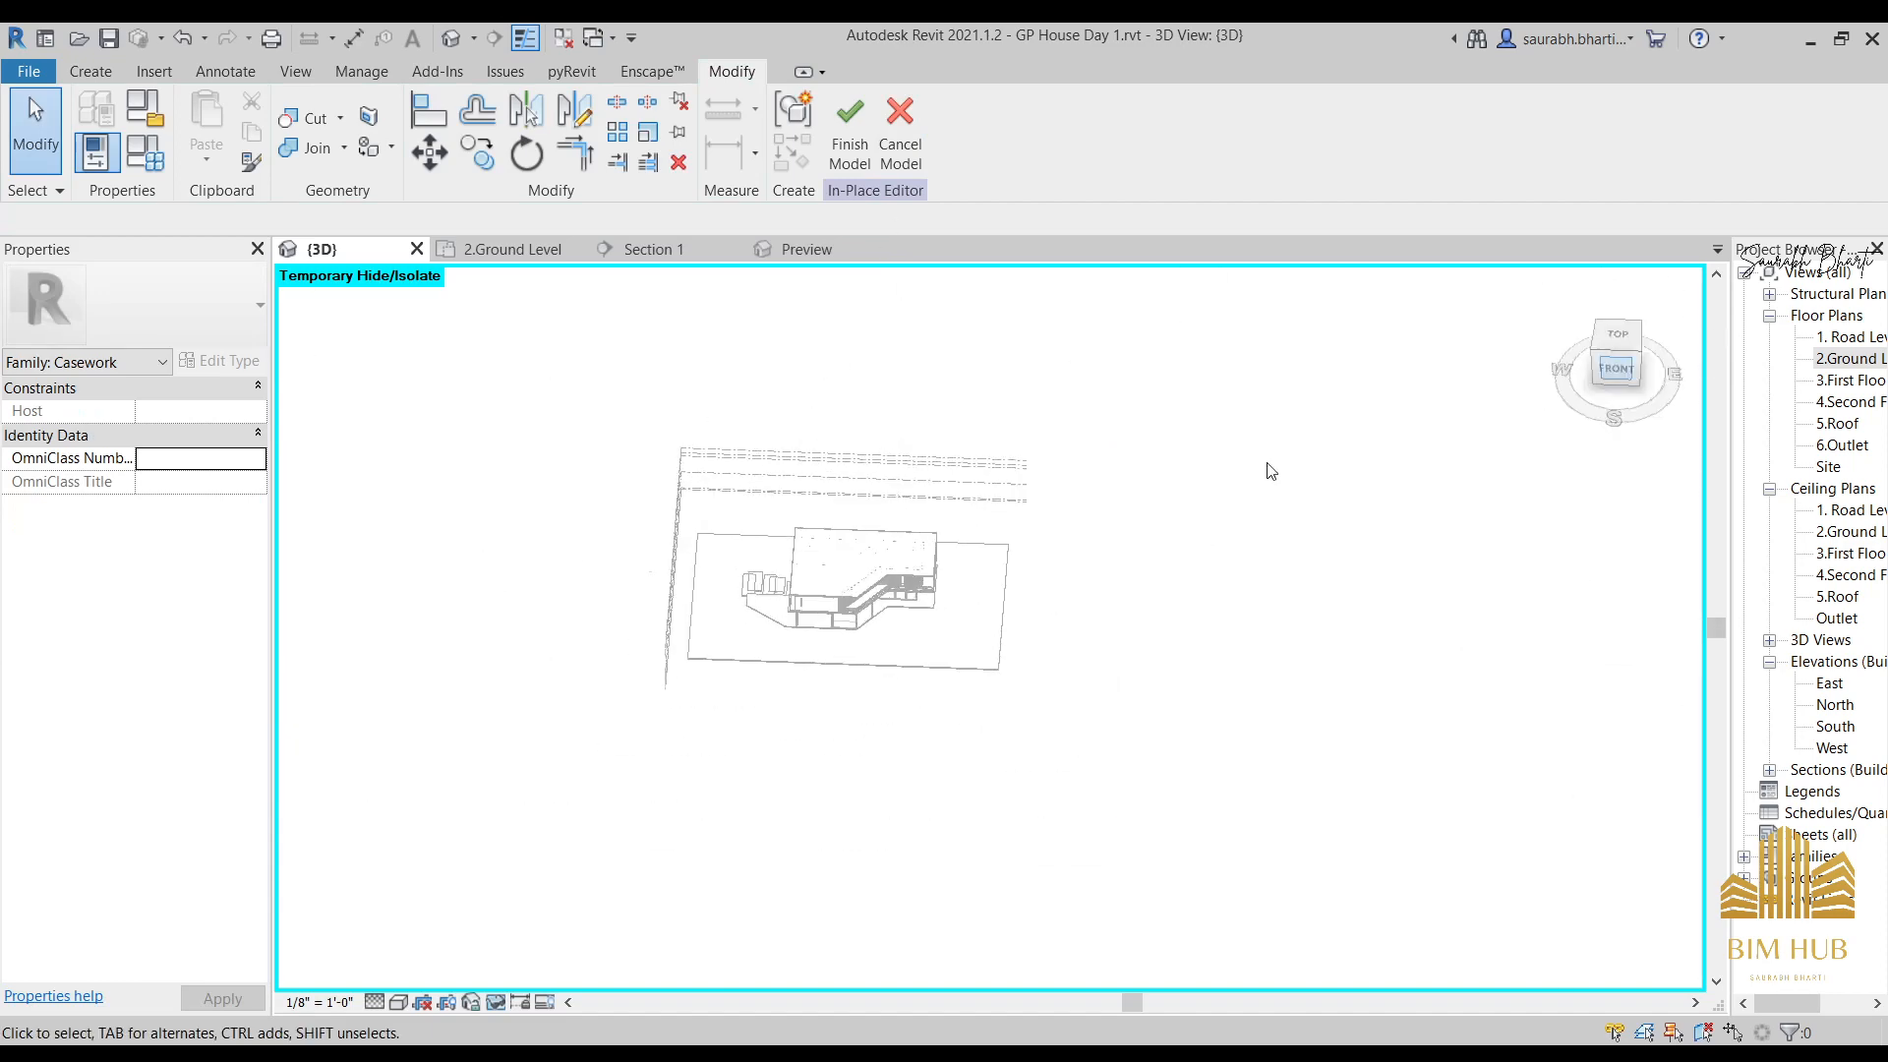
{"action": "left_click", "coordinate": [901, 133]}
Enable the 3D view's section box and, from the front, cut it below the first floor and narrow both sides around the kitchen.
{"action": "middle_click_drag", "start_coordinate": [964, 612], "coordinate": [767, 675], "text": "shift"}
{"action": "middle_click_drag", "start_coordinate": [655, 705], "coordinate": [751, 618], "text": "shift"}
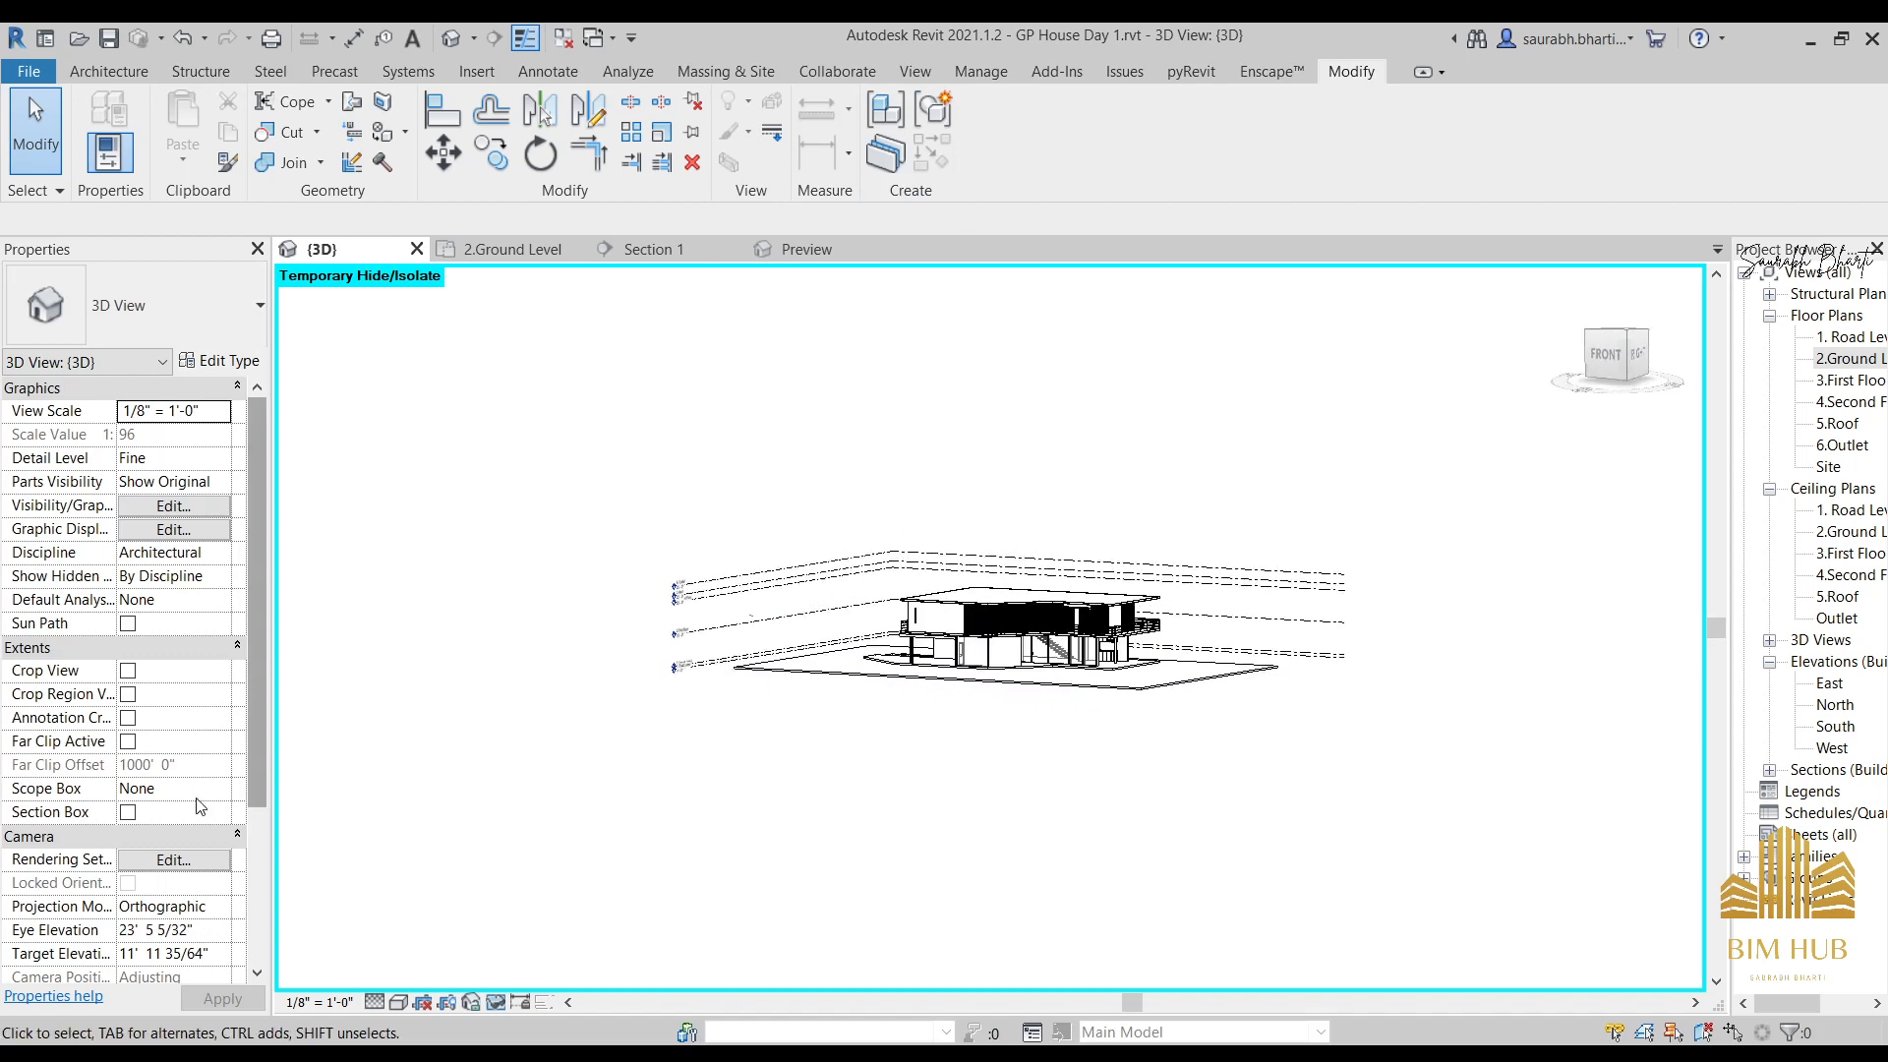
{"action": "scroll", "coordinate": [185, 794], "scroll_direction": "down", "scroll_amount": 4}
{"action": "left_click", "coordinate": [128, 577]}
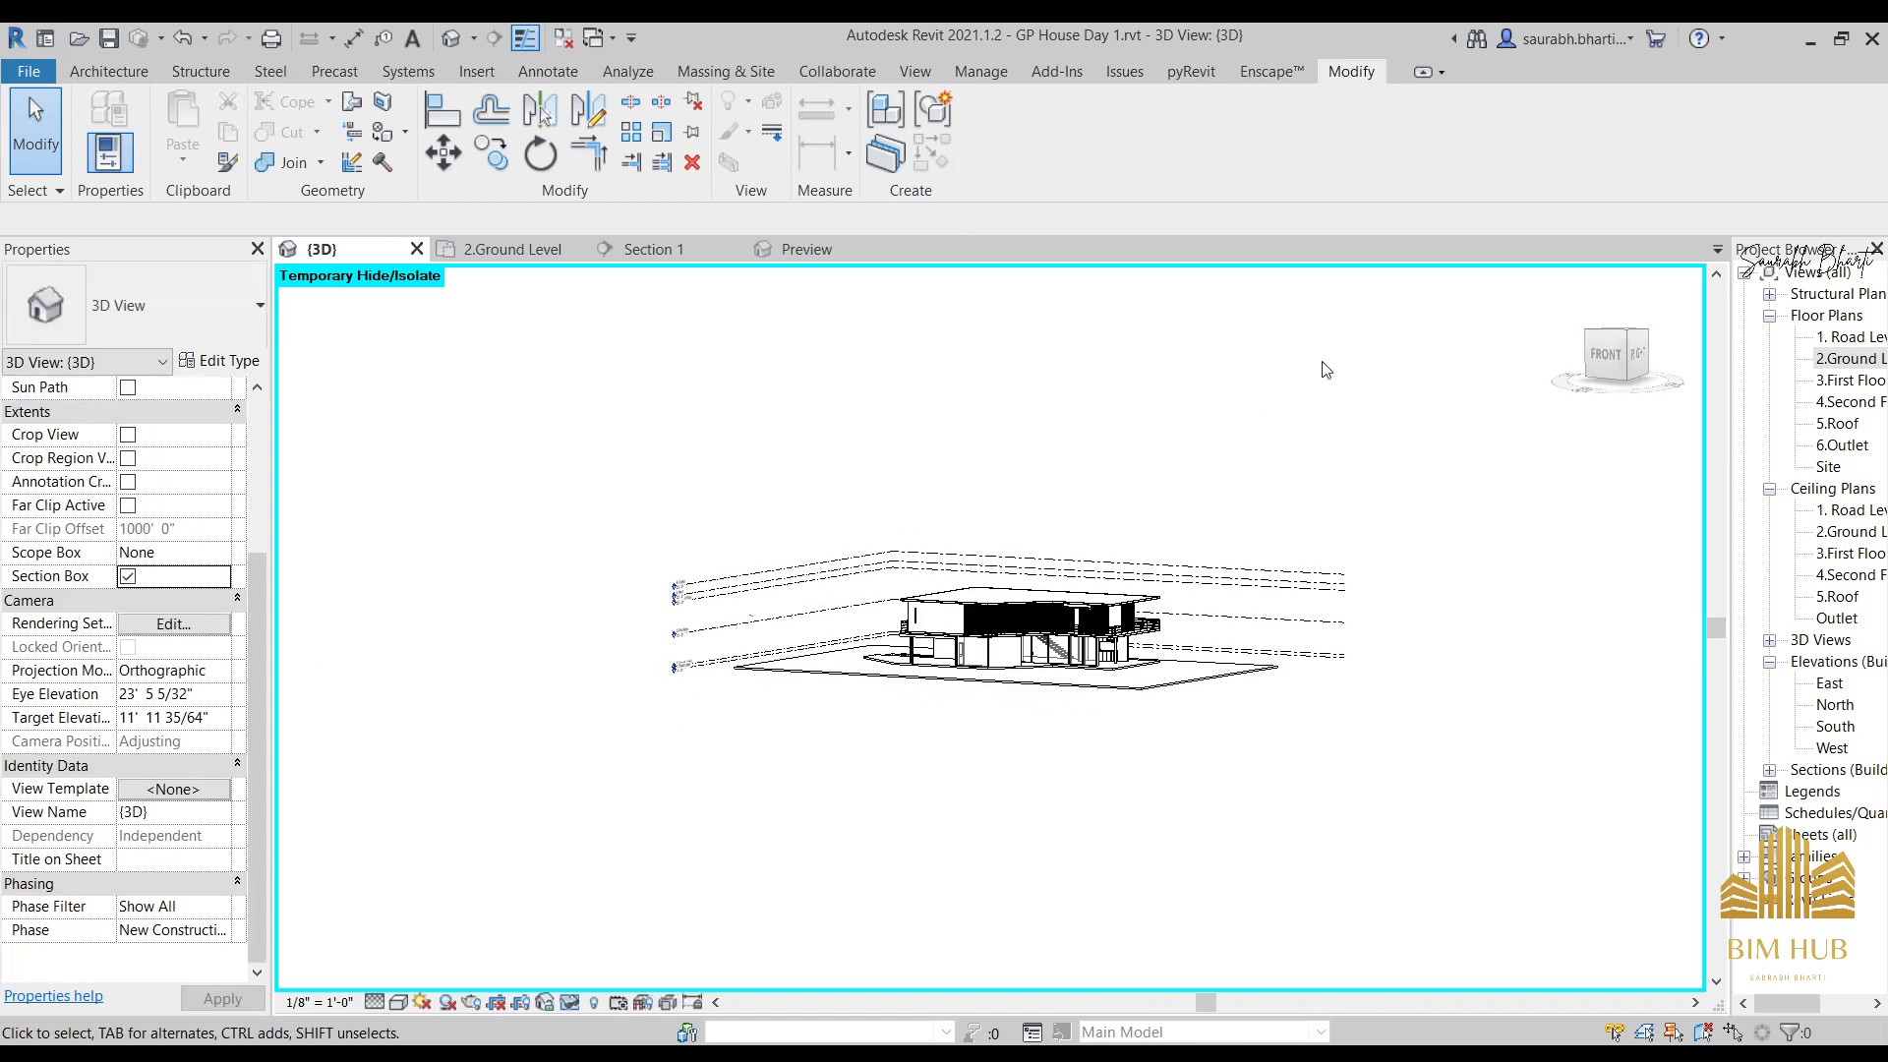
{"action": "left_click", "coordinate": [1600, 366]}
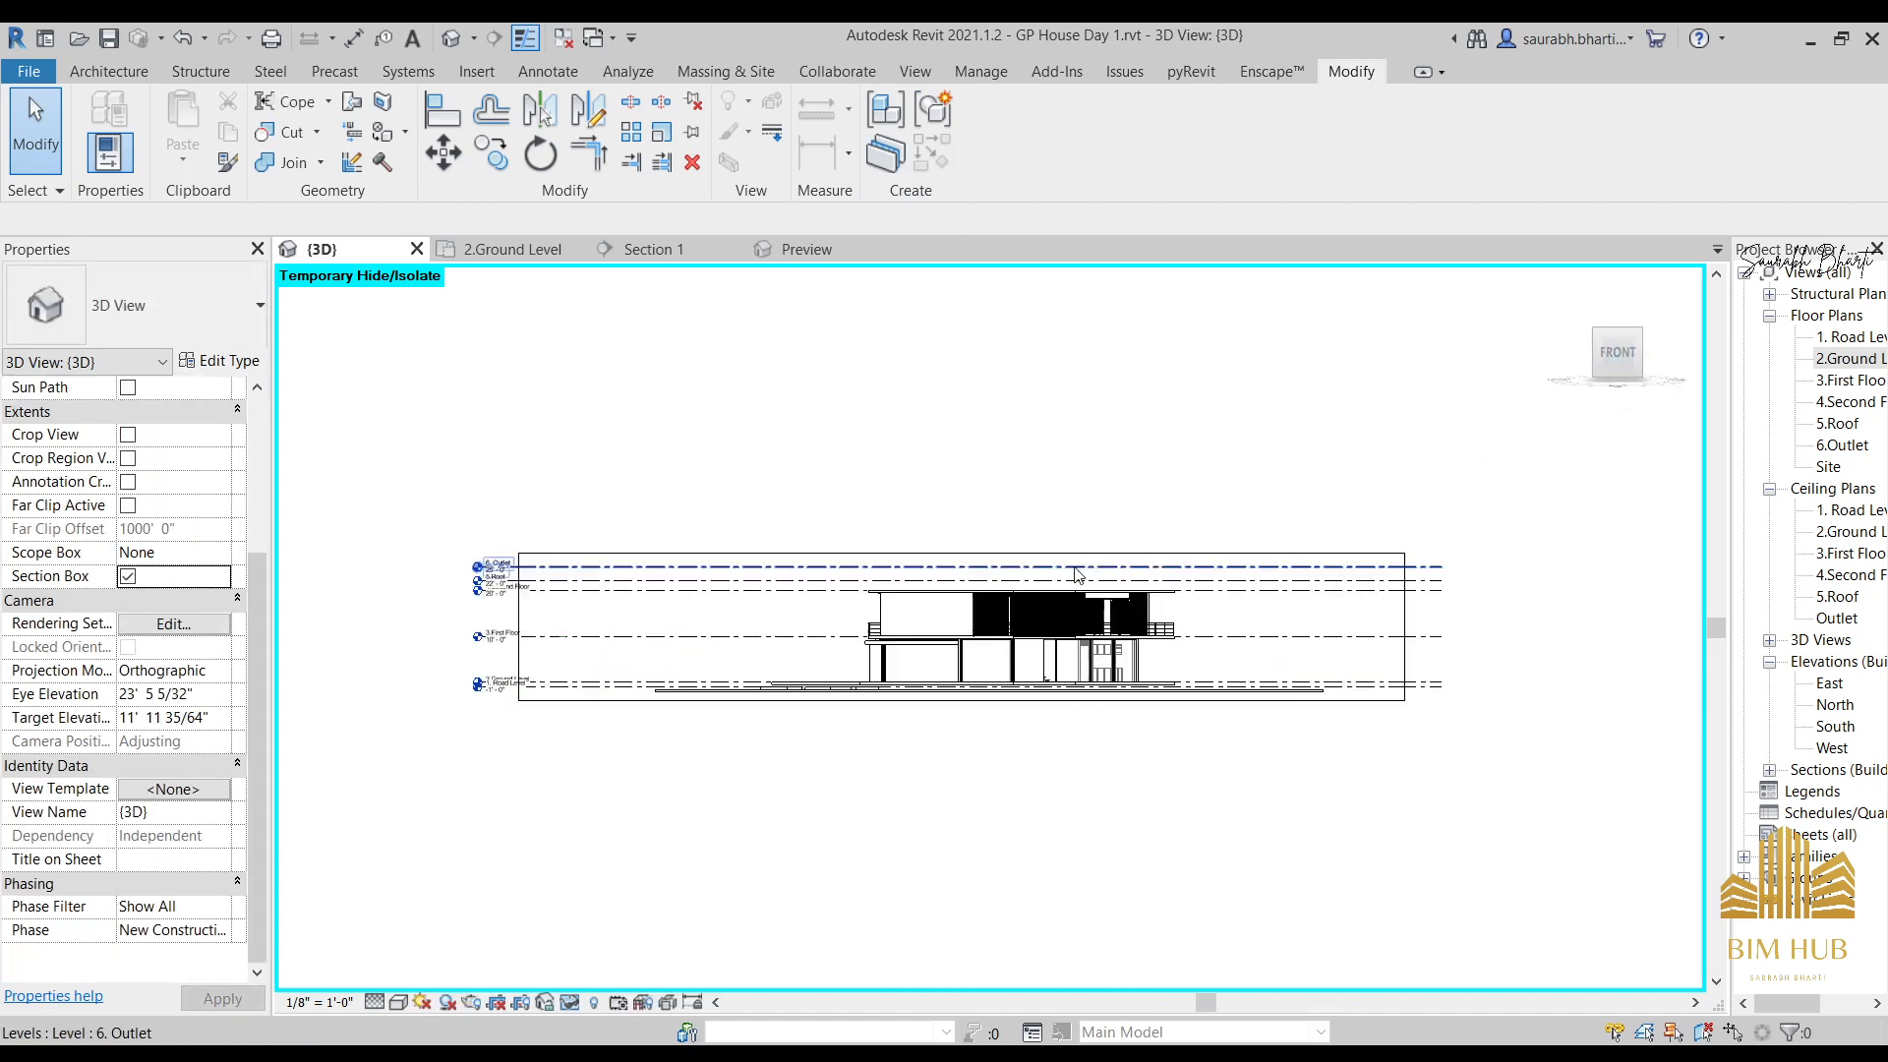
{"action": "left_click", "coordinate": [993, 557]}
{"action": "left_click_drag", "start_coordinate": [991, 560], "coordinate": [990, 644]}
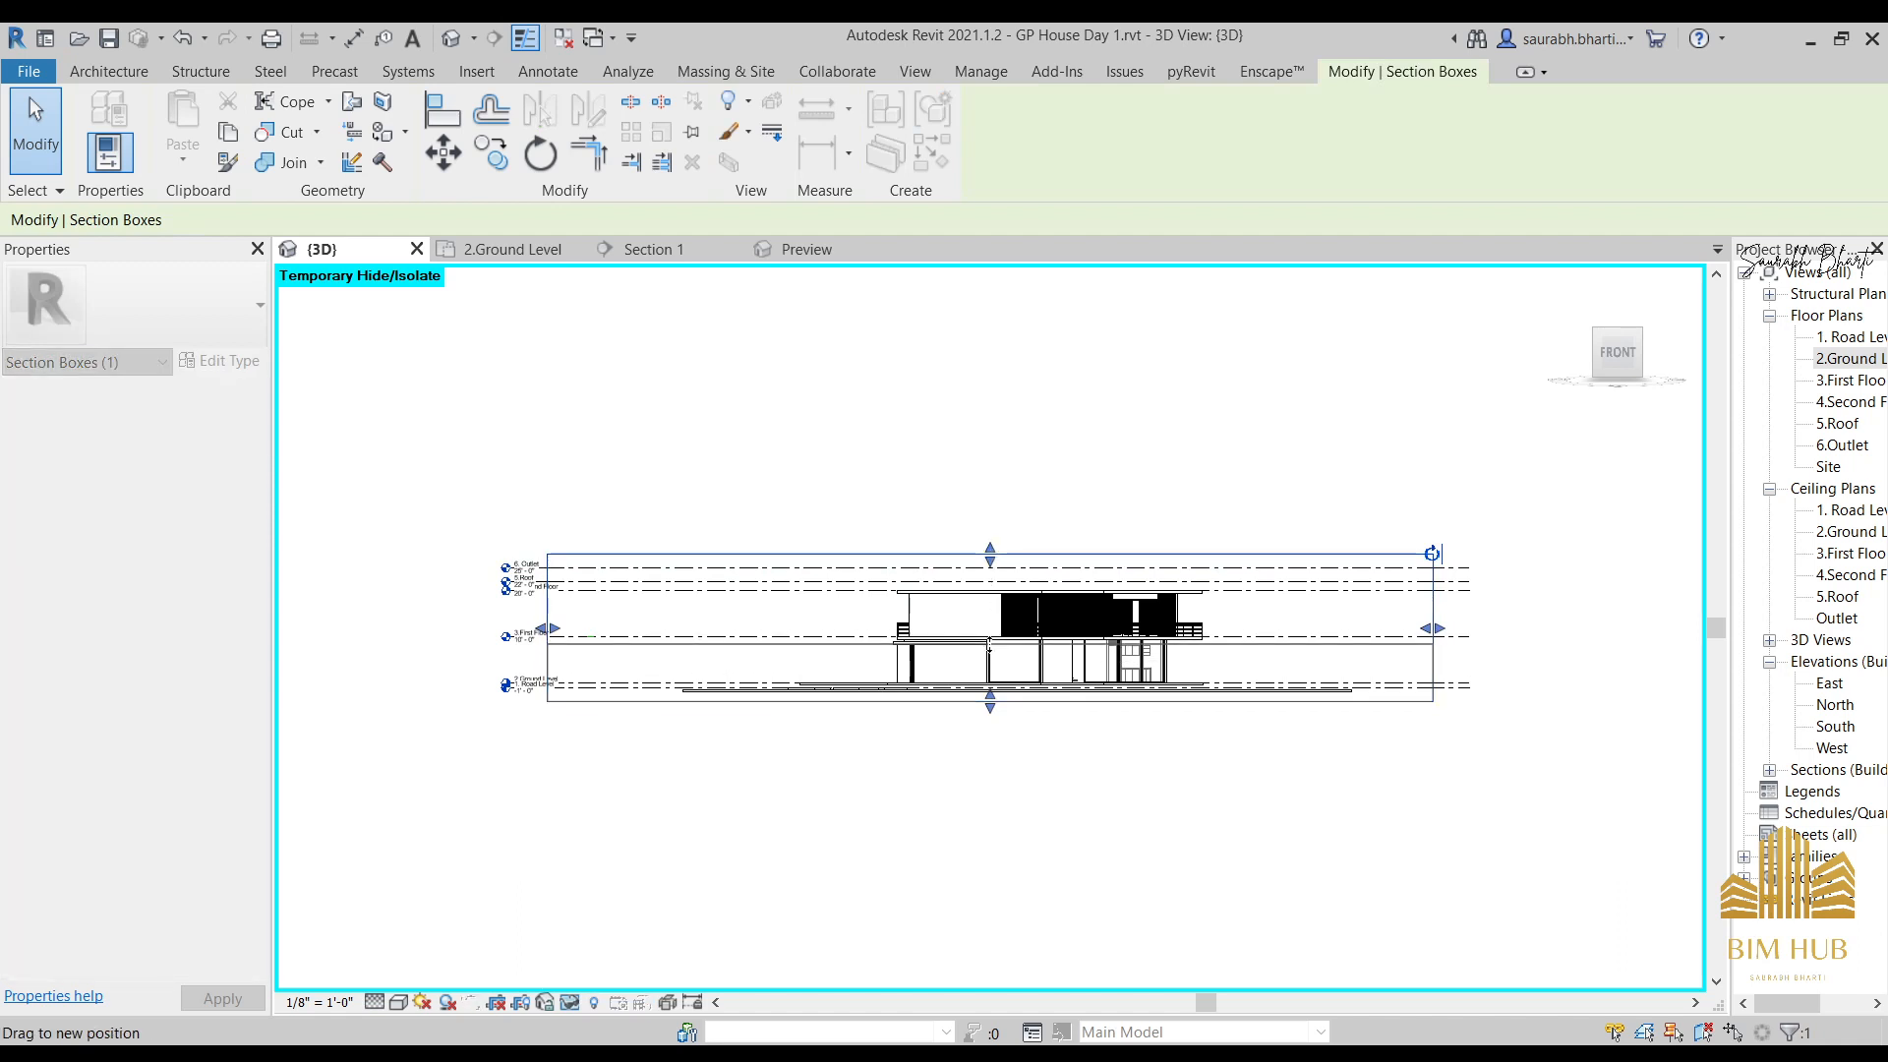
{"action": "left_click_drag", "start_coordinate": [556, 673], "coordinate": [1082, 673]}
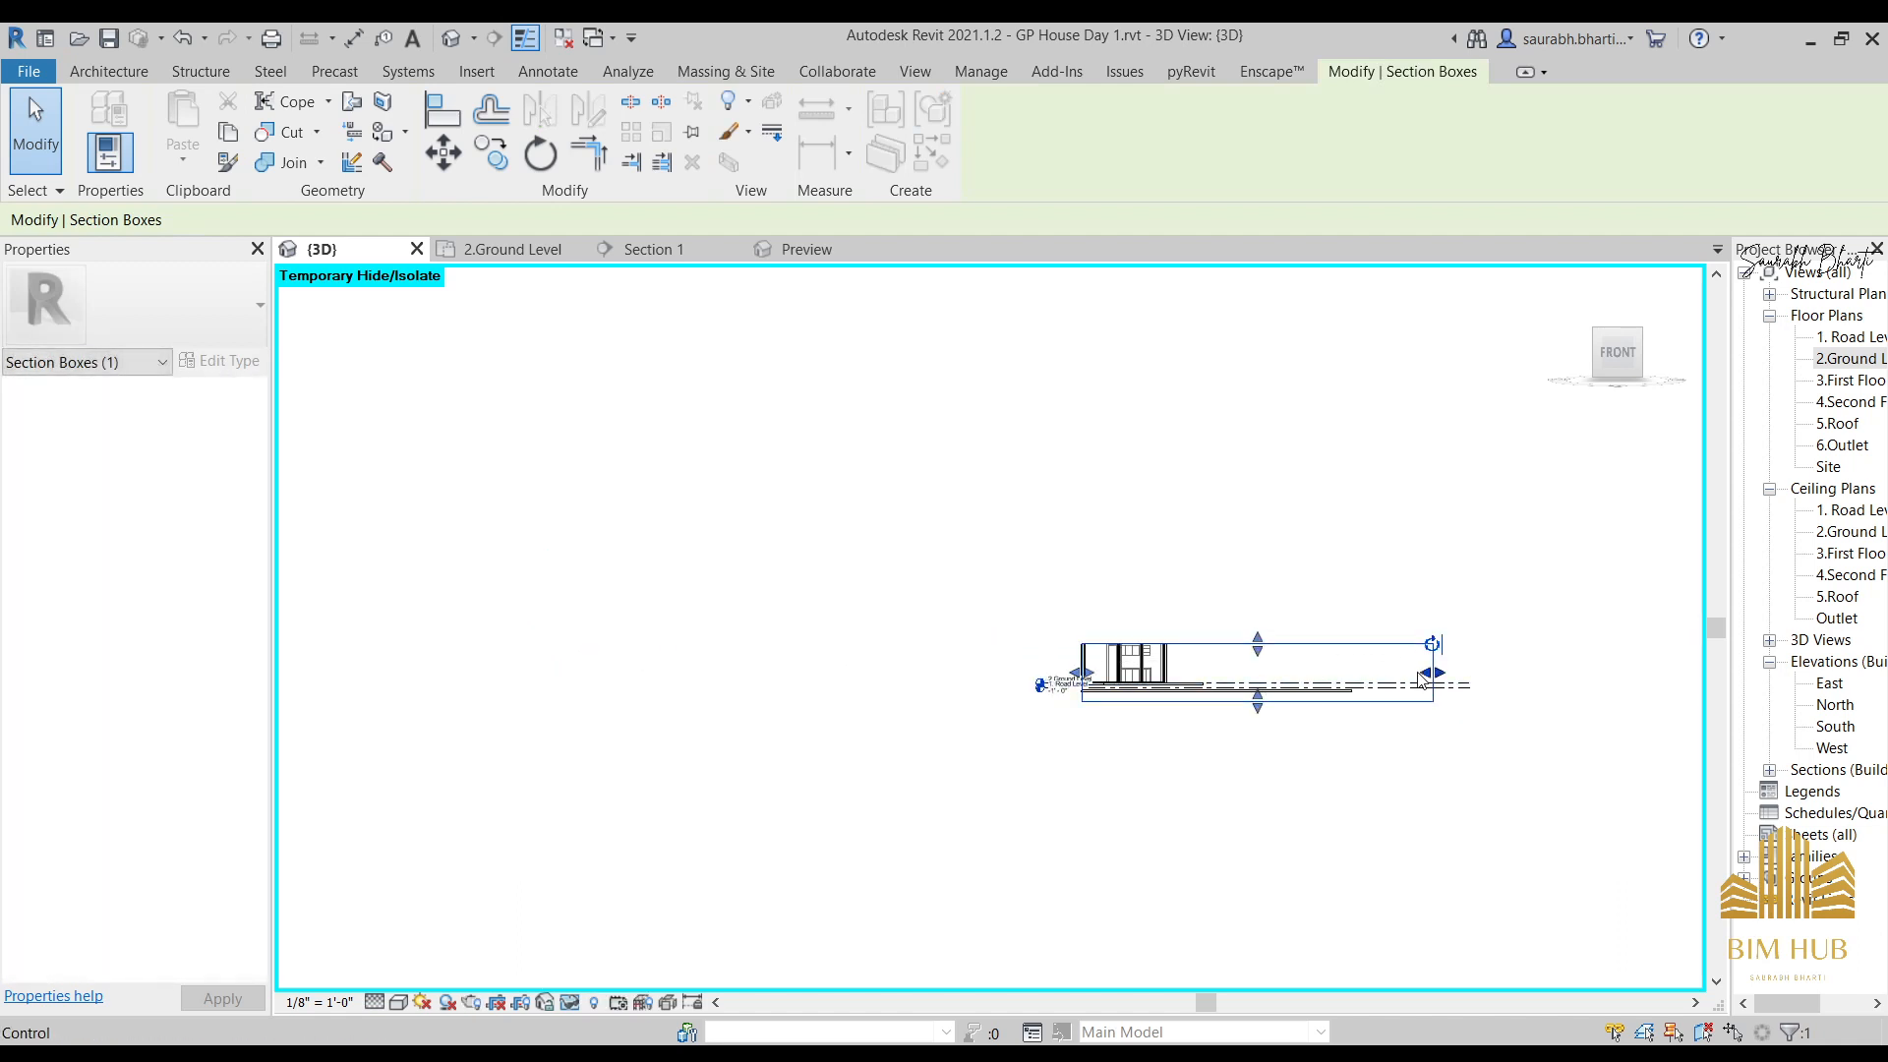
{"action": "left_click_drag", "start_coordinate": [1422, 677], "coordinate": [1165, 676]}
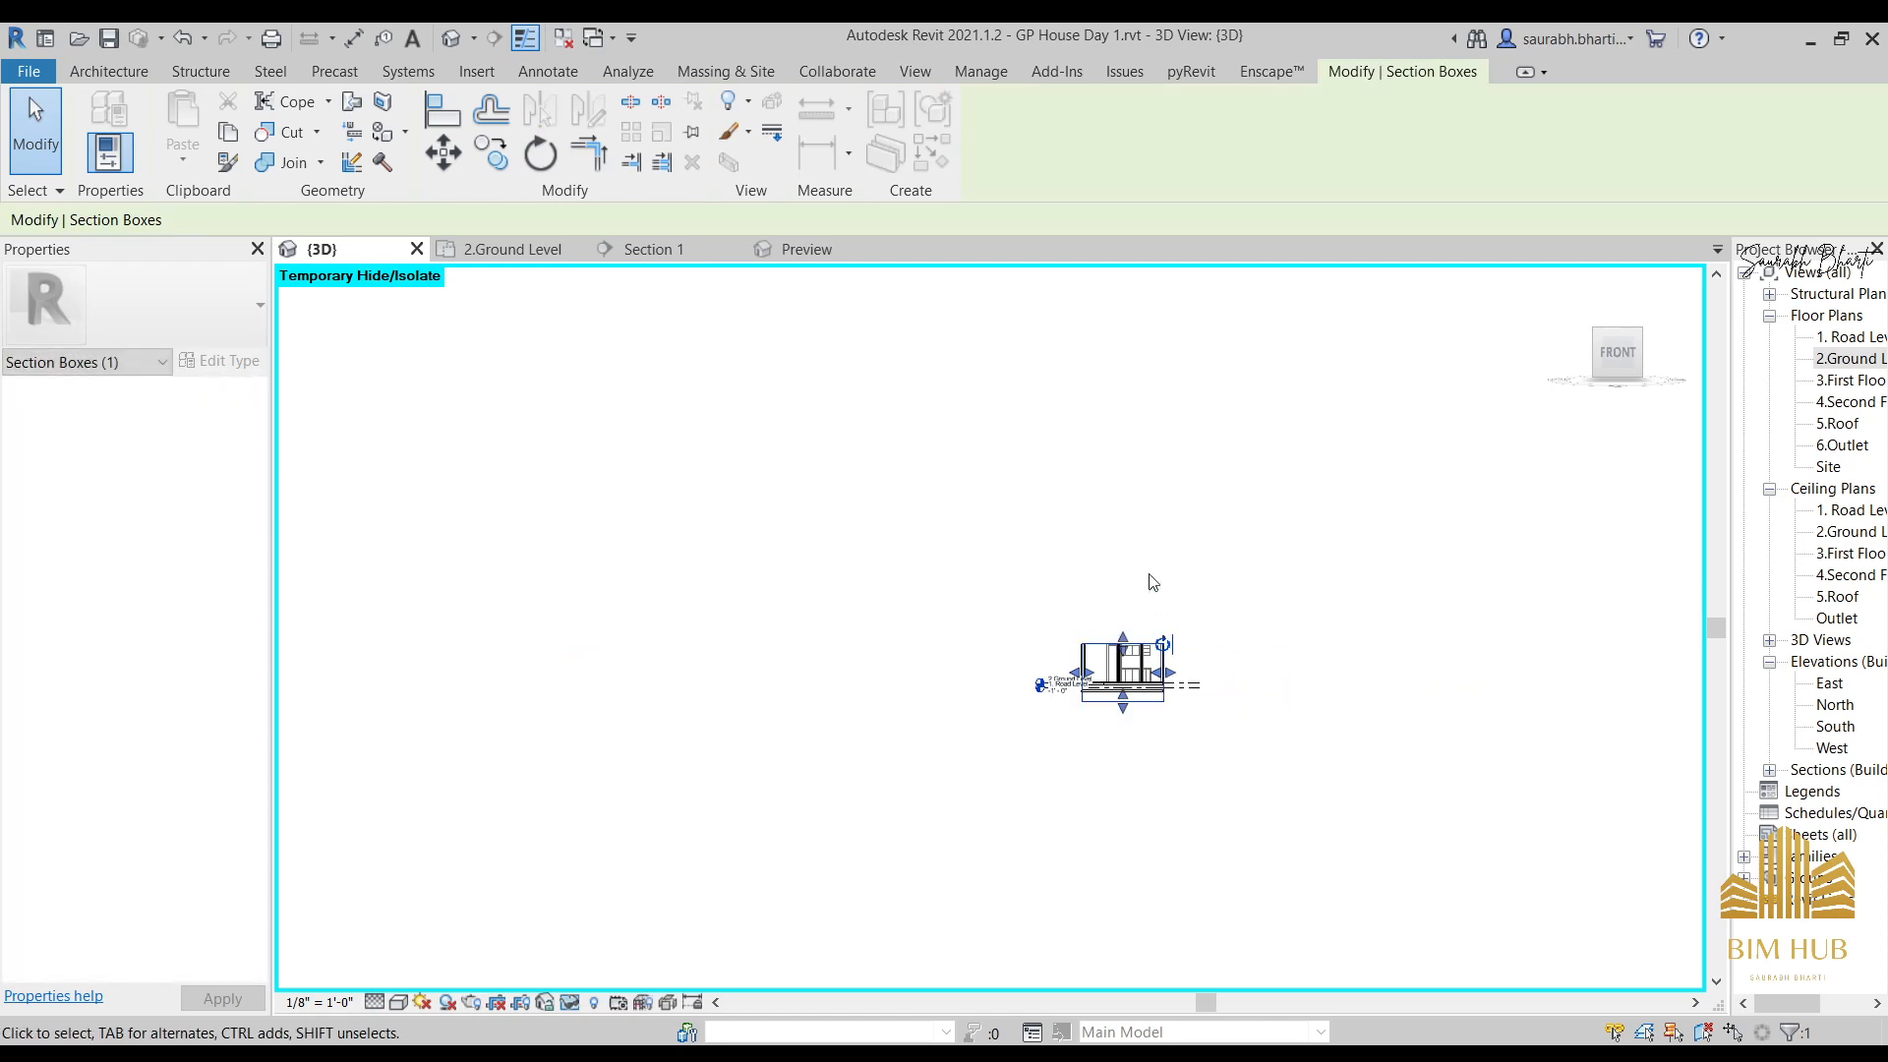
Pull in the section box's back and front faces to enclose only the kitchen's depth.
{"action": "middle_click_drag", "start_coordinate": [1151, 581], "coordinate": [1121, 728], "text": "shift"}
{"action": "scroll", "coordinate": [1168, 590], "scroll_direction": "up", "scroll_amount": 3}
{"action": "scroll", "coordinate": [1239, 458], "scroll_direction": "down", "scroll_amount": 3}
{"action": "middle_click_drag", "start_coordinate": [1246, 464], "coordinate": [1554, 561], "text": "shift"}
{"action": "left_click_drag", "start_coordinate": [1495, 543], "coordinate": [1483, 540]}
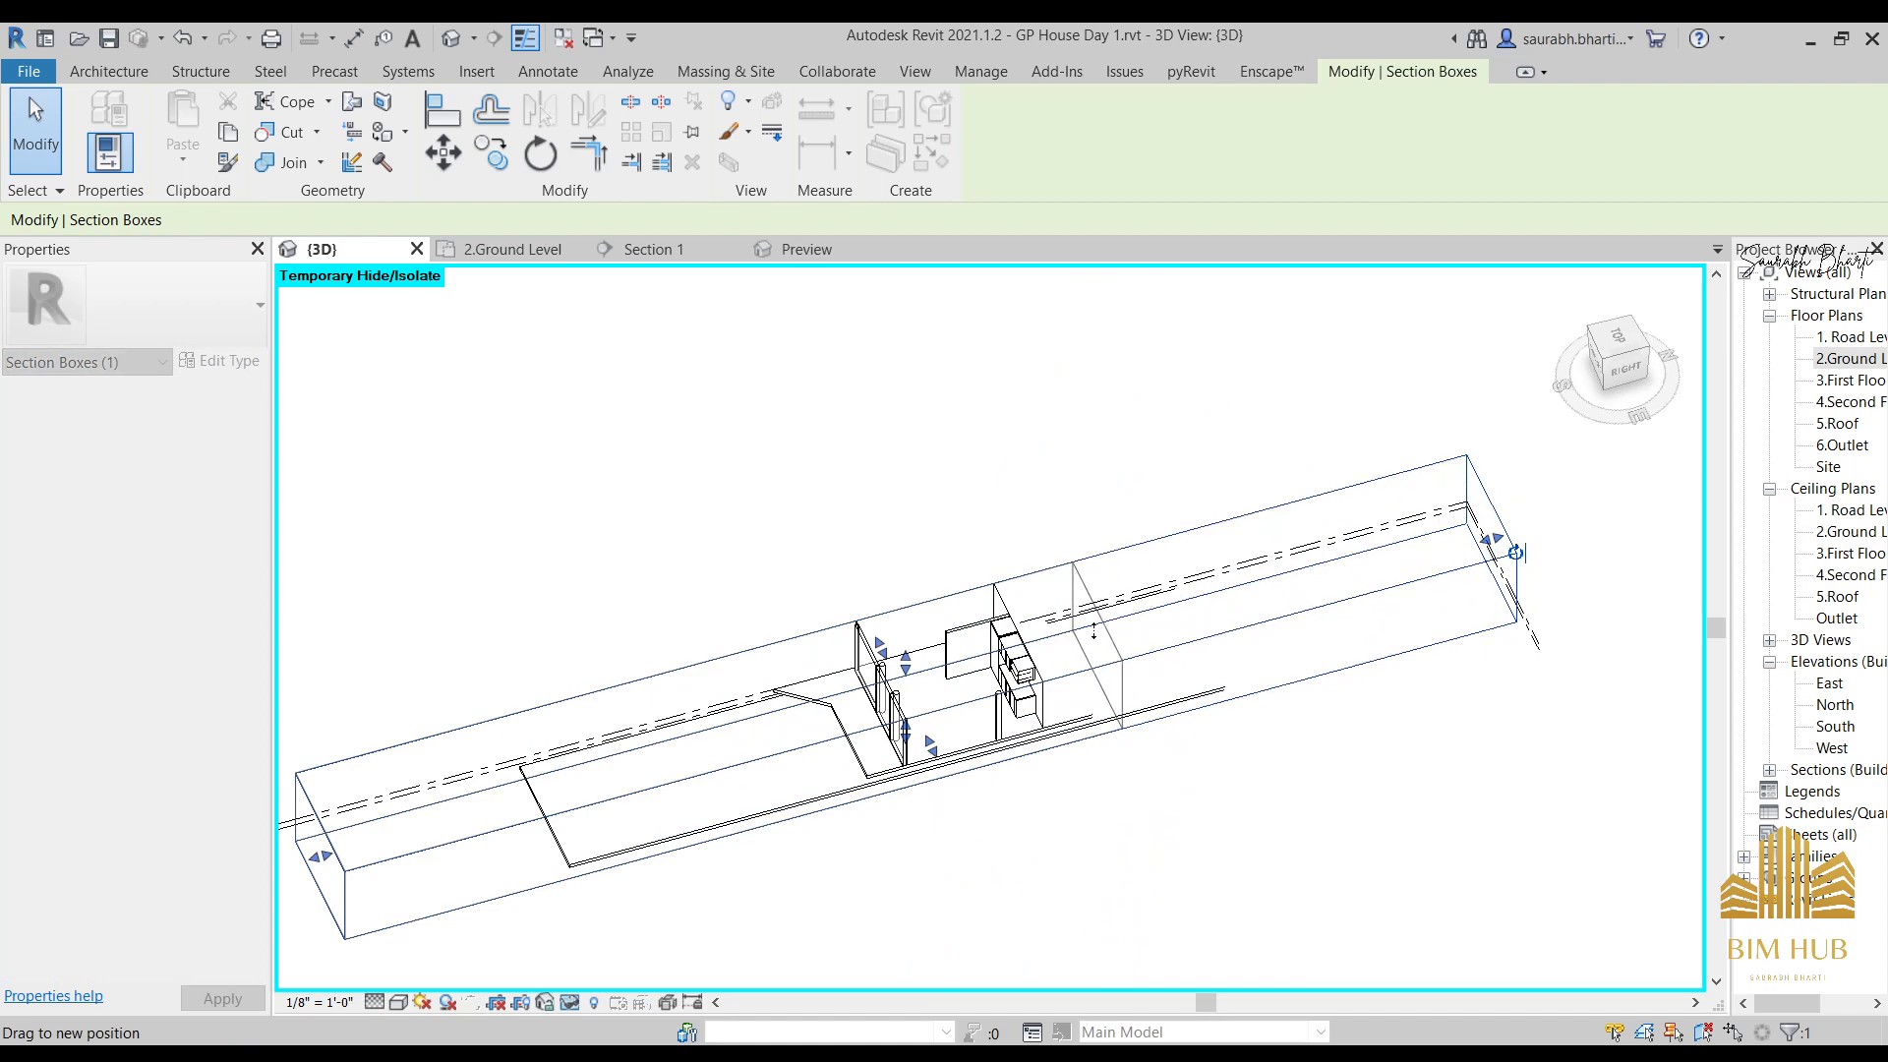
{"action": "left_click_drag", "start_coordinate": [1038, 645], "coordinate": [1032, 647]}
{"action": "middle_click_drag", "start_coordinate": [934, 710], "coordinate": [1088, 664]}
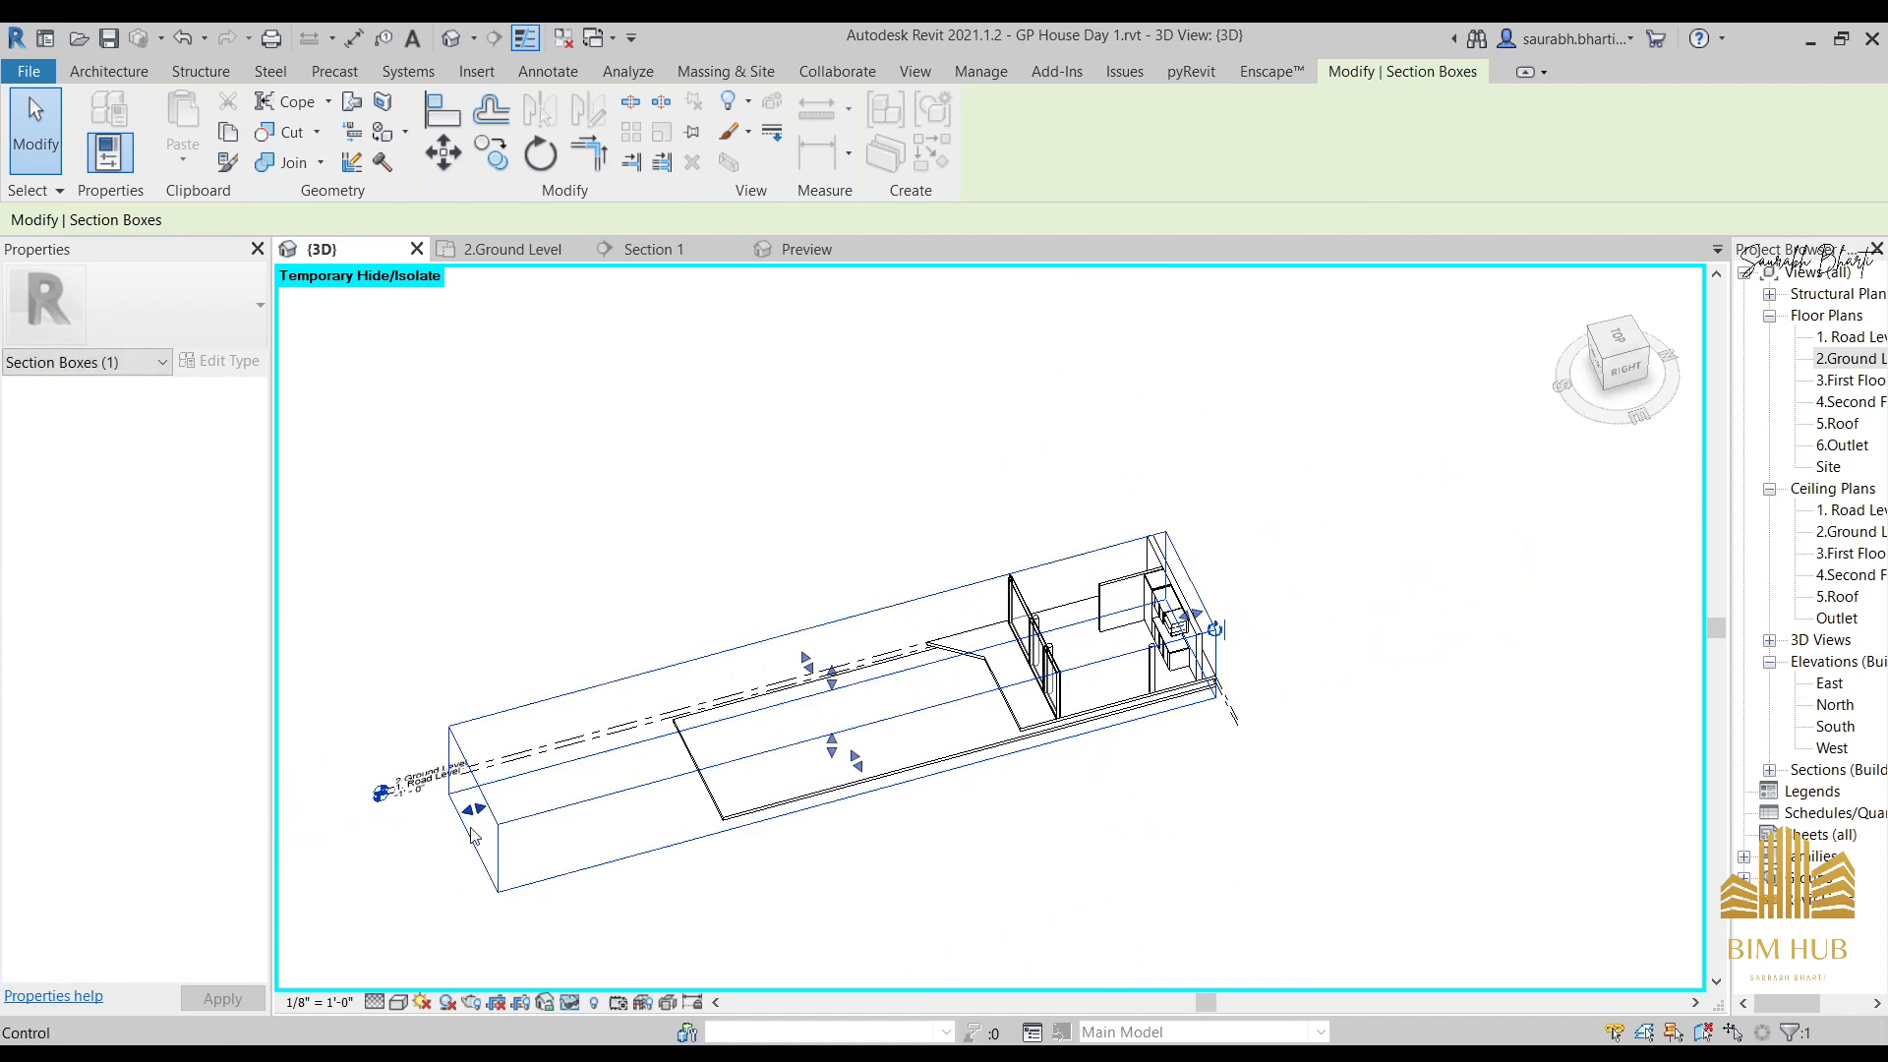
{"action": "left_click_drag", "start_coordinate": [475, 813], "coordinate": [1038, 677]}
From the top view of the cropped kitchen, create an in-place casework component with the default name and start an extrusion.
{"action": "middle_click_drag", "start_coordinate": [939, 688], "coordinate": [1082, 906], "text": "shift"}
{"action": "middle_click_drag", "start_coordinate": [1371, 638], "coordinate": [1432, 630]}
{"action": "middle_click_drag", "start_coordinate": [1273, 683], "coordinate": [1352, 762], "text": "shift"}
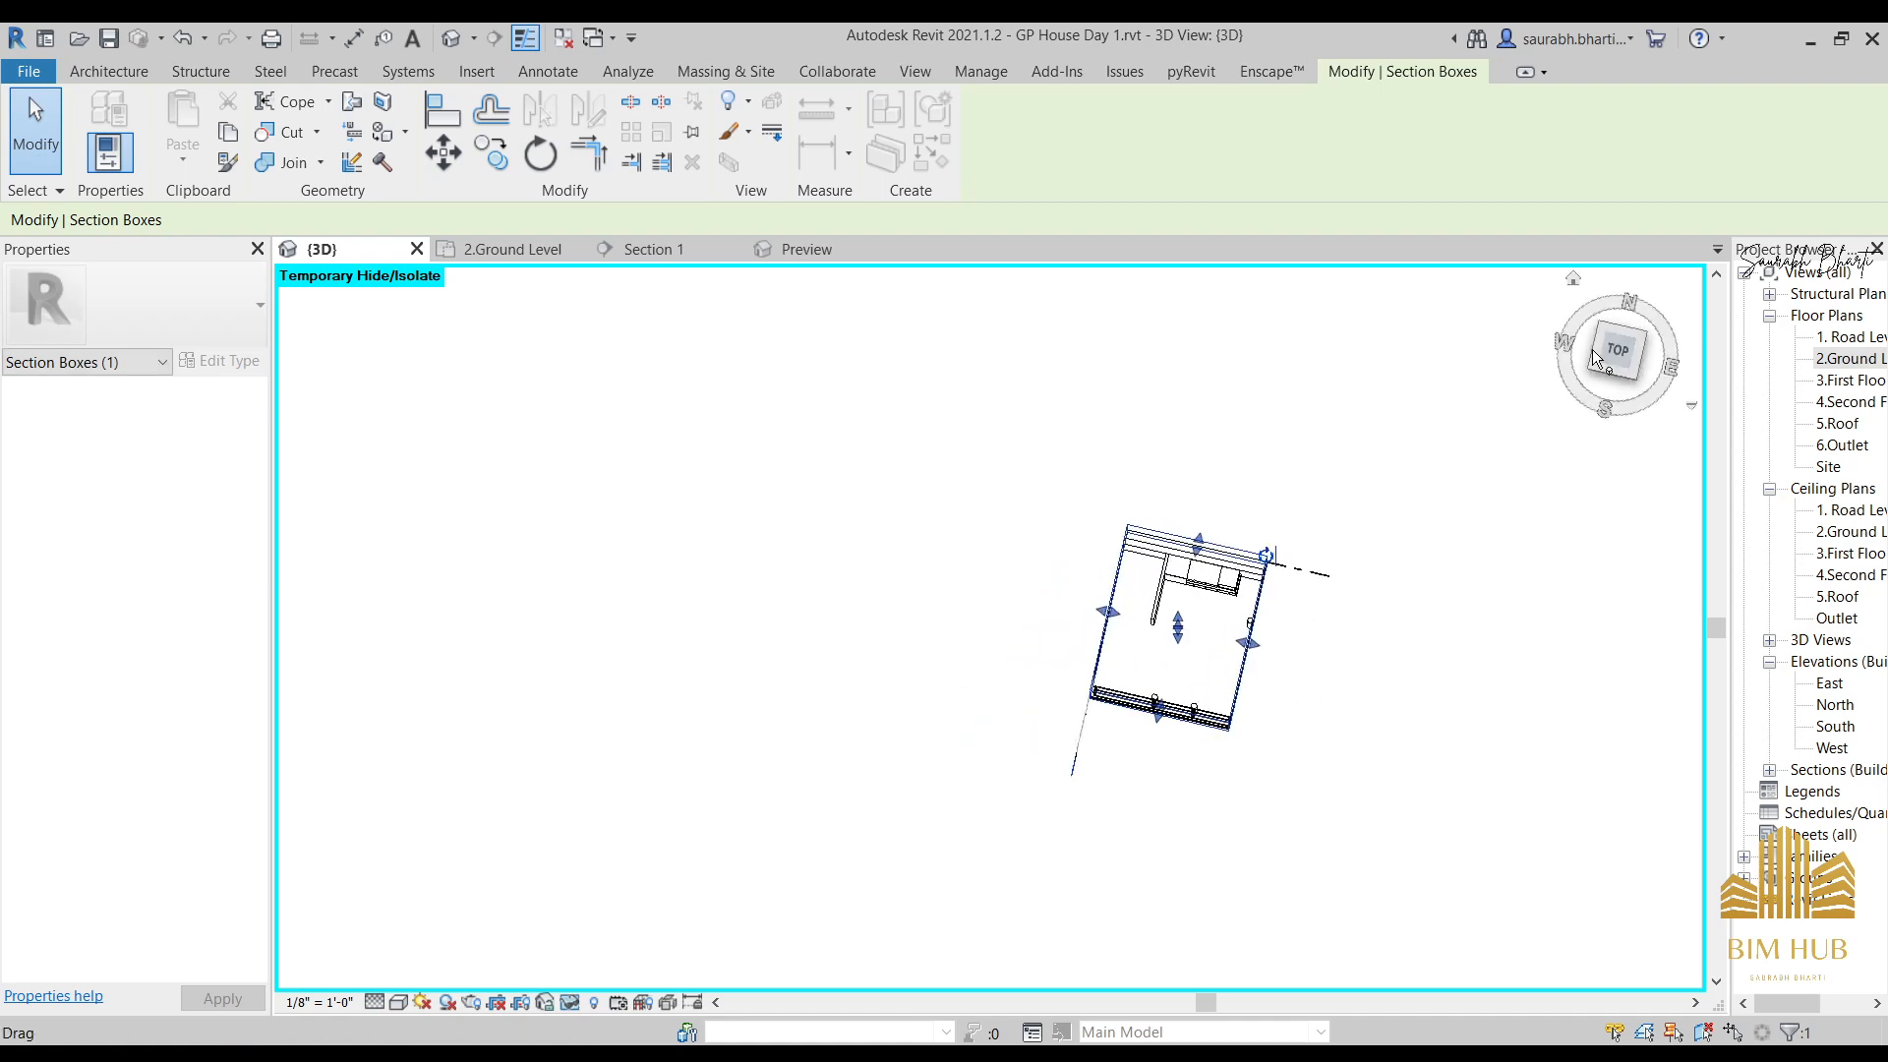
{"action": "left_click", "coordinate": [1619, 348]}
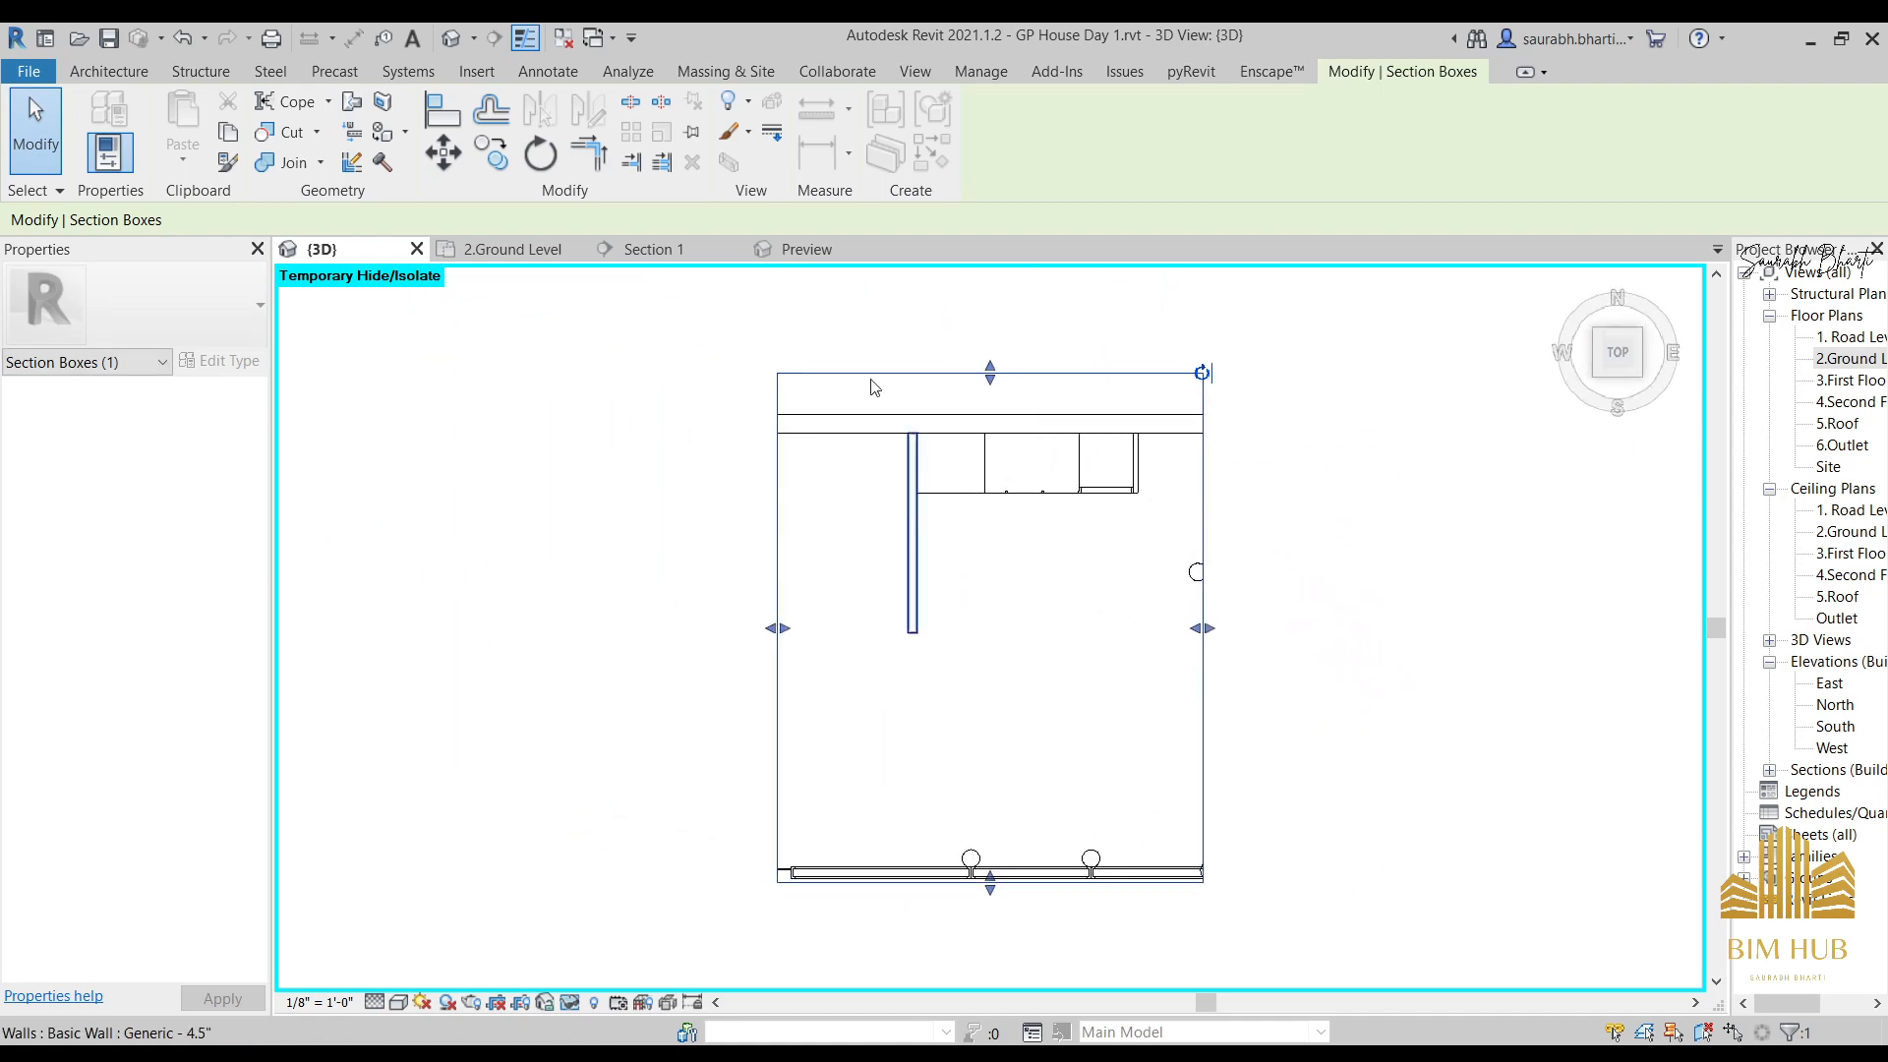
{"action": "left_click", "coordinate": [110, 71]}
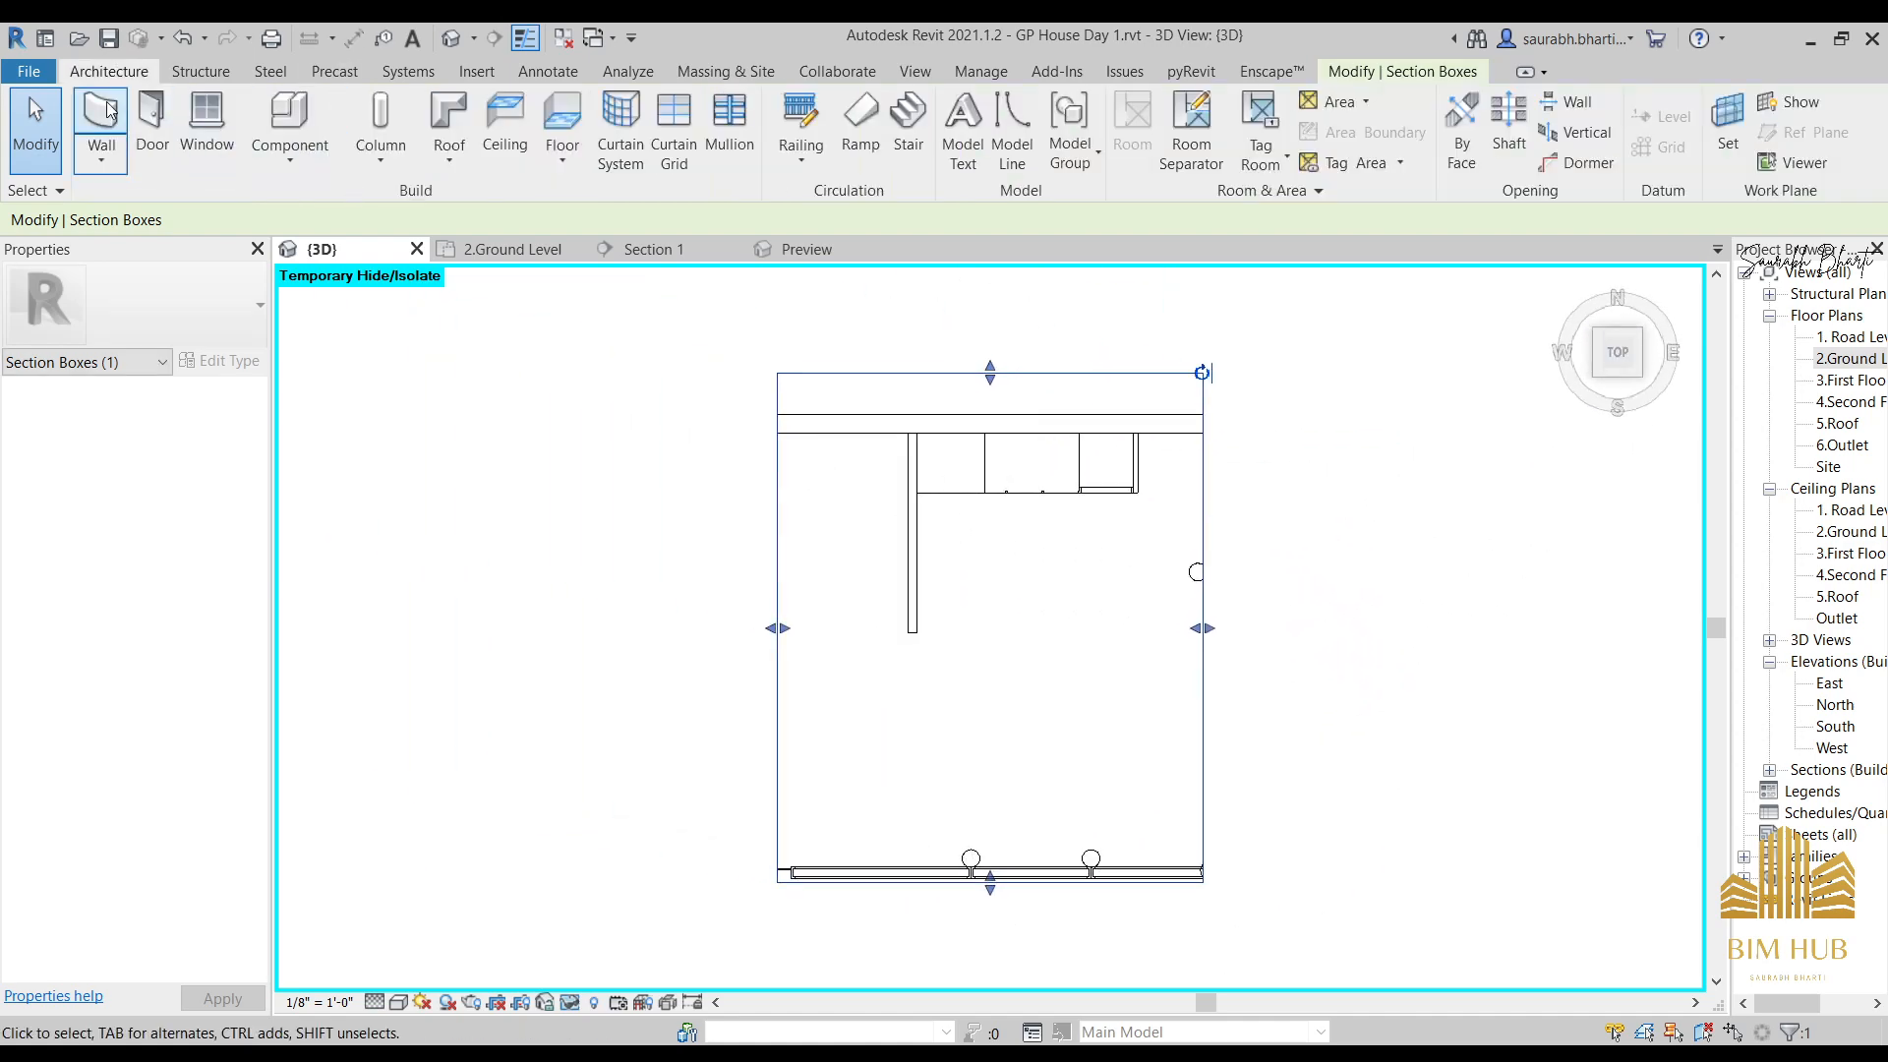
{"action": "left_click", "coordinate": [315, 149]}
{"action": "left_click", "coordinate": [313, 257]}
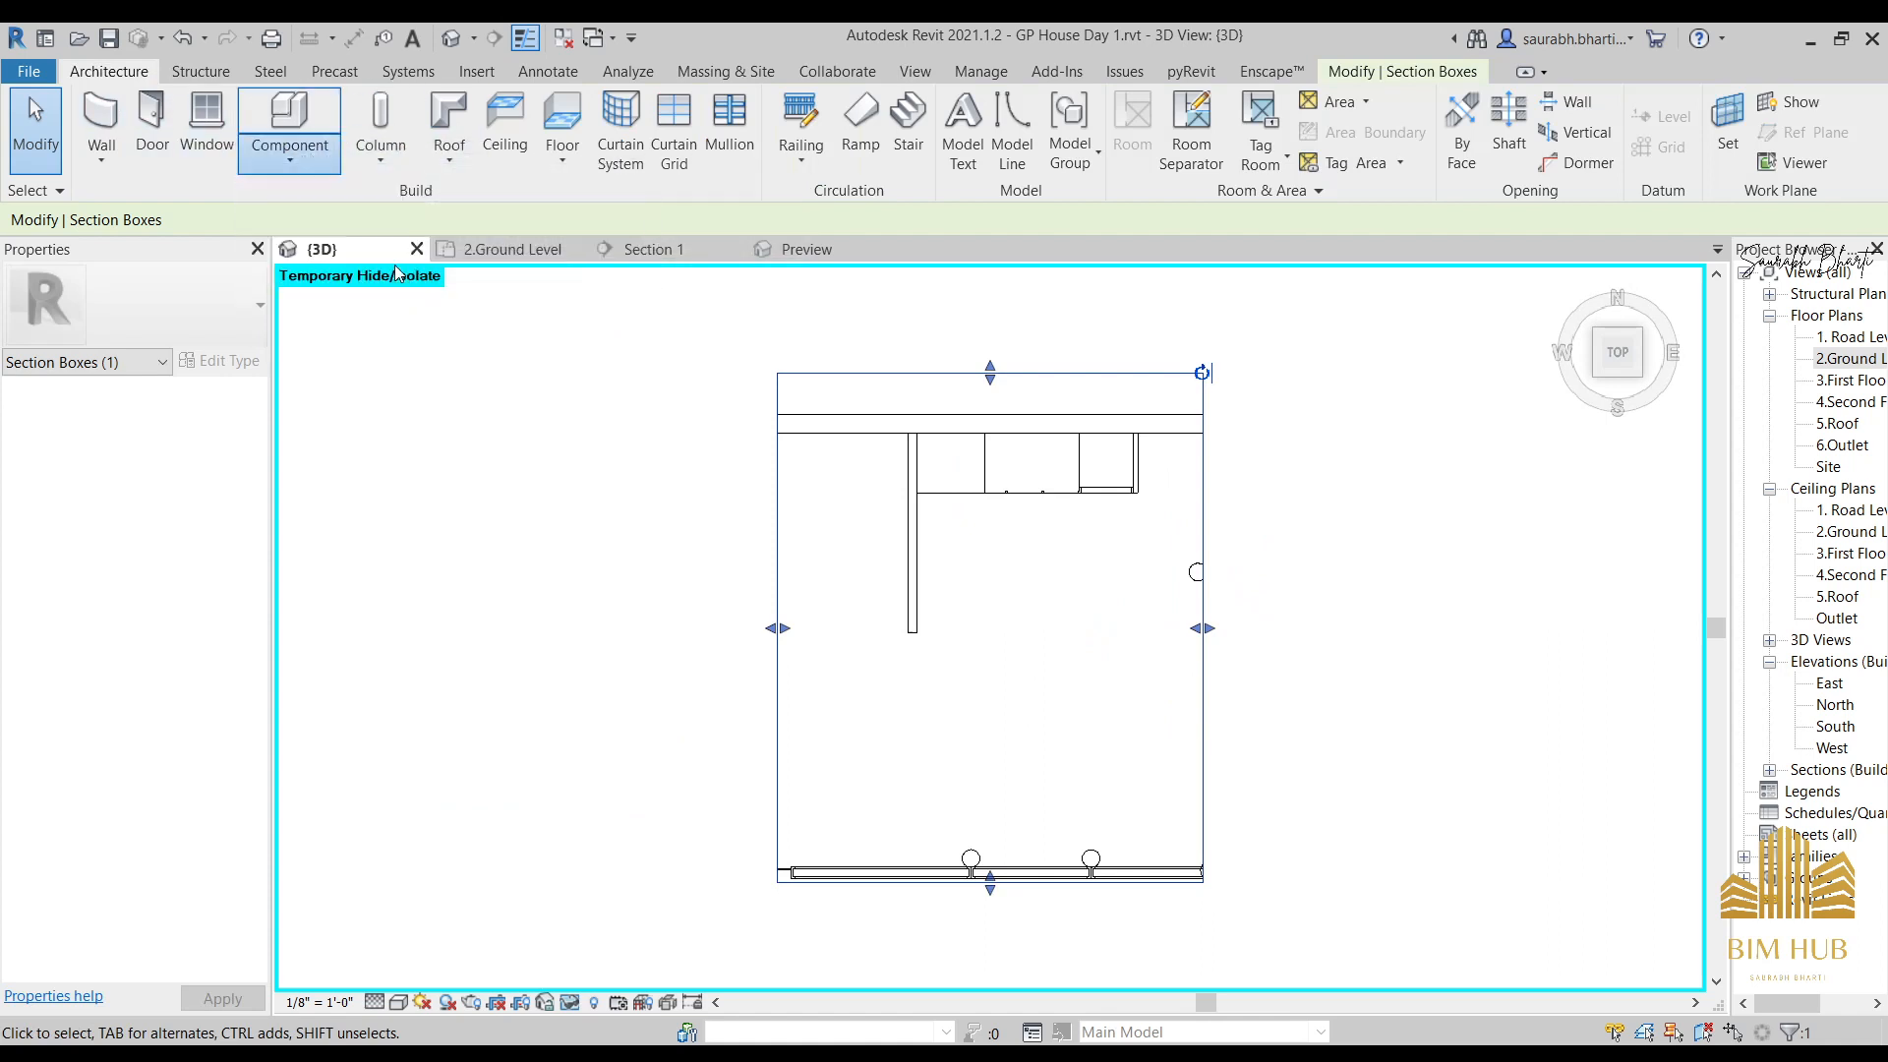
{"action": "left_click", "coordinate": [968, 810]}
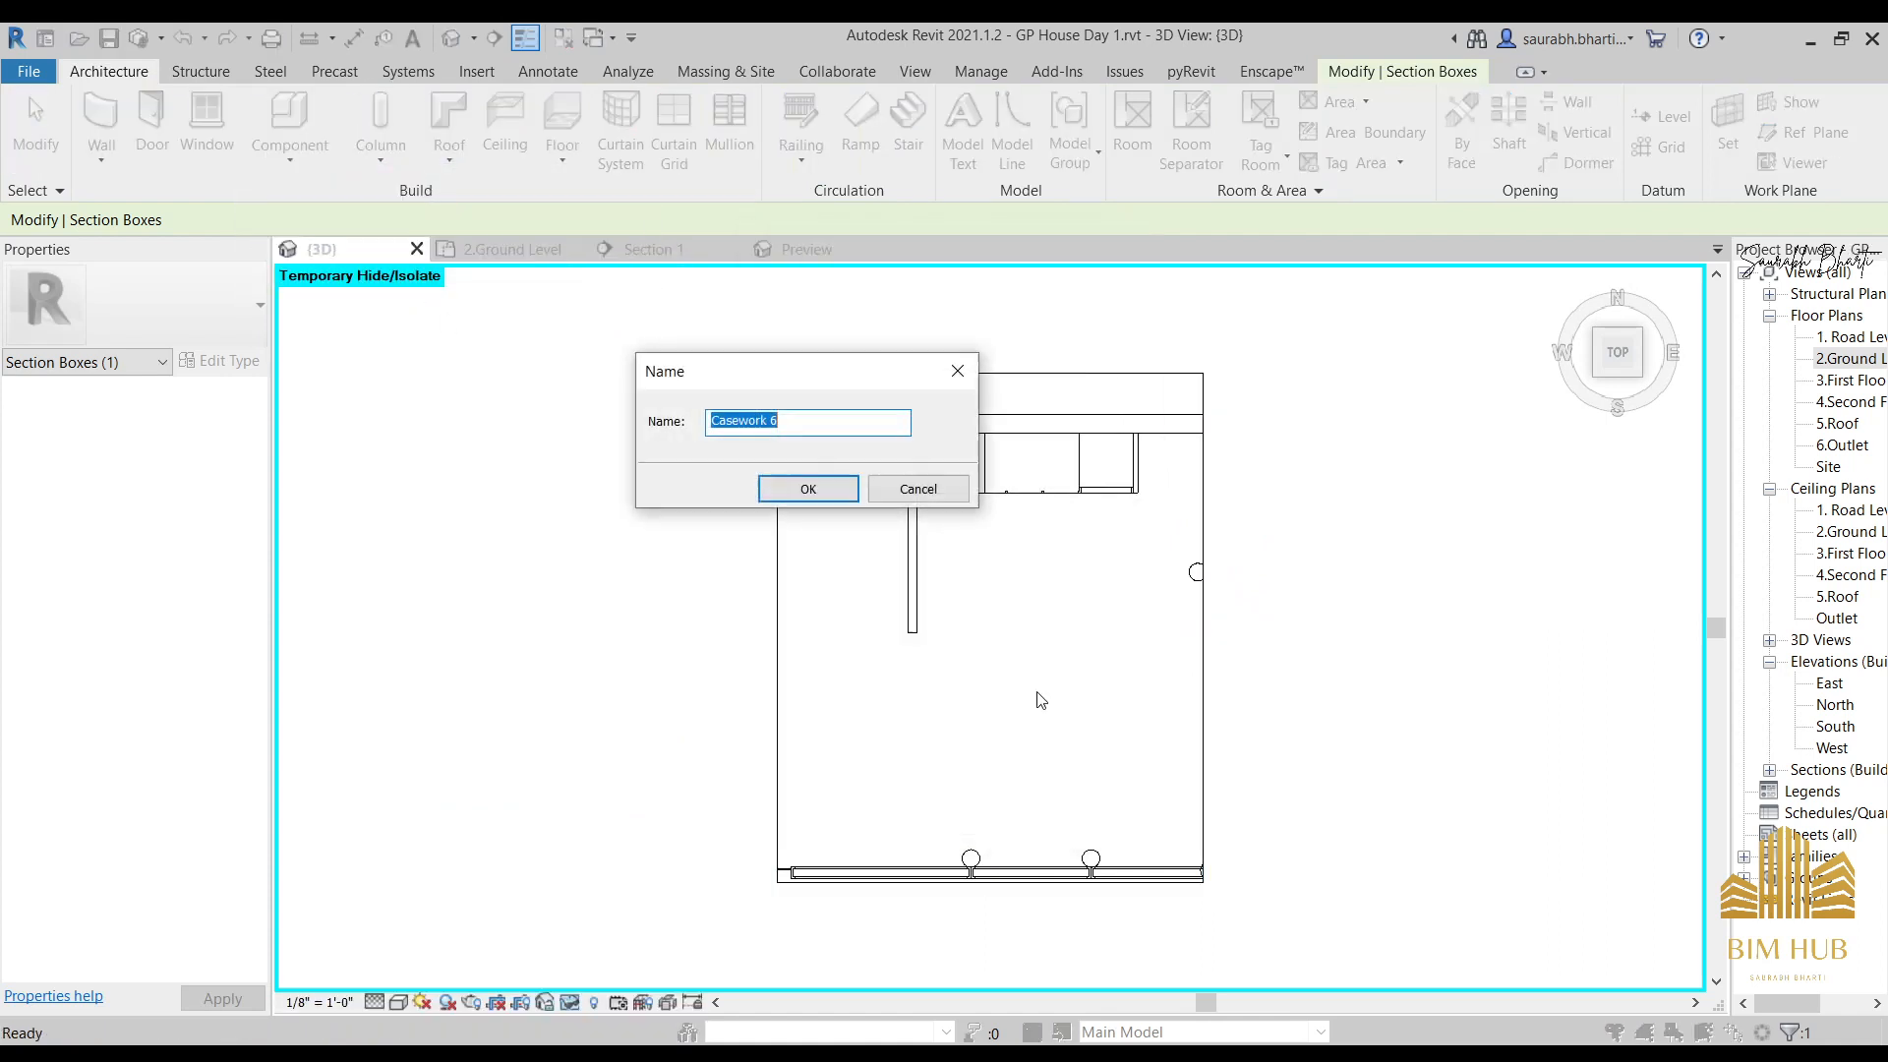
{"action": "left_click", "coordinate": [807, 488]}
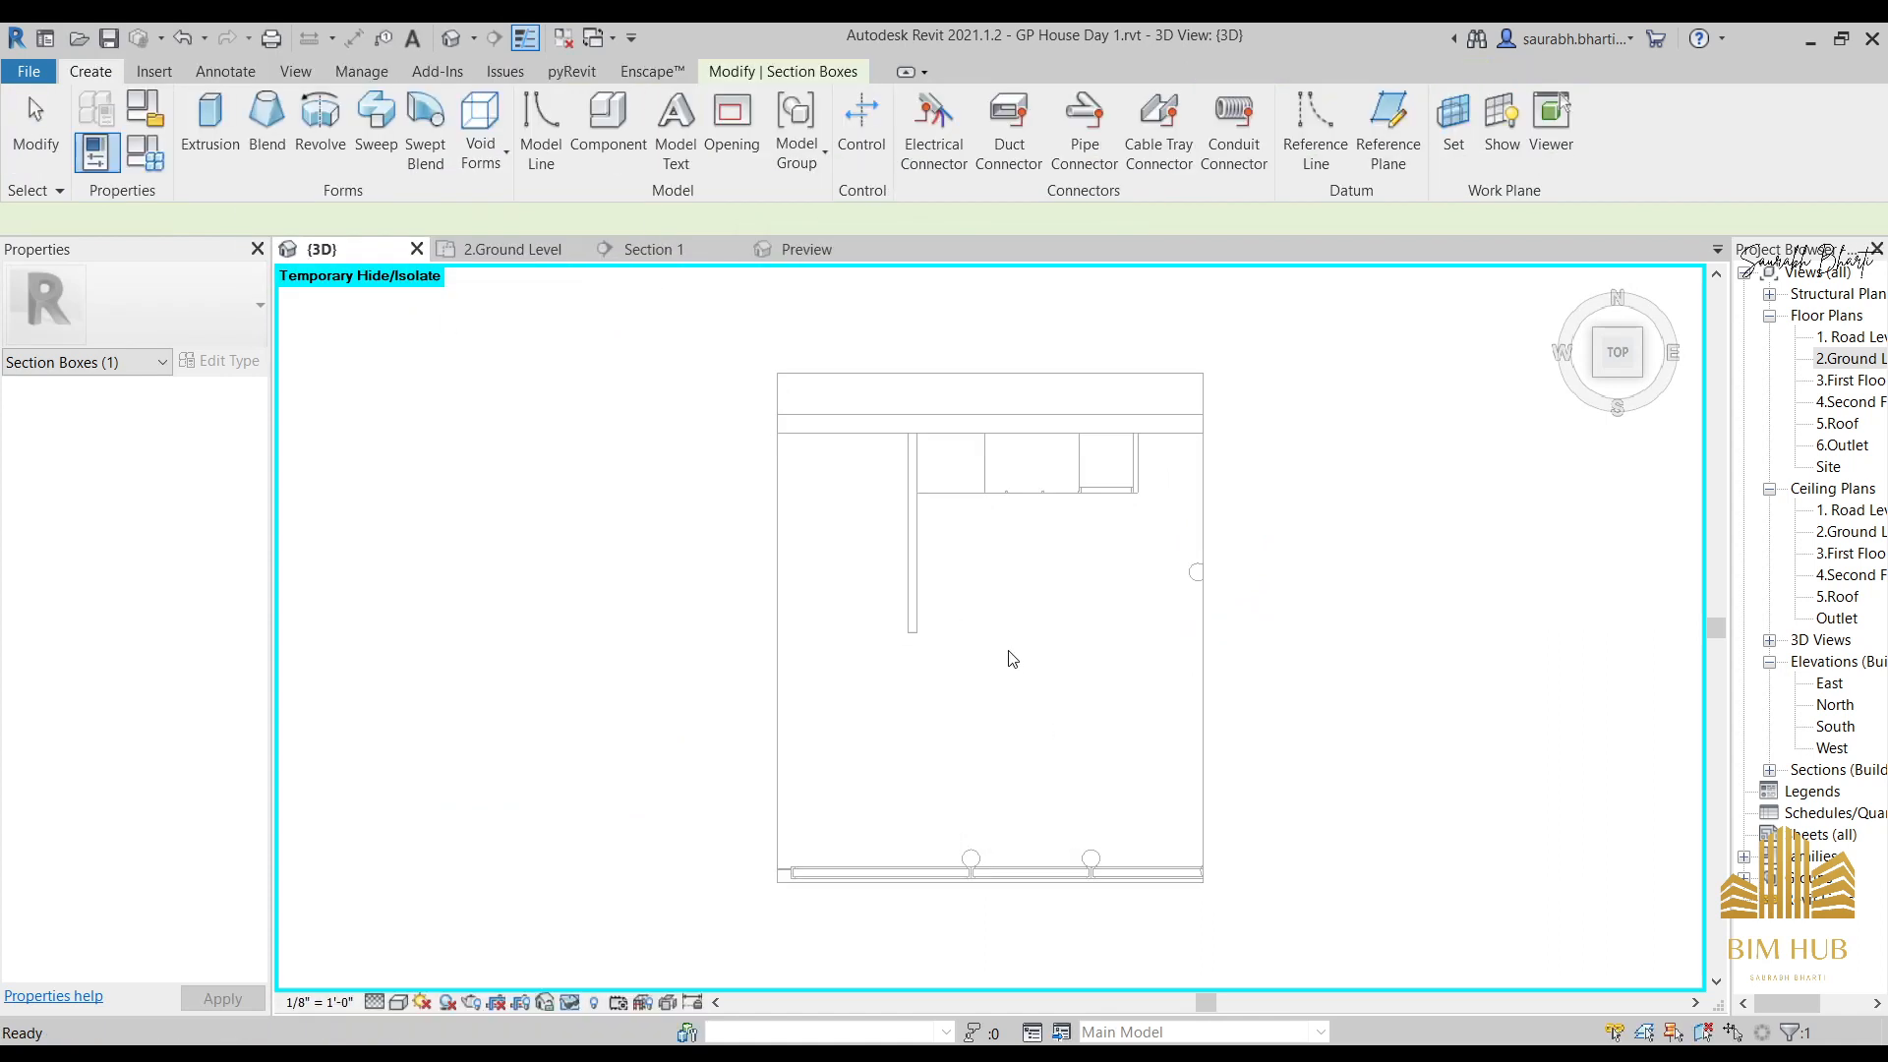
{"action": "left_click", "coordinate": [228, 133]}
Pick the end face of the lower cabinets as the extrusion's work plane and view the kitchen from the right.
{"action": "middle_click_drag", "start_coordinate": [792, 497], "coordinate": [1066, 784], "text": "shift"}
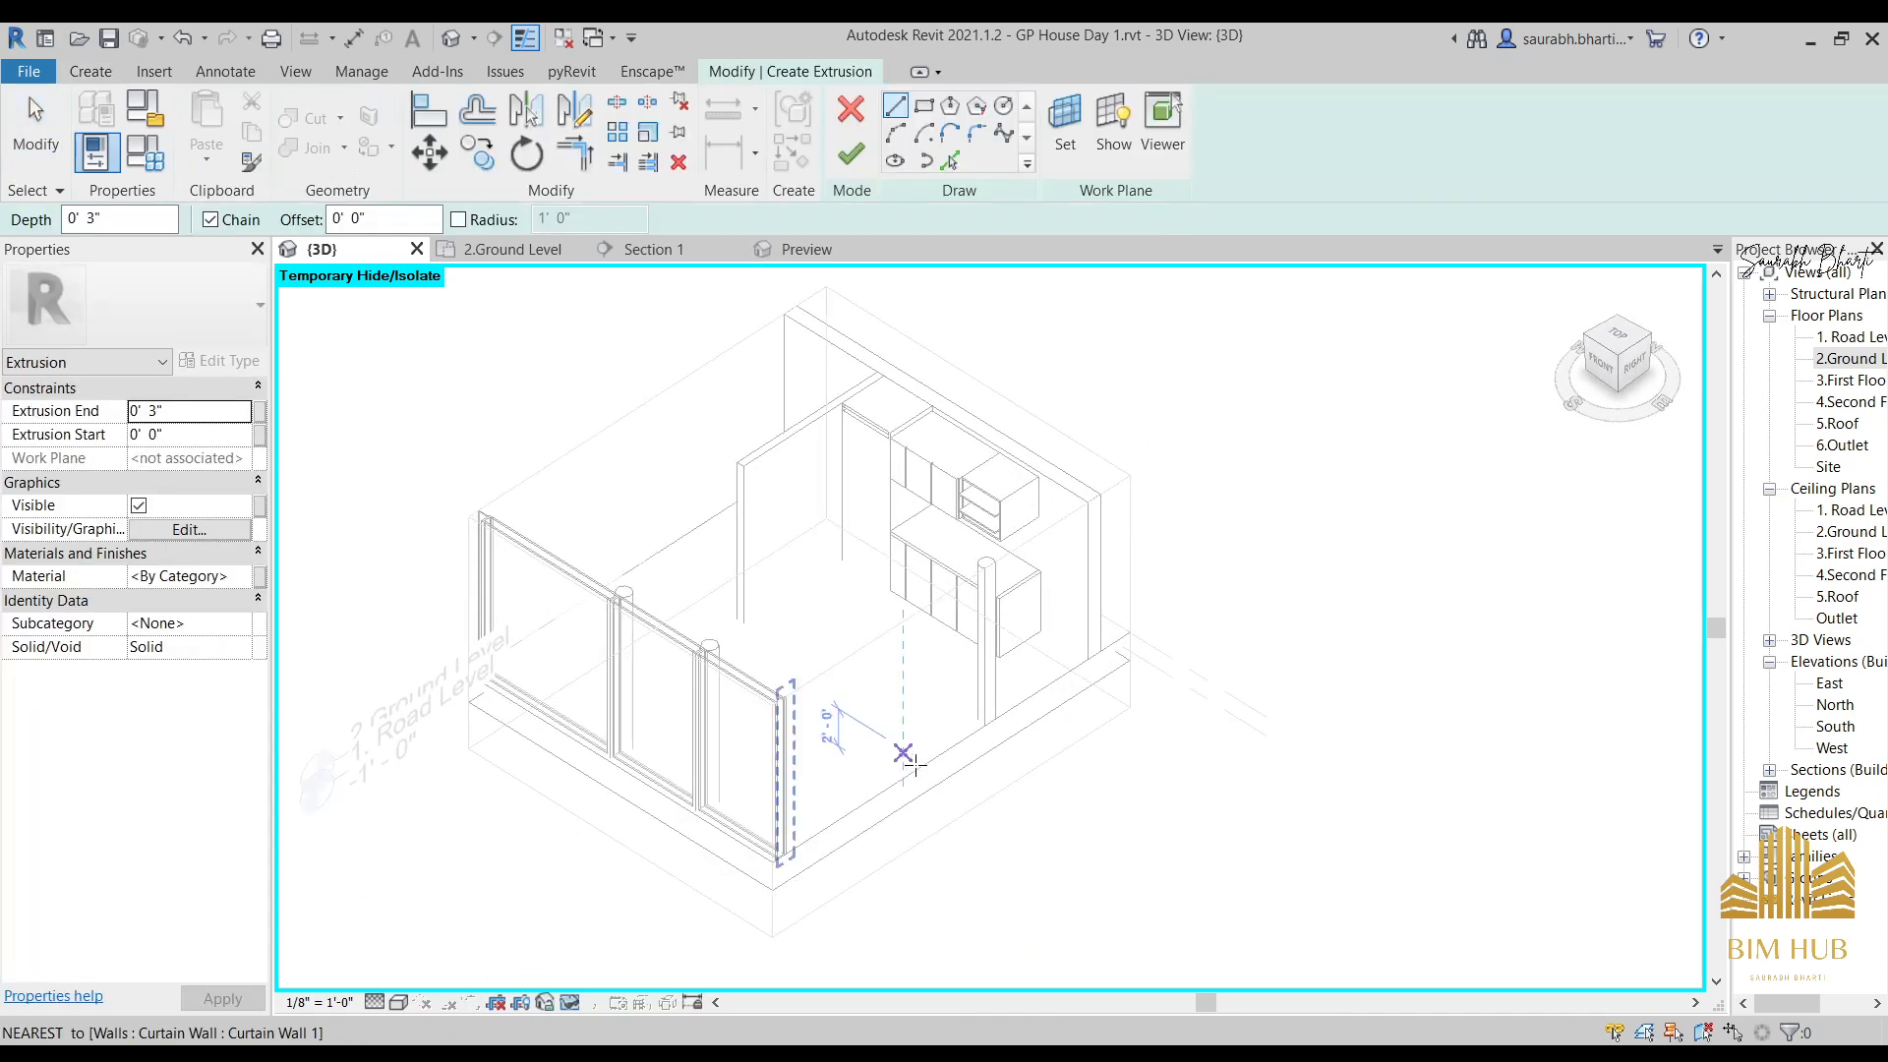
{"action": "middle_click_drag", "start_coordinate": [903, 635], "coordinate": [608, 365], "text": "shift"}
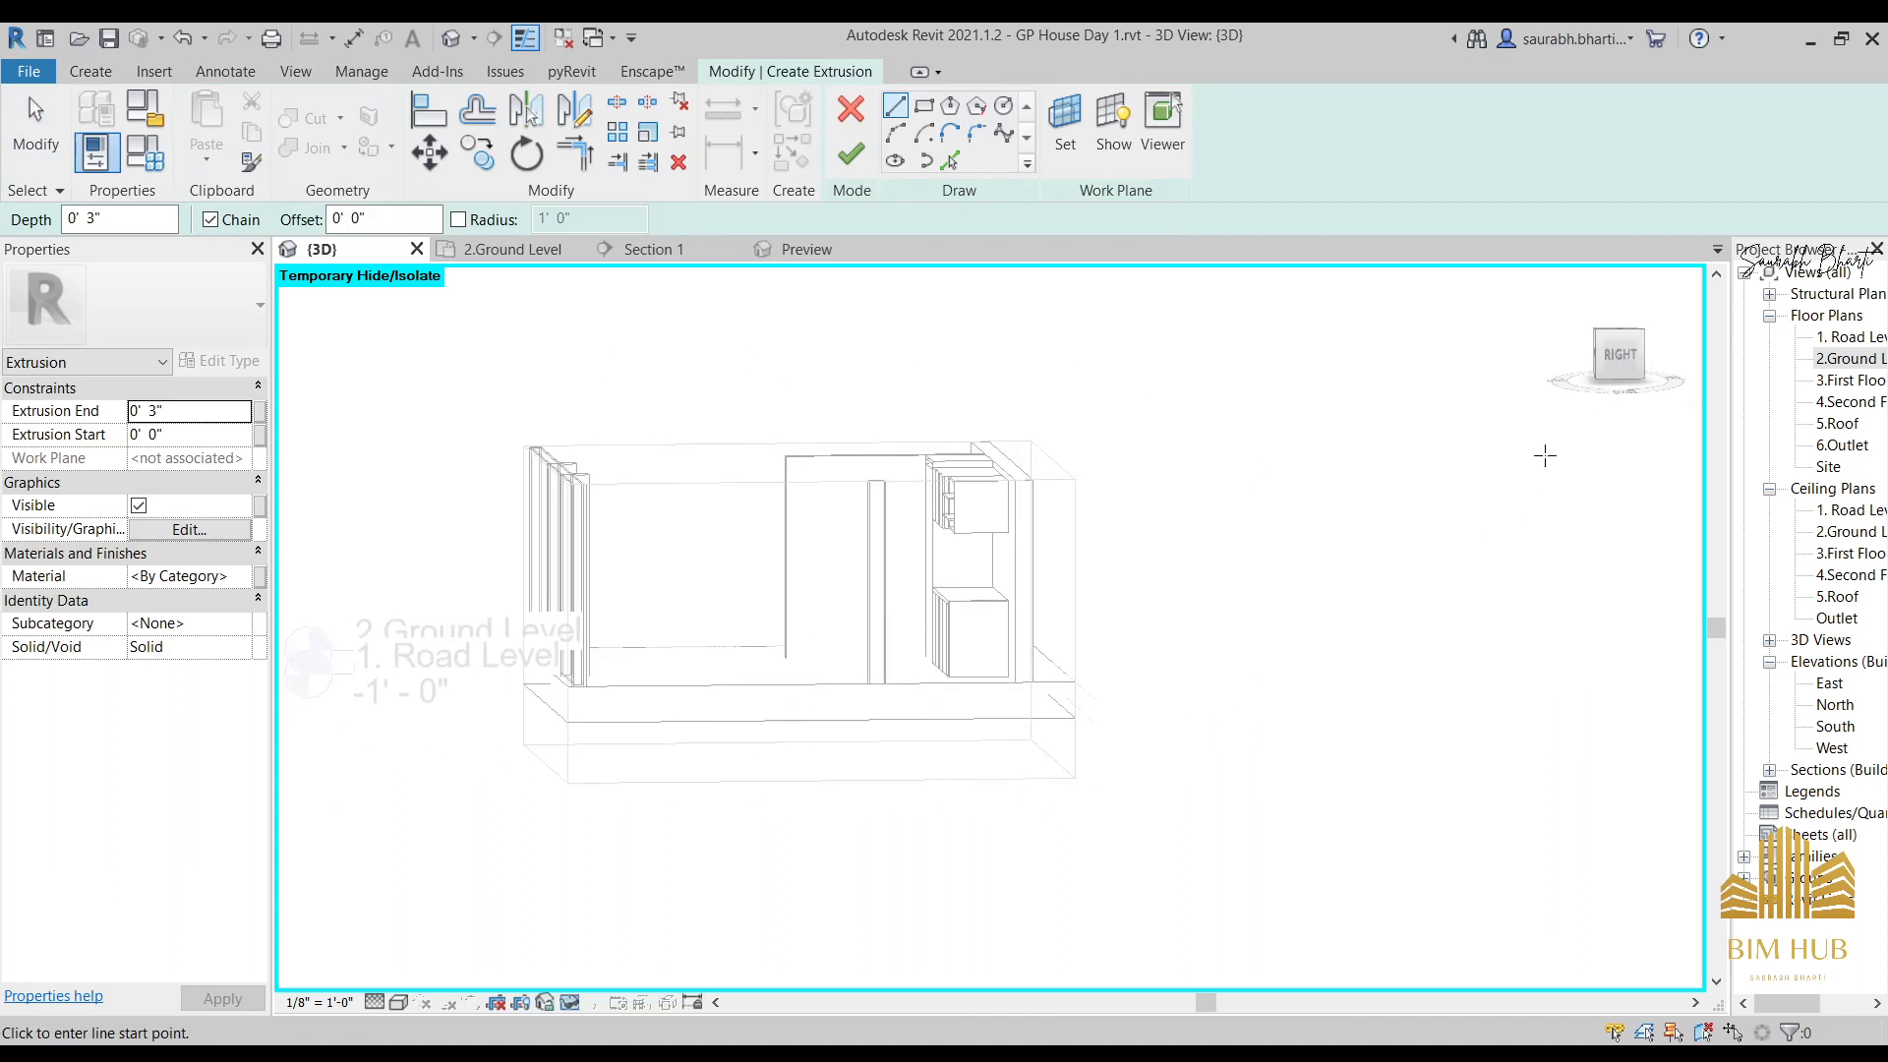
{"action": "left_click", "coordinate": [1620, 366]}
{"action": "scroll", "coordinate": [935, 629], "scroll_direction": "up", "scroll_amount": 4}
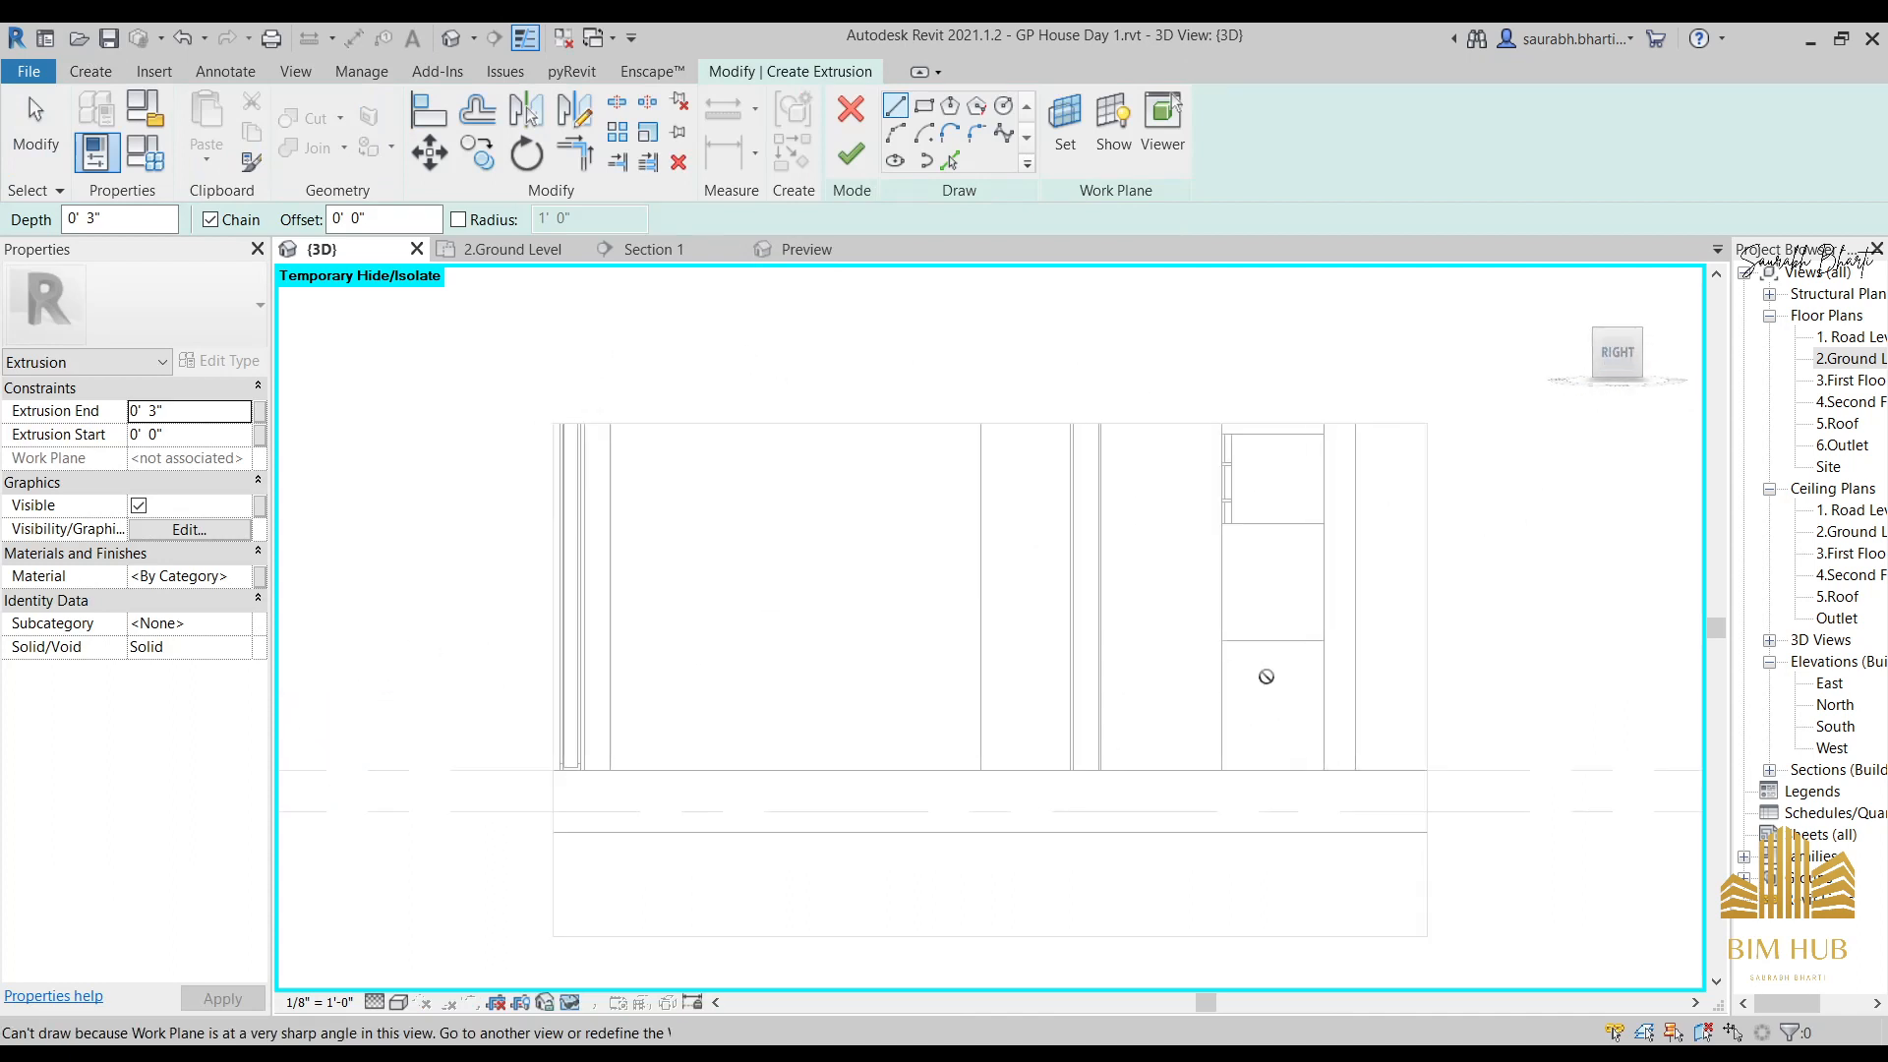
{"action": "middle_click_drag", "start_coordinate": [1265, 676], "coordinate": [1310, 753], "text": "shift"}
{"action": "left_click", "coordinate": [1065, 121]}
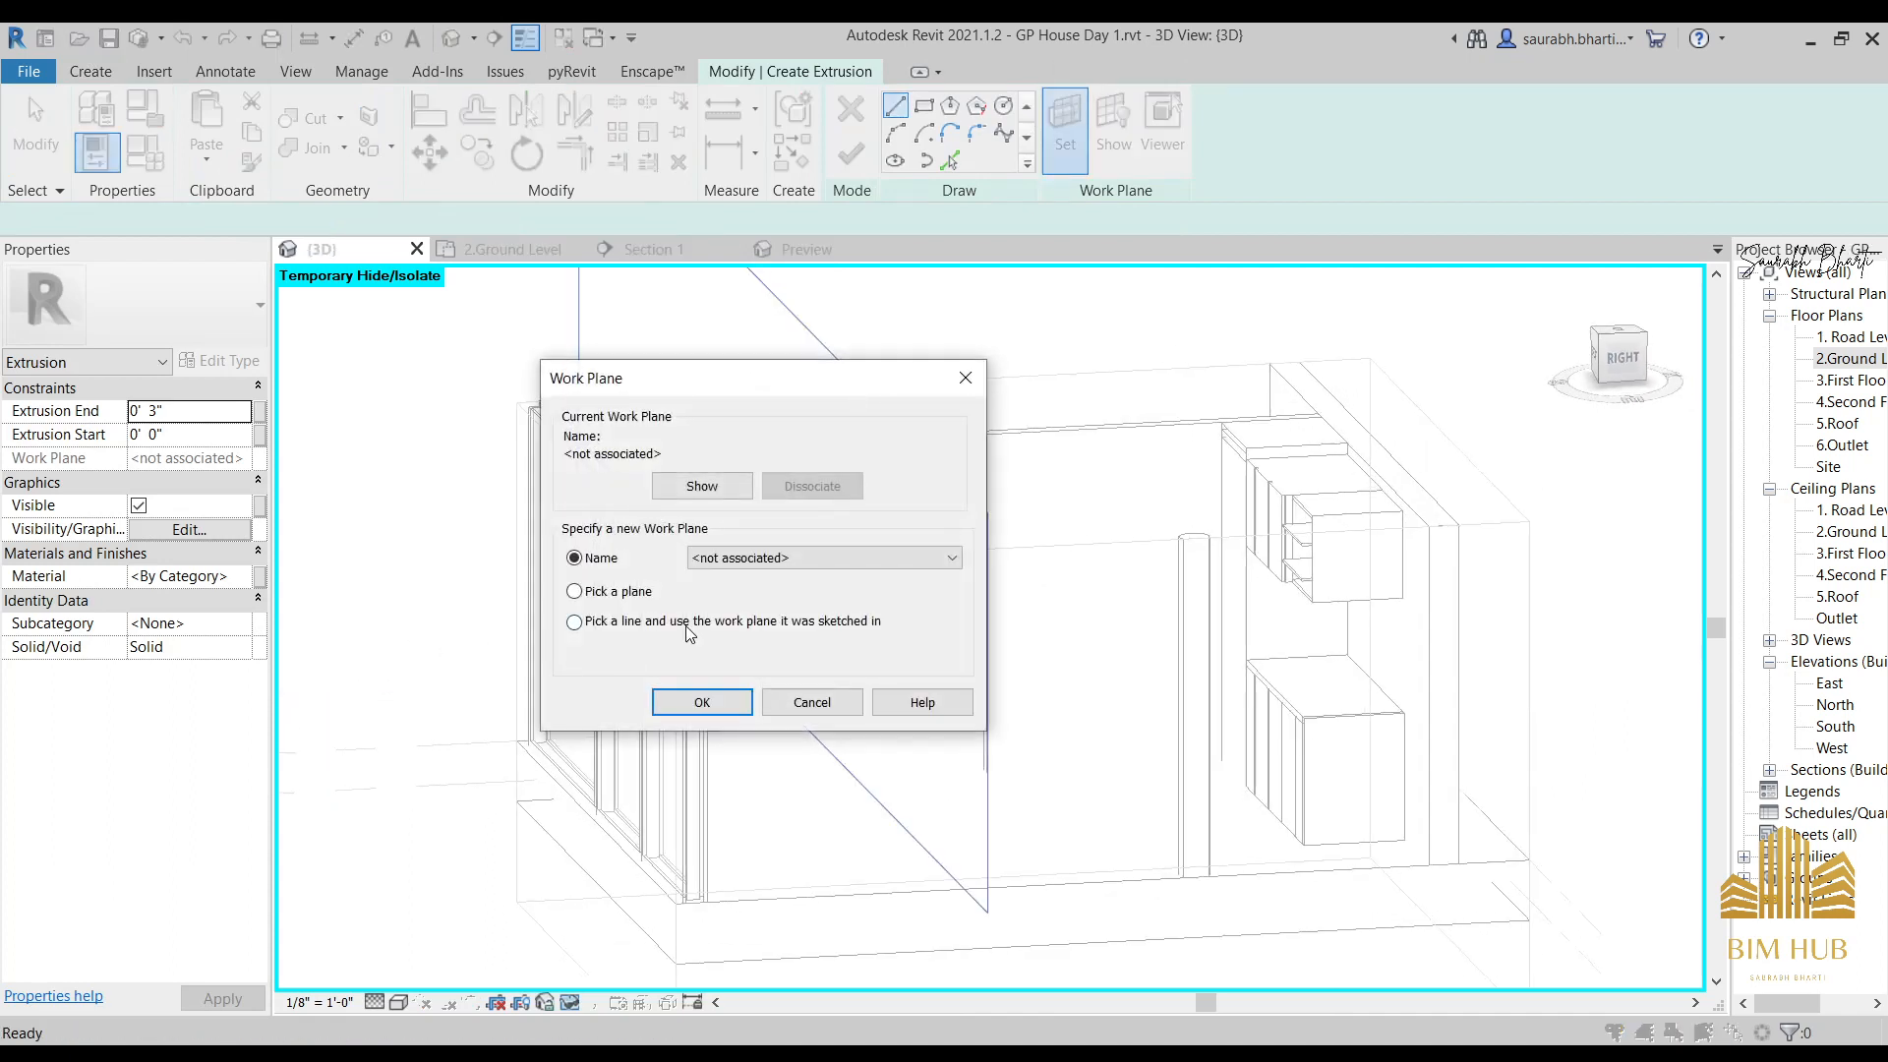
{"action": "left_click", "coordinate": [574, 591]}
{"action": "left_click", "coordinate": [702, 702]}
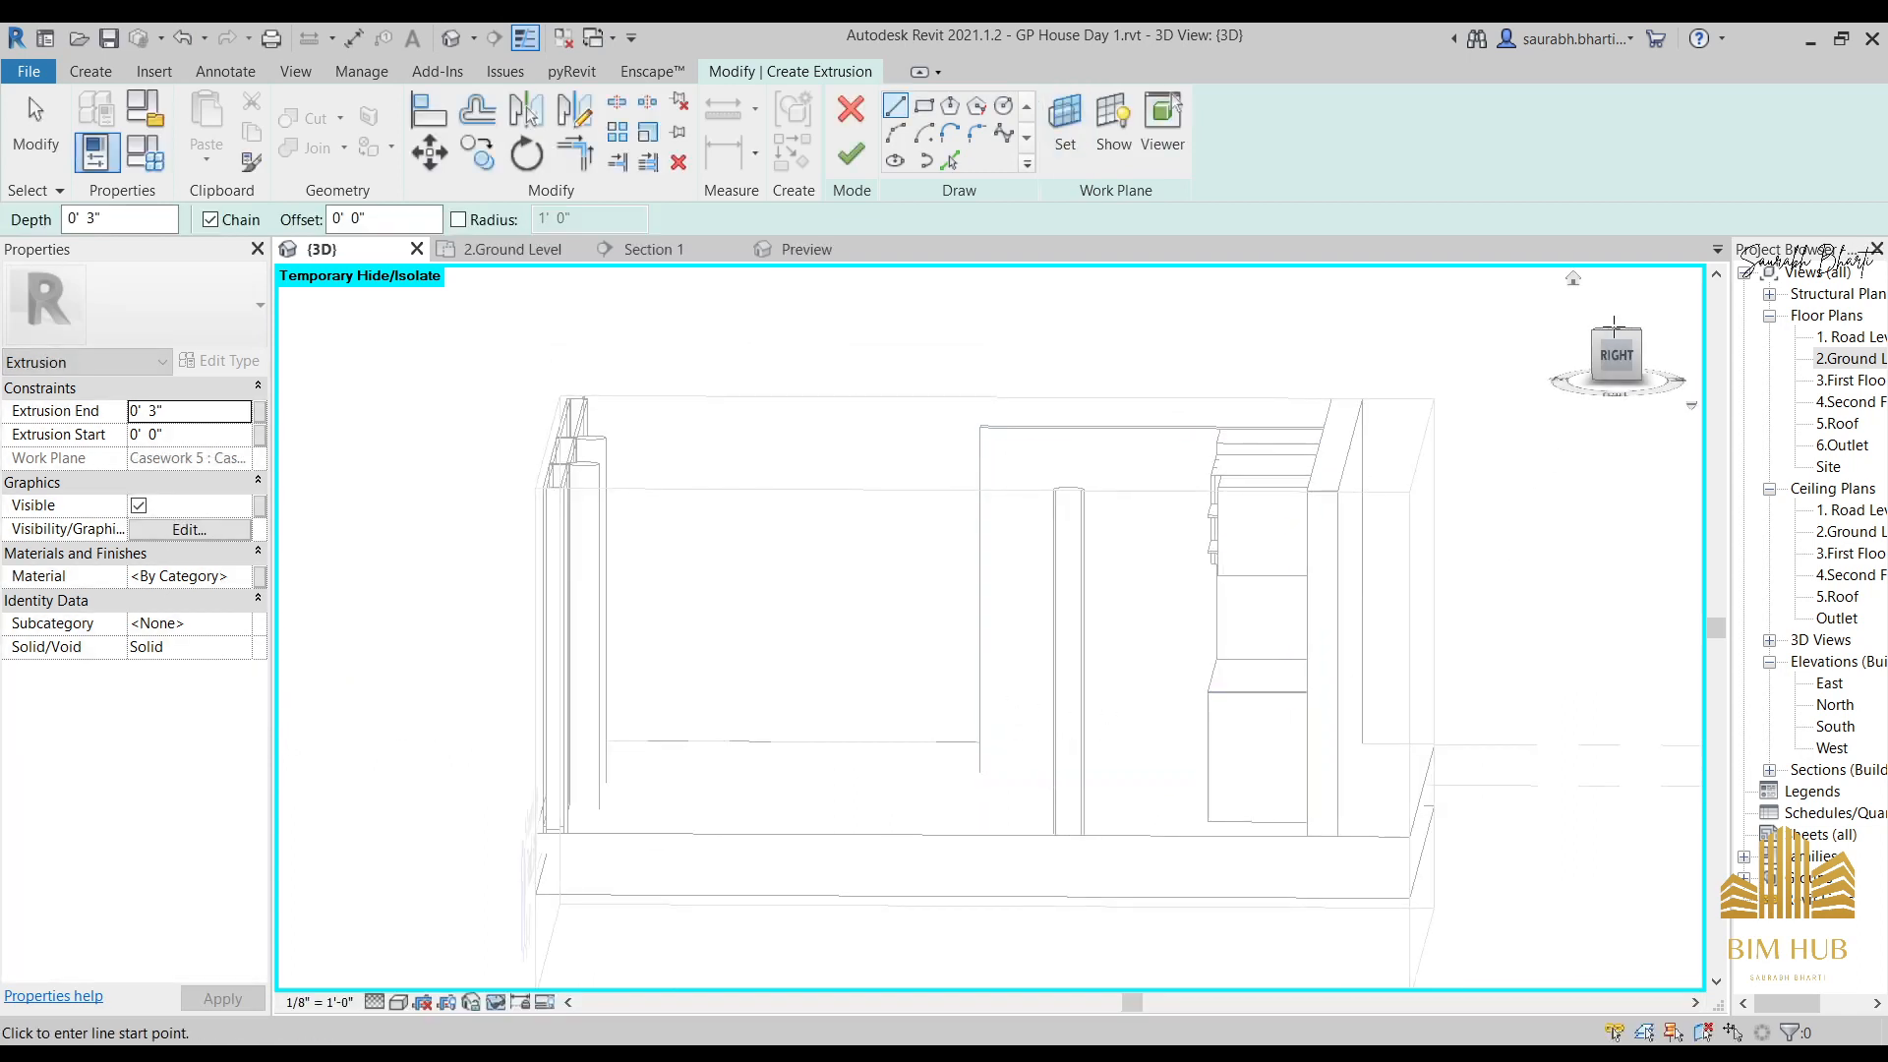
{"action": "left_click", "coordinate": [1622, 356]}
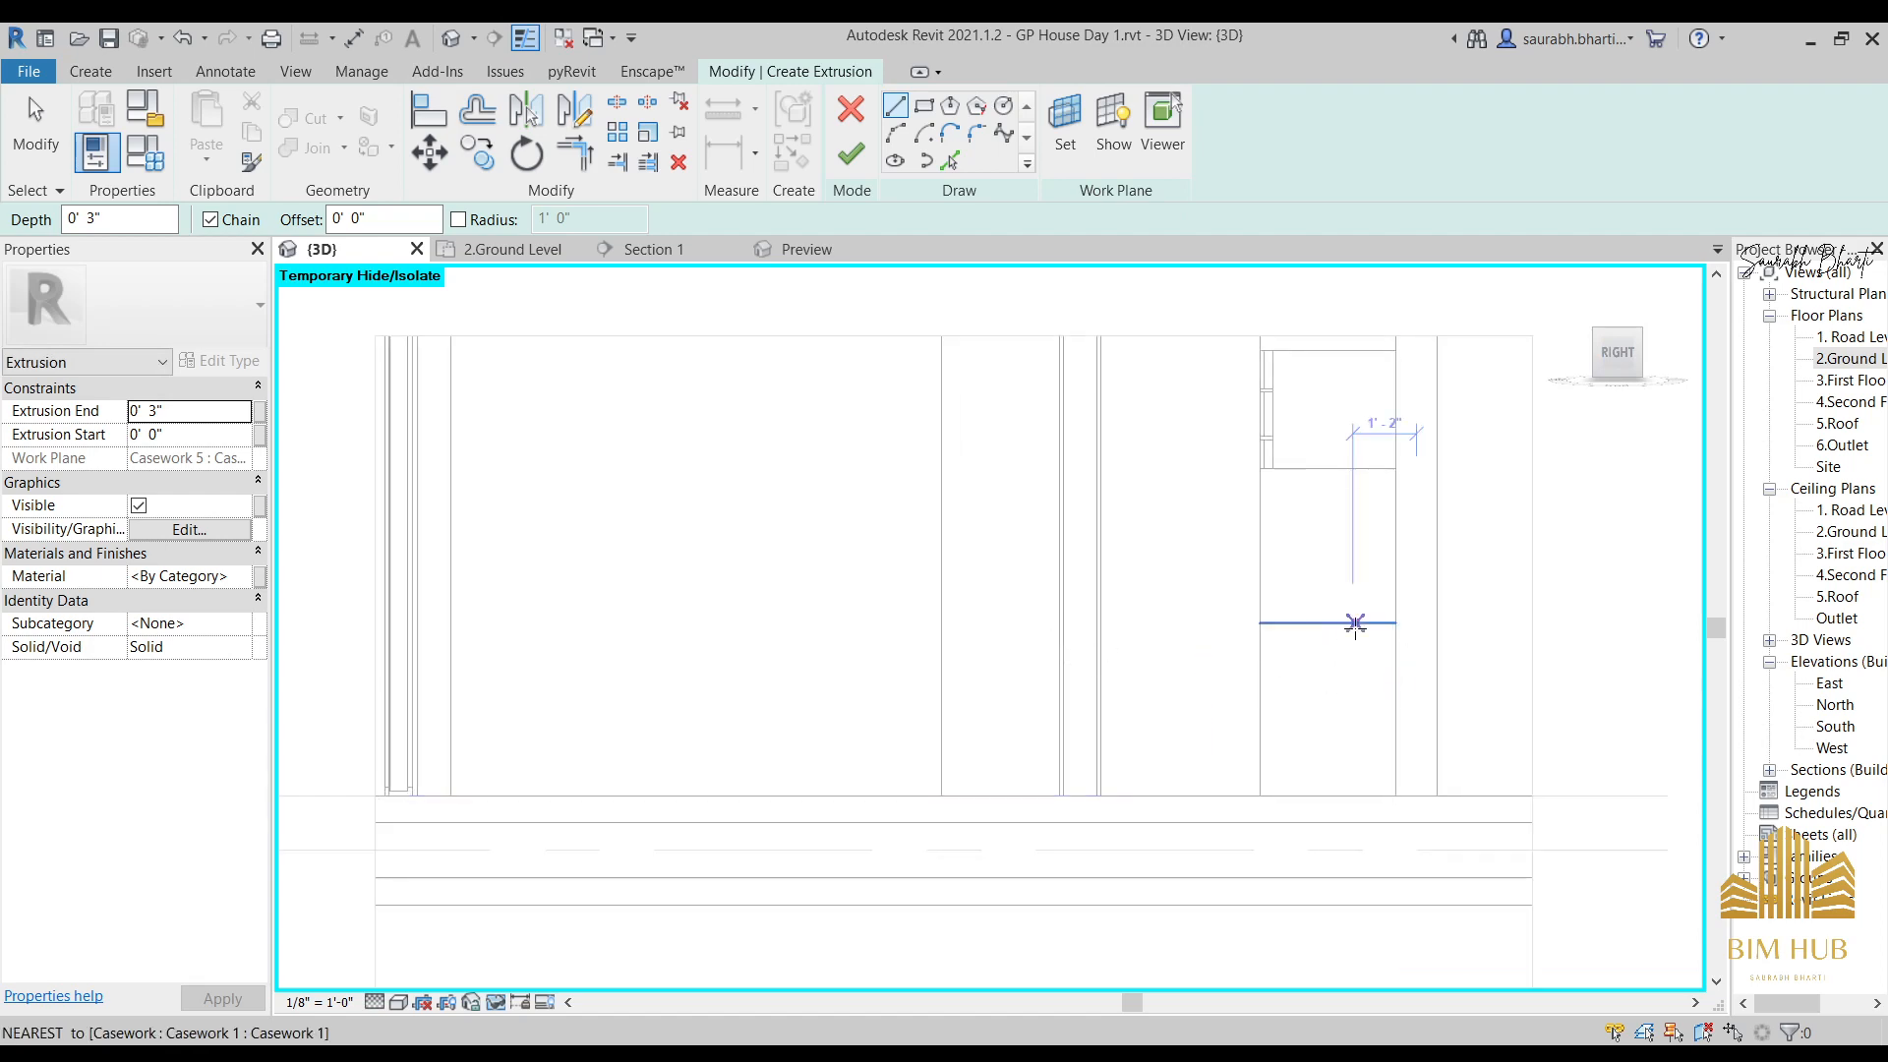
Pick the front face of the lower cabinets as the extrusion's work plane and try viewing it from the top.
{"action": "middle_click_drag", "start_coordinate": [1438, 642], "coordinate": [1088, 329], "text": "shift"}
{"action": "scroll", "coordinate": [1390, 573], "scroll_direction": "up", "scroll_amount": 3}
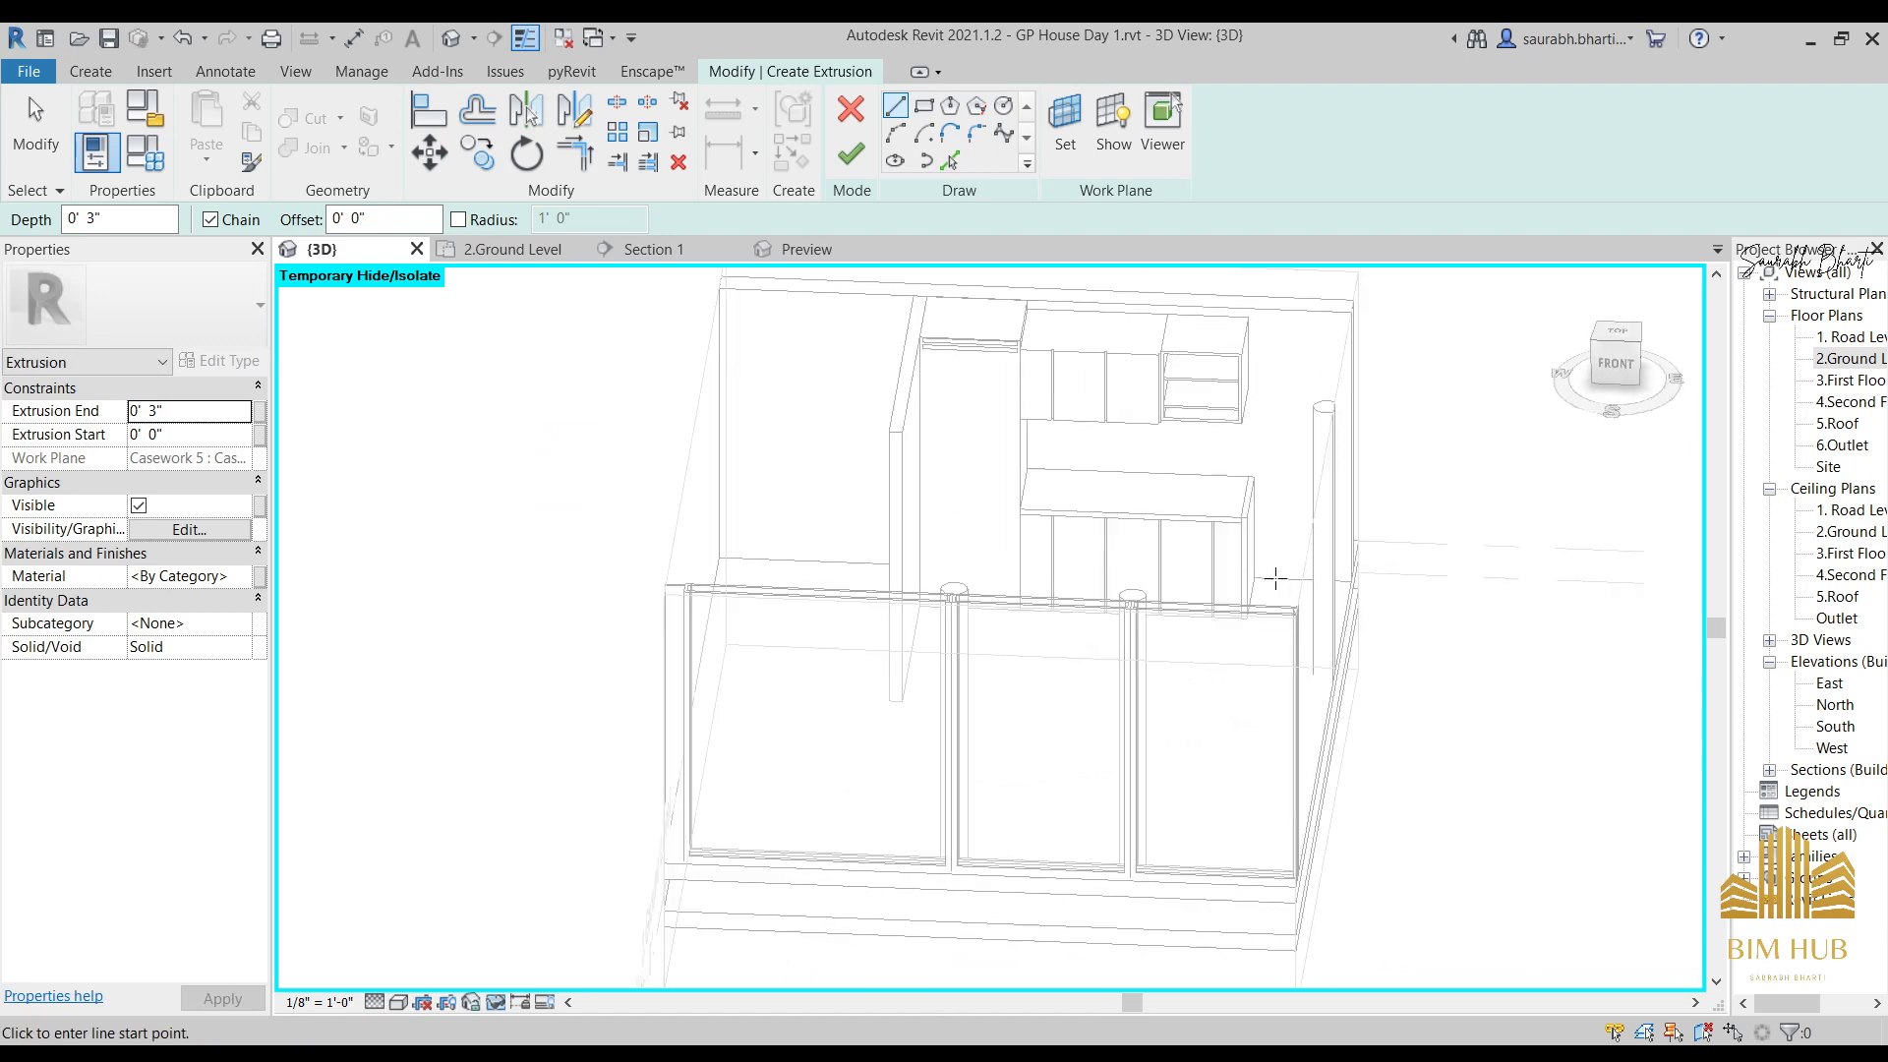
{"action": "left_click", "coordinate": [1066, 128]}
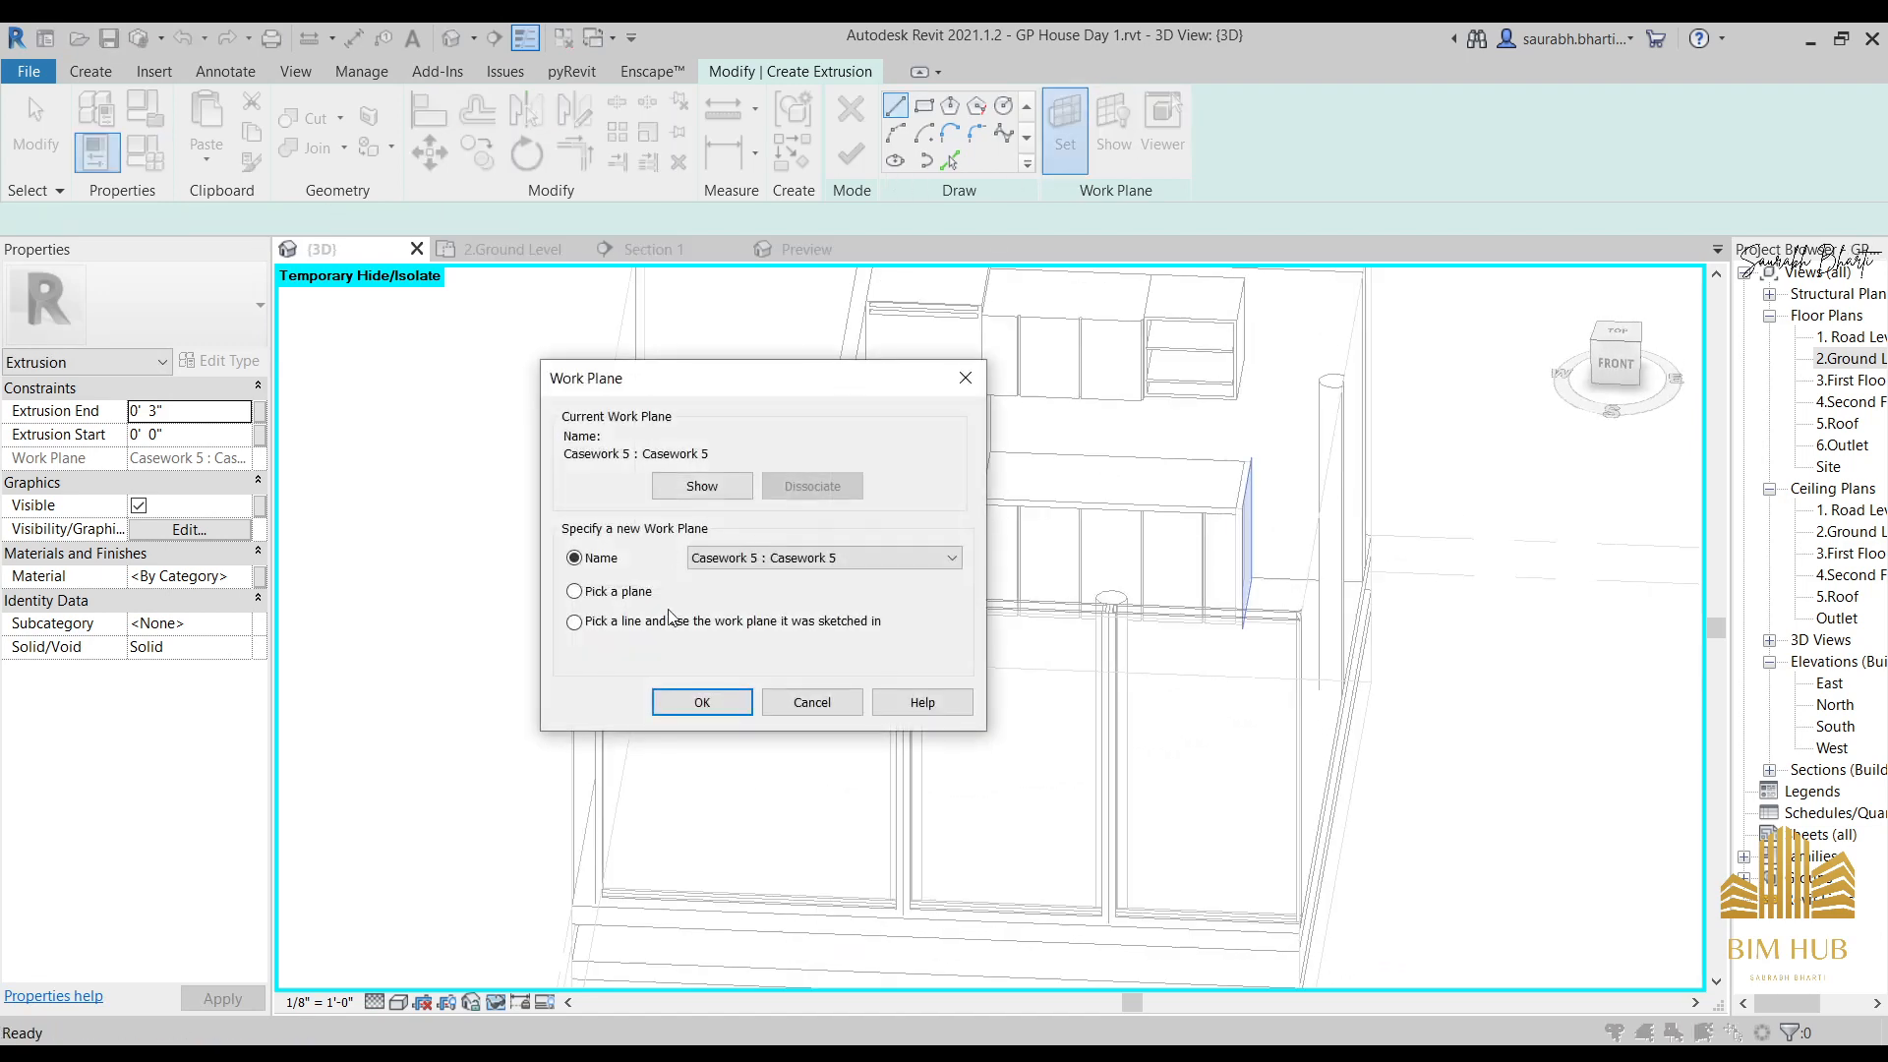
{"action": "left_click", "coordinate": [700, 701]}
{"action": "middle_click_drag", "start_coordinate": [1103, 666], "coordinate": [1264, 481], "text": "shift"}
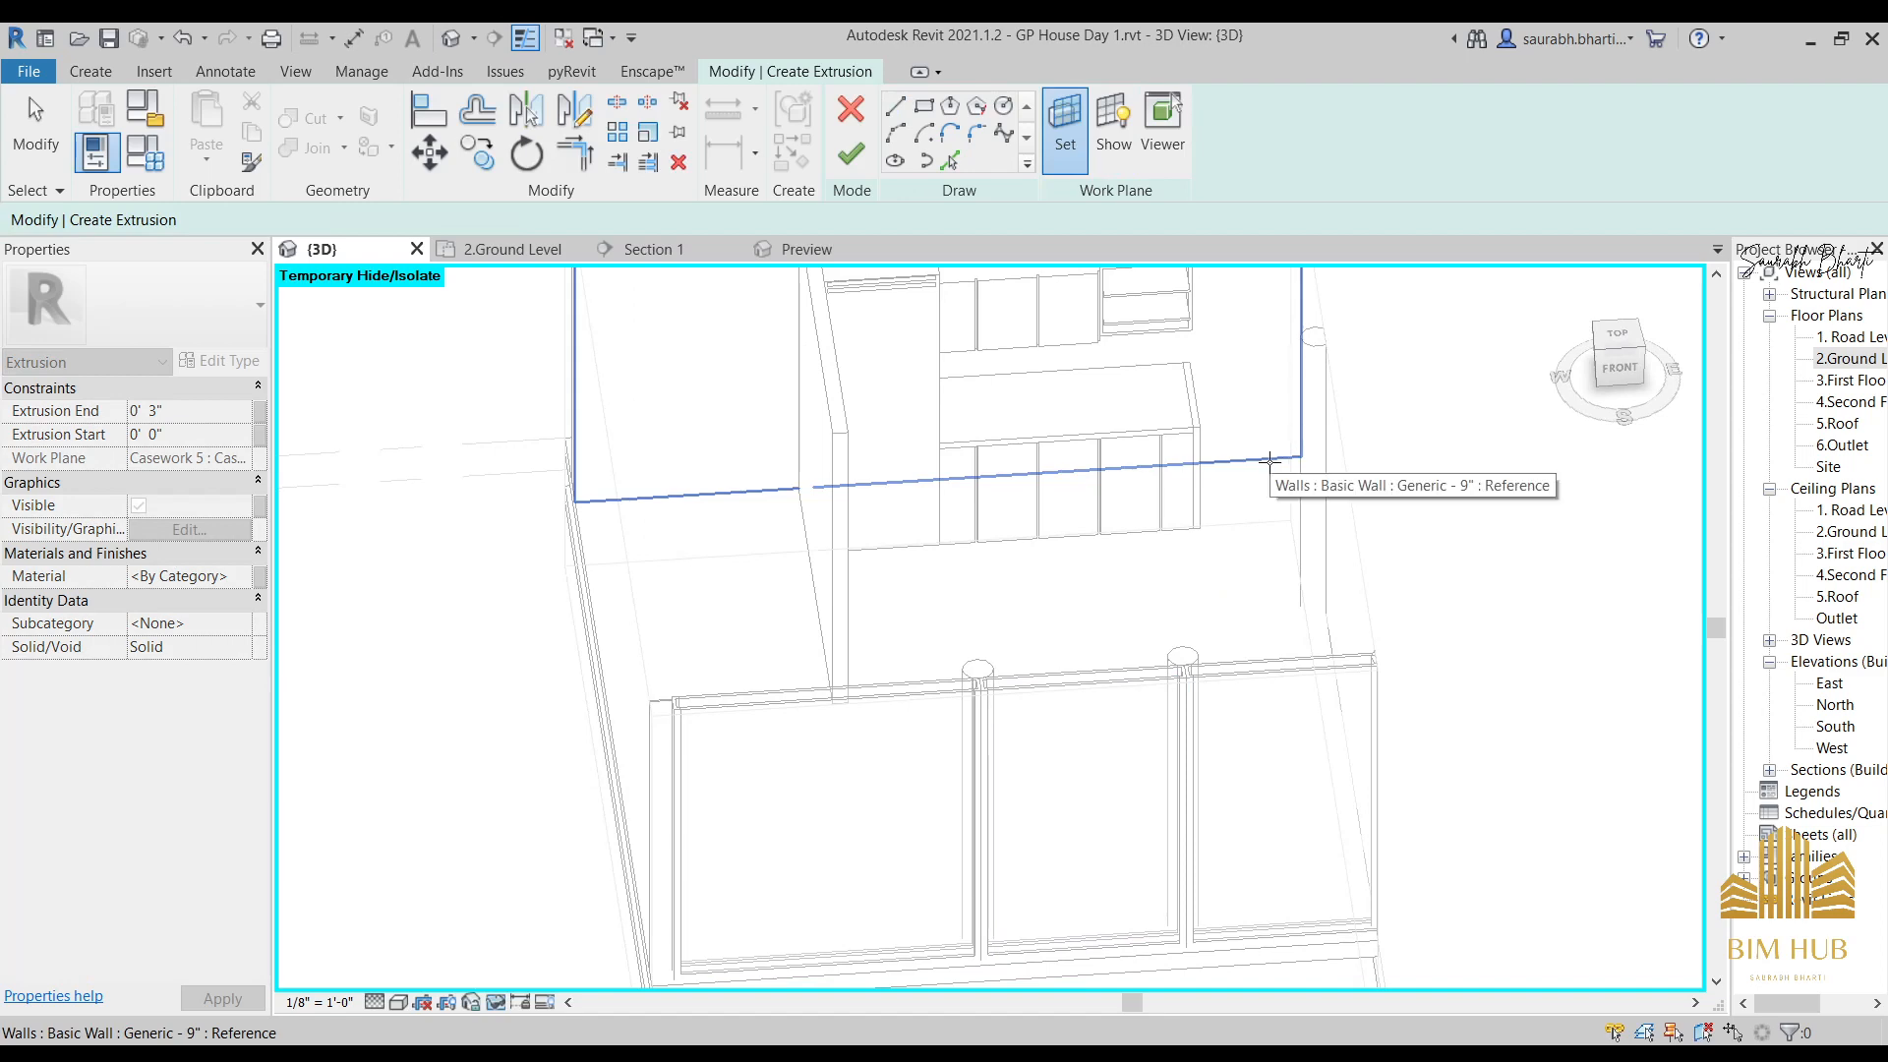
{"action": "left_click", "coordinate": [1141, 536]}
{"action": "scroll", "coordinate": [1178, 529], "scroll_direction": "down", "scroll_amount": 3}
{"action": "middle_click_drag", "start_coordinate": [1184, 531], "coordinate": [959, 621], "text": "shift"}
{"action": "left_click", "coordinate": [1618, 351]}
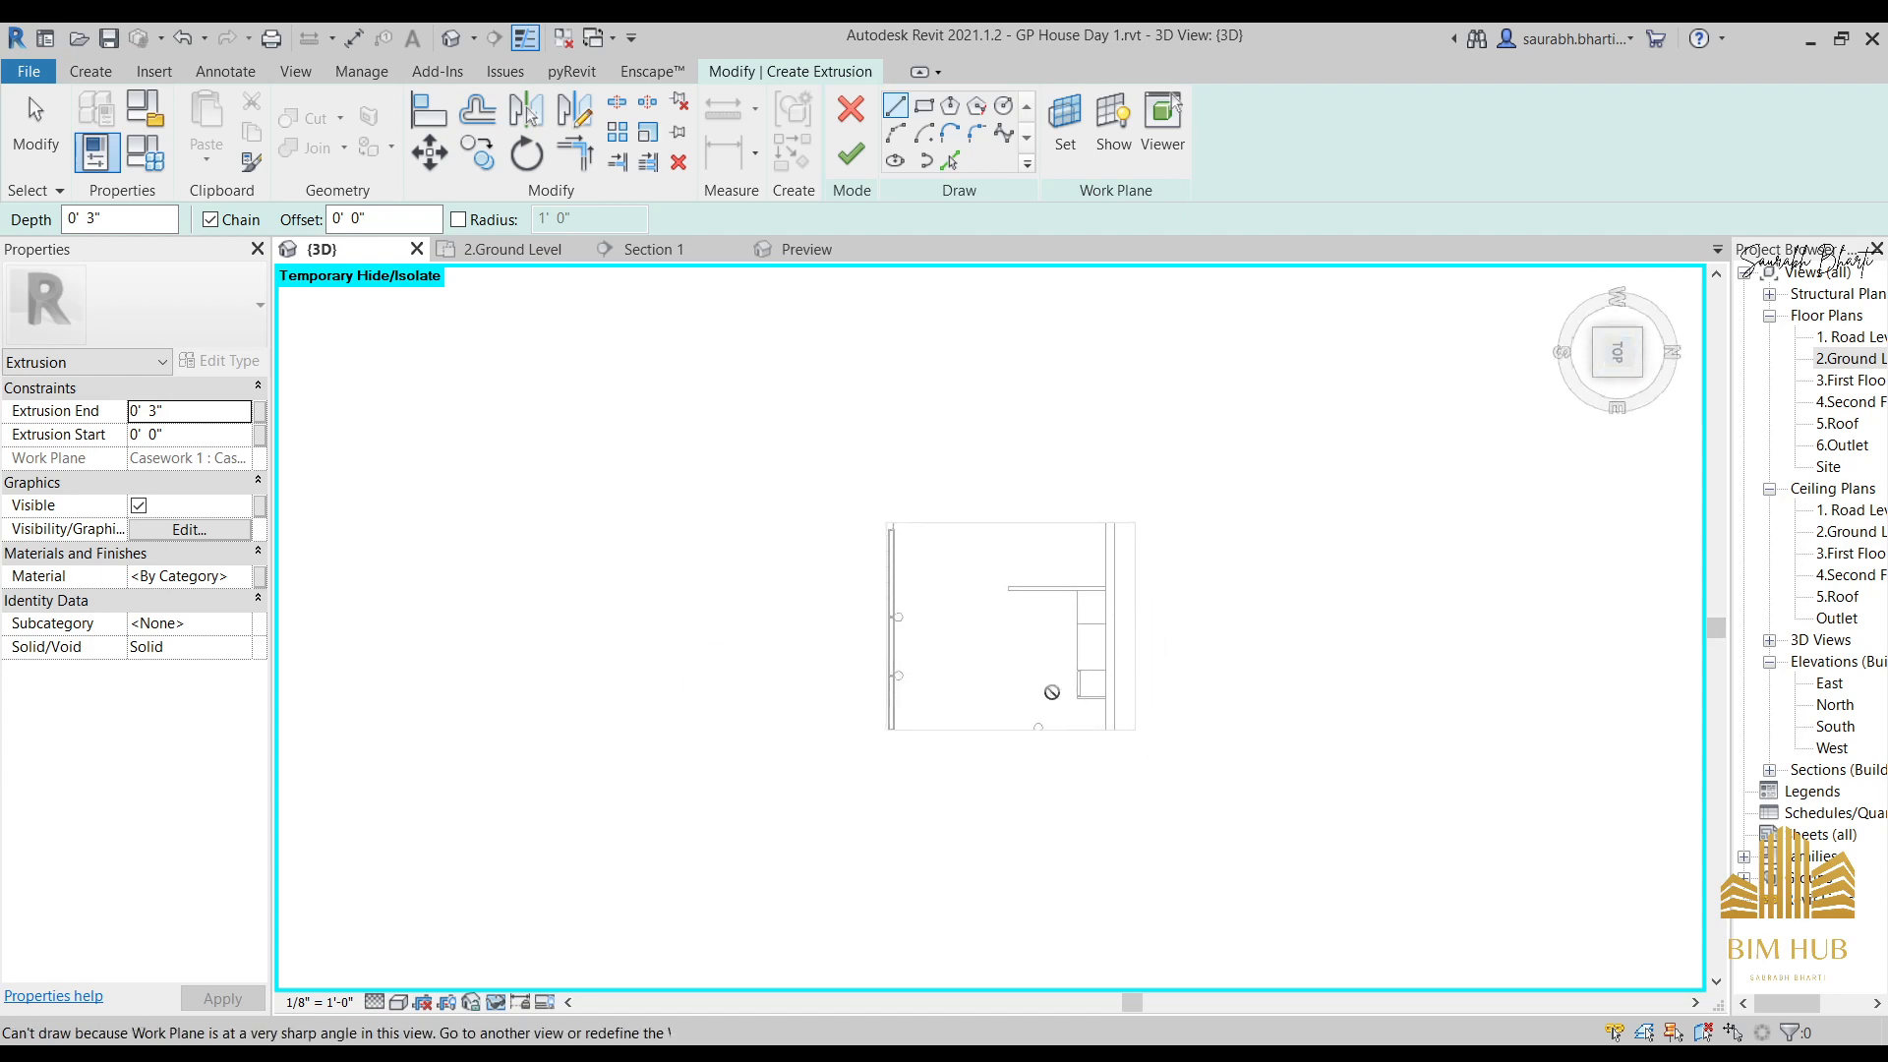
{"action": "middle_click_drag", "start_coordinate": [1049, 691], "coordinate": [1582, 556], "text": "shift"}
{"action": "left_click", "coordinate": [1618, 359]}
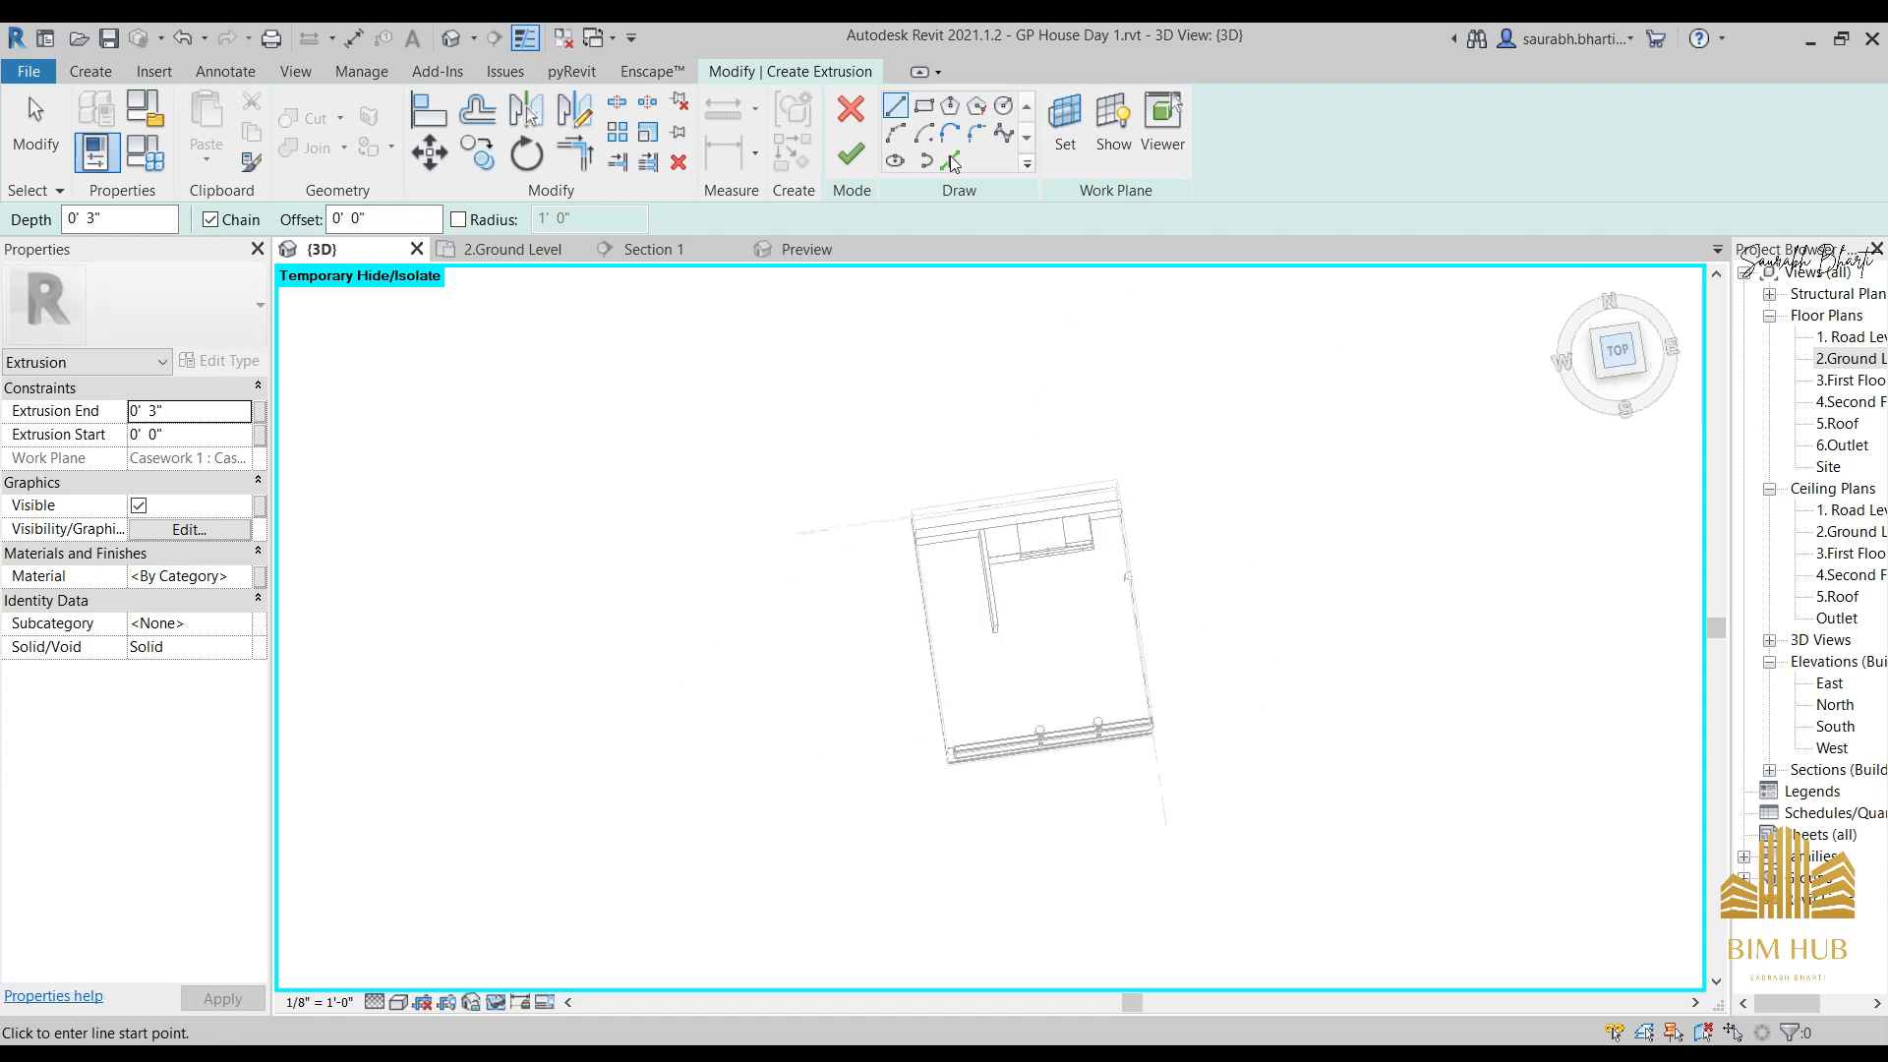
Set the extrusion's work plane to the face of the 4.5" partition wall beside the cabinets.
{"action": "left_click", "coordinate": [924, 107]}
{"action": "scroll", "coordinate": [1079, 597], "scroll_direction": "up", "scroll_amount": 3}
{"action": "middle_click_drag", "start_coordinate": [1079, 598], "coordinate": [839, 227], "text": "shift"}
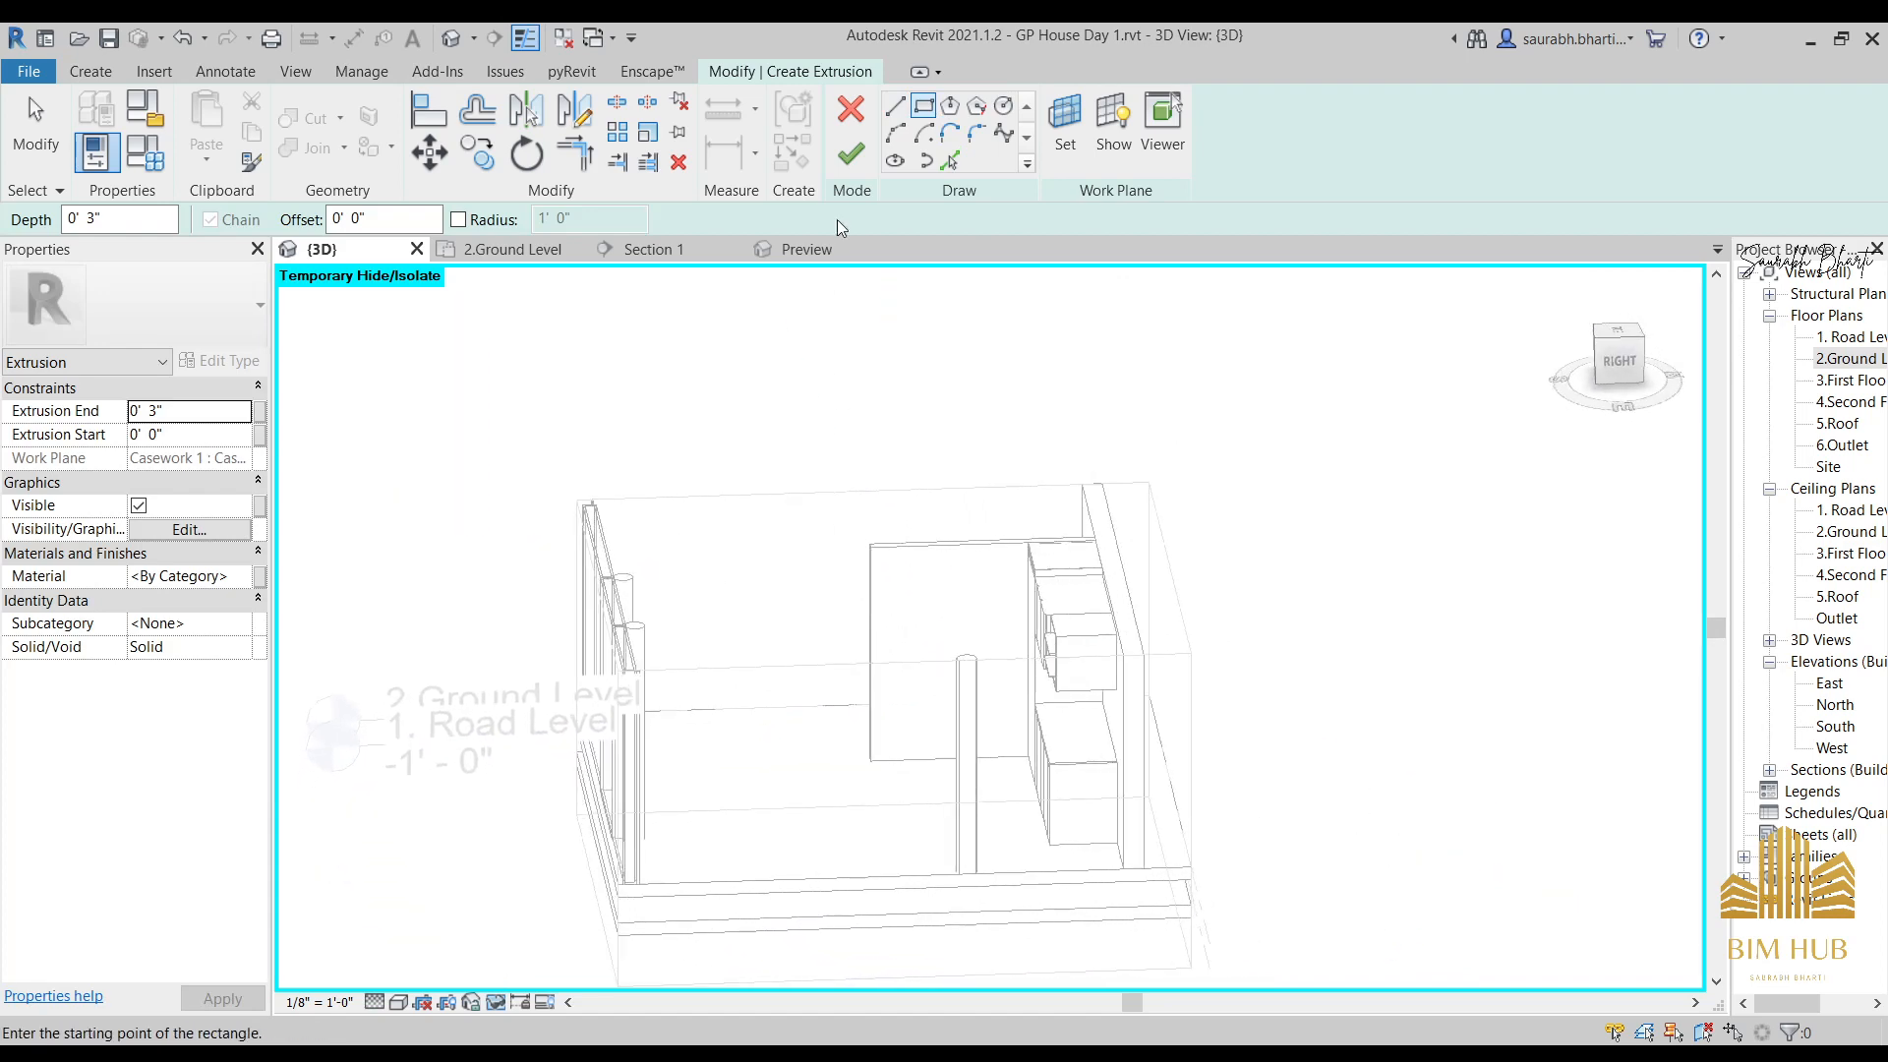
{"action": "left_click", "coordinate": [1067, 147]}
{"action": "left_click", "coordinate": [702, 702]}
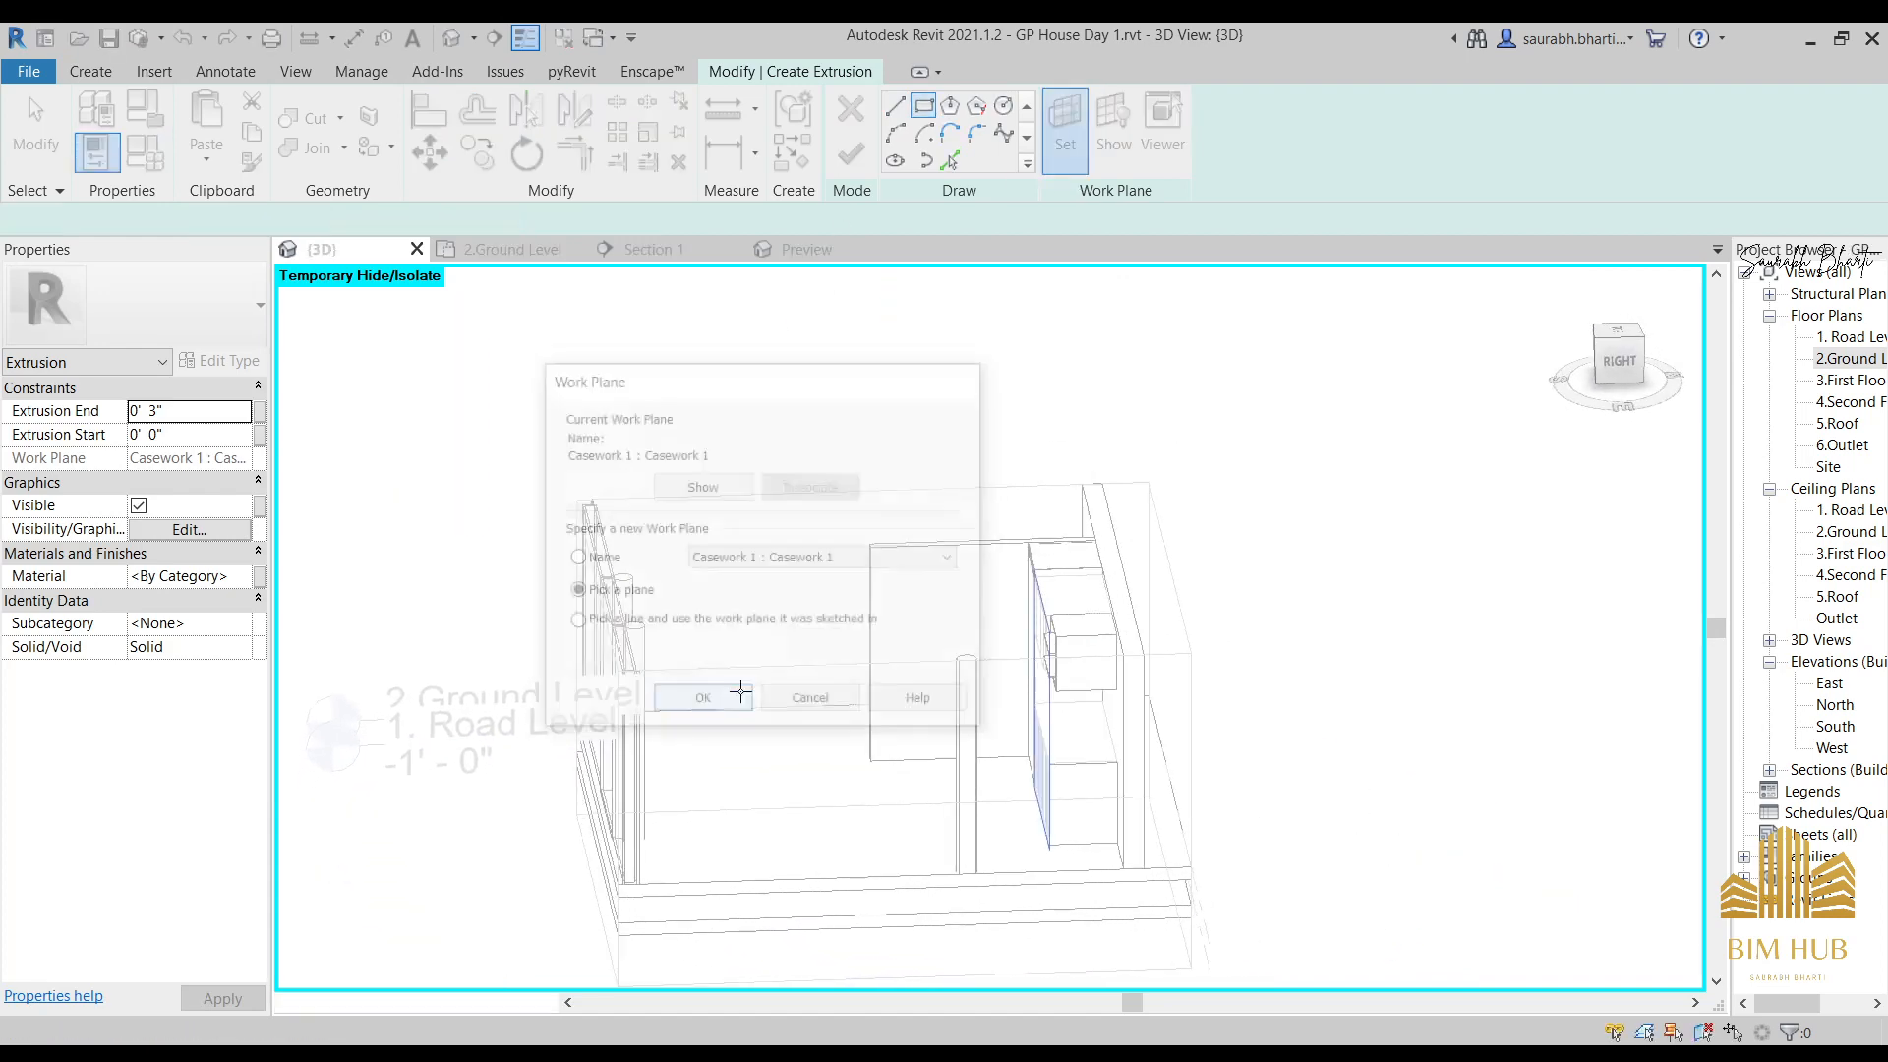
{"action": "scroll", "coordinate": [790, 621], "scroll_direction": "down", "scroll_amount": 2}
{"action": "middle_click_drag", "start_coordinate": [799, 644], "coordinate": [1013, 865], "text": "shift"}
{"action": "scroll", "coordinate": [836, 670], "scroll_direction": "up", "scroll_amount": 2}
{"action": "middle_click_drag", "start_coordinate": [846, 678], "coordinate": [1018, 817], "text": "shift"}
{"action": "middle_click_drag", "start_coordinate": [825, 577], "coordinate": [742, 577], "text": "shift"}
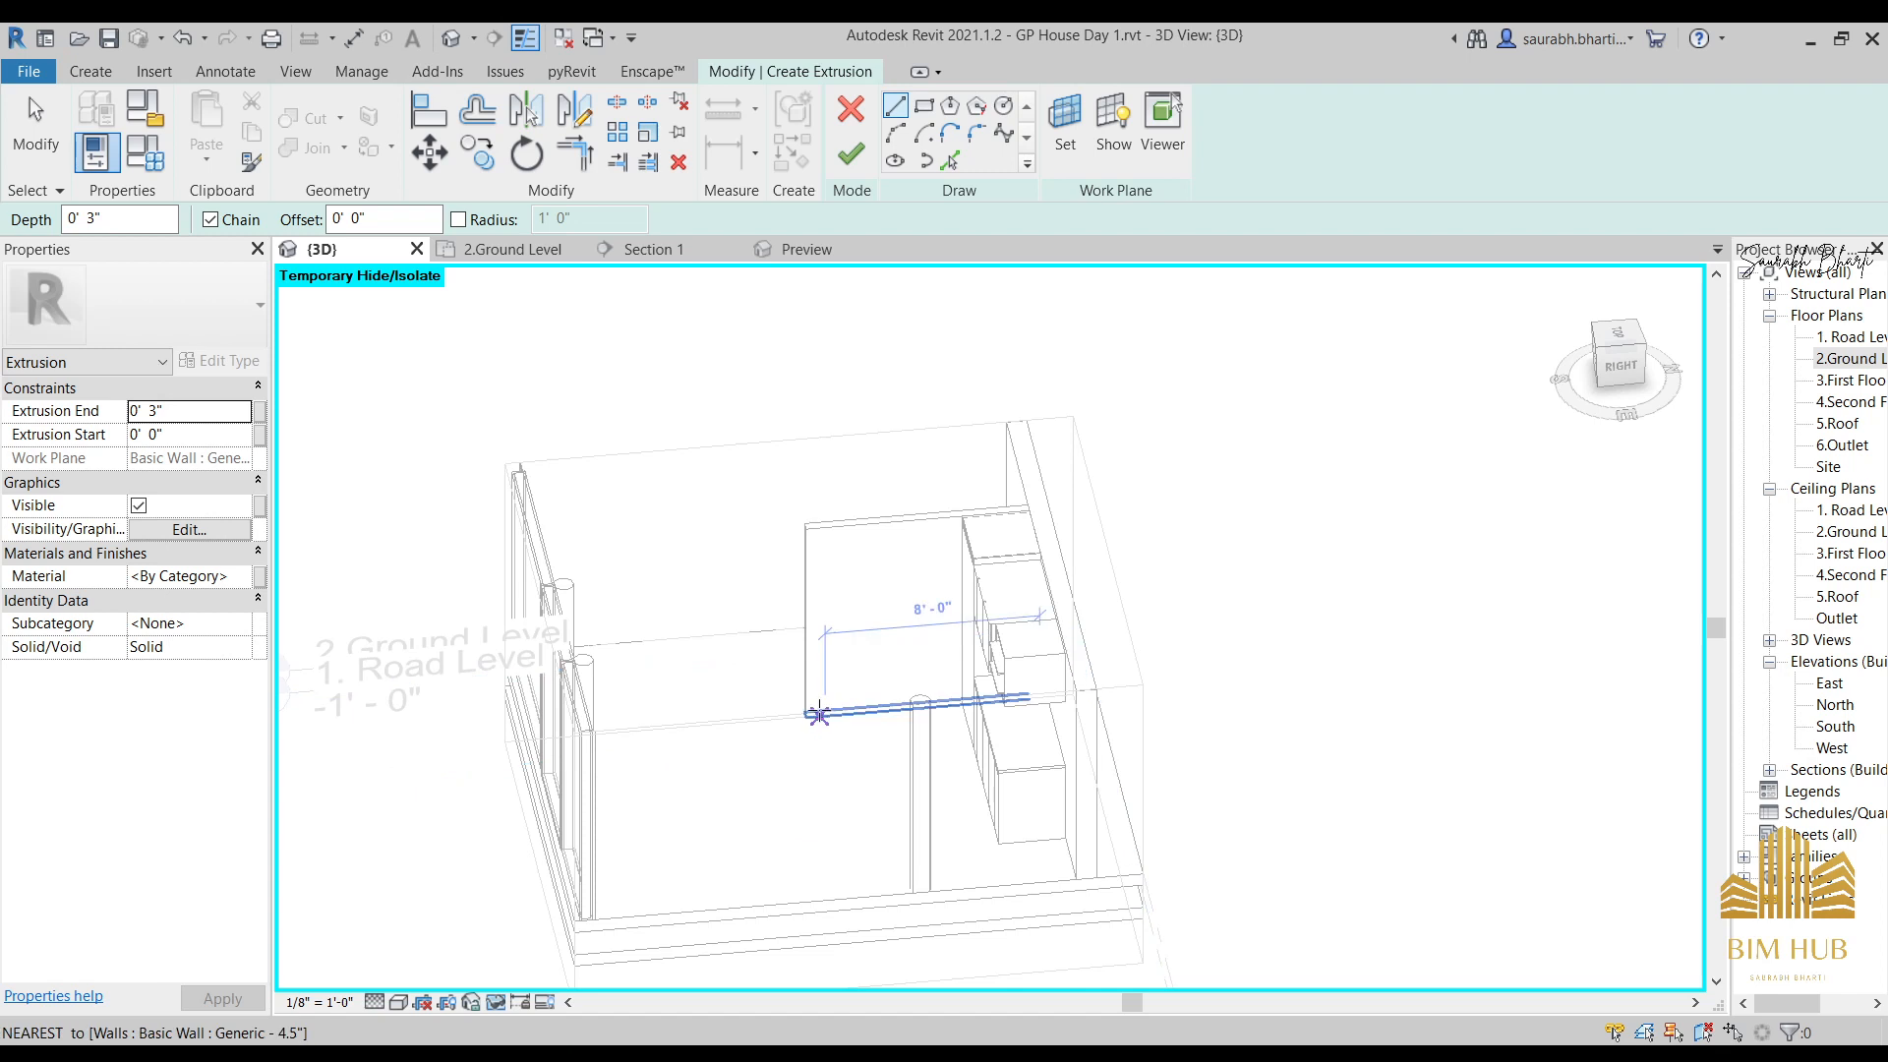
{"action": "middle_click_drag", "start_coordinate": [833, 725], "coordinate": [847, 515], "text": "shift"}
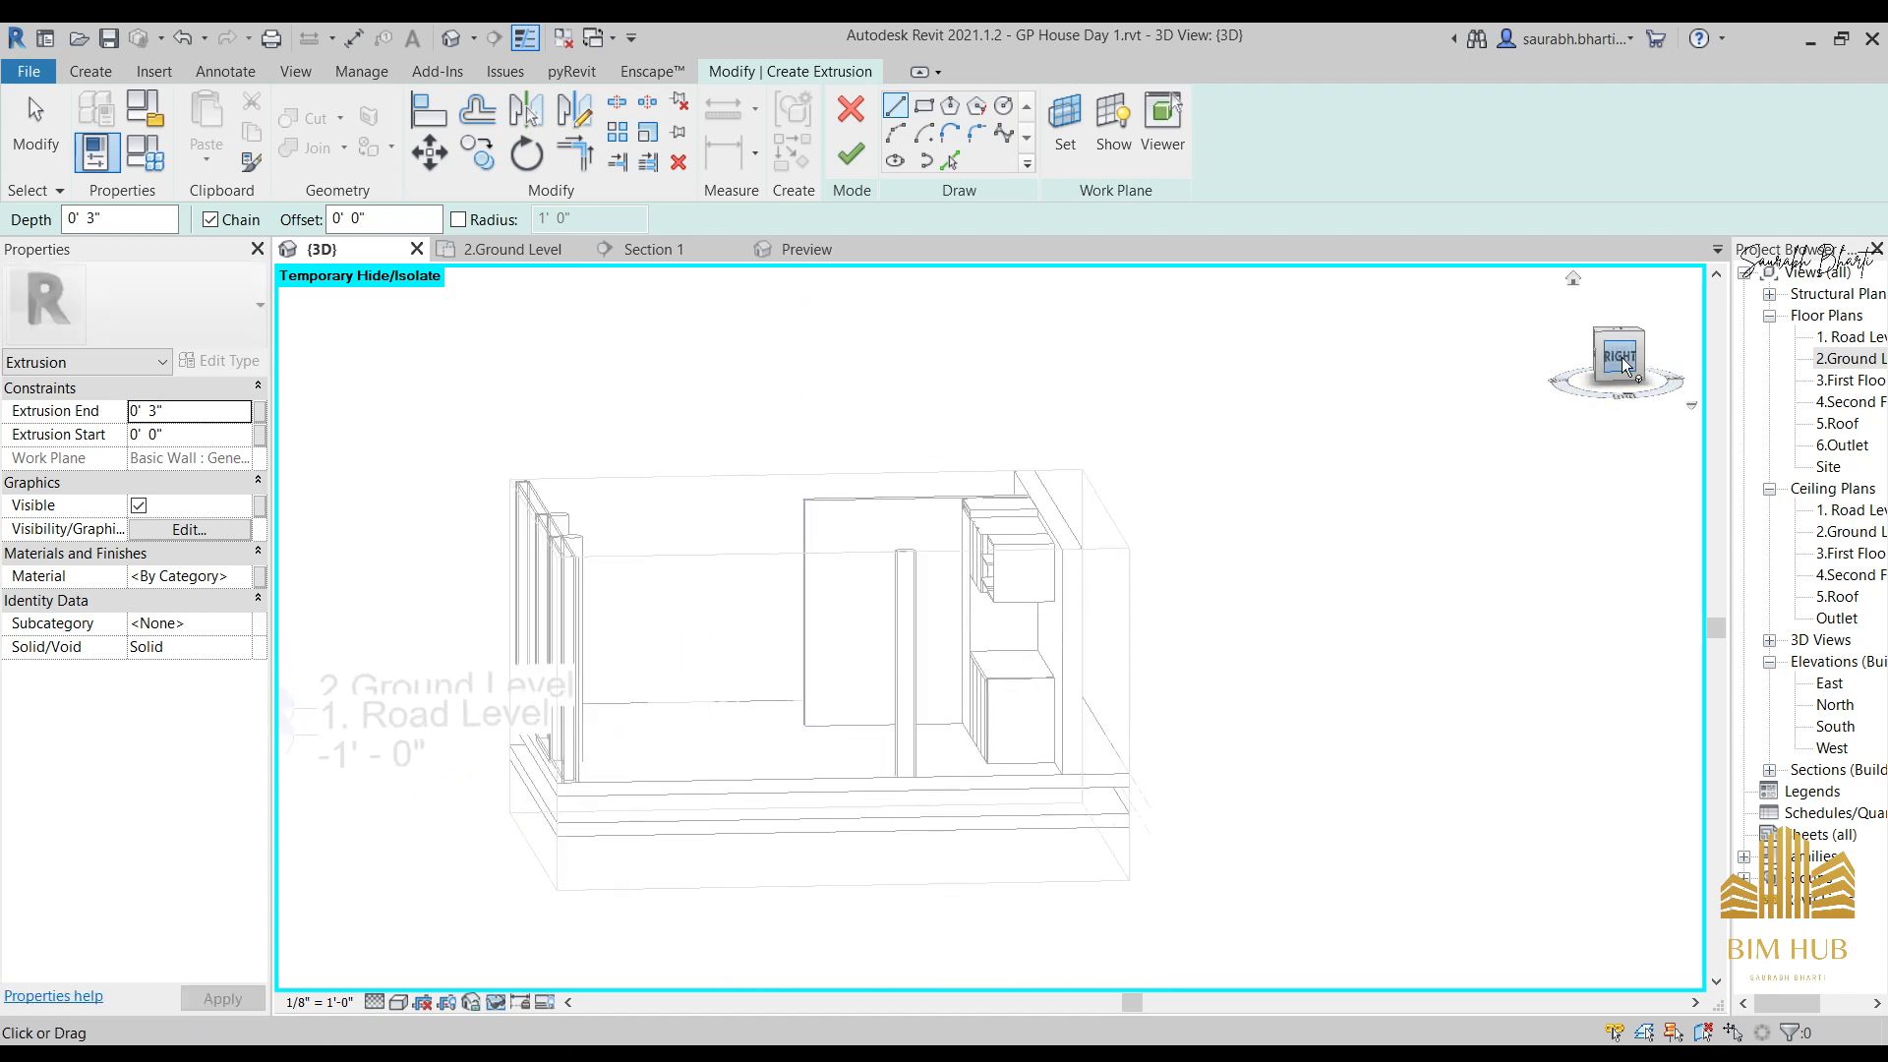
From the right view, sketch a 5'-10" by 3'-2" rectangle from the partition wall's bottom free corner to the lower cabinets' top front corner.
{"action": "scroll", "coordinate": [871, 671], "scroll_direction": "up", "scroll_amount": 3}
{"action": "middle_click_drag", "start_coordinate": [784, 636], "coordinate": [1096, 692]}
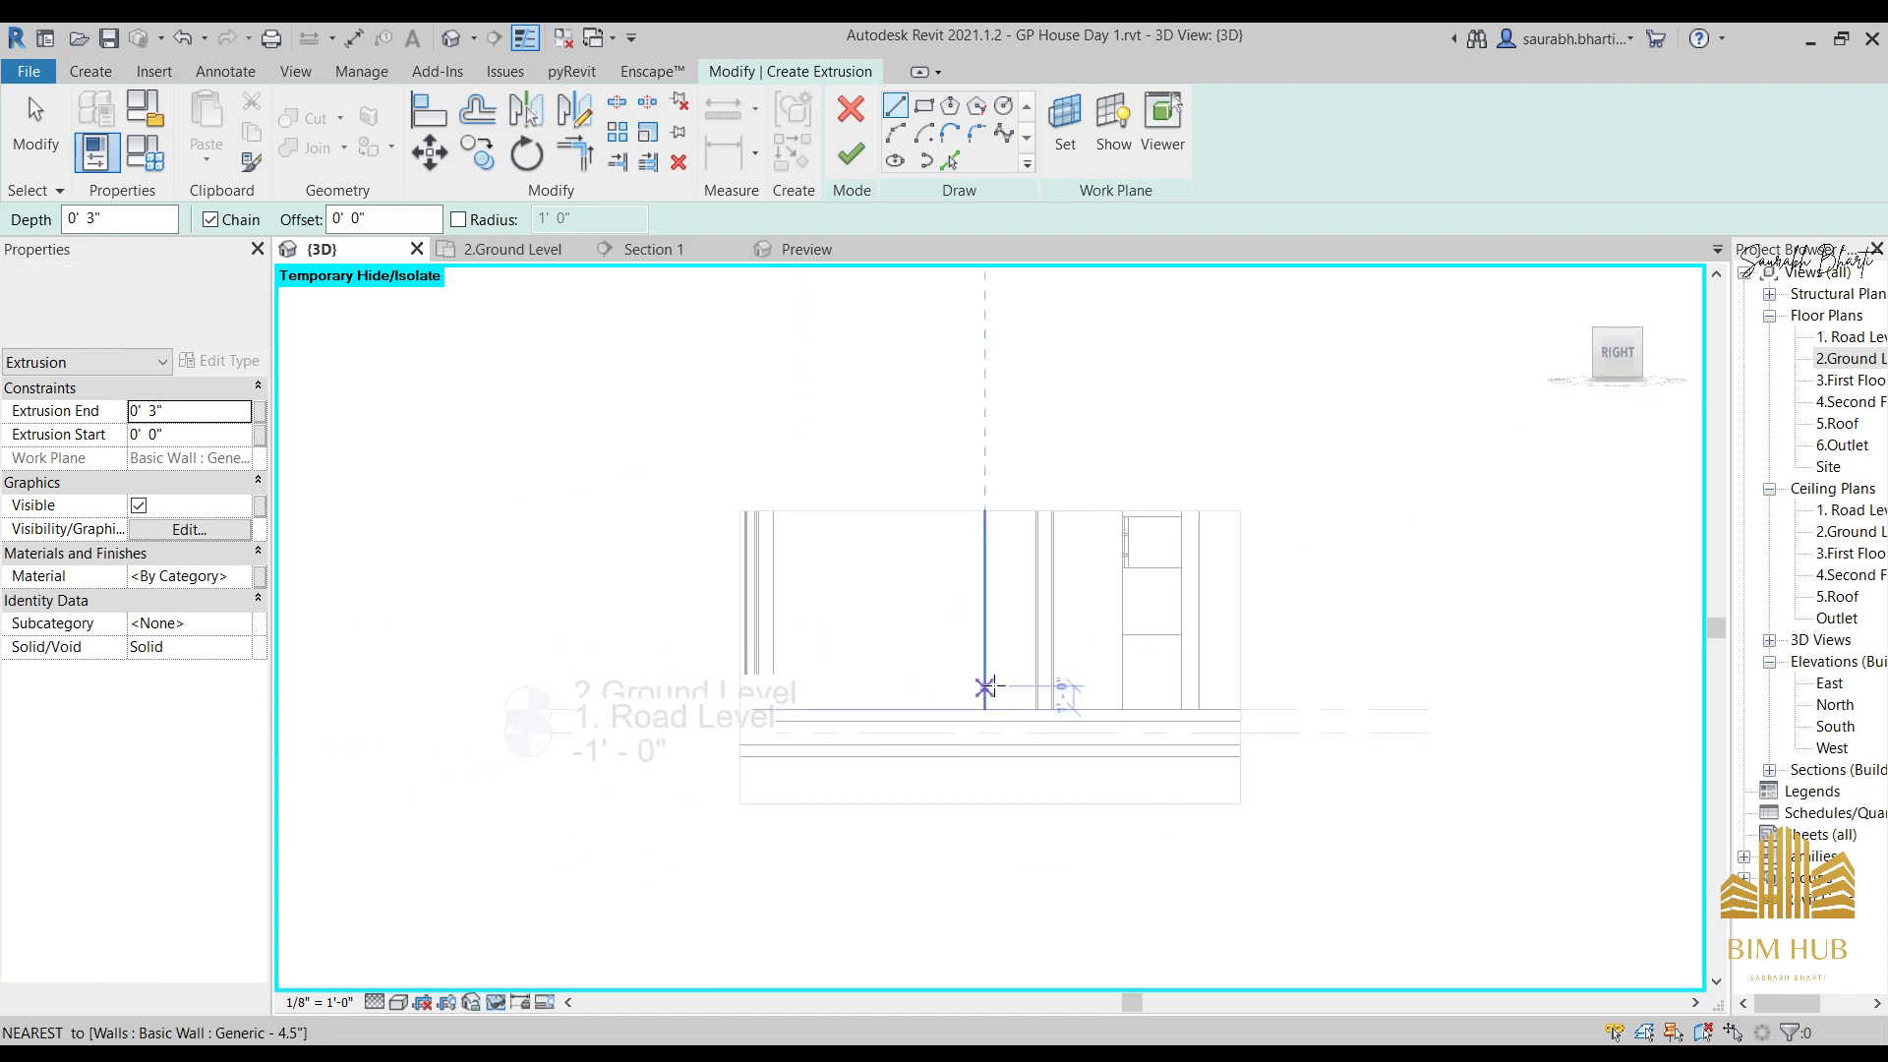
{"action": "scroll", "coordinate": [1062, 629], "scroll_direction": "up", "scroll_amount": 4}
{"action": "scroll", "coordinate": [1028, 673], "scroll_direction": "up", "scroll_amount": 2}
{"action": "middle_click_drag", "start_coordinate": [765, 921], "coordinate": [865, 669]}
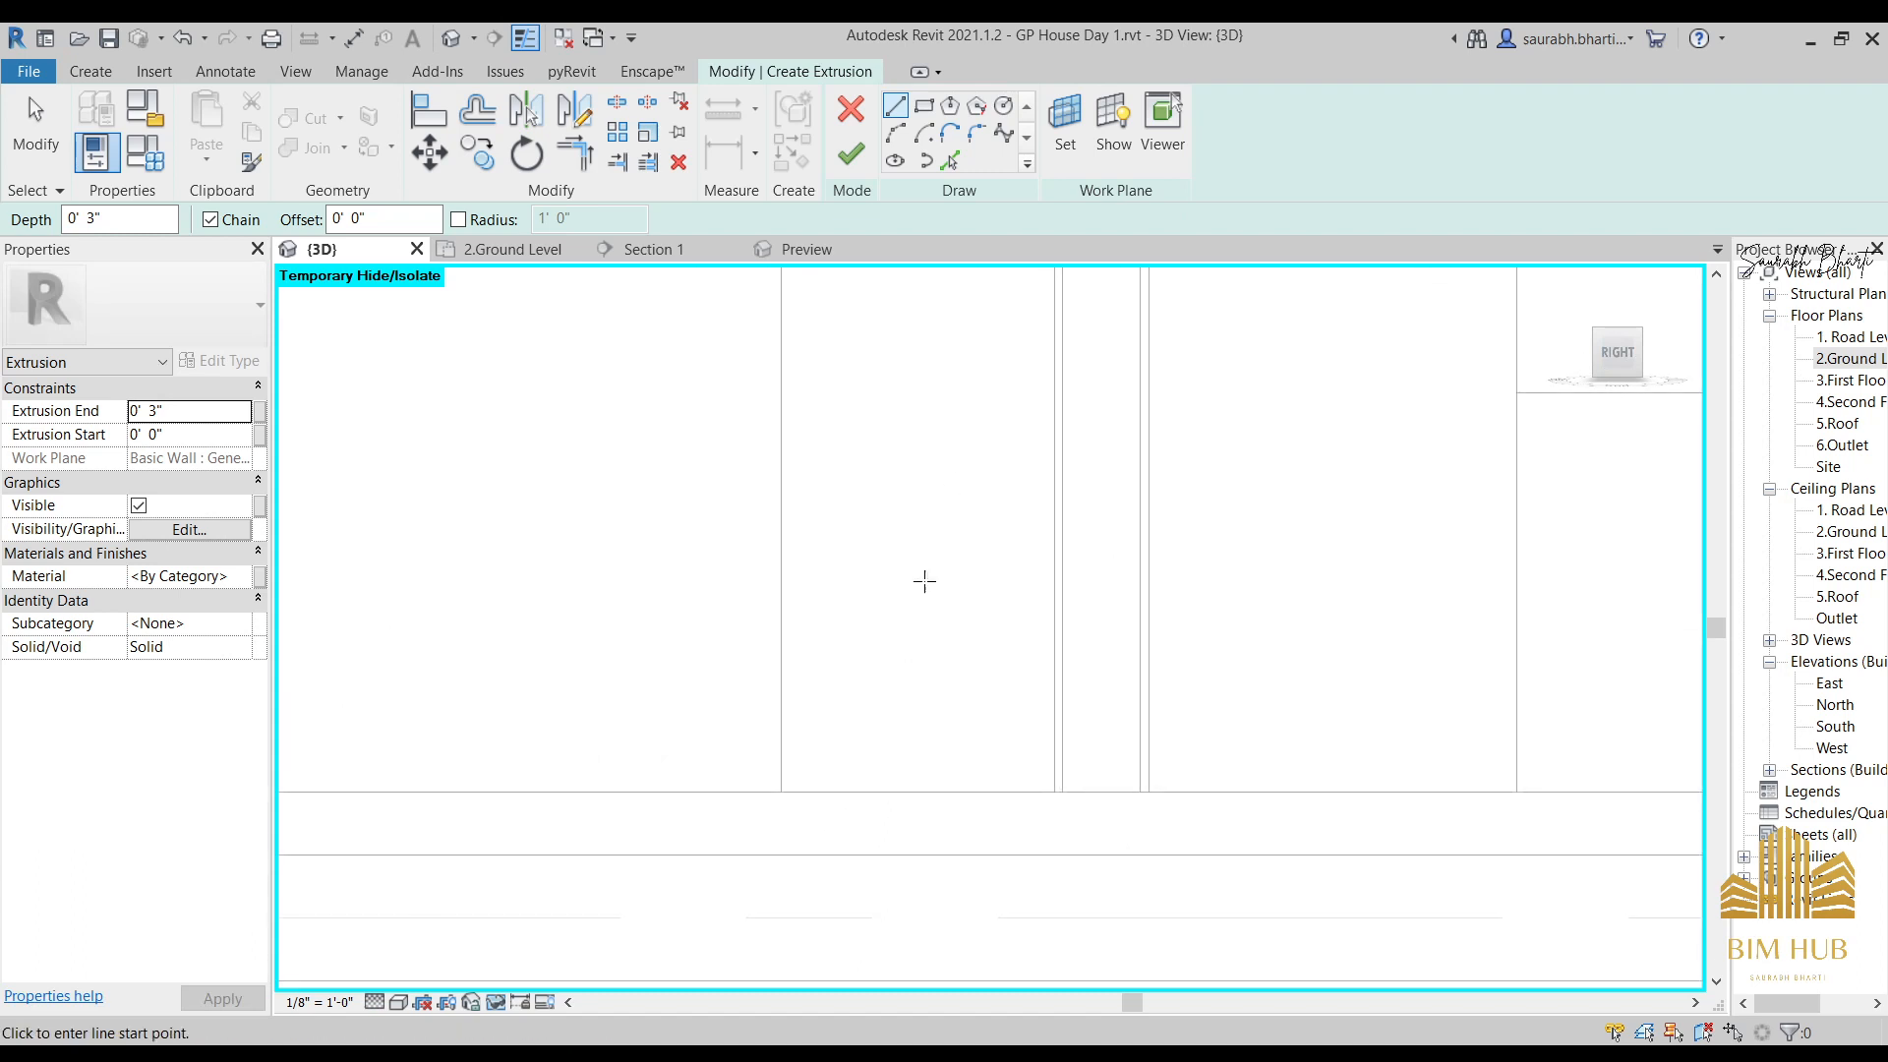
{"action": "left_click", "coordinate": [782, 787]}
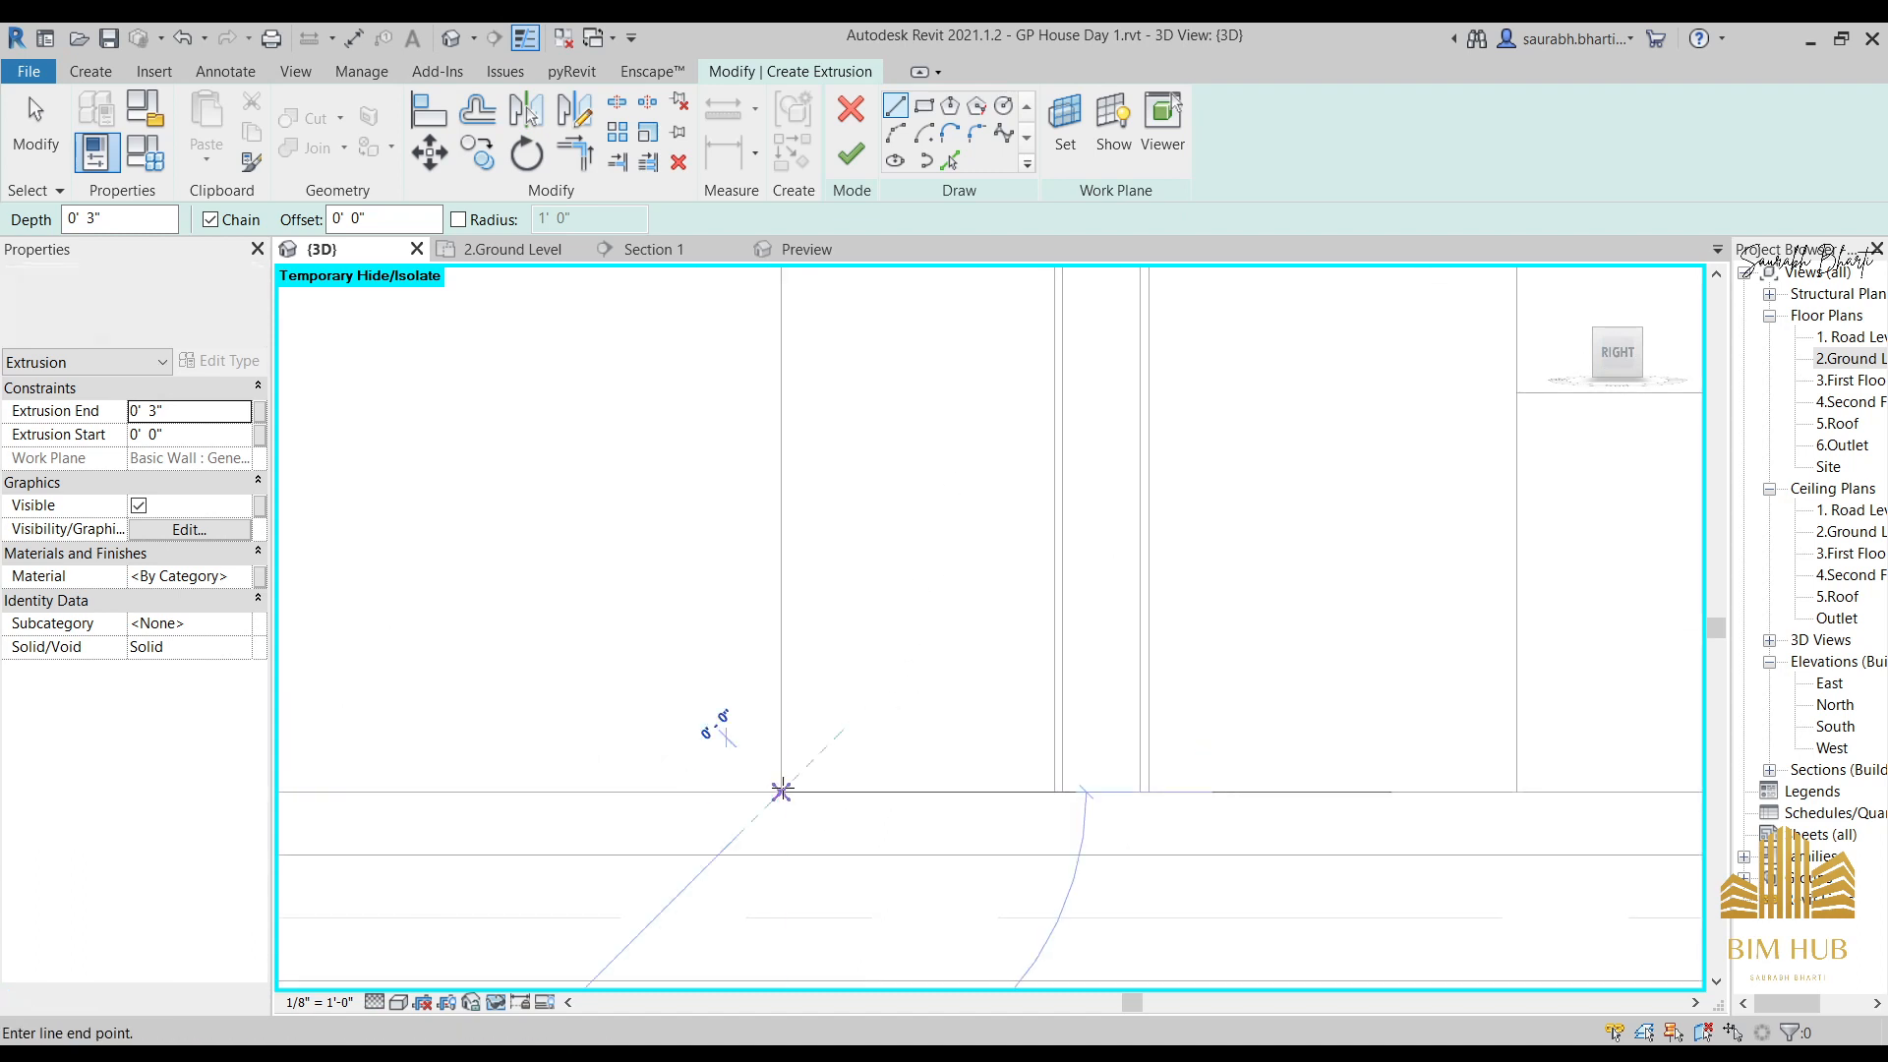
{"action": "left_click", "coordinate": [935, 106]}
{"action": "scroll", "coordinate": [930, 459], "scroll_direction": "down", "scroll_amount": 2}
{"action": "middle_click_drag", "start_coordinate": [974, 477], "coordinate": [1005, 508]}
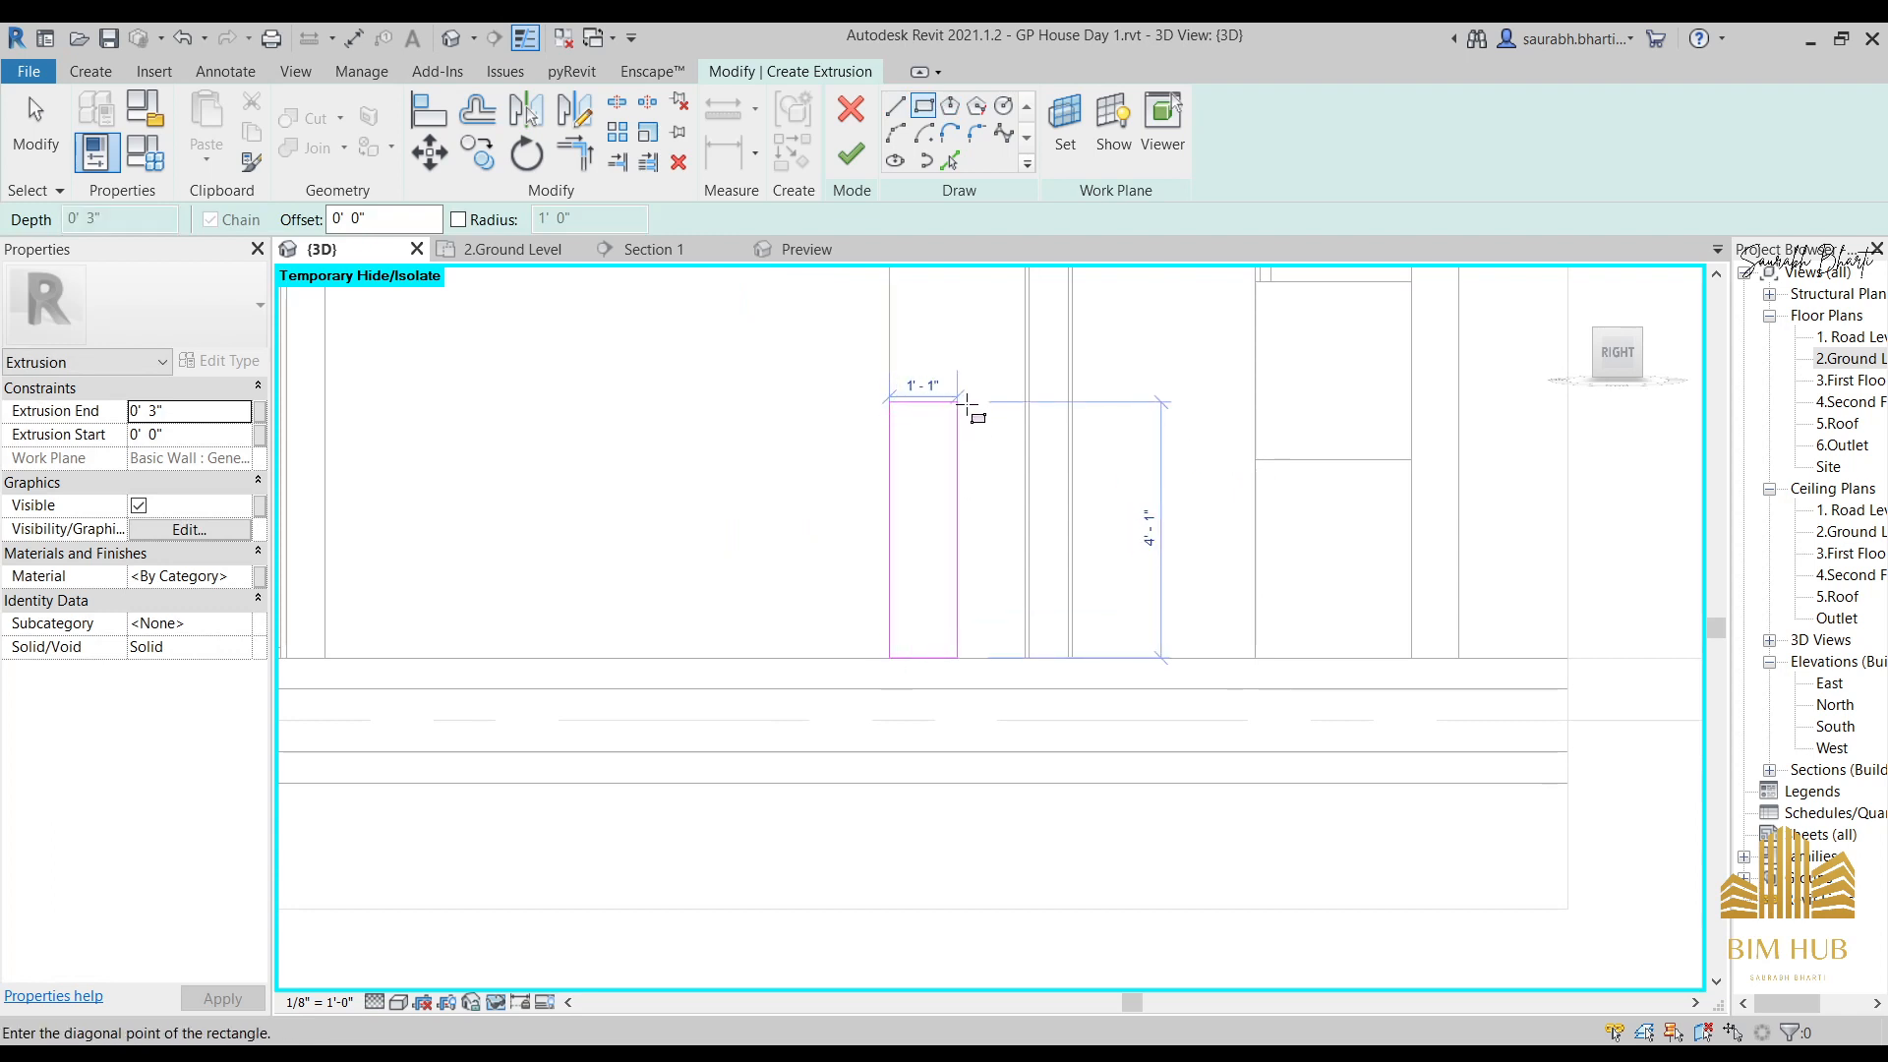
{"action": "left_click", "coordinate": [1256, 459]}
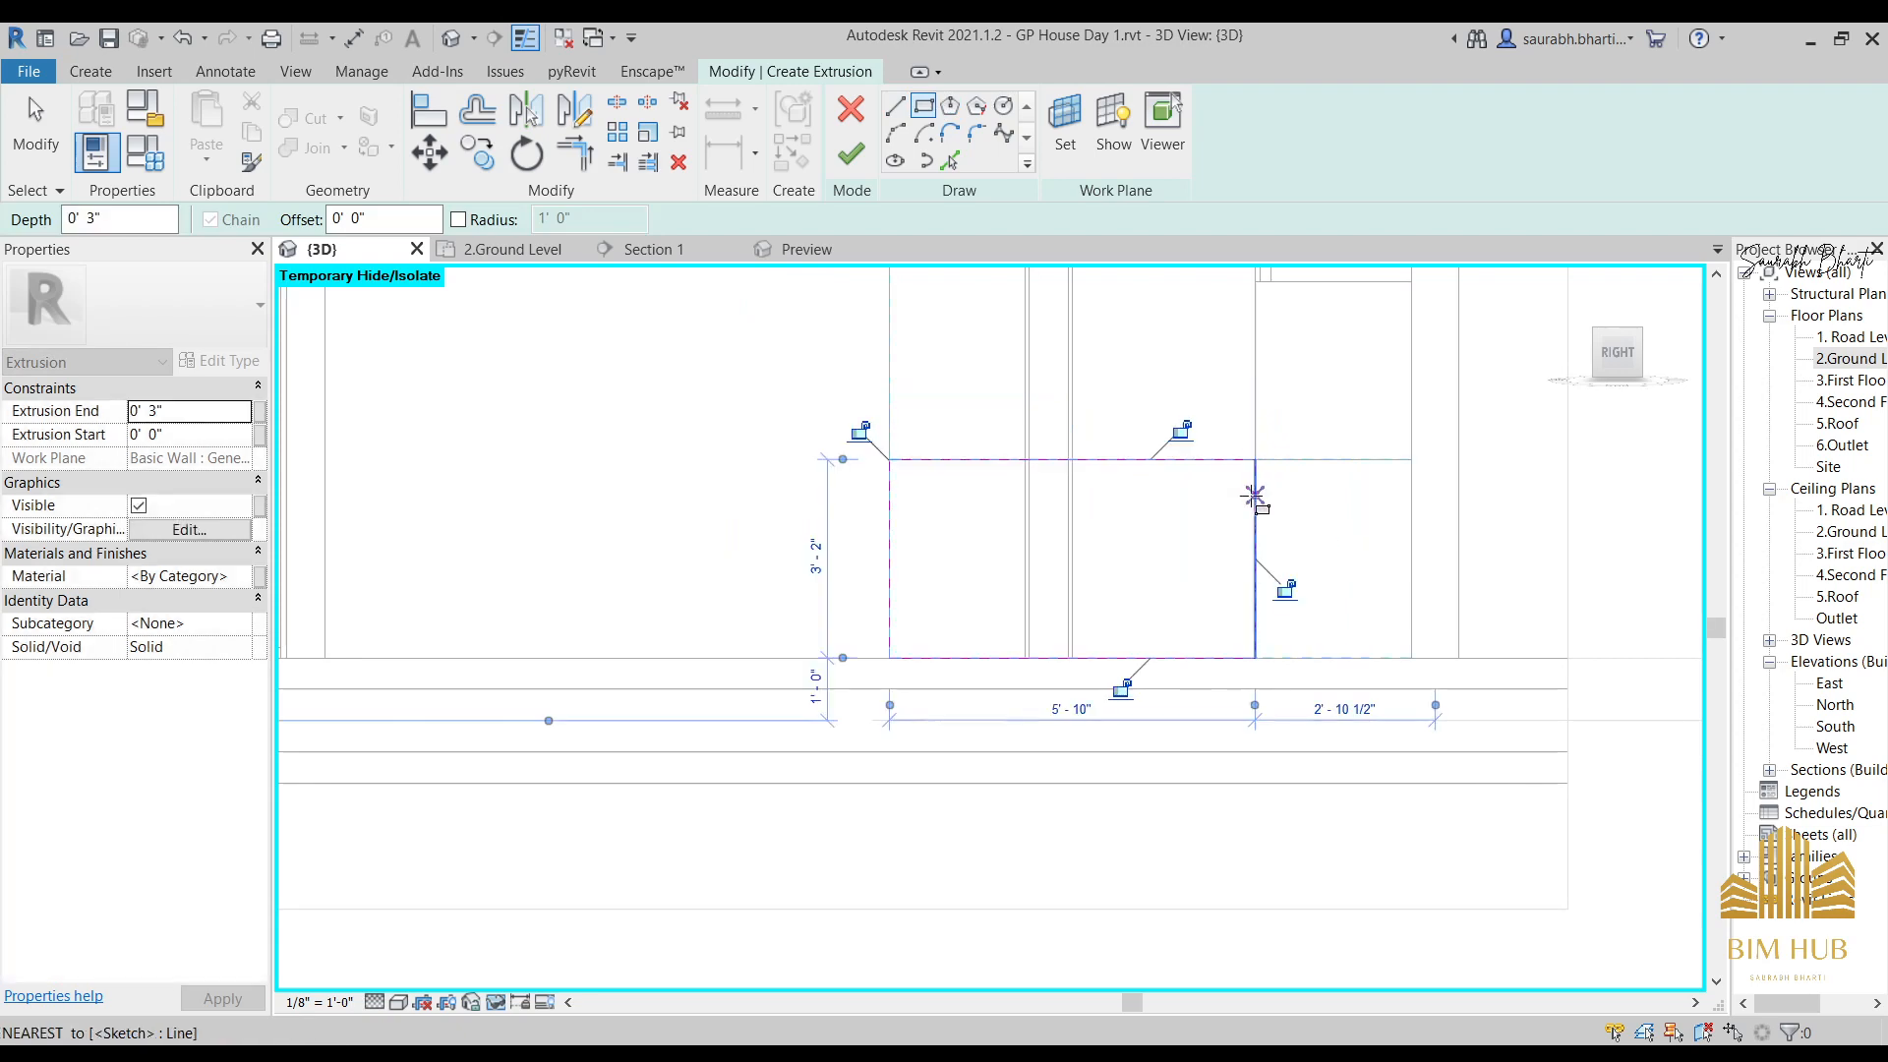
Move the rectangle's cabinet-side edge to make the profile 2'-2 1/2" wide and finish the extrusion sketch.
{"action": "key", "text": "Escape"}
{"action": "key", "text": "Escape"}
{"action": "left_click", "coordinate": [1045, 481]}
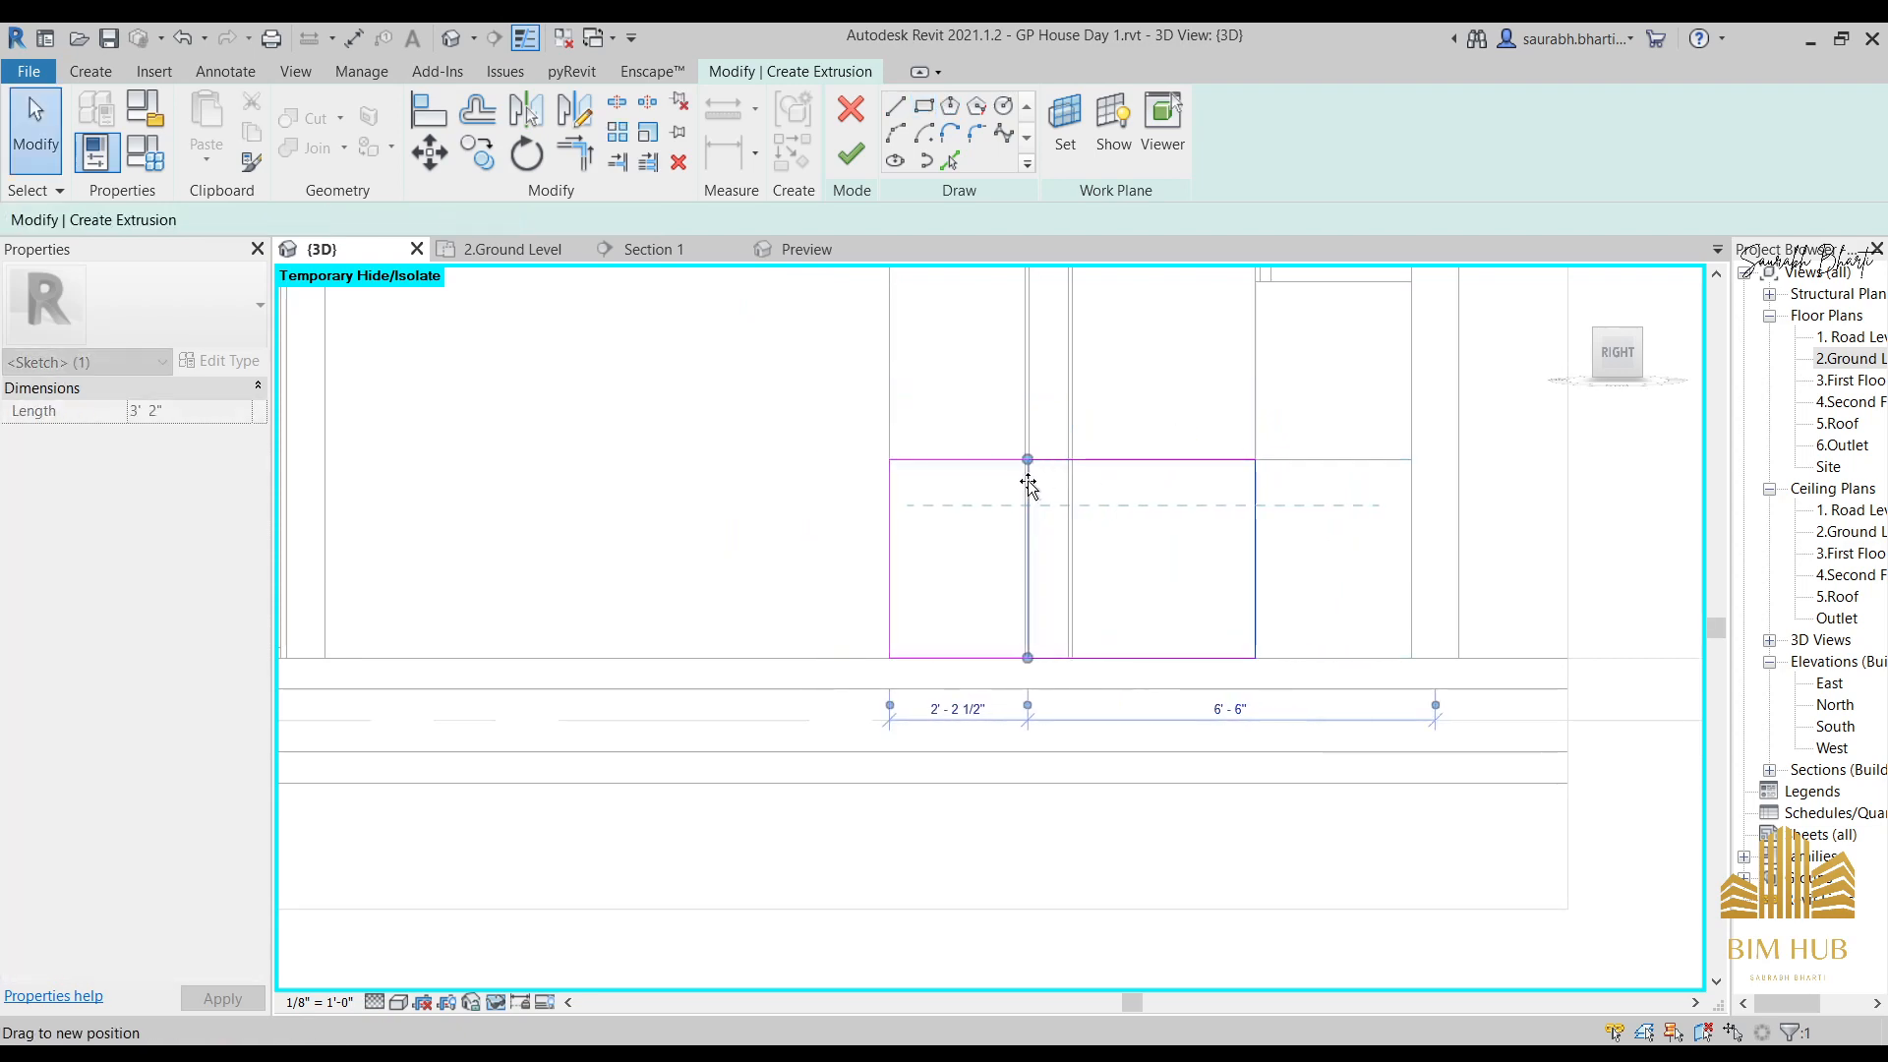
{"action": "middle_click_drag", "start_coordinate": [1027, 484], "coordinate": [1226, 645], "text": "shift"}
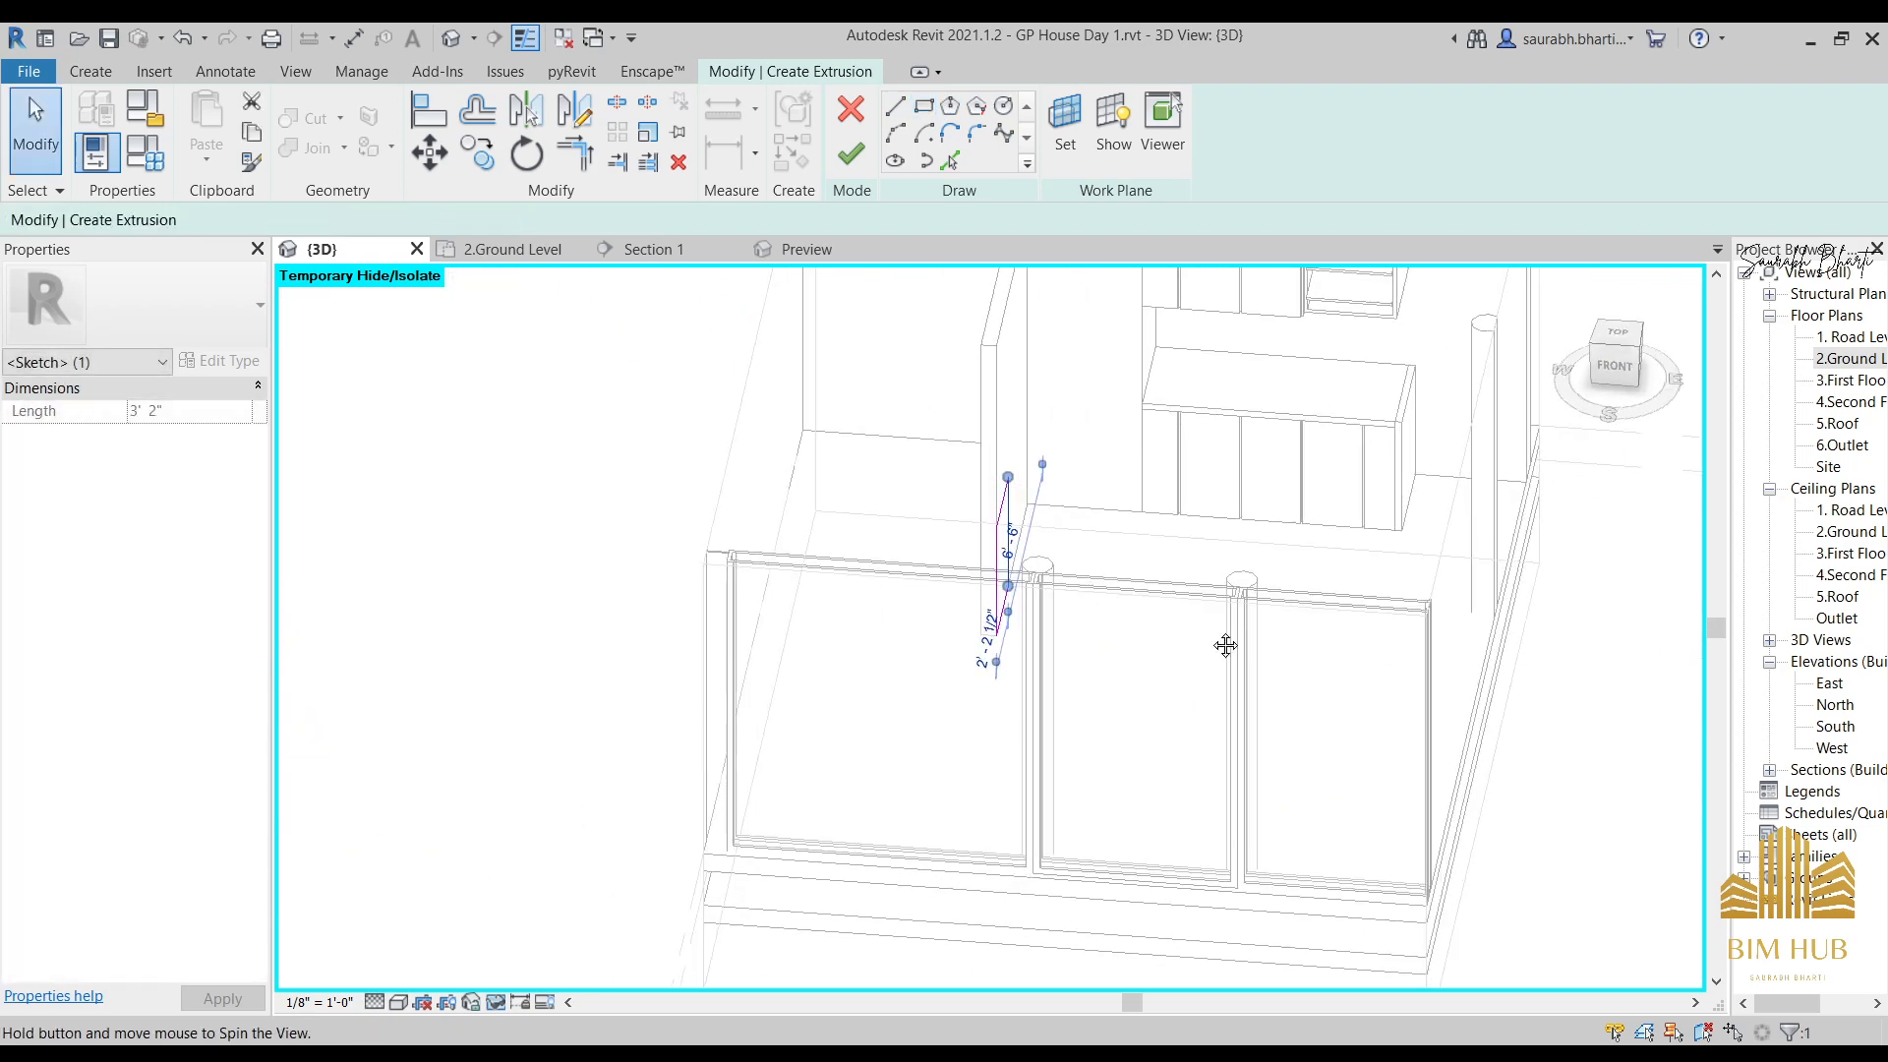
{"action": "left_click", "coordinate": [856, 155]}
In the top view, stretch the extrusion's end to align with the lower cabinets' outer end, giving a depth of 9' 2".
{"action": "left_click", "coordinate": [1618, 335]}
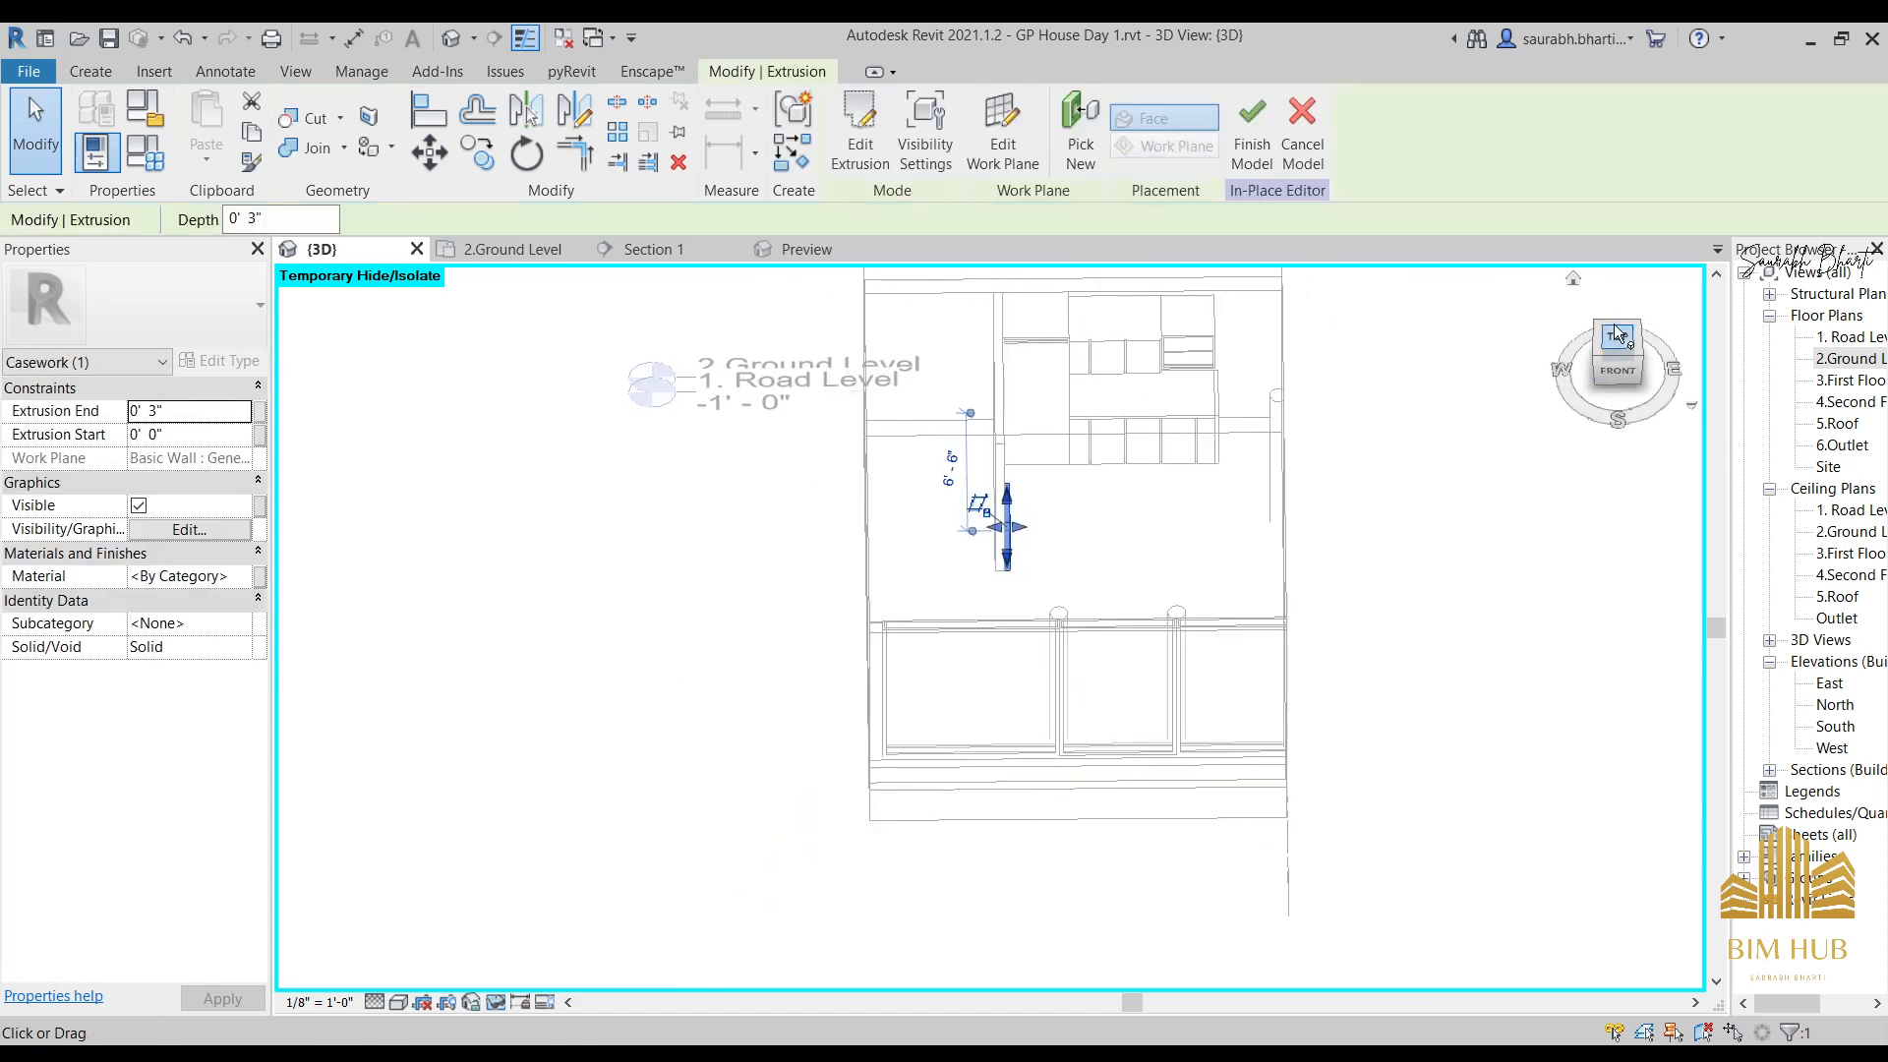
{"action": "scroll", "coordinate": [1053, 620], "scroll_direction": "up", "scroll_amount": 6}
{"action": "middle_click_drag", "start_coordinate": [988, 393], "coordinate": [1017, 523]}
{"action": "scroll", "coordinate": [1121, 561], "scroll_direction": "down", "scroll_amount": 7}
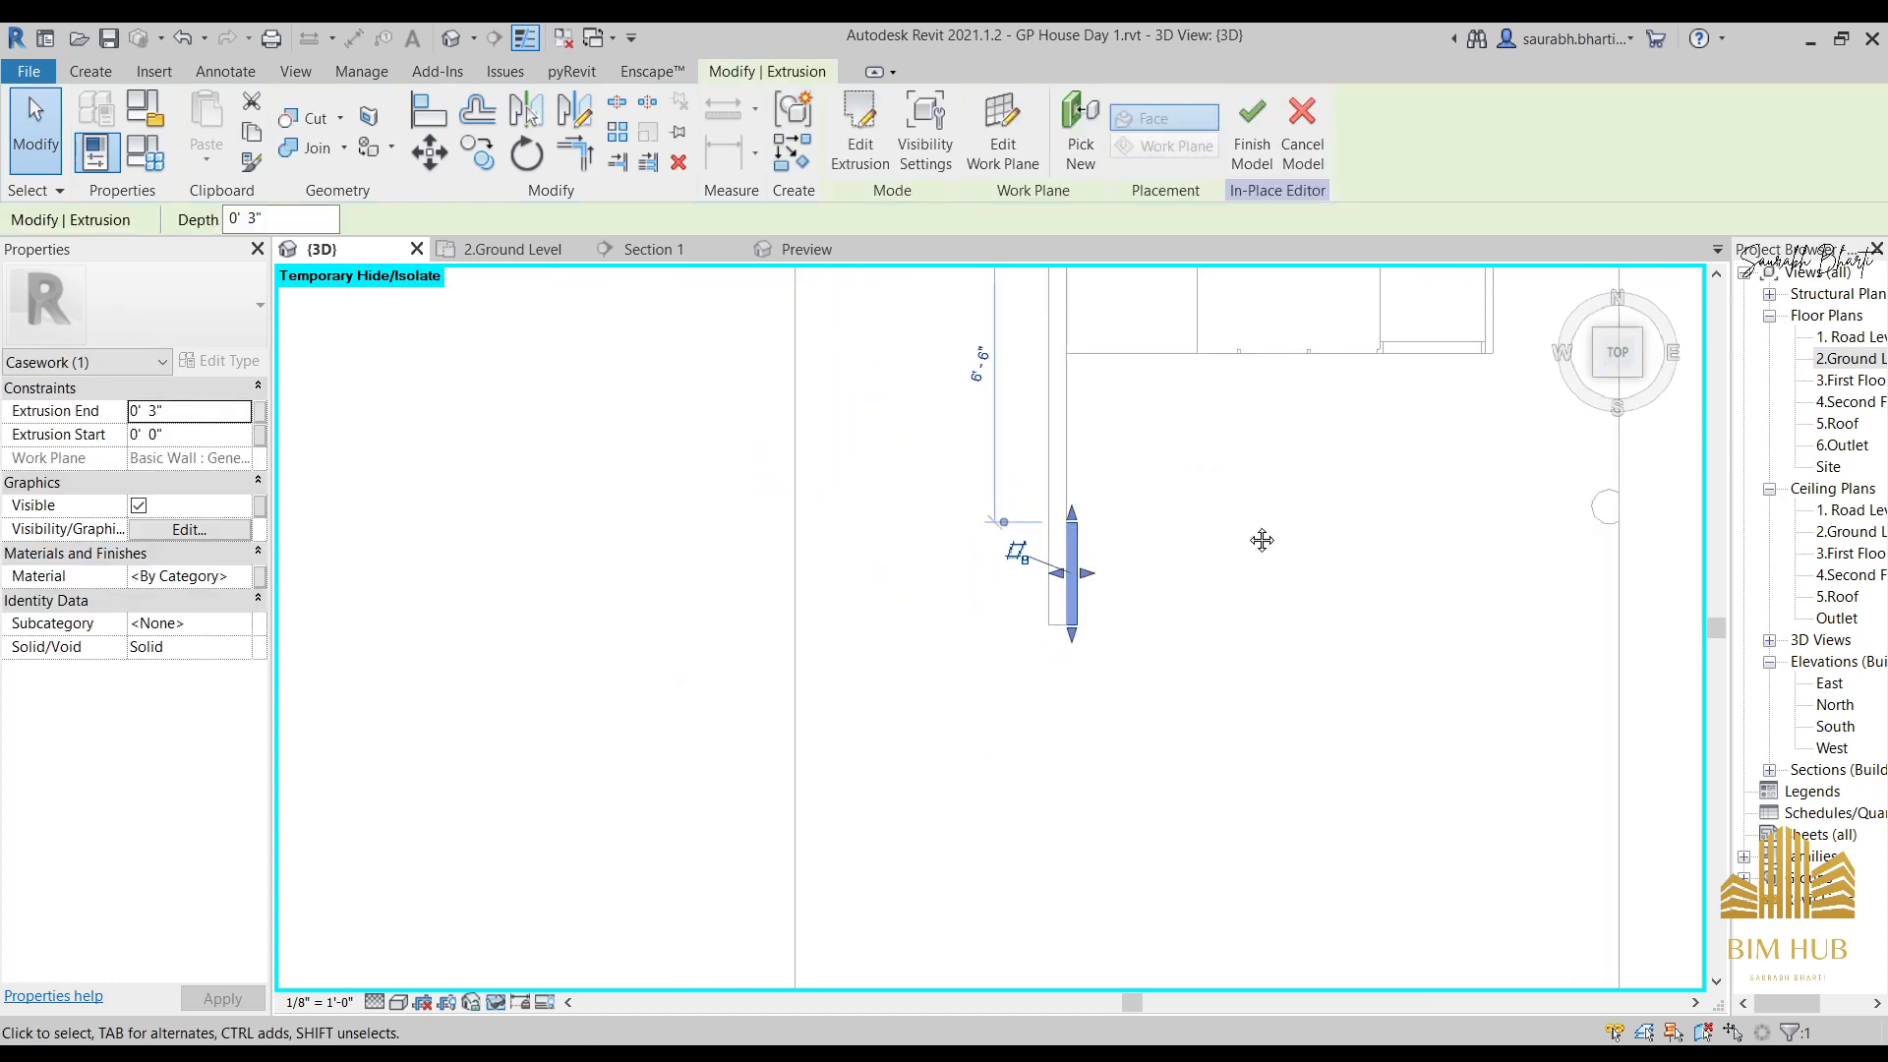
{"action": "middle_click_drag", "start_coordinate": [1260, 540], "coordinate": [1015, 571]}
{"action": "left_click_drag", "start_coordinate": [847, 616], "coordinate": [854, 609]}
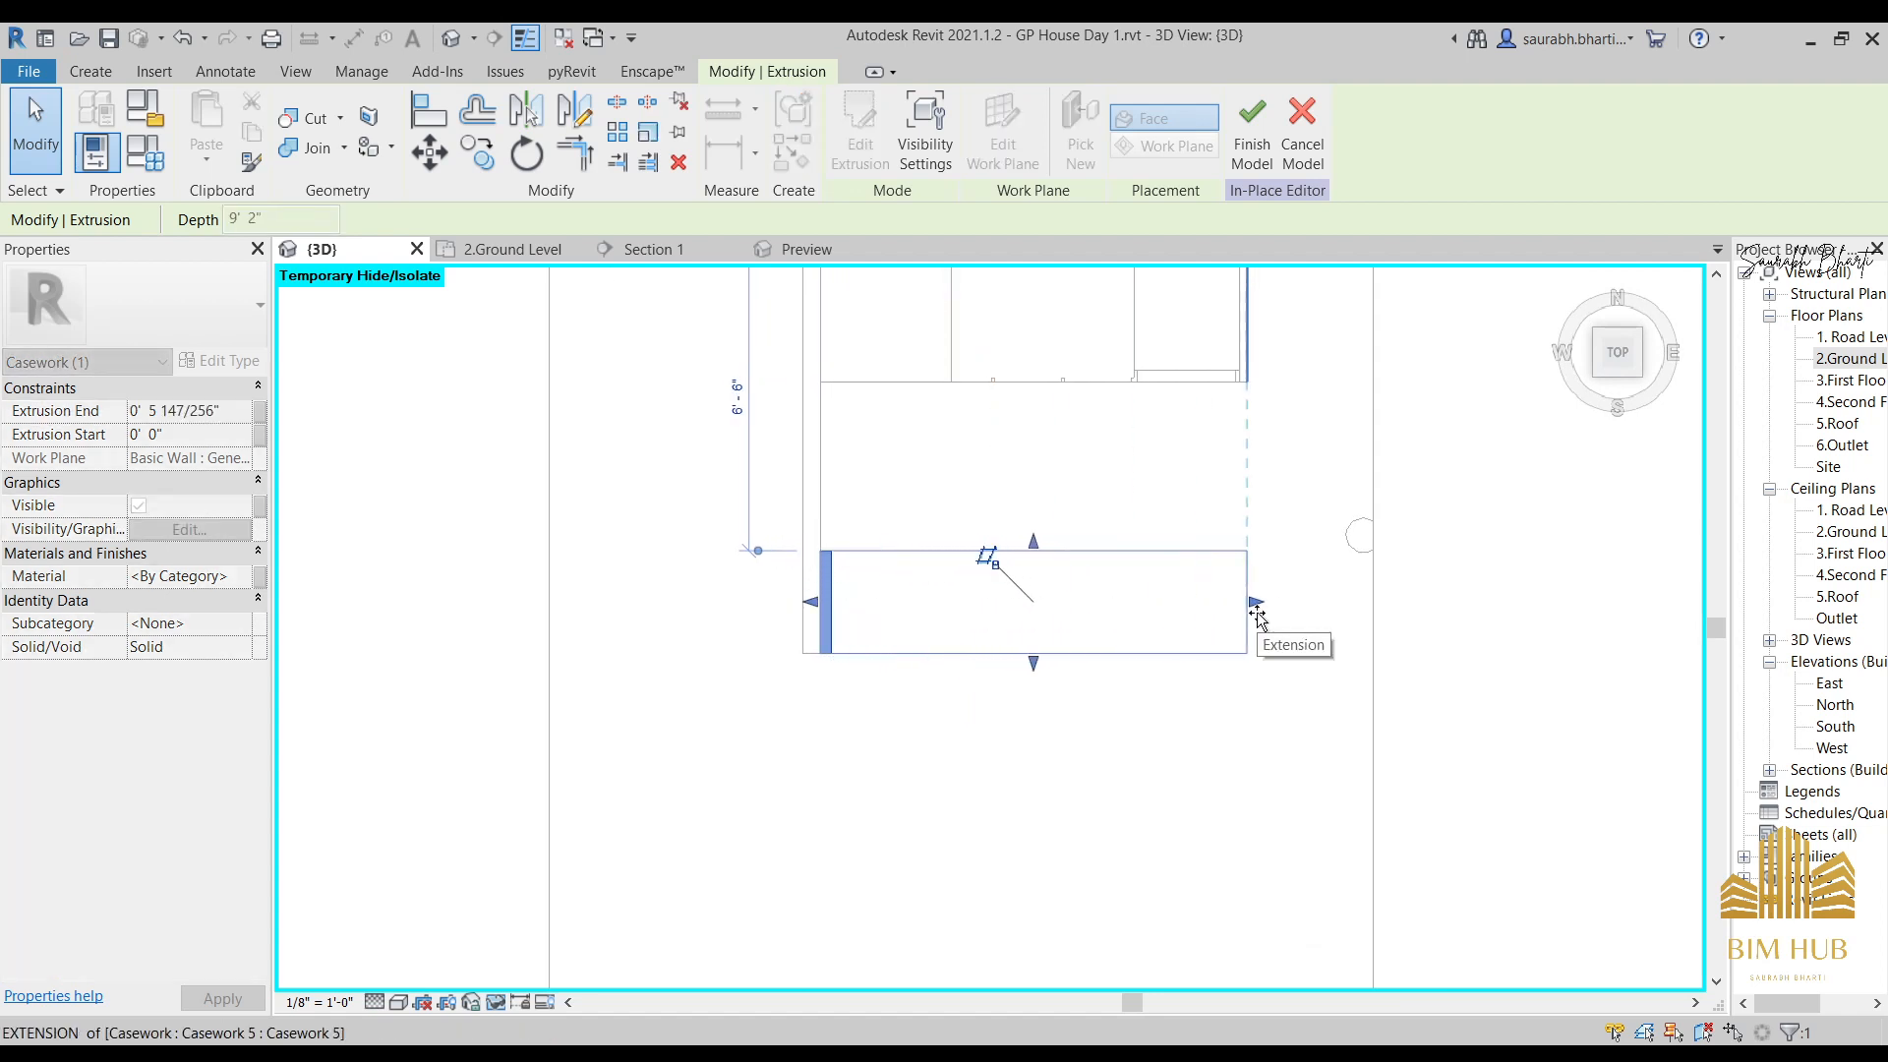
{"action": "left_click_drag", "start_coordinate": [1257, 613], "coordinate": [1255, 614]}
{"action": "scroll", "coordinate": [1180, 644], "scroll_direction": "down", "scroll_amount": 3}
{"action": "middle_click_drag", "start_coordinate": [1172, 758], "coordinate": [1050, 450], "text": "shift"}
{"action": "middle_click_drag", "start_coordinate": [1040, 570], "coordinate": [1266, 829], "text": "shift"}
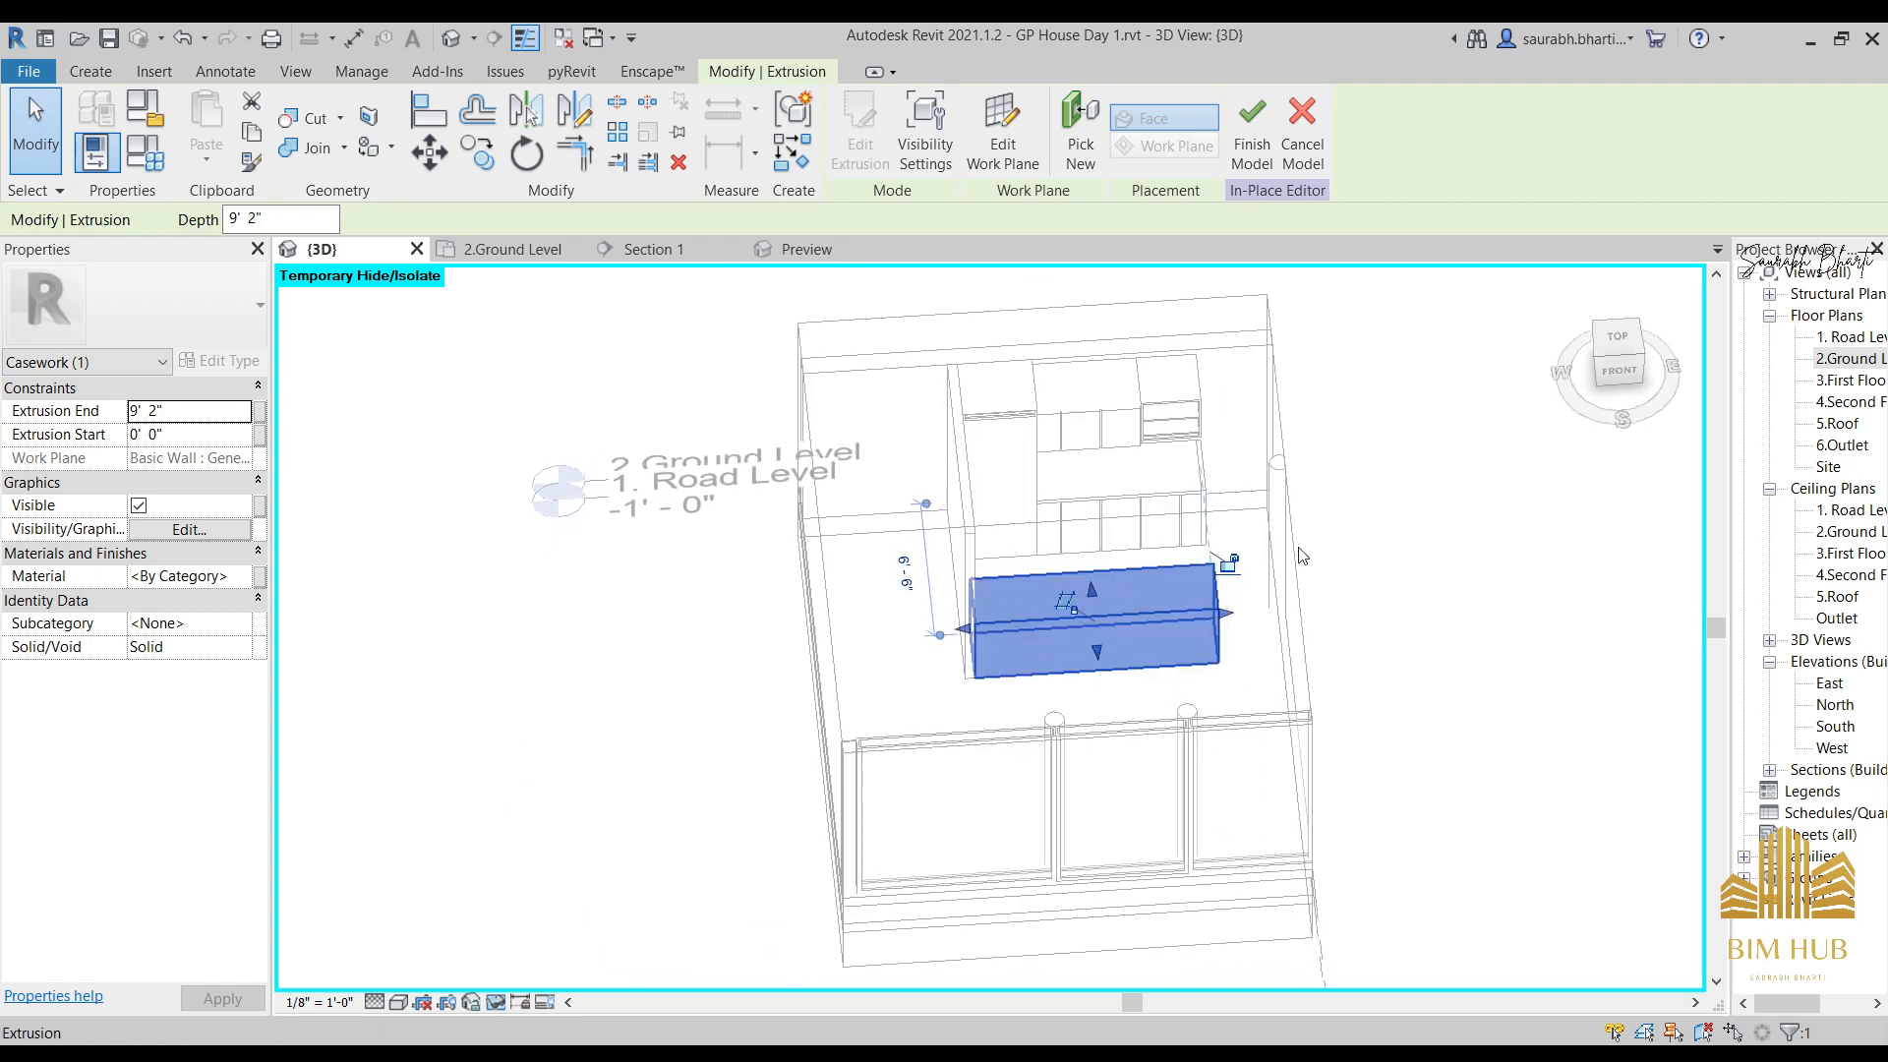
From the top, pull the extrusion's start face about 1" away from the partition wall.
{"action": "left_click", "coordinate": [1616, 346]}
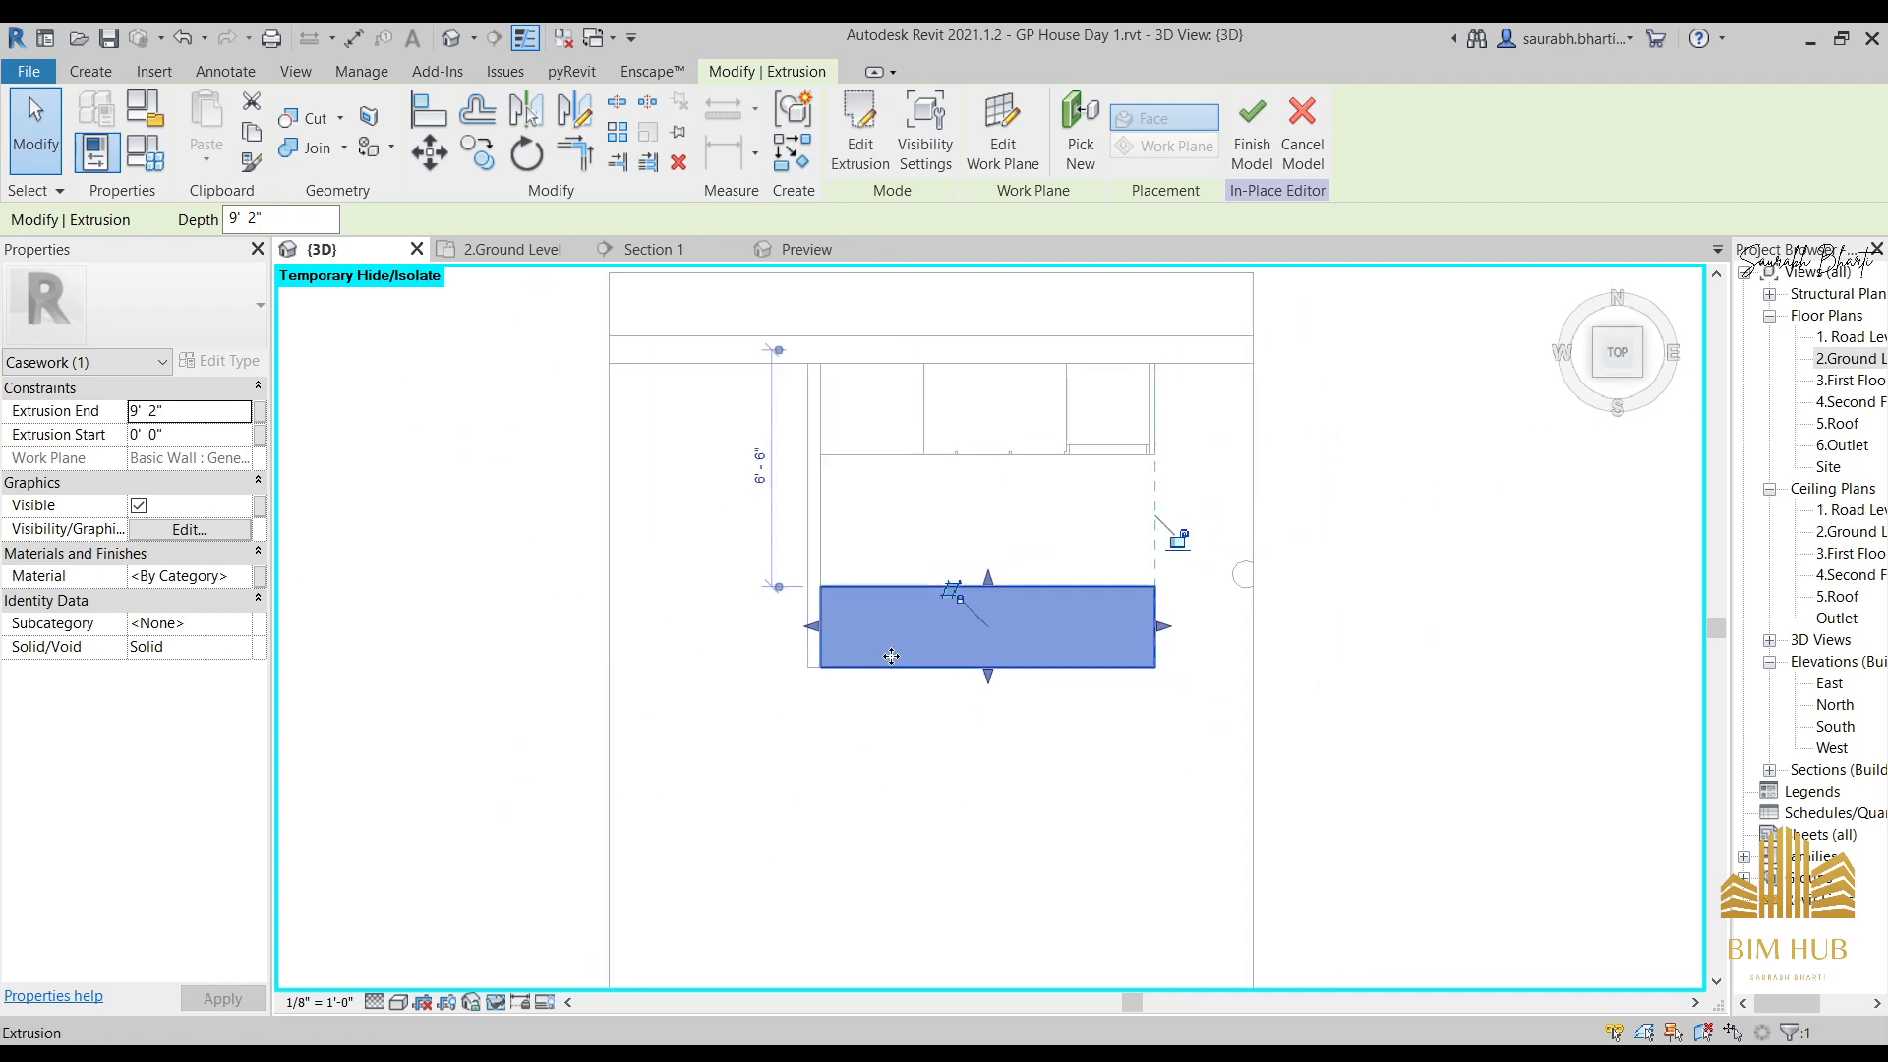
{"action": "left_click_drag", "start_coordinate": [665, 541], "coordinate": [688, 540]}
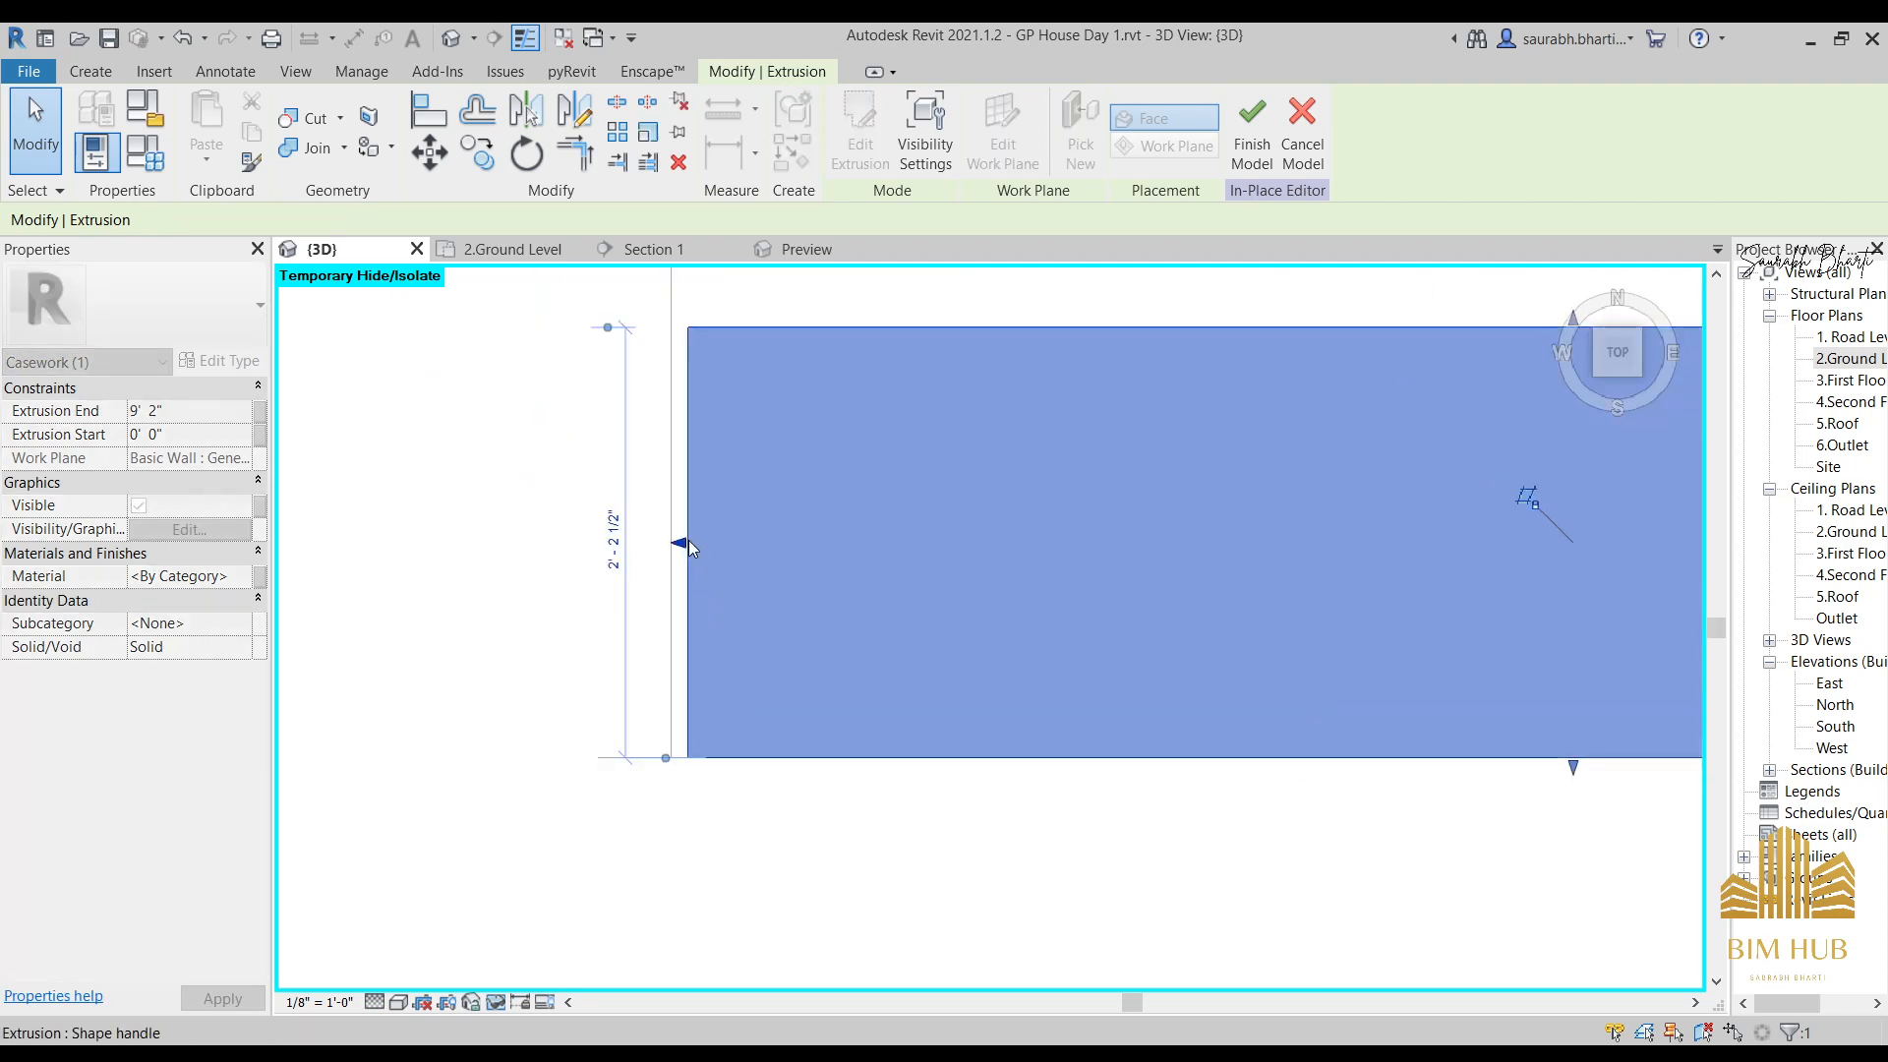
{"action": "middle_click_drag", "start_coordinate": [688, 540], "coordinate": [897, 921], "text": "shift"}
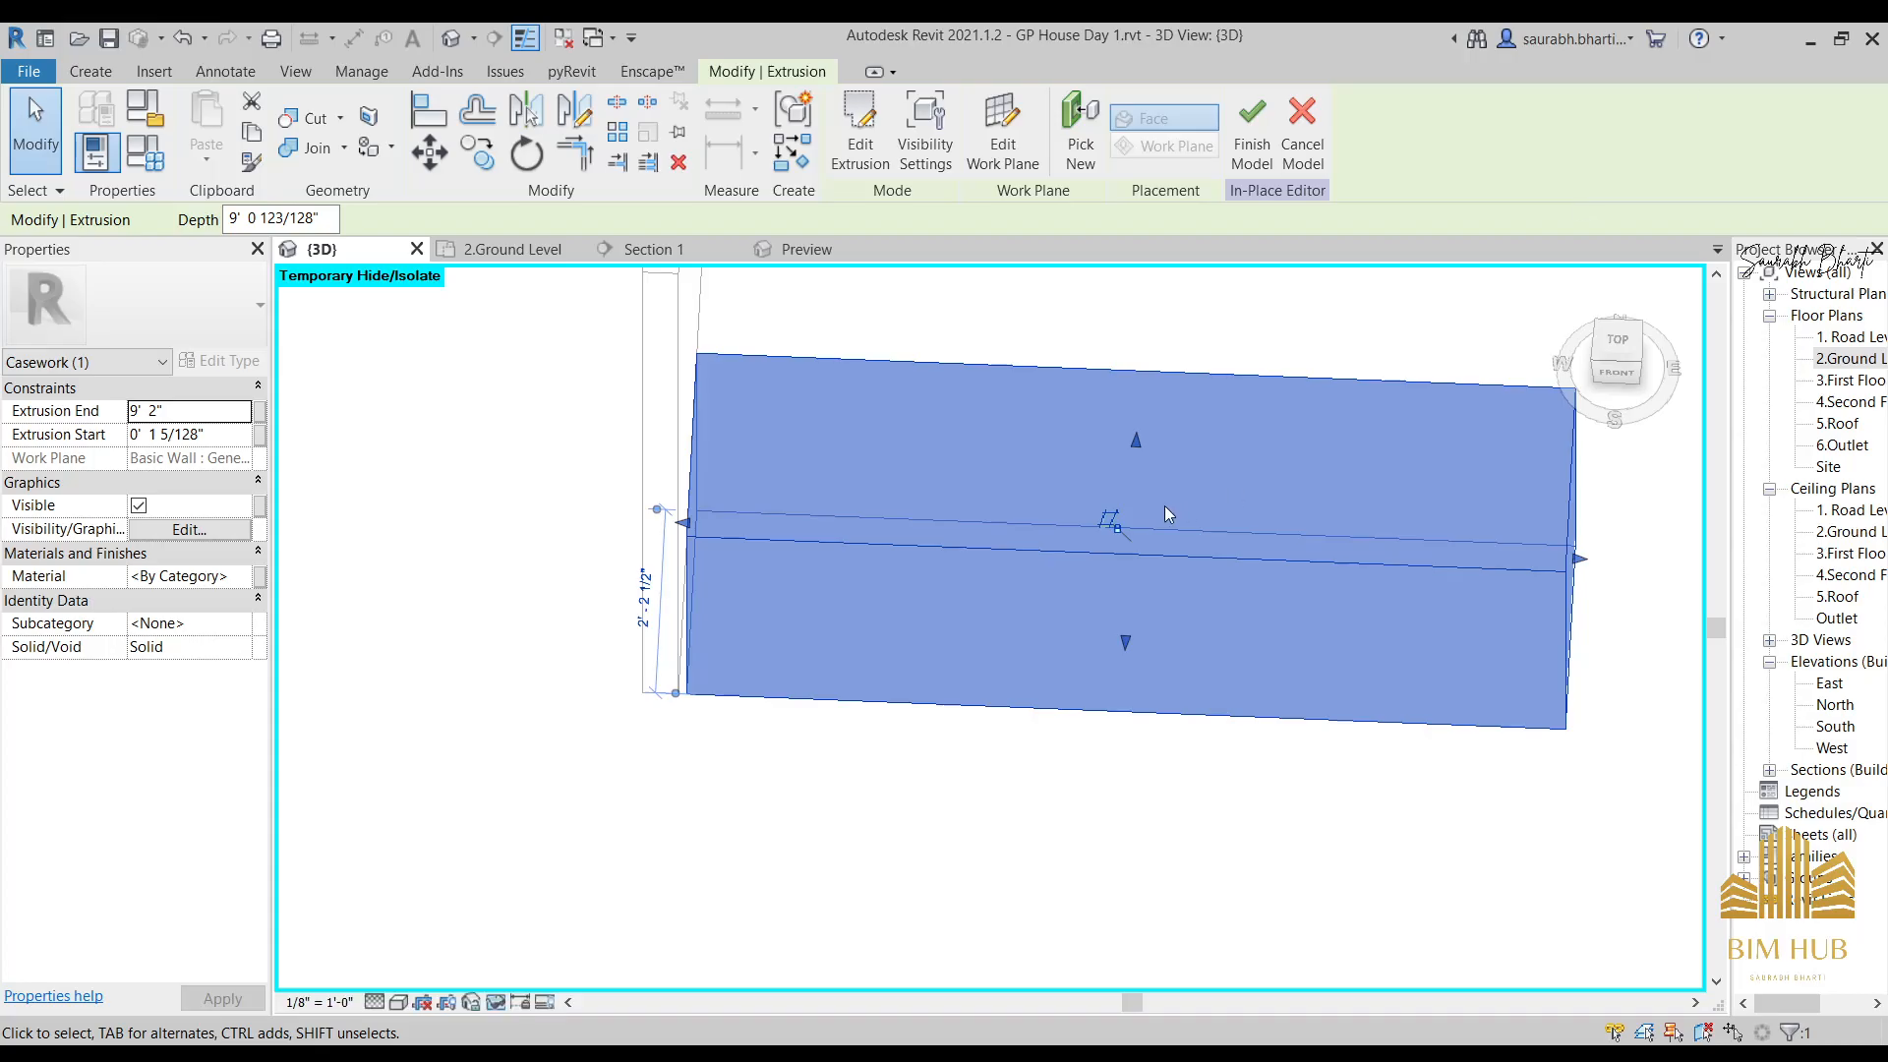
From the top, pull the extrusion's start face to about 2 9/16" away from the partition wall.
{"action": "scroll", "coordinate": [1165, 506], "scroll_direction": "down", "scroll_amount": 3}
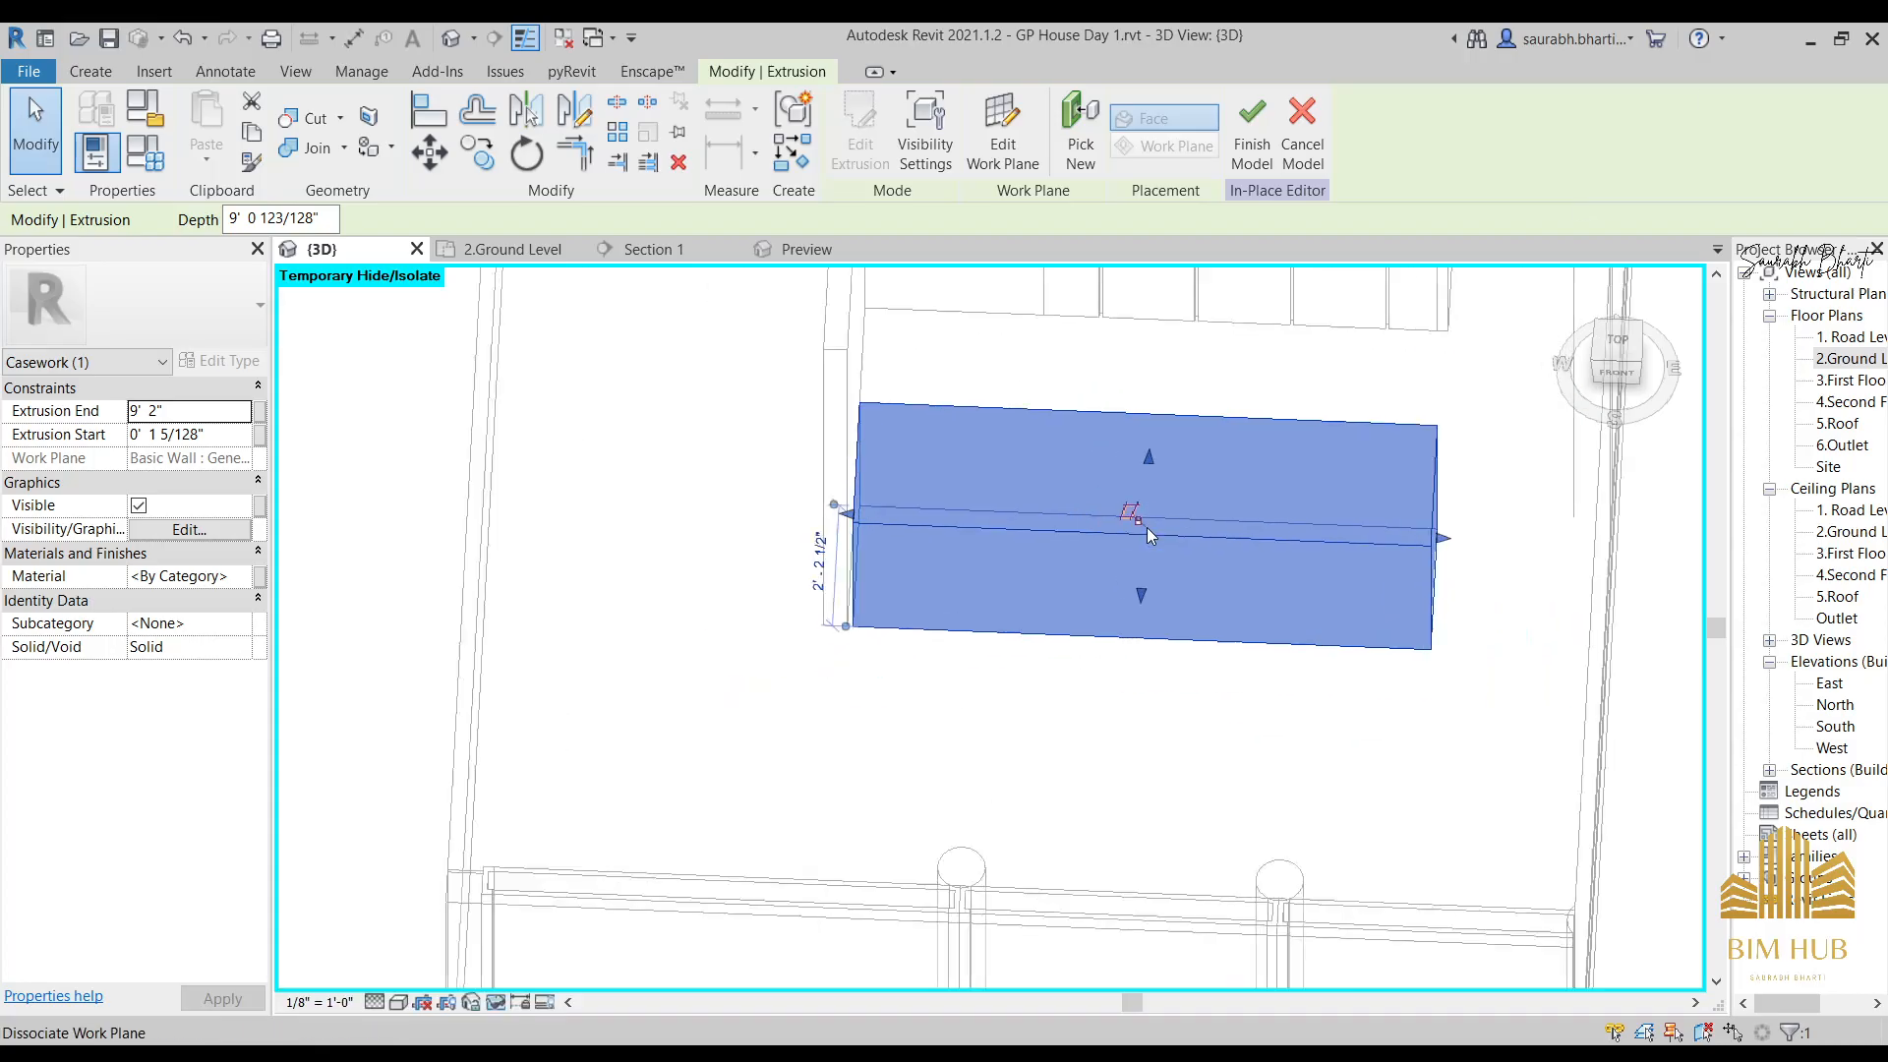
{"action": "scroll", "coordinate": [1147, 527], "scroll_direction": "up", "scroll_amount": 3}
{"action": "left_click", "coordinate": [1632, 352]}
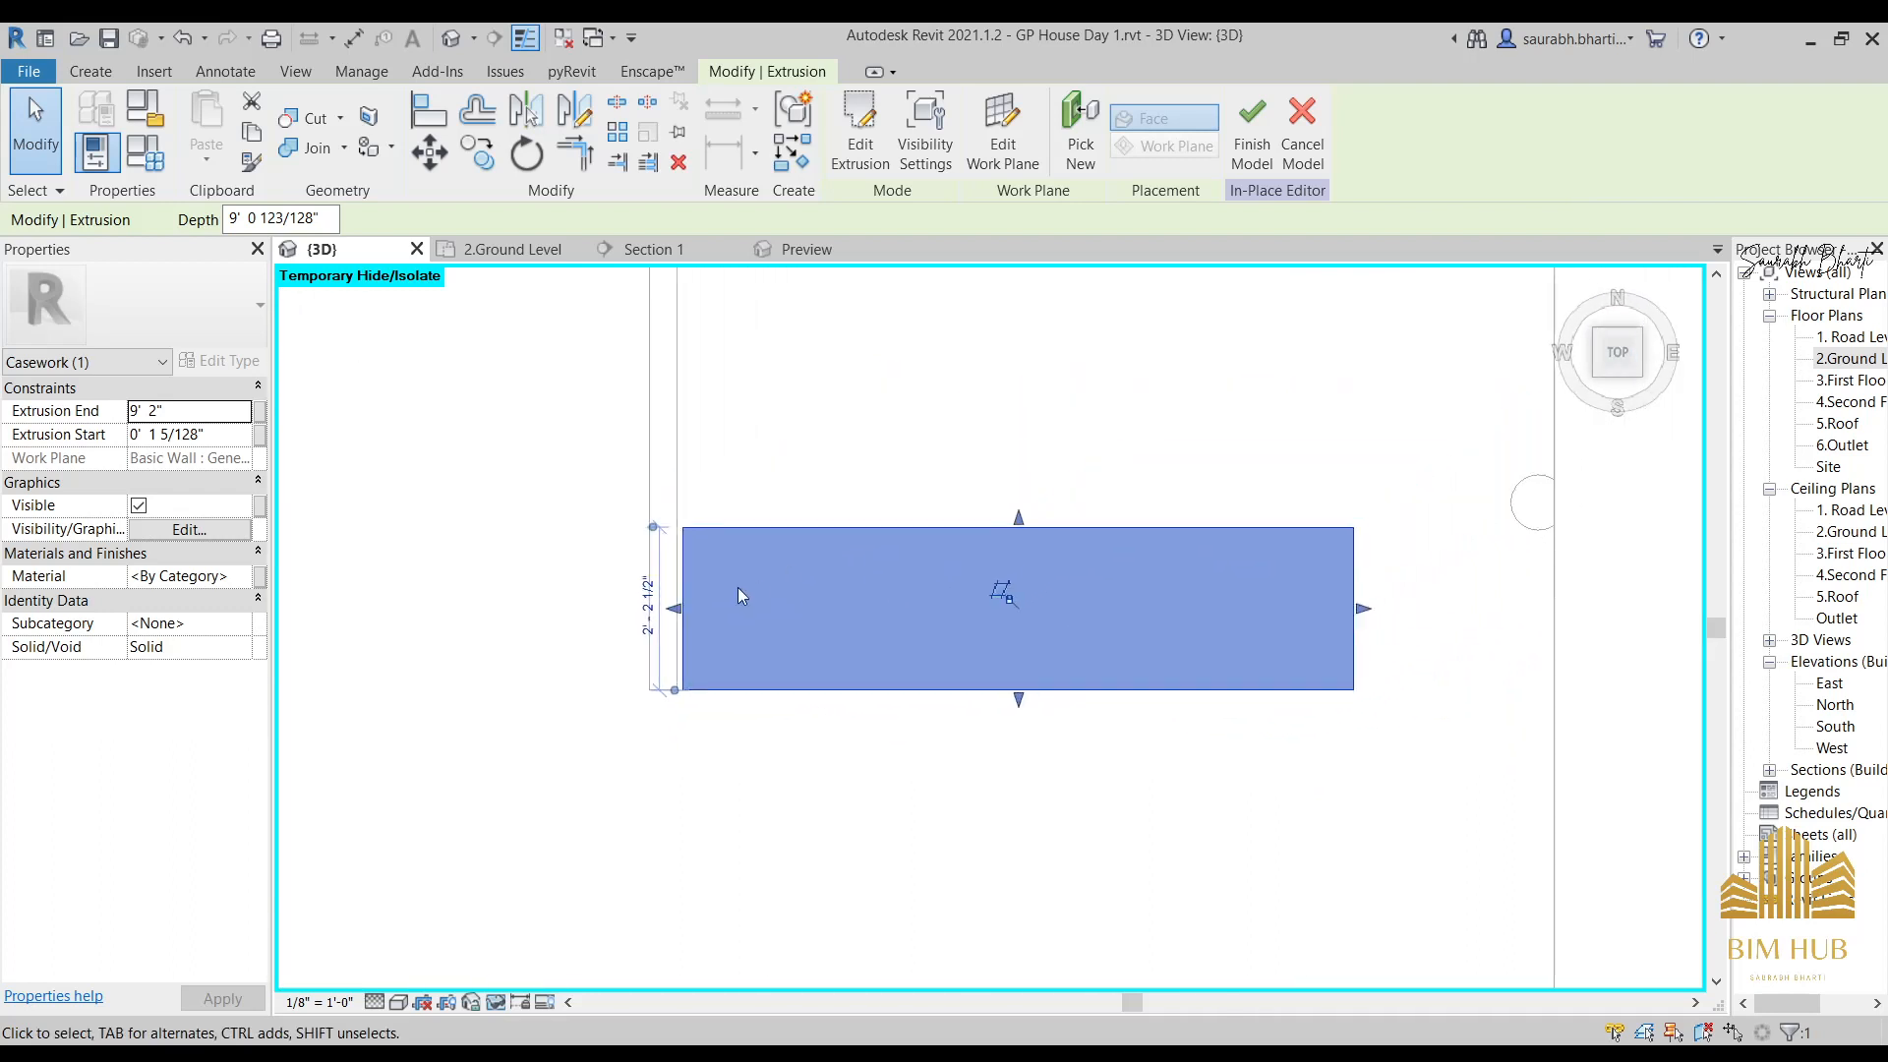
{"action": "left_click_drag", "start_coordinate": [653, 628], "coordinate": [676, 642]}
{"action": "scroll", "coordinate": [649, 629], "scroll_direction": "up", "scroll_amount": 2}
{"action": "scroll", "coordinate": [1088, 606], "scroll_direction": "down", "scroll_amount": 2}
{"action": "key", "text": "Escape"}
{"action": "middle_click_drag", "start_coordinate": [1093, 629], "coordinate": [1257, 512], "text": "shift"}
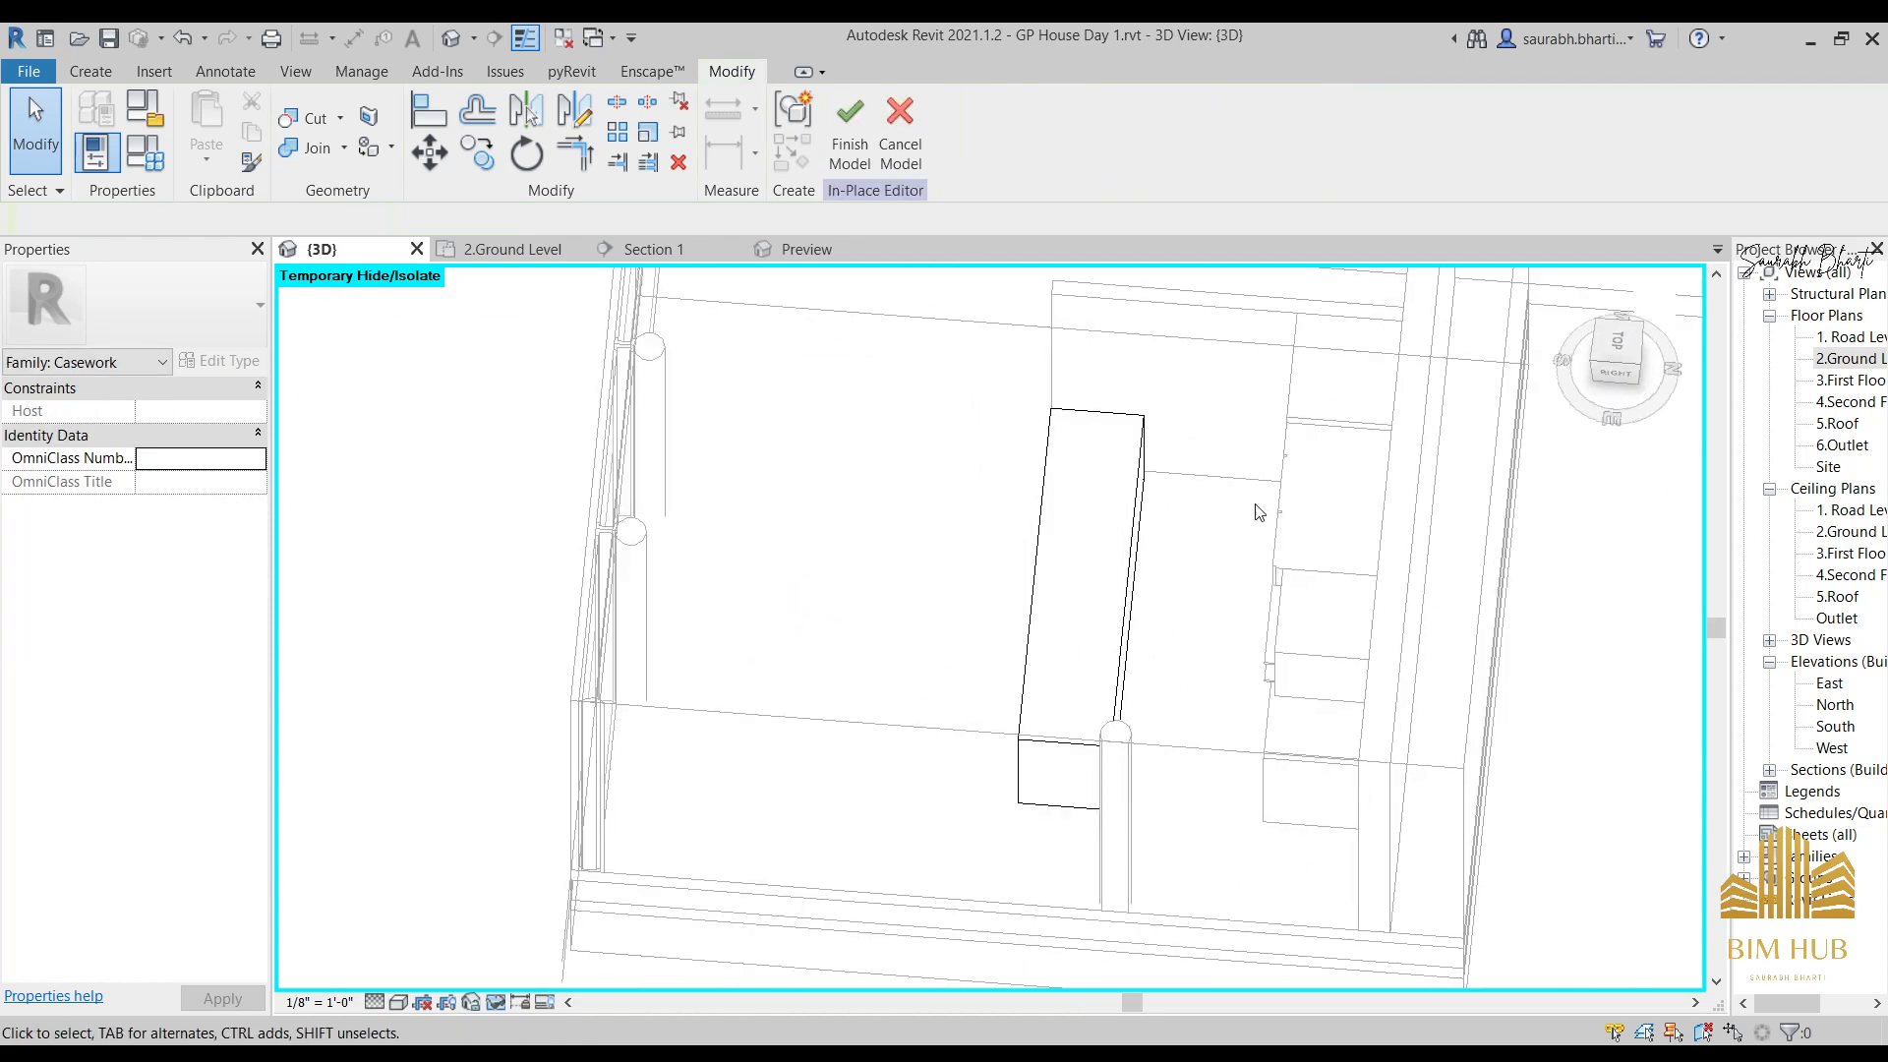
In the top view, narrow the counter block to about 1'-9" by pulling its outer long face toward the cabinets.
{"action": "left_click", "coordinate": [1127, 556]}
{"action": "left_click", "coordinate": [1616, 349]}
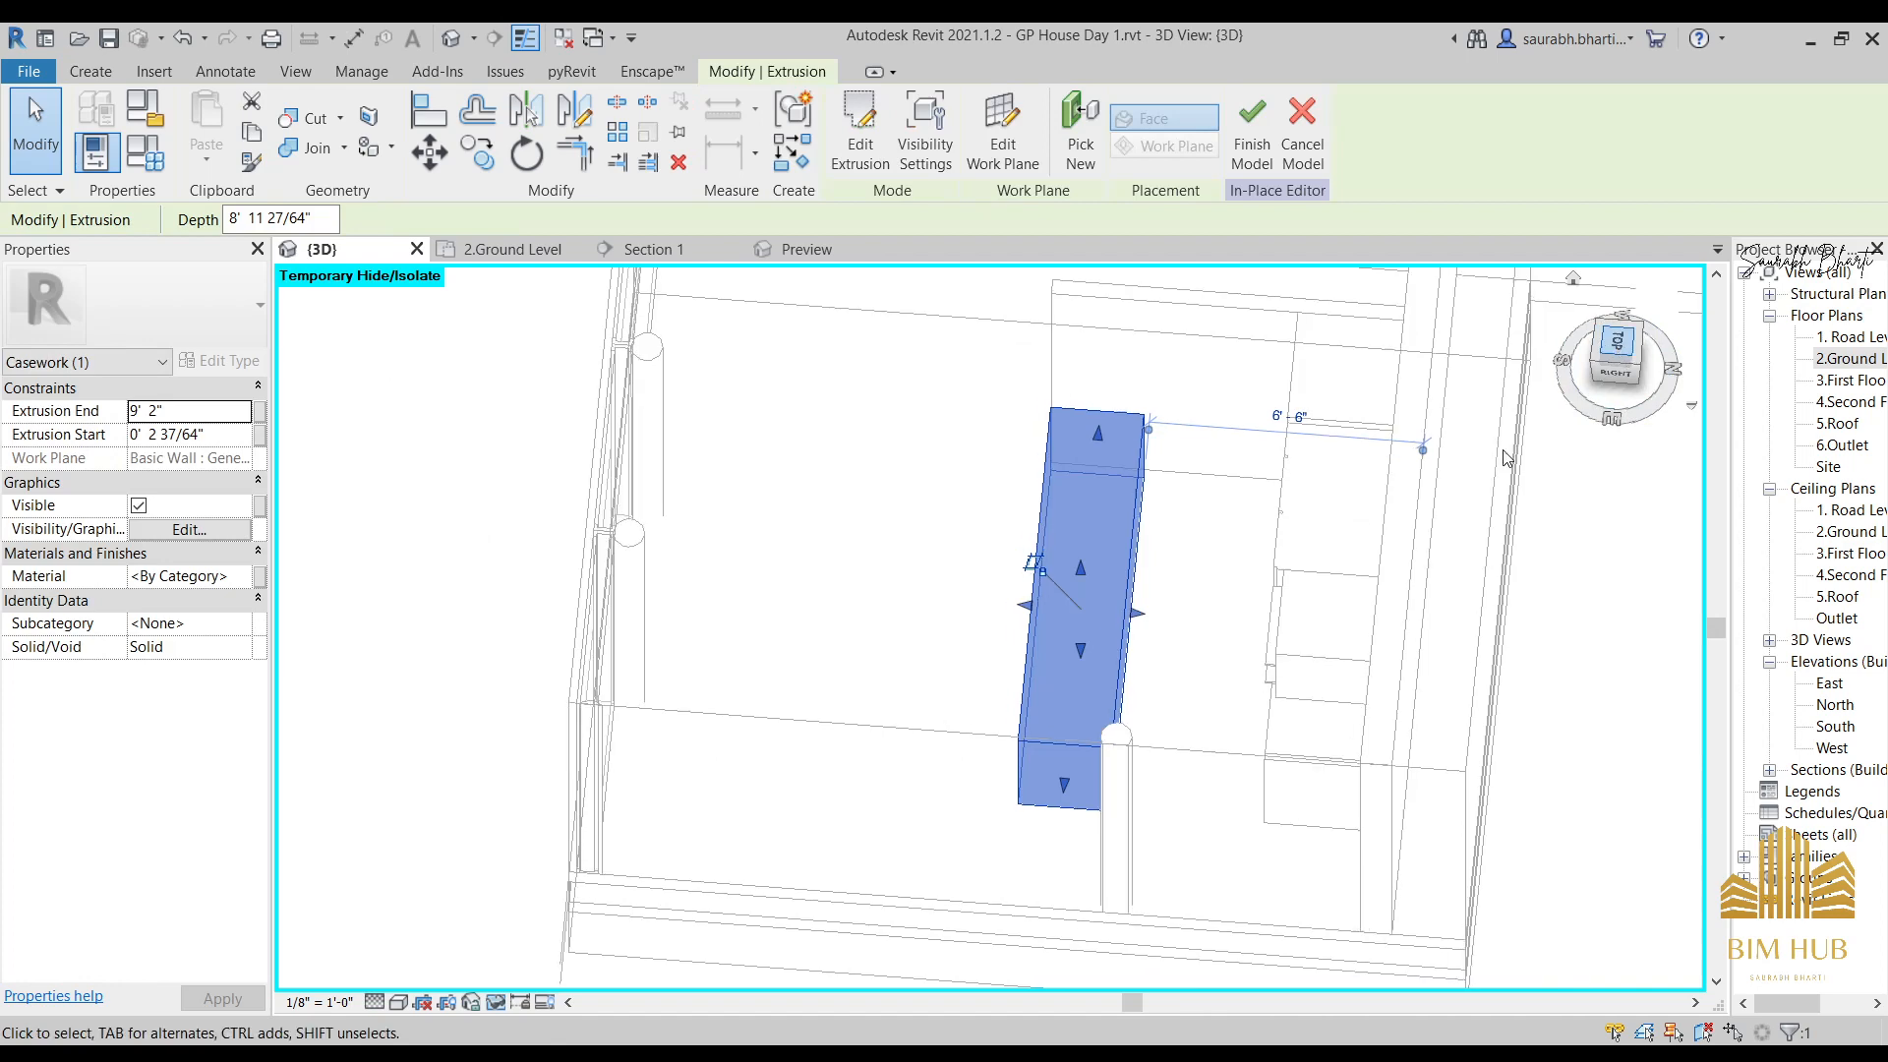
{"action": "scroll", "coordinate": [1189, 632], "scroll_direction": "down", "scroll_amount": 3}
{"action": "middle_click_drag", "start_coordinate": [1248, 626], "coordinate": [1106, 632]}
{"action": "left_click_drag", "start_coordinate": [939, 628], "coordinate": [965, 630]}
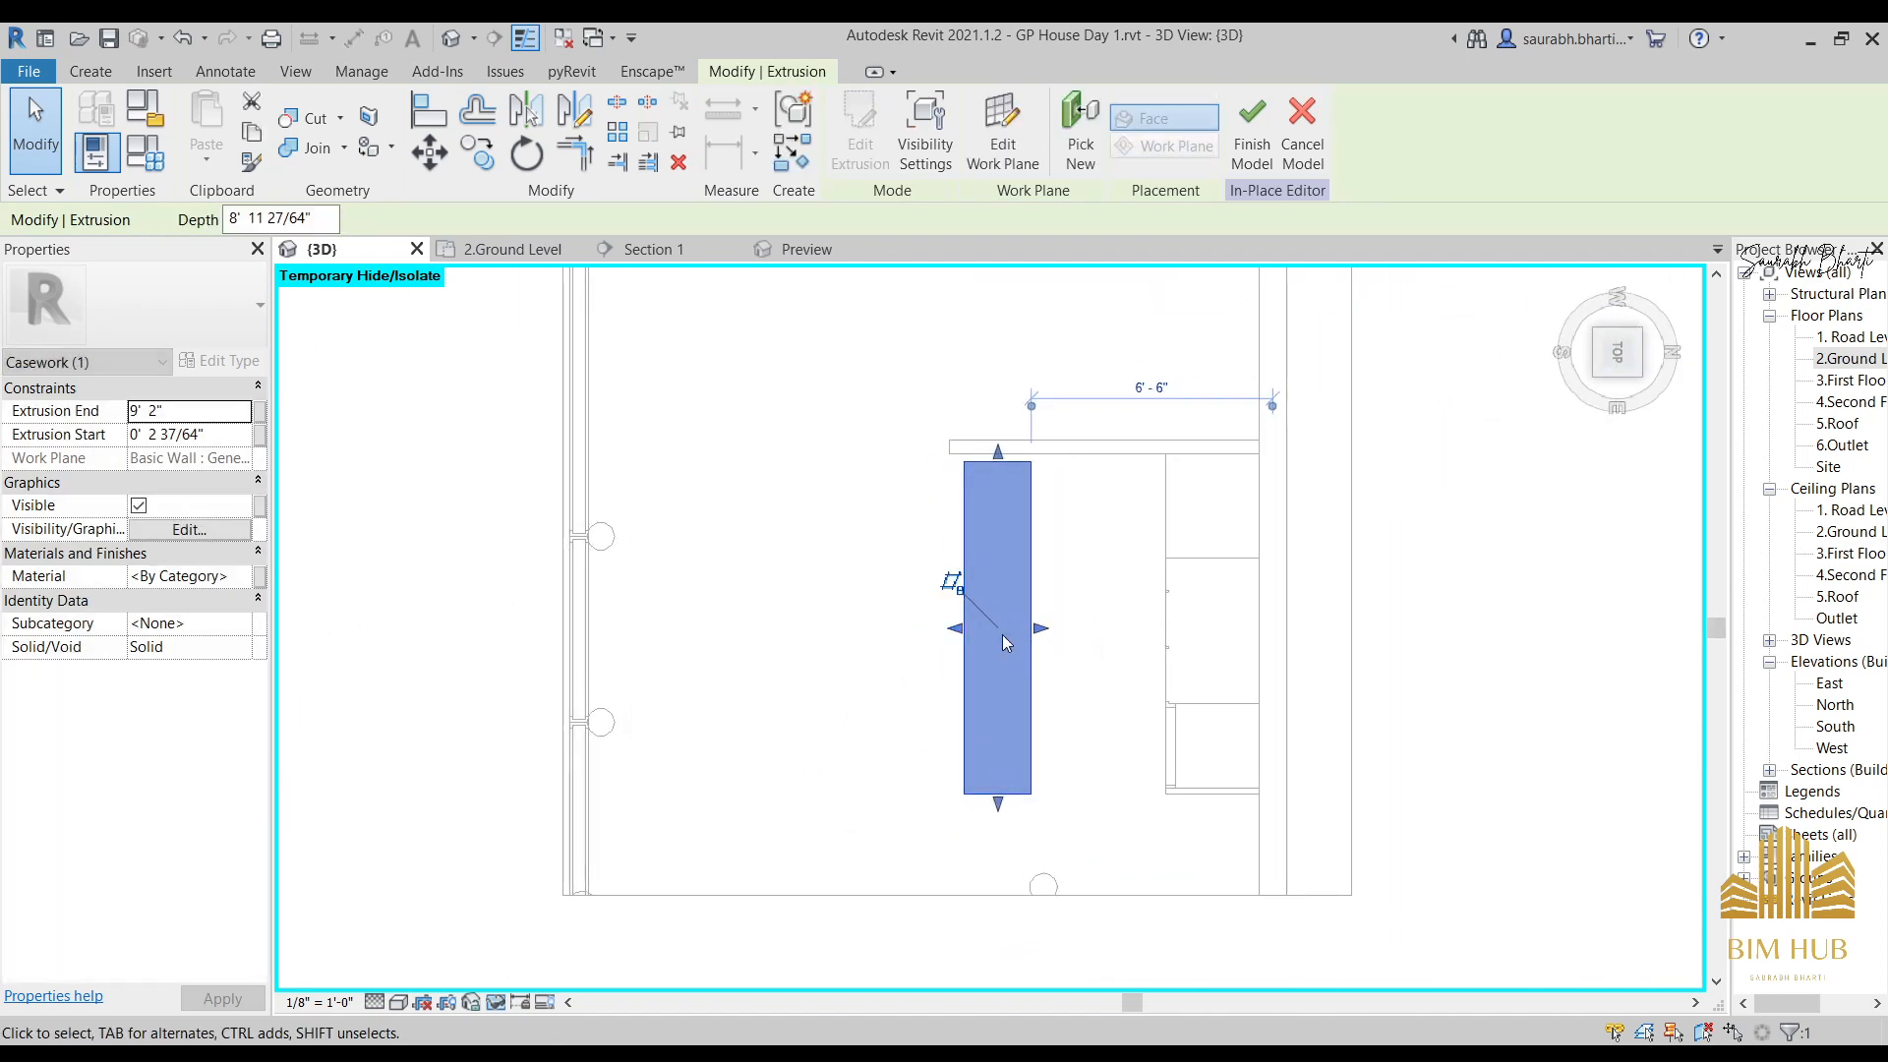
{"action": "middle_click_drag", "start_coordinate": [1043, 630], "coordinate": [982, 712], "text": "shift"}
{"action": "left_click", "coordinate": [982, 712]}
{"action": "middle_click_drag", "start_coordinate": [971, 645], "coordinate": [1054, 645], "text": "shift"}
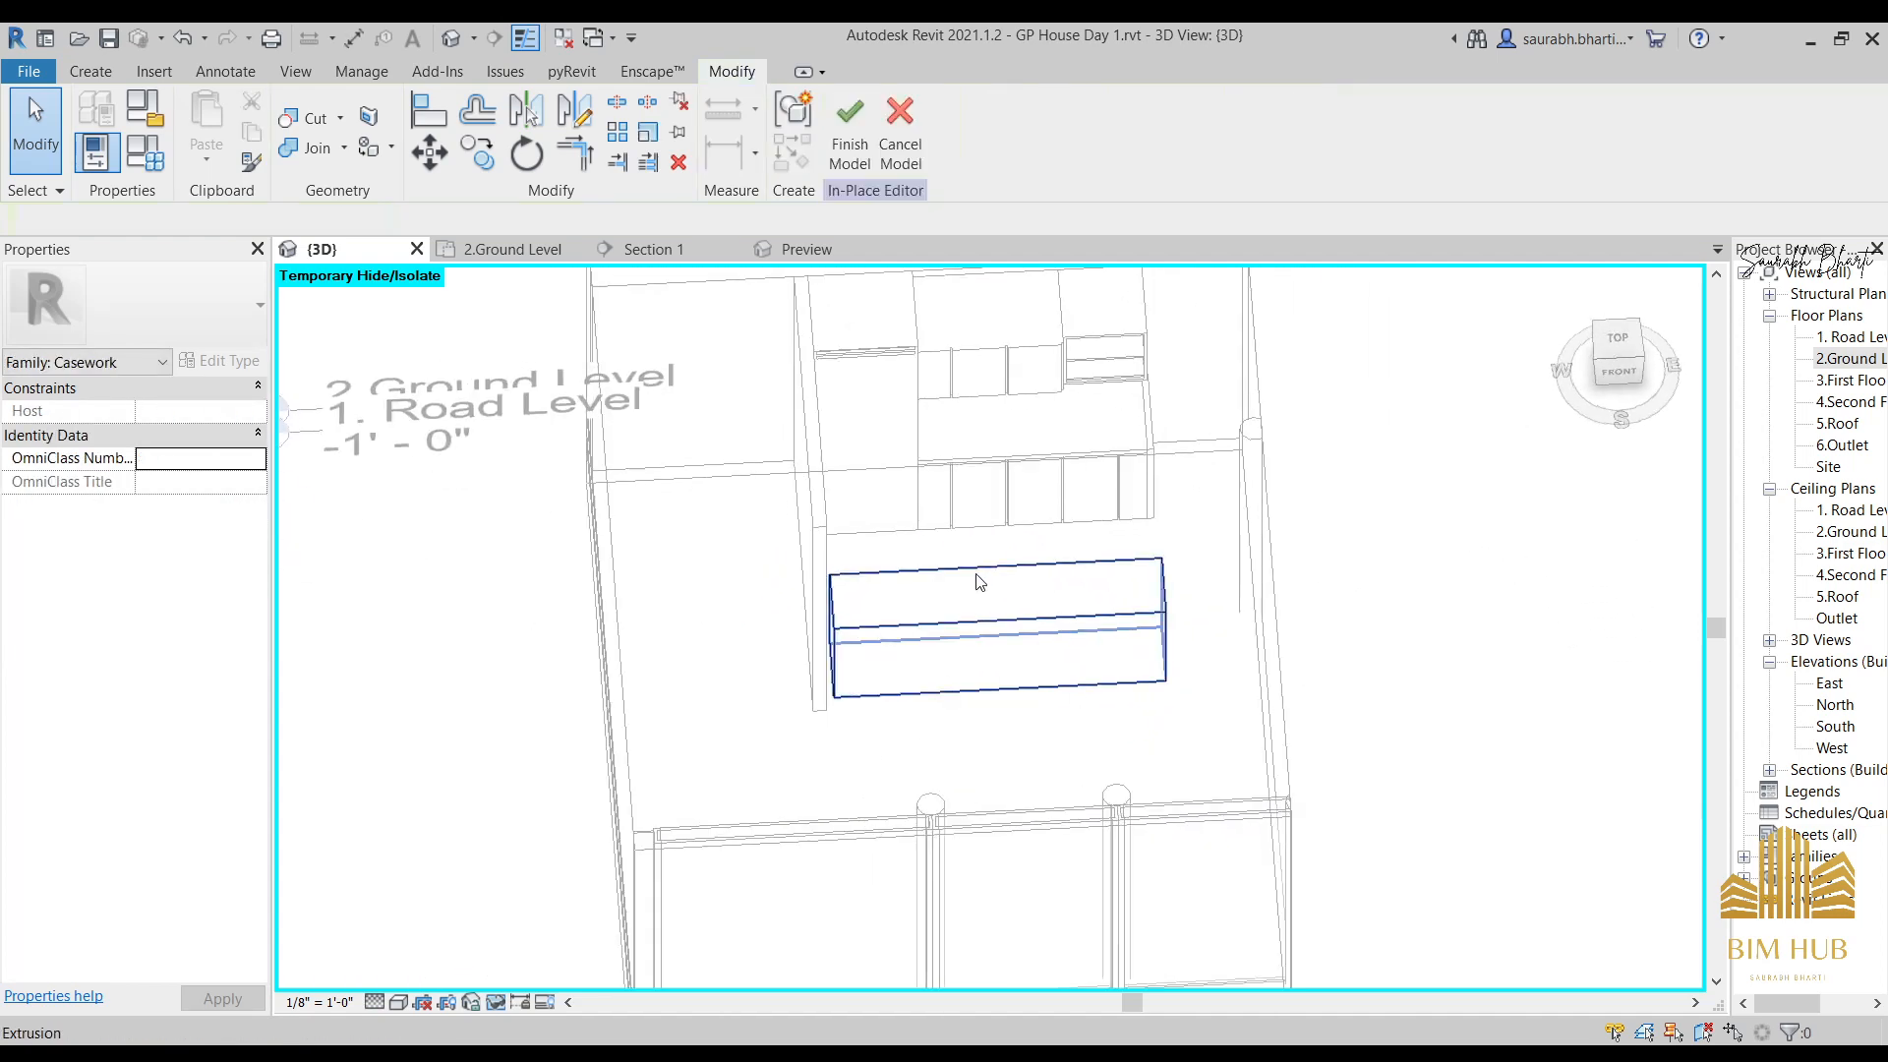
{"action": "middle_click_drag", "start_coordinate": [1033, 624], "coordinate": [1279, 640], "text": "shift"}
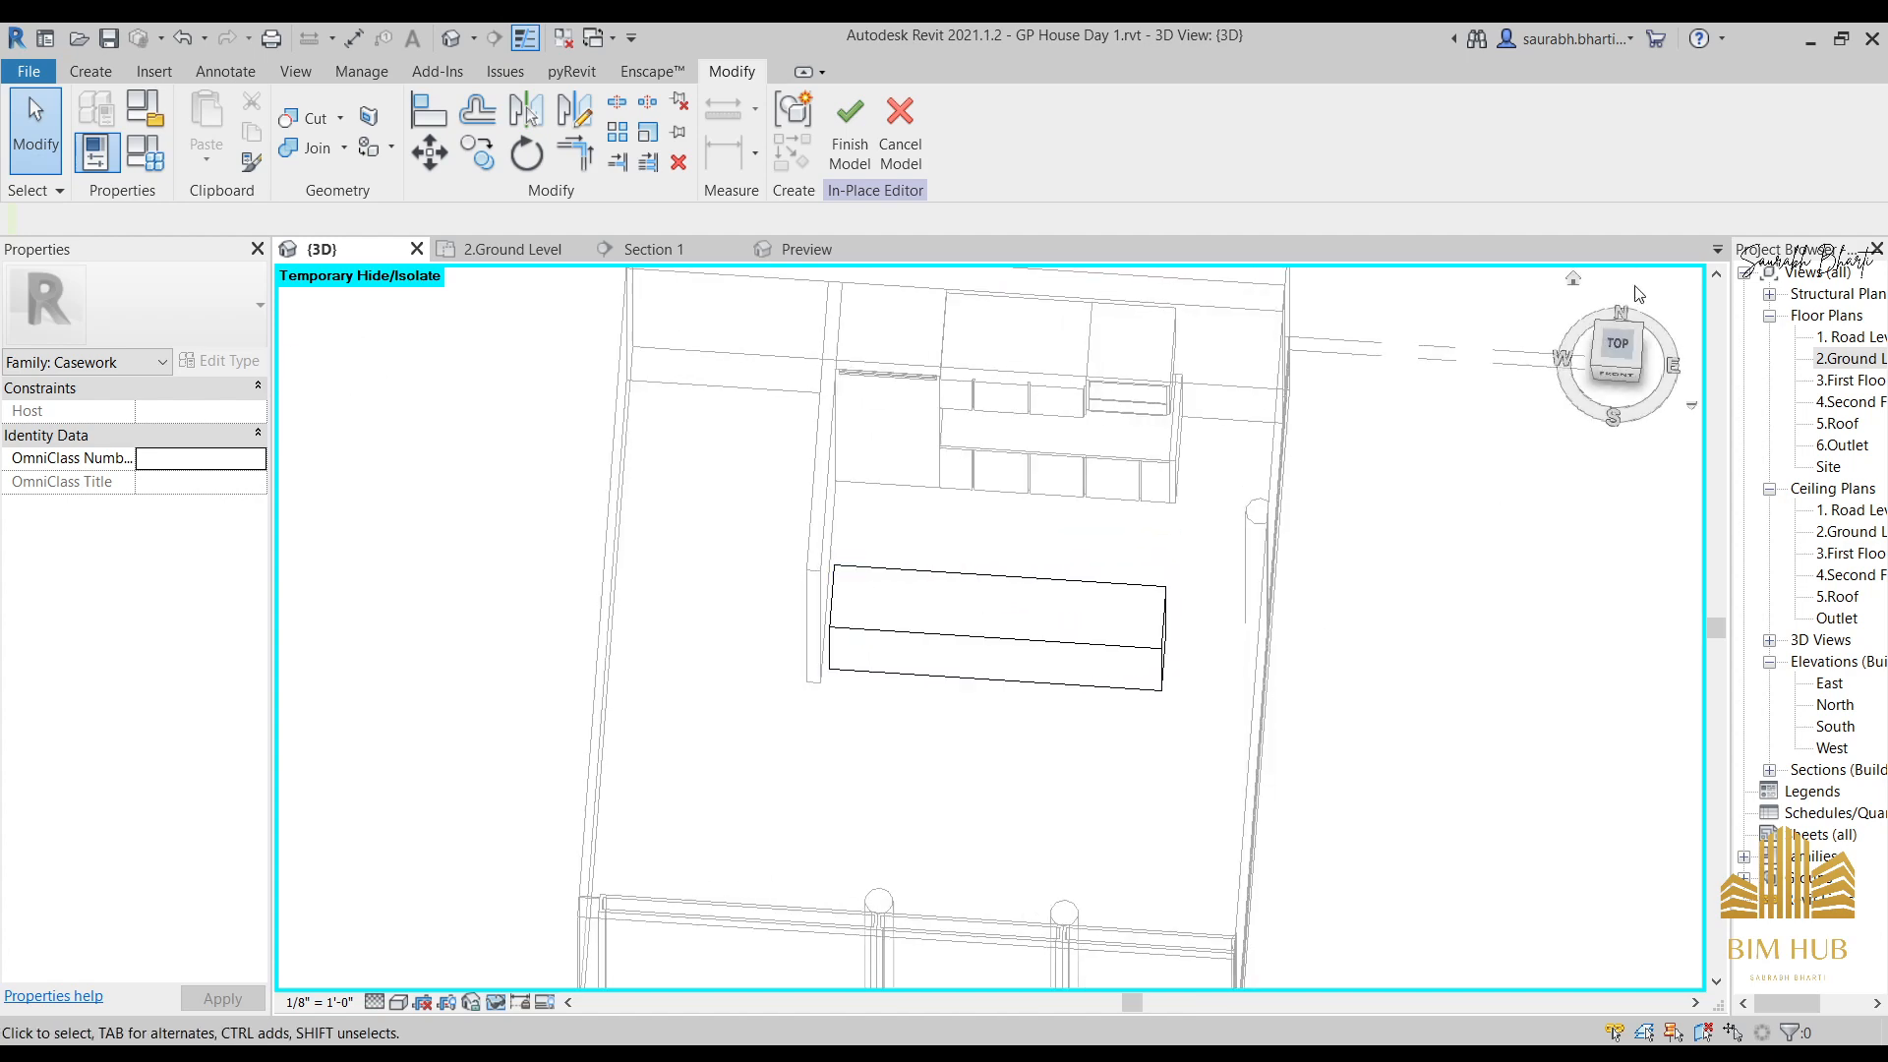
Start a new extrusion with the counter block's top face picked as its work plane.
{"action": "left_click", "coordinate": [1622, 354]}
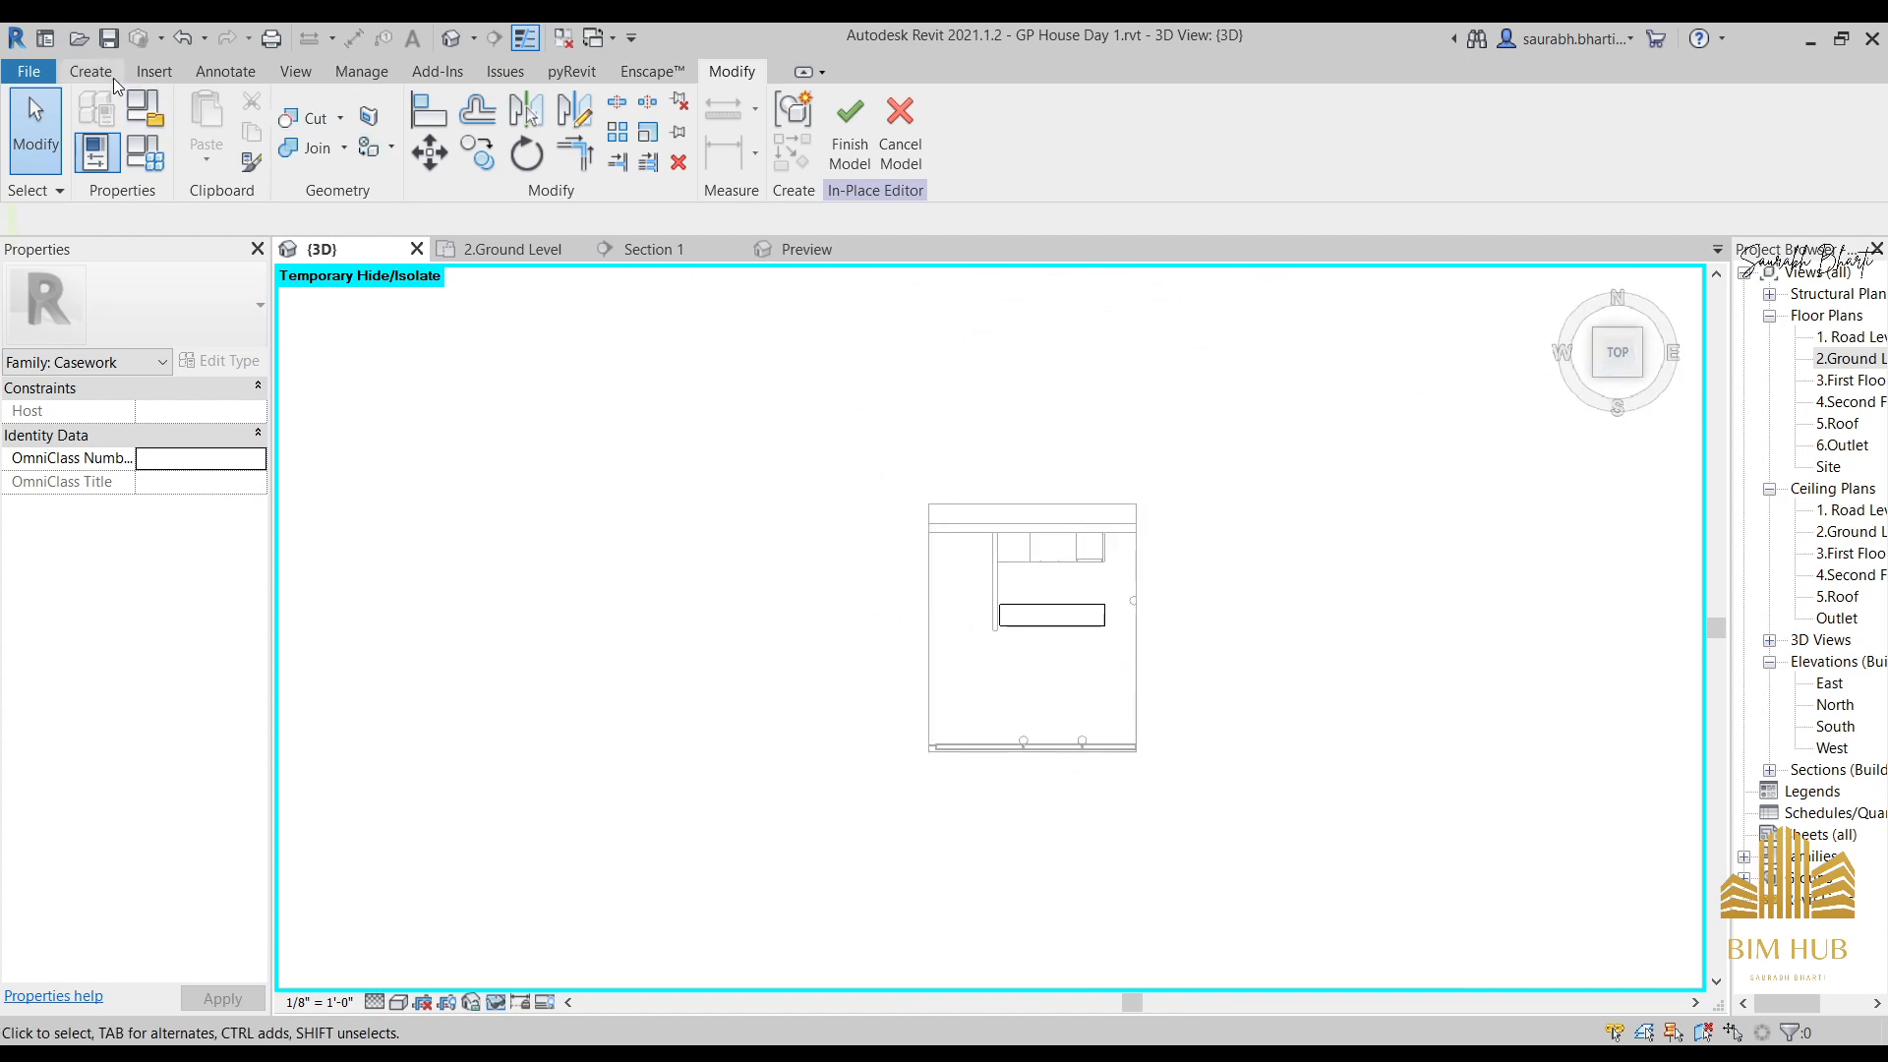
{"action": "left_click", "coordinate": [114, 75]}
{"action": "left_click", "coordinate": [206, 123]}
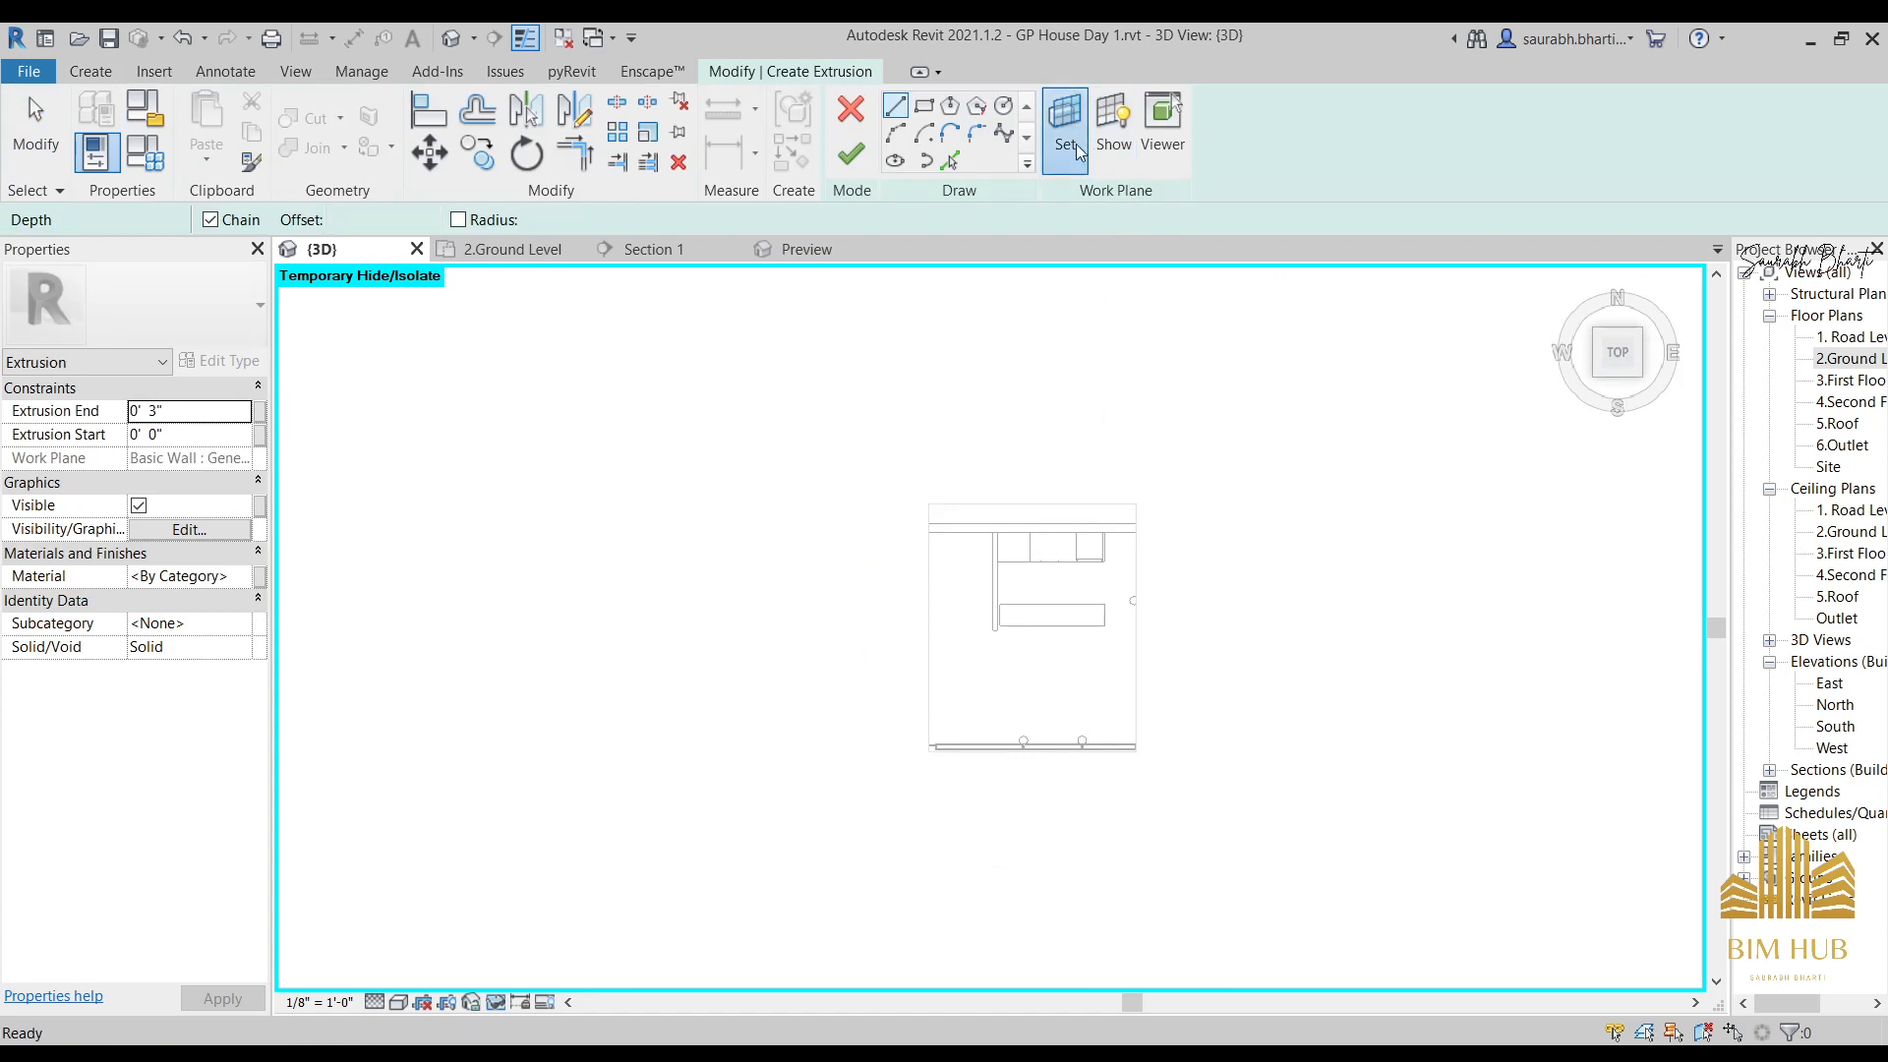
{"action": "left_click", "coordinate": [1066, 138]}
{"action": "left_click", "coordinate": [701, 702]}
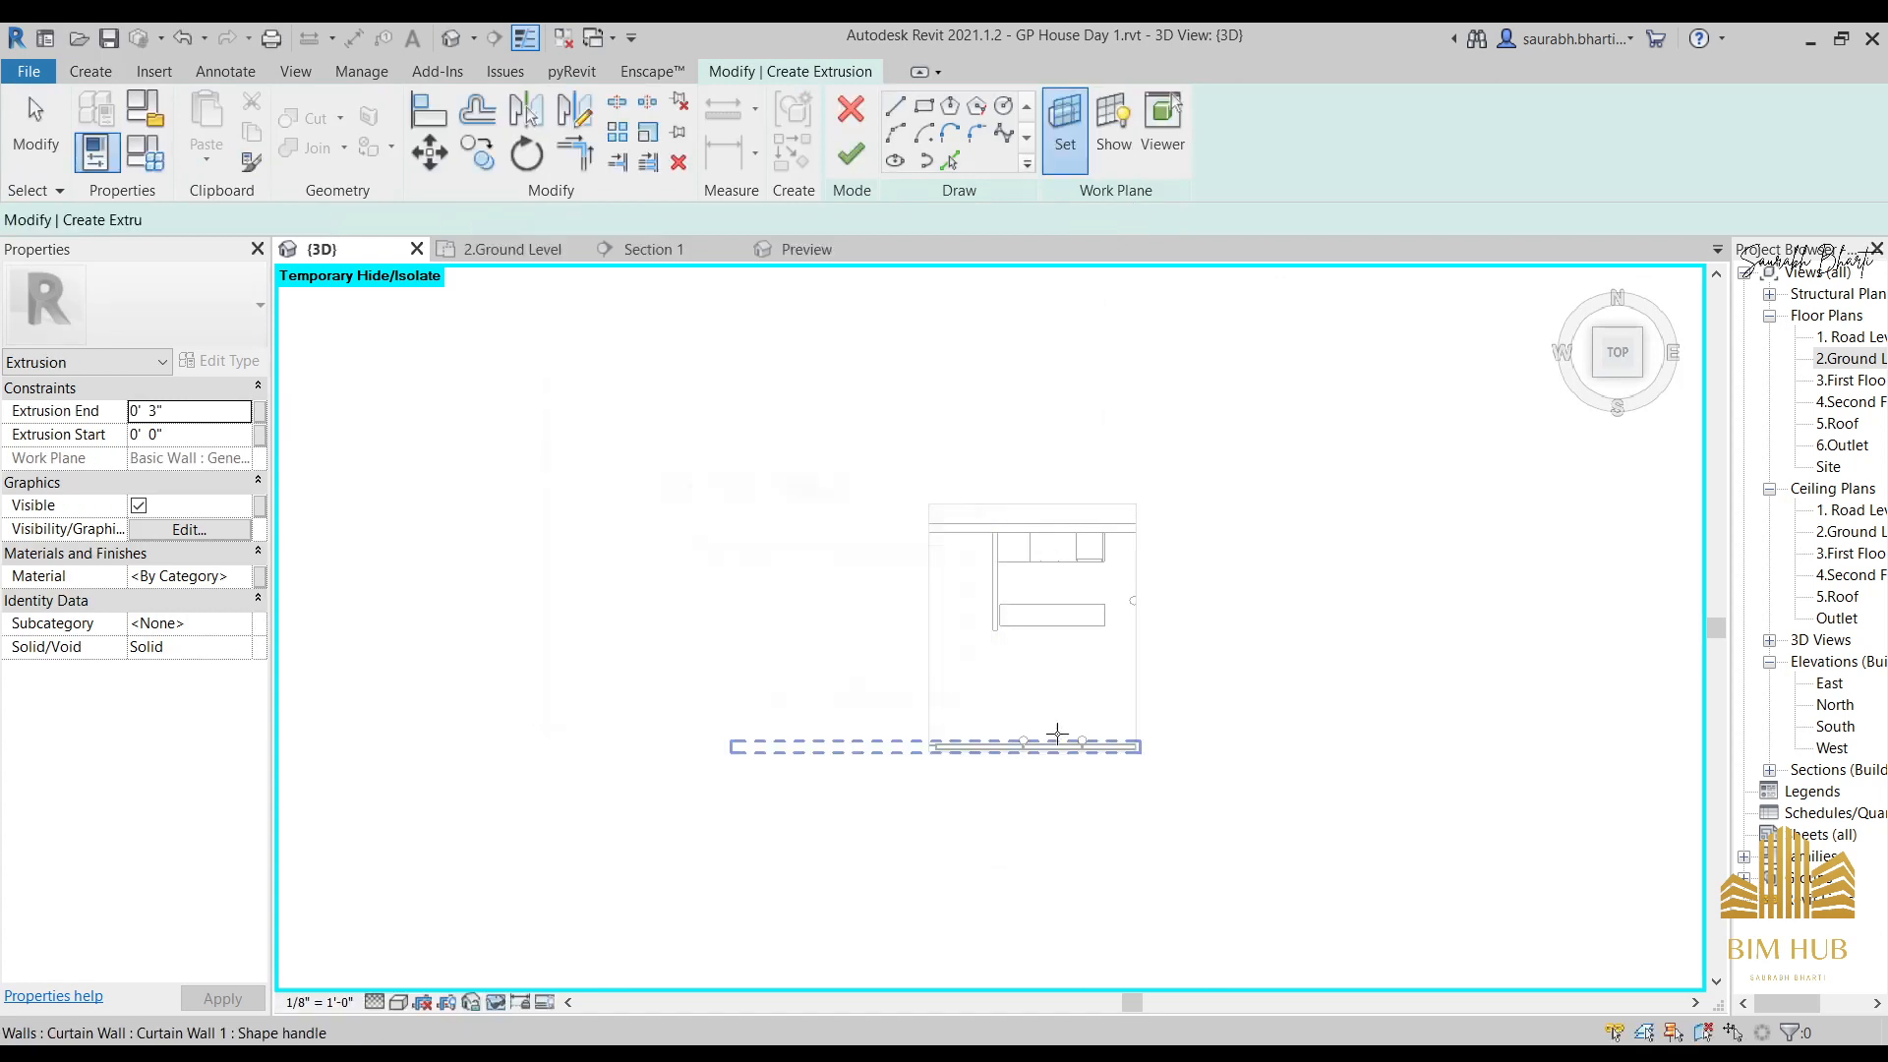
{"action": "scroll", "coordinate": [1060, 578], "scroll_direction": "up", "scroll_amount": 3}
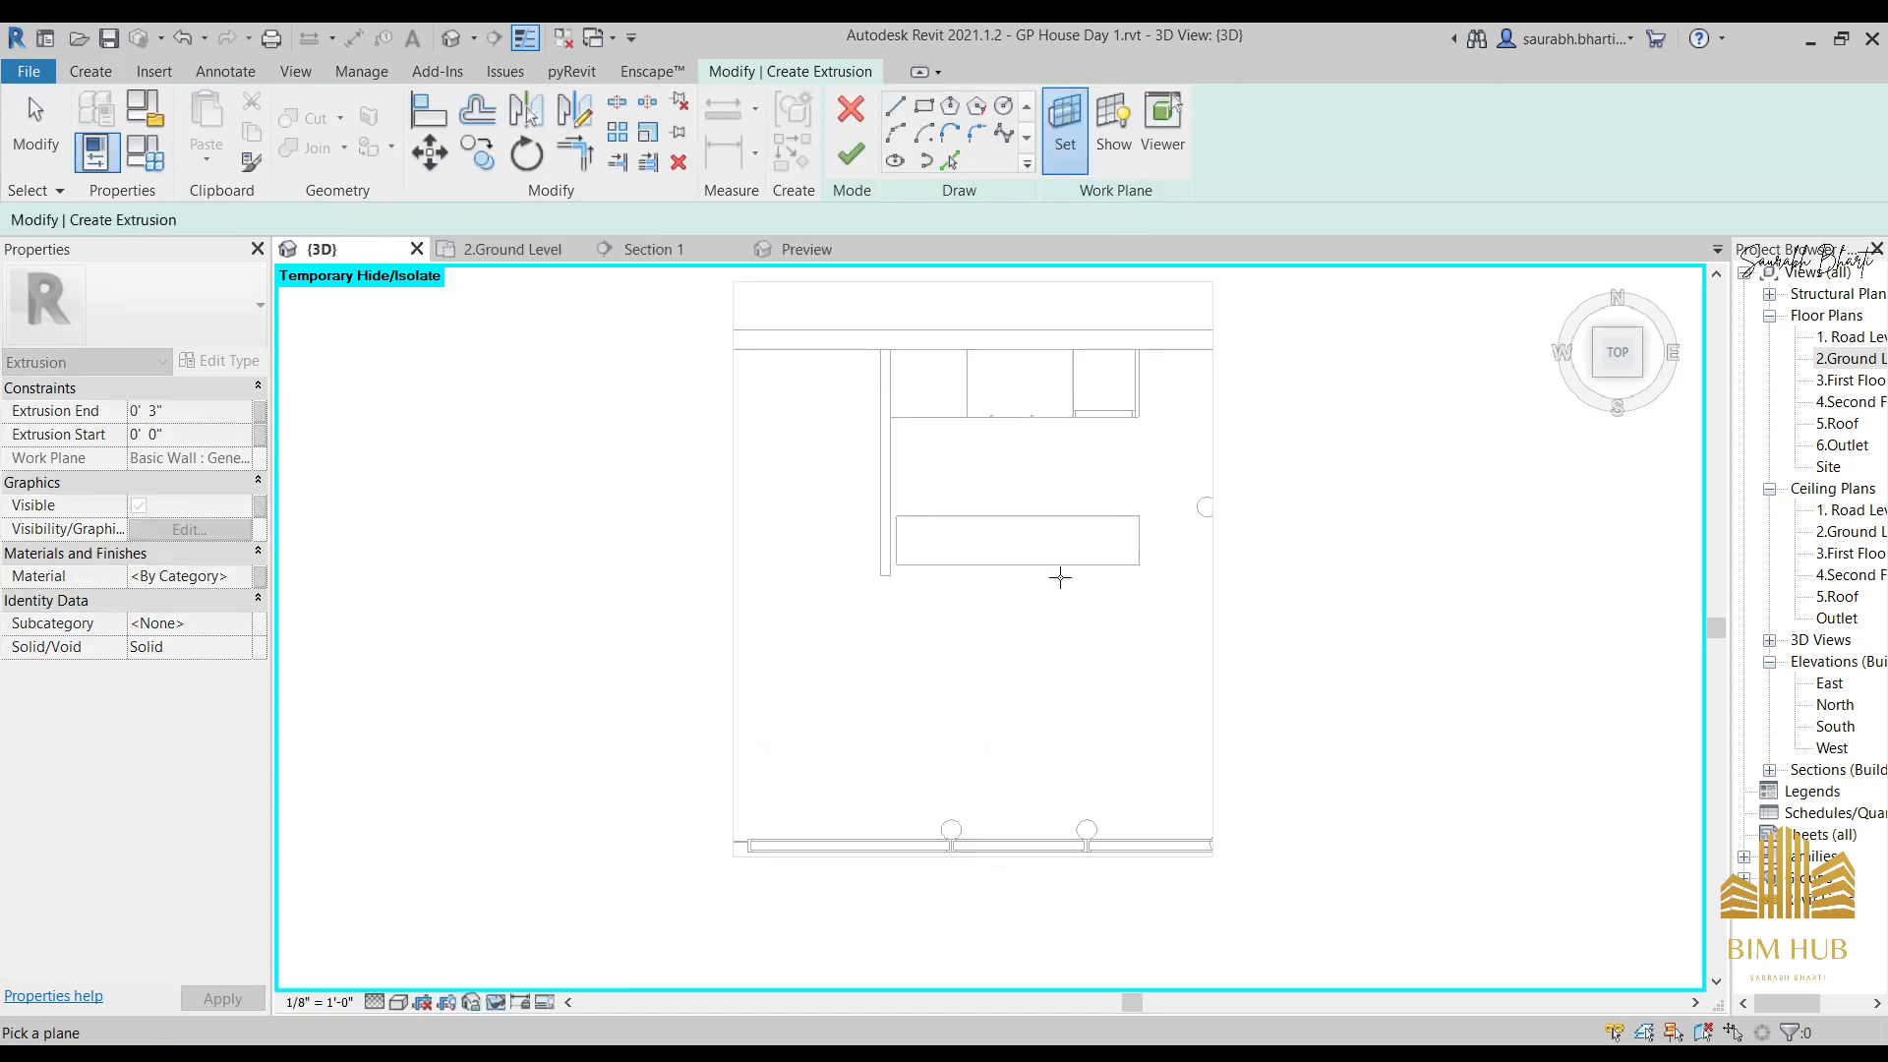
{"action": "left_click", "coordinate": [1059, 519]}
Sketch a countertop rectangle about 9'-8" by 1'-9 3/4" from the partition wall past the block's free end and finish the sketch.
{"action": "left_click", "coordinate": [923, 106]}
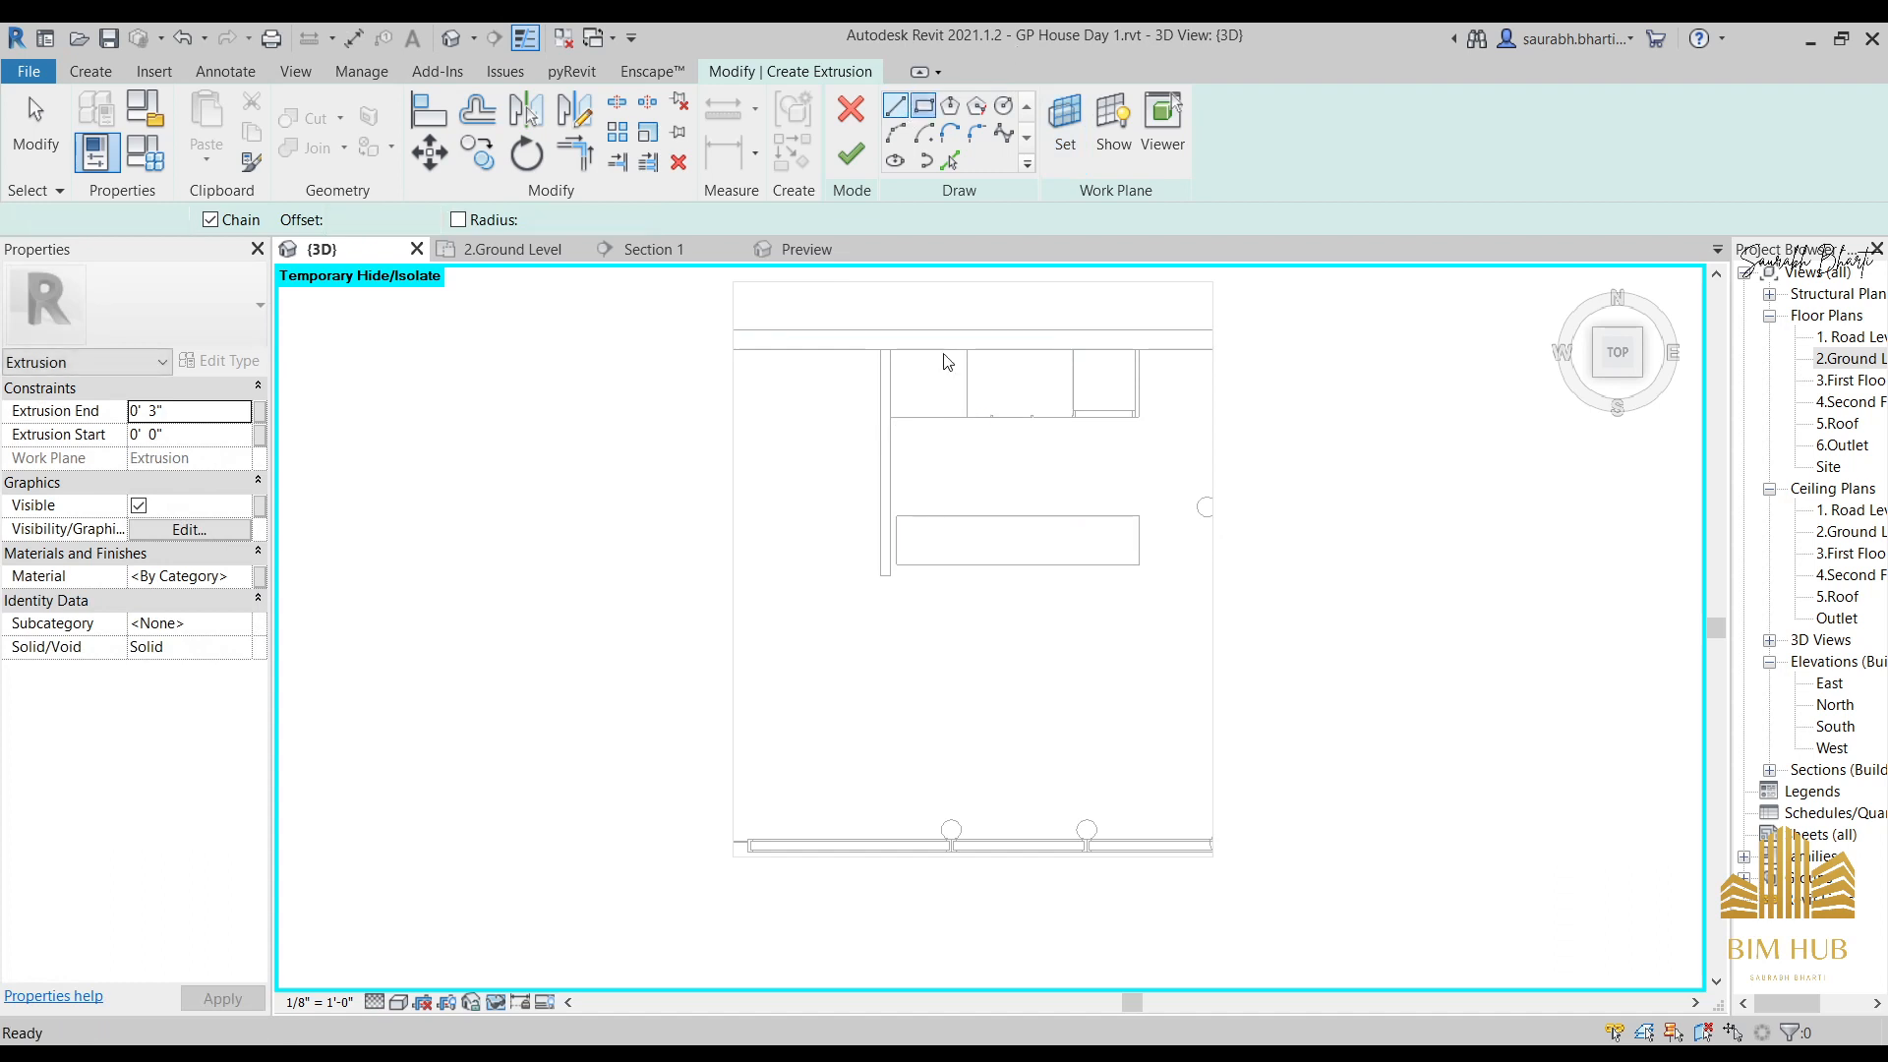
{"action": "scroll", "coordinate": [968, 457], "scroll_direction": "up", "scroll_amount": 3}
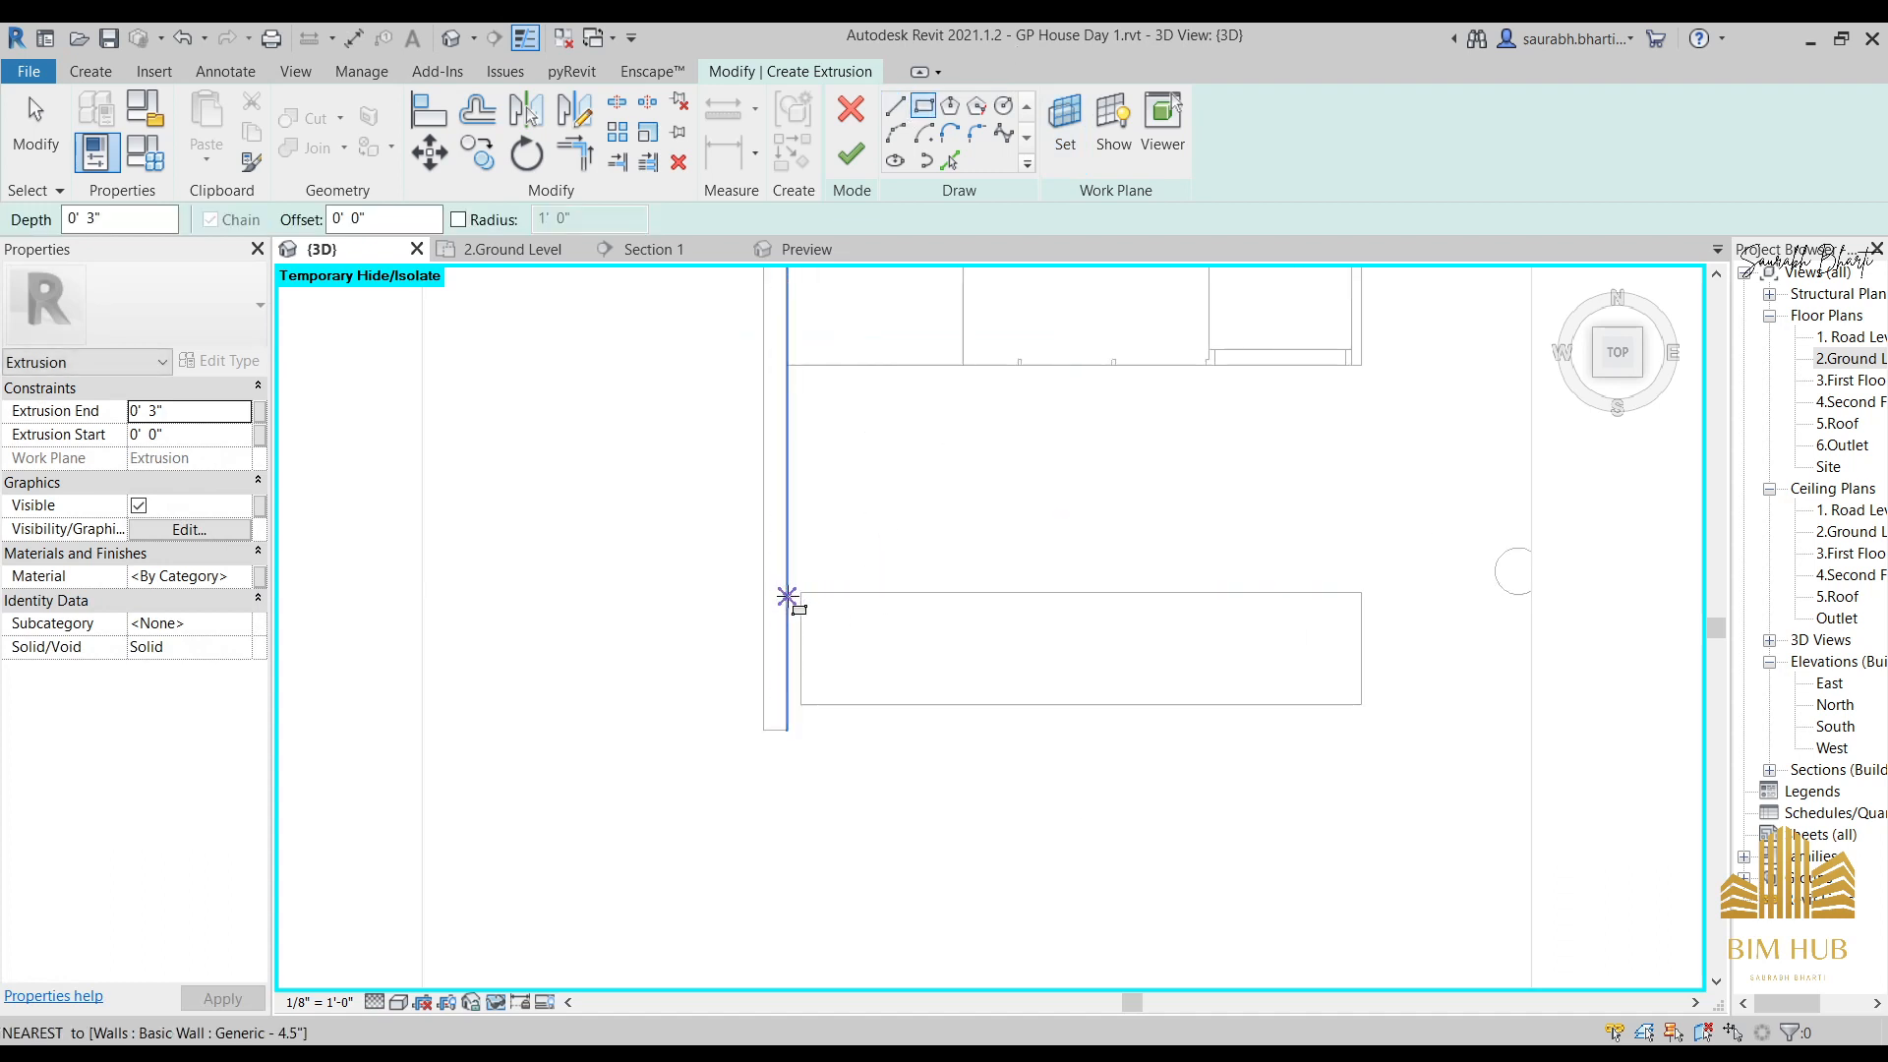
{"action": "left_click", "coordinate": [787, 596]}
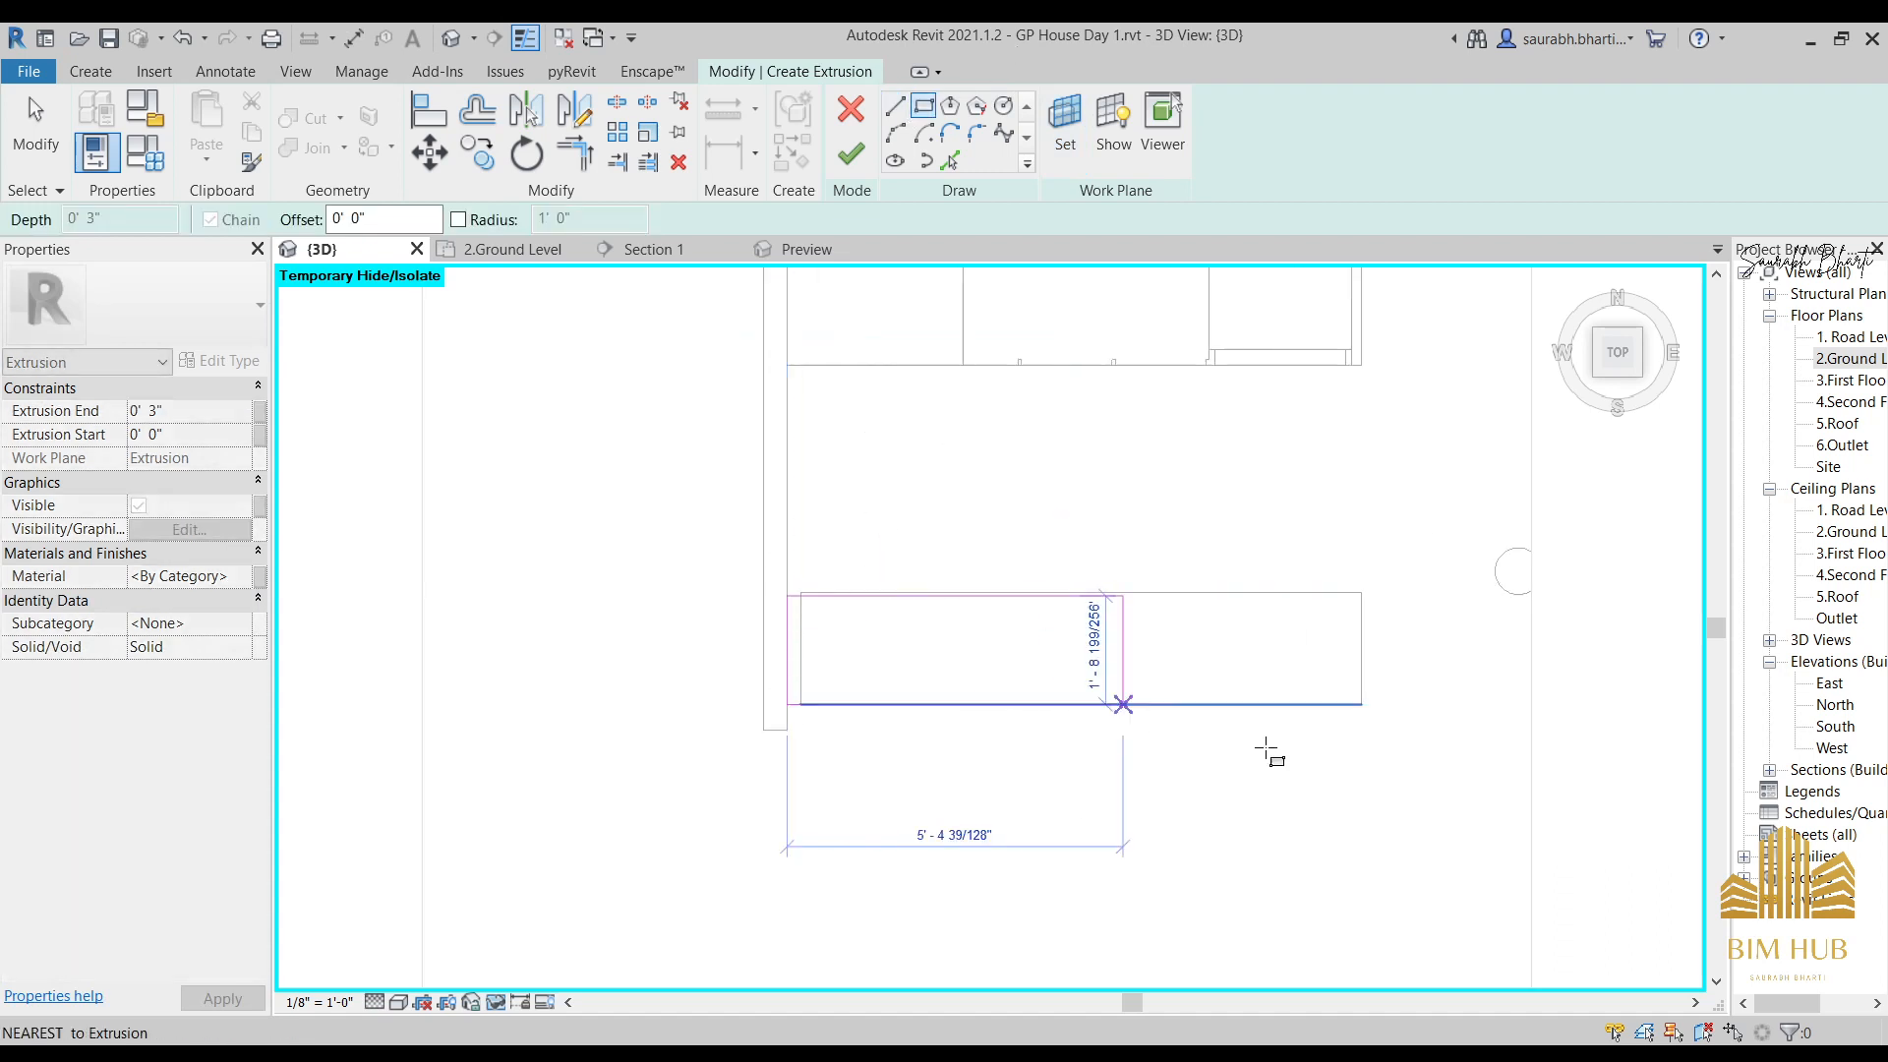
{"action": "left_click", "coordinate": [1393, 706]}
{"action": "key", "text": "Escape"}
{"action": "scroll", "coordinate": [1226, 614], "scroll_direction": "up", "scroll_amount": 3}
{"action": "mouse_move", "coordinate": [1218, 581]}
{"action": "left_mouse_down"}
{"action": "mouse_move", "coordinate": [1210, 523]}
{"action": "mouse_move", "coordinate": [1210, 580]}
{"action": "left_mouse_up"}
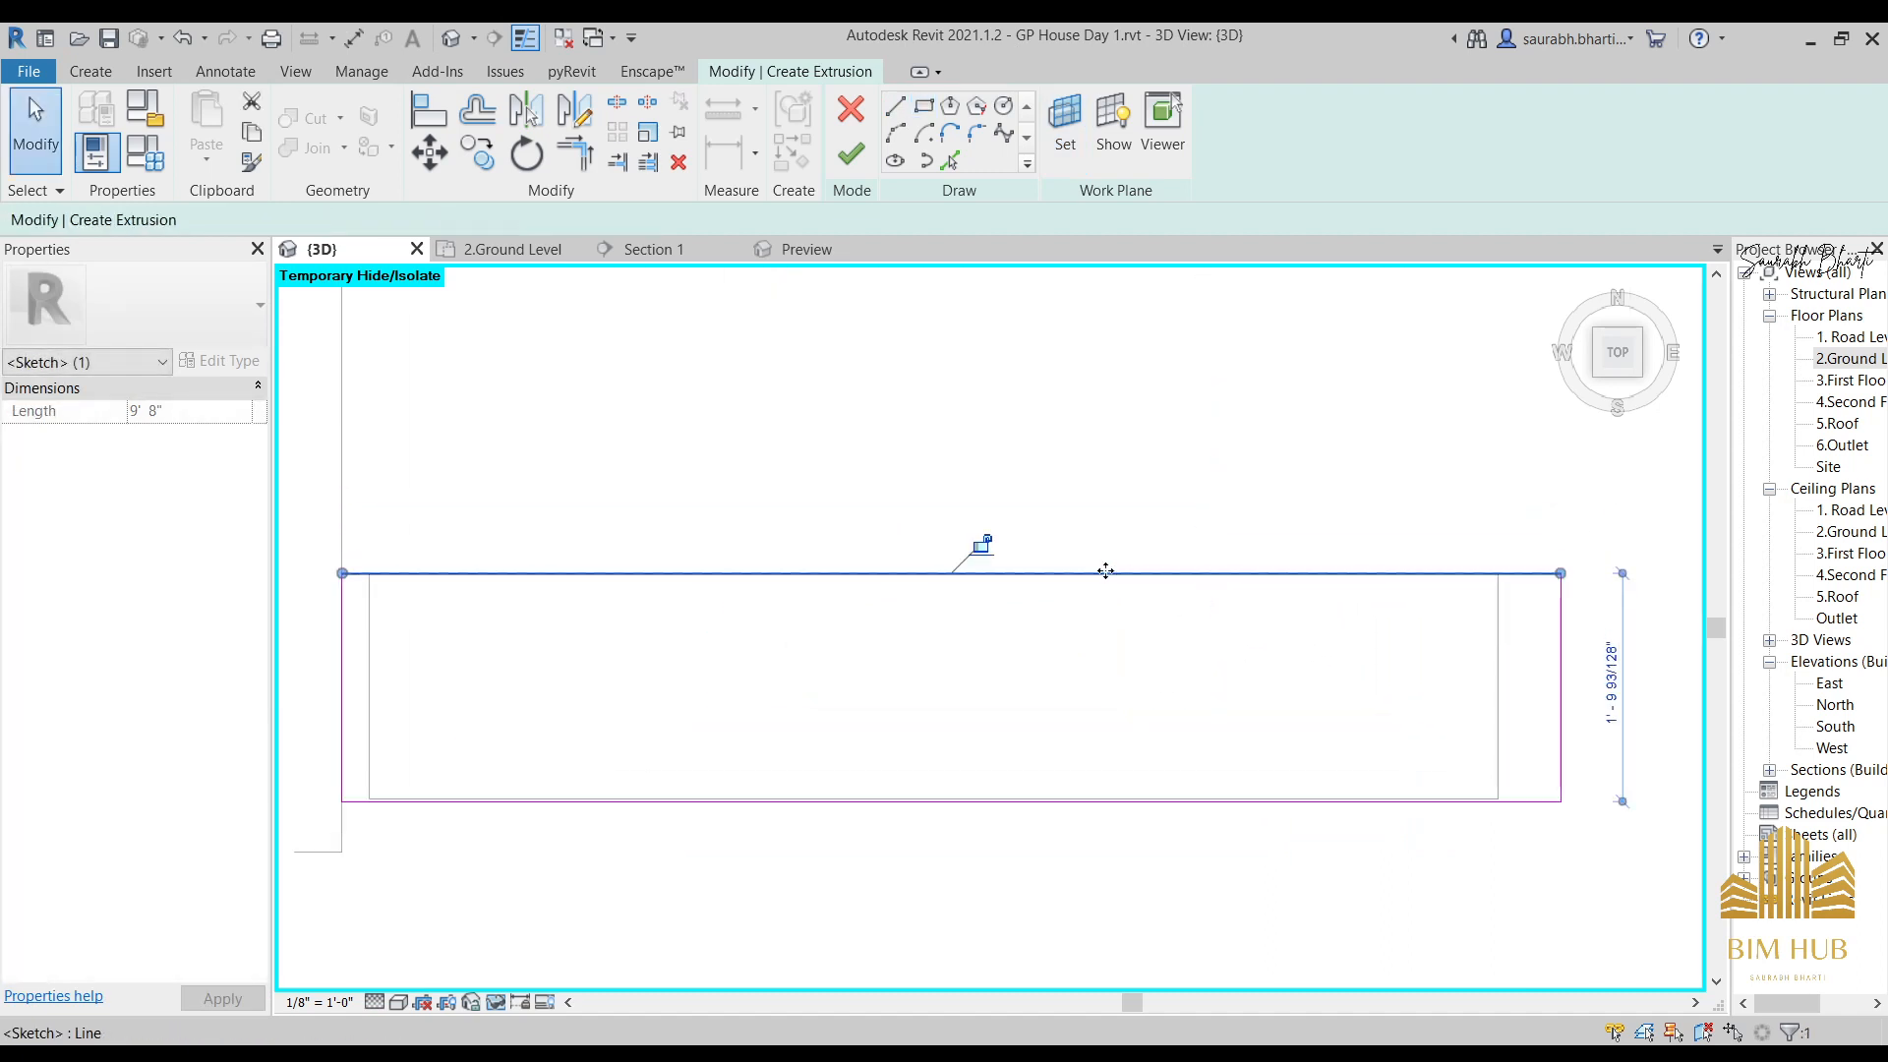
{"action": "left_click", "coordinate": [862, 163]}
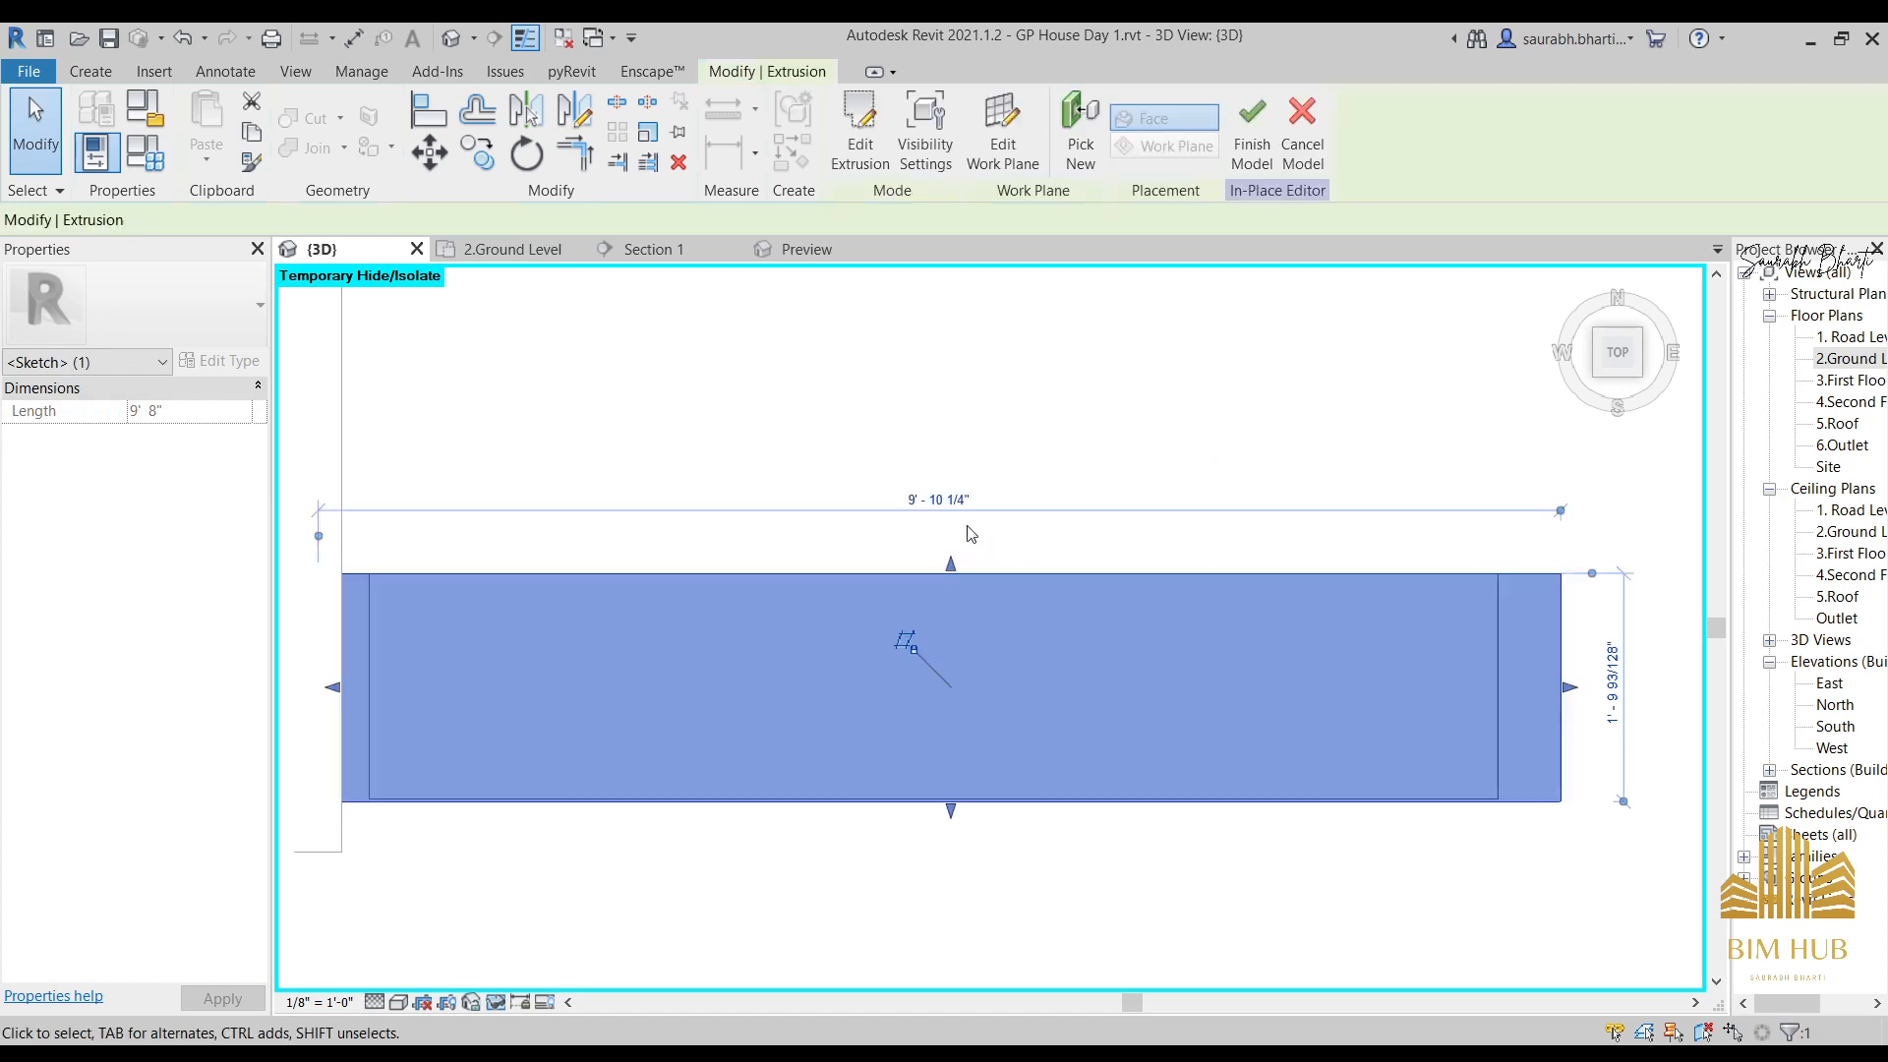
Pull the countertop slab's overhanging end back flush with the block's free end.
{"action": "middle_click_drag", "start_coordinate": [1024, 632], "coordinate": [1310, 633], "text": "shift"}
{"action": "scroll", "coordinate": [1310, 633], "scroll_direction": "up", "scroll_amount": 4}
{"action": "left_click_drag", "start_coordinate": [1188, 526], "coordinate": [1140, 522]}
{"action": "middle_click_drag", "start_coordinate": [1178, 565], "coordinate": [1099, 549], "text": "shift"}
{"action": "middle_click_drag", "start_coordinate": [752, 630], "coordinate": [699, 608], "text": "shift"}
Set the countertop slab's extrusion end to 2".
{"action": "left_click", "coordinate": [196, 416]}
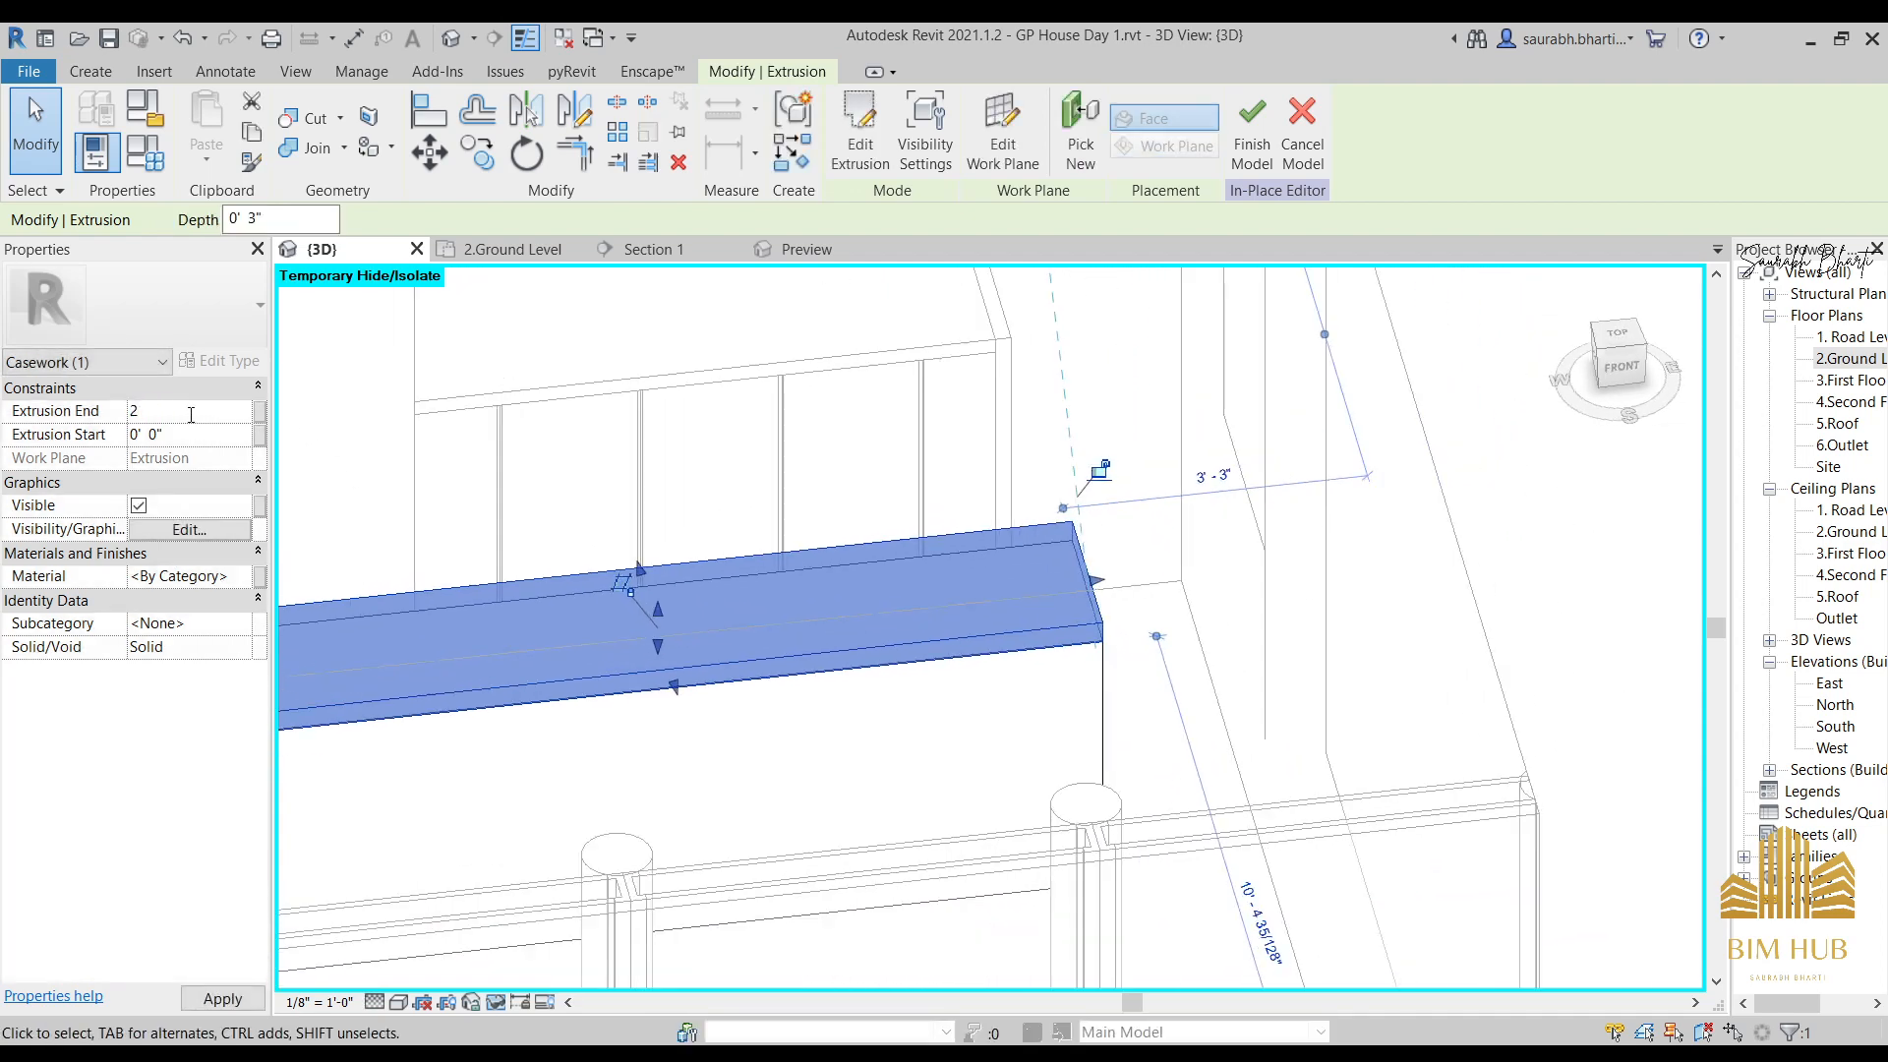
{"action": "type", "text": "2"}
{"action": "key", "text": "Return"}
{"action": "middle_click_drag", "start_coordinate": [1075, 745], "coordinate": [814, 768], "text": "shift"}
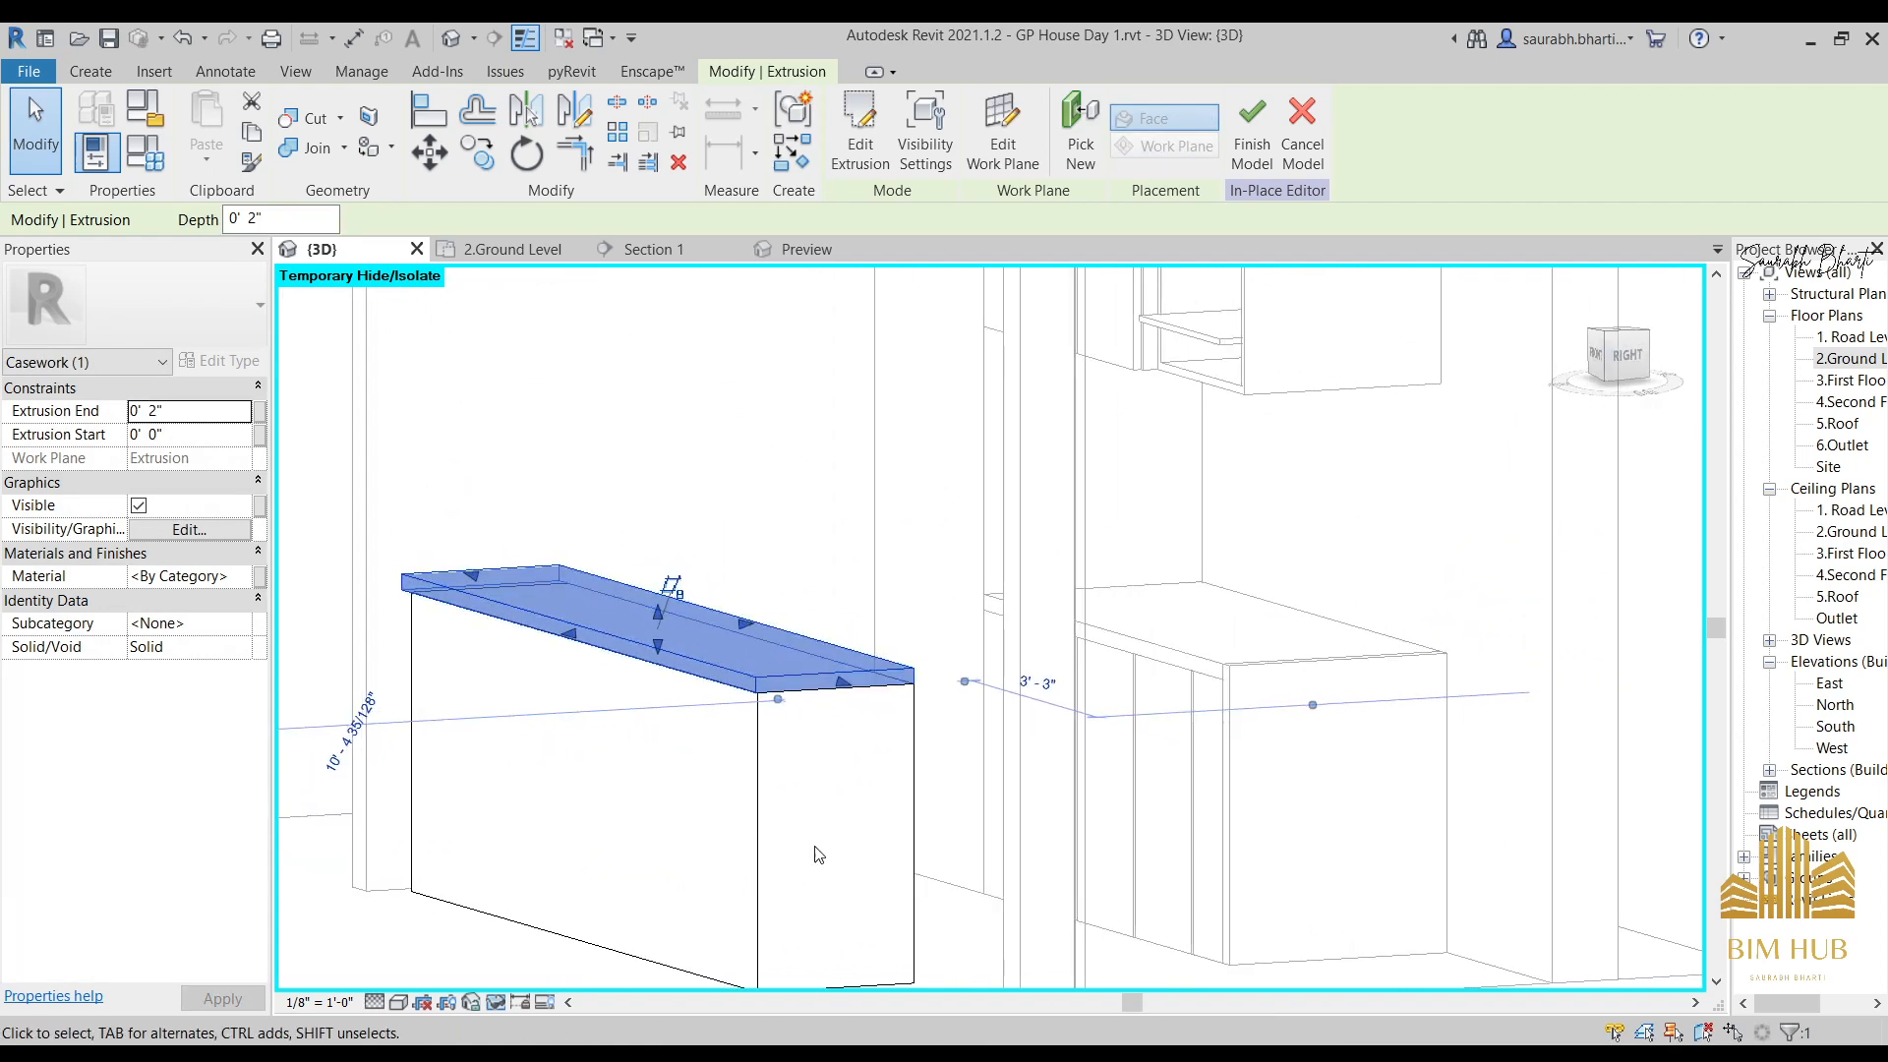
{"action": "middle_click_drag", "start_coordinate": [815, 847], "coordinate": [784, 670], "text": "shift"}
From the right view, start another extrusion and define its work plane by picking a plane at the counter's free end.
{"action": "left_click", "coordinate": [1619, 363]}
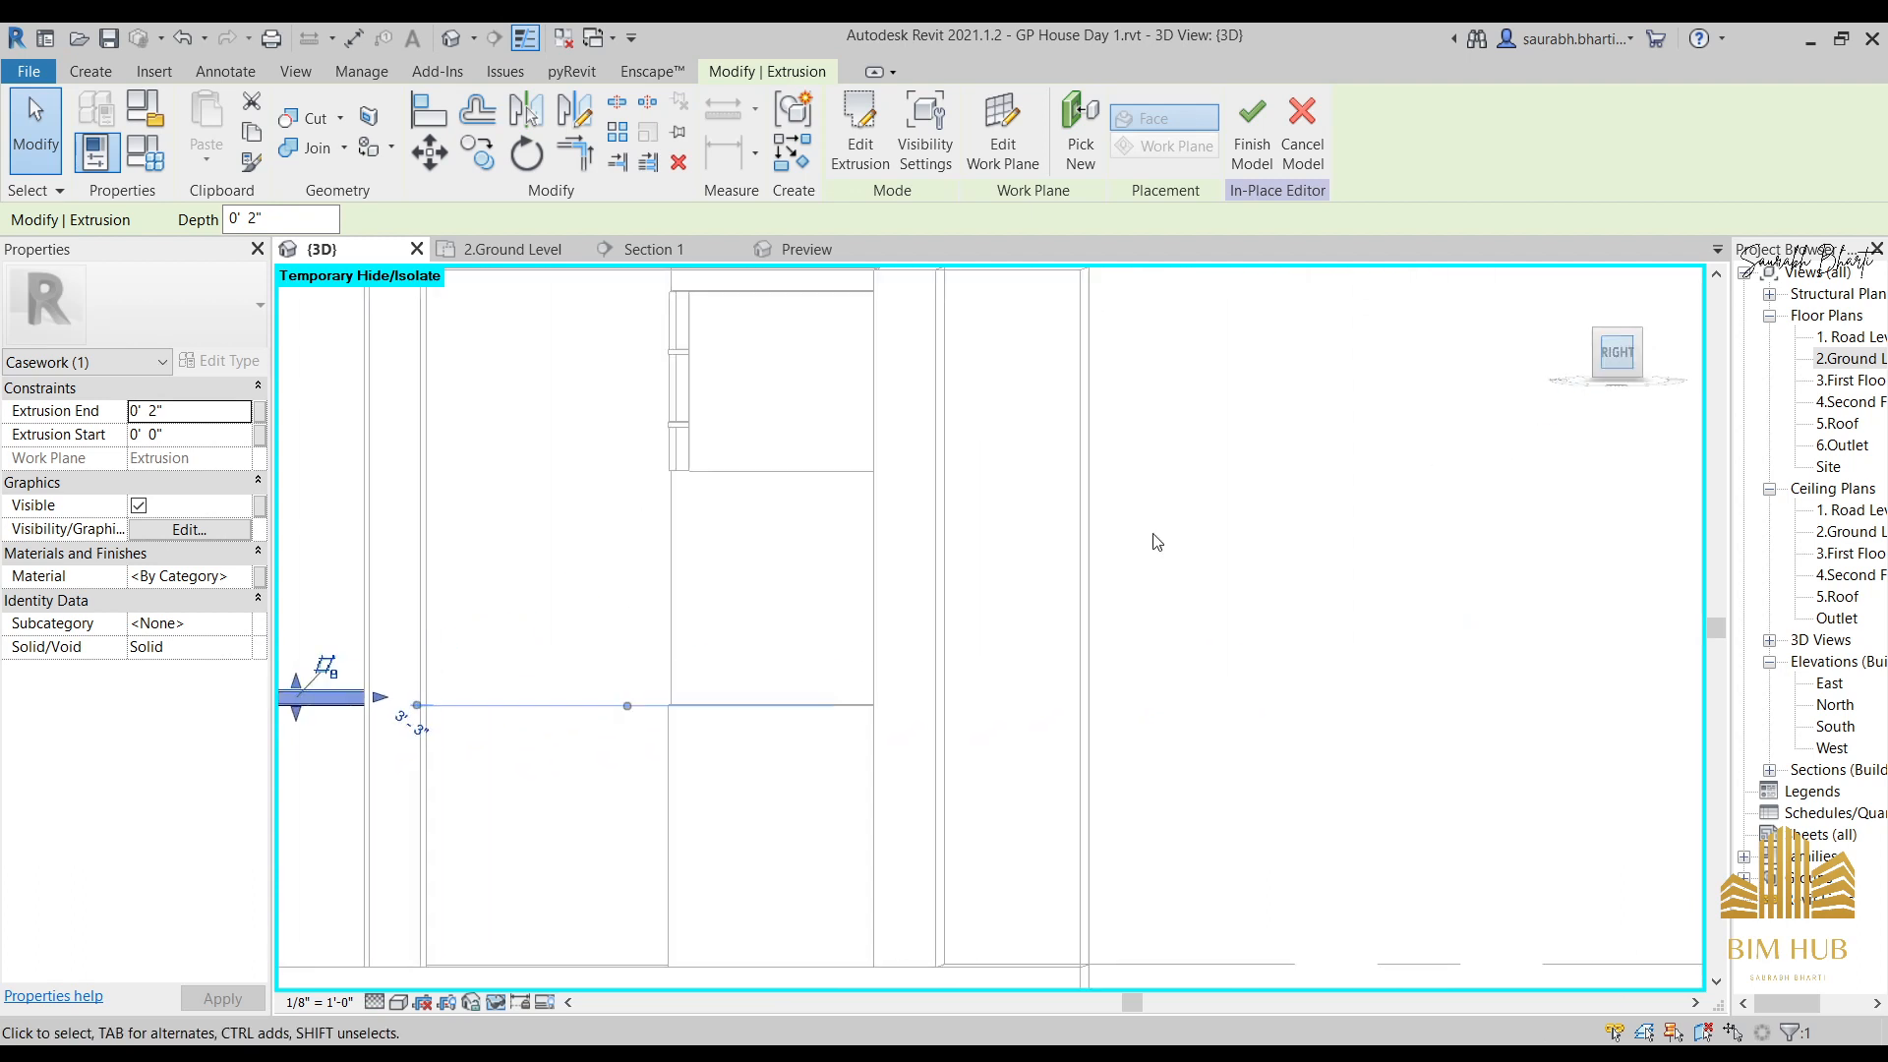
{"action": "left_click", "coordinate": [862, 137]}
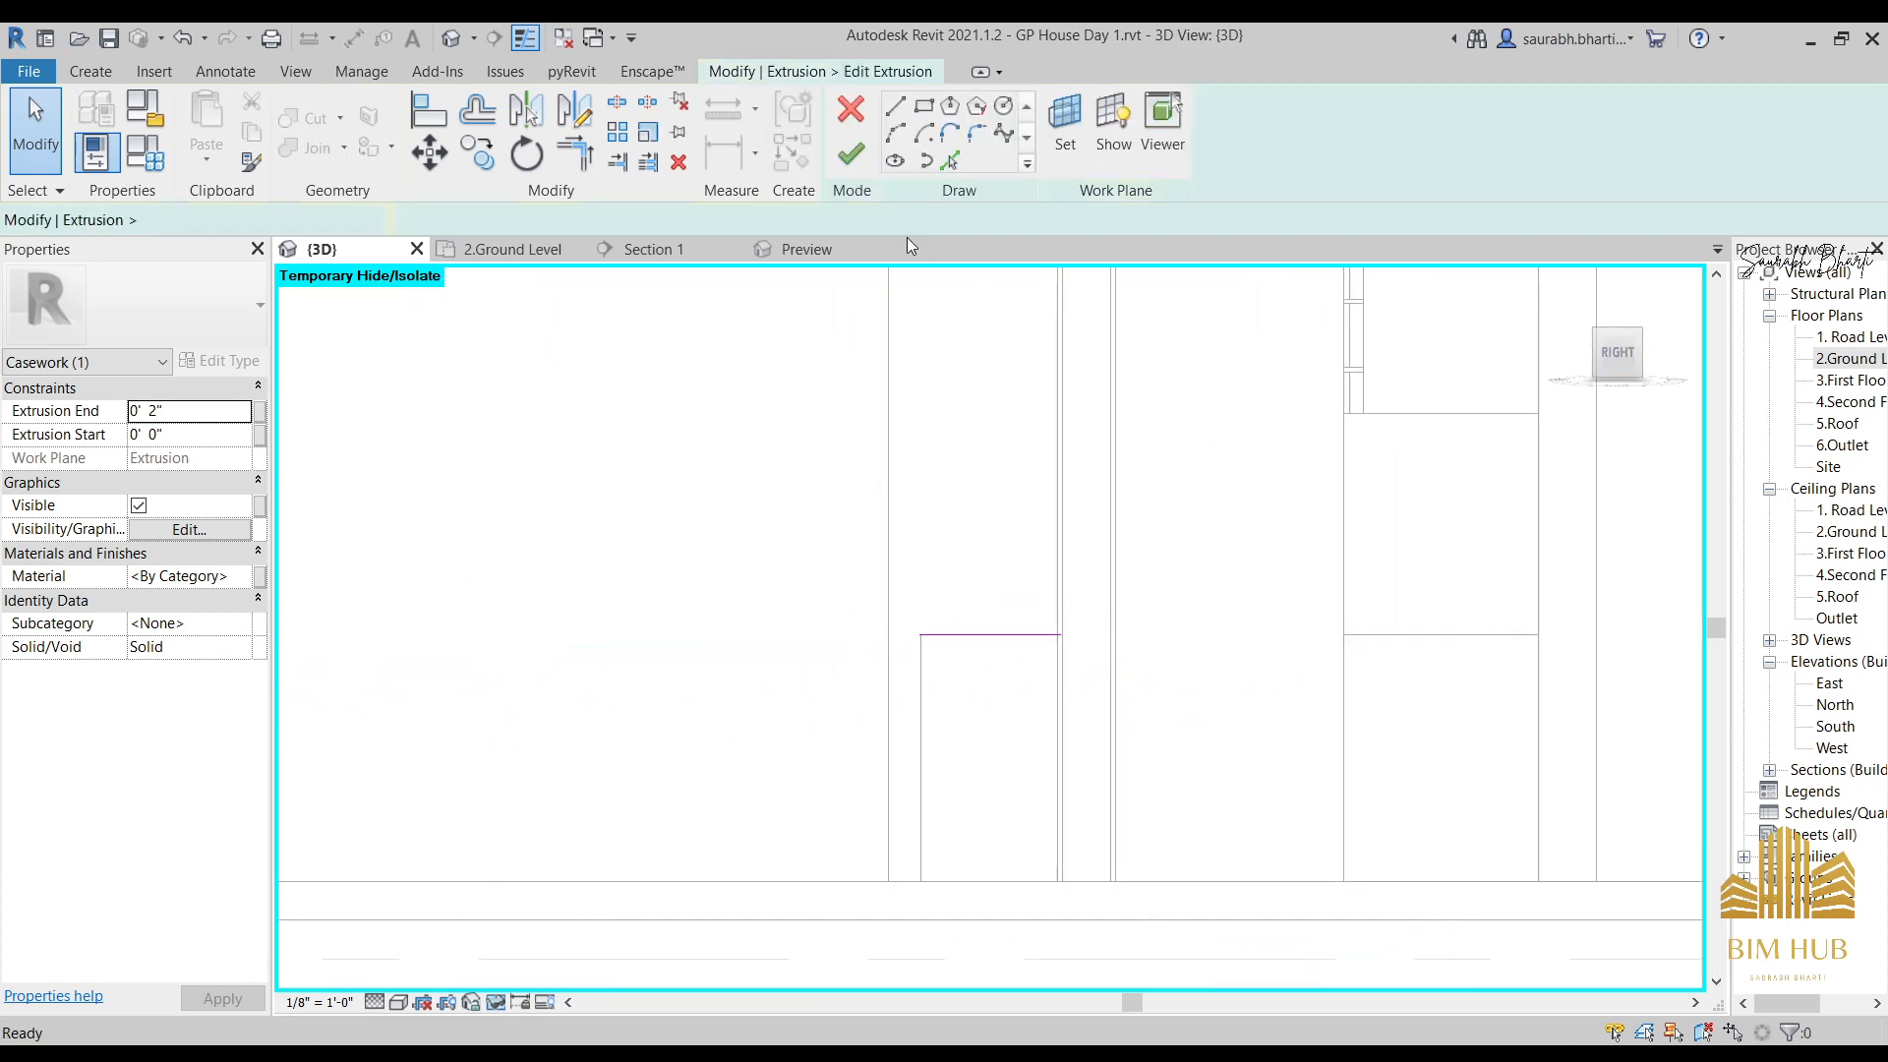
{"action": "left_click", "coordinate": [852, 158]}
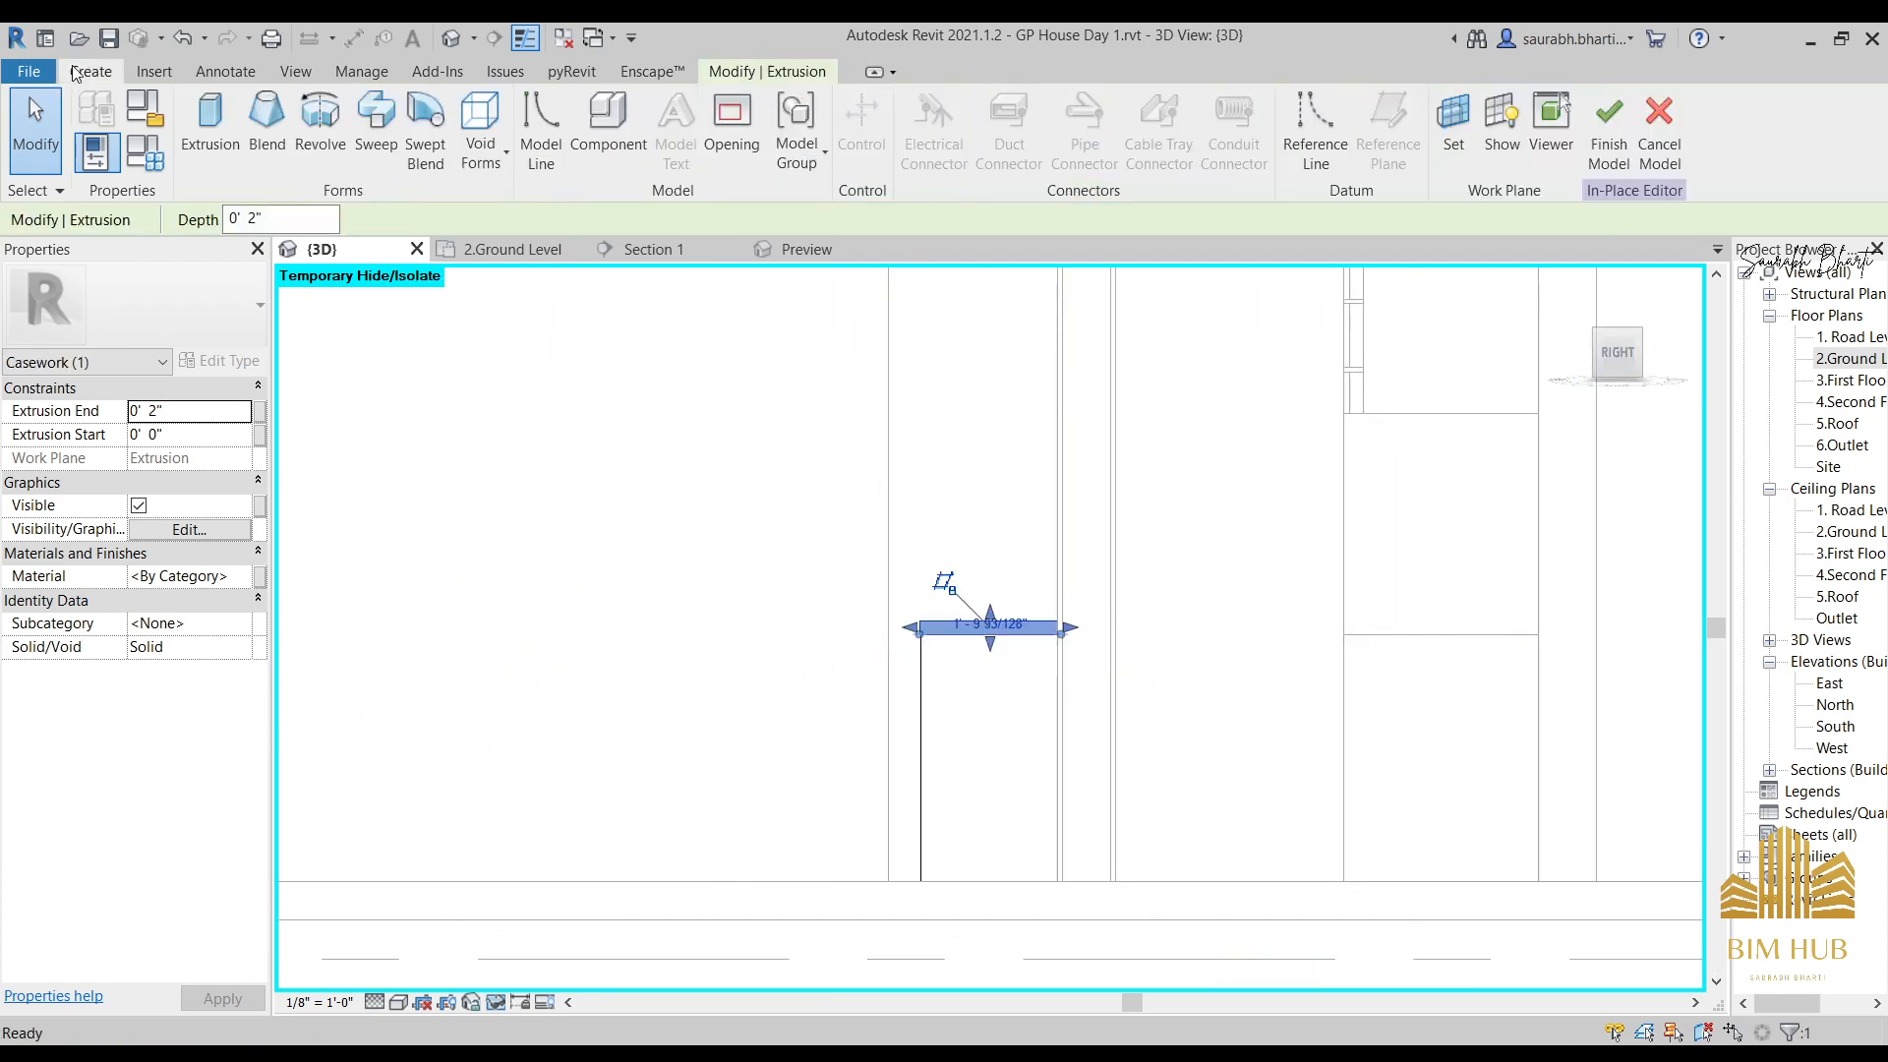
{"action": "left_click", "coordinate": [200, 119]}
{"action": "left_click", "coordinate": [1068, 130]}
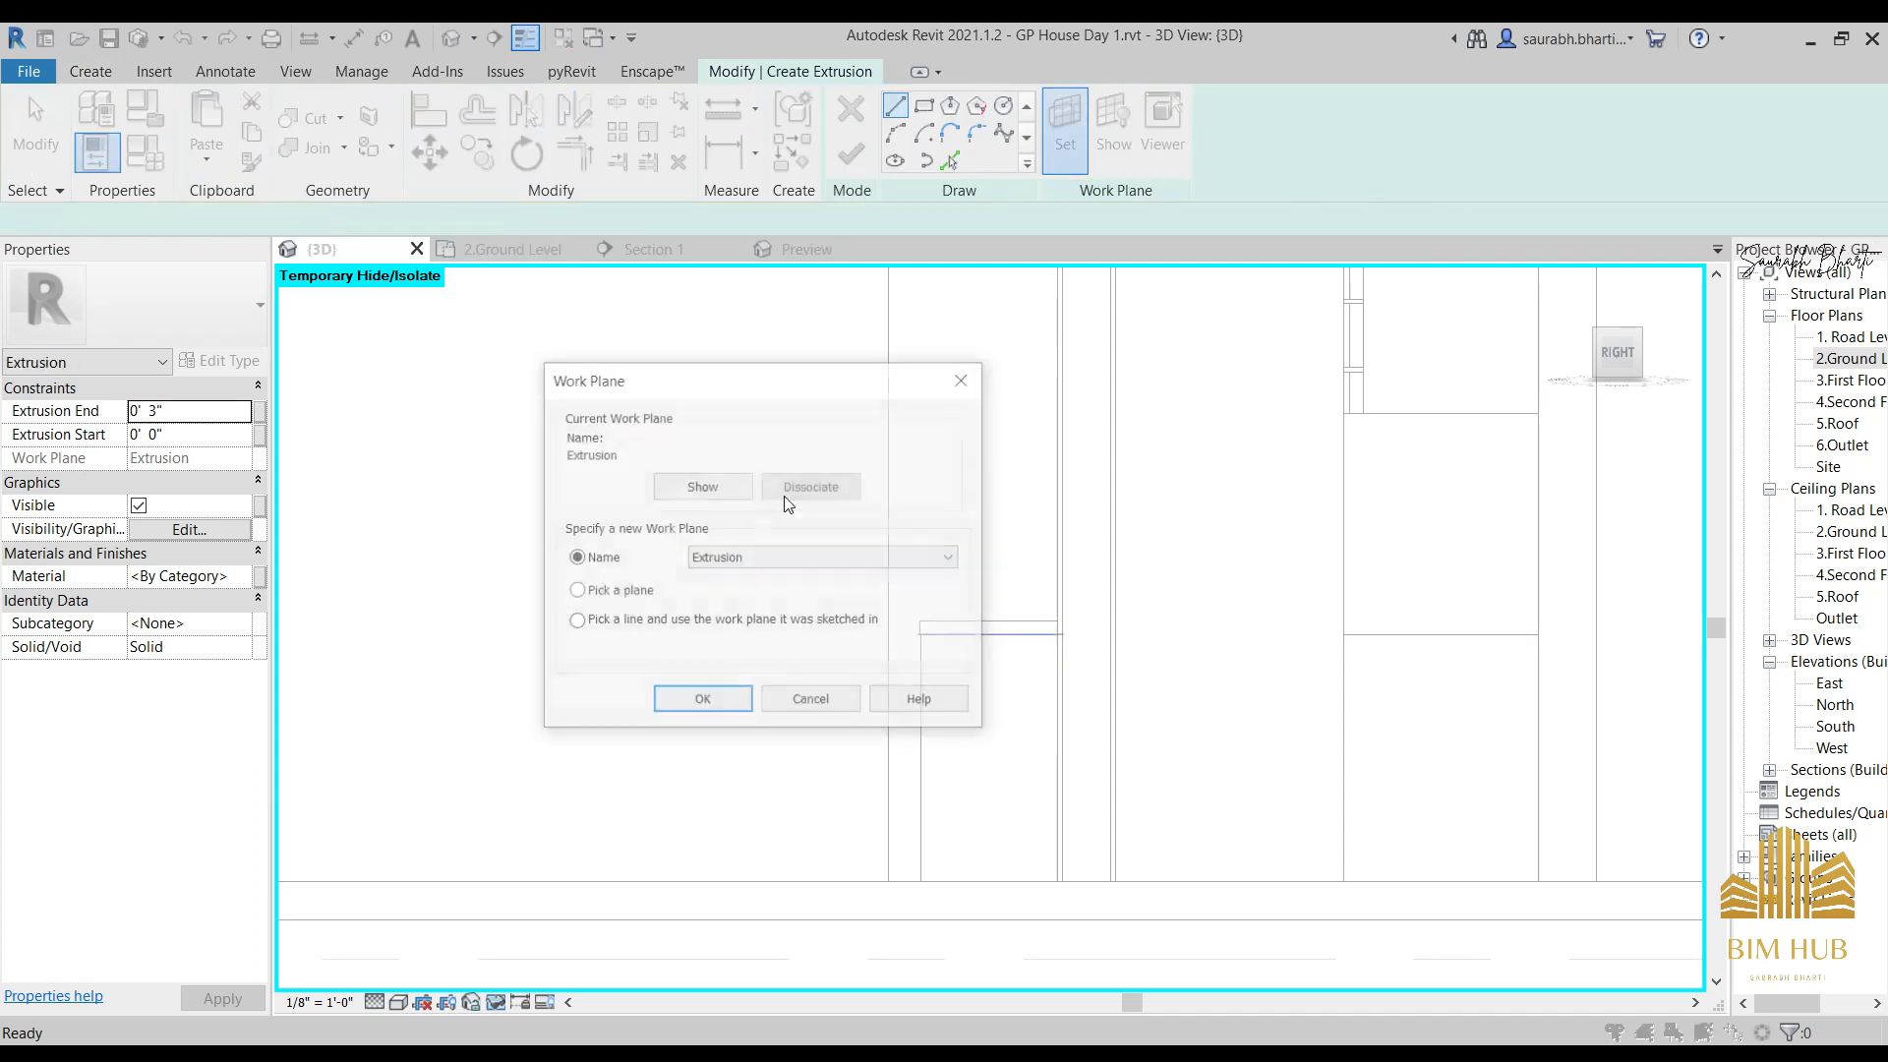
{"action": "left_click", "coordinate": [699, 702]}
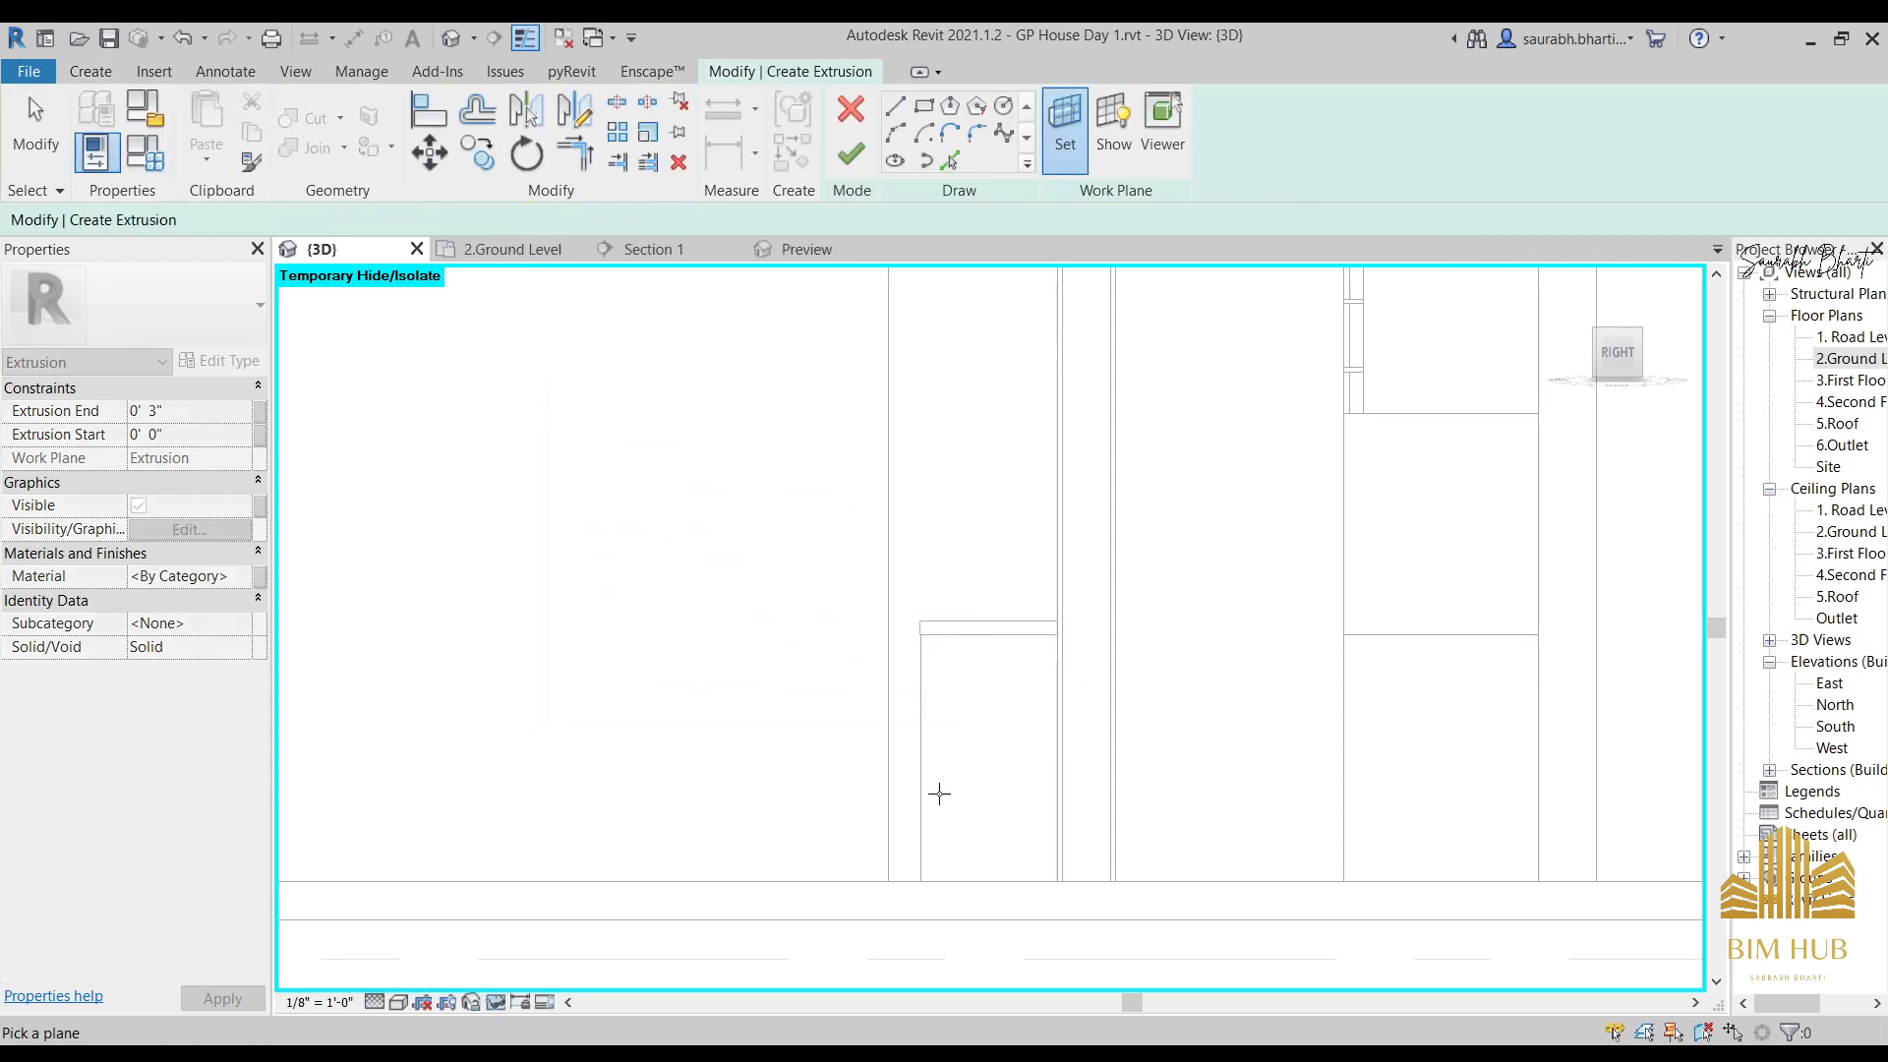
Sketch an end panel rectangle about 1'-9 3/4" by 3'-4" from the slab's top outer corner to the block's opposite floor corner.
{"action": "left_click", "coordinate": [931, 106]}
{"action": "middle_click_drag", "start_coordinate": [991, 635], "coordinate": [847, 557]}
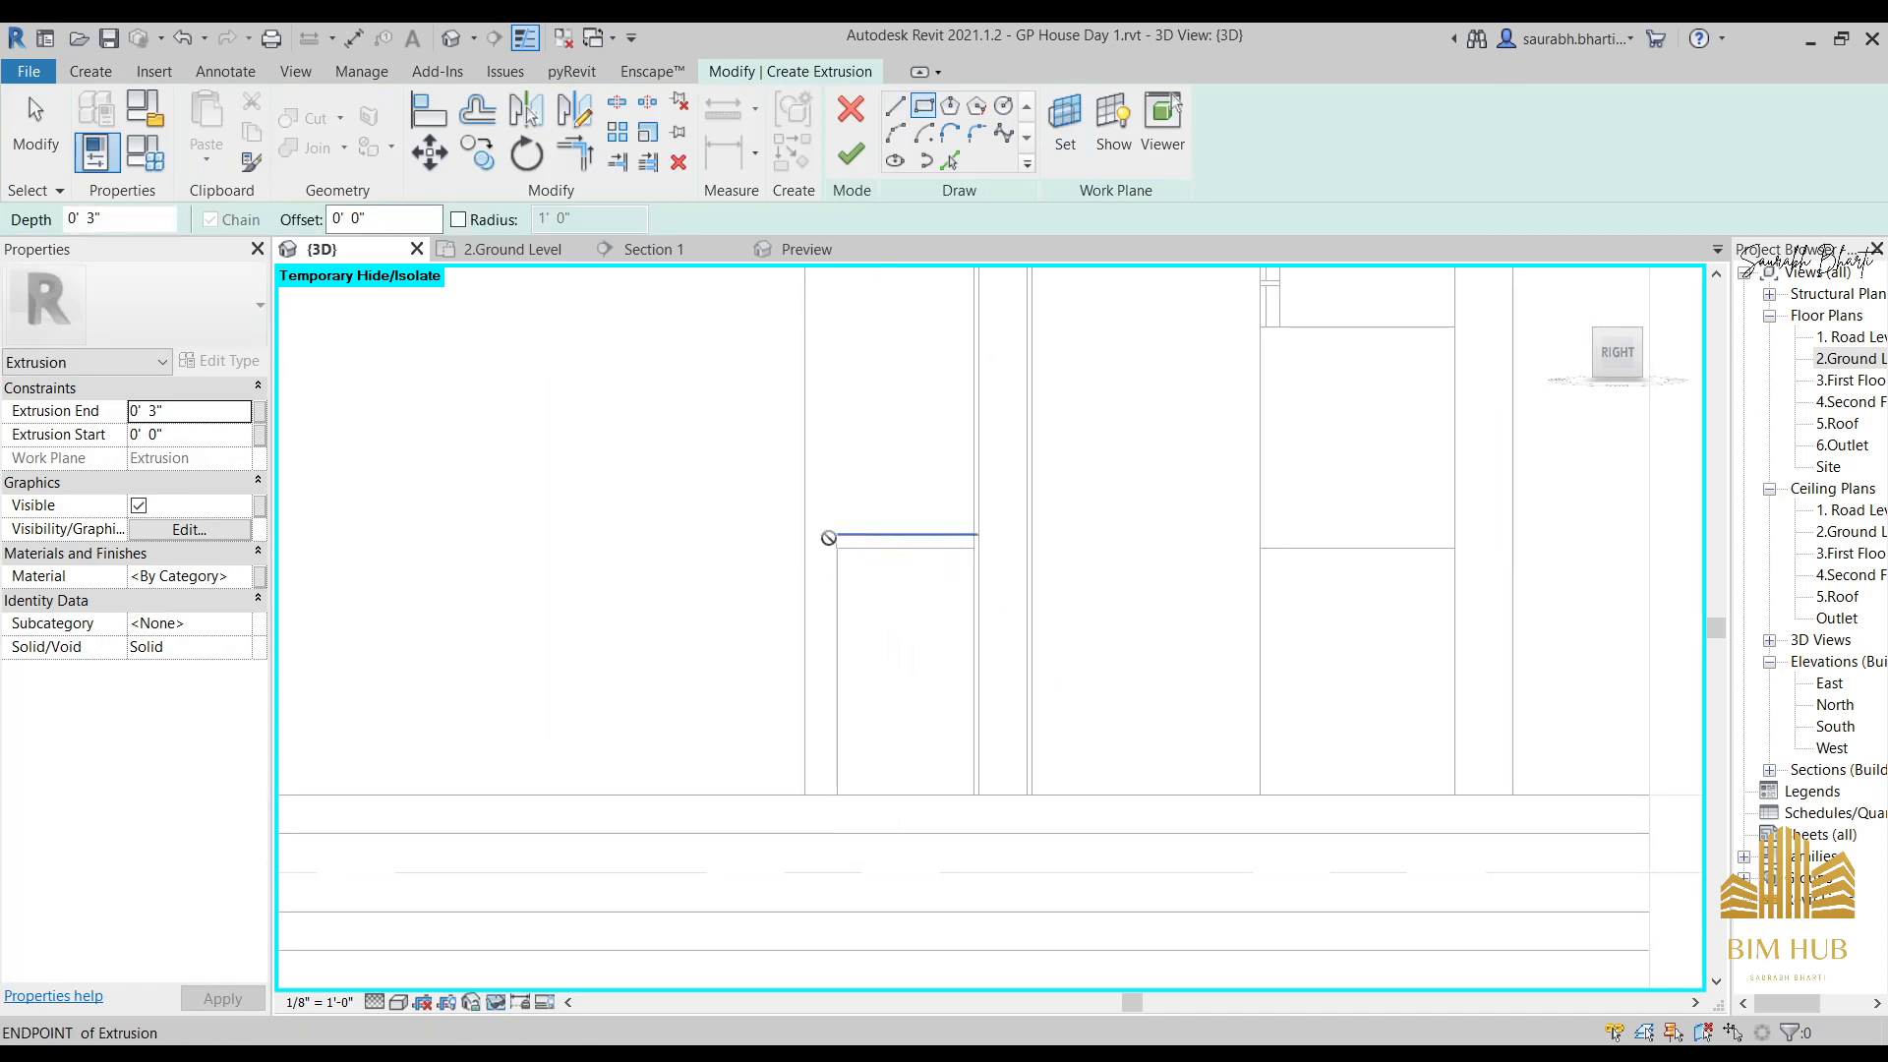
{"action": "left_click", "coordinate": [831, 537]}
{"action": "left_click", "coordinate": [973, 792]}
{"action": "scroll", "coordinate": [973, 784], "scroll_direction": "down", "scroll_amount": 2}
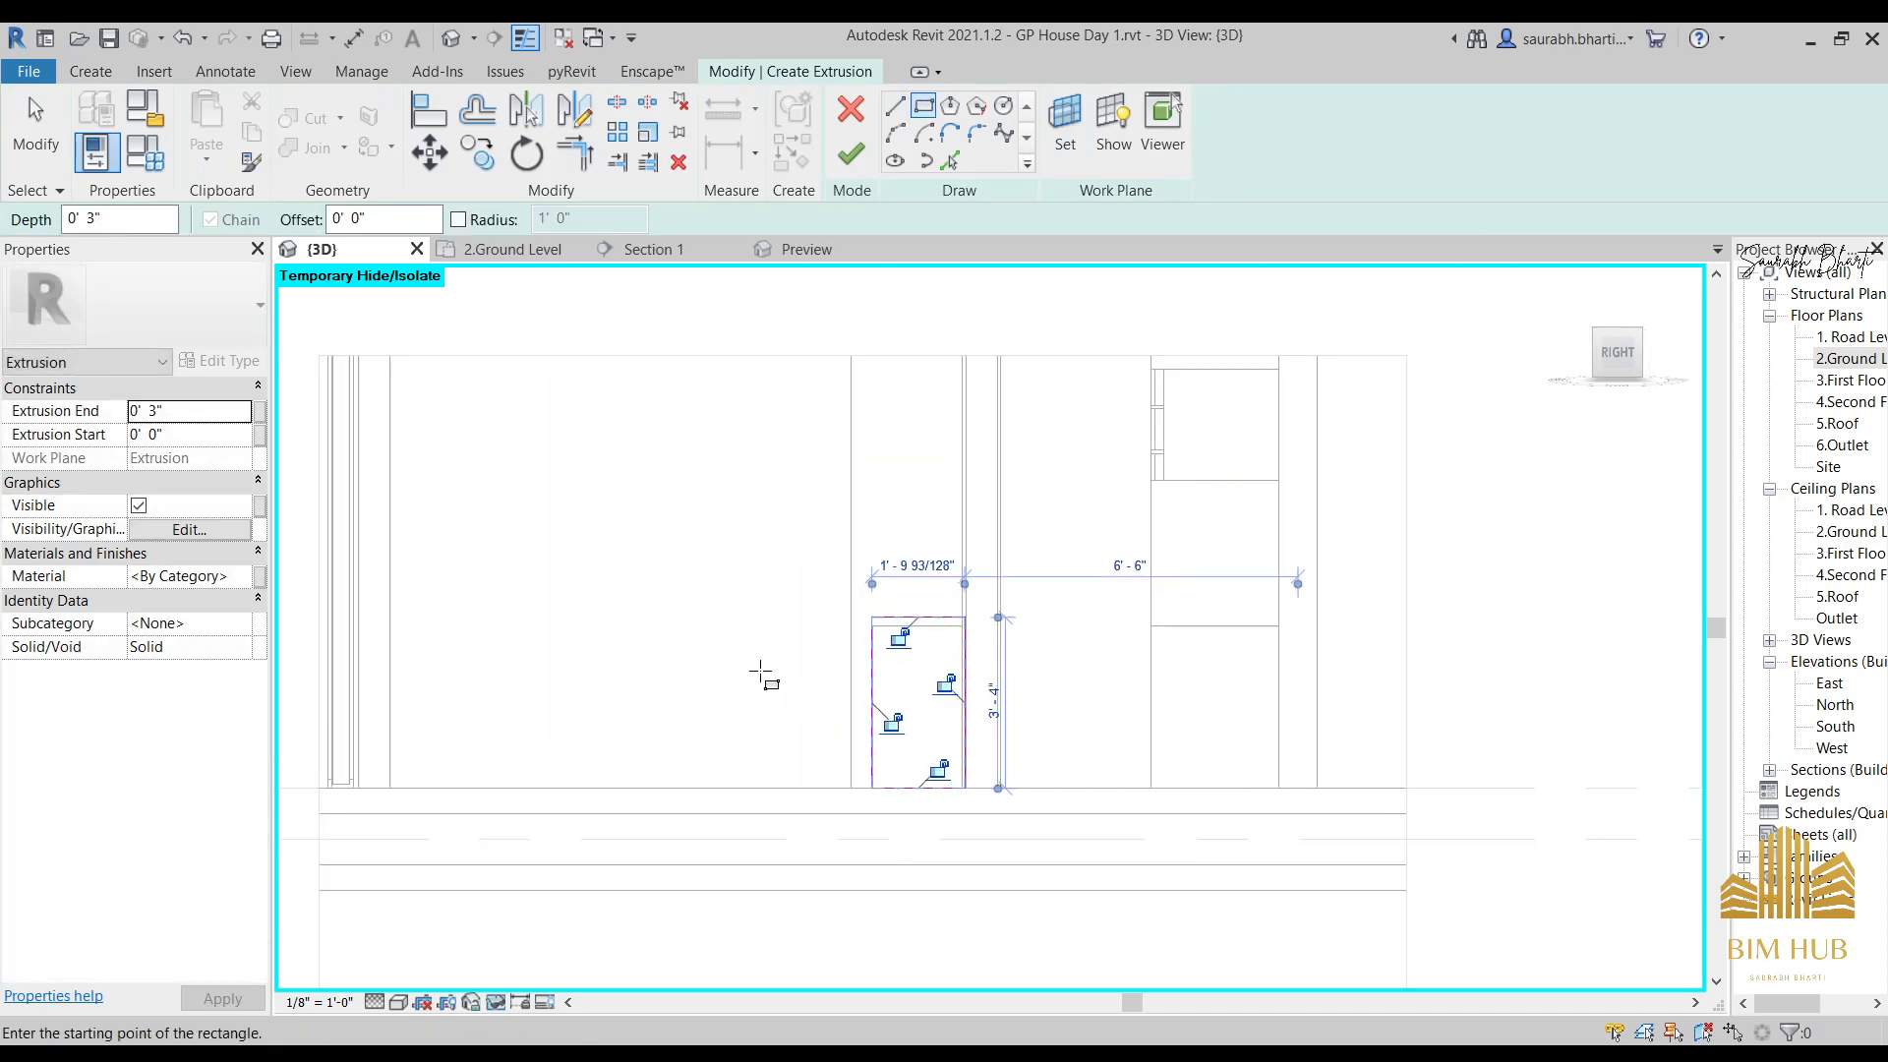
In the top view, select the four end panel sketch lines and try to mirror them about a drawn axis.
{"action": "middle_click_drag", "start_coordinate": [762, 676], "coordinate": [688, 629], "text": "shift"}
{"action": "left_click", "coordinate": [1636, 357]}
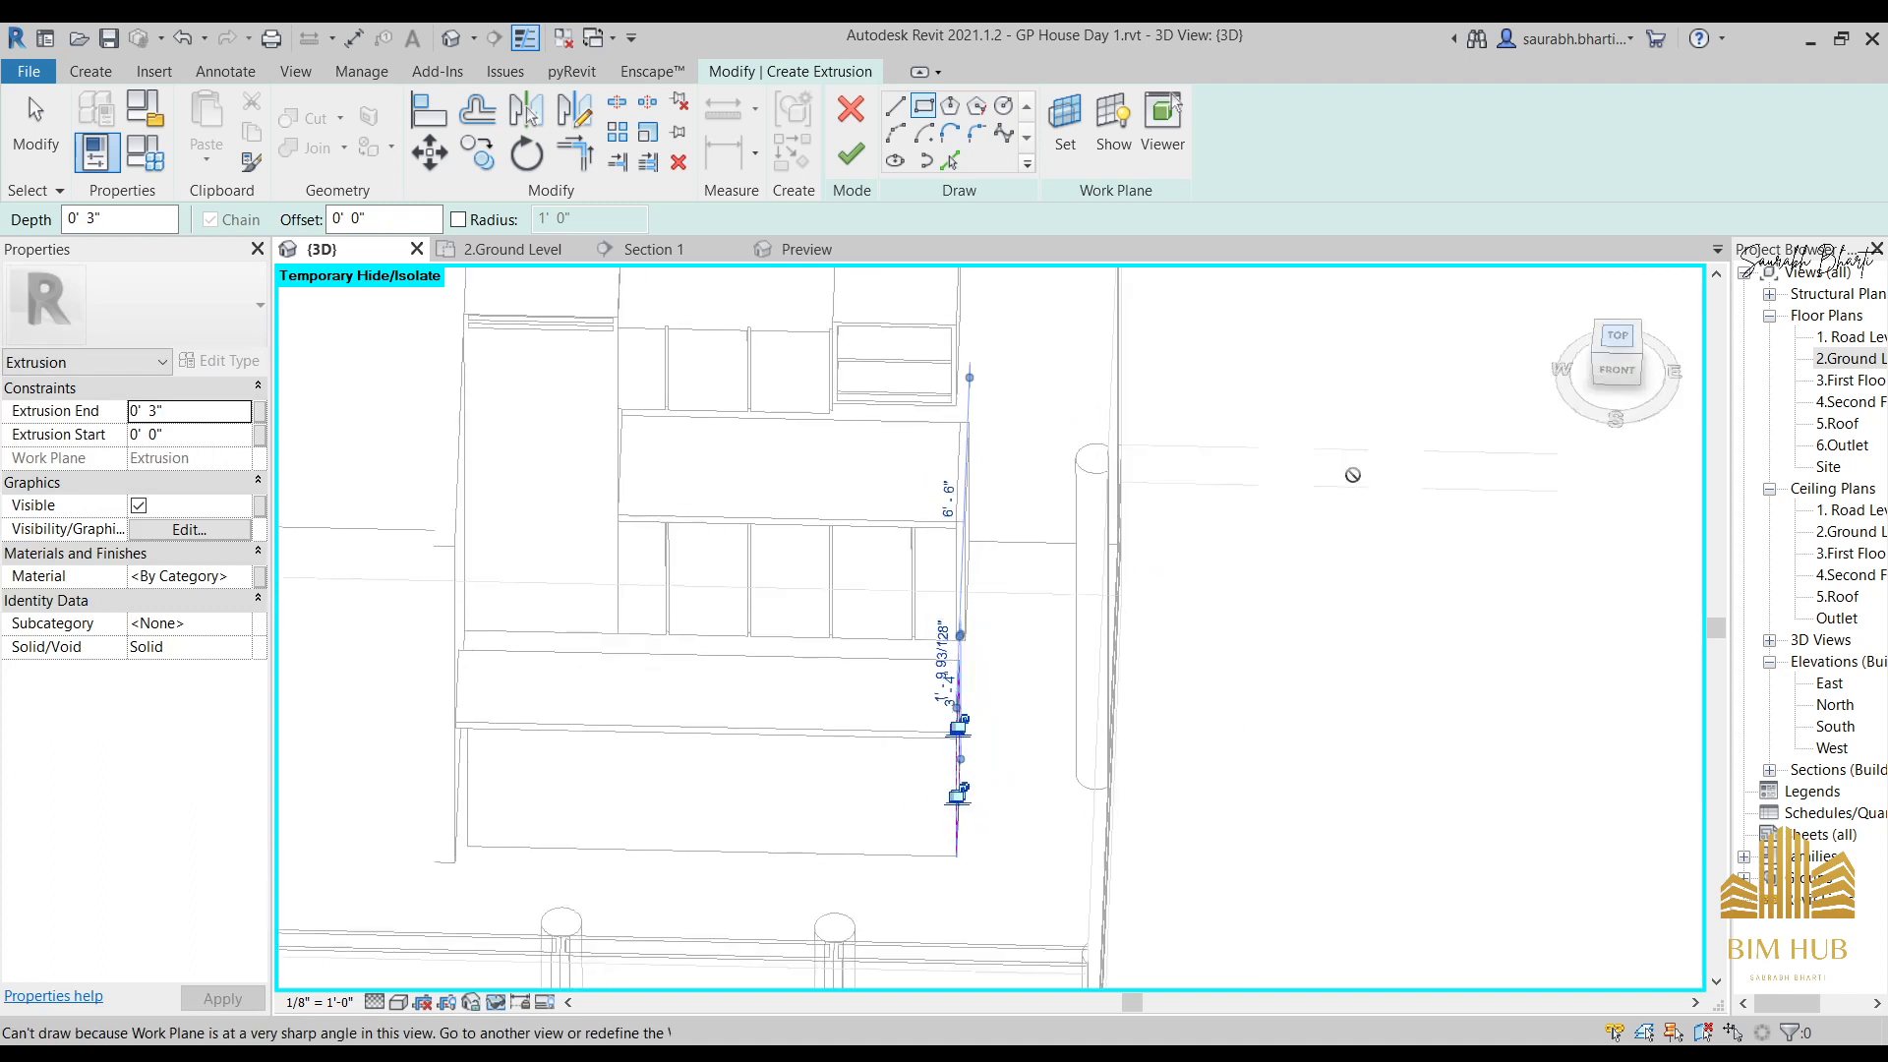
{"action": "left_click", "coordinate": [1056, 470]}
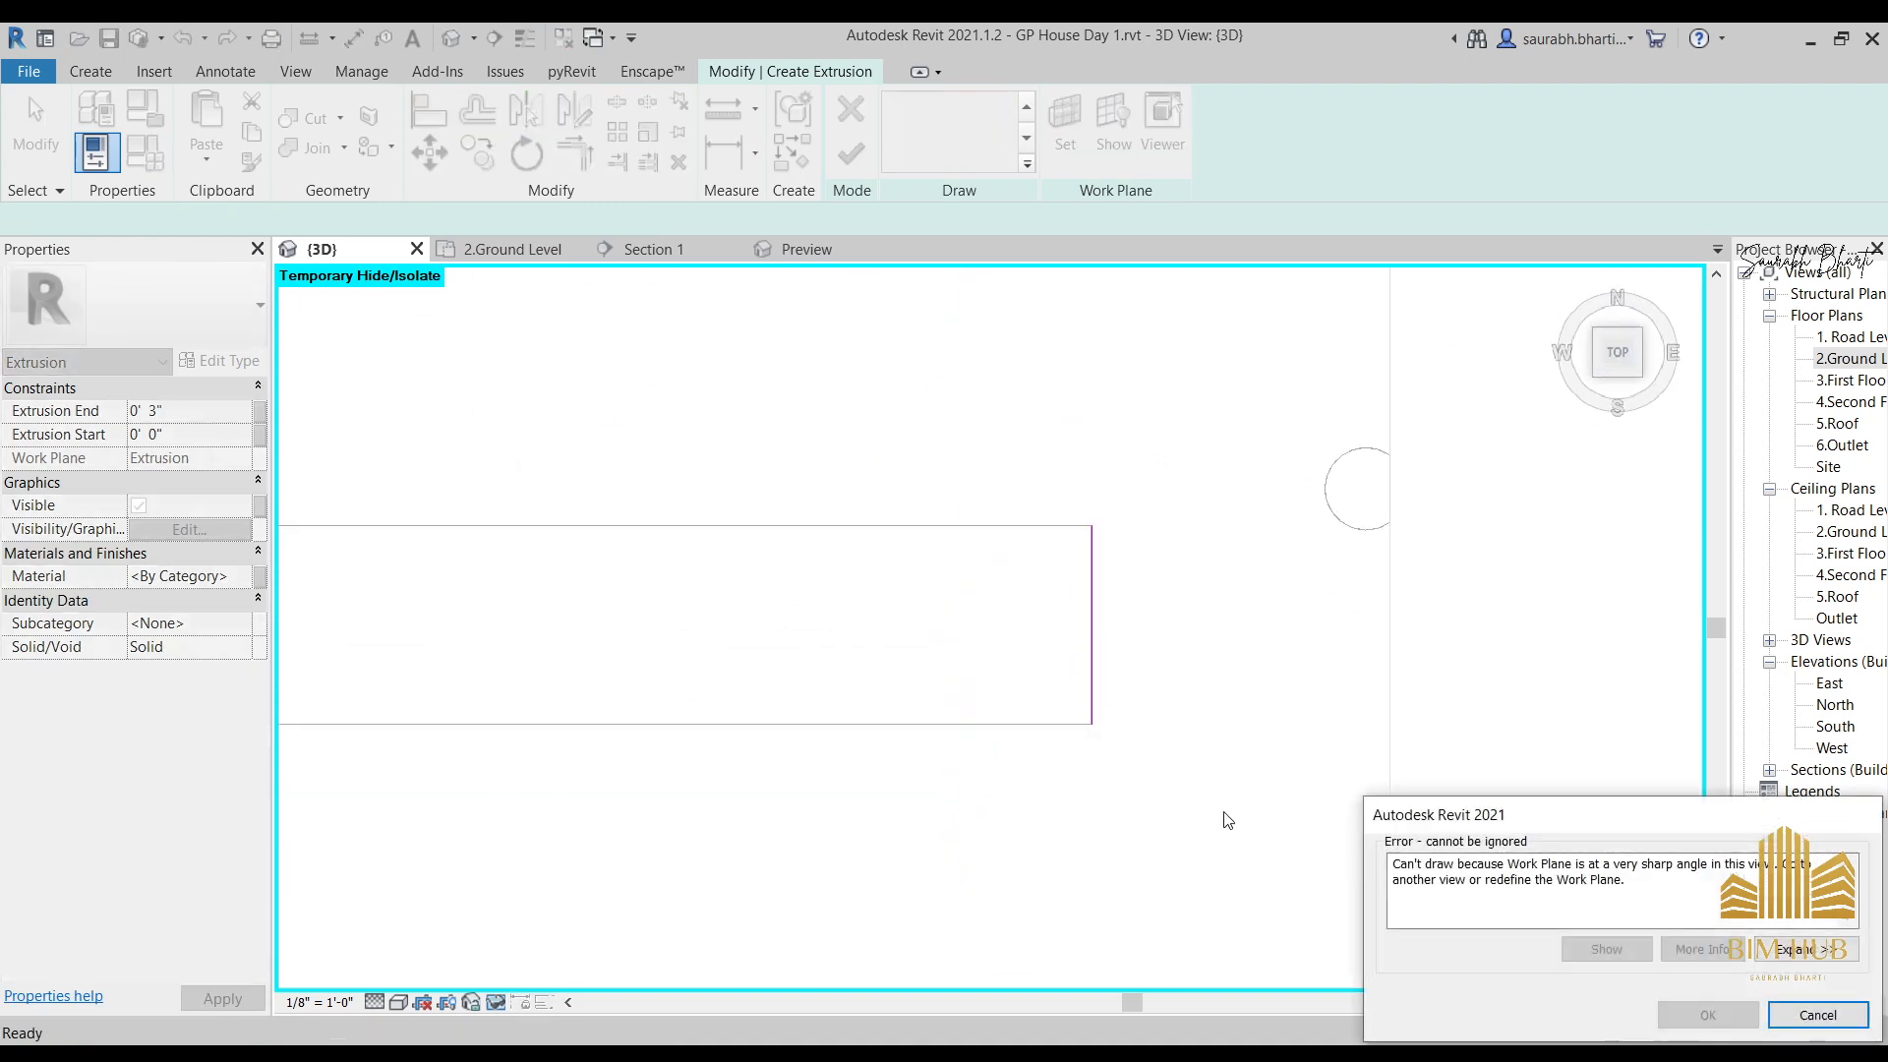
{"action": "left_click", "coordinate": [1815, 1015]}
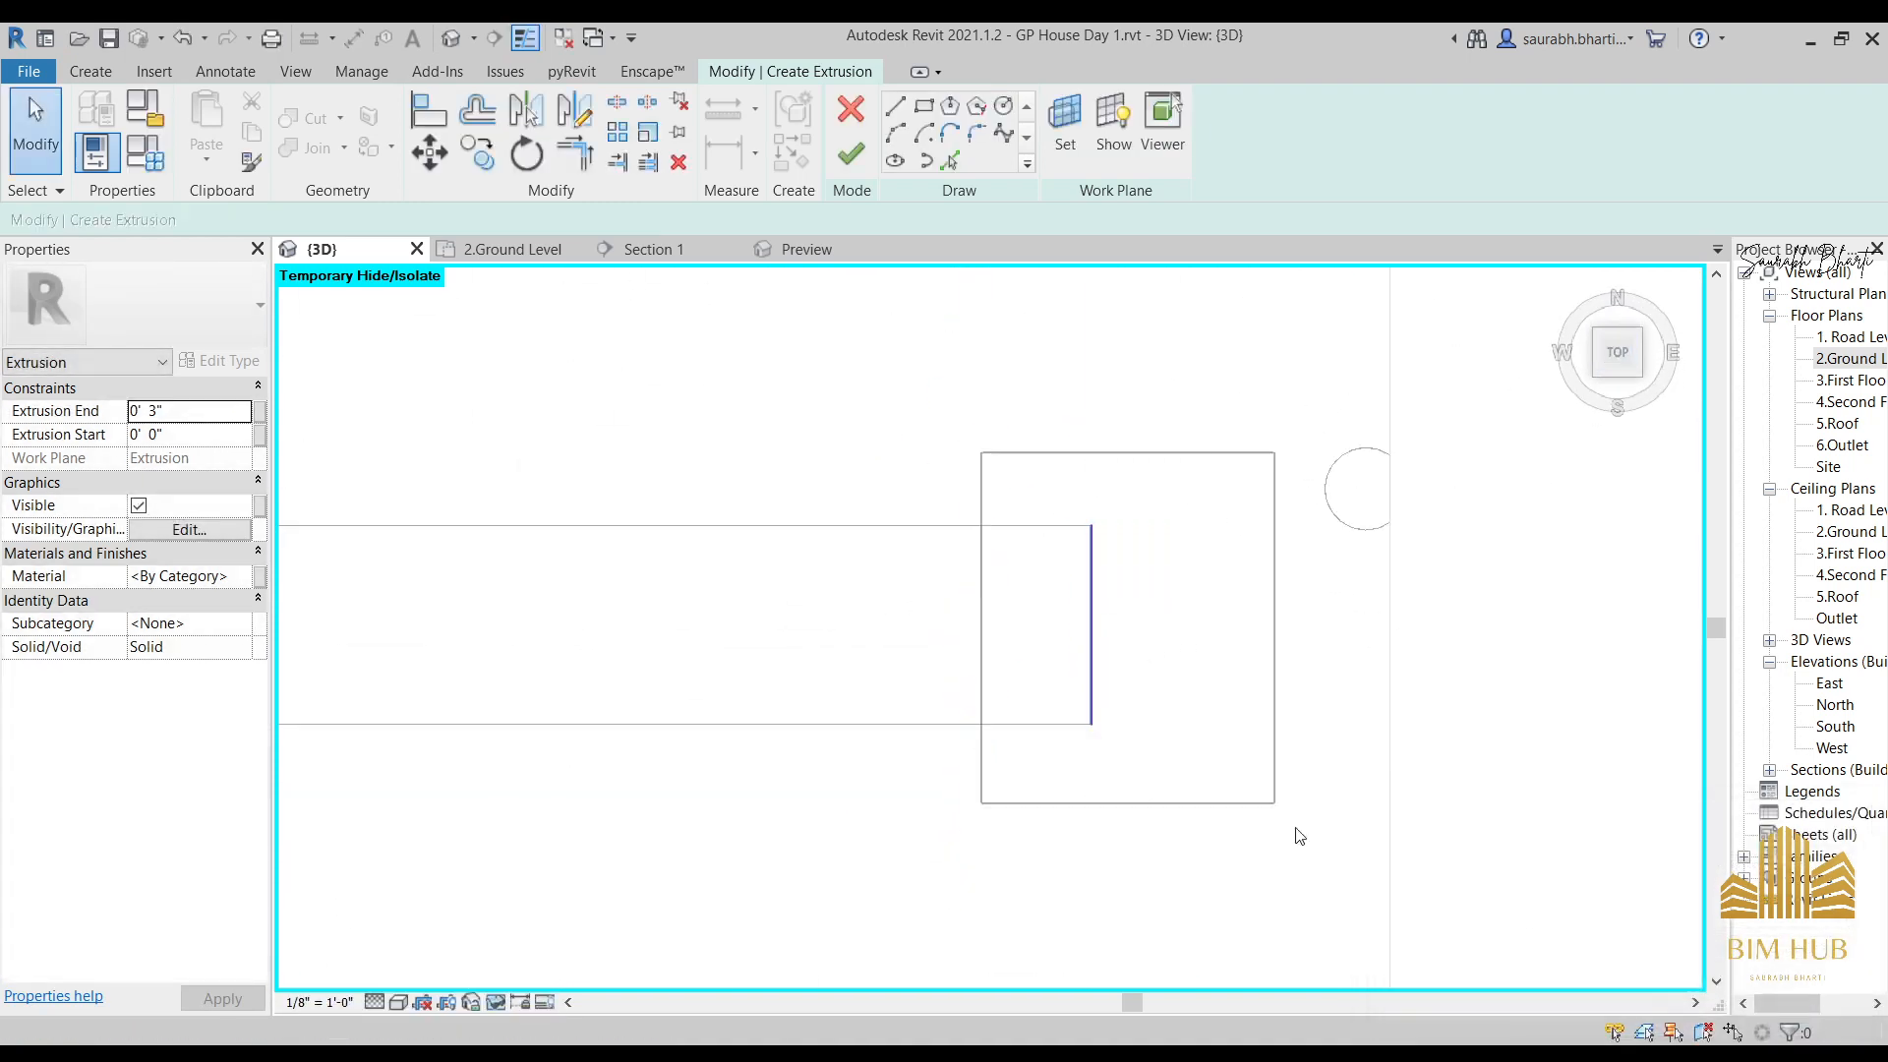
{"action": "left_click_drag", "start_coordinate": [1295, 829], "coordinate": [1305, 838]}
{"action": "scroll", "coordinate": [1160, 673], "scroll_direction": "down", "scroll_amount": 5}
{"action": "middle_click_drag", "start_coordinate": [1163, 673], "coordinate": [1348, 673]}
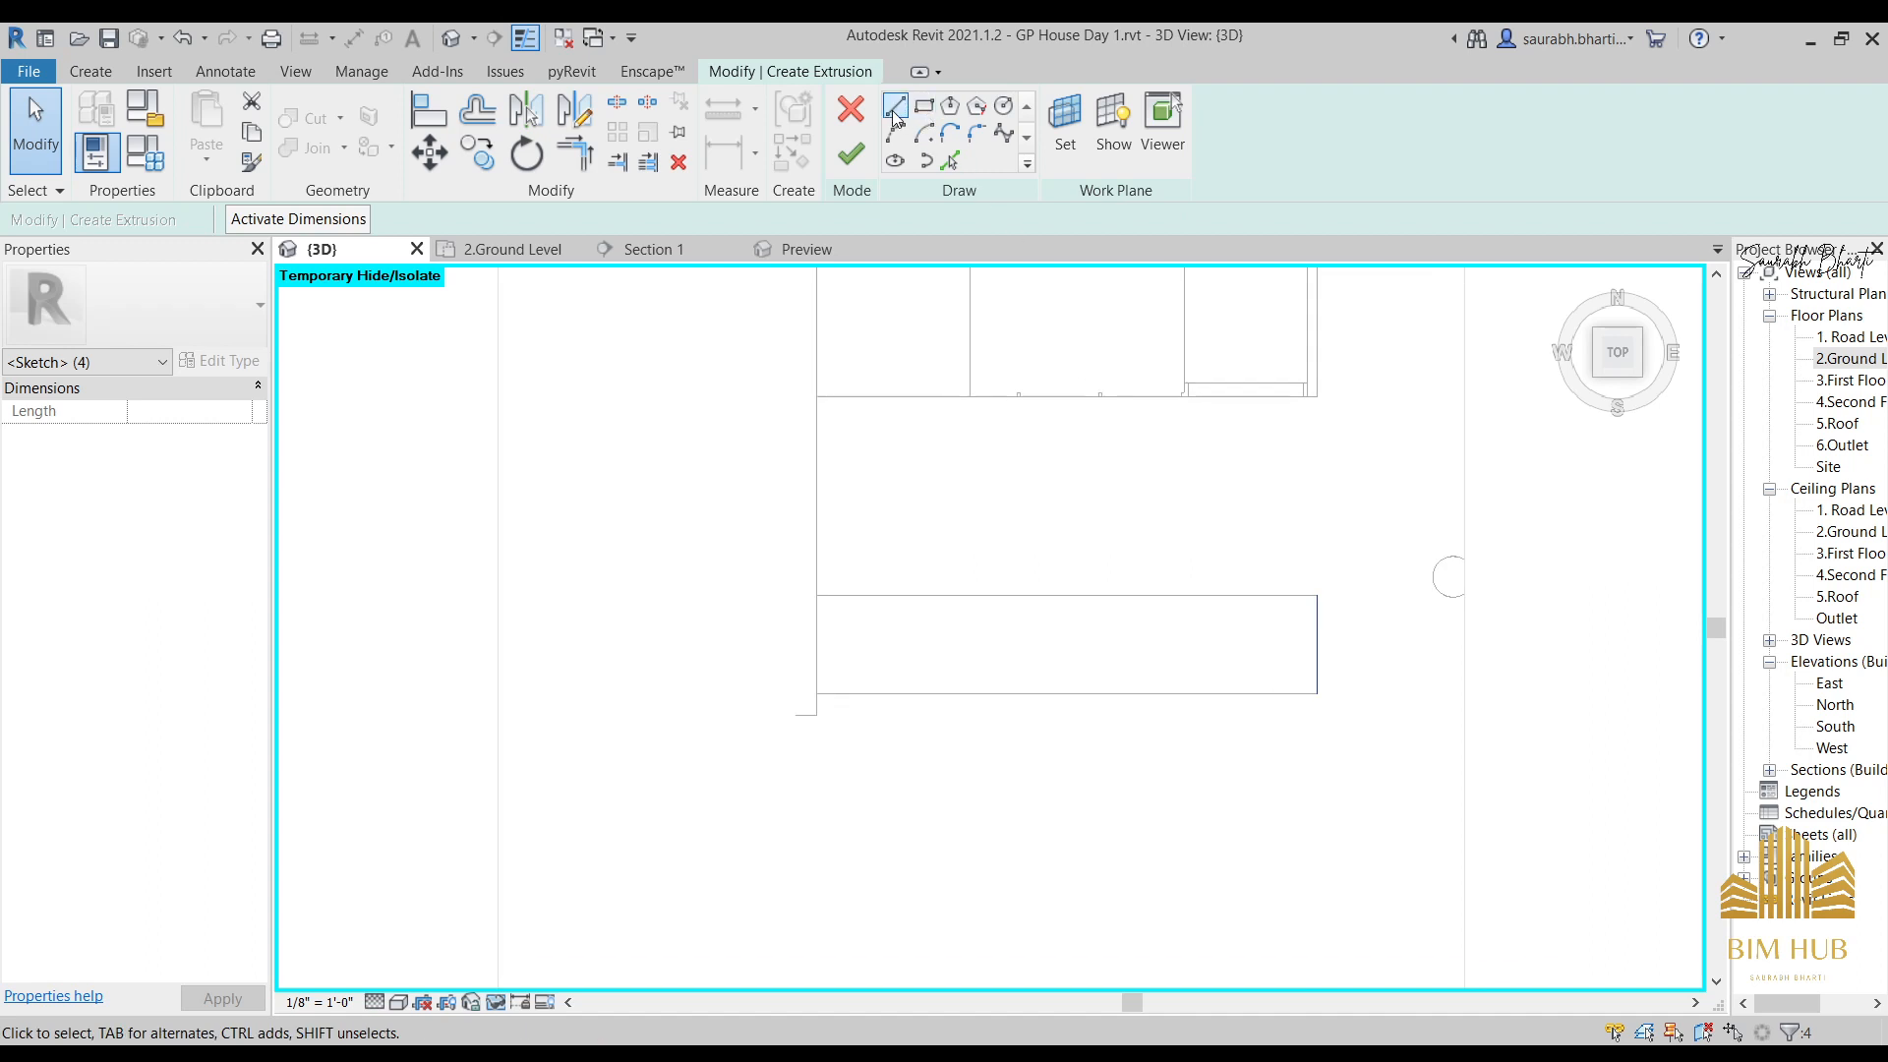
{"action": "left_click", "coordinate": [576, 108]}
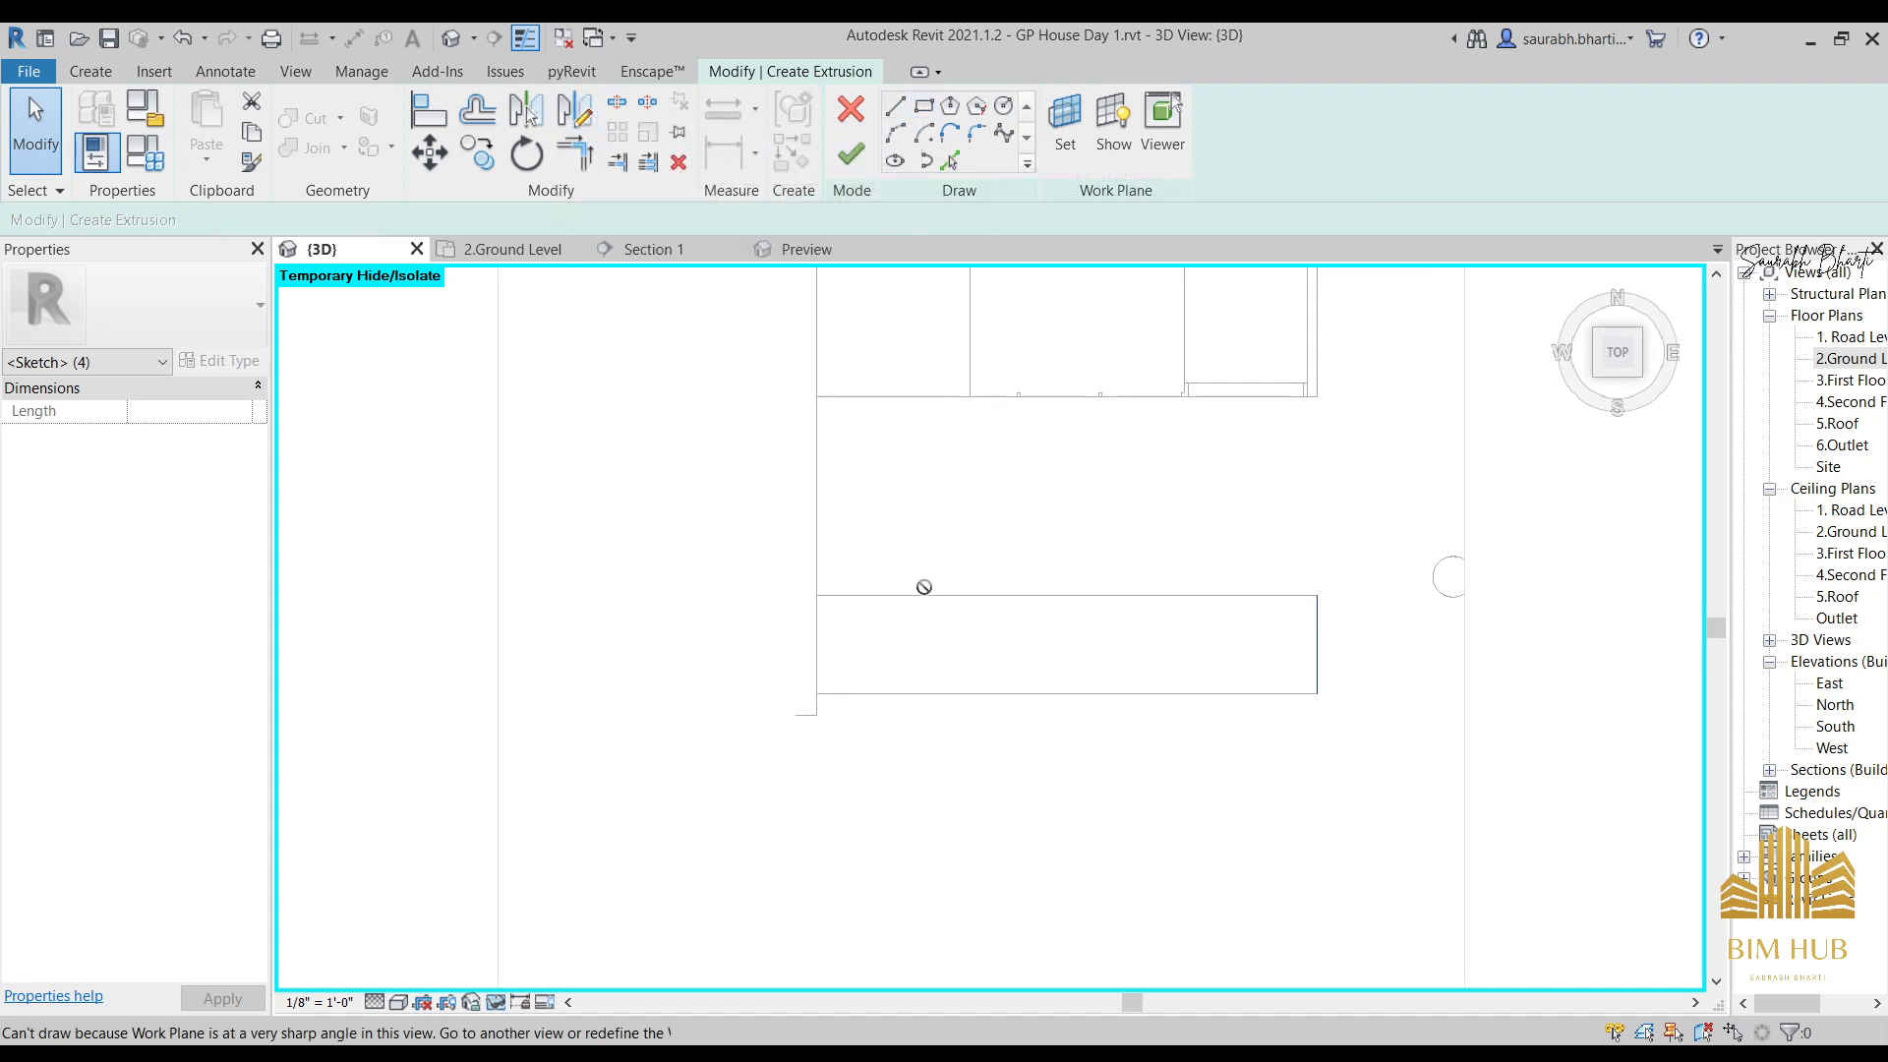
{"action": "key", "text": "Escape"}
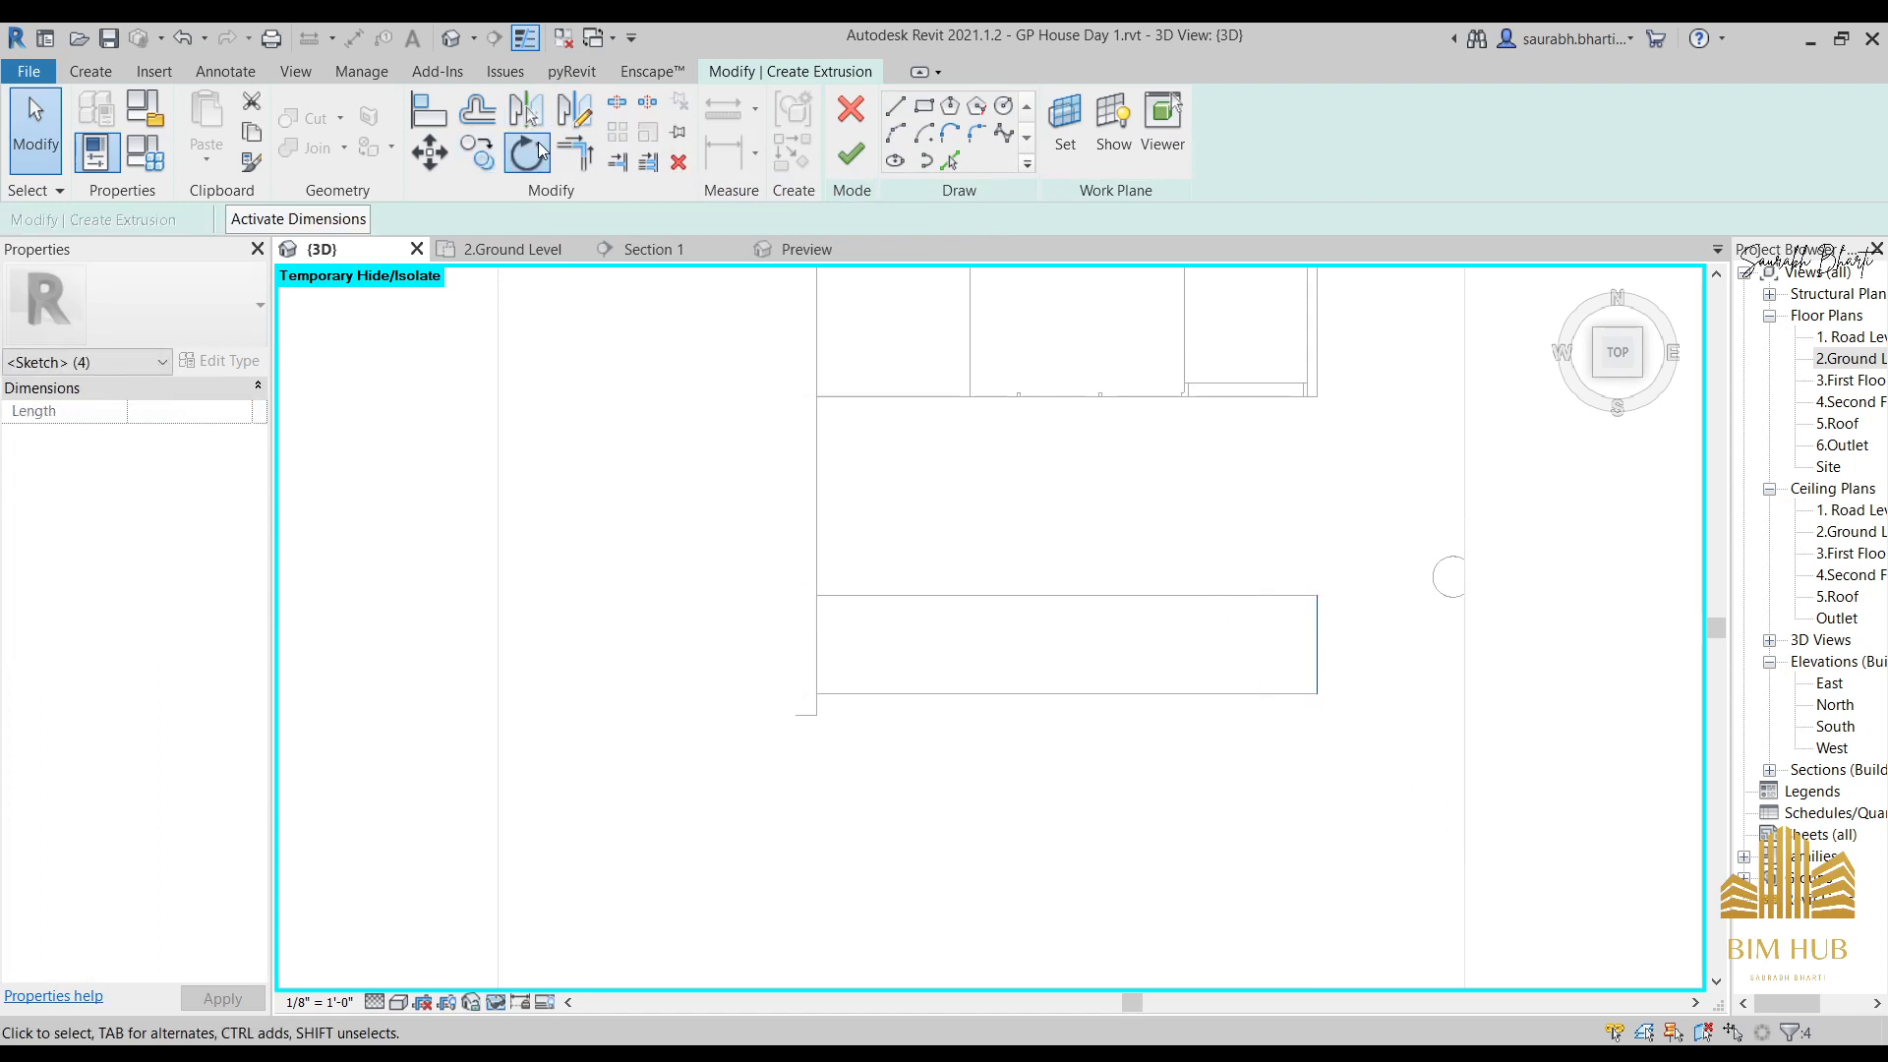
Try to mirror the end panel's sketch lines in the top view using picked and drawn axes and a helper line.
{"action": "left_click", "coordinate": [540, 150]}
{"action": "key", "text": "m"}
{"action": "key", "text": "m"}
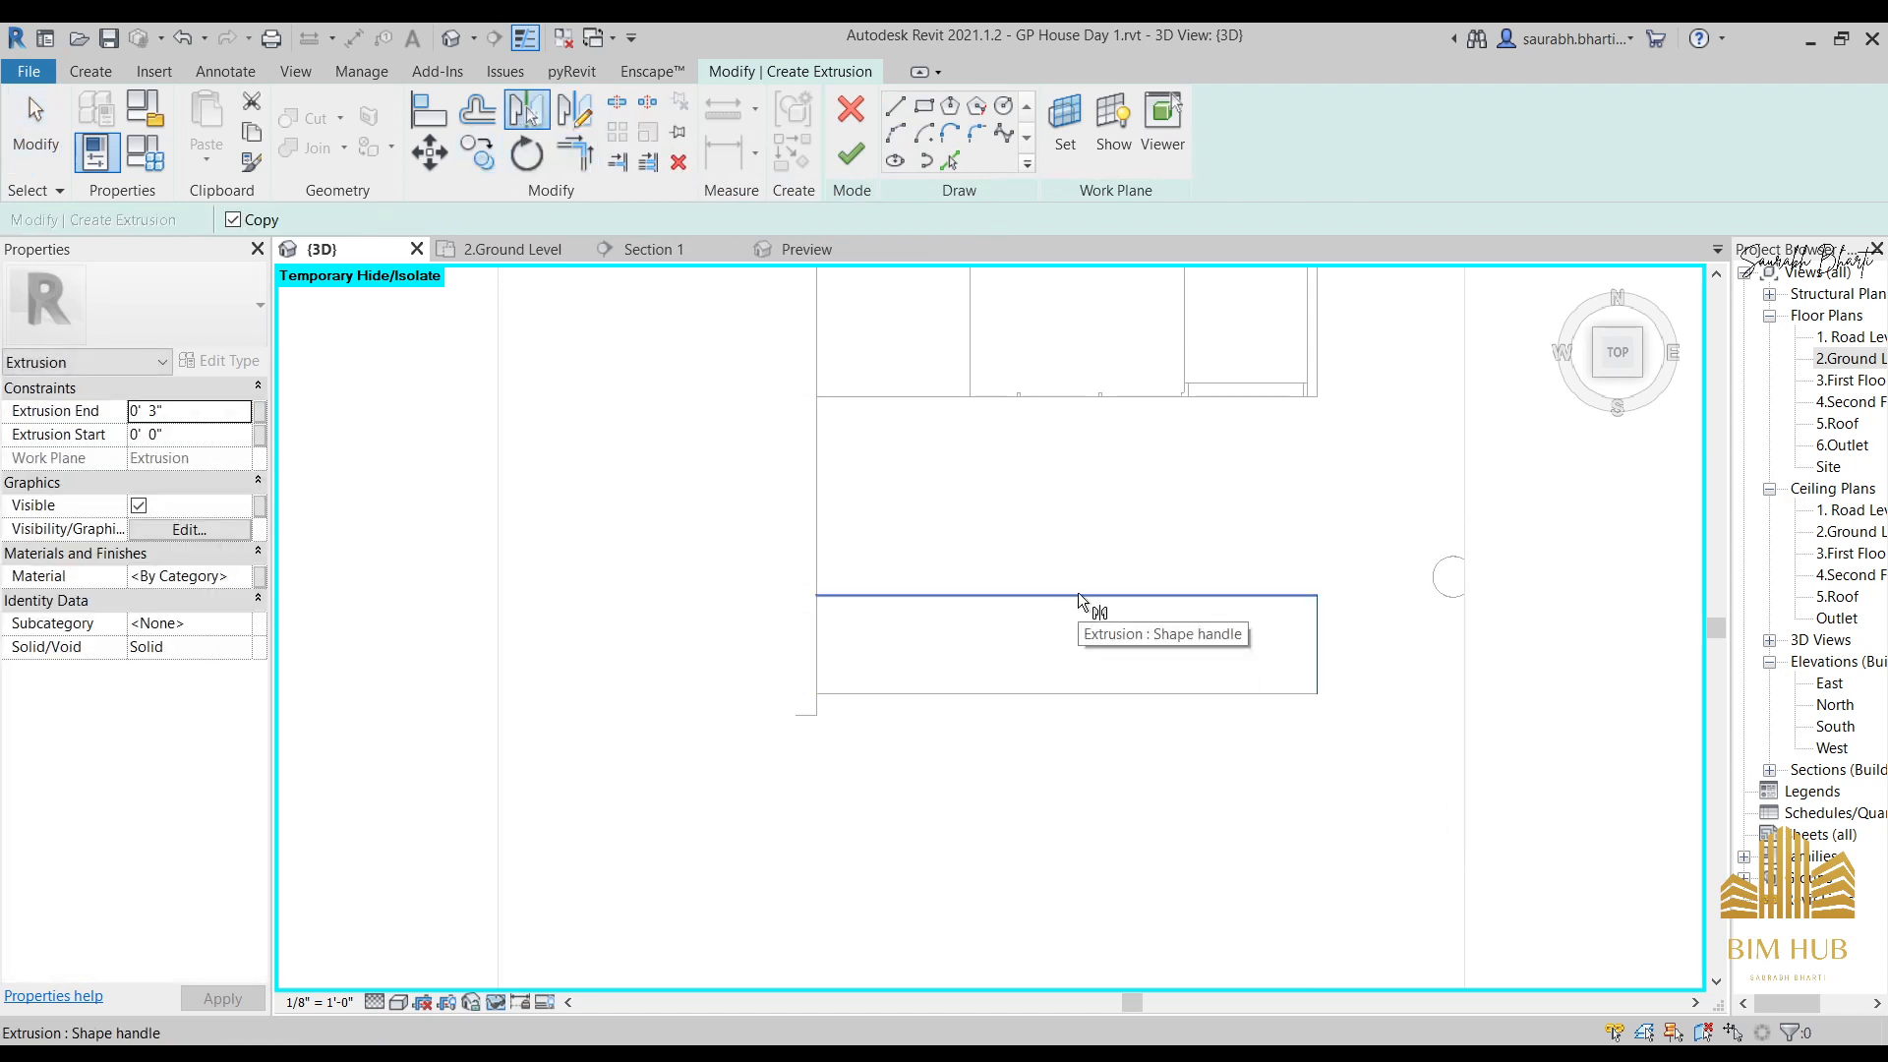
{"action": "key", "text": "Escape"}
{"action": "left_click_drag", "start_coordinate": [1252, 472], "coordinate": [1477, 828]}
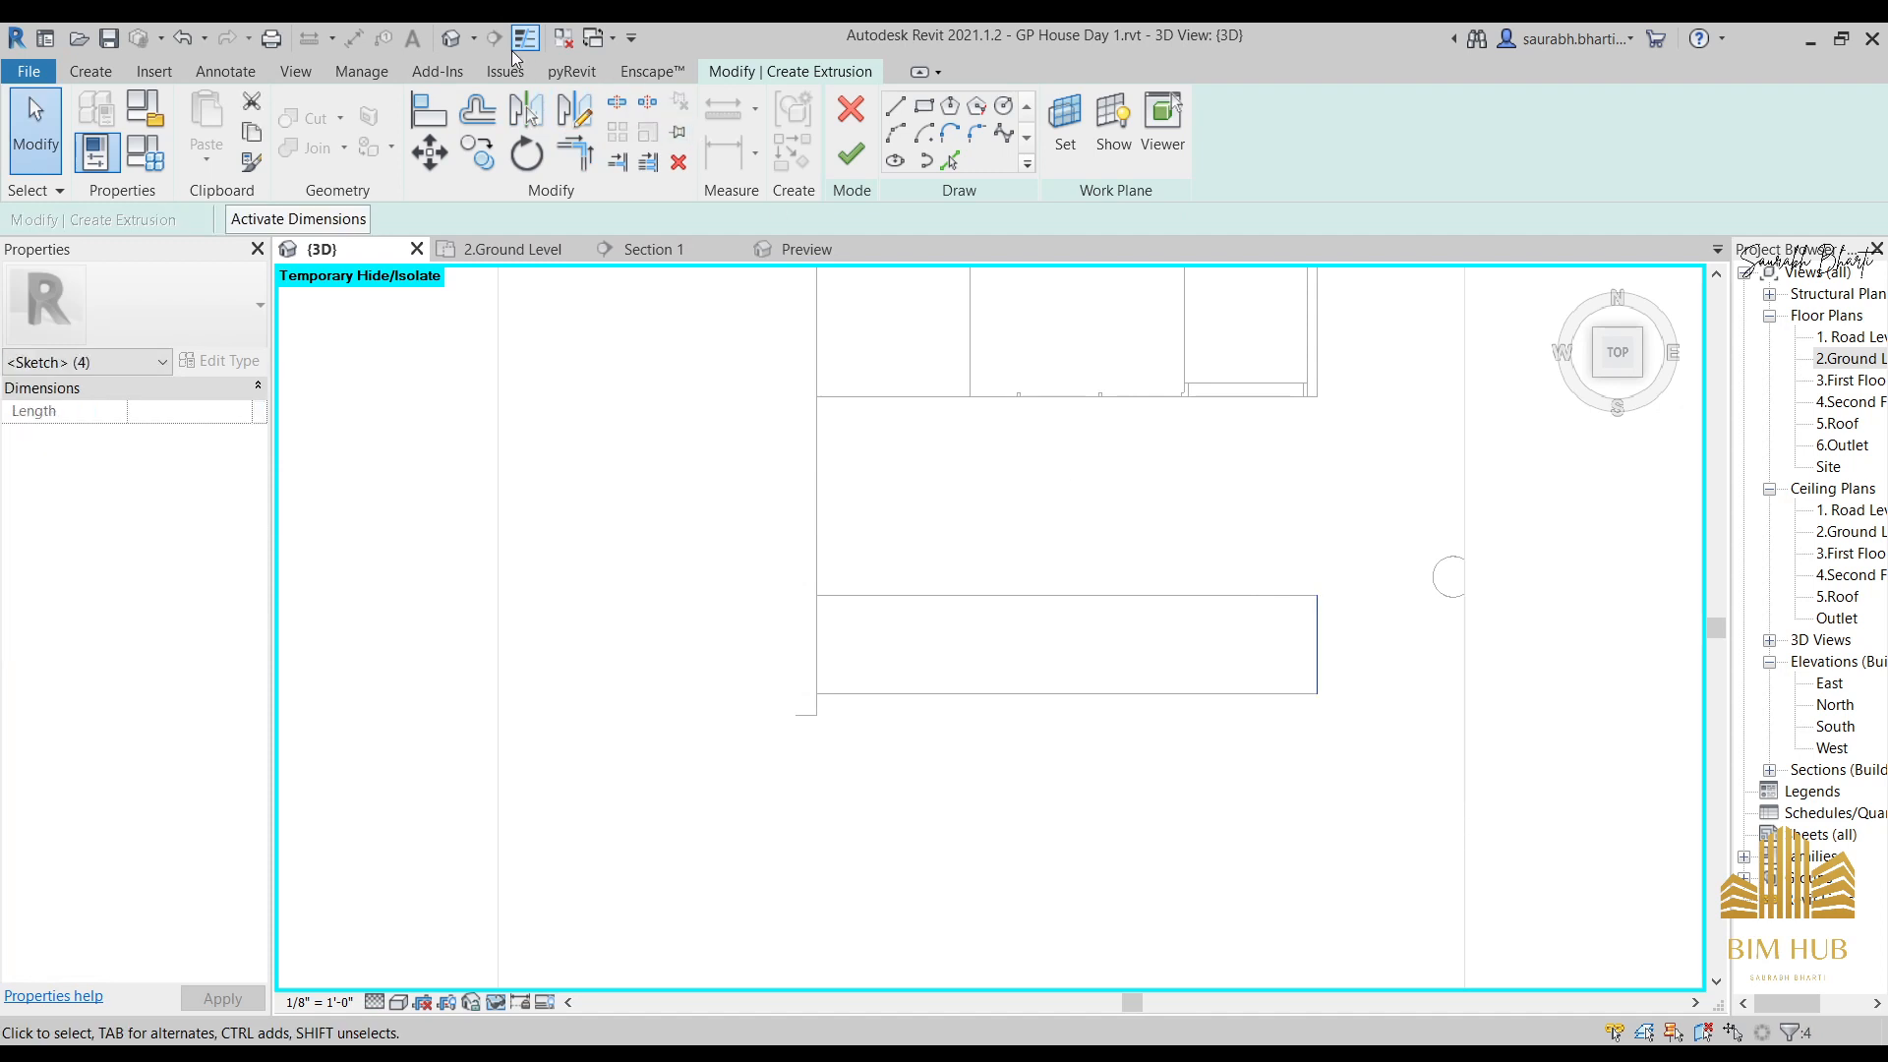
{"action": "left_click", "coordinate": [565, 108]}
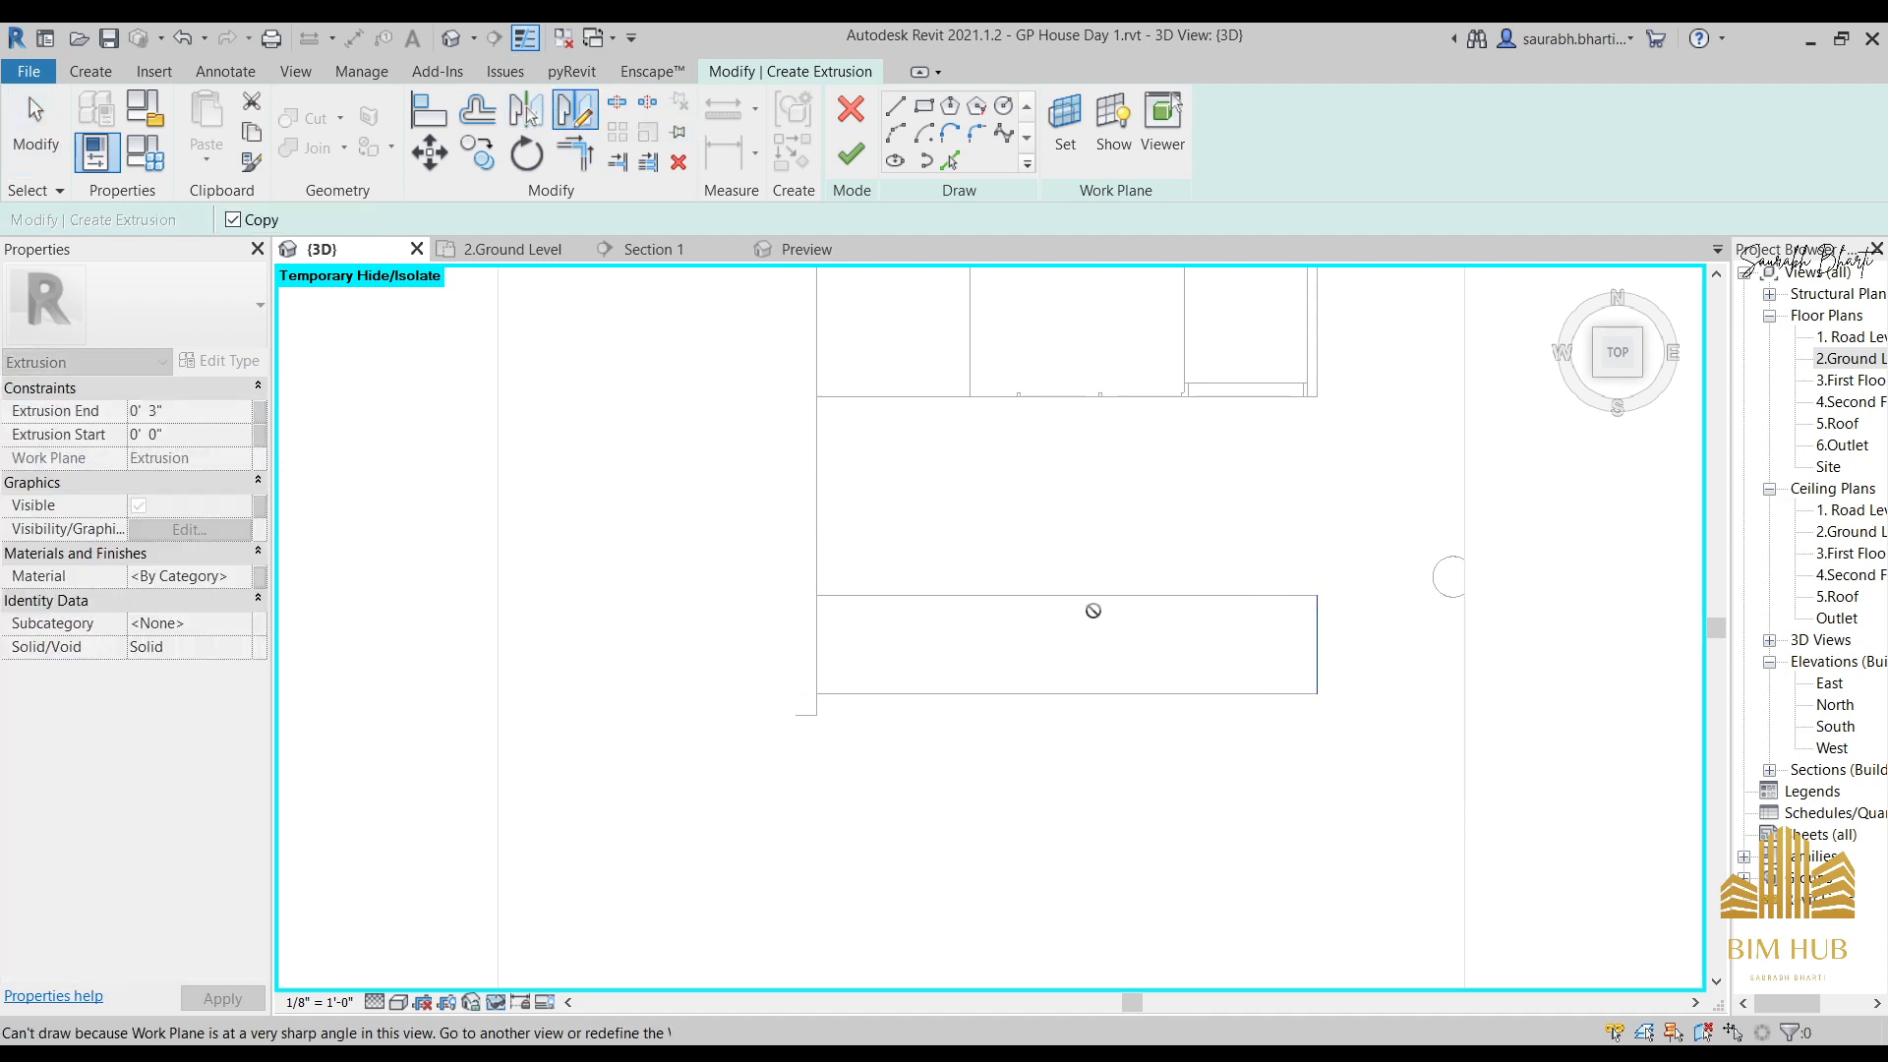
{"action": "key", "text": "Escape"}
{"action": "left_click_drag", "start_coordinate": [1206, 518], "coordinate": [1595, 873]}
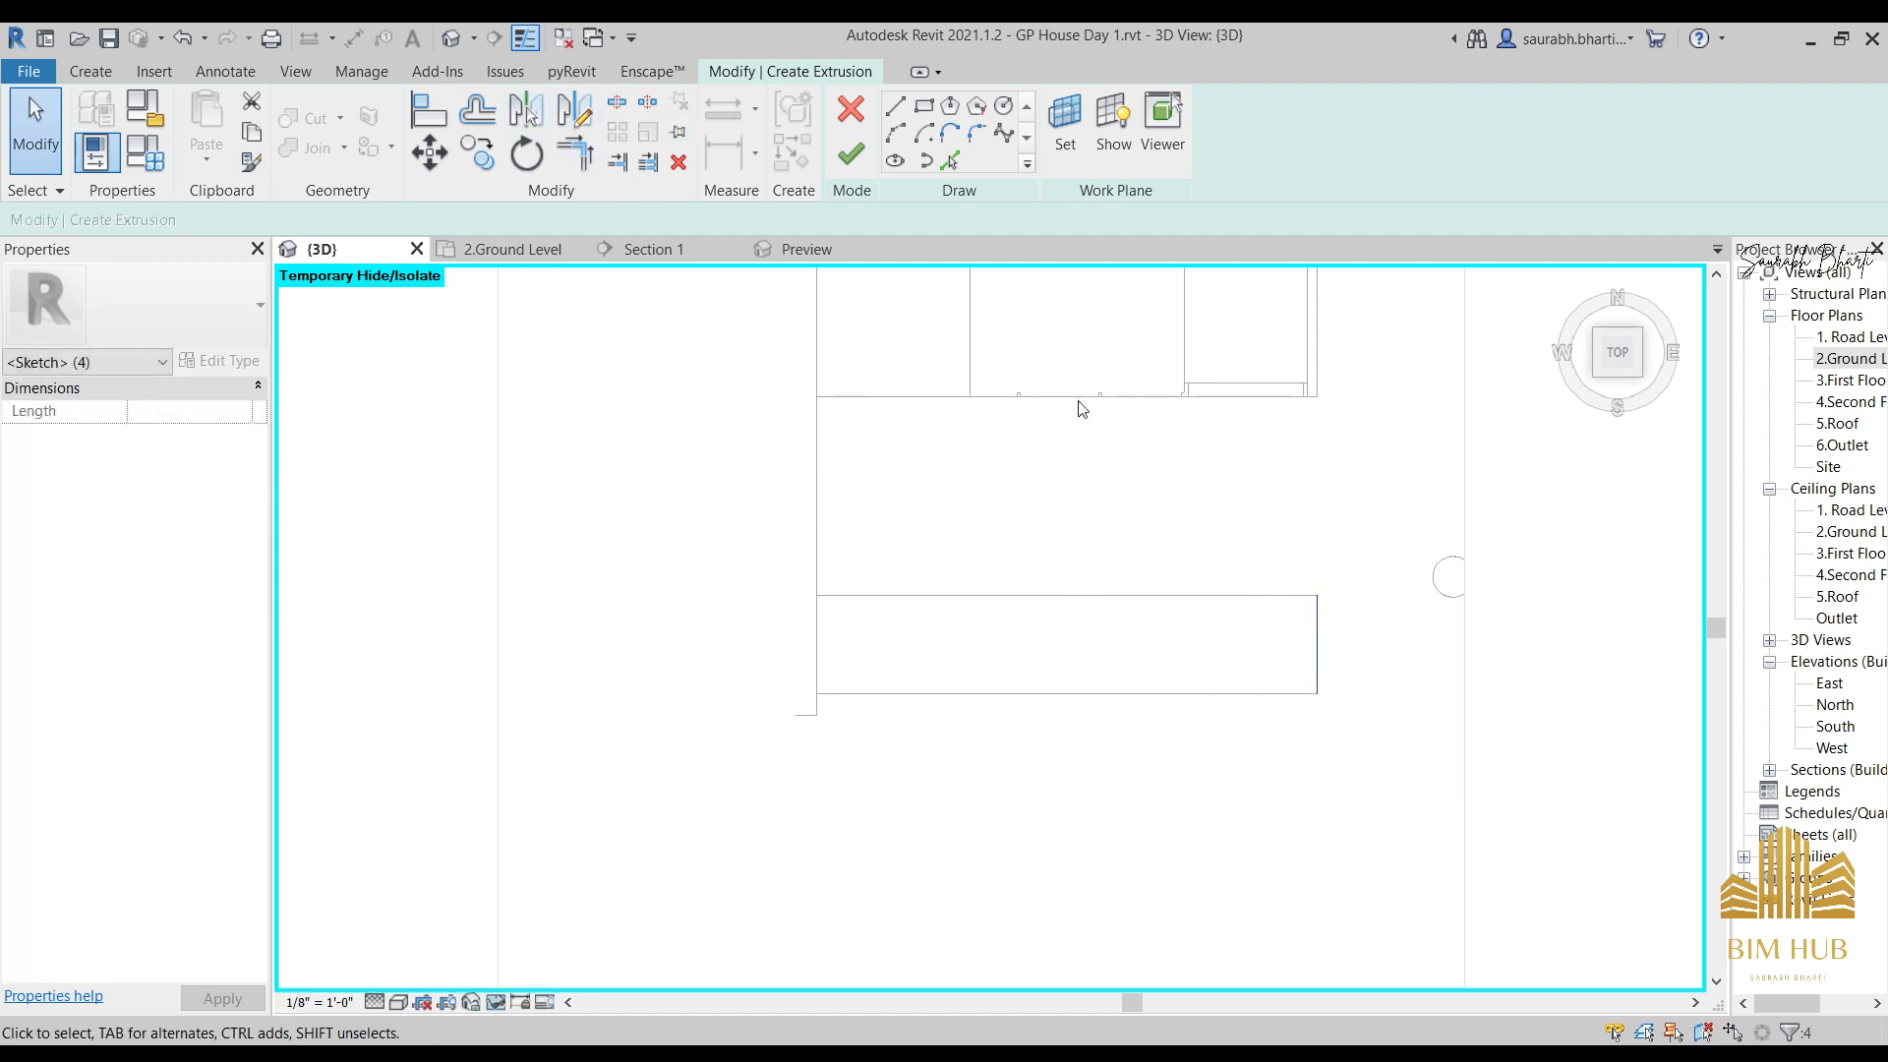
{"action": "left_click", "coordinate": [531, 126]}
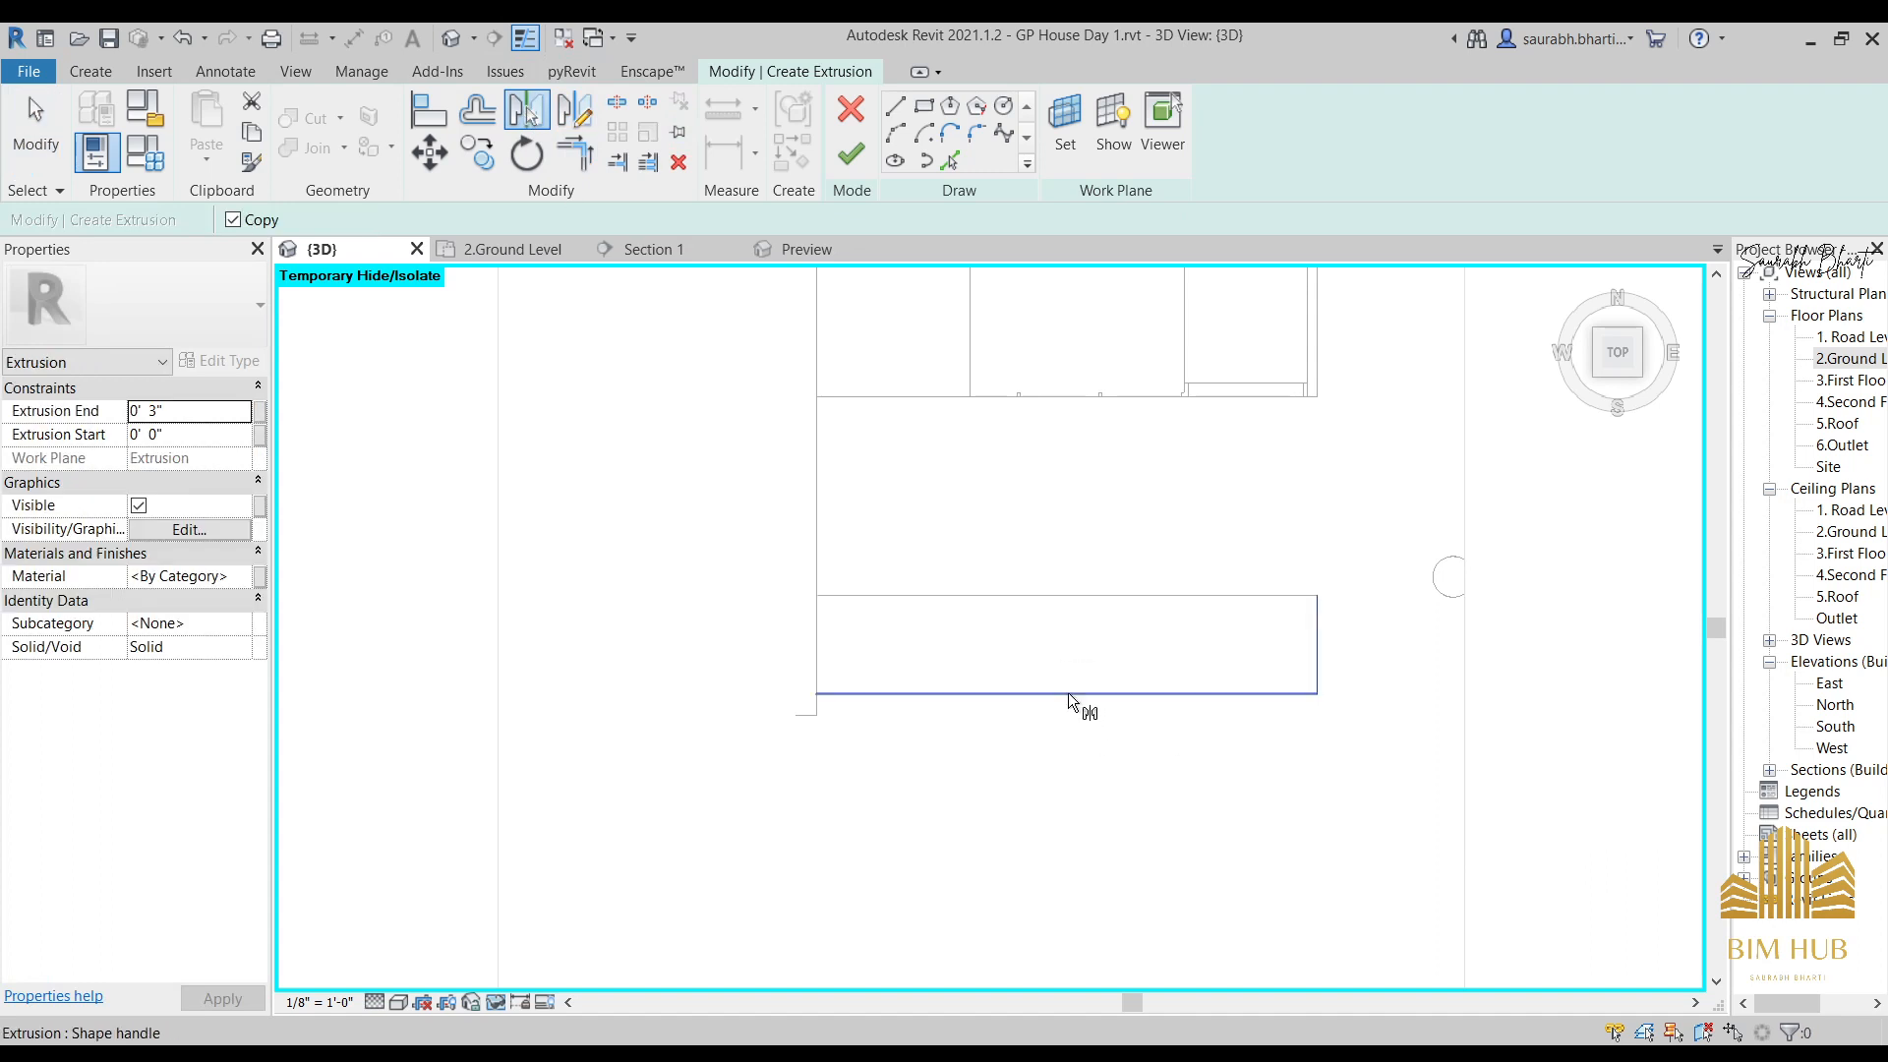
{"action": "left_click", "coordinate": [889, 115]}
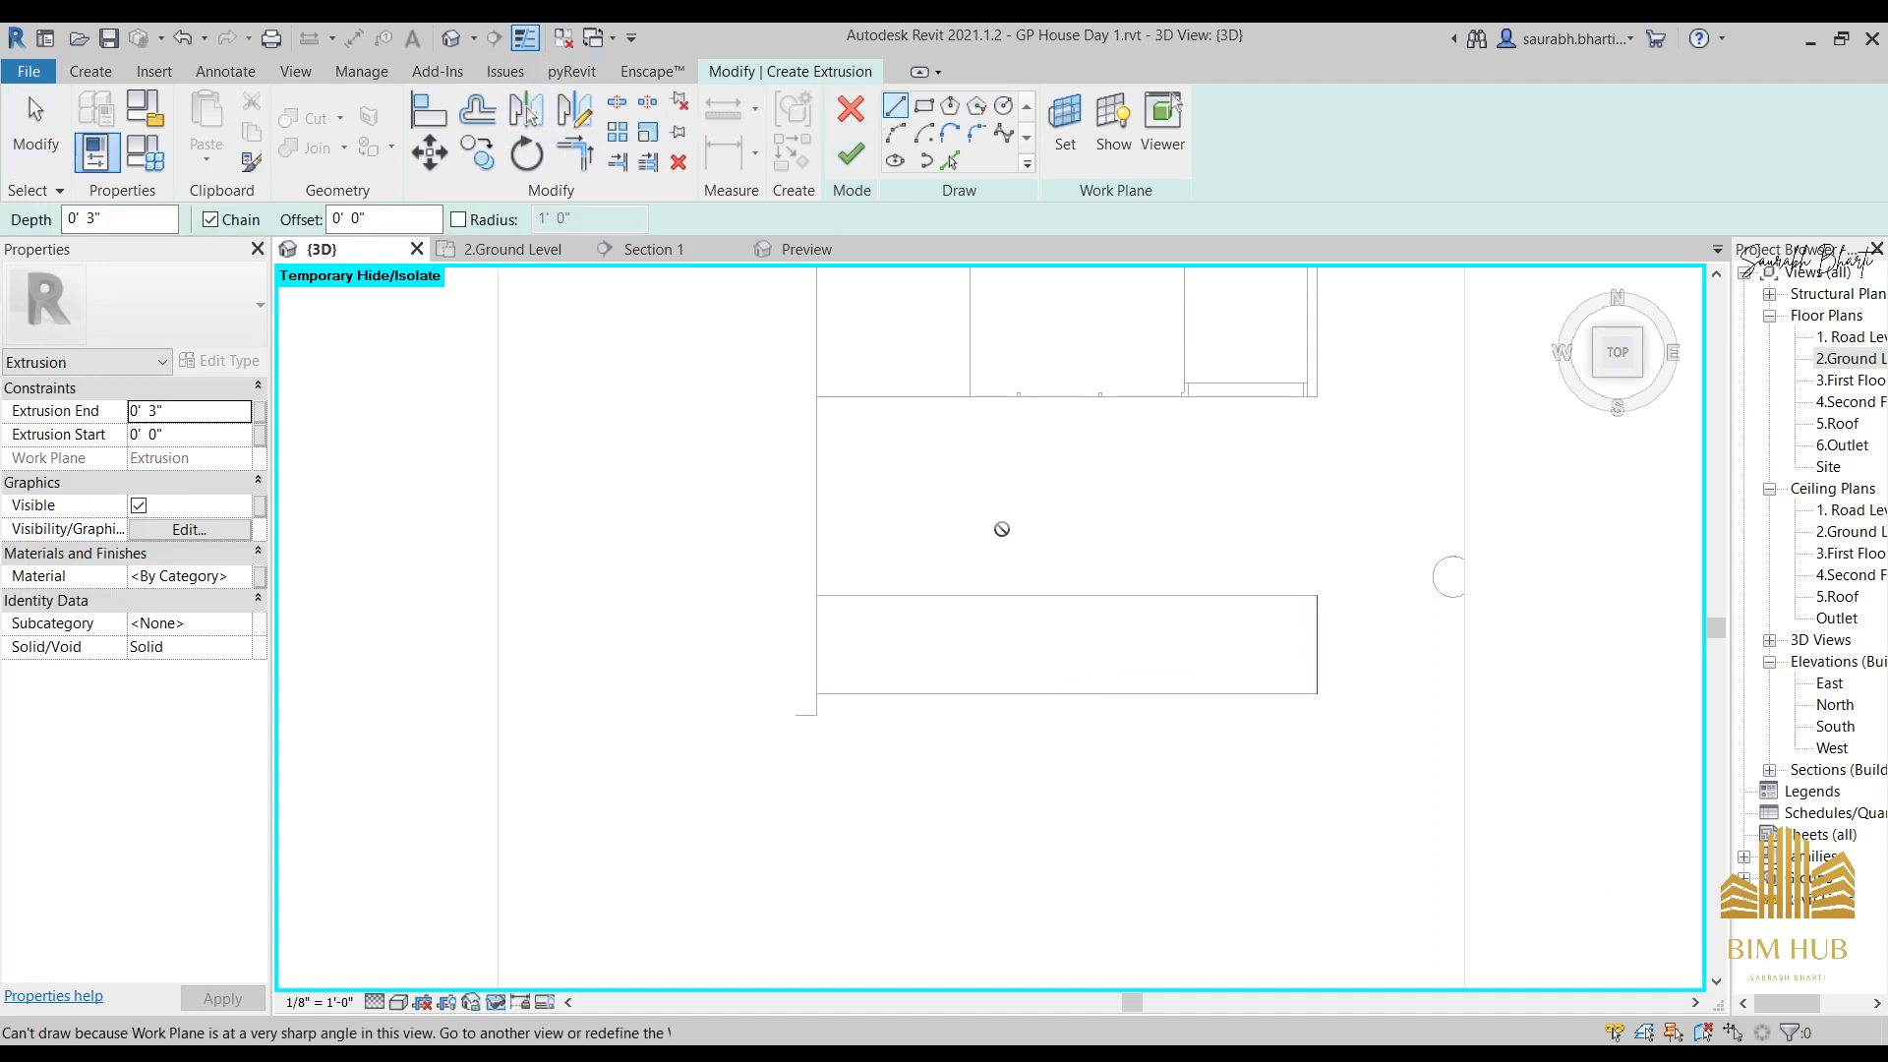
{"action": "key", "text": "Escape"}
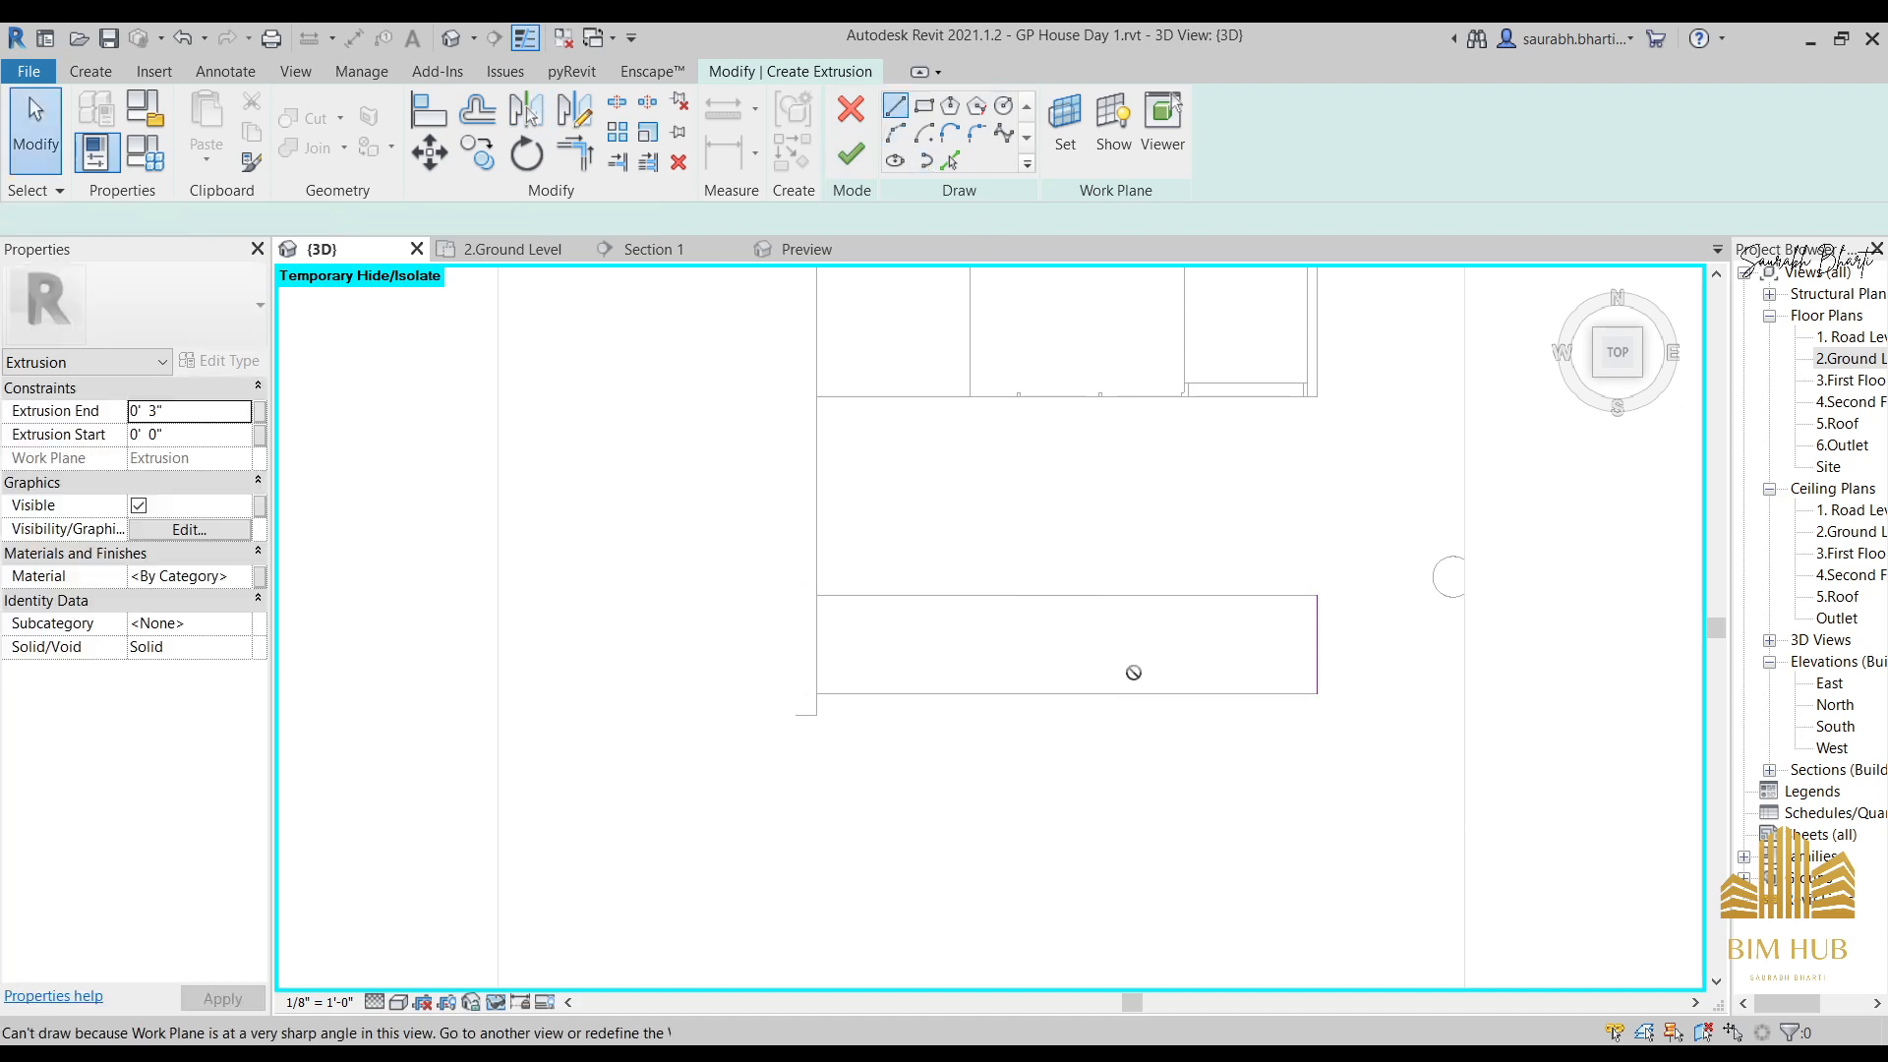
Finish the end panel extrusion at the counter's free end with a 3" extrusion end.
{"action": "middle_click_drag", "start_coordinate": [1220, 732], "coordinate": [1030, 197], "text": "shift"}
{"action": "middle_click_drag", "start_coordinate": [936, 518], "coordinate": [1308, 639], "text": "shift"}
{"action": "left_click", "coordinate": [89, 71]}
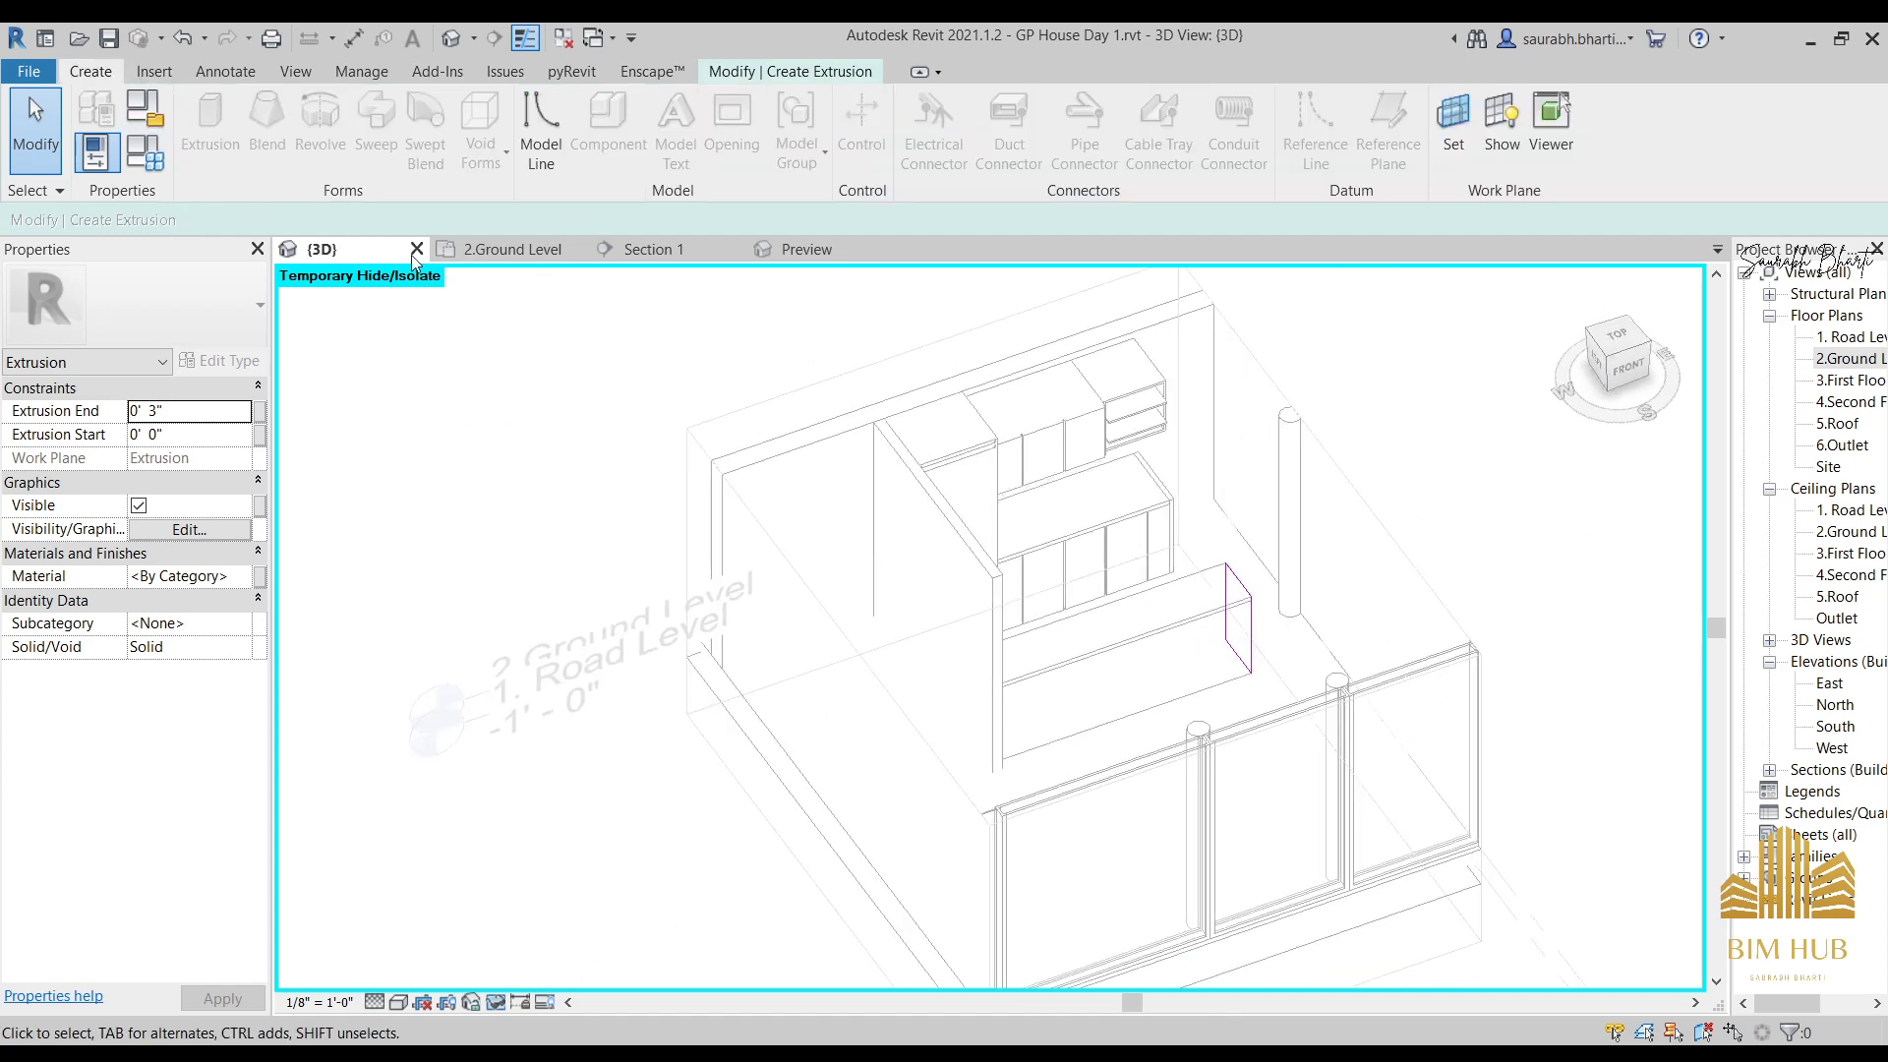
{"action": "left_click", "coordinate": [799, 69]}
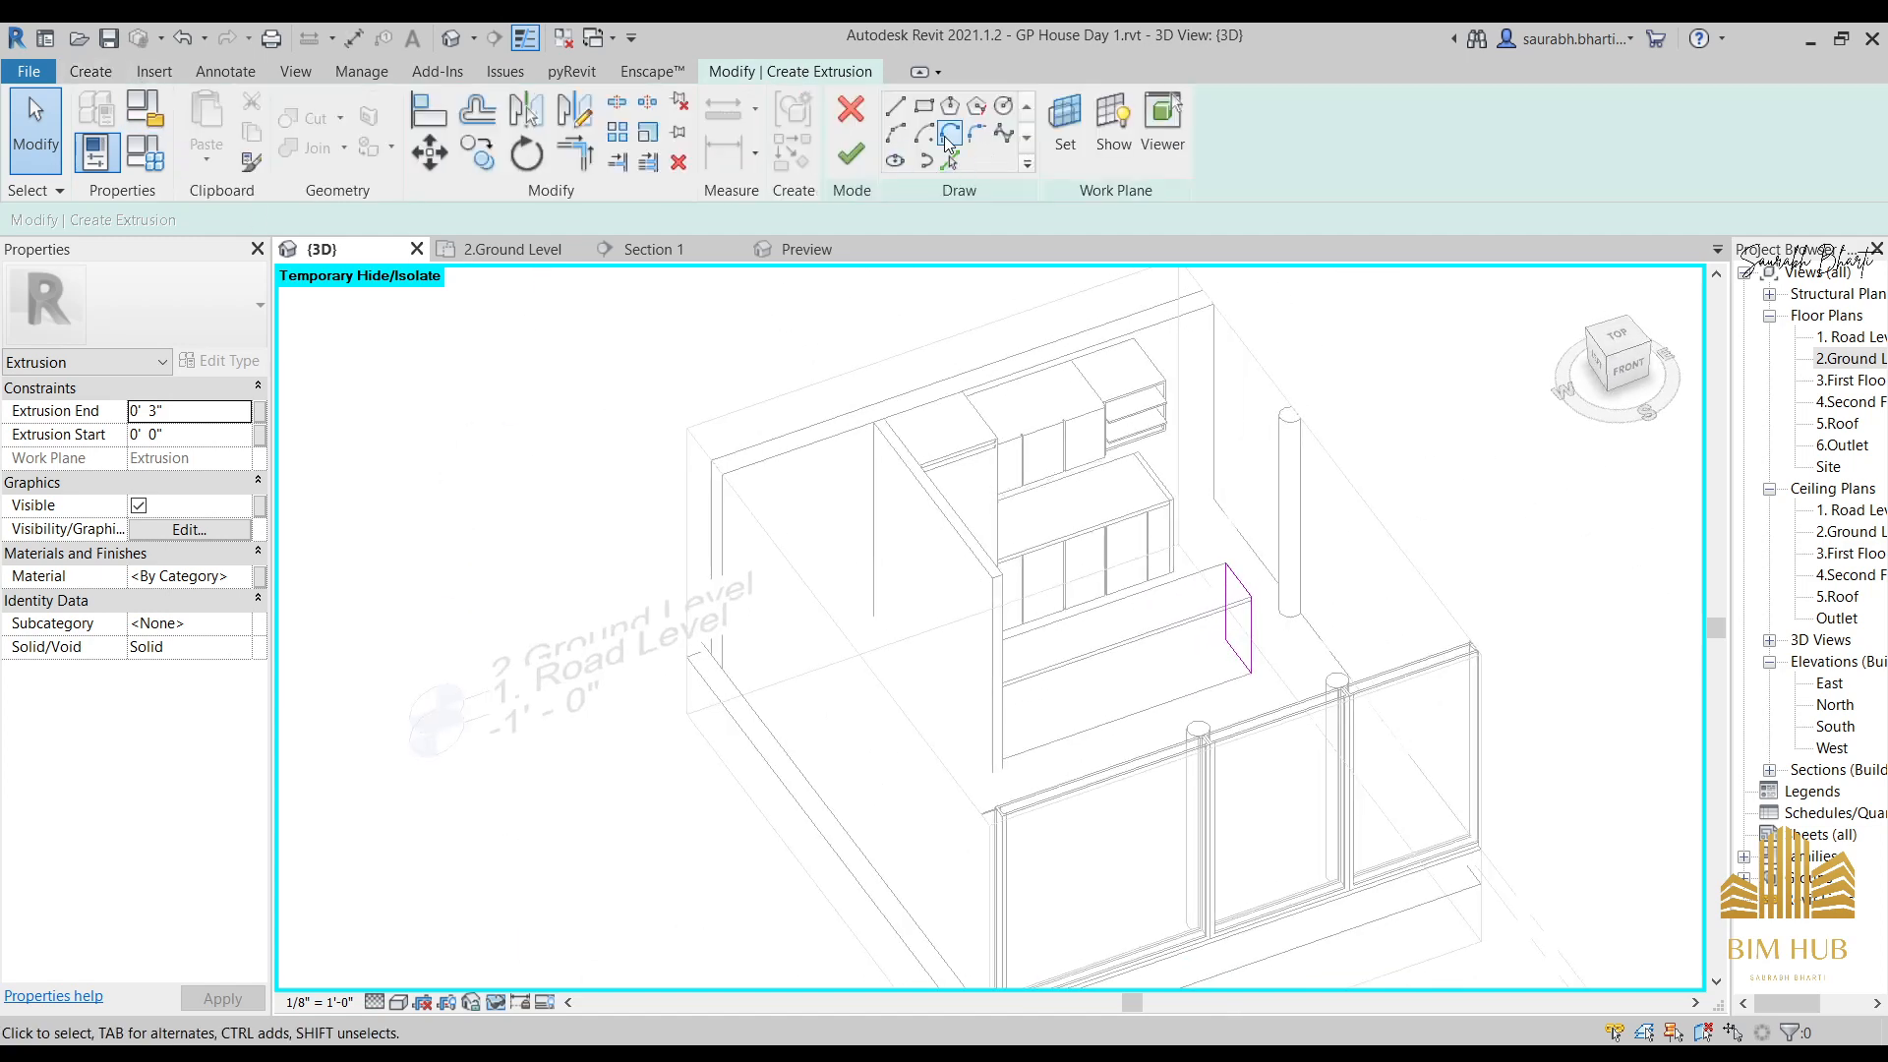
{"action": "left_click", "coordinate": [851, 155]}
Start another extrusion and, from the top view, set its work plane by picking the countertop slab's top face.
{"action": "left_click", "coordinate": [89, 70]}
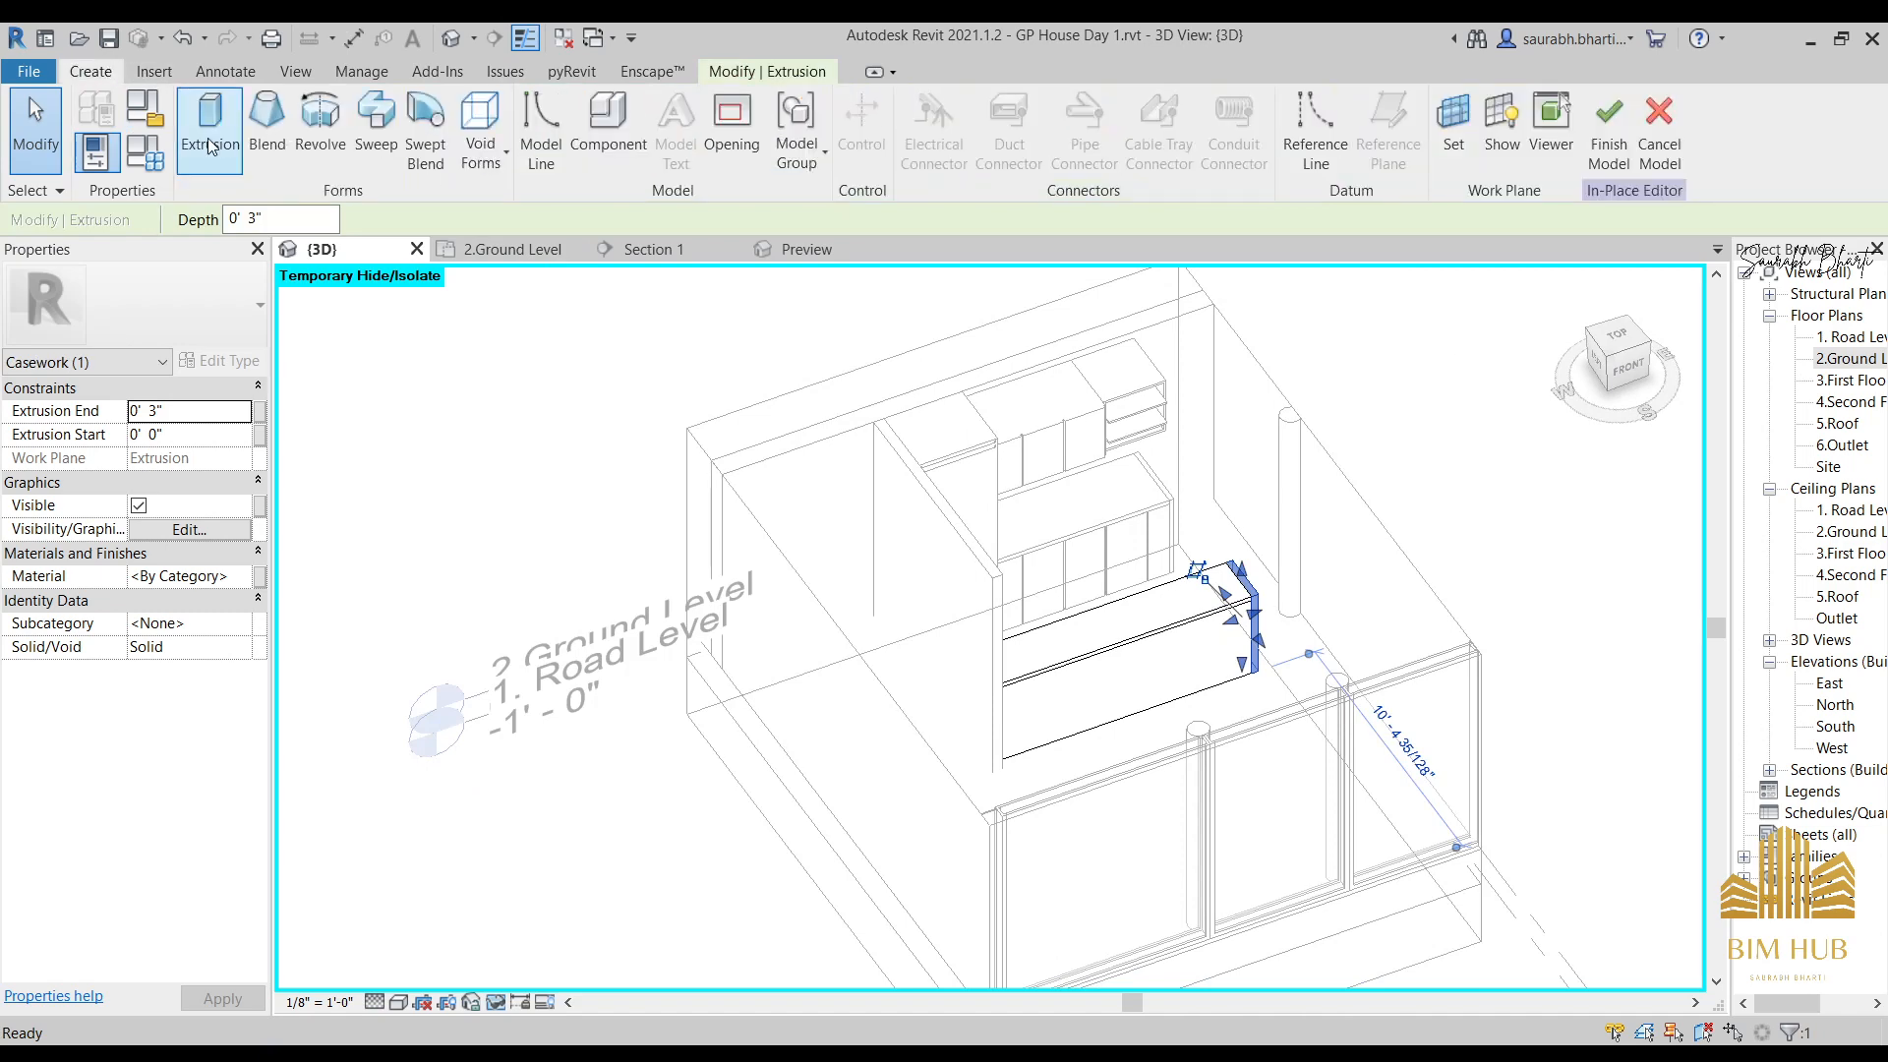
{"action": "left_click", "coordinate": [209, 146]}
{"action": "mouse_move", "coordinate": [1081, 708]}
{"action": "middle_mouse_down", "text": "shift"}
{"action": "mouse_move", "coordinate": [1125, 741]}
{"action": "mouse_move", "coordinate": [1062, 675]}
{"action": "mouse_move", "coordinate": [1052, 760]}
{"action": "mouse_move", "coordinate": [1087, 560]}
{"action": "mouse_move", "coordinate": [1151, 704]}
{"action": "mouse_move", "coordinate": [1108, 531]}
{"action": "mouse_move", "coordinate": [1107, 725]}
{"action": "mouse_move", "coordinate": [1049, 692]}
{"action": "mouse_move", "coordinate": [999, 814]}
{"action": "mouse_move", "coordinate": [1273, 924]}
{"action": "mouse_move", "coordinate": [1302, 514]}
{"action": "mouse_move", "coordinate": [1150, 646]}
{"action": "mouse_move", "coordinate": [1066, 433]}
{"action": "middle_mouse_up", "text": "shift"}
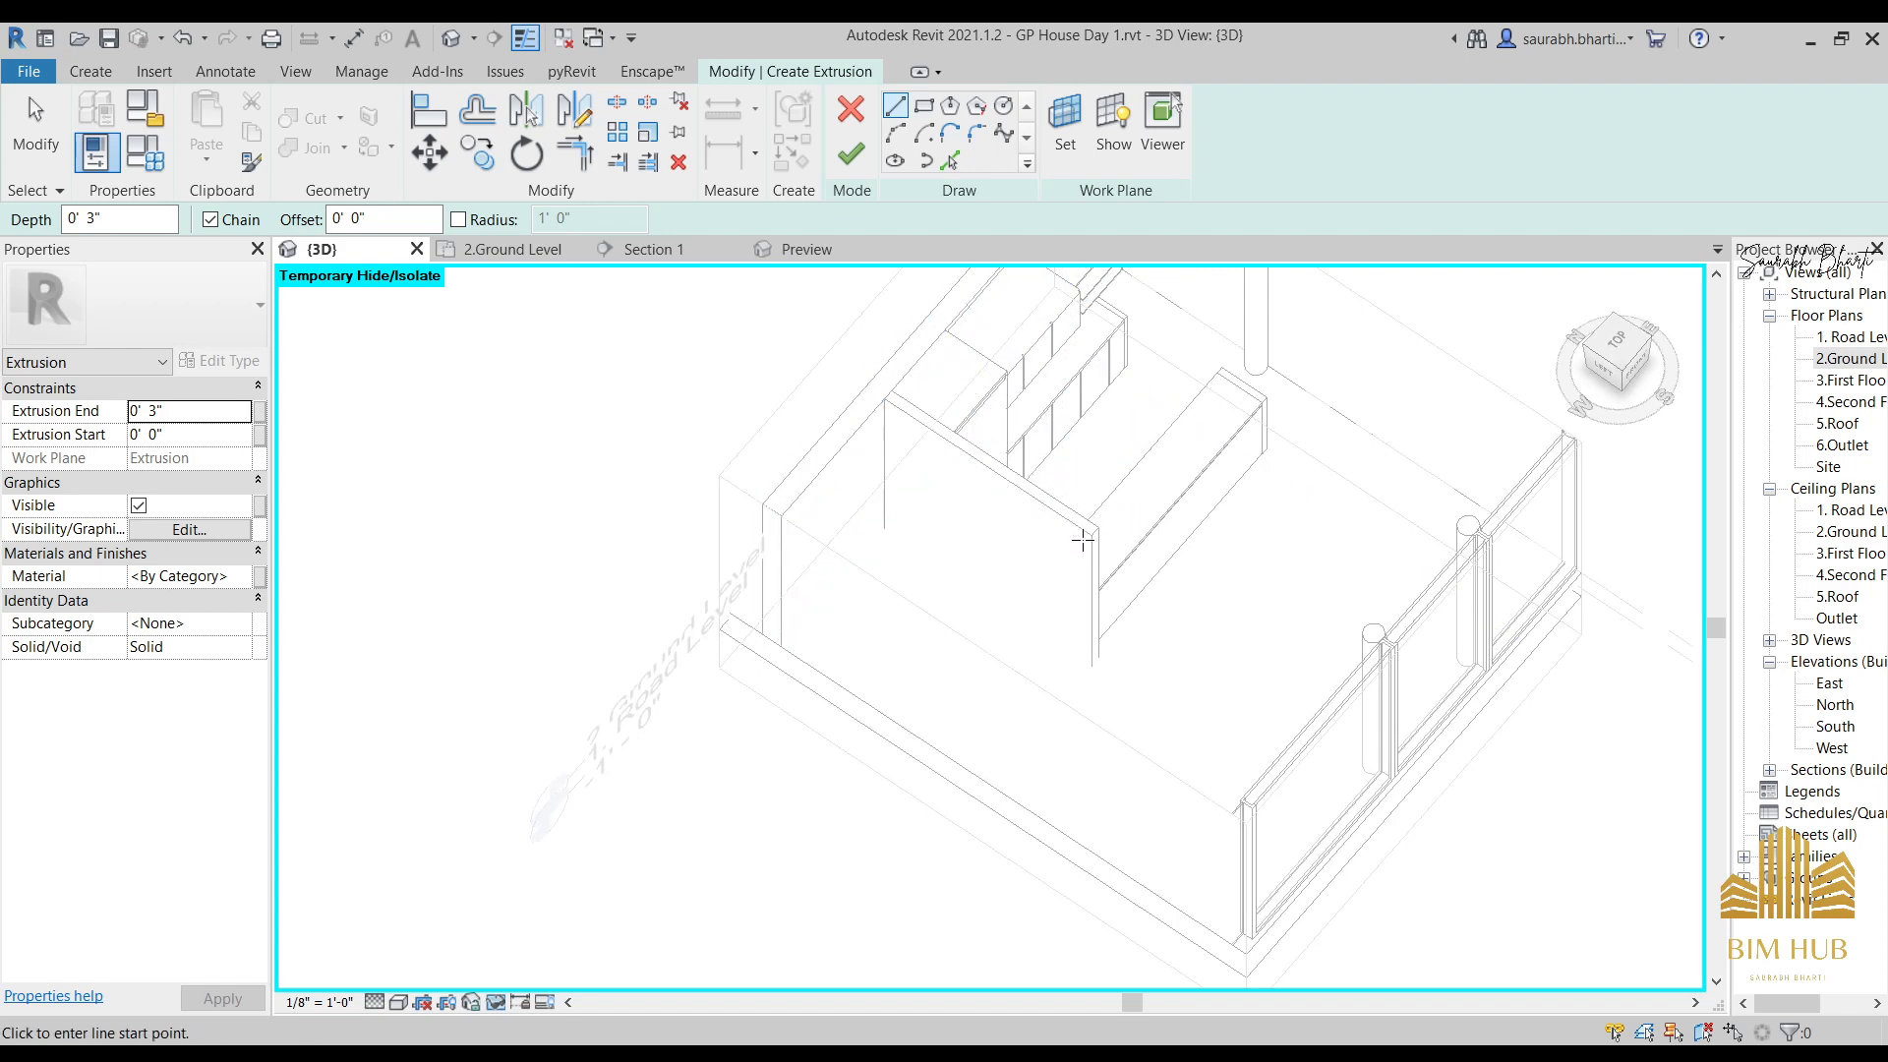
{"action": "middle_click_drag", "start_coordinate": [1261, 404], "coordinate": [1475, 374], "text": "shift"}
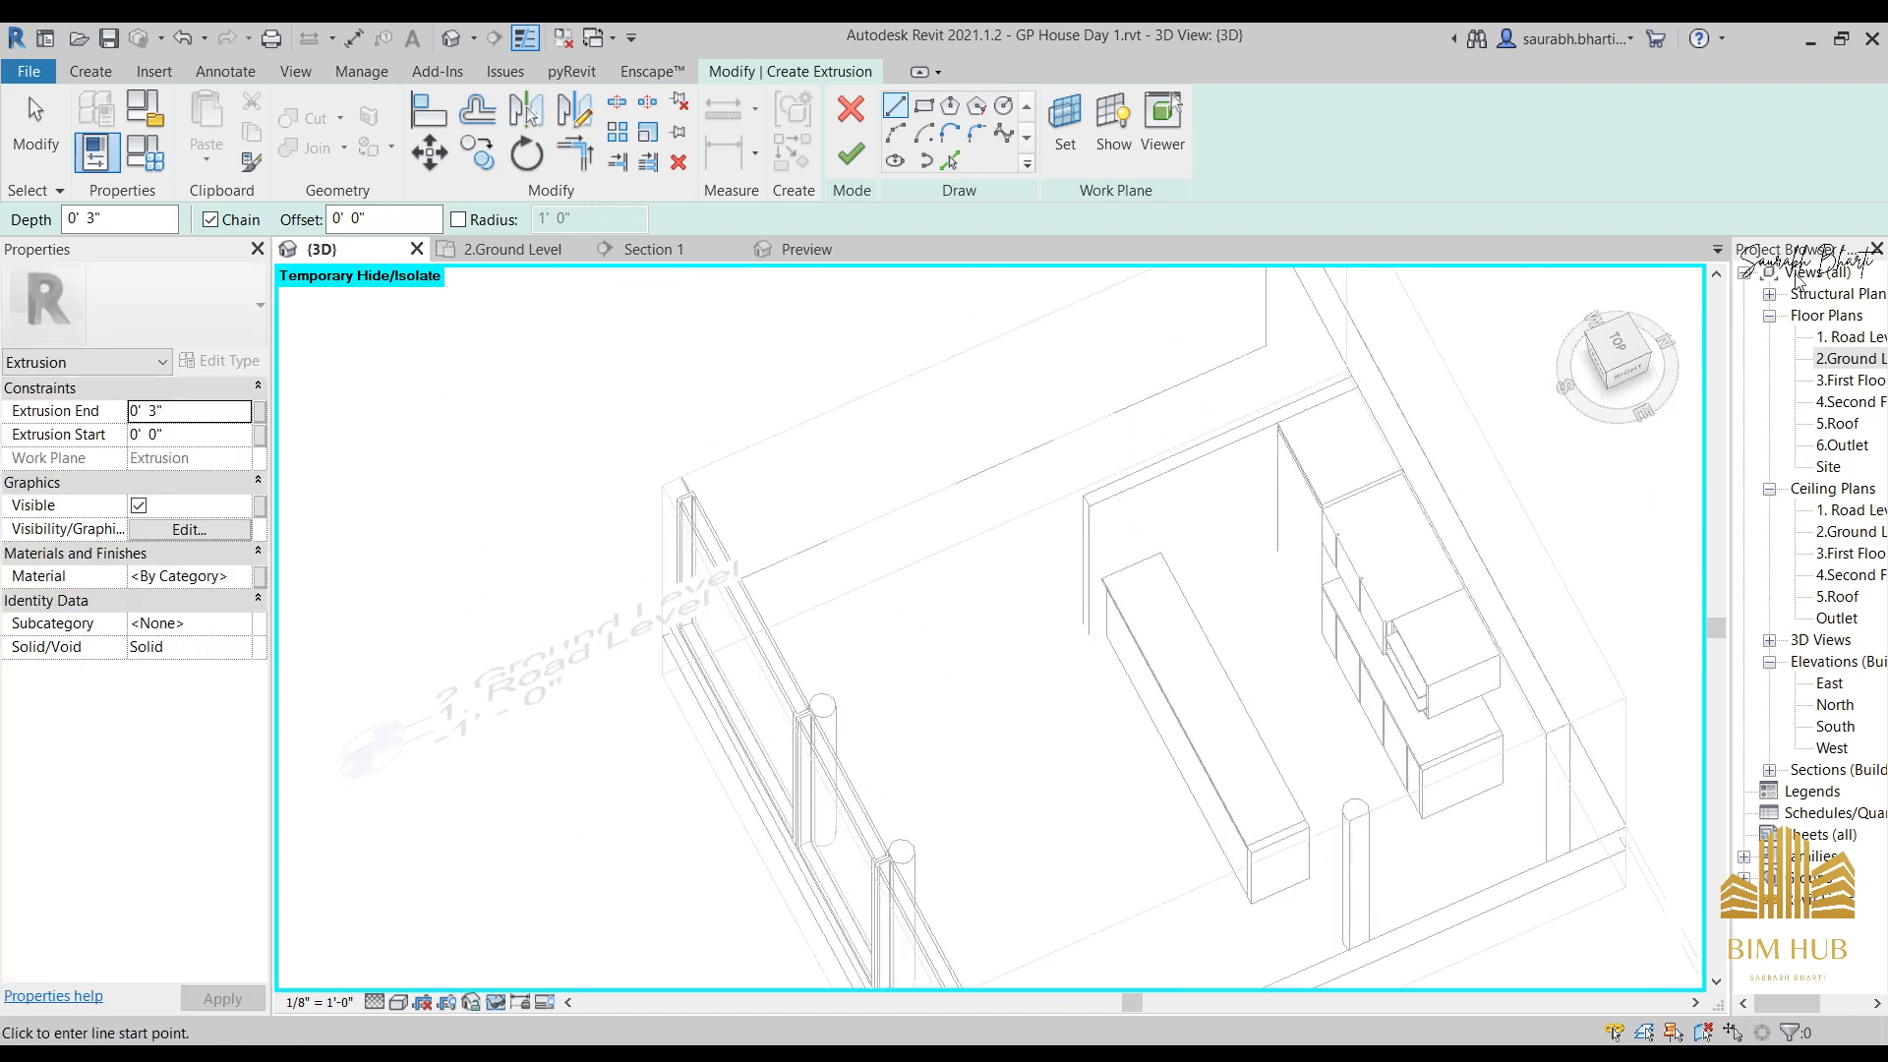
{"action": "left_click", "coordinate": [1623, 342]}
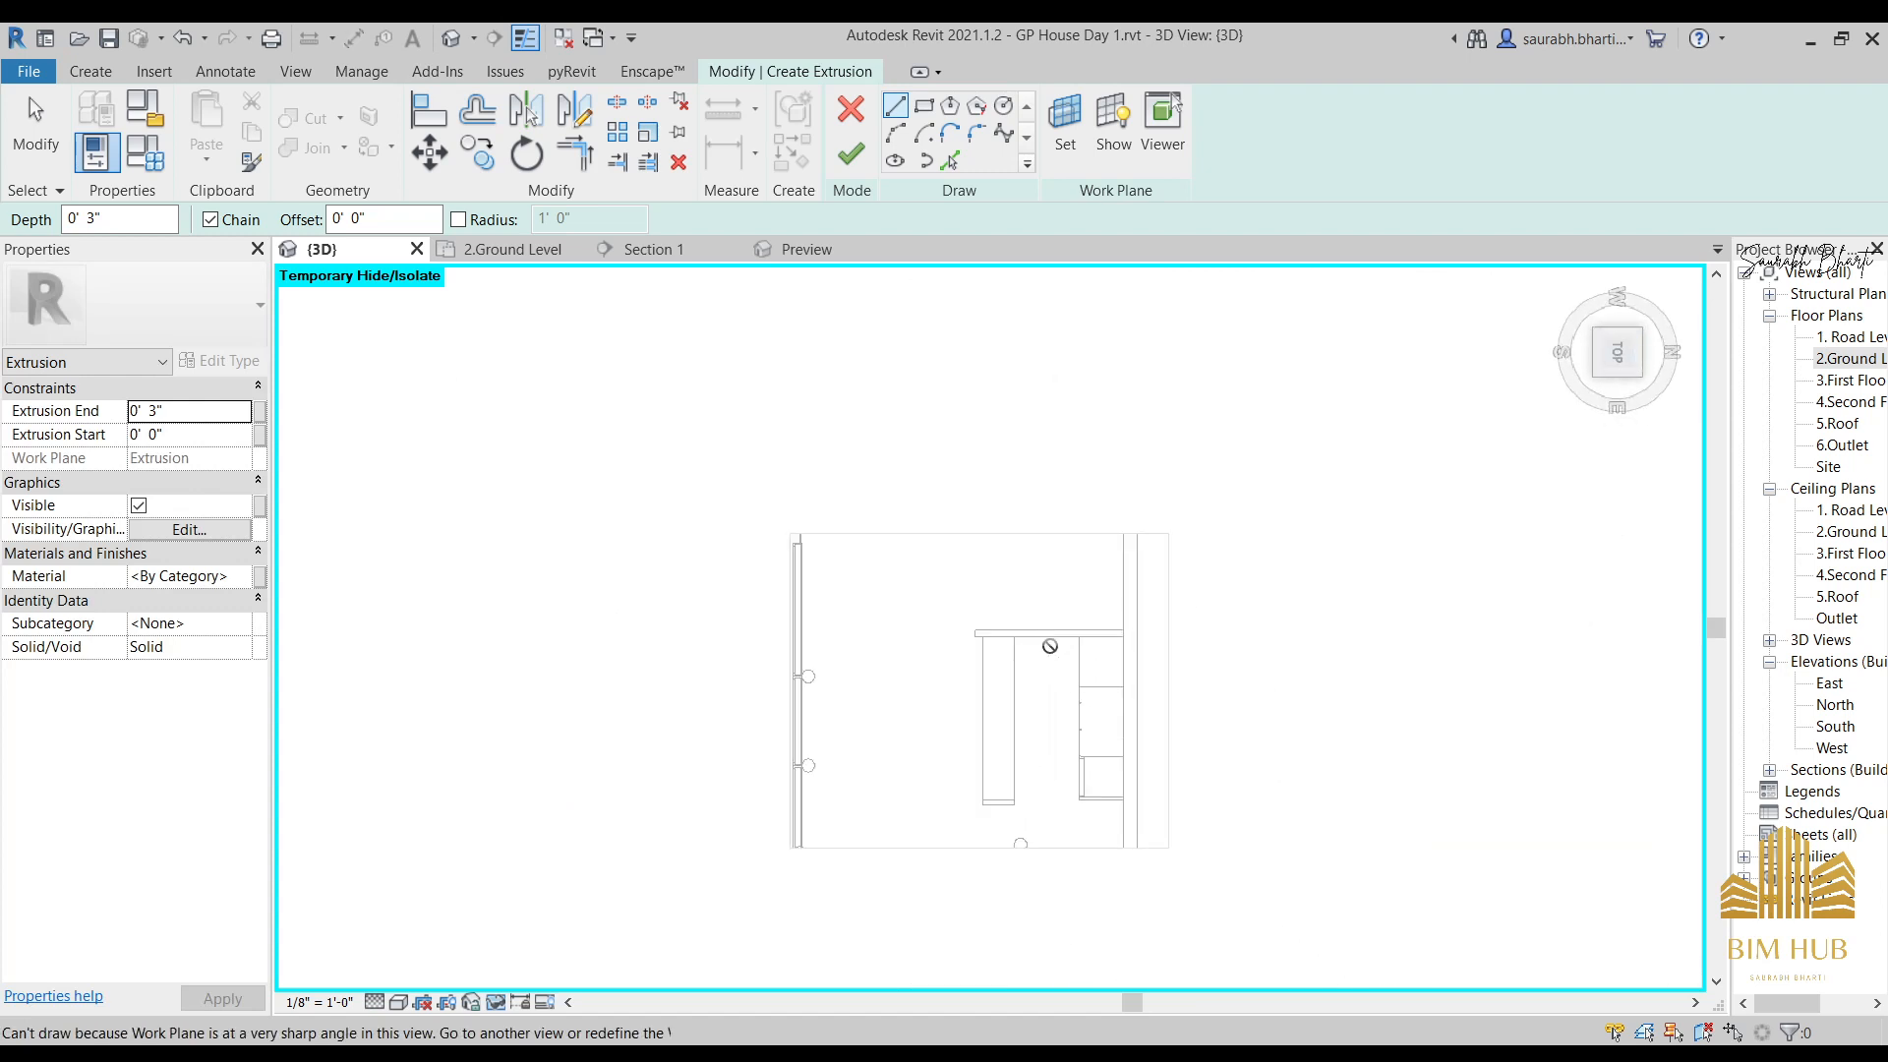
{"action": "left_click", "coordinate": [1065, 118]}
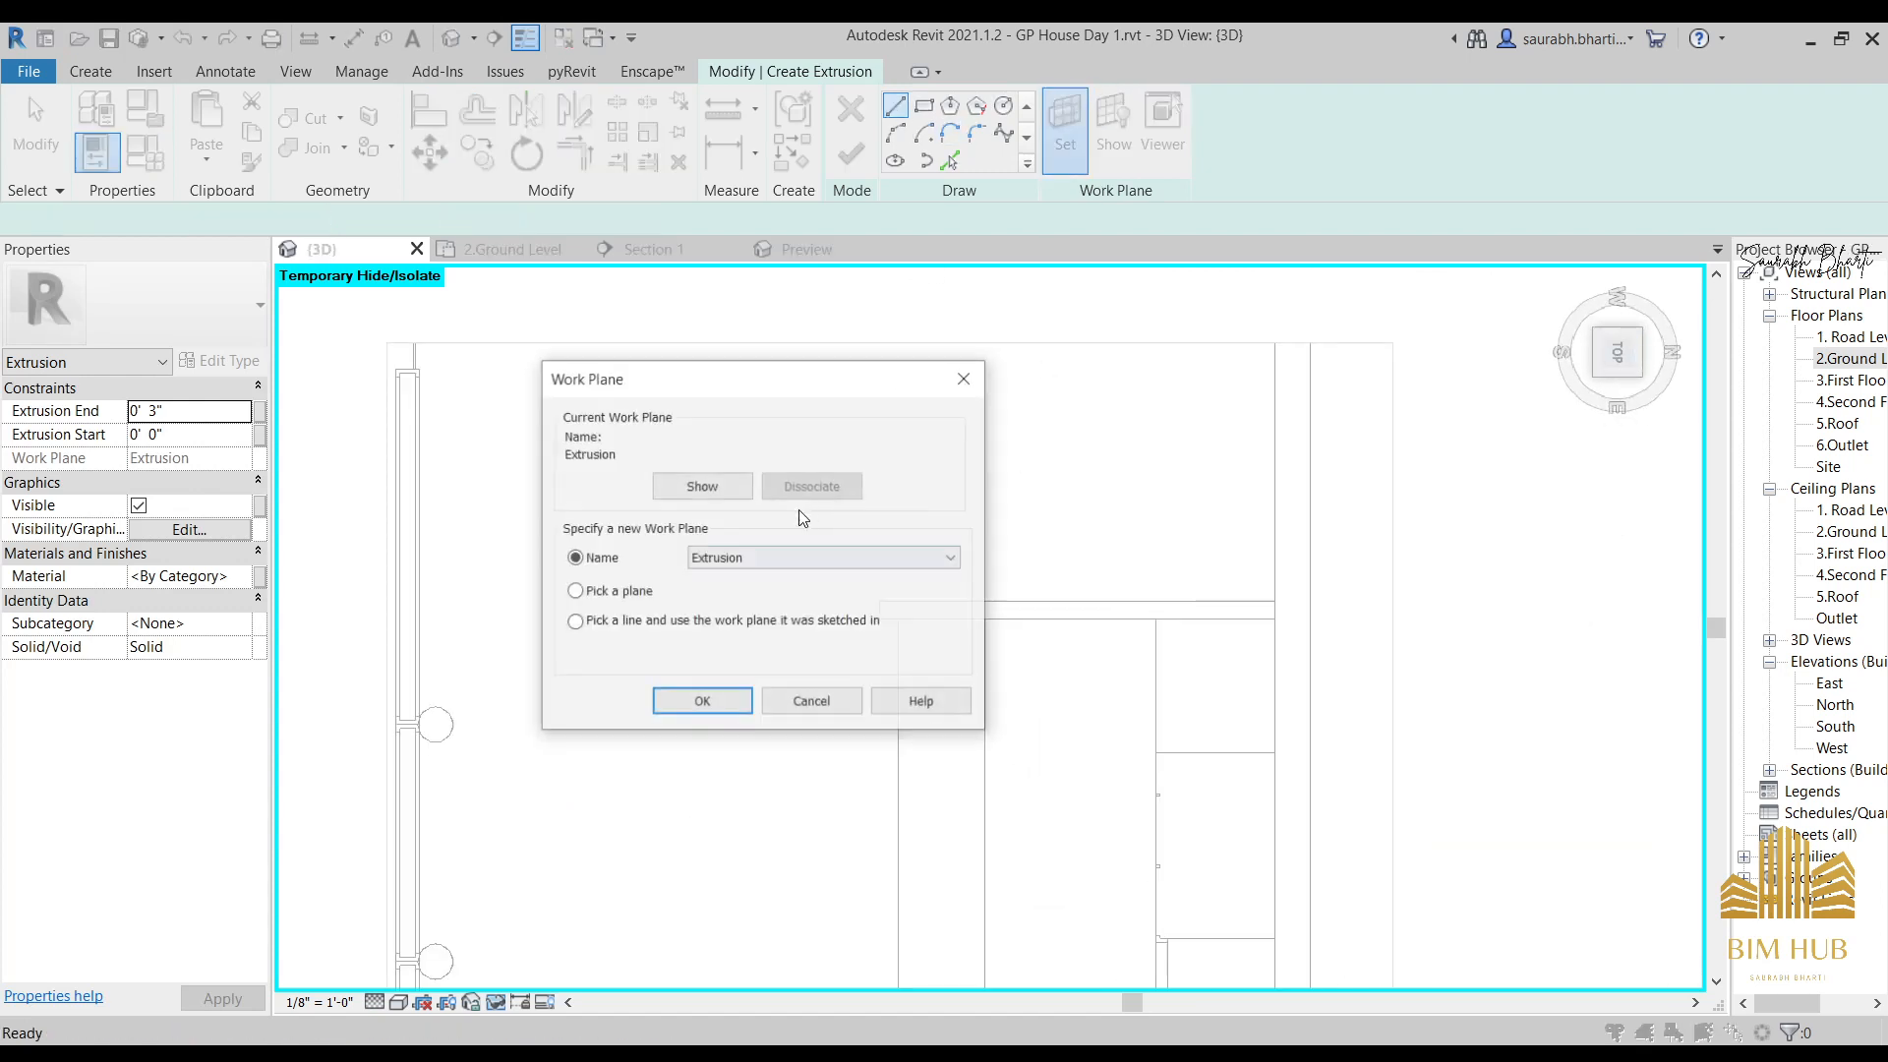
{"action": "left_click", "coordinate": [701, 702]}
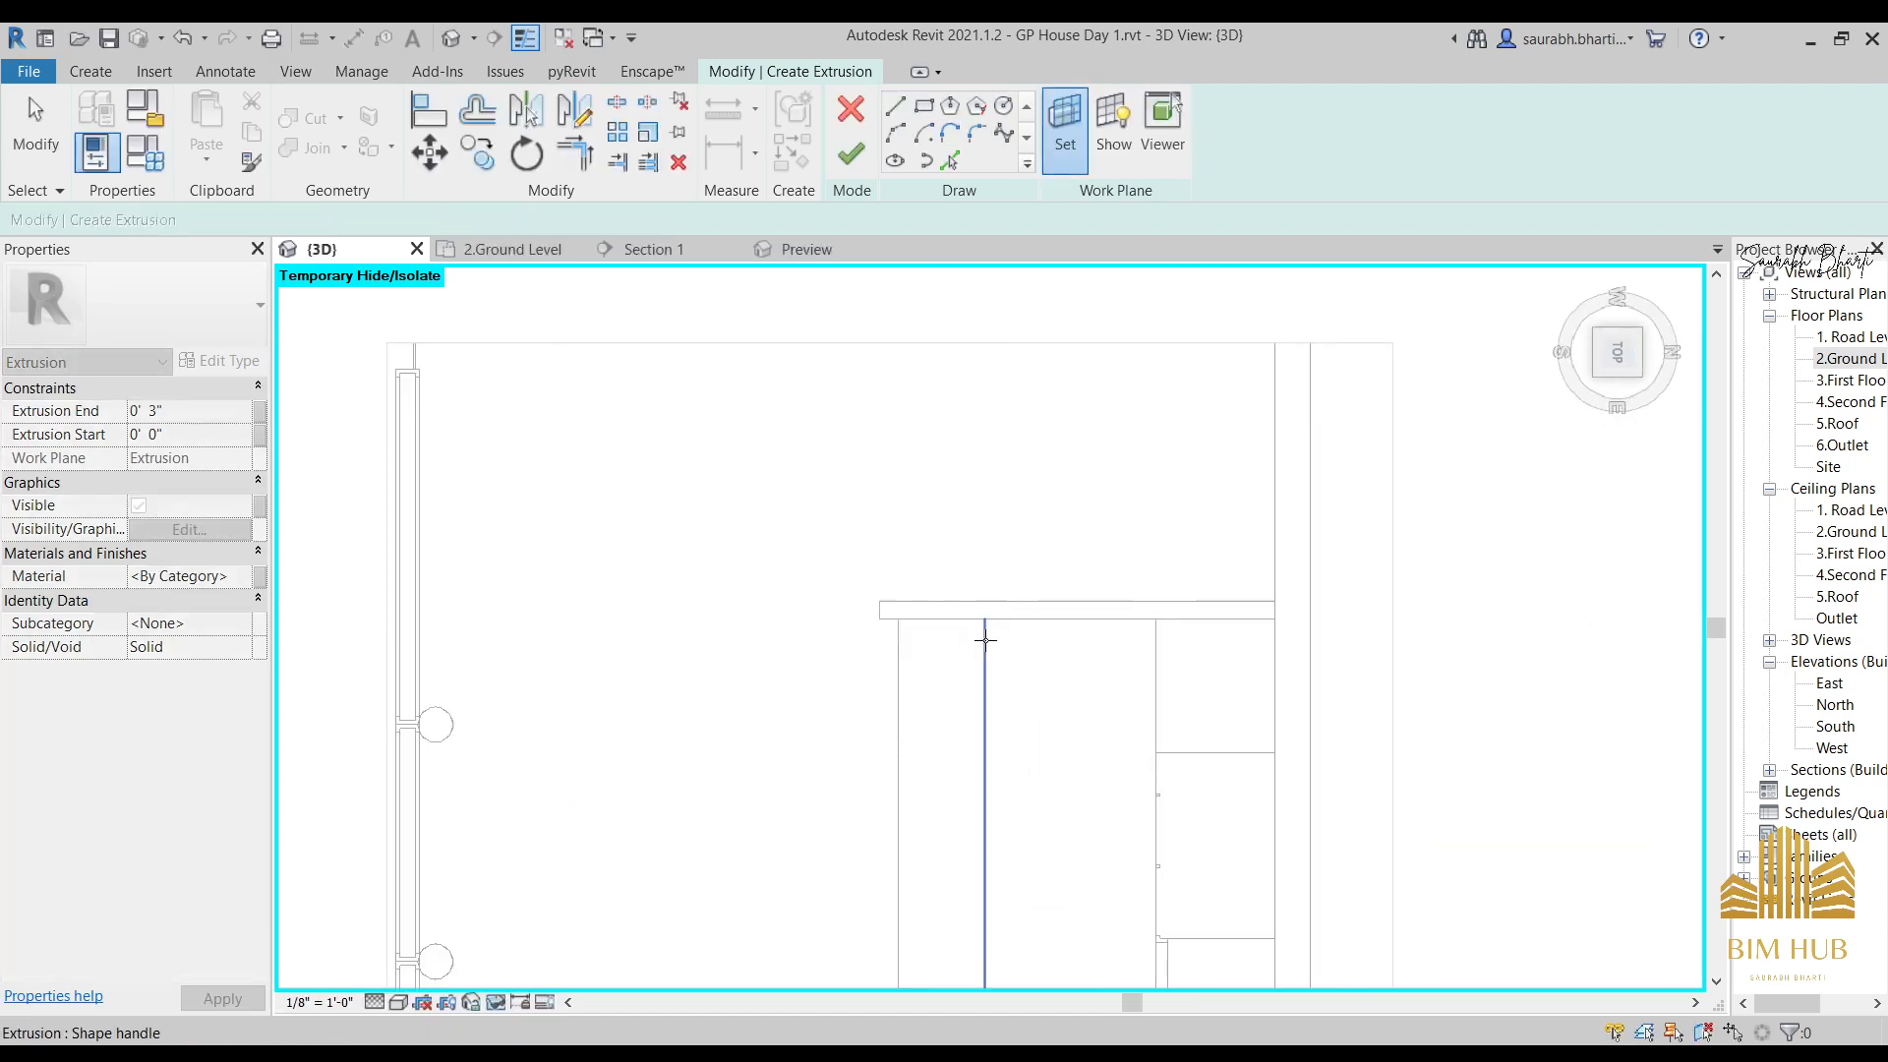
{"action": "left_click", "coordinate": [906, 636]}
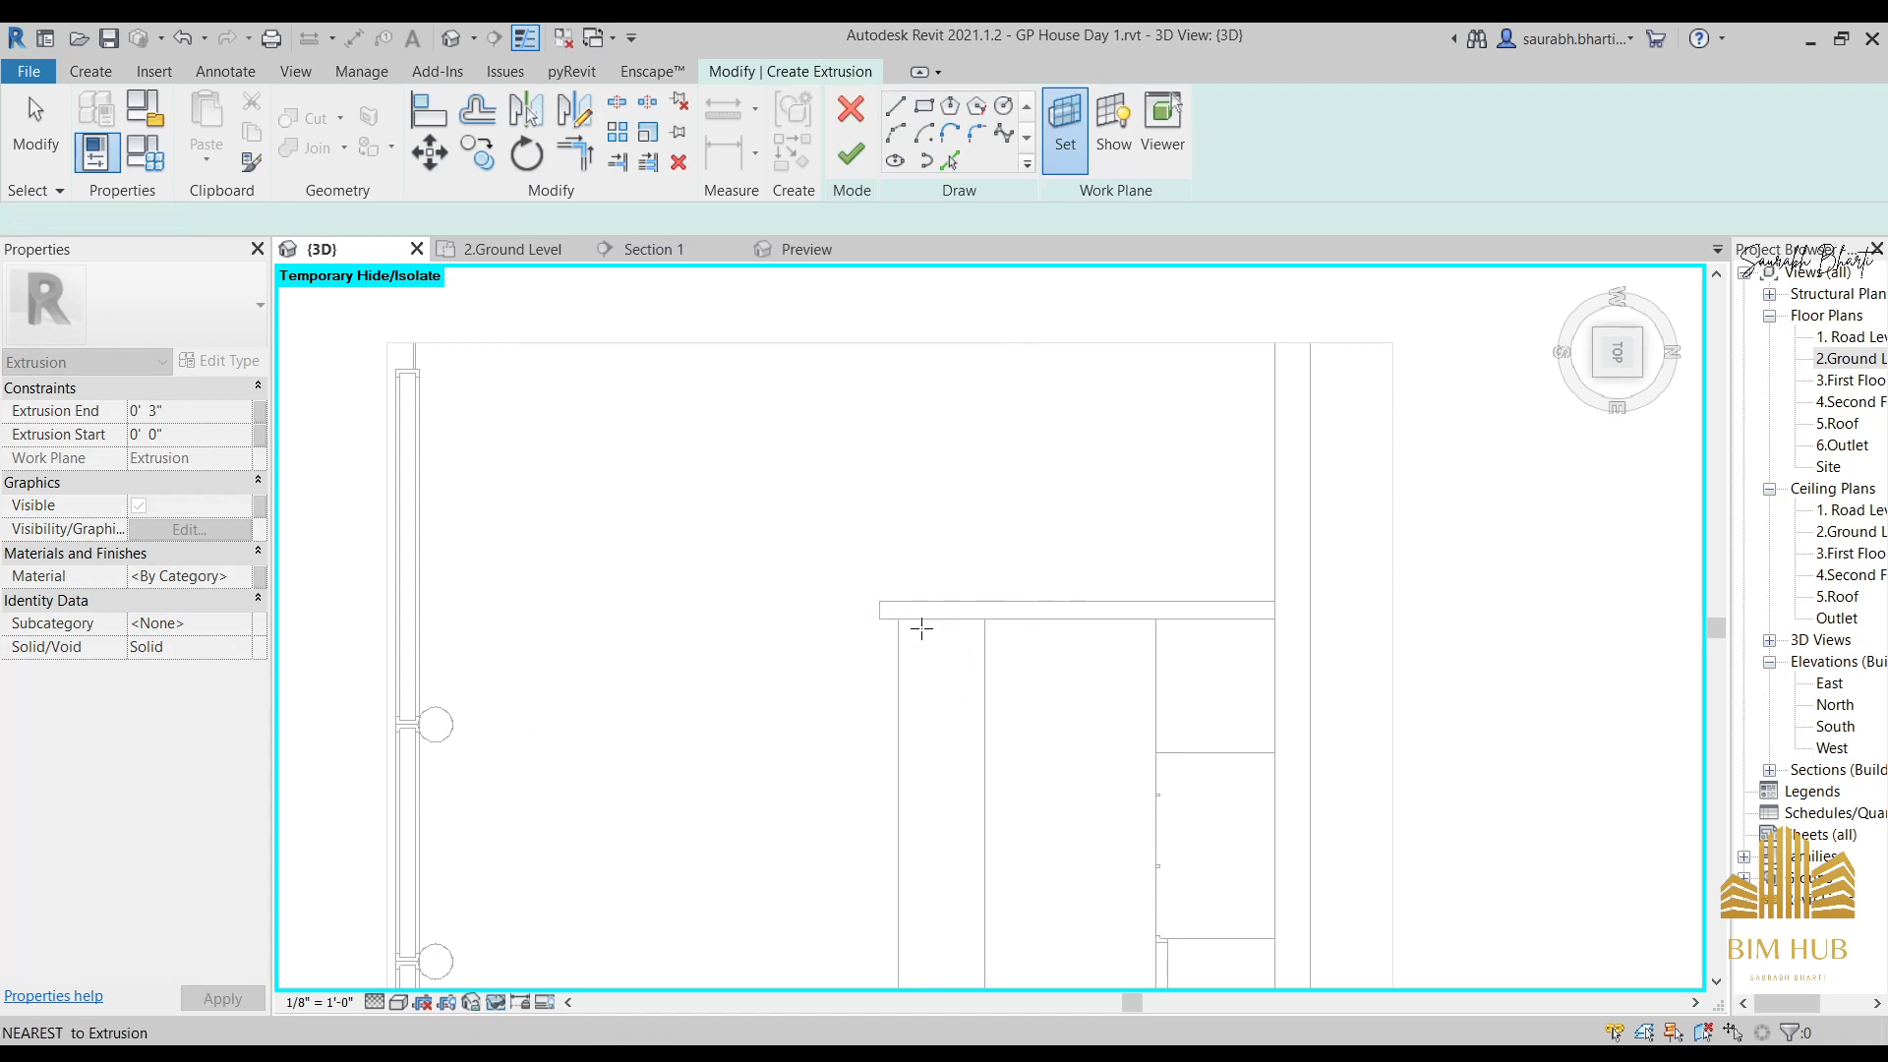
Sketch a thin rectangle across the counter's width at the partition wall, extending slightly into the wall, and finish the extrusion.
{"action": "left_click", "coordinate": [924, 106]}
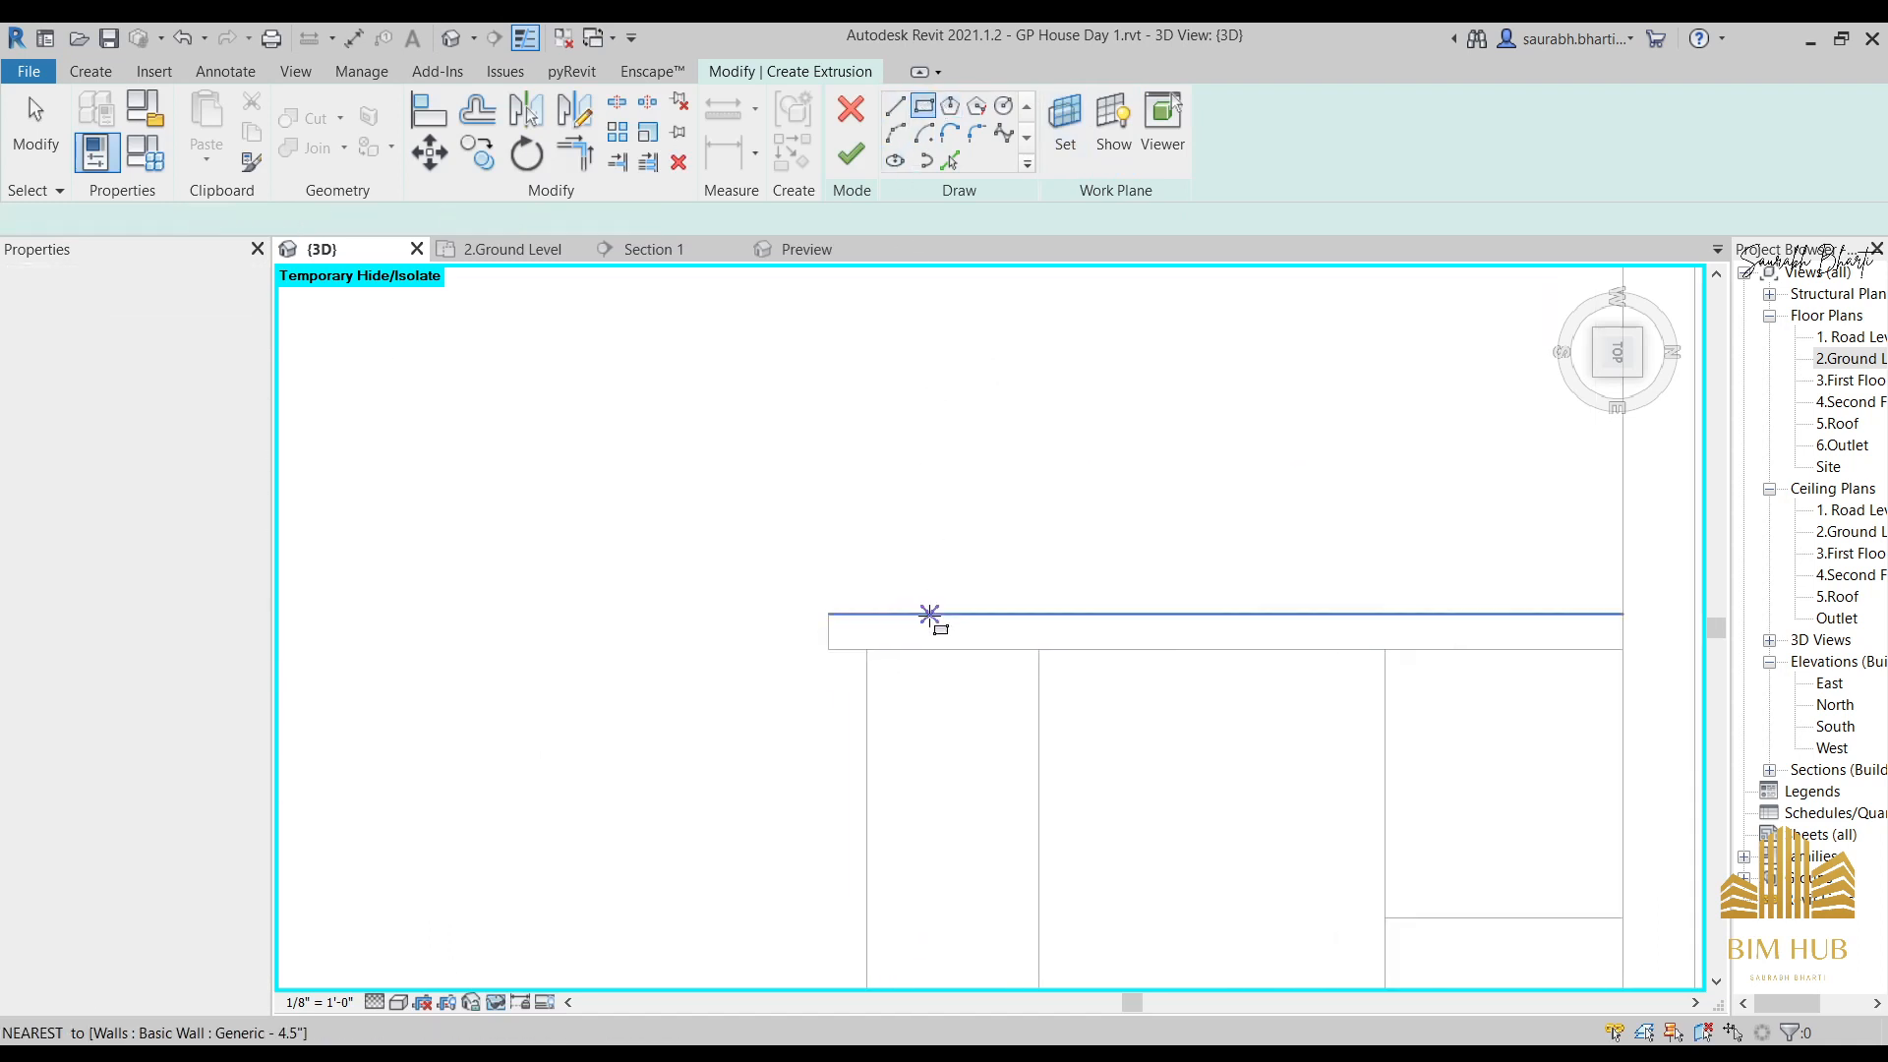
{"action": "scroll", "coordinate": [927, 619], "scroll_direction": "up", "scroll_amount": 2}
{"action": "left_click", "coordinate": [835, 666]}
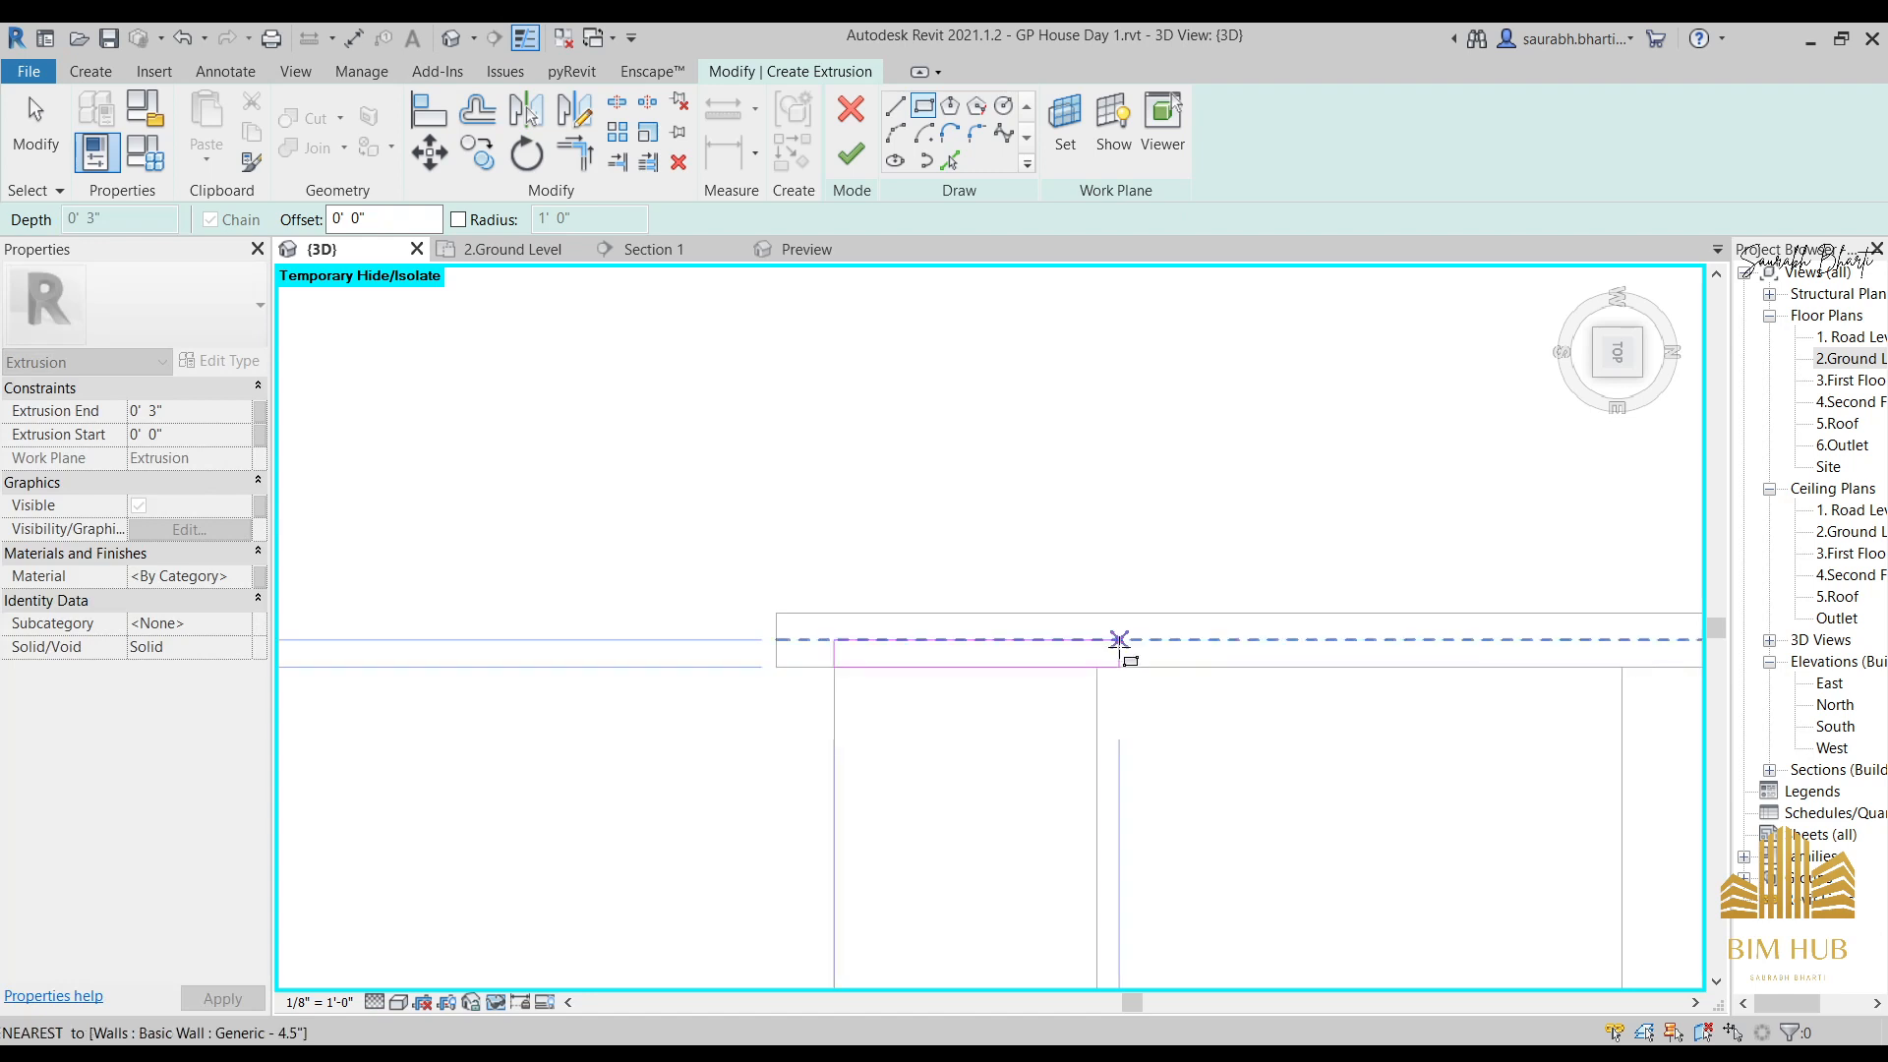
{"action": "scroll", "coordinate": [1106, 661], "scroll_direction": "up", "scroll_amount": 2}
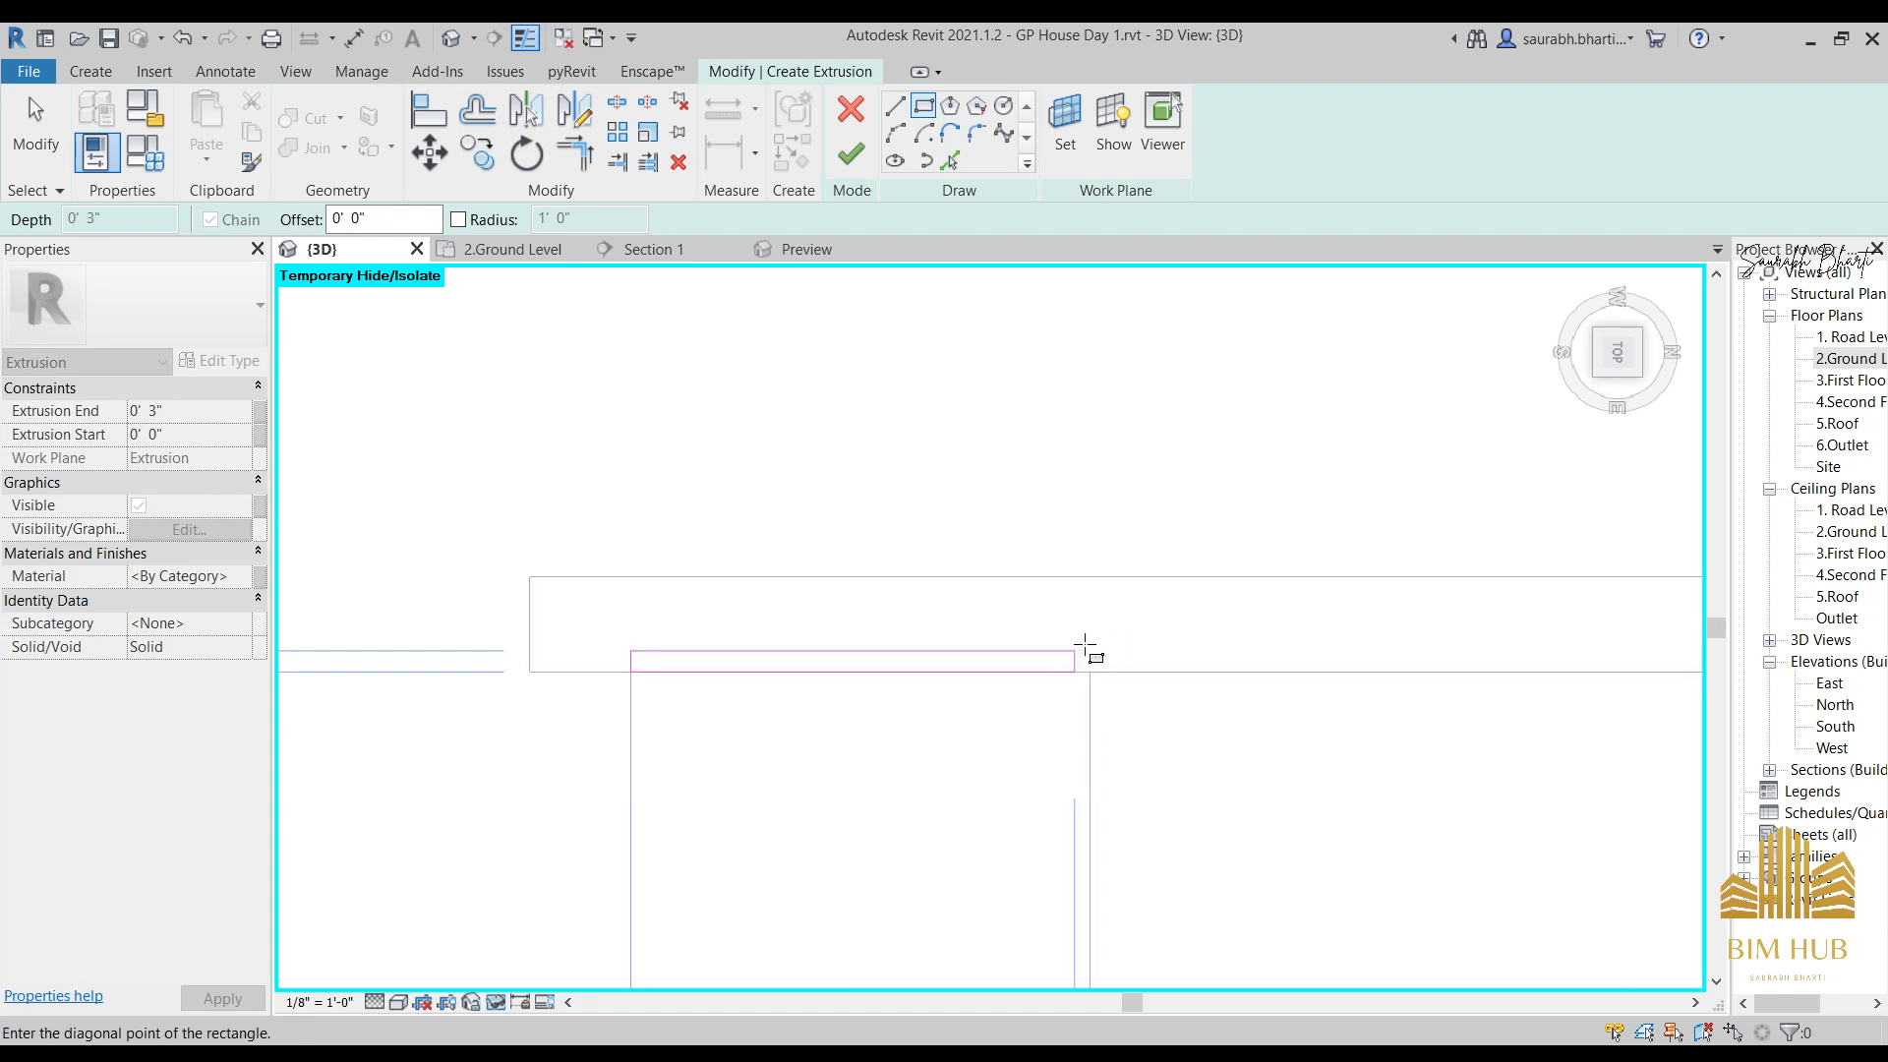
{"action": "scroll", "coordinate": [1085, 645], "scroll_direction": "up", "scroll_amount": 3}
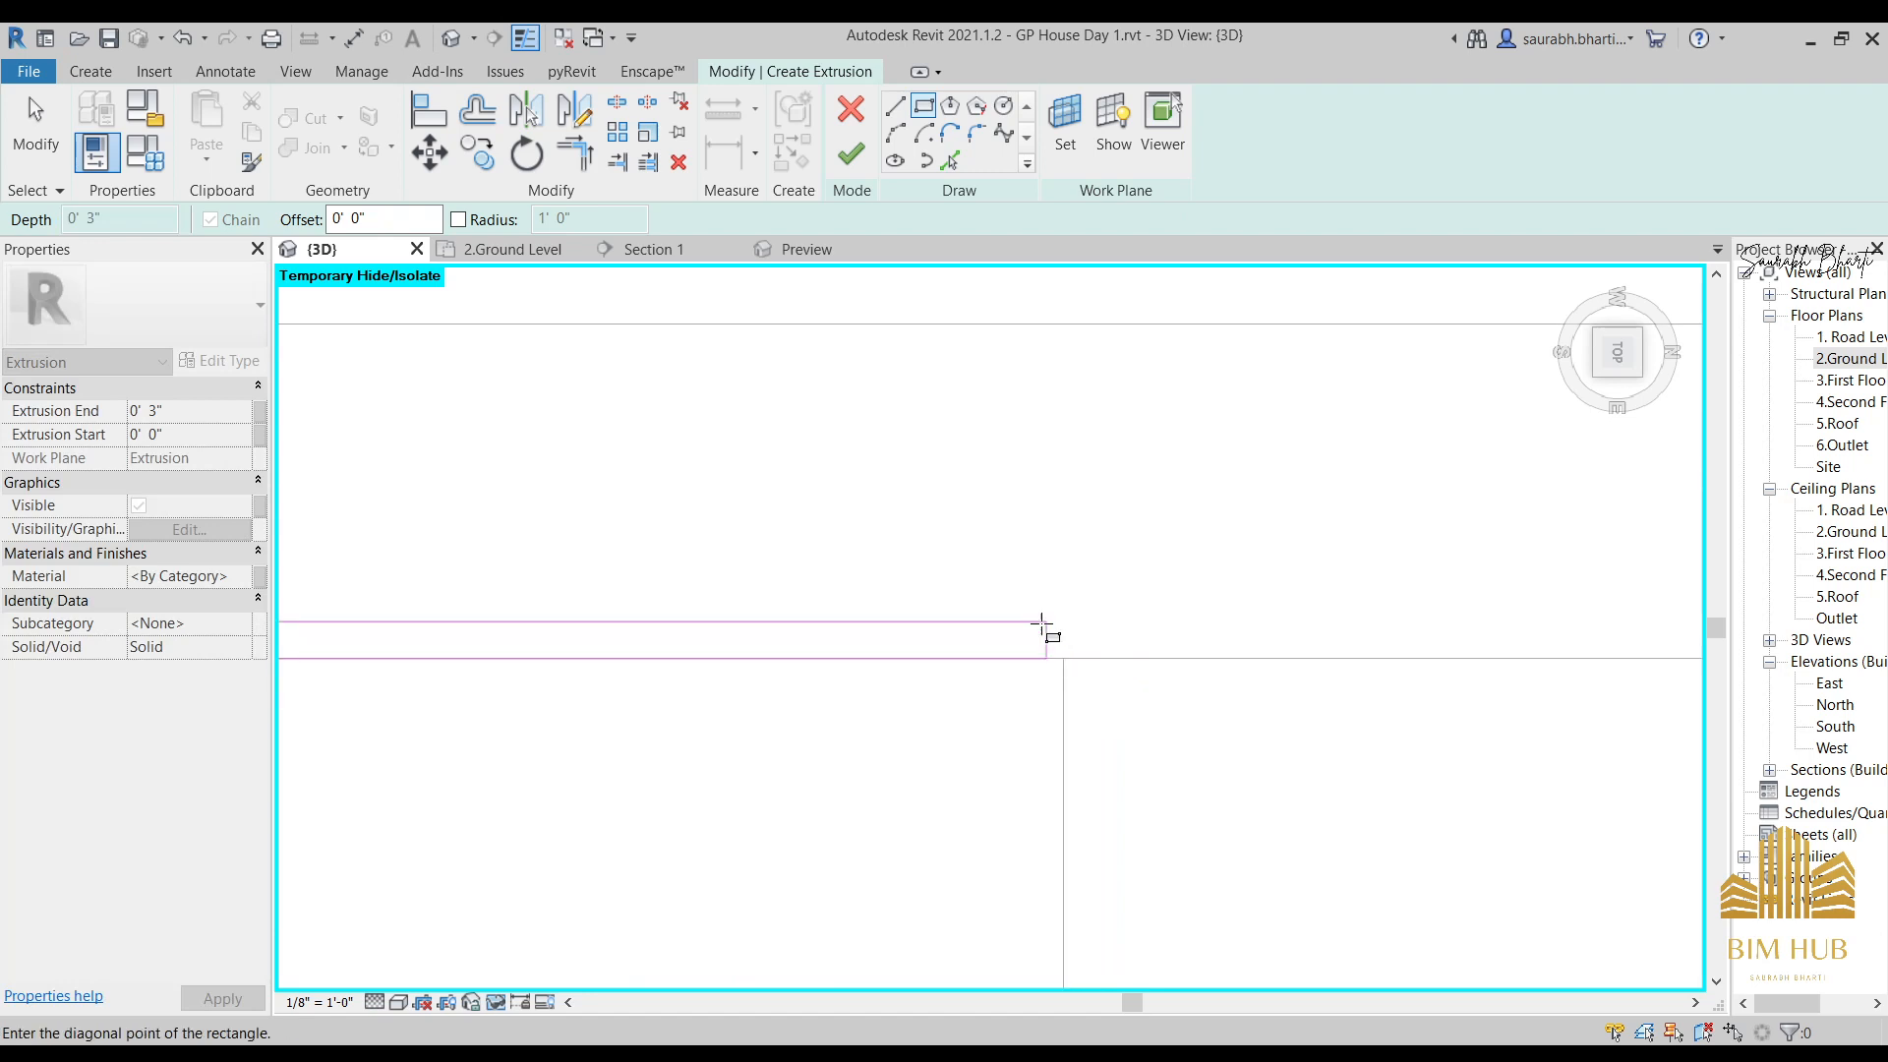
{"action": "left_click", "coordinate": [1071, 630]}
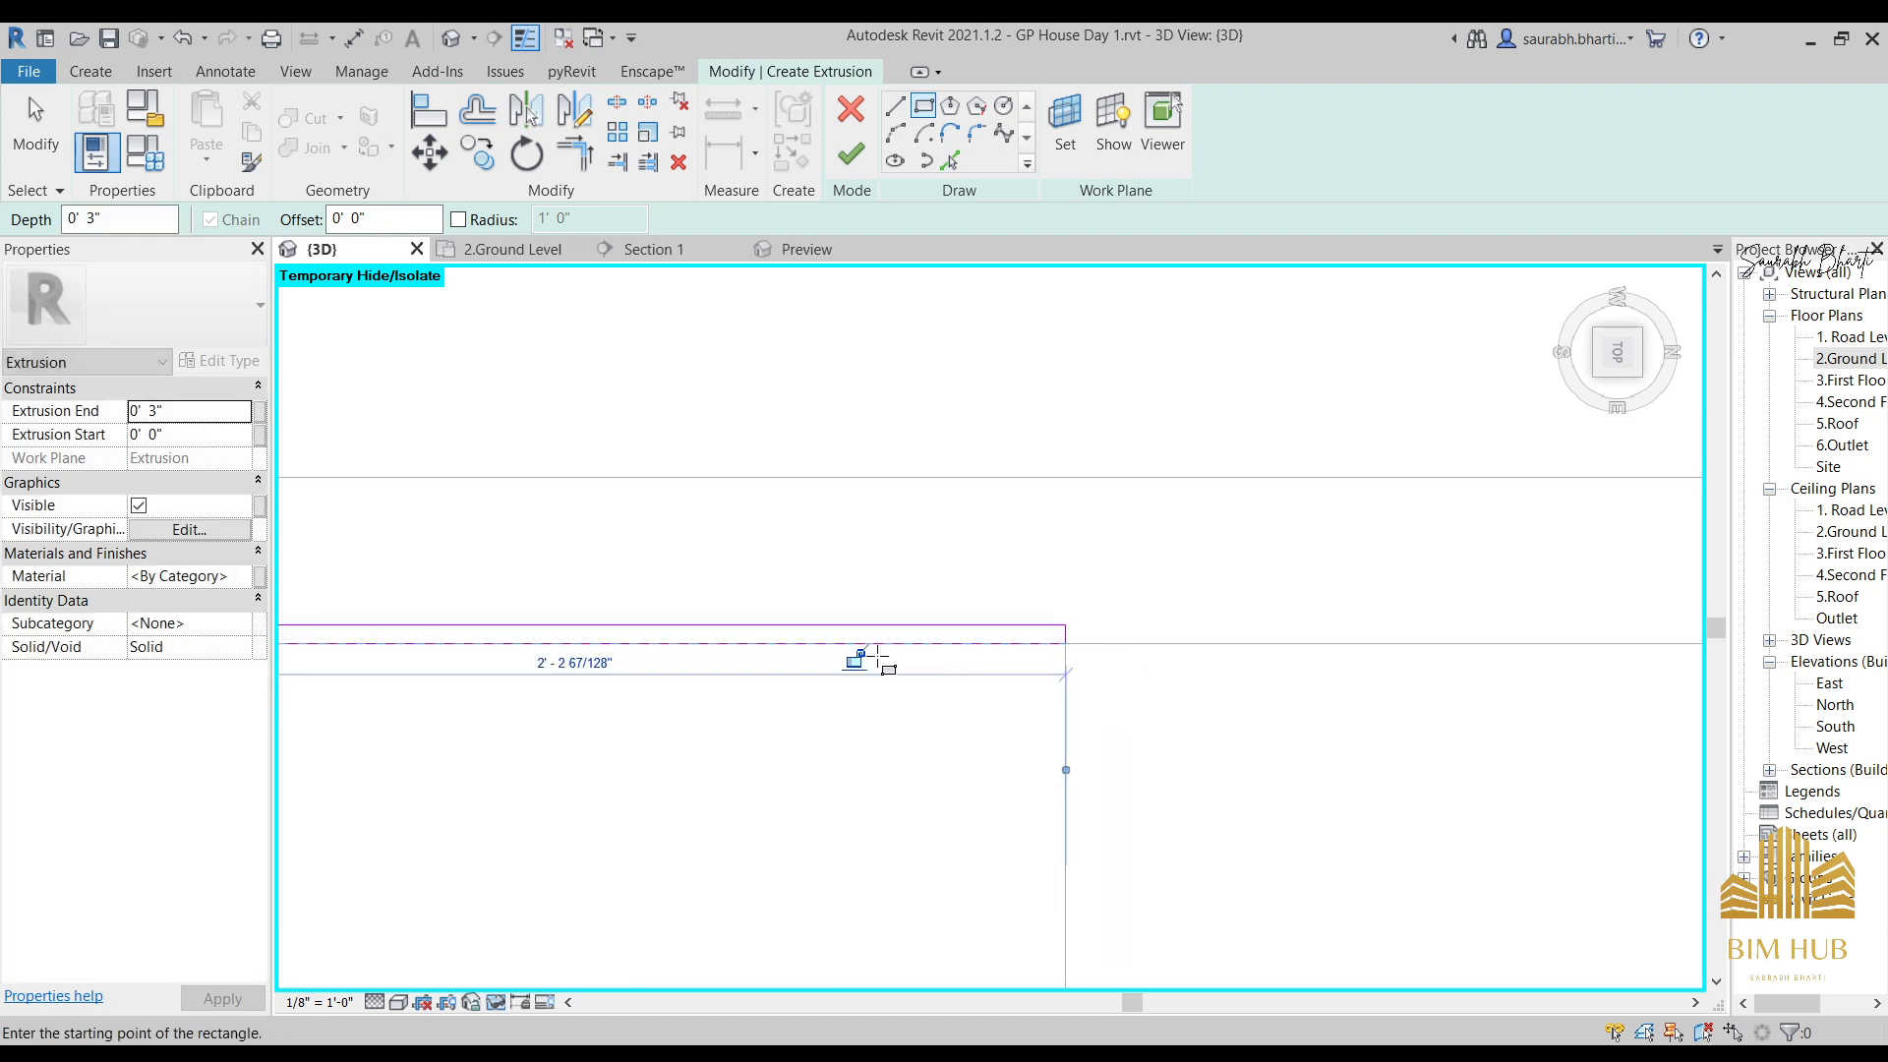
{"action": "scroll", "coordinate": [1122, 553], "scroll_direction": "down", "scroll_amount": 2}
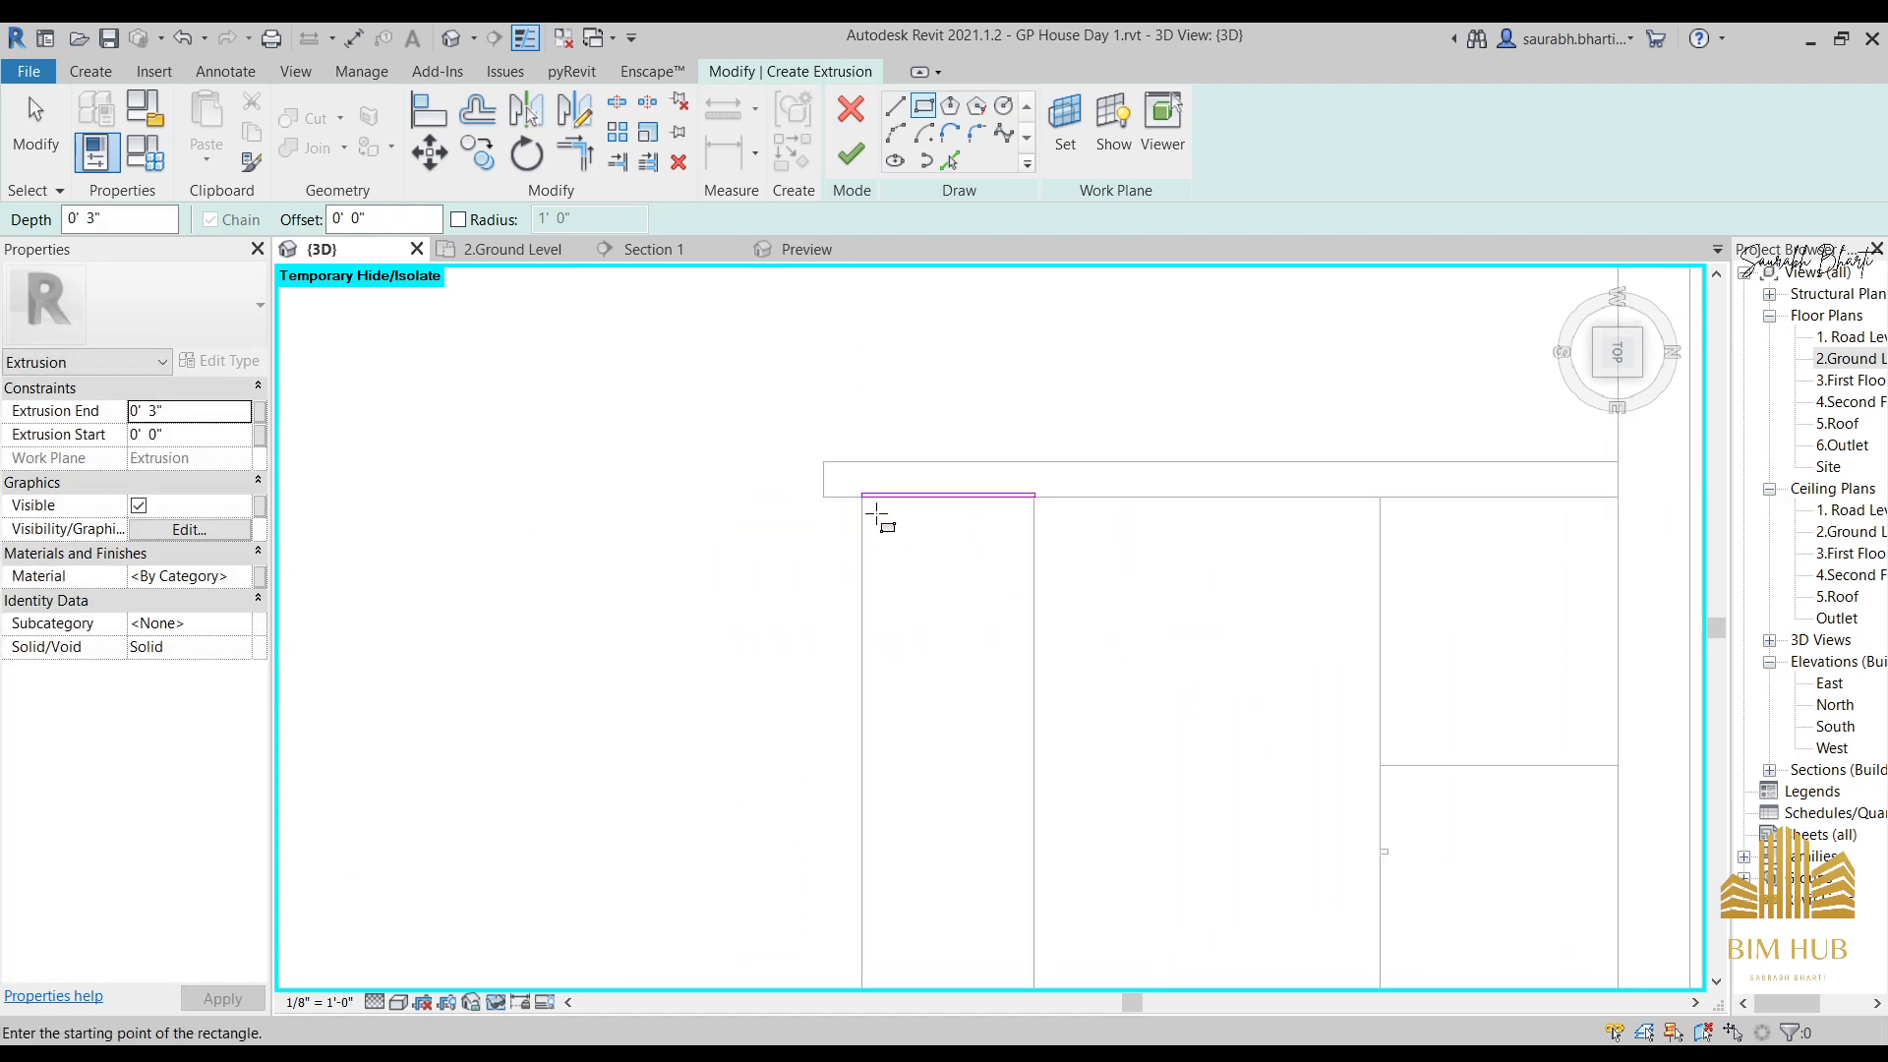
{"action": "middle_click_drag", "start_coordinate": [885, 523], "coordinate": [939, 257], "text": "shift"}
{"action": "left_click", "coordinate": [852, 152]}
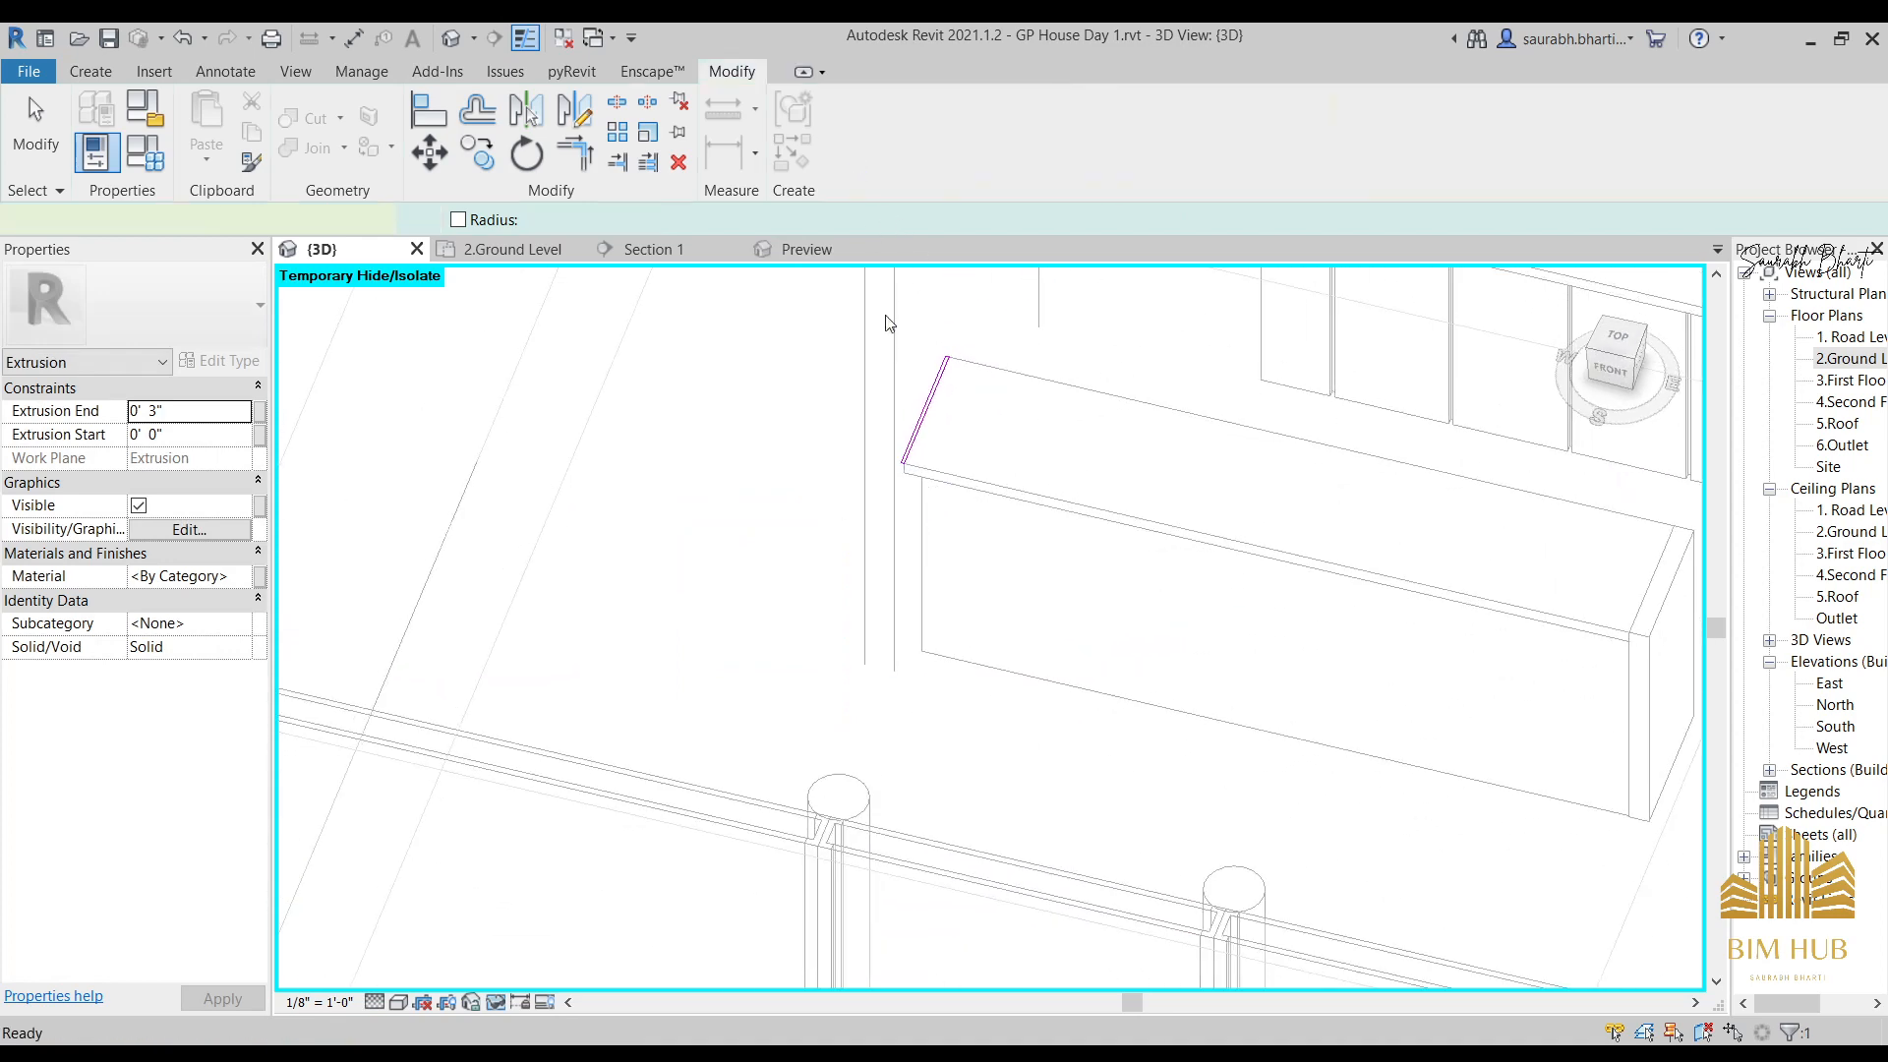
Stretch the wall-side end panel down to the floor and lower its top to the slab's top, about 3'-6 1/4" deep.
{"action": "mouse_move", "coordinate": [914, 462]}
{"action": "middle_mouse_down", "text": "shift"}
{"action": "mouse_move", "coordinate": [948, 540]}
{"action": "mouse_move", "coordinate": [937, 438]}
{"action": "middle_mouse_up", "text": "shift"}
{"action": "scroll", "coordinate": [937, 432], "scroll_direction": "up", "scroll_amount": 2}
{"action": "left_click_drag", "start_coordinate": [920, 418], "coordinate": [984, 860]}
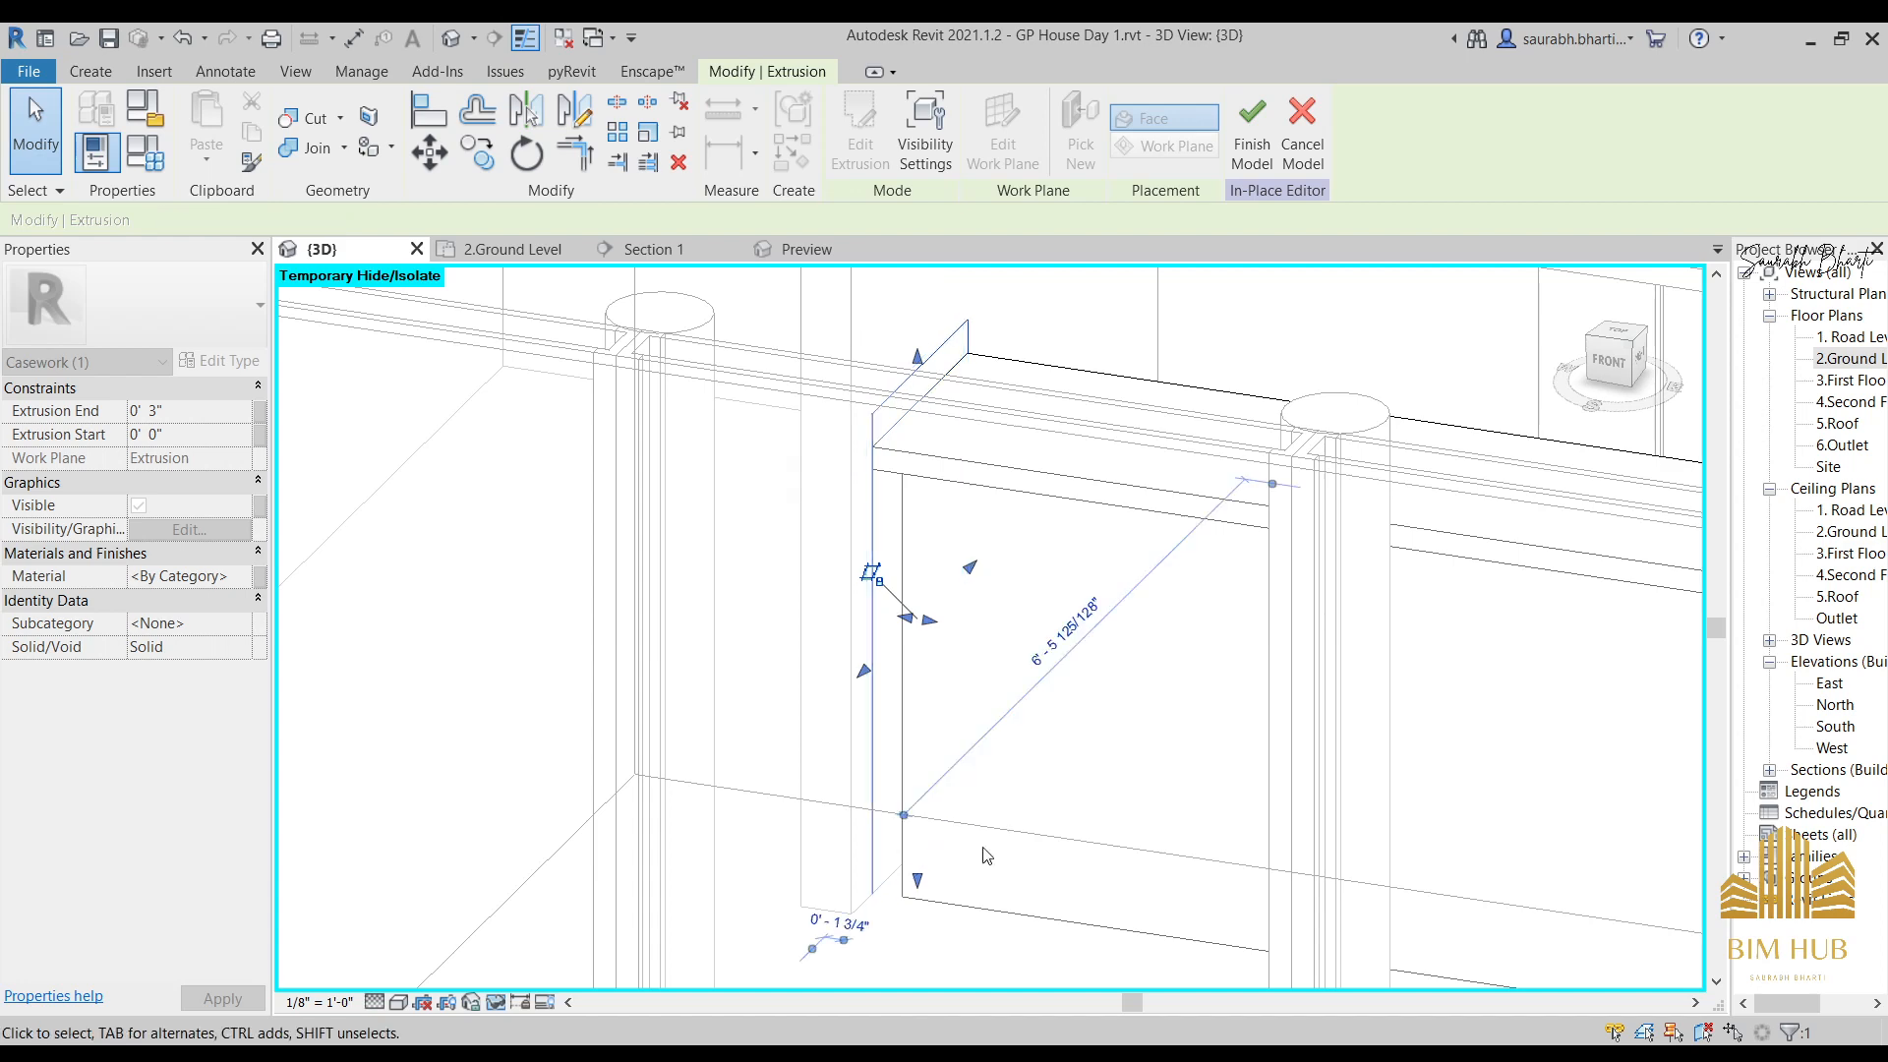
{"action": "middle_click_drag", "start_coordinate": [983, 860], "coordinate": [917, 462], "text": "shift"}
{"action": "left_click_drag", "start_coordinate": [920, 339], "coordinate": [923, 390]}
{"action": "scroll", "coordinate": [872, 427], "scroll_direction": "down", "scroll_amount": 3}
{"action": "middle_click_drag", "start_coordinate": [875, 431], "coordinate": [969, 580], "text": "shift"}
{"action": "left_click", "coordinate": [807, 489]}
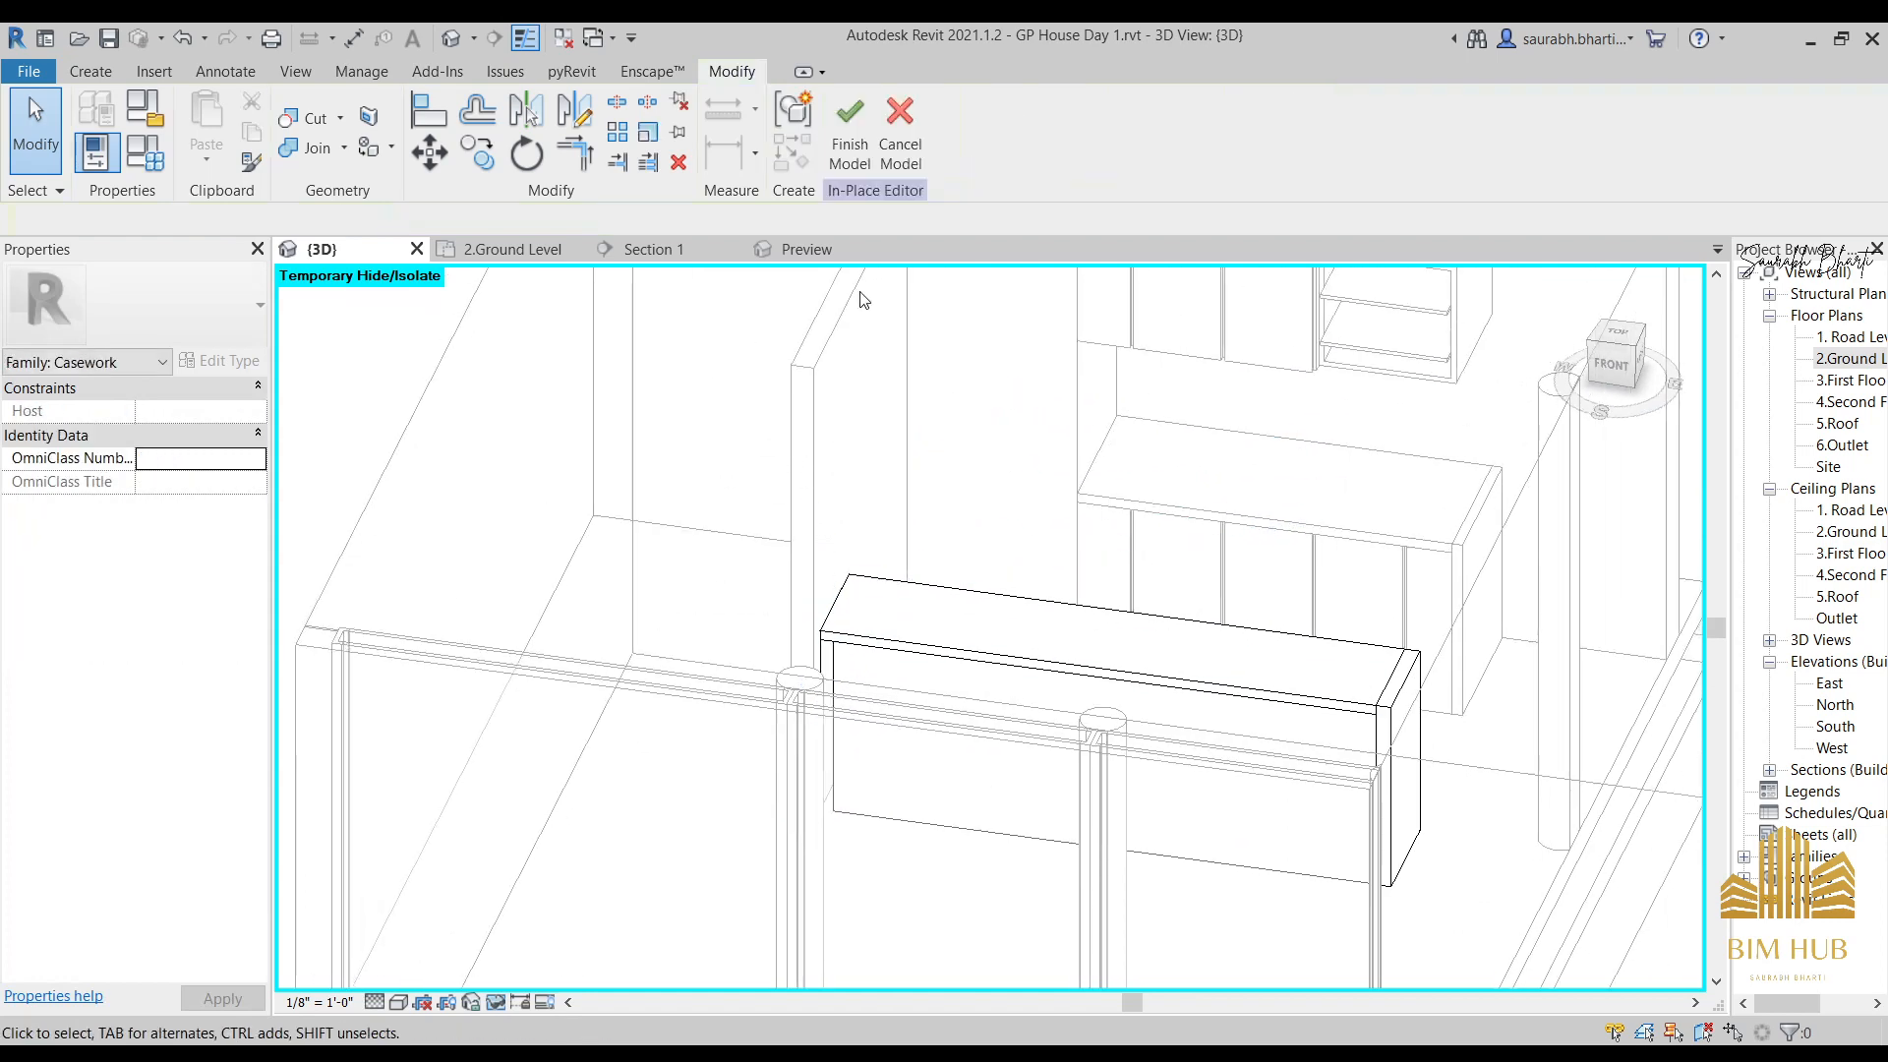
Finish the in-place model and temporarily hide the partition wall at the counter's end.
{"action": "left_click", "coordinate": [870, 150]}
{"action": "left_click", "coordinate": [801, 438]}
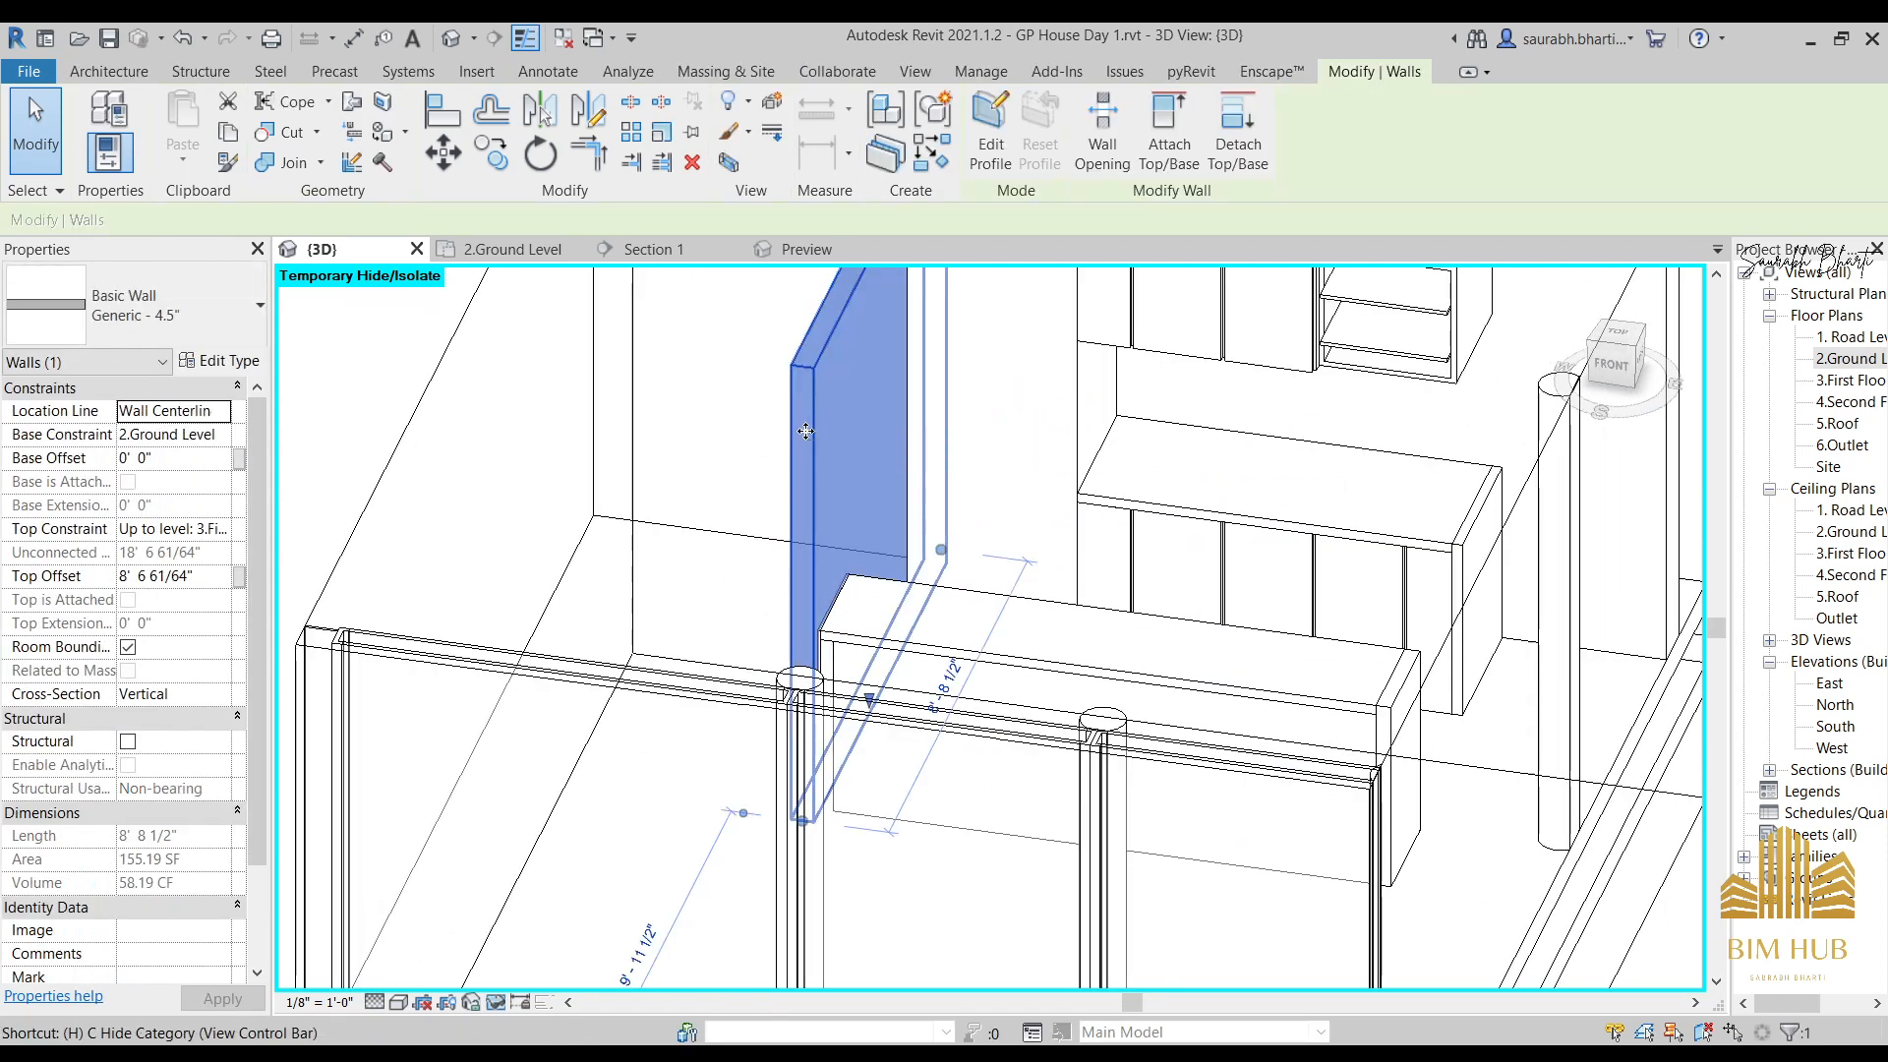
{"action": "key", "text": "h"}
{"action": "key", "text": "h"}
Select the counter casework from the exposed wall-side end and open it for in-place editing.
{"action": "middle_click_drag", "start_coordinate": [729, 576], "coordinate": [1030, 665], "text": "shift"}
{"action": "scroll", "coordinate": [883, 661], "scroll_direction": "up", "scroll_amount": 2}
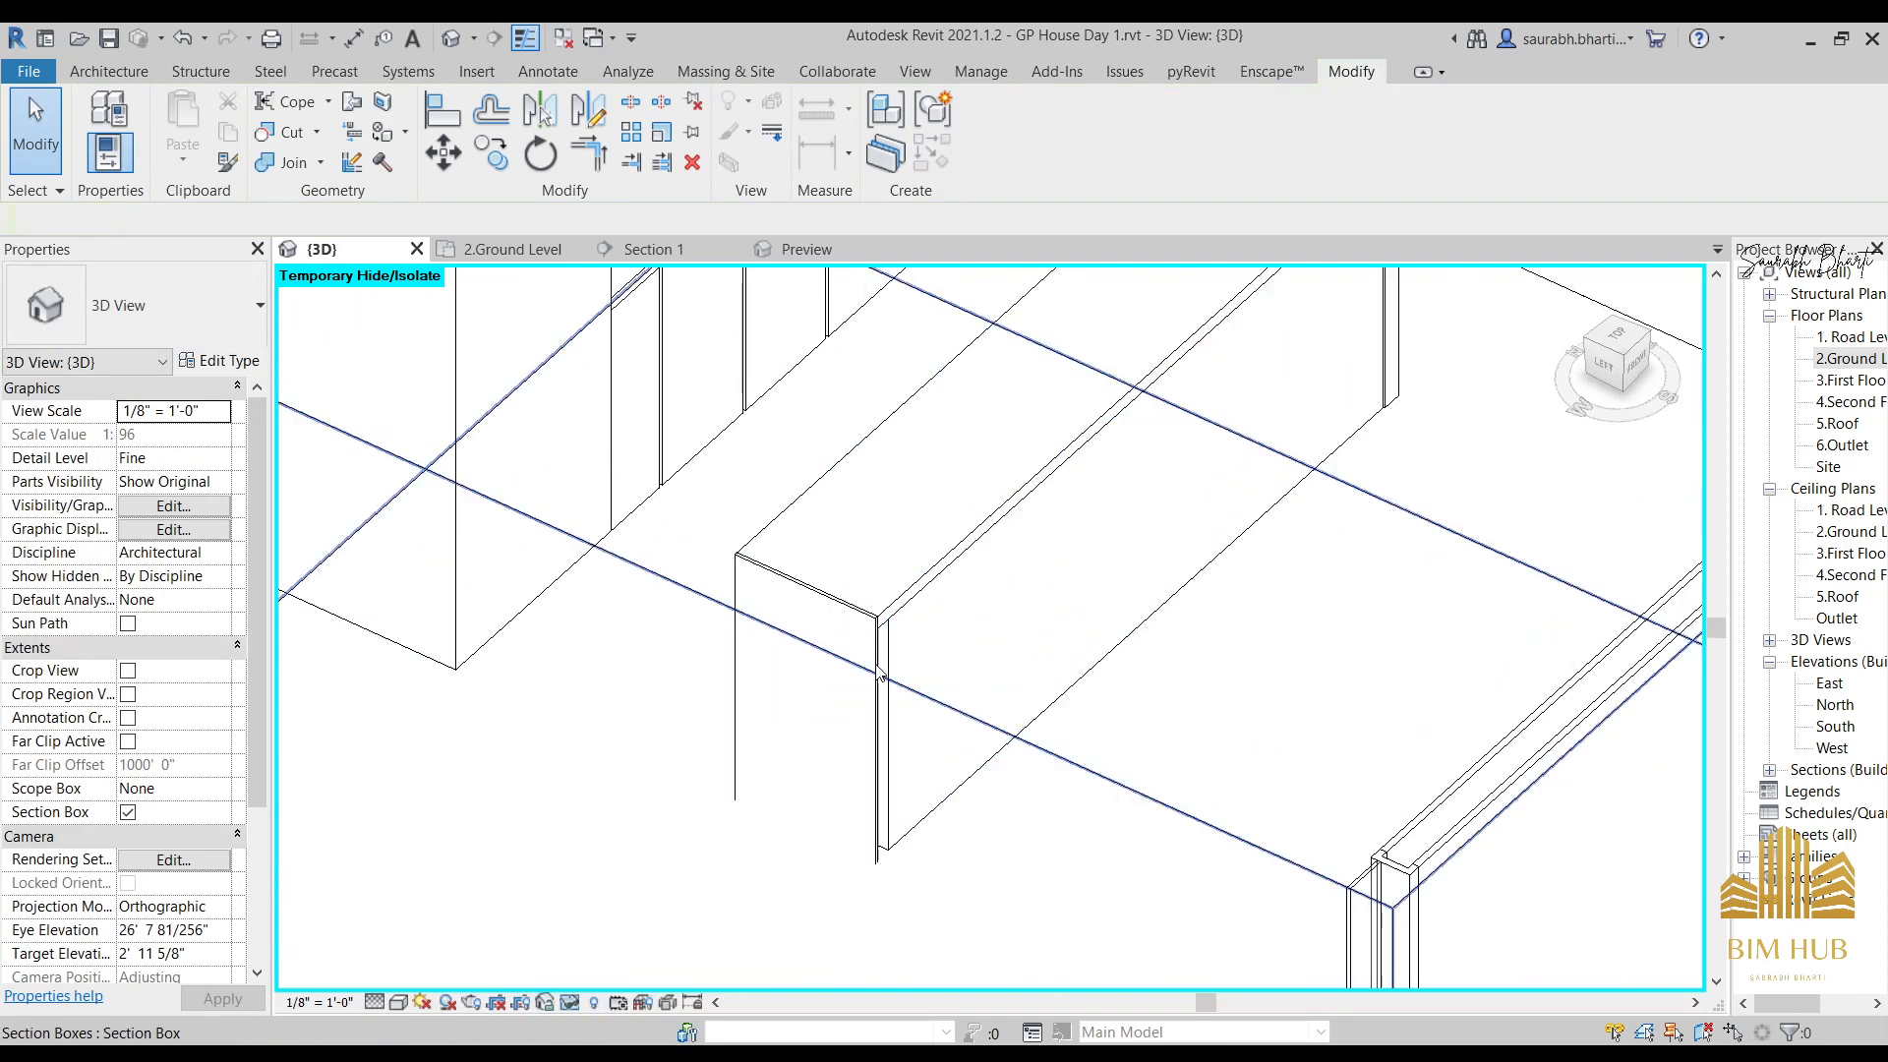
{"action": "left_click", "coordinate": [870, 654]}
{"action": "middle_click_drag", "start_coordinate": [871, 654], "coordinate": [782, 506], "text": "shift"}
{"action": "left_click", "coordinate": [780, 499]}
{"action": "left_click", "coordinate": [777, 475]}
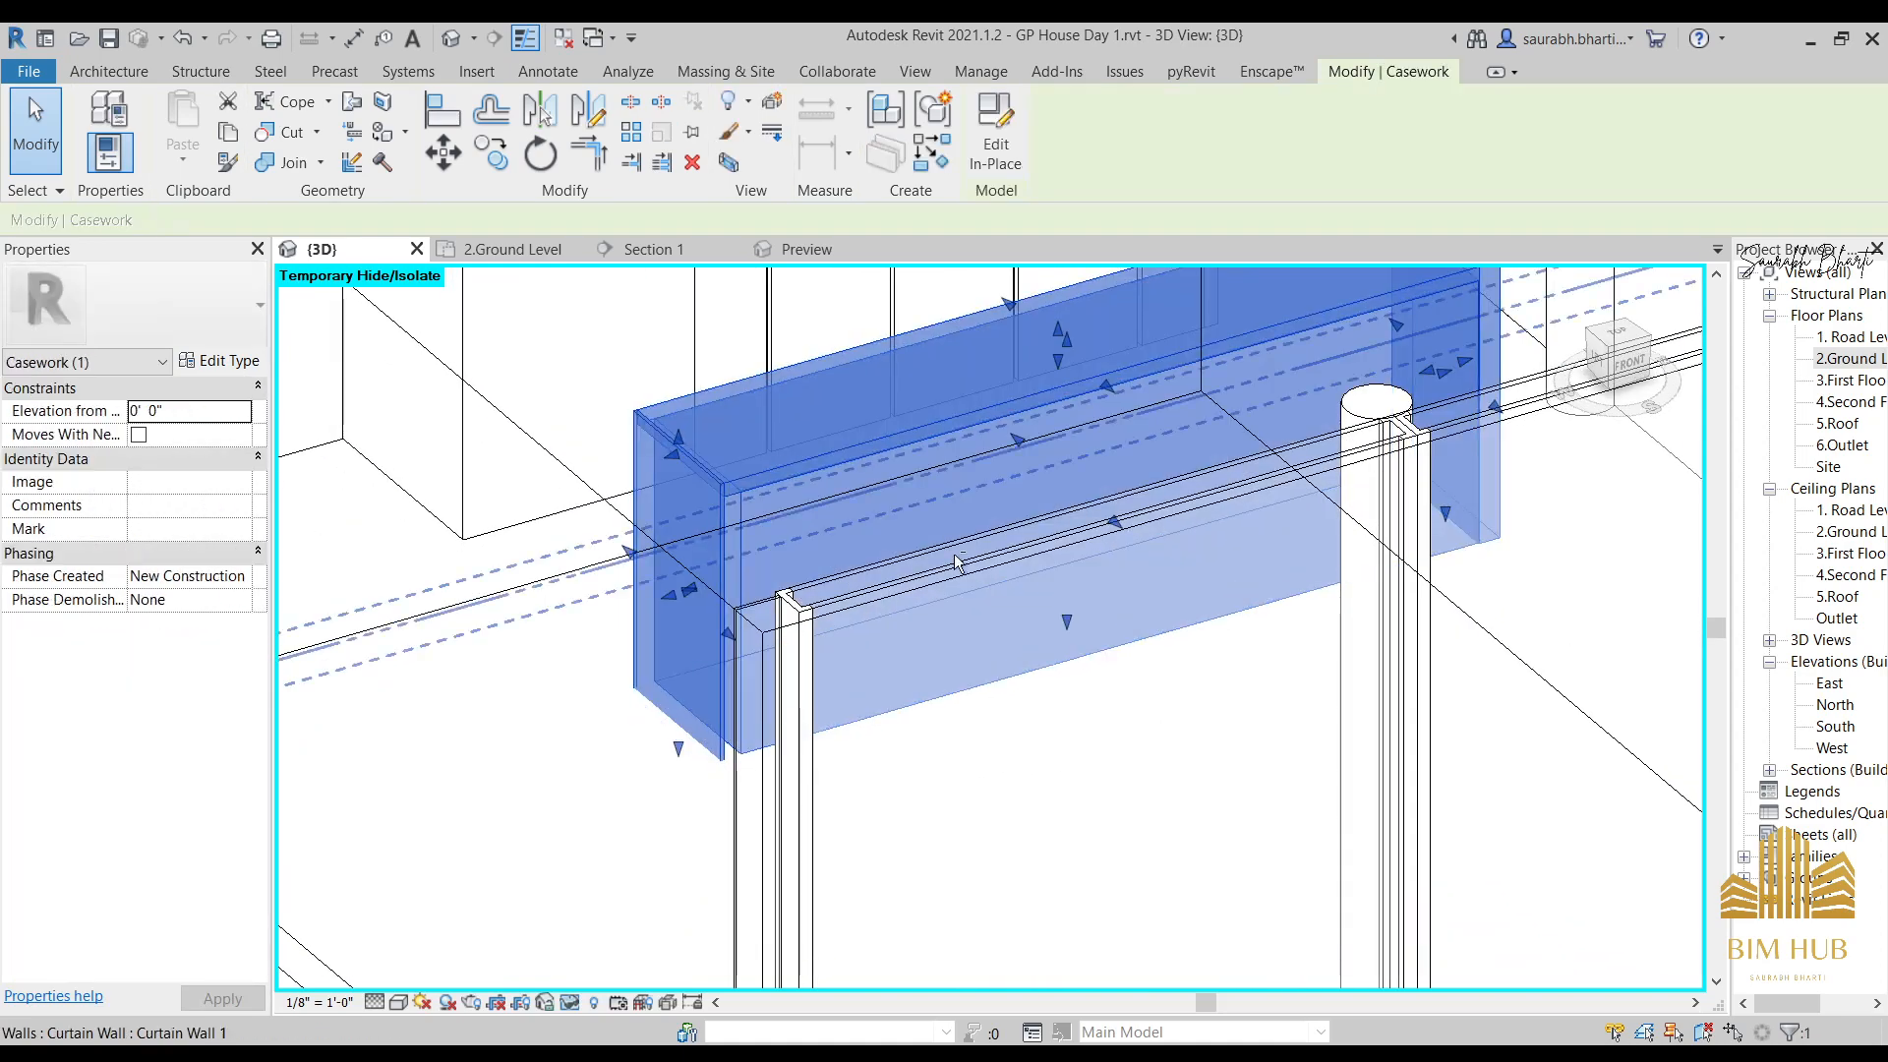
{"action": "mouse_move", "coordinate": [957, 561]}
{"action": "middle_mouse_down", "text": "shift"}
{"action": "mouse_move", "coordinate": [899, 470]}
{"action": "mouse_move", "coordinate": [964, 581]}
{"action": "middle_mouse_up", "text": "shift"}
{"action": "left_click", "coordinate": [1008, 144]}
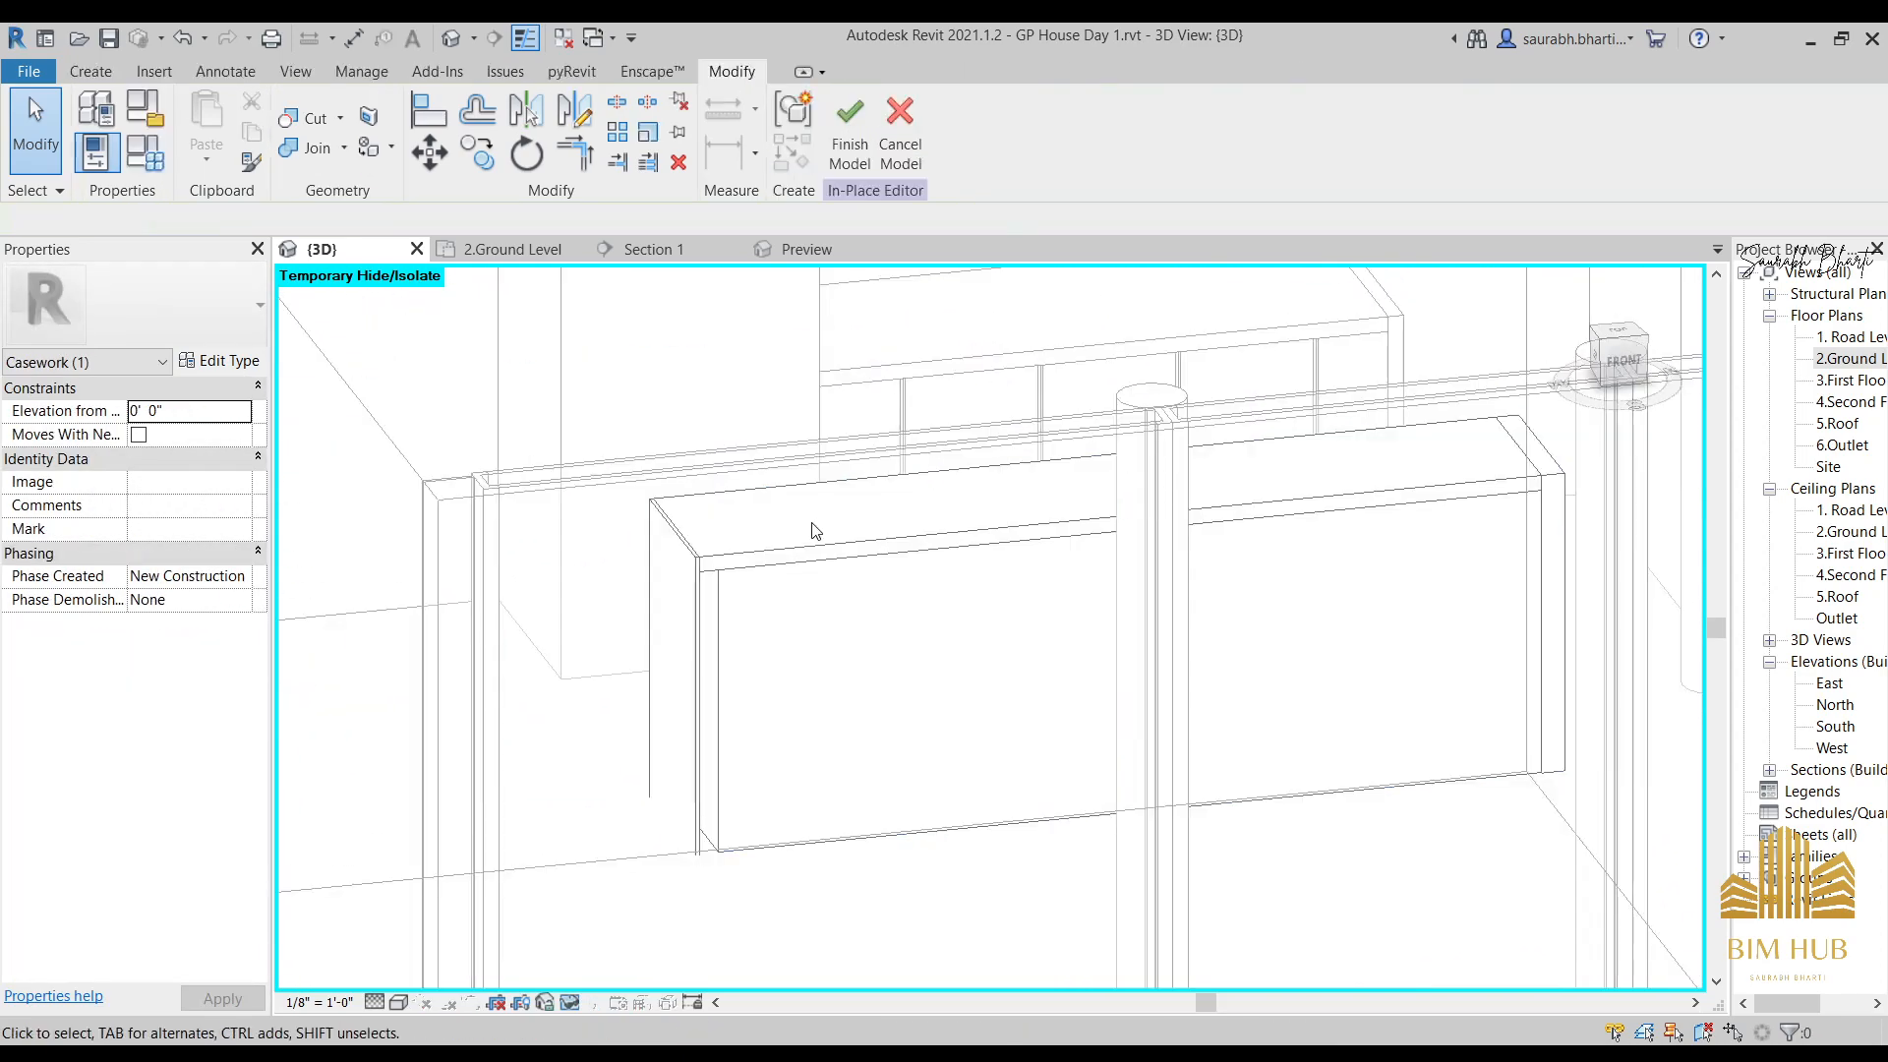
Try to adjust the wall-side end panel's thickness by pulling its inner face along the counter's length.
{"action": "middle_click_drag", "start_coordinate": [810, 531], "coordinate": [759, 657], "text": "shift"}
{"action": "scroll", "coordinate": [774, 640], "scroll_direction": "up", "scroll_amount": 2}
{"action": "left_click", "coordinate": [752, 651]}
{"action": "scroll", "coordinate": [758, 630], "scroll_direction": "up", "scroll_amount": 2}
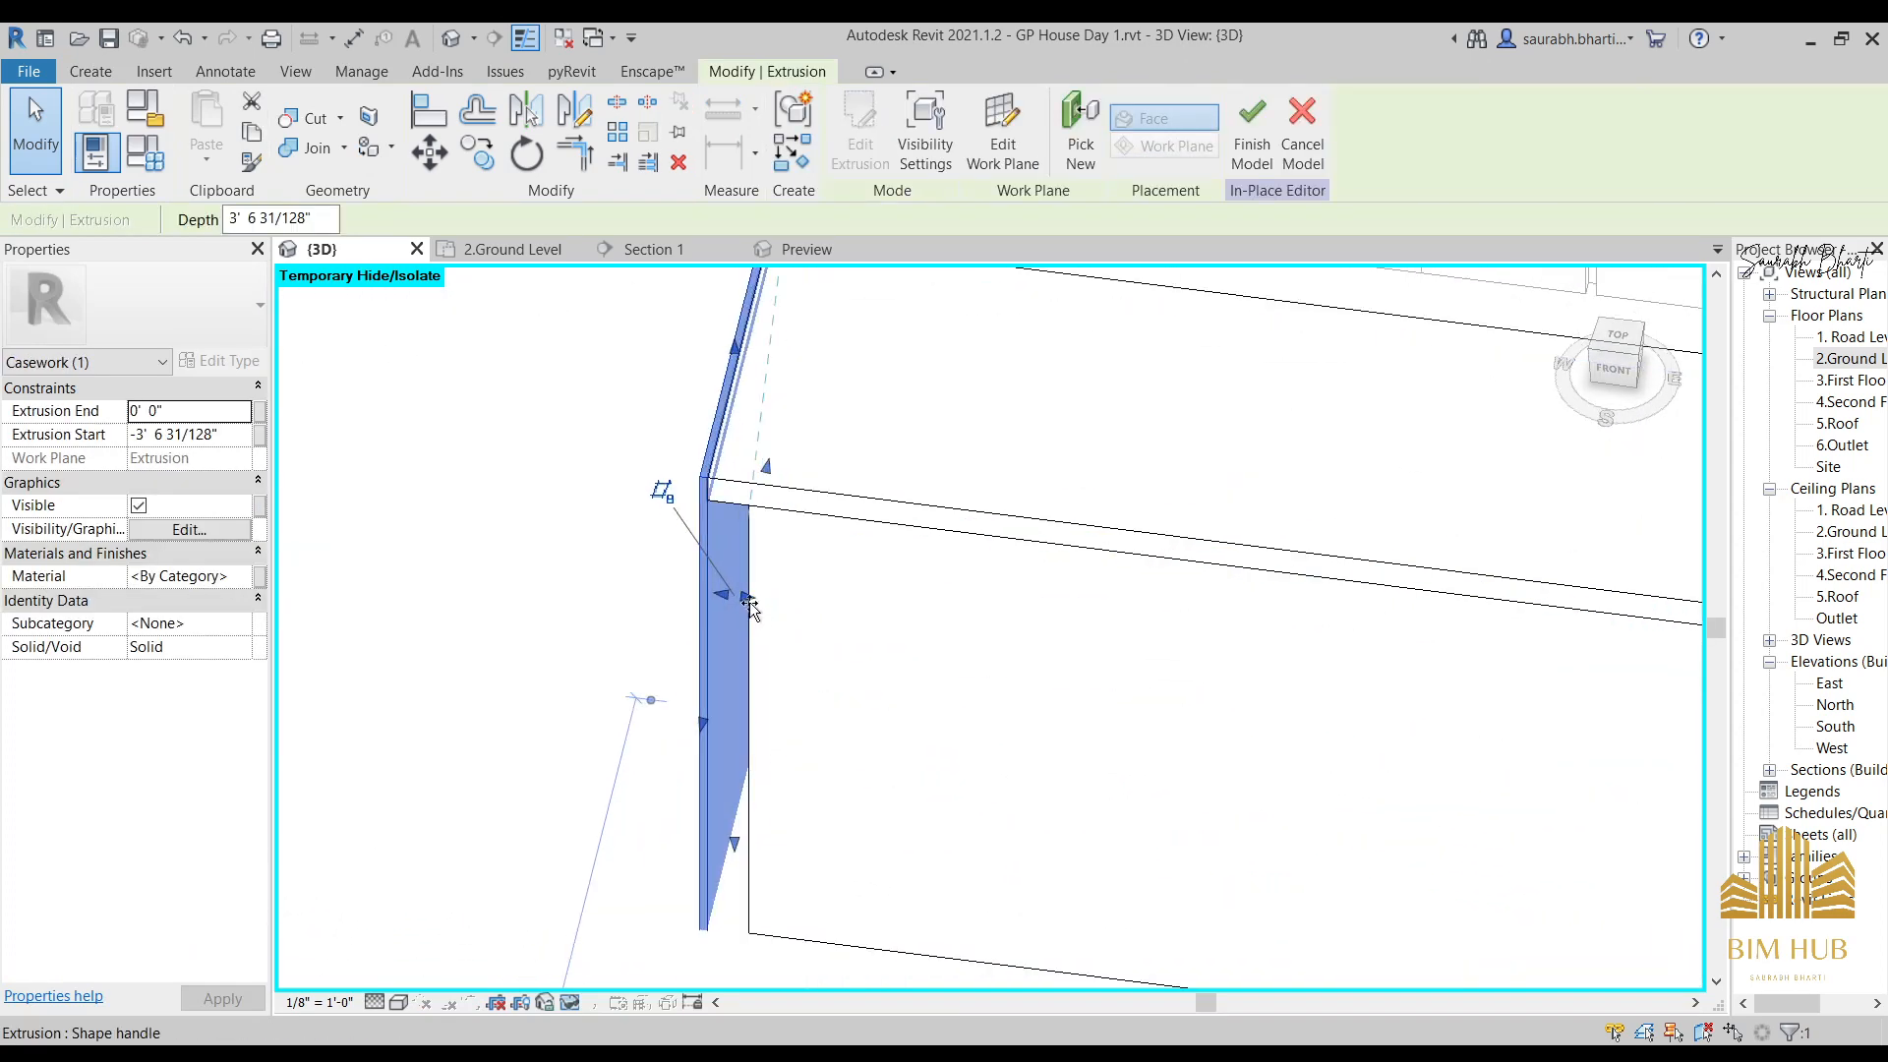
{"action": "left_click_drag", "start_coordinate": [748, 598], "coordinate": [742, 601]}
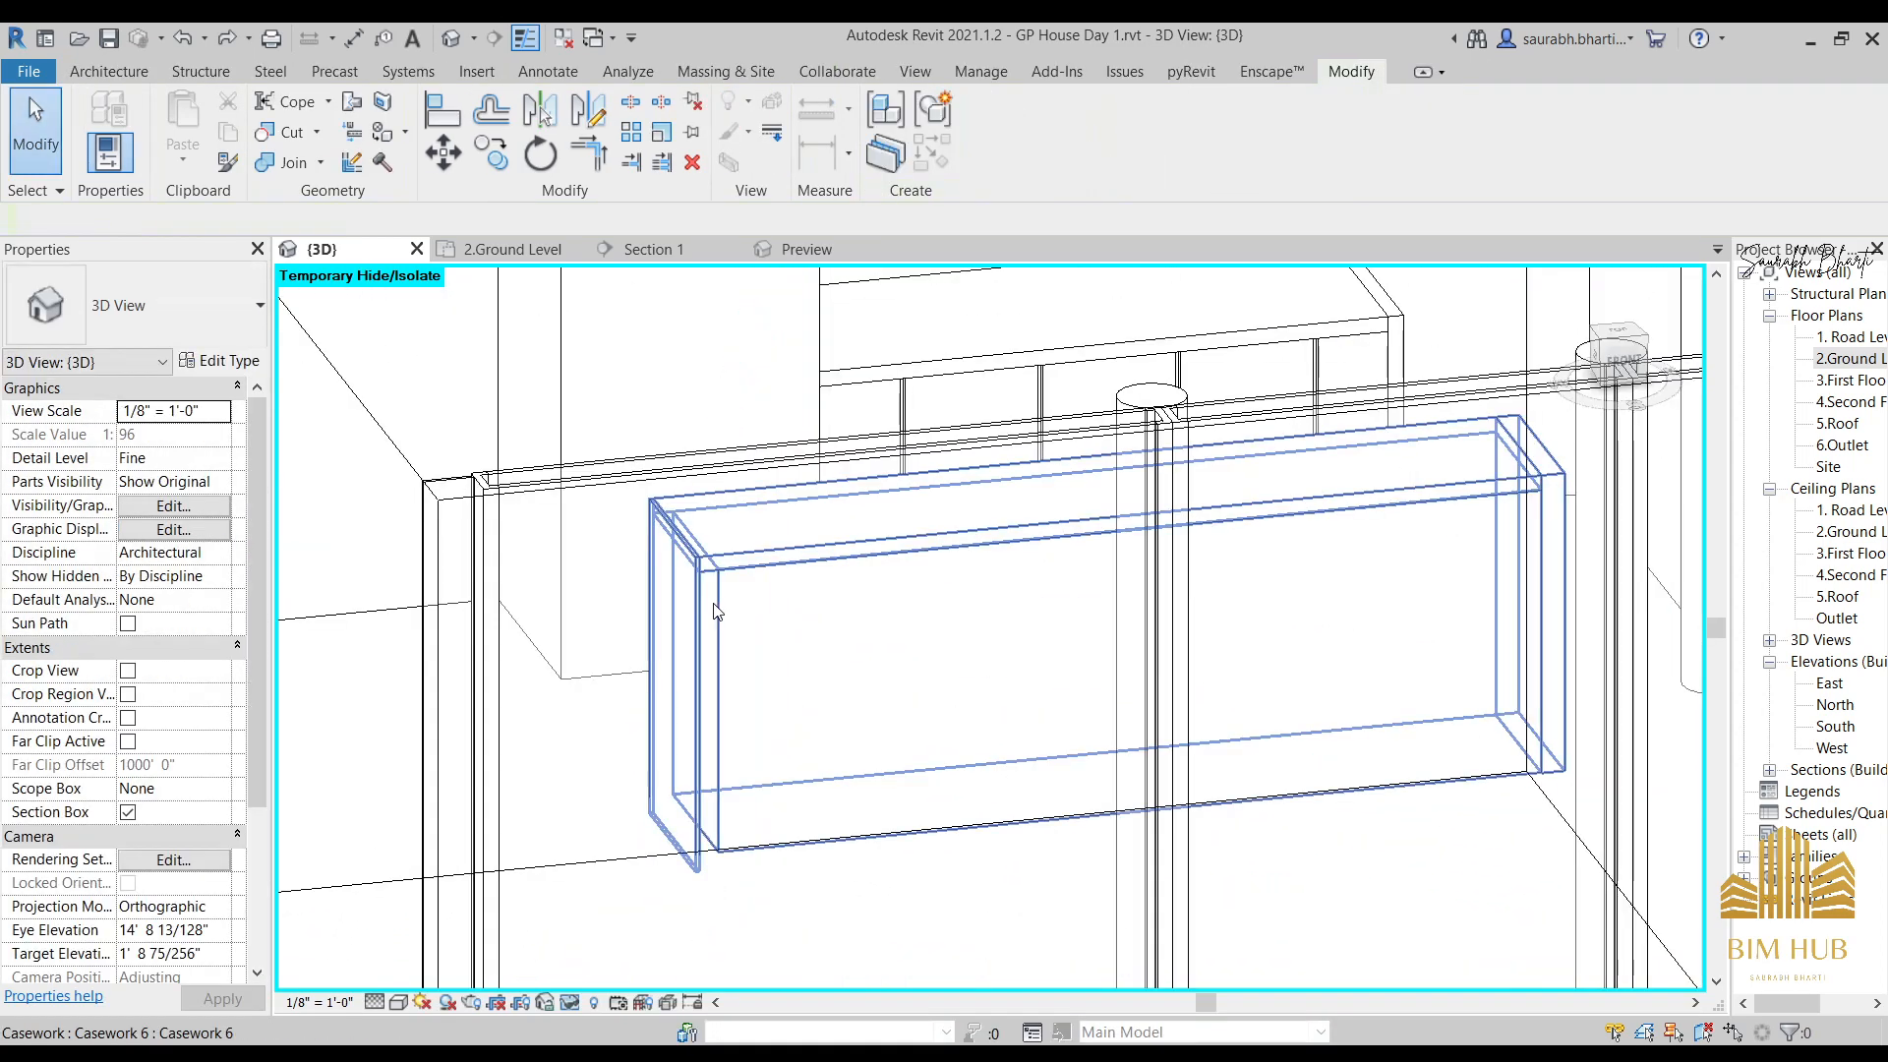
Reopen the counter for in-place editing and try an extrusion start of 3" on the wall-side end panel.
{"action": "double_click", "coordinate": [701, 621]}
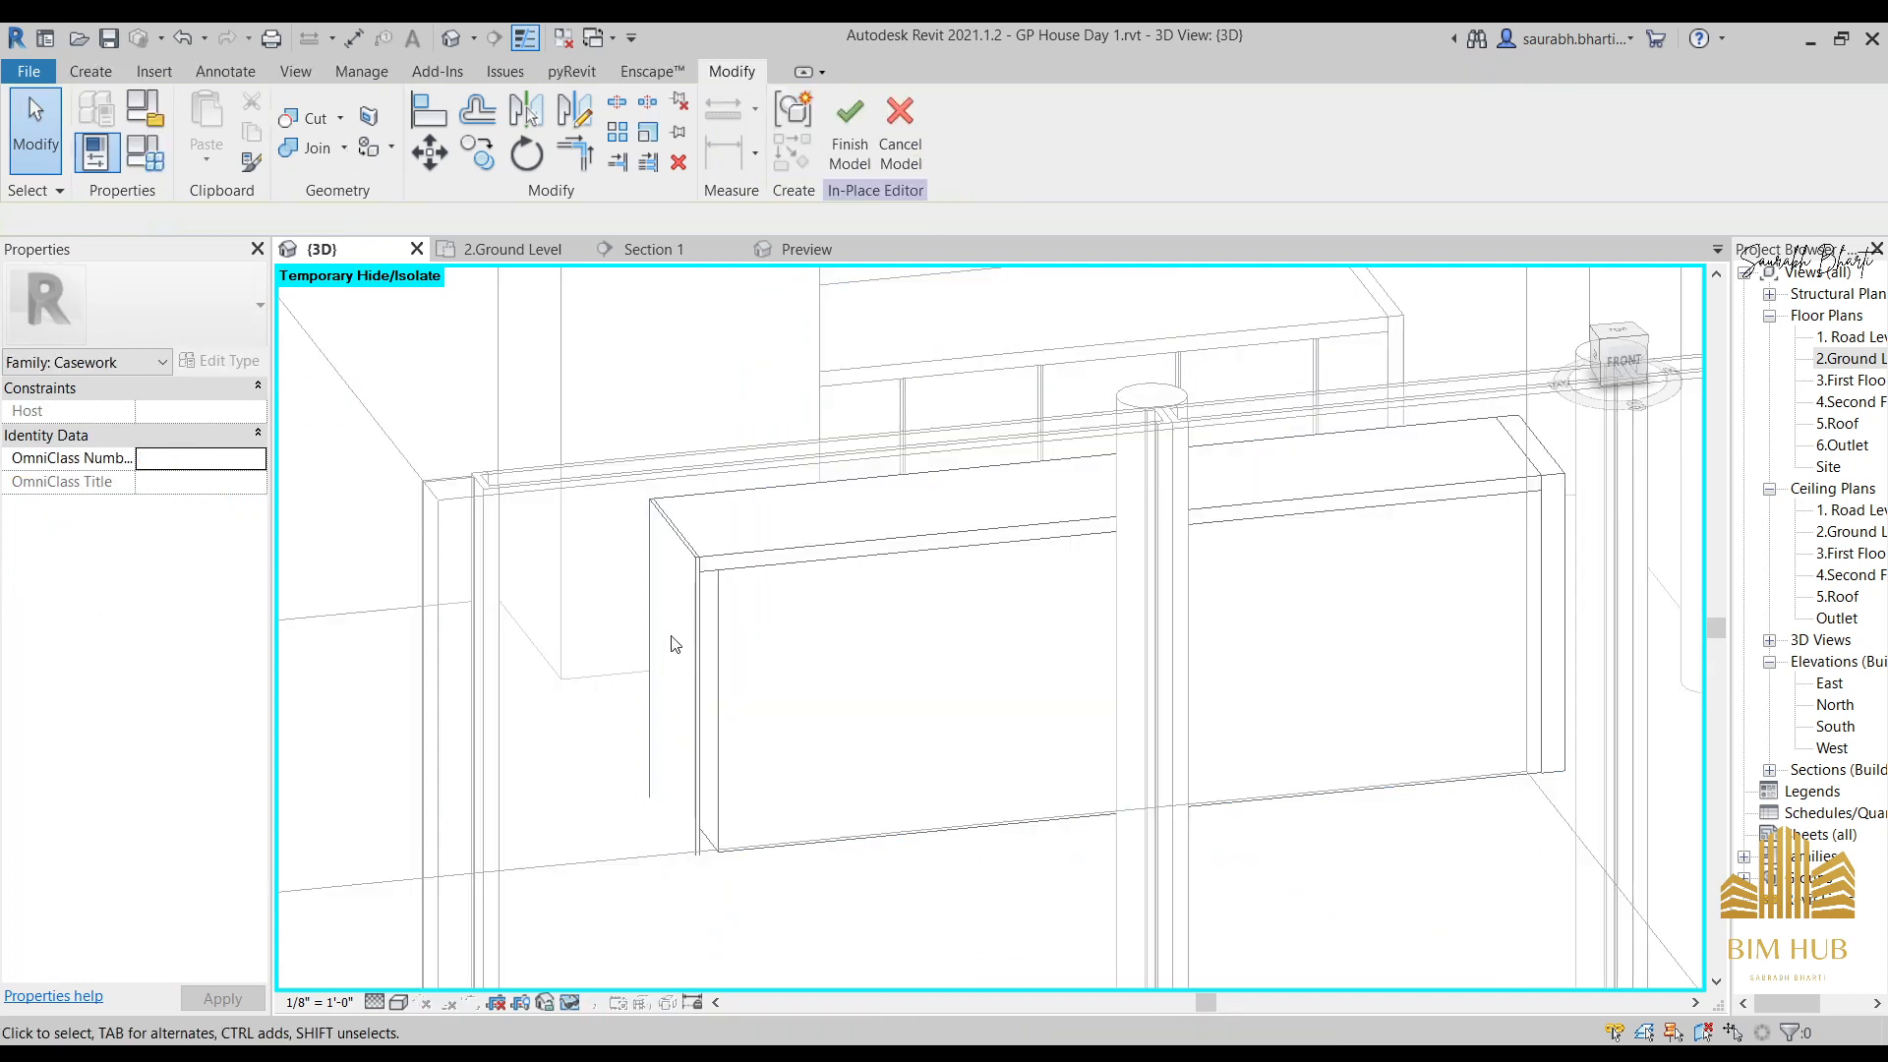
{"action": "left_click", "coordinate": [694, 665]}
{"action": "left_click", "coordinate": [233, 442]}
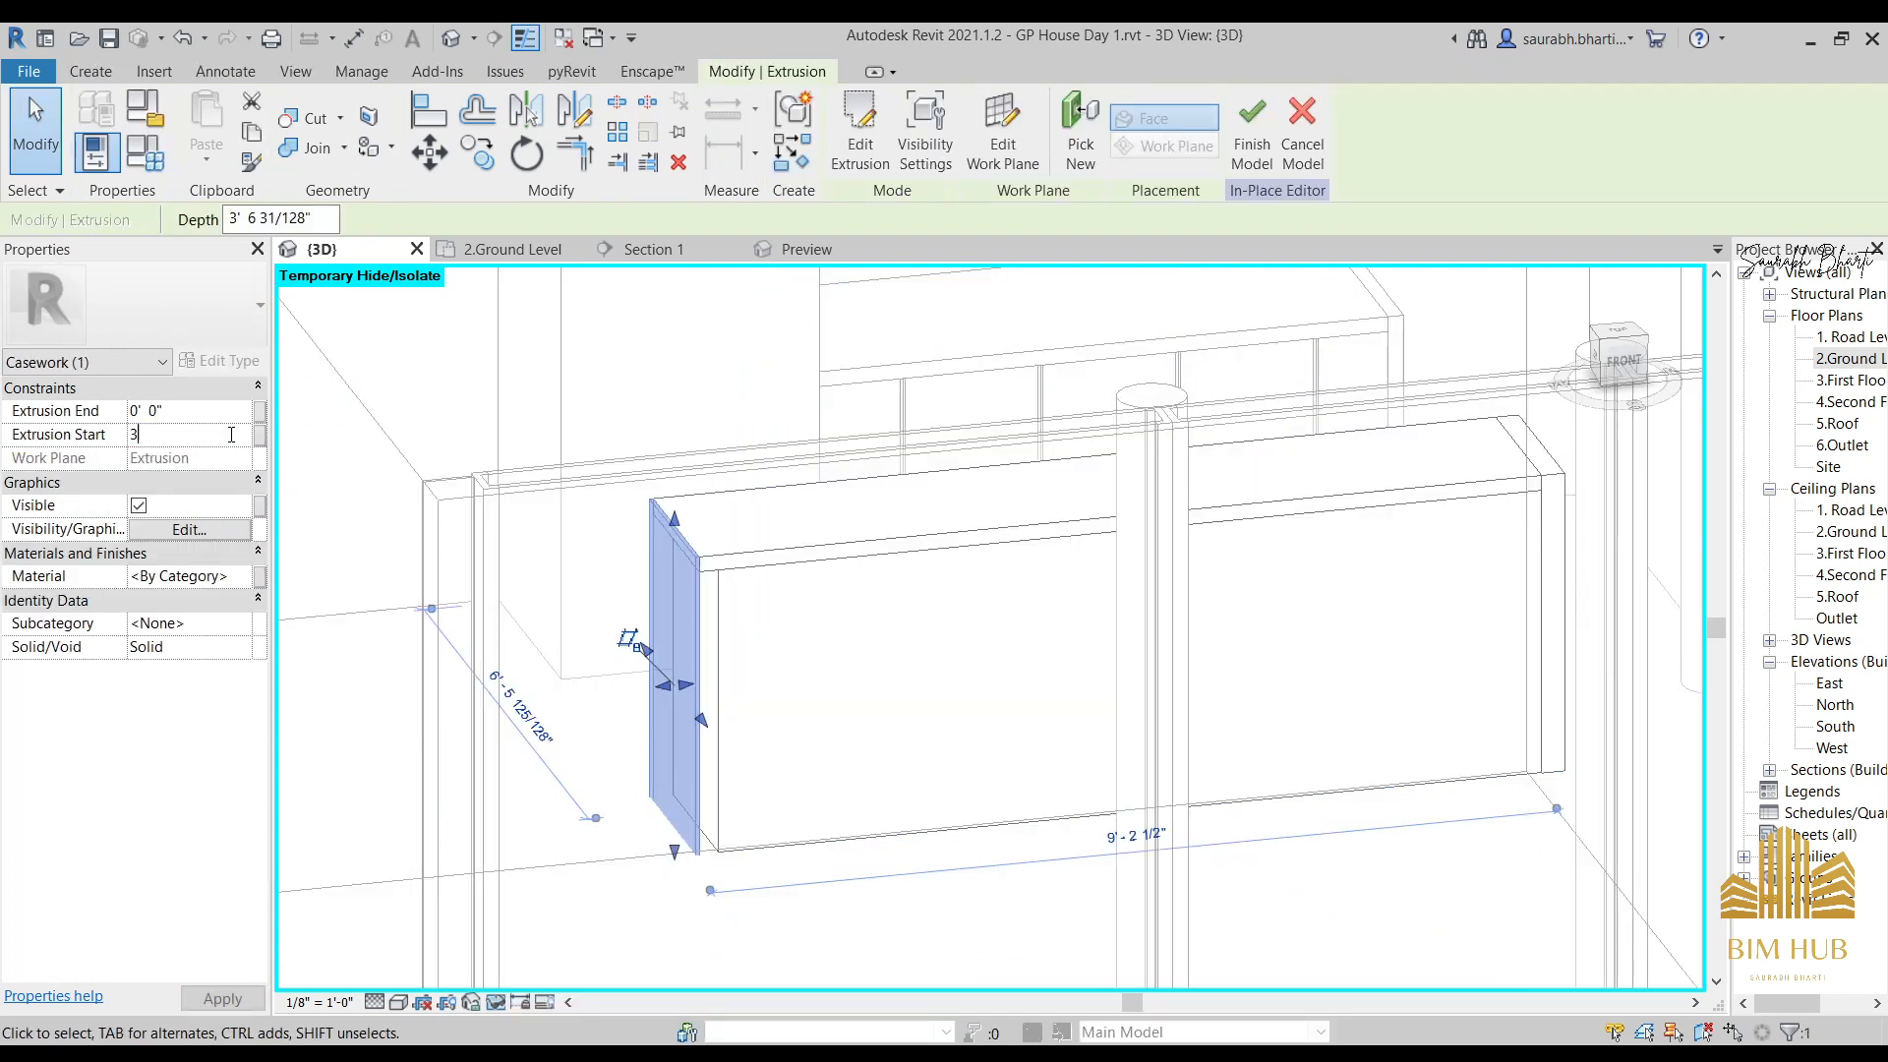
{"action": "key", "text": "Return"}
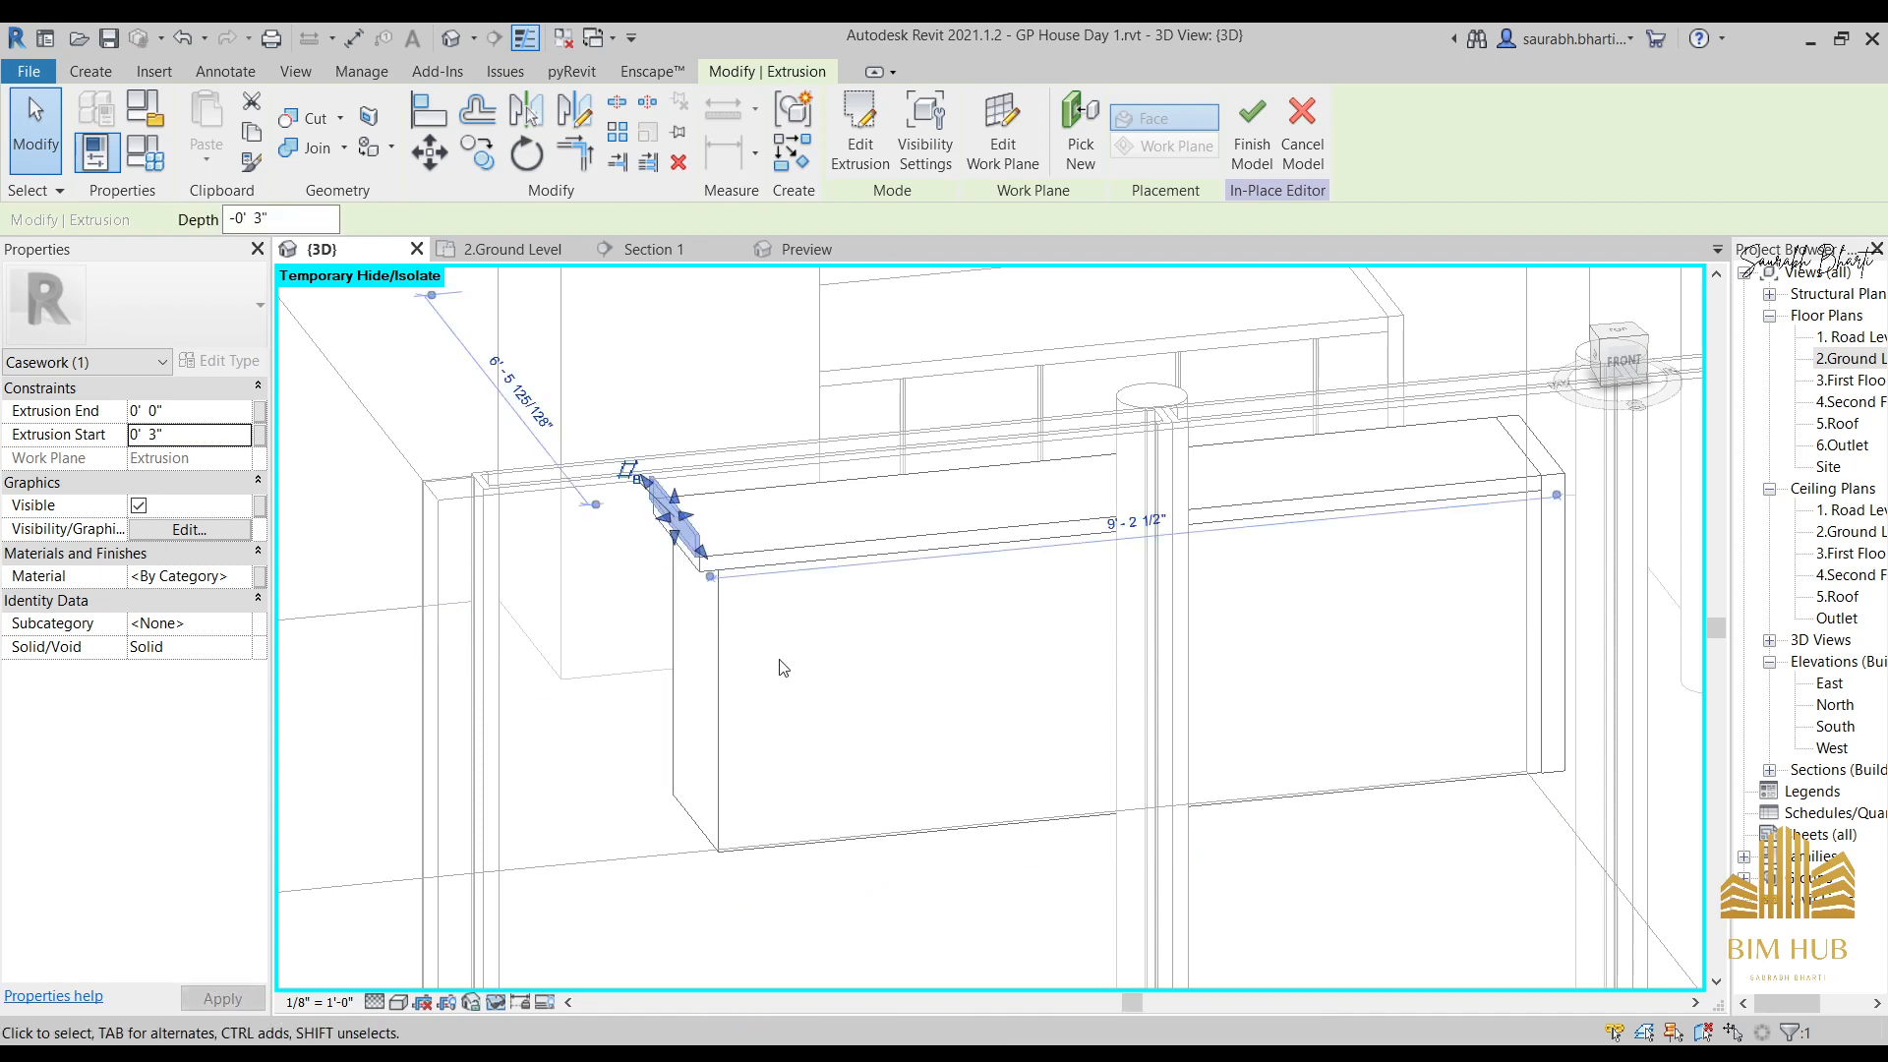
{"action": "left_click", "coordinate": [346, 433]}
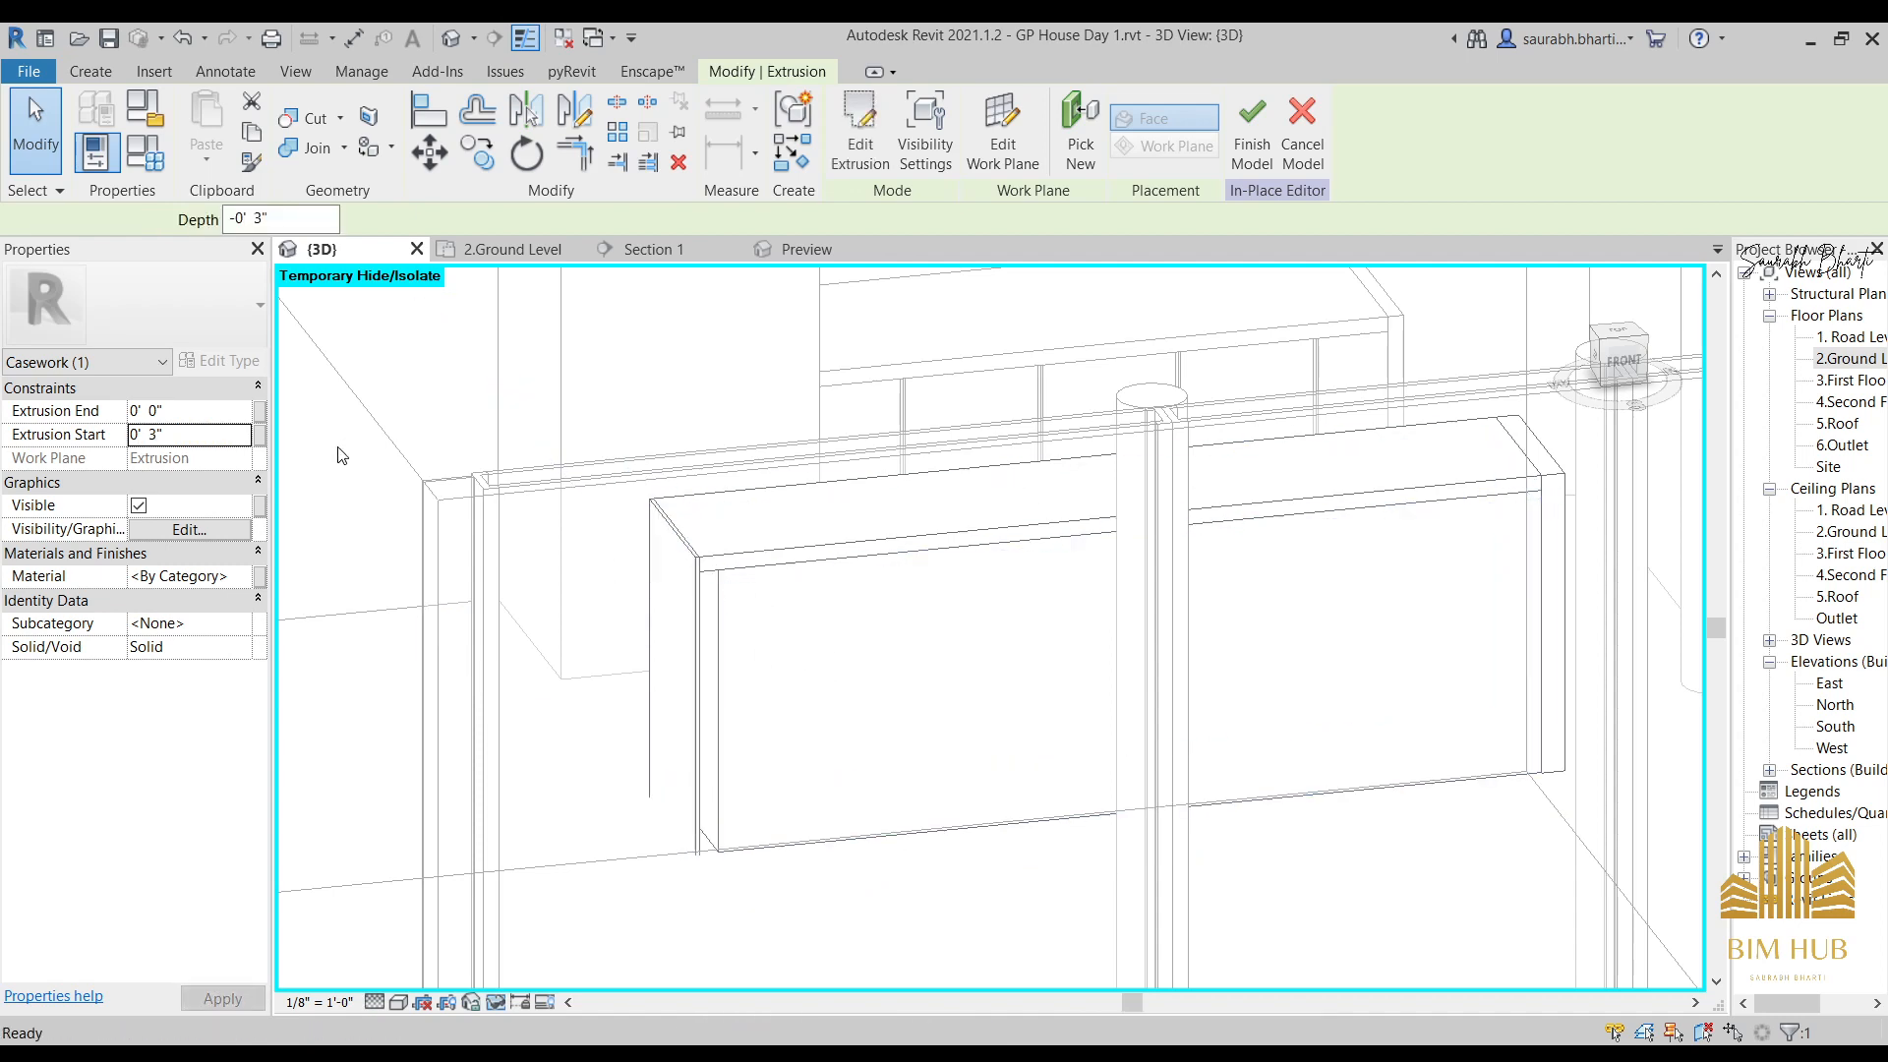
Thicken the wall-side end panel by stretching its side face in the front view, then finish the in-place model.
{"action": "left_click", "coordinate": [703, 657]}
{"action": "middle_click_drag", "start_coordinate": [703, 657], "coordinate": [745, 621], "text": "shift"}
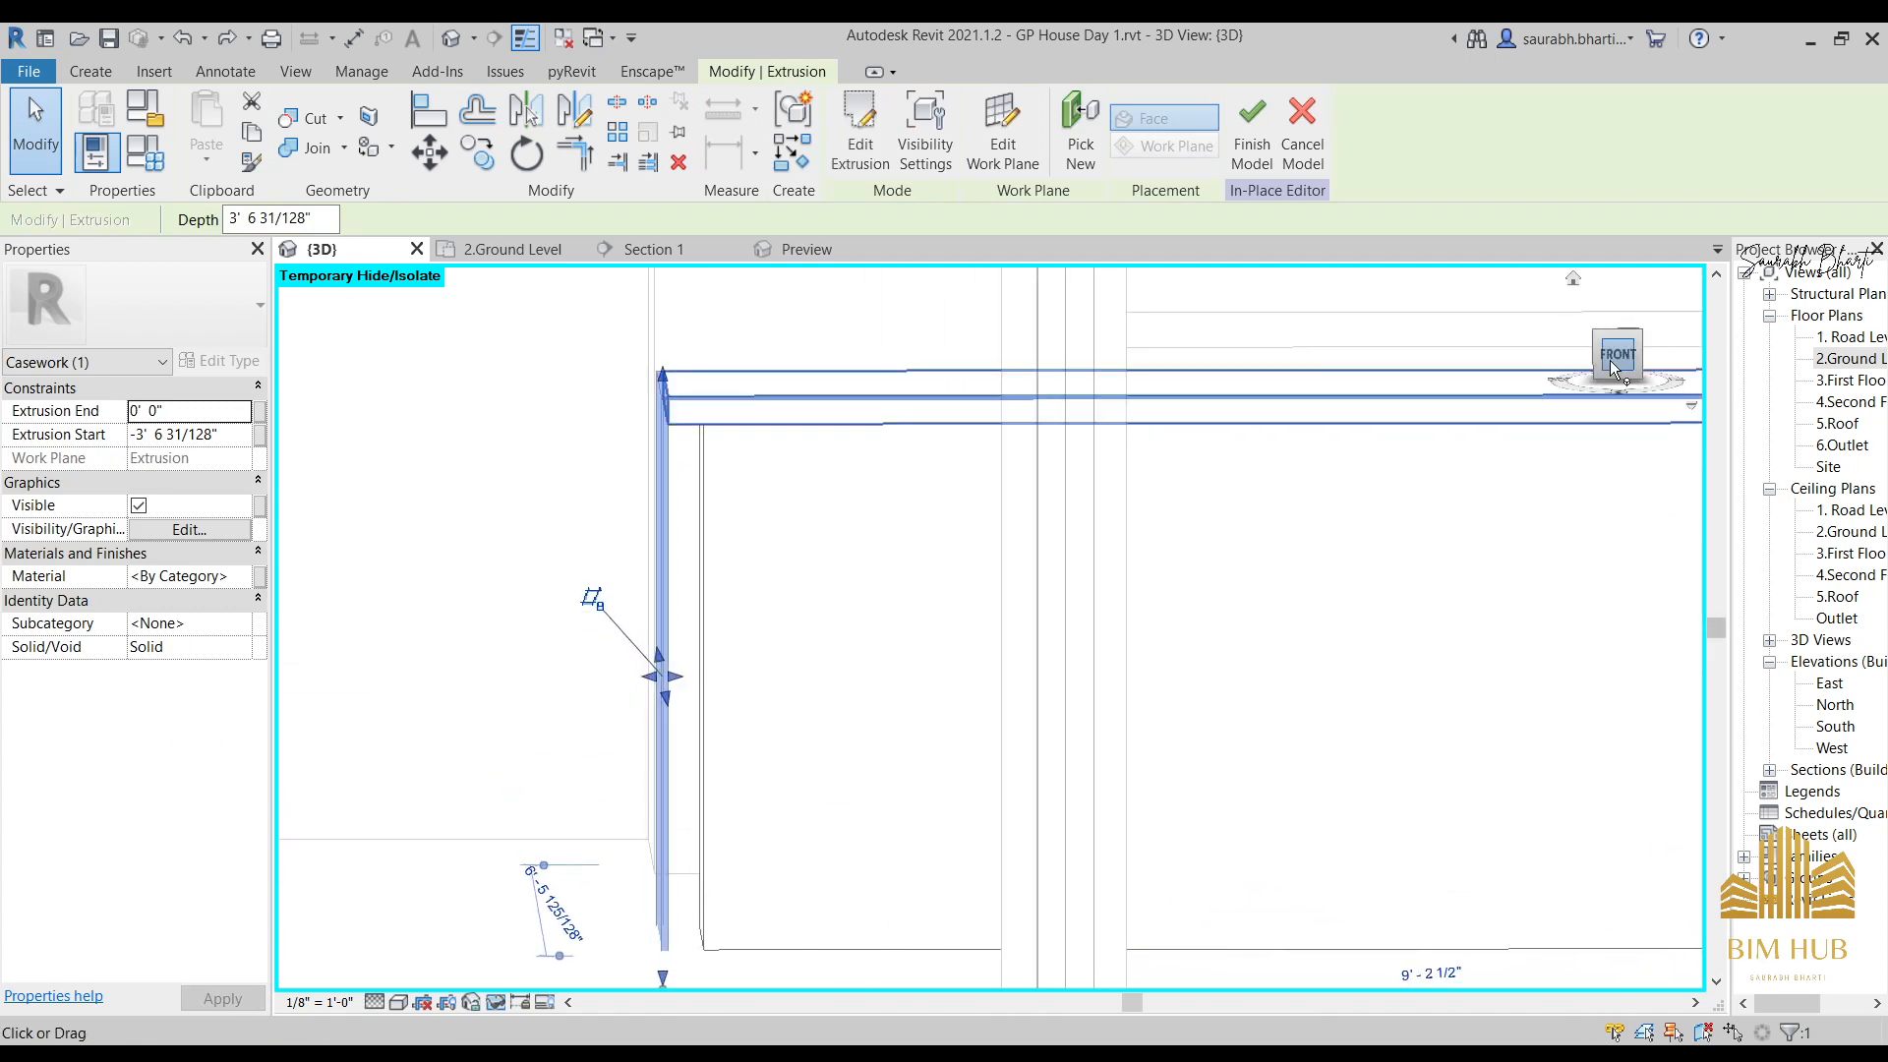
{"action": "left_click", "coordinate": [1618, 364]}
{"action": "middle_click_drag", "start_coordinate": [632, 703], "coordinate": [952, 691]}
{"action": "scroll", "coordinate": [1017, 623], "scroll_direction": "up", "scroll_amount": 3}
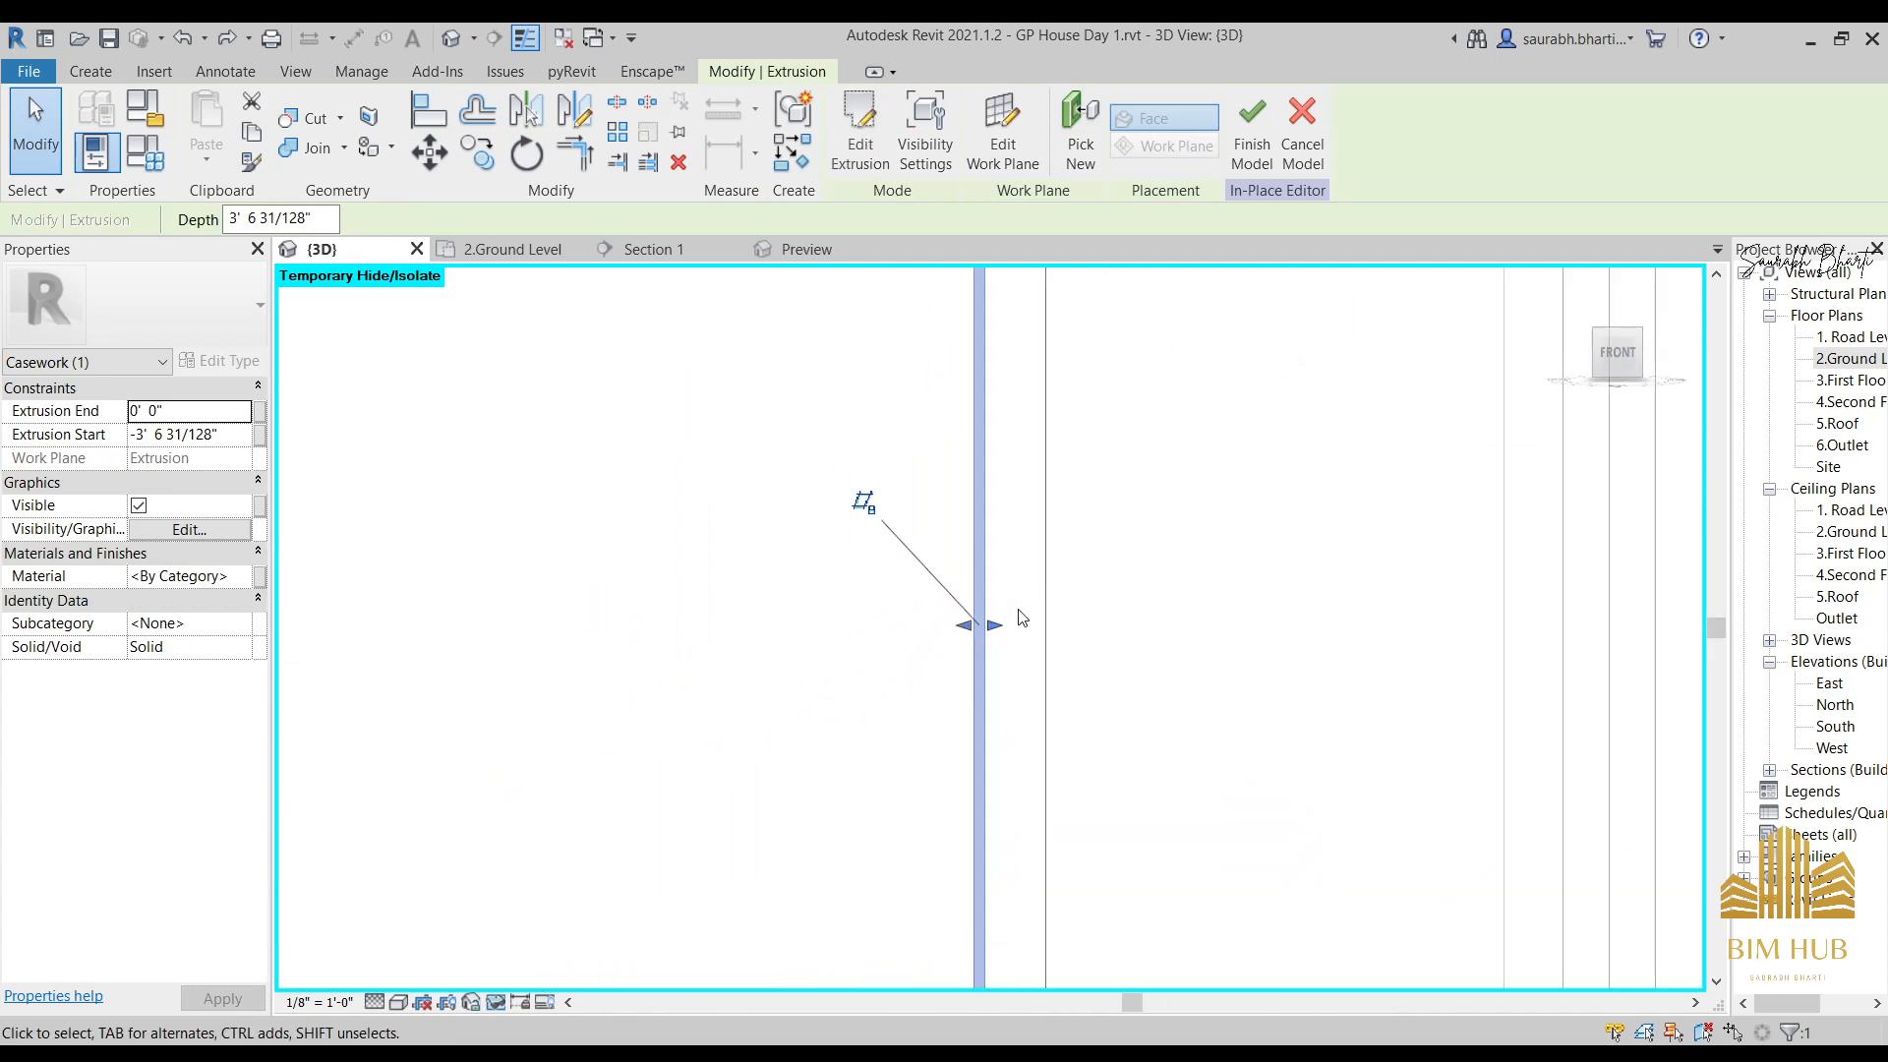
{"action": "left_click_drag", "start_coordinate": [995, 627], "coordinate": [963, 653]}
{"action": "scroll", "coordinate": [948, 632], "scroll_direction": "down", "scroll_amount": 2}
{"action": "scroll", "coordinate": [941, 656], "scroll_direction": "up", "scroll_amount": 1}
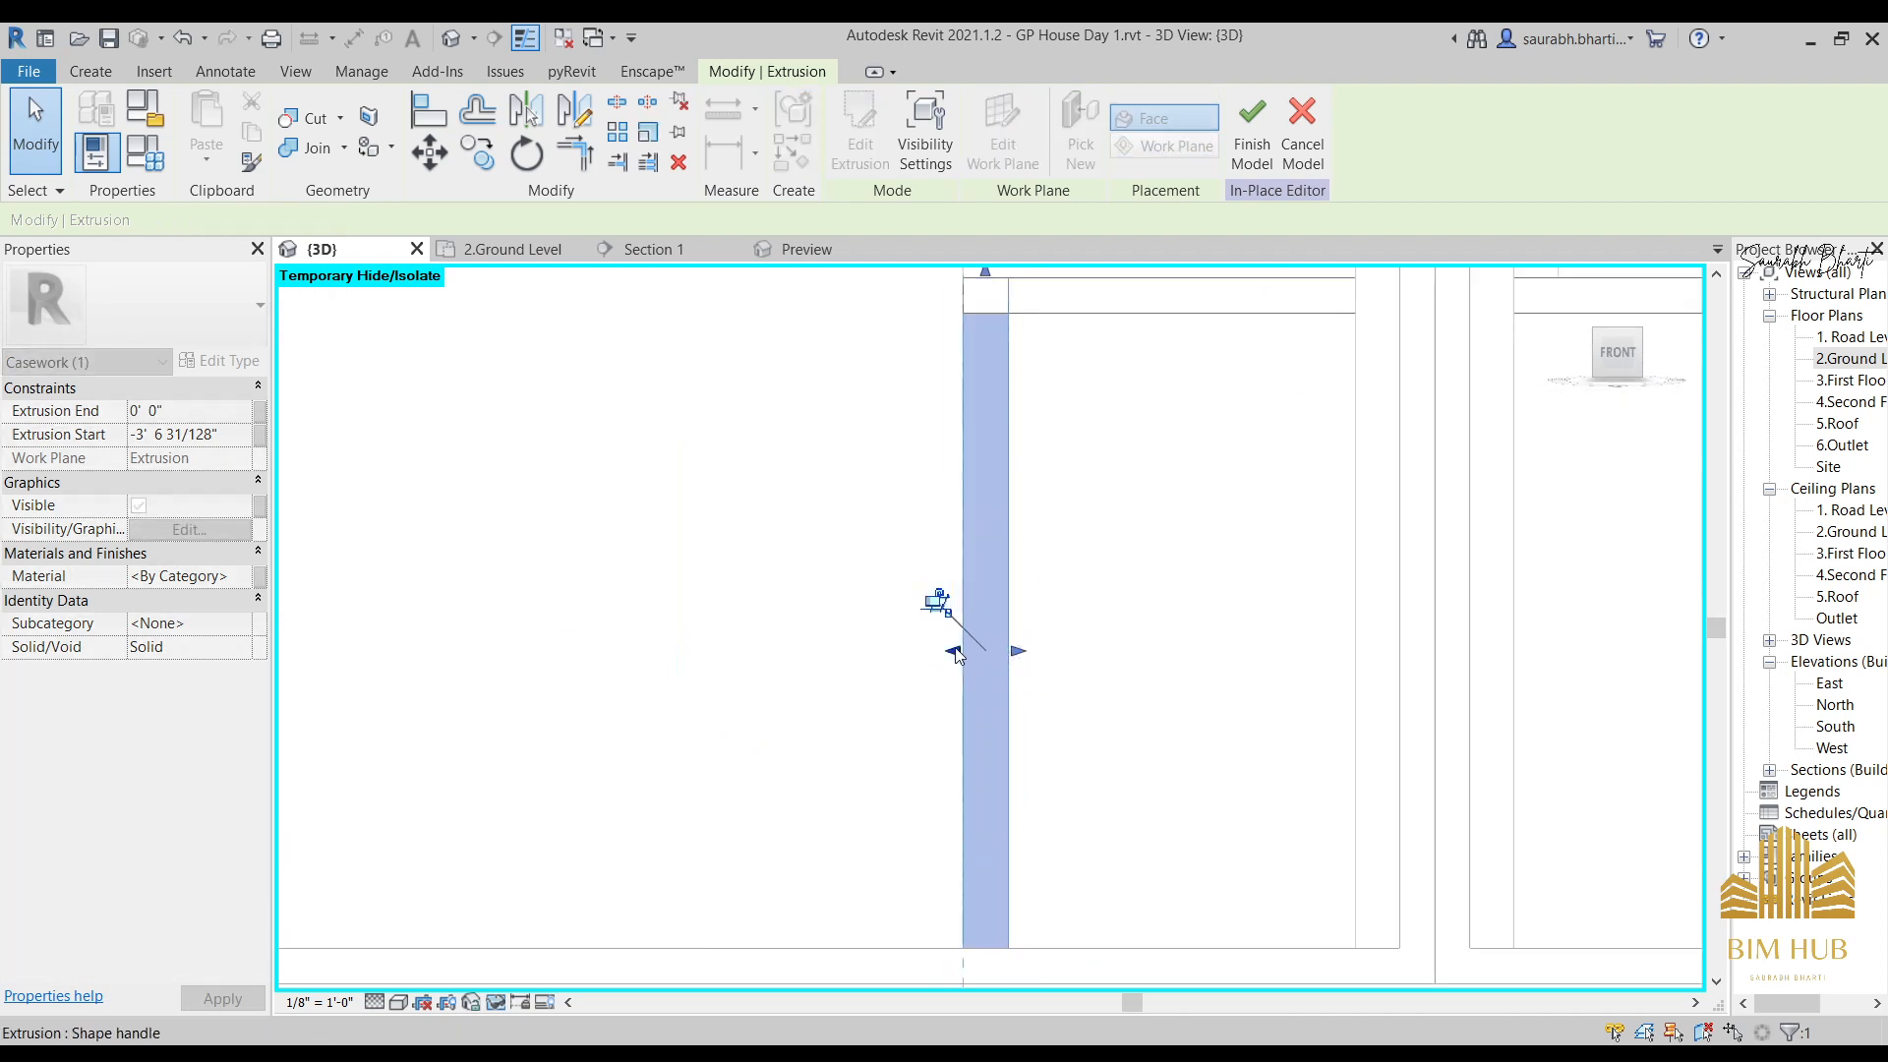
{"action": "scroll", "coordinate": [962, 639], "scroll_direction": "down", "scroll_amount": 3}
{"action": "scroll", "coordinate": [1117, 582], "scroll_direction": "down", "scroll_amount": 3}
{"action": "middle_click_drag", "start_coordinate": [1367, 602], "coordinate": [971, 649]}
{"action": "left_click", "coordinate": [1248, 145]}
{"action": "scroll", "coordinate": [959, 570], "scroll_direction": "down", "scroll_amount": 3}
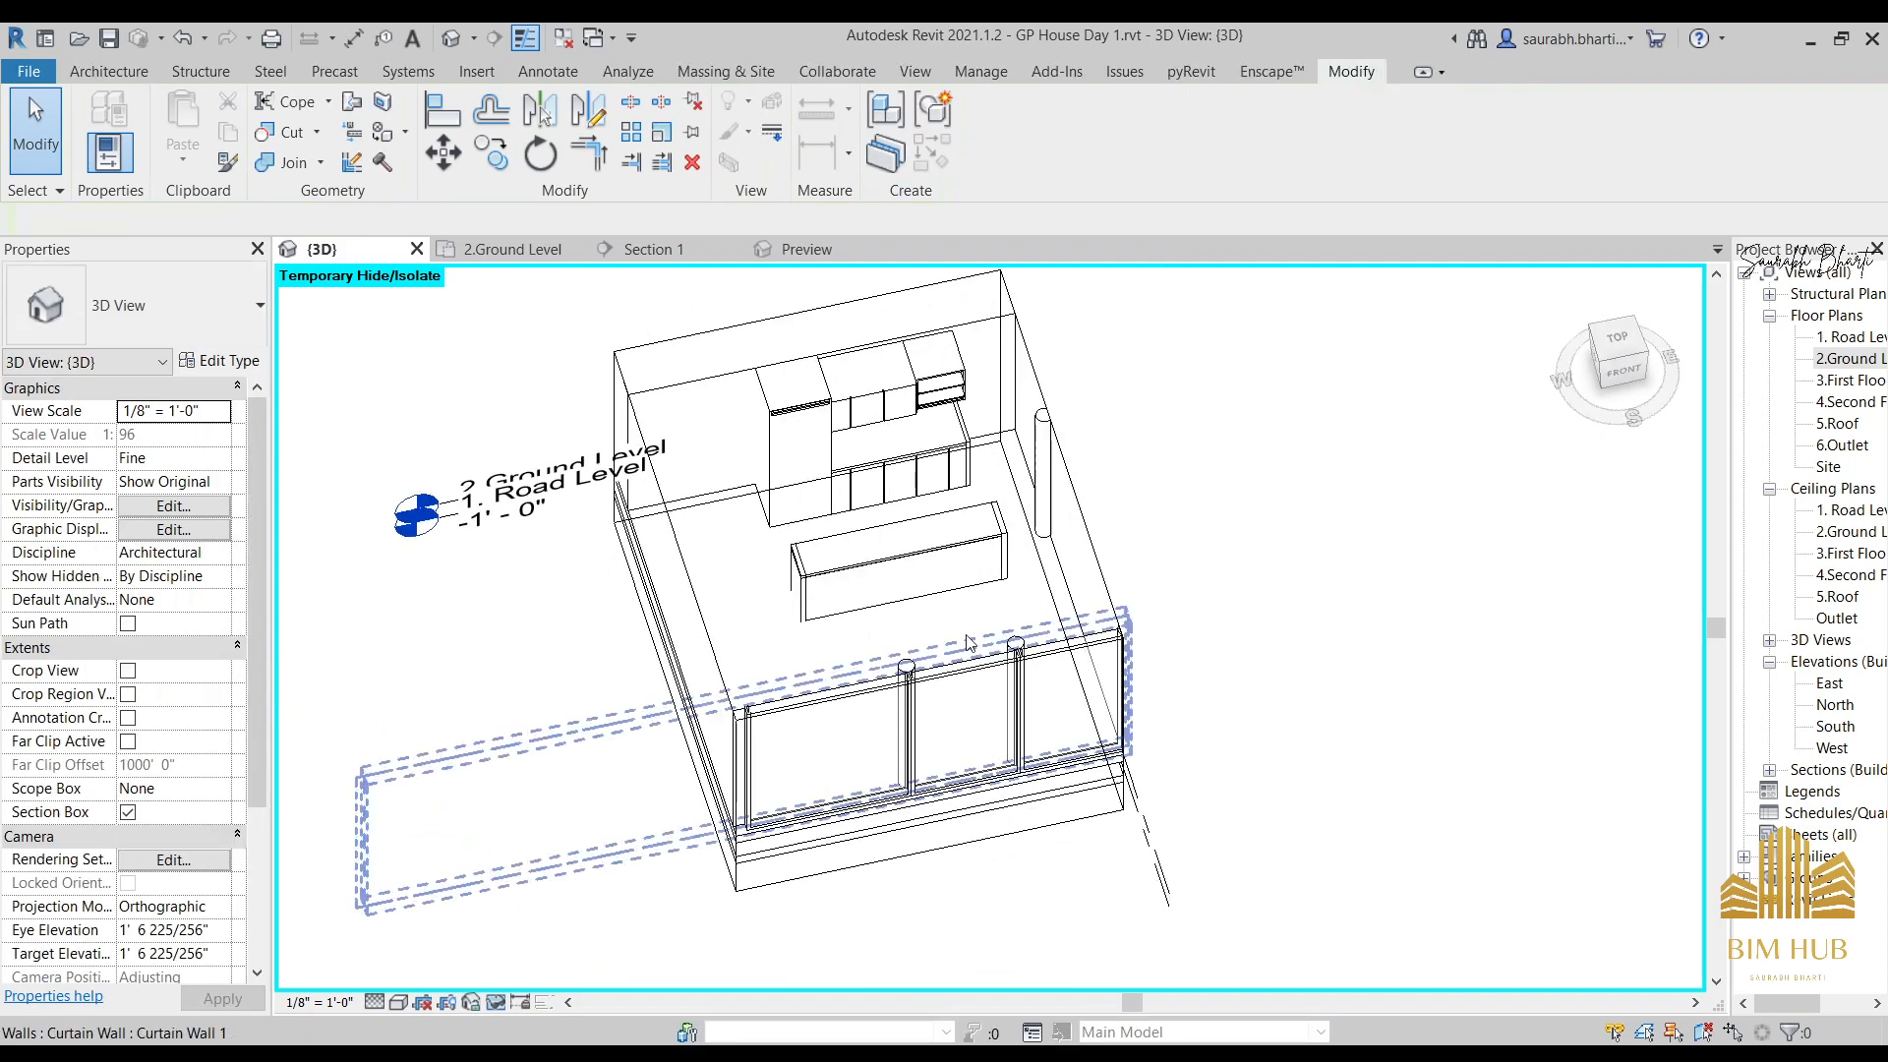
Reopen the counter for in-place editing and widen the countertop in top view by stretching its long edge toward the curtain wall.
{"action": "scroll", "coordinate": [969, 643], "scroll_direction": "up", "scroll_amount": 4}
{"action": "left_click", "coordinate": [860, 581]}
{"action": "middle_click_drag", "start_coordinate": [860, 581], "coordinate": [942, 590], "text": "shift"}
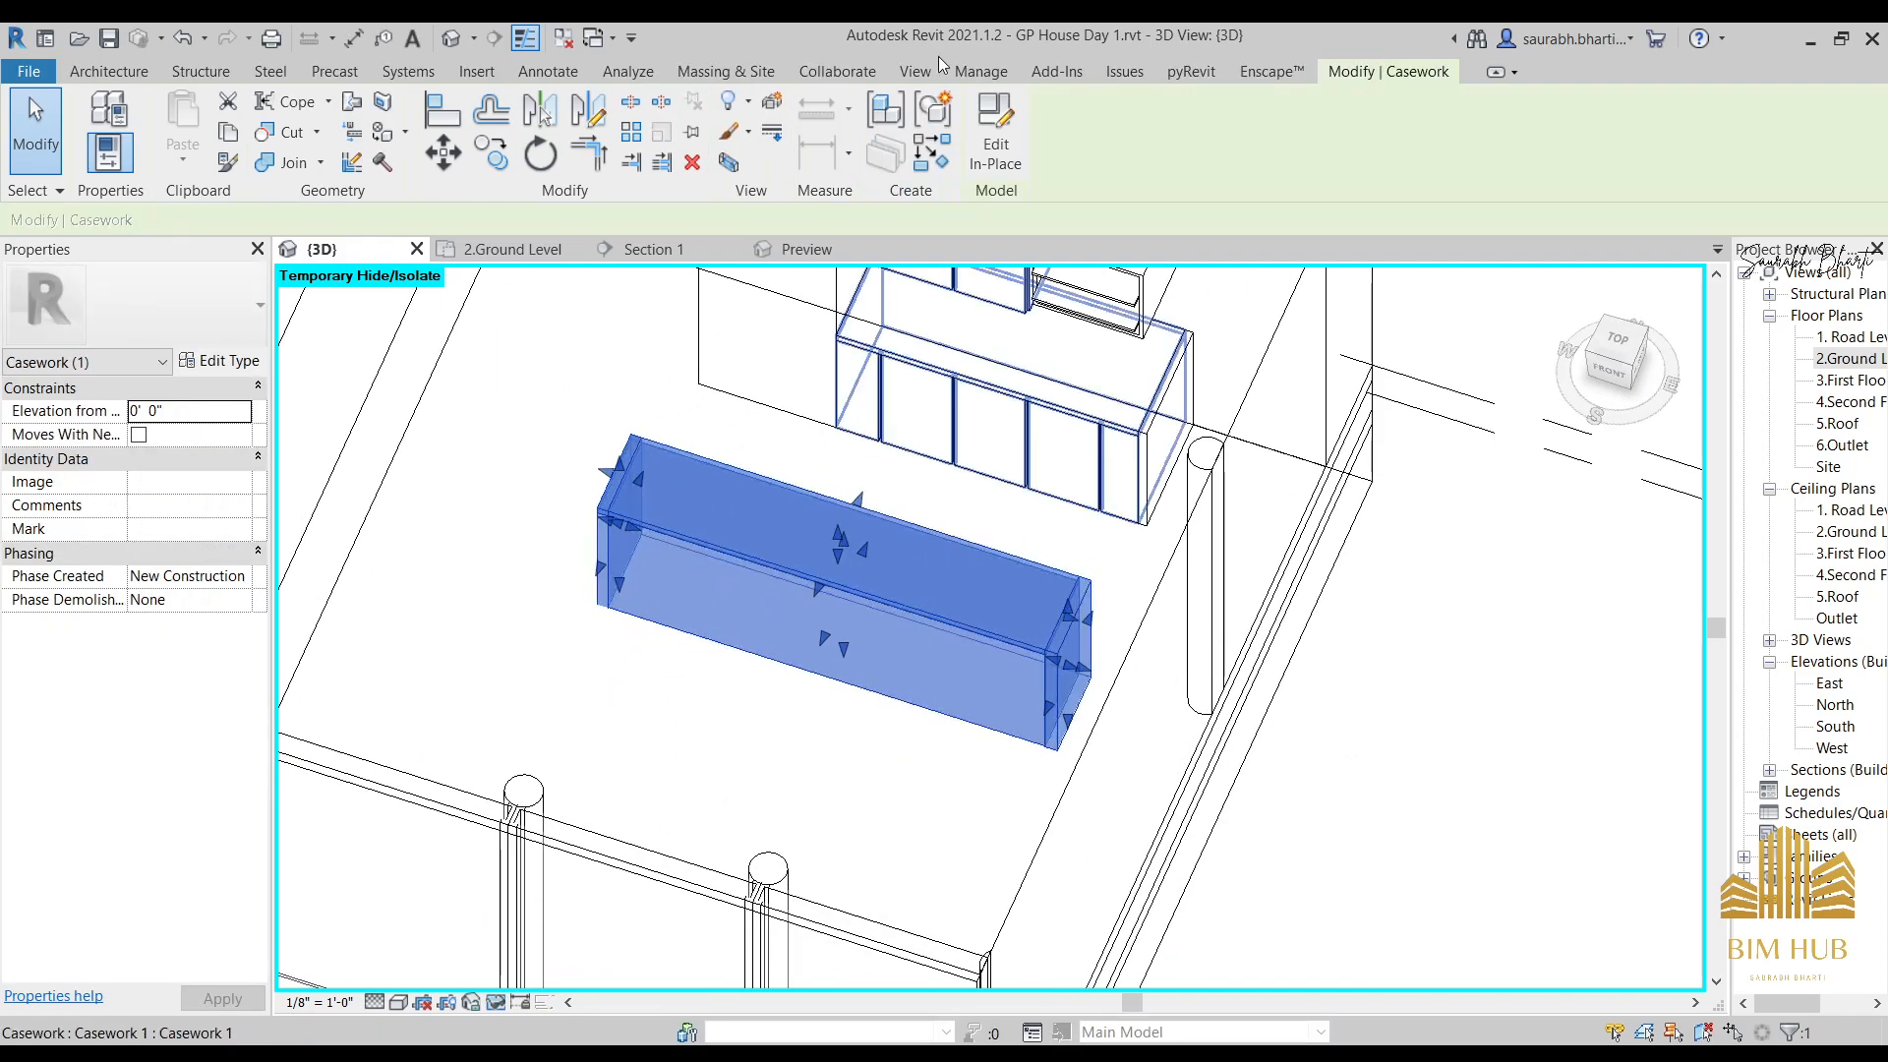
{"action": "left_click", "coordinate": [999, 147]}
{"action": "scroll", "coordinate": [1032, 521], "scroll_direction": "down", "scroll_amount": 2}
{"action": "middle_click_drag", "start_coordinate": [1028, 526], "coordinate": [1072, 531], "text": "shift"}
{"action": "left_click", "coordinate": [924, 566]}
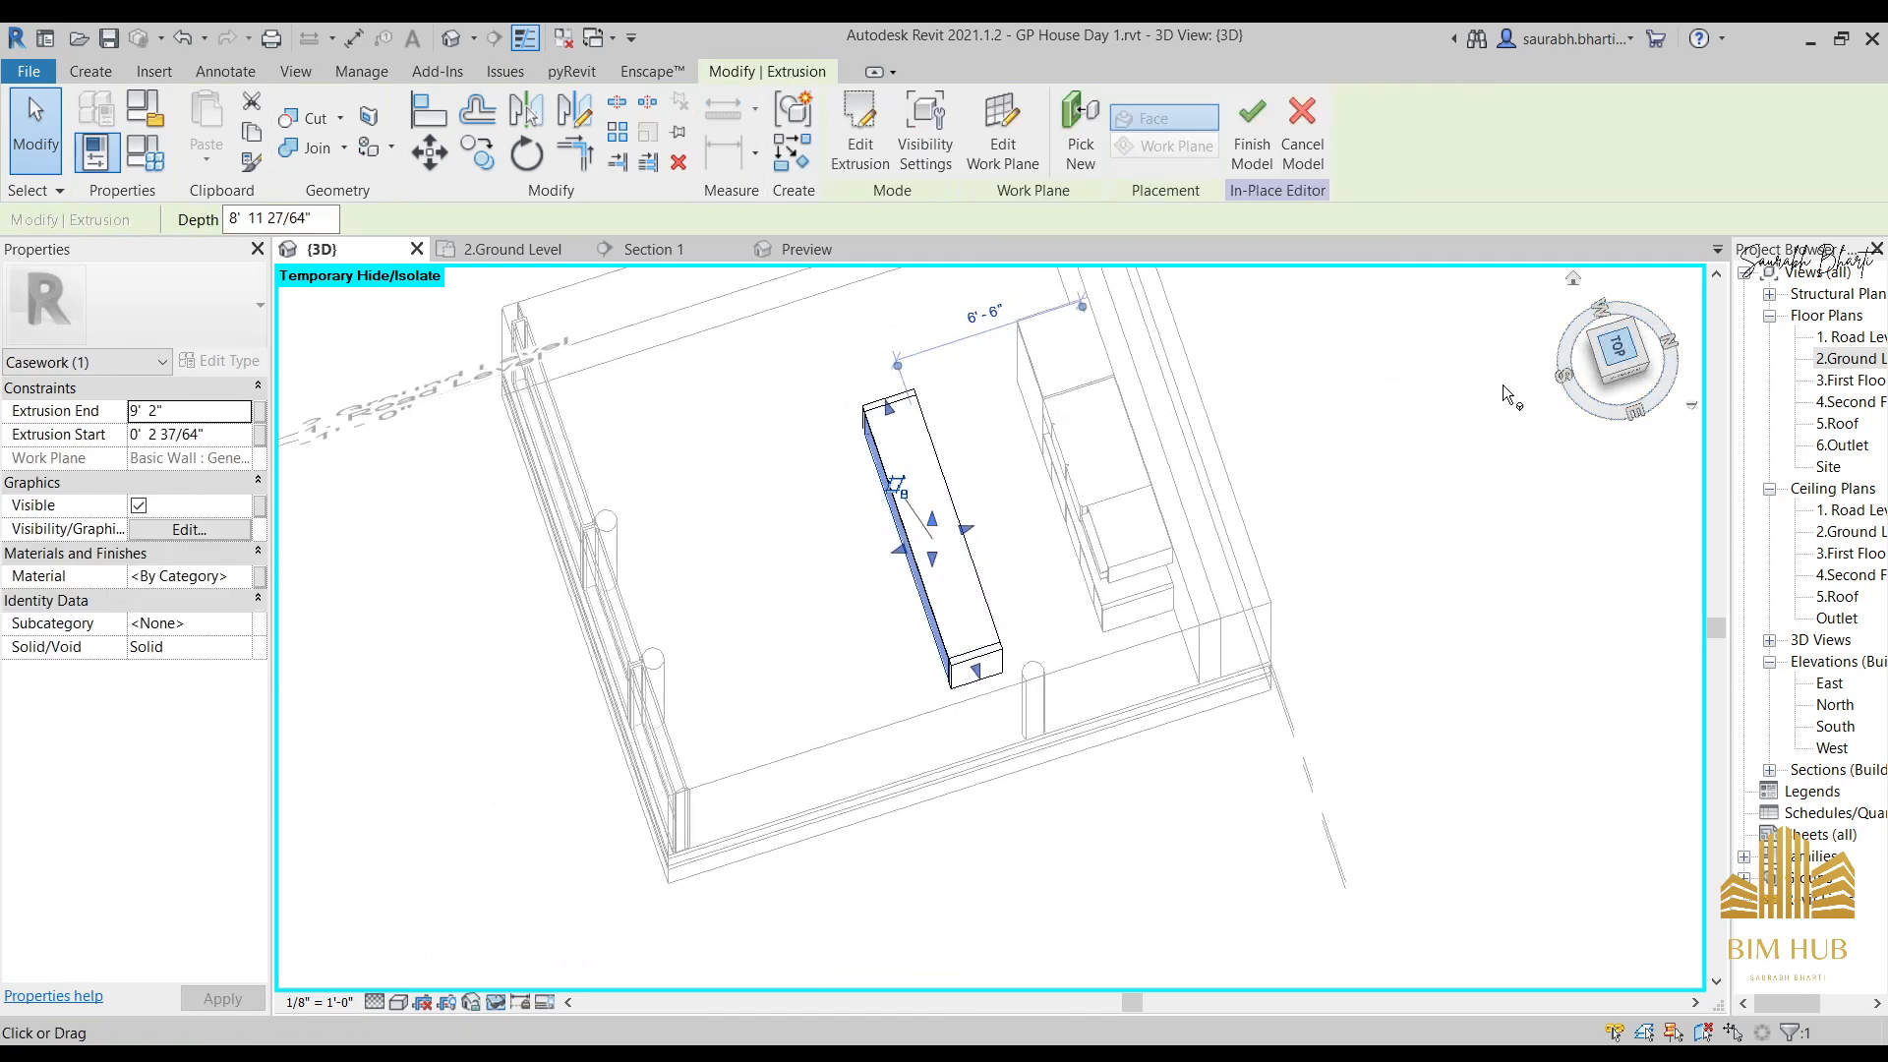
{"action": "left_click", "coordinate": [841, 630]}
{"action": "left_click", "coordinate": [922, 647]}
{"action": "scroll", "coordinate": [918, 656], "scroll_direction": "down", "scroll_amount": 3}
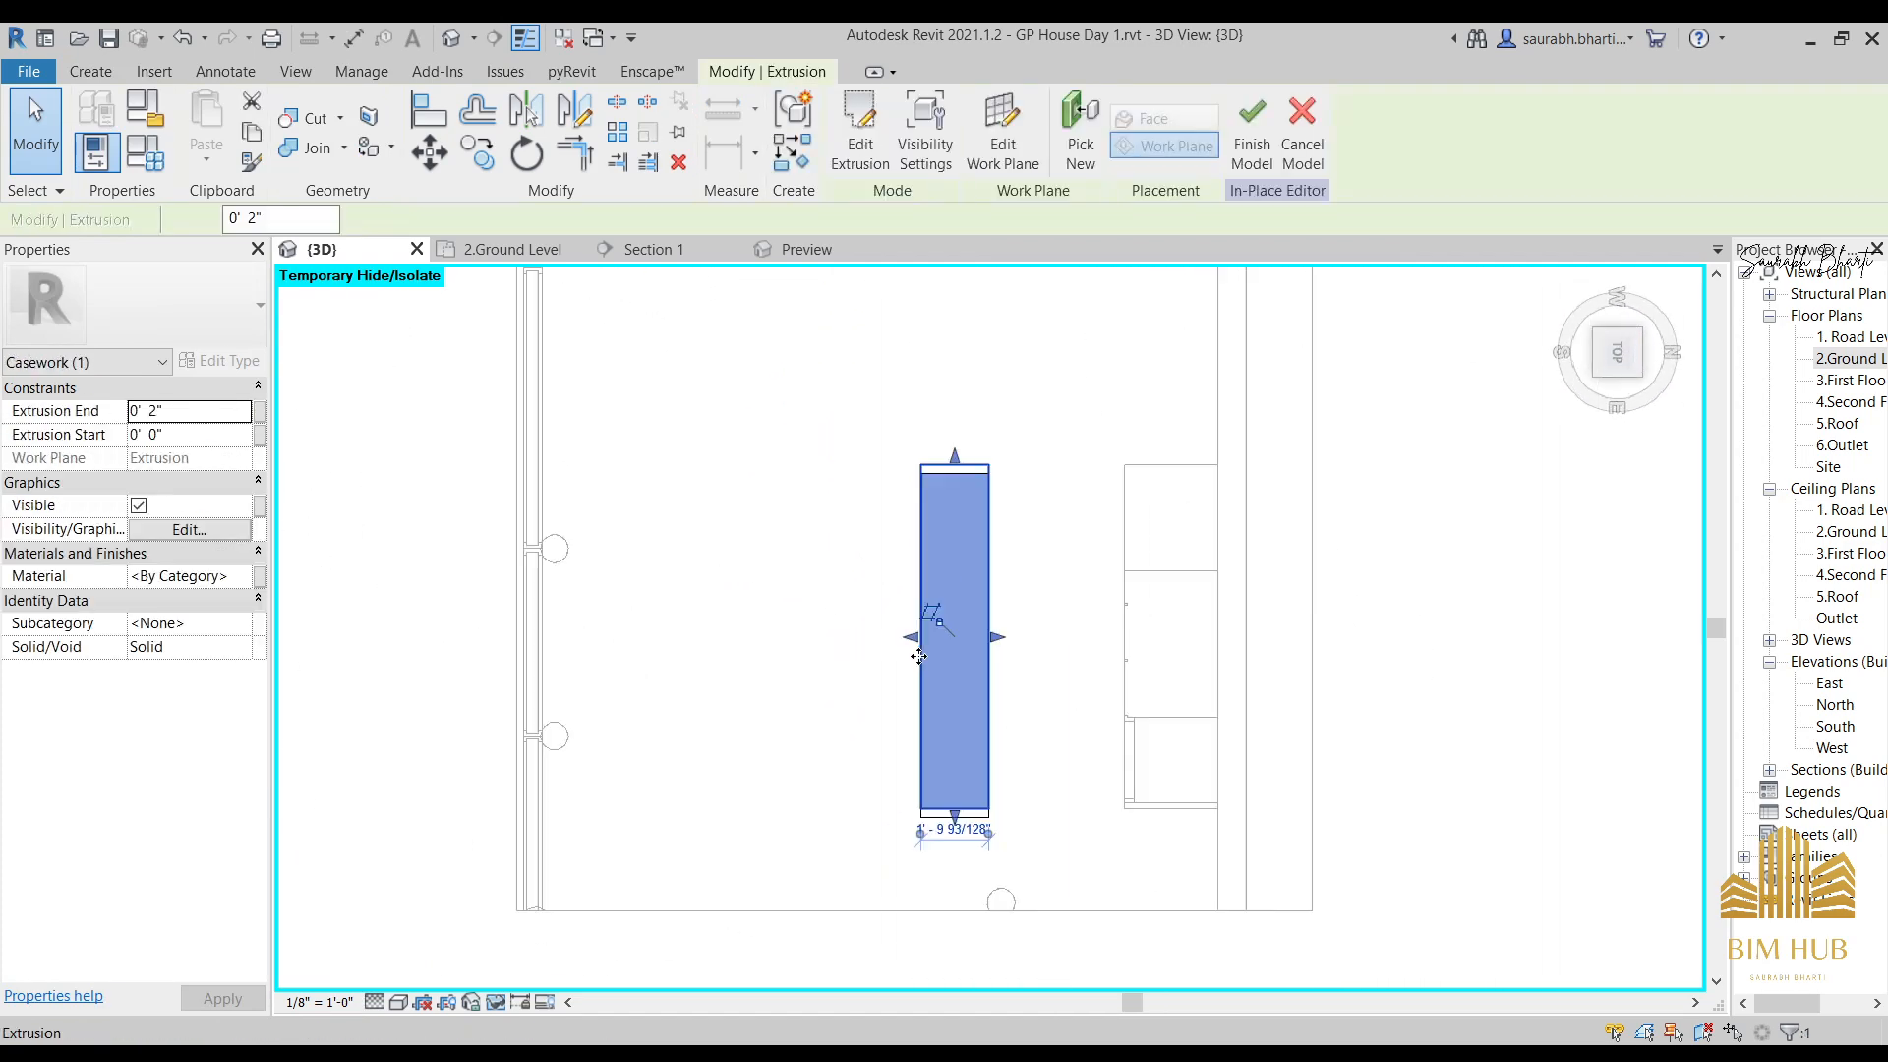
{"action": "scroll", "coordinate": [916, 636], "scroll_direction": "up", "scroll_amount": 2}
{"action": "left_click_drag", "start_coordinate": [913, 638], "coordinate": [902, 639]}
{"action": "middle_click_drag", "start_coordinate": [959, 700], "coordinate": [1024, 496]}
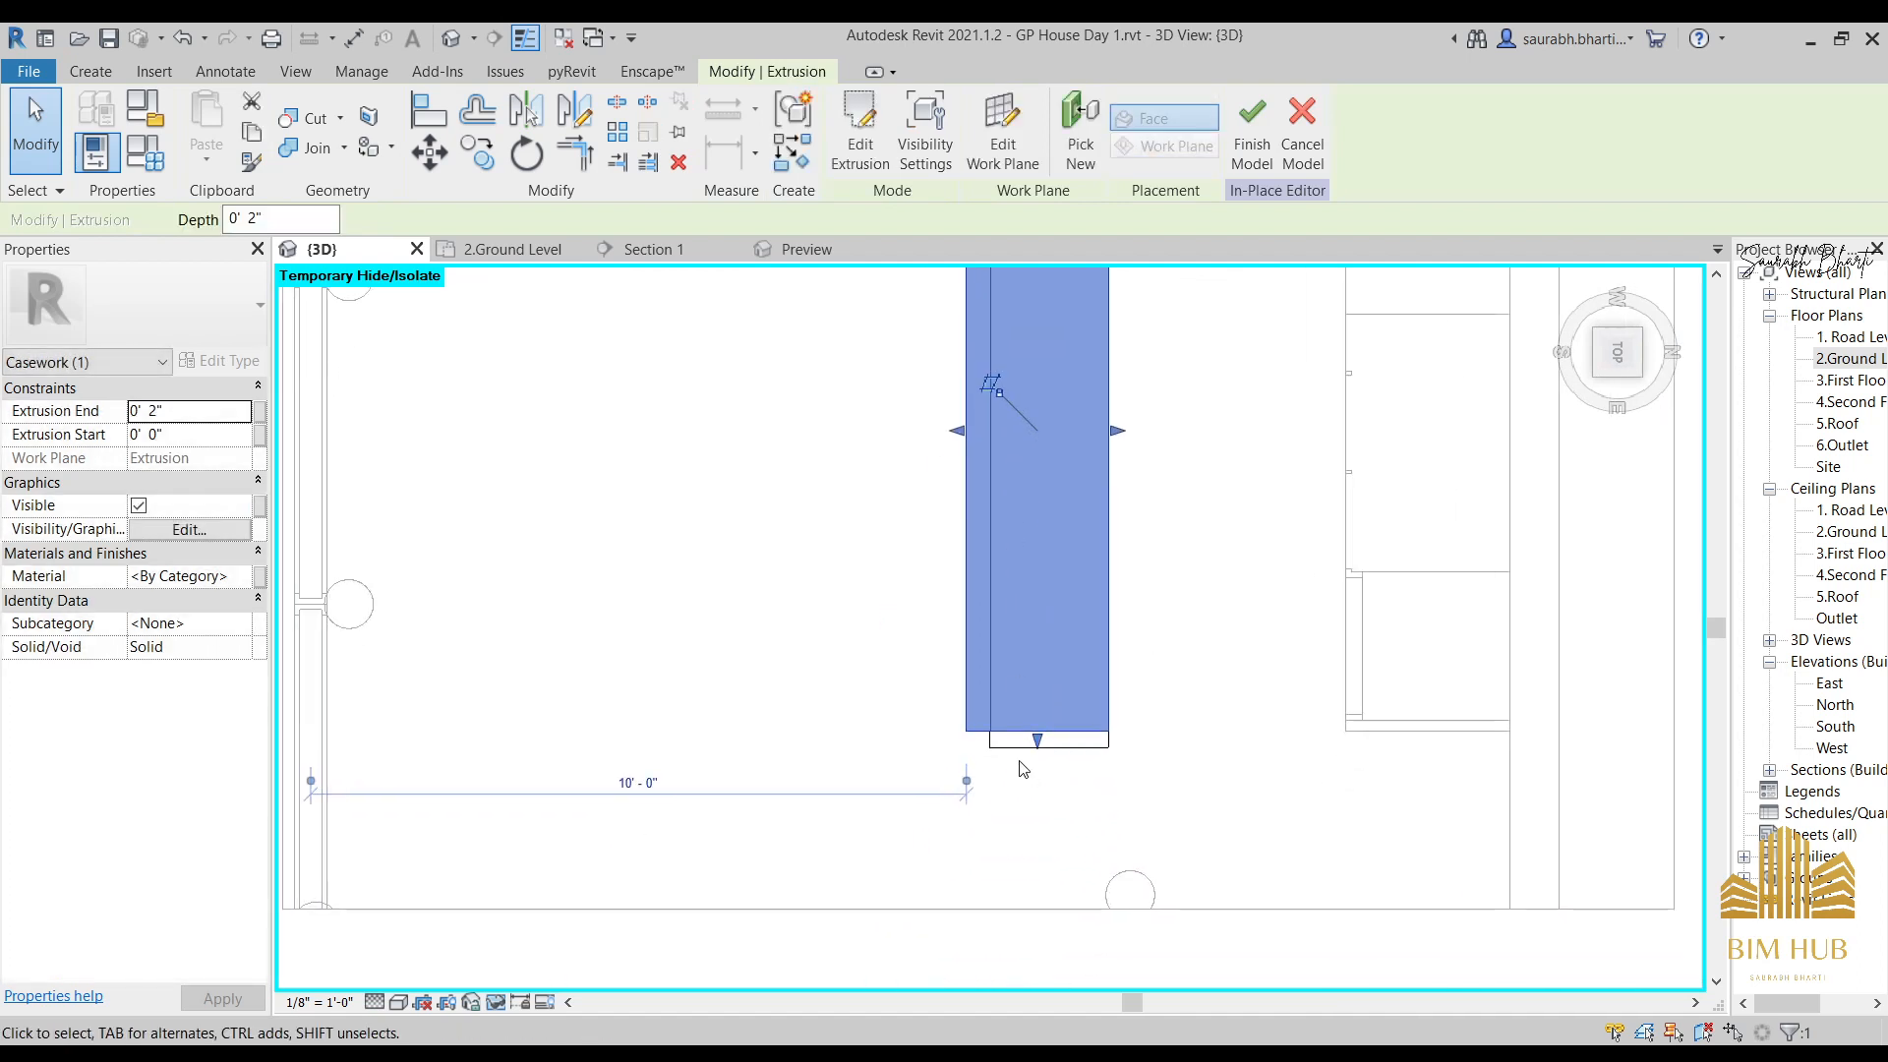
Stretch the 3" end panel at the end away from the partition wall out to the countertop's widened edge.
{"action": "scroll", "coordinate": [1019, 761], "scroll_direction": "up", "scroll_amount": 2}
{"action": "key", "text": "Escape"}
{"action": "left_click", "coordinate": [1070, 740]}
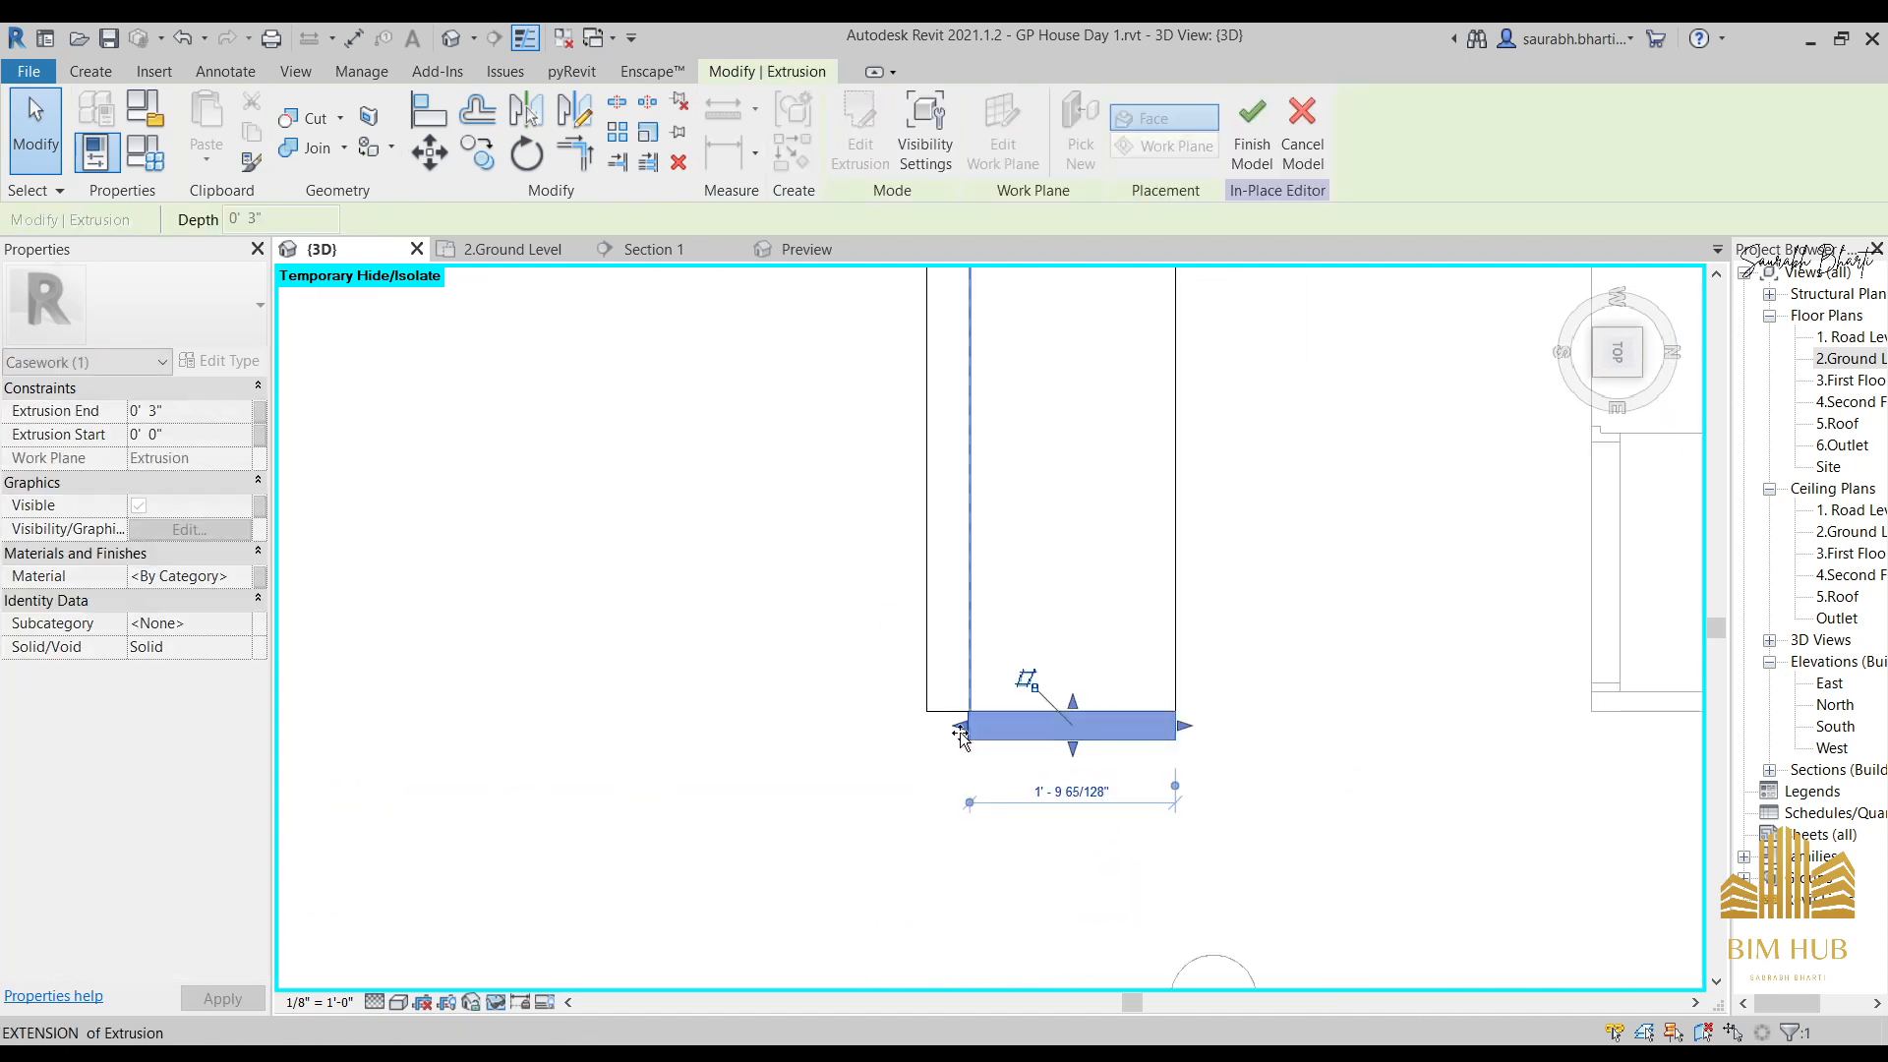
{"action": "scroll", "coordinate": [944, 609], "scroll_direction": "down", "scroll_amount": 2}
{"action": "middle_click_drag", "start_coordinate": [1004, 493], "coordinate": [923, 969]}
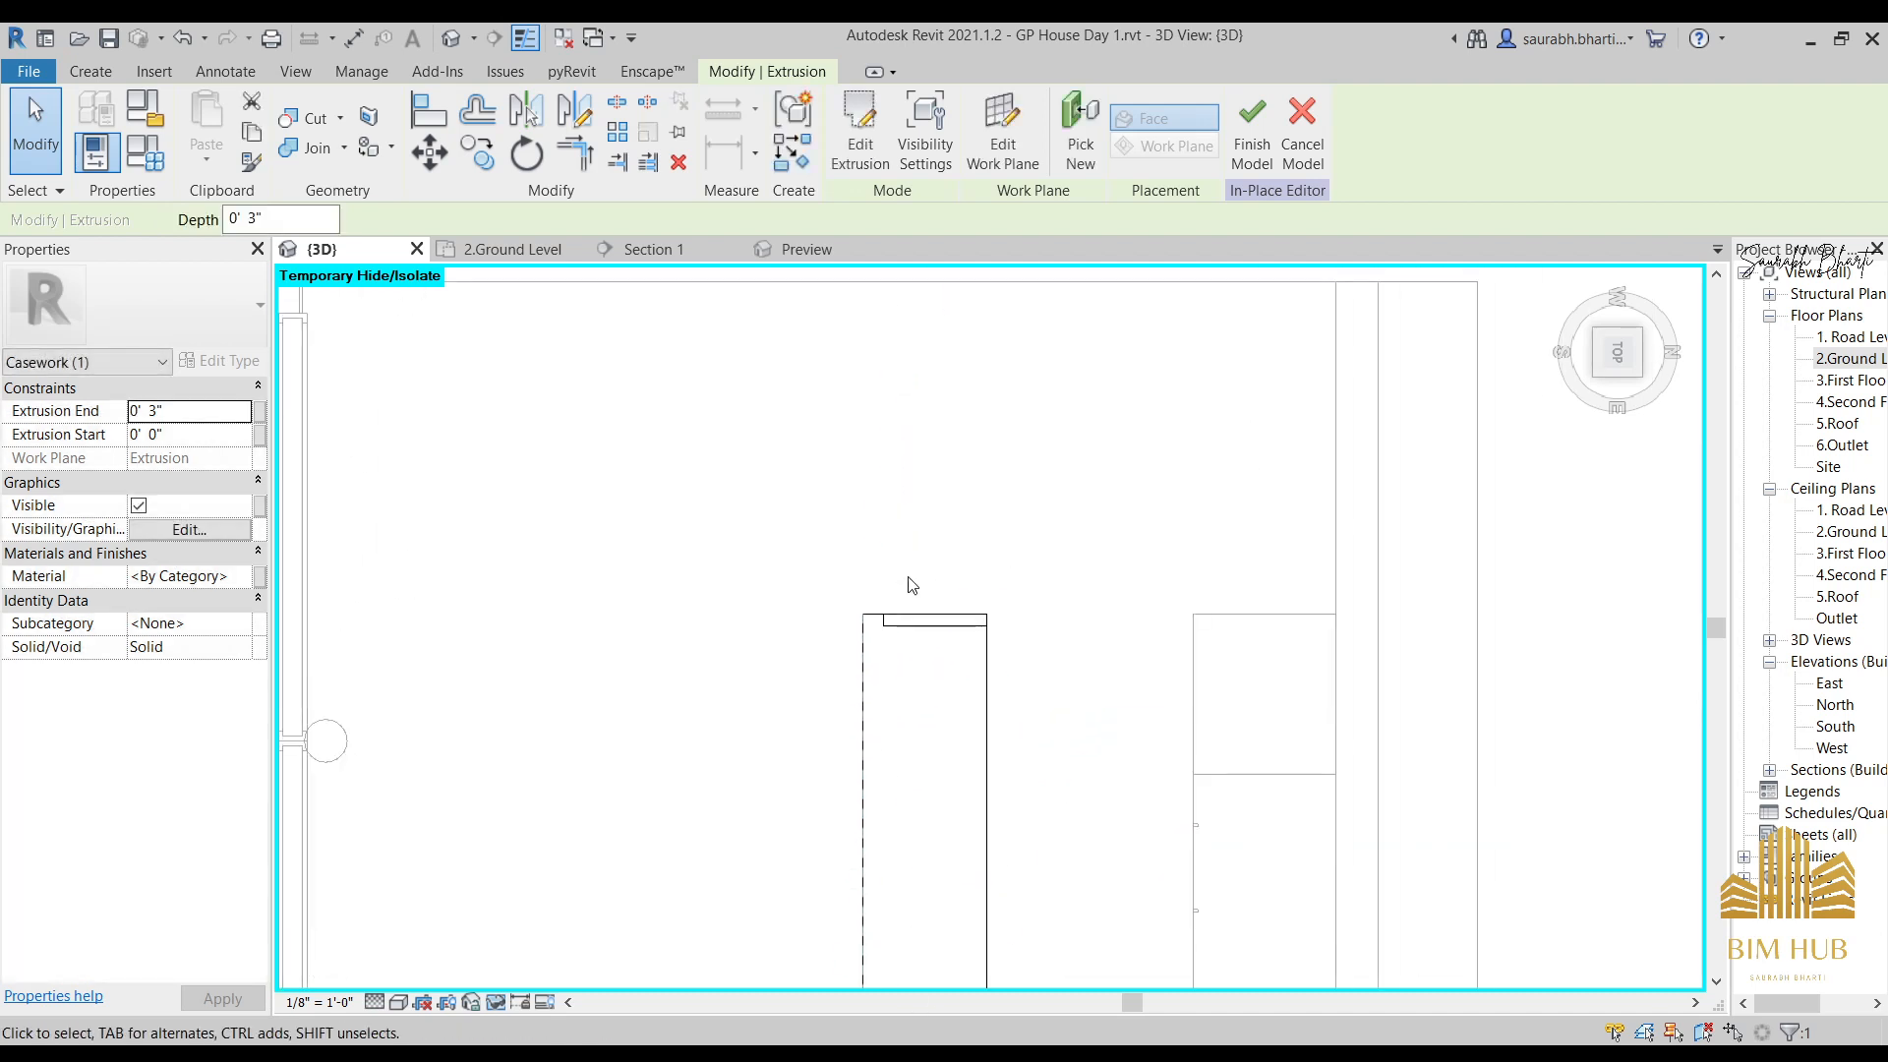
Extend the wall-side end panel to the countertop's widened edge and finish the in-place model.
{"action": "scroll", "coordinate": [908, 609], "scroll_direction": "up", "scroll_amount": 2}
{"action": "scroll", "coordinate": [865, 641], "scroll_direction": "up", "scroll_amount": 2}
{"action": "left_click_drag", "start_coordinate": [846, 641], "coordinate": [765, 639]}
{"action": "scroll", "coordinate": [789, 684], "scroll_direction": "down", "scroll_amount": 2}
{"action": "left_click", "coordinate": [783, 723]}
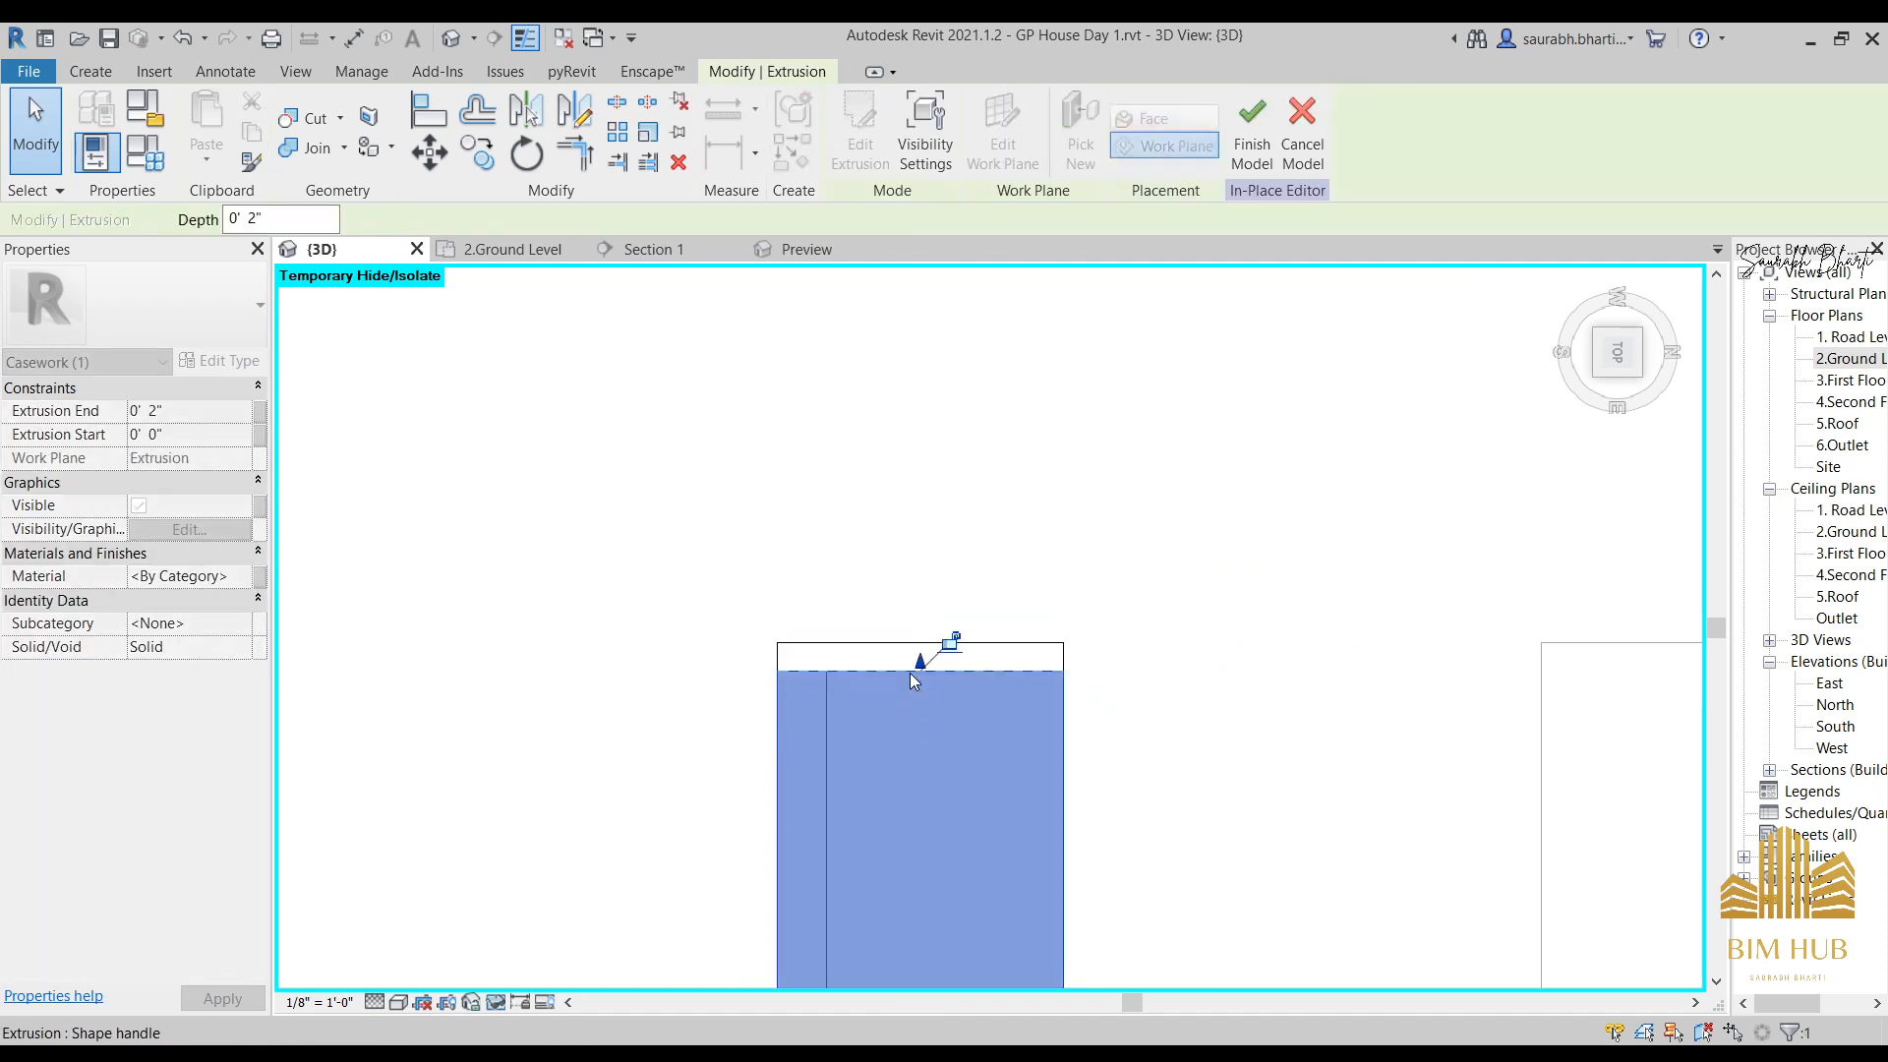
{"action": "scroll", "coordinate": [919, 669], "scroll_direction": "down", "scroll_amount": 3}
{"action": "scroll", "coordinate": [924, 657], "scroll_direction": "down", "scroll_amount": 2}
{"action": "left_click", "coordinate": [1260, 150]}
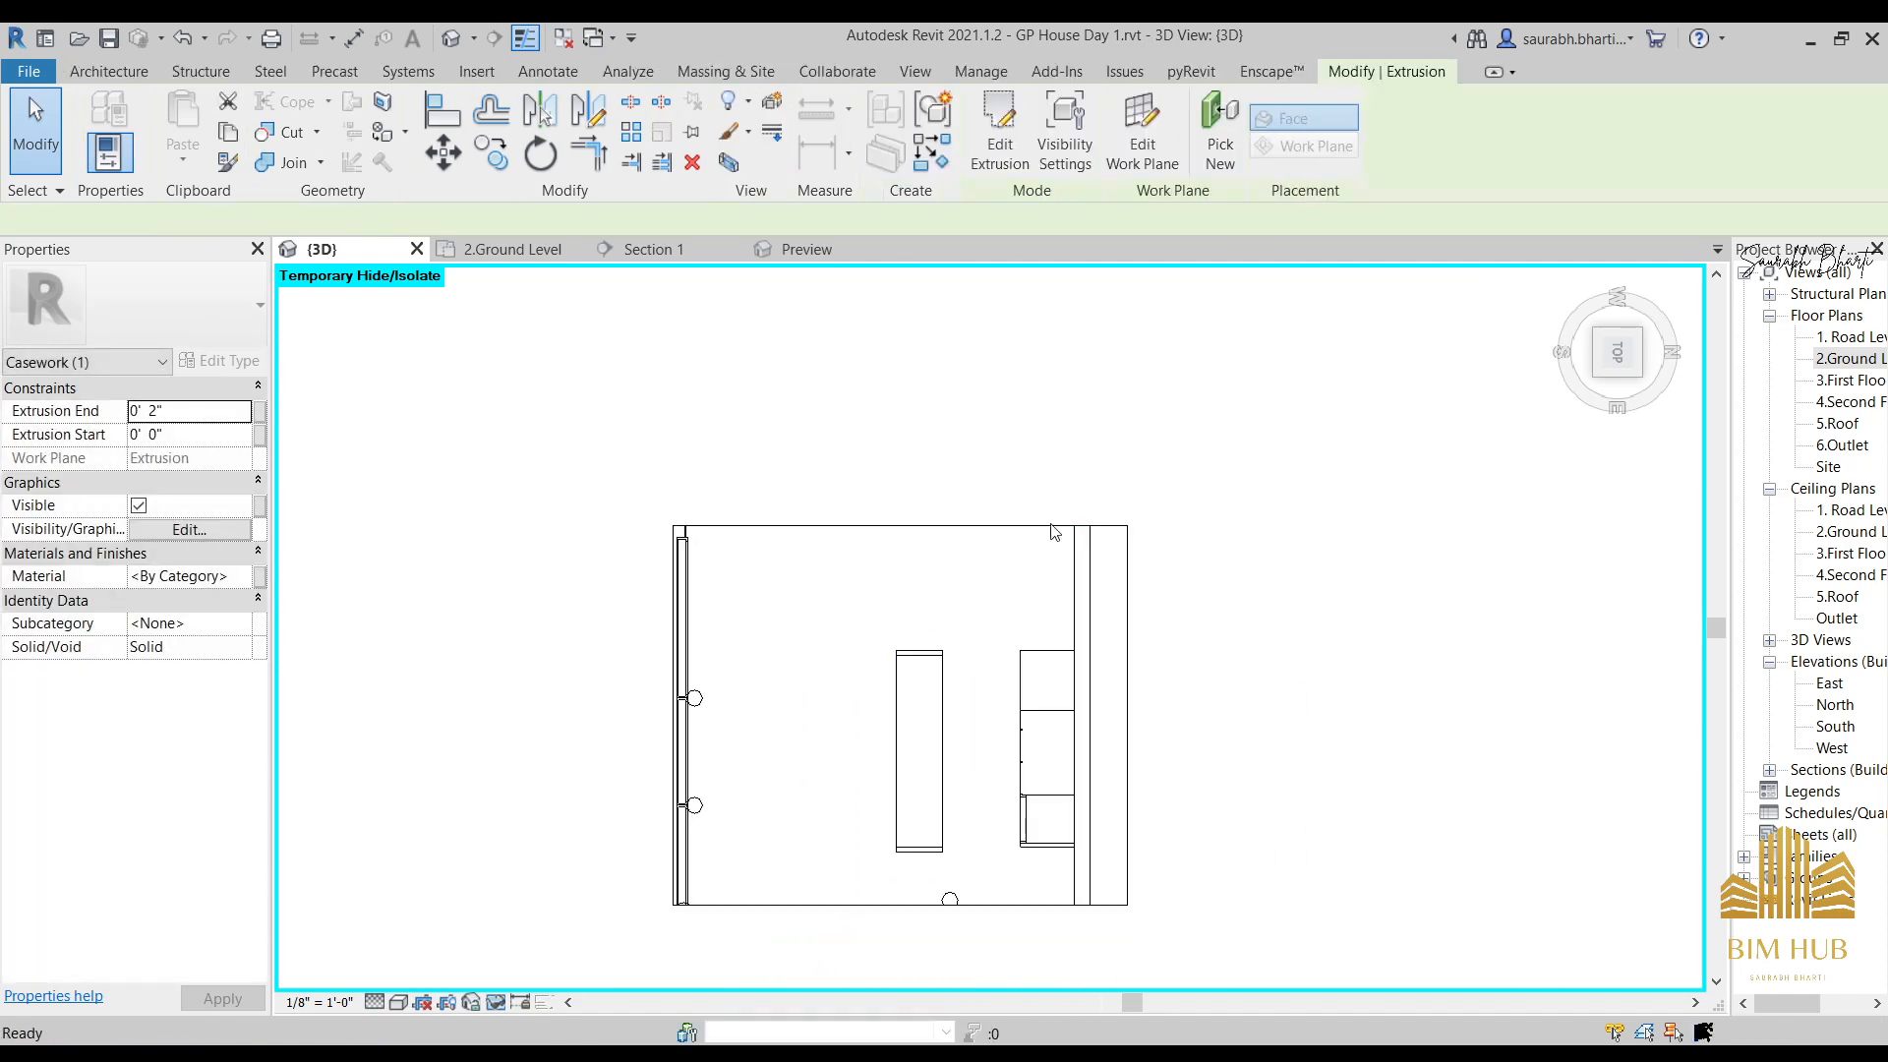
Examine the finished counter's end panels and countertop overhang in 3D.
{"action": "scroll", "coordinate": [1042, 529], "scroll_direction": "down", "scroll_amount": 2}
{"action": "middle_click_drag", "start_coordinate": [886, 836], "coordinate": [938, 650], "text": "shift"}
{"action": "scroll", "coordinate": [1003, 629], "scroll_direction": "up", "scroll_amount": 4}
{"action": "scroll", "coordinate": [937, 649], "scroll_direction": "up", "scroll_amount": 3}
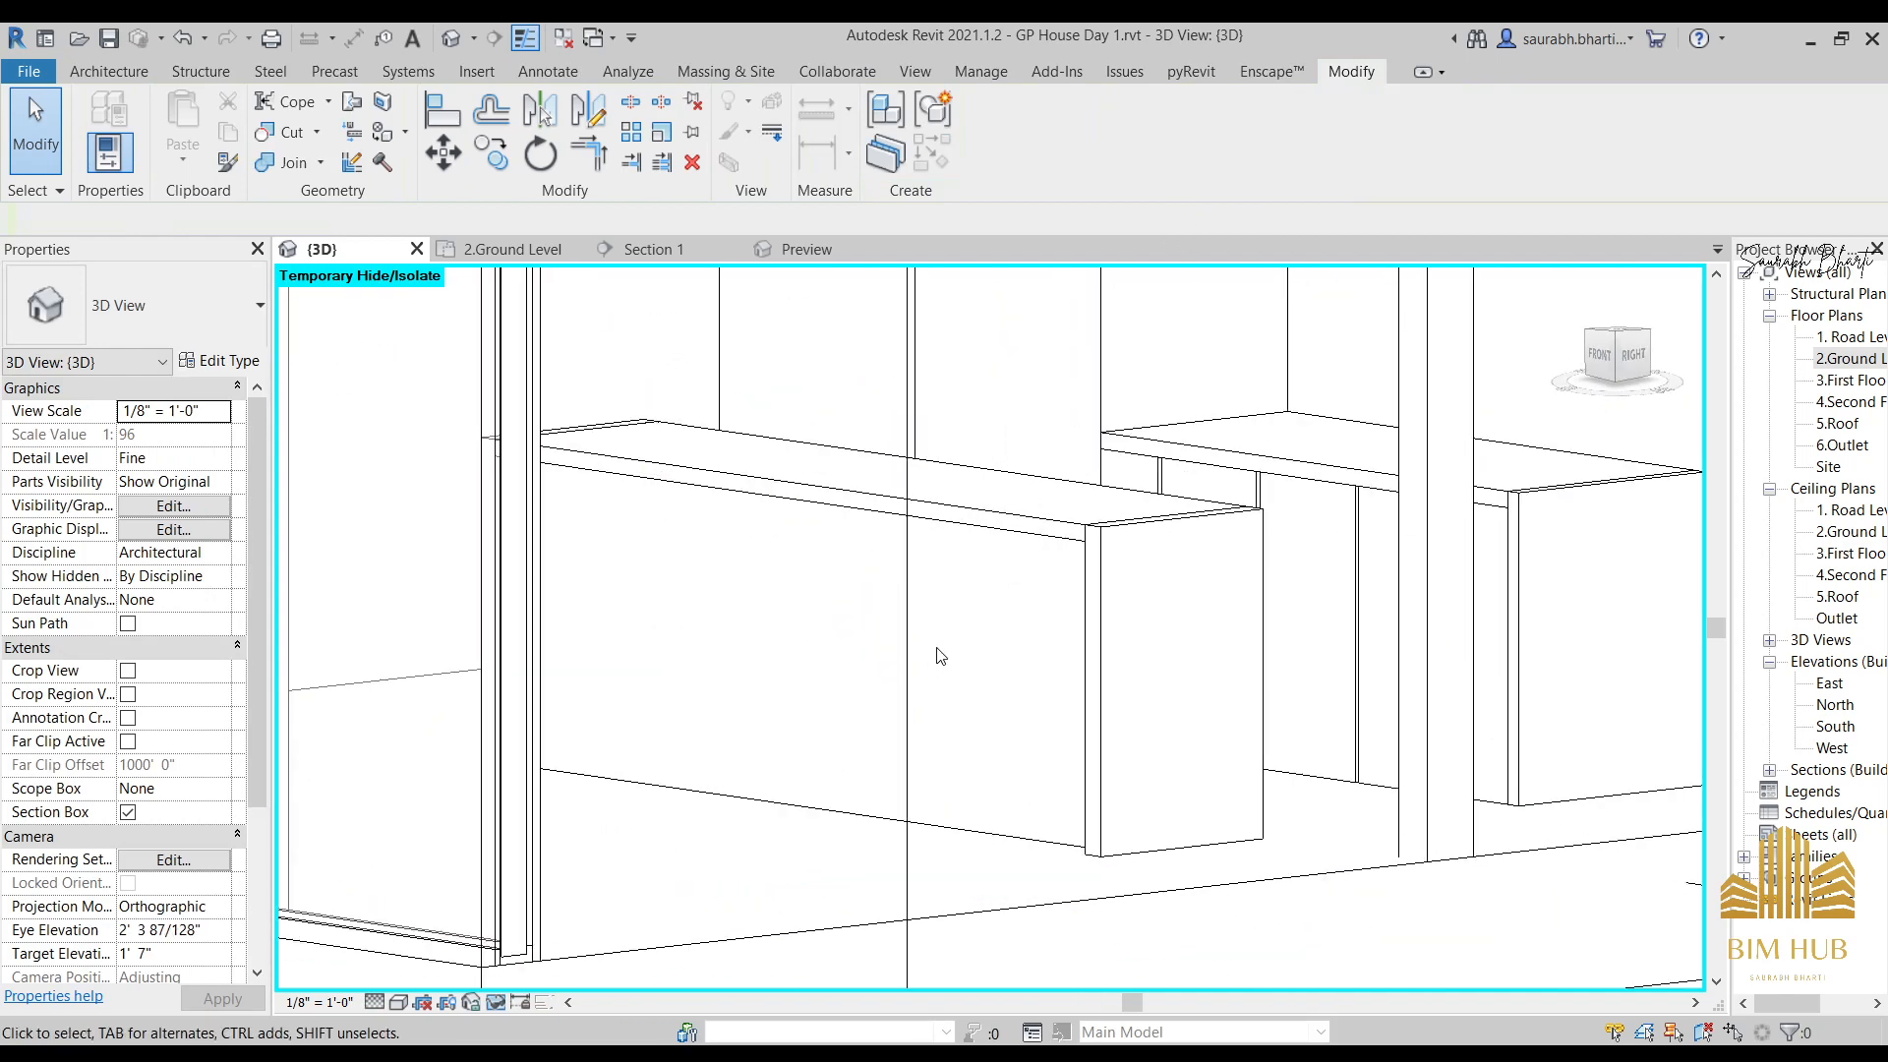
{"action": "left_click", "coordinate": [1001, 536]}
{"action": "middle_click_drag", "start_coordinate": [1001, 536], "coordinate": [1106, 559], "text": "shift"}
{"action": "key", "text": "Escape"}
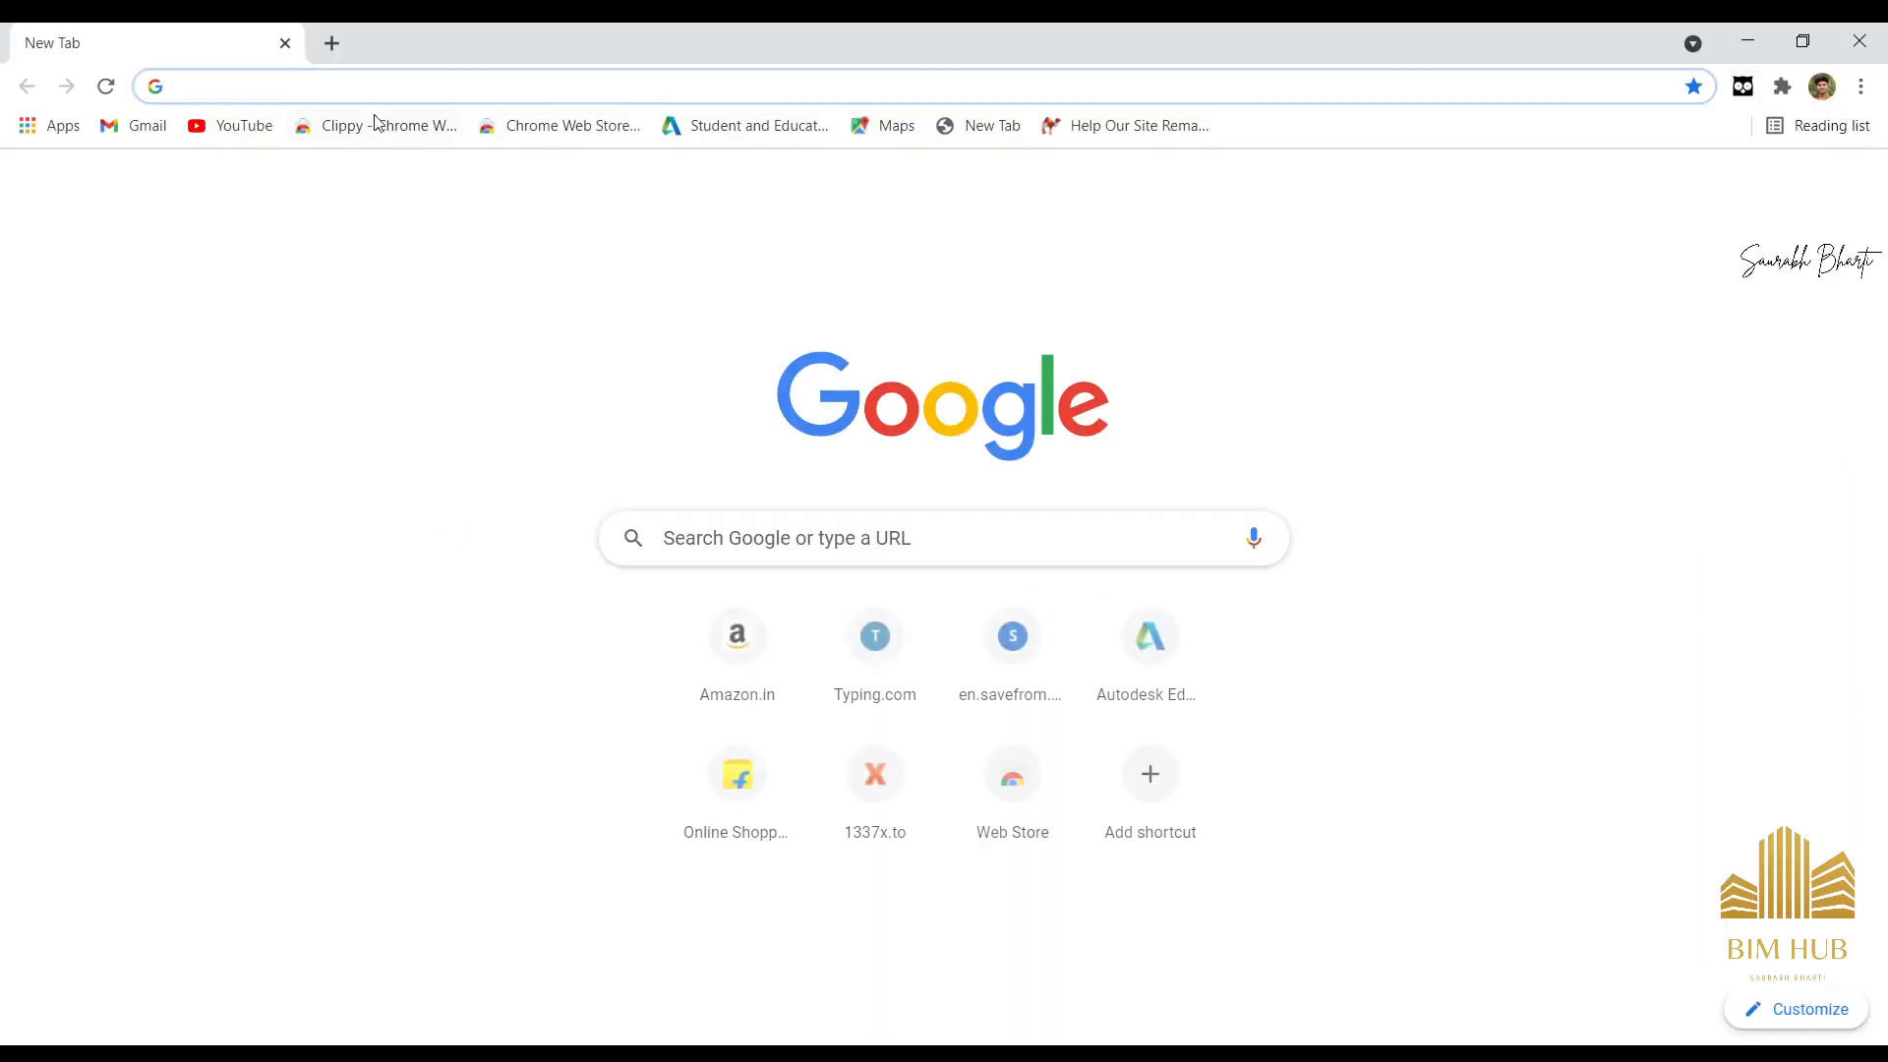
{"action": "left_click", "coordinate": [373, 125]}
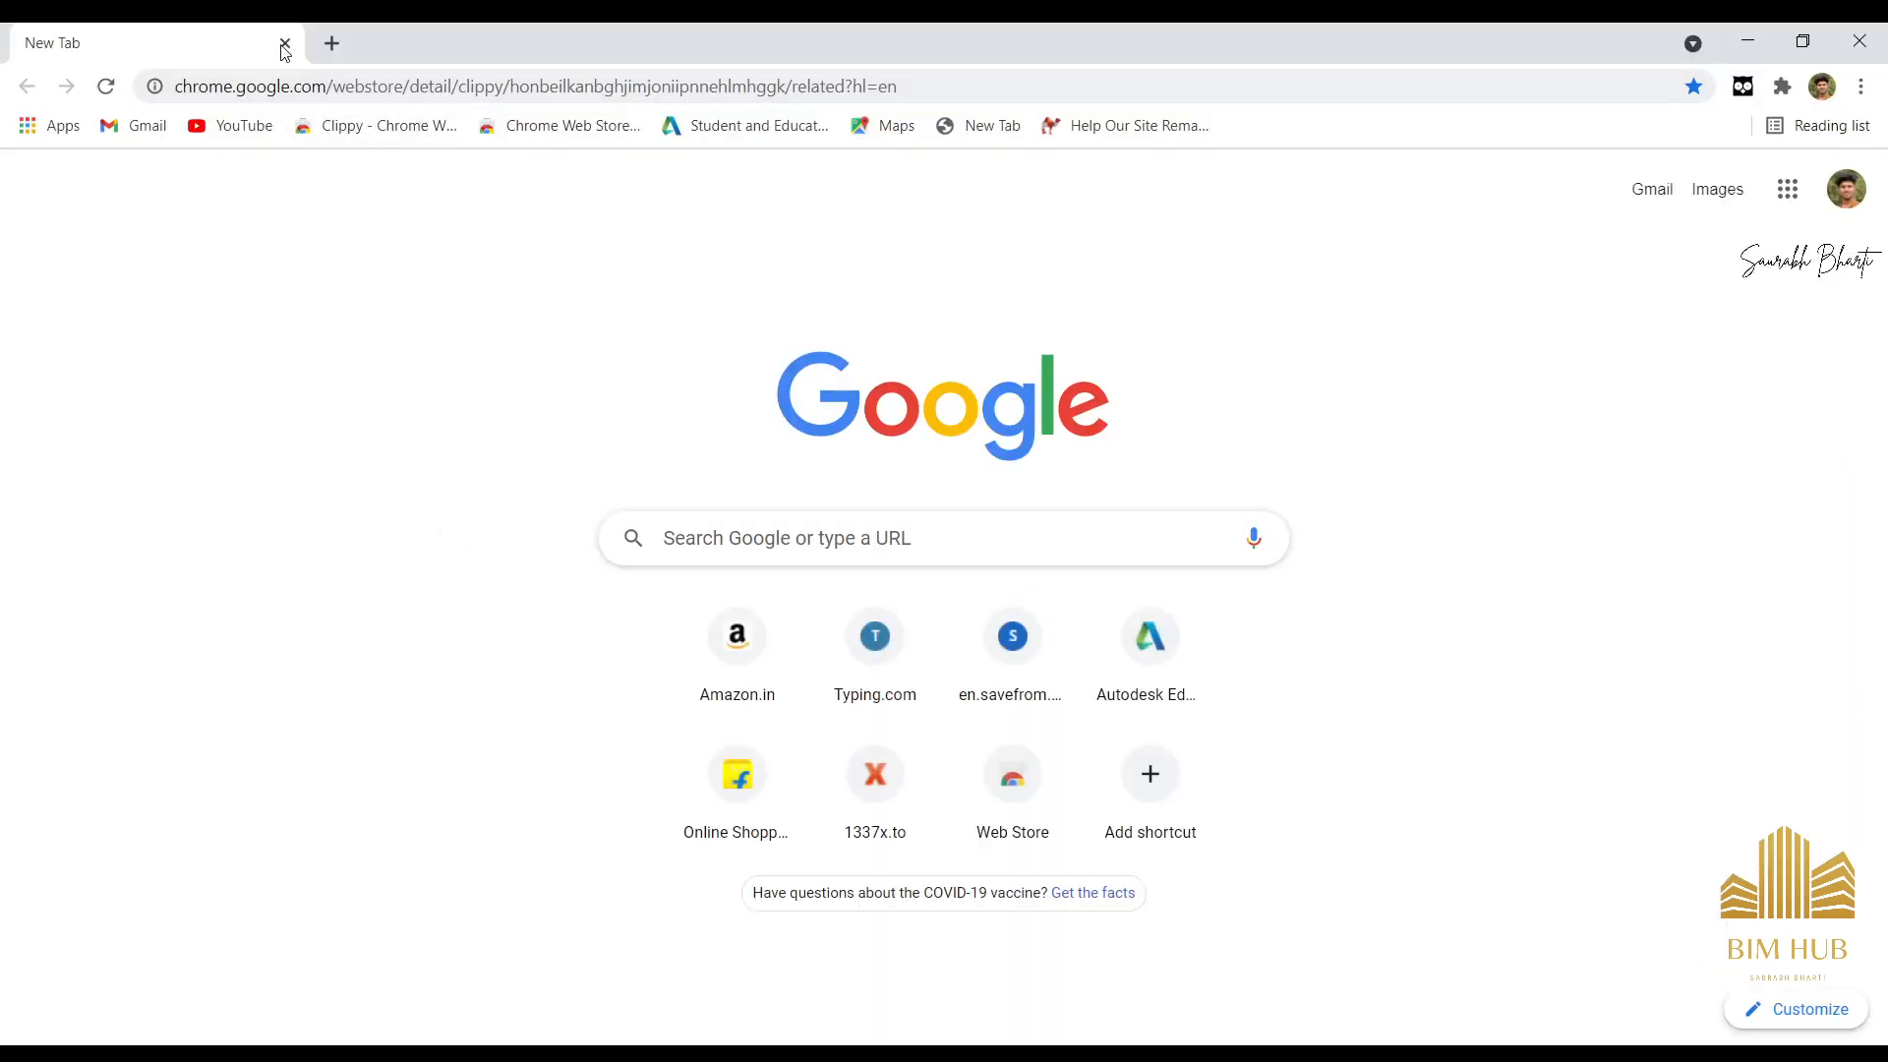
{"action": "left_click", "coordinate": [331, 44]}
{"action": "left_click", "coordinate": [284, 43]}
In the Chrome browser, search Google for "kitchen revit families" and open the "100+ Revit Kitchen Families" result.
{"action": "left_click", "coordinate": [274, 86]}
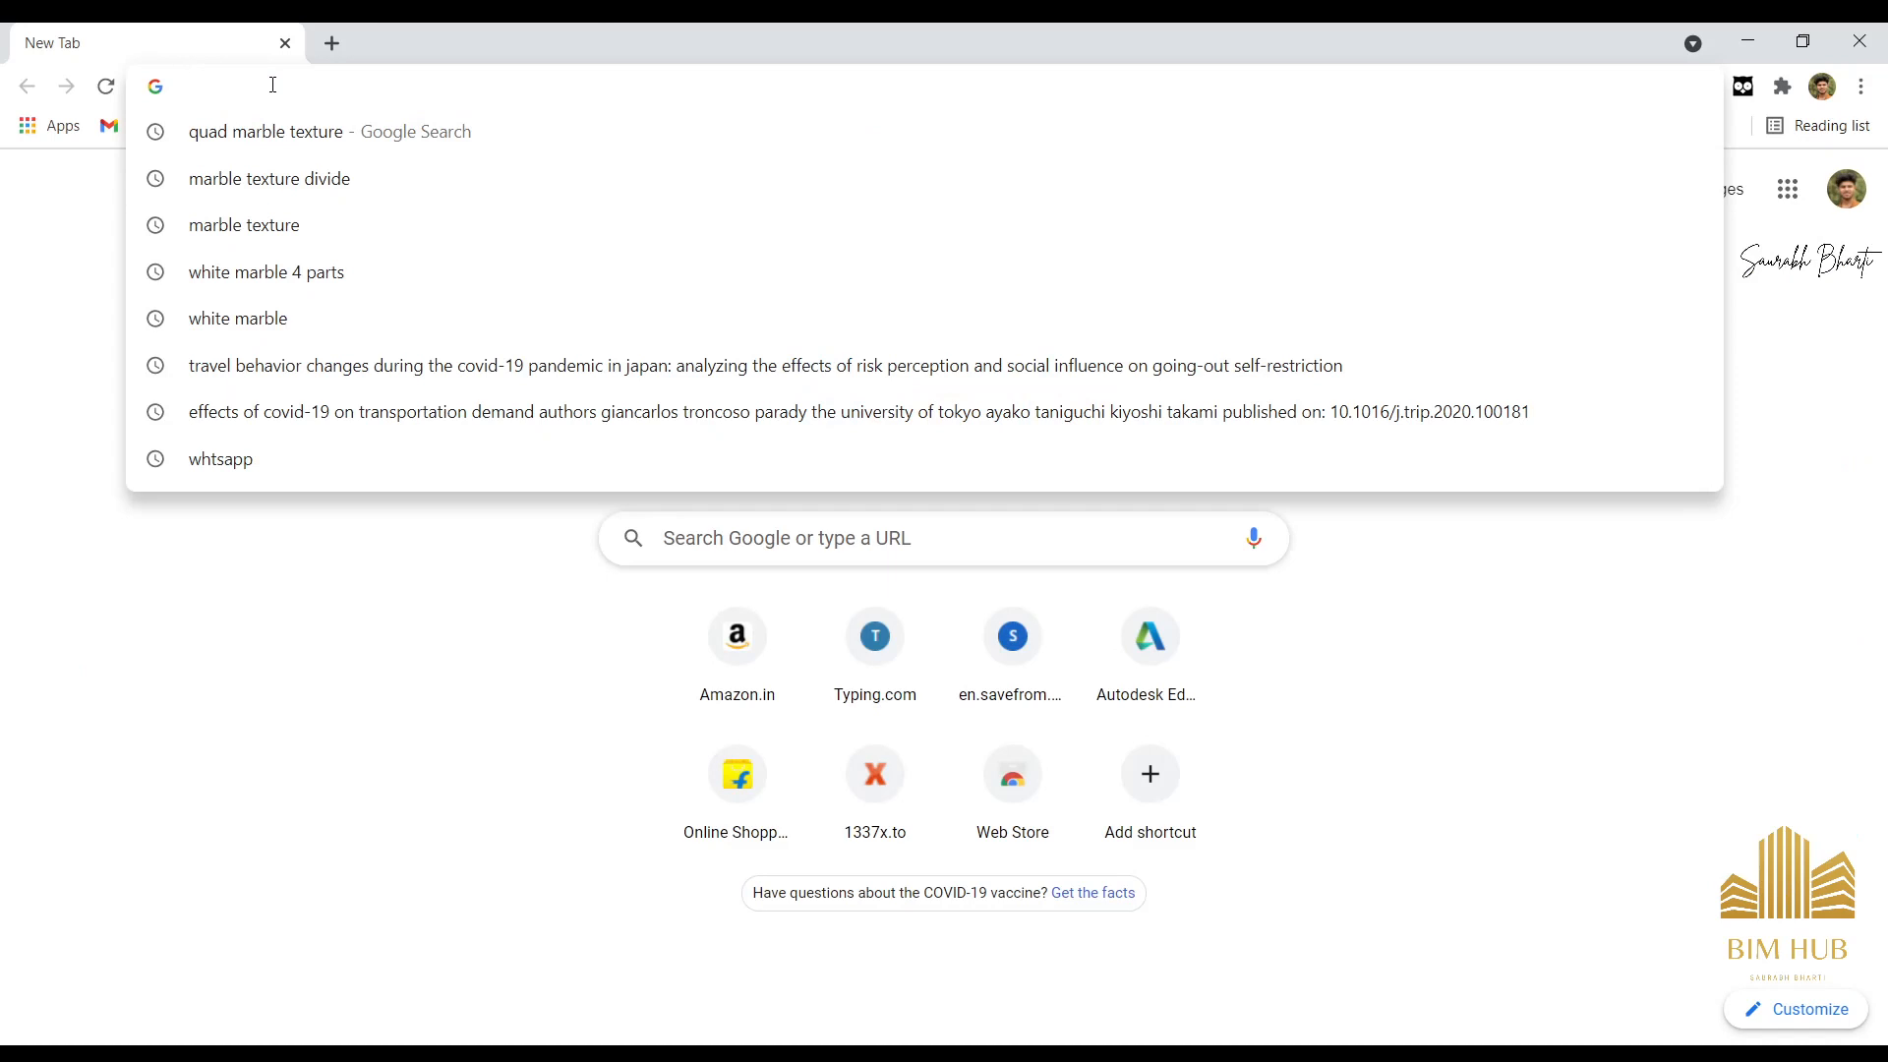
{"action": "type", "text": "k"}
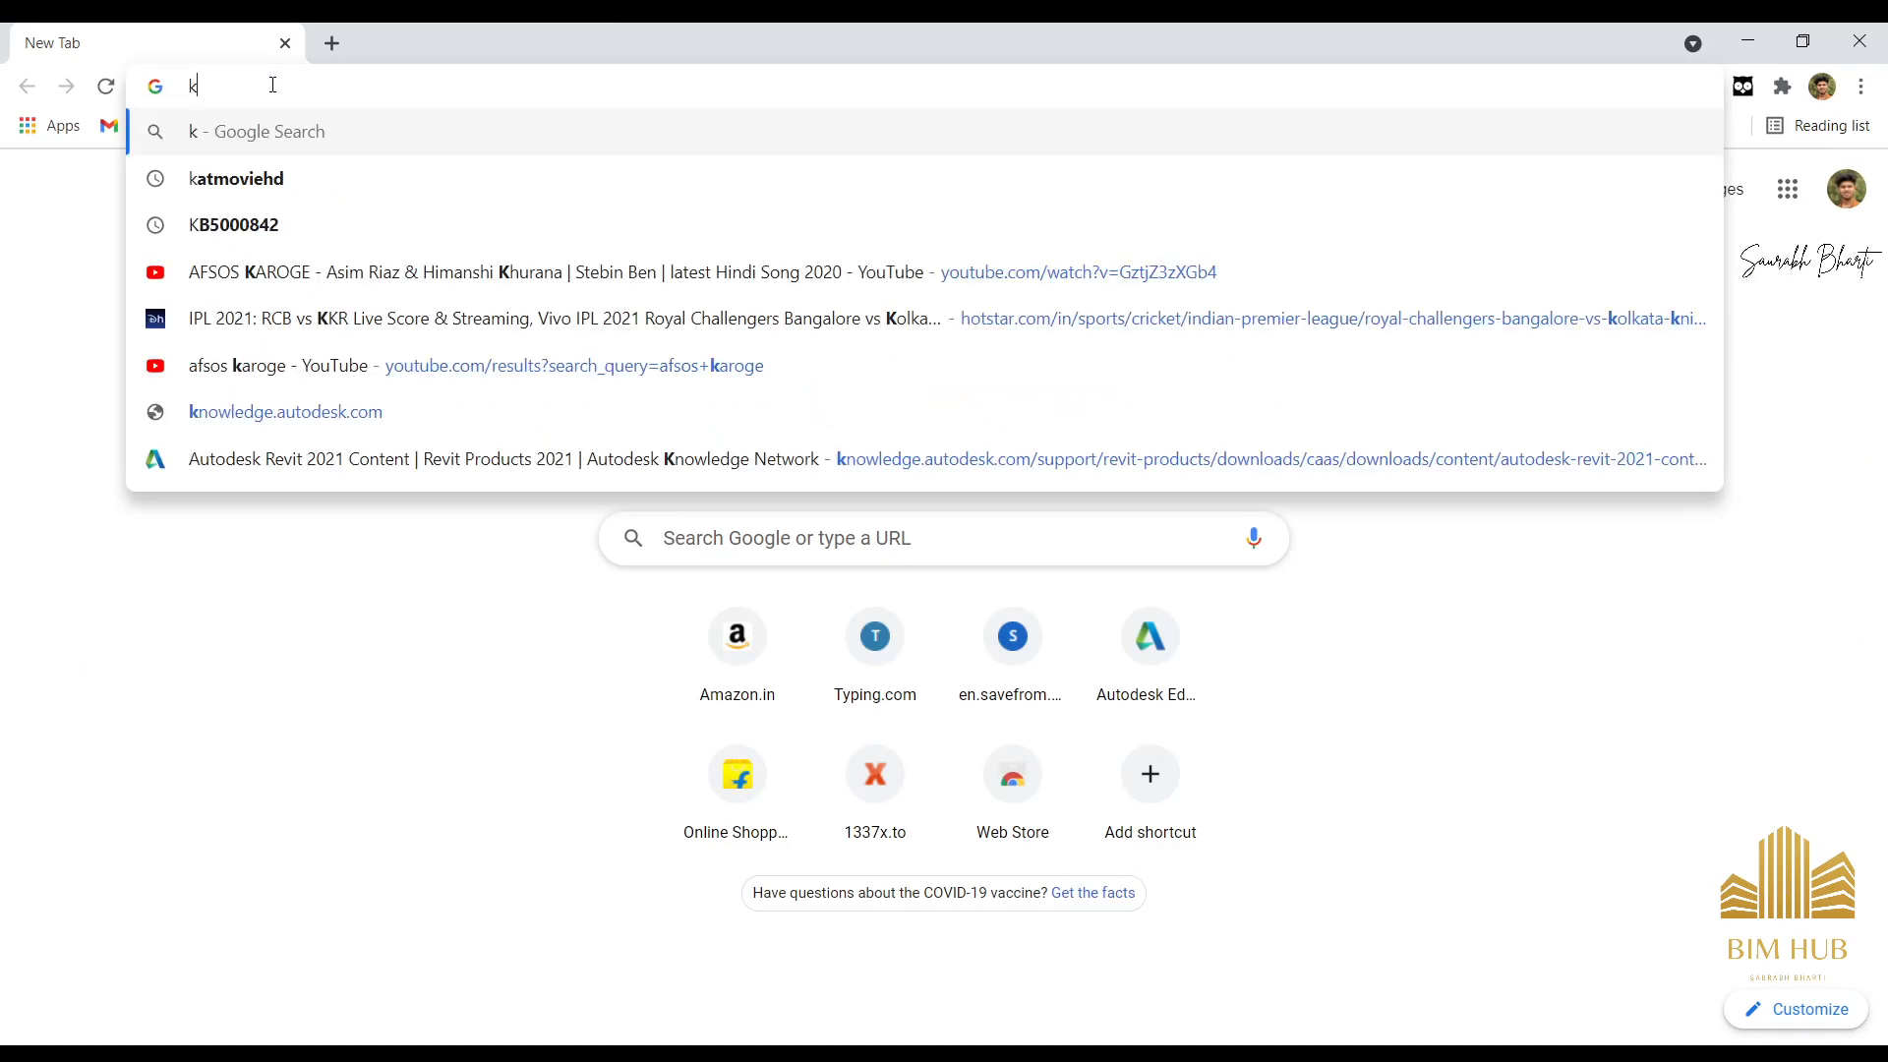
{"action": "type", "text": "itchen revit"}
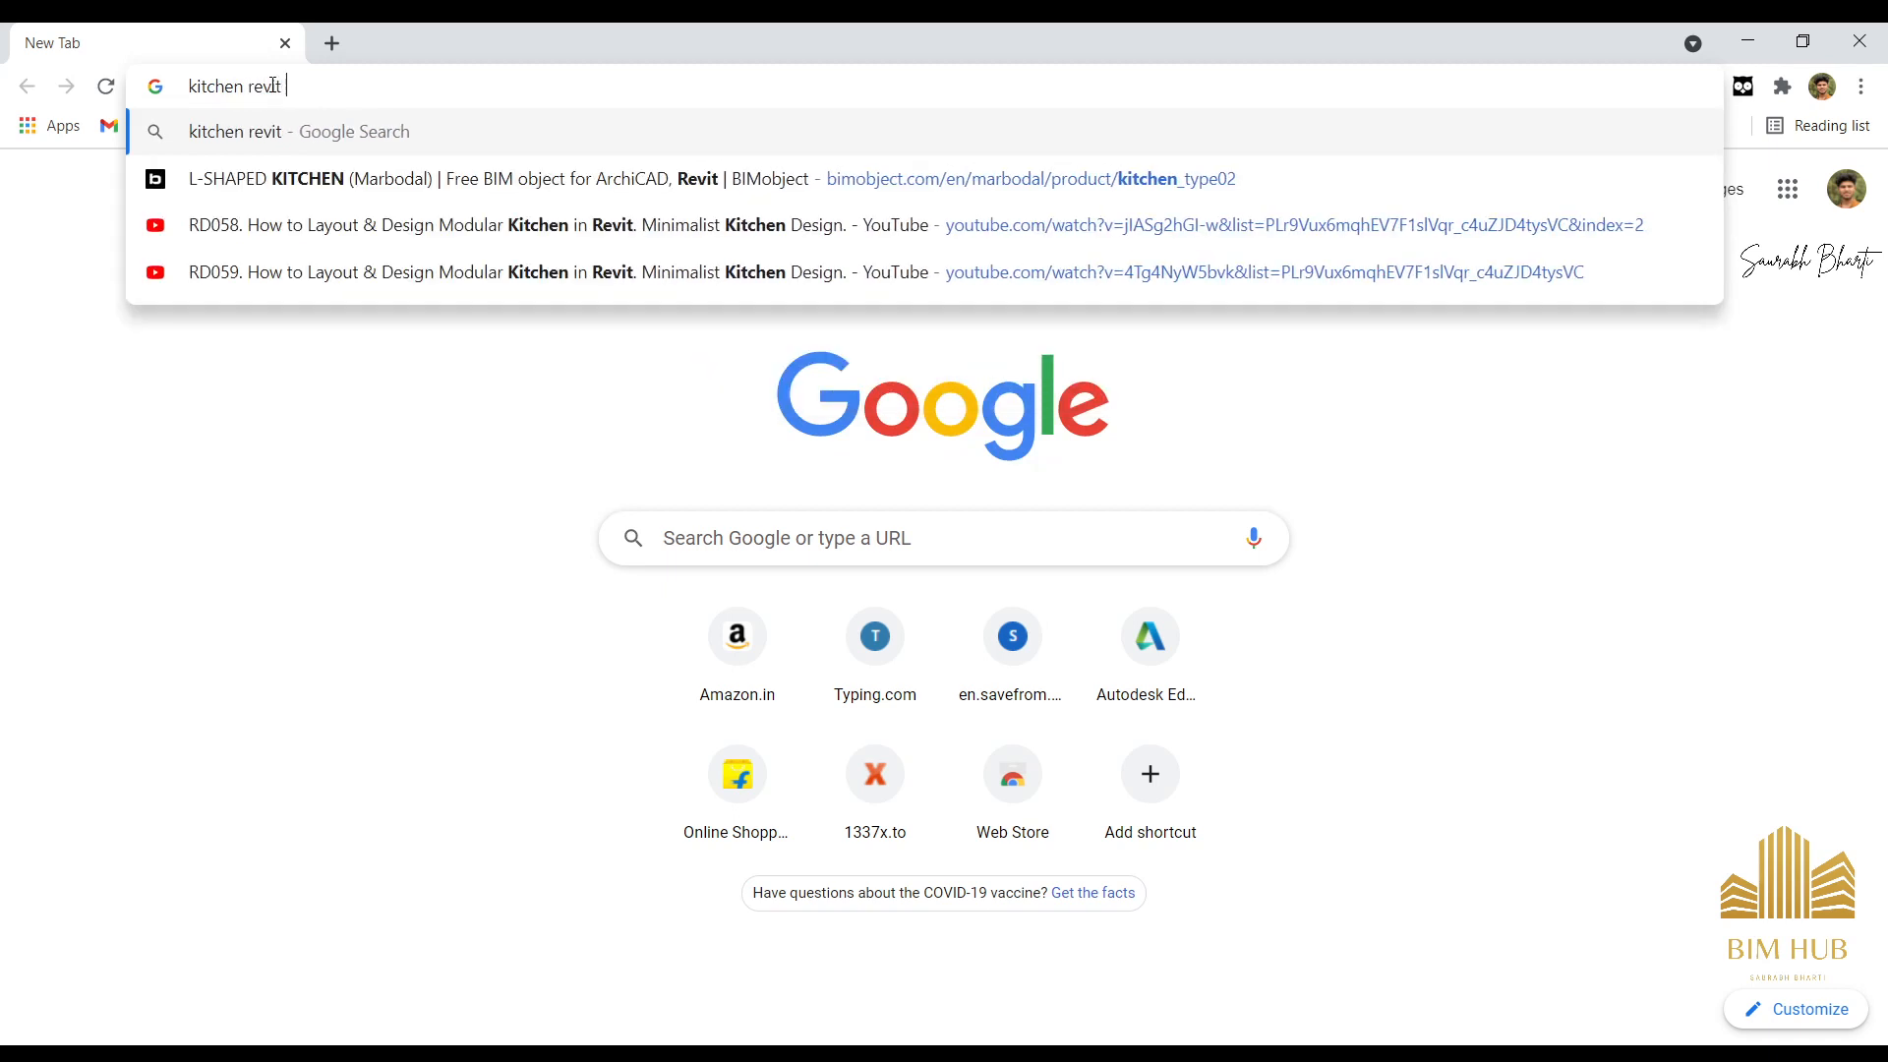
{"action": "type", "text": " famili"}
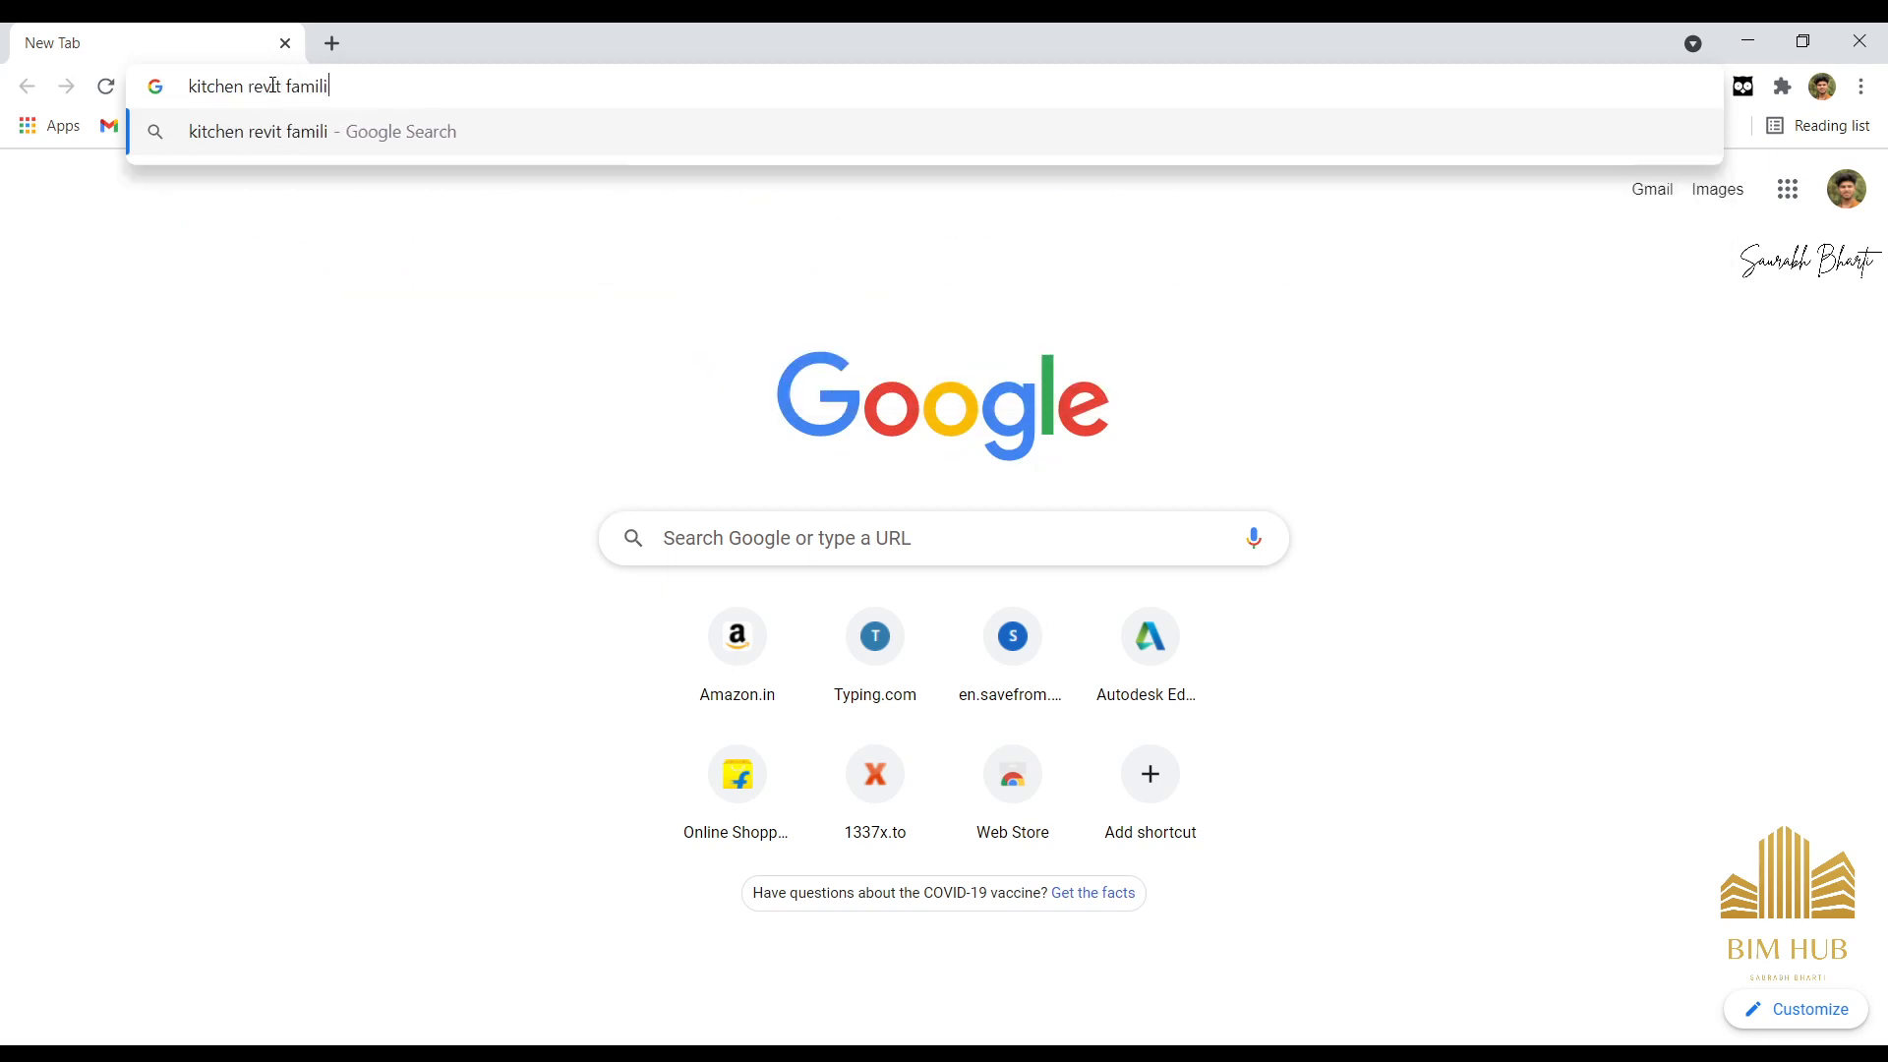
{"action": "type", "text": "es"}
{"action": "key", "text": "Return"}
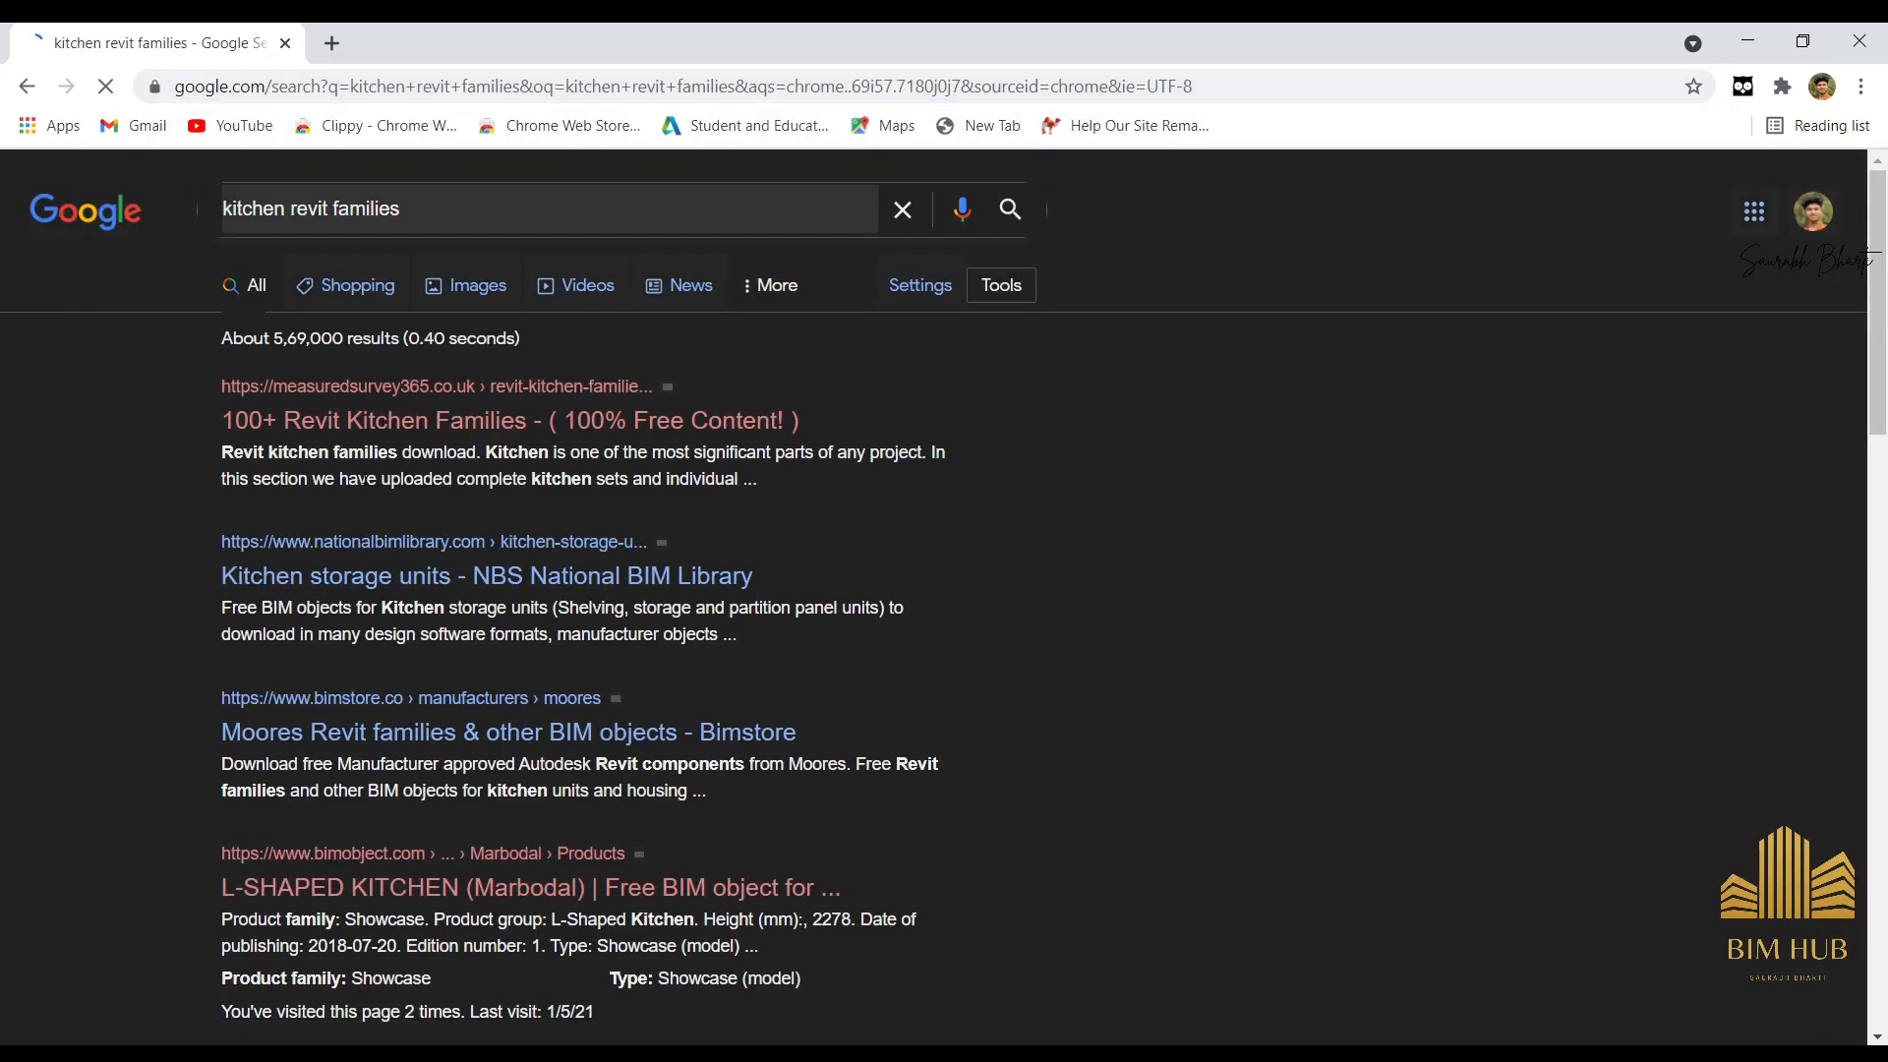
{"action": "left_click", "coordinate": [407, 423]}
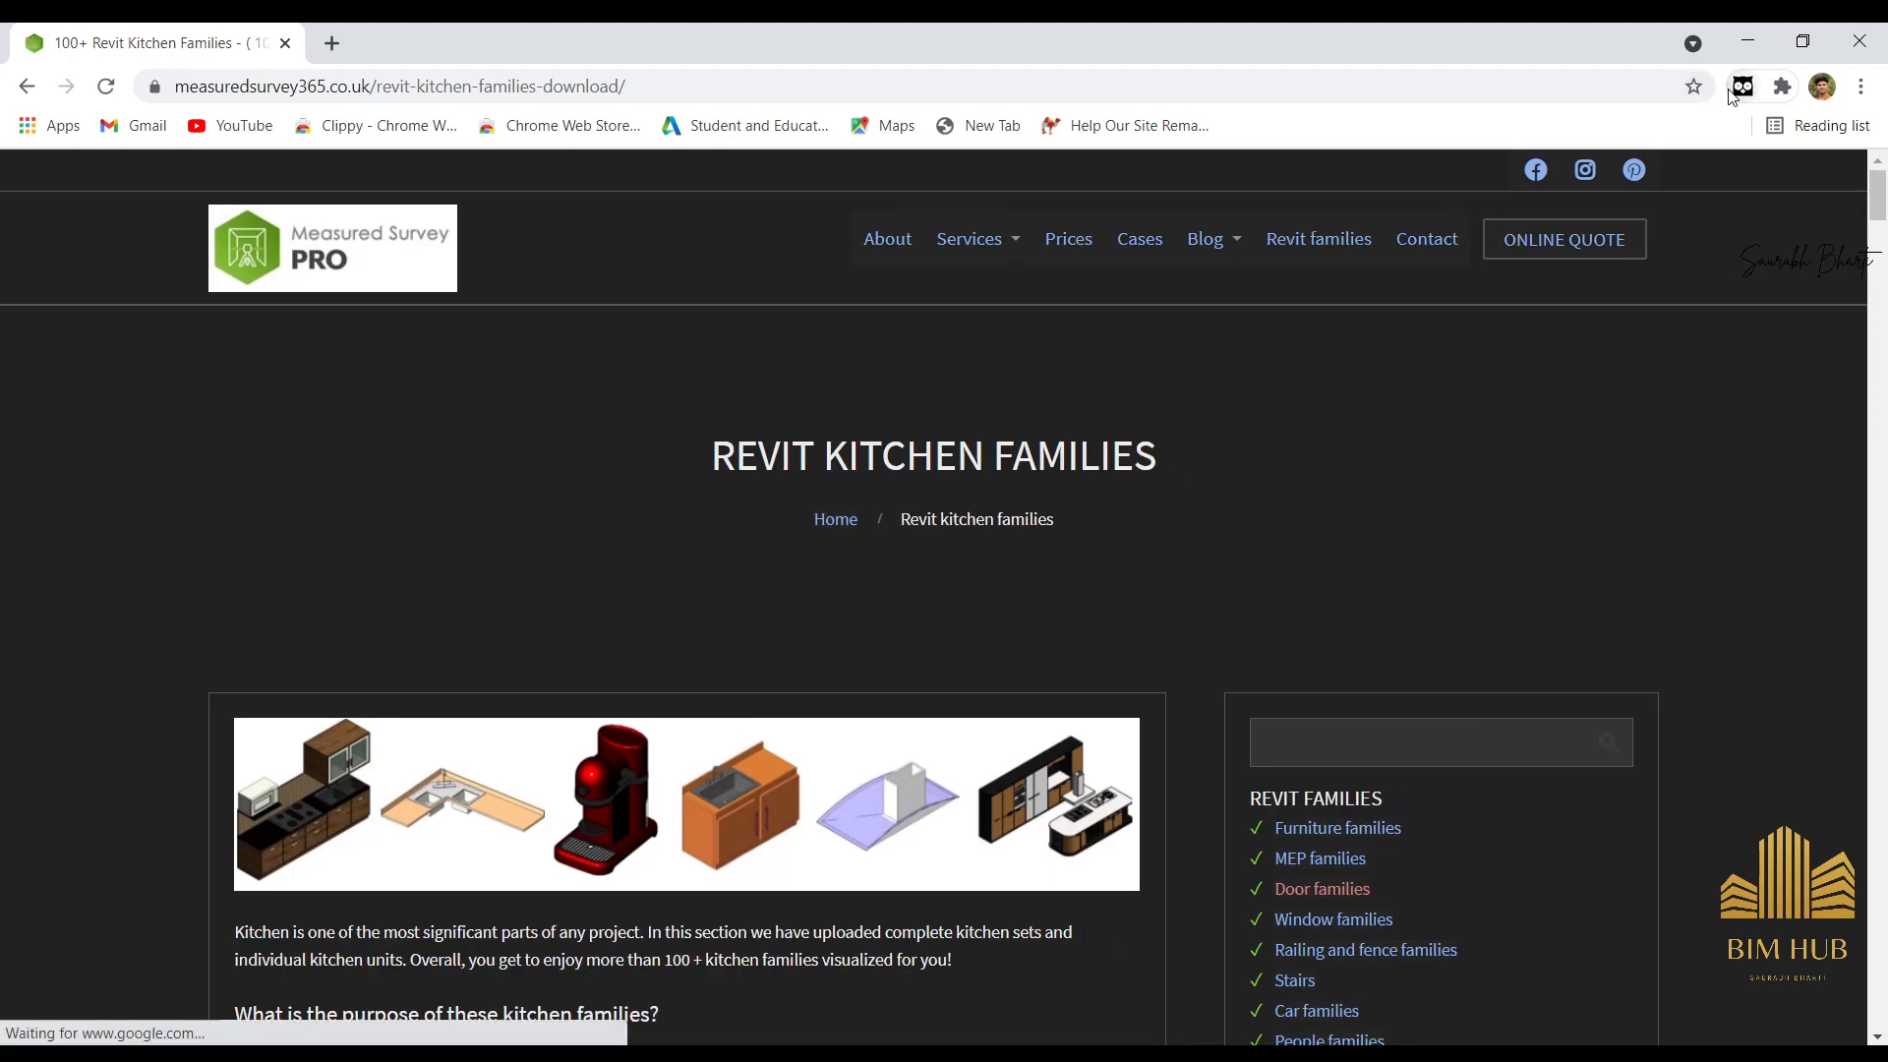
Look through the page's kitchen sets and individual appliance families for items suited to the kitchen.
{"action": "scroll", "coordinate": [1036, 559], "scroll_direction": "down", "scroll_amount": 20}
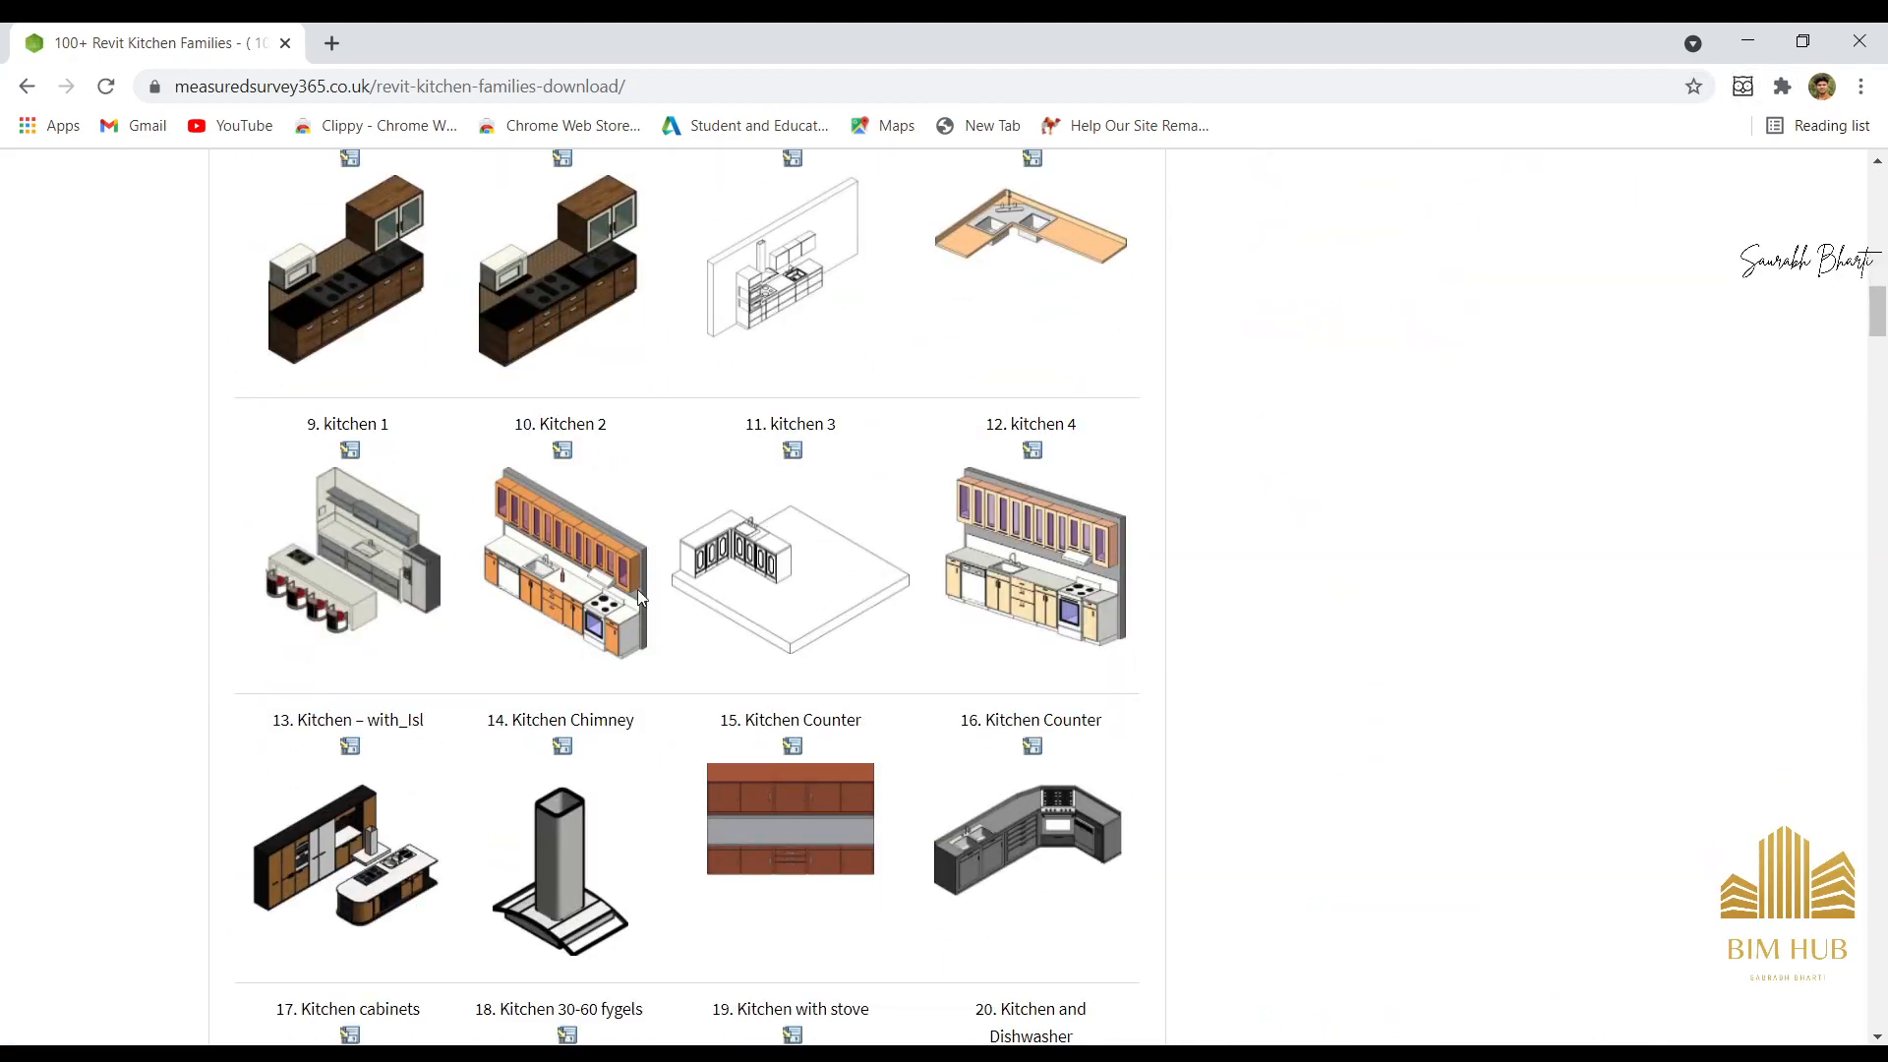
{"action": "scroll", "coordinate": [762, 676], "scroll_direction": "down", "scroll_amount": 5}
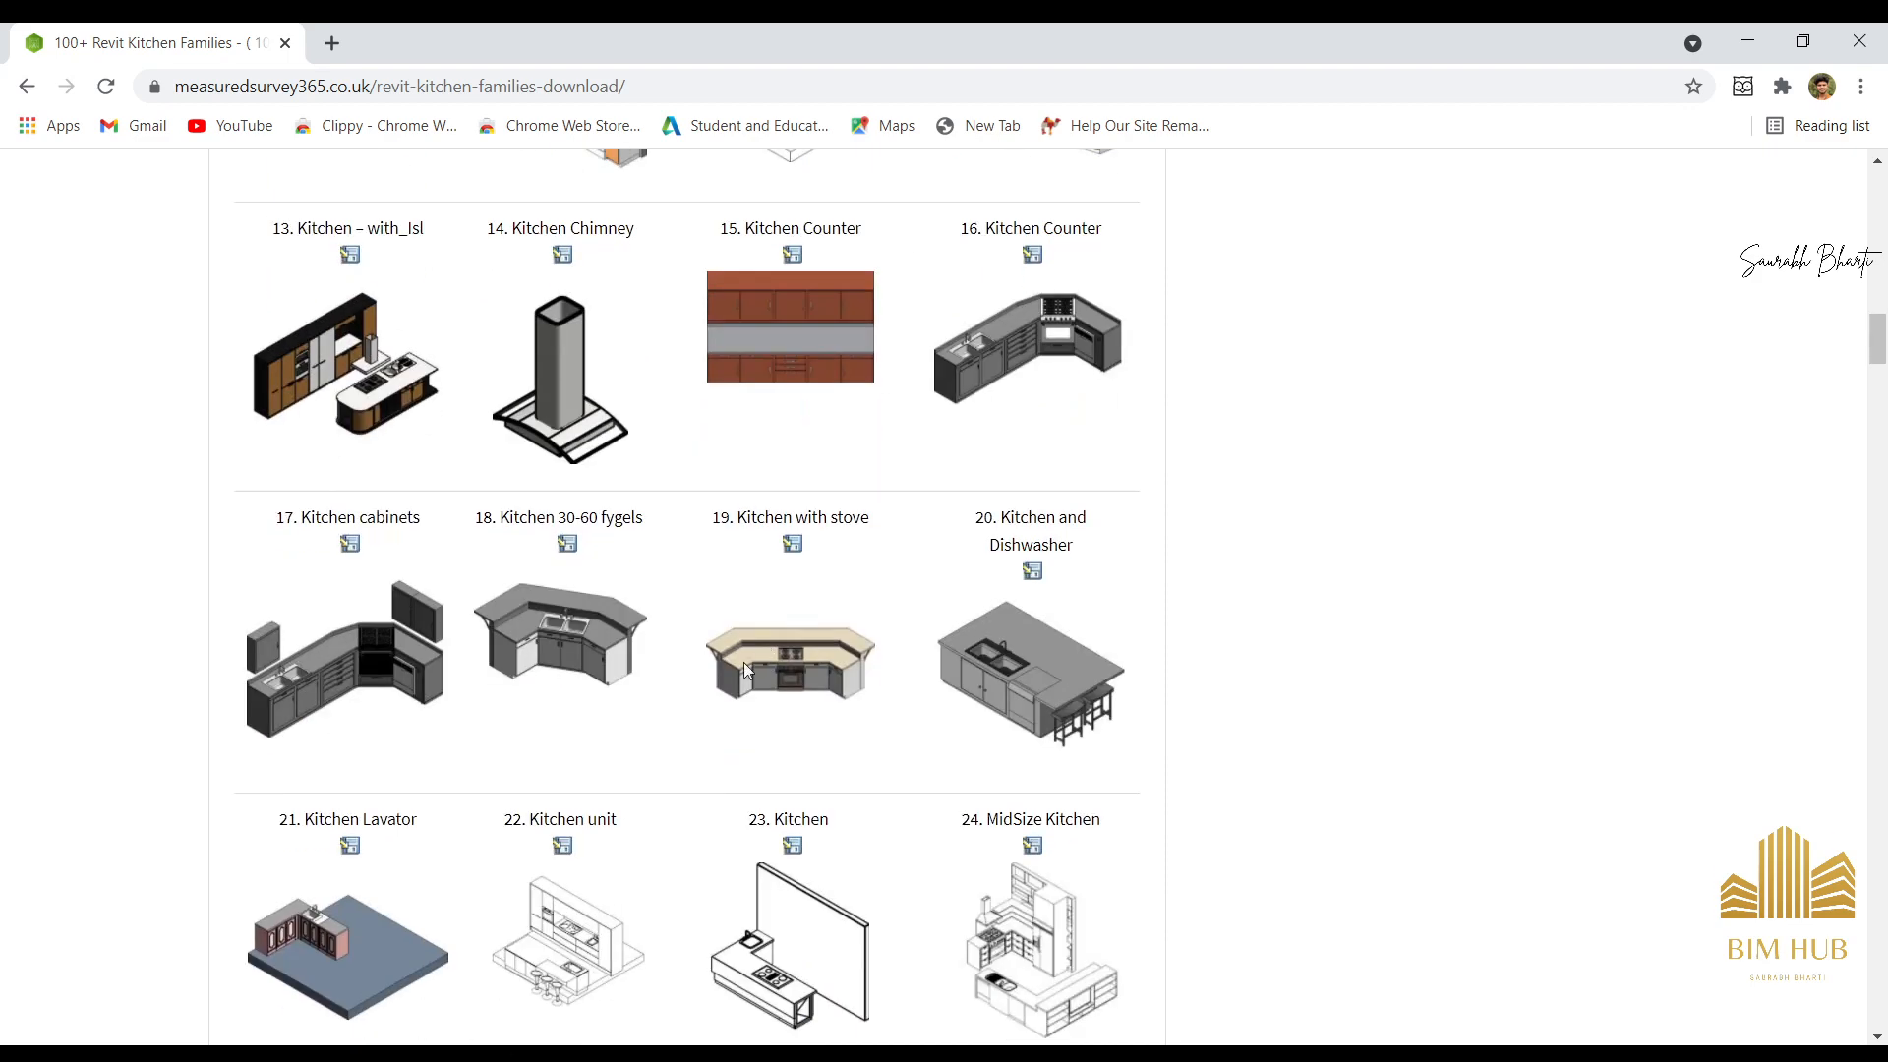
{"action": "scroll", "coordinate": [639, 618], "scroll_direction": "down", "scroll_amount": 7}
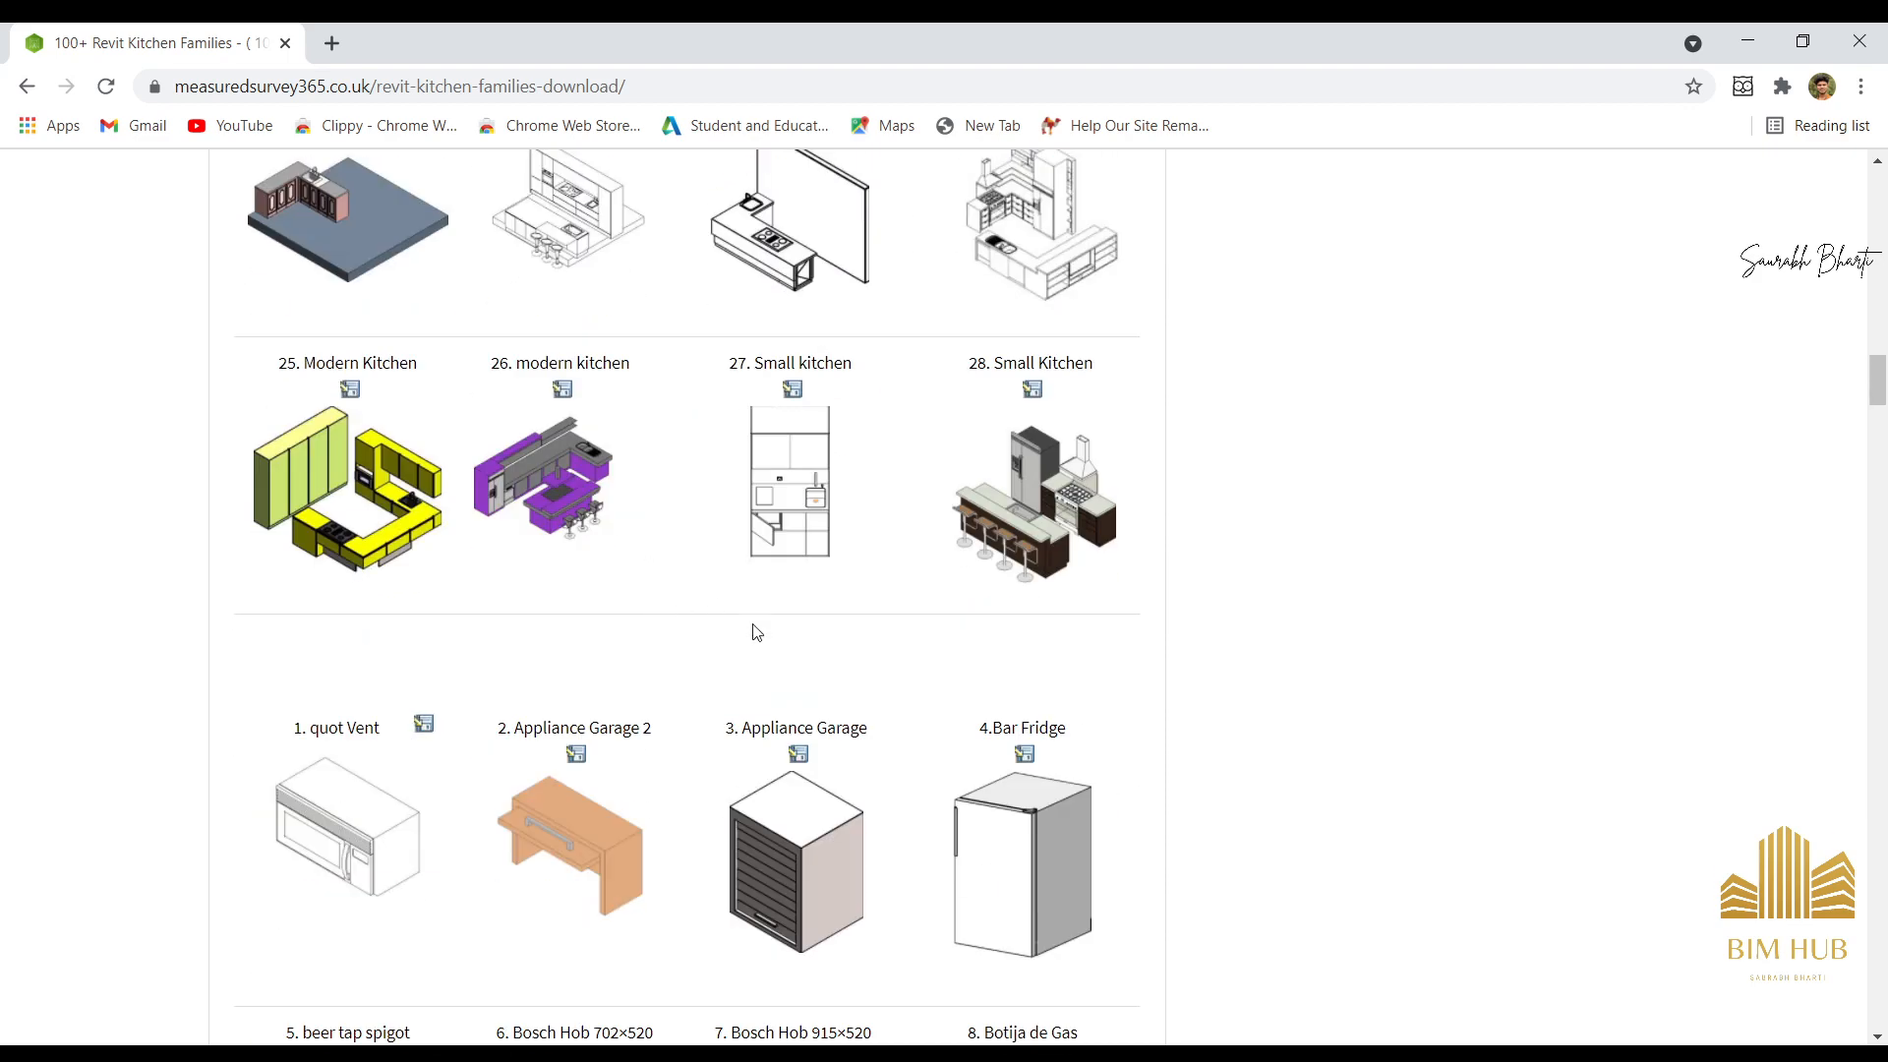
{"action": "scroll", "coordinate": [756, 631], "scroll_direction": "down", "scroll_amount": 6}
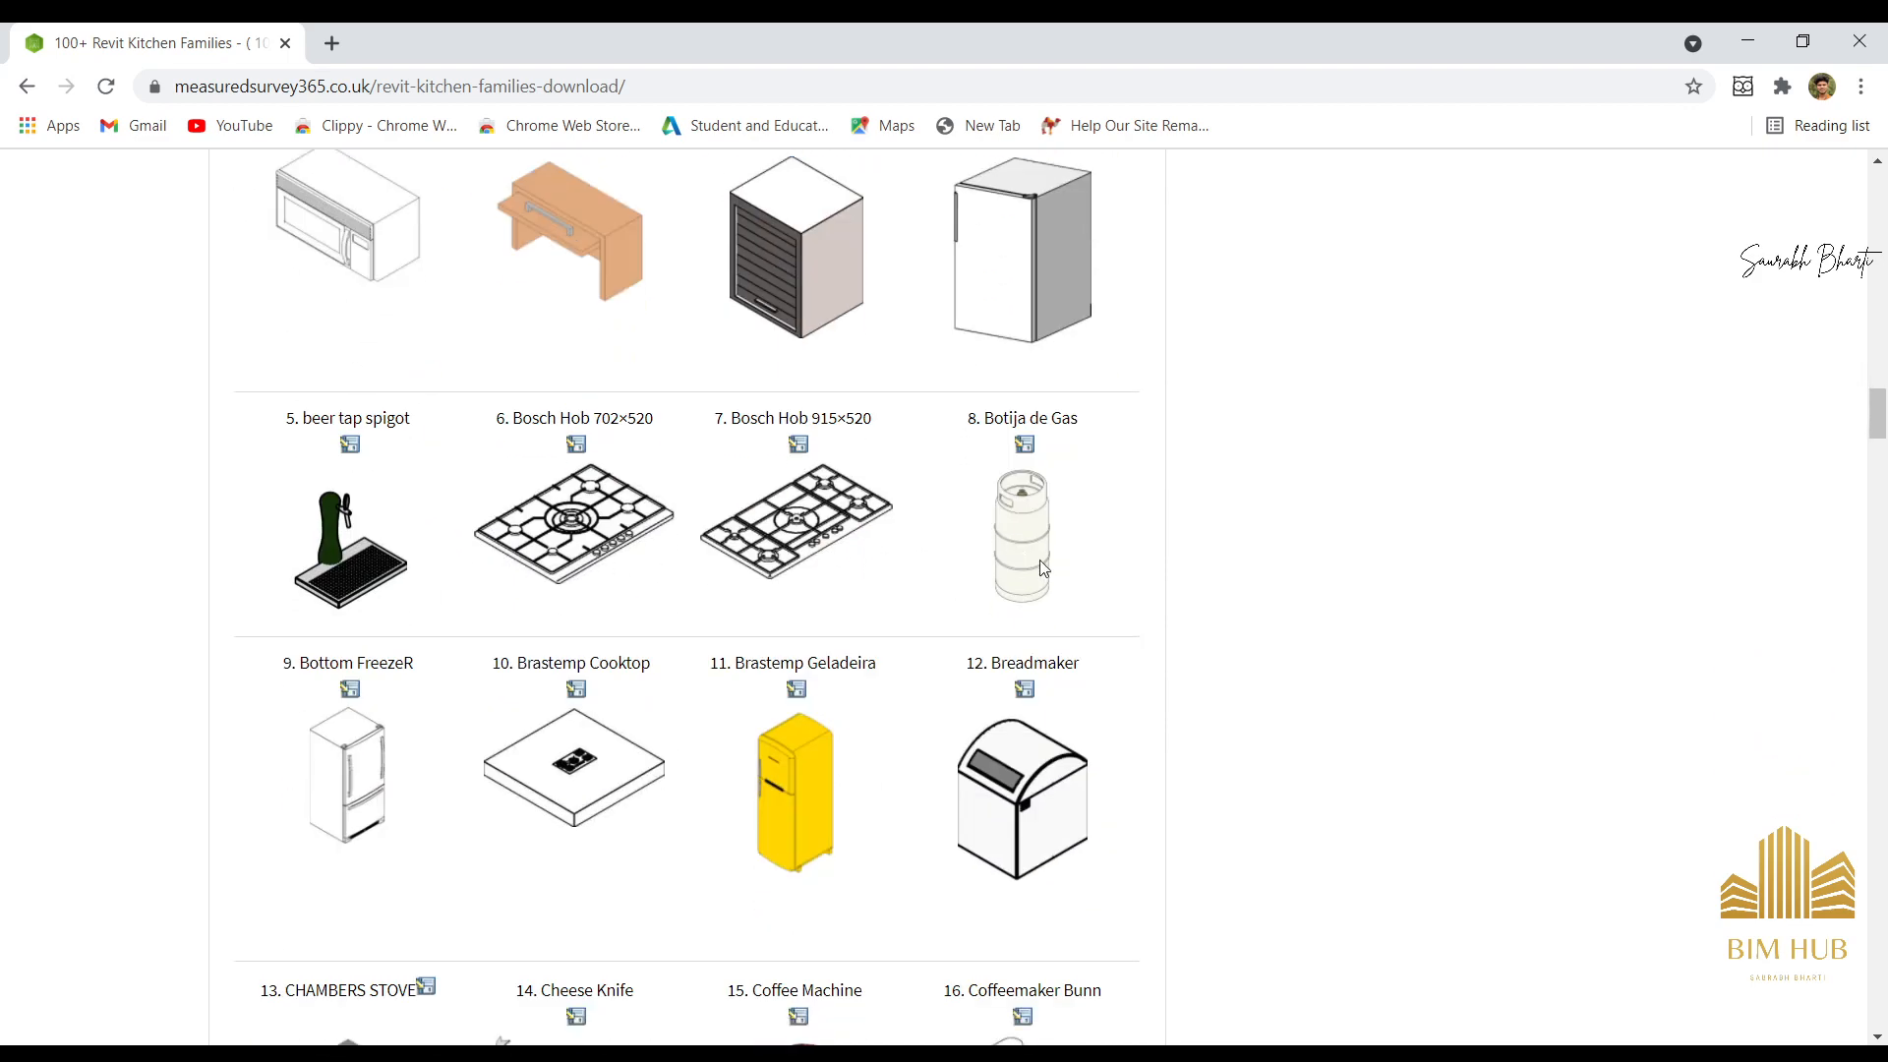
{"action": "scroll", "coordinate": [1044, 568], "scroll_direction": "down", "scroll_amount": 6}
{"action": "scroll", "coordinate": [841, 529], "scroll_direction": "up", "scroll_amount": 3}
{"action": "scroll", "coordinate": [846, 531], "scroll_direction": "down", "scroll_amount": 8}
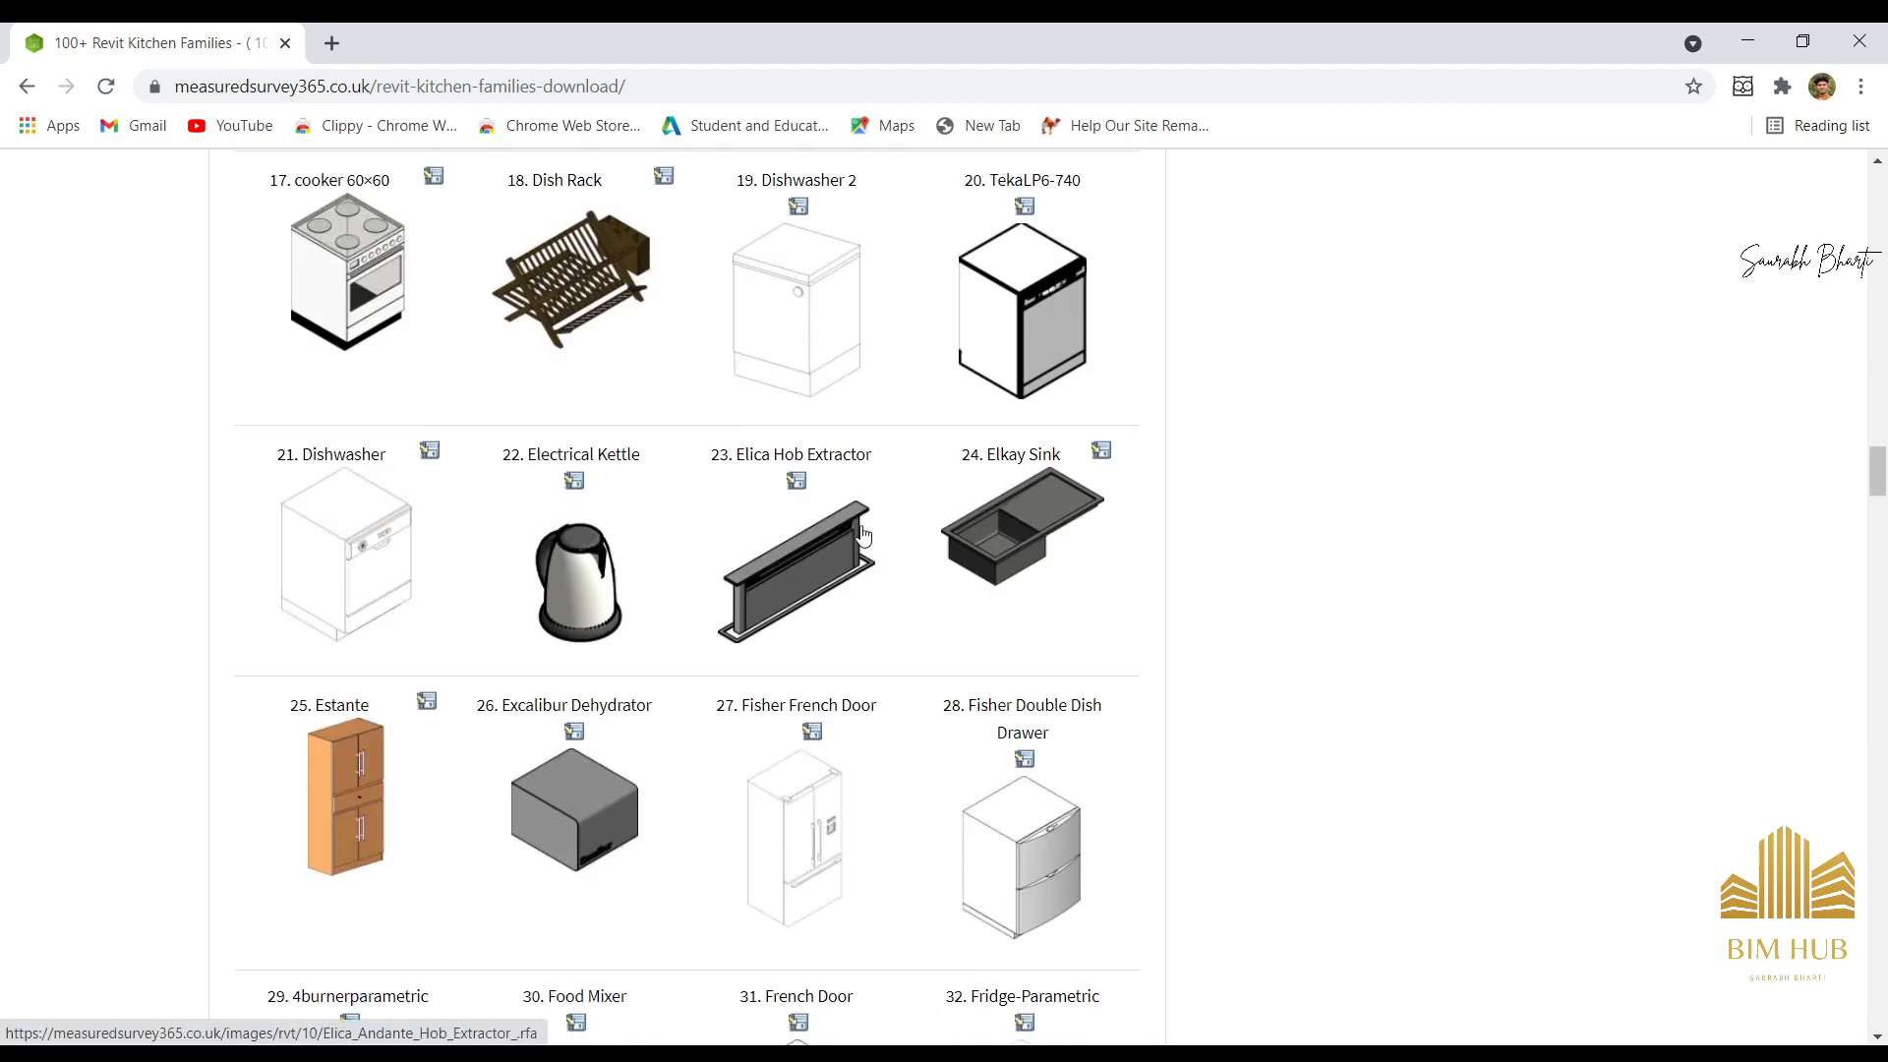
{"action": "scroll", "coordinate": [688, 501], "scroll_direction": "down", "scroll_amount": 6}
{"action": "scroll", "coordinate": [718, 498], "scroll_direction": "down", "scroll_amount": 4}
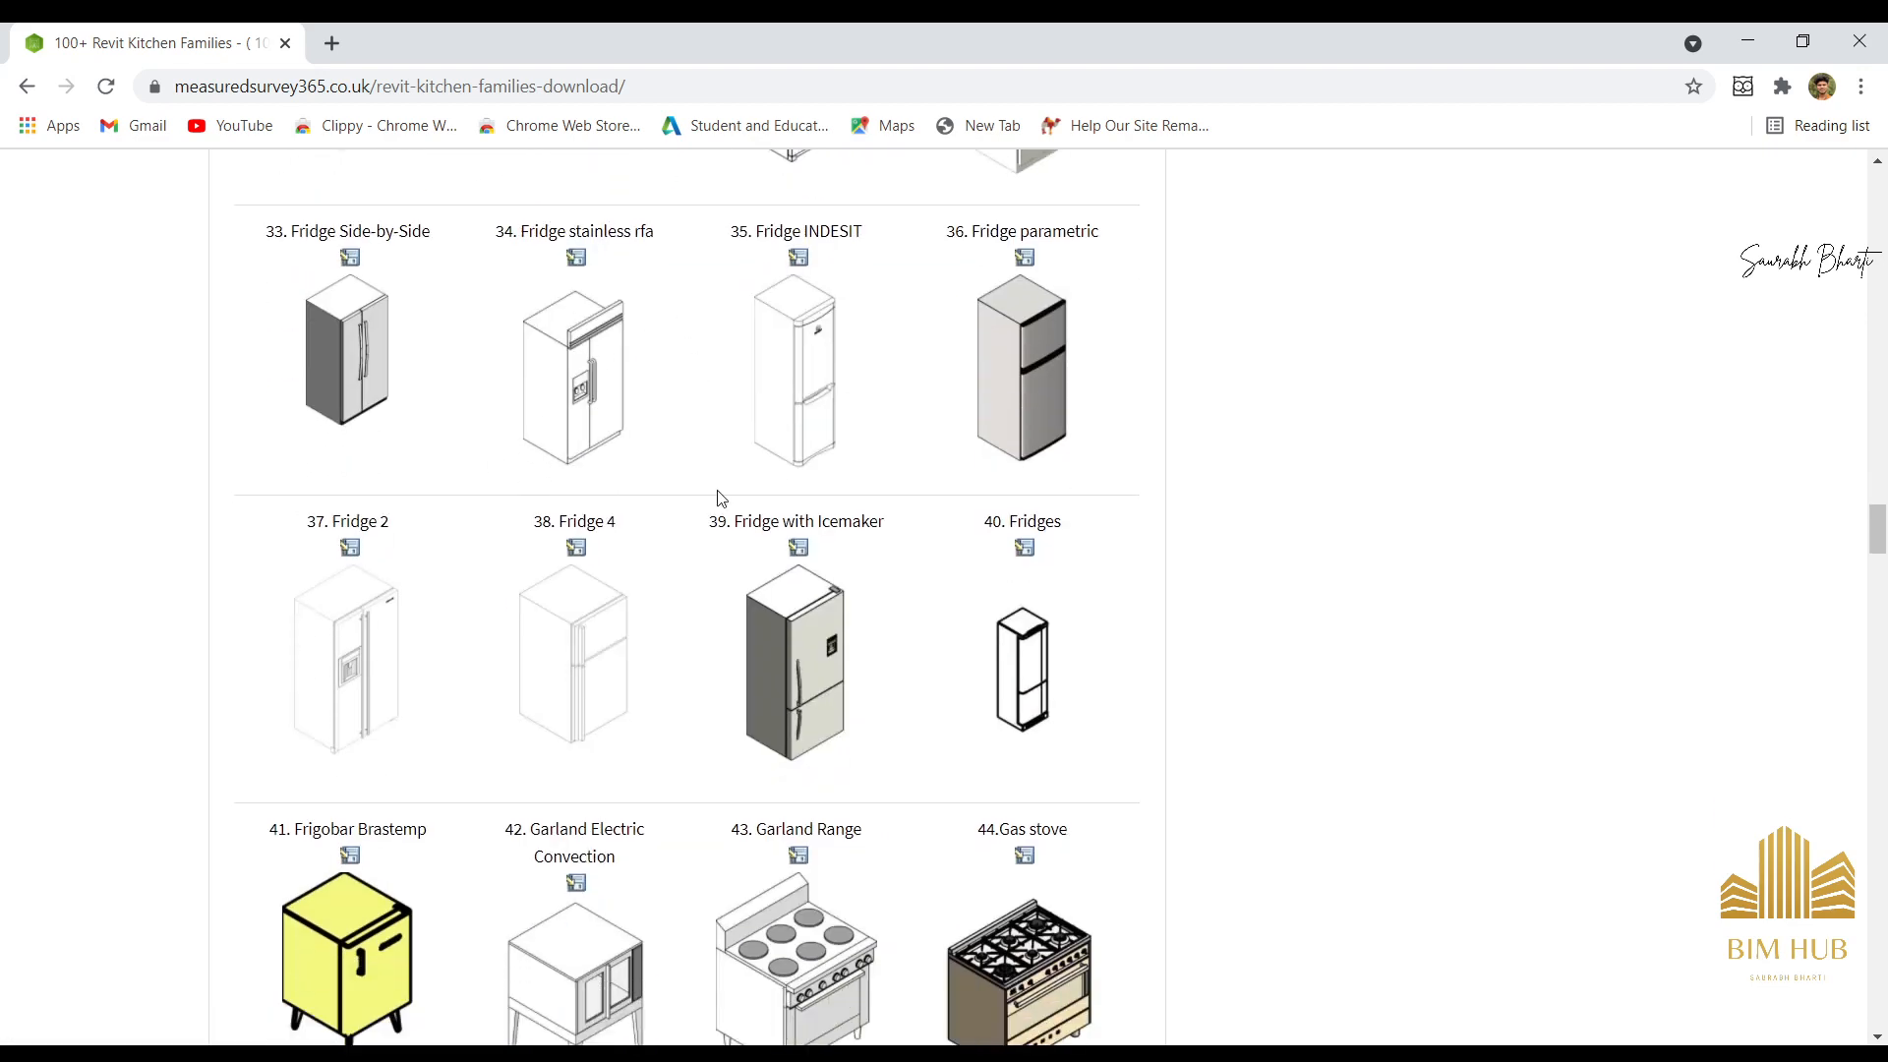
Download the "Electric Cooktop" Revit family, item 45 in the appliance list.
{"action": "scroll", "coordinate": [722, 498], "scroll_direction": "down", "scroll_amount": 4}
{"action": "scroll", "coordinate": [679, 577], "scroll_direction": "down", "scroll_amount": 2}
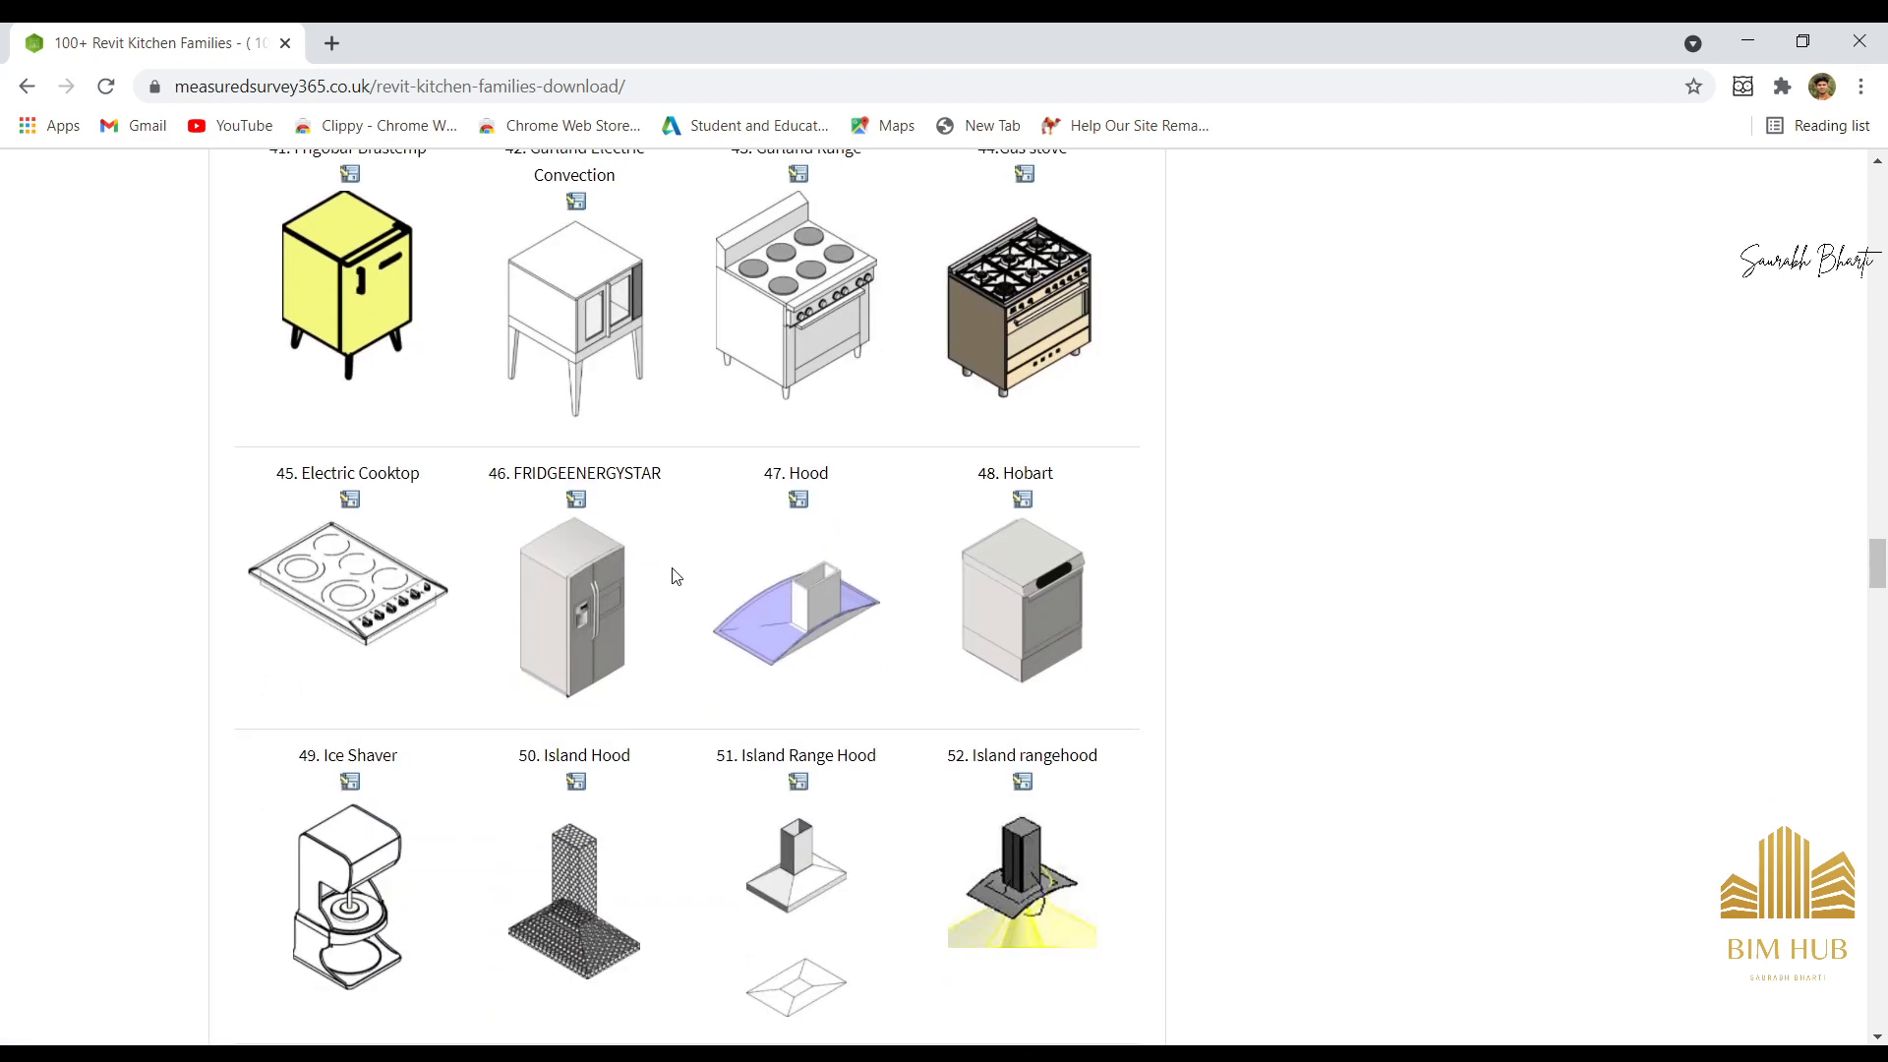
{"action": "right_click", "coordinate": [406, 606]}
{"action": "left_click", "coordinate": [551, 51]}
Download the "Island Range Hood" and "Island rangehood" families, items 51 and 52.
{"action": "scroll", "coordinate": [434, 549], "scroll_direction": "down", "scroll_amount": 3}
{"action": "scroll", "coordinate": [801, 588], "scroll_direction": "down", "scroll_amount": 6}
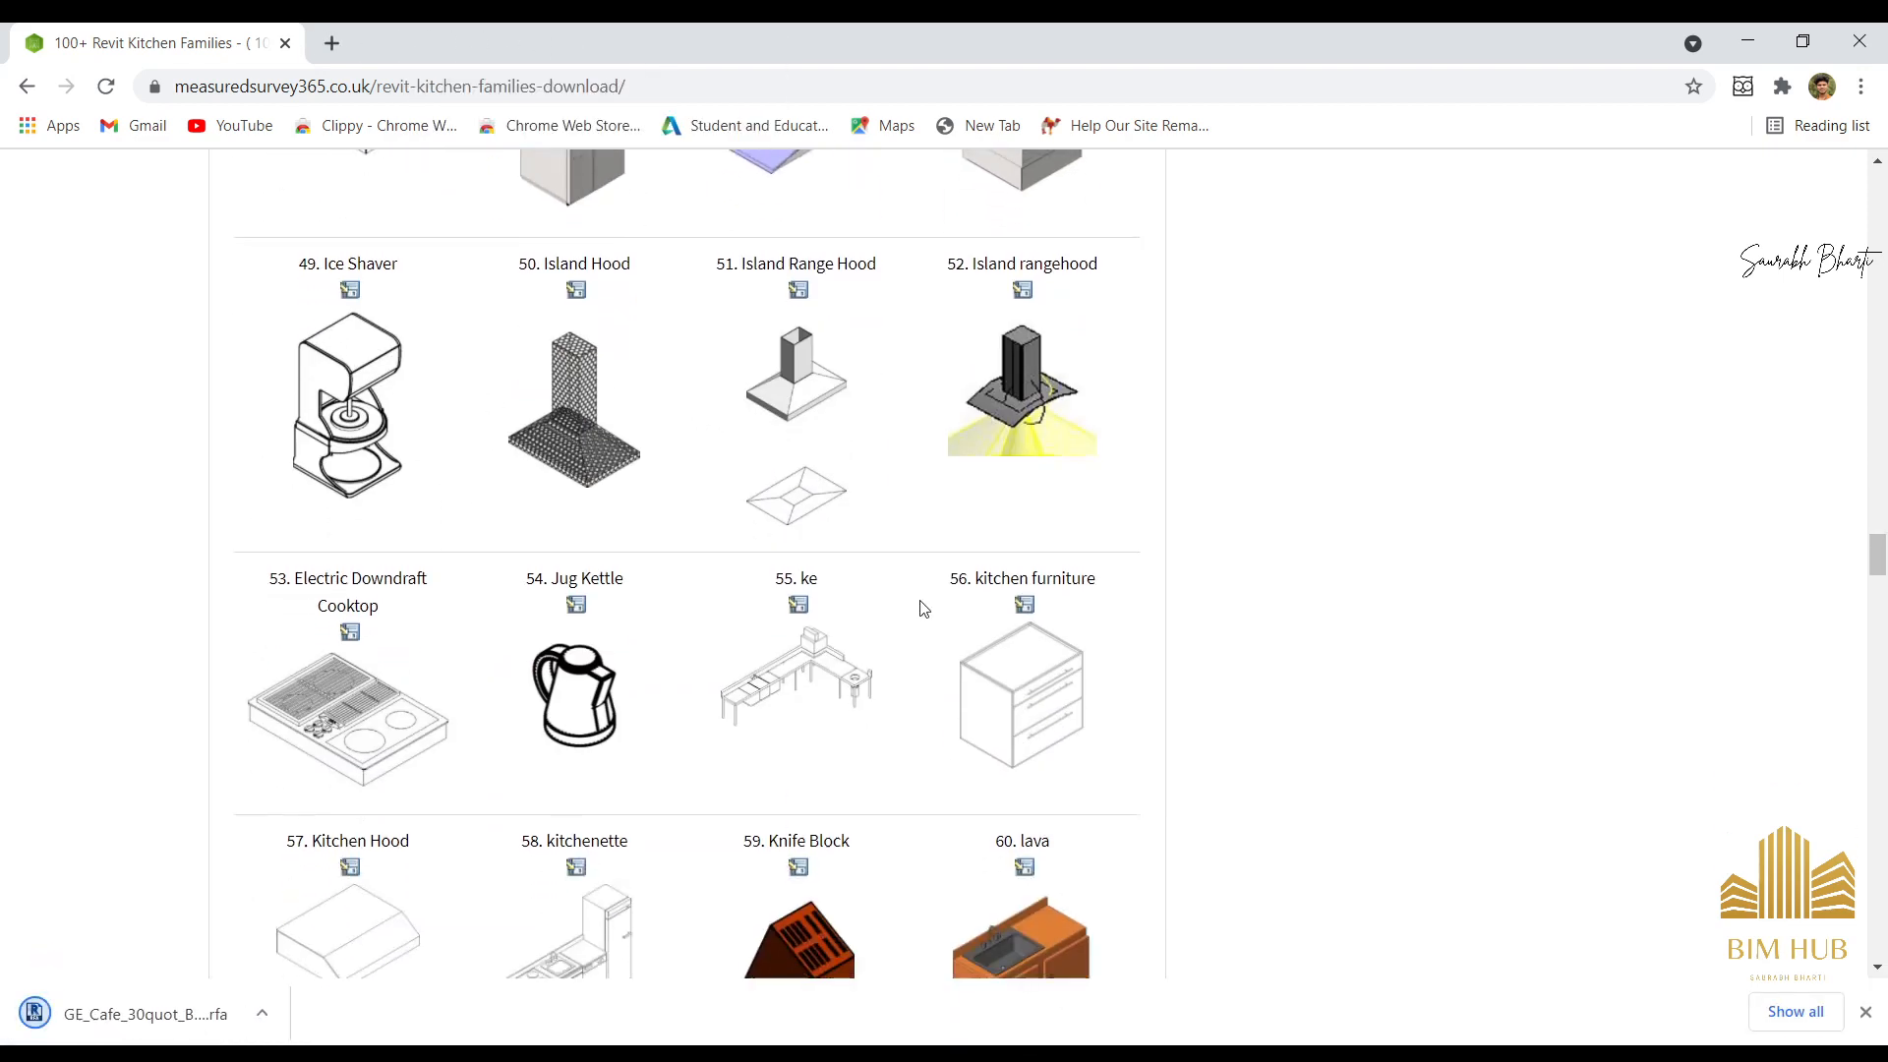
{"action": "scroll", "coordinate": [726, 326], "scroll_direction": "up", "scroll_amount": 5}
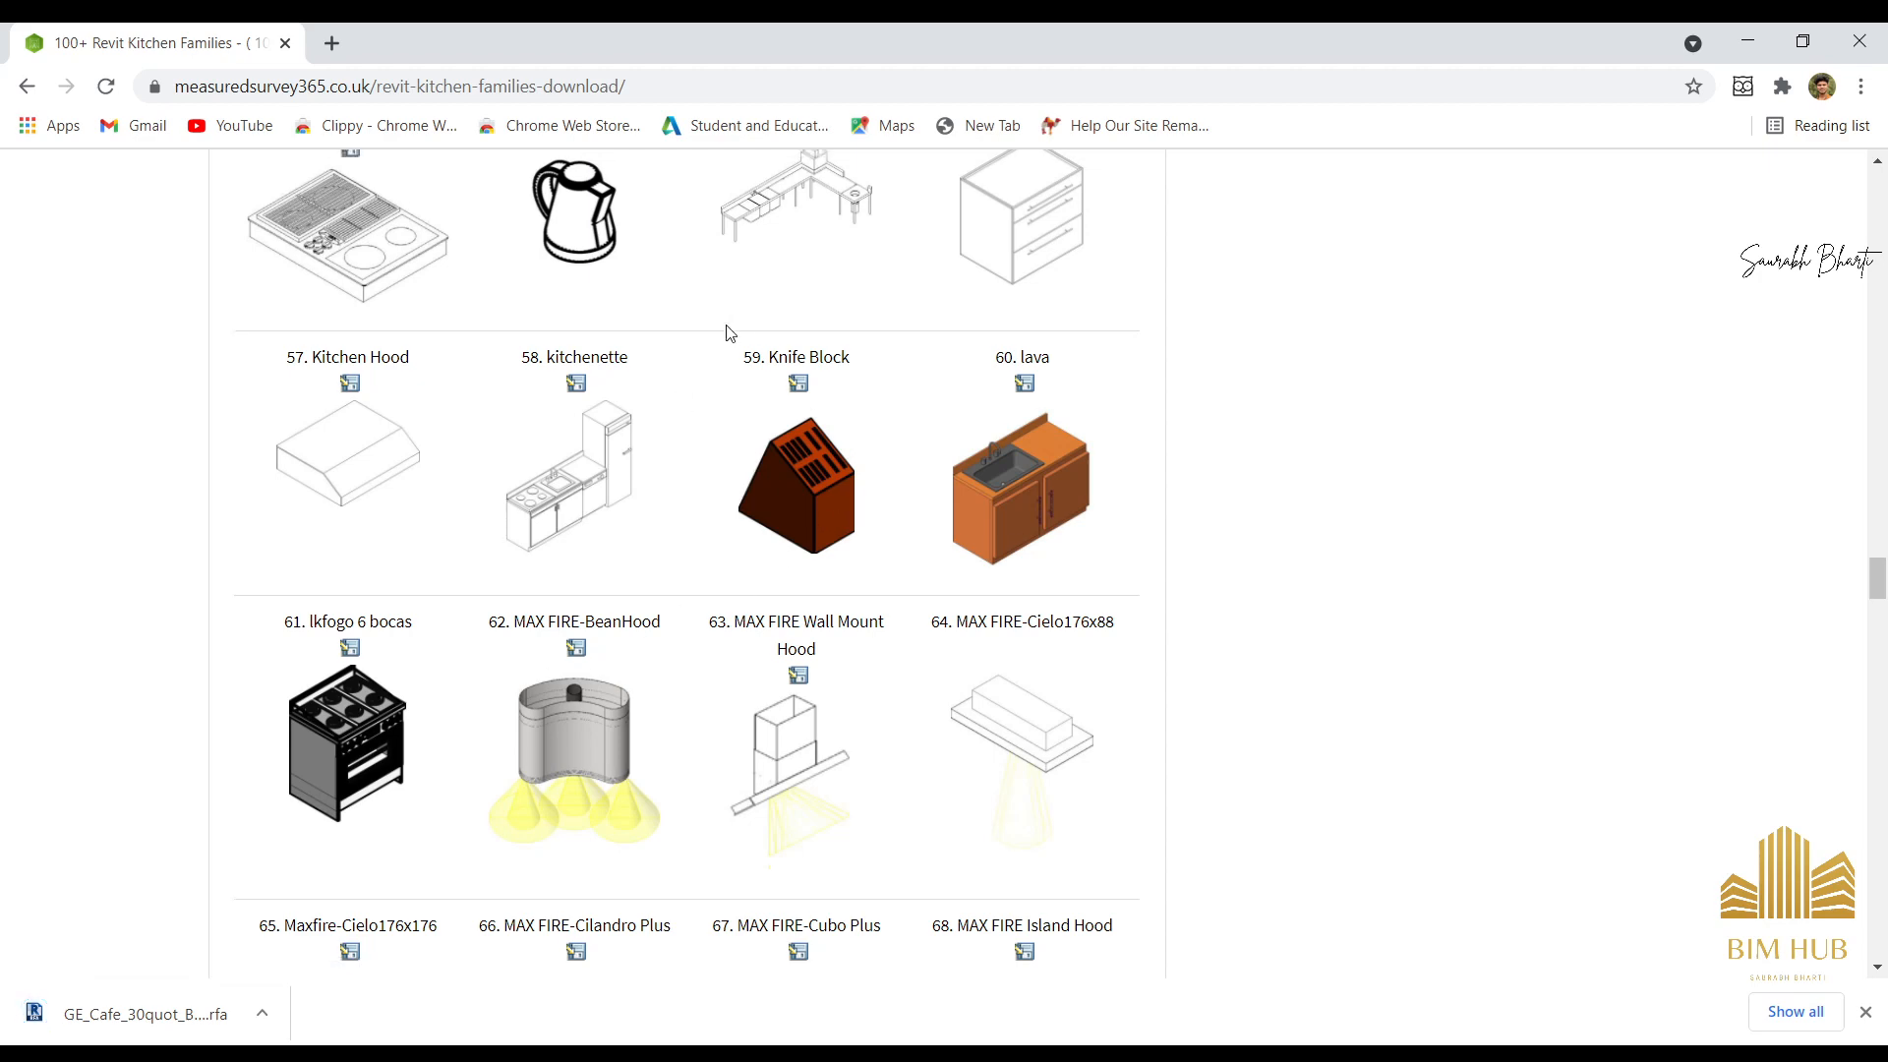
{"action": "right_click", "coordinate": [811, 405]}
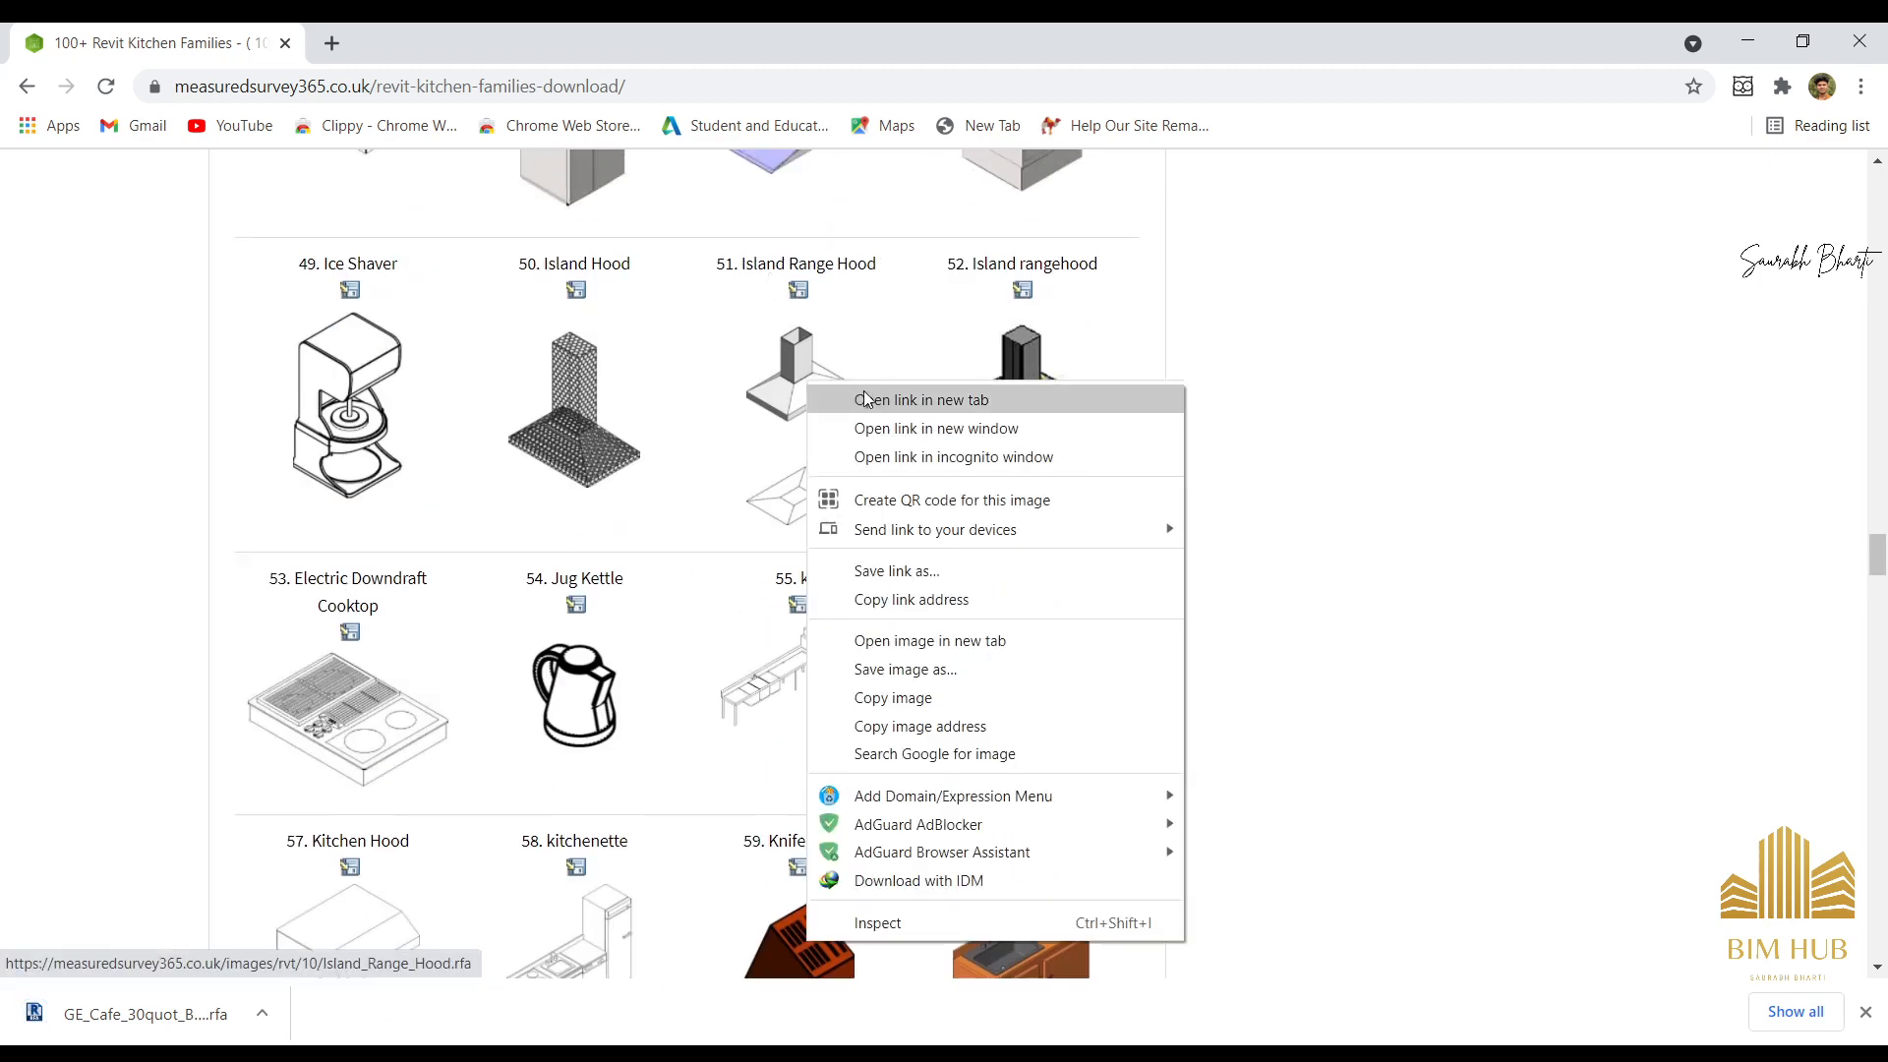
{"action": "left_click", "coordinate": [865, 428]}
{"action": "right_click", "coordinate": [1043, 411]}
{"action": "left_click", "coordinate": [1097, 432]}
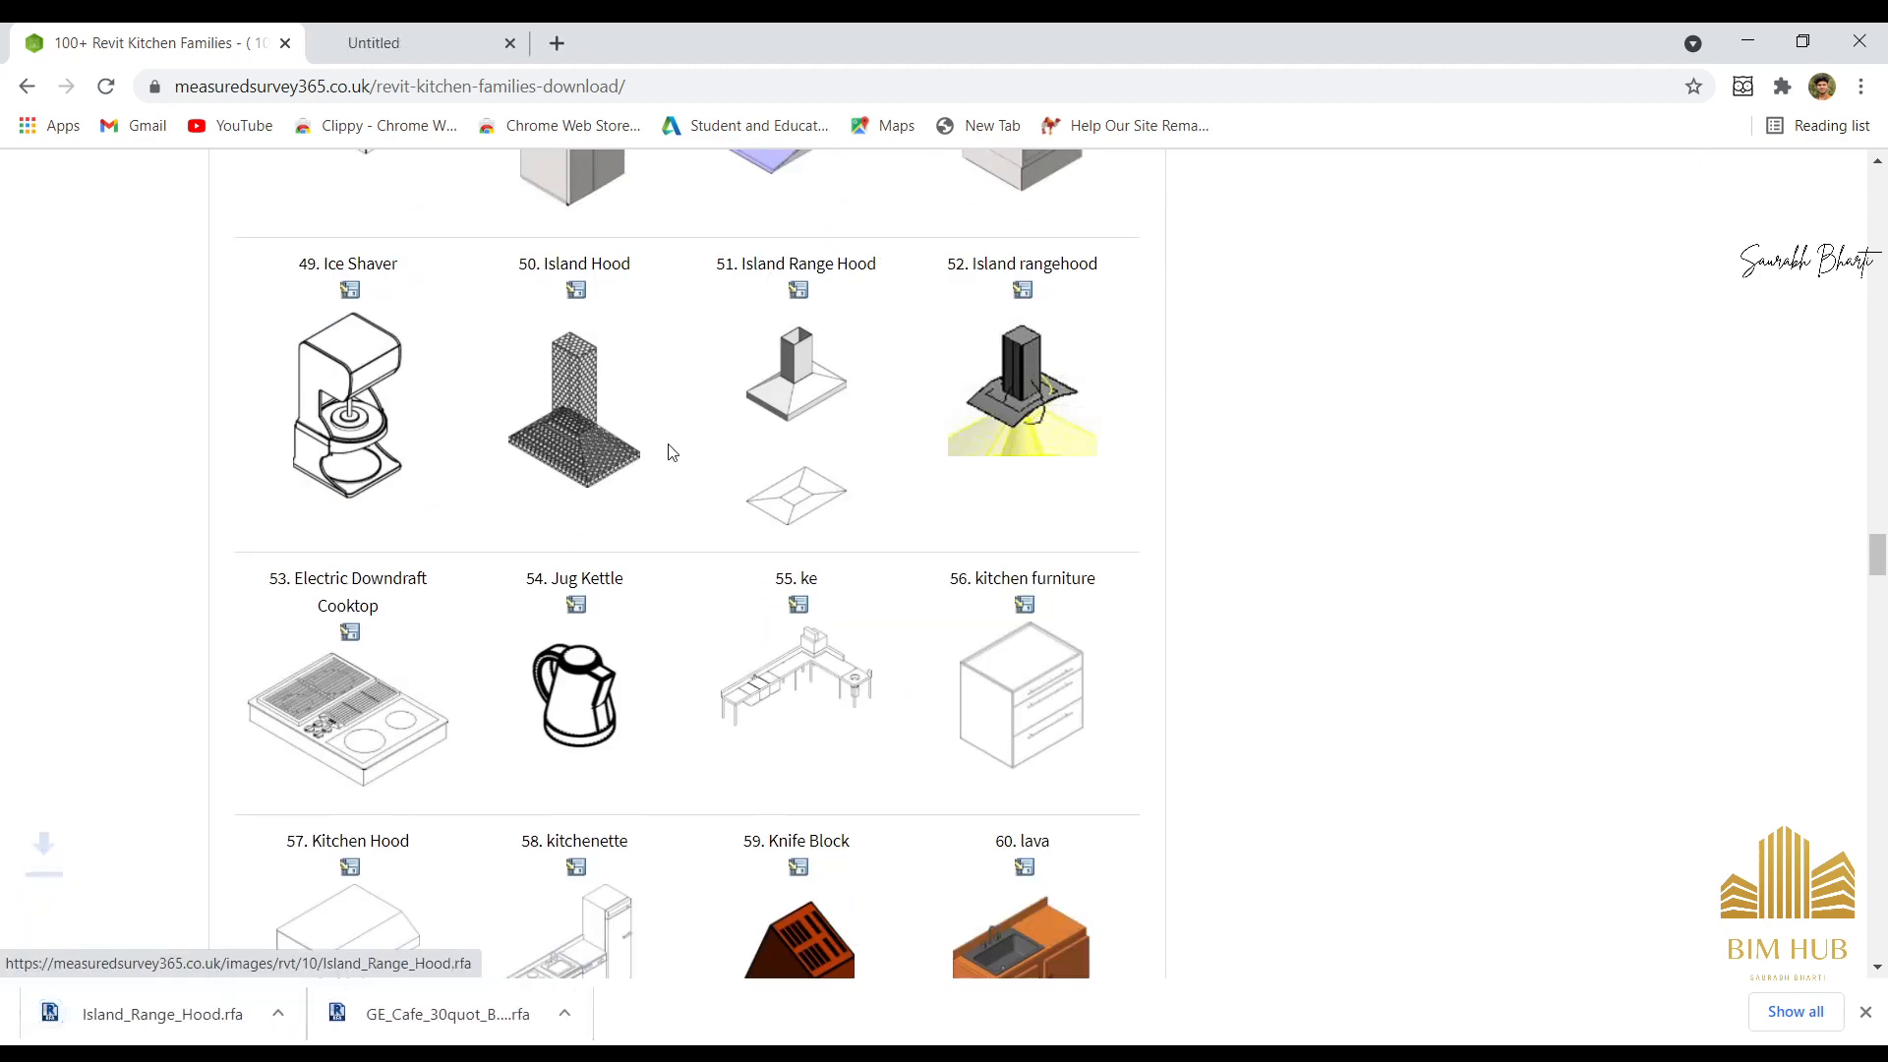
Download the "MAX FIRE-Cilandro Plus" hood family, item 66 in the appliance list.
{"action": "scroll", "coordinate": [662, 453], "scroll_direction": "down", "scroll_amount": 4}
{"action": "scroll", "coordinate": [453, 553], "scroll_direction": "down", "scroll_amount": 4}
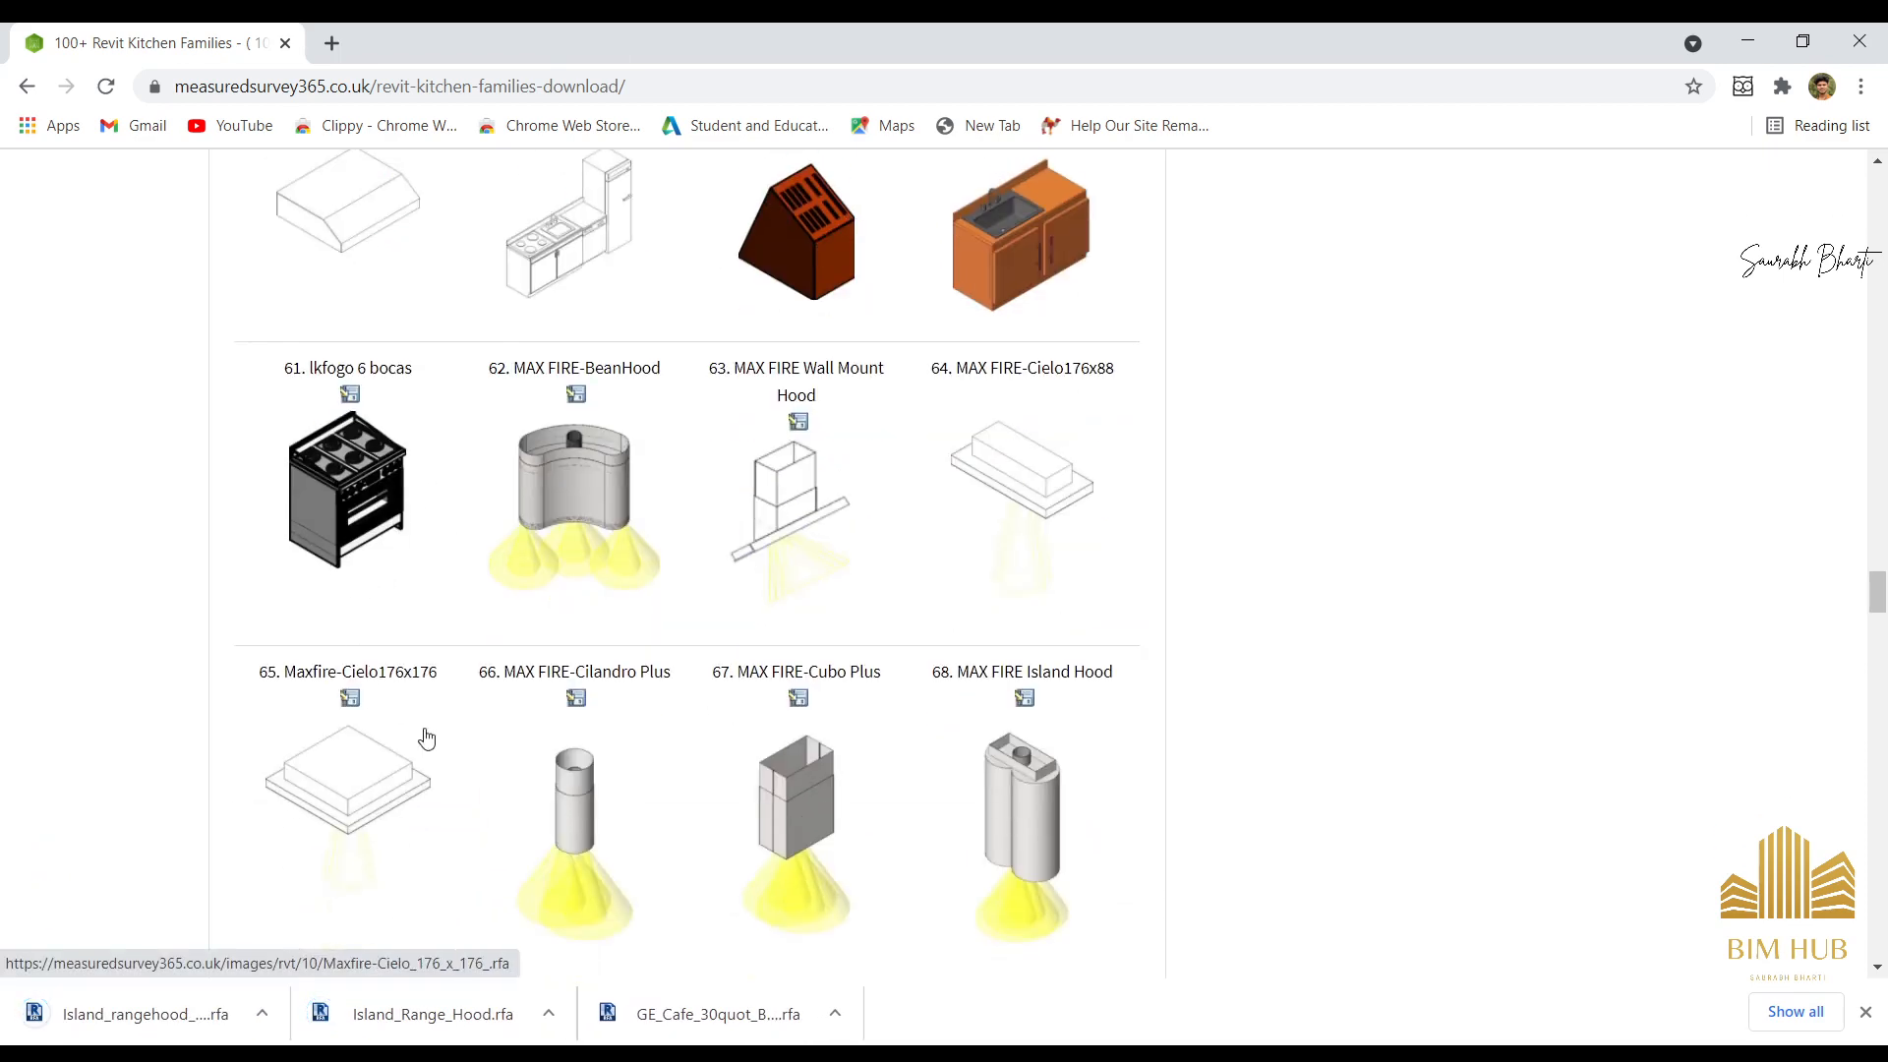
{"action": "scroll", "coordinate": [425, 739], "scroll_direction": "down", "scroll_amount": 4}
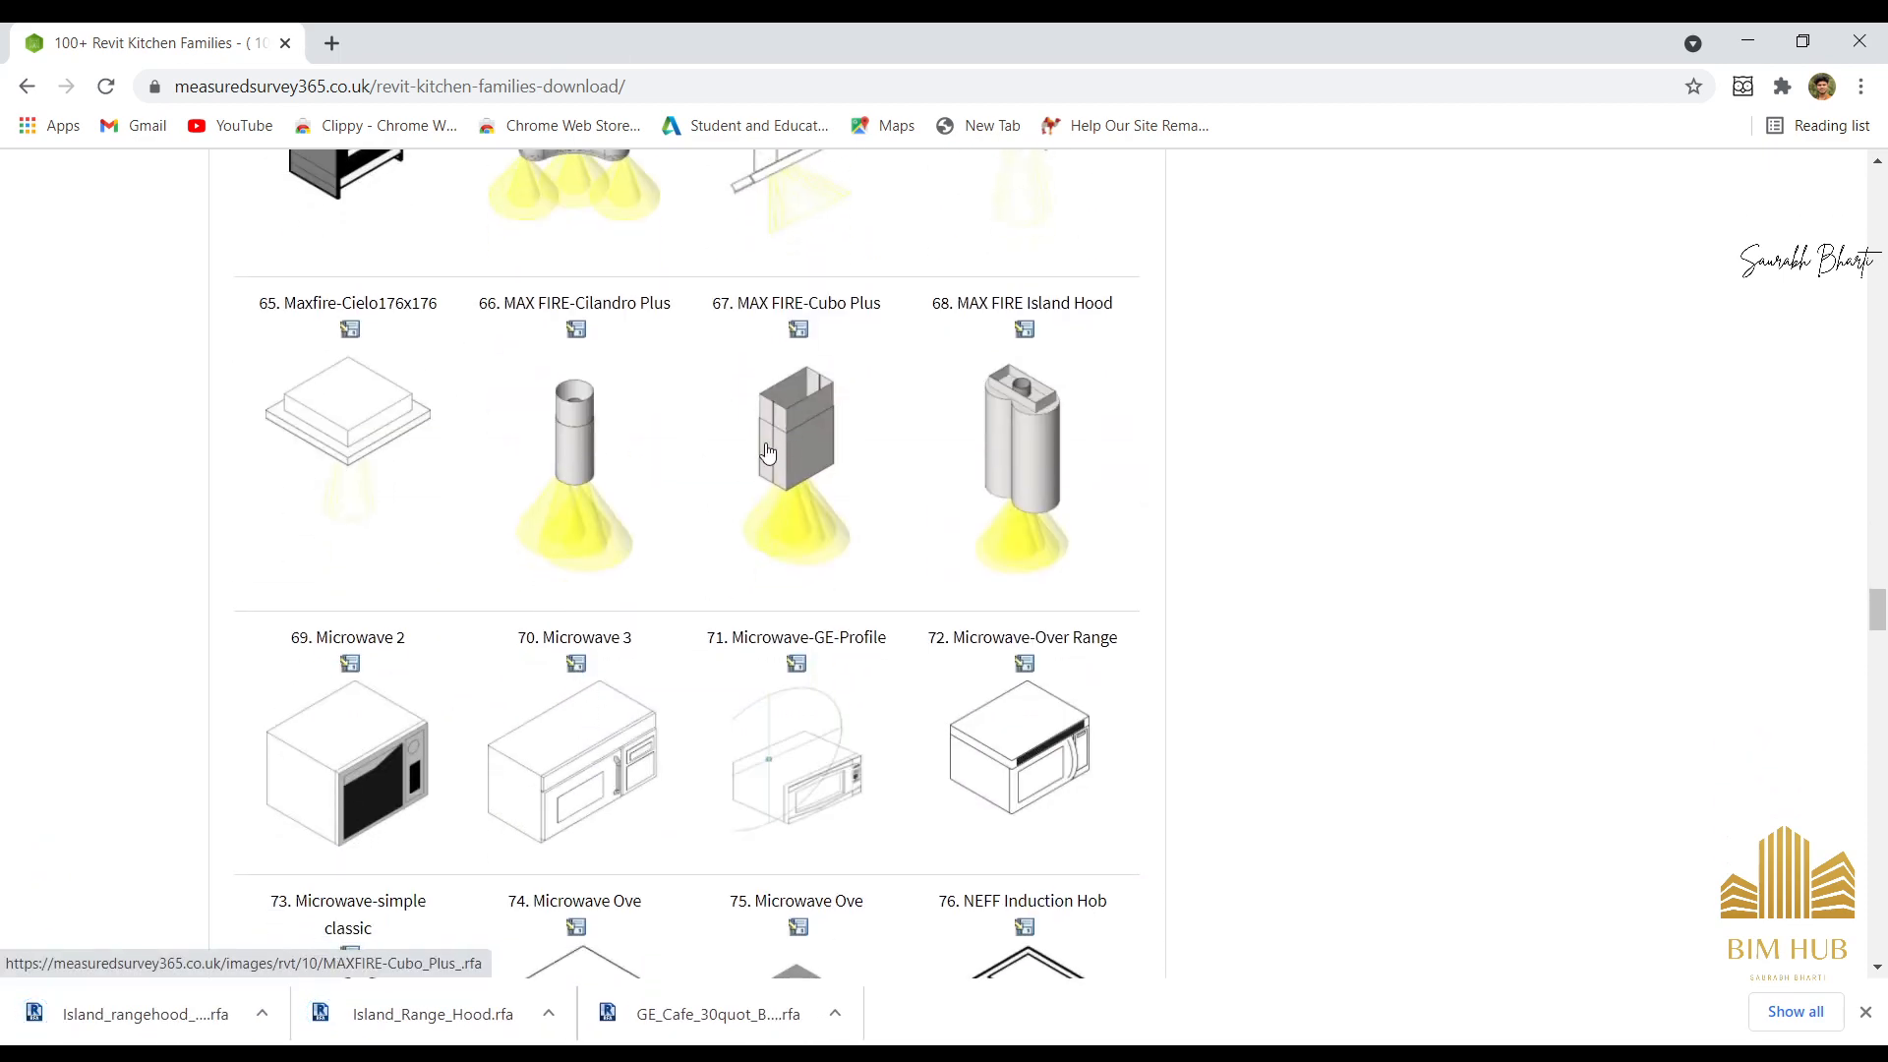
{"action": "right_click", "coordinate": [590, 421]}
{"action": "left_click", "coordinate": [688, 429]}
{"action": "scroll", "coordinate": [733, 514], "scroll_direction": "down", "scroll_amount": 3}
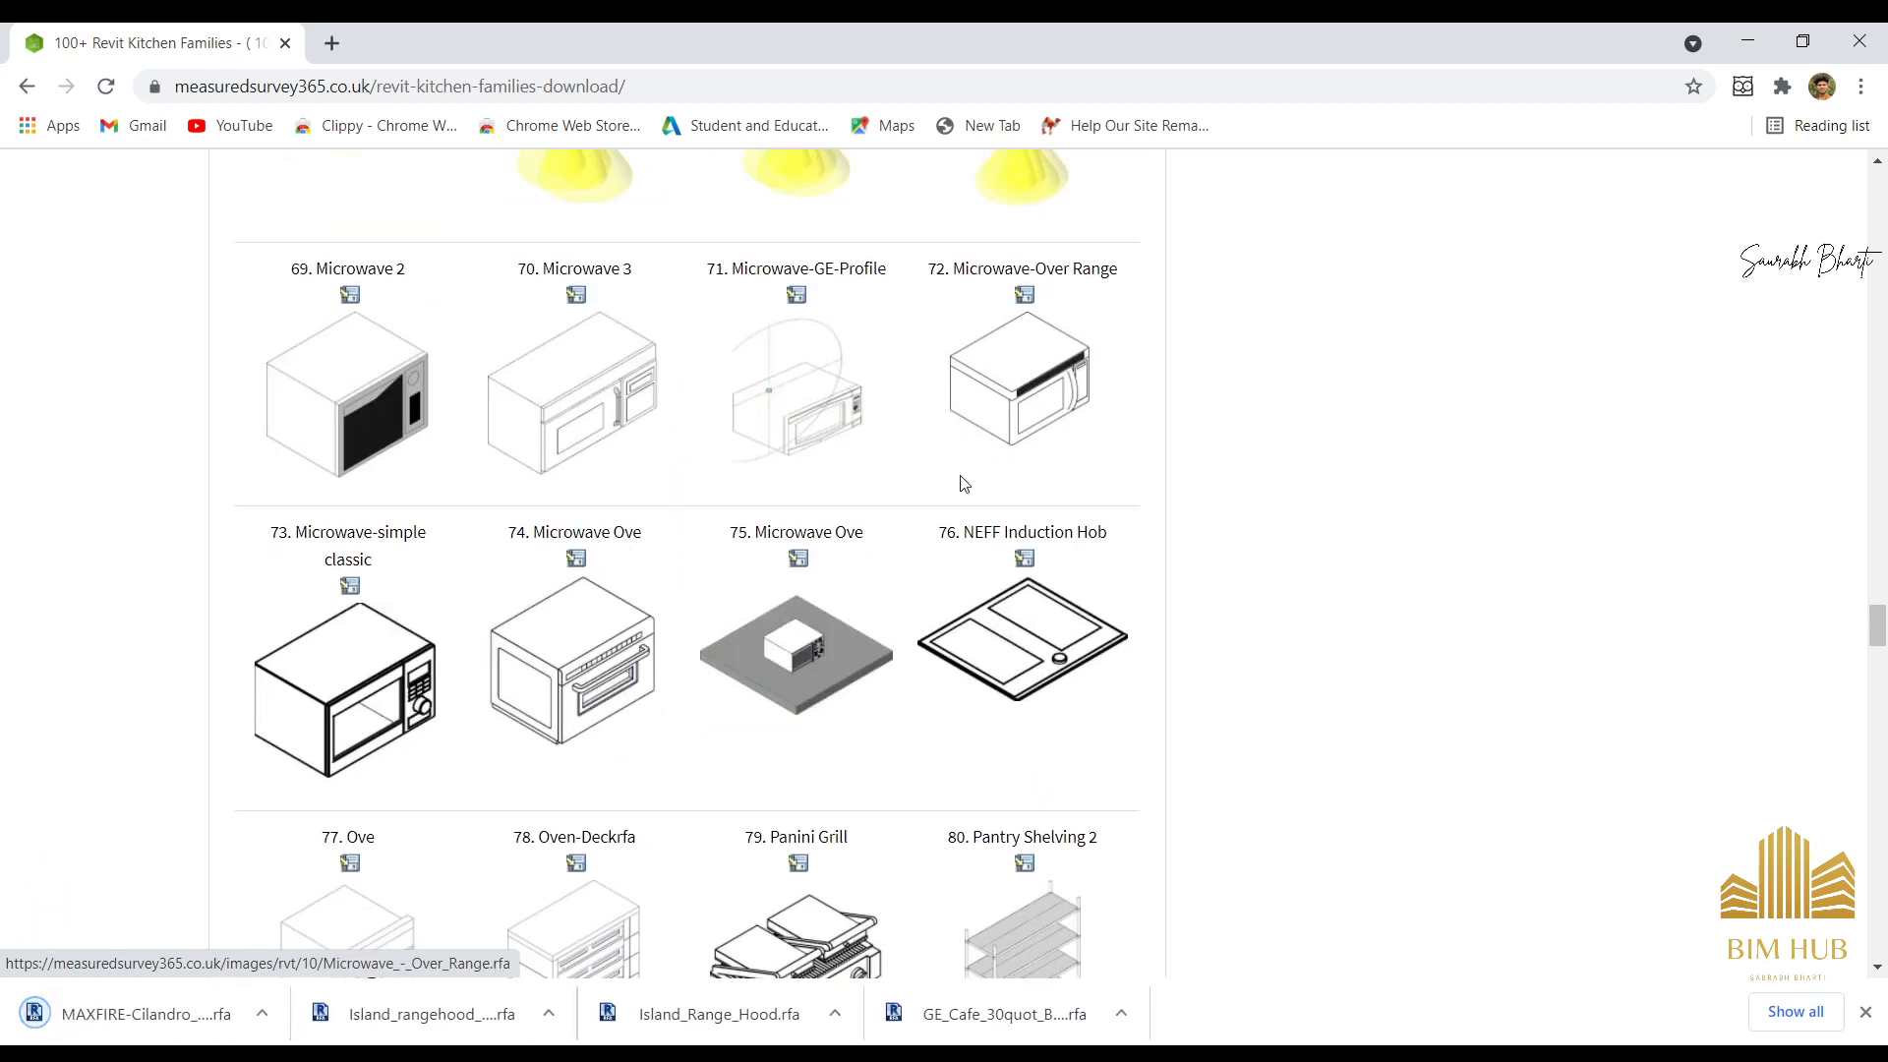
Try to download the "Microwave-Over Range" family, item 72, and download the "Rang 3" family, item 86 in the appliance list.
{"action": "right_click", "coordinate": [1029, 384]}
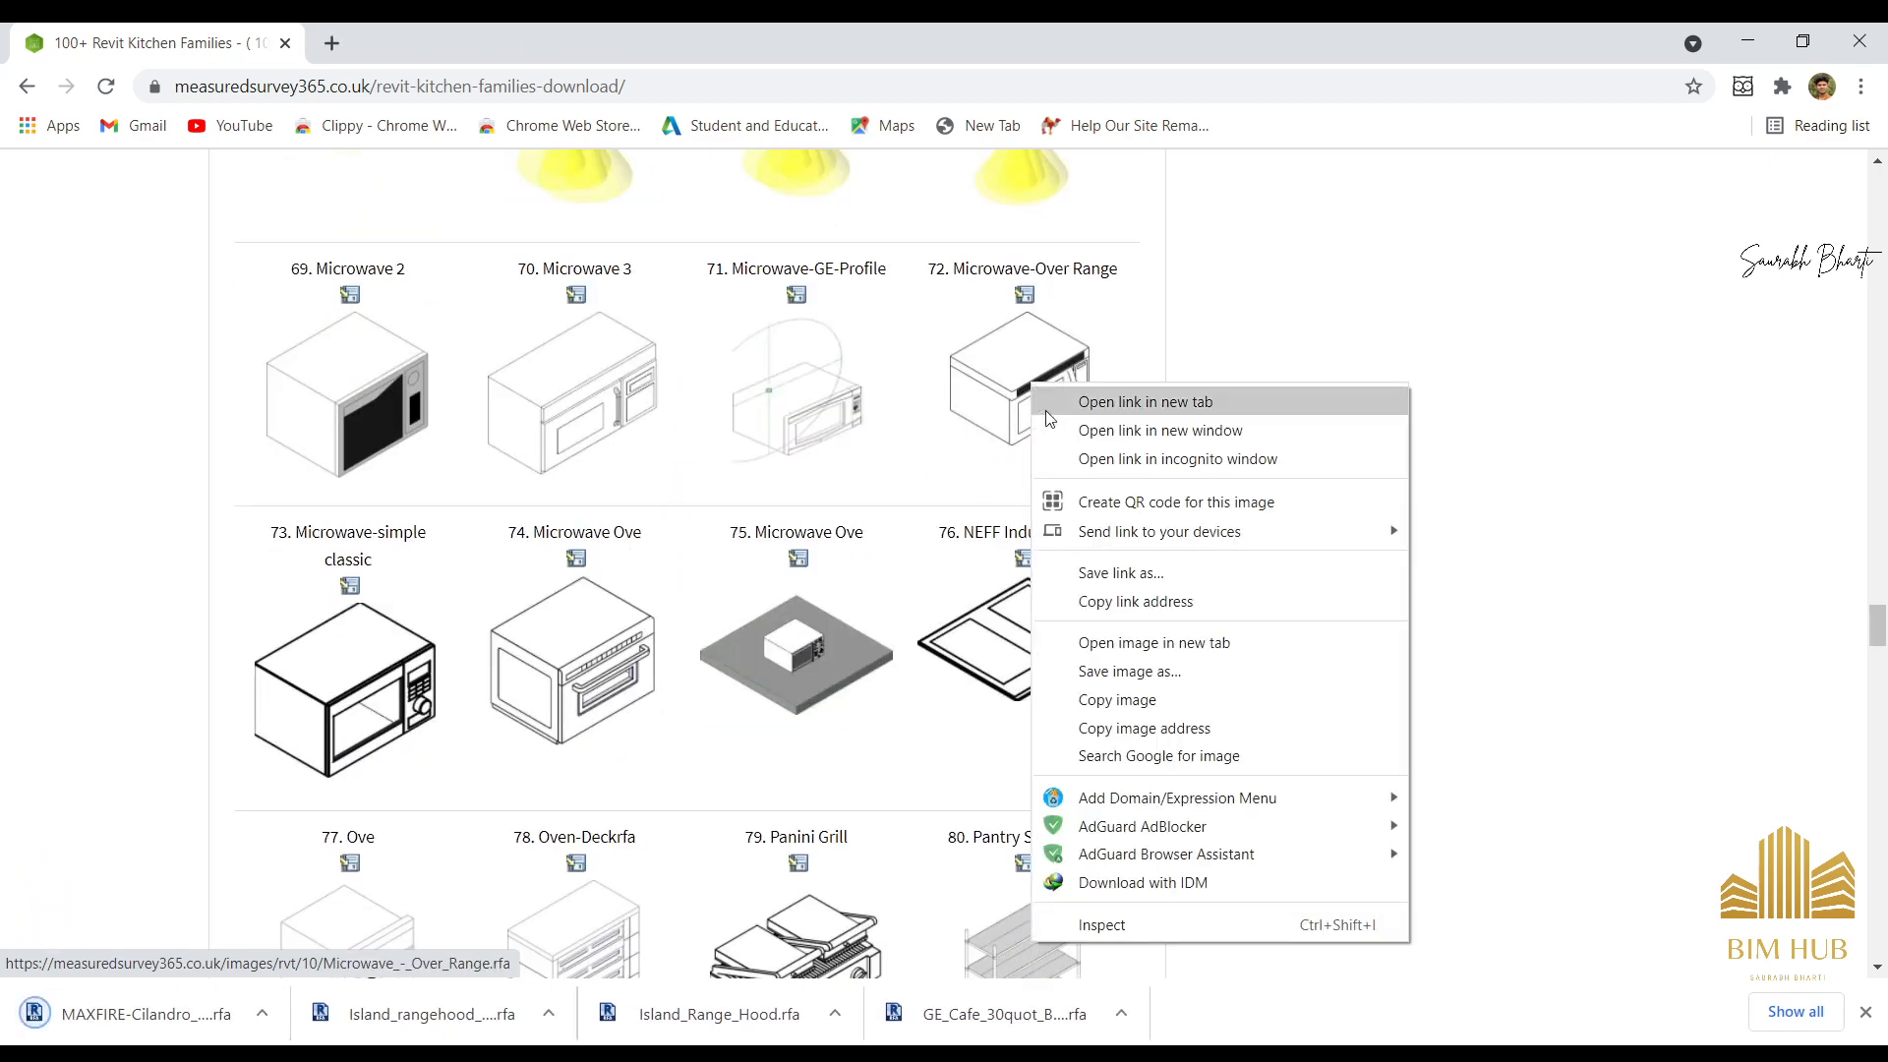
{"action": "left_click", "coordinate": [1096, 398]}
{"action": "scroll", "coordinate": [753, 557], "scroll_direction": "down", "scroll_amount": 9}
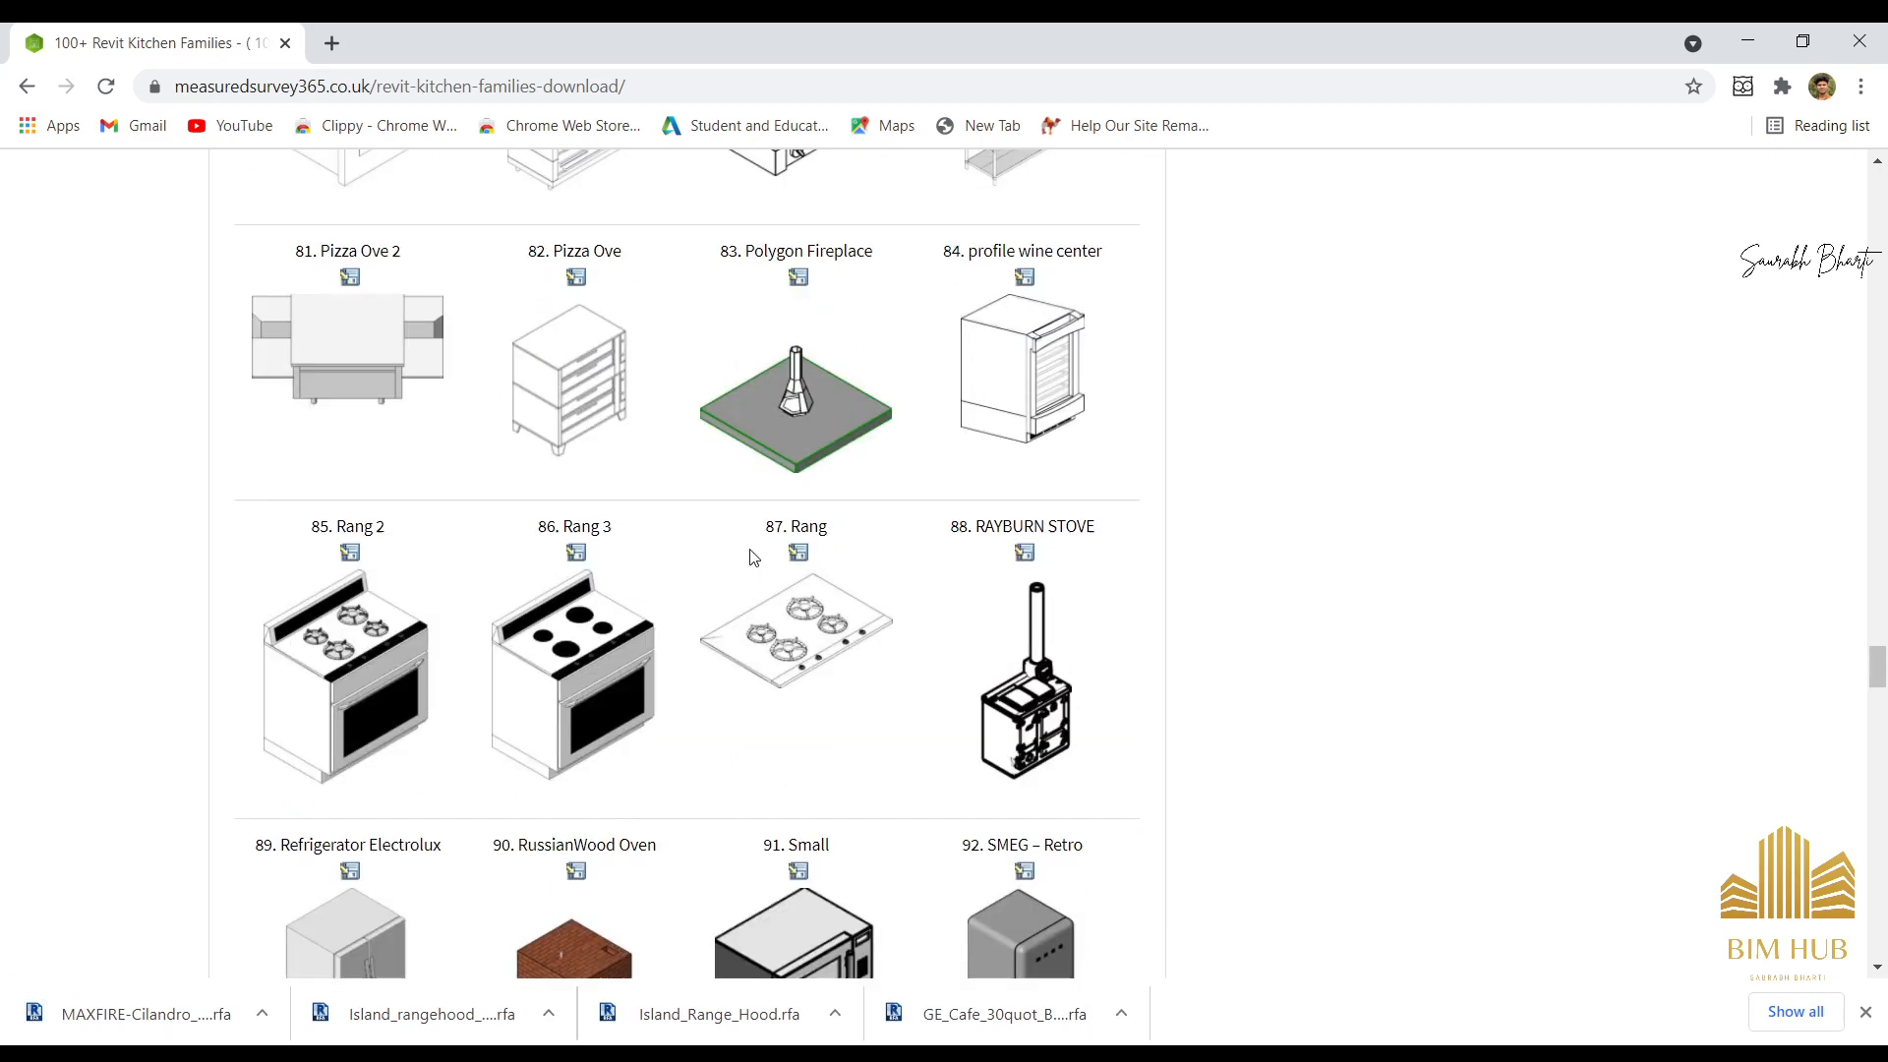
{"action": "scroll", "coordinate": [733, 590], "scroll_direction": "down", "scroll_amount": 3}
{"action": "right_click", "coordinate": [544, 434]}
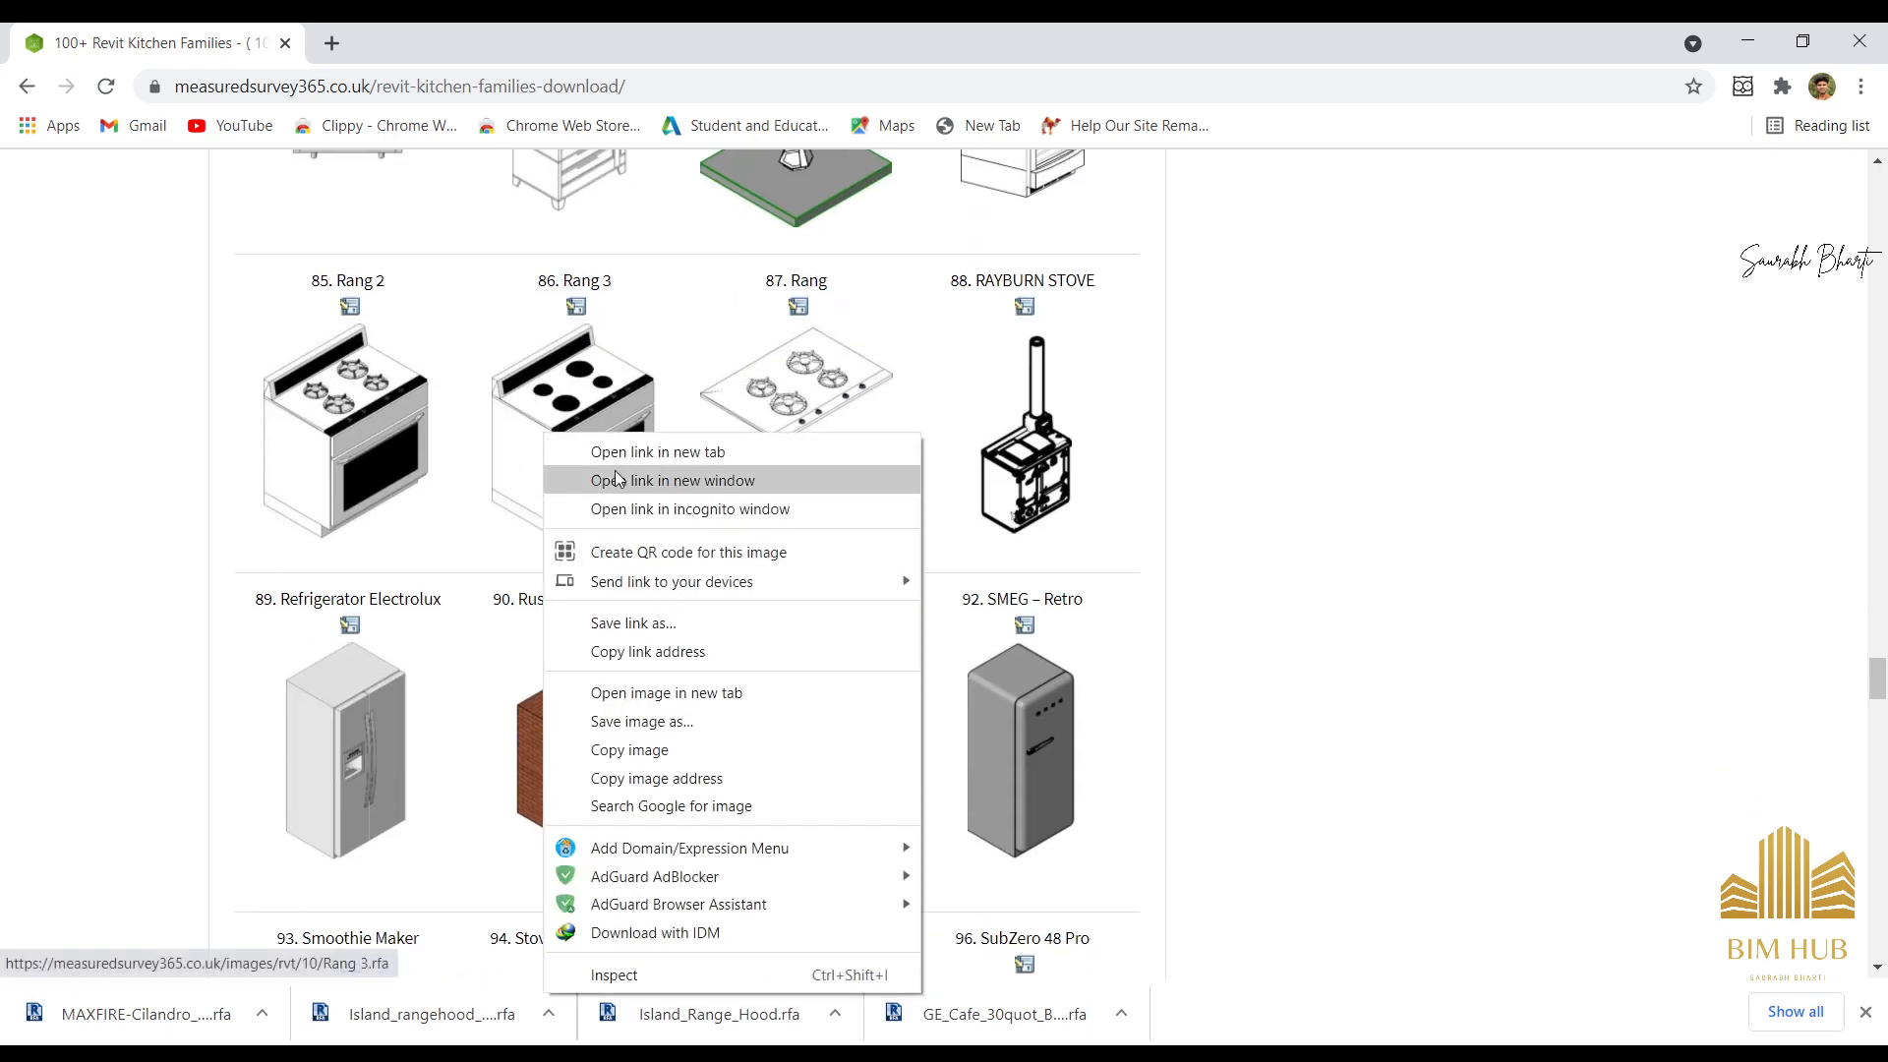
{"action": "left_click", "coordinate": [622, 453]}
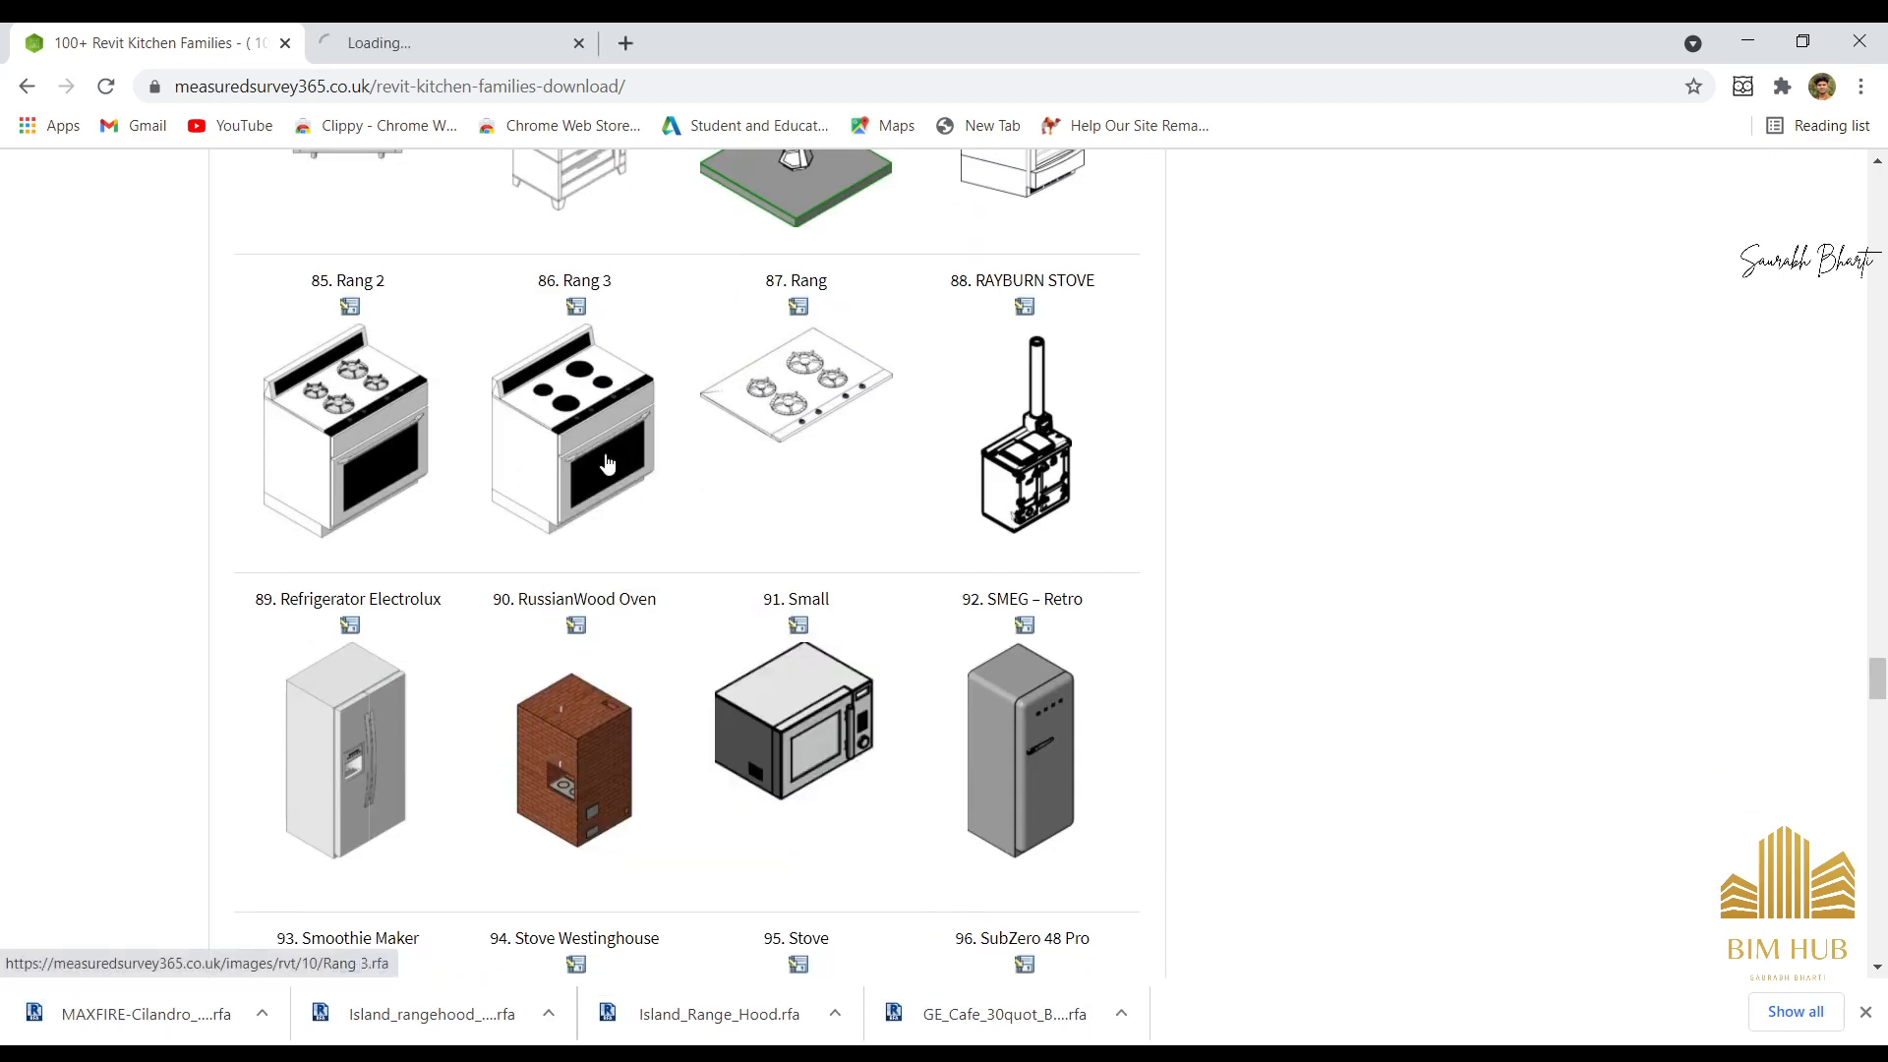
Download the "Refrigerator Electrolux" family, item 89 in the appliance list.
{"action": "scroll", "coordinate": [652, 540], "scroll_direction": "down", "scroll_amount": 4}
{"action": "scroll", "coordinate": [452, 373], "scroll_direction": "down", "scroll_amount": 1}
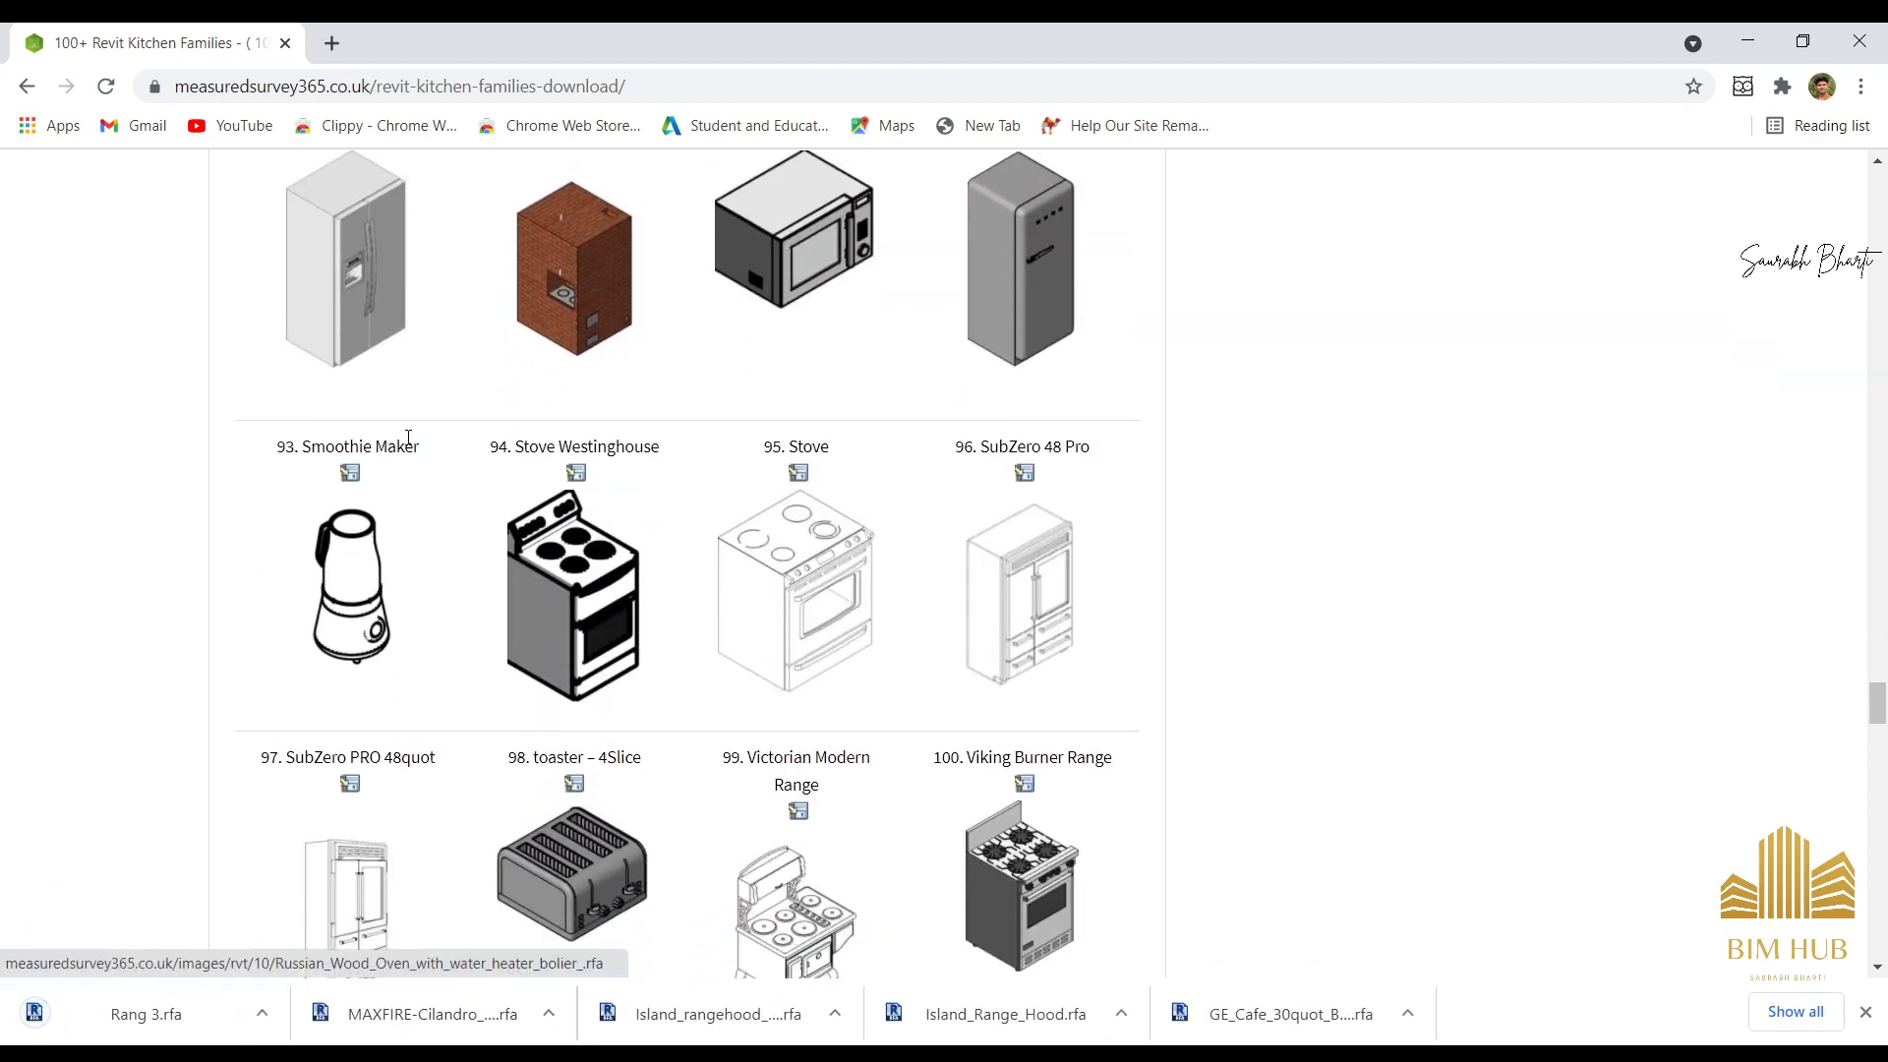
{"action": "right_click", "coordinate": [307, 274]}
{"action": "left_click", "coordinate": [455, 290]}
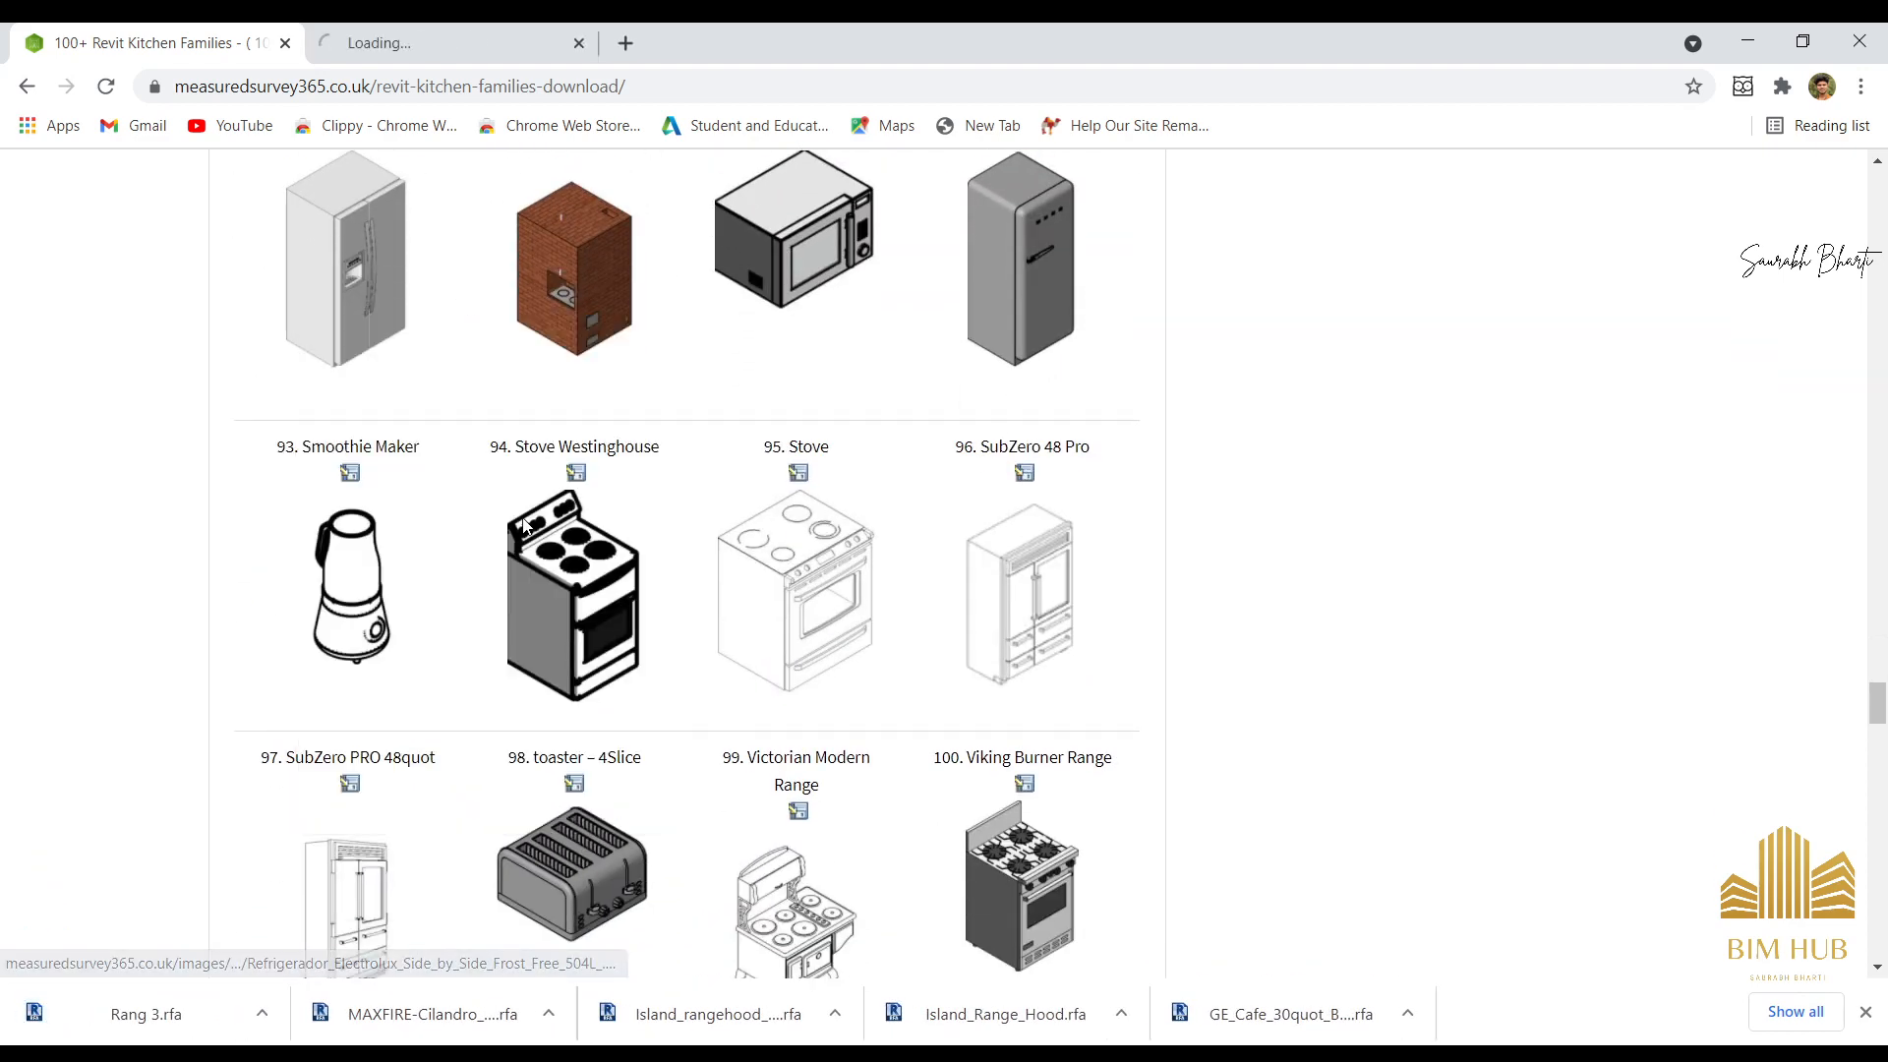
Look through the rest of the appliance list and the NBS National BIM Library's kitchen storage units for suitable families.
{"action": "scroll", "coordinate": [526, 539], "scroll_direction": "down", "scroll_amount": 6}
{"action": "scroll", "coordinate": [526, 539], "scroll_direction": "up", "scroll_amount": 4}
{"action": "scroll", "coordinate": [527, 540], "scroll_direction": "down", "scroll_amount": 6}
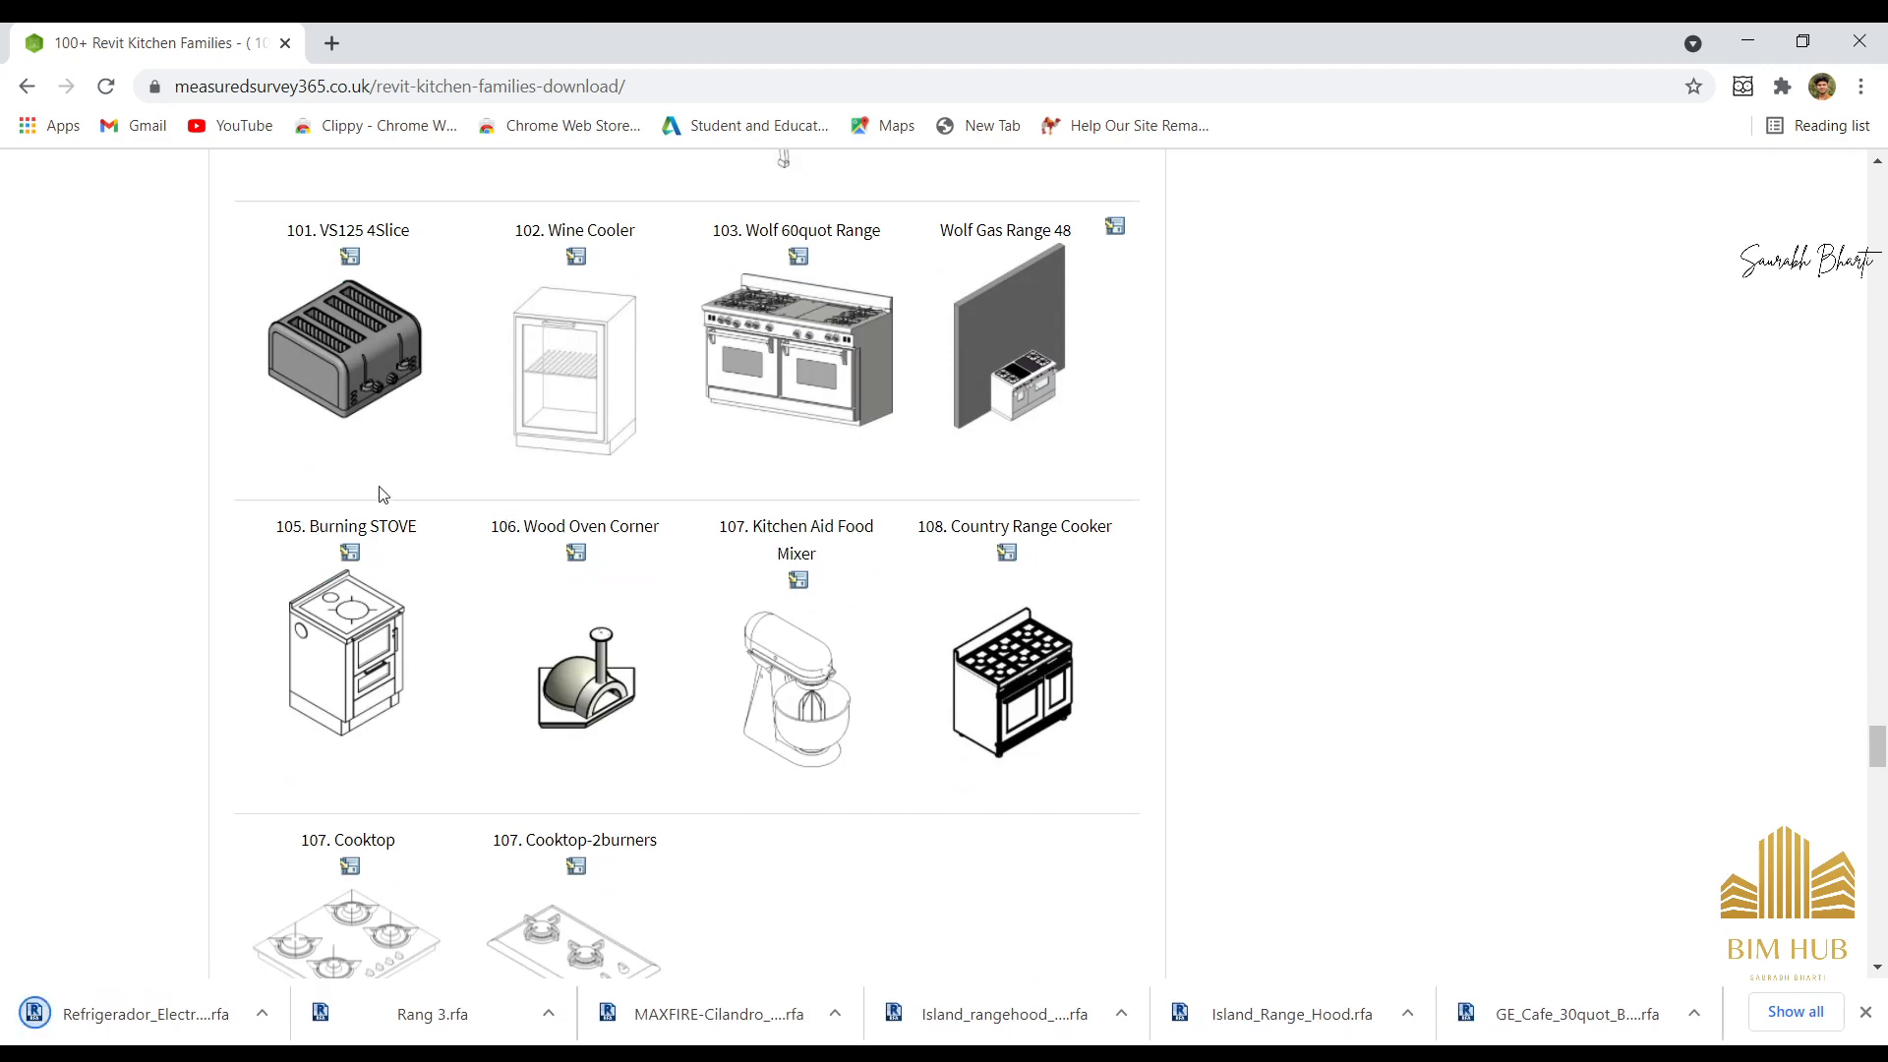
{"action": "scroll", "coordinate": [455, 524], "scroll_direction": "down", "scroll_amount": 5}
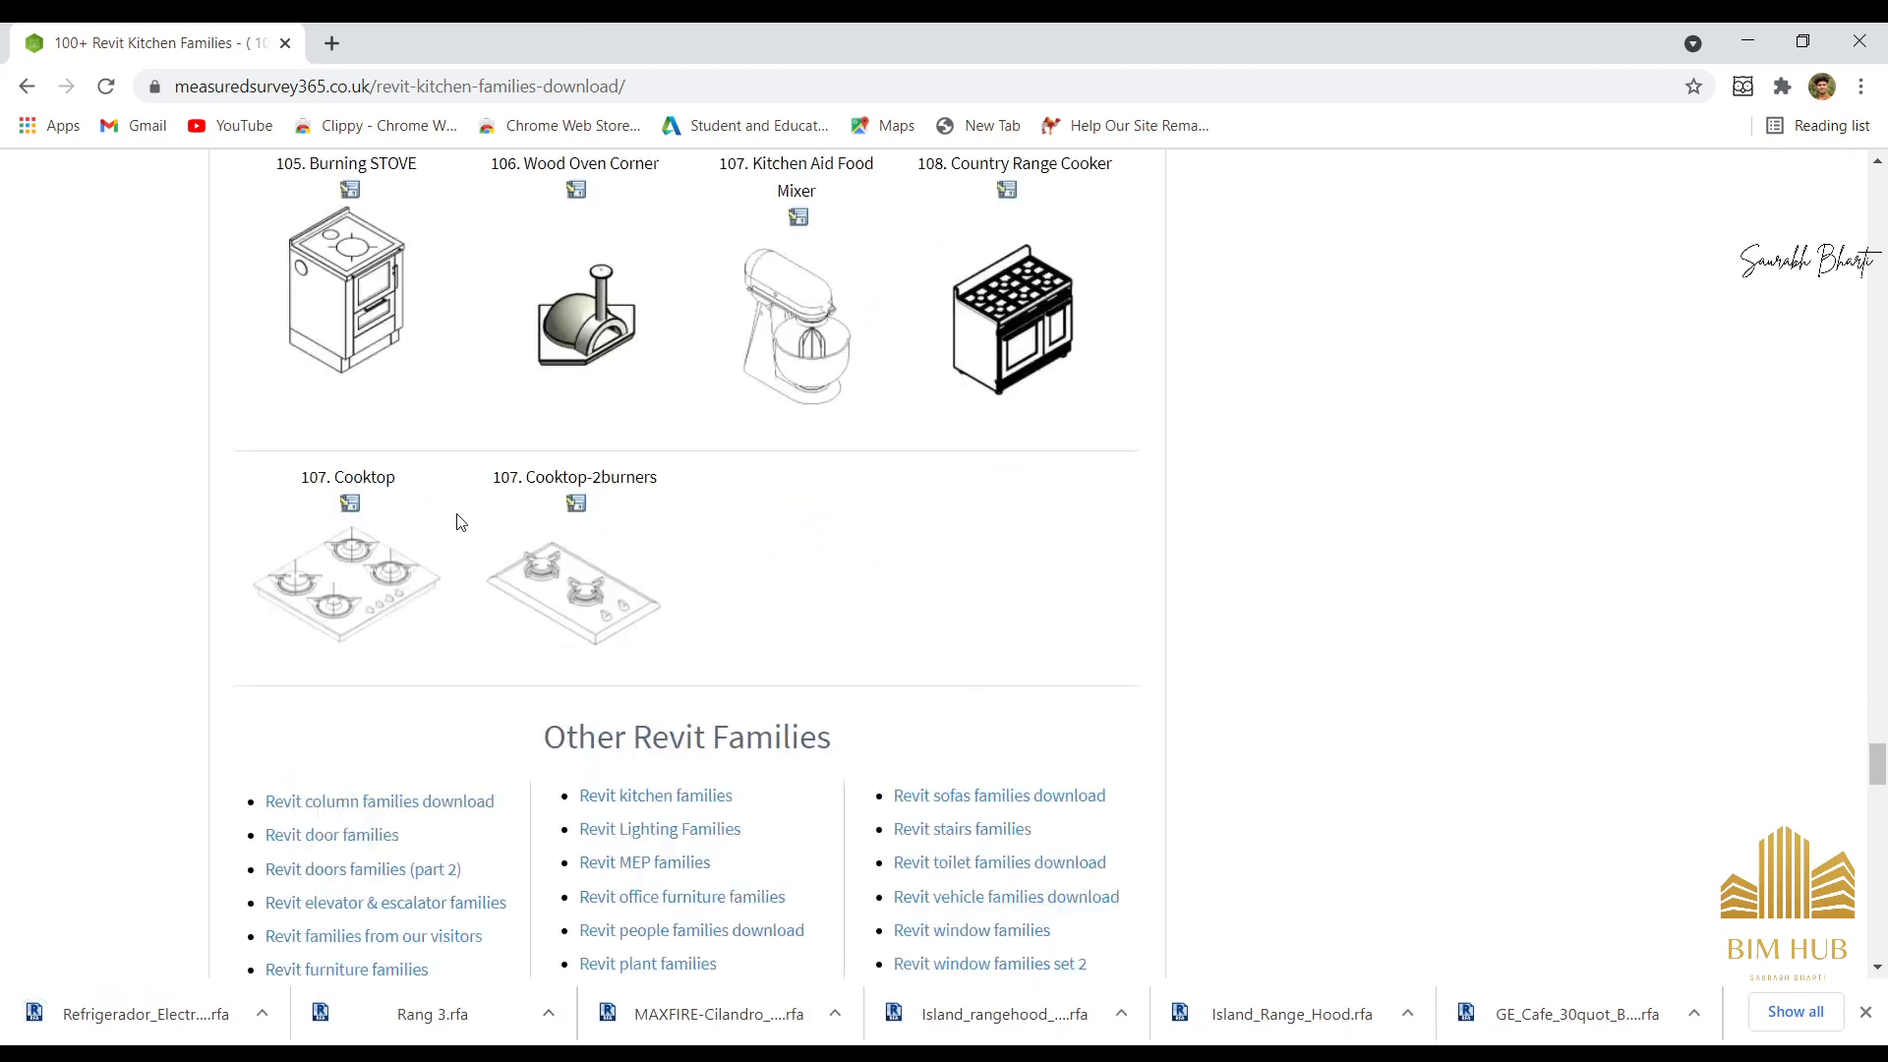
{"action": "left_click", "coordinate": [28, 87]}
{"action": "scroll", "coordinate": [568, 510], "scroll_direction": "down", "scroll_amount": 3}
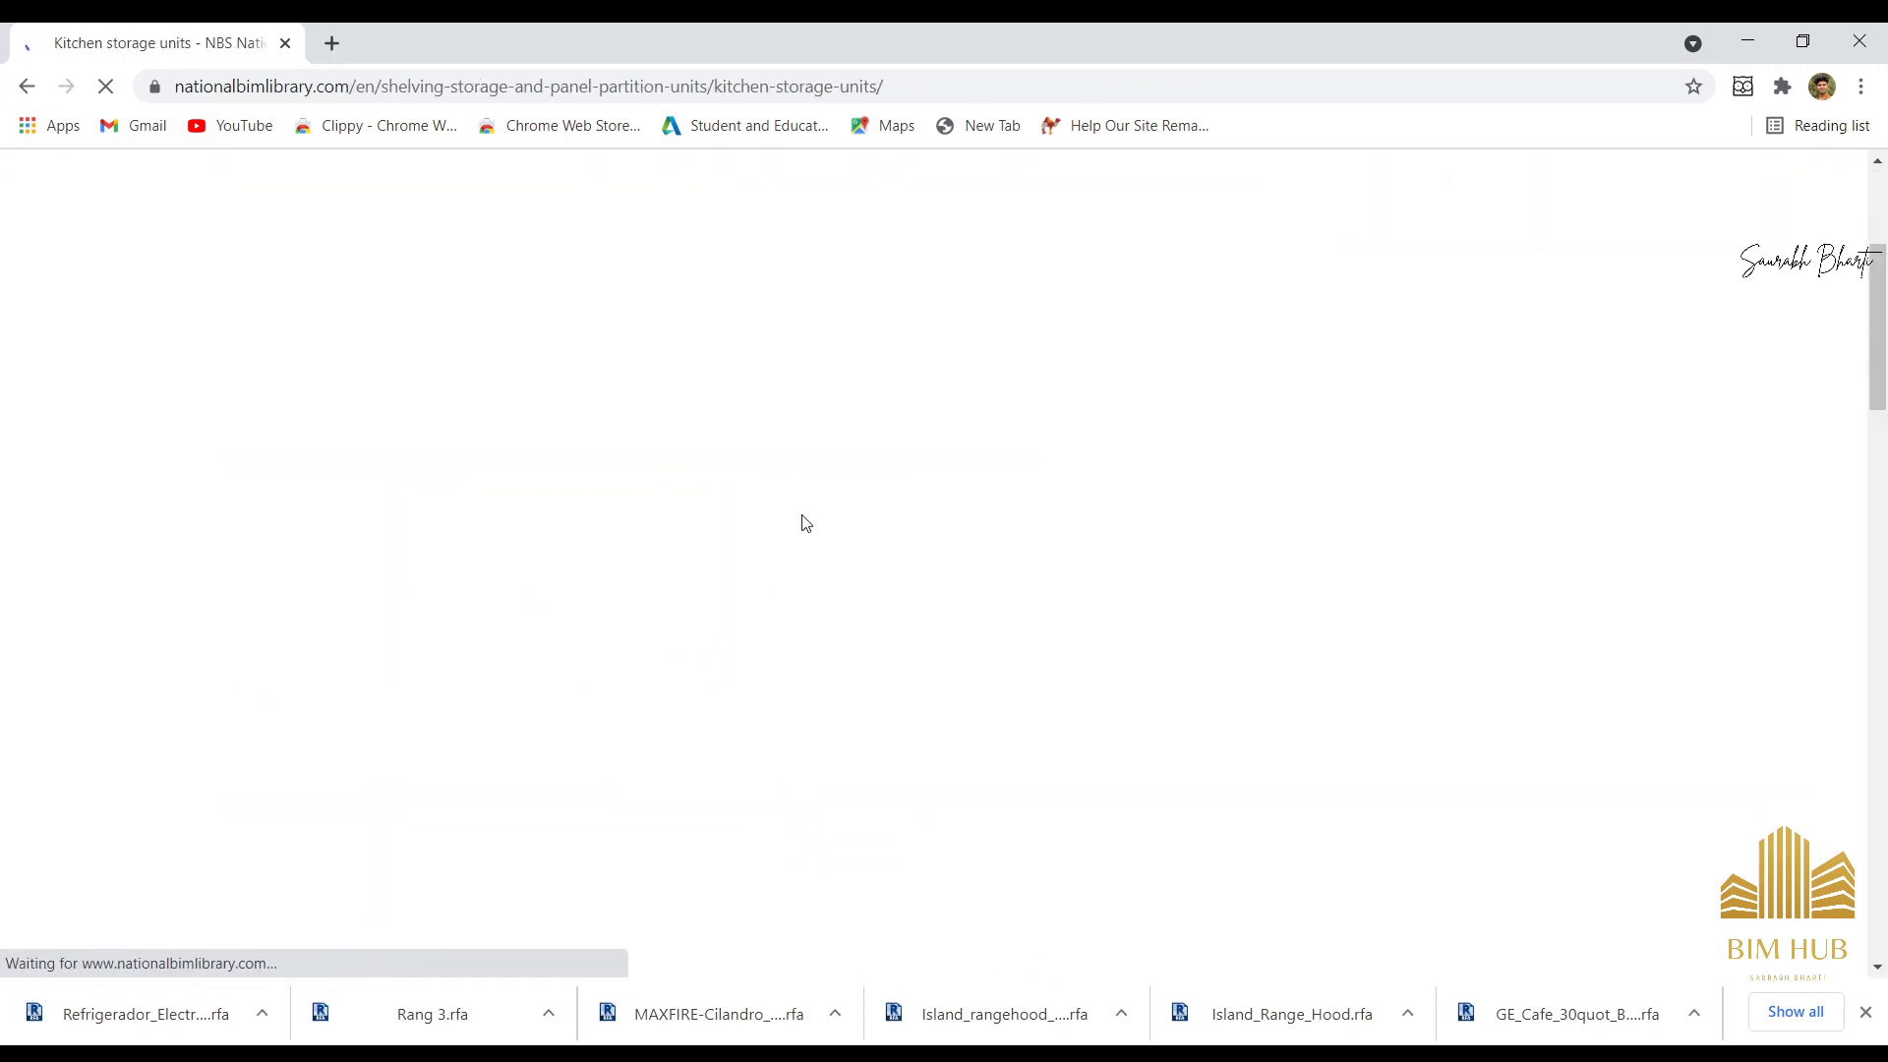
{"action": "scroll", "coordinate": [1177, 549], "scroll_direction": "down", "scroll_amount": 3}
{"action": "scroll", "coordinate": [1178, 570], "scroll_direction": "down", "scroll_amount": 7}
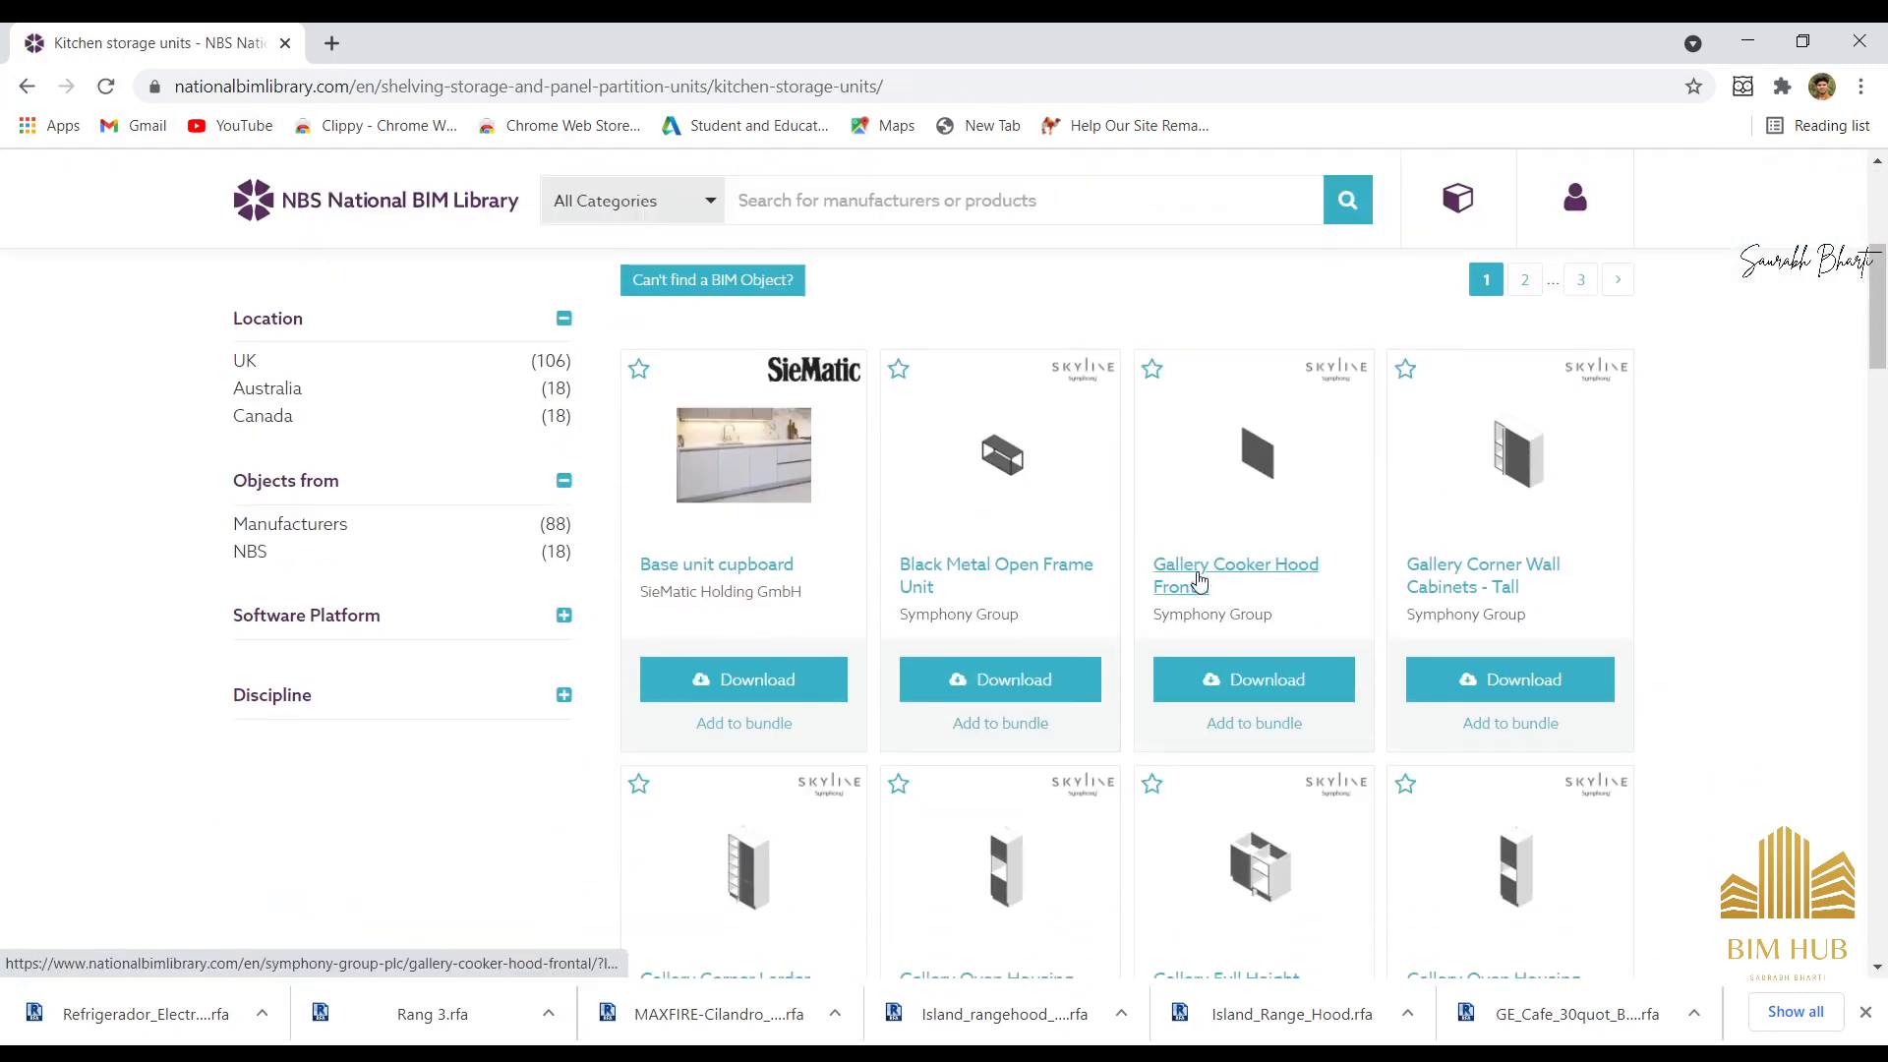
{"action": "scroll", "coordinate": [1005, 582], "scroll_direction": "down", "scroll_amount": 2}
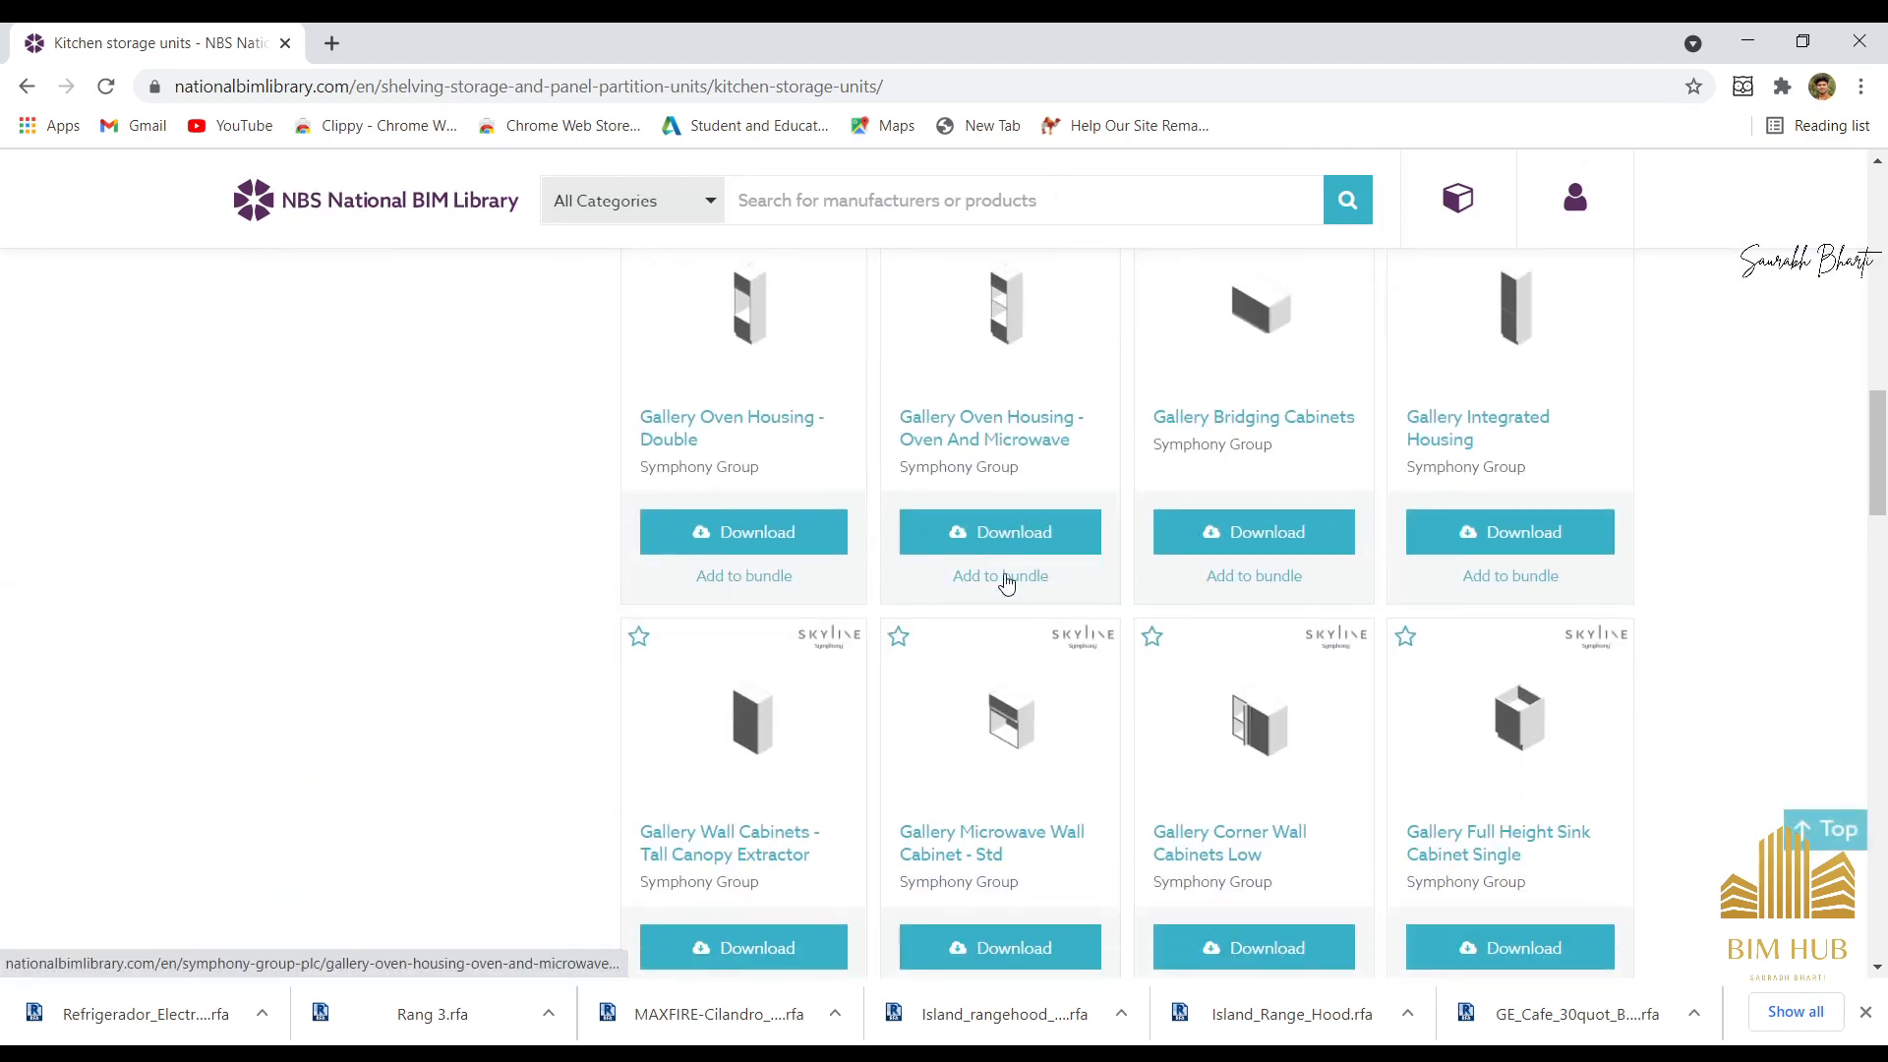
{"action": "scroll", "coordinate": [965, 688], "scroll_direction": "down", "scroll_amount": 5}
{"action": "scroll", "coordinate": [875, 485], "scroll_direction": "down", "scroll_amount": 4}
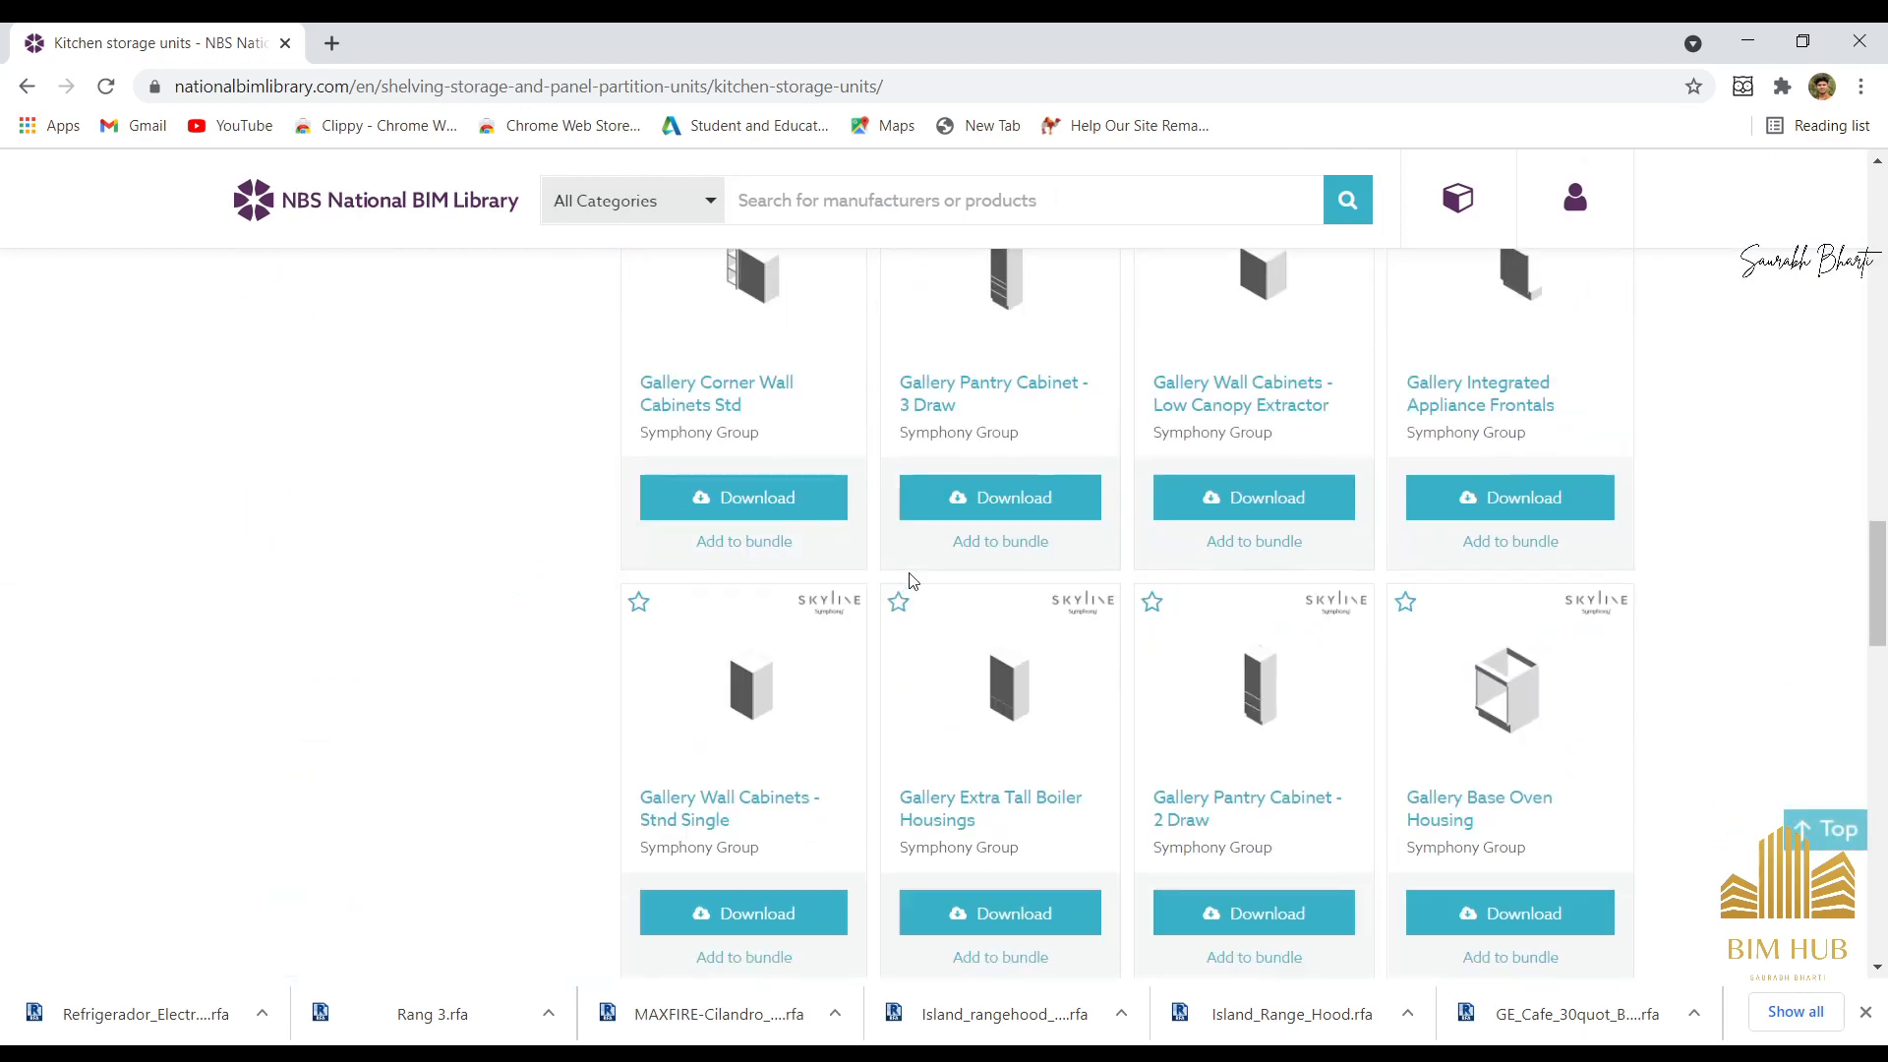
{"action": "scroll", "coordinate": [800, 531], "scroll_direction": "down", "scroll_amount": 6}
{"action": "scroll", "coordinate": [852, 649], "scroll_direction": "down", "scroll_amount": 5}
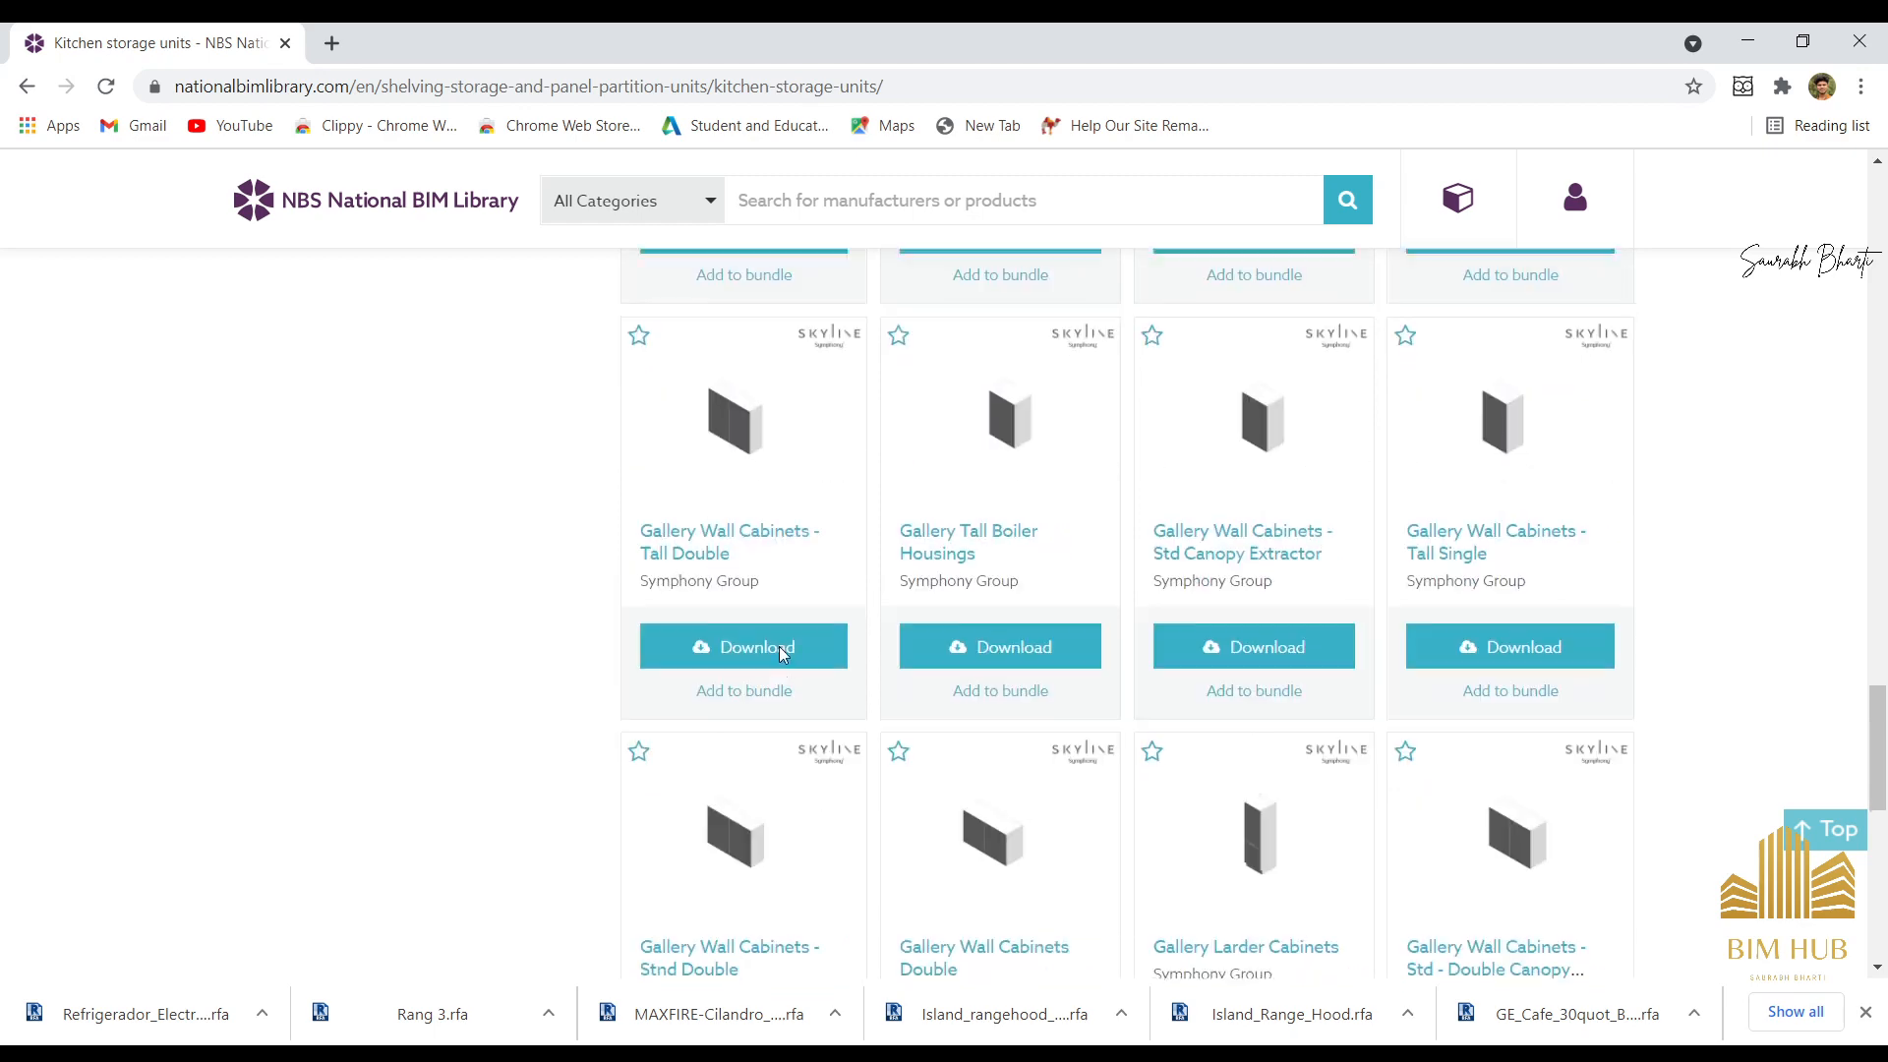
{"action": "scroll", "coordinate": [935, 639], "scroll_direction": "down", "scroll_amount": 6}
{"action": "scroll", "coordinate": [881, 562], "scroll_direction": "up", "scroll_amount": 4}
{"action": "scroll", "coordinate": [881, 563], "scroll_direction": "up", "scroll_amount": 3}
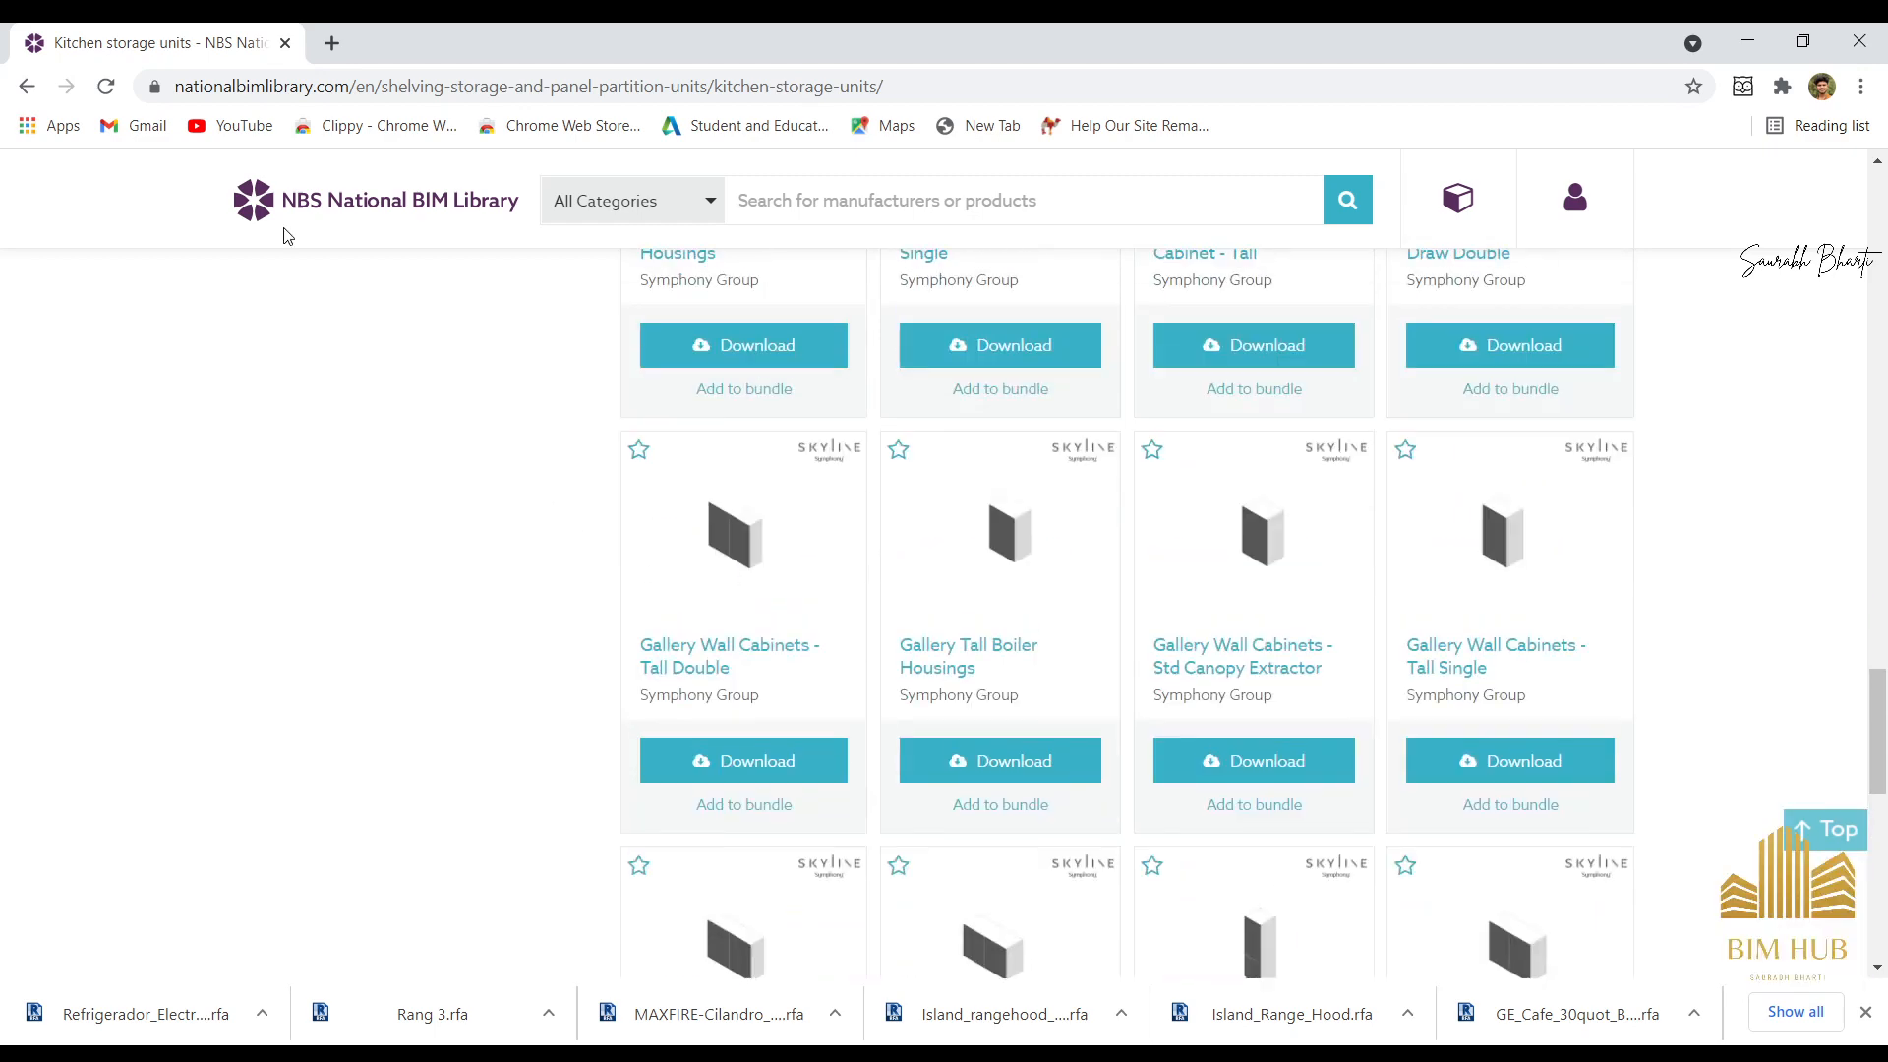
Return to the "kitchen revit families" search results and look through the Moores kitchen units on Bimstore.
{"action": "left_click", "coordinate": [39, 89]}
{"action": "scroll", "coordinate": [856, 485], "scroll_direction": "down", "scroll_amount": 5}
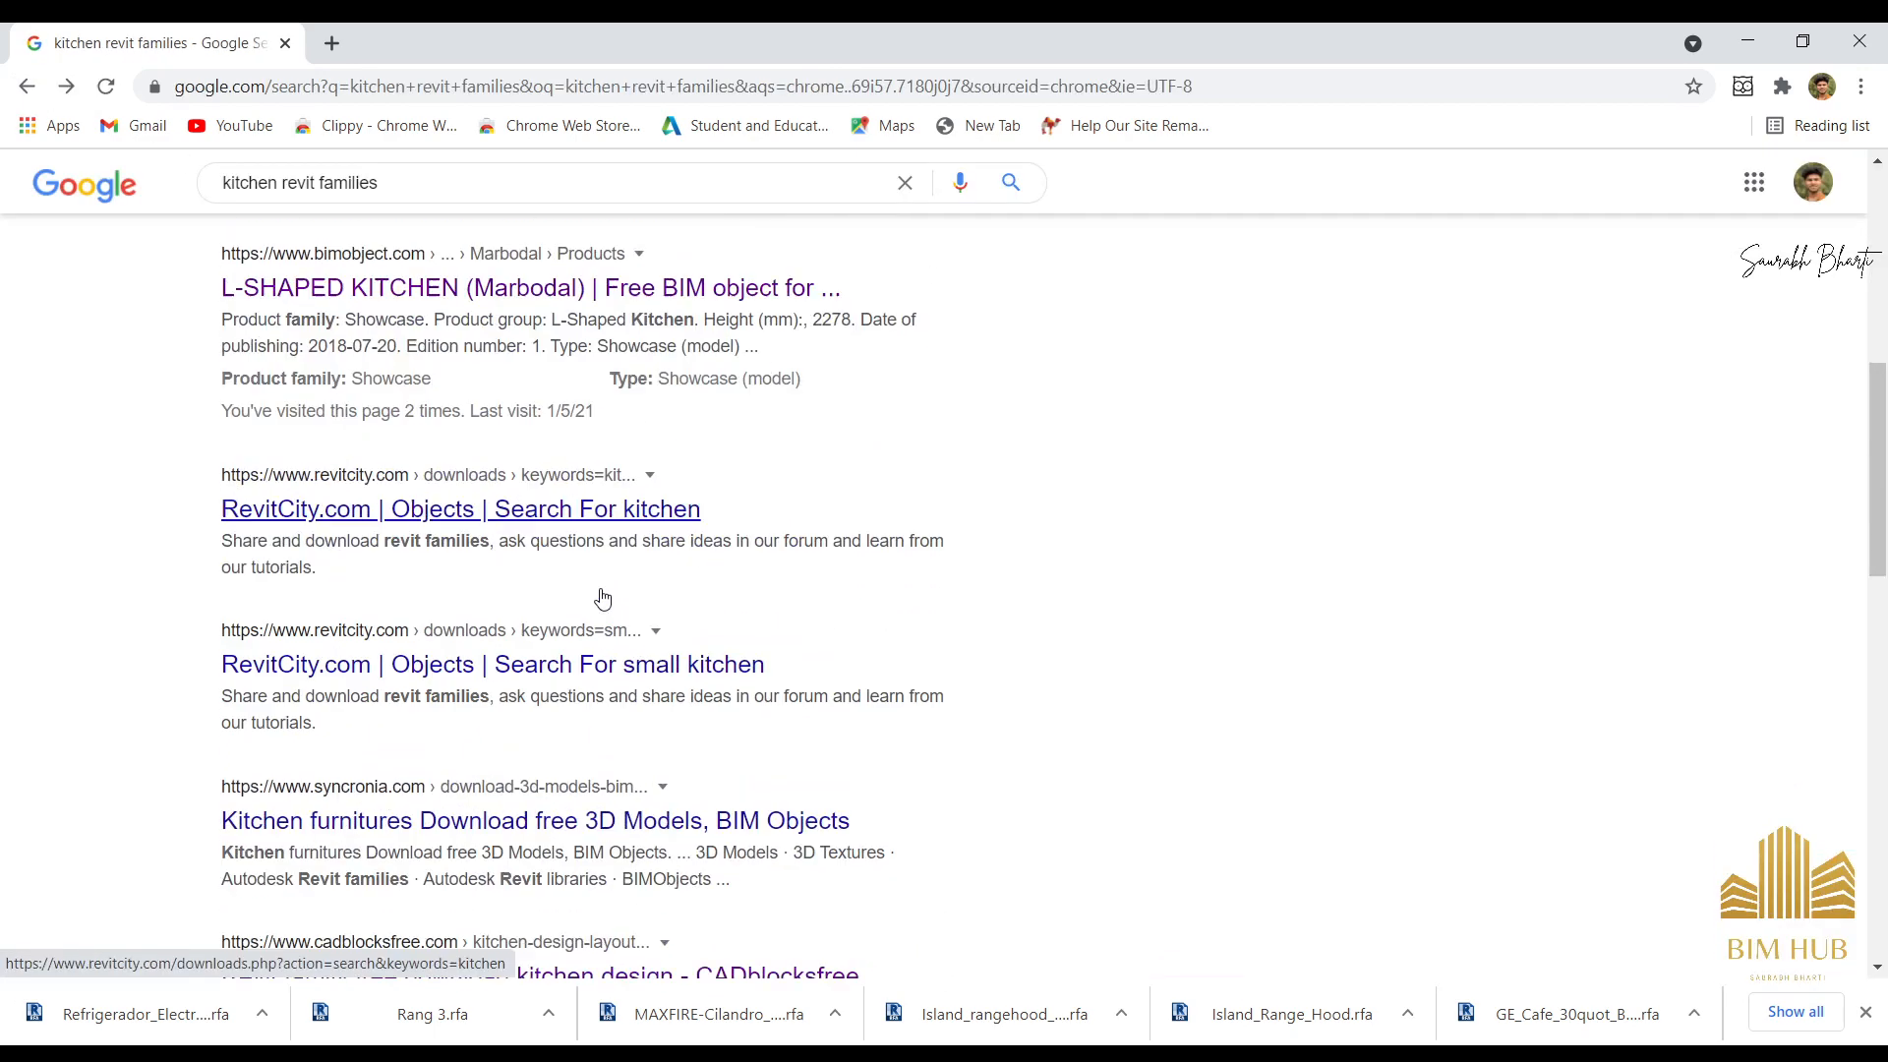
{"action": "scroll", "coordinate": [511, 565], "scroll_direction": "up", "scroll_amount": 5}
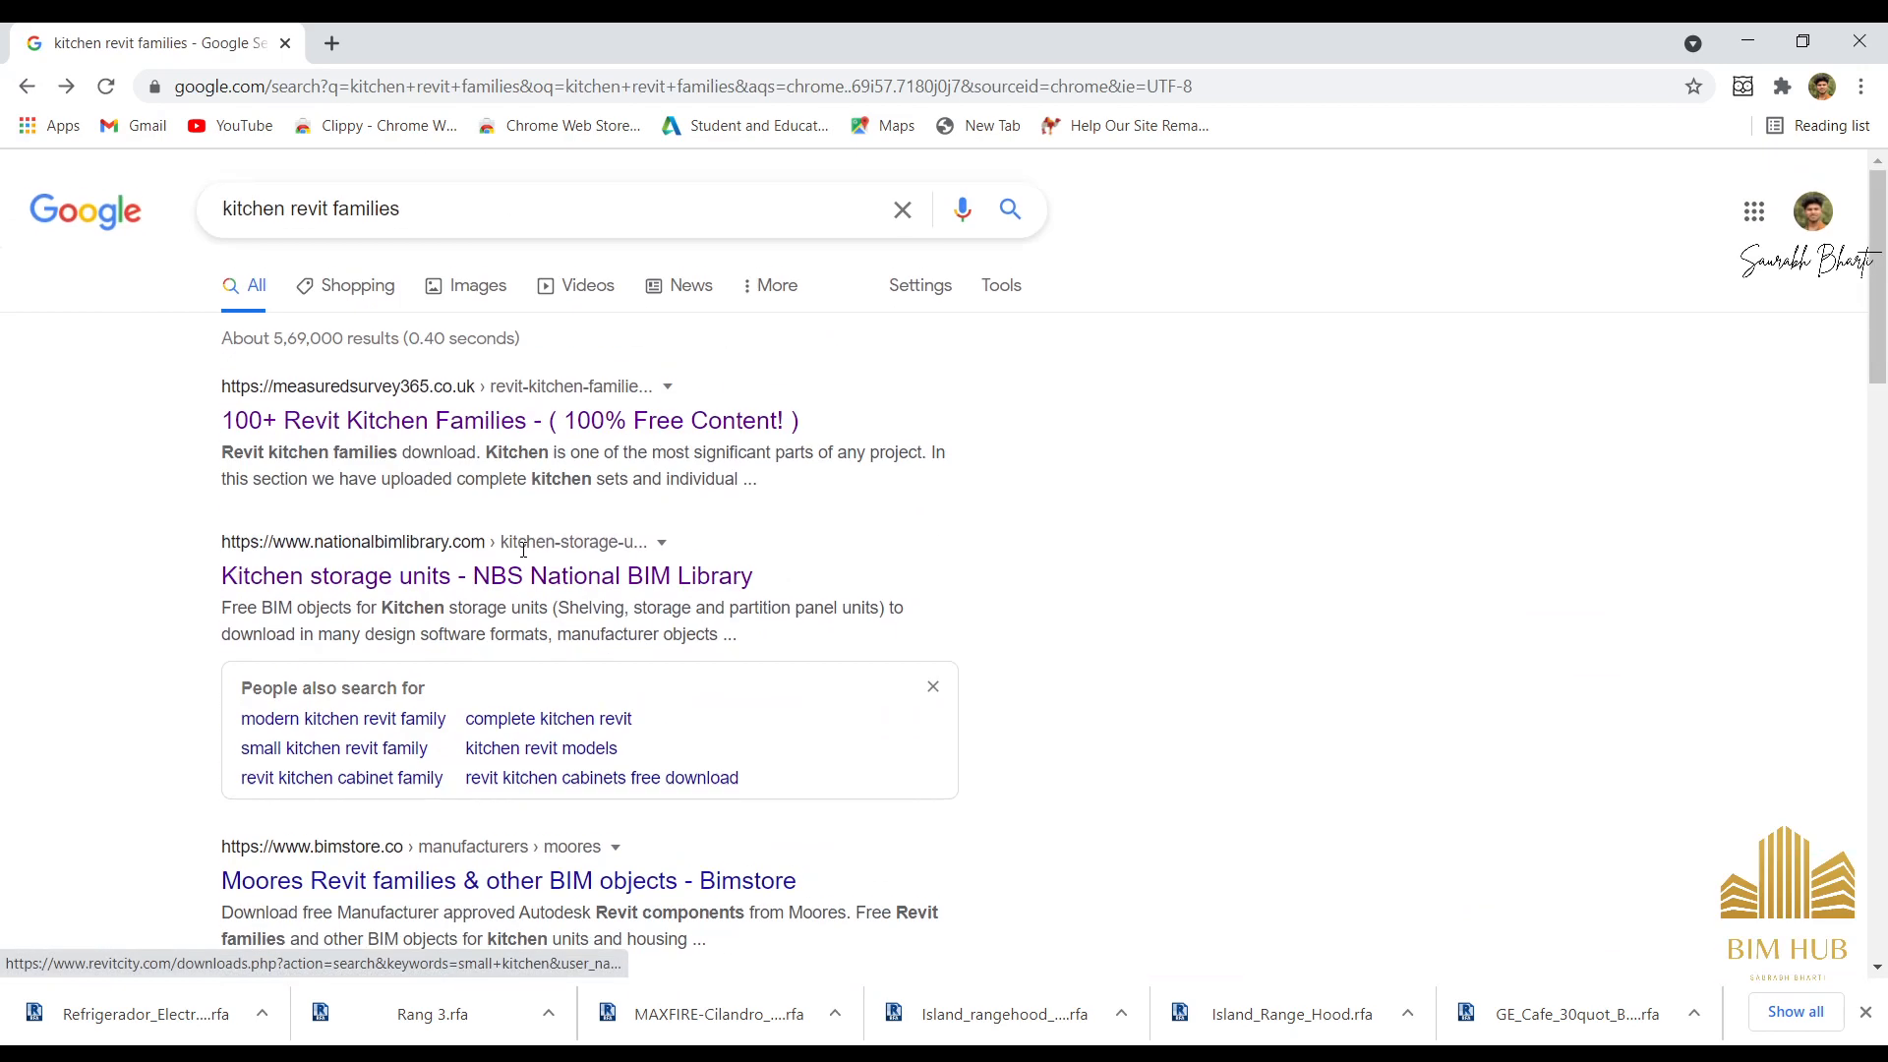
{"action": "scroll", "coordinate": [531, 590], "scroll_direction": "down", "scroll_amount": 3}
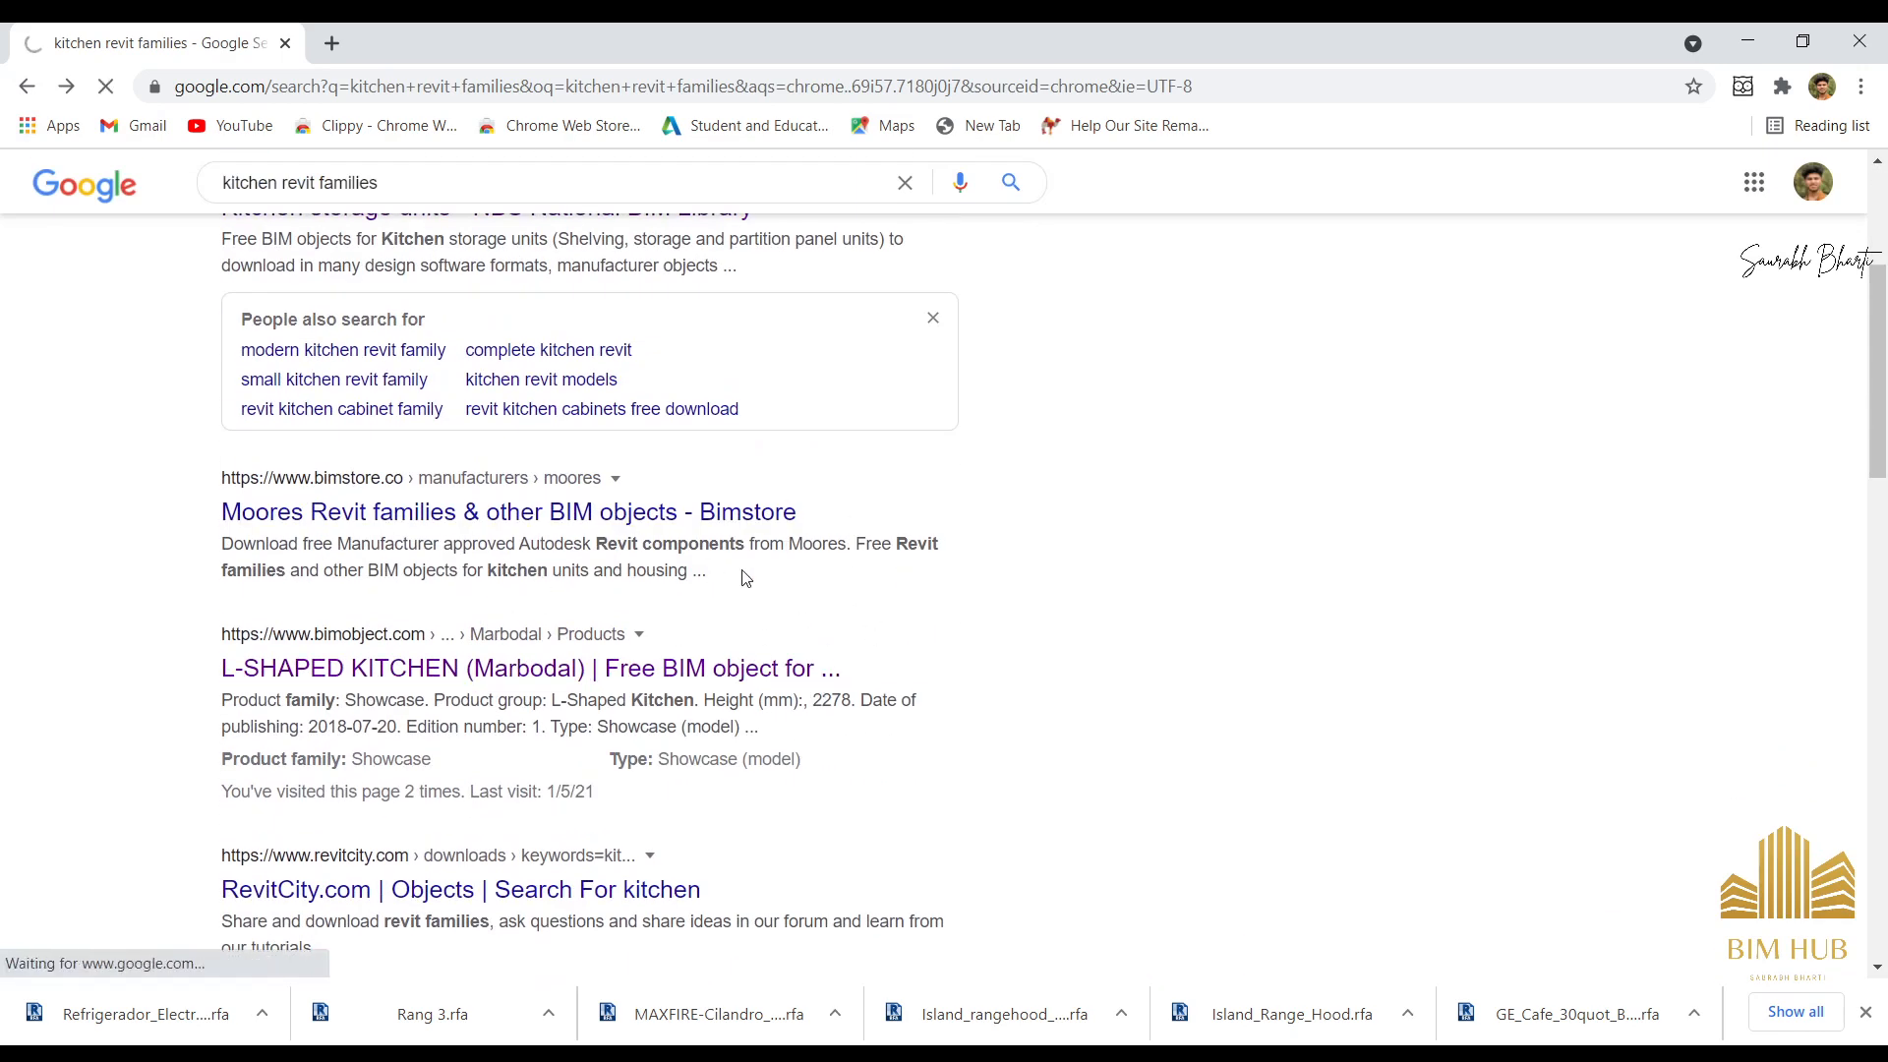
{"action": "scroll", "coordinate": [929, 616], "scroll_direction": "down", "scroll_amount": 8}
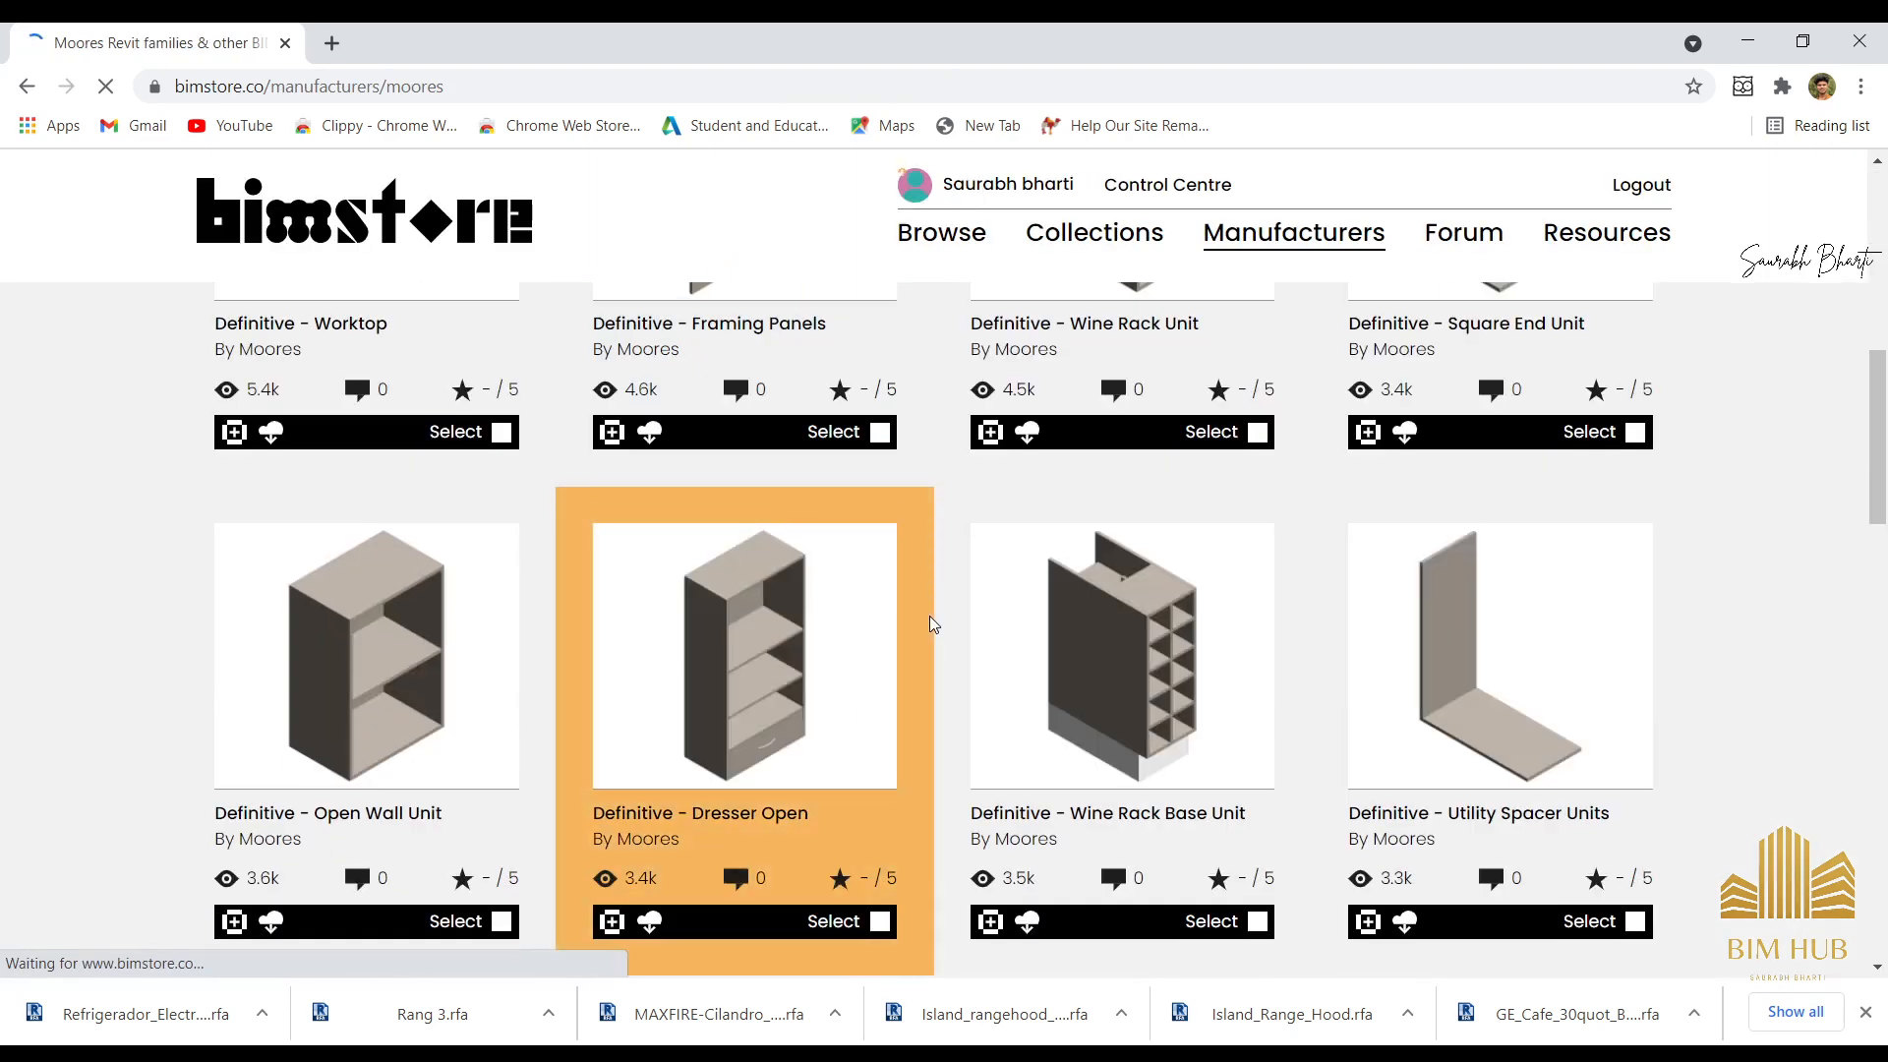
{"action": "scroll", "coordinate": [927, 619], "scroll_direction": "down", "scroll_amount": 5}
{"action": "scroll", "coordinate": [925, 622], "scroll_direction": "up", "scroll_amount": 4}
{"action": "scroll", "coordinate": [1279, 622], "scroll_direction": "down", "scroll_amount": 4}
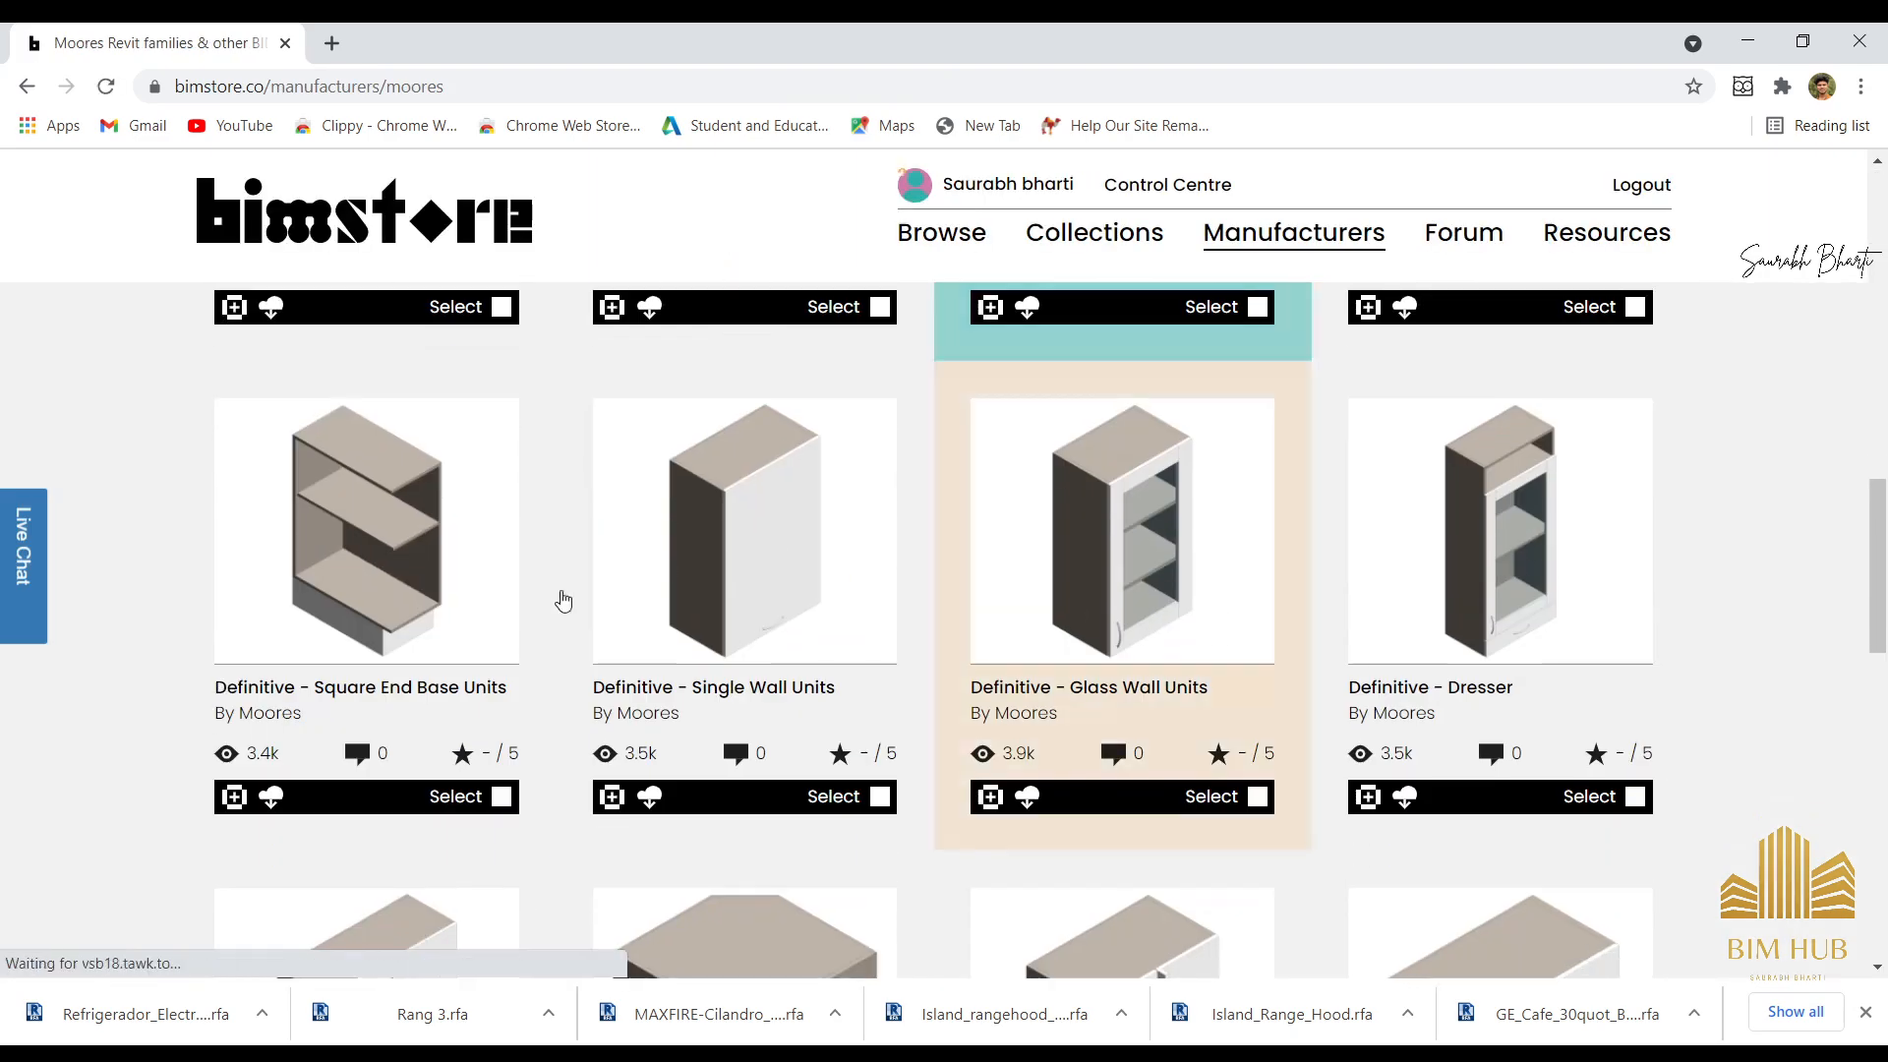
{"action": "scroll", "coordinate": [562, 600], "scroll_direction": "down", "scroll_amount": 16}
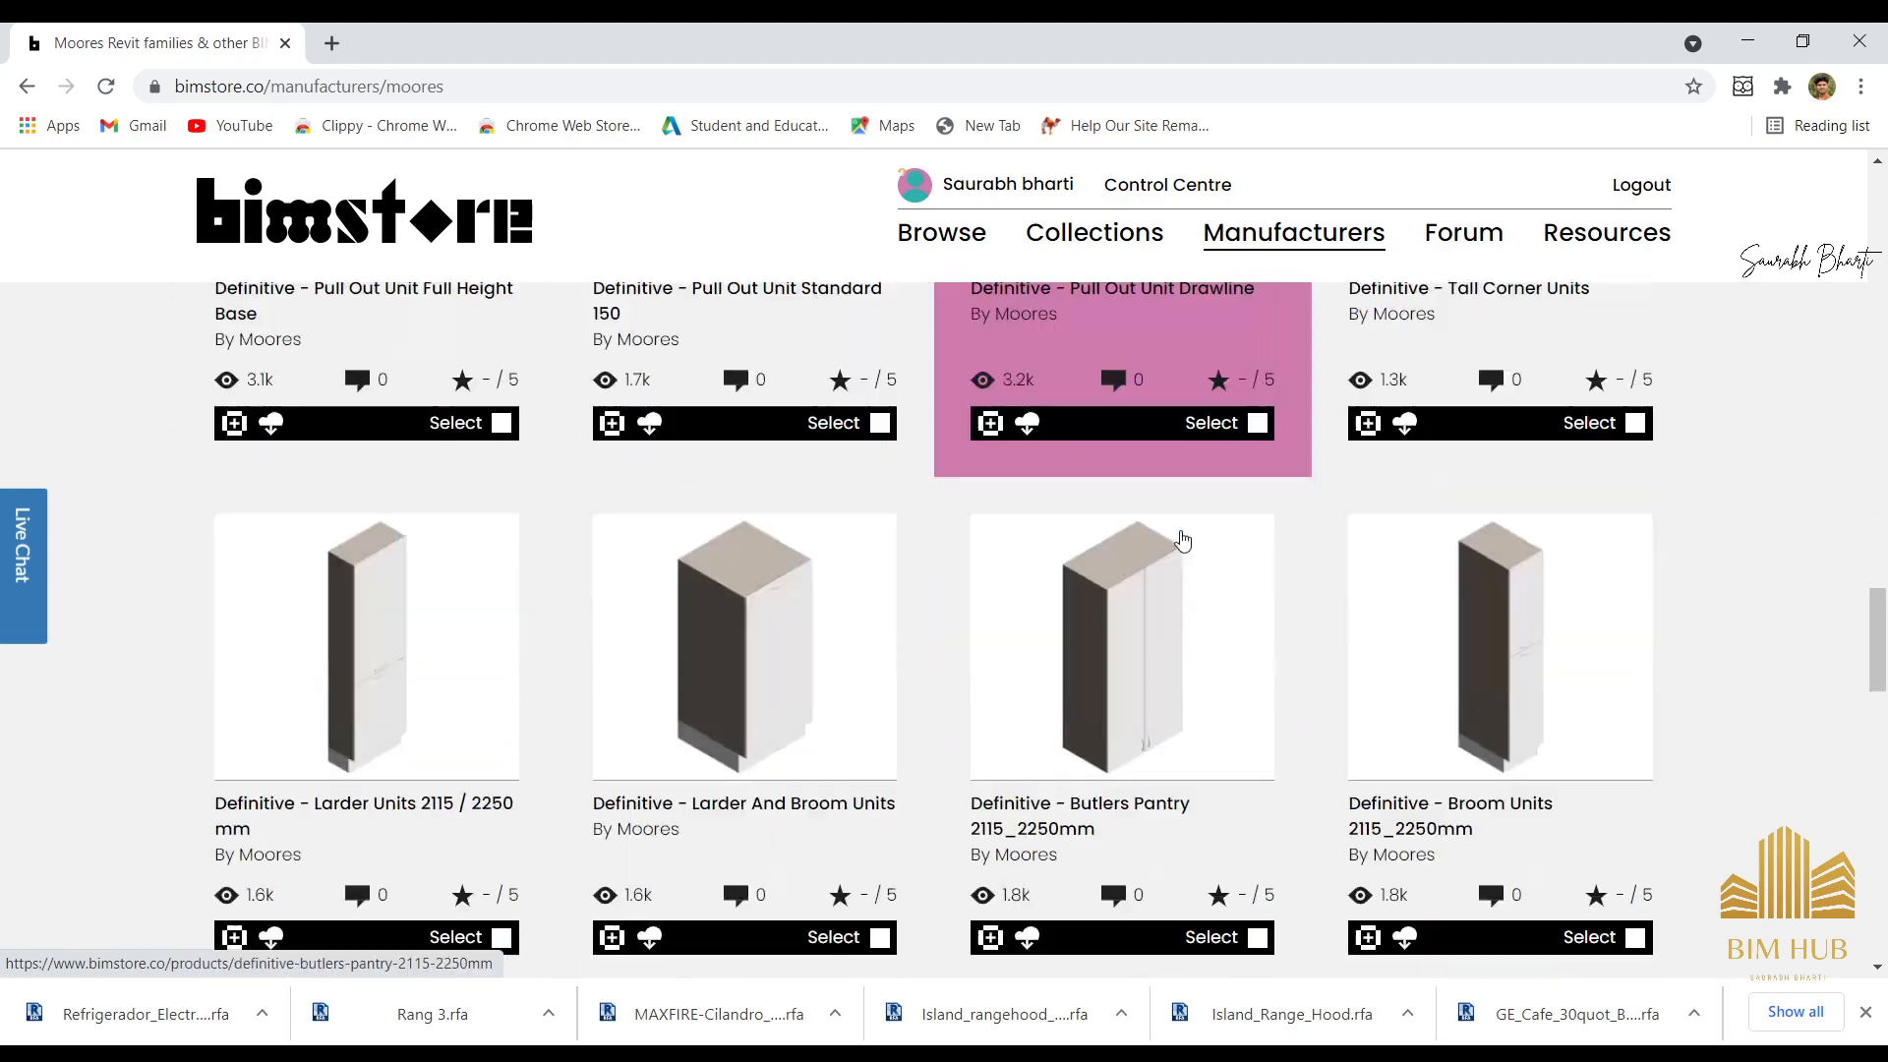
{"action": "scroll", "coordinate": [983, 536], "scroll_direction": "down", "scroll_amount": 20}
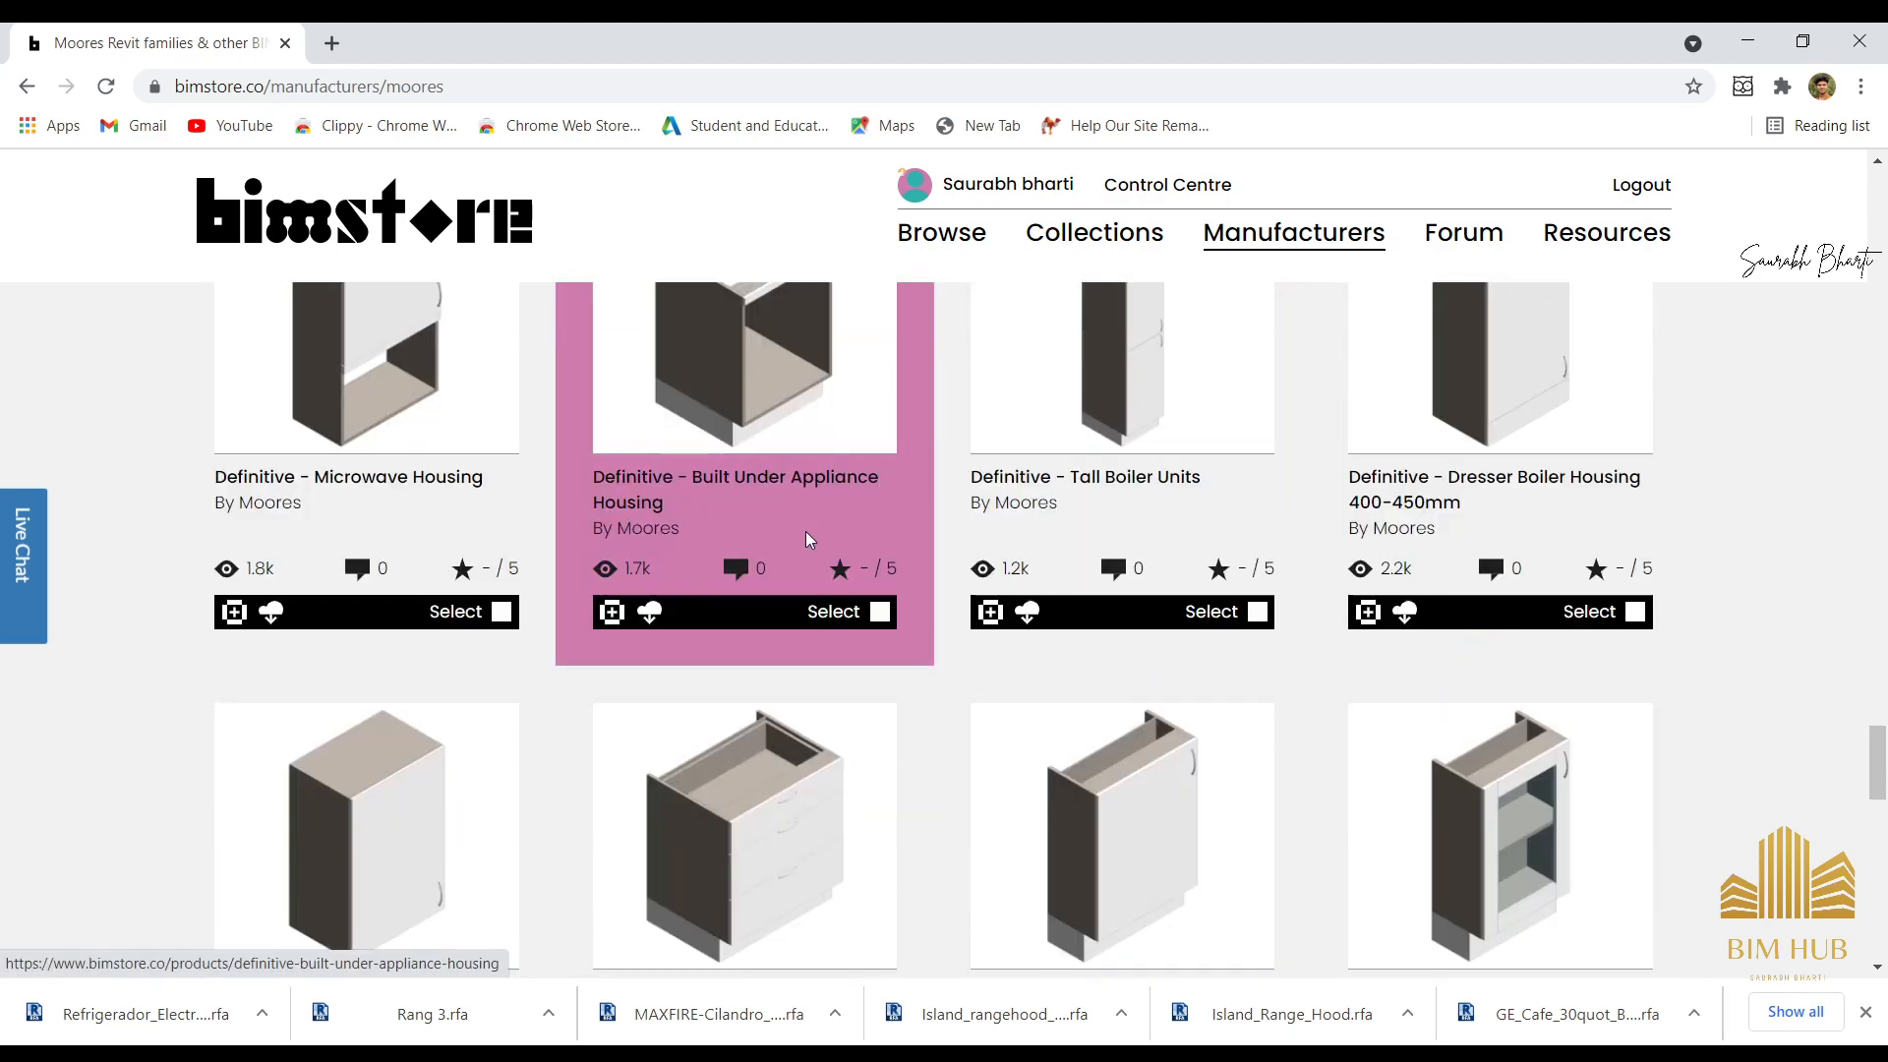
{"action": "scroll", "coordinate": [806, 539], "scroll_direction": "down", "scroll_amount": 12}
{"action": "scroll", "coordinate": [793, 578], "scroll_direction": "up", "scroll_amount": 6}
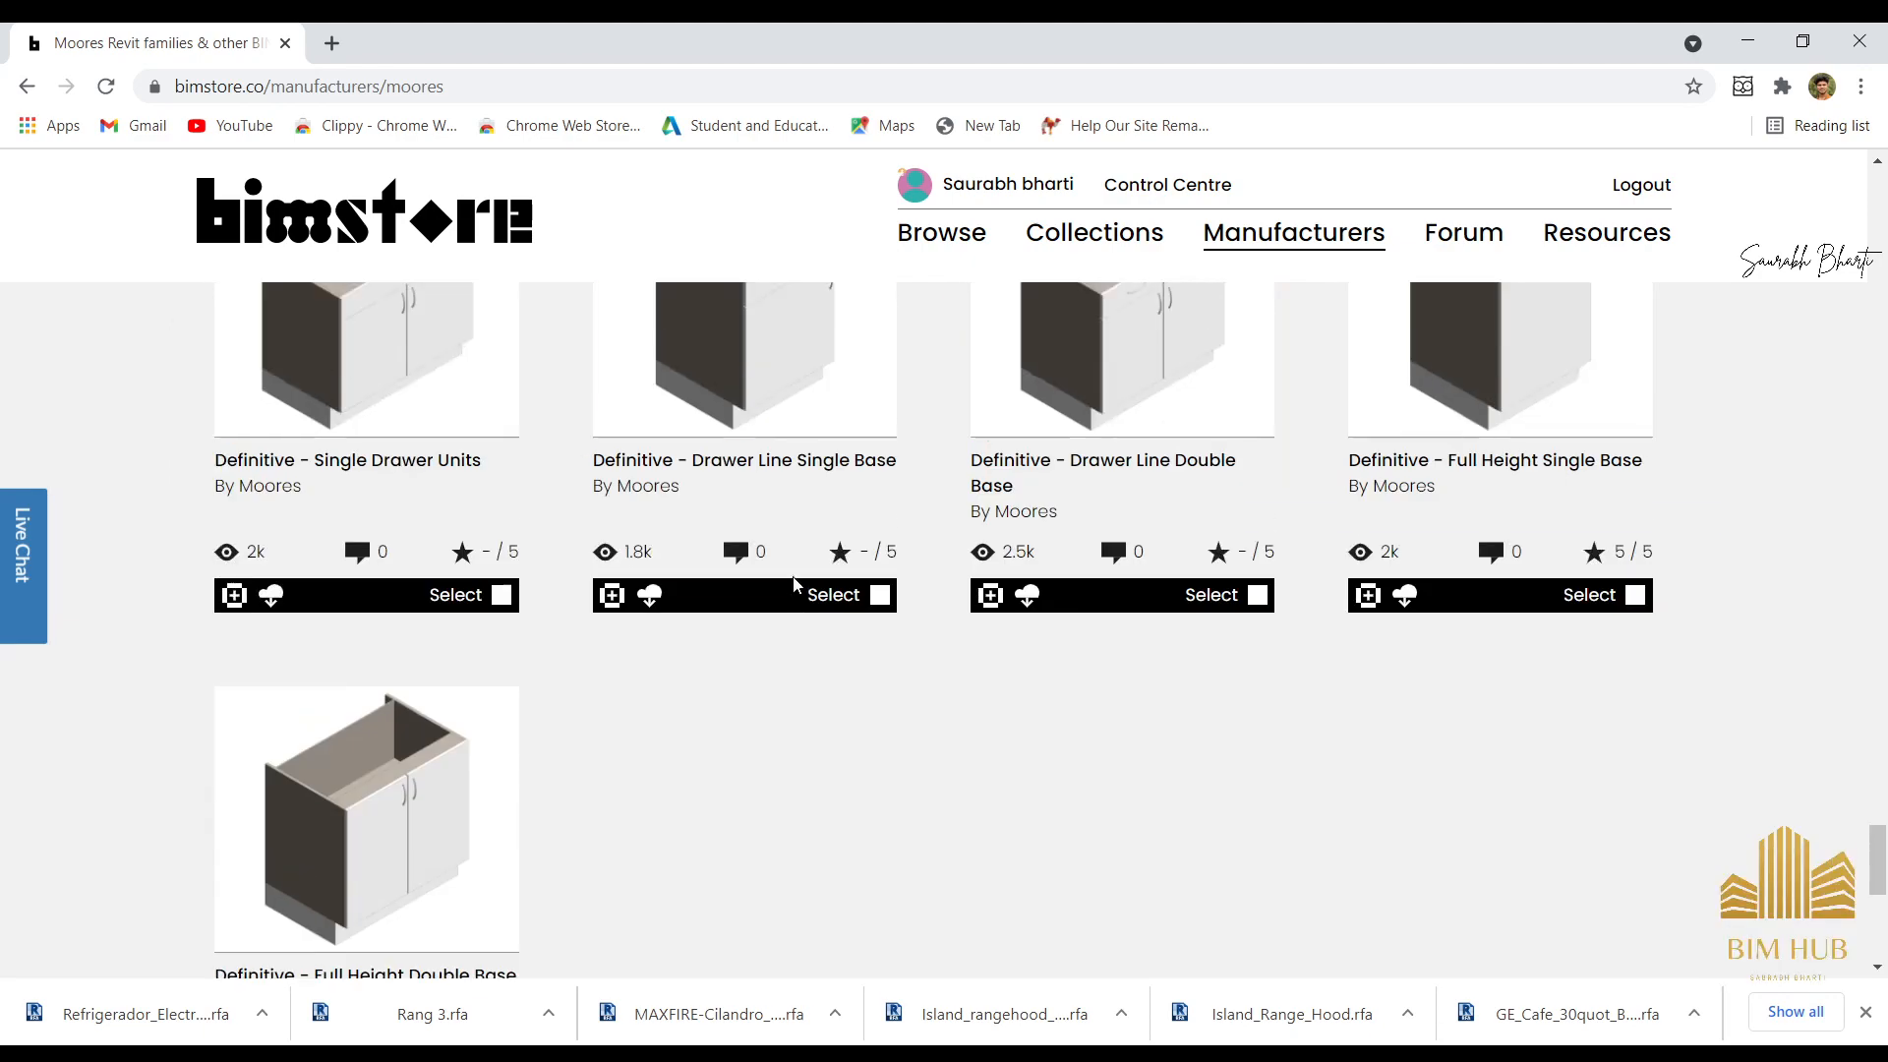
{"action": "scroll", "coordinate": [793, 580], "scroll_direction": "up", "scroll_amount": 10}
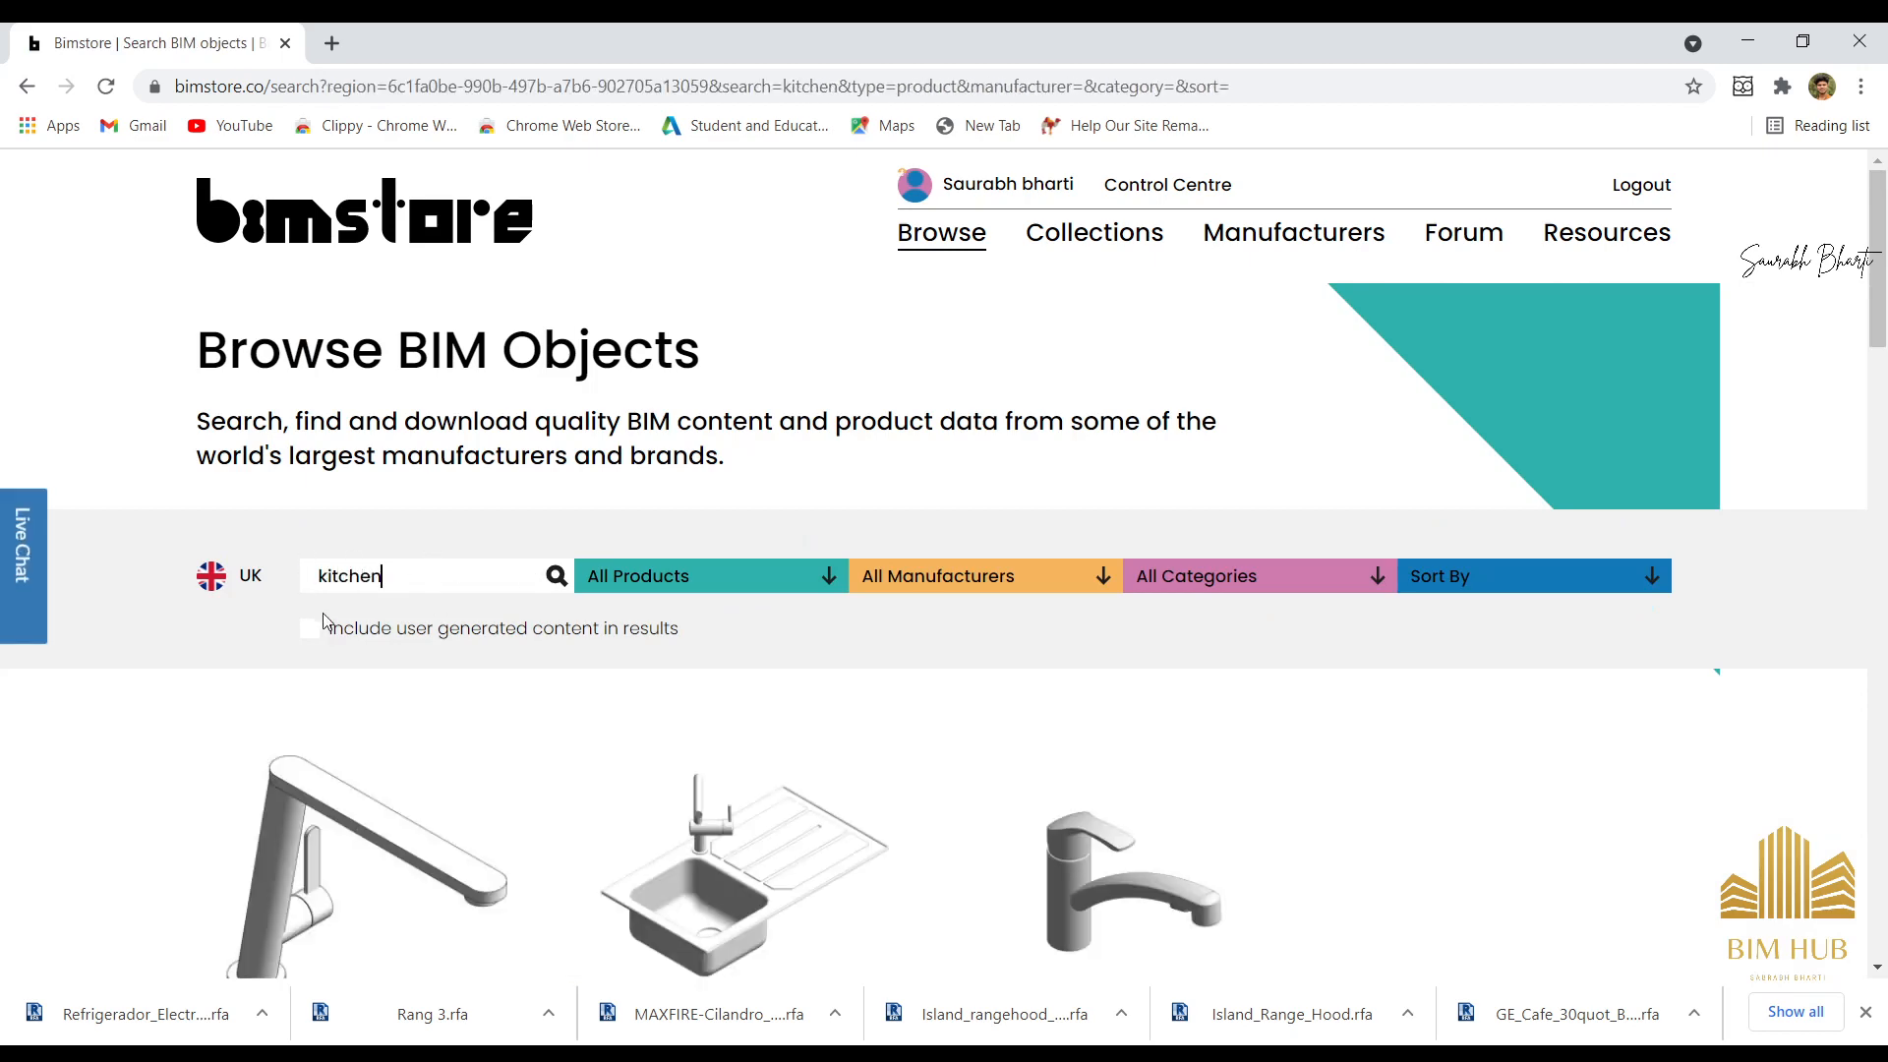
Browse Bimstore's results for "kitchen" and open the "Bau - Kitchen Sink And Tap Bundle - 31562SD0" product in a new tab.
{"action": "scroll", "coordinate": [485, 674], "scroll_direction": "down", "scroll_amount": 15}
{"action": "scroll", "coordinate": [483, 668], "scroll_direction": "up", "scroll_amount": 11}
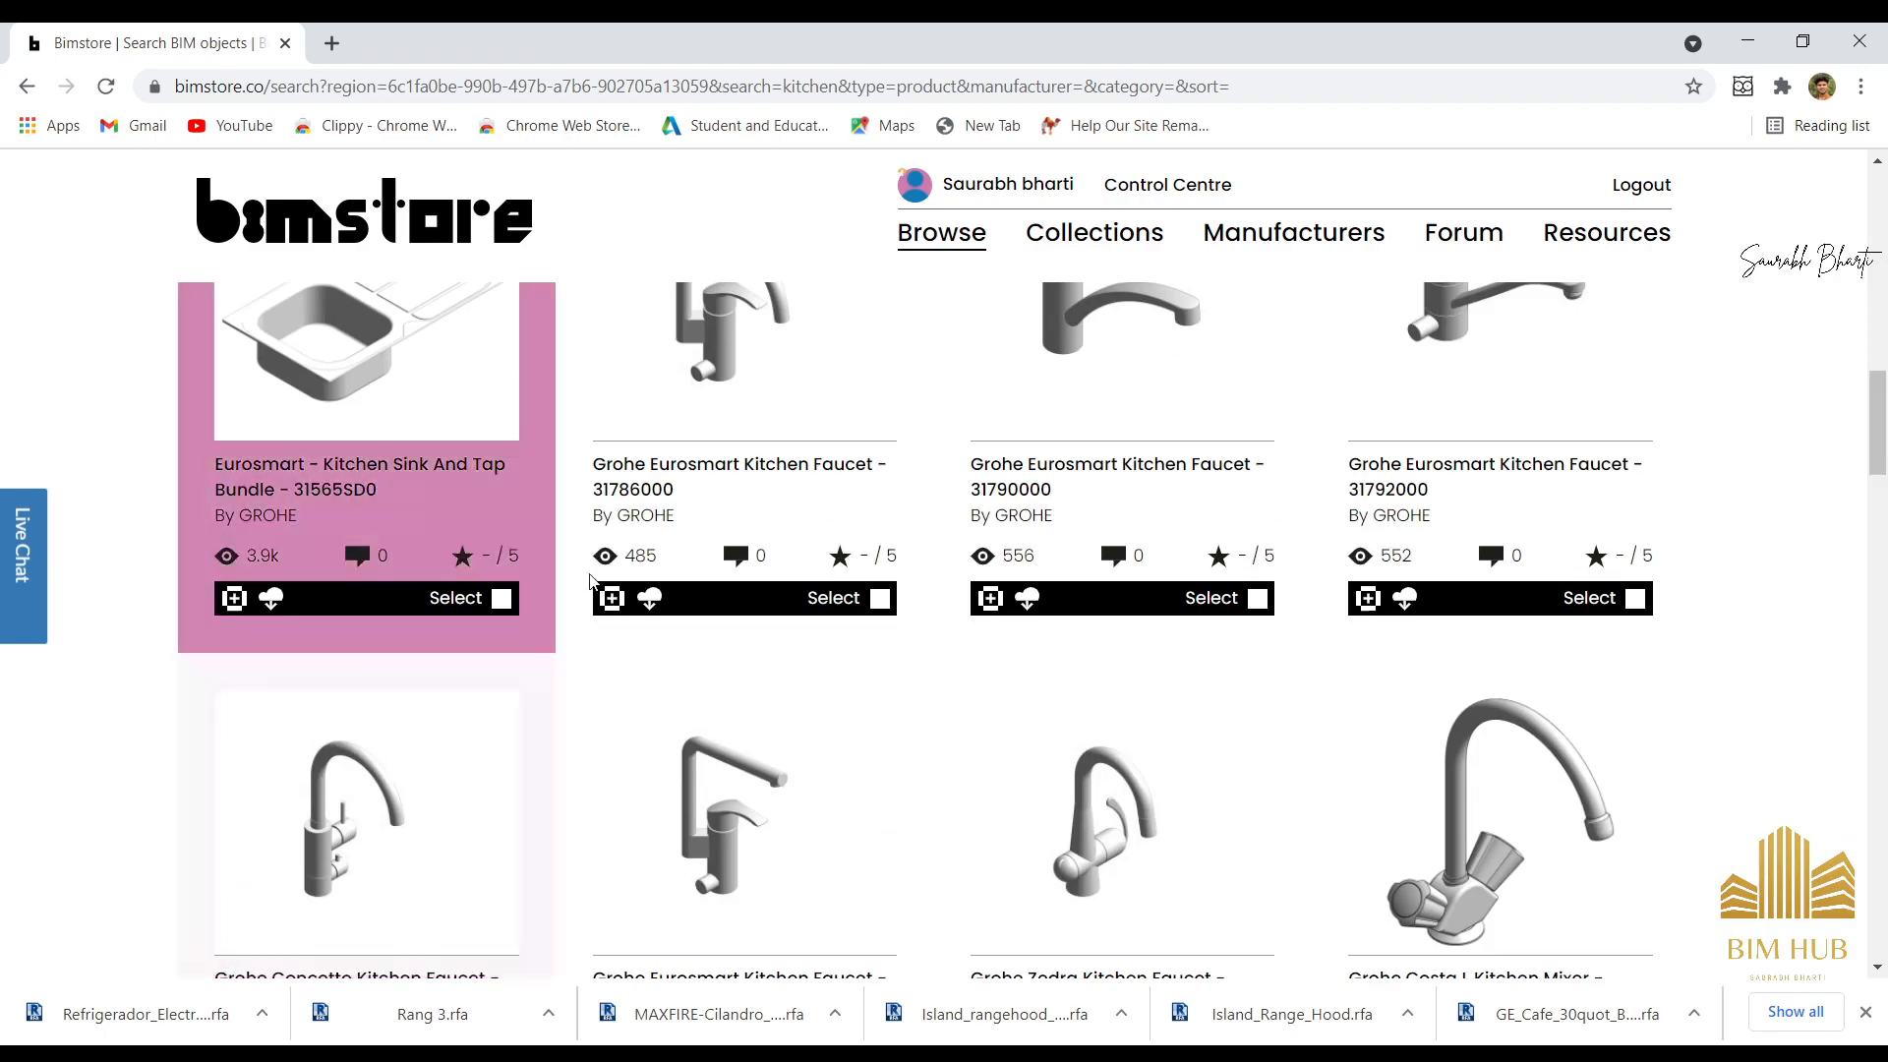
{"action": "scroll", "coordinate": [806, 561], "scroll_direction": "down", "scroll_amount": 11}
{"action": "scroll", "coordinate": [747, 590], "scroll_direction": "down", "scroll_amount": 7}
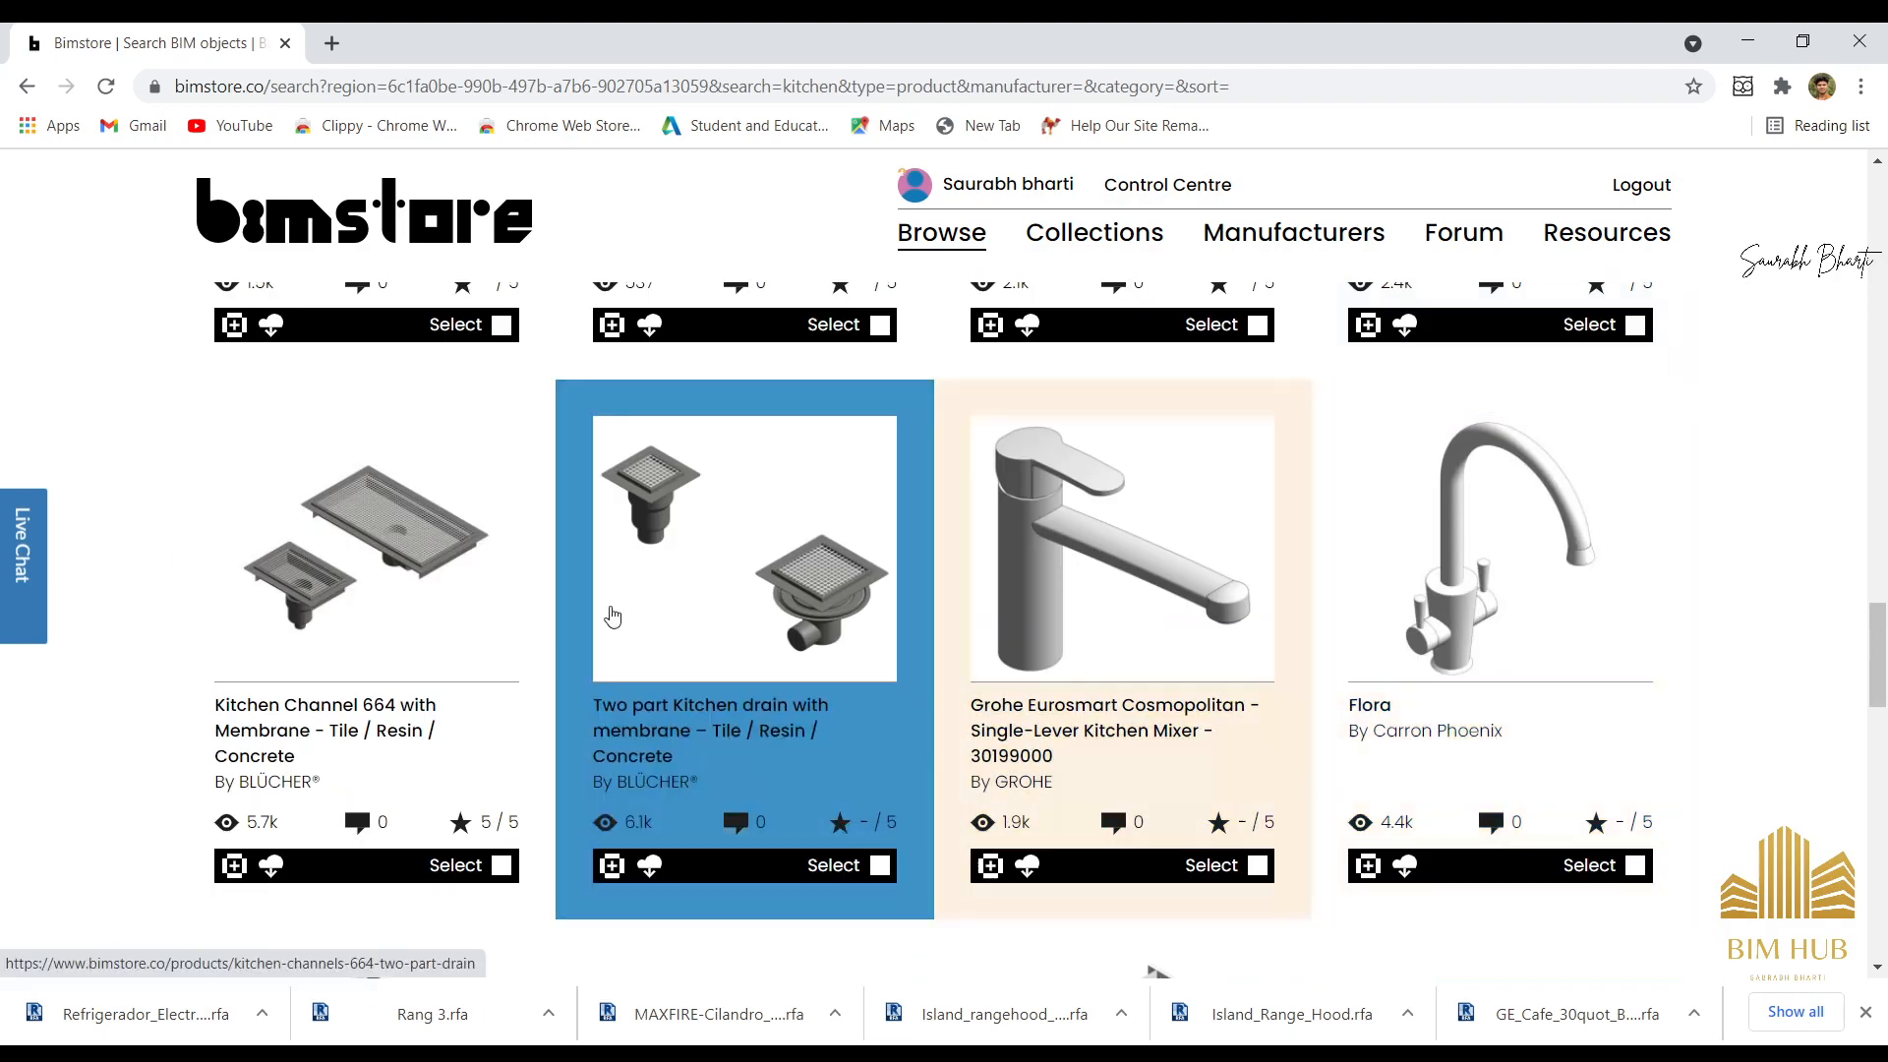
{"action": "scroll", "coordinate": [428, 616], "scroll_direction": "up", "scroll_amount": 3}
{"action": "right_click", "coordinate": [389, 462]}
{"action": "left_click", "coordinate": [448, 466]}
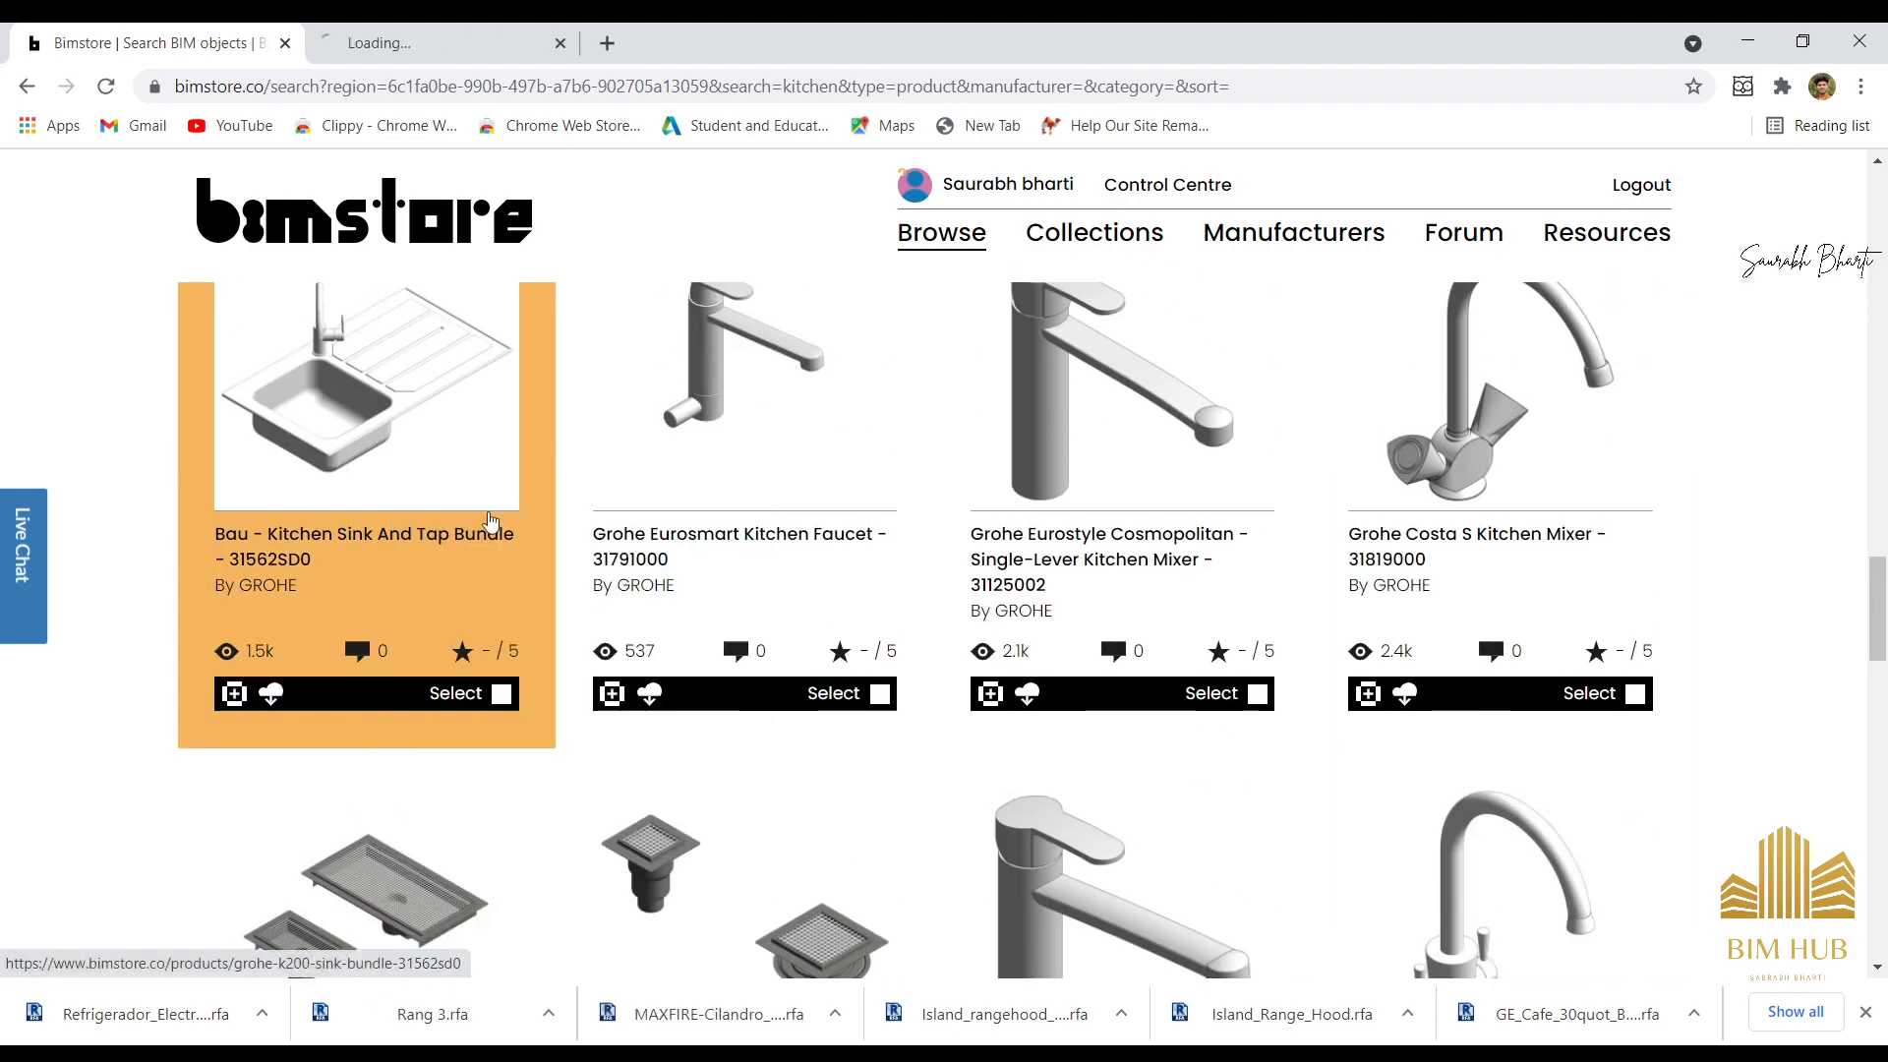
Browse further through the kitchen results and open the Hotpoint "Hob - FTGH G641D HA" product in a new tab.
{"action": "scroll", "coordinate": [748, 669], "scroll_direction": "down", "scroll_amount": 15}
{"action": "scroll", "coordinate": [746, 651], "scroll_direction": "down", "scroll_amount": 7}
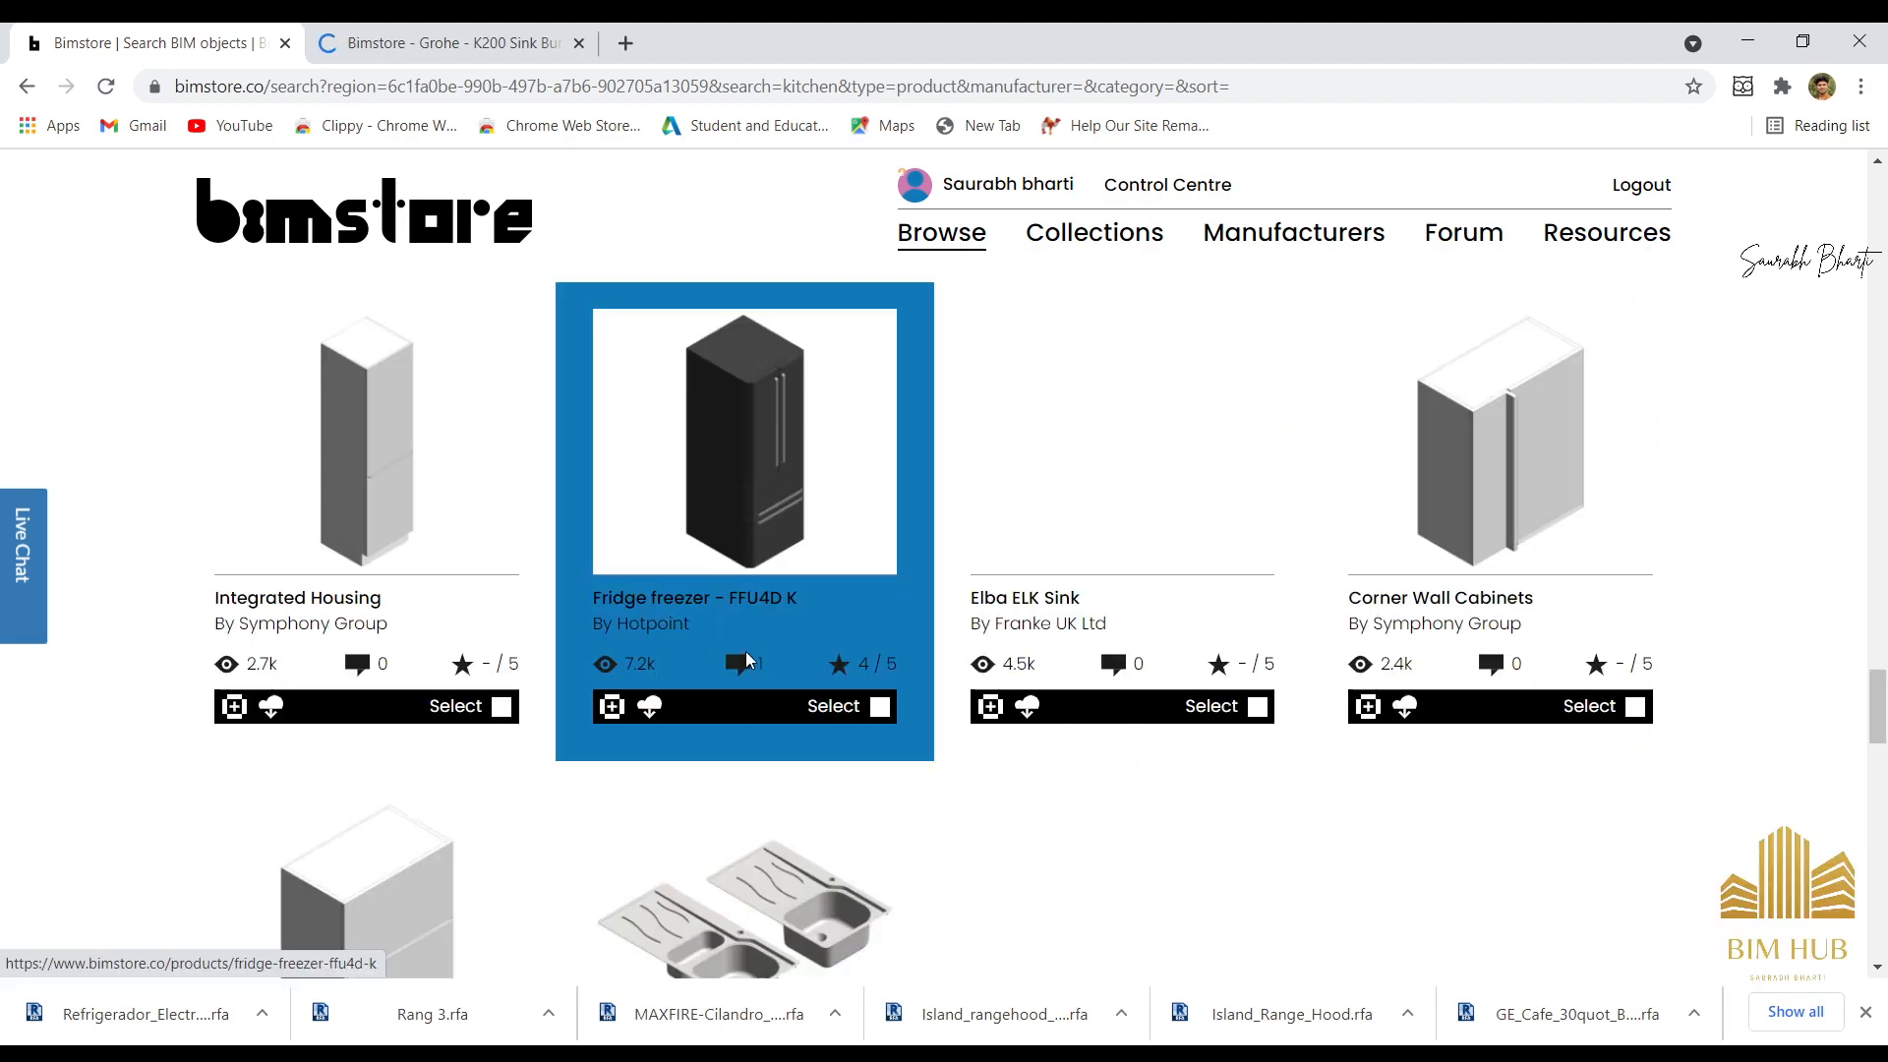
{"action": "scroll", "coordinate": [746, 651], "scroll_direction": "up", "scroll_amount": 1}
{"action": "scroll", "coordinate": [745, 647], "scroll_direction": "down", "scroll_amount": 1}
{"action": "scroll", "coordinate": [765, 507], "scroll_direction": "down", "scroll_amount": 7}
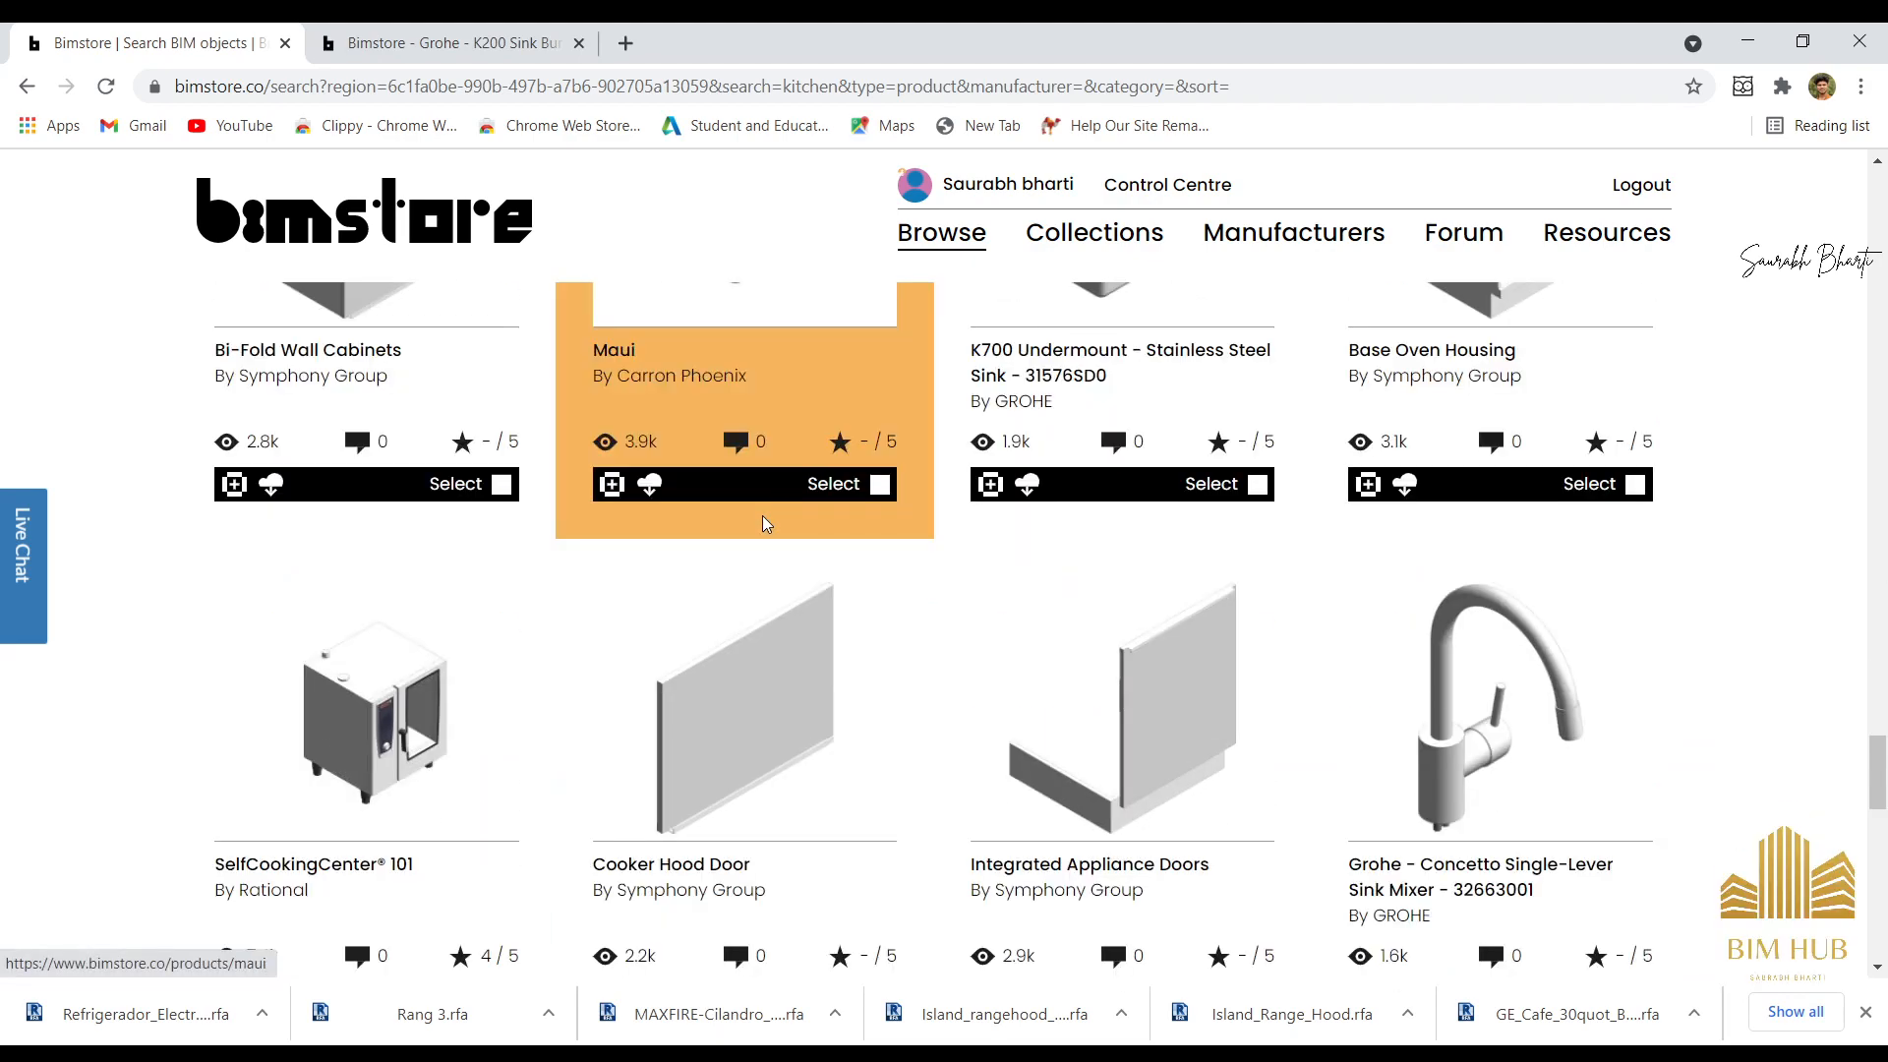
{"action": "scroll", "coordinate": [836, 520], "scroll_direction": "up", "scroll_amount": 7}
{"action": "scroll", "coordinate": [1153, 524], "scroll_direction": "down", "scroll_amount": 7}
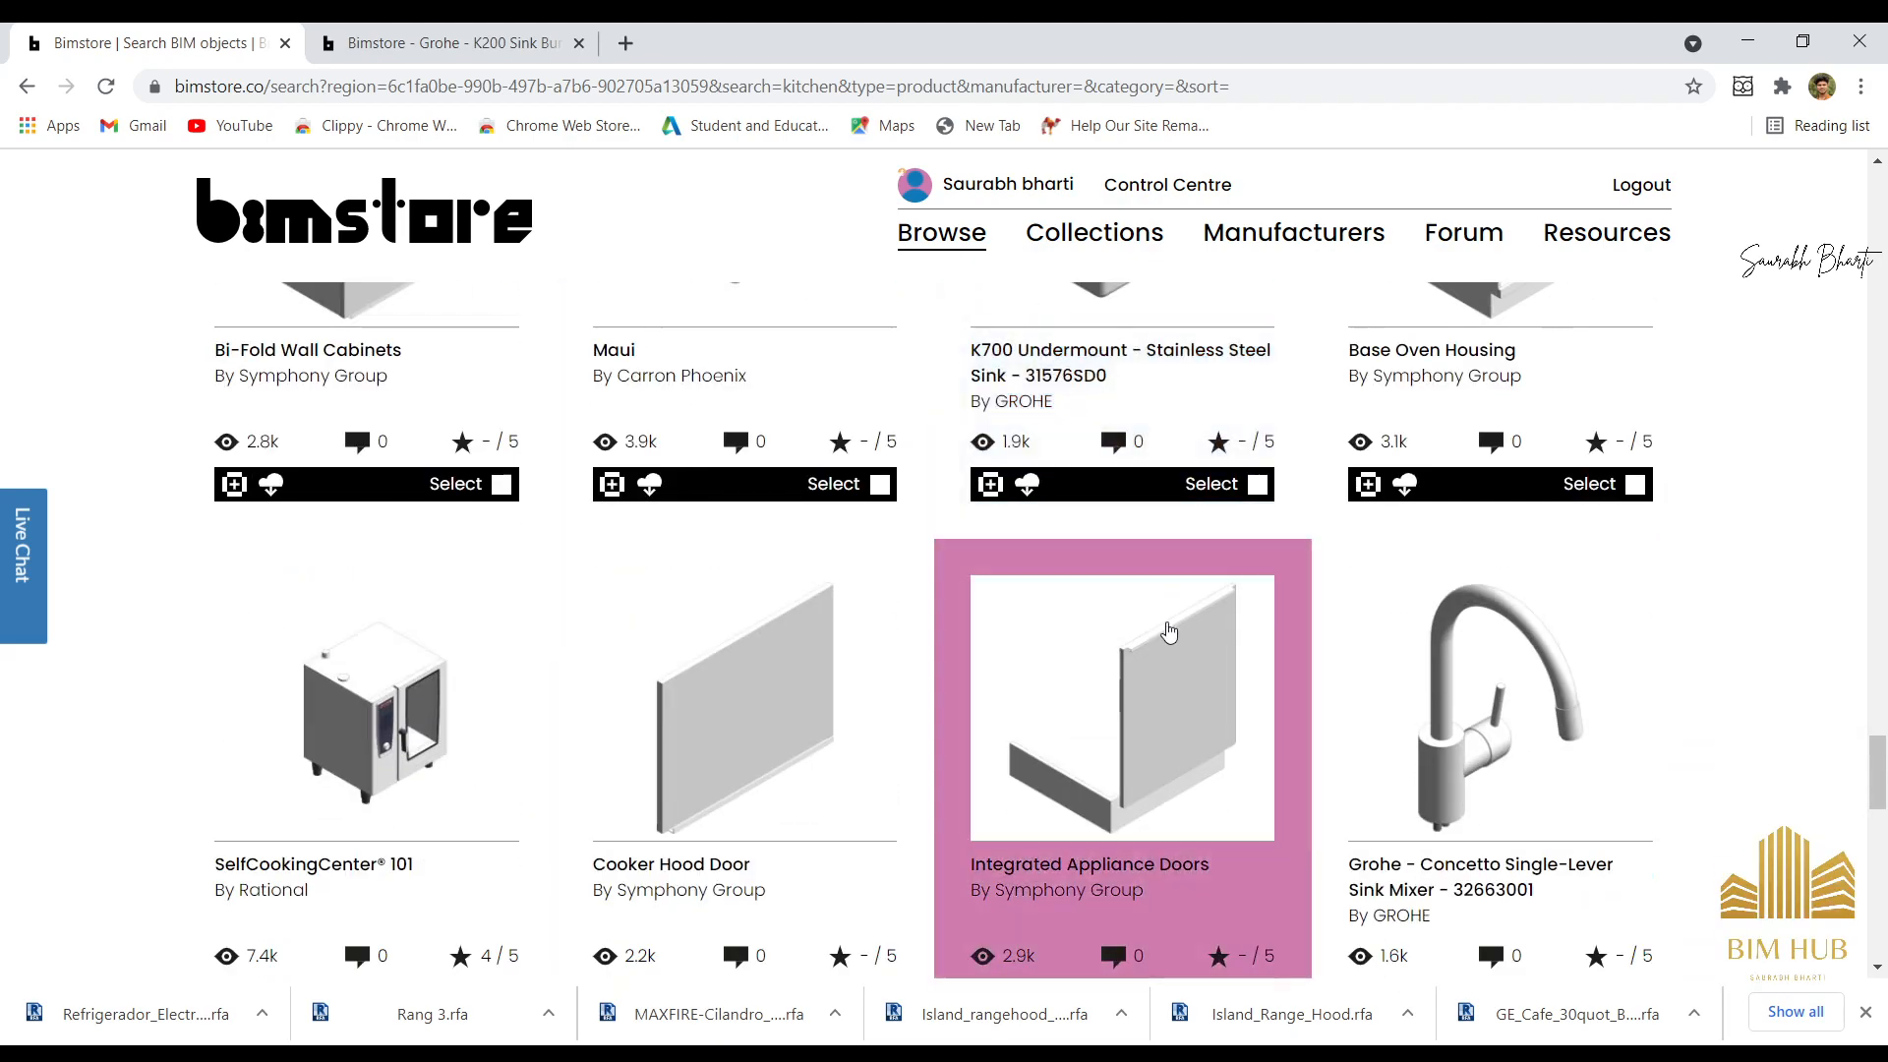
{"action": "scroll", "coordinate": [1131, 629], "scroll_direction": "down", "scroll_amount": 8}
{"action": "right_click", "coordinate": [1512, 318]}
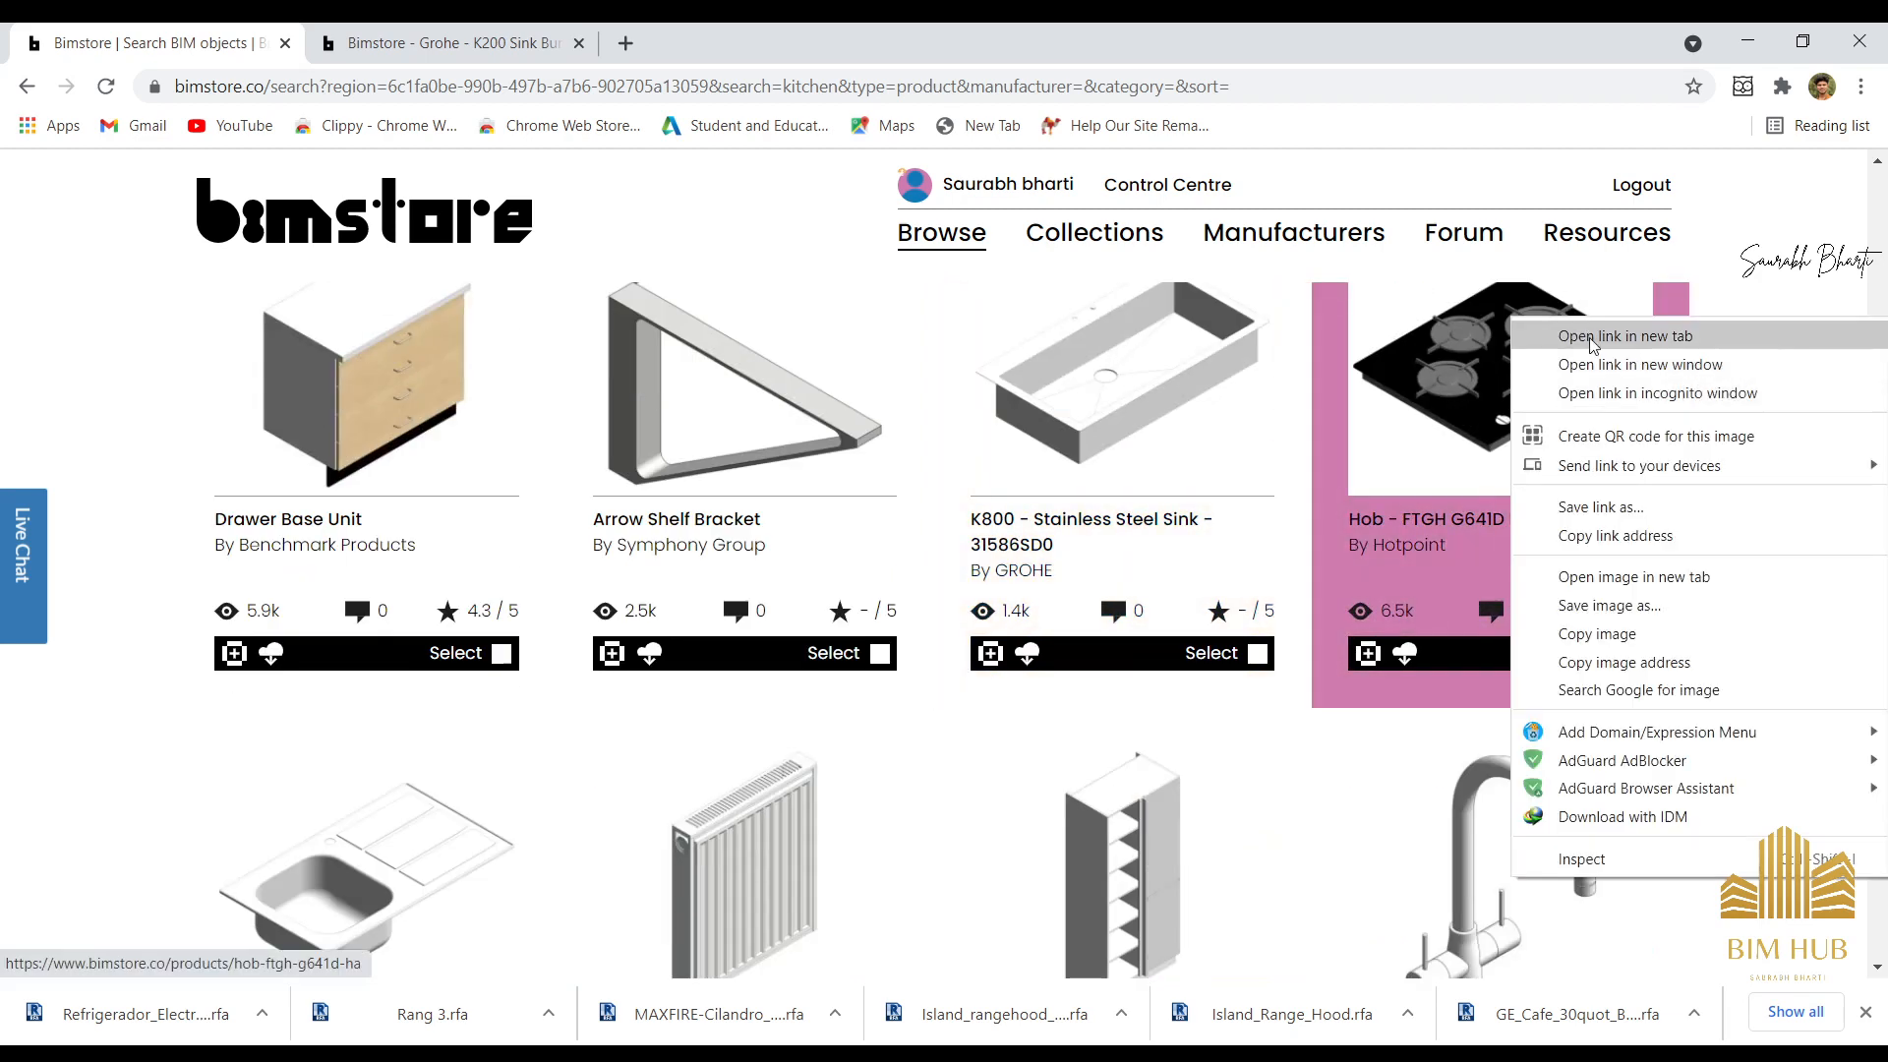
{"action": "left_click", "coordinate": [1625, 336]}
Download the GROHE K200 sink and tap bundle as a zip to the Compressed downloads folder and close its product page.
{"action": "left_click", "coordinate": [442, 43]}
{"action": "scroll", "coordinate": [544, 712], "scroll_direction": "down", "scroll_amount": 4}
{"action": "scroll", "coordinate": [543, 712], "scroll_direction": "up", "scroll_amount": 5}
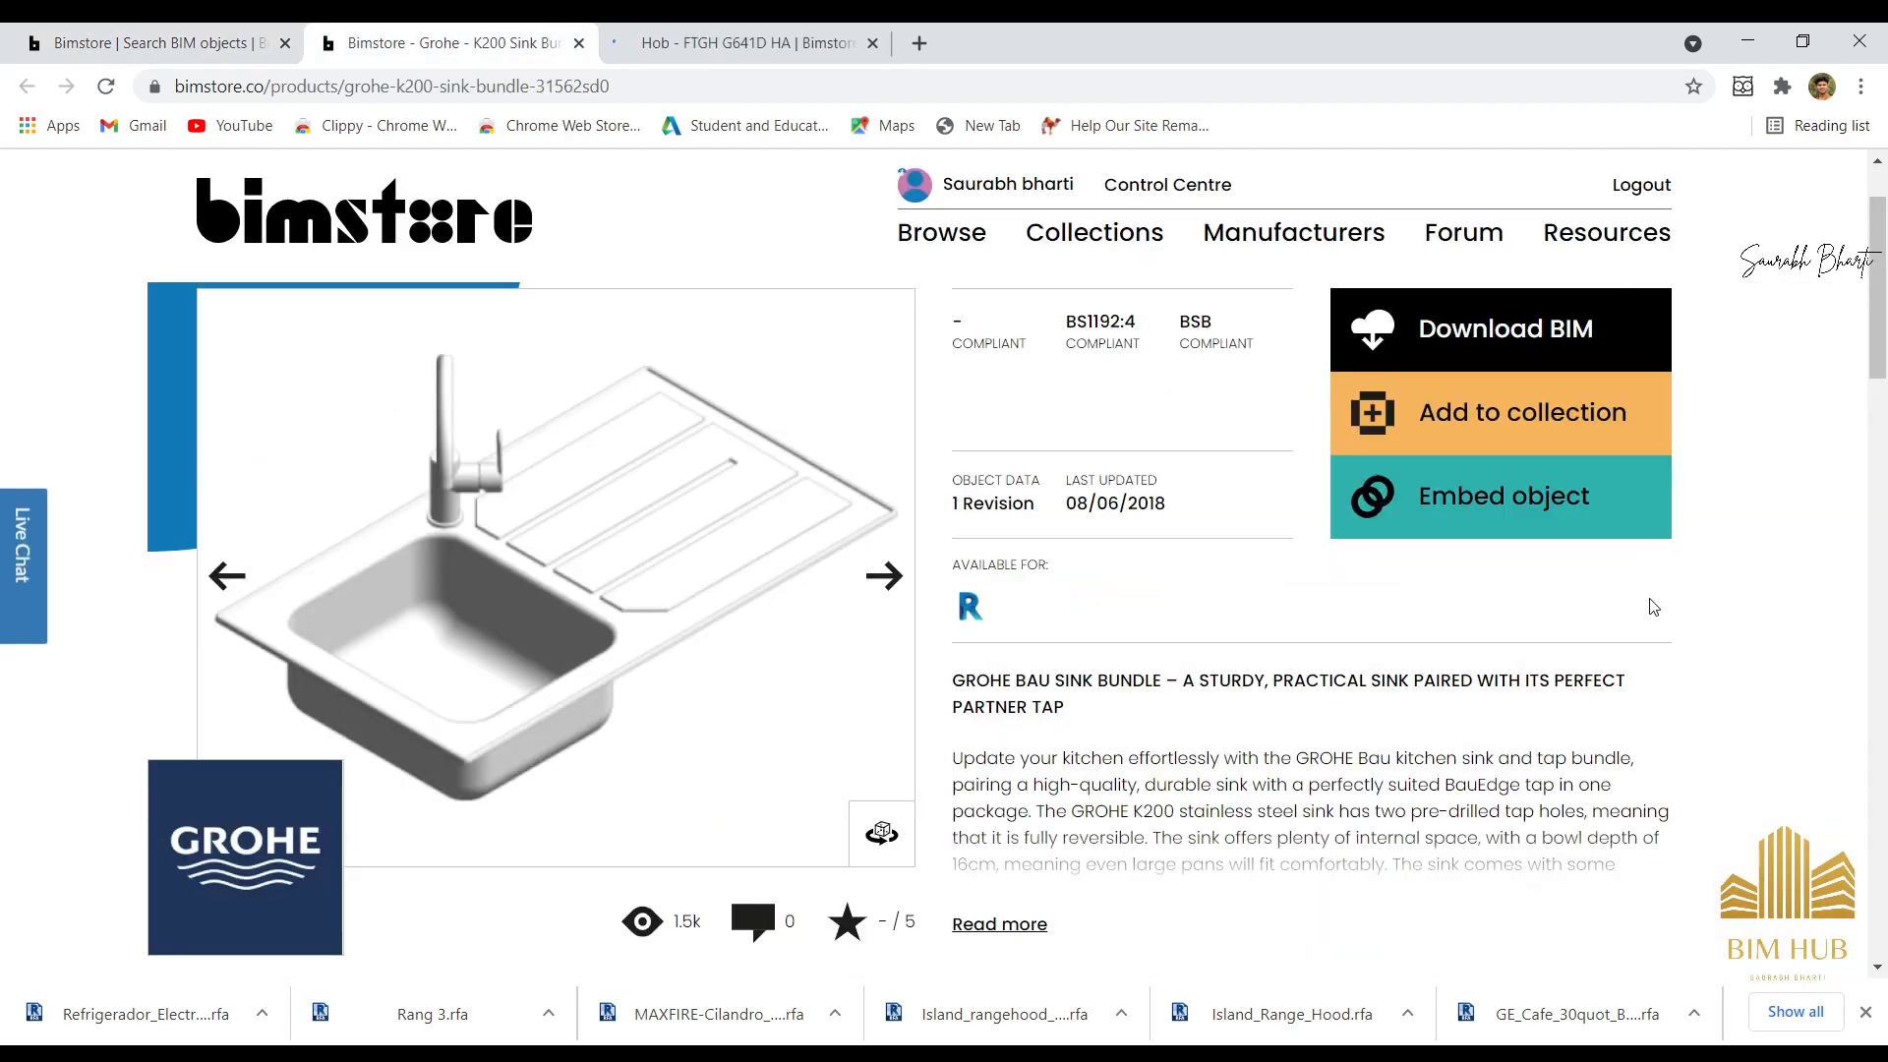
{"action": "left_click", "coordinate": [1509, 328]}
{"action": "left_click", "coordinate": [1099, 629]}
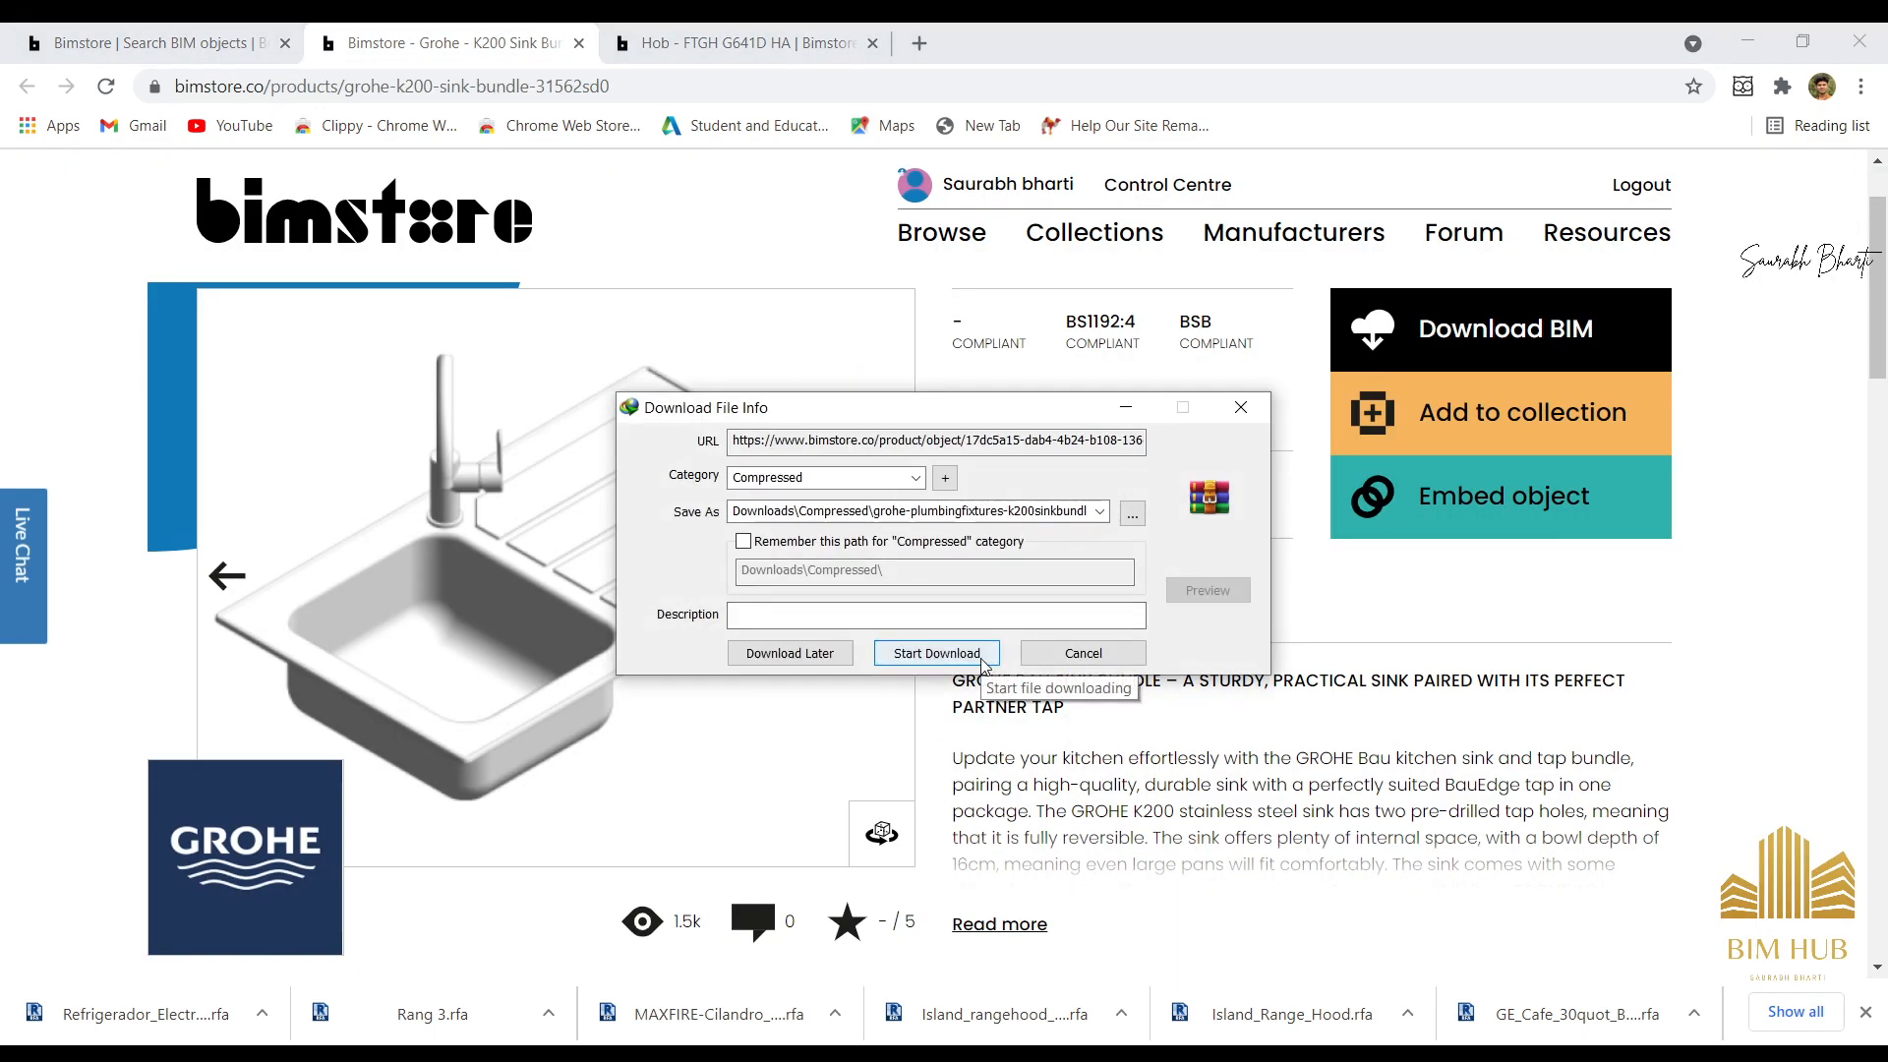
{"action": "left_click", "coordinate": [981, 659]}
{"action": "left_click", "coordinate": [580, 44]}
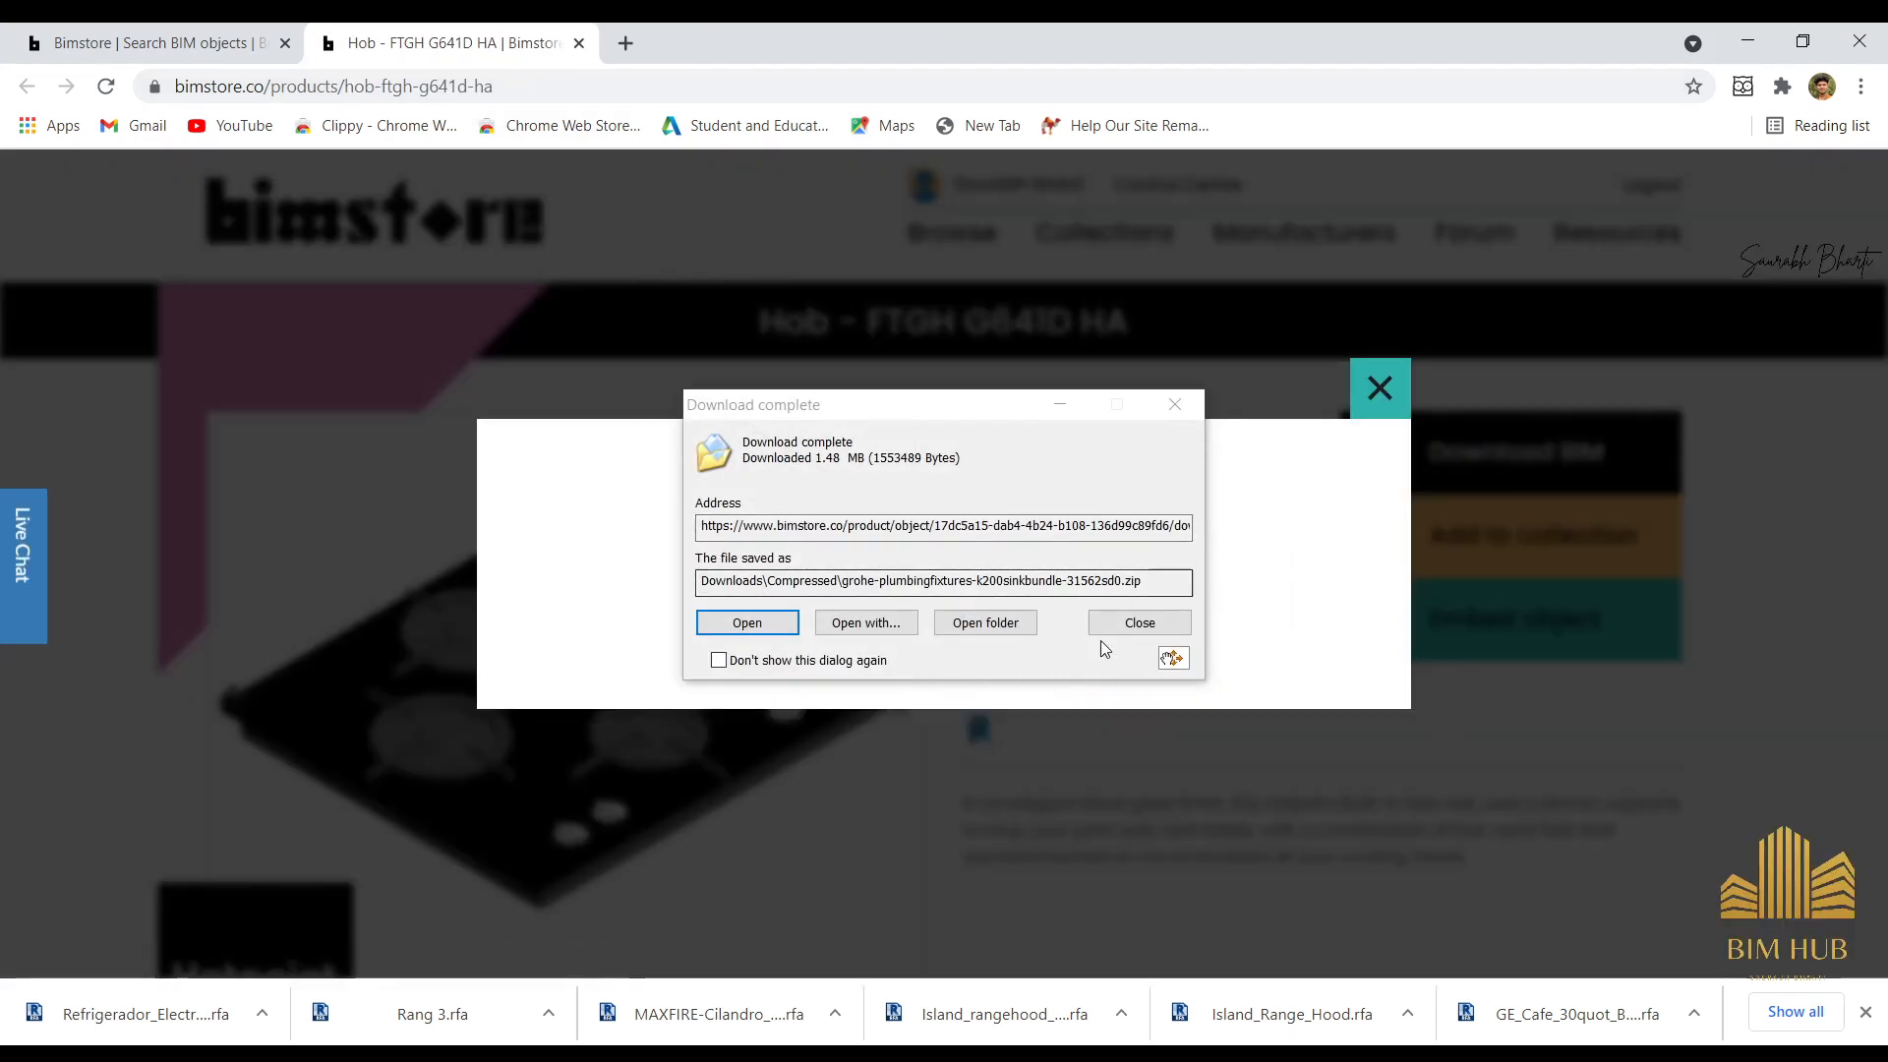
{"action": "left_click", "coordinate": [1139, 624]}
Download the Hotpoint "Hob - FTGH G641D HA" object as a zip to the Compressed downloads folder.
{"action": "left_click", "coordinate": [973, 637]}
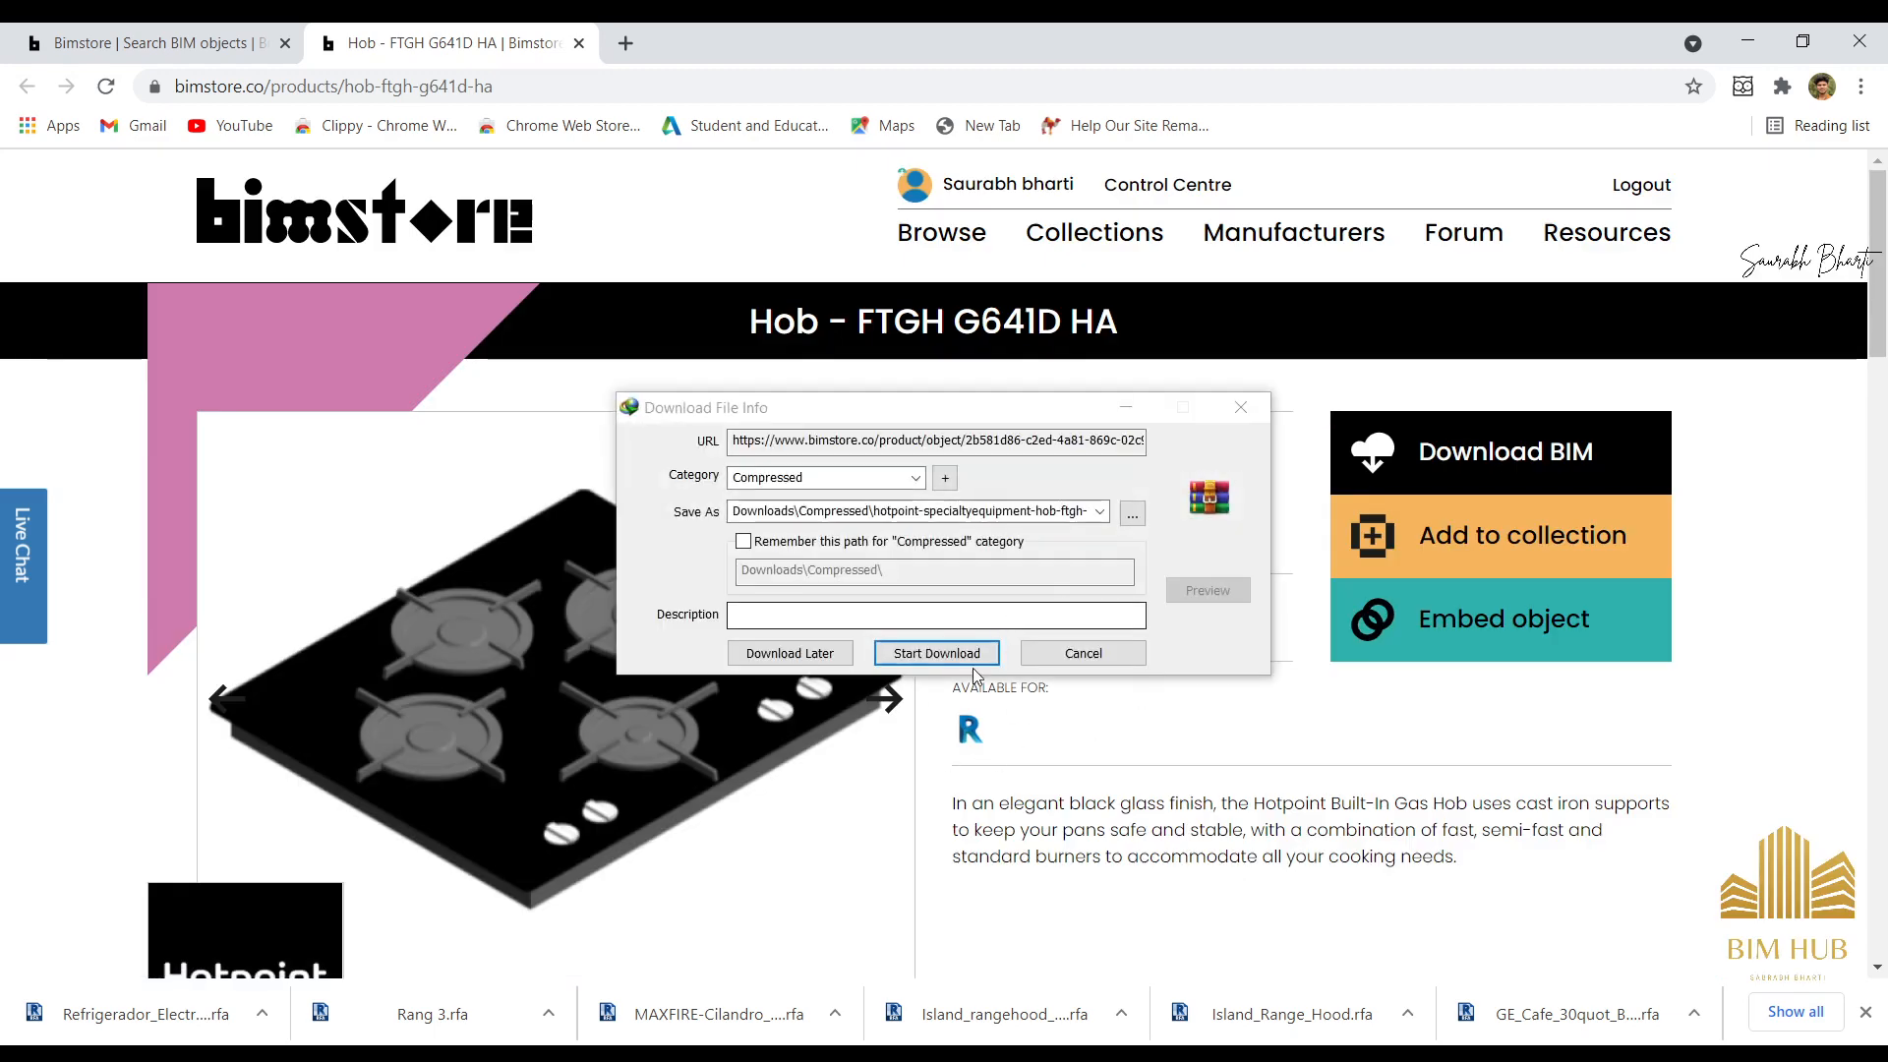
{"action": "left_click", "coordinate": [935, 653]}
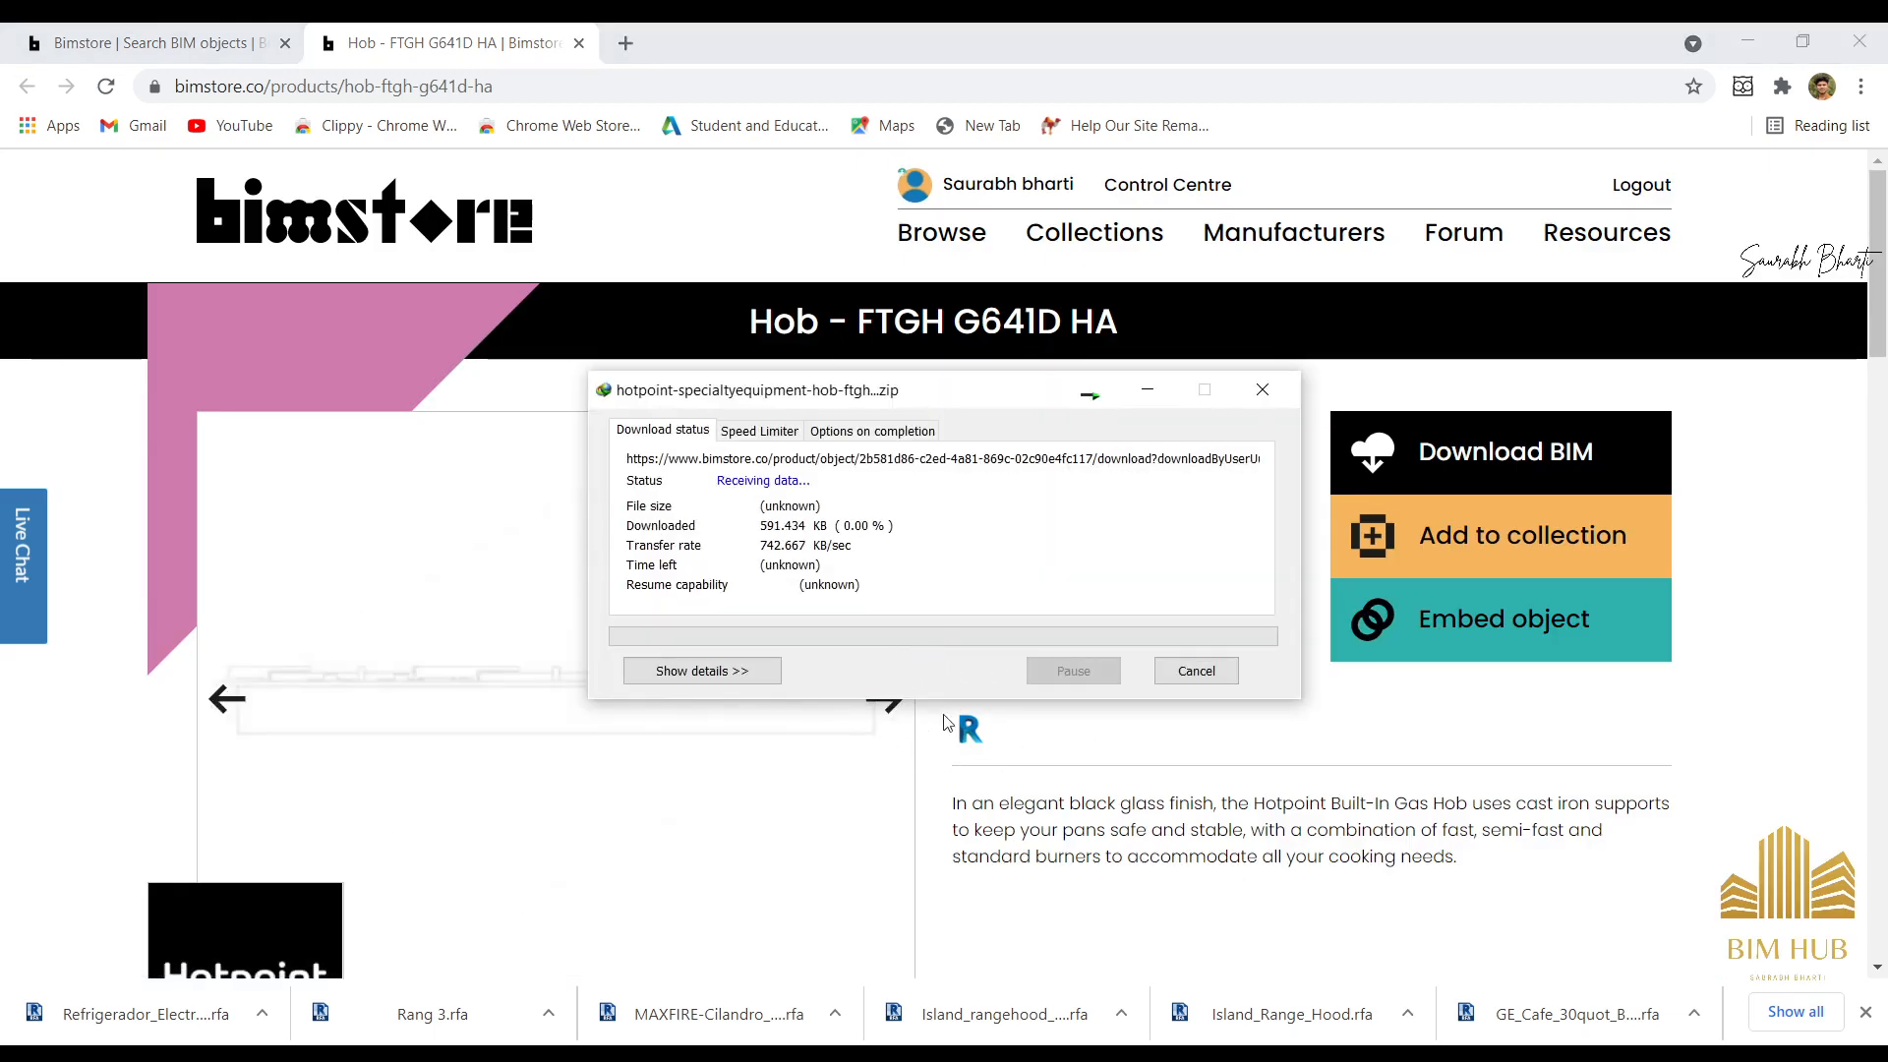
Move the GROHE sink and Hotpoint hob zip archives from the Compressed downloads folder to the desktop.
{"action": "left_click", "coordinate": [957, 629]}
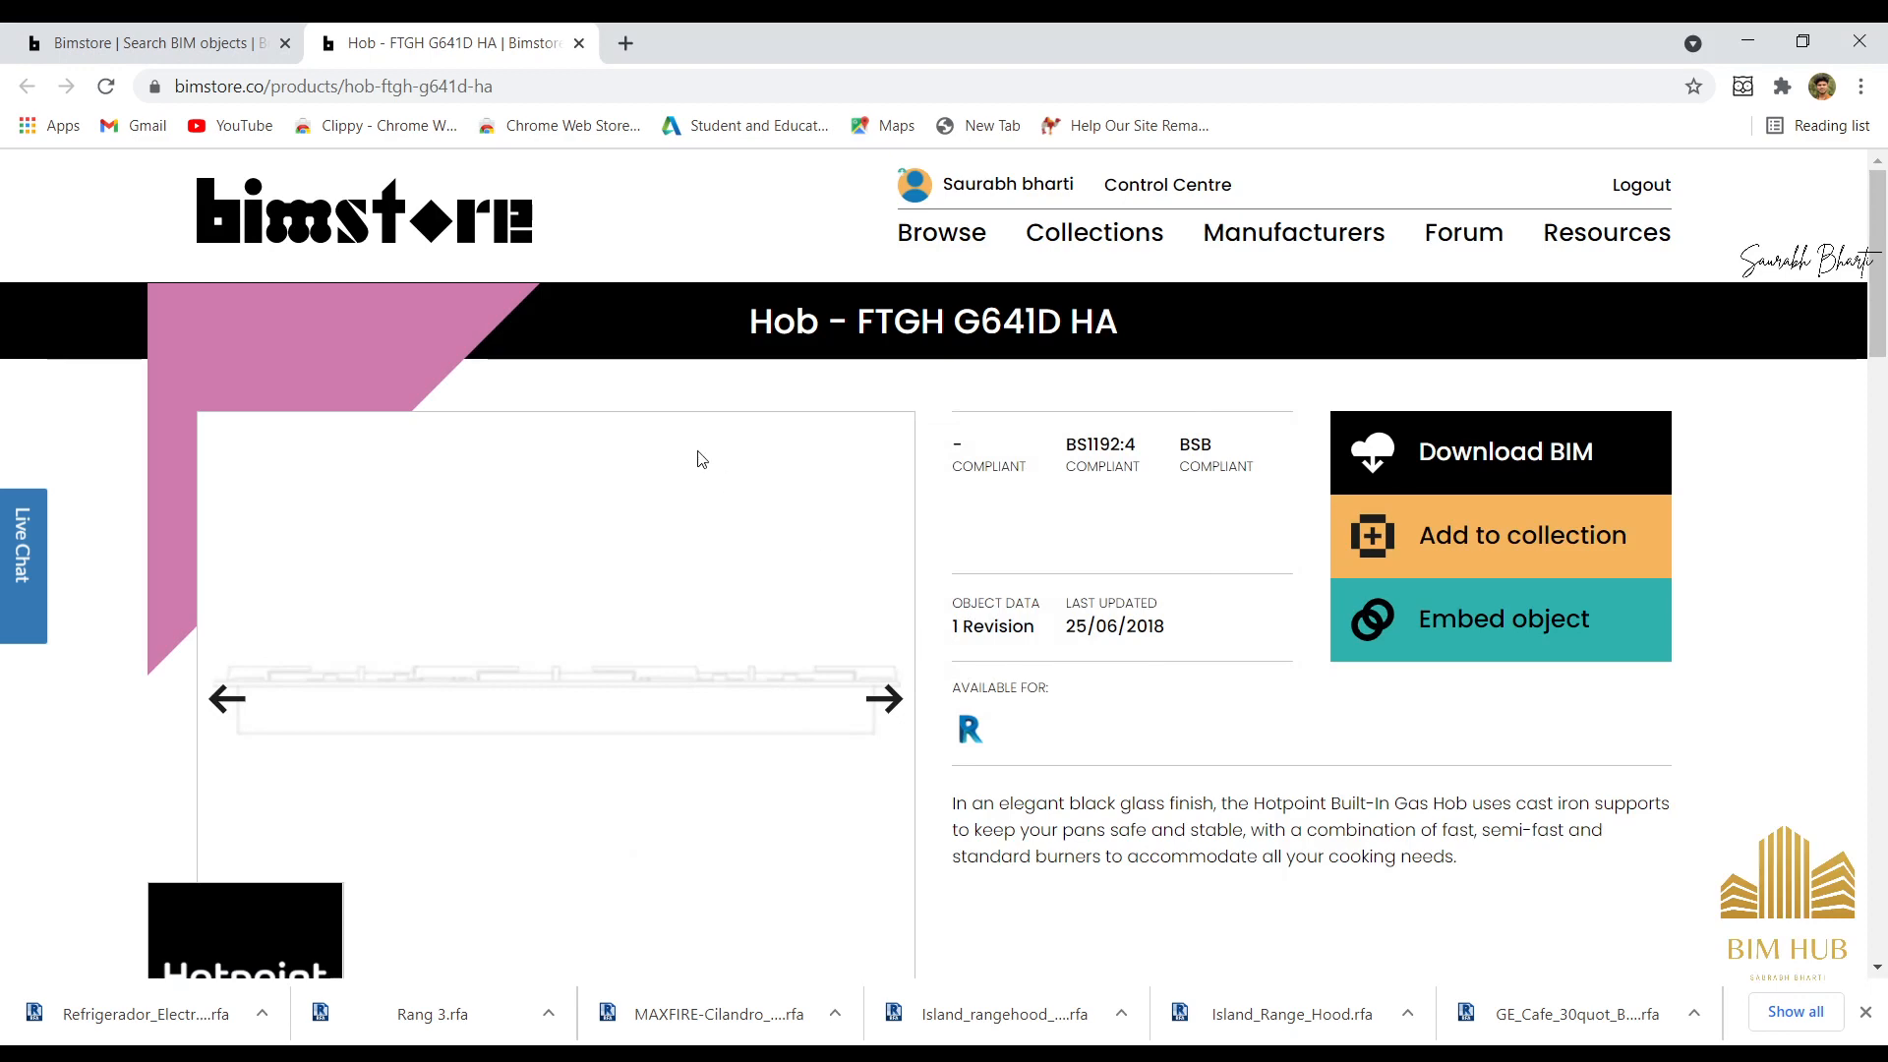
{"action": "left_click", "coordinate": [633, 490]}
{"action": "left_click", "coordinate": [455, 236]}
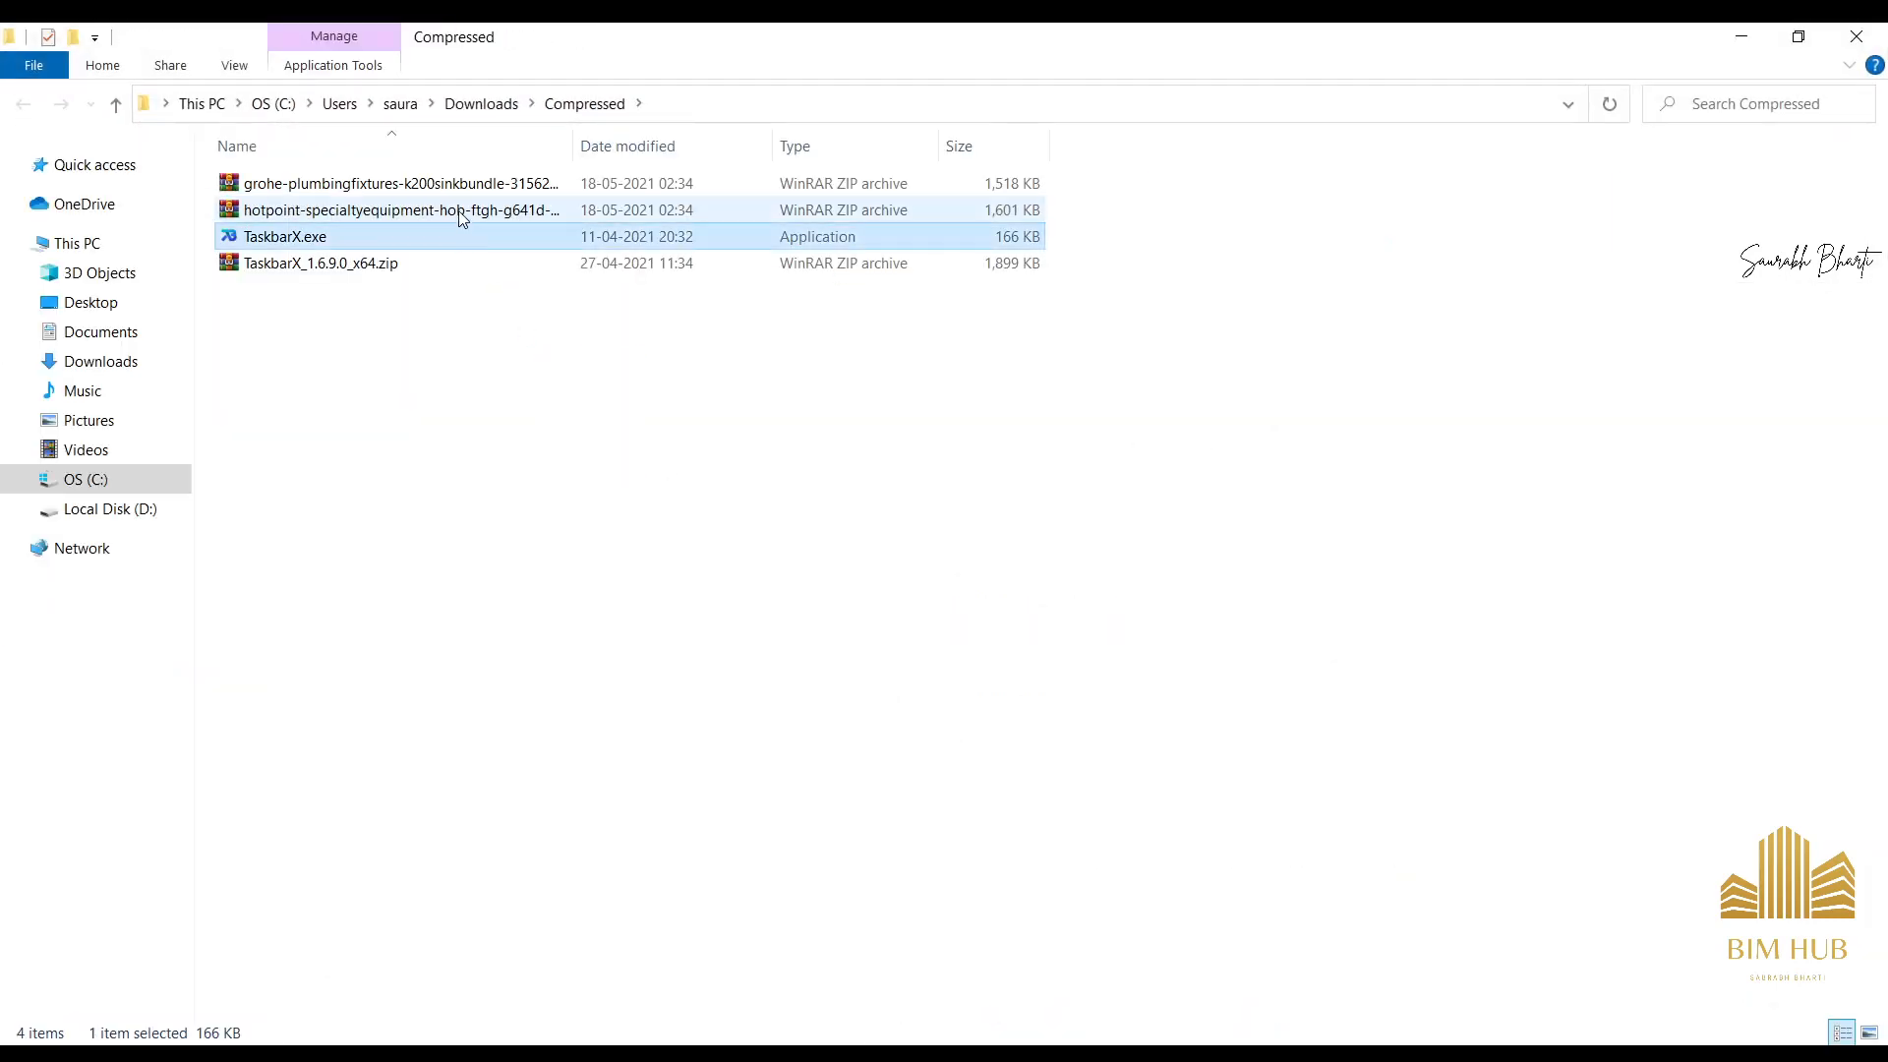
{"action": "left_click", "coordinate": [458, 211]}
{"action": "left_click", "coordinate": [413, 183], "text": "ctrl"}
{"action": "key", "text": "ctrl+x"}
{"action": "key", "text": "alt+Tab"}
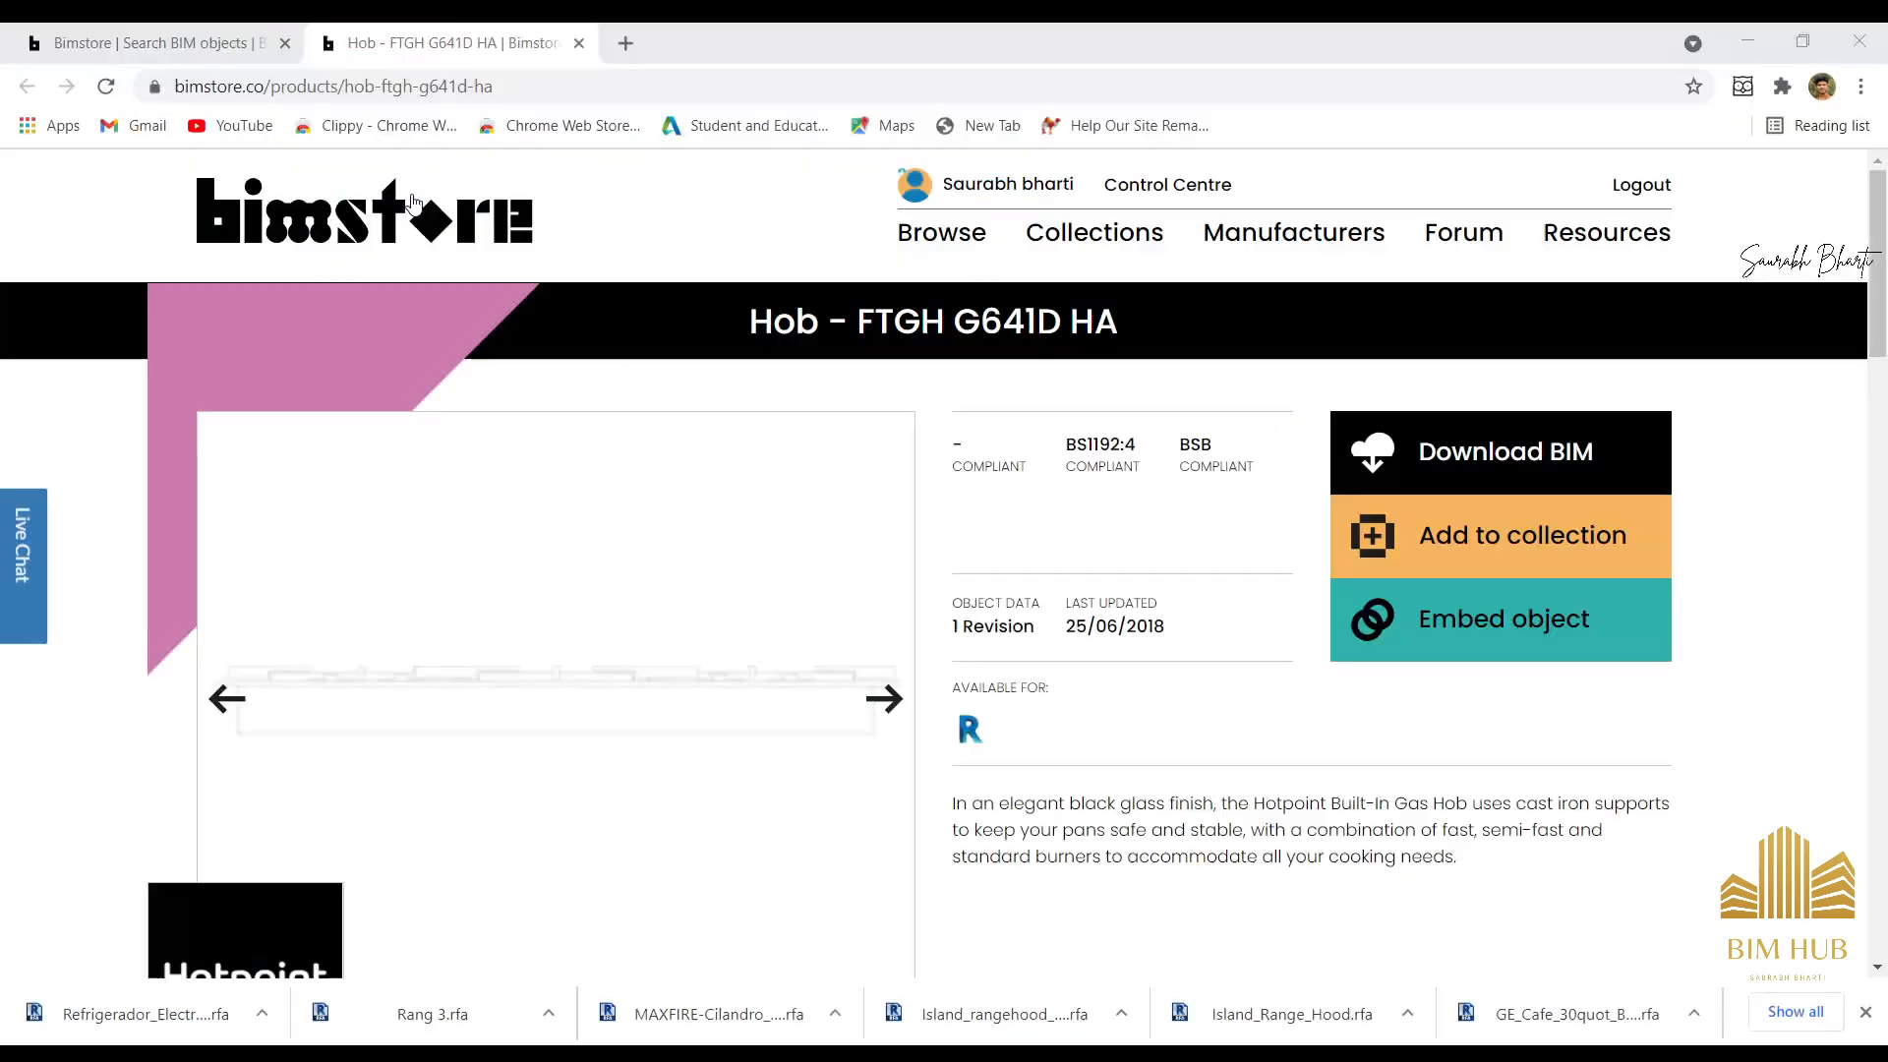
{"action": "key", "text": "super+d"}
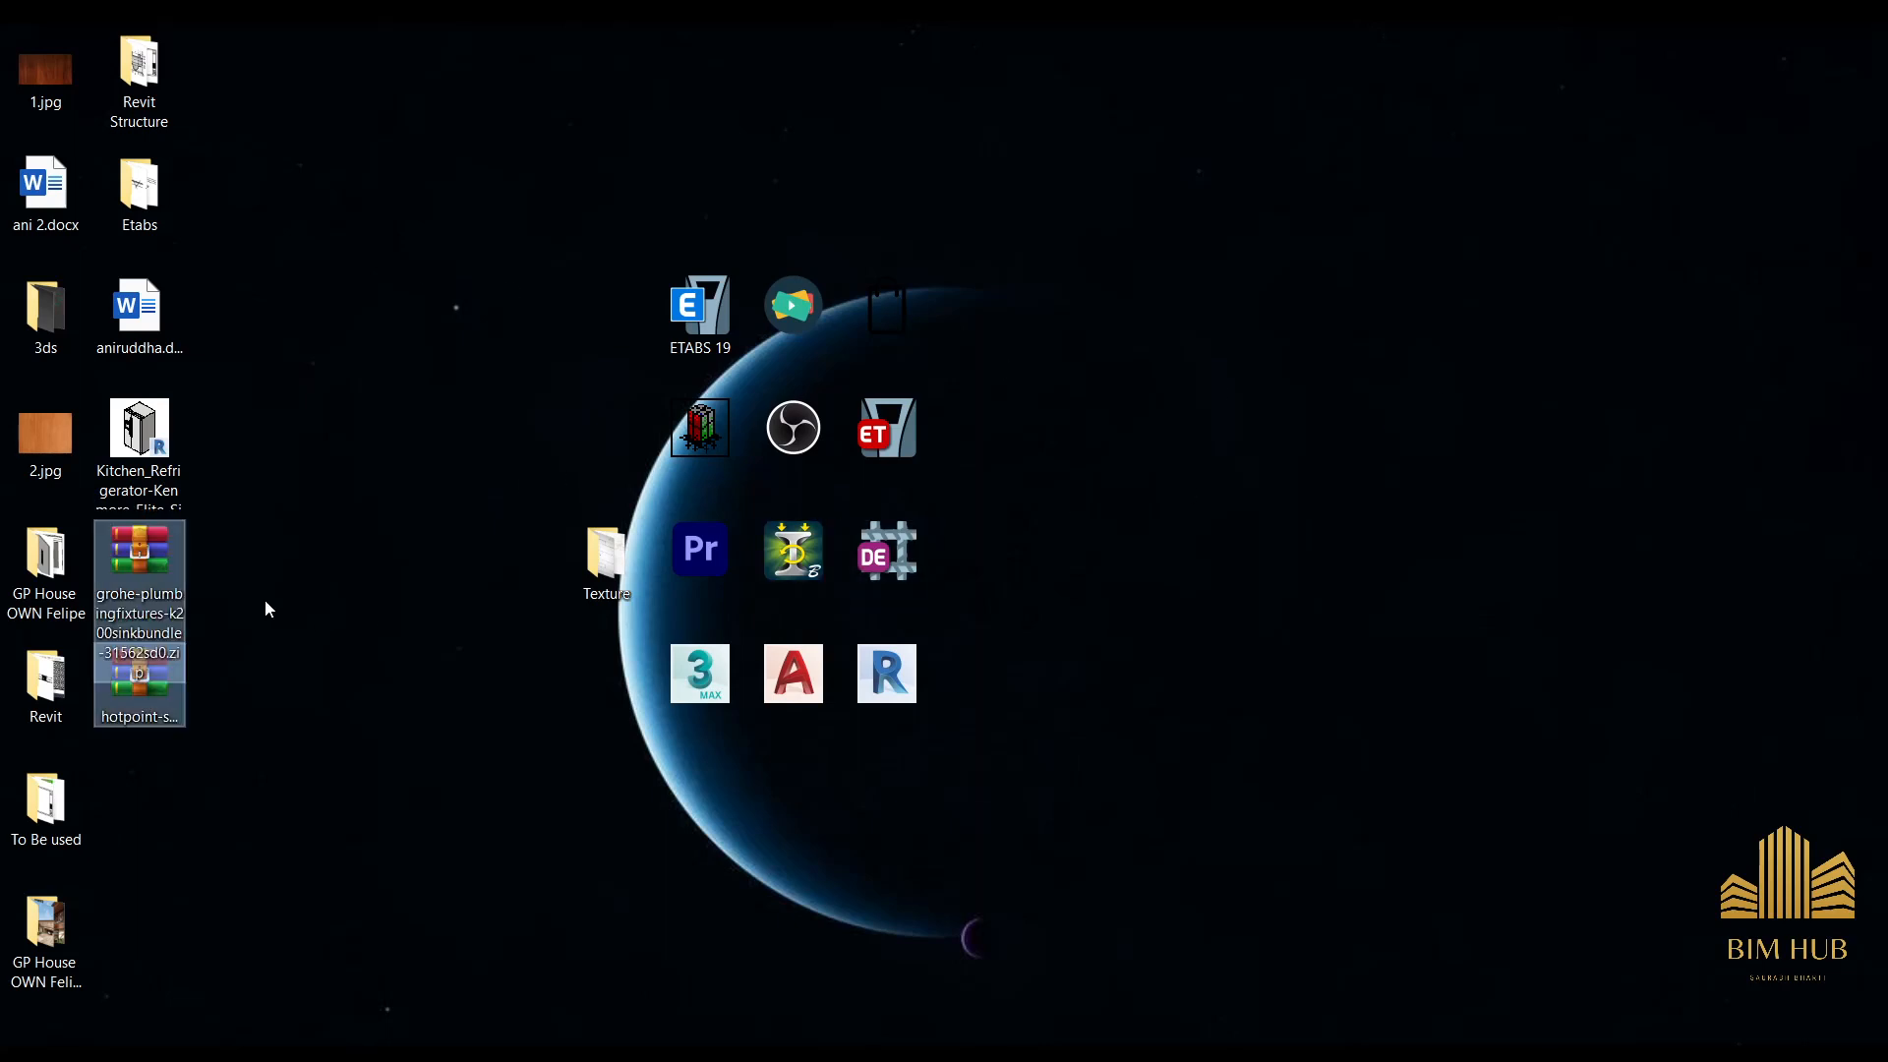
Extract both zip archives directly onto the desktop, replacing all duplicate files.
{"action": "right_click", "coordinate": [1500, 535]}
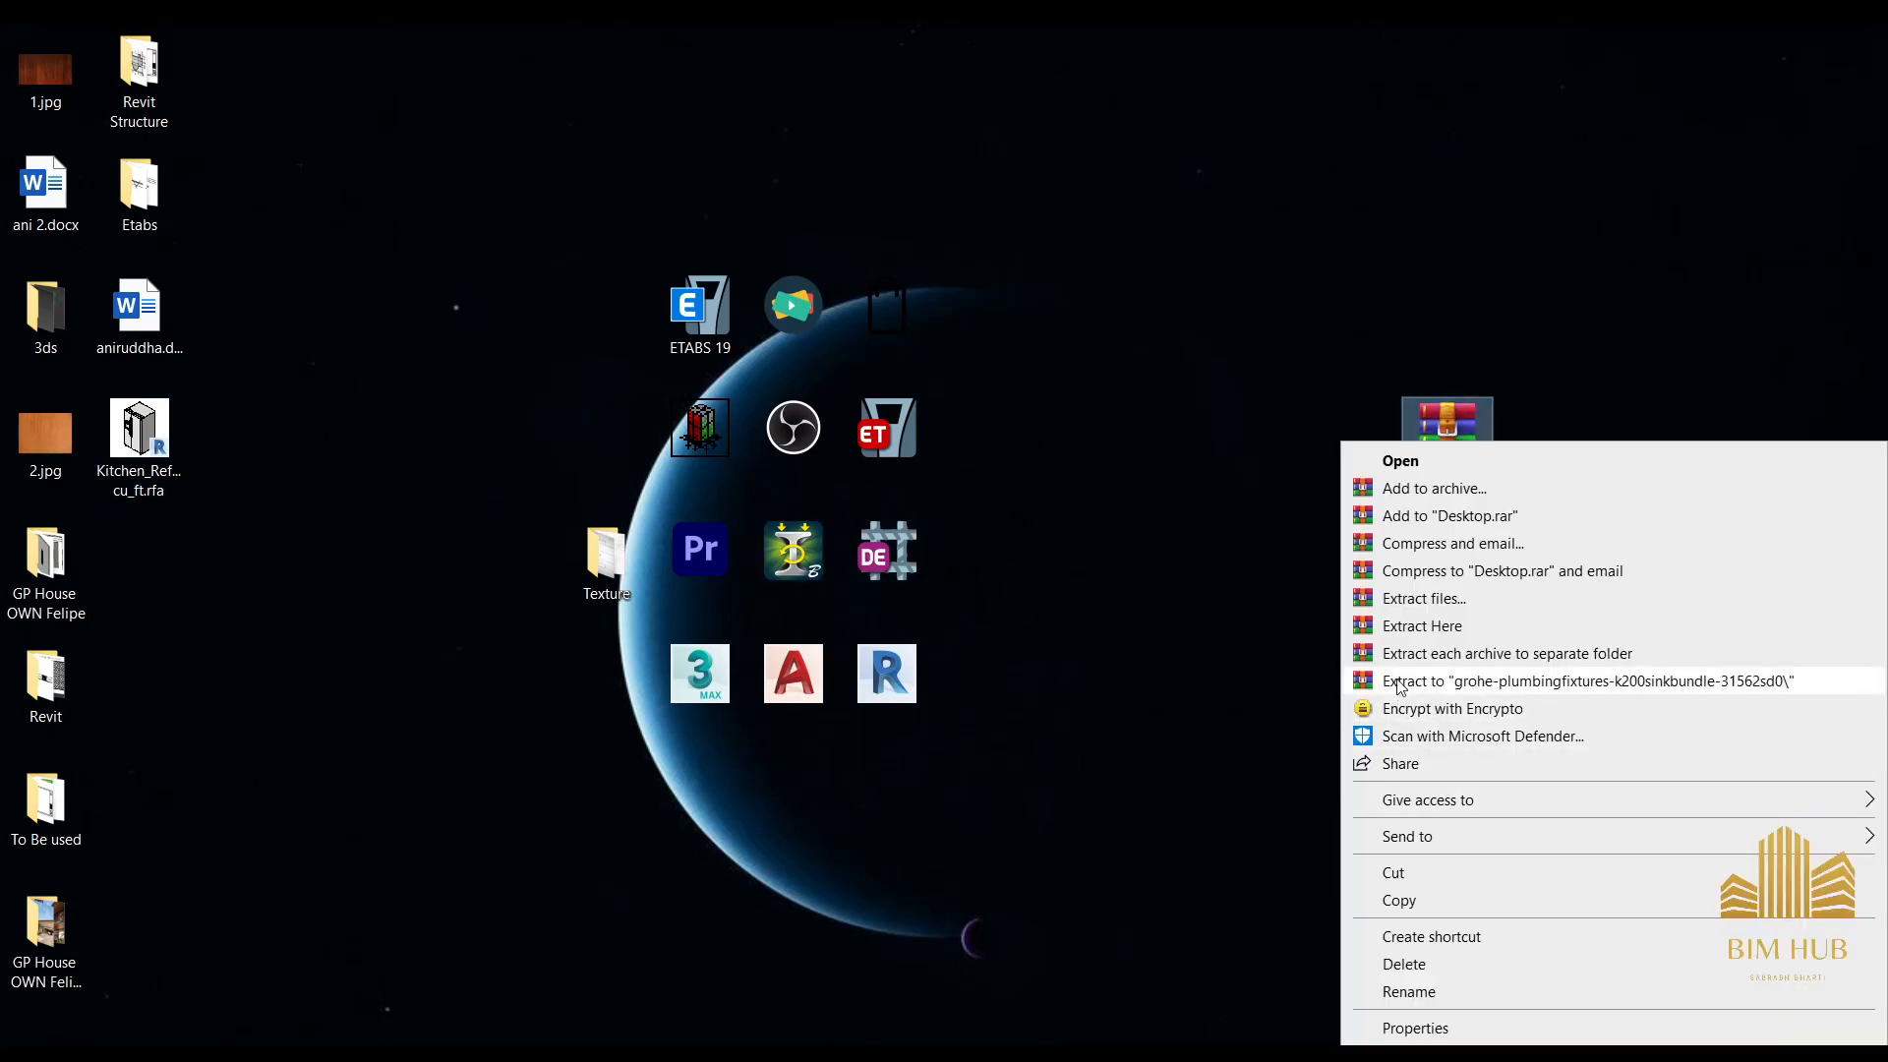
{"action": "left_click", "coordinate": [1349, 625]}
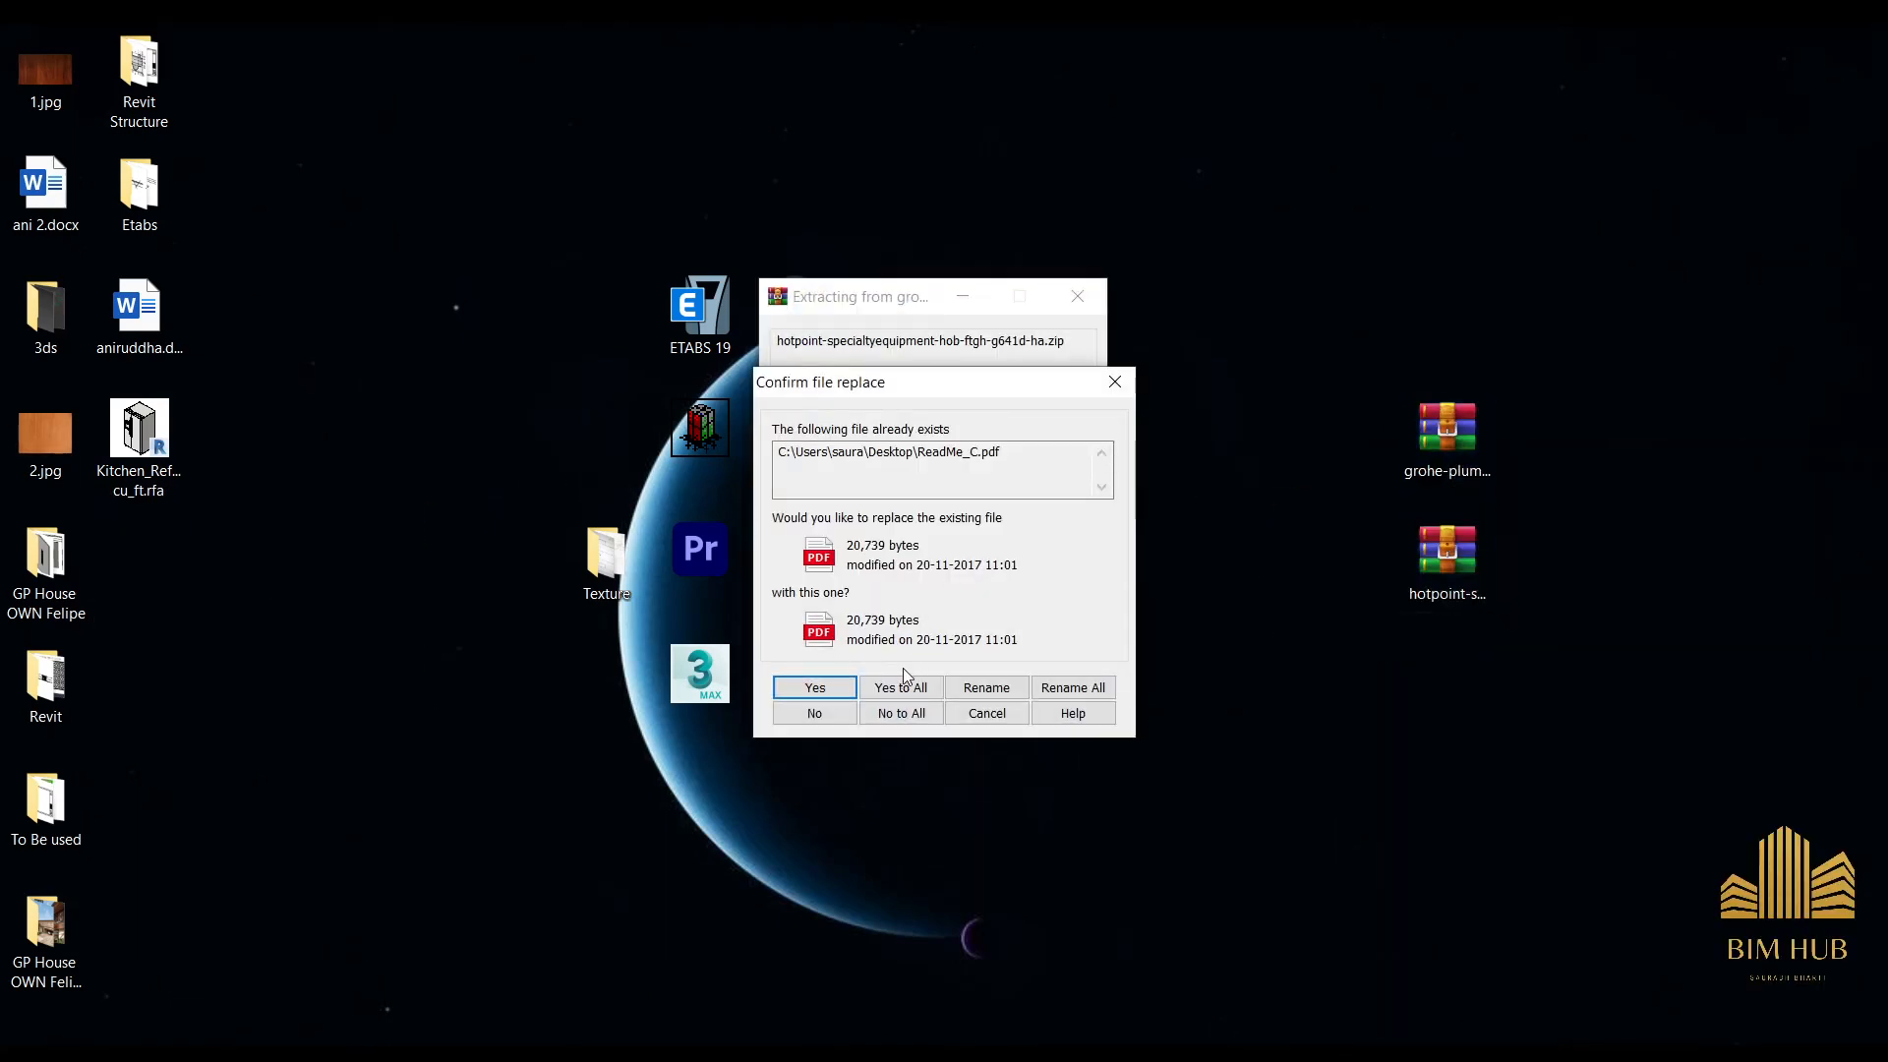
{"action": "left_click", "coordinate": [903, 686]}
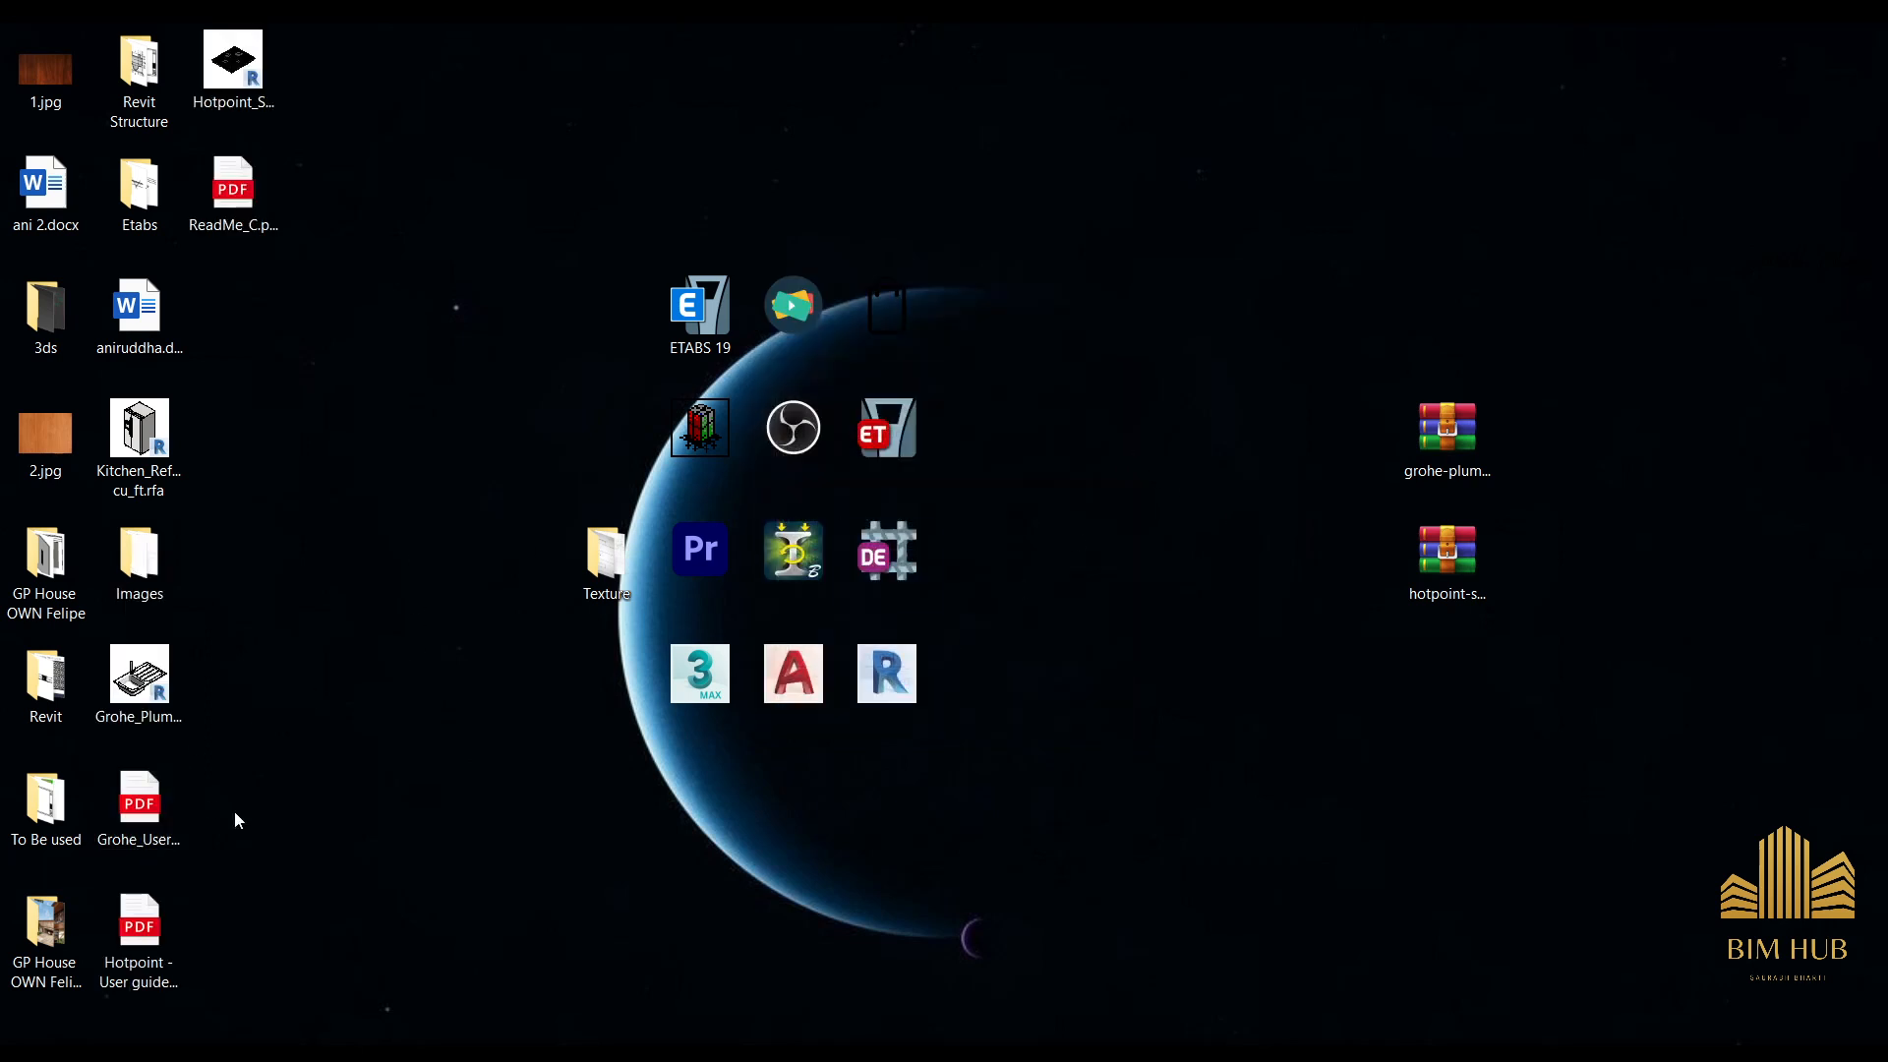
Permanently delete the extracted PDF files and the GROHE and Hotpoint zip archives from the desktop.
{"action": "key", "text": "shift+Delete"}
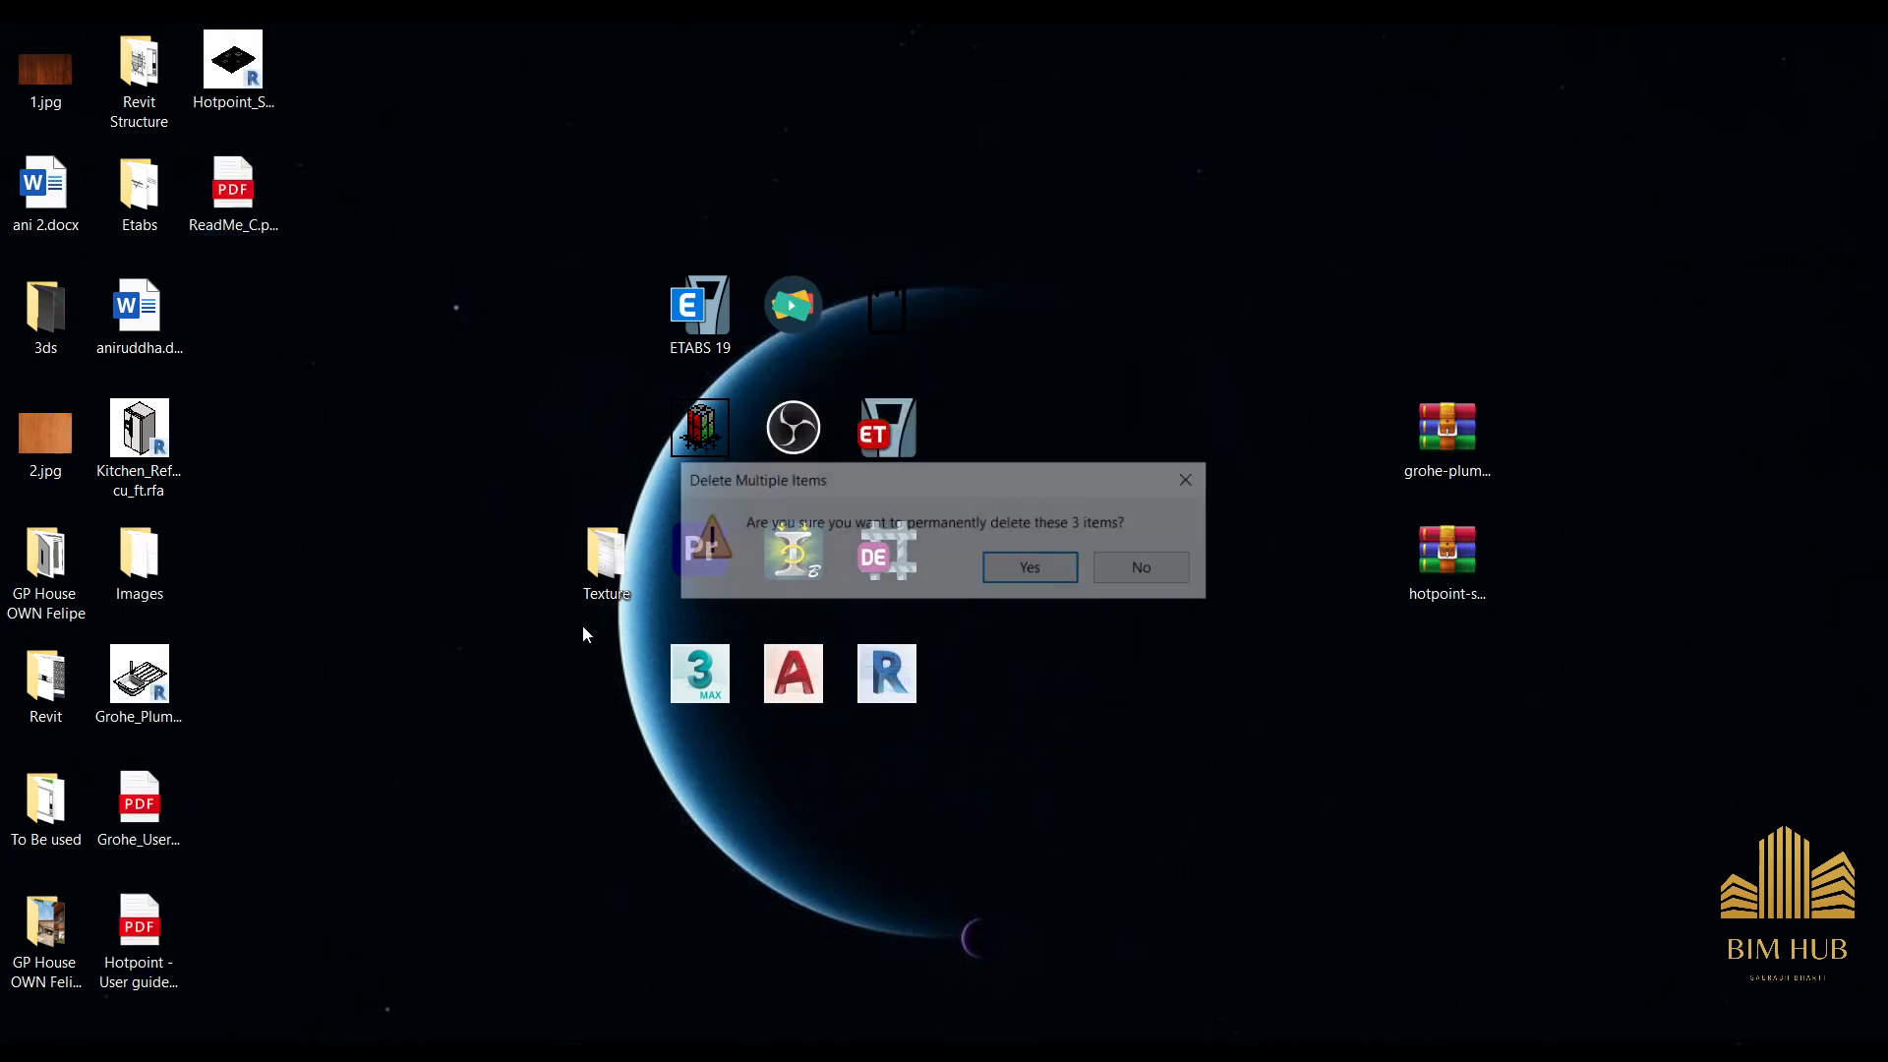
{"action": "key", "text": "Return"}
{"action": "left_click_drag", "start_coordinate": [1442, 217], "coordinate": [1773, 864]}
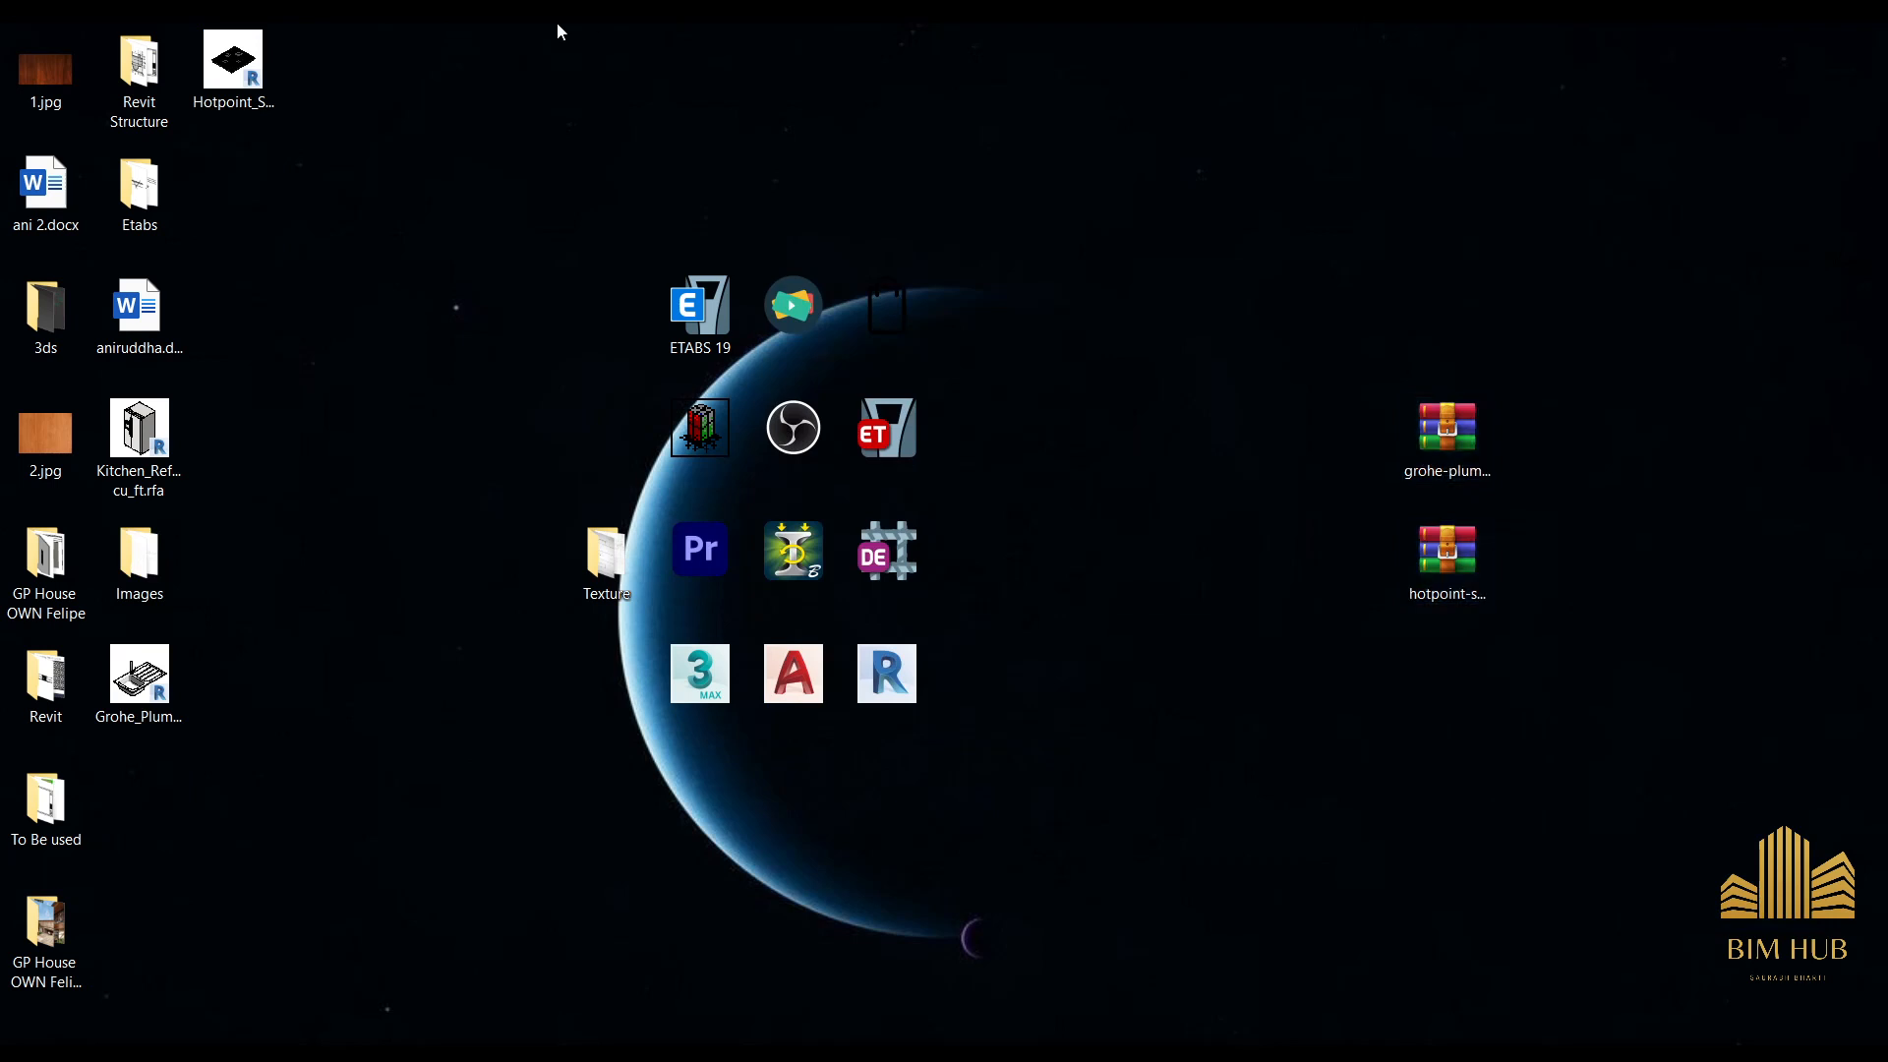
{"action": "key", "text": "shift+Delete"}
{"action": "key", "text": "Return"}
Put the Hotpoint hob family beneath the Grohe file on the desktop and load the Grohe sink family into the Revit house model.
{"action": "left_click_drag", "start_coordinate": [233, 59], "coordinate": [165, 777]}
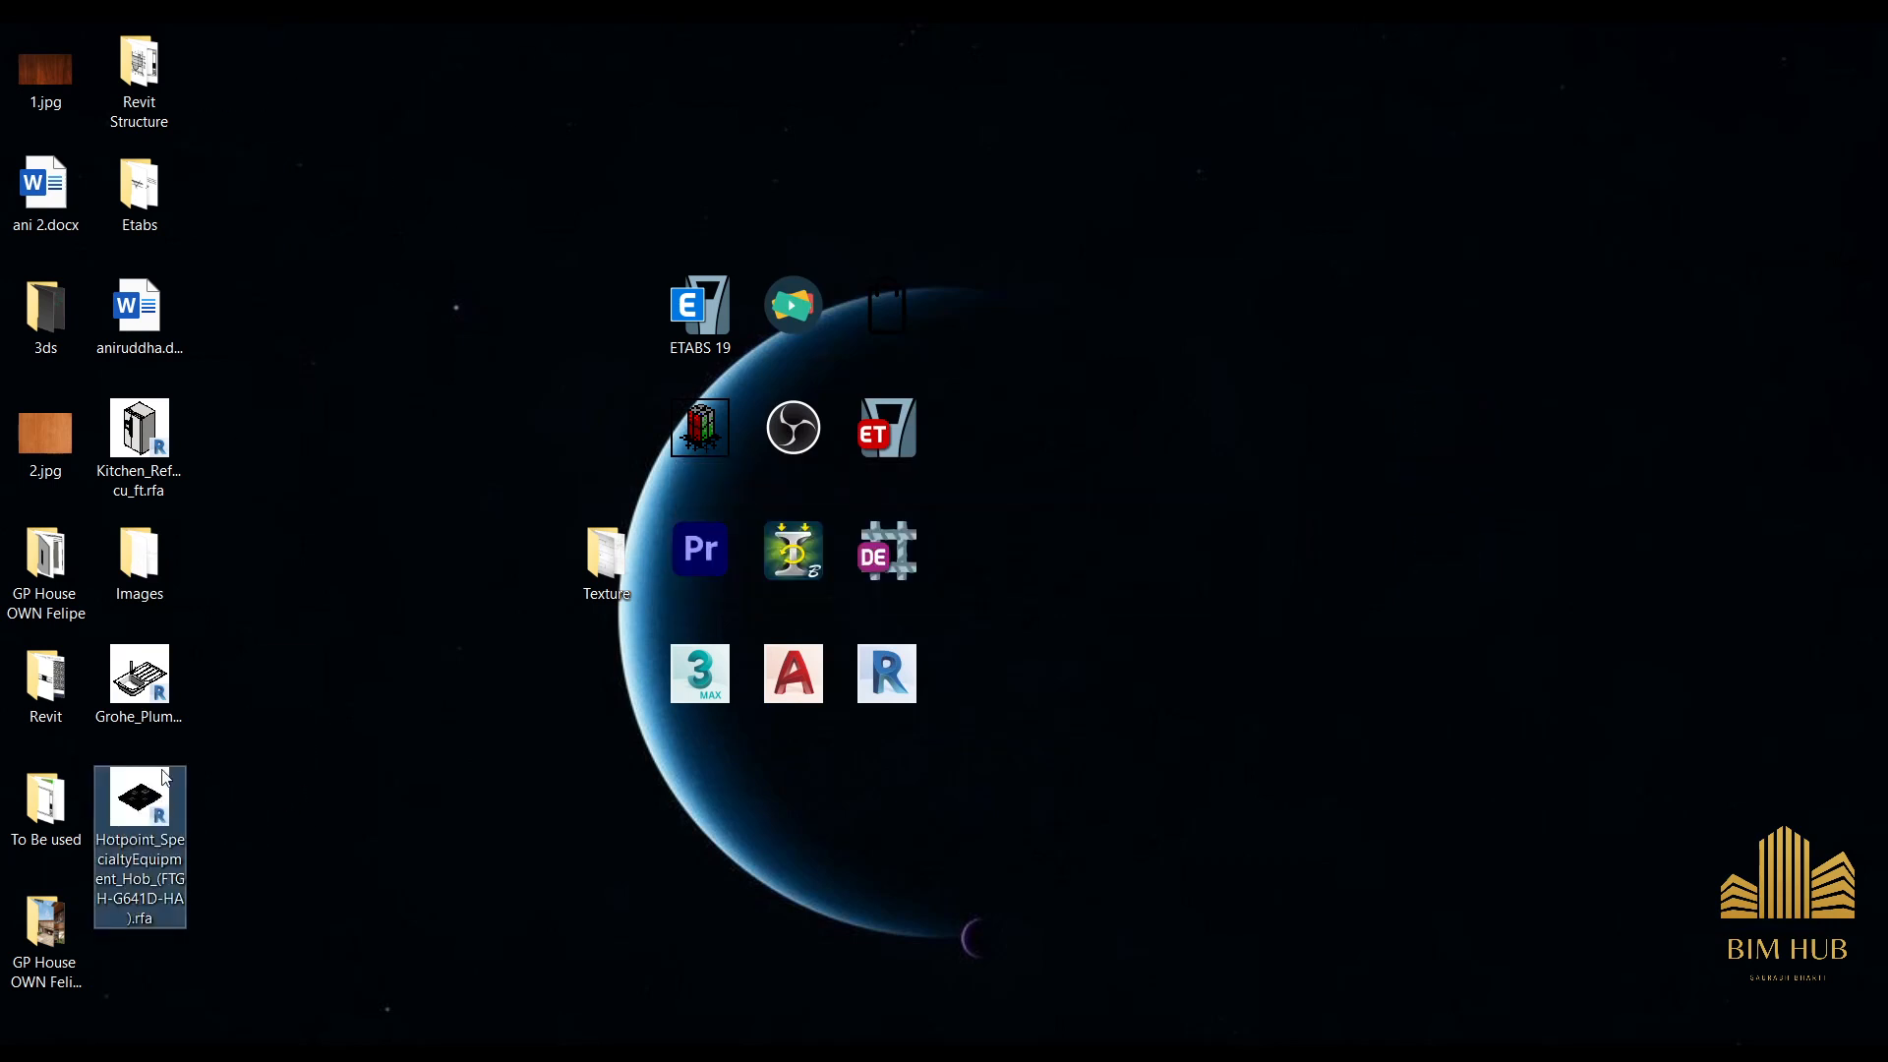
{"action": "left_click", "coordinate": [151, 712]}
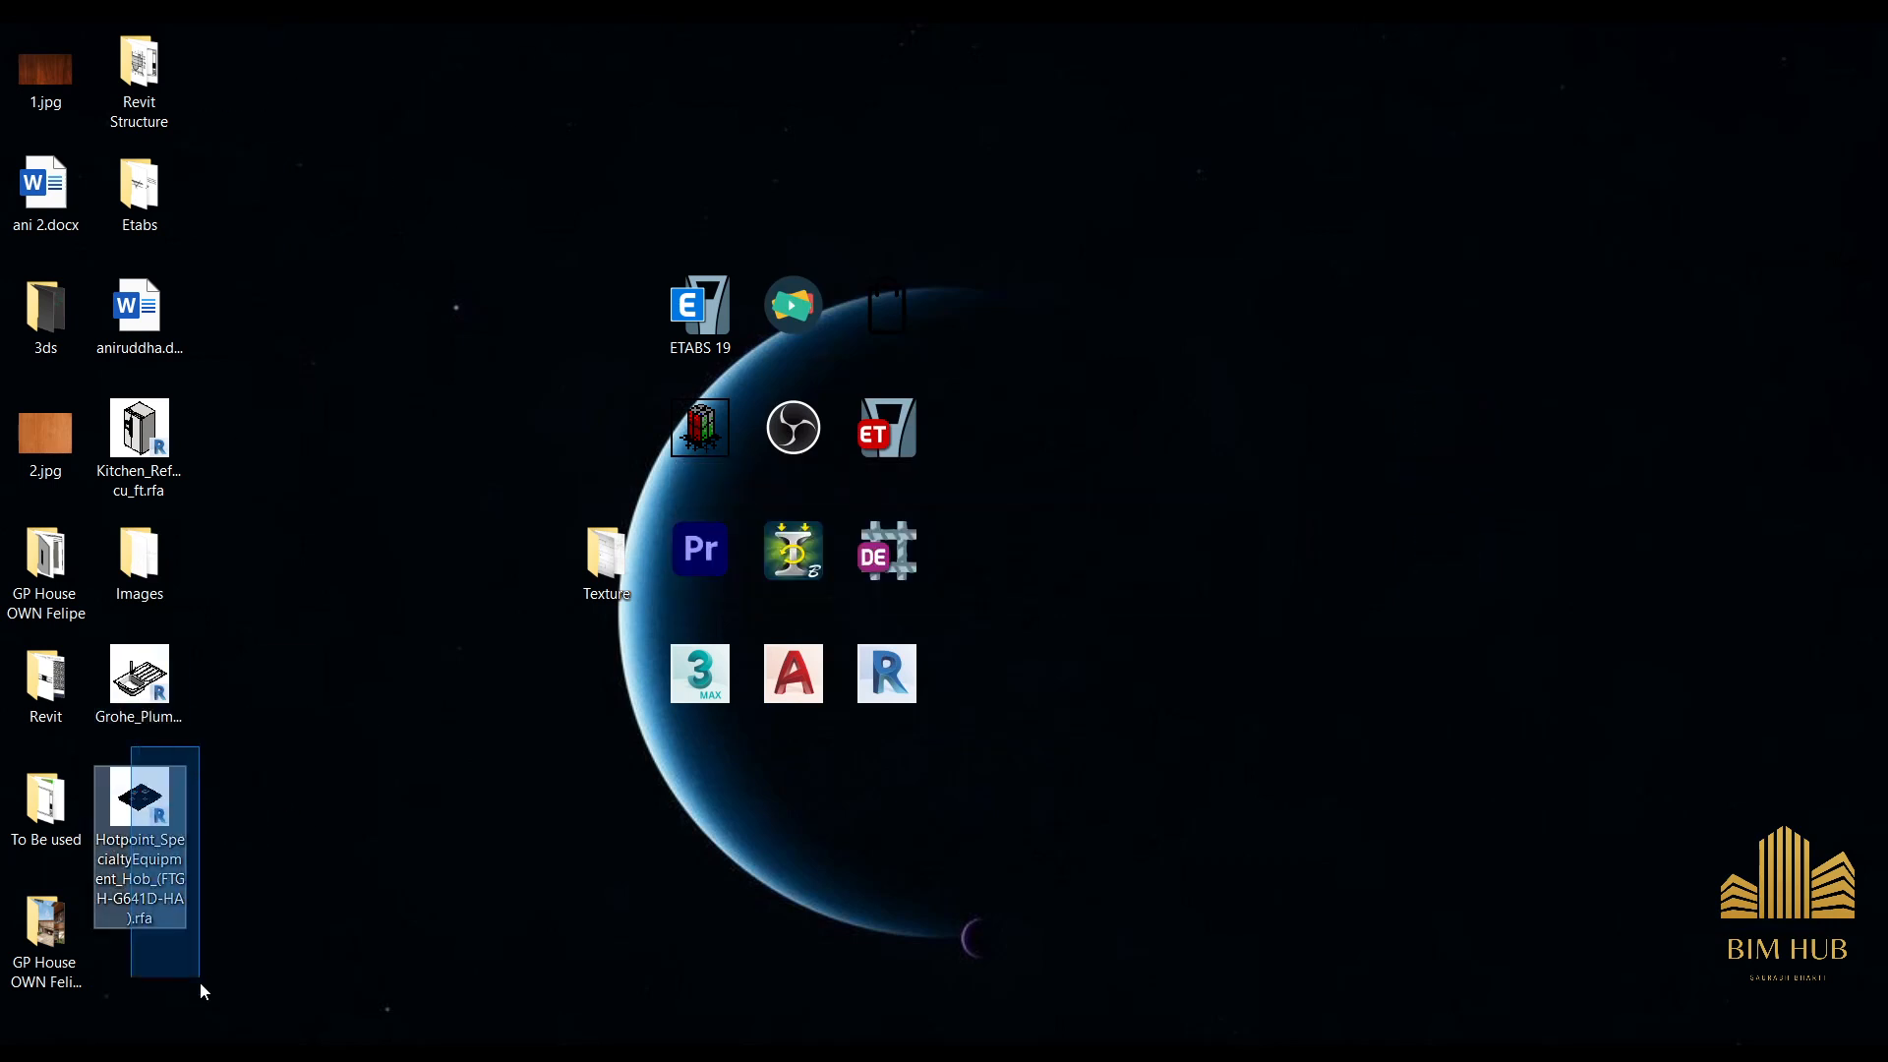
{"action": "left_click_drag", "start_coordinate": [156, 685], "coordinate": [179, 913]}
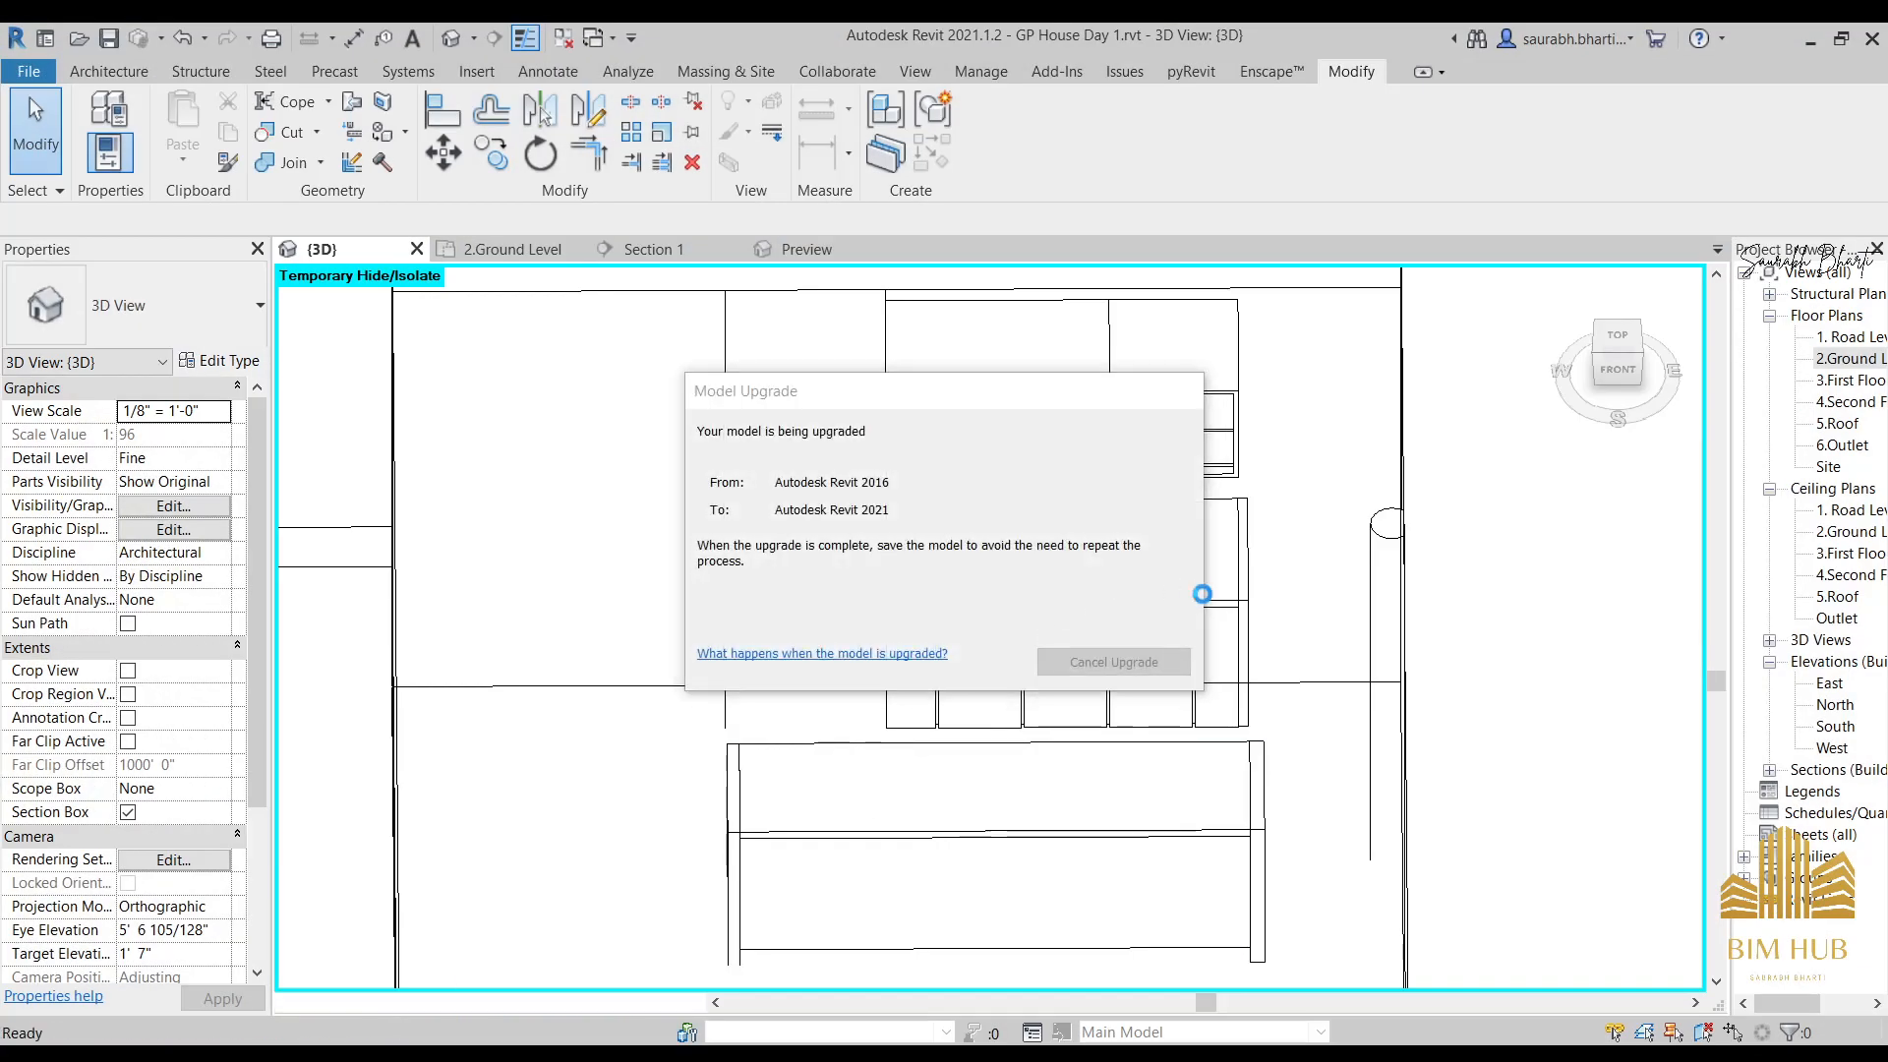
Place the Grohe K200 sink bundle on the kitchen countertop, at its right end, and finish the placement.
{"action": "scroll", "coordinate": [1127, 555], "scroll_direction": "down", "scroll_amount": 1}
{"action": "scroll", "coordinate": [1090, 531], "scroll_direction": "up", "scroll_amount": 3}
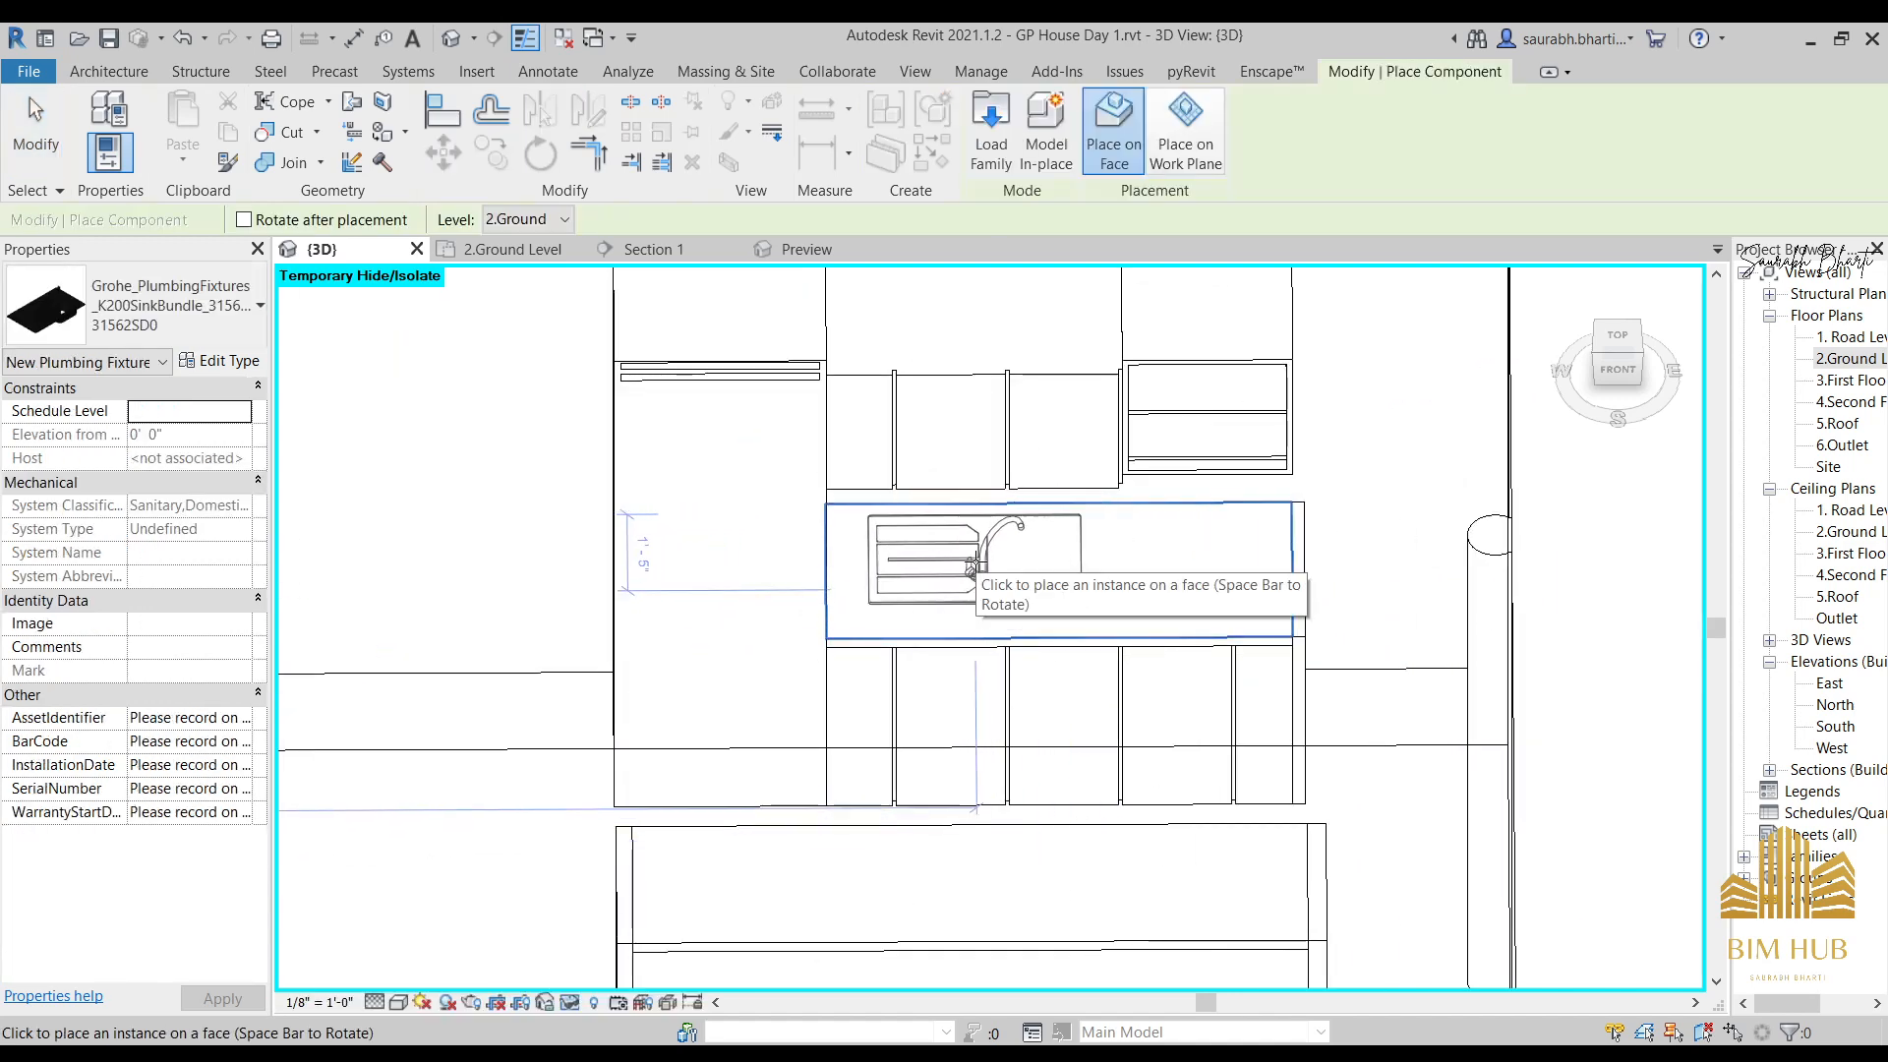
{"action": "scroll", "coordinate": [1009, 555], "scroll_direction": "up", "scroll_amount": 2}
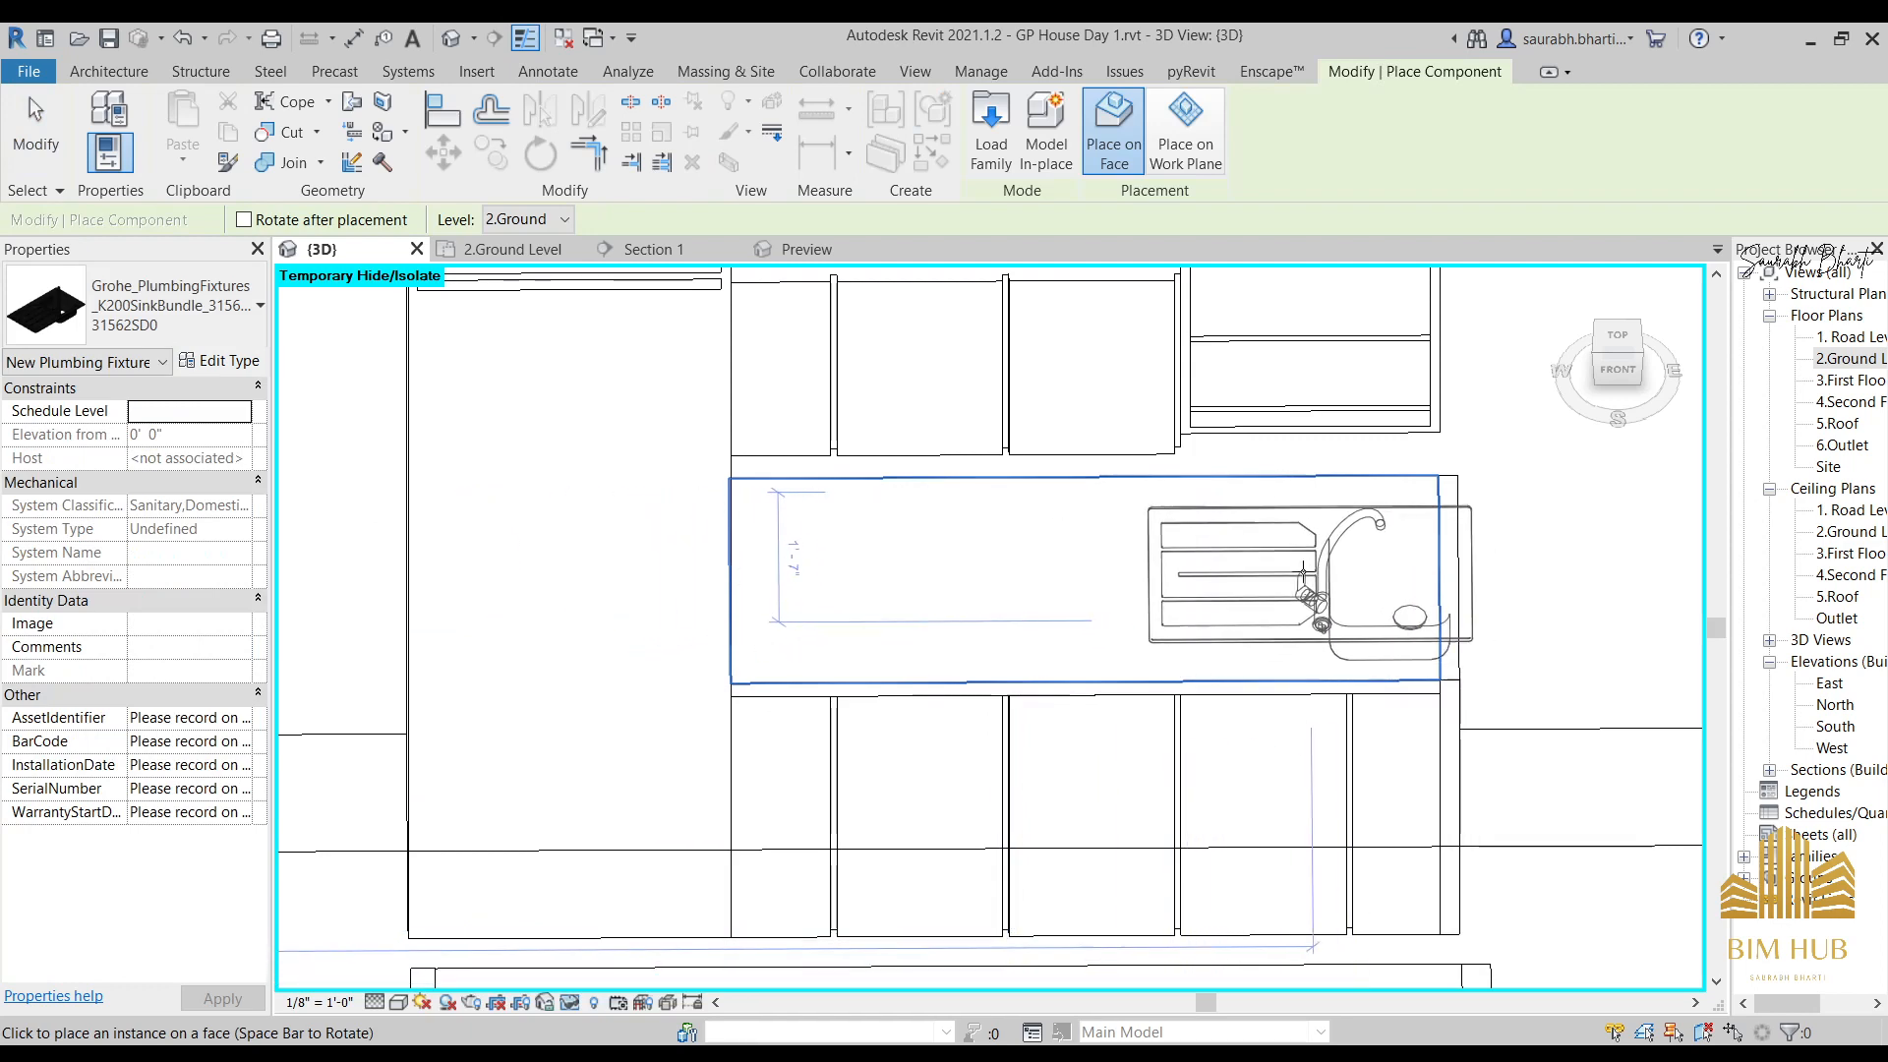
{"action": "left_click", "coordinate": [1268, 570]}
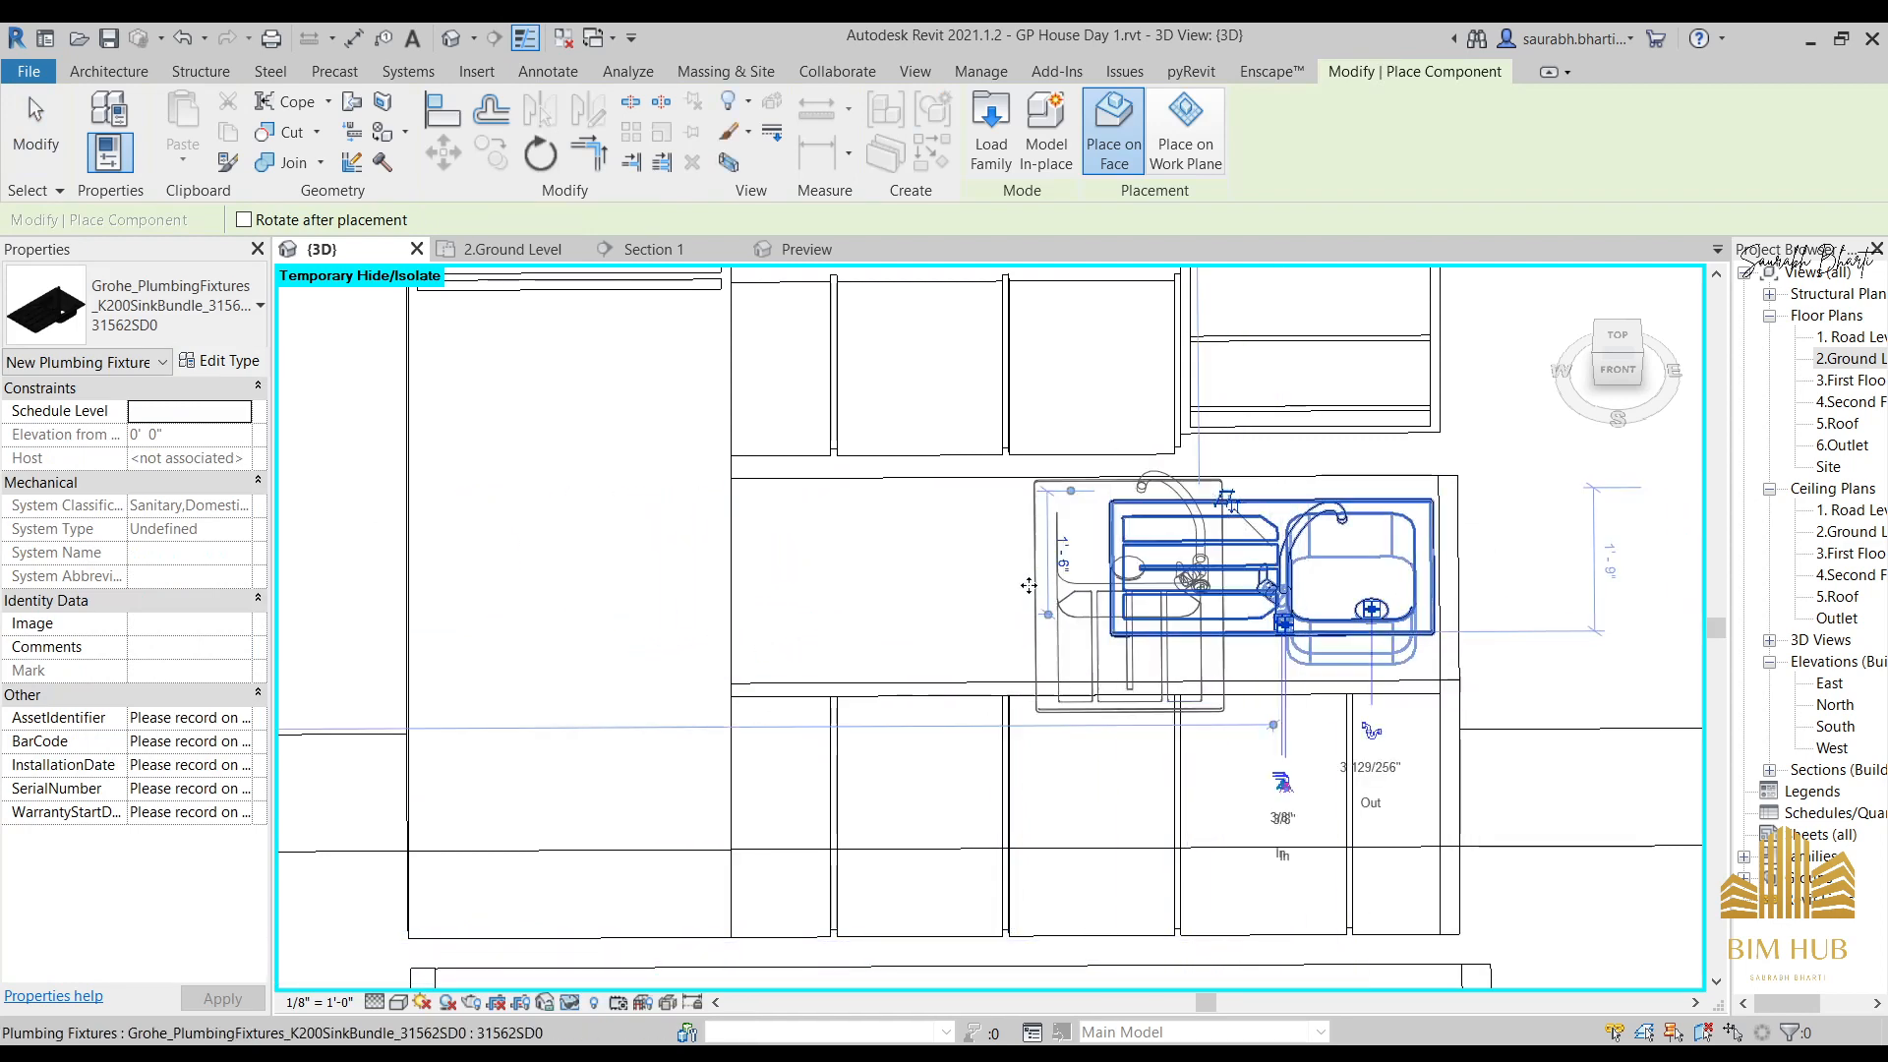
{"action": "key", "text": "Escape"}
{"action": "key", "text": "Escape"}
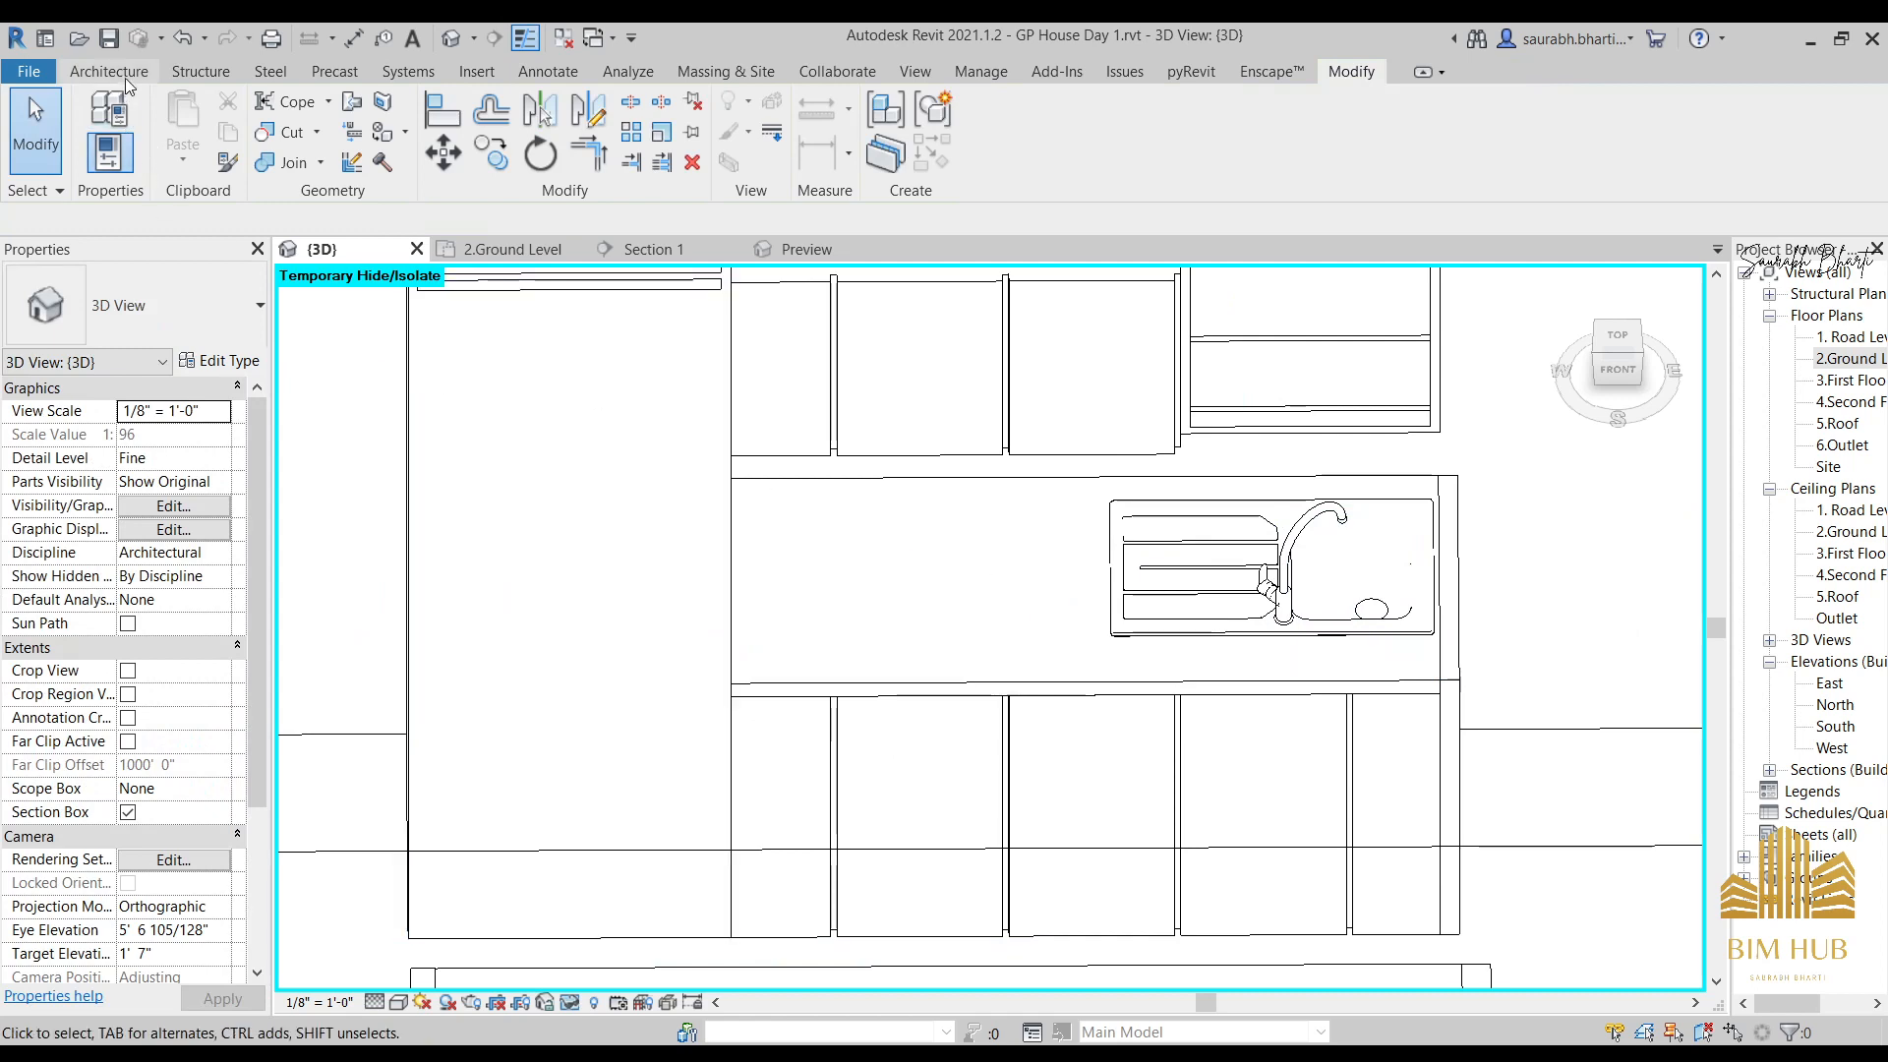
Look through the component types available for placement for the Hotpoint hob family.
{"action": "left_click", "coordinate": [124, 75]}
{"action": "left_click", "coordinate": [290, 132]}
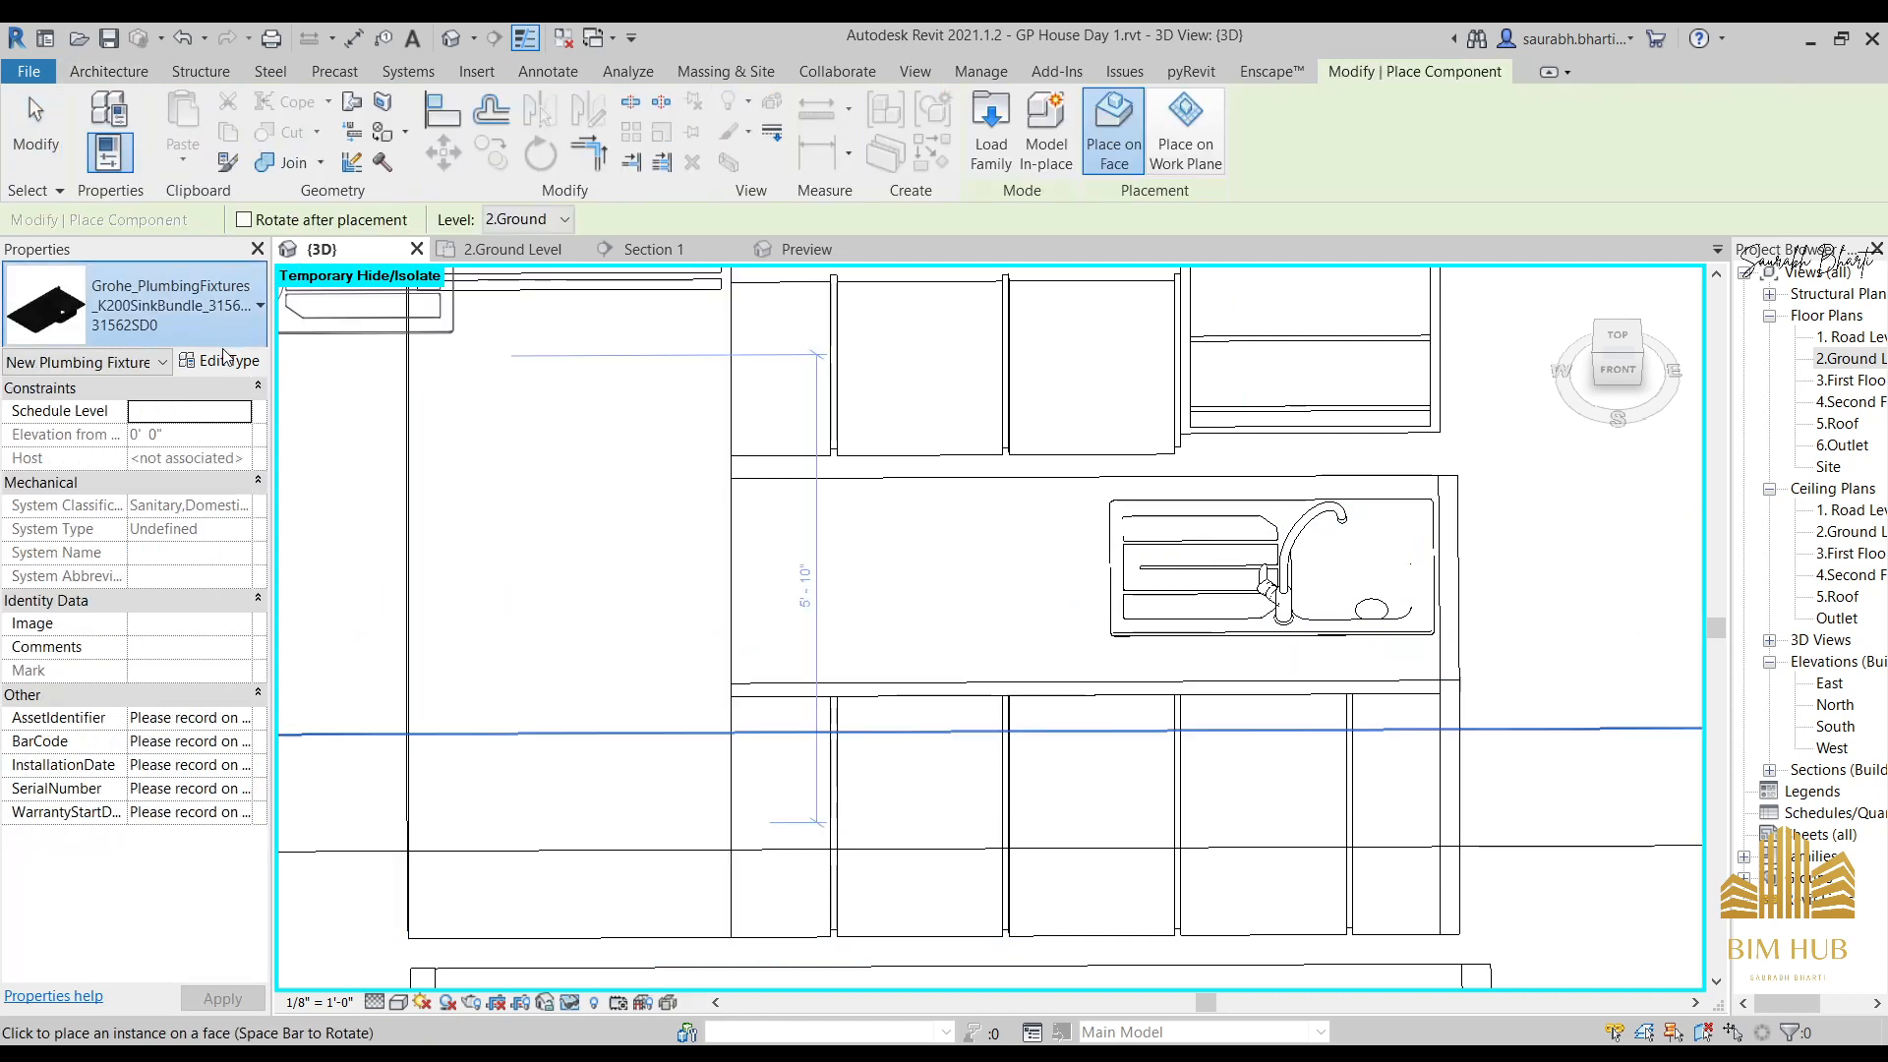
{"action": "left_click", "coordinate": [147, 305]}
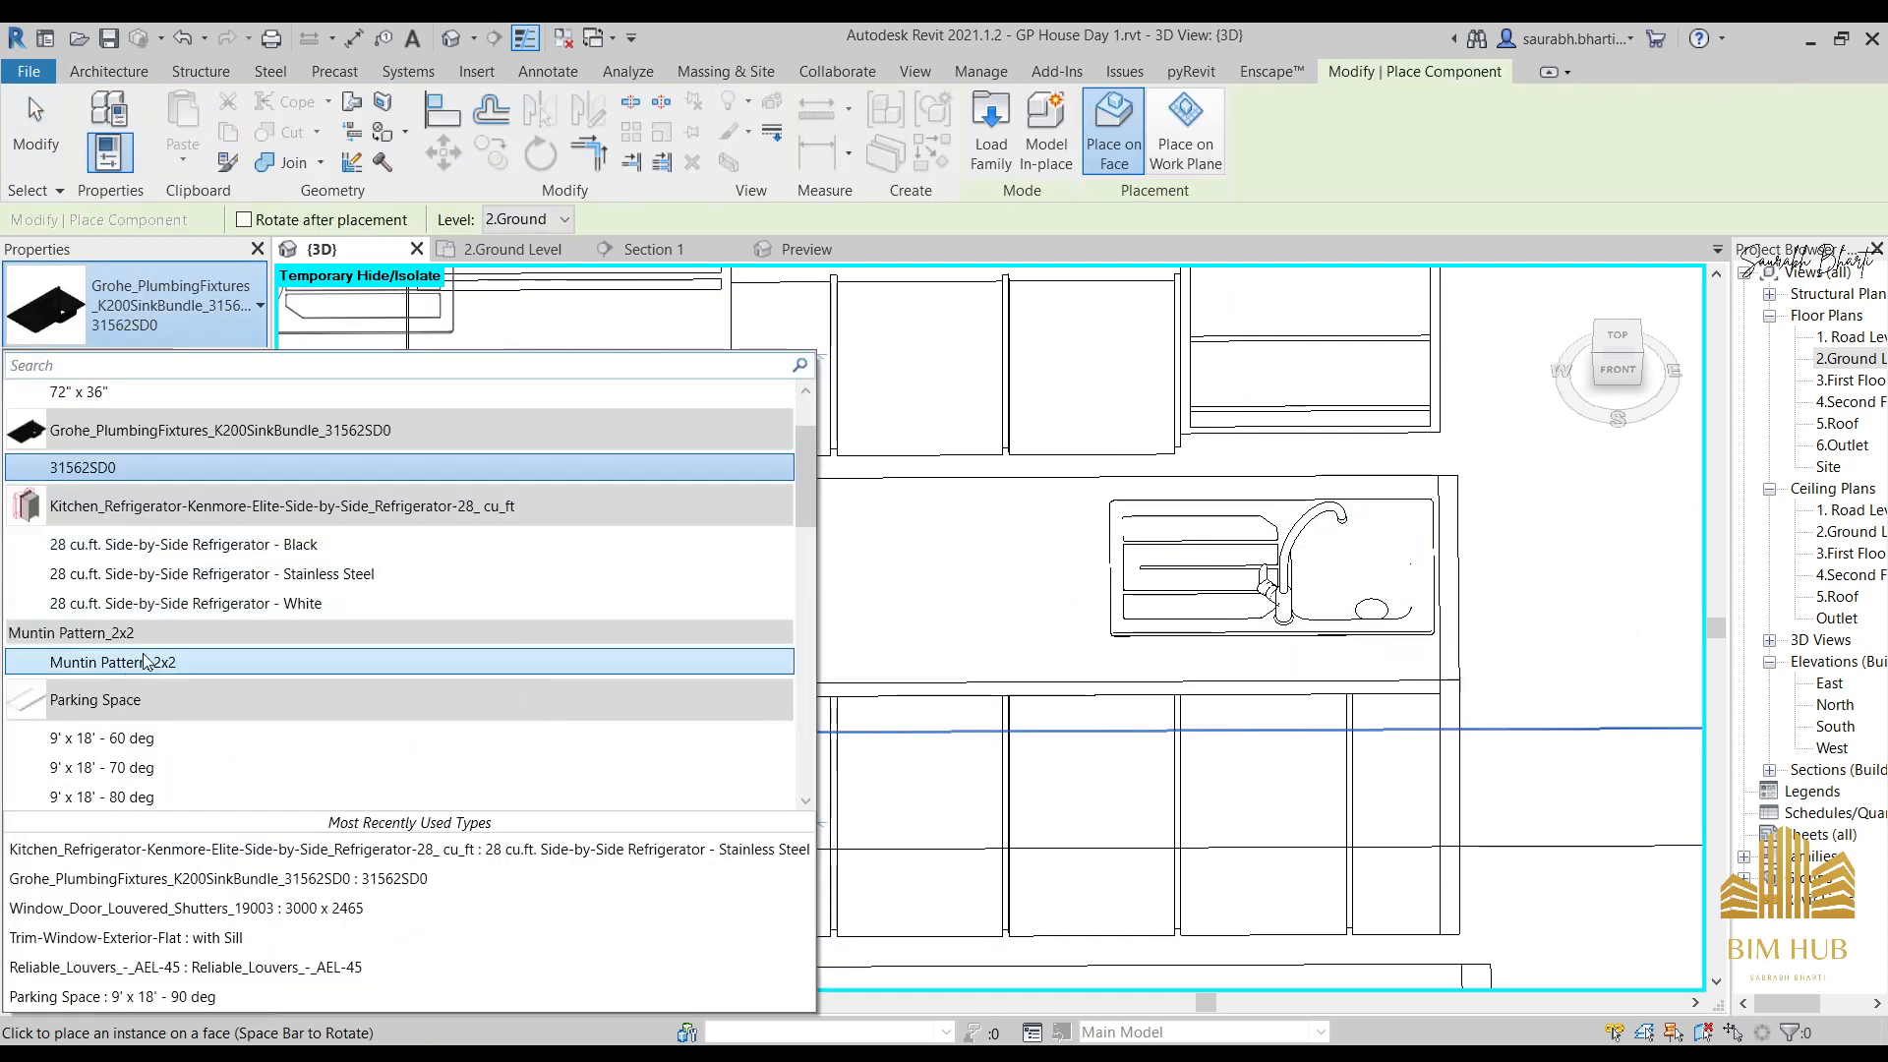
{"action": "scroll", "coordinate": [145, 662], "scroll_direction": "up", "scroll_amount": 2}
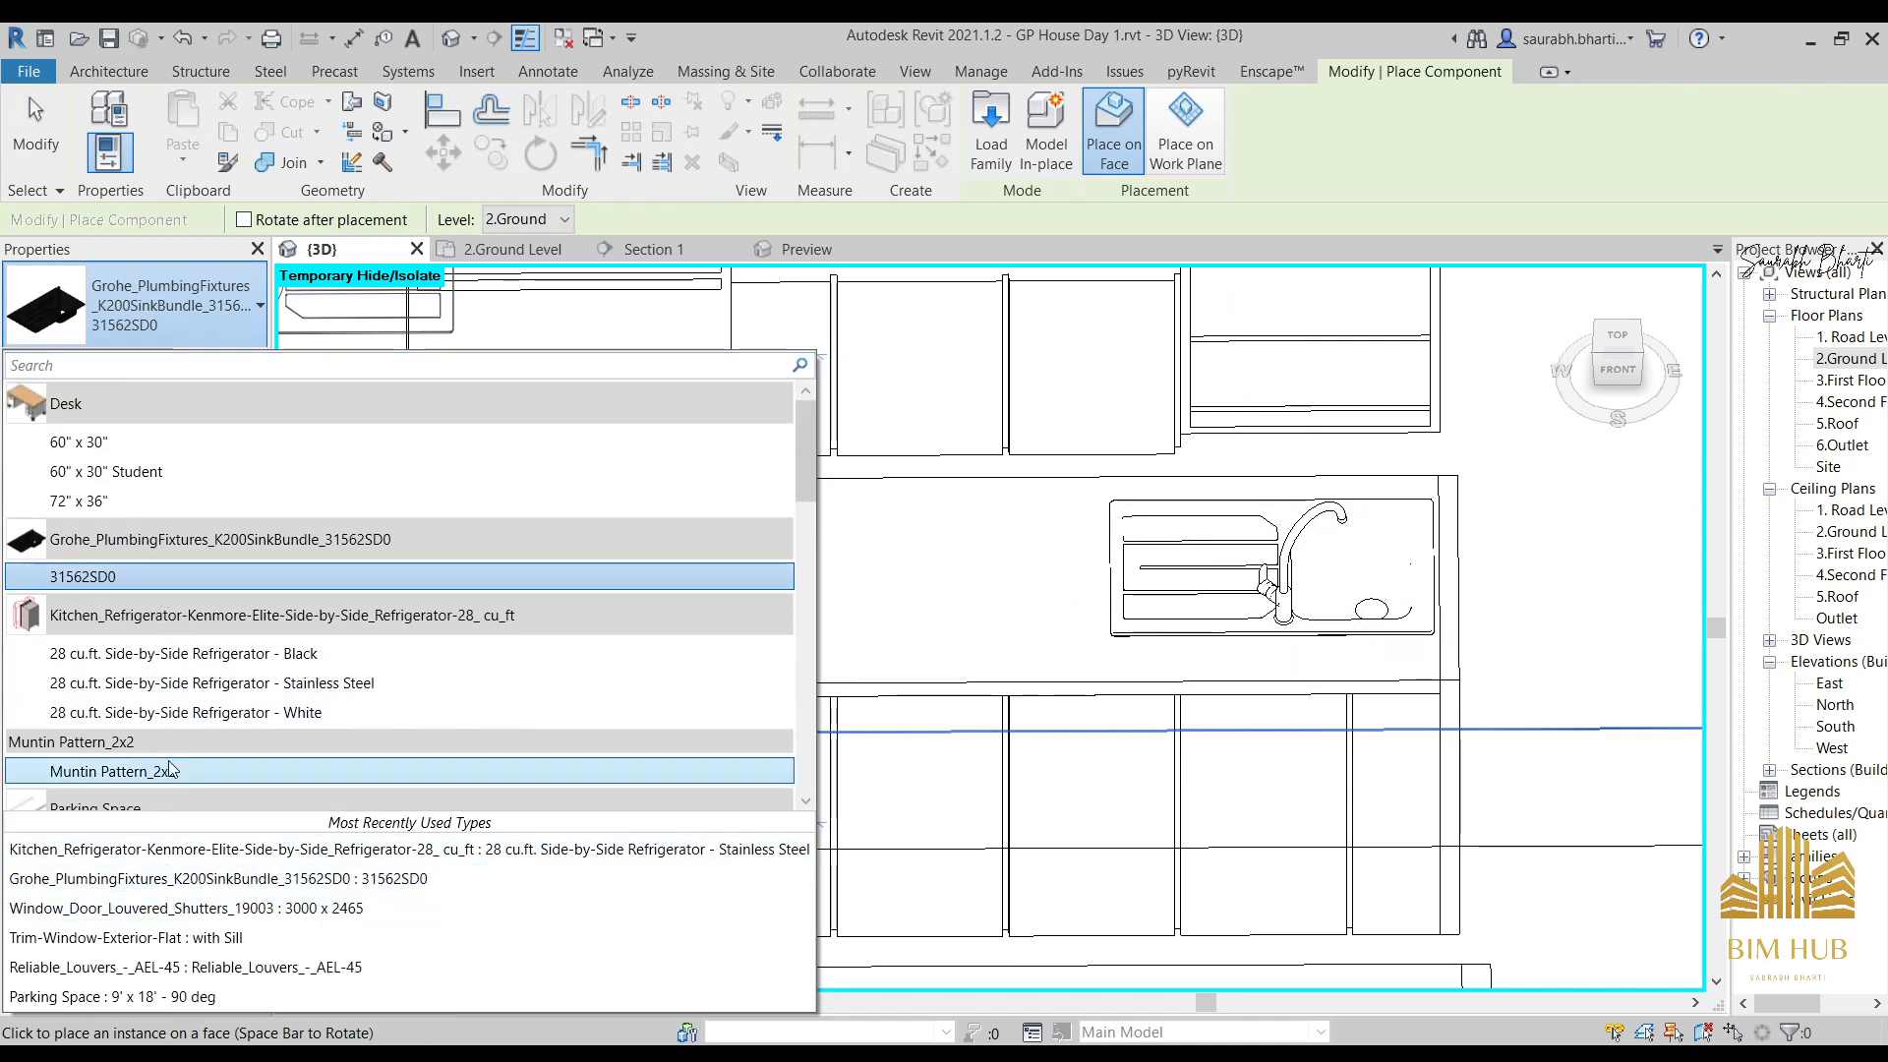
{"action": "scroll", "coordinate": [172, 771], "scroll_direction": "down", "scroll_amount": 4}
{"action": "scroll", "coordinate": [172, 770], "scroll_direction": "up", "scroll_amount": 4}
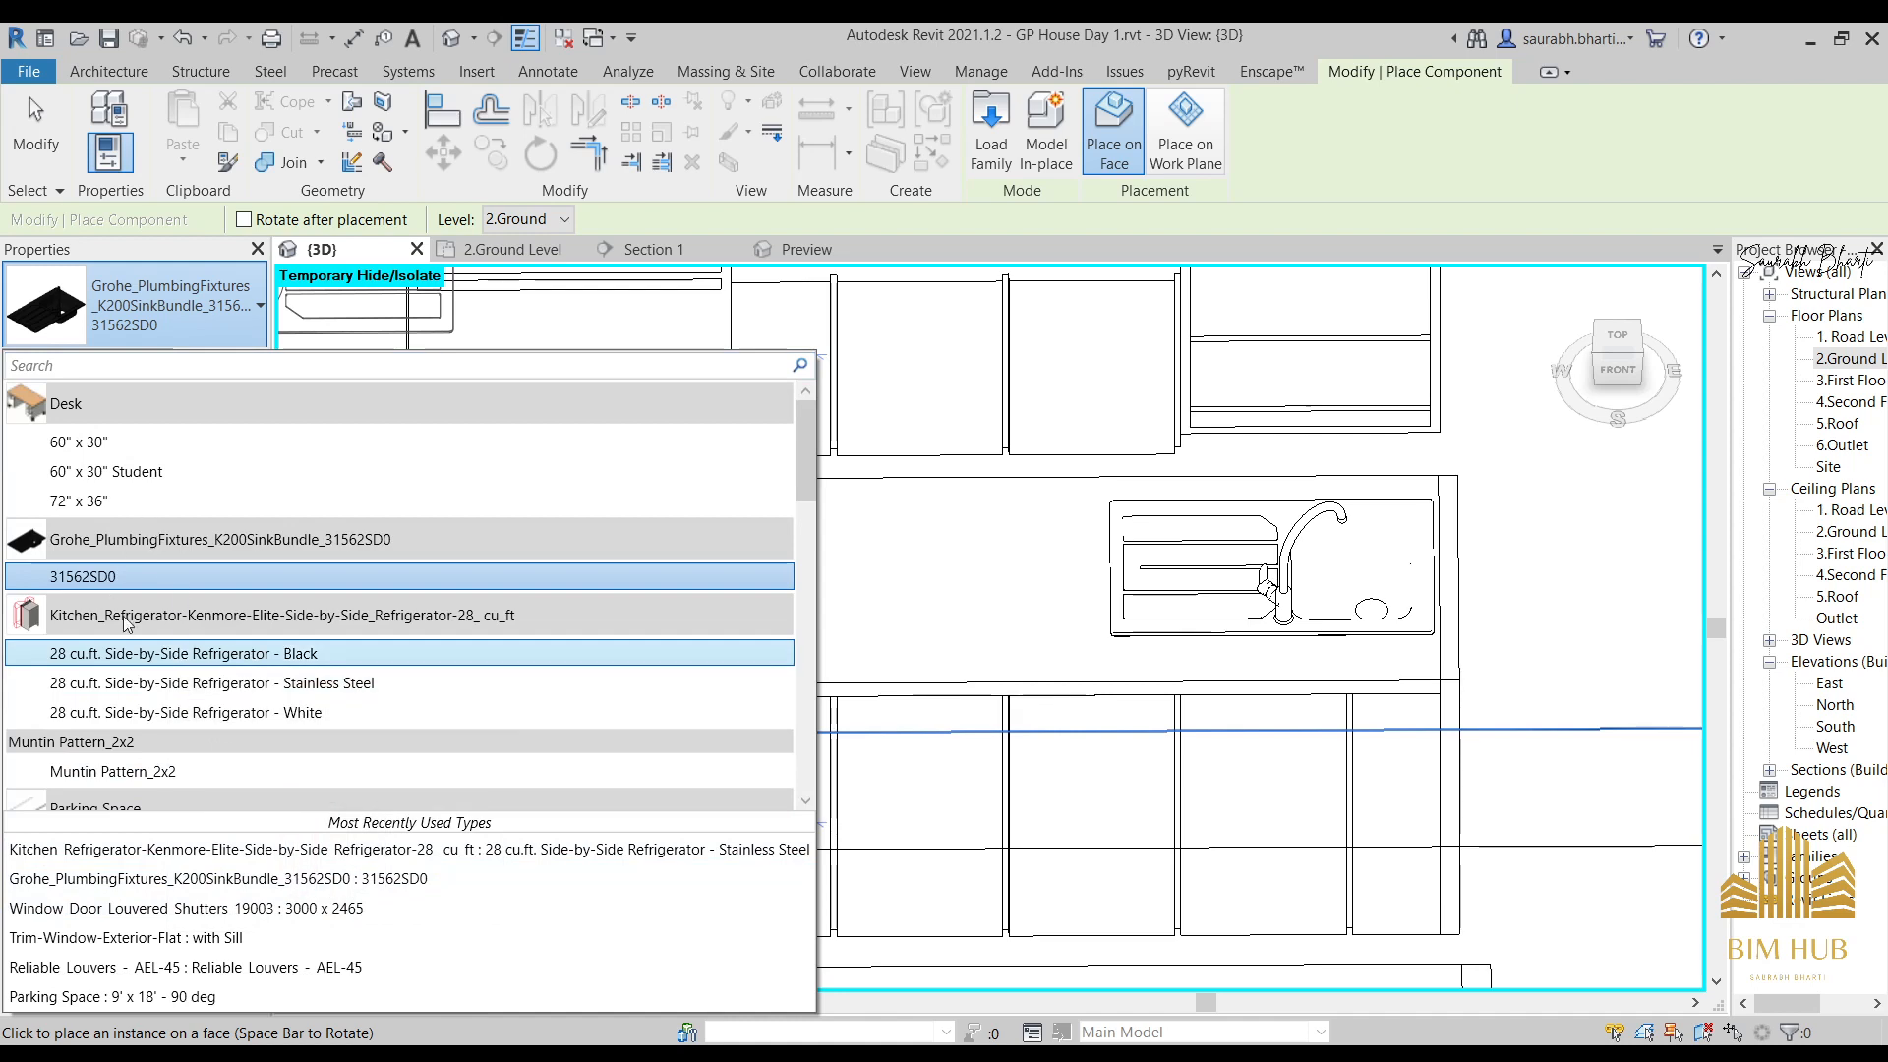
{"action": "scroll", "coordinate": [209, 761], "scroll_direction": "down", "scroll_amount": 10}
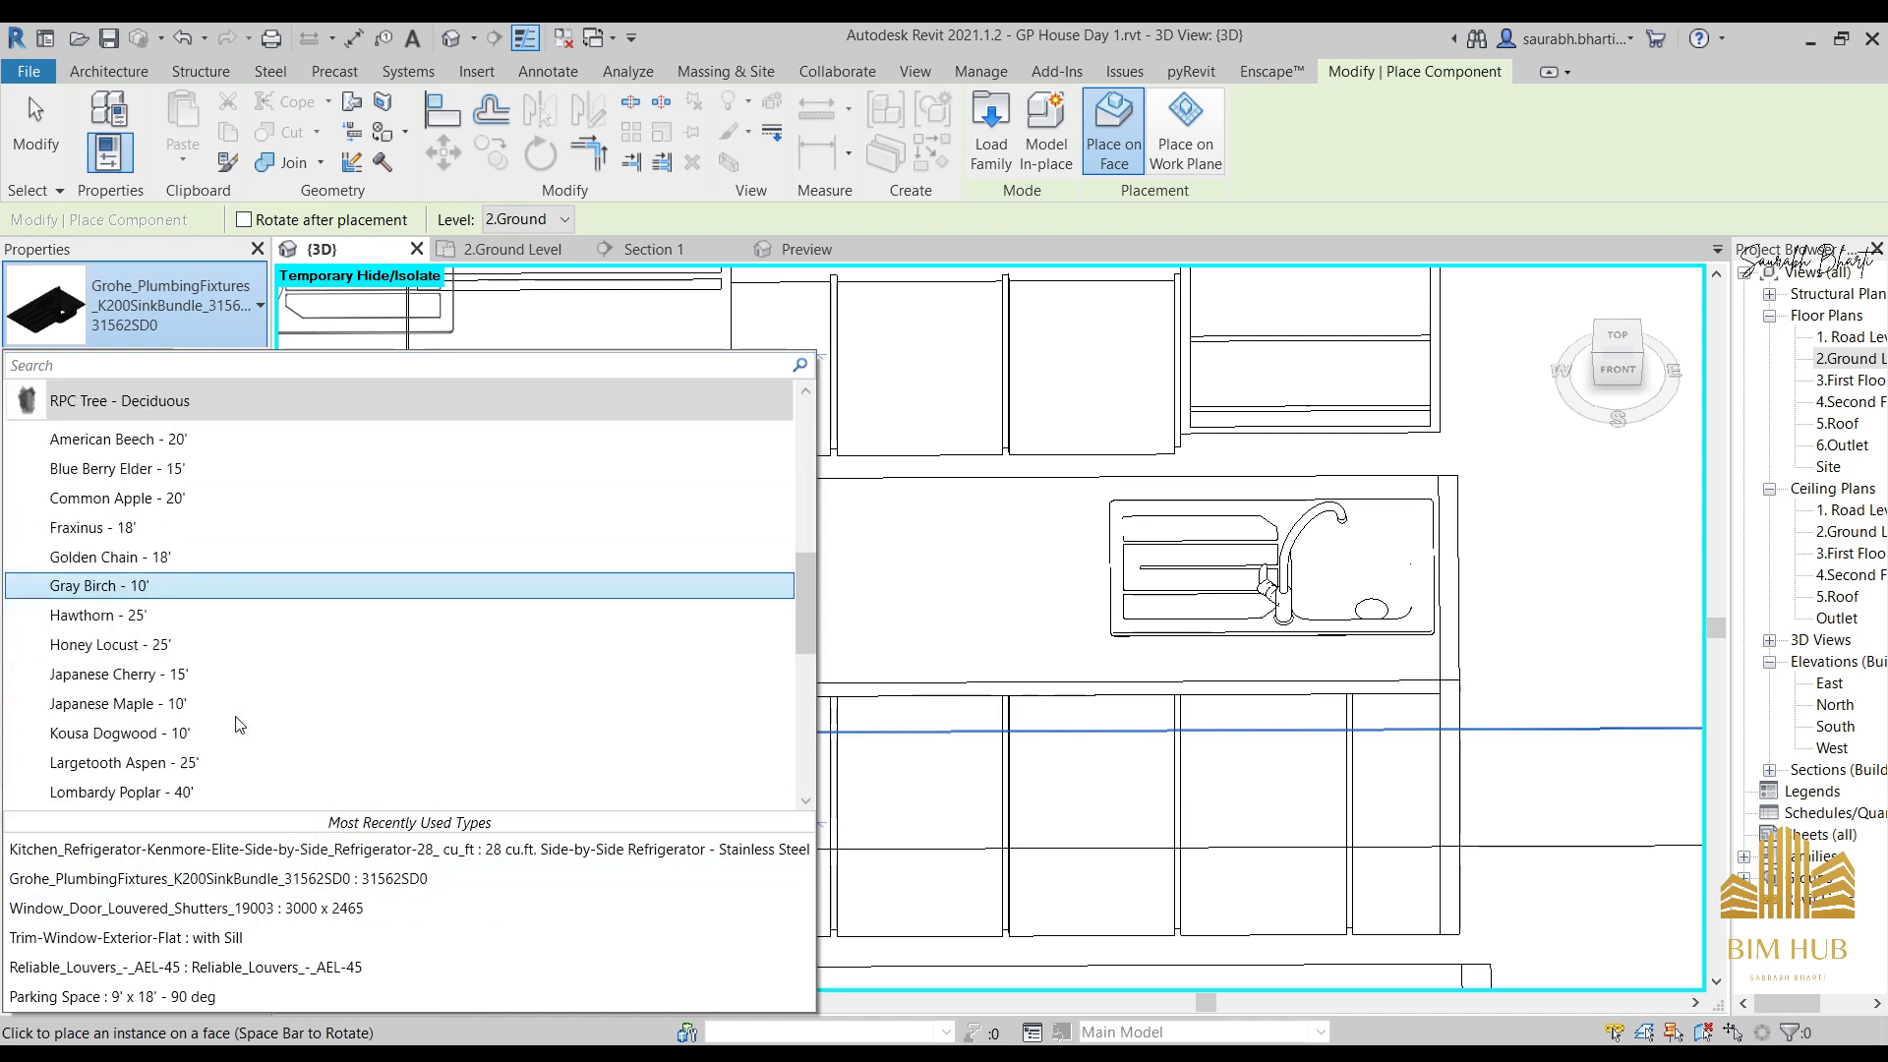
{"action": "scroll", "coordinate": [236, 723], "scroll_direction": "down", "scroll_amount": 10}
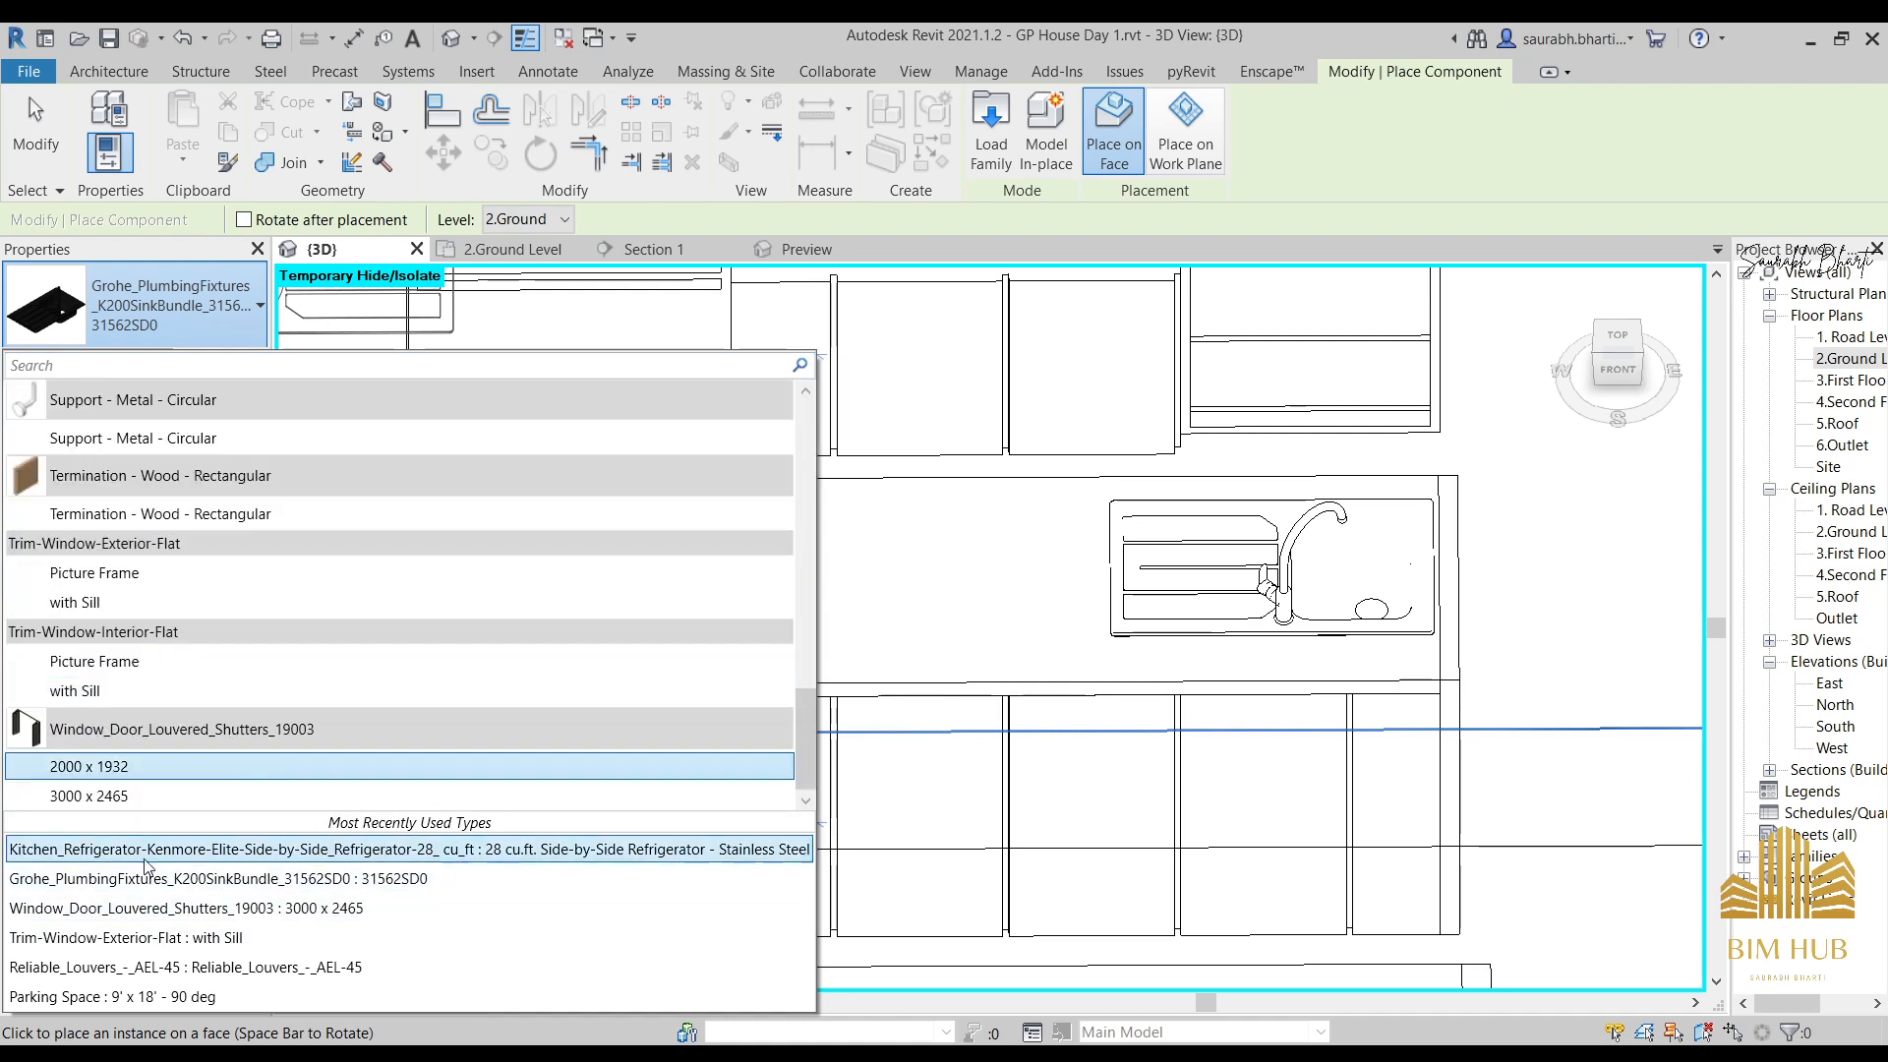
{"action": "left_click", "coordinate": [146, 856]}
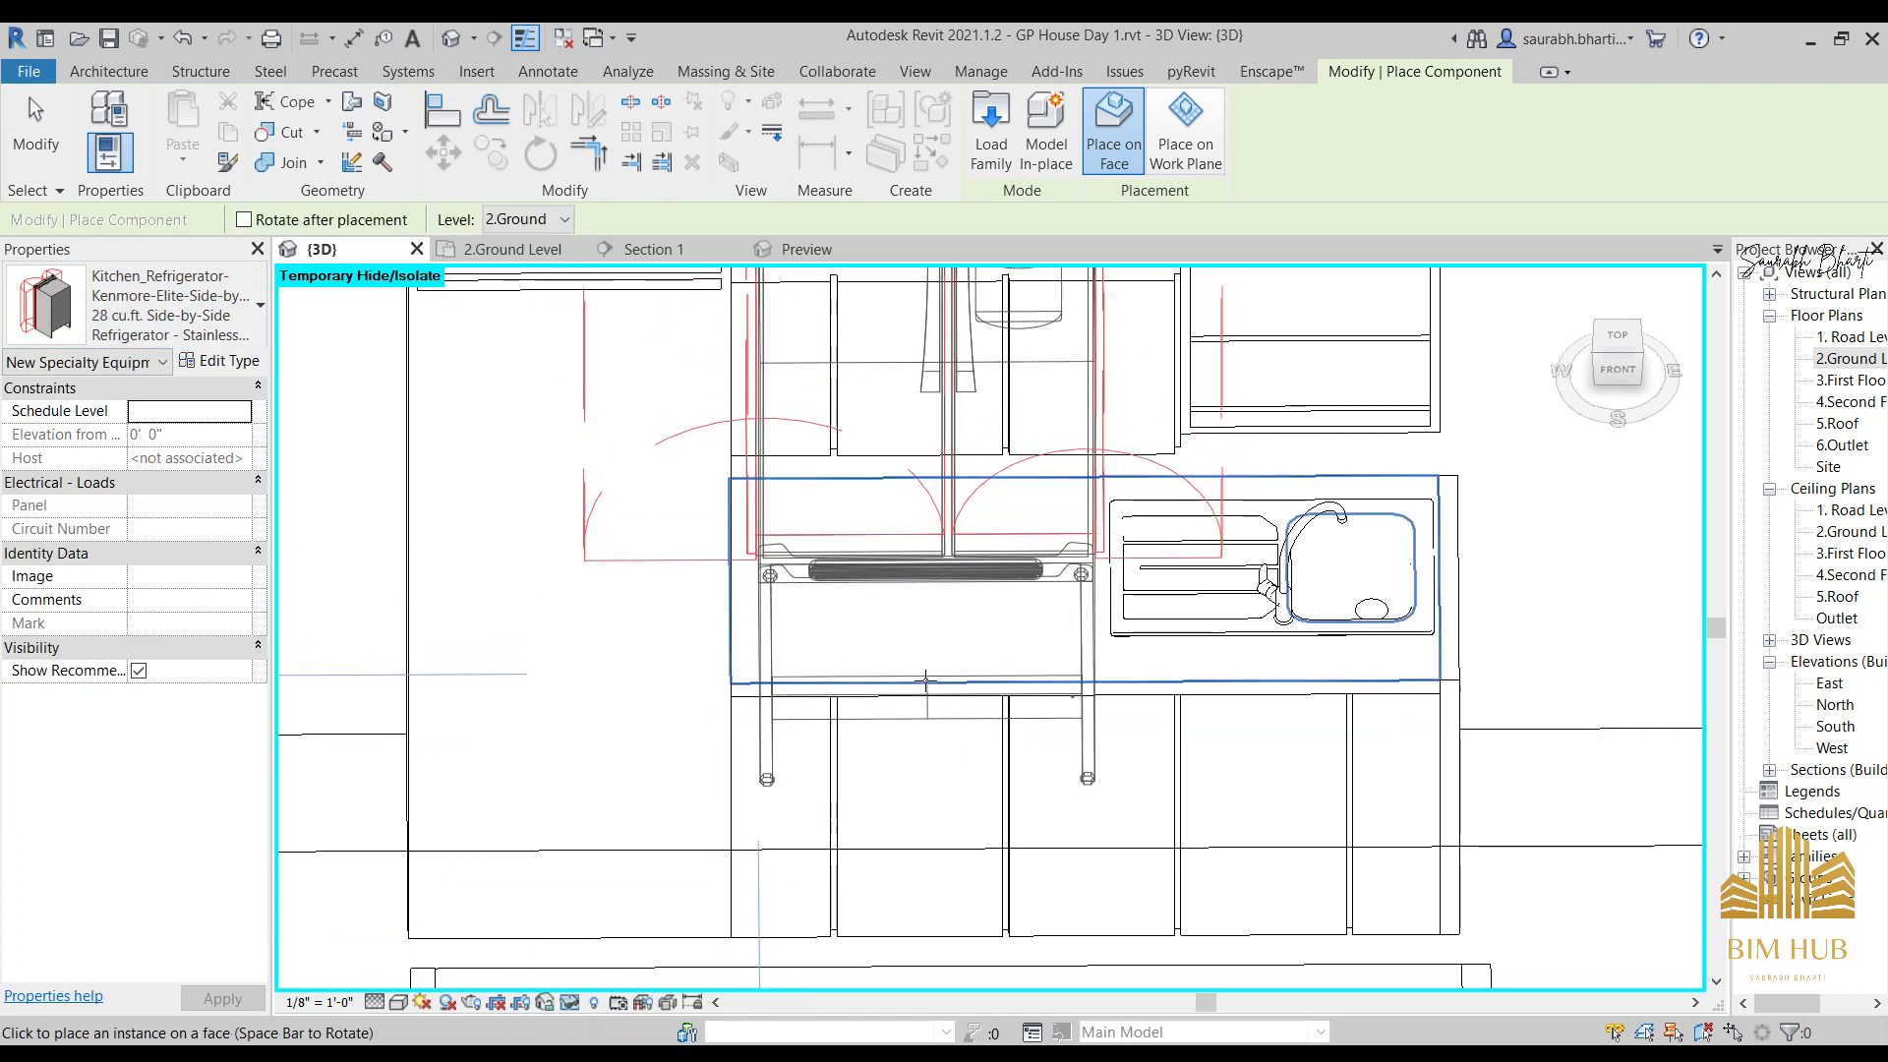
{"action": "scroll", "coordinate": [1303, 741], "scroll_direction": "down", "scroll_amount": 1}
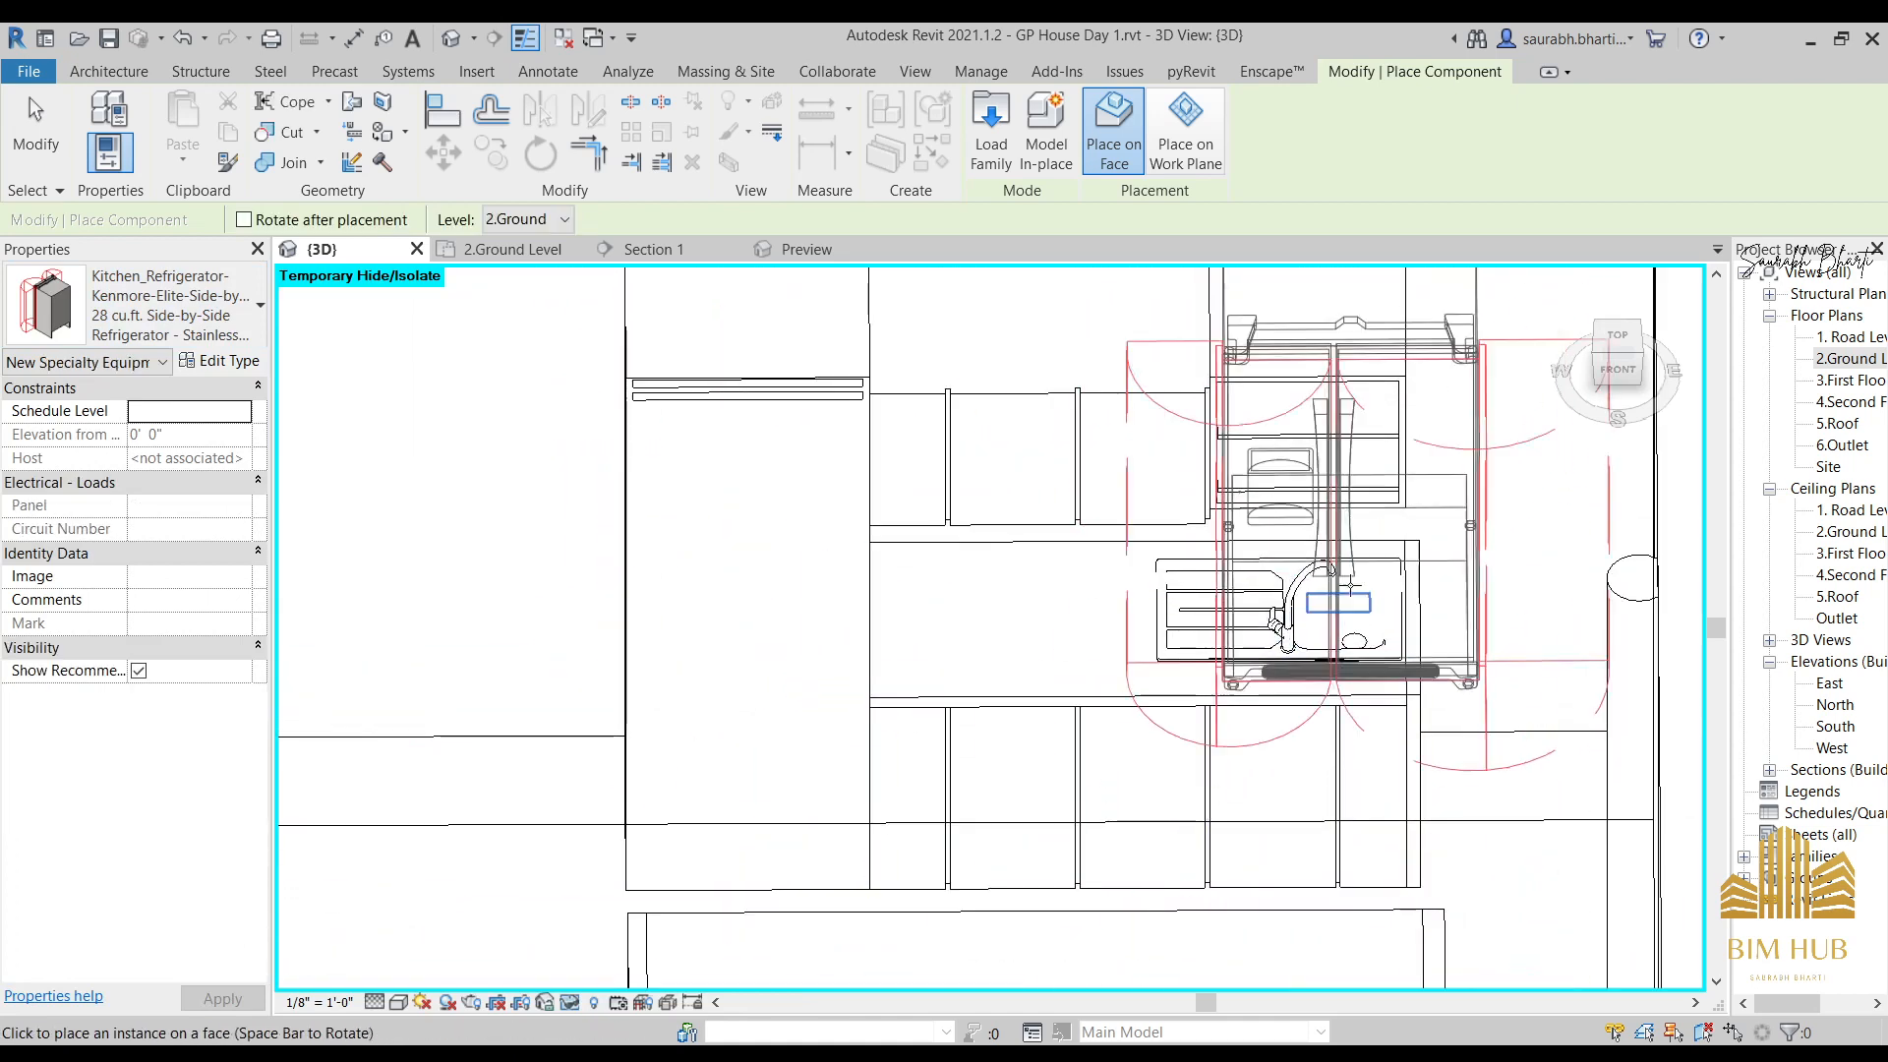
{"action": "left_click", "coordinate": [157, 310]}
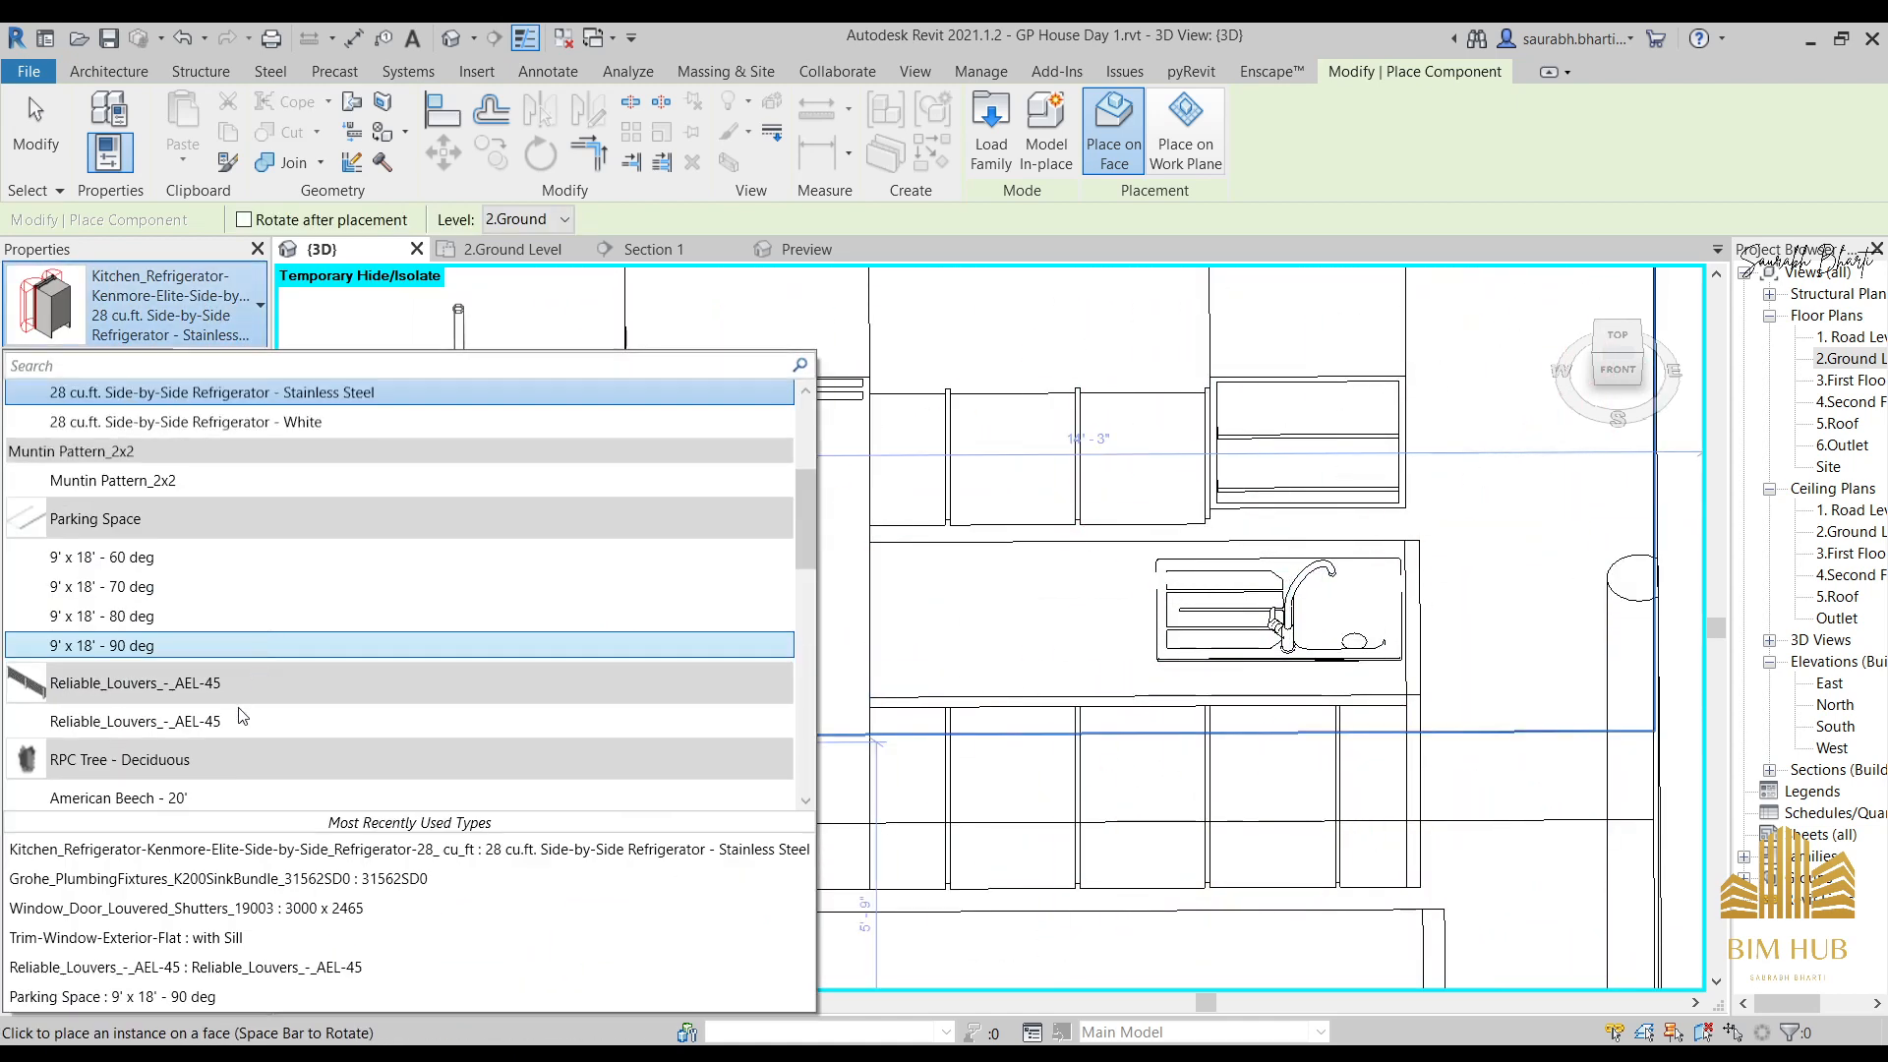
{"action": "left_click", "coordinate": [177, 879]}
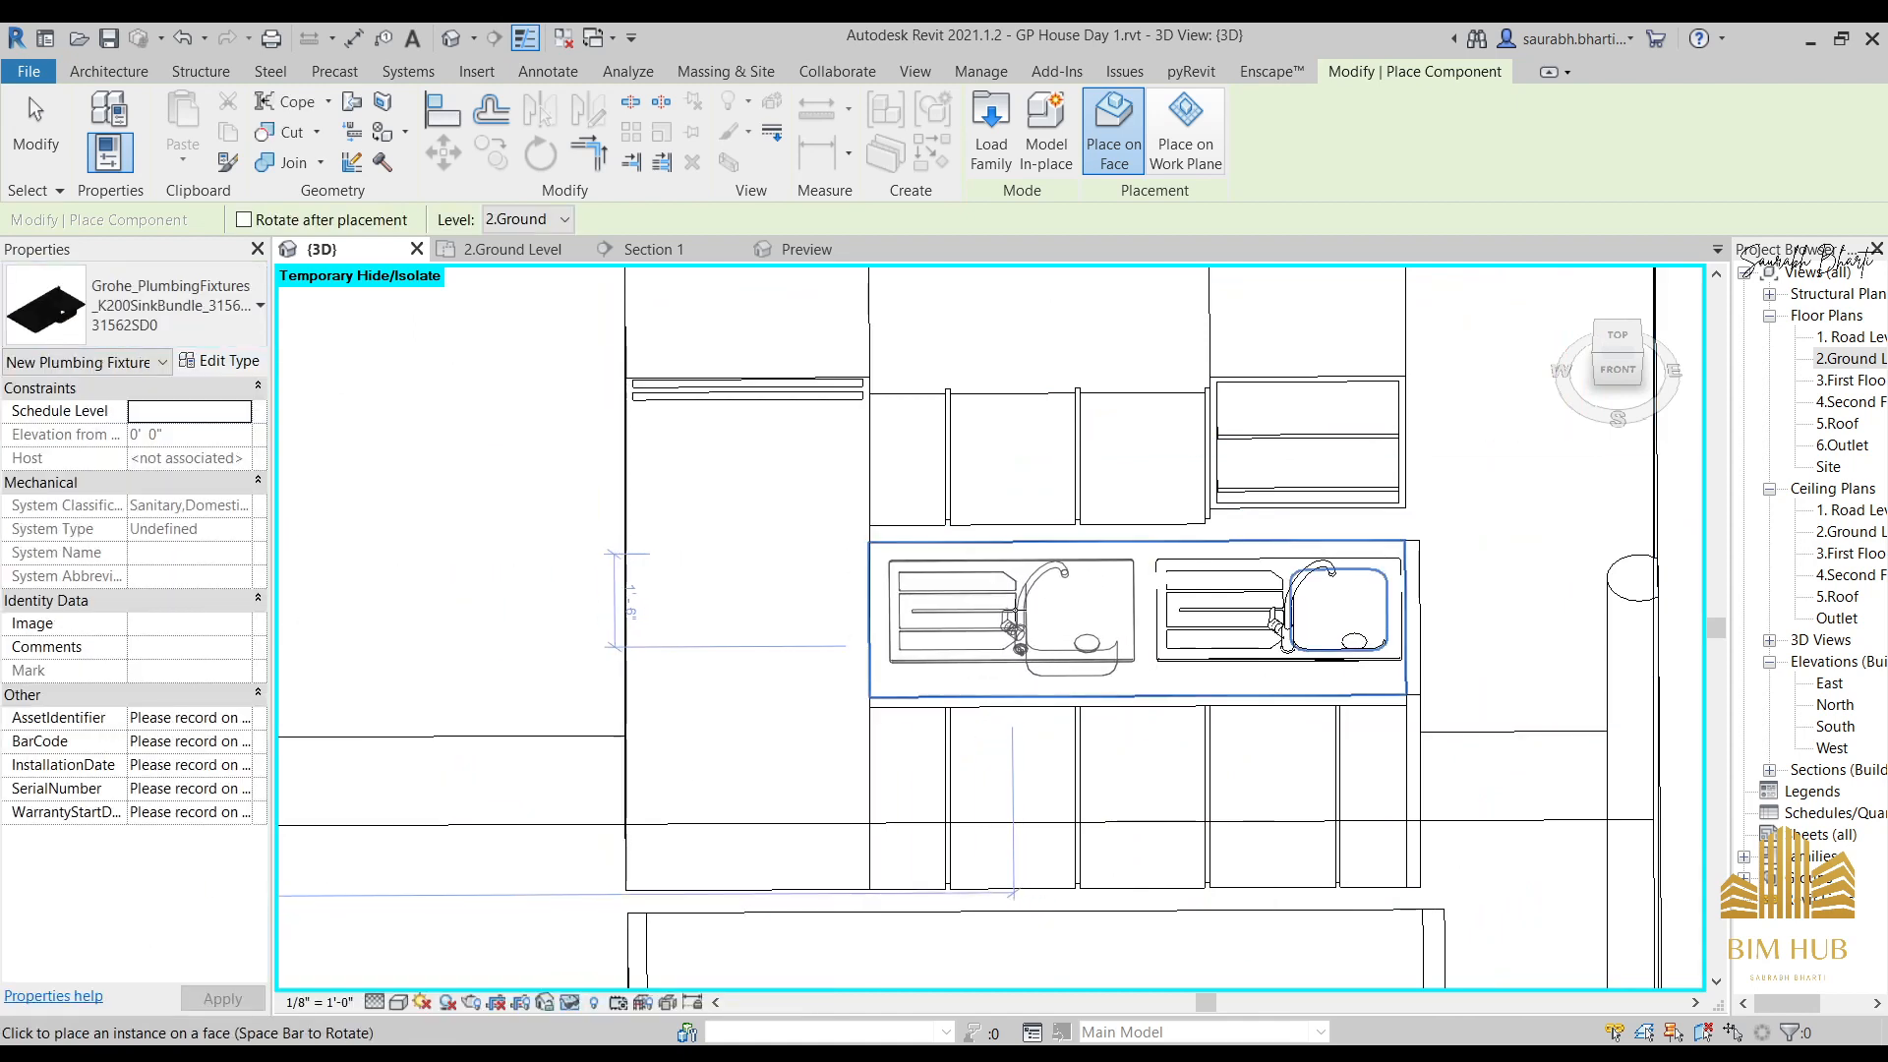
{"action": "key", "text": "Escape"}
{"action": "key", "text": "Escape"}
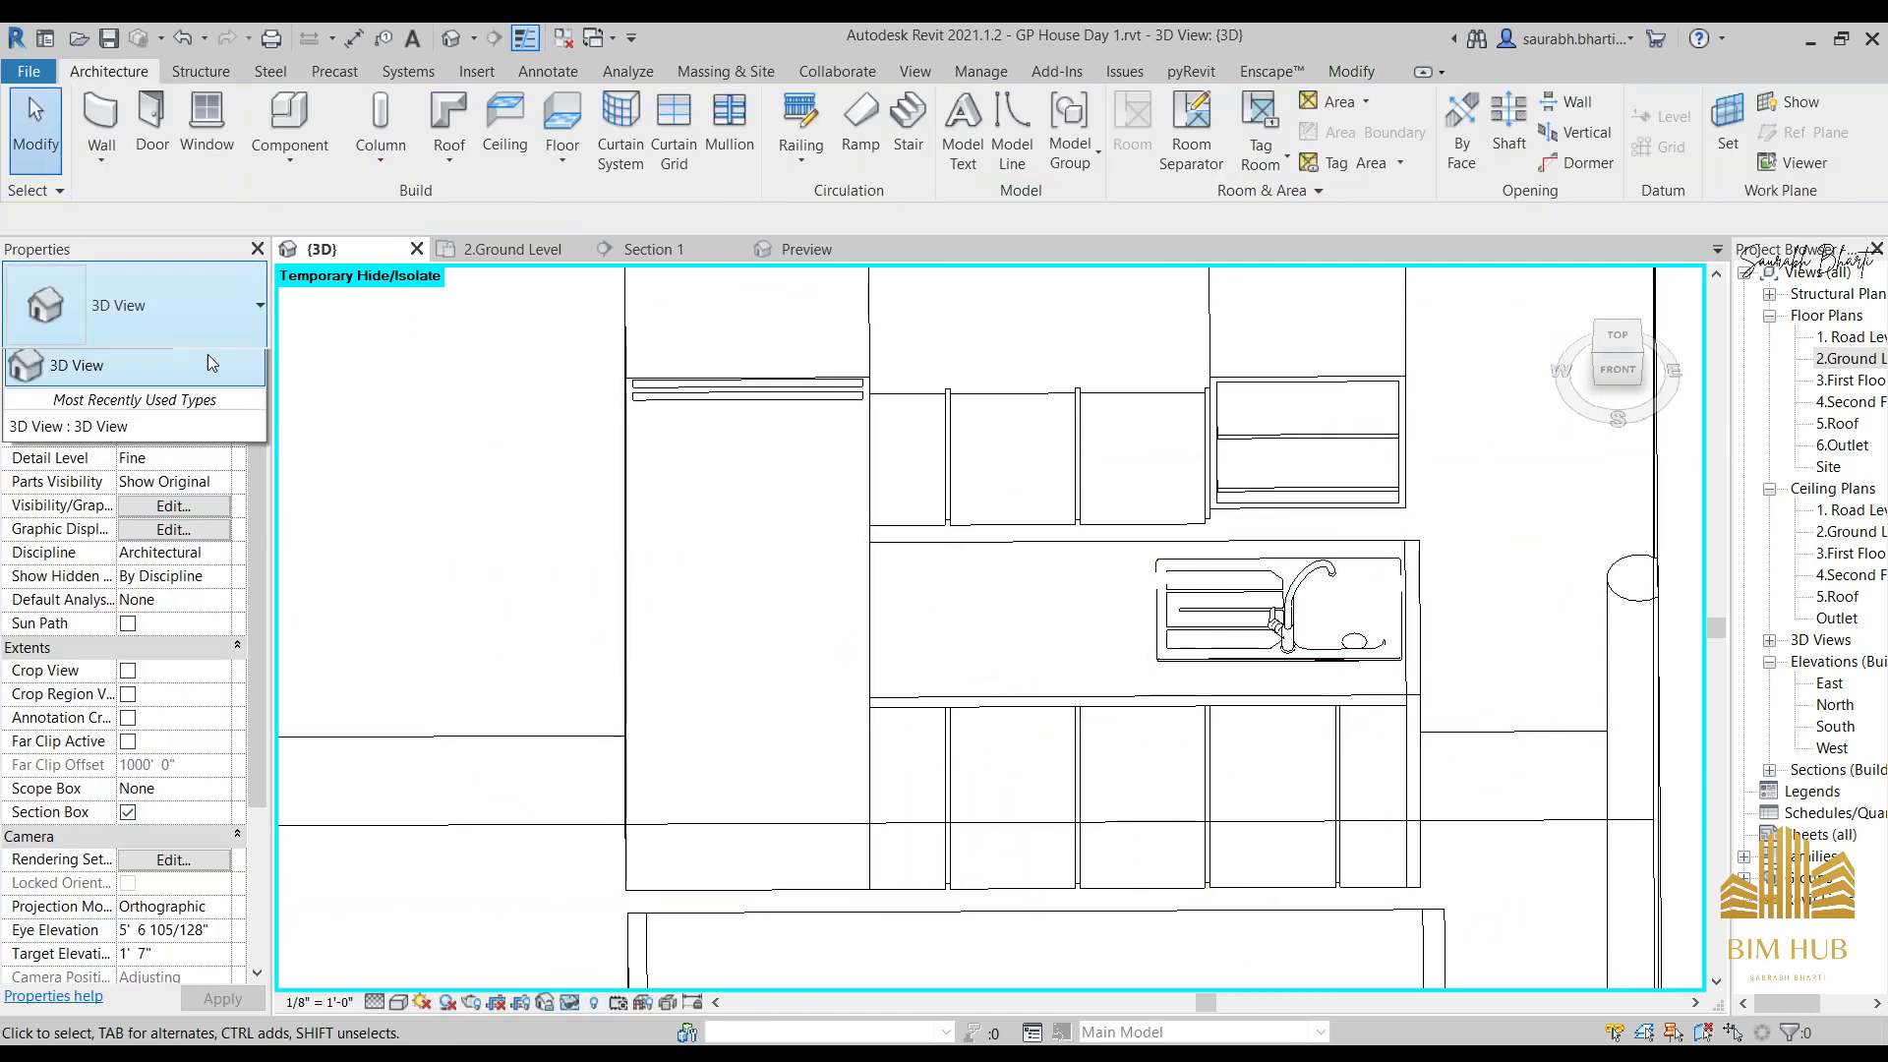
Recheck the component types and try to load the Hotpoint hob family from the desktop into the house model.
{"action": "left_click", "coordinate": [311, 167]}
{"action": "left_click", "coordinate": [157, 310]}
{"action": "scroll", "coordinate": [246, 761], "scroll_direction": "down", "scroll_amount": 3}
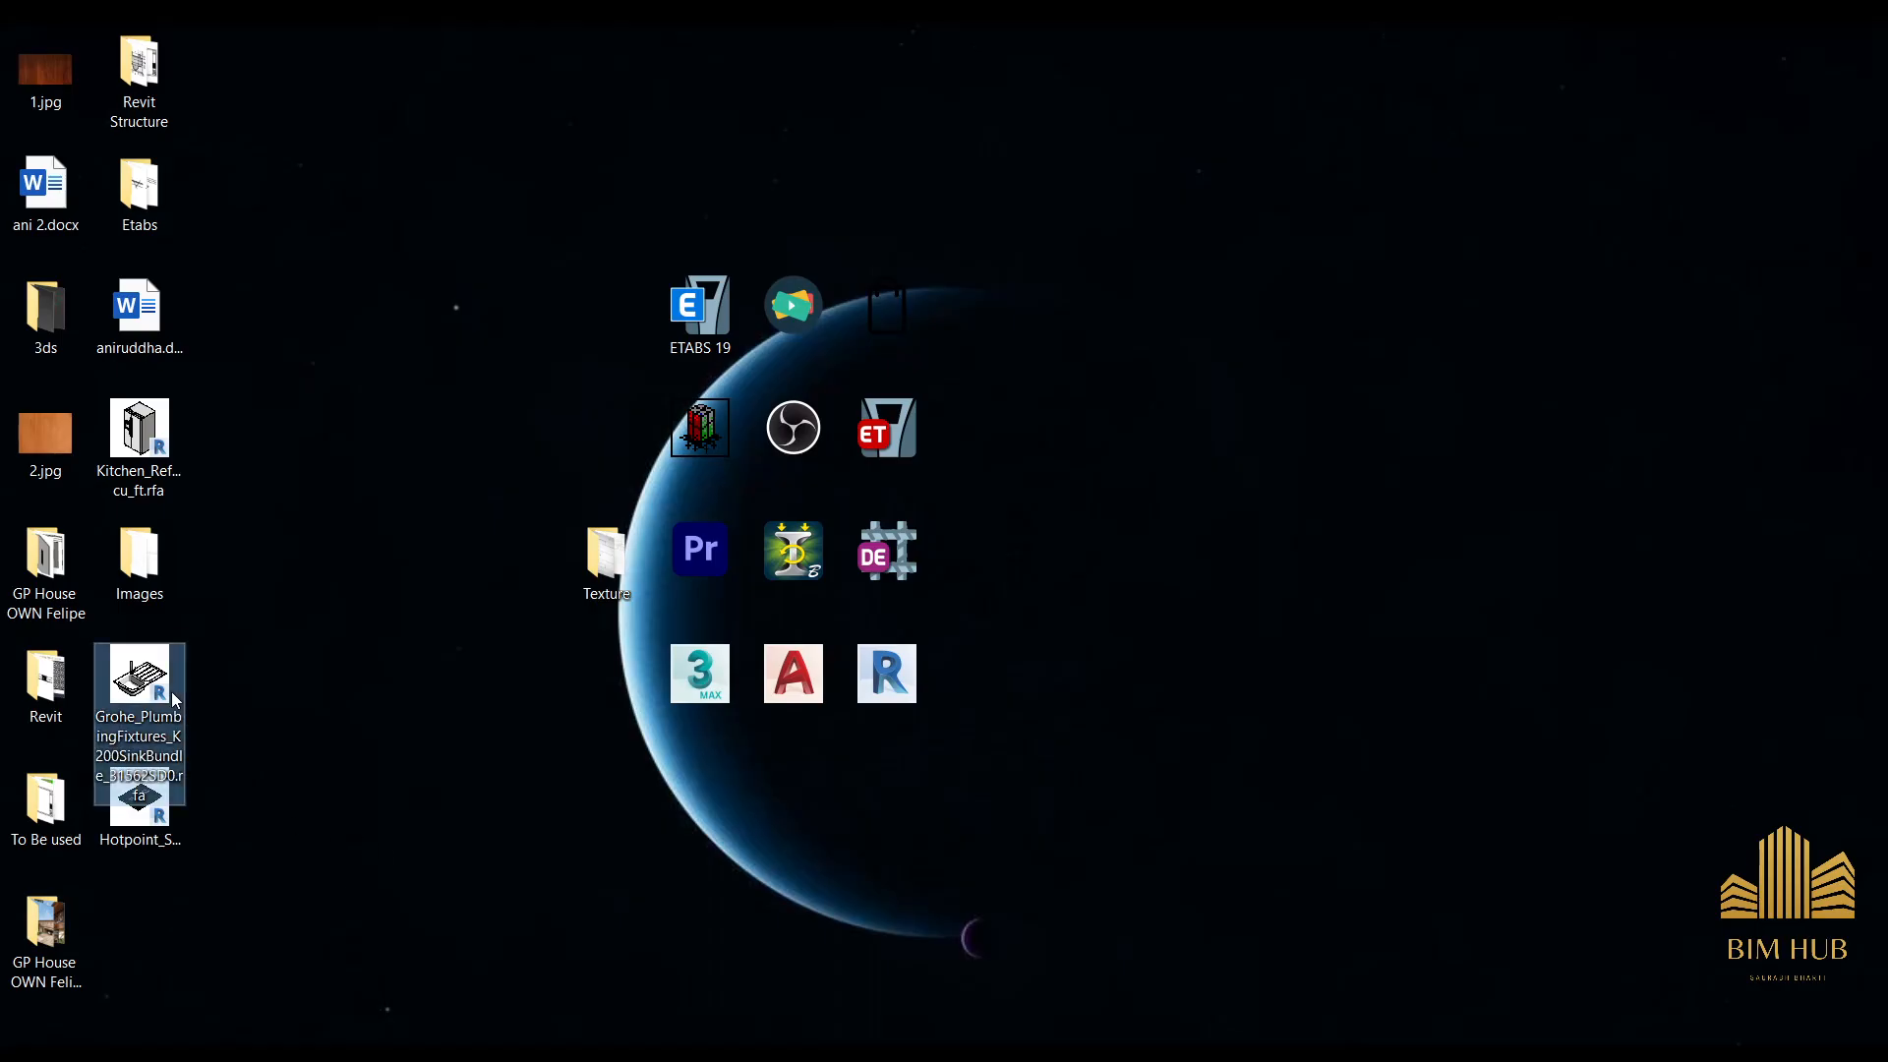
{"action": "left_click_drag", "start_coordinate": [174, 699], "coordinate": [361, 576]}
{"action": "left_click", "coordinate": [148, 811]}
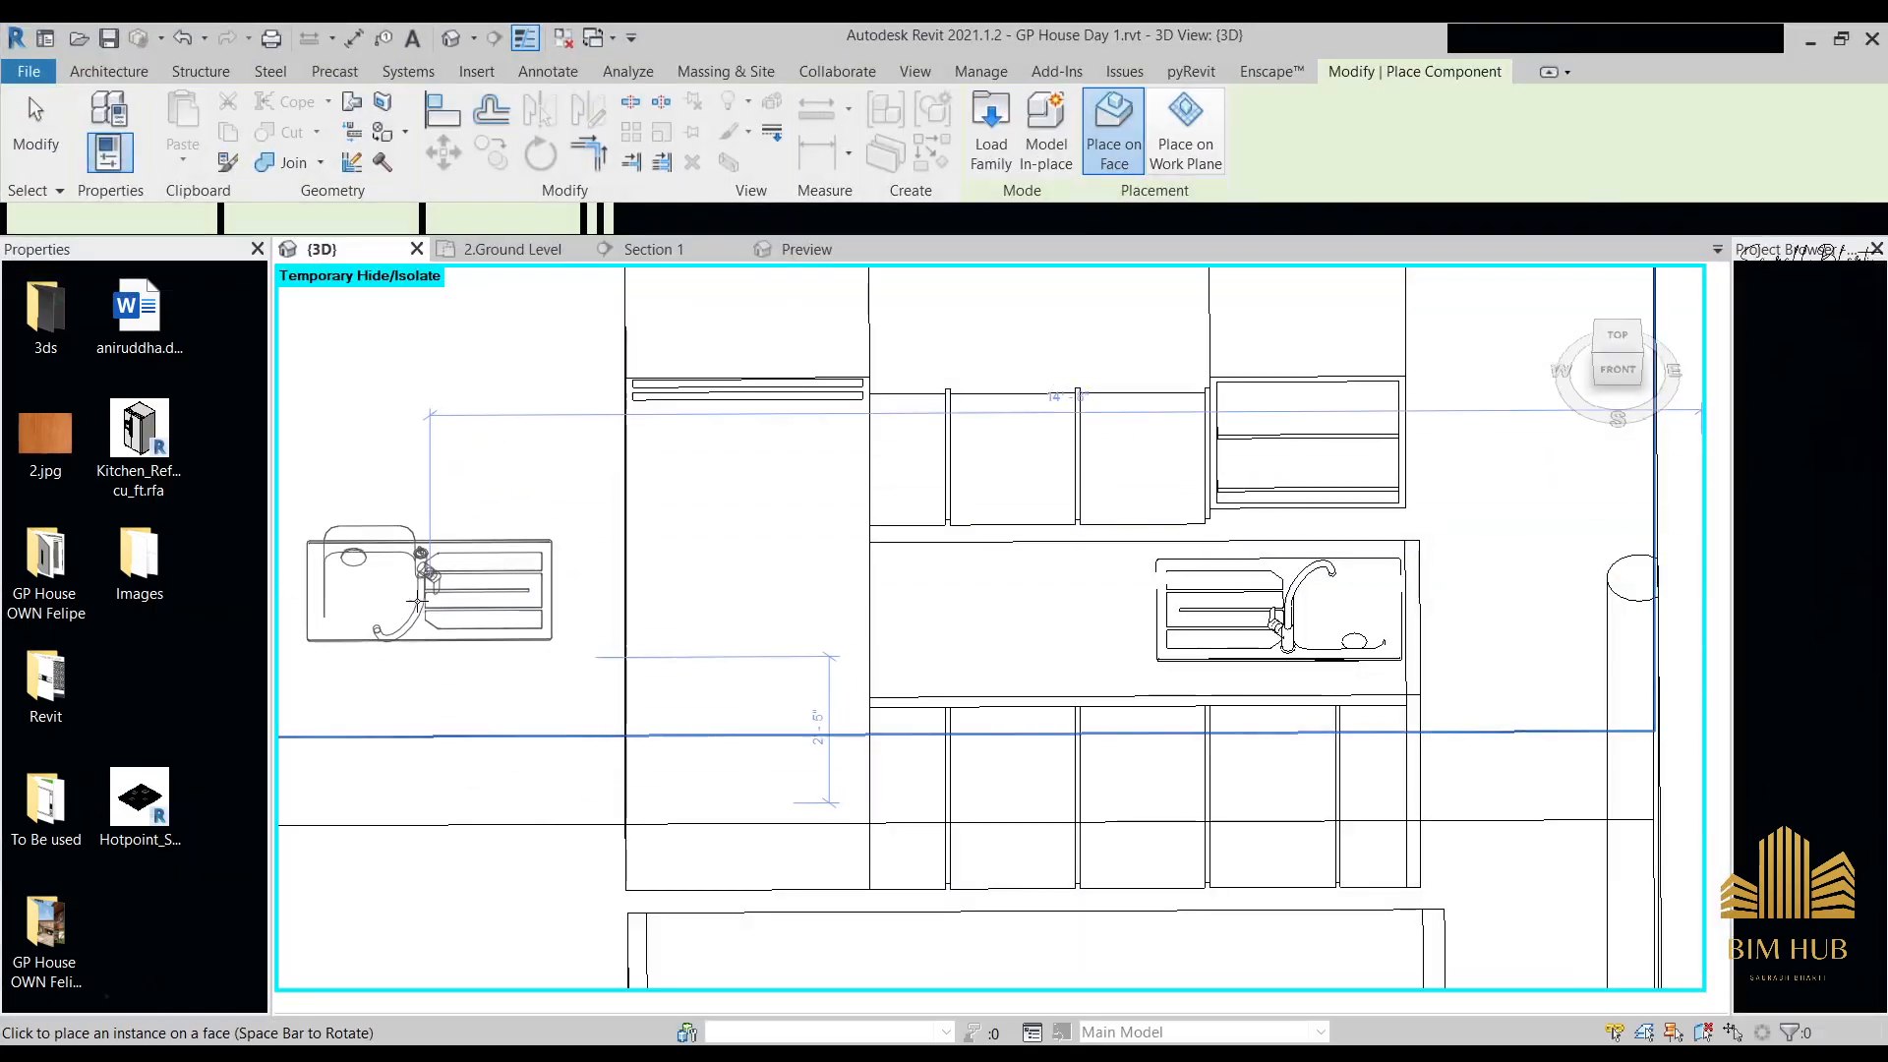
{"action": "key", "text": "Escape"}
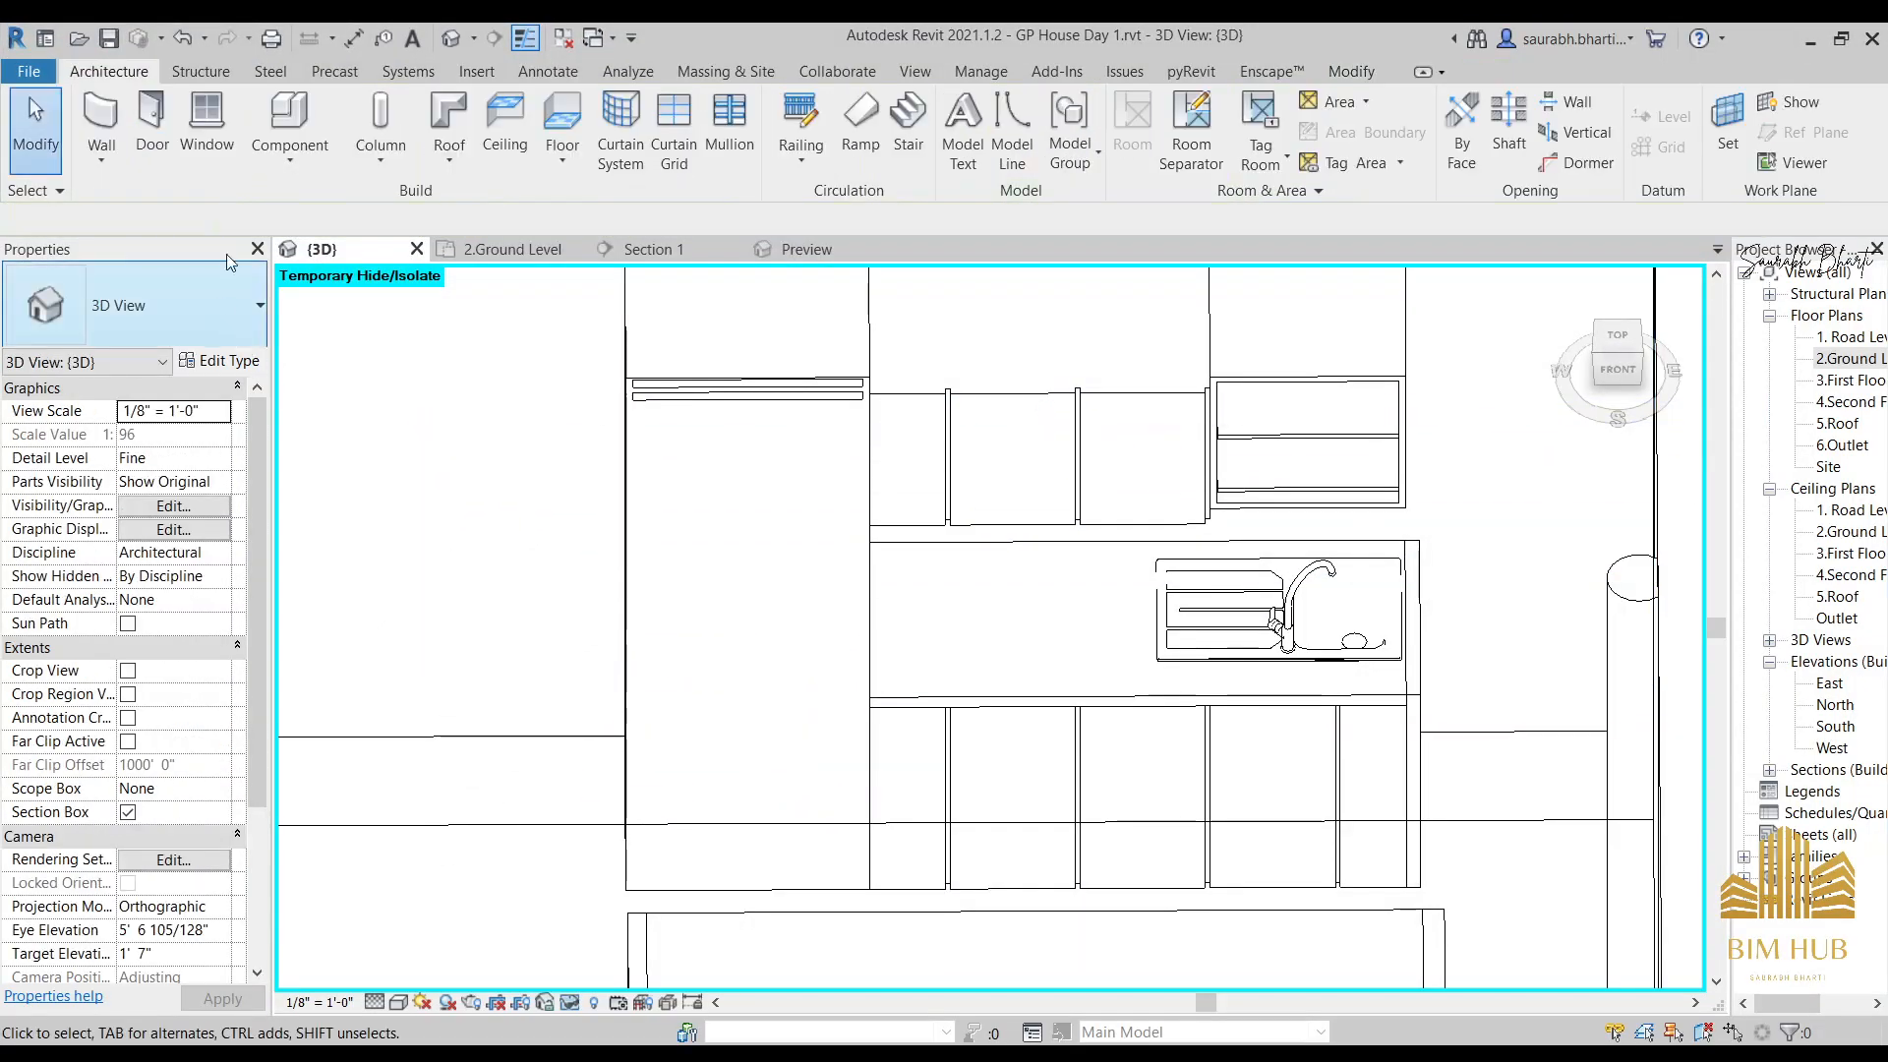
Go through the full list of component types once more for the Hotpoint hob and close it without choosing one.
{"action": "left_click", "coordinate": [289, 116]}
{"action": "left_click", "coordinate": [221, 317]}
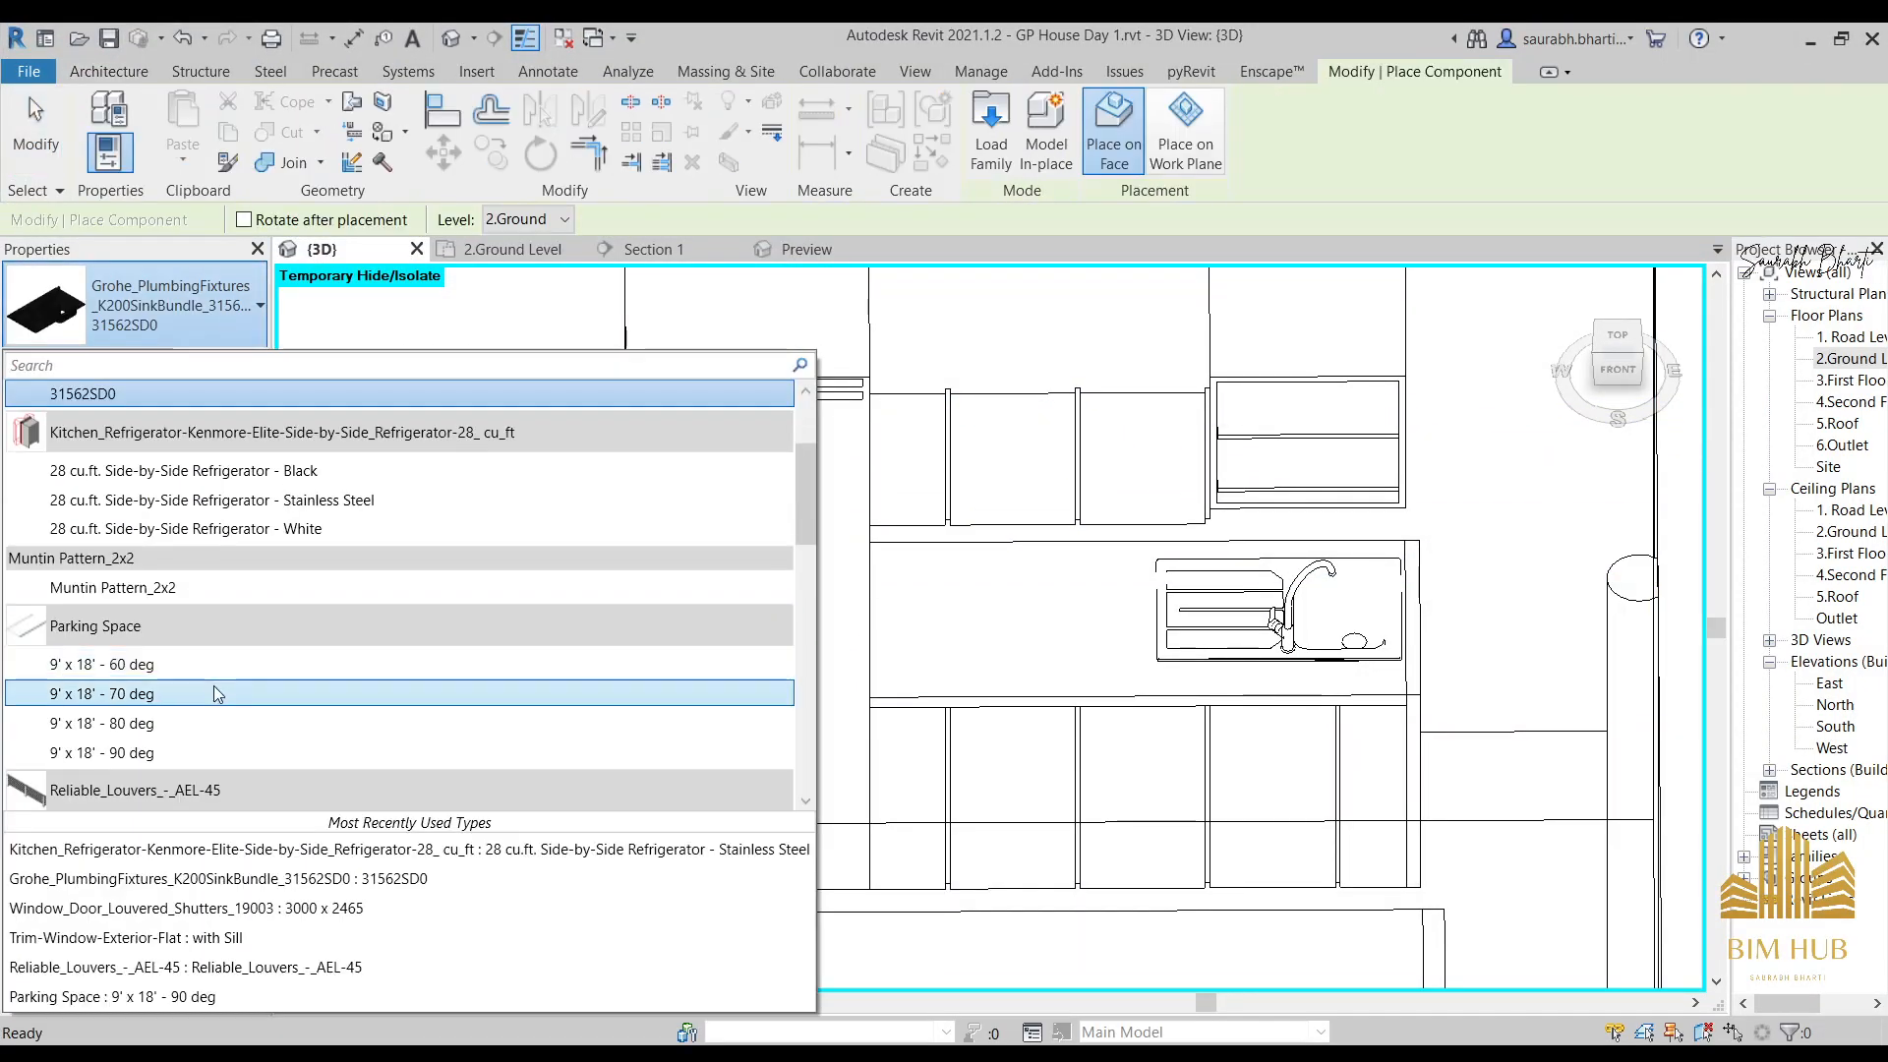
{"action": "scroll", "coordinate": [215, 687], "scroll_direction": "up", "scroll_amount": 3}
{"action": "scroll", "coordinate": [221, 668], "scroll_direction": "down", "scroll_amount": 8}
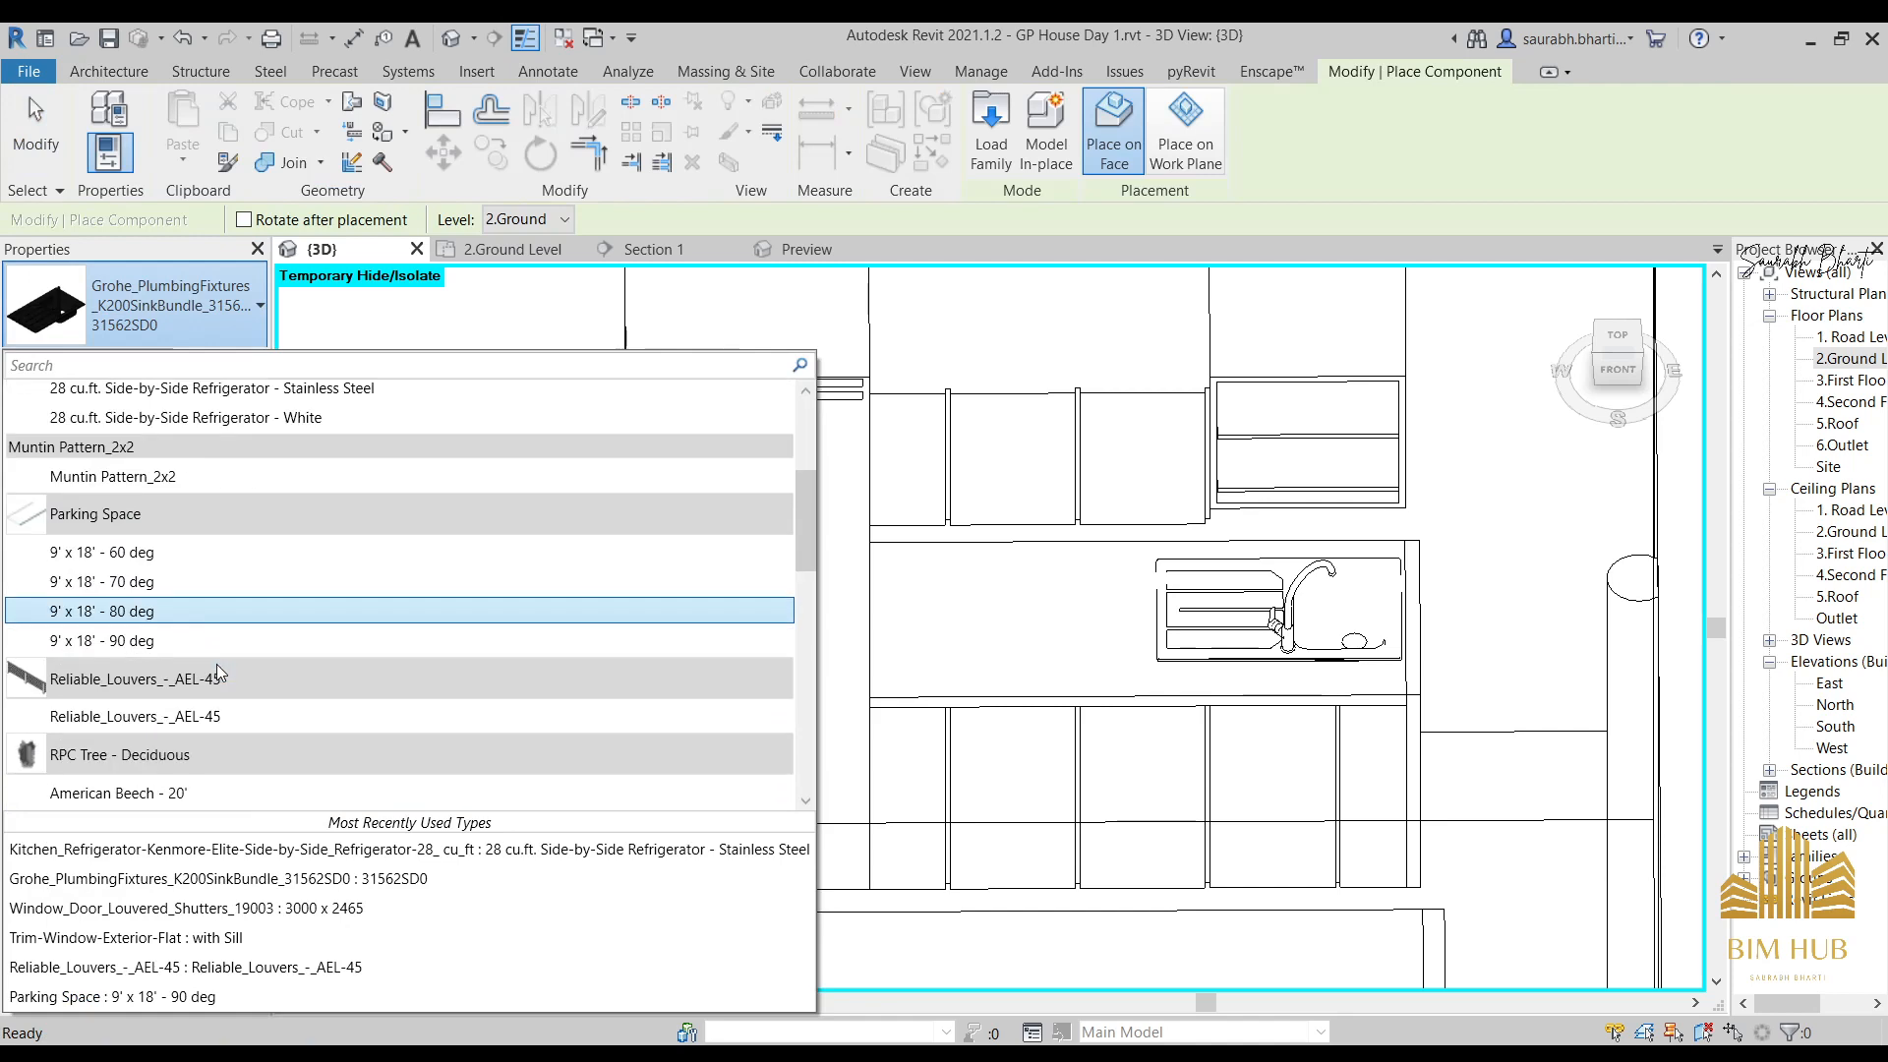
{"action": "scroll", "coordinate": [226, 656], "scroll_direction": "down", "scroll_amount": 3}
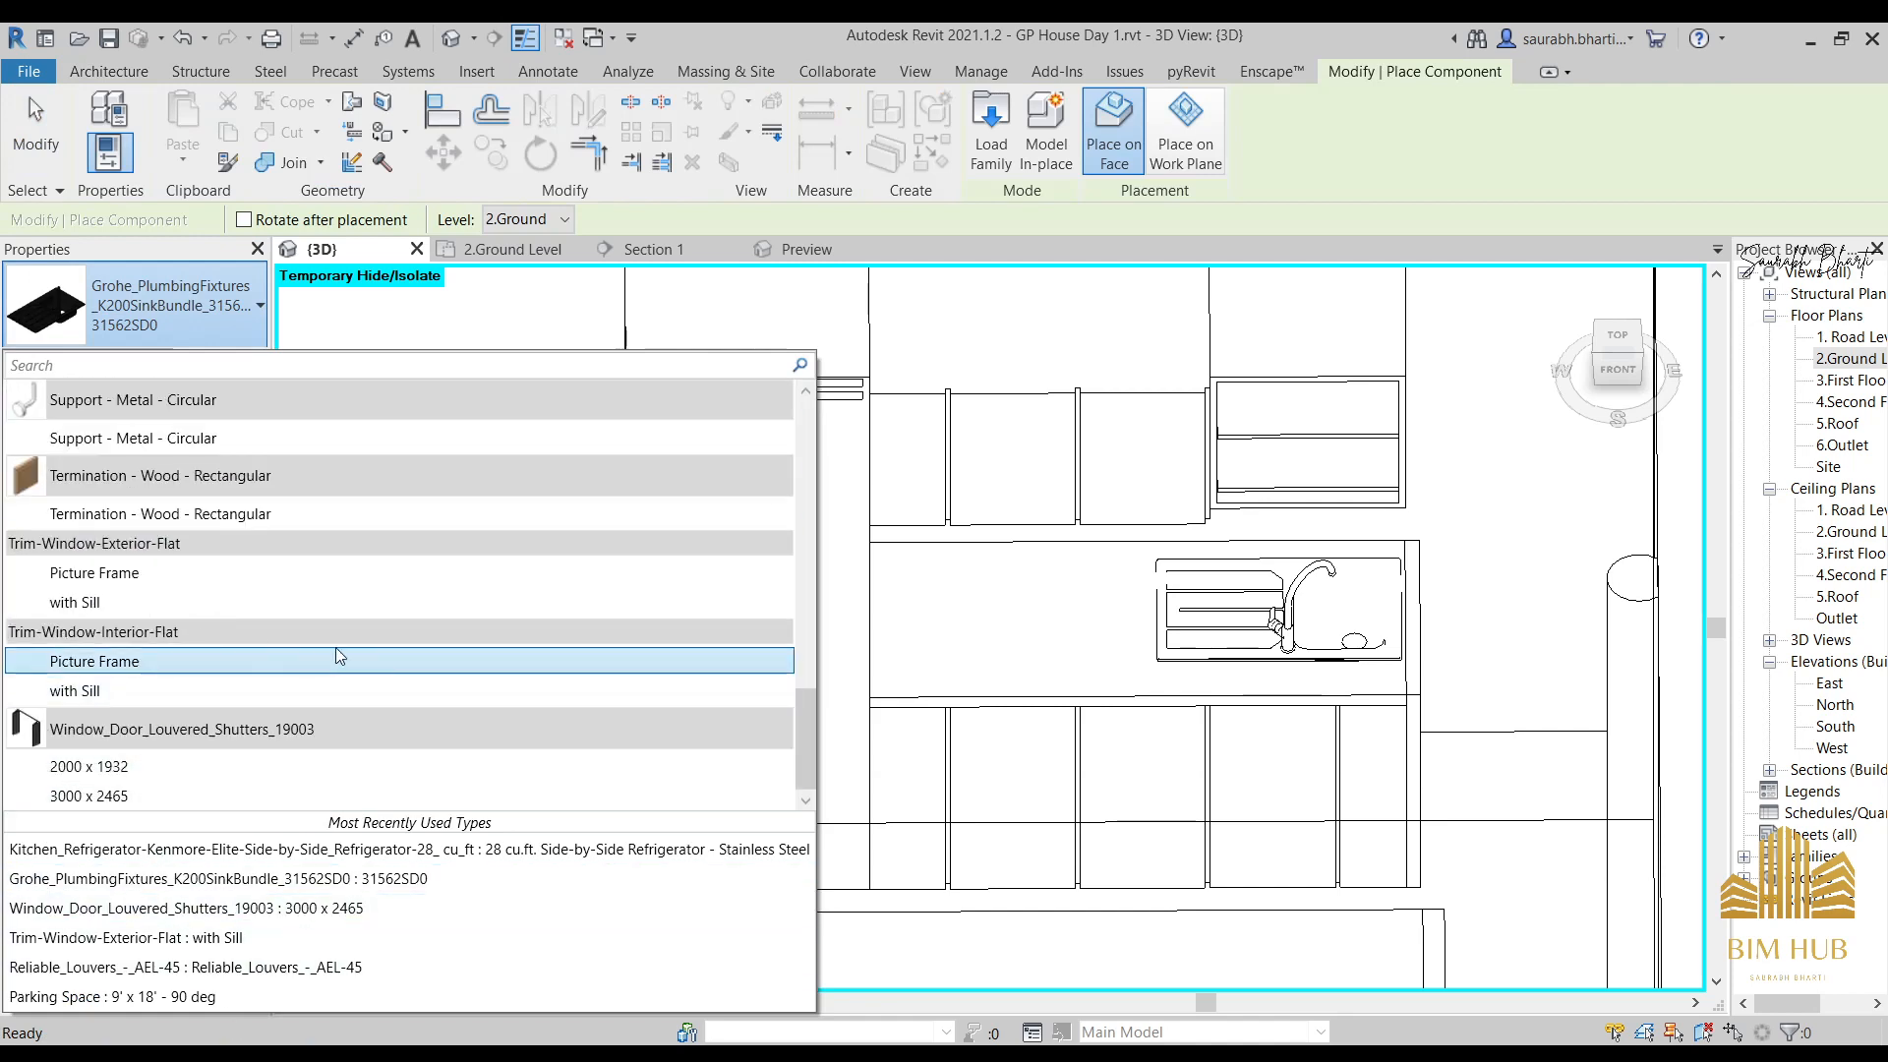
{"action": "left_click", "coordinate": [962, 33]}
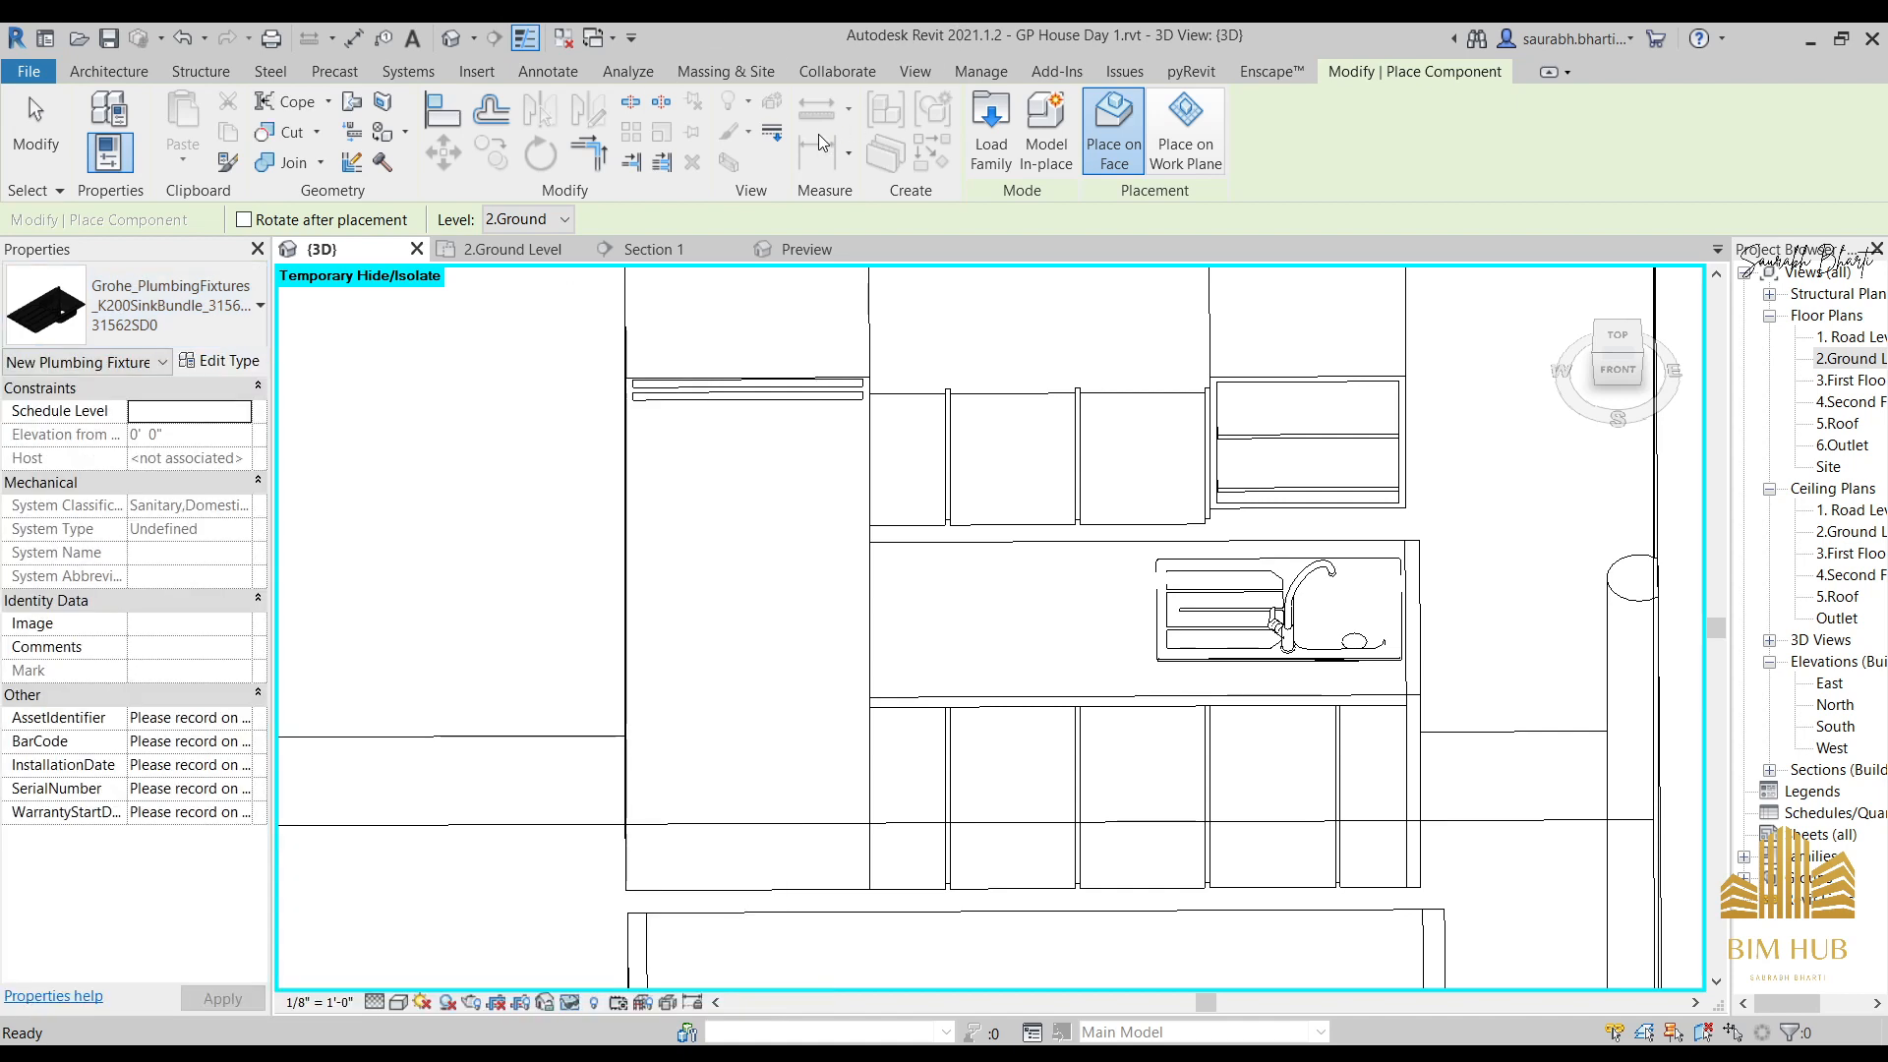
{"action": "left_click", "coordinate": [152, 72]}
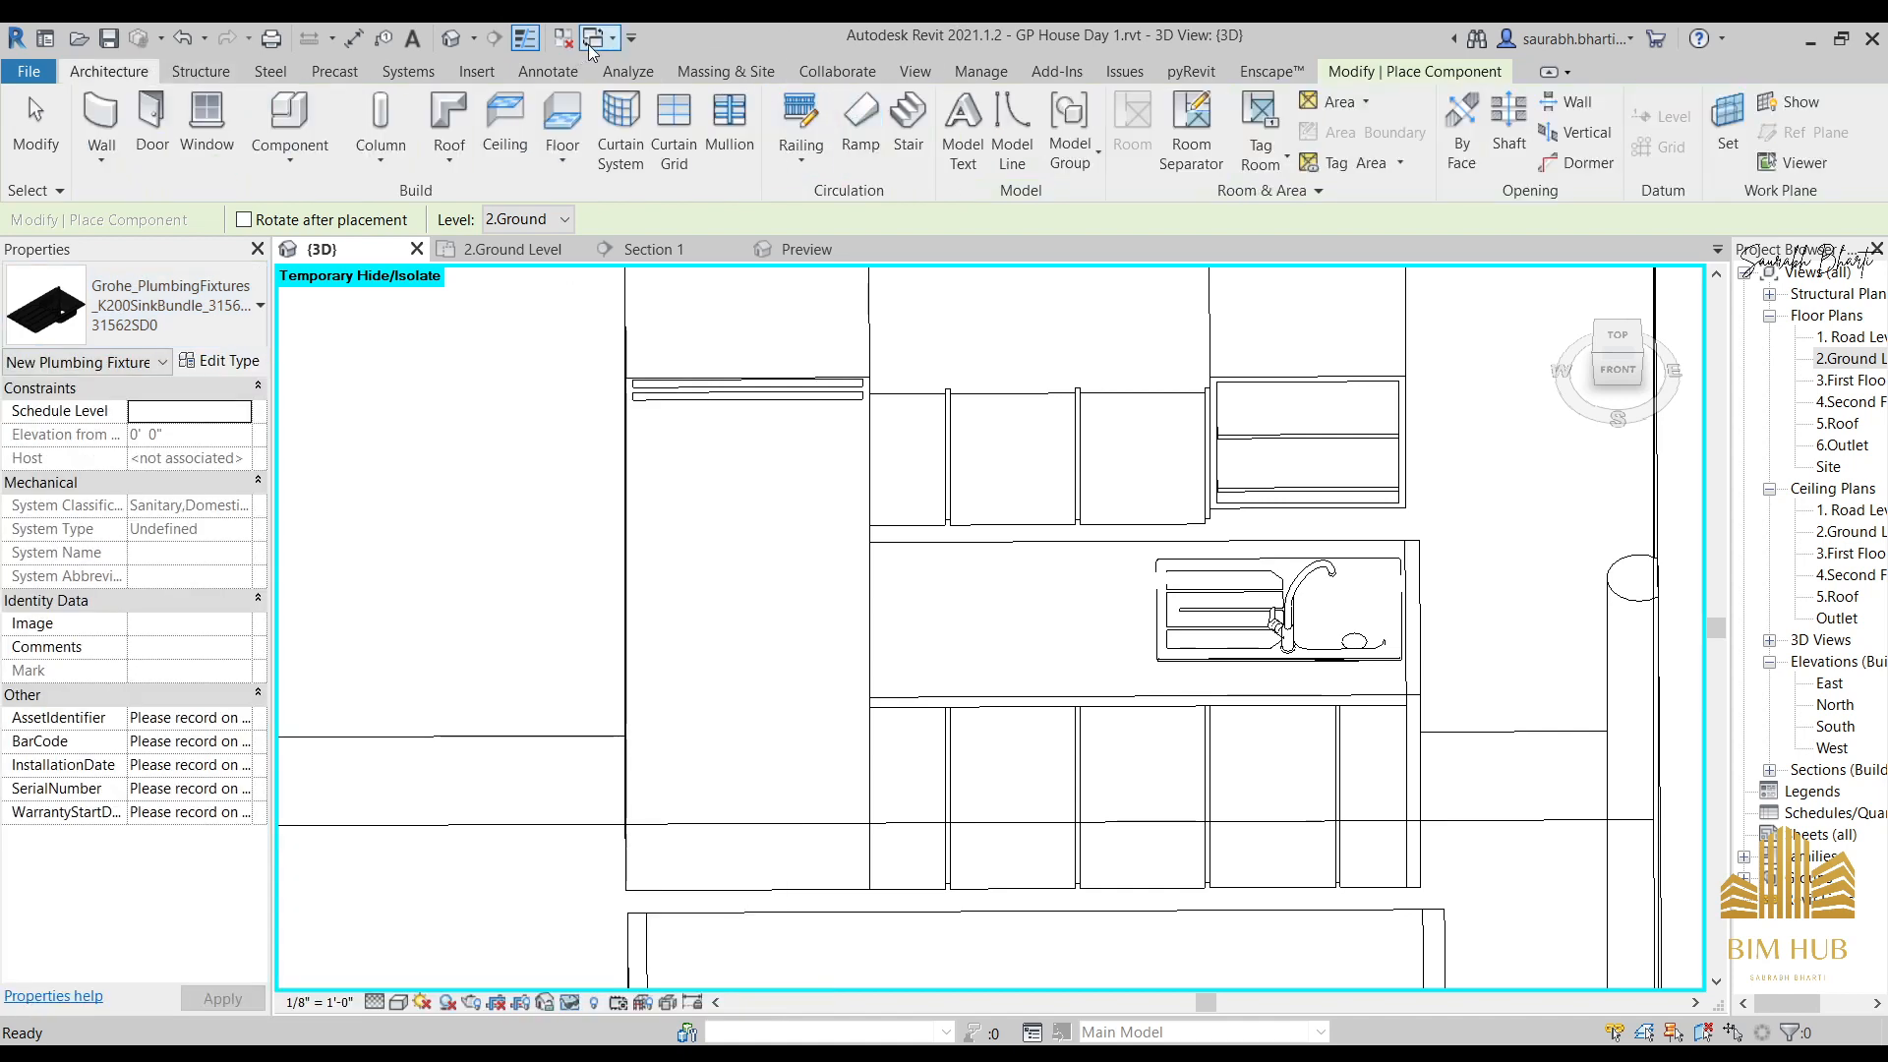
Load the Hotpoint hob family from the desktop and place it on the kitchen countertop beside the sink.
{"action": "left_click", "coordinate": [477, 73]}
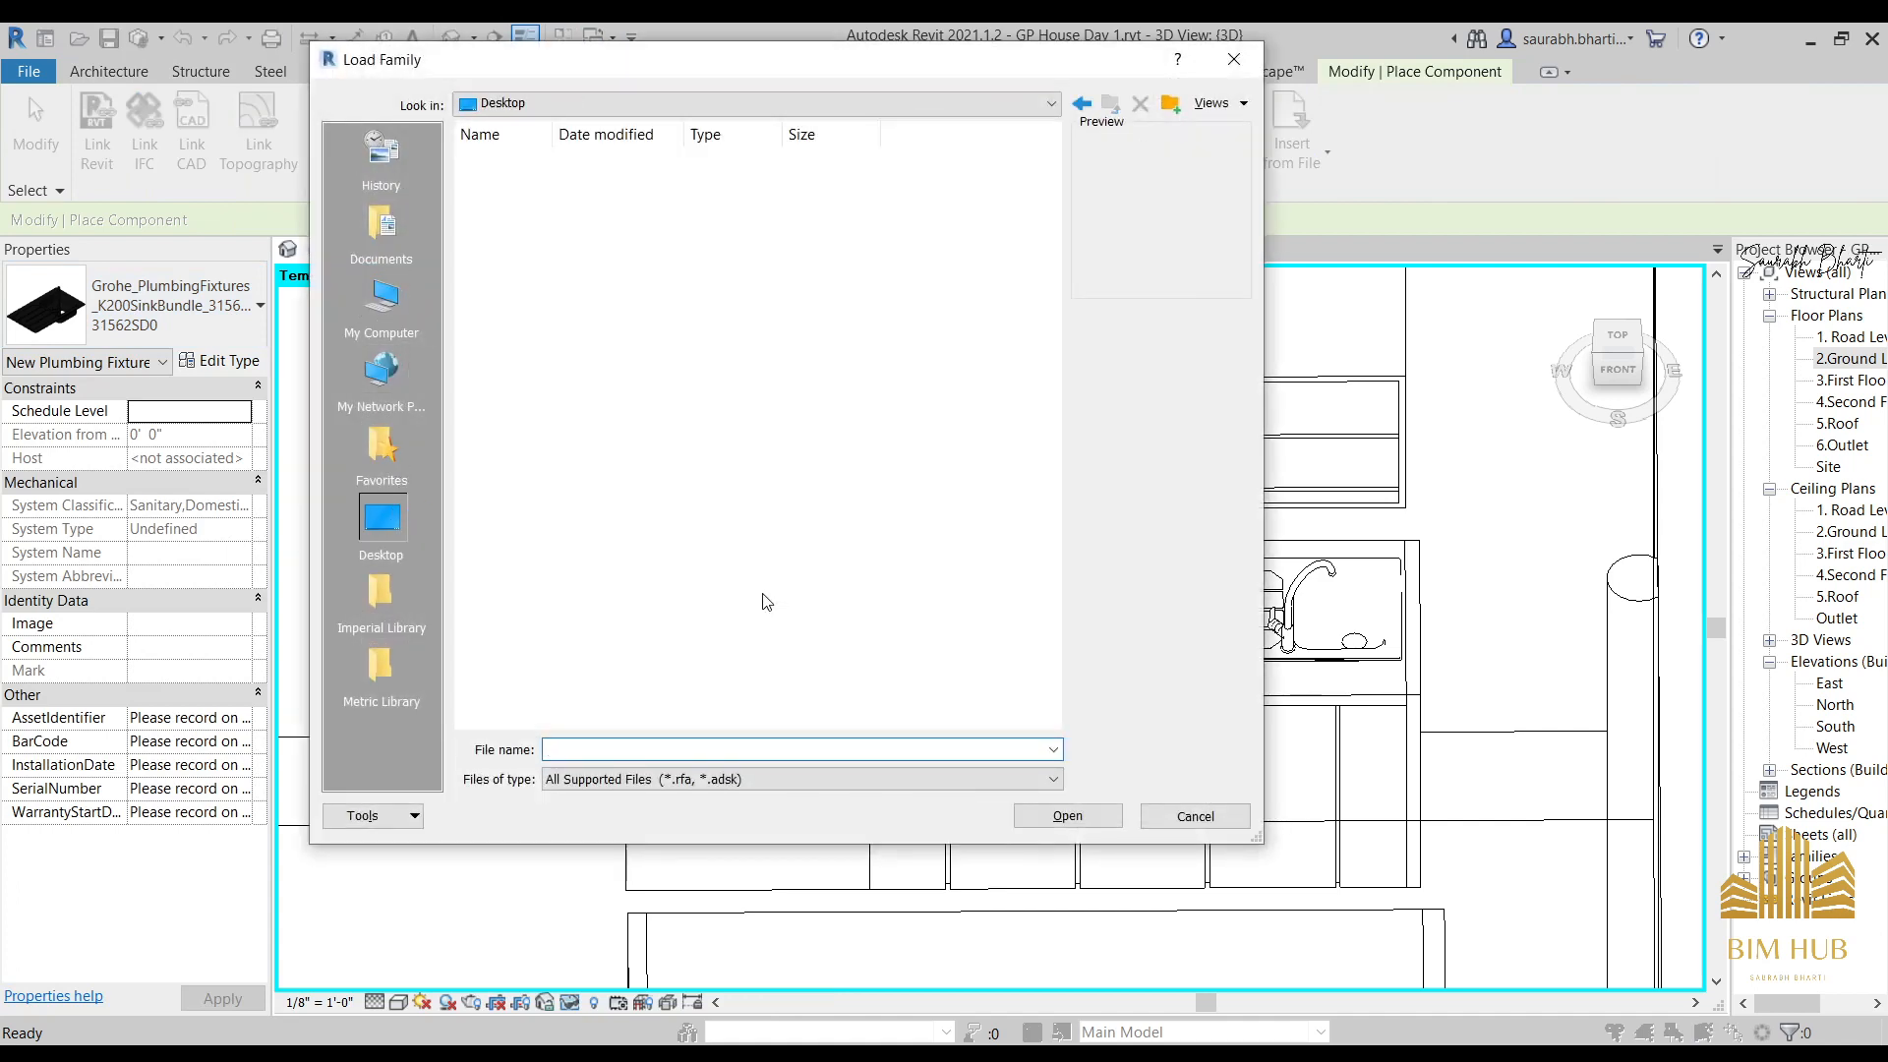
{"action": "left_click", "coordinate": [689, 189]}
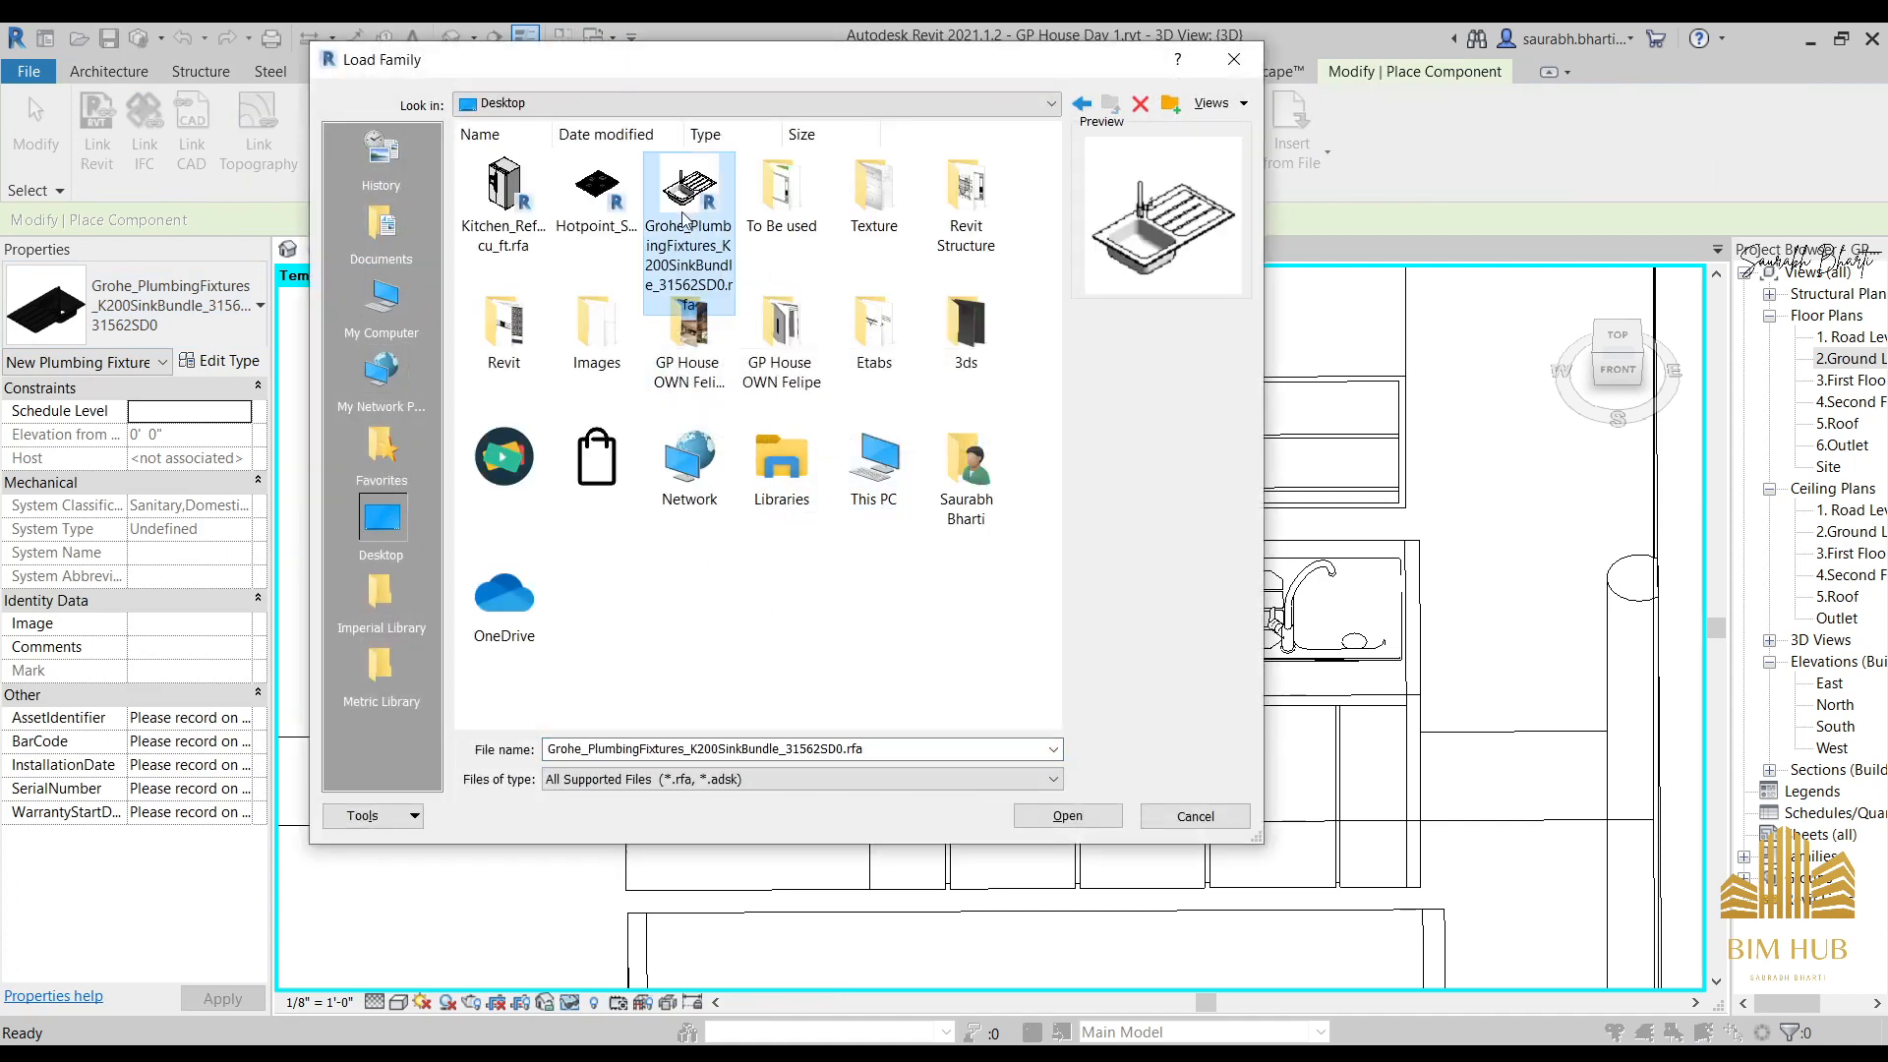
{"action": "left_click", "coordinate": [597, 188]}
{"action": "left_click", "coordinate": [1069, 817]}
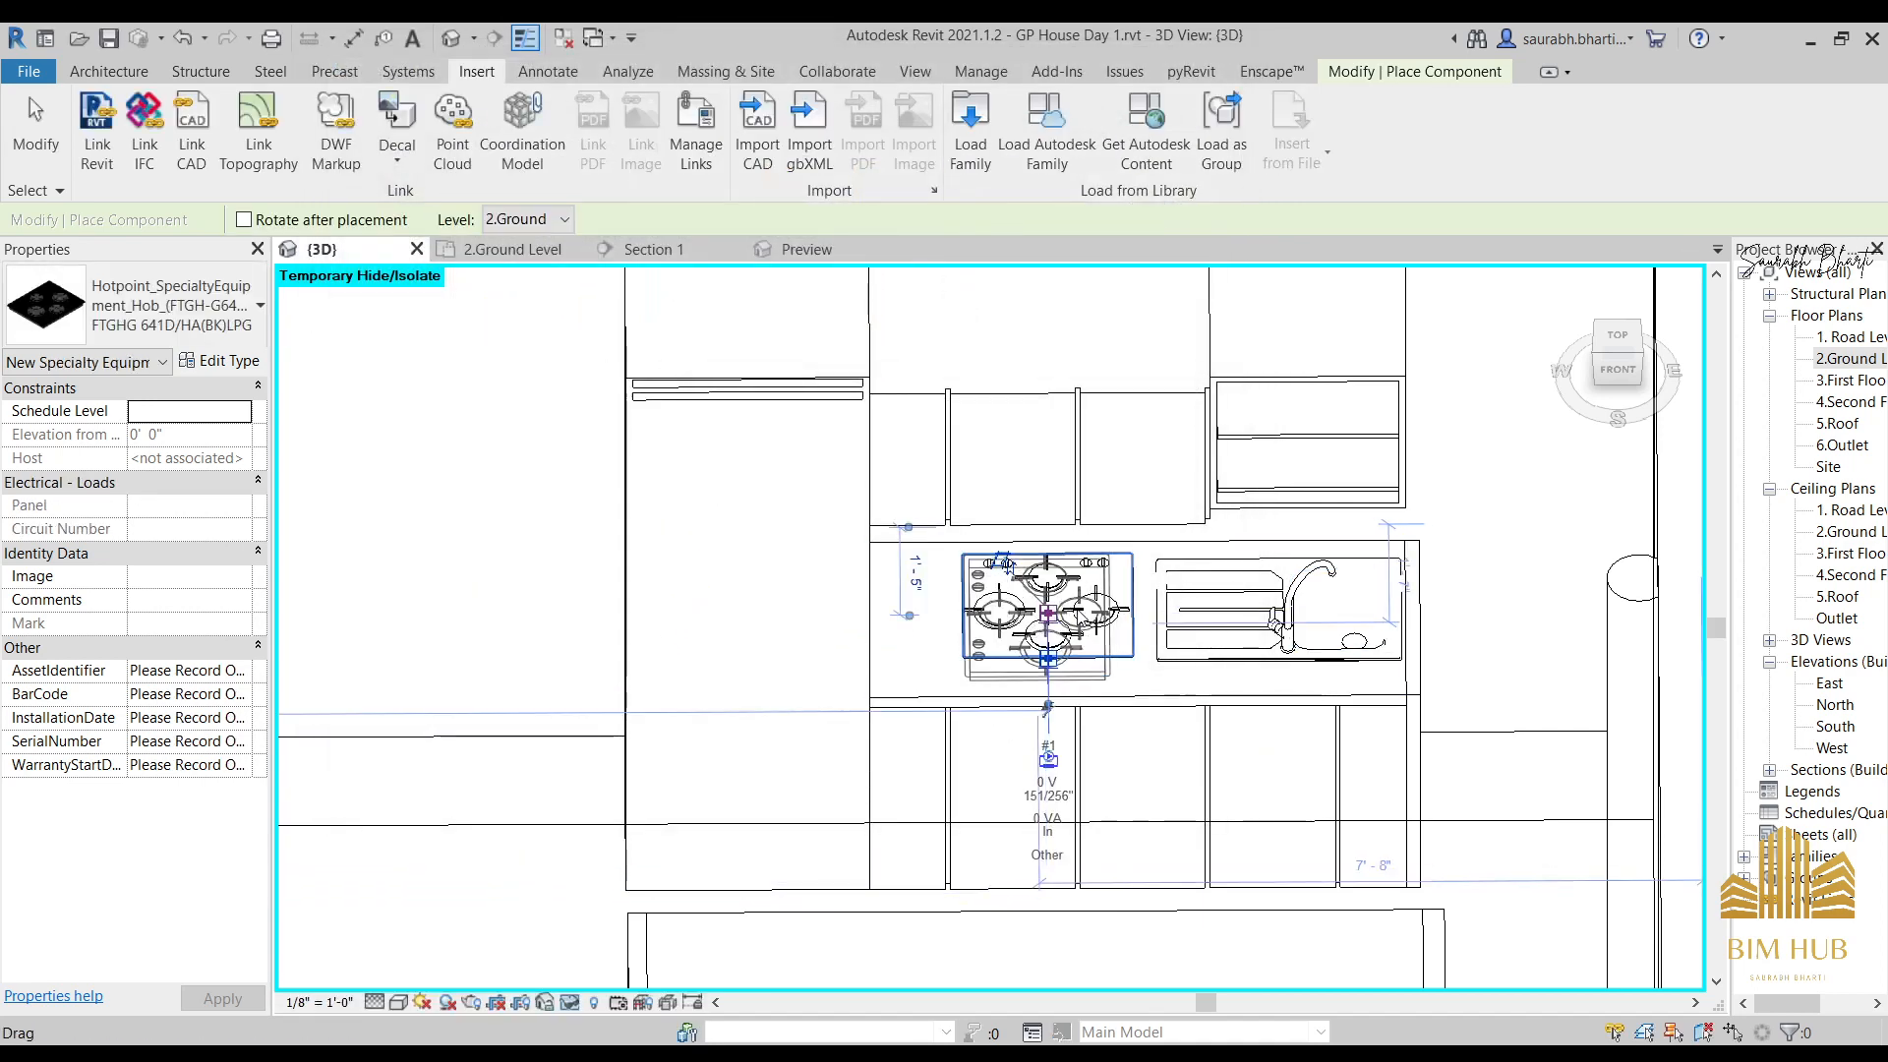
{"action": "left_click", "coordinate": [1080, 617]}
{"action": "key", "text": "Escape"}
Raise the top face of the section box around the kitchen to just above the First Floor level.
{"action": "scroll", "coordinate": [1313, 682], "scroll_direction": "down", "scroll_amount": 2}
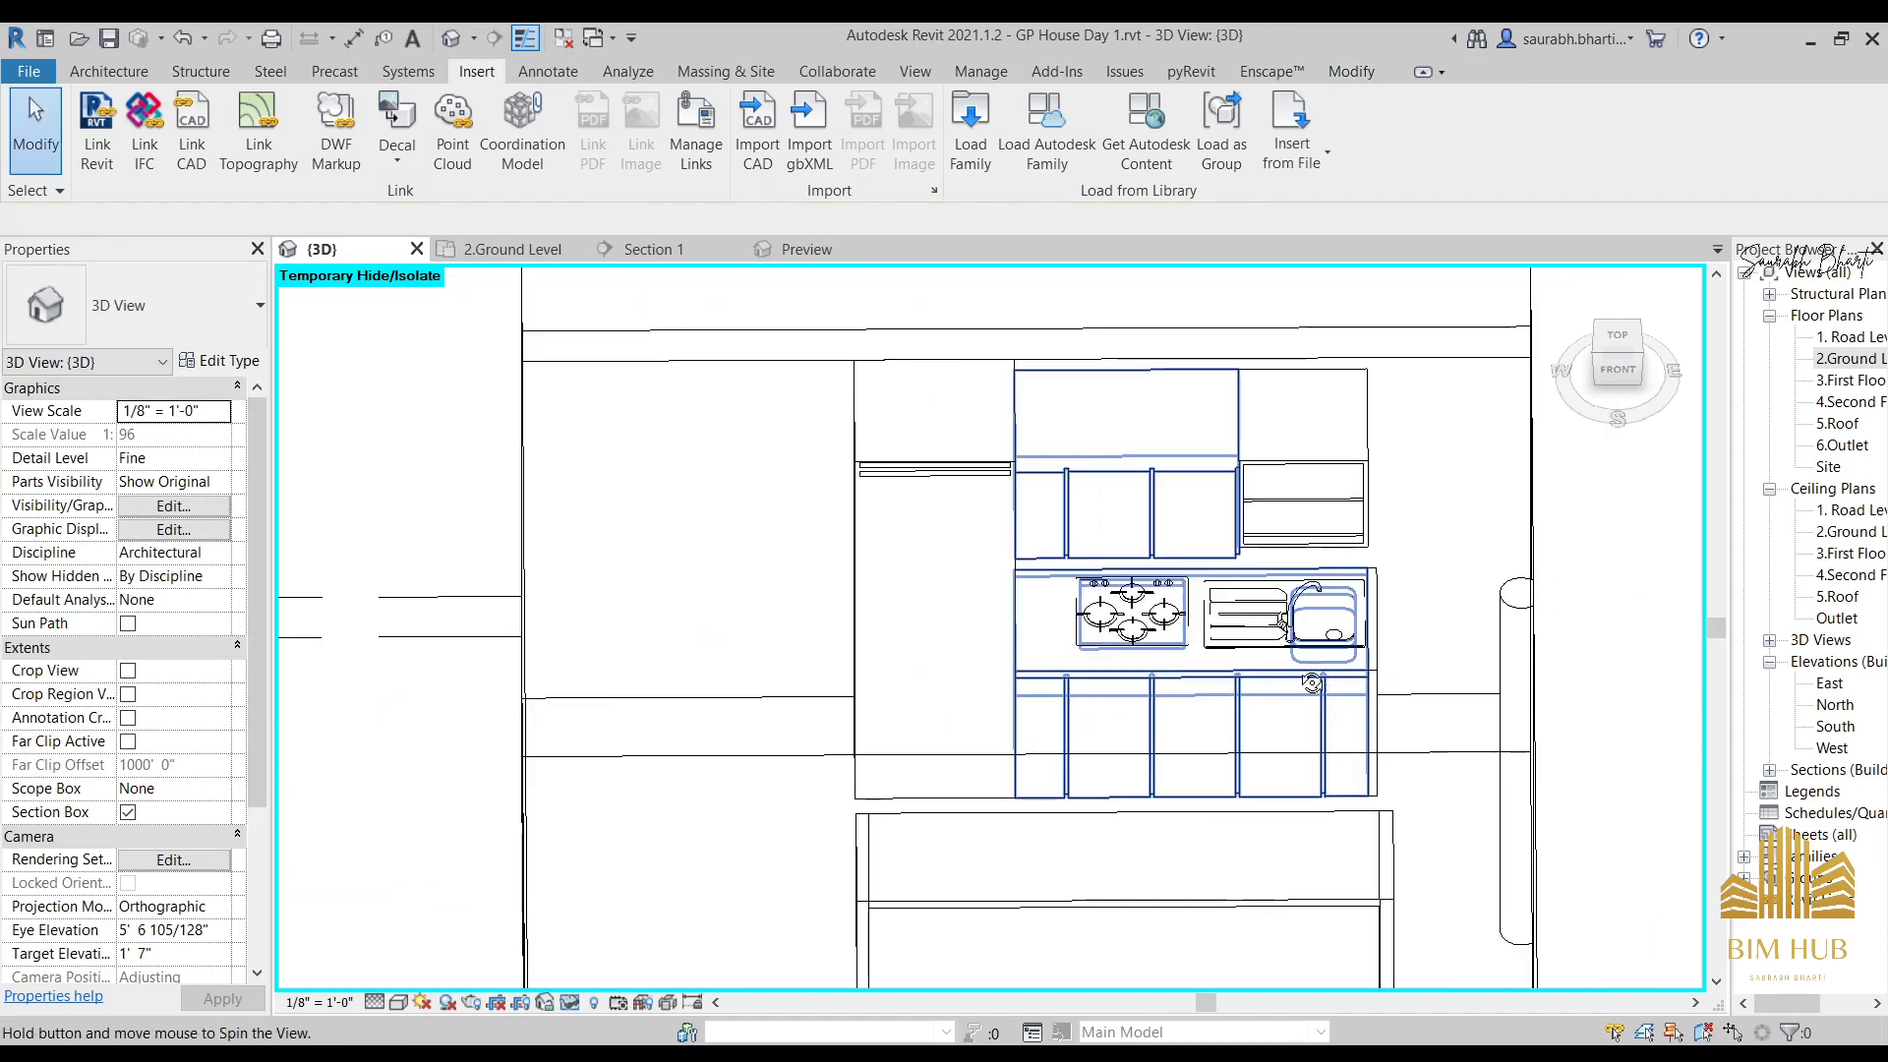
{"action": "middle_click_drag", "start_coordinate": [1313, 682], "coordinate": [1392, 702], "text": "shift"}
{"action": "middle_click_drag", "start_coordinate": [1441, 745], "coordinate": [1454, 745], "text": "shift"}
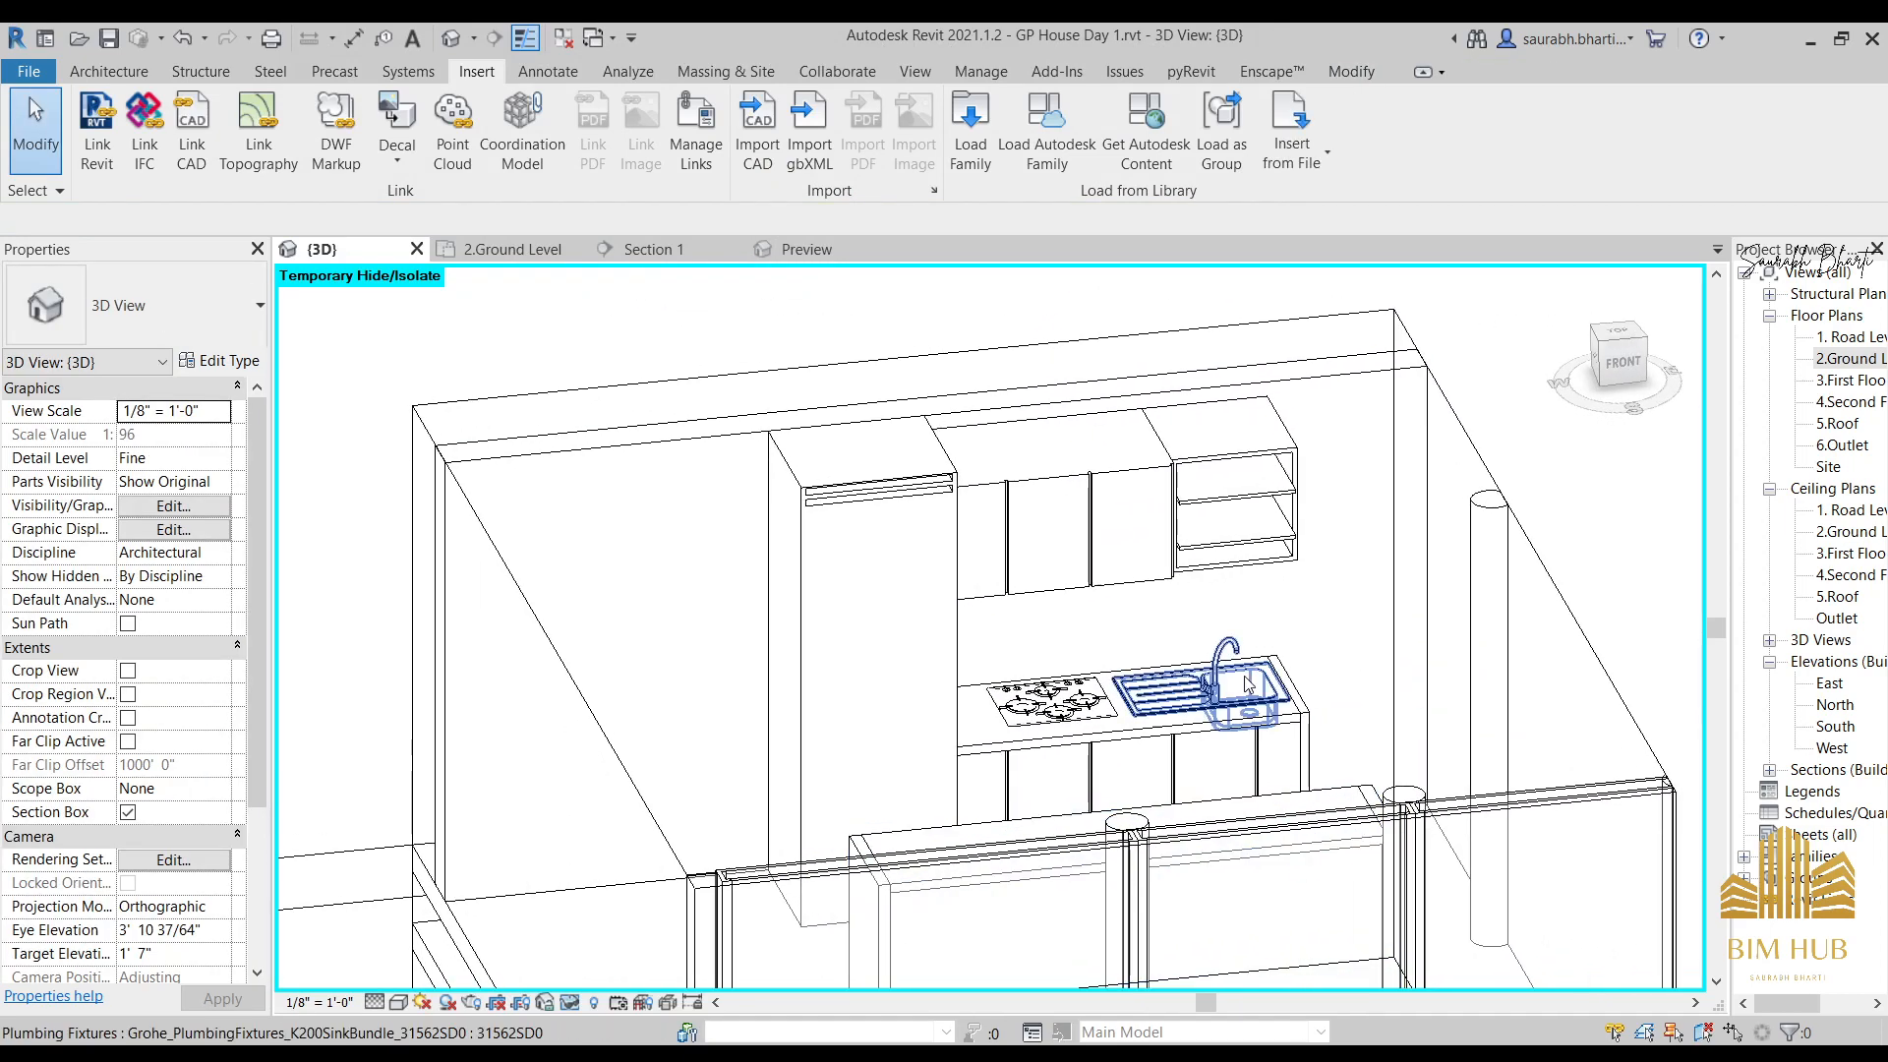
{"action": "scroll", "coordinate": [1222, 679], "scroll_direction": "down", "scroll_amount": 2}
{"action": "middle_click_drag", "start_coordinate": [1222, 690], "coordinate": [1241, 575], "text": "shift"}
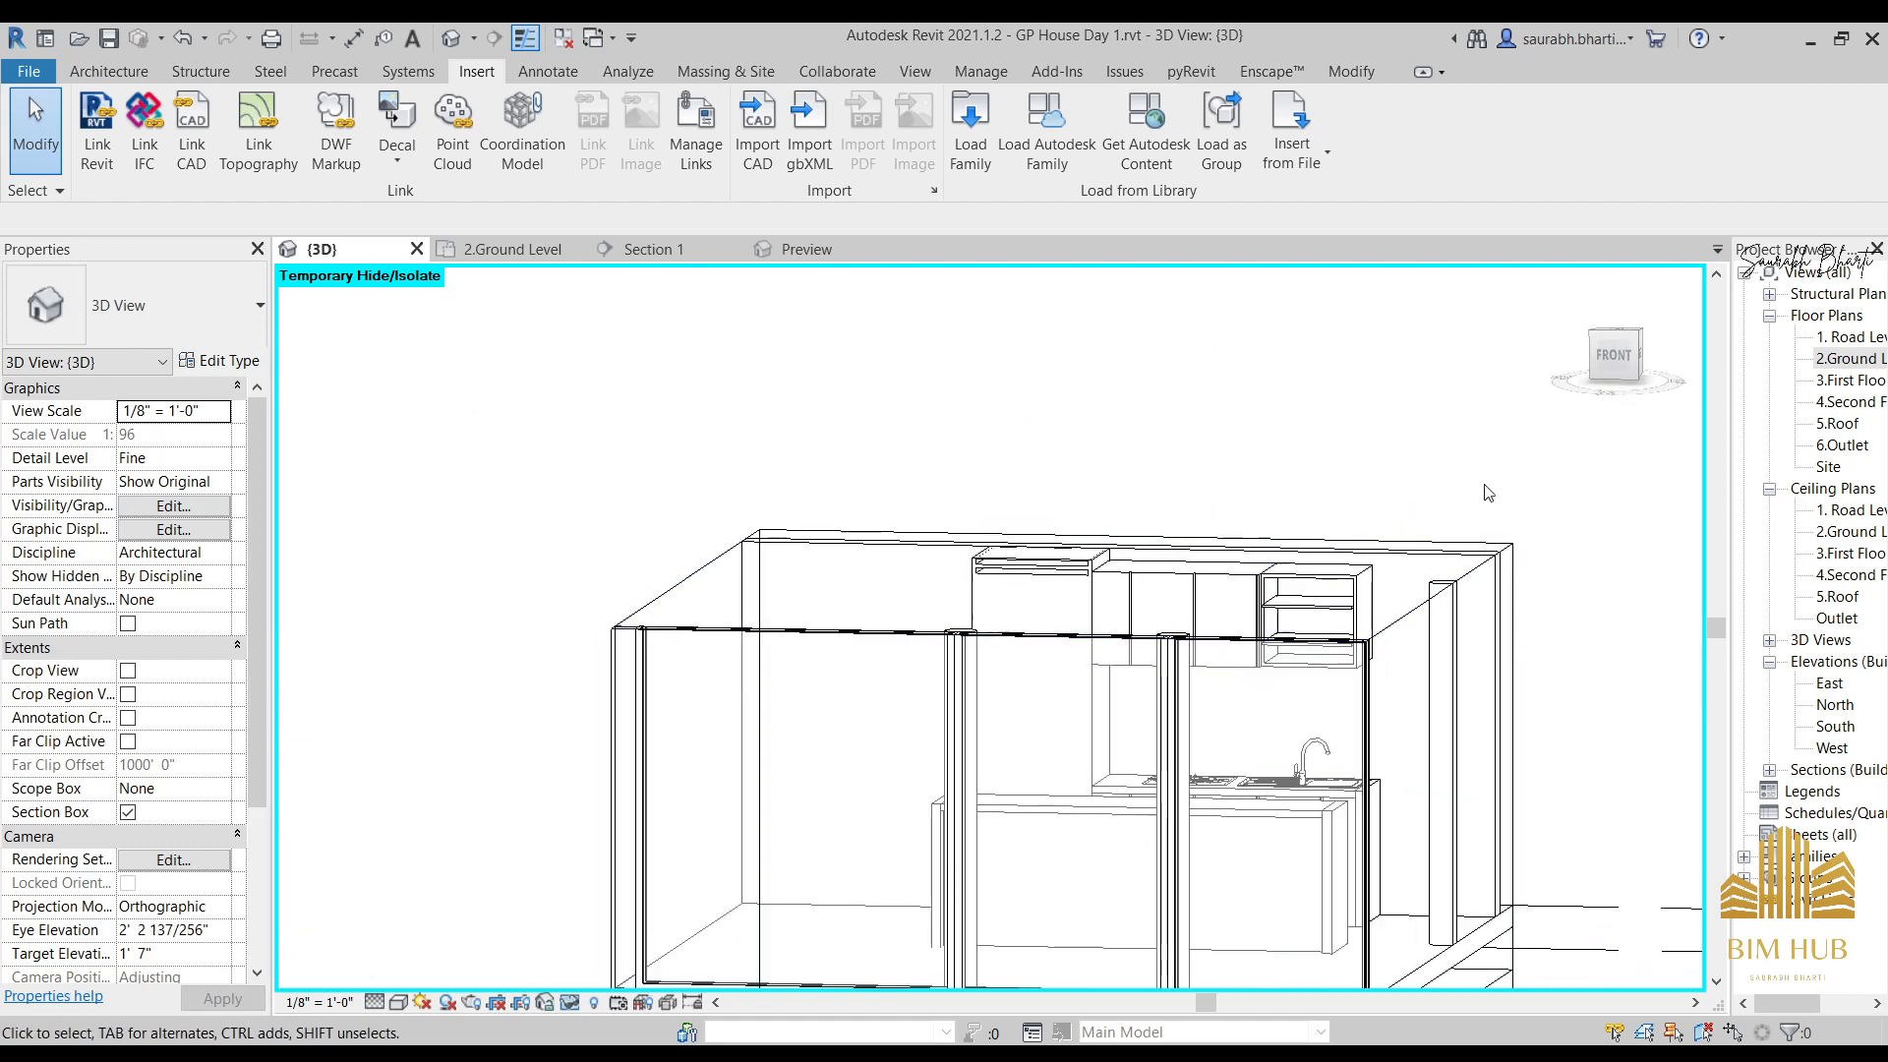
{"action": "left_click", "coordinate": [1431, 610]}
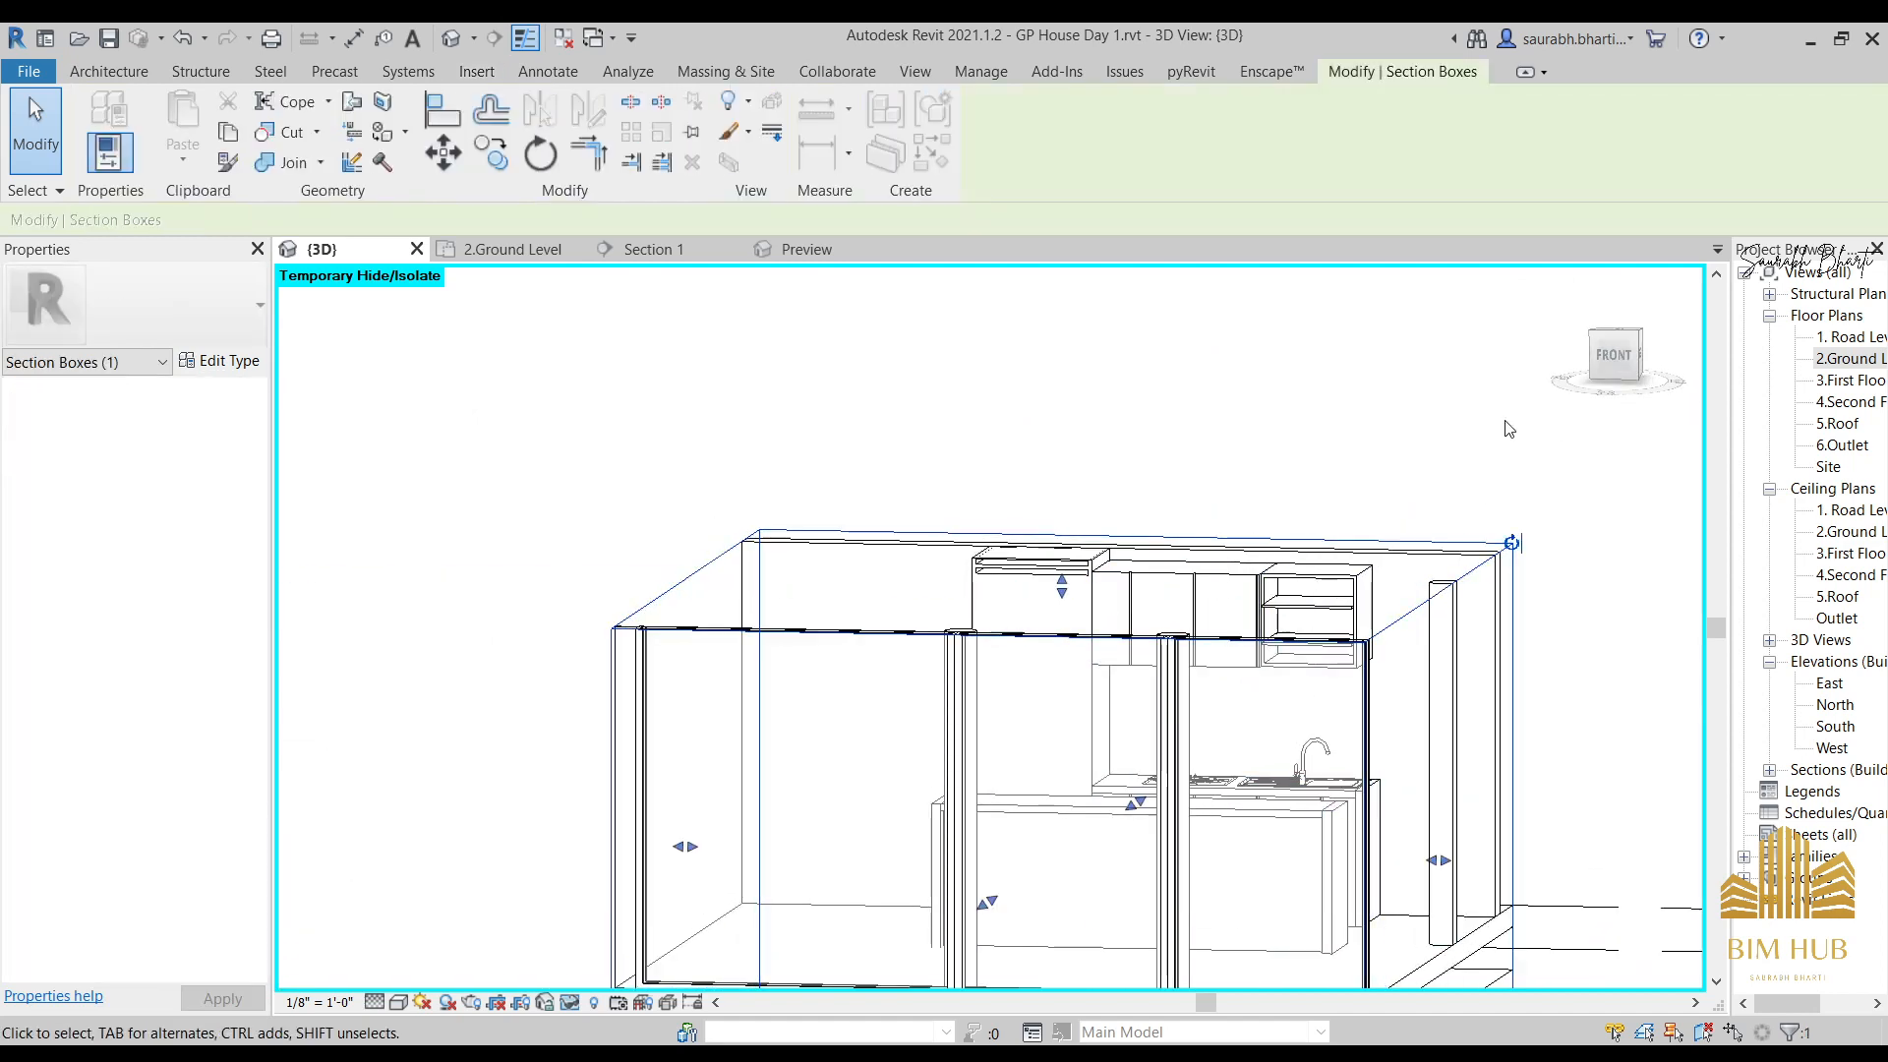
{"action": "left_click", "coordinate": [1601, 361]}
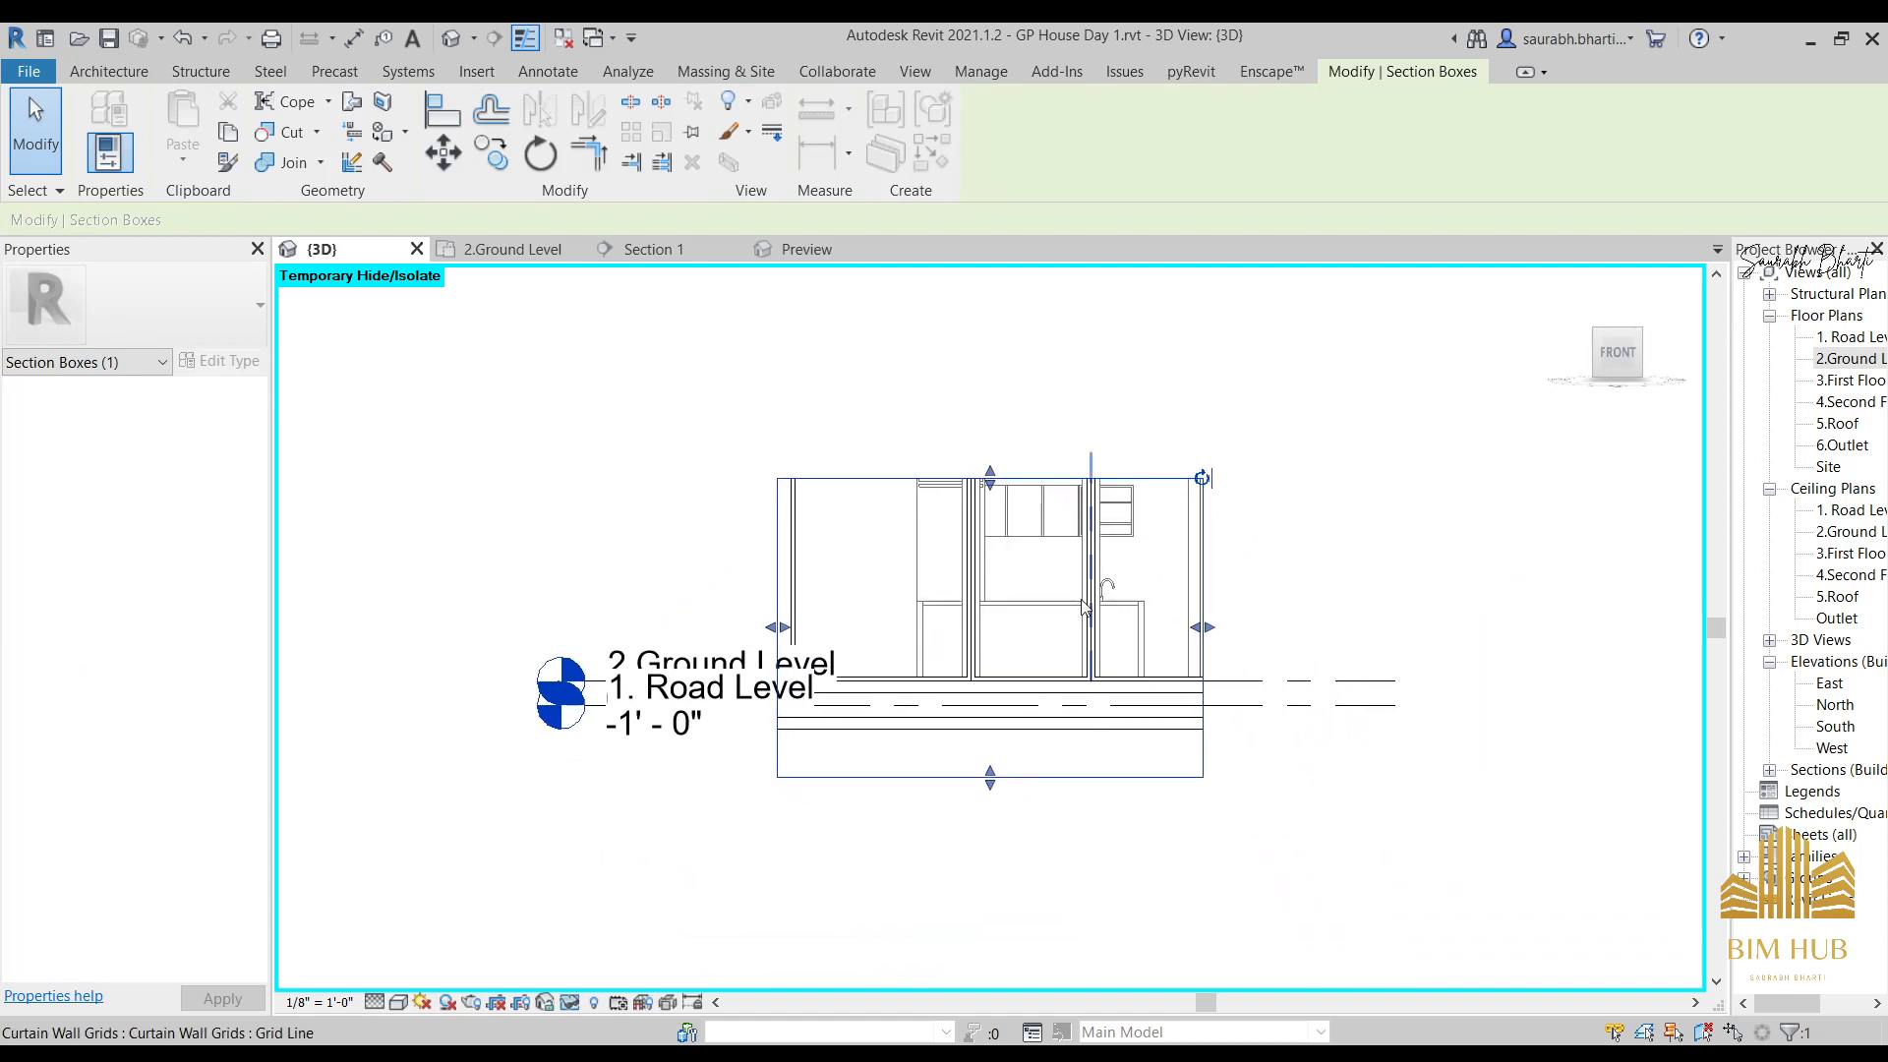
{"action": "left_click_drag", "start_coordinate": [992, 470], "coordinate": [992, 414]}
Pull the section box's front face back behind the glazed wall and view the kitchen from the front.
{"action": "scroll", "coordinate": [1059, 514], "scroll_direction": "up", "scroll_amount": 7}
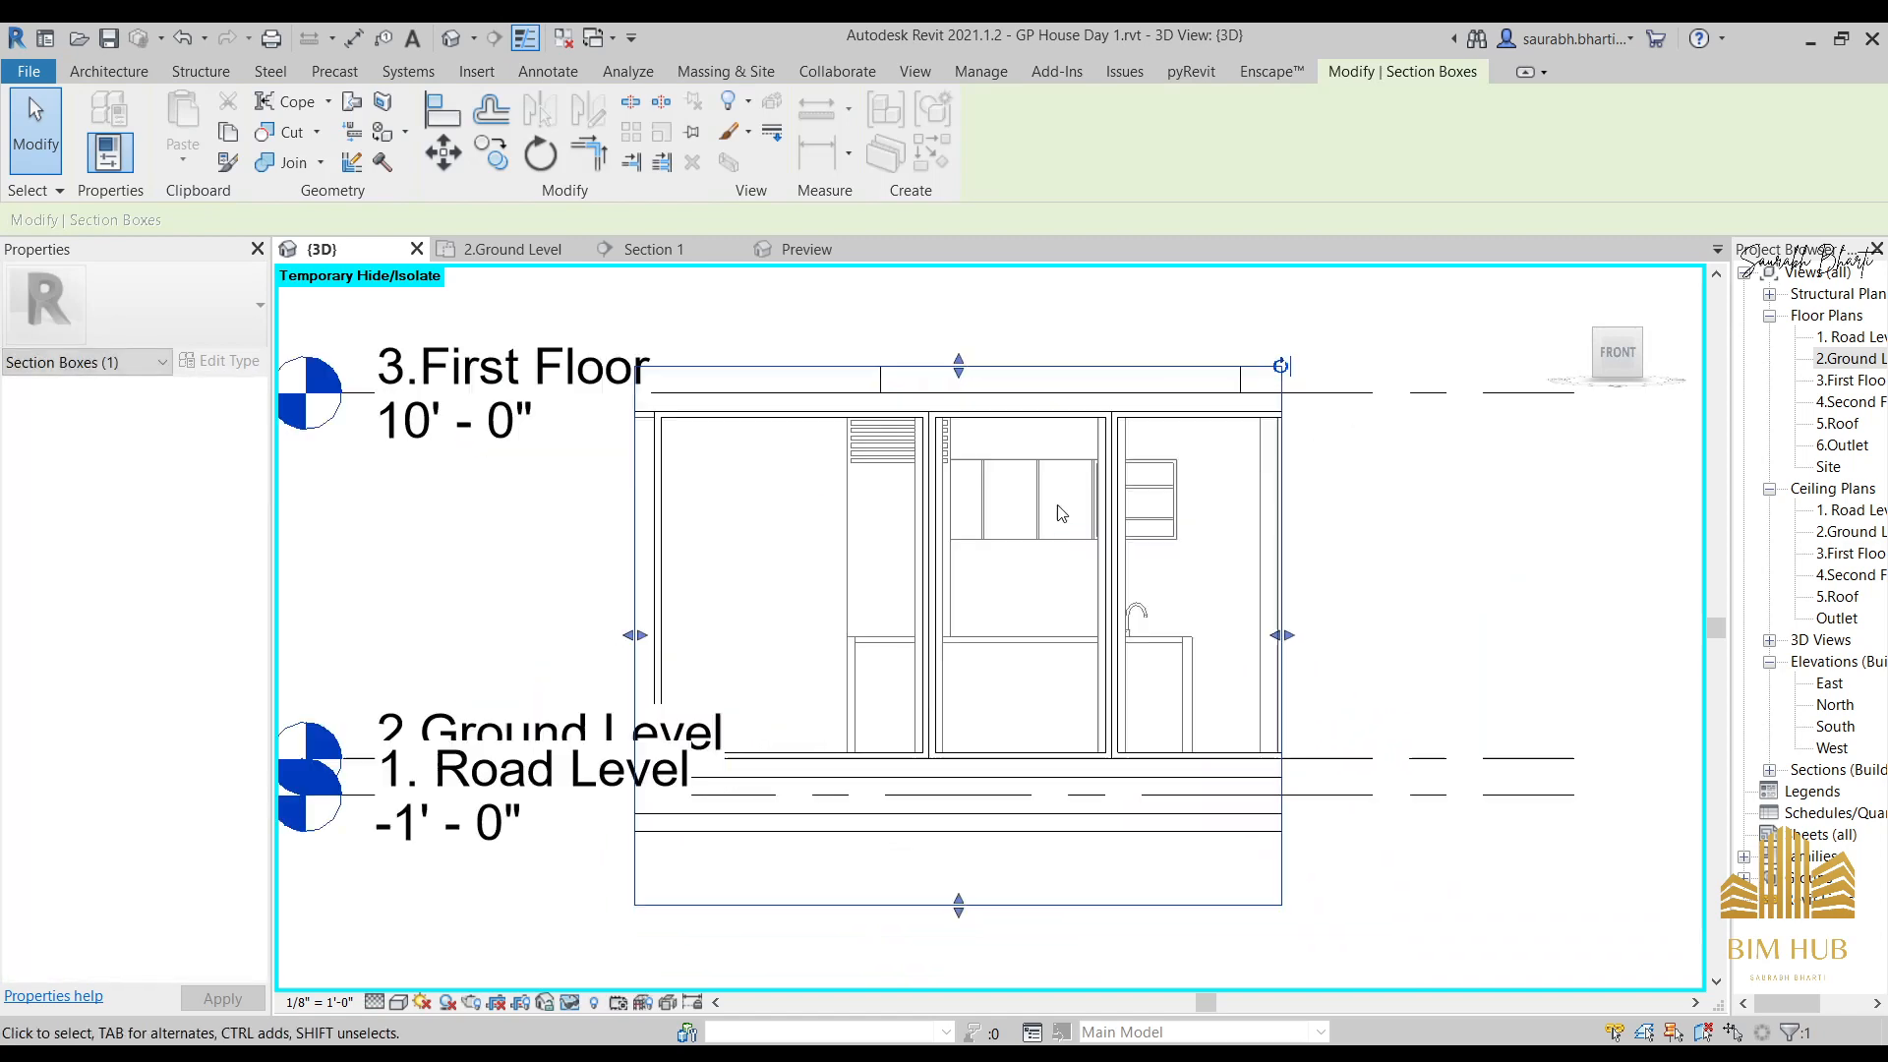
{"action": "middle_click_drag", "start_coordinate": [1063, 509], "coordinate": [1089, 619]}
{"action": "scroll", "coordinate": [834, 533], "scroll_direction": "up", "scroll_amount": 2}
{"action": "scroll", "coordinate": [1152, 669], "scroll_direction": "down", "scroll_amount": 5}
{"action": "middle_click_drag", "start_coordinate": [1175, 718], "coordinate": [1116, 846], "text": "shift"}
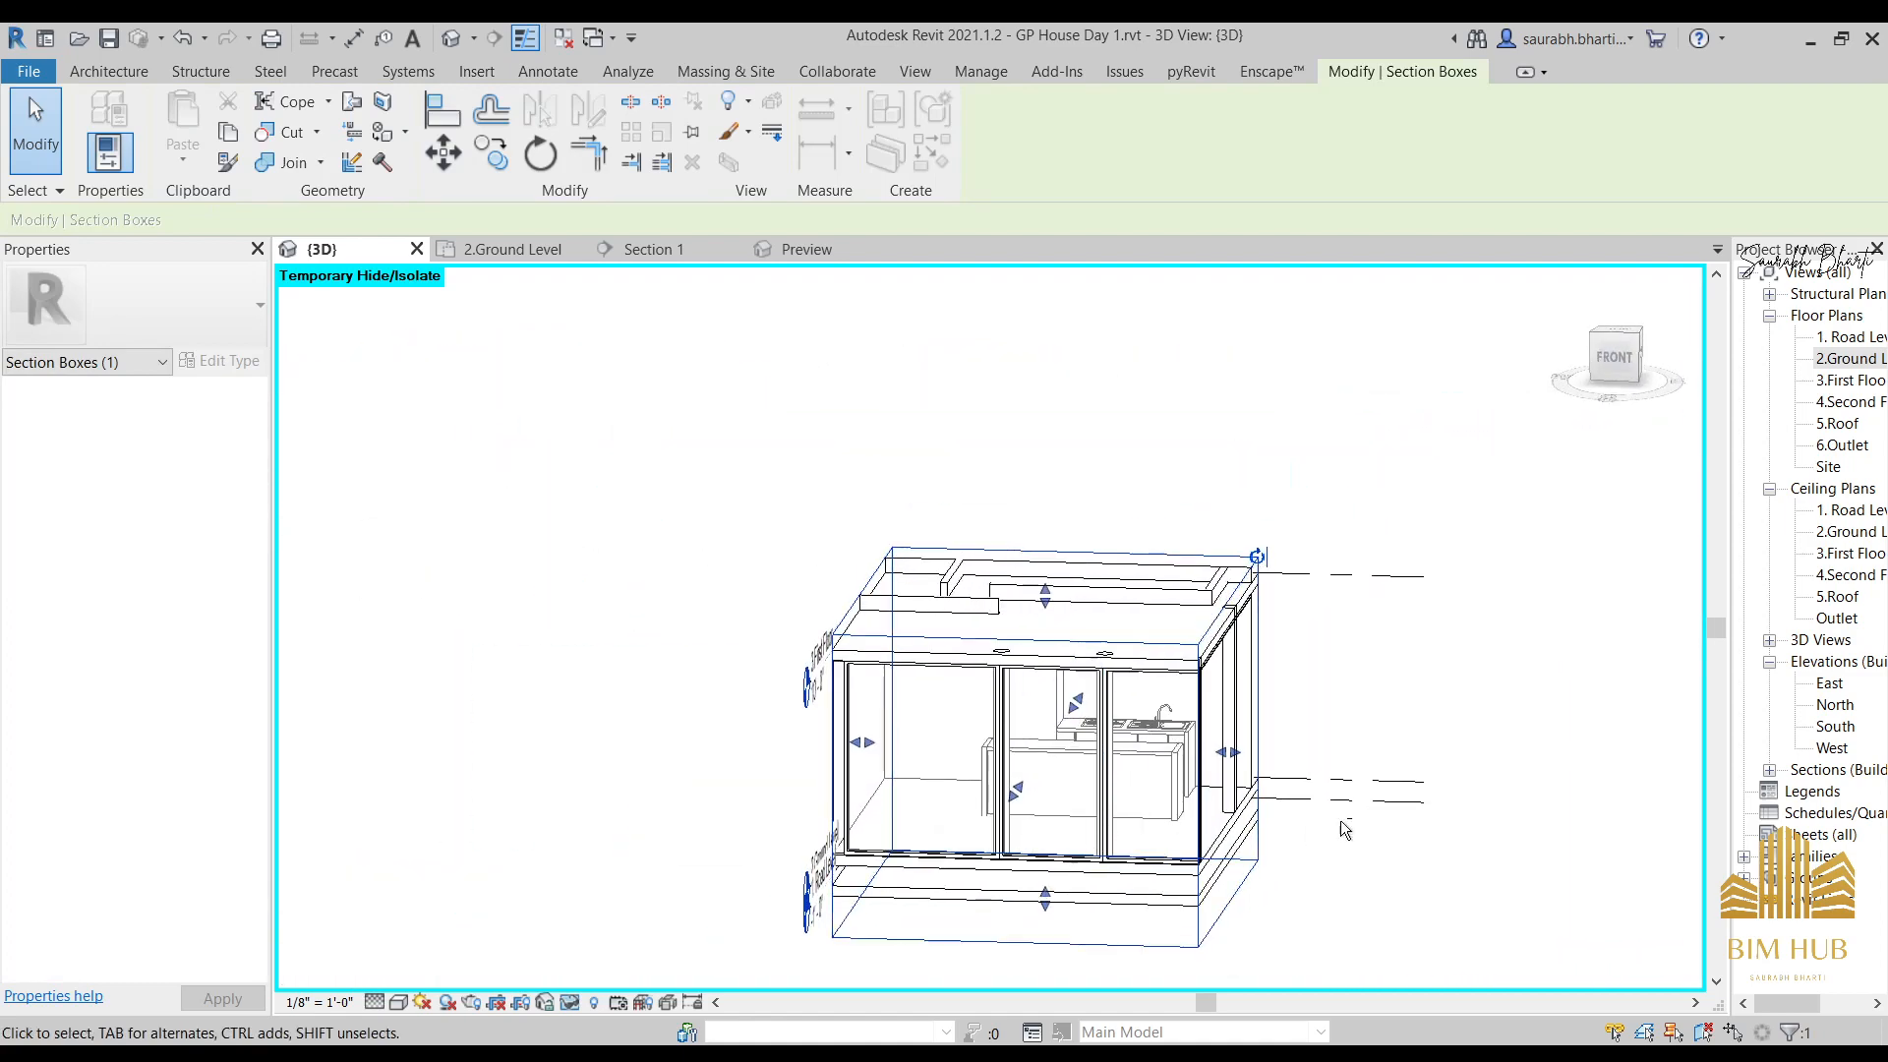
{"action": "left_click_drag", "start_coordinate": [1660, 392], "coordinate": [1622, 389]}
{"action": "left_click", "coordinate": [1624, 339]}
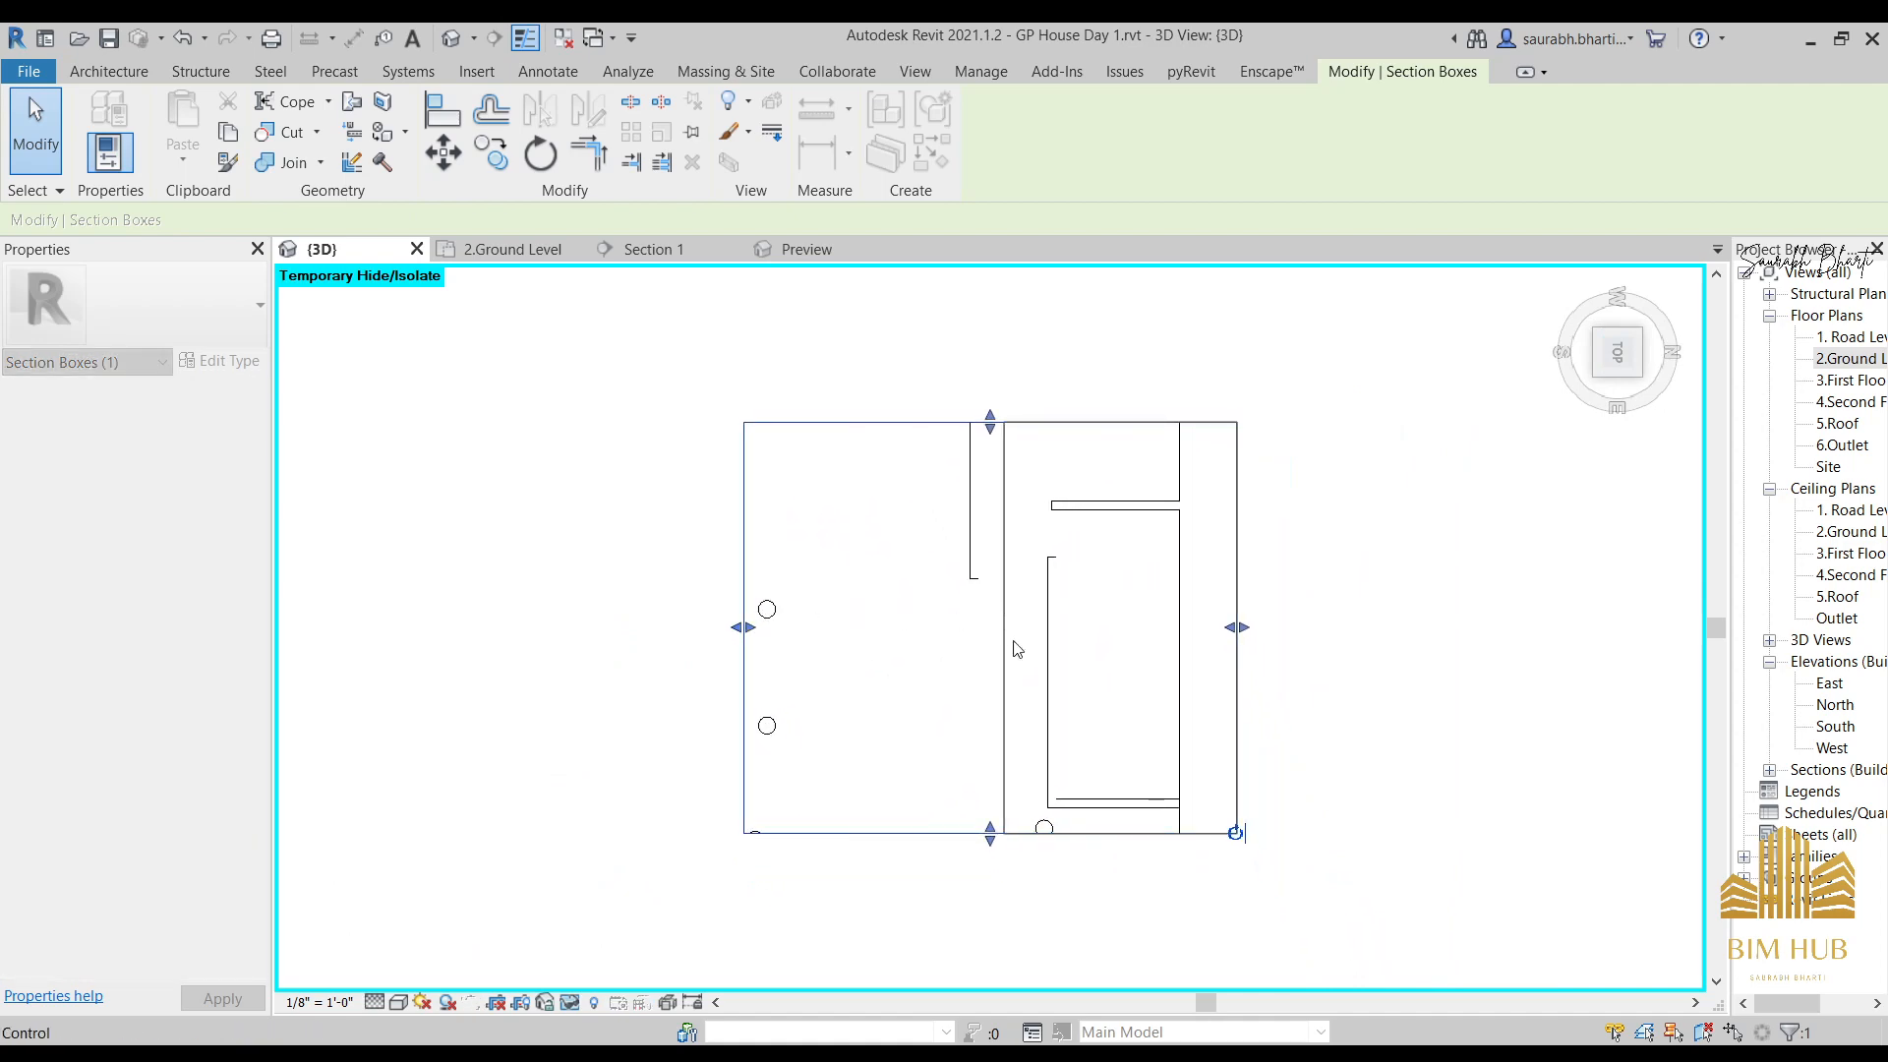
{"action": "middle_click_drag", "start_coordinate": [1018, 651], "coordinate": [1298, 286], "text": "shift"}
{"action": "middle_click_drag", "start_coordinate": [1228, 668], "coordinate": [1269, 557], "text": "shift"}
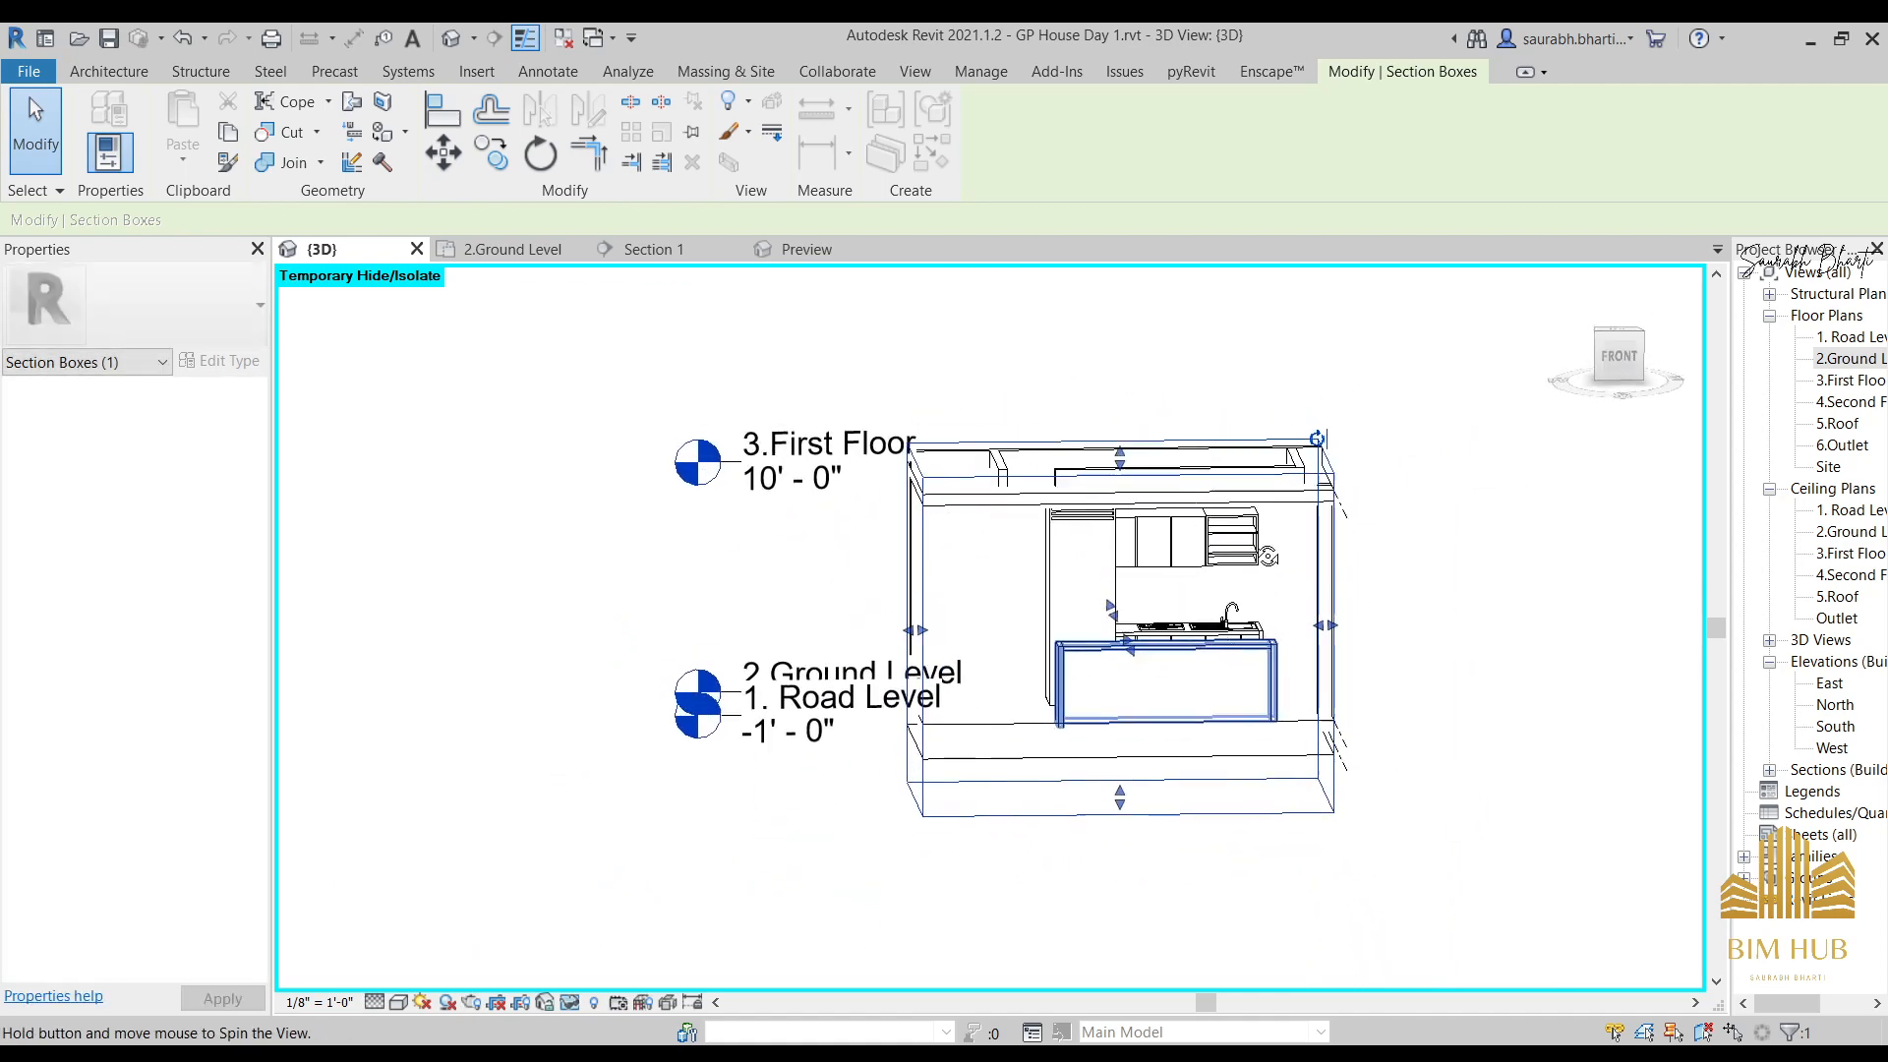
{"action": "left_click", "coordinate": [1629, 364]}
Start an in-place model in the Casework category with the name Casework 7.
{"action": "left_click", "coordinate": [109, 70]}
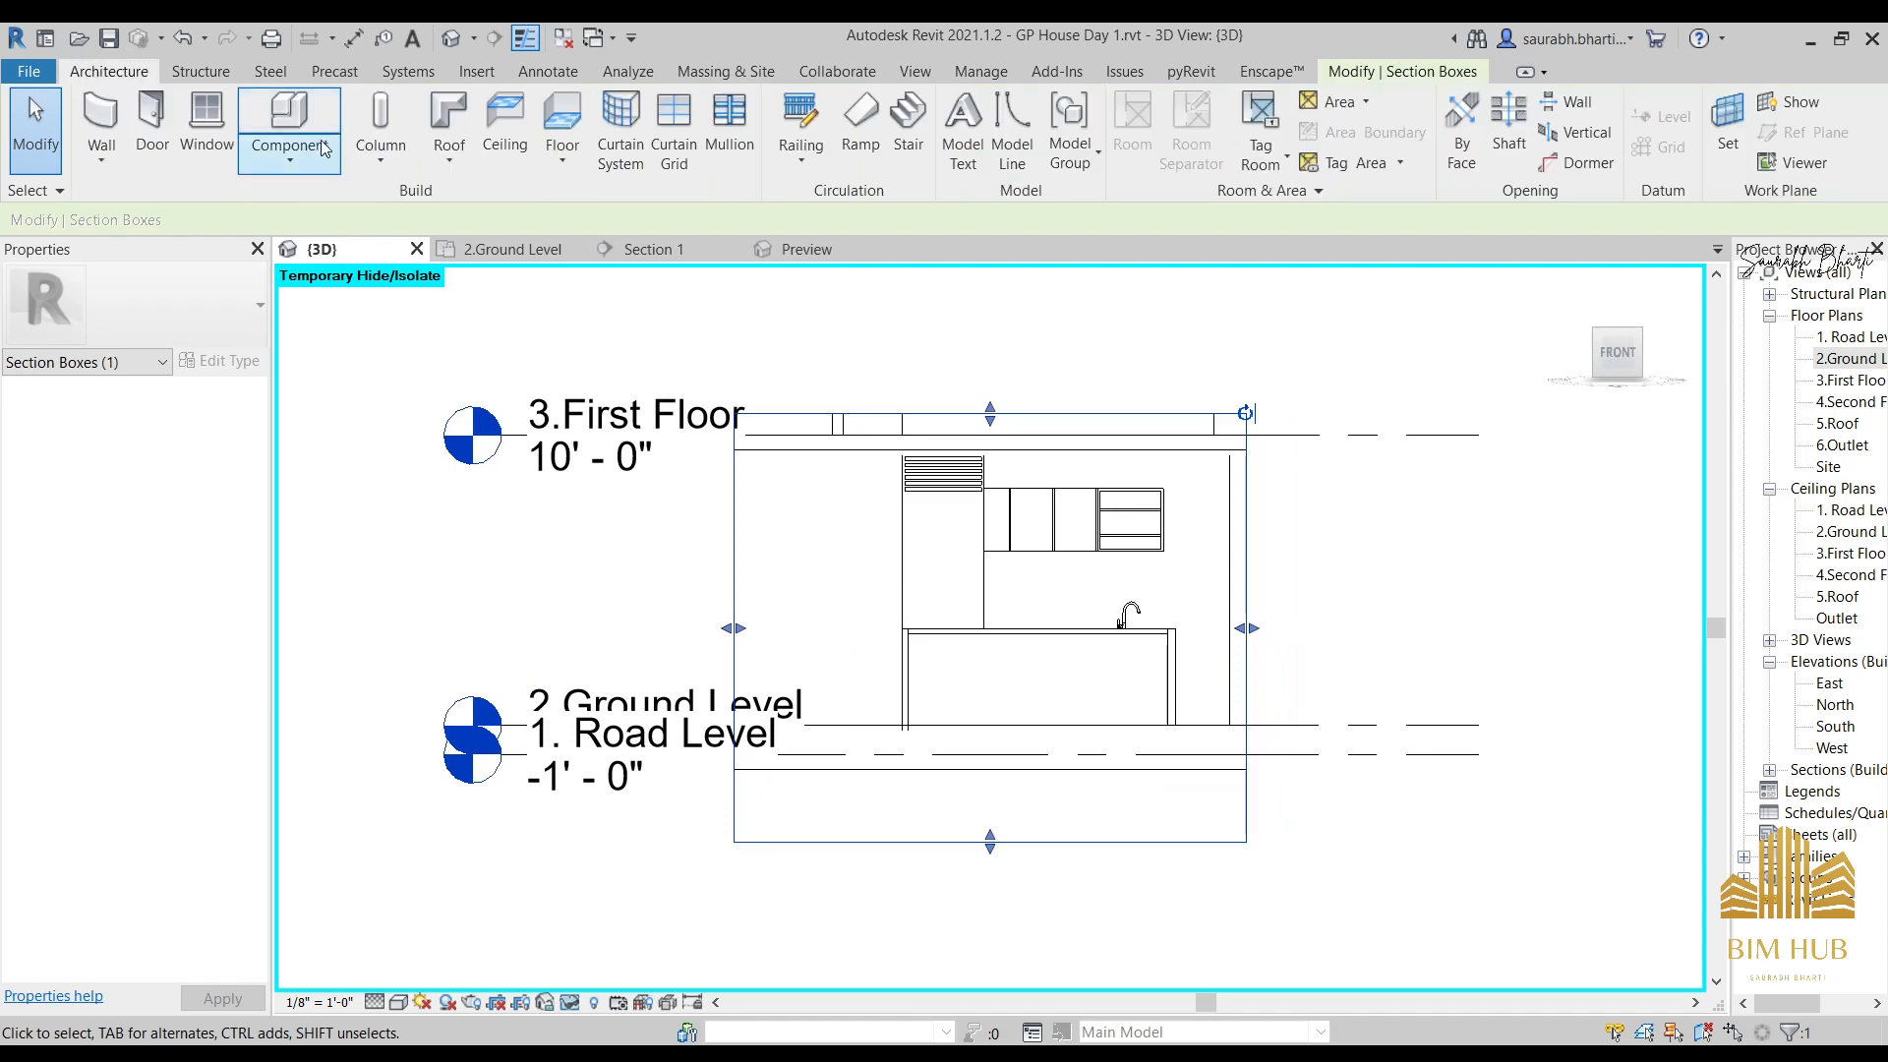
{"action": "left_click", "coordinate": [317, 172]}
{"action": "left_click", "coordinate": [335, 256]}
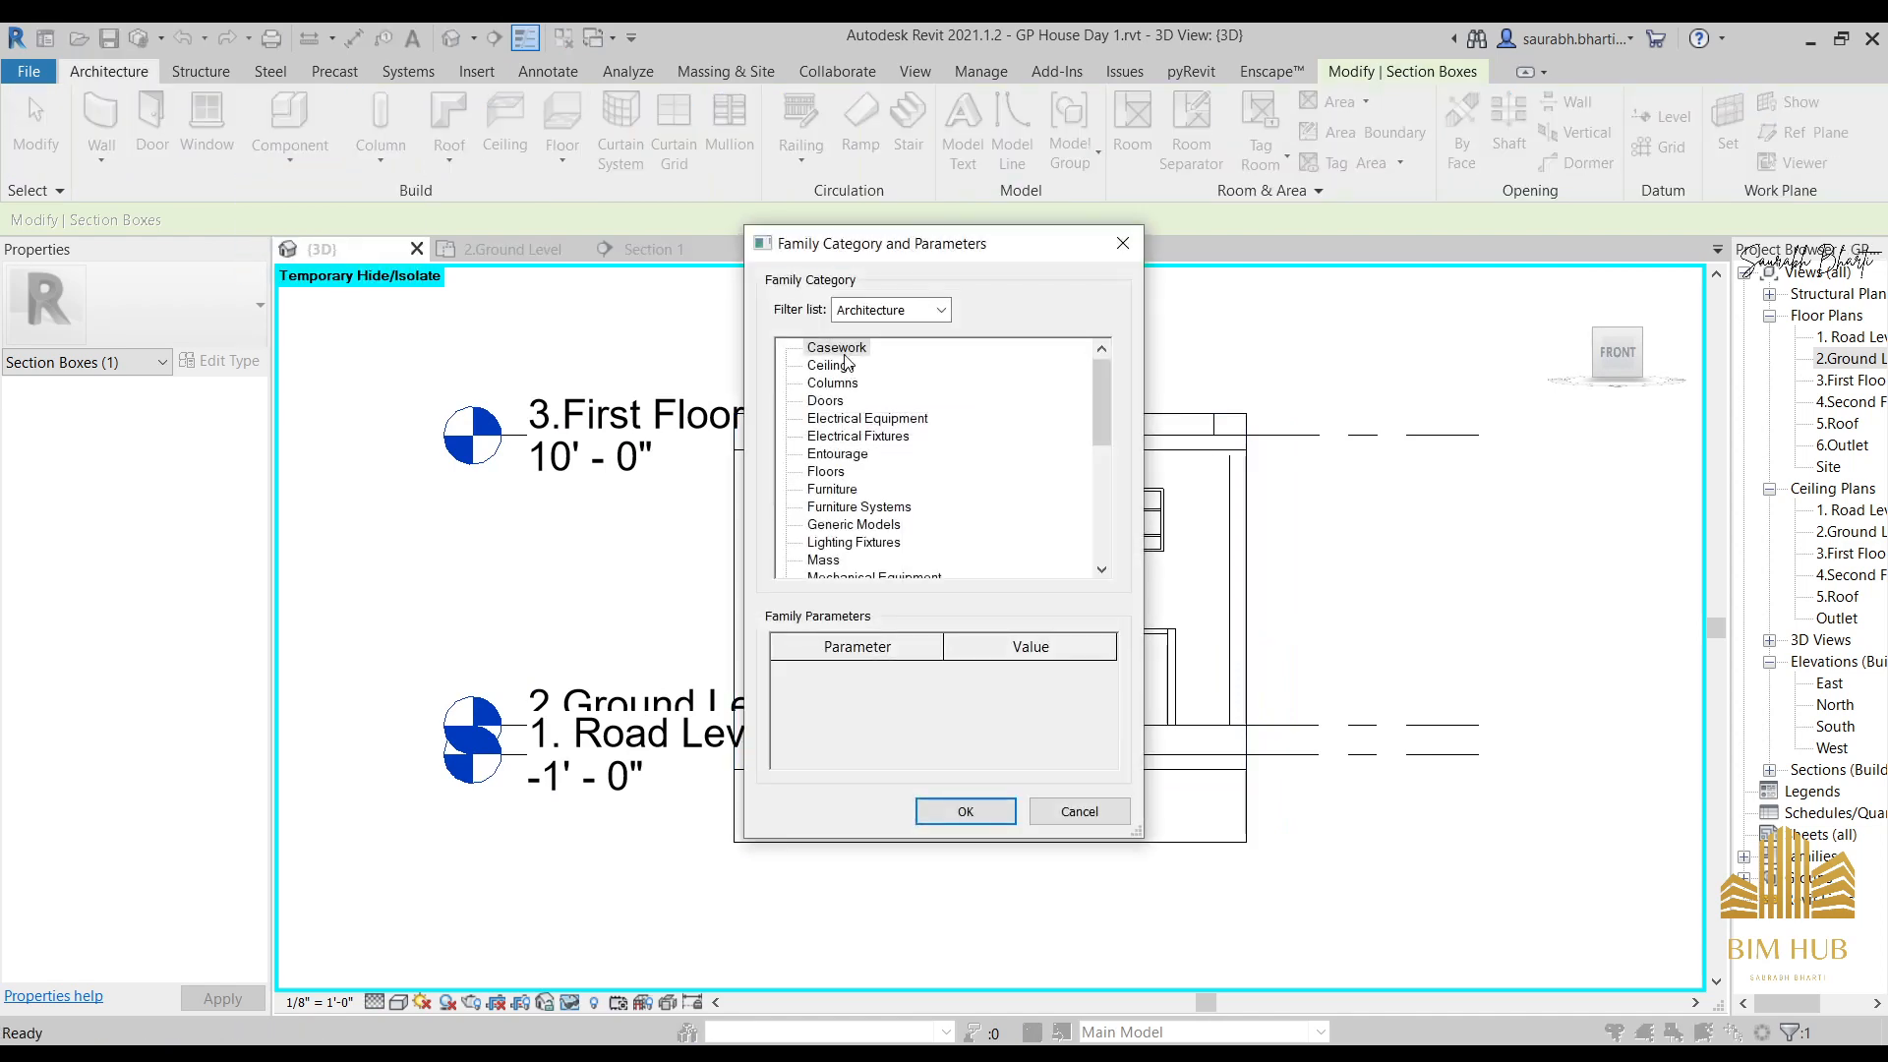
{"action": "double_click", "coordinate": [844, 348]}
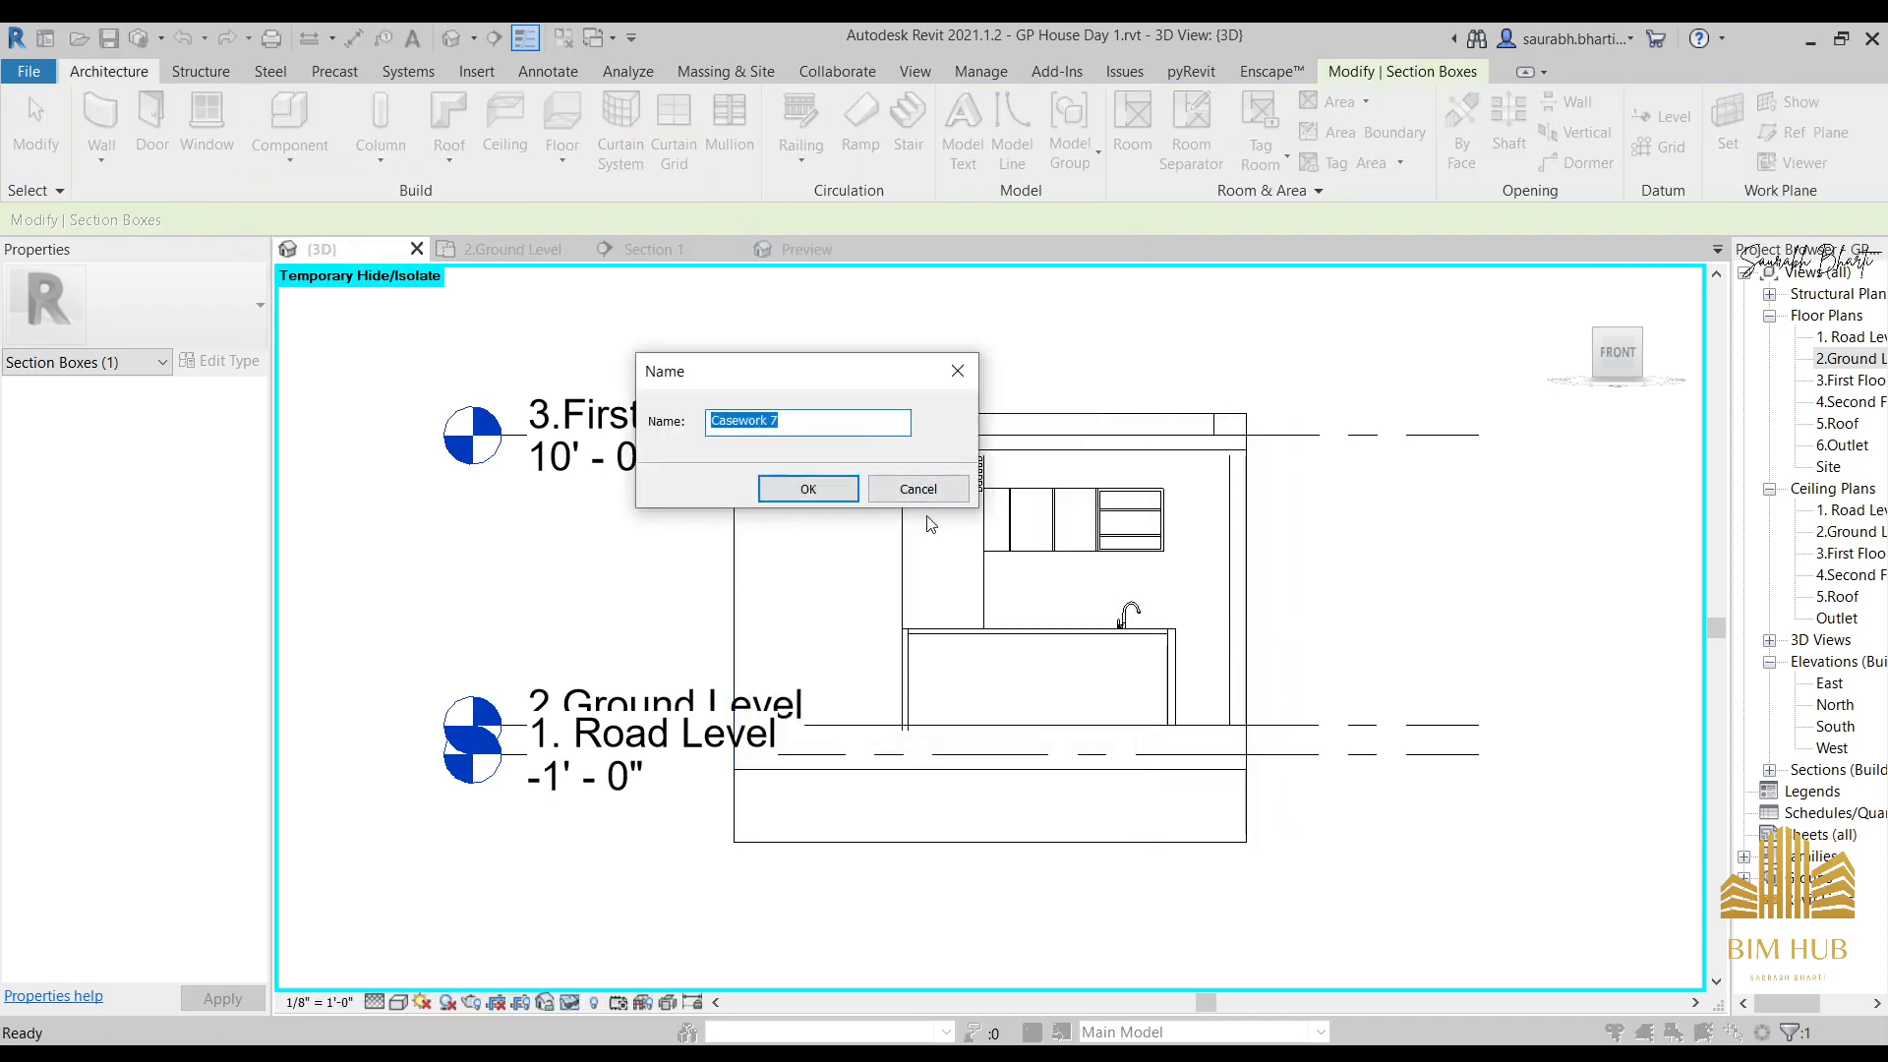
{"action": "left_click", "coordinate": [809, 489]}
Start an extrusion and set its work plane by picking the wall behind the kitchen cabinets.
{"action": "scroll", "coordinate": [999, 430], "scroll_direction": "up", "scroll_amount": 5}
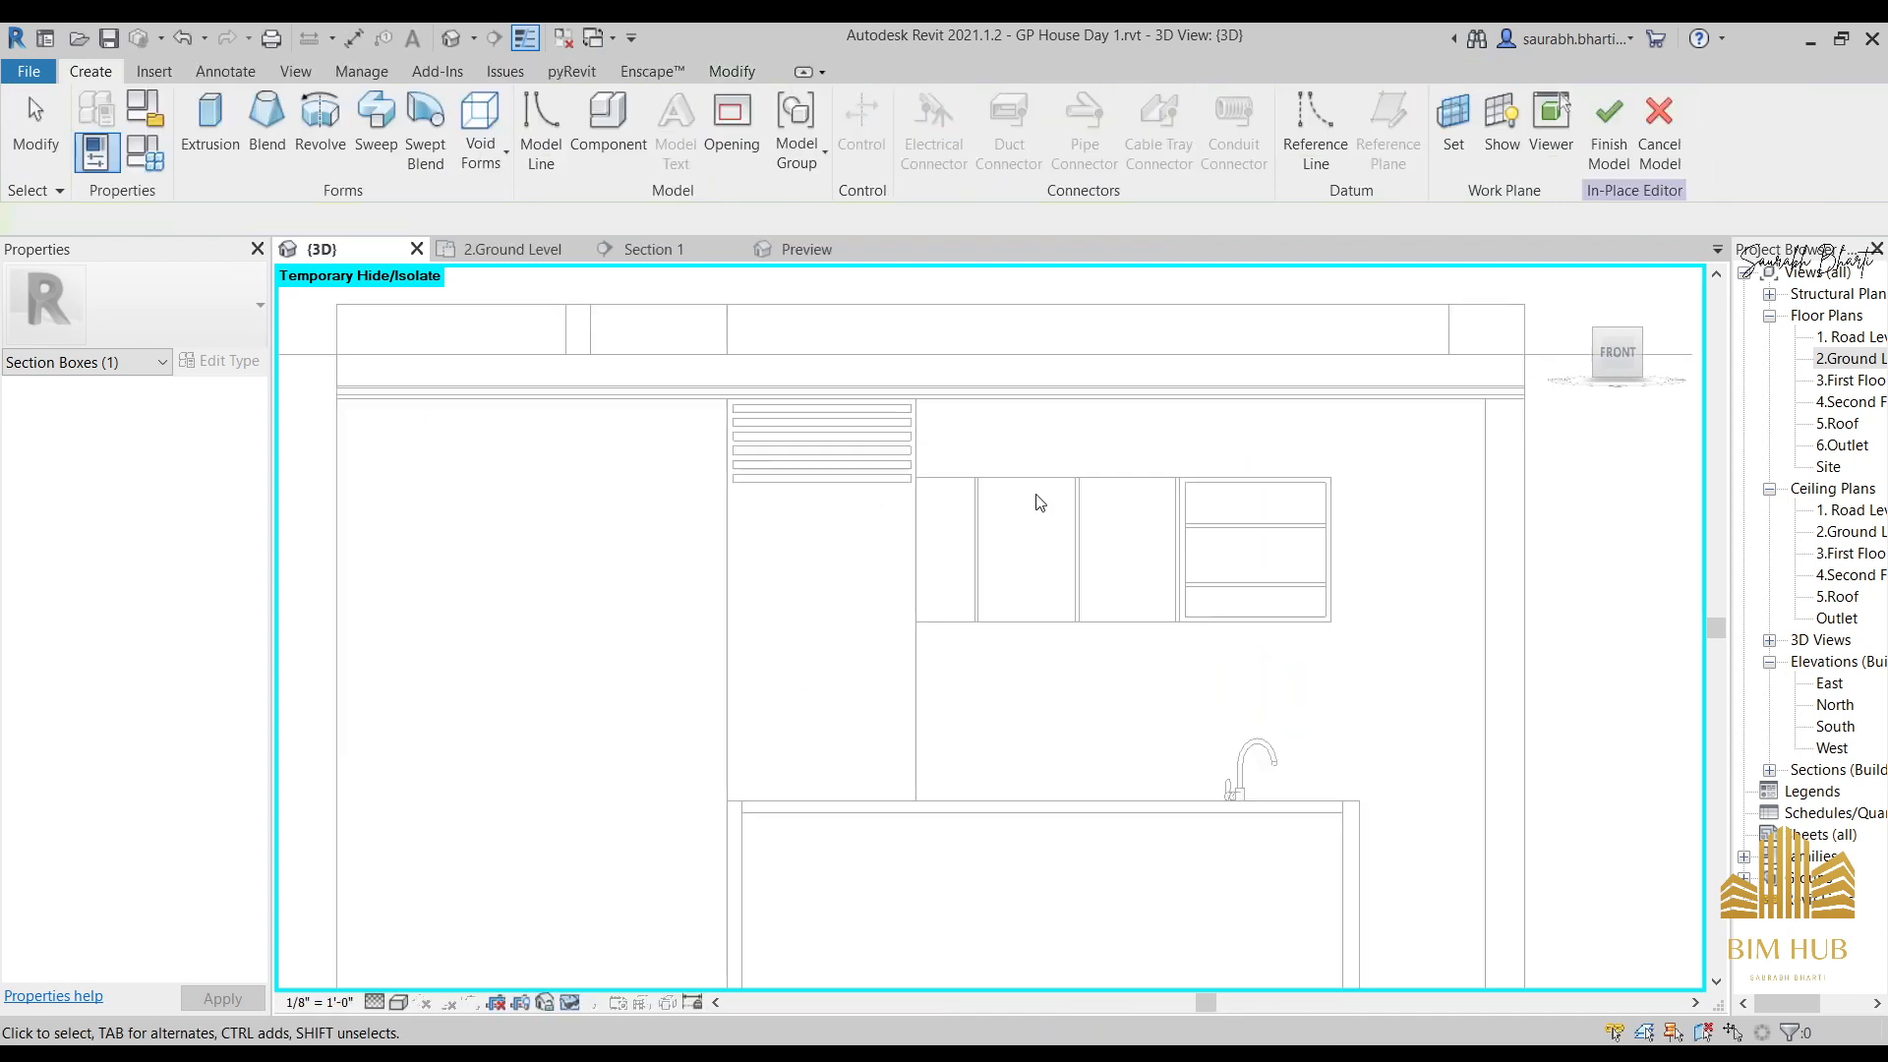
{"action": "left_click", "coordinate": [210, 120]}
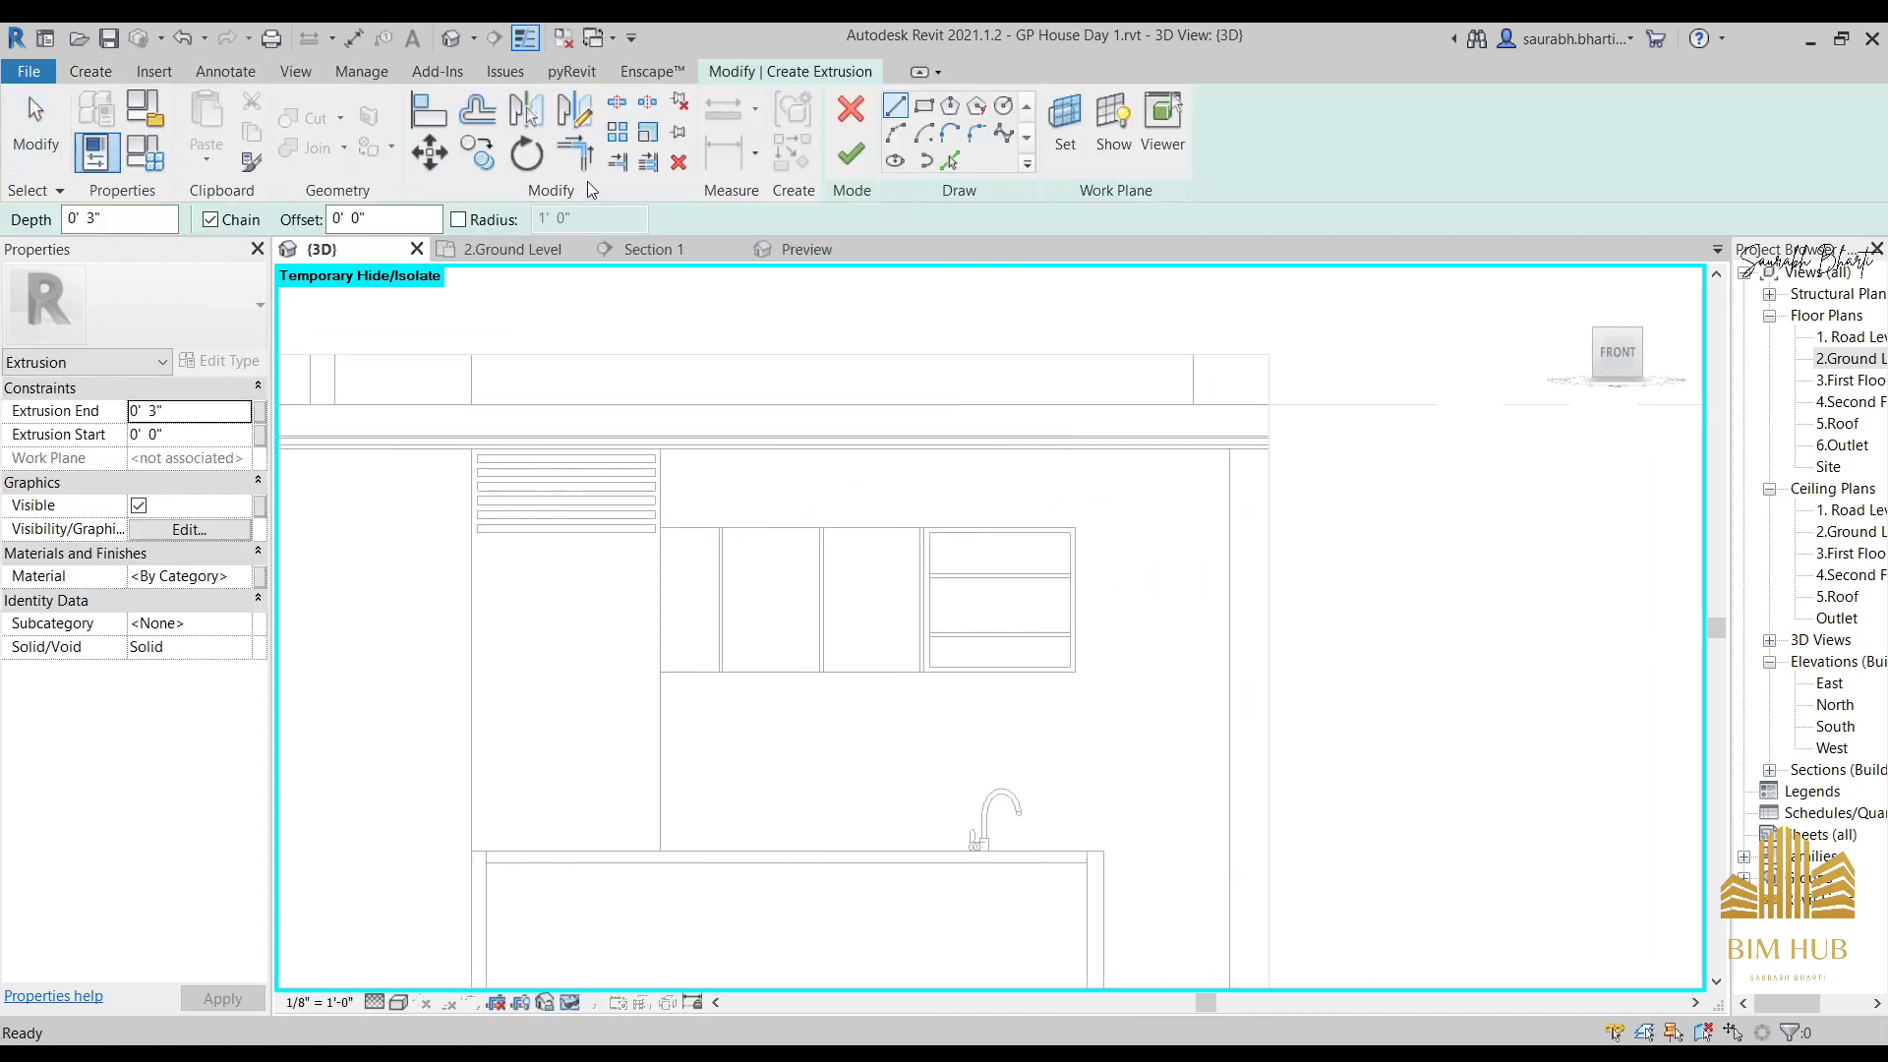
{"action": "left_click", "coordinate": [920, 104]}
{"action": "key", "text": "Escape"}
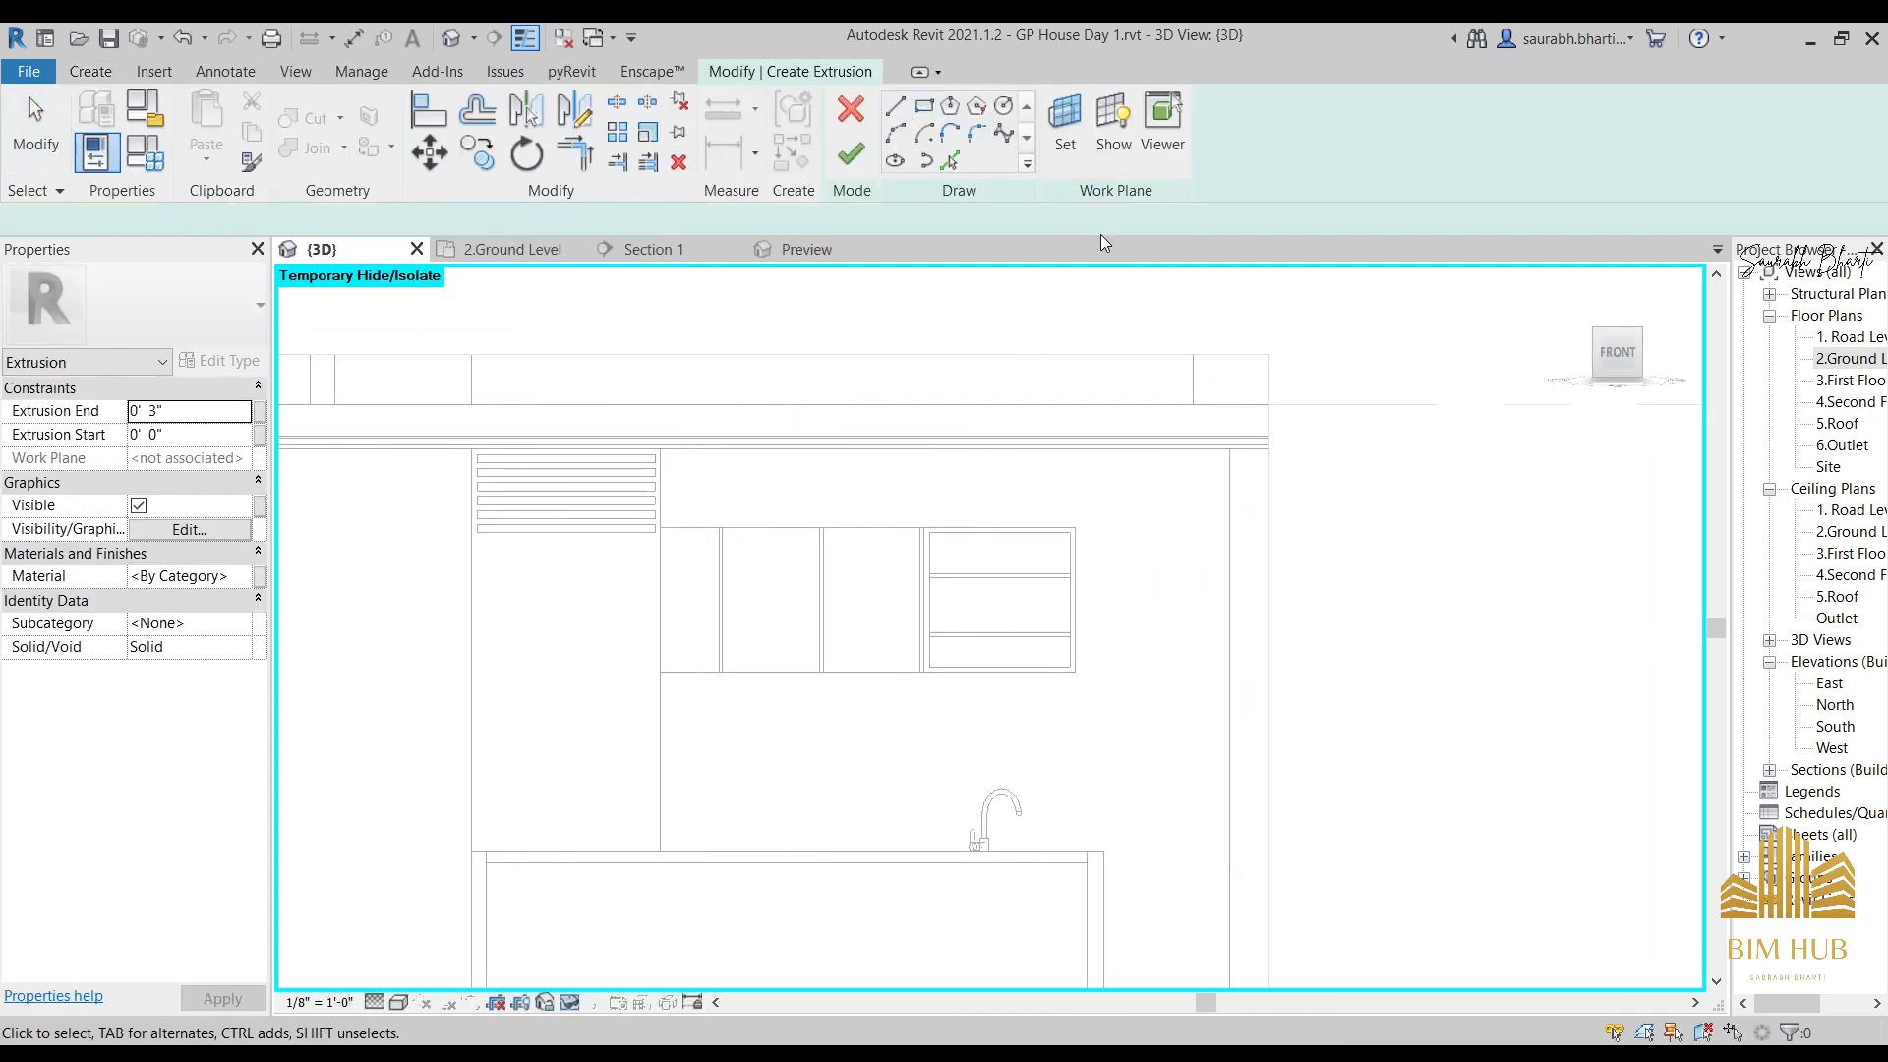
{"action": "left_click", "coordinate": [1082, 124]}
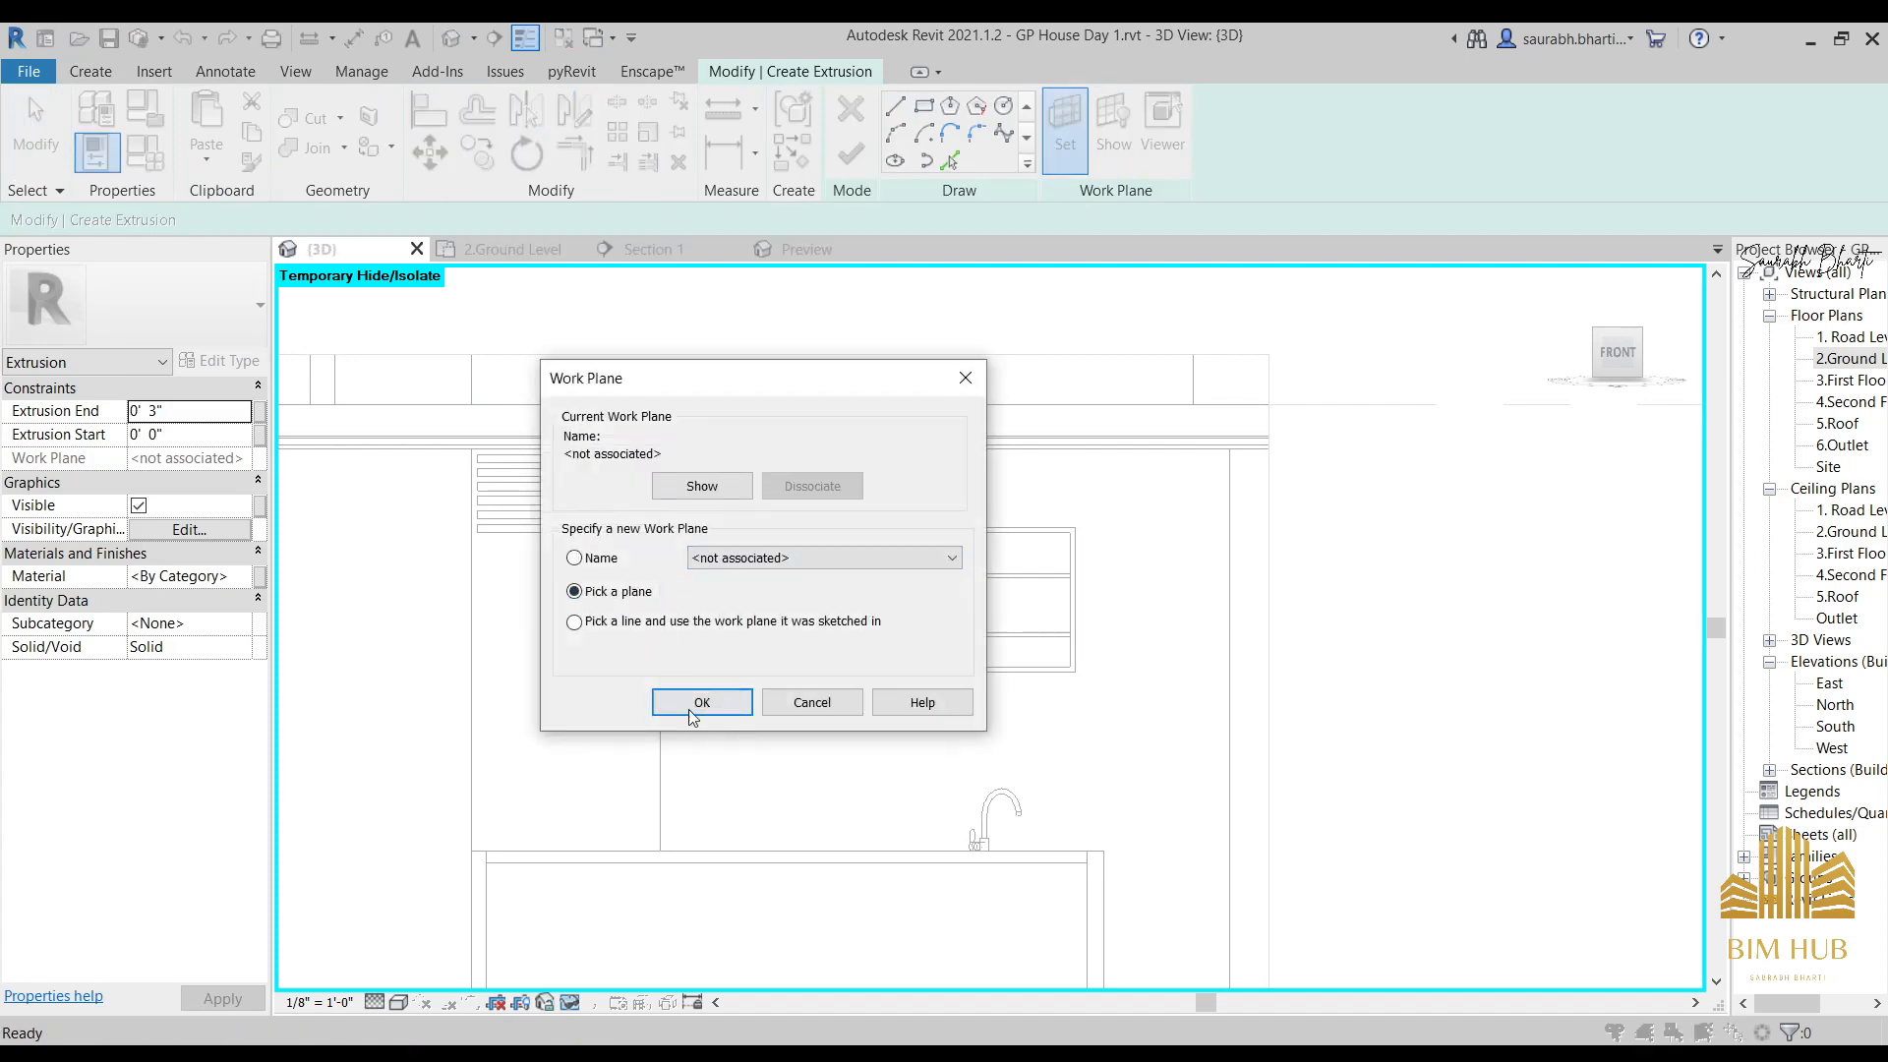
{"action": "left_click", "coordinate": [692, 704]}
{"action": "mouse_move", "coordinate": [1243, 624]}
{"action": "middle_mouse_down", "text": "shift"}
{"action": "mouse_move", "coordinate": [1193, 856]}
{"action": "mouse_move", "coordinate": [1149, 831]}
{"action": "middle_mouse_up", "text": "shift"}
{"action": "left_click", "coordinate": [1145, 831]}
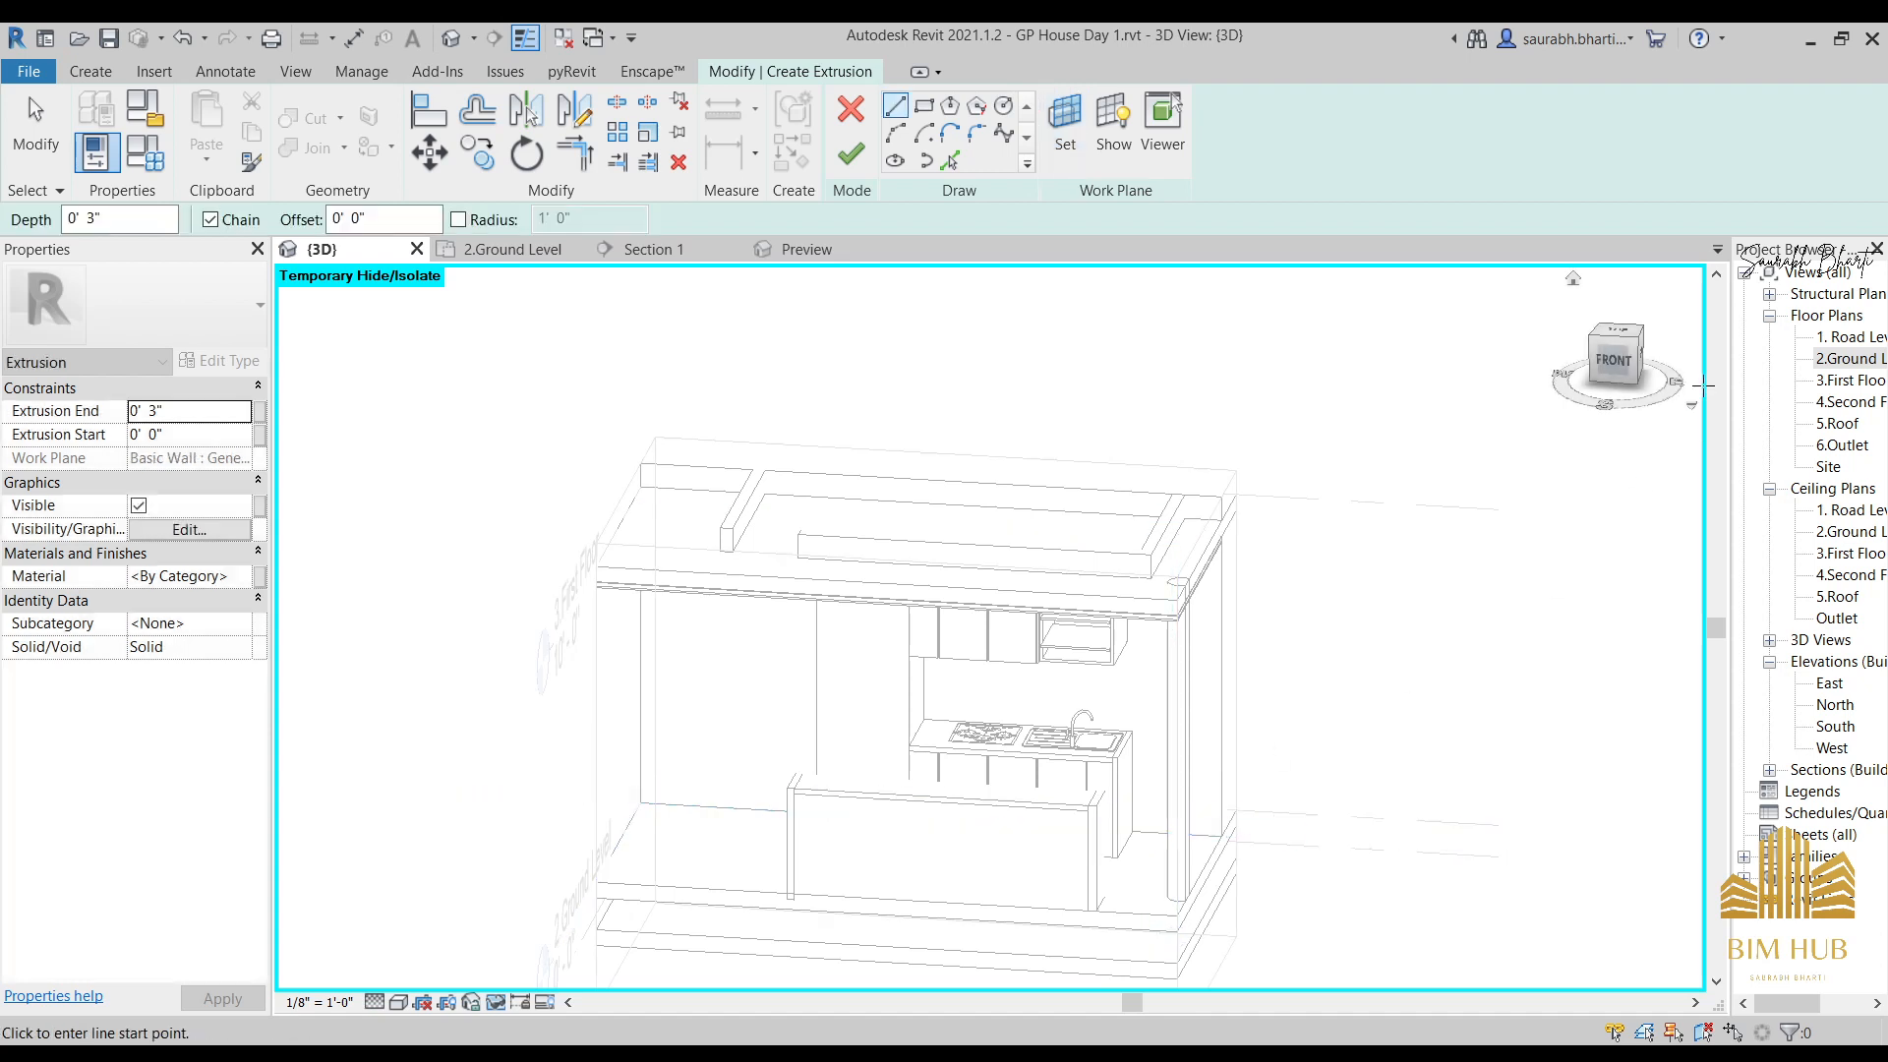
Sketch a rectangle about 6' 2 1/4" by 1' 2" filling the gap between the wall cabinets and the ceiling.
{"action": "left_click", "coordinate": [1611, 359]}
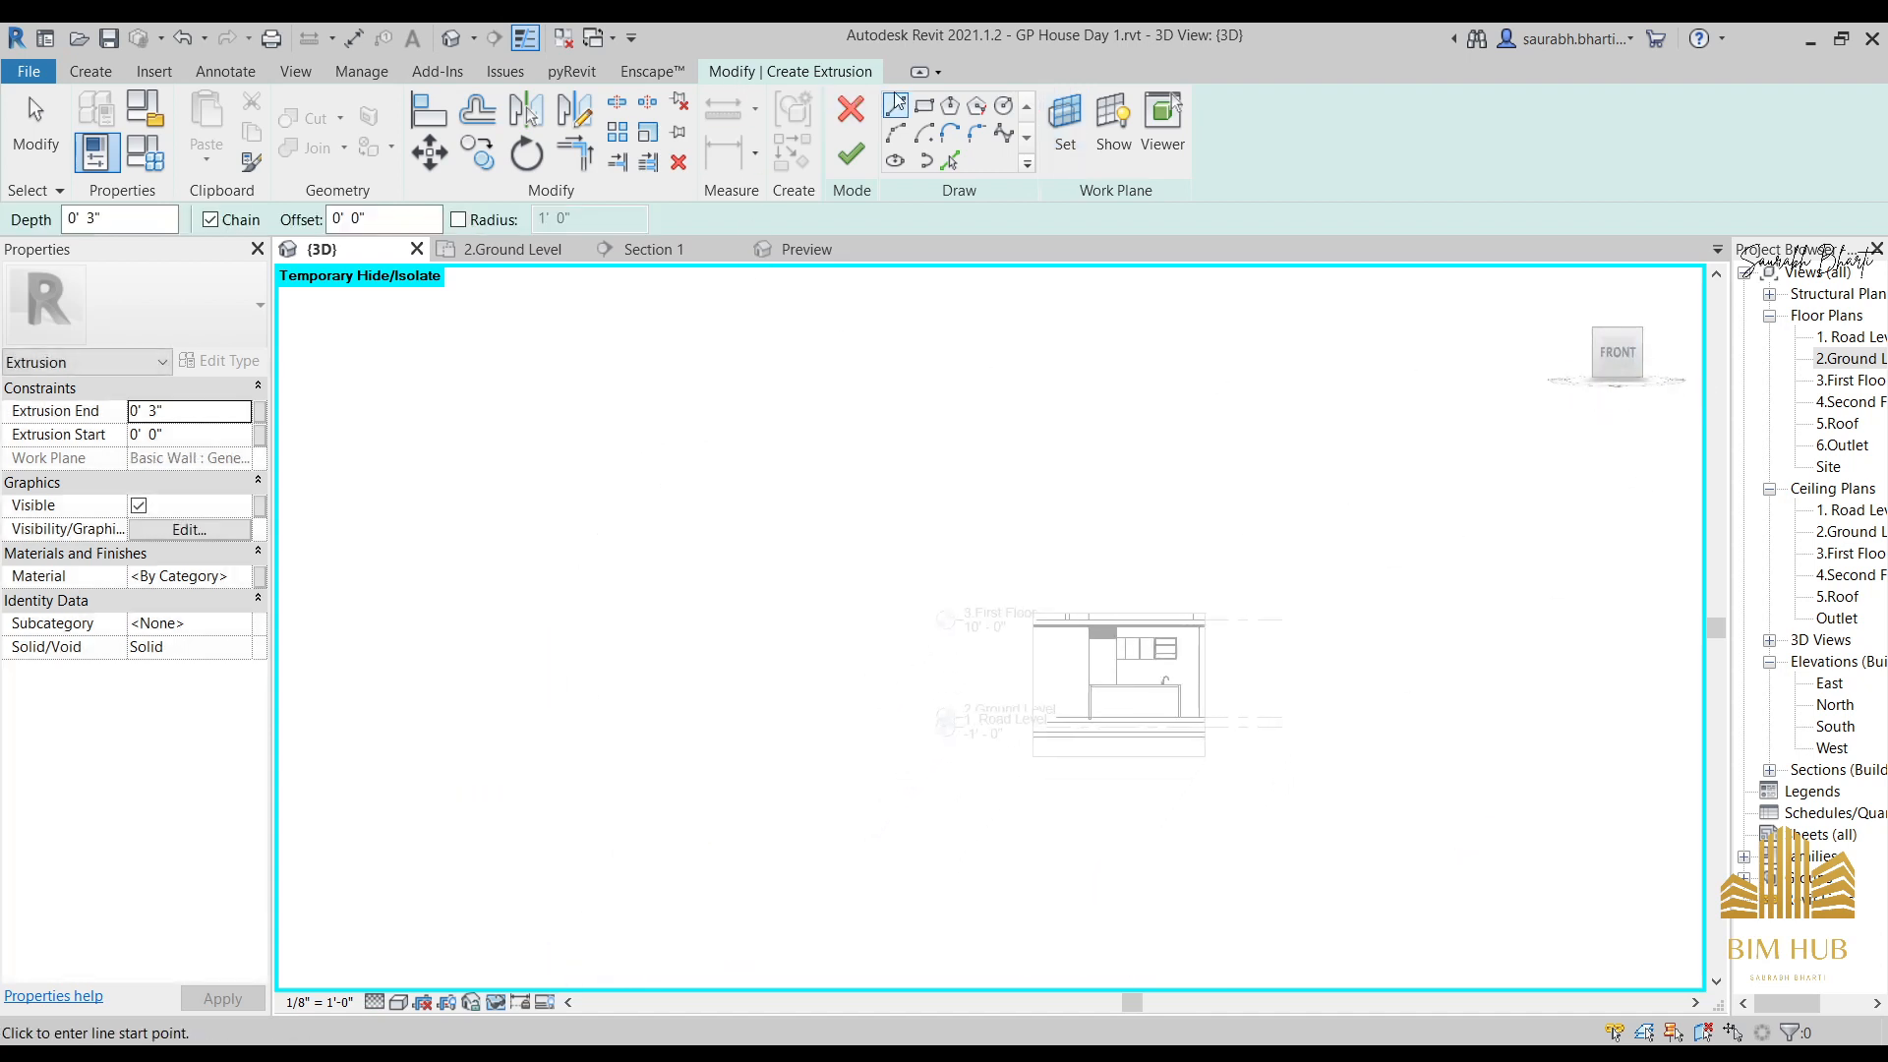
{"action": "left_click", "coordinate": [924, 105]}
{"action": "scroll", "coordinate": [1141, 637], "scroll_direction": "up", "scroll_amount": 5}
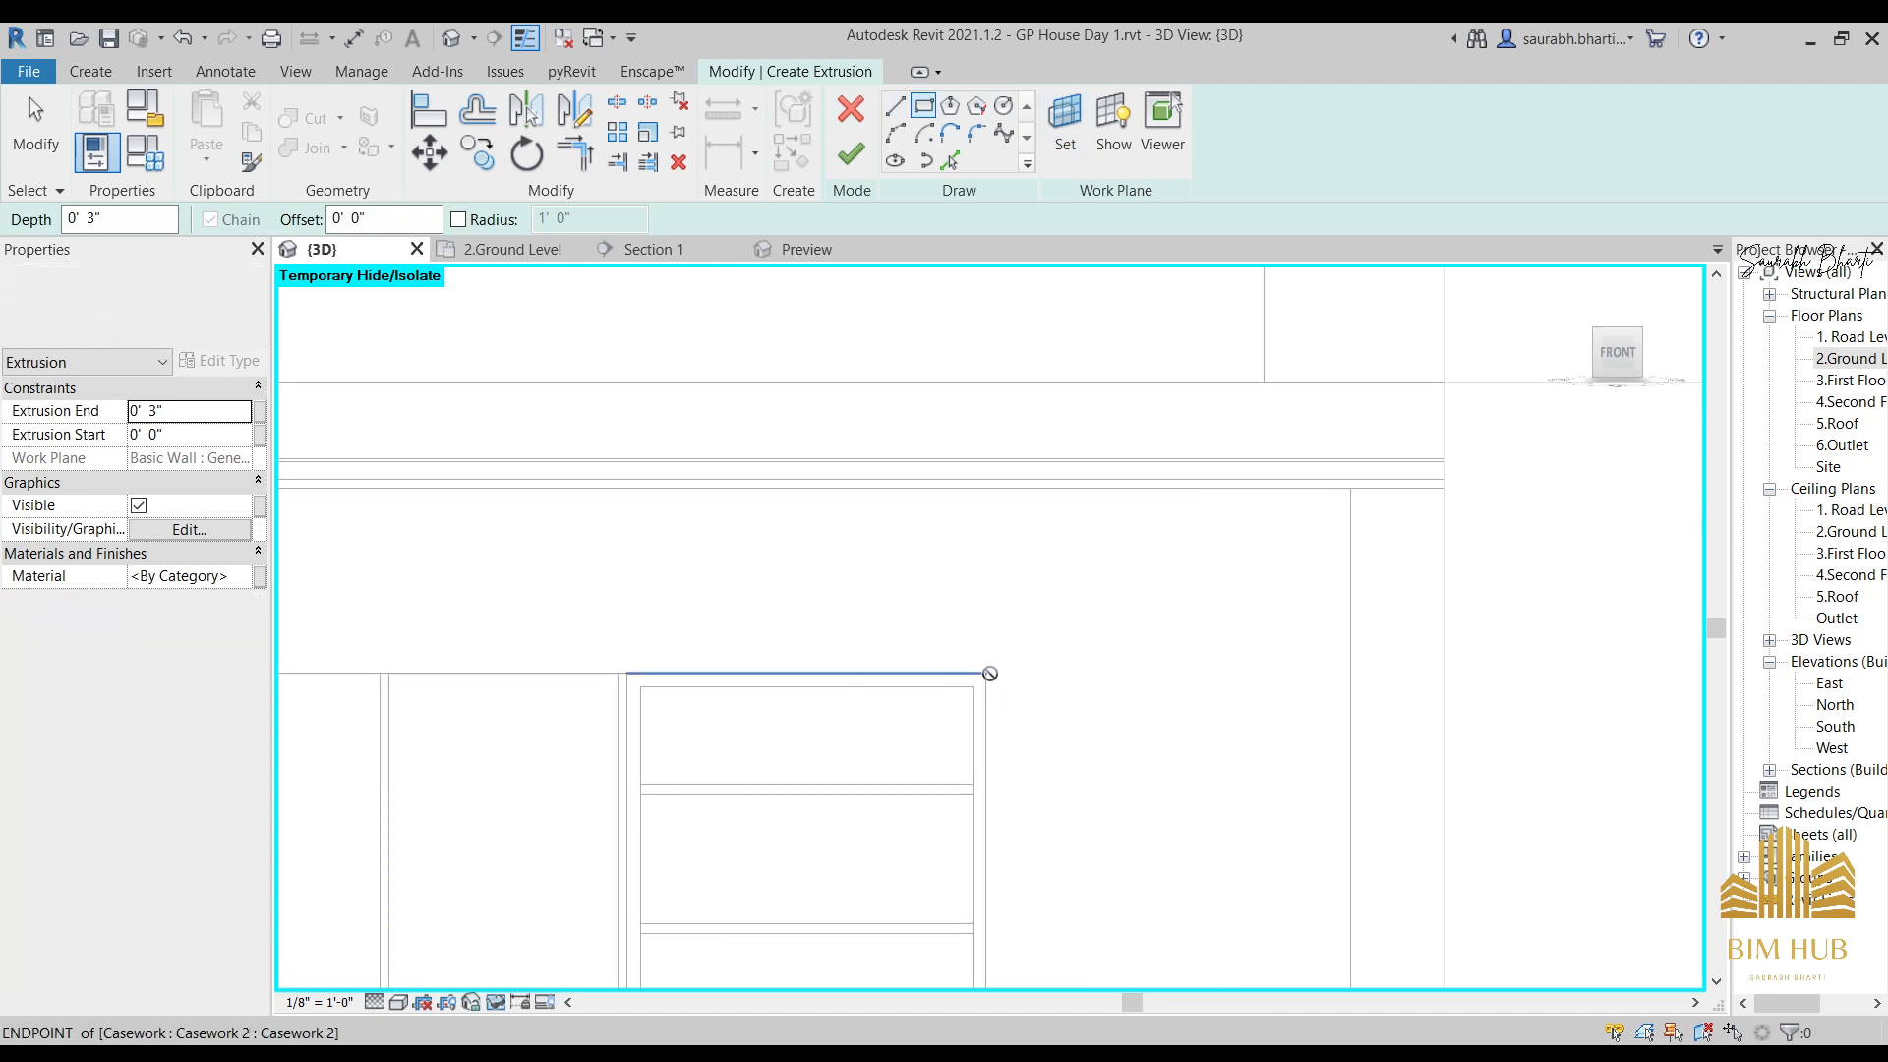
{"action": "scroll", "coordinate": [856, 502], "scroll_direction": "down", "scroll_amount": 2}
{"action": "left_click", "coordinate": [1100, 604]}
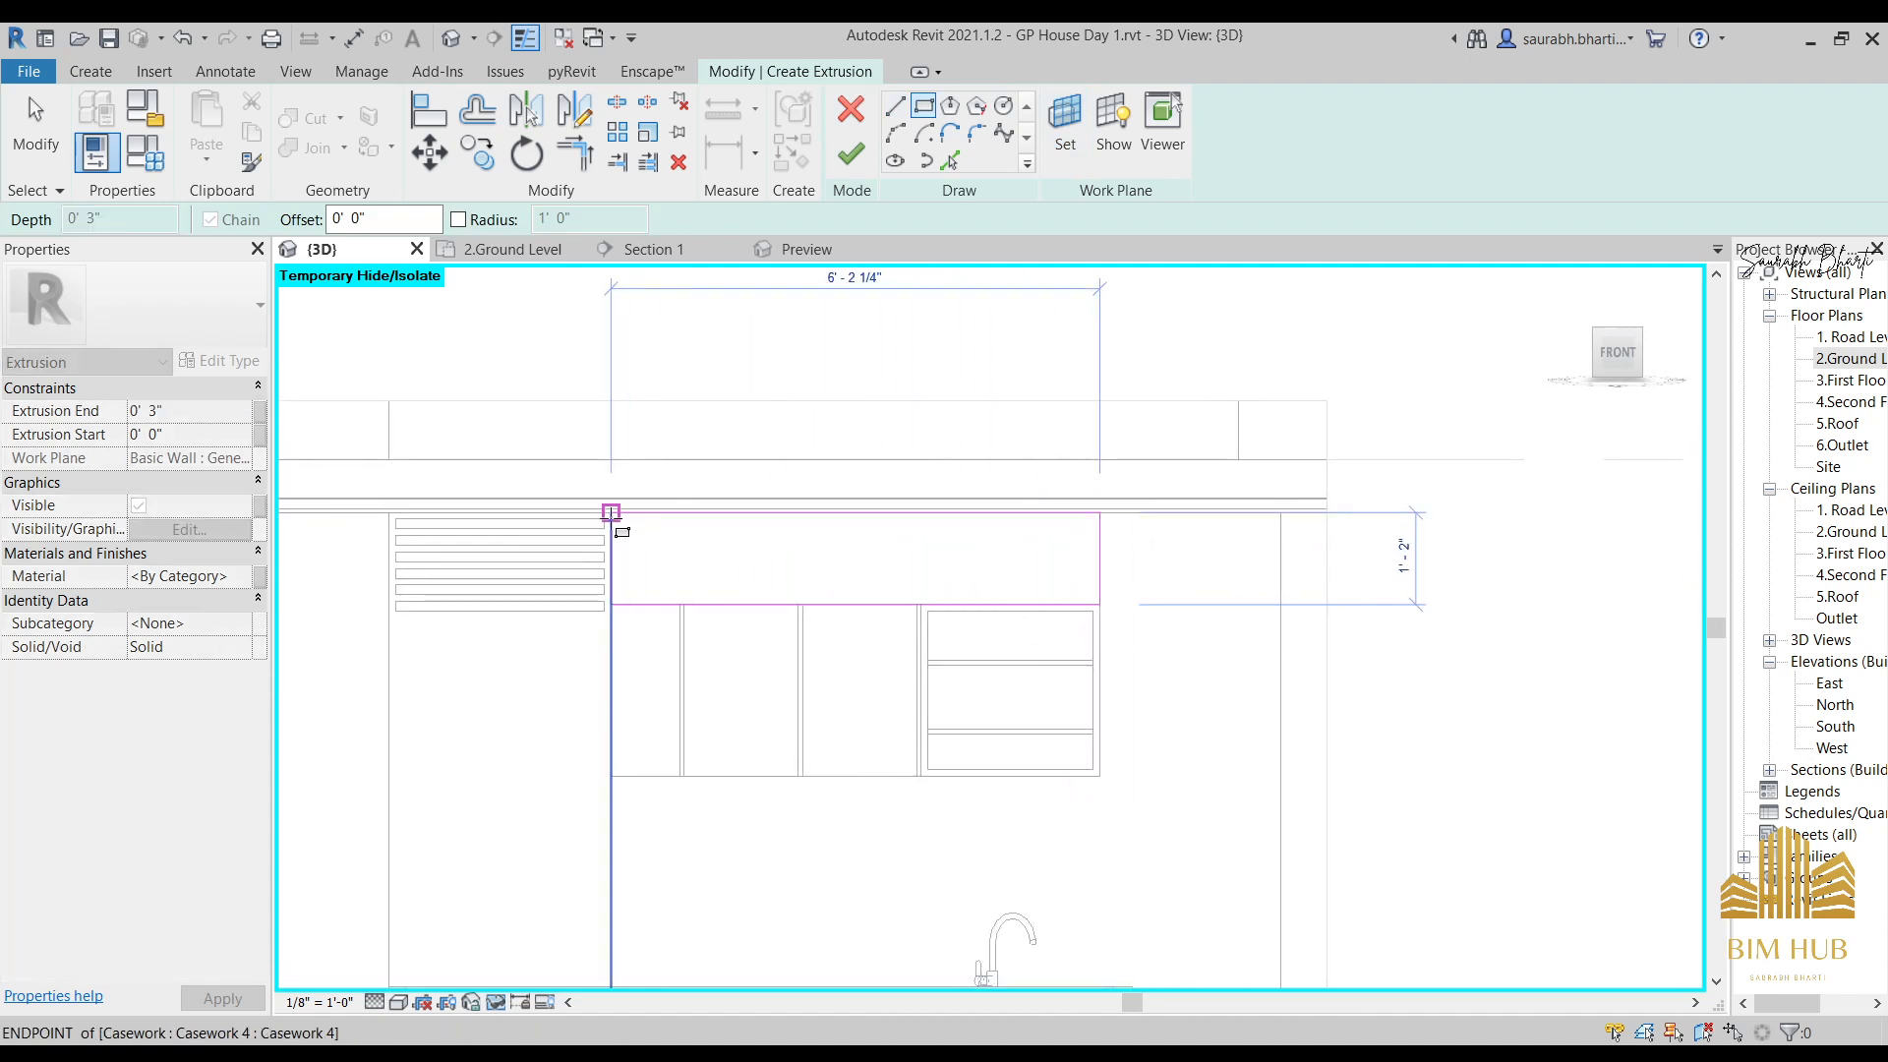
{"action": "left_click", "coordinate": [610, 513]}
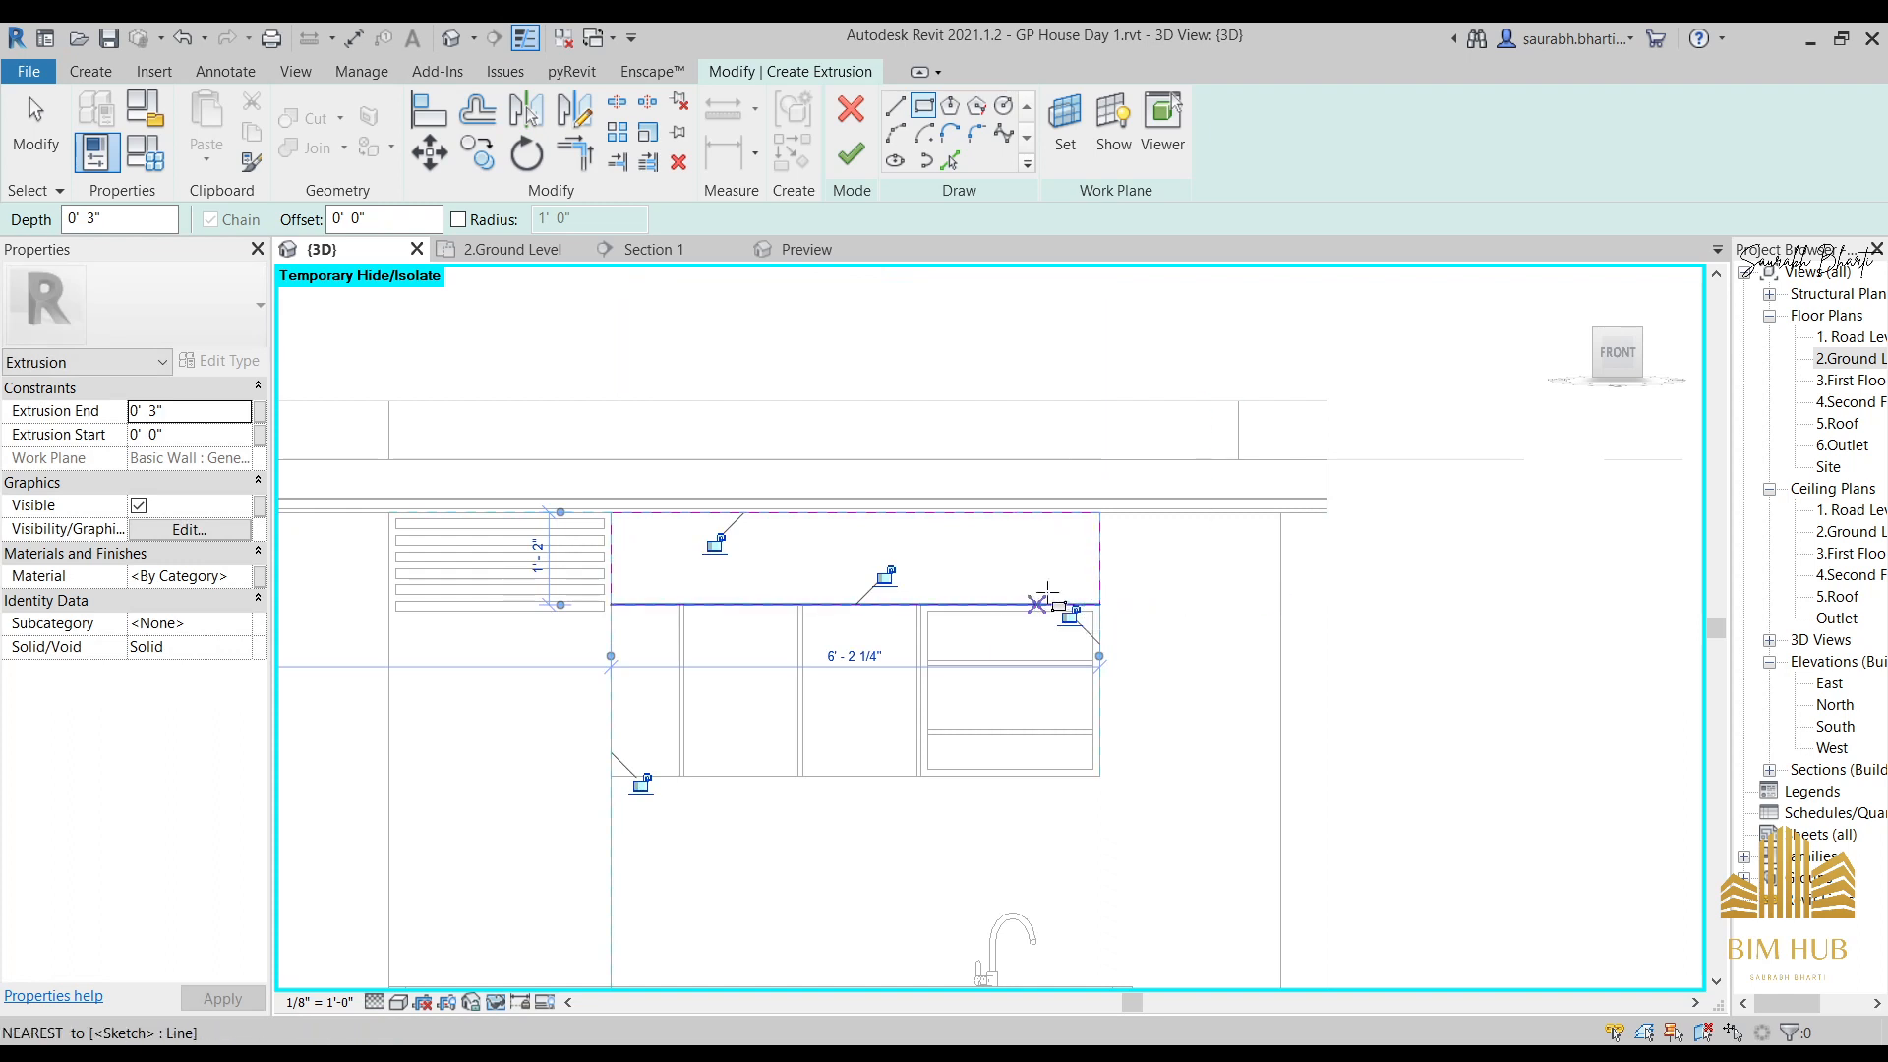
Set the rectangle's extrusion end to 4' and finish the extrusion.
{"action": "middle_click_drag", "start_coordinate": [1094, 575], "coordinate": [1056, 570], "text": "shift"}
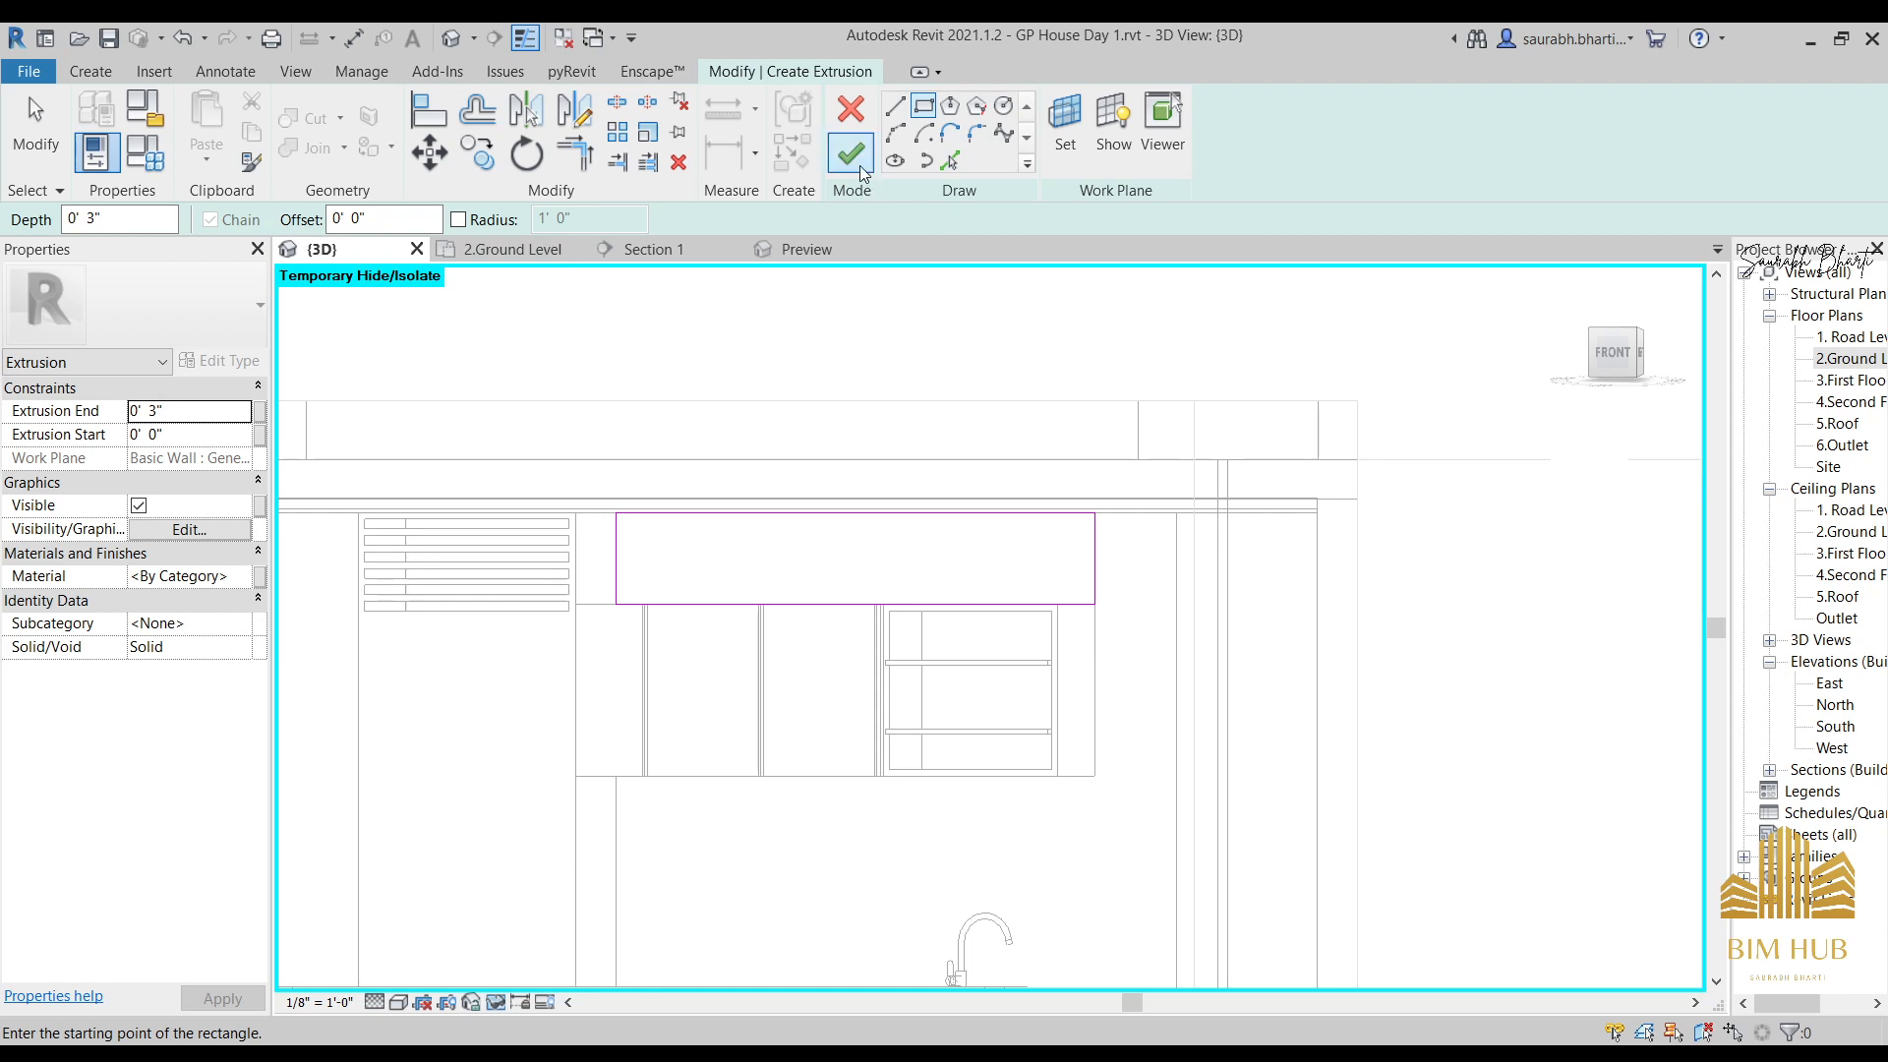
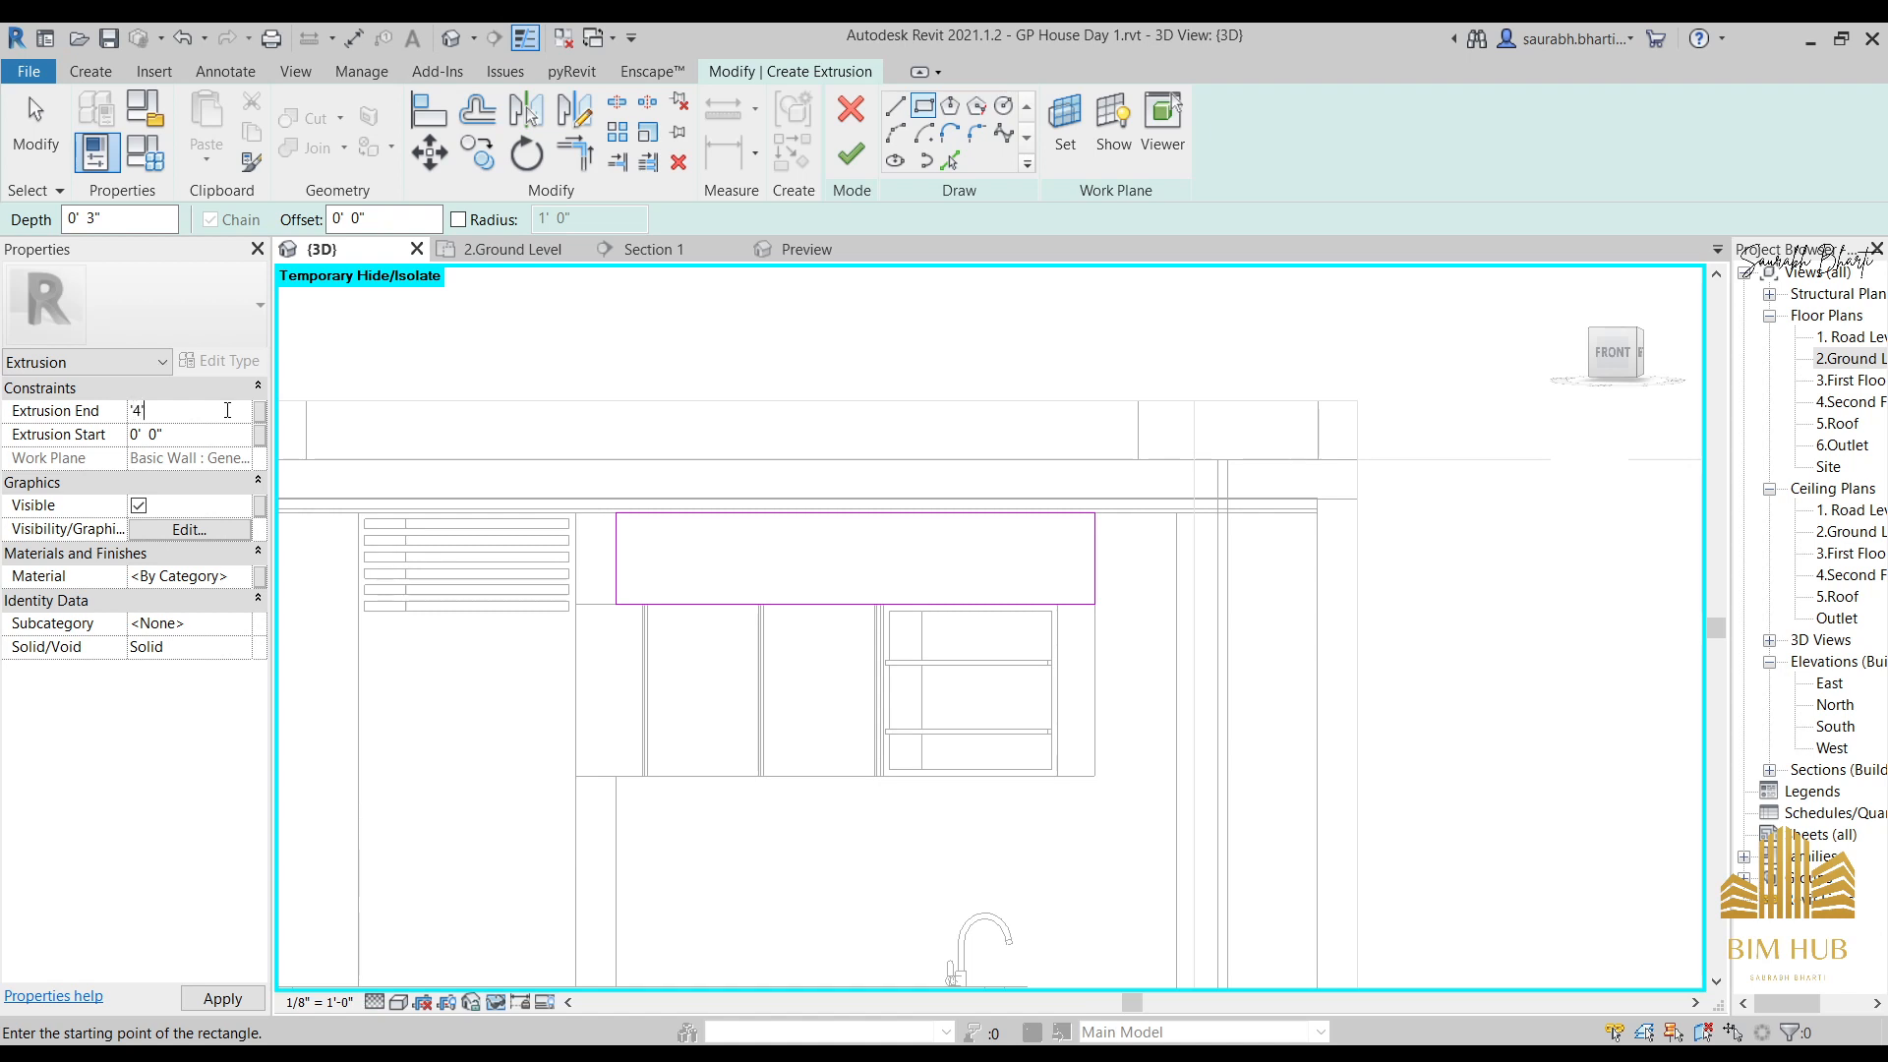
{"action": "key", "text": "Return"}
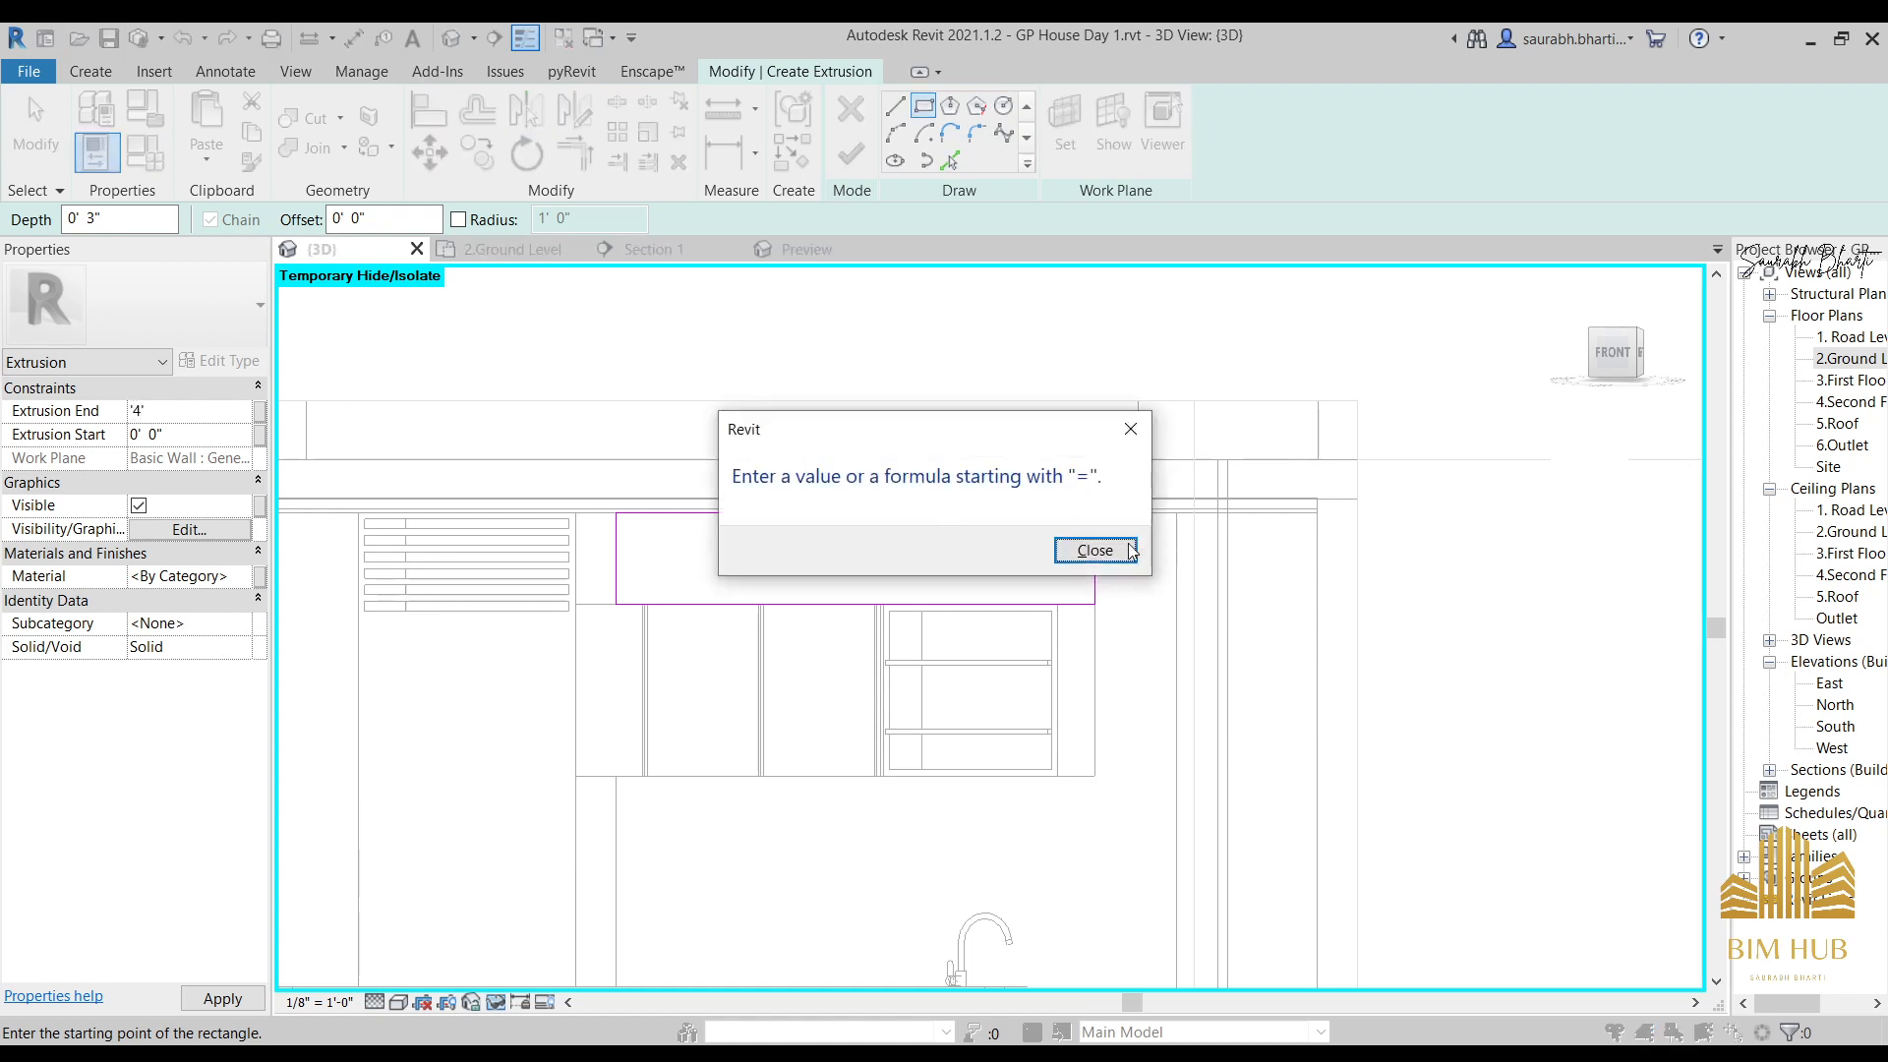
{"action": "left_click", "coordinate": [1095, 551]}
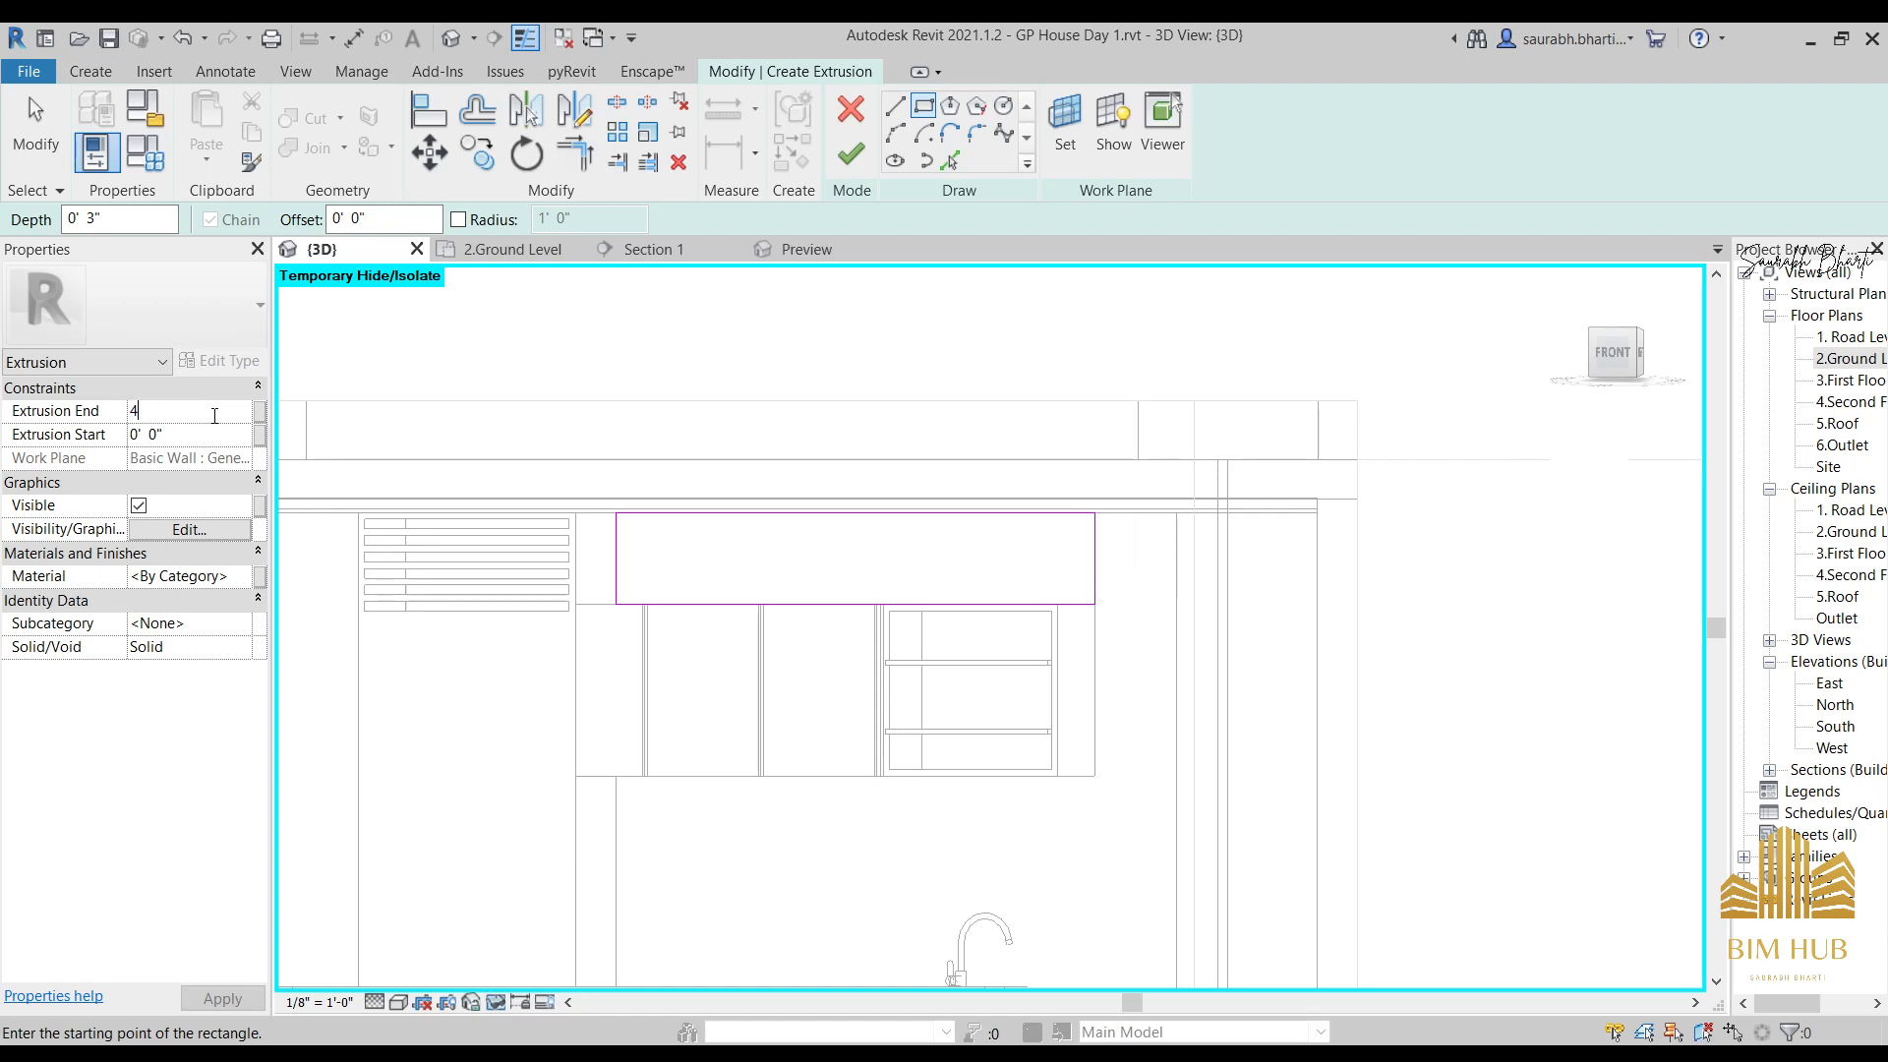
{"action": "key", "text": "Return"}
{"action": "left_click", "coordinate": [852, 154]}
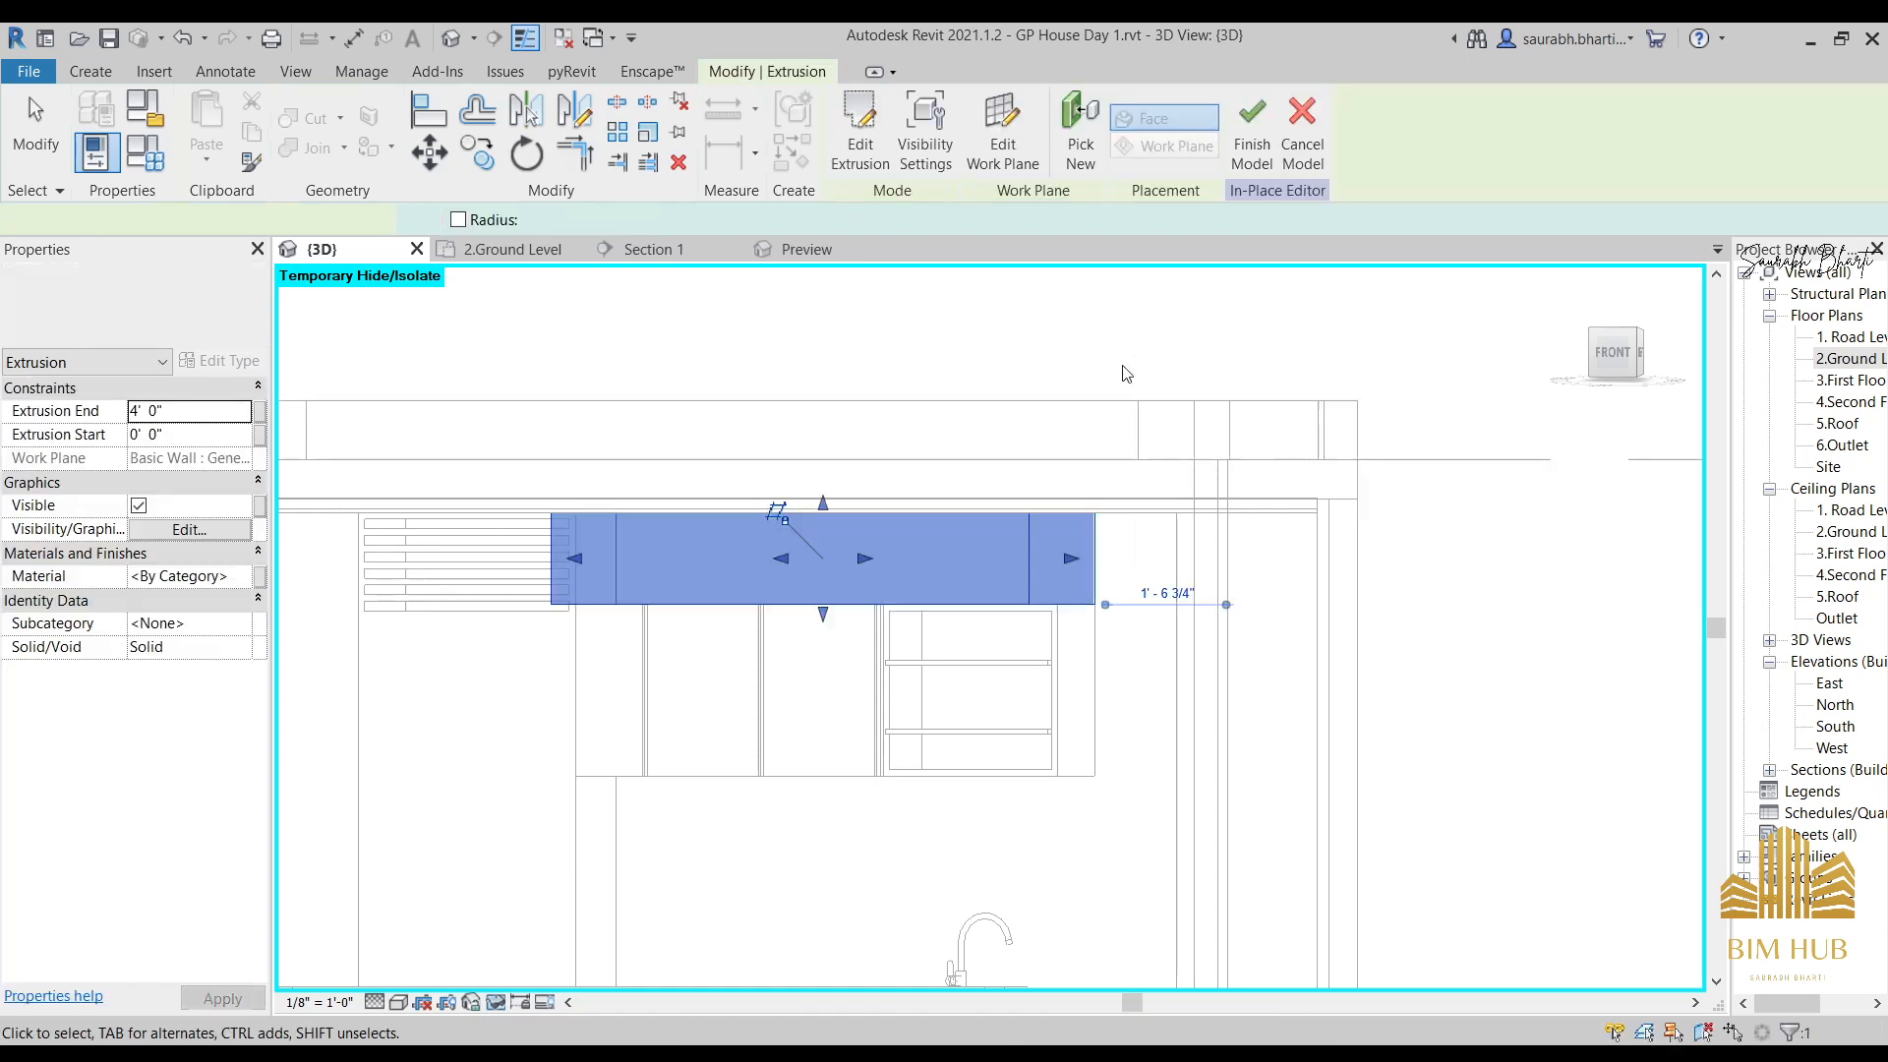
Shorten the box above the wall cabinets from its front face to a depth of about 2' 9".
{"action": "scroll", "coordinate": [1127, 441], "scroll_direction": "down", "scroll_amount": 2}
{"action": "mouse_move", "coordinate": [1301, 702]}
{"action": "middle_mouse_down", "text": "shift"}
{"action": "mouse_move", "coordinate": [1196, 704]}
{"action": "mouse_move", "coordinate": [1012, 599]}
{"action": "mouse_move", "coordinate": [838, 554]}
{"action": "mouse_move", "coordinate": [986, 624]}
{"action": "mouse_move", "coordinate": [993, 585]}
{"action": "mouse_move", "coordinate": [1043, 575]}
{"action": "mouse_move", "coordinate": [1041, 618]}
{"action": "mouse_move", "coordinate": [1019, 618]}
{"action": "middle_mouse_up", "text": "shift"}
{"action": "left_click", "coordinate": [1197, 704]}
{"action": "left_click", "coordinate": [997, 581]}
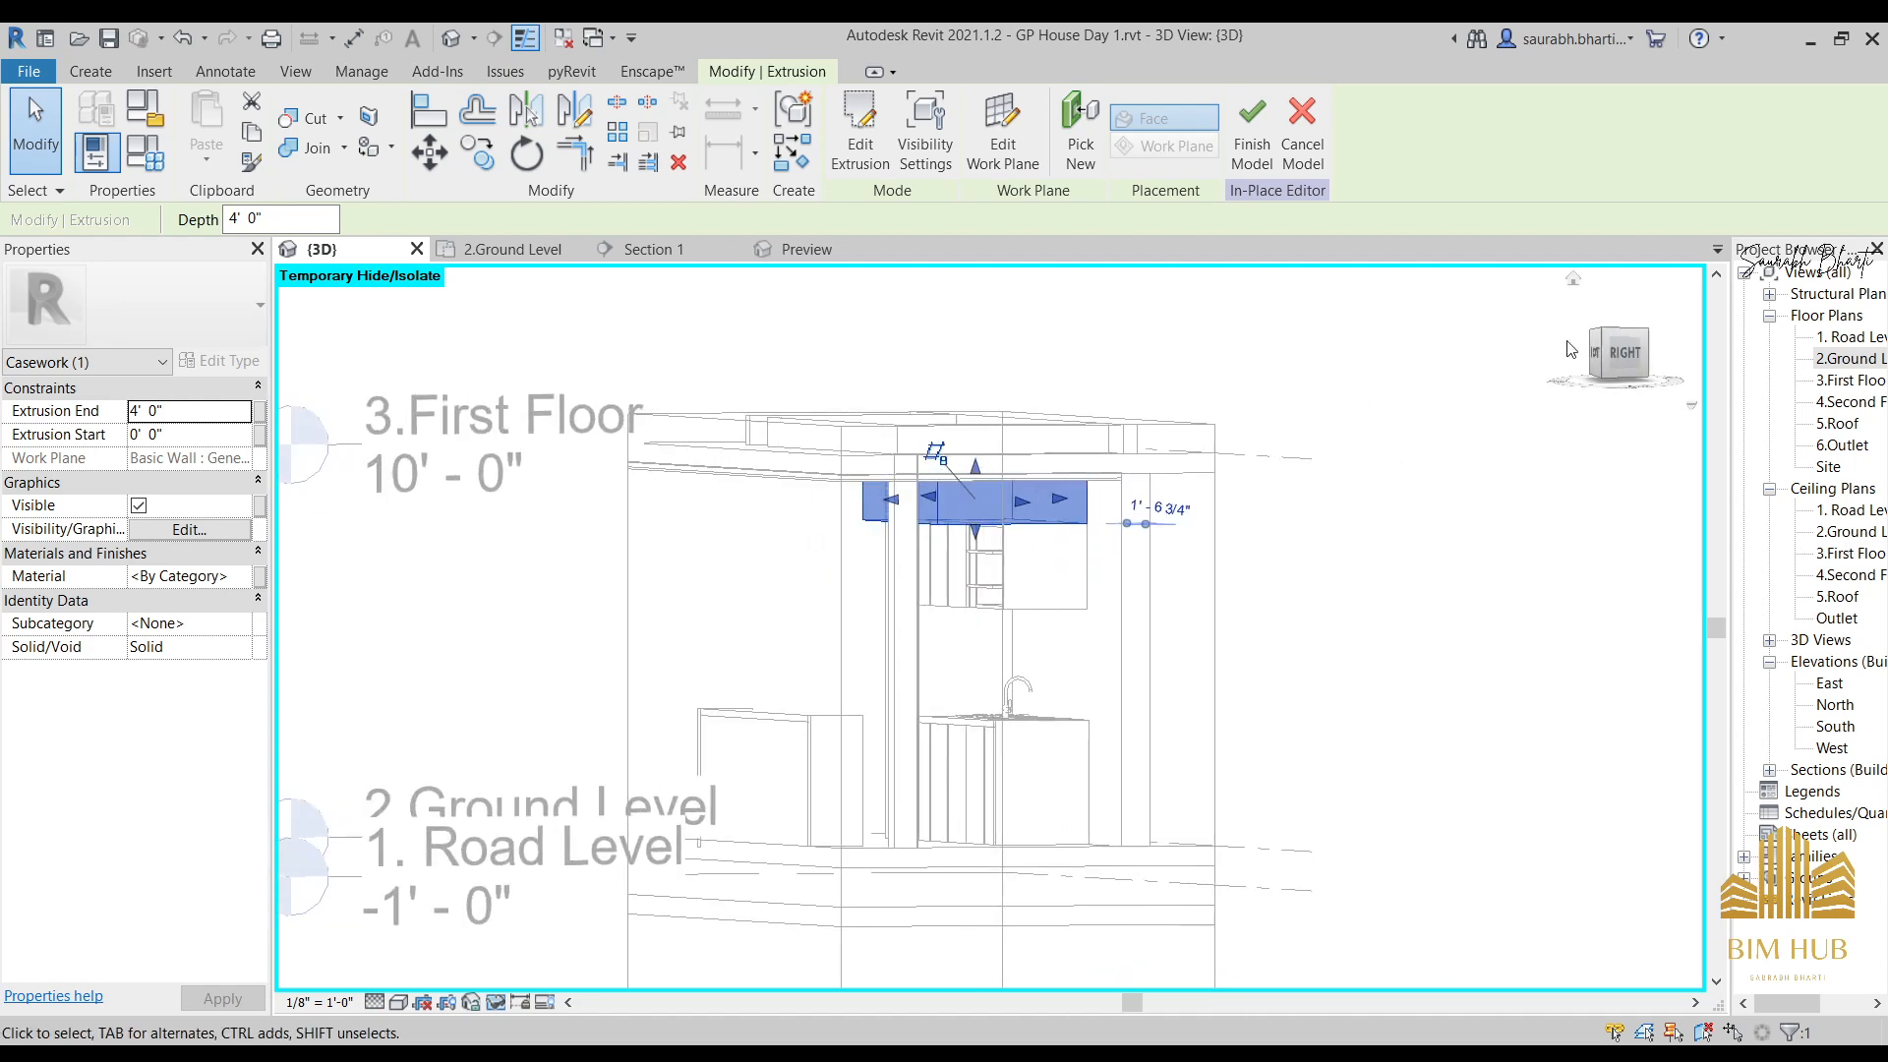
{"action": "left_click", "coordinate": [1629, 356]}
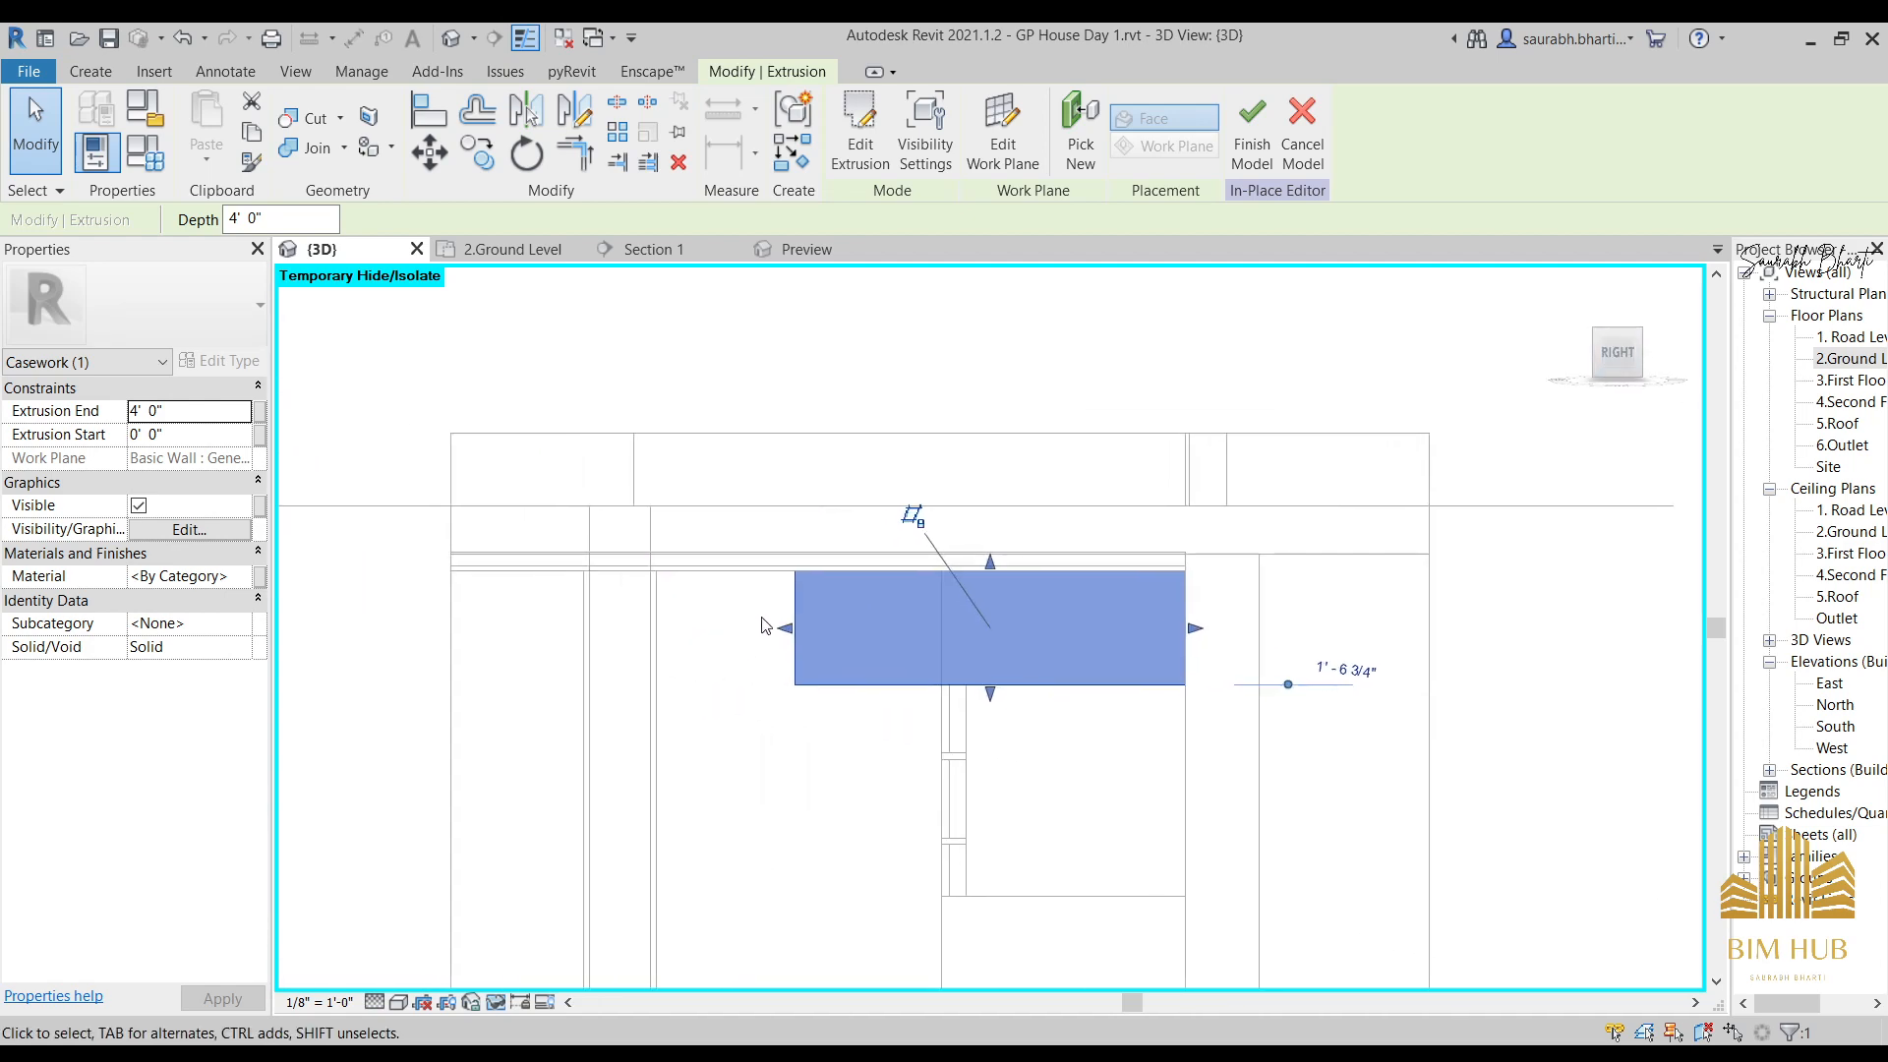
{"action": "left_click_drag", "start_coordinate": [769, 627], "coordinate": [911, 636]}
Stretch the front face of the box above the wall cabinets to a depth of about 3' 4" and finish the in-place model.
{"action": "middle_click_drag", "start_coordinate": [844, 703], "coordinate": [1311, 623], "text": "shift"}
{"action": "scroll", "coordinate": [1043, 732], "scroll_direction": "down", "scroll_amount": 2}
{"action": "left_click", "coordinate": [1327, 739]}
{"action": "left_click", "coordinate": [1072, 669]}
{"action": "left_click", "coordinate": [1602, 350]}
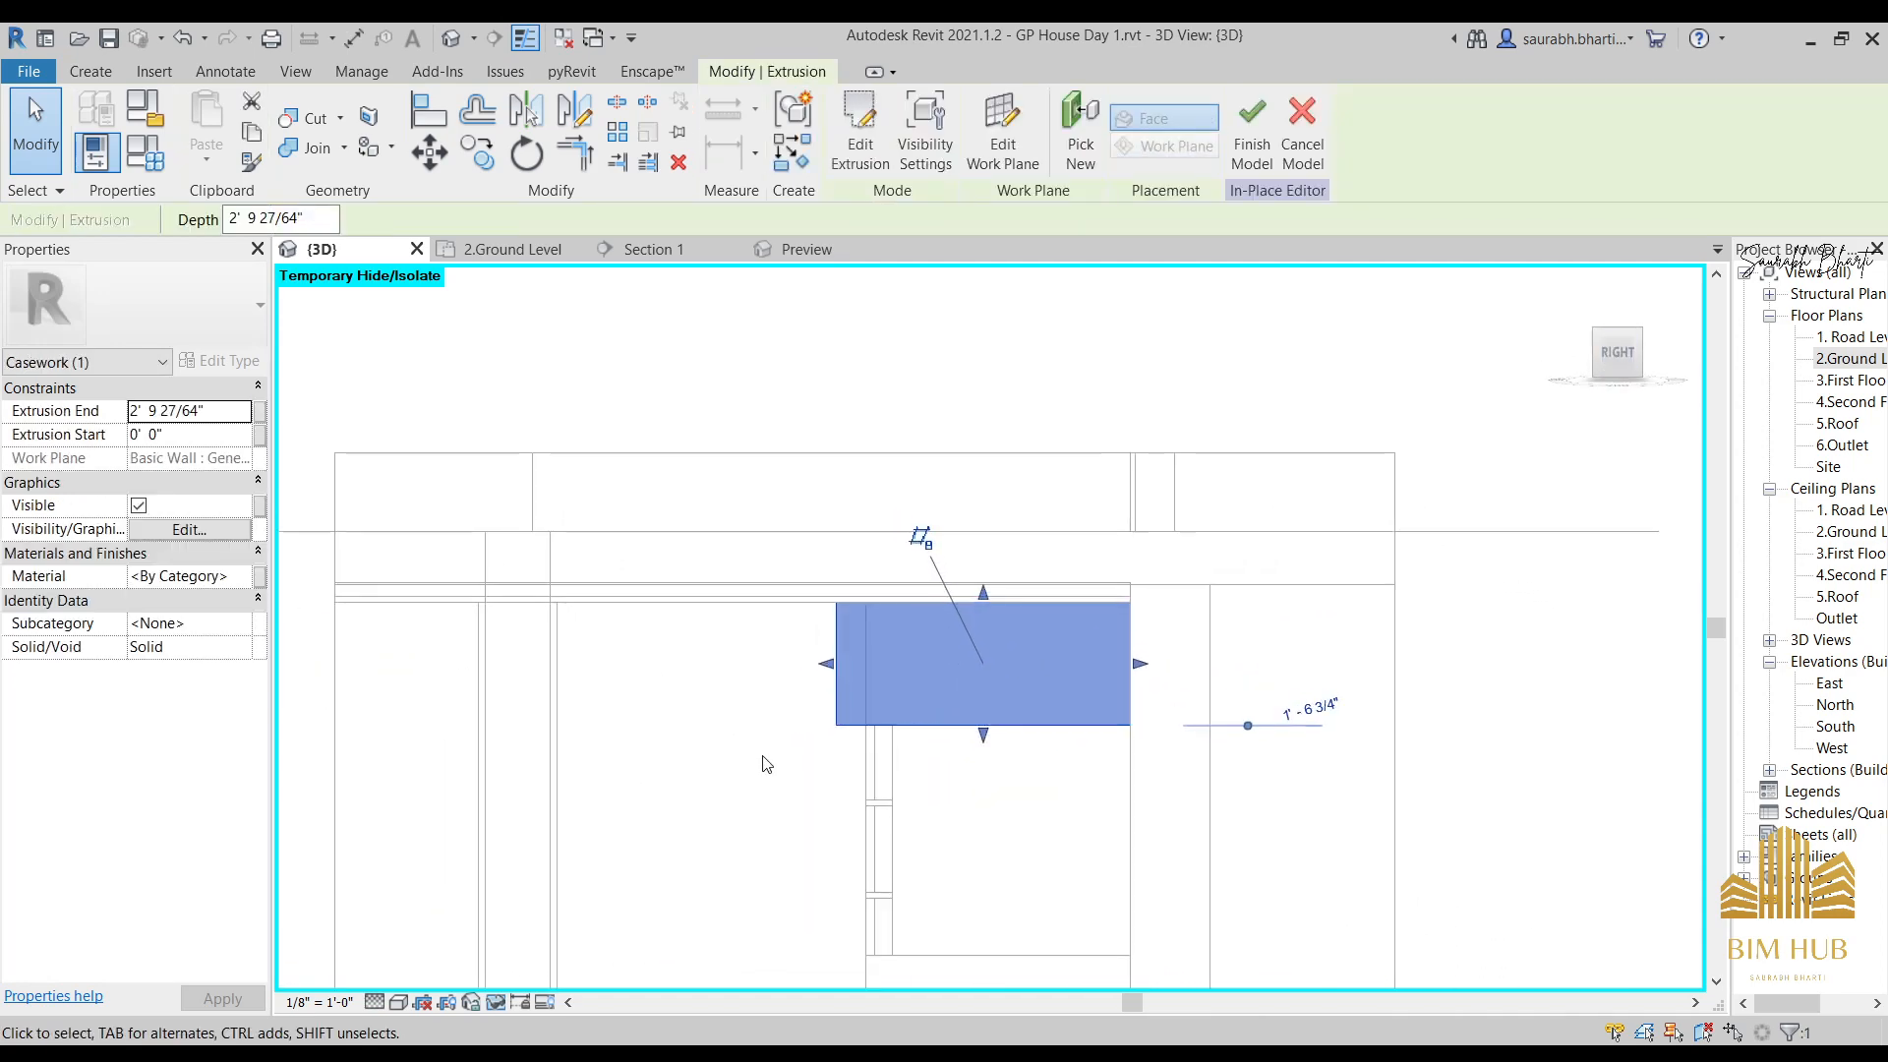
{"action": "left_click_drag", "start_coordinate": [807, 629], "coordinate": [777, 628]}
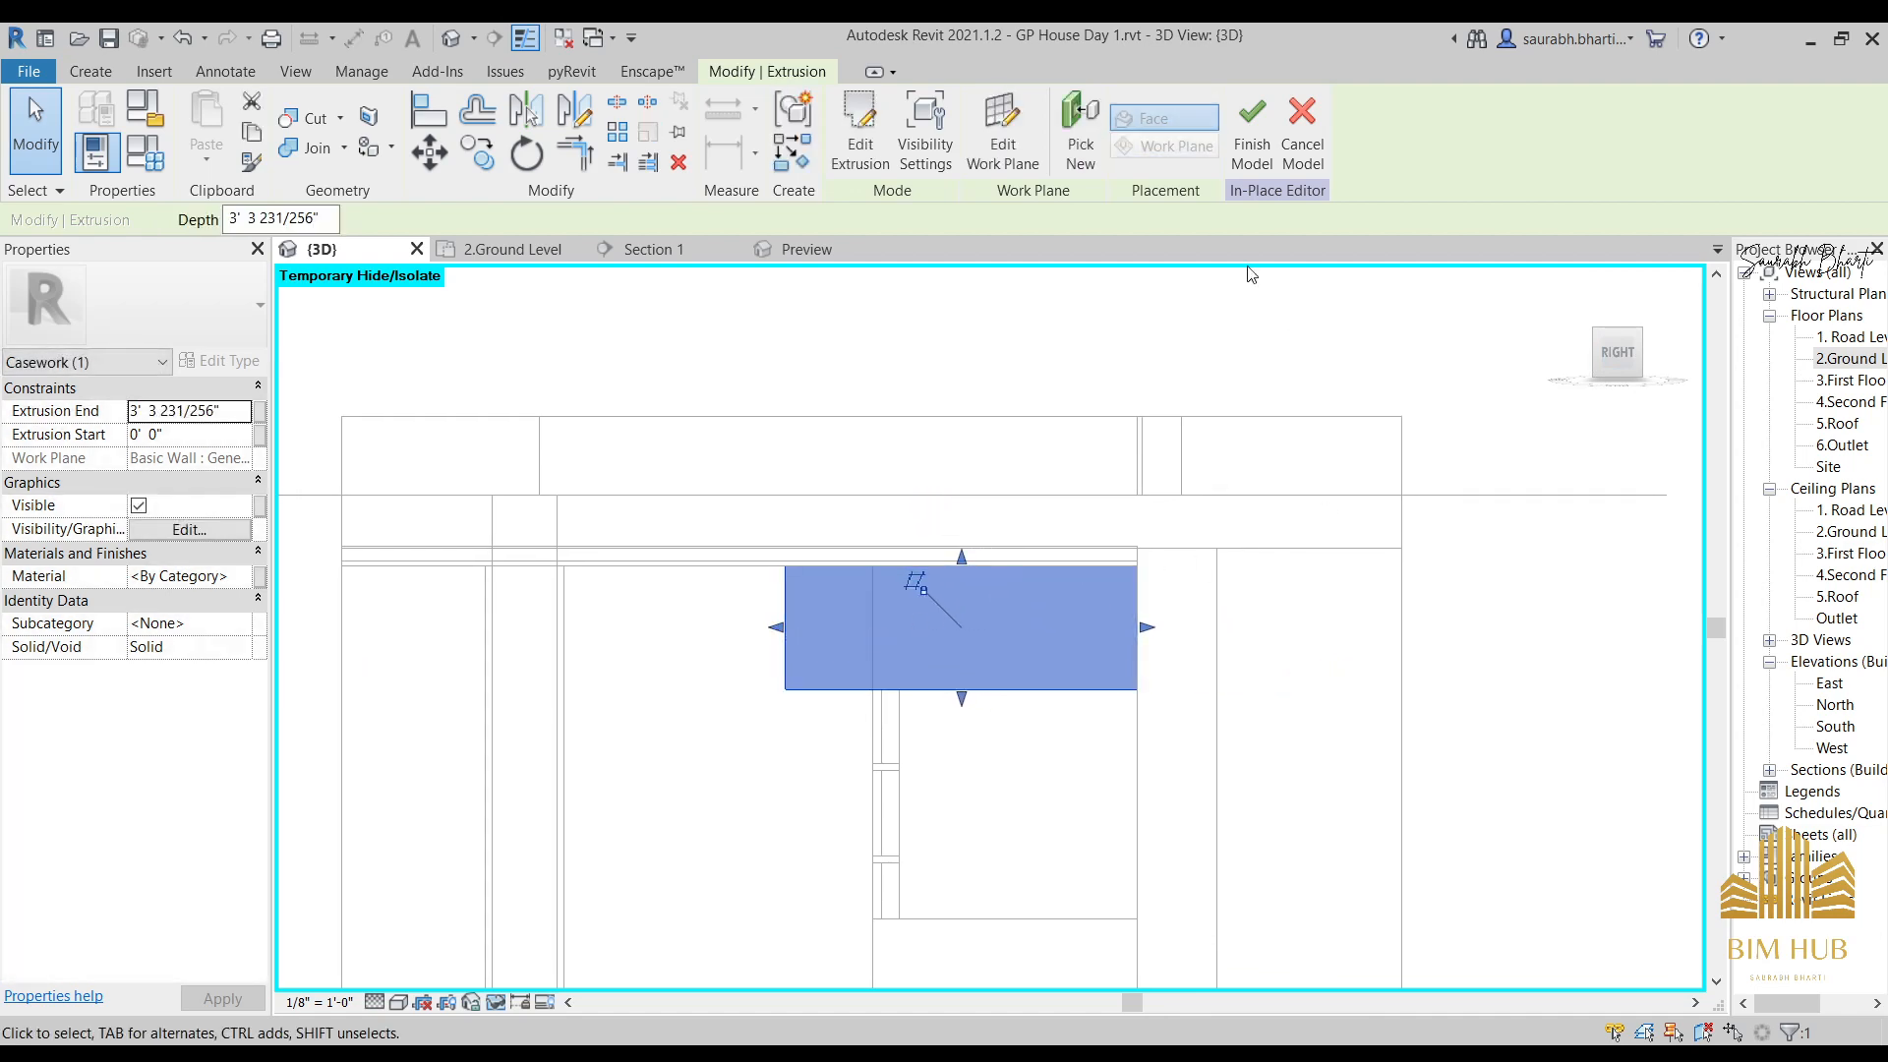
{"action": "left_click", "coordinate": [1251, 139]}
{"action": "middle_click_drag", "start_coordinate": [860, 594], "coordinate": [1192, 754], "text": "shift"}
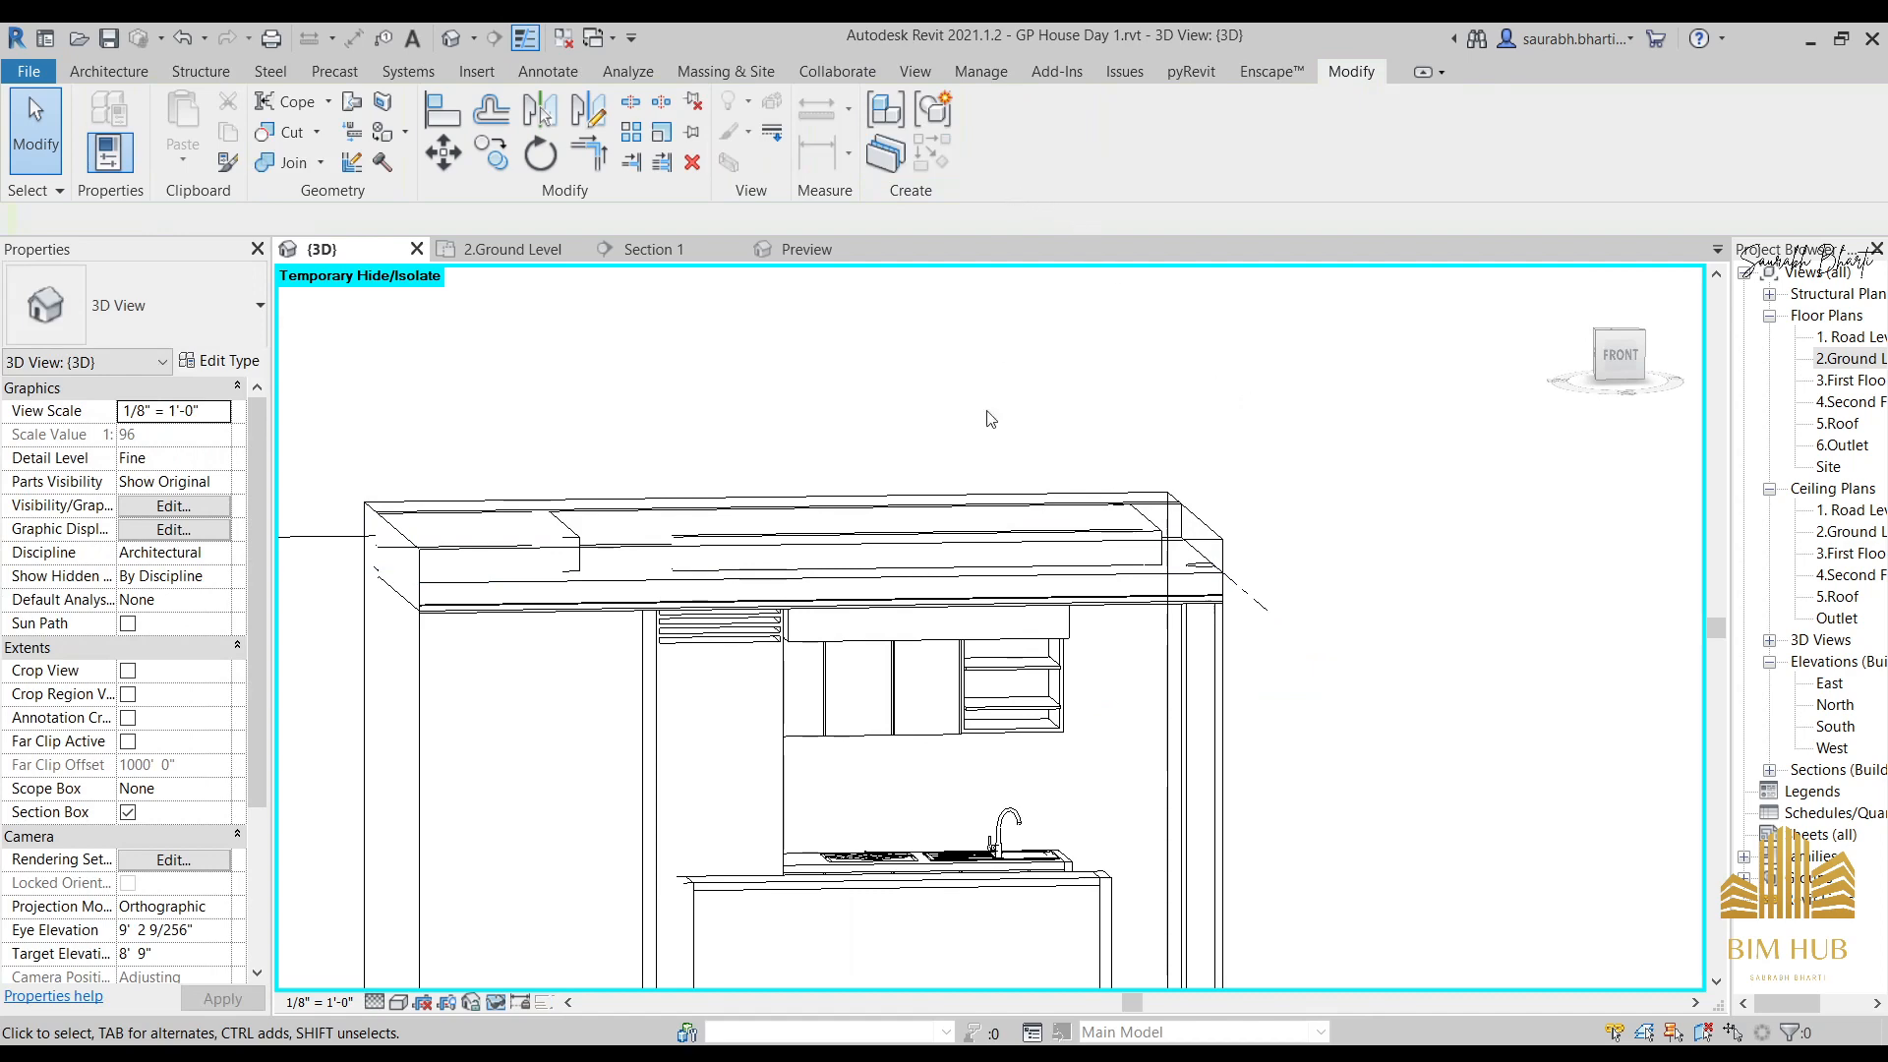
{"action": "middle_click_drag", "start_coordinate": [1092, 701], "coordinate": [938, 637], "text": "shift"}
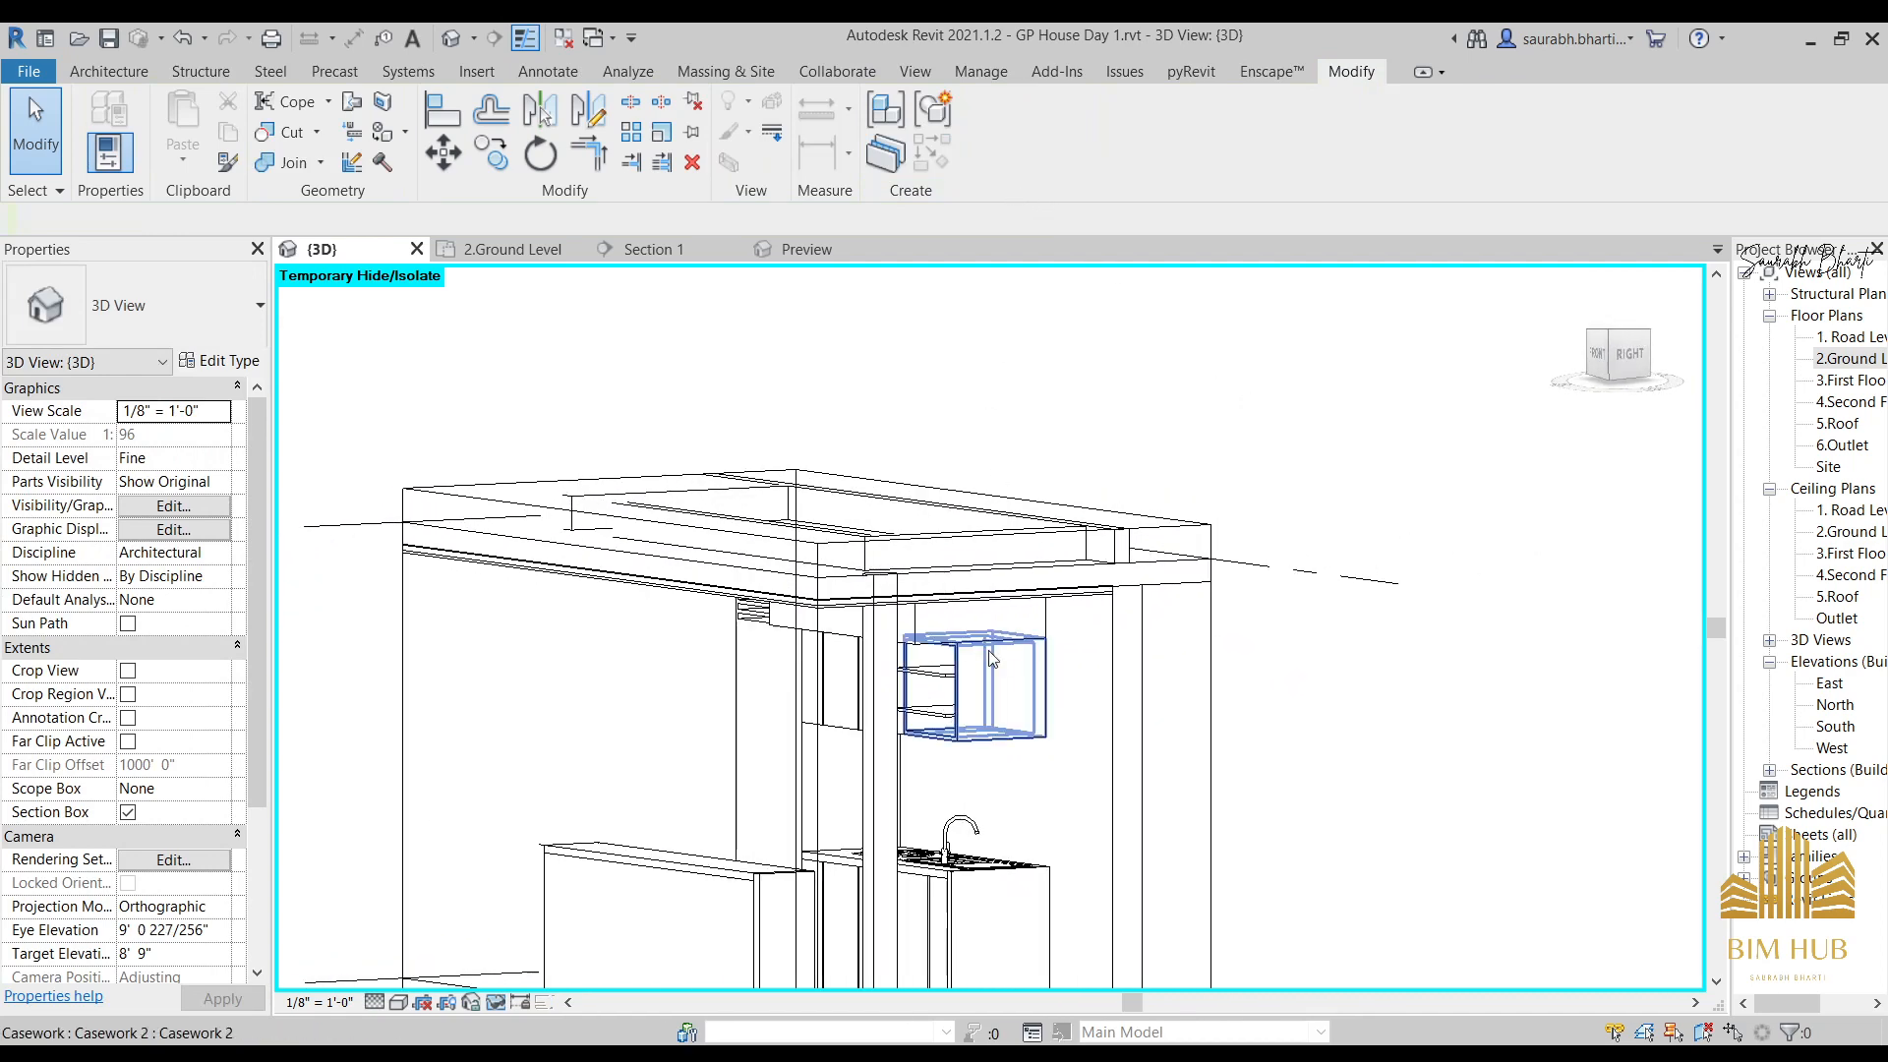
Pull the front face of the box above the wall cabinets back flush with the front of the cabinets.
{"action": "left_click", "coordinate": [937, 638]}
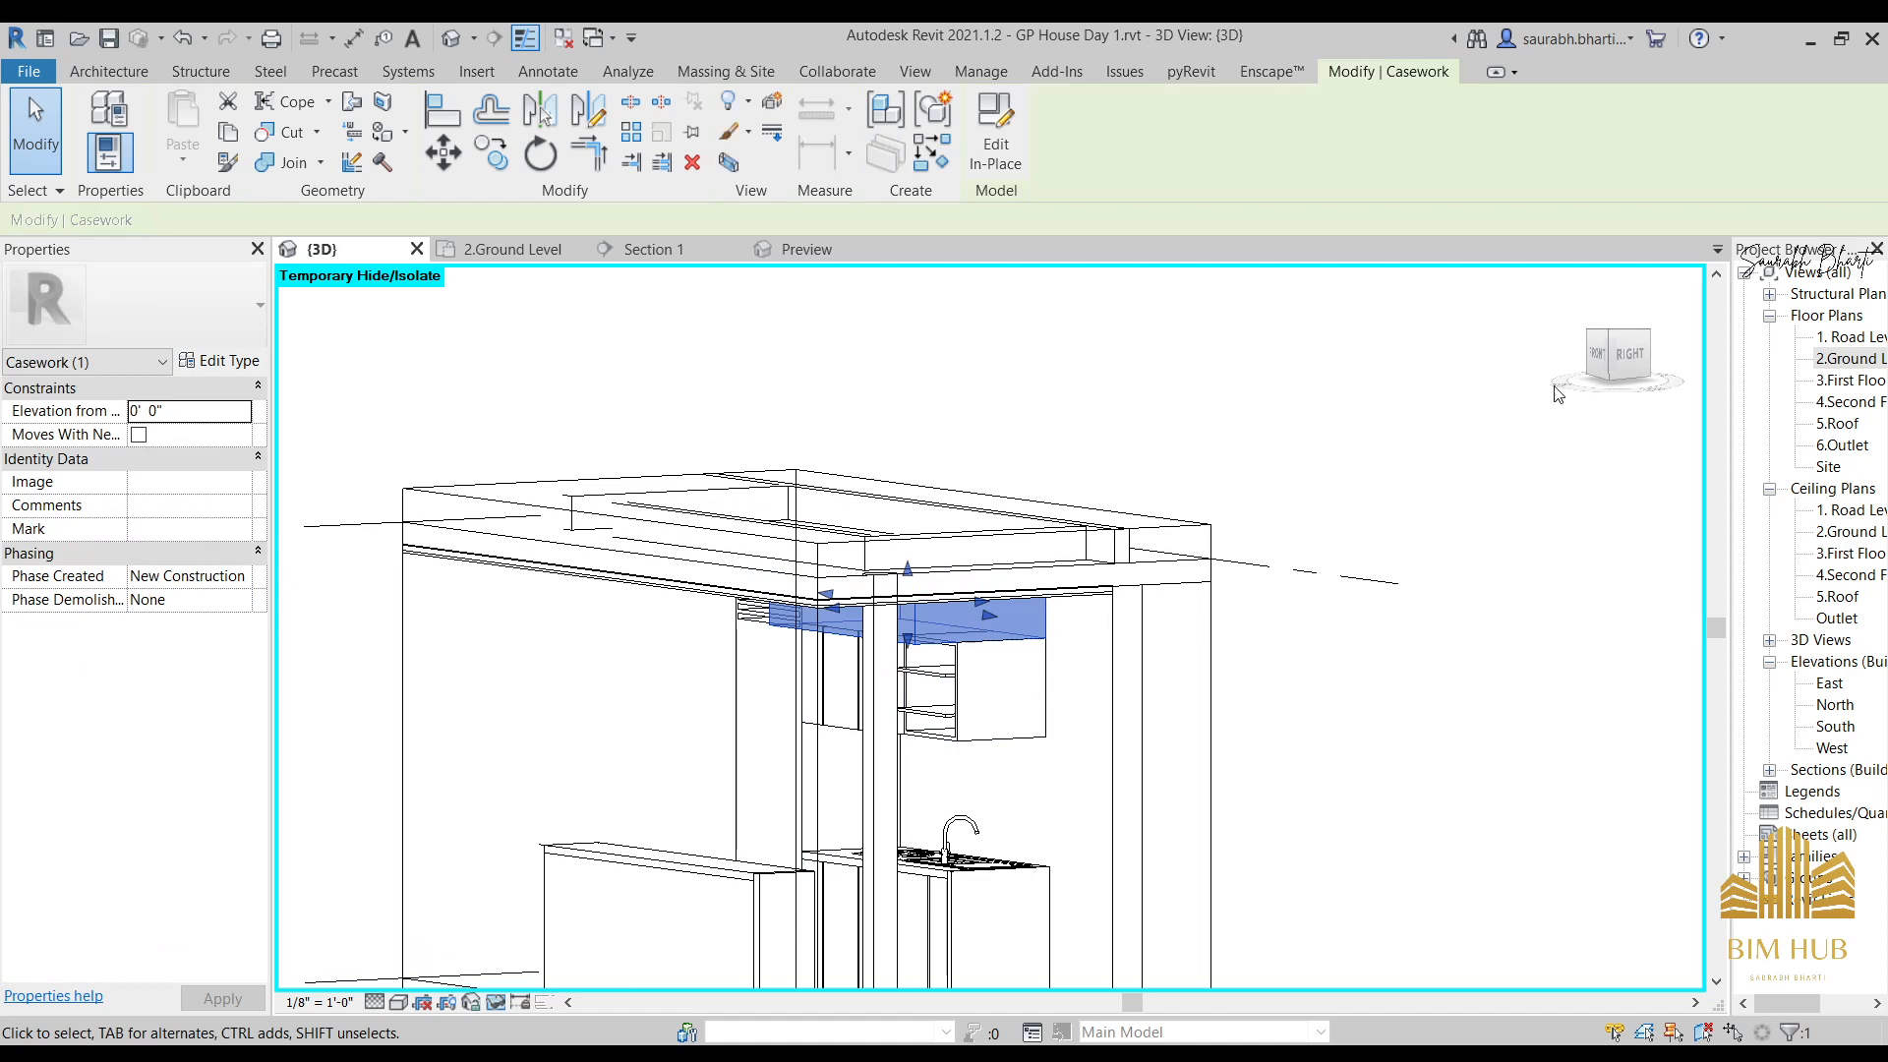
{"action": "left_click", "coordinate": [1625, 362]}
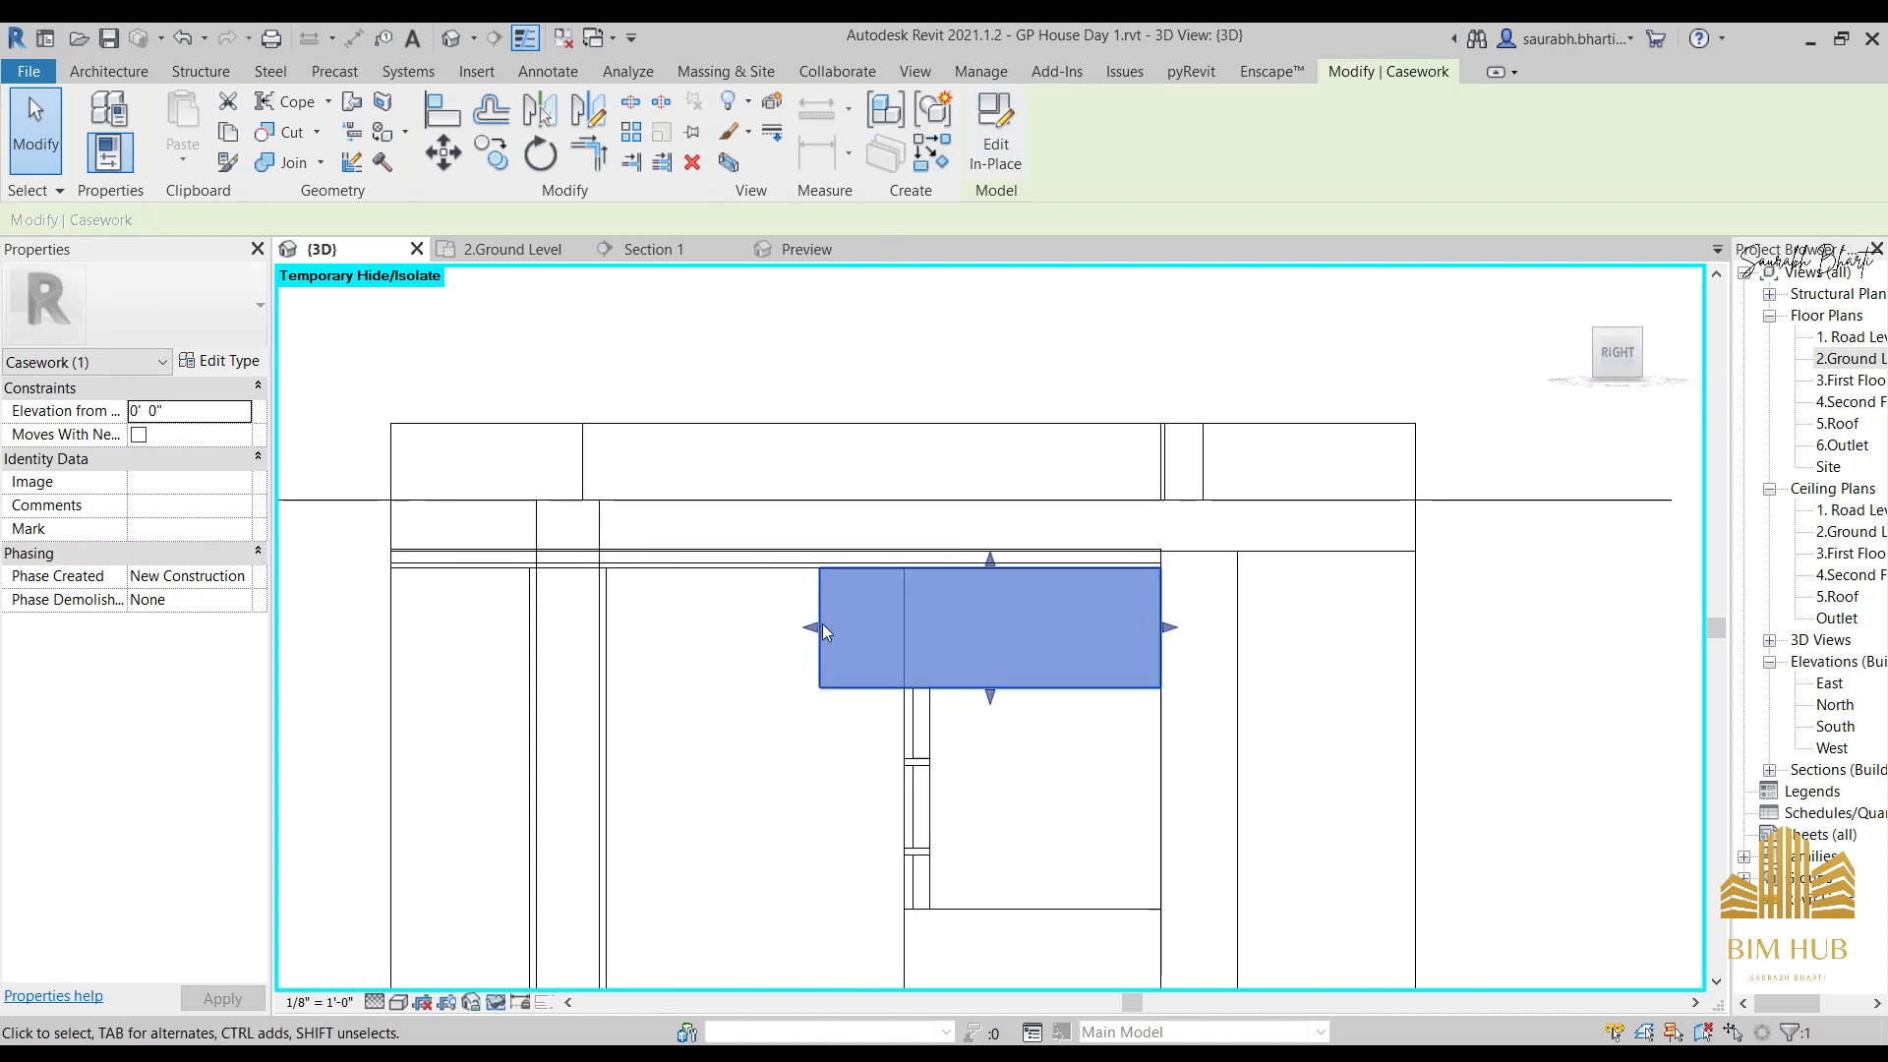
{"action": "left_click_drag", "start_coordinate": [826, 632], "coordinate": [908, 628]}
Shorten the open wall cabinet's frame from the front and pull its two shelves back flush with the frame's new front face.
{"action": "scroll", "coordinate": [906, 635], "scroll_direction": "up", "scroll_amount": 3}
{"action": "scroll", "coordinate": [1171, 787], "scroll_direction": "down", "scroll_amount": 3}
{"action": "middle_click_drag", "start_coordinate": [1162, 827], "coordinate": [1129, 515]}
{"action": "left_click", "coordinate": [1045, 595]}
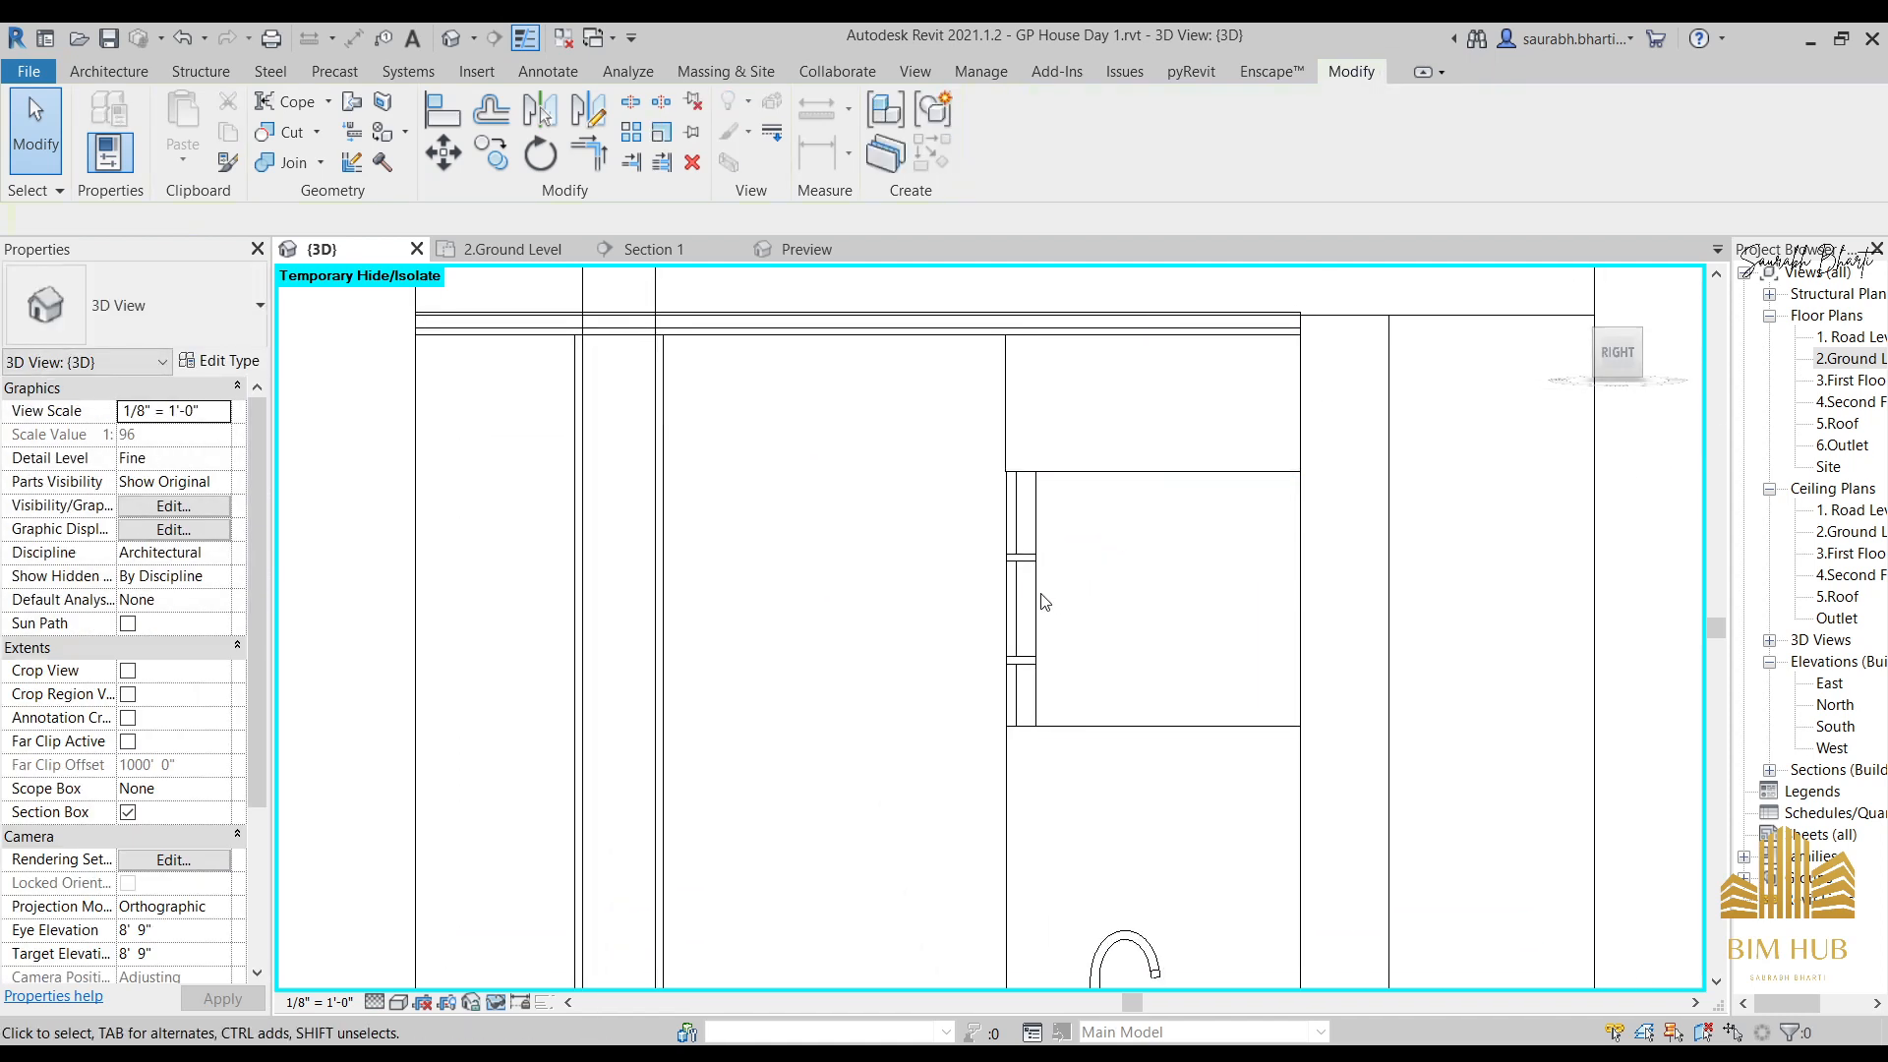
{"action": "left_click", "coordinate": [1044, 596]}
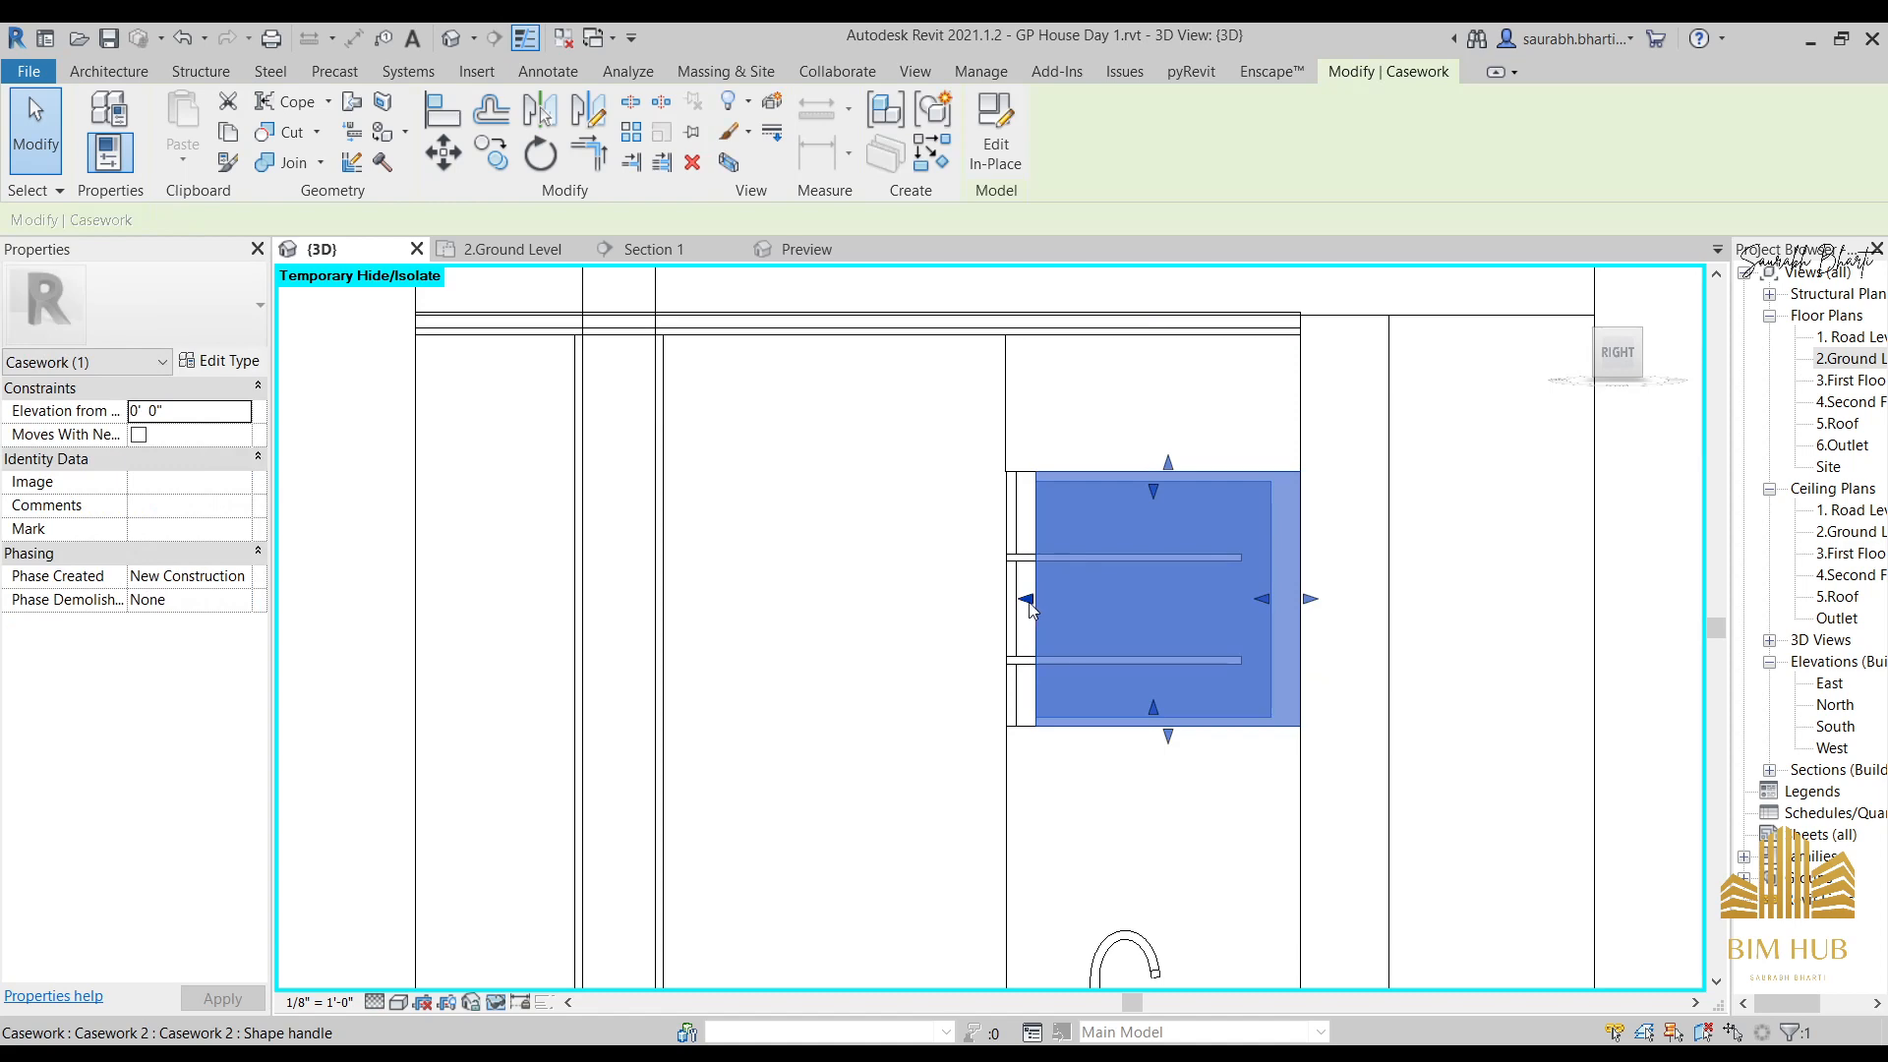
{"action": "left_click_drag", "start_coordinate": [1029, 602], "coordinate": [1085, 601]}
{"action": "left_click", "coordinate": [1045, 561]}
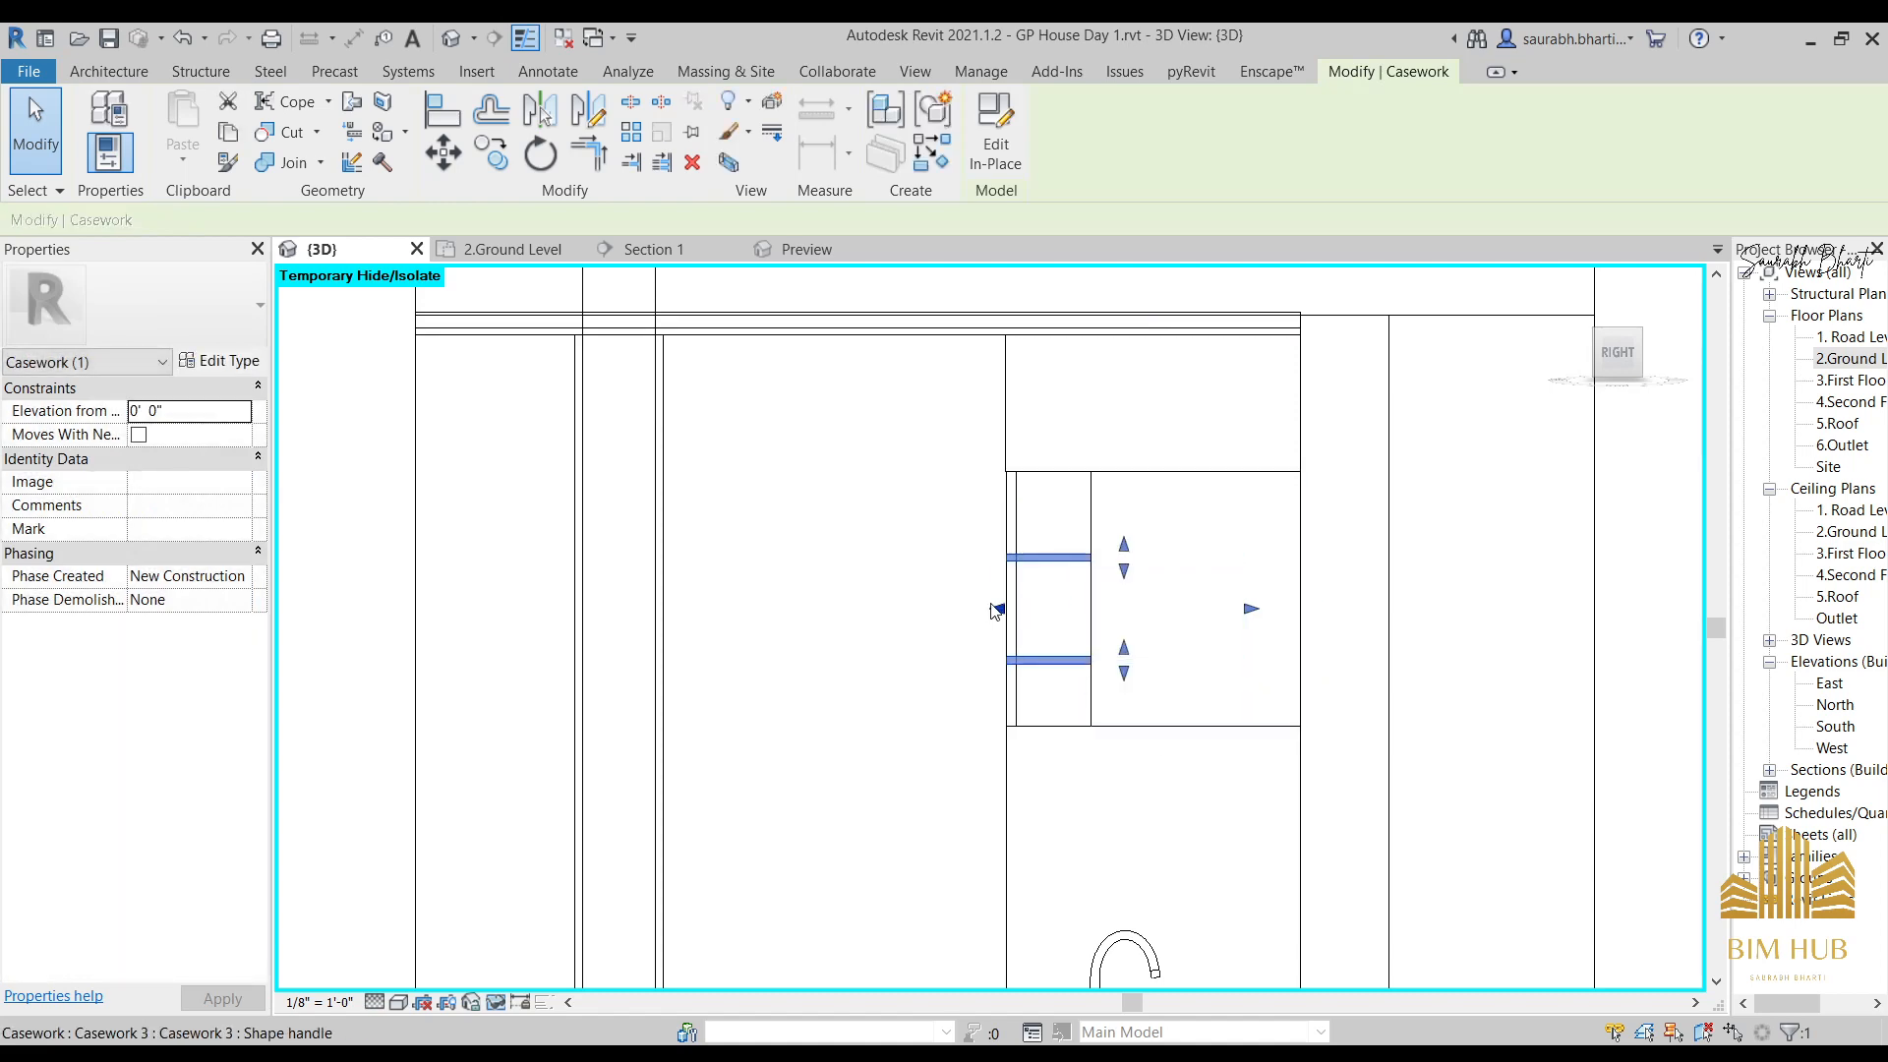
Pull the front faces of the closed wall cabinet and its door panels back flush with the shortened open shelf unit.
{"action": "left_click", "coordinate": [1024, 590]}
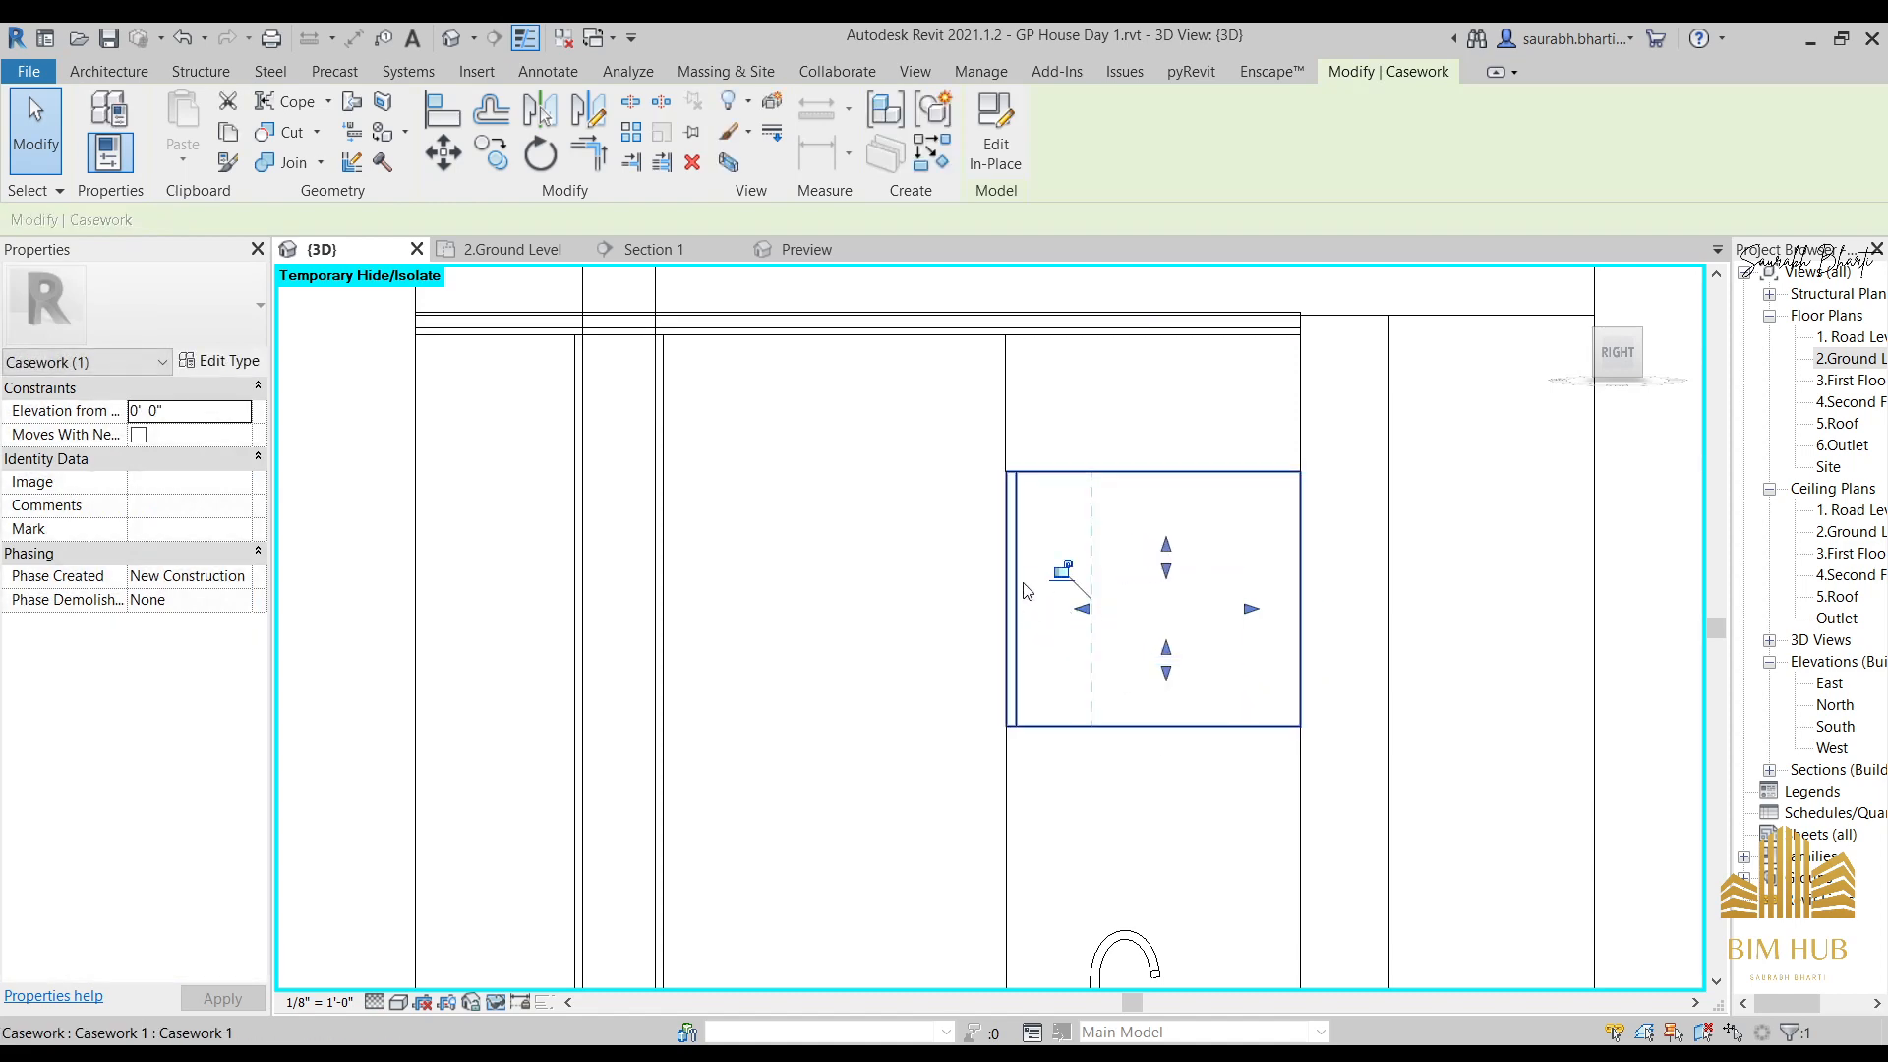
{"action": "scroll", "coordinate": [1023, 590], "scroll_direction": "down", "scroll_amount": 1}
{"action": "middle_click_drag", "start_coordinate": [1024, 595], "coordinate": [1222, 704], "text": "shift"}
{"action": "left_click", "coordinate": [1223, 706]}
{"action": "middle_click_drag", "start_coordinate": [1079, 700], "coordinate": [1531, 399], "text": "shift"}
{"action": "left_click", "coordinate": [975, 597]}
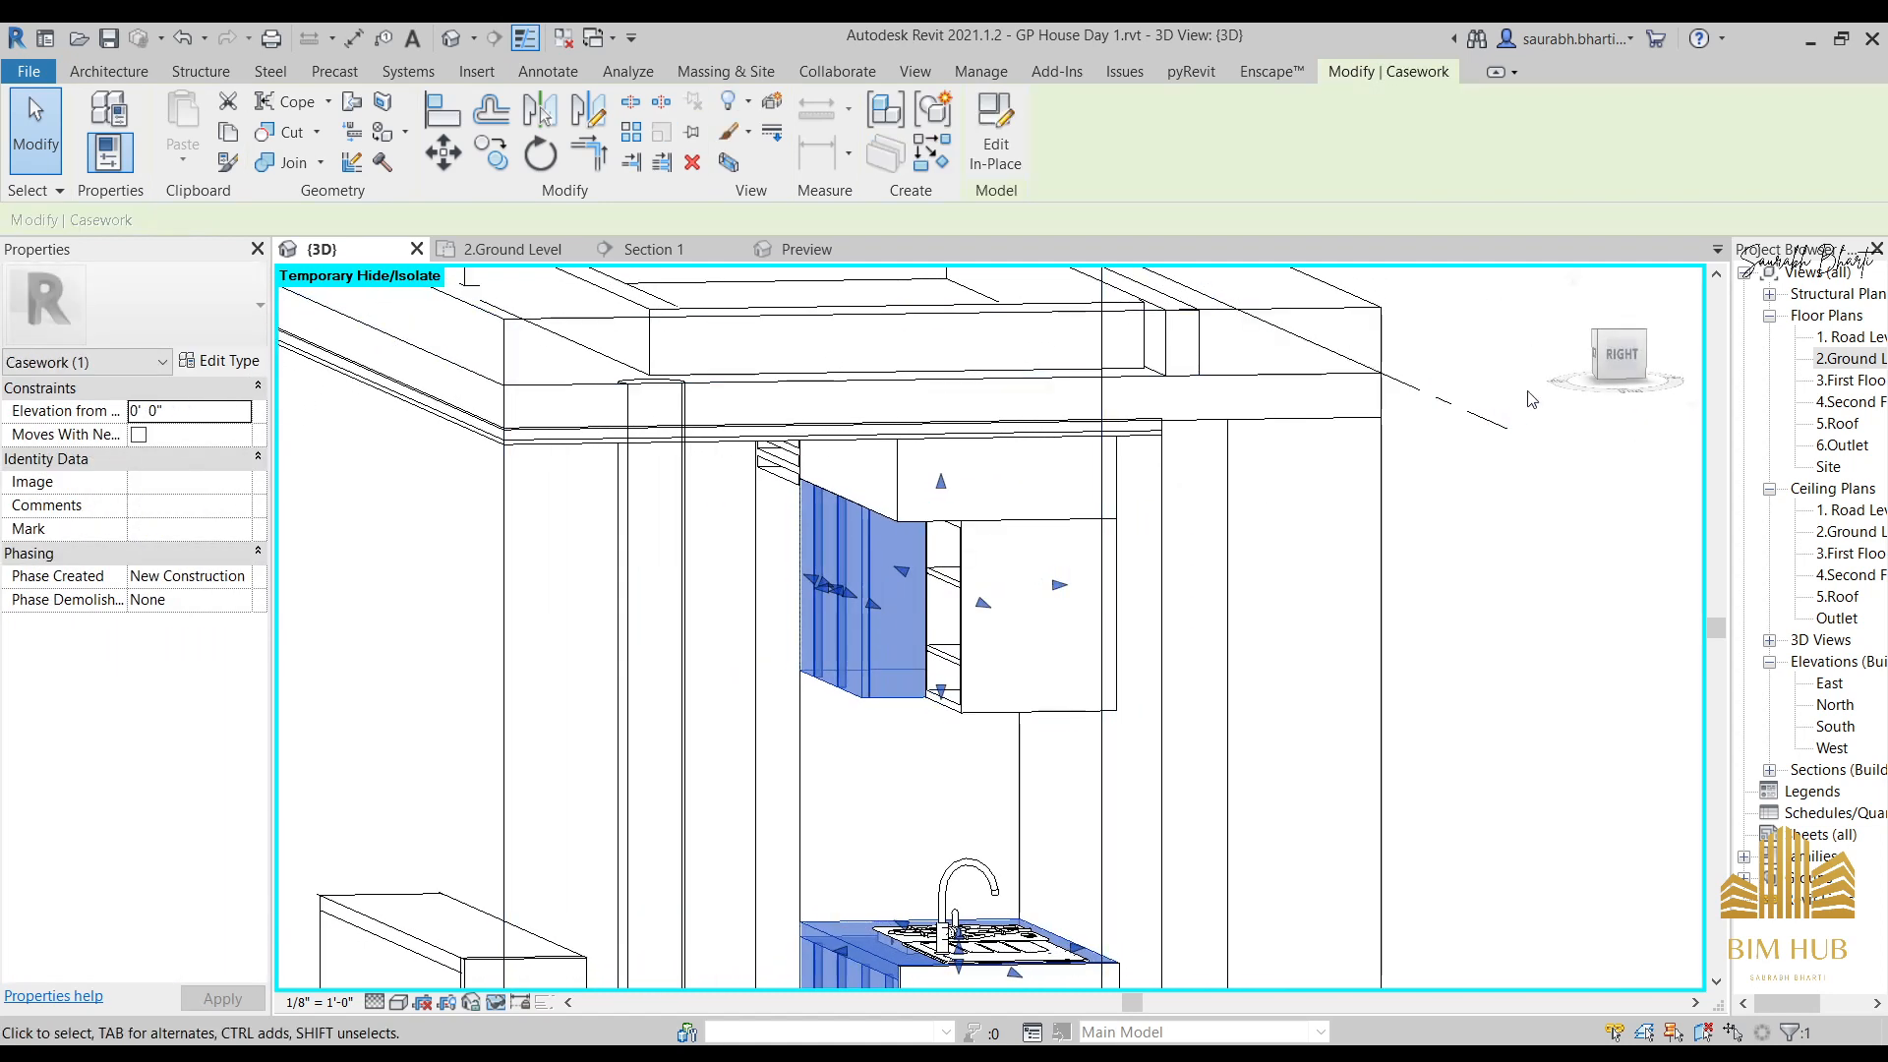
{"action": "left_click", "coordinate": [1614, 359]}
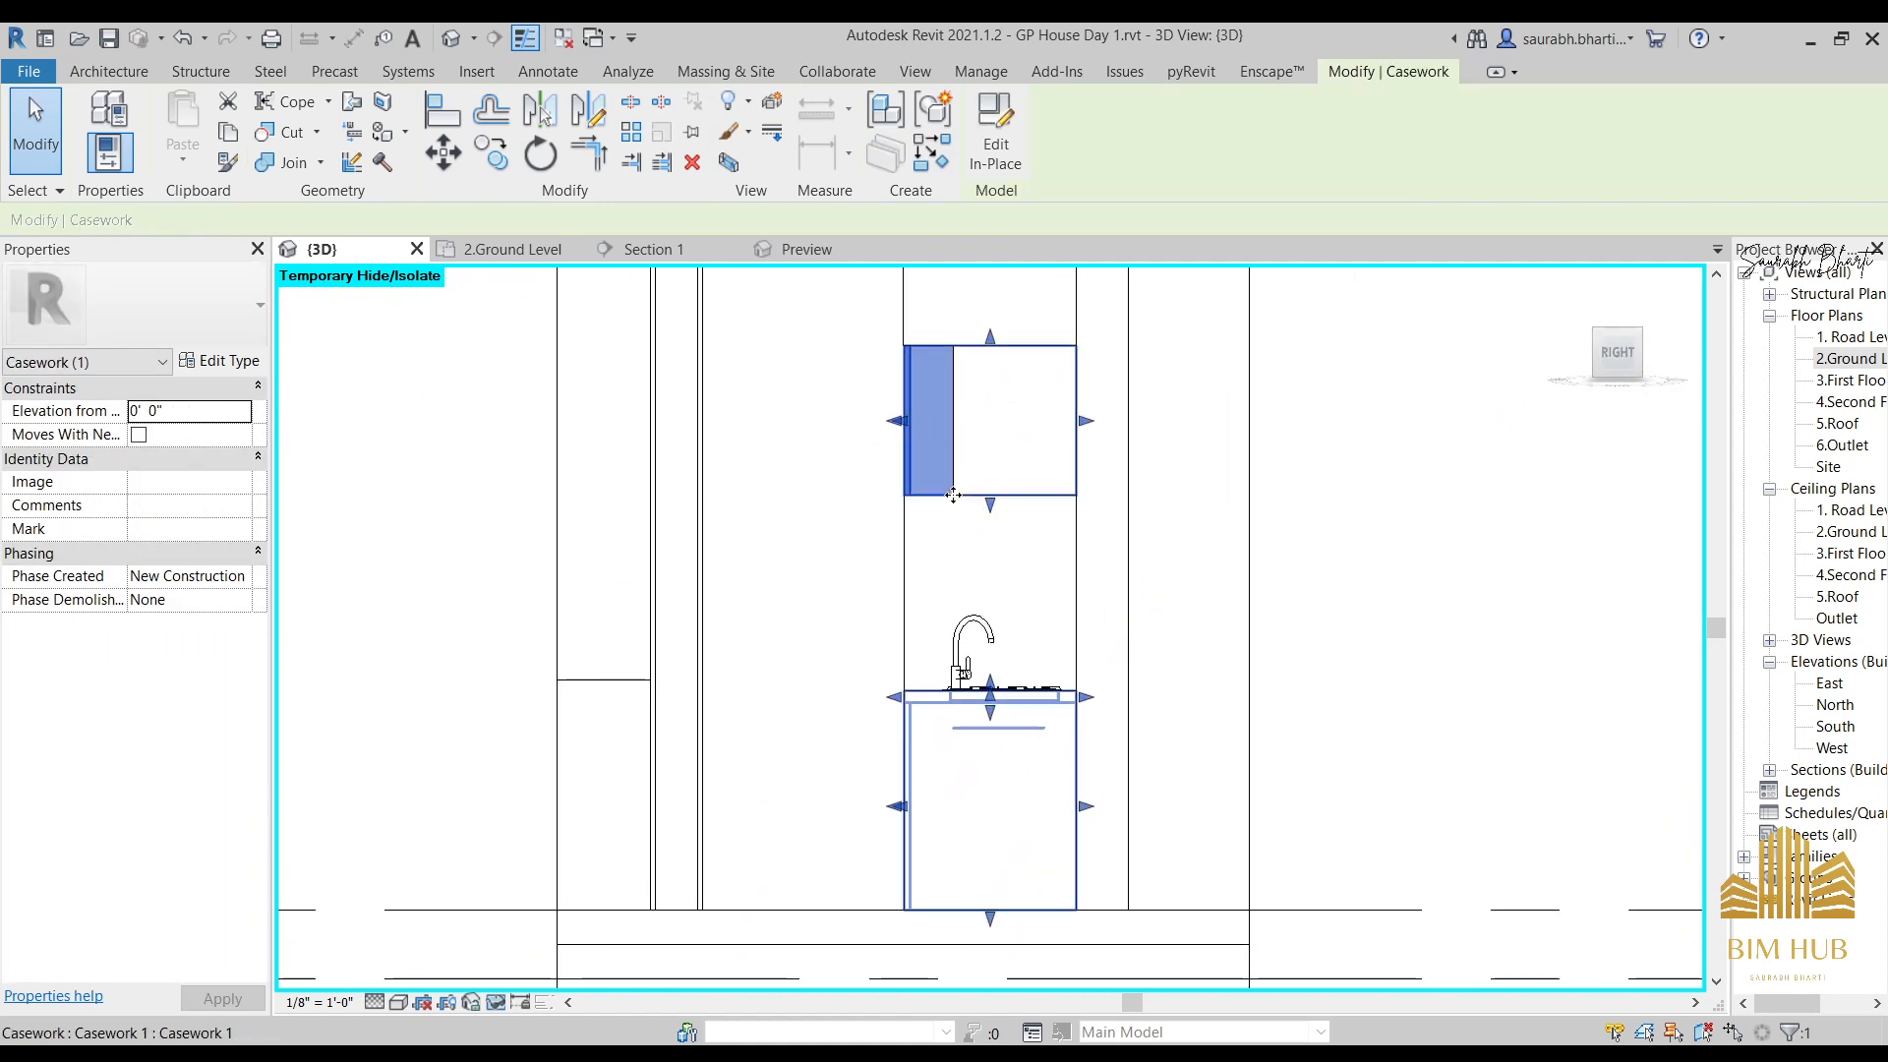
{"action": "scroll", "coordinate": [928, 512], "scroll_direction": "up", "scroll_amount": 3}
{"action": "middle_click_drag", "start_coordinate": [927, 512], "coordinate": [829, 785]}
{"action": "left_click_drag", "start_coordinate": [745, 614], "coordinate": [854, 609]}
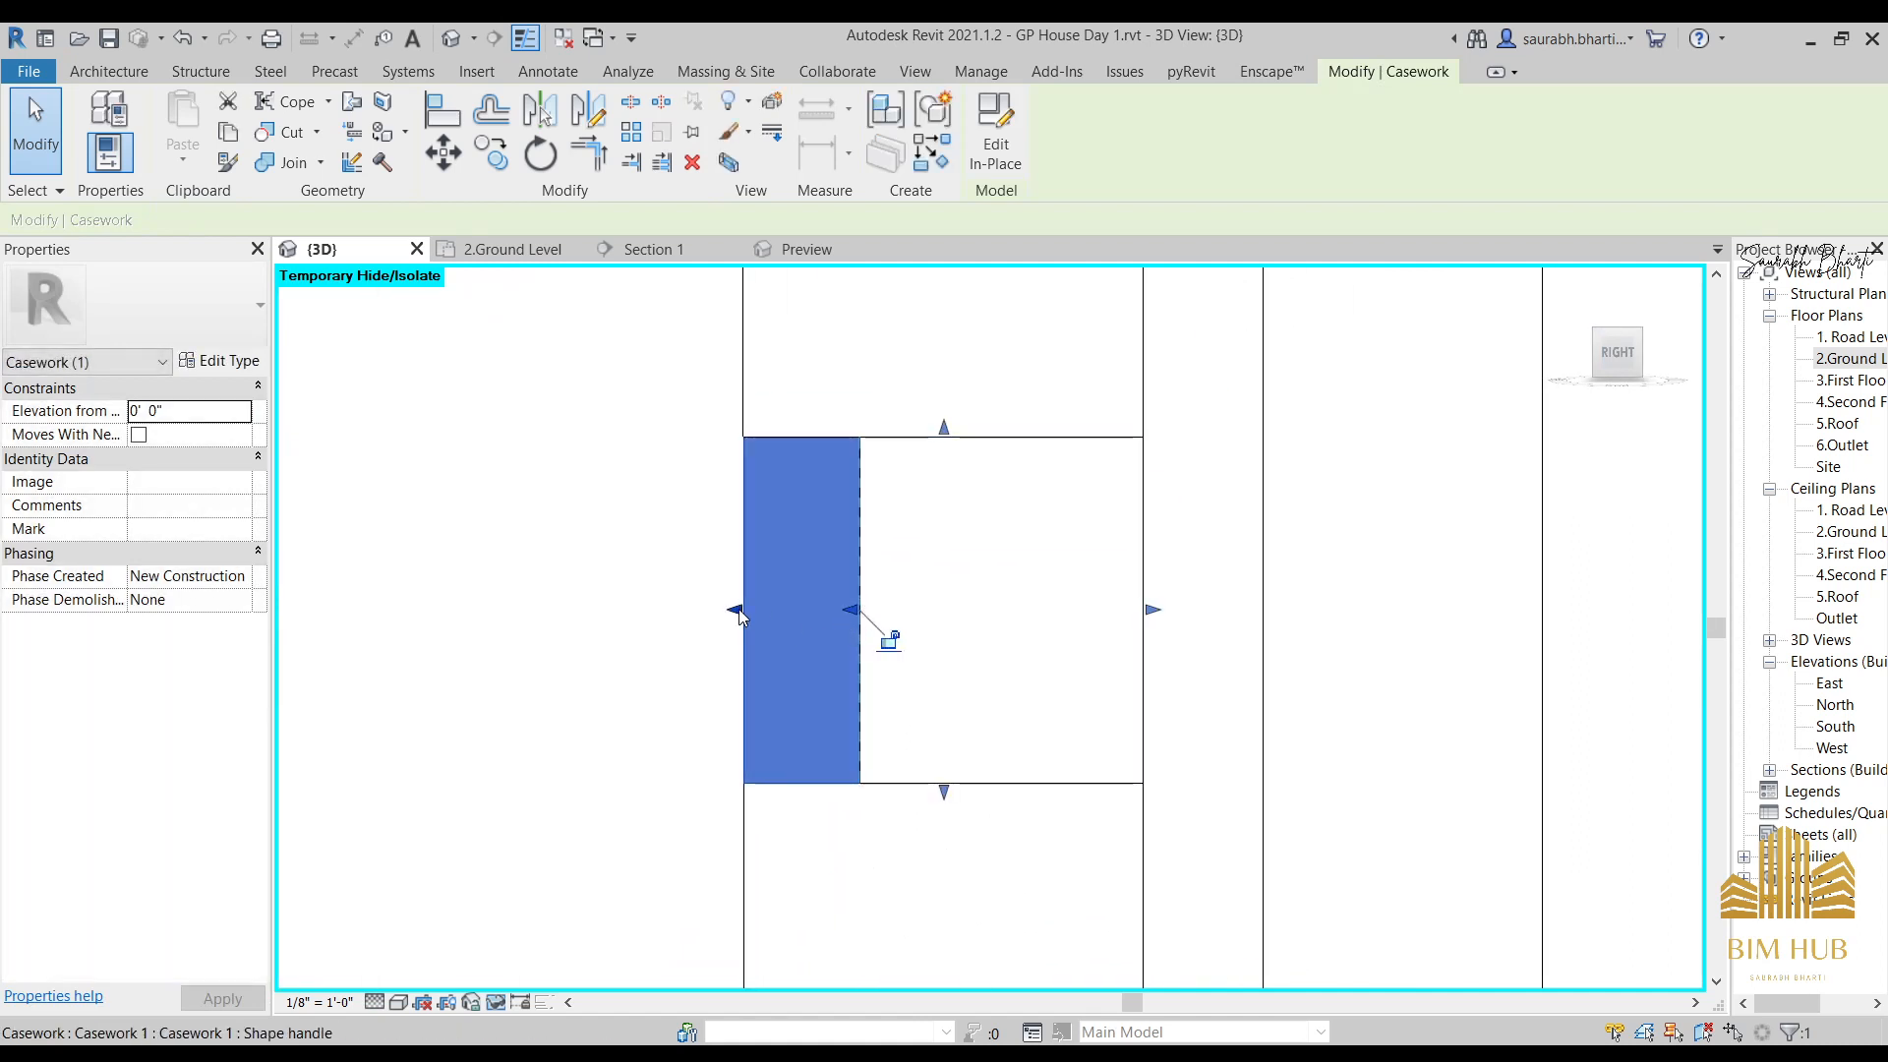
{"action": "left_click_drag", "start_coordinate": [739, 609], "coordinate": [859, 611]}
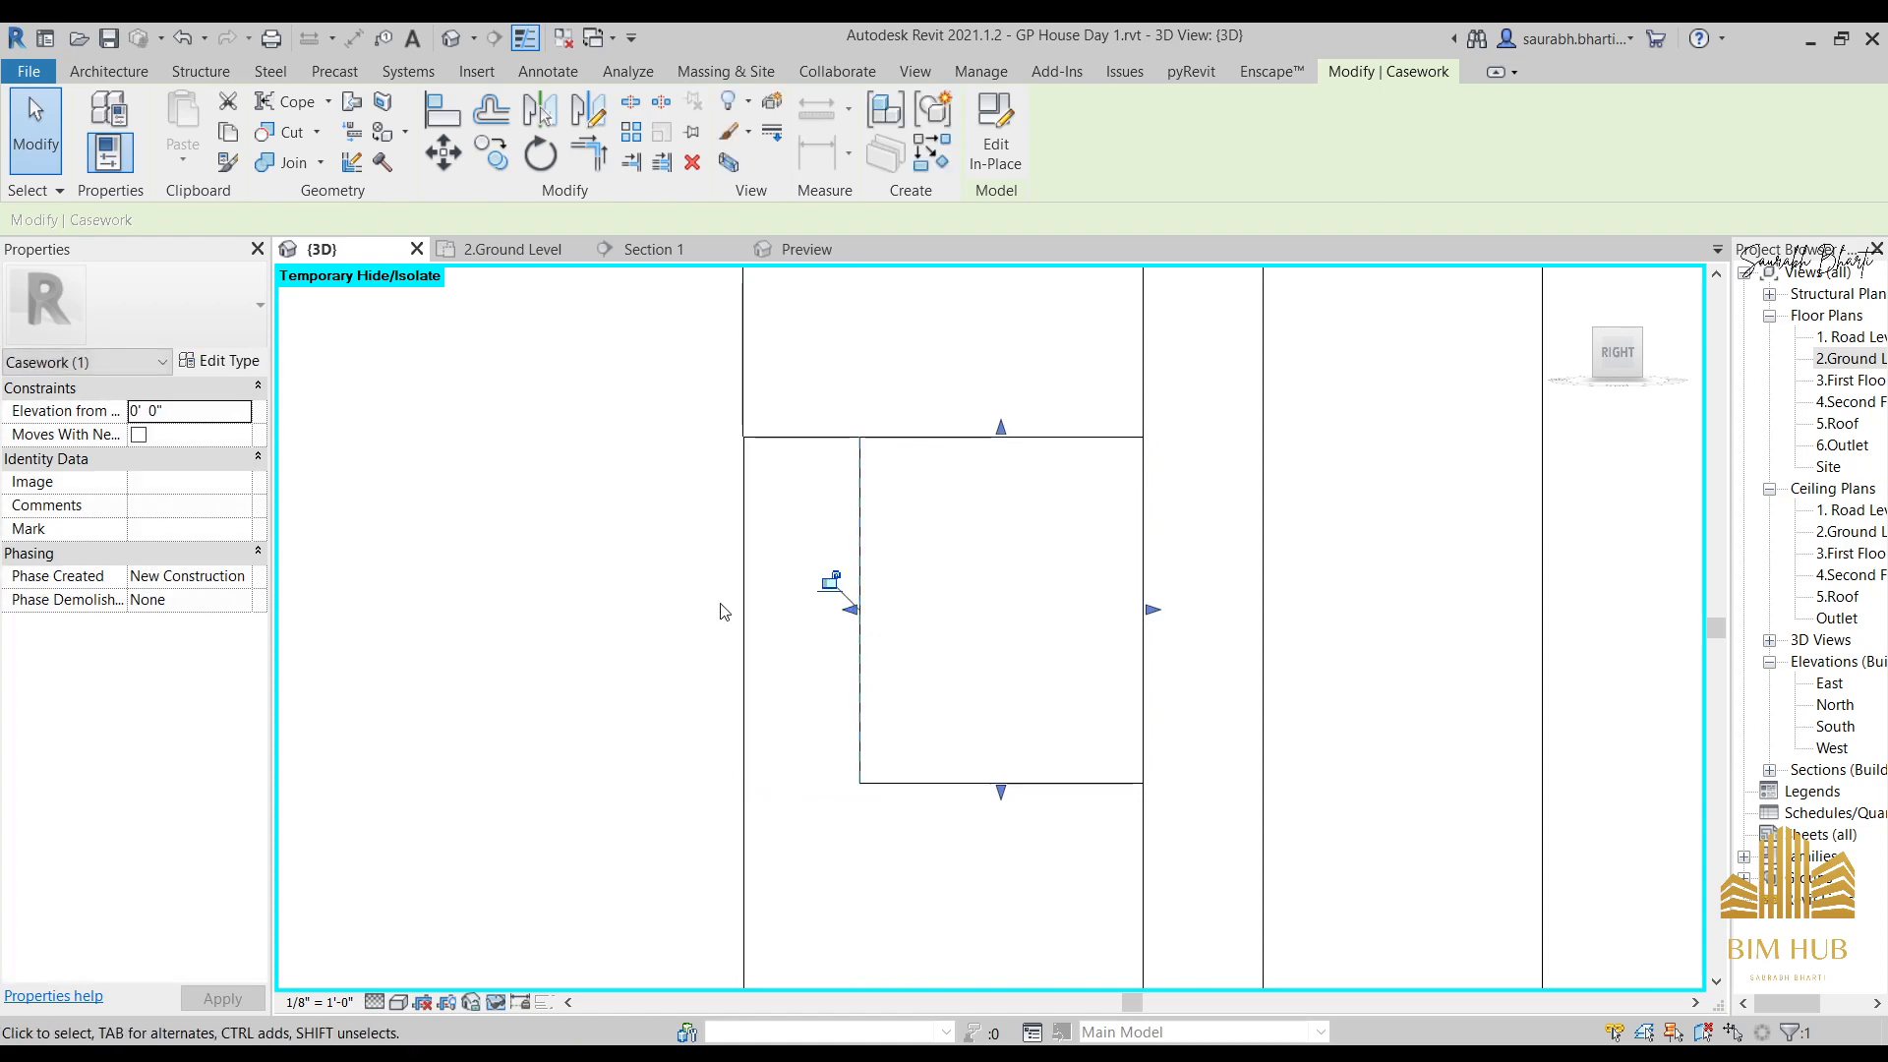
Inspect the shortened wall cabinets from the front and the right side against the box above and the counter below.
{"action": "scroll", "coordinate": [765, 611], "scroll_direction": "down", "scroll_amount": 3}
{"action": "mouse_move", "coordinate": [791, 654]}
{"action": "middle_mouse_down", "text": "shift"}
{"action": "mouse_move", "coordinate": [957, 787]}
{"action": "mouse_move", "coordinate": [874, 682]}
{"action": "mouse_move", "coordinate": [915, 649]}
{"action": "mouse_move", "coordinate": [795, 678]}
{"action": "middle_mouse_up", "text": "shift"}
{"action": "left_click", "coordinate": [957, 831]}
{"action": "left_click", "coordinate": [795, 678]}
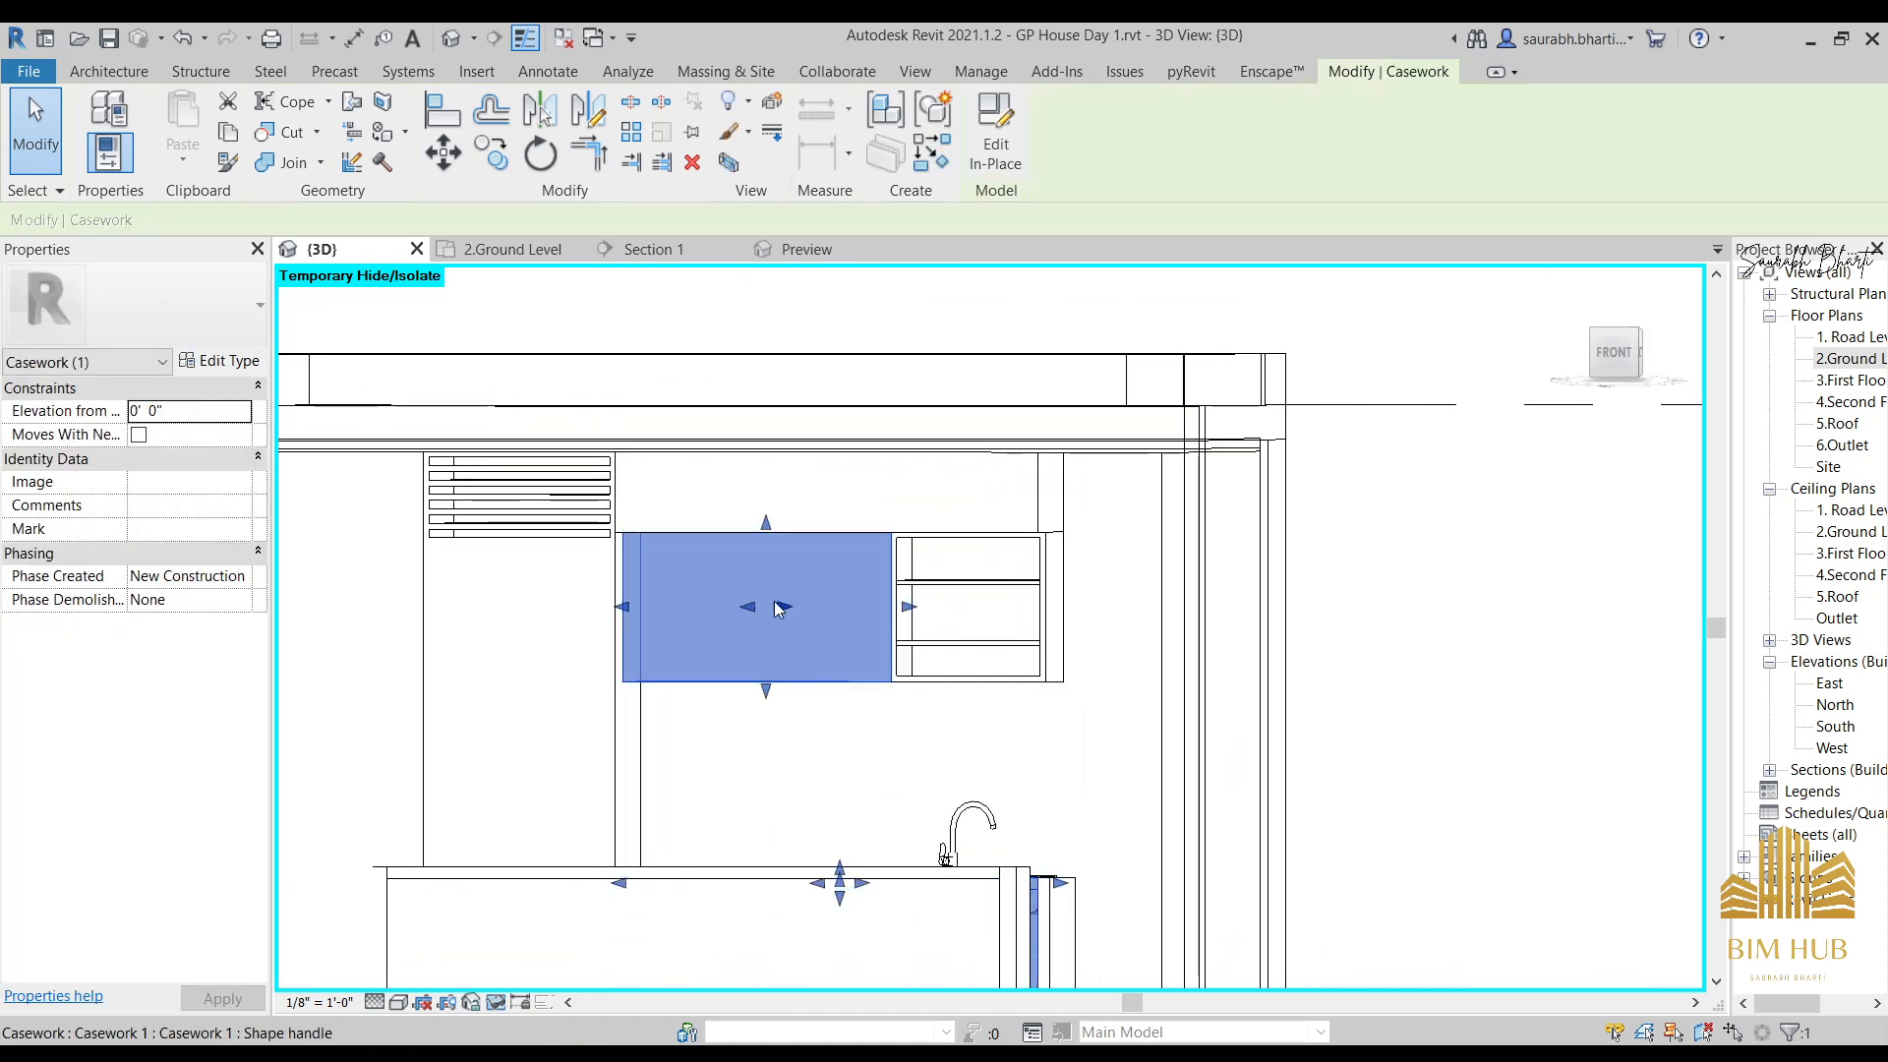
{"action": "middle_click_drag", "start_coordinate": [868, 627], "coordinate": [796, 656], "text": "shift"}
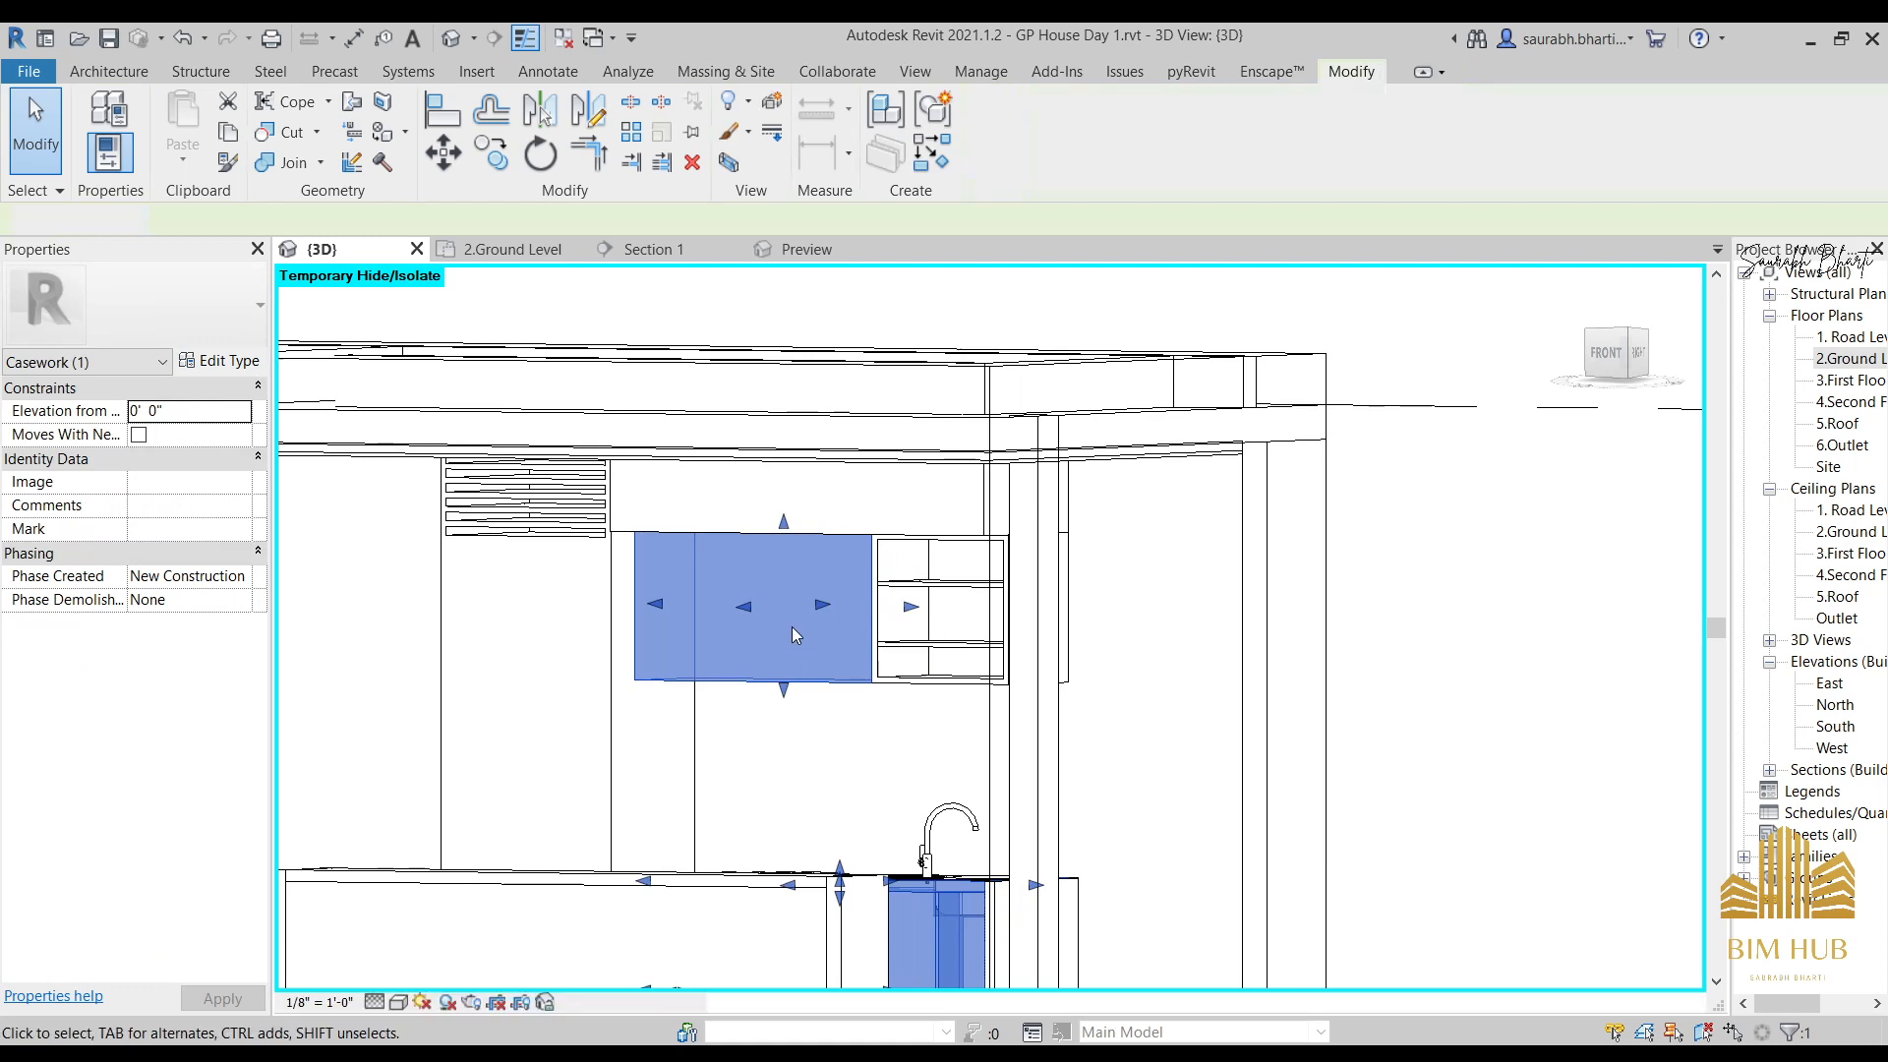
{"action": "key", "text": "Escape"}
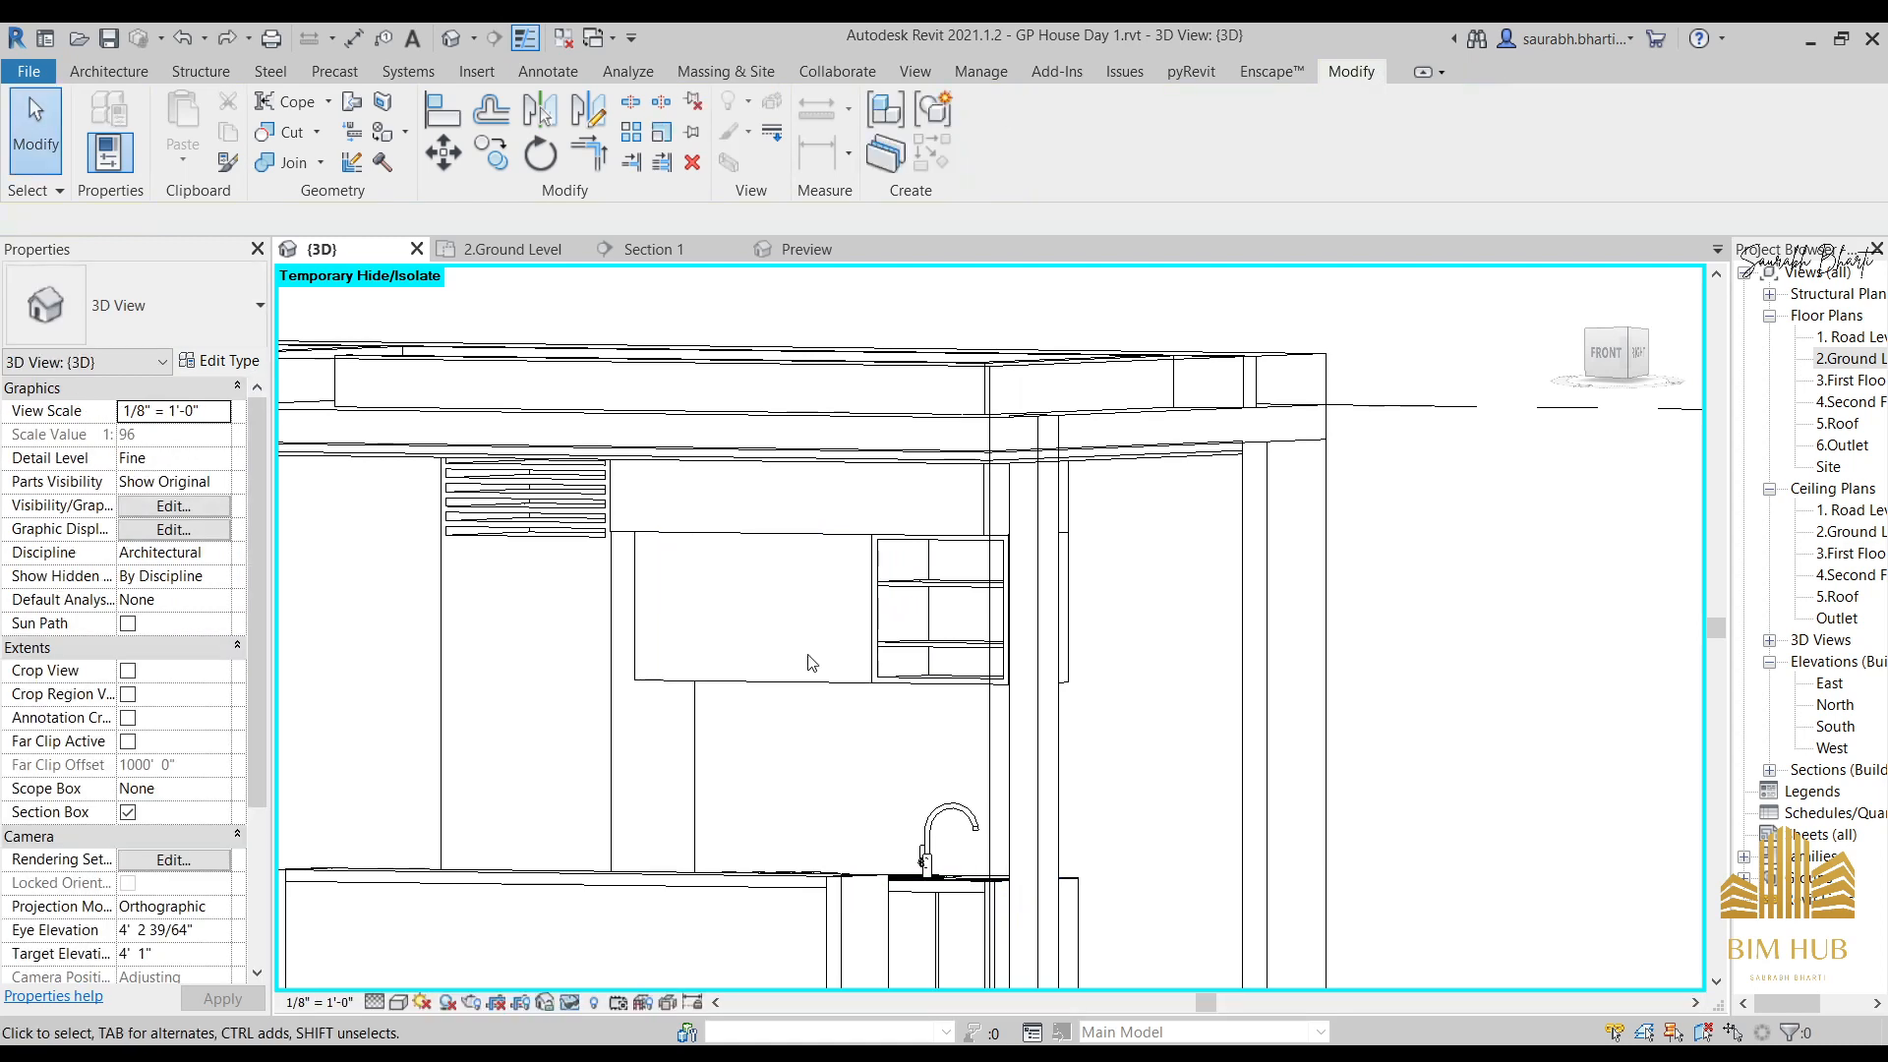
{"action": "left_click", "coordinate": [813, 663]}
{"action": "mouse_move", "coordinate": [812, 663]}
{"action": "middle_mouse_down", "text": "shift"}
{"action": "mouse_move", "coordinate": [843, 717]}
{"action": "mouse_move", "coordinate": [787, 634]}
{"action": "mouse_move", "coordinate": [844, 688]}
{"action": "mouse_move", "coordinate": [885, 676]}
{"action": "middle_mouse_up", "text": "shift"}
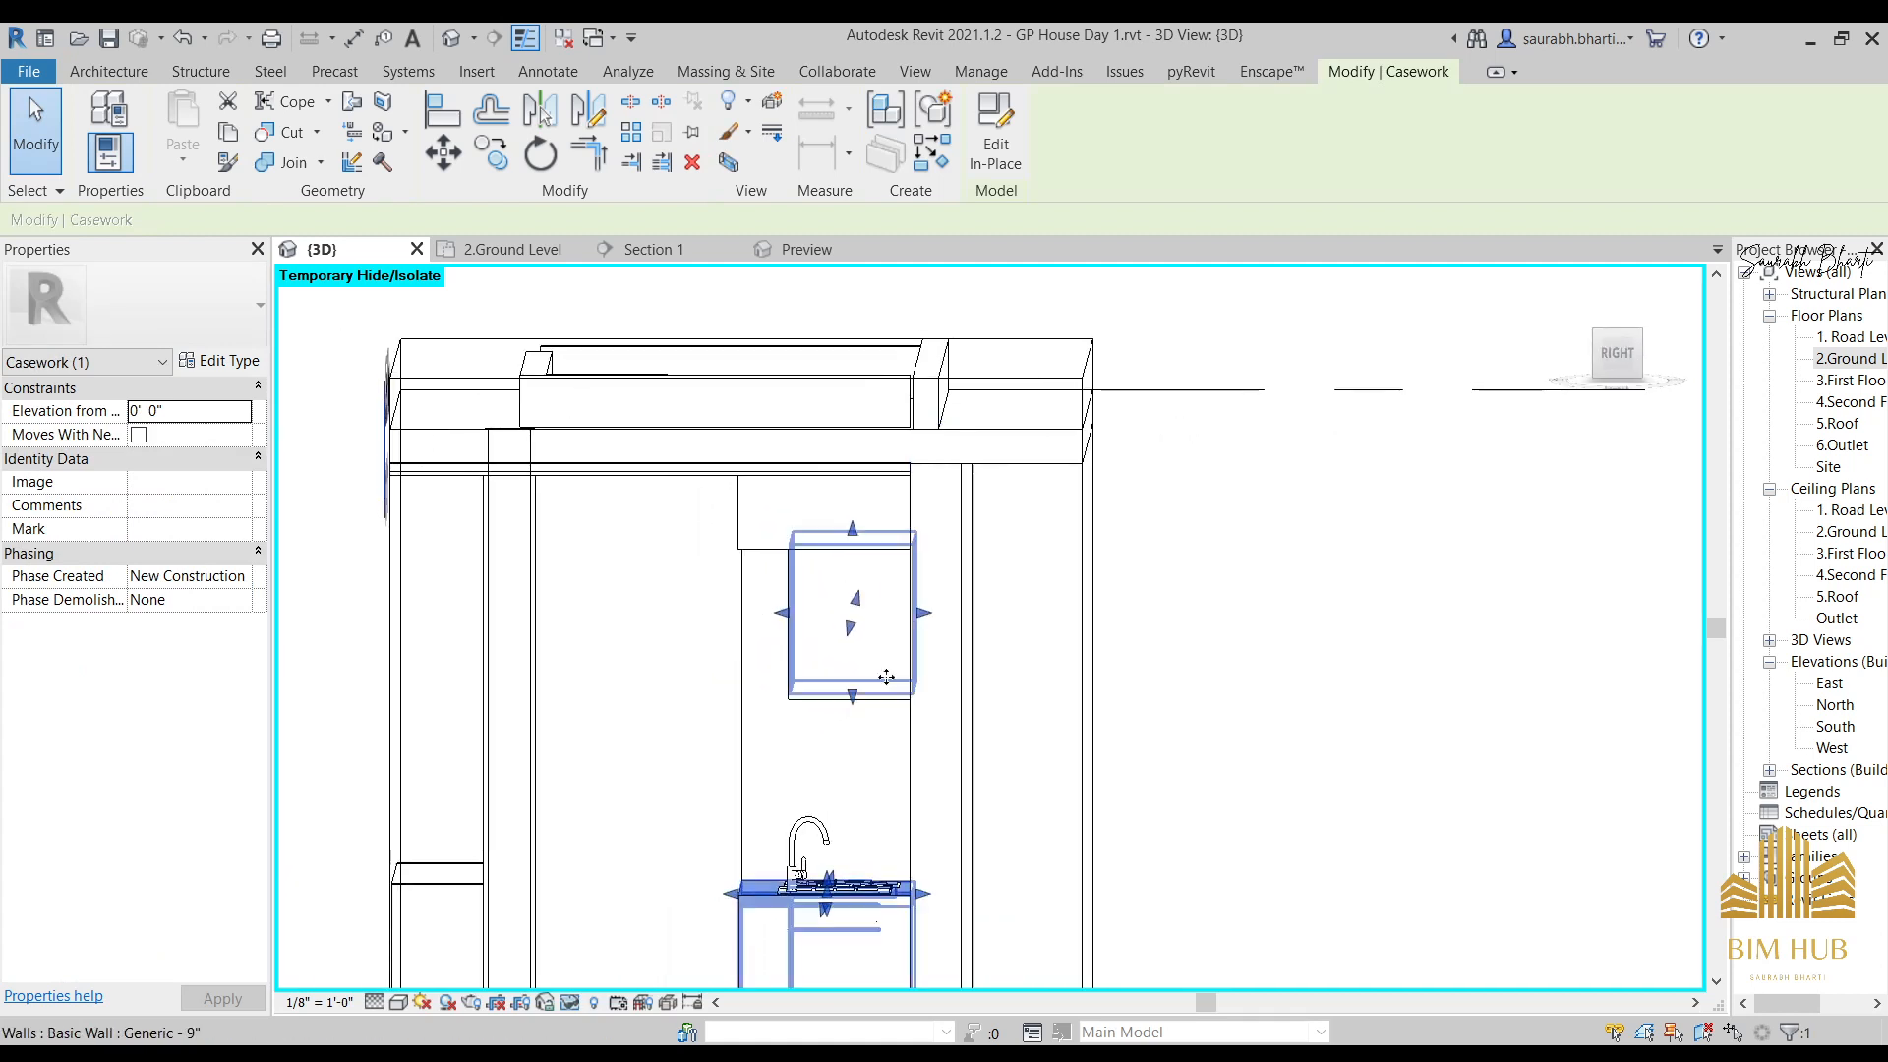
{"action": "left_click", "coordinate": [1614, 356]}
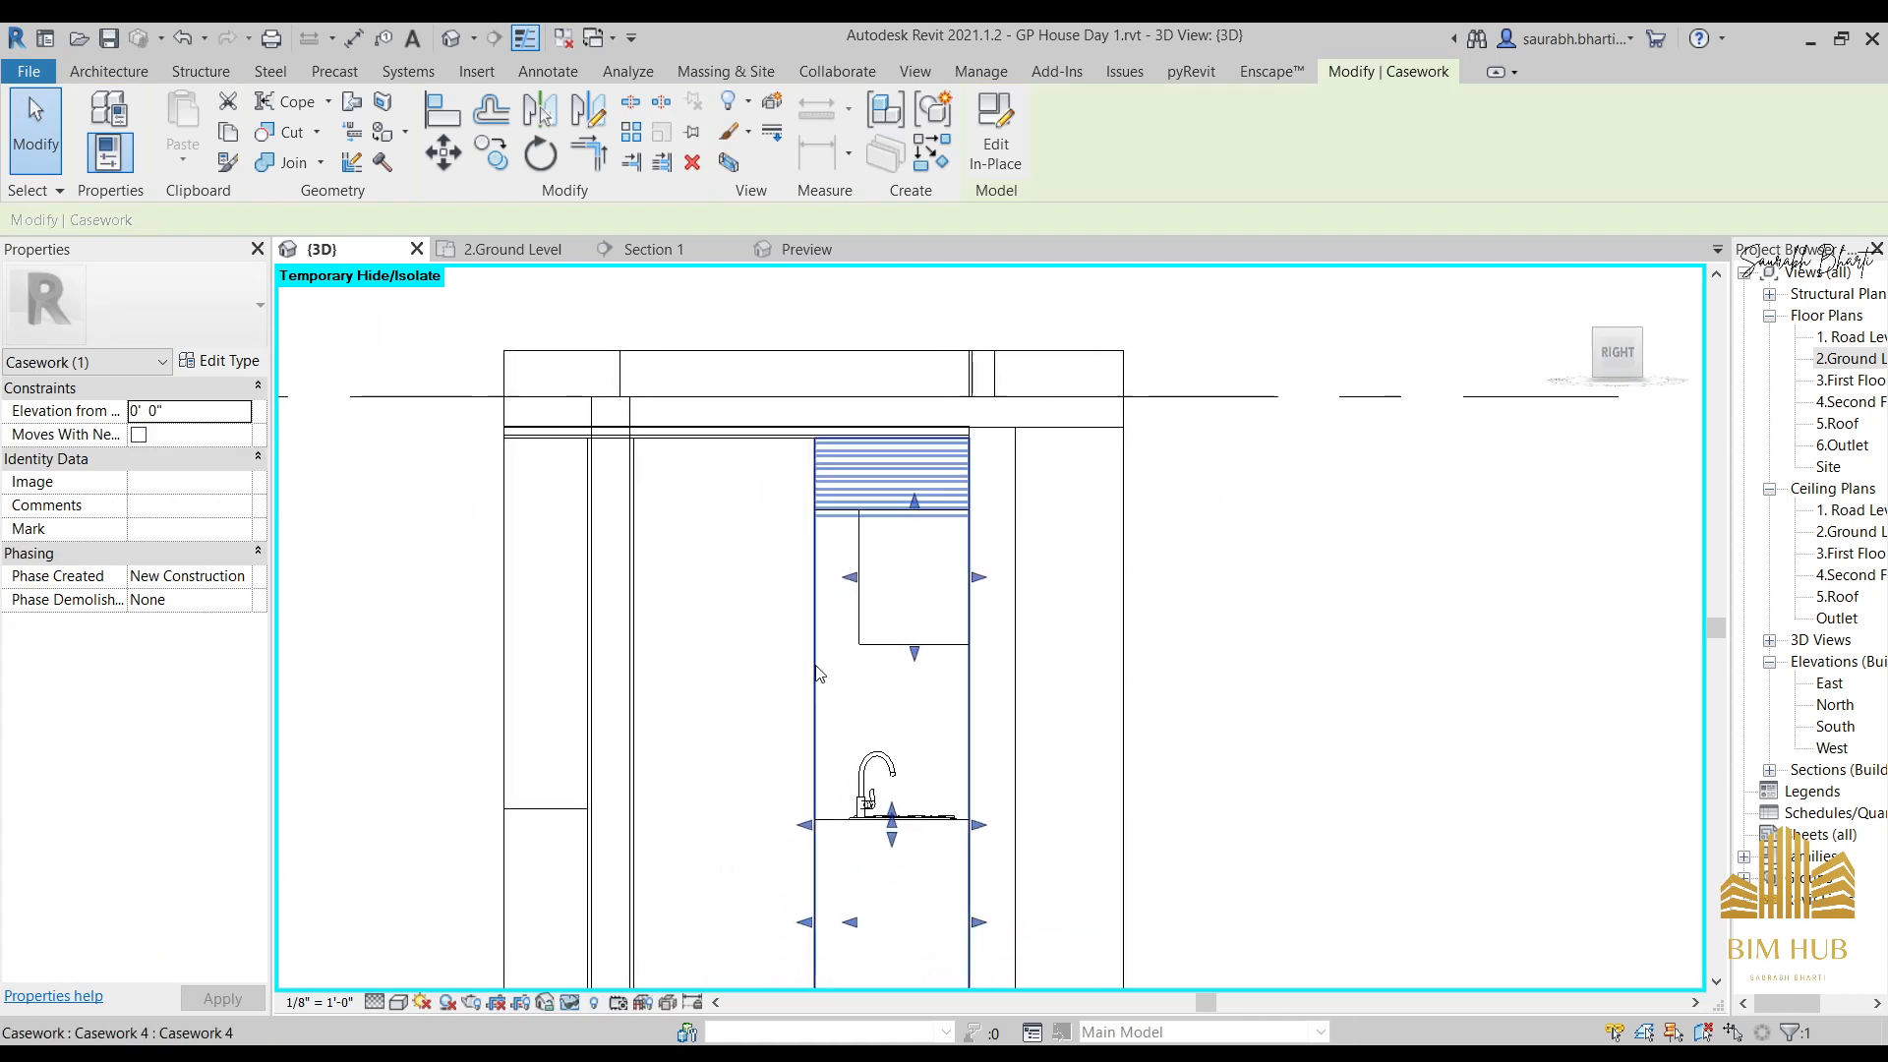
{"action": "left_click_drag", "start_coordinate": [959, 450], "coordinate": [915, 458]}
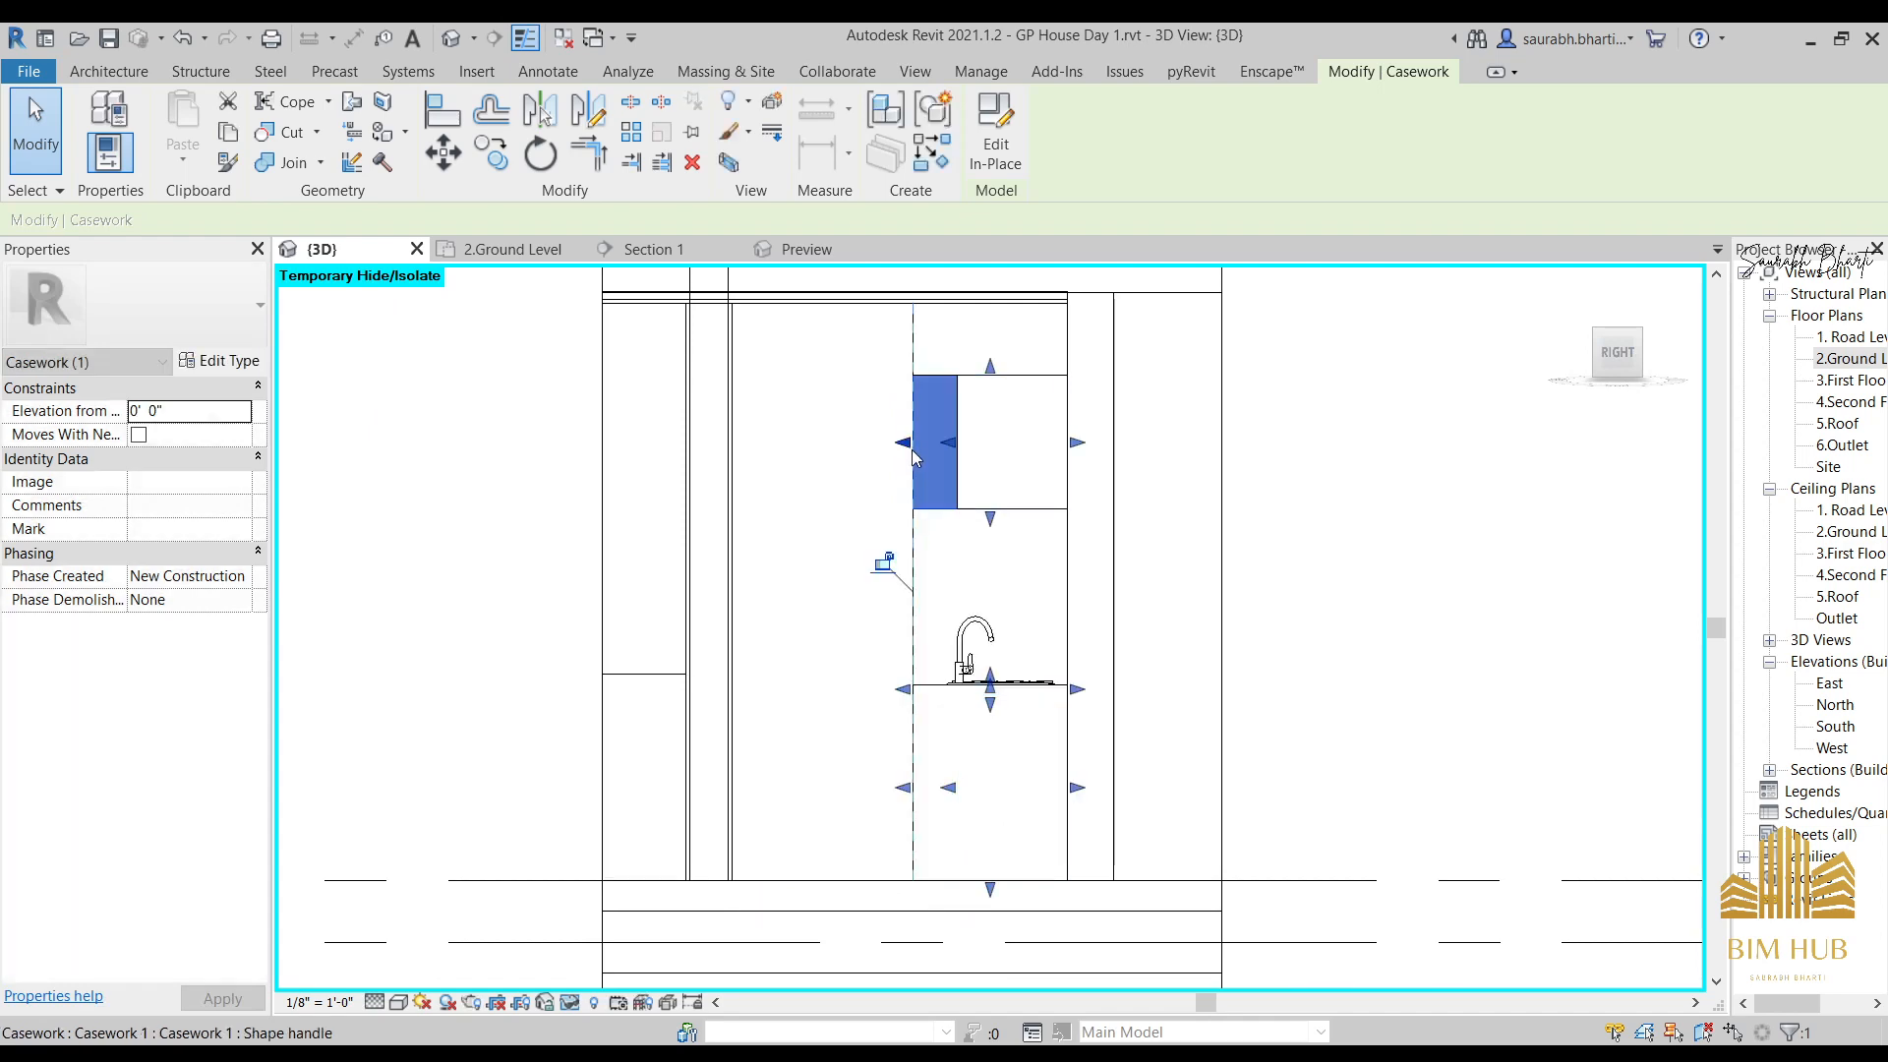
{"action": "middle_click_drag", "start_coordinate": [866, 527], "coordinate": [995, 595], "text": "shift"}
{"action": "key", "text": "ctrl+z"}
Examine the kitchen wall cabinet, base cabinets and tall unit from several angles.
{"action": "middle_click_drag", "start_coordinate": [878, 588], "coordinate": [983, 505], "text": "shift"}
{"action": "left_click", "coordinate": [875, 516]}
{"action": "middle_click_drag", "start_coordinate": [1017, 603], "coordinate": [1085, 597], "text": "shift"}
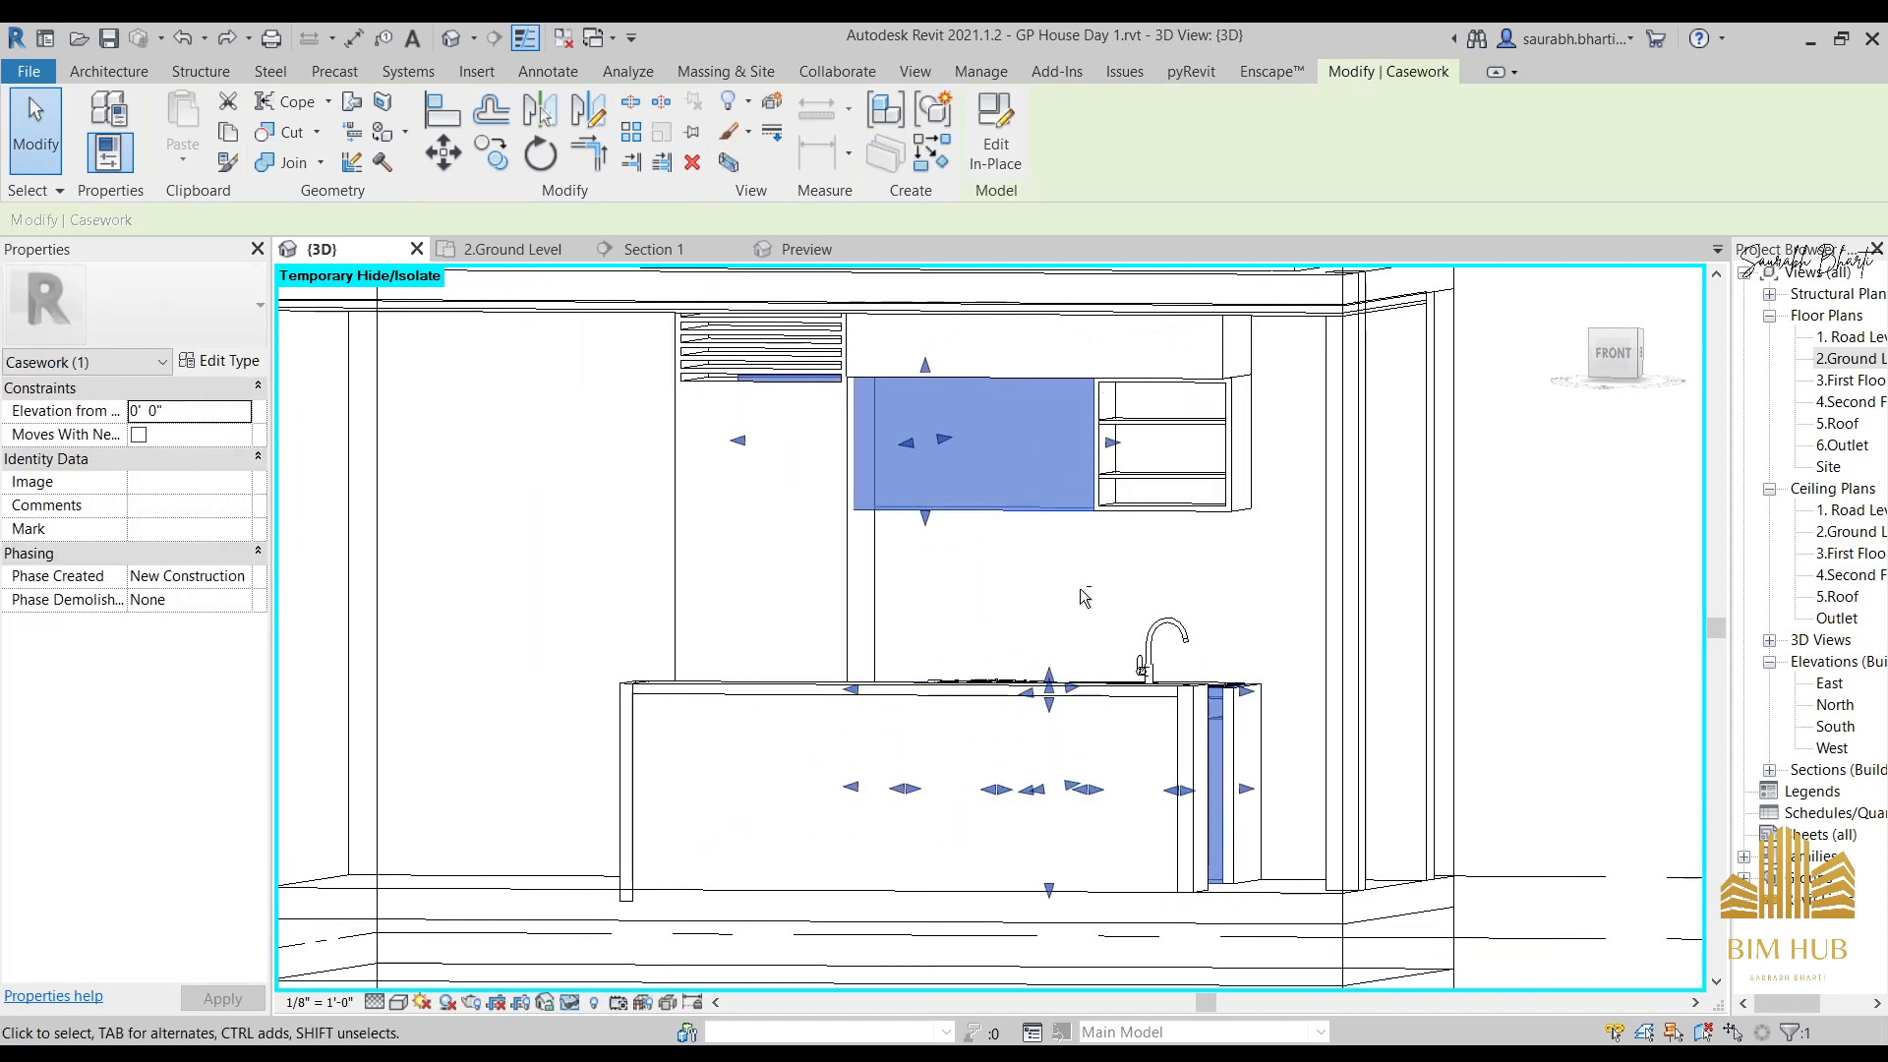
{"action": "left_click", "coordinate": [1056, 729]}
{"action": "middle_click_drag", "start_coordinate": [1067, 783], "coordinate": [1115, 980], "text": "shift"}
{"action": "left_click", "coordinate": [1003, 747]}
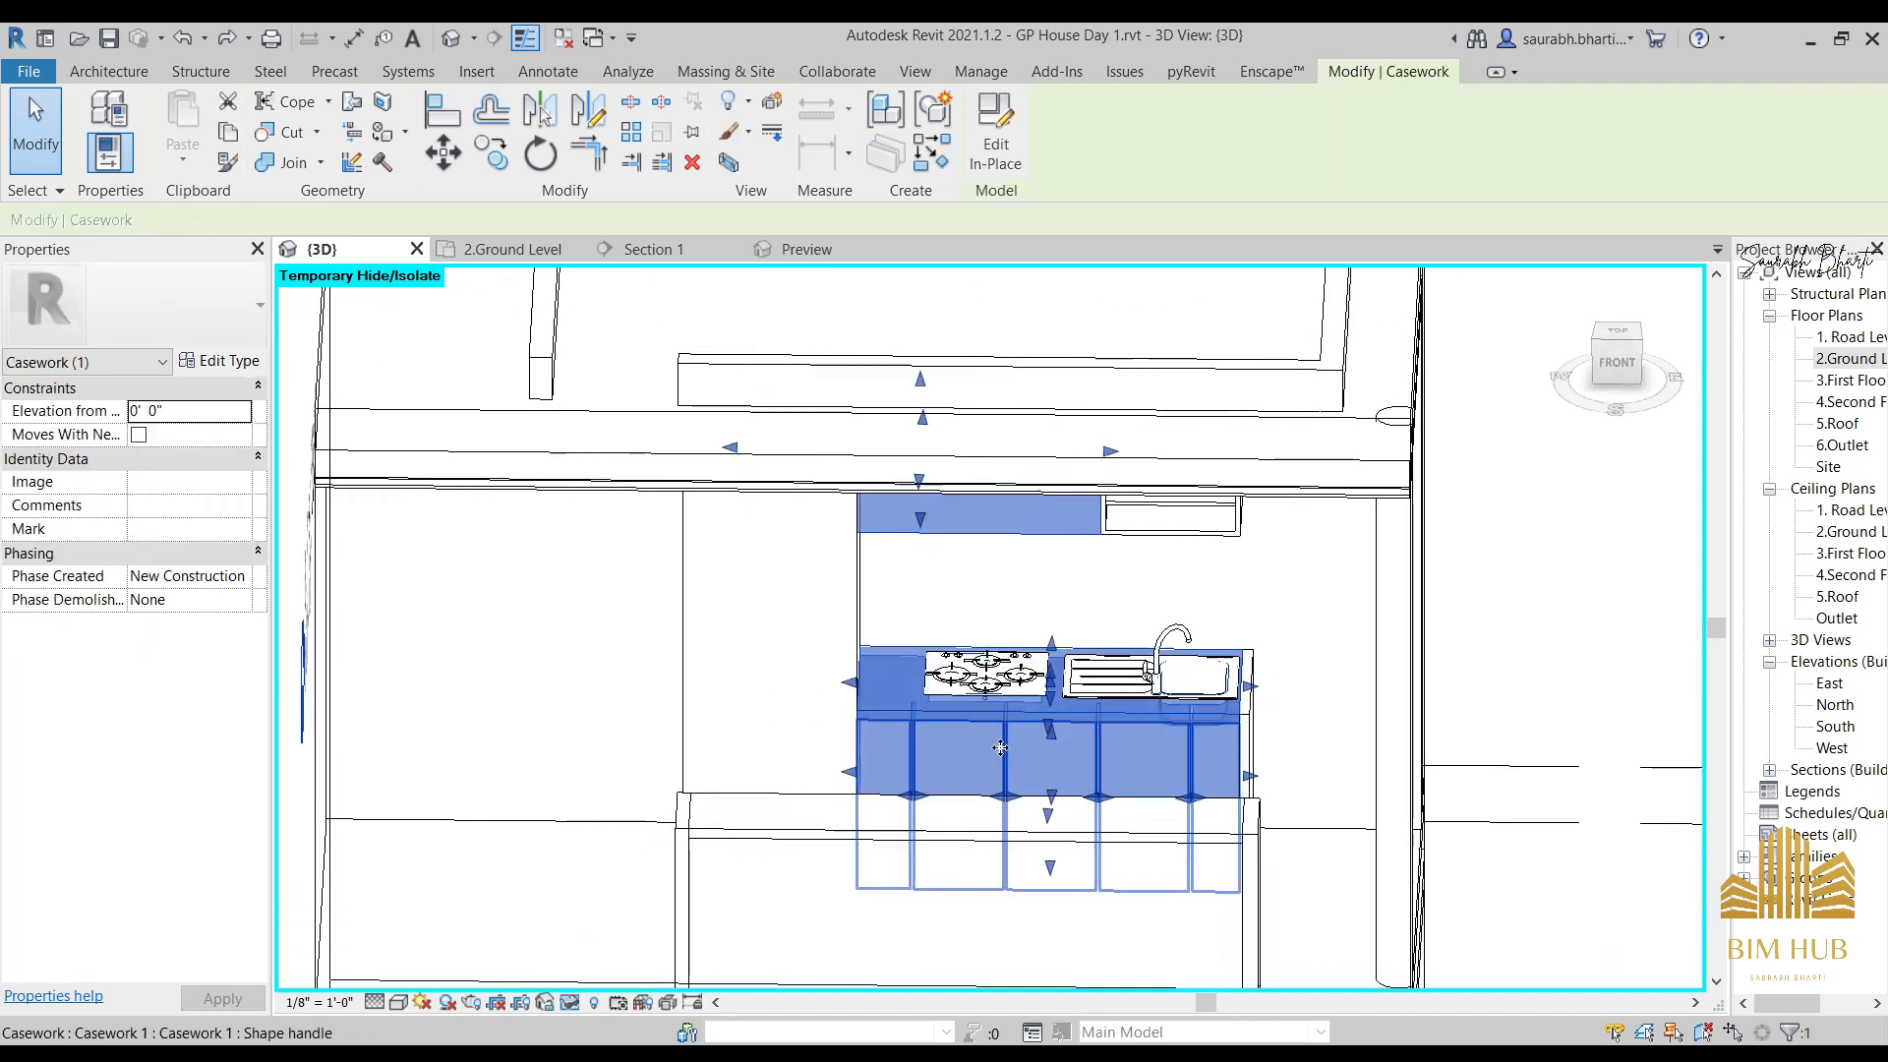
{"action": "middle_click_drag", "start_coordinate": [1001, 747], "coordinate": [1028, 556], "text": "shift"}
{"action": "left_click", "coordinate": [1003, 512]}
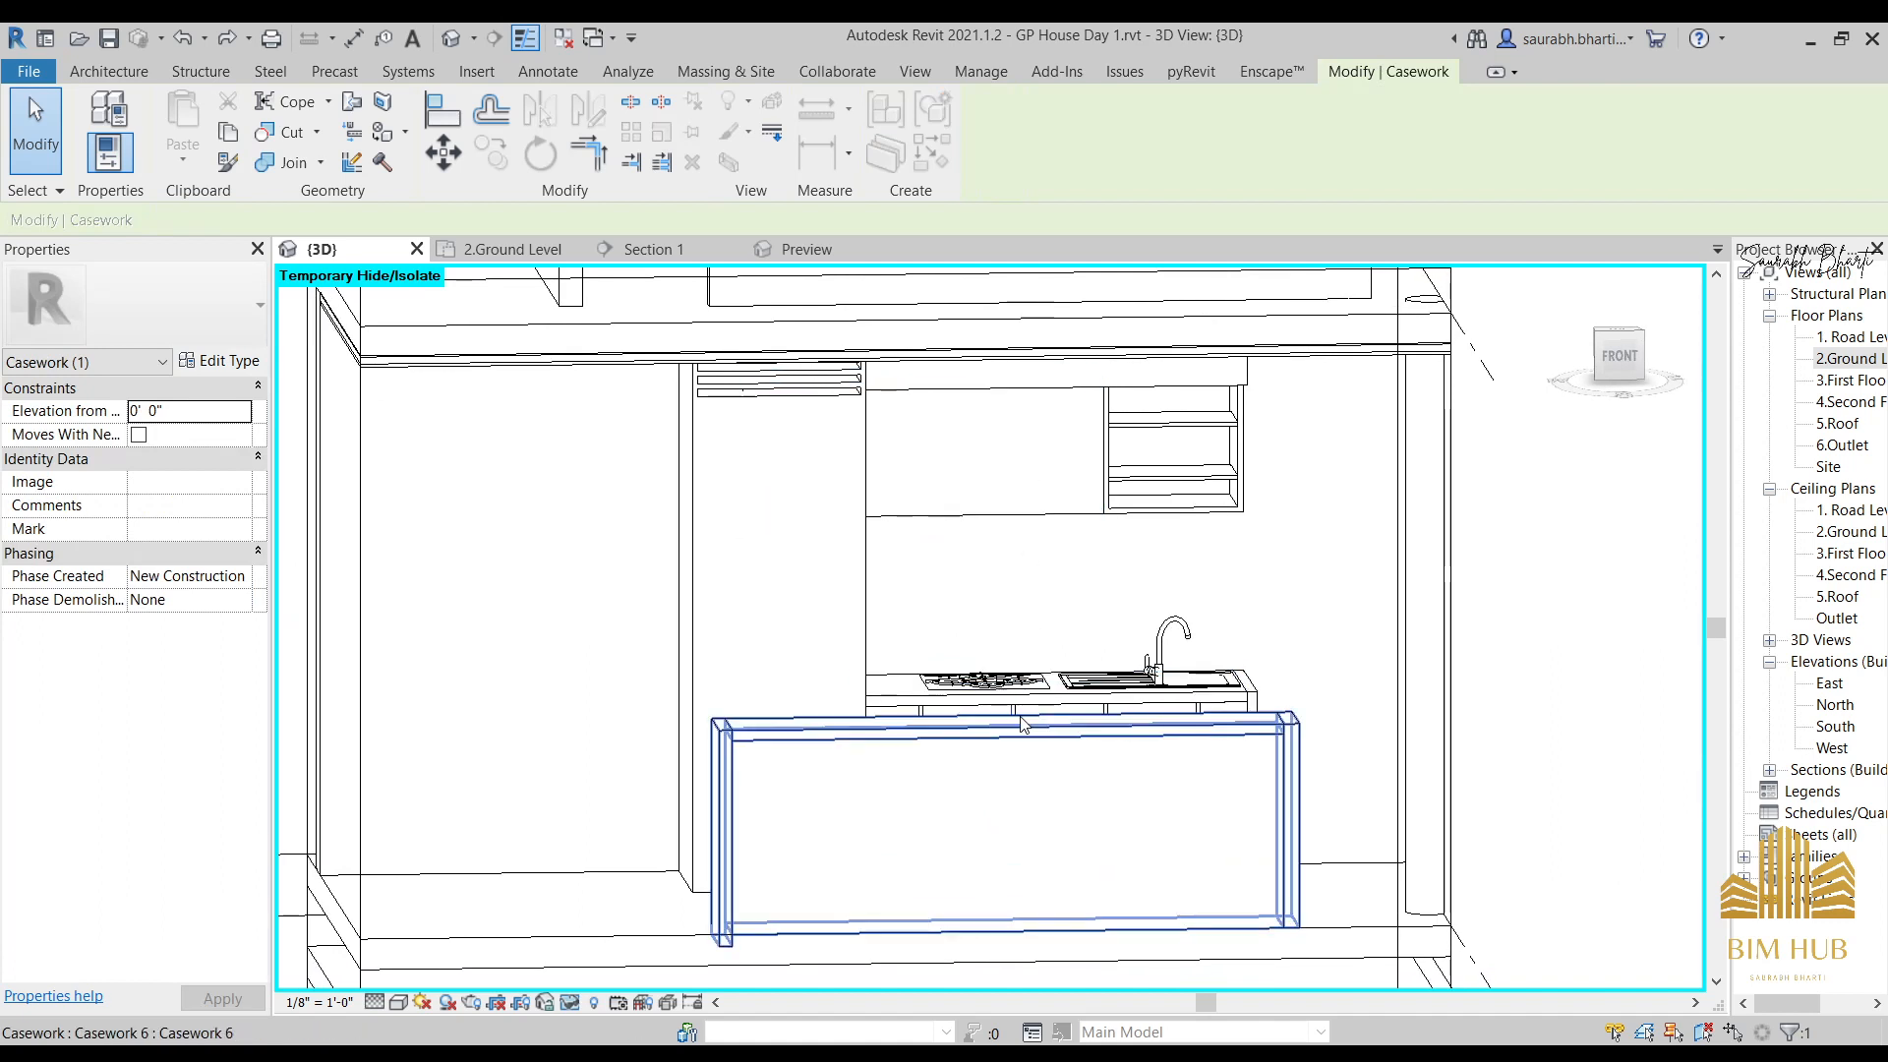
{"action": "left_click", "coordinate": [1620, 356]}
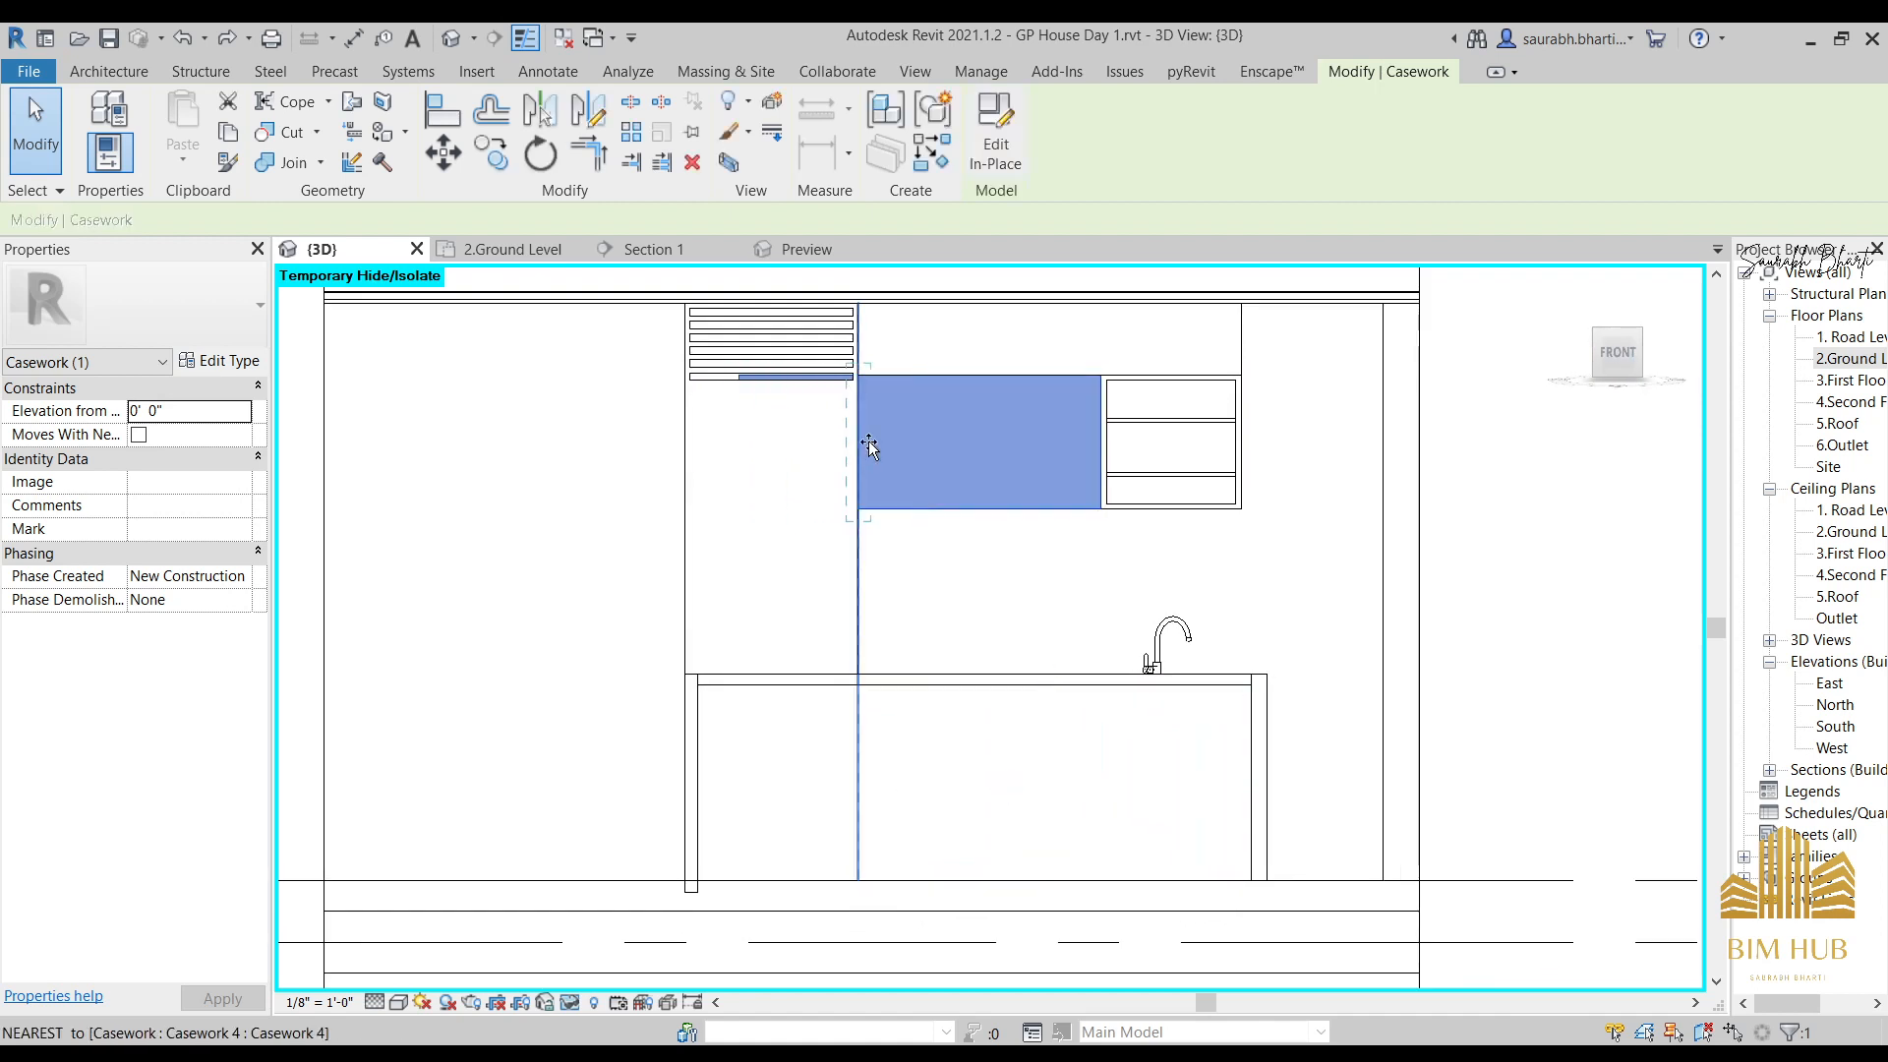
{"action": "left_click", "coordinate": [915, 471]}
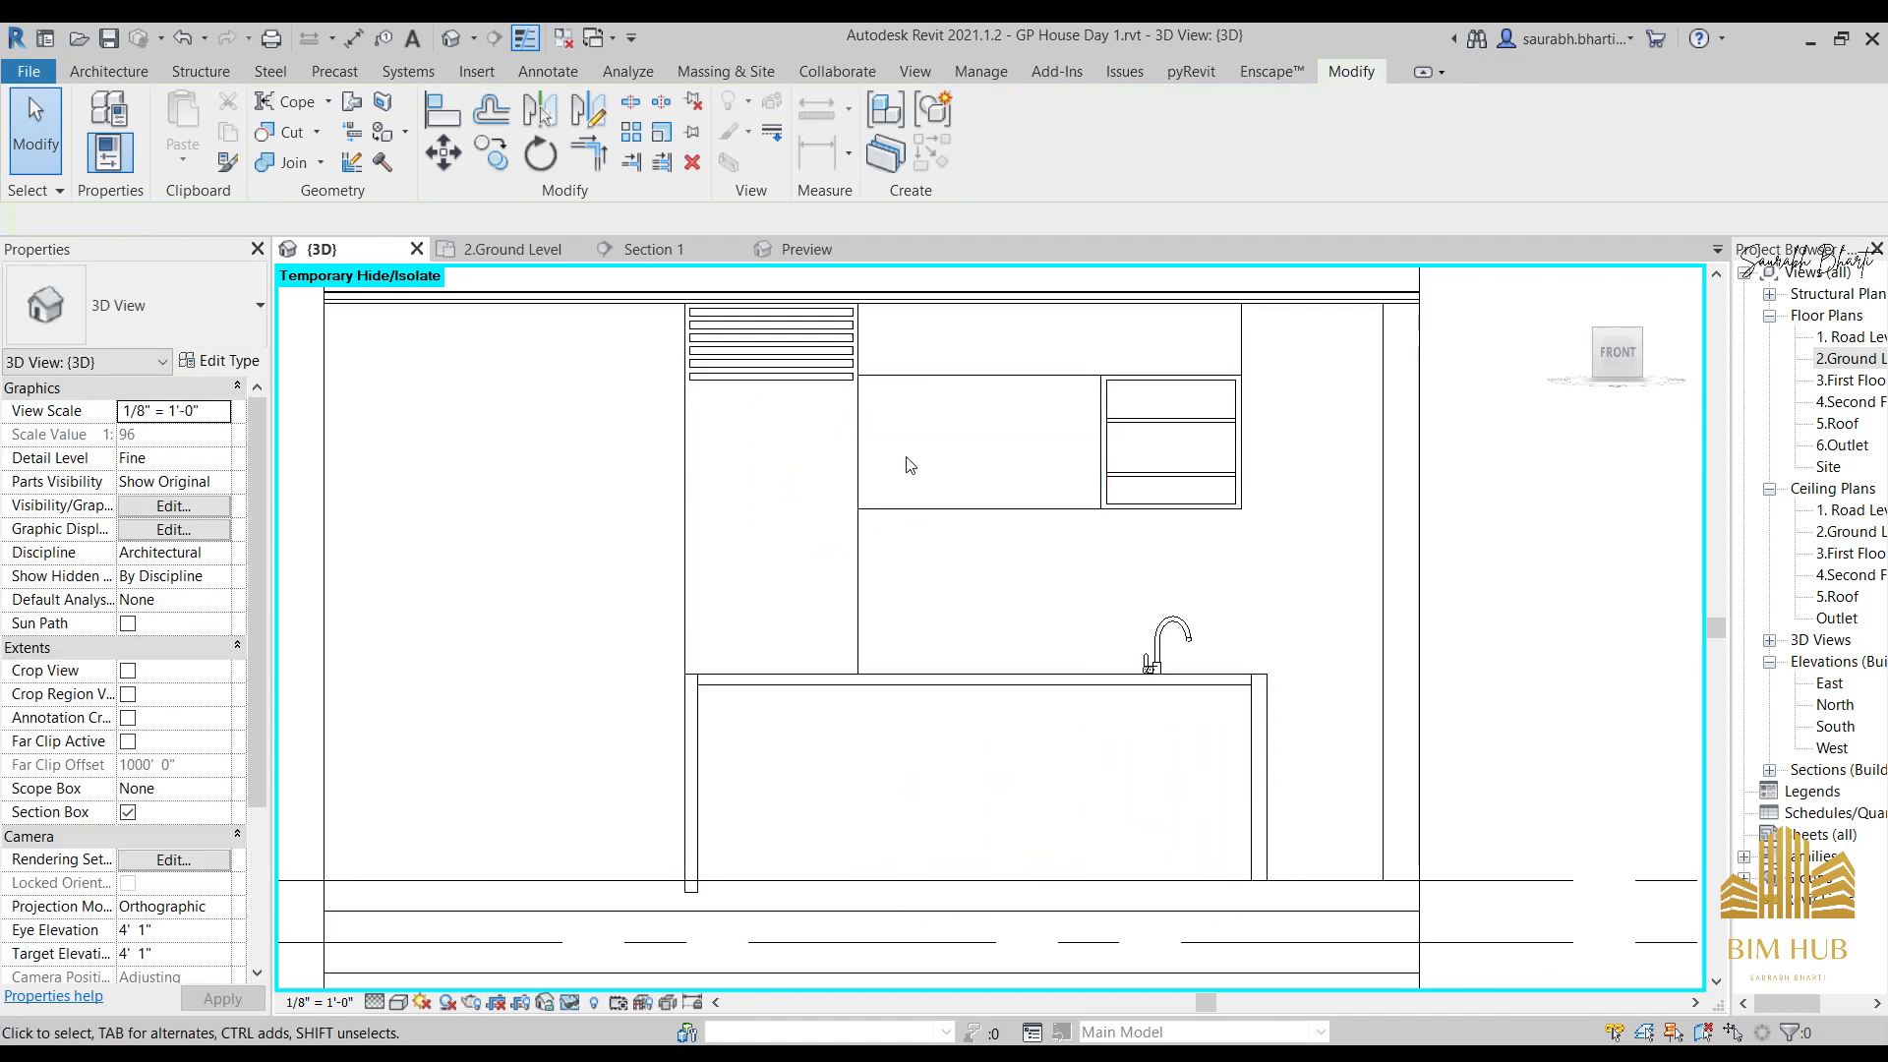
Open the casework containing the closed wall cabinet and base cabinets for in-place editing.
{"action": "left_click", "coordinate": [917, 509]}
{"action": "left_click", "coordinate": [968, 453]}
{"action": "left_click", "coordinate": [1012, 511]}
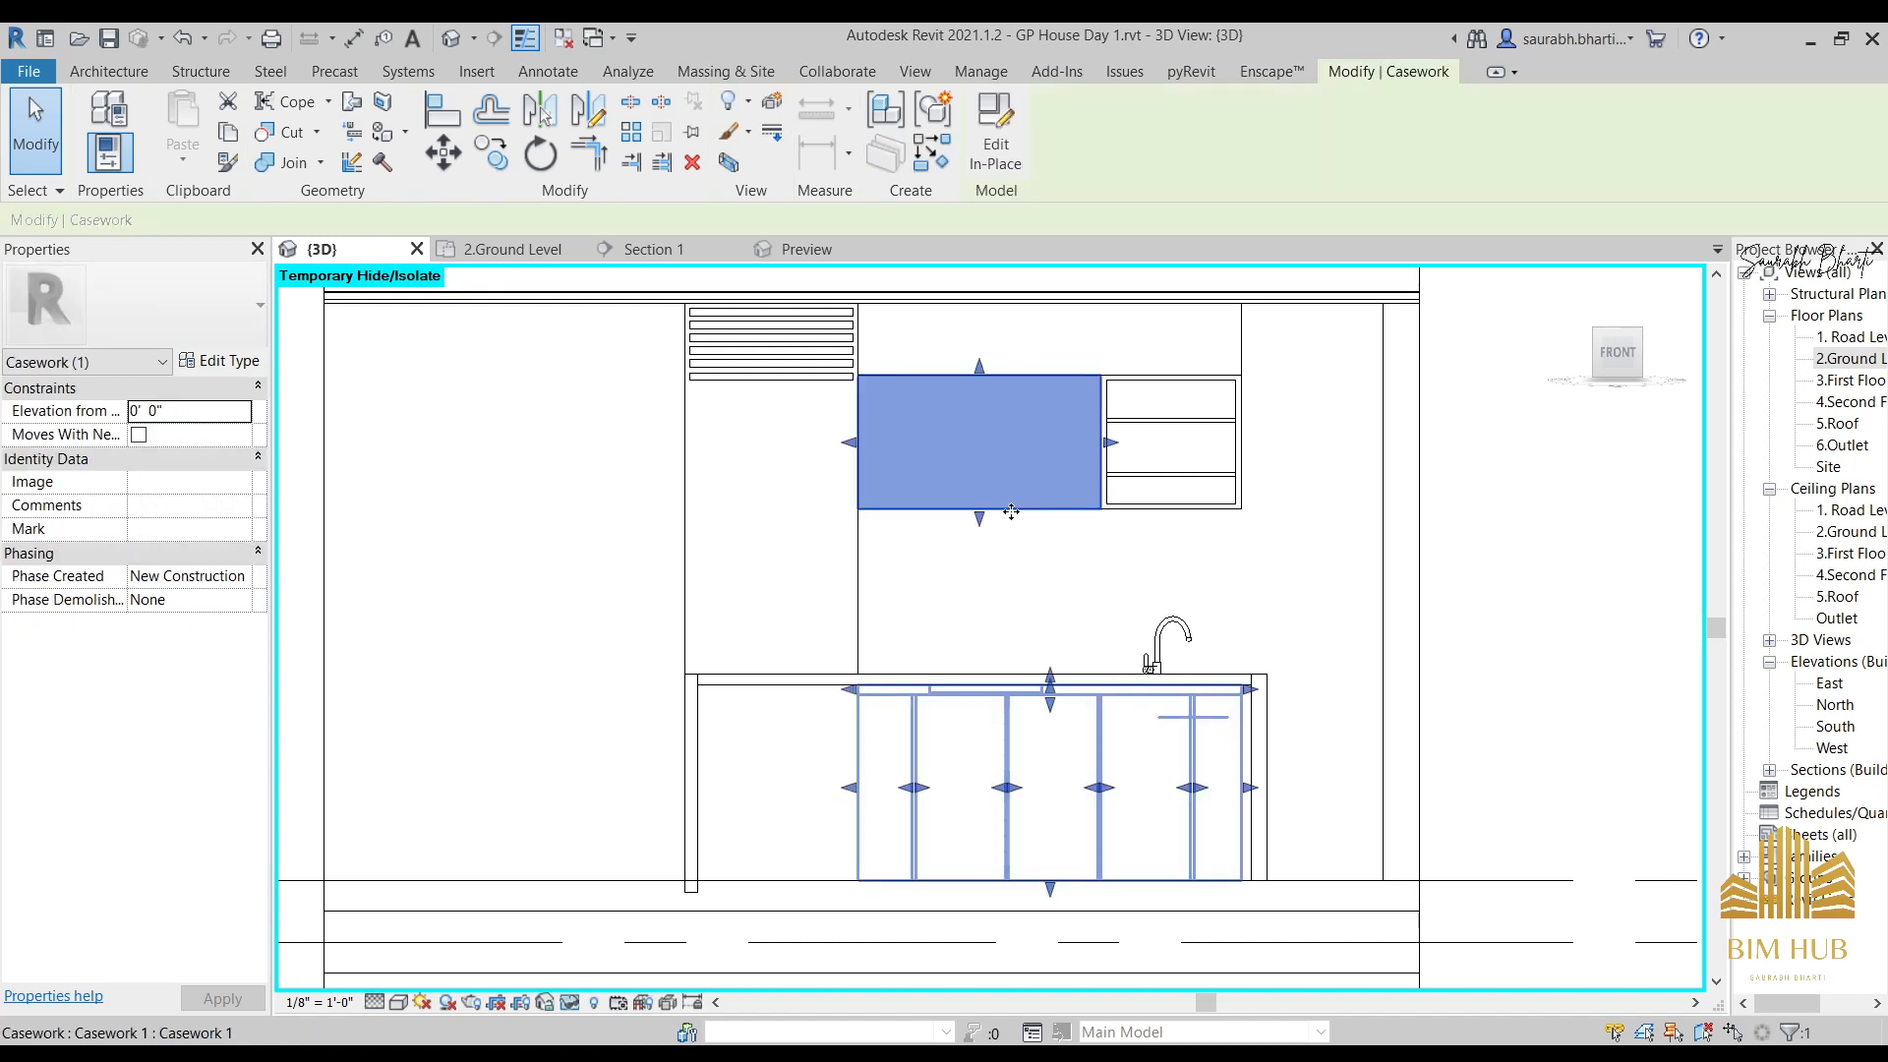
{"action": "left_click", "coordinate": [997, 133]}
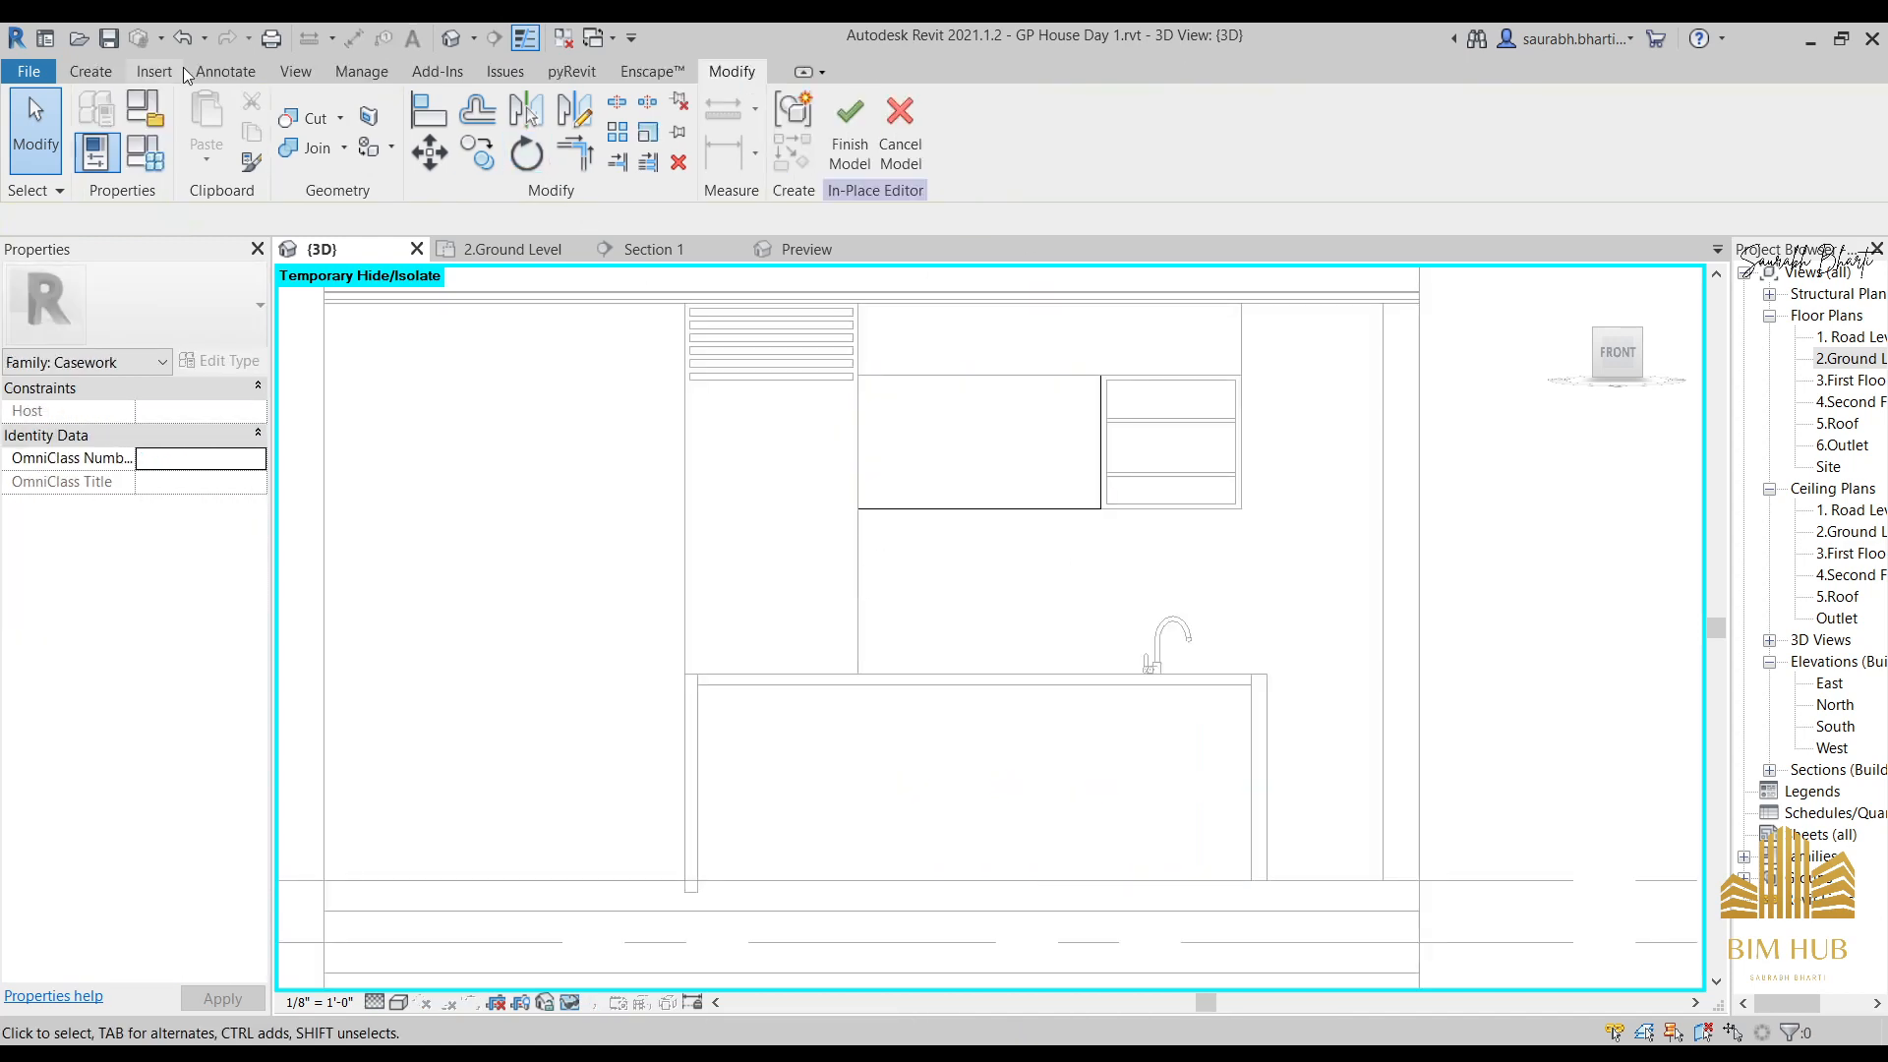
{"action": "left_click", "coordinate": [119, 78]}
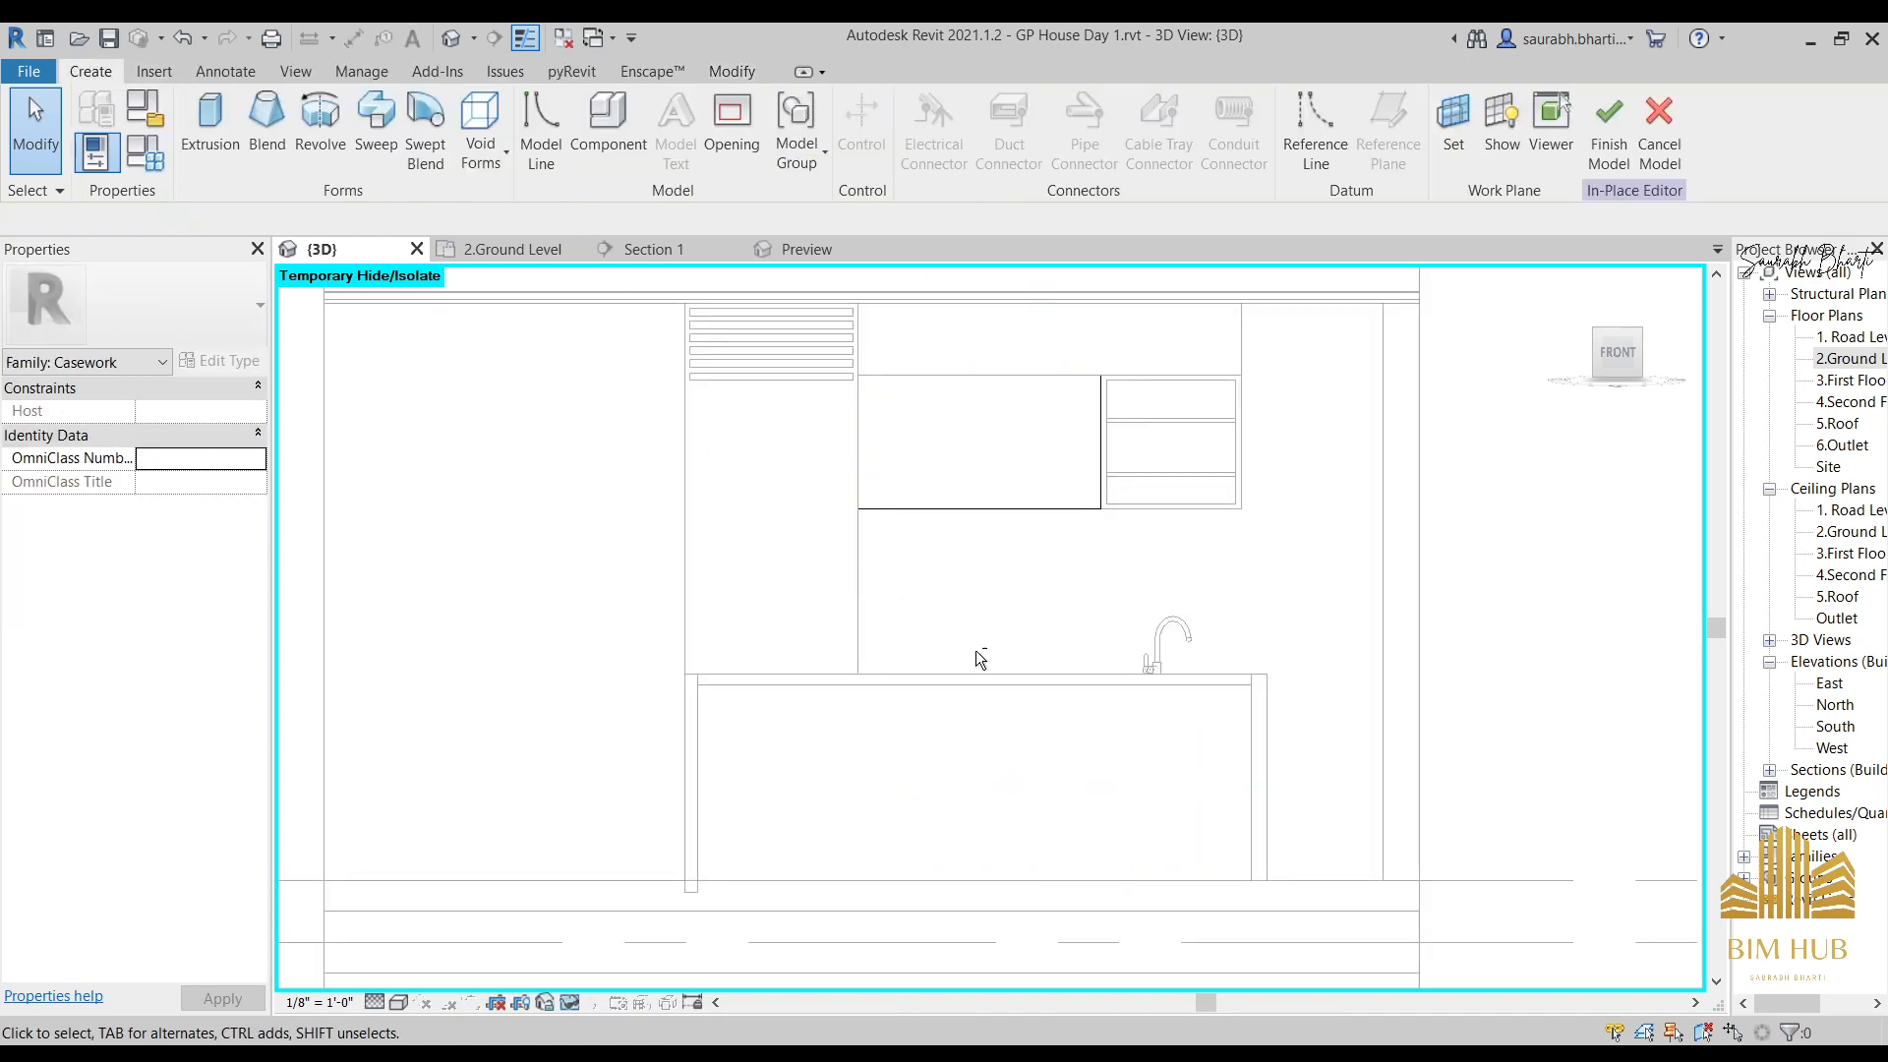
Set the Extrusion End of the void that cuts the gaps between the cabinet doors to 2' 0".
{"action": "middle_click_drag", "start_coordinate": [980, 659], "coordinate": [1012, 759], "text": "shift"}
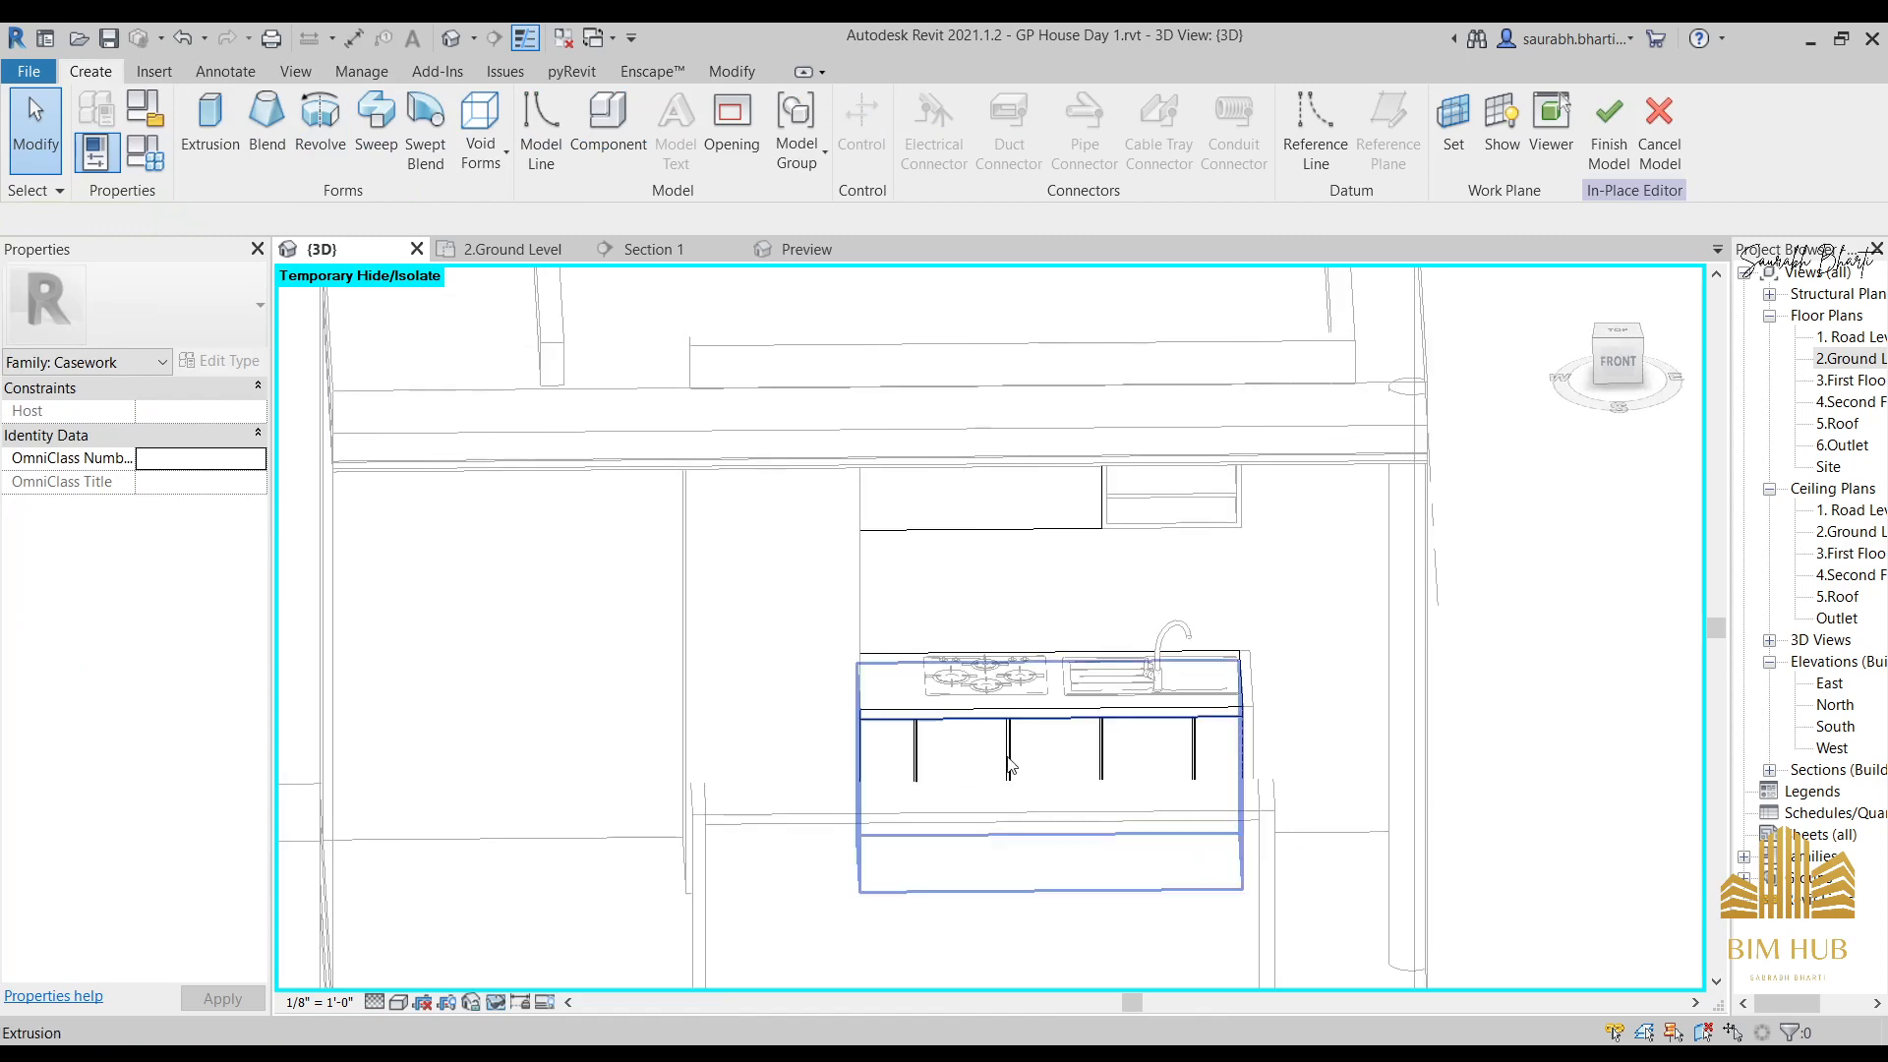
{"action": "left_click", "coordinate": [915, 745]}
{"action": "middle_click_drag", "start_coordinate": [1349, 421], "coordinate": [1545, 440], "text": "shift"}
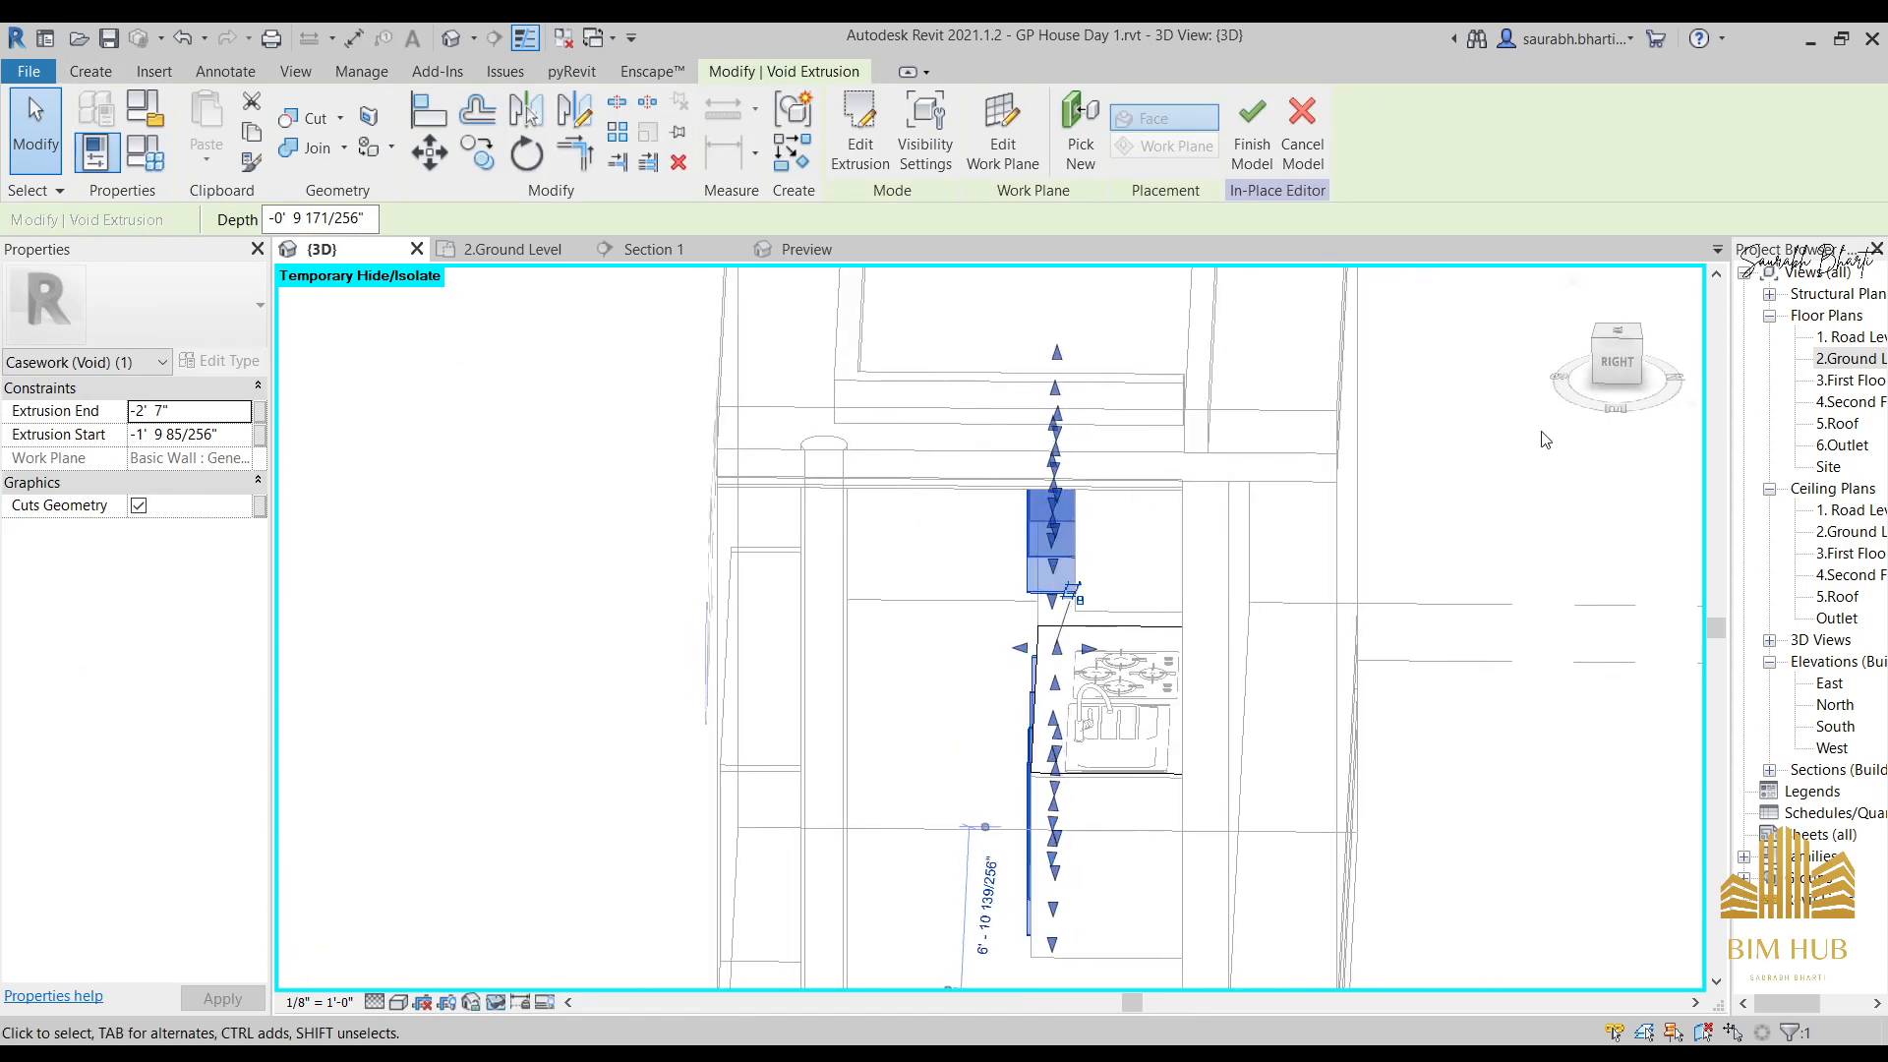
{"action": "left_click", "coordinate": [1639, 370]}
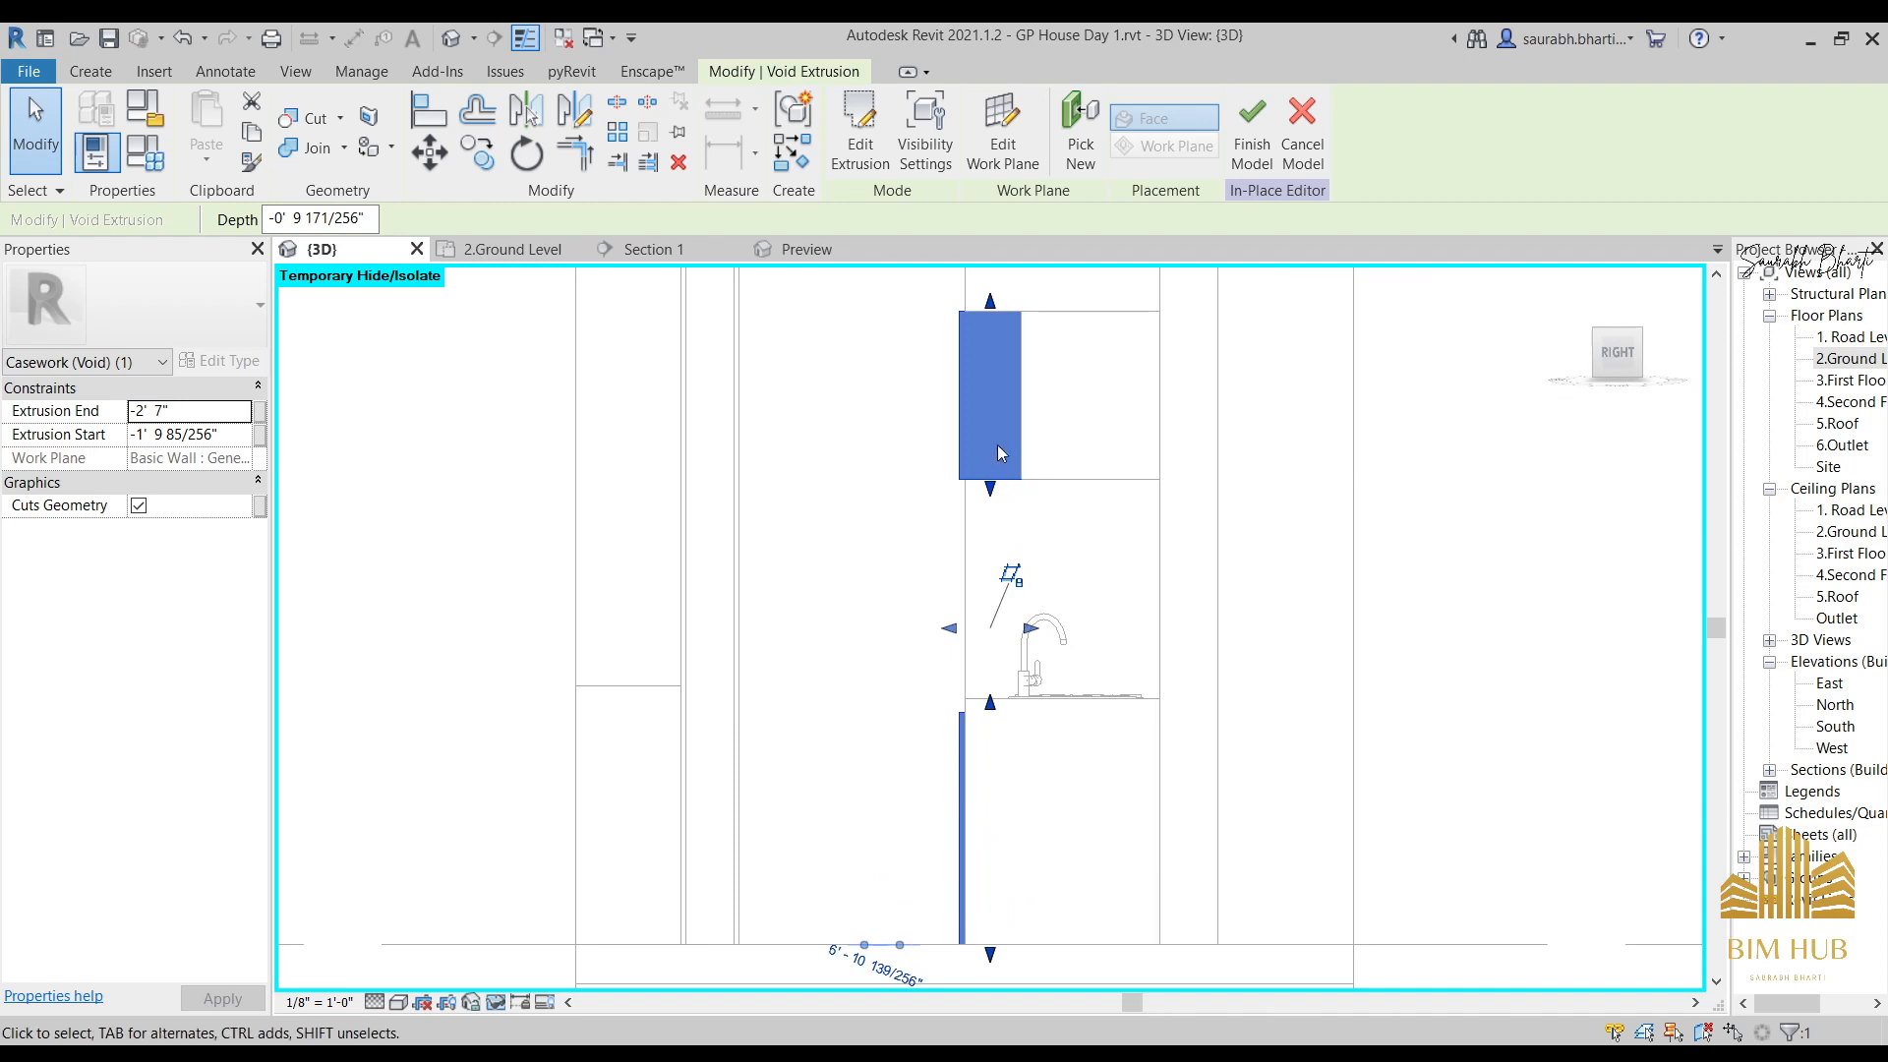
{"action": "middle_click_drag", "start_coordinate": [999, 453], "coordinate": [1196, 569], "text": "shift"}
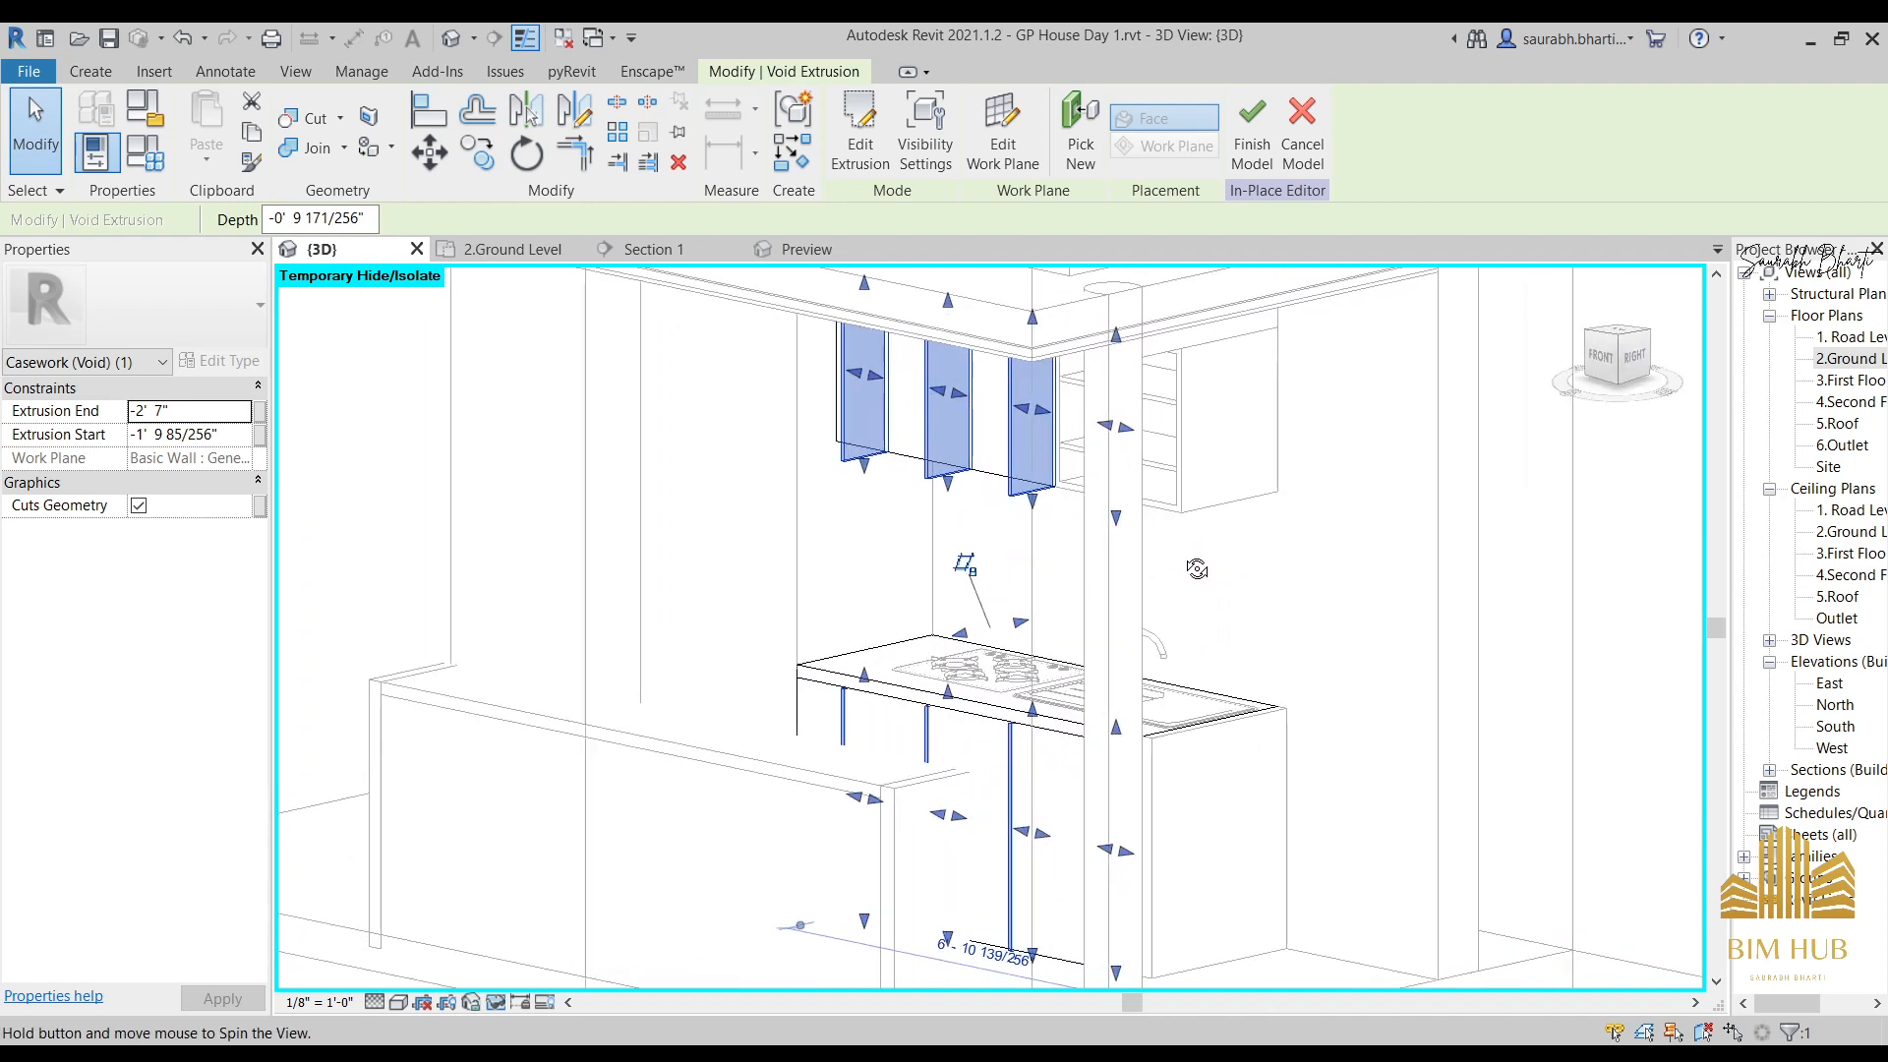
{"action": "left_click", "coordinate": [235, 434]}
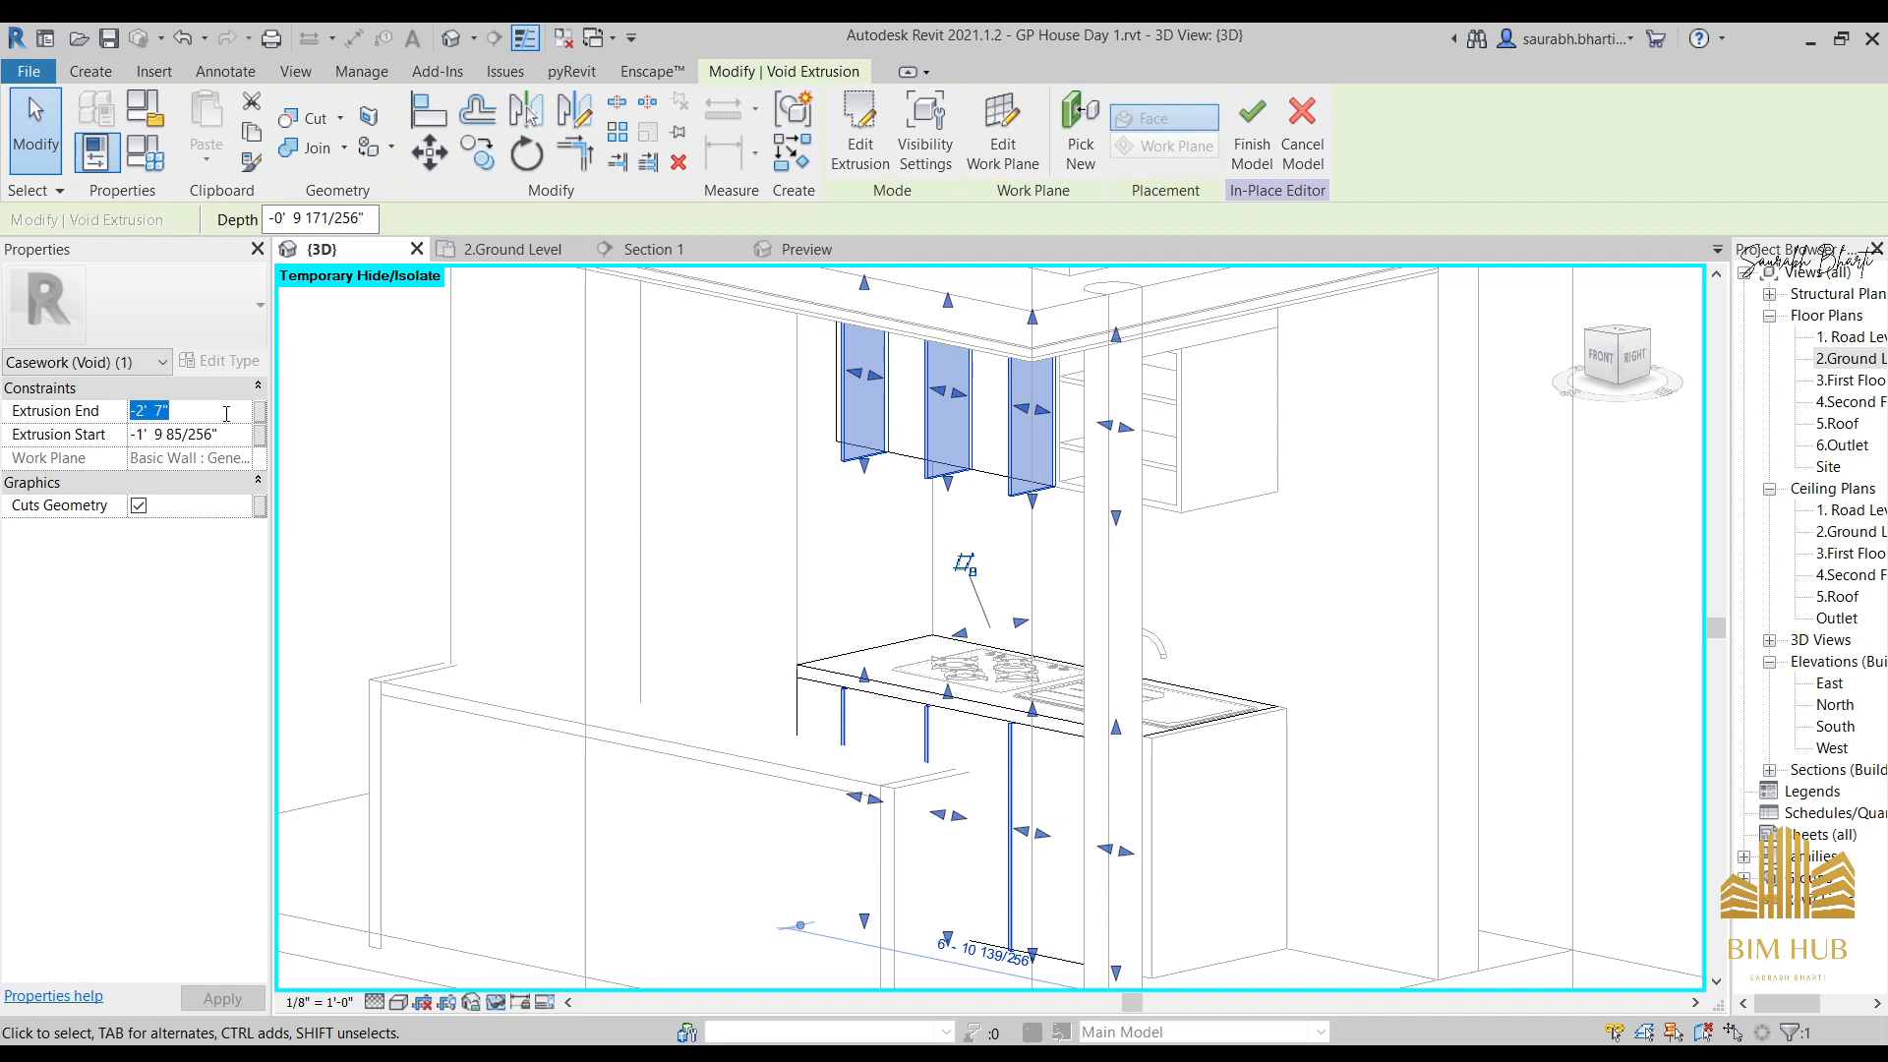
{"action": "key", "text": "Return"}
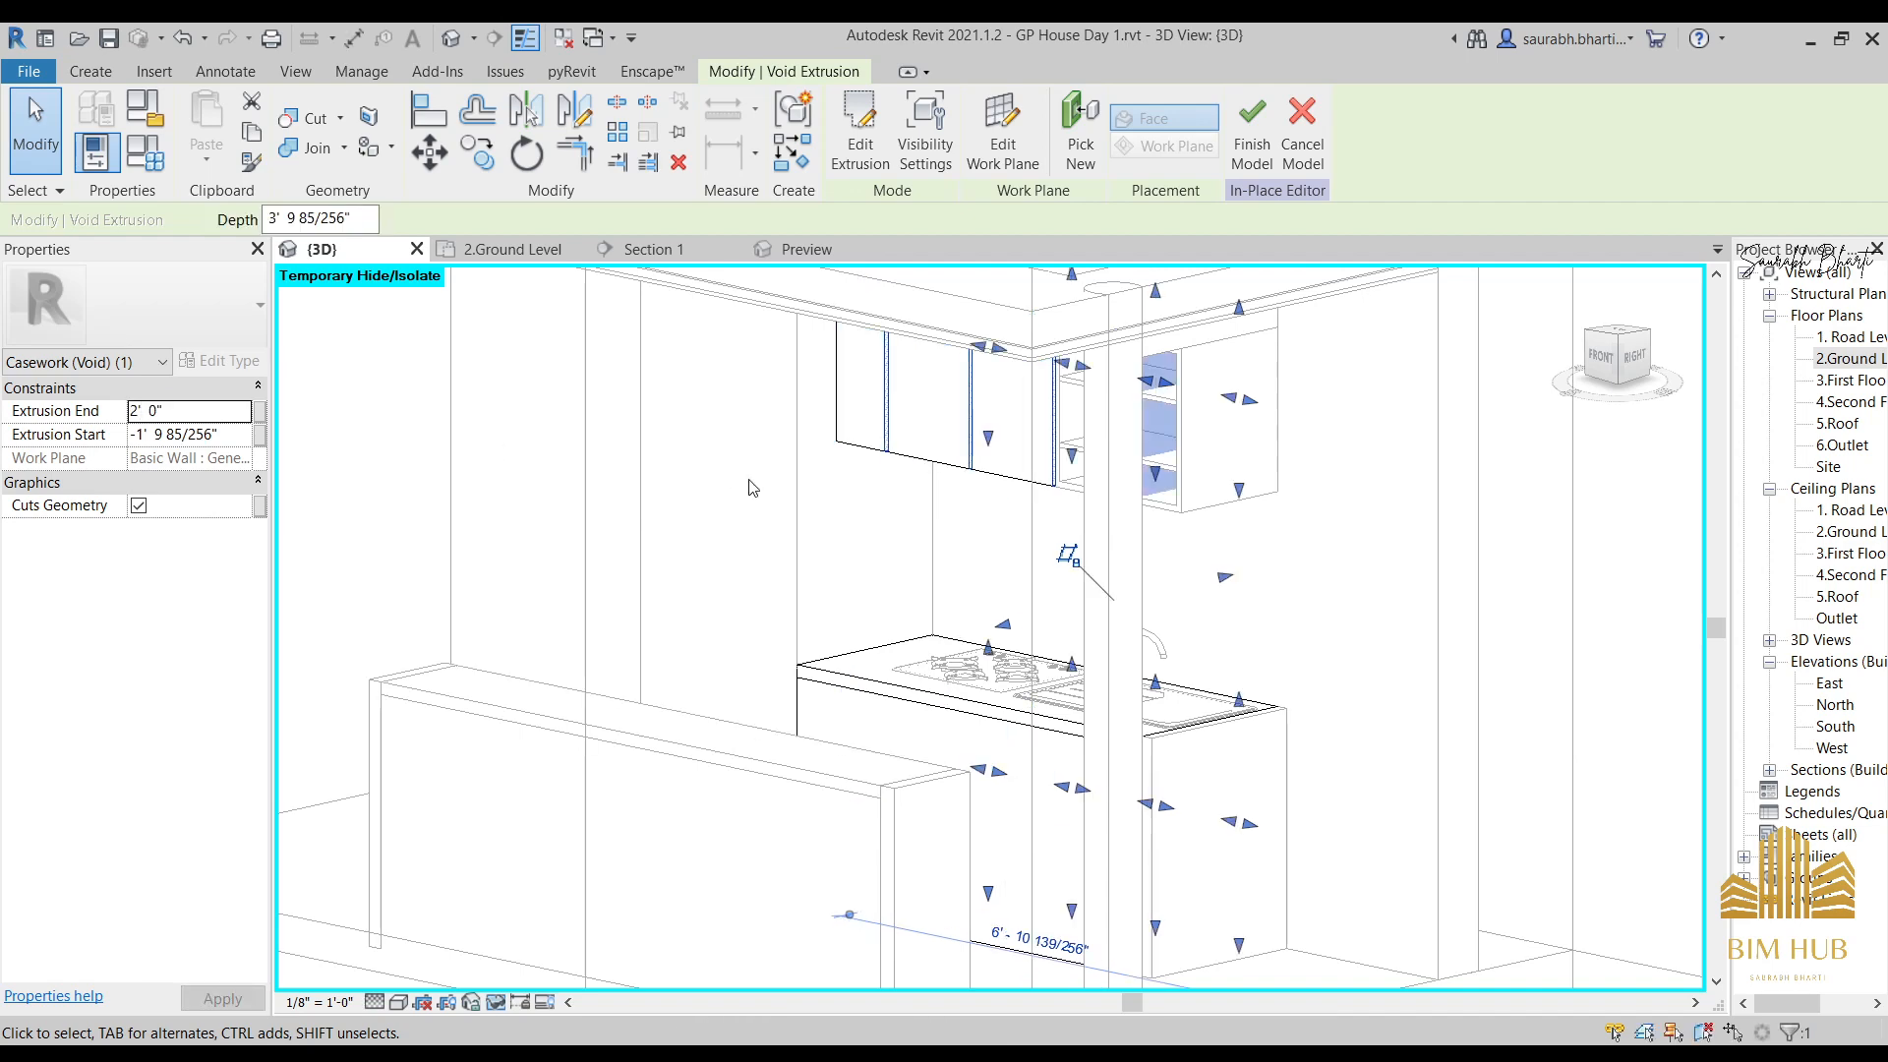
Finish the in-place edit of the cabinet casework and check the door divisions on the wall cabinet.
{"action": "left_click", "coordinate": [782, 567]}
{"action": "middle_click_drag", "start_coordinate": [994, 522], "coordinate": [978, 360], "text": "shift"}
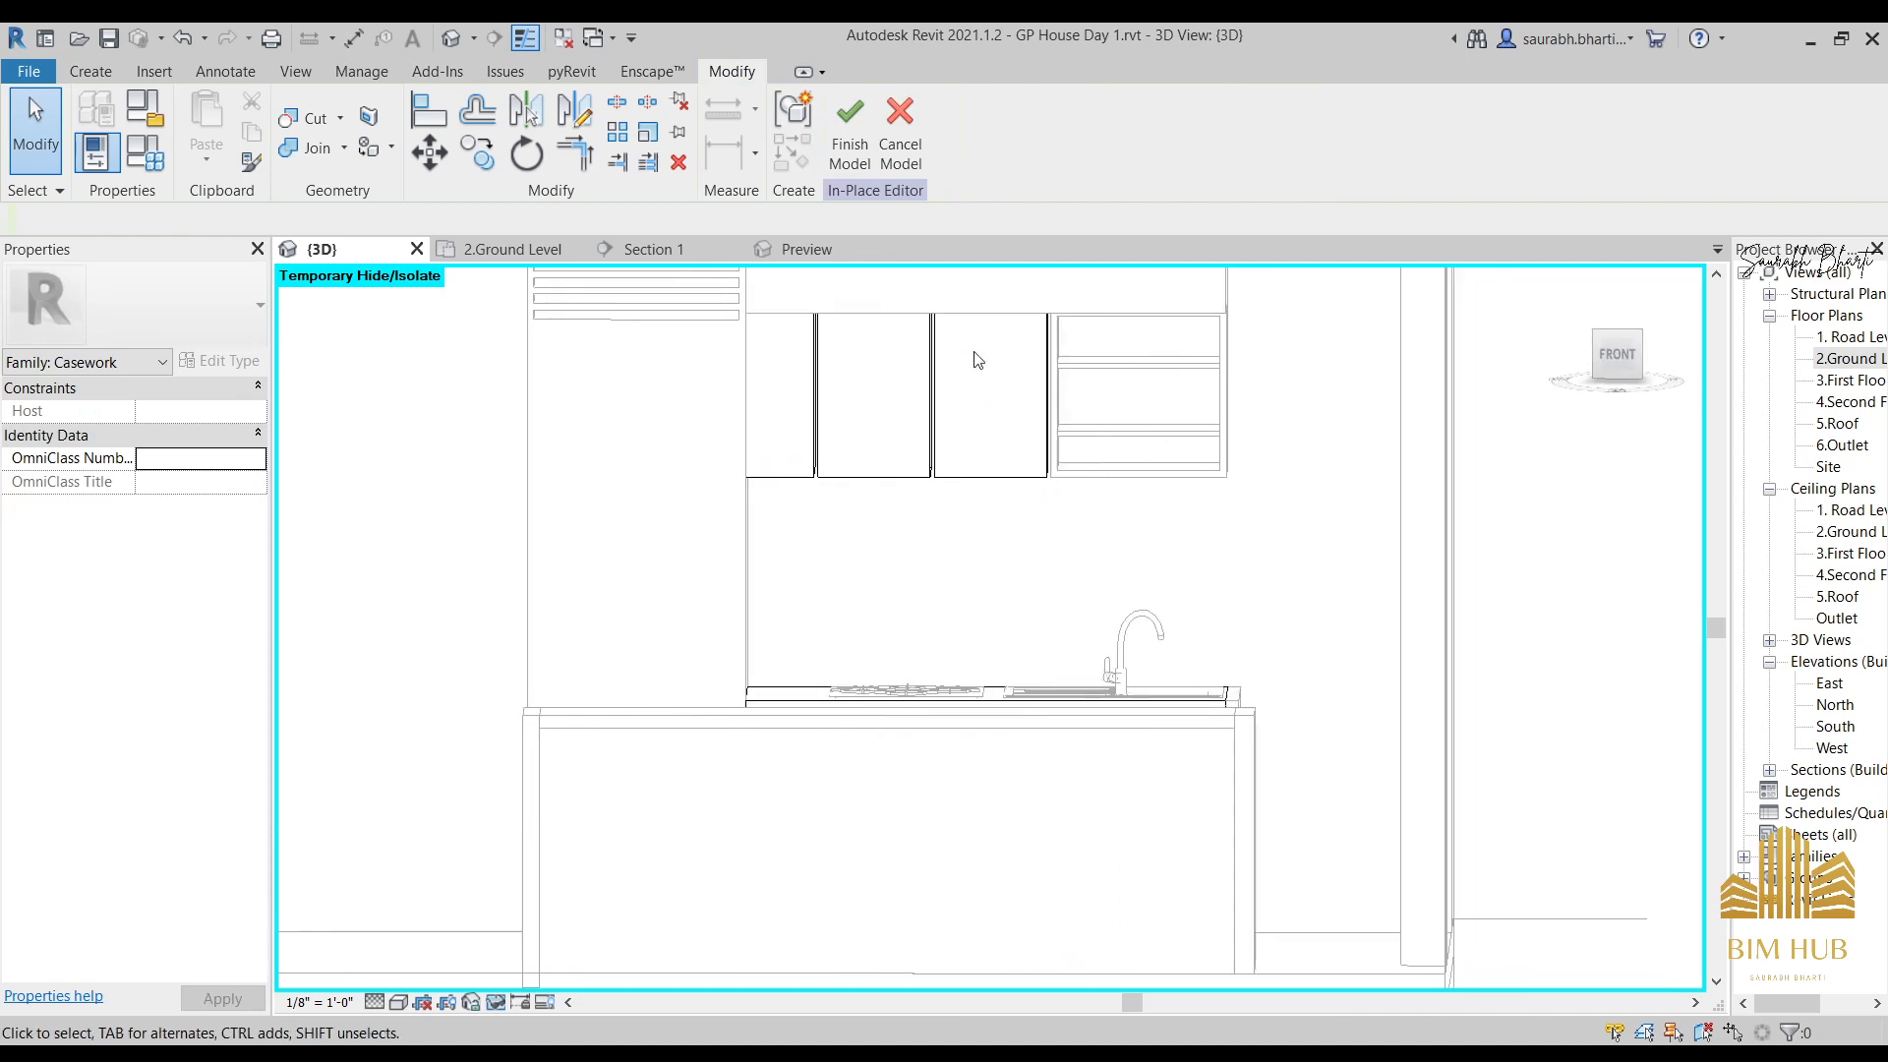
{"action": "left_click", "coordinate": [864, 140]}
{"action": "middle_click_drag", "start_coordinate": [974, 591], "coordinate": [886, 679], "text": "shift"}
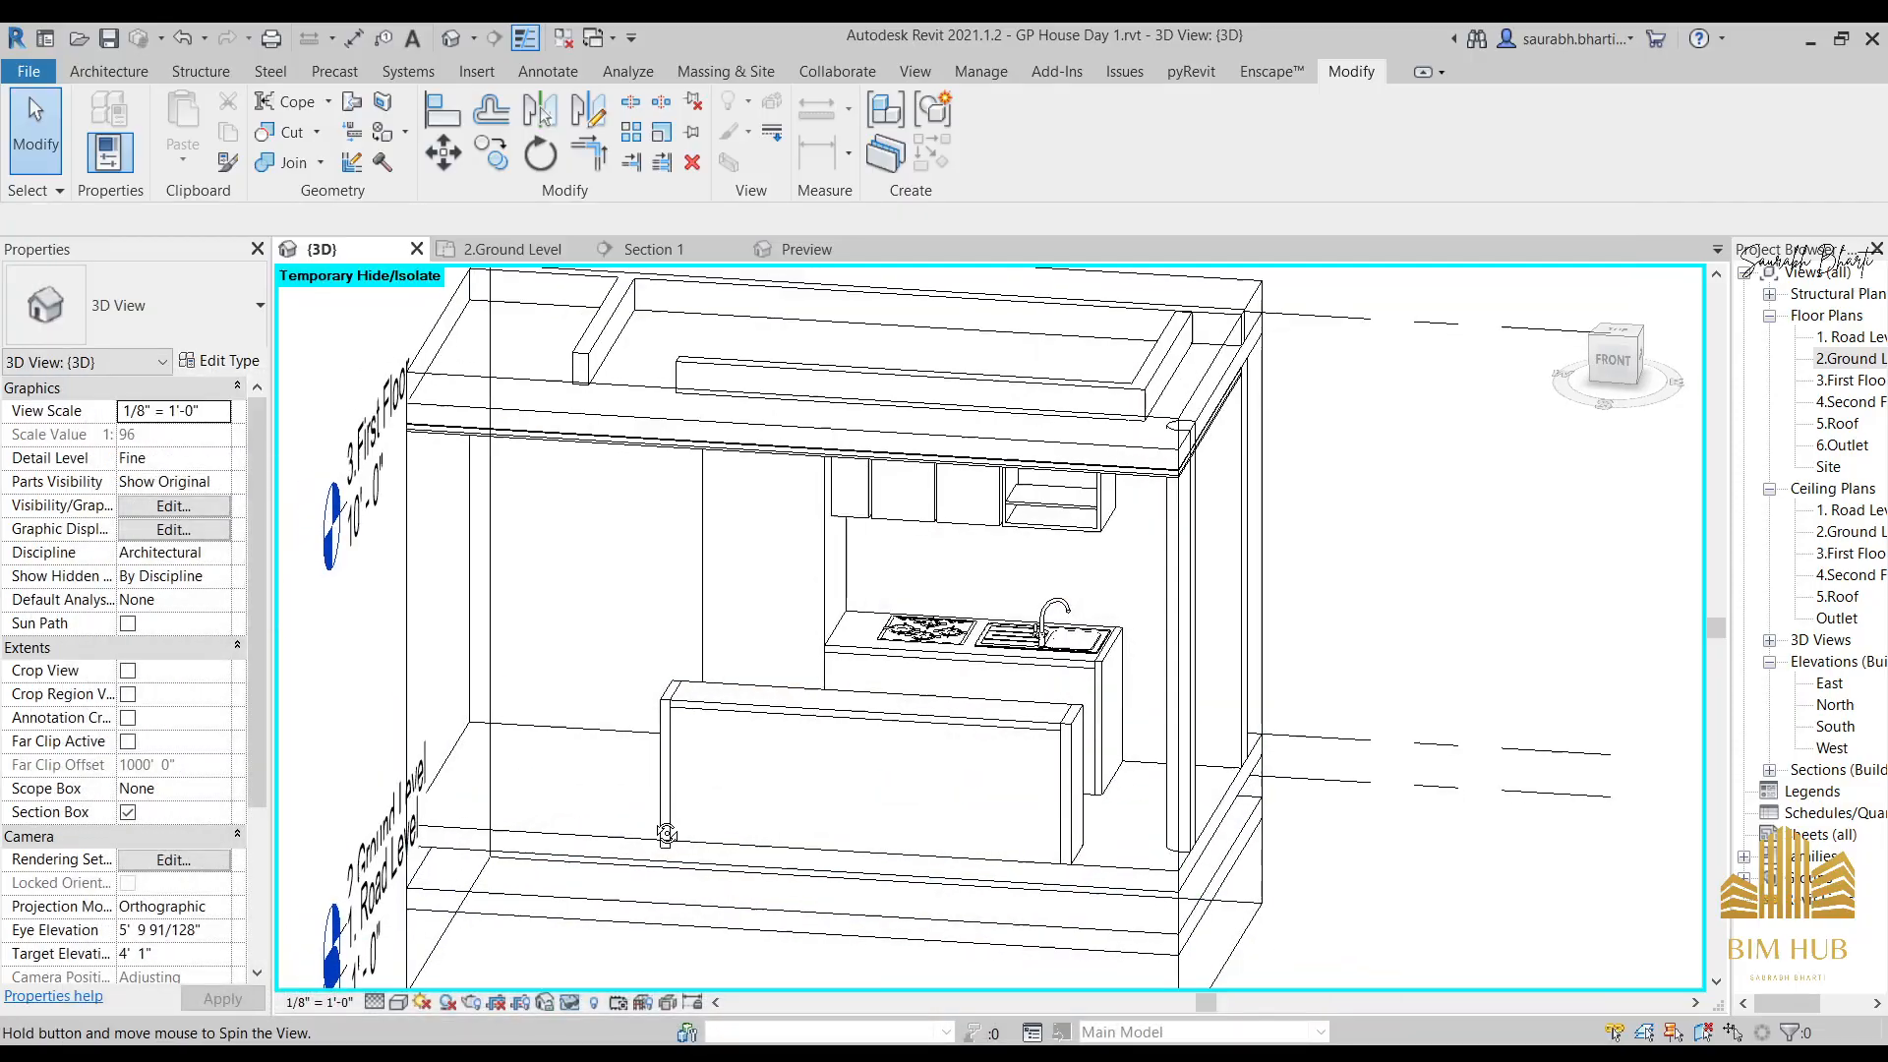
{"action": "middle_click_drag", "start_coordinate": [688, 733], "coordinate": [634, 725], "text": "shift"}
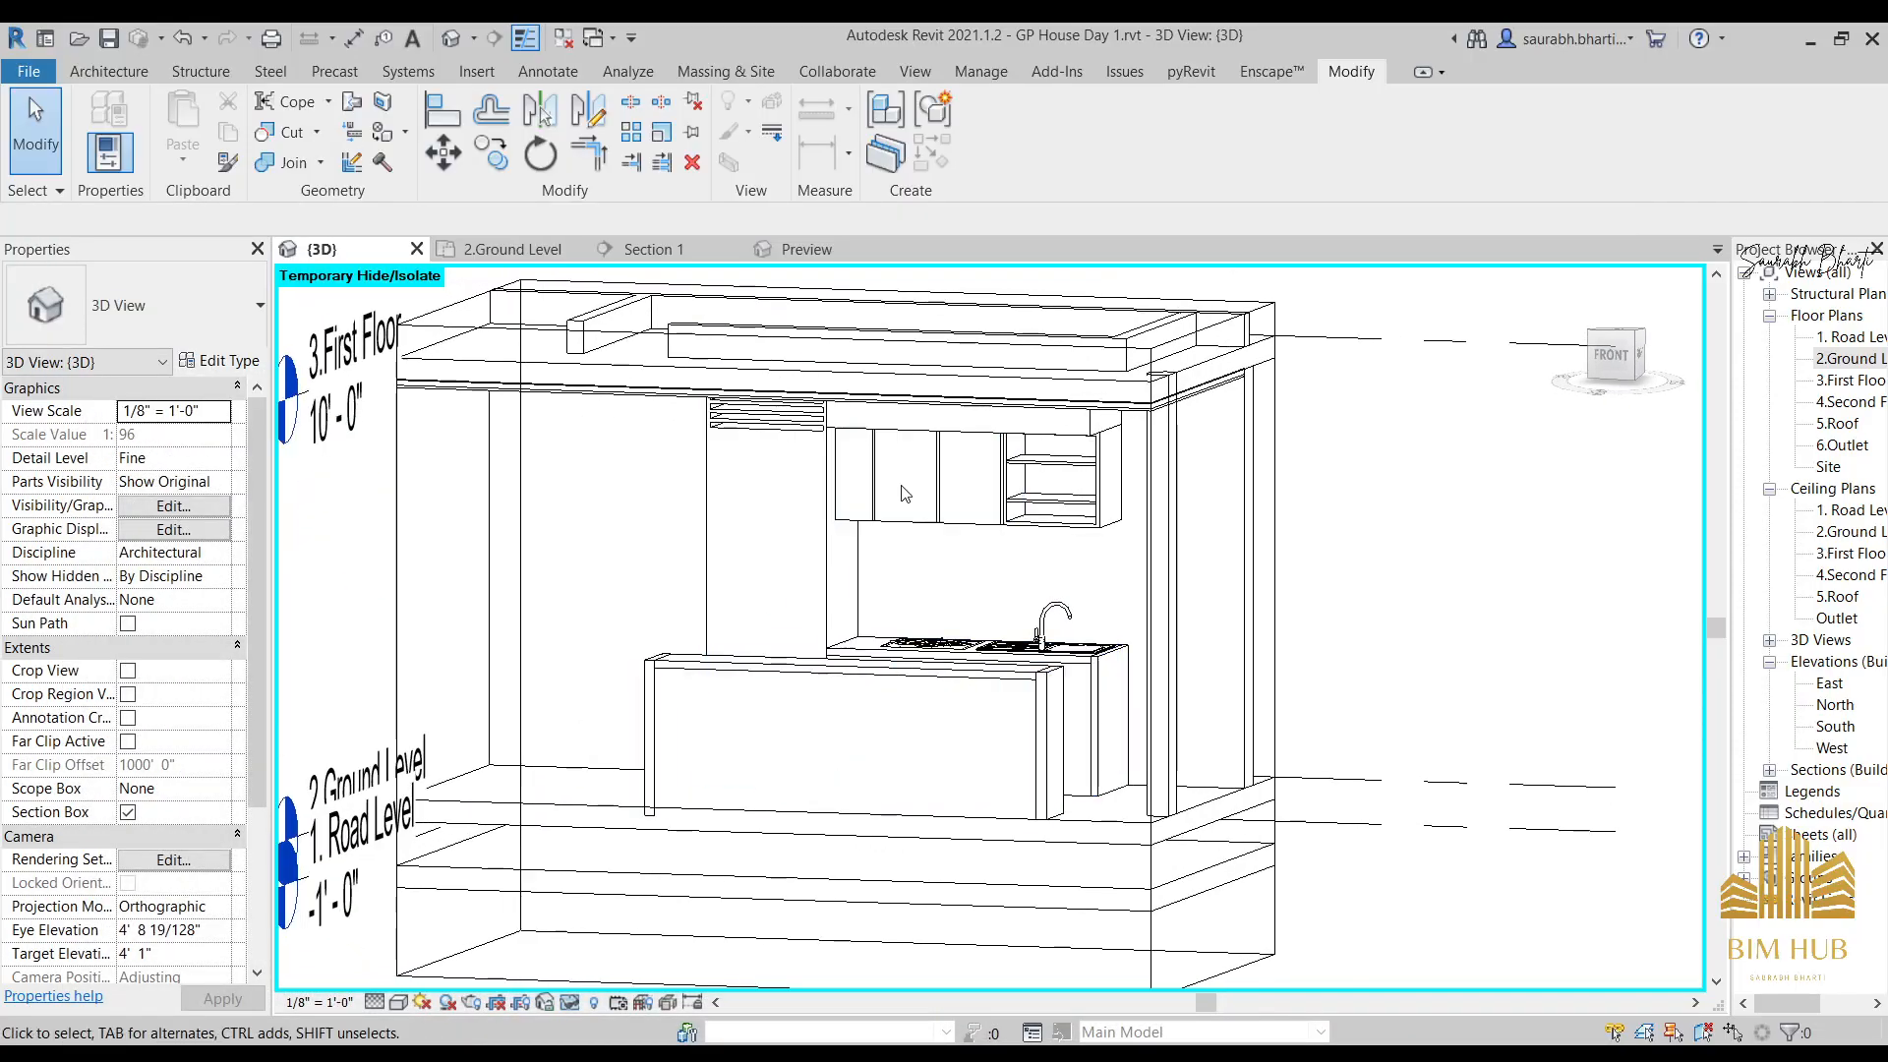
{"action": "middle_click_drag", "start_coordinate": [911, 647], "coordinate": [920, 662], "text": "shift"}
Edit the cabinet casework in place again and open the material choices for the wall cabinet's extrusion.
{"action": "scroll", "coordinate": [916, 548], "scroll_direction": "up", "scroll_amount": 2}
{"action": "left_click", "coordinate": [923, 510]}
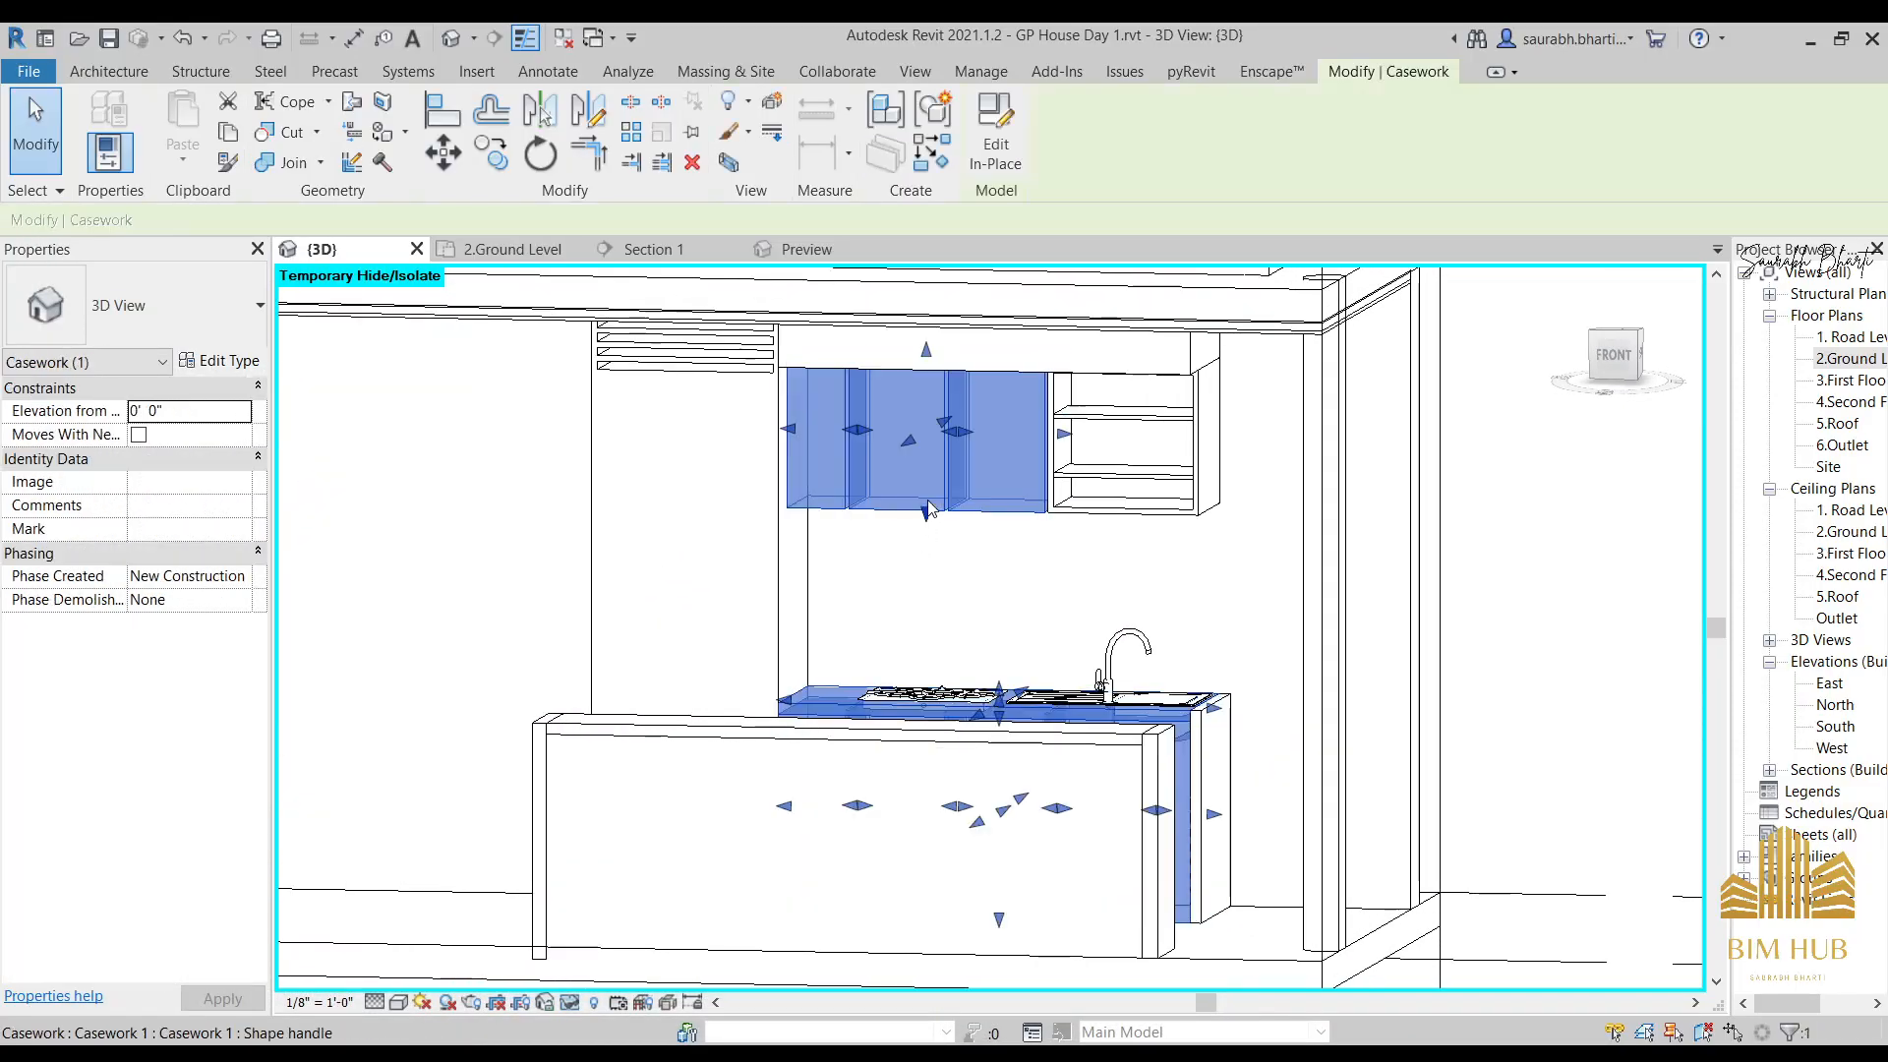
{"action": "left_click", "coordinate": [998, 148]}
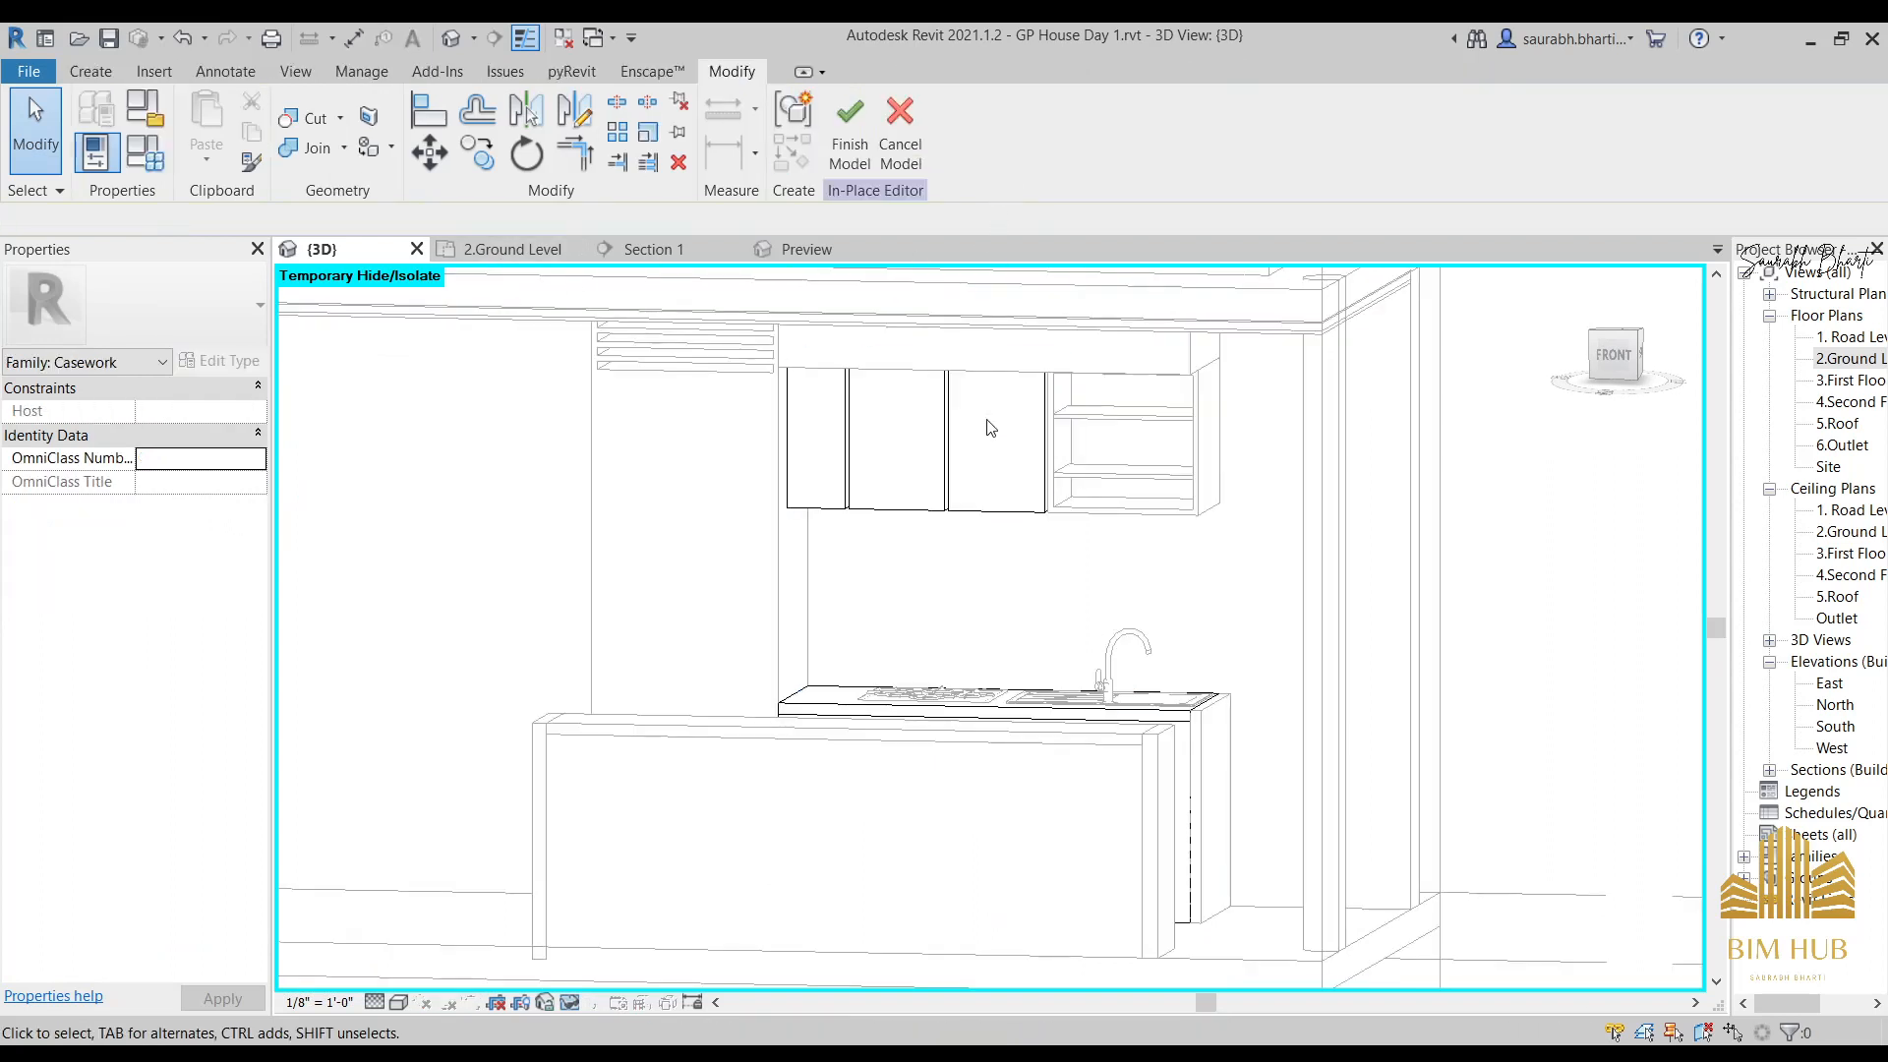
{"action": "left_click", "coordinate": [888, 513]}
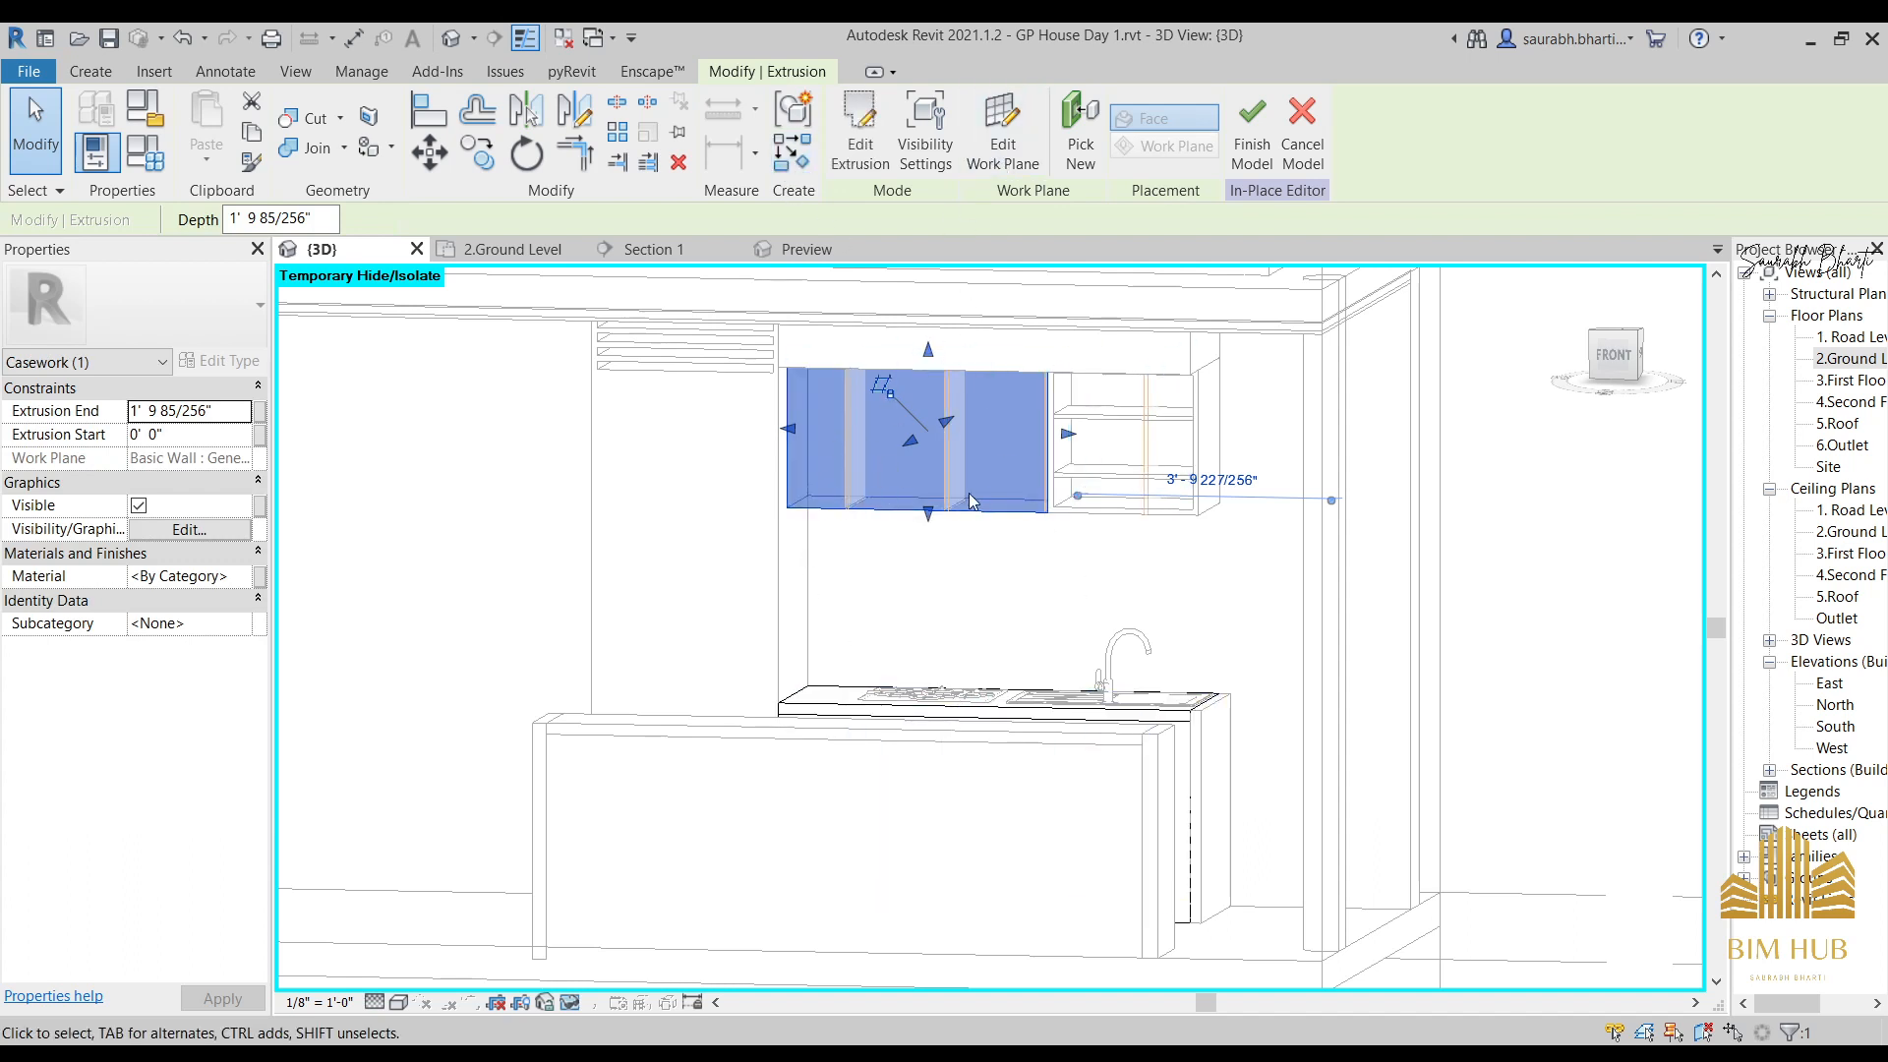
{"action": "scroll", "coordinate": [661, 577], "scroll_direction": "down", "scroll_amount": 1}
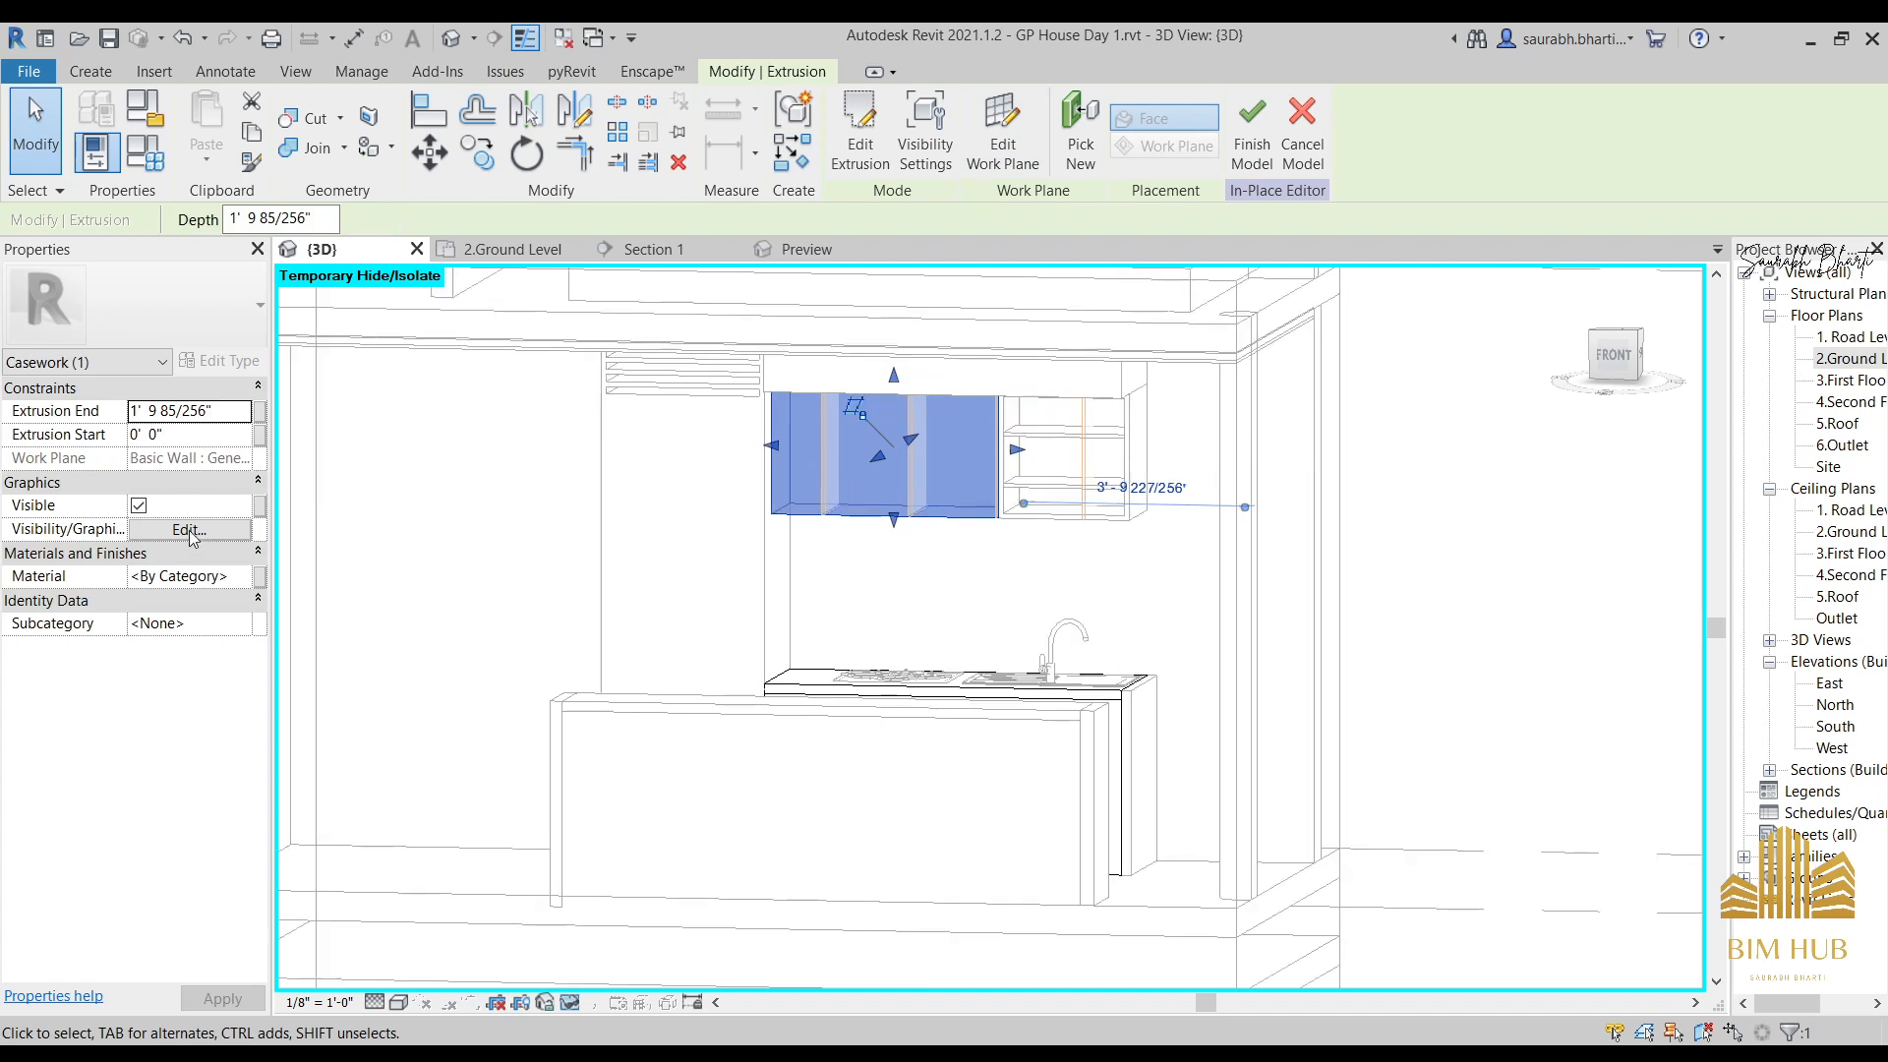
{"action": "left_click", "coordinate": [243, 576]}
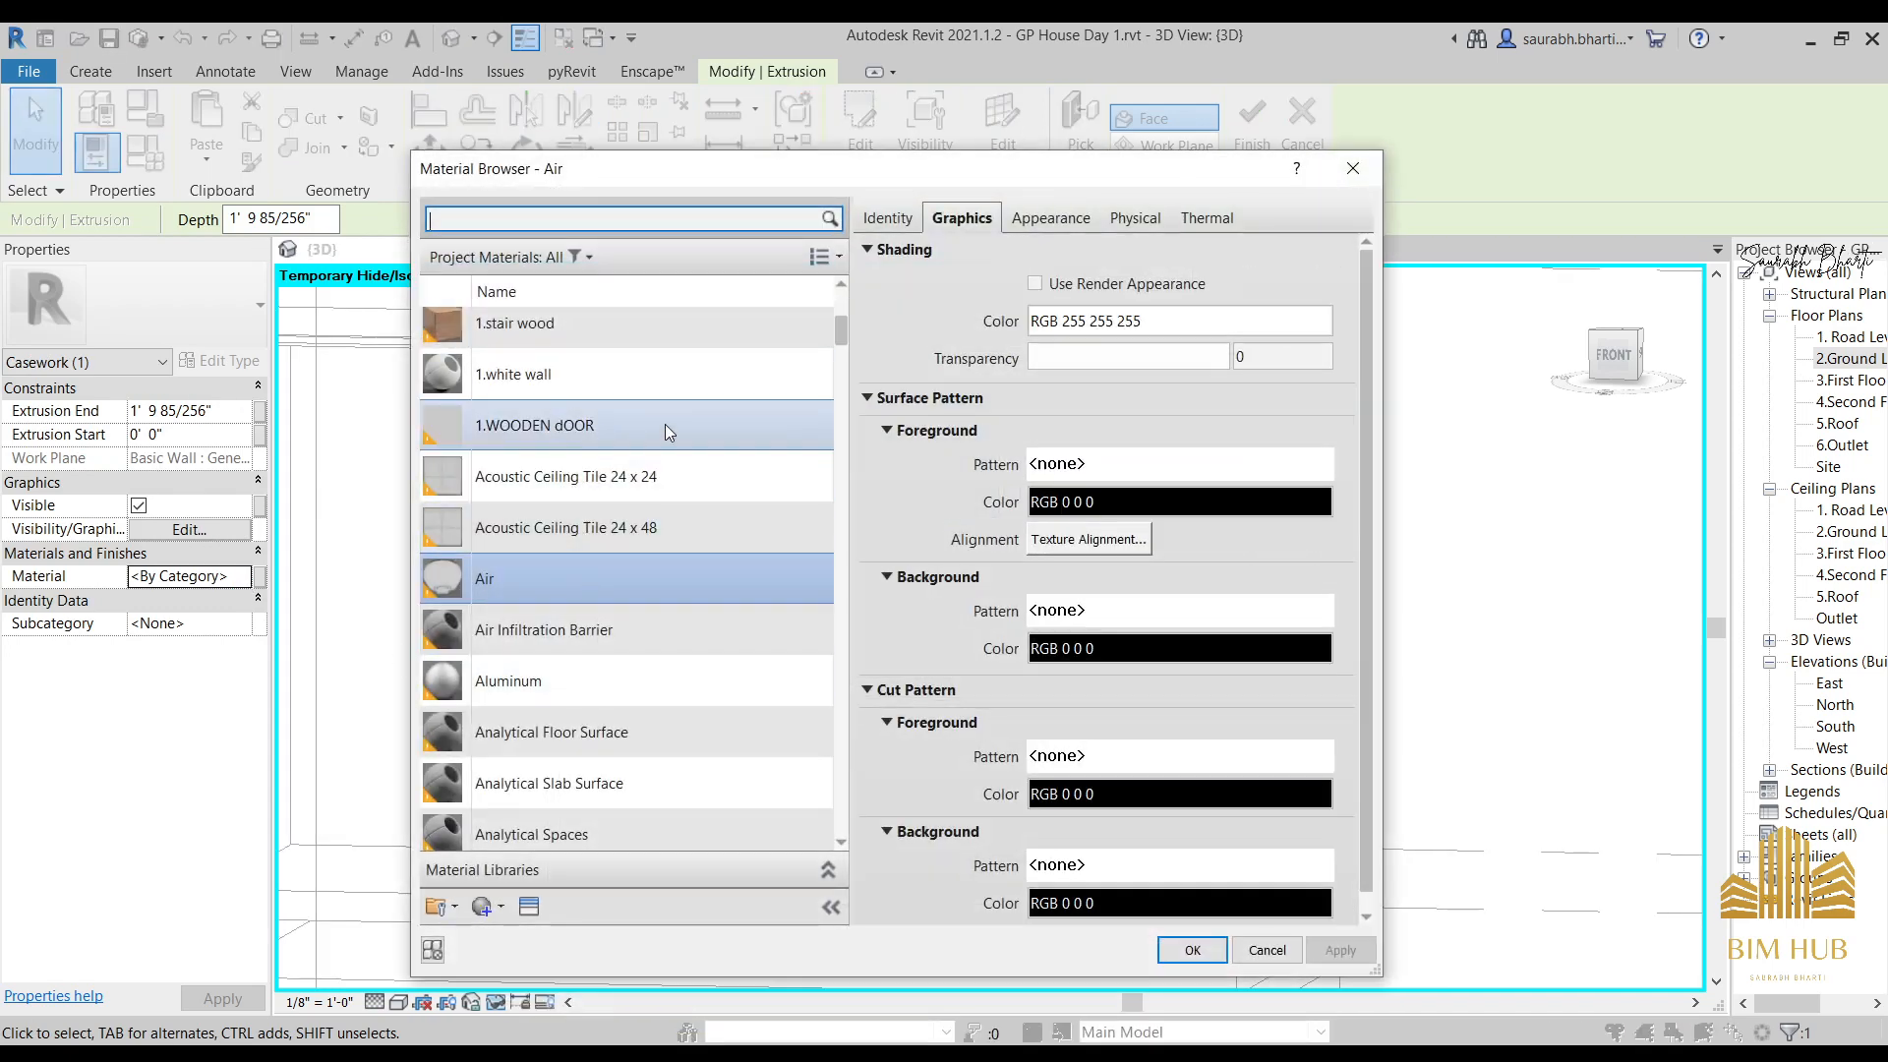
Create a new project material named "1.kitch mwood material".
{"action": "scroll", "coordinate": [704, 576], "scroll_direction": "up", "scroll_amount": 3}
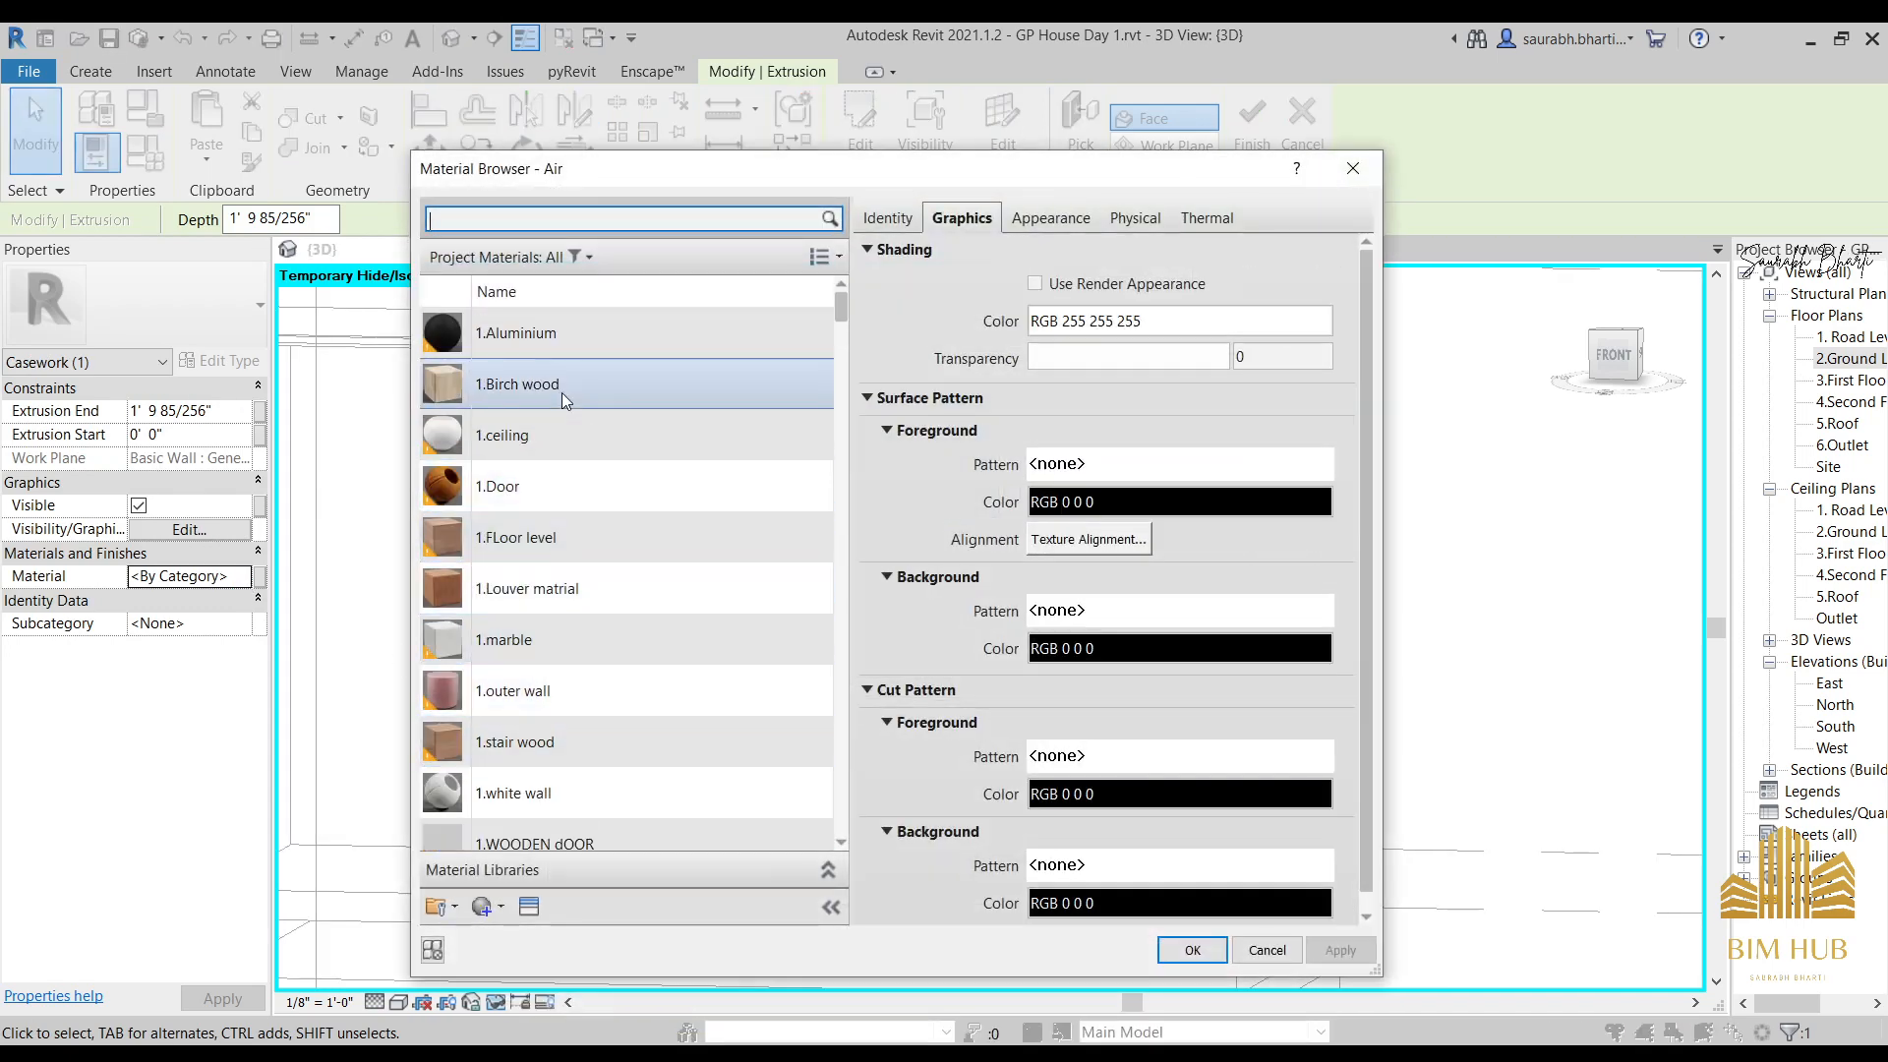
{"action": "scroll", "coordinate": [605, 834], "scroll_direction": "down", "scroll_amount": 1}
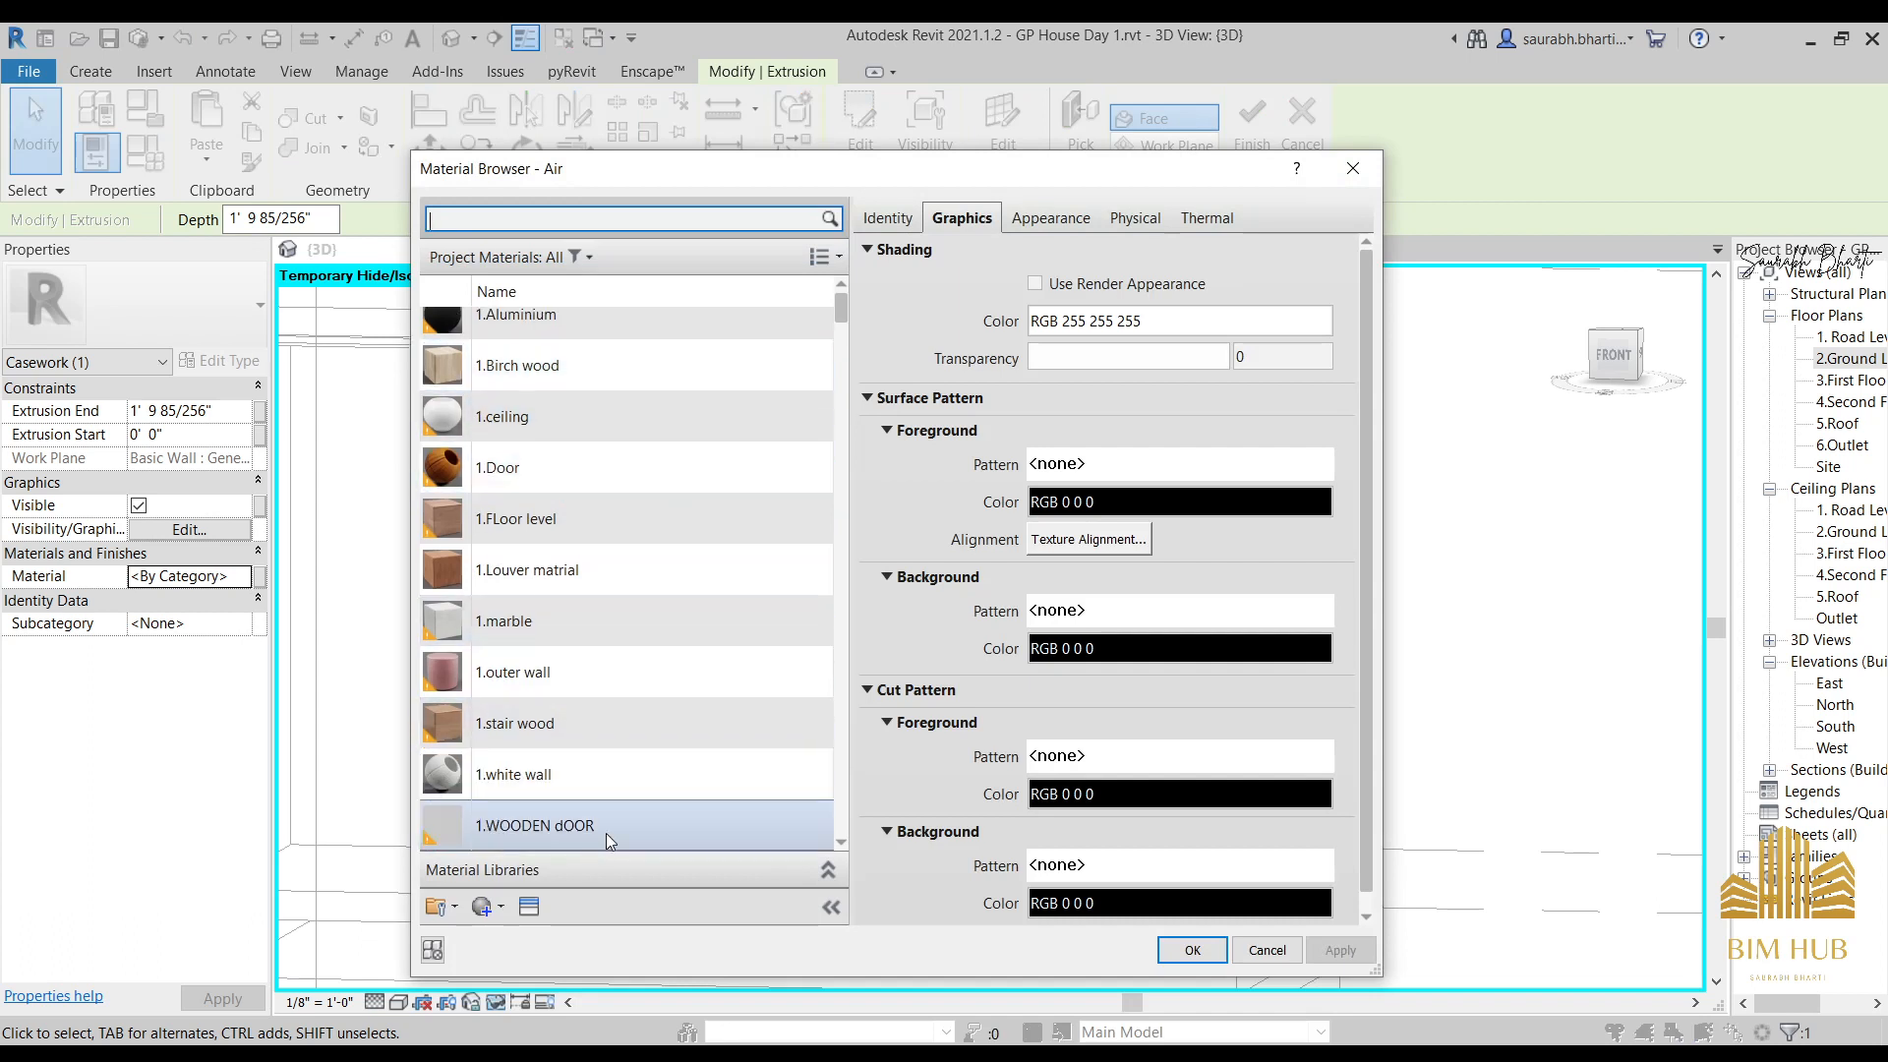
{"action": "left_click", "coordinate": [438, 913]}
{"action": "left_click", "coordinate": [590, 938]}
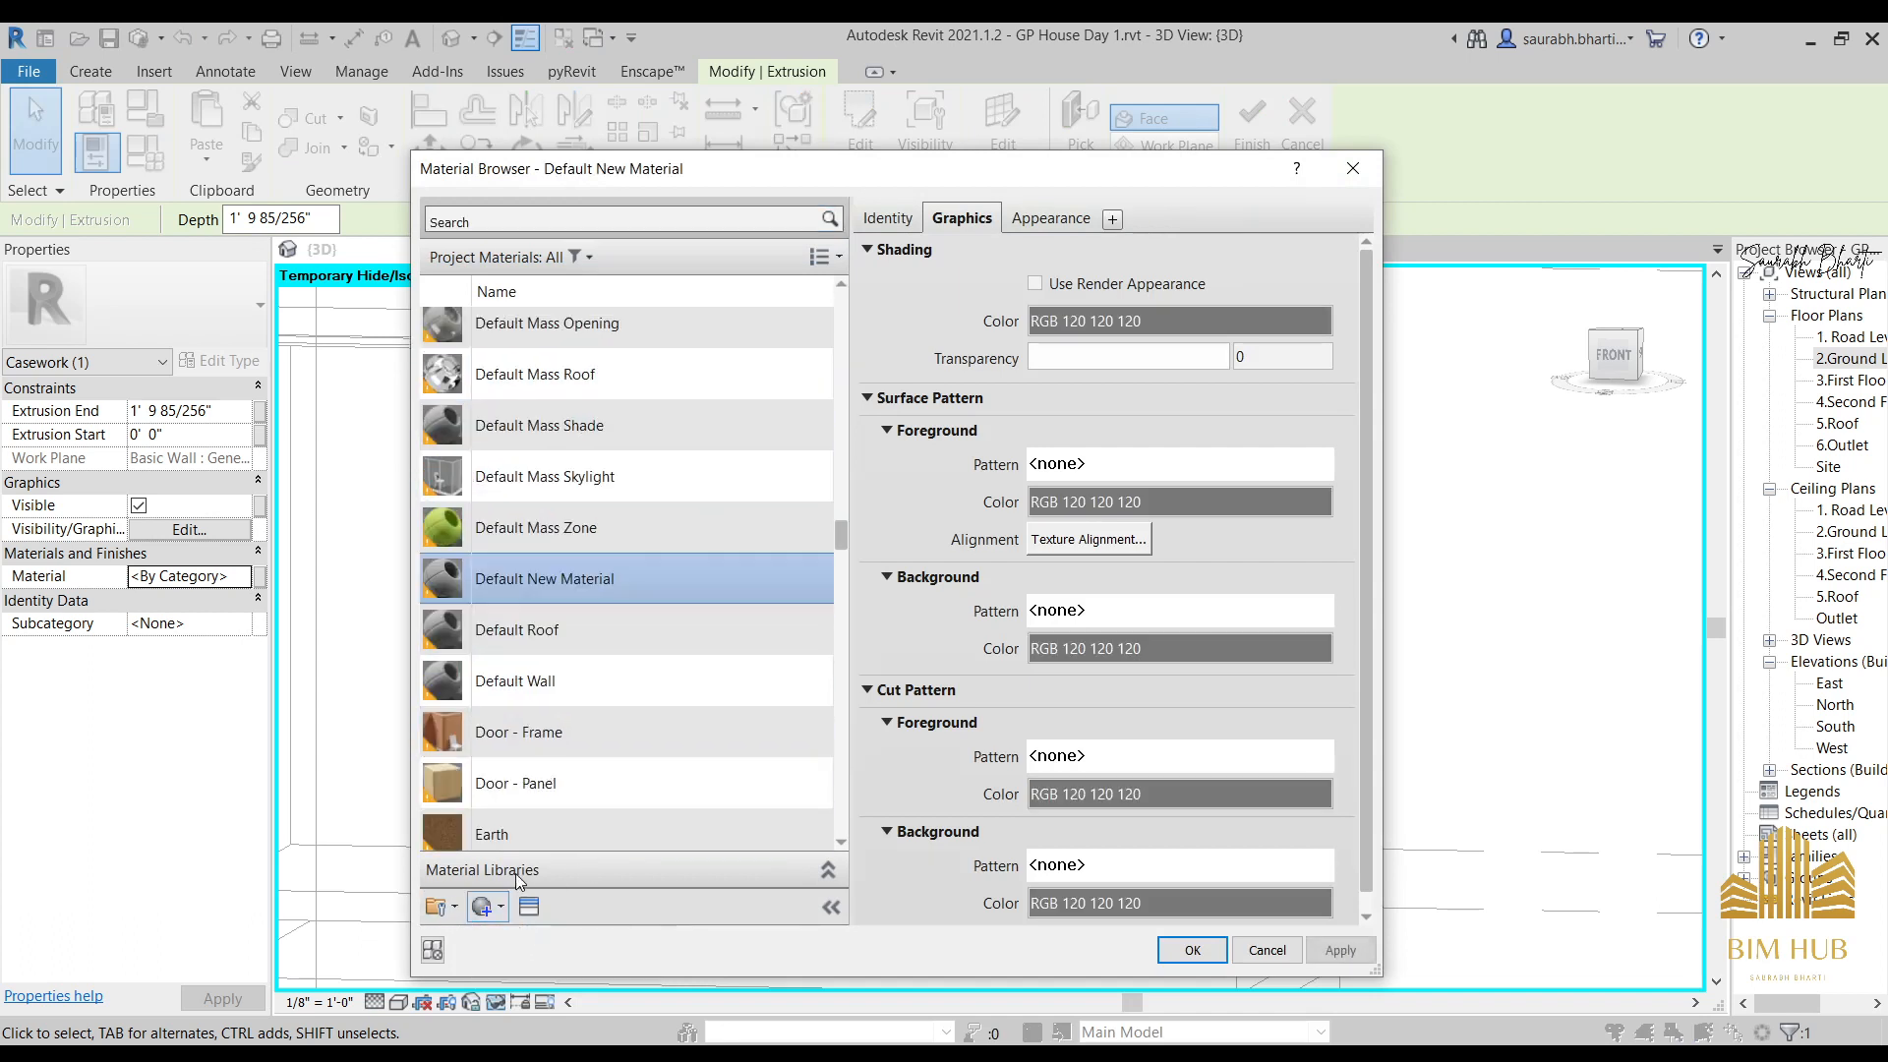
{"action": "right_click", "coordinate": [568, 570]}
{"action": "left_click", "coordinate": [619, 625]}
{"action": "type", "text": "1.kitch"}
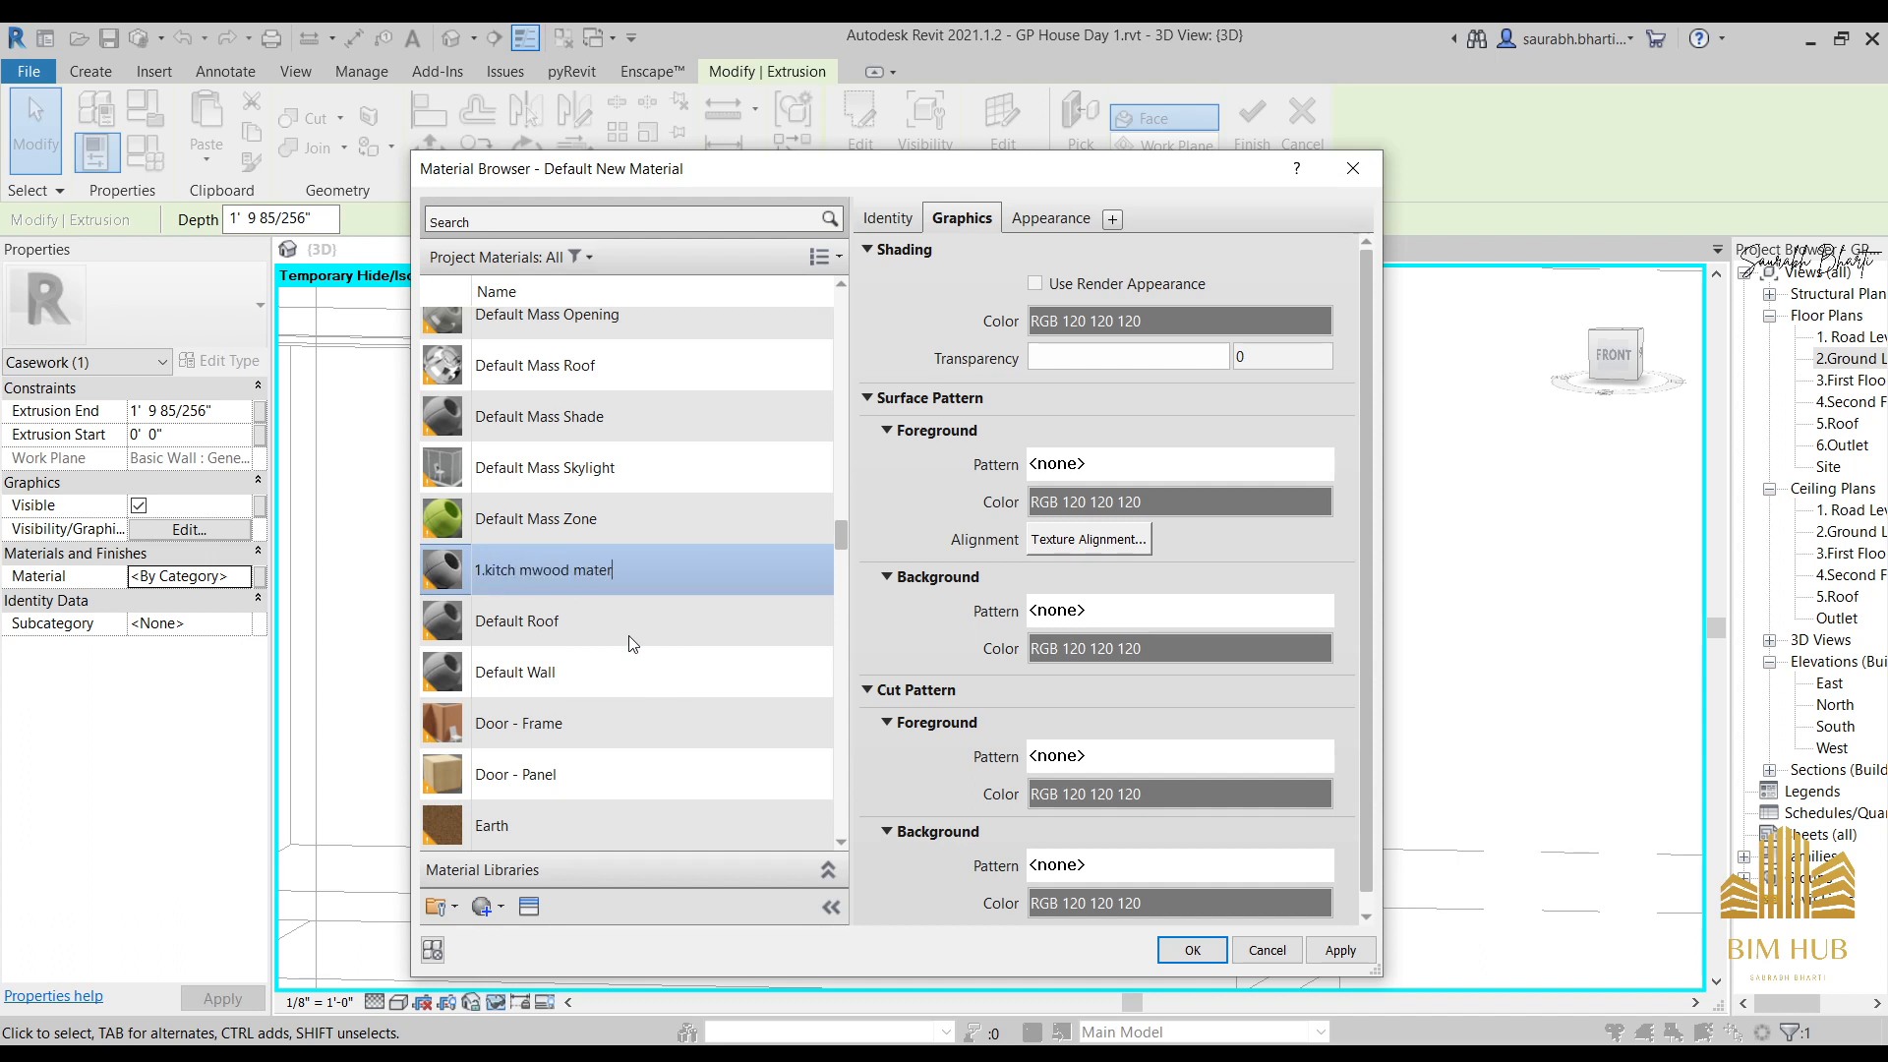
{"action": "key", "text": "Return"}
Open the appearance asset library for the new kitchen wood material and show its Wood category.
{"action": "left_click", "coordinate": [529, 906]}
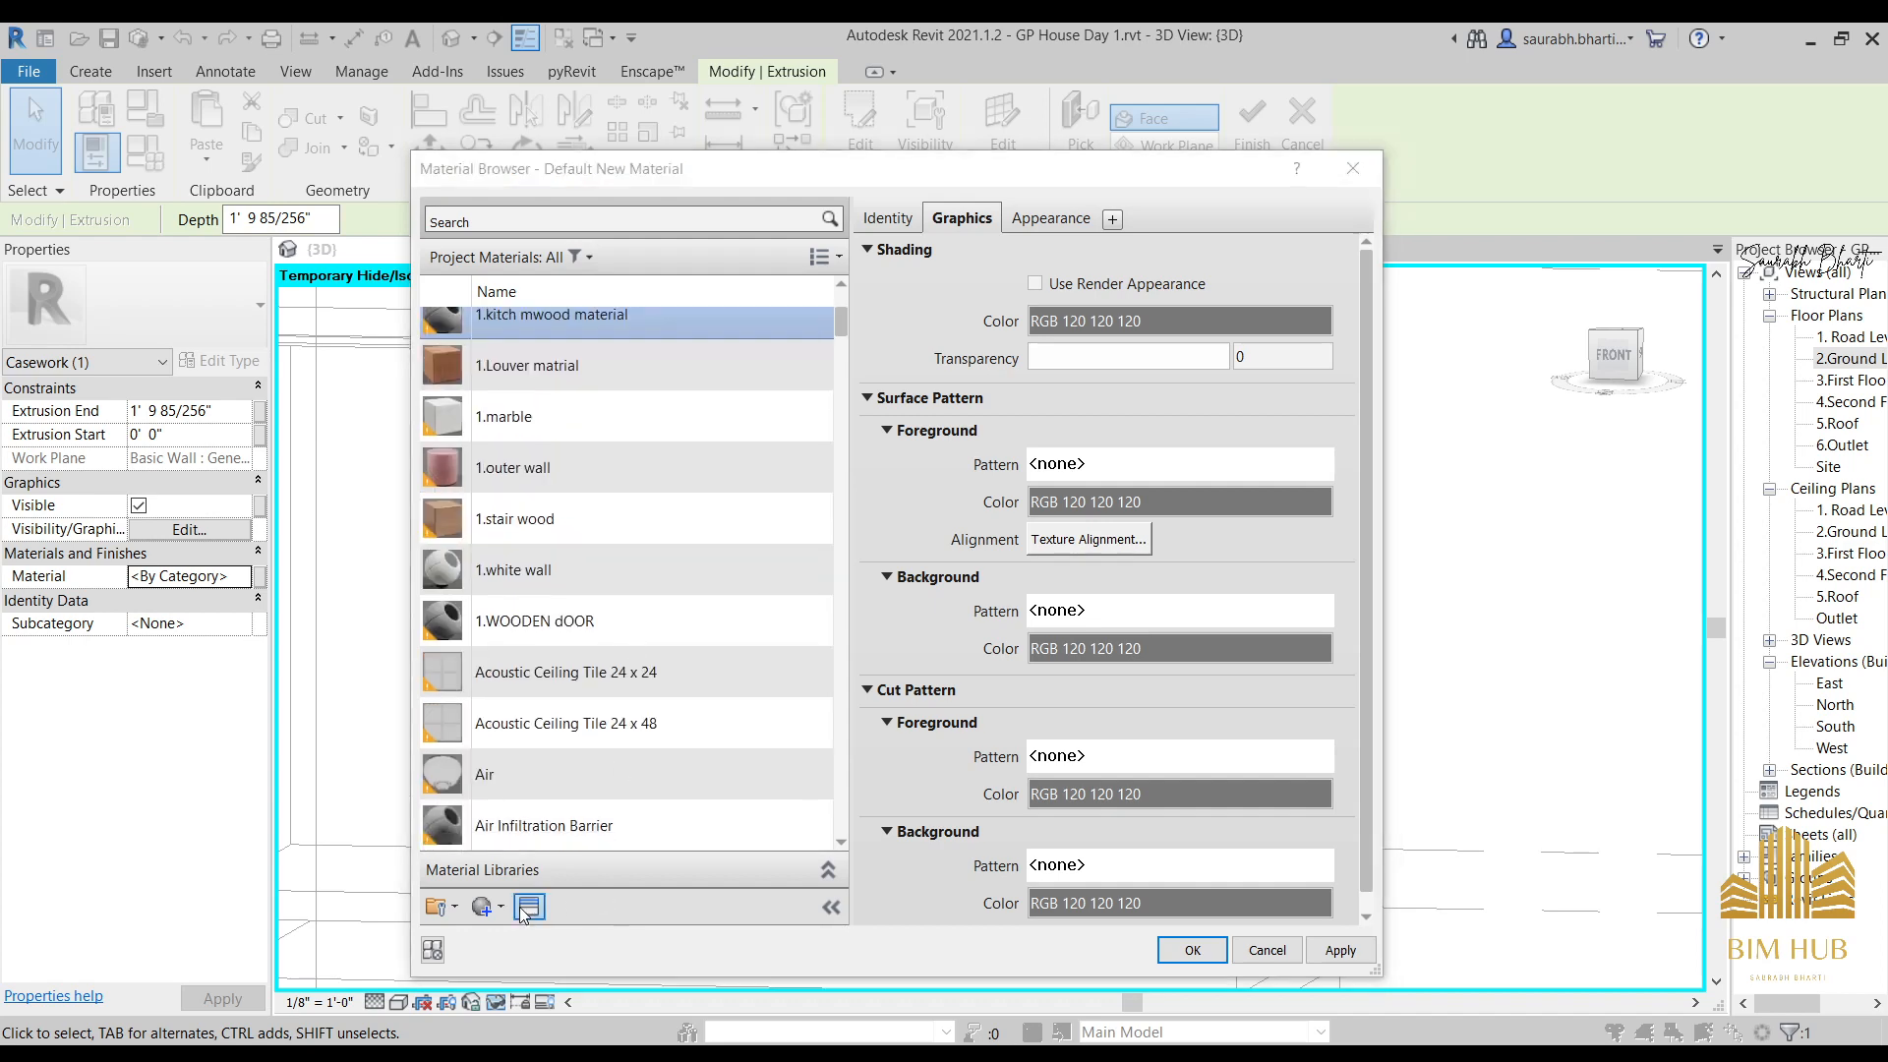
{"action": "left_click", "coordinate": [234, 237]}
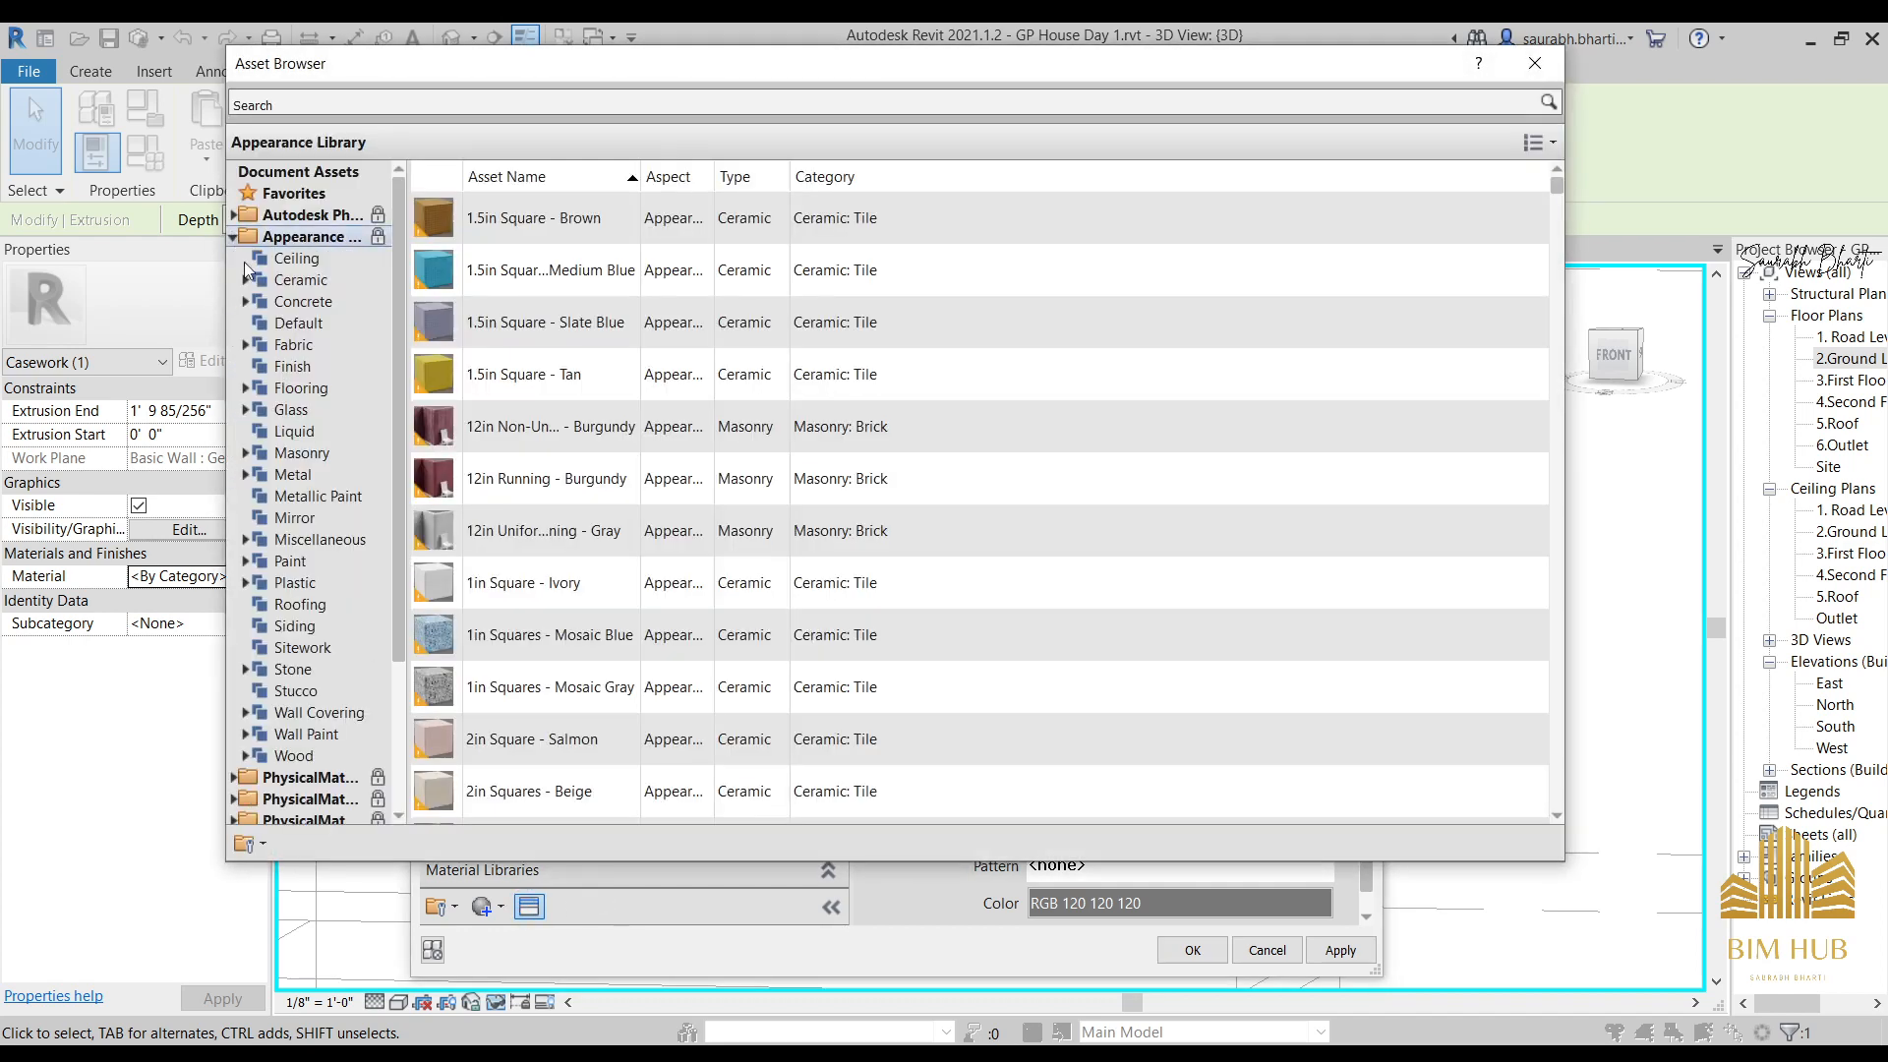
{"action": "scroll", "coordinate": [267, 518], "scroll_direction": "down", "scroll_amount": 3}
{"action": "left_click", "coordinate": [309, 519]}
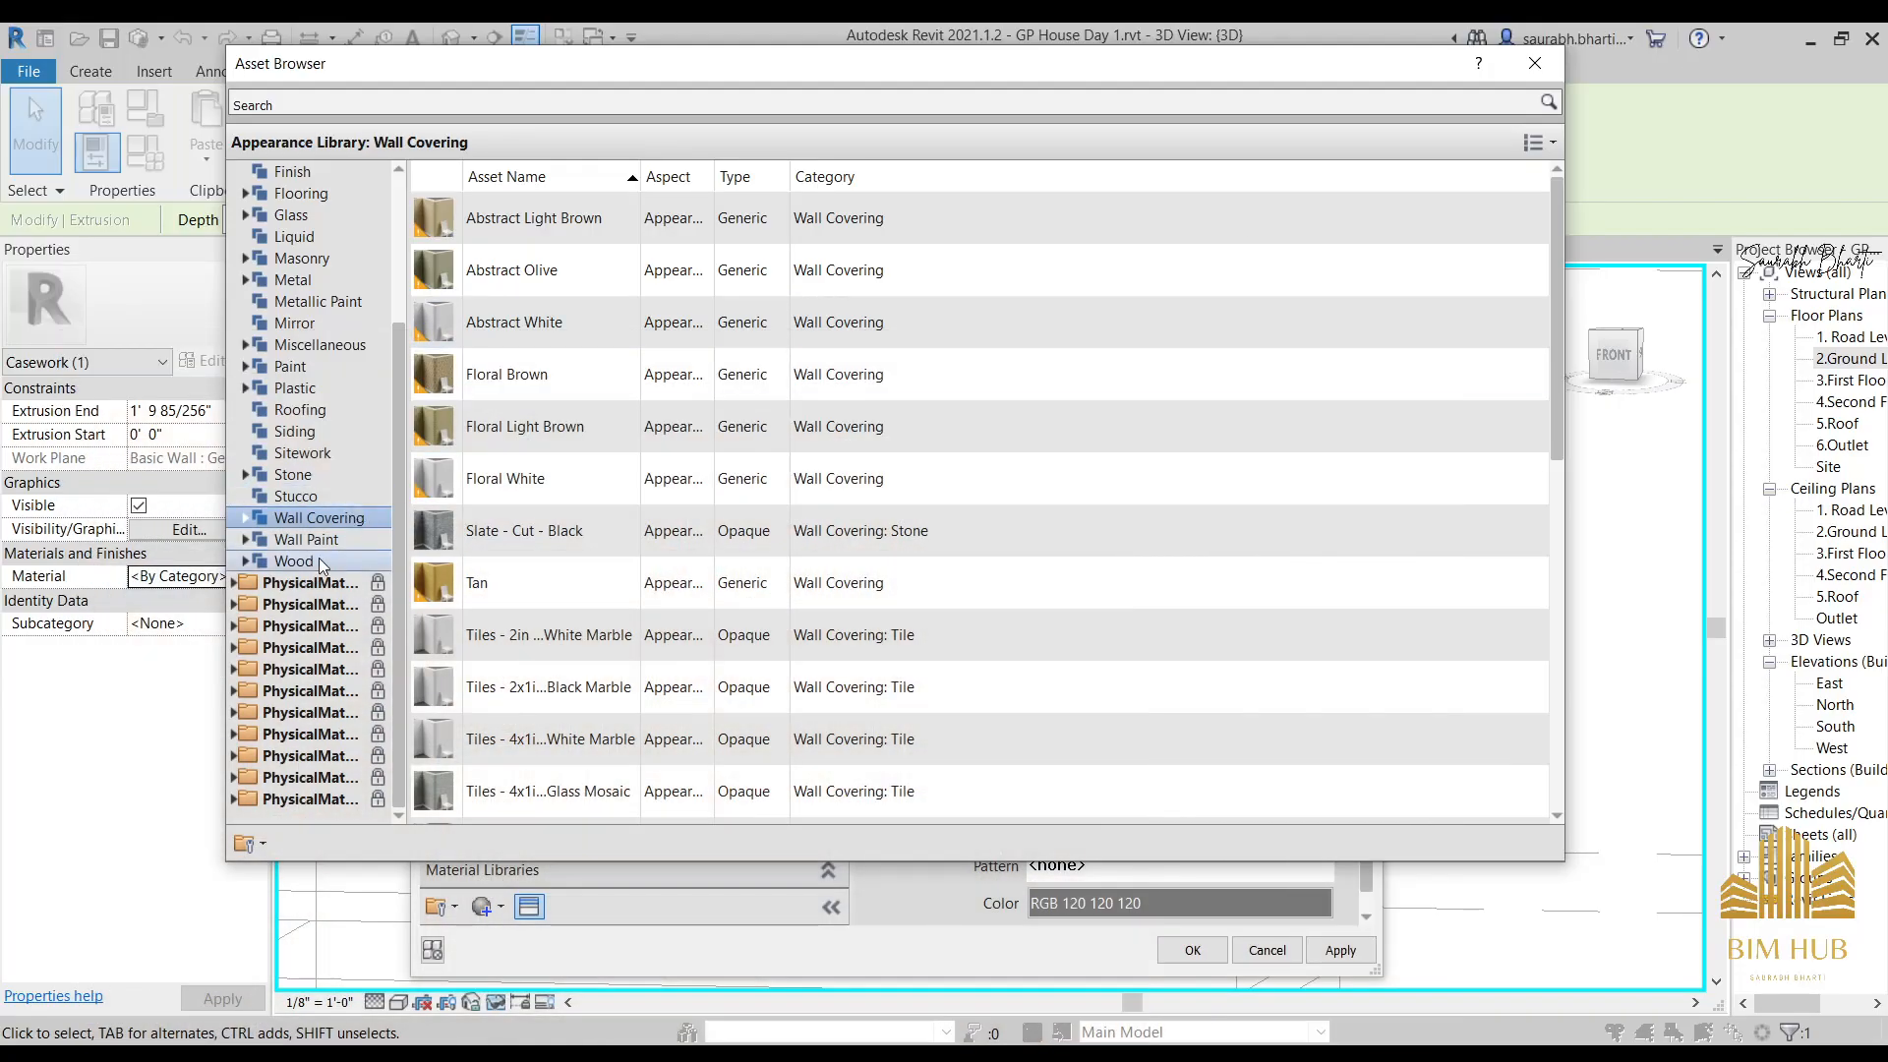
{"action": "scroll", "coordinate": [319, 558], "scroll_direction": "up", "scroll_amount": 3}
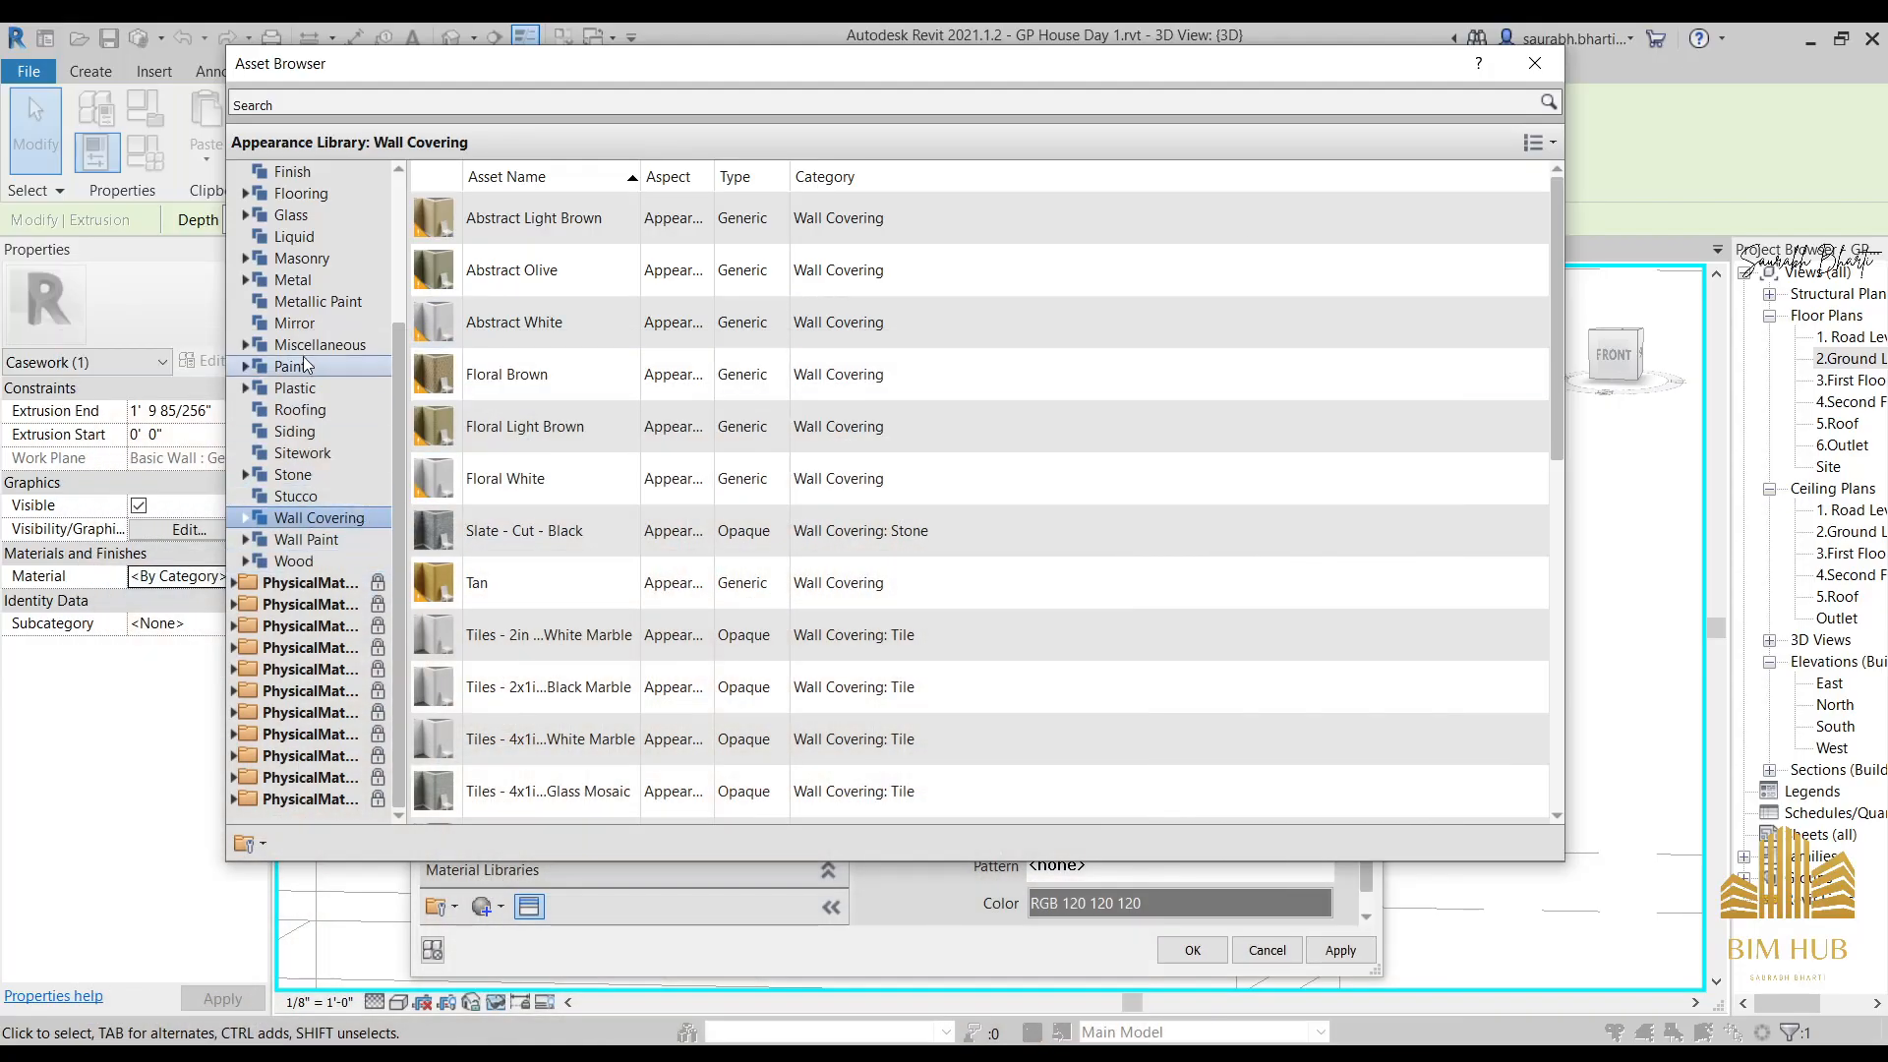
{"action": "left_click", "coordinate": [286, 626]}
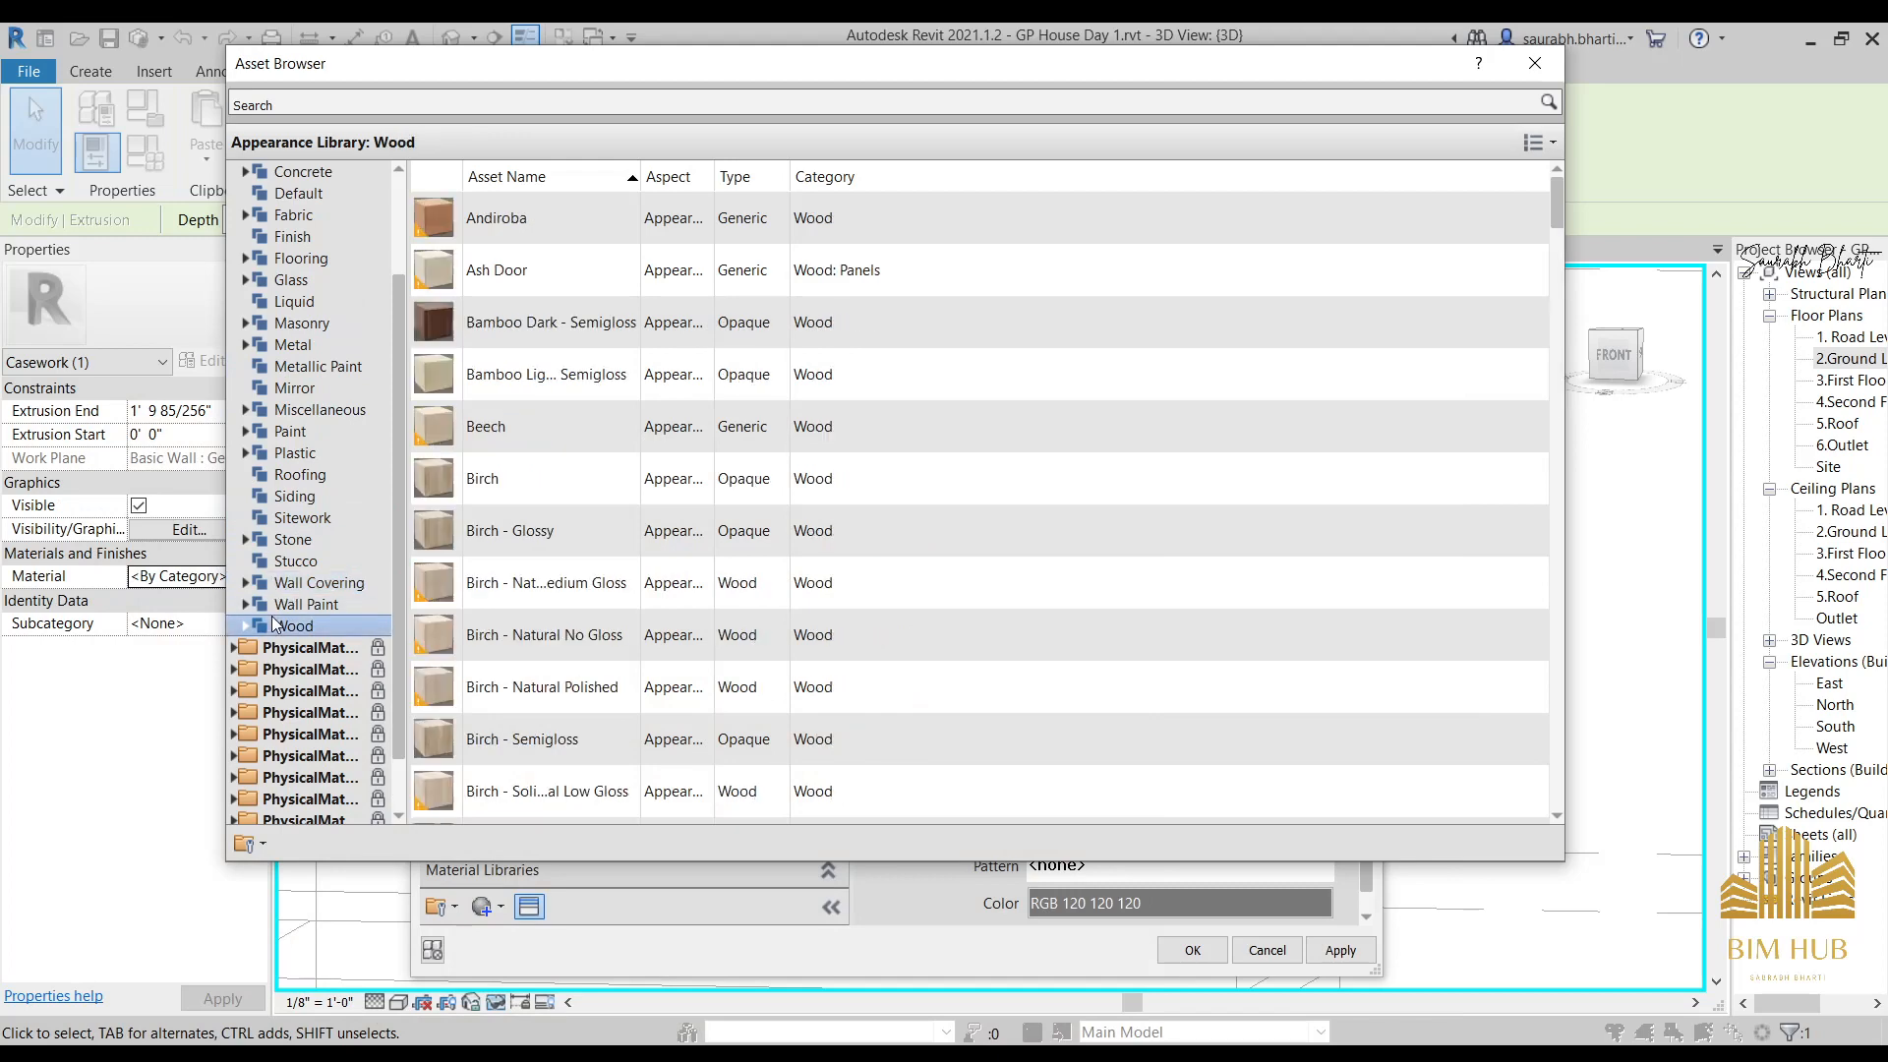
Look through the wood assets and assign the Cherry - Semigloss appearance to the new material.
{"action": "scroll", "coordinate": [500, 458], "scroll_direction": "down", "scroll_amount": 6}
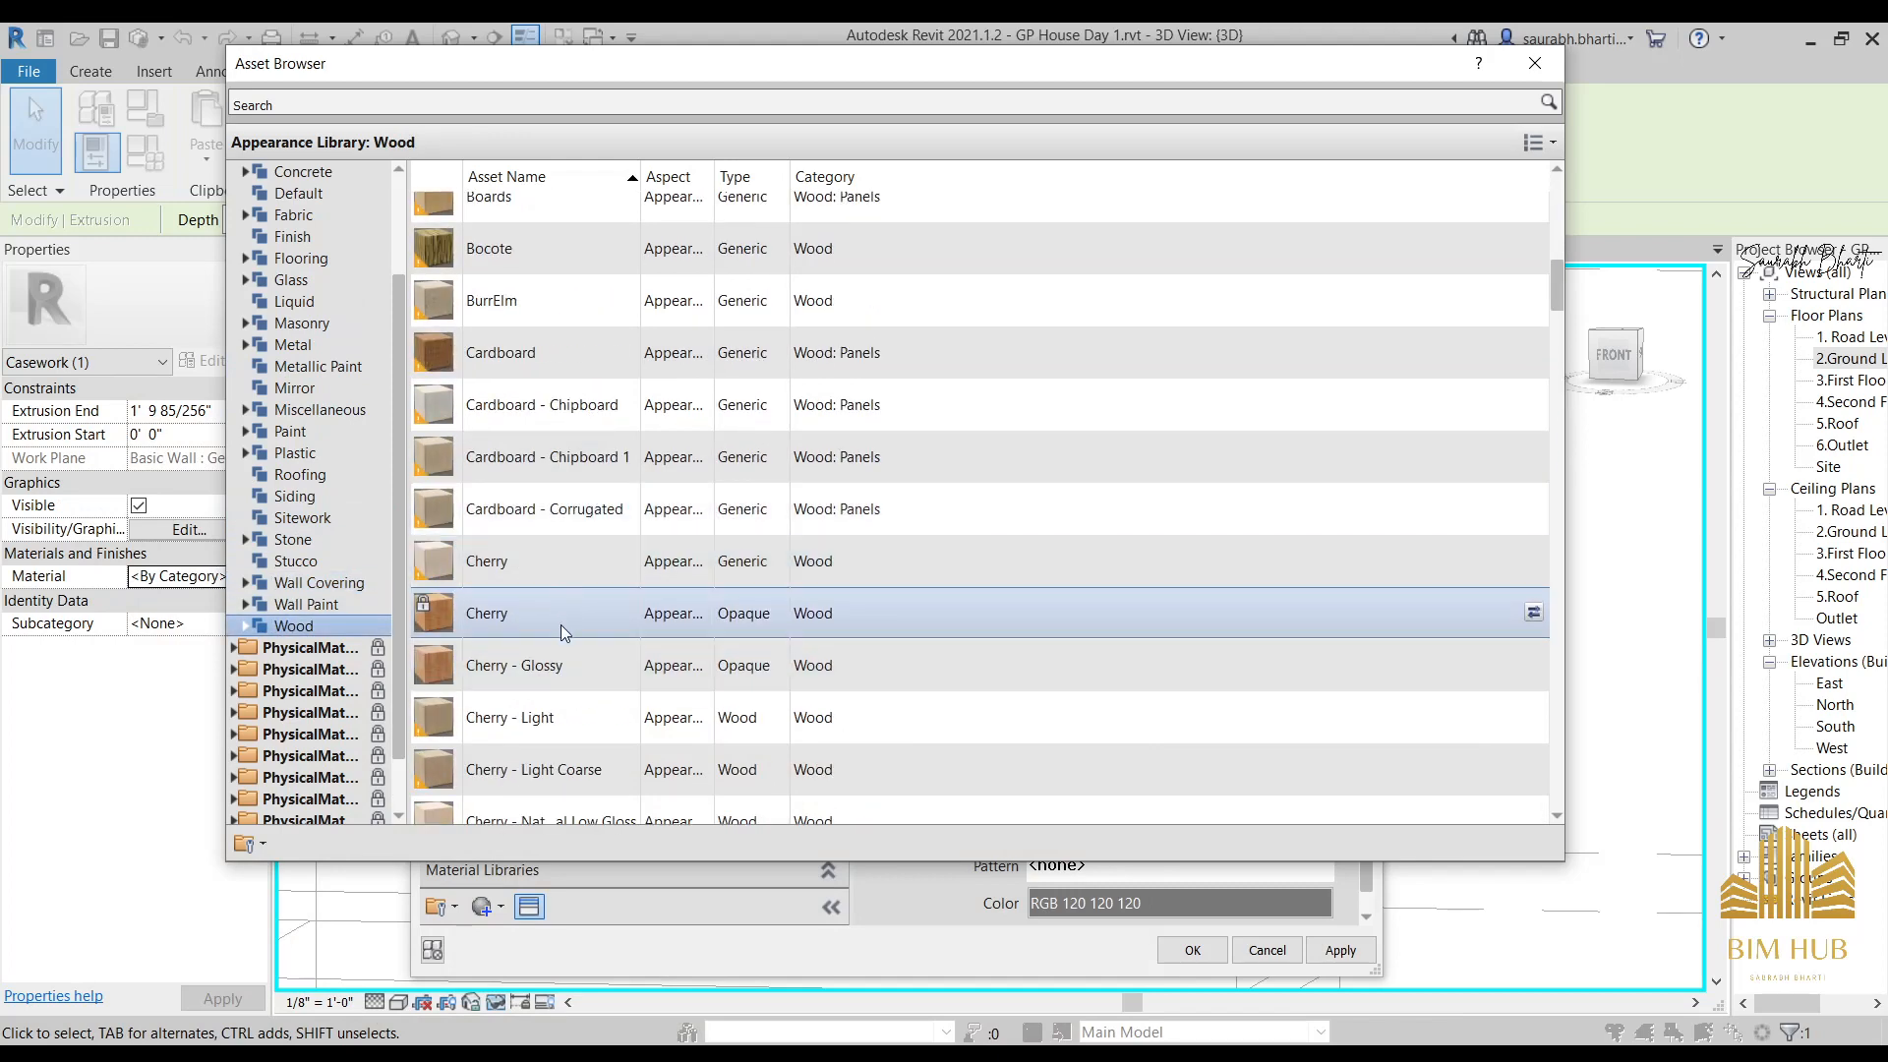
{"action": "scroll", "coordinate": [563, 673], "scroll_direction": "down", "scroll_amount": 5}
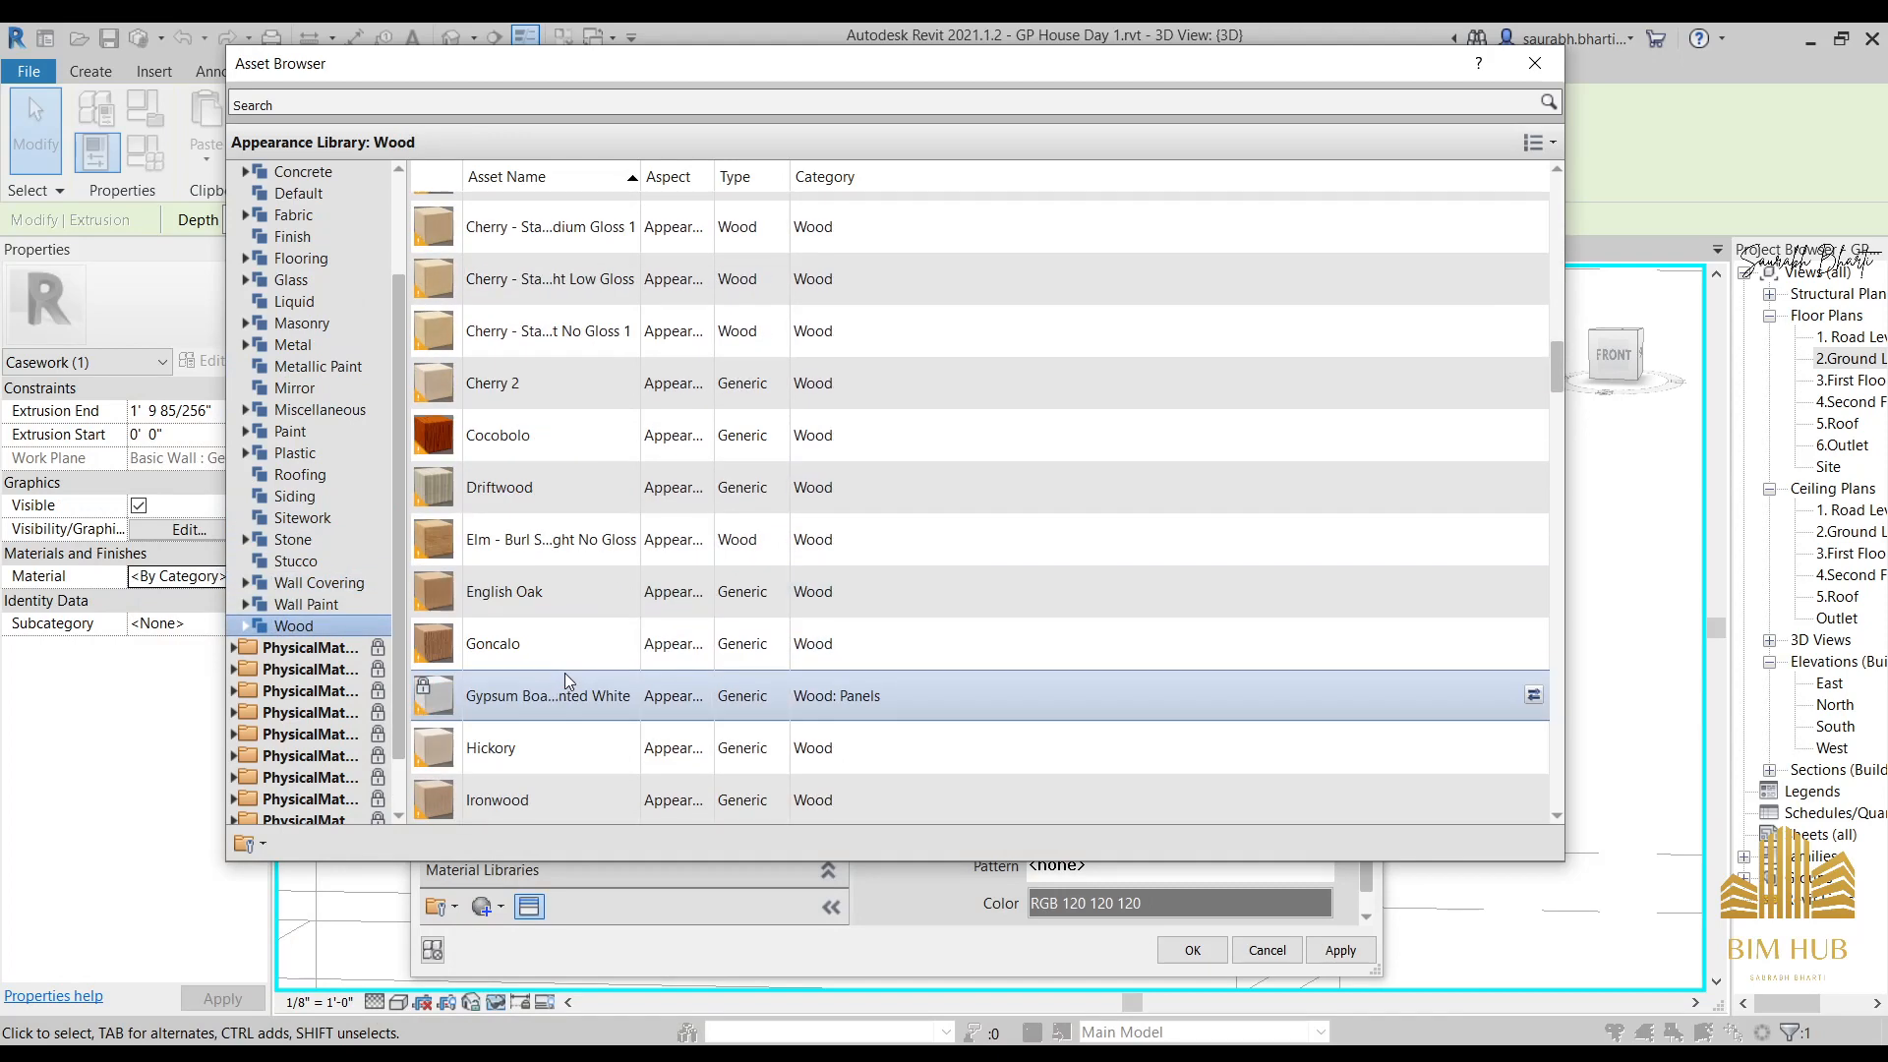
{"action": "scroll", "coordinate": [536, 635], "scroll_direction": "down", "scroll_amount": 5}
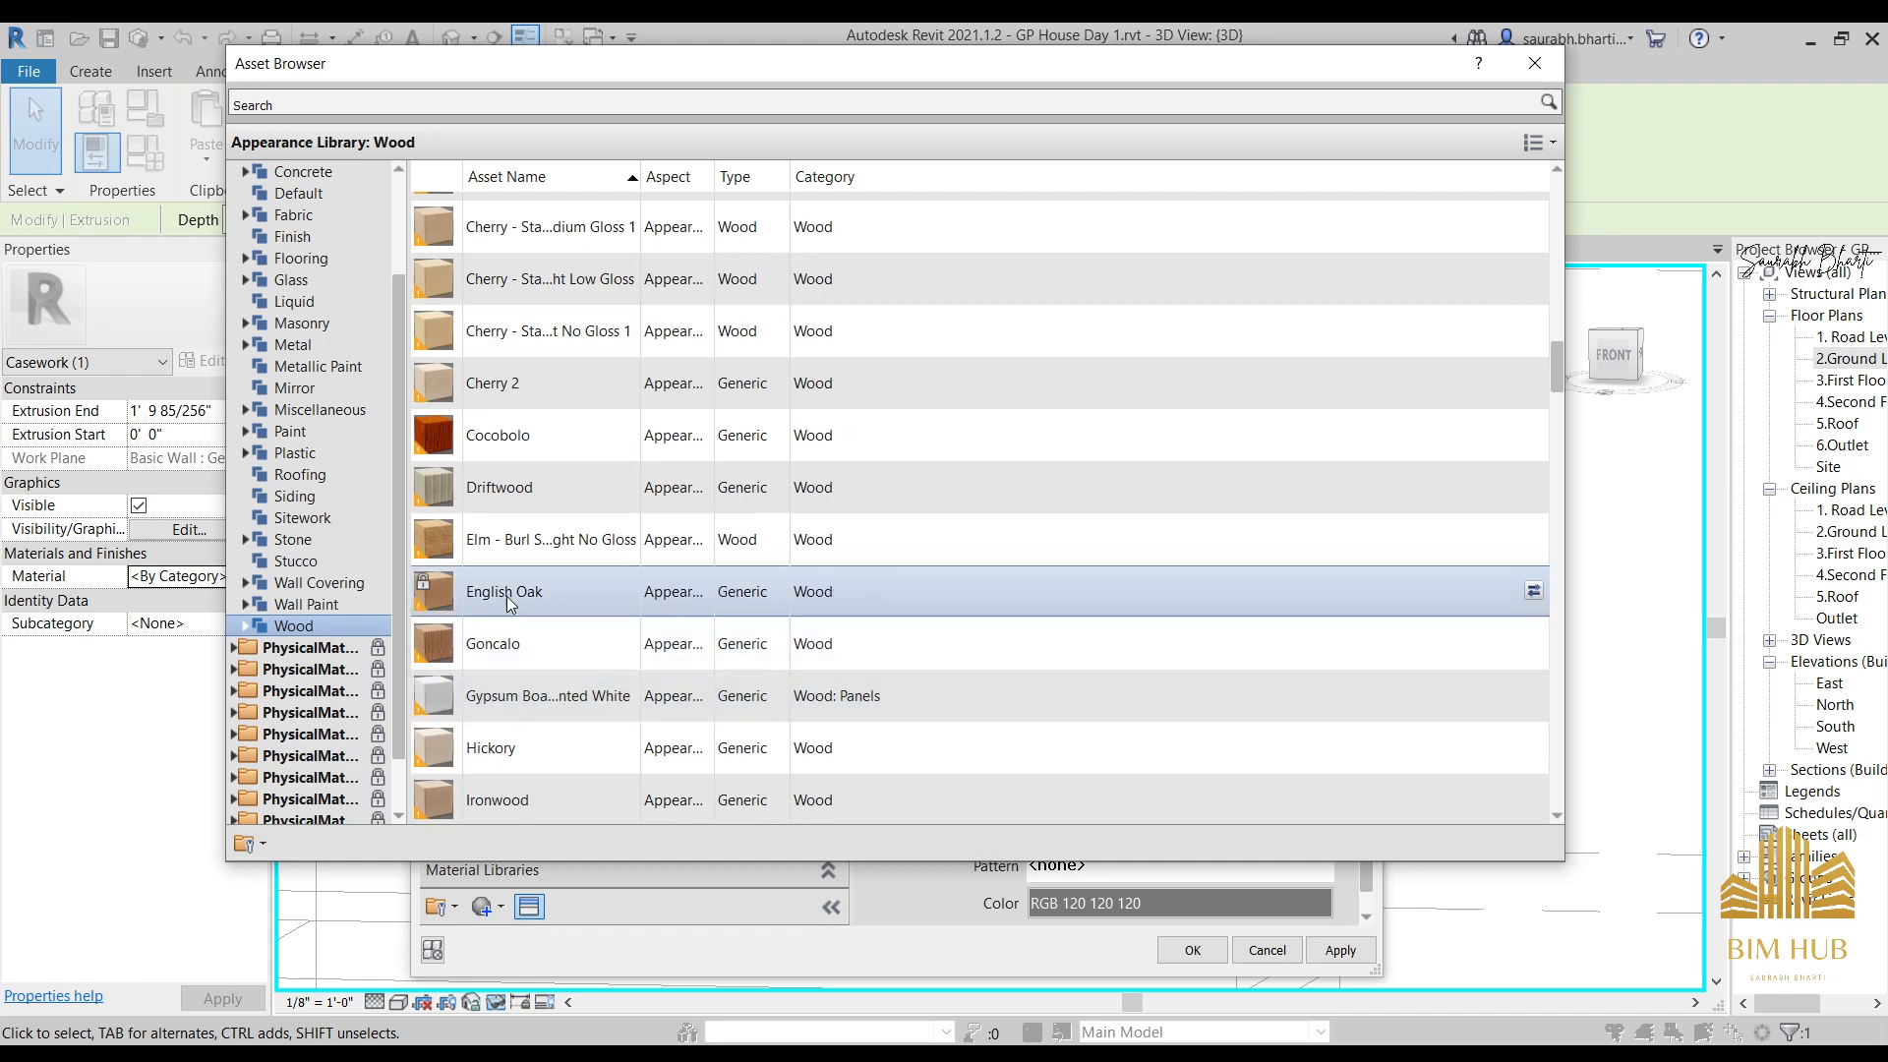
{"action": "scroll", "coordinate": [539, 598], "scroll_direction": "down", "scroll_amount": 10}
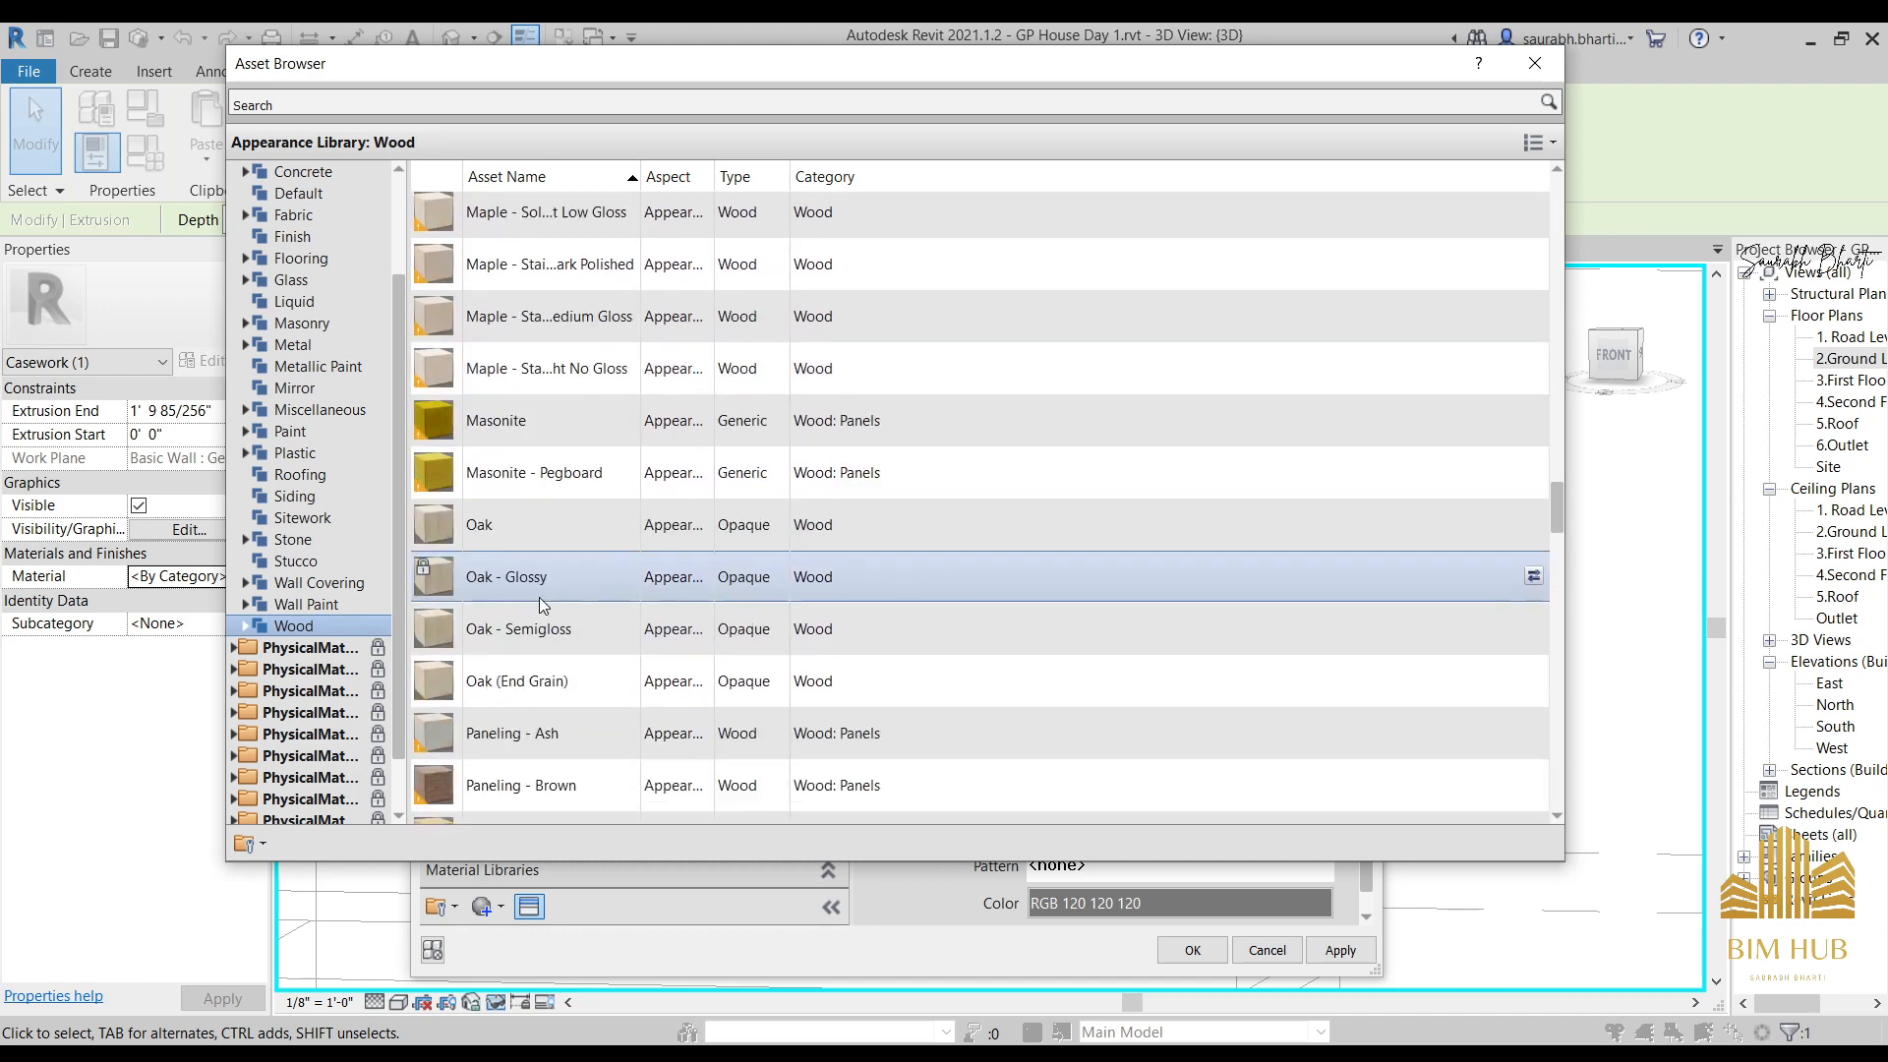
{"action": "scroll", "coordinate": [531, 605], "scroll_direction": "up", "scroll_amount": 10}
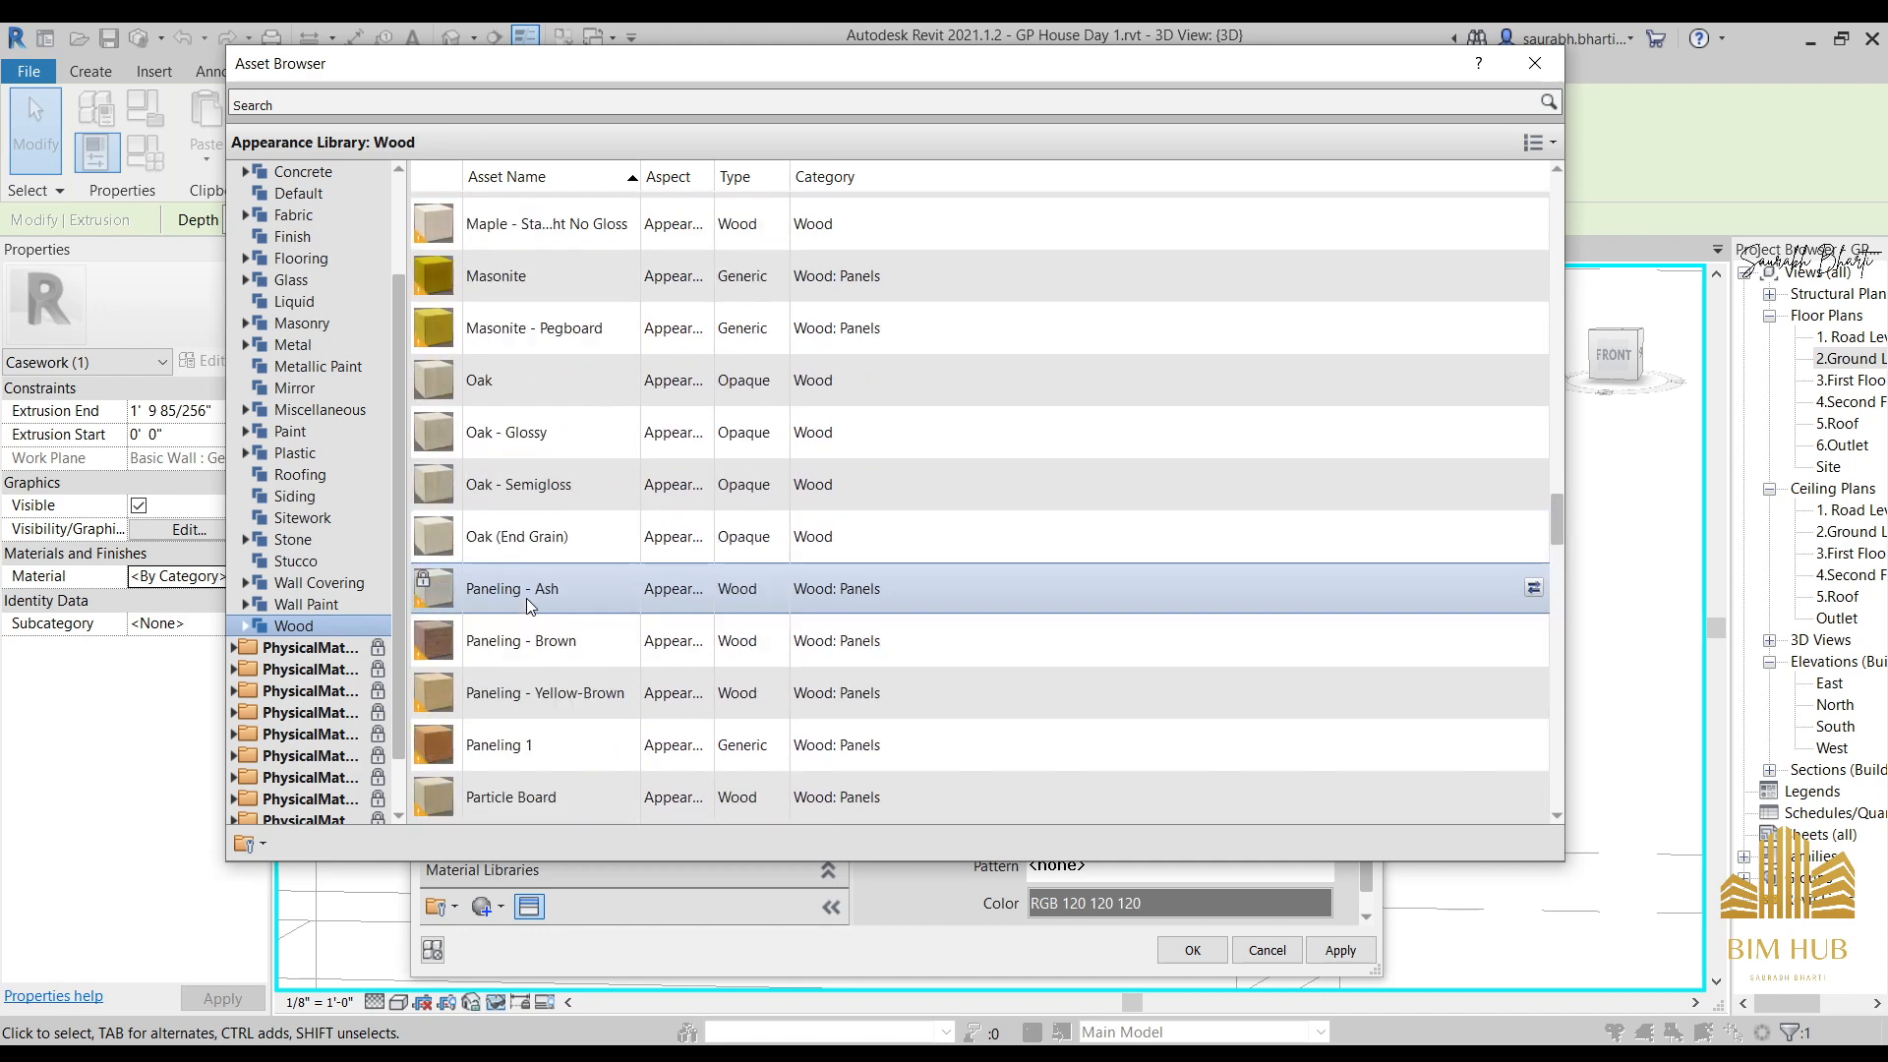
{"action": "scroll", "coordinate": [527, 711], "scroll_direction": "down", "scroll_amount": 15}
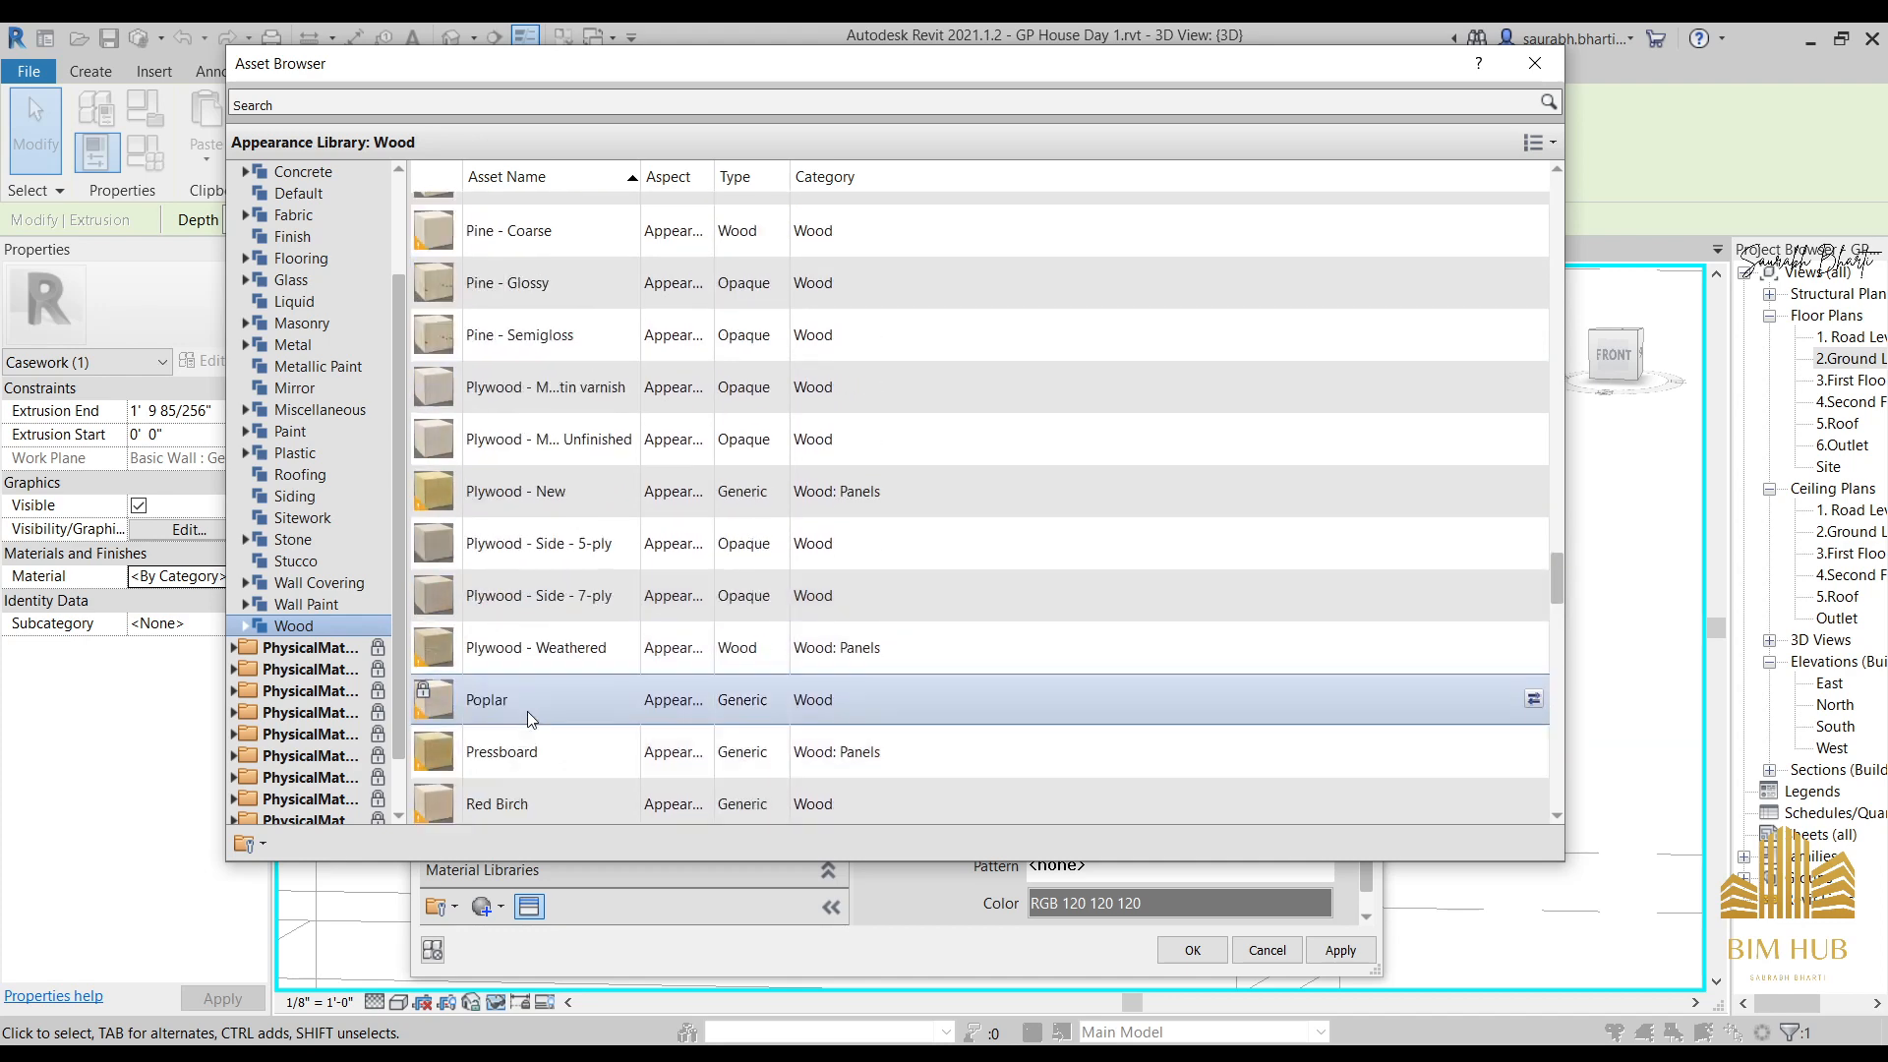
{"action": "scroll", "coordinate": [515, 618], "scroll_direction": "down", "scroll_amount": 4}
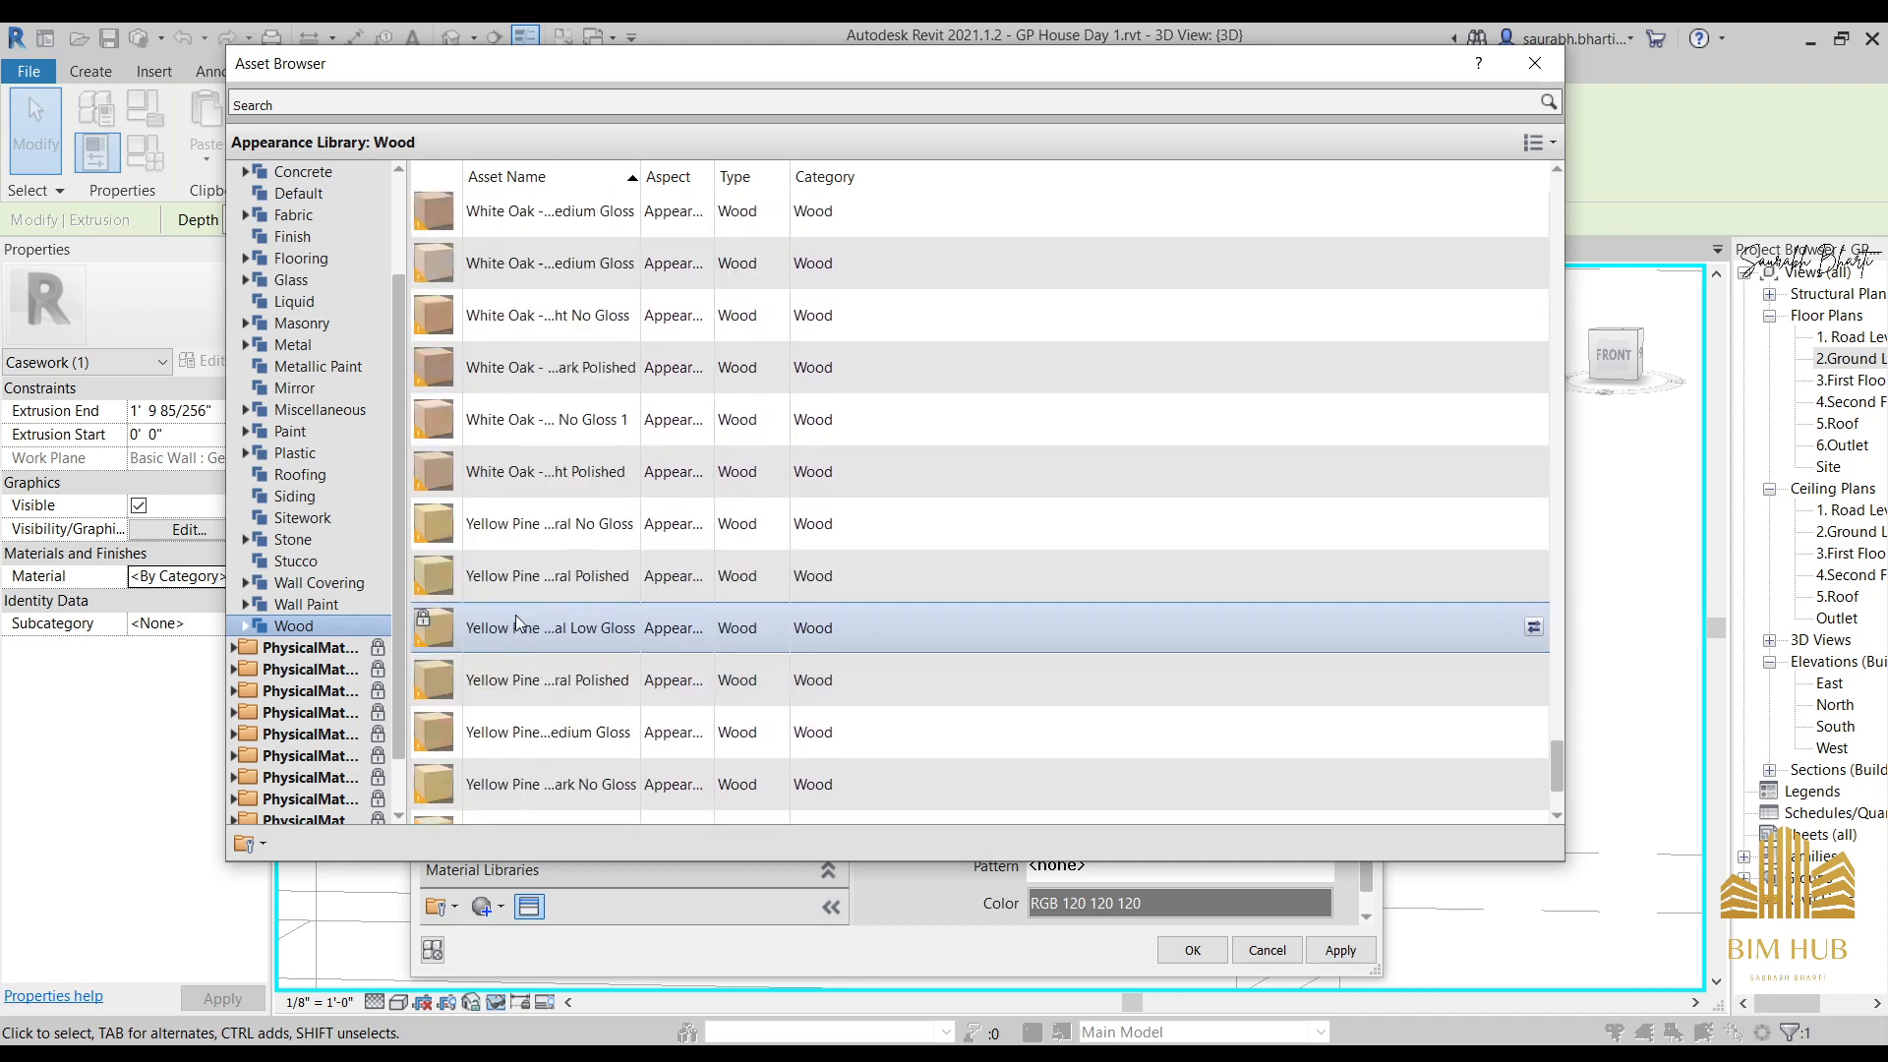
{"action": "scroll", "coordinate": [517, 617], "scroll_direction": "up", "scroll_amount": 15}
{"action": "scroll", "coordinate": [519, 584], "scroll_direction": "up", "scroll_amount": 8}
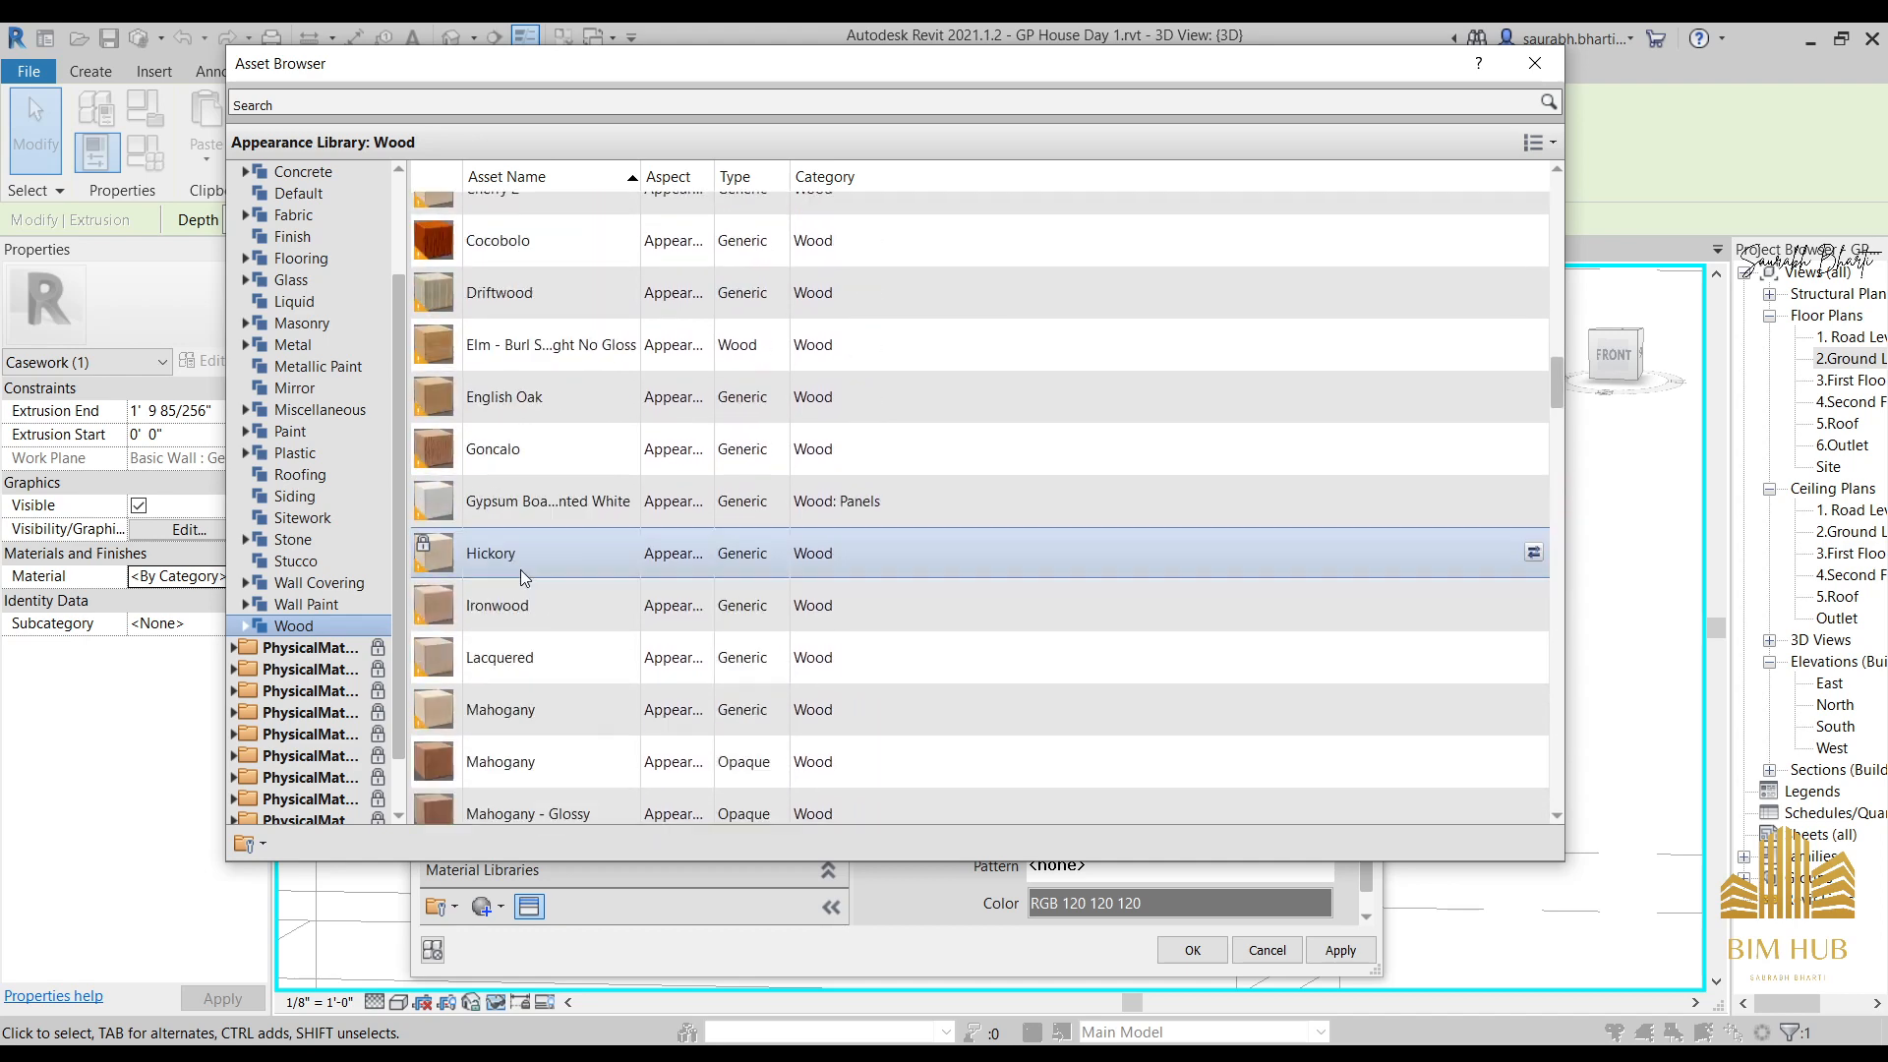
{"action": "scroll", "coordinate": [497, 450], "scroll_direction": "up", "scroll_amount": 5}
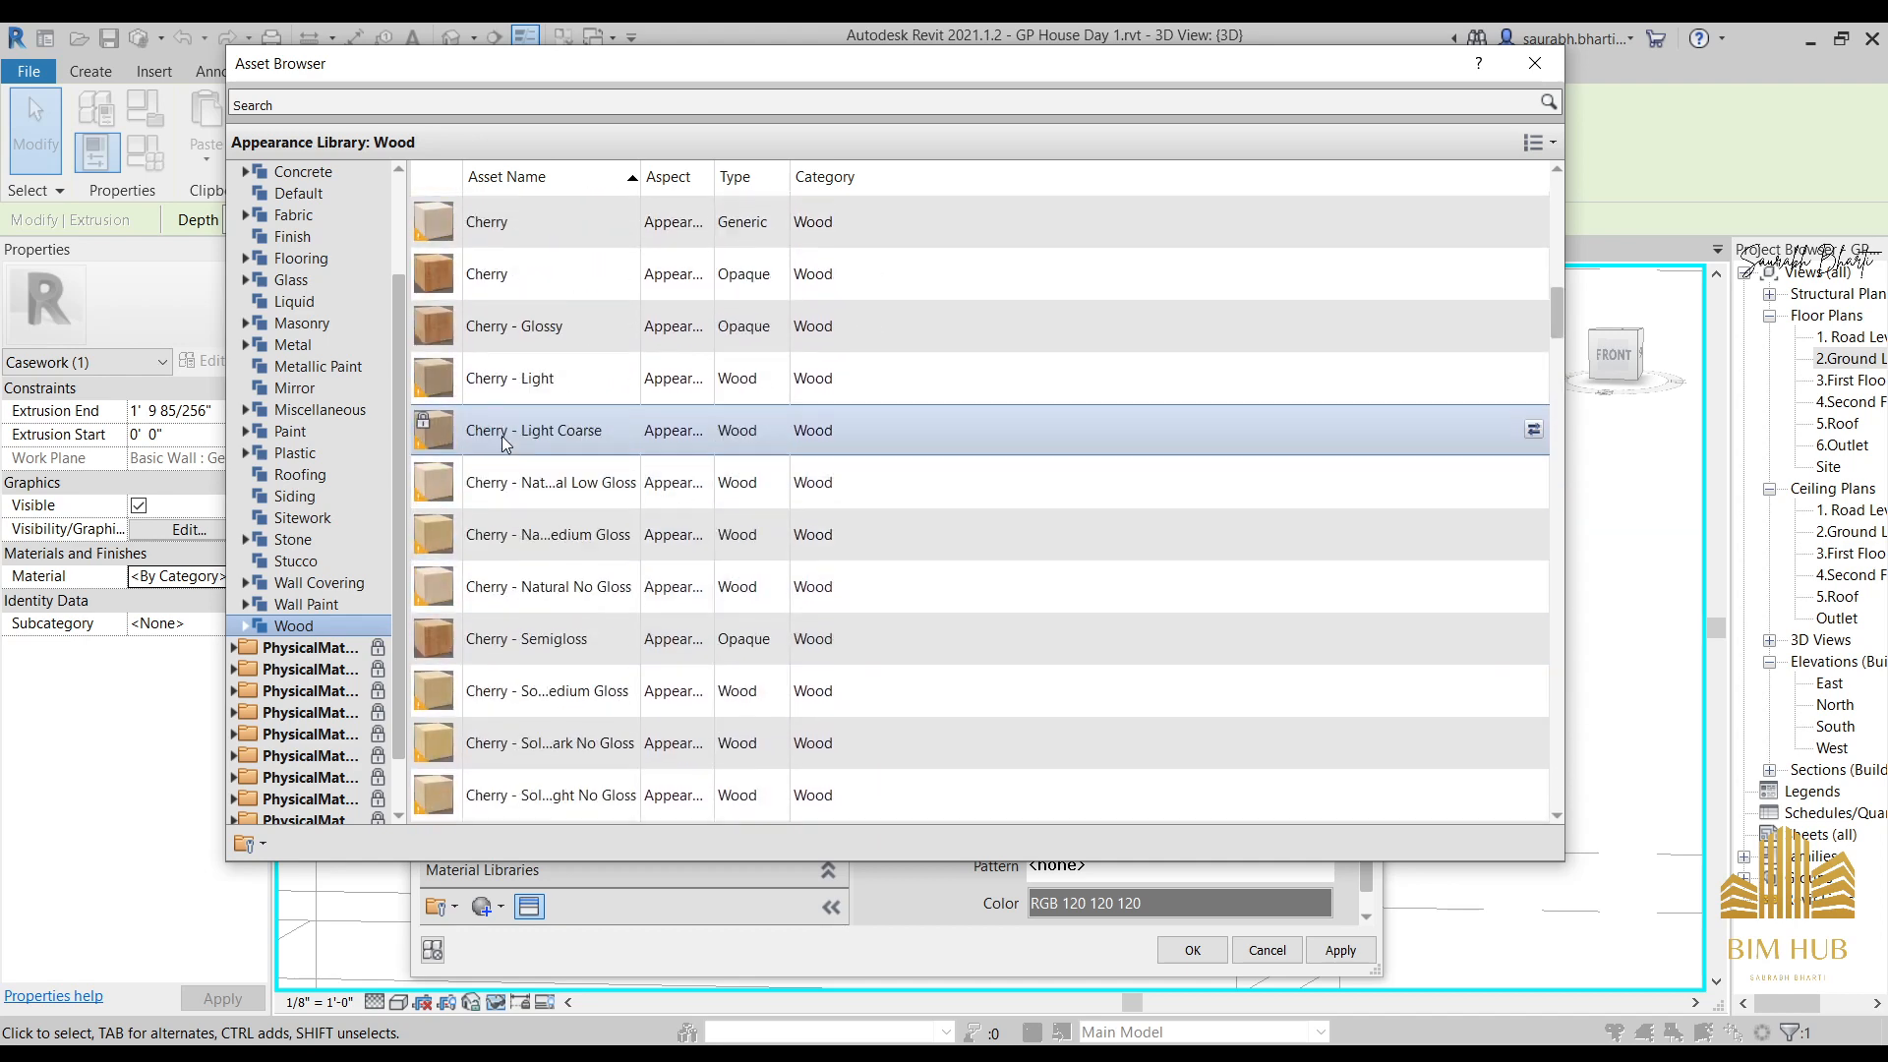
{"action": "scroll", "coordinate": [521, 315], "scroll_direction": "up", "scroll_amount": 6}
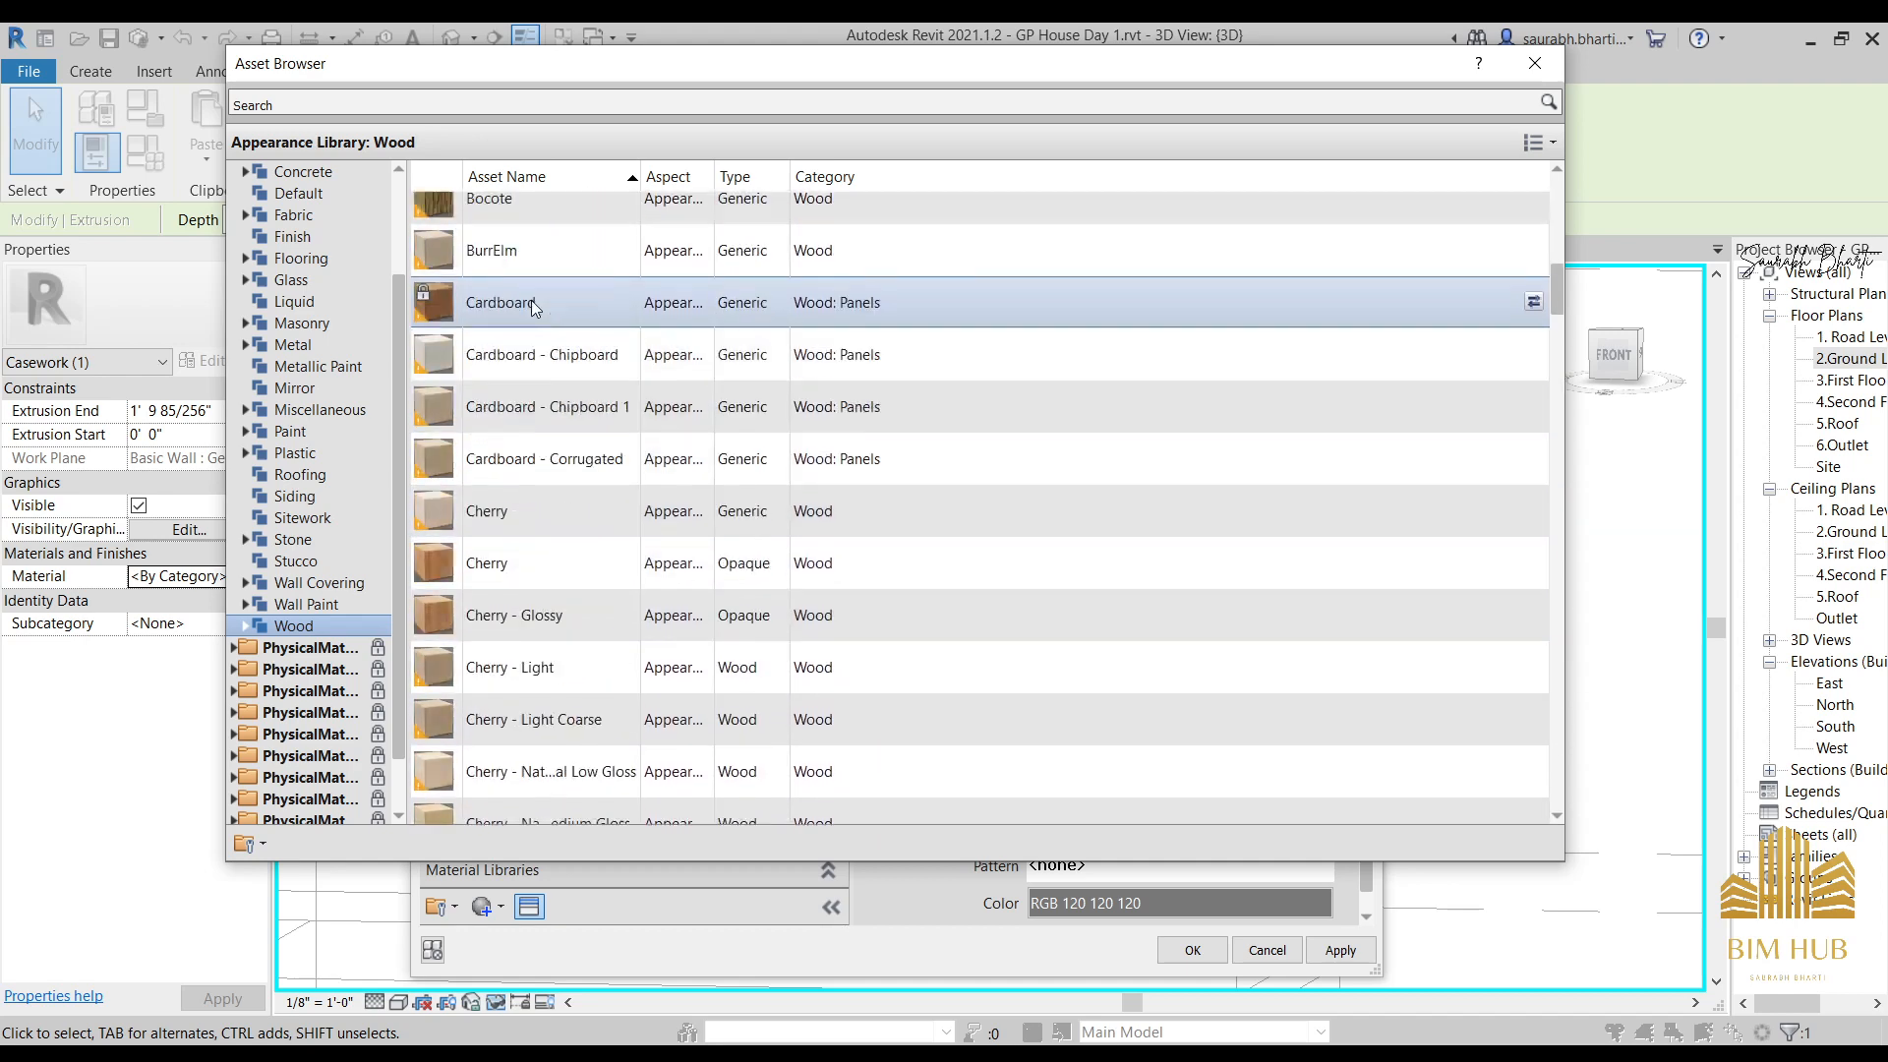
{"action": "scroll", "coordinate": [514, 580], "scroll_direction": "up", "scroll_amount": 3}
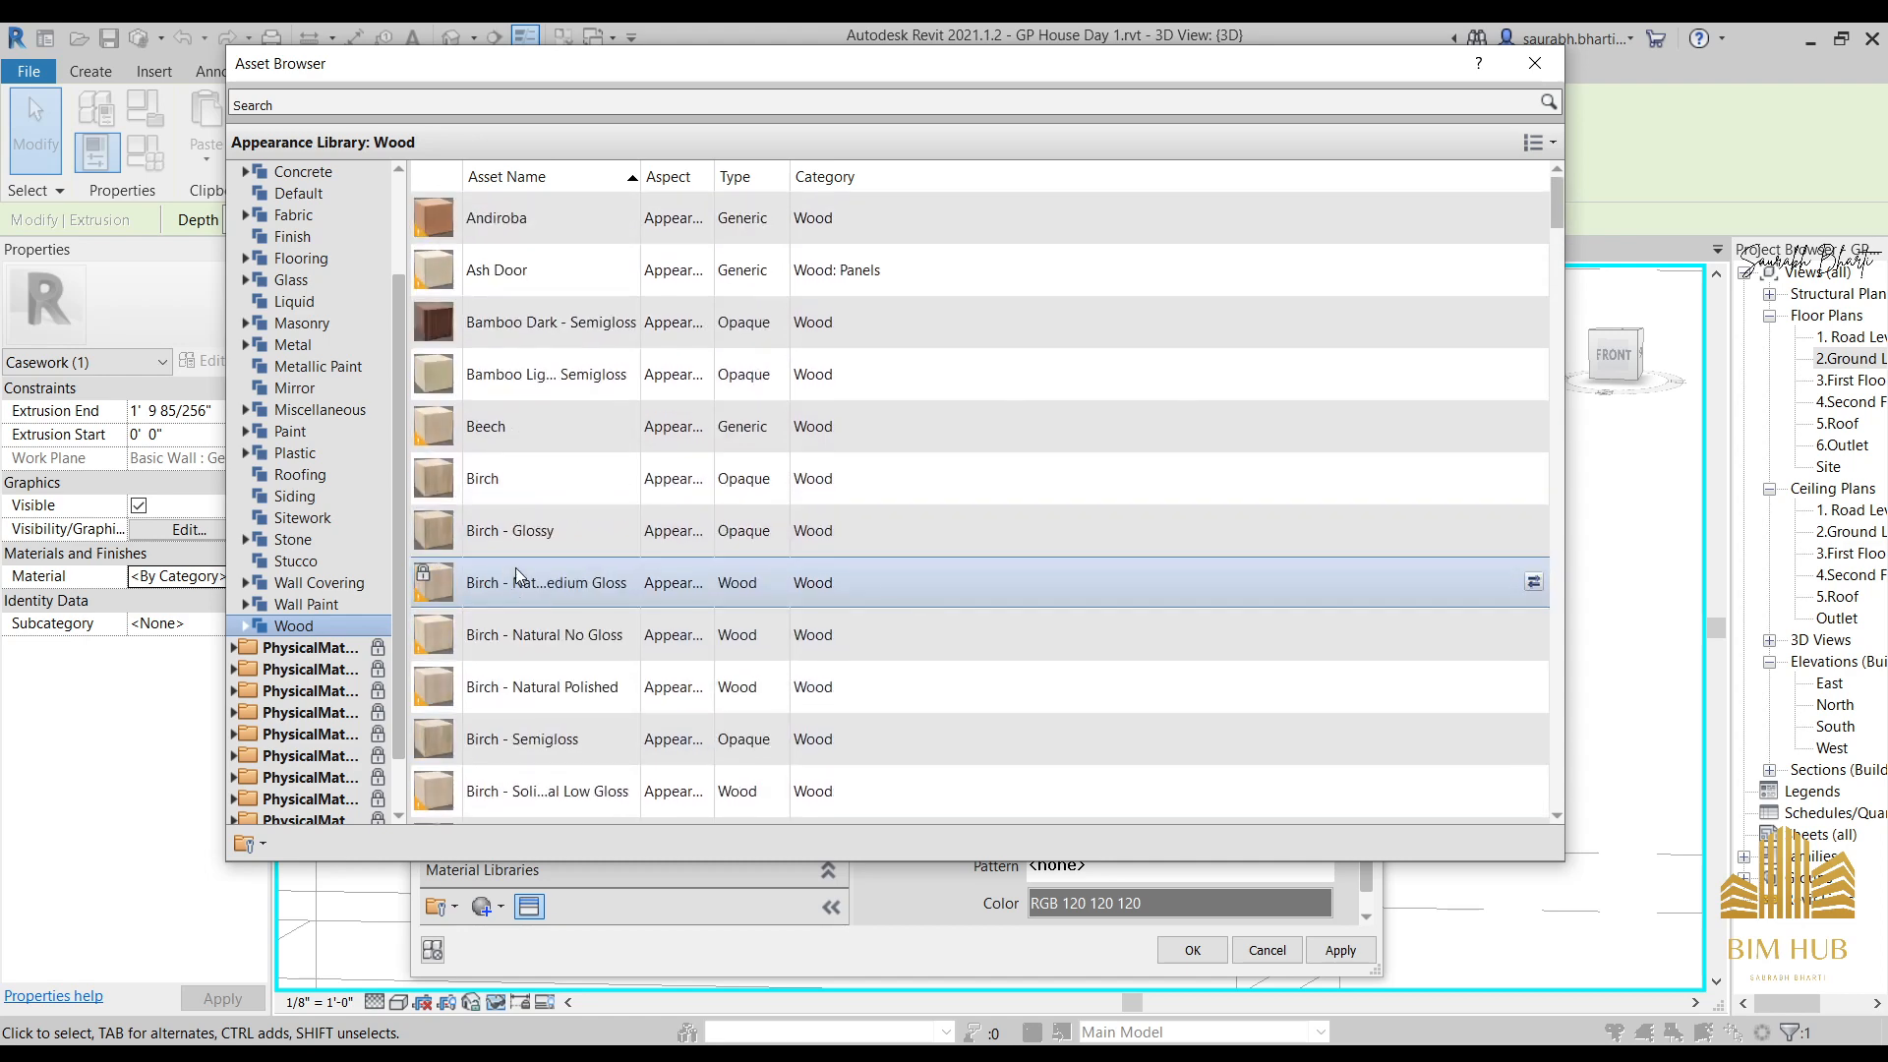
{"action": "scroll", "coordinate": [518, 442], "scroll_direction": "down", "scroll_amount": 5}
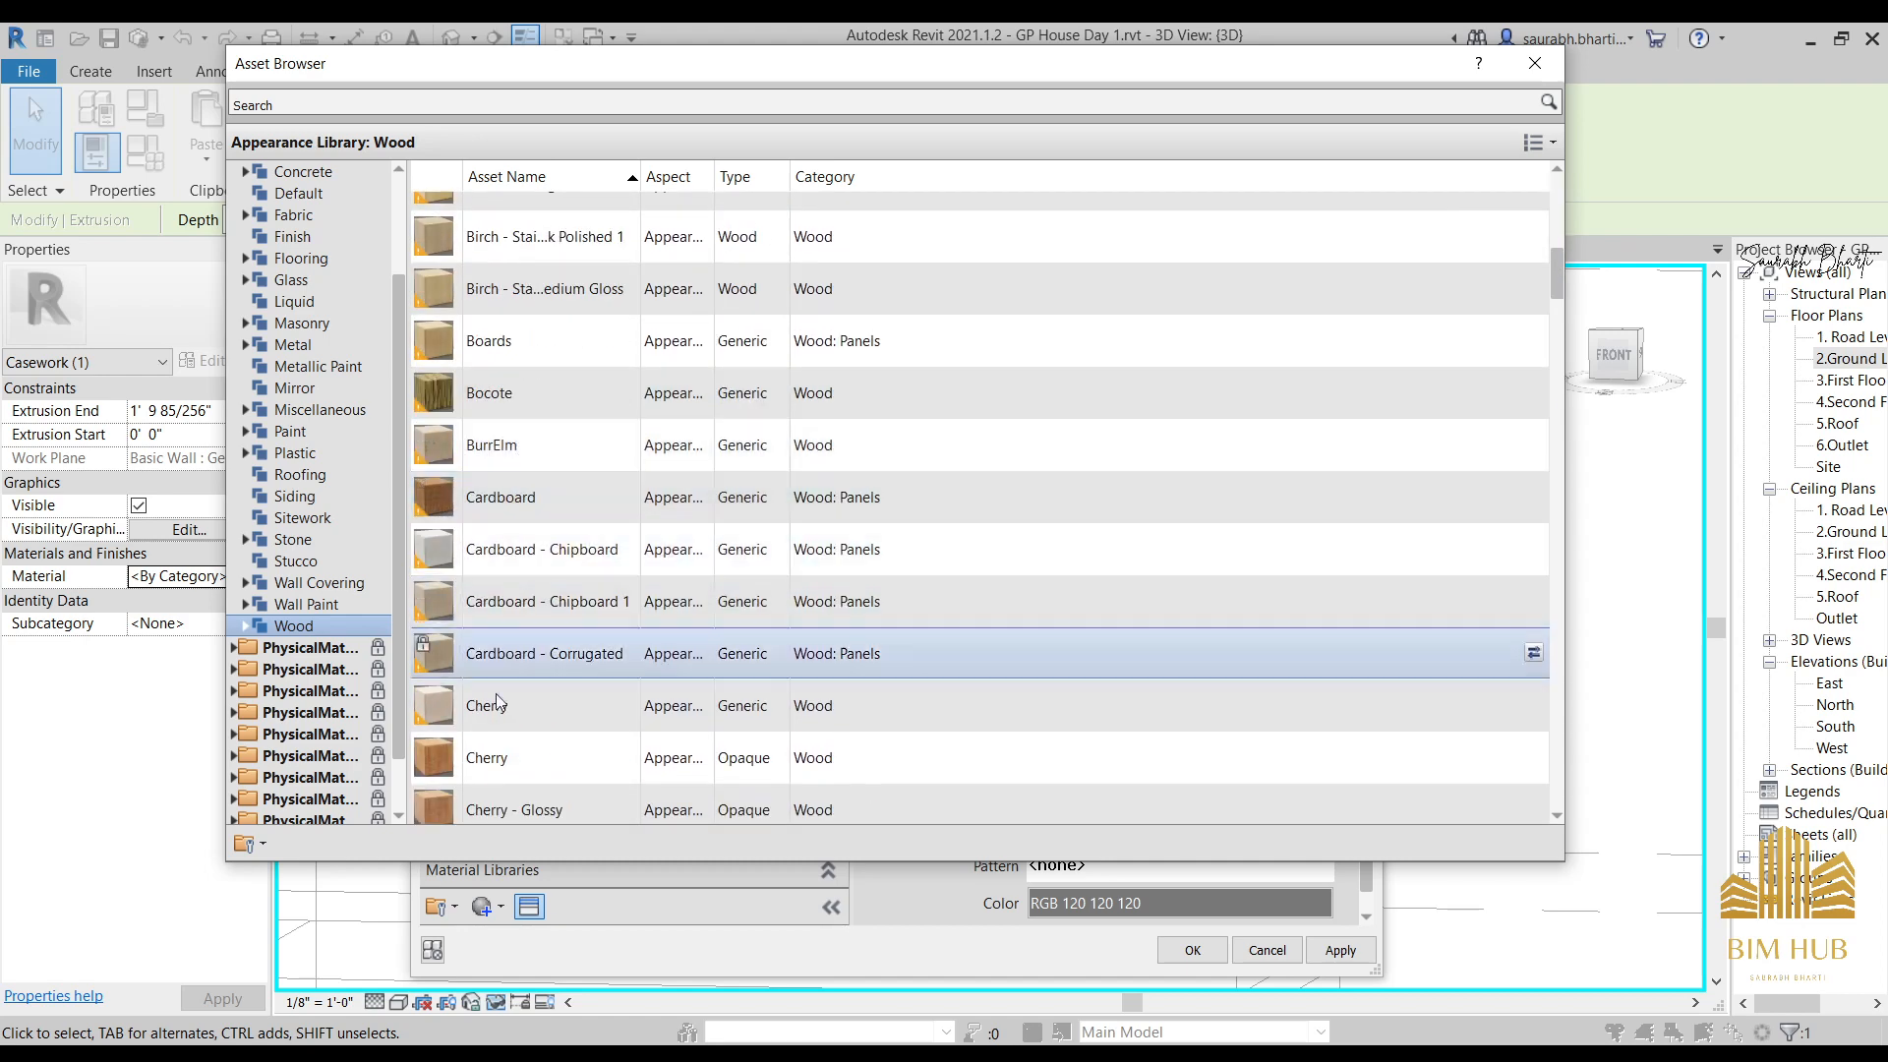
{"action": "scroll", "coordinate": [517, 590], "scroll_direction": "down", "scroll_amount": 4}
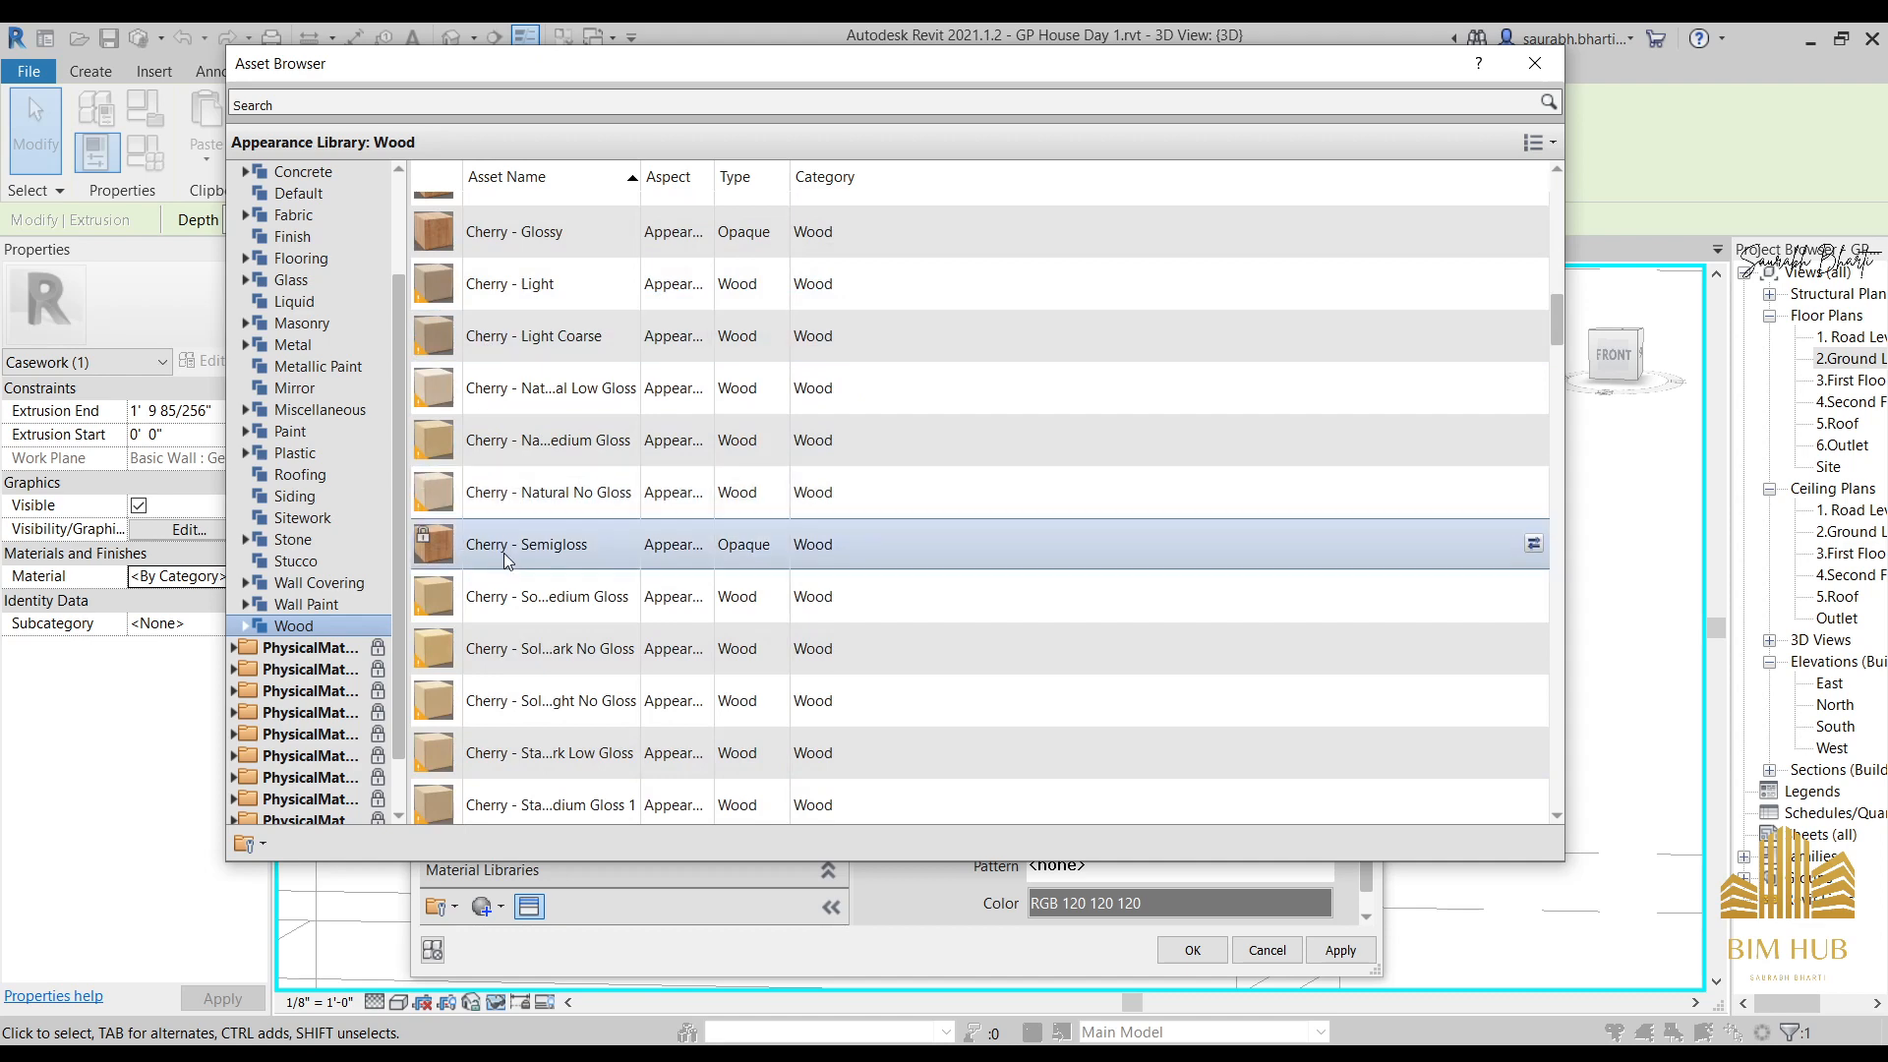
{"action": "double_click", "coordinate": [519, 539]}
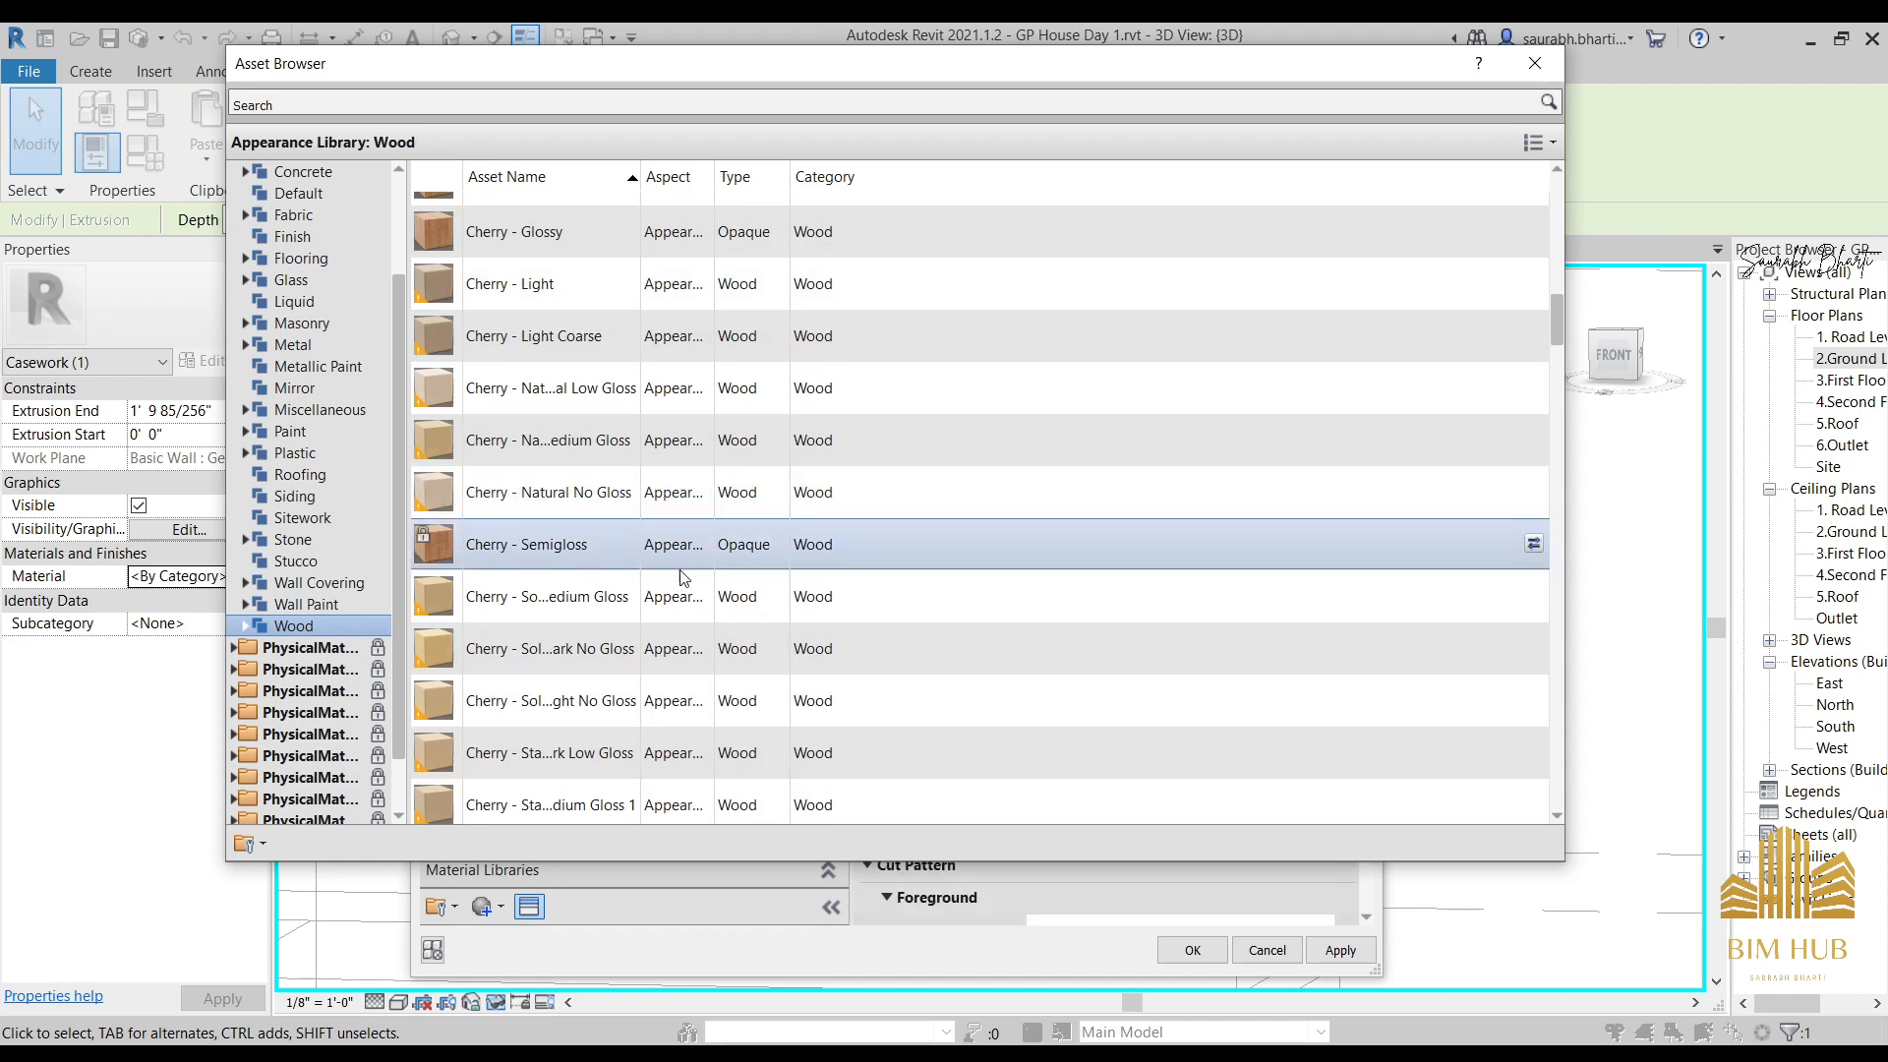
{"action": "left_click", "coordinate": [1534, 63]}
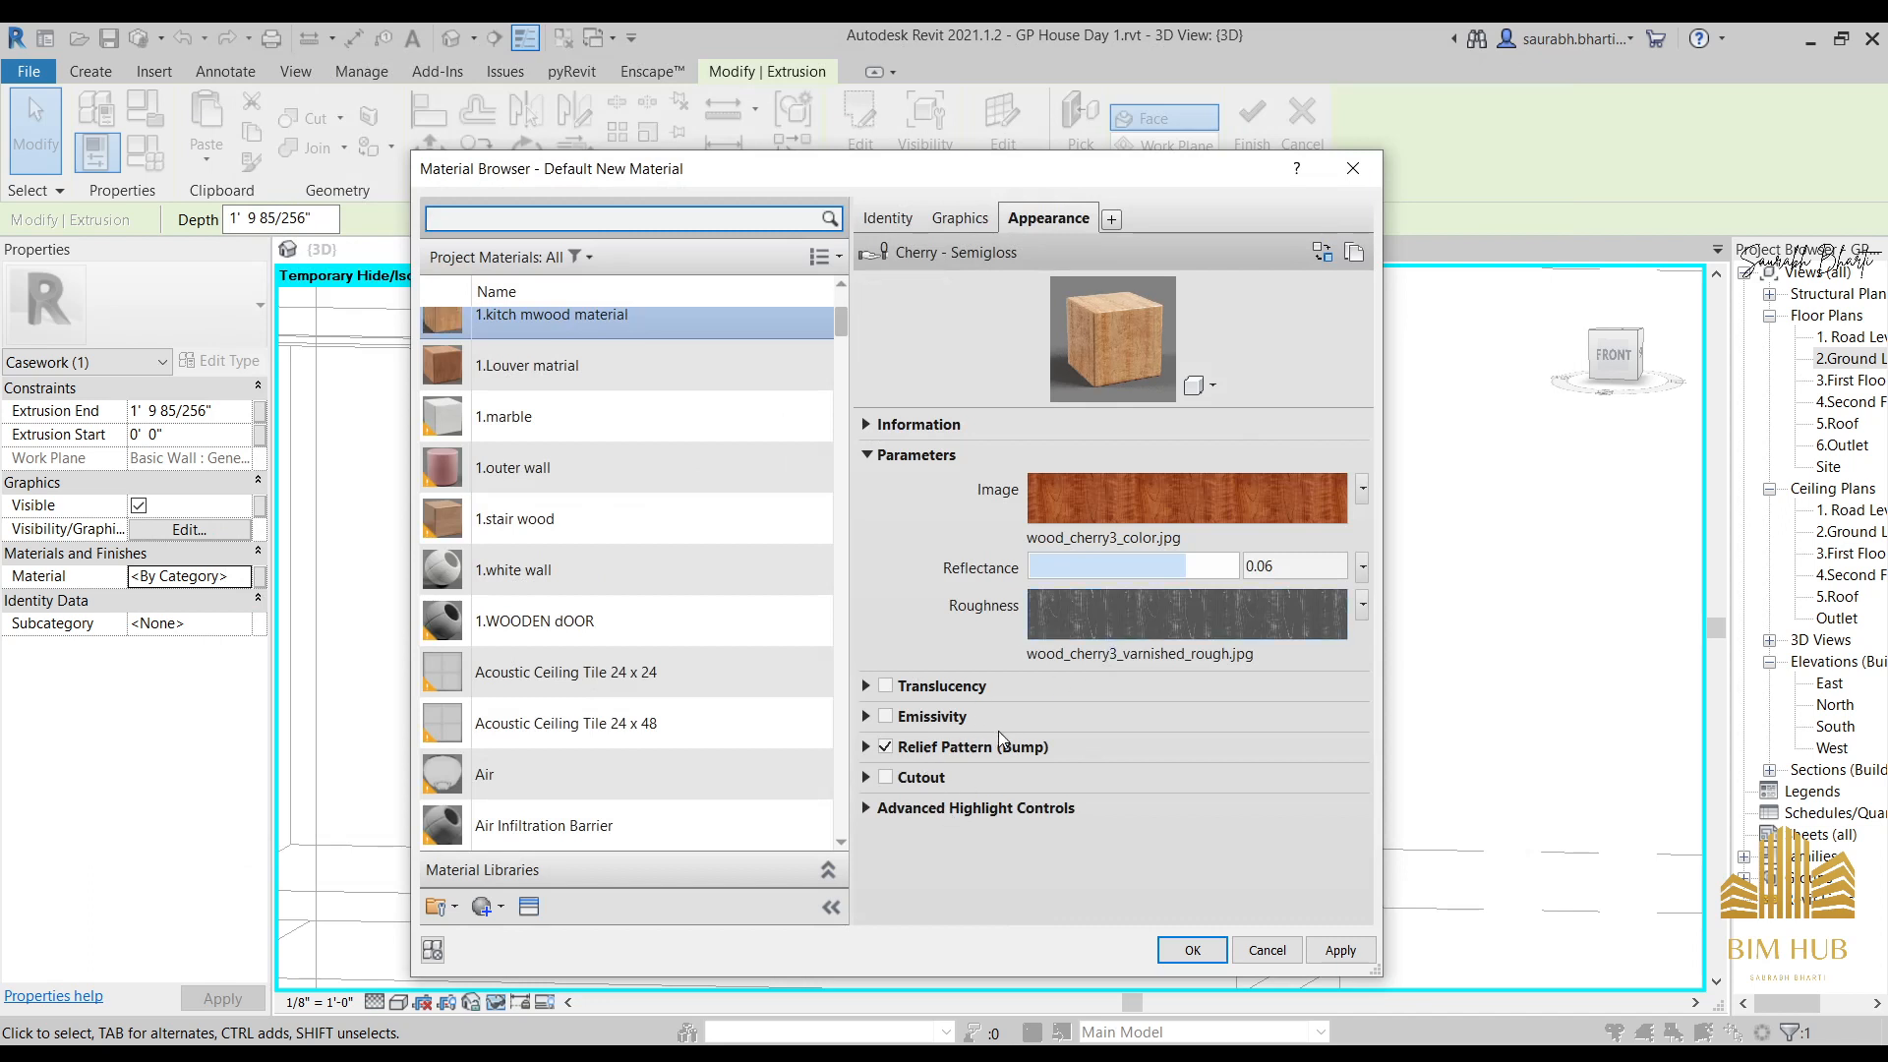
Set the material's Reflectance to 0.01 and assign the material to the wall cabinet extrusion.
{"action": "left_click", "coordinate": [862, 747]}
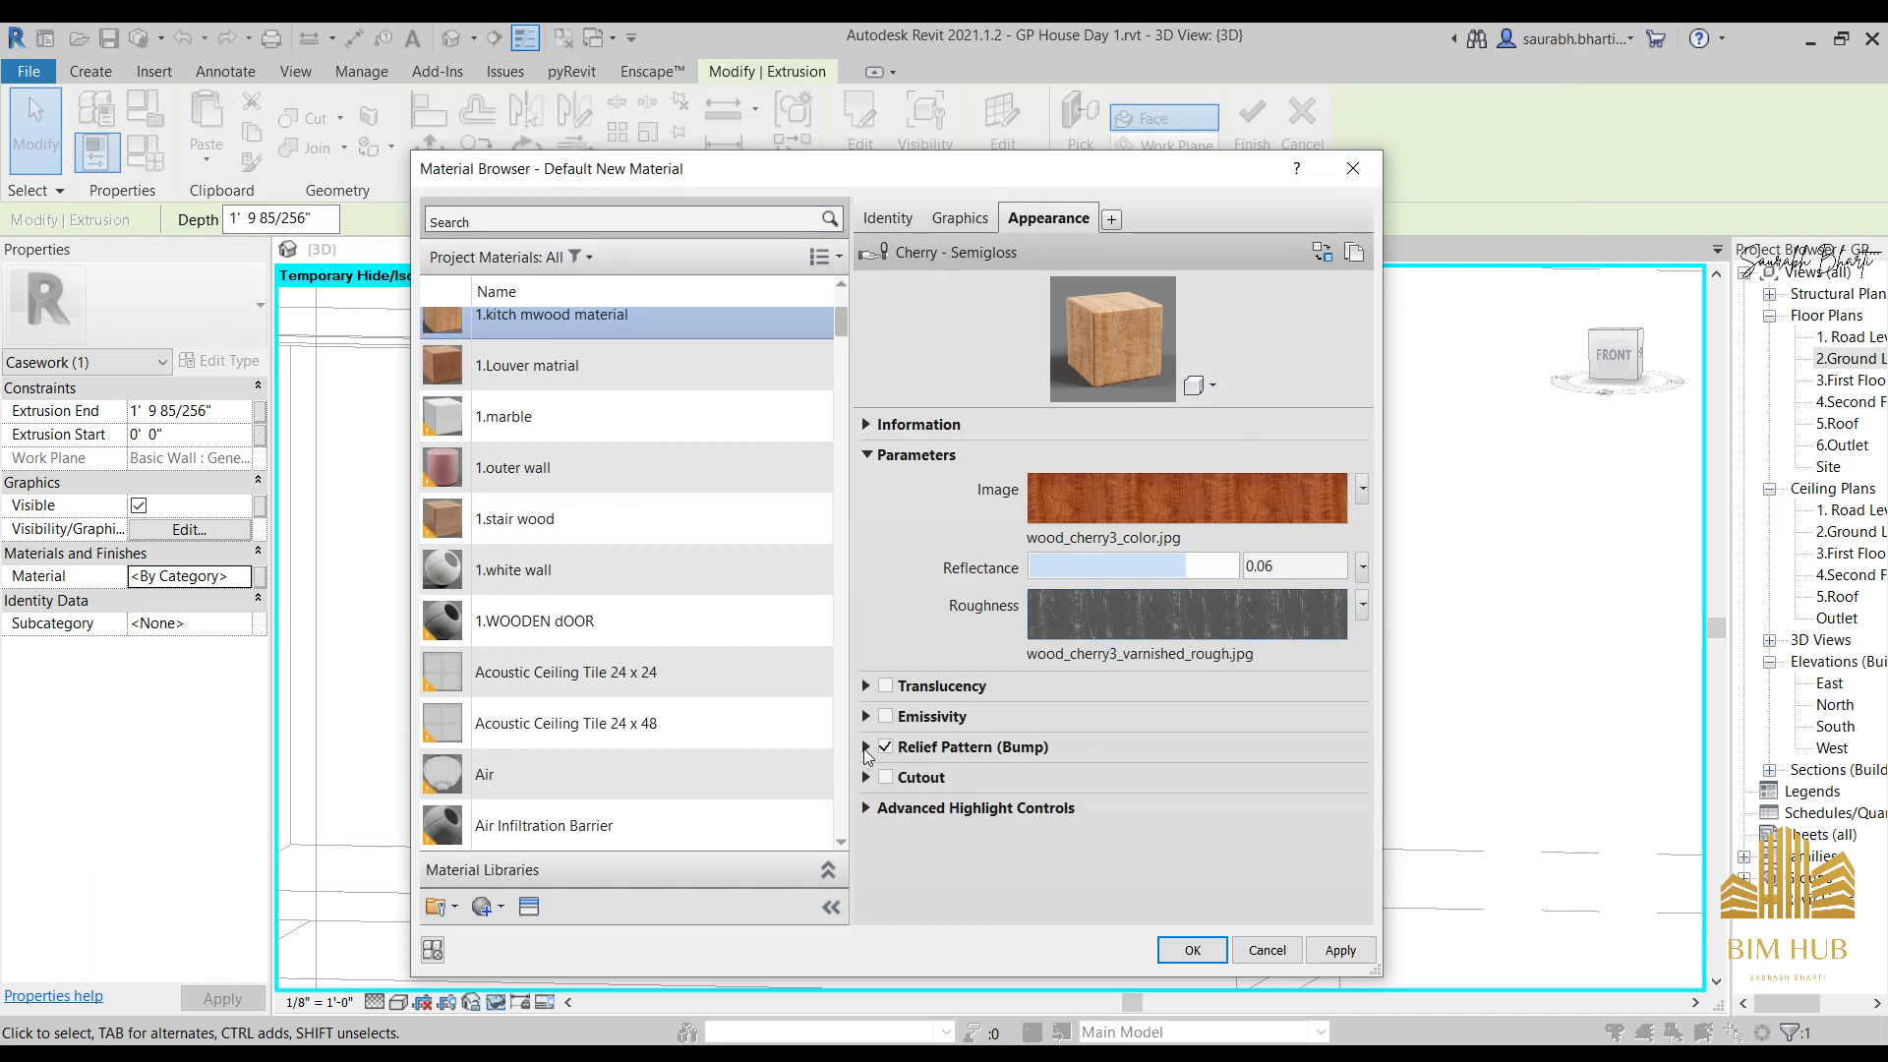
{"action": "left_click", "coordinate": [866, 748]}
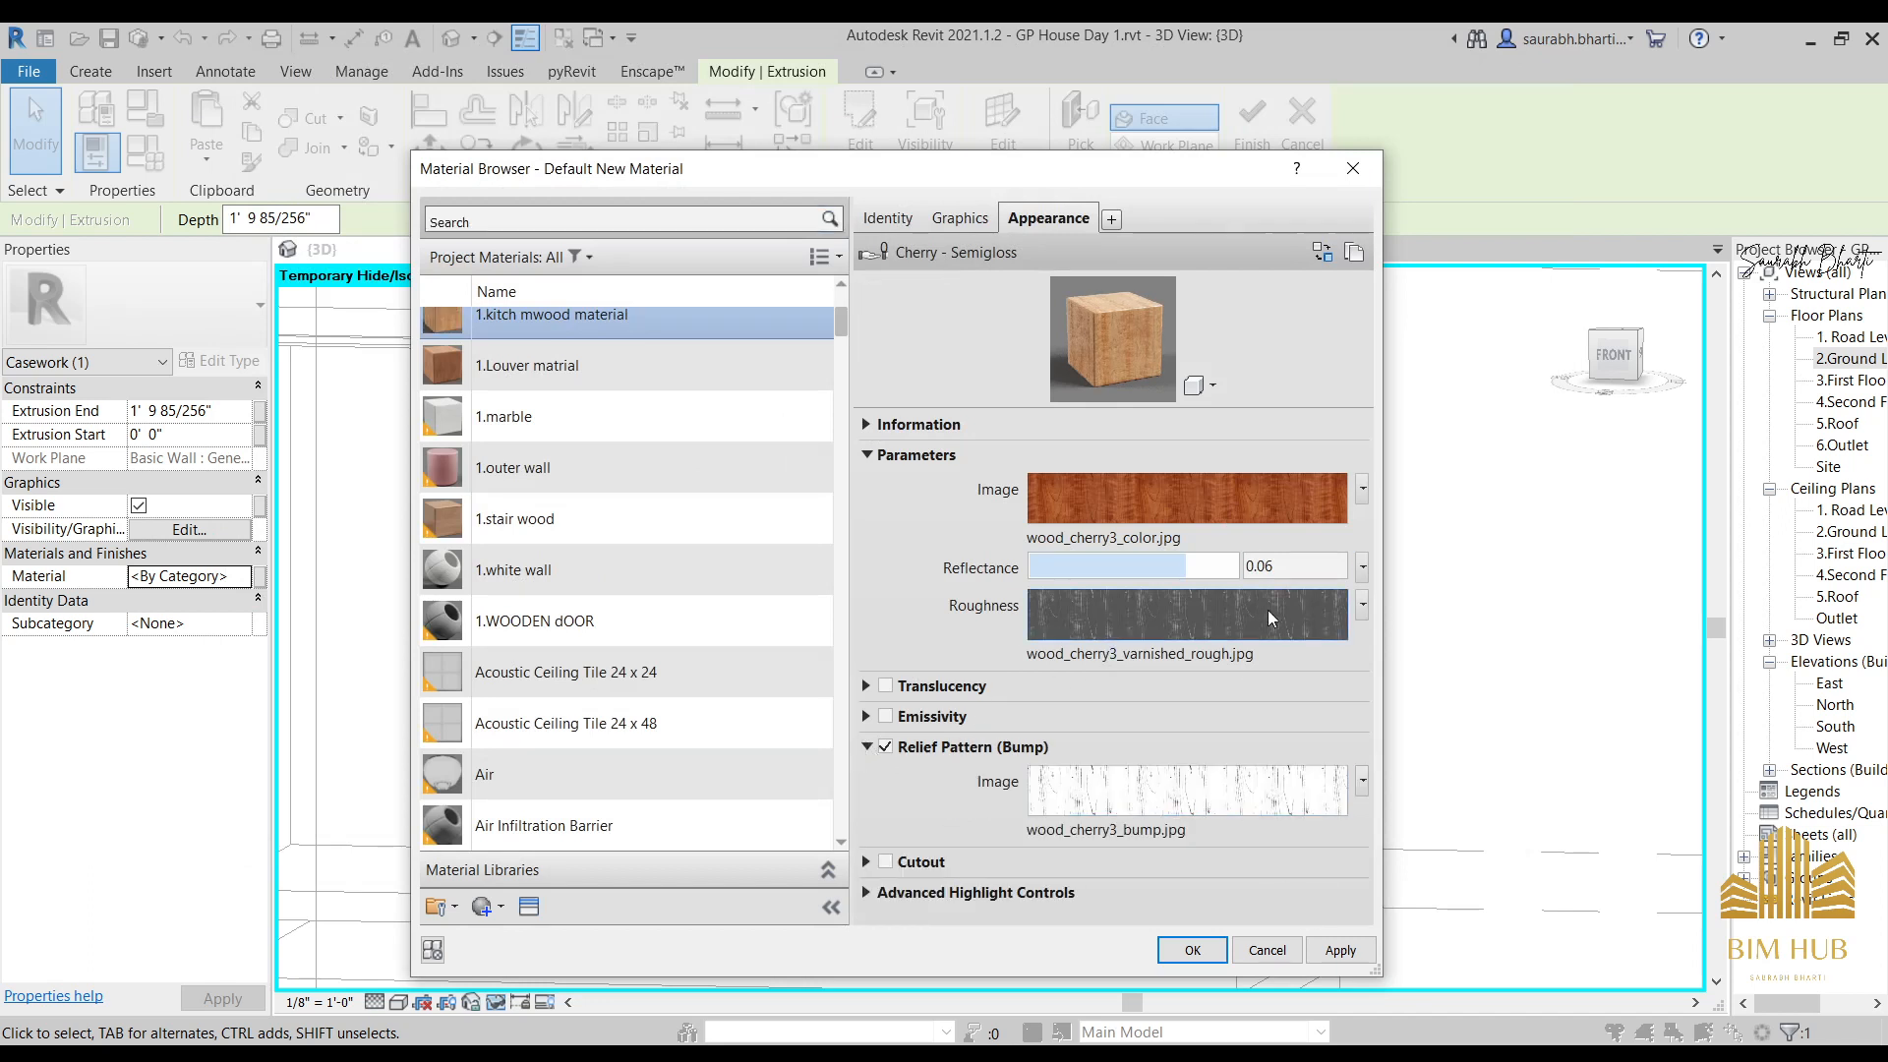
{"action": "left_click_drag", "start_coordinate": [1180, 567], "coordinate": [1099, 578]}
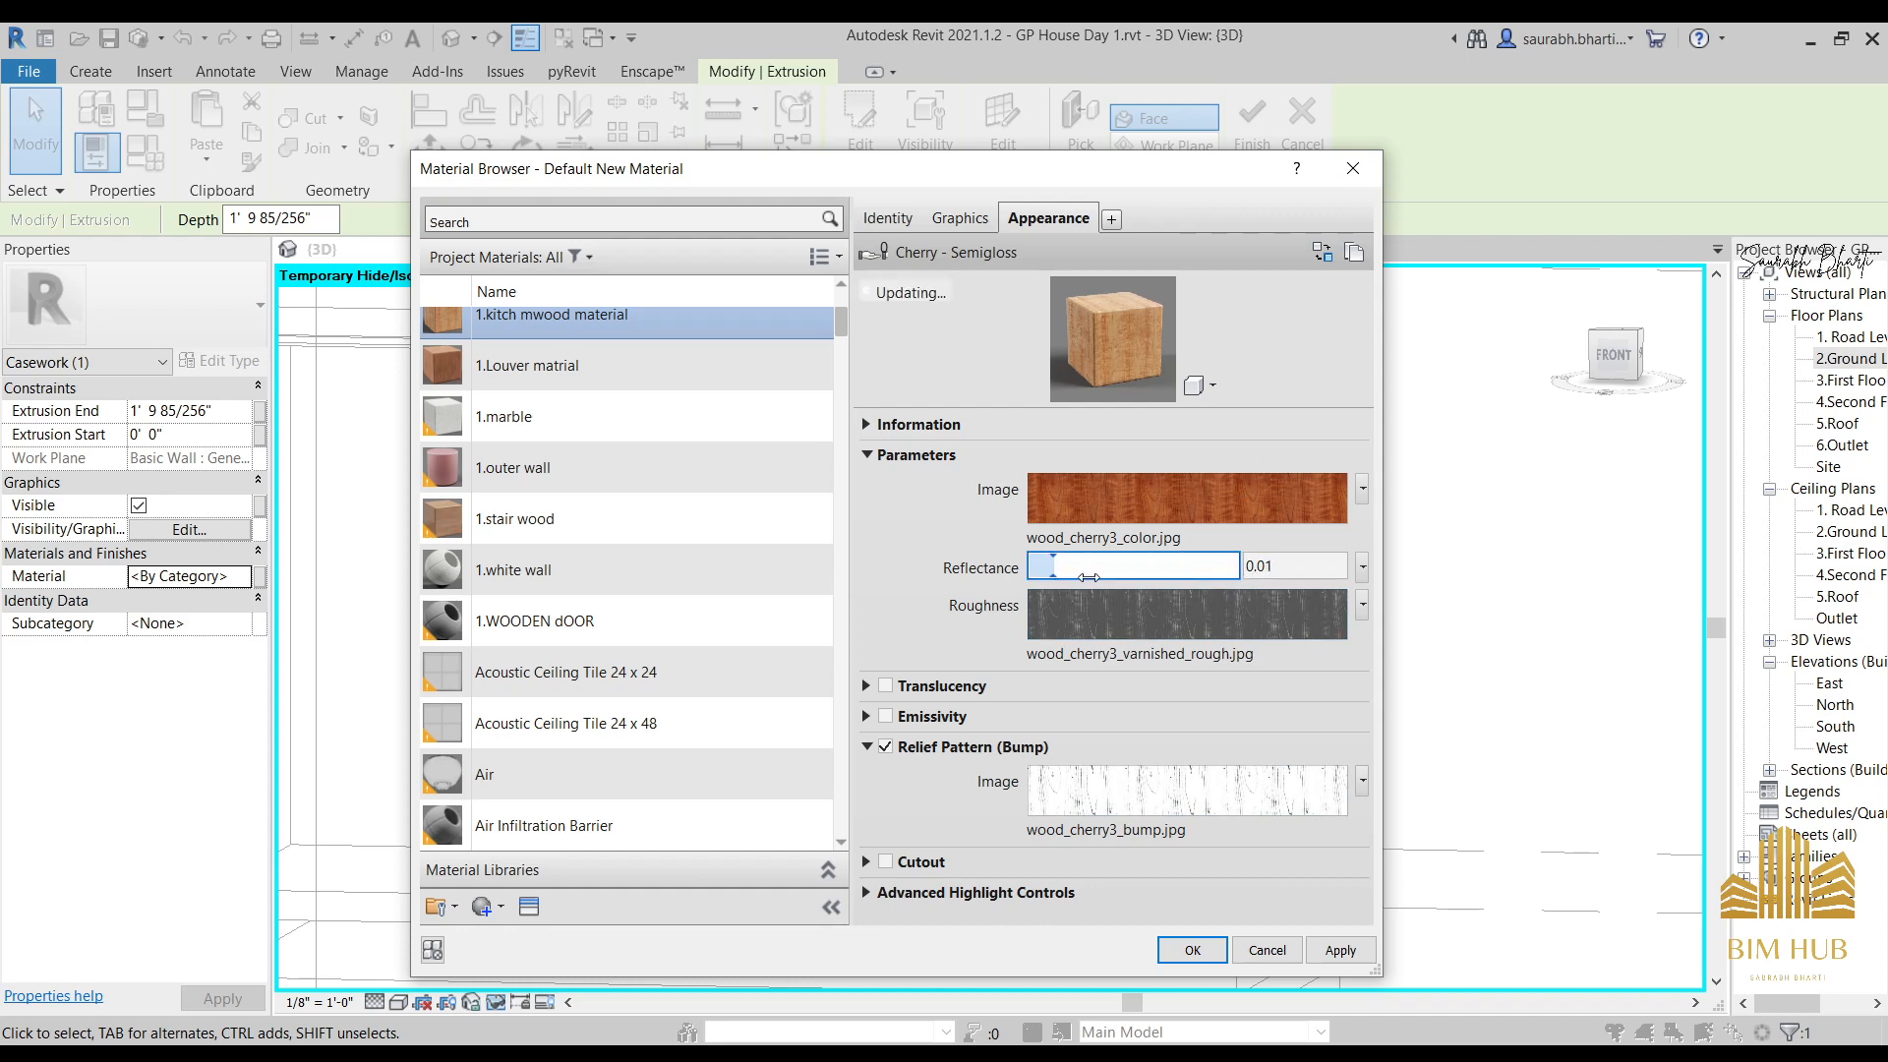
{"action": "left_click", "coordinate": [1342, 949]}
{"action": "left_click", "coordinate": [1218, 950]}
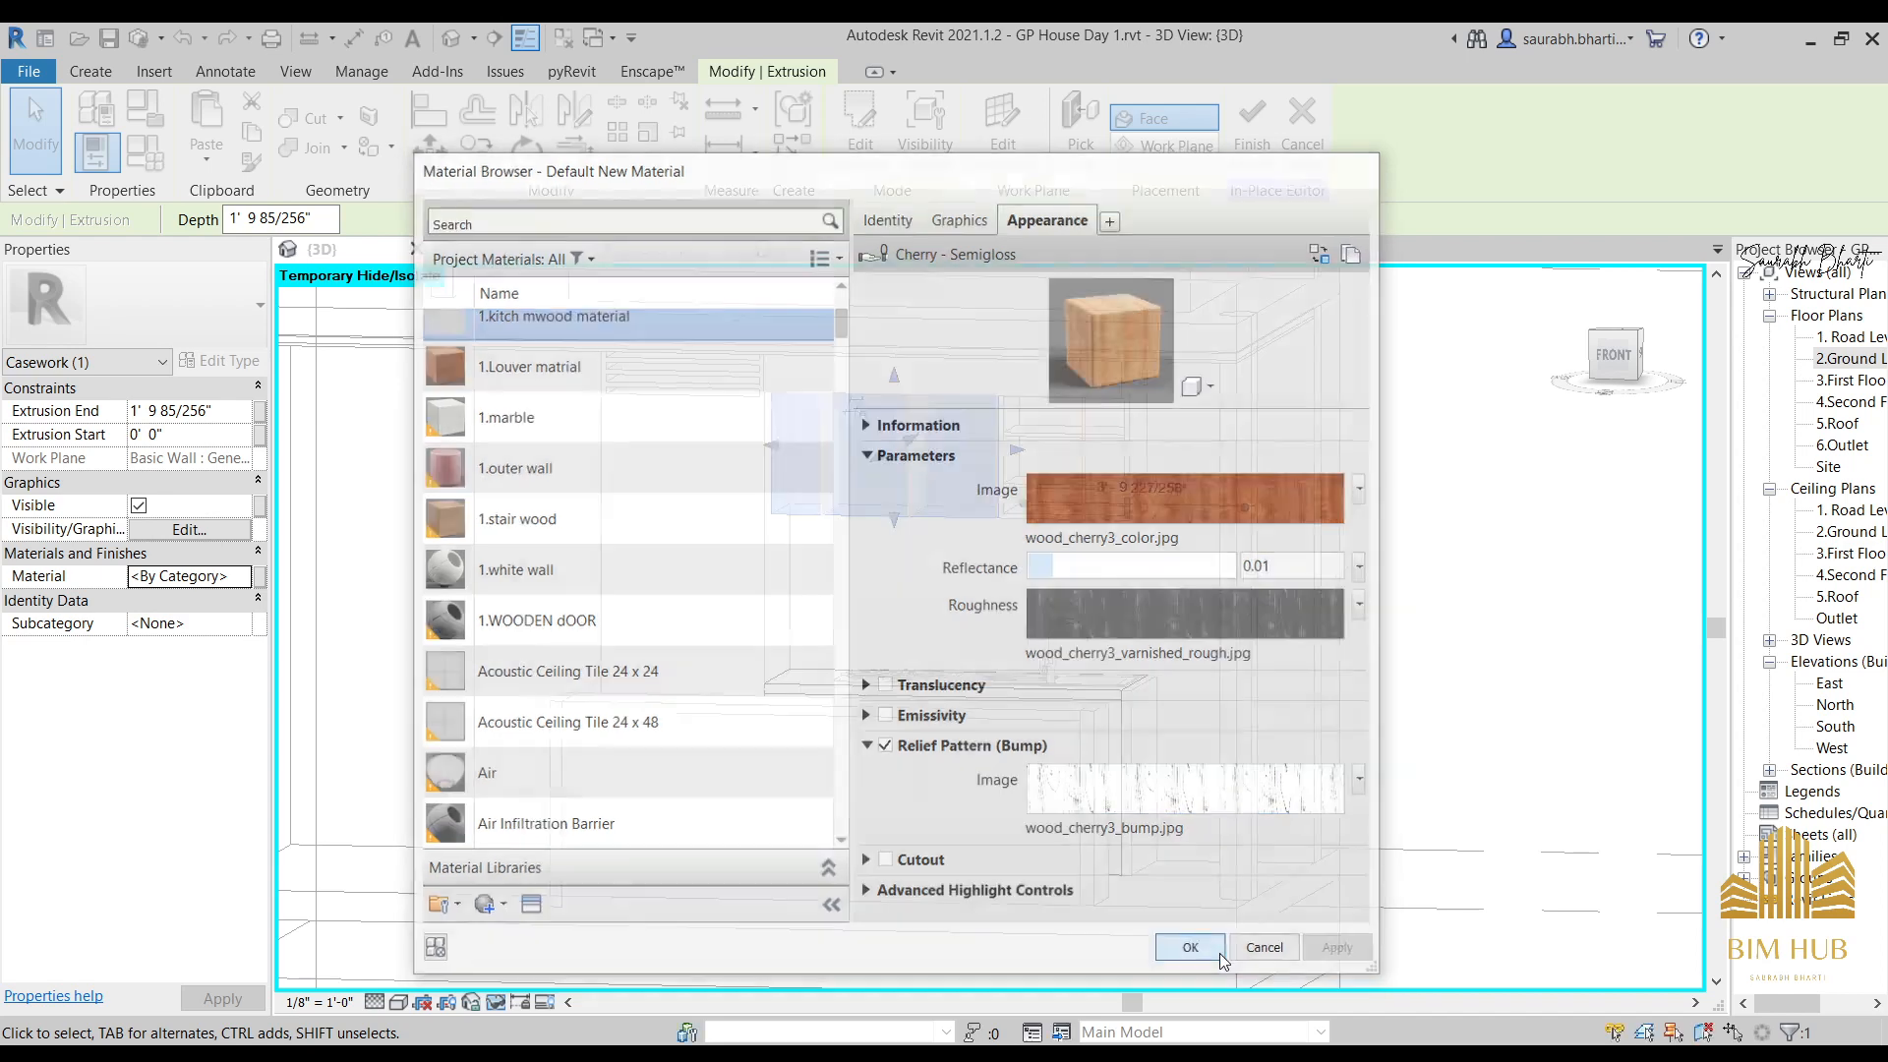
Select the wall cabinet extrusion and check its assigned material in the material settings.
{"action": "middle_click_drag", "start_coordinate": [993, 767], "coordinate": [1023, 765], "text": "shift"}
{"action": "left_click", "coordinate": [984, 605]}
{"action": "middle_click_drag", "start_coordinate": [988, 629], "coordinate": [1052, 610], "text": "shift"}
{"action": "left_click", "coordinate": [939, 520]}
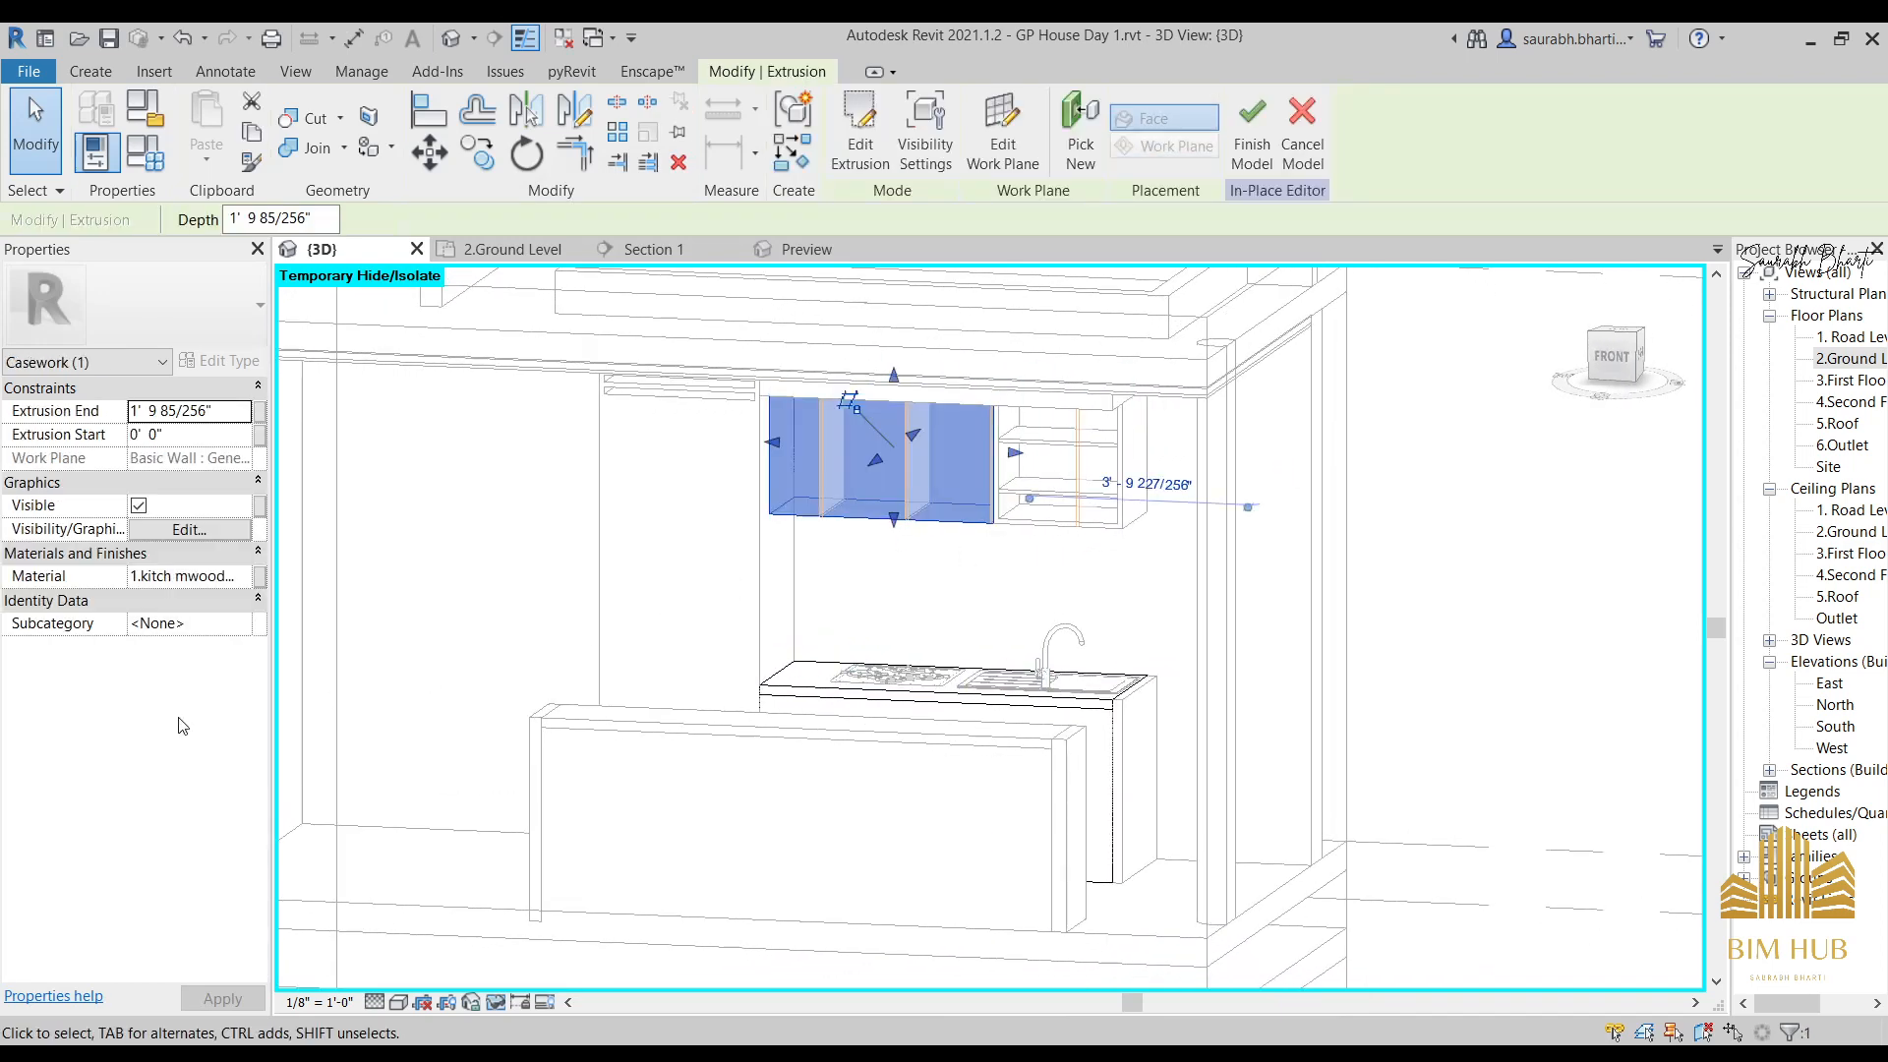
{"action": "left_click", "coordinate": [244, 581]}
{"action": "left_click", "coordinate": [1196, 949]}
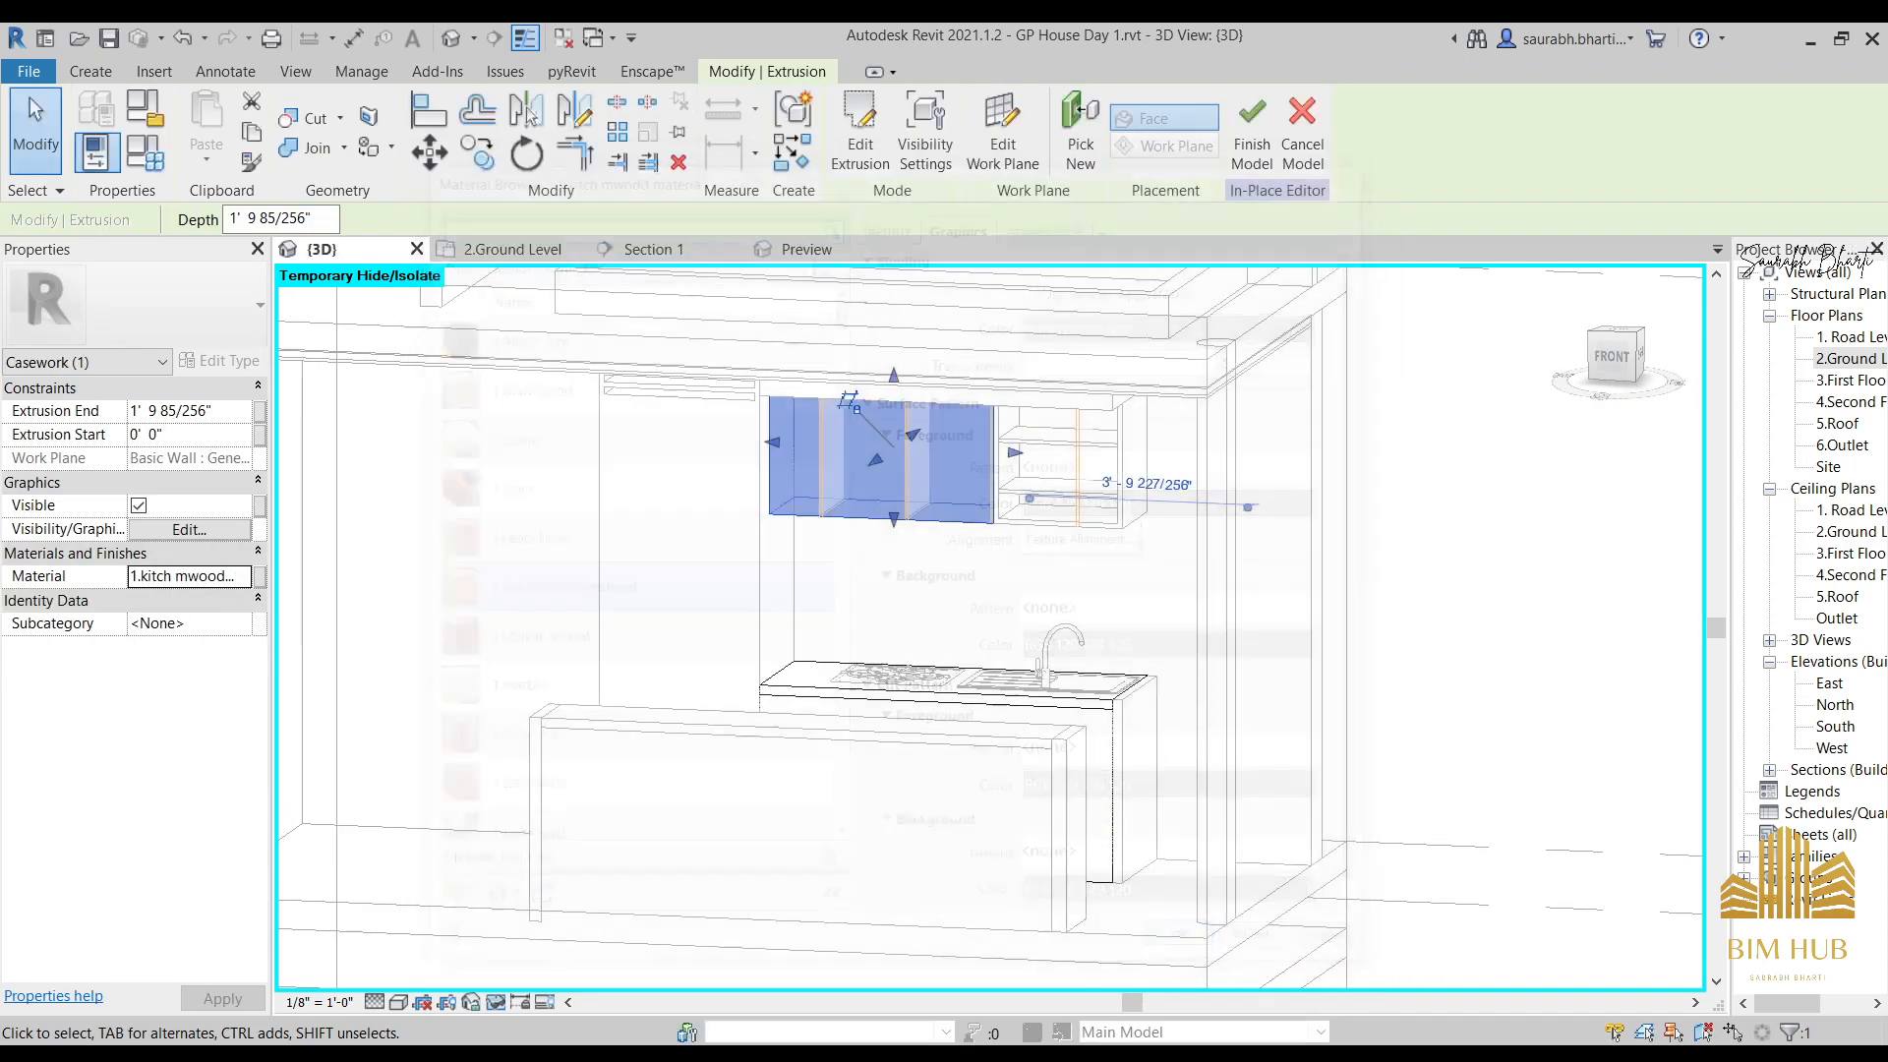
Switch the 3D view to a visual style that shows material textures and inspect the wall cabinet doors.
{"action": "left_click", "coordinate": [421, 1004]}
{"action": "left_click", "coordinate": [433, 984]}
{"action": "middle_click_drag", "start_coordinate": [679, 866], "coordinate": [941, 549], "text": "shift"}
{"action": "left_click", "coordinate": [934, 642]}
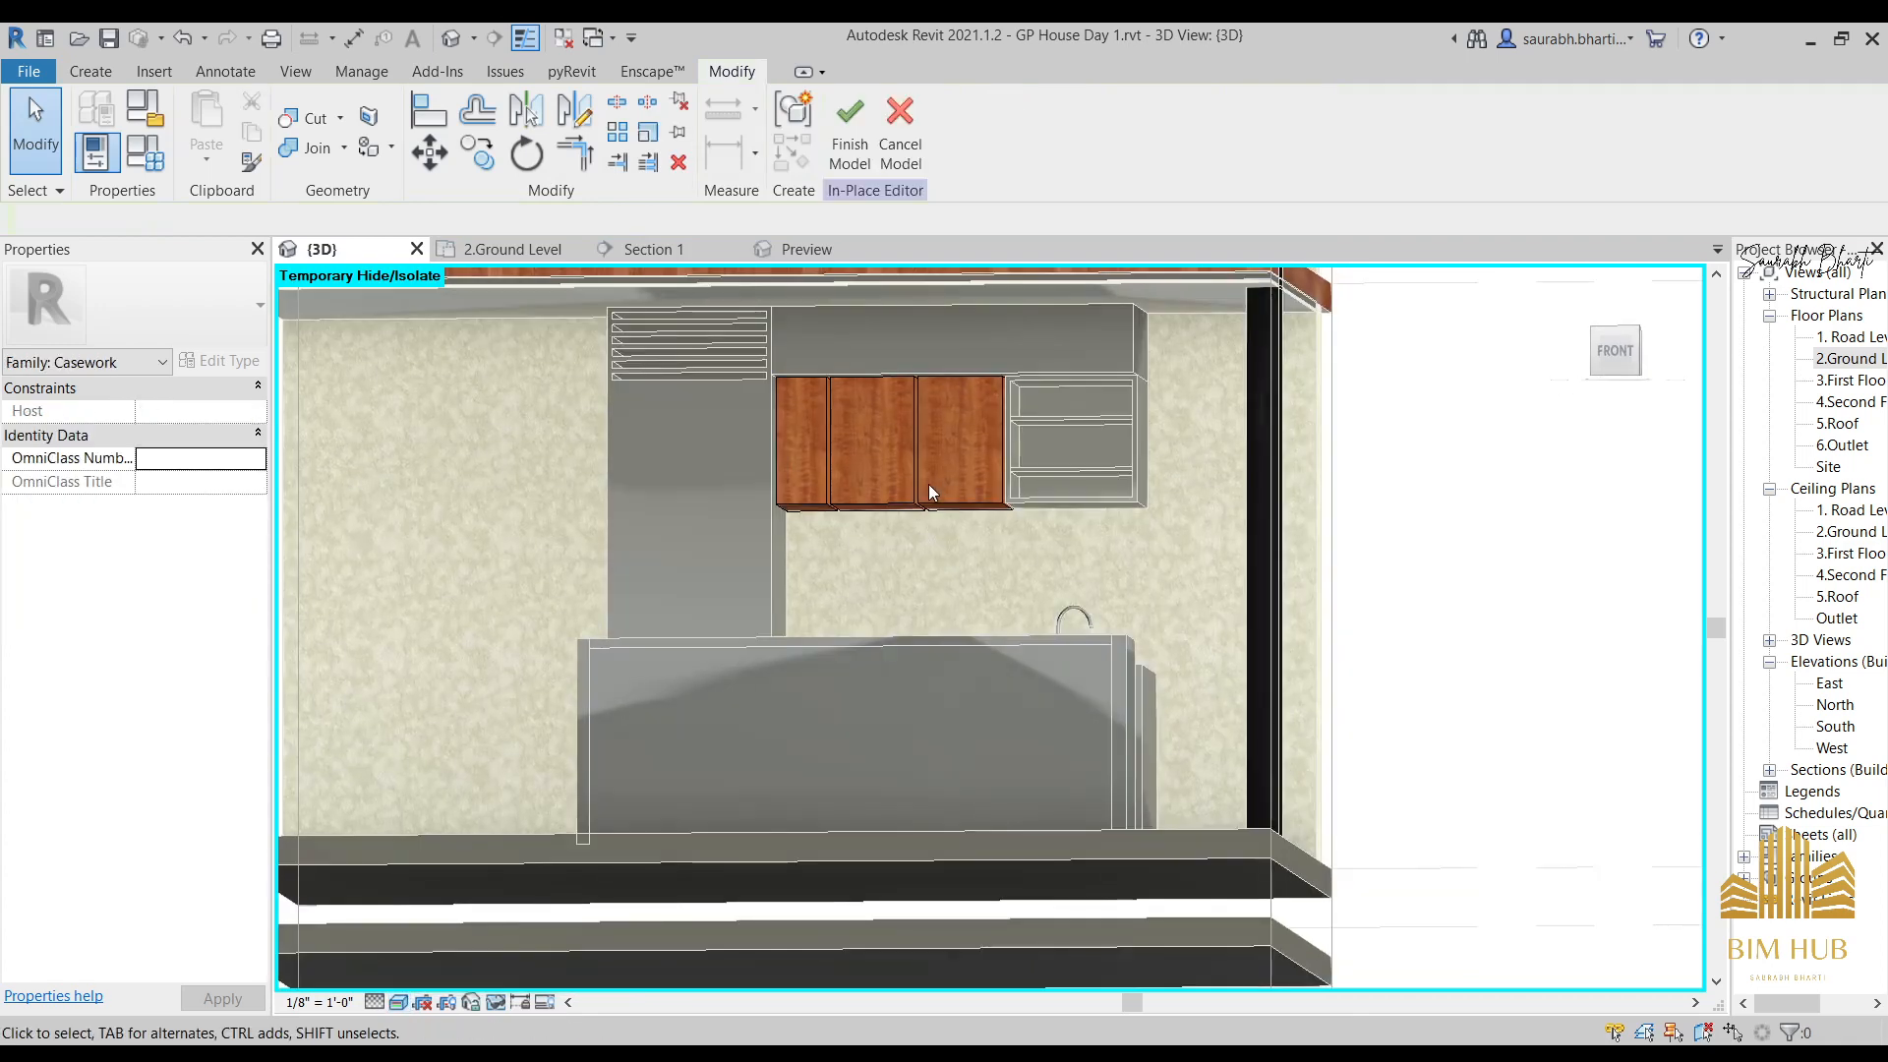
{"action": "middle_click_drag", "start_coordinate": [950, 678], "coordinate": [968, 854], "text": "shift"}
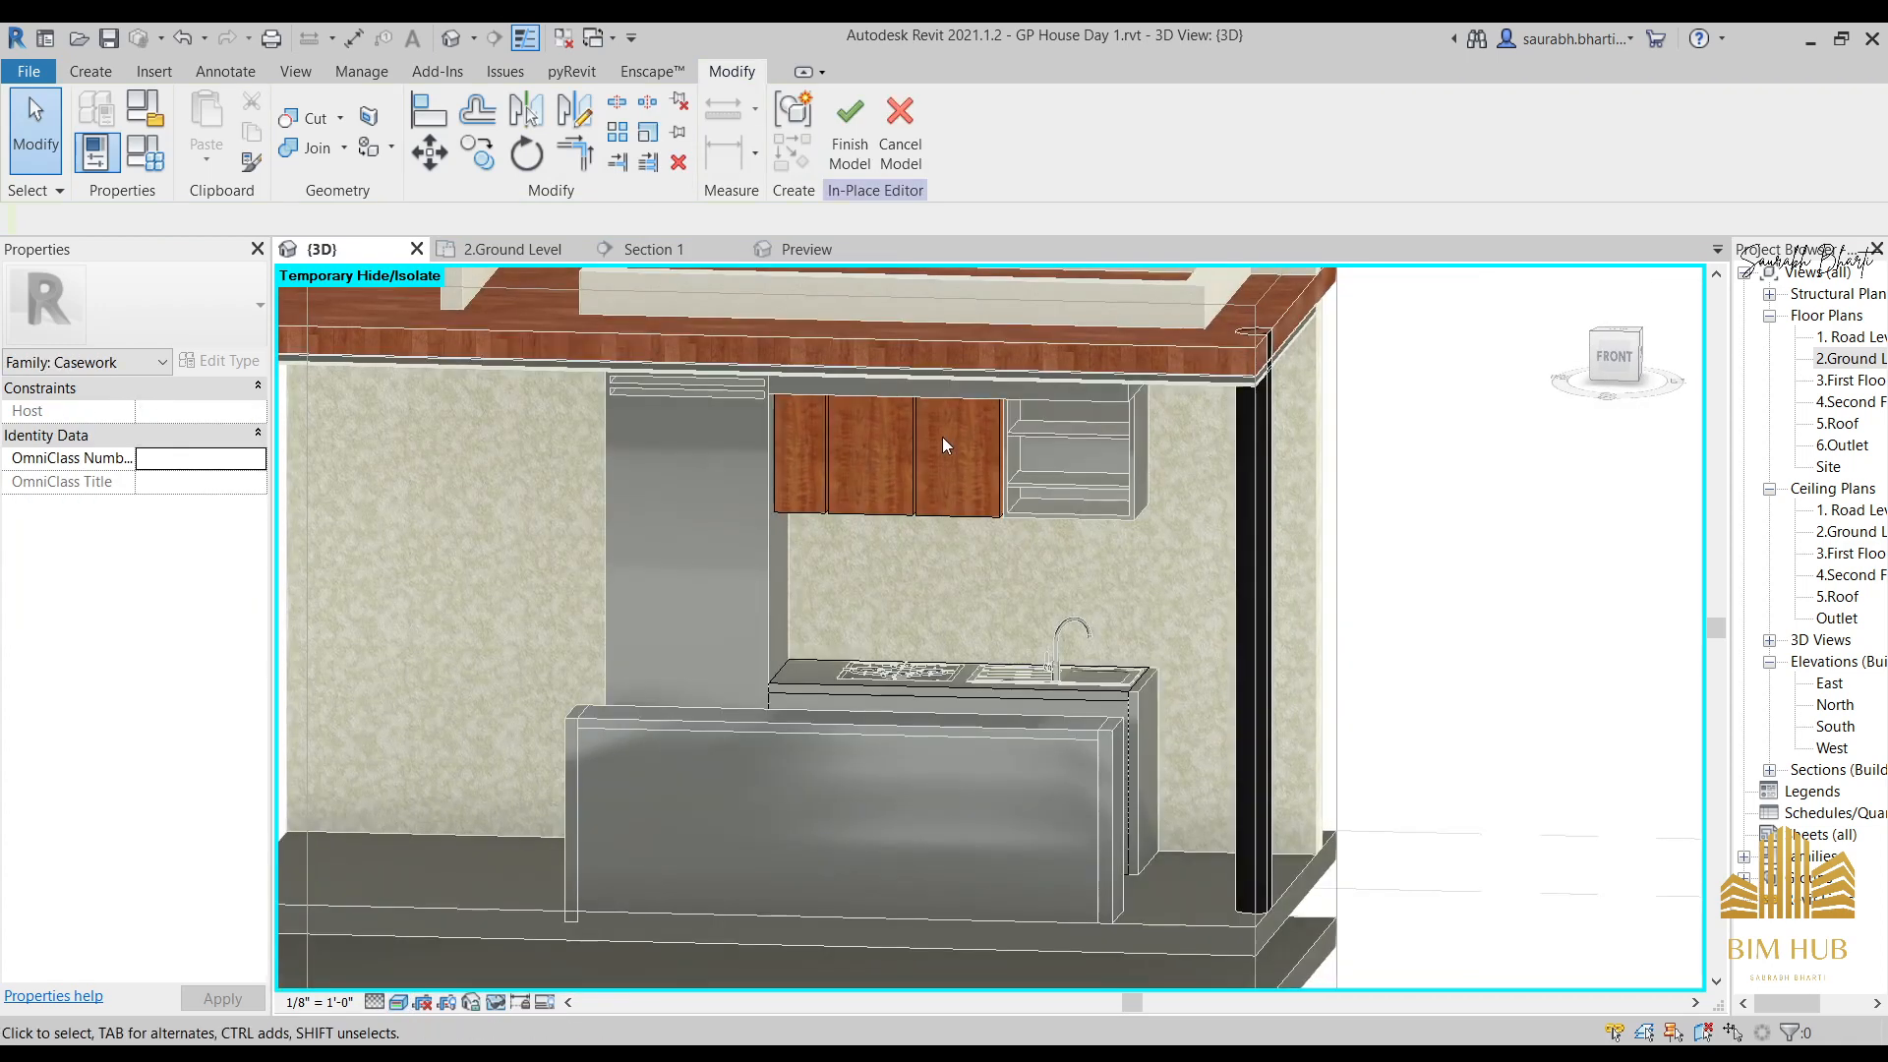
Copy the wall cabinet's material name, "1.kitch mwood material", and assign it to the base cabinet extrusion below the countertop.
{"action": "left_click", "coordinate": [924, 505]}
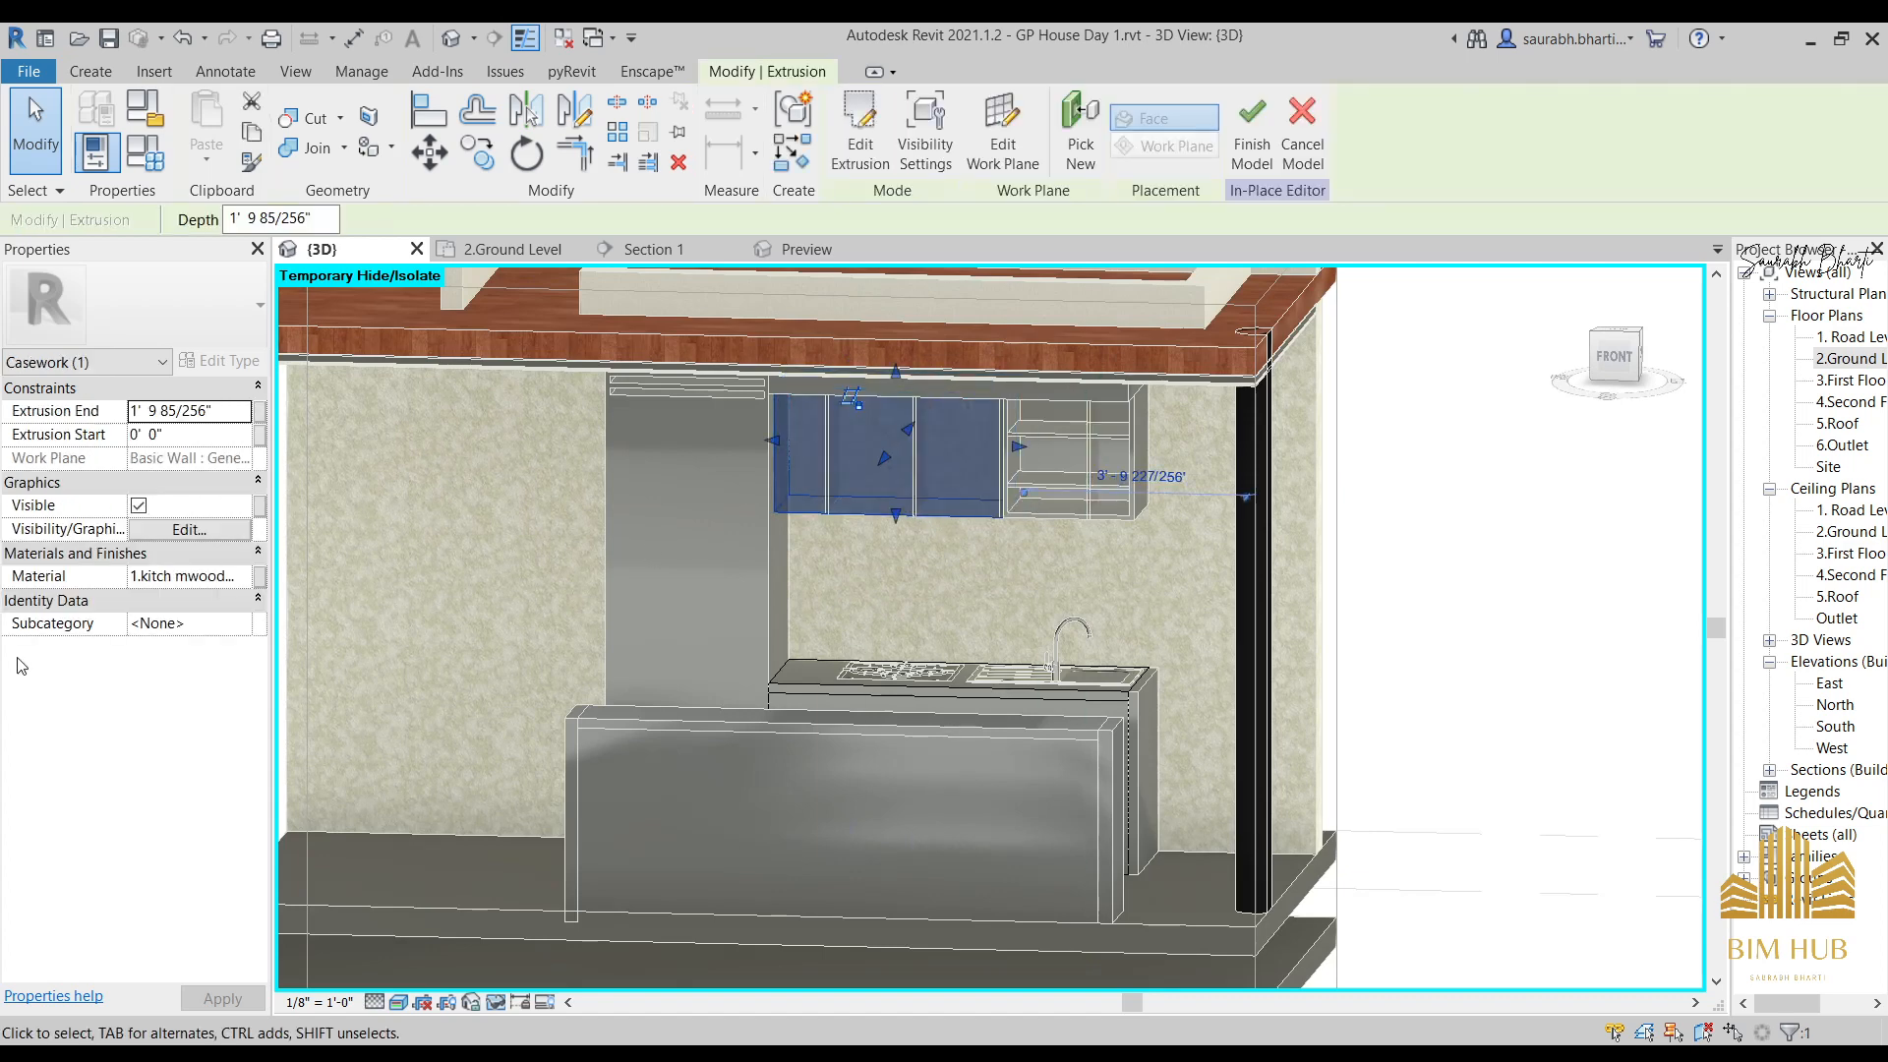
{"action": "left_click", "coordinate": [180, 576]}
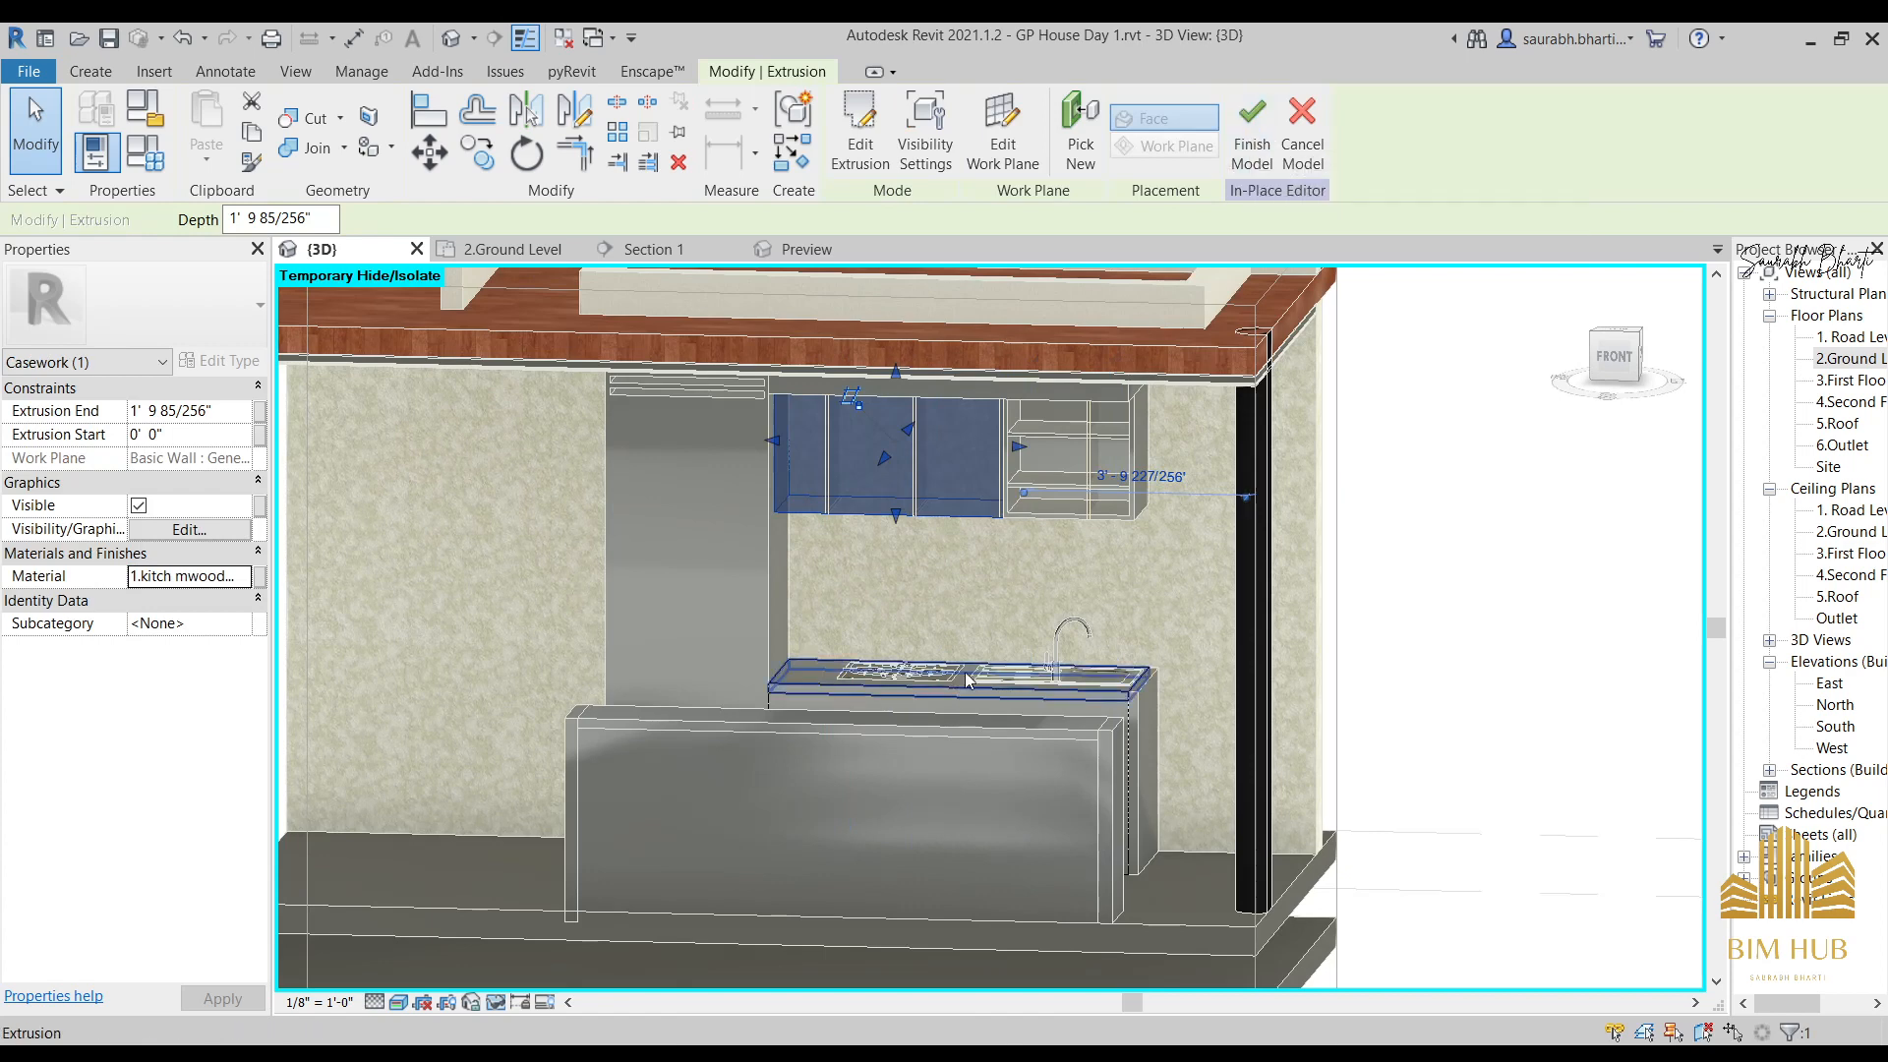
{"action": "left_click", "coordinate": [836, 678]}
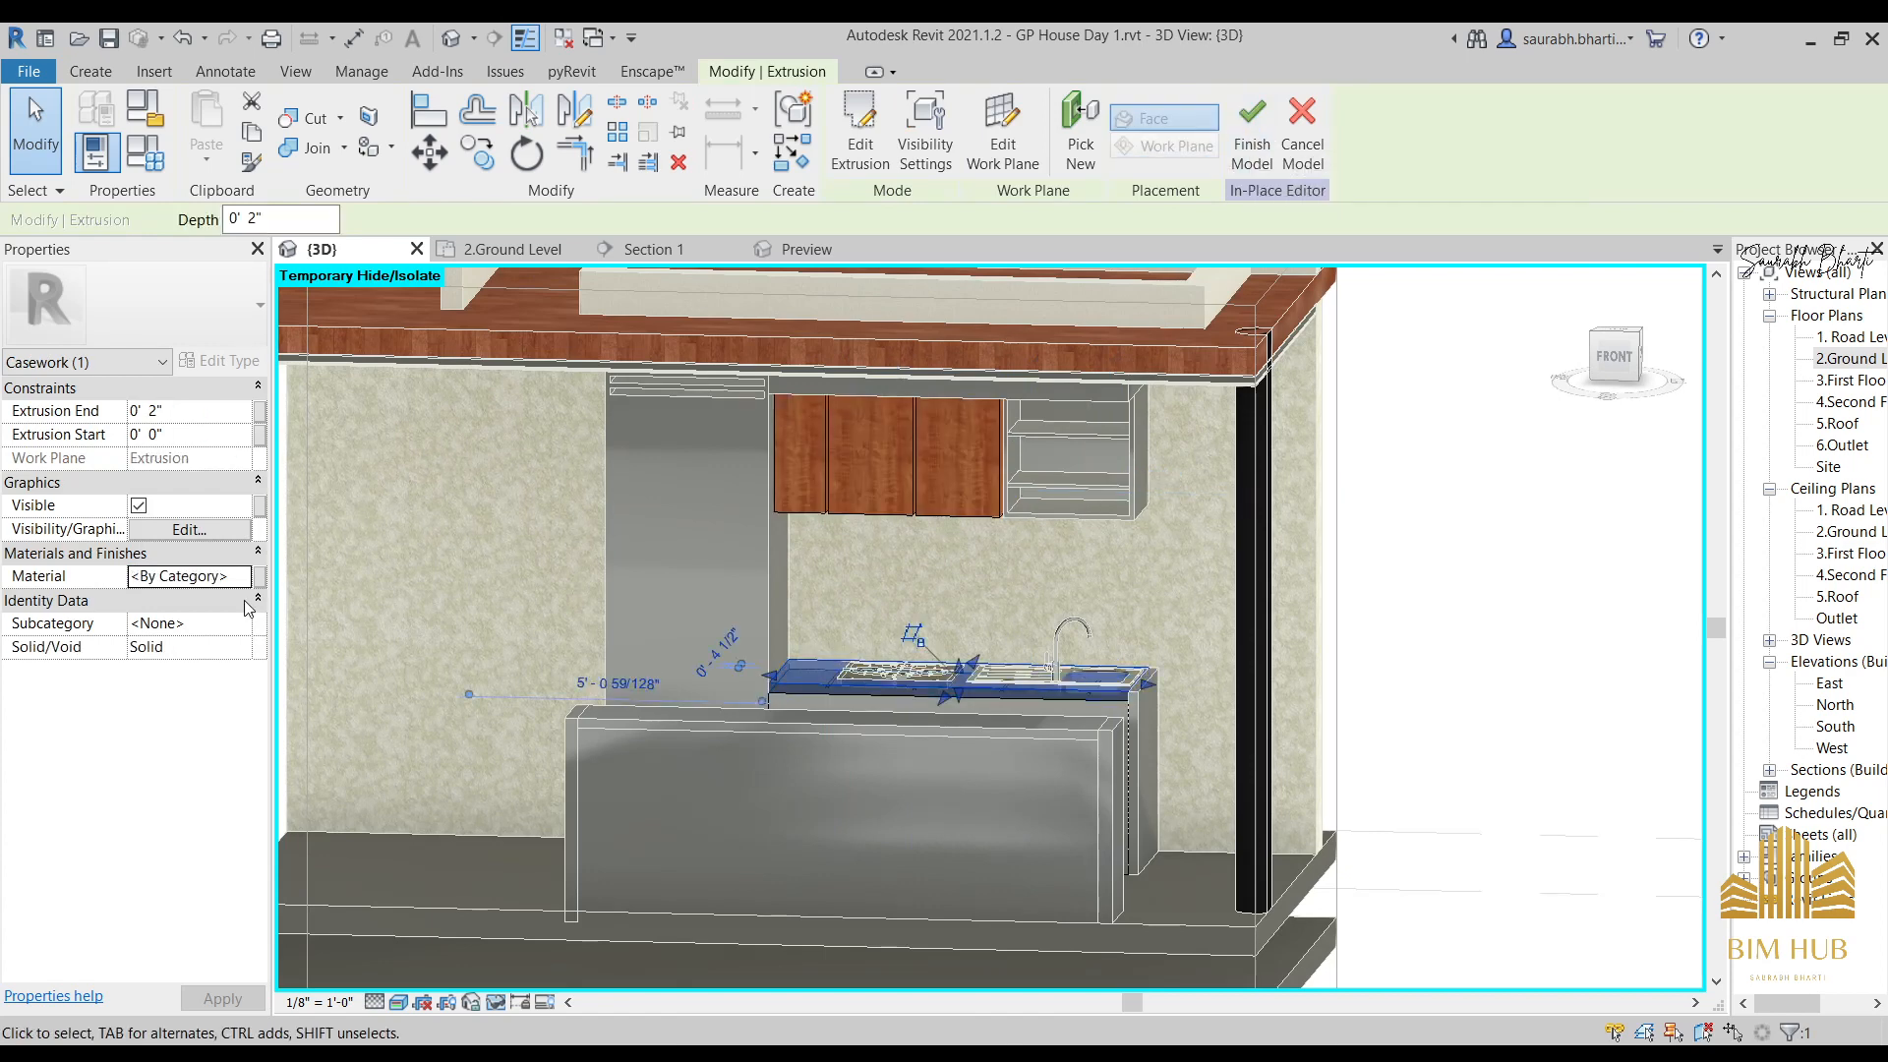
{"action": "left_click", "coordinate": [1042, 588]}
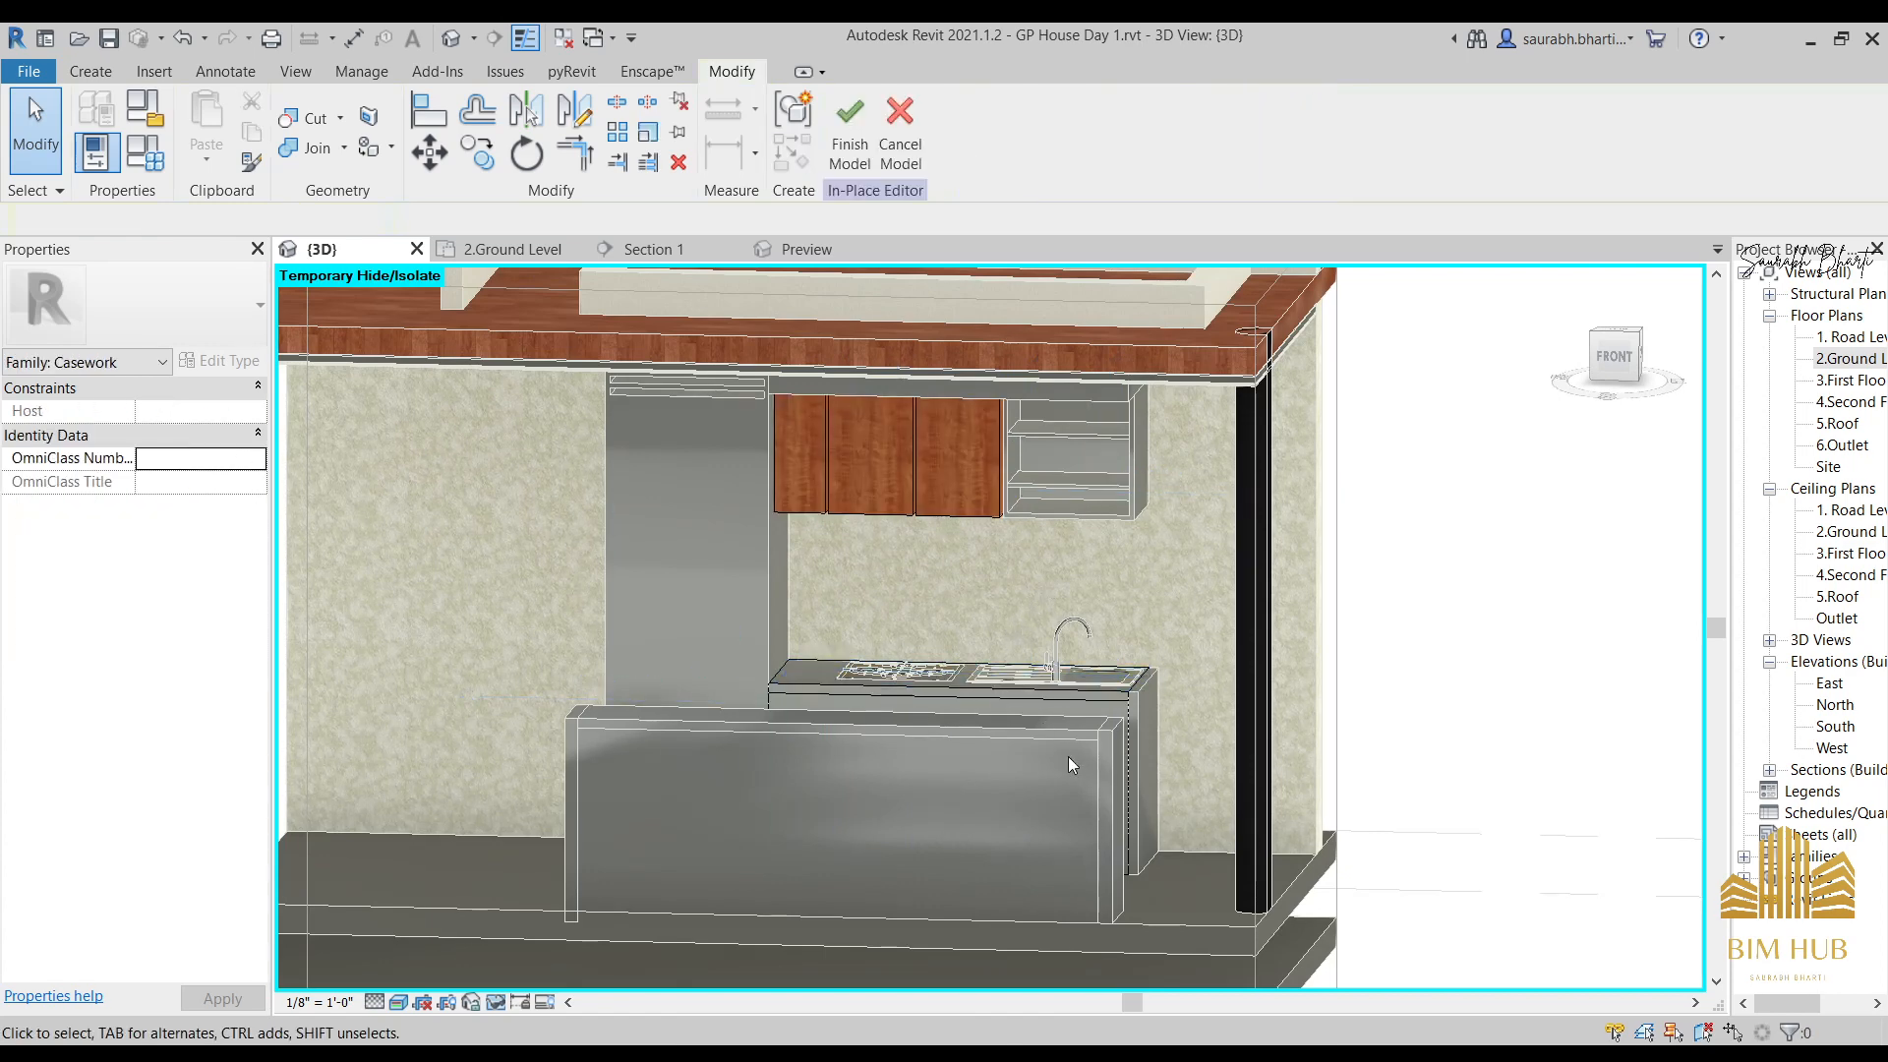
{"action": "left_click", "coordinate": [1083, 705]}
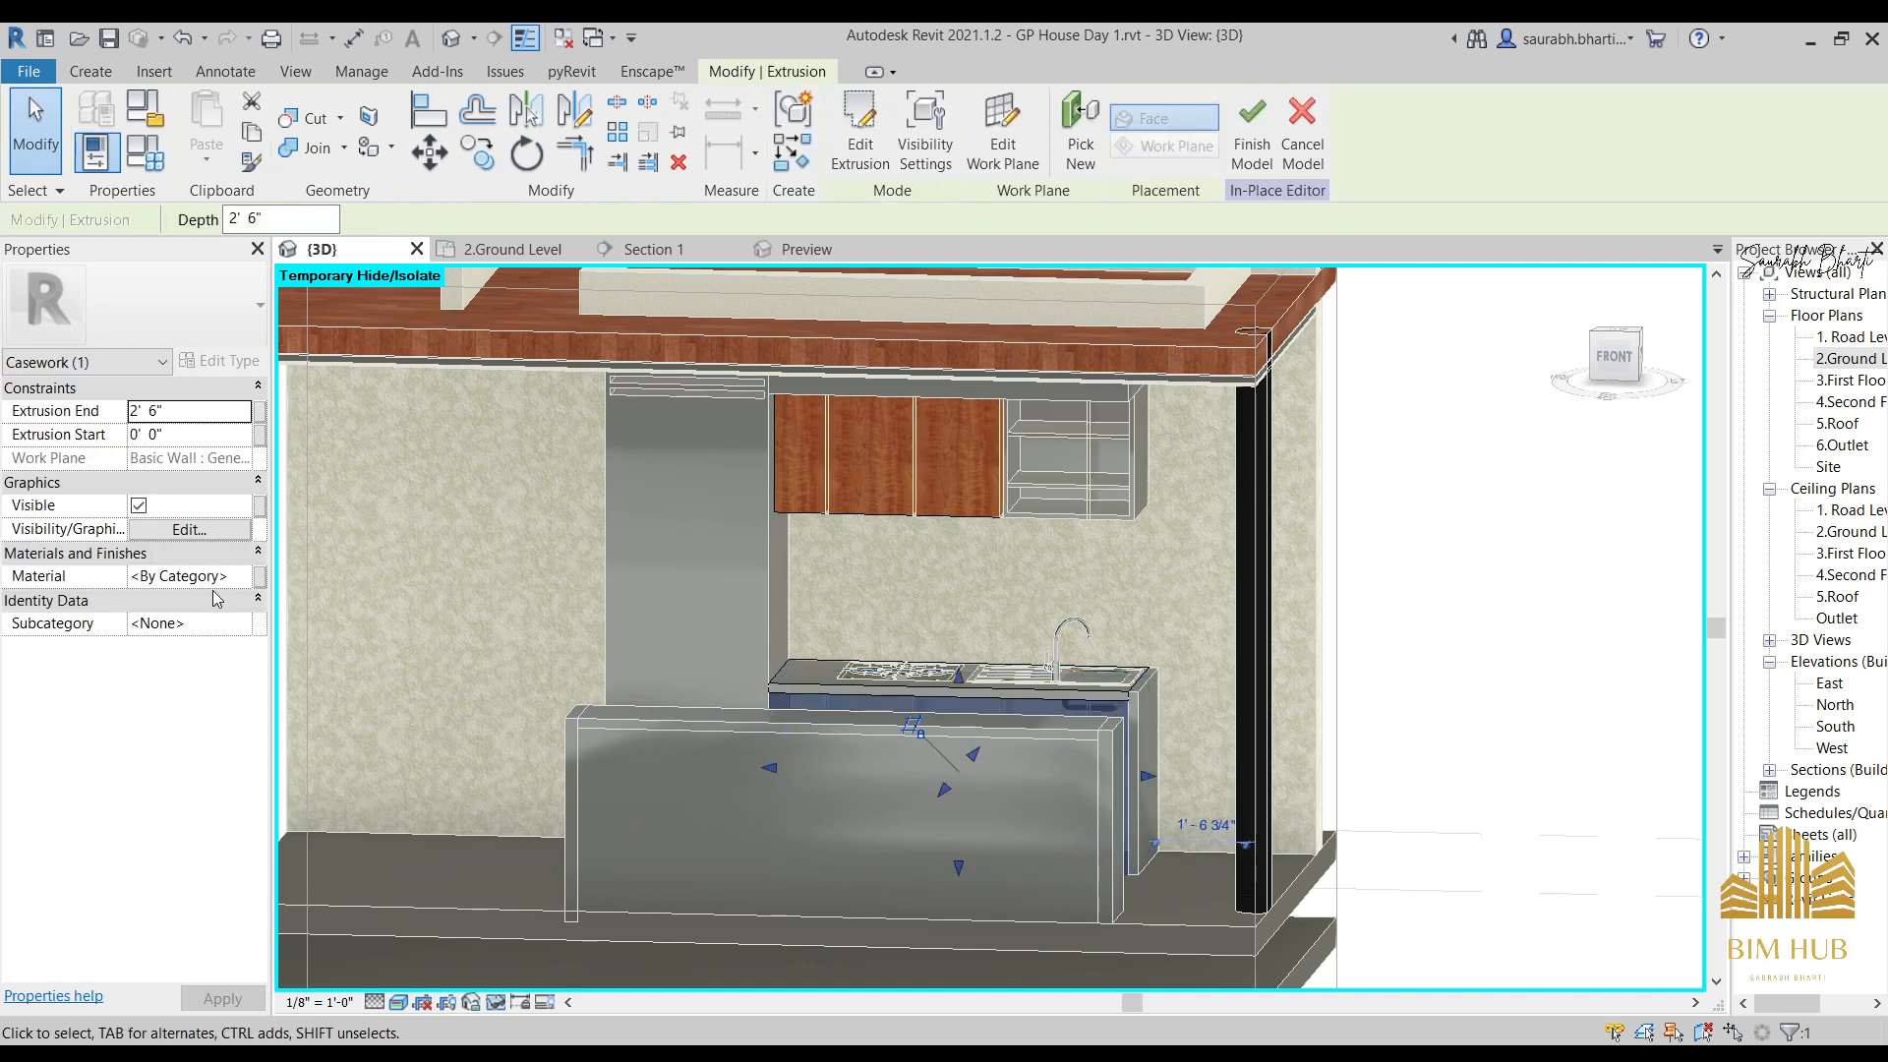
{"action": "left_click", "coordinate": [220, 578]}
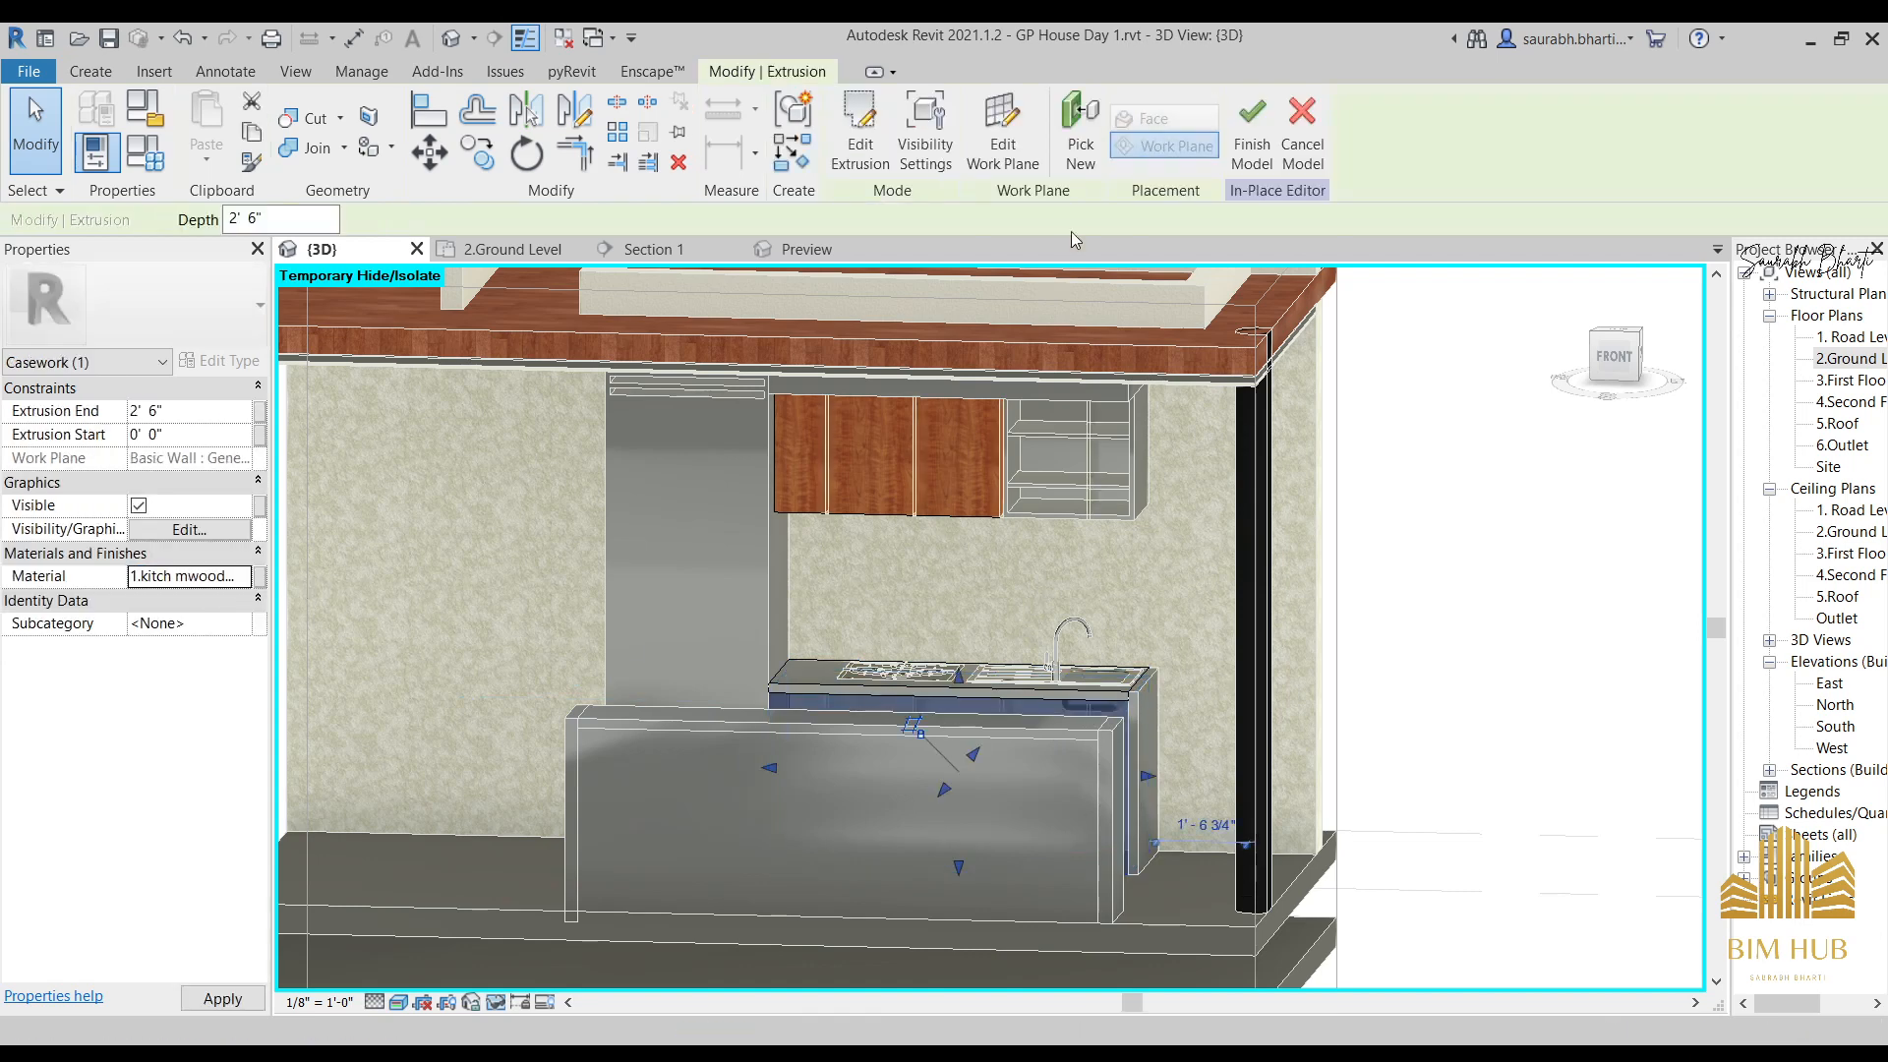
{"action": "left_click", "coordinate": [962, 582]}
{"action": "key", "text": "Escape"}
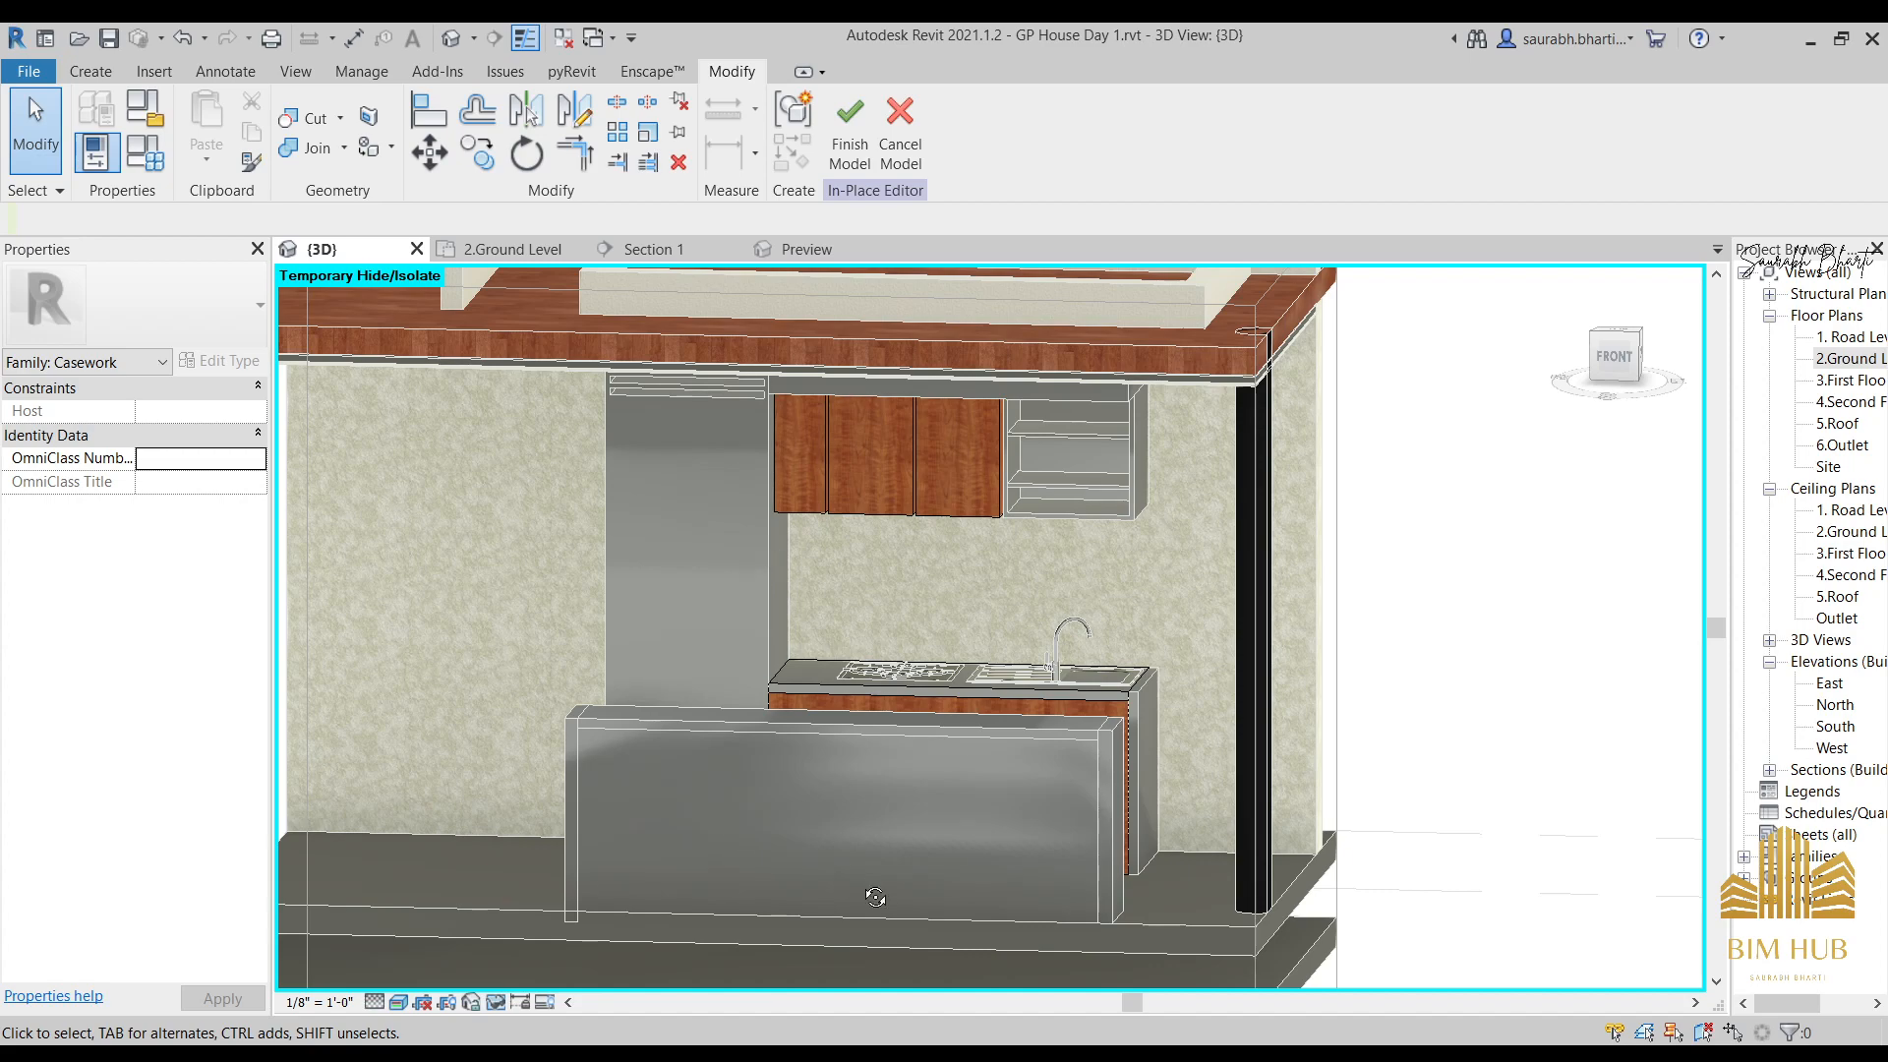
Finish the in-place edit of the wall and base cabinet casework.
{"action": "middle_click_drag", "start_coordinate": [875, 897], "coordinate": [897, 909], "text": "shift"}
{"action": "middle_click_drag", "start_coordinate": [1105, 515], "coordinate": [1017, 356], "text": "shift"}
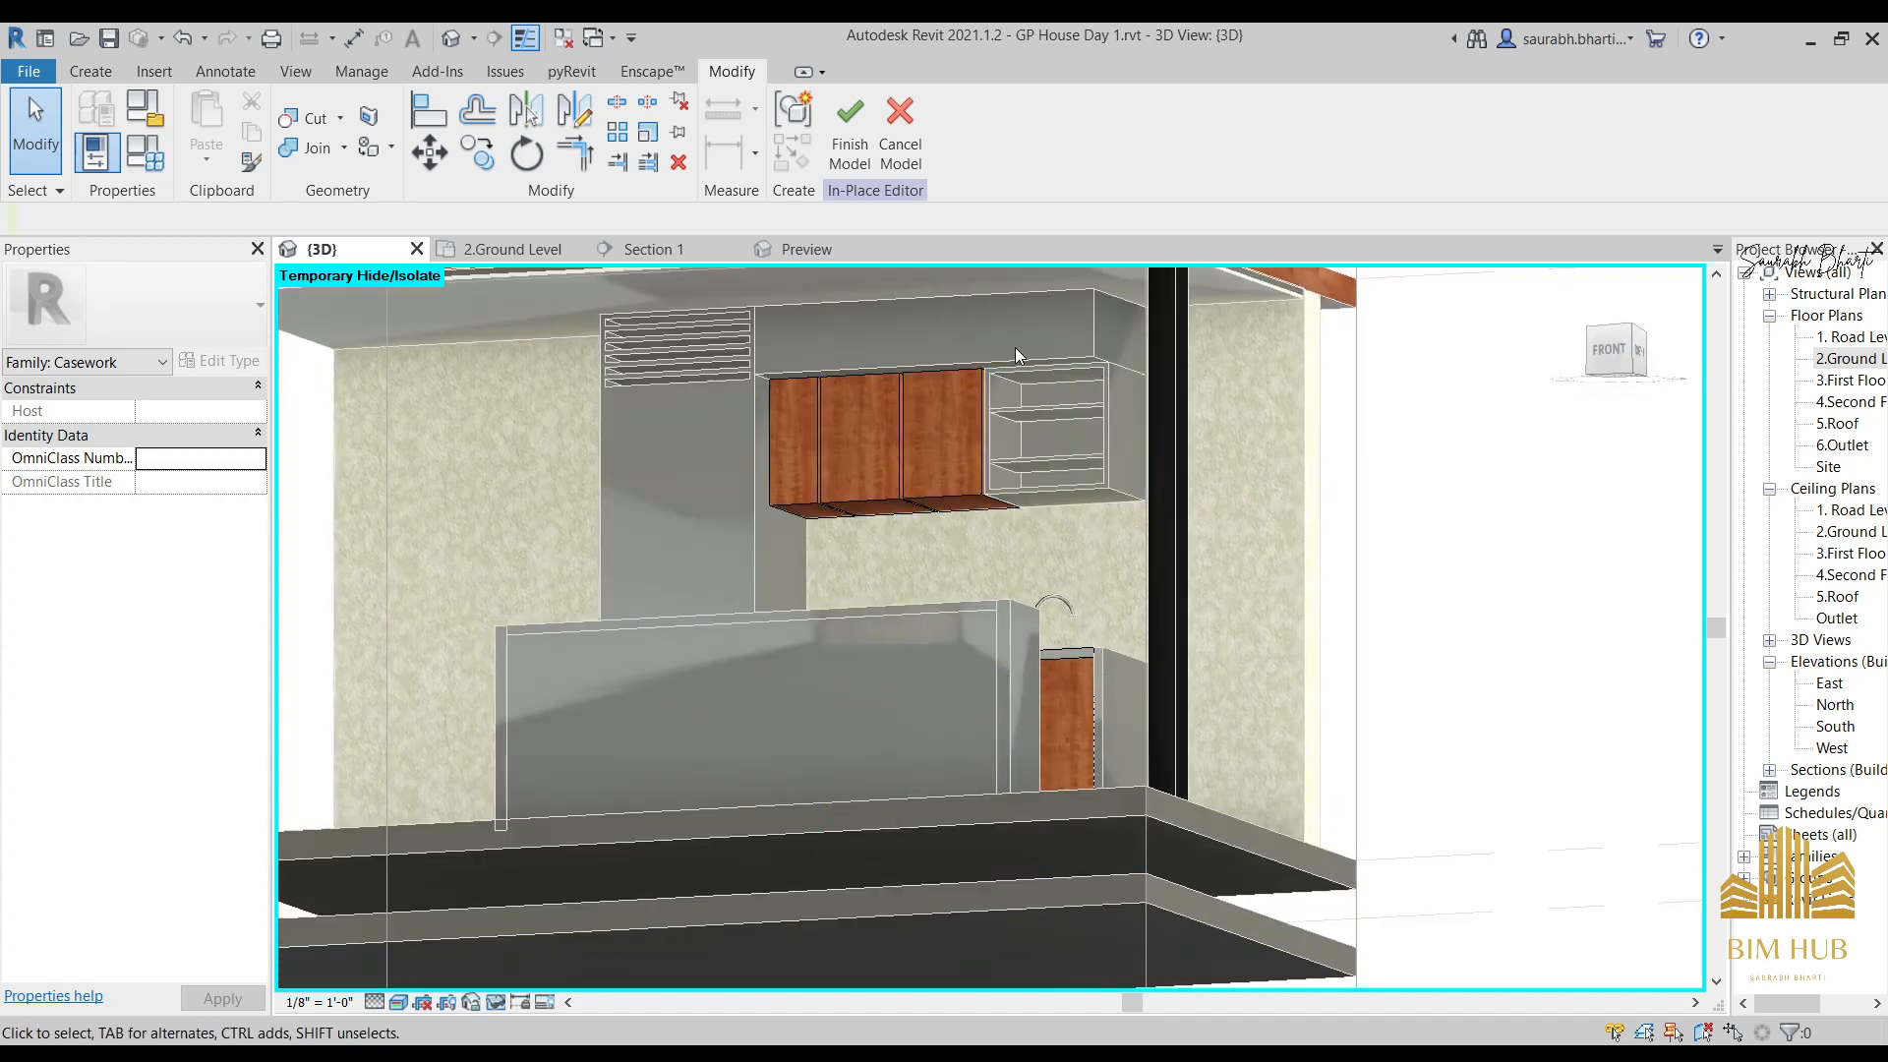
{"action": "left_click", "coordinate": [850, 128]}
Assign "1.kitch mwood material" to the extrusion of the overhead box above the wall cabinets and finish its in-place edit.
{"action": "left_click", "coordinate": [1090, 321]}
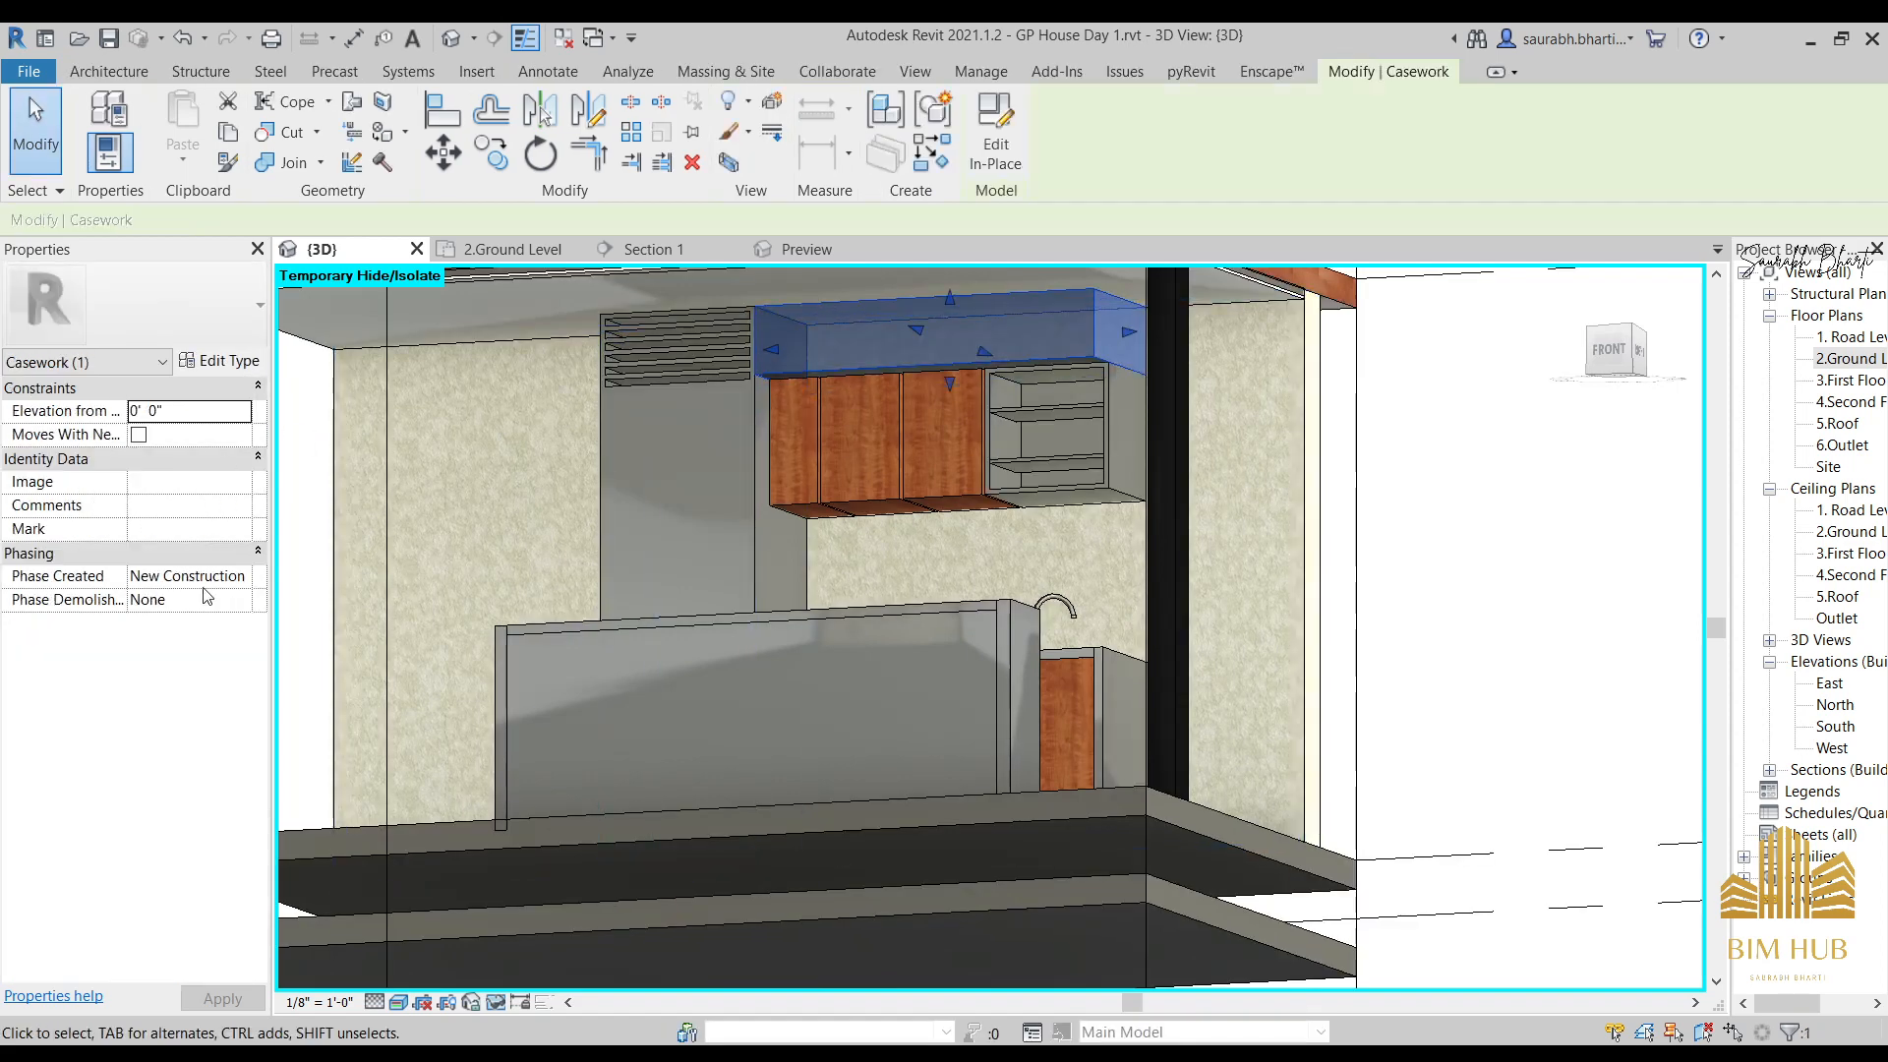
{"action": "left_click", "coordinate": [995, 137]}
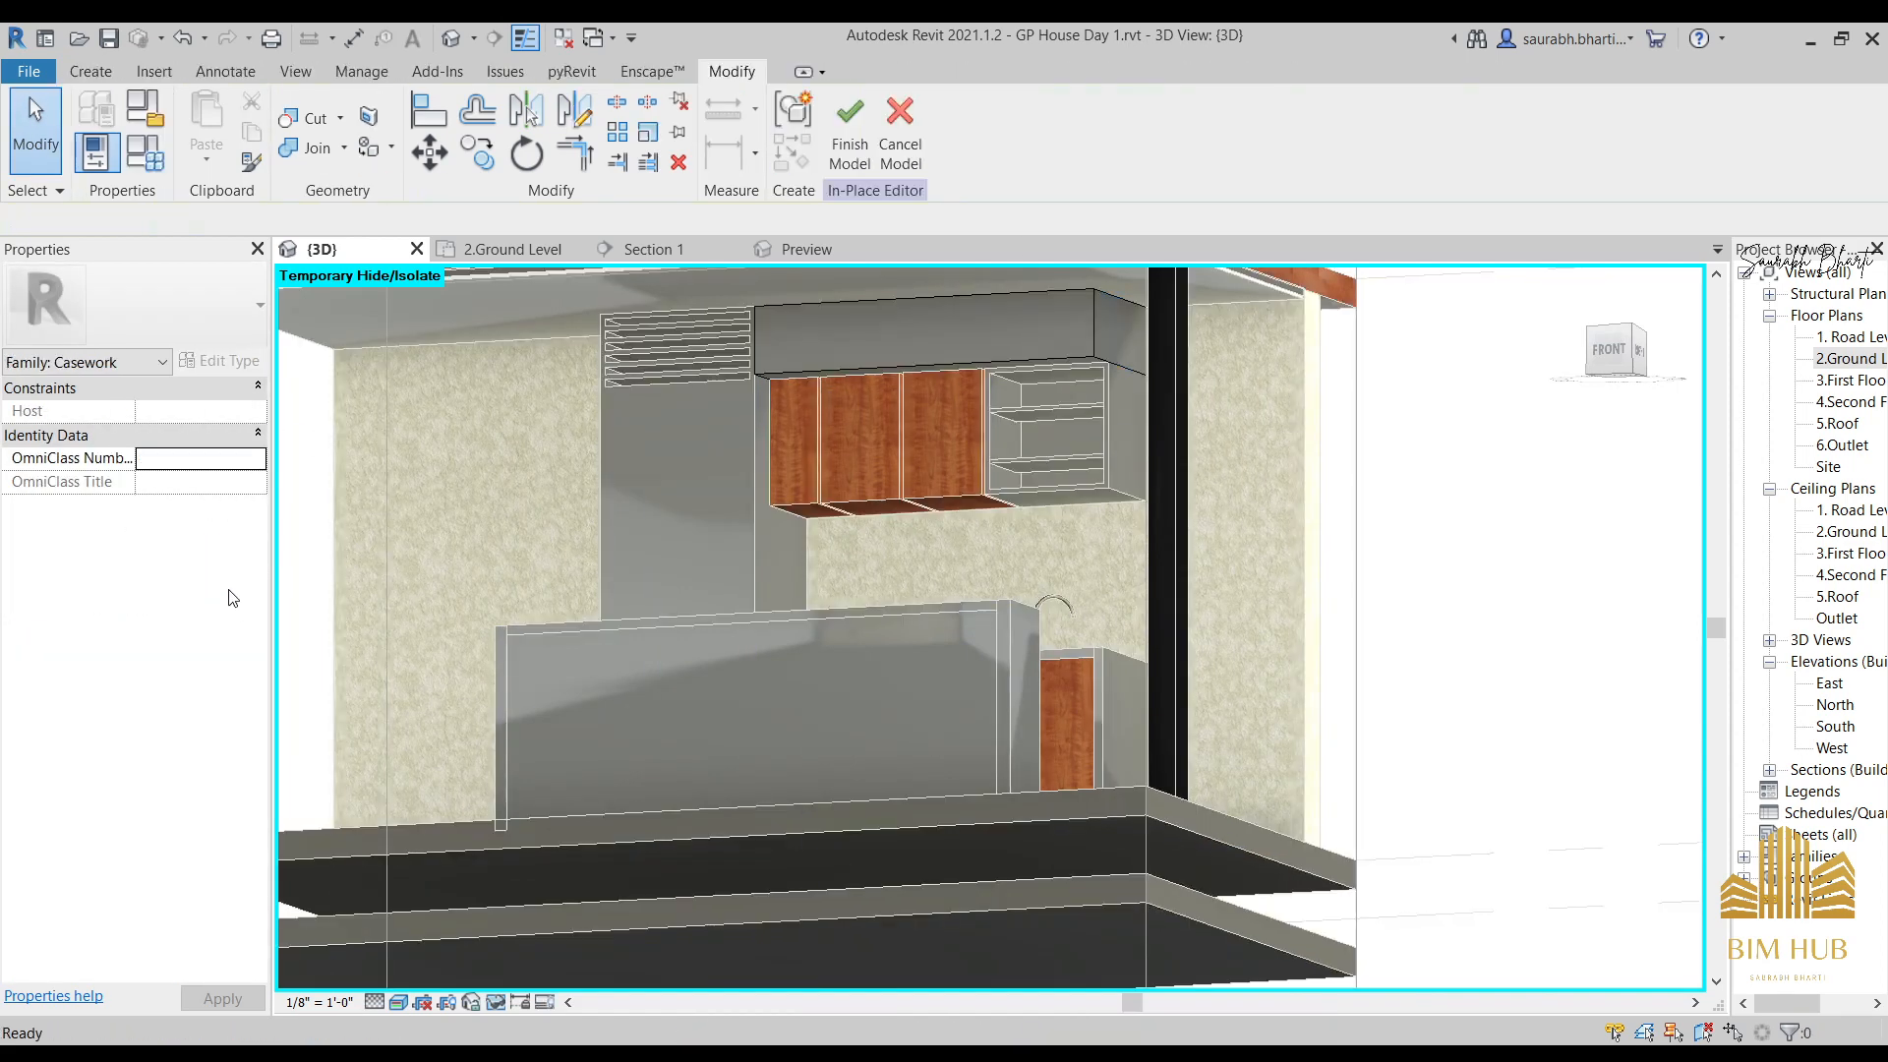
{"action": "left_click", "coordinate": [1122, 364]}
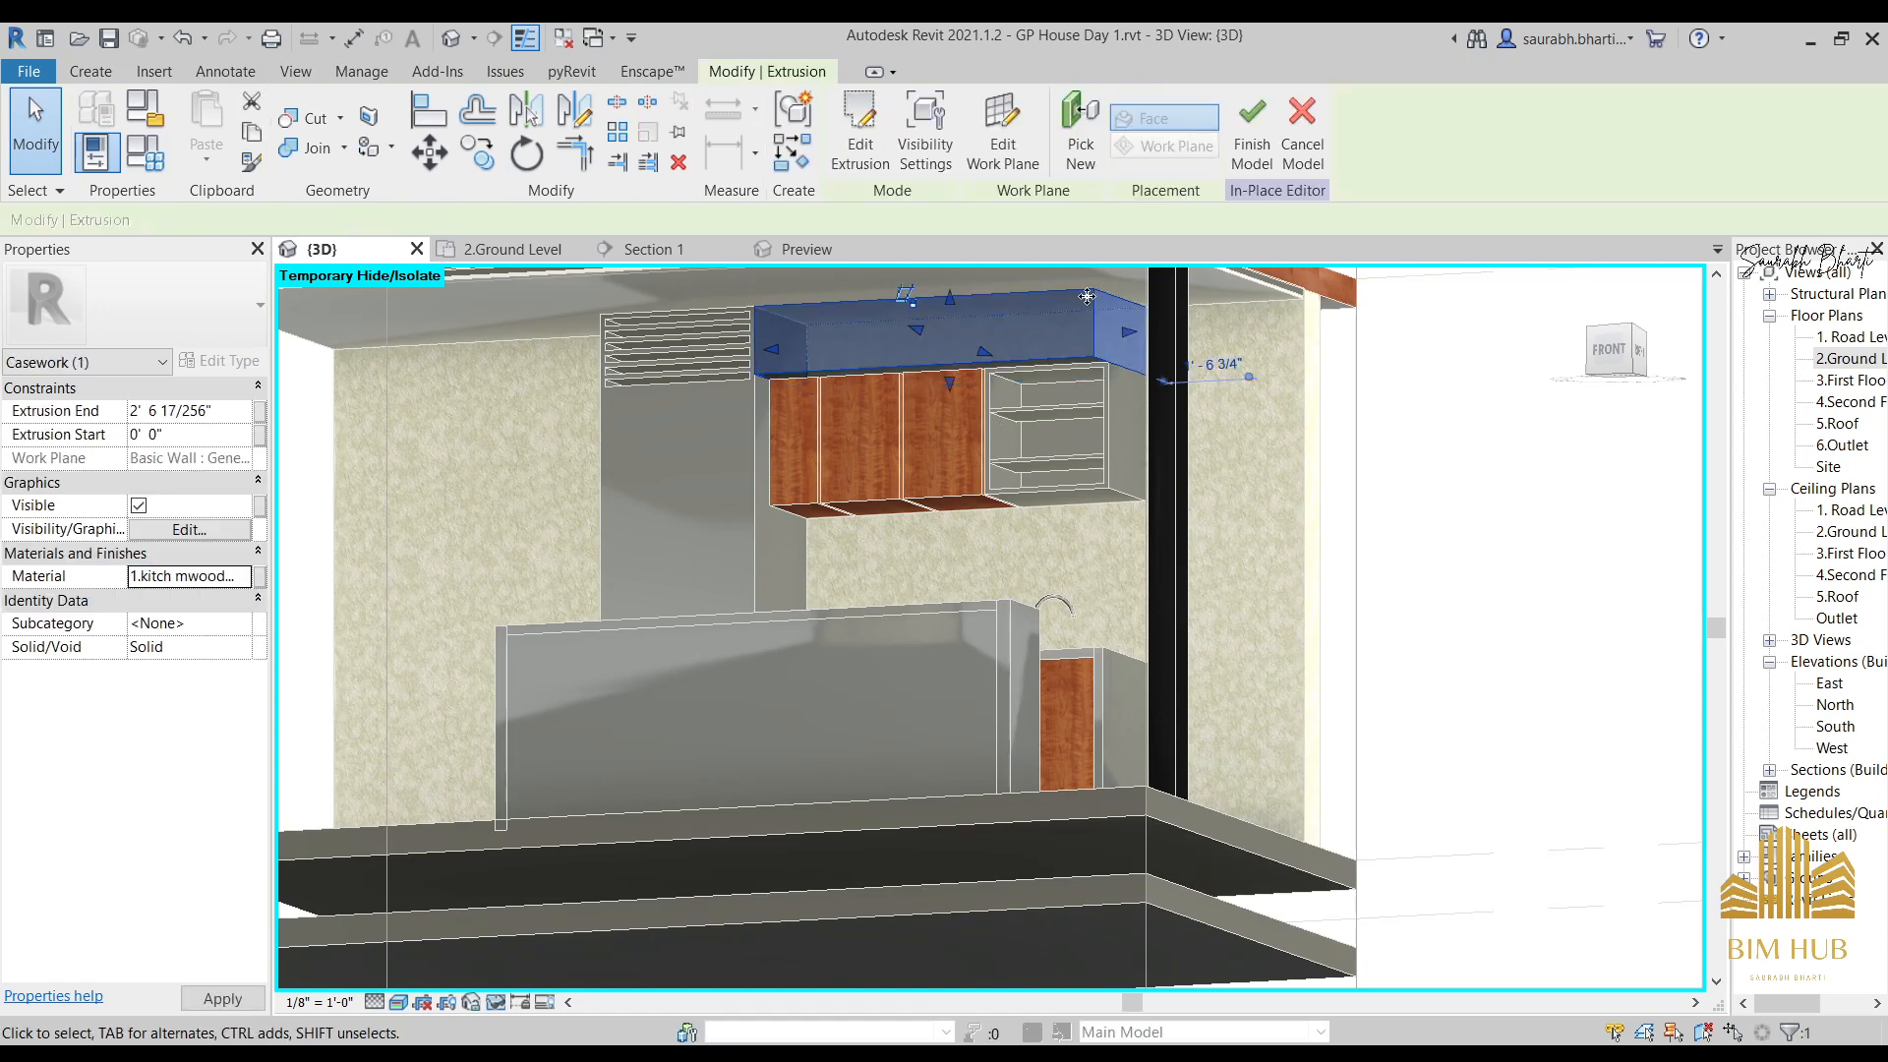
{"action": "left_click", "coordinate": [1279, 137]}
{"action": "key", "text": "Escape"}
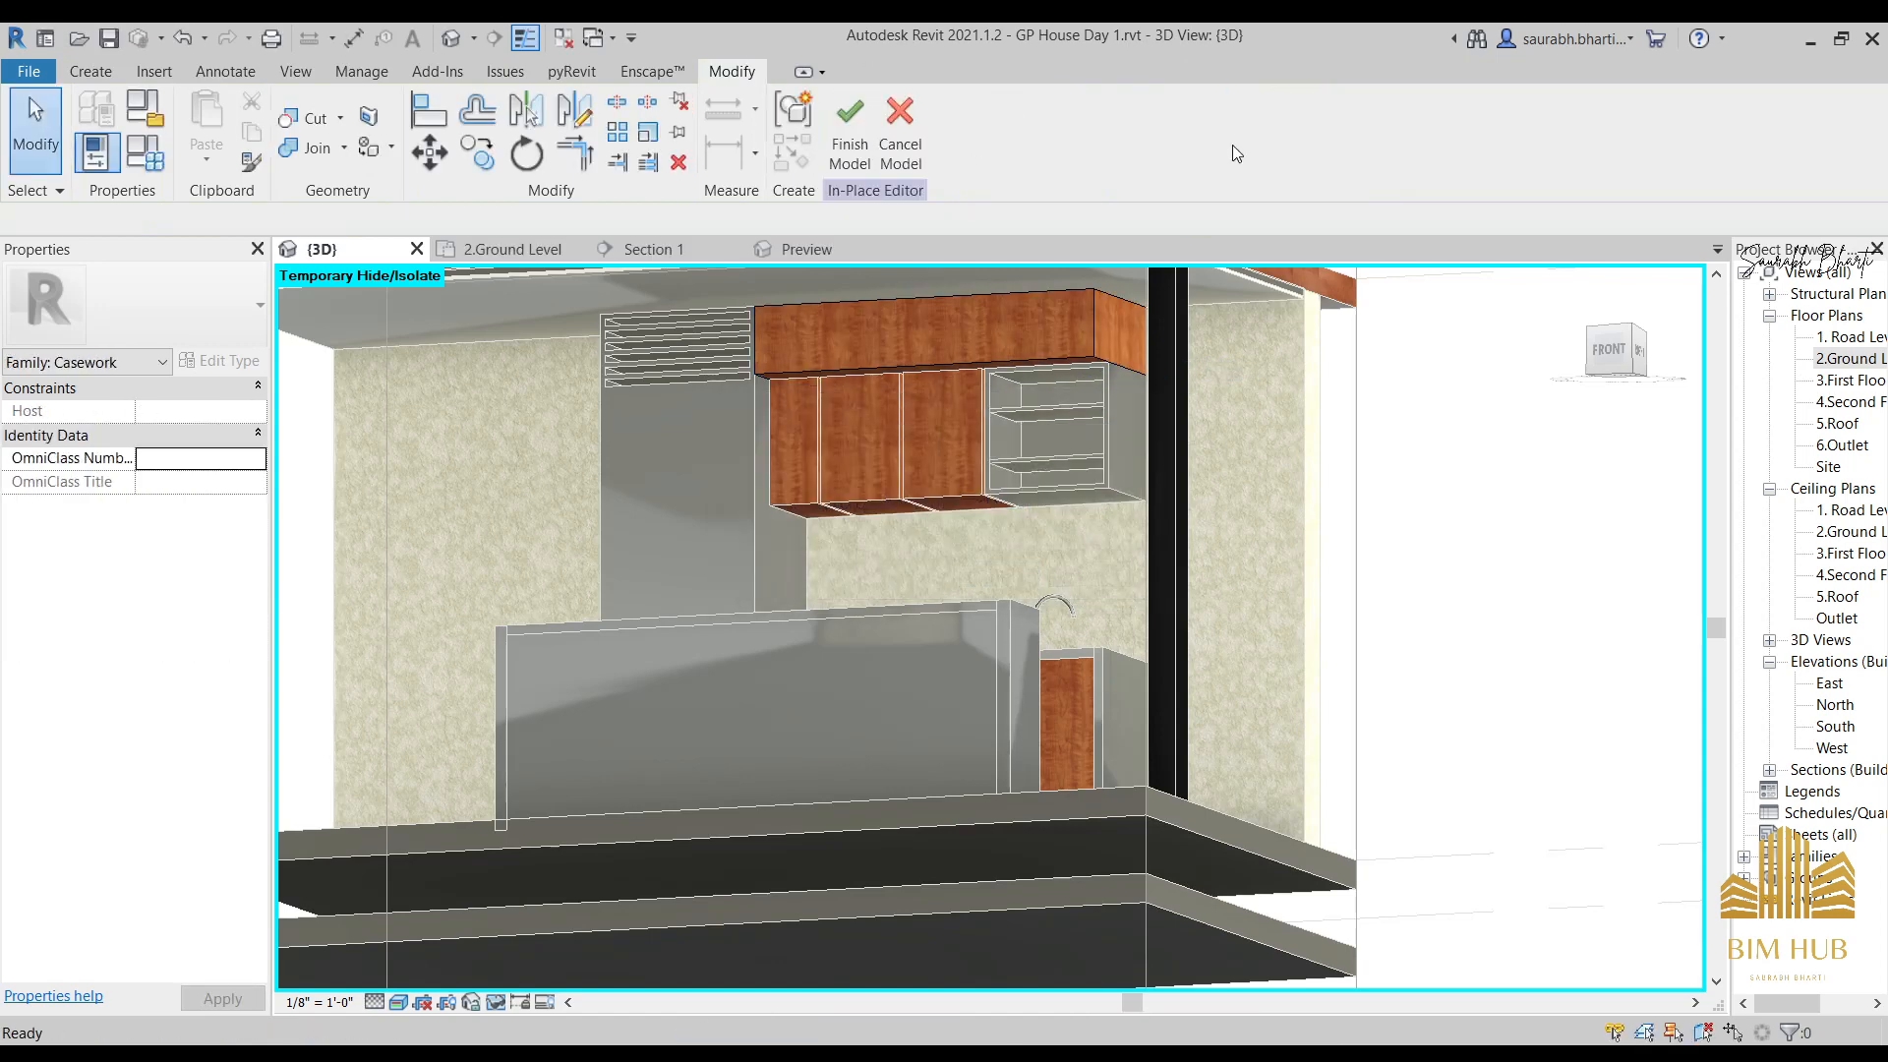
{"action": "middle_click_drag", "start_coordinate": [907, 633], "coordinate": [1046, 560], "text": "shift"}
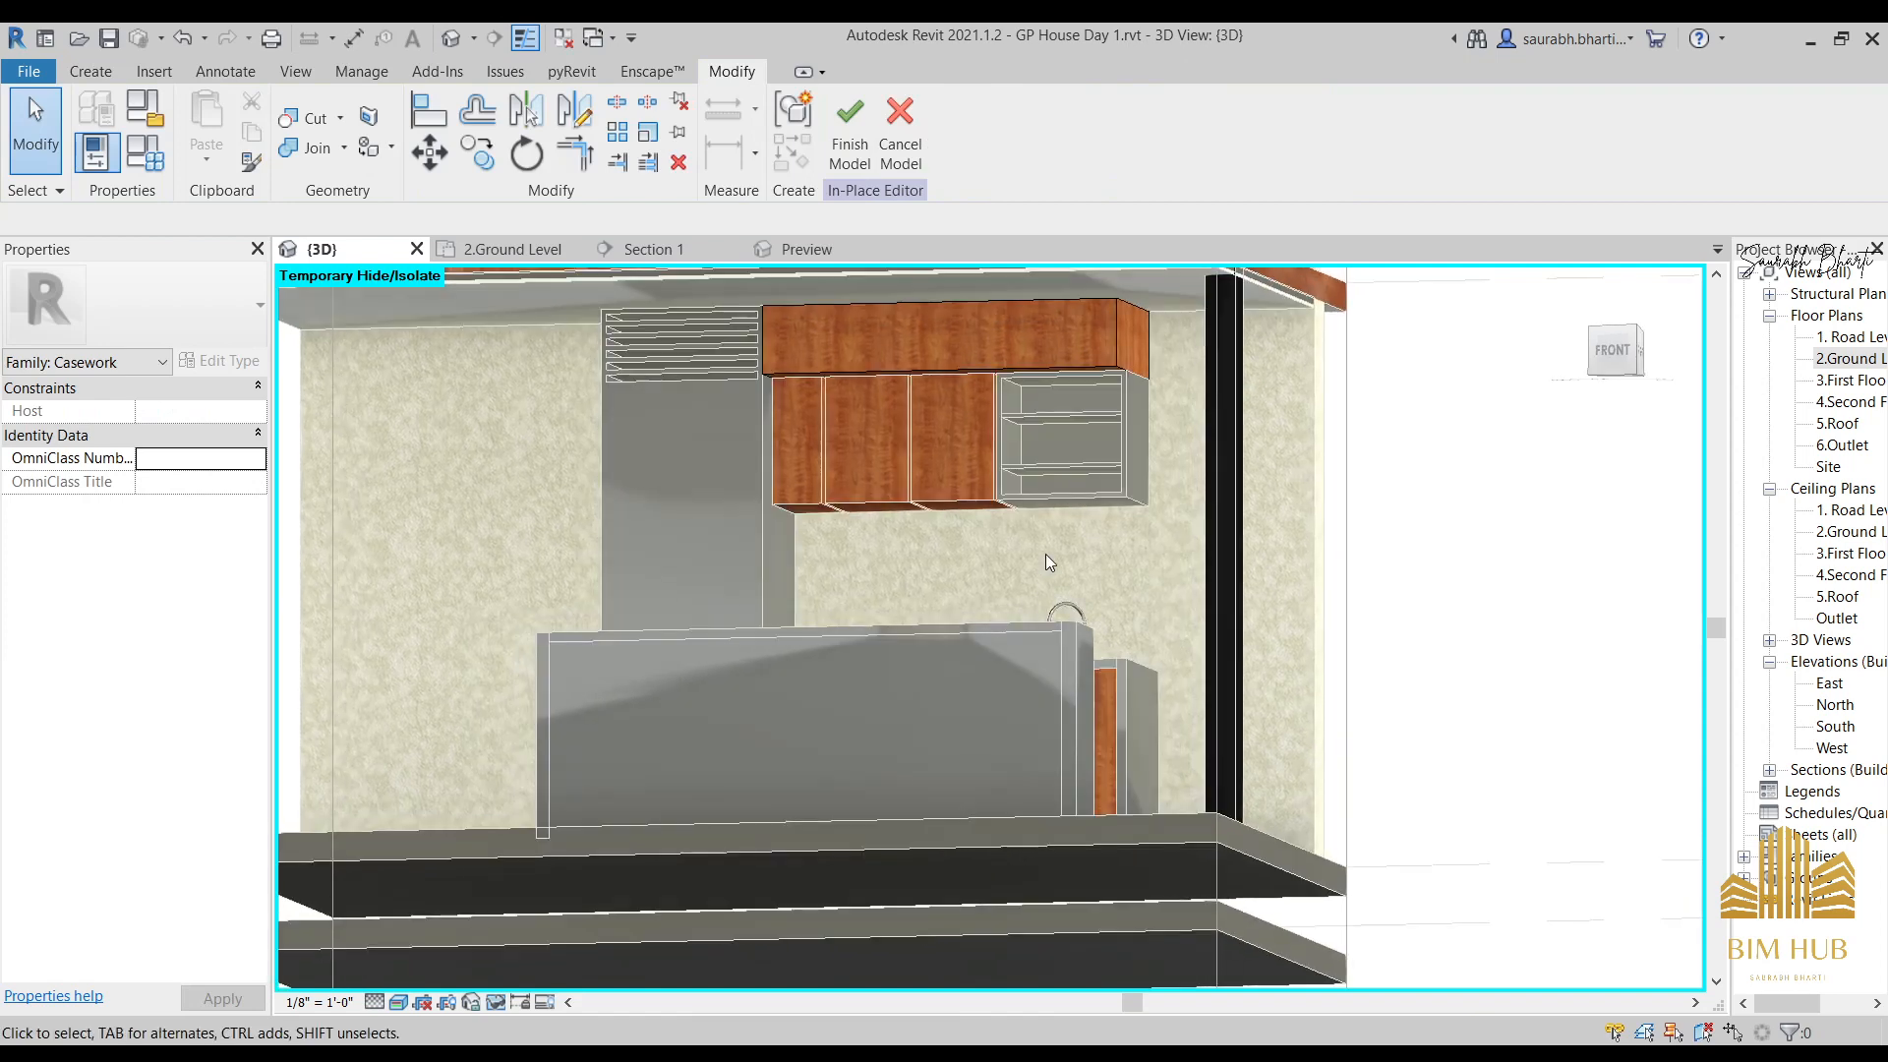
{"action": "left_click", "coordinate": [850, 126]}
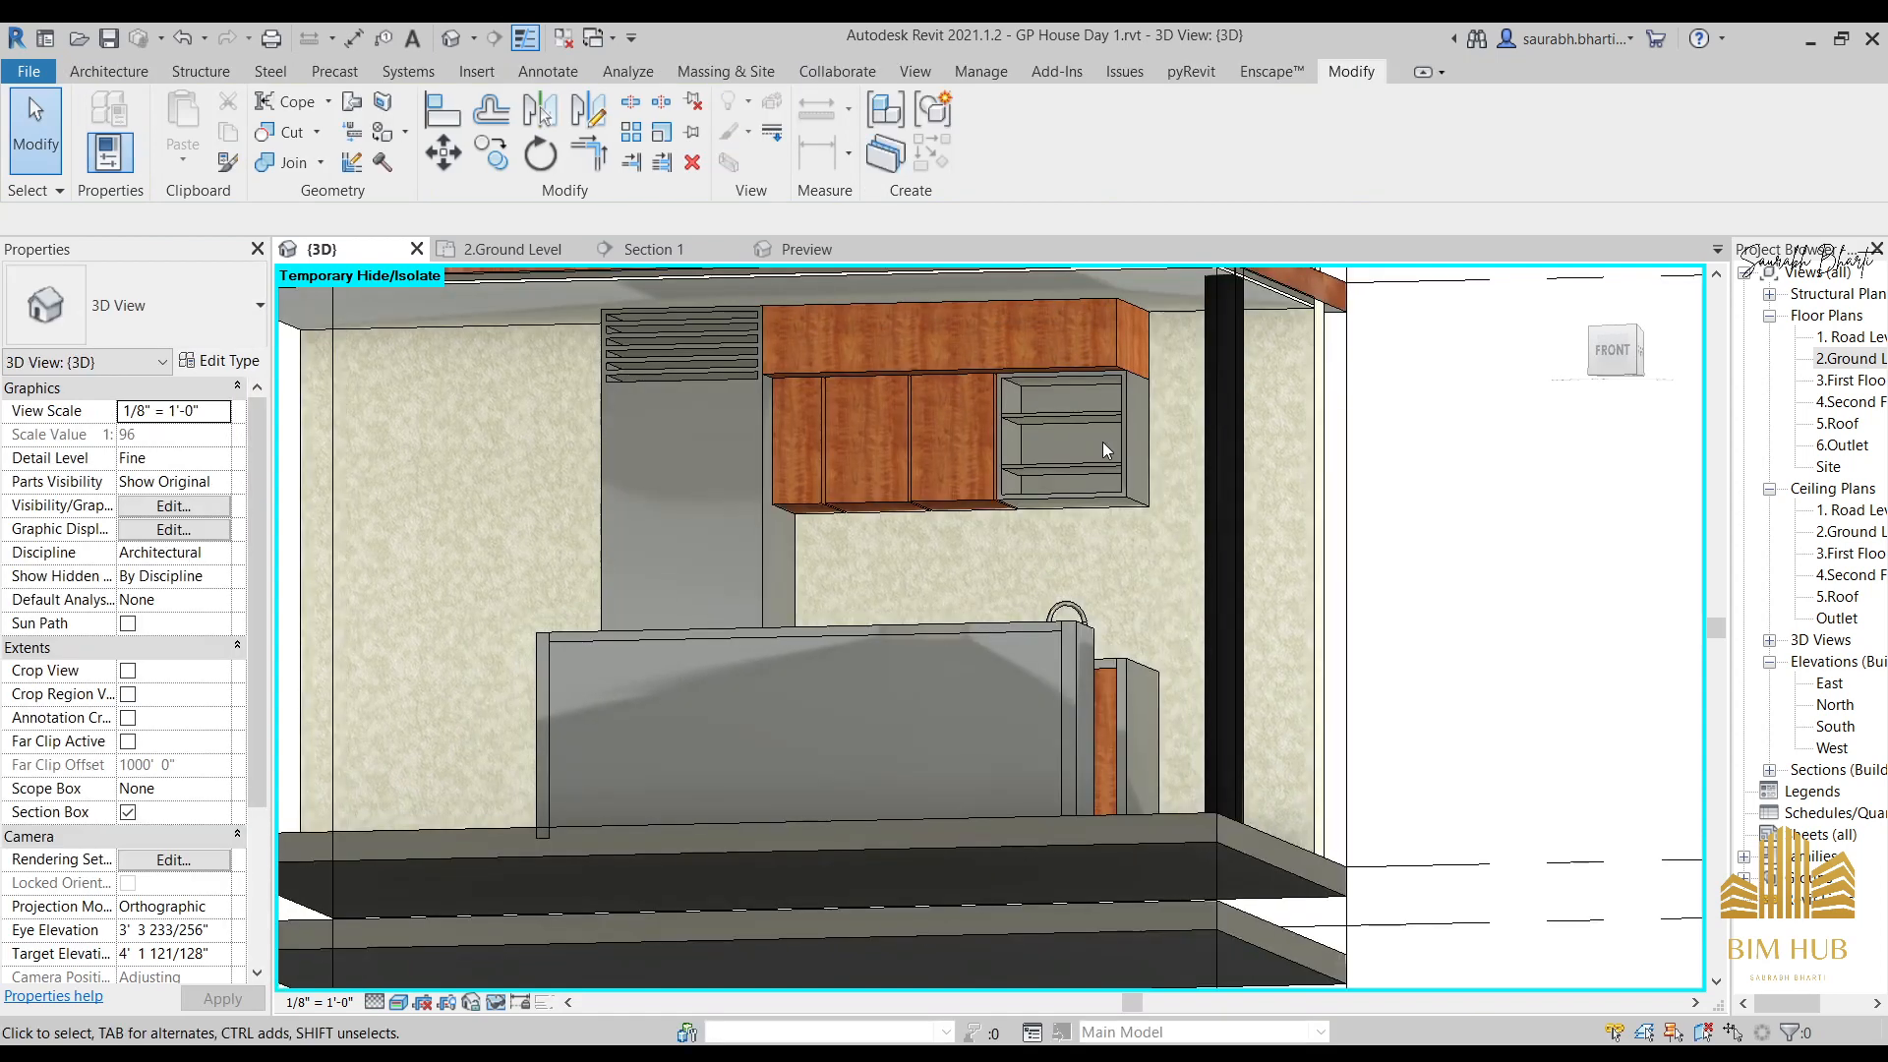
Edit the open shelf unit's outer frame in place, assign it "1.kitch mwood material" and finish the model.
{"action": "left_click", "coordinate": [1137, 392]}
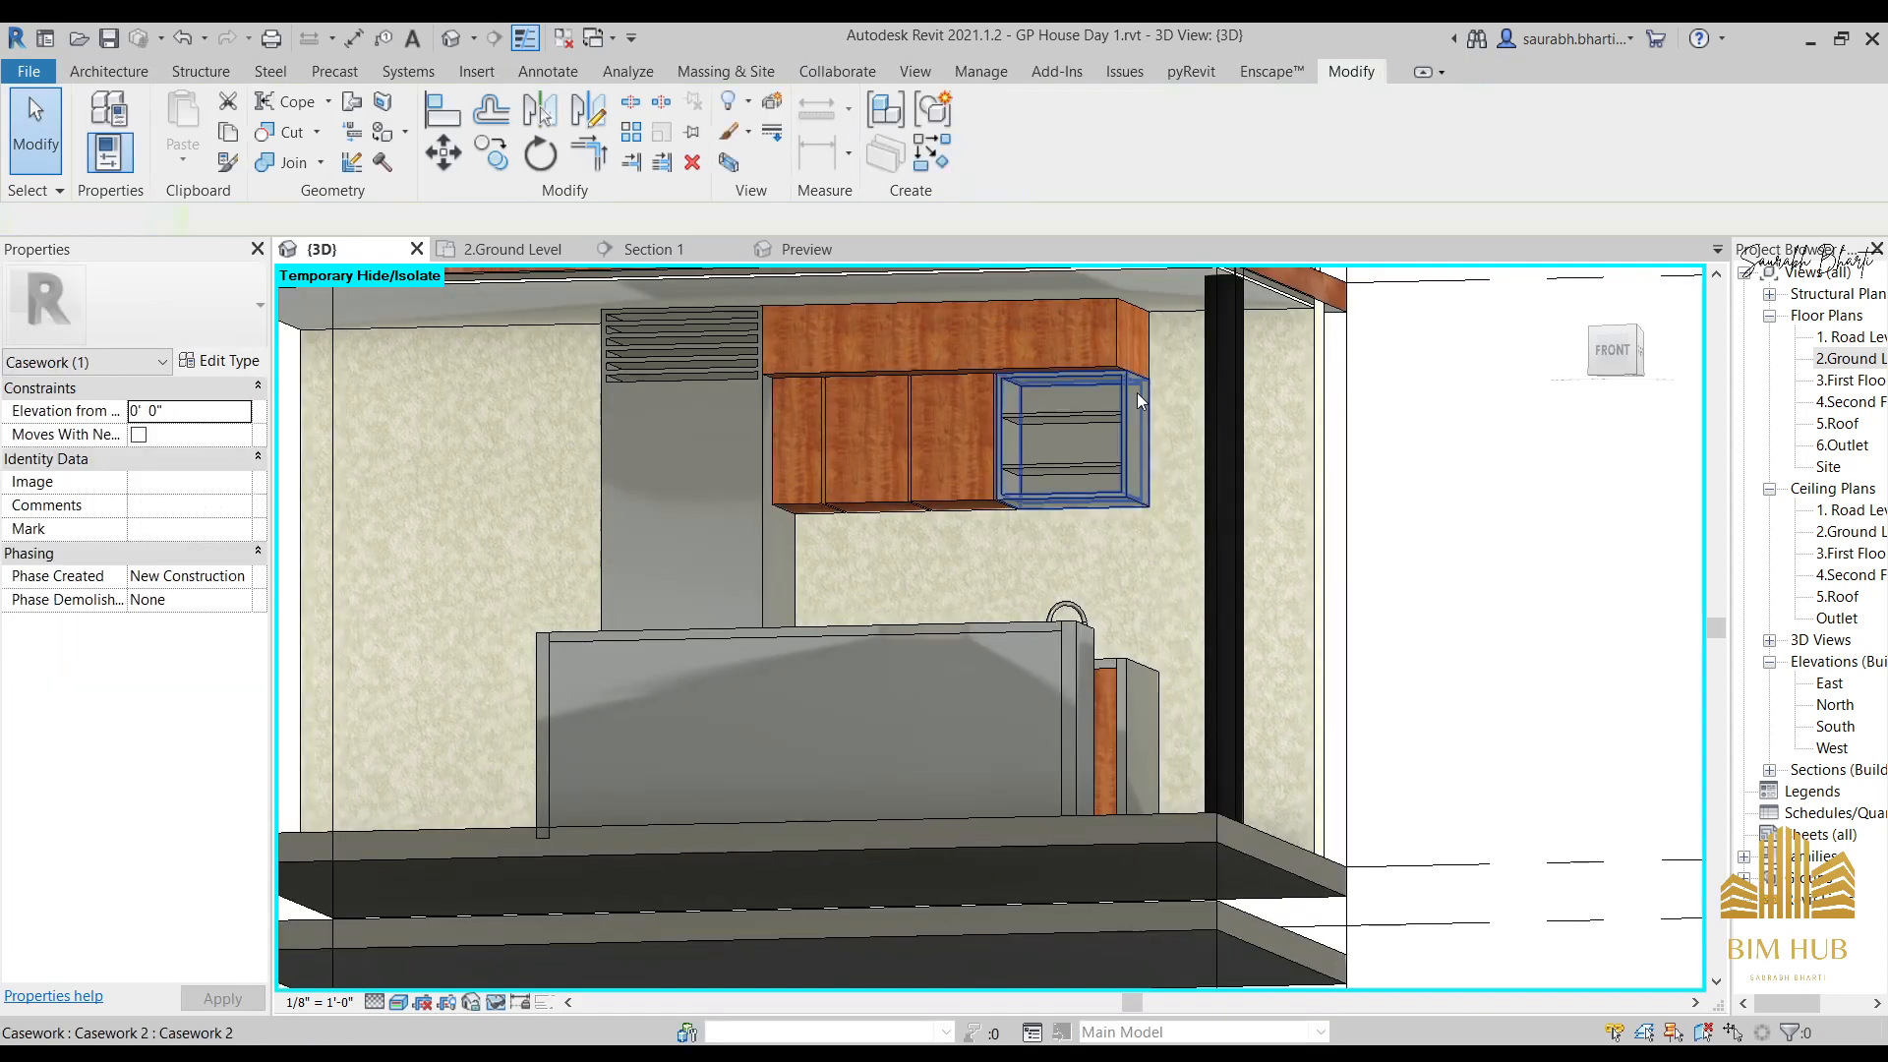
{"action": "left_click", "coordinate": [934, 110]}
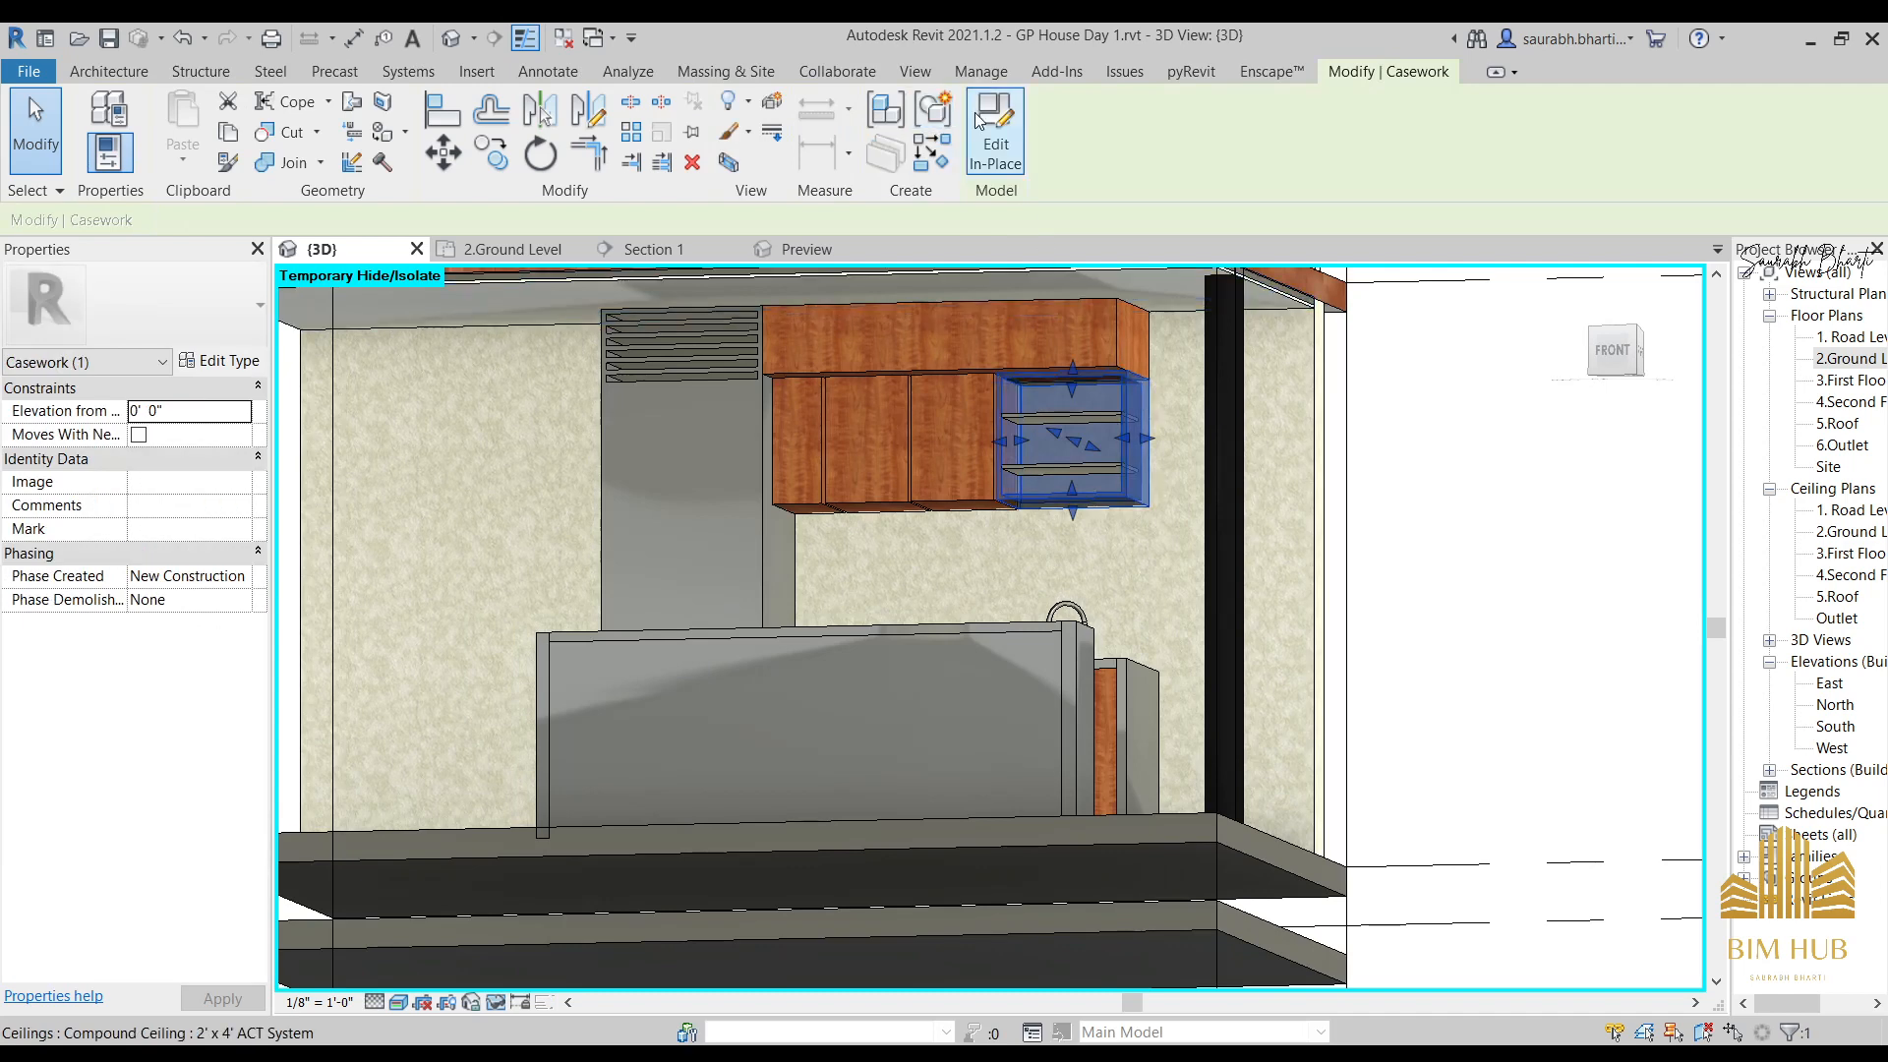
{"action": "left_click", "coordinate": [1133, 399]}
{"action": "left_click", "coordinate": [232, 585]}
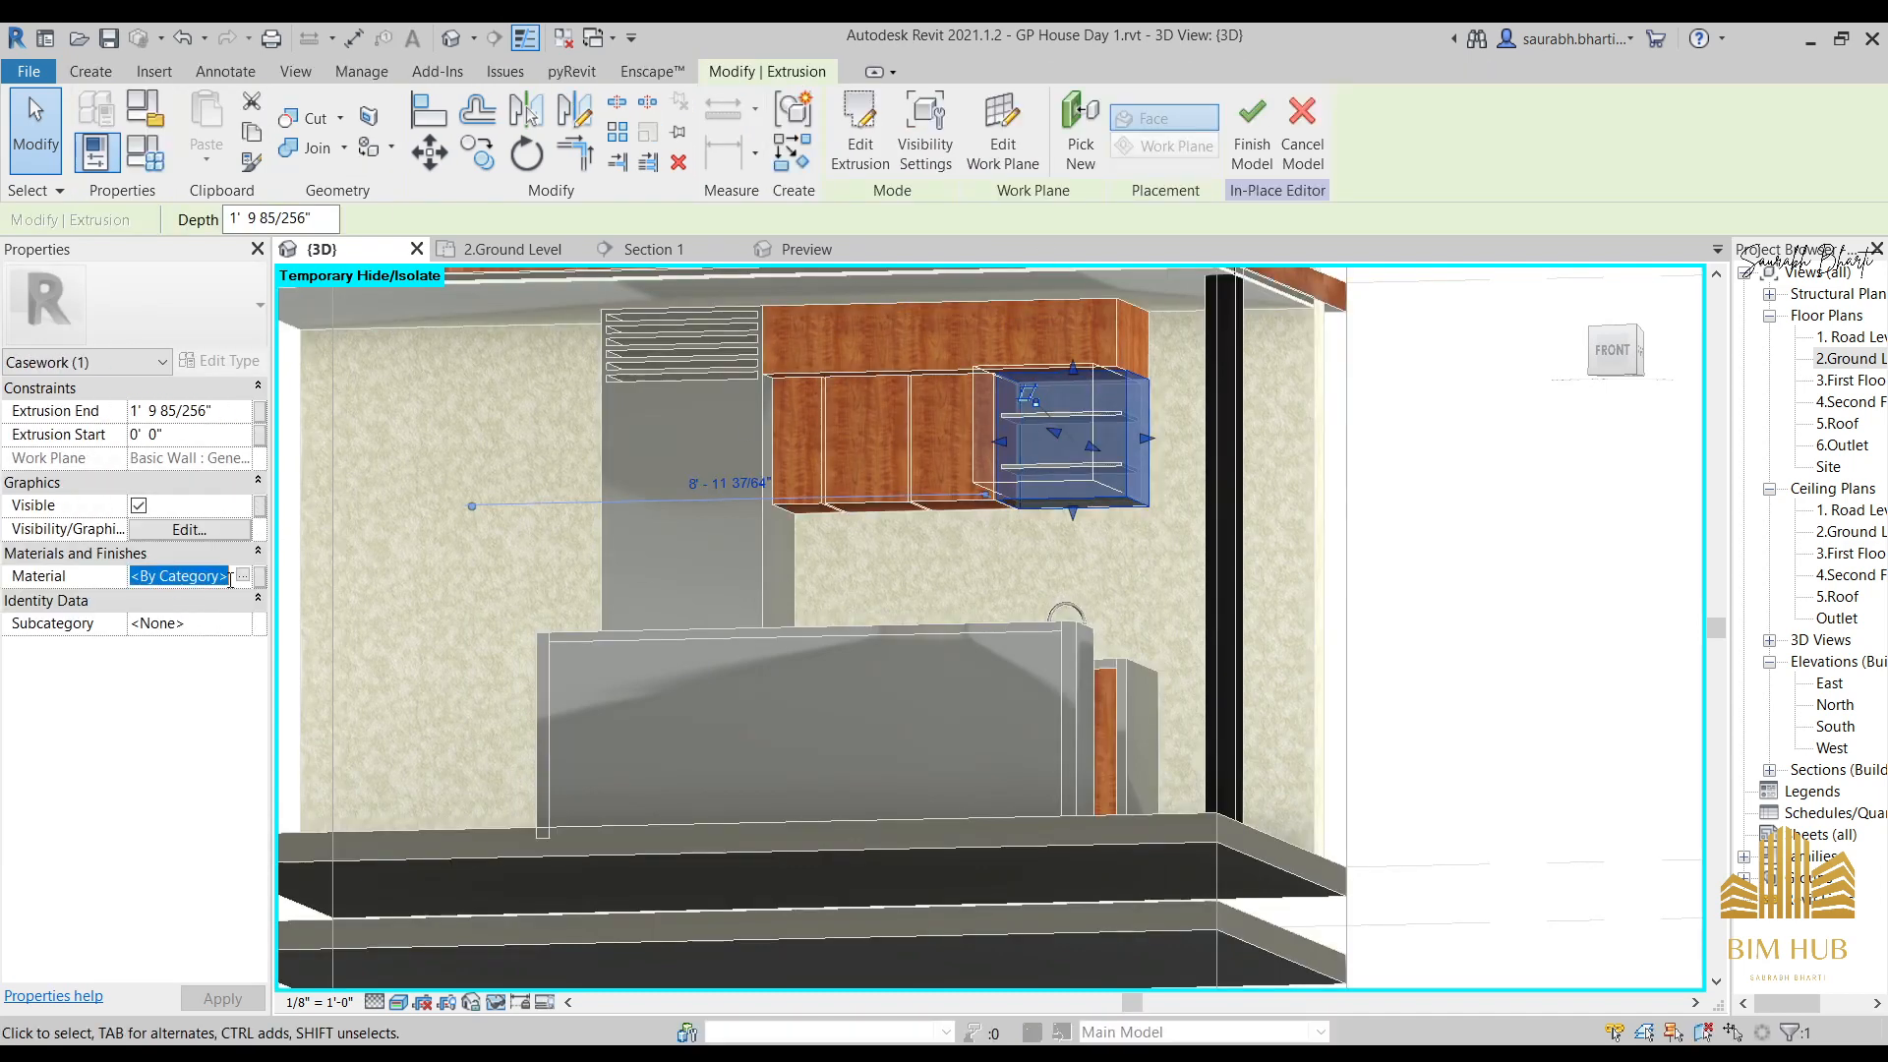
{"action": "left_click", "coordinate": [1252, 128]}
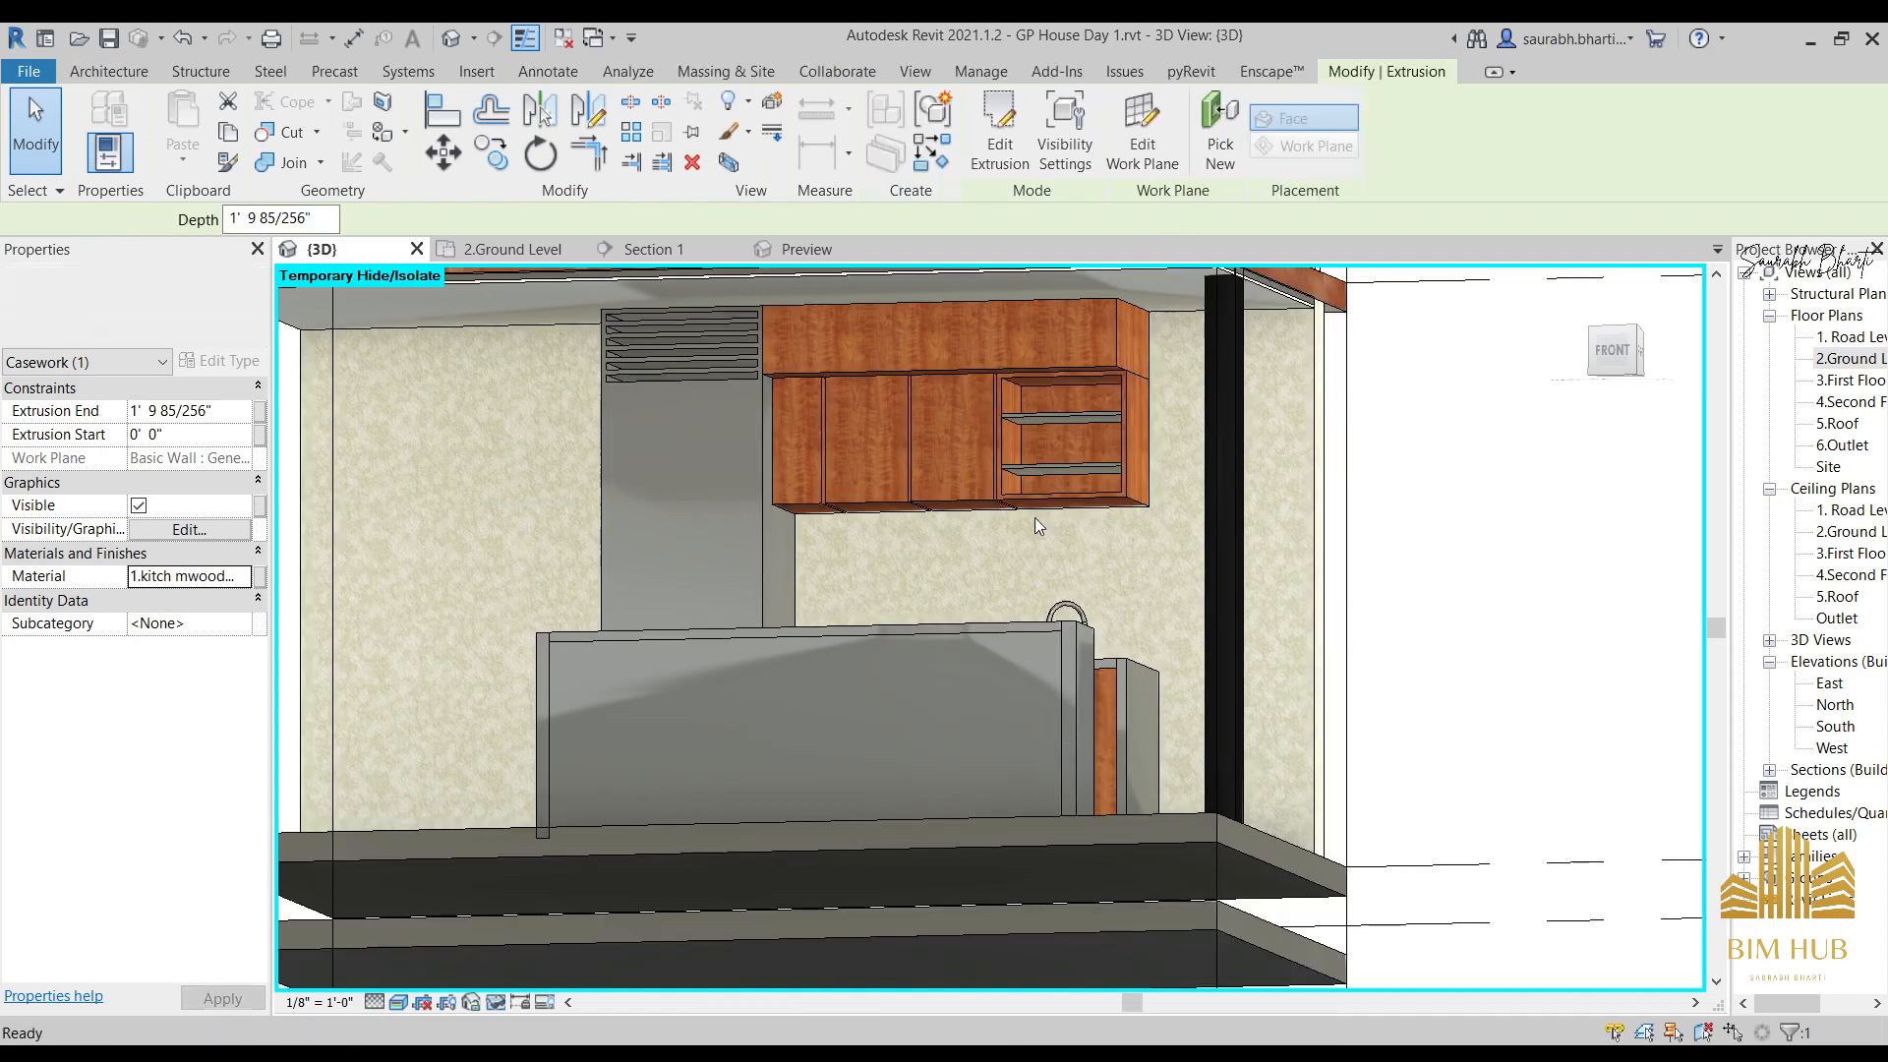
Assign the same kitchen wood material to the two shelves inside the open unit and finish their in-place edit.
{"action": "left_click", "coordinate": [1054, 463]}
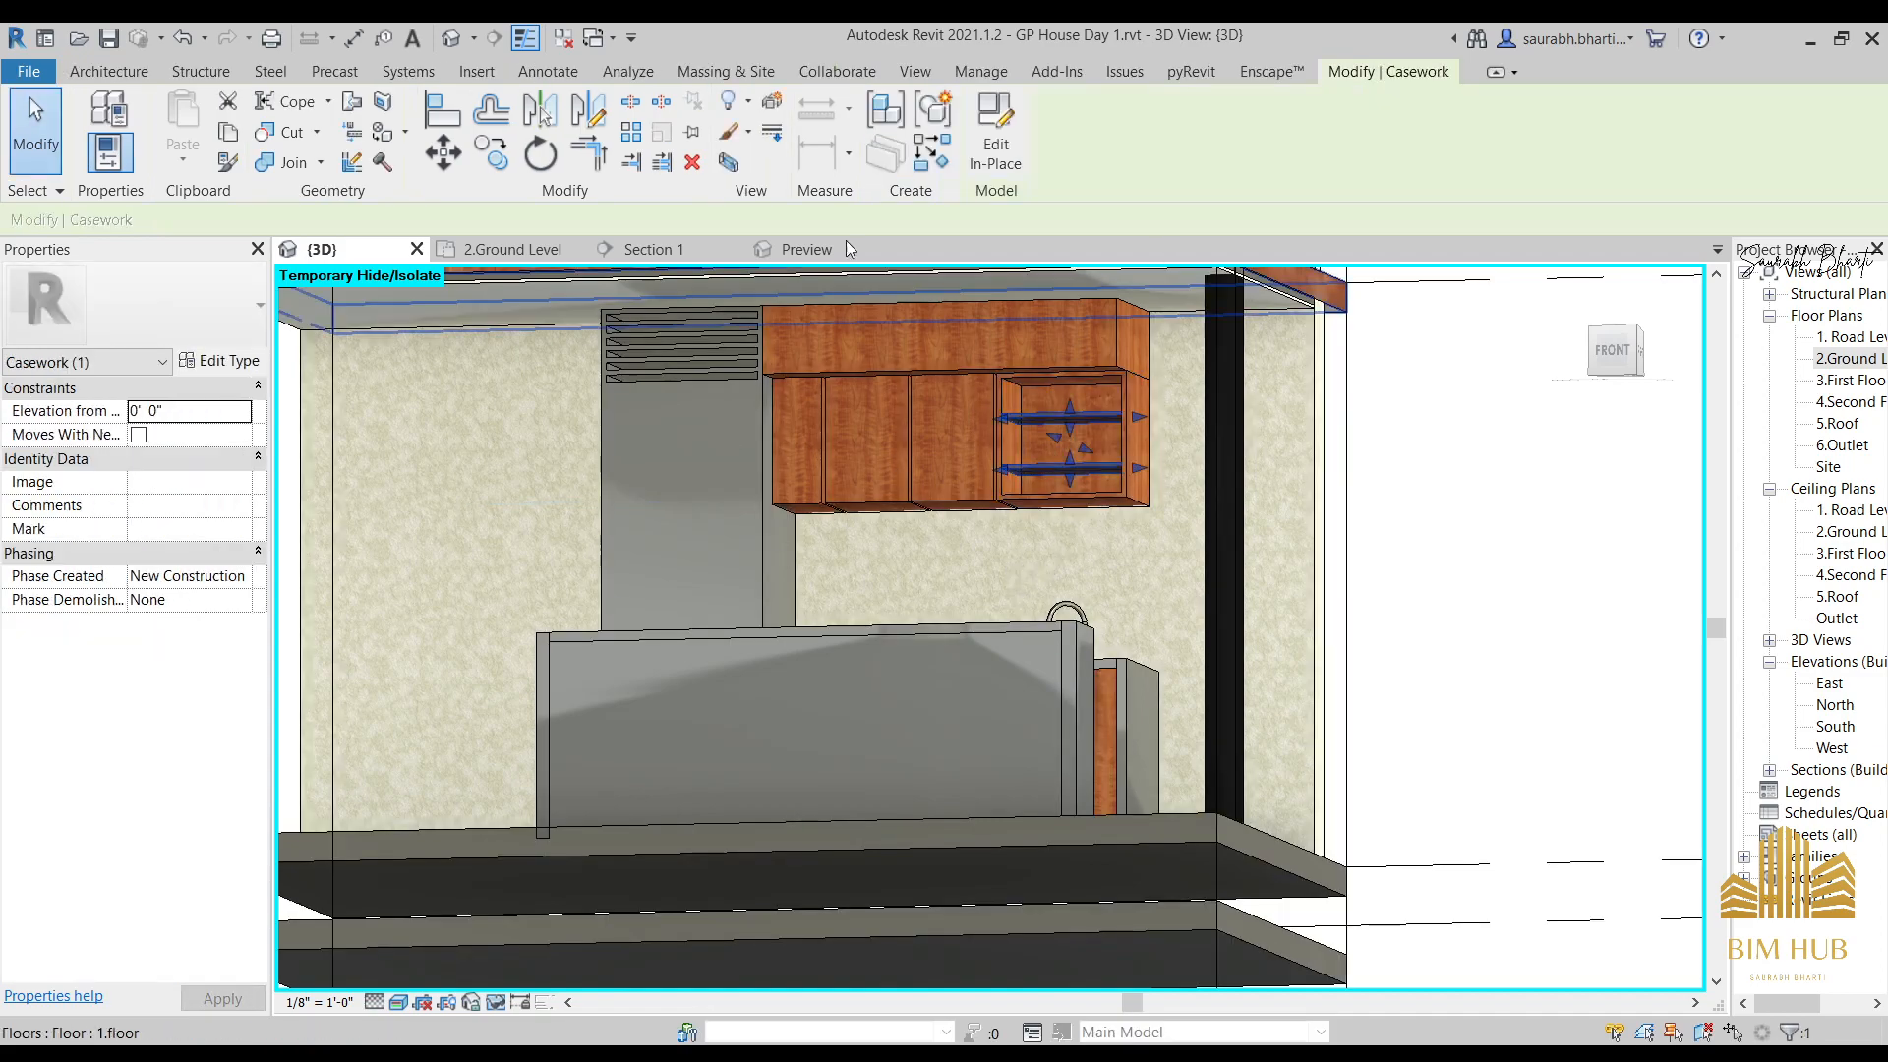
{"action": "left_click", "coordinate": [987, 126]}
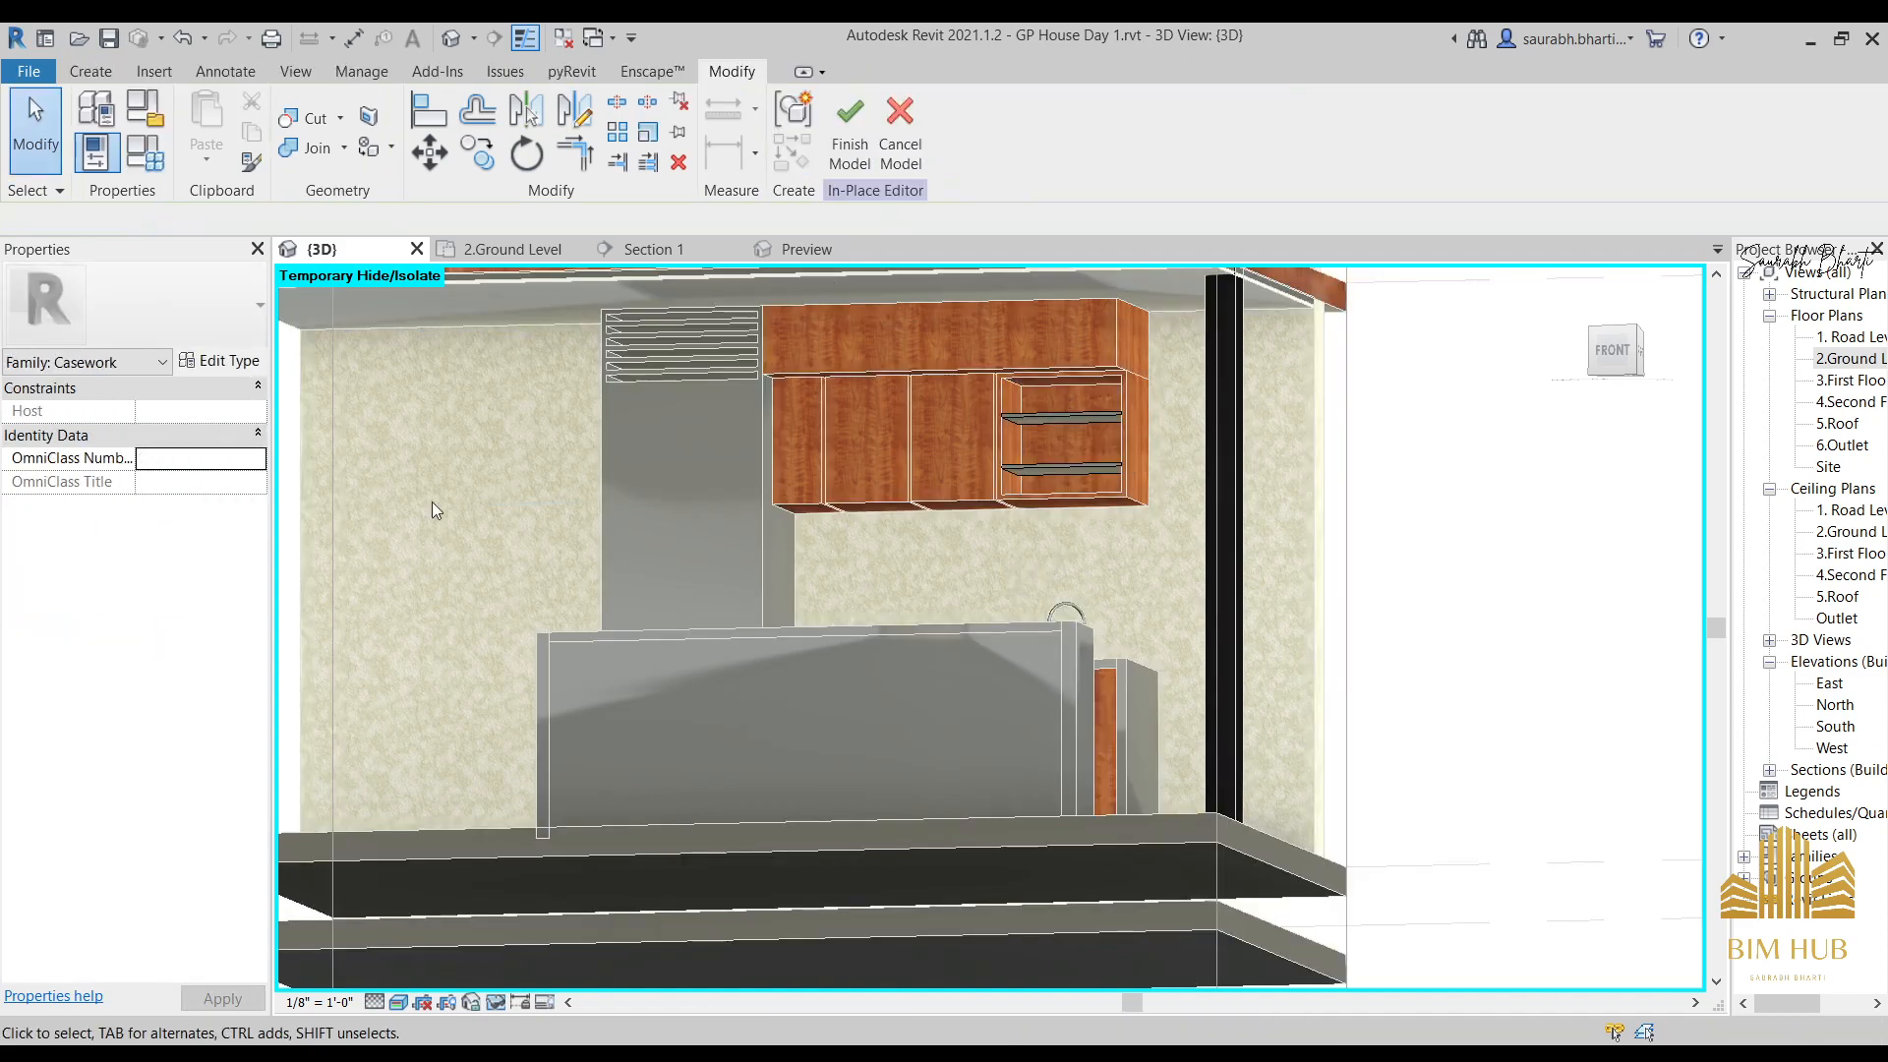
{"action": "left_click", "coordinate": [1055, 417]}
{"action": "left_click", "coordinate": [211, 575]}
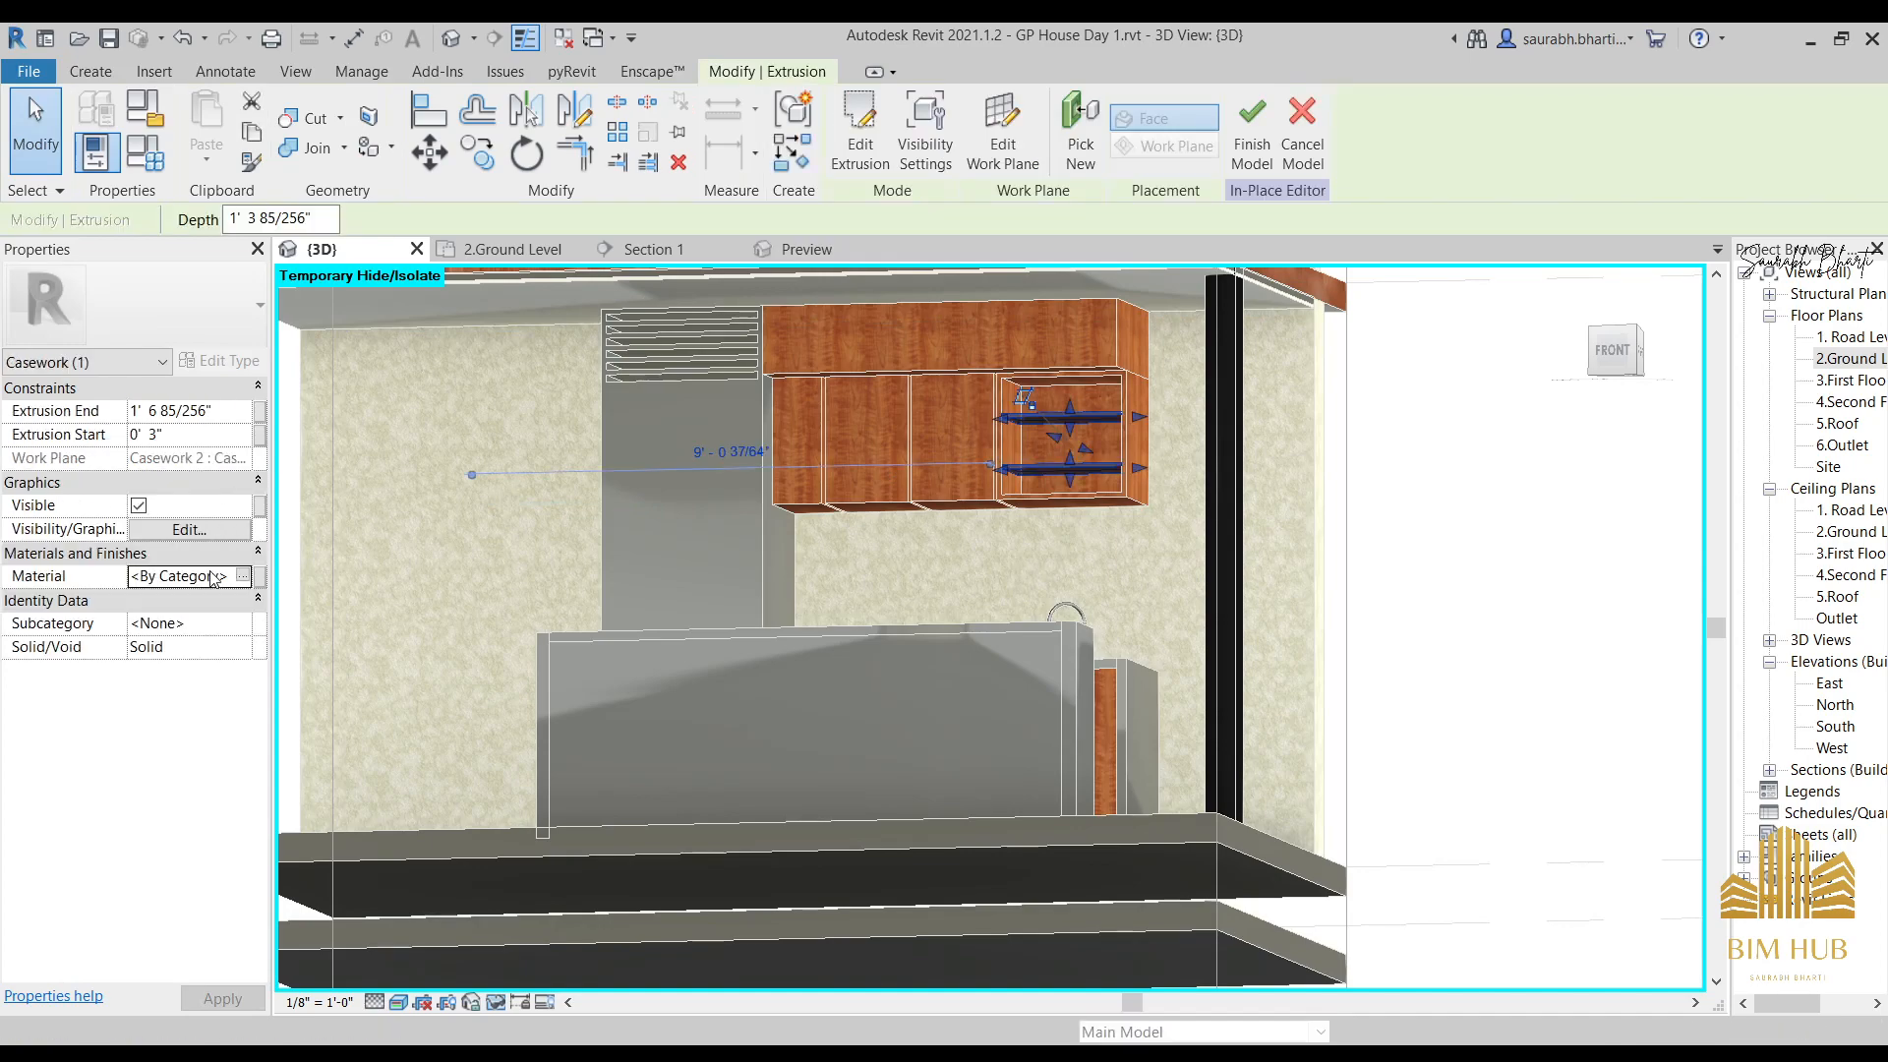
{"action": "left_click", "coordinate": [1236, 155]}
Edit the tall cabinet beside the counter in place, assign its extrusion the same kitchen wood material and finish the model.
{"action": "middle_click_drag", "start_coordinate": [1084, 644], "coordinate": [1057, 591], "text": "shift"}
{"action": "left_click", "coordinate": [745, 564]}
{"action": "left_click", "coordinate": [998, 146]}
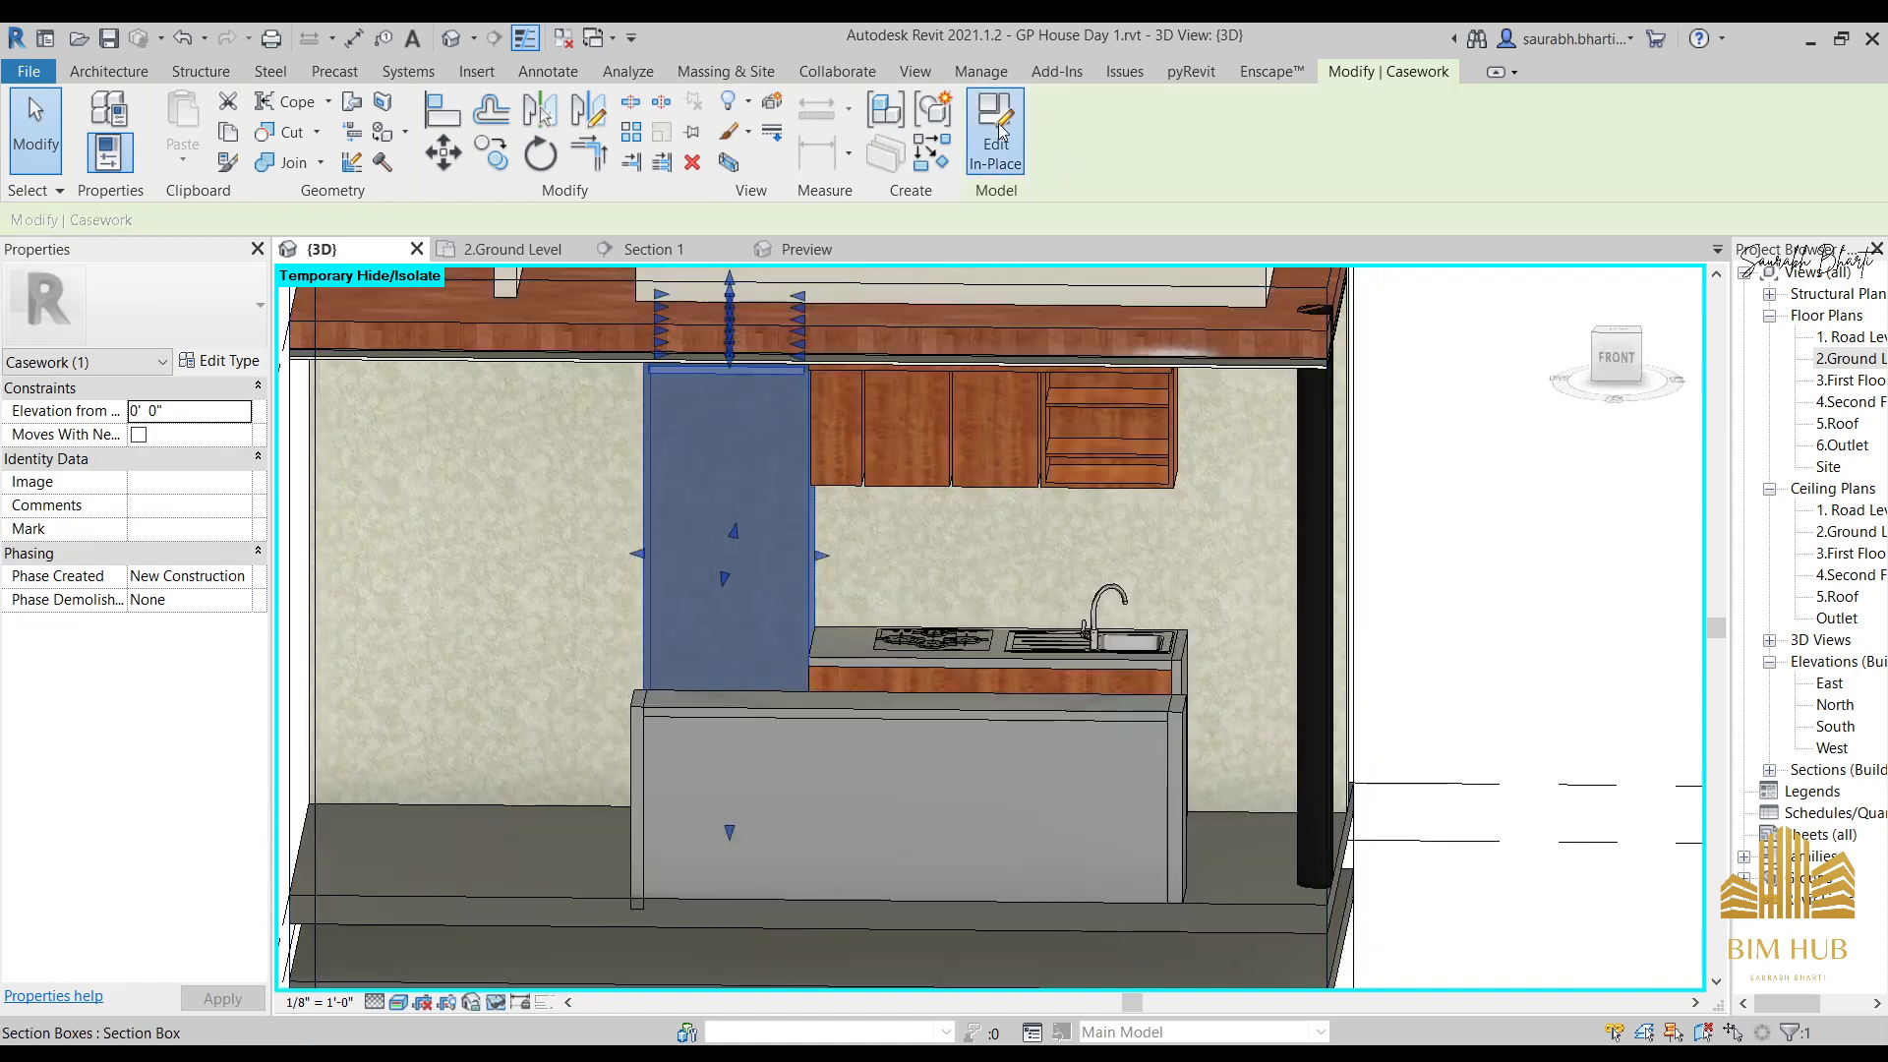
{"action": "left_click", "coordinate": [806, 450]}
{"action": "middle_click_drag", "start_coordinate": [806, 450], "coordinate": [885, 607], "text": "shift"}
{"action": "left_click", "coordinate": [236, 582]}
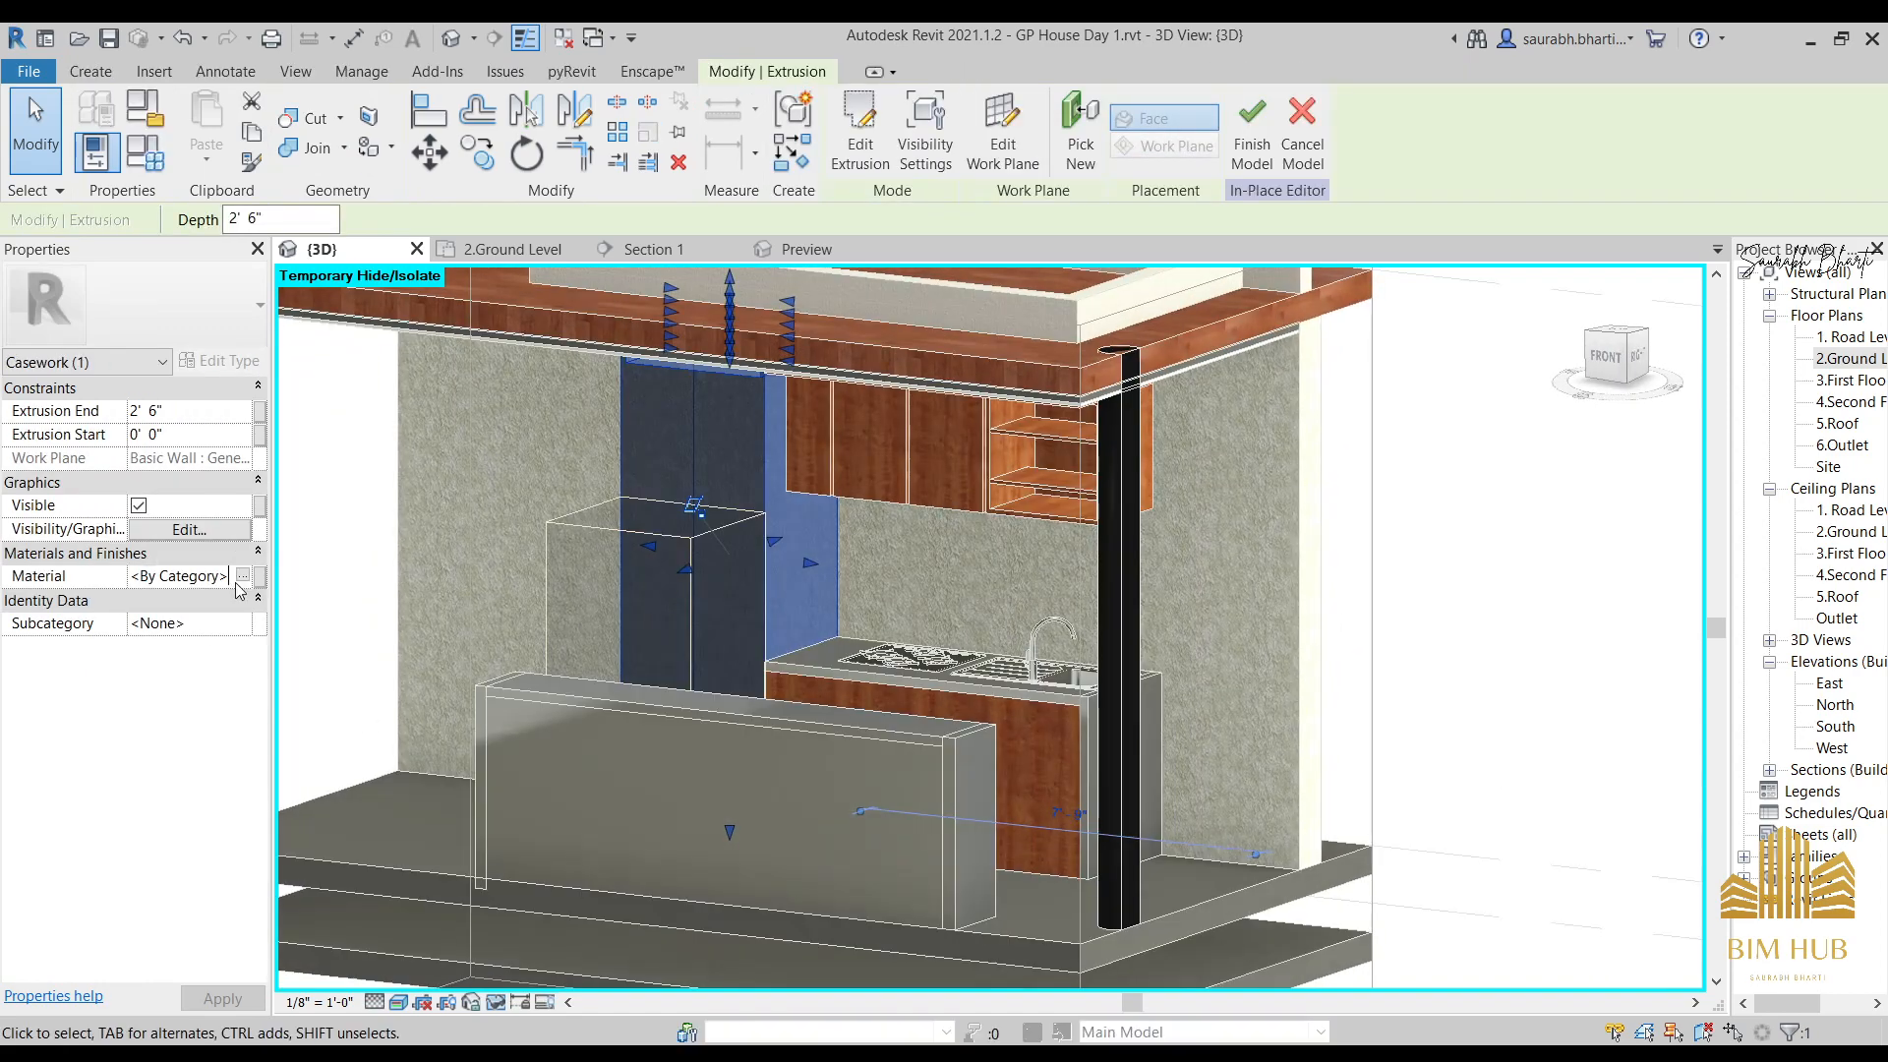
{"action": "left_click", "coordinate": [1252, 128]}
Examine the wood finish on the tall cabinet and the base cabinets from the front and from above.
{"action": "middle_click_drag", "start_coordinate": [1039, 506], "coordinate": [974, 575], "text": "shift"}
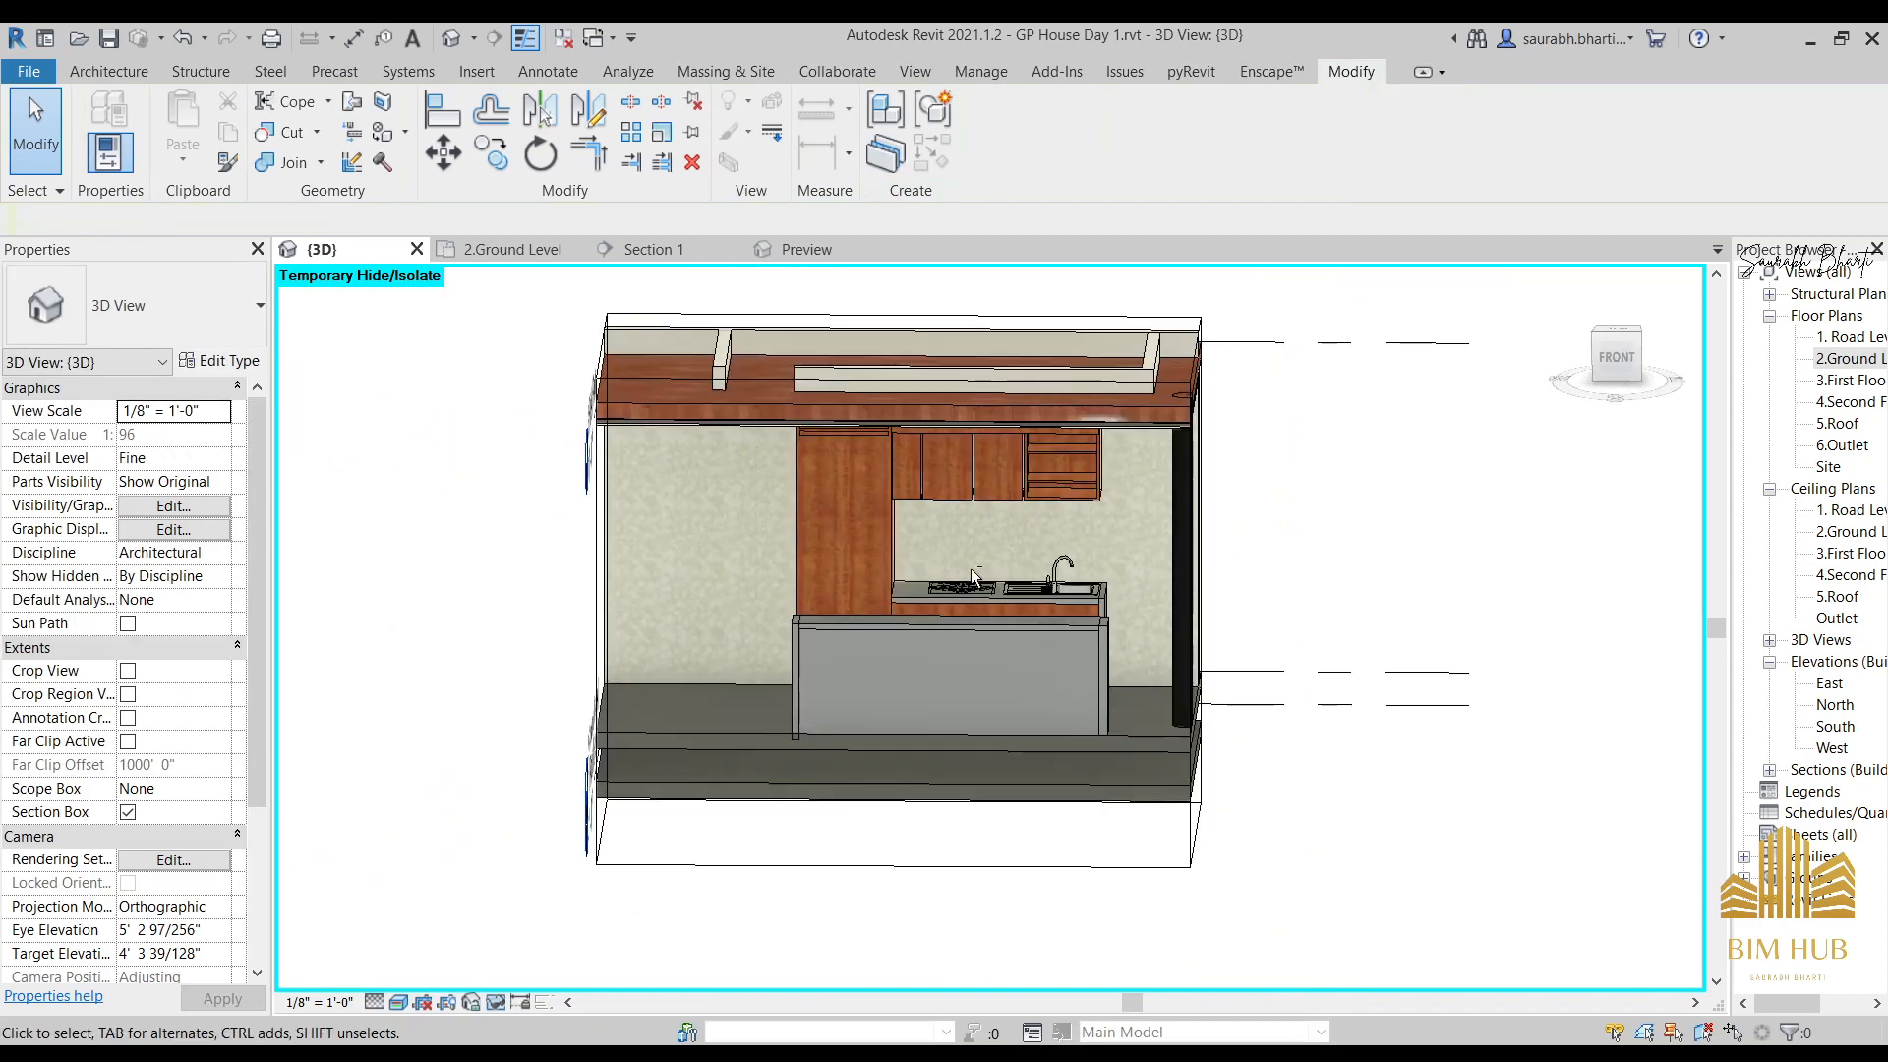
{"action": "middle_click_drag", "start_coordinate": [810, 582], "coordinate": [1031, 773], "text": "shift"}
{"action": "scroll", "coordinate": [948, 646], "scroll_direction": "up", "scroll_amount": 3}
{"action": "scroll", "coordinate": [923, 752], "scroll_direction": "down", "scroll_amount": 2}
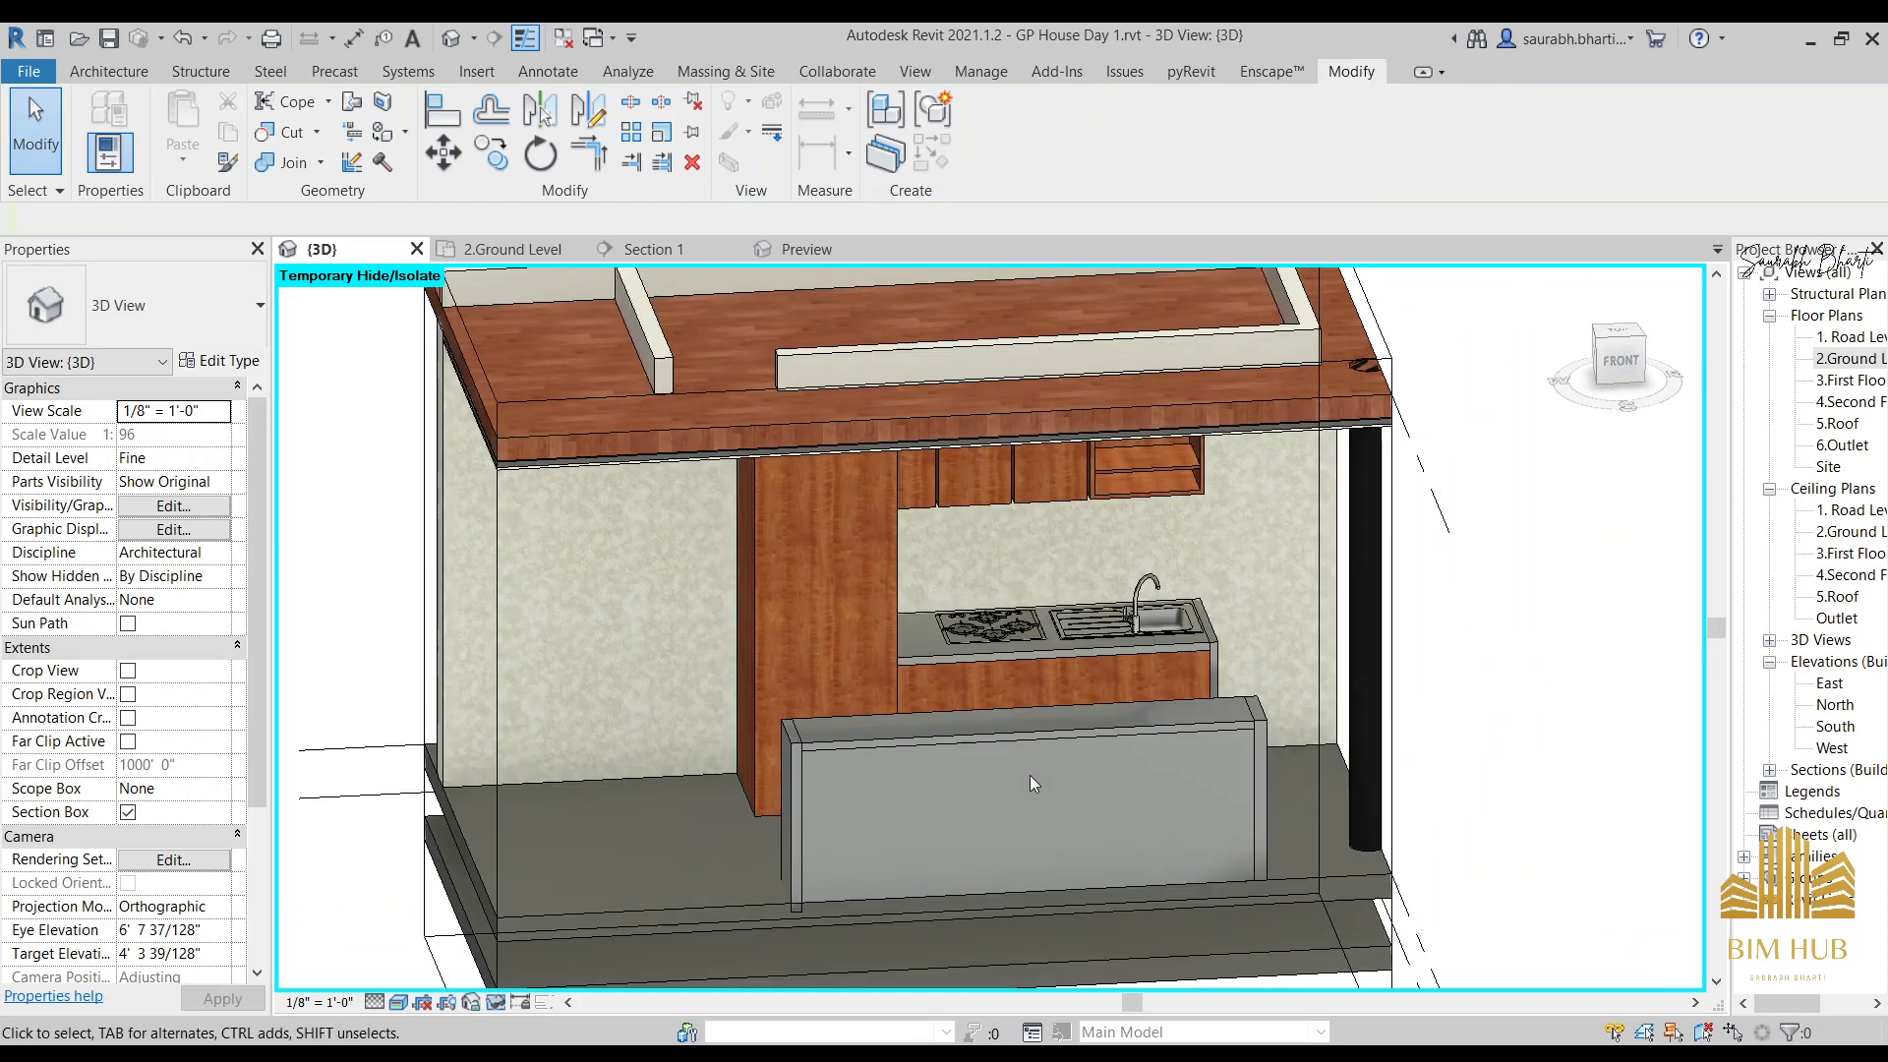
{"action": "middle_click_drag", "start_coordinate": [830, 704], "coordinate": [1147, 649], "text": "shift"}
{"action": "middle_click_drag", "start_coordinate": [1241, 725], "coordinate": [1133, 858], "text": "shift"}
{"action": "middle_click_drag", "start_coordinate": [1080, 759], "coordinate": [1097, 871], "text": "shift"}
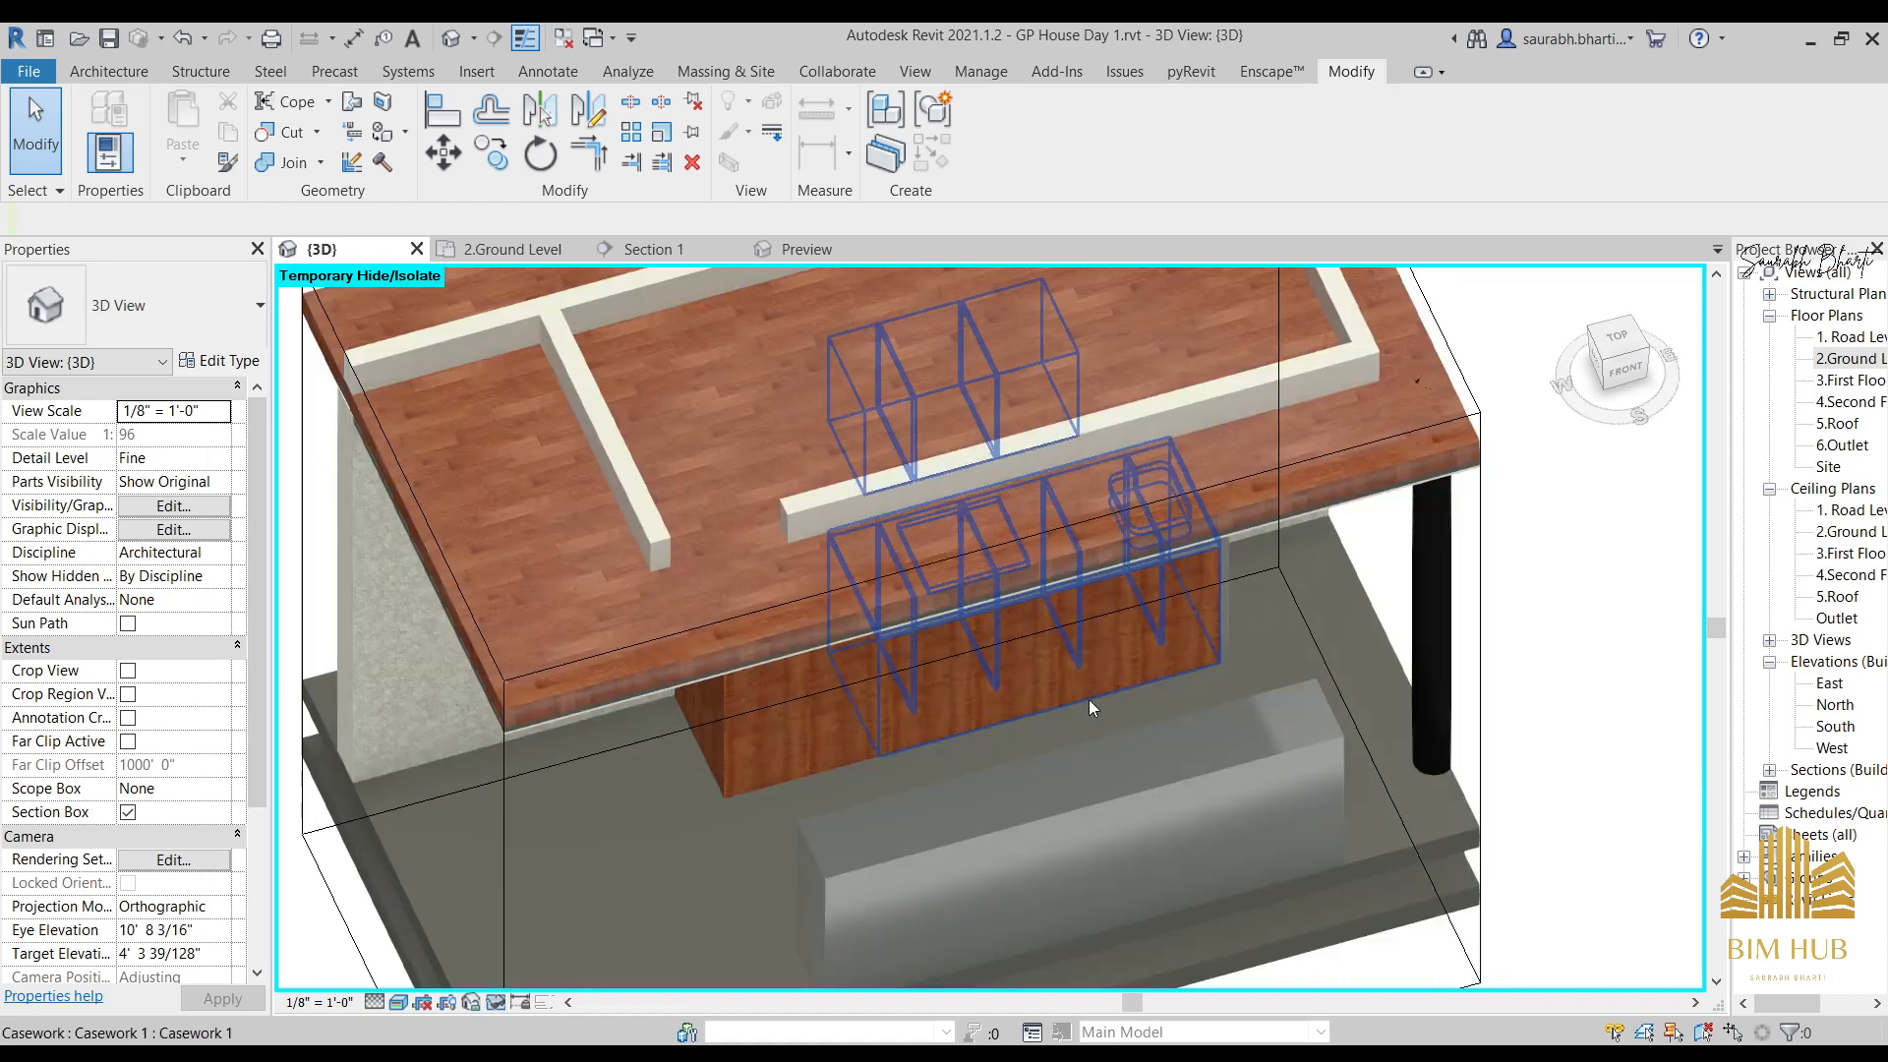
{"action": "scroll", "coordinate": [883, 717], "scroll_direction": "up", "scroll_amount": 3}
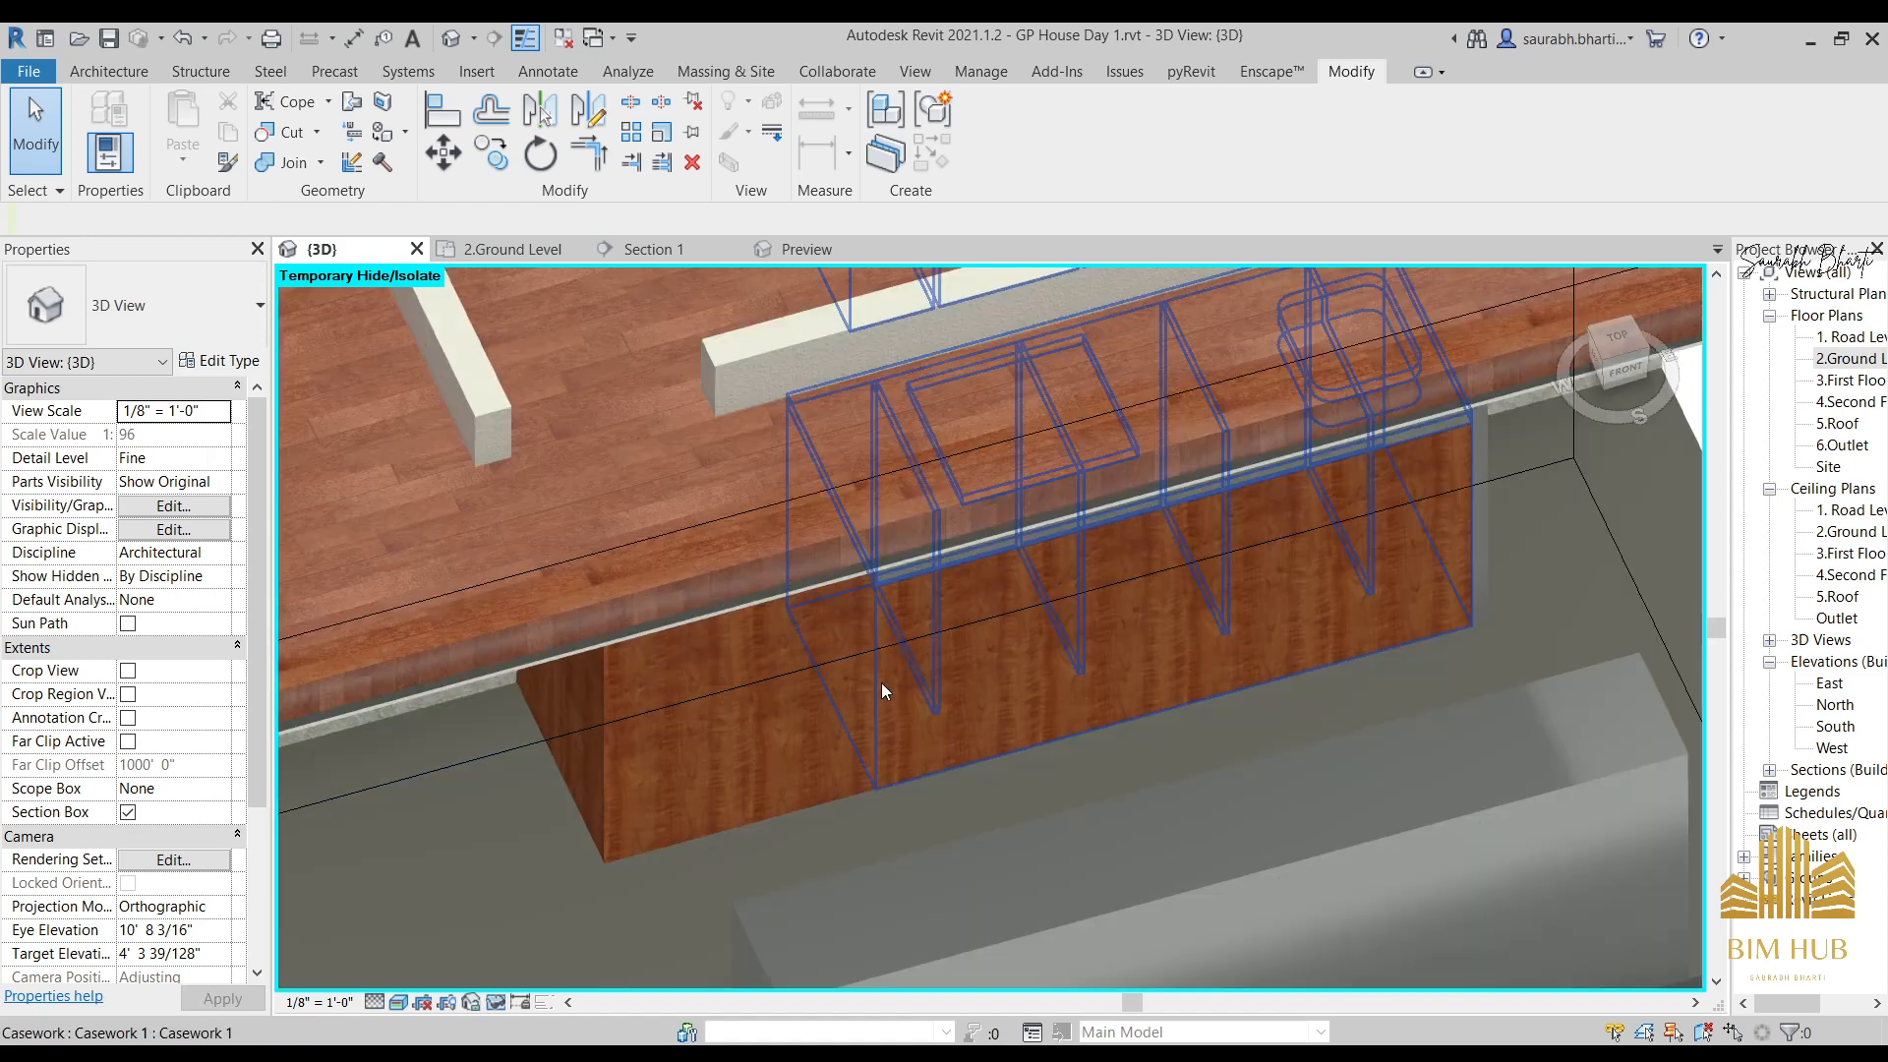
Try pulling the base cabinet's front face outward with its shape handle, and undo the change.
{"action": "left_click", "coordinate": [881, 683]}
{"action": "middle_click_drag", "start_coordinate": [961, 658], "coordinate": [1219, 620], "text": "shift"}
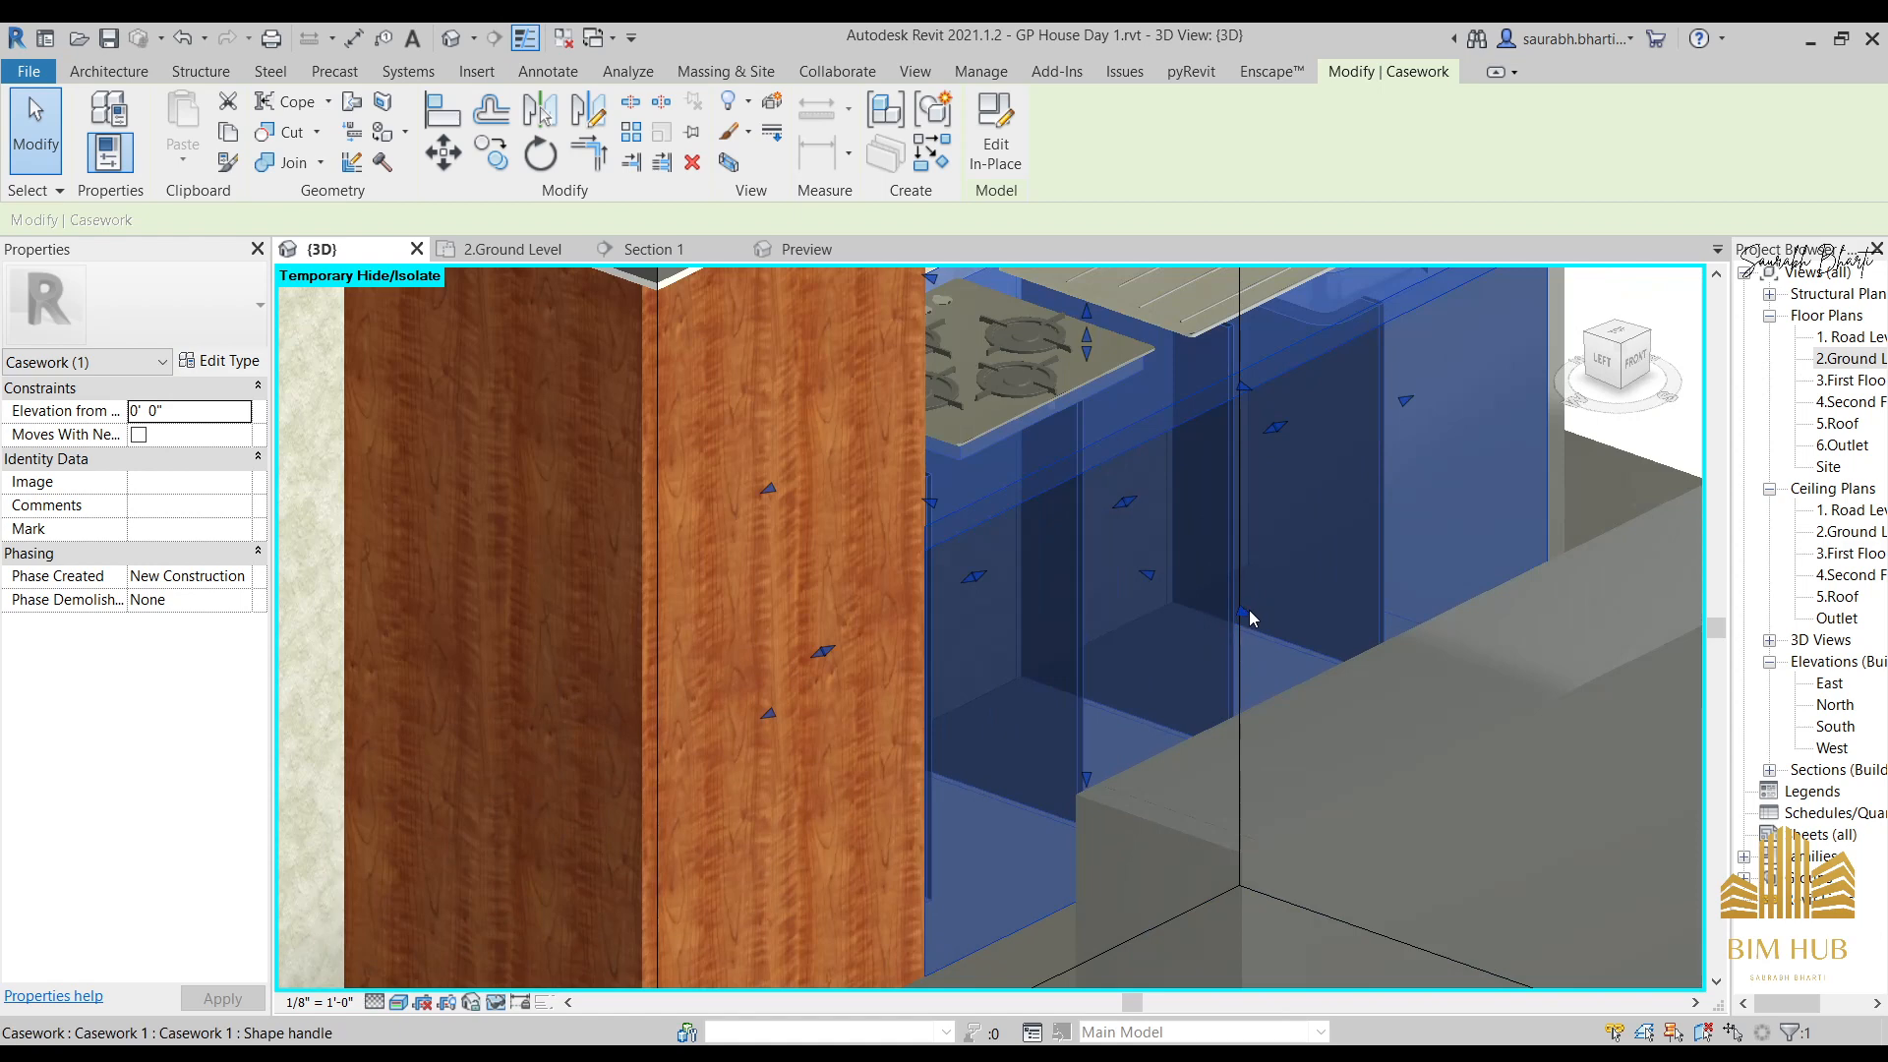
{"action": "scroll", "coordinate": [1247, 640], "scroll_direction": "down", "scroll_amount": 3}
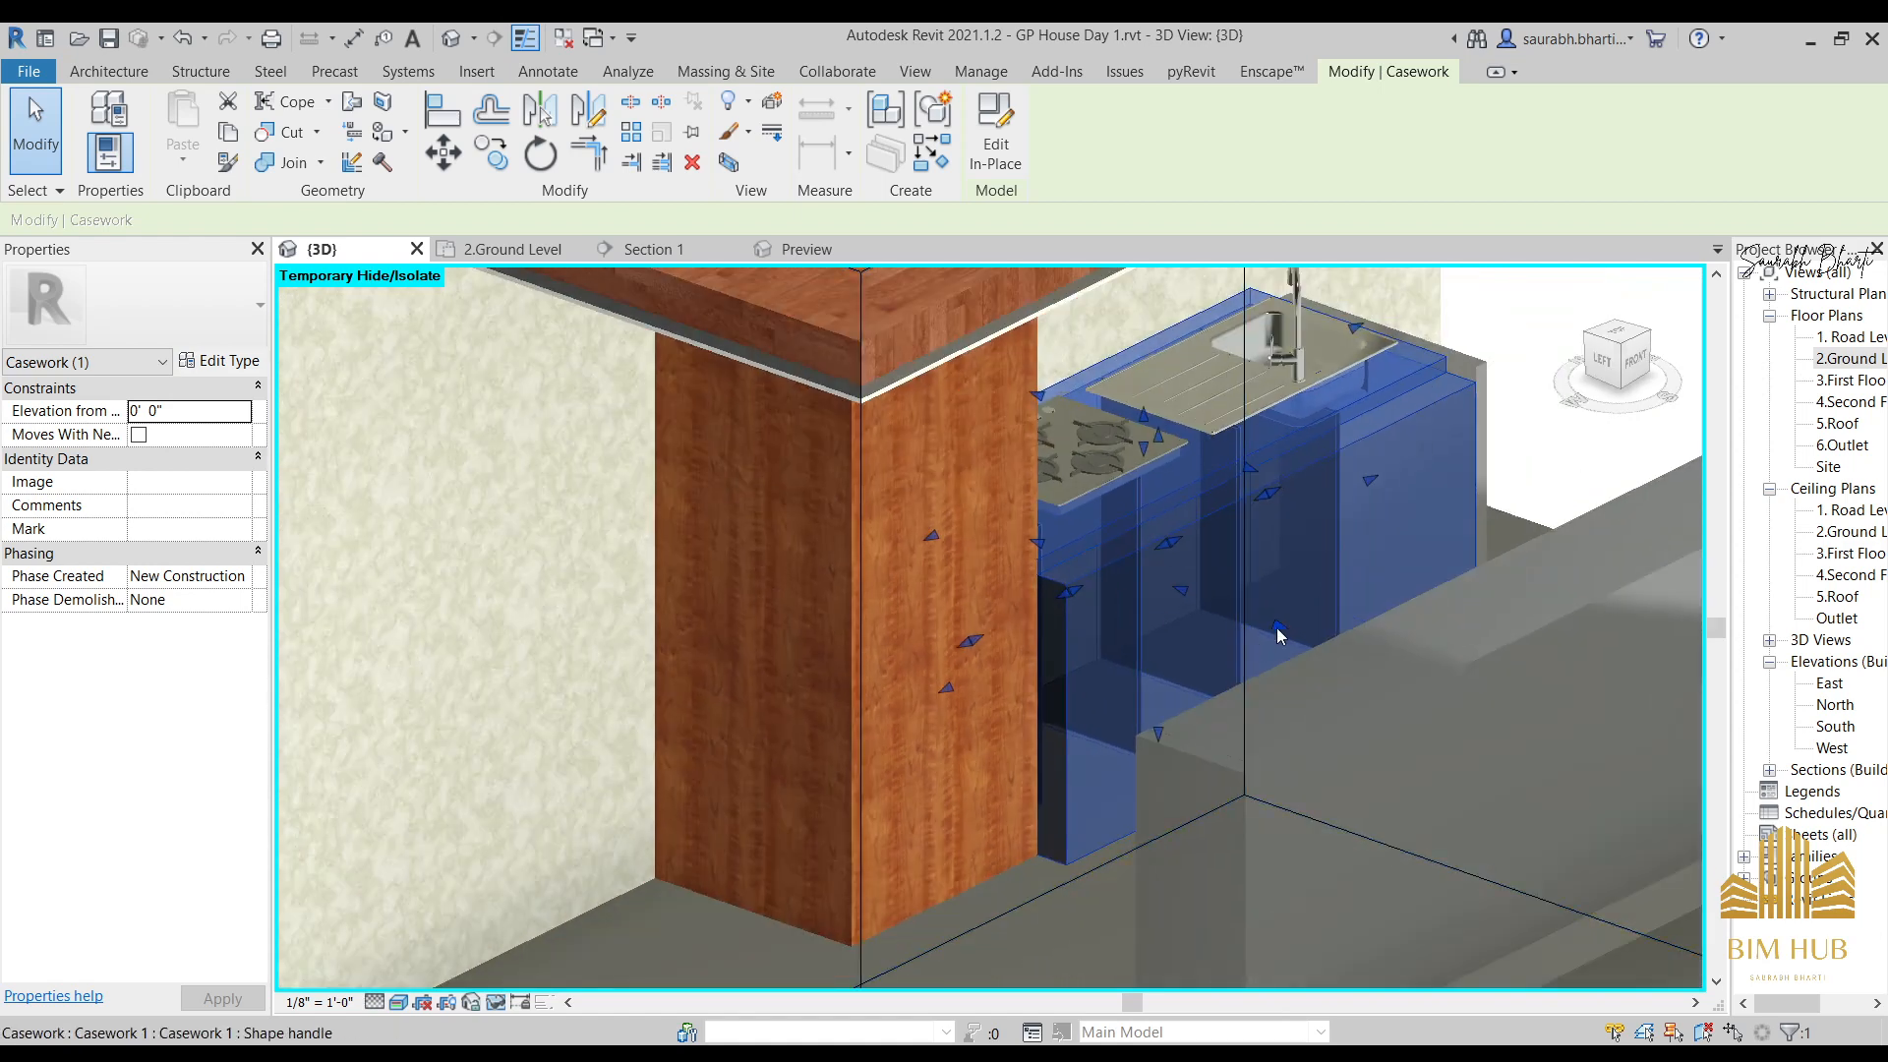
{"action": "left_click_drag", "start_coordinate": [1277, 629], "coordinate": [1320, 647]}
{"action": "key", "text": "Escape"}
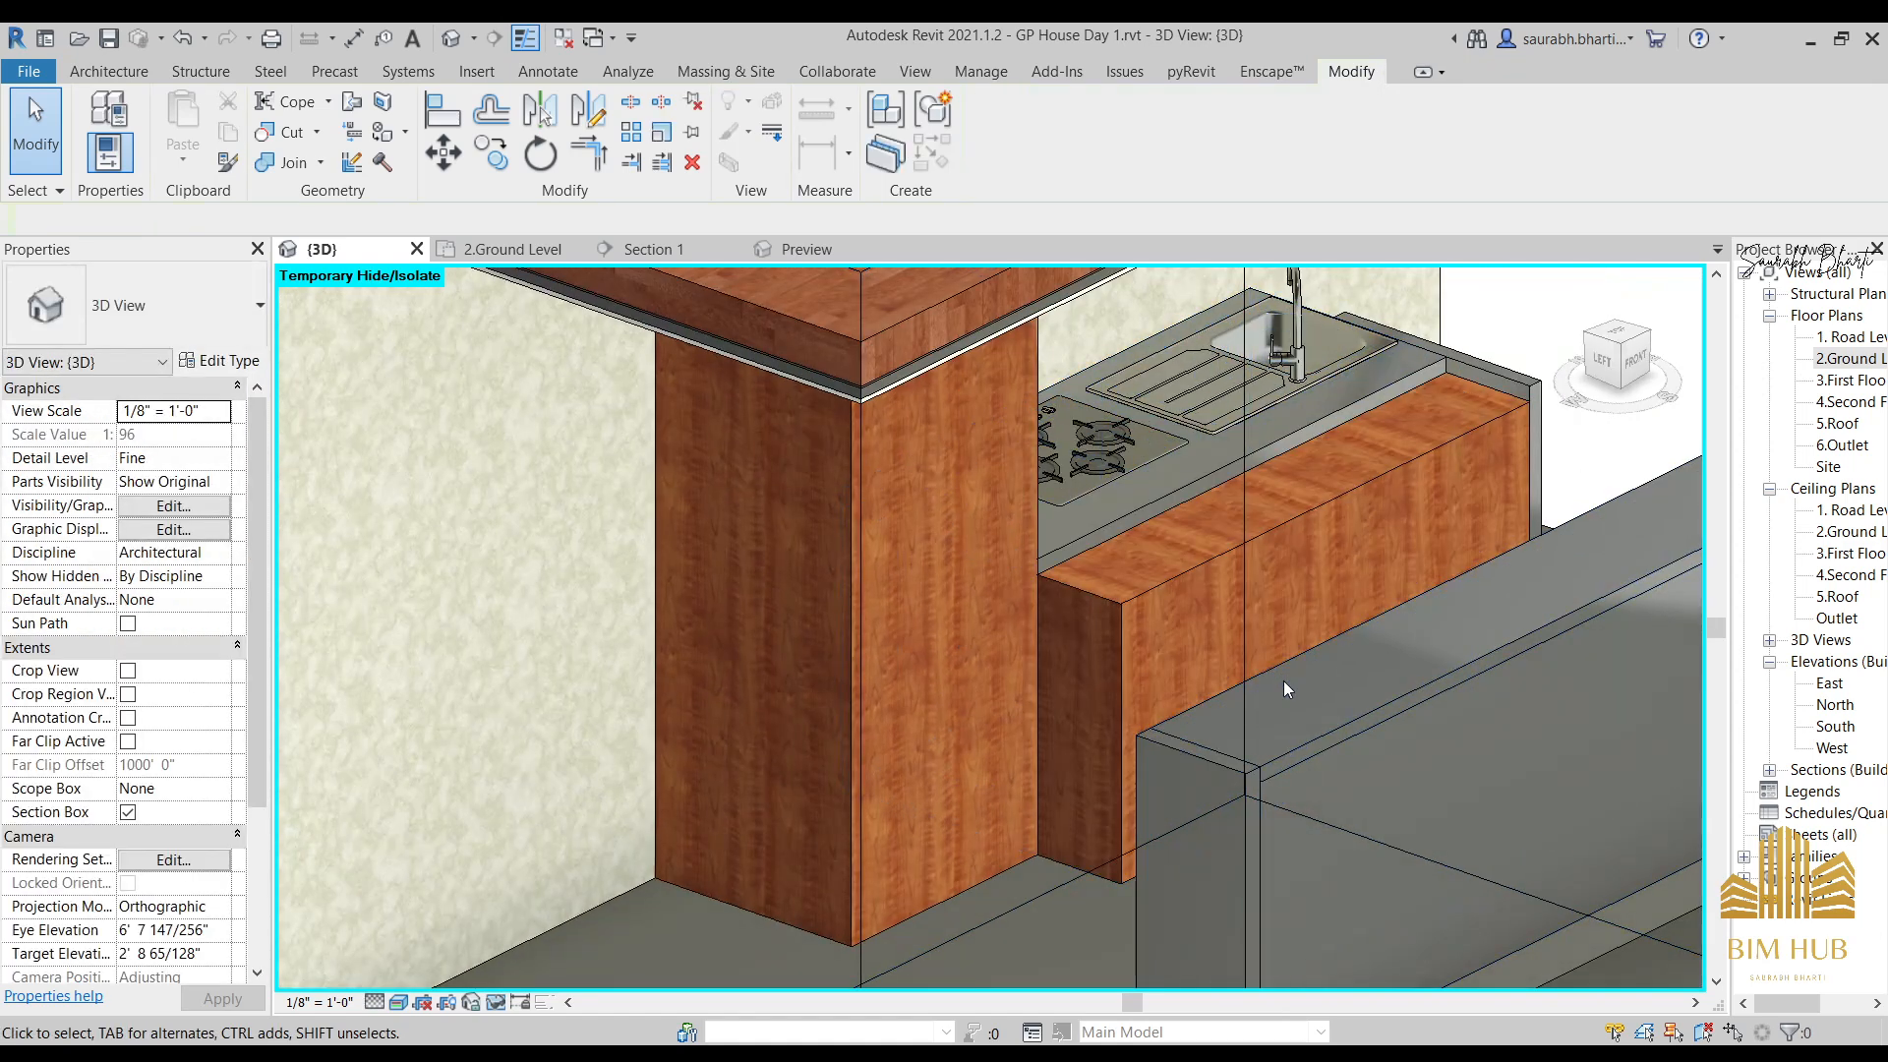
{"action": "middle_click_drag", "start_coordinate": [1284, 680], "coordinate": [1300, 681], "text": "shift"}
{"action": "key", "text": "ctrl+z"}
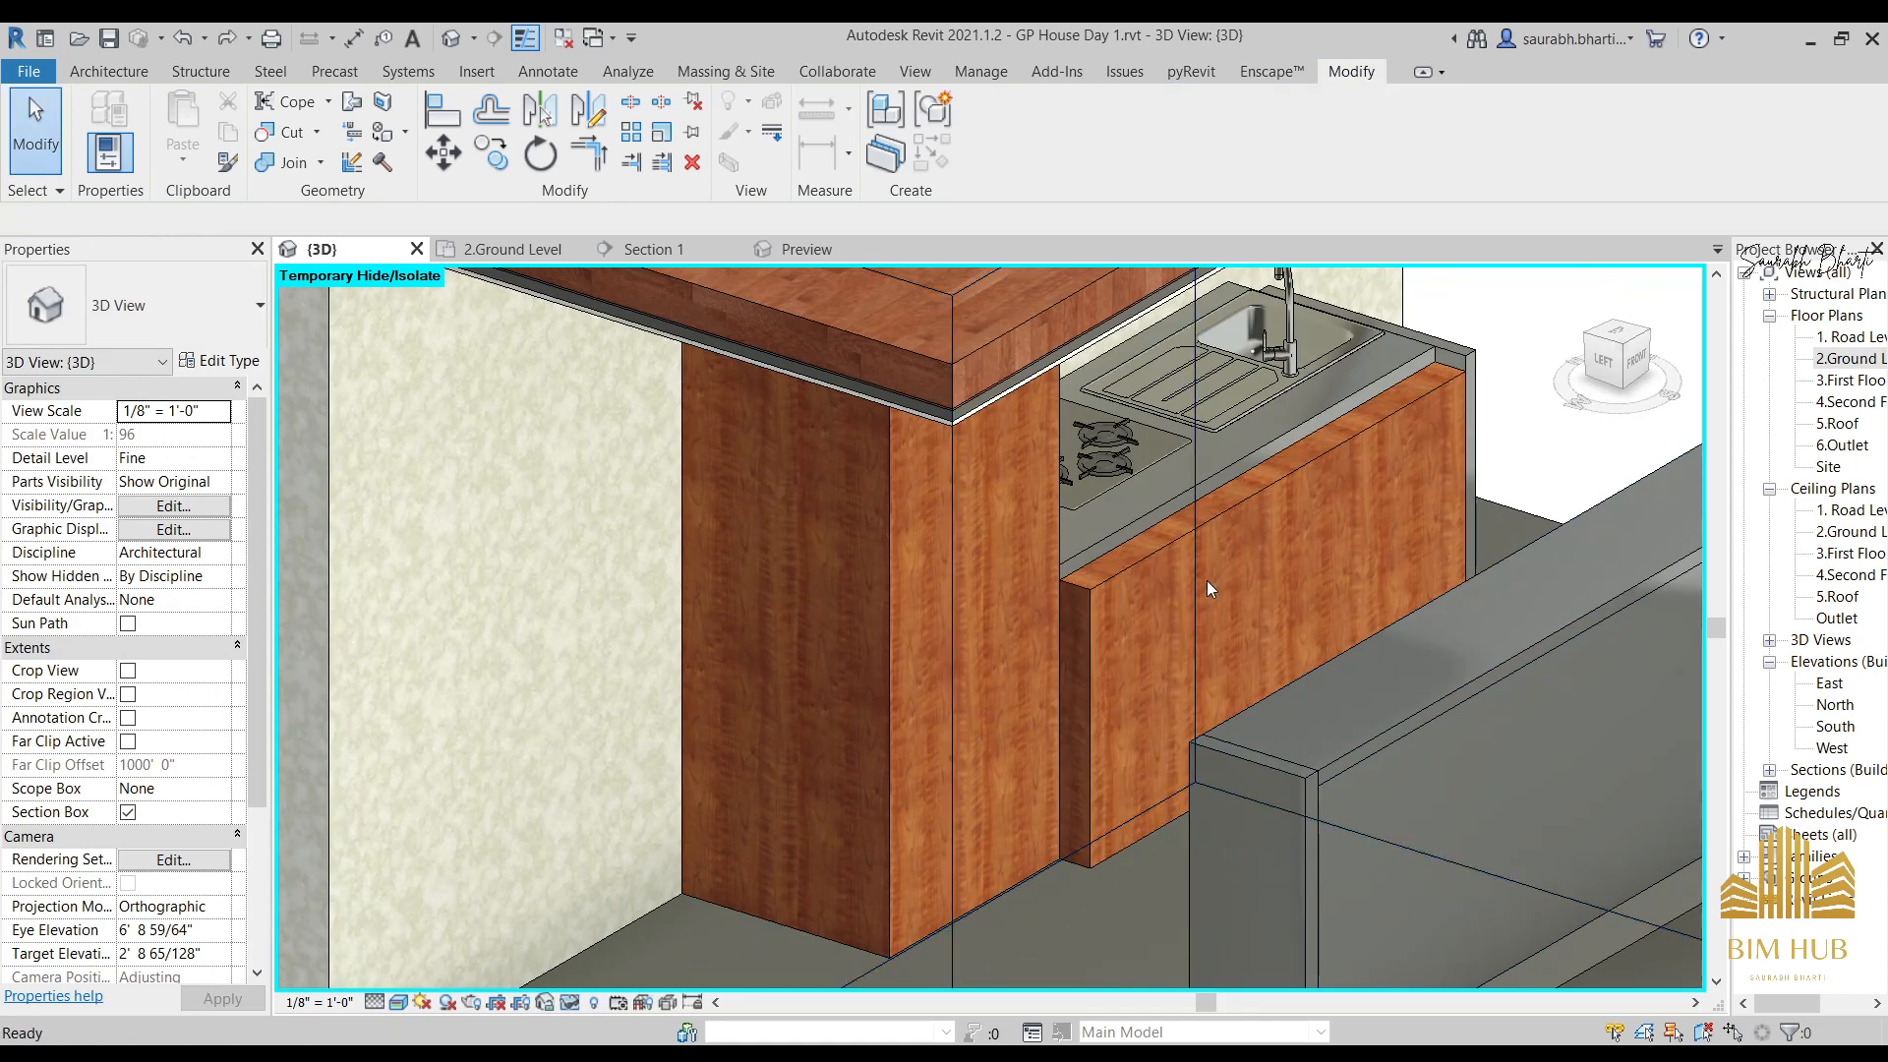
Temporarily hide the island counter standing in front of the base cabinets in the 3D view.
{"action": "scroll", "coordinate": [1207, 581], "scroll_direction": "up", "scroll_amount": 2}
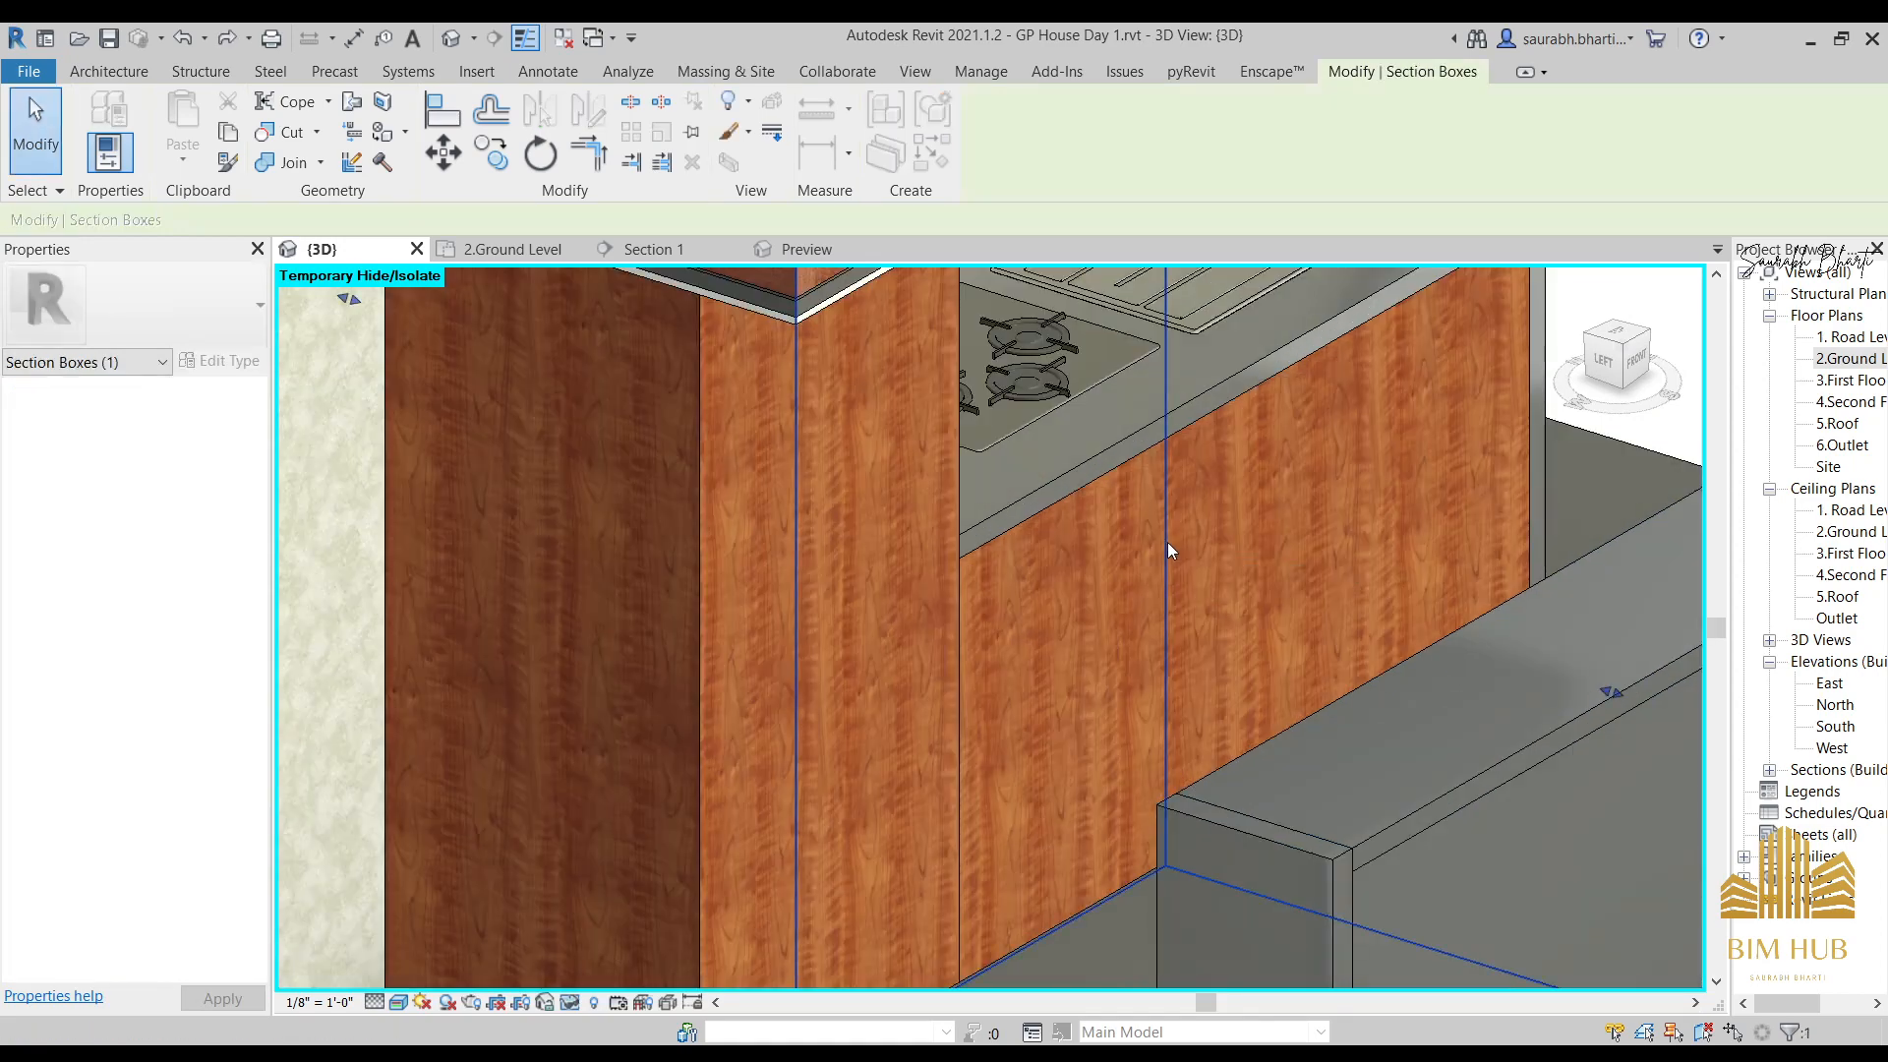
{"action": "scroll", "coordinate": [1206, 552], "scroll_direction": "down", "scroll_amount": 5}
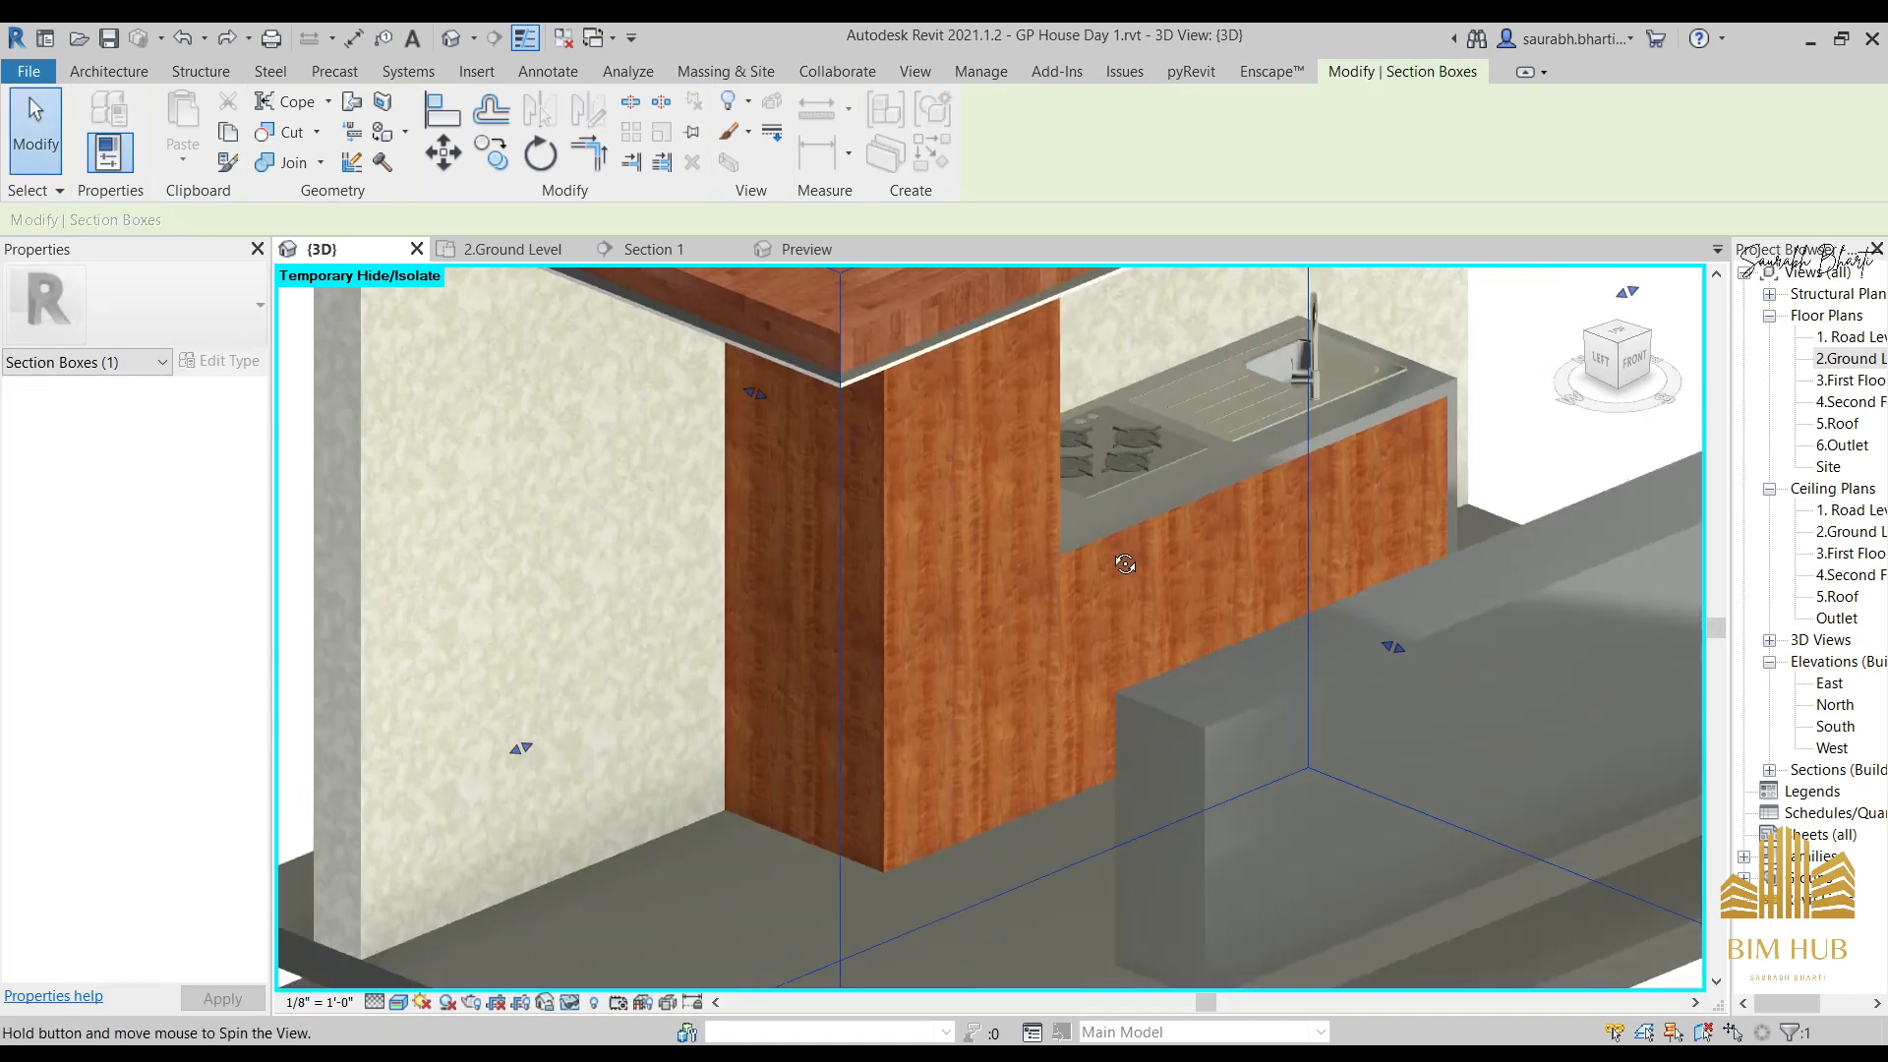
{"action": "left_click", "coordinate": [1097, 539]}
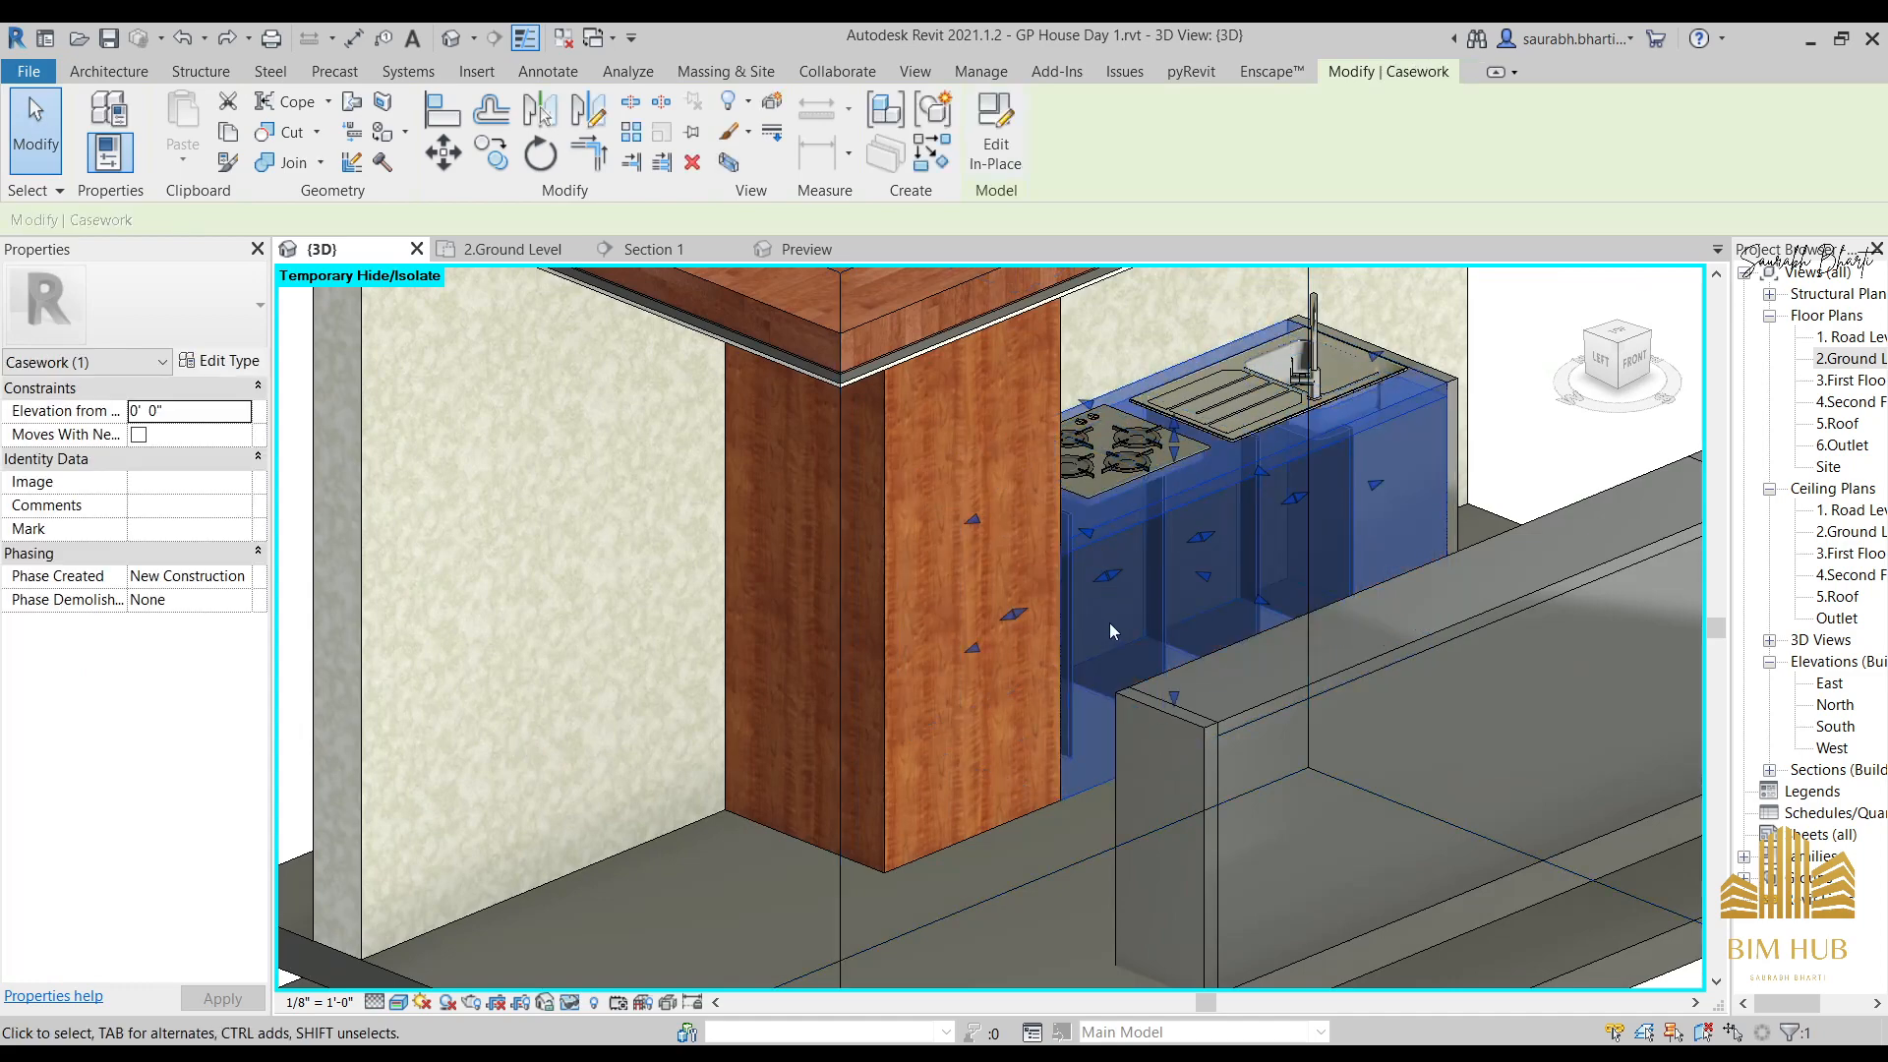
{"action": "scroll", "coordinate": [1110, 623], "scroll_direction": "up", "scroll_amount": 3}
{"action": "key", "text": "Escape"}
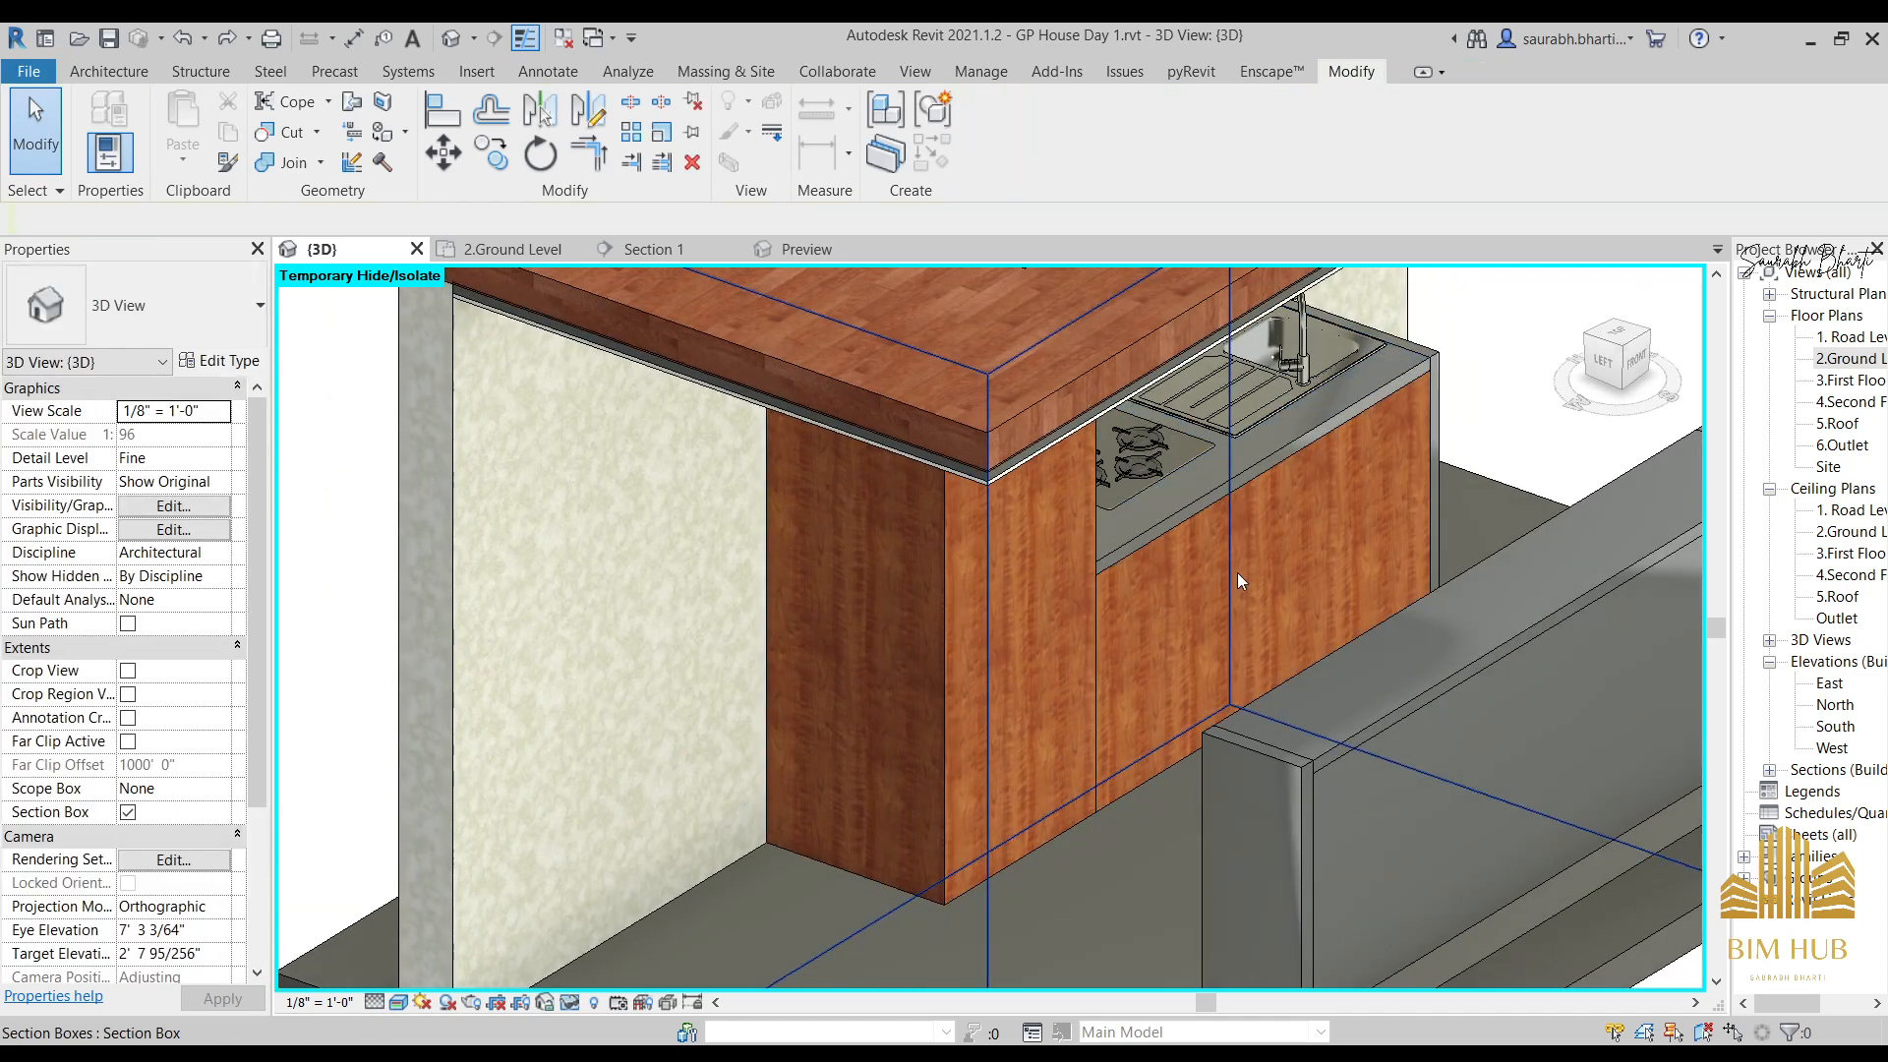
{"action": "scroll", "coordinate": [1238, 572], "scroll_direction": "down", "scroll_amount": 3}
{"action": "middle_click_drag", "start_coordinate": [1237, 687], "coordinate": [980, 672], "text": "shift"}
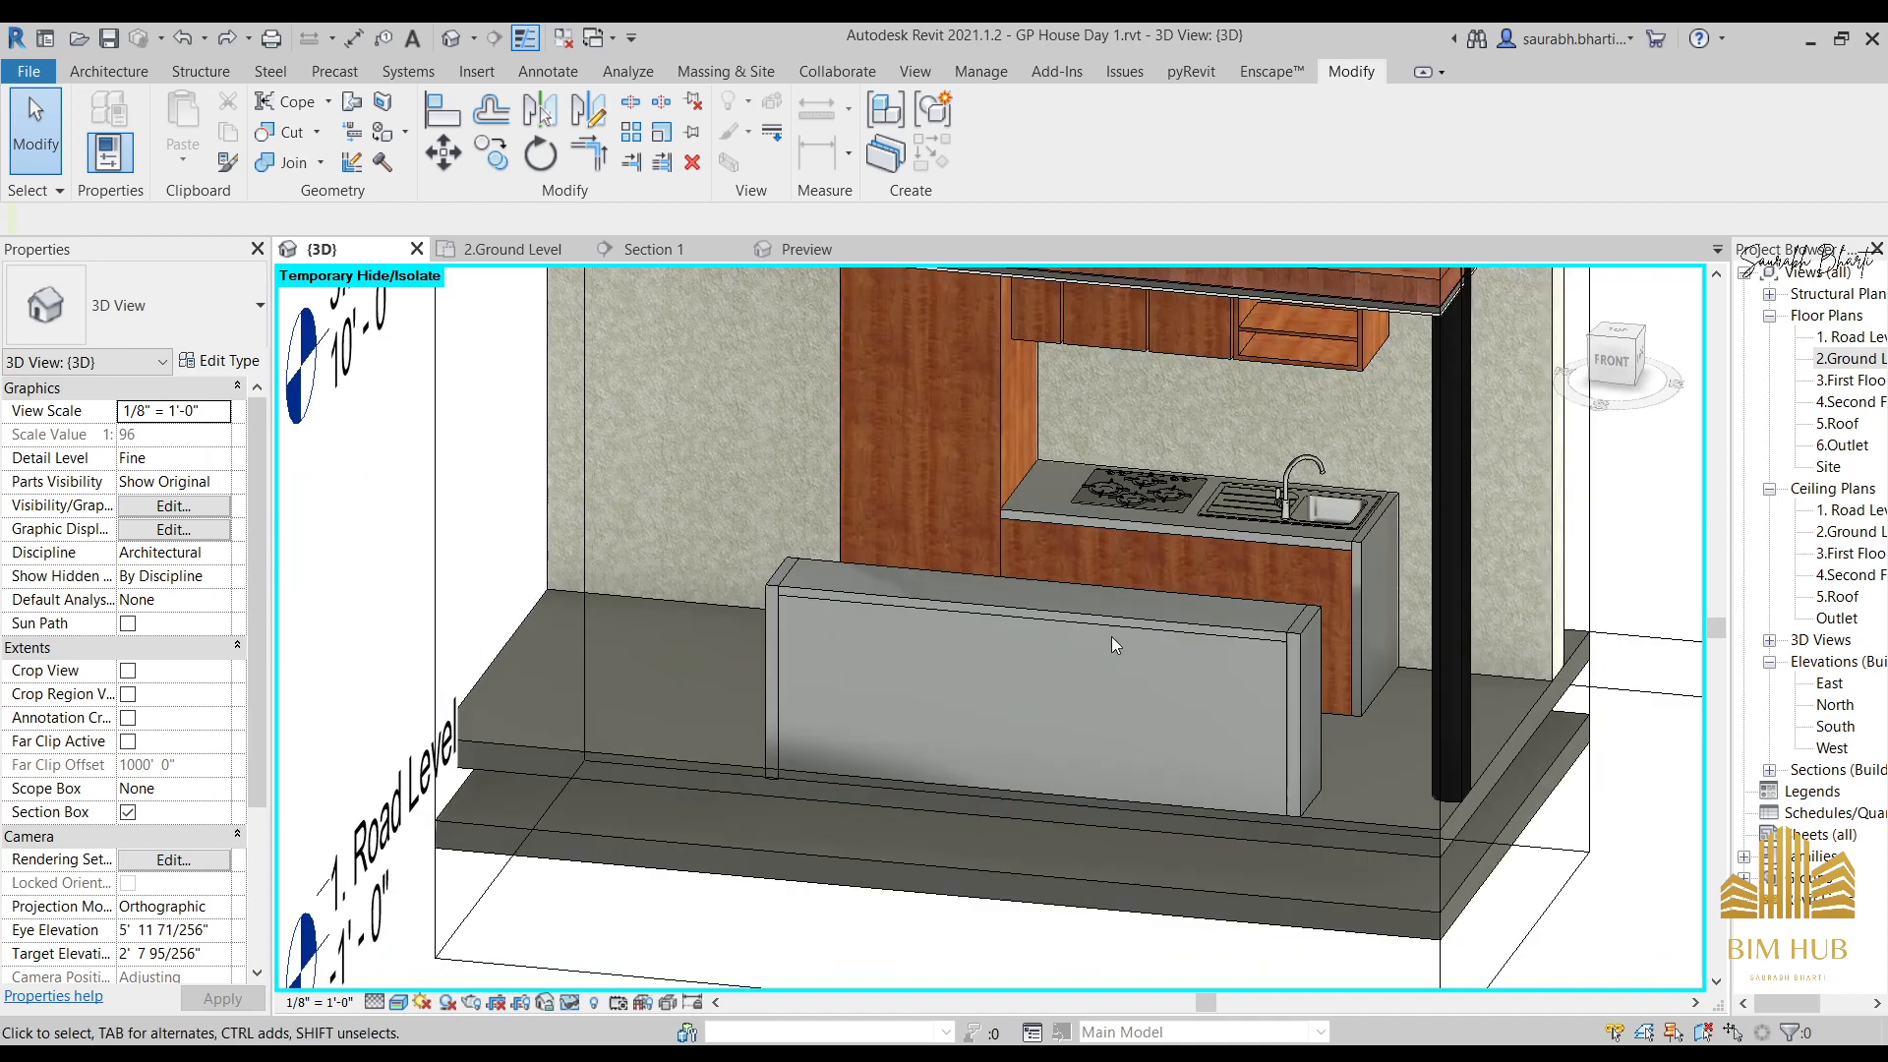
{"action": "left_click", "coordinate": [1111, 635]}
{"action": "key", "text": "h"}
{"action": "key", "text": "h"}
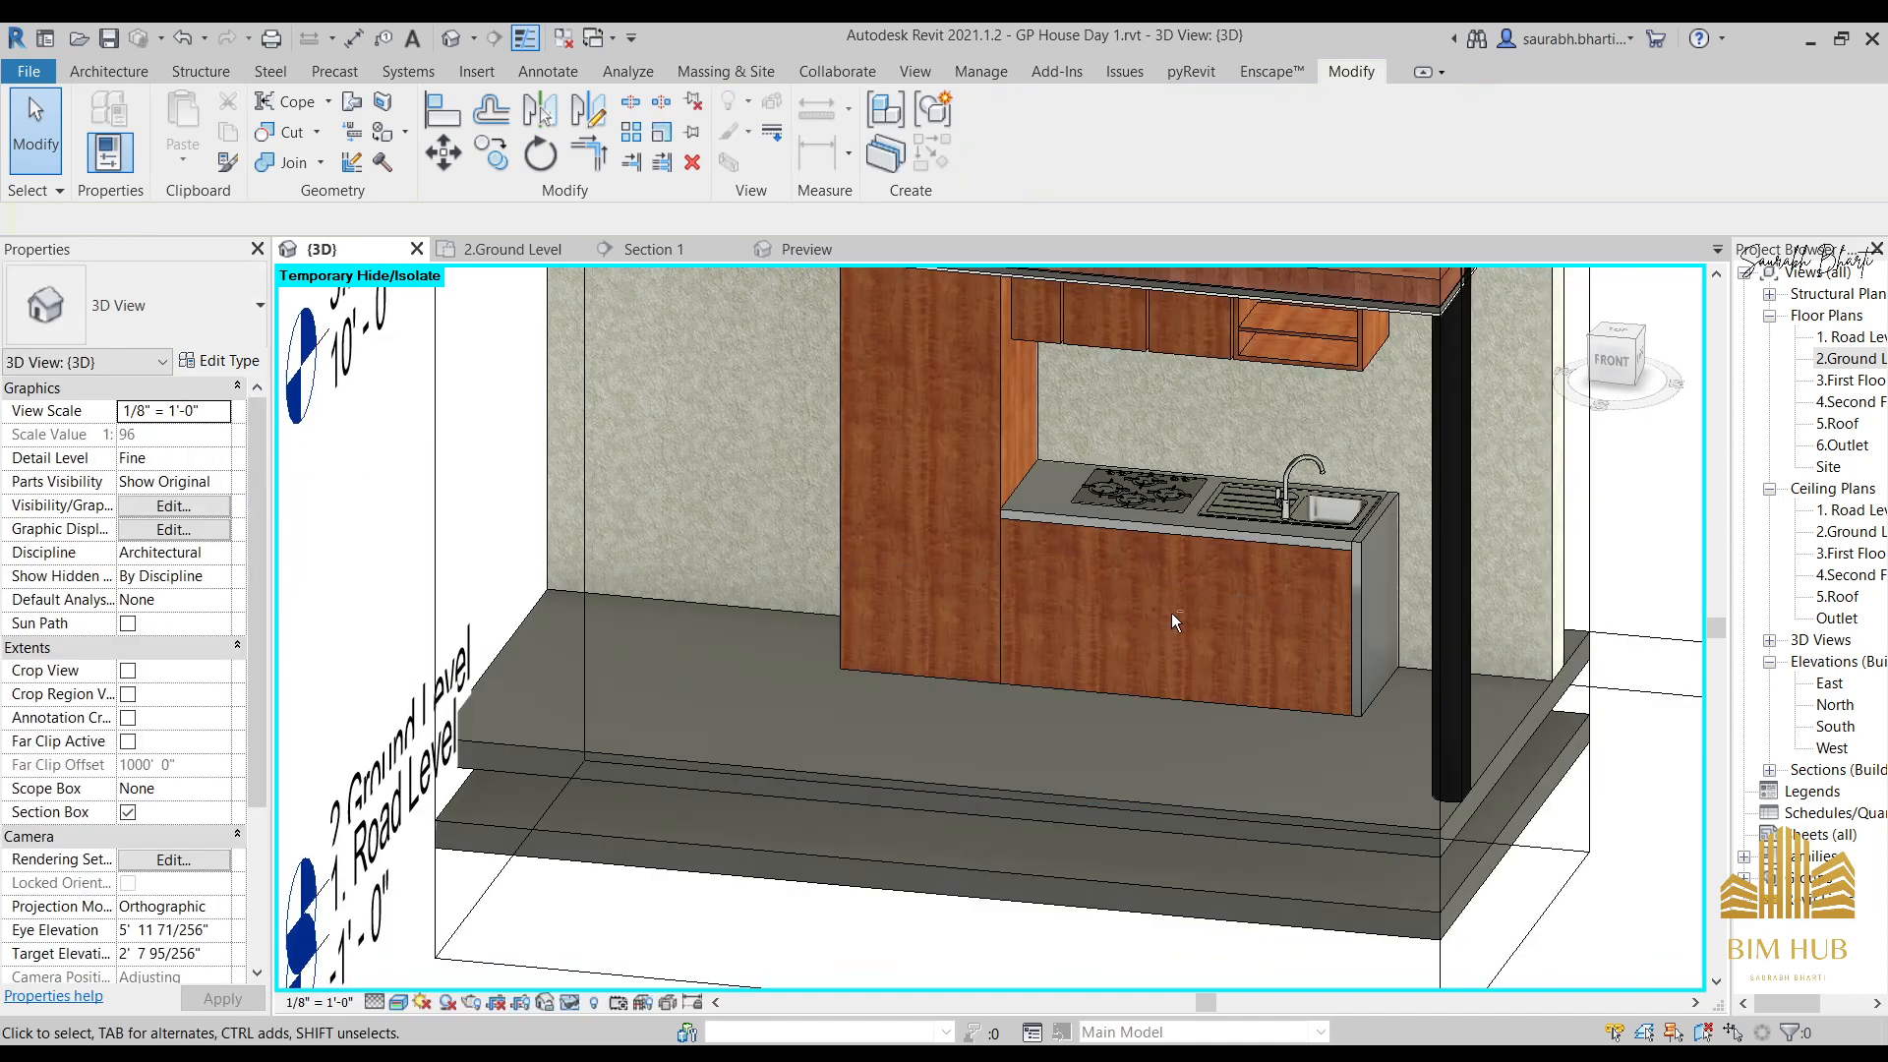
Inspect the wall cabinets, open shelves and tall cabinet from below and up close to check their wood finish.
{"action": "middle_click_drag", "start_coordinate": [1171, 611], "coordinate": [1111, 704], "text": "shift"}
{"action": "scroll", "coordinate": [1111, 704], "scroll_direction": "up", "scroll_amount": 5}
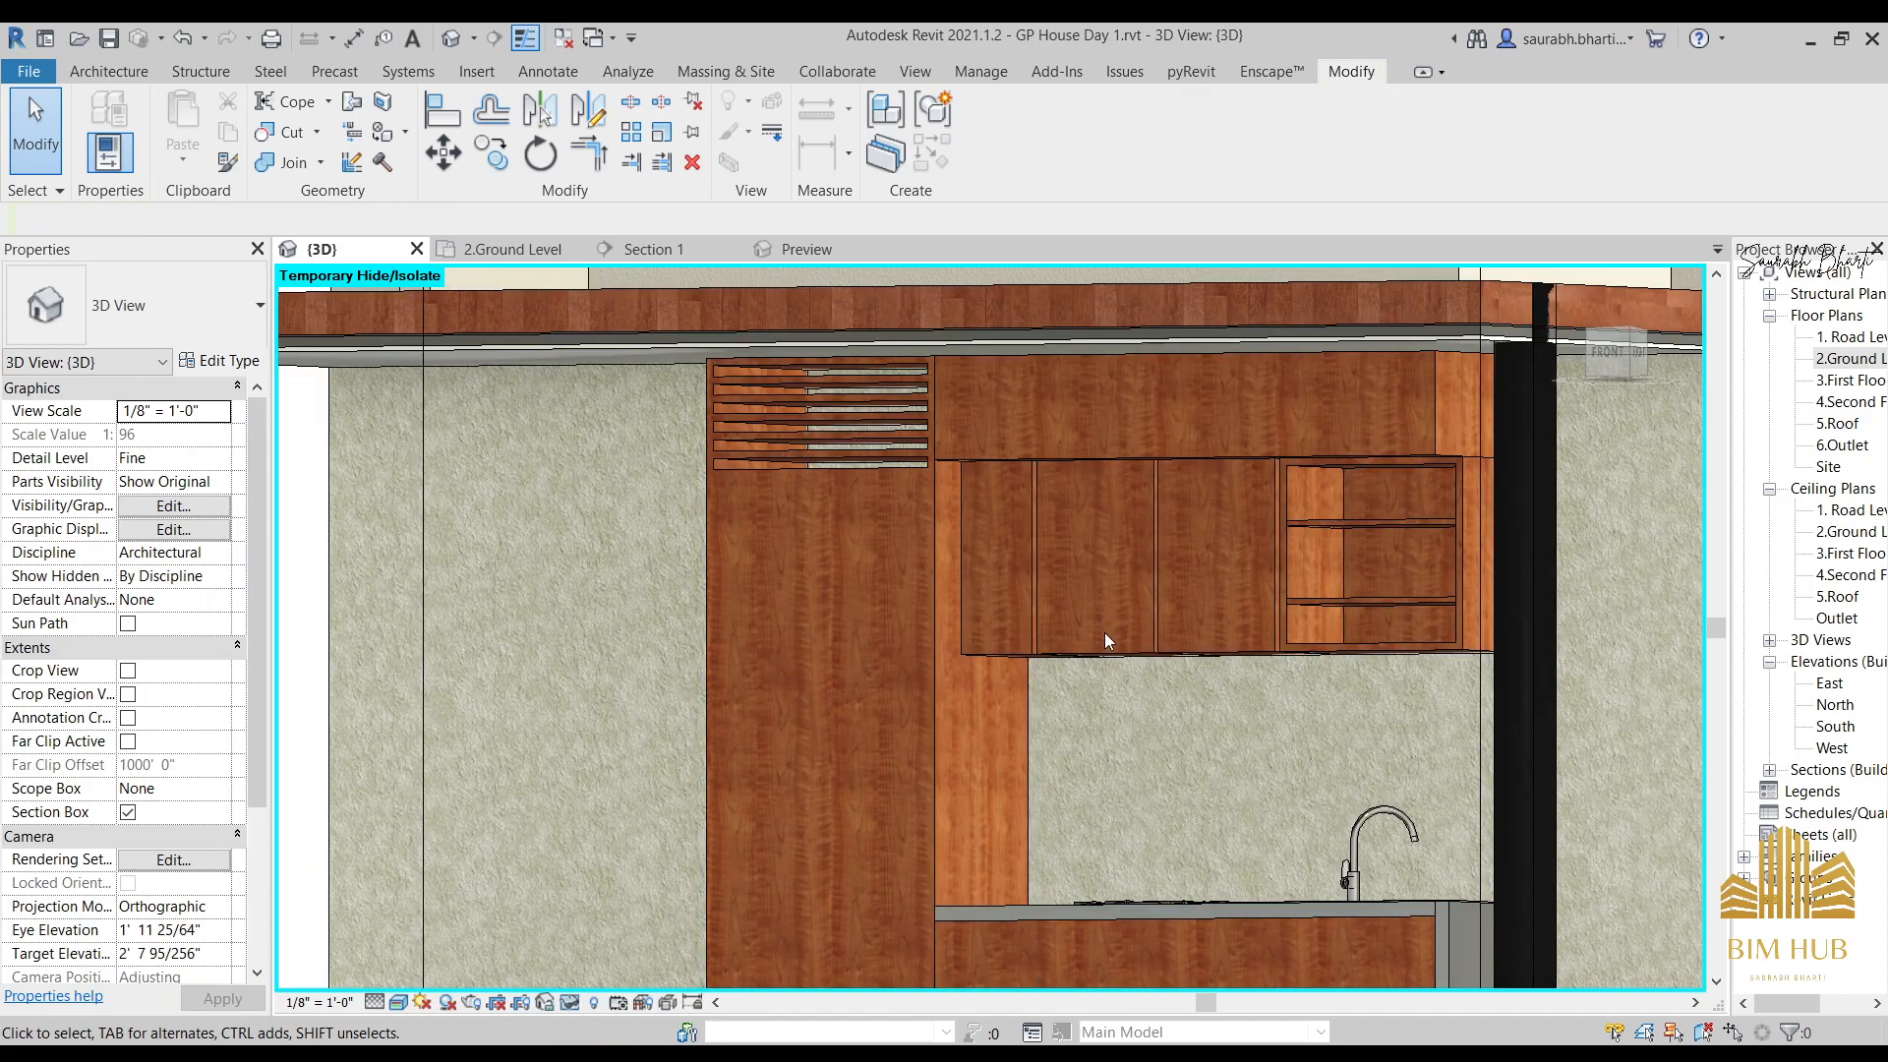
{"action": "middle_click_drag", "start_coordinate": [1106, 633], "coordinate": [1165, 765], "text": "shift"}
{"action": "scroll", "coordinate": [1136, 580], "scroll_direction": "up", "scroll_amount": 5}
{"action": "scroll", "coordinate": [1112, 659], "scroll_direction": "down", "scroll_amount": 2}
{"action": "middle_click_drag", "start_coordinate": [1129, 676], "coordinate": [1224, 453], "text": "shift"}
{"action": "scroll", "coordinate": [1216, 691], "scroll_direction": "up", "scroll_amount": 2}
Select the combined wall and base cabinet casework and examine it from the right side and the front.
{"action": "left_click", "coordinate": [1120, 936]}
{"action": "middle_click_drag", "start_coordinate": [1119, 936], "coordinate": [944, 876], "text": "shift"}
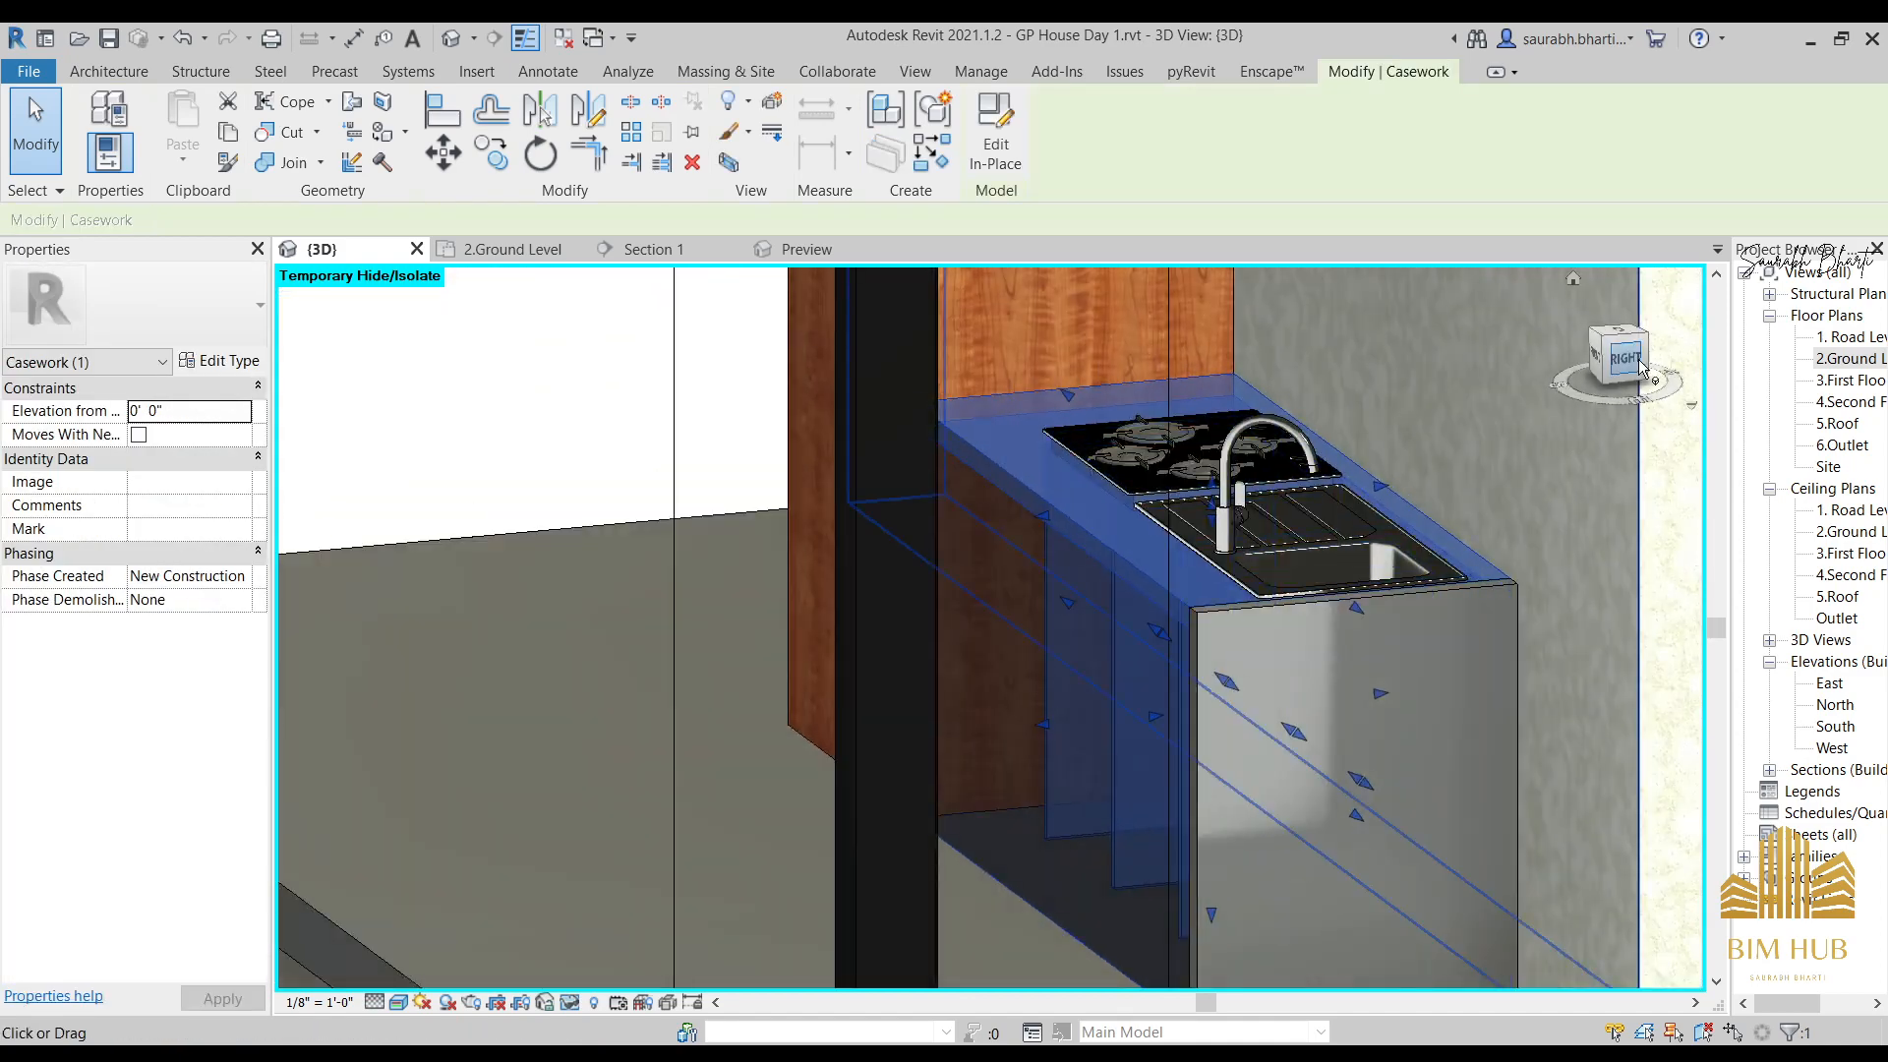
{"action": "left_click", "coordinate": [1639, 365]}
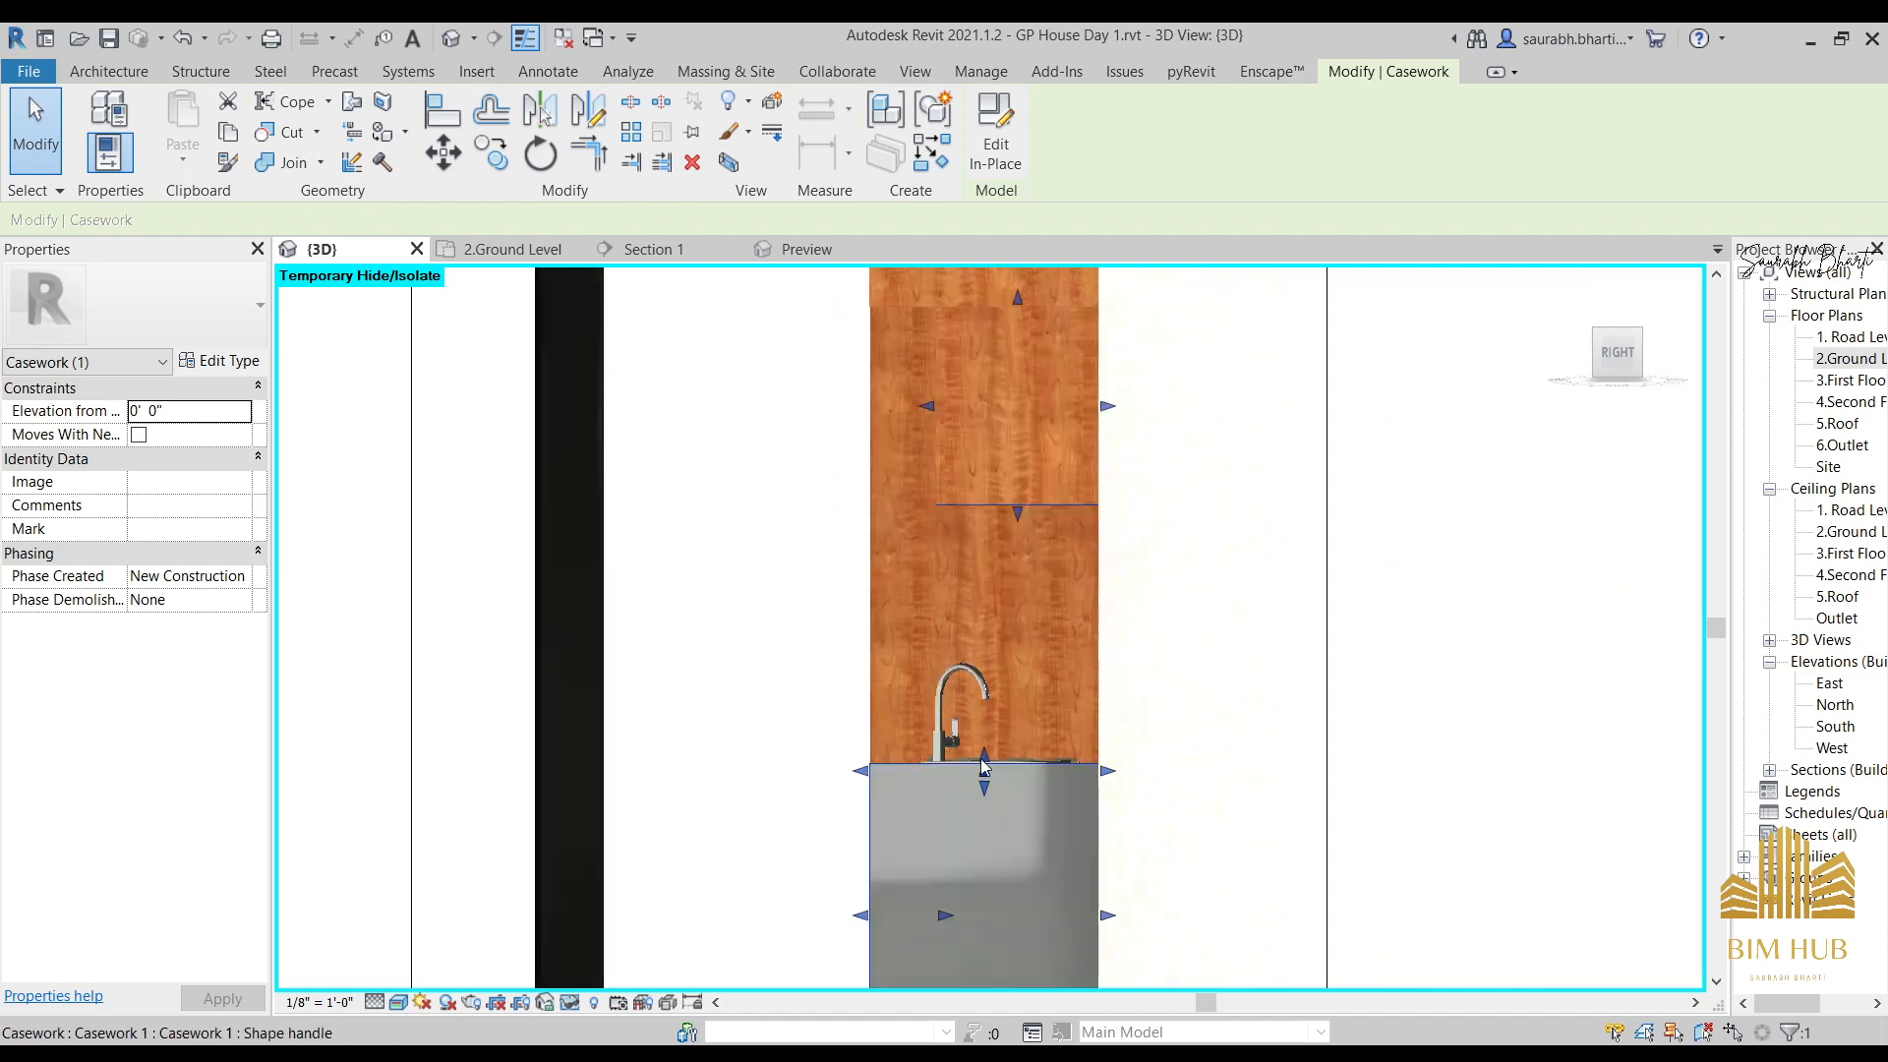
{"action": "middle_click_drag", "start_coordinate": [984, 766], "coordinate": [1187, 667], "text": "shift"}
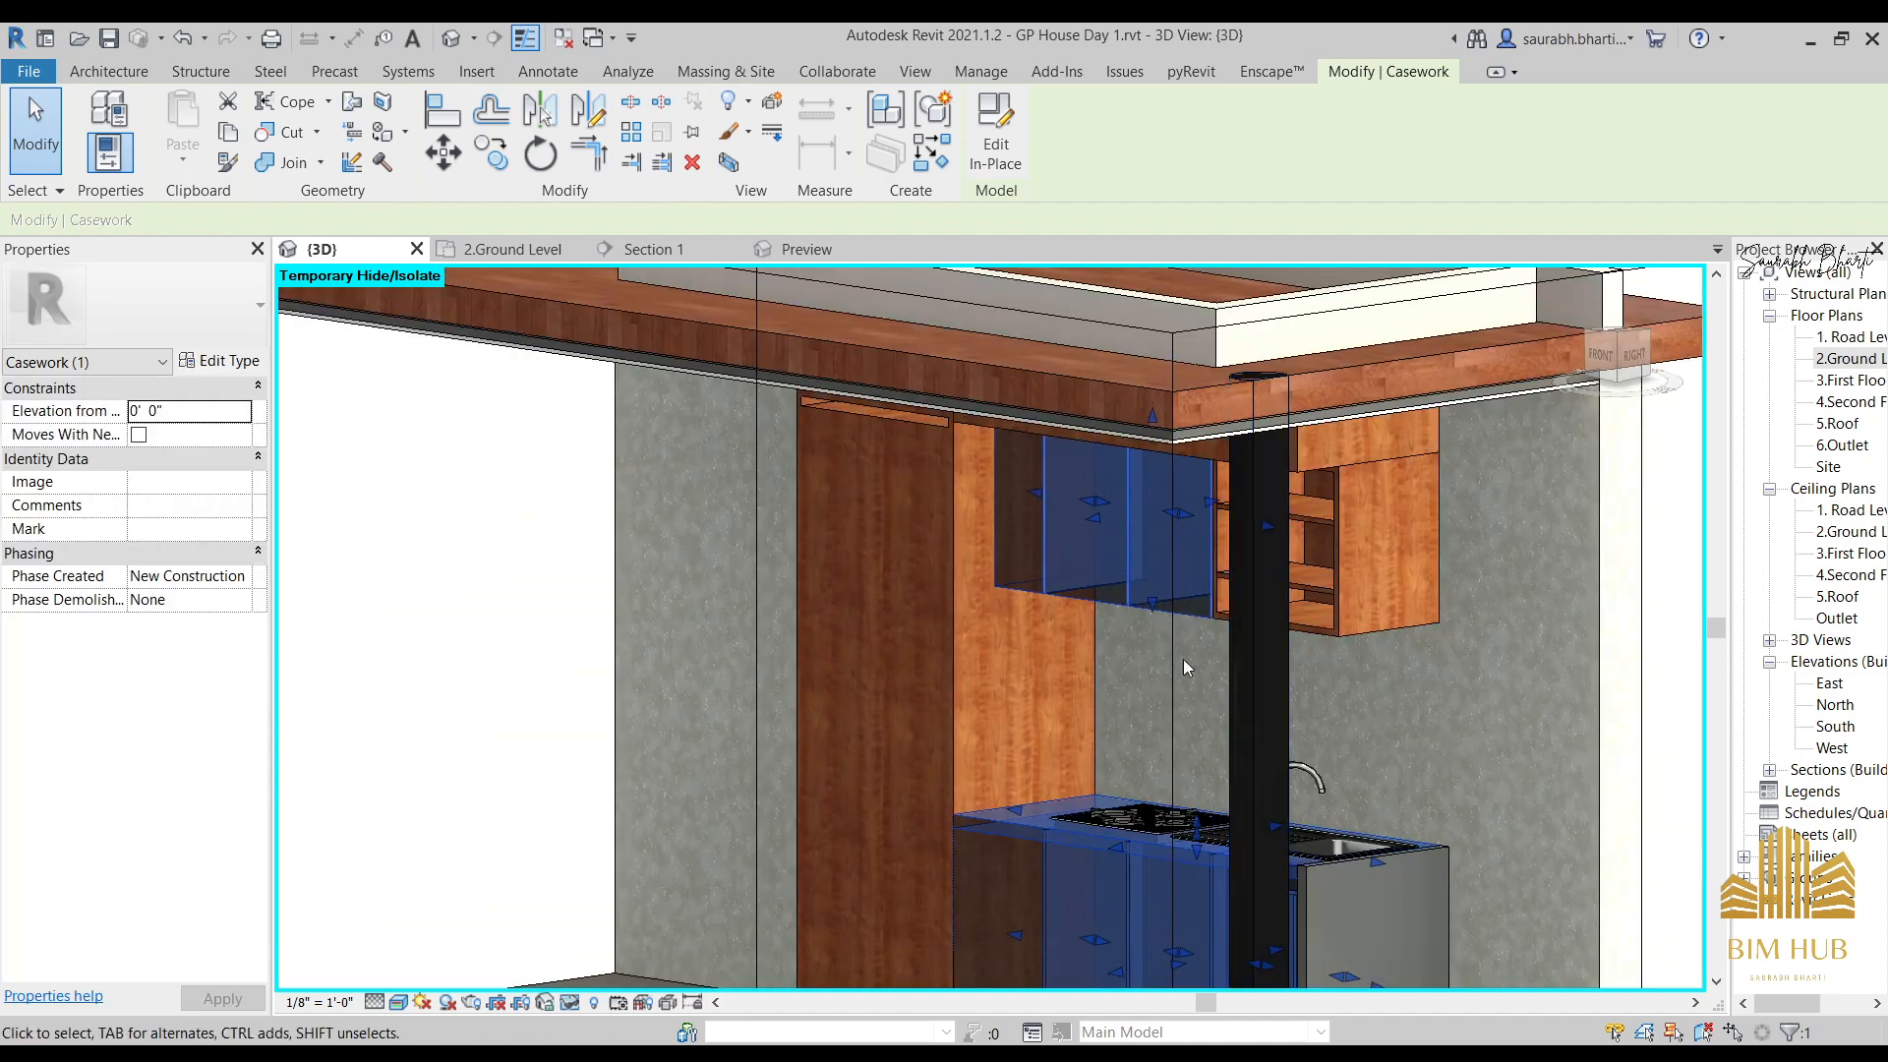
{"action": "middle_click_drag", "start_coordinate": [1102, 509], "coordinate": [1221, 796], "text": "shift"}
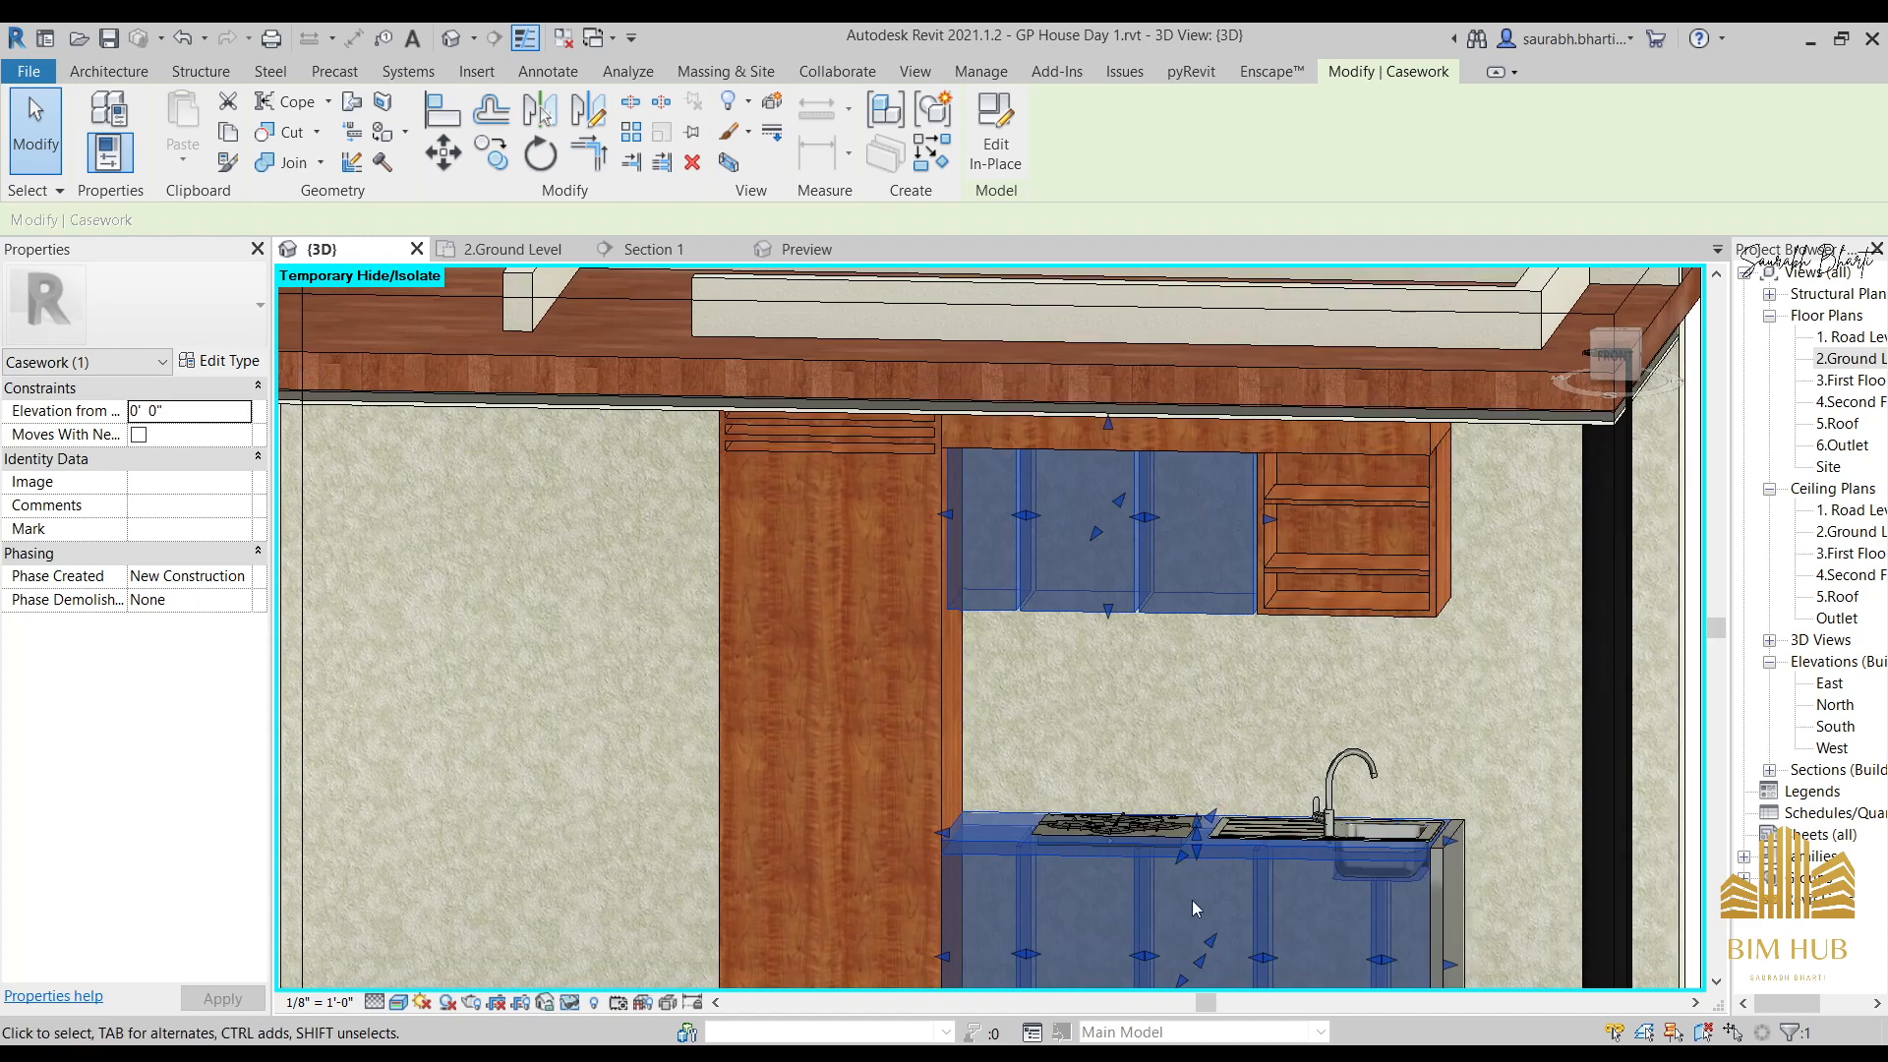
Clear the casework selection and examine the cabinets from the front and from an angled overview.
{"action": "key", "text": "Escape"}
{"action": "mouse_move", "coordinate": [1171, 745]}
{"action": "middle_mouse_down", "text": "shift"}
{"action": "mouse_move", "coordinate": [1223, 780]}
{"action": "mouse_move", "coordinate": [1222, 700]}
{"action": "mouse_move", "coordinate": [1255, 750]}
{"action": "mouse_move", "coordinate": [1197, 734]}
{"action": "middle_mouse_up", "text": "shift"}
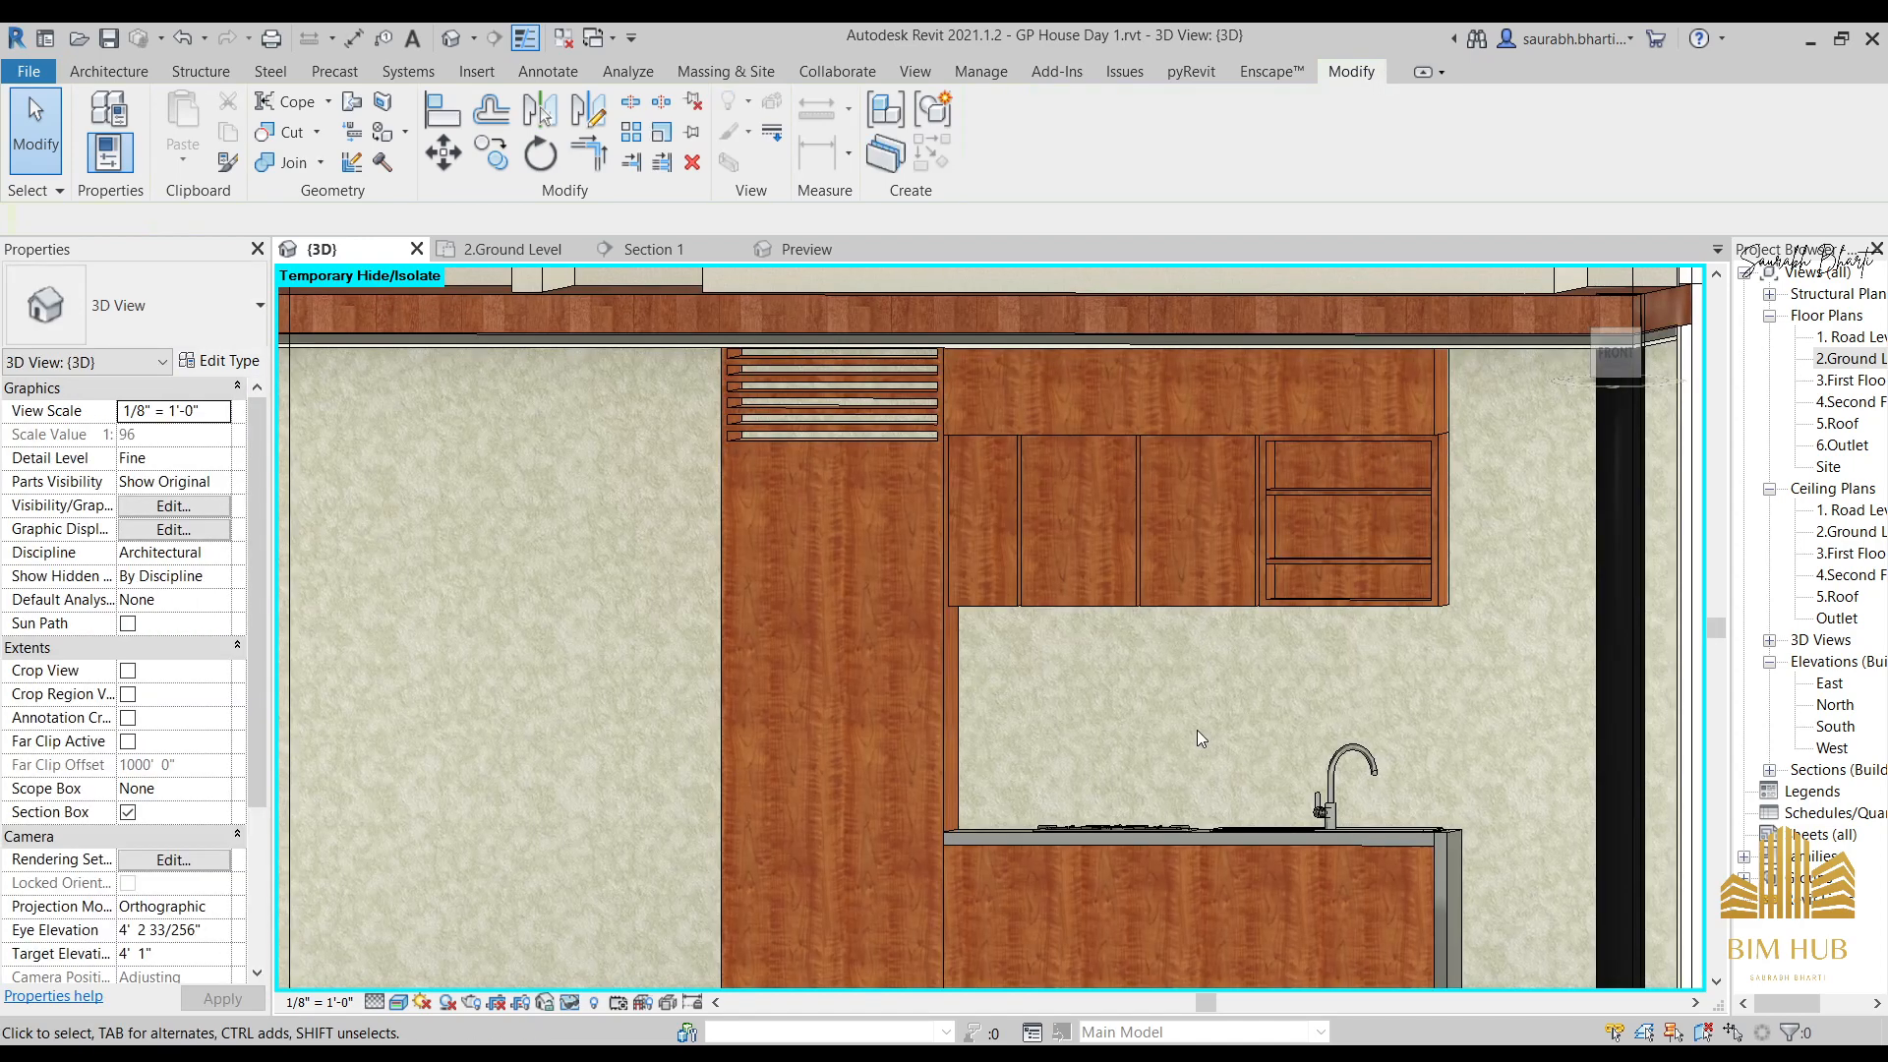
{"action": "scroll", "coordinate": [1196, 734], "scroll_direction": "down", "scroll_amount": 4}
{"action": "middle_click_drag", "start_coordinate": [1196, 735], "coordinate": [1001, 865], "text": "shift"}
{"action": "scroll", "coordinate": [1001, 865], "scroll_direction": "up", "scroll_amount": 1}
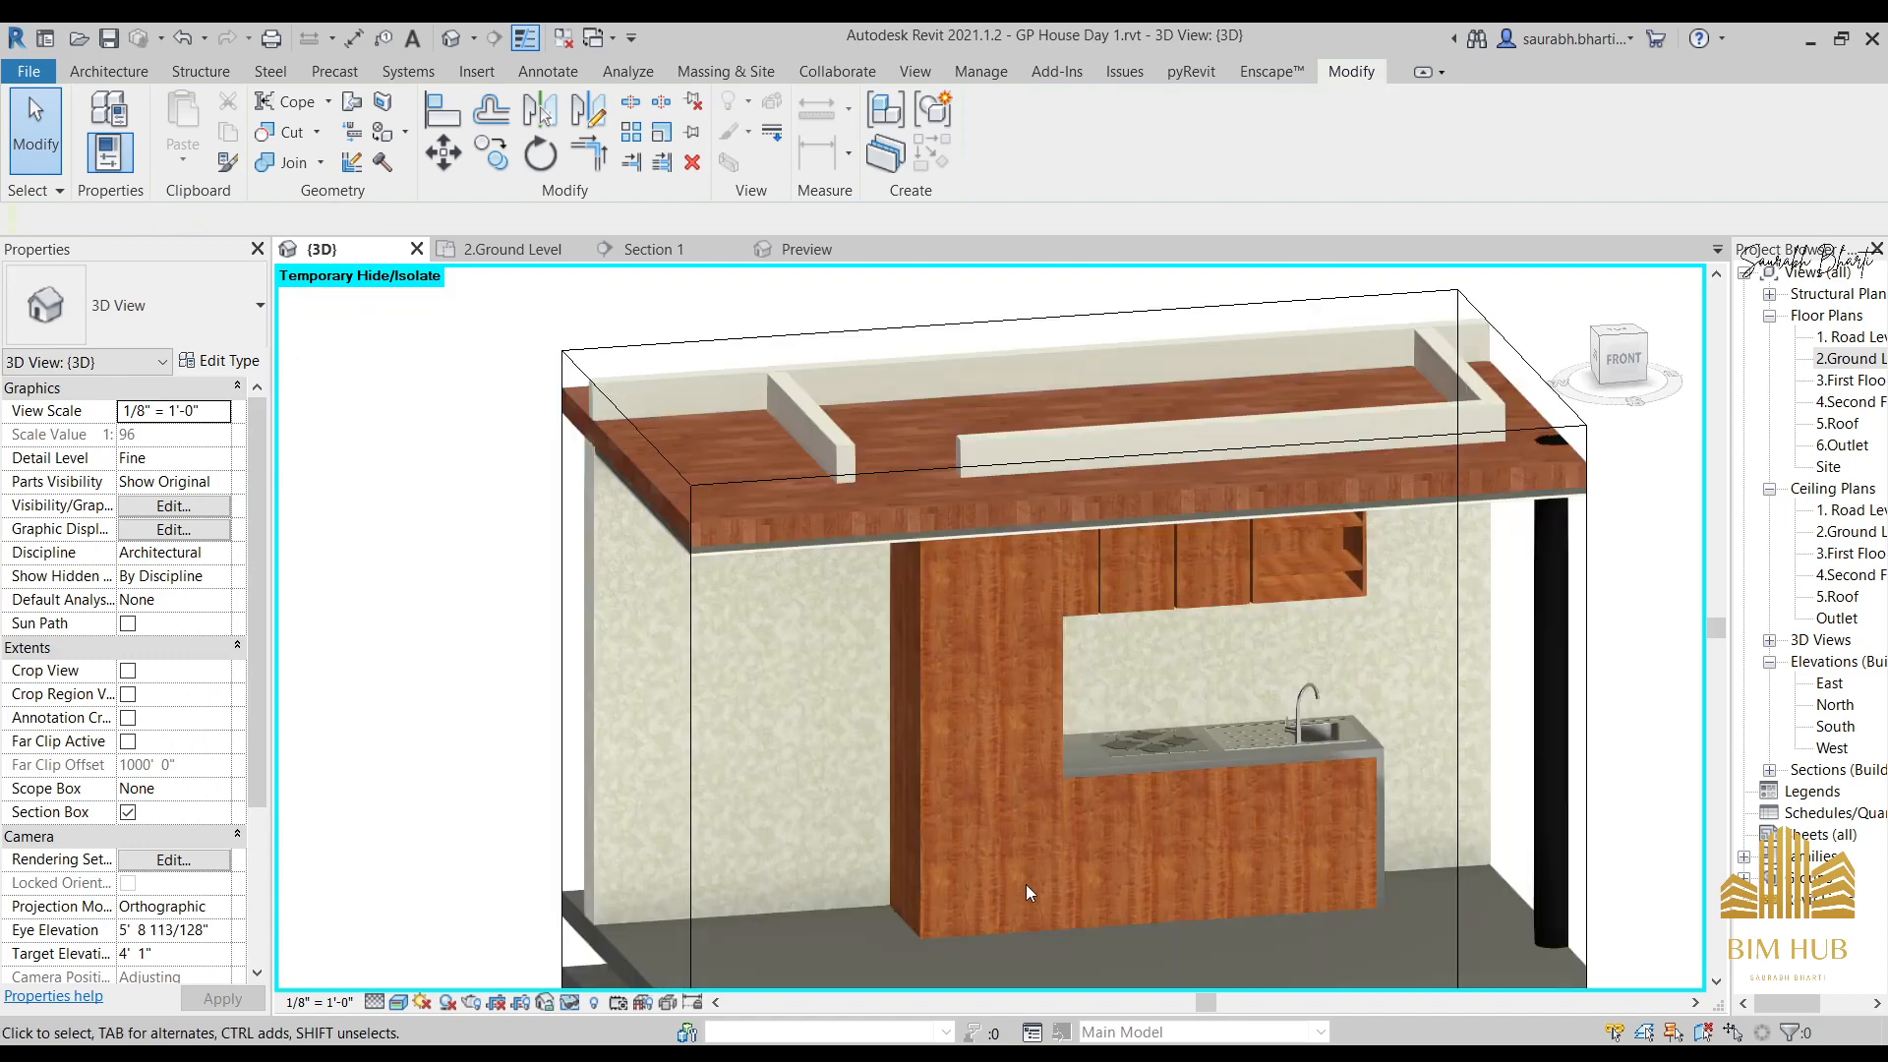
{"action": "scroll", "coordinate": [1148, 646], "scroll_direction": "down", "scroll_amount": 3}
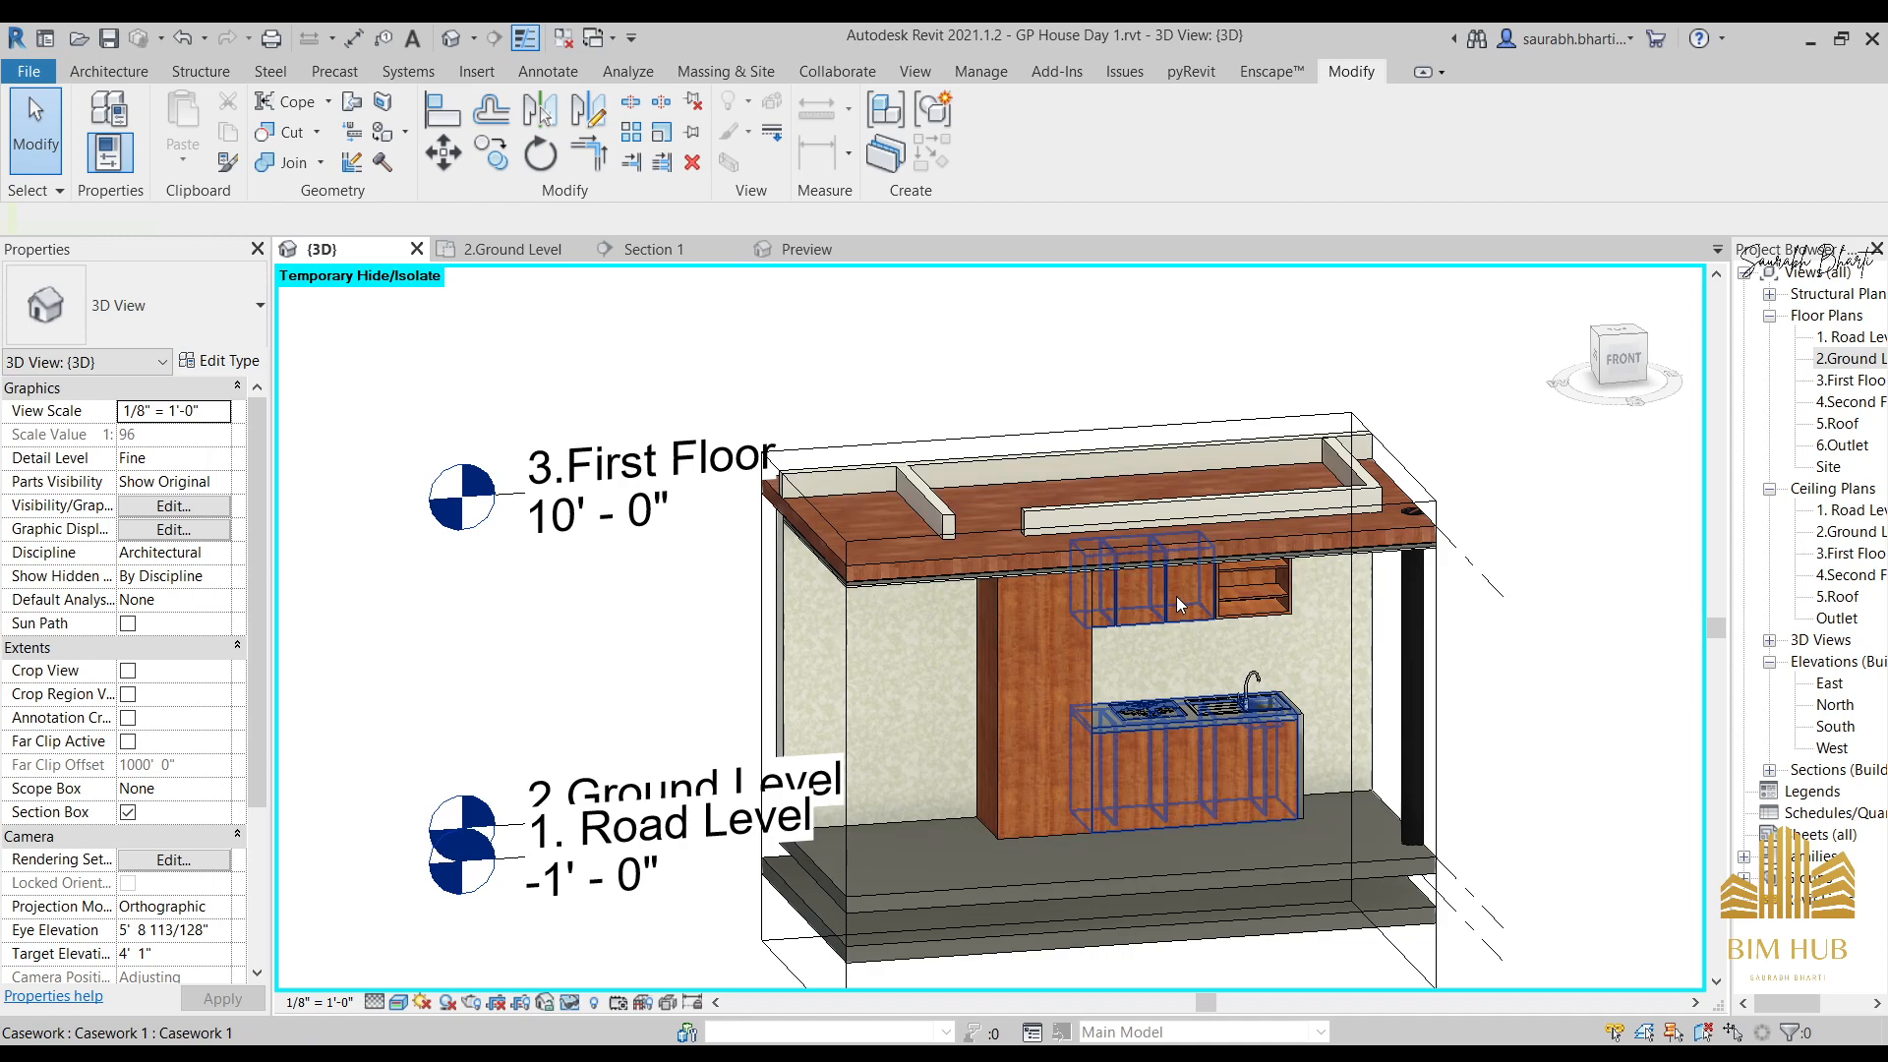
Compare the wall cabinets' door gaps with the base cabinet's plain front, selecting the shared casework and viewing it up close from the right.
{"action": "left_click", "coordinate": [1176, 596]}
{"action": "mouse_move", "coordinate": [1176, 596]}
{"action": "middle_mouse_down", "text": "shift"}
{"action": "mouse_move", "coordinate": [944, 653]}
{"action": "mouse_move", "coordinate": [1123, 645]}
{"action": "mouse_move", "coordinate": [1151, 584]}
{"action": "middle_mouse_up", "text": "shift"}
{"action": "key", "text": "Escape"}
{"action": "scroll", "coordinate": [1141, 586], "scroll_direction": "up", "scroll_amount": 4}
{"action": "scroll", "coordinate": [1129, 563], "scroll_direction": "up", "scroll_amount": 1}
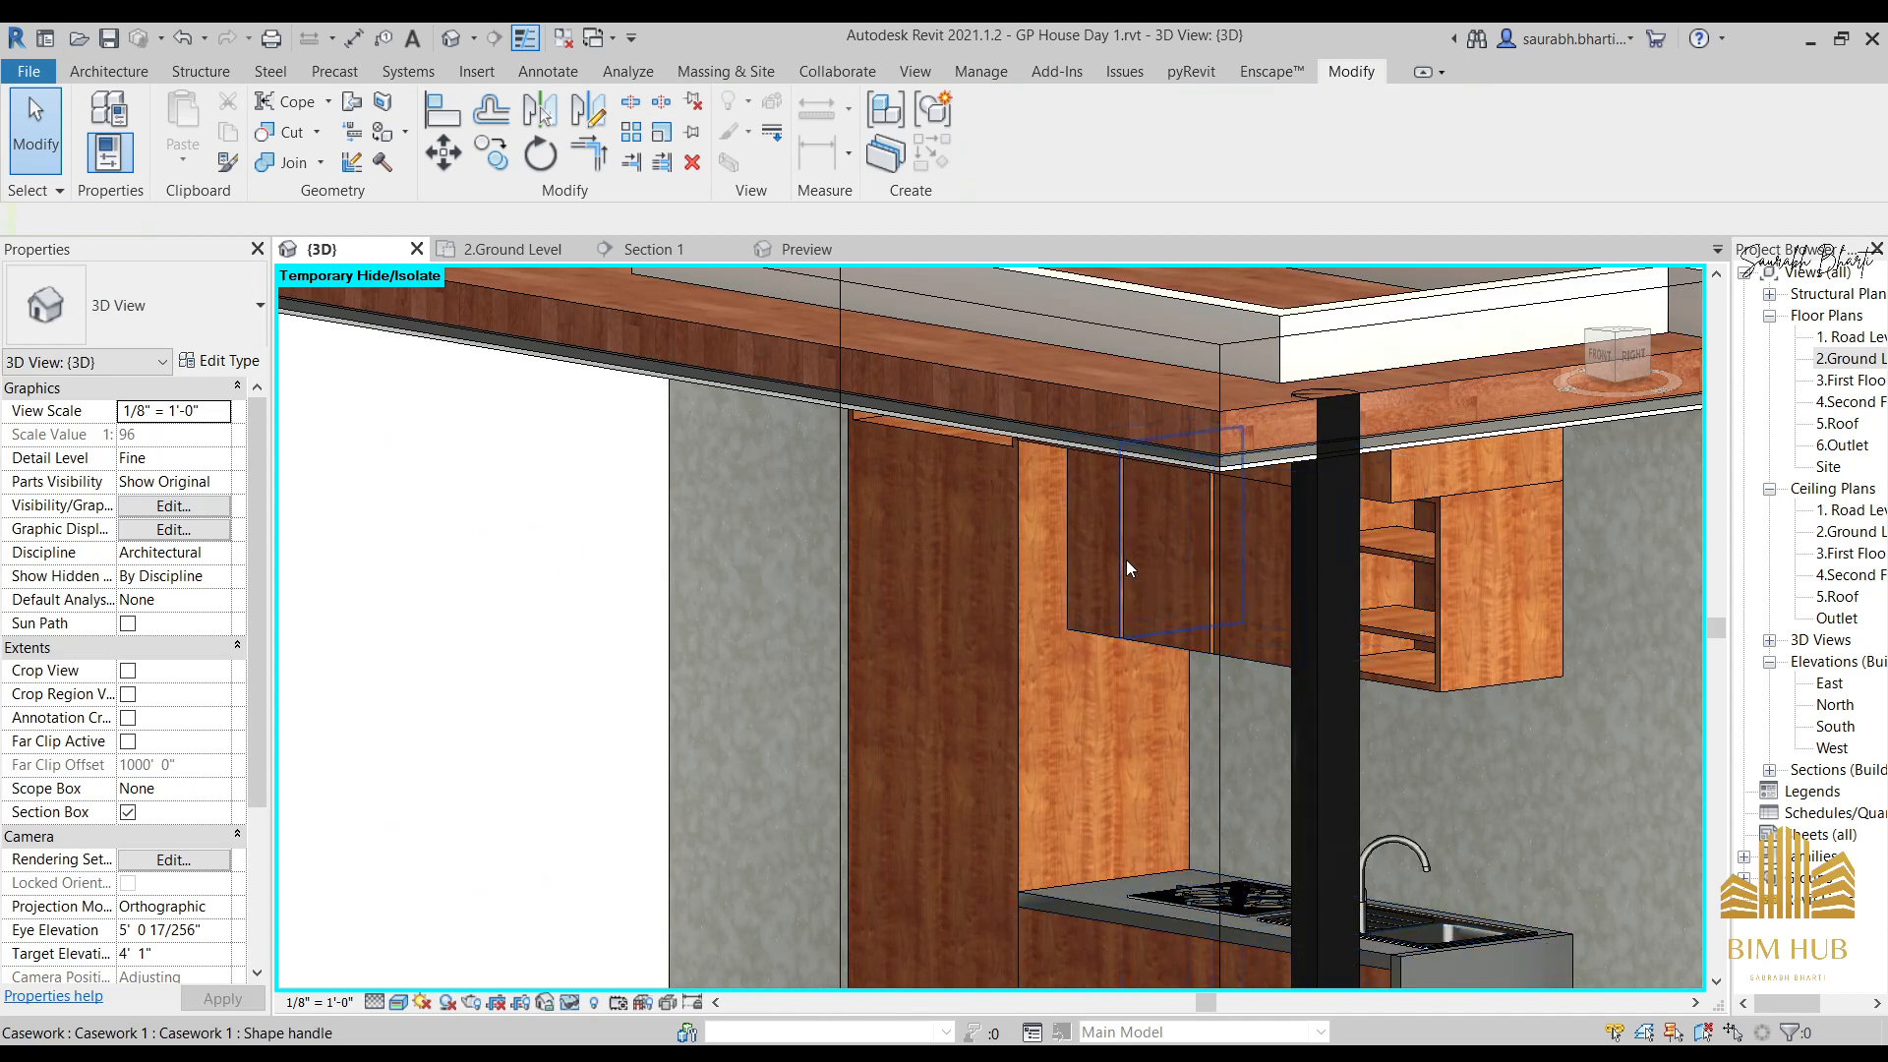
{"action": "left_click", "coordinate": [1125, 559]}
{"action": "key", "text": "Escape"}
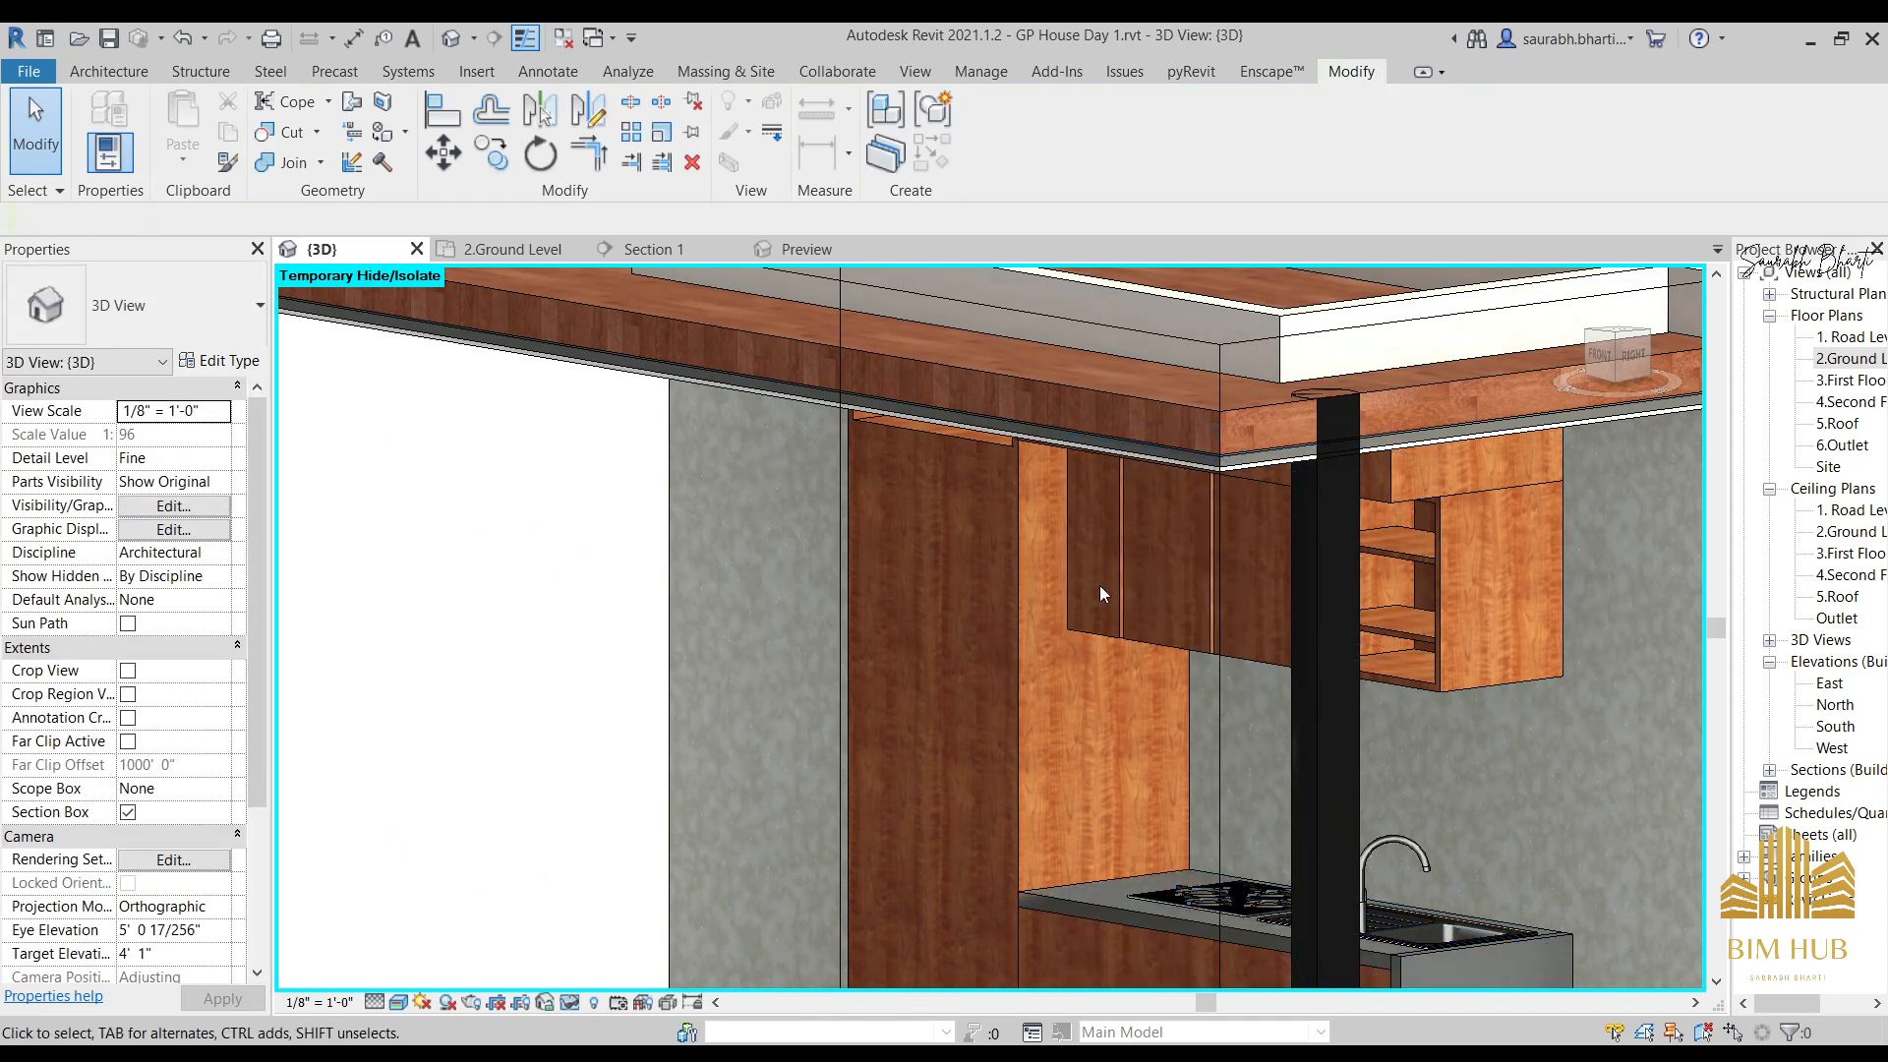
{"action": "left_click", "coordinate": [1118, 586]}
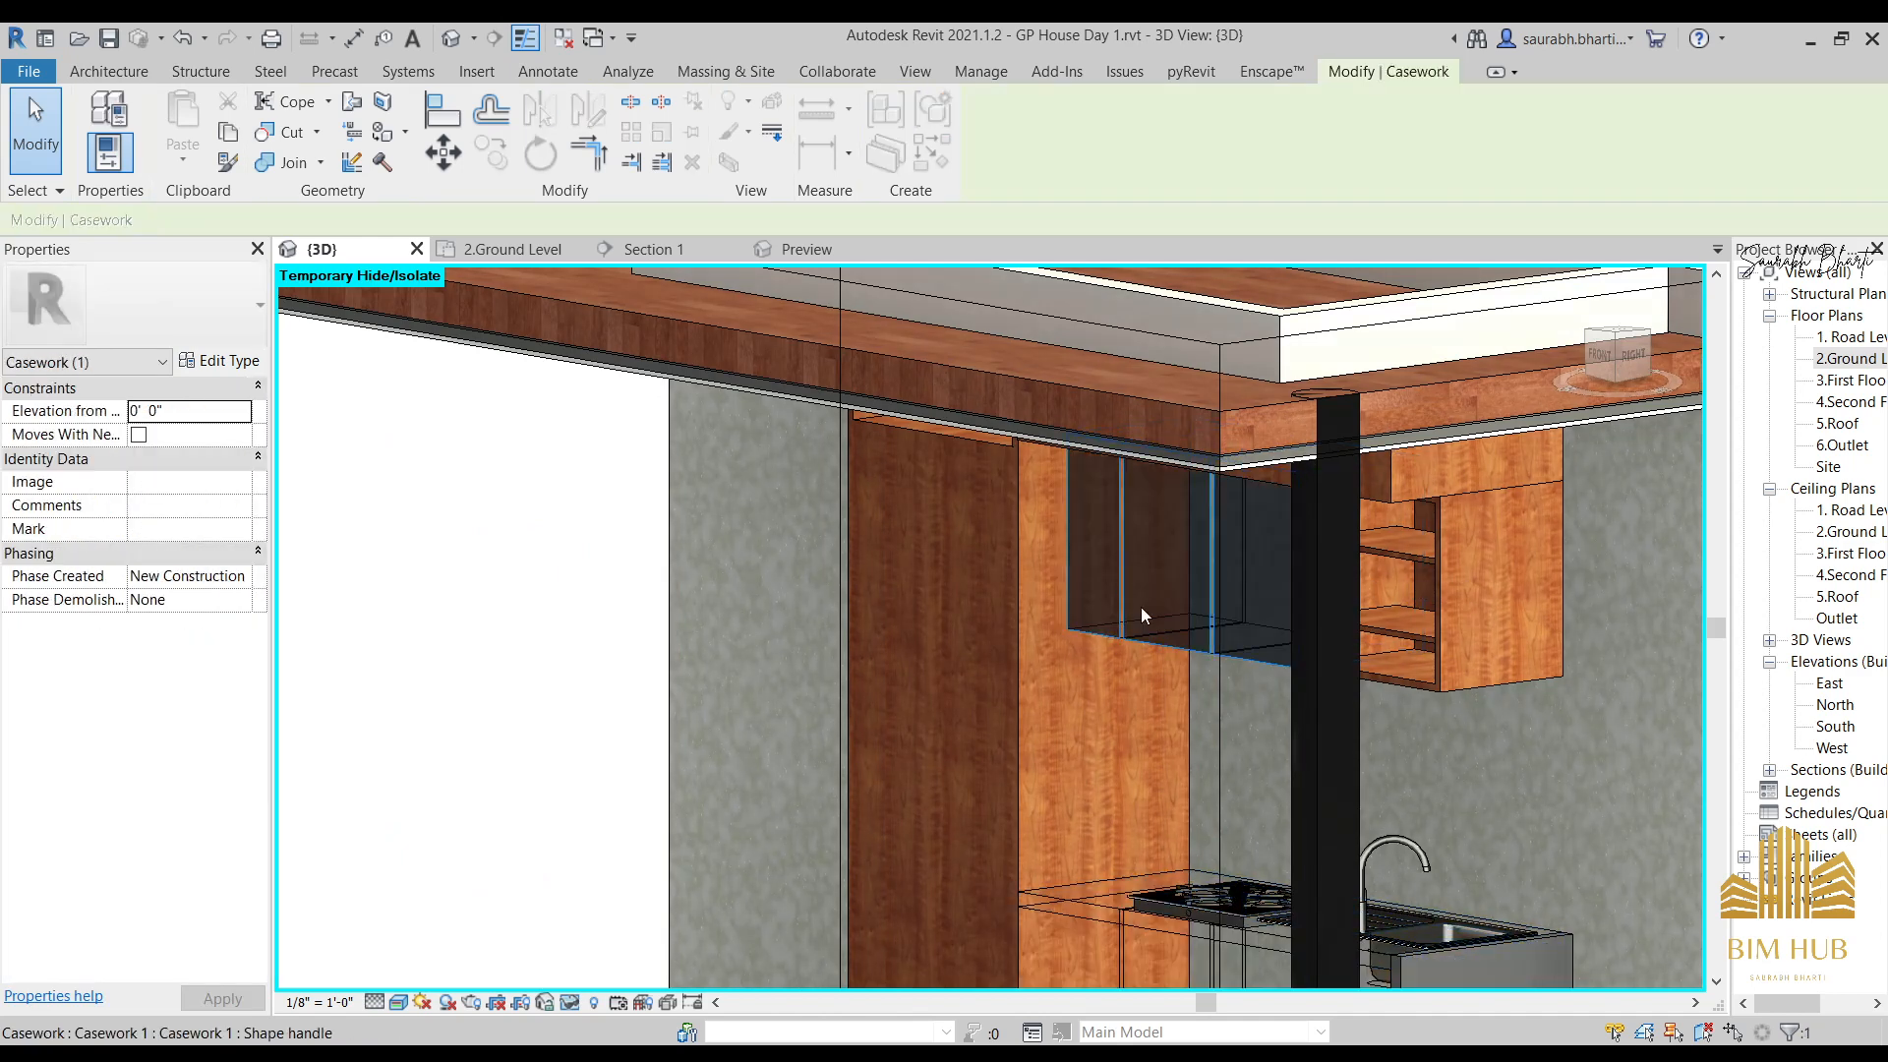
{"action": "scroll", "coordinate": [1141, 606], "scroll_direction": "down", "scroll_amount": 5}
{"action": "key", "text": "Escape"}
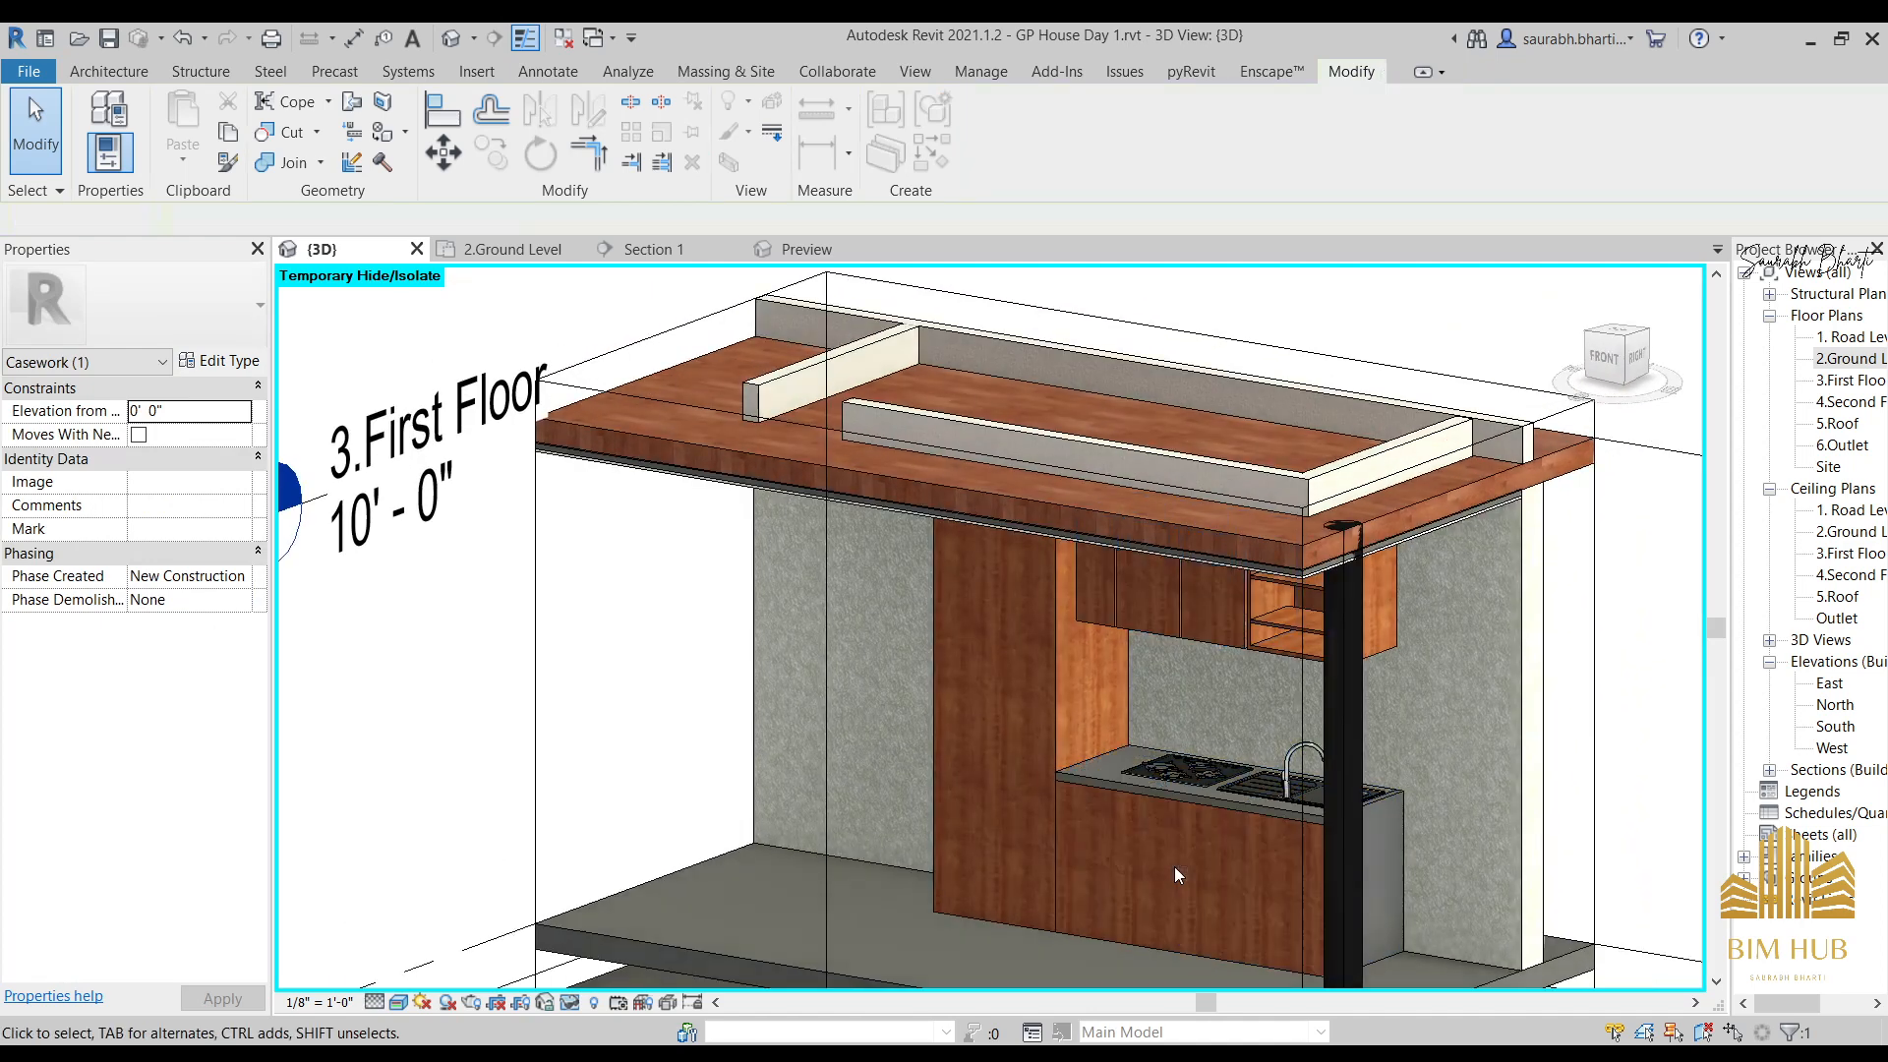
{"action": "left_click", "coordinate": [1165, 958]}
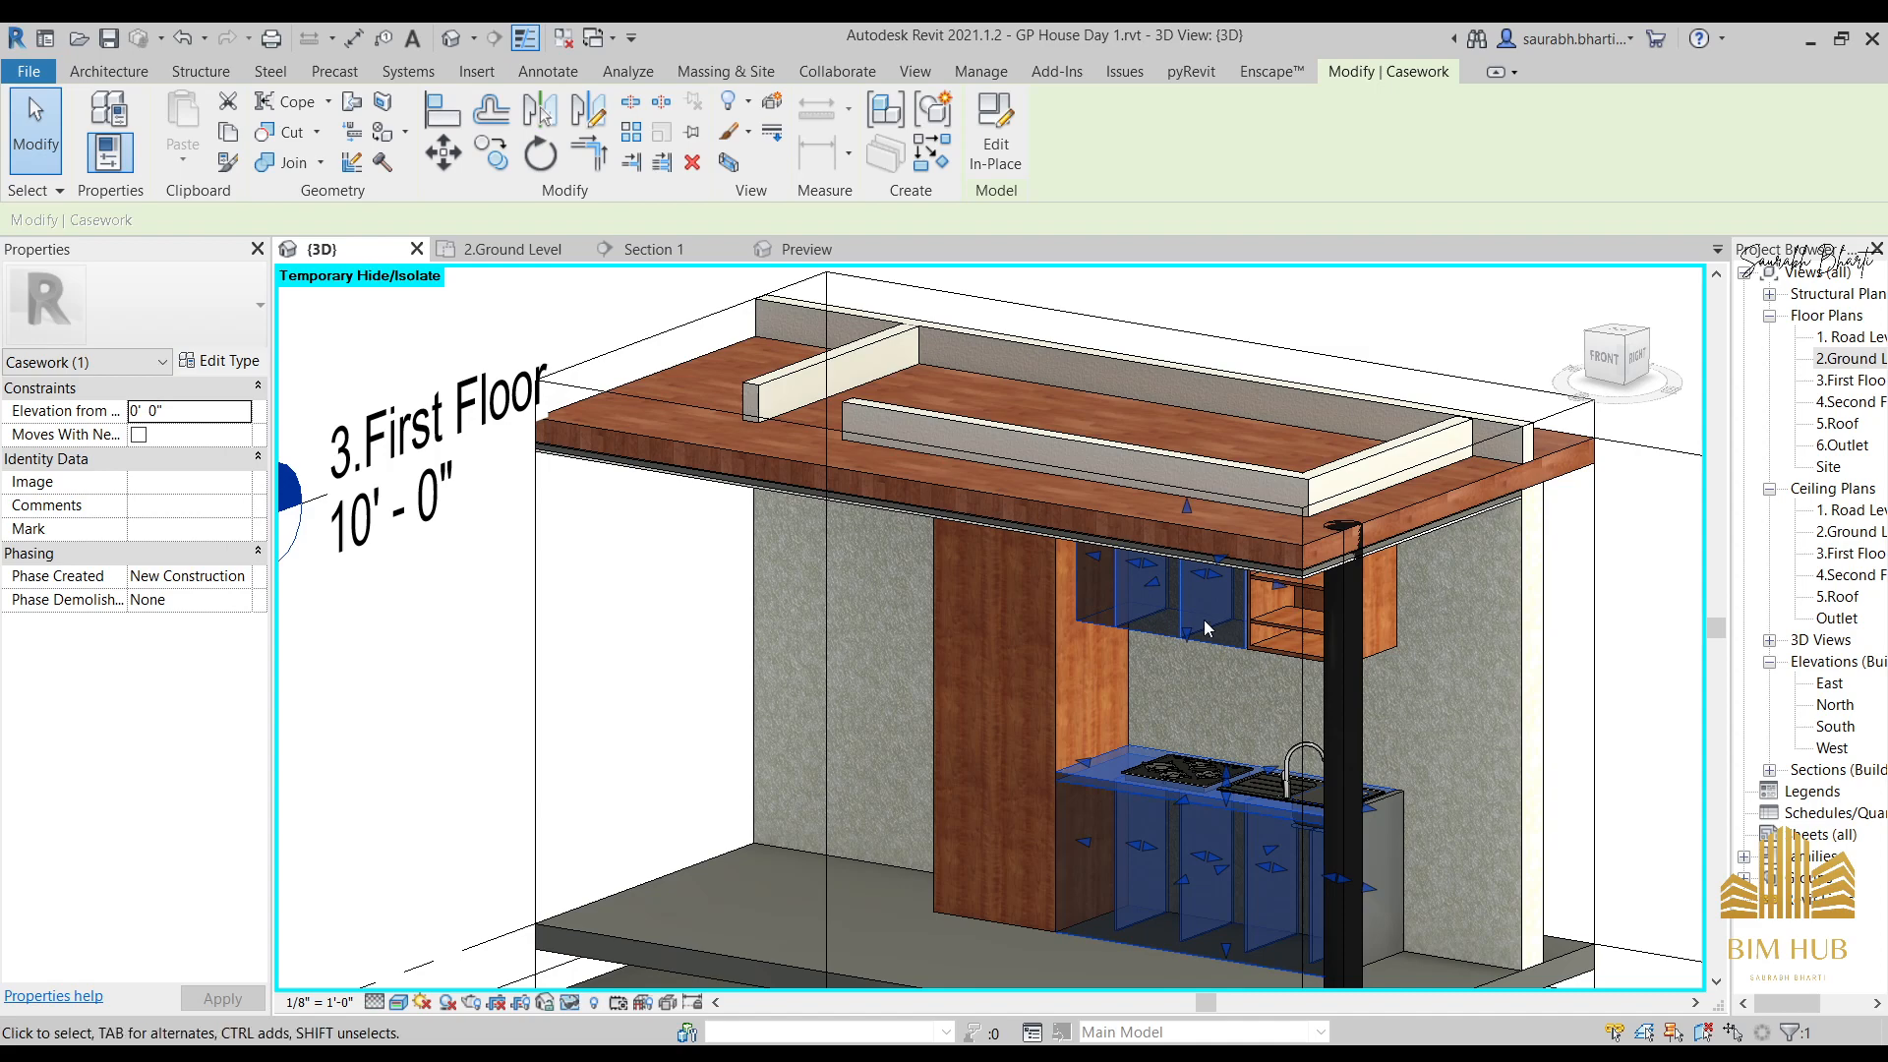
{"action": "key", "text": "Escape"}
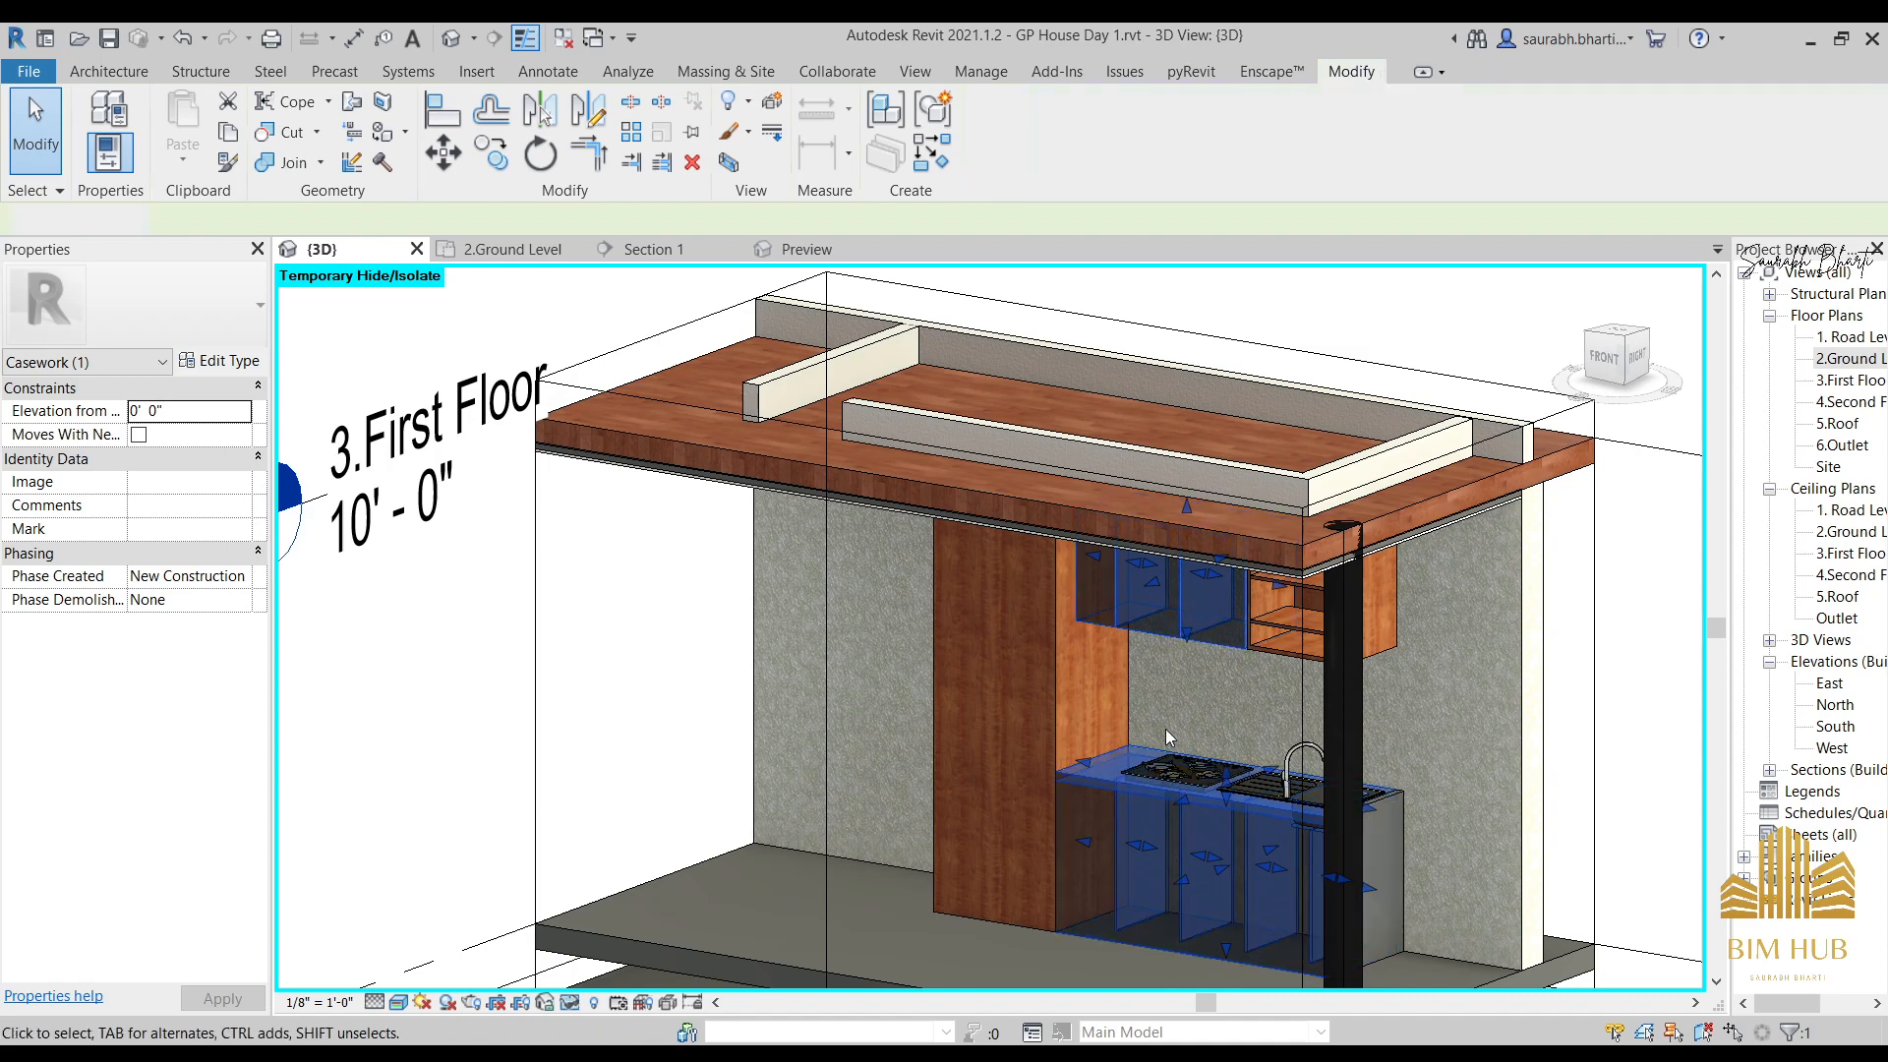
Open the wall and base casework for in-place editing, select the base cabinet extrusion and view it straight from the front.
{"action": "left_click", "coordinate": [1152, 954]}
{"action": "middle_click_drag", "start_coordinate": [989, 319], "coordinate": [1059, 315], "text": "shift"}
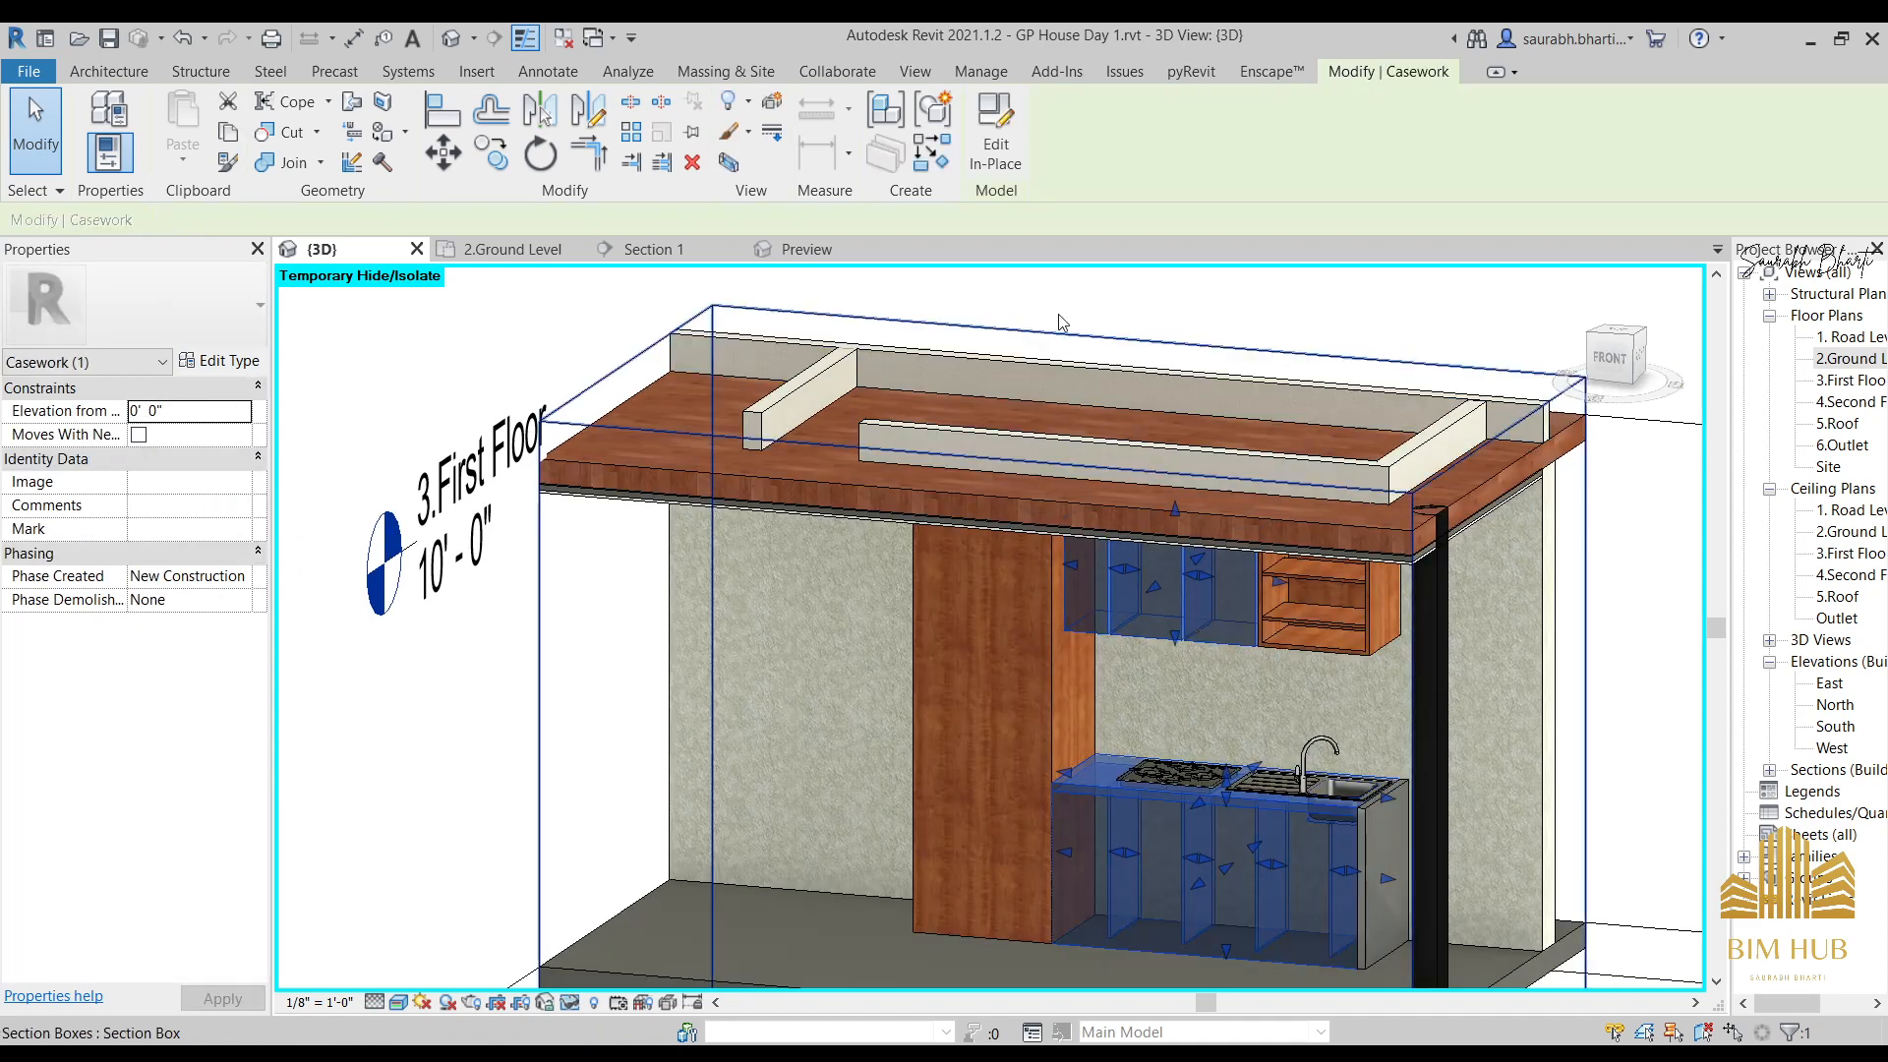
{"action": "left_click", "coordinate": [997, 138]}
{"action": "scroll", "coordinate": [1119, 682], "scroll_direction": "down", "scroll_amount": 2}
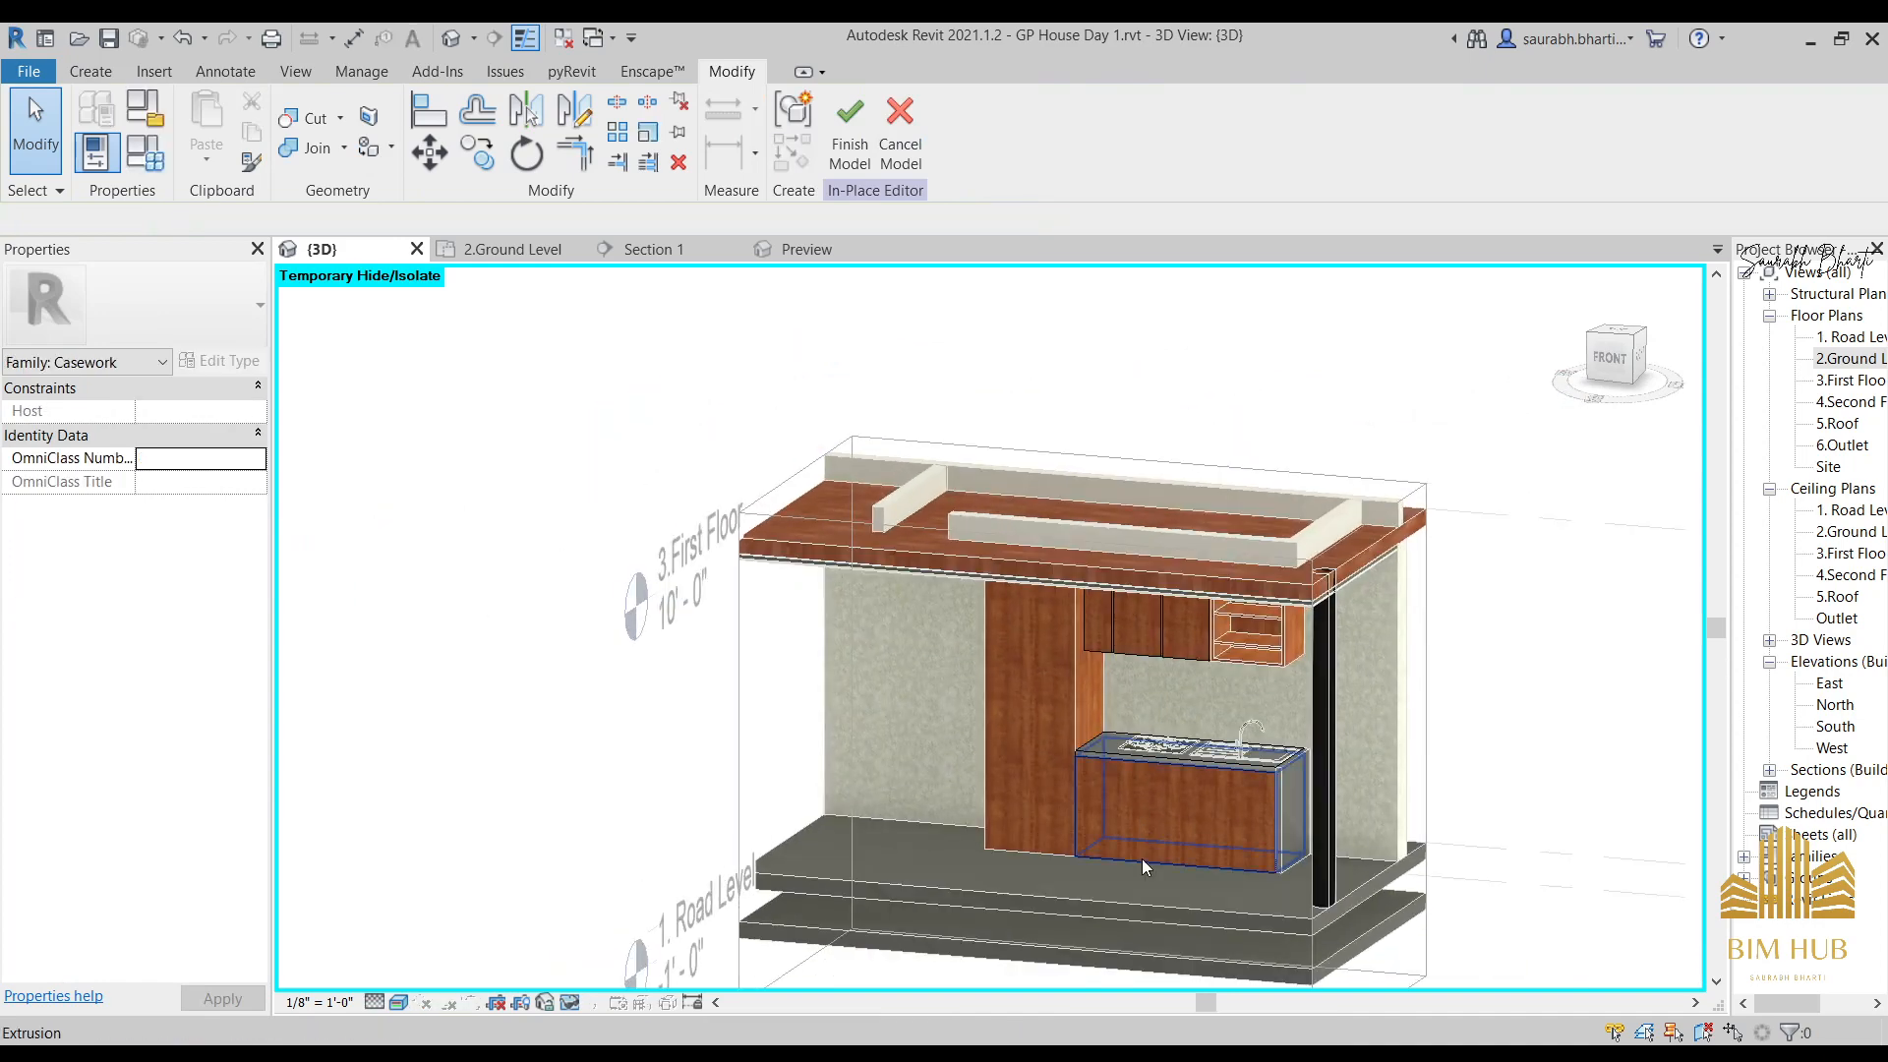
{"action": "left_click", "coordinate": [1142, 858]}
{"action": "middle_click_drag", "start_coordinate": [1146, 866], "coordinate": [1215, 864], "text": "shift"}
{"action": "left_click", "coordinate": [1625, 364]}
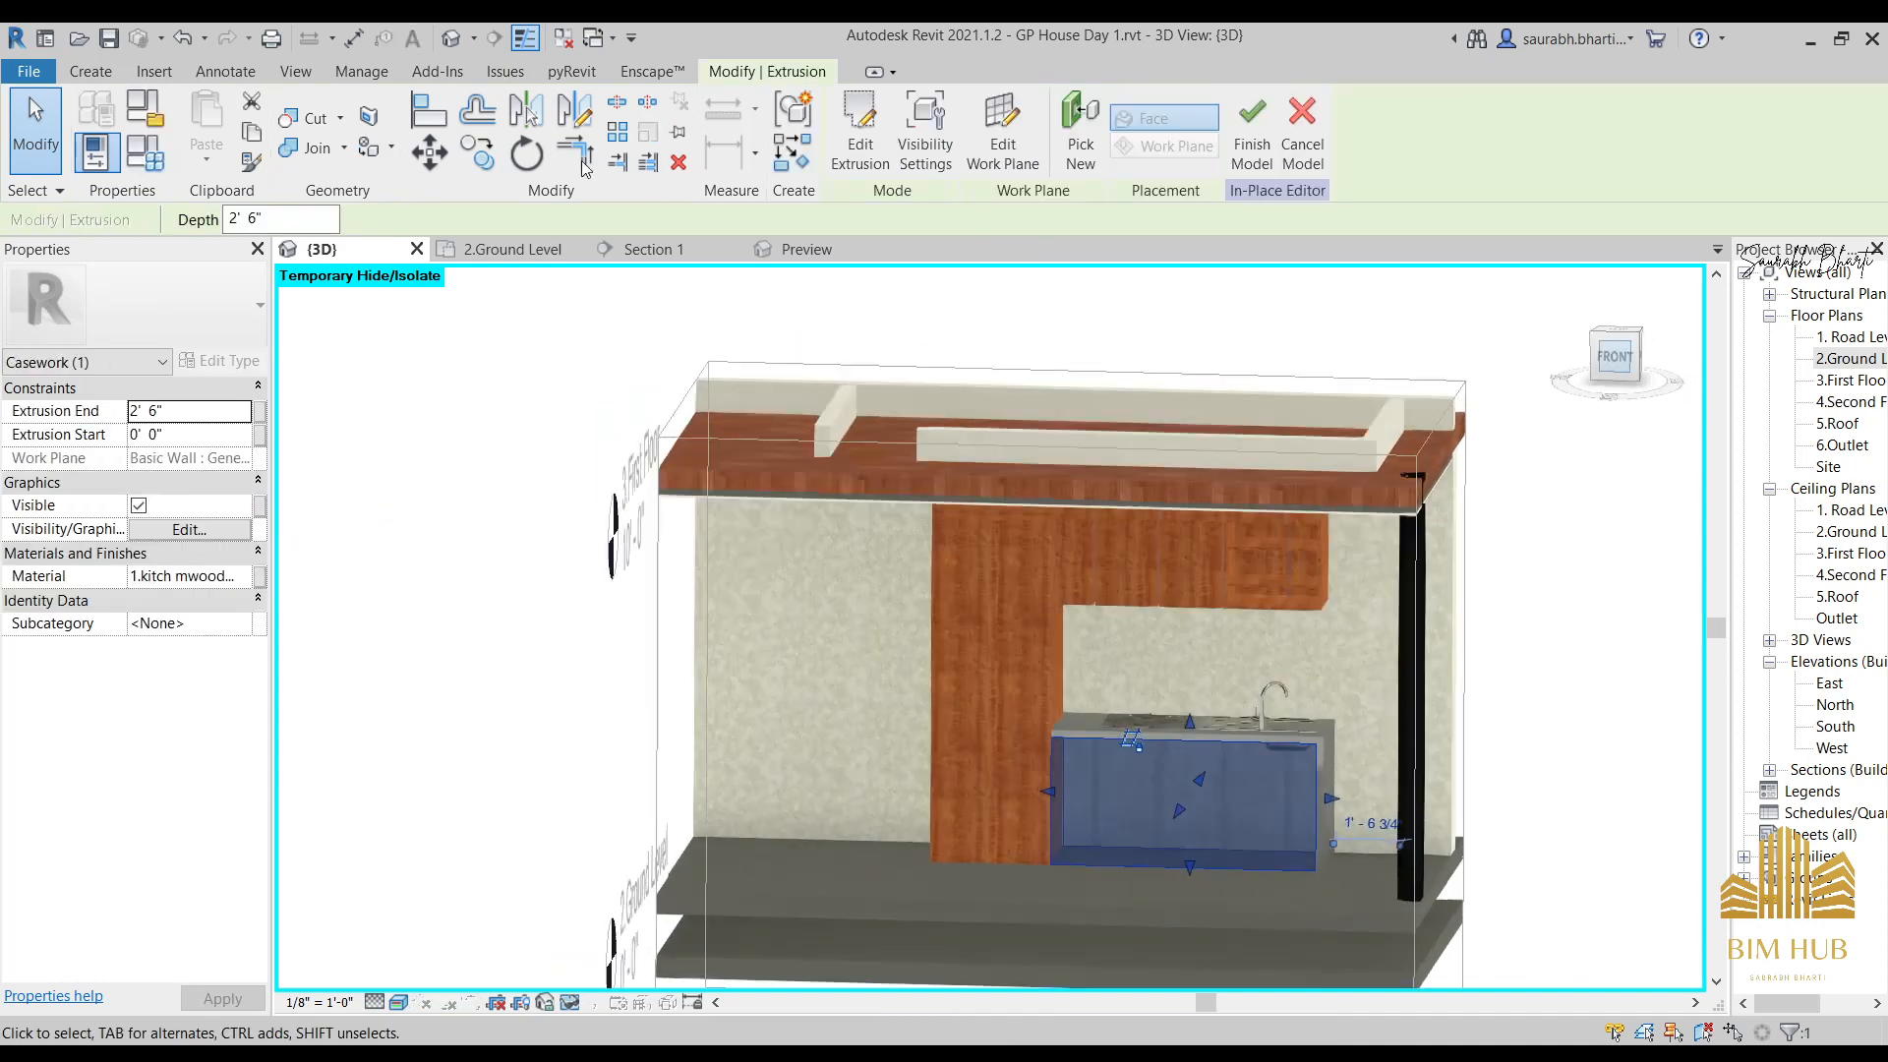
Start a rectangular void extrusion sketch, picking the base cabinet's front face as its work plane.
{"action": "left_click", "coordinate": [90, 71]}
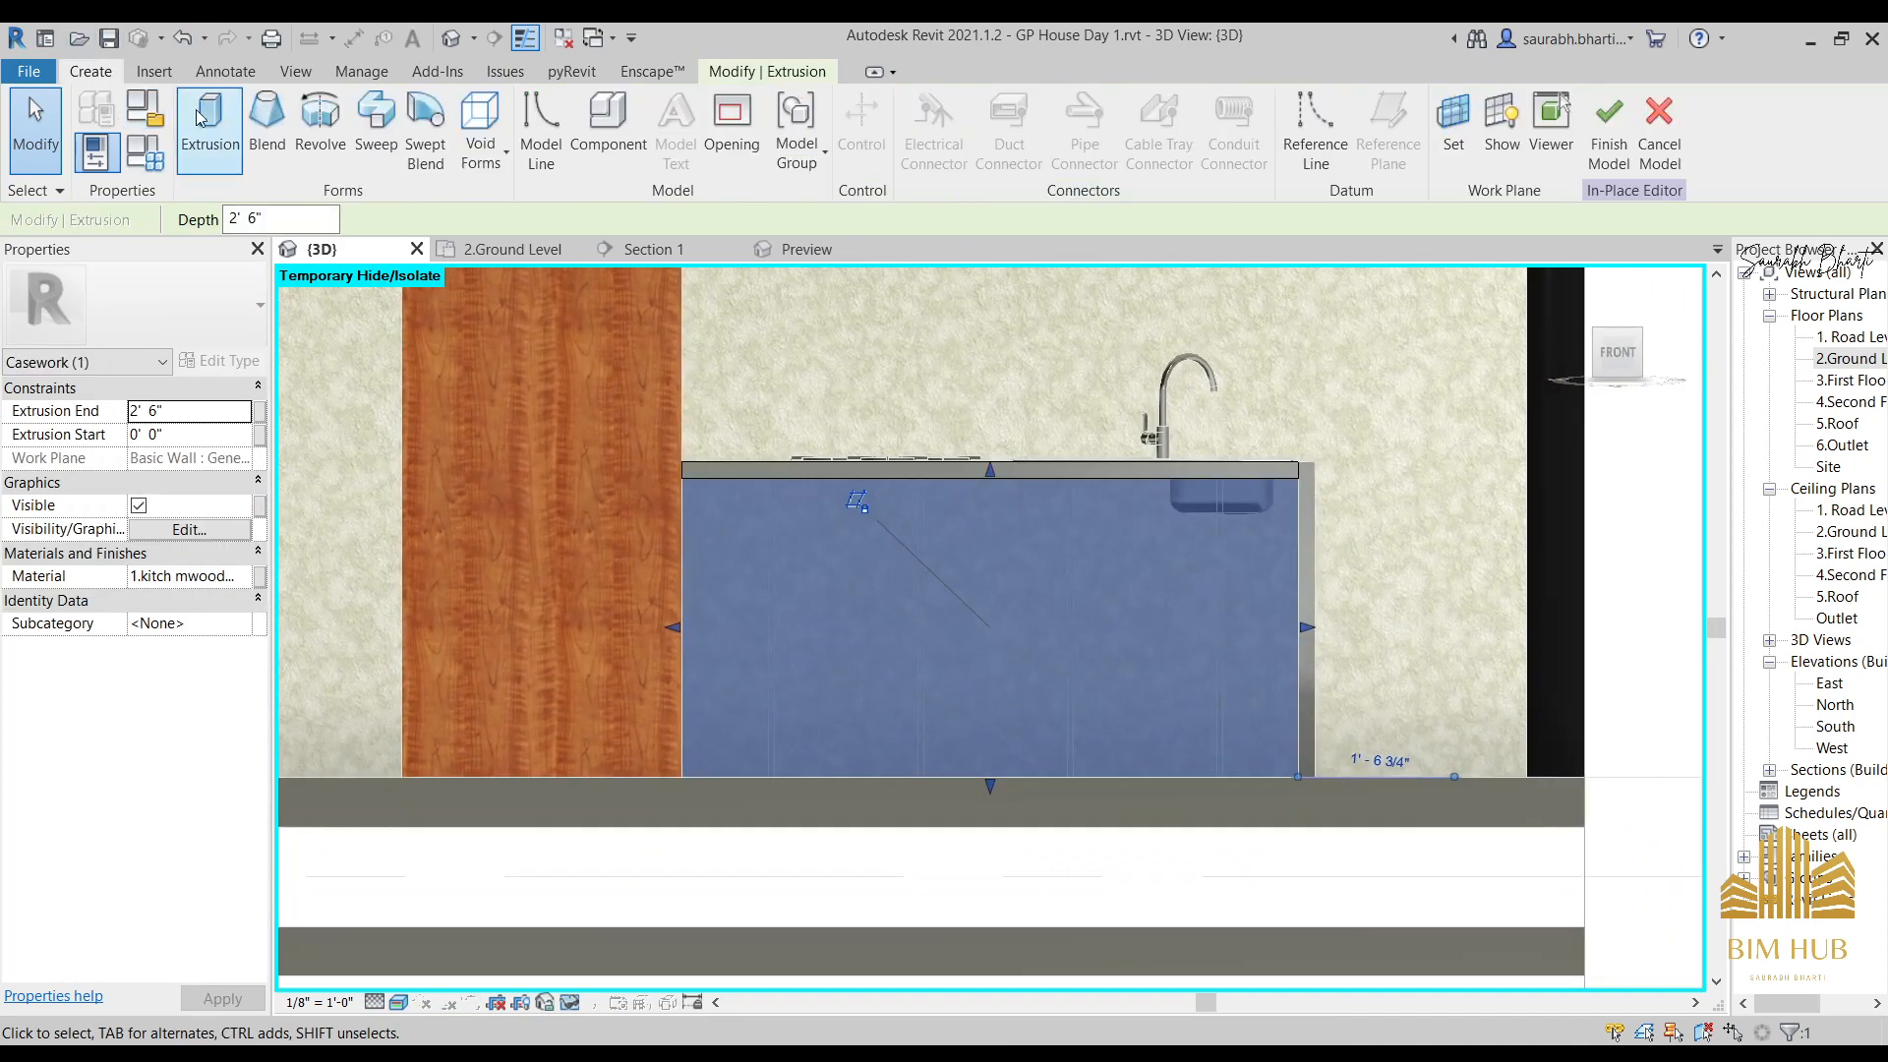
{"action": "left_click", "coordinate": [482, 120]}
{"action": "left_click", "coordinate": [541, 194]}
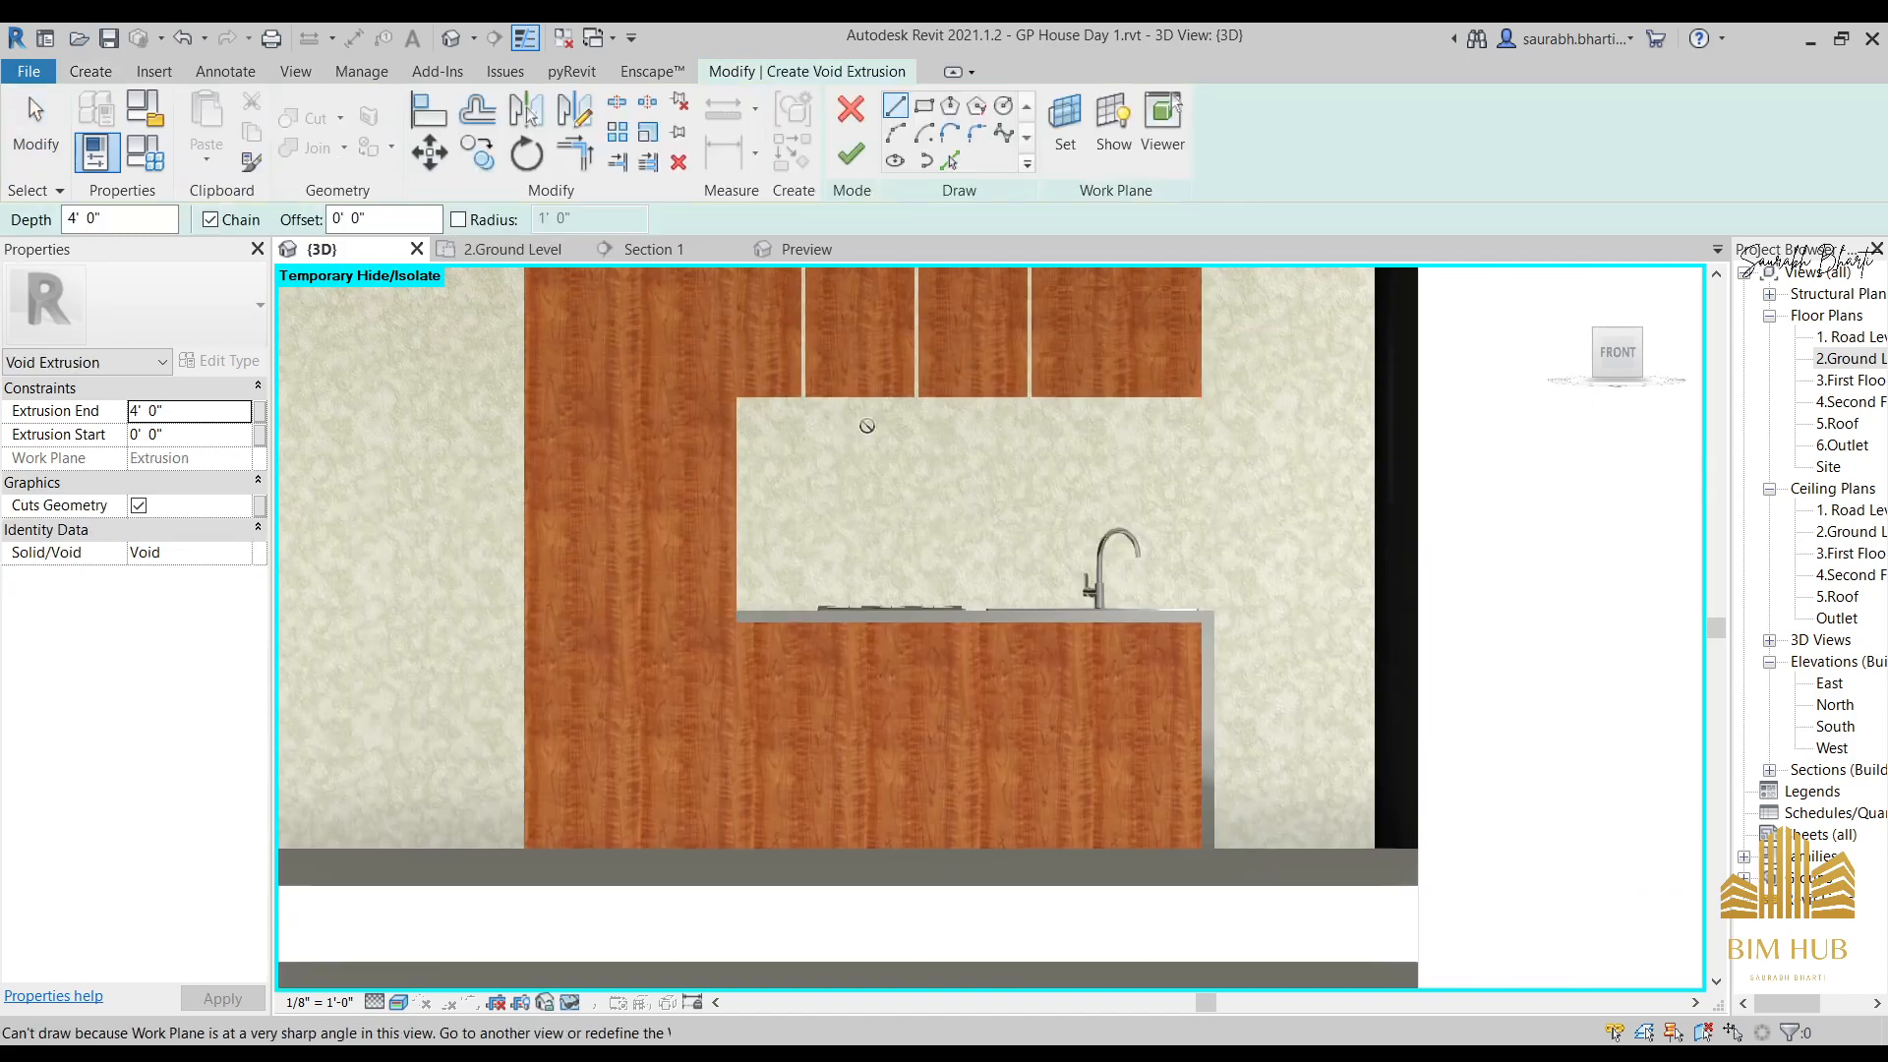
{"action": "left_click", "coordinate": [923, 106]}
{"action": "left_click", "coordinate": [1055, 134]}
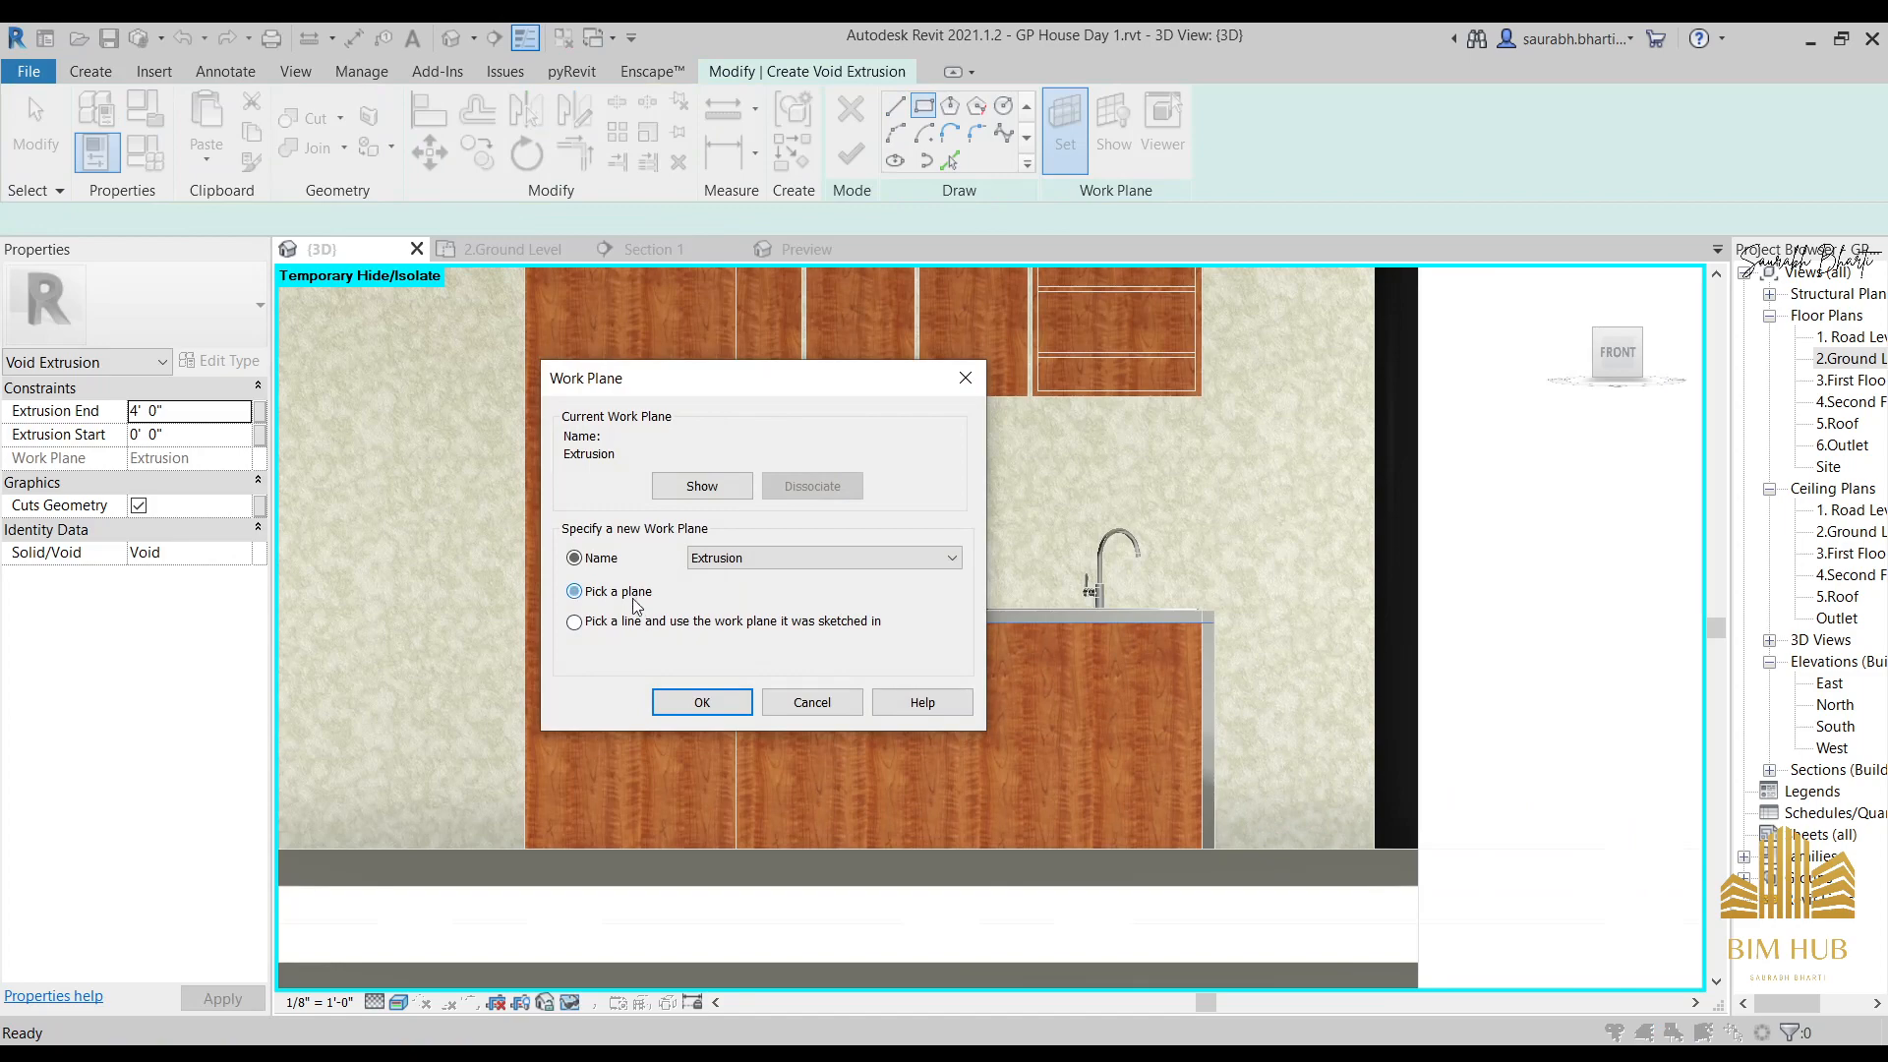
{"action": "left_click", "coordinate": [686, 698]}
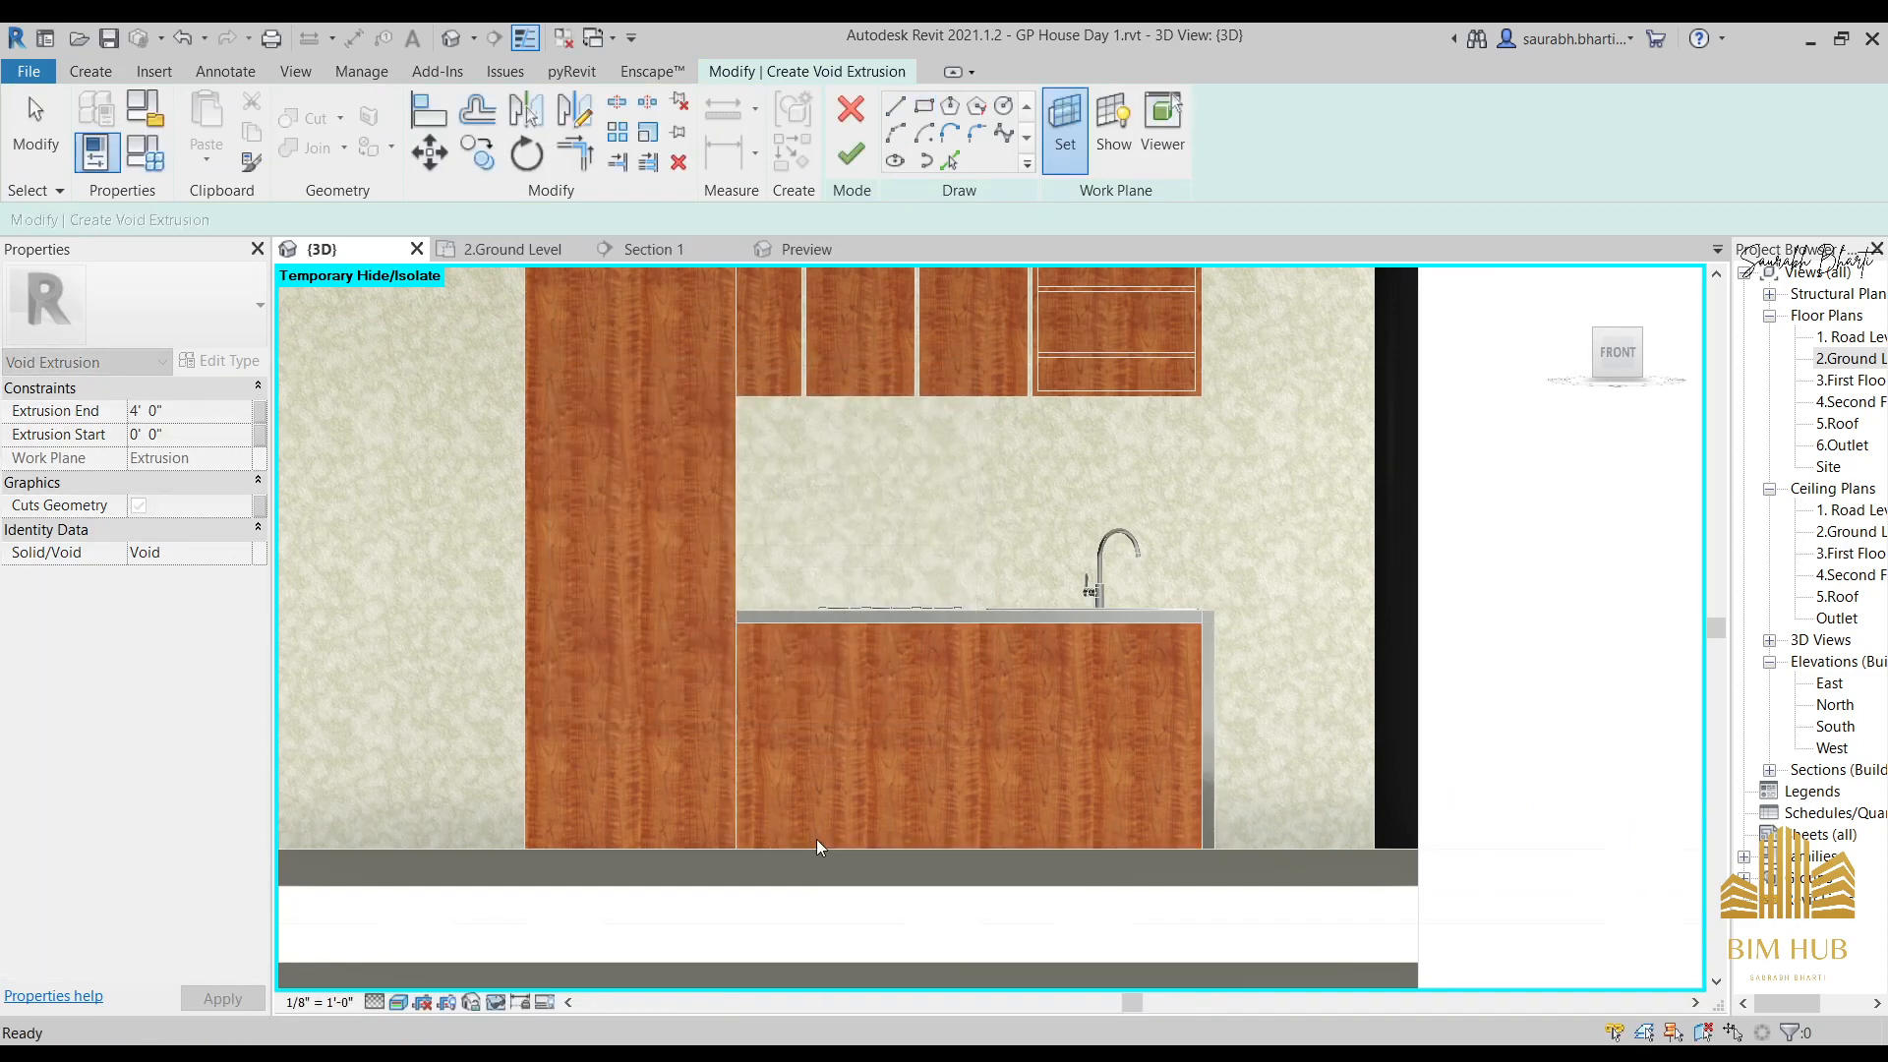
{"action": "left_click", "coordinate": [828, 738]}
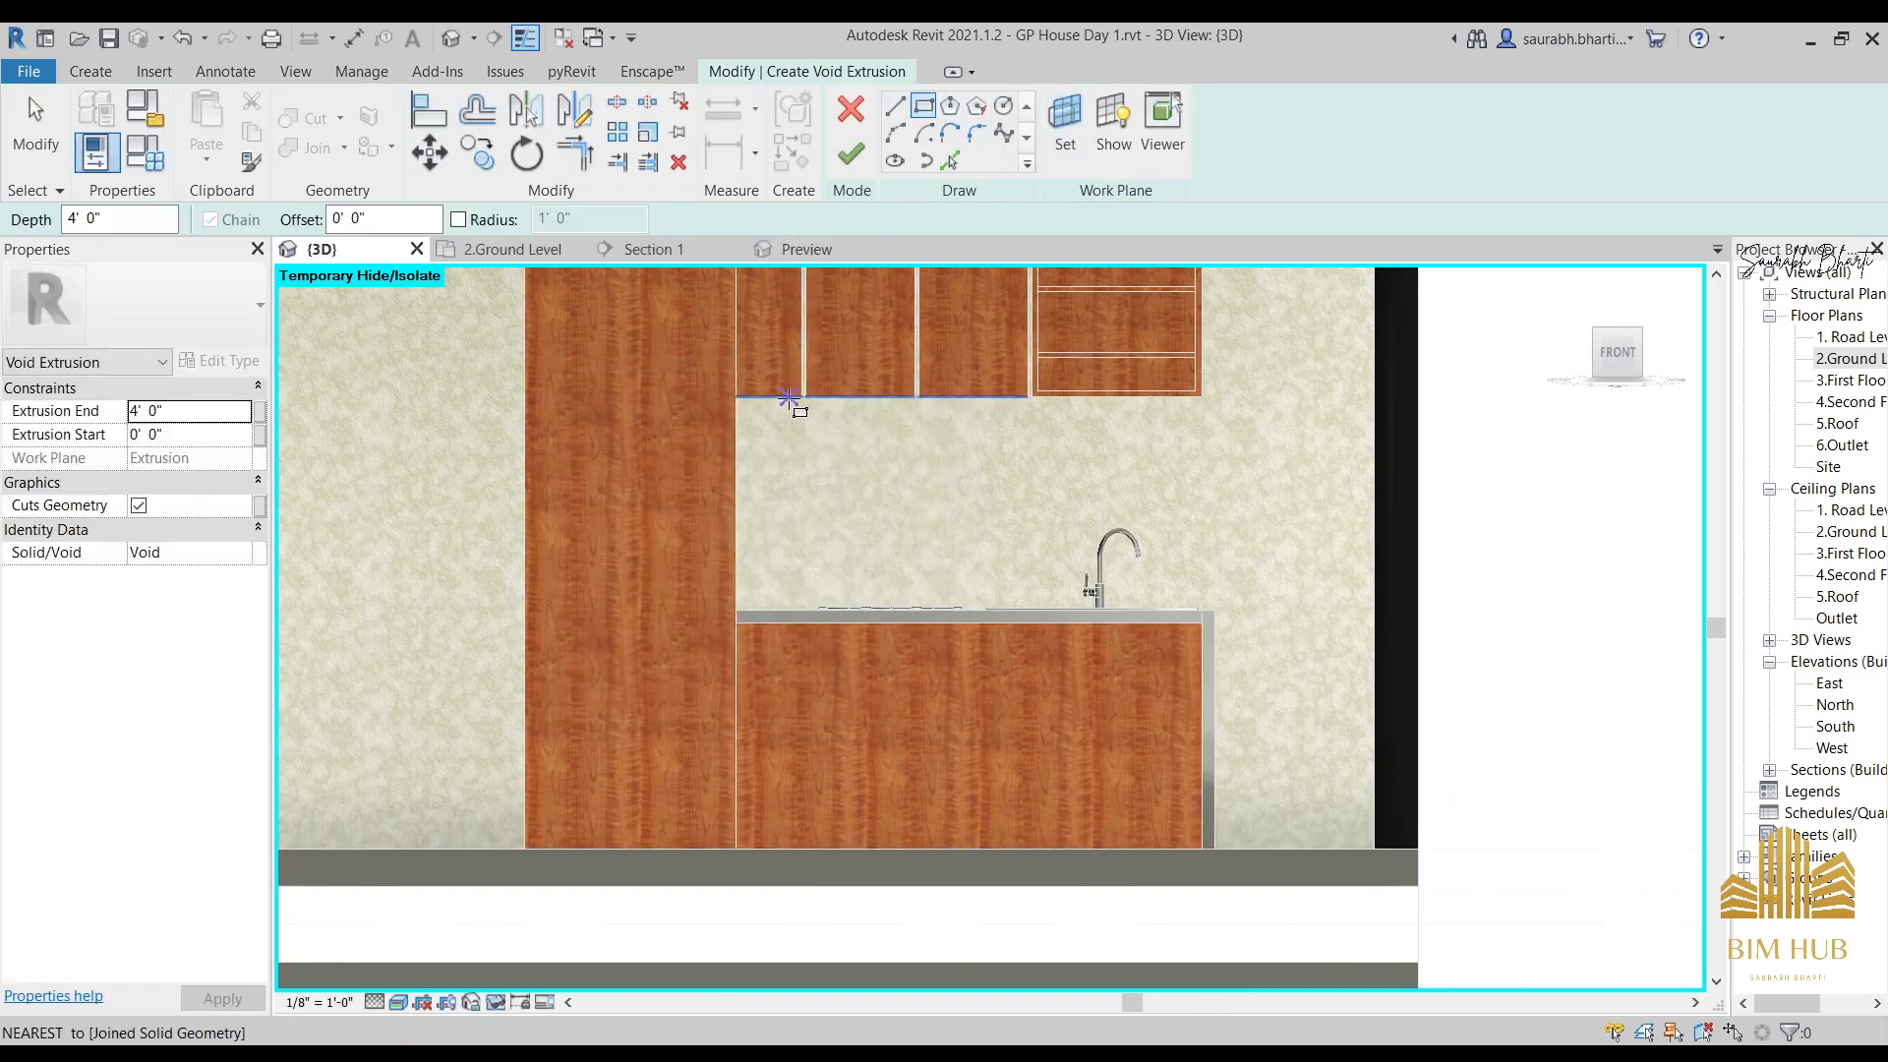
Sketch a narrow vertical rectangle in line with the first wall cabinet door gap, from the wall cabinet's underside down to the base cabinet's bottom edge.
{"action": "scroll", "coordinate": [802, 395], "scroll_direction": "up", "scroll_amount": 3}
{"action": "left_click", "coordinate": [802, 399]}
{"action": "scroll", "coordinate": [859, 654], "scroll_direction": "down", "scroll_amount": 2}
{"action": "middle_click_drag", "start_coordinate": [858, 657], "coordinate": [876, 416]}
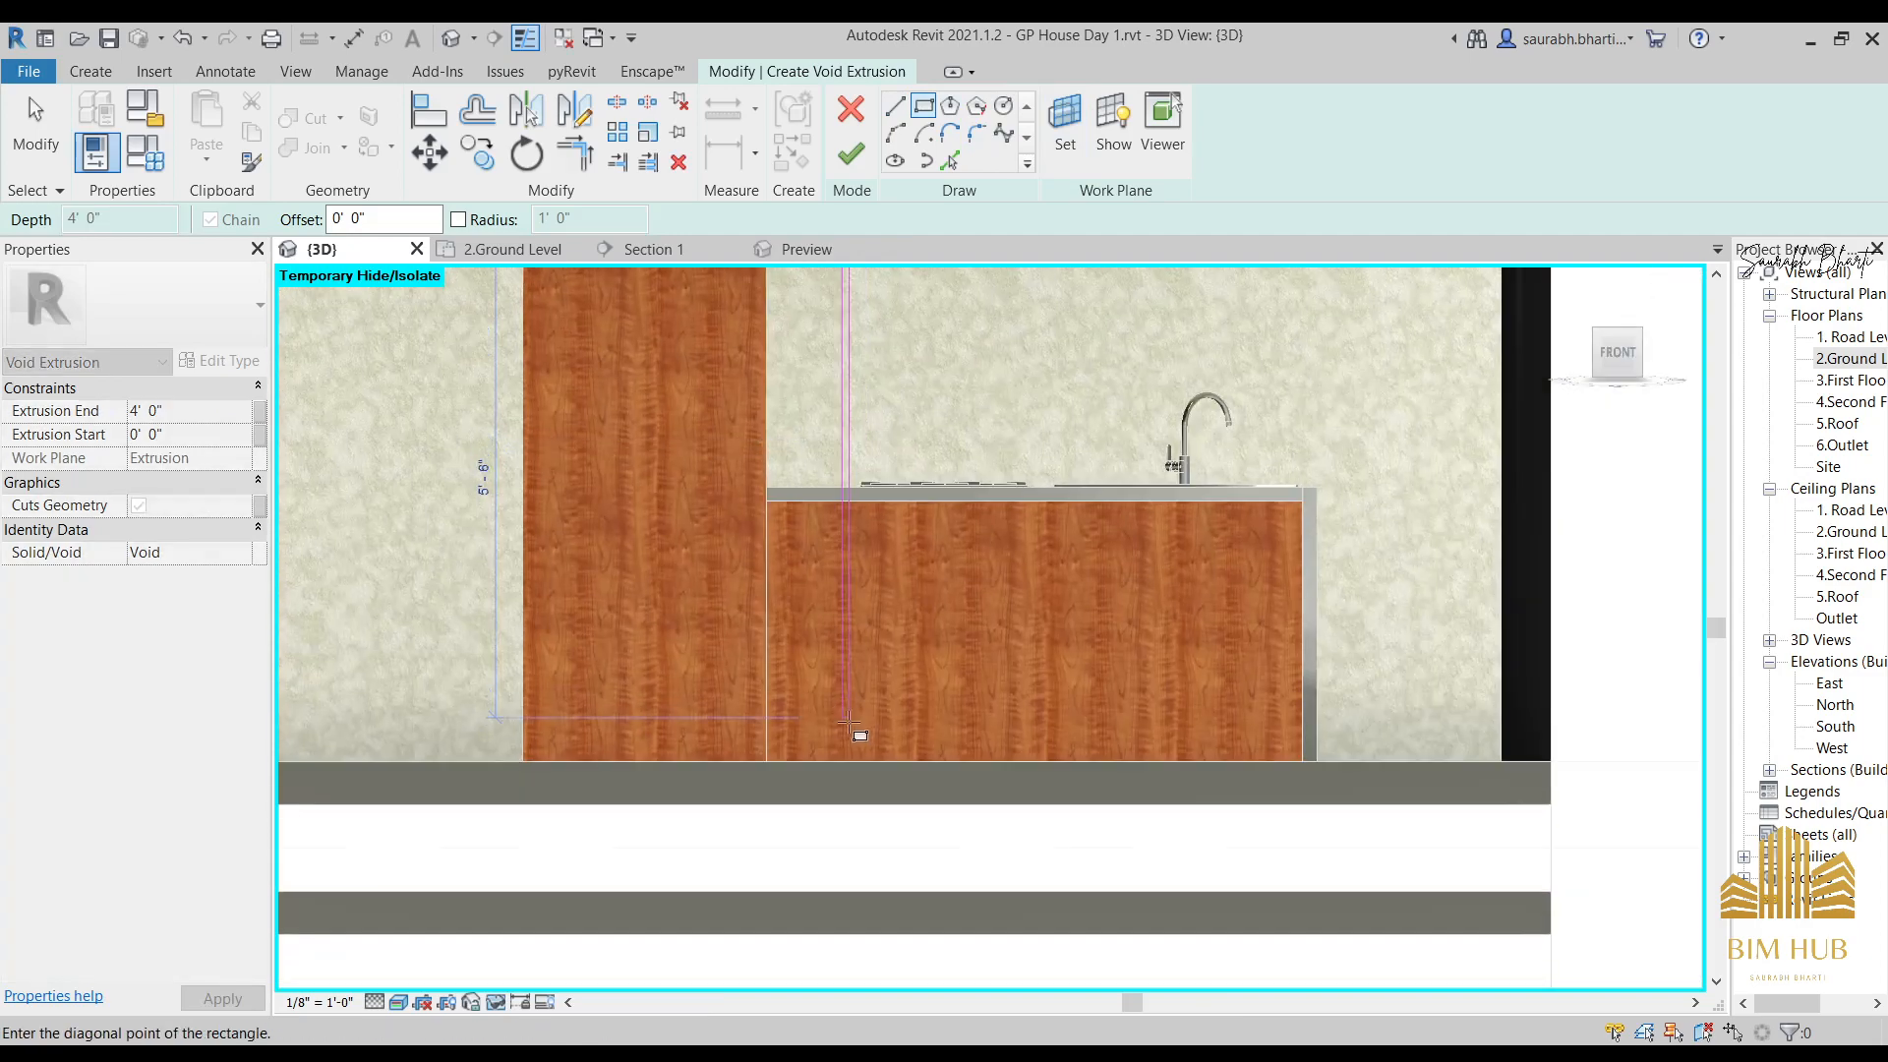
{"action": "left_click", "coordinate": [847, 762]}
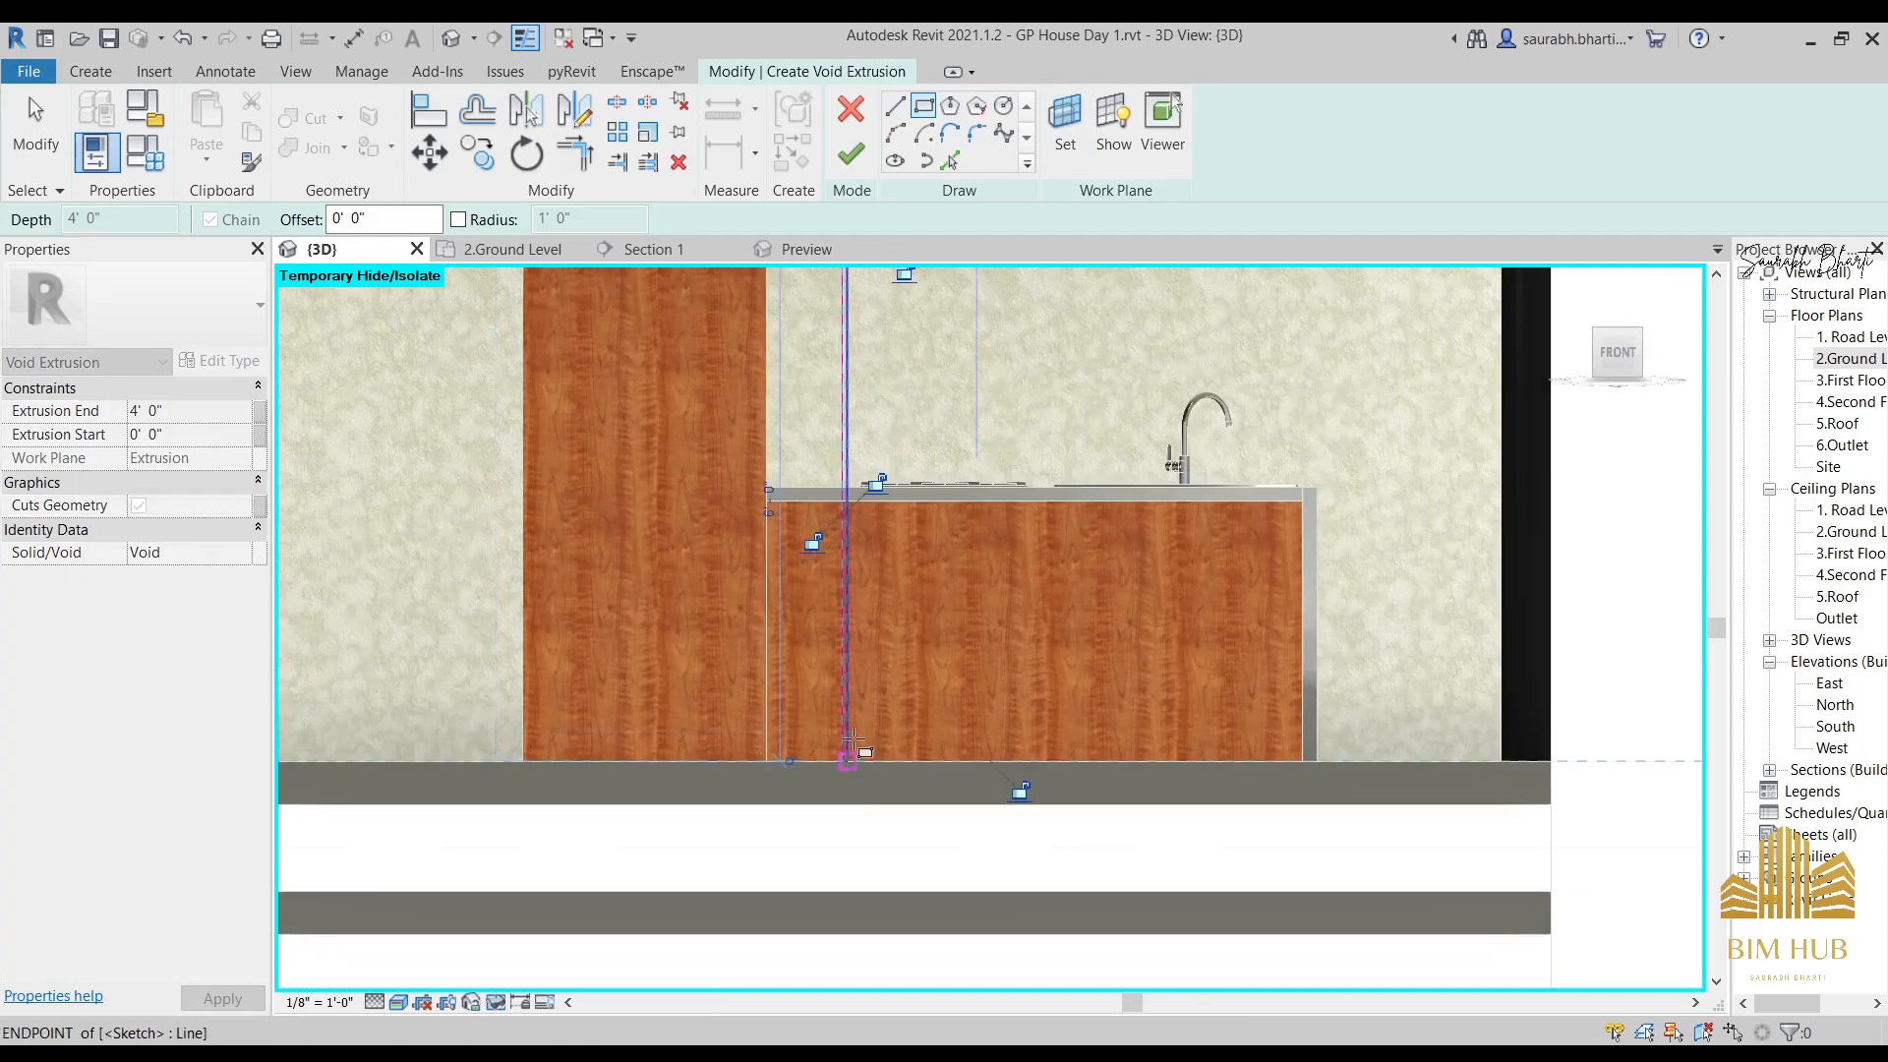
Shorten the narrow rectangle by lowering its top edge to the underside of the countertop.
{"action": "middle_click_drag", "start_coordinate": [908, 539], "coordinate": [878, 736]}
{"action": "key", "text": "Escape"}
{"action": "key", "text": "Escape"}
{"action": "scroll", "coordinate": [799, 488], "scroll_direction": "up", "scroll_amount": 2}
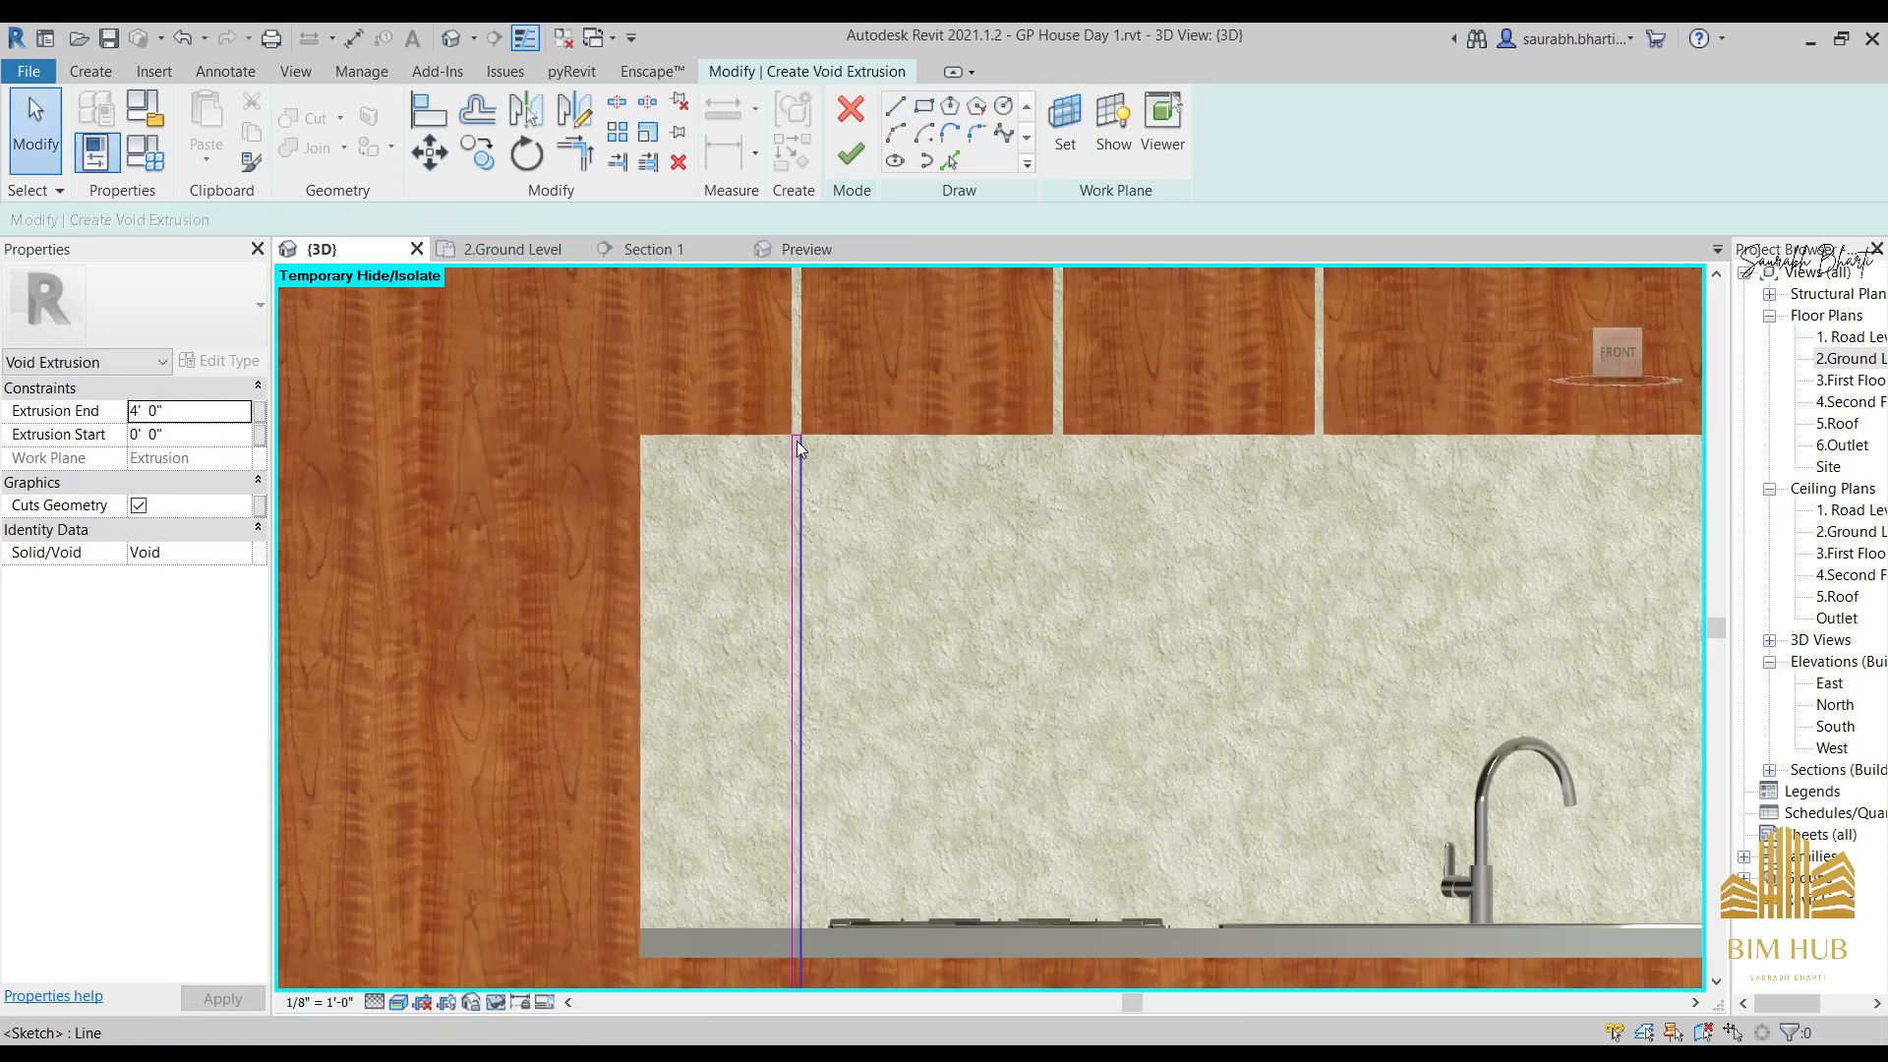
{"action": "scroll", "coordinate": [797, 442], "scroll_direction": "up", "scroll_amount": 1}
{"action": "left_click_drag", "start_coordinate": [798, 431], "coordinate": [769, 732]}
{"action": "mouse_move", "coordinate": [769, 733]}
{"action": "middle_mouse_down"}
{"action": "mouse_move", "coordinate": [768, 459]}
{"action": "mouse_move", "coordinate": [817, 334]}
{"action": "middle_mouse_up"}
{"action": "left_click_drag", "start_coordinate": [818, 335], "coordinate": [771, 690]}
{"action": "middle_click_drag", "start_coordinate": [771, 690], "coordinate": [882, 328]}
{"action": "left_click_drag", "start_coordinate": [882, 329], "coordinate": [901, 566]}
{"action": "scroll", "coordinate": [905, 545], "scroll_direction": "down", "scroll_amount": 3}
{"action": "middle_click_drag", "start_coordinate": [905, 545], "coordinate": [893, 385]}
{"action": "mouse_move", "coordinate": [876, 356]}
{"action": "left_mouse_down"}
{"action": "mouse_move", "coordinate": [1029, 925]}
{"action": "mouse_move", "coordinate": [1042, 870]}
{"action": "left_mouse_up"}
{"action": "middle_click_drag", "start_coordinate": [1042, 869], "coordinate": [995, 418]}
{"action": "scroll", "coordinate": [995, 418], "scroll_direction": "down", "scroll_amount": 1}
Mirror a copy of the narrow strip about the vertical centreline of the base cabinet front.
{"action": "left_click_drag", "start_coordinate": [996, 418], "coordinate": [957, 684]}
{"action": "middle_click_drag", "start_coordinate": [961, 575], "coordinate": [816, 673]}
{"action": "scroll", "coordinate": [763, 423], "scroll_direction": "down", "scroll_amount": 1}
{"action": "left_click", "coordinate": [575, 119]}
{"action": "middle_click_drag", "start_coordinate": [1289, 596], "coordinate": [961, 829]}
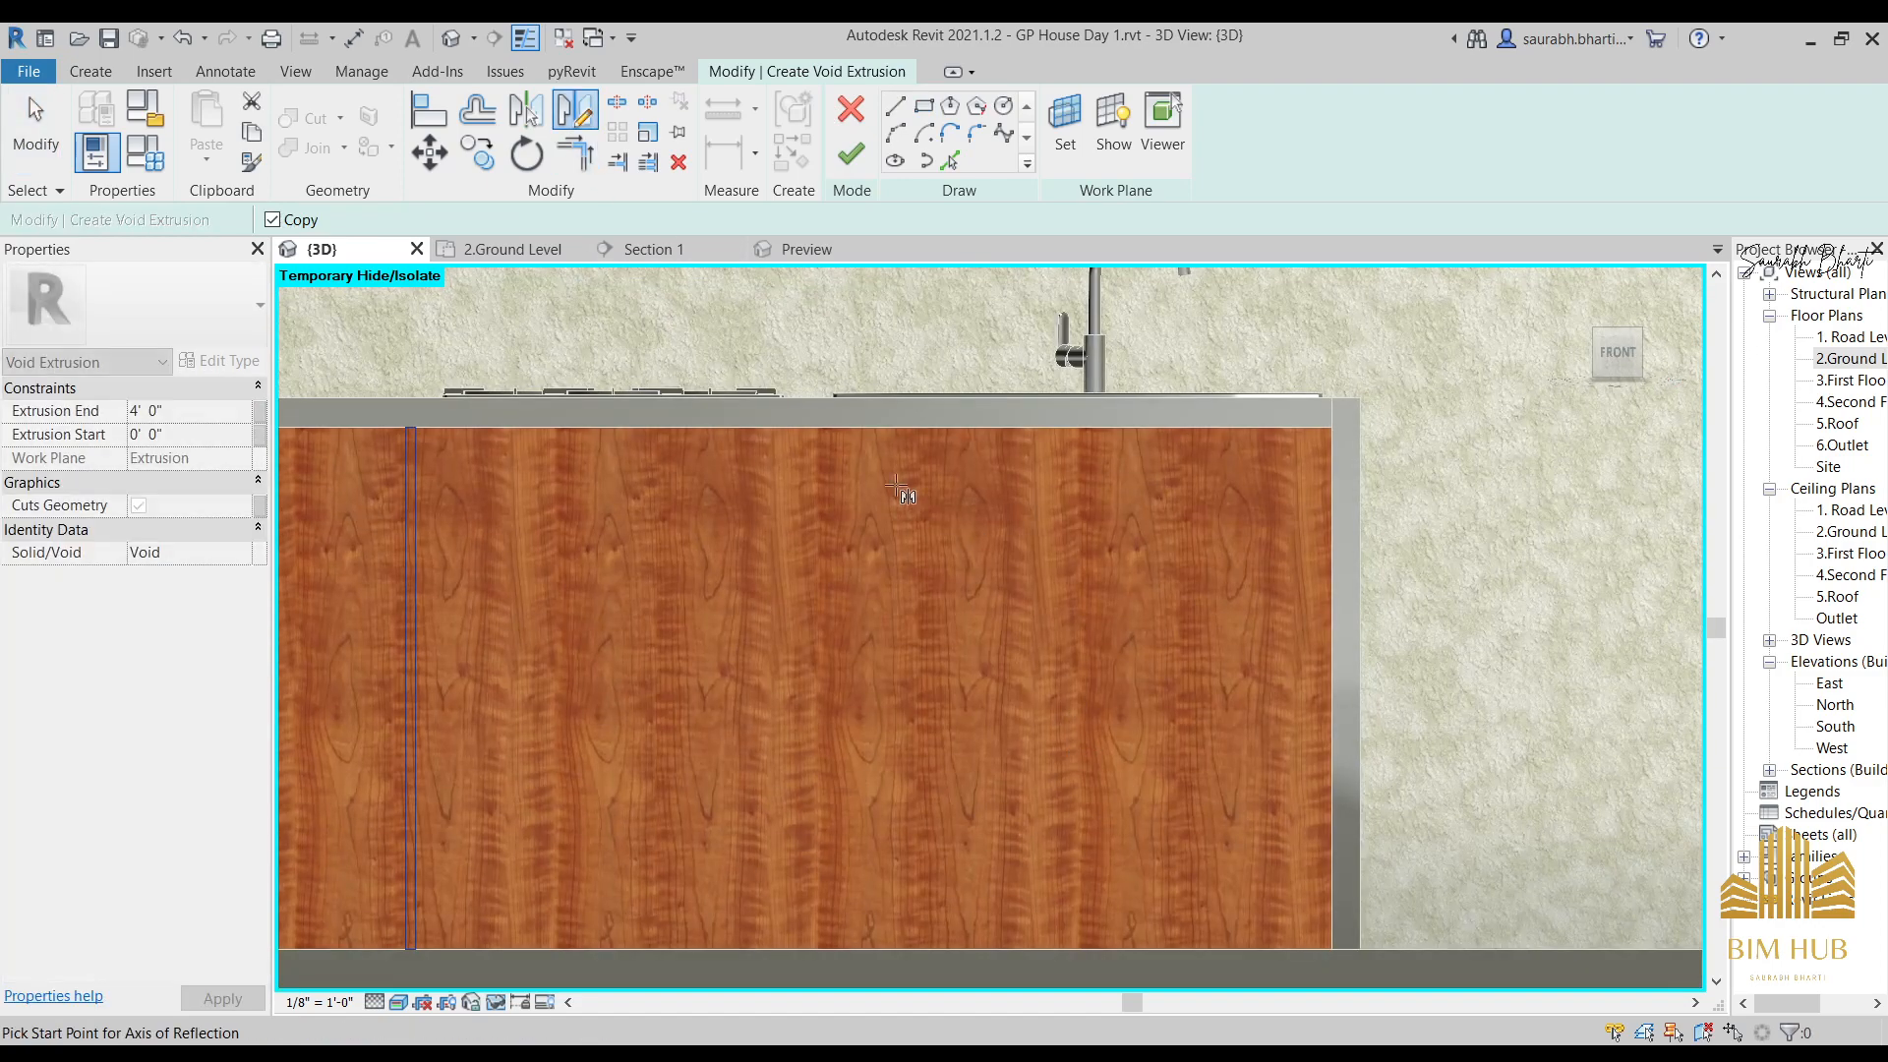
{"action": "left_click", "coordinate": [793, 428]}
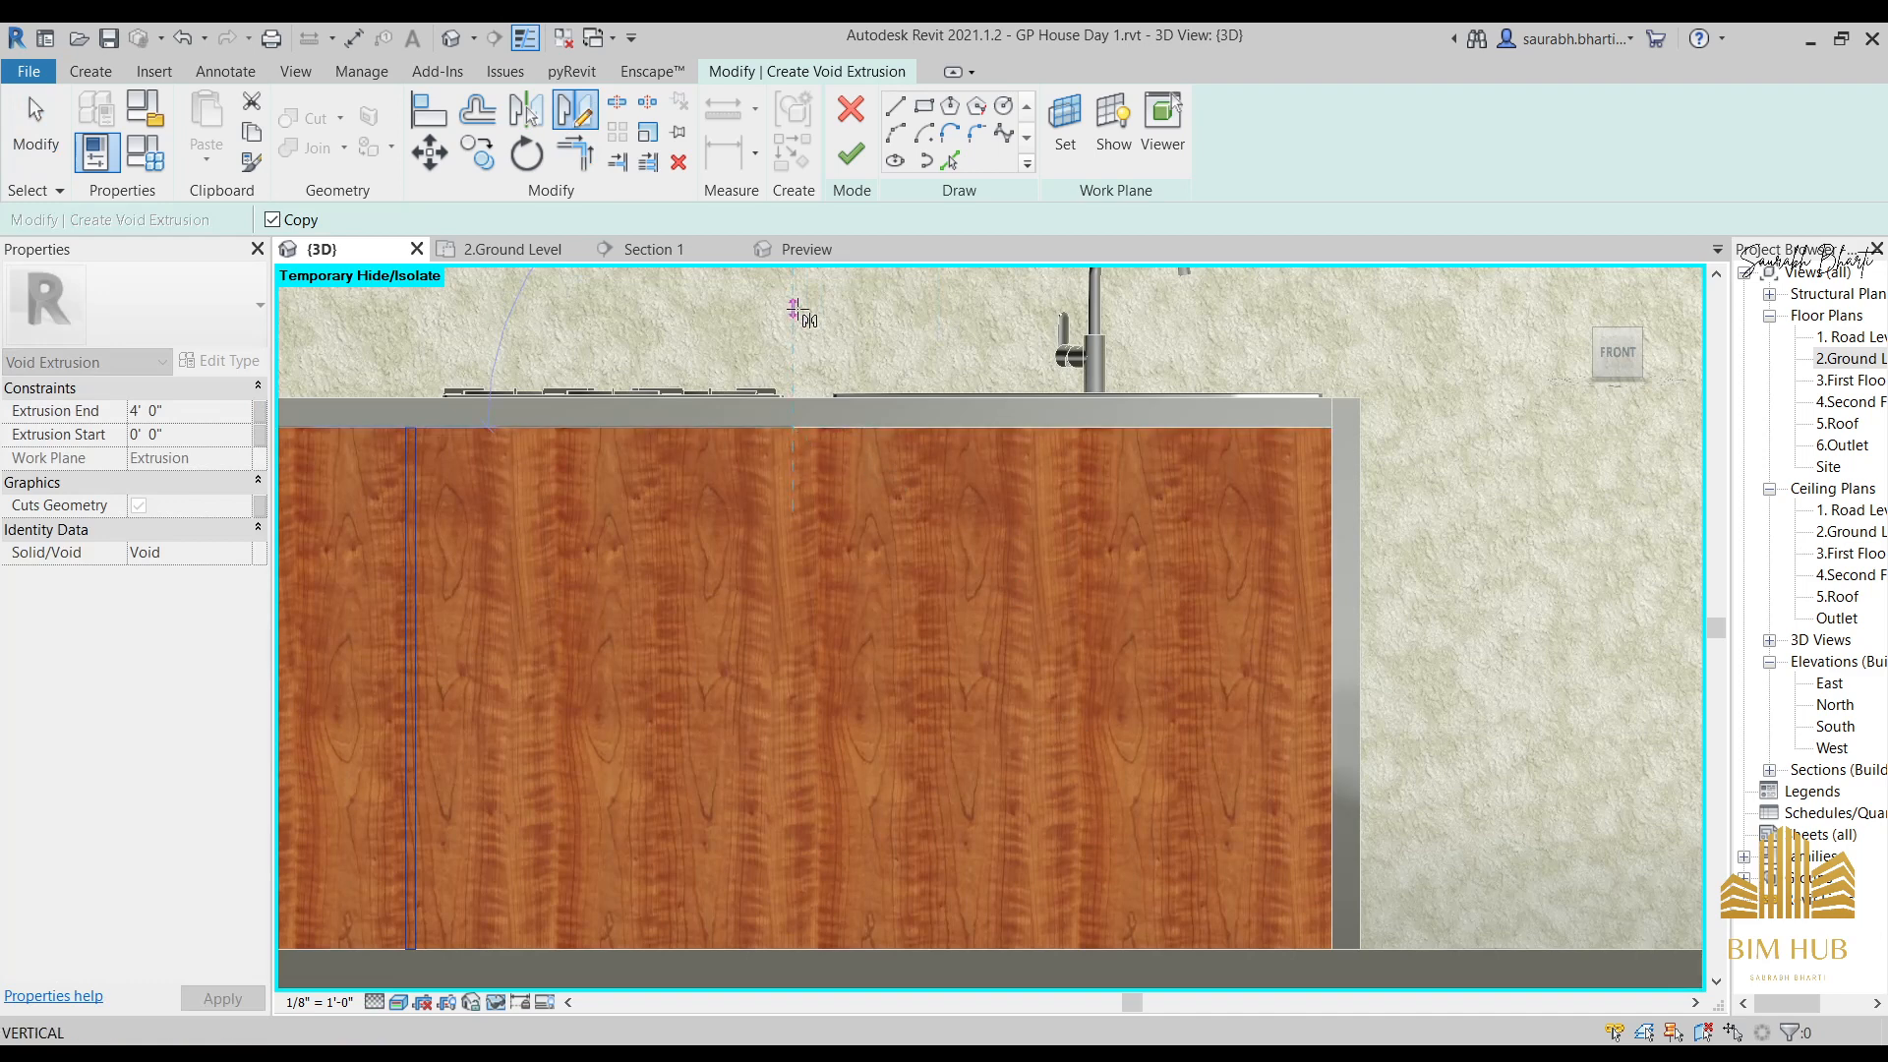
{"action": "left_click", "coordinate": [790, 321]}
{"action": "scroll", "coordinate": [770, 327], "scroll_direction": "down", "scroll_amount": 2}
{"action": "scroll", "coordinate": [770, 326], "scroll_direction": "down", "scroll_amount": 1}
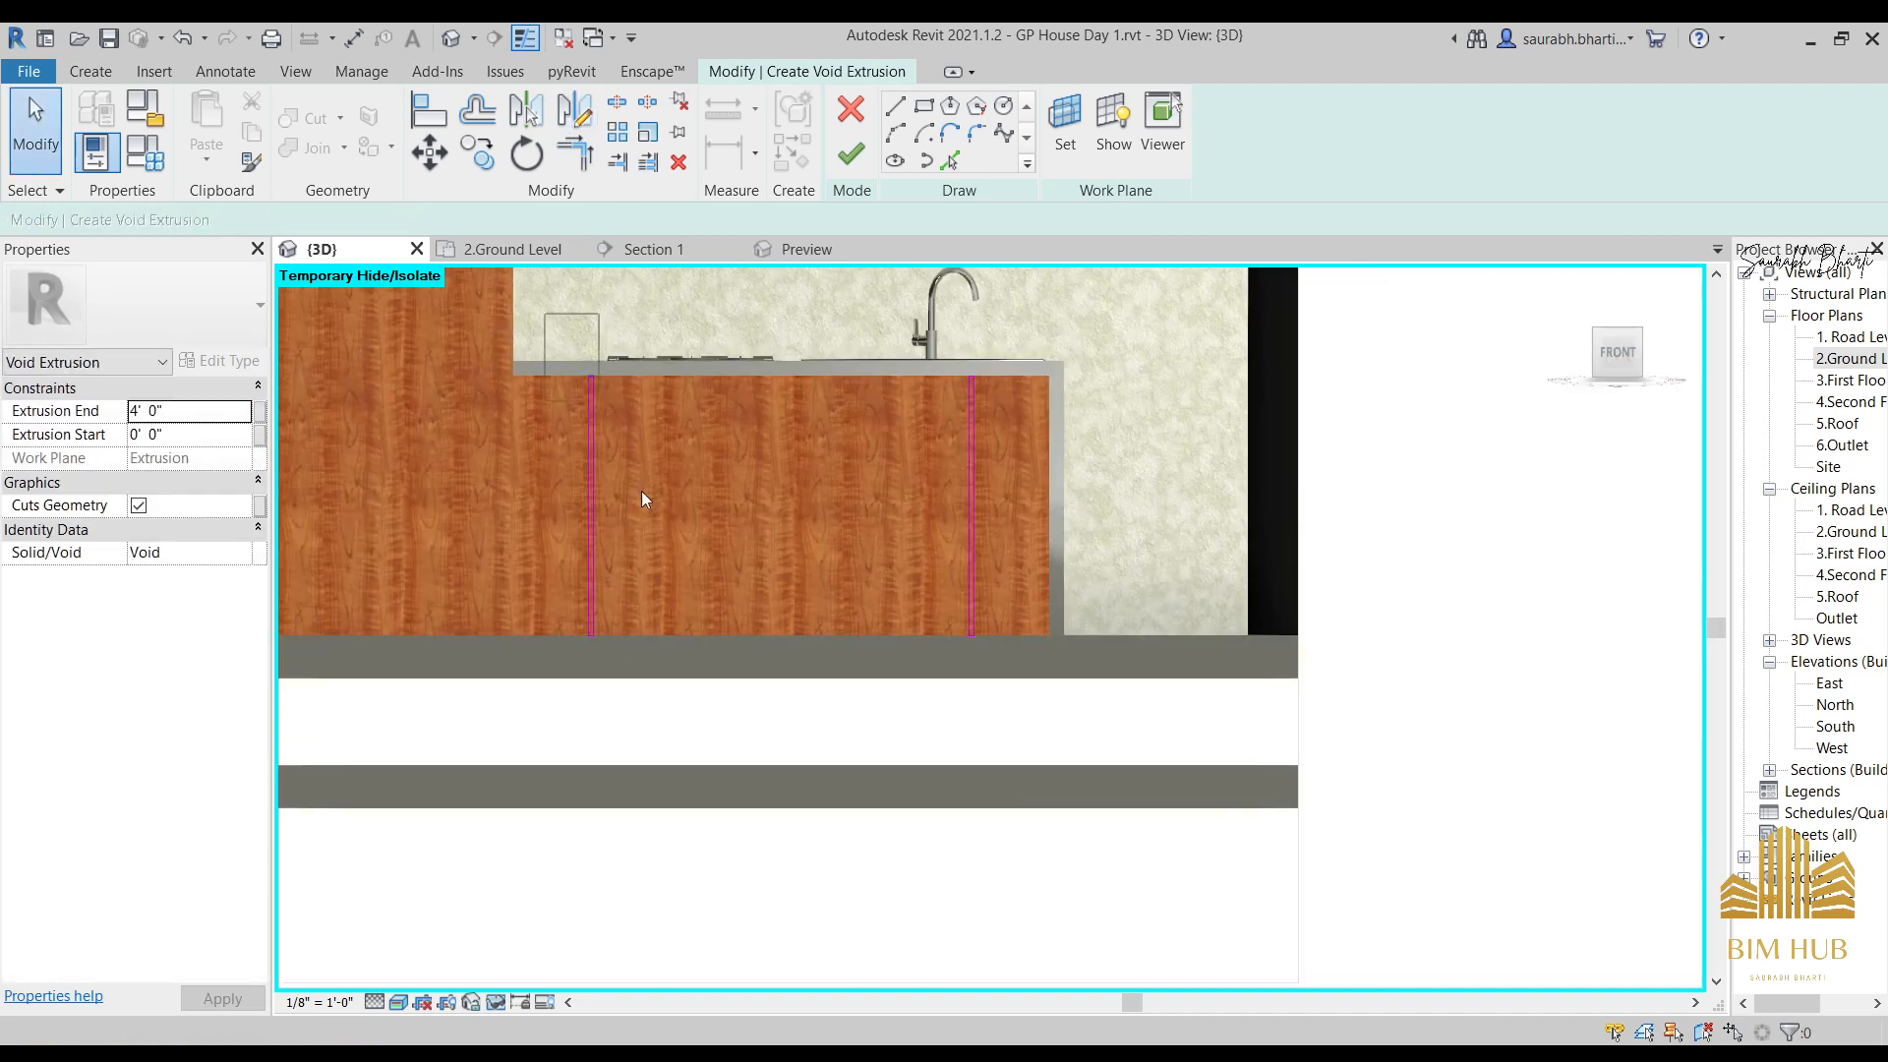
Copy the first strip four times at equal spacing across the base cabinet front, and delete the mirrored strip near the right end.
{"action": "left_click_drag", "start_coordinate": [641, 492], "coordinate": [729, 735]}
{"action": "left_click", "coordinate": [503, 148]}
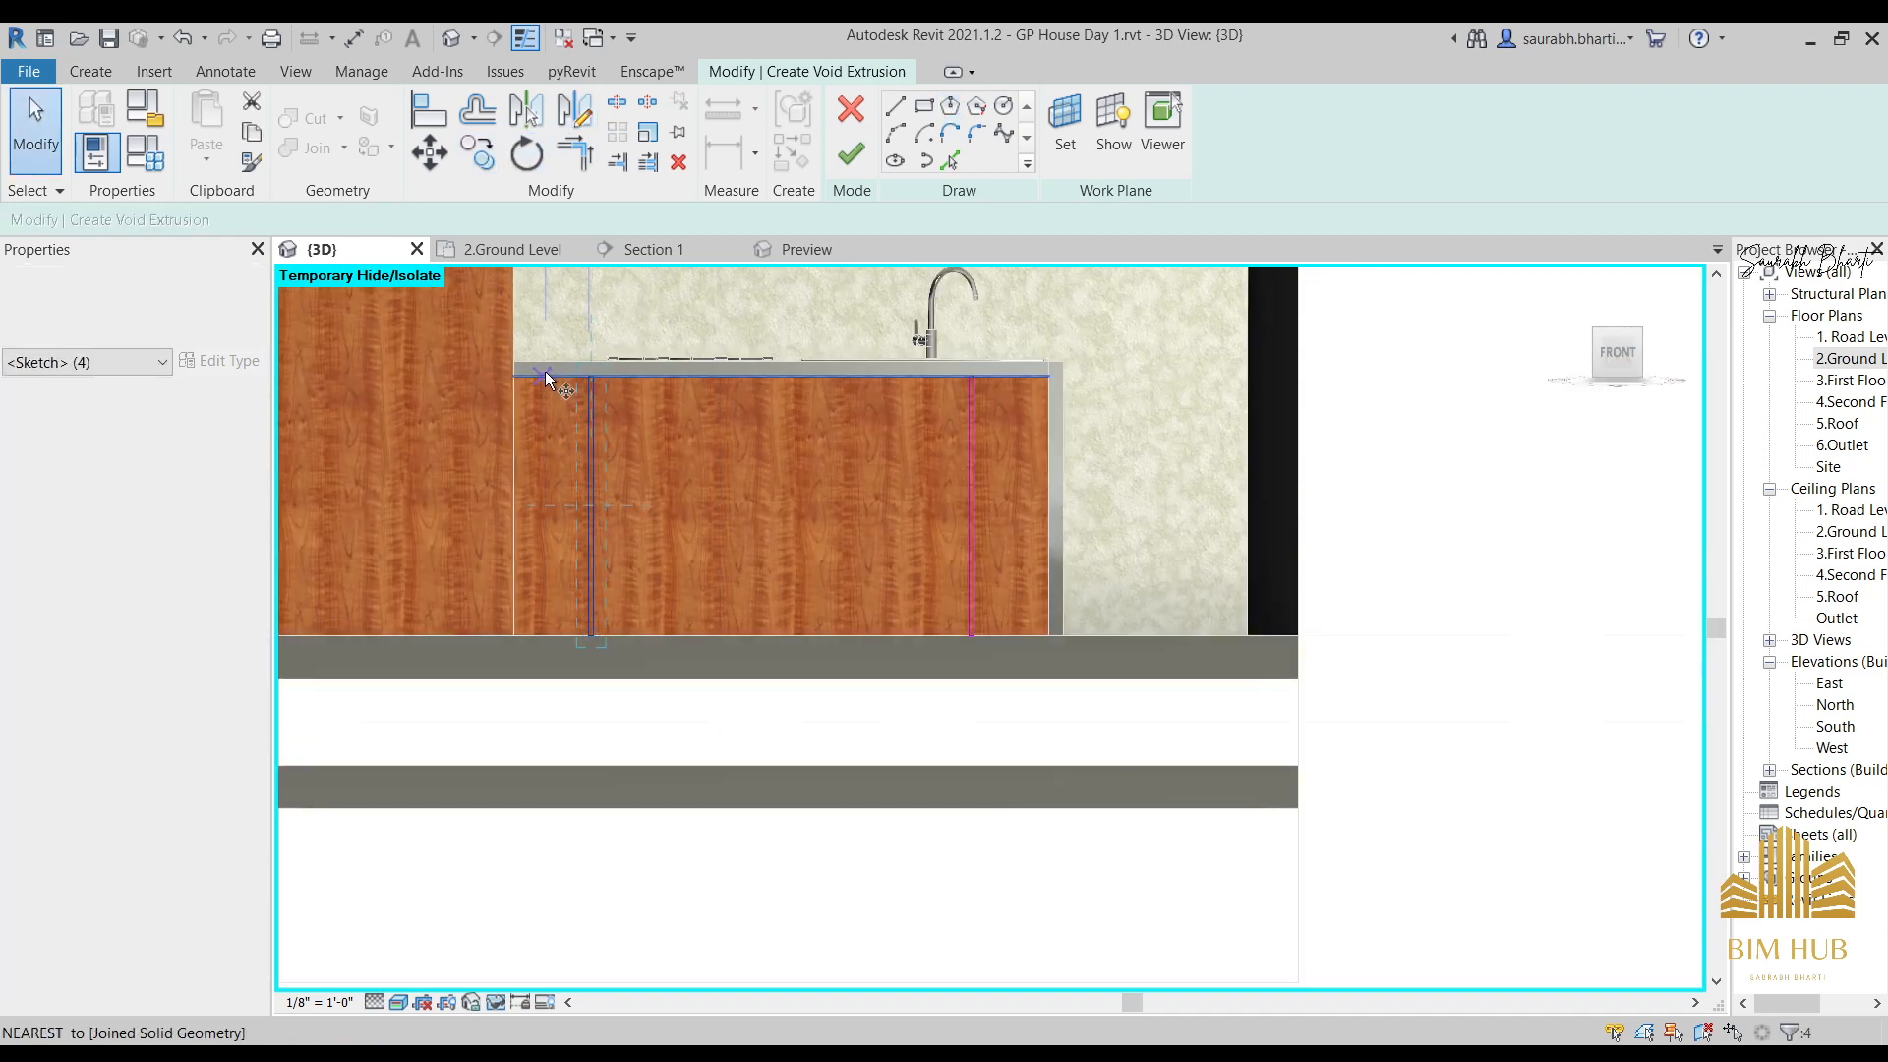
{"action": "scroll", "coordinate": [549, 376], "scroll_direction": "up", "scroll_amount": 2}
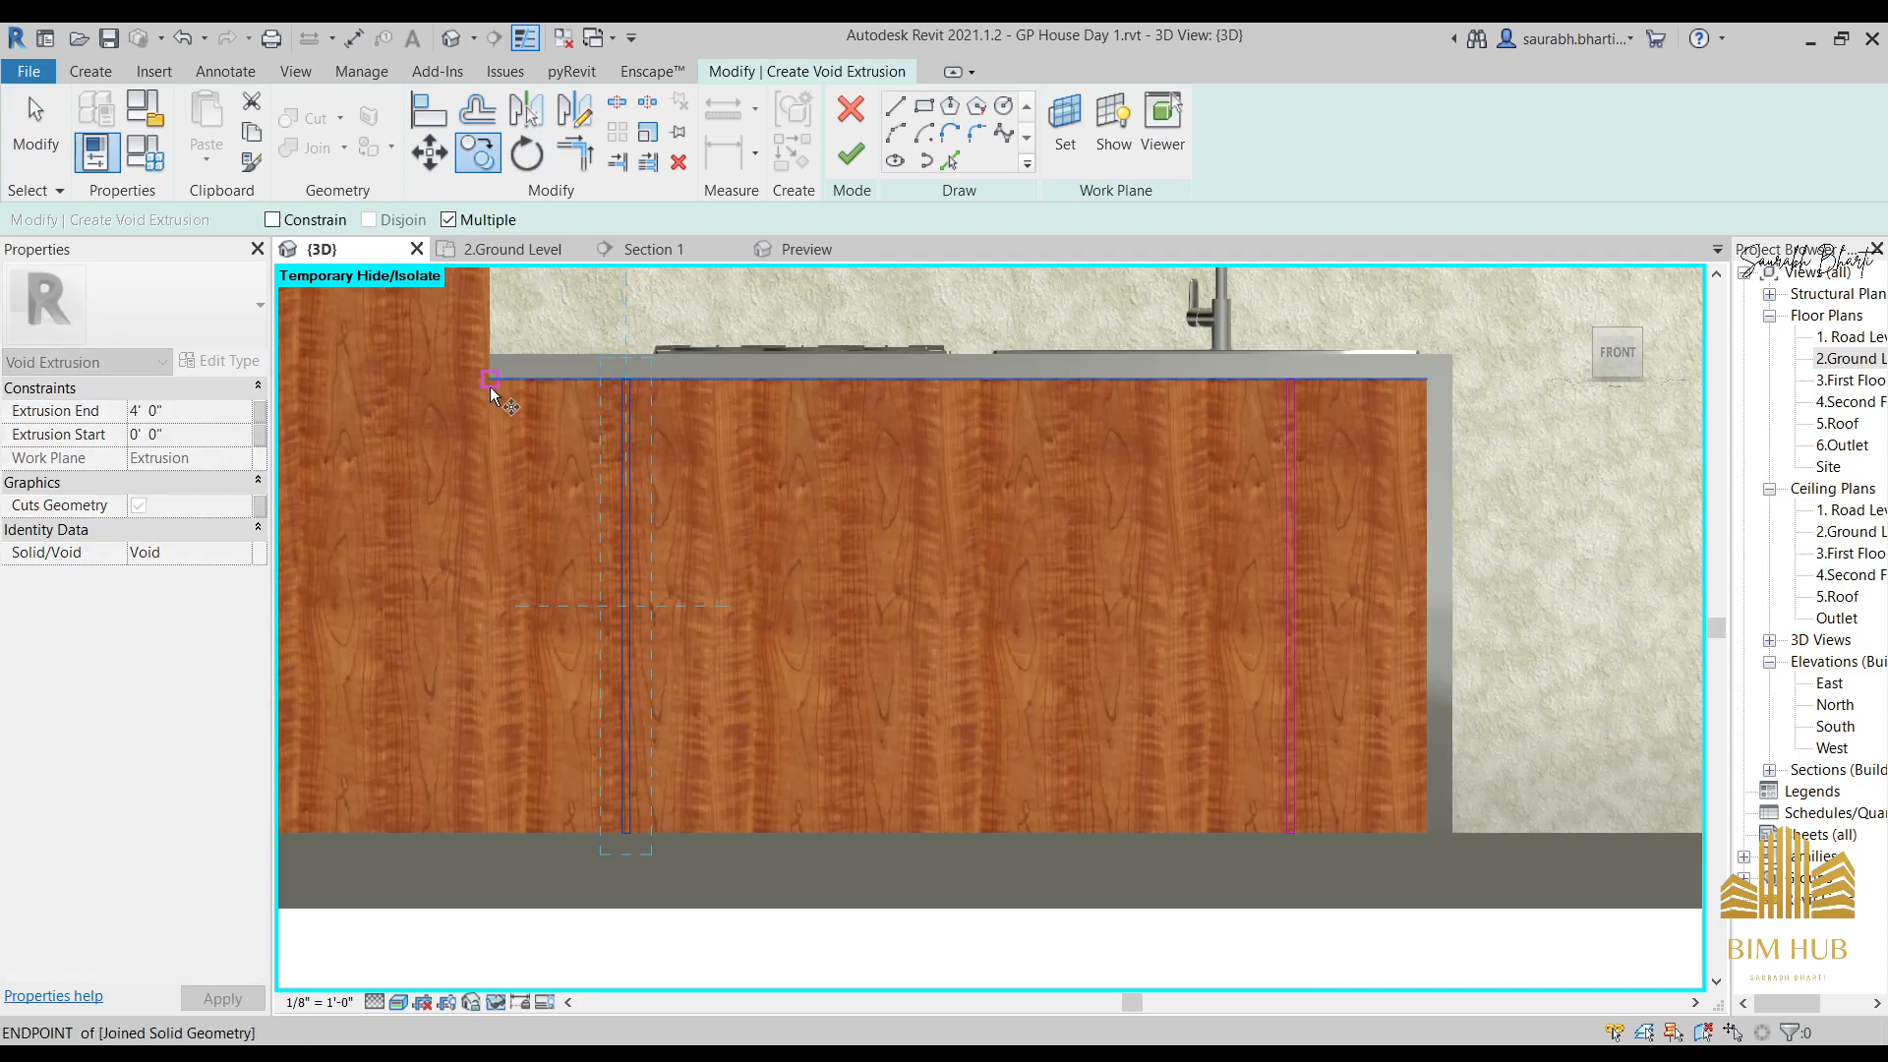
{"action": "left_click", "coordinate": [622, 380]}
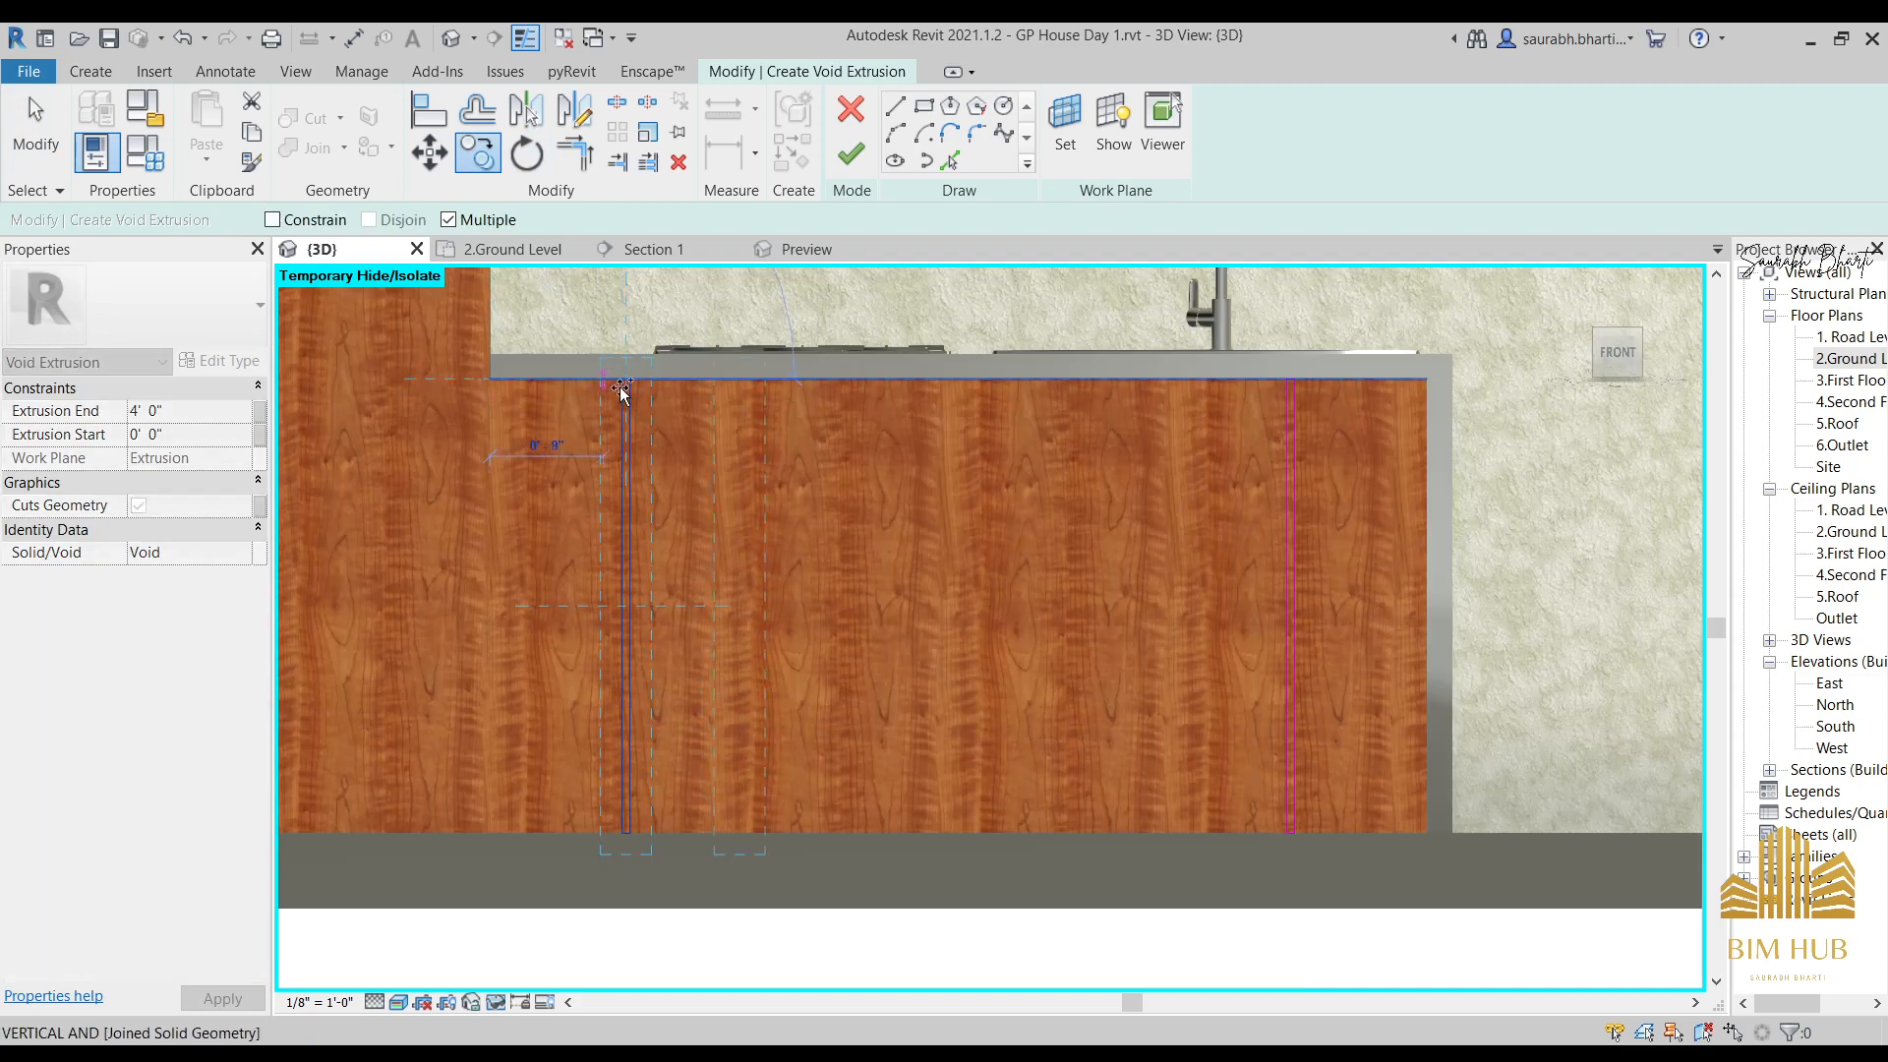
{"action": "left_click", "coordinate": [771, 385]}
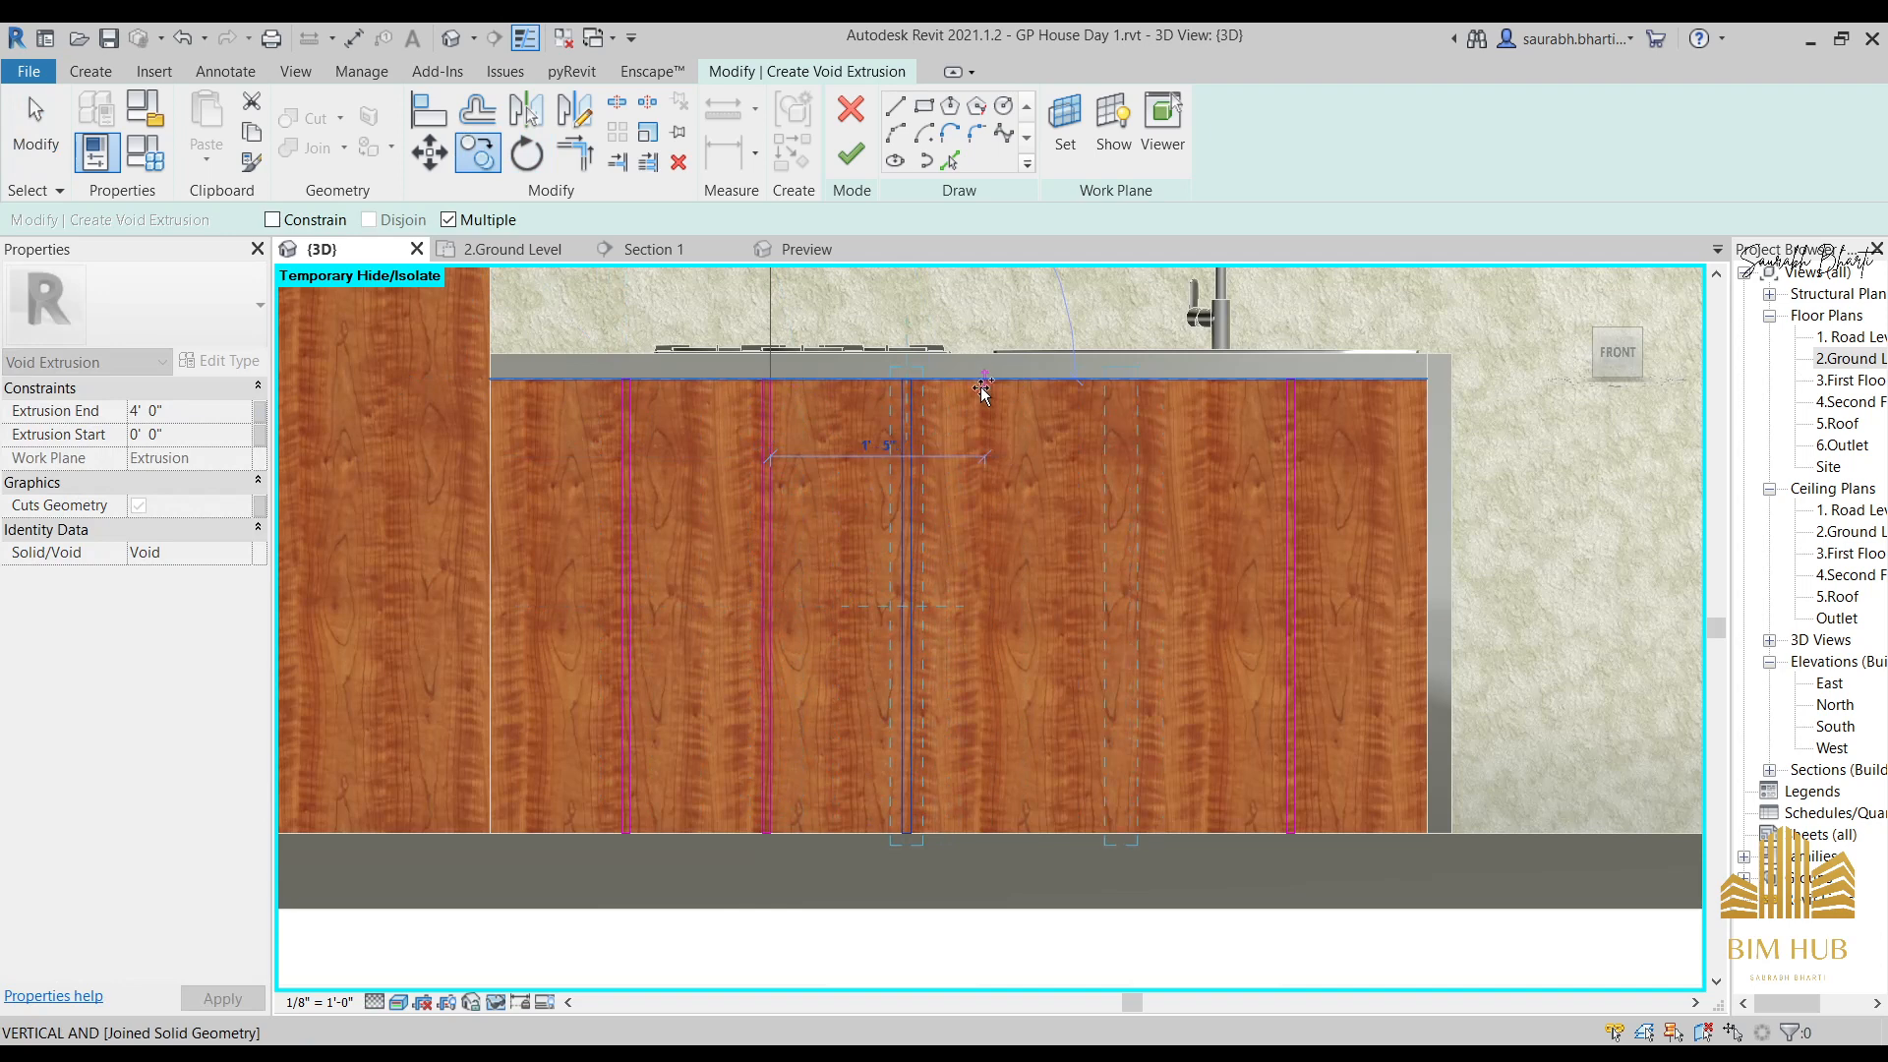
{"action": "left_click", "coordinate": [906, 384]}
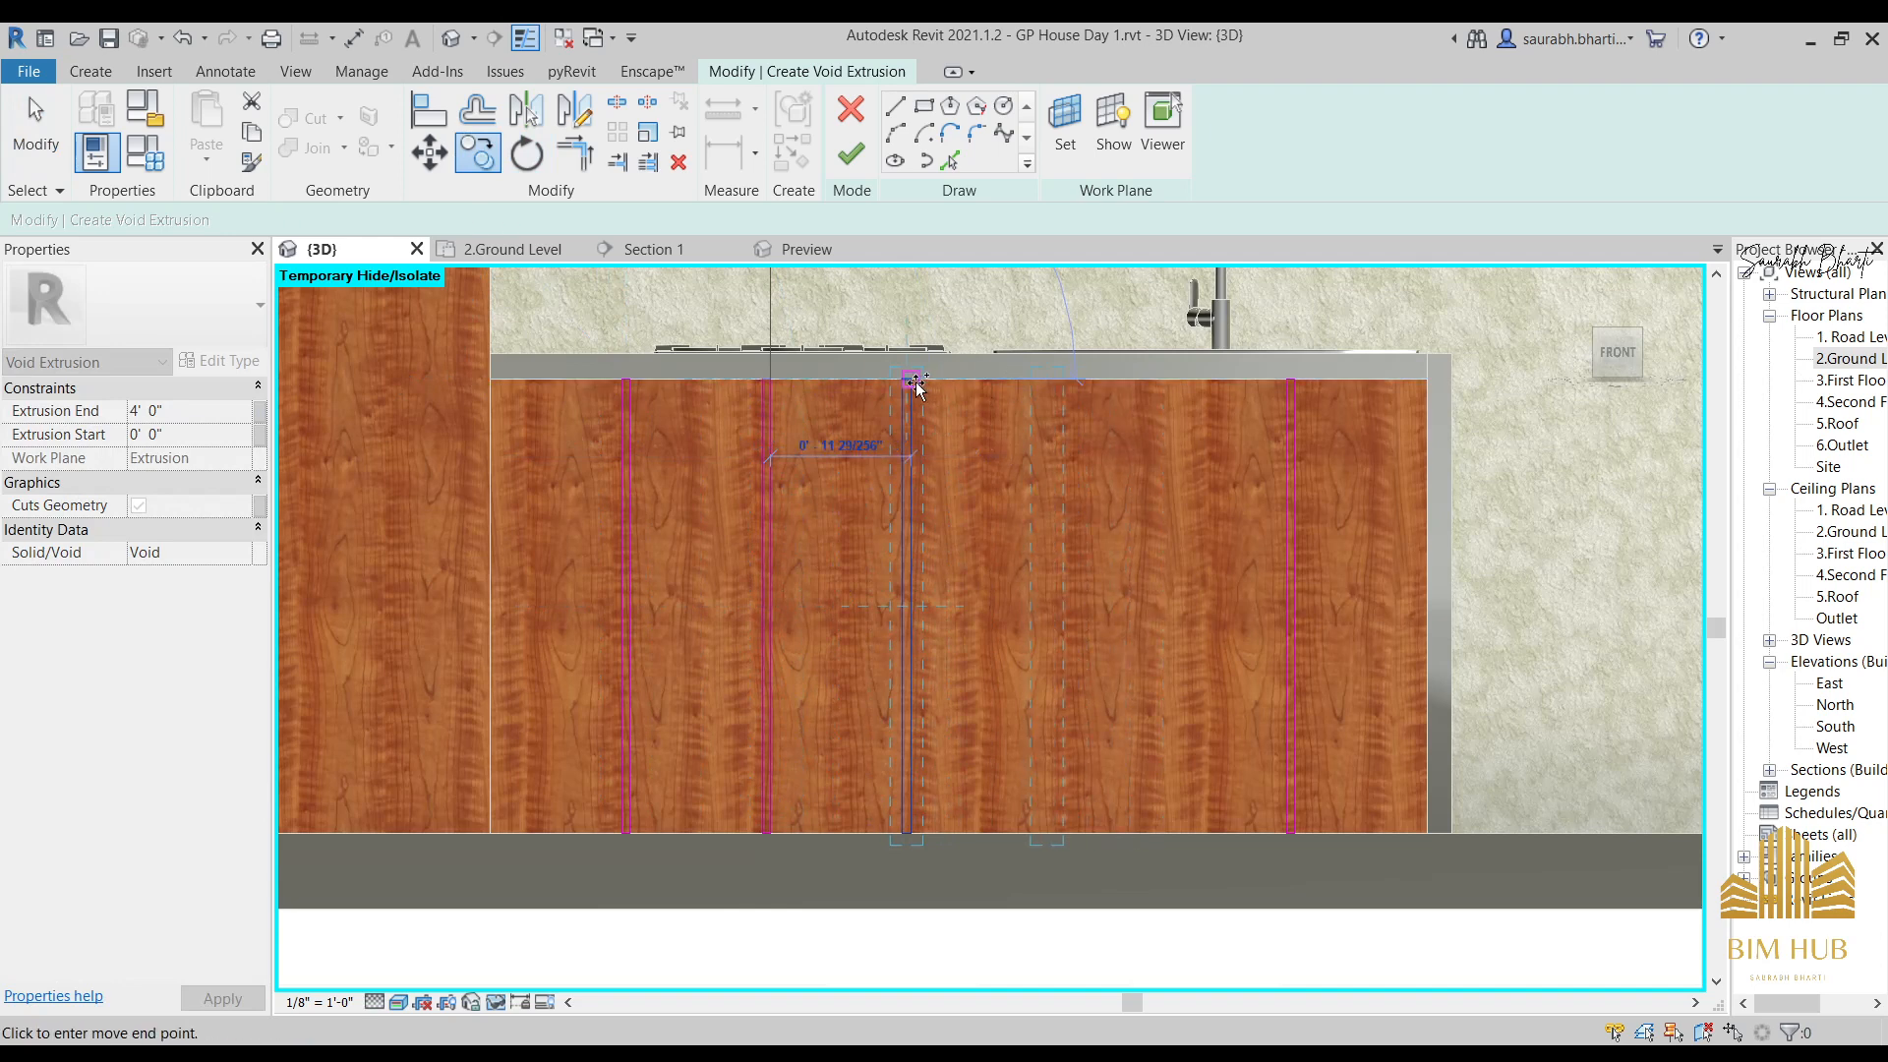
{"action": "left_click", "coordinate": [1060, 386]}
{"action": "key", "text": "Escape"}
{"action": "key", "text": "Escape"}
{"action": "middle_click_drag", "start_coordinate": [1253, 470], "coordinate": [1236, 490]}
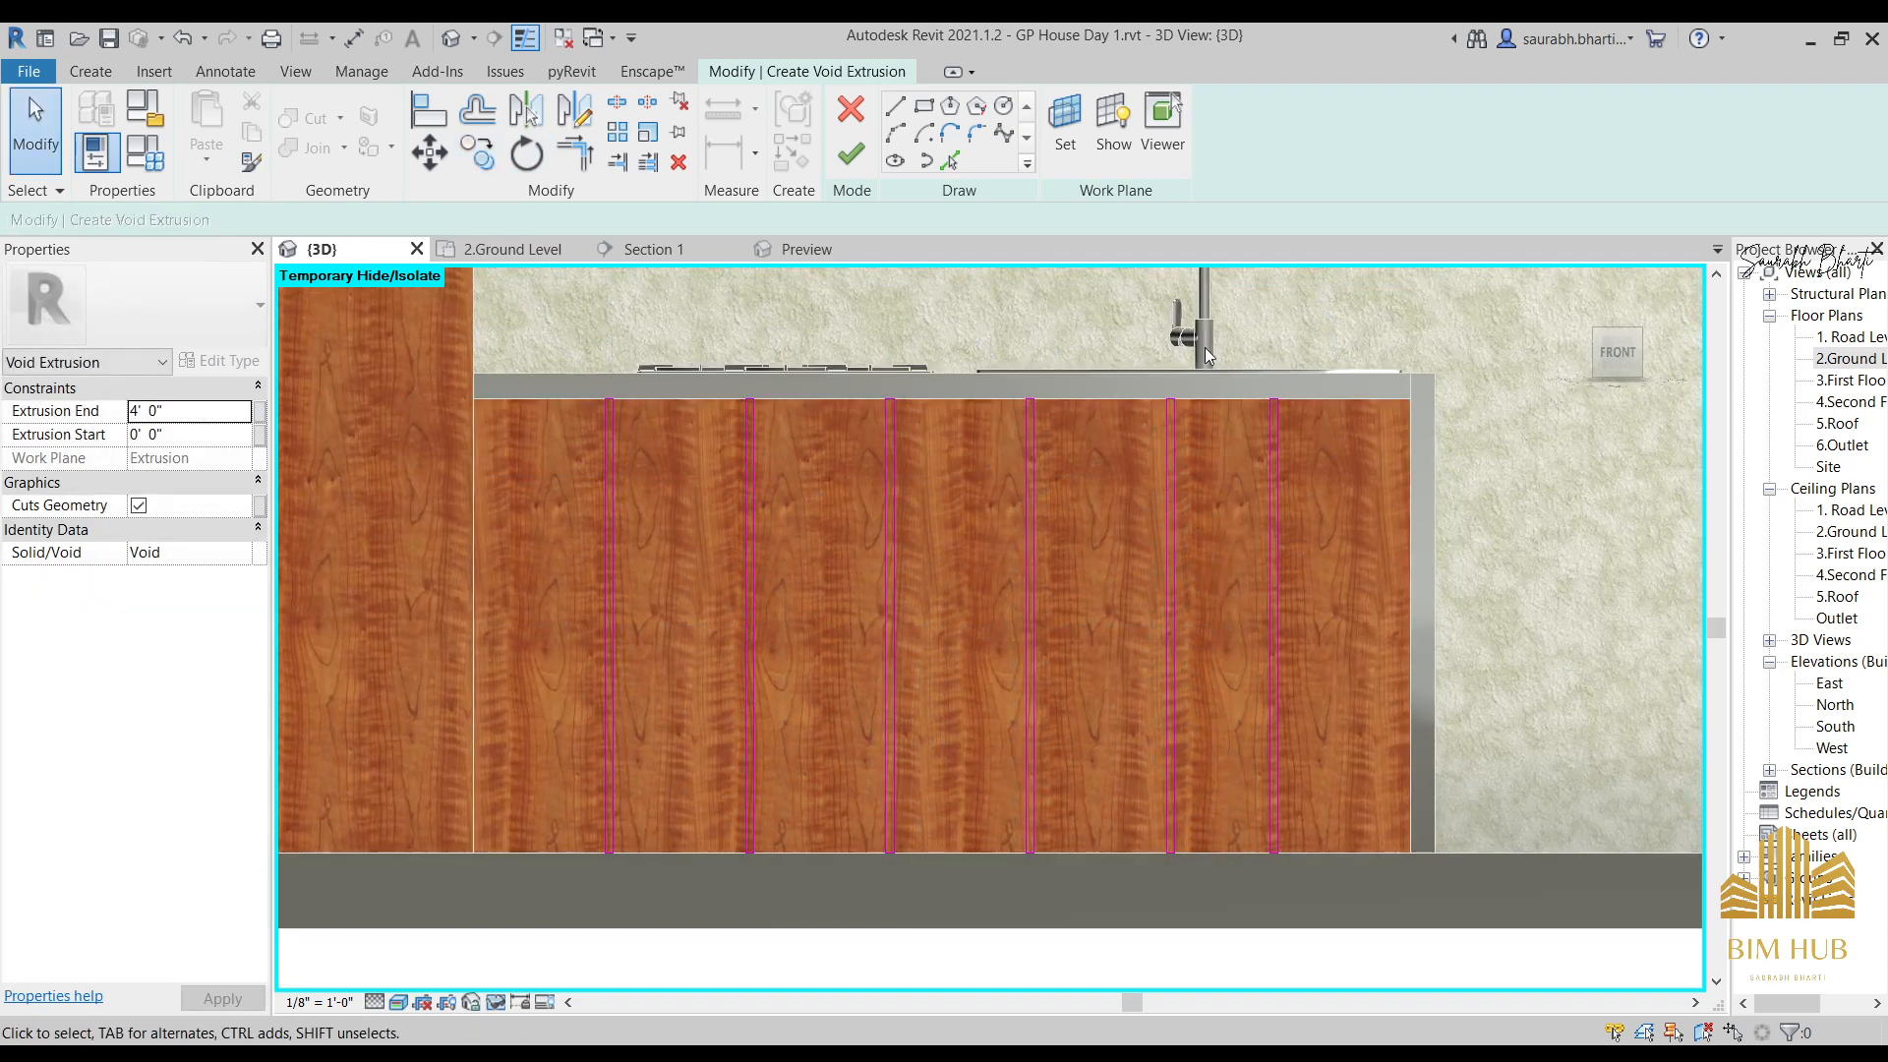
{"action": "left_click_drag", "start_coordinate": [1239, 347], "coordinate": [1478, 911]}
{"action": "key", "text": "Delete"}
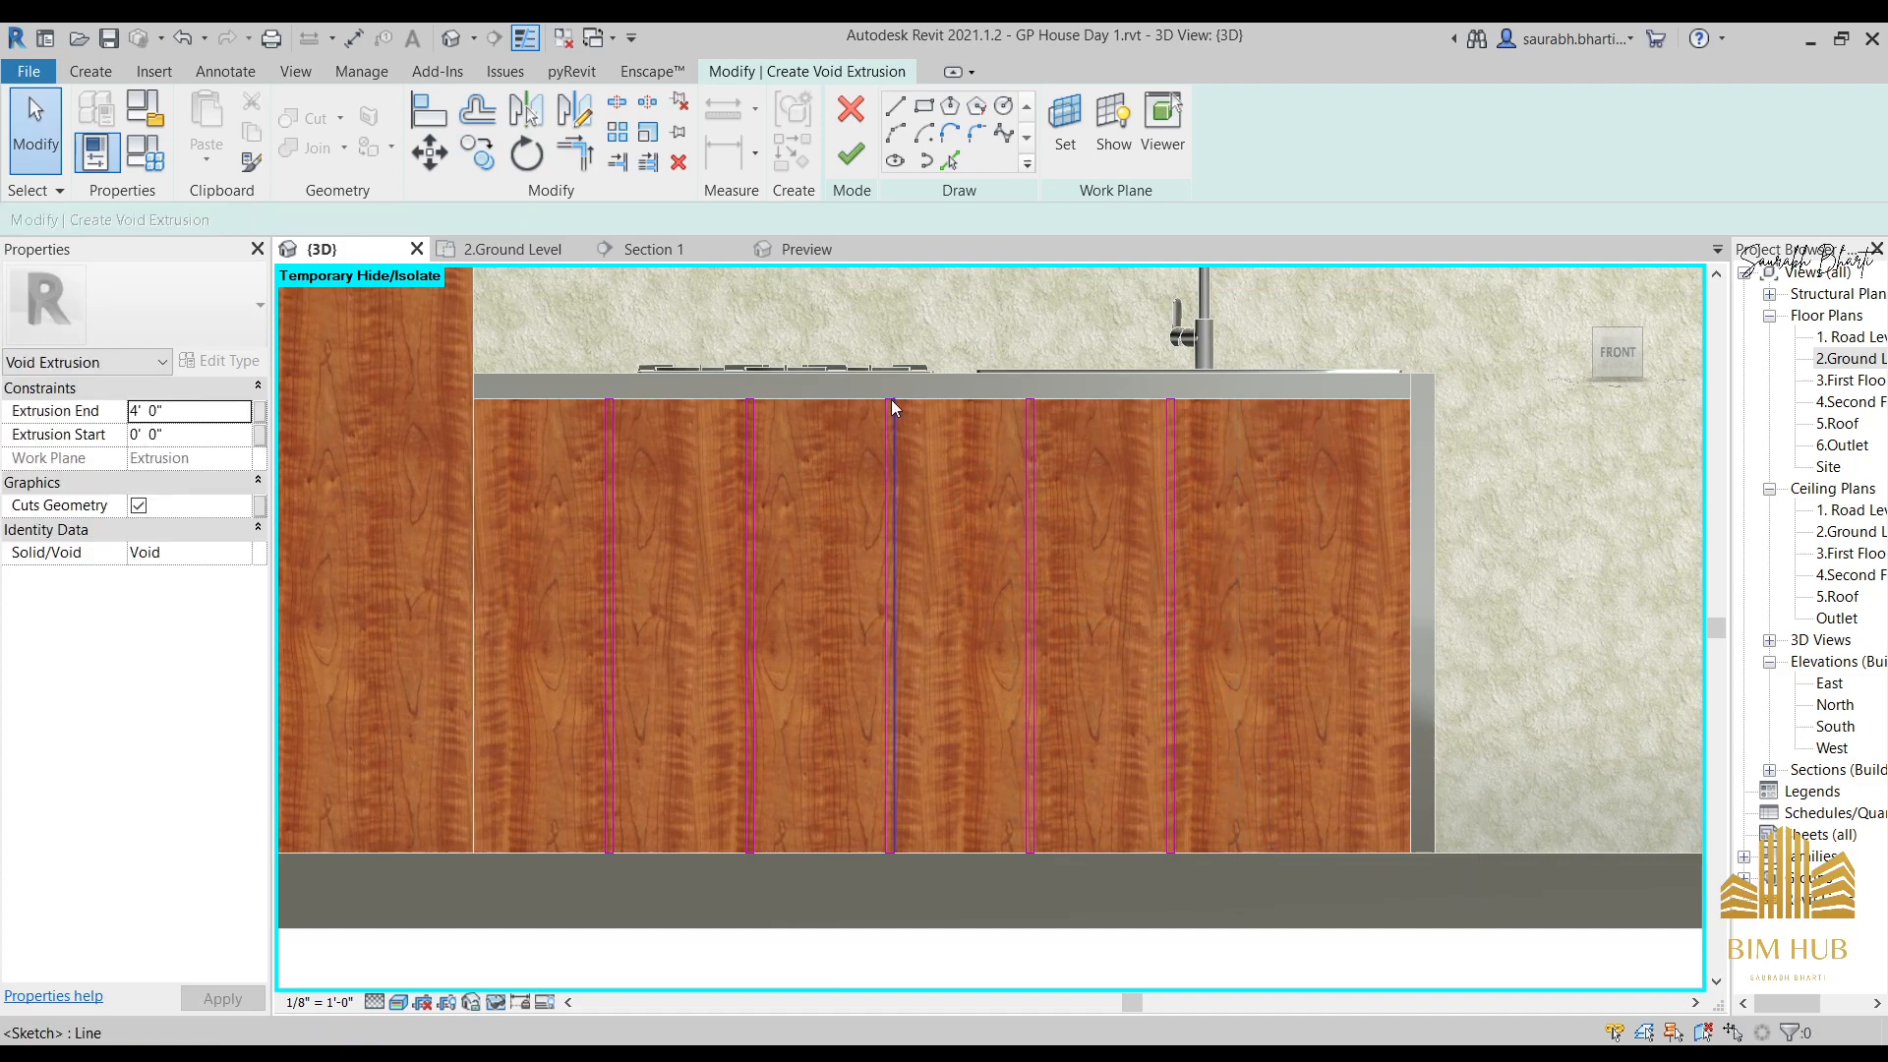
Nudge the three right-hand strips slightly to the right, and move the rightmost one further right to widen the door spacing.
{"action": "left_click_drag", "start_coordinate": [1017, 647], "coordinate": [1413, 871]}
{"action": "key", "text": "Right"}
{"action": "key", "text": "Right"}
{"action": "key", "text": "Right"}
{"action": "key", "text": "Right"}
{"action": "key", "text": "Right"}
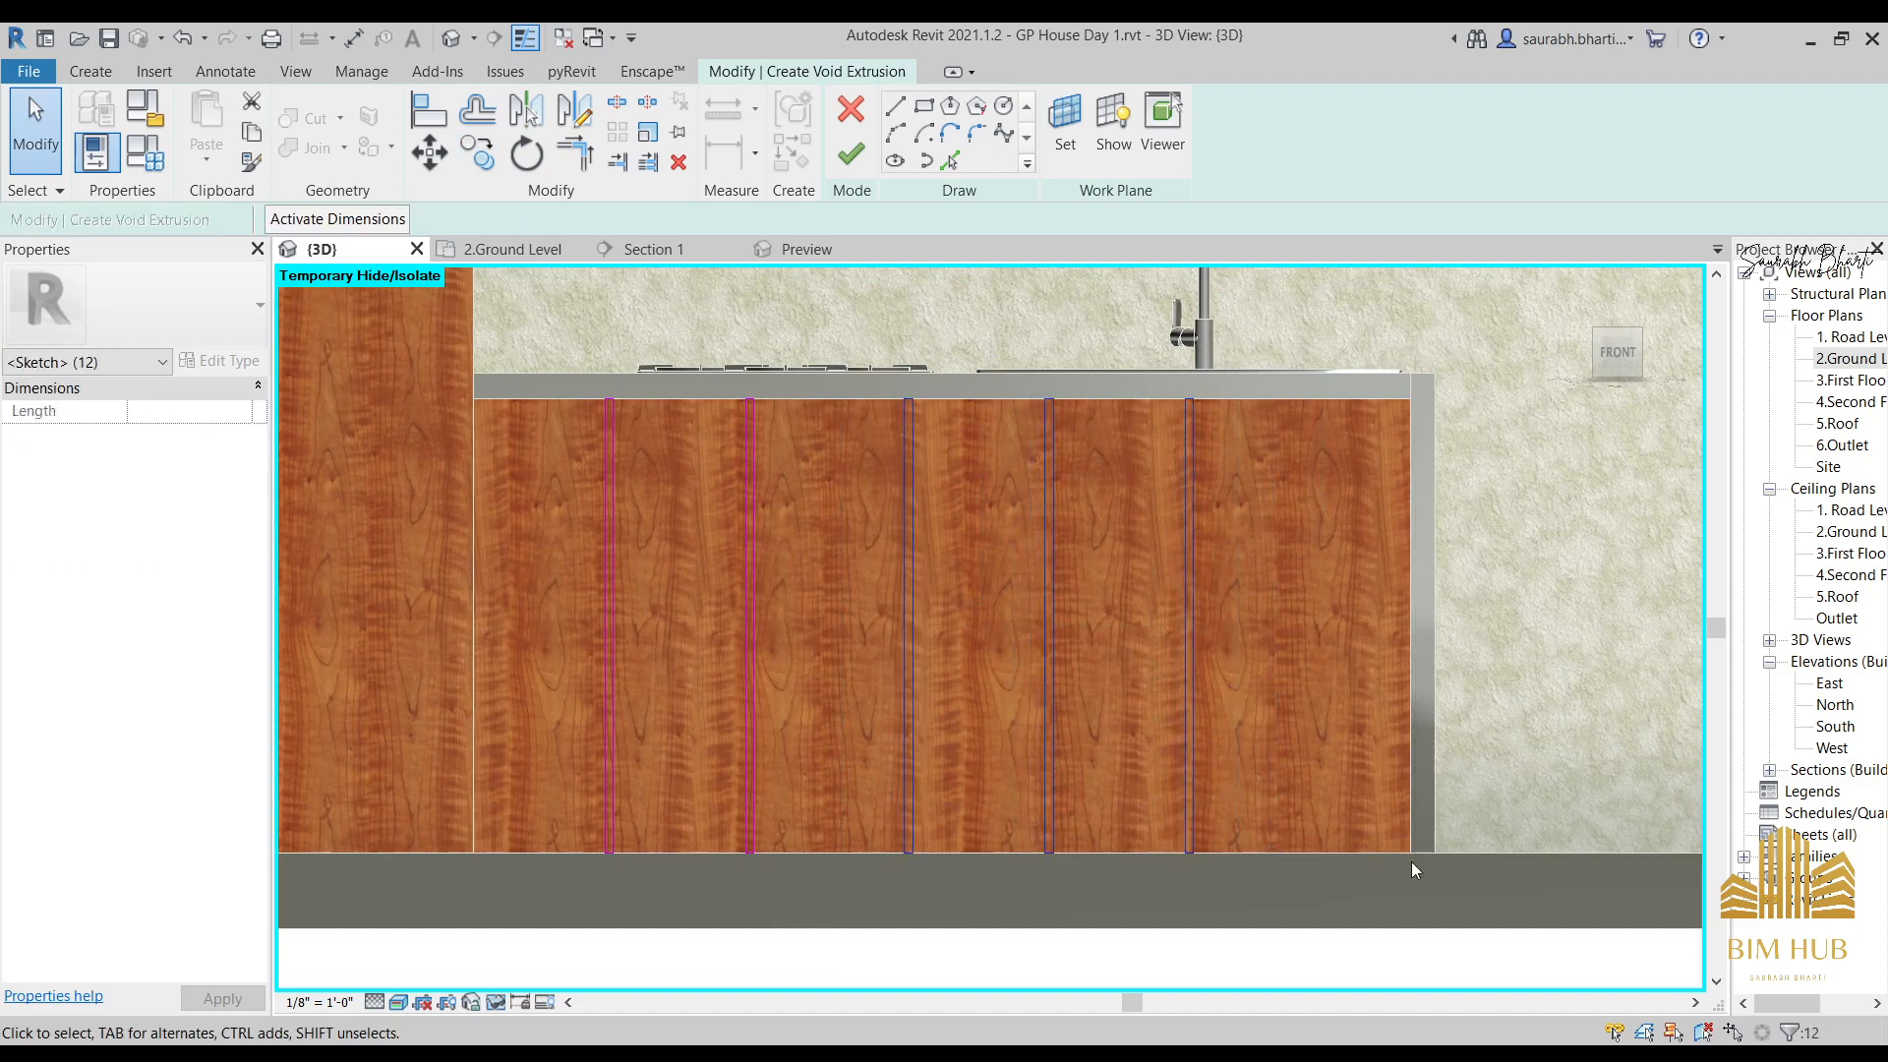
{"action": "left_click_drag", "start_coordinate": [1104, 304], "coordinate": [1461, 932]}
{"action": "key", "text": "Right"}
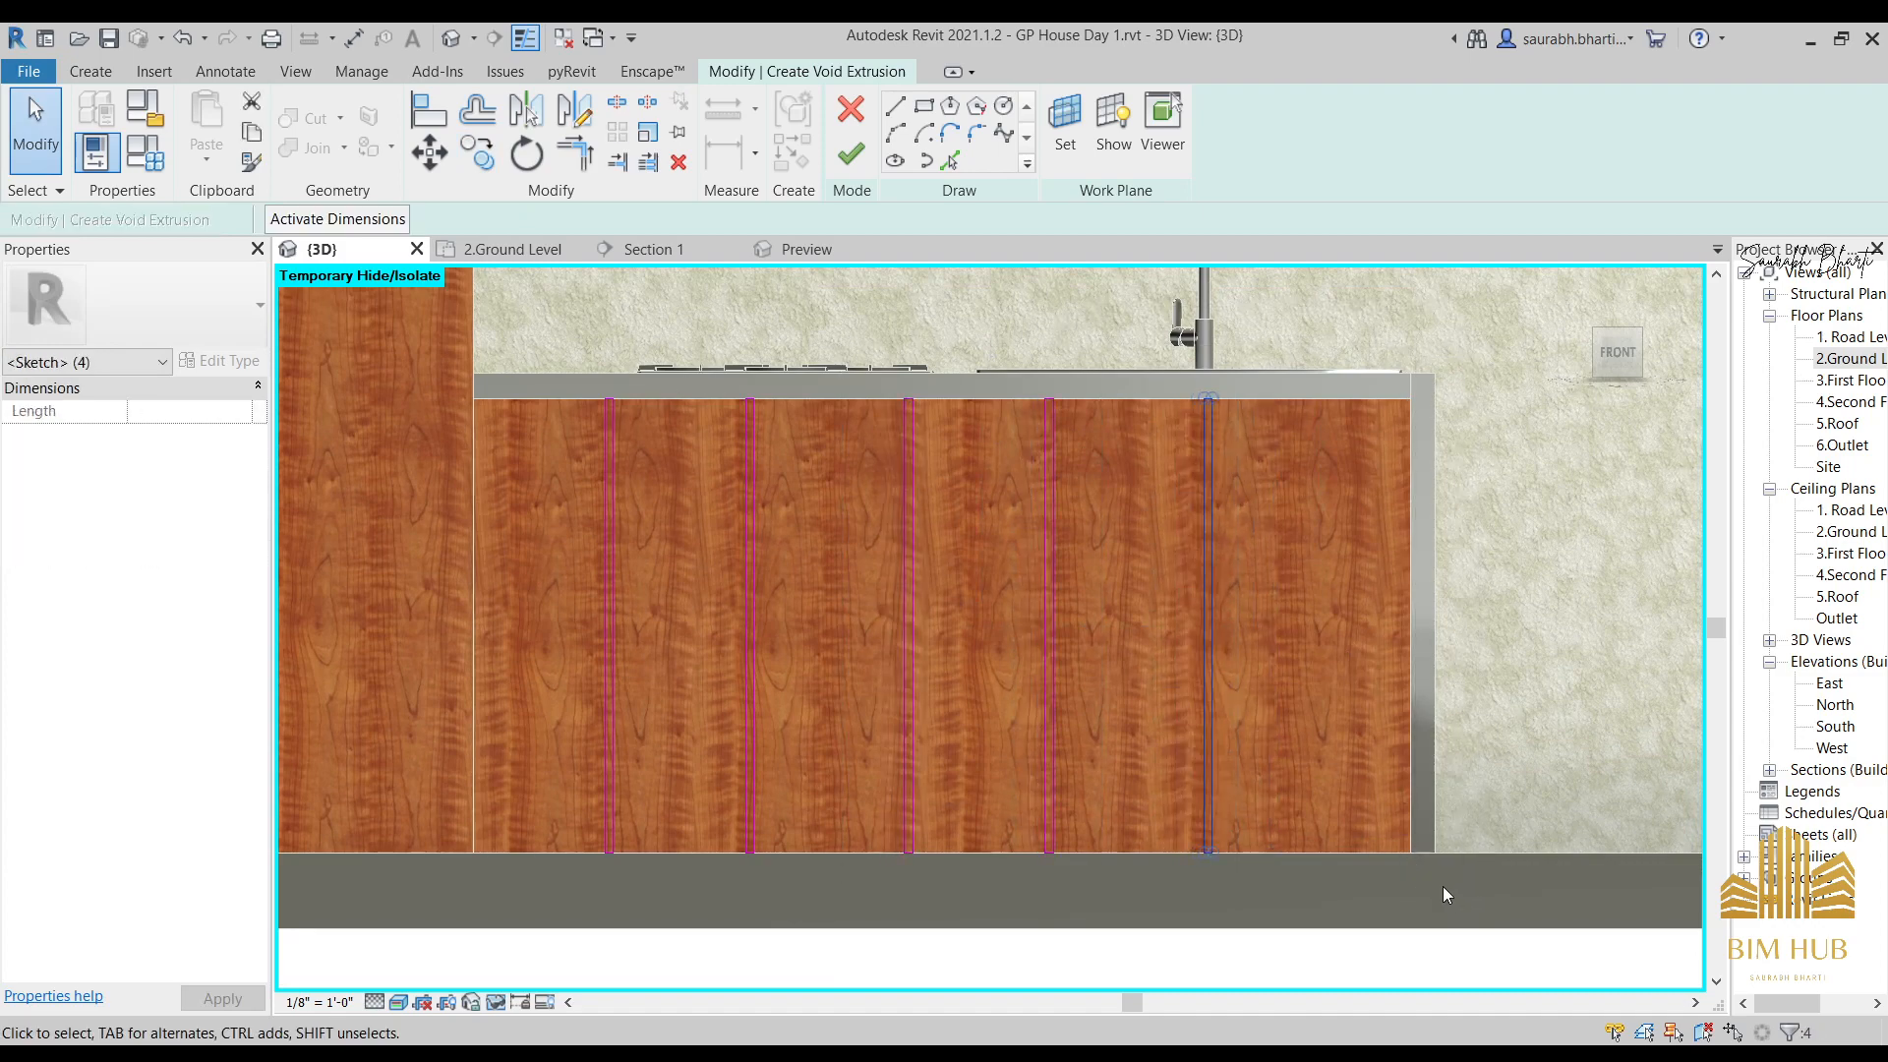
{"action": "key", "text": "Right"}
{"action": "key", "text": "Right"}
Nudge the fourth strip and the middle strip to the right to even out the door spacing, and finish the void sketch.
{"action": "mouse_move", "coordinate": [982, 344]}
{"action": "left_mouse_down"}
{"action": "mouse_move", "coordinate": [1162, 875]}
{"action": "mouse_move", "coordinate": [1151, 859]}
{"action": "left_mouse_up"}
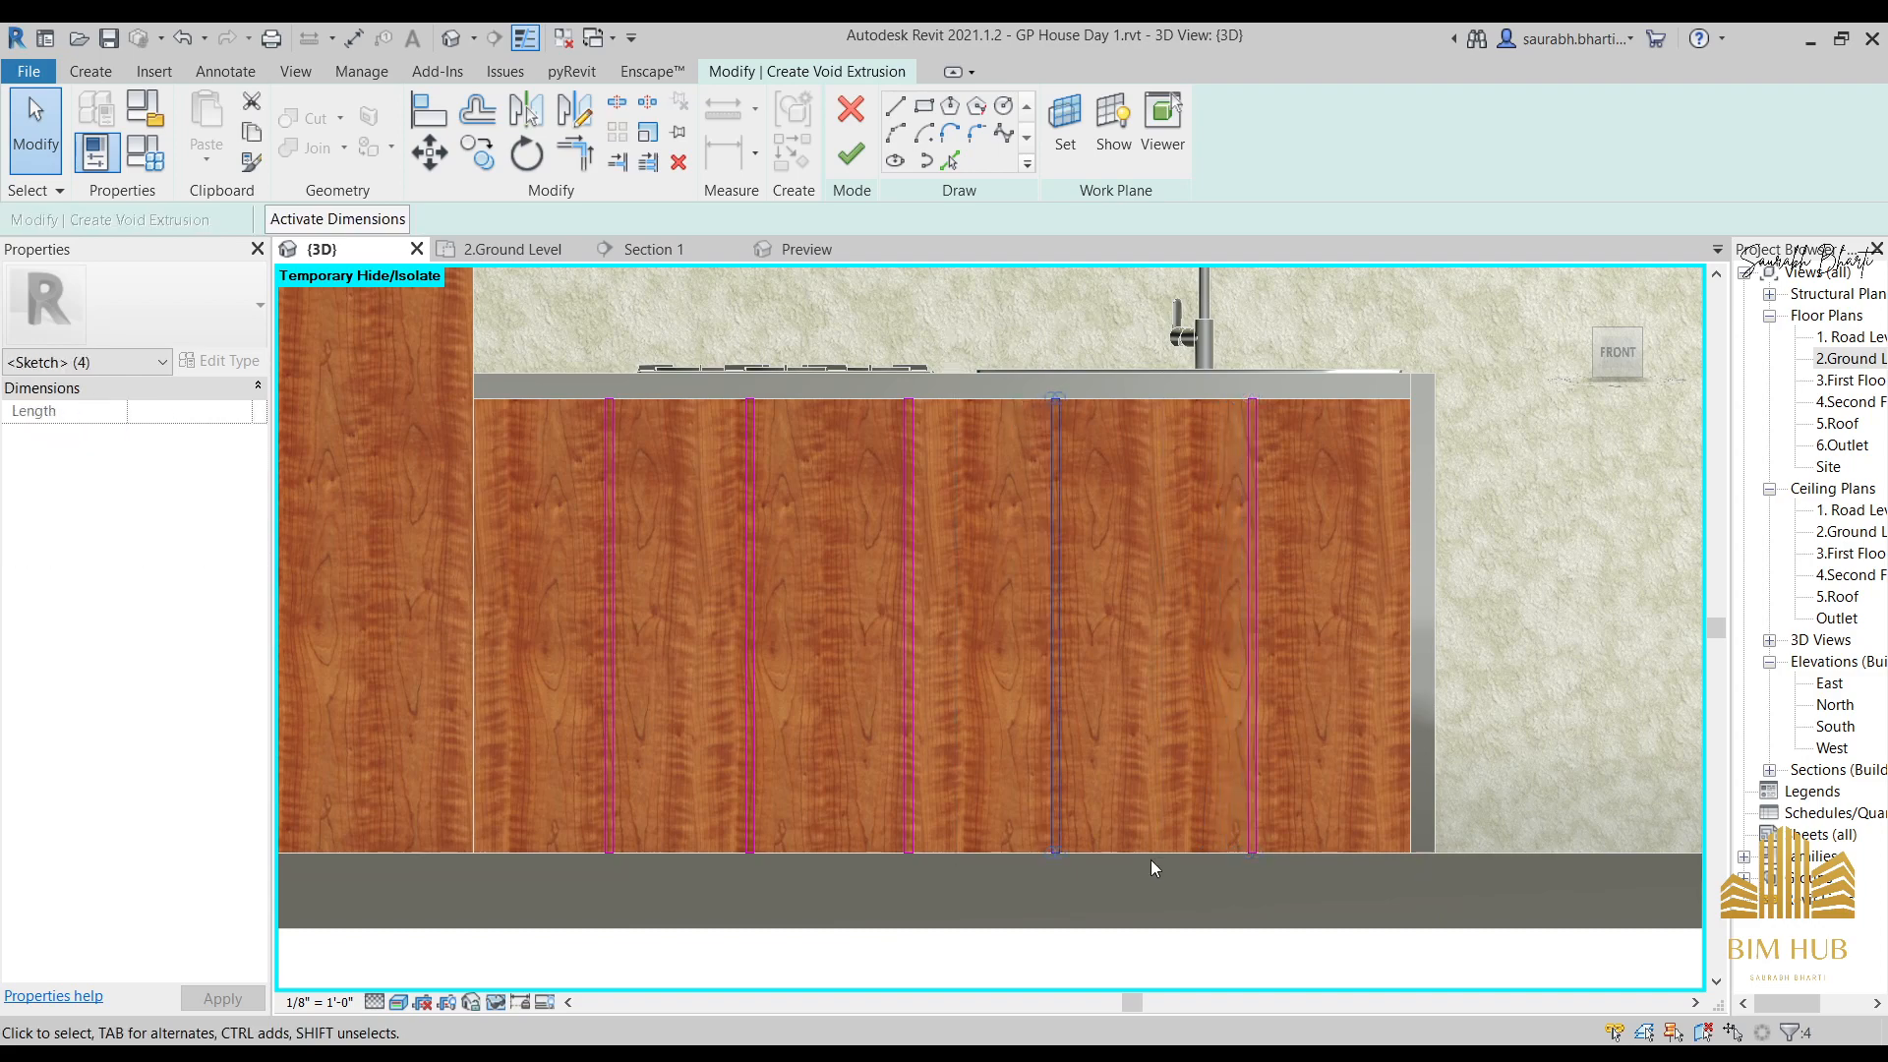
{"action": "key", "text": "Right"}
{"action": "key", "text": "Right"}
{"action": "key", "text": "Right"}
{"action": "key", "text": "Right"}
{"action": "key", "text": "Right"}
{"action": "key", "text": "Right"}
{"action": "left_click_drag", "start_coordinate": [848, 317], "coordinate": [985, 882]}
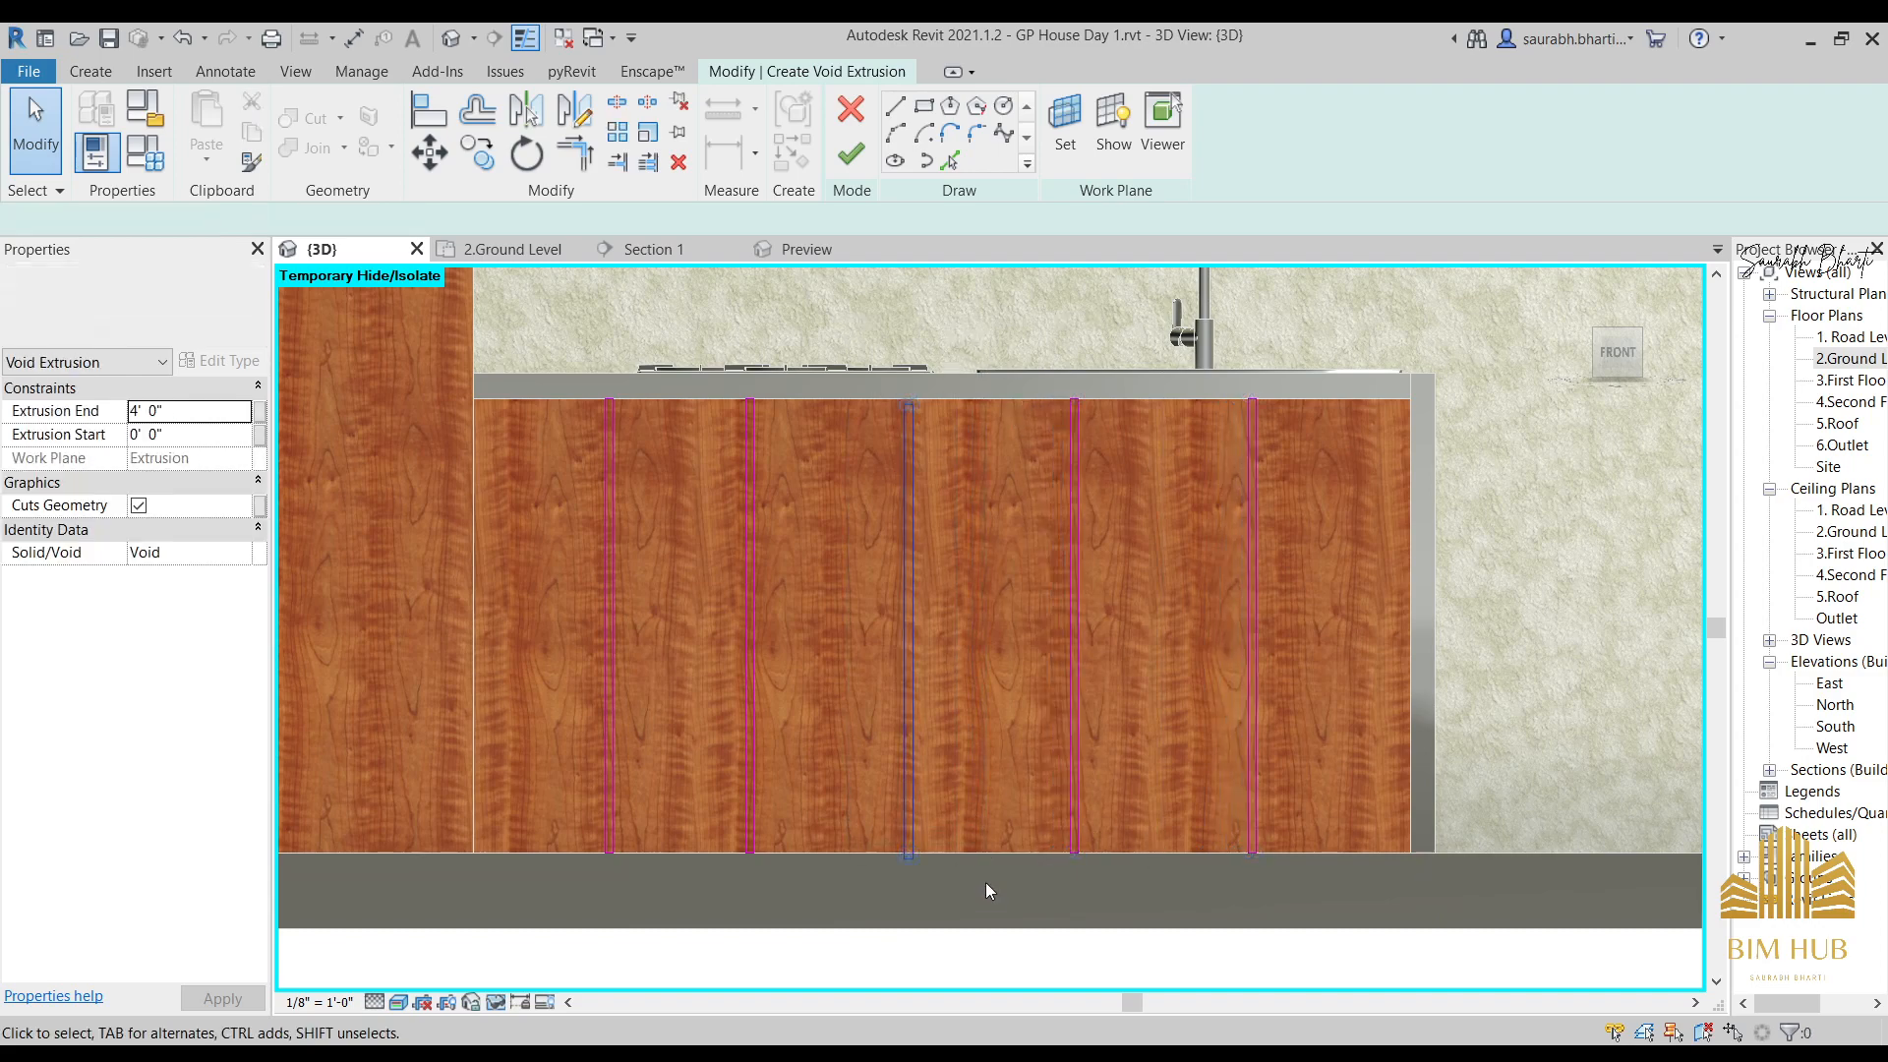
{"action": "key", "text": "Right"}
{"action": "key", "text": "Right"}
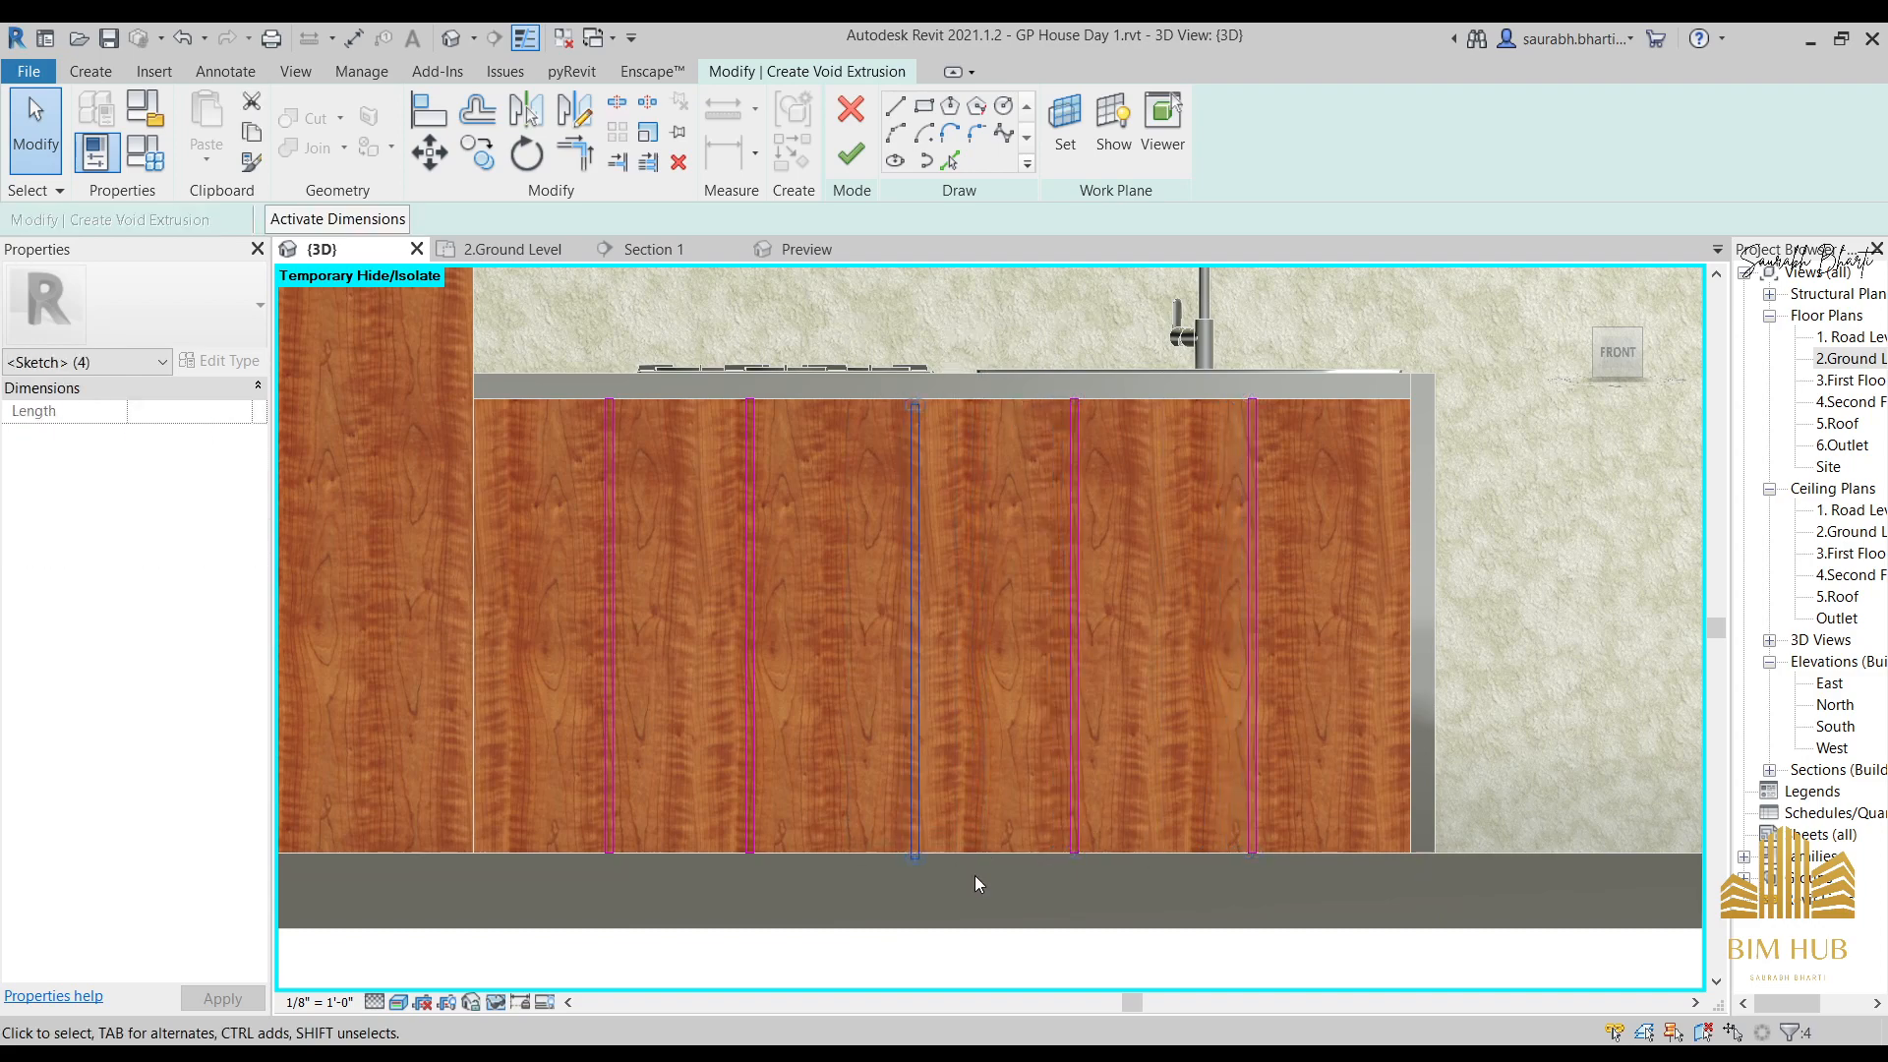
{"action": "left_click", "coordinate": [843, 162]}
Set the door-gap void's extrusion end to -3' 0", and reduce it to -0' 2" so the gaps cut only the cabinet front.
{"action": "scroll", "coordinate": [999, 642], "scroll_direction": "down", "scroll_amount": 3}
{"action": "middle_click_drag", "start_coordinate": [999, 641], "coordinate": [887, 697], "text": "shift"}
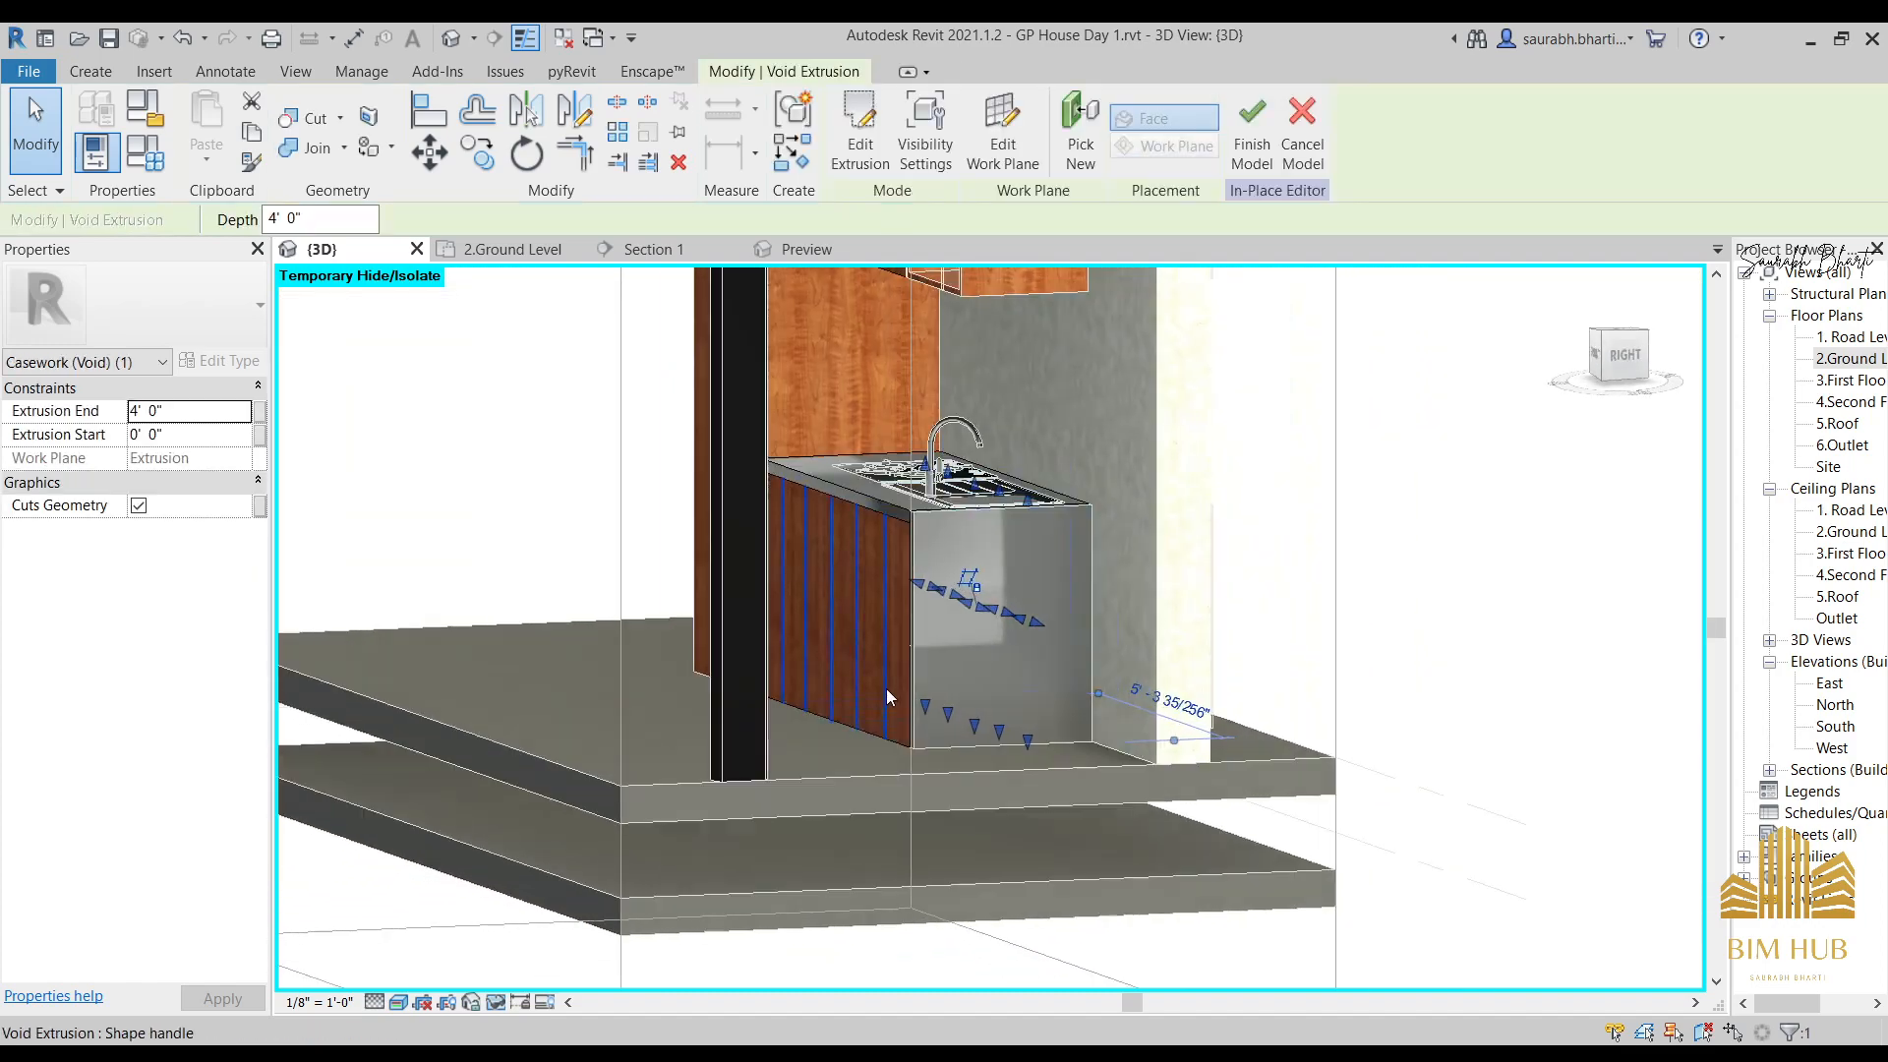
{"action": "left_click", "coordinate": [211, 412]}
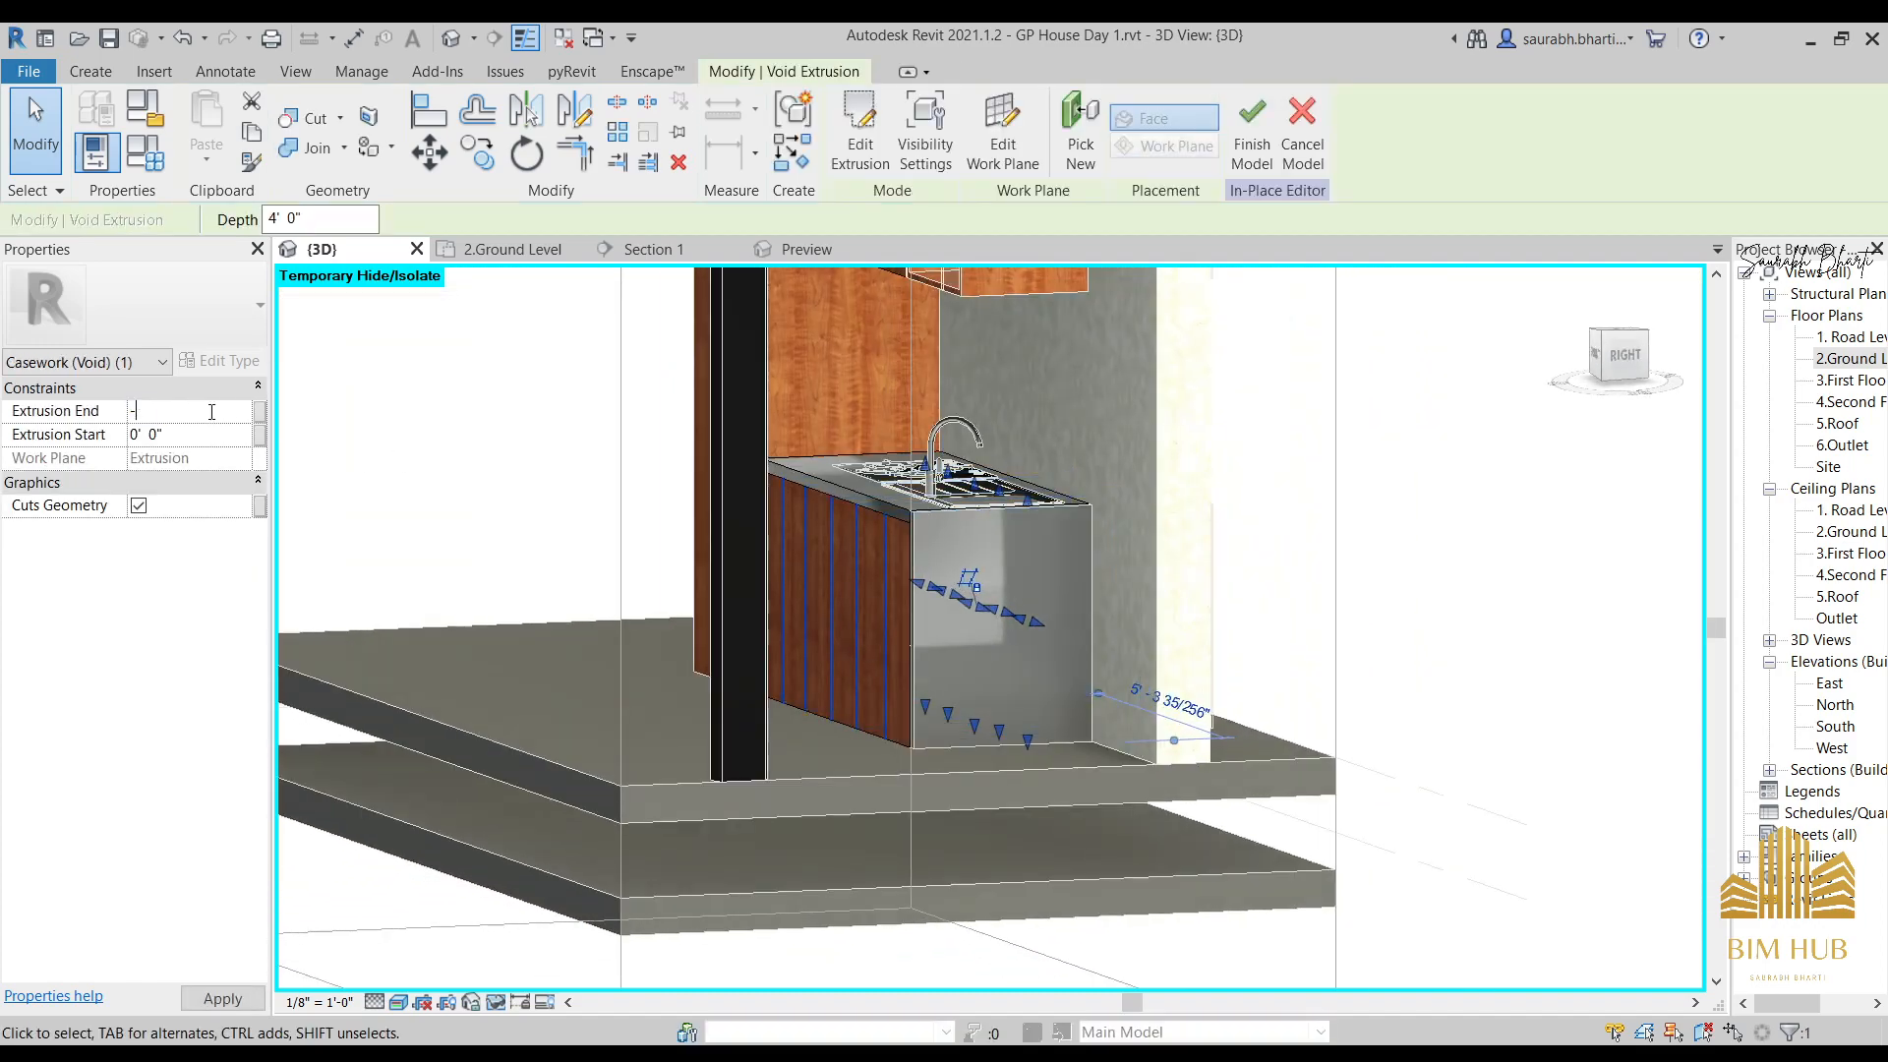
{"action": "key", "text": "Return"}
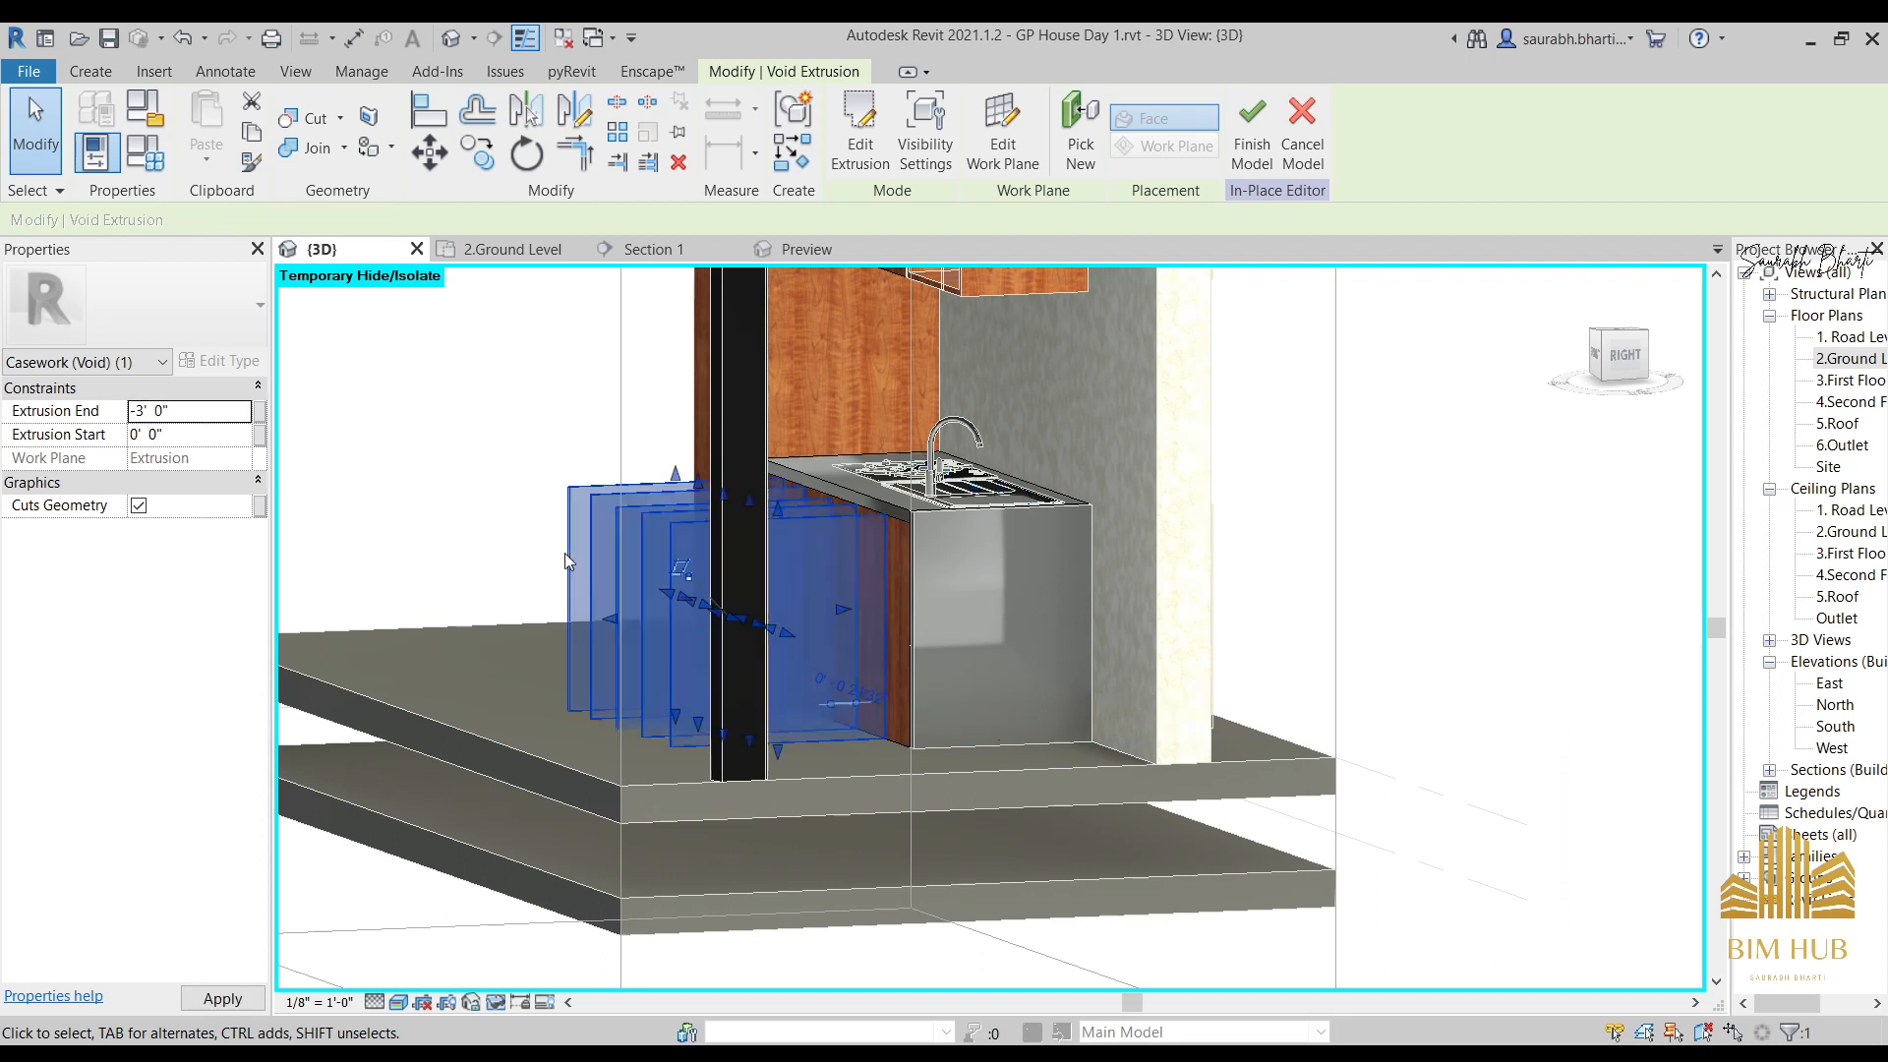
{"action": "left_click", "coordinate": [220, 414]}
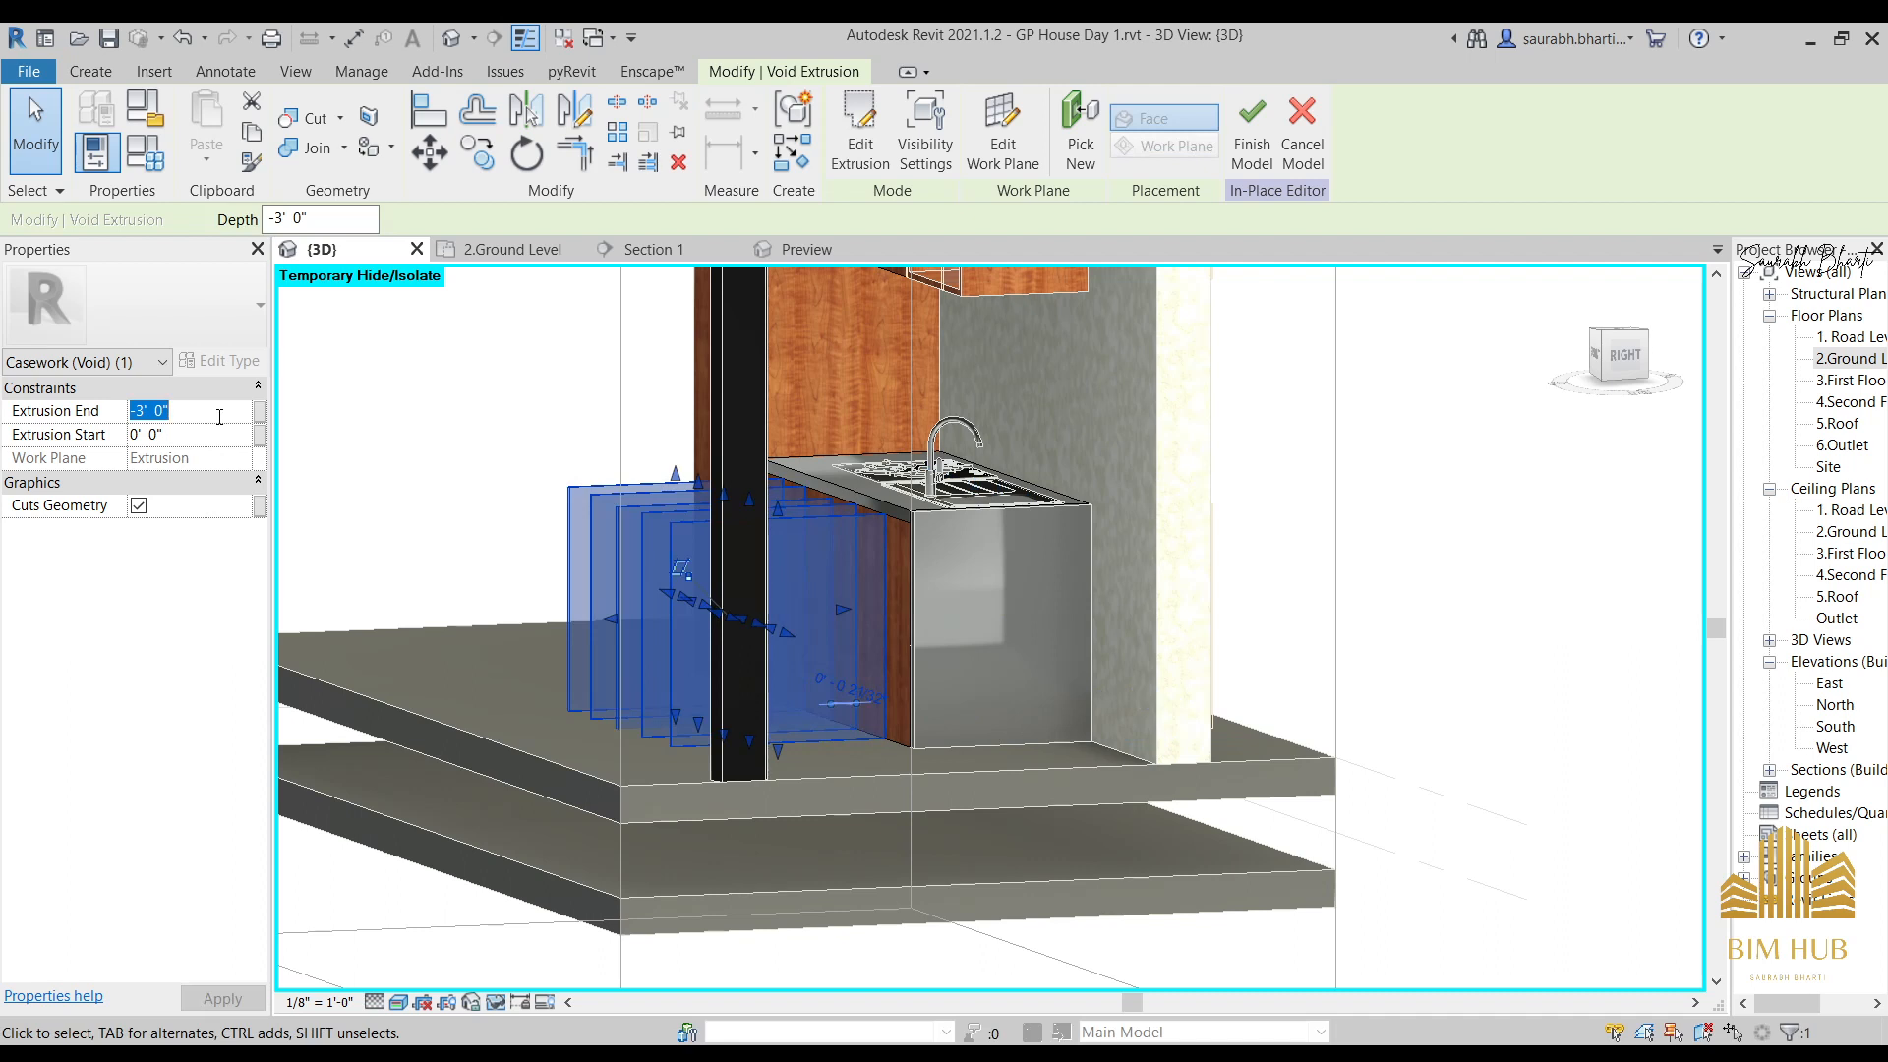
{"action": "key", "text": "Return"}
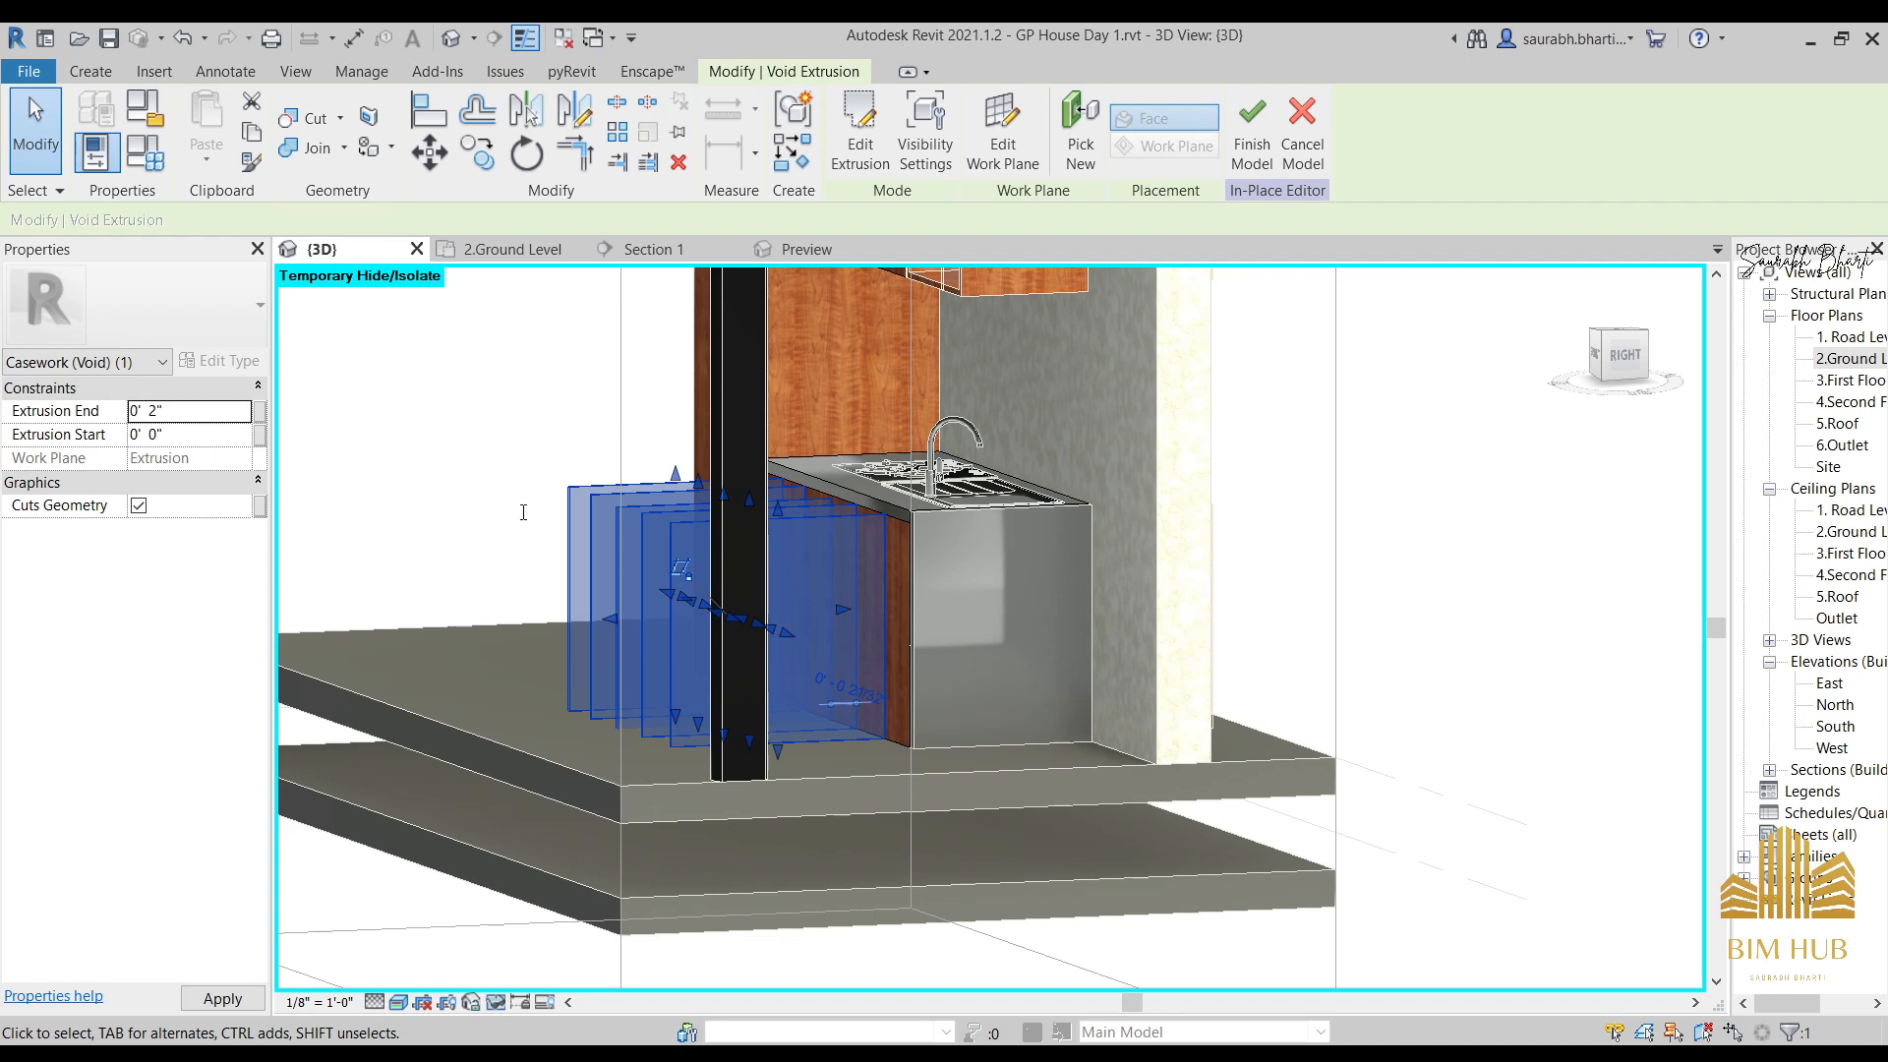
{"action": "middle_click_drag", "start_coordinate": [671, 671], "coordinate": [899, 797], "text": "shift"}
{"action": "key", "text": "Escape"}
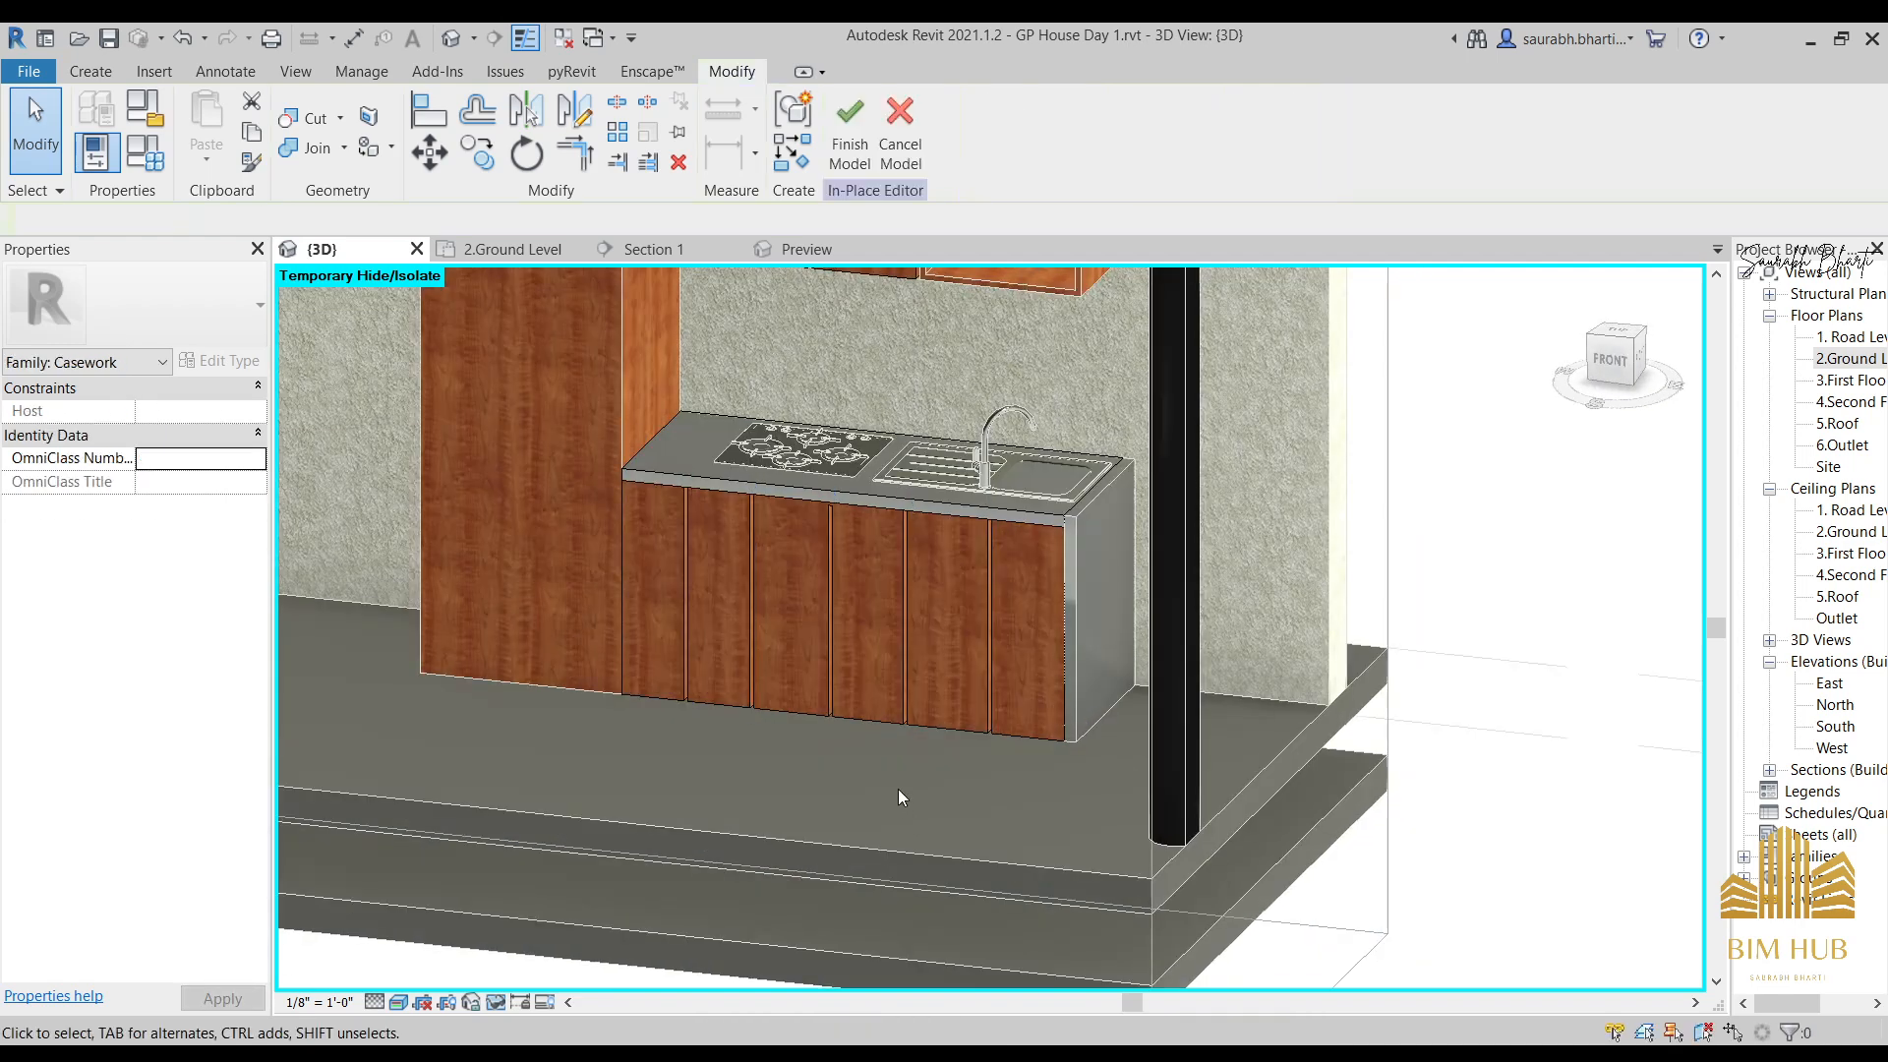
Set the door-gap void's extrusion start to 1" and finish the in-place base cabinet model.
{"action": "middle_click_drag", "start_coordinate": [1003, 764], "coordinate": [1080, 692], "text": "shift"}
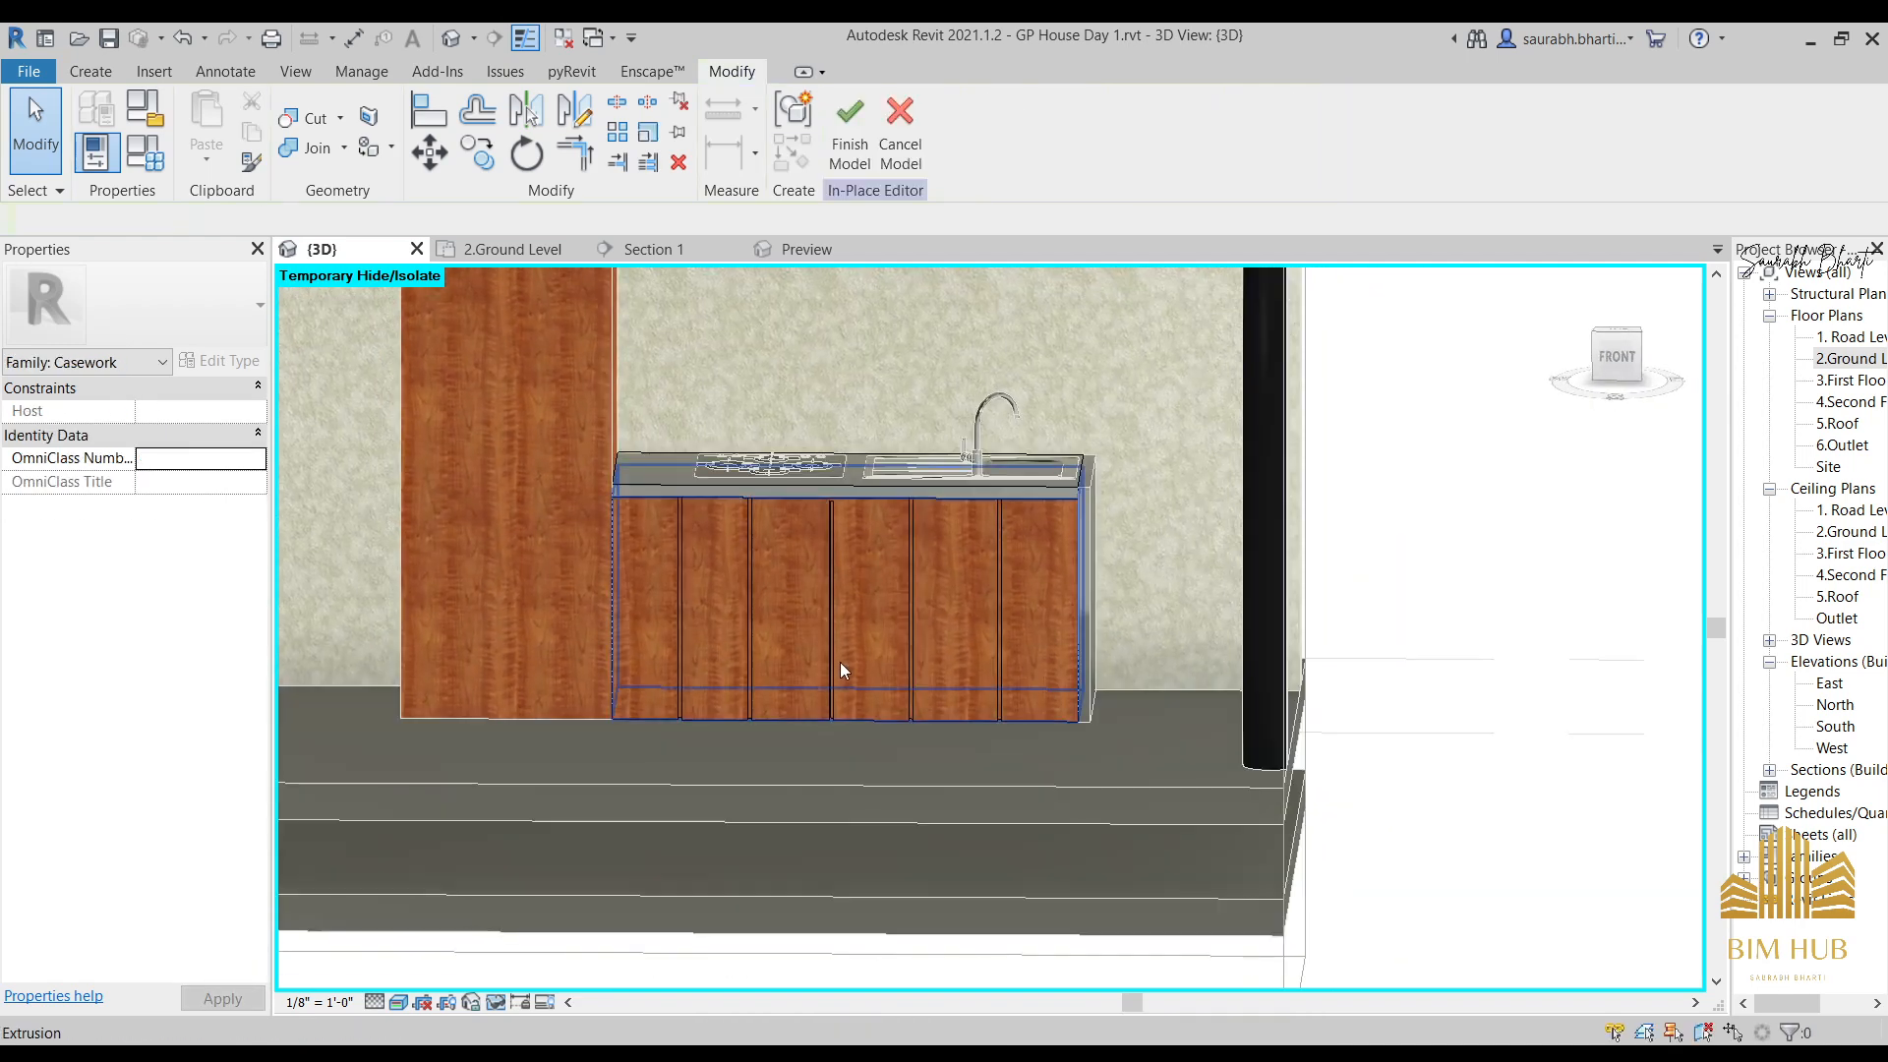
{"action": "scroll", "coordinate": [922, 636], "scroll_direction": "up", "scroll_amount": 2}
{"action": "scroll", "coordinate": [922, 644], "scroll_direction": "down", "scroll_amount": 2}
{"action": "left_click", "coordinate": [905, 604]}
{"action": "middle_click_drag", "start_coordinate": [906, 604], "coordinate": [777, 639], "text": "shift"}
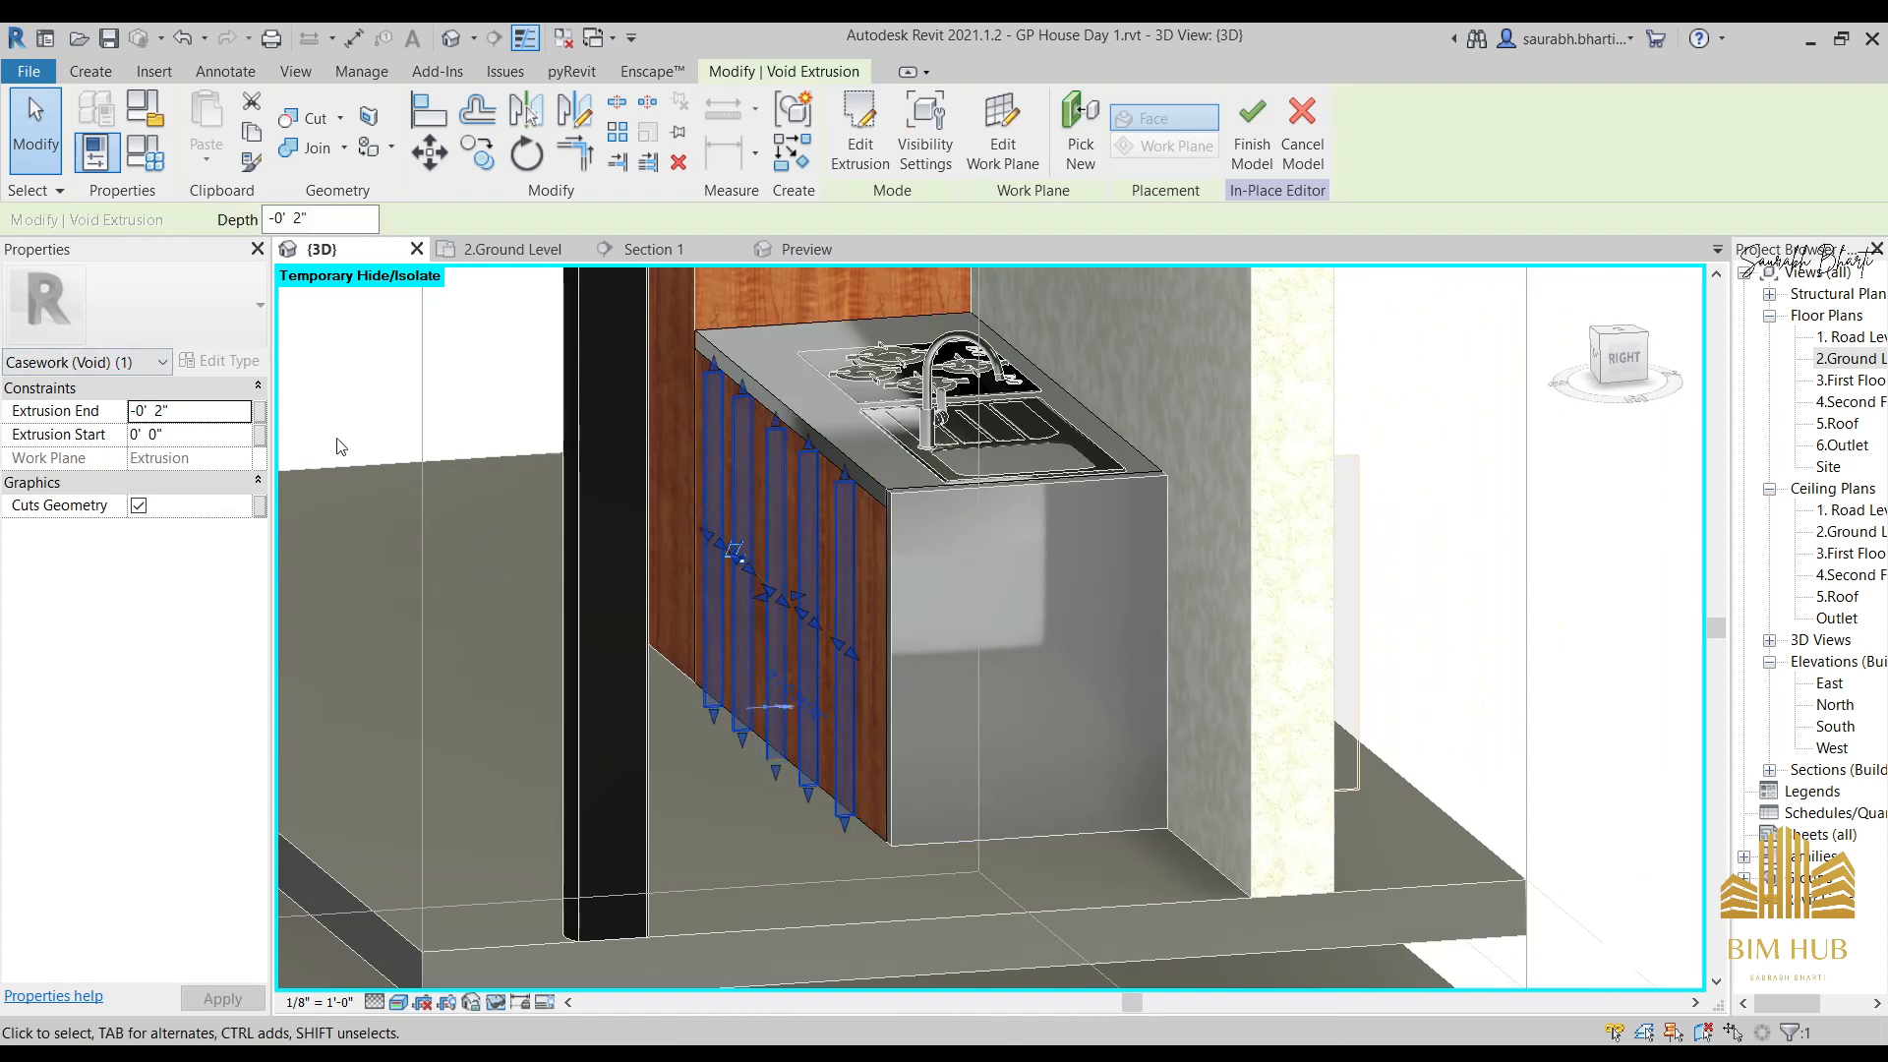
{"action": "left_click", "coordinate": [212, 434]}
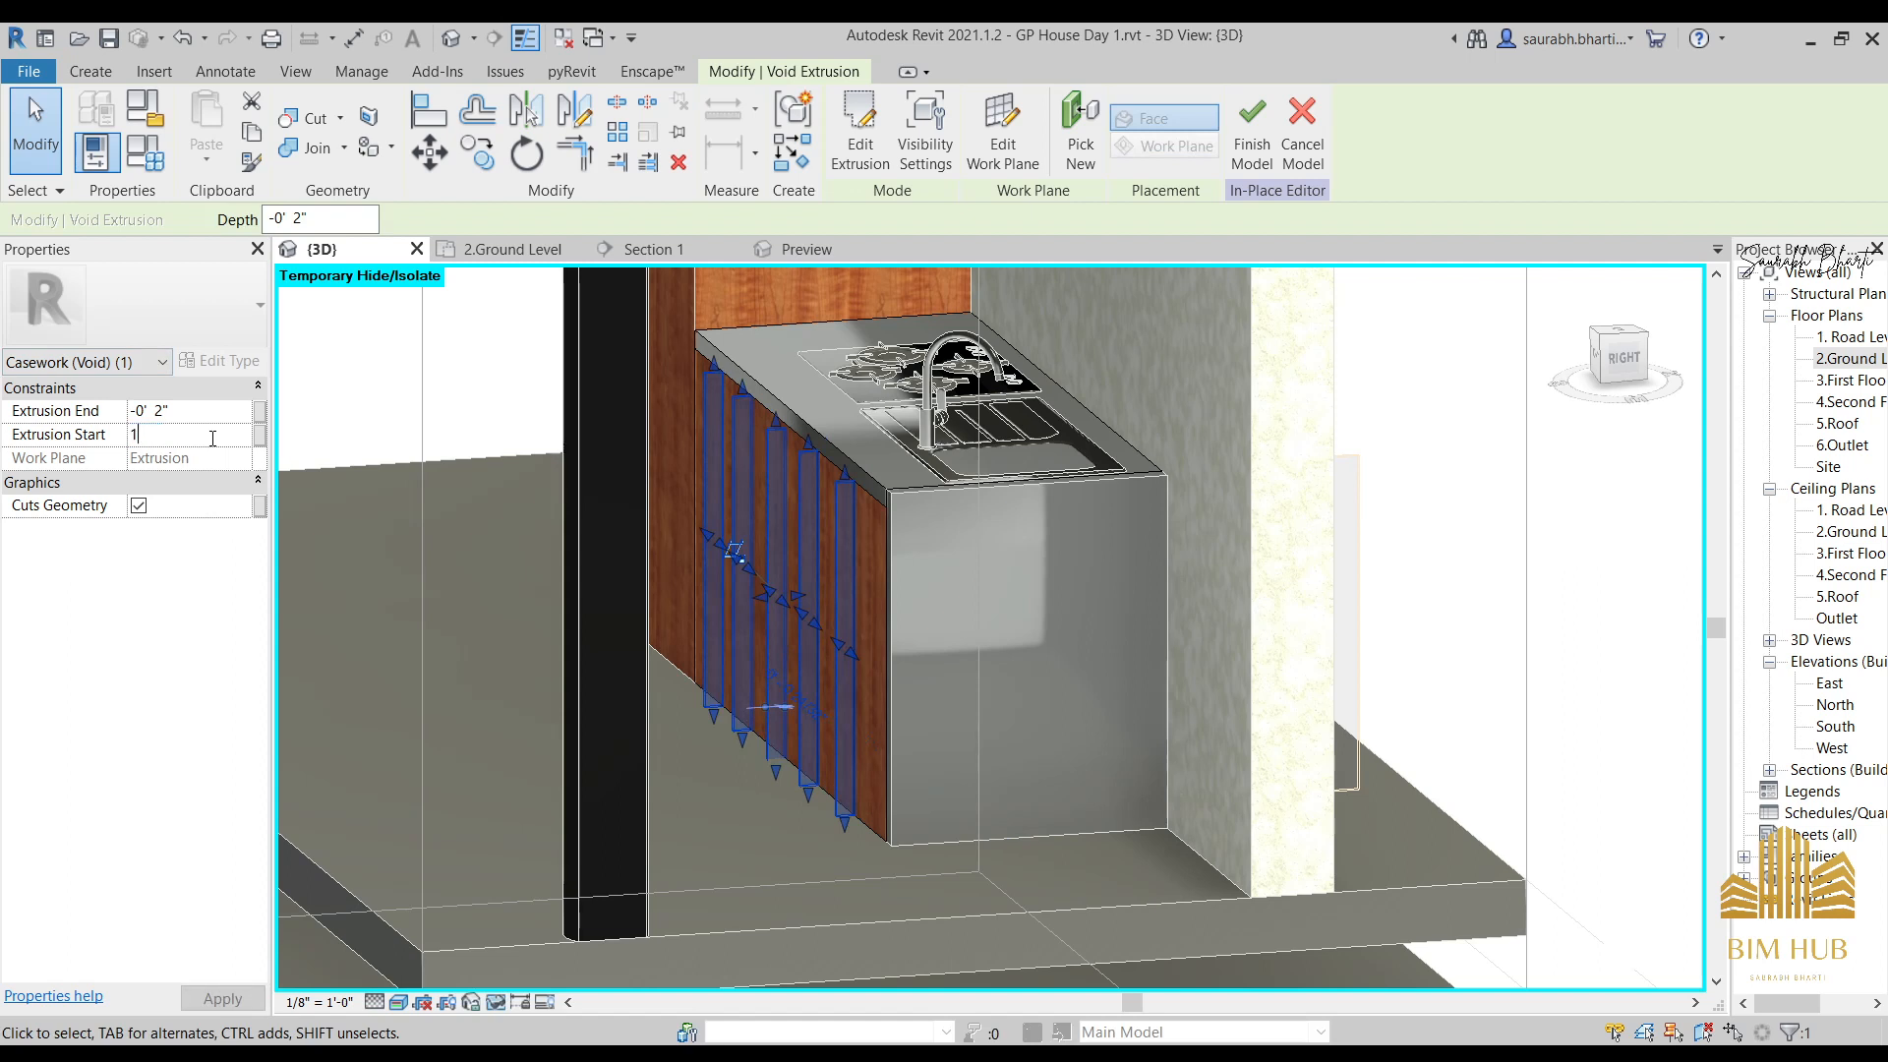
{"action": "left_click", "coordinate": [189, 433]}
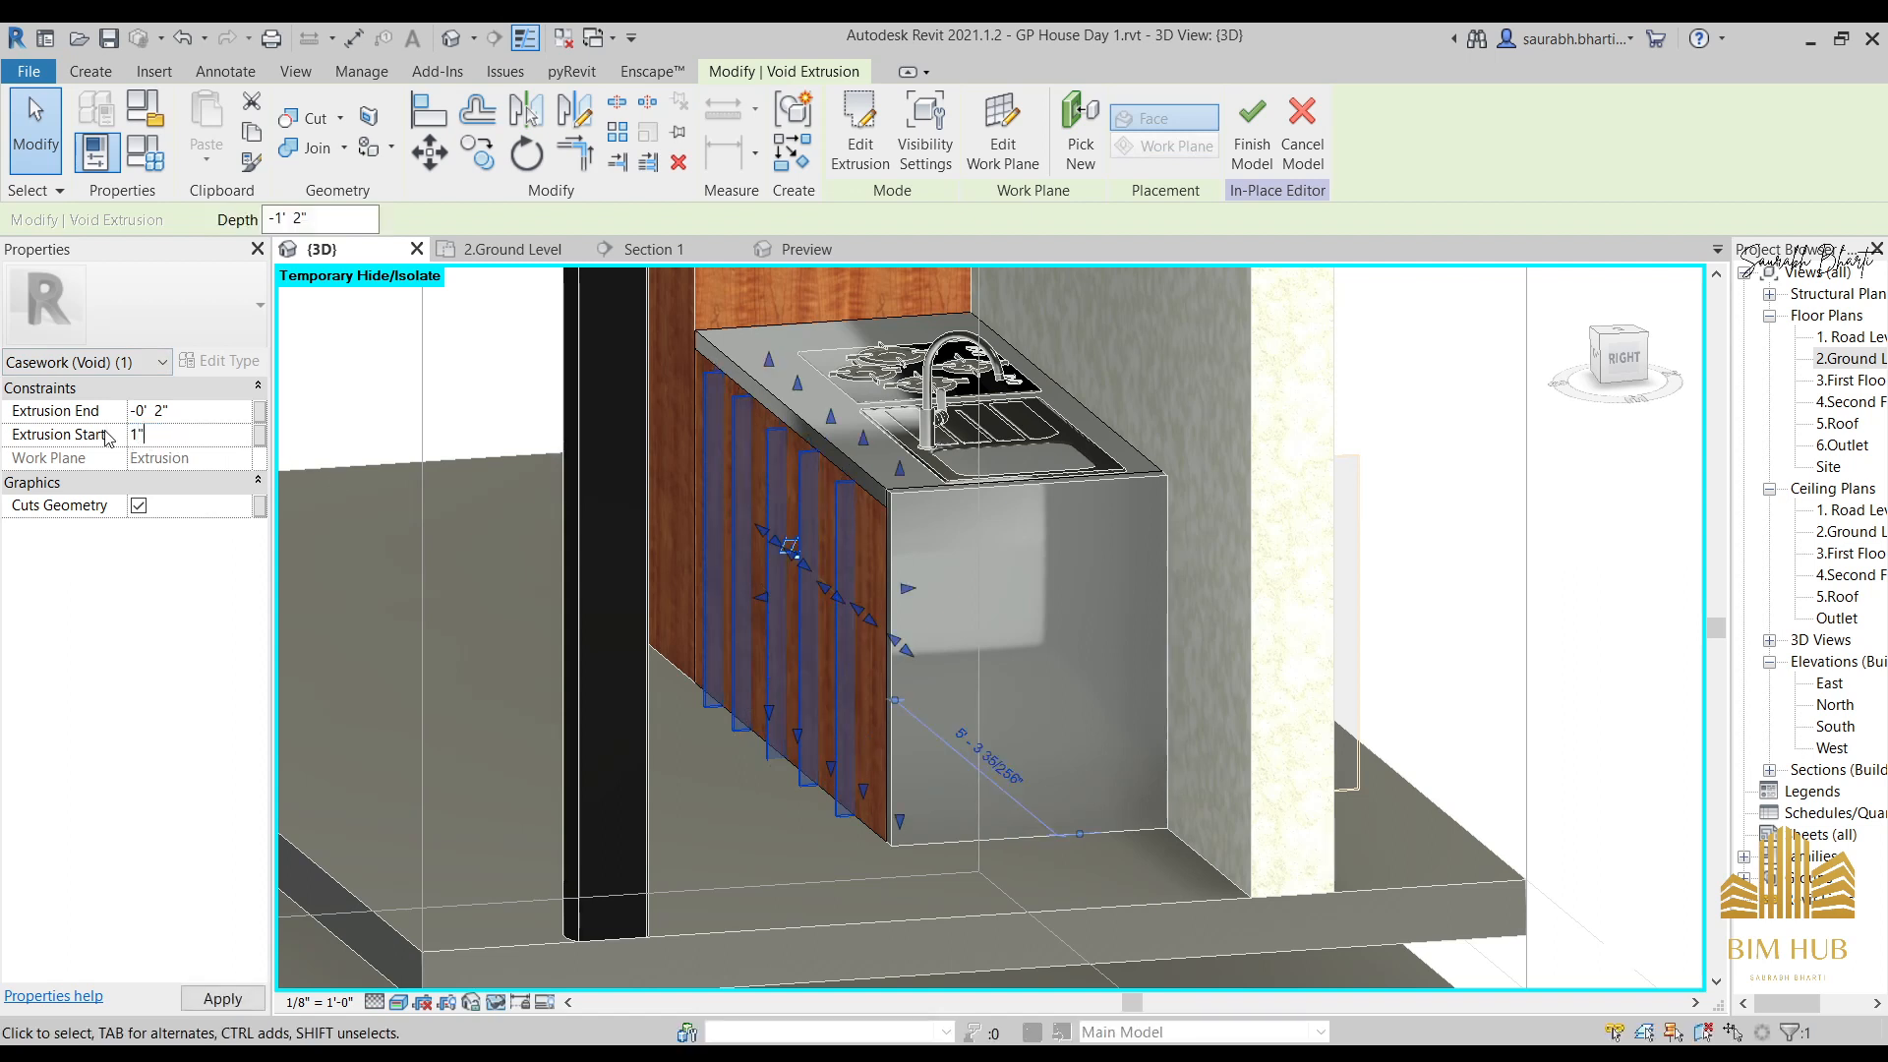
{"action": "left_click", "coordinate": [1005, 577]}
{"action": "middle_click_drag", "start_coordinate": [1005, 576], "coordinate": [906, 527], "text": "shift"}
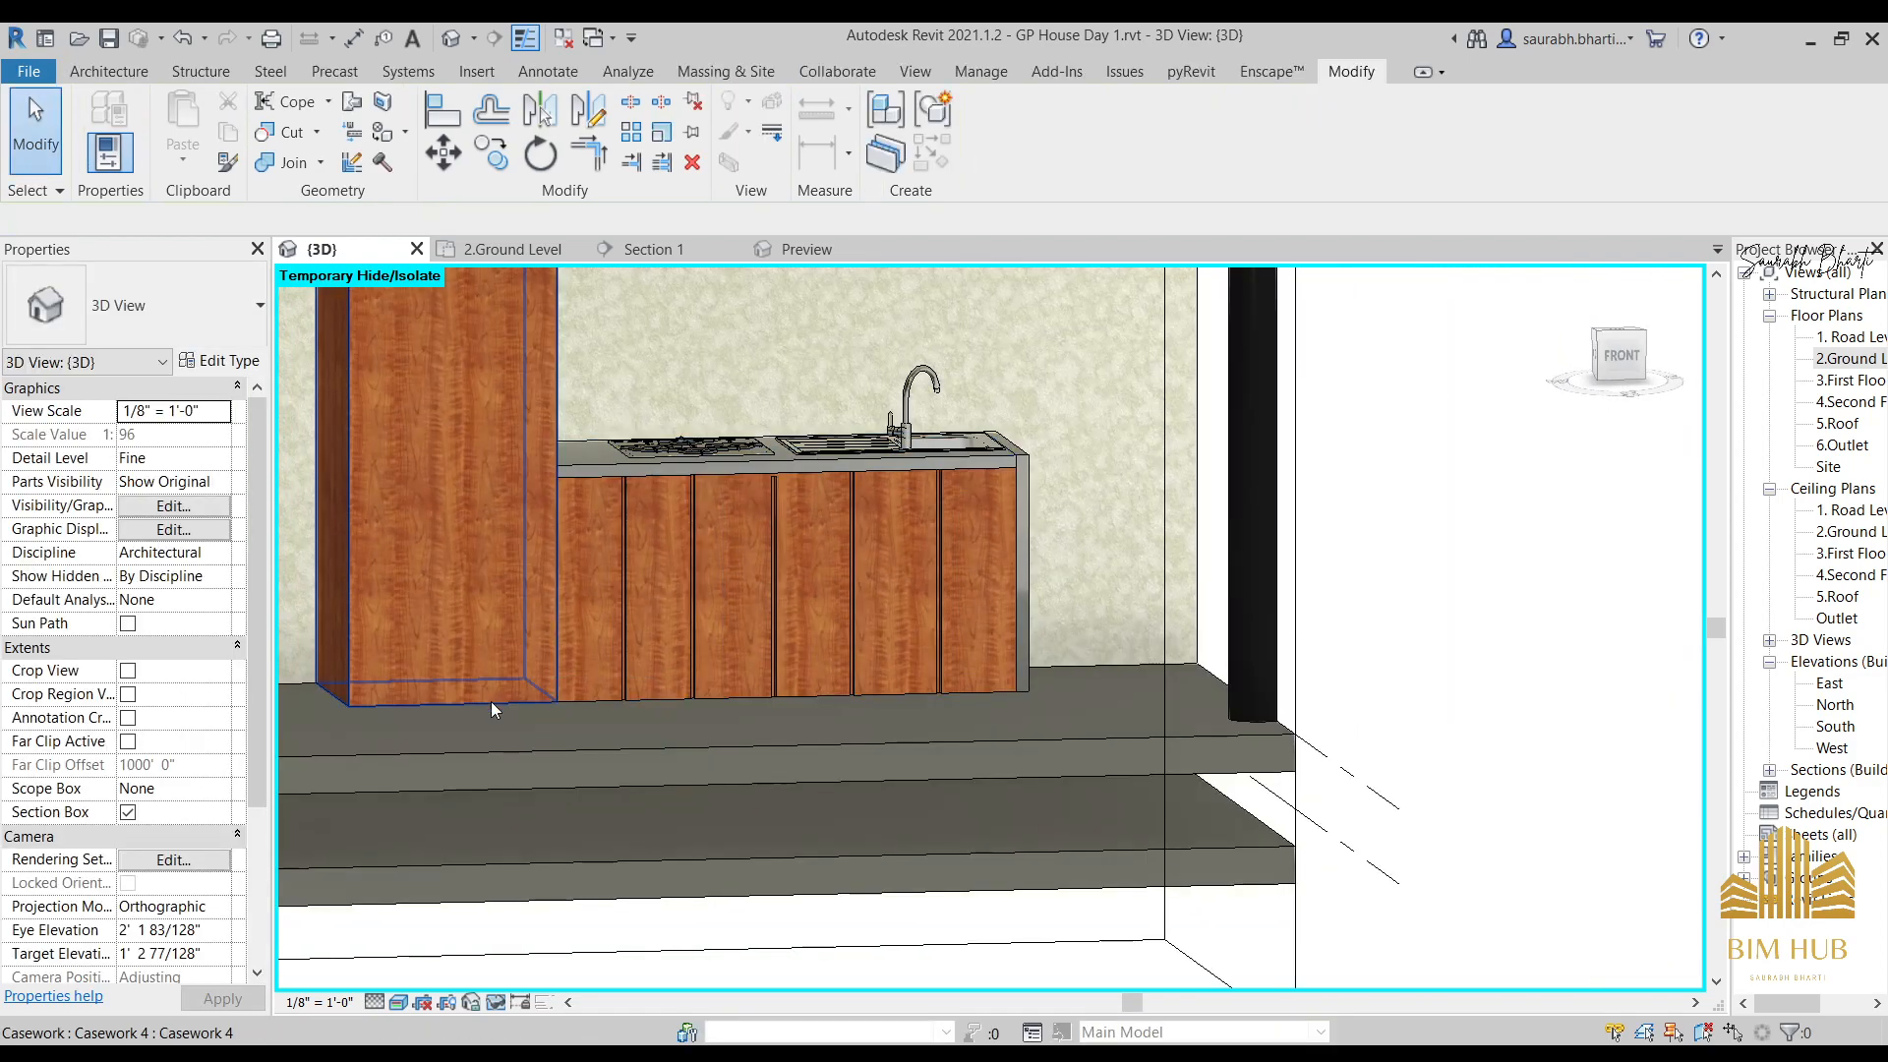
Open the tall cabinet for in-place editing and select the large void extrusion below its upper section.
{"action": "left_click", "coordinate": [492, 700]}
{"action": "middle_click_drag", "start_coordinate": [492, 700], "coordinate": [836, 702], "text": "shift"}
{"action": "left_click", "coordinate": [1621, 355]}
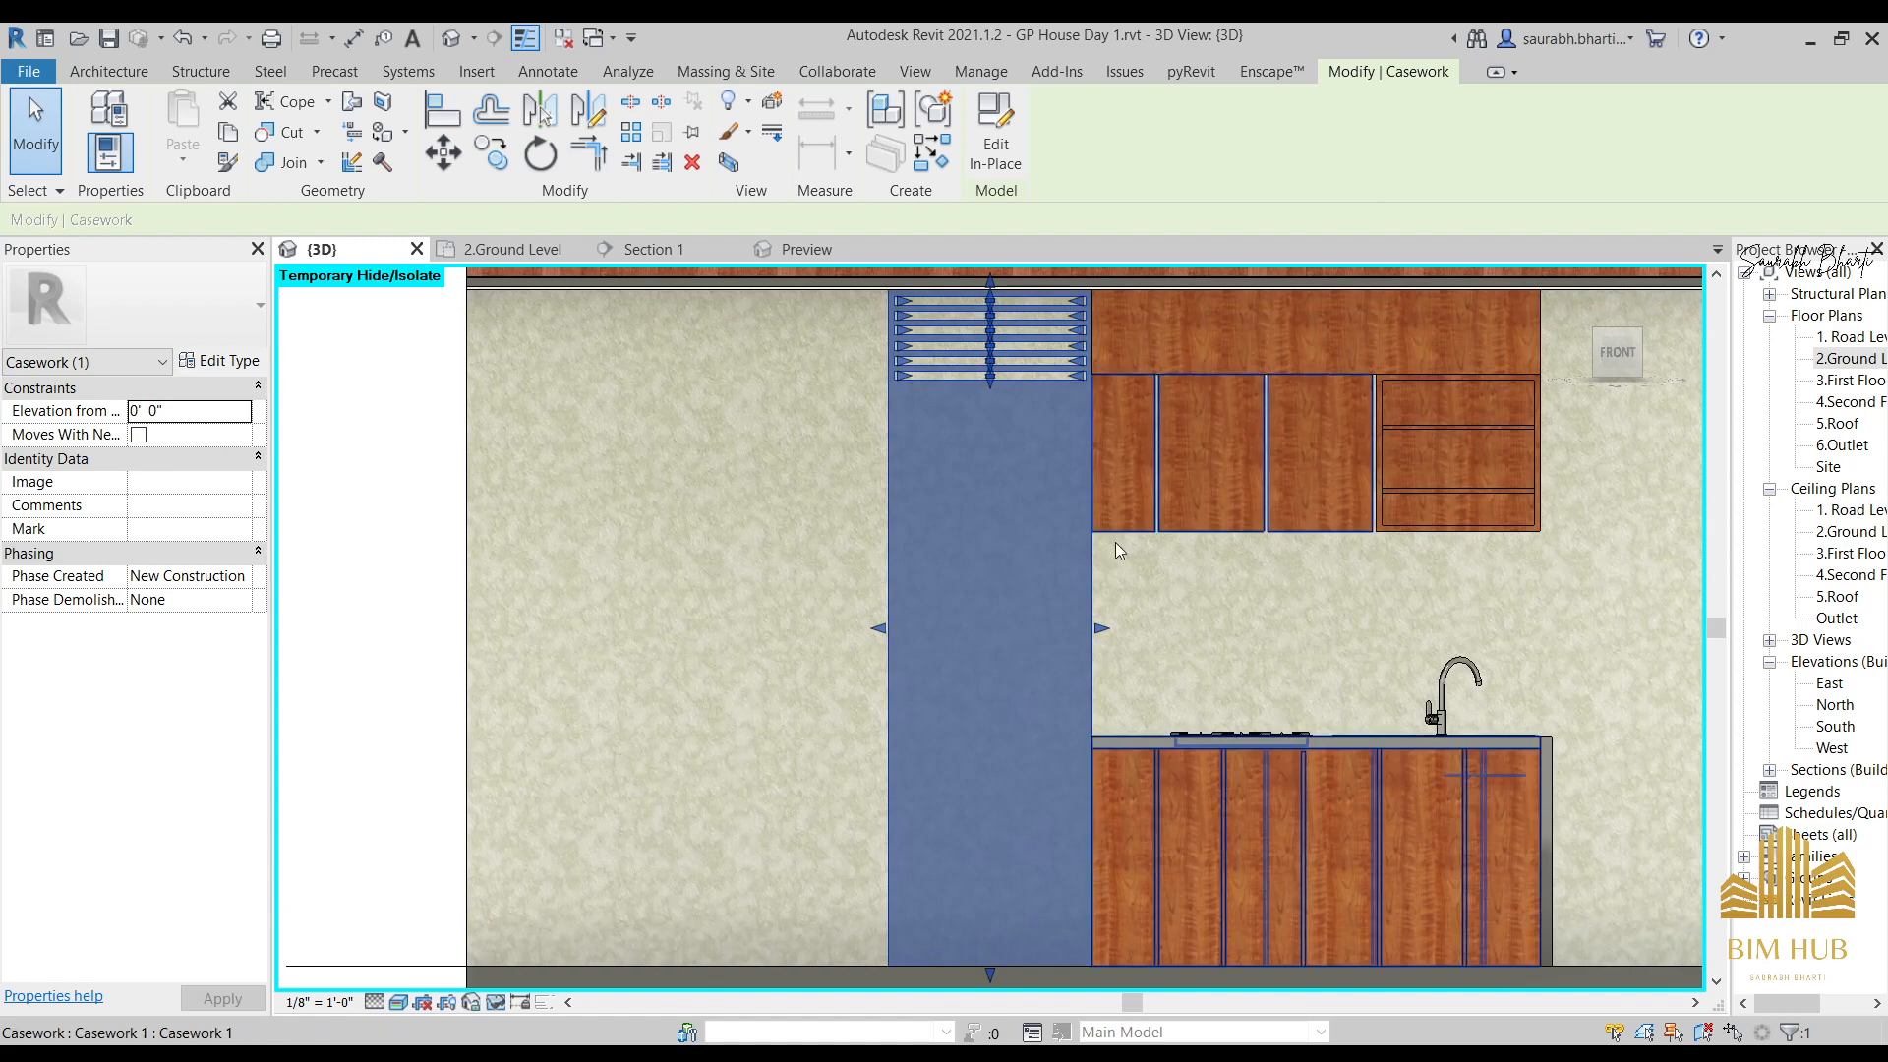
{"action": "scroll", "coordinate": [1115, 541], "scroll_direction": "down", "scroll_amount": 1}
{"action": "left_click", "coordinate": [989, 165]}
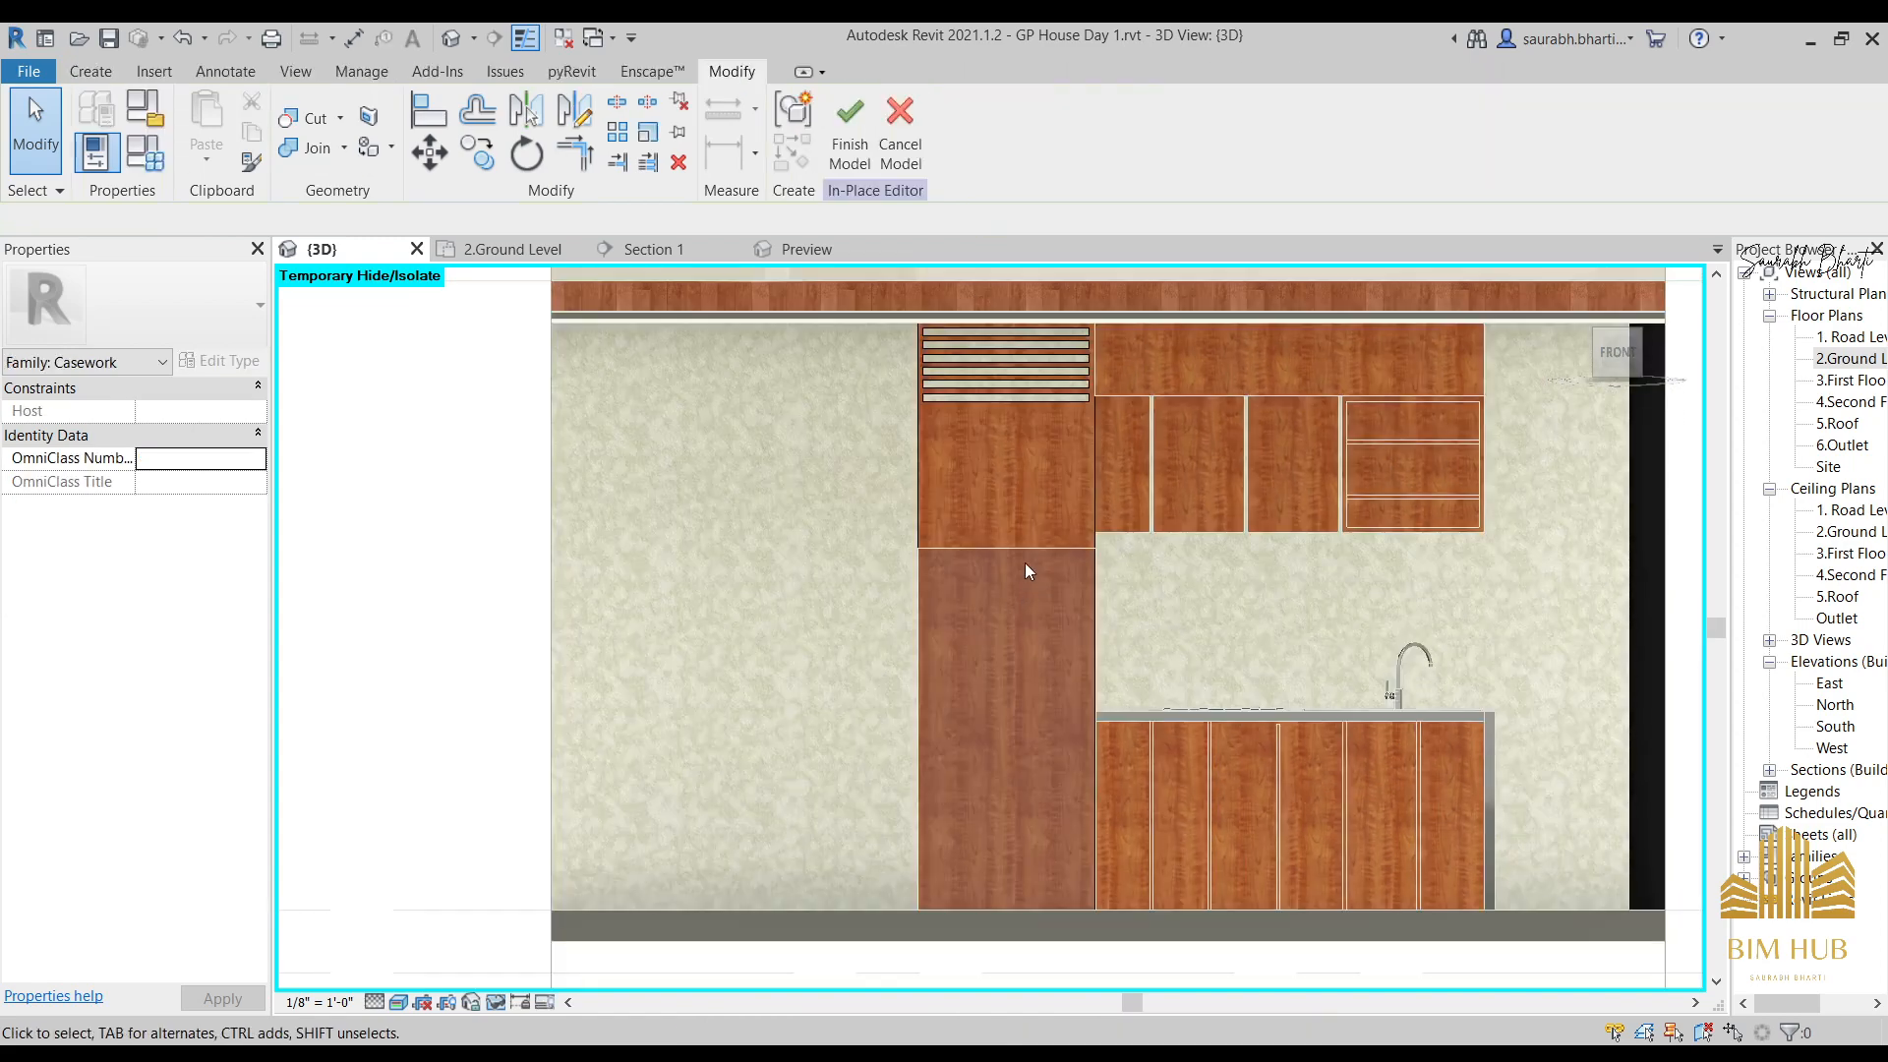
{"action": "left_click", "coordinate": [1056, 598]}
{"action": "middle_click_drag", "start_coordinate": [1057, 598], "coordinate": [1095, 688], "text": "shift"}
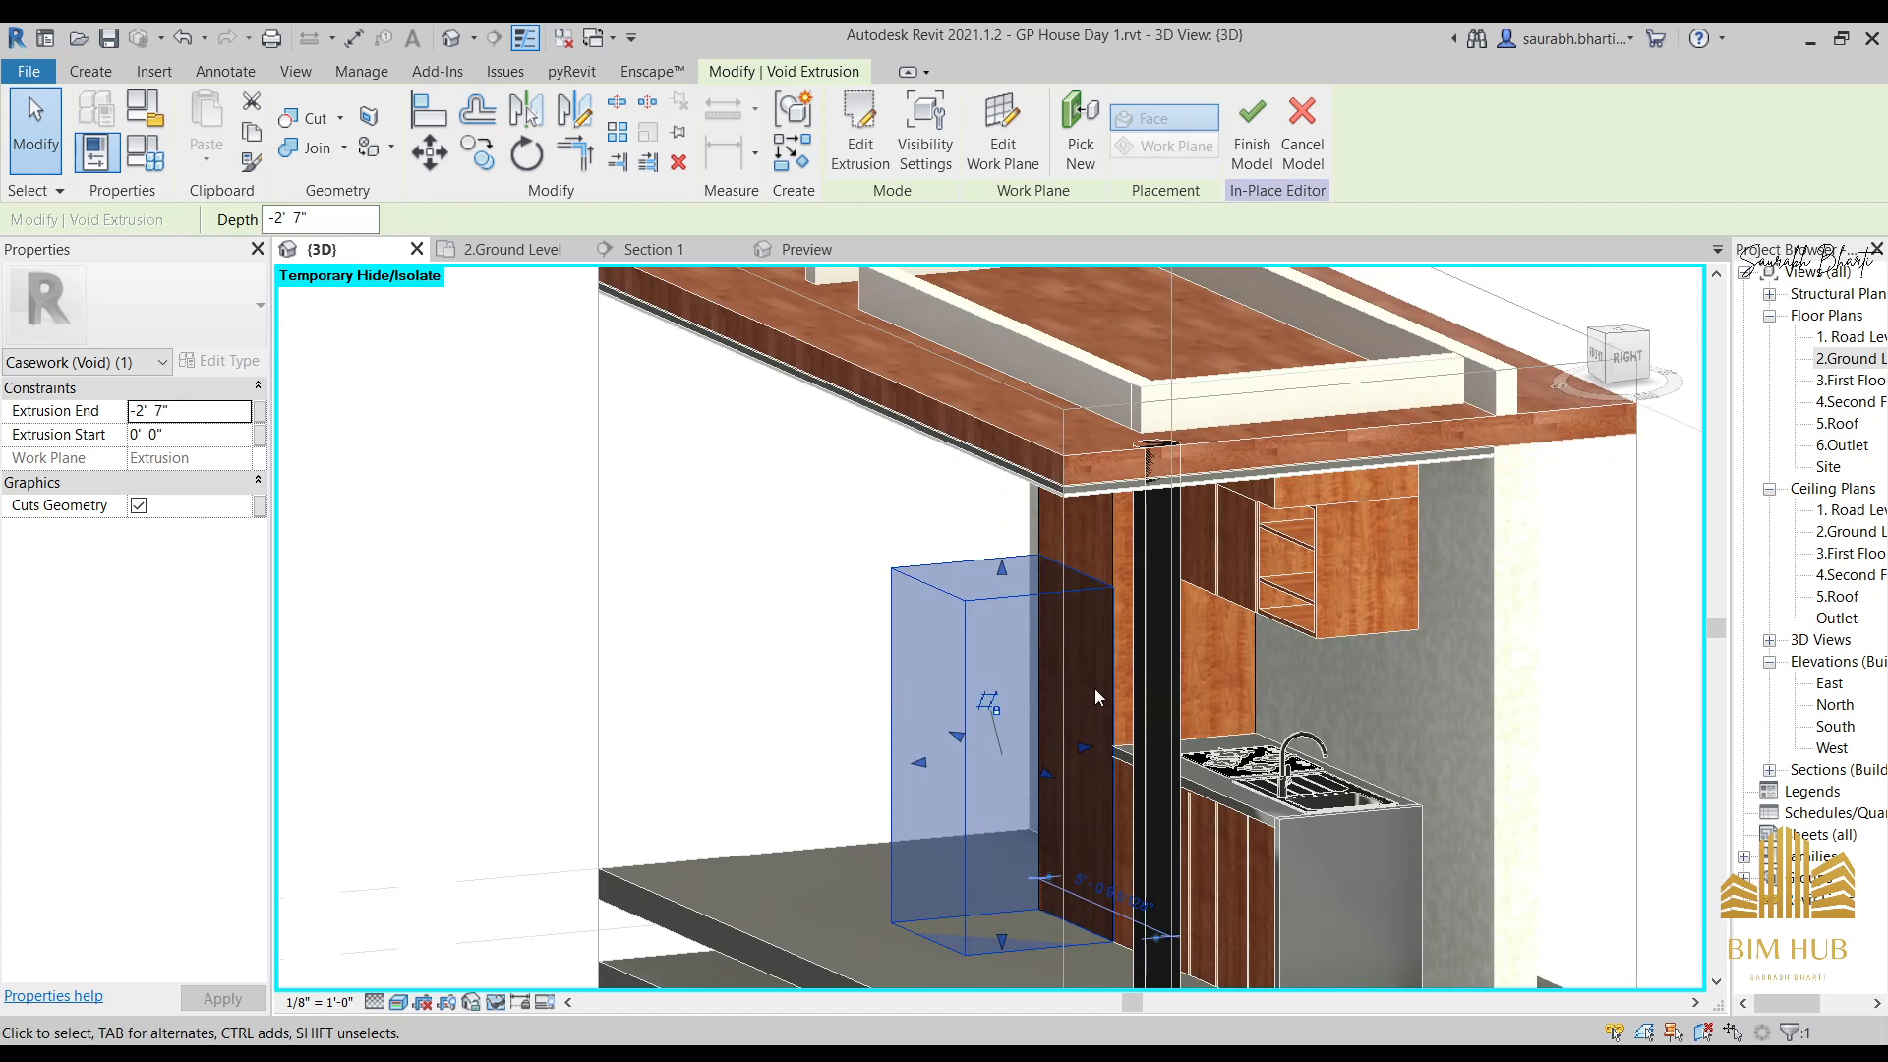
Try to set the tall cabinet void's extrusion end to 0.
{"action": "left_click", "coordinate": [192, 409]}
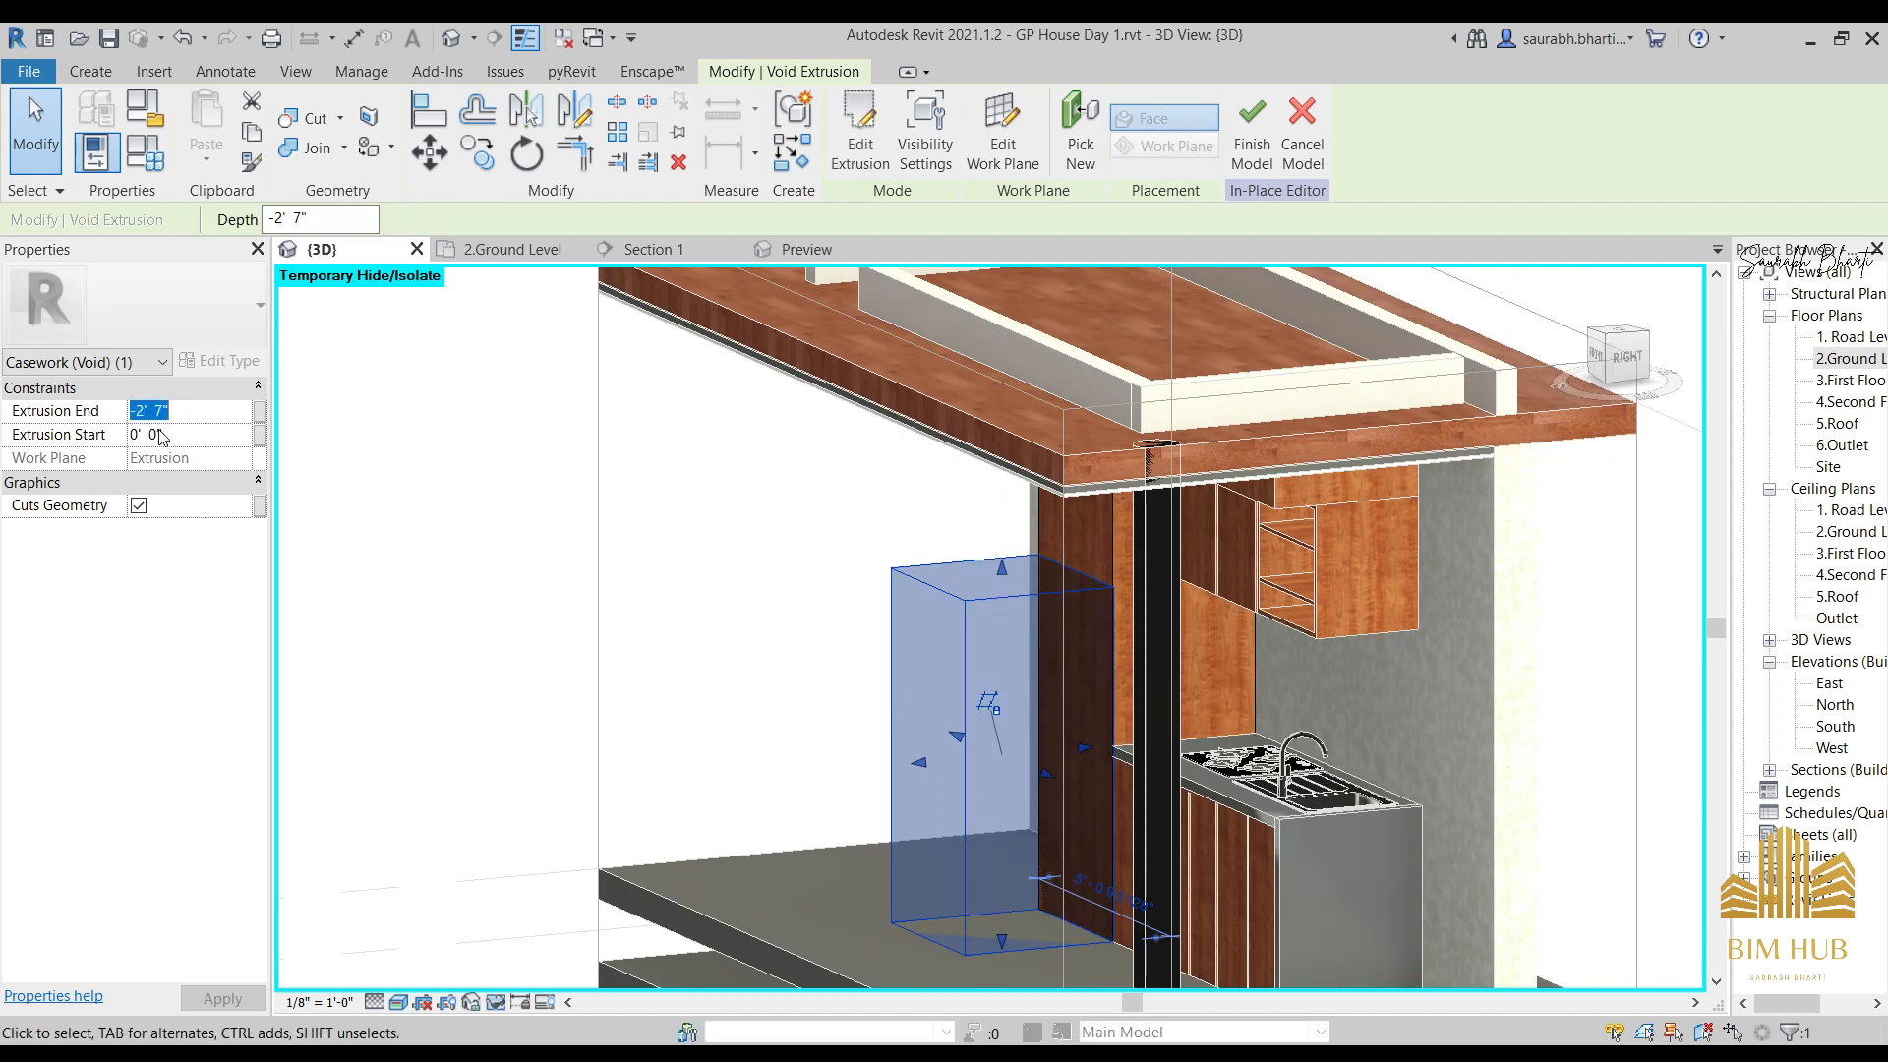
{"action": "type", "text": "0"}
{"action": "key", "text": "Return"}
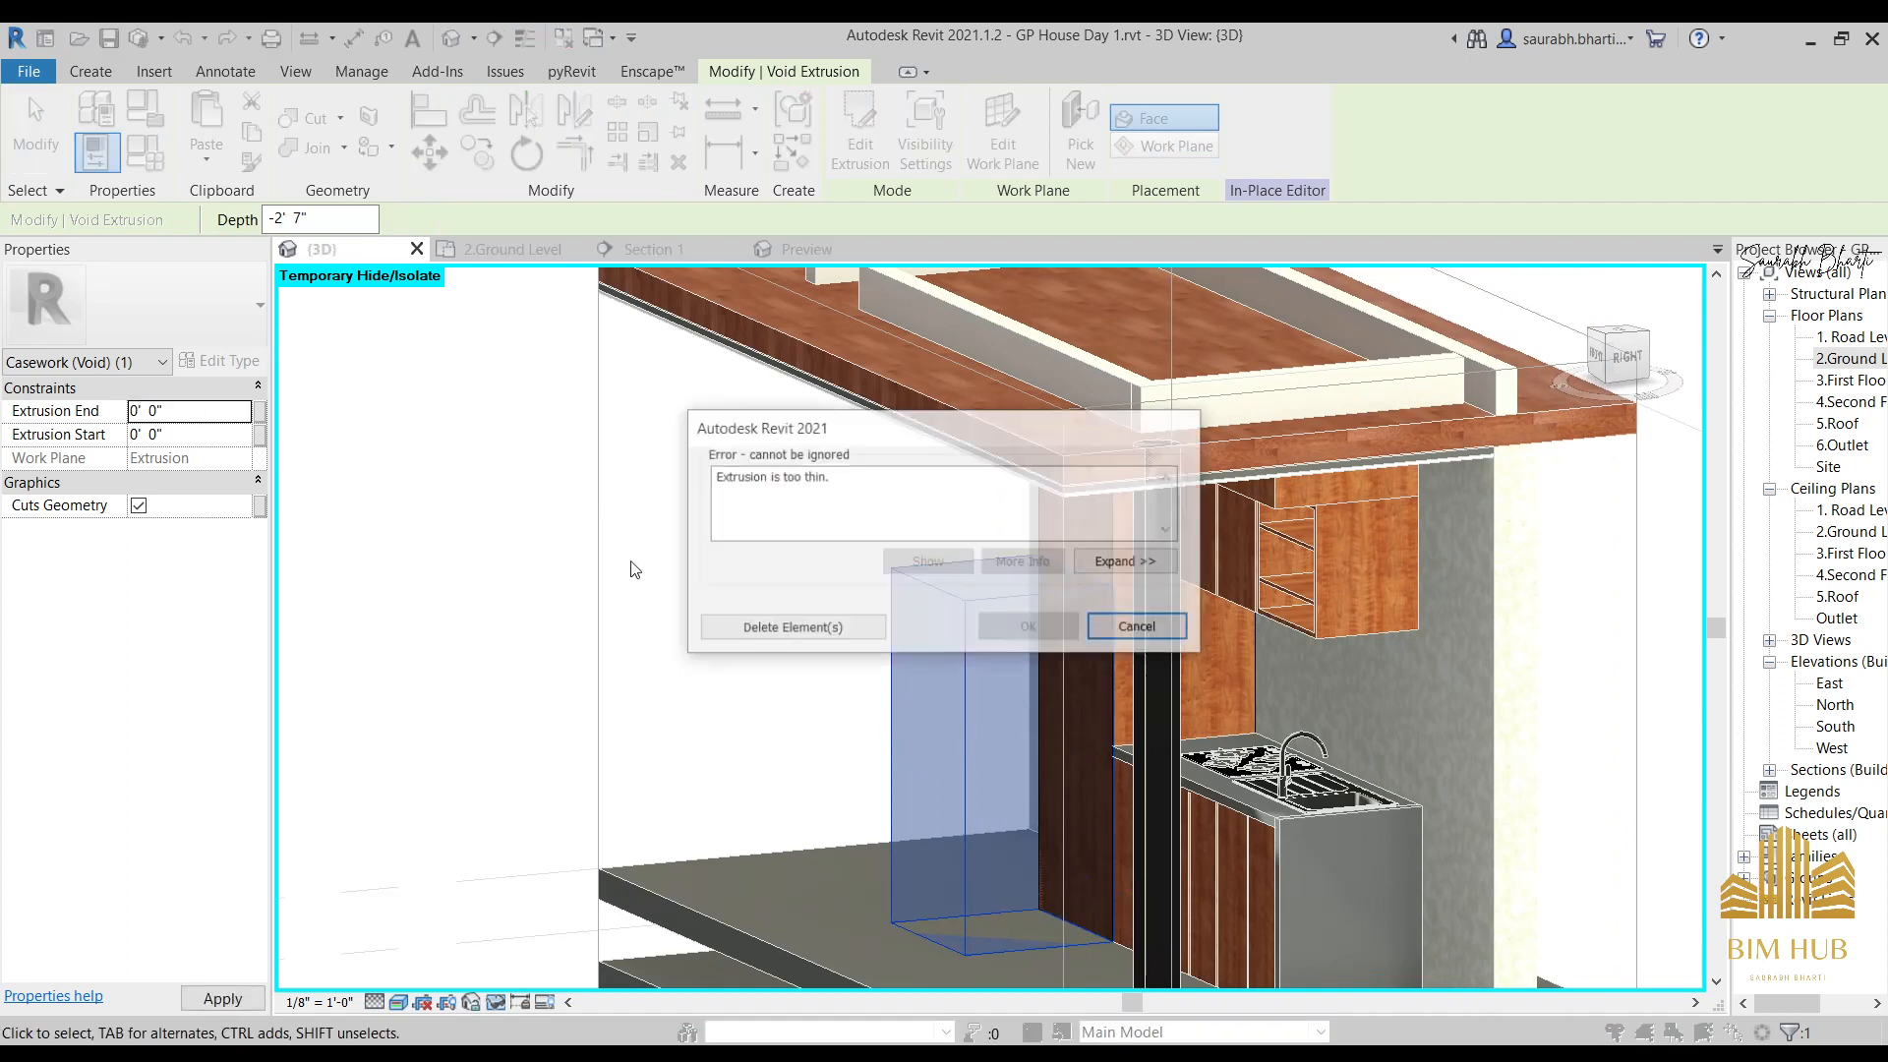
{"action": "left_click", "coordinate": [787, 622]}
{"action": "middle_click_drag", "start_coordinate": [875, 651], "coordinate": [899, 640], "text": "shift"}
{"action": "key", "text": "ctrl+z"}
{"action": "left_click", "coordinate": [1020, 596]}
{"action": "left_click", "coordinate": [1019, 602]}
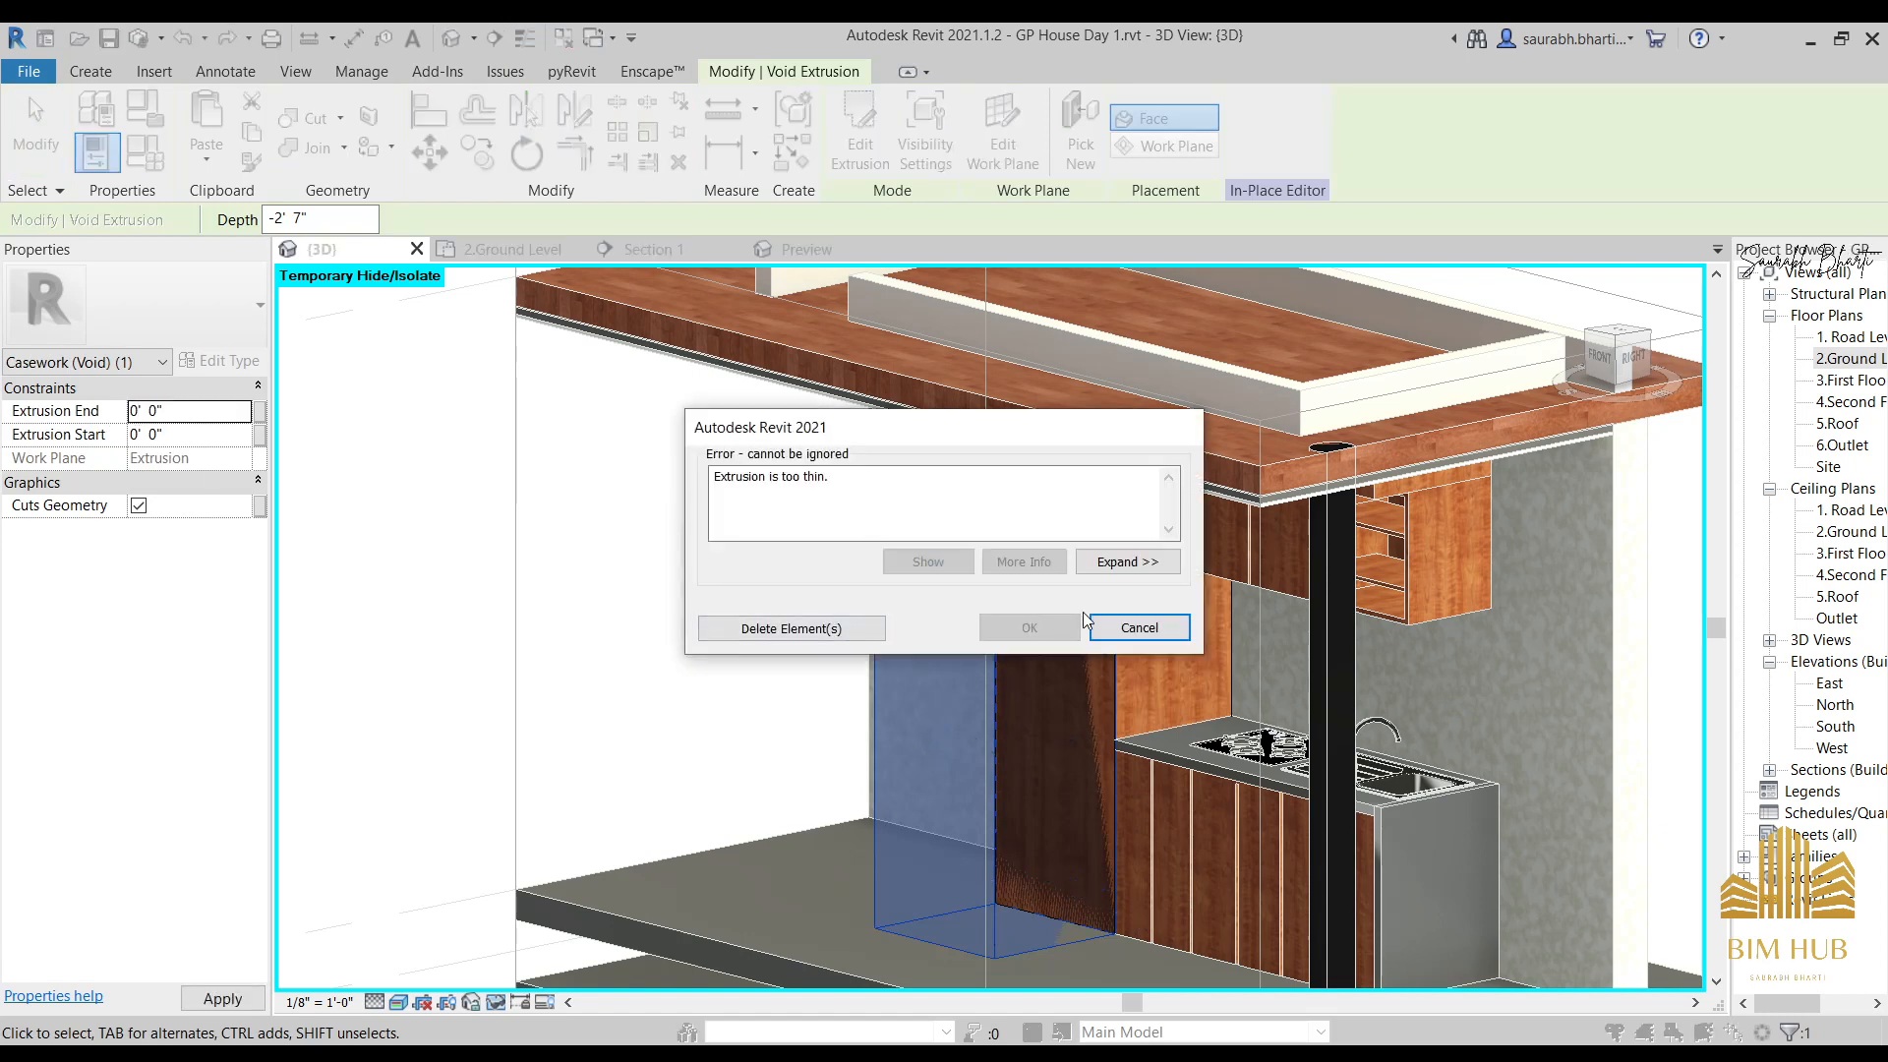
{"action": "left_click", "coordinate": [1091, 626]}
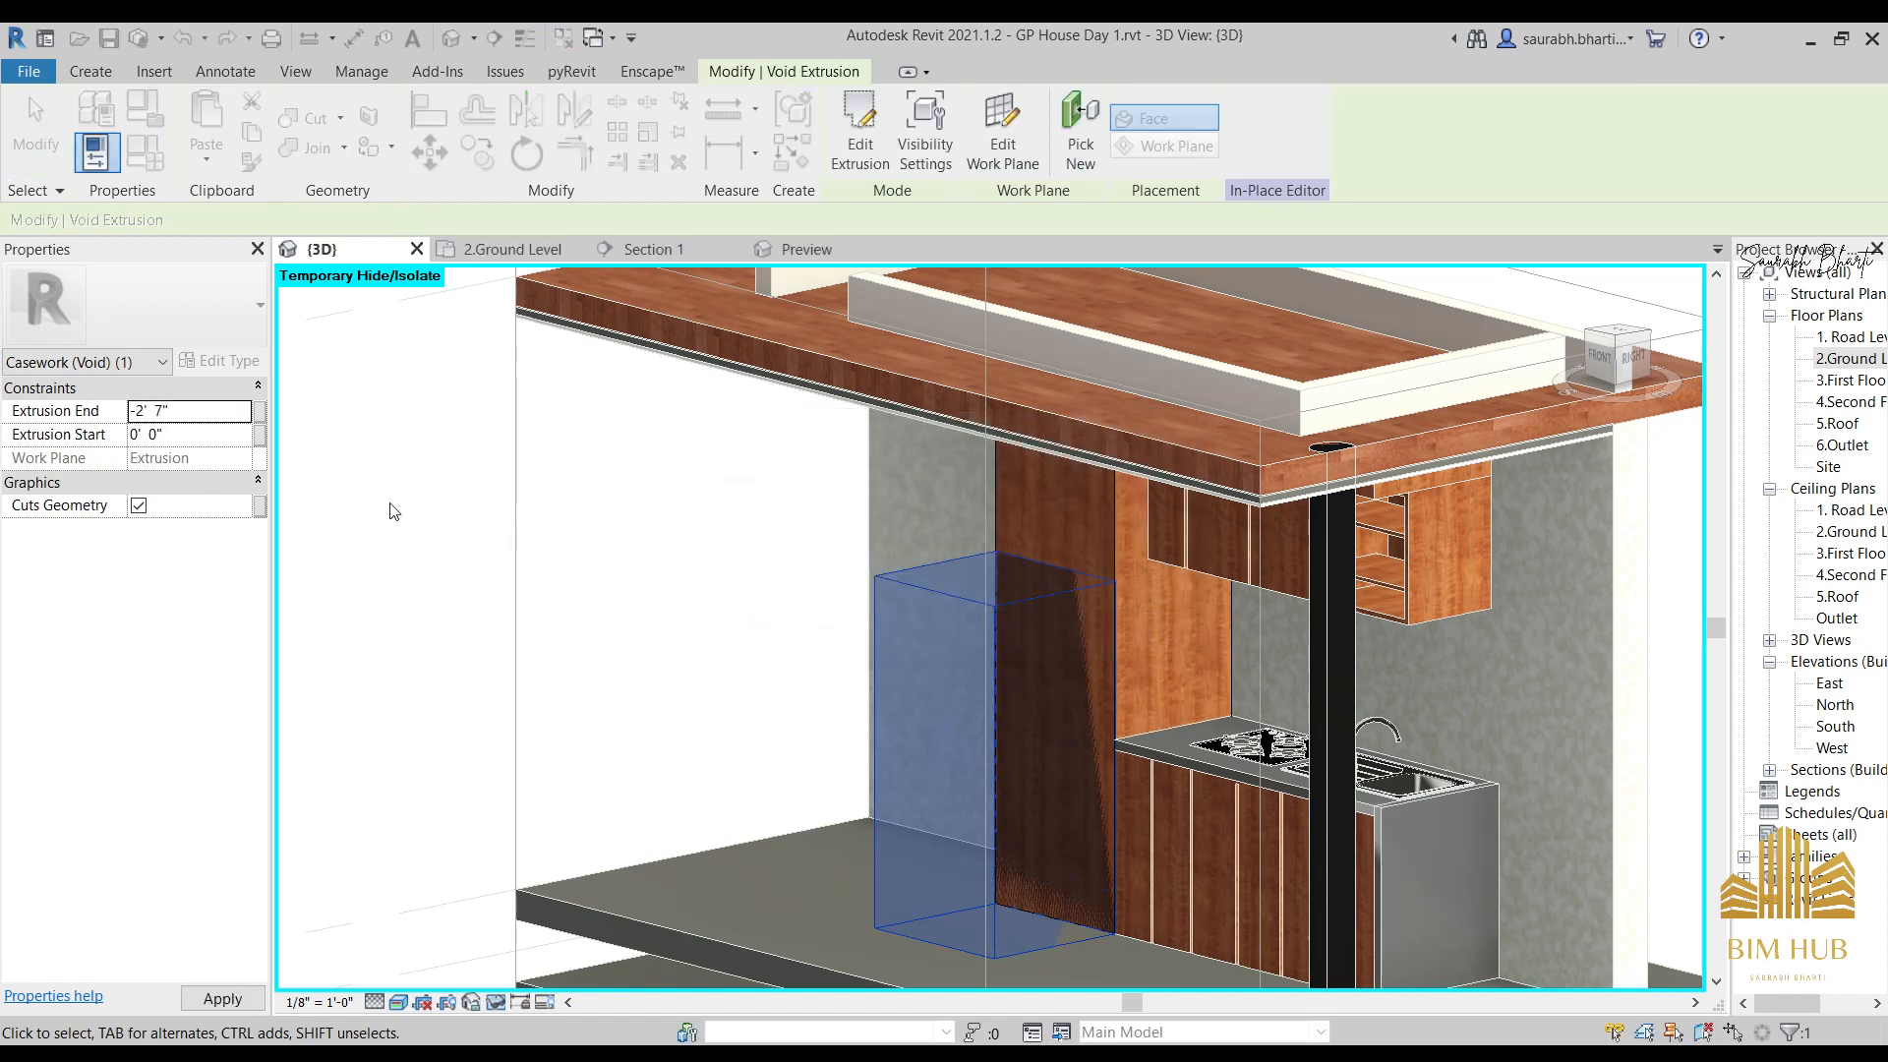
Set the tall cabinet void's extrusion end to 1' 0" and finish the in-place model.
{"action": "left_click", "coordinate": [215, 414]}
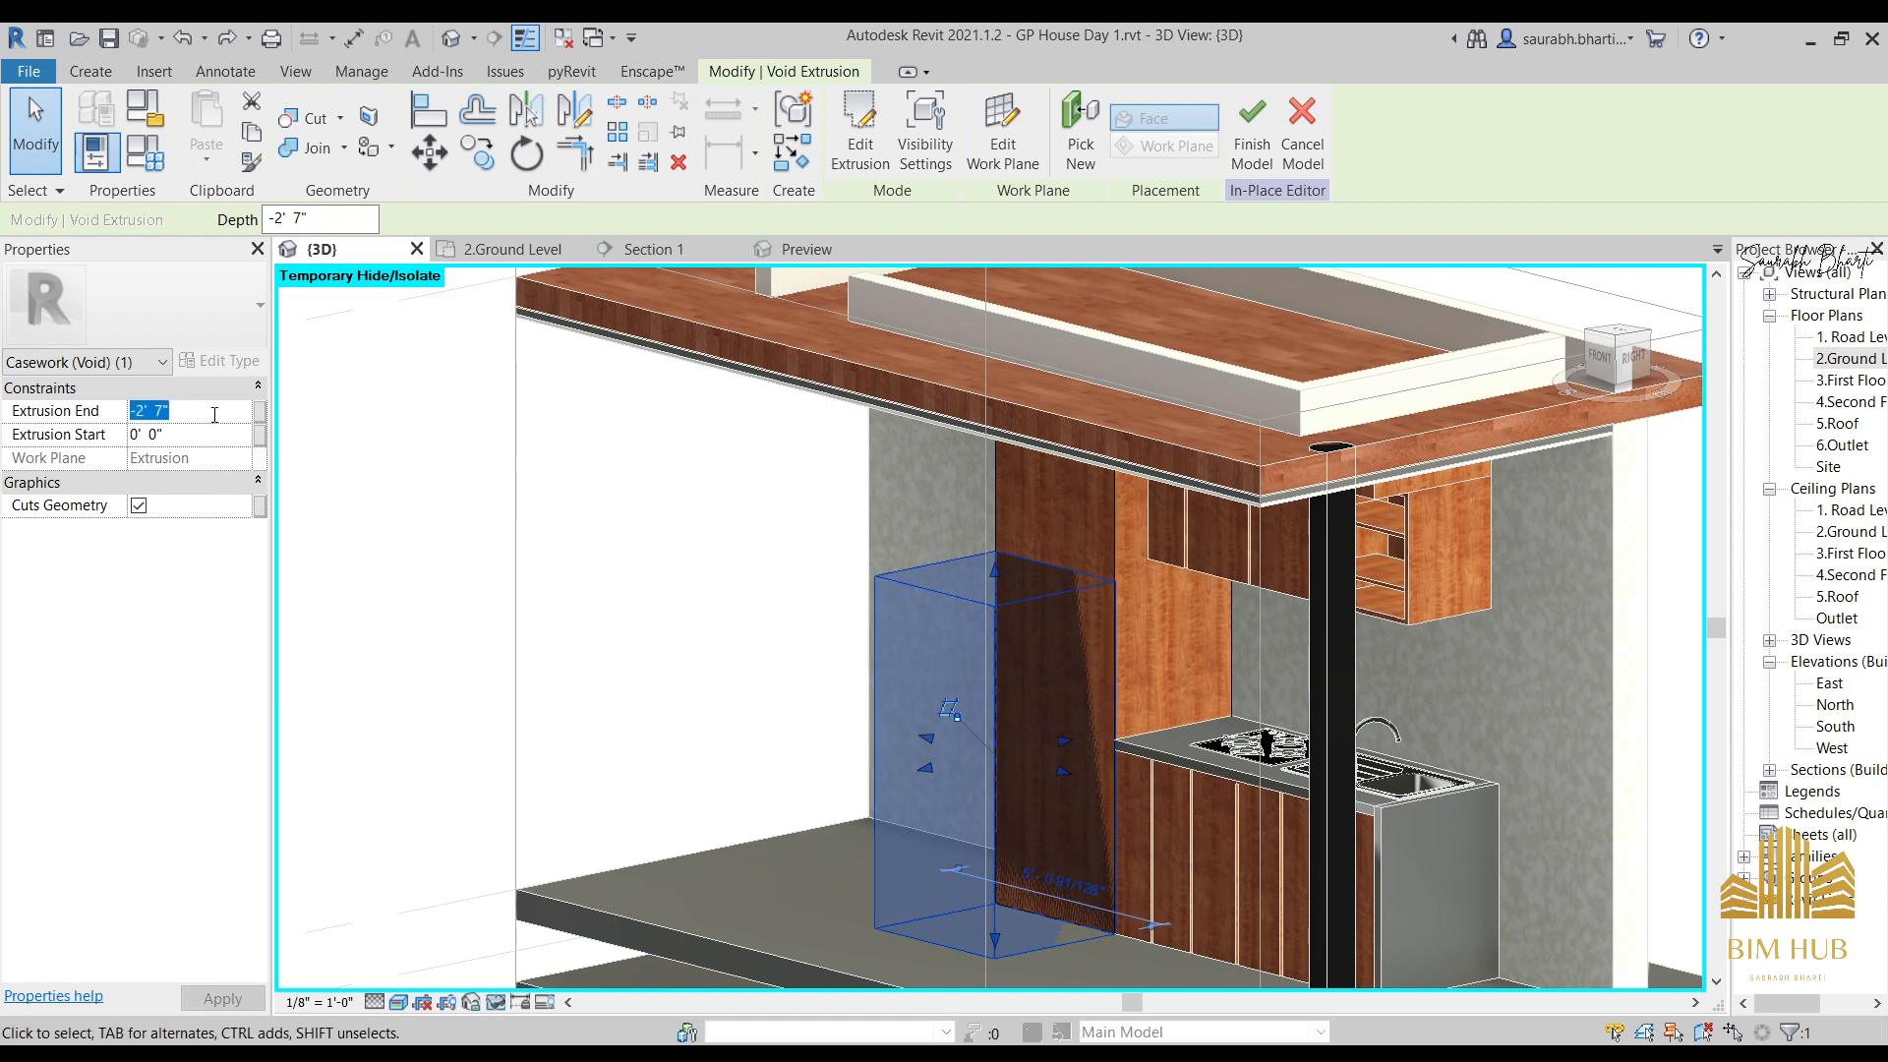
{"action": "key", "text": "Return"}
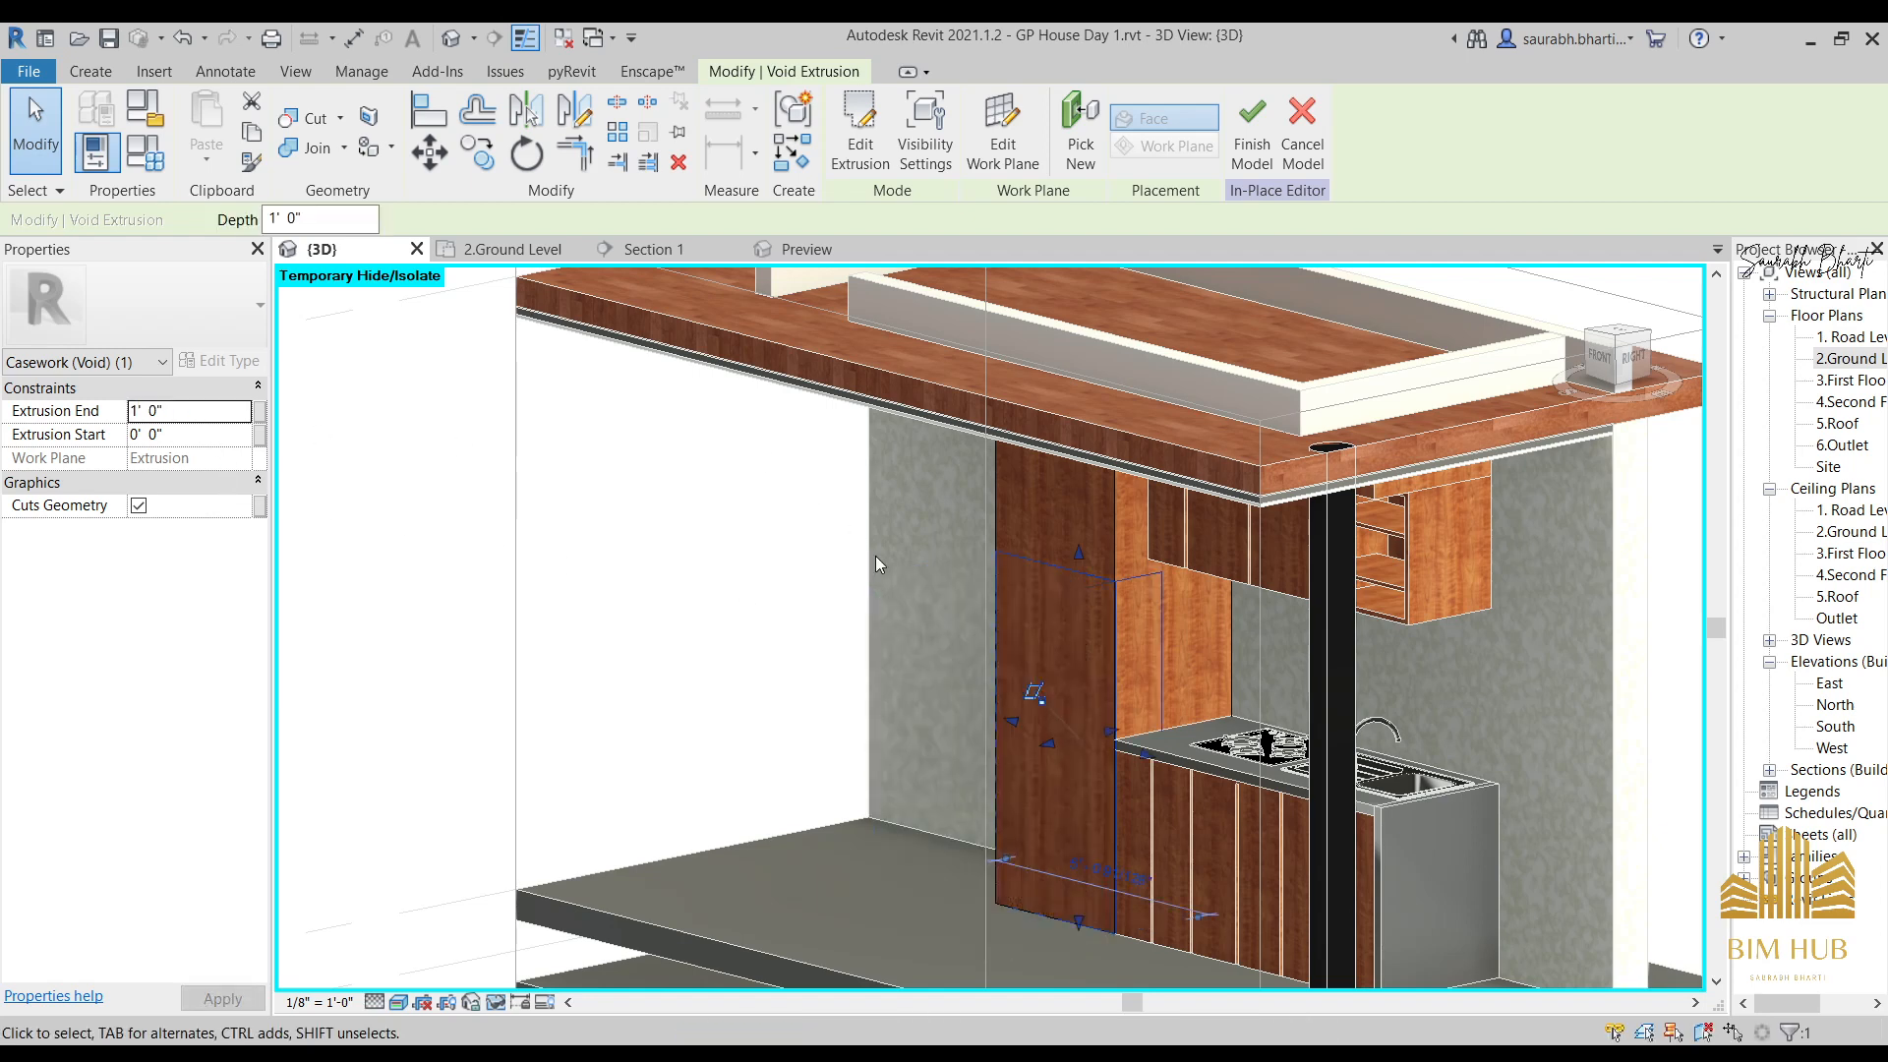
{"action": "left_click", "coordinate": [777, 630]}
{"action": "middle_click_drag", "start_coordinate": [1013, 678], "coordinate": [1131, 708], "text": "shift"}
{"action": "middle_click_drag", "start_coordinate": [872, 653], "coordinate": [890, 467], "text": "shift"}
{"action": "left_click", "coordinate": [850, 126]}
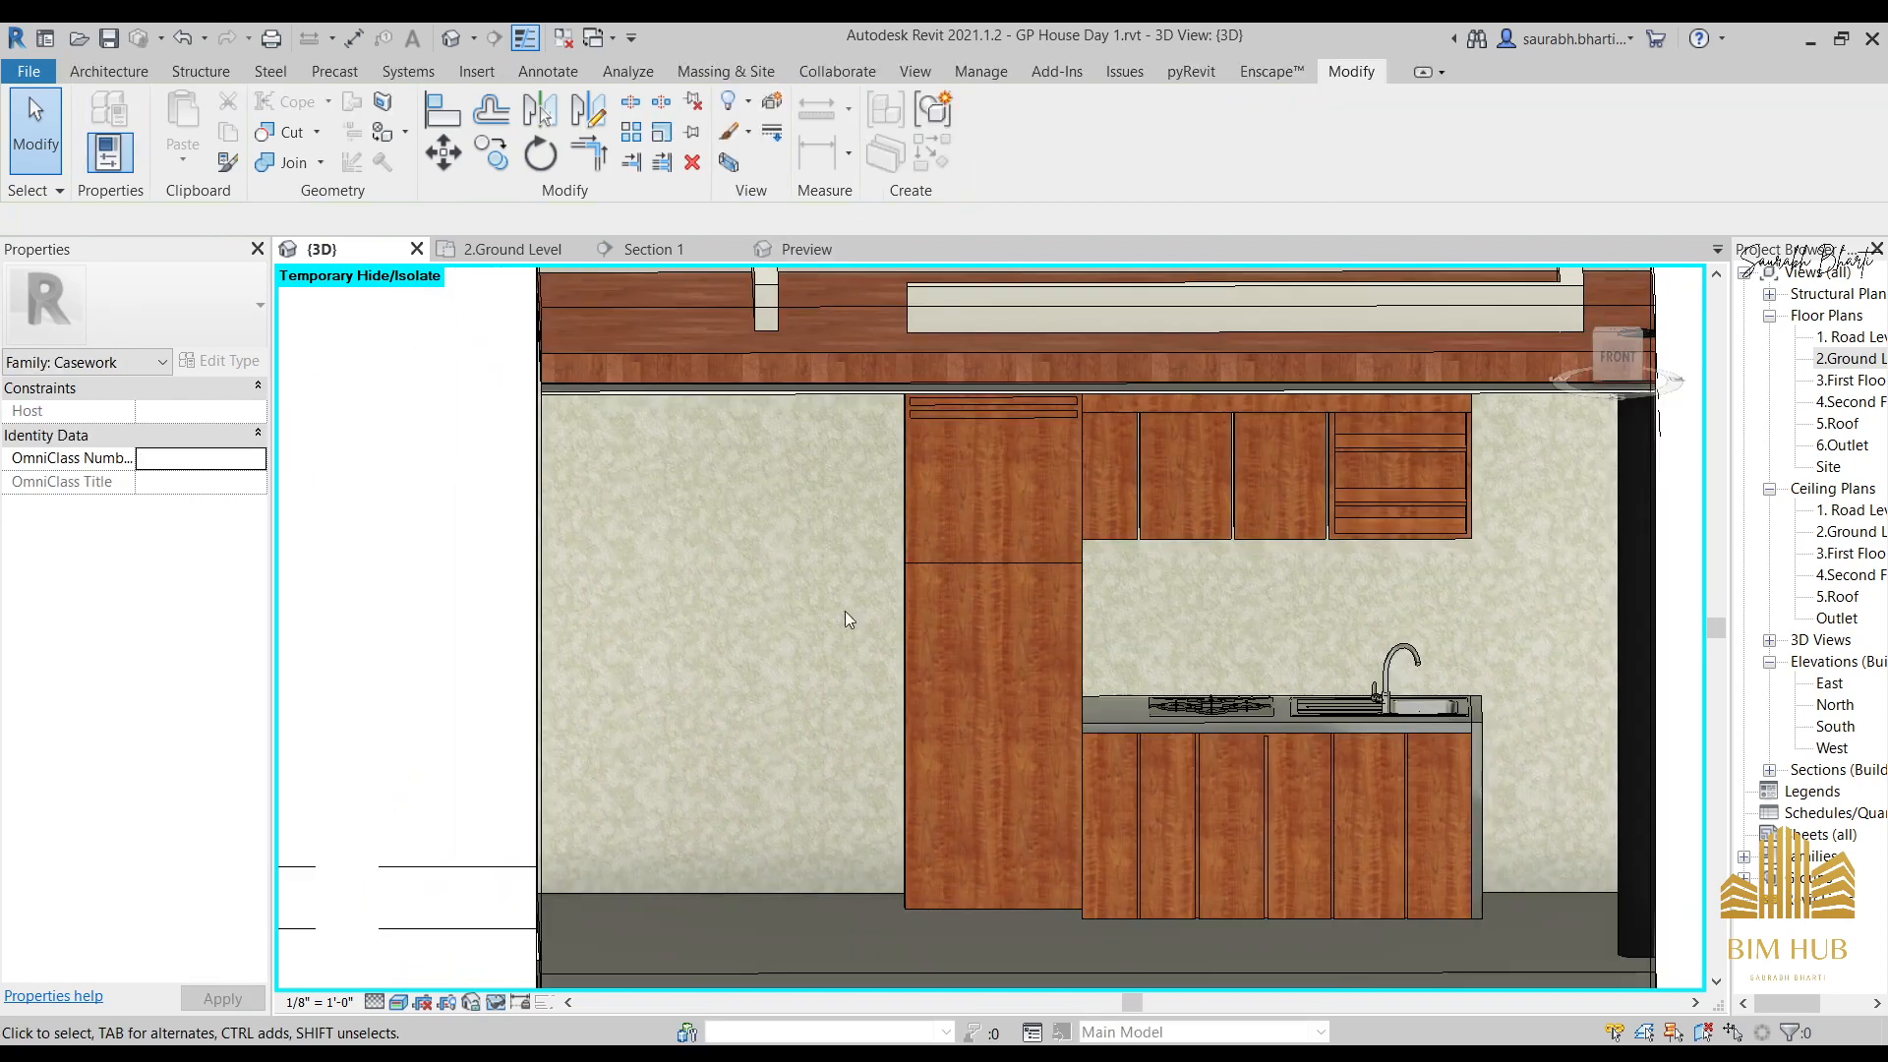
{"action": "scroll", "coordinate": [964, 590], "scroll_direction": "up", "scroll_amount": 2}
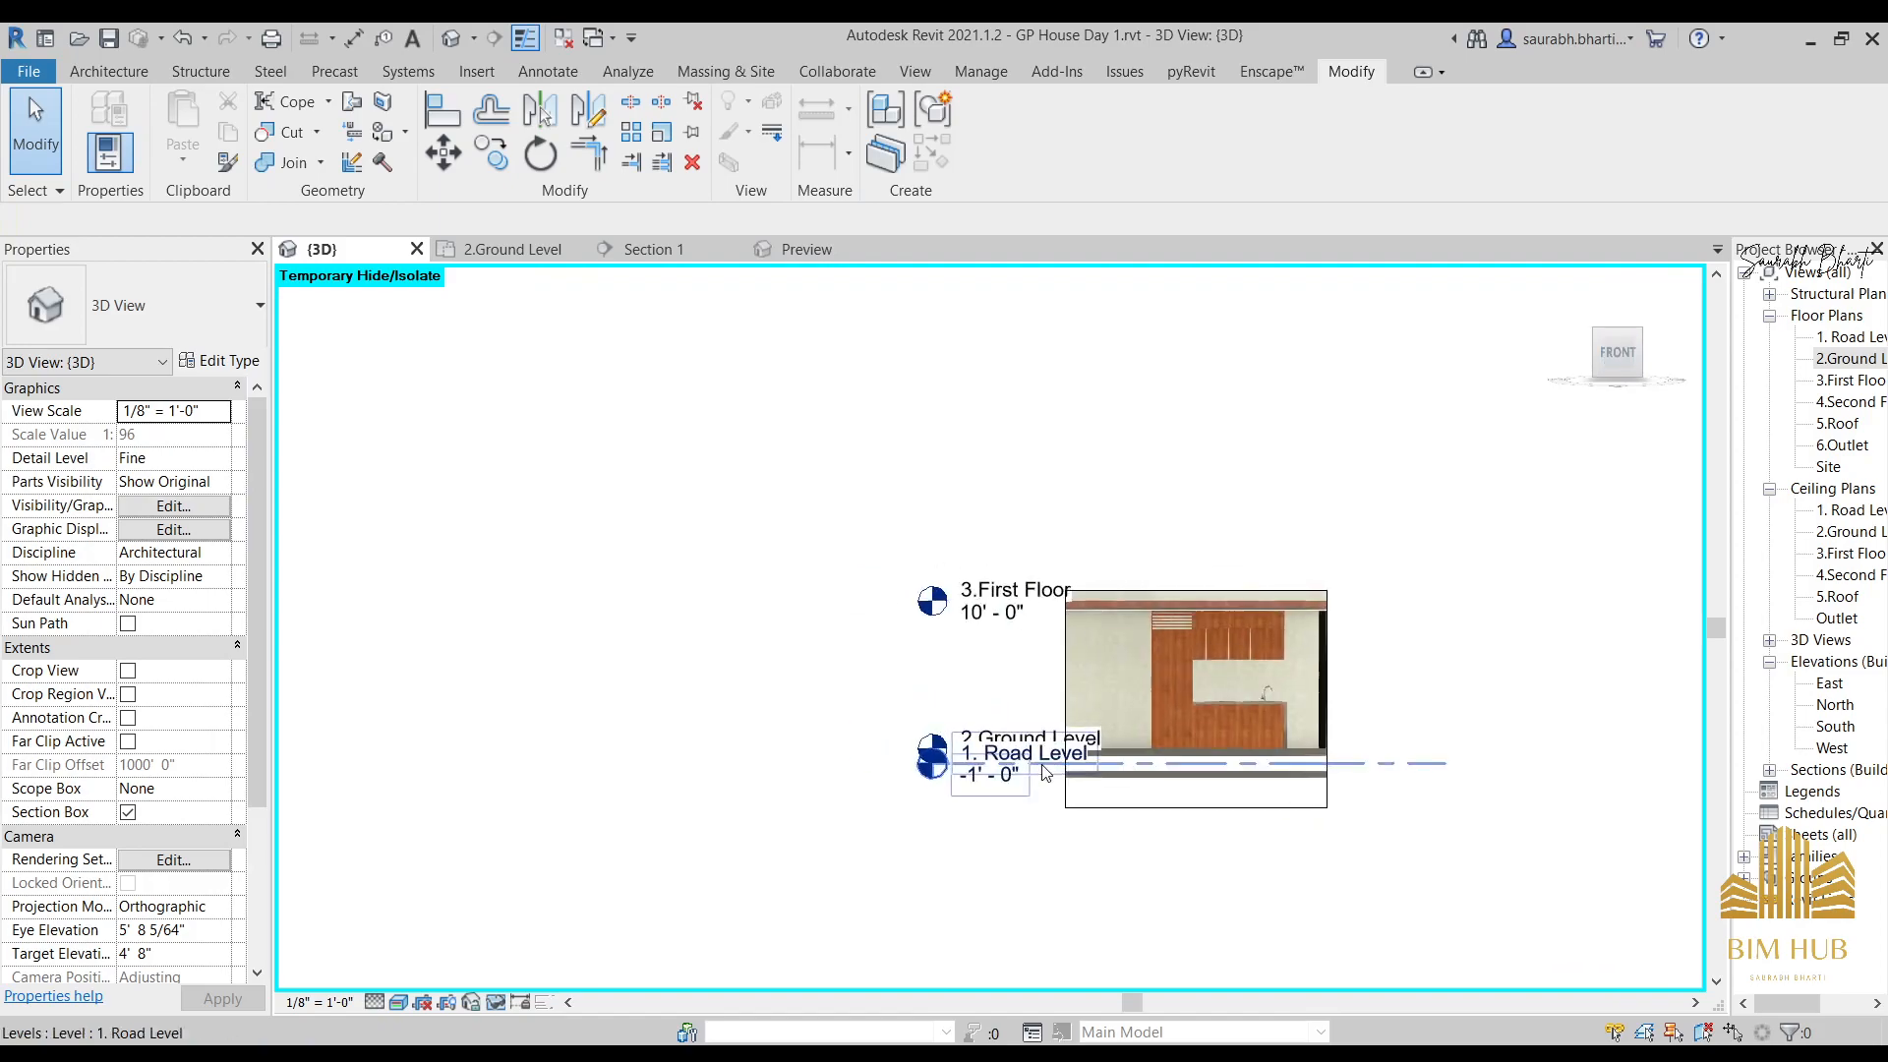
Switch to File Explorer and transfer the downloaded Revit family files, including the refrigerator and cooktop, to the desktop.
{"action": "left_click", "coordinate": [1811, 40]}
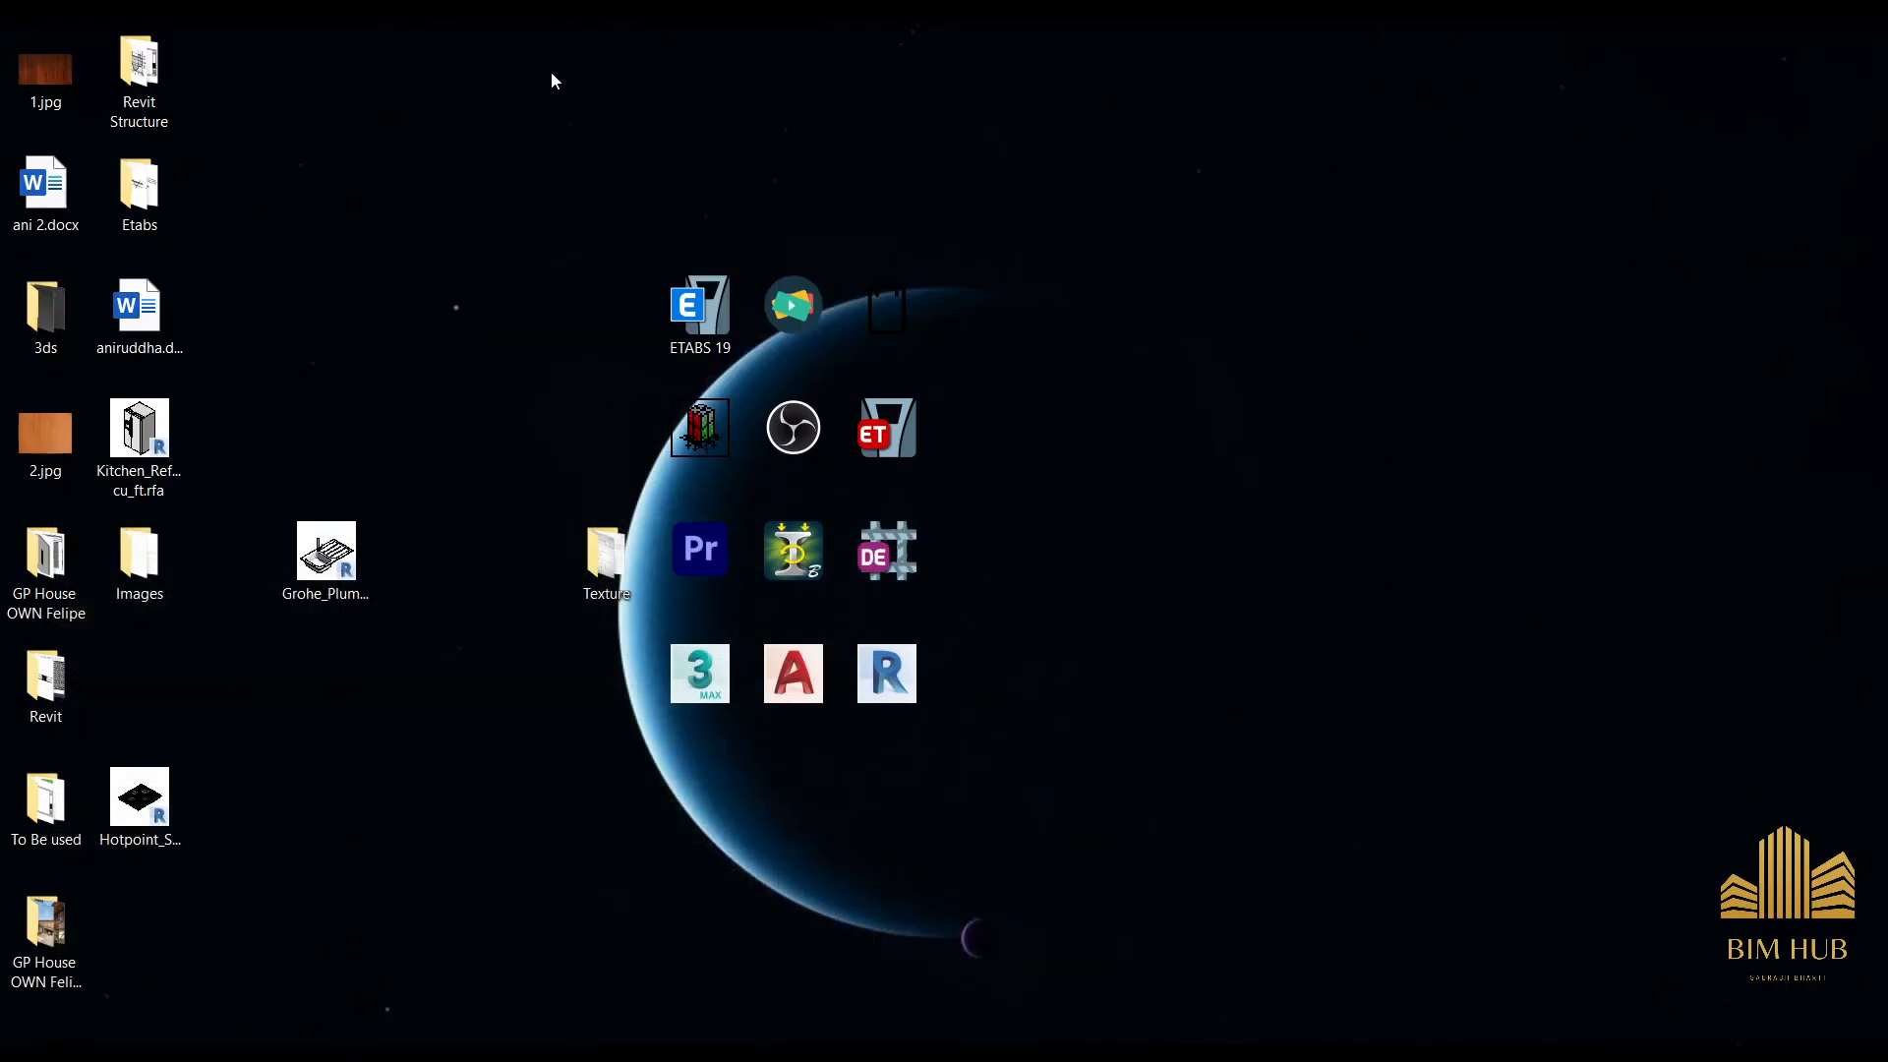
{"action": "key", "text": "super+e"}
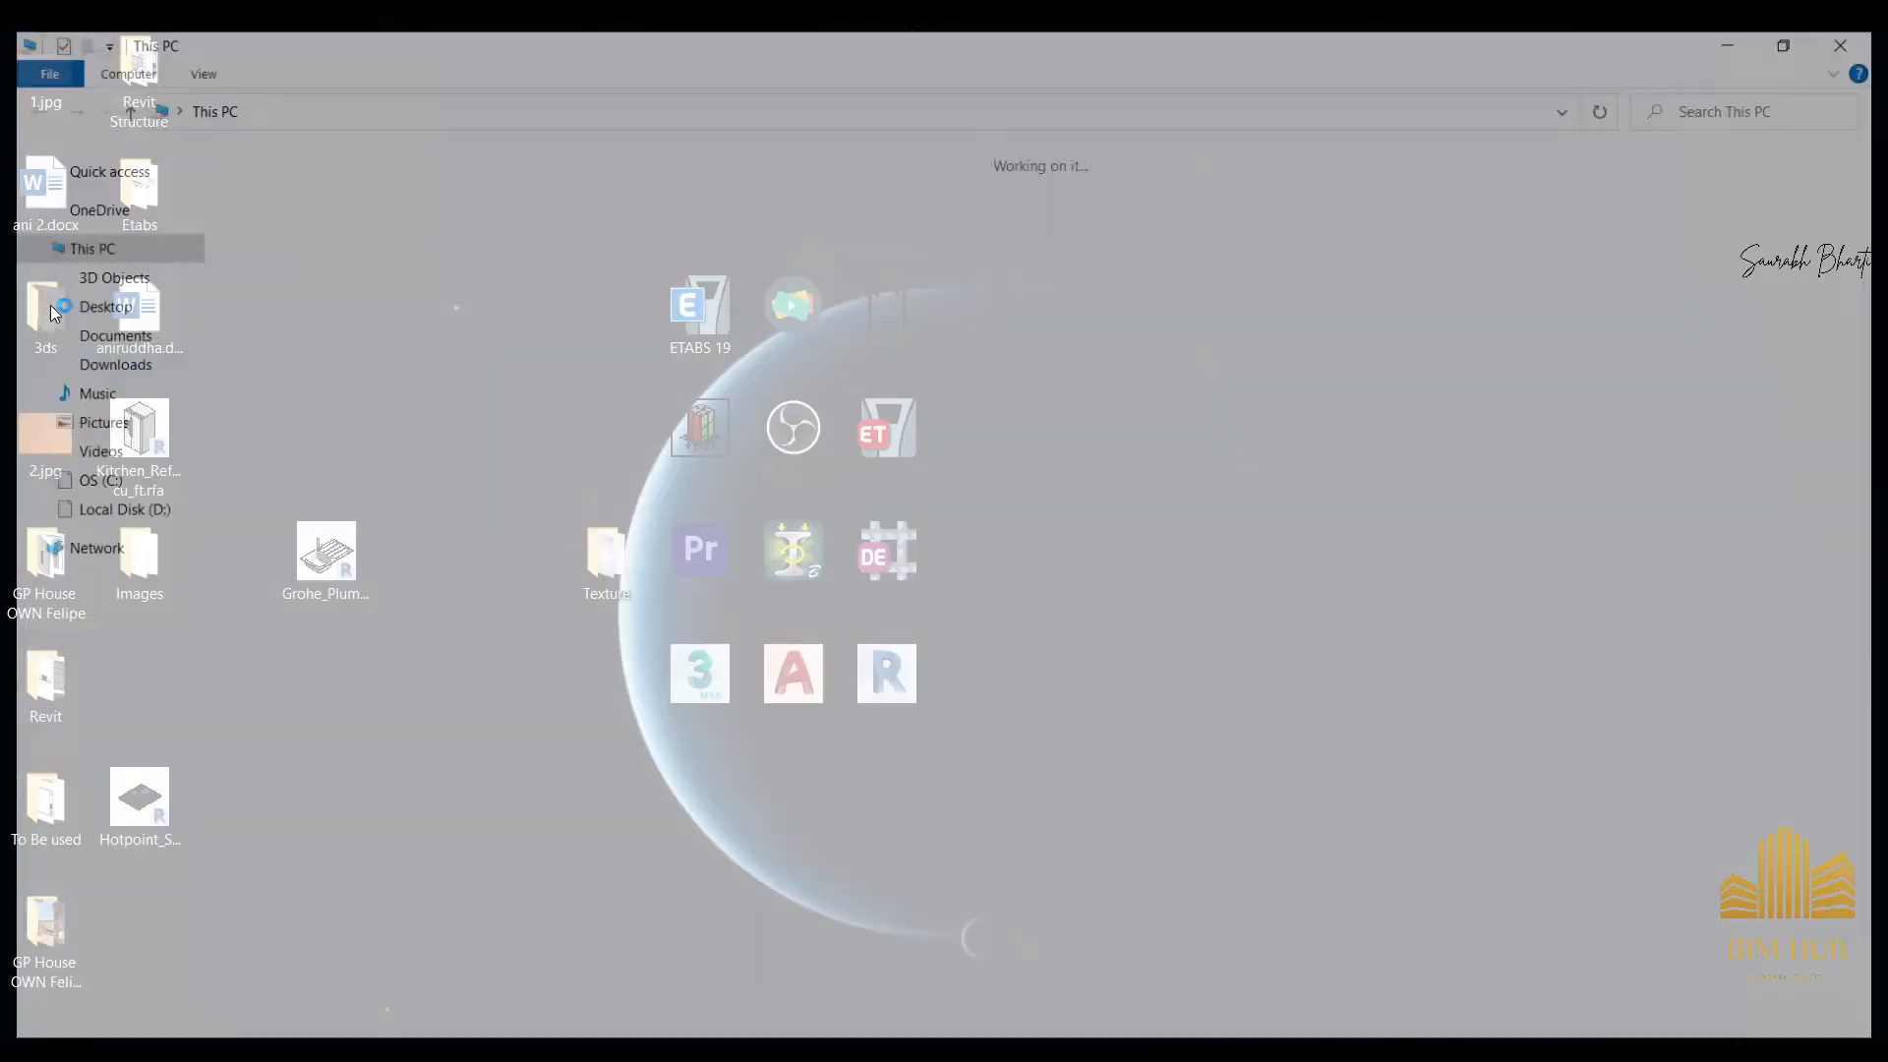
{"action": "left_click", "coordinate": [101, 361]}
{"action": "left_click_drag", "start_coordinate": [506, 798], "coordinate": [512, 718]}
{"action": "left_click_drag", "start_coordinate": [456, 823], "coordinate": [350, 568]}
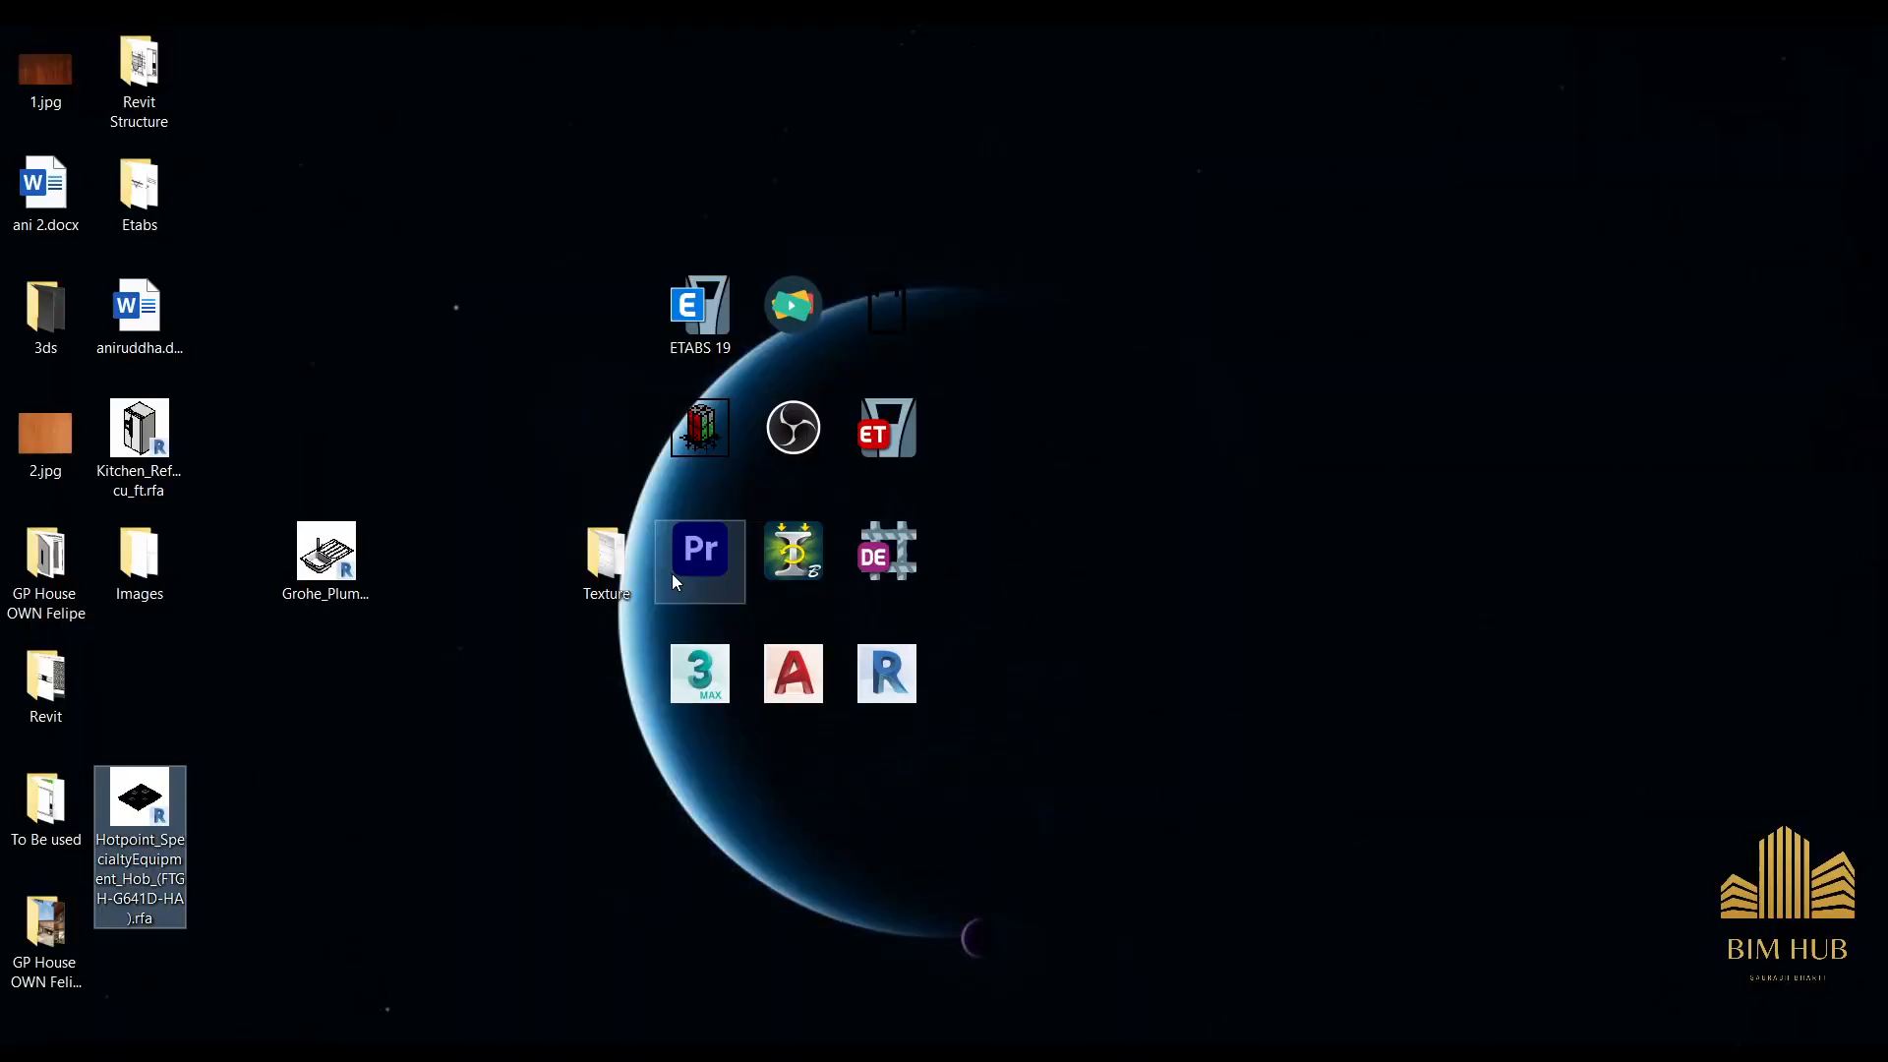
{"action": "left_click", "coordinate": [1441, 468]}
{"action": "key", "text": "ctrl+v"}
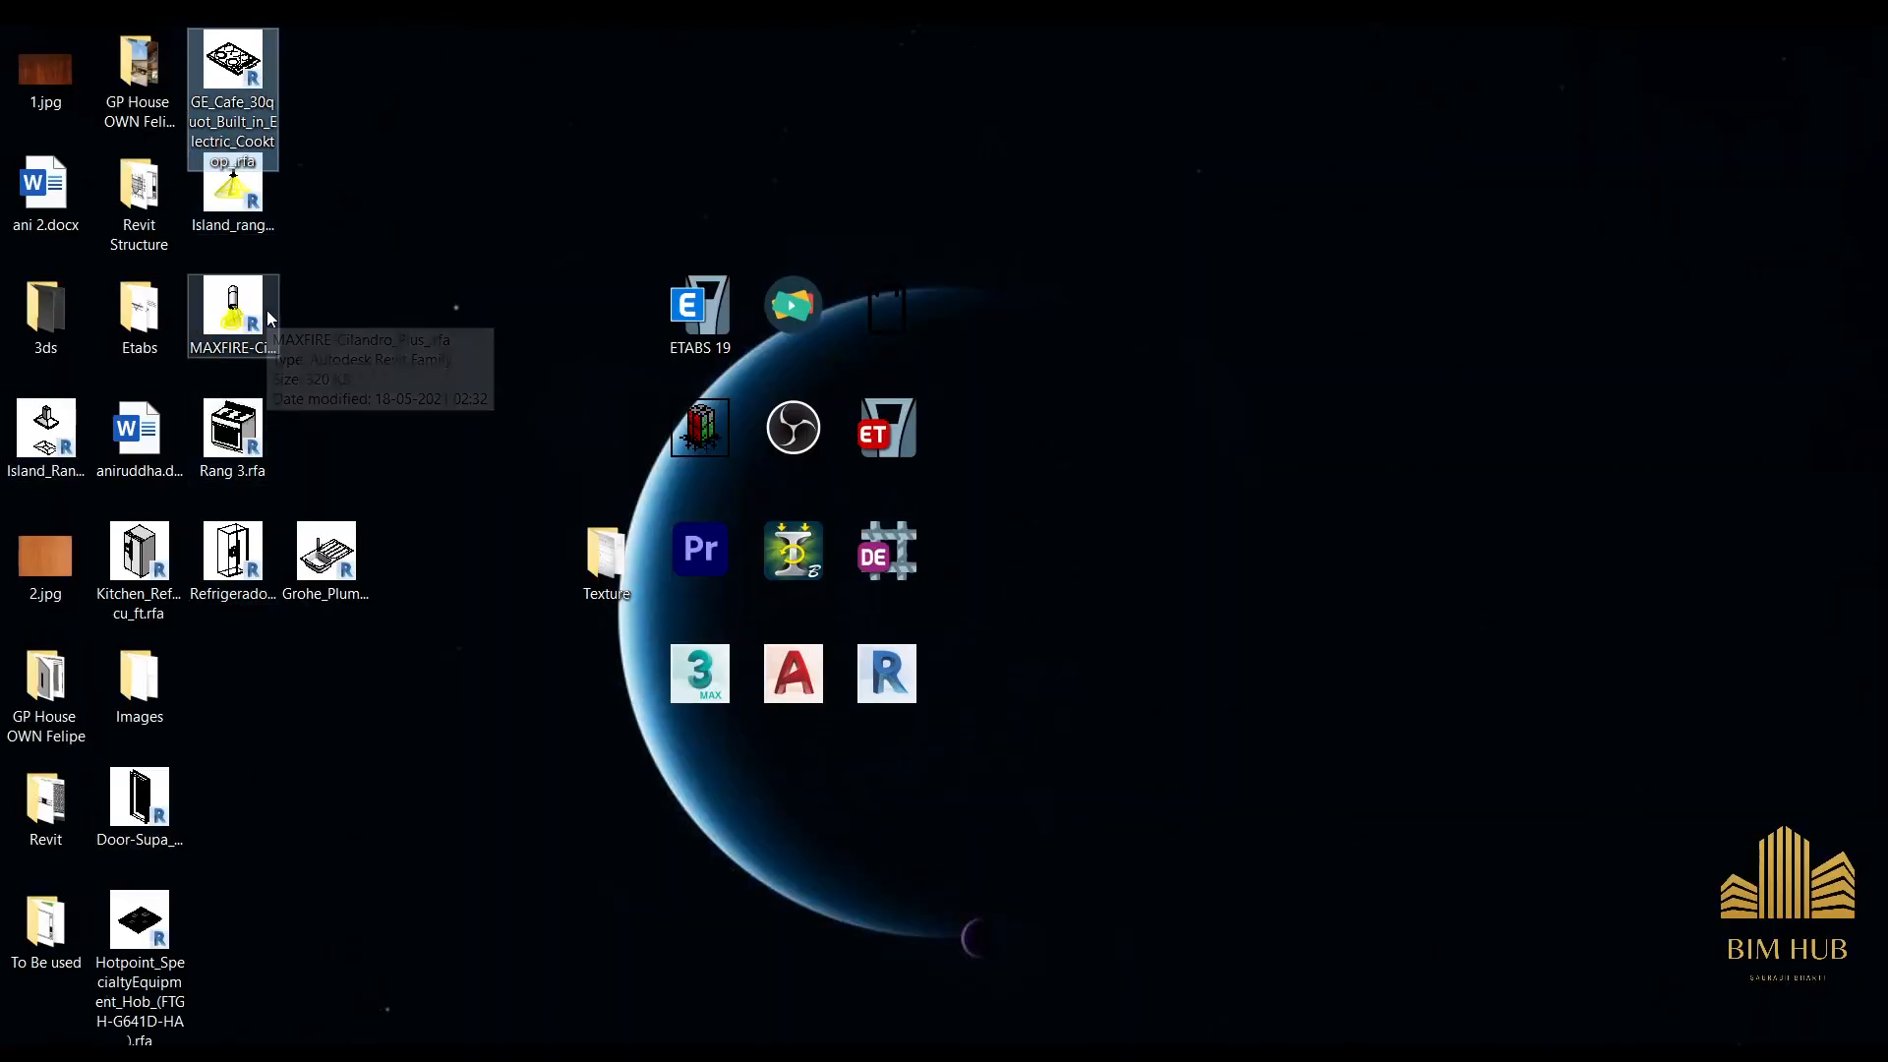
Load the Refrigerador Electrolux side-by-side family file from the desktop into the open Revit project.
{"action": "left_click", "coordinate": [162, 781]}
{"action": "left_click", "coordinate": [163, 907]}
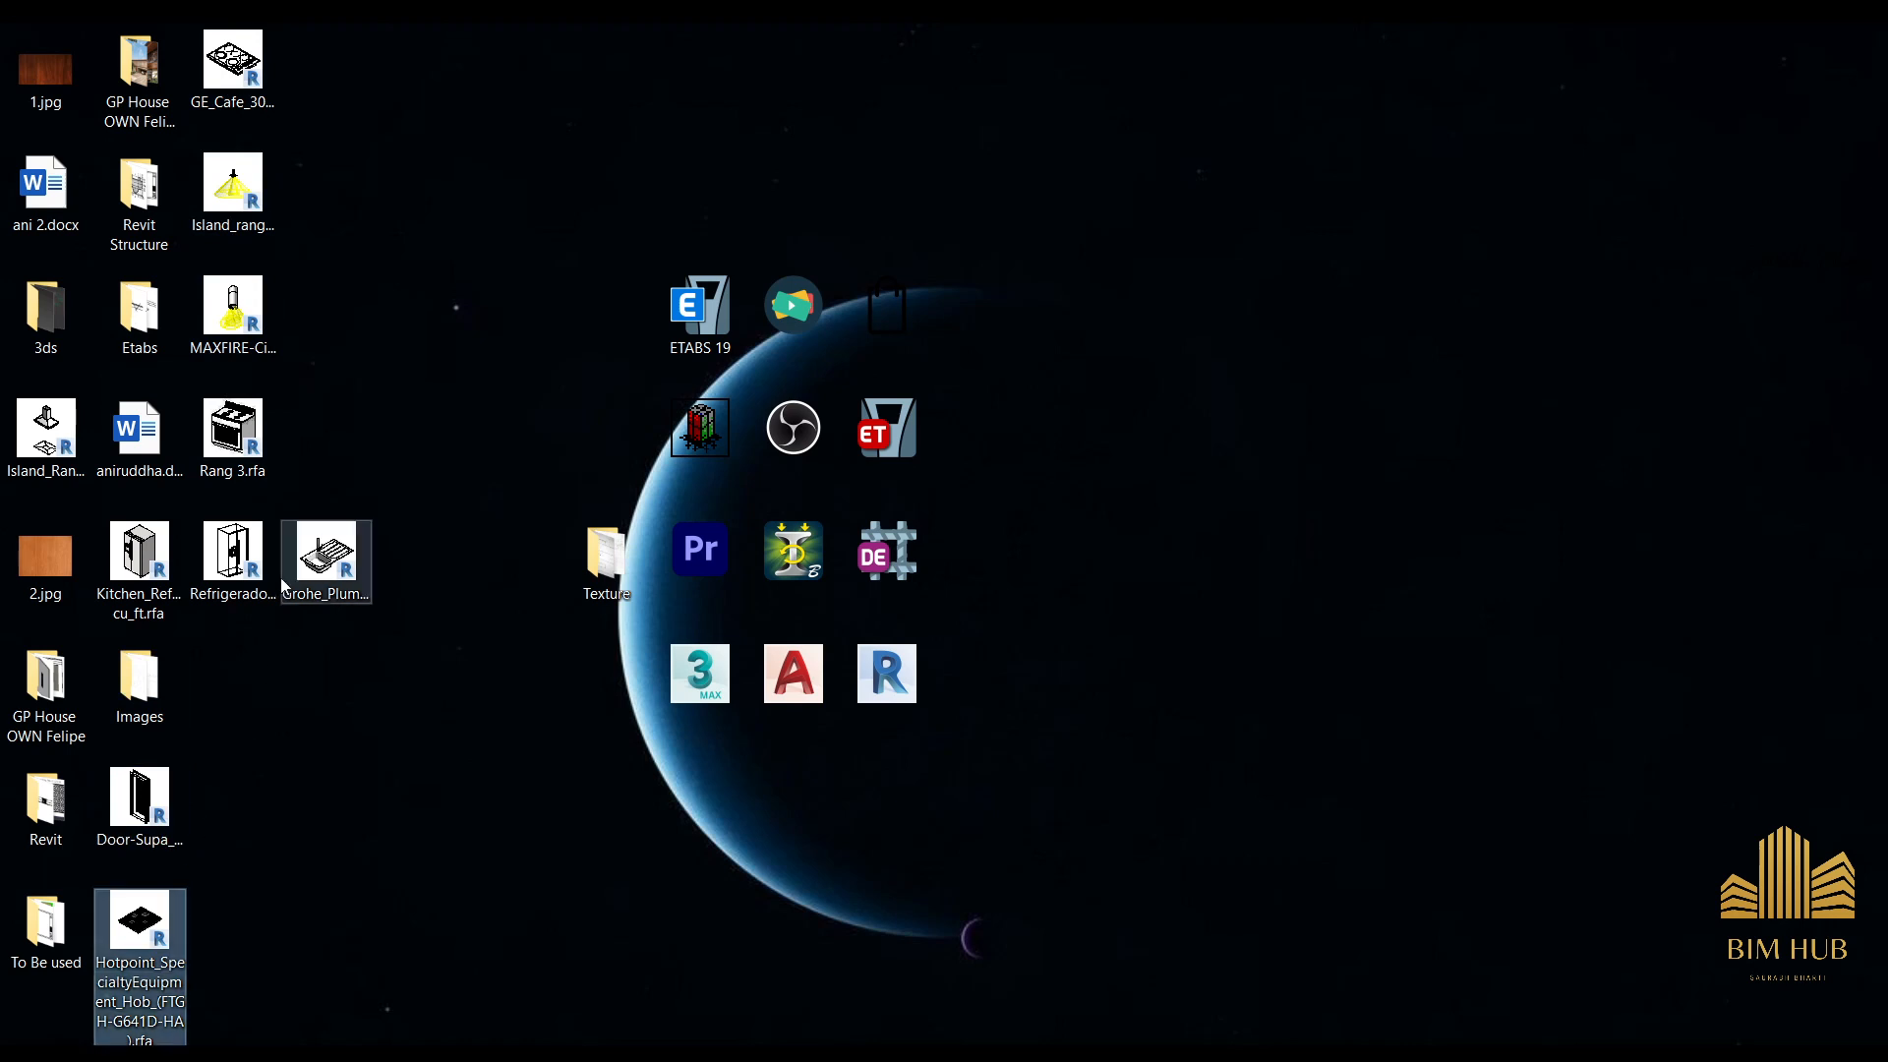
{"action": "left_click", "coordinate": [217, 549]}
{"action": "left_click", "coordinate": [157, 567]}
{"action": "left_click_drag", "start_coordinate": [199, 573], "coordinate": [915, 657]}
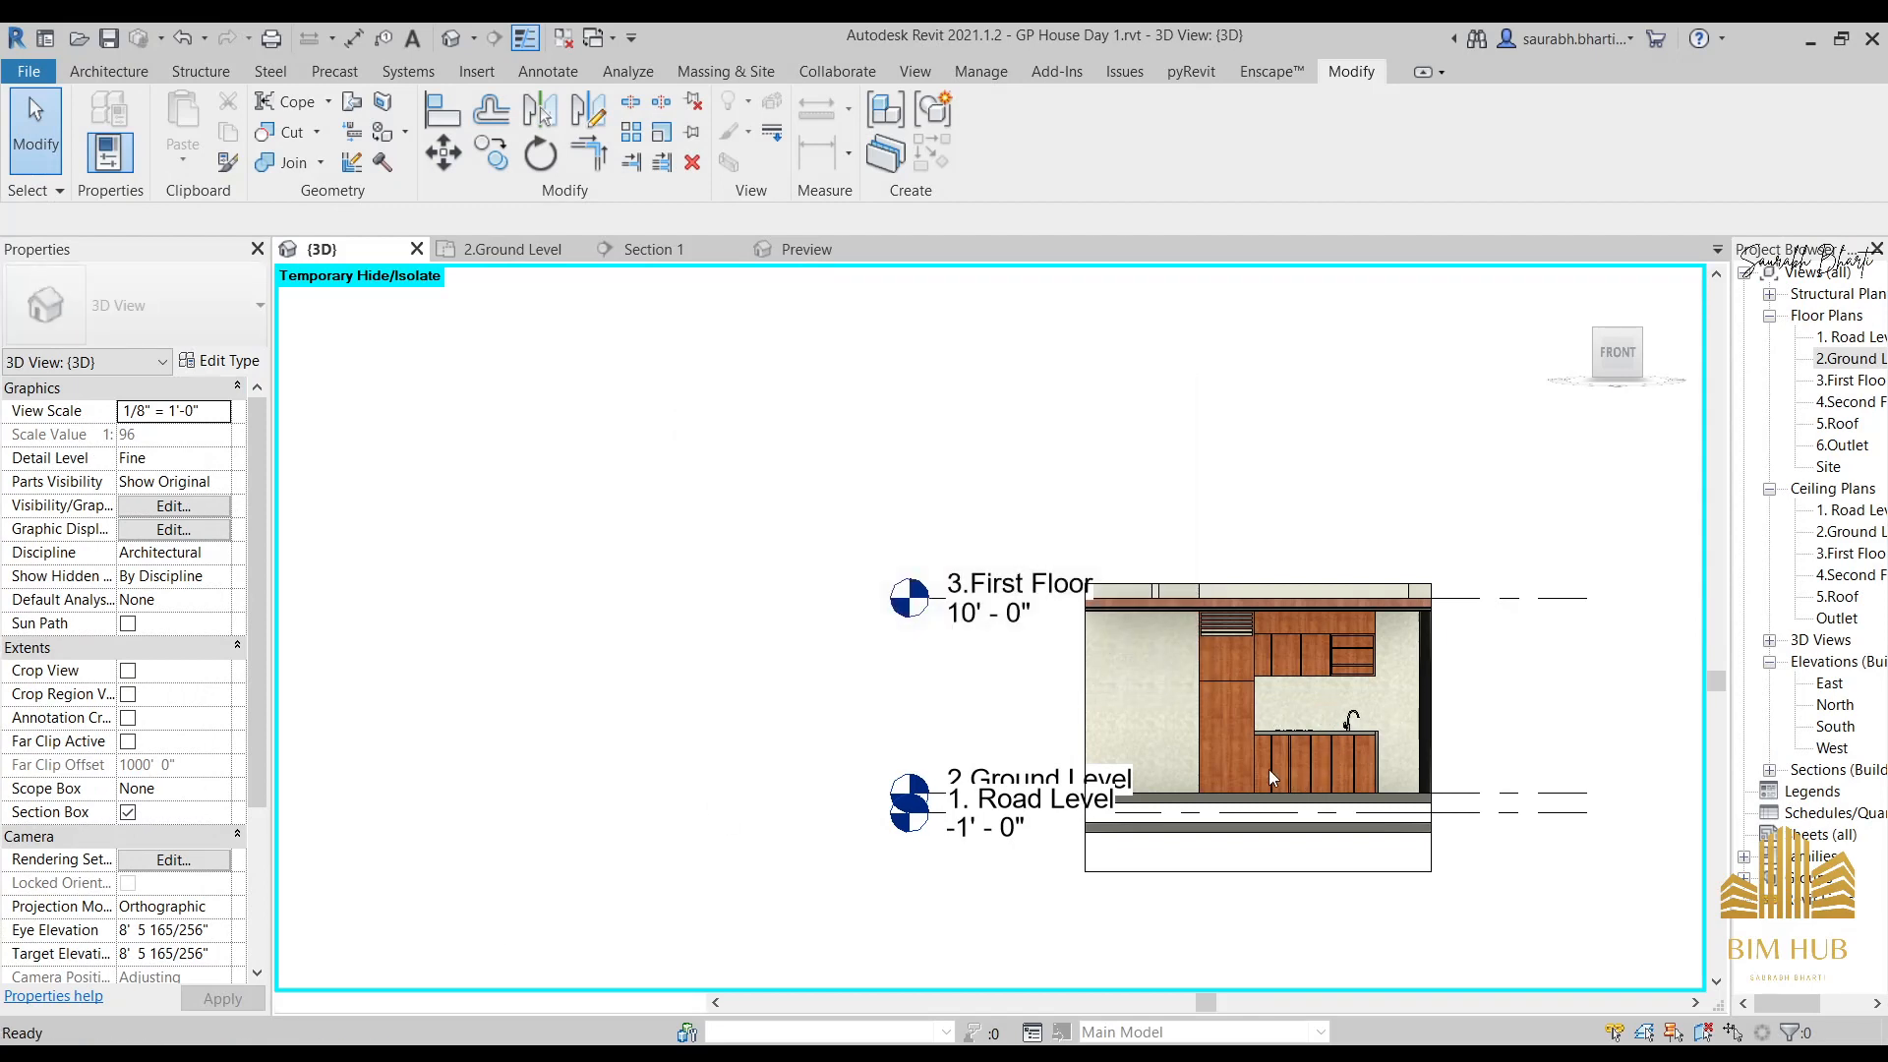
Try to place the Electrolux side-by-side refrigerator in the 3D view.
{"action": "scroll", "coordinate": [1248, 740], "scroll_direction": "up", "scroll_amount": 5}
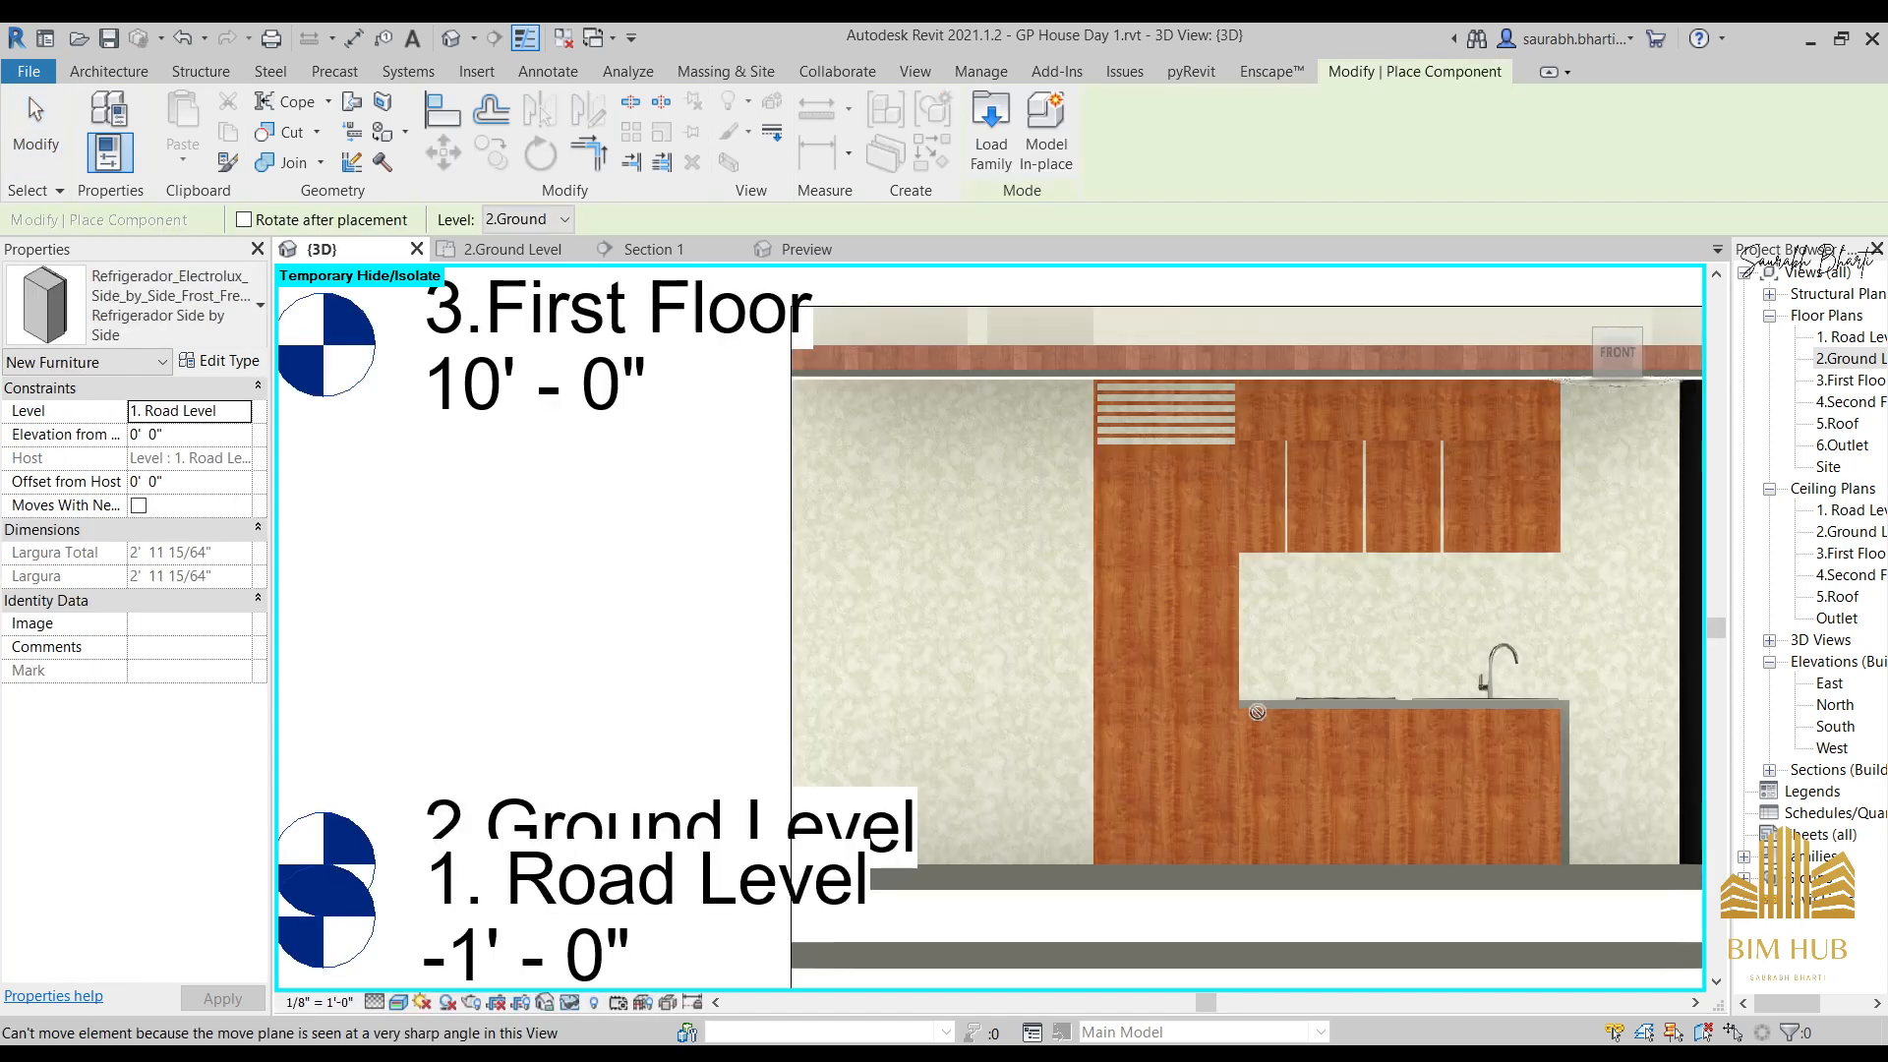
{"action": "scroll", "coordinate": [902, 667], "scroll_direction": "up", "scroll_amount": 2}
{"action": "scroll", "coordinate": [925, 618], "scroll_direction": "down", "scroll_amount": 3}
{"action": "middle_click_drag", "start_coordinate": [936, 645], "coordinate": [859, 808], "text": "shift"}
{"action": "key", "text": "Escape"}
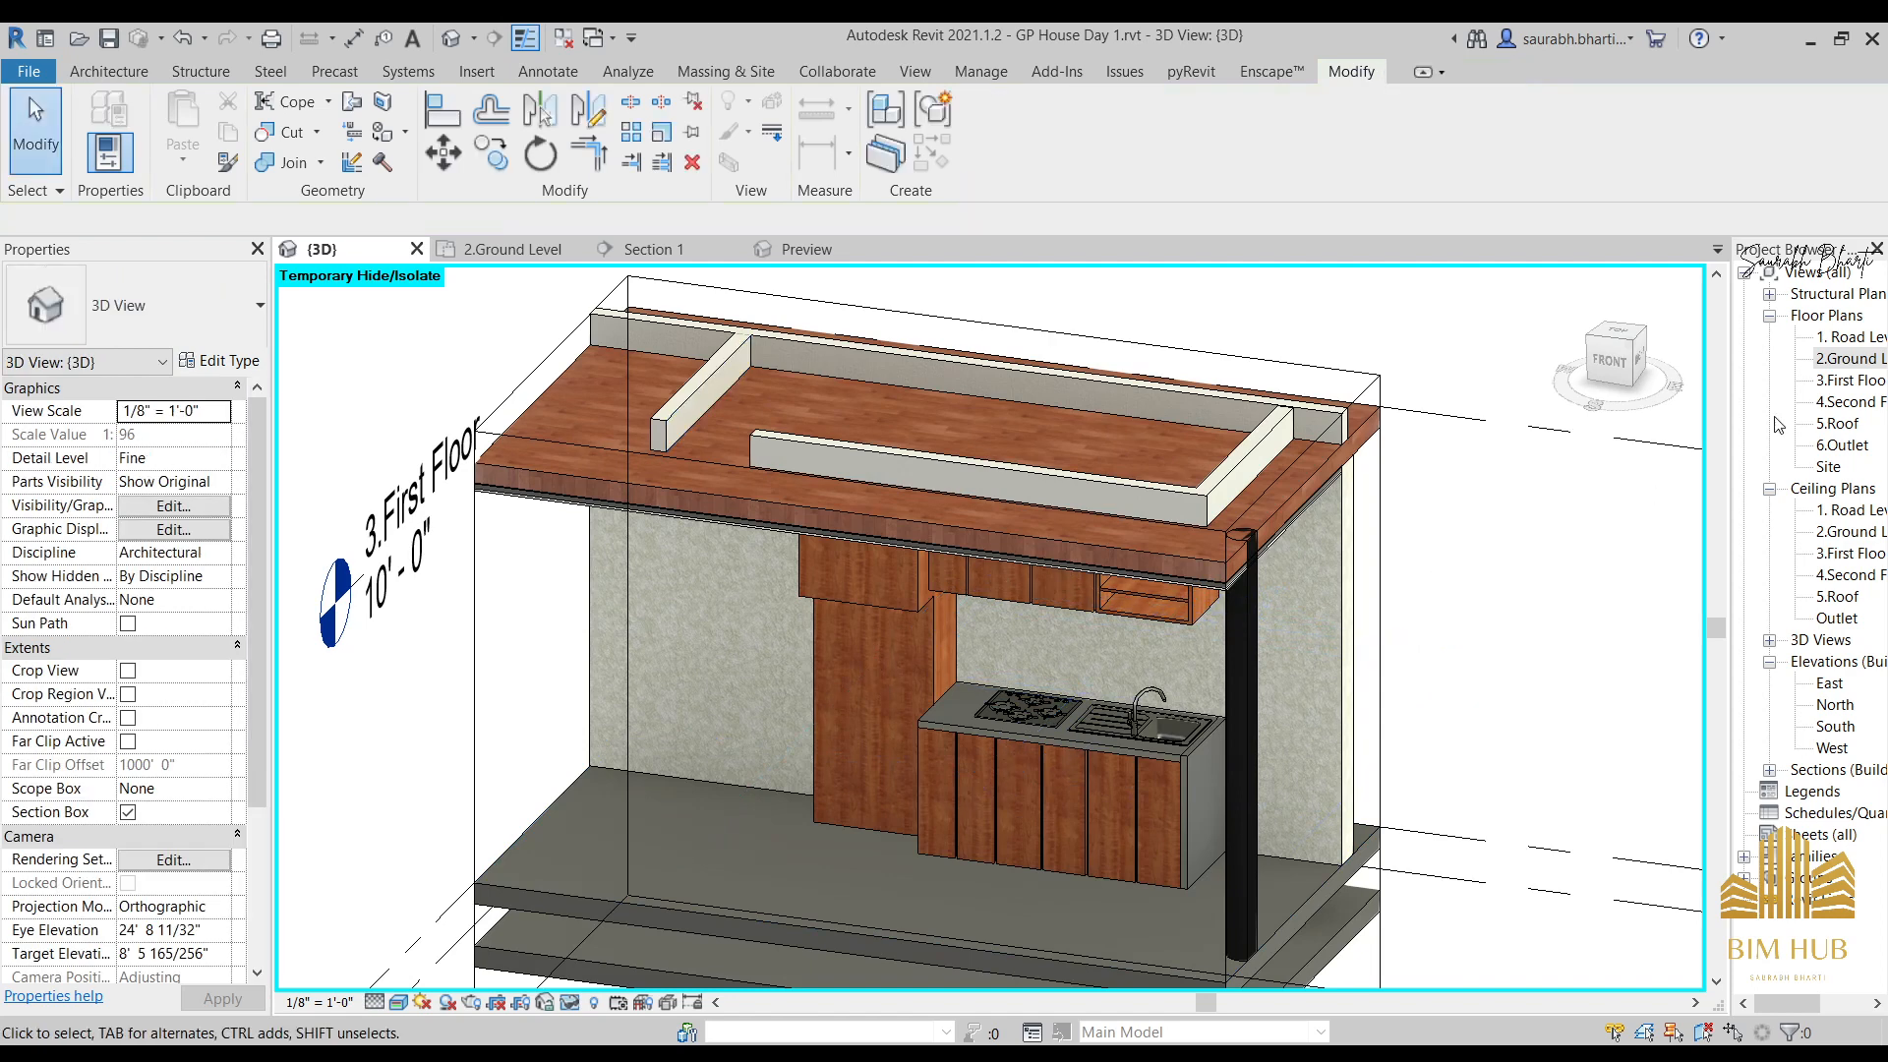
Place the Electrolux side-by-side refrigerator inside the tall cabinet recess in the 2.Ground Level floor plan.
{"action": "double_click", "coordinate": [1847, 358]}
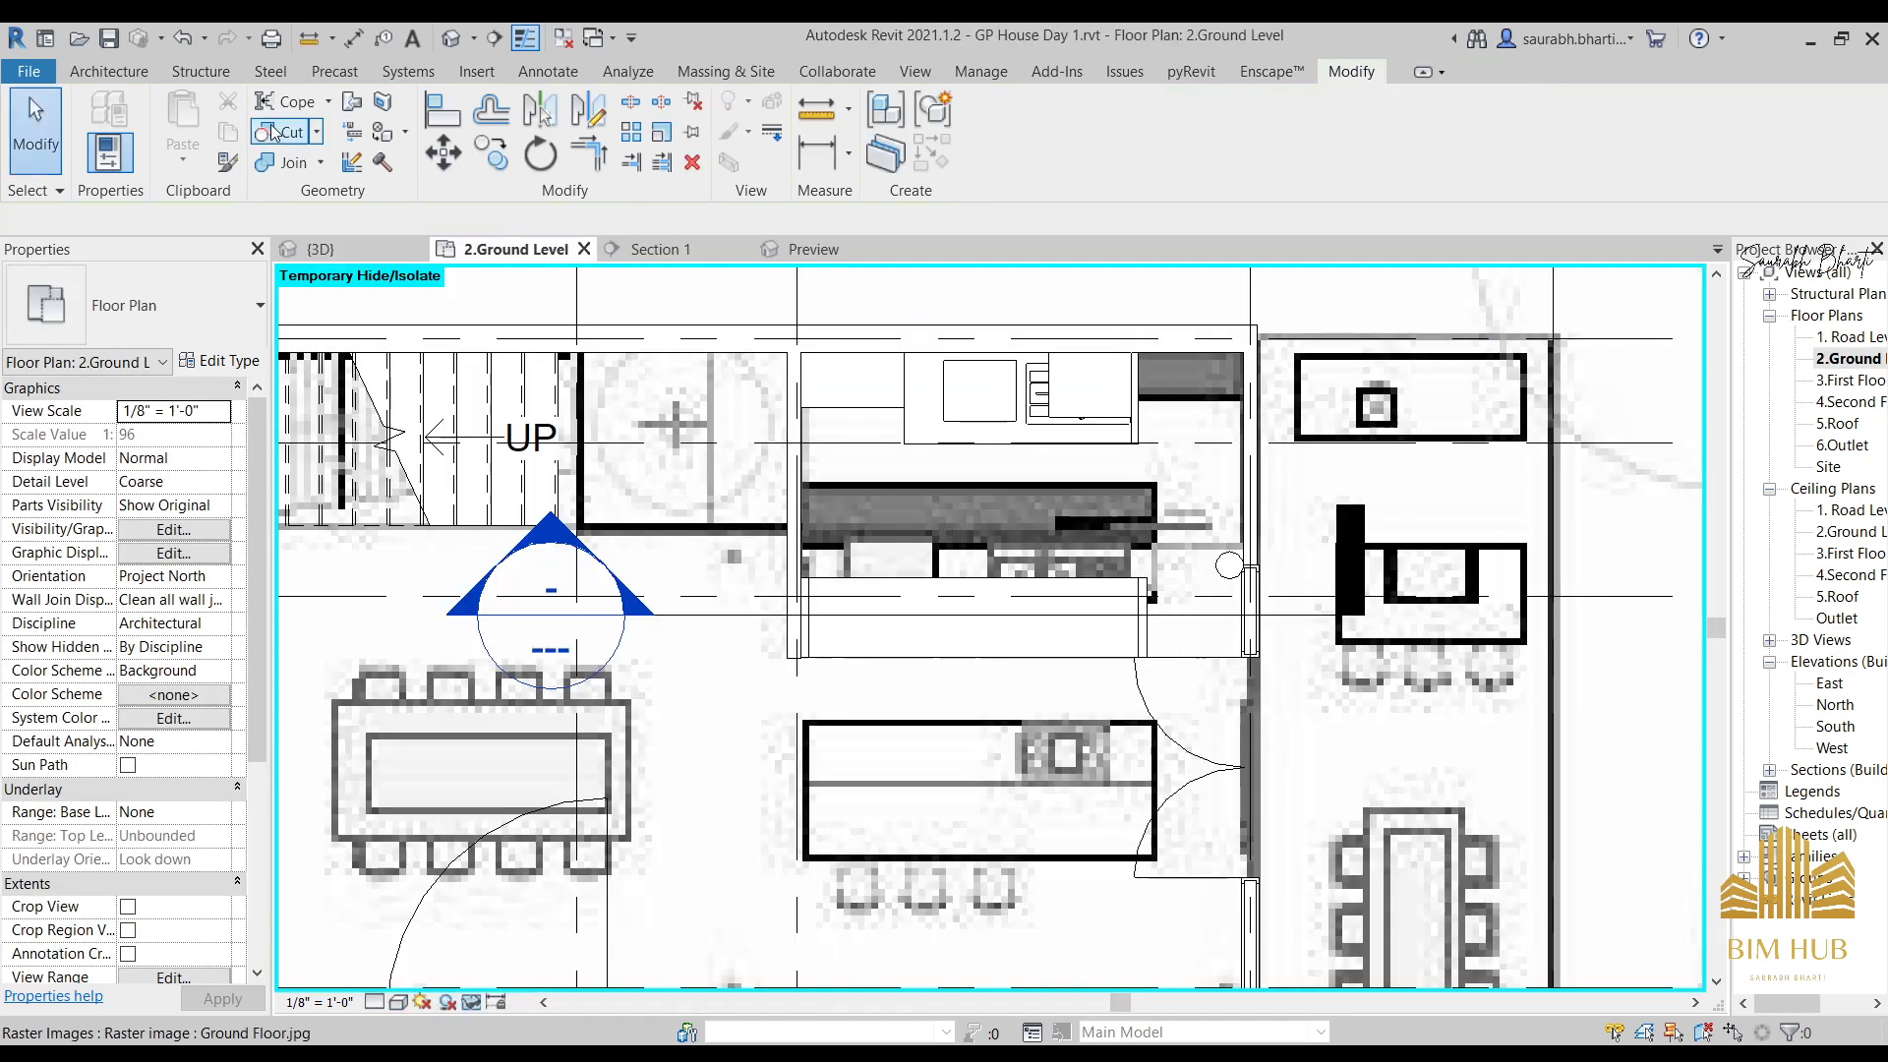
{"action": "left_click", "coordinate": [118, 77]}
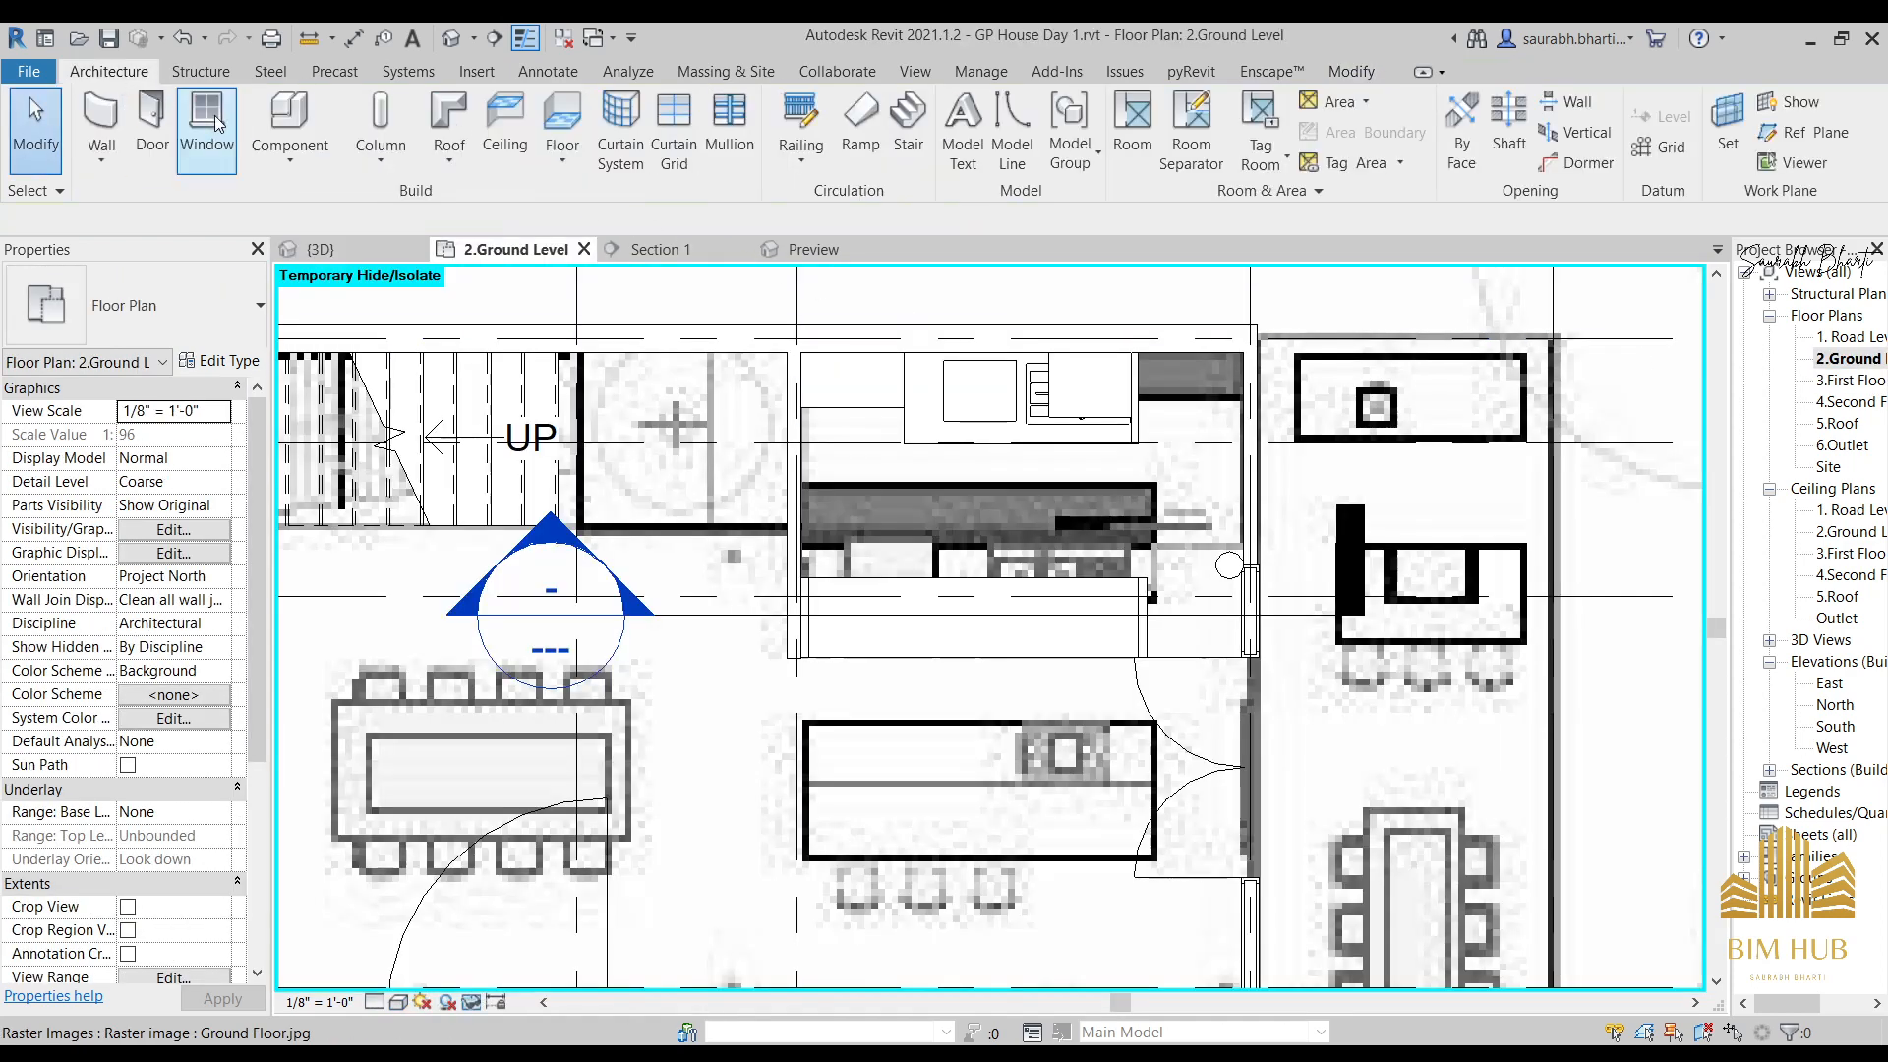
{"action": "left_click", "coordinate": [287, 116]}
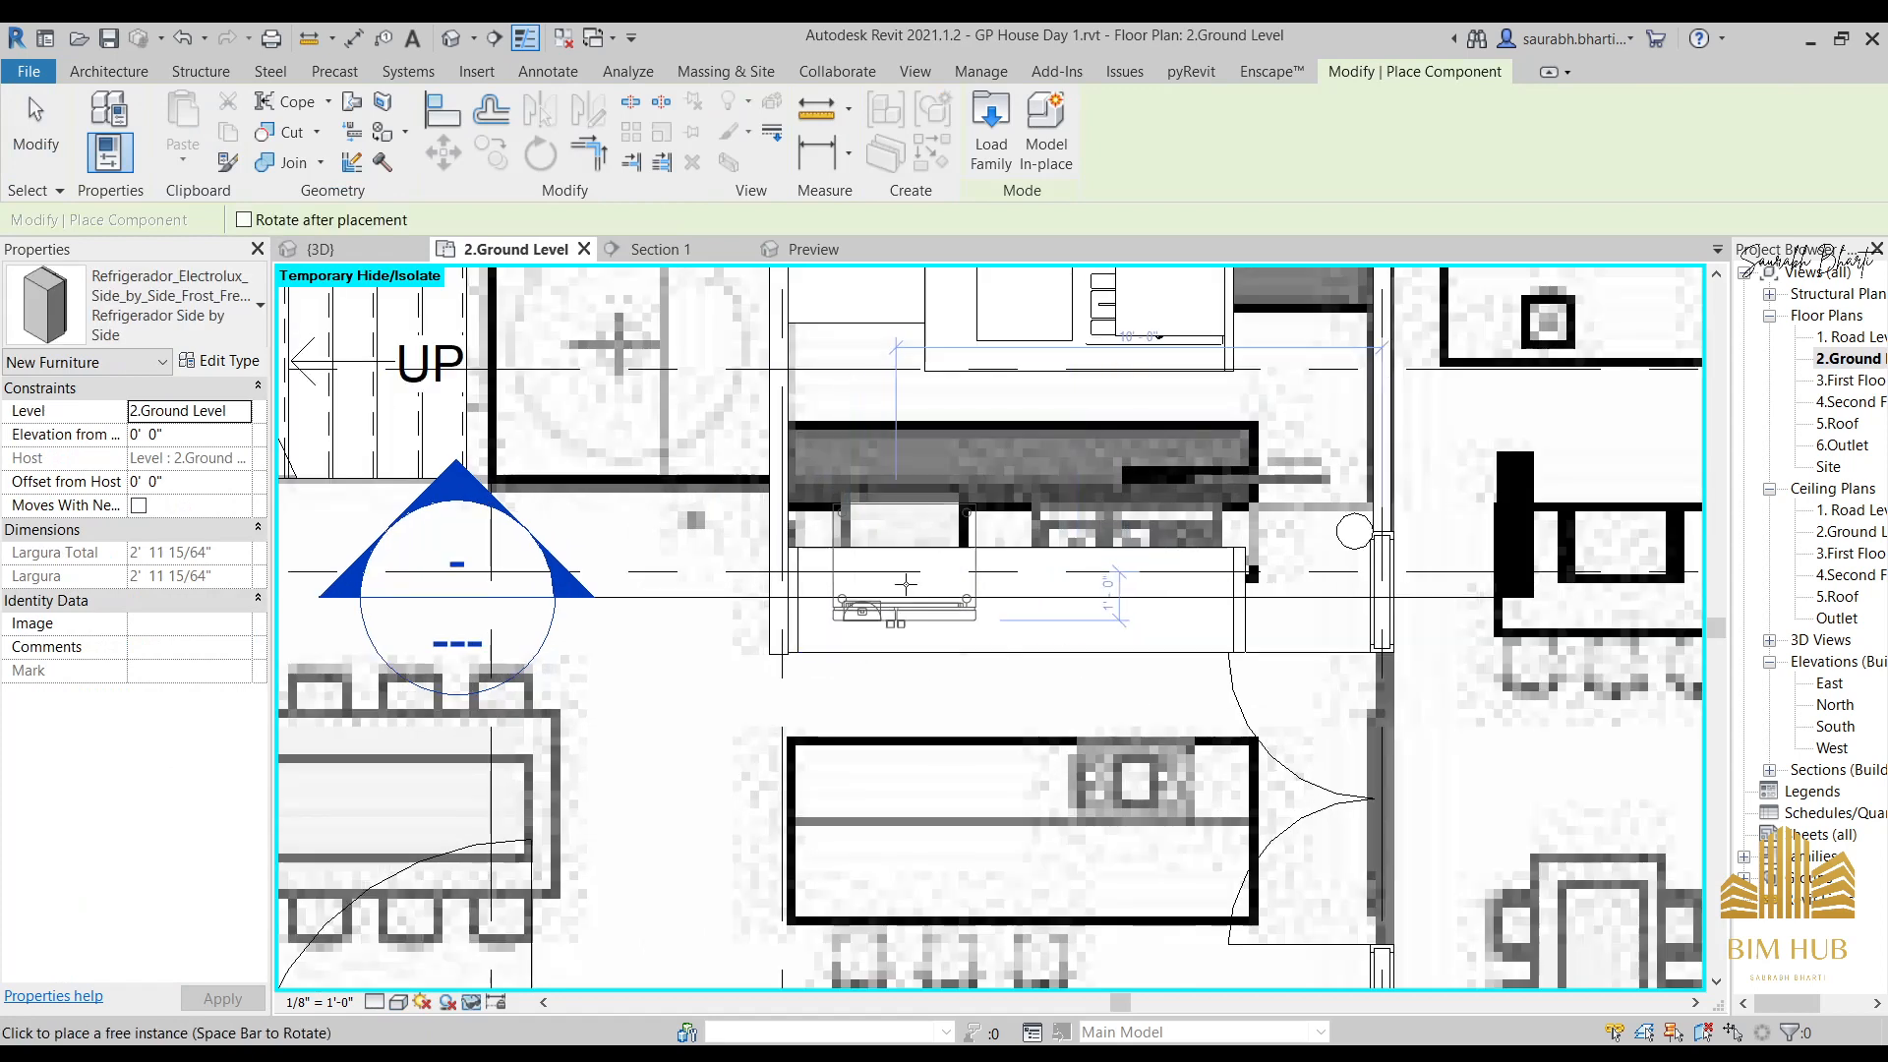
{"action": "scroll", "coordinate": [855, 747], "scroll_direction": "up", "scroll_amount": 3}
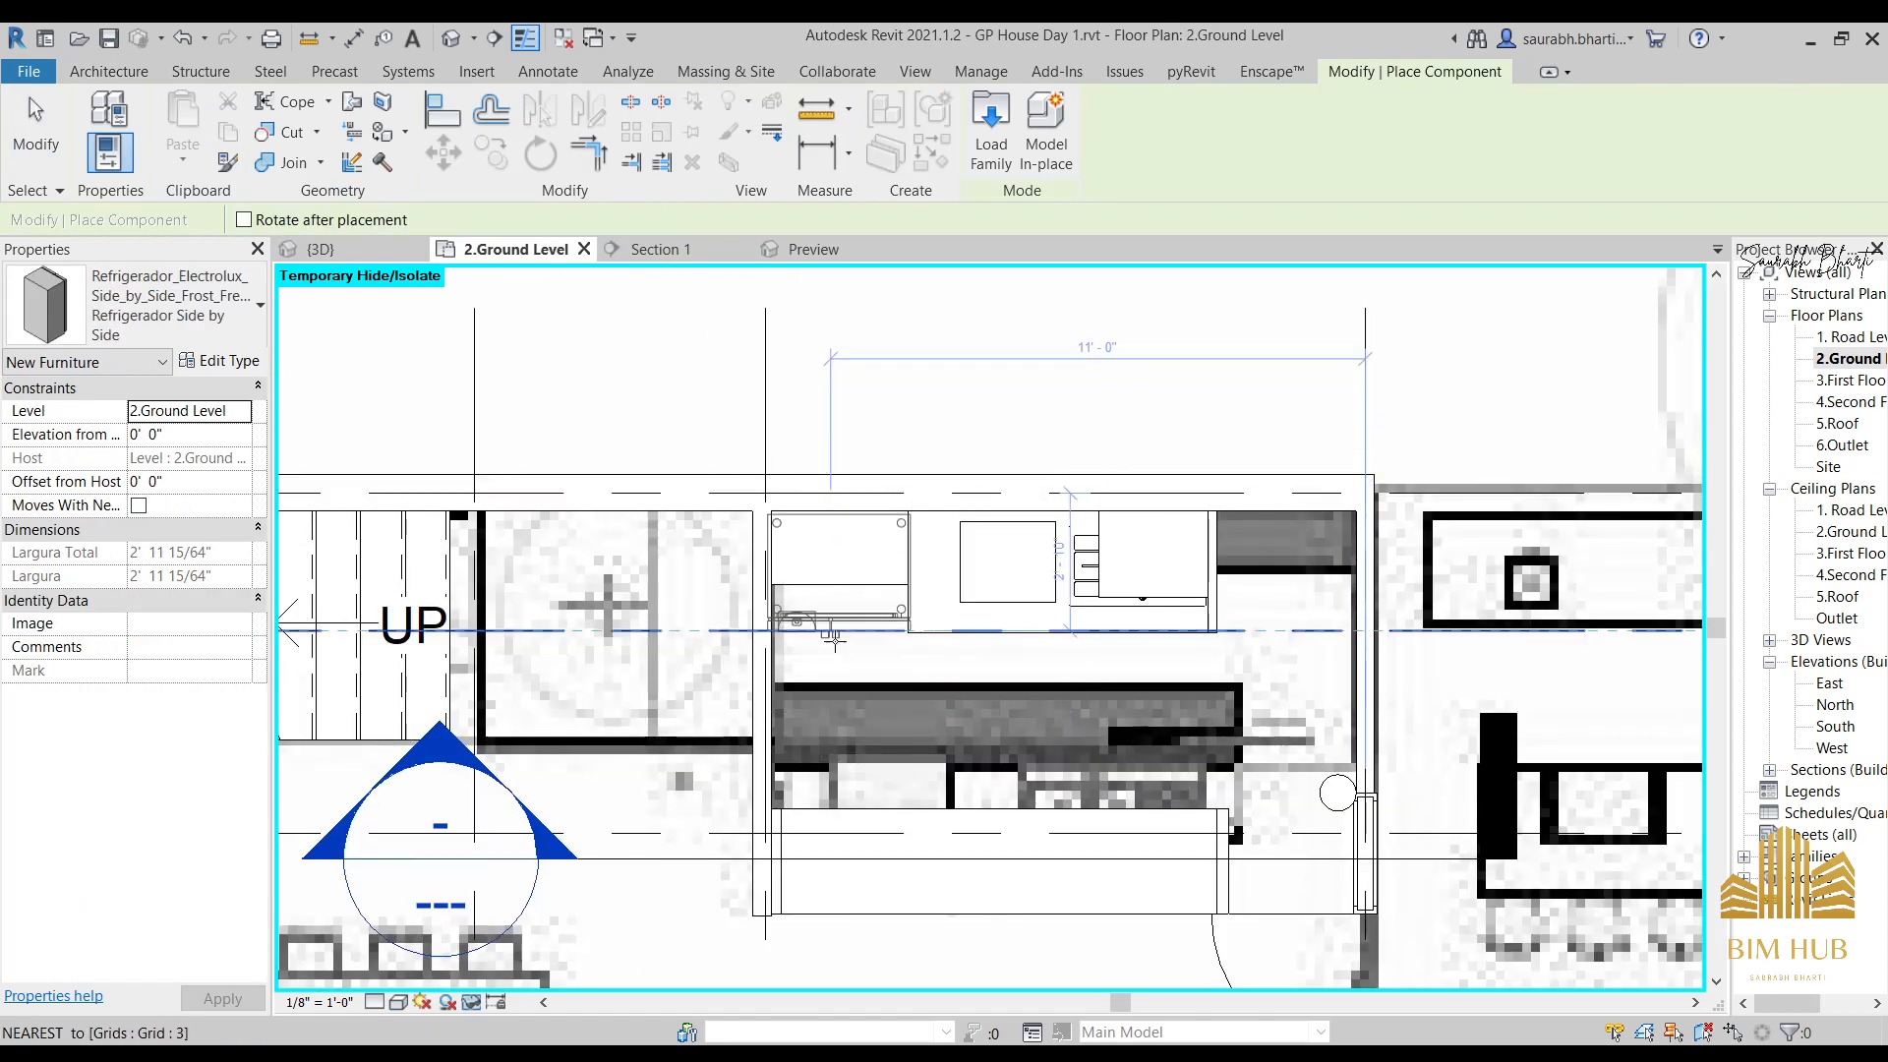
{"action": "left_click", "coordinate": [834, 641]}
{"action": "key", "text": "Escape"}
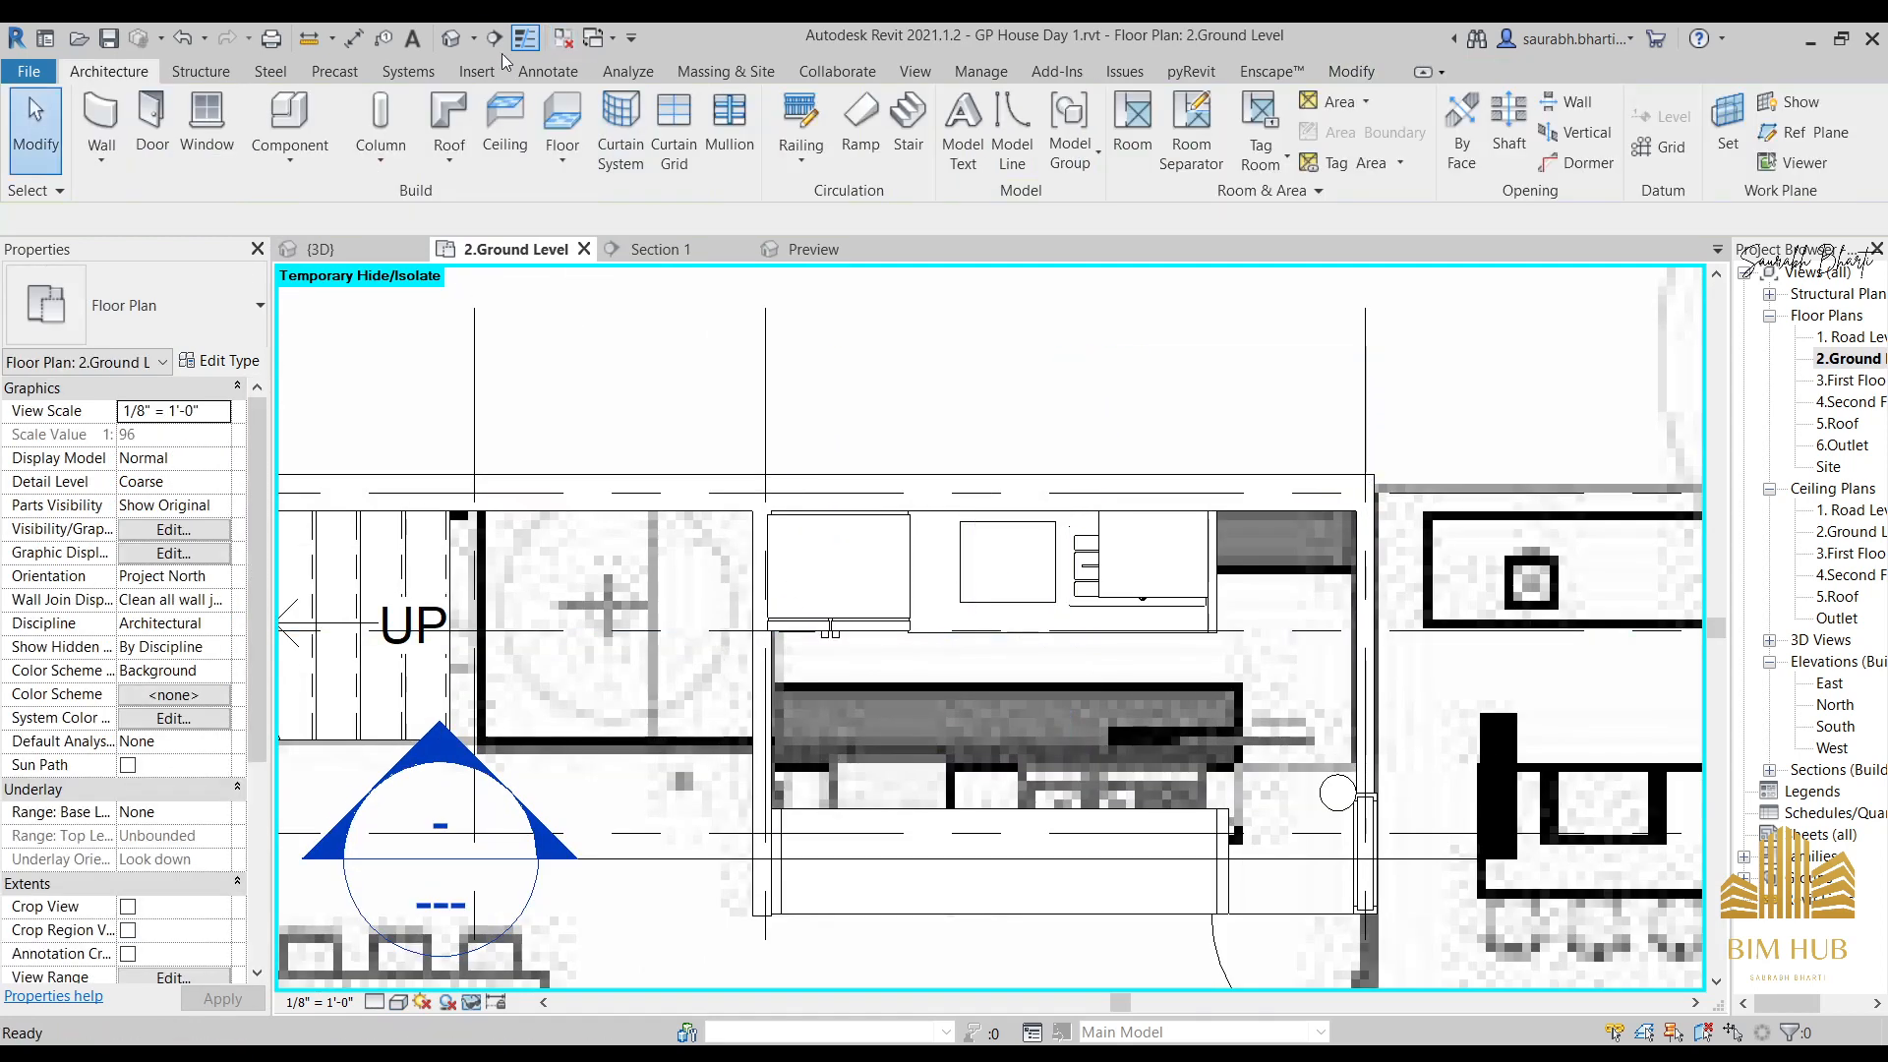
Show the kitchen from the front in 3D and open the tall cabinet casework for in-place editing.
{"action": "left_click", "coordinate": [466, 41]}
{"action": "middle_click_drag", "start_coordinate": [846, 677], "coordinate": [876, 592], "text": "shift"}
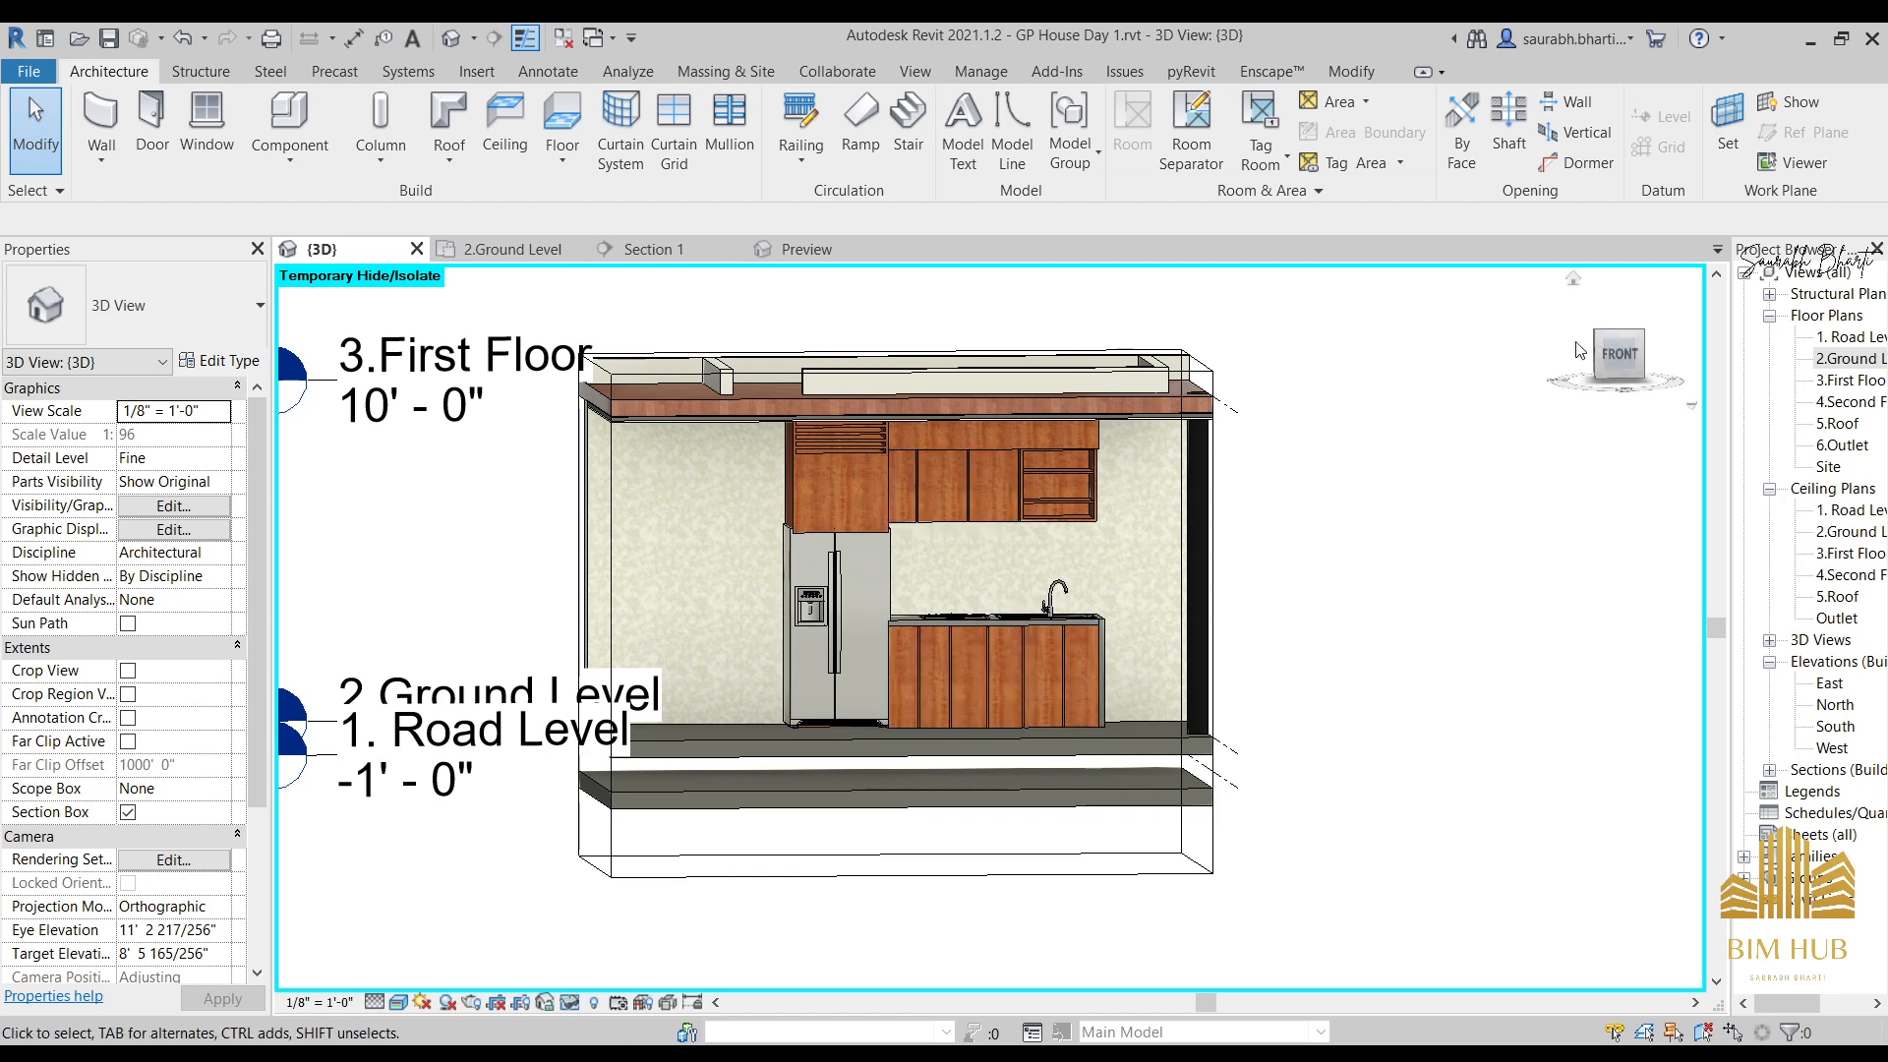
{"action": "left_click", "coordinate": [1633, 376]}
{"action": "scroll", "coordinate": [1268, 599], "scroll_direction": "up", "scroll_amount": 5}
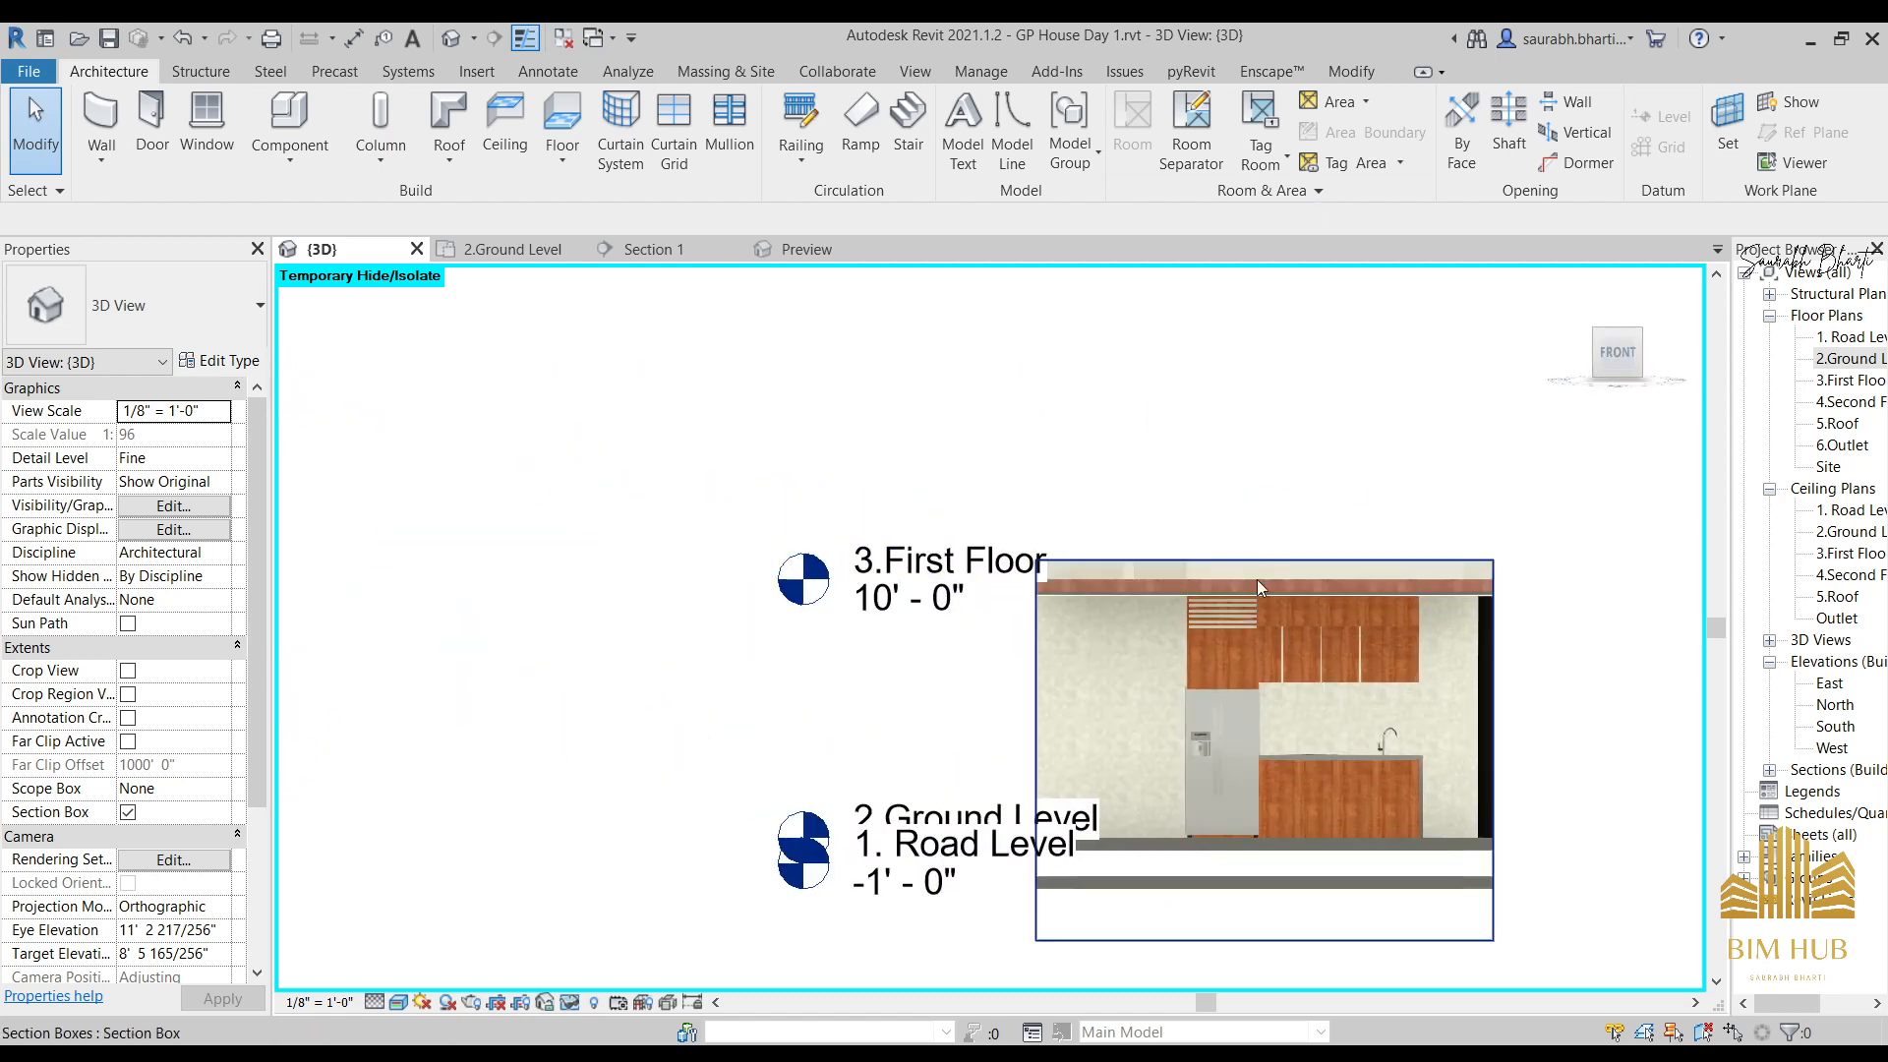
{"action": "middle_click_drag", "start_coordinate": [1269, 599], "coordinate": [1199, 622]}
{"action": "scroll", "coordinate": [1199, 622], "scroll_direction": "up", "scroll_amount": 3}
{"action": "left_click", "coordinate": [1177, 627]}
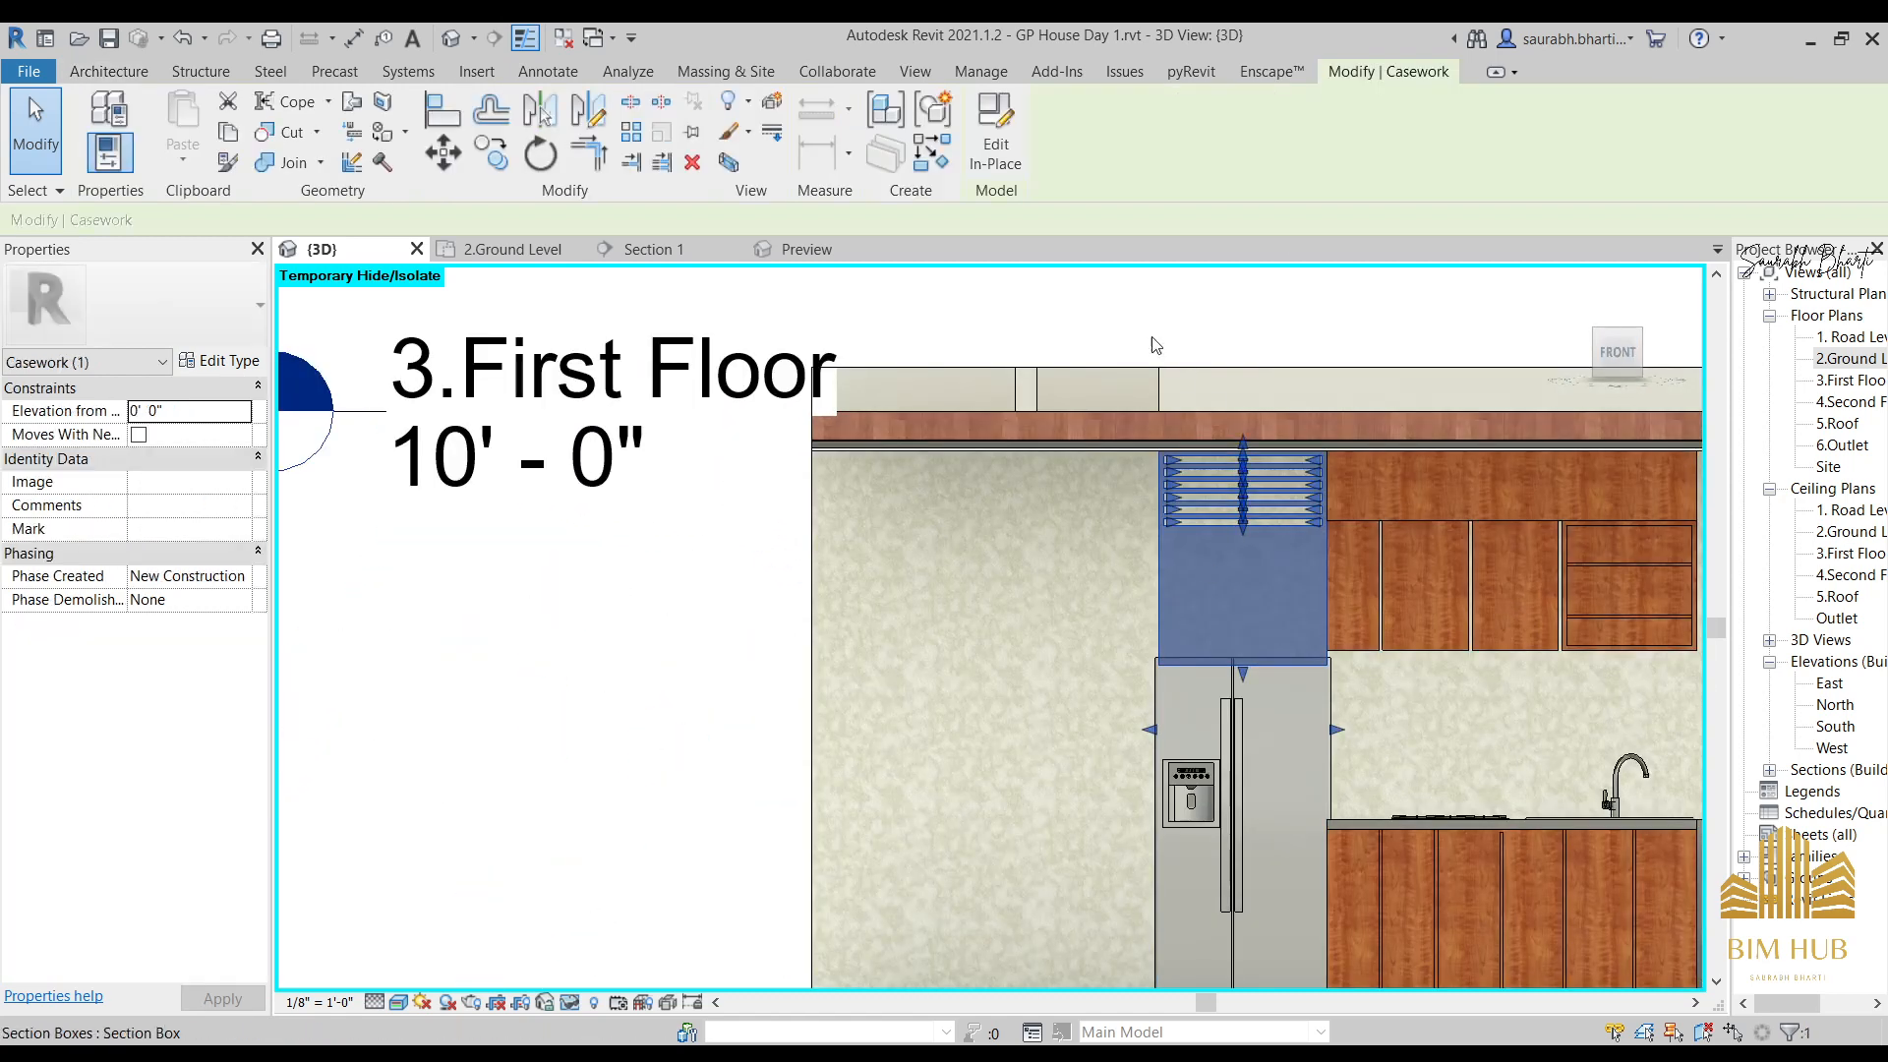
{"action": "scroll", "coordinate": [1186, 611], "scroll_direction": "up", "scroll_amount": 5}
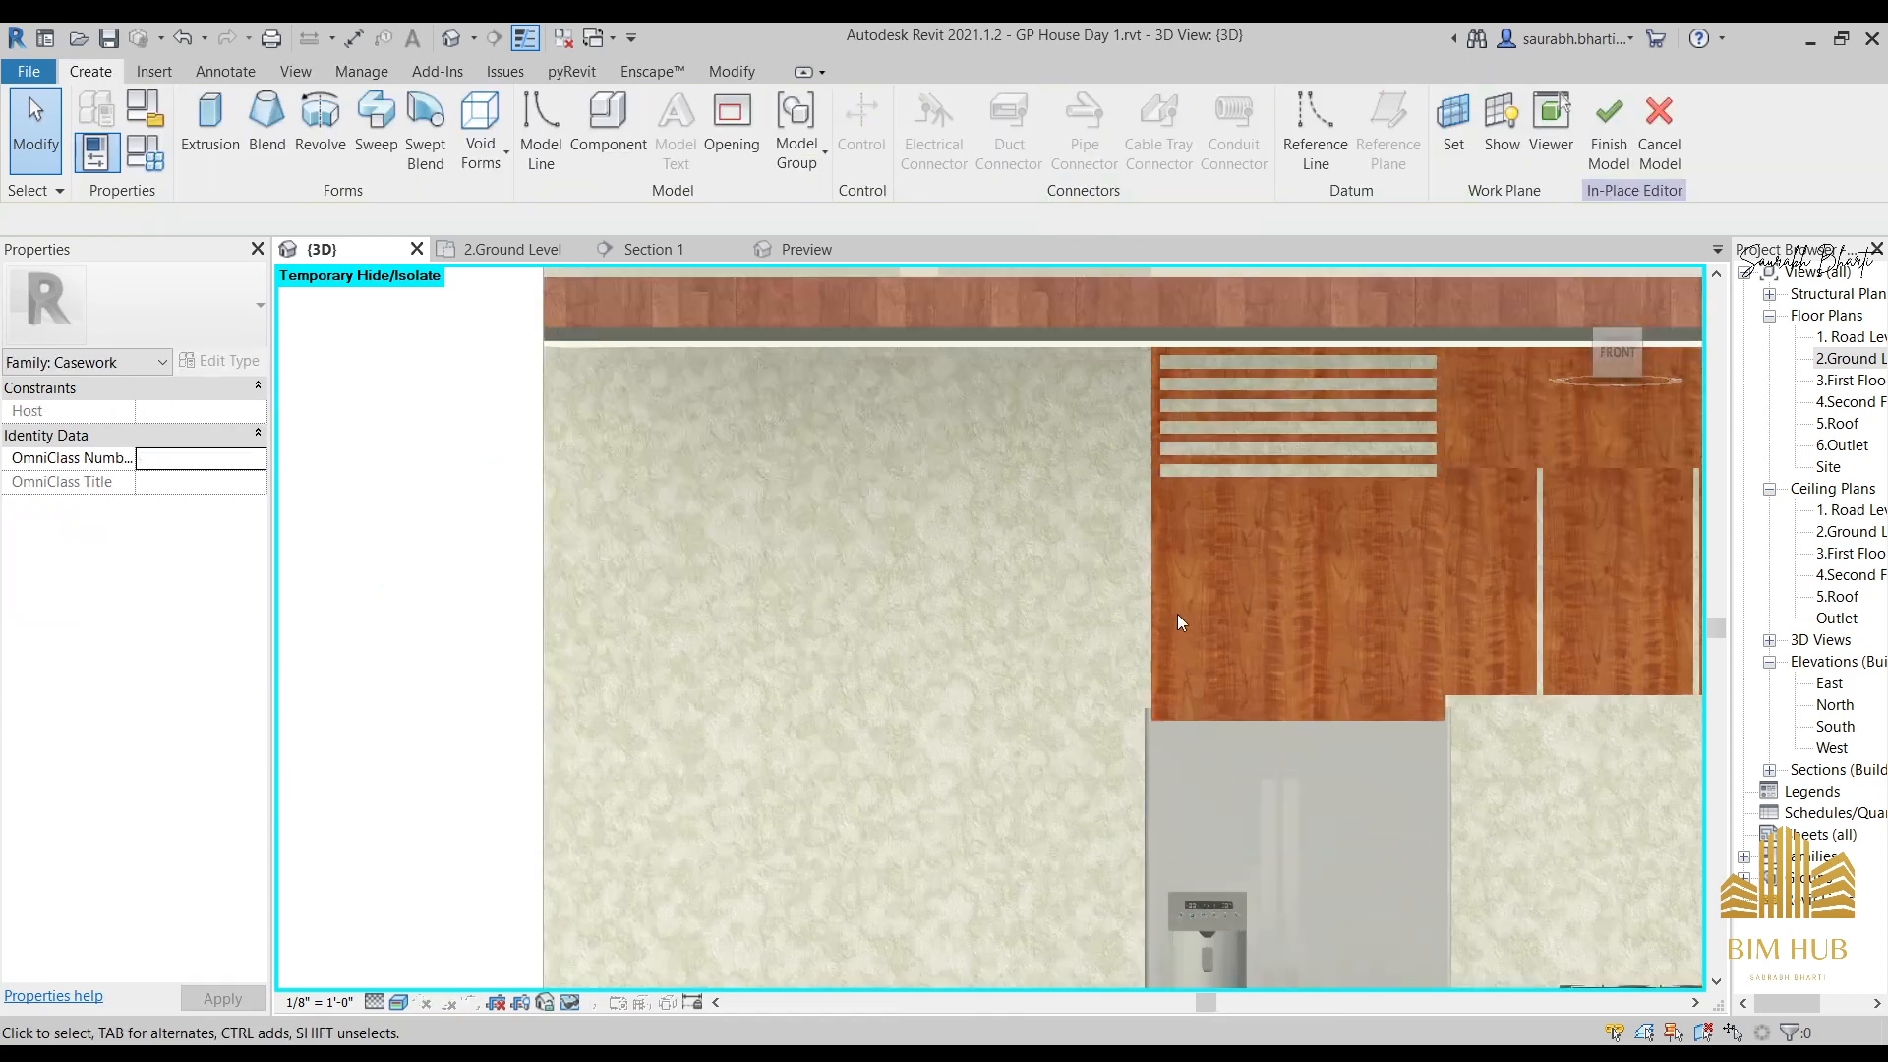
Move the left sketch line of the tall cabinet's extrusion outward beyond the refrigerator's side and finish the sketch.
{"action": "left_click", "coordinate": [1150, 510]}
{"action": "double_click", "coordinate": [1149, 511]}
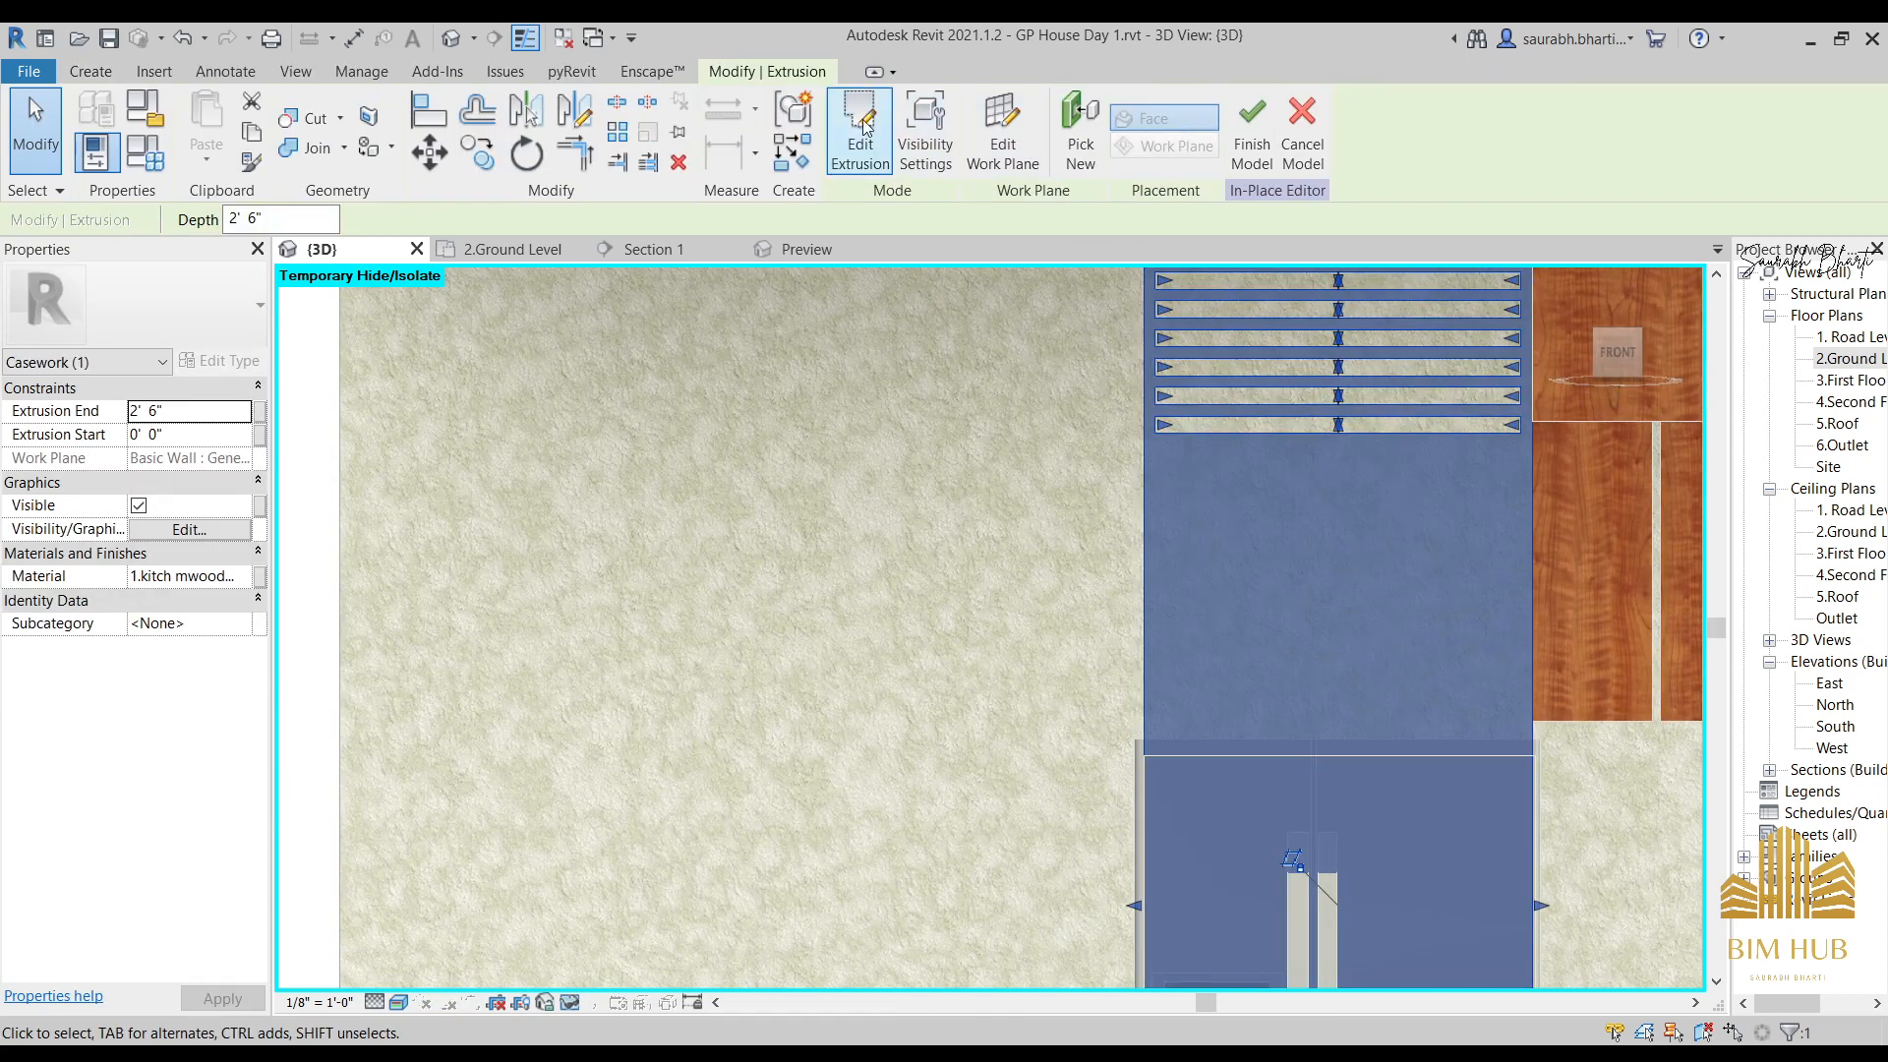
{"action": "mouse_move", "coordinate": [1147, 516]}
{"action": "left_mouse_down"}
{"action": "mouse_move", "coordinate": [1075, 522]}
{"action": "mouse_move", "coordinate": [1138, 527]}
{"action": "mouse_move", "coordinate": [1120, 638]}
{"action": "mouse_move", "coordinate": [1135, 787]}
{"action": "left_mouse_up"}
{"action": "scroll", "coordinate": [1131, 790], "scroll_direction": "up", "scroll_amount": 3}
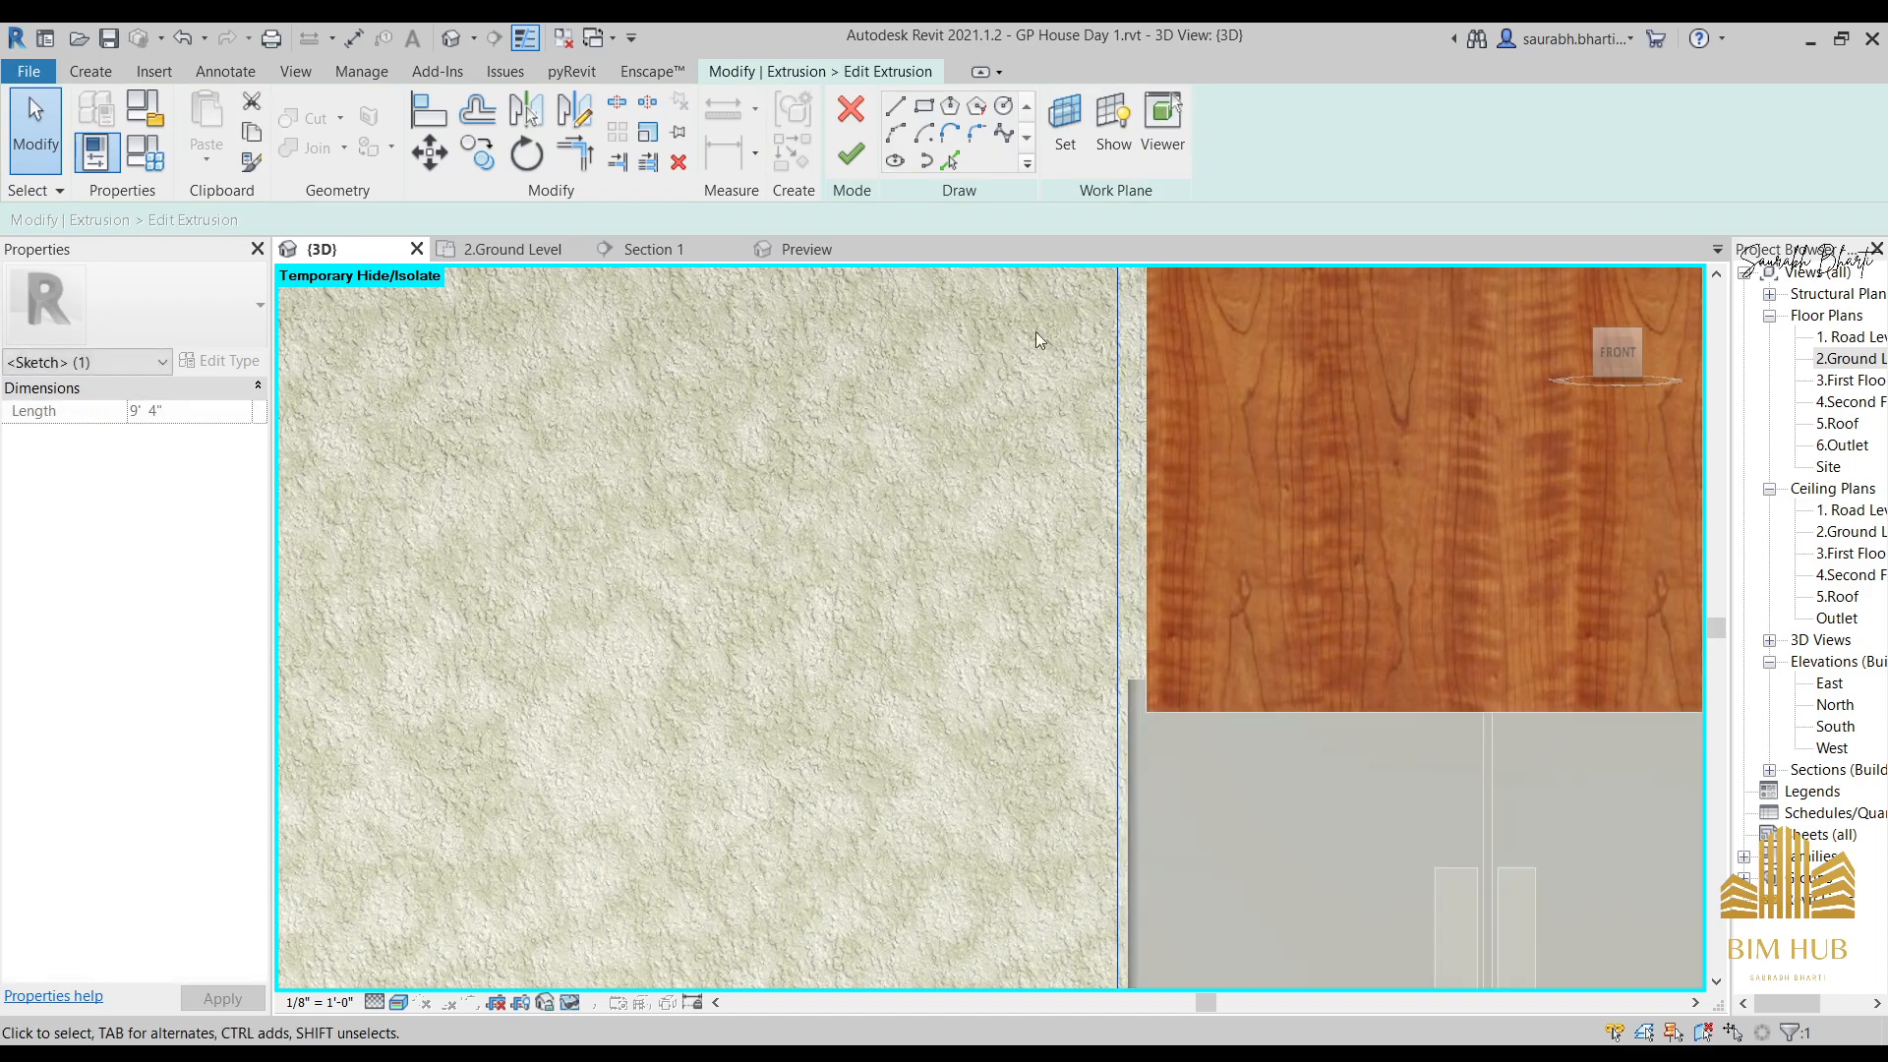
{"action": "left_click", "coordinate": [851, 169]}
{"action": "scroll", "coordinate": [1094, 681], "scroll_direction": "down", "scroll_amount": 3}
{"action": "left_click", "coordinate": [960, 610]}
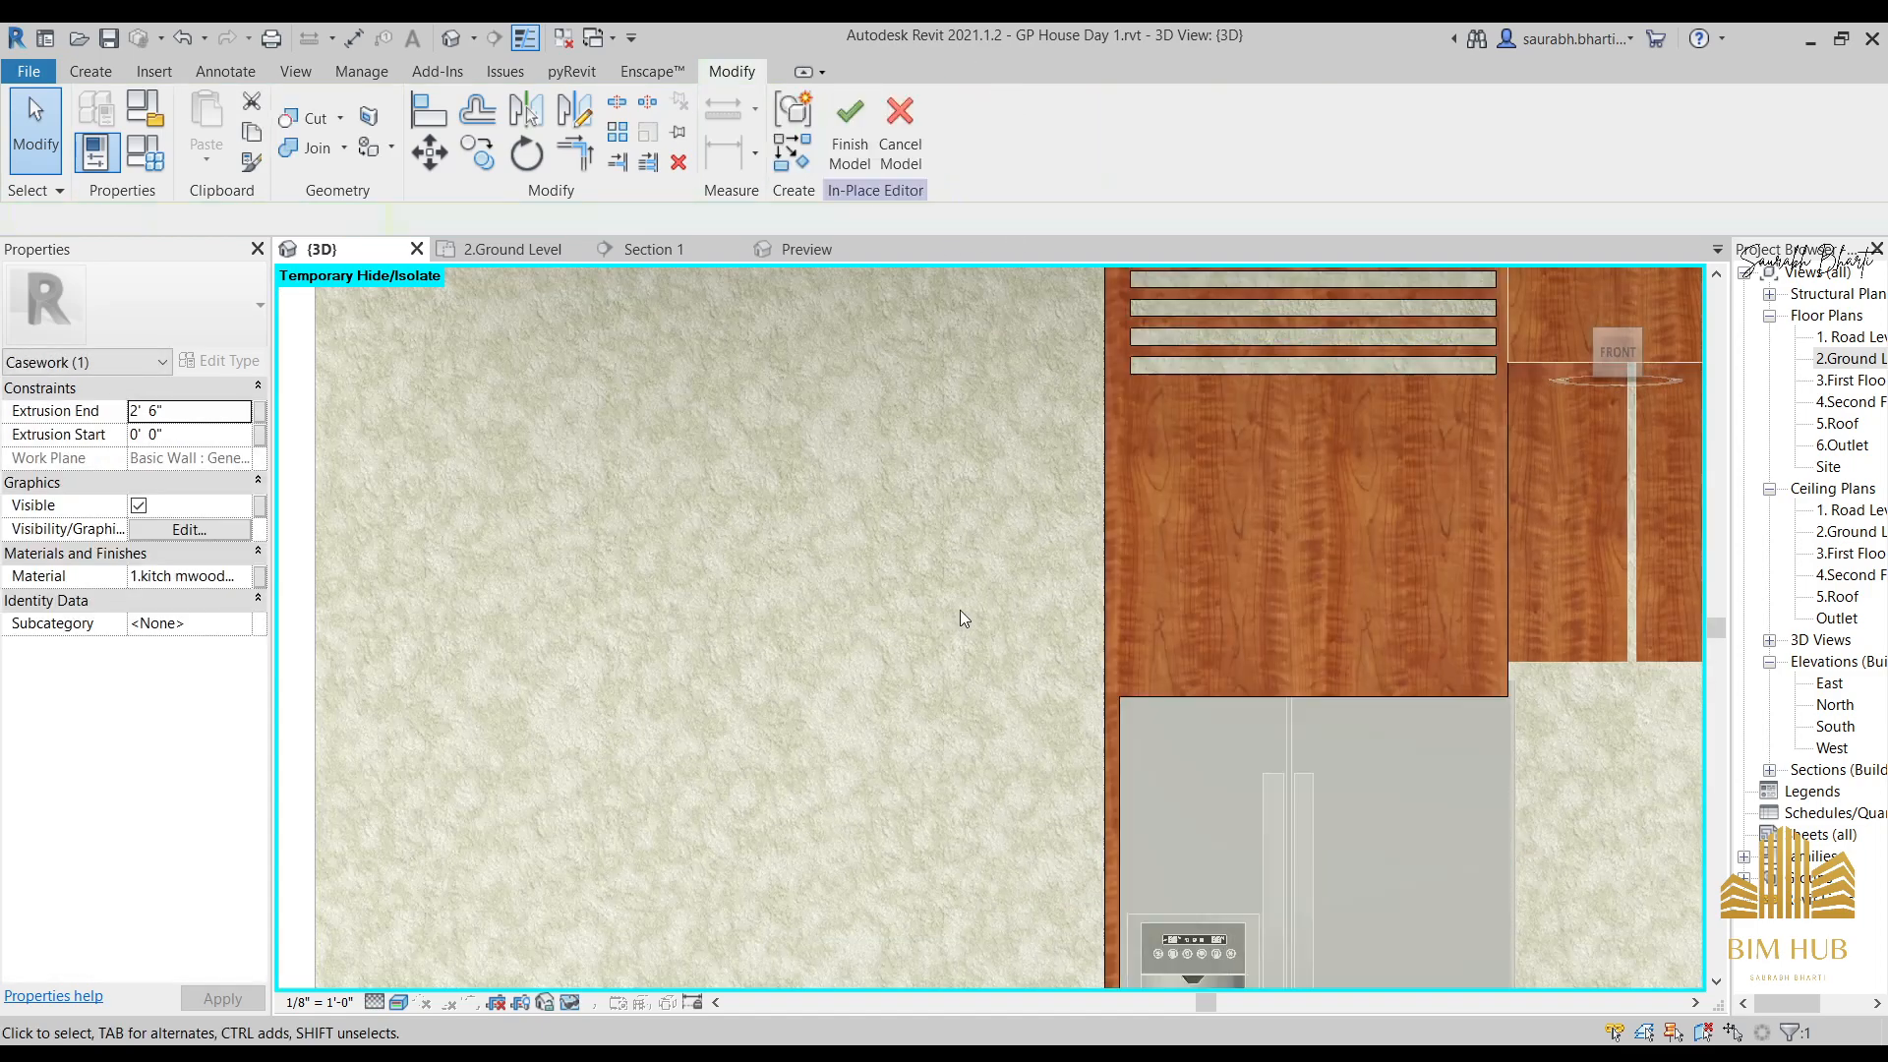
{"action": "scroll", "coordinate": [960, 610], "scroll_direction": "down", "scroll_amount": 3}
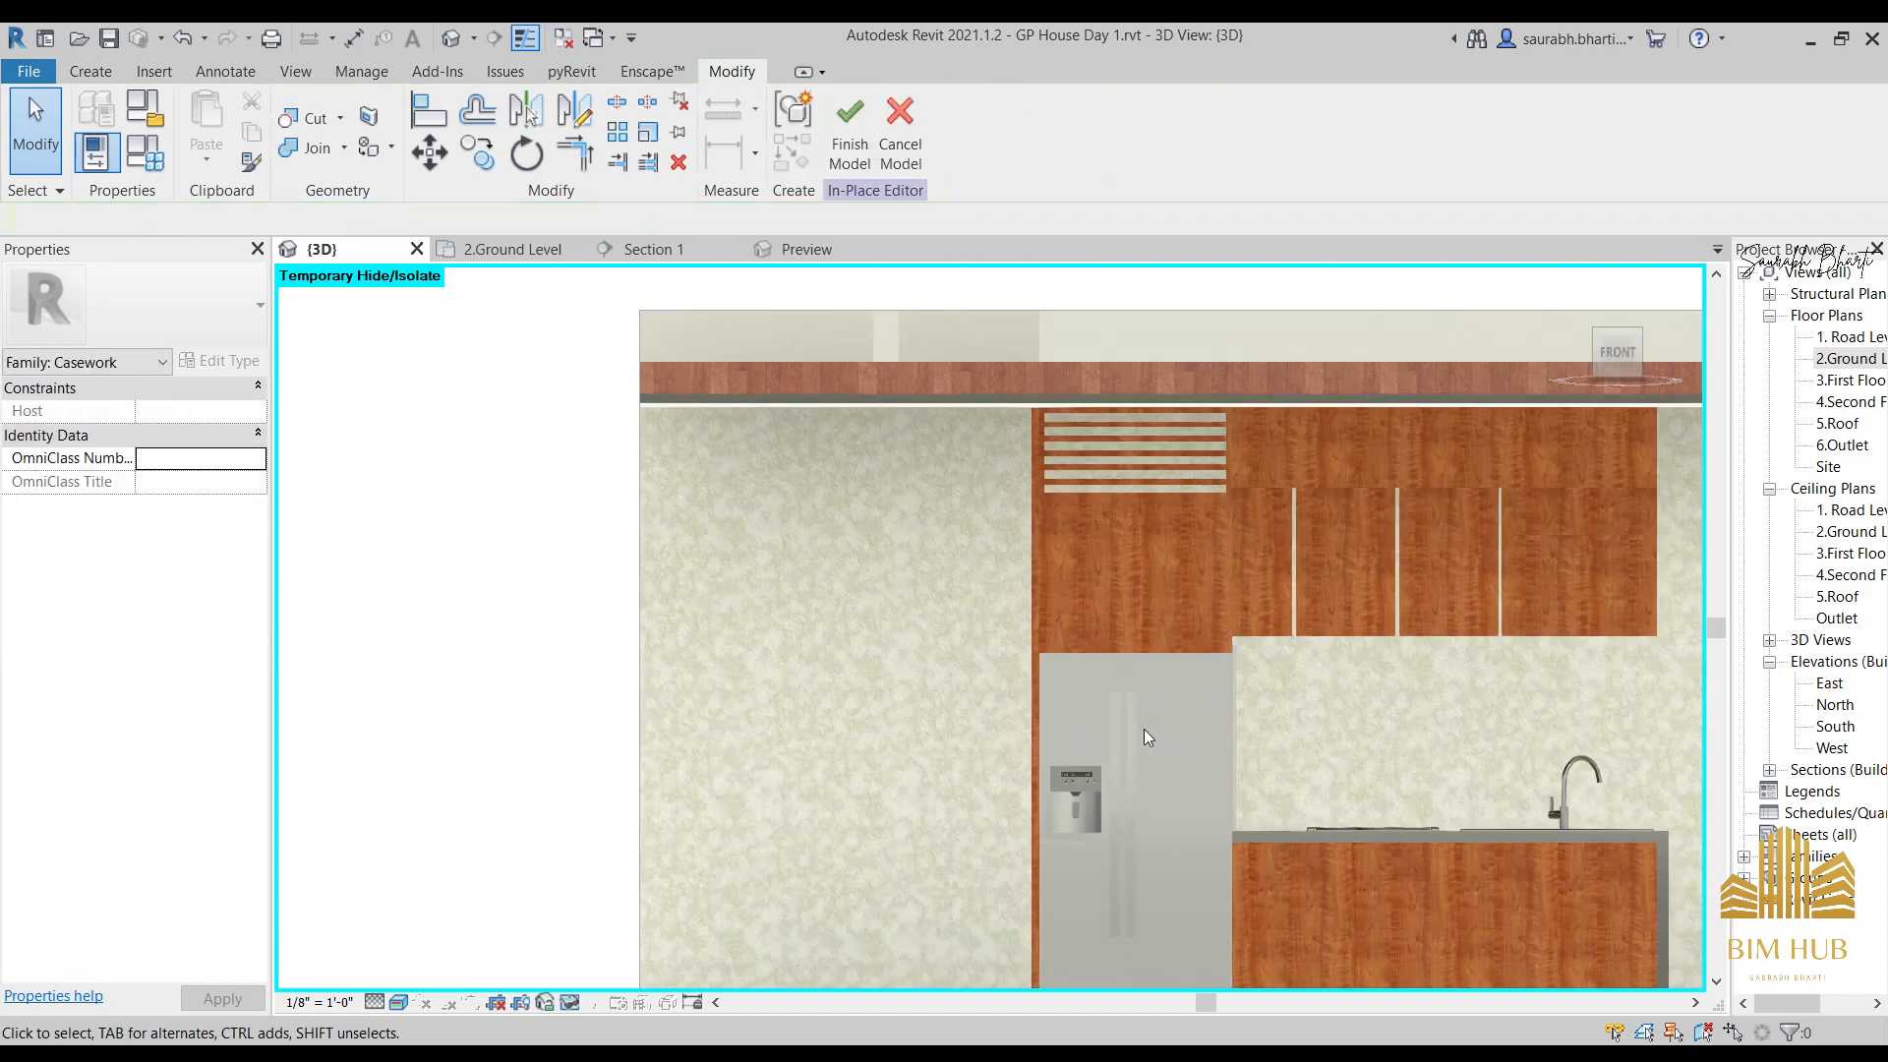
Pull the tall cabinet extrusion's left sketch line back inward to the refrigerator's front edge and finish the sketch.
{"action": "left_click", "coordinate": [1042, 534]}
{"action": "left_click", "coordinate": [861, 133]}
{"action": "scroll", "coordinate": [993, 487], "scroll_direction": "up", "scroll_amount": 3}
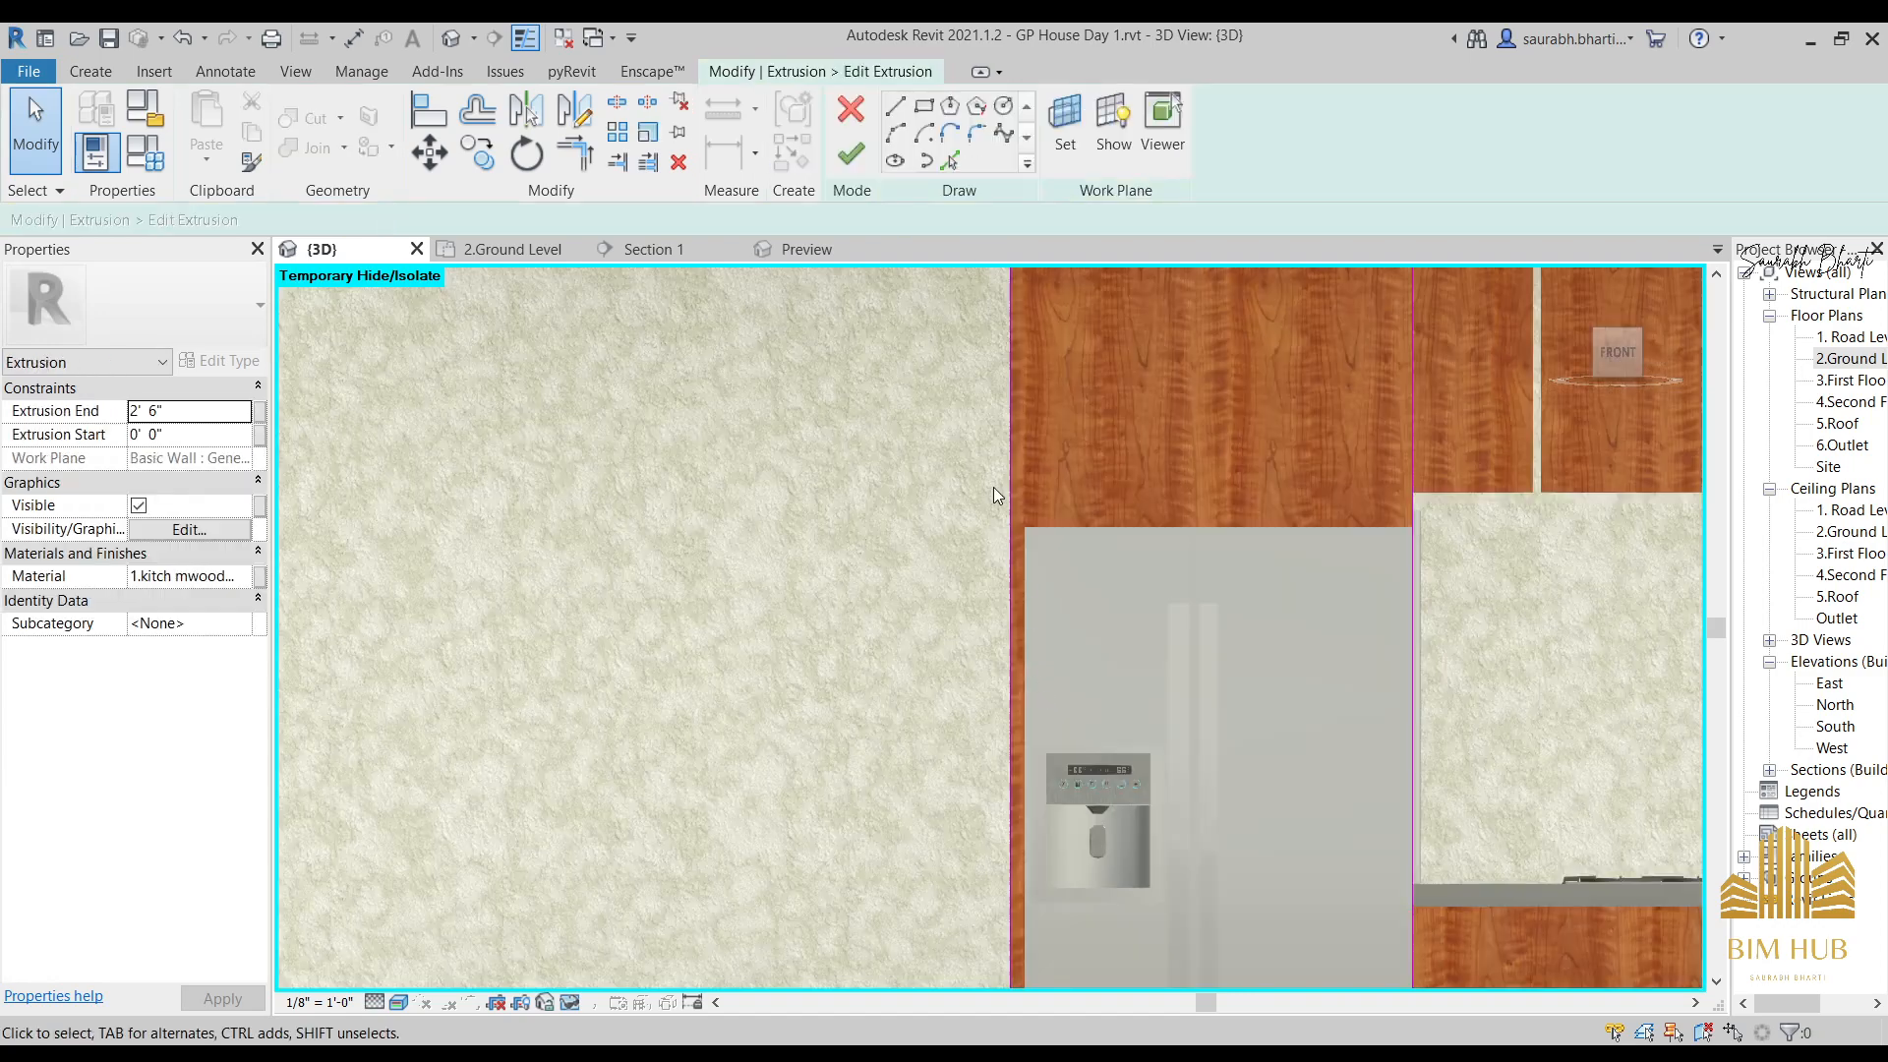
{"action": "scroll", "coordinate": [1018, 590], "scroll_direction": "up", "scroll_amount": 4}
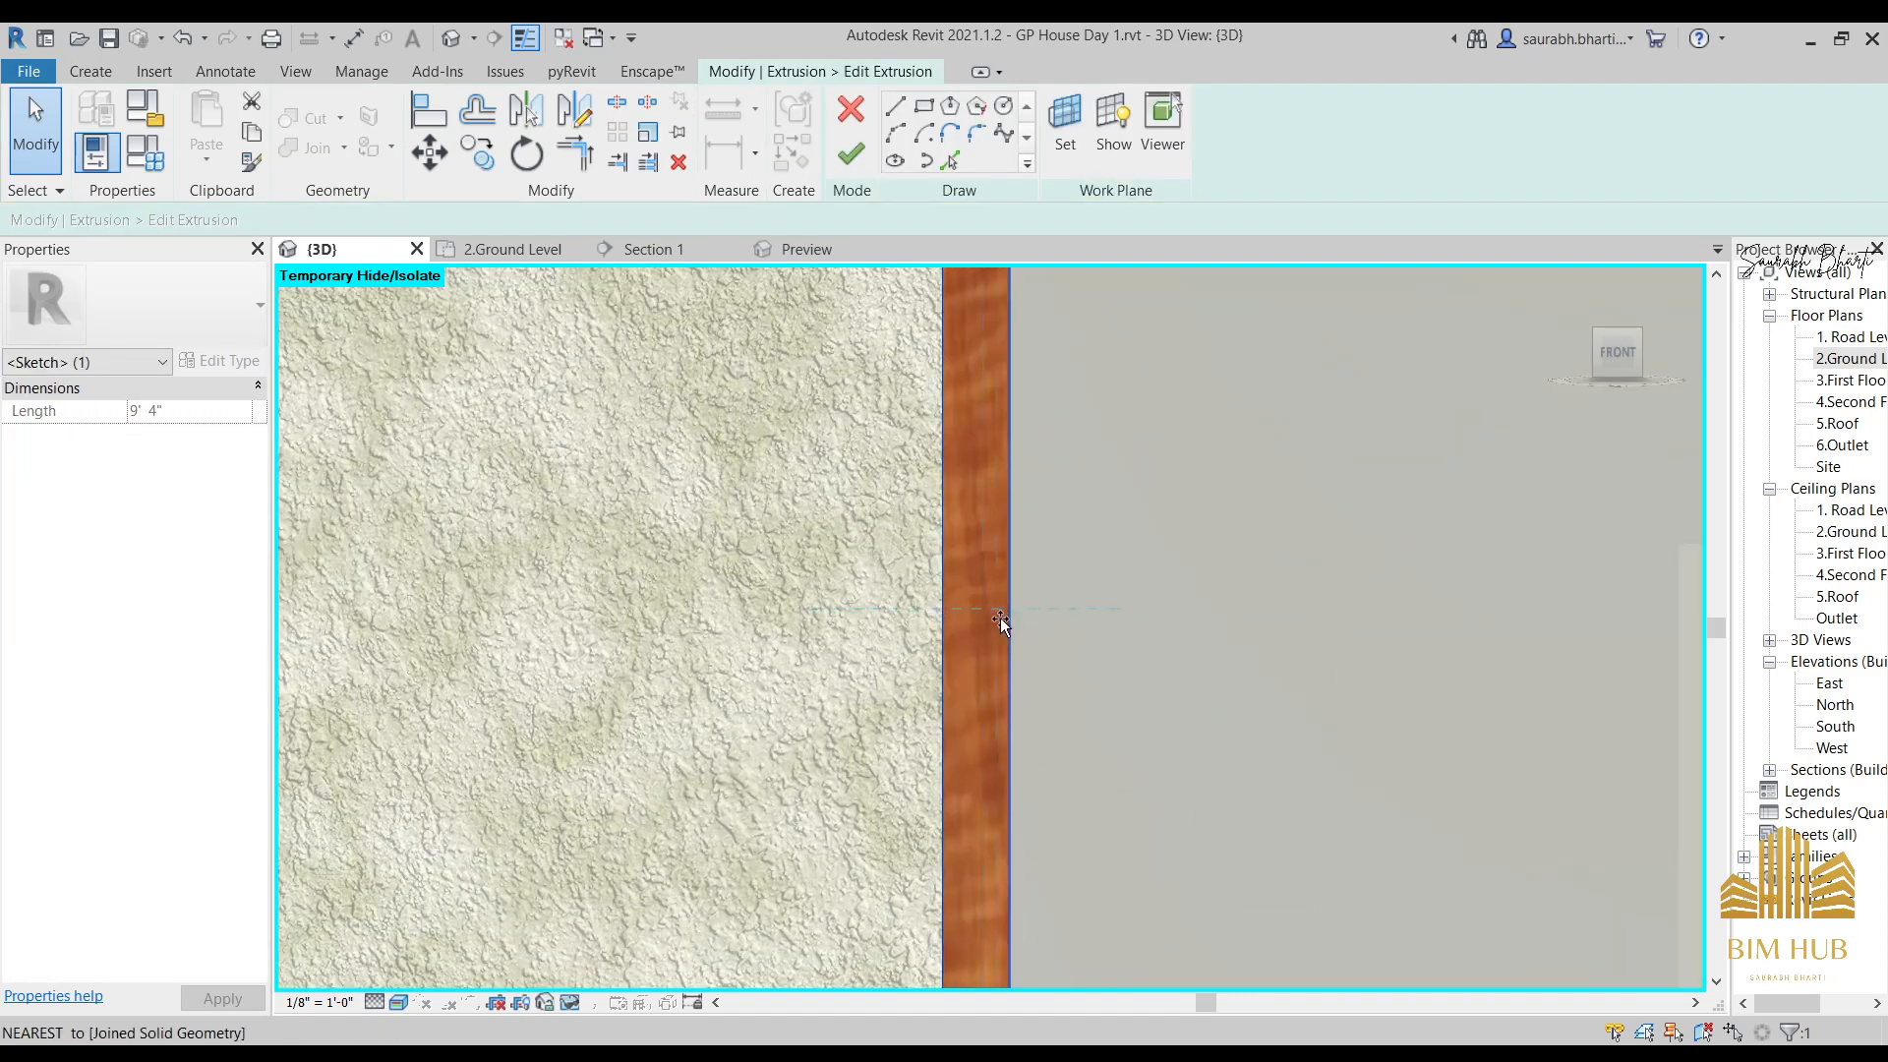
{"action": "left_click", "coordinate": [1007, 618]}
{"action": "left_click", "coordinate": [852, 155]}
{"action": "scroll", "coordinate": [959, 524], "scroll_direction": "down", "scroll_amount": 6}
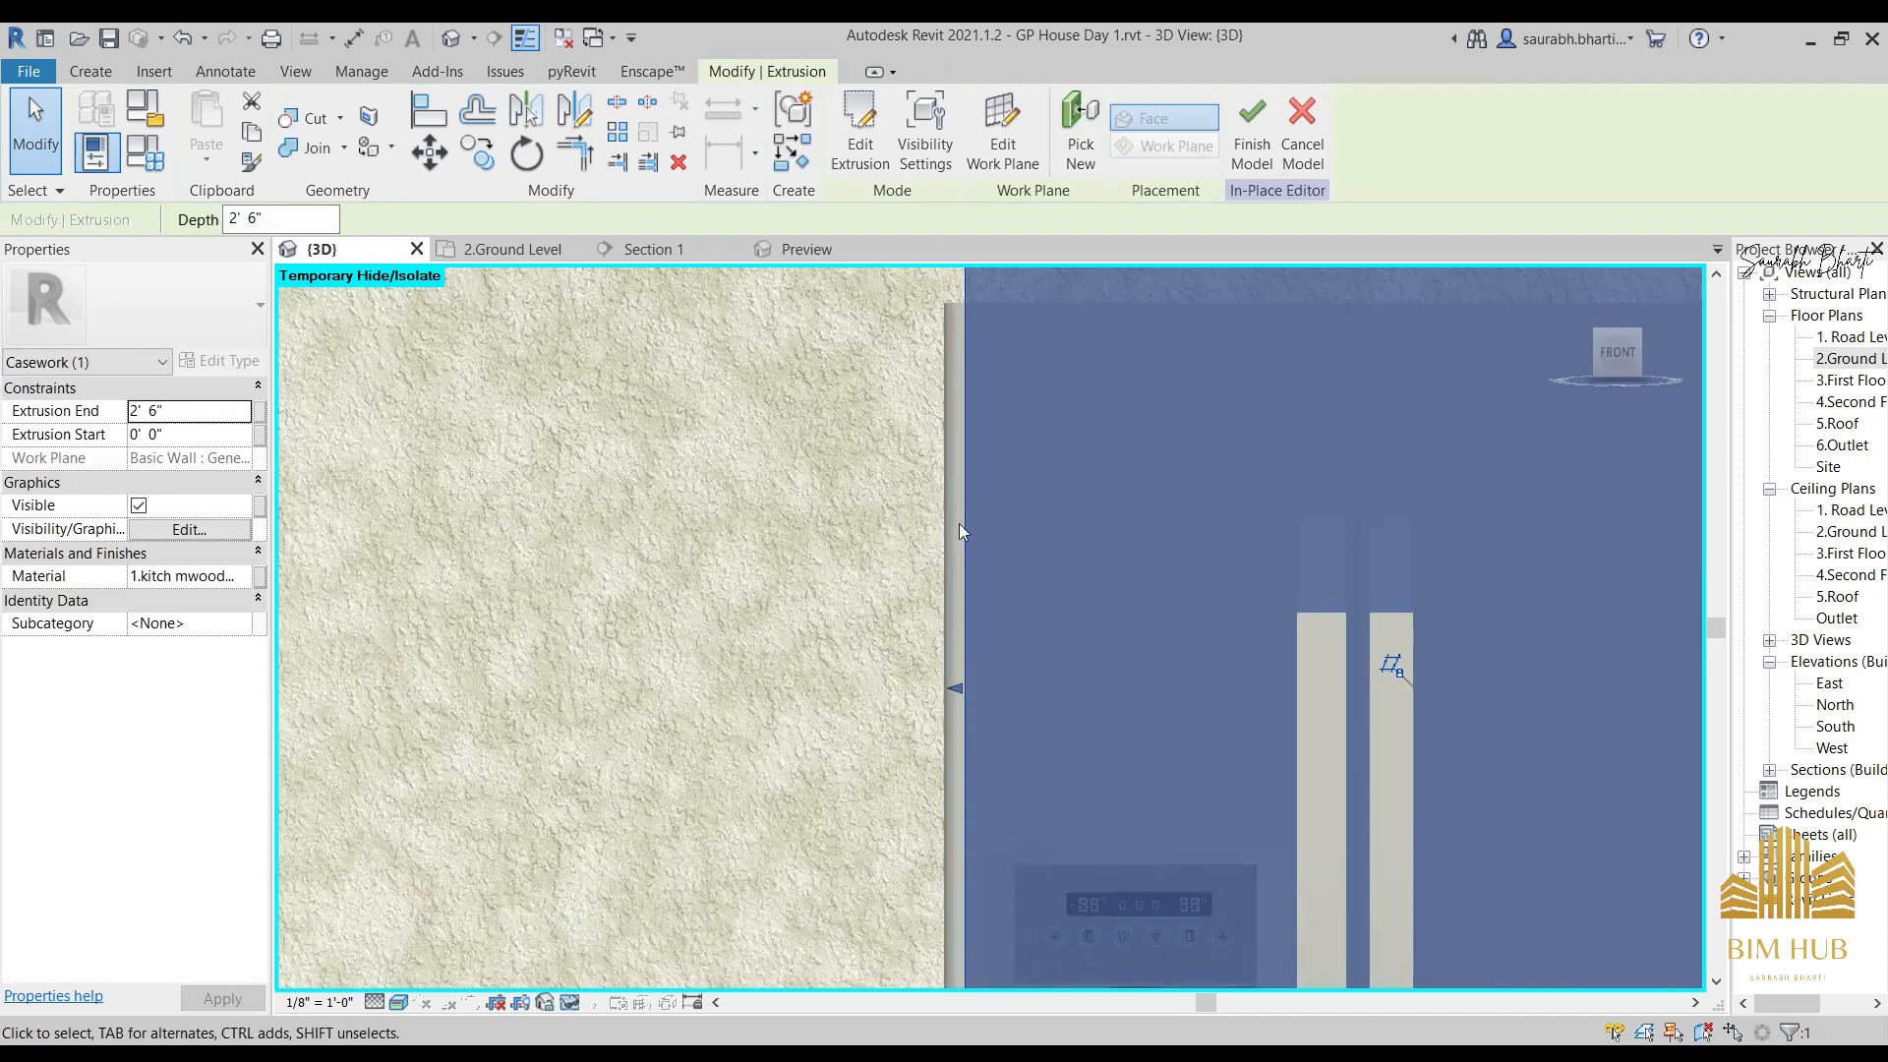
{"action": "middle_click_drag", "start_coordinate": [992, 651], "coordinate": [979, 786]}
{"action": "left_click", "coordinate": [836, 482]}
{"action": "scroll", "coordinate": [890, 563], "scroll_direction": "down", "scroll_amount": 3}
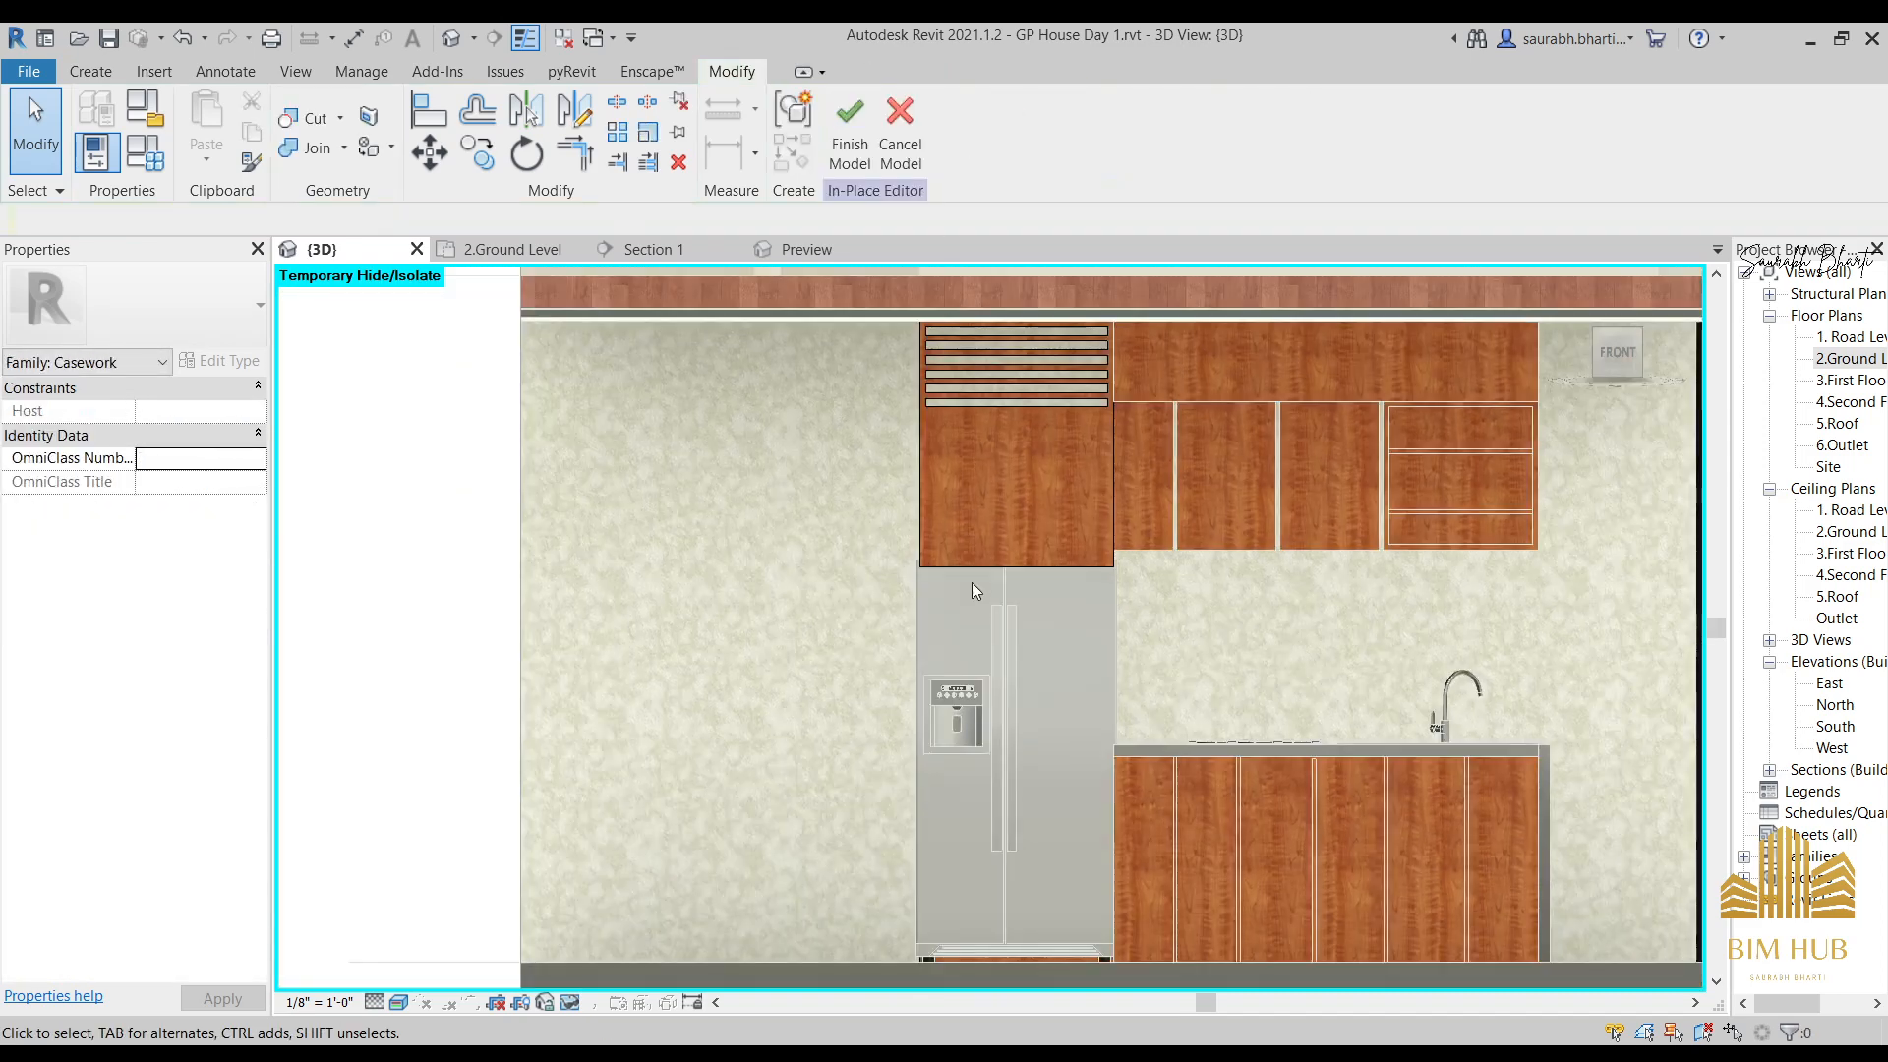
Align the tall cabinet extrusion's left sketch line with the refrigerator's outer side edge and finish the sketch.
{"action": "double_click", "coordinate": [910, 504]}
{"action": "scroll", "coordinate": [918, 598], "scroll_direction": "up", "scroll_amount": 4}
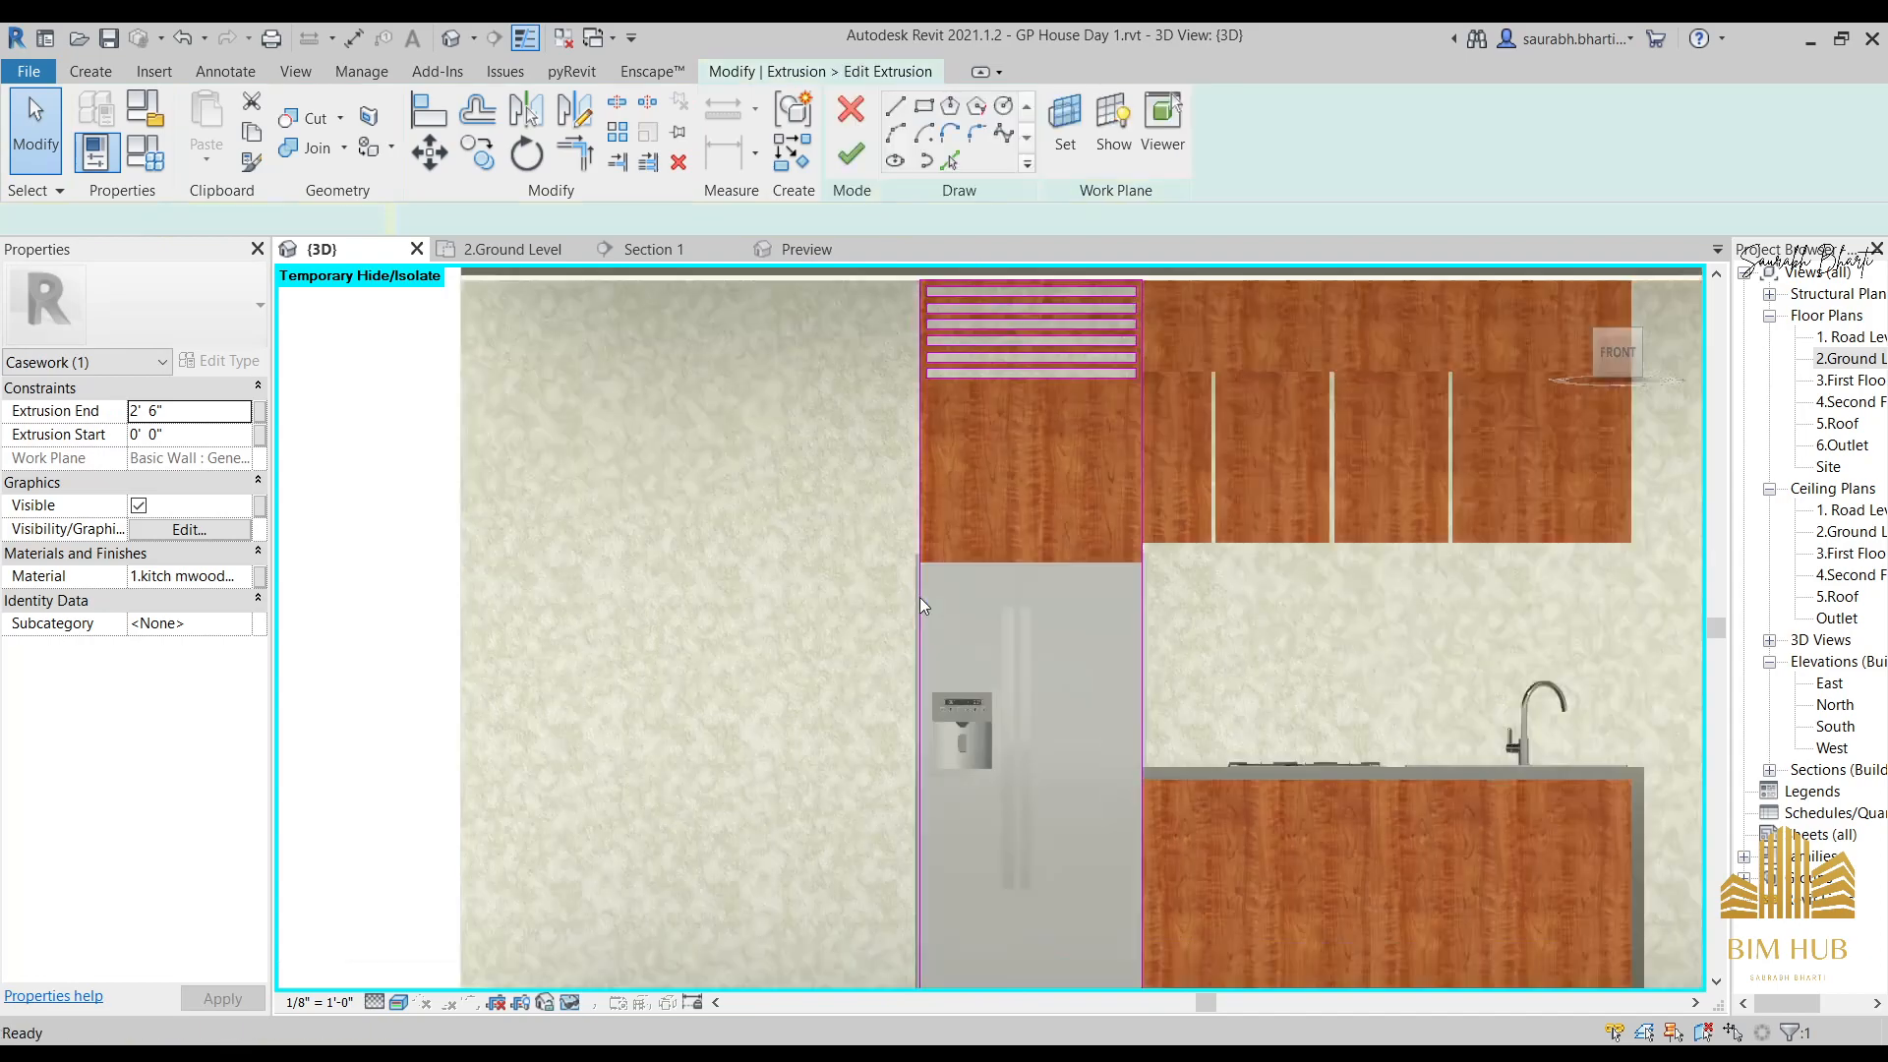
{"action": "scroll", "coordinate": [926, 553], "scroll_direction": "up", "scroll_amount": 1}
{"action": "left_click", "coordinate": [863, 564]}
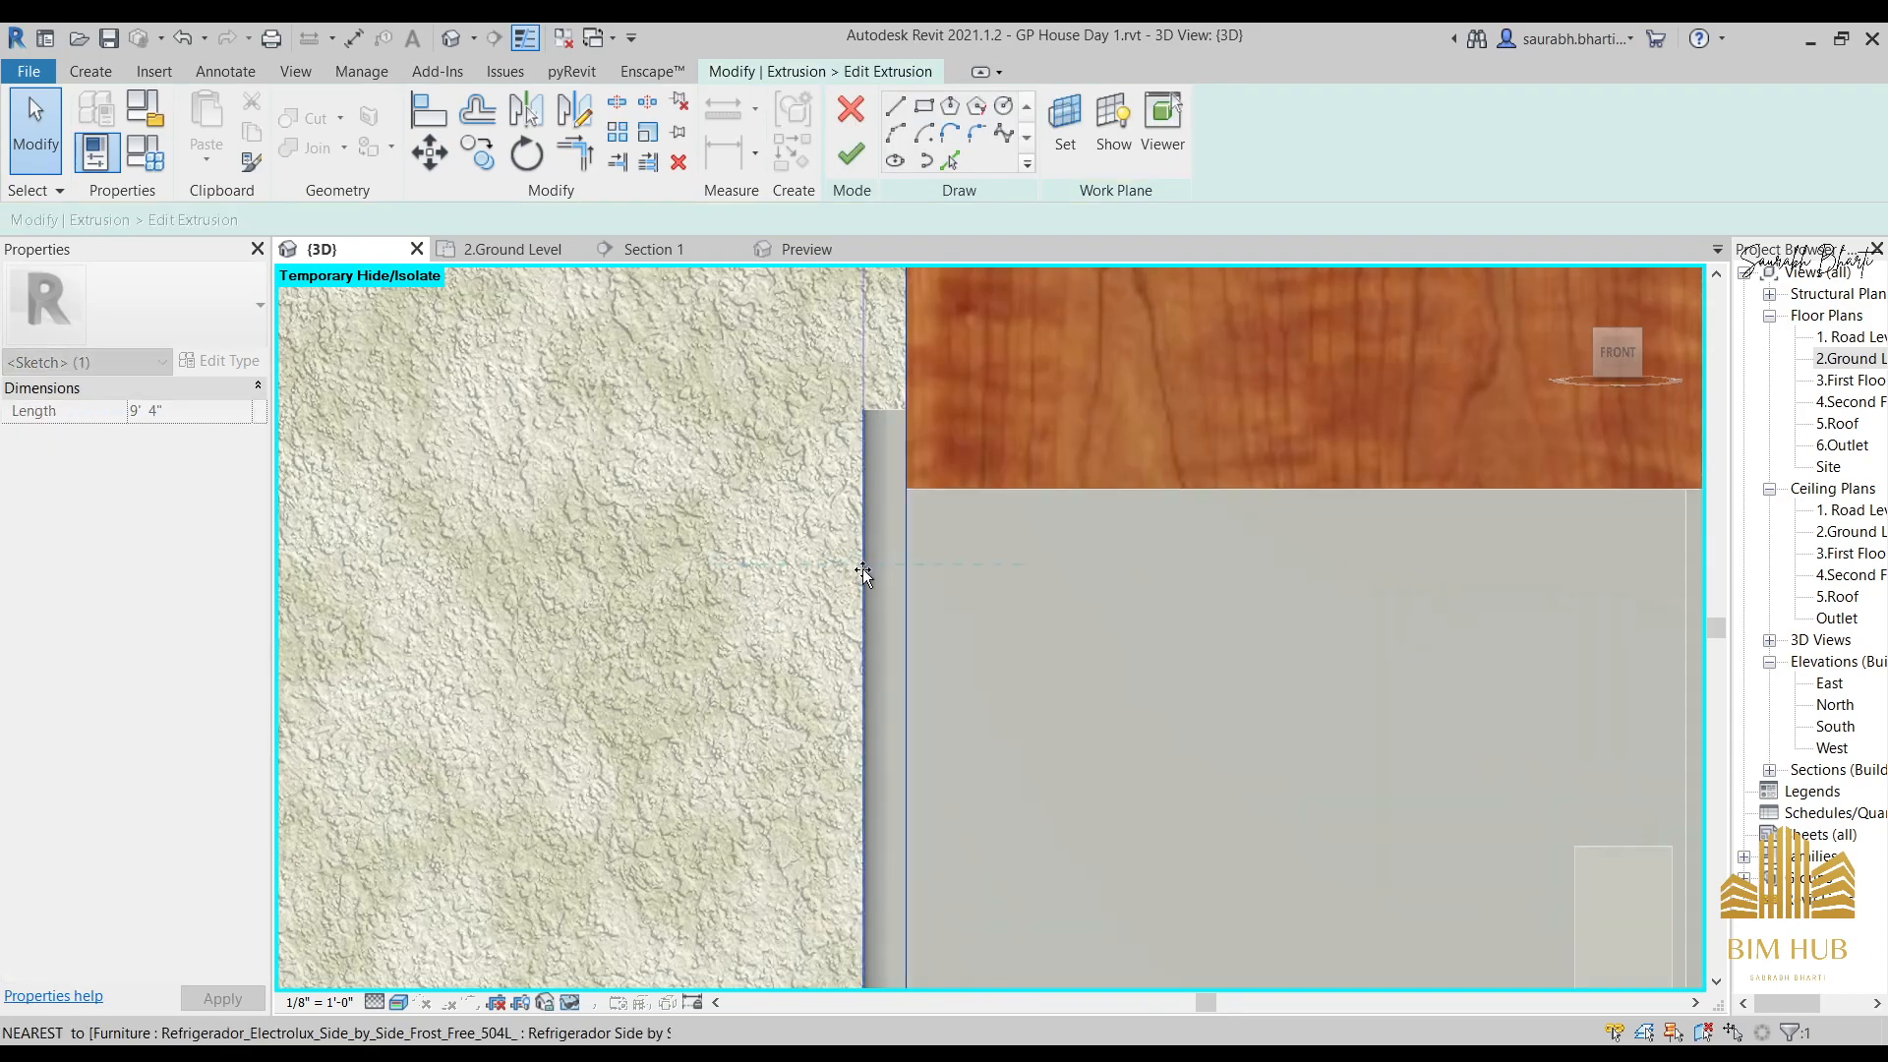
{"action": "left_click", "coordinate": [852, 154]}
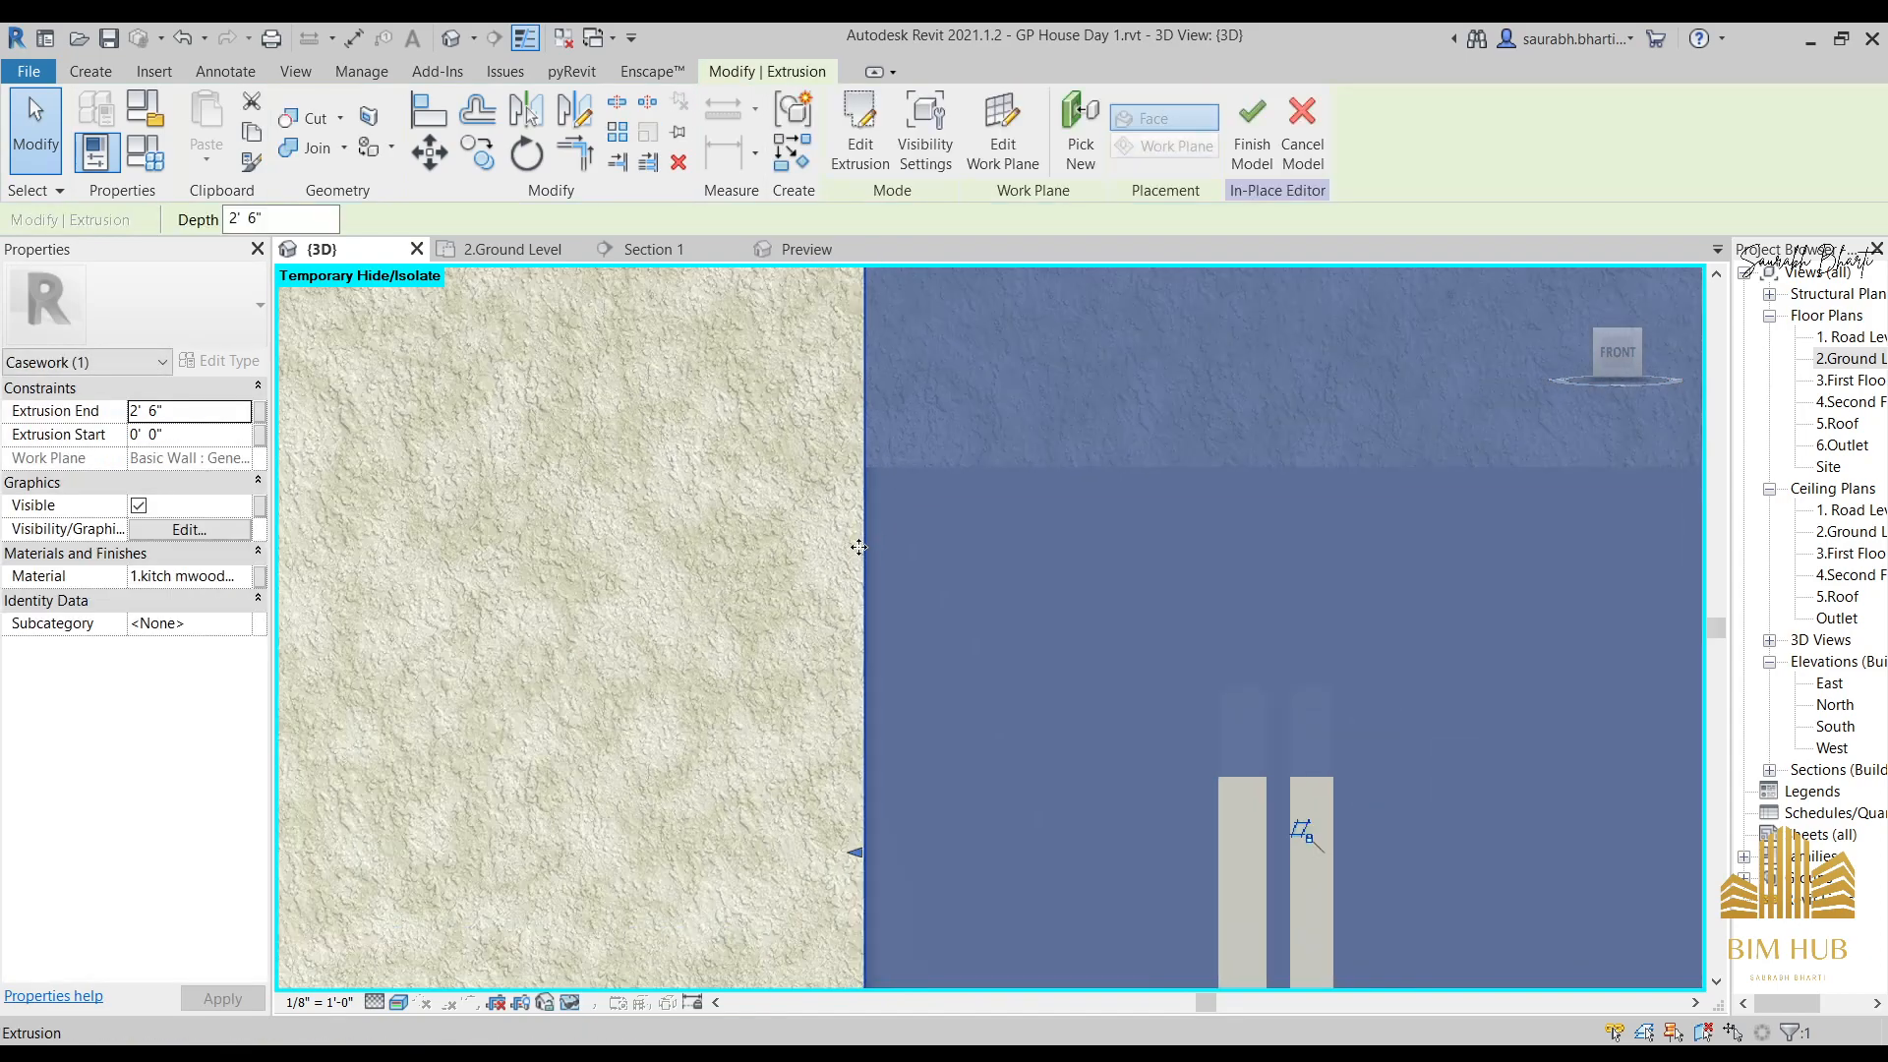
{"action": "left_click", "coordinate": [777, 527]}
{"action": "scroll", "coordinate": [777, 527], "scroll_direction": "down", "scroll_amount": 6}
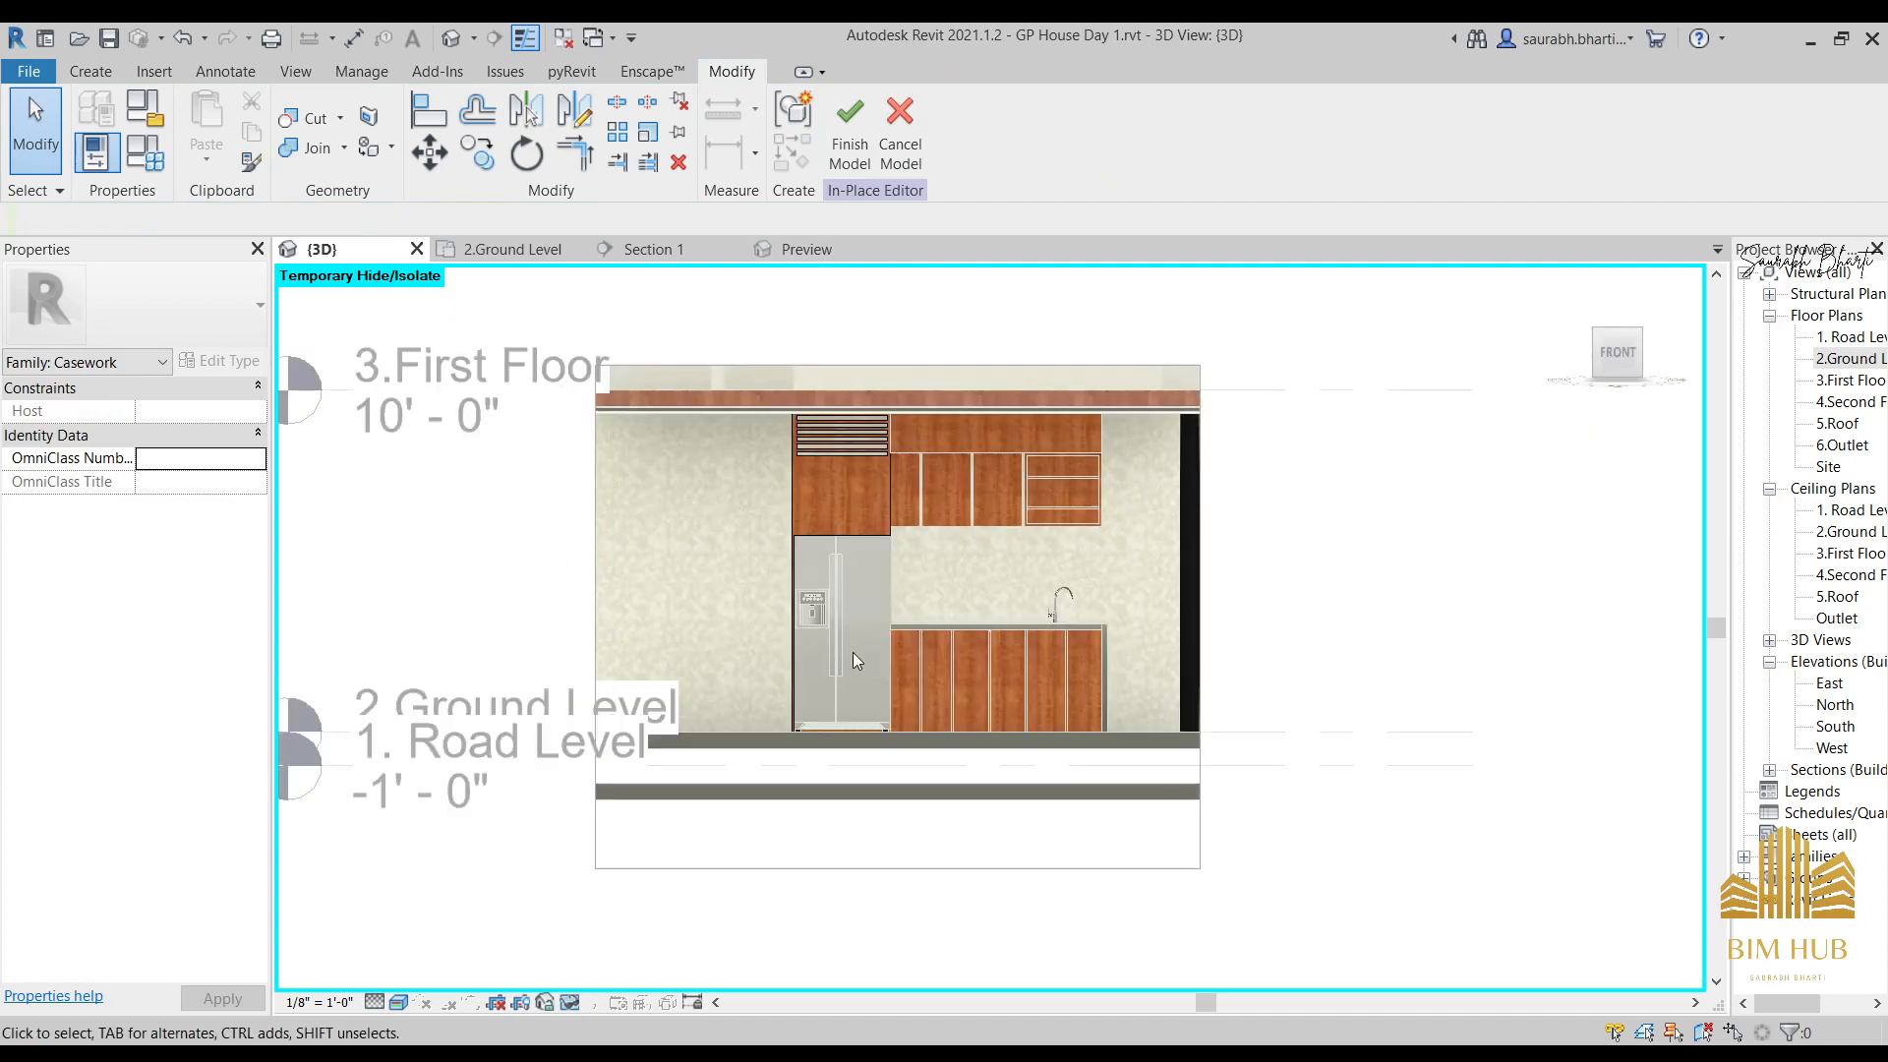
Compare the tall cabinet and refrigerator with the Interior.jpg reference photo, and finish the in-place model.
{"action": "scroll", "coordinate": [853, 652], "scroll_direction": "up", "scroll_amount": 5}
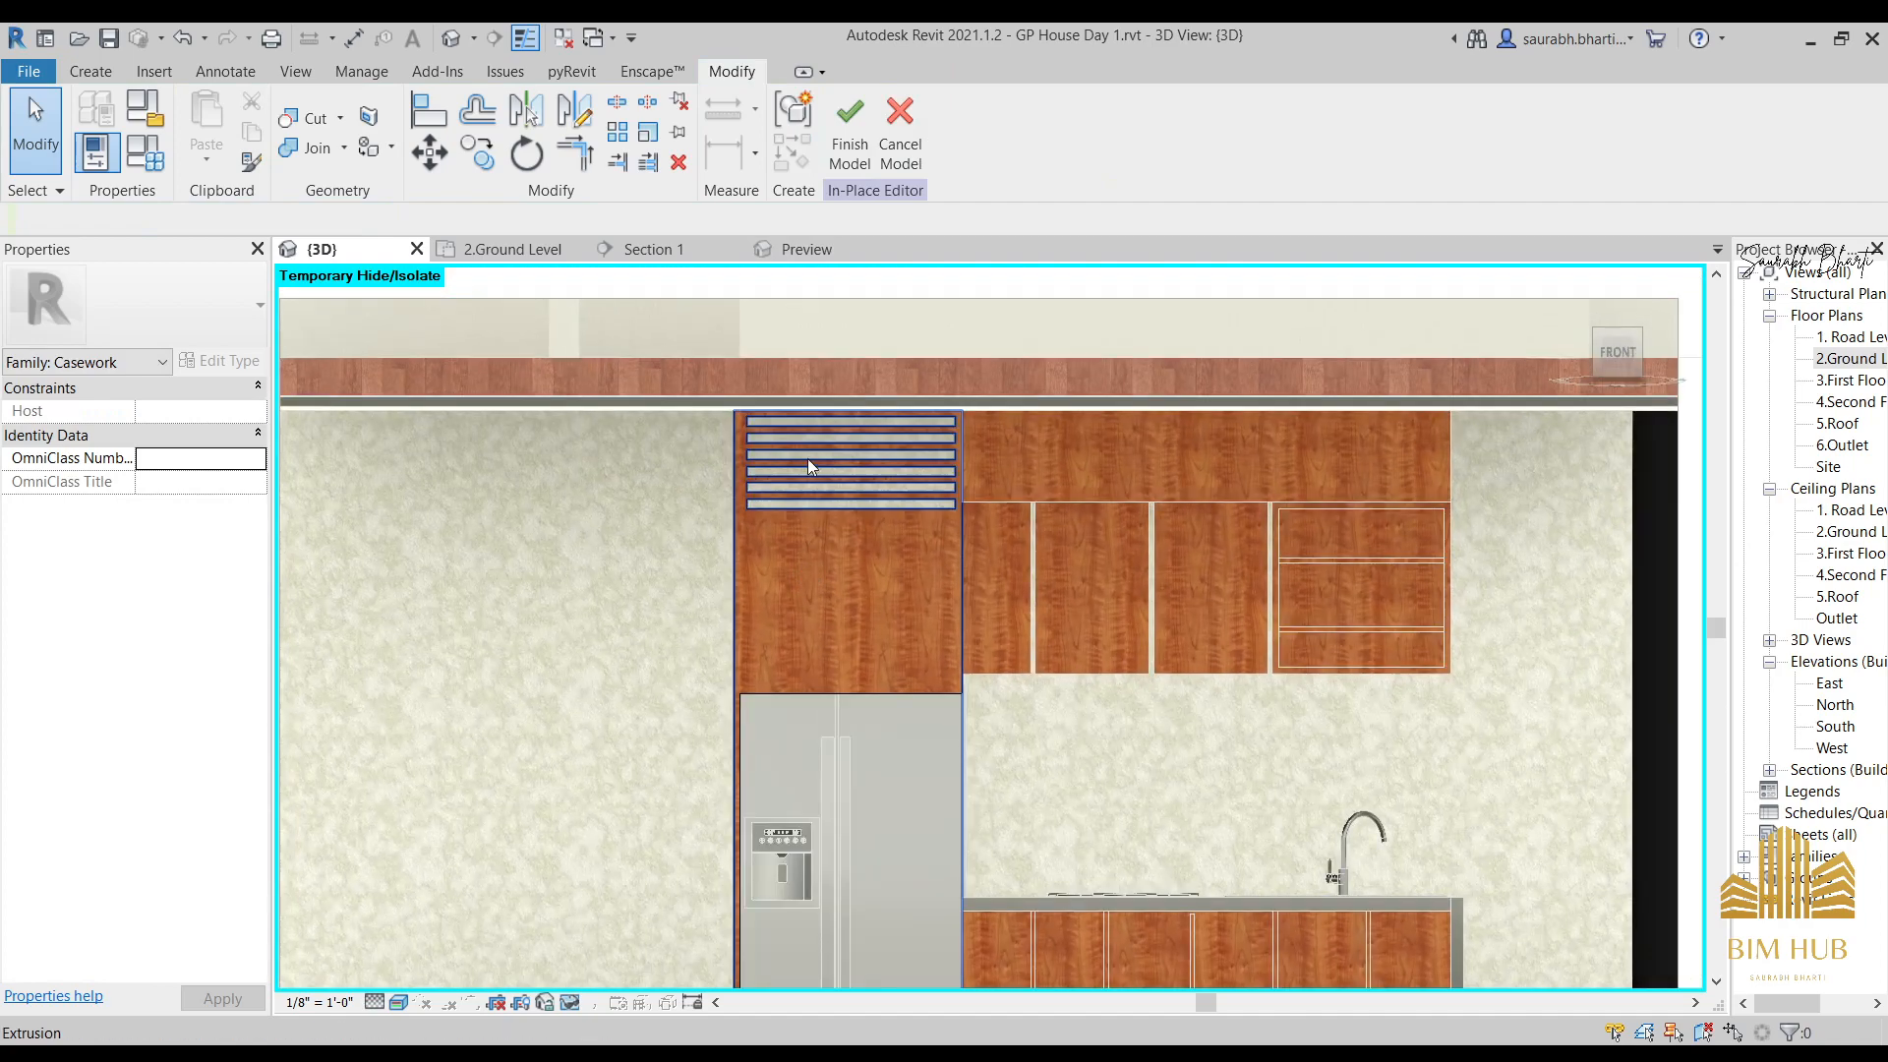
{"action": "left_click", "coordinate": [806, 458]}
{"action": "left_click", "coordinate": [1282, 725]}
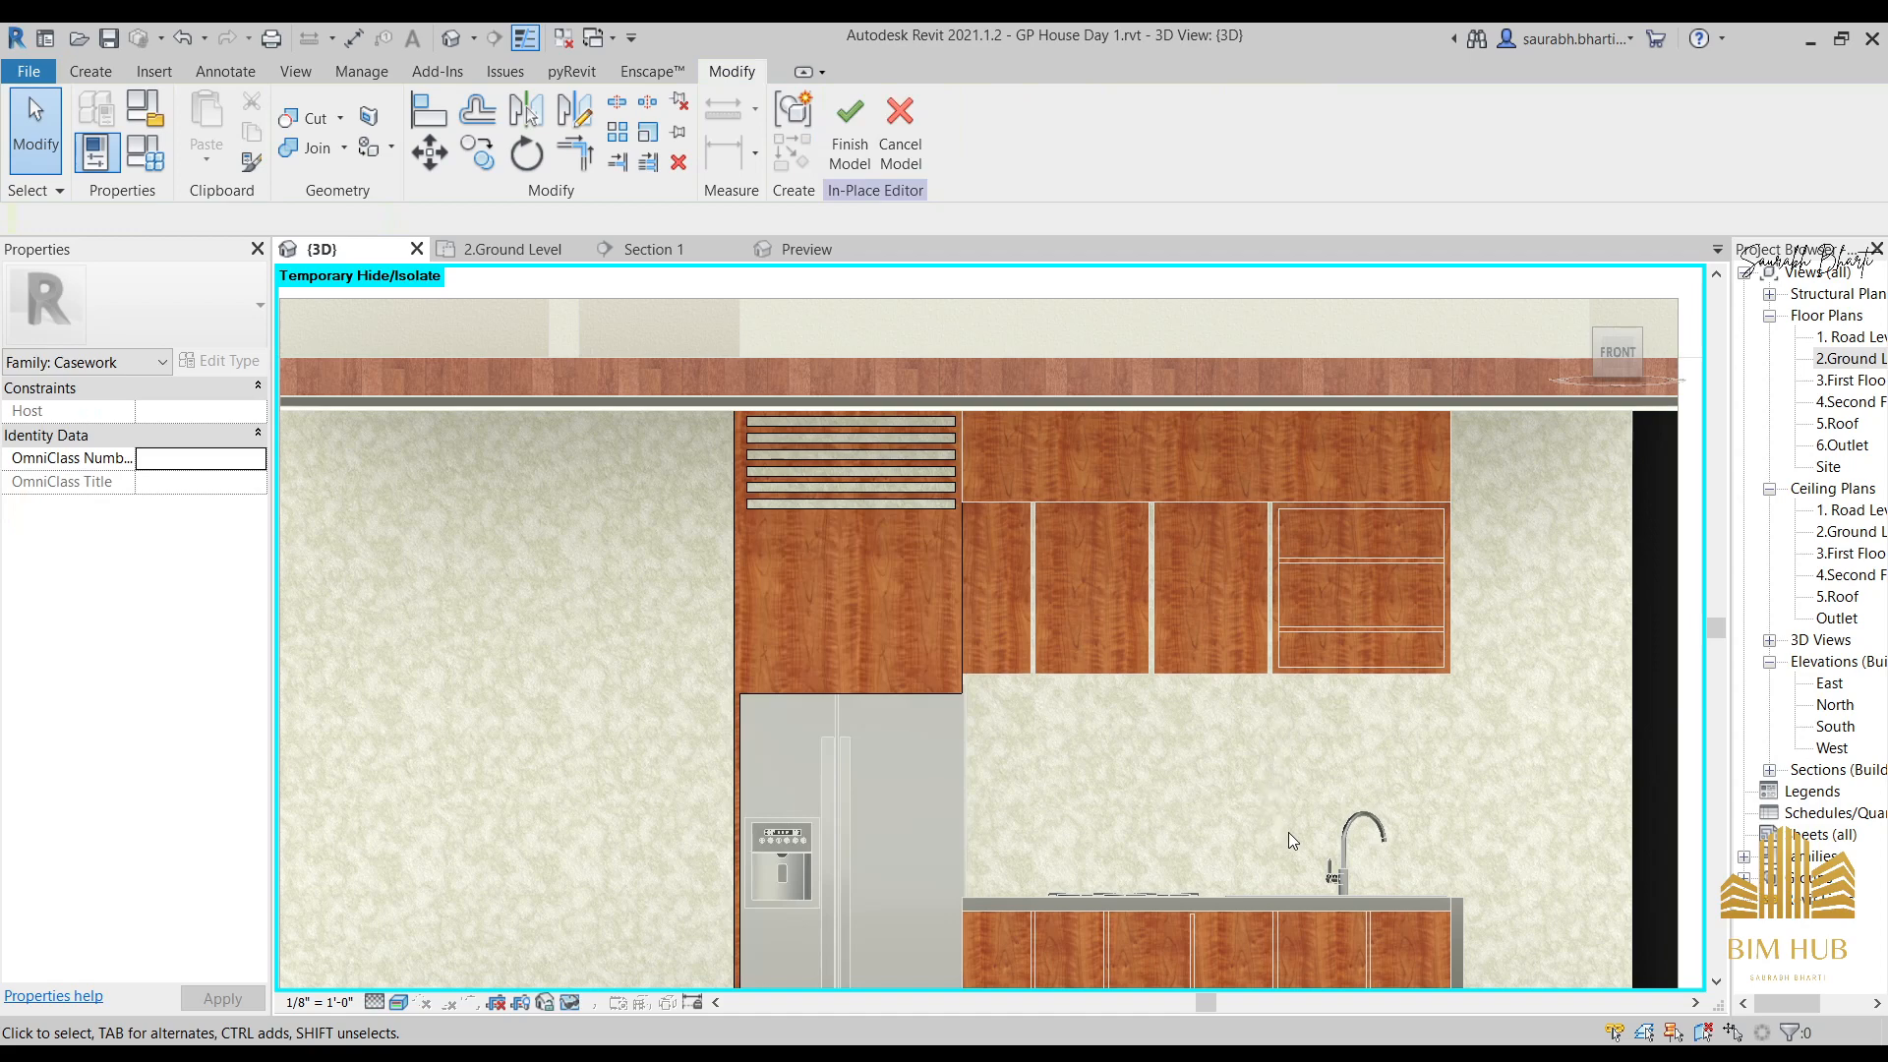
{"action": "scroll", "coordinate": [1254, 841], "scroll_direction": "down", "scroll_amount": 3}
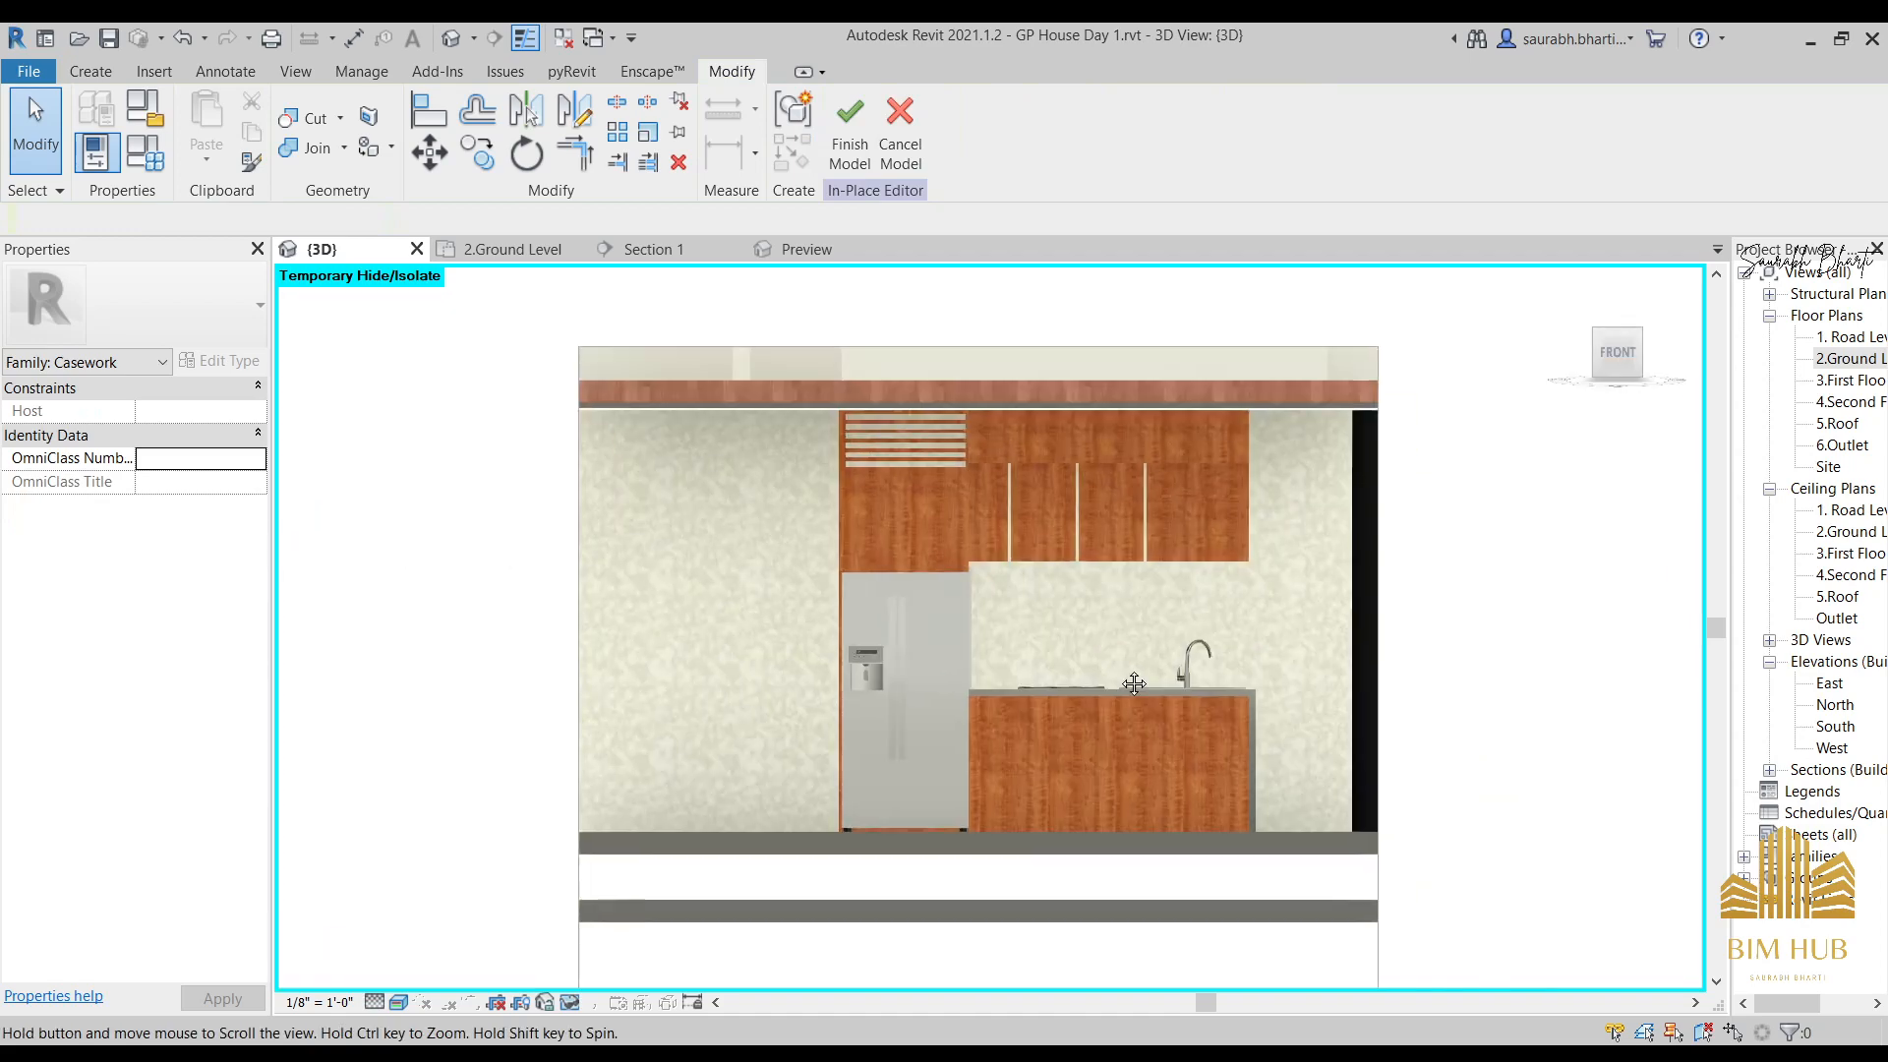
{"action": "scroll", "coordinate": [935, 688], "scroll_direction": "up", "scroll_amount": 2}
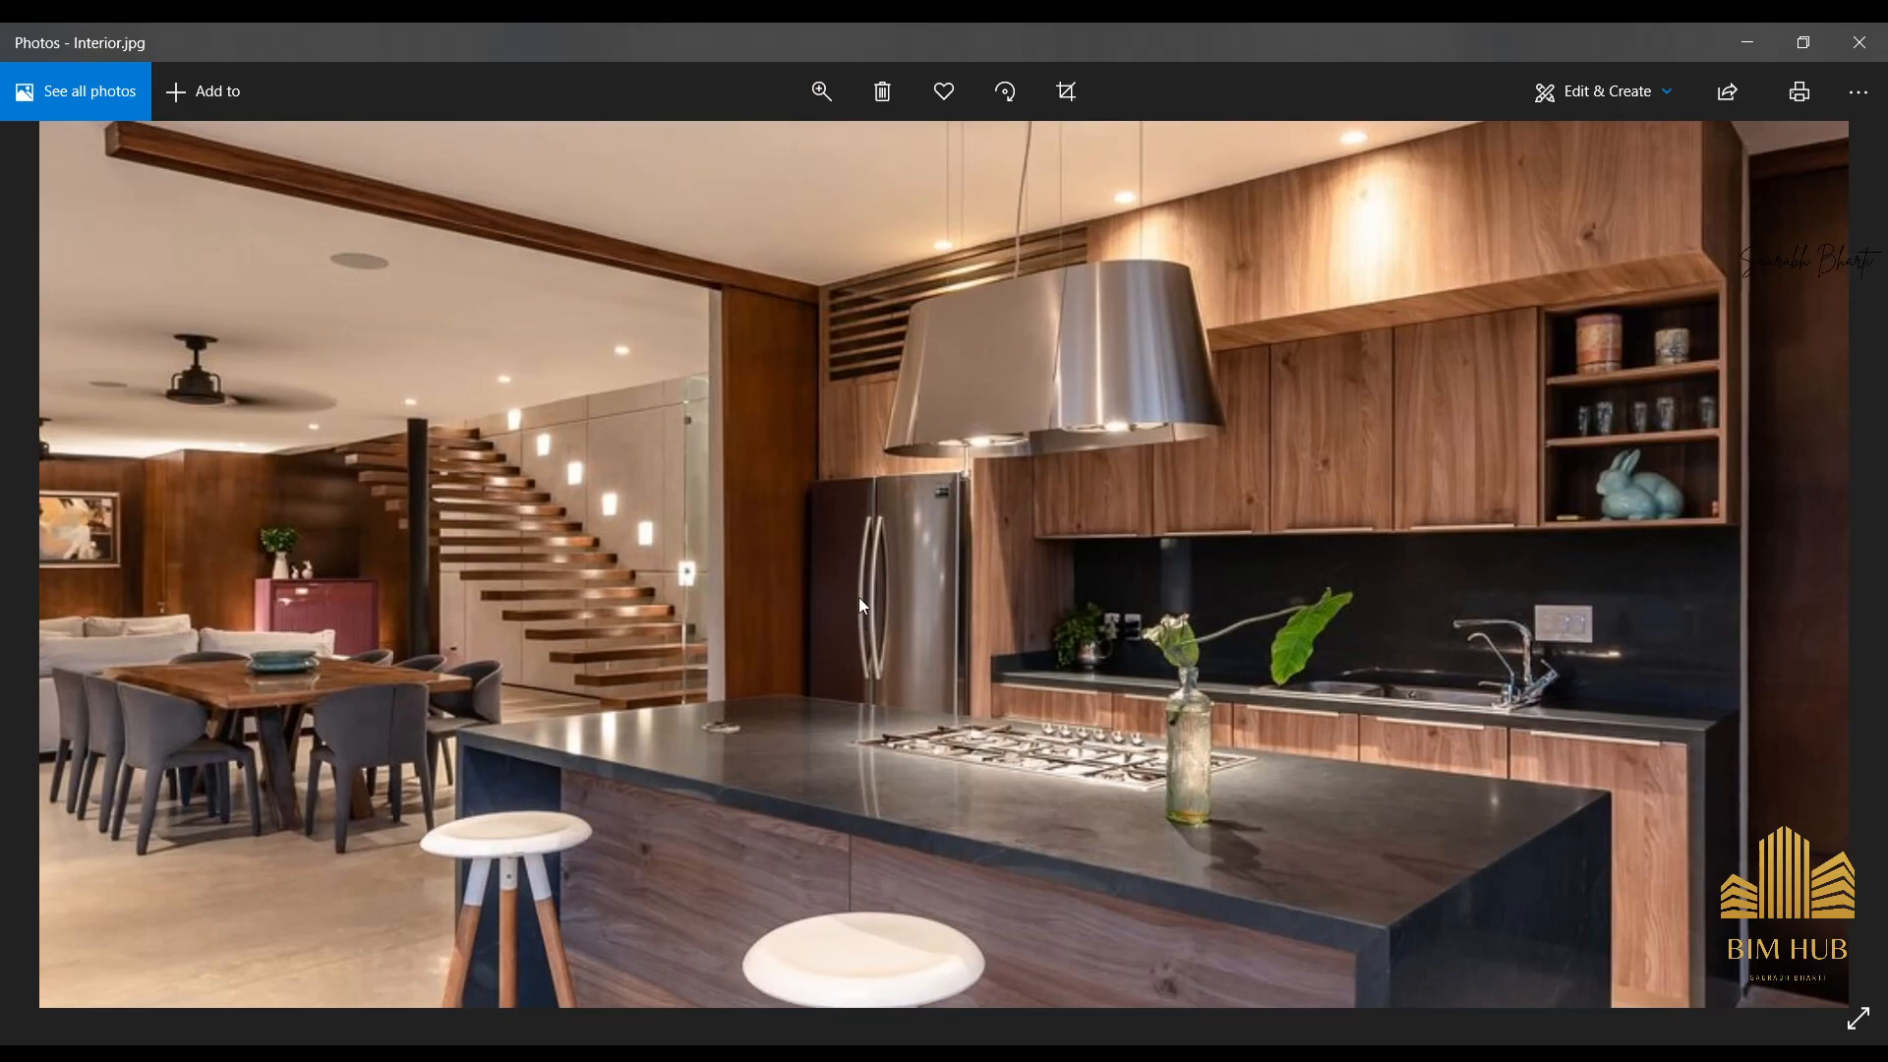
{"action": "left_click", "coordinate": [1727, 45]}
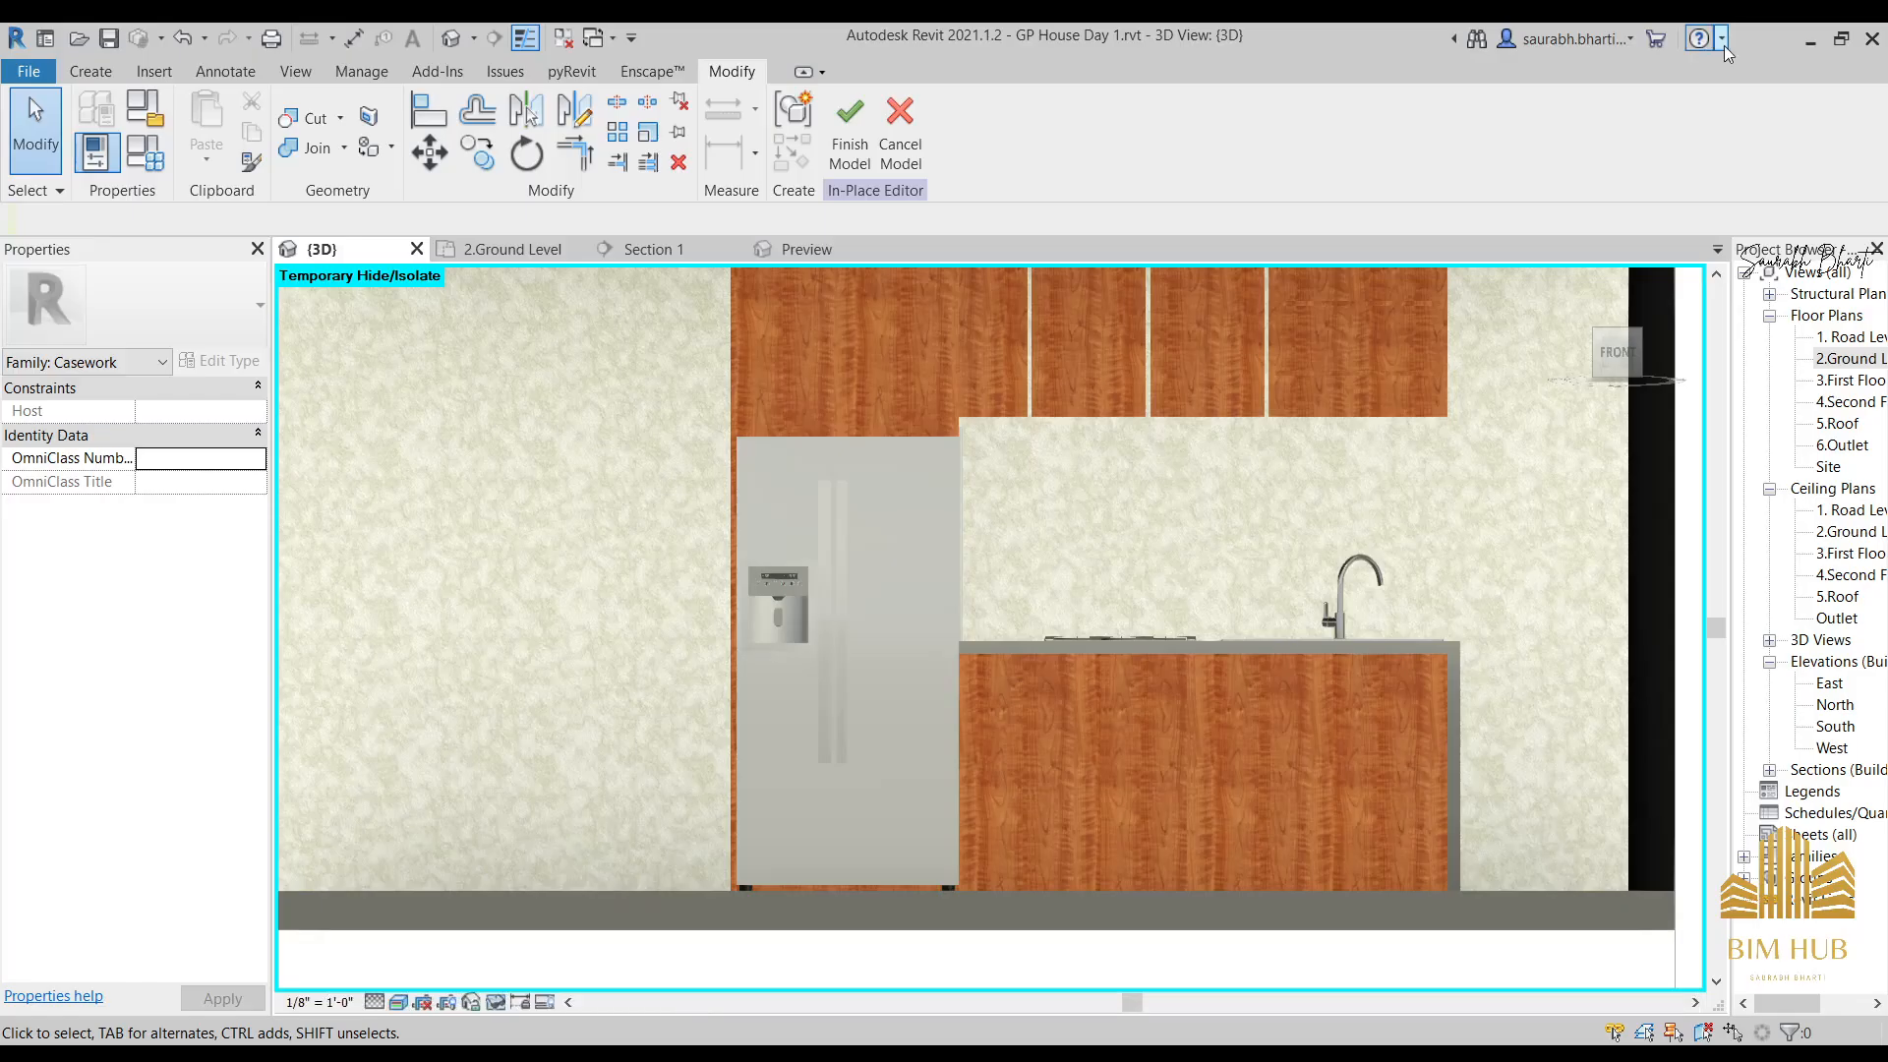
{"action": "left_click", "coordinate": [852, 145]}
Inspect the refrigerator's fit, the cabinets and the counter's side panel in an angled 3D view.
{"action": "left_click", "coordinate": [813, 575]}
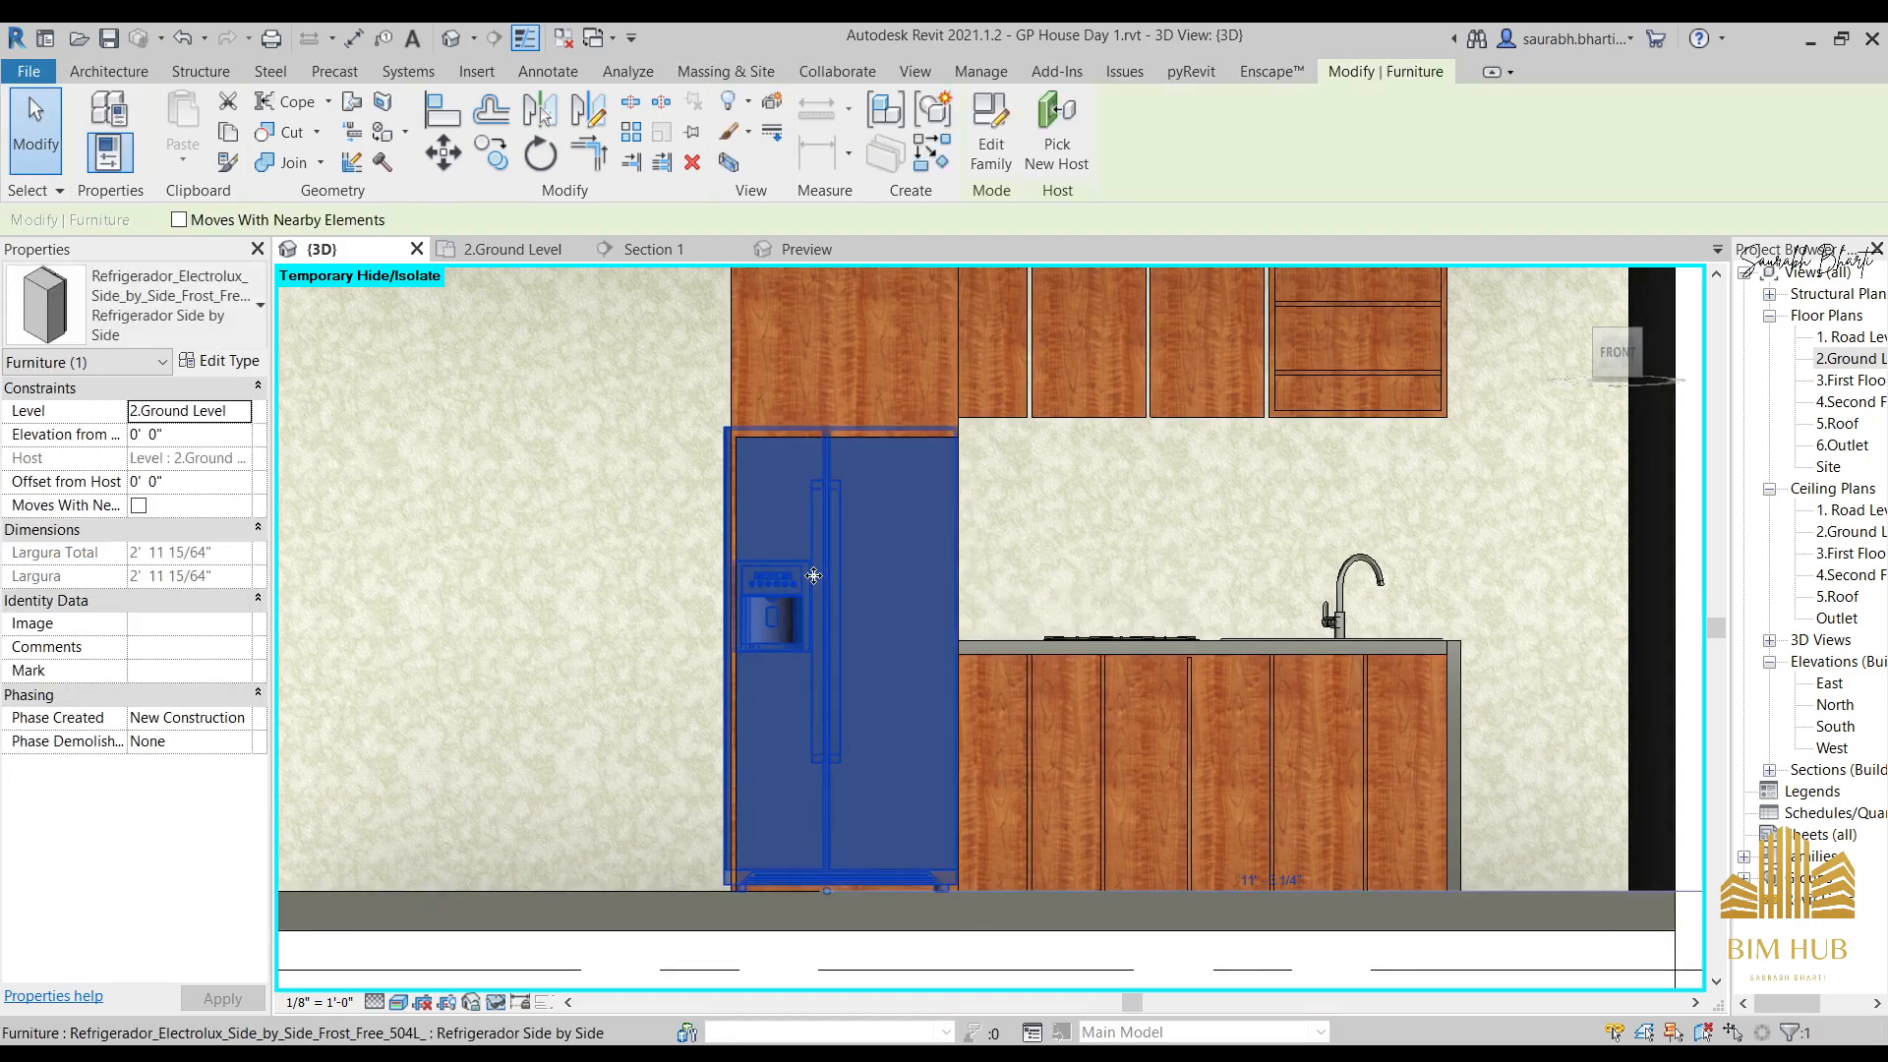
{"action": "key", "text": "Escape"}
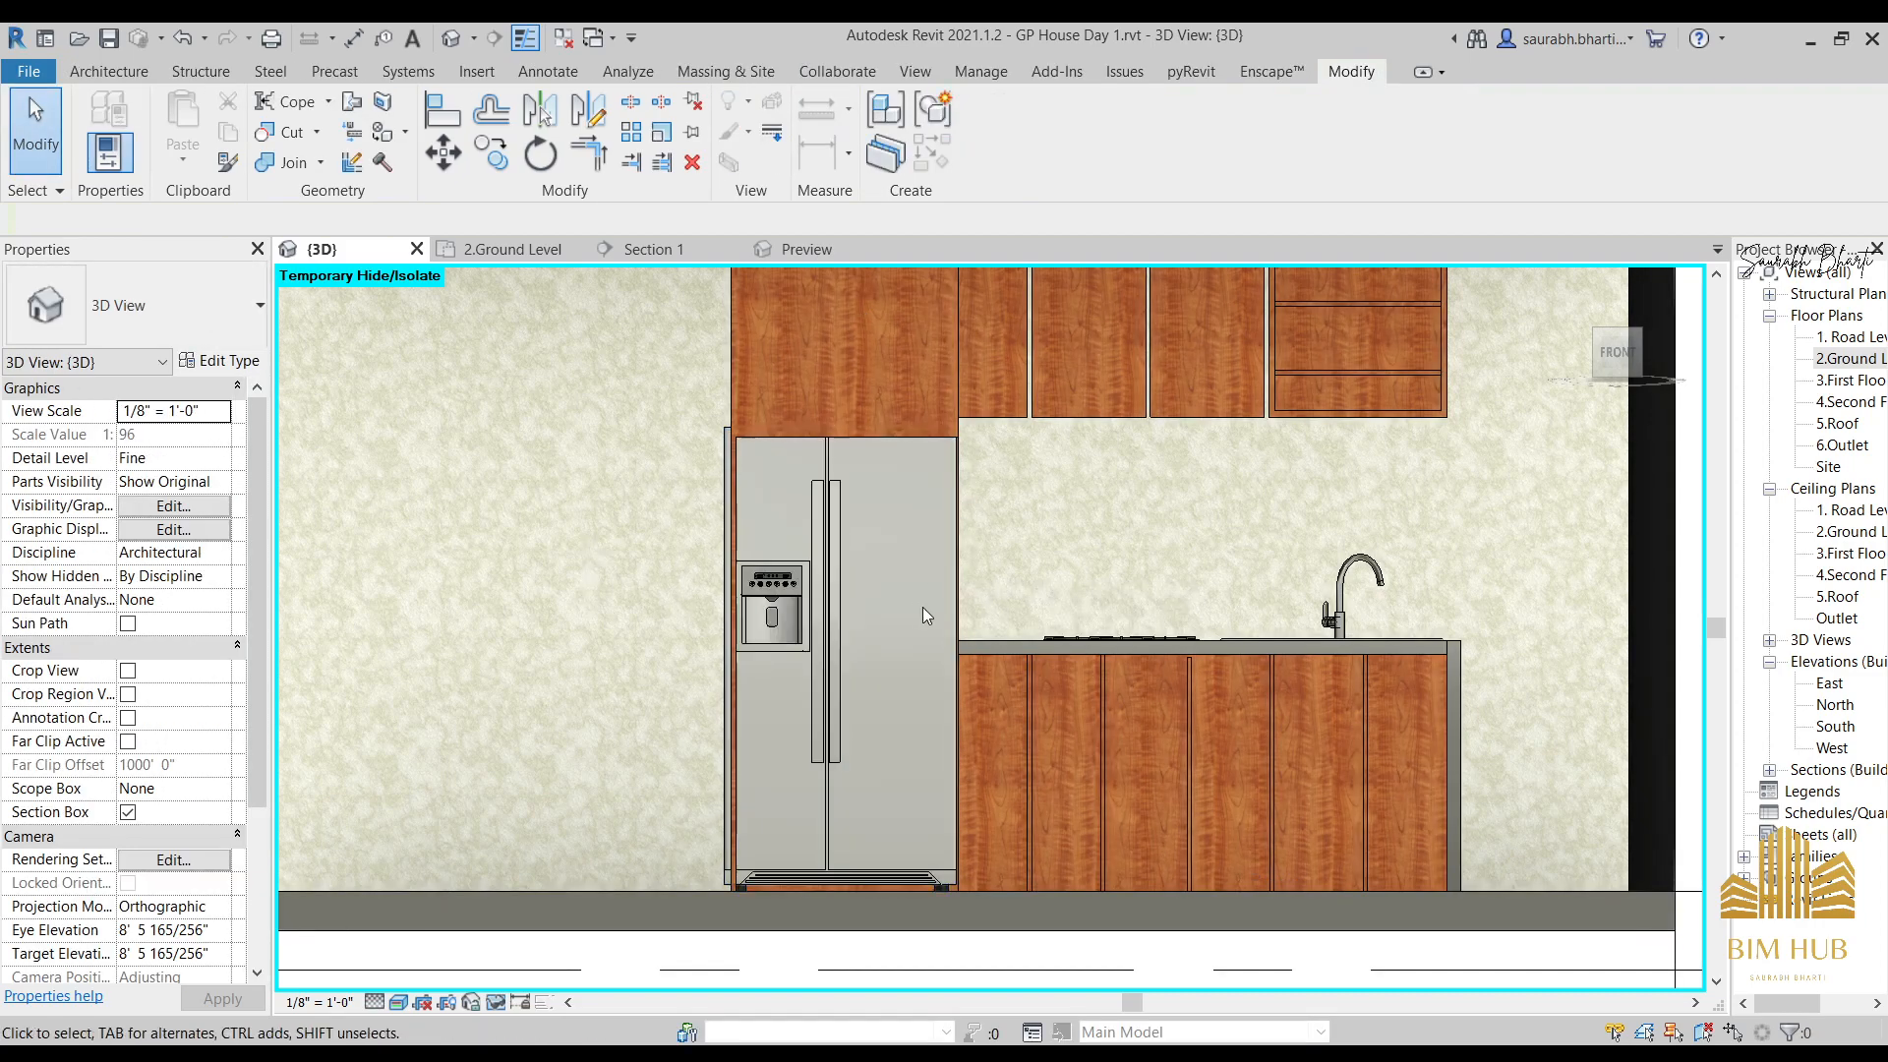
{"action": "middle_click_drag", "start_coordinate": [923, 606], "coordinate": [996, 666], "text": "shift"}
{"action": "scroll", "coordinate": [847, 649], "scroll_direction": "down", "scroll_amount": 3}
{"action": "scroll", "coordinate": [995, 666], "scroll_direction": "up", "scroll_amount": 3}
{"action": "scroll", "coordinate": [899, 791], "scroll_direction": "down", "scroll_amount": 5}
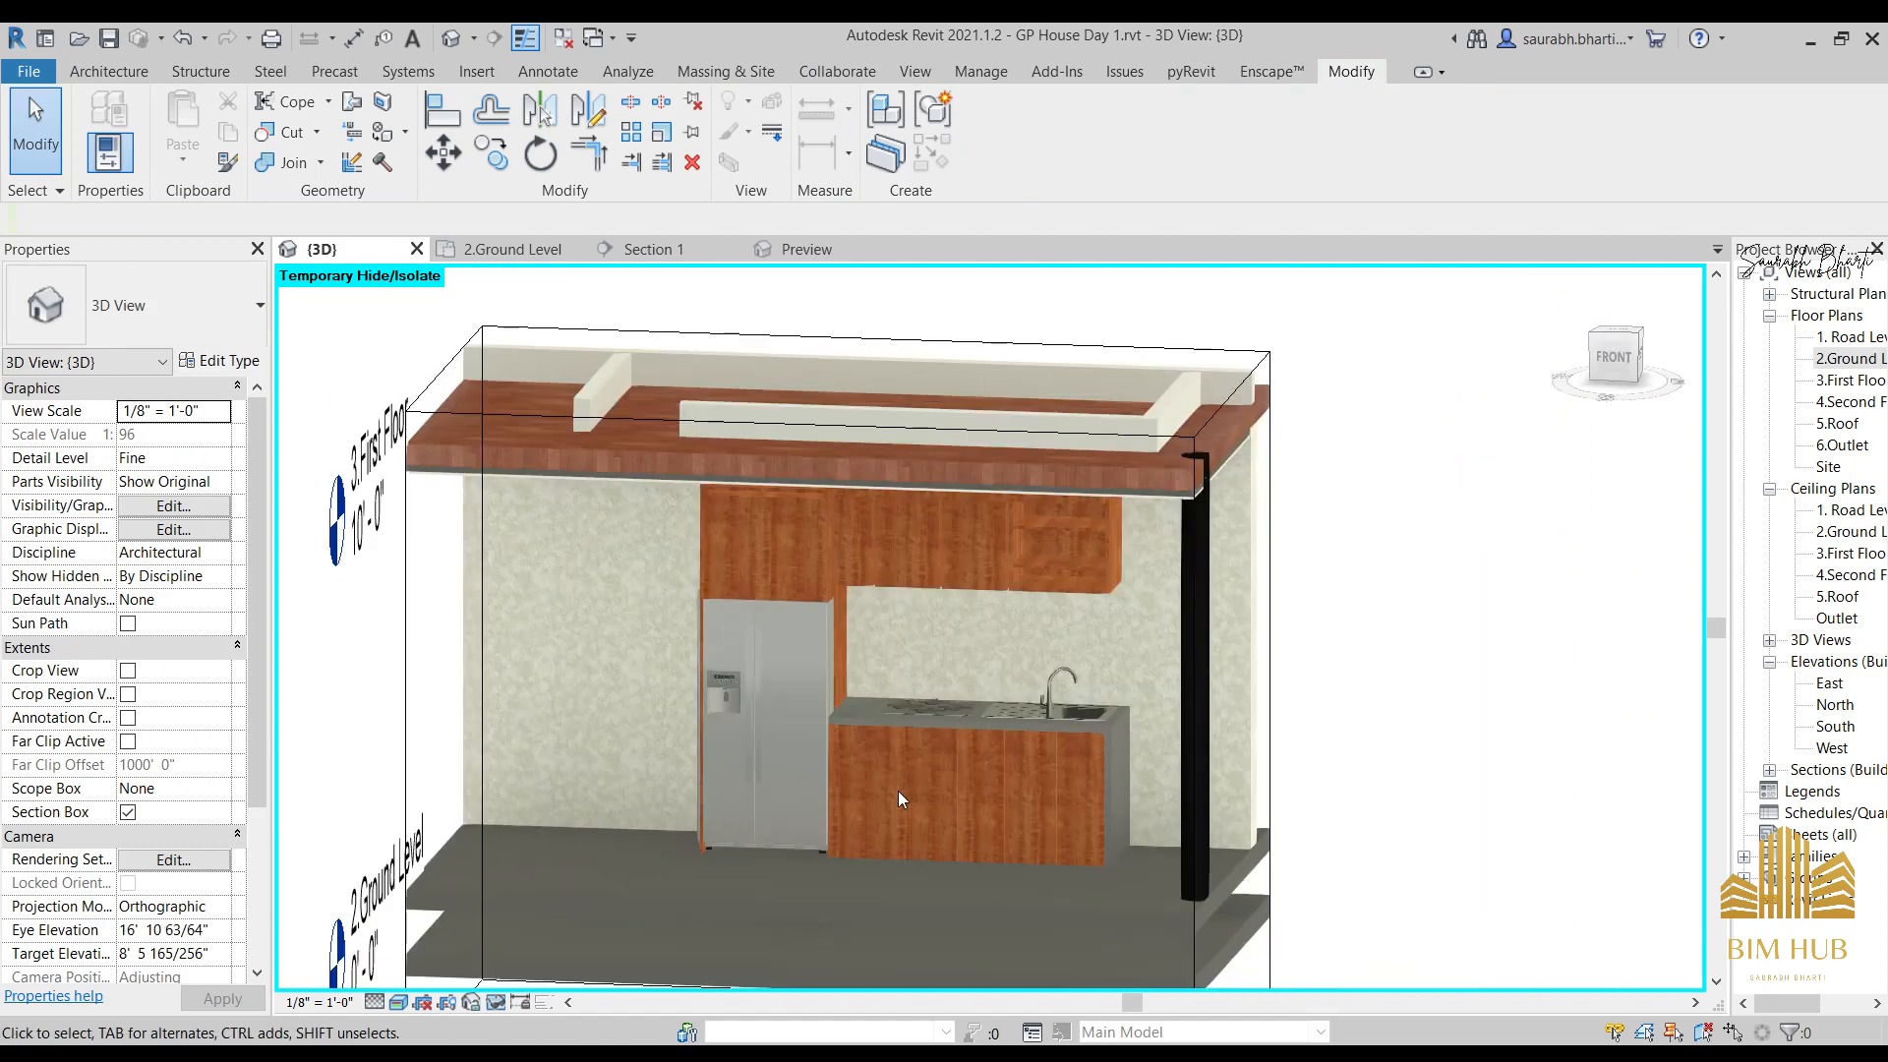
{"action": "scroll", "coordinate": [1029, 792], "scroll_direction": "up", "scroll_amount": 5}
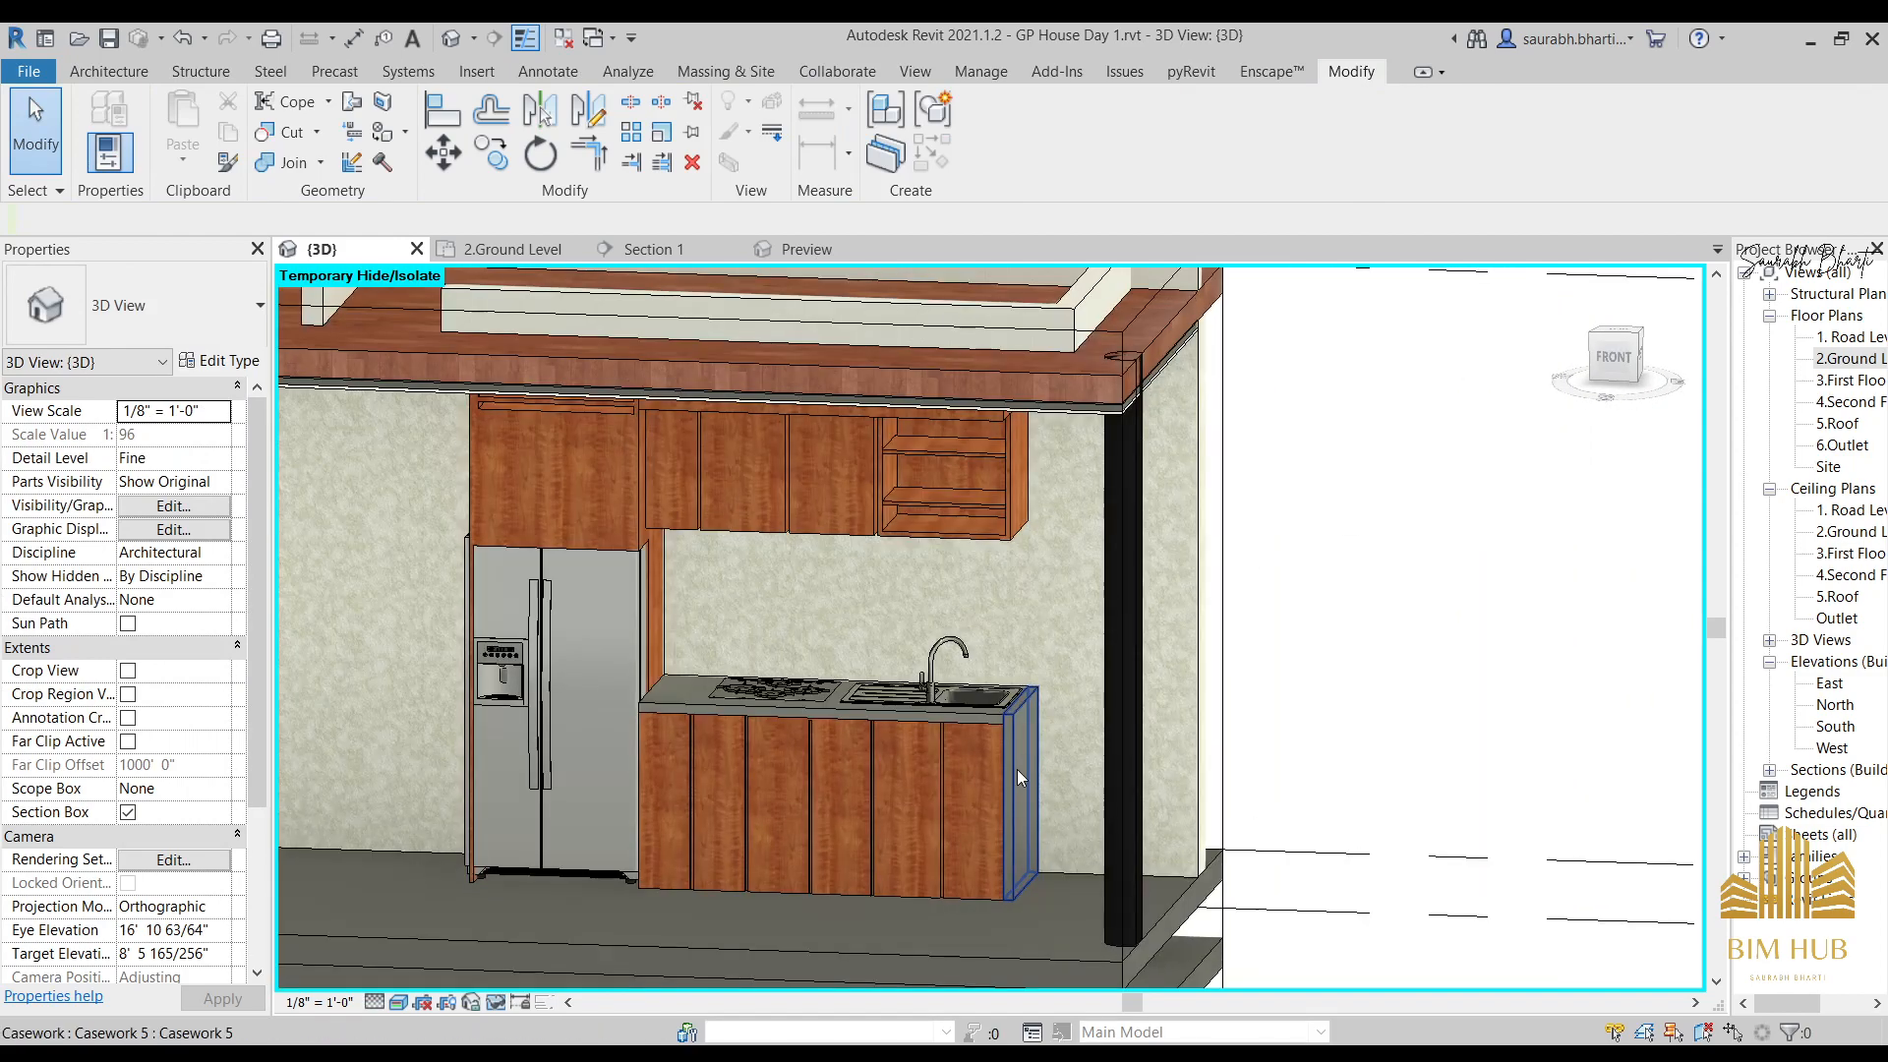
{"action": "left_click", "coordinate": [1037, 770]}
{"action": "left_click", "coordinate": [1040, 571]}
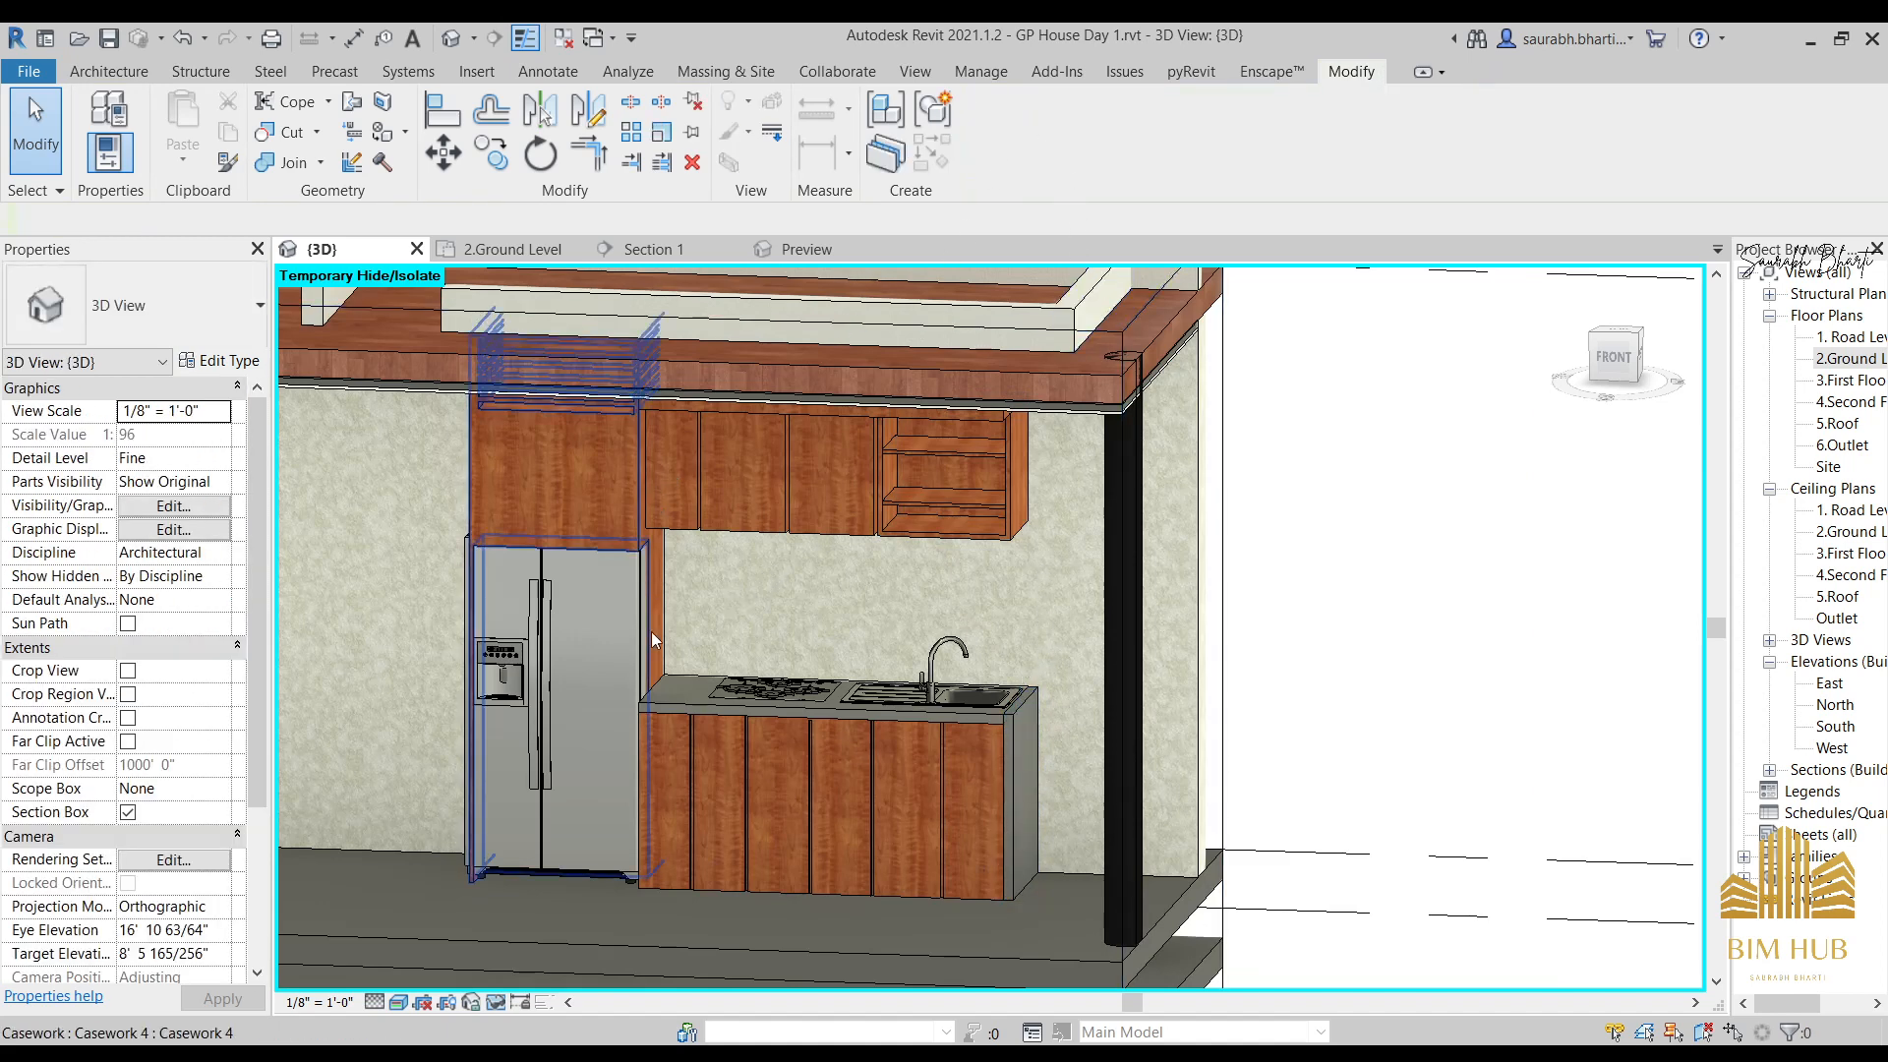
Create a new project material and name it 1.Kitchen slab.
{"action": "left_click", "coordinate": [972, 65]}
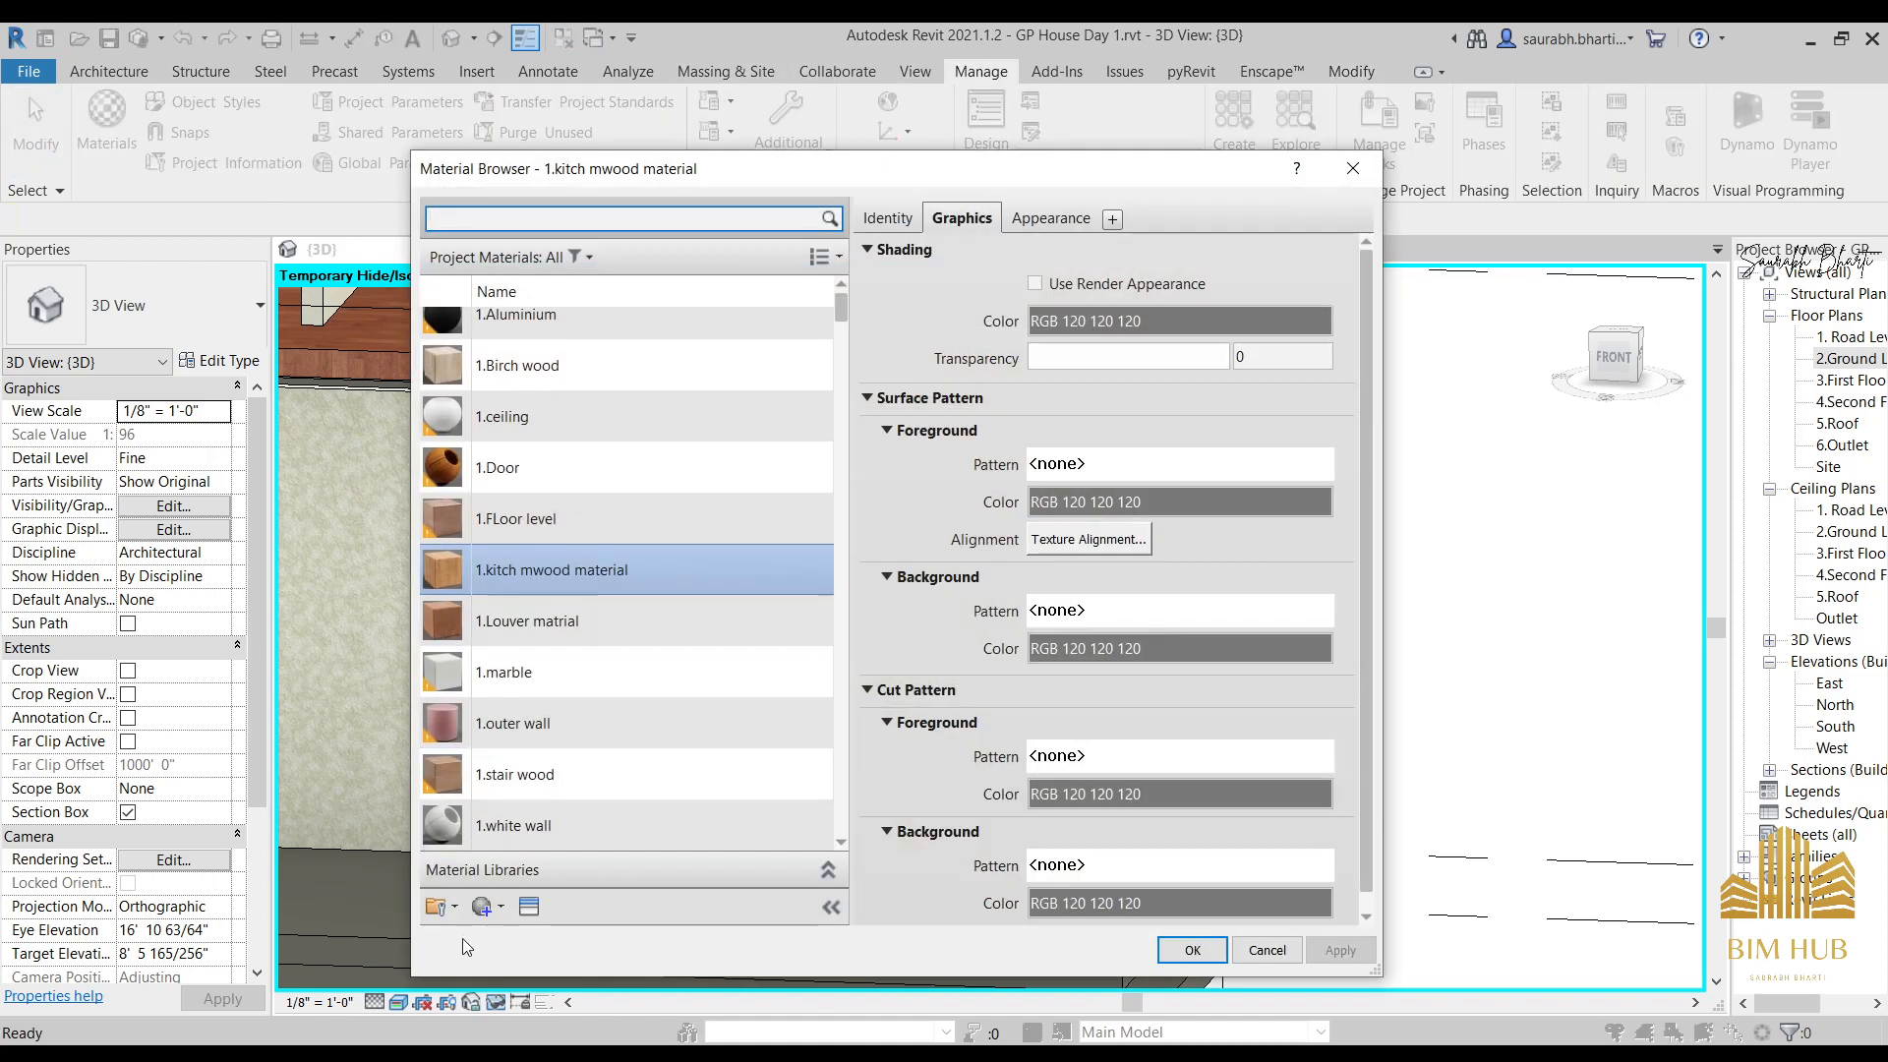
{"action": "left_click", "coordinate": [487, 907]}
{"action": "left_click", "coordinate": [541, 939]}
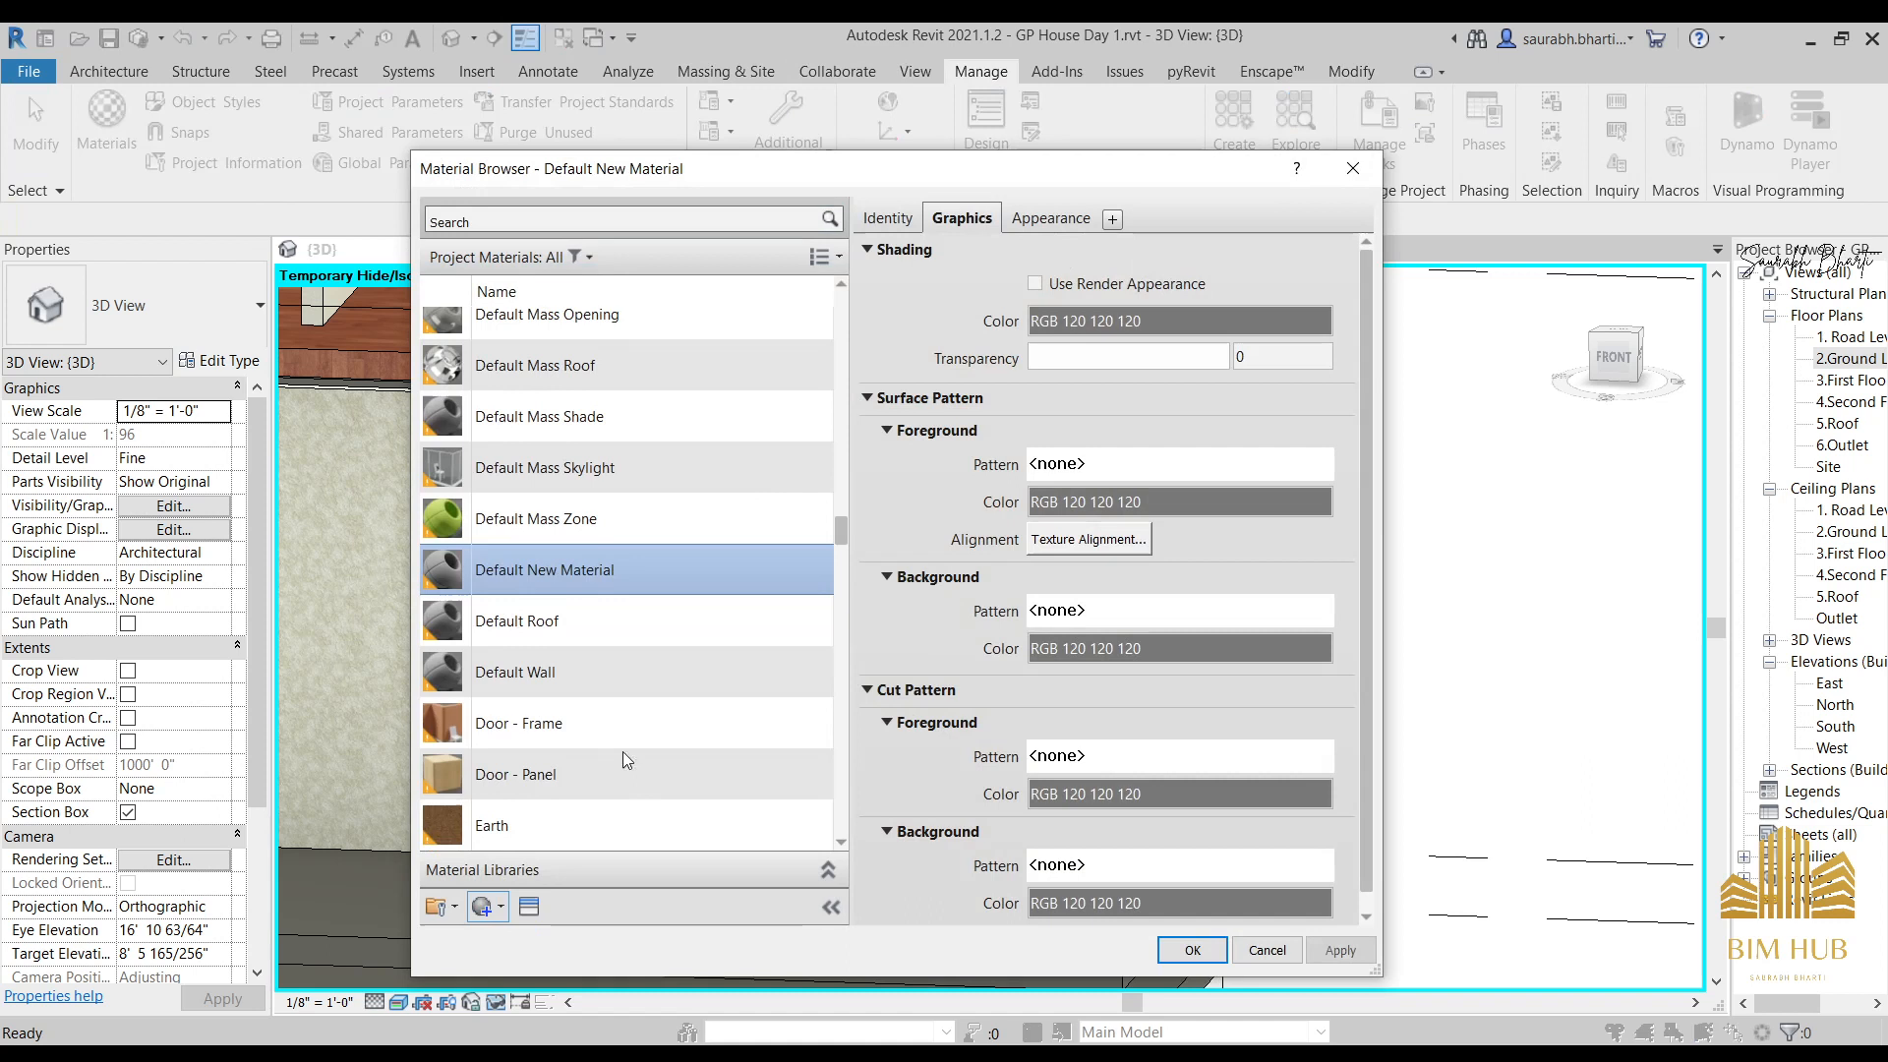
{"action": "right_click", "coordinate": [587, 575]}
{"action": "left_click", "coordinate": [672, 637]}
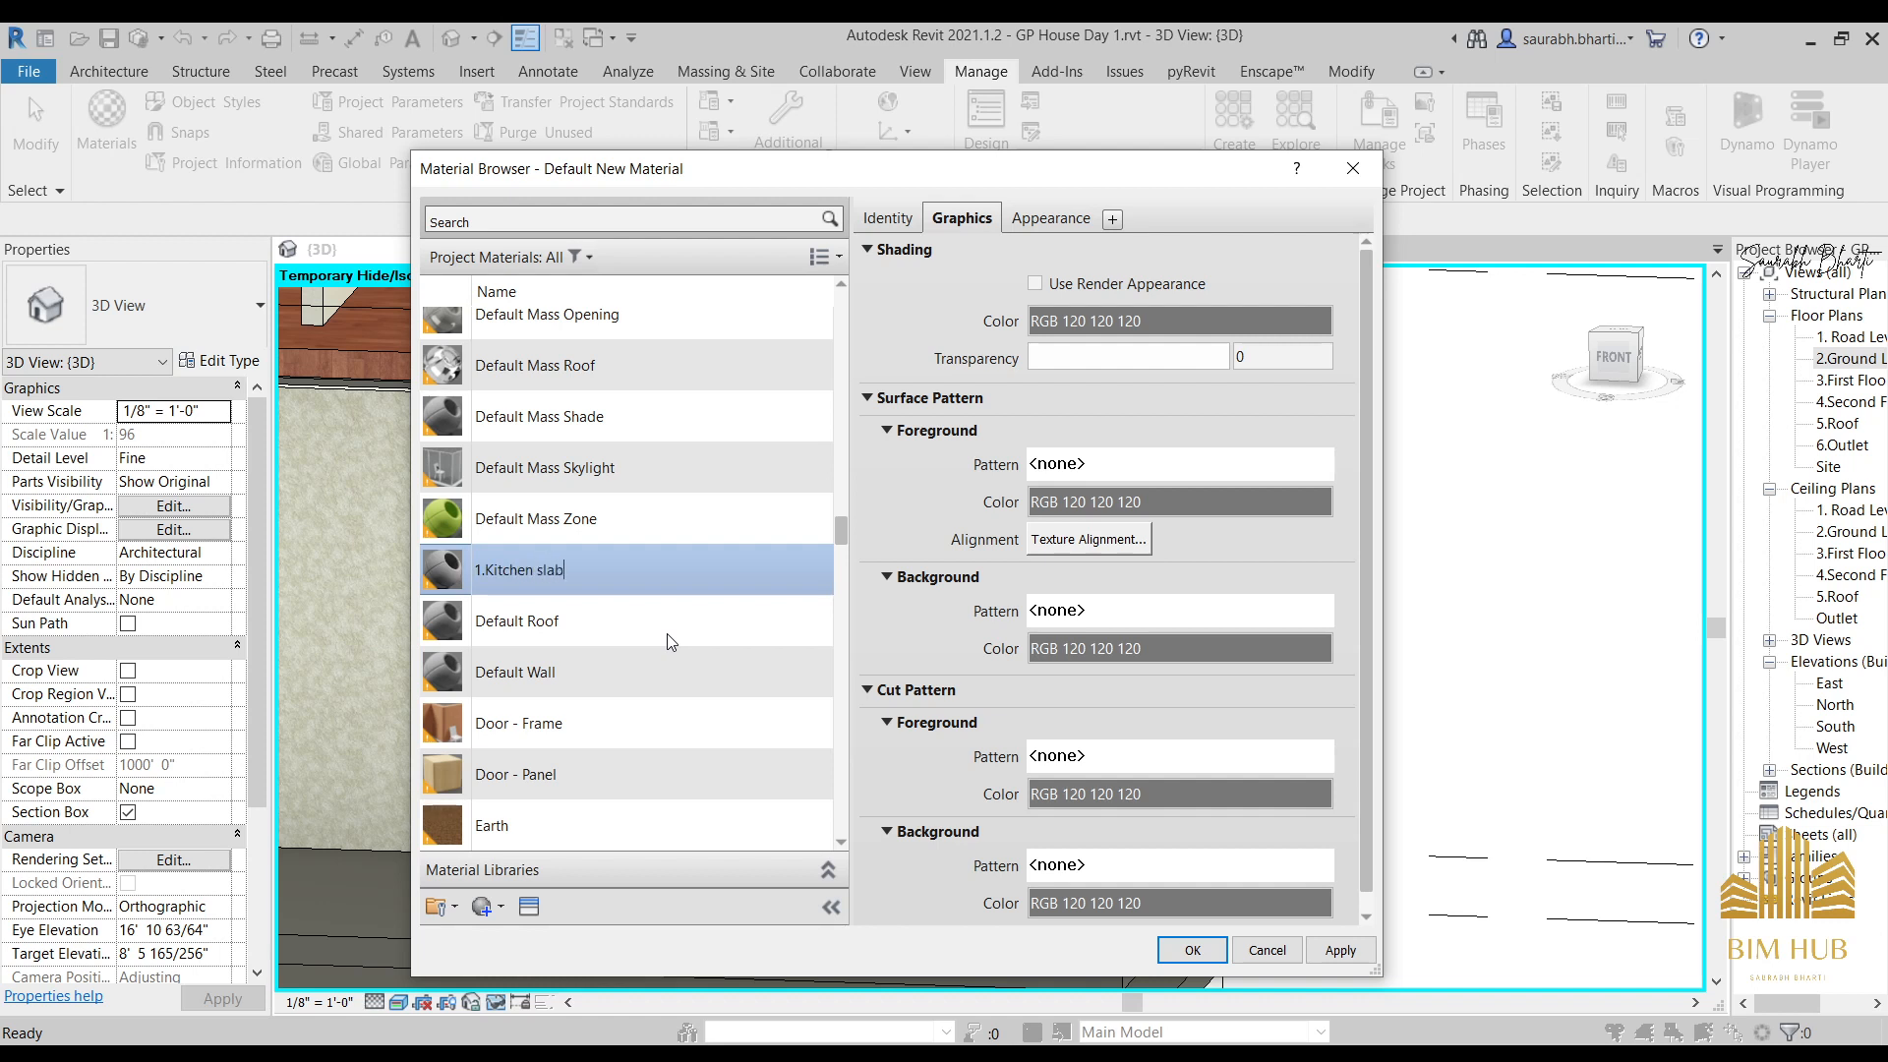
{"action": "left_click", "coordinate": [1209, 951]}
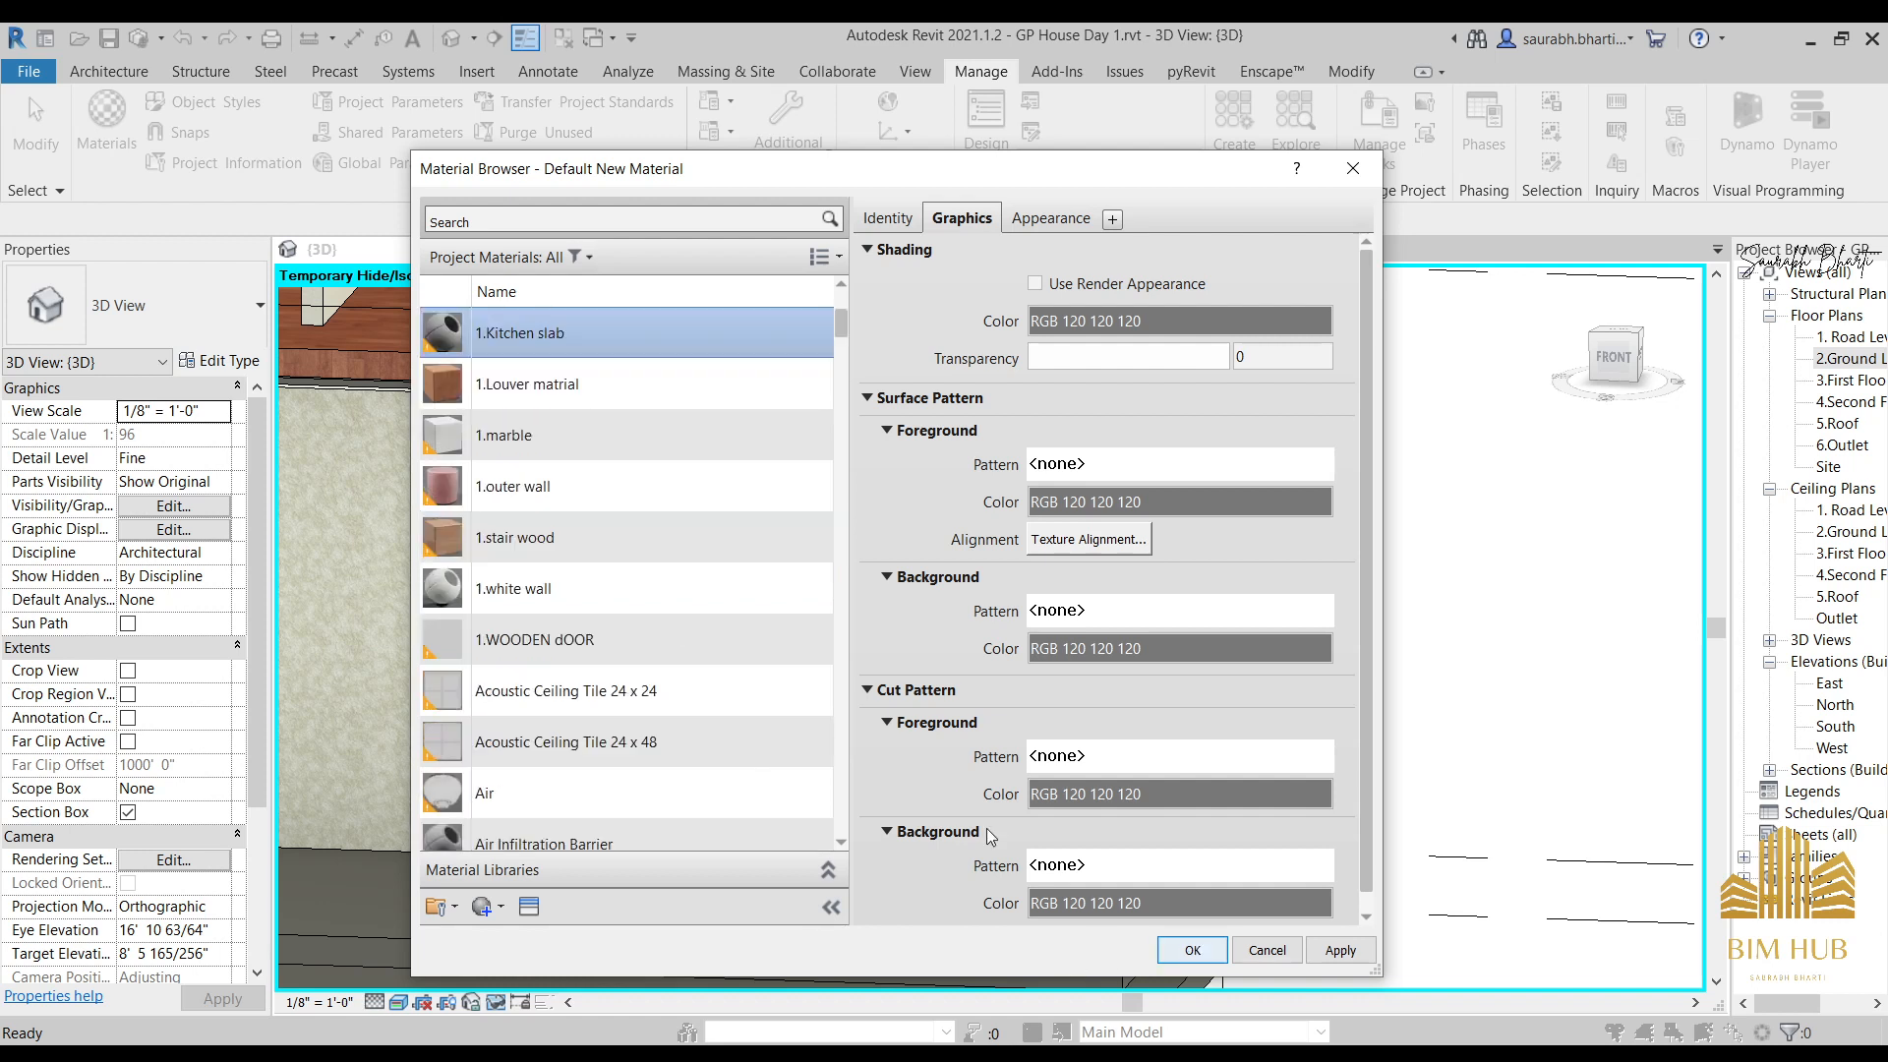
Confirm the new 1.Kitchen slab material and reopen the project materials for editing.
{"action": "left_click", "coordinate": [1192, 951]}
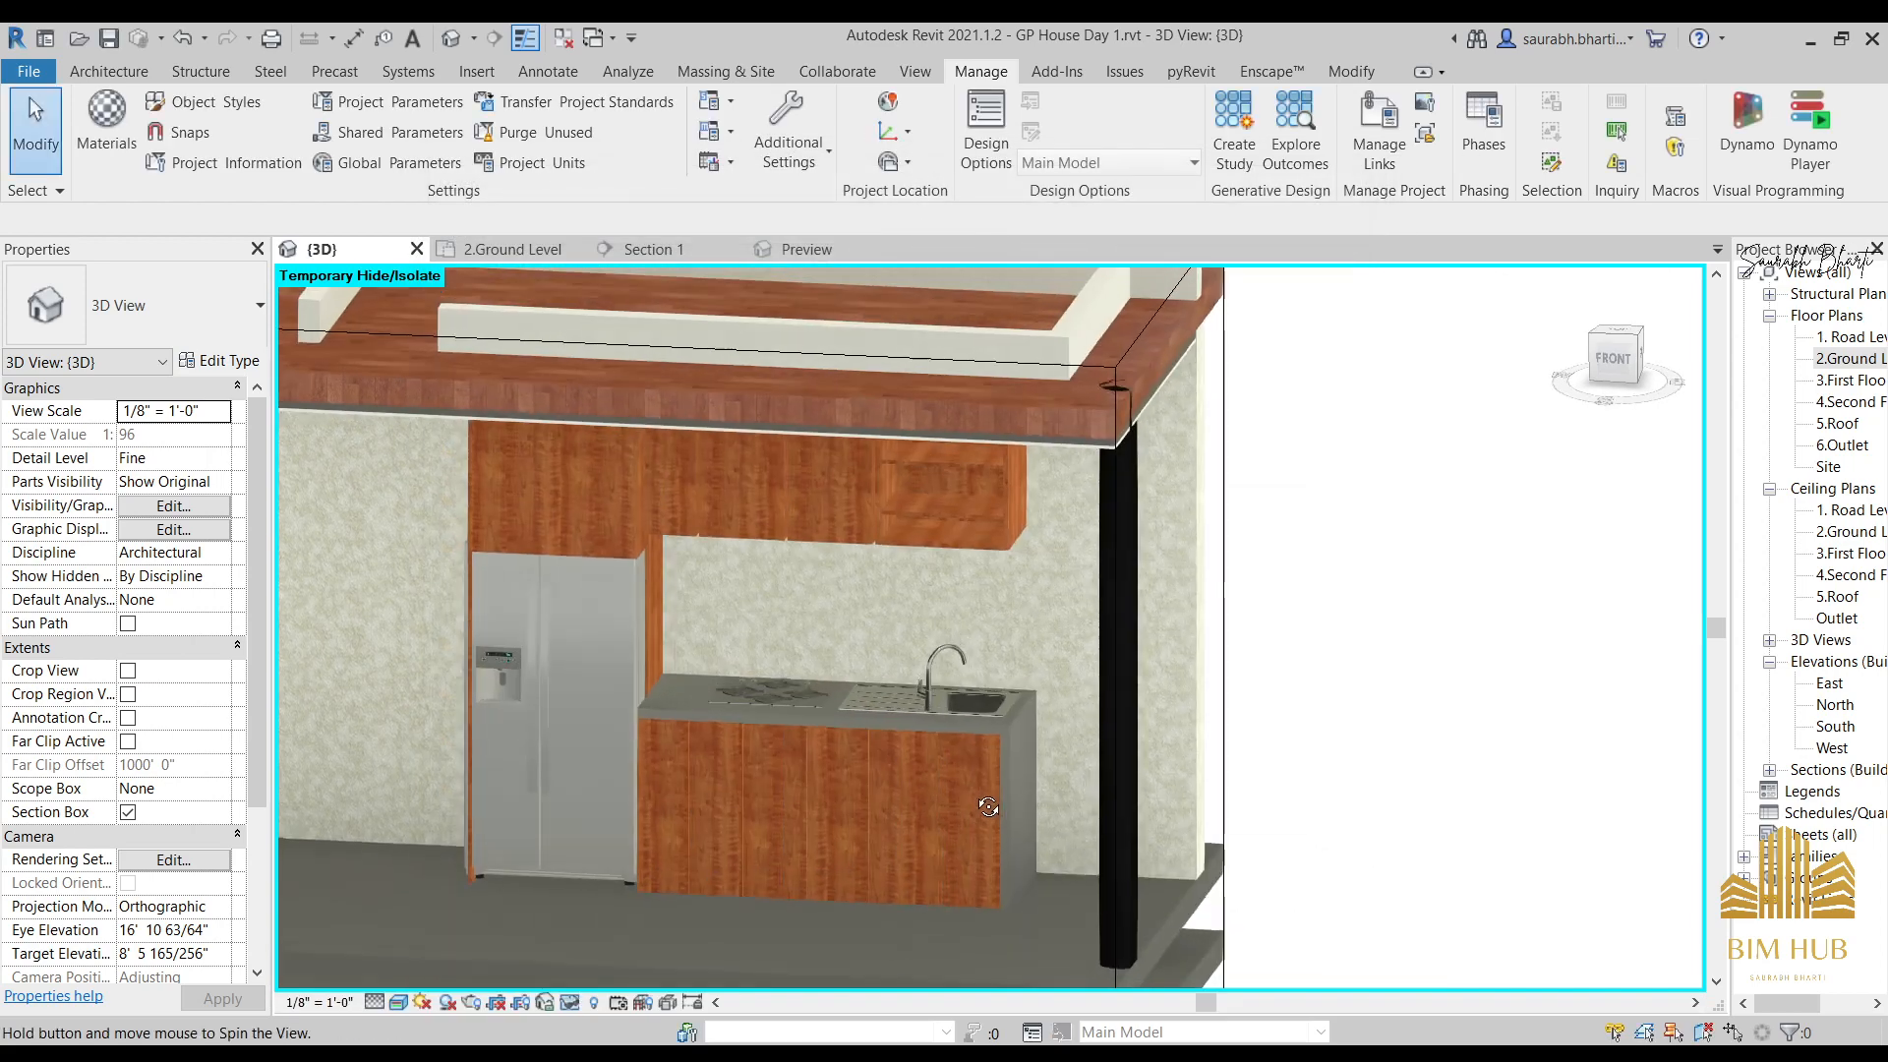
{"action": "left_click", "coordinate": [113, 123]}
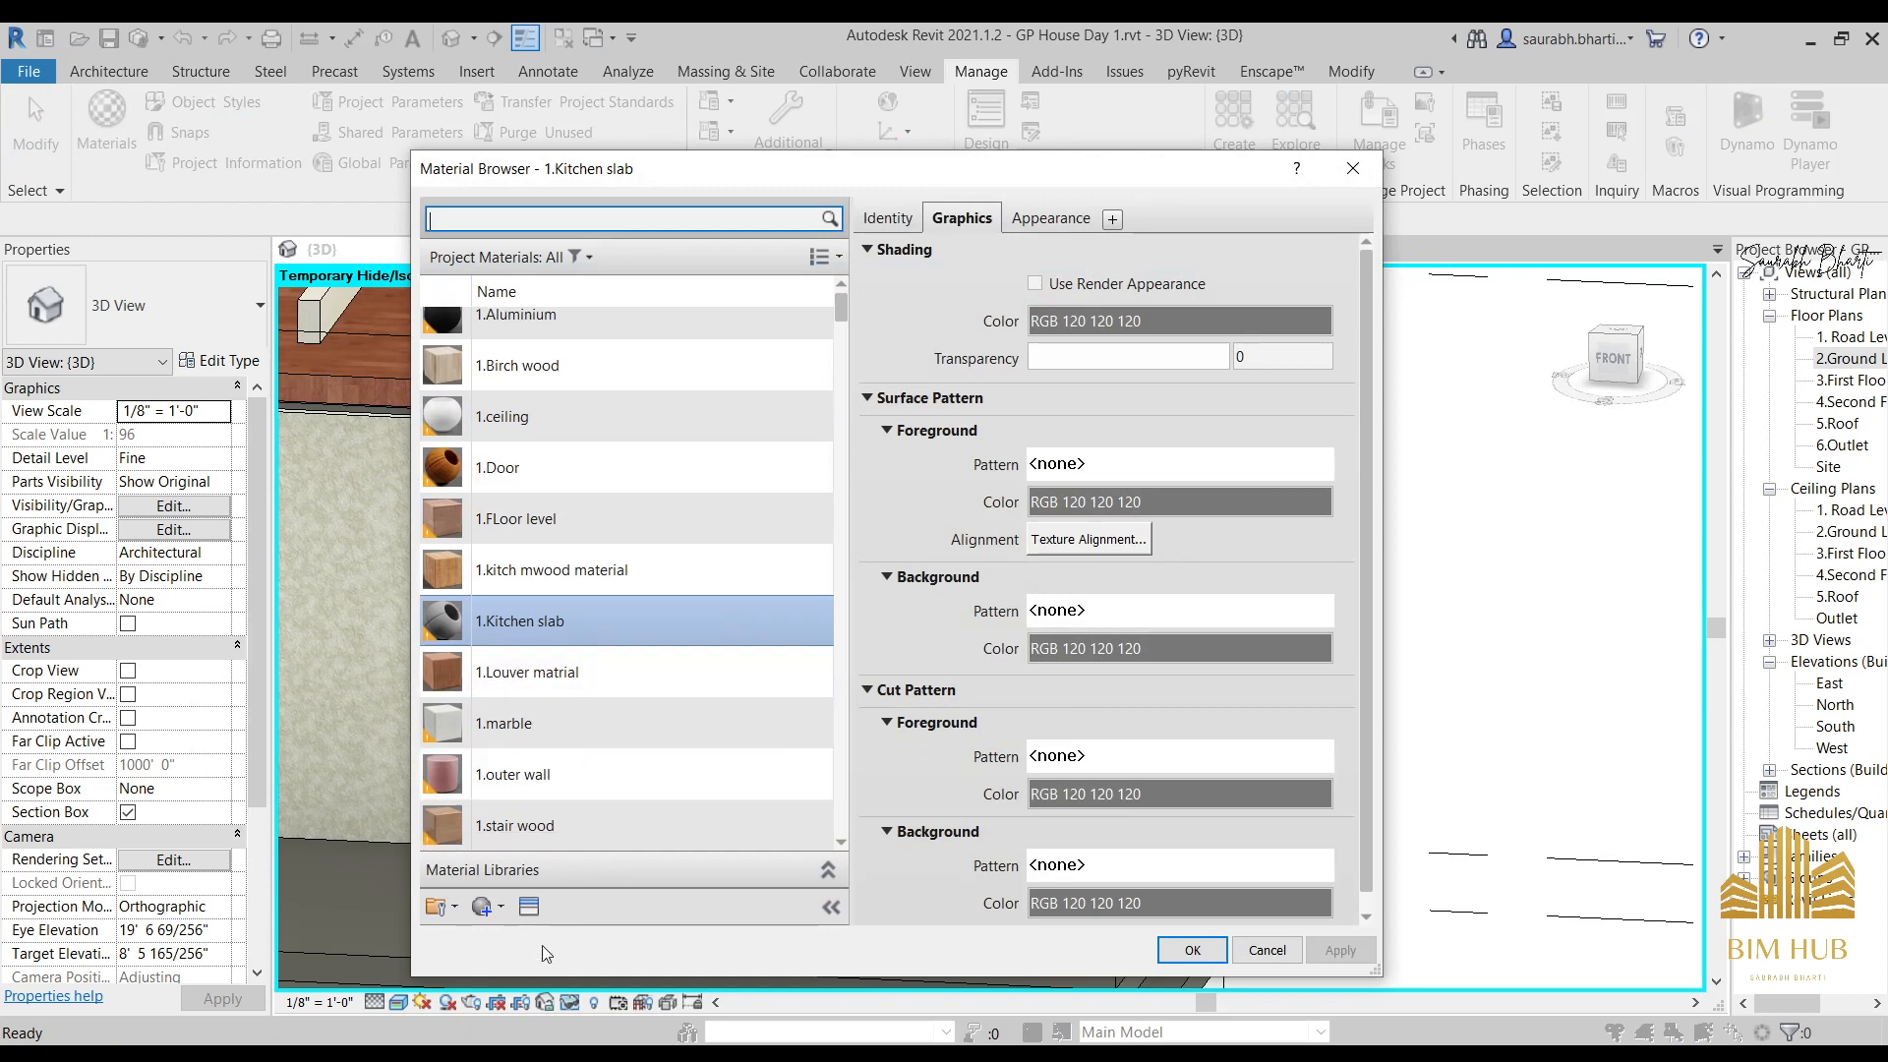
Browse the Appearance Library's Concrete, Finish, Flooring and Stone categories for a suitable slab appearance.
{"action": "left_click", "coordinate": [529, 906]}
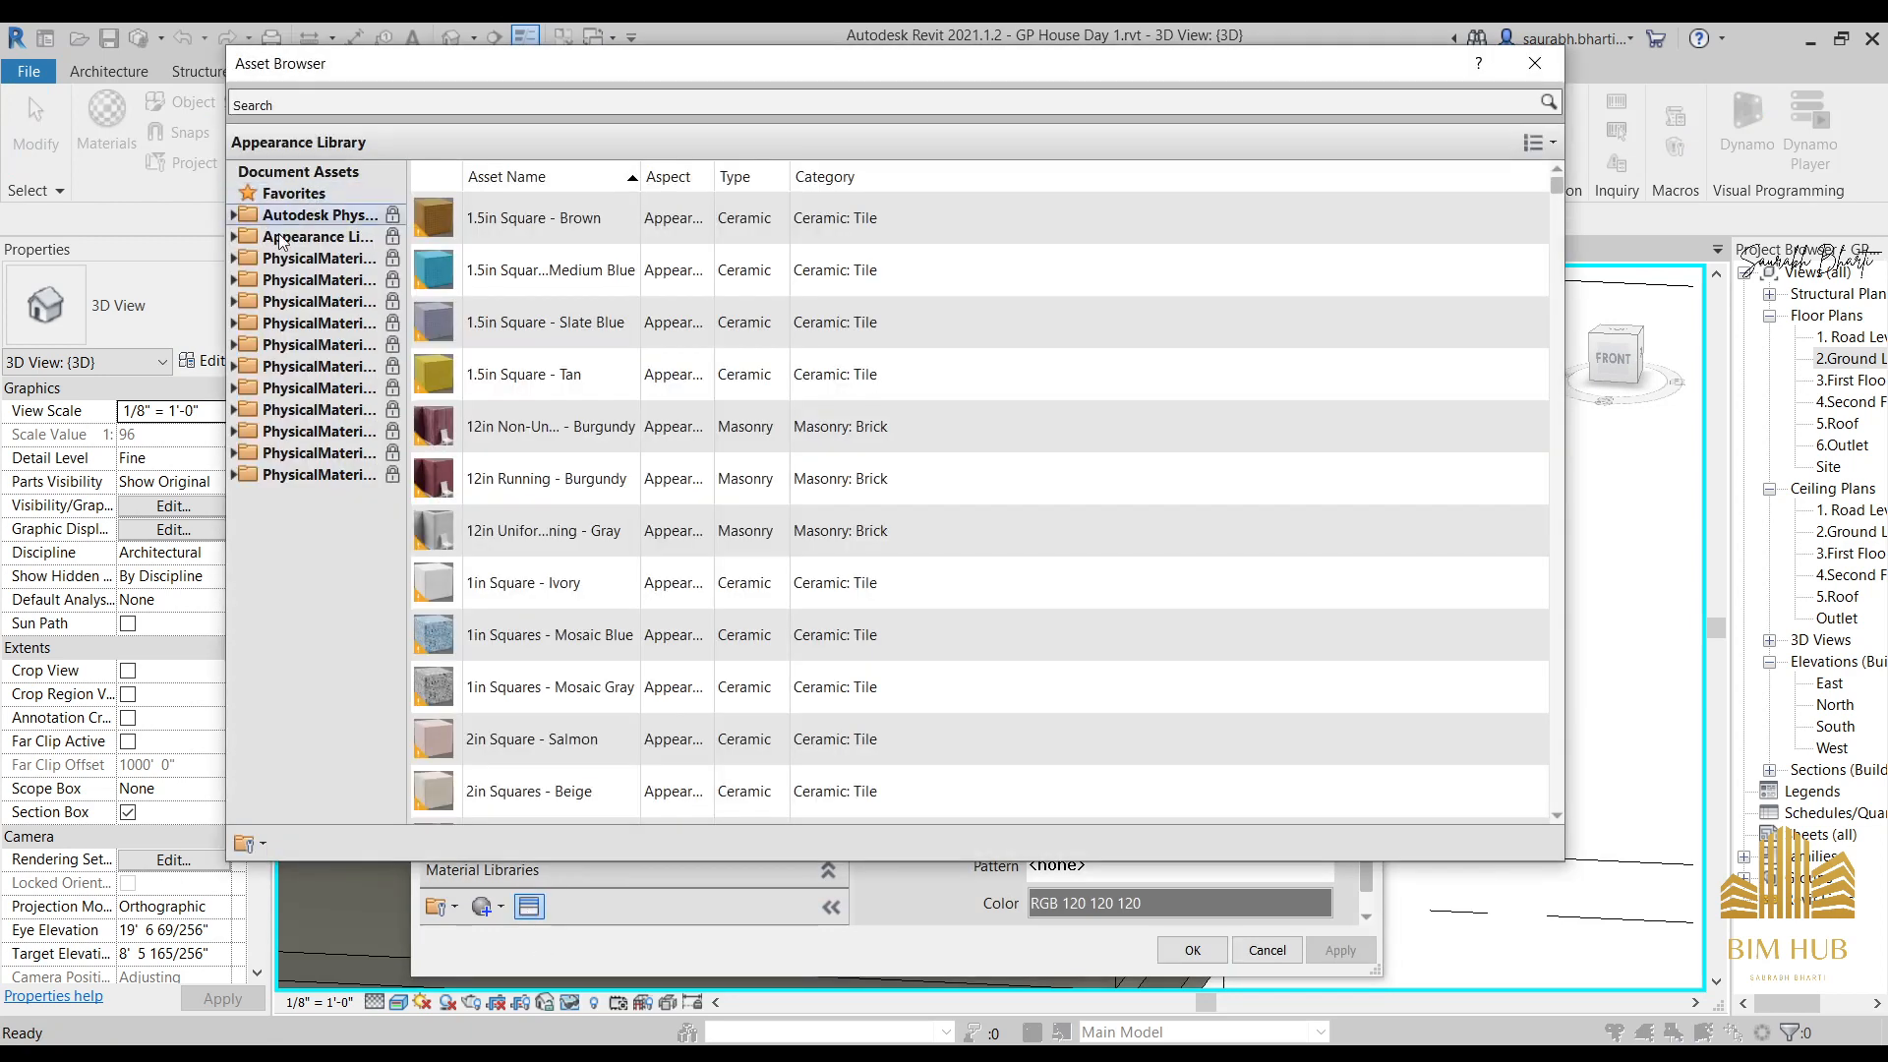
{"action": "left_click", "coordinate": [236, 238]}
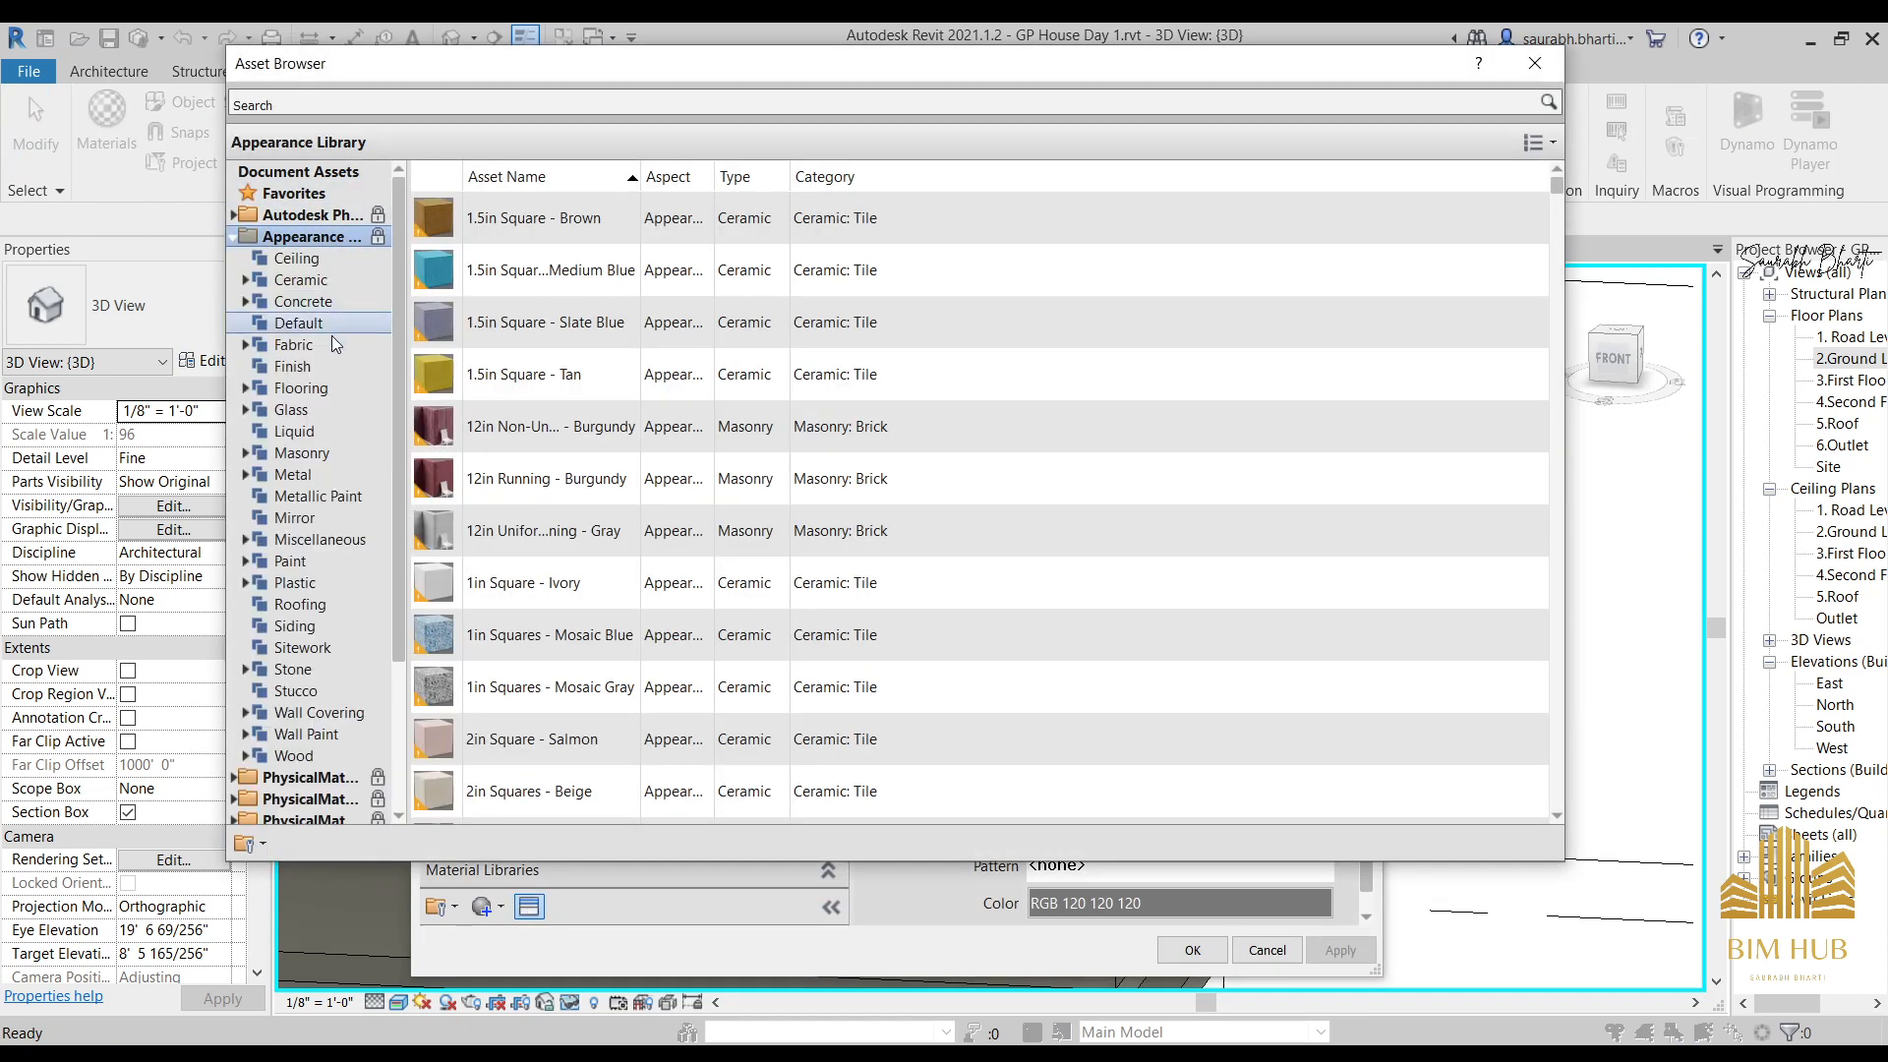
{"action": "left_click", "coordinate": [333, 330]}
{"action": "left_click", "coordinate": [332, 302]}
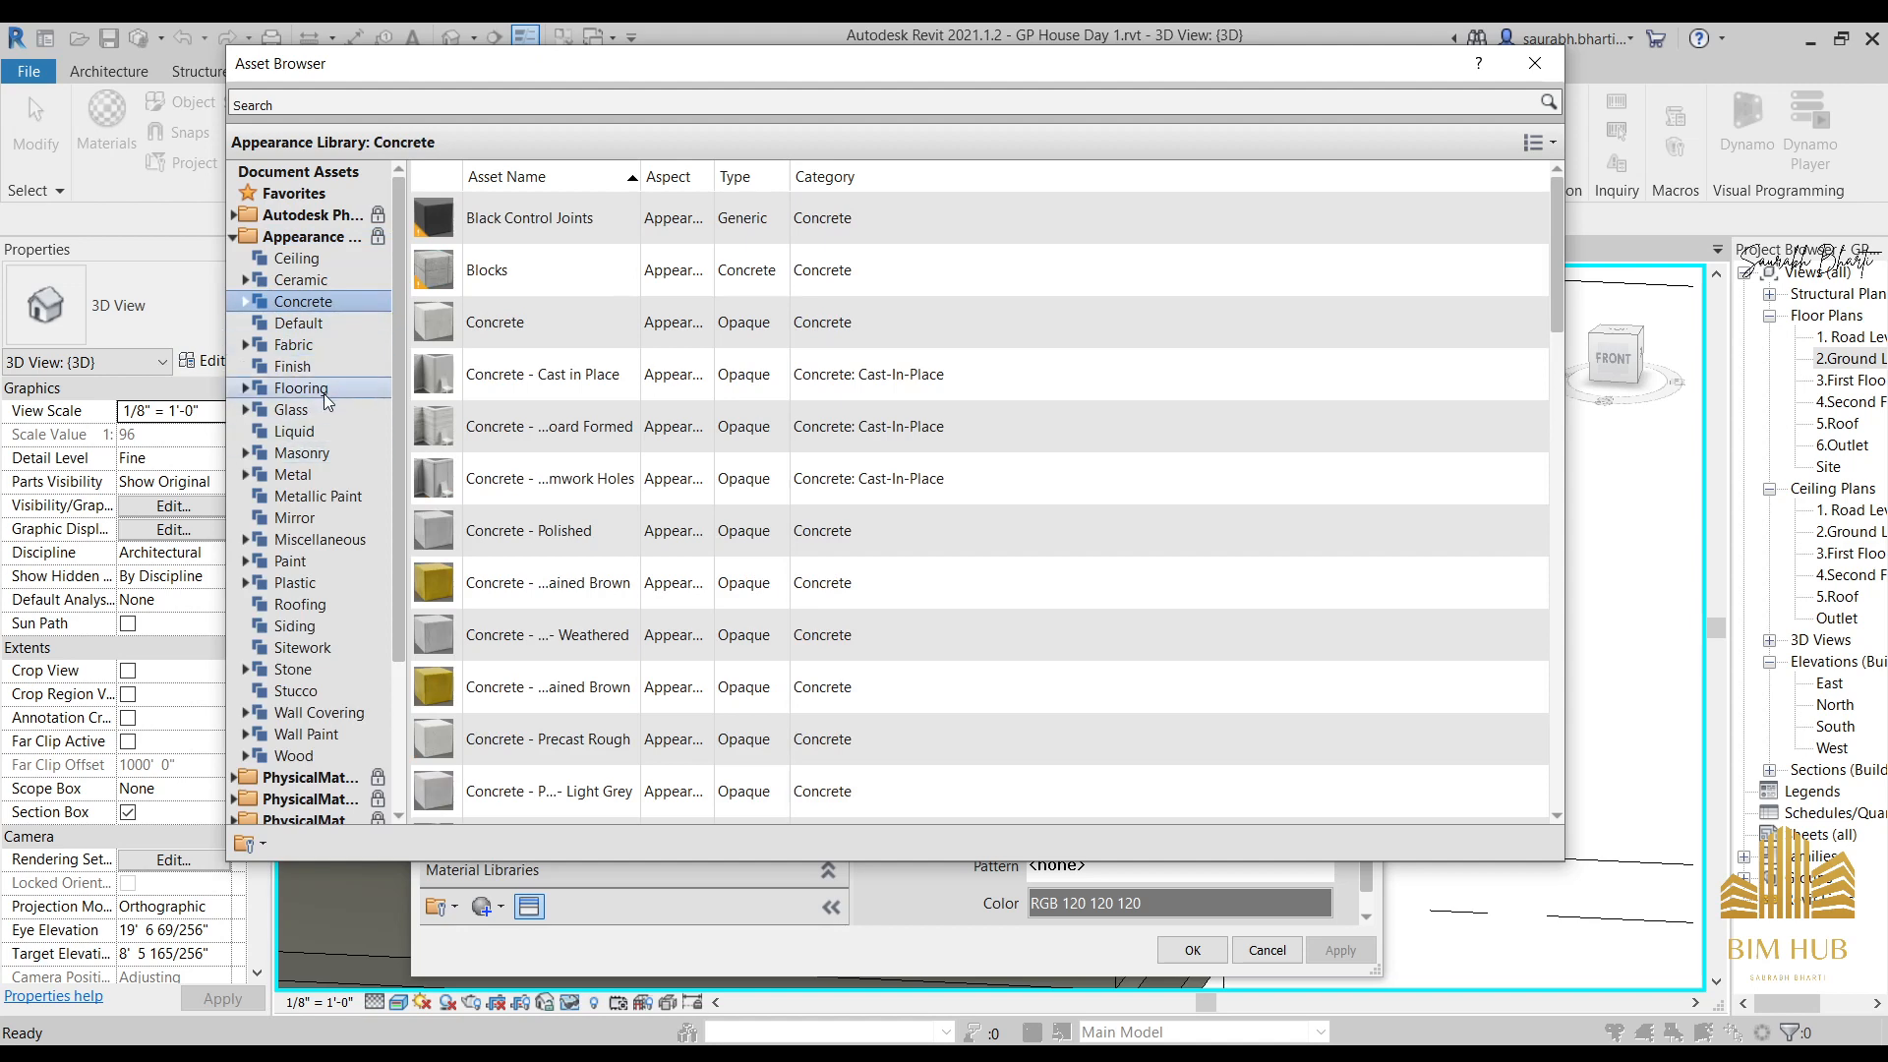
{"action": "left_click", "coordinate": [322, 368]}
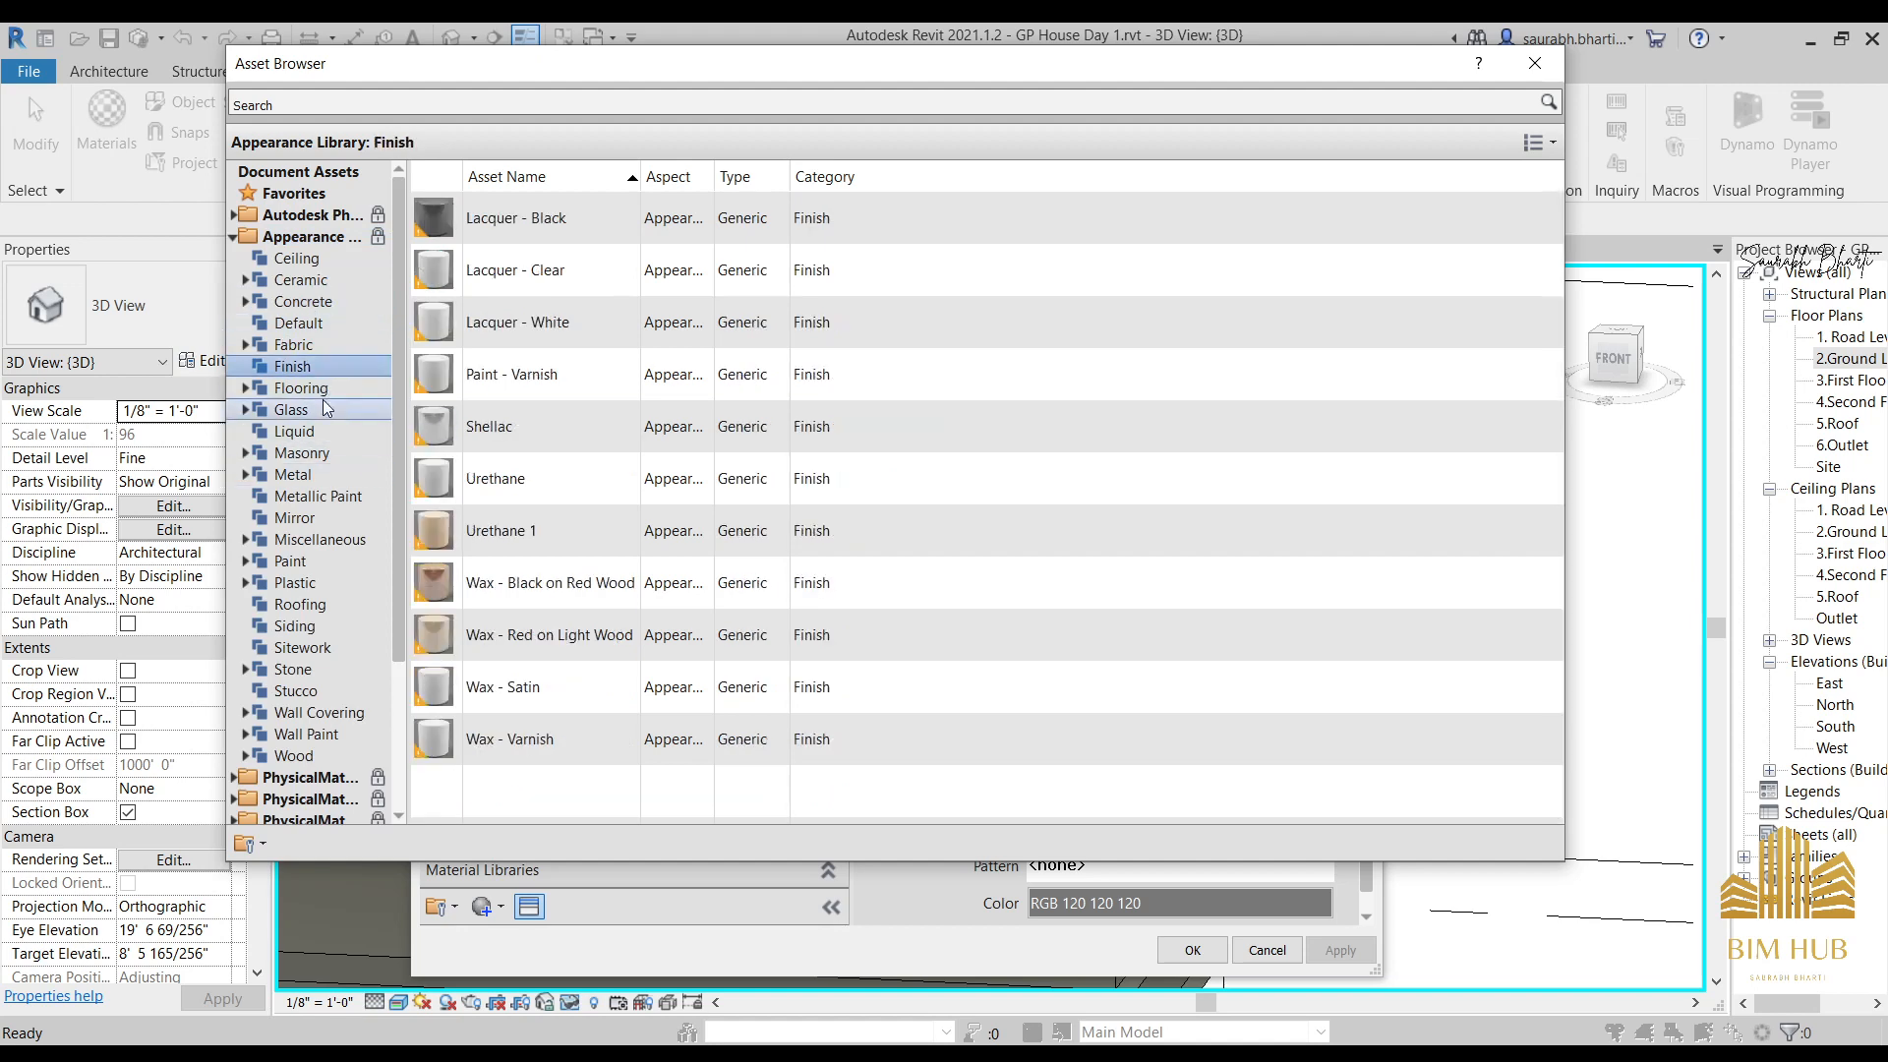
{"action": "left_click", "coordinate": [304, 389]}
{"action": "scroll", "coordinate": [565, 641], "scroll_direction": "down", "scroll_amount": 10}
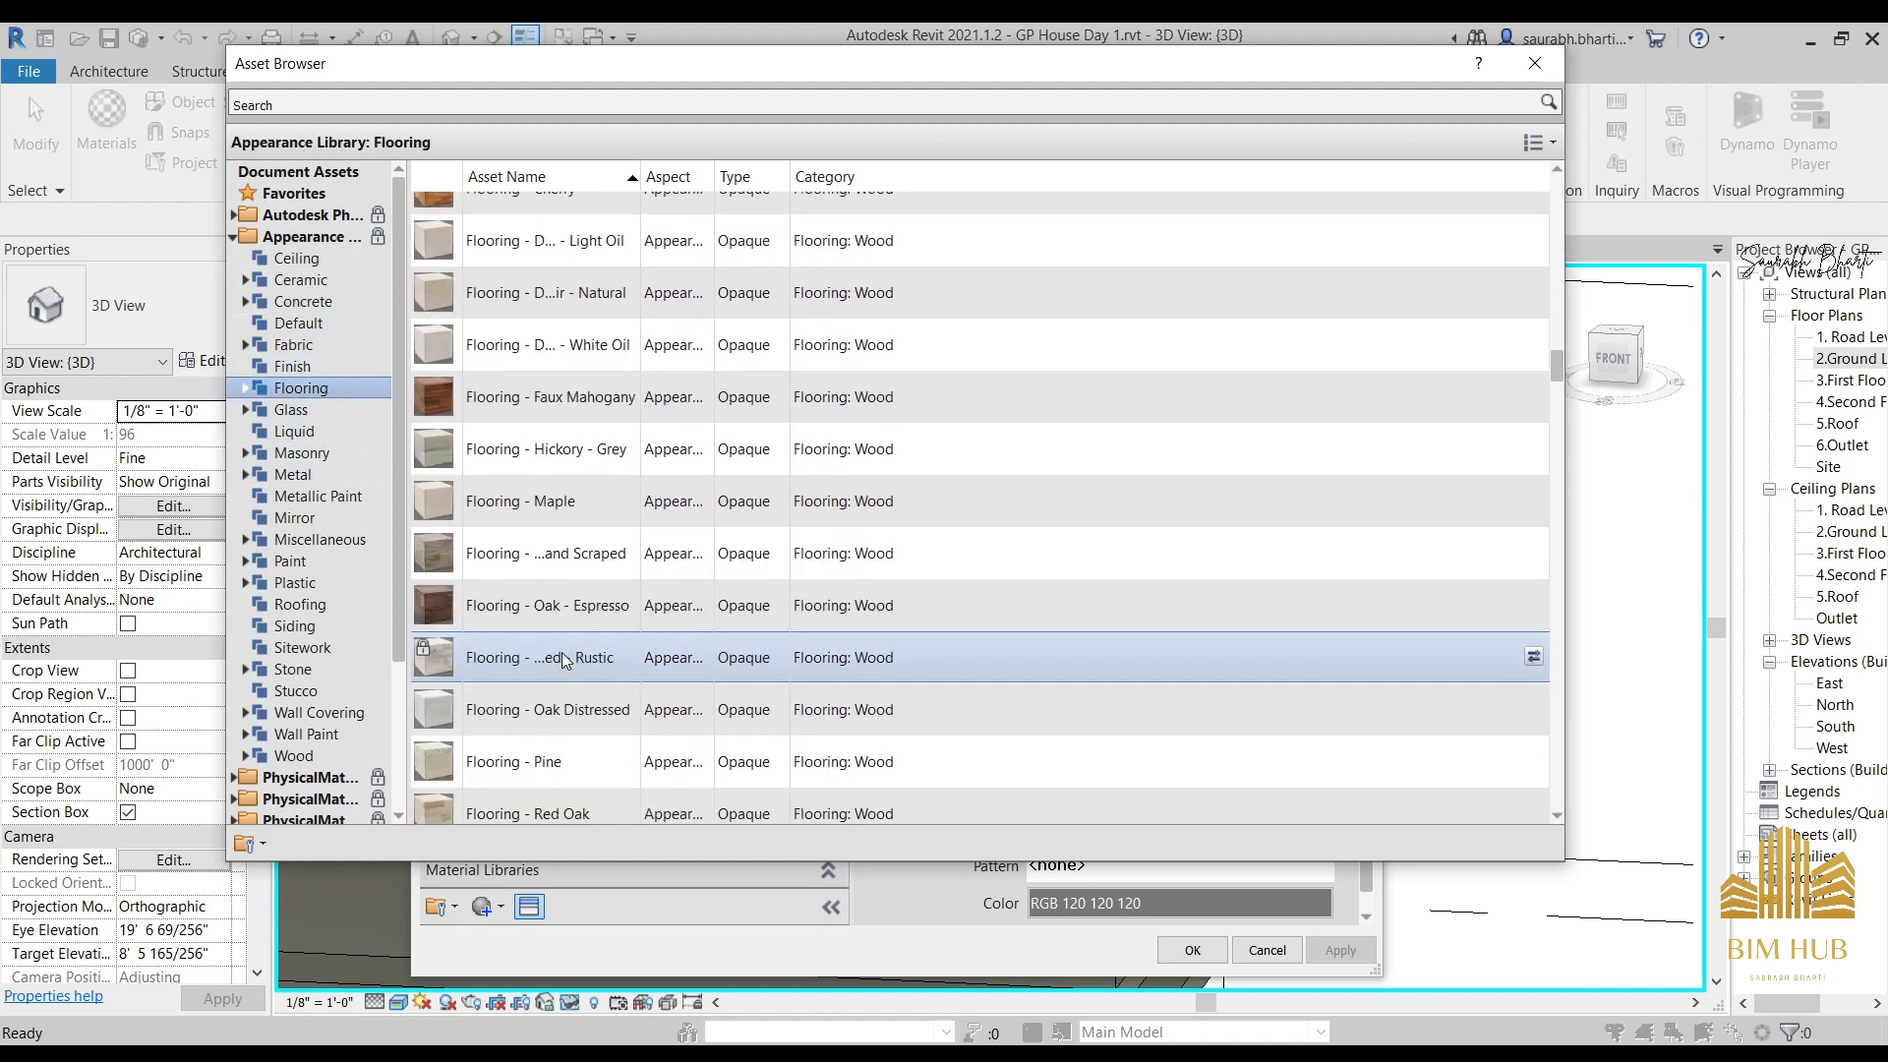
{"action": "scroll", "coordinate": [562, 657], "scroll_direction": "down", "scroll_amount": 5}
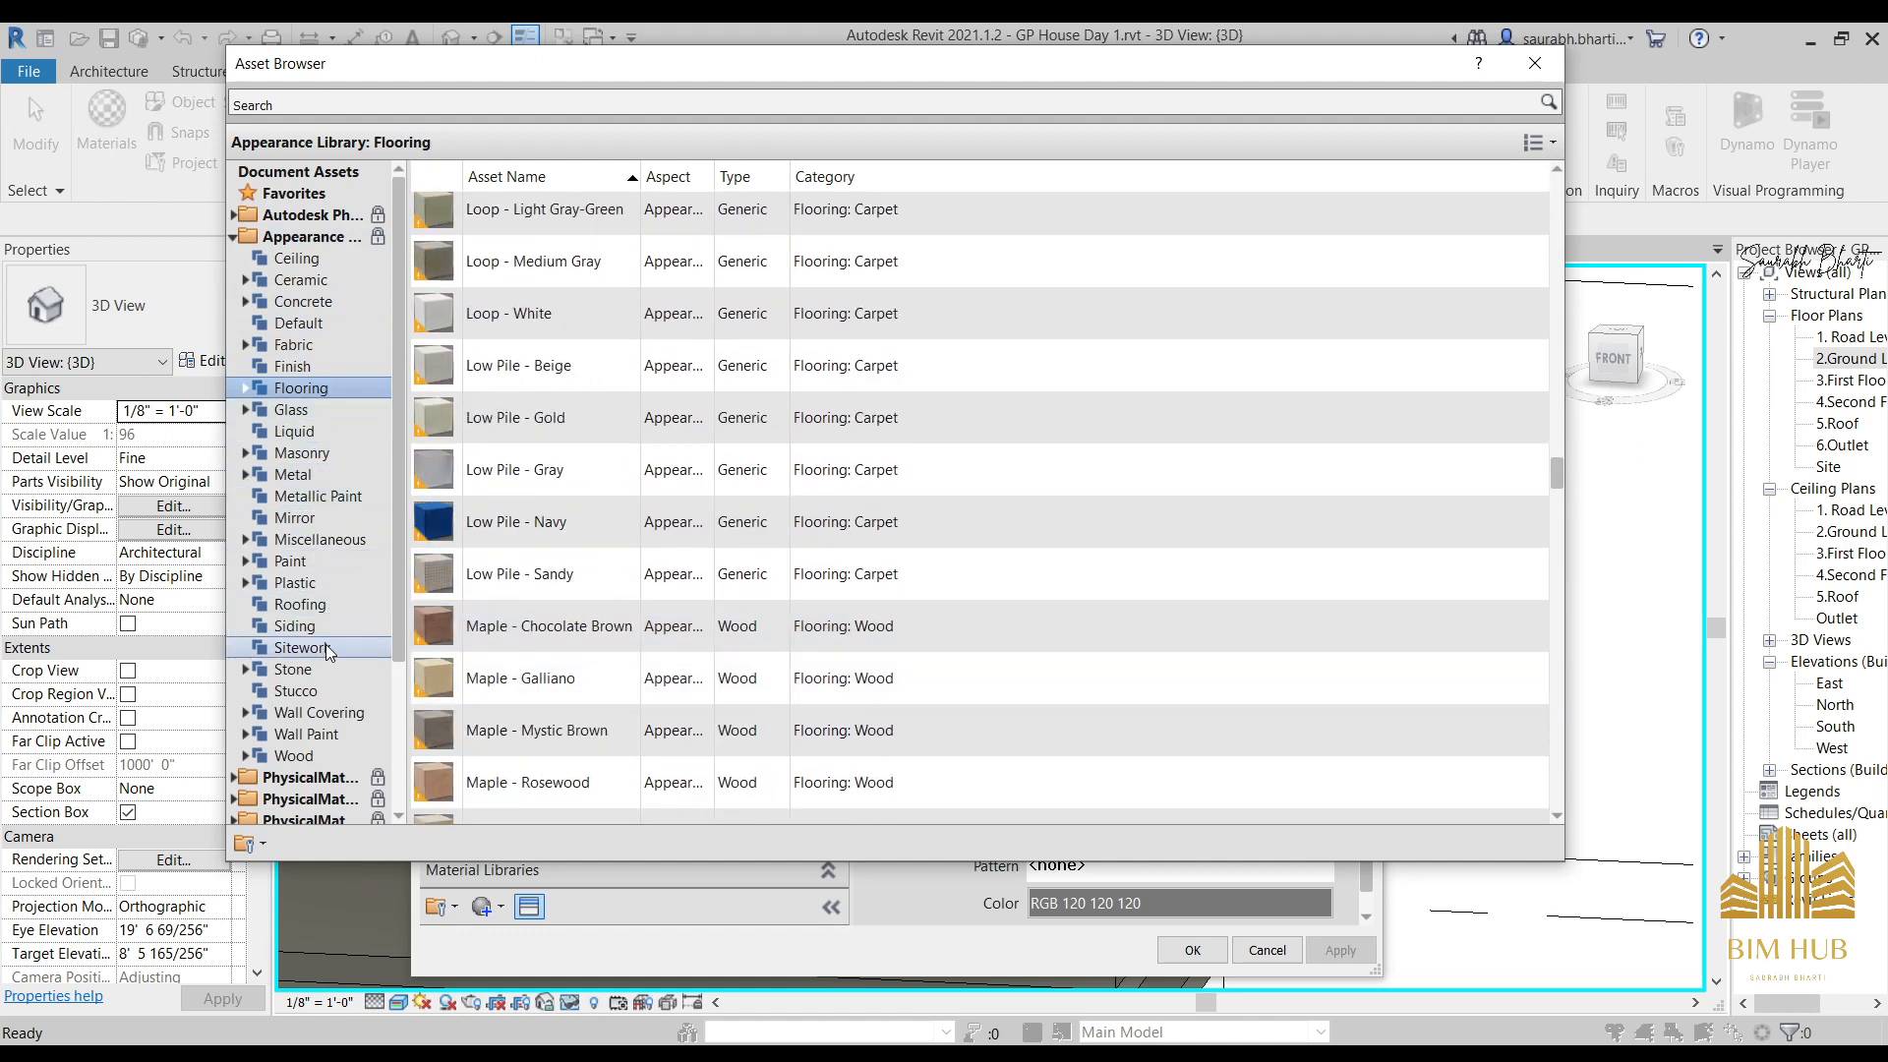
{"action": "left_click", "coordinate": [295, 670]}
{"action": "scroll", "coordinate": [521, 649], "scroll_direction": "down", "scroll_amount": 6}
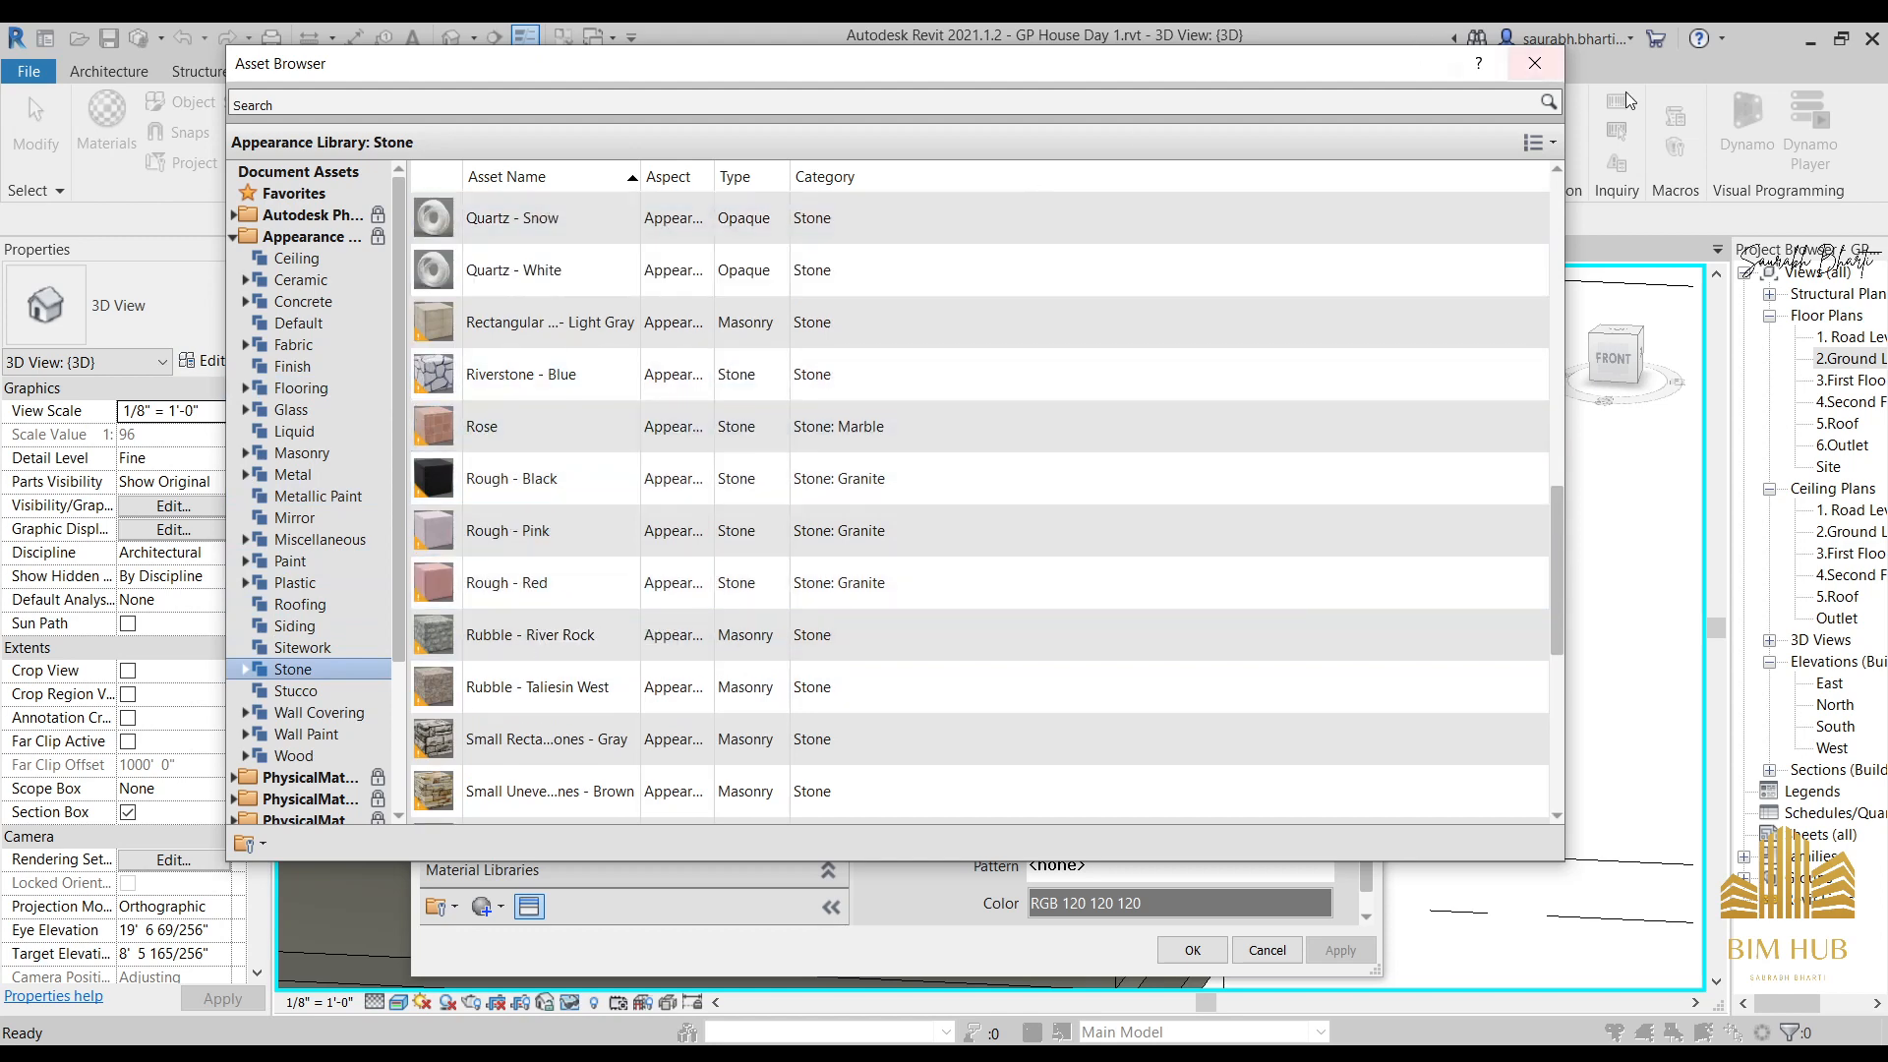
{"action": "left_click", "coordinate": [1552, 69]}
Enable Use Render Appearance for 1.Kitchen slab and browse to the desktop's Texture folder for its appearance image.
{"action": "left_click", "coordinate": [1074, 285]}
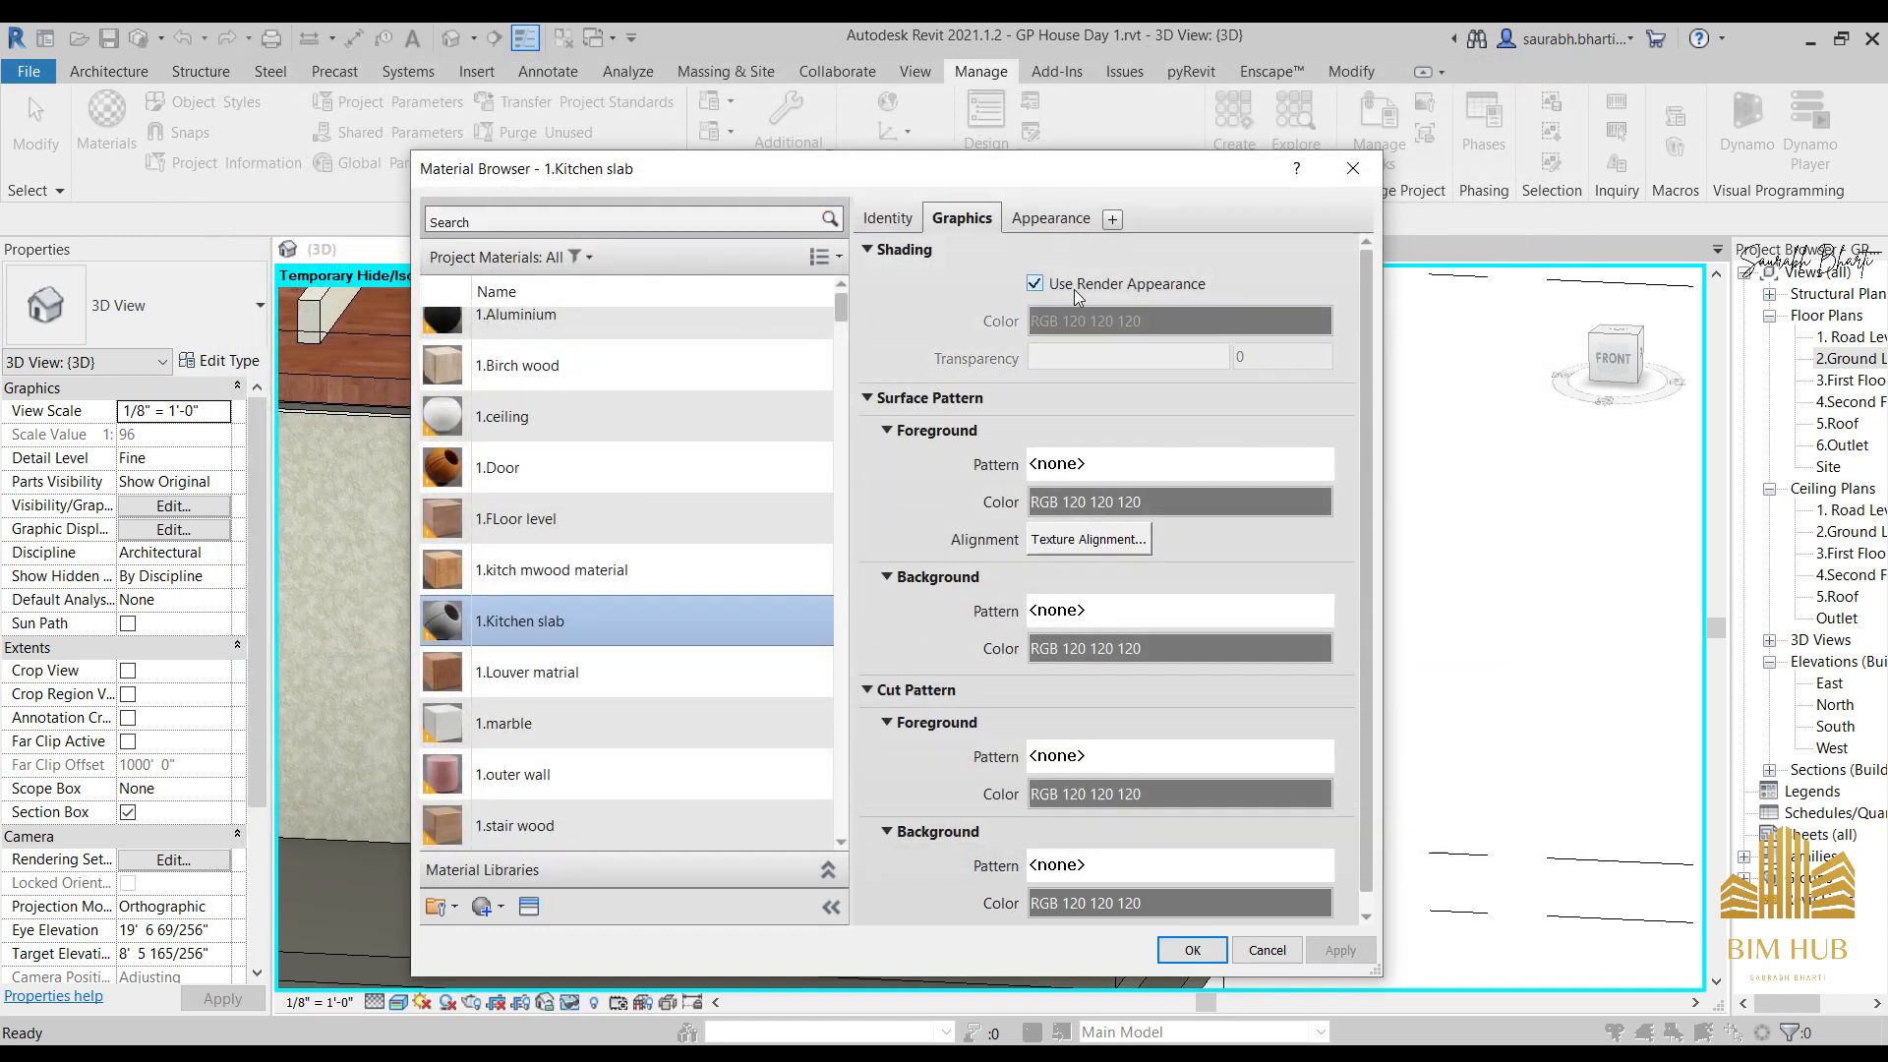
{"action": "left_click", "coordinate": [1050, 217]}
{"action": "left_click", "coordinate": [1156, 553]}
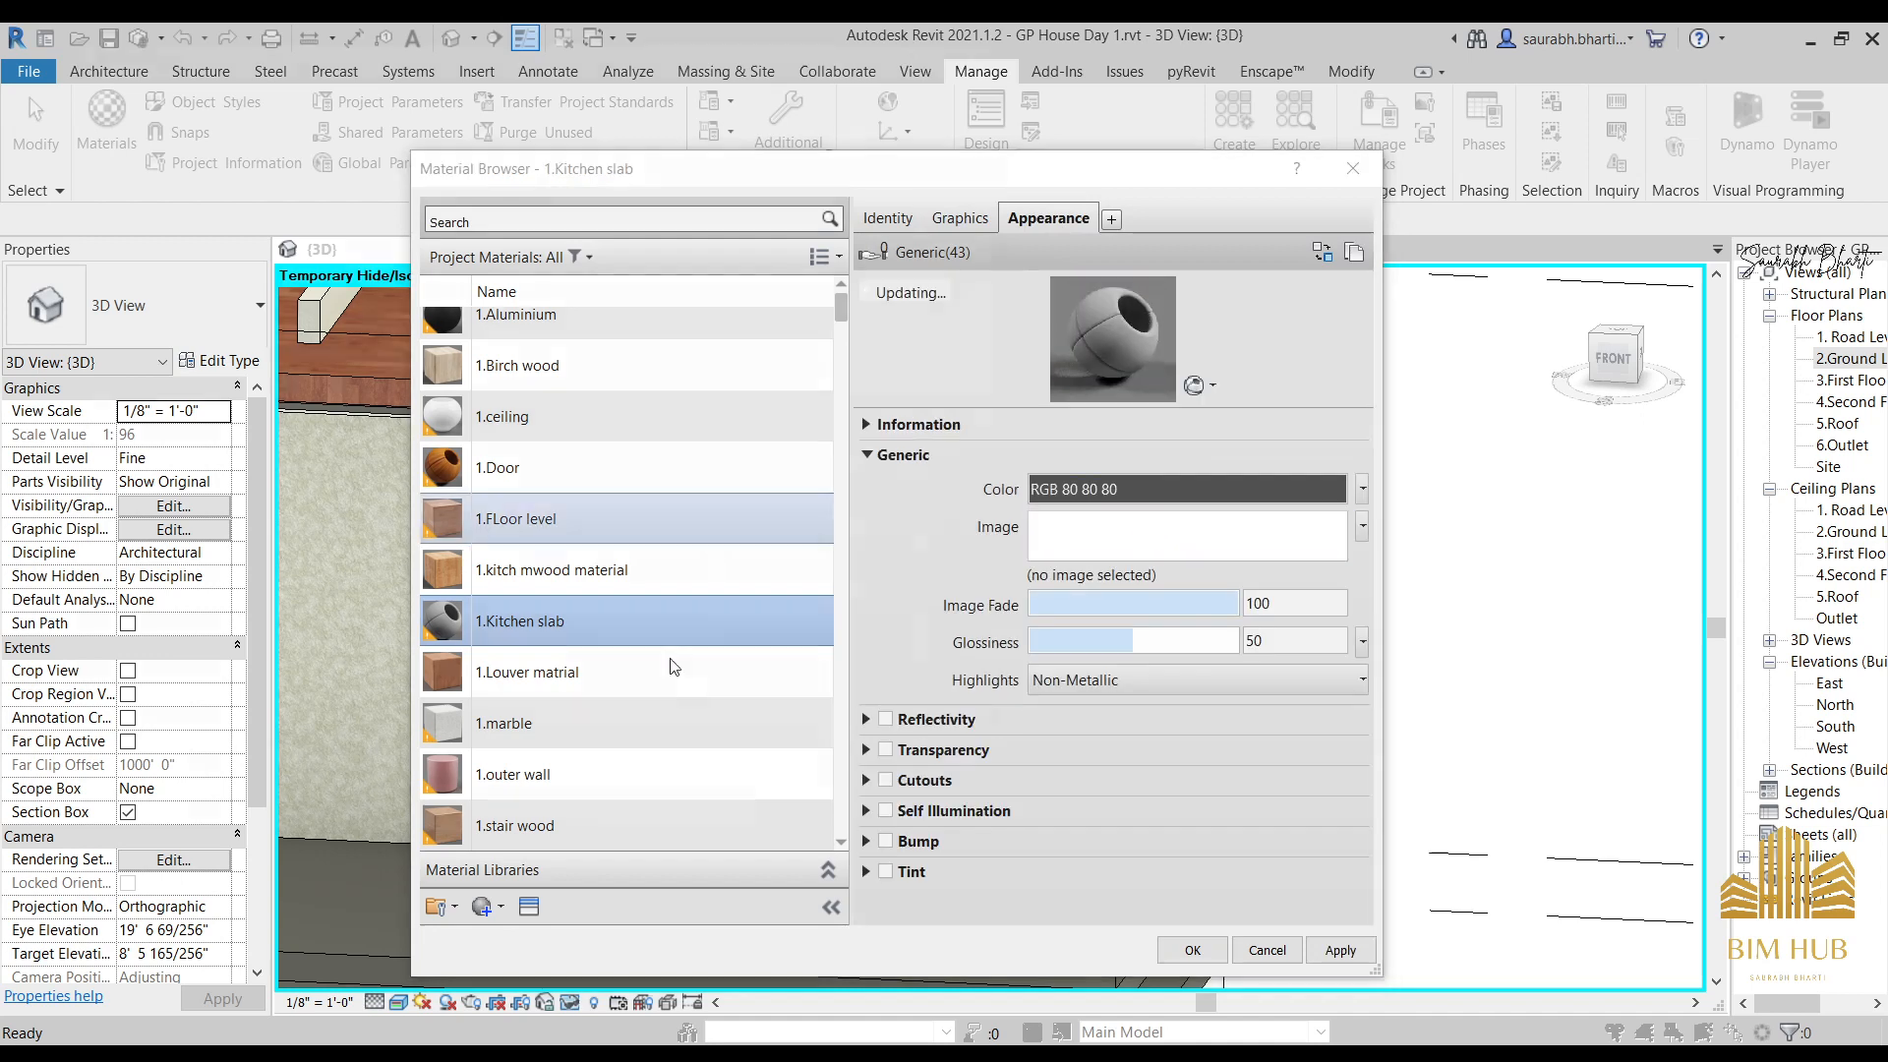
{"action": "left_click", "coordinate": [137, 511]}
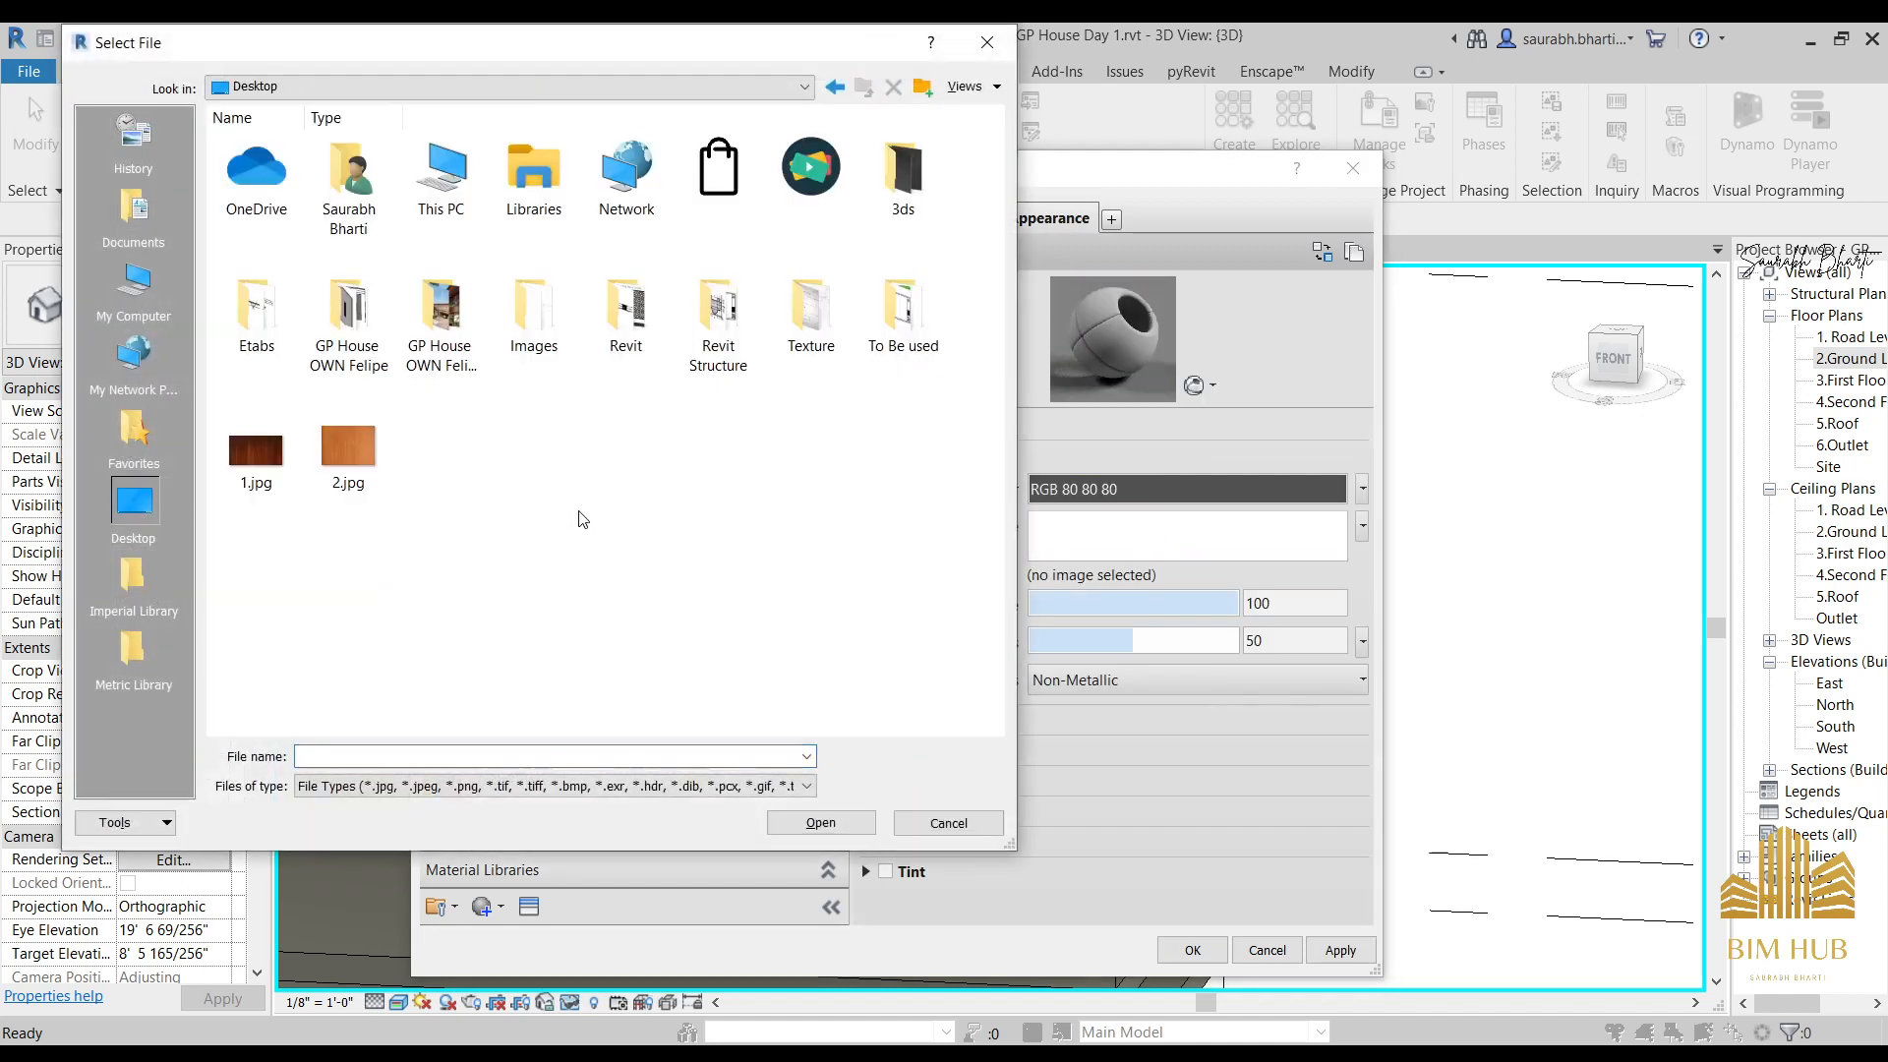
{"action": "left_click", "coordinate": [812, 334]}
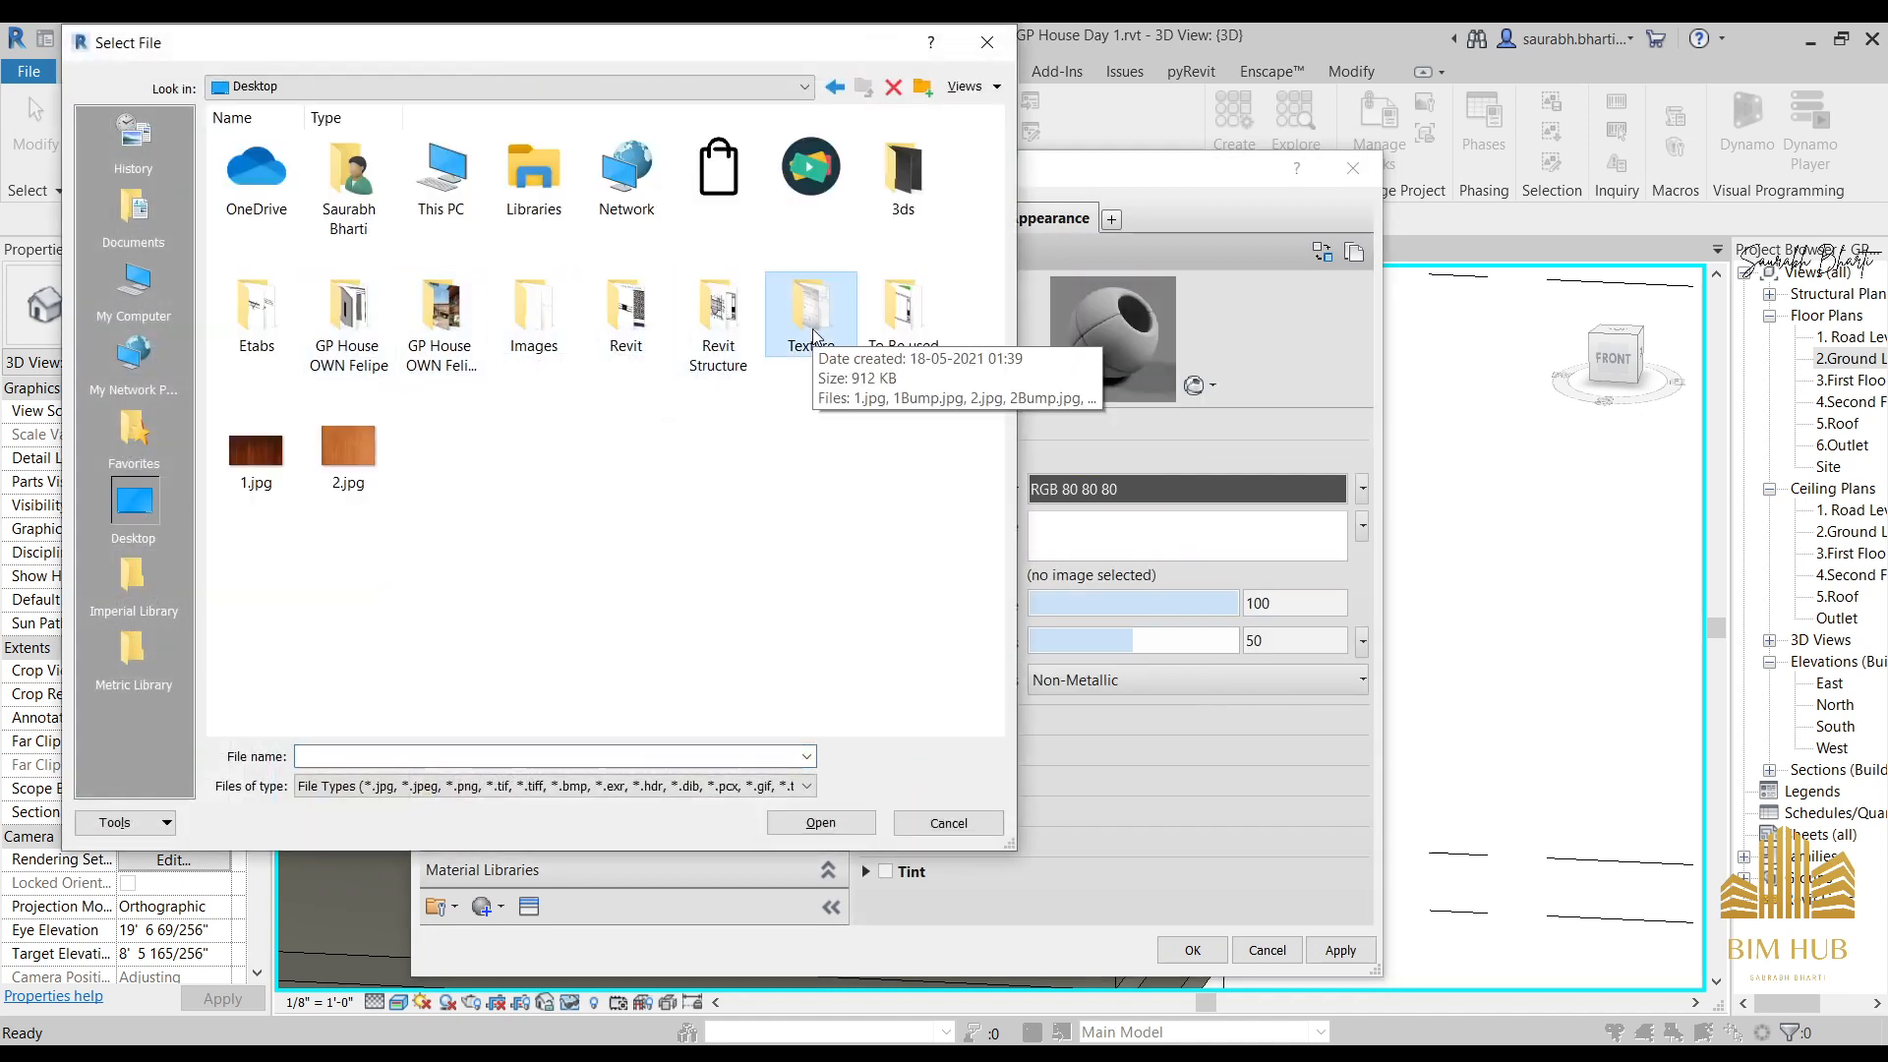
{"action": "key", "text": "t"}
{"action": "key", "text": "t"}
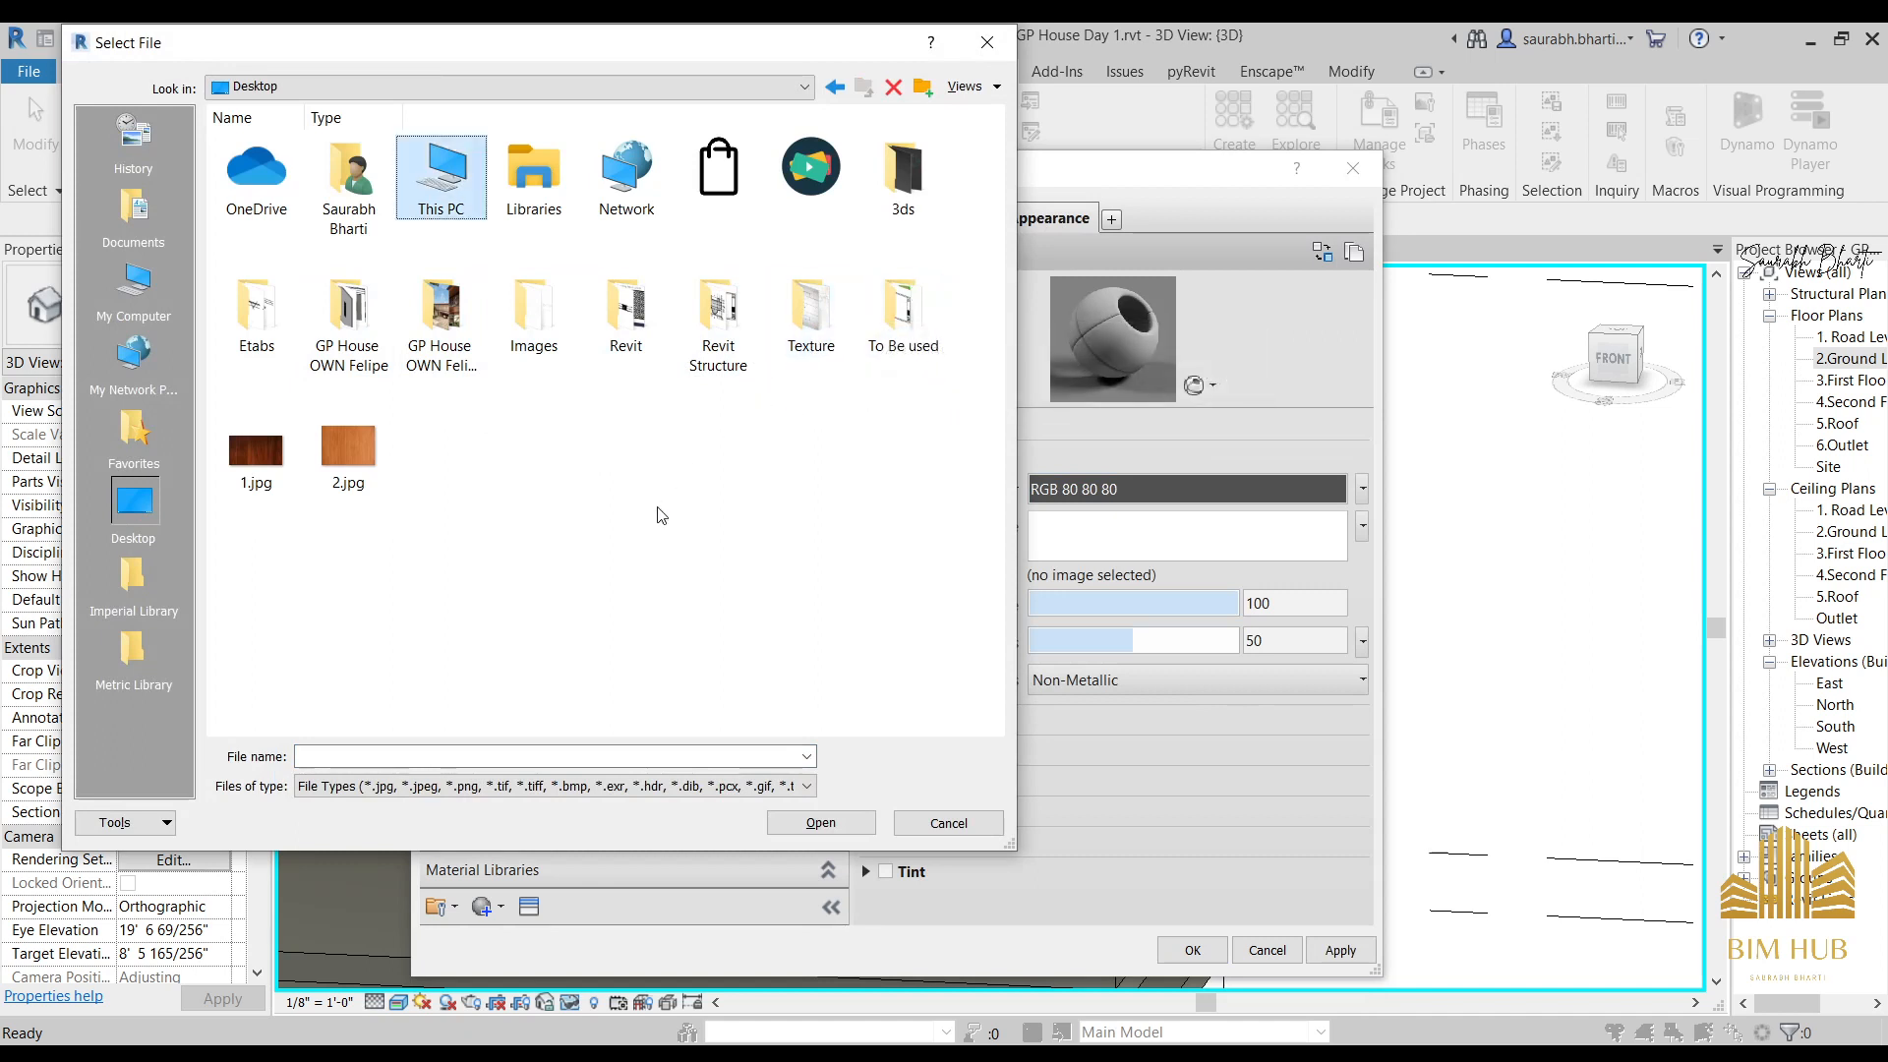
{"action": "key", "text": "t"}
{"action": "key", "text": "t"}
{"action": "key", "text": "t"}
{"action": "double_click", "coordinate": [837, 304]}
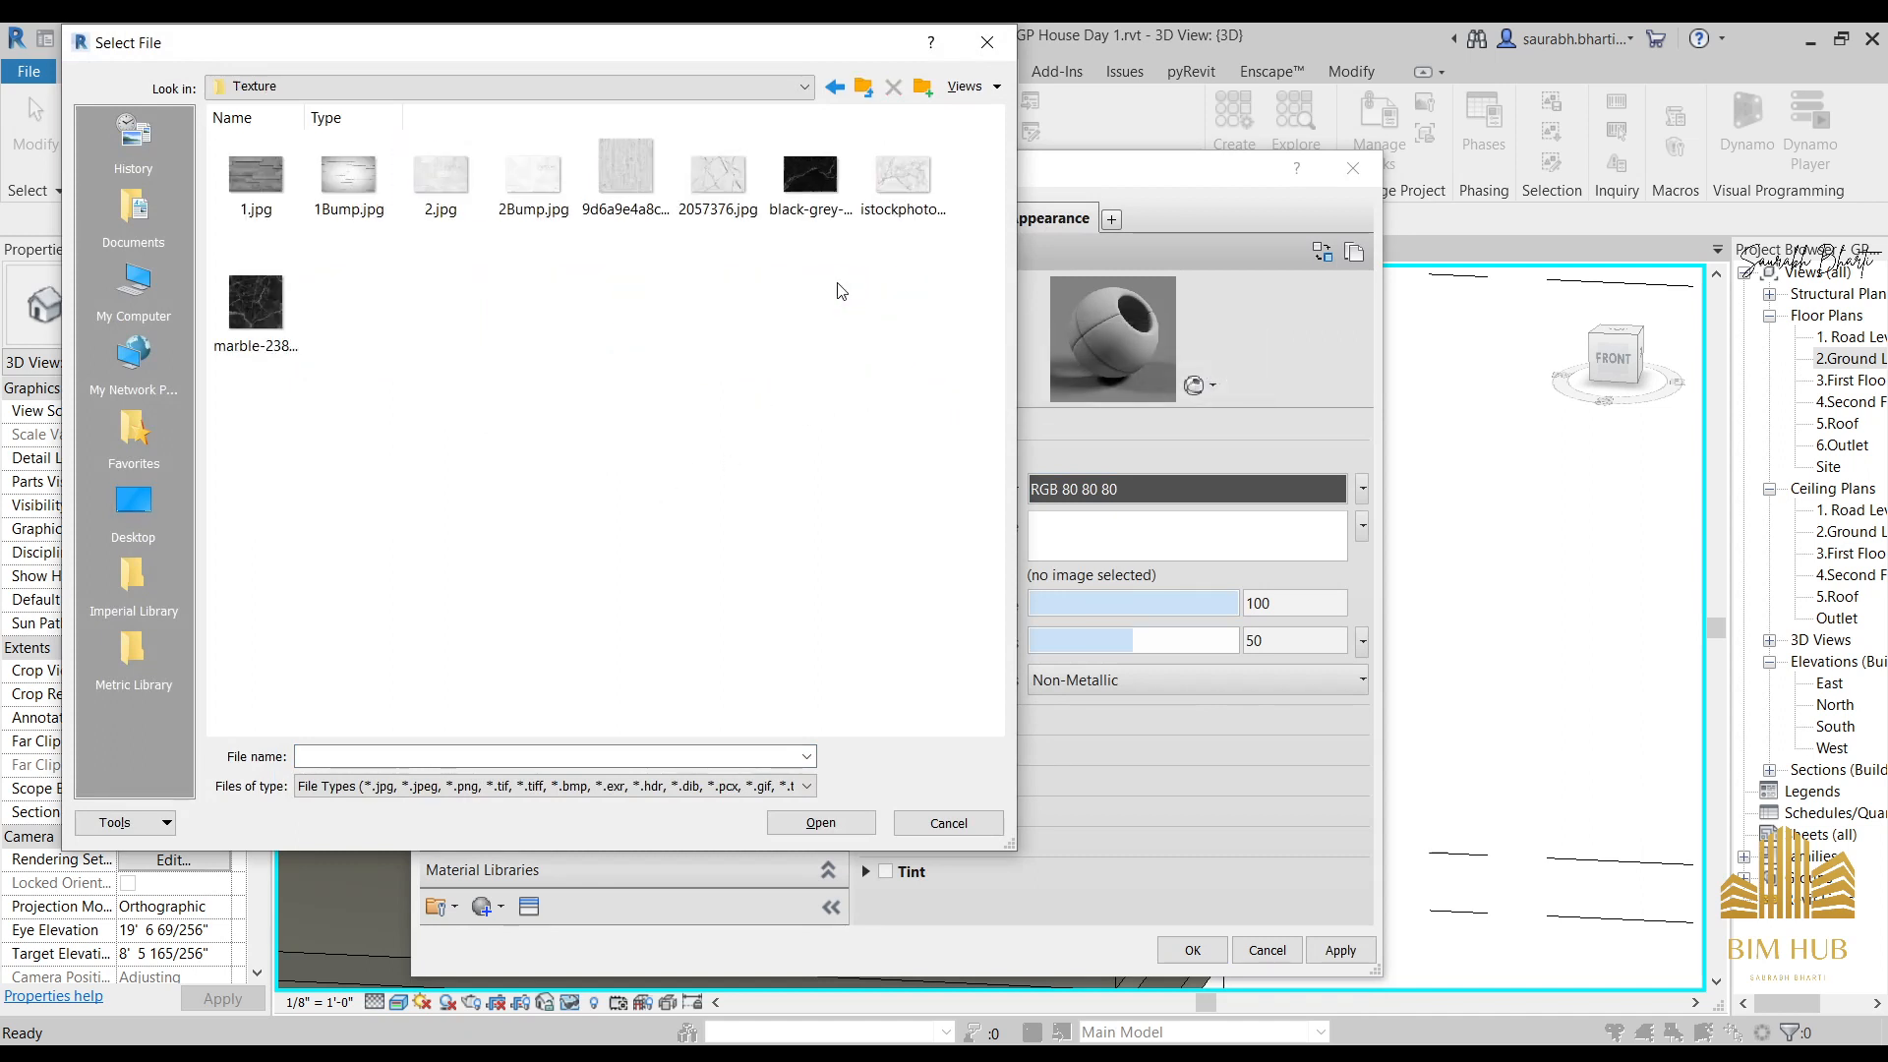
Enlarge the texture previews and load marble-2389905_960_720.jpg as the kitchen slab's appearance image.
{"action": "right_click", "coordinate": [383, 392]}
{"action": "mouse_move", "coordinate": [462, 409]}
{"action": "left_click", "coordinate": [752, 409]}
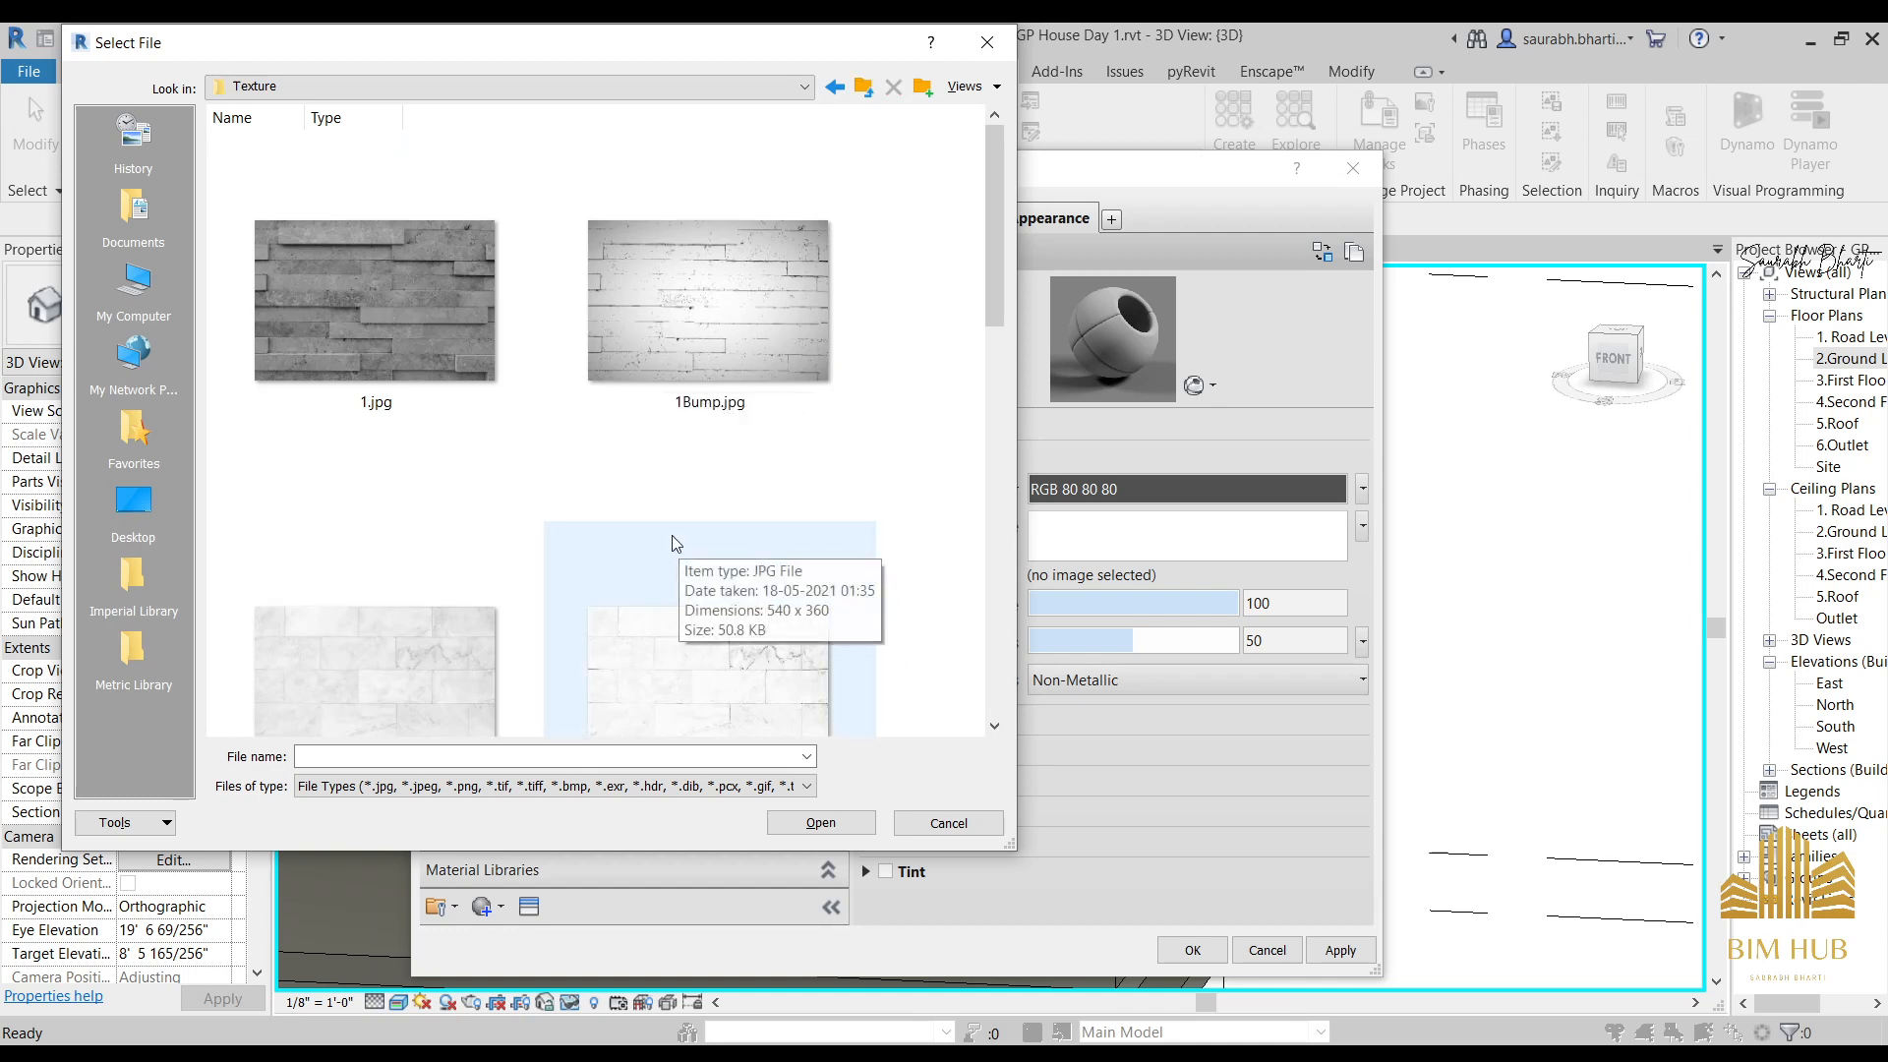
{"action": "scroll", "coordinate": [676, 543], "scroll_direction": "down", "scroll_amount": 7}
{"action": "left_click", "coordinate": [362, 567]}
{"action": "left_click", "coordinate": [370, 286]}
{"action": "left_click", "coordinate": [358, 539]}
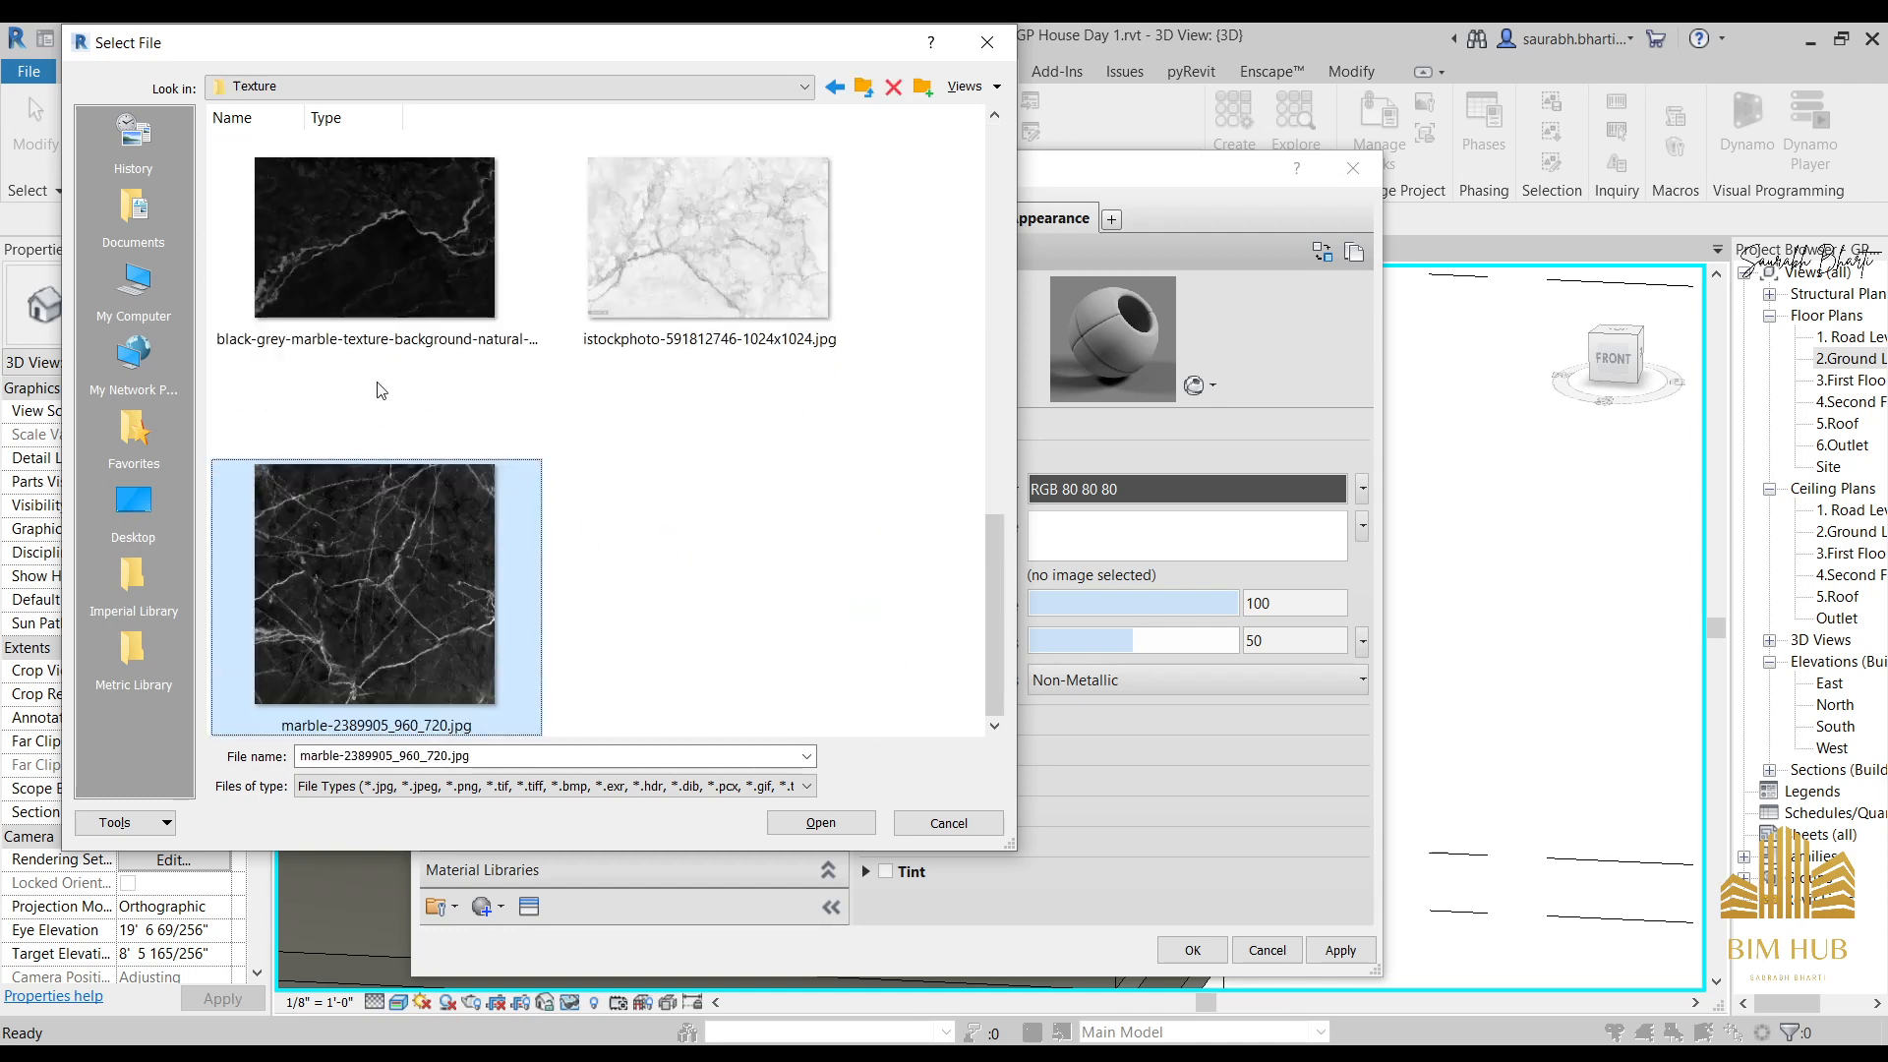
{"action": "left_click", "coordinate": [821, 823]}
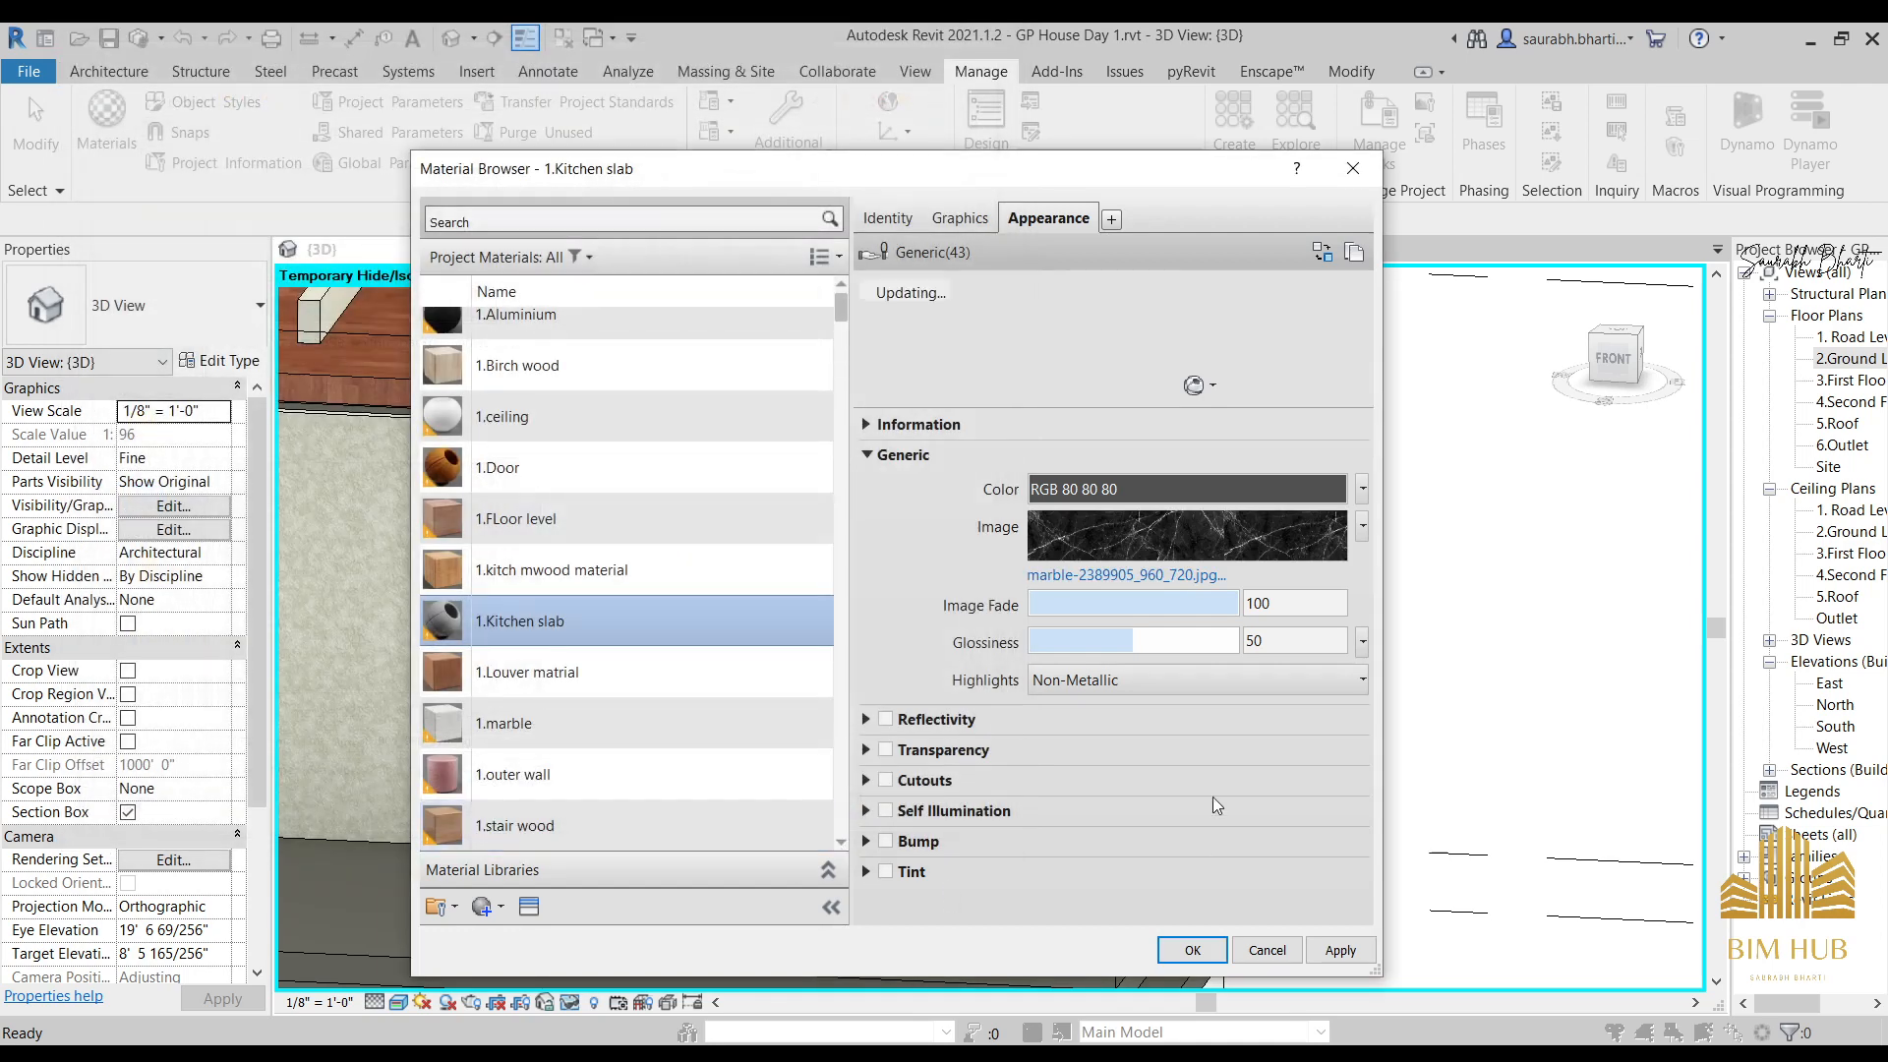
Enable Bump for the kitchen slab material and load marble-2389905_960_720.jpg as its bump image.
{"action": "left_click", "coordinate": [1127, 842]}
{"action": "left_click", "coordinate": [258, 314]}
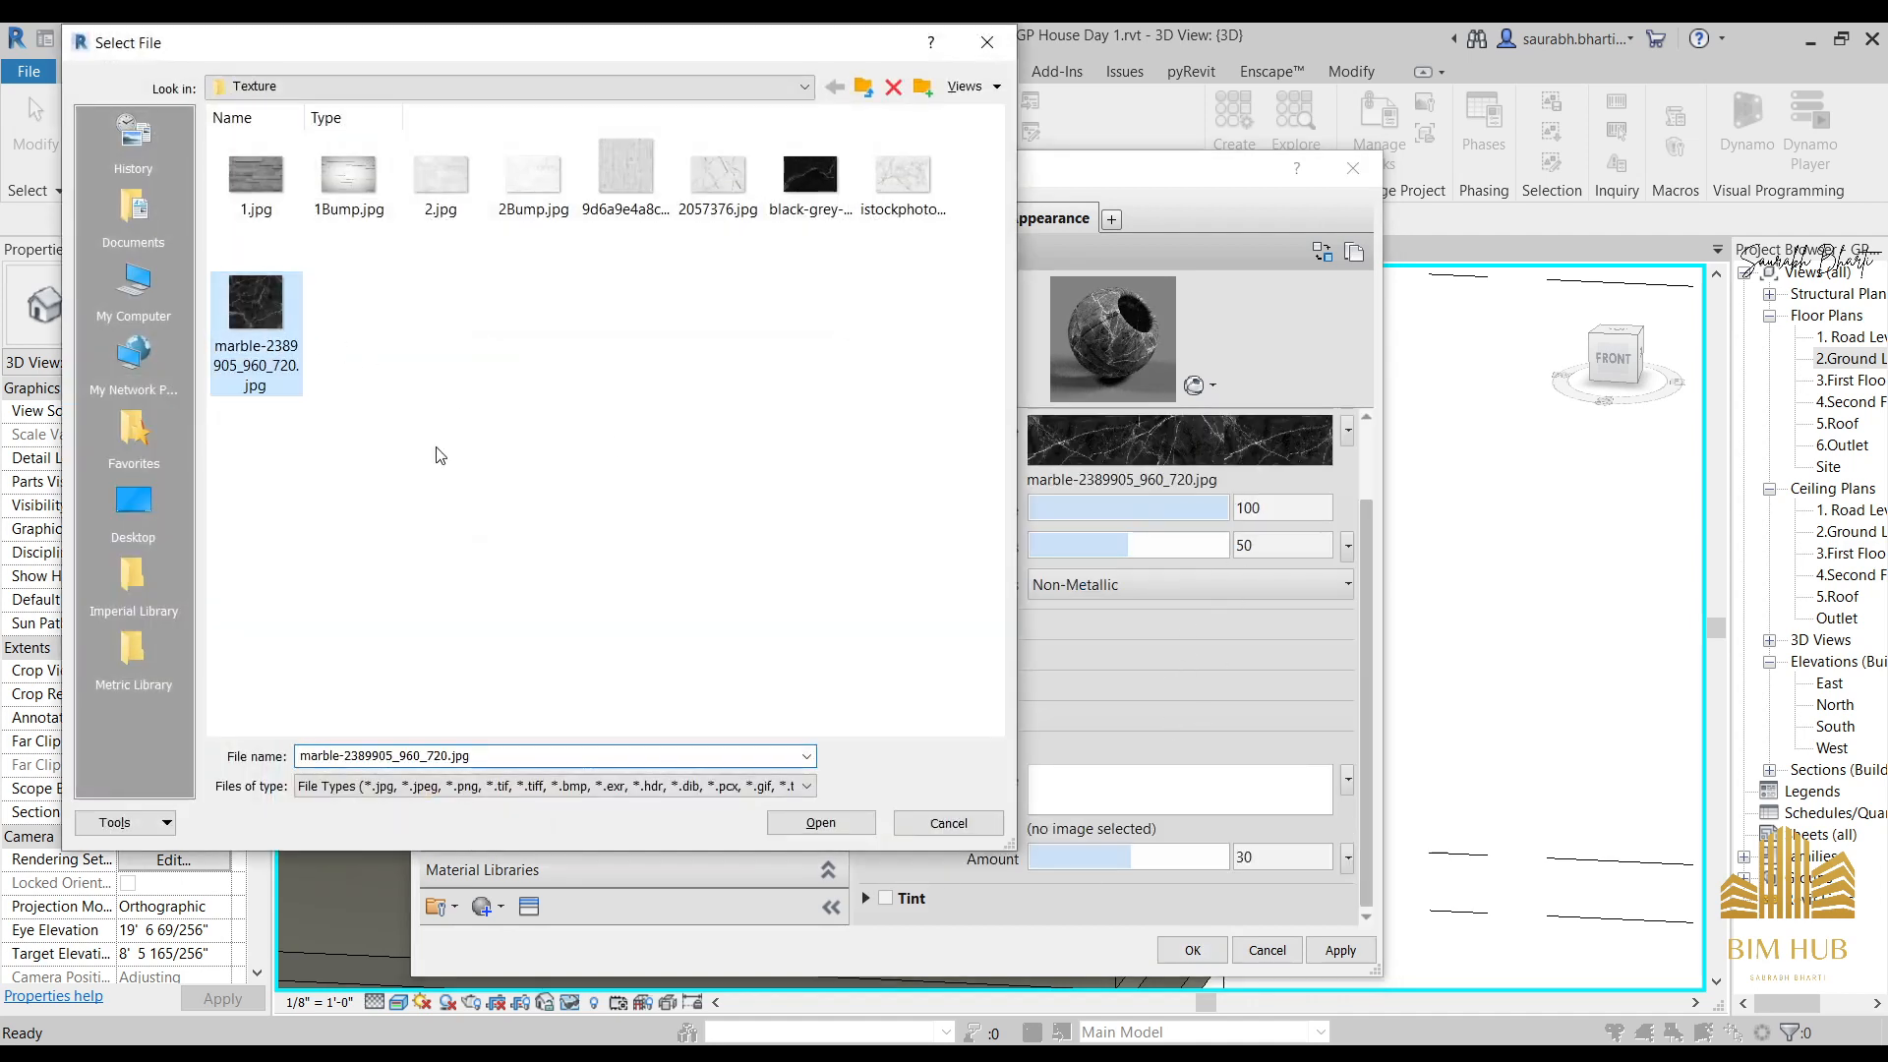
{"action": "left_click", "coordinate": [822, 822]}
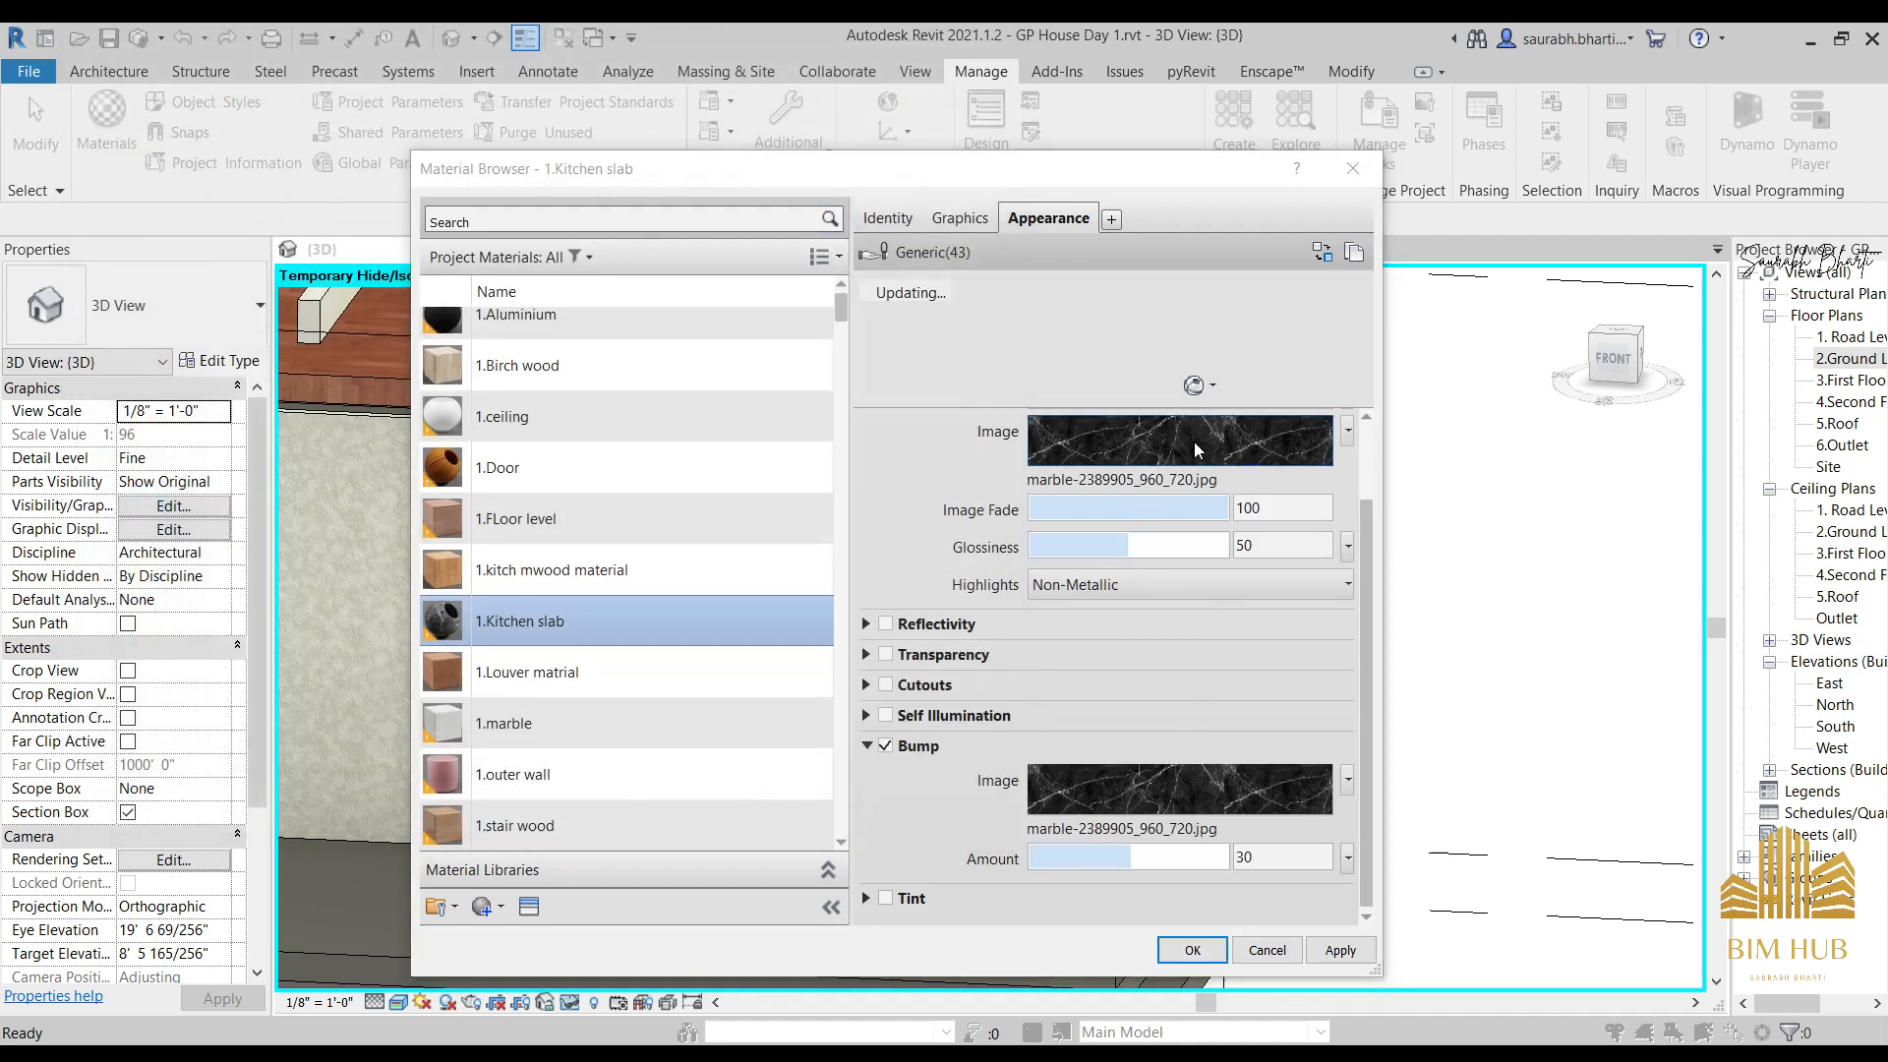
Set the sample size of both the appearance image and the bump image to 4'-0" by 4'-0".
{"action": "left_click", "coordinate": [1175, 443]}
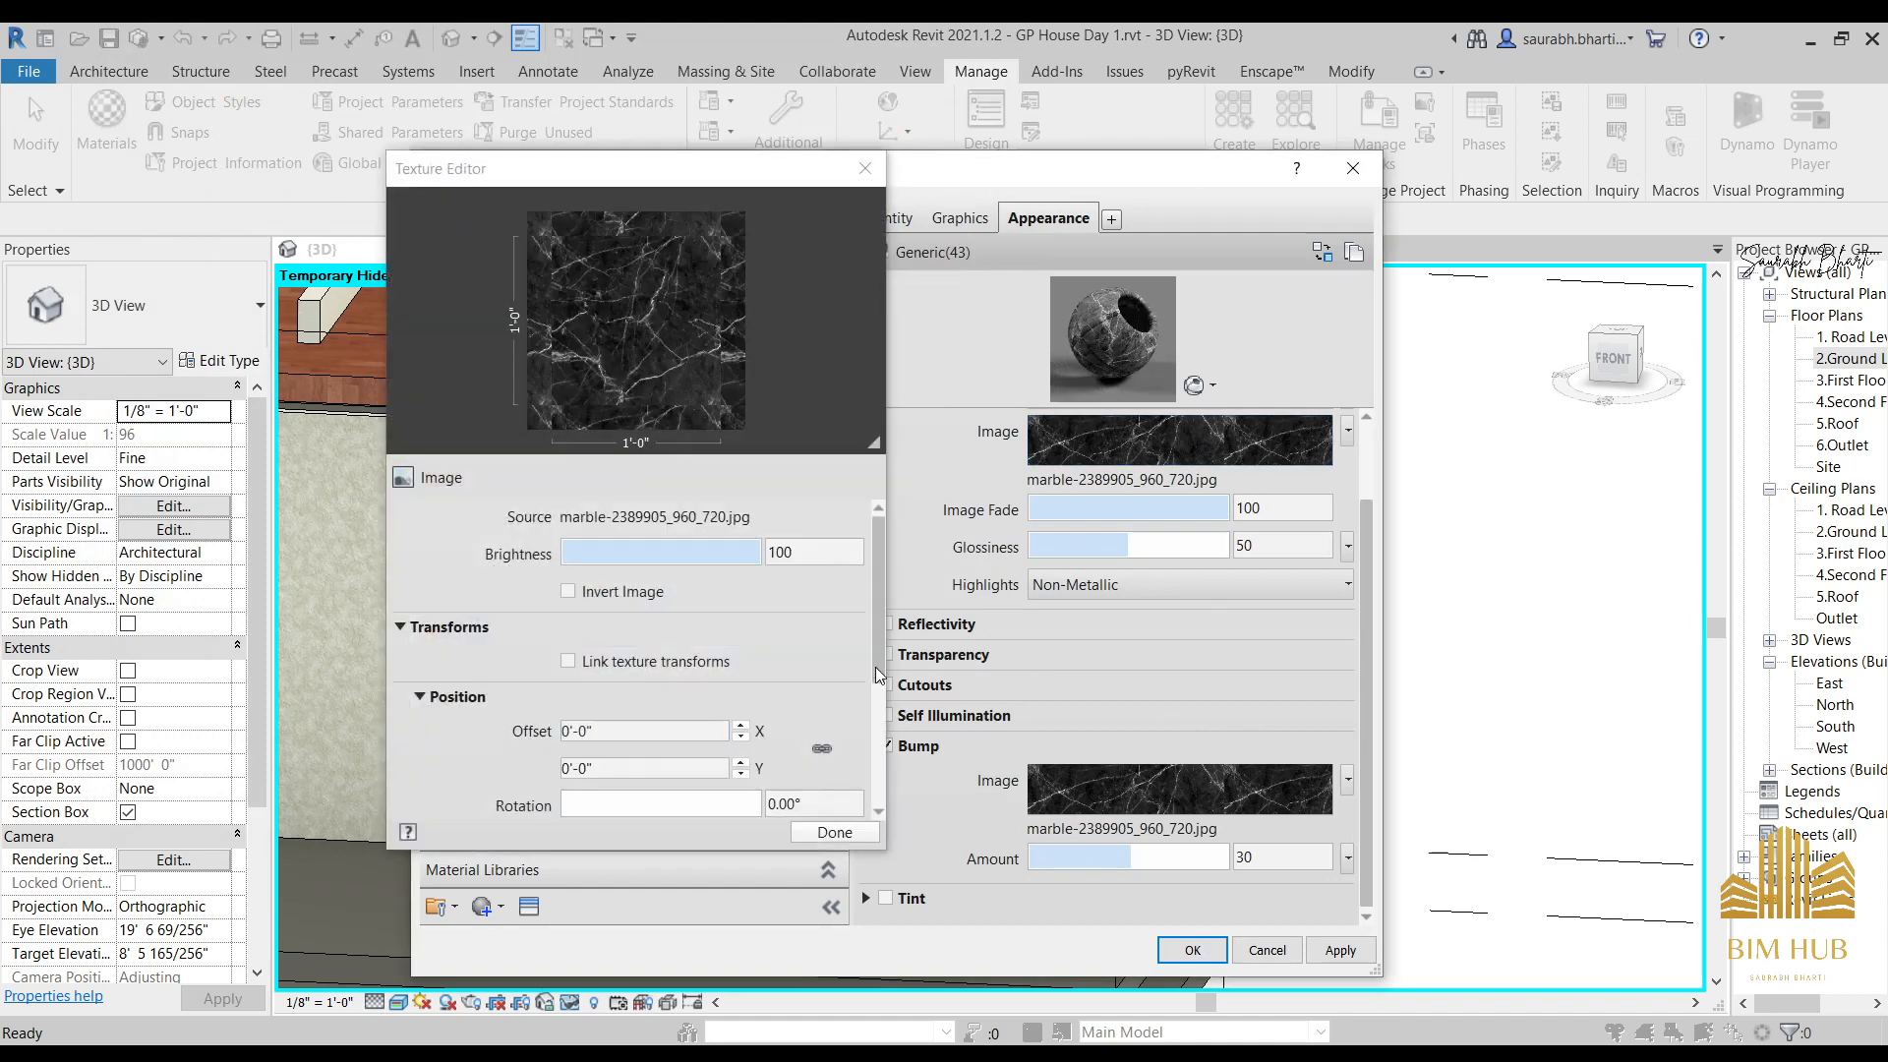
{"action": "scroll", "coordinate": [875, 666], "scroll_direction": "down", "scroll_amount": 5}
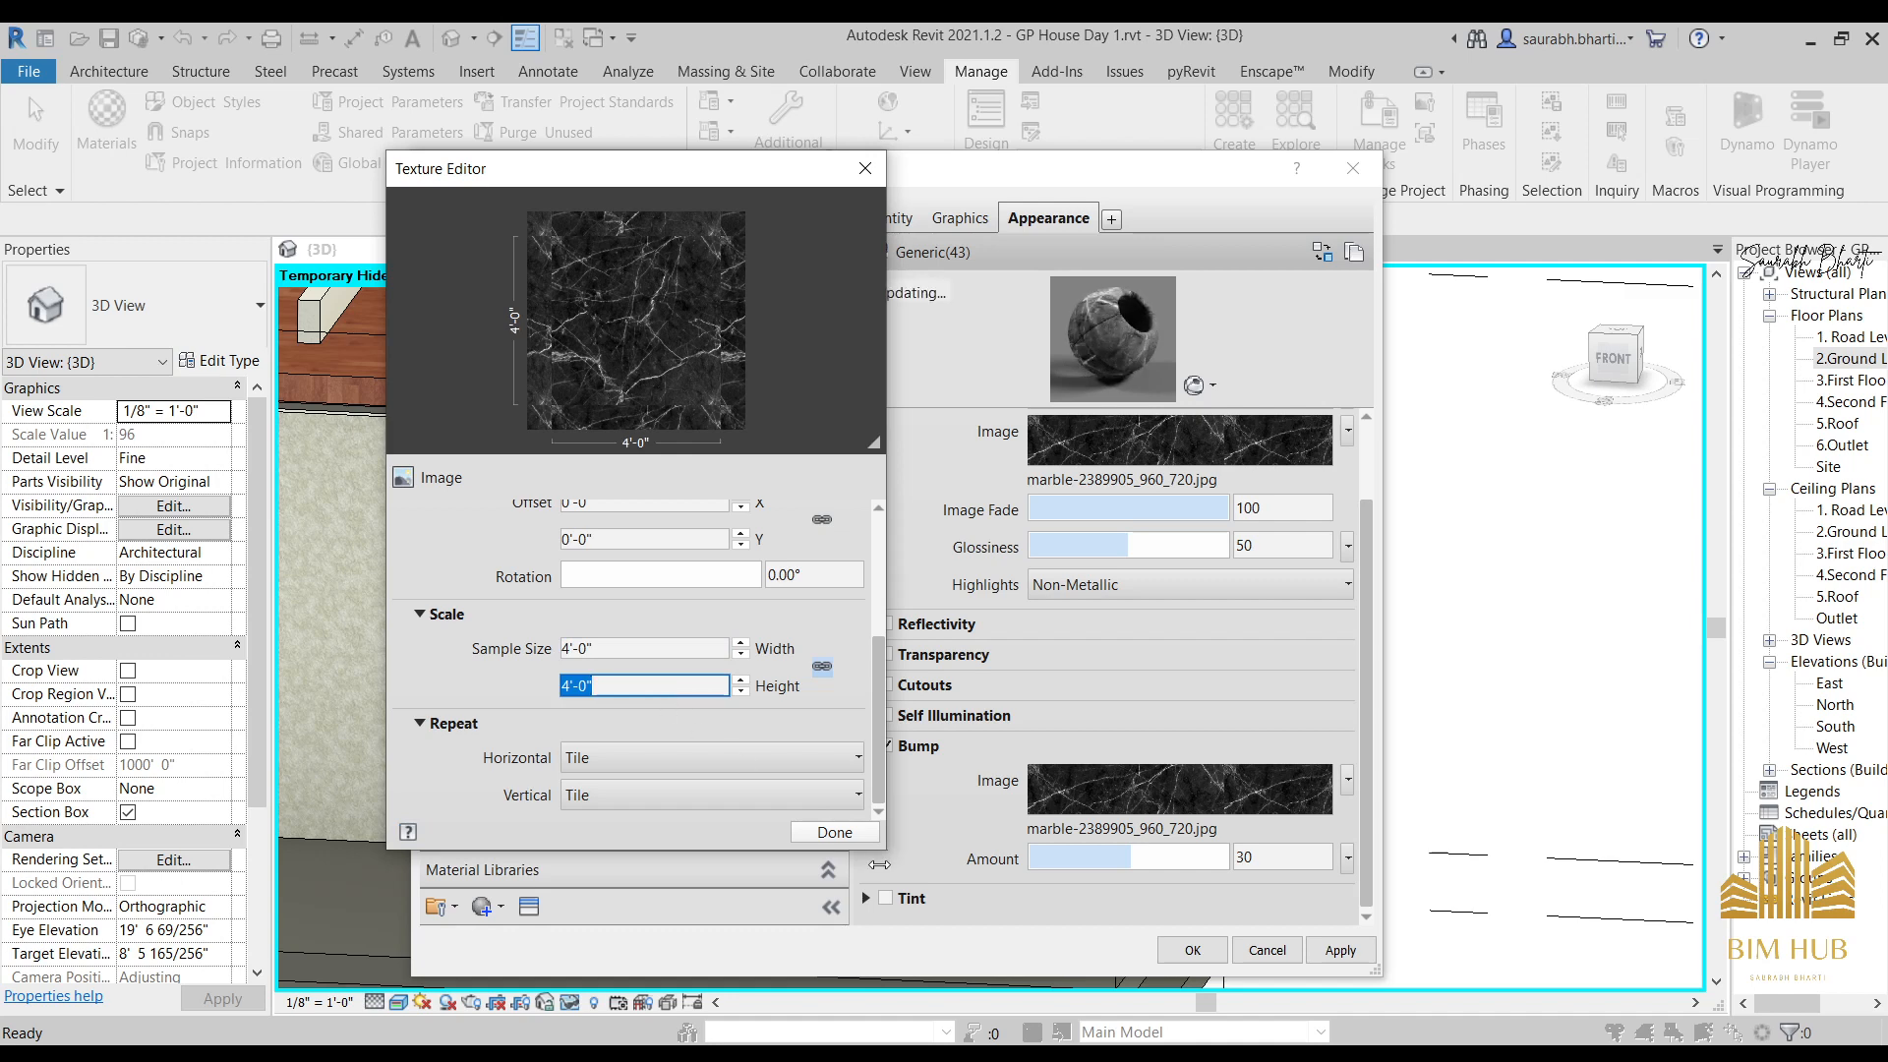
{"action": "left_click", "coordinate": [835, 833]}
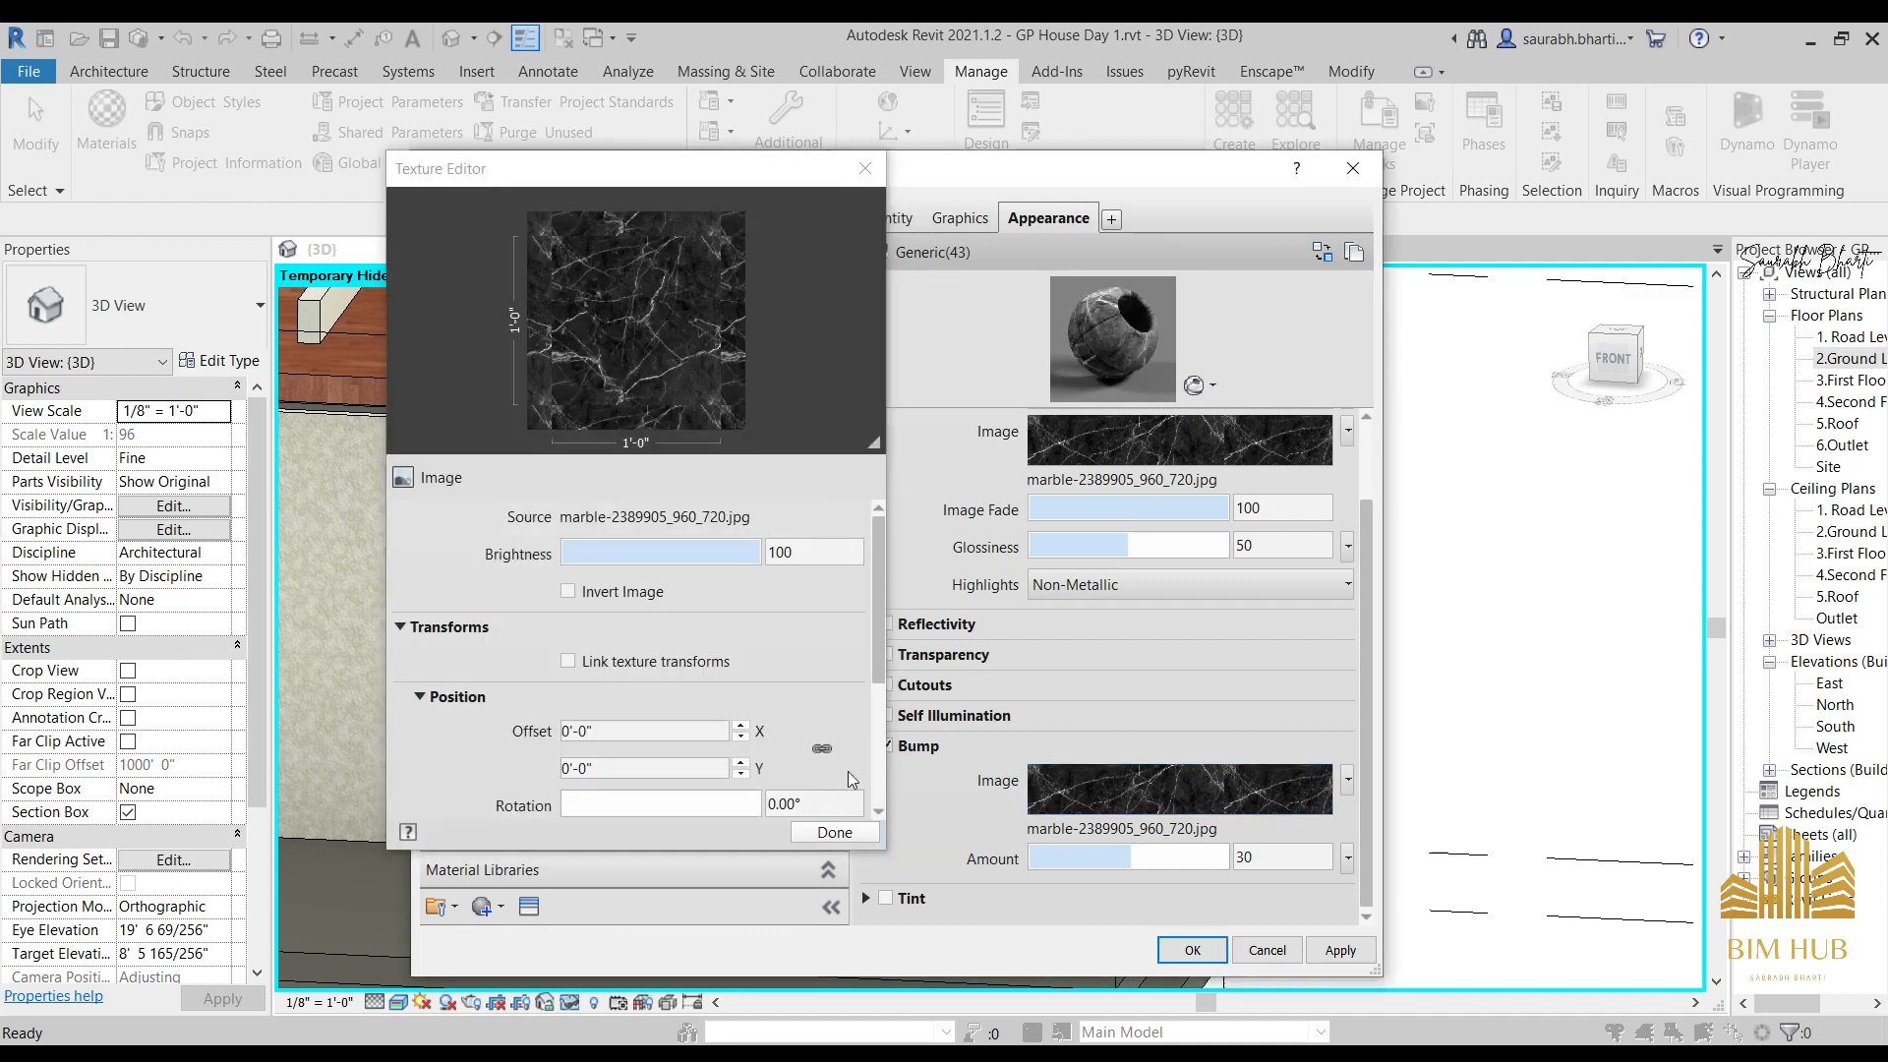
{"action": "left_click", "coordinate": [881, 729]}
{"action": "scroll", "coordinate": [881, 730], "scroll_direction": "down", "scroll_amount": 3}
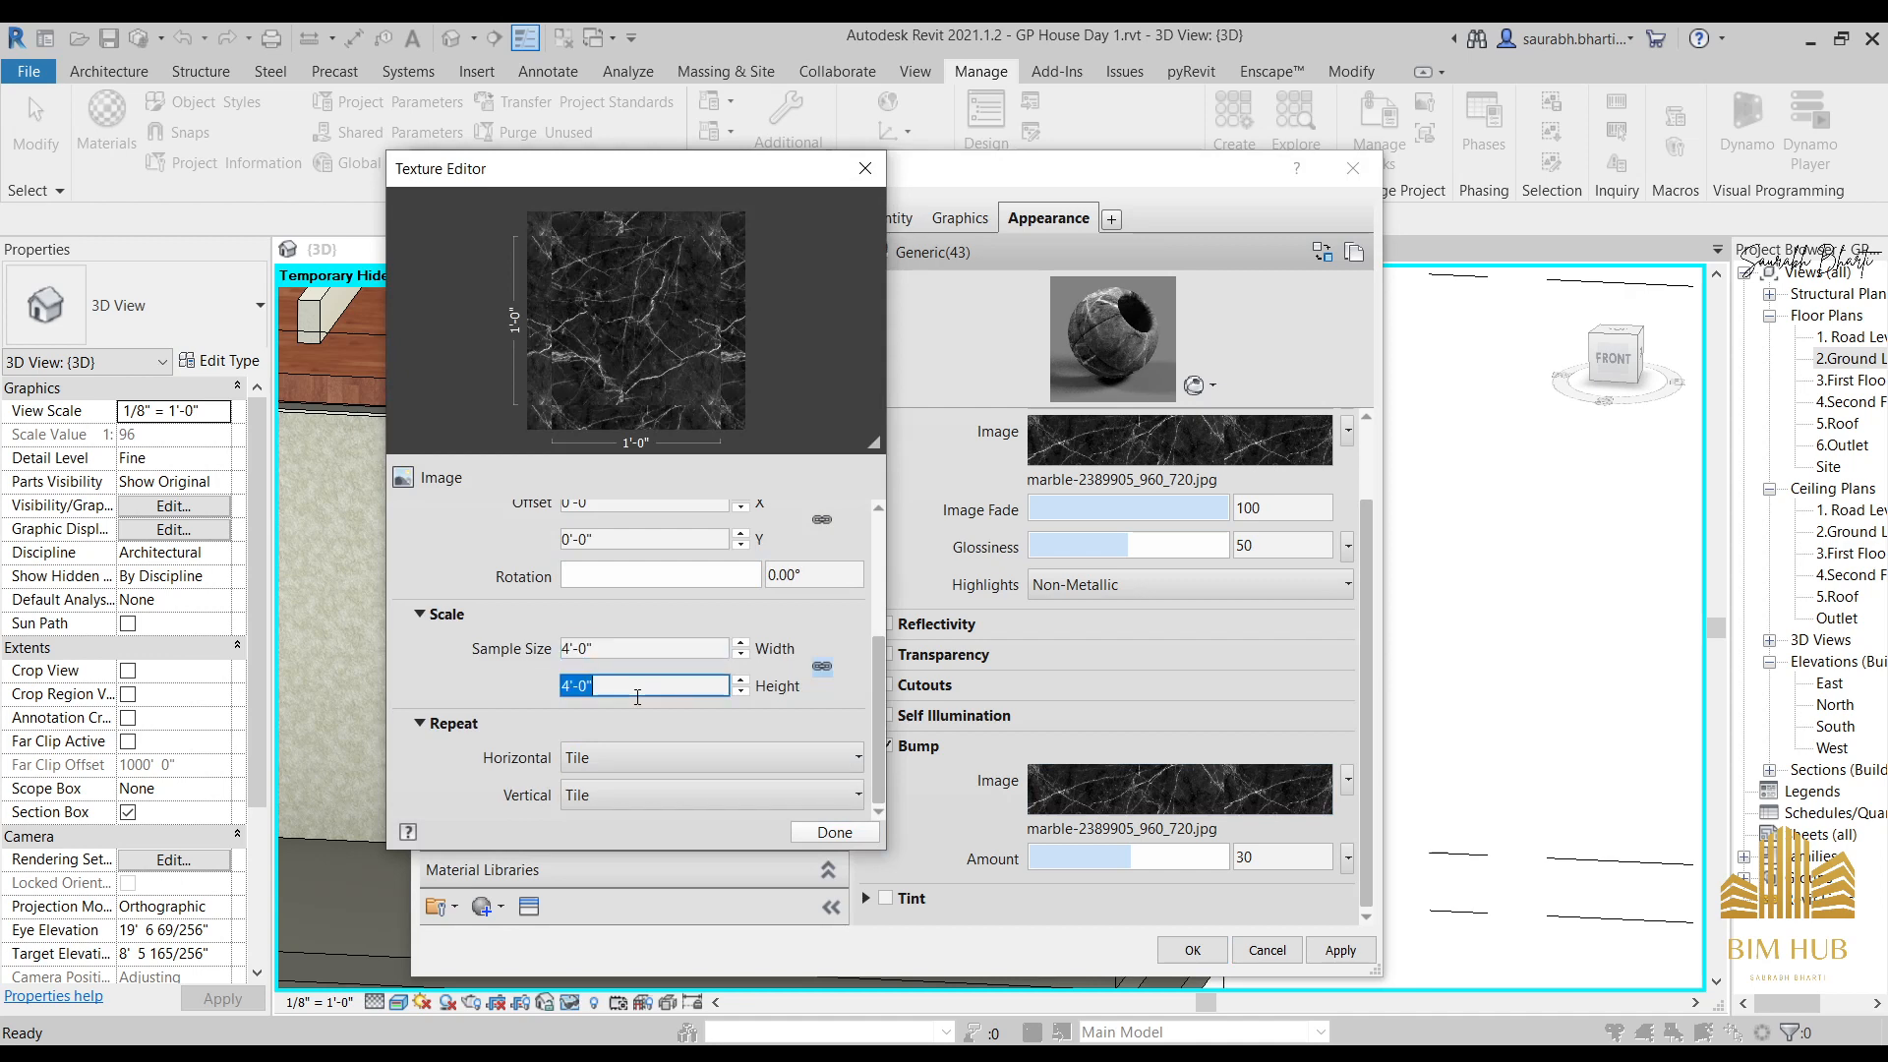
{"action": "left_click", "coordinate": [864, 833]}
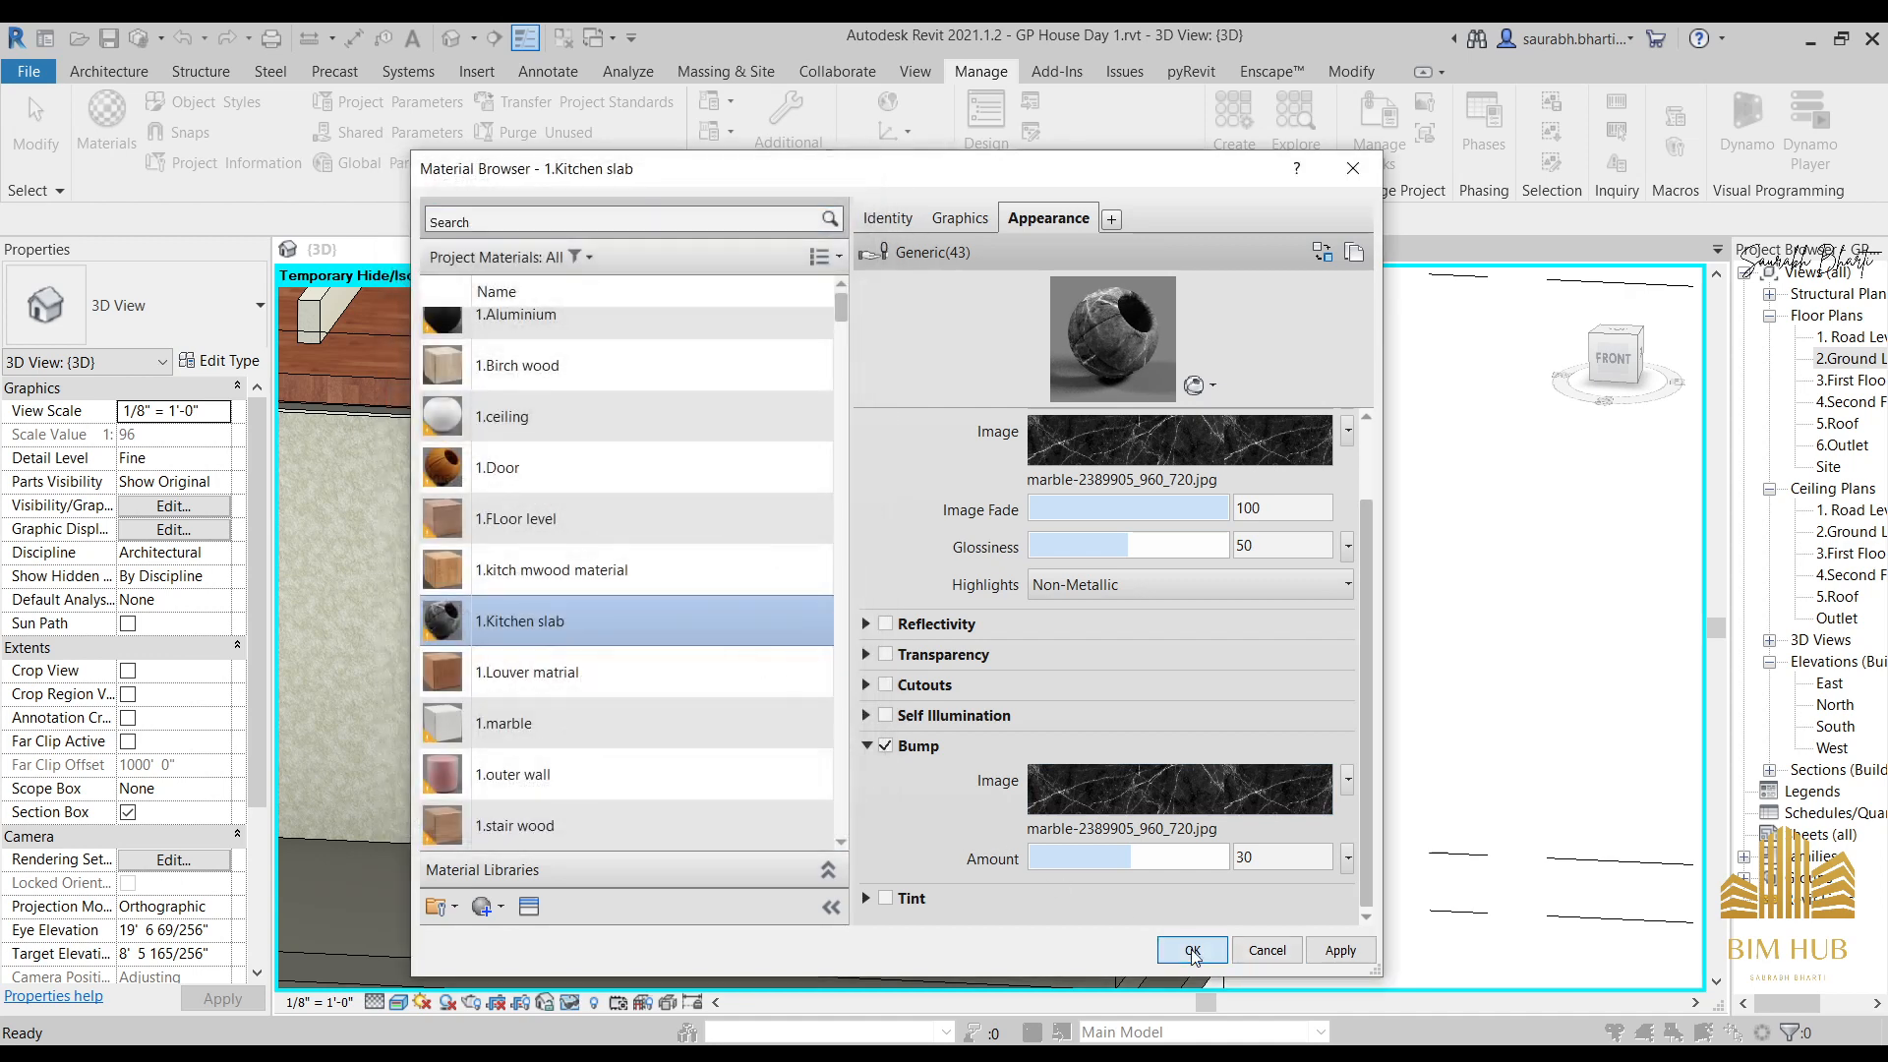
Confirm the kitchen slab material changes and save the project.
{"action": "left_click", "coordinate": [1192, 951]}
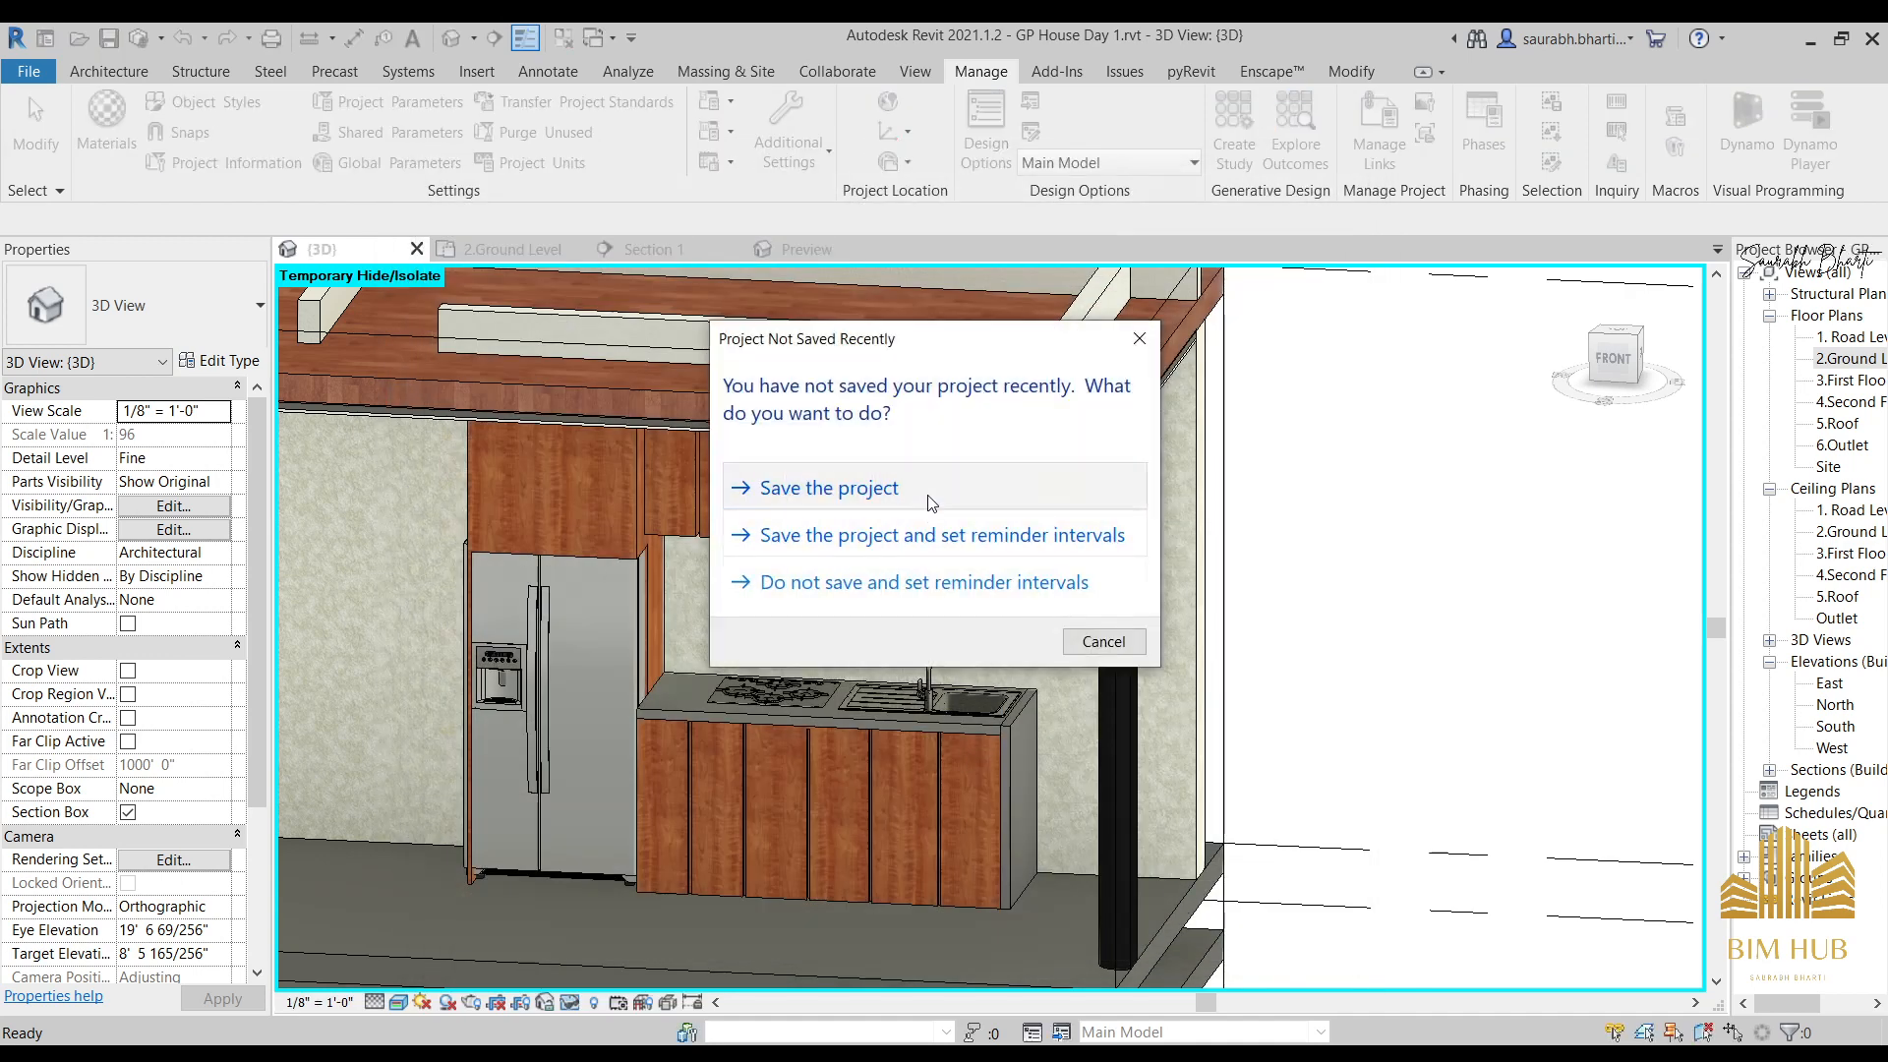
{"action": "left_click", "coordinate": [926, 502]}
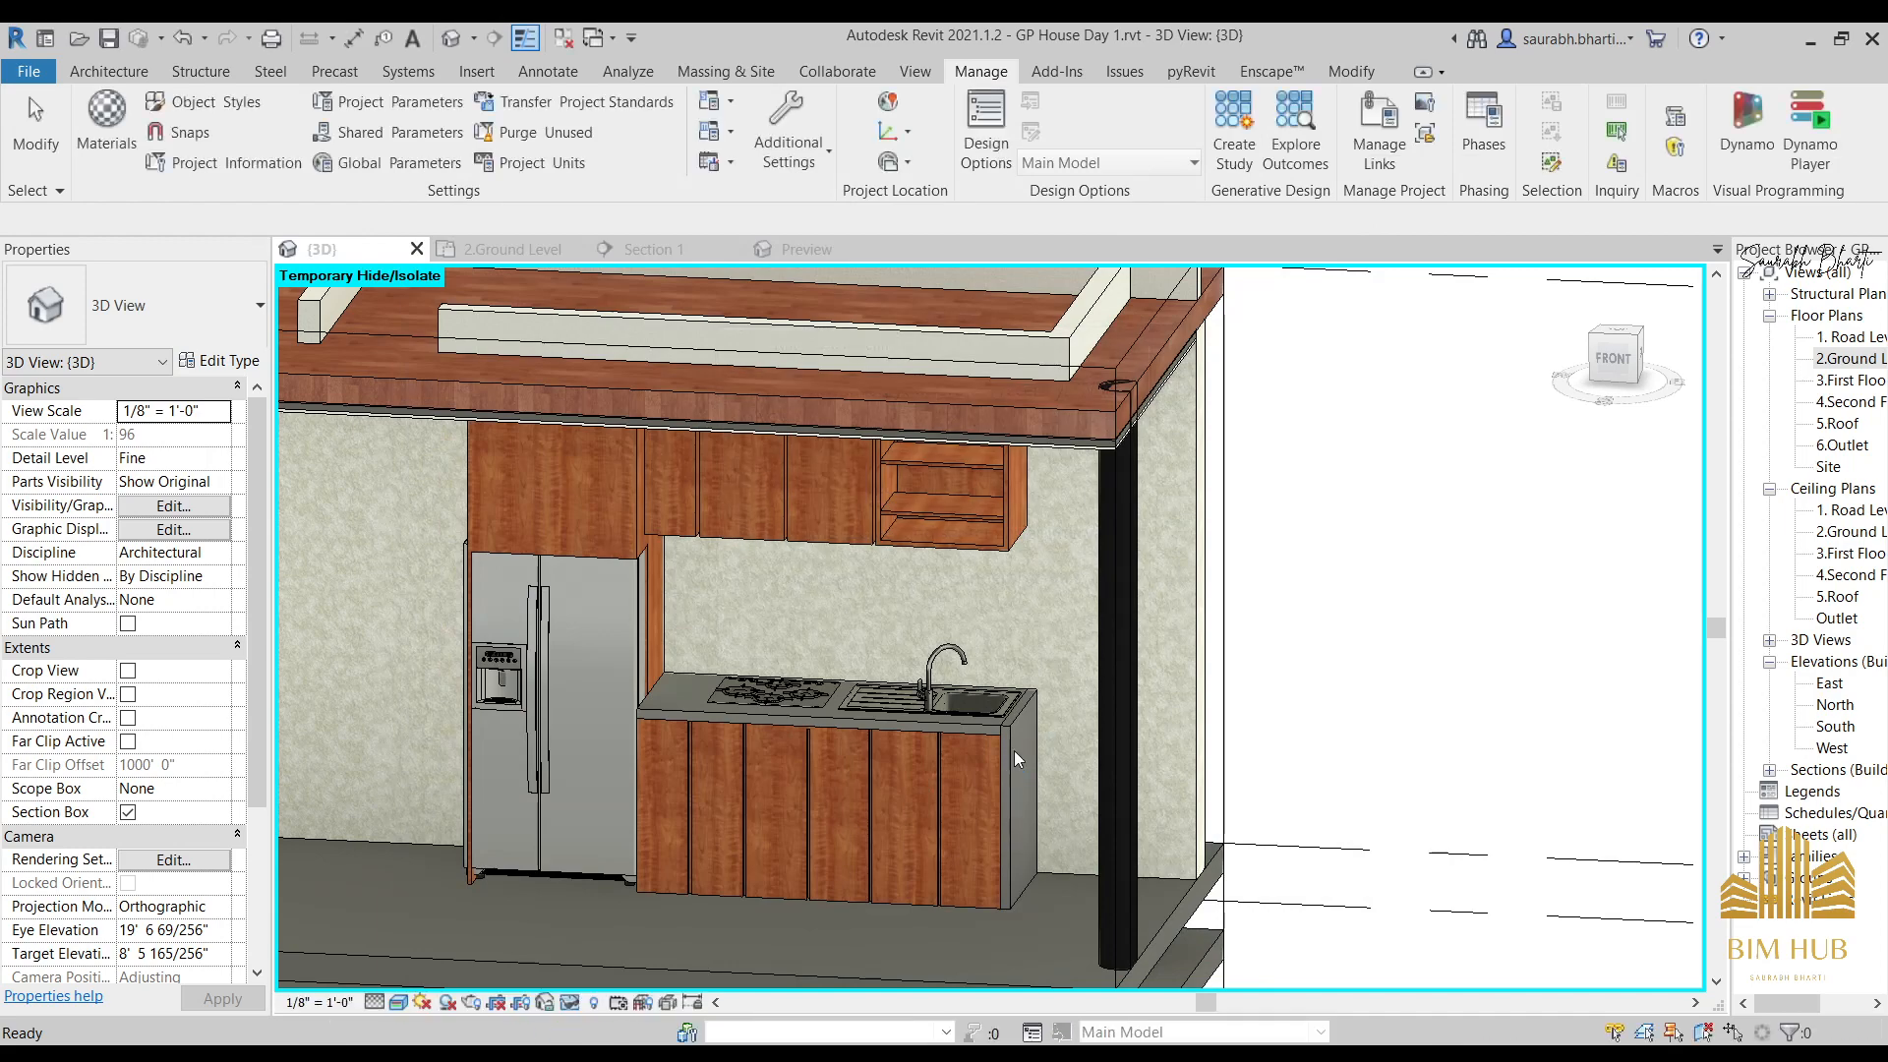
Edit the counter's end panel in place, assign the 1.Kitchen slab material to its extrusion, and finish the model.
{"action": "left_click", "coordinate": [1013, 752]}
{"action": "scroll", "coordinate": [1013, 752], "scroll_direction": "up", "scroll_amount": 5}
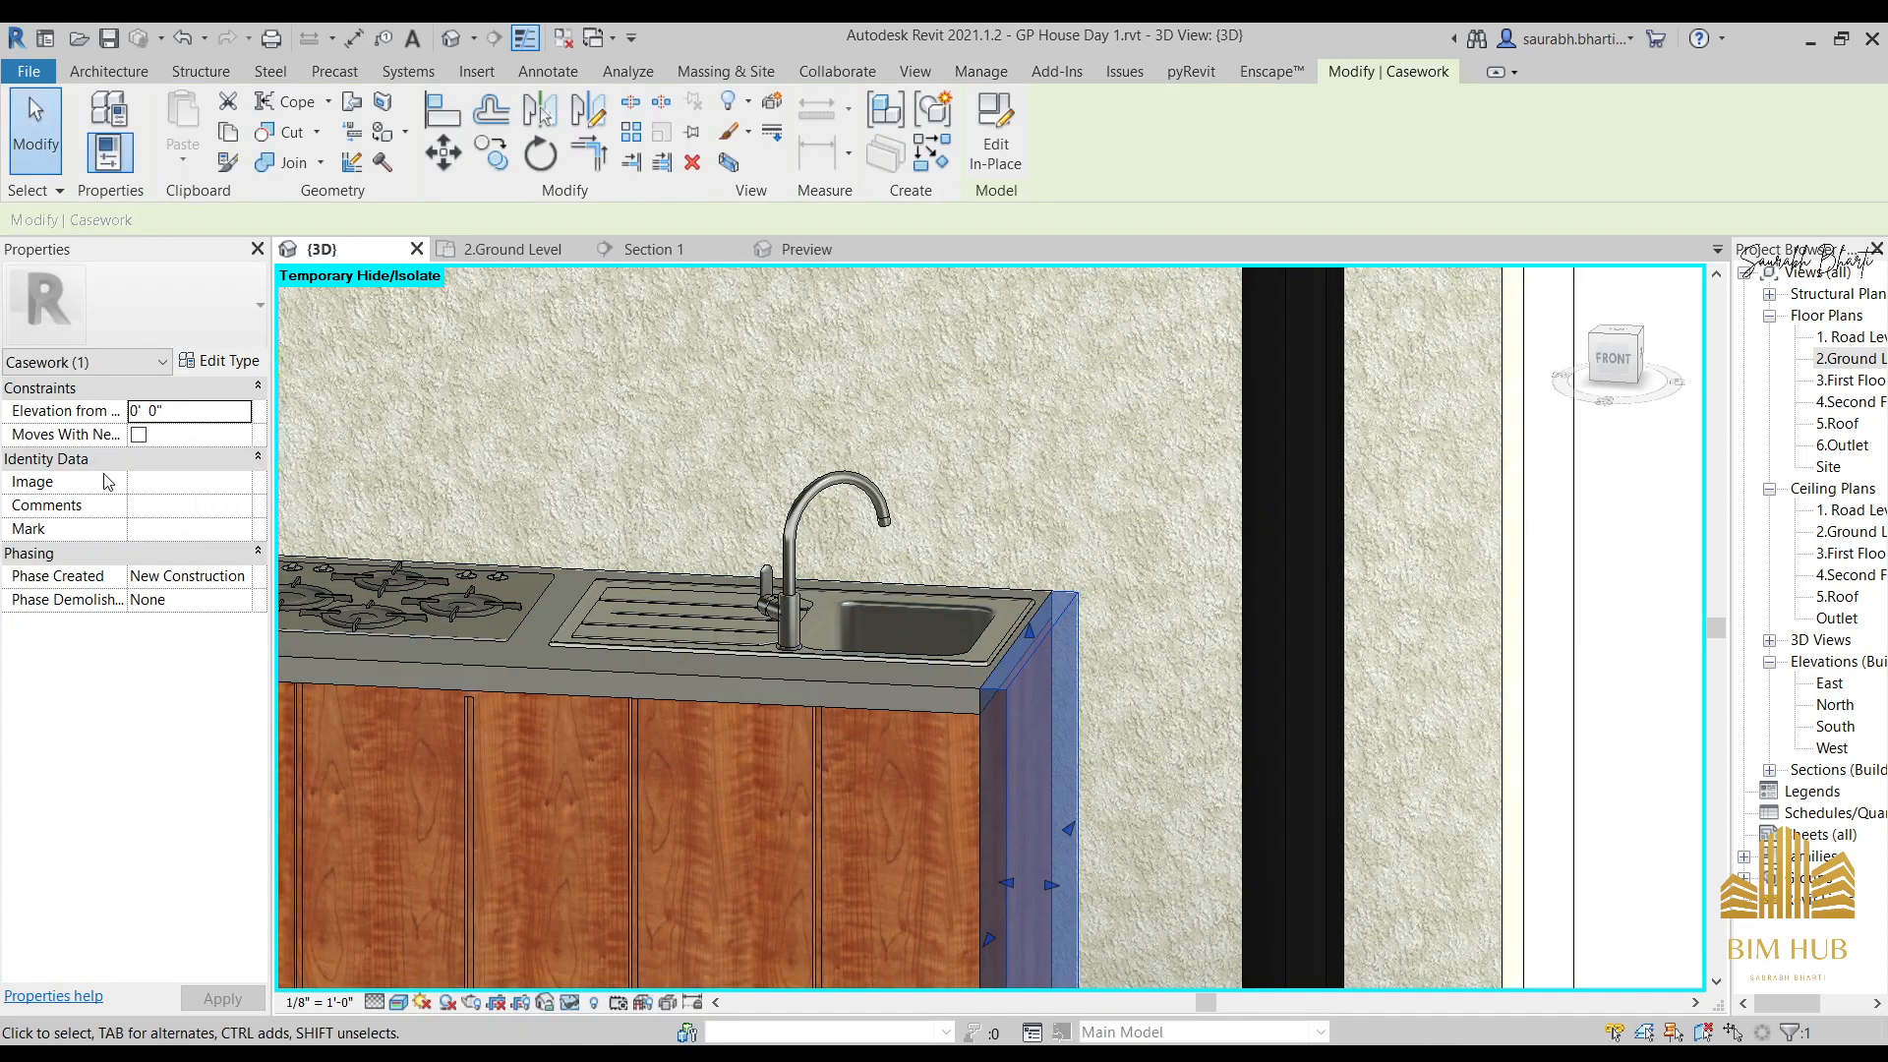
{"action": "scroll", "coordinate": [885, 728], "scroll_direction": "down", "scroll_amount": 3}
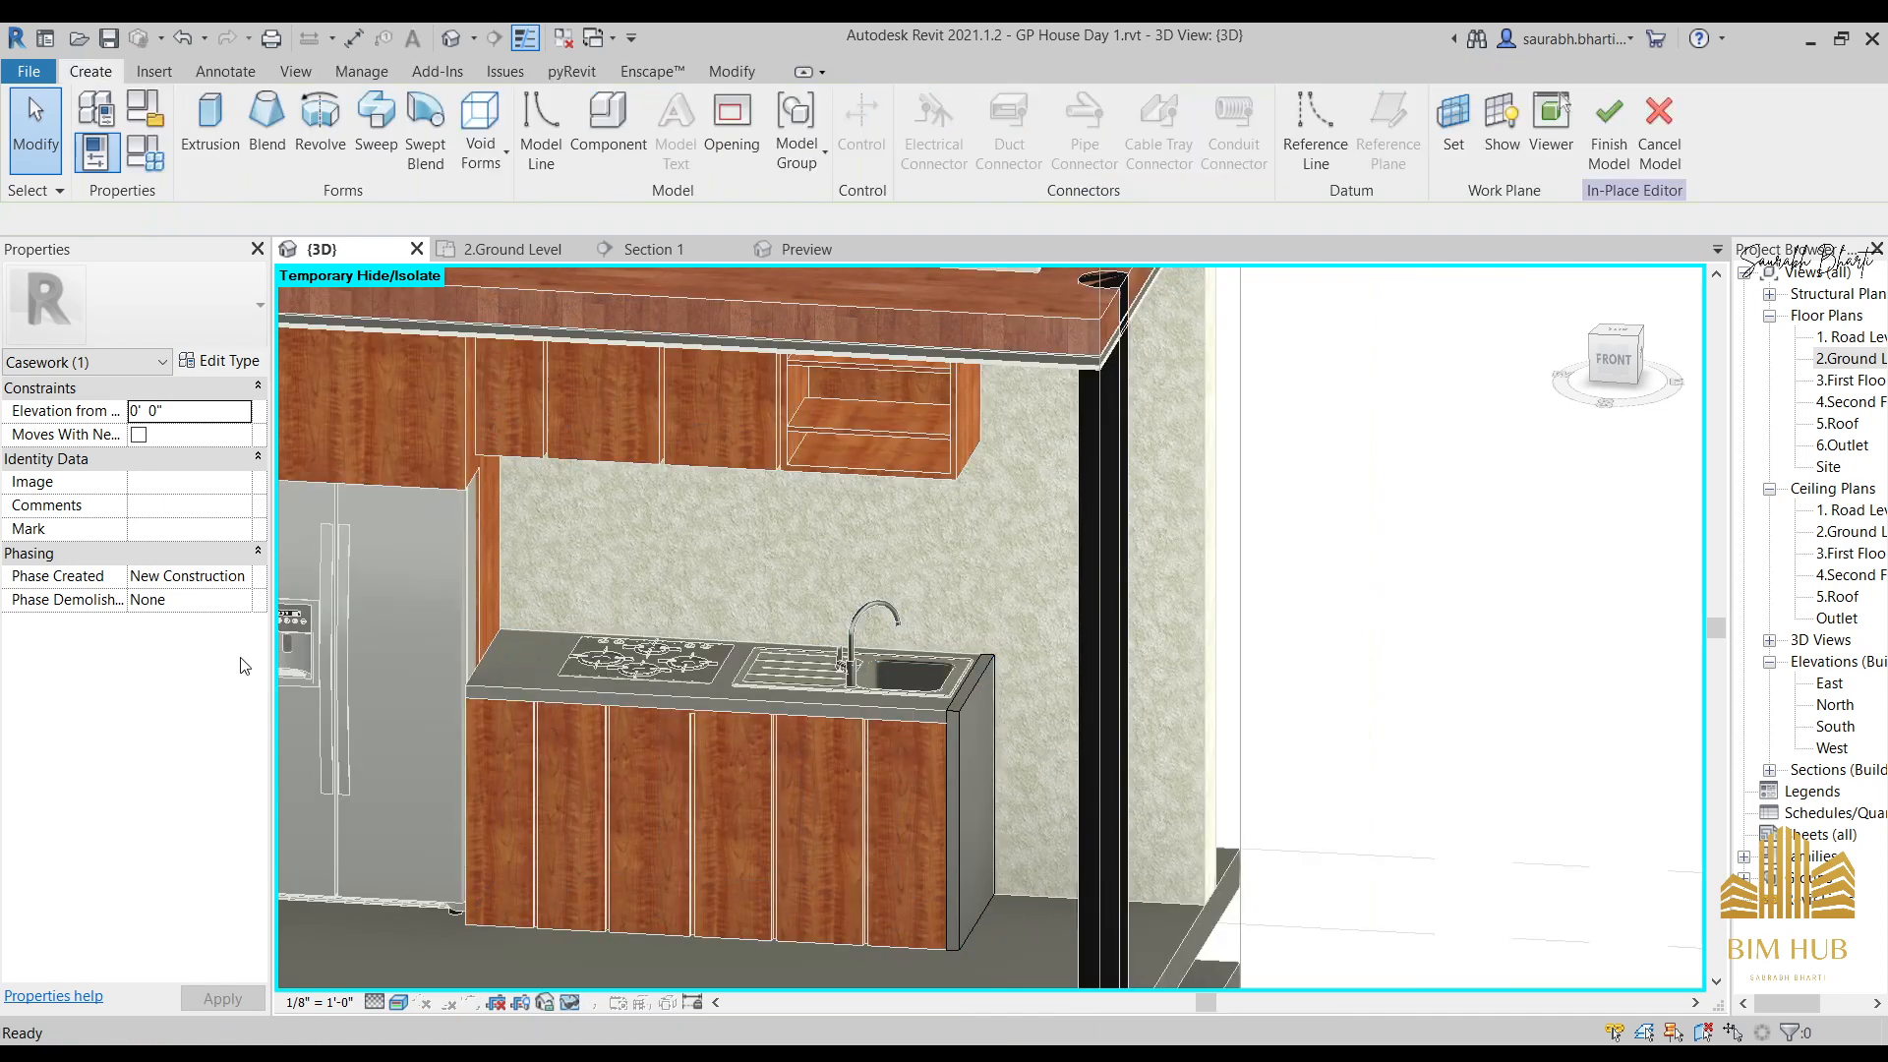
{"action": "left_click", "coordinate": [954, 763]}
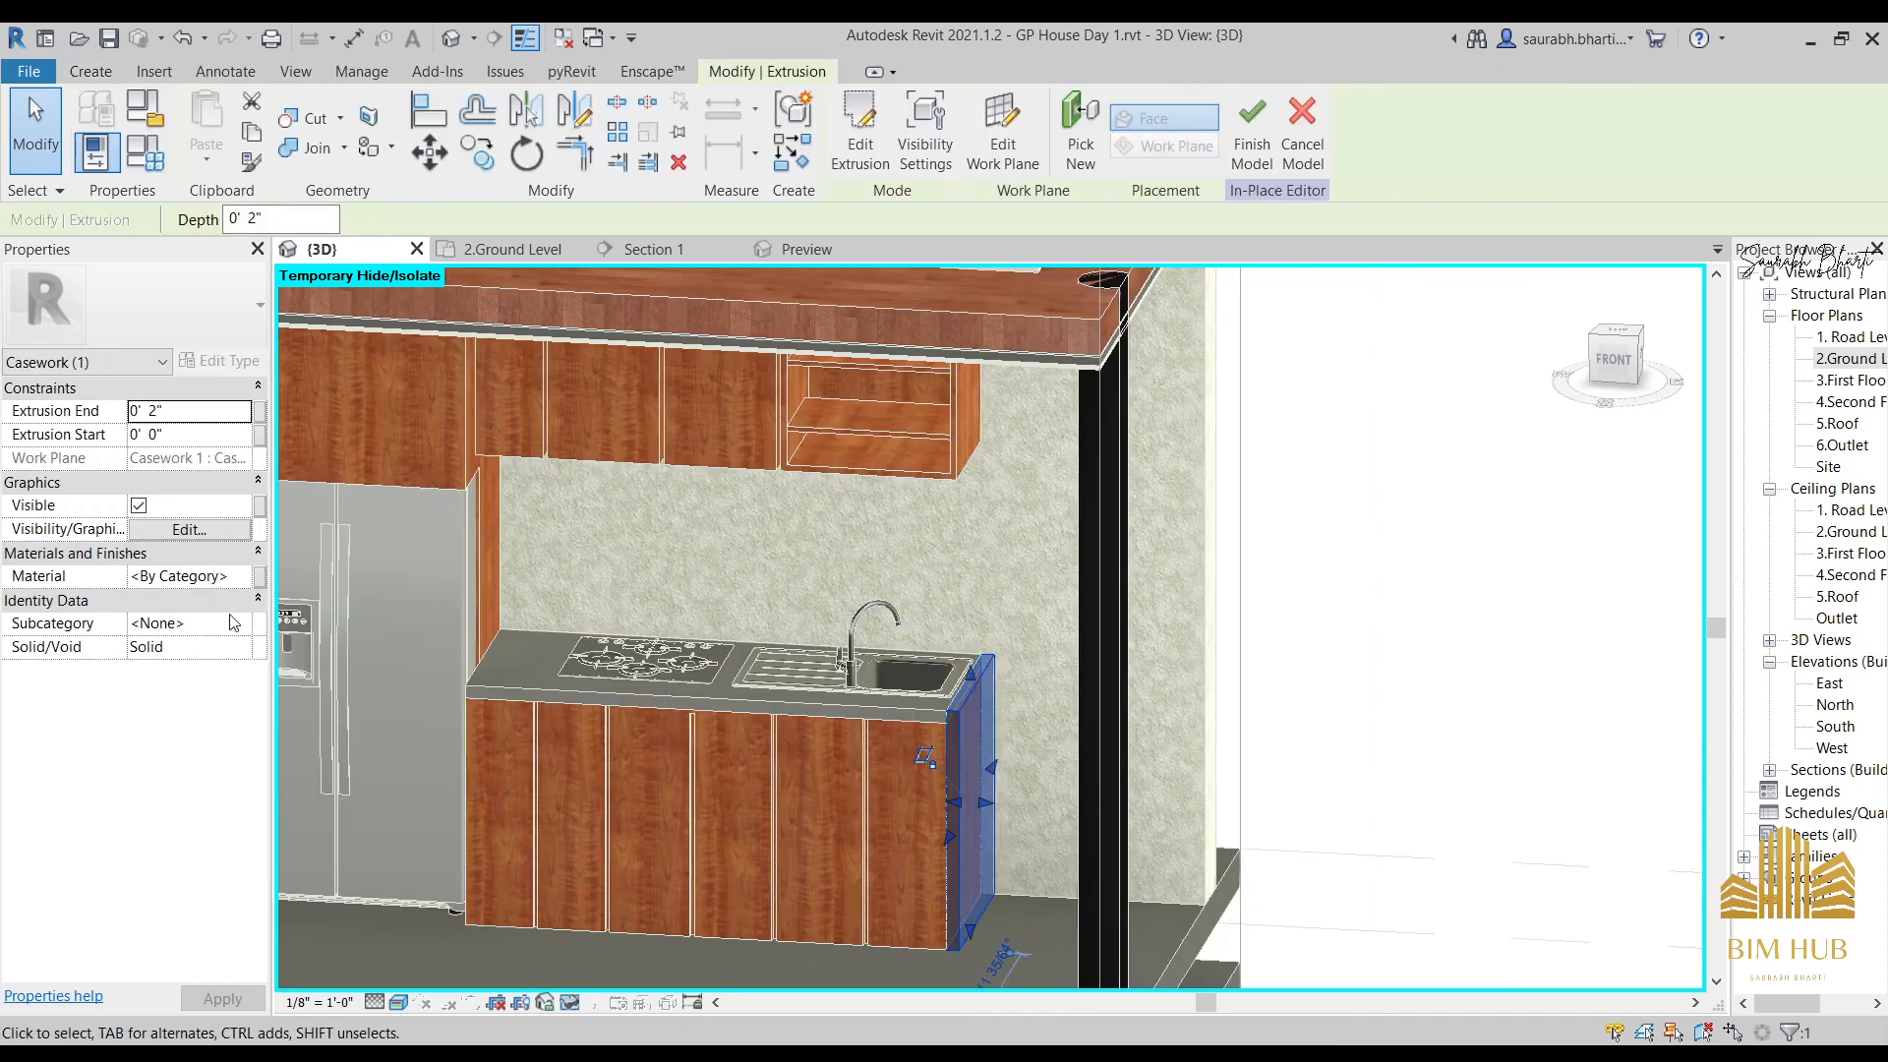
{"action": "left_click", "coordinate": [244, 574]}
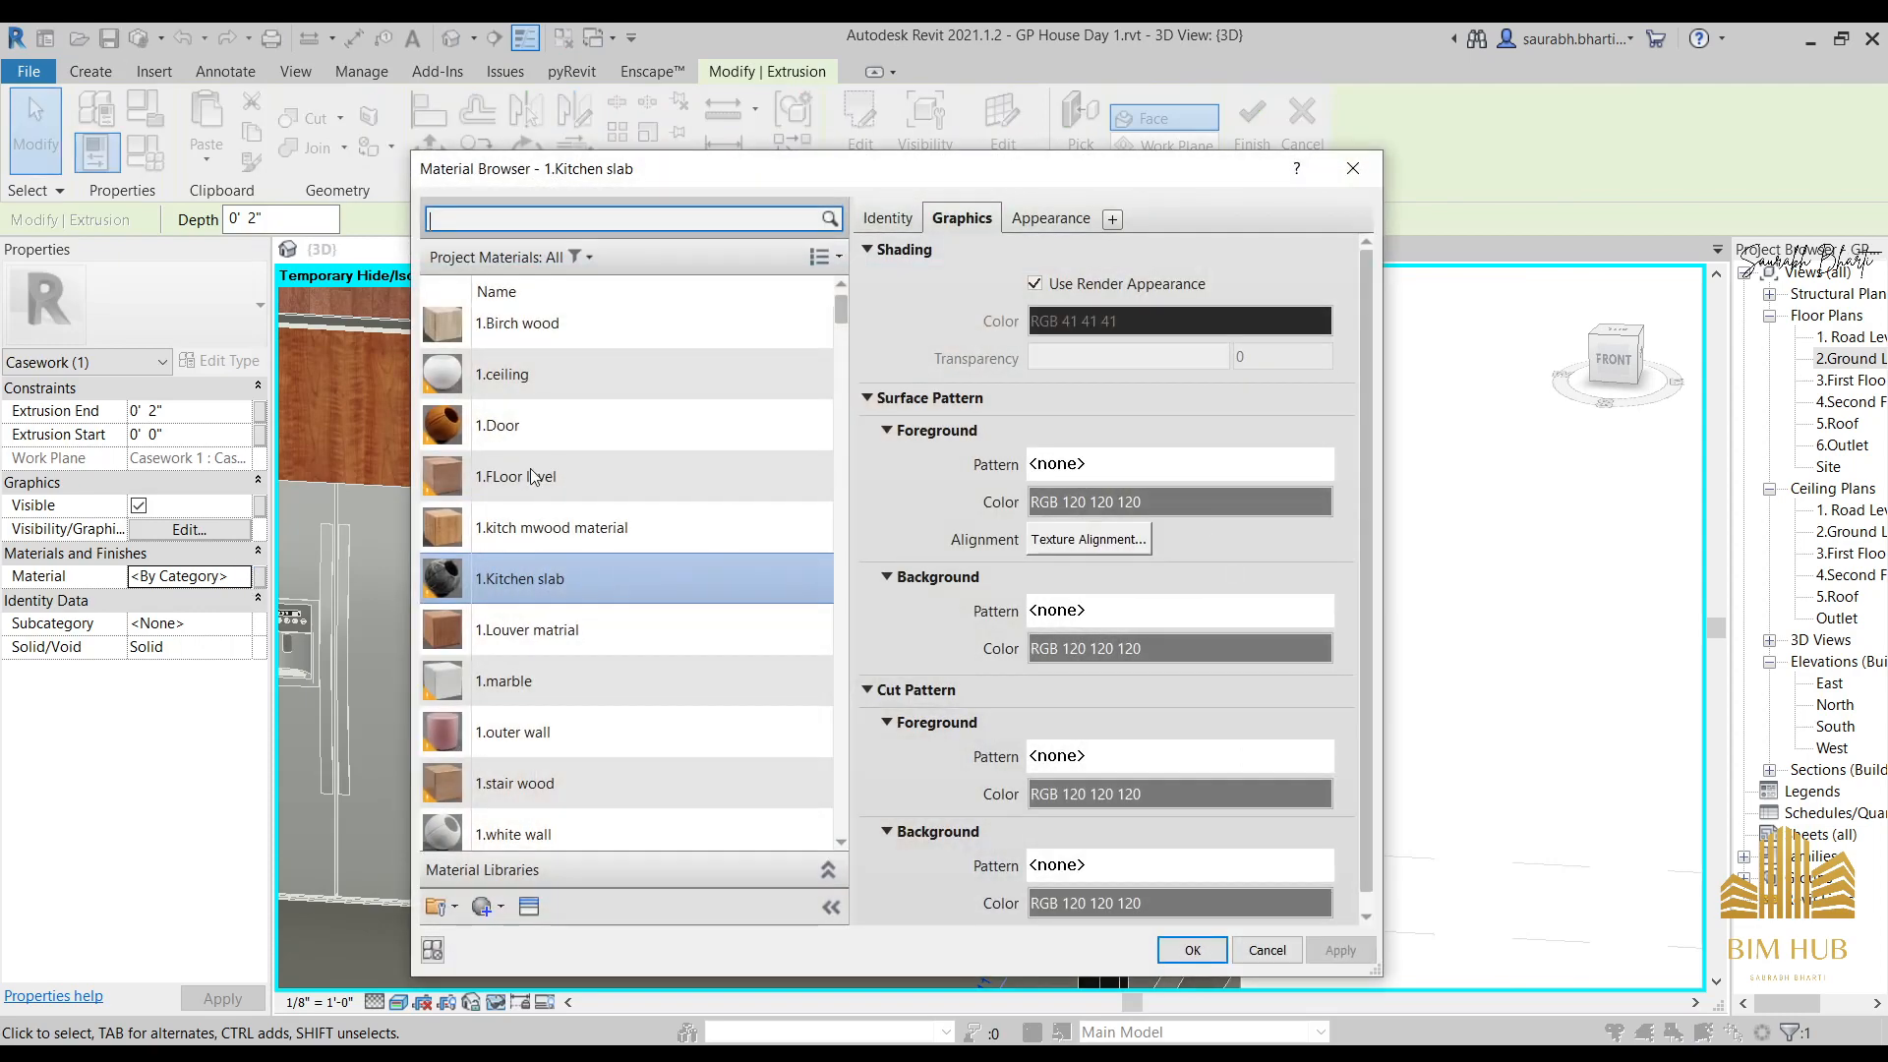
{"action": "double_click", "coordinate": [559, 588]}
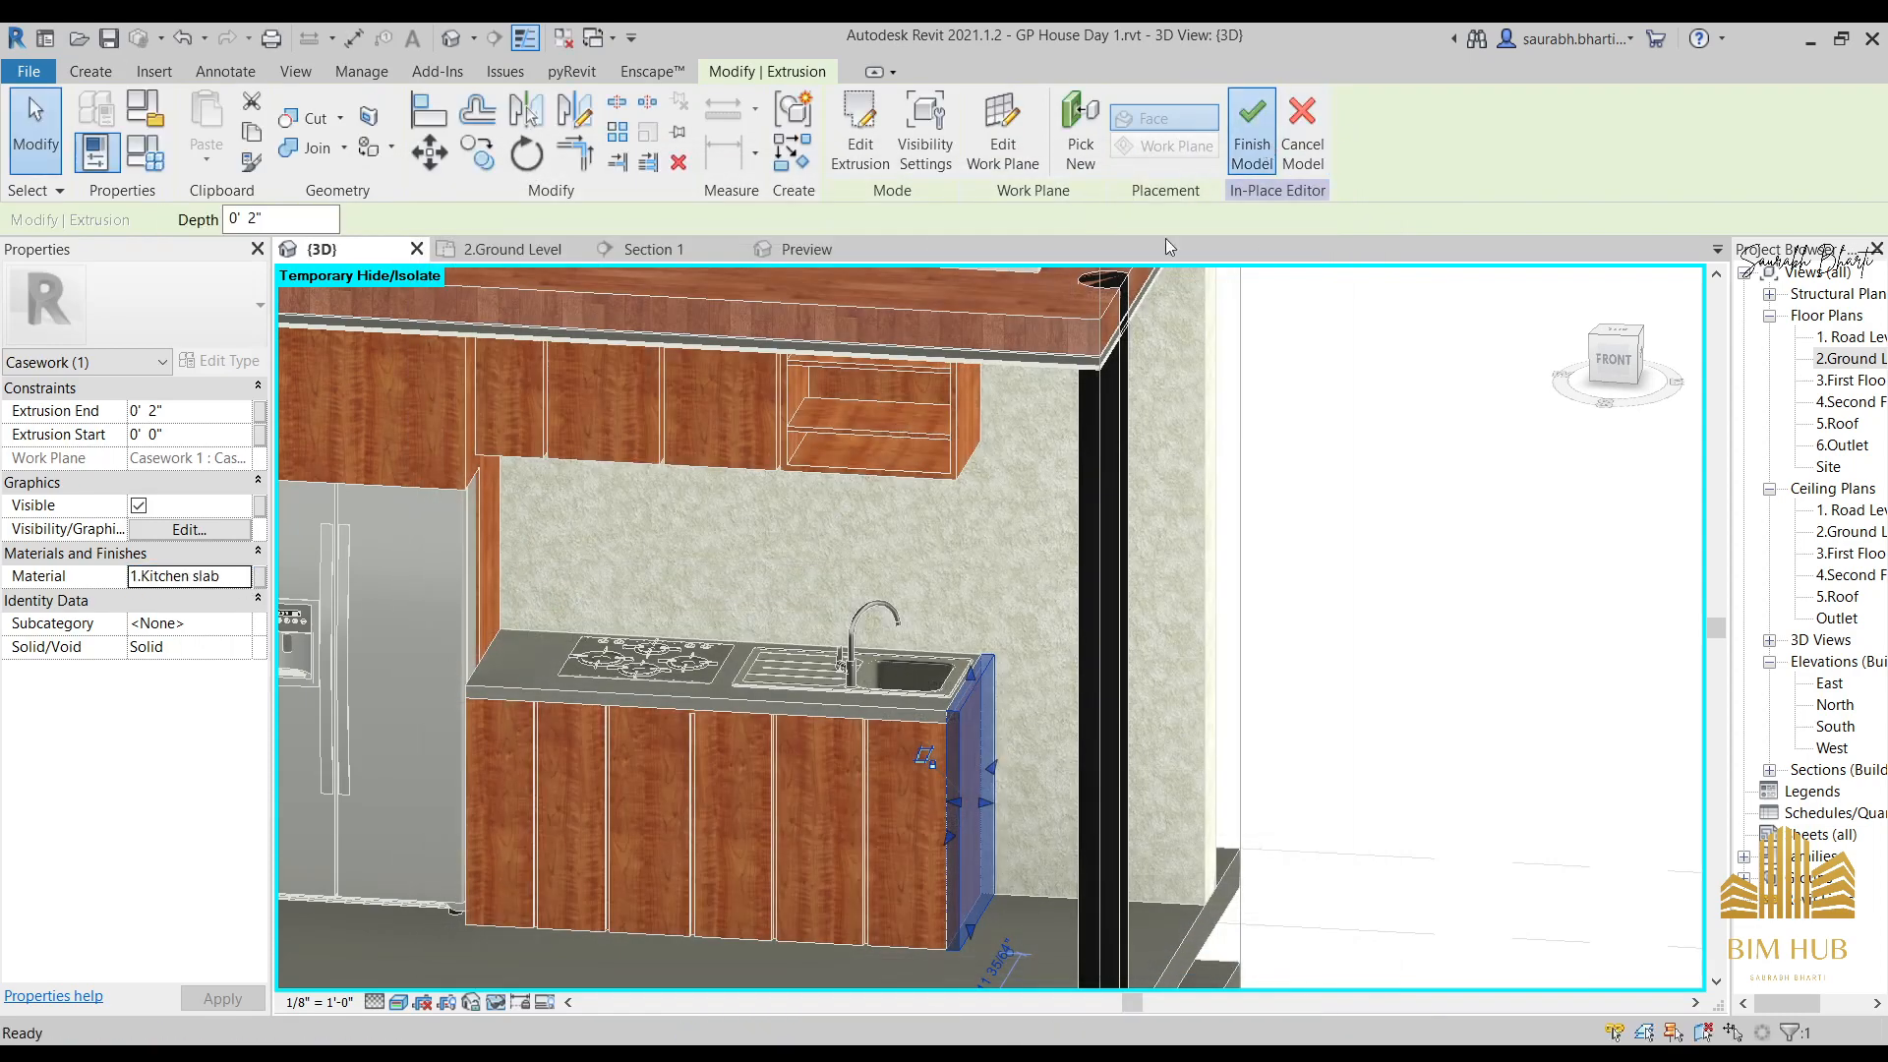
{"action": "left_click", "coordinate": [1252, 132]}
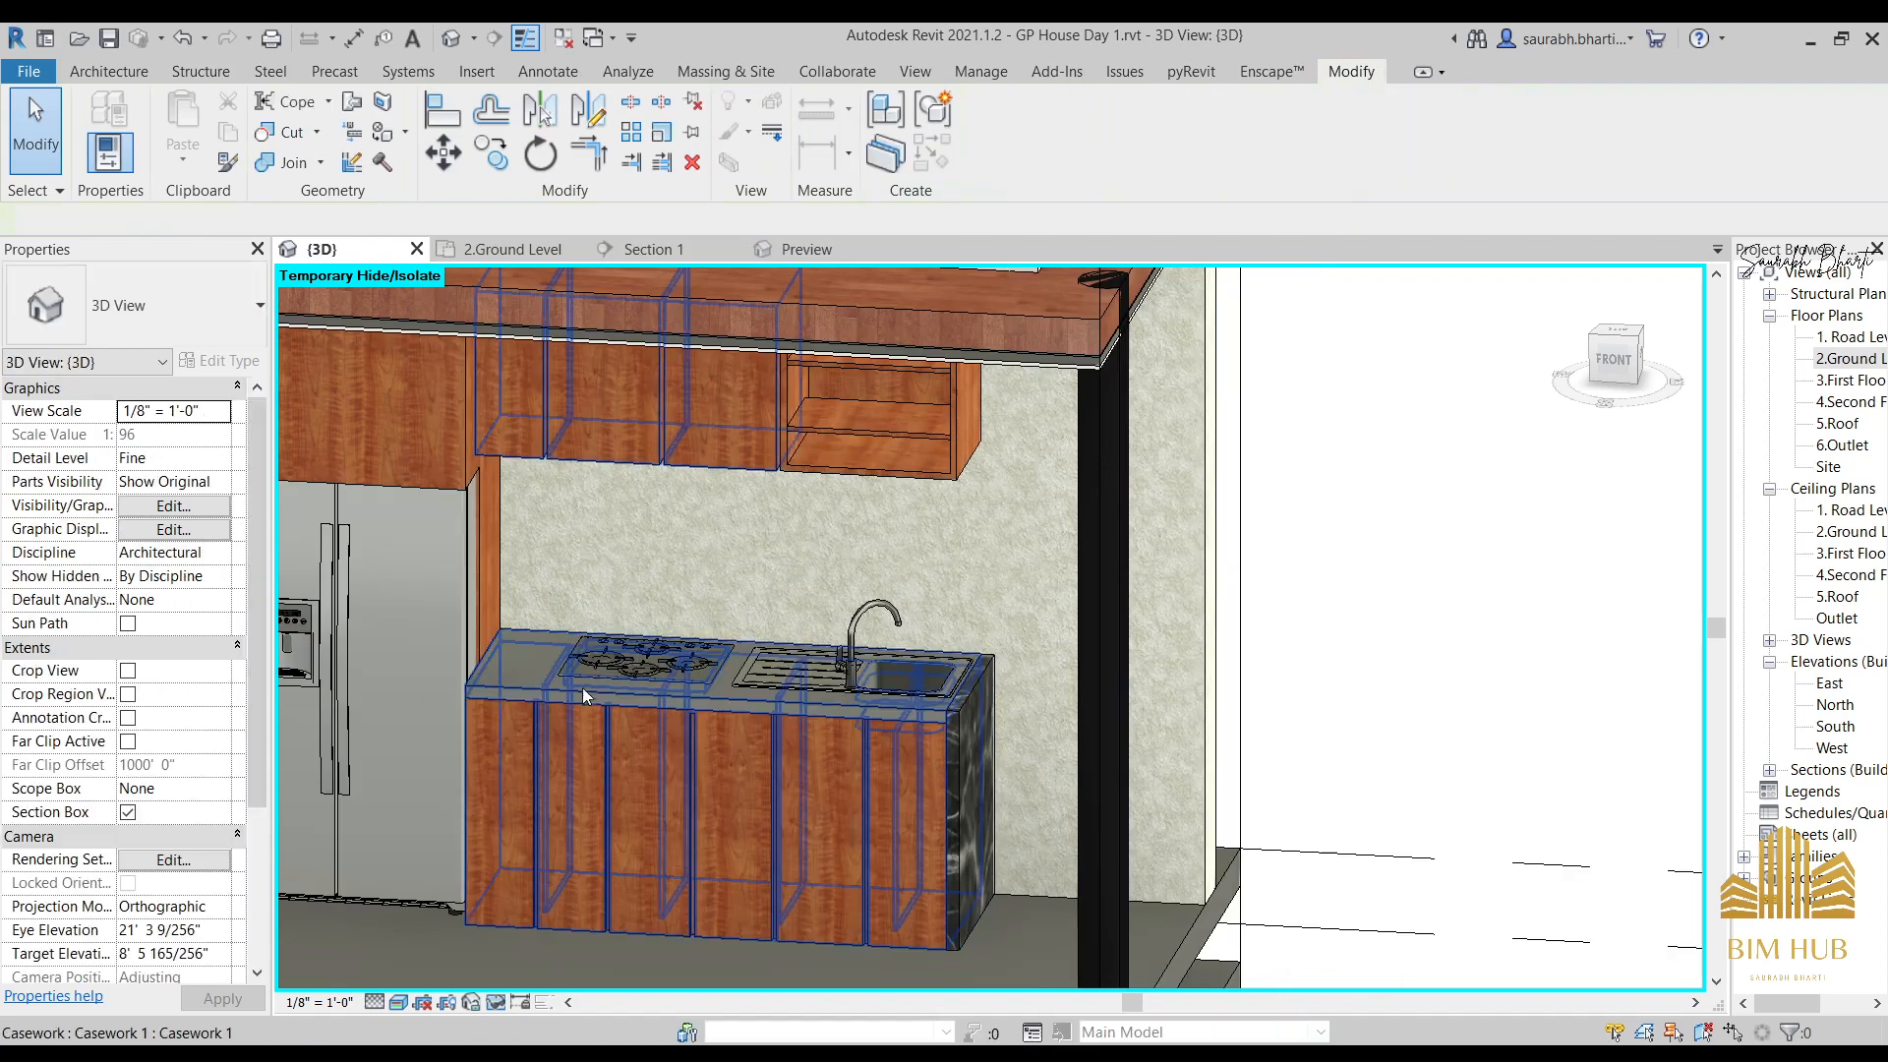
Edit the kitchen countertop in place, assign the 1.Kitchen slab material to its 2" extrusion, and finish the model.
{"action": "left_click", "coordinate": [503, 693]}
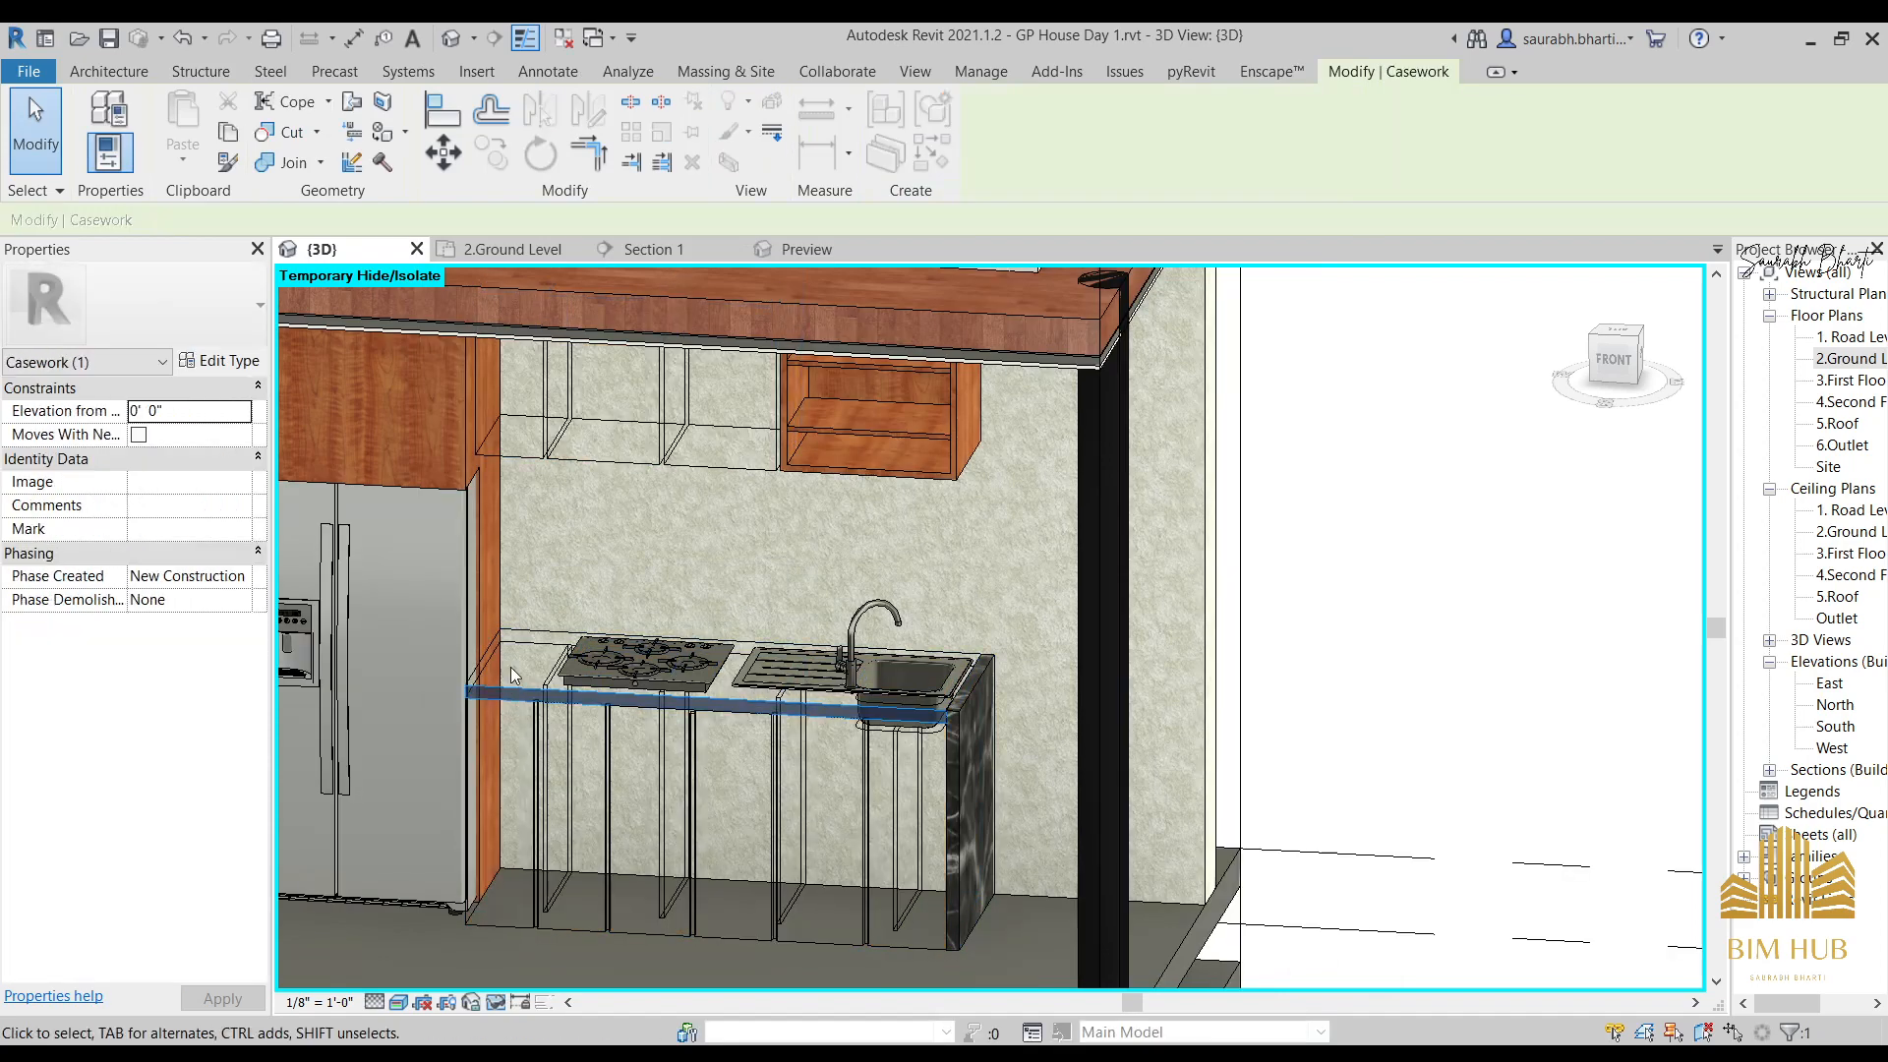
{"action": "key", "text": "Escape"}
{"action": "scroll", "coordinate": [511, 659], "scroll_direction": "up", "scroll_amount": 4}
{"action": "left_click", "coordinate": [549, 608]}
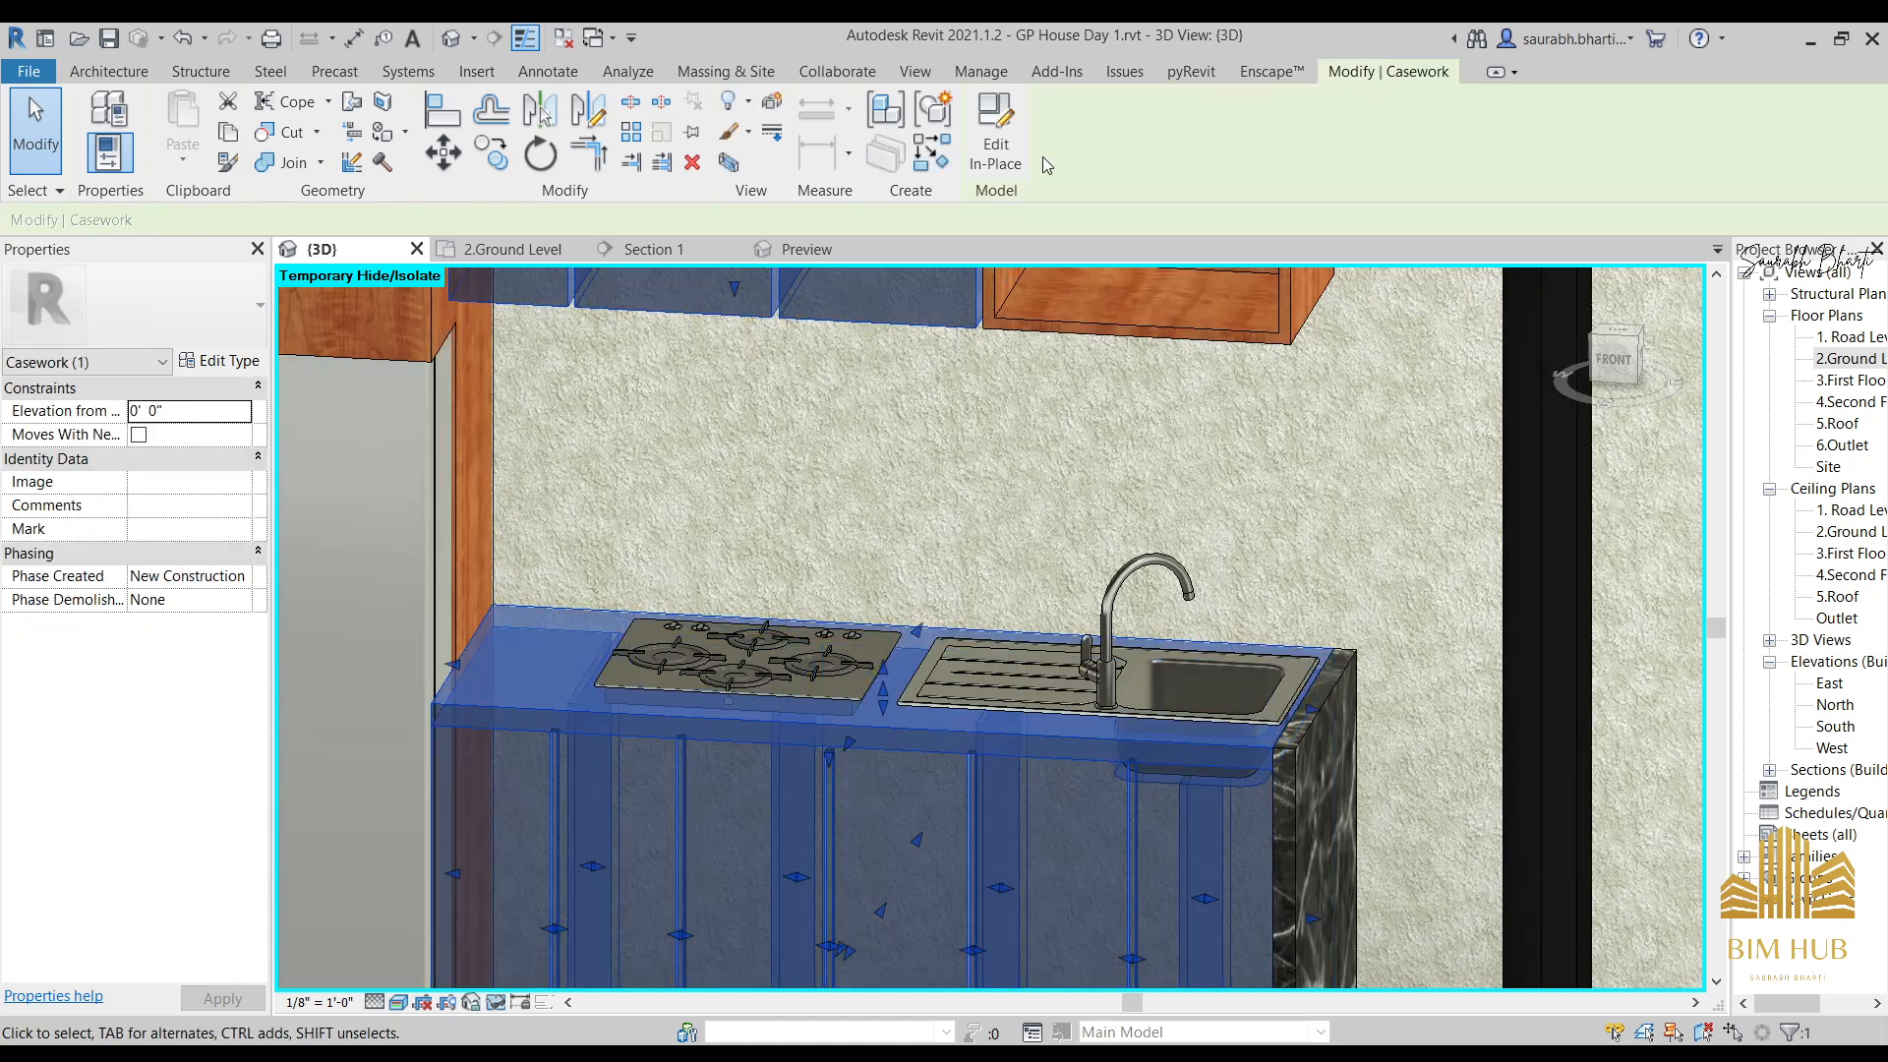
{"action": "left_click", "coordinate": [1003, 166]}
{"action": "left_click", "coordinate": [500, 699]}
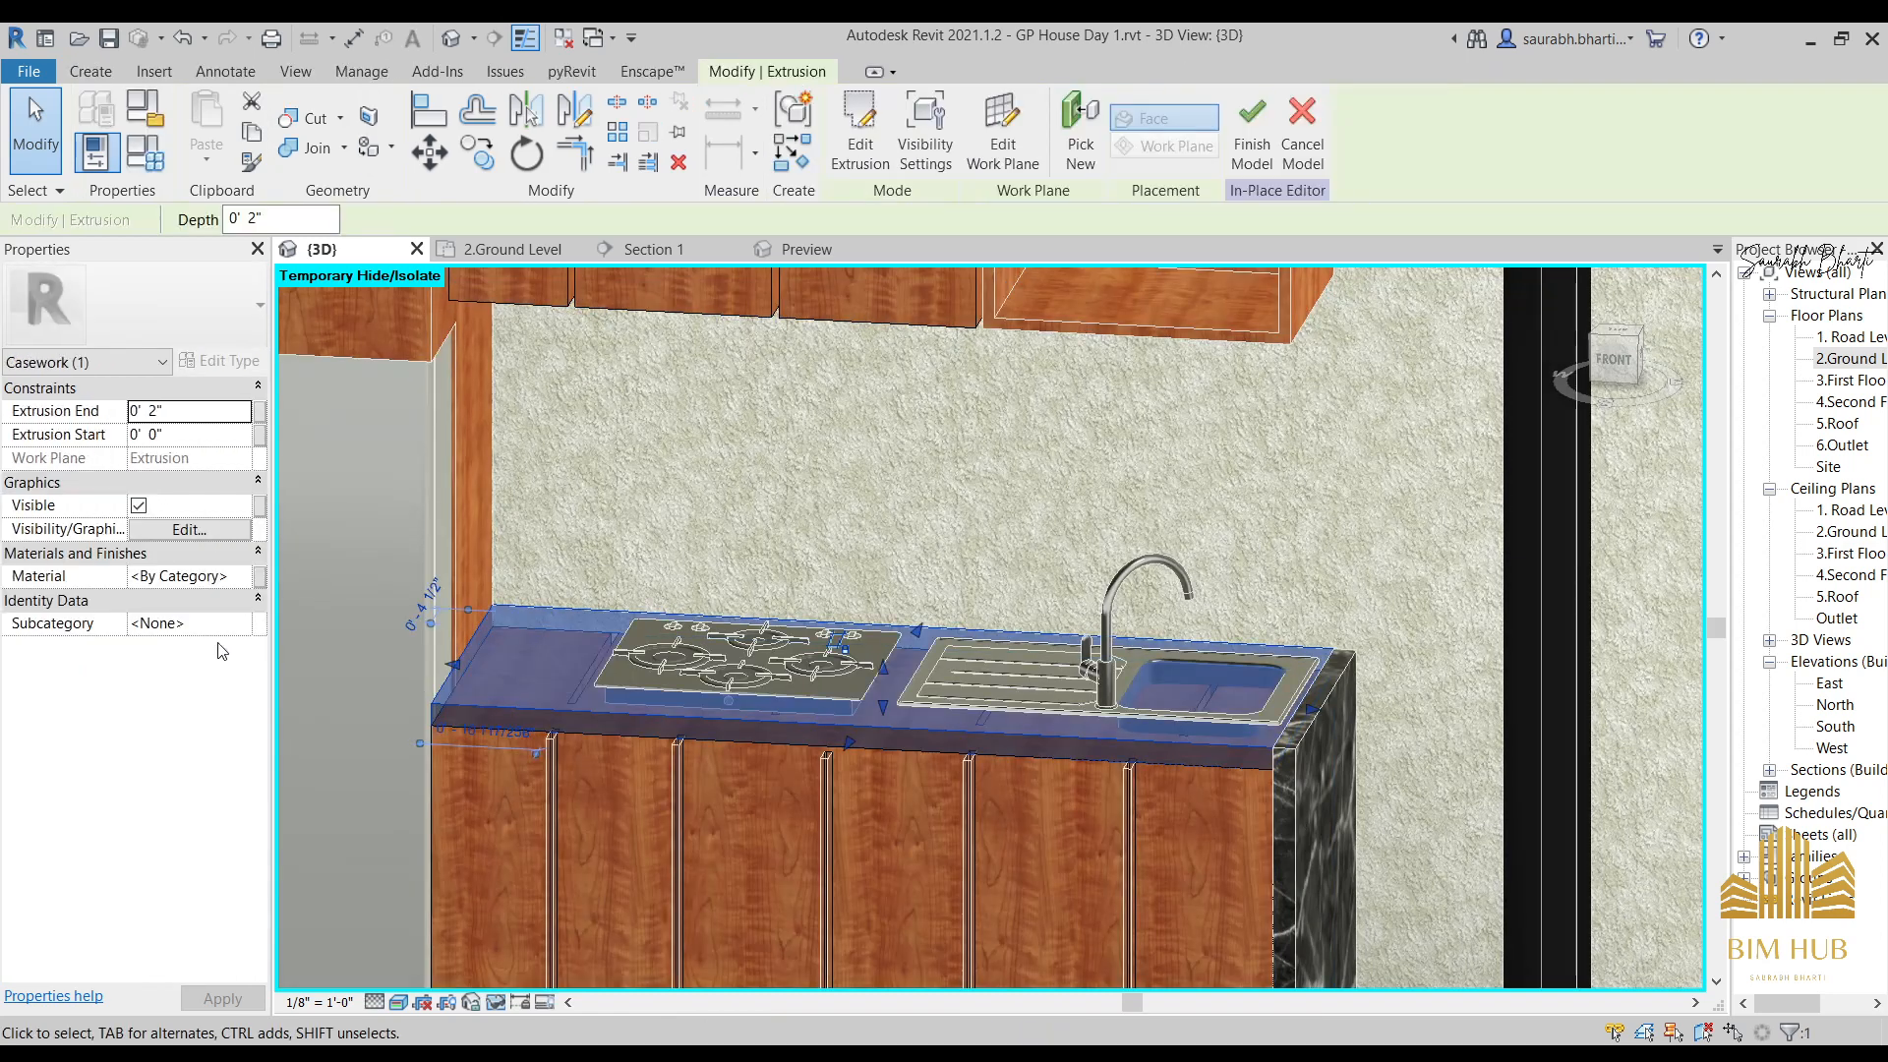
{"action": "left_click", "coordinate": [215, 575]}
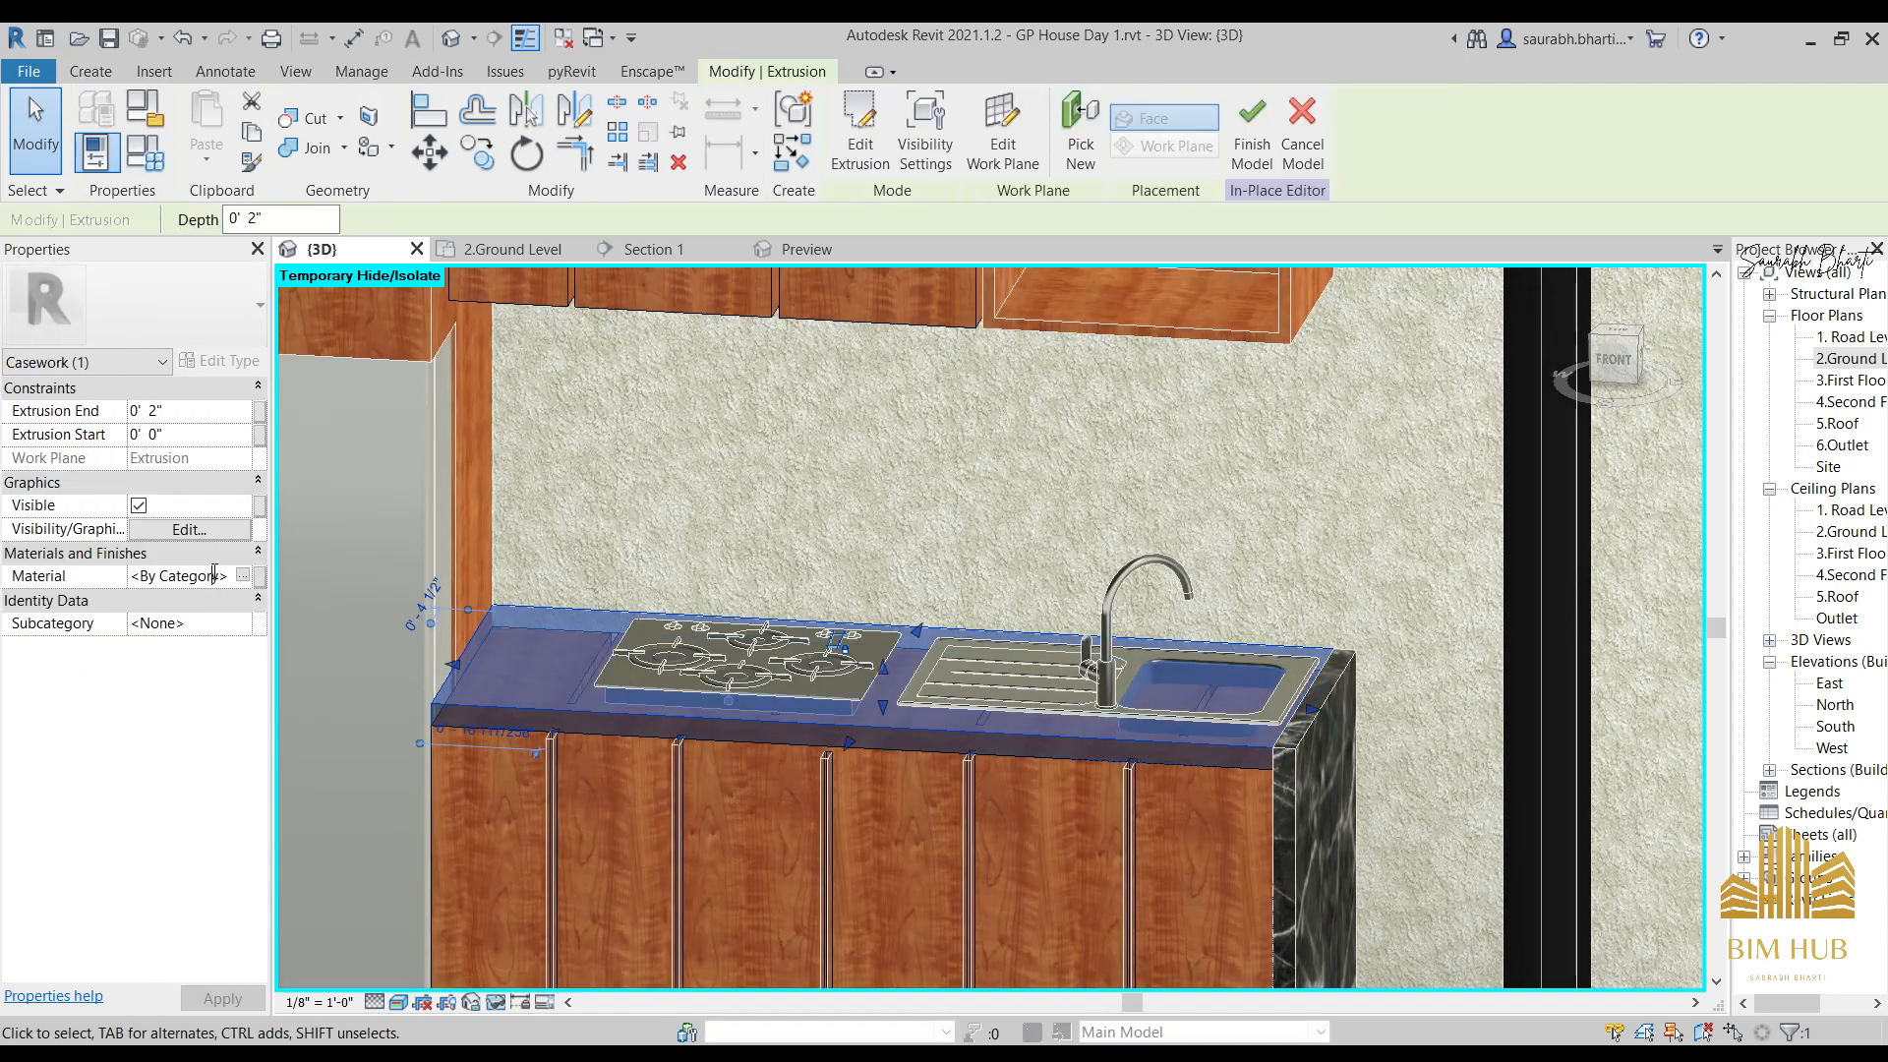
{"action": "left_click", "coordinate": [1247, 153]}
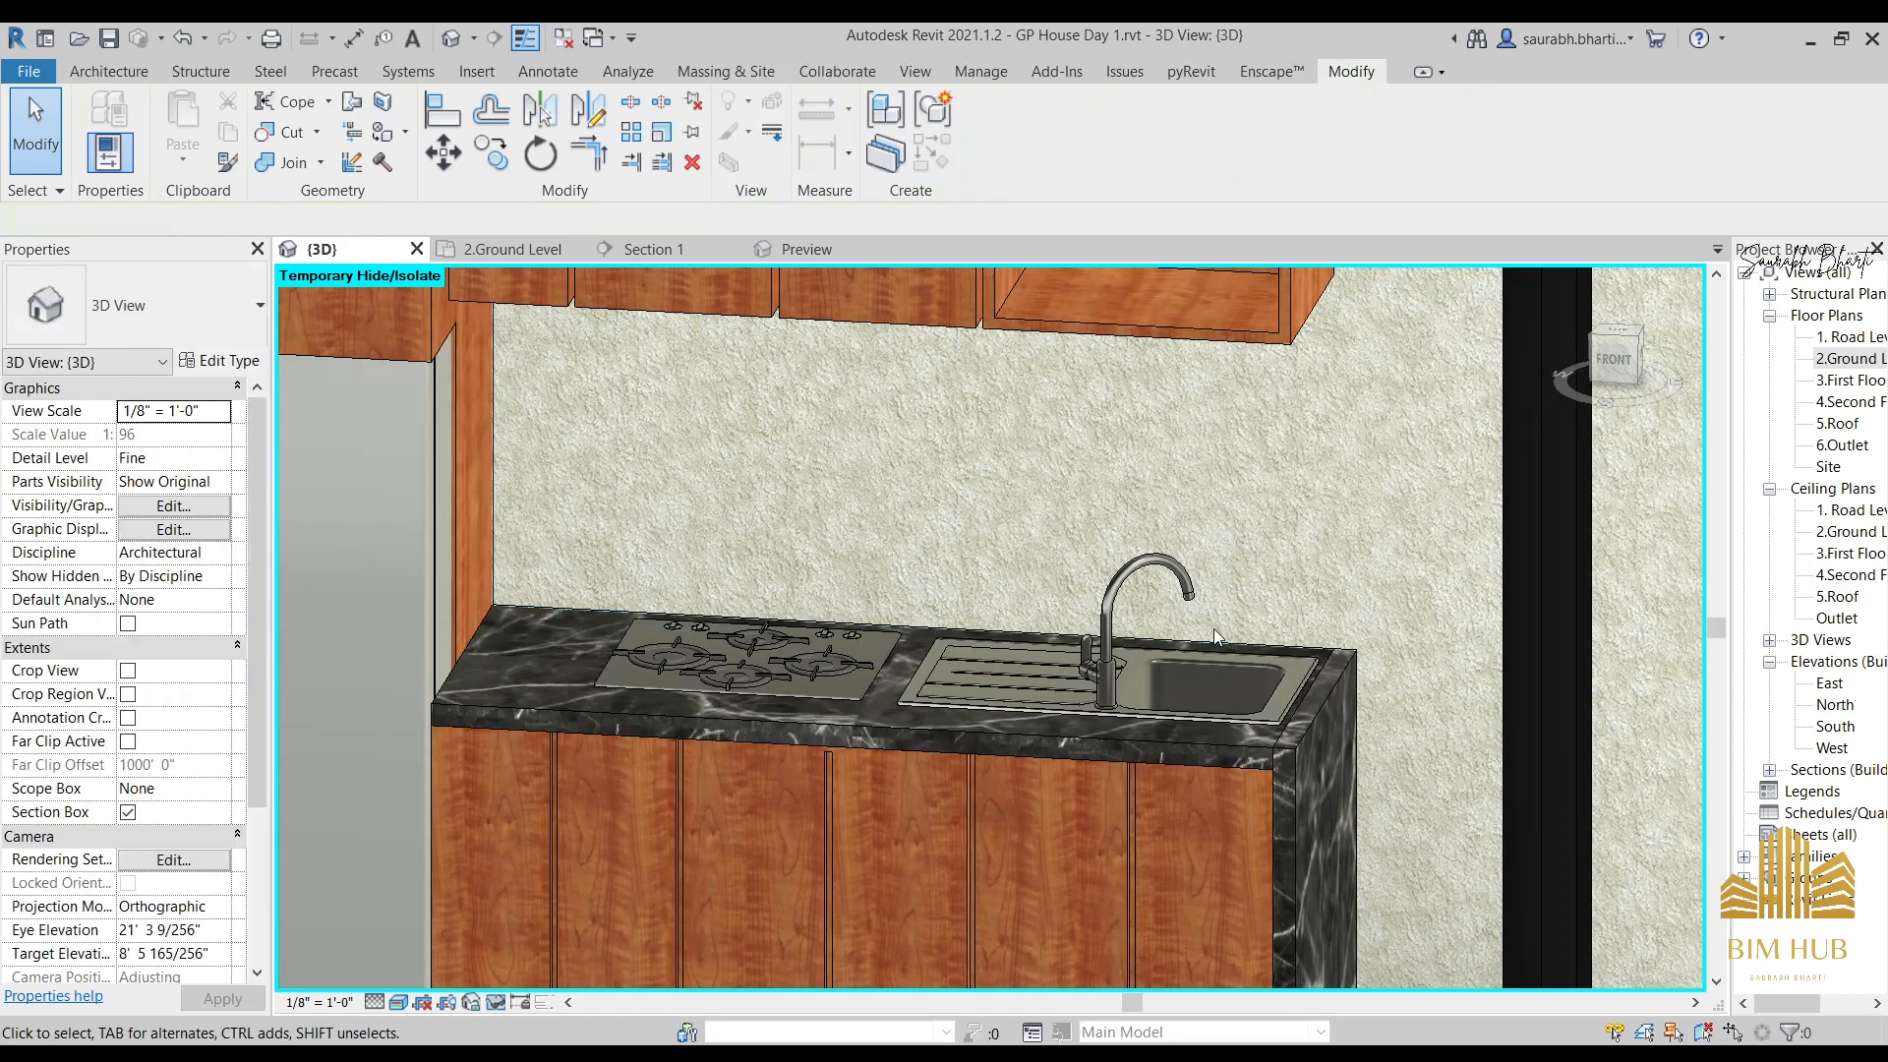
Orient the 3D view to Right and extend the section box outward past the front of the room.
{"action": "middle_click_drag", "start_coordinate": [1203, 867], "coordinate": [1224, 470]}
{"action": "scroll", "coordinate": [1169, 629], "scroll_direction": "down", "scroll_amount": 4}
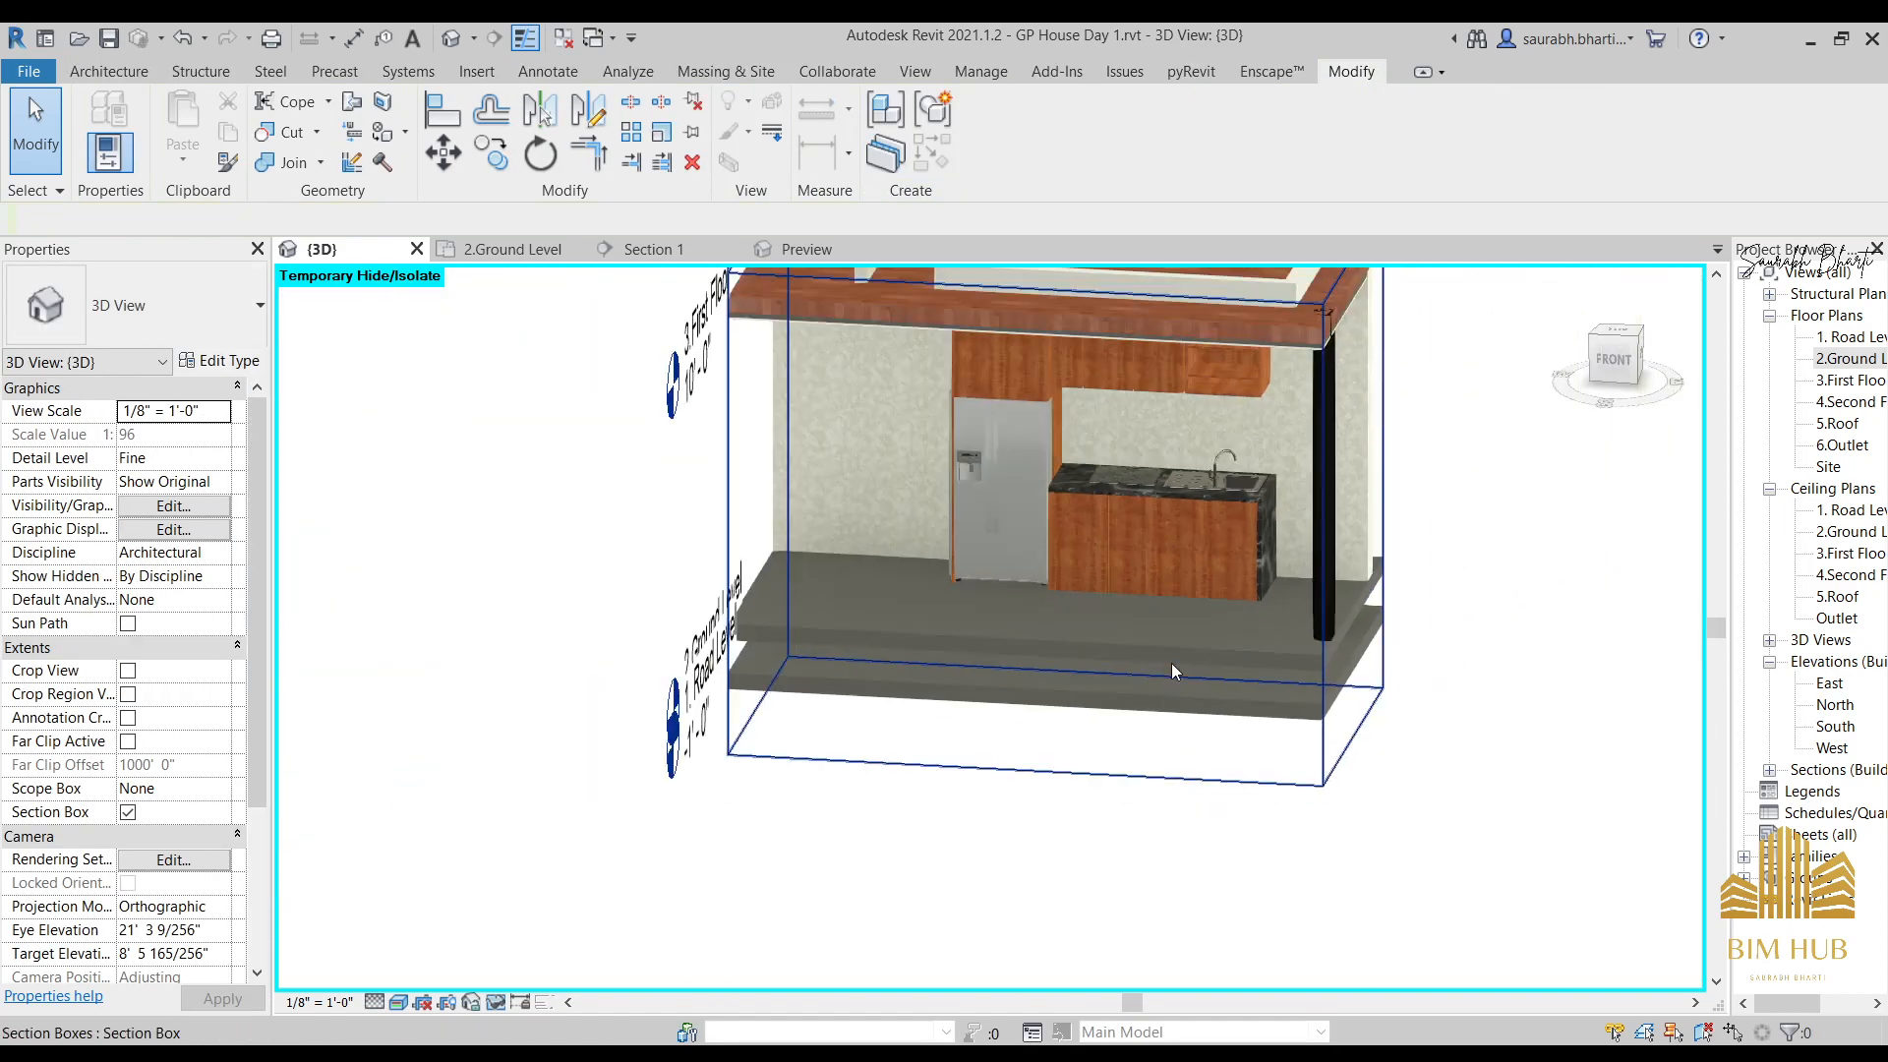
{"action": "middle_click_drag", "start_coordinate": [1171, 663], "coordinate": [974, 636], "text": "shift"}
{"action": "left_click", "coordinate": [1633, 363]}
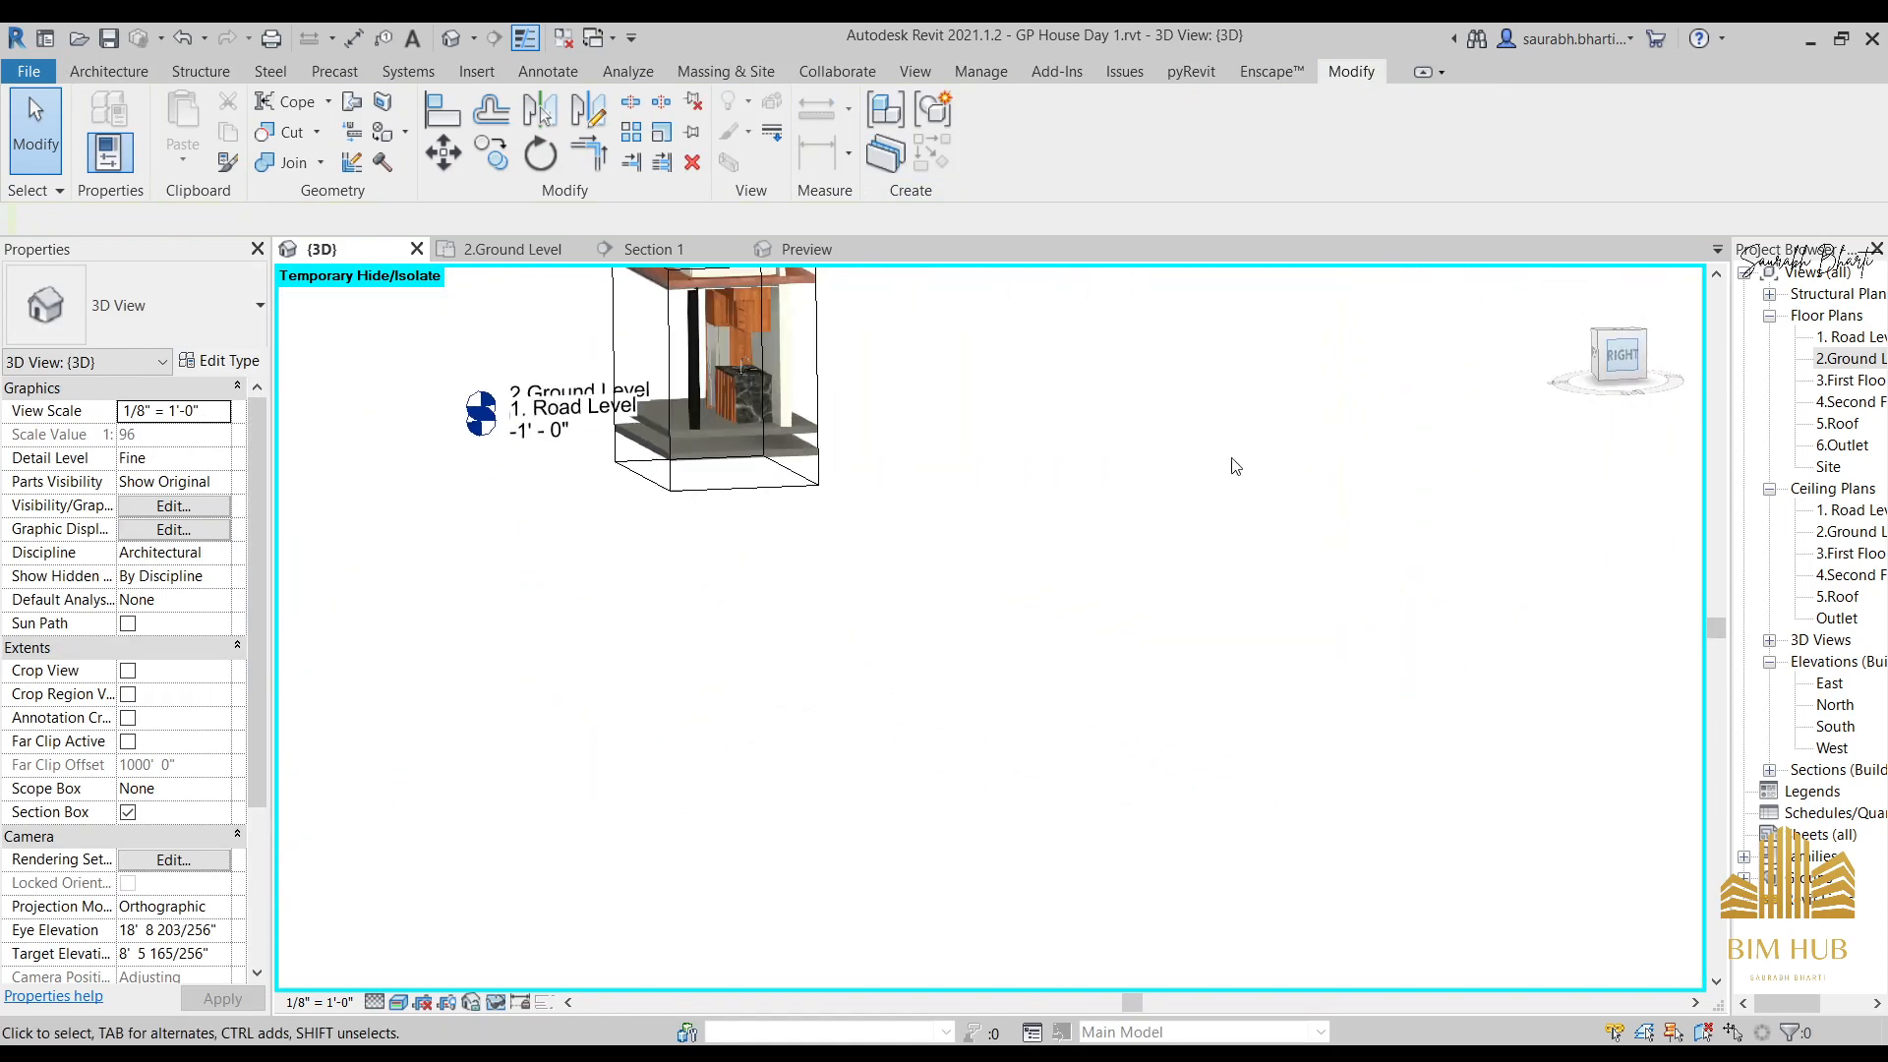
{"action": "left_click", "coordinate": [891, 699]}
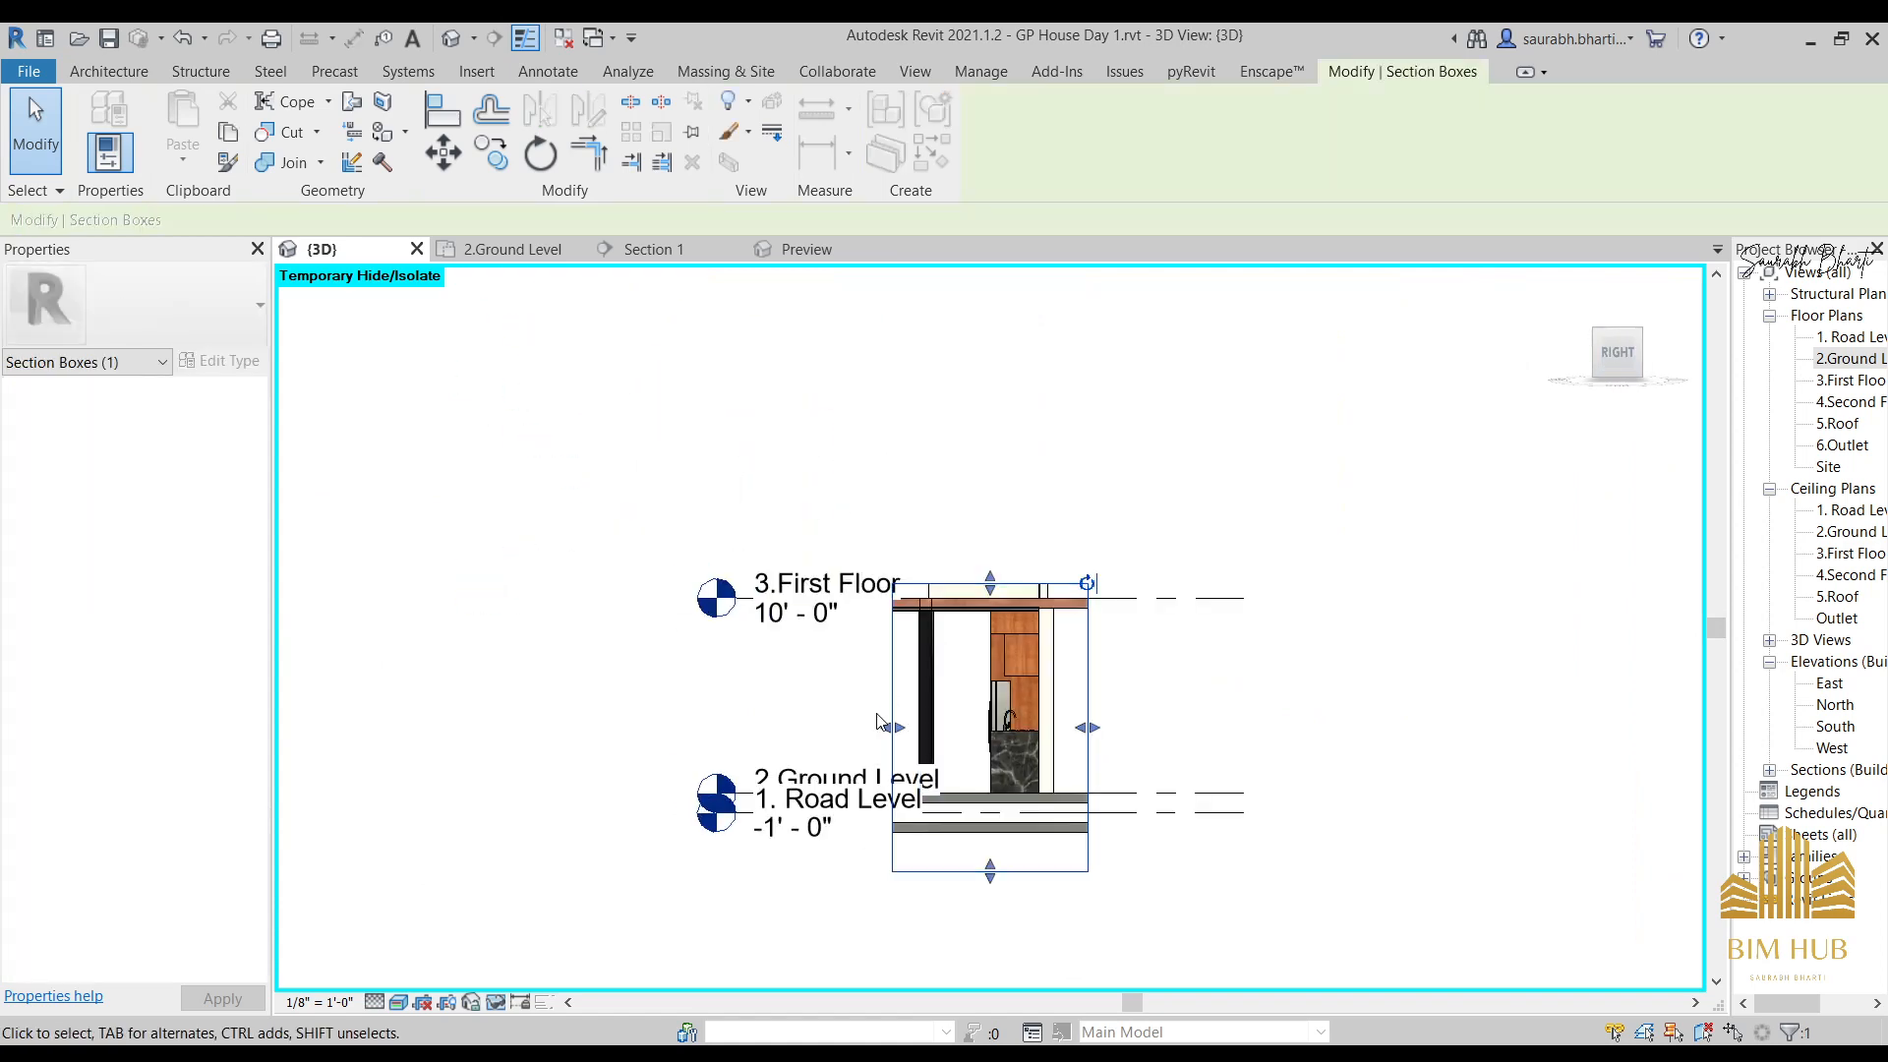
{"action": "left_click_drag", "start_coordinate": [881, 728], "coordinate": [658, 728]}
Orient the 3D view to Front and widen the section box on the side beyond the refrigerator.
{"action": "middle_click_drag", "start_coordinate": [814, 763], "coordinate": [1427, 626], "text": "shift"}
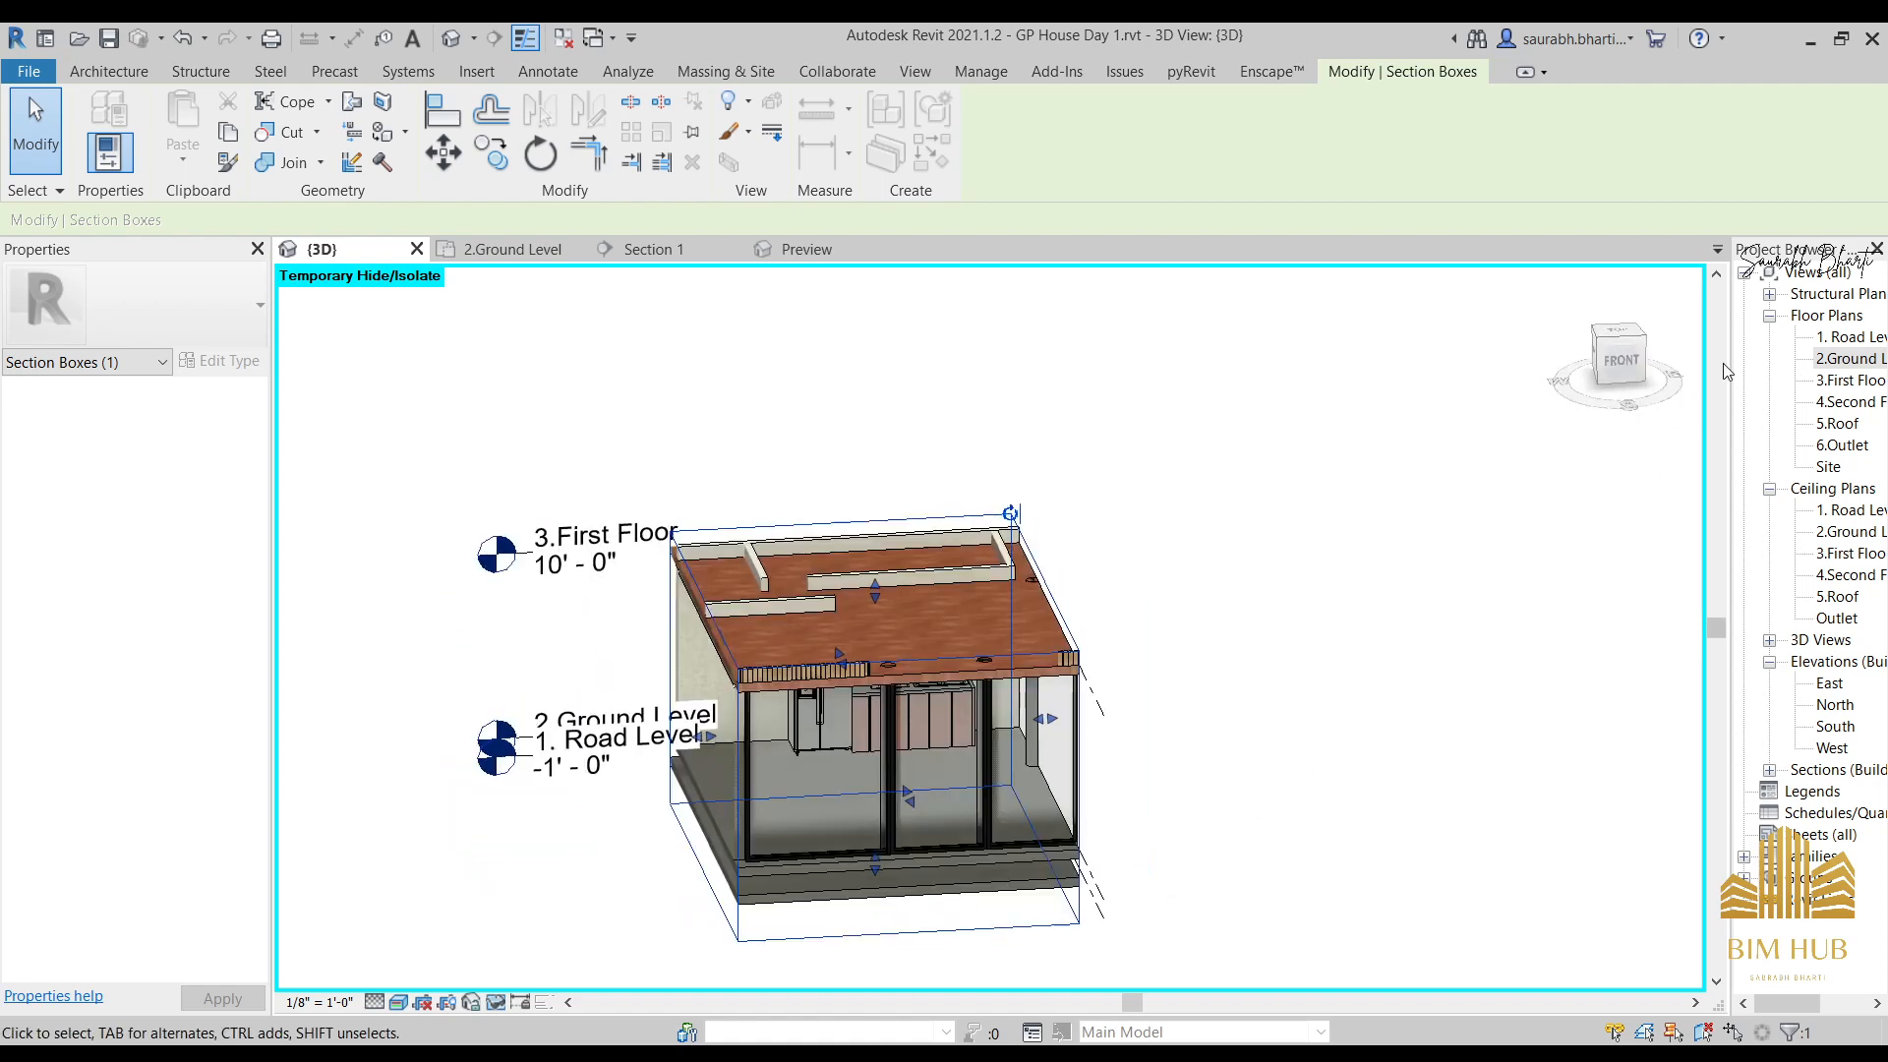
{"action": "left_click", "coordinate": [1620, 360]}
{"action": "left_click_drag", "start_coordinate": [796, 629], "coordinate": [708, 629]}
{"action": "left_click", "coordinate": [1456, 602]}
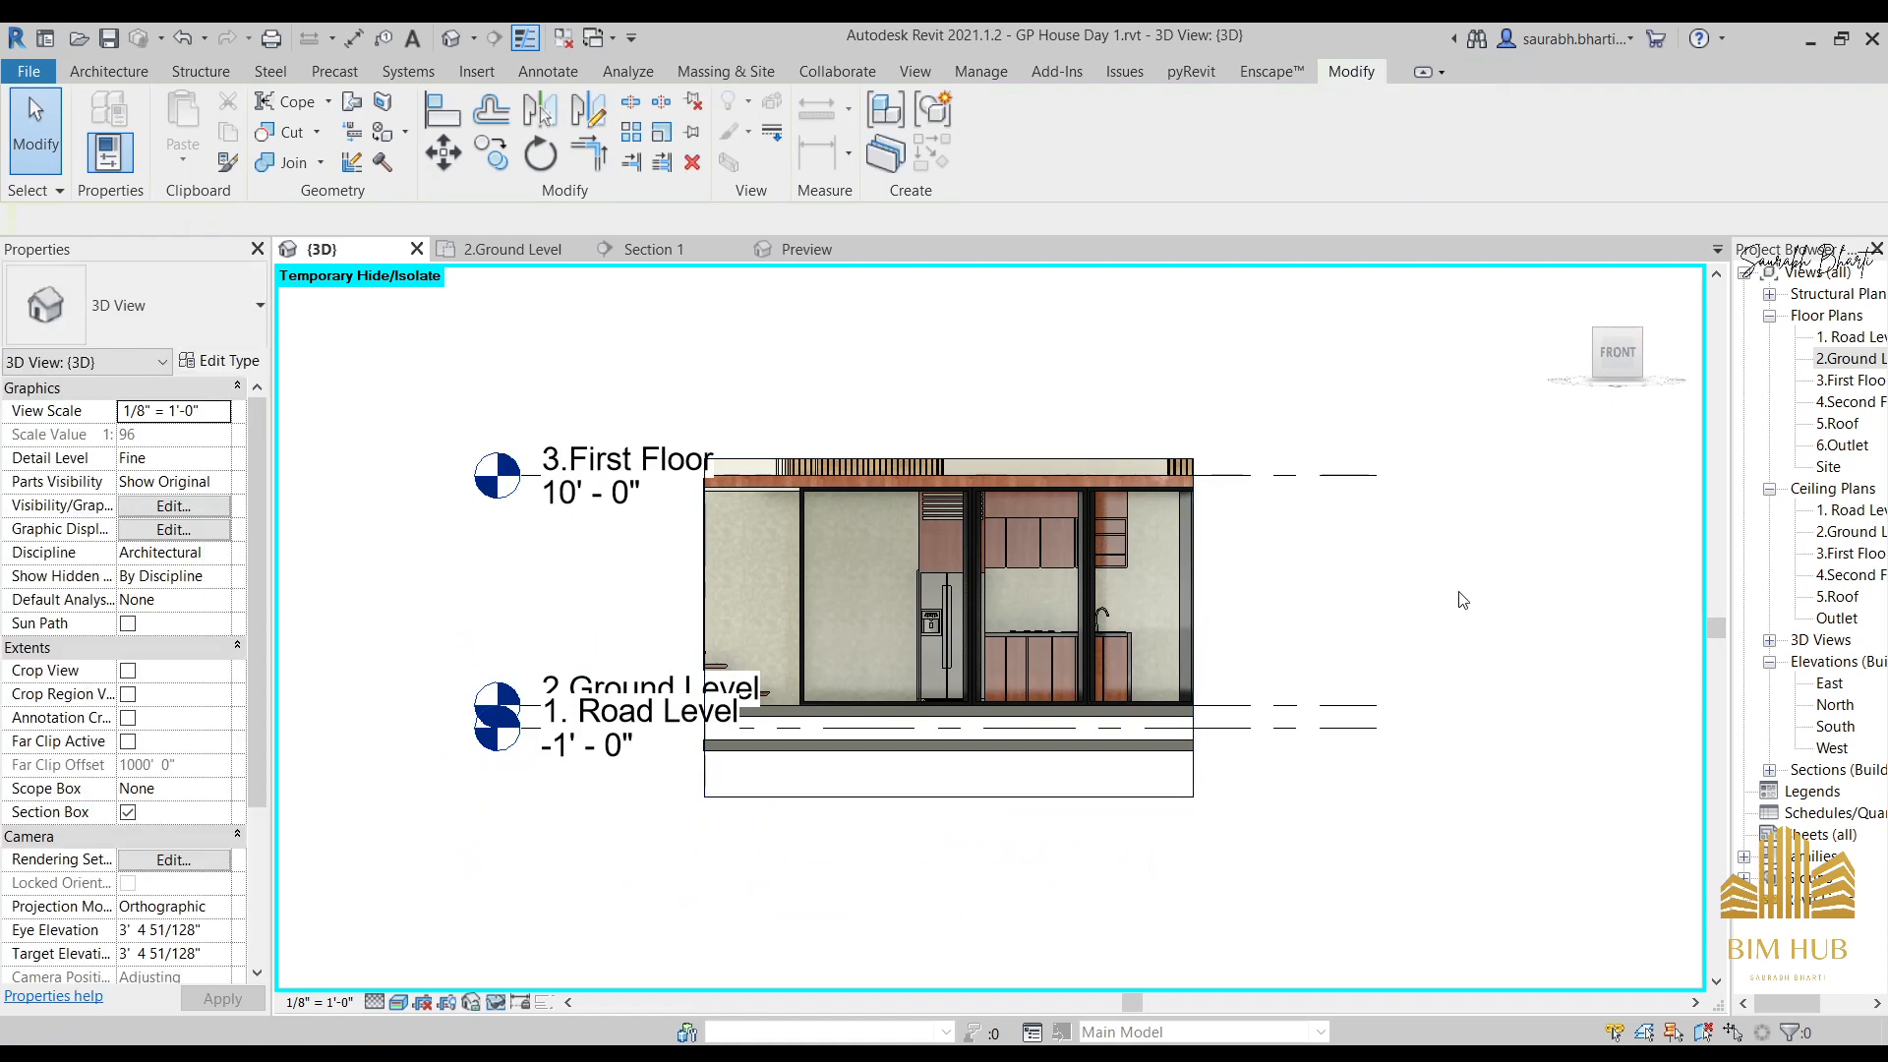
Edit the kitchen island casework in place and assign the 1.Kitchen slab material to its 3" end panel.
{"action": "middle_click_drag", "start_coordinate": [1131, 679], "coordinate": [610, 580], "text": "shift"}
{"action": "left_click", "coordinate": [1092, 659]}
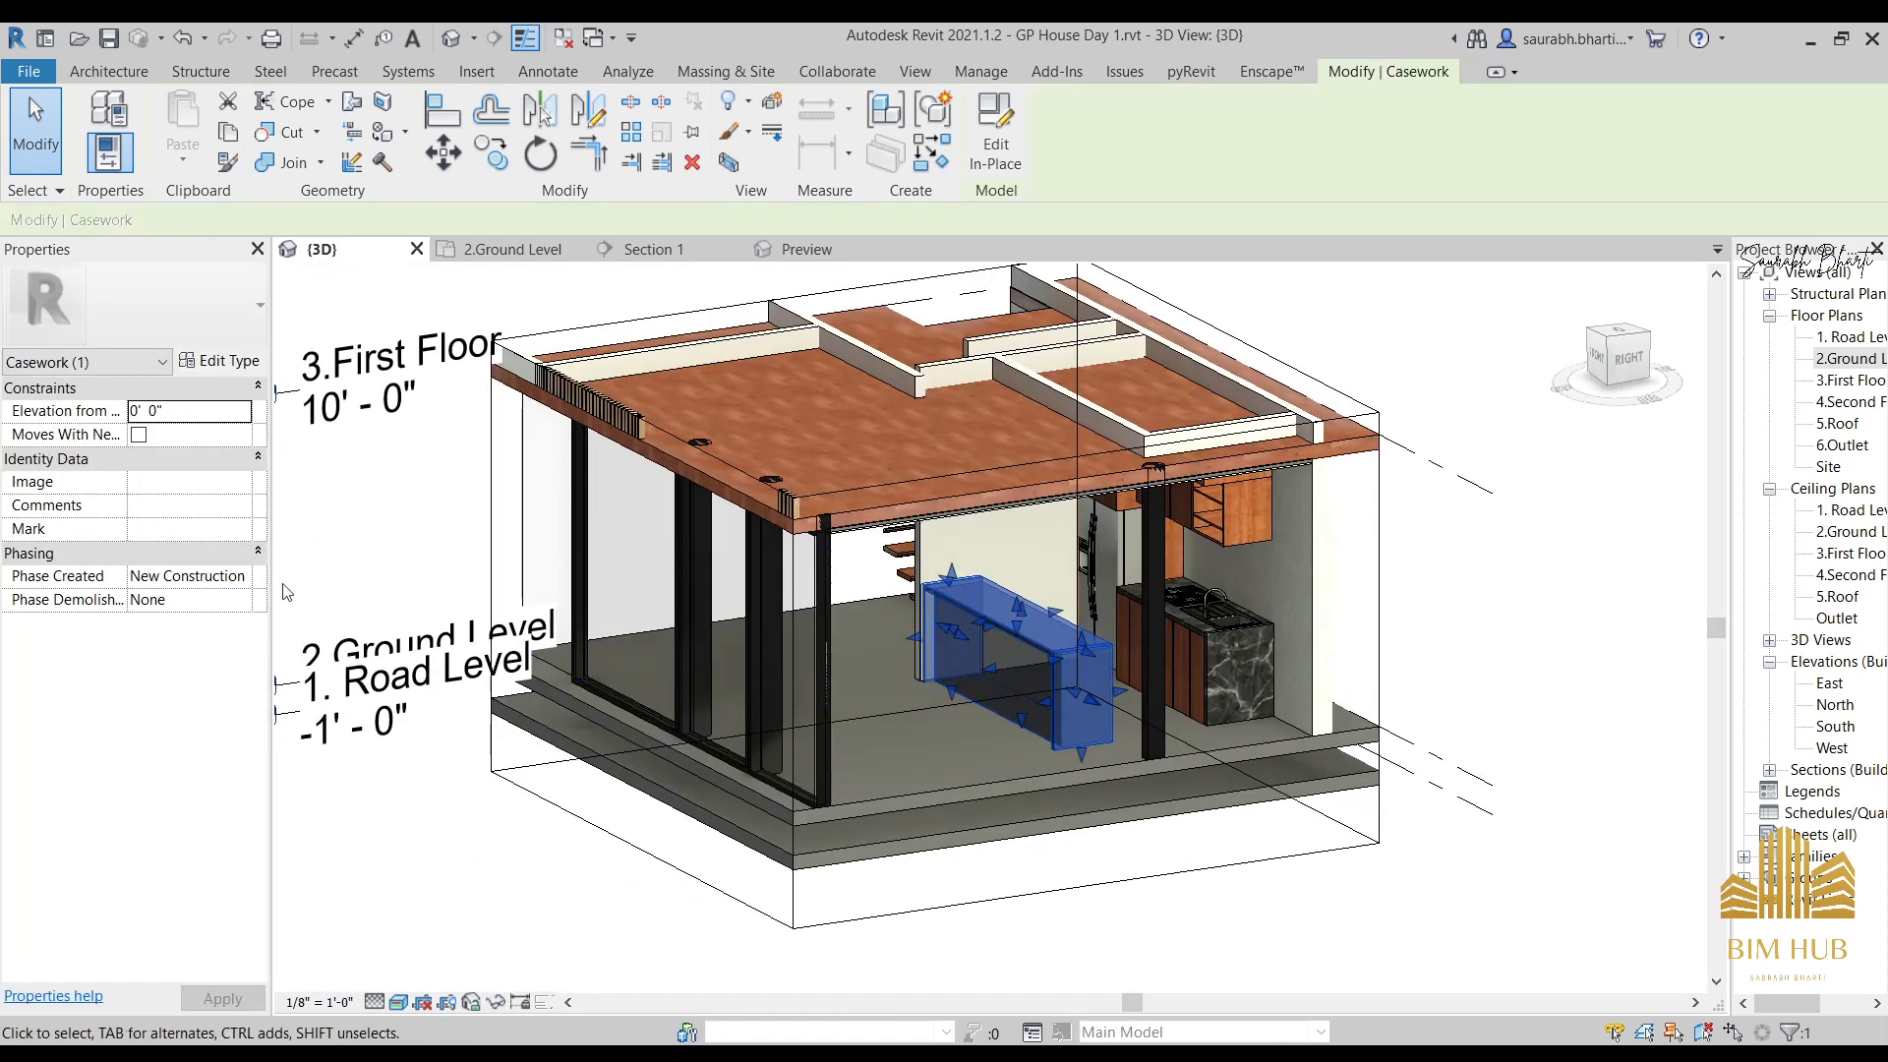
{"action": "left_click", "coordinate": [994, 147]}
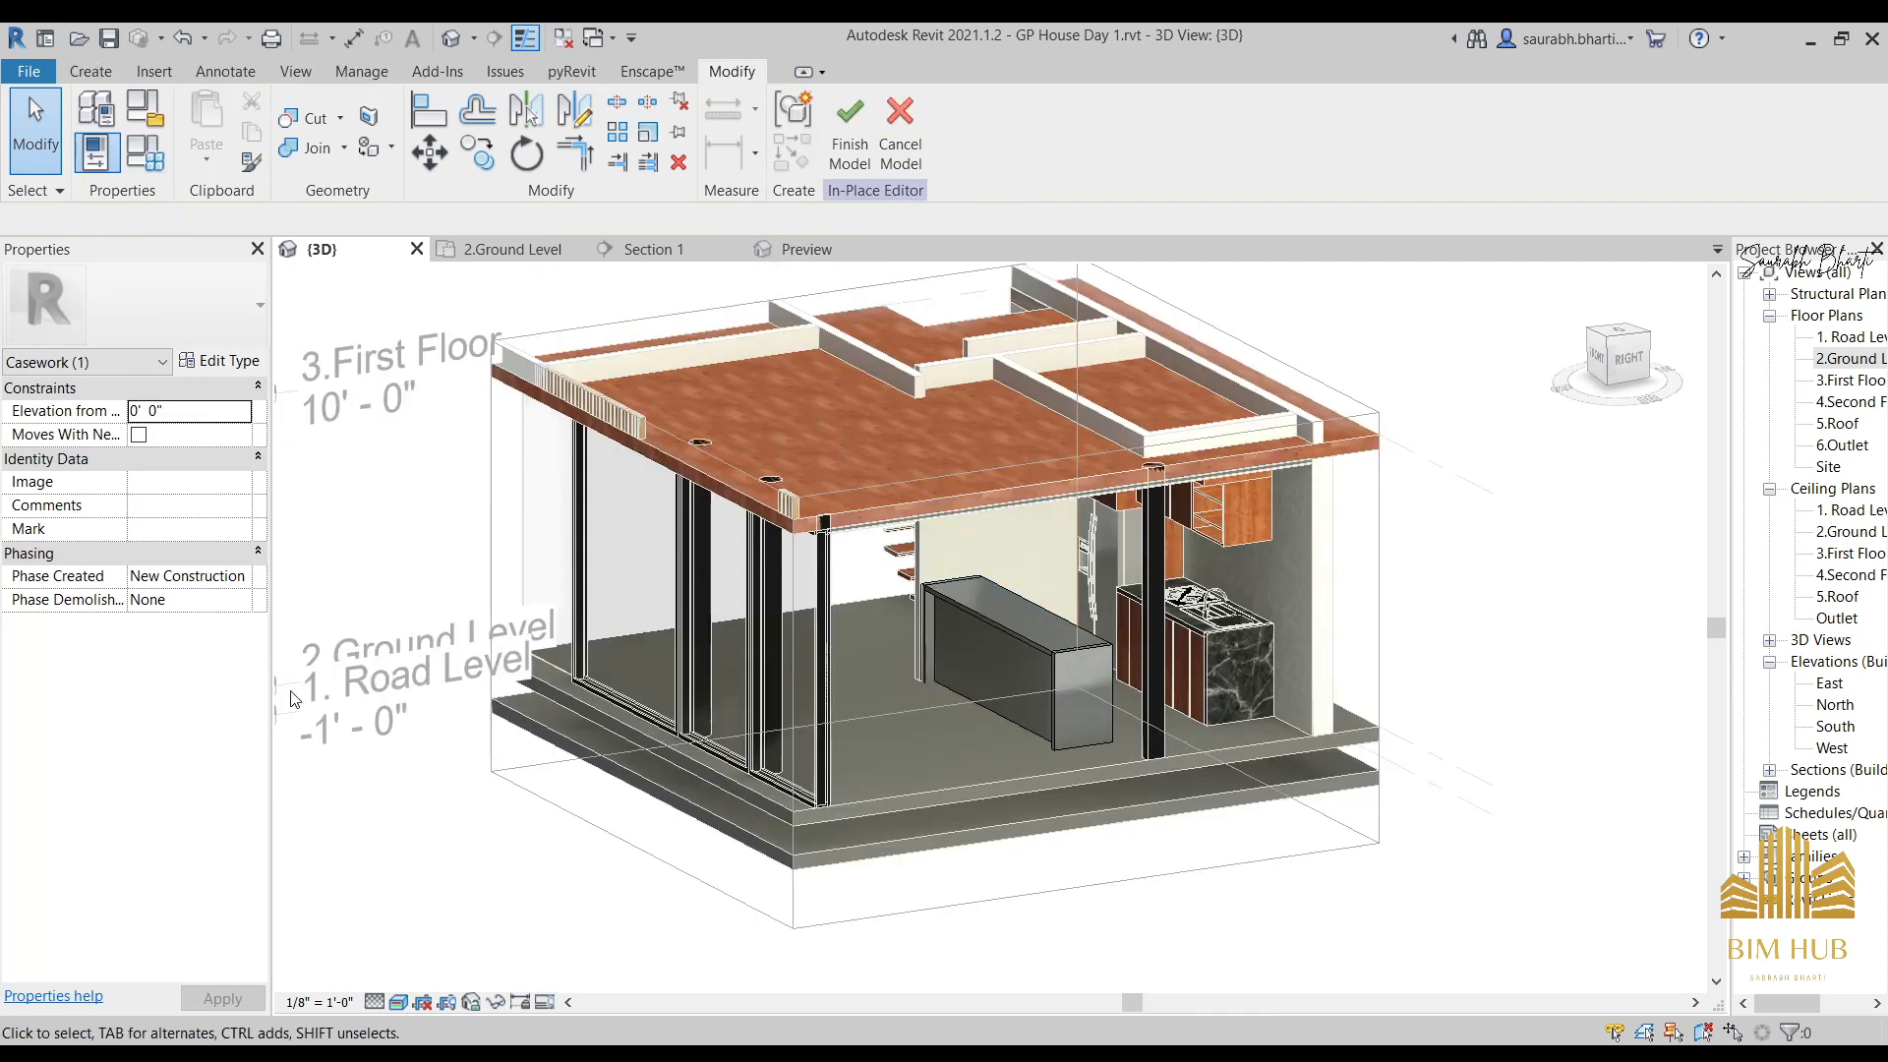
{"action": "left_click", "coordinate": [1100, 668]}
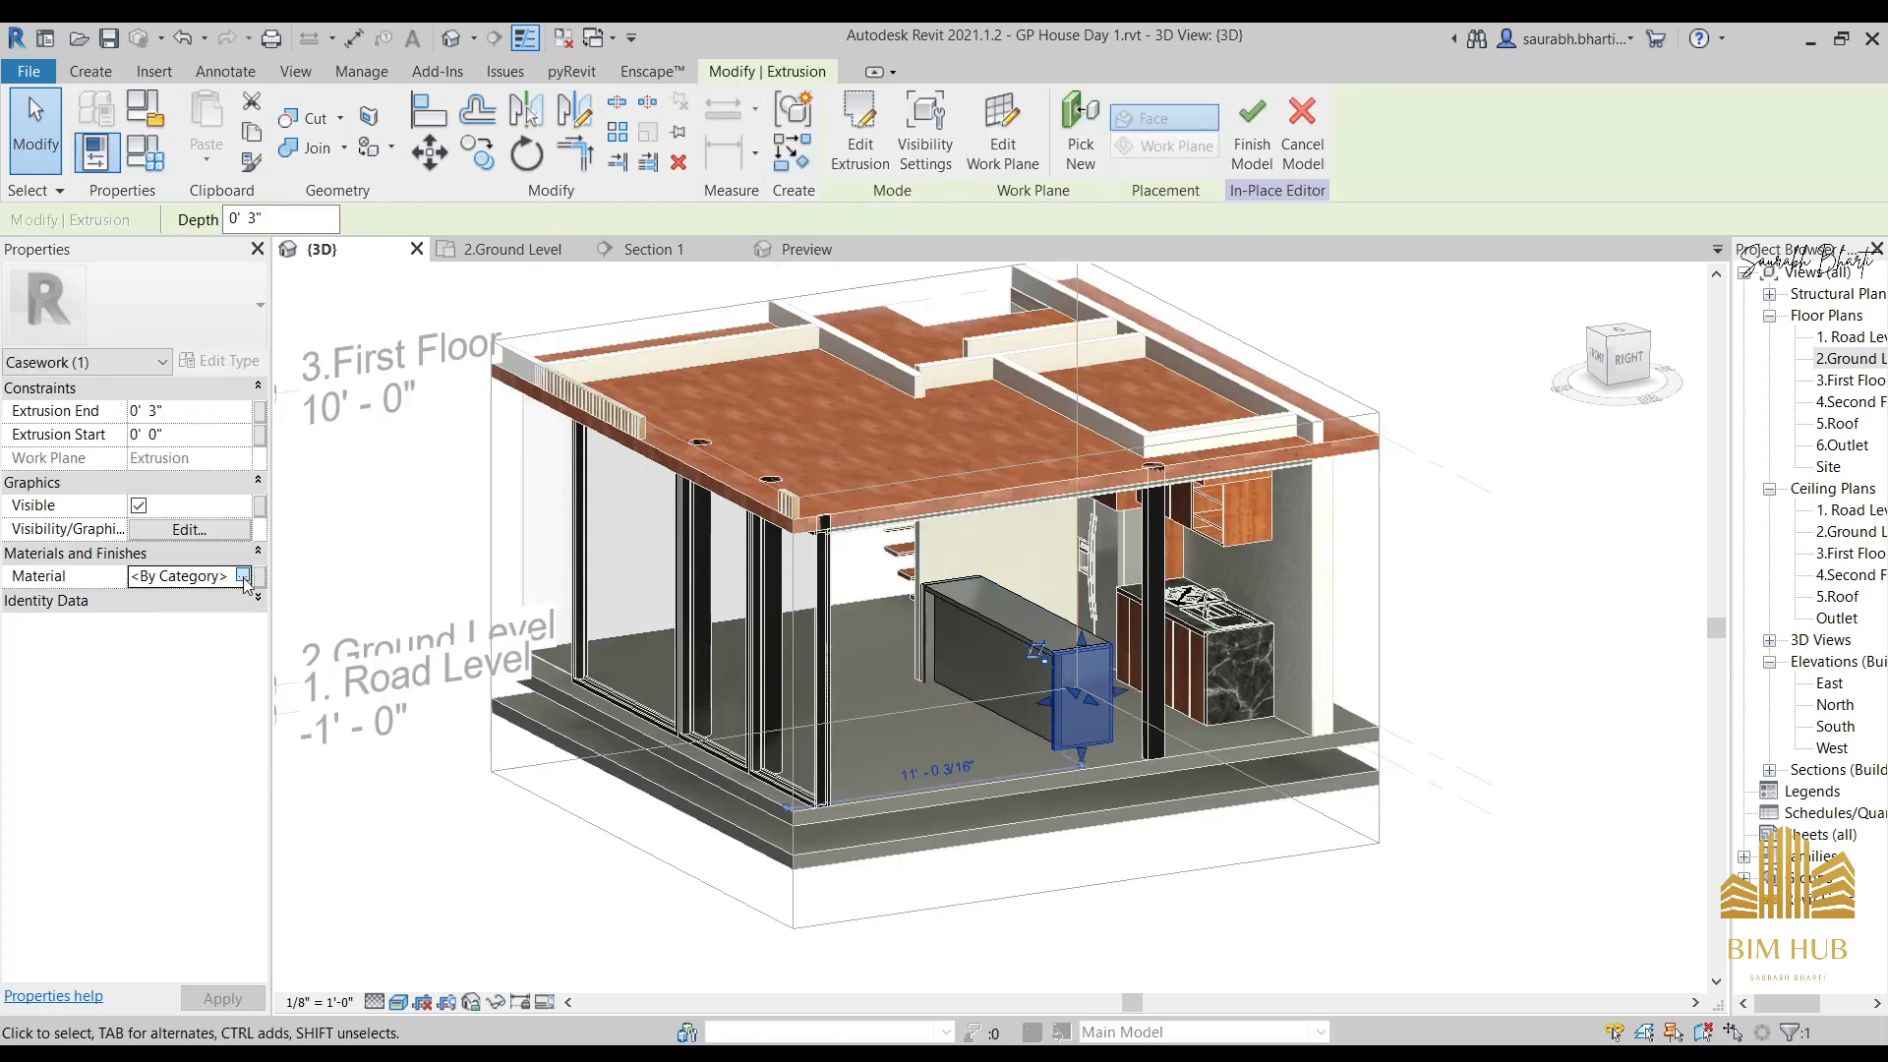
{"action": "left_click", "coordinate": [244, 579]}
{"action": "key", "text": "Escape"}
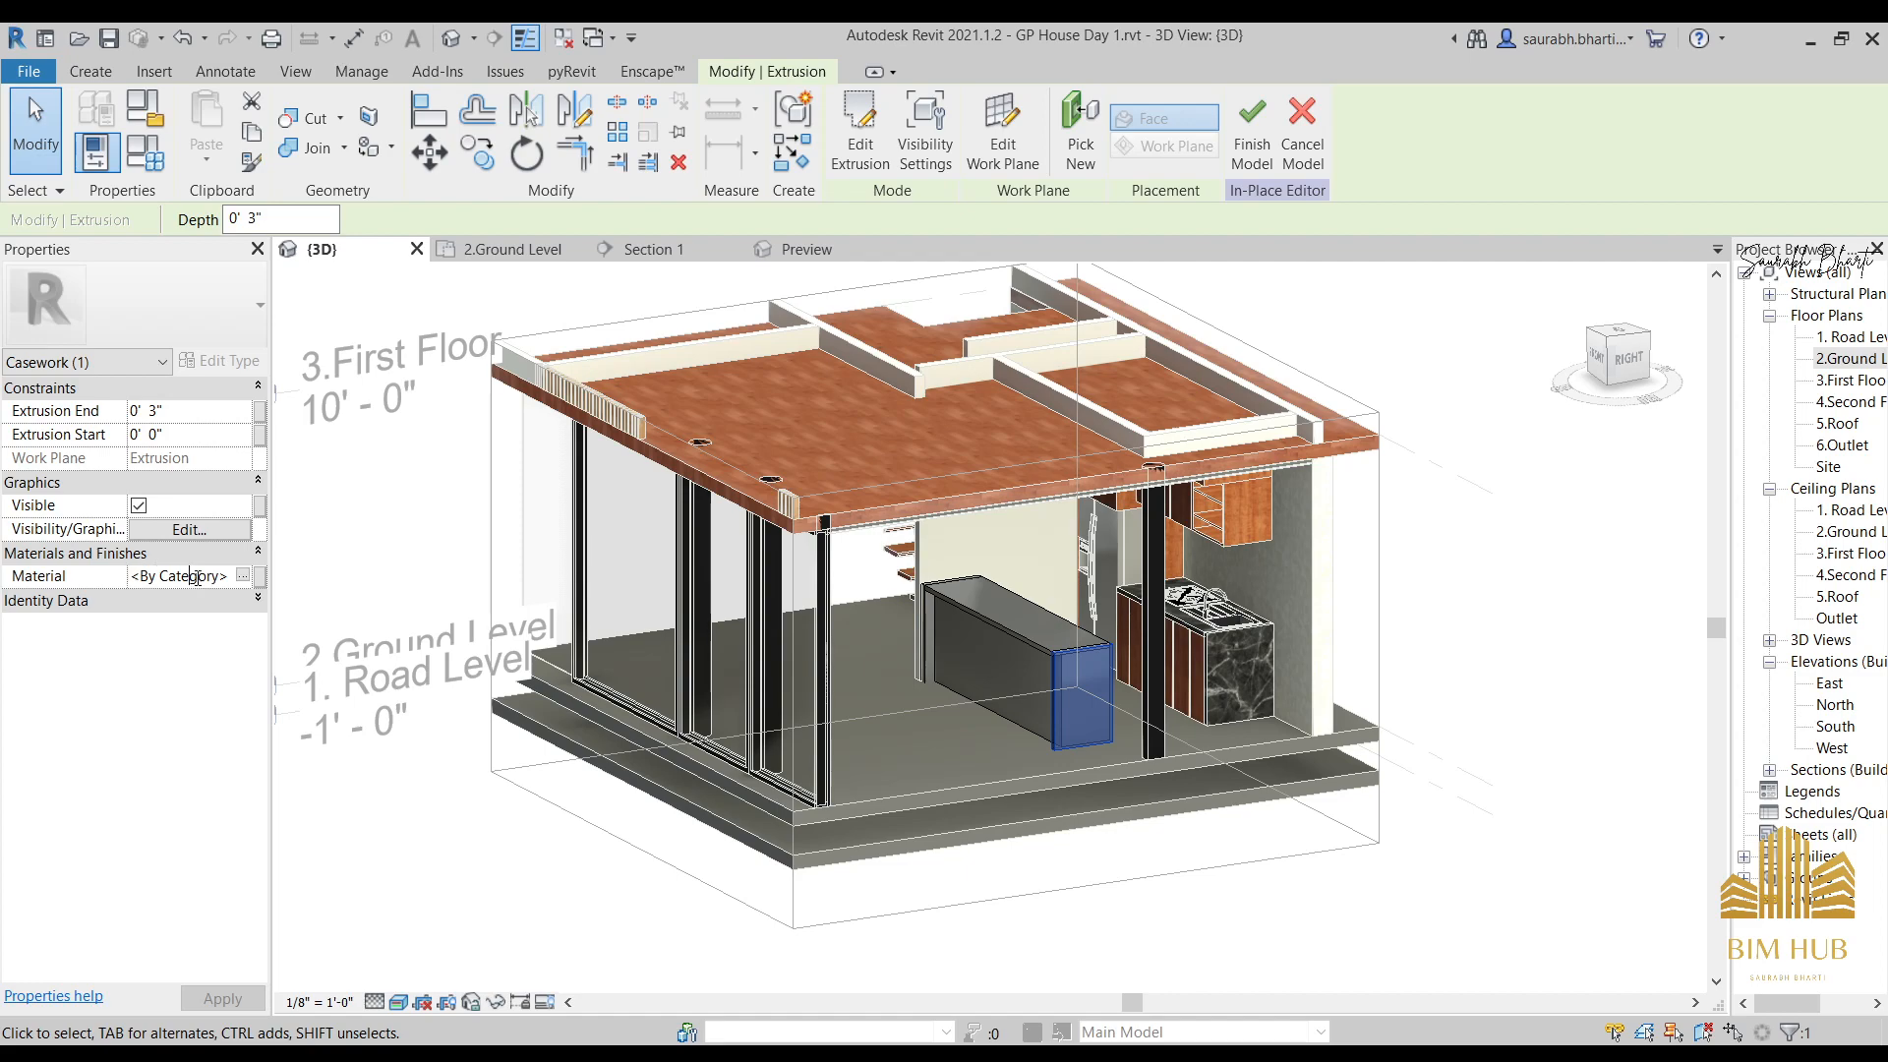
{"action": "left_click", "coordinate": [750, 870]}
Assign the 1.Kitchen slab material to the island's top and its opposite end panel, and finish the model.
{"action": "middle_click_drag", "start_coordinate": [749, 869], "coordinate": [728, 703], "text": "shift"}
{"action": "scroll", "coordinate": [1222, 581], "scroll_direction": "up", "scroll_amount": 3}
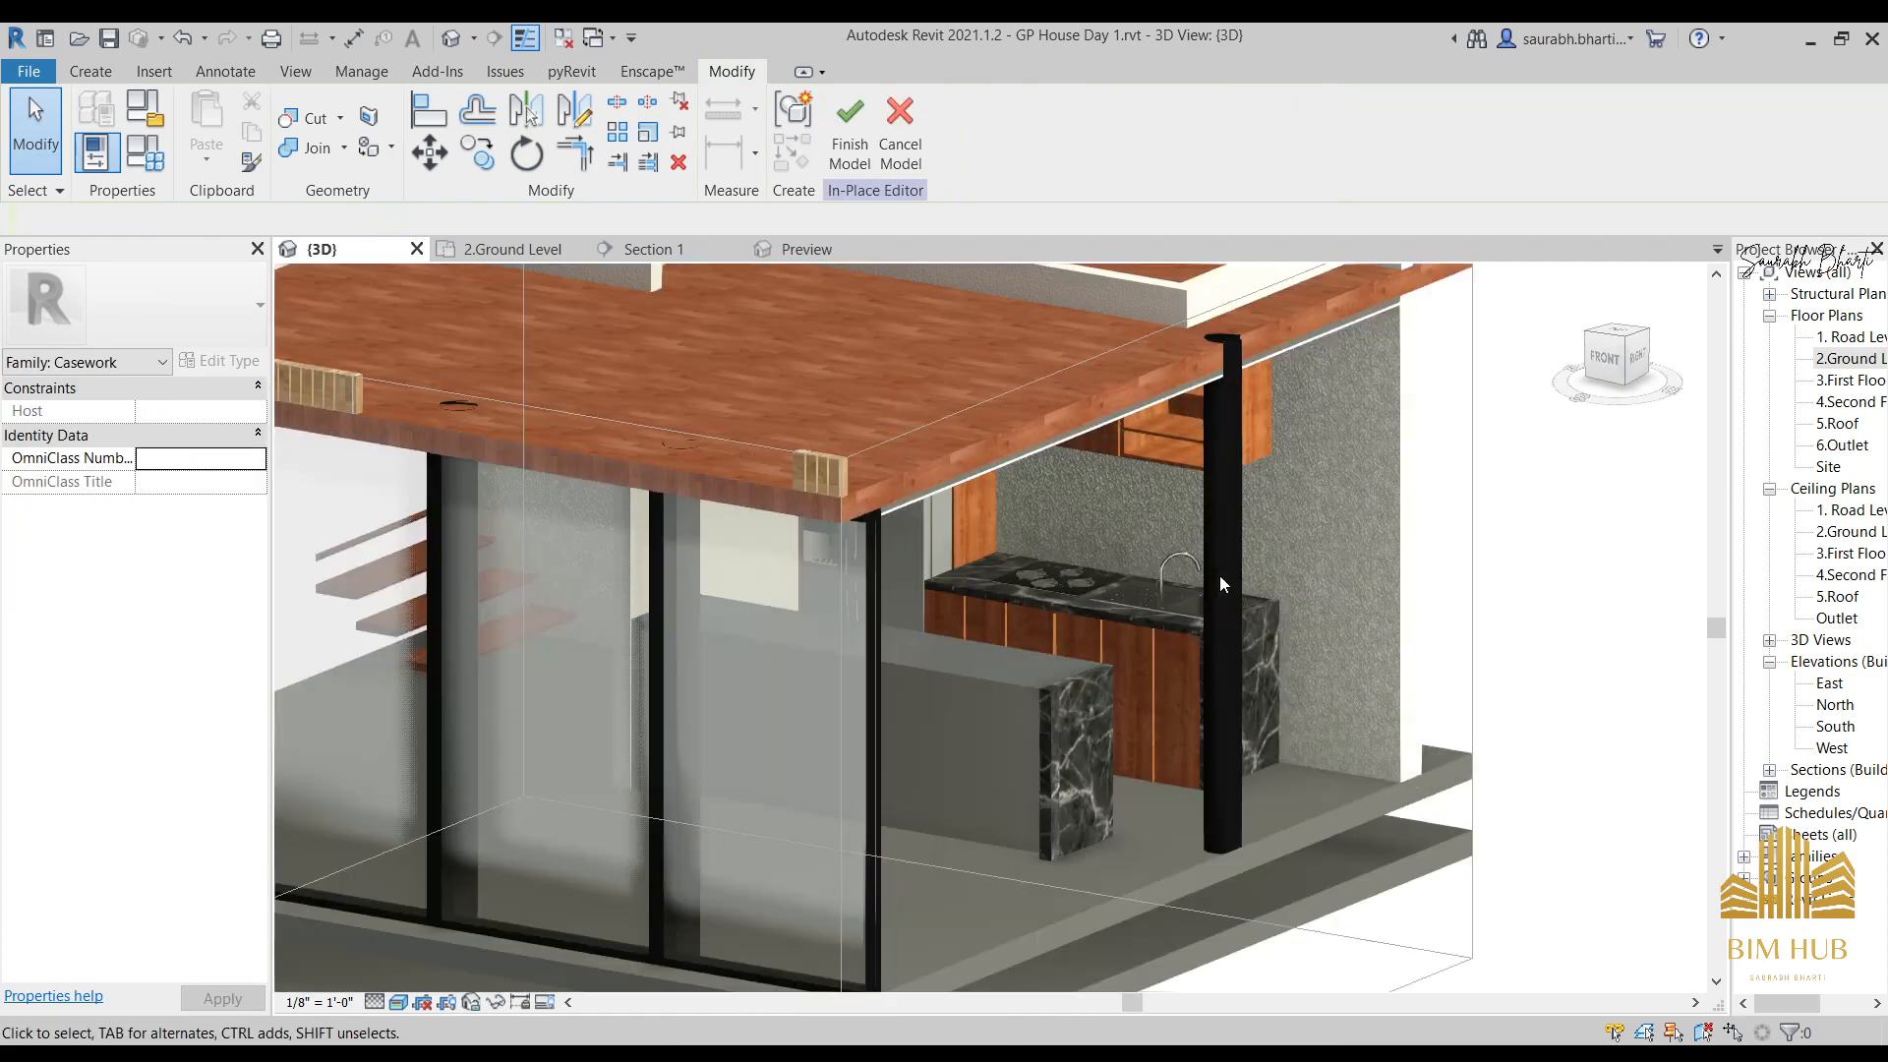
{"action": "left_click", "coordinate": [1018, 682]}
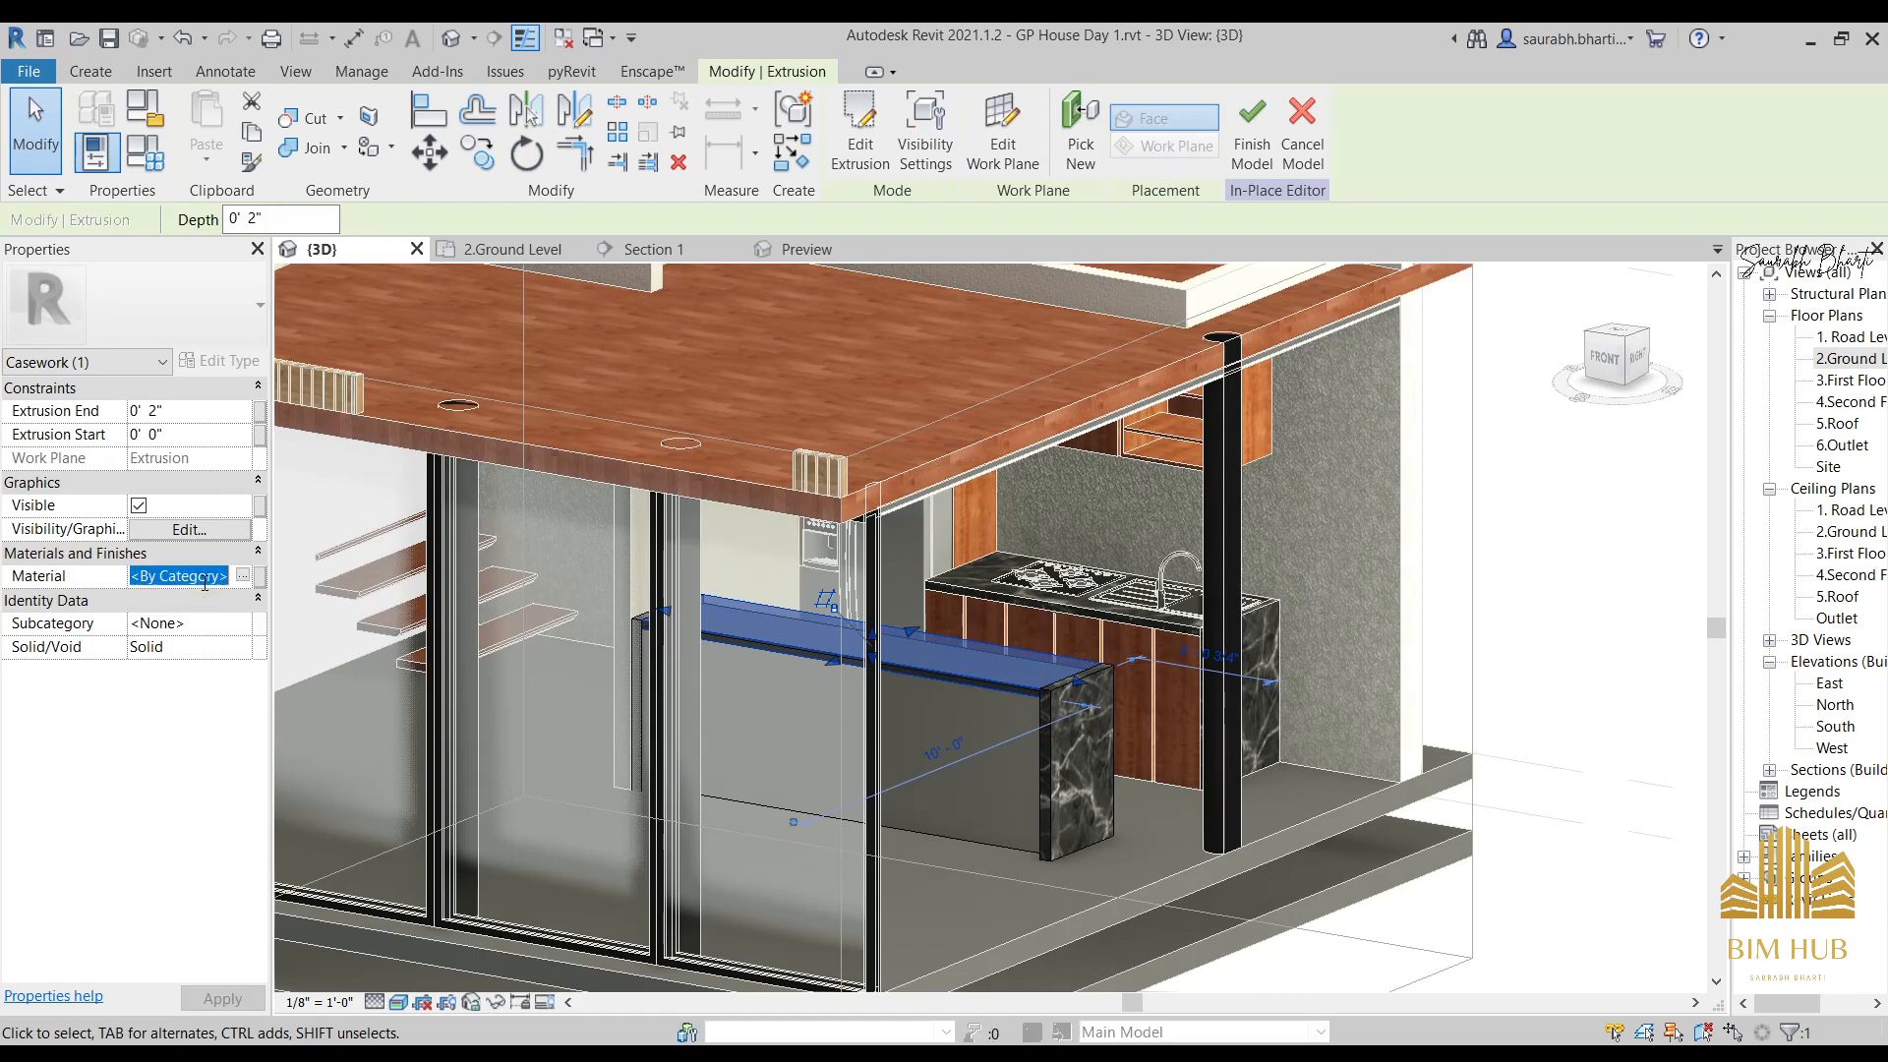
{"action": "left_click", "coordinate": [1142, 846]}
{"action": "middle_click_drag", "start_coordinate": [1142, 846], "coordinate": [699, 712], "text": "shift"}
{"action": "left_click", "coordinate": [712, 709]}
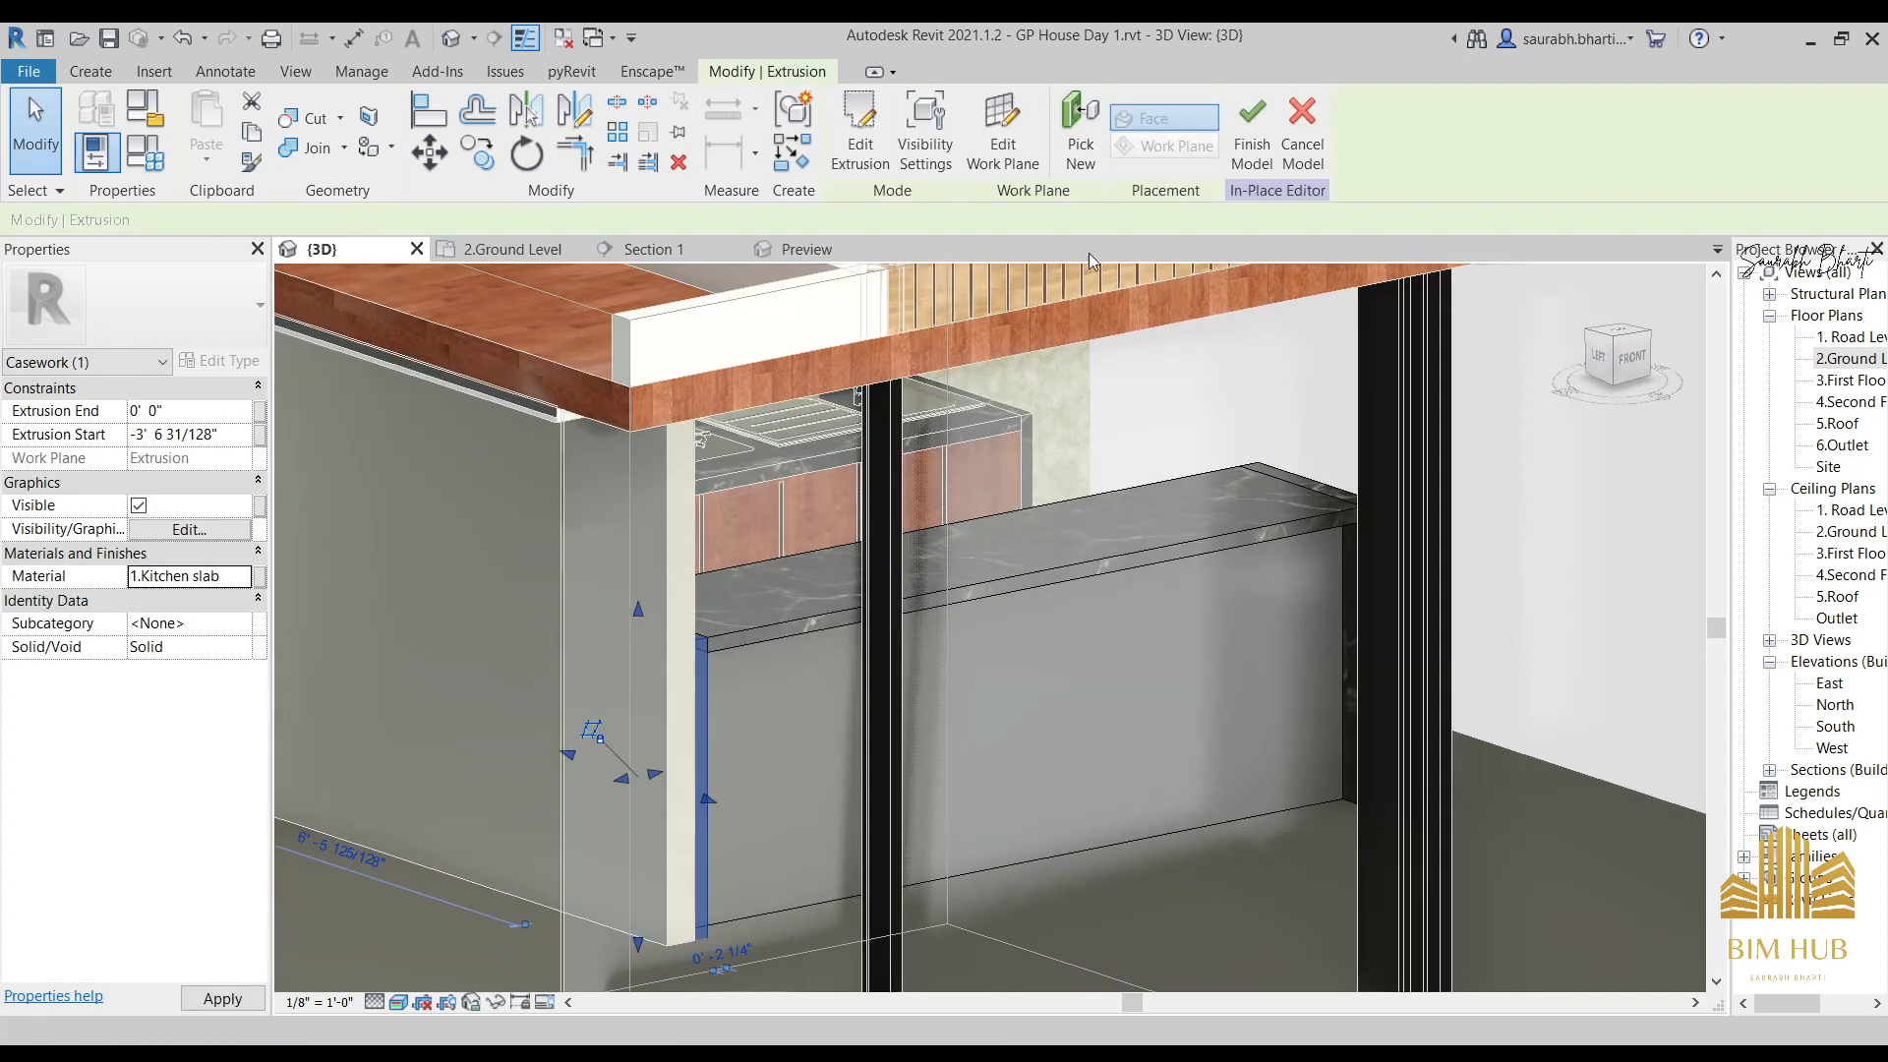
{"action": "left_click", "coordinate": [1252, 133]}
Reopen the island for in-place editing and open the material selection for the body extrusion between its end panels.
{"action": "middle_click_drag", "start_coordinate": [1005, 564], "coordinate": [843, 750], "text": "shift"}
{"action": "scroll", "coordinate": [1125, 645], "scroll_direction": "up", "scroll_amount": 3}
{"action": "middle_click_drag", "start_coordinate": [1127, 737], "coordinate": [1241, 657], "text": "shift"}
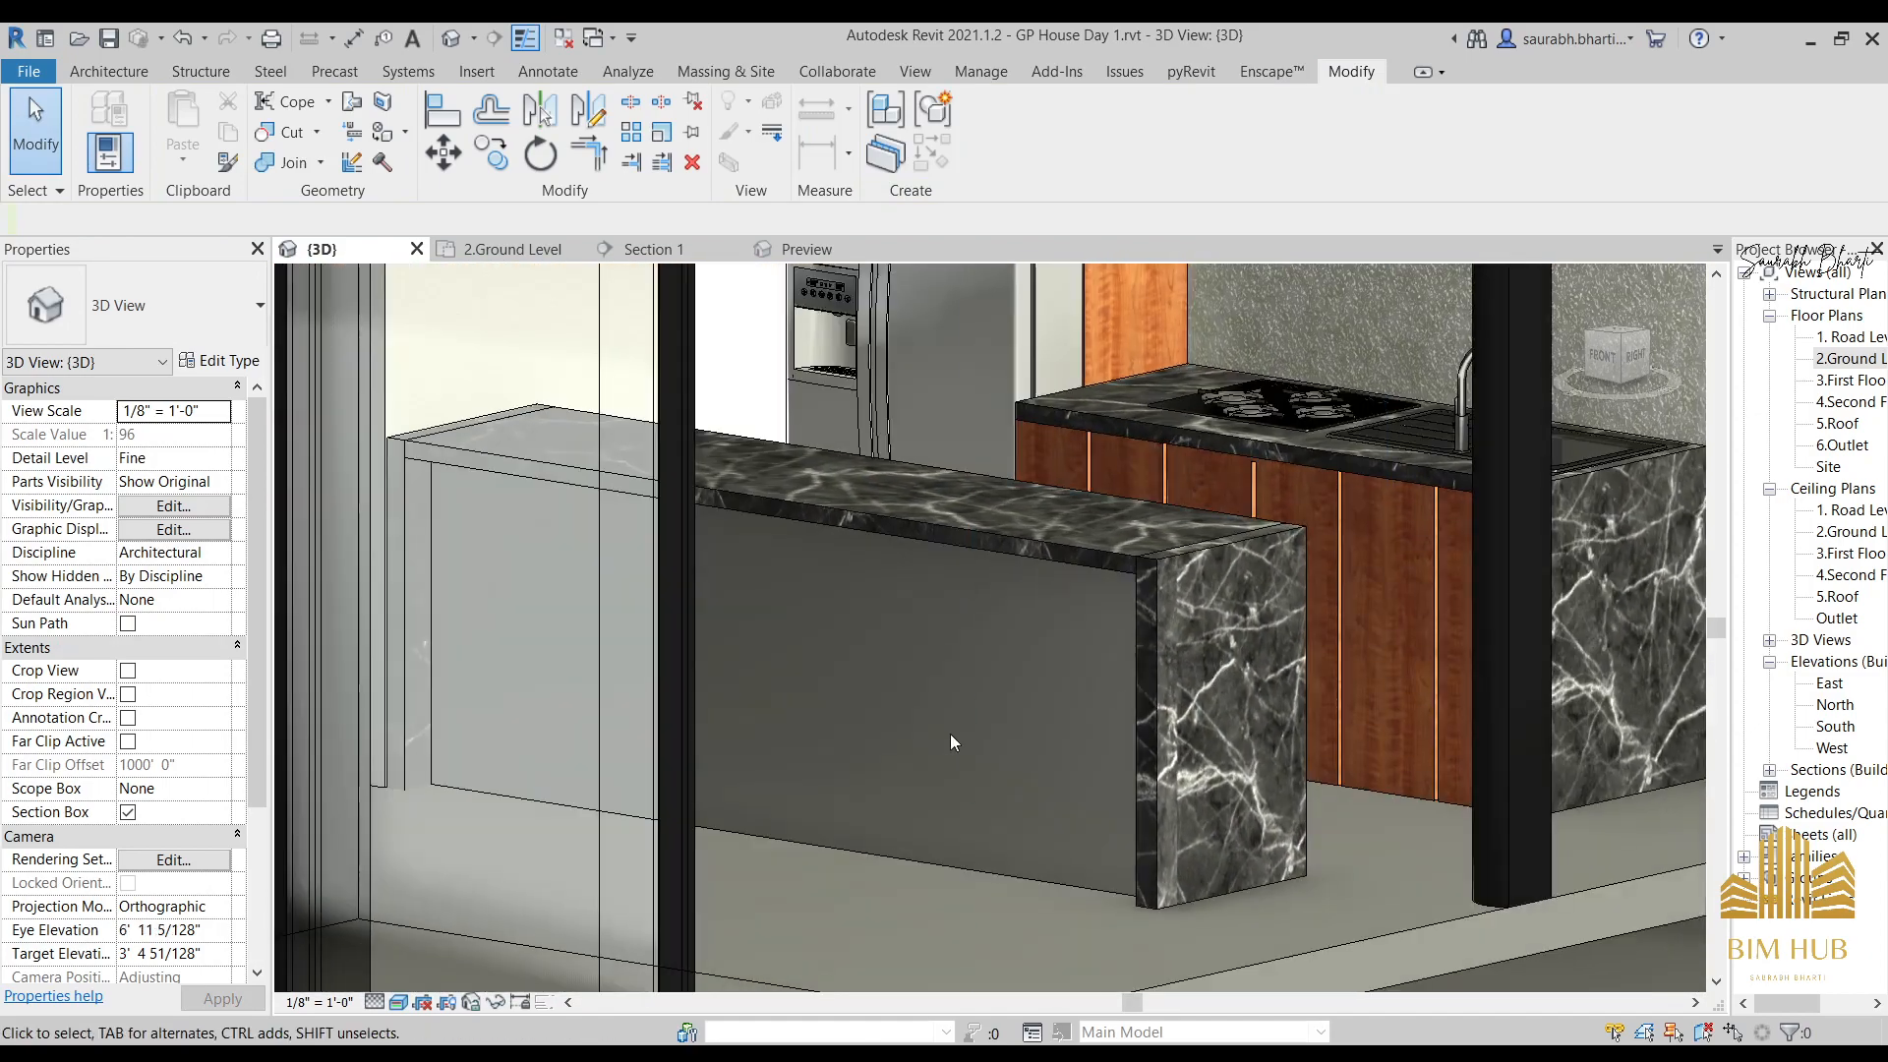
{"action": "scroll", "coordinate": [950, 734], "scroll_direction": "up", "scroll_amount": 2}
{"action": "scroll", "coordinate": [828, 632], "scroll_direction": "down", "scroll_amount": 3}
{"action": "left_click", "coordinate": [888, 770]}
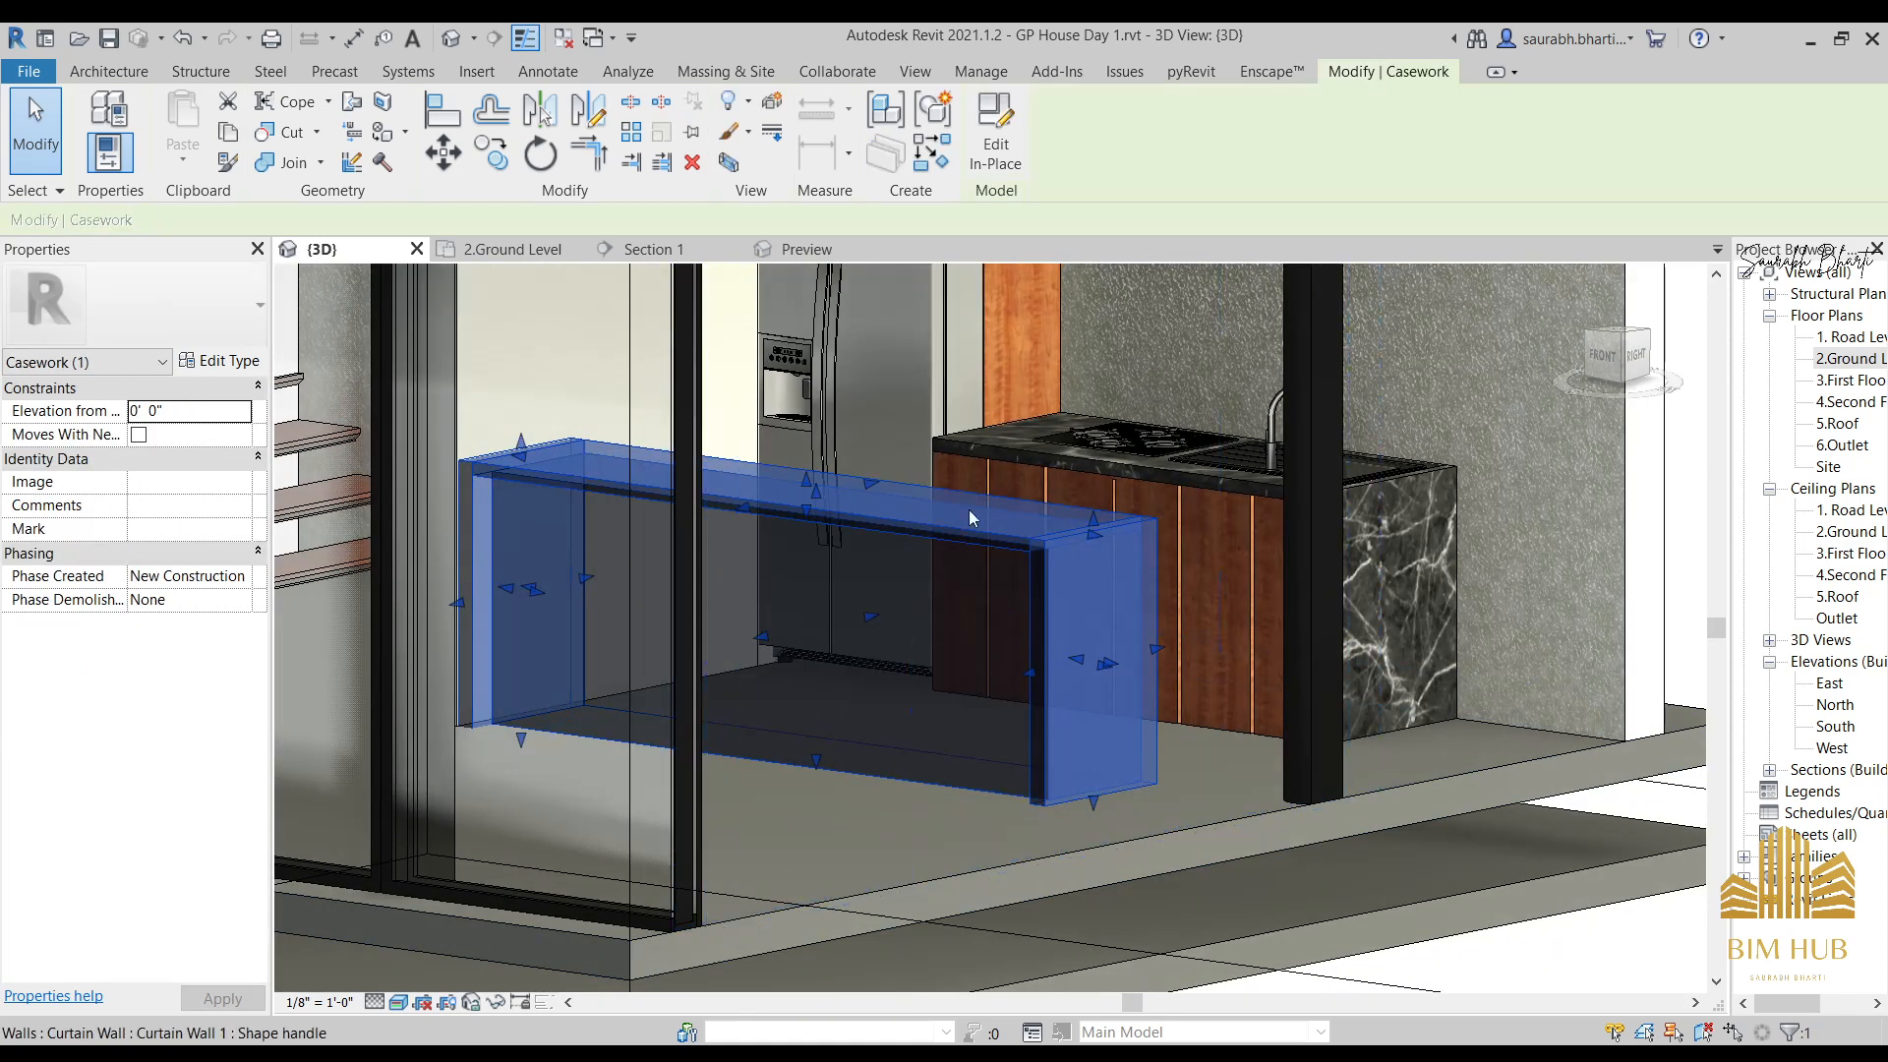
{"action": "left_click", "coordinate": [996, 139]}
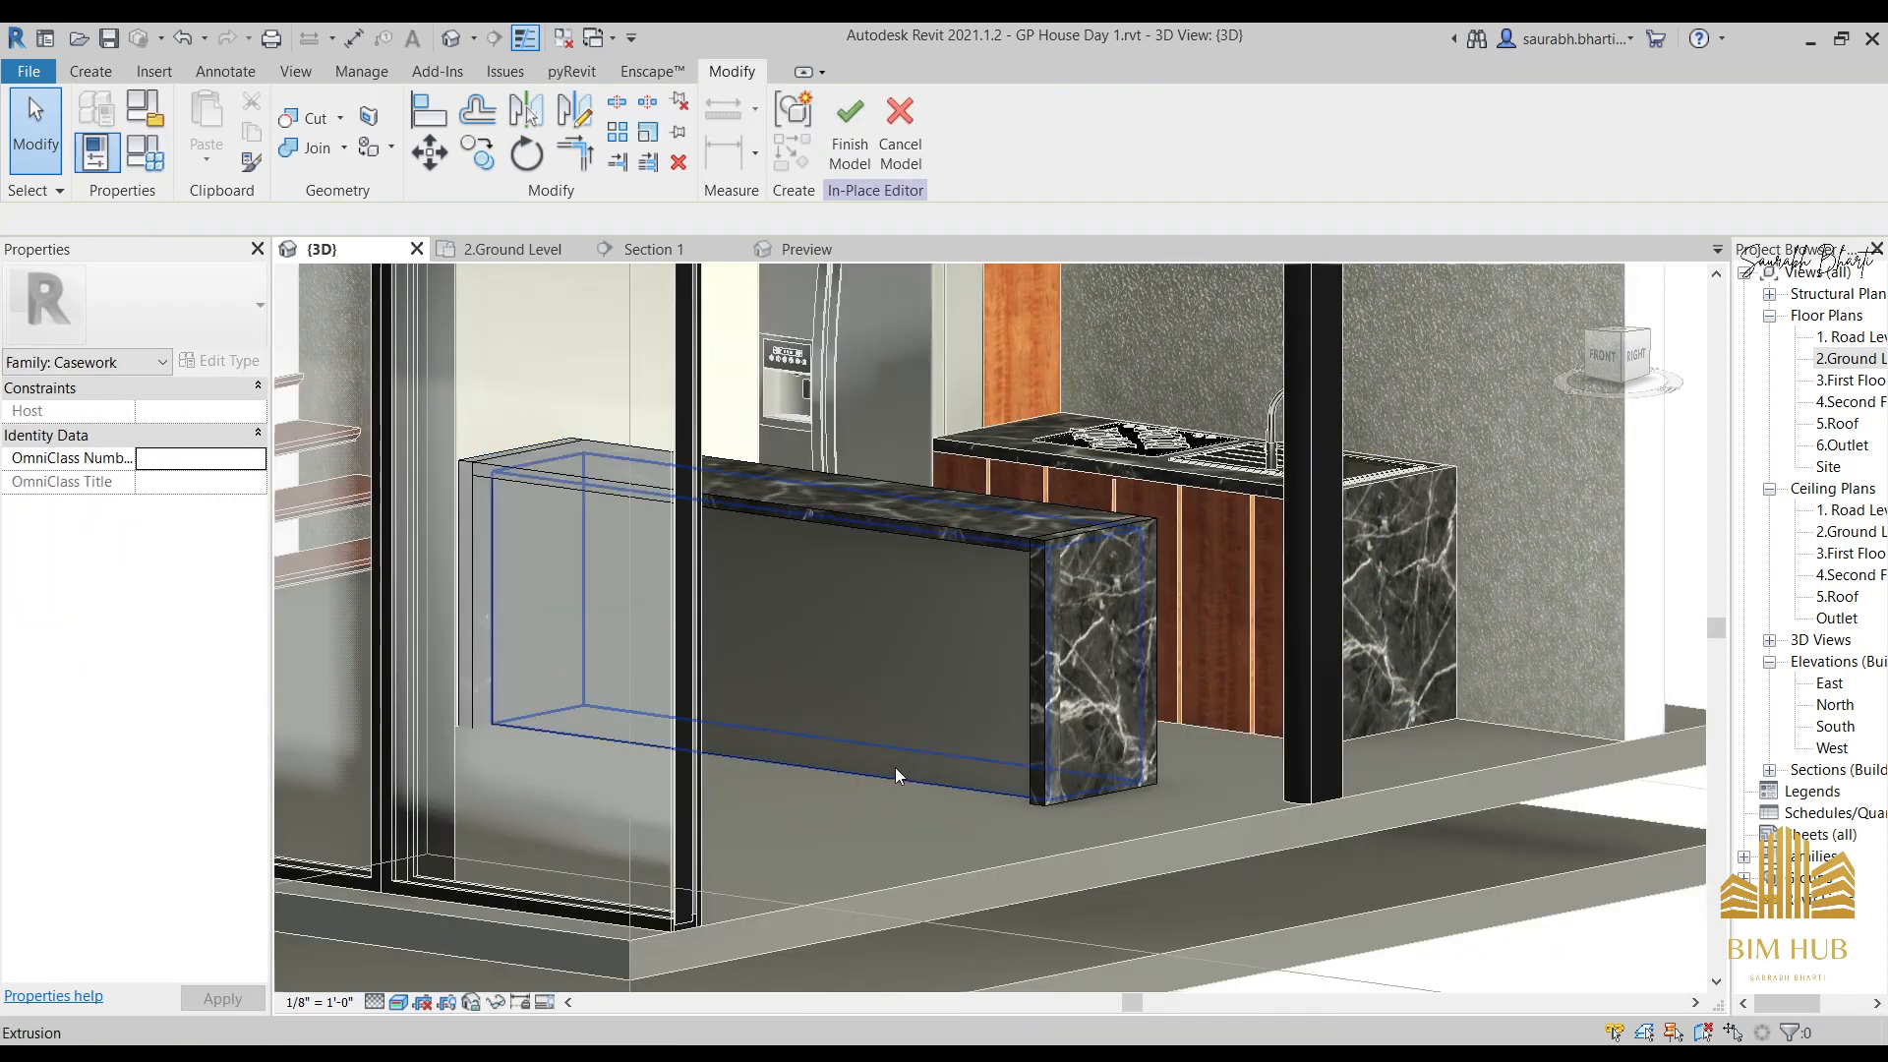
{"action": "left_click", "coordinate": [895, 768]}
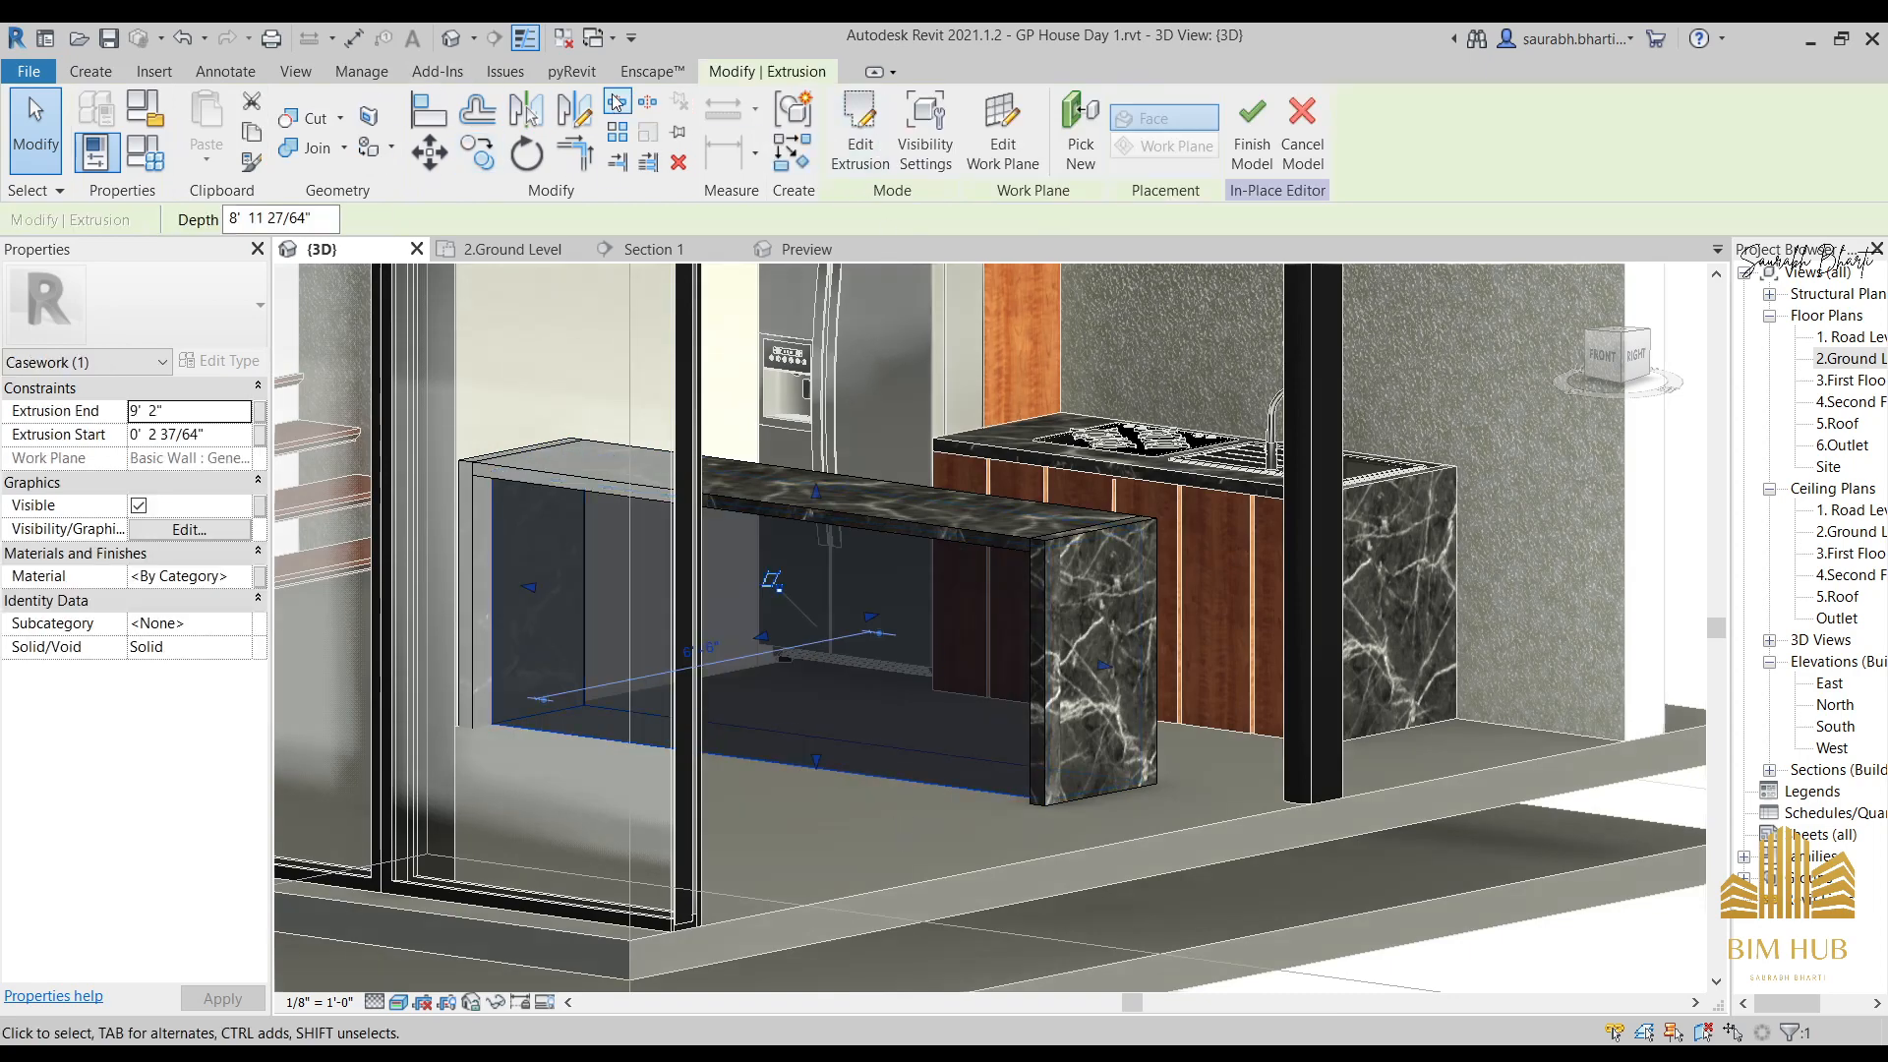
{"action": "left_click", "coordinate": [241, 576]}
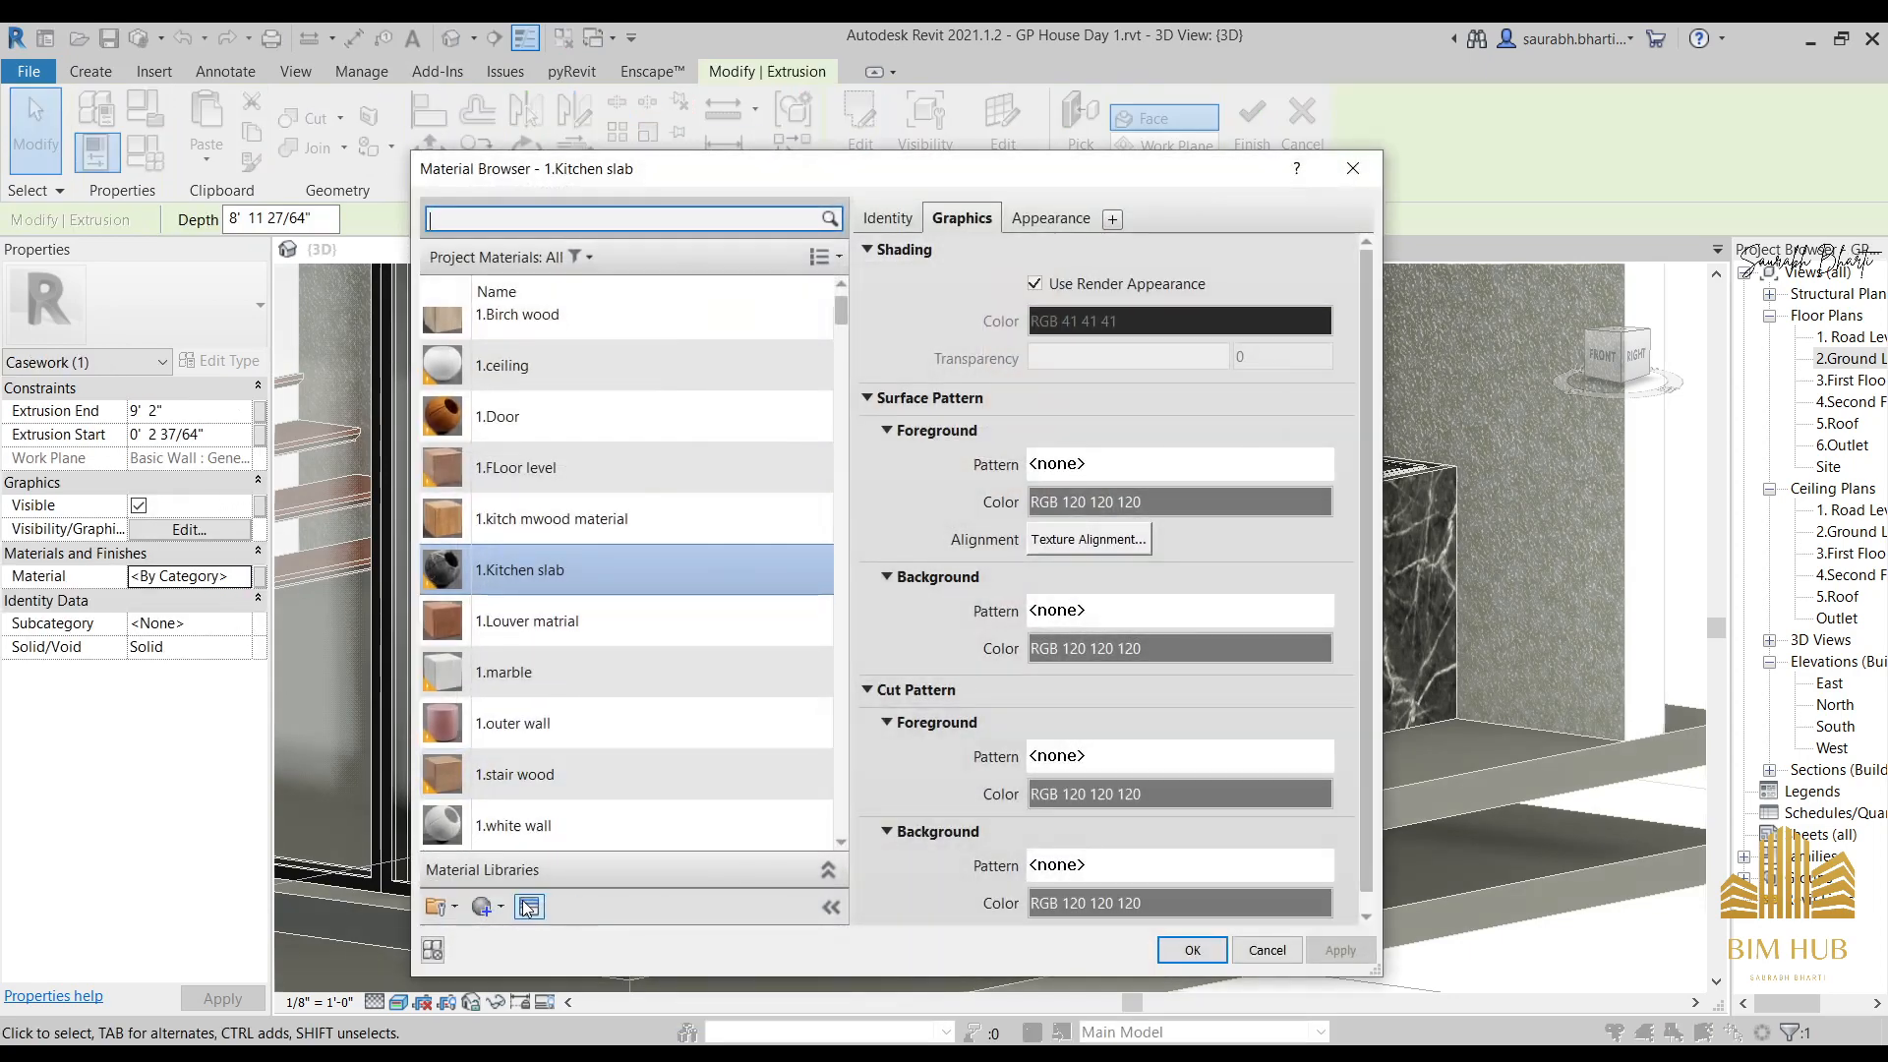
Create a new material and rename it 1.kitchen light wood.
{"action": "left_click", "coordinate": [502, 909]}
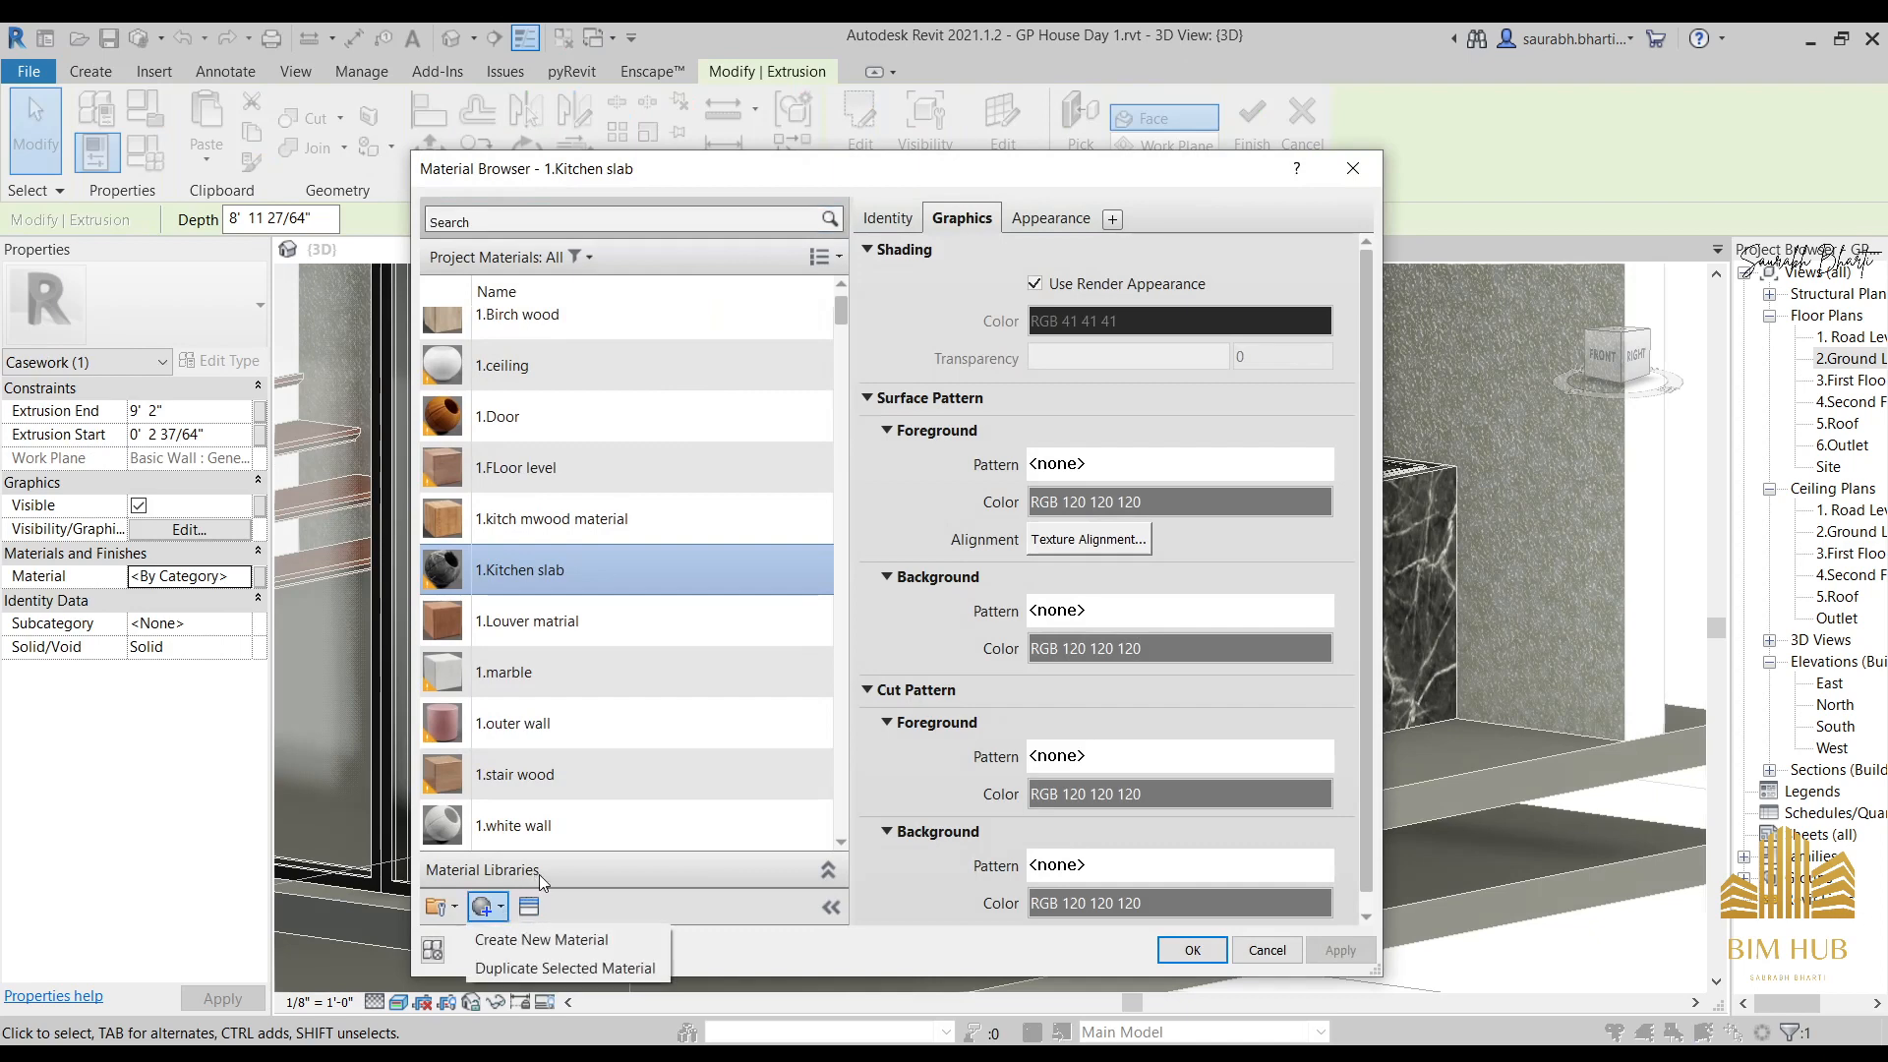
{"action": "left_click", "coordinate": [540, 940]}
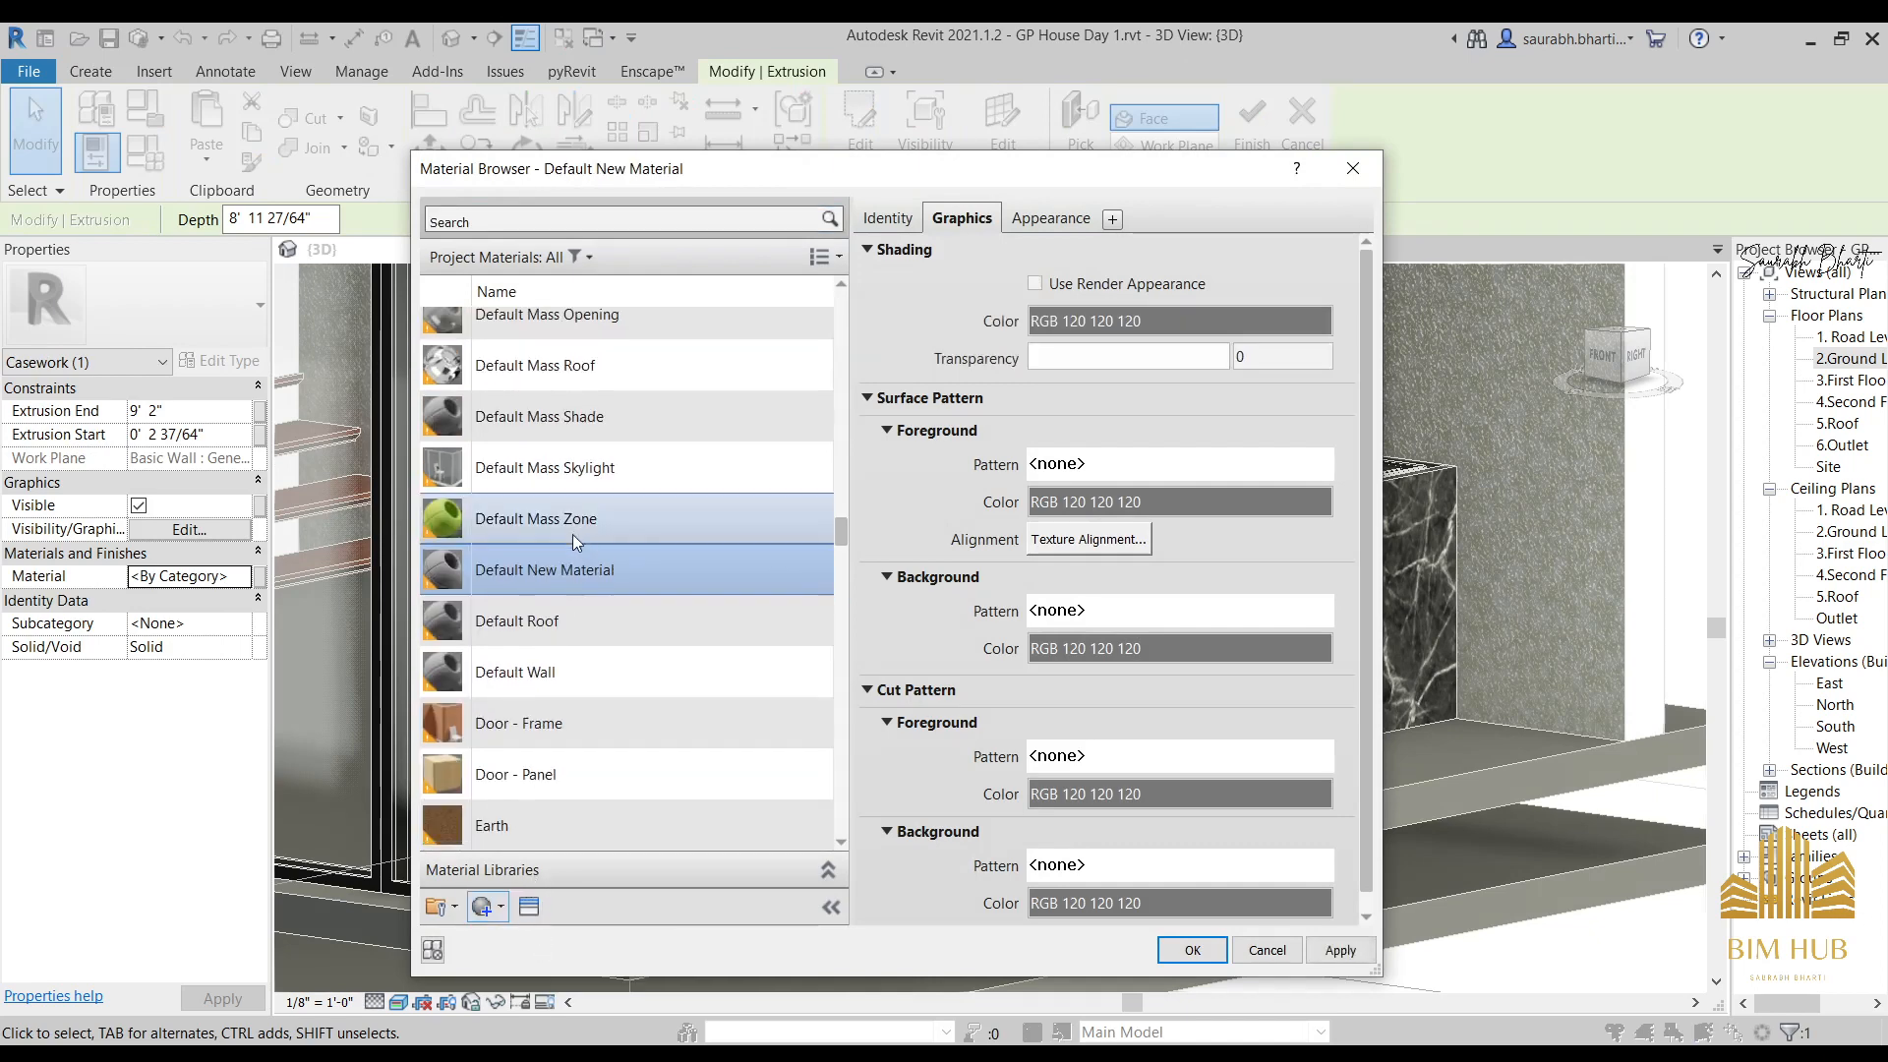
{"action": "right_click", "coordinate": [572, 579]}
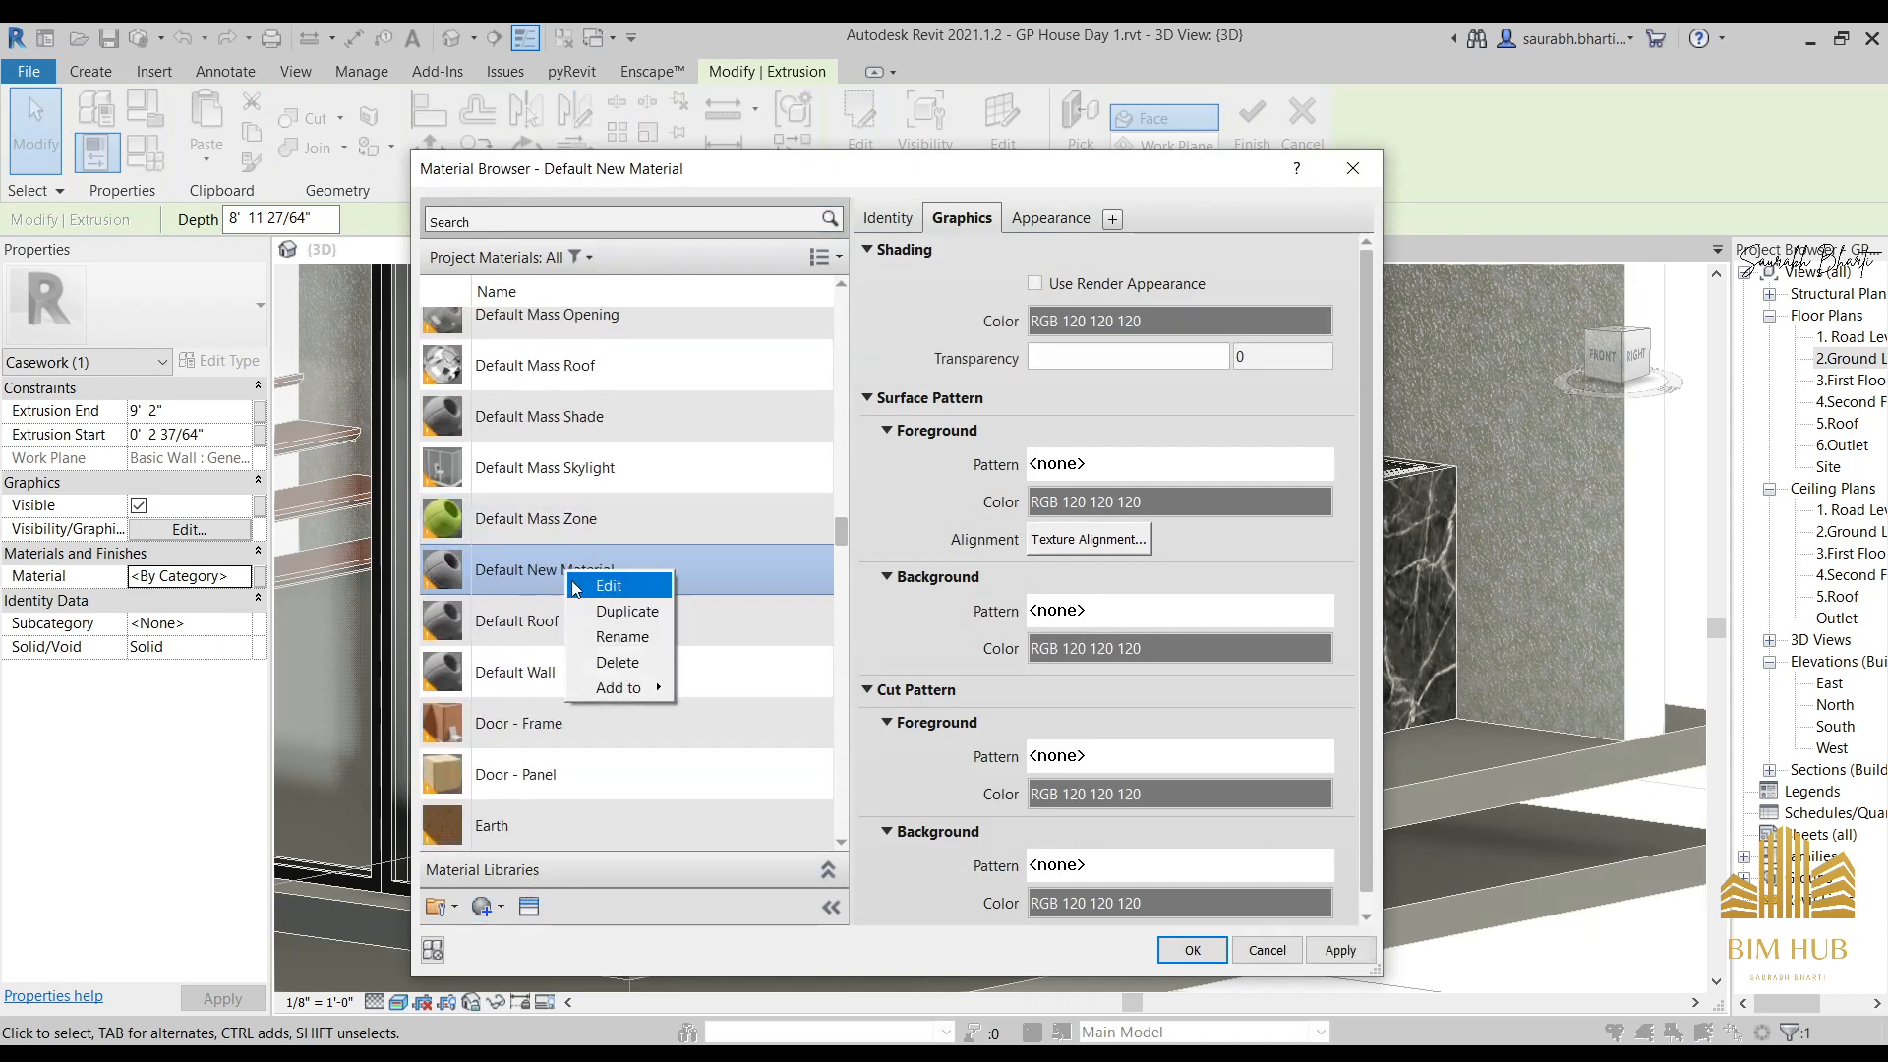
{"action": "left_click", "coordinate": [630, 637]}
{"action": "type", "text": "1."}
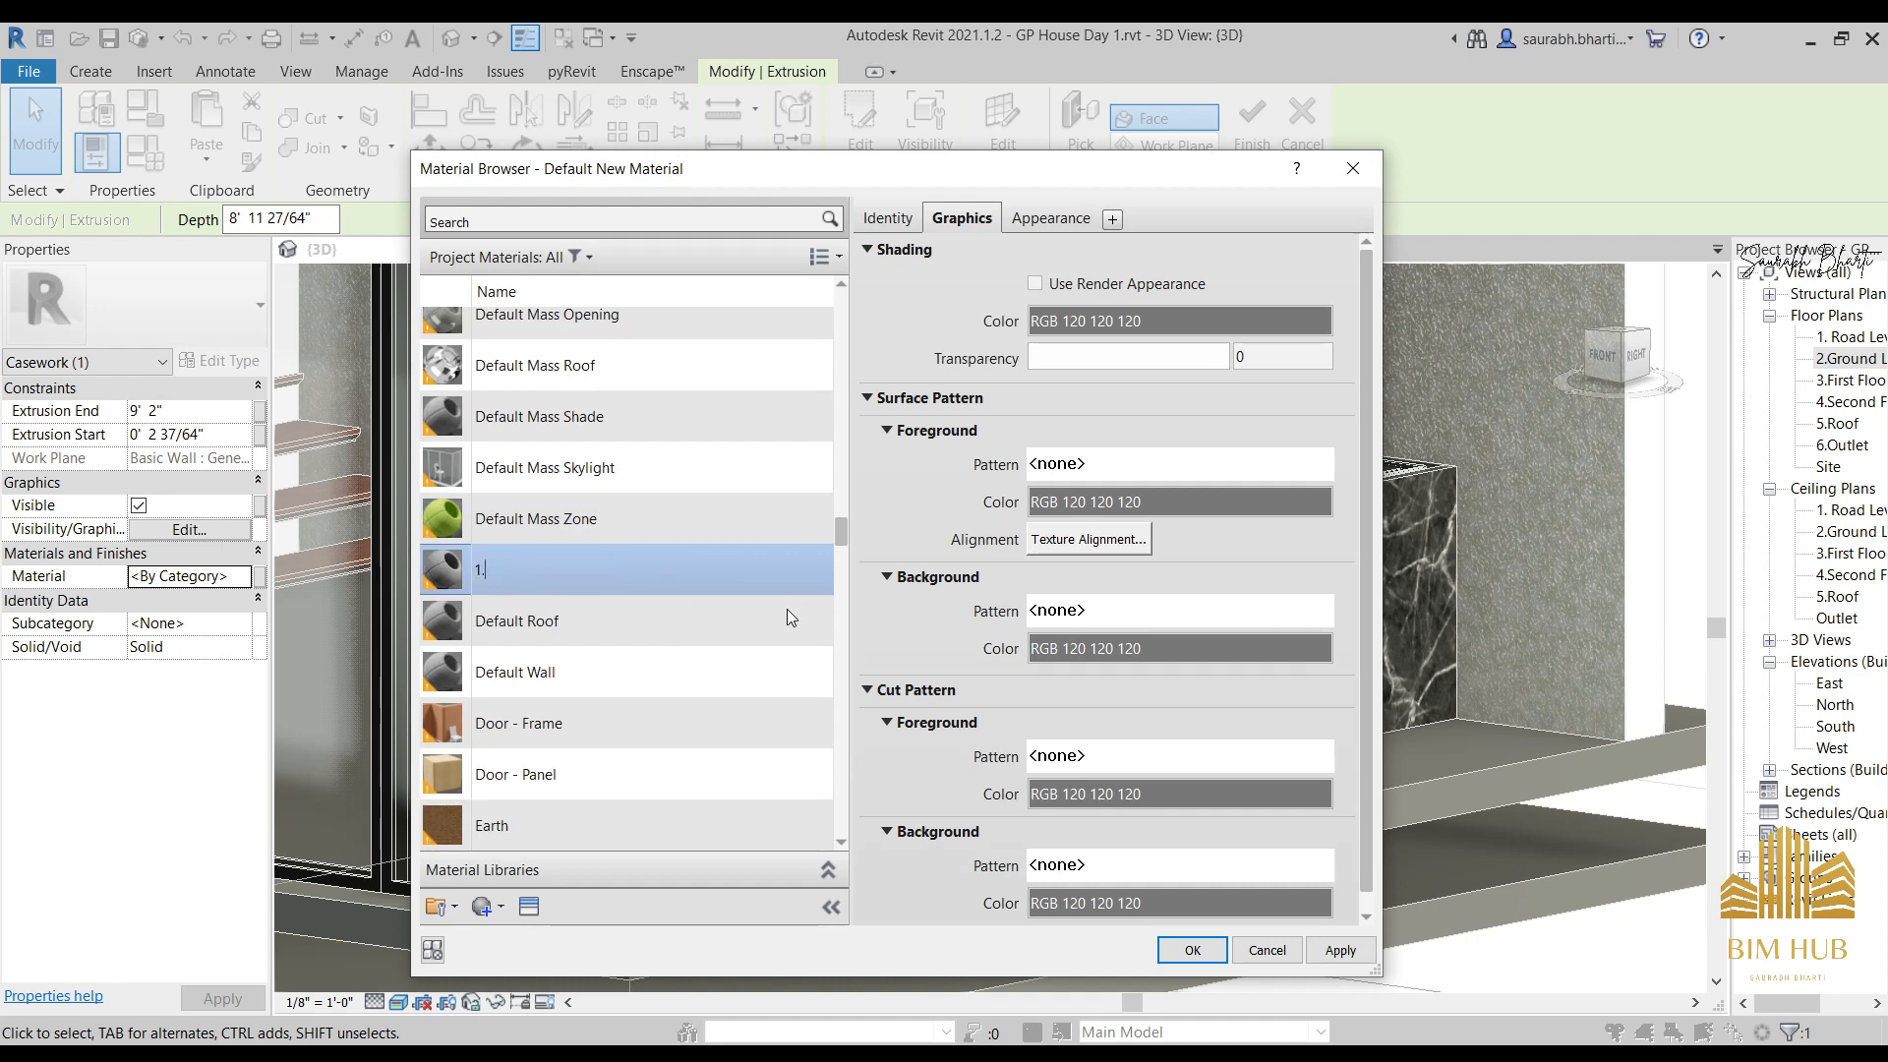
{"action": "type", "text": "kitchen light wood"}
{"action": "key", "text": "Return"}
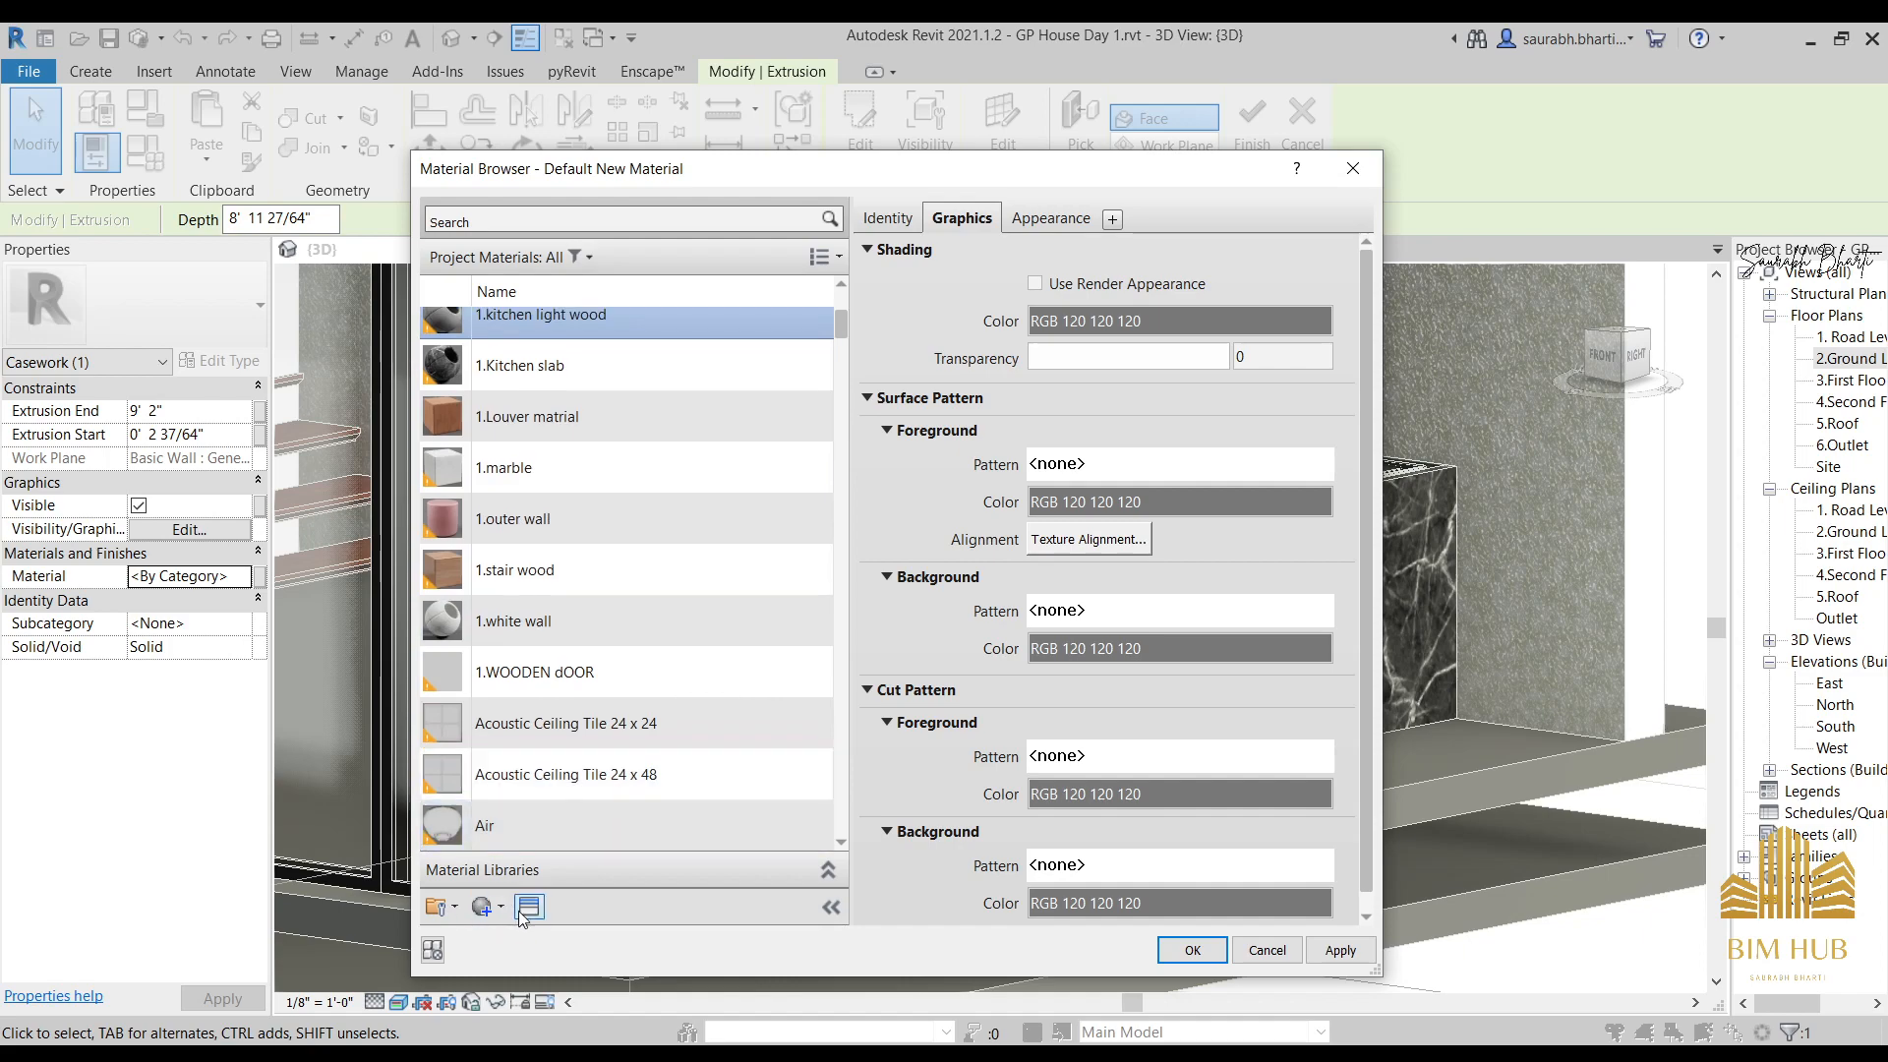
Browse the Wood category of the Appearance Library and apply the Birch appearance to the 1.kitchen light wood material.
{"action": "left_click", "coordinate": [523, 910]}
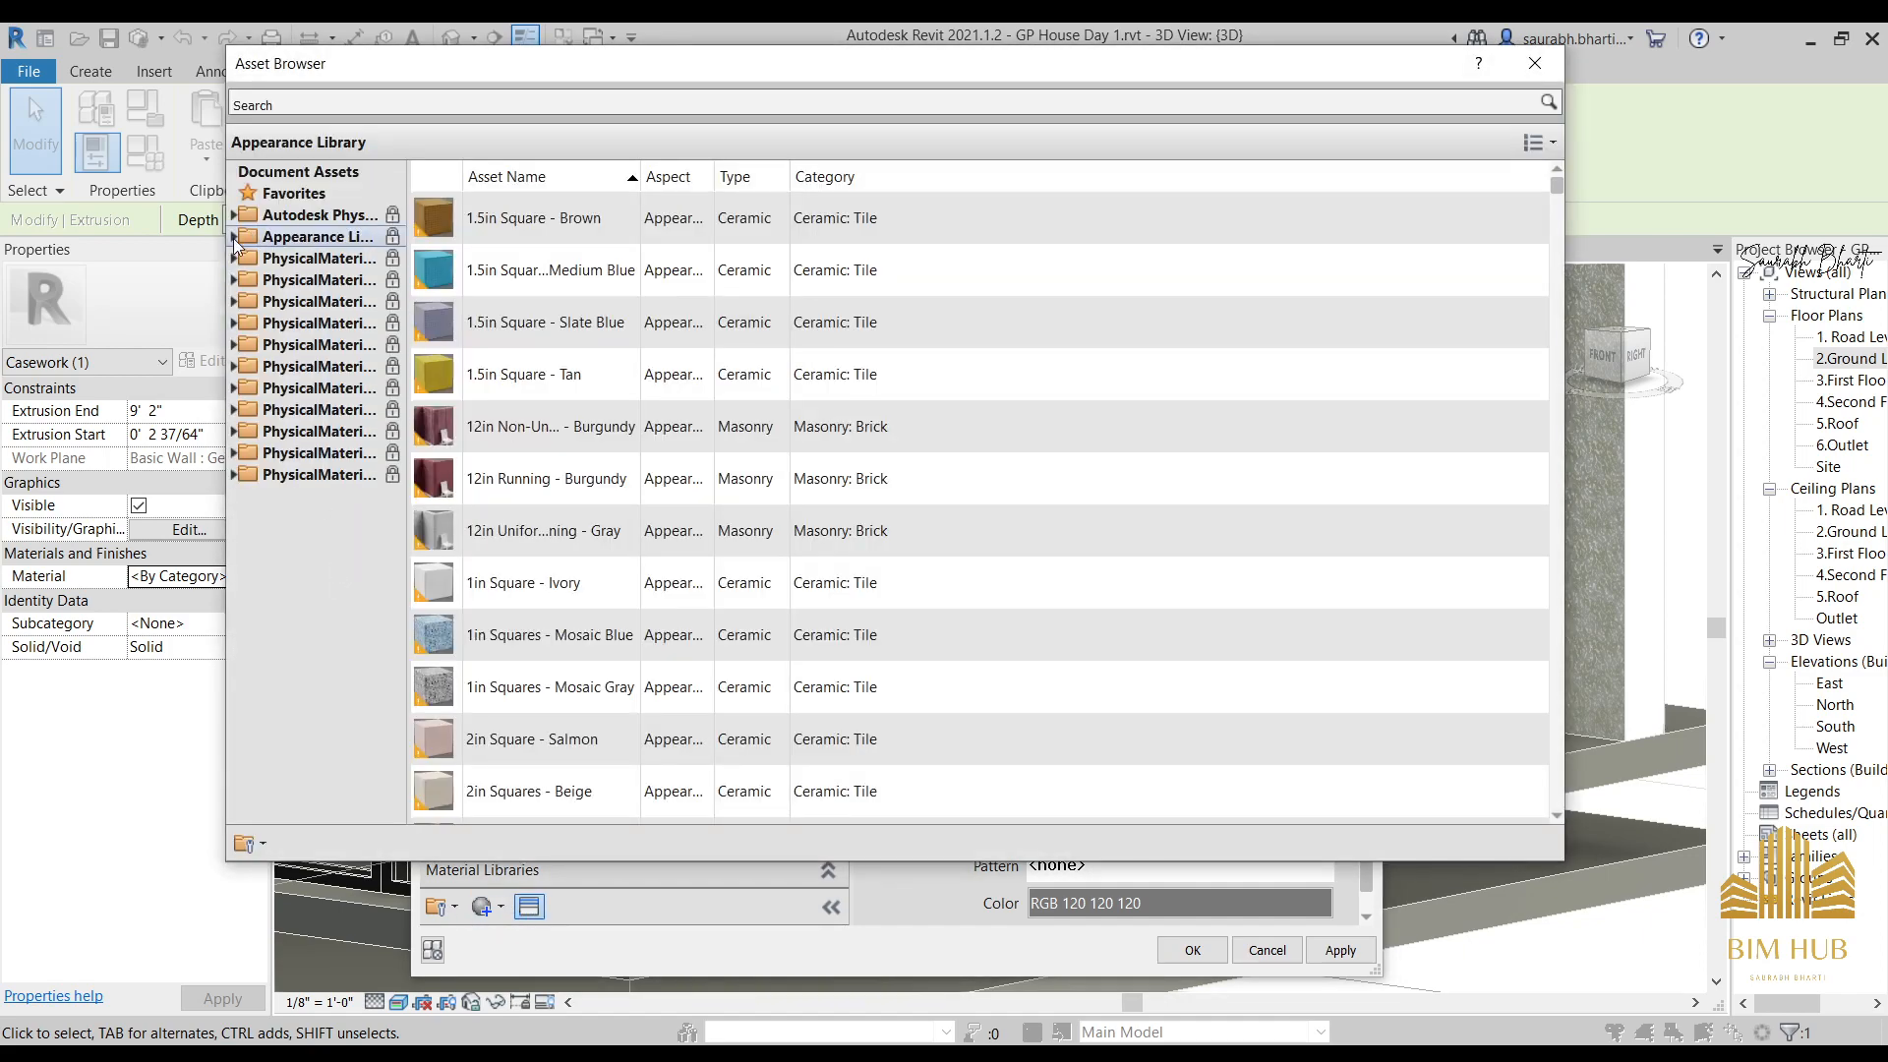
{"action": "left_click", "coordinate": [235, 242]}
{"action": "left_click", "coordinate": [296, 756]}
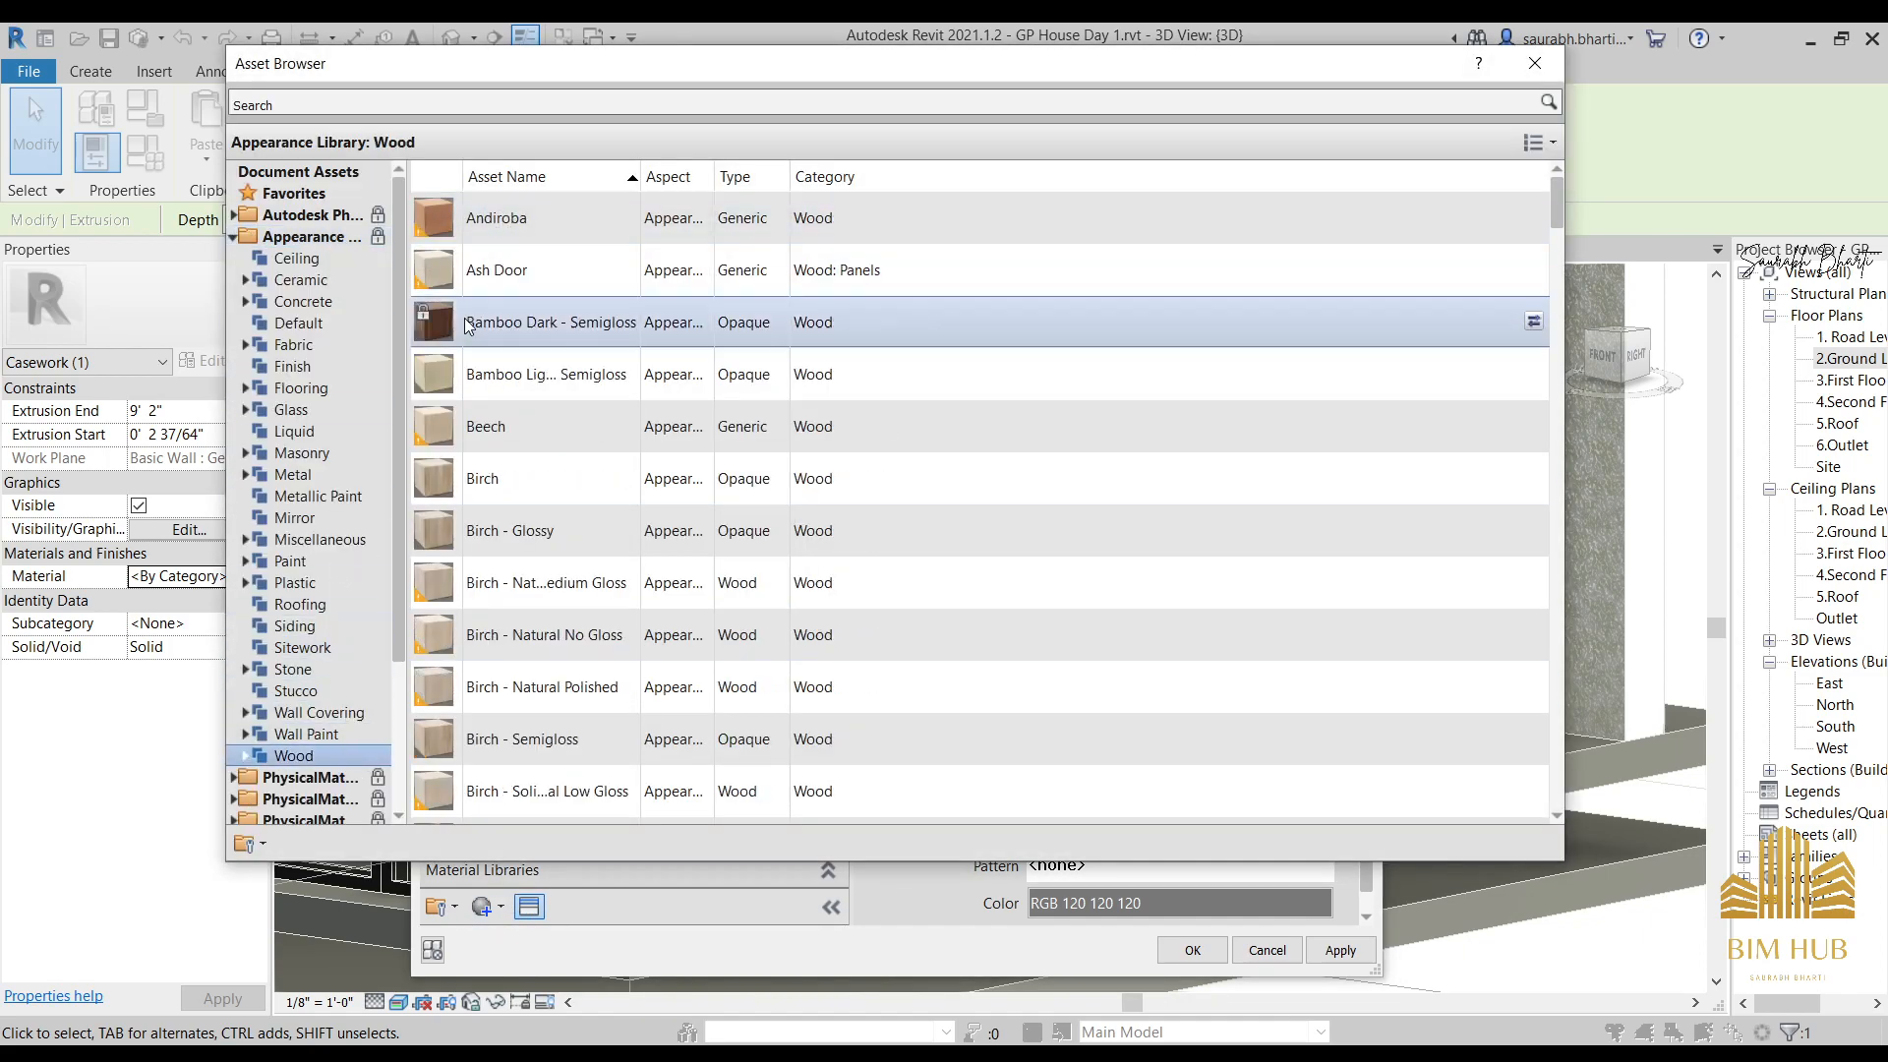
{"action": "scroll", "coordinate": [587, 499], "scroll_direction": "down", "scroll_amount": 4}
{"action": "scroll", "coordinate": [587, 505], "scroll_direction": "up", "scroll_amount": 4}
{"action": "scroll", "coordinate": [587, 505], "scroll_direction": "down", "scroll_amount": 4}
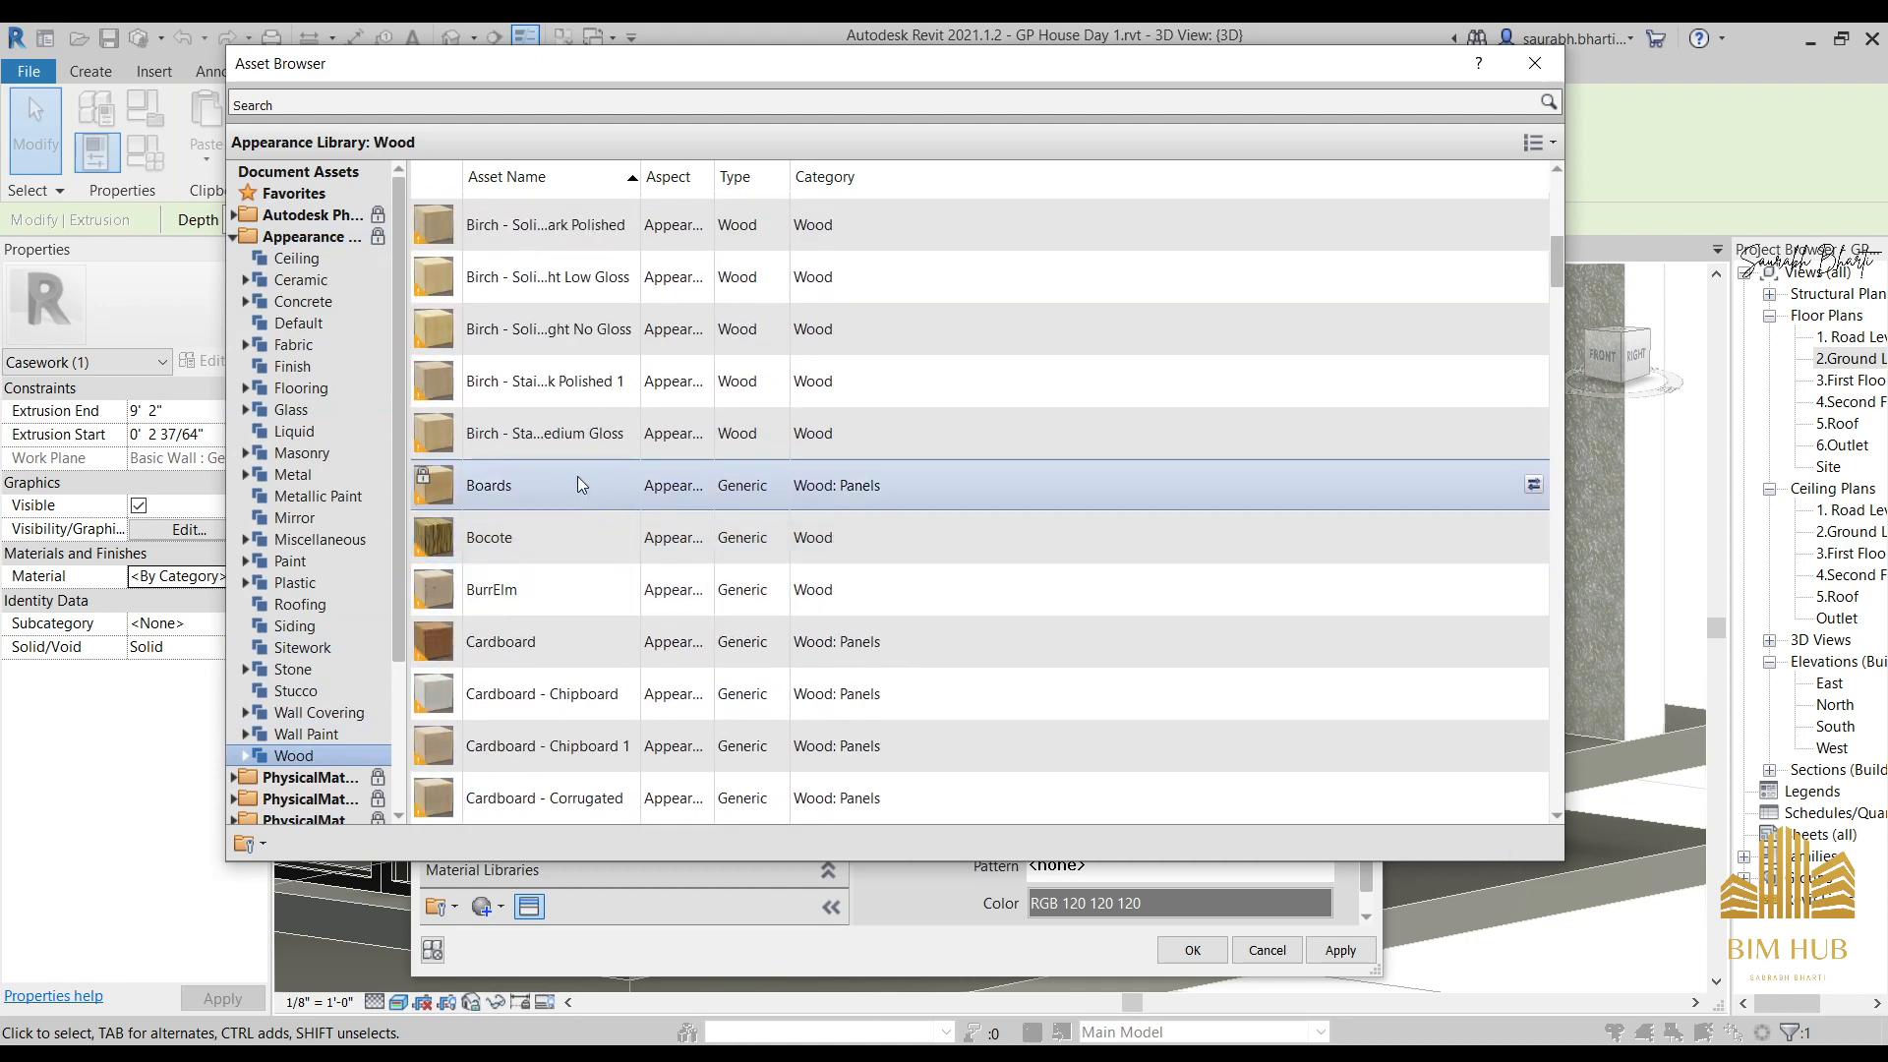
{"action": "scroll", "coordinate": [522, 562], "scroll_direction": "down", "scroll_amount": 5}
{"action": "scroll", "coordinate": [522, 562], "scroll_direction": "down", "scroll_amount": 20}
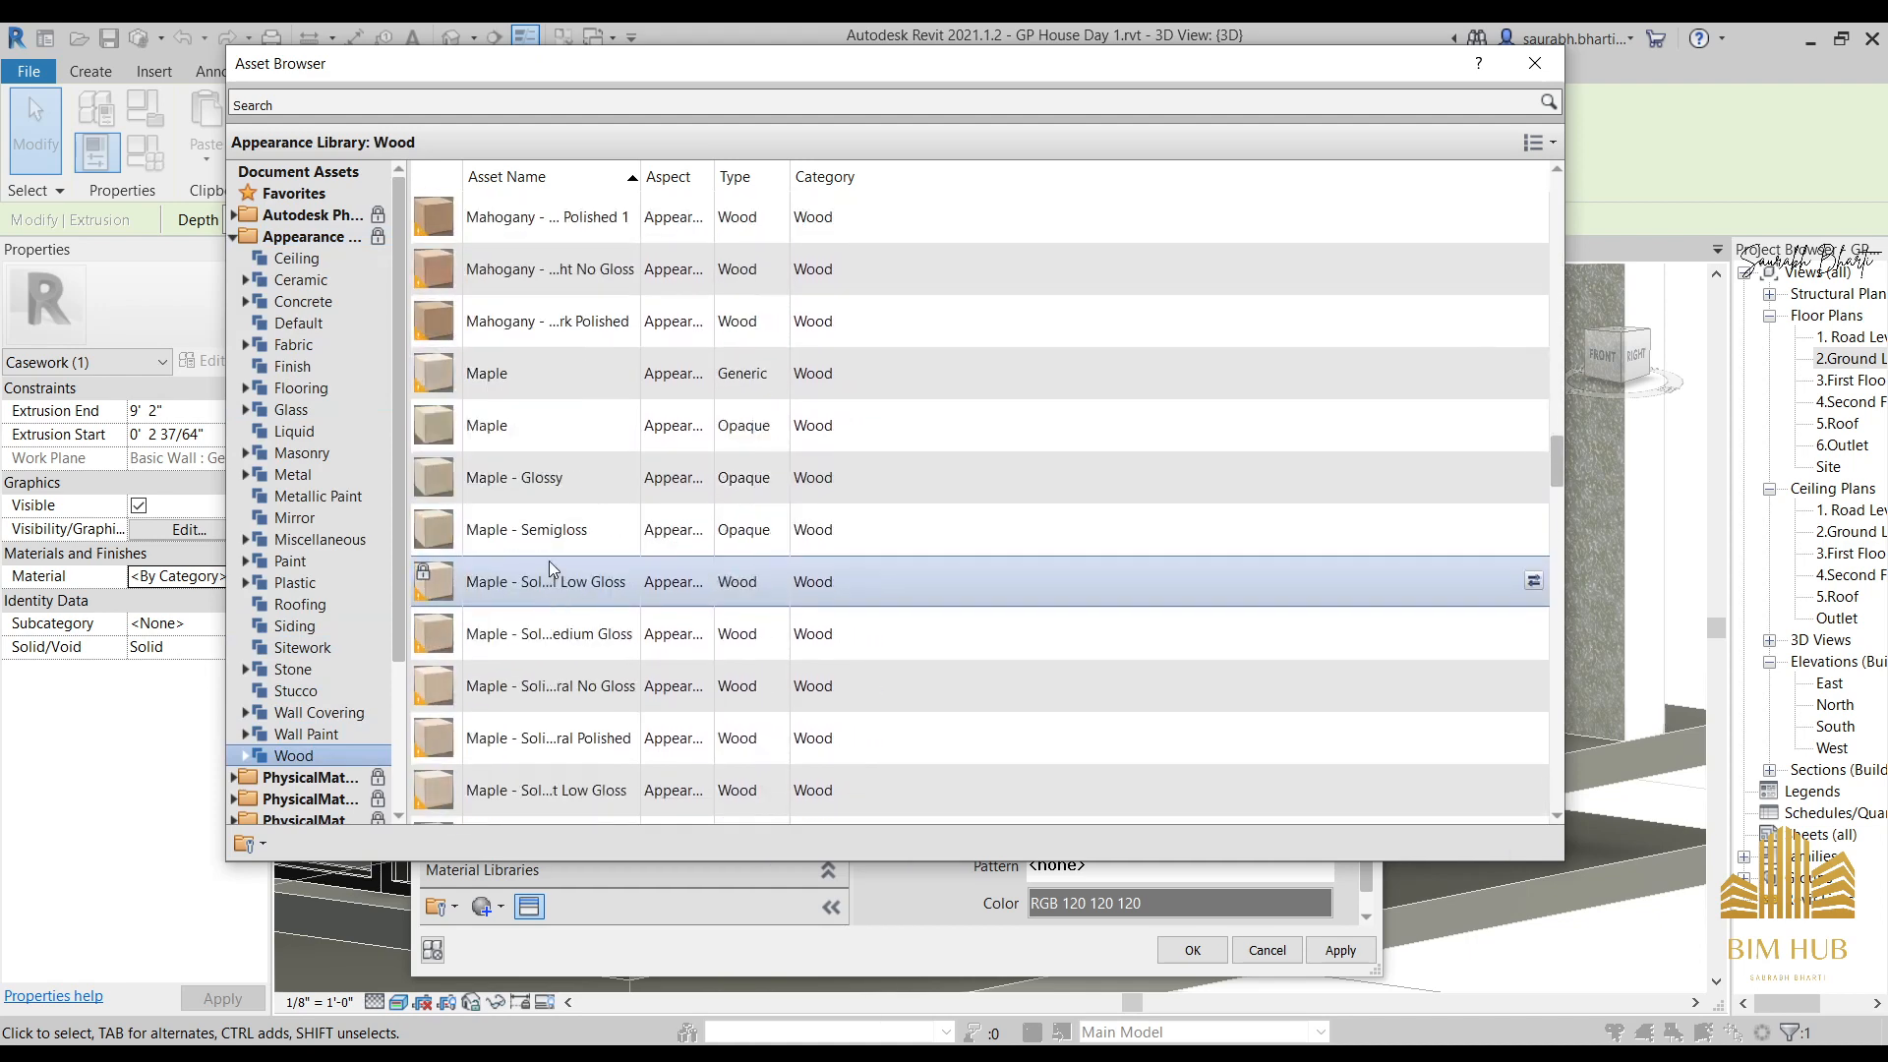
{"action": "scroll", "coordinate": [552, 551], "scroll_direction": "down", "scroll_amount": 5}
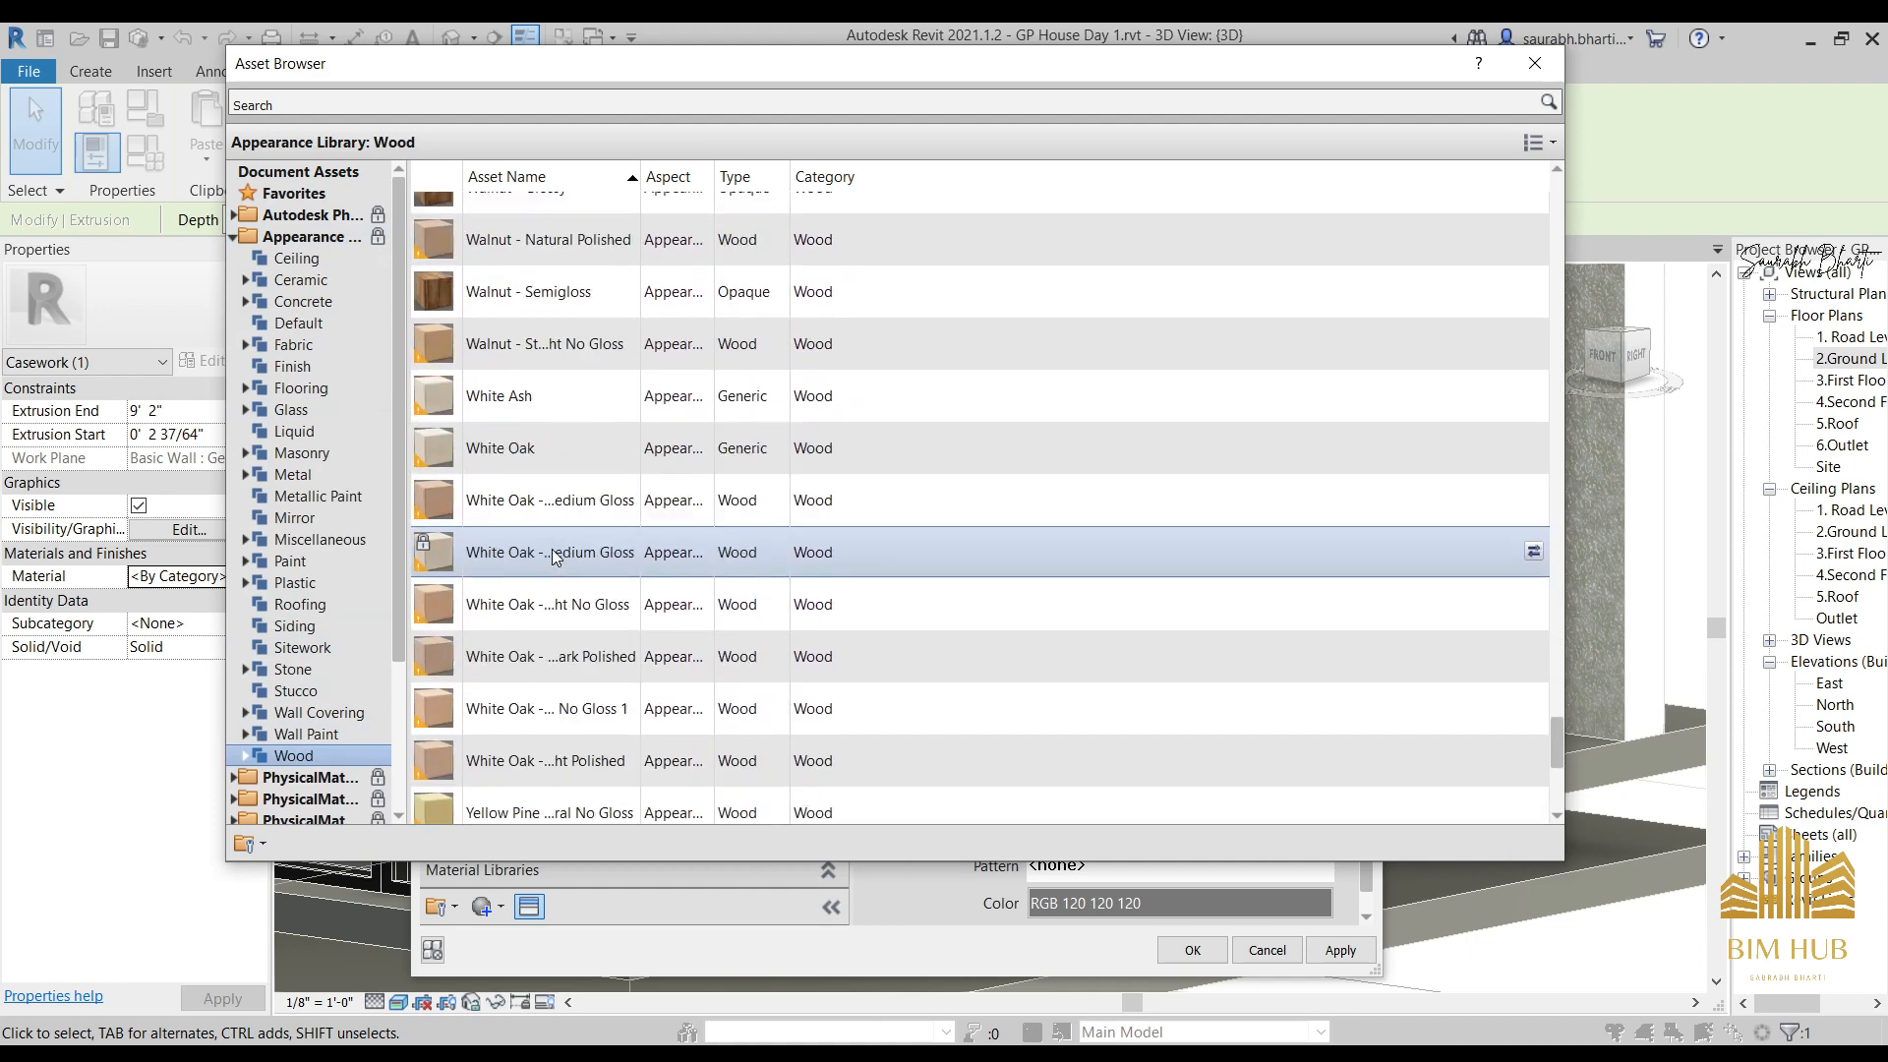
{"action": "scroll", "coordinate": [551, 551], "scroll_direction": "up", "scroll_amount": 10}
{"action": "scroll", "coordinate": [552, 546], "scroll_direction": "up", "scroll_amount": 8}
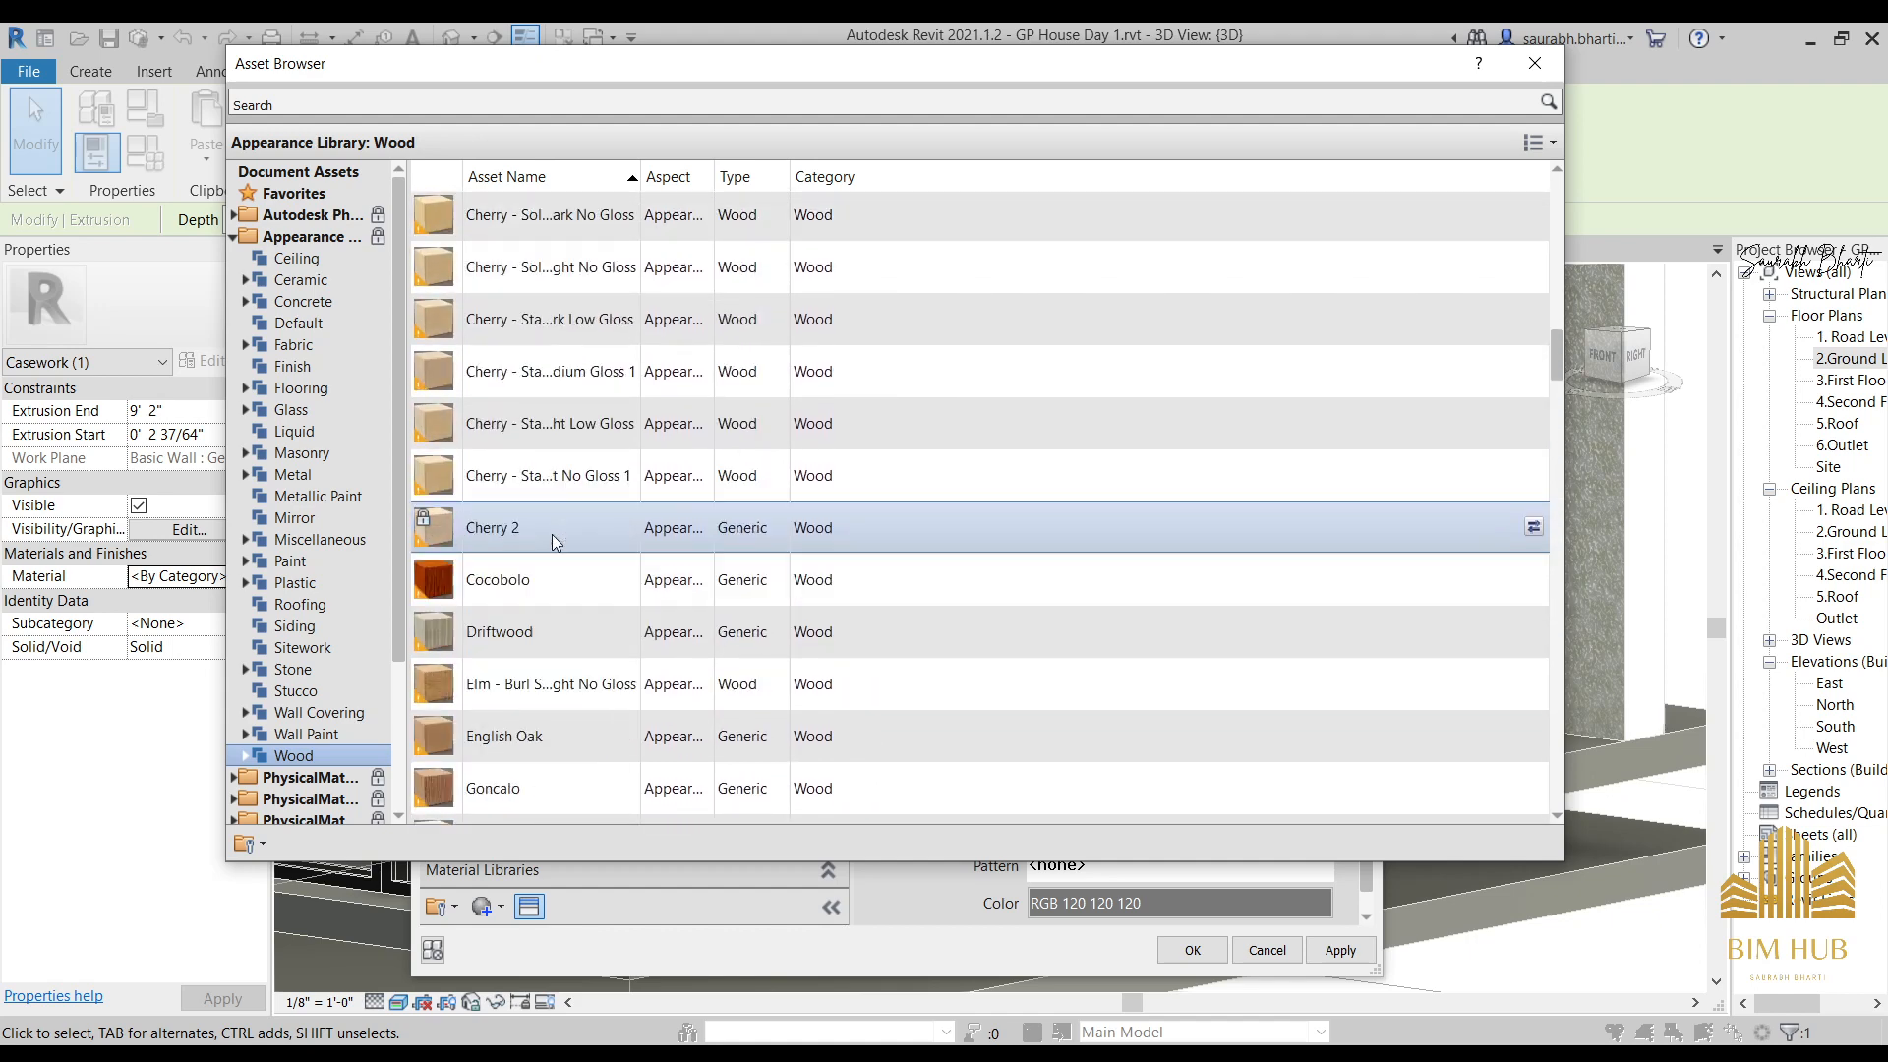
{"action": "scroll", "coordinate": [549, 747], "scroll_direction": "up", "scroll_amount": 8}
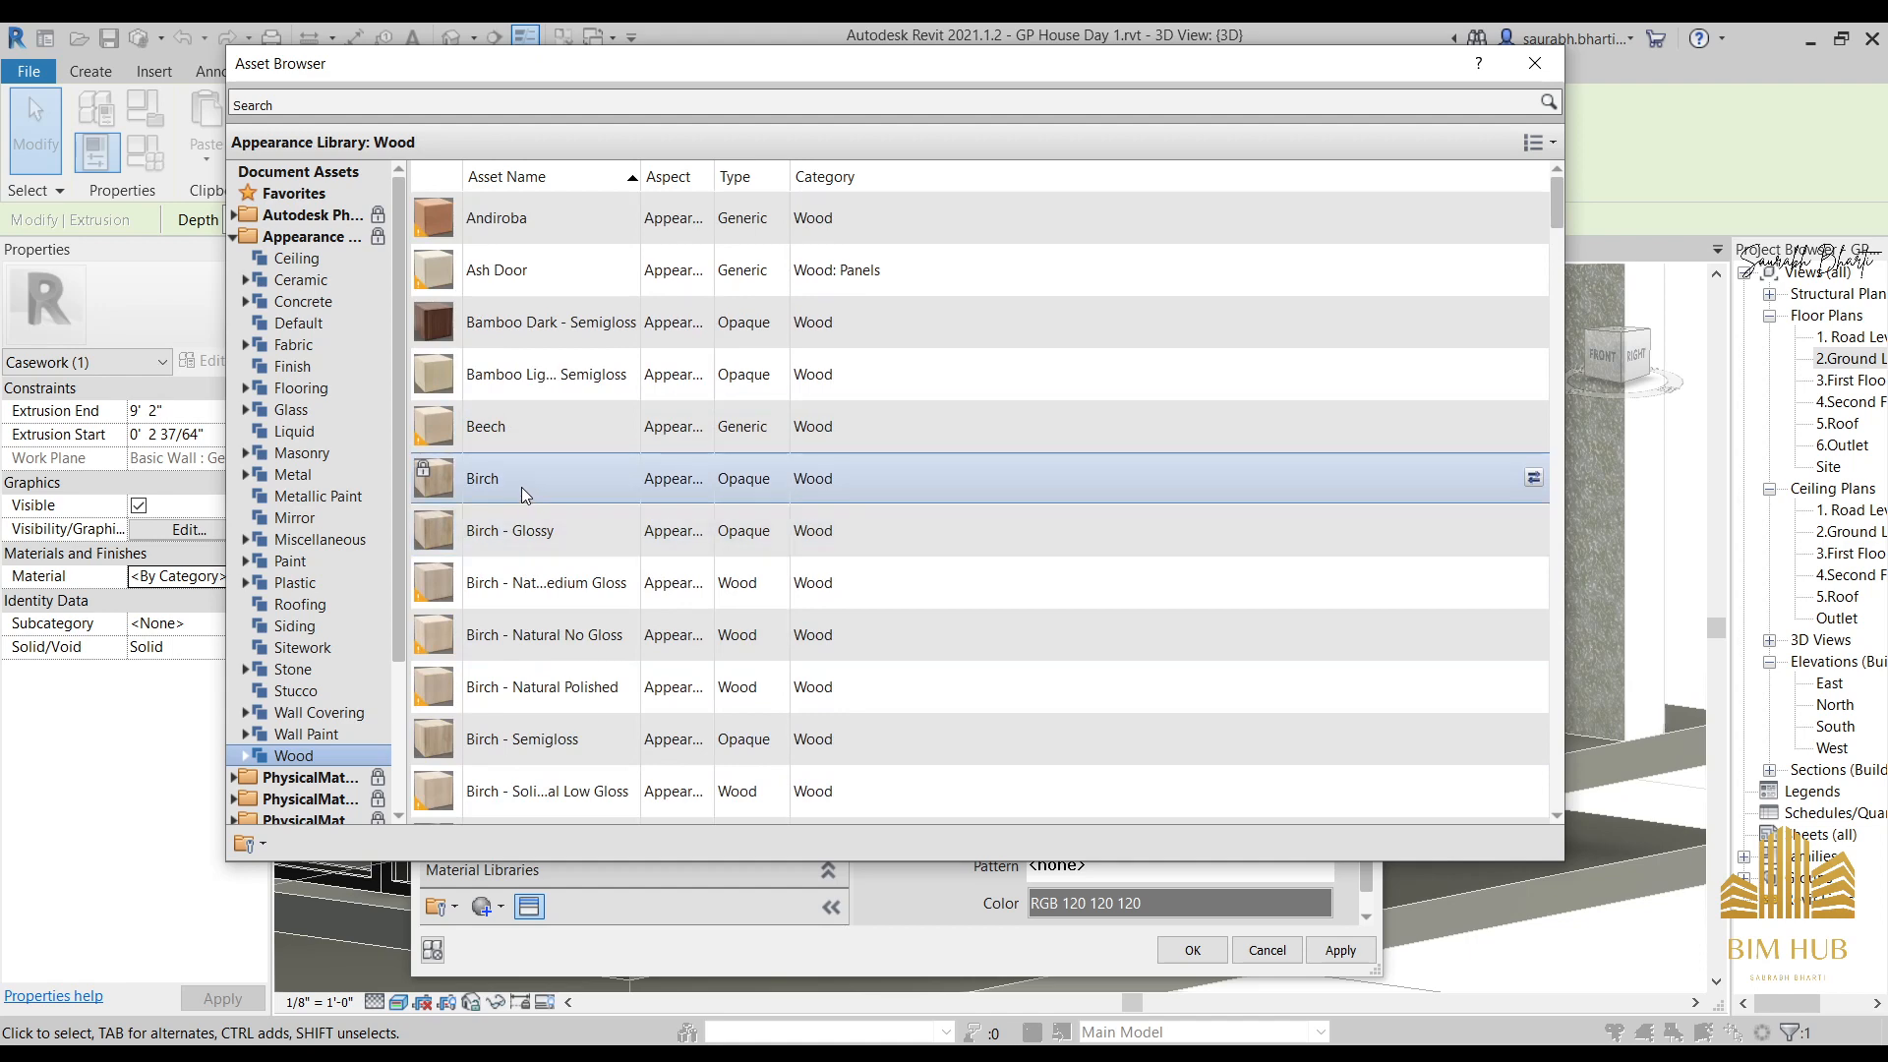
{"action": "left_click", "coordinate": [1554, 68]}
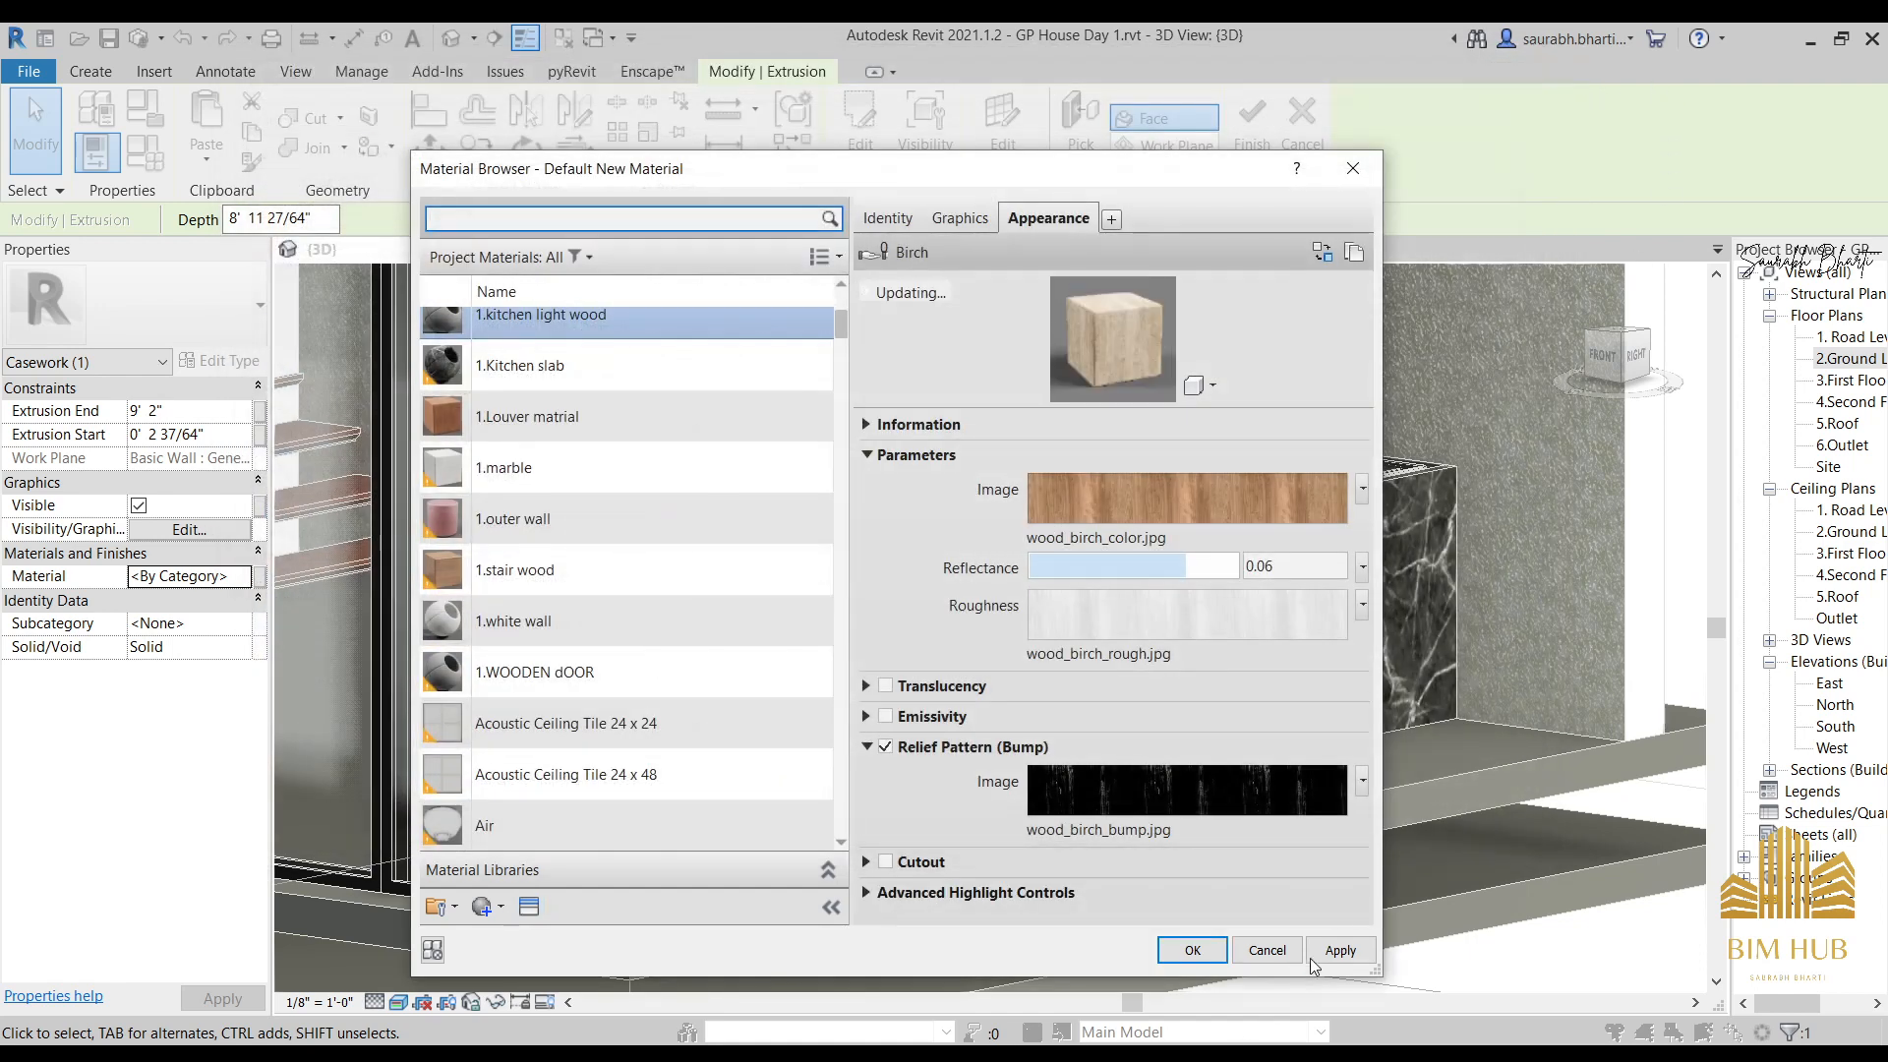
Assign the 1.kitchen light wood material to the island's body extrusion and finish the in-place model.
{"action": "left_click", "coordinate": [1192, 950]}
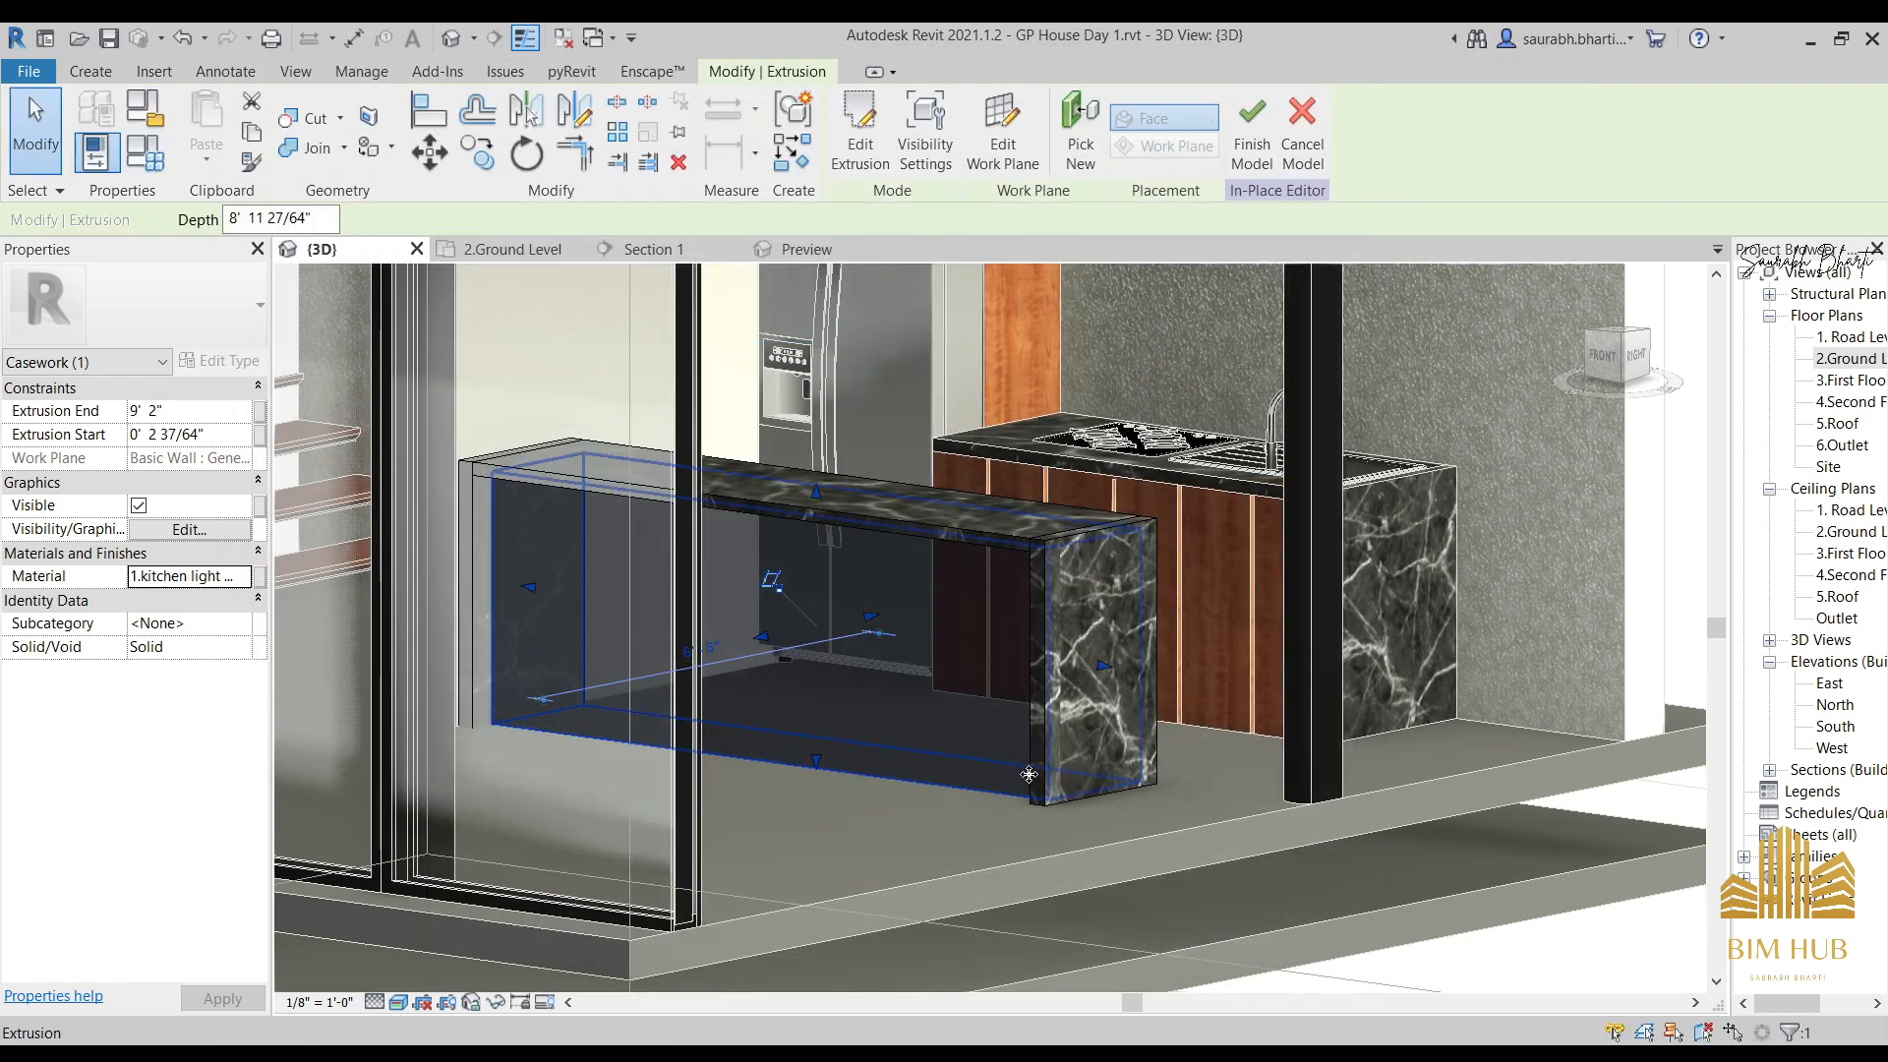
{"action": "left_click", "coordinate": [1252, 128]}
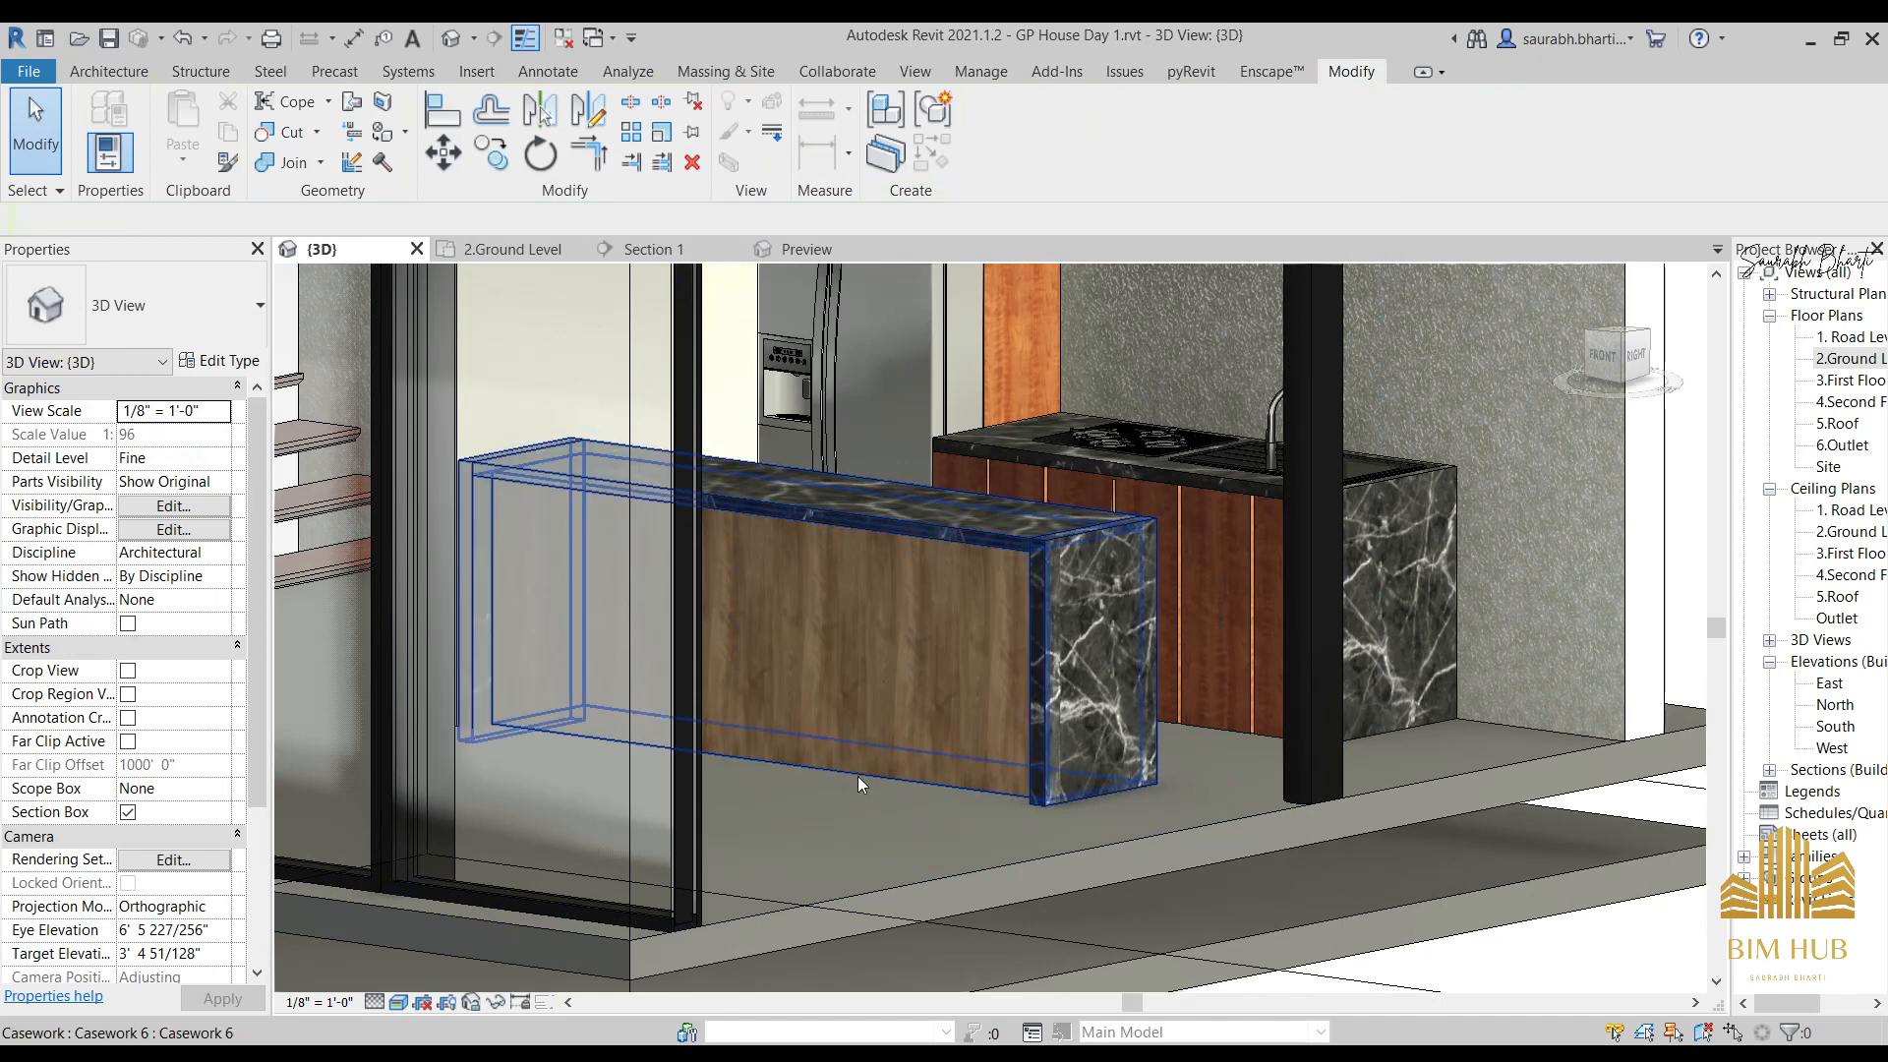
Set the rotation of the Birch color image to 90° in the 1.kitchen light wood material's appearance.
{"action": "left_click", "coordinate": [984, 72]}
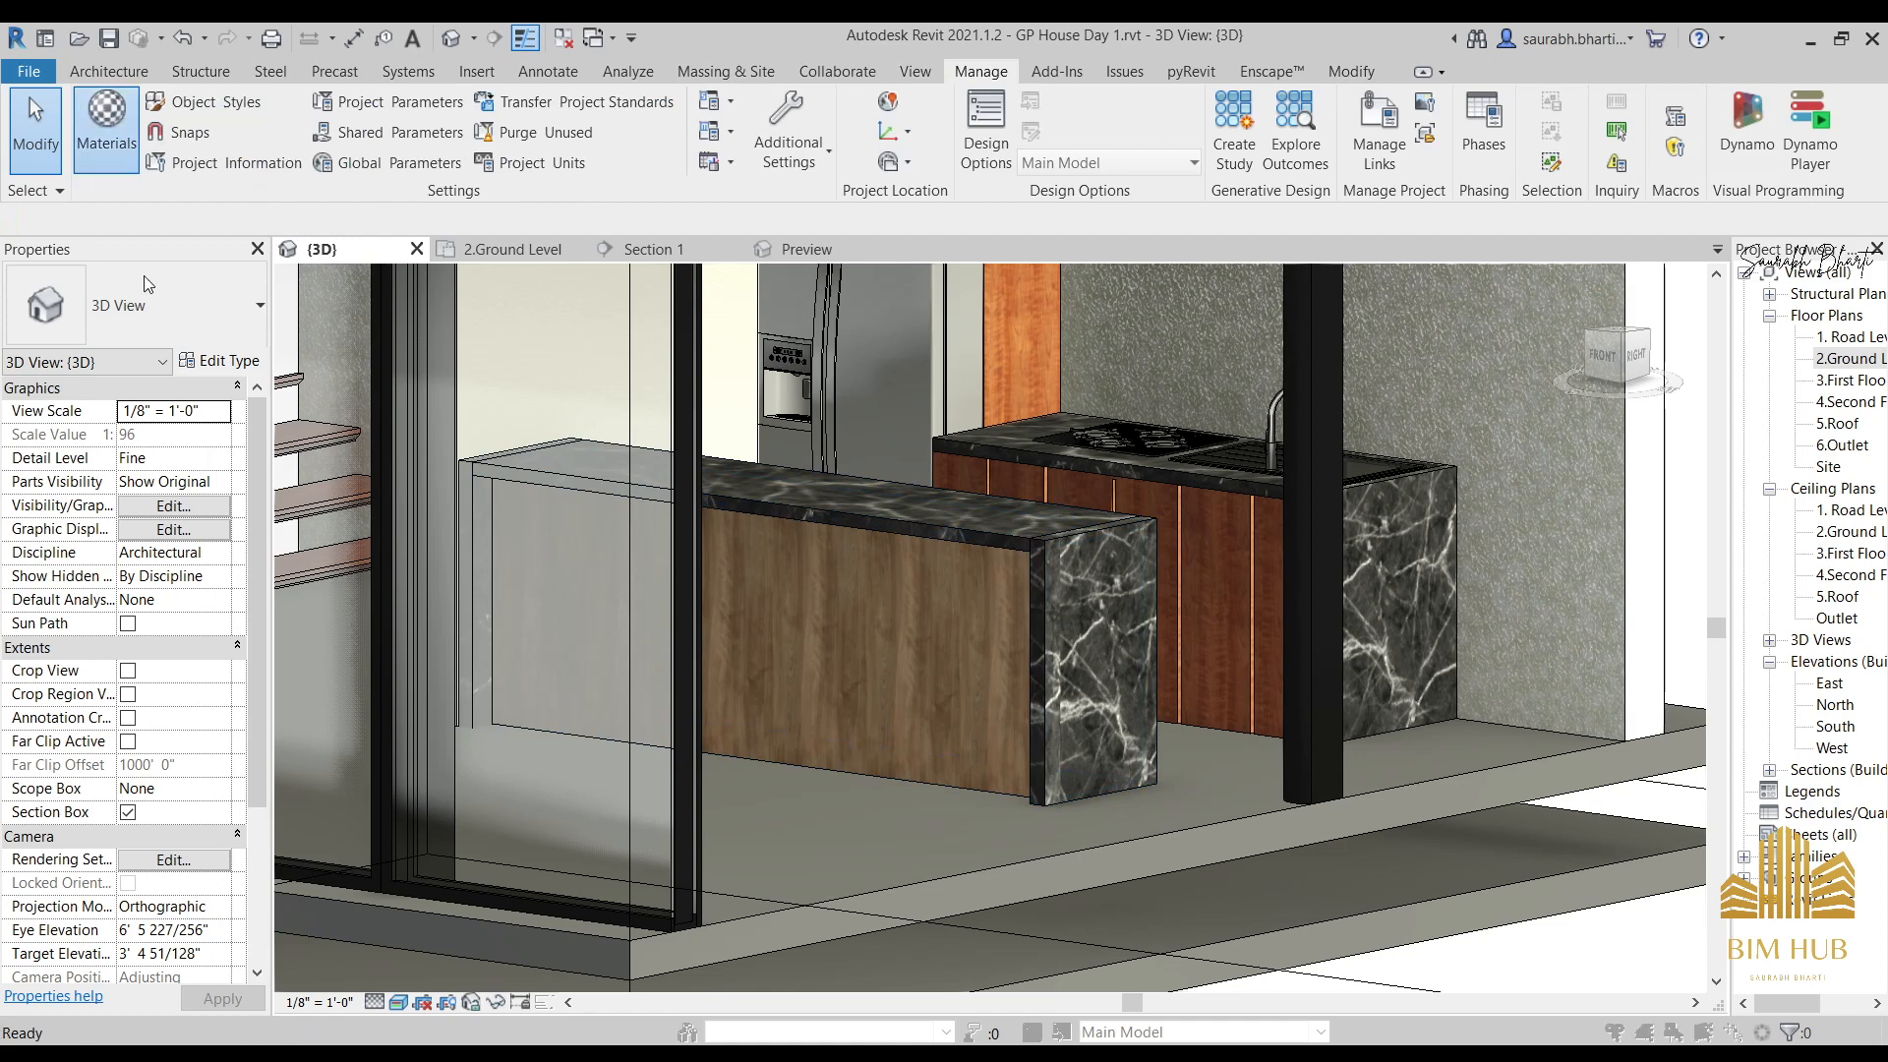
{"action": "left_click", "coordinate": [107, 123]}
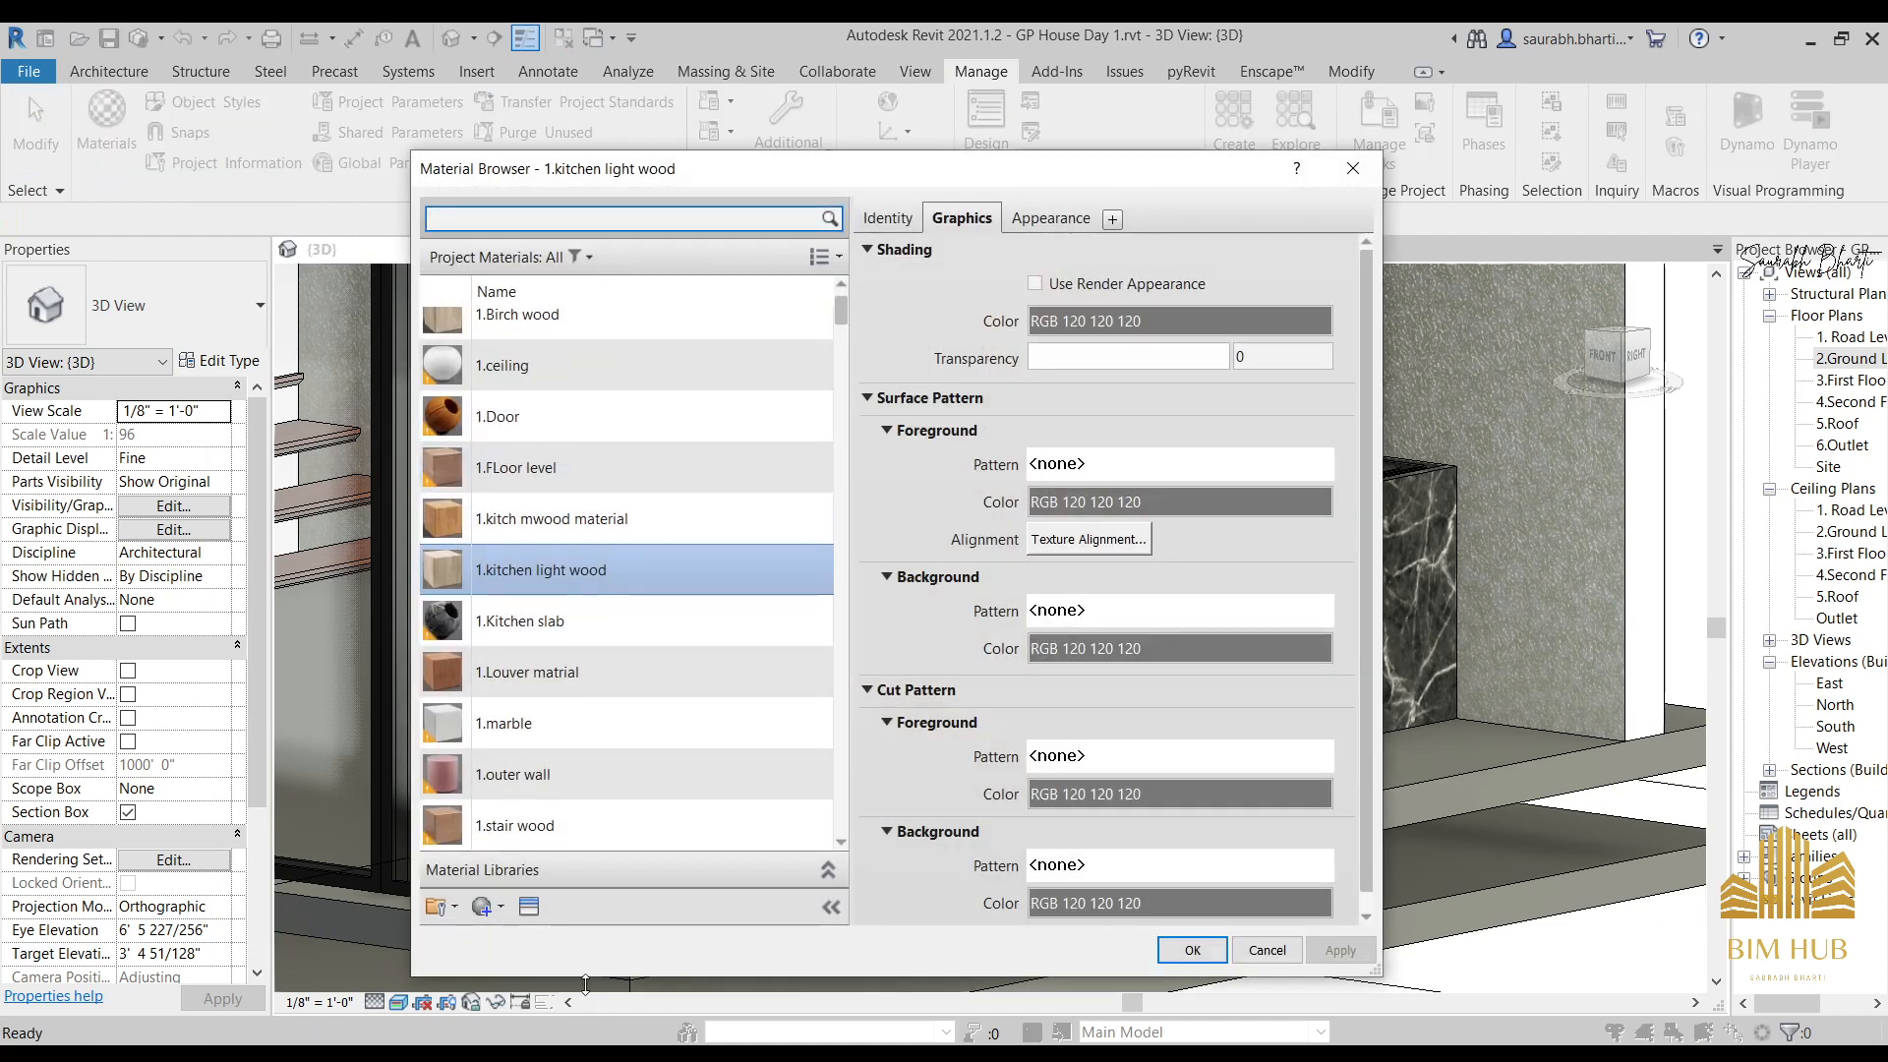
{"action": "left_click", "coordinate": [1019, 215]}
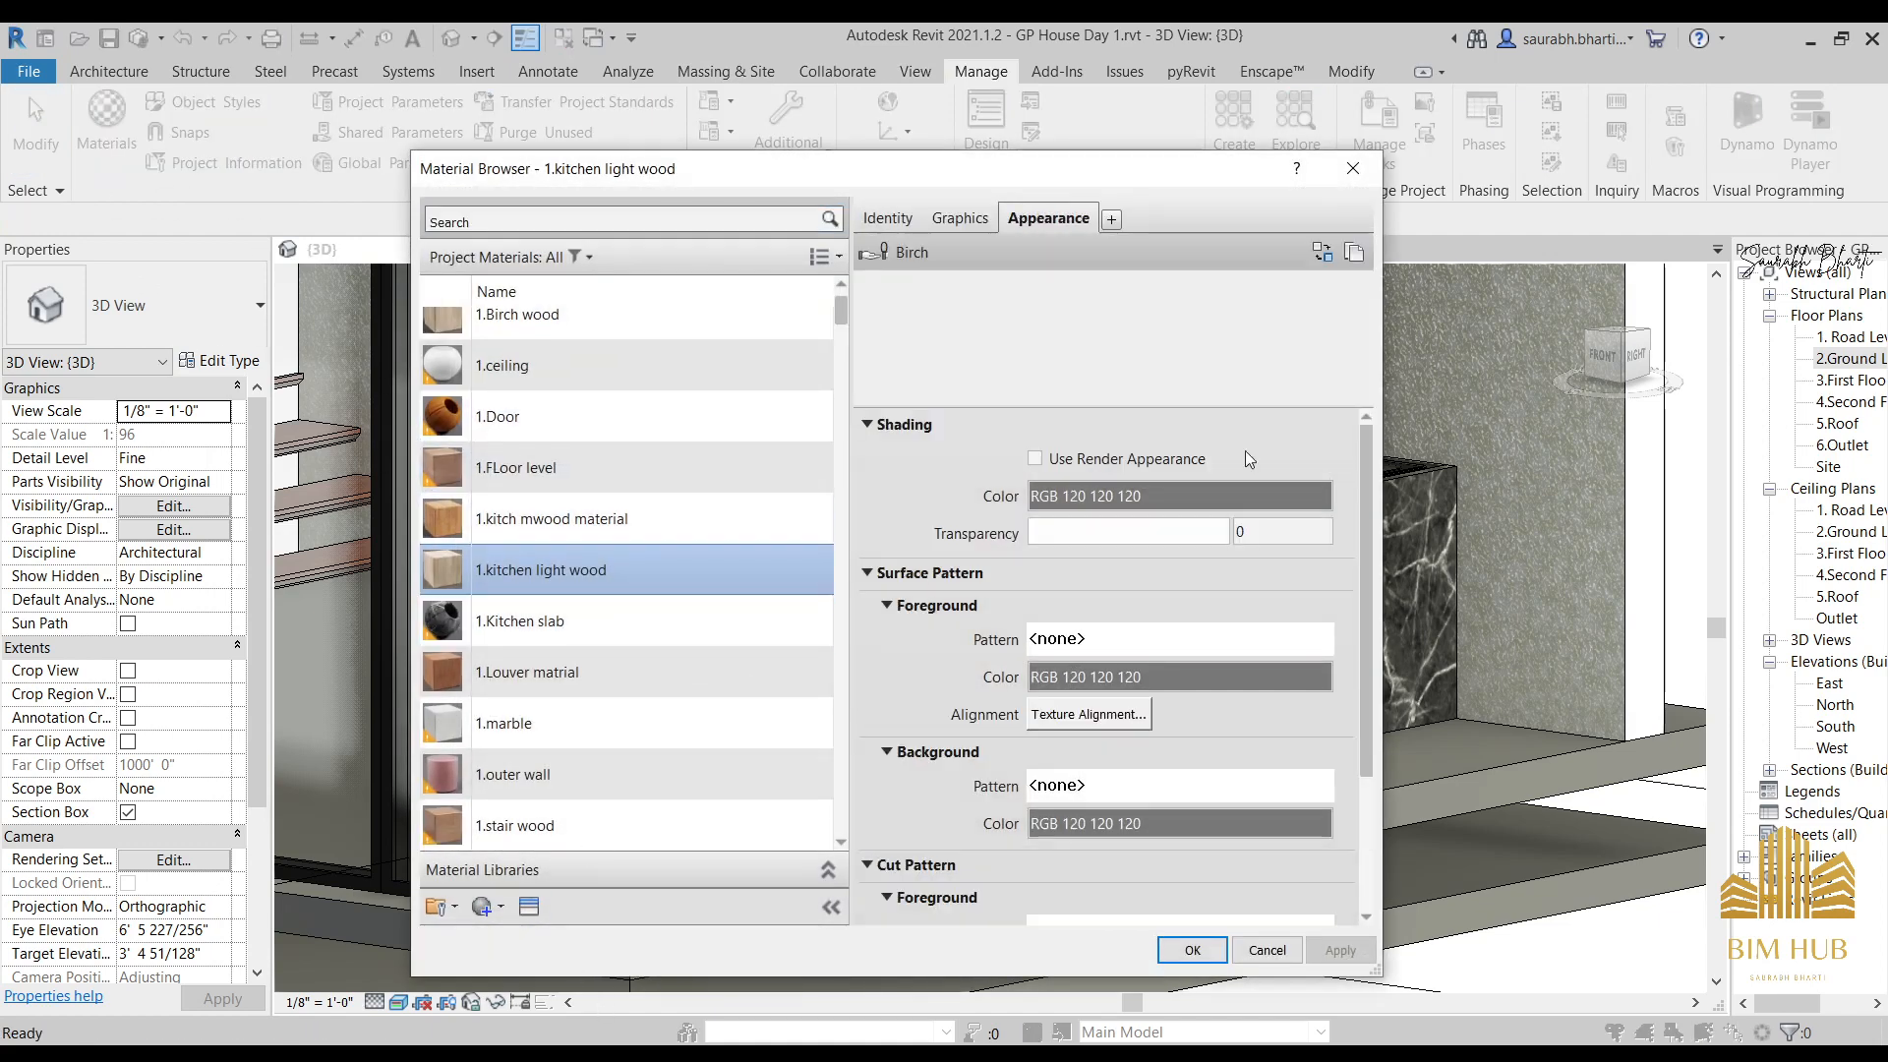
{"action": "left_click", "coordinate": [1282, 502]}
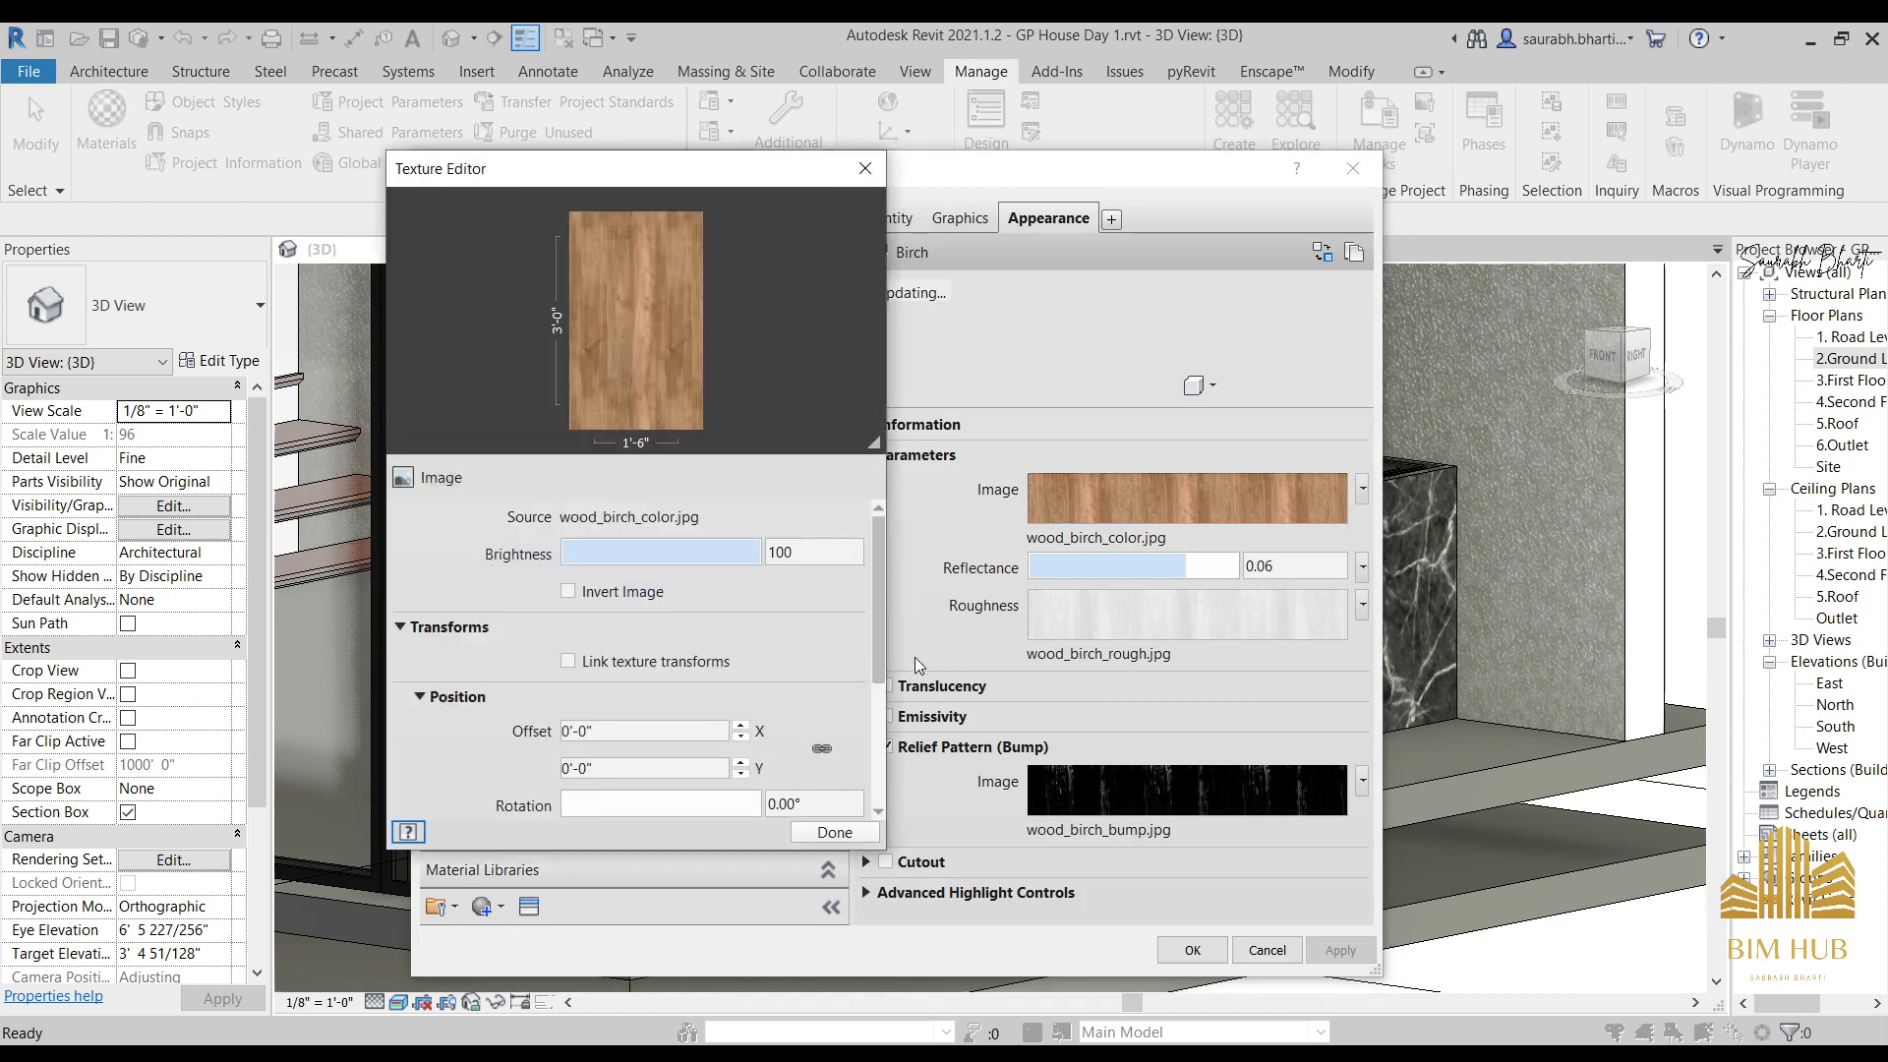
{"action": "left_click", "coordinate": [815, 797]}
{"action": "left_click", "coordinate": [852, 838]}
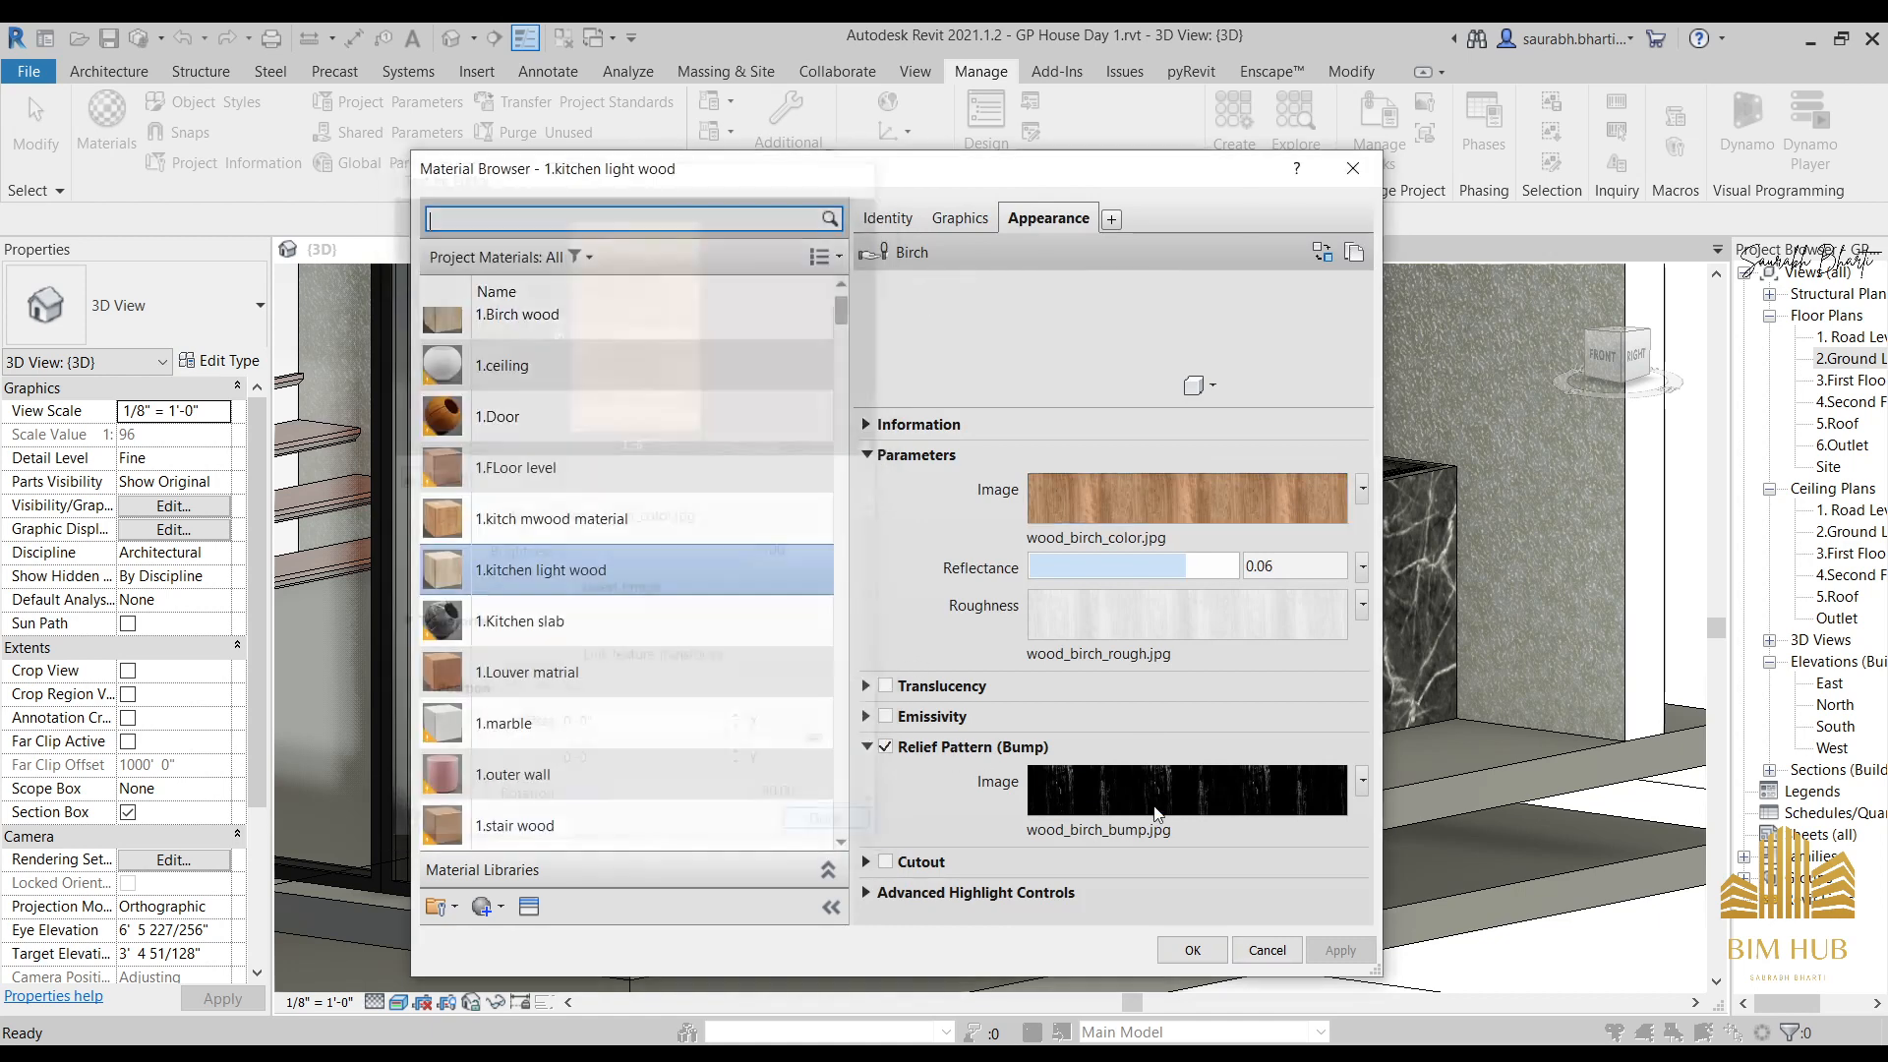
Set the rotation of the wood_birch_bump.jpg relief pattern to 90° and save the 1.kitchen light wood material.
{"action": "left_click", "coordinate": [1225, 795]}
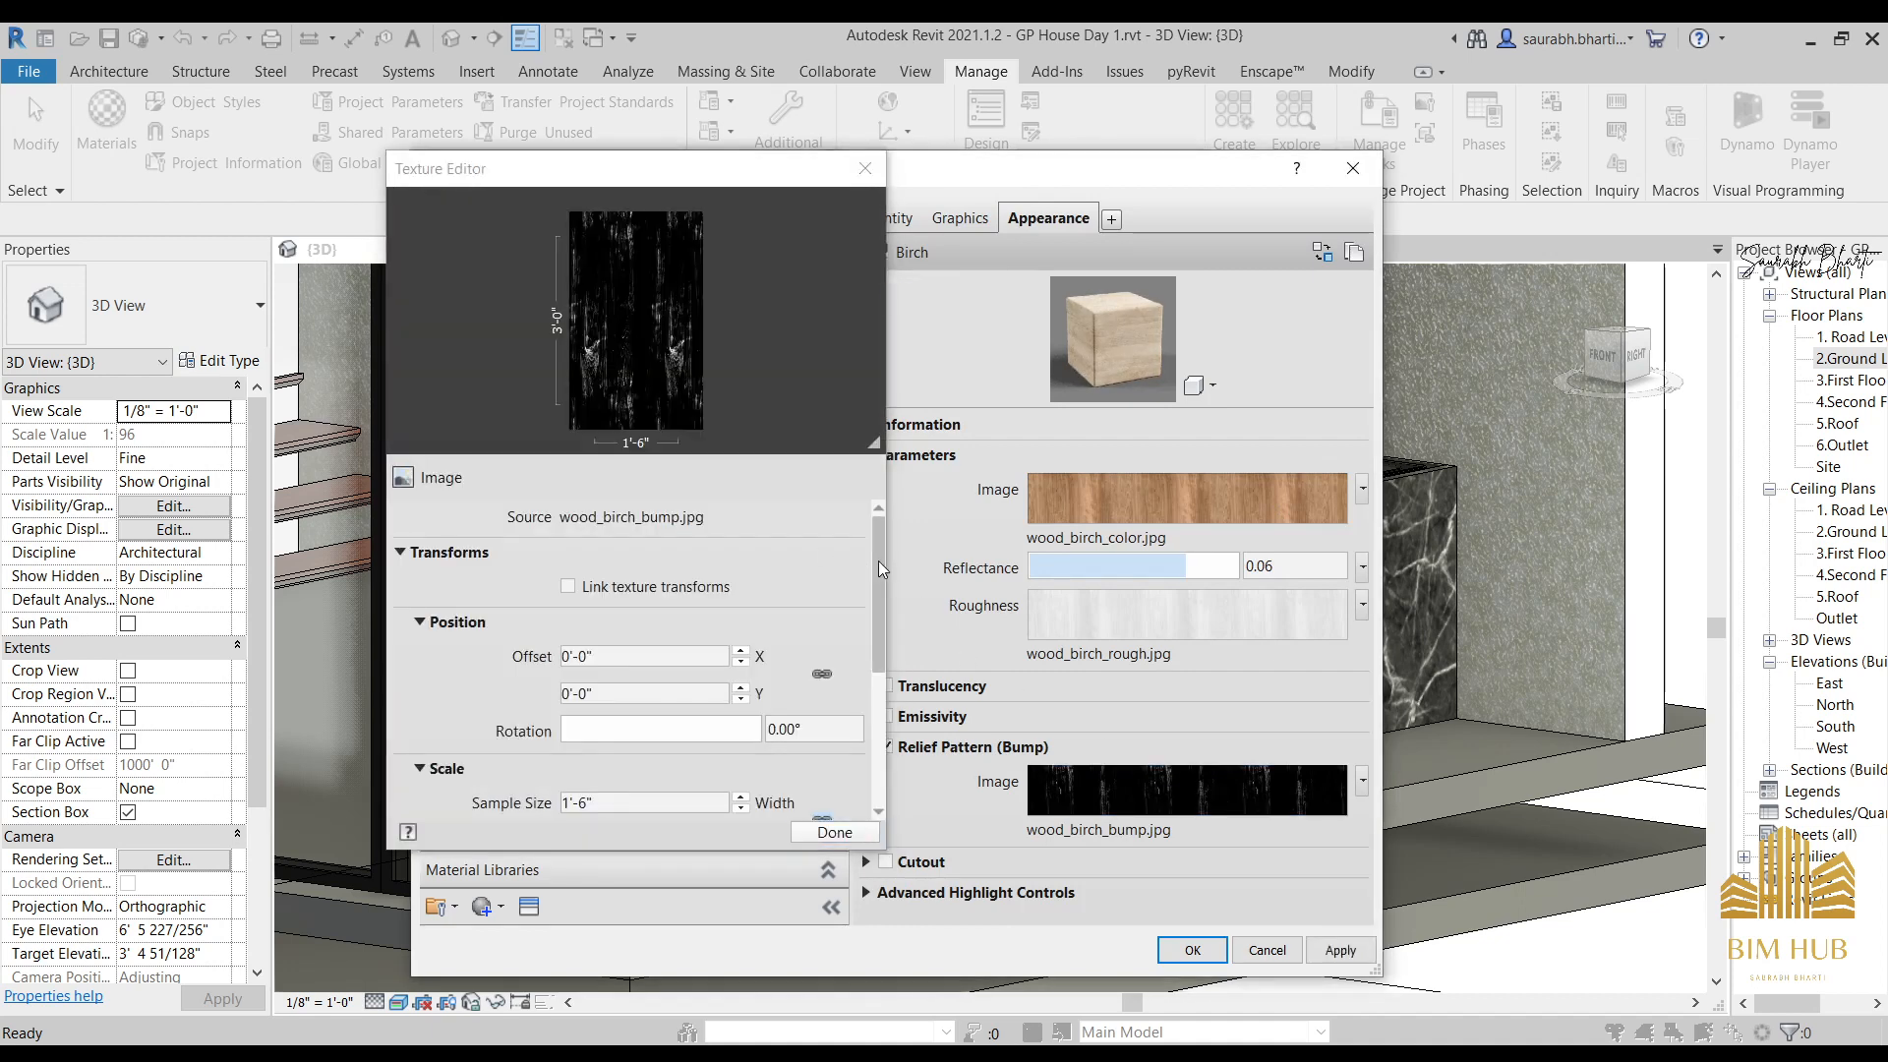
{"action": "scroll", "coordinate": [795, 646], "scroll_direction": "down", "scroll_amount": 5}
{"action": "left_click_drag", "start_coordinate": [883, 675], "coordinate": [831, 602]}
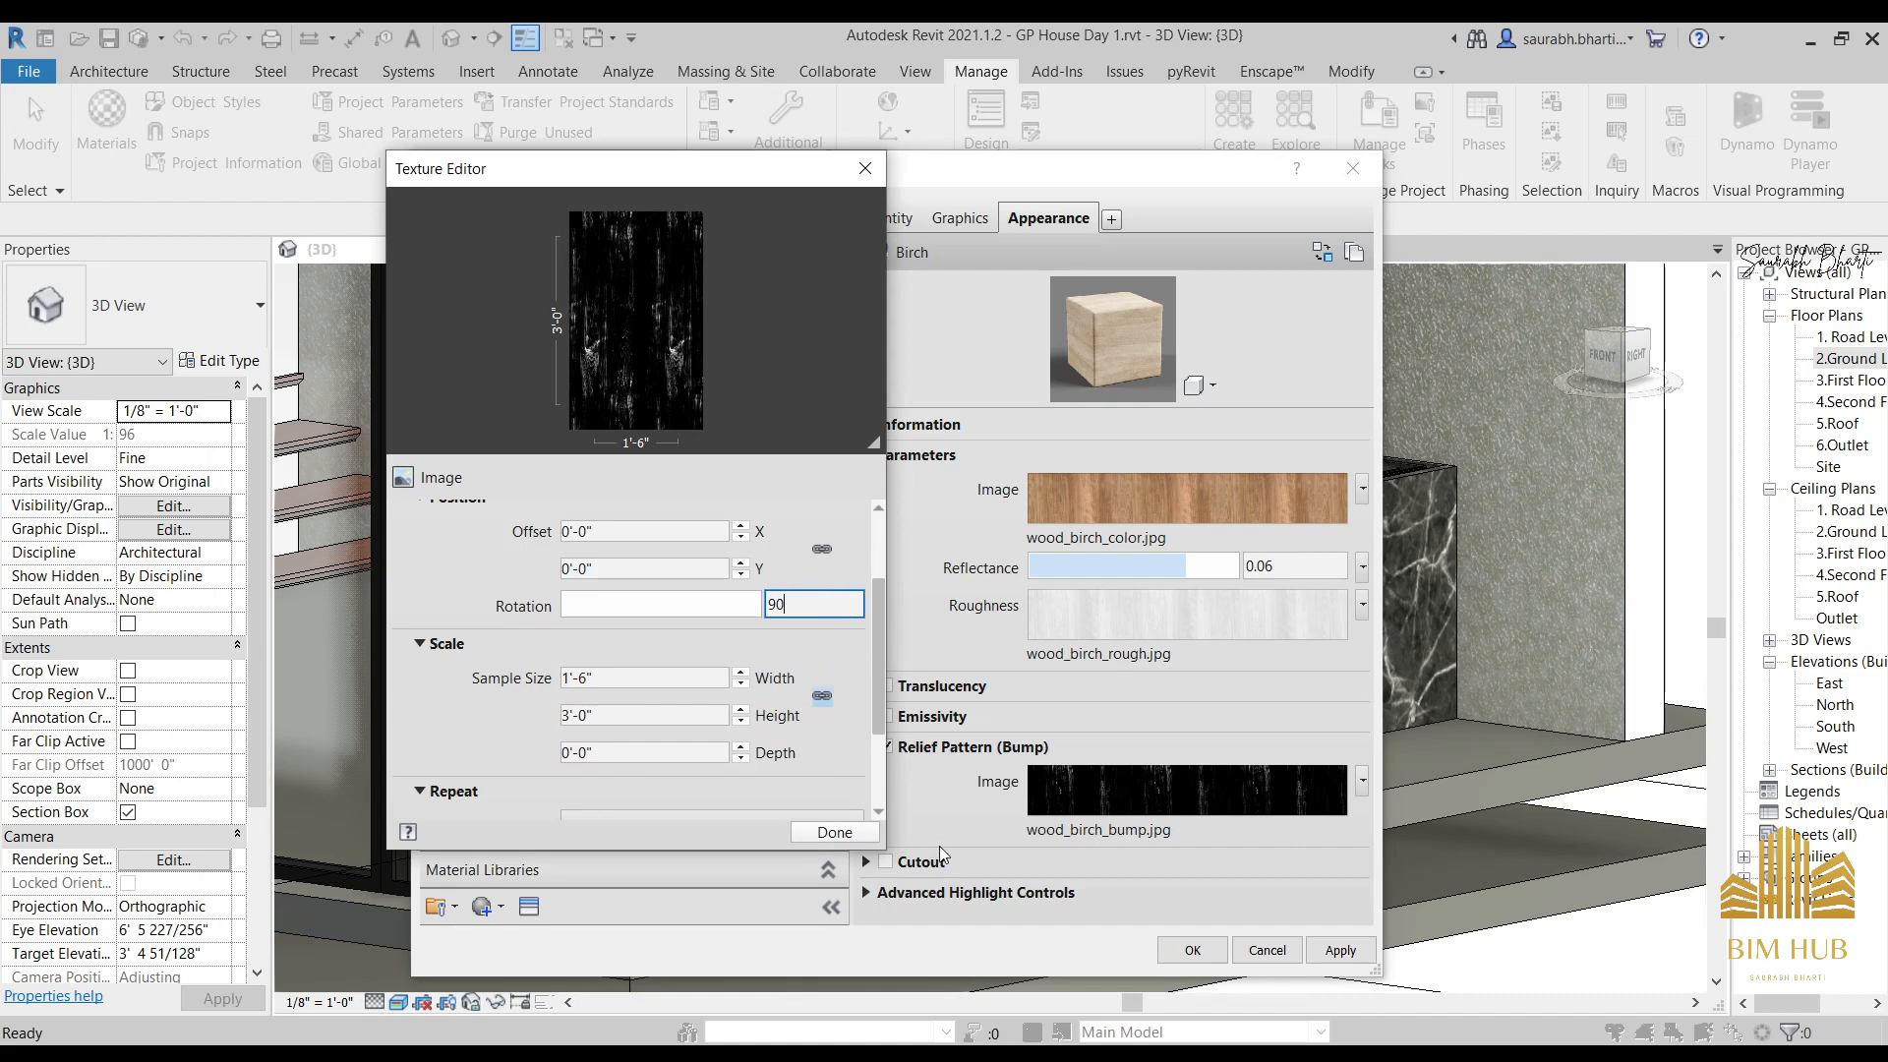
{"action": "left_click", "coordinate": [842, 838]}
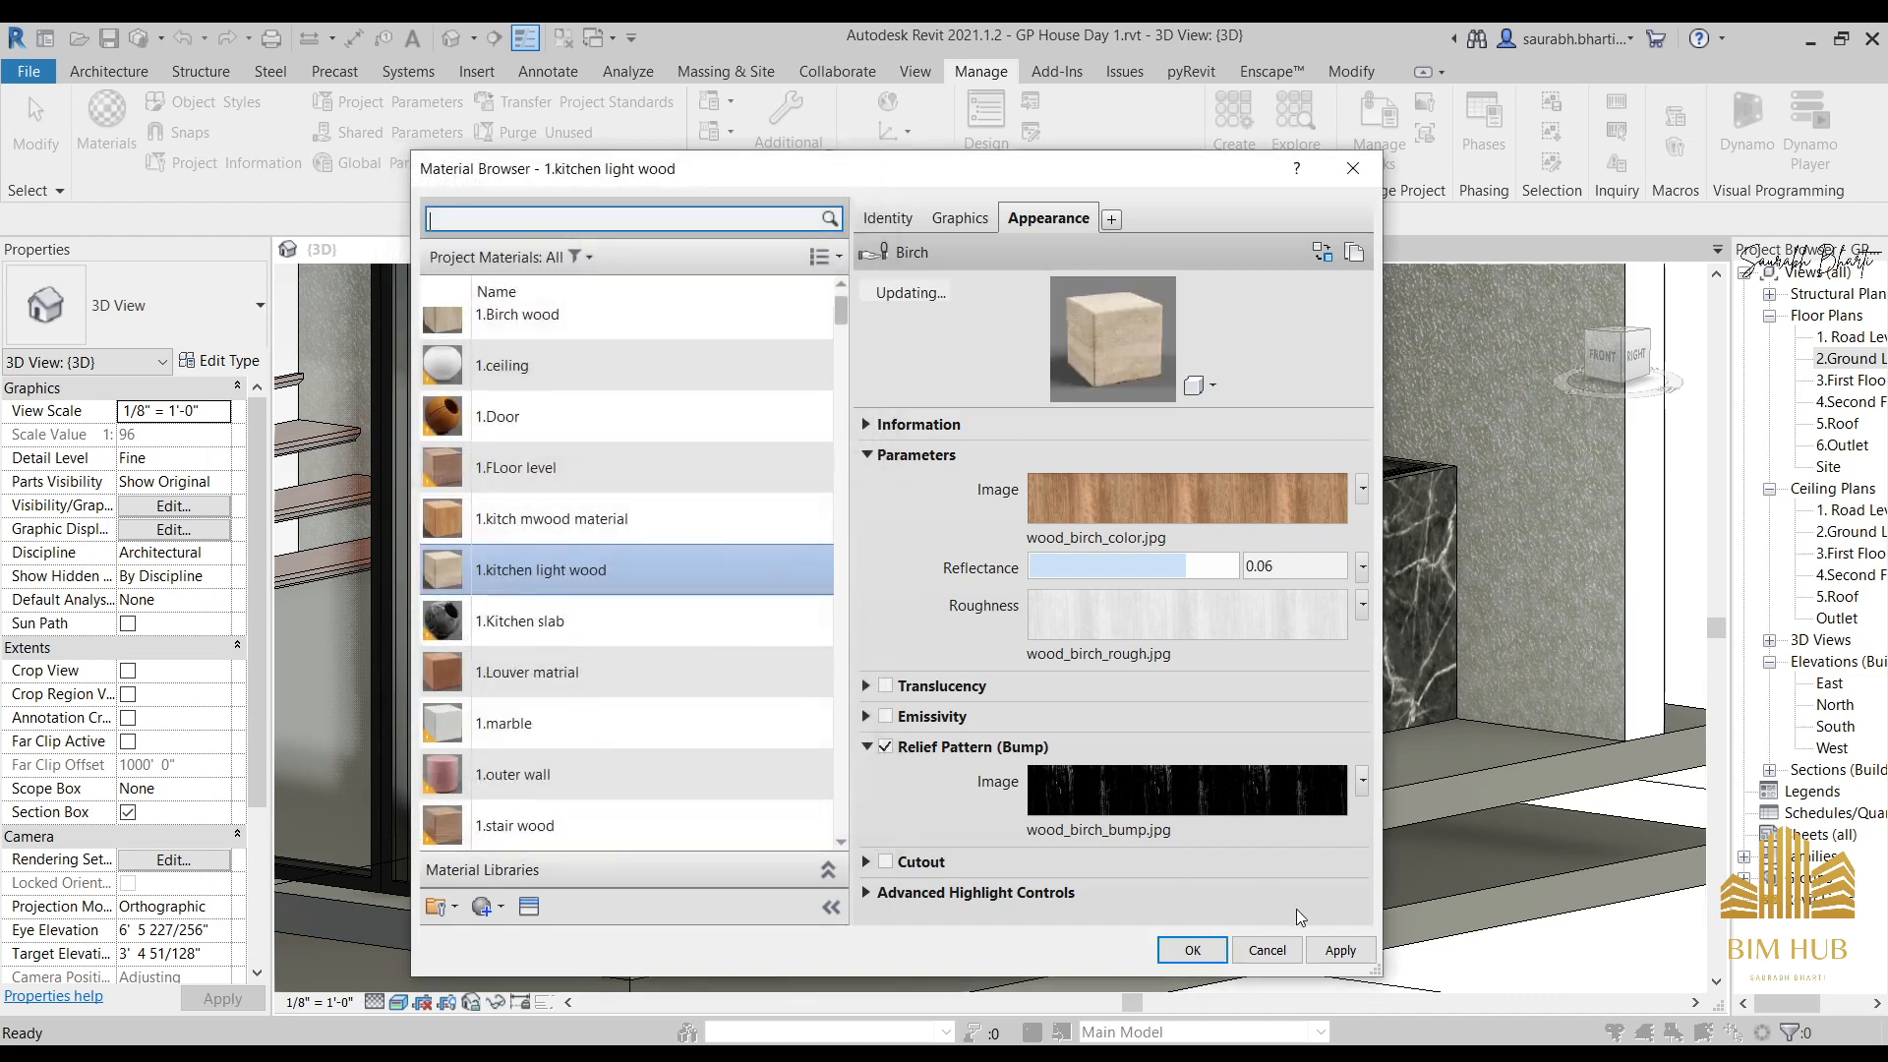
{"action": "left_click", "coordinate": [1202, 949]}
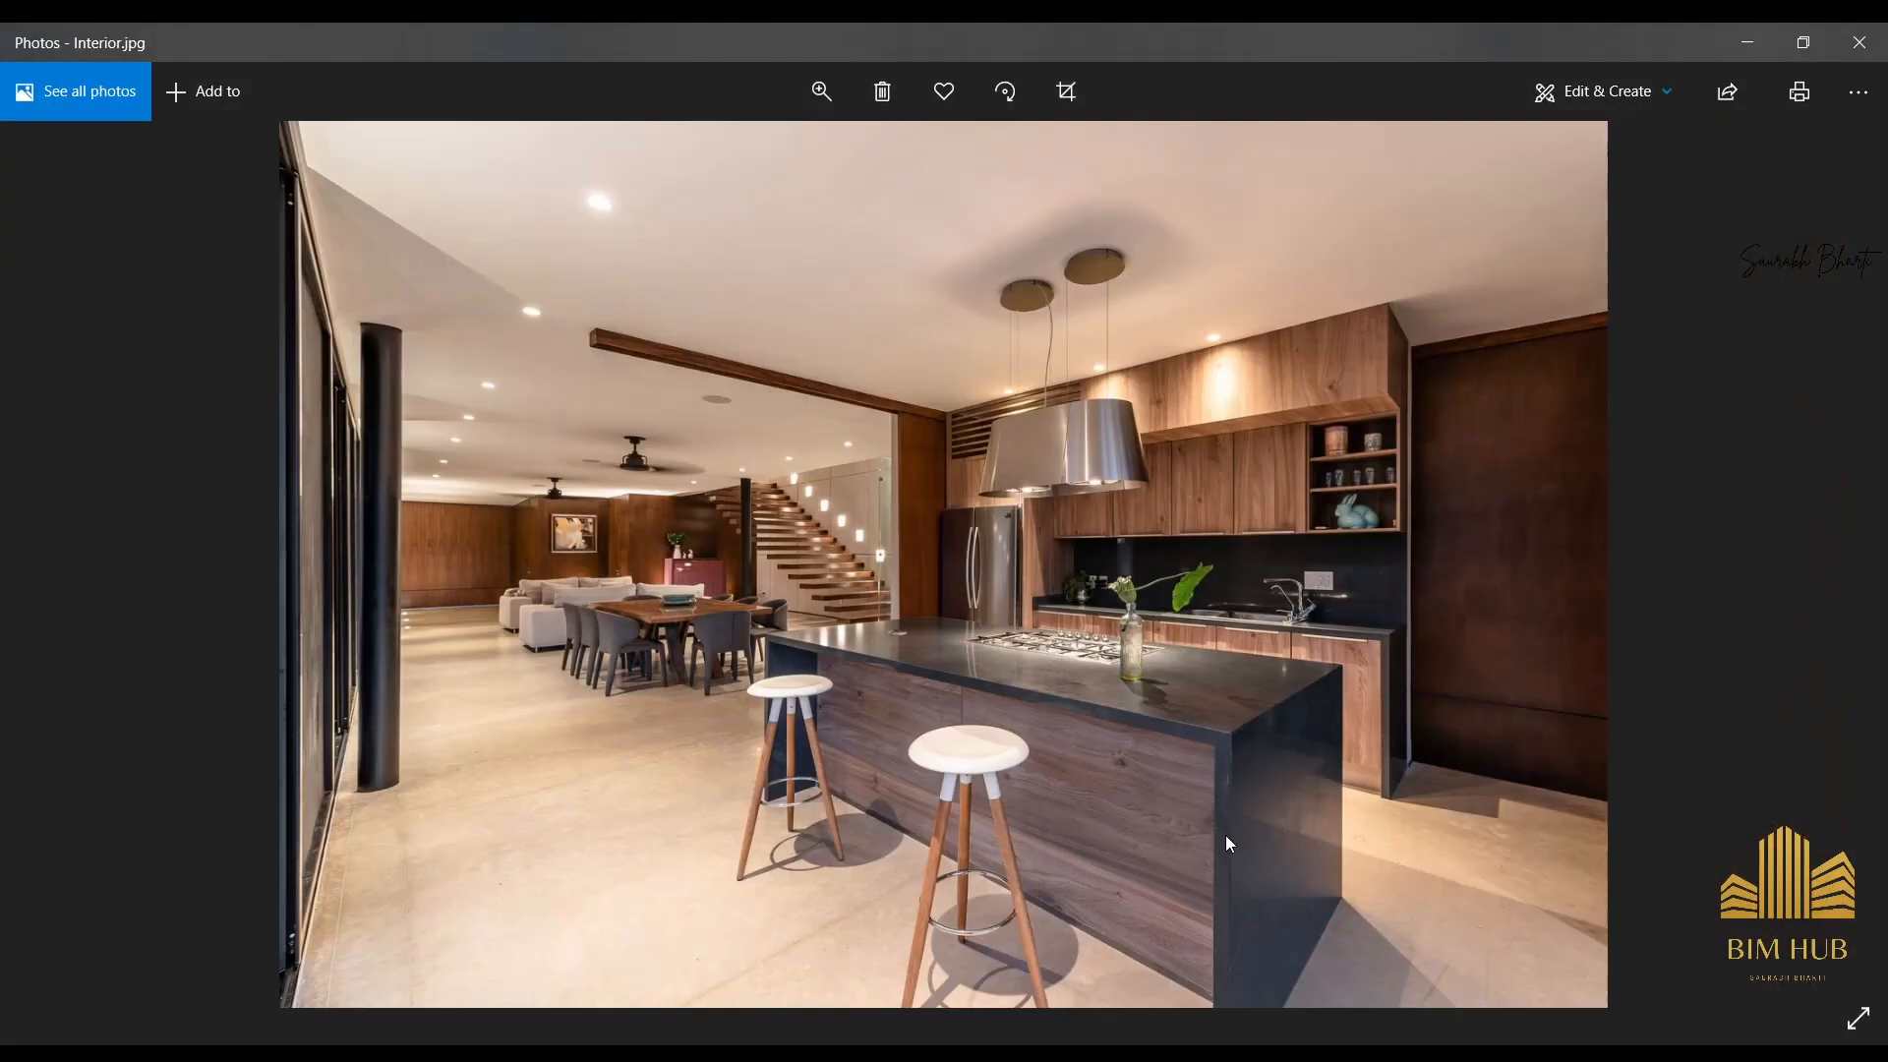
Check the Interior.jpg reference photo and compare it with the kitchen cabinets, shelves, counter and island in the 3D model.
{"action": "scroll", "coordinate": [1226, 839], "scroll_direction": "up", "scroll_amount": 2}
{"action": "left_click", "coordinate": [1750, 50]}
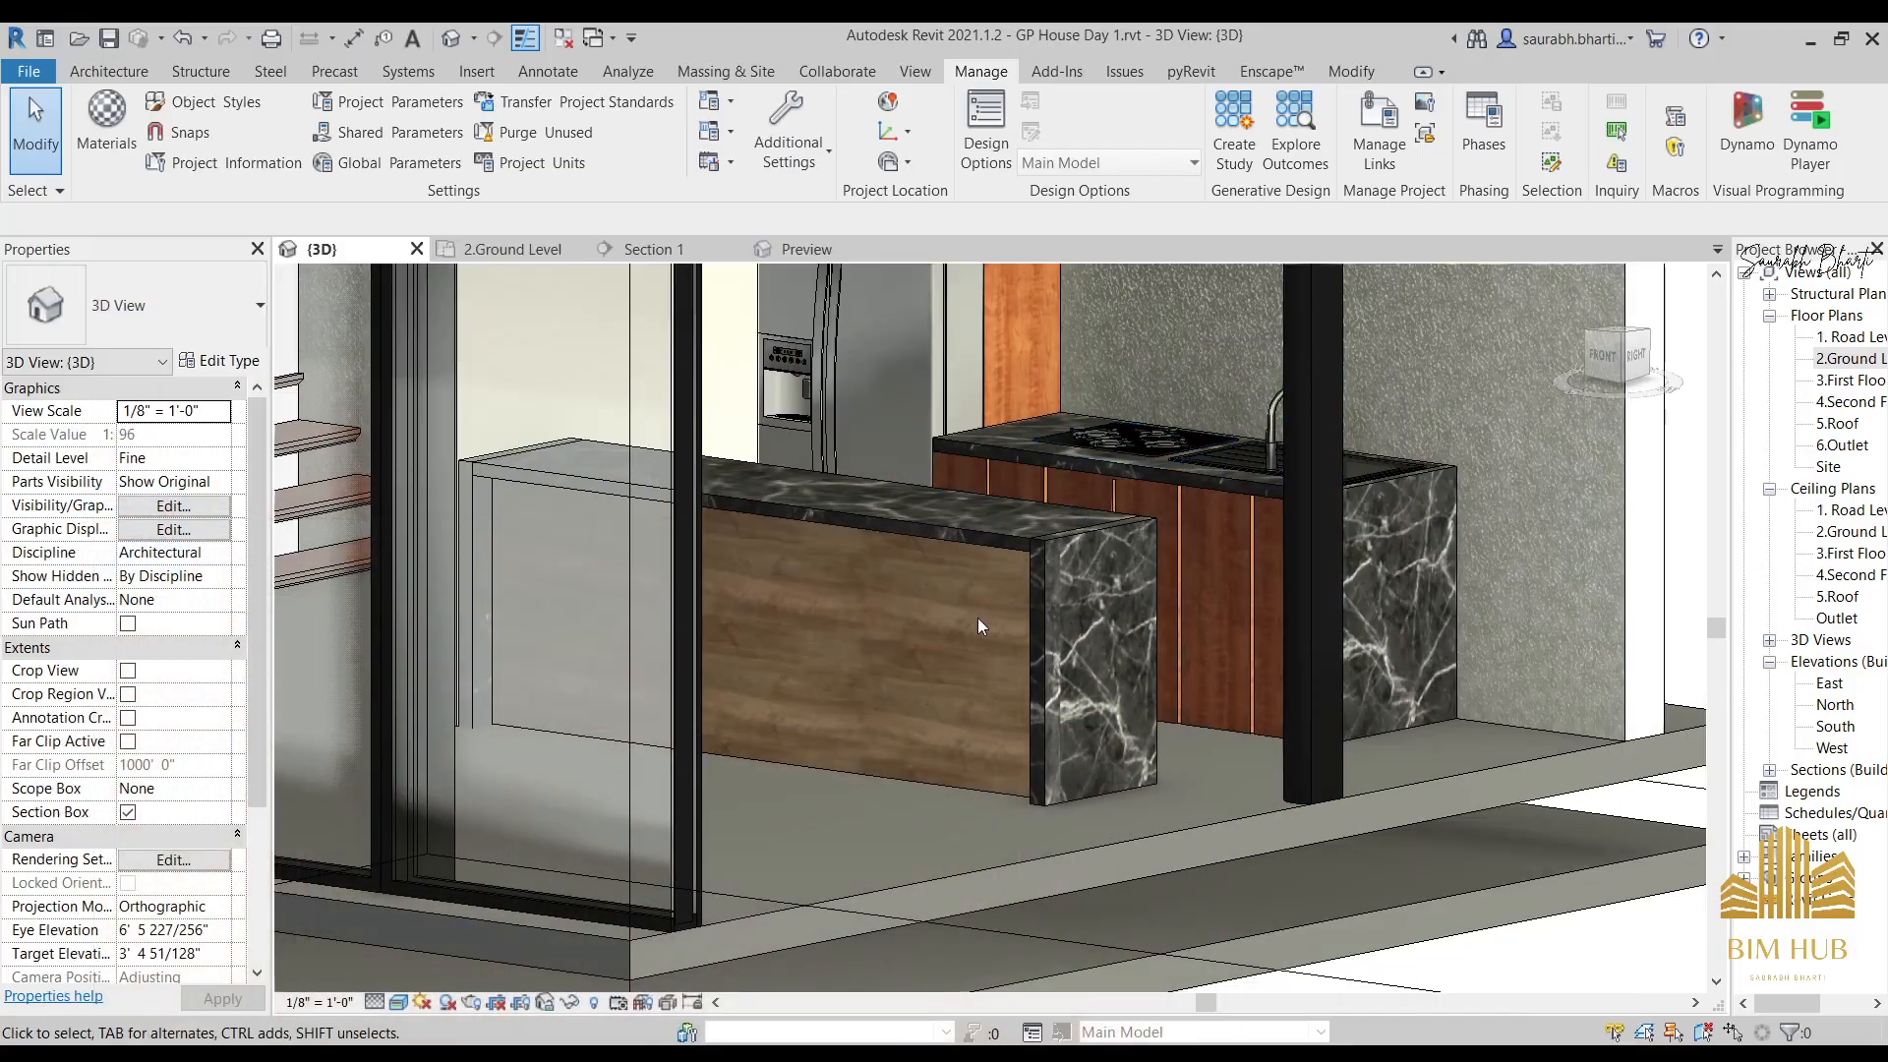
{"action": "middle_click_drag", "start_coordinate": [983, 413], "coordinate": [825, 461], "text": "shift"}
{"action": "scroll", "coordinate": [799, 431], "scroll_direction": "down", "scroll_amount": 5}
{"action": "scroll", "coordinate": [825, 461], "scroll_direction": "up", "scroll_amount": 8}
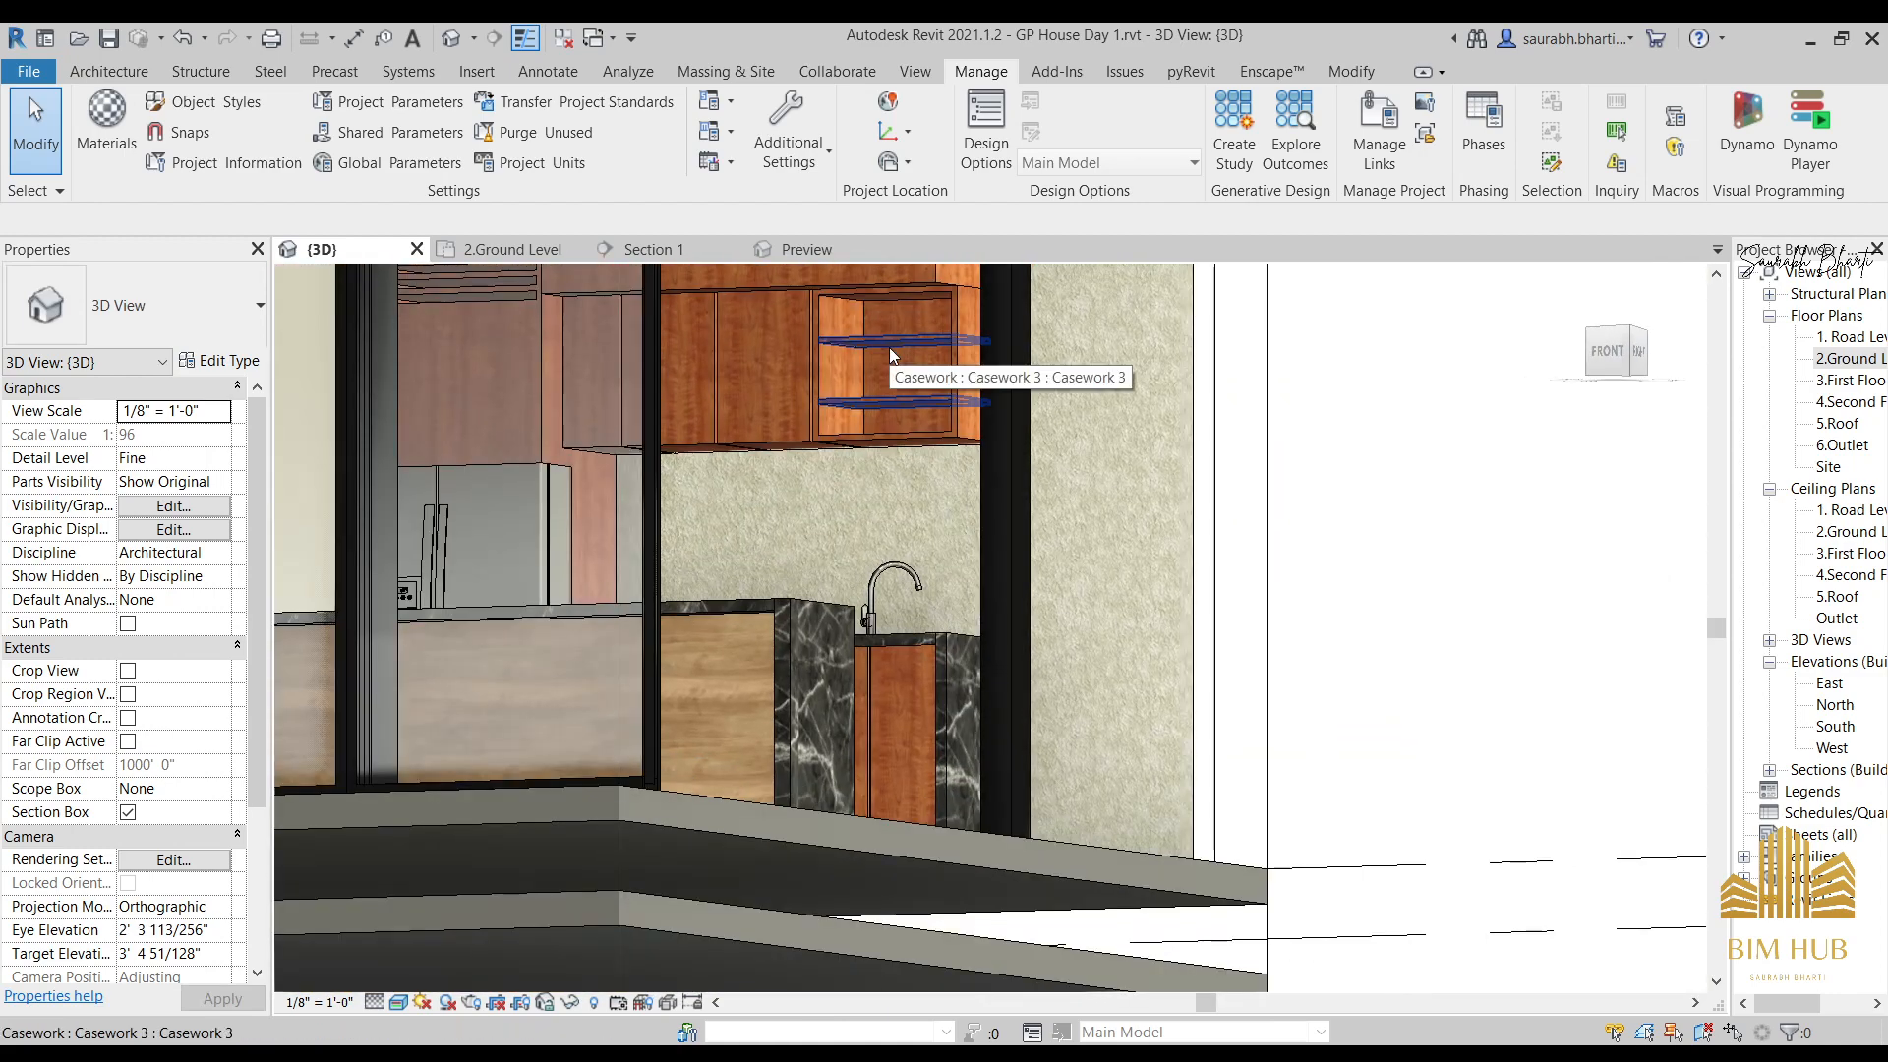
{"action": "scroll", "coordinate": [890, 346], "scroll_direction": "down", "scroll_amount": 3}
{"action": "middle_click_drag", "start_coordinate": [941, 358], "coordinate": [773, 356], "text": "shift"}
{"action": "scroll", "coordinate": [875, 492], "scroll_direction": "up", "scroll_amount": 3}
{"action": "middle_click_drag", "start_coordinate": [876, 500], "coordinate": [1016, 685], "text": "shift"}
{"action": "scroll", "coordinate": [973, 513], "scroll_direction": "up", "scroll_amount": 2}
{"action": "scroll", "coordinate": [1024, 586], "scroll_direction": "down", "scroll_amount": 3}
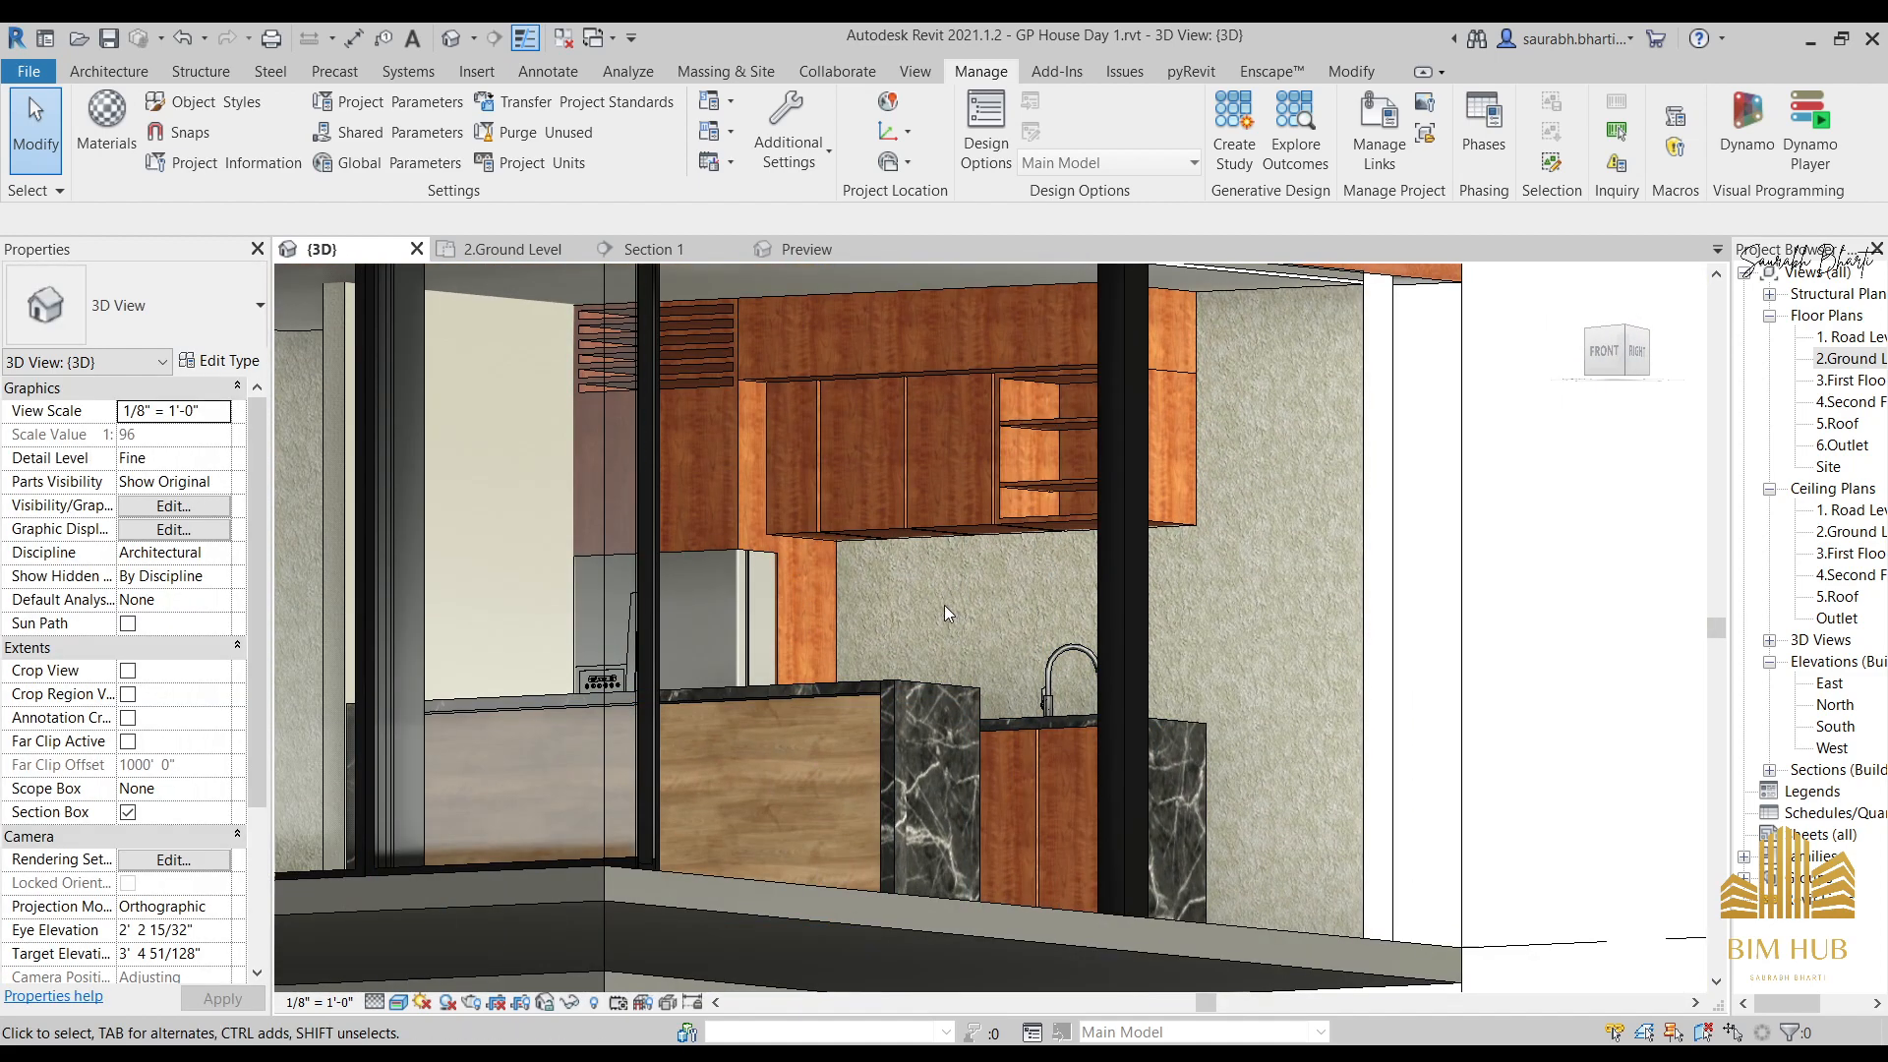
{"action": "scroll", "coordinate": [960, 616], "scroll_direction": "down", "scroll_amount": 2}
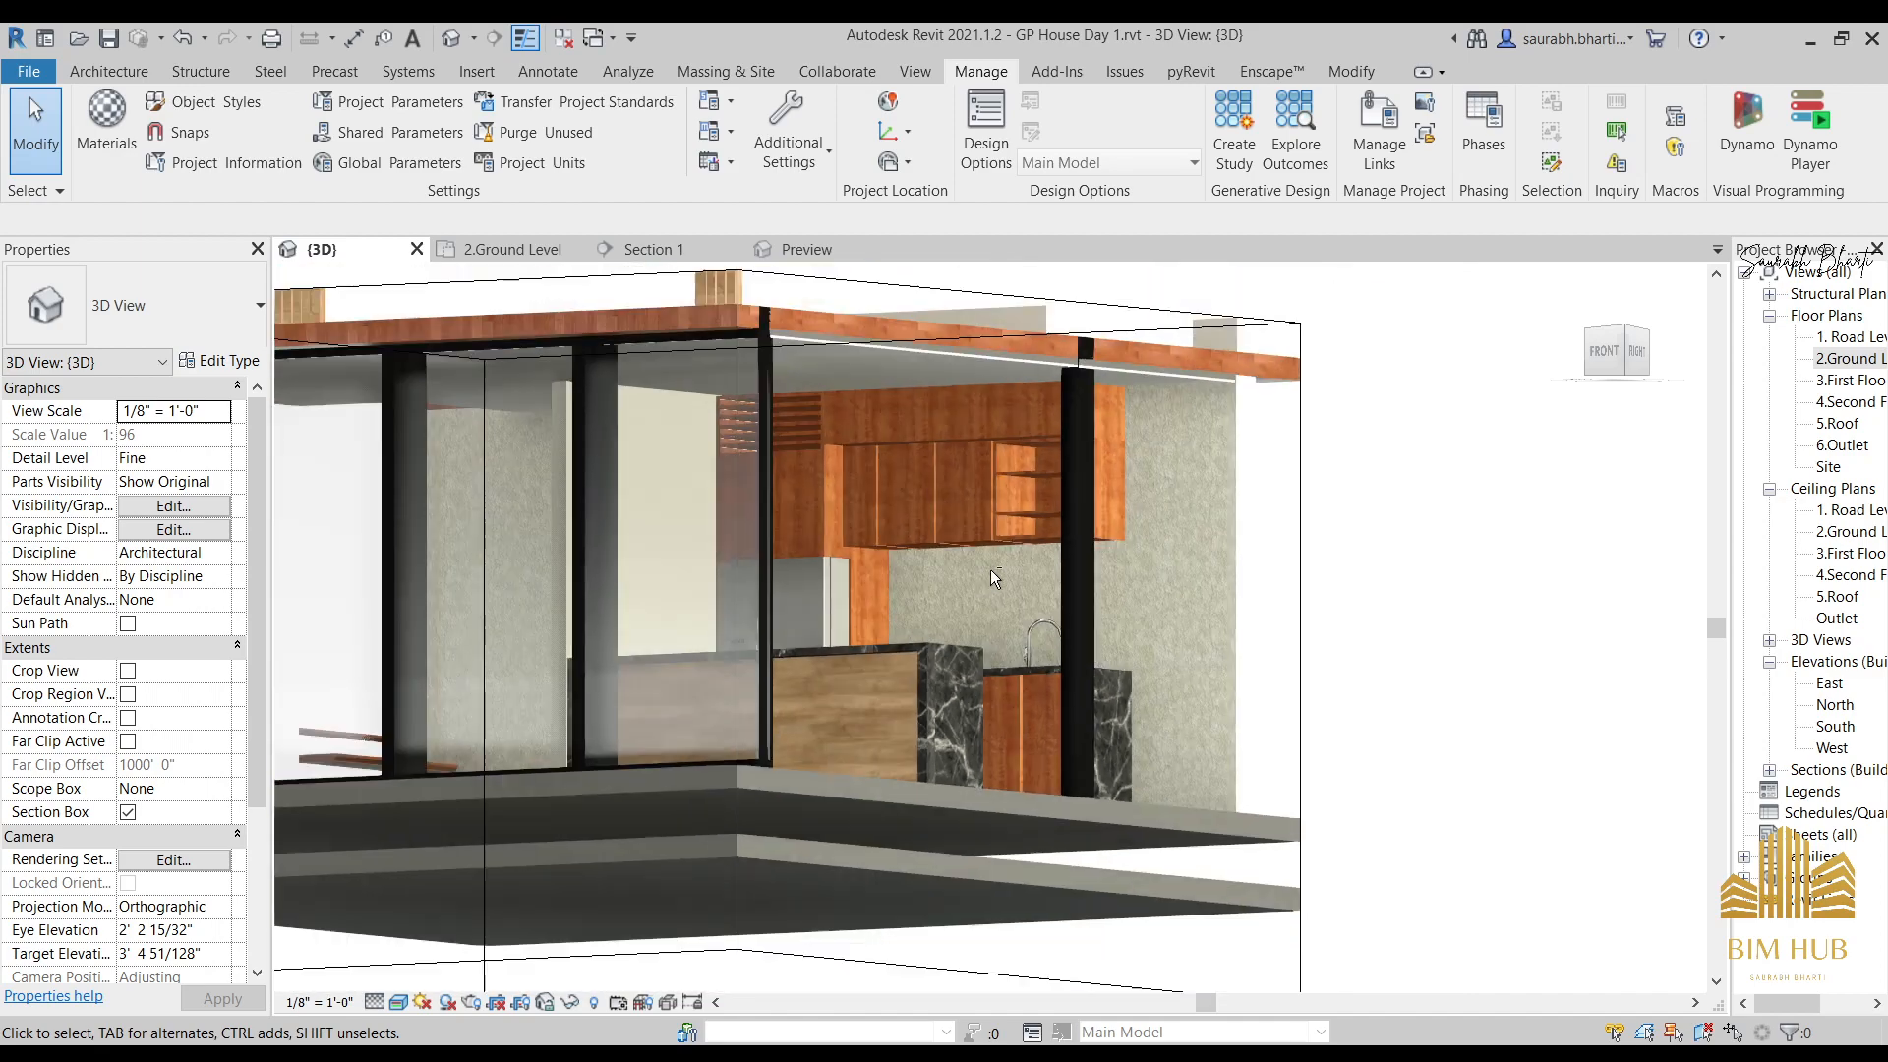
{"action": "middle_click_drag", "start_coordinate": [989, 570], "coordinate": [987, 617], "text": "shift"}
{"action": "scroll", "coordinate": [1025, 562], "scroll_direction": "up", "scroll_amount": 4}
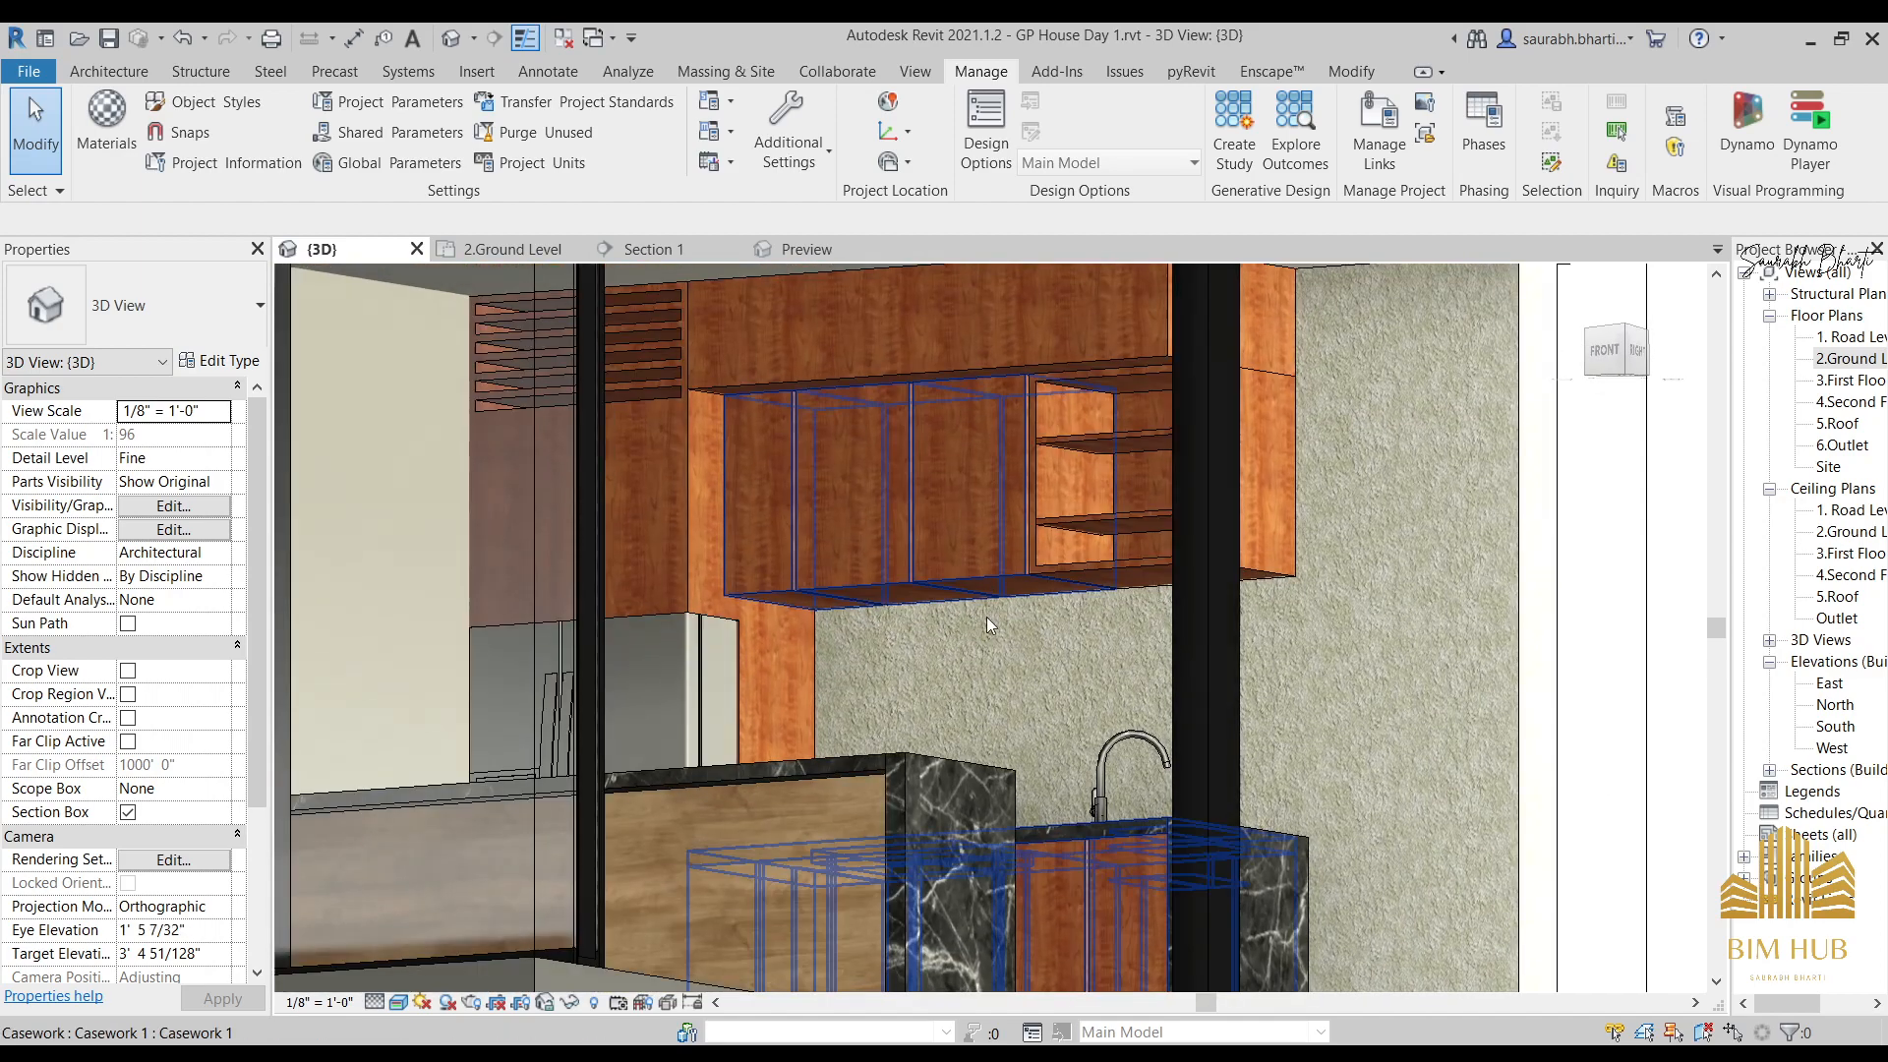
Load the Island_Range_Hood.rfa family from the desktop into the Revit project, leaving it unplaced.
{"action": "left_click", "coordinate": [1812, 41]}
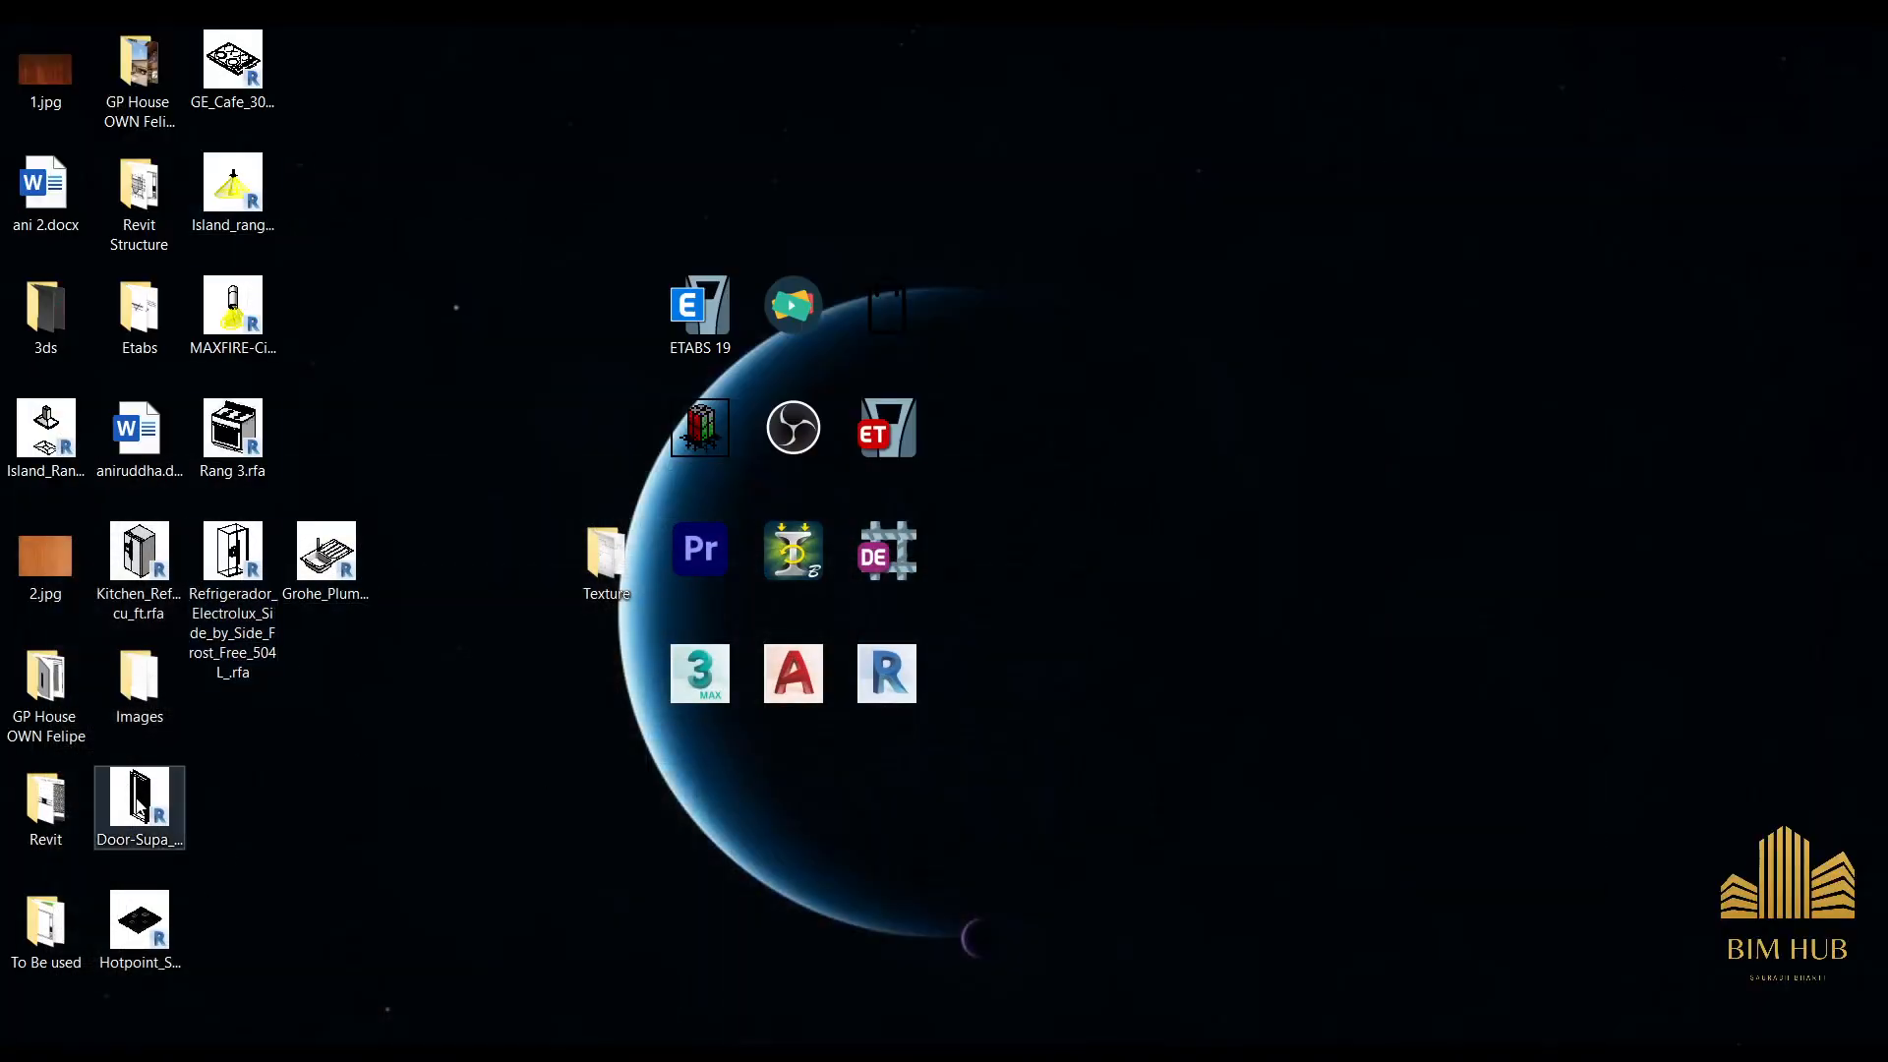
{"action": "left_click", "coordinate": [327, 551]}
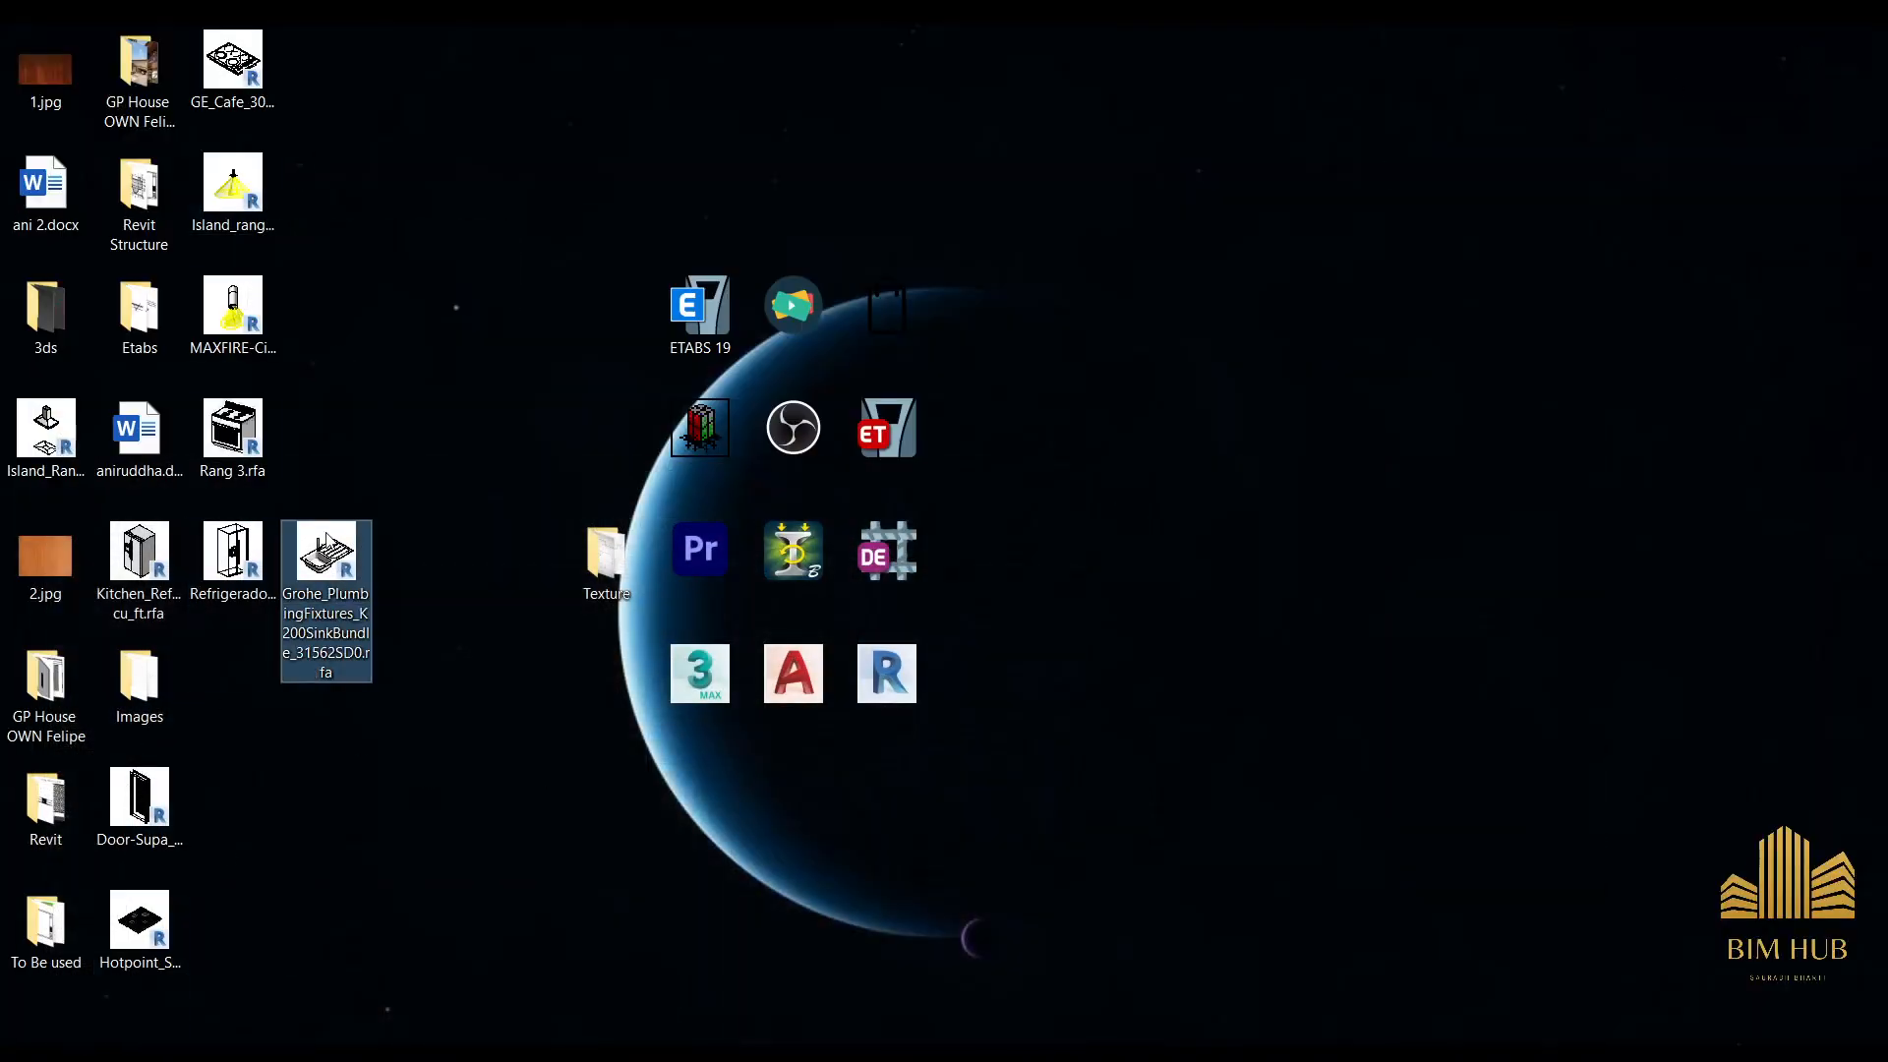
{"action": "left_click", "coordinate": [236, 430]}
{"action": "left_click", "coordinate": [244, 320]}
{"action": "left_click", "coordinate": [235, 221]}
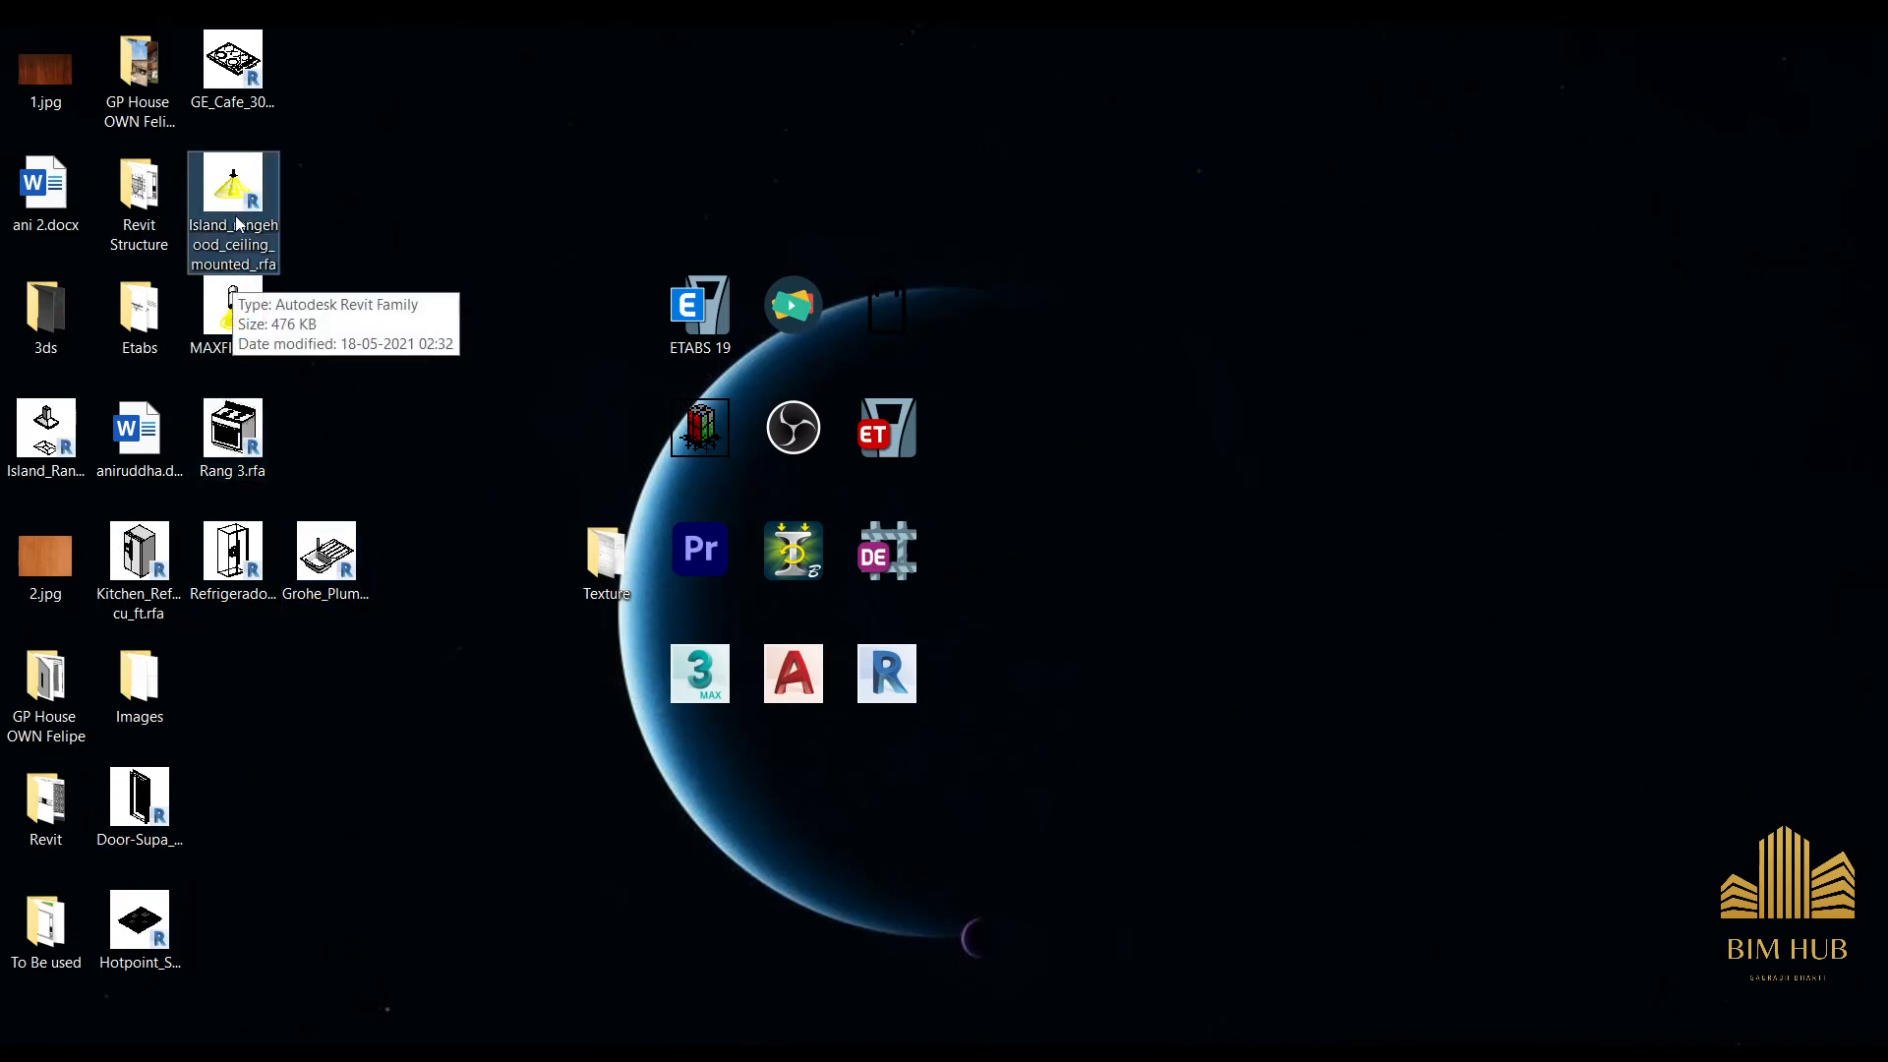
{"action": "left_click", "coordinate": [255, 316]}
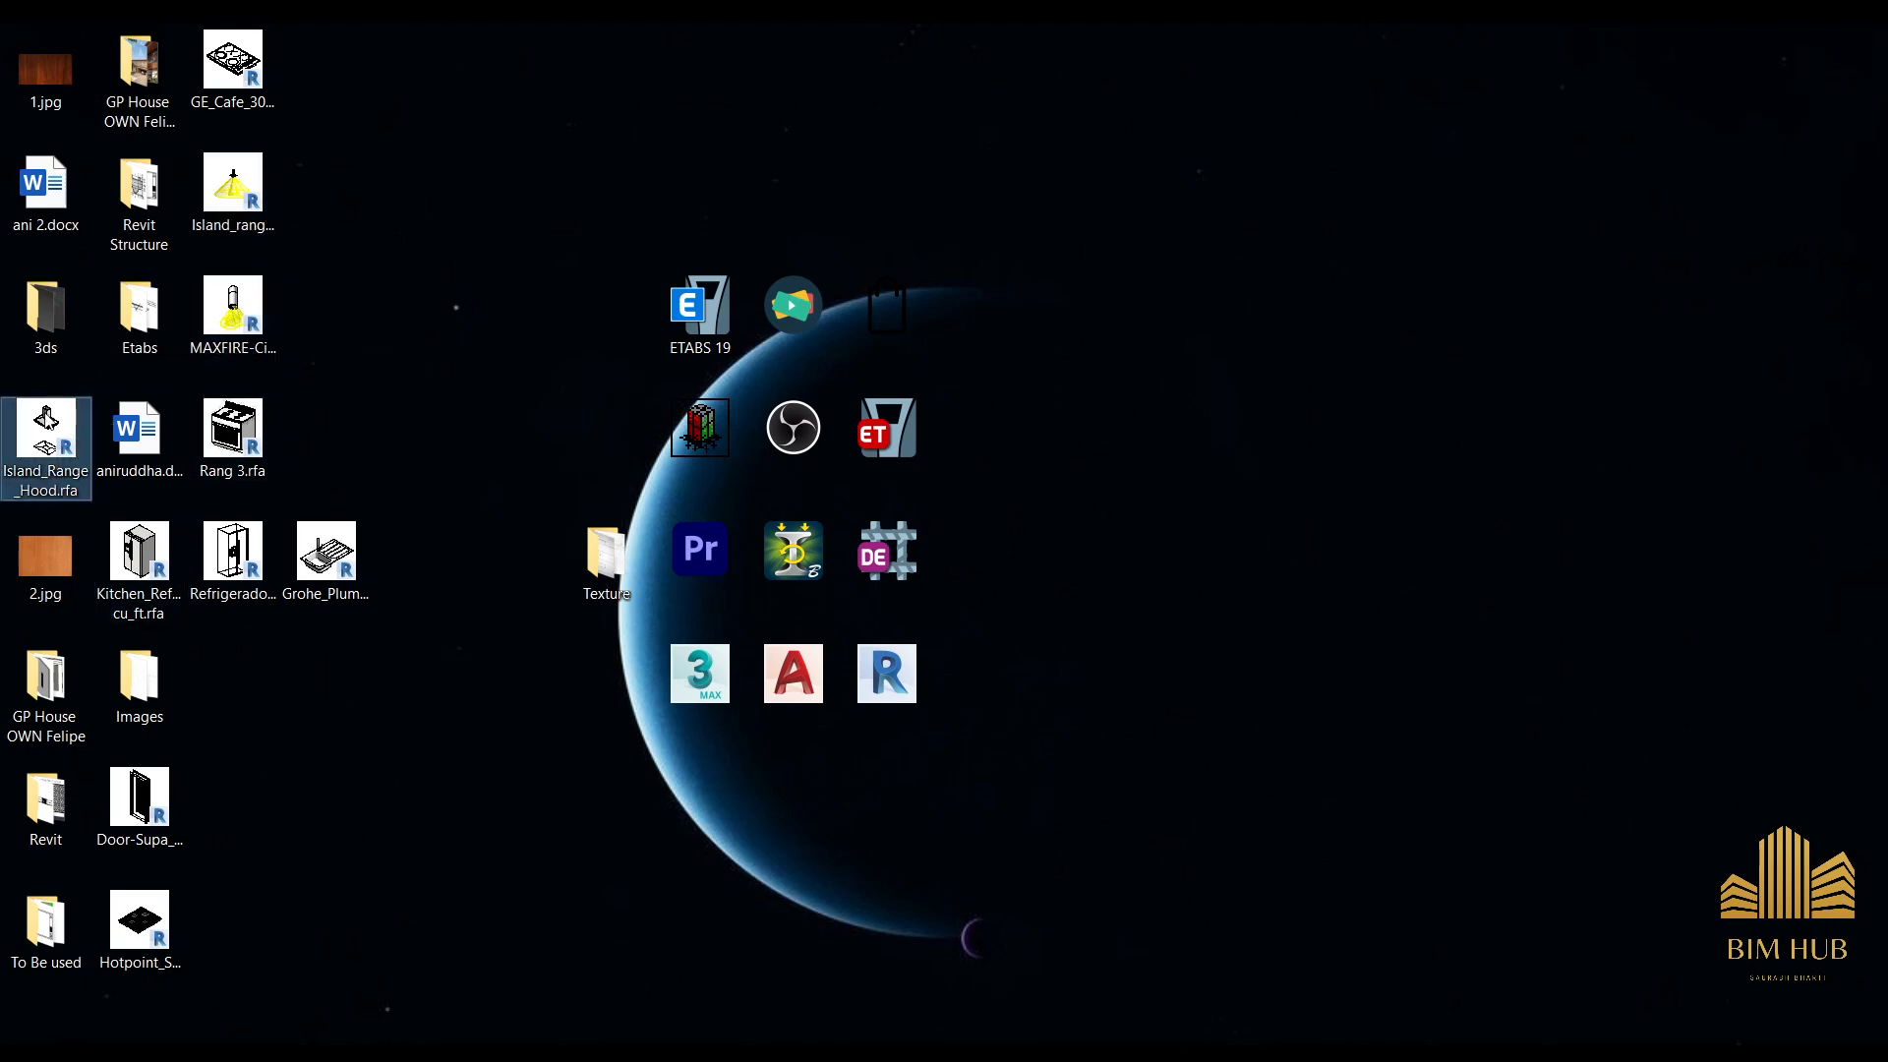
{"action": "left_click_drag", "start_coordinate": [41, 471], "coordinate": [313, 732]}
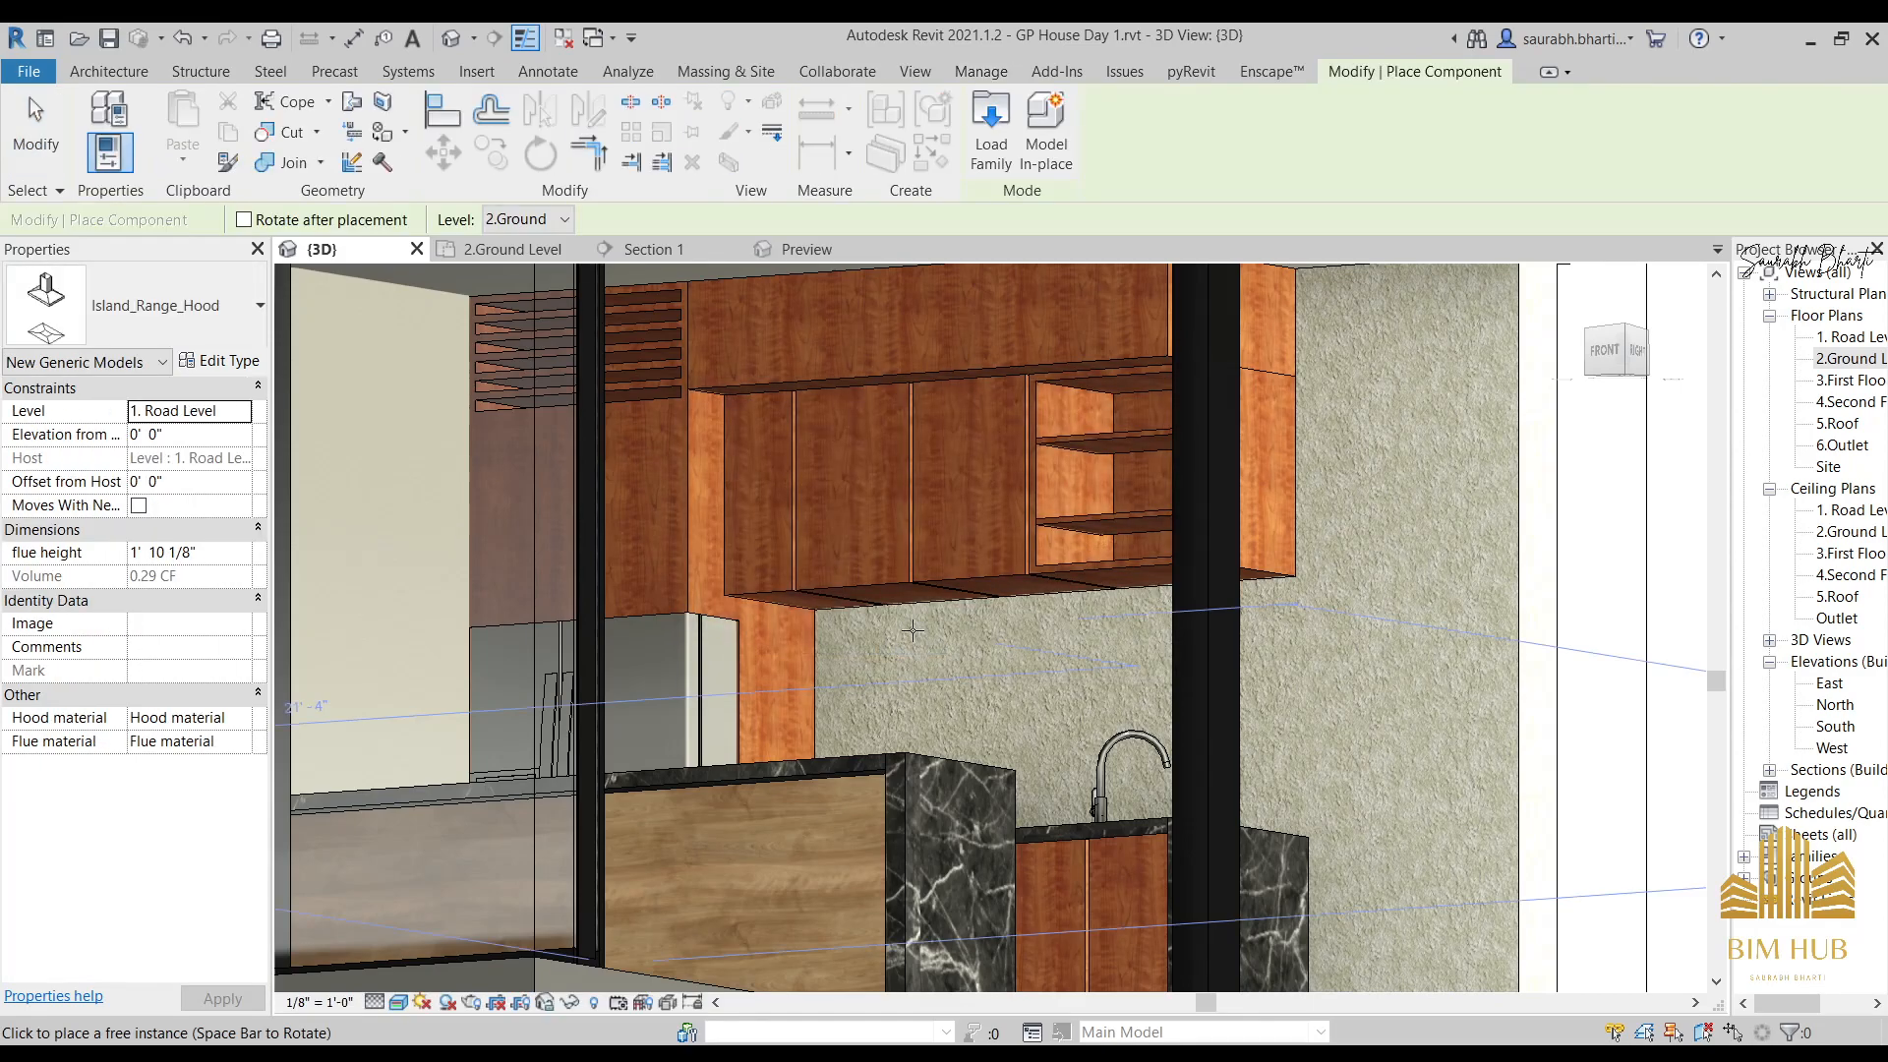
{"action": "scroll", "coordinate": [1358, 635], "scroll_direction": "up", "scroll_amount": 4}
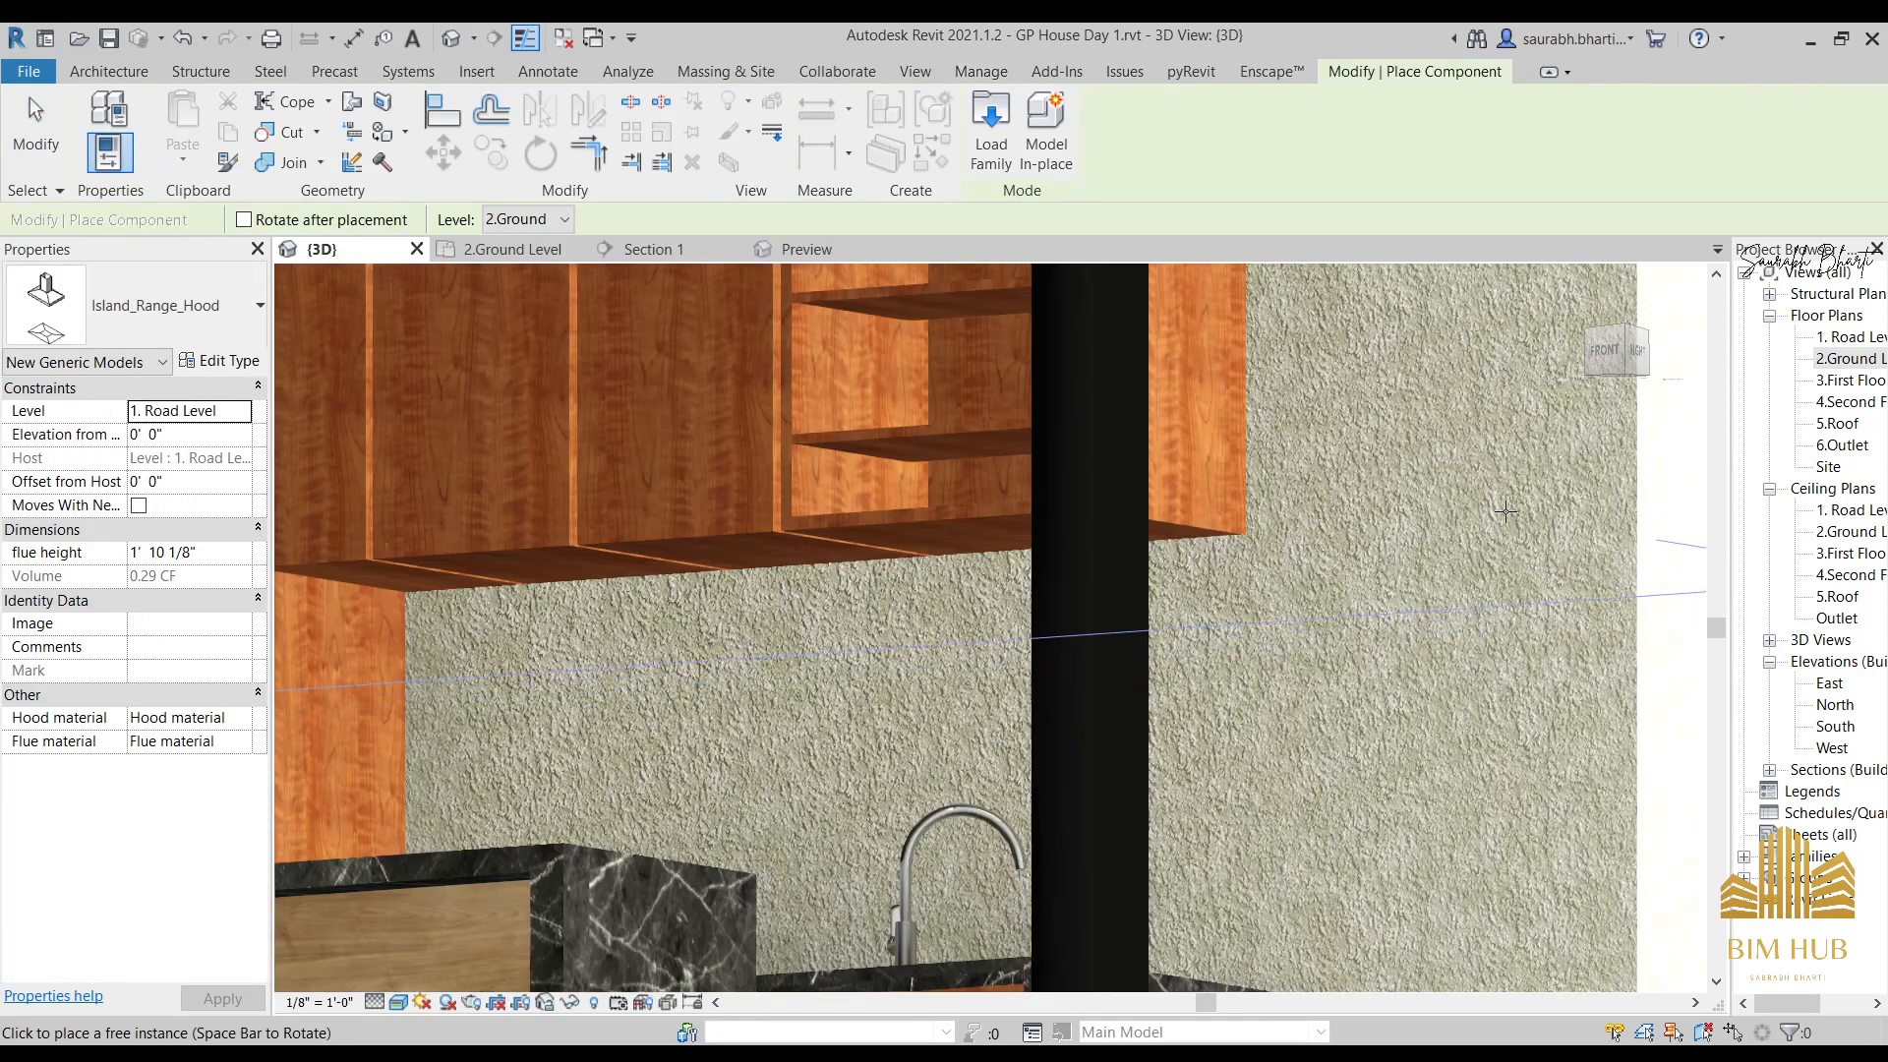
{"action": "scroll", "coordinate": [423, 568], "scroll_direction": "down", "scroll_amount": 5}
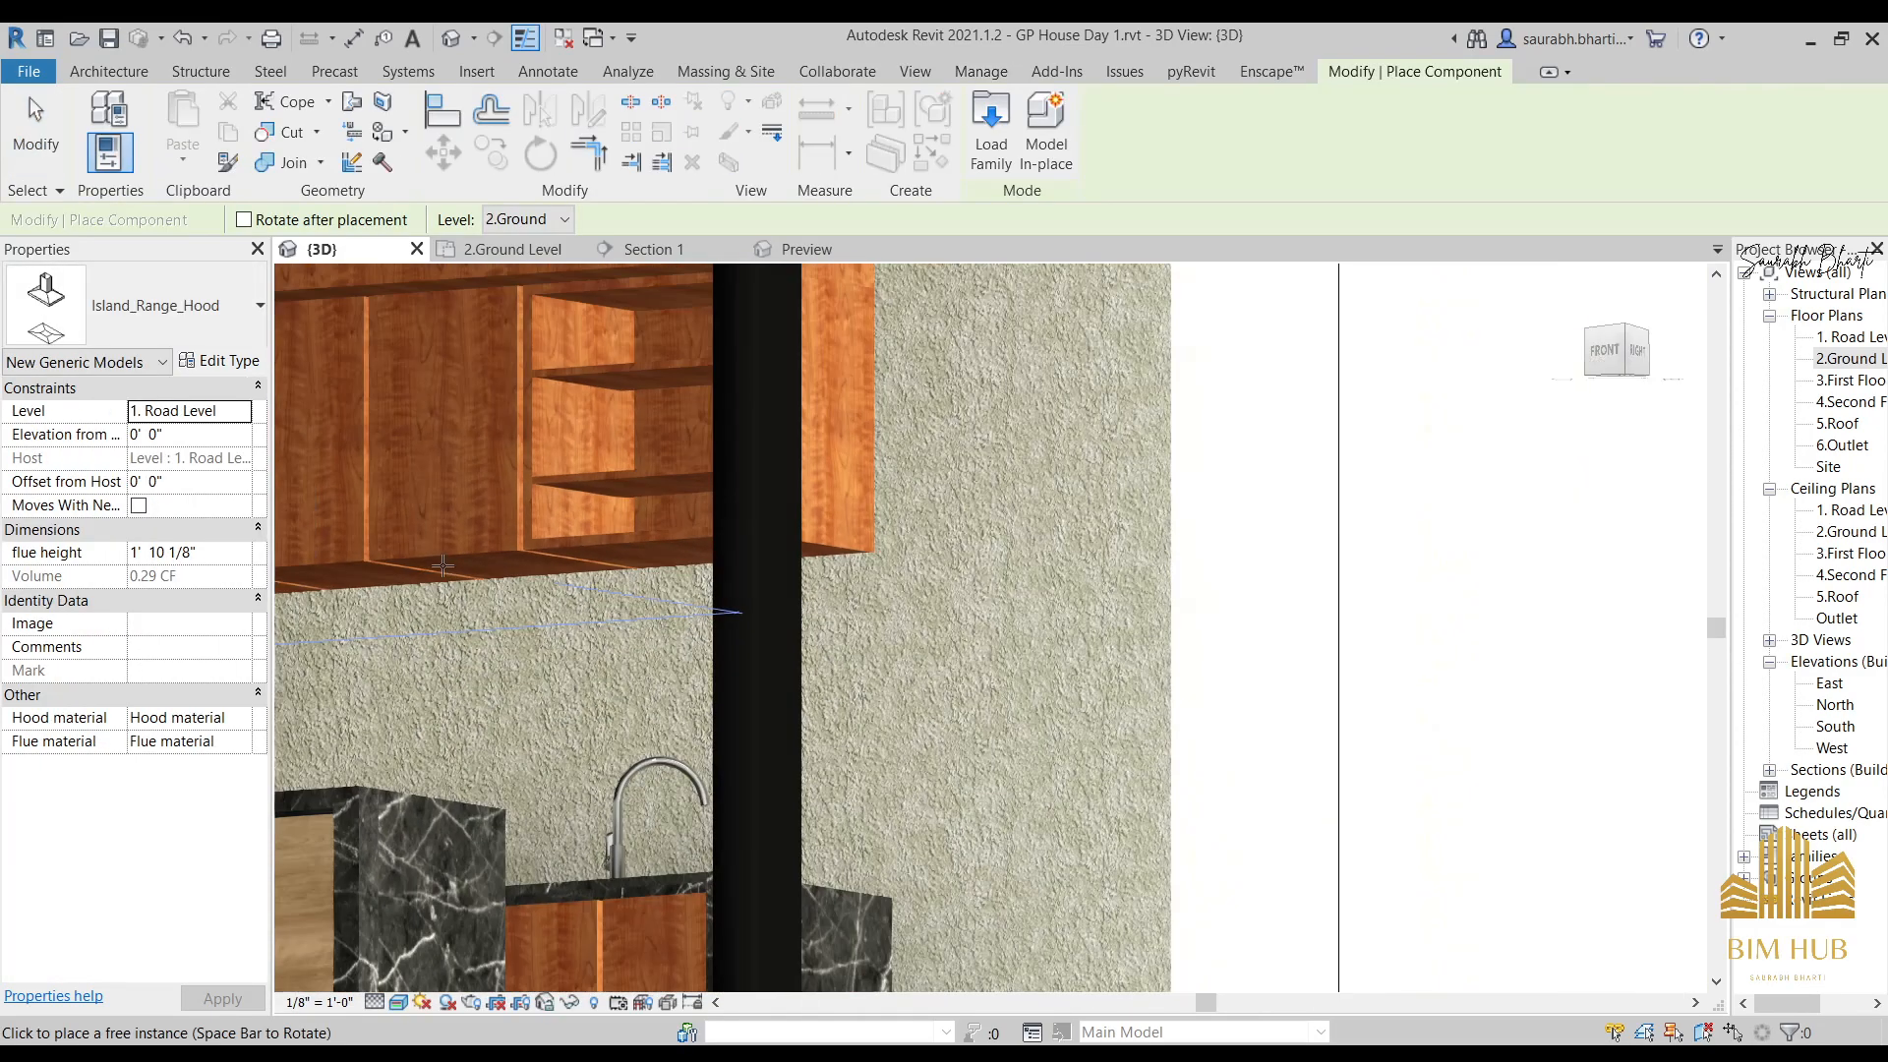
{"action": "key", "text": "Escape"}
Temporarily hide the corner column, the curtain wall glazing and the round column obstructing the front view of the kitchen.
{"action": "middle_click_drag", "start_coordinate": [515, 673], "coordinate": [712, 702], "text": "shift"}
{"action": "left_click", "coordinate": [755, 697]}
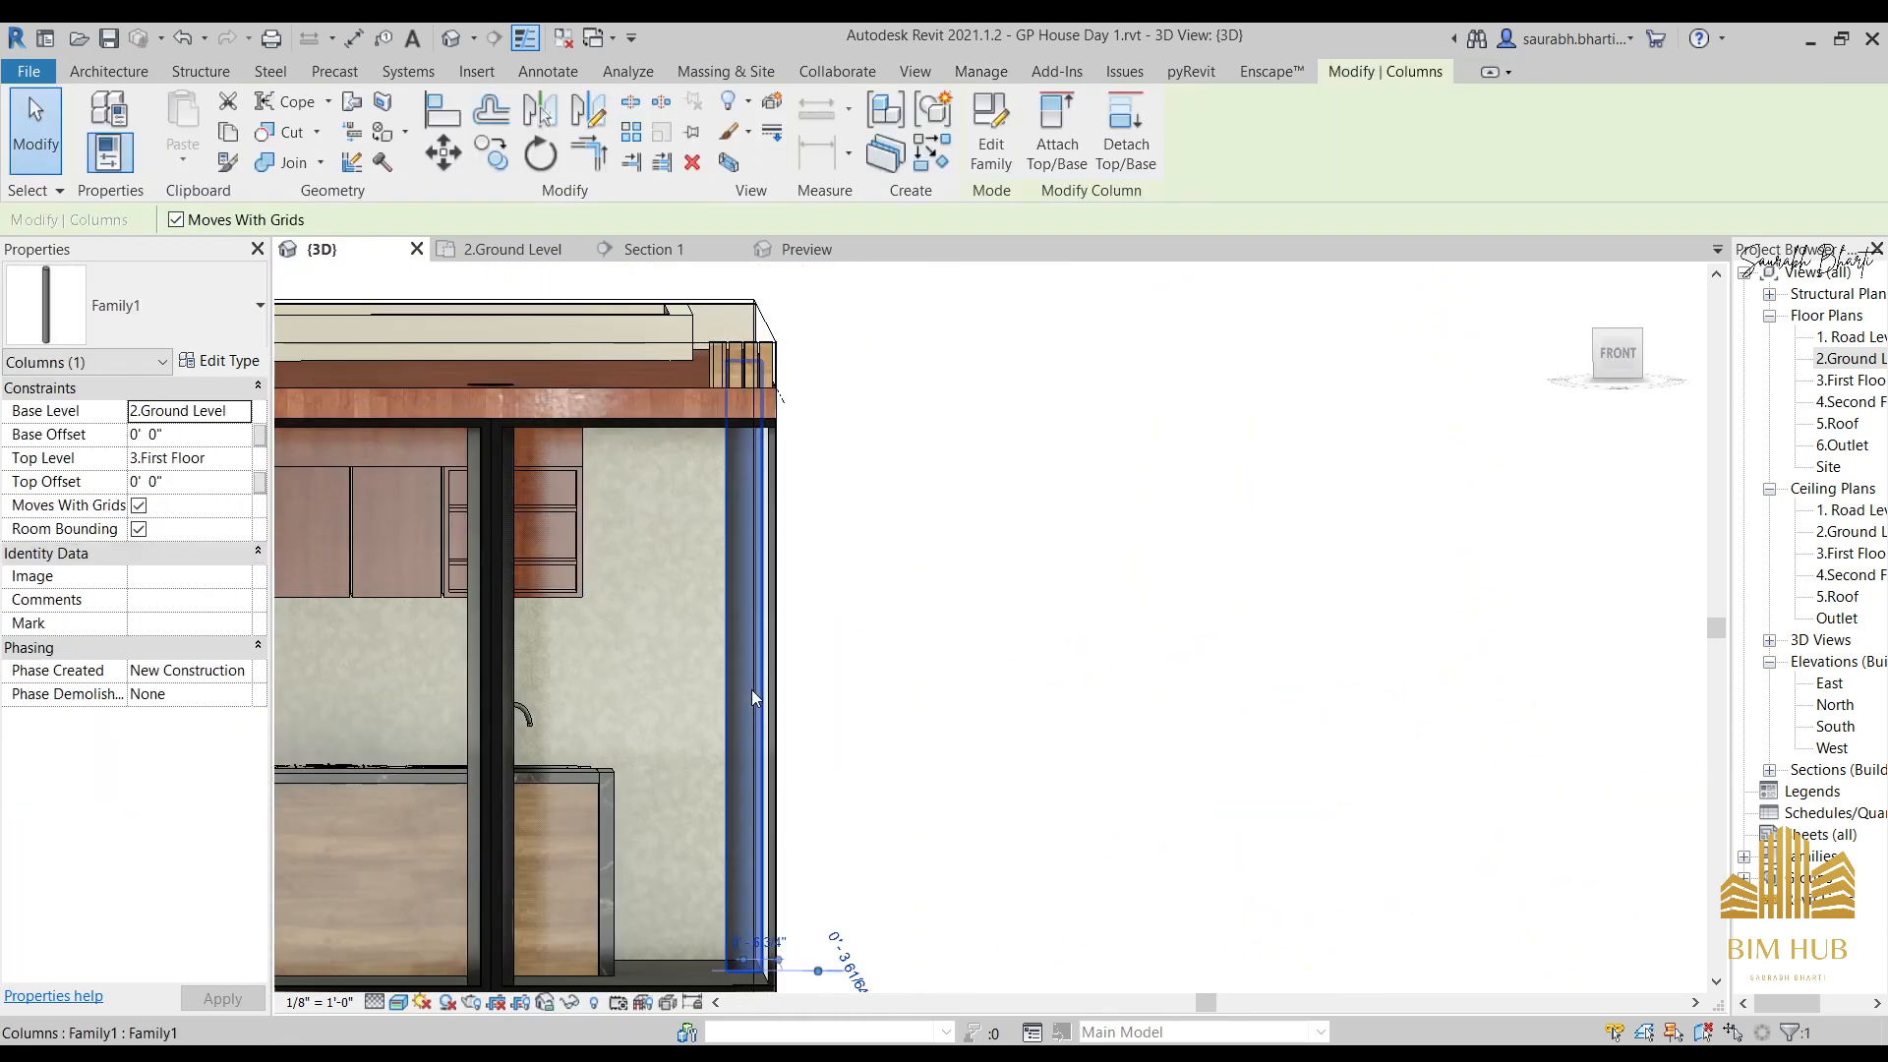
{"action": "key", "text": "c"}
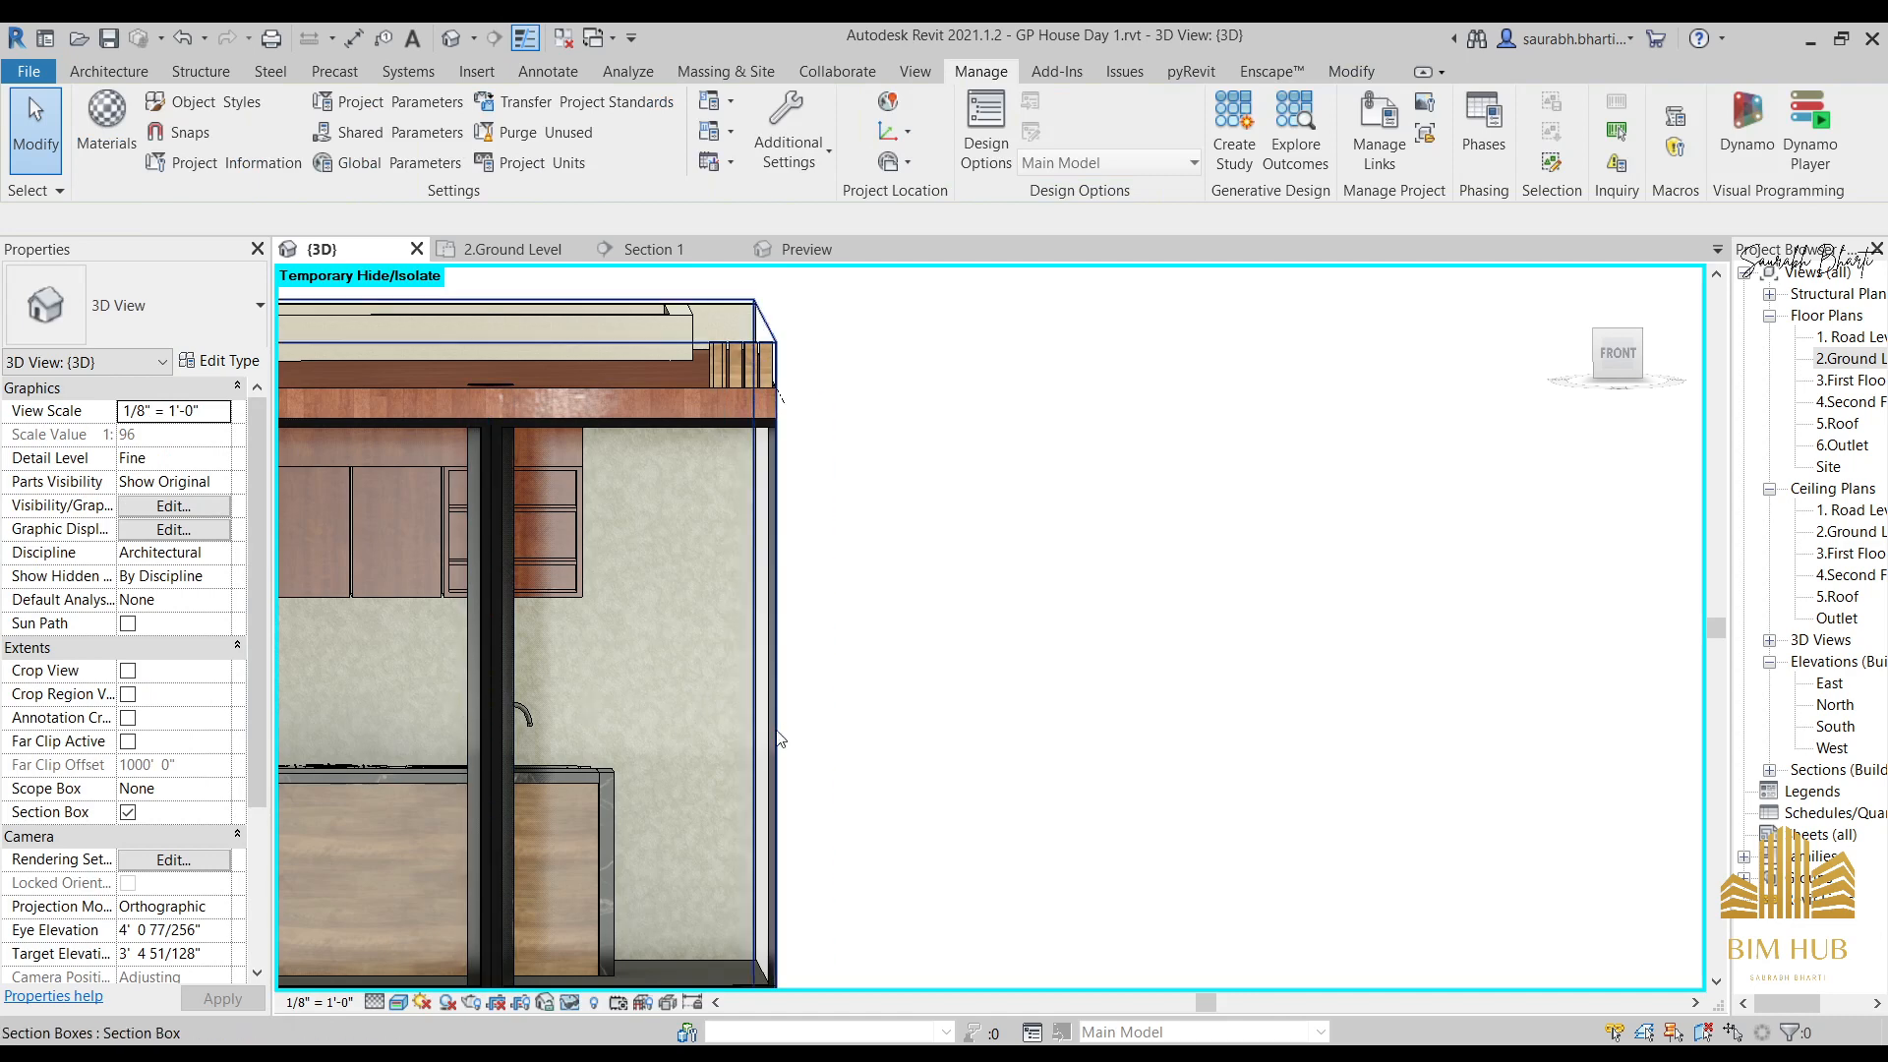
{"action": "middle_click_drag", "start_coordinate": [715, 620], "coordinate": [576, 728], "text": "shift"}
{"action": "left_click", "coordinate": [544, 747]}
{"action": "key", "text": "h"}
{"action": "key", "text": "h"}
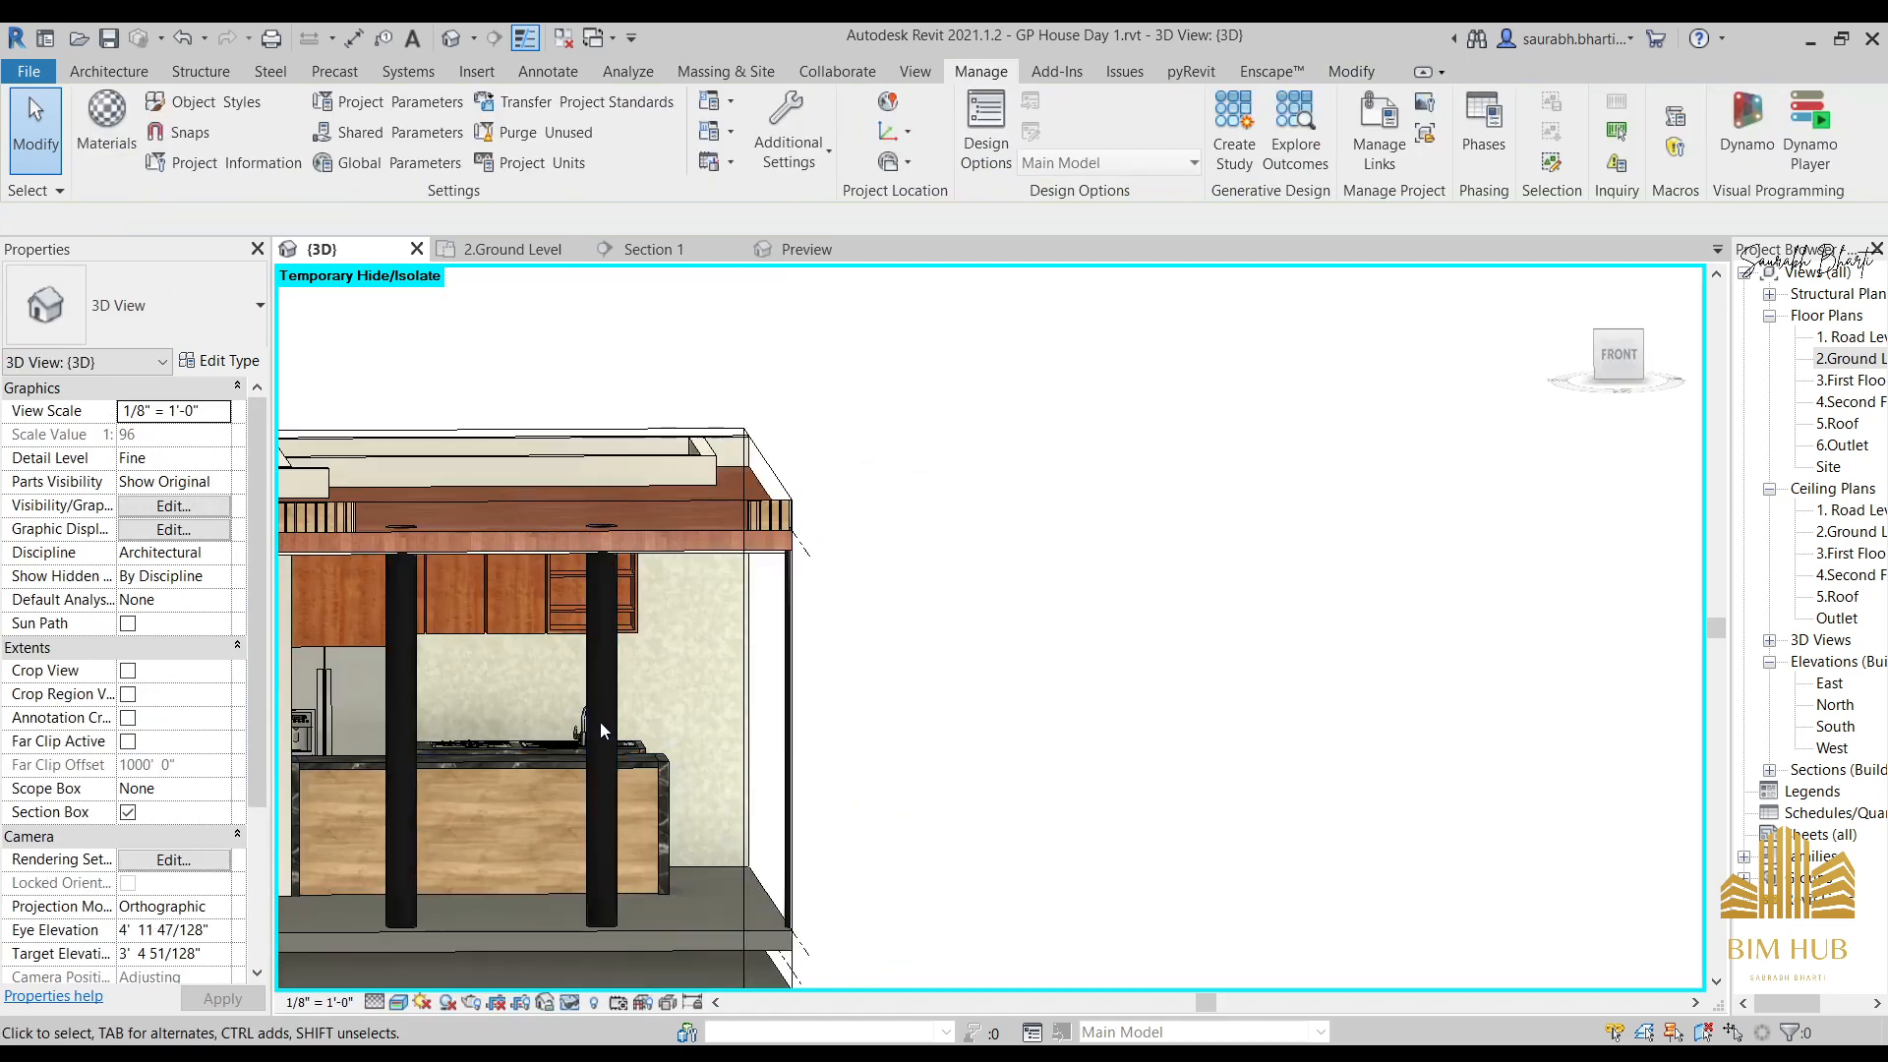
{"action": "left_click", "coordinate": [614, 652]}
{"action": "key", "text": "h"}
{"action": "key", "text": "h"}
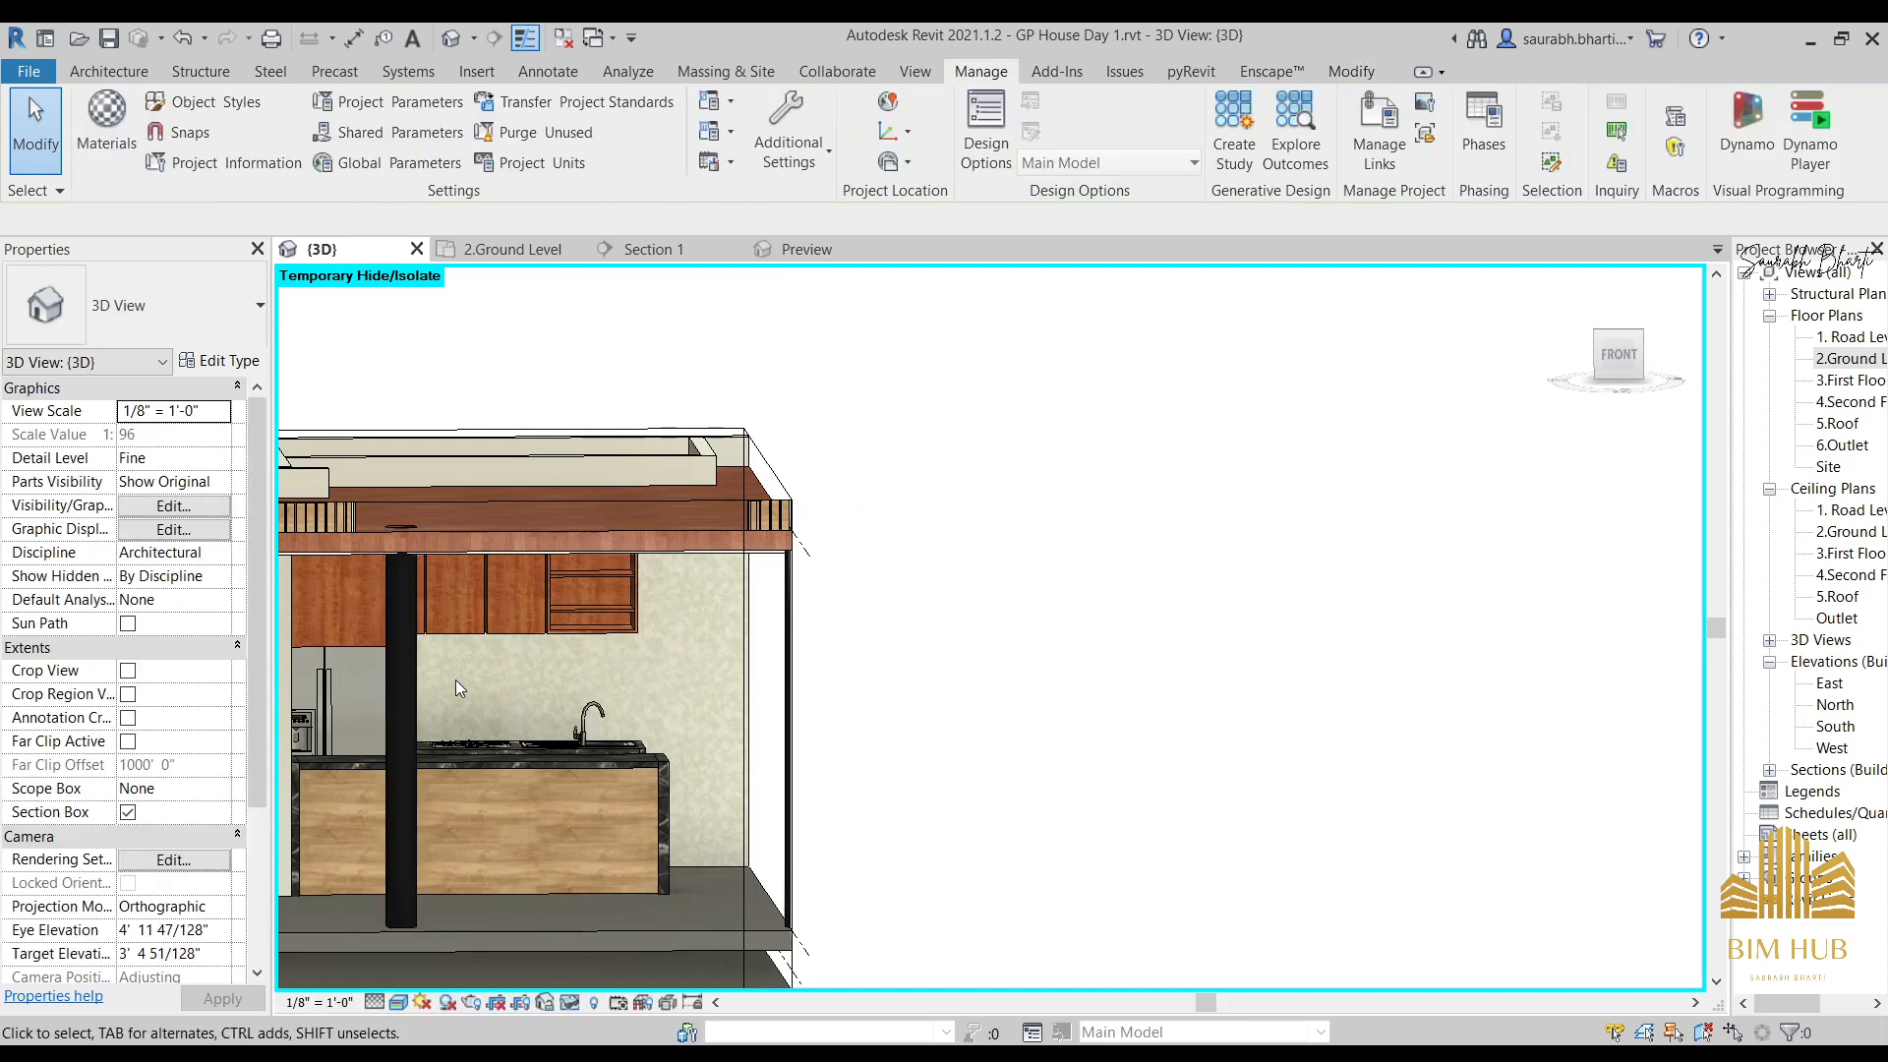
Place an Island_Range_Hood component on the 2.Ground Level floor near the sink end of the kitchen counter.
{"action": "middle_click_drag", "start_coordinate": [458, 686], "coordinate": [525, 669], "text": "shift"}
{"action": "left_click", "coordinate": [106, 73]}
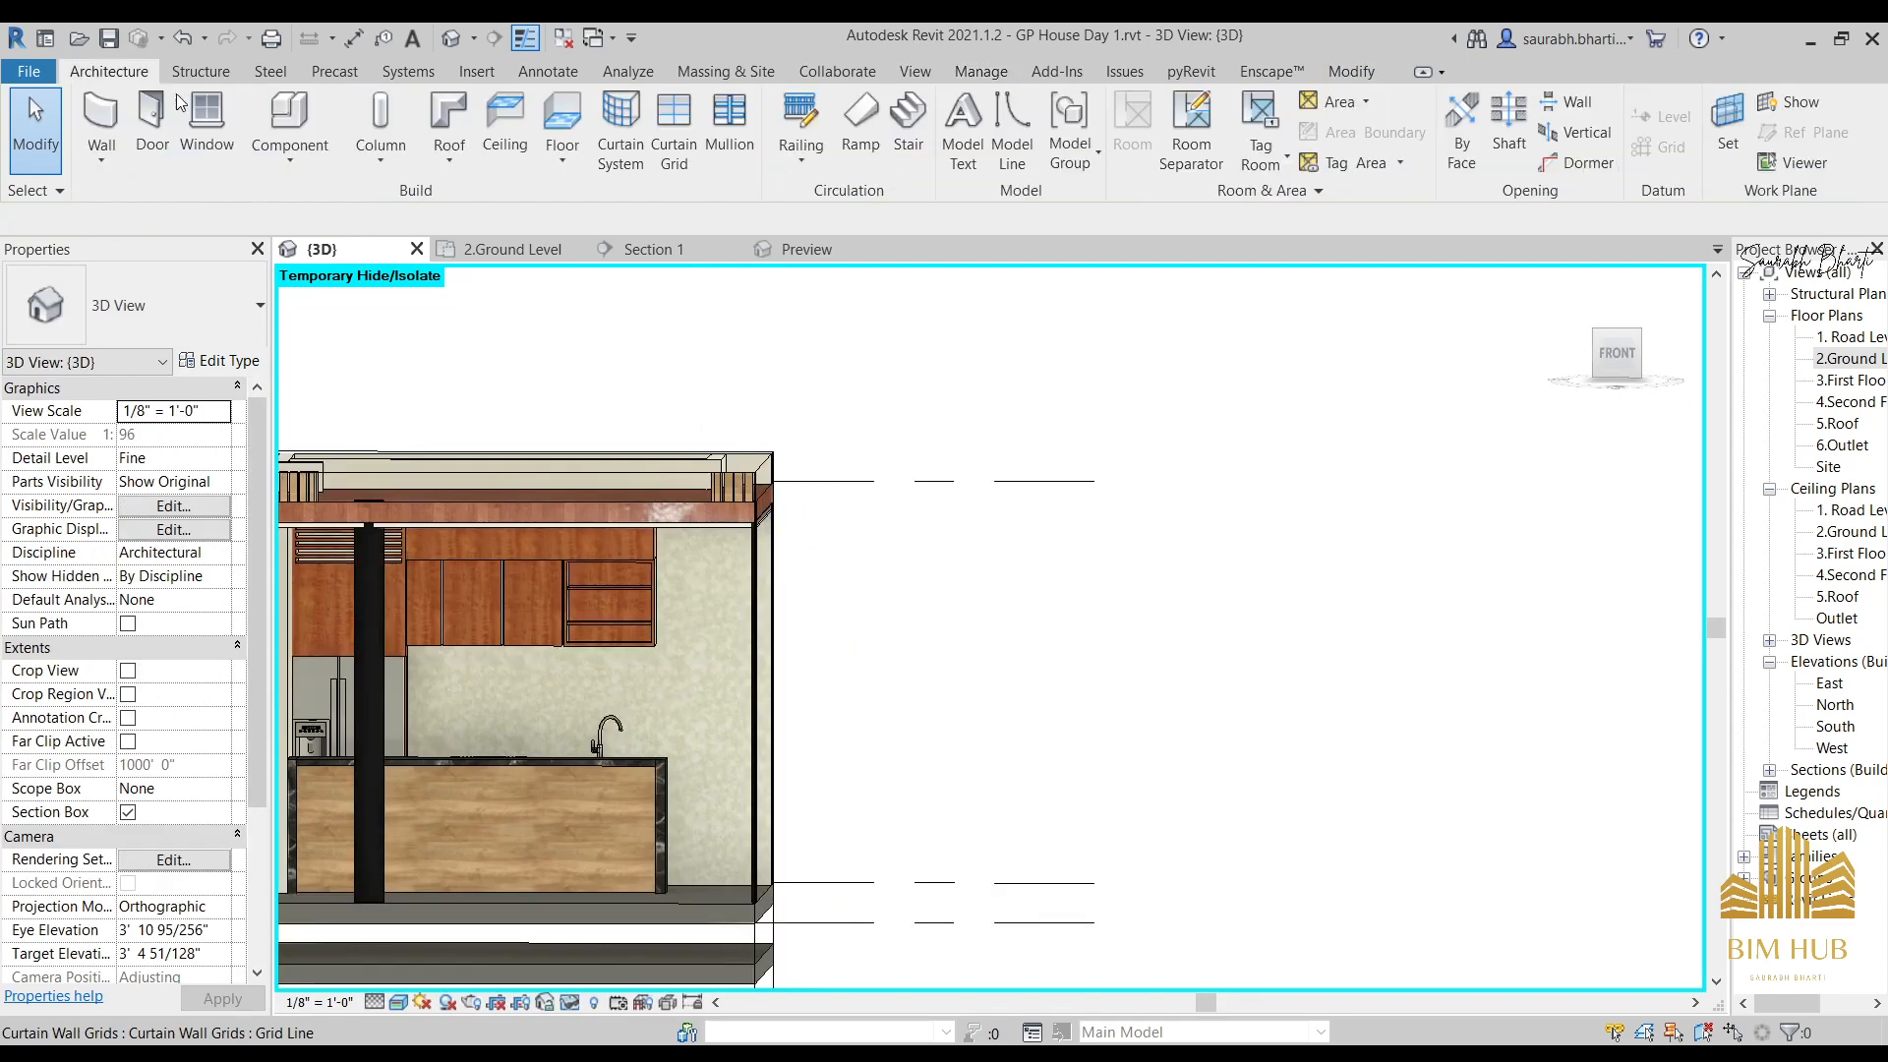
{"action": "left_click", "coordinate": [308, 124]}
{"action": "scroll", "coordinate": [485, 684], "scroll_direction": "up", "scroll_amount": 3}
{"action": "middle_click_drag", "start_coordinate": [538, 624], "coordinate": [583, 552], "text": "shift"}
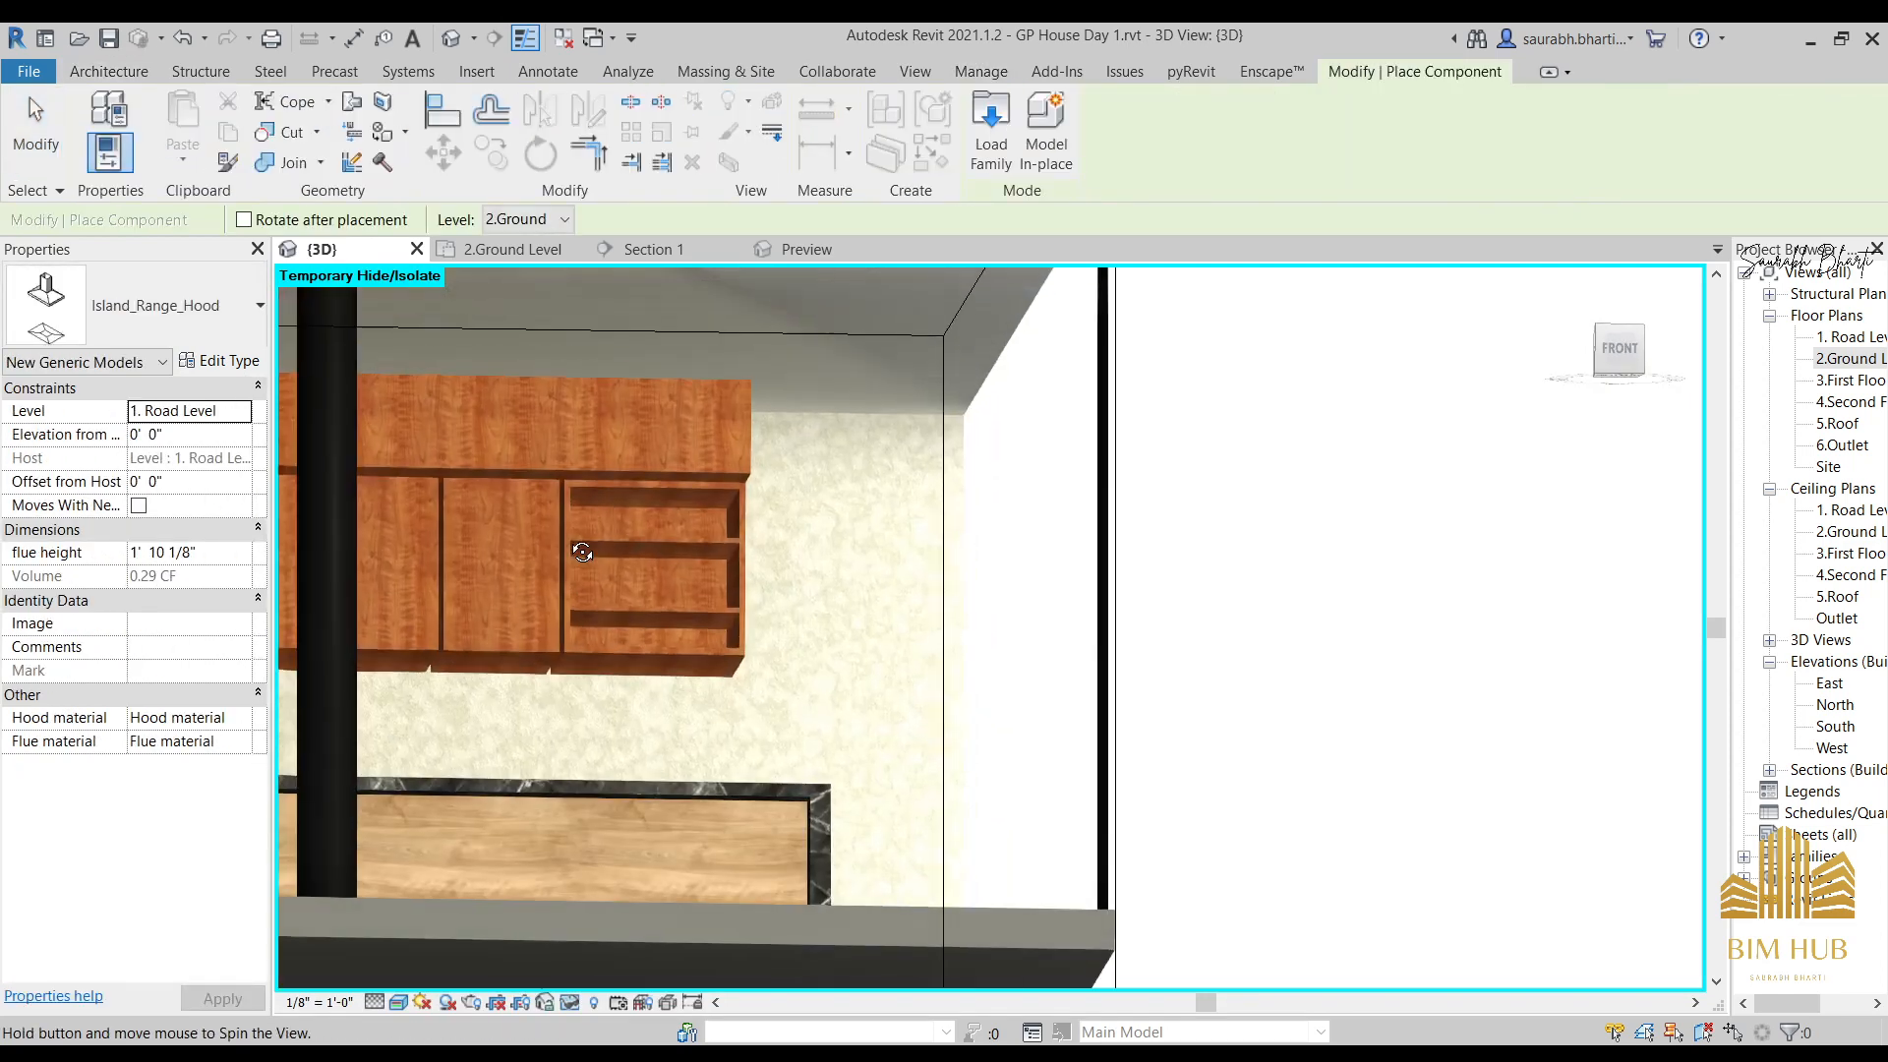
{"action": "scroll", "coordinate": [502, 687], "scroll_direction": "up", "scroll_amount": 4}
{"action": "left_click", "coordinate": [505, 706]}
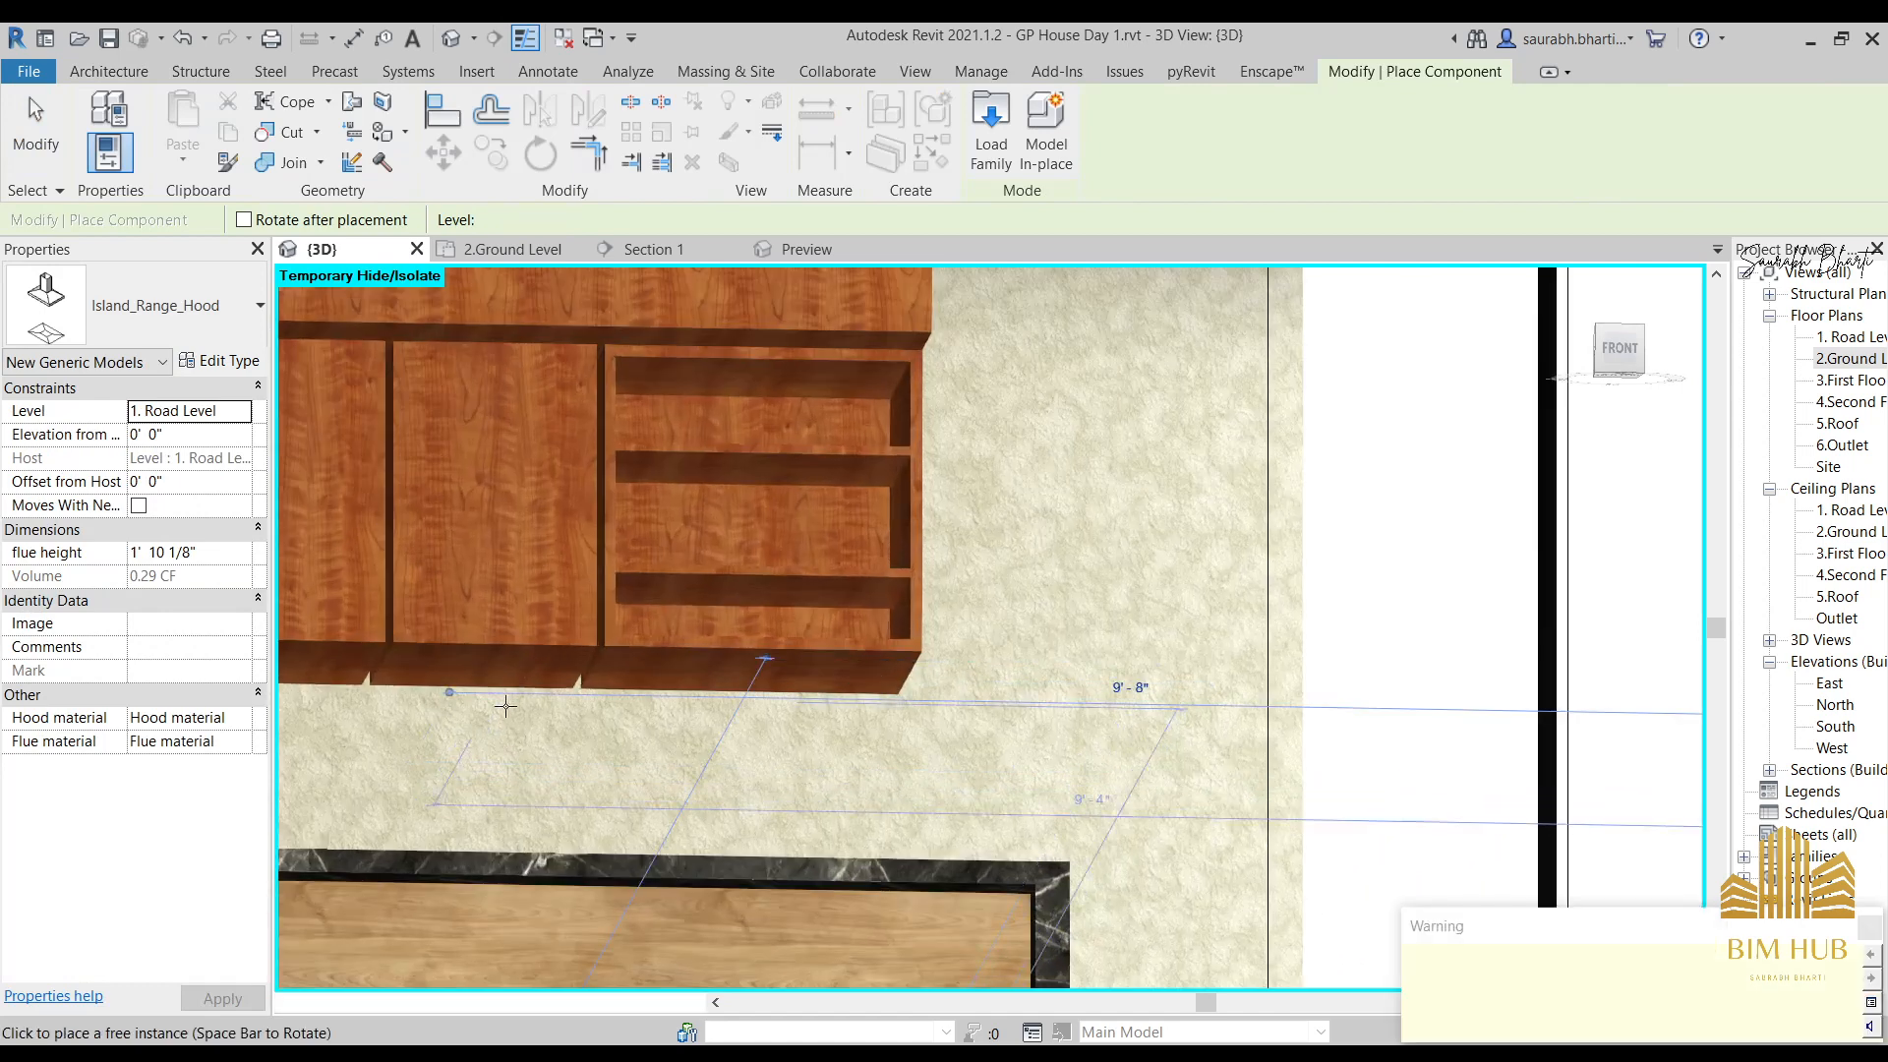
{"action": "scroll", "coordinate": [511, 718], "scroll_direction": "down", "scroll_amount": 5}
{"action": "middle_click_drag", "start_coordinate": [551, 747], "coordinate": [707, 831], "text": "shift"}
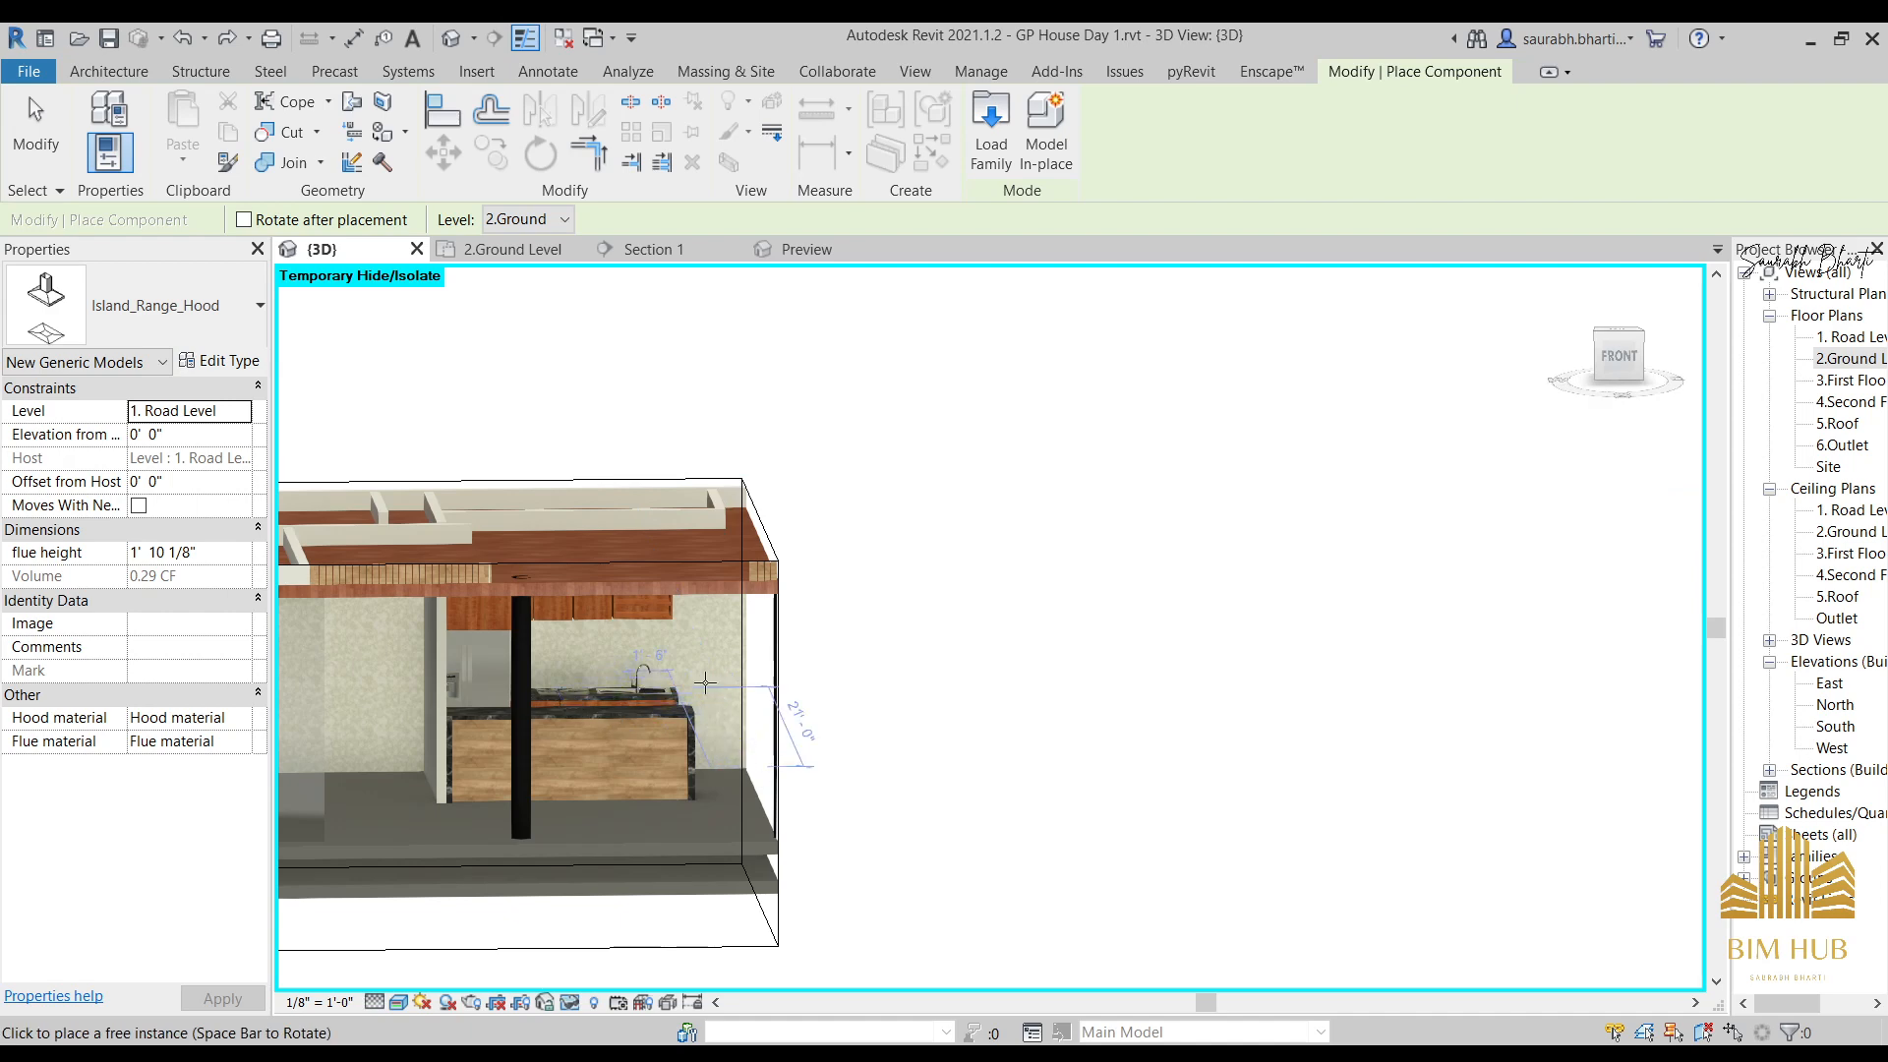
{"action": "middle_click_drag", "start_coordinate": [651, 694], "coordinate": [532, 782], "text": "shift"}
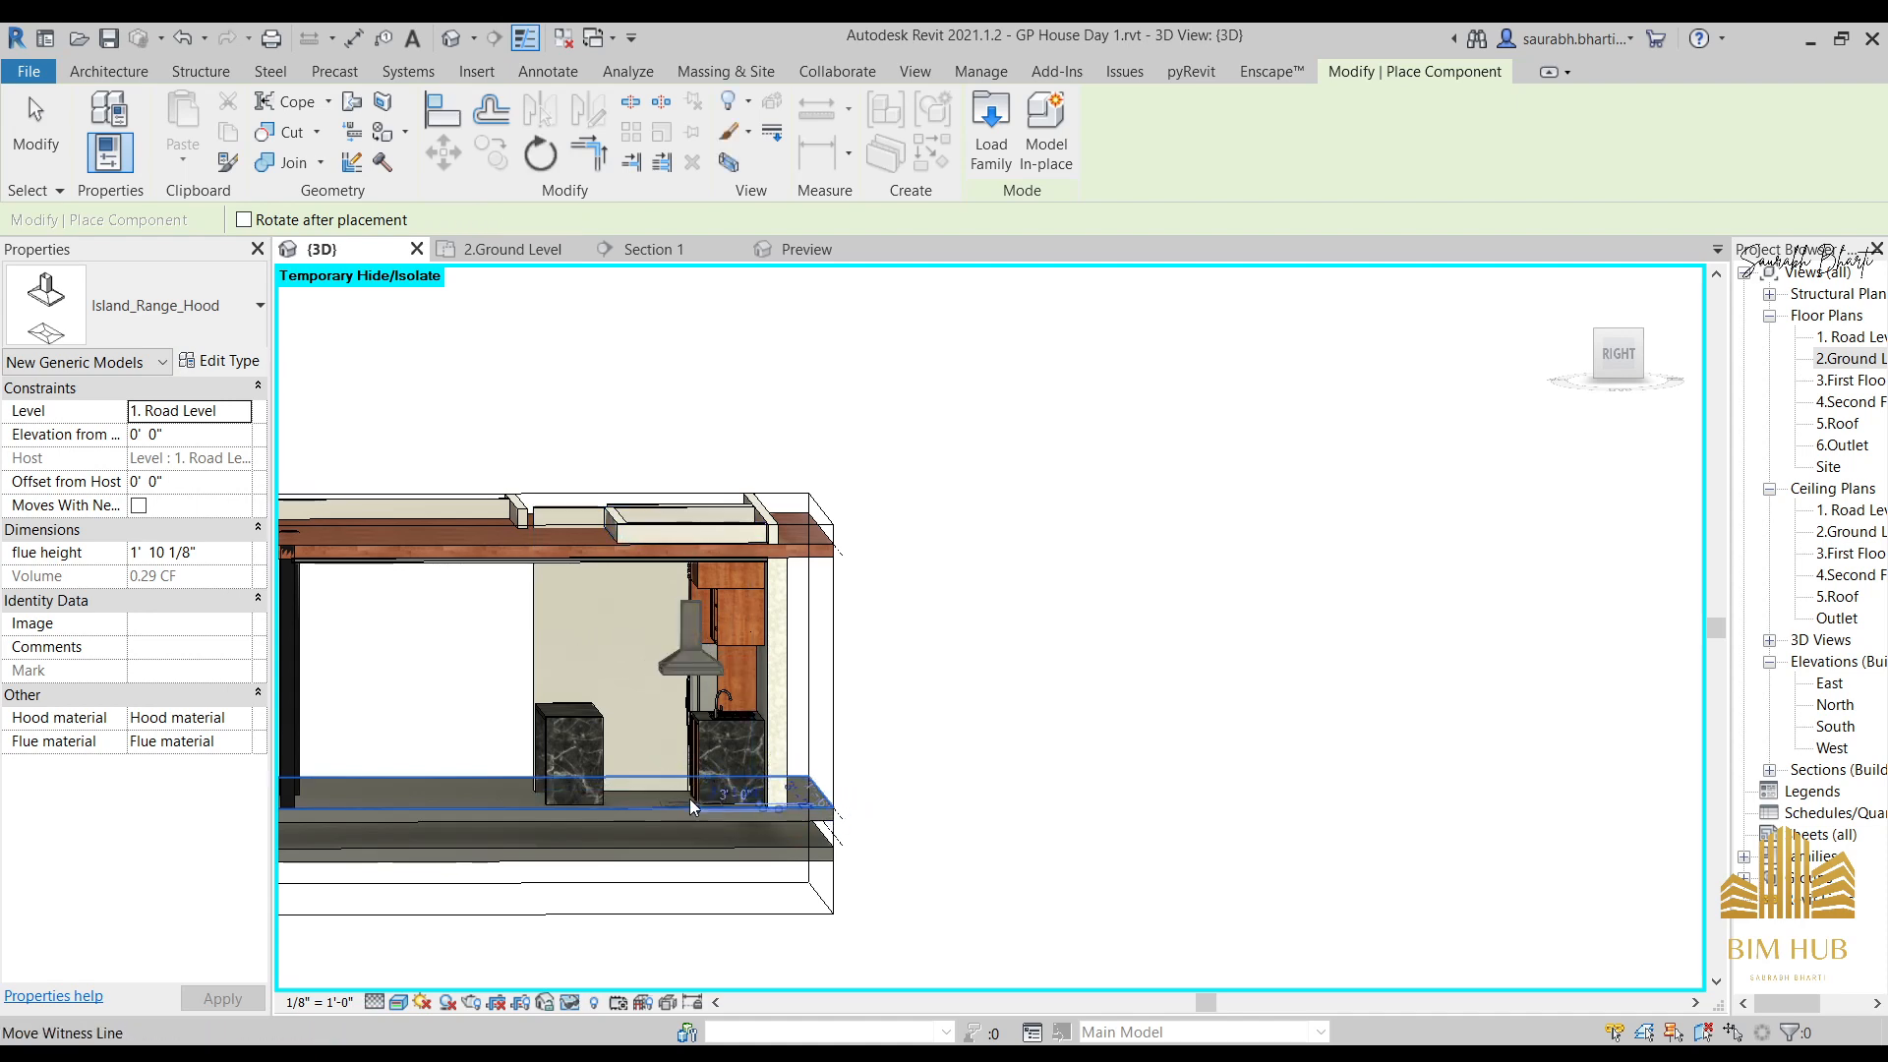
{"action": "middle_click_drag", "start_coordinate": [777, 816], "coordinate": [935, 838], "text": "shift"}
{"action": "key", "text": "Escape"}
In the front view, nudge the range hood along the counter toward the refrigerator, to a temporary dimension of about 7' 7".
{"action": "left_click", "coordinate": [741, 654]}
{"action": "middle_click_drag", "start_coordinate": [629, 834], "coordinate": [716, 736], "text": "shift"}
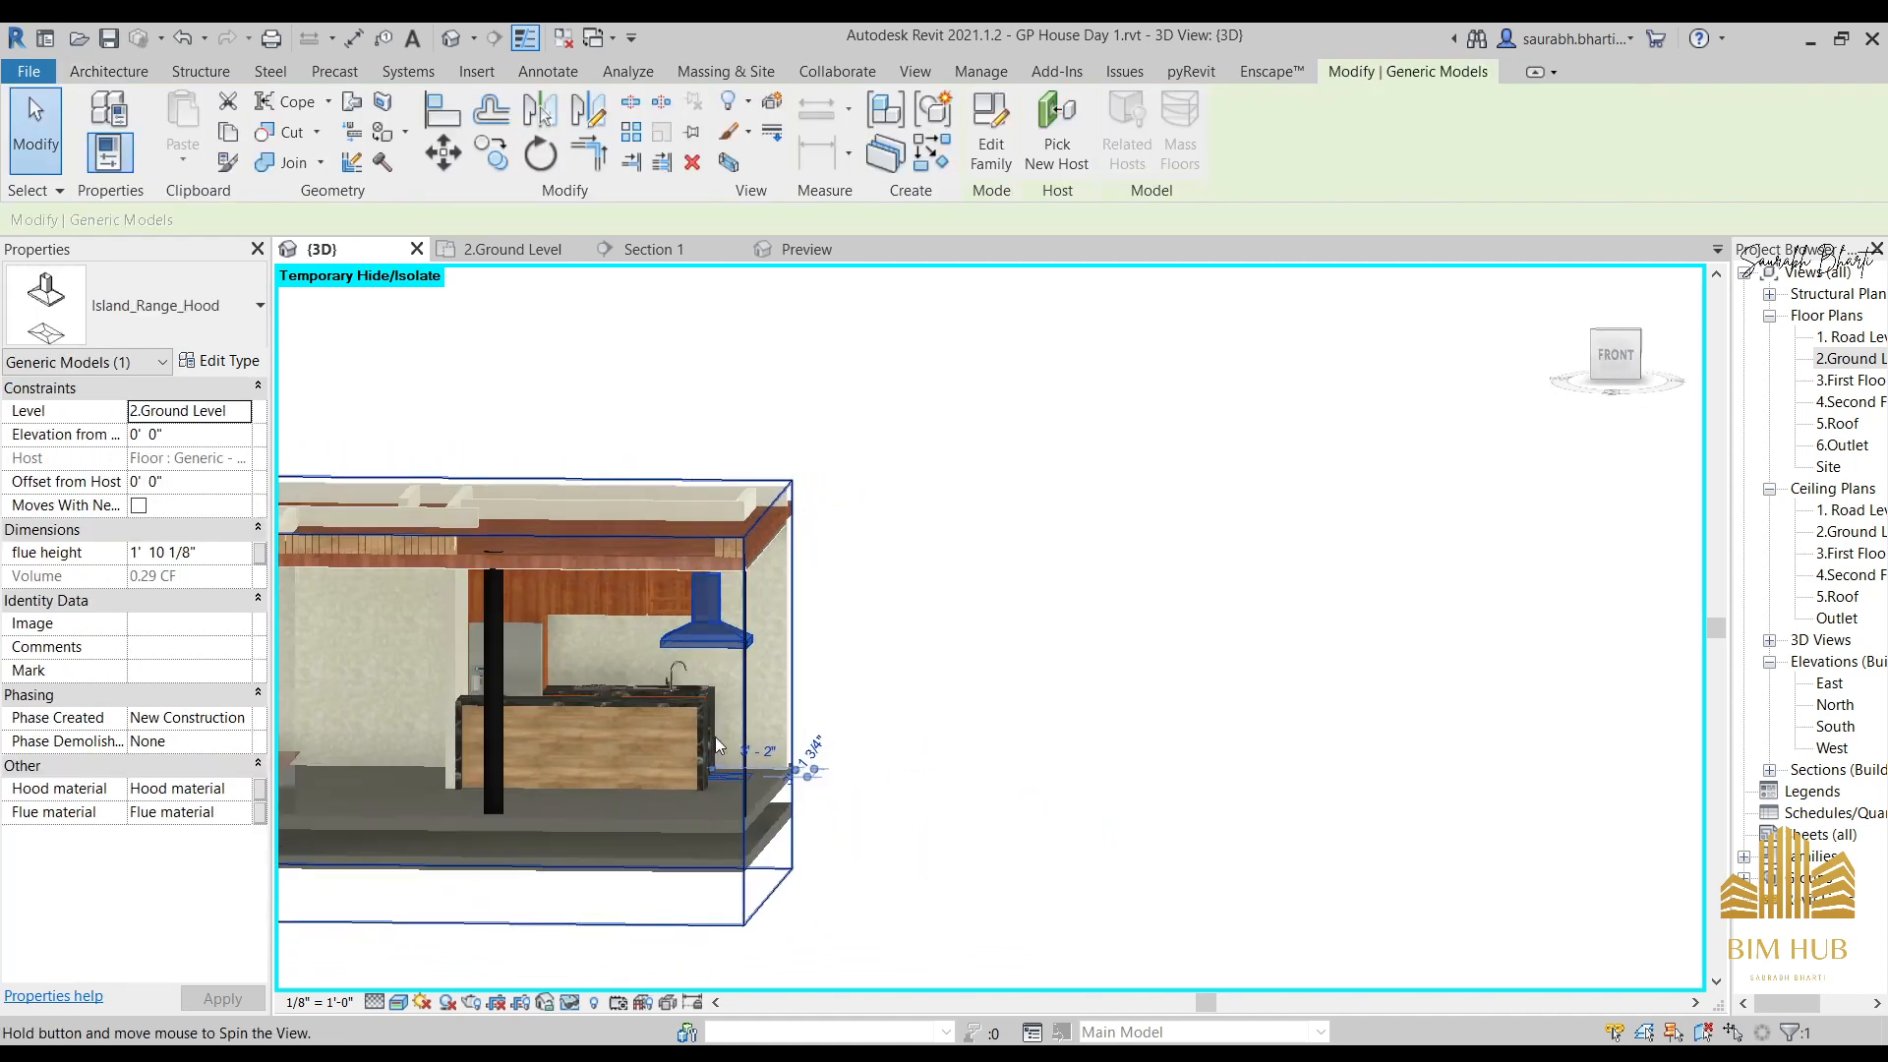
{"action": "left_click", "coordinate": [1611, 364]}
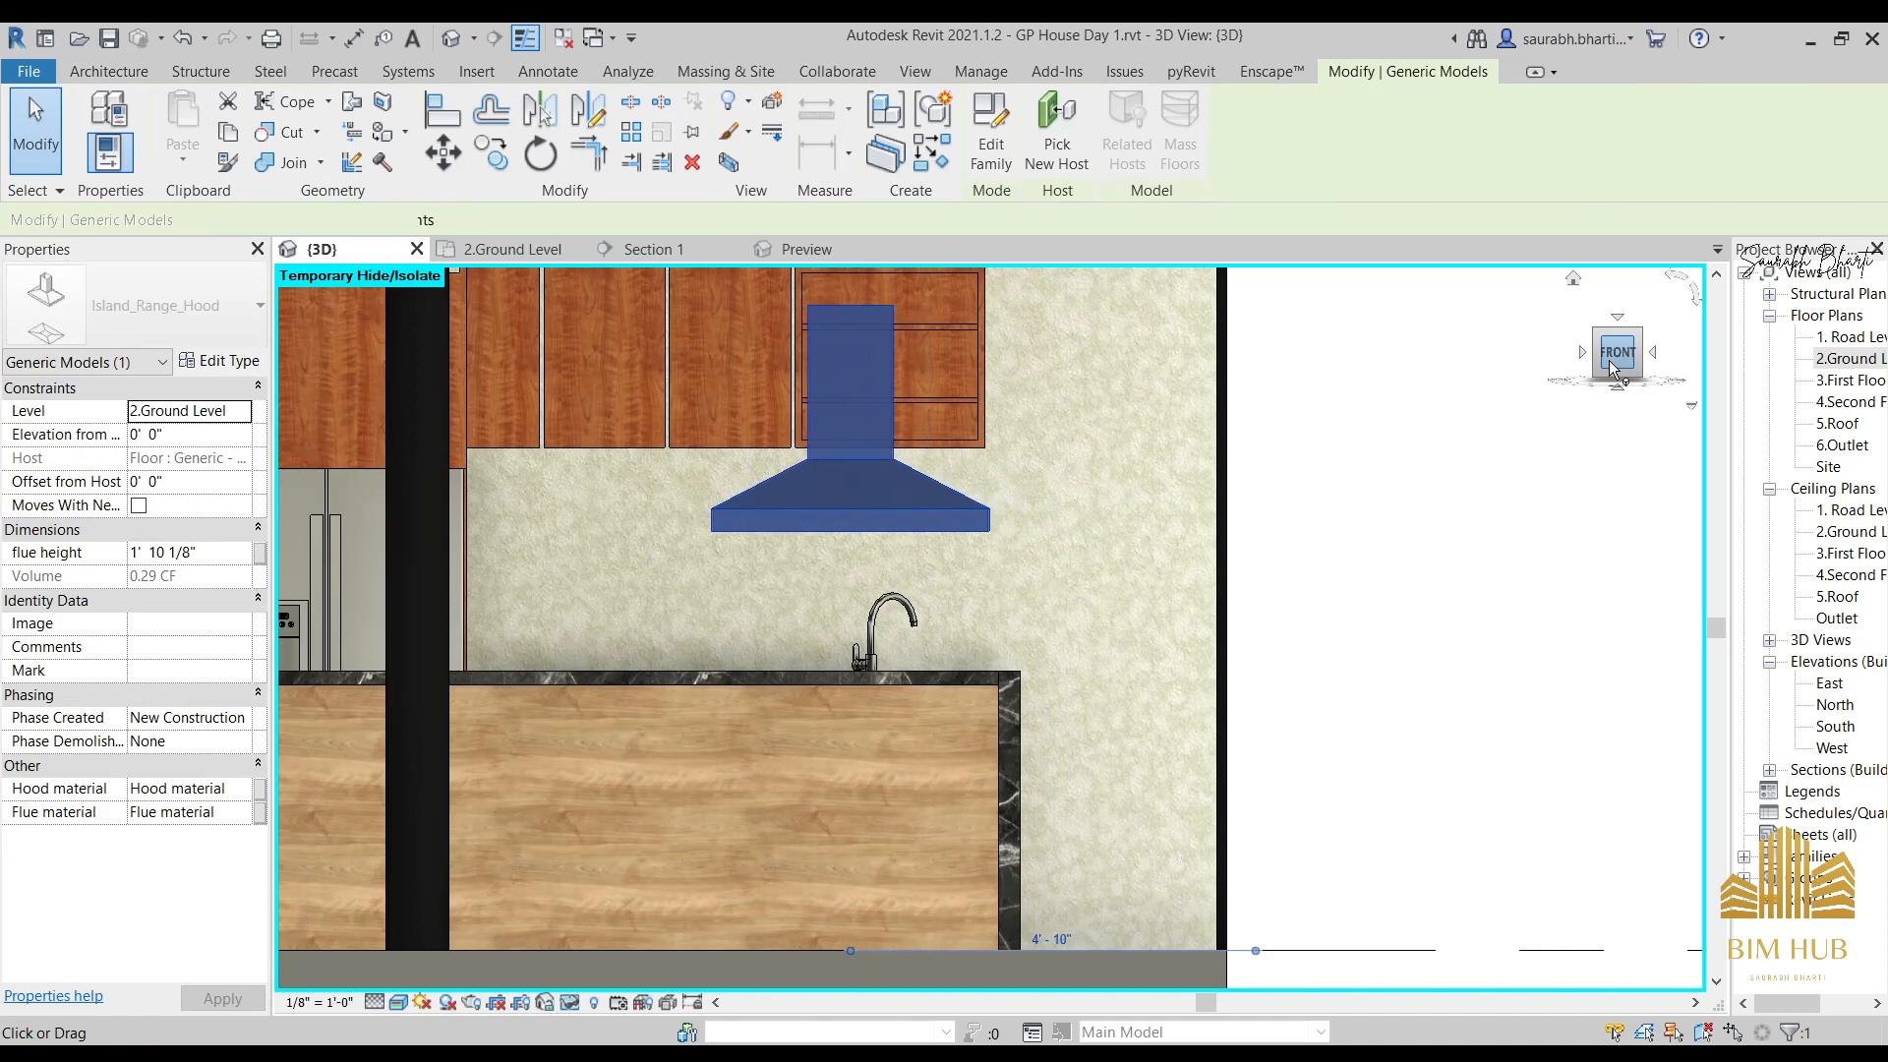
{"action": "key", "text": "Left"}
{"action": "key", "text": "Left"}
{"action": "key", "text": "Left"}
{"action": "key", "text": "Left"}
{"action": "key", "text": "Left"}
{"action": "key", "text": "Left"}
{"action": "key", "text": "Left"}
{"action": "key", "text": "Left"}
{"action": "key", "text": "Left"}
{"action": "key", "text": "Left"}
{"action": "key", "text": "Left"}
{"action": "key", "text": "Left"}
{"action": "key", "text": "Left"}
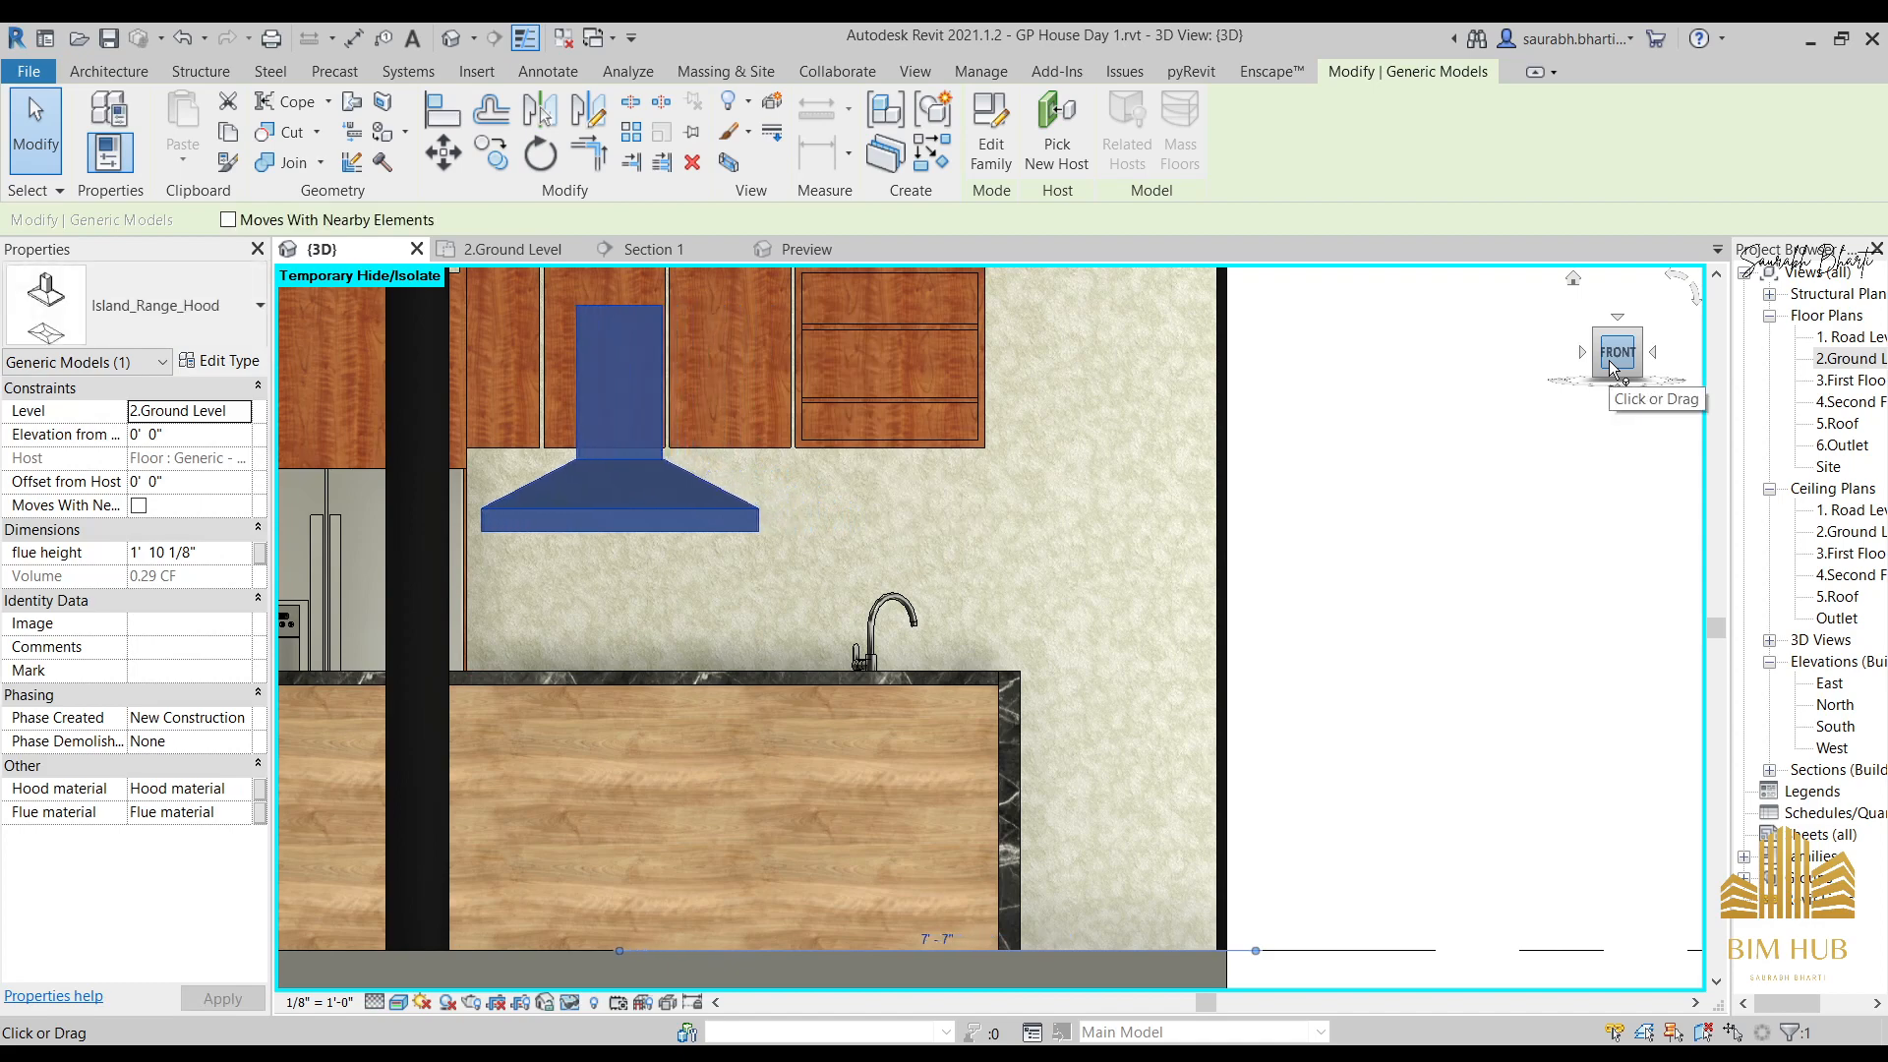
Move the range hood back toward the wall in the right view until it overlaps the wall cabinets, slightly lower than before.
{"action": "scroll", "coordinate": [1349, 854], "scroll_direction": "down", "scroll_amount": 2}
{"action": "middle_click_drag", "start_coordinate": [1351, 855], "coordinate": [987, 881], "text": "shift"}
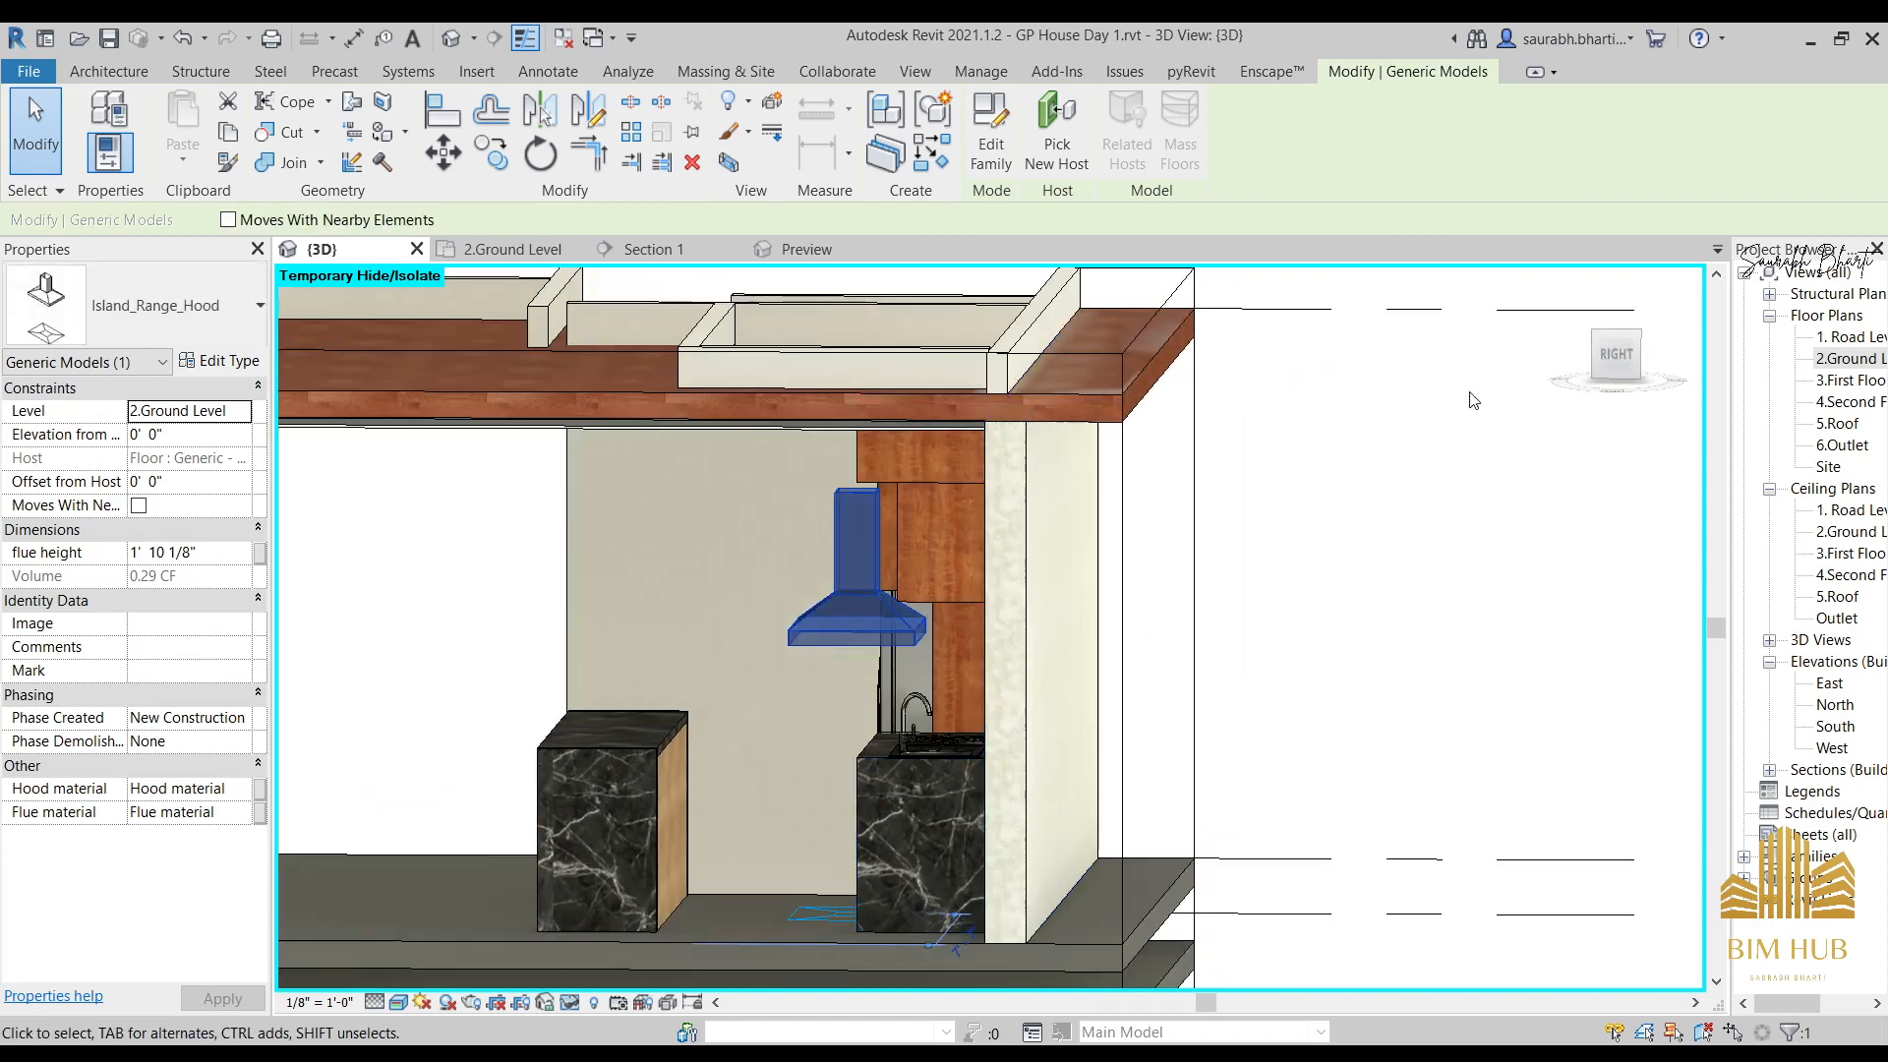
{"action": "left_click", "coordinate": [1627, 361]}
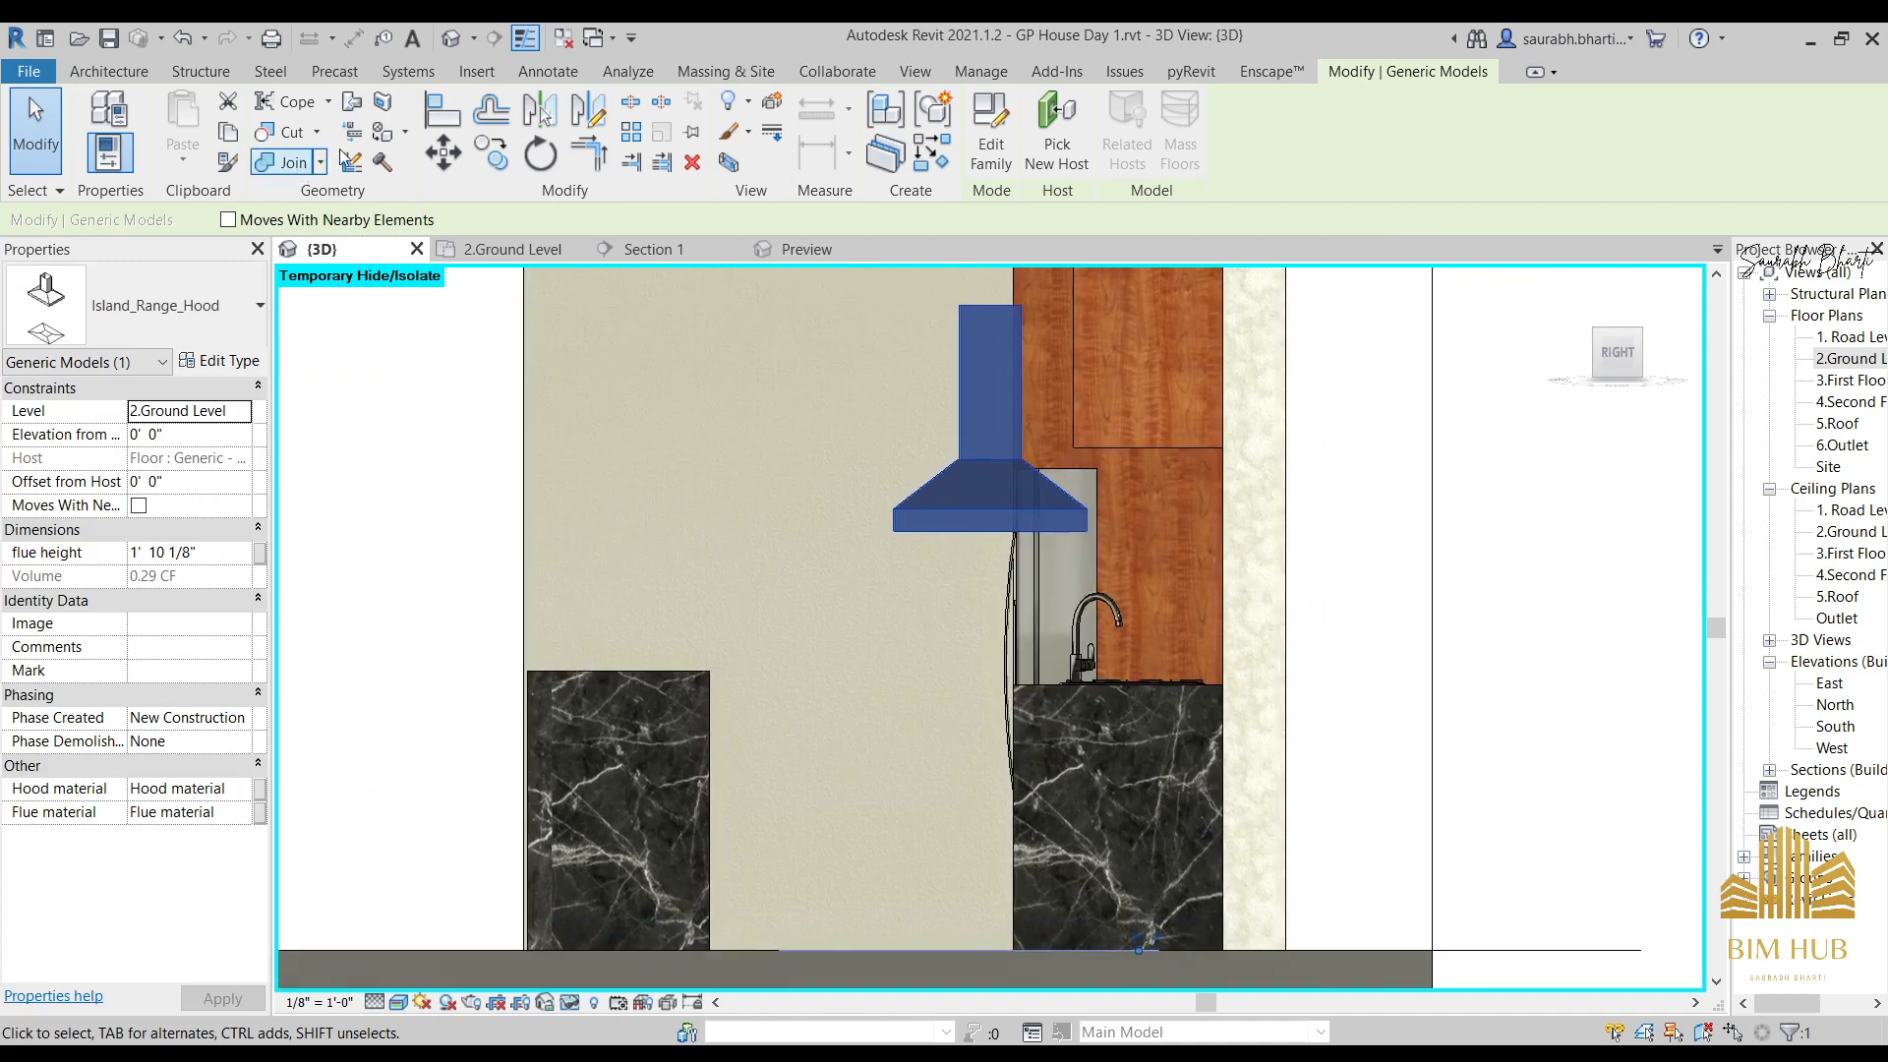
{"action": "left_click", "coordinate": [429, 160]}
{"action": "middle_click_drag", "start_coordinate": [1123, 486], "coordinate": [907, 721]}
{"action": "left_click", "coordinate": [743, 543]}
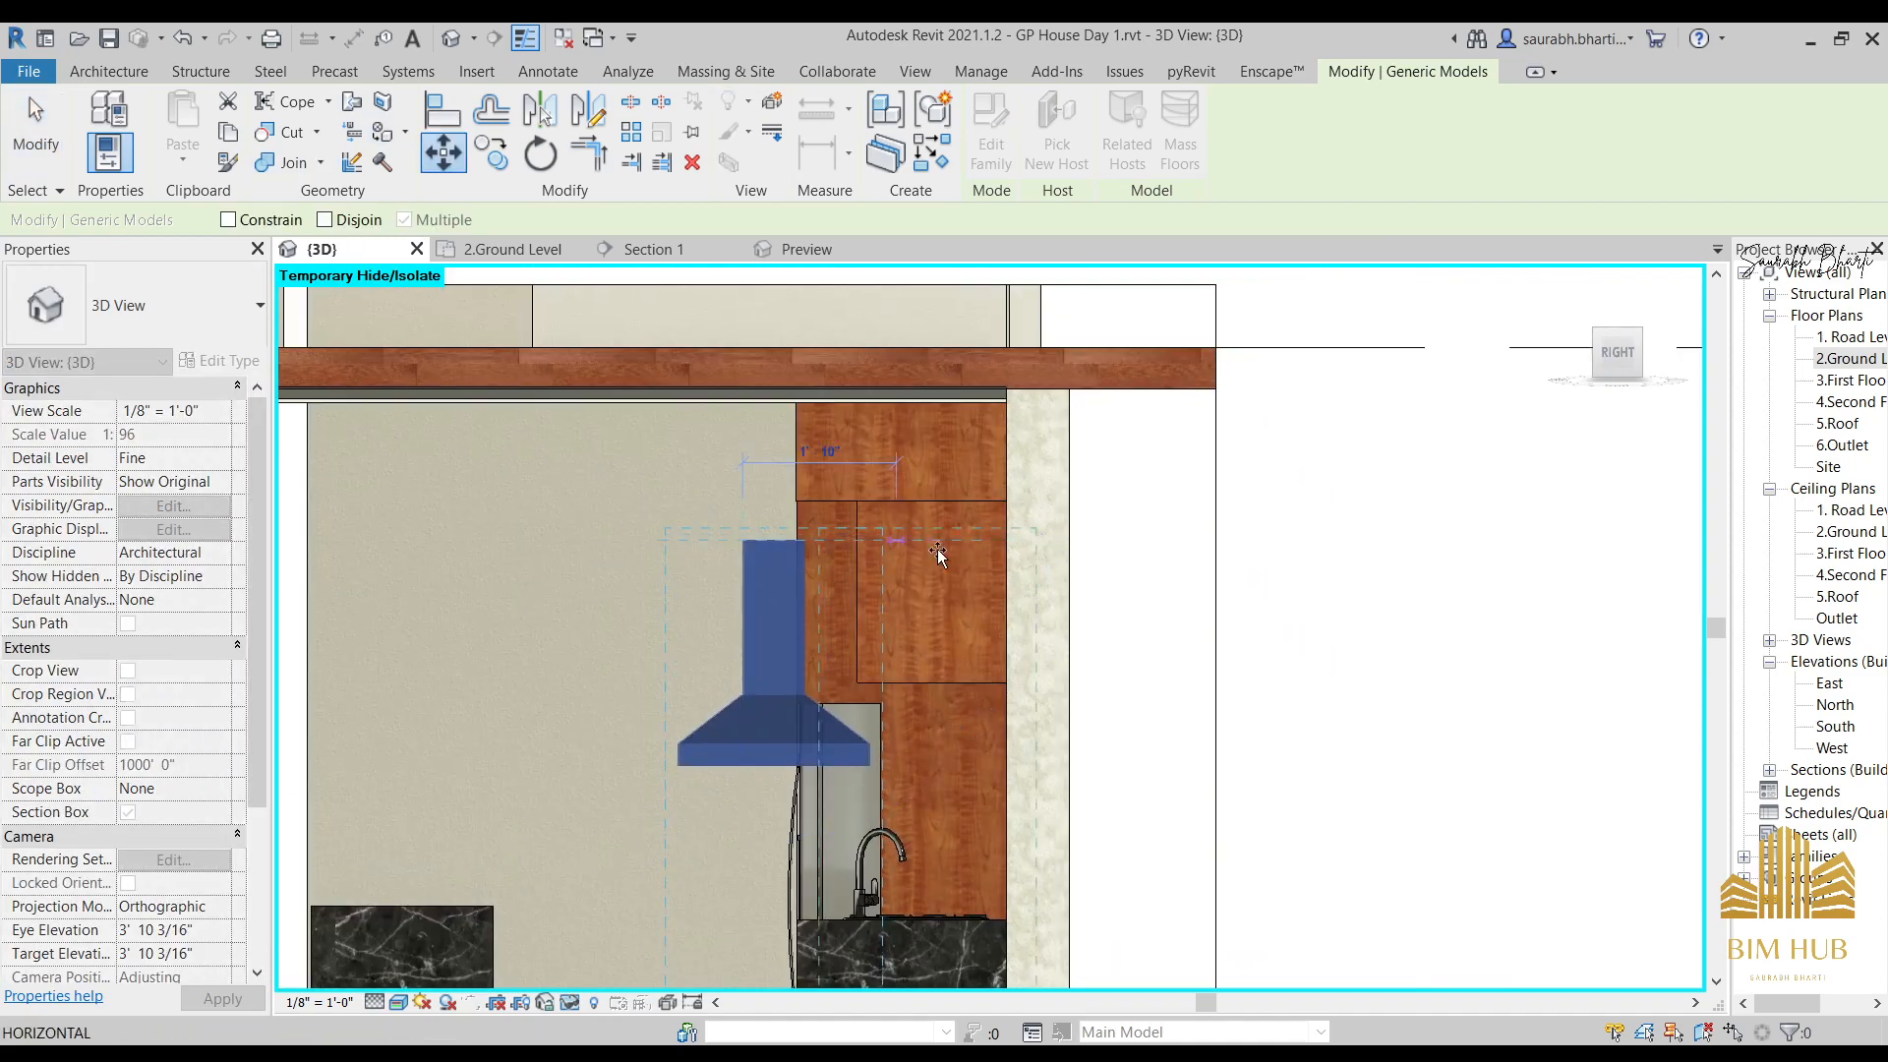
{"action": "left_click", "coordinate": [919, 557]}
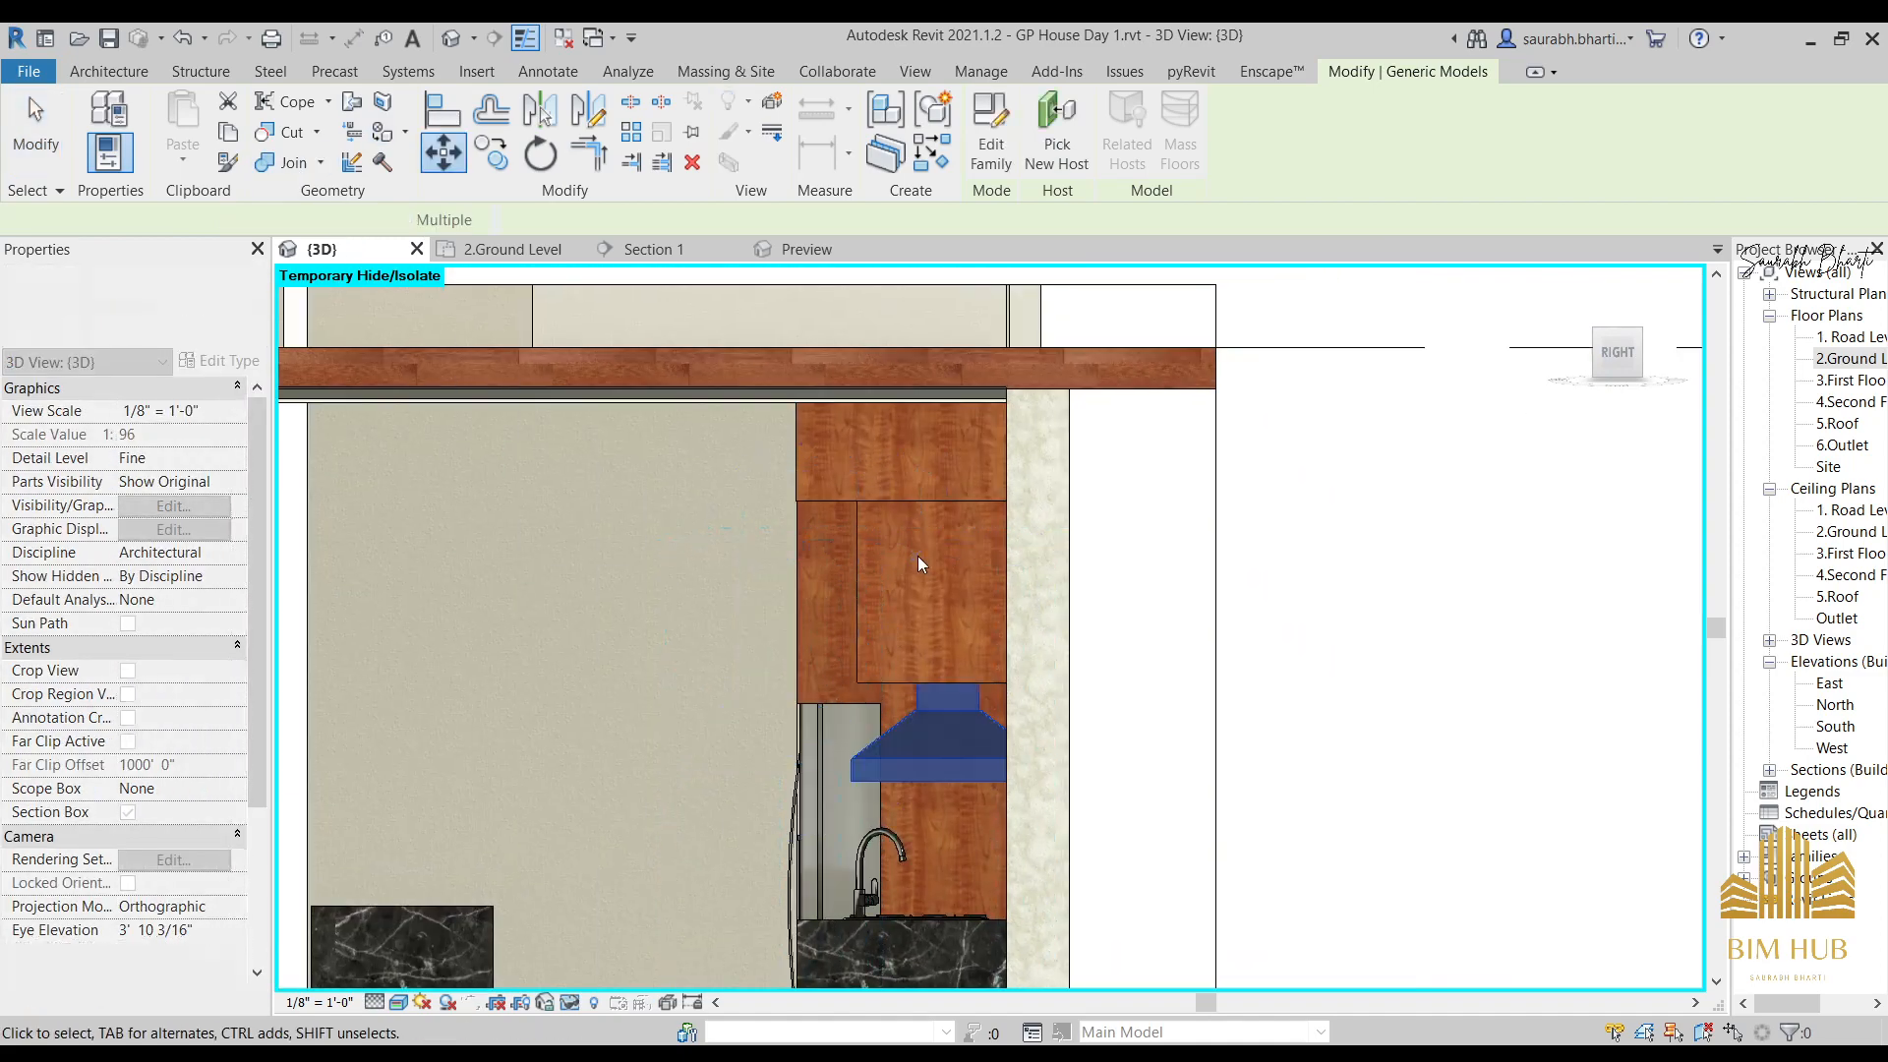
{"action": "scroll", "coordinate": [917, 558], "scroll_direction": "down", "scroll_amount": 2}
{"action": "middle_click_drag", "start_coordinate": [826, 662], "coordinate": [1029, 726], "text": "shift"}
{"action": "left_click_drag", "start_coordinate": [1062, 782], "coordinate": [1066, 787], "text": "shift"}
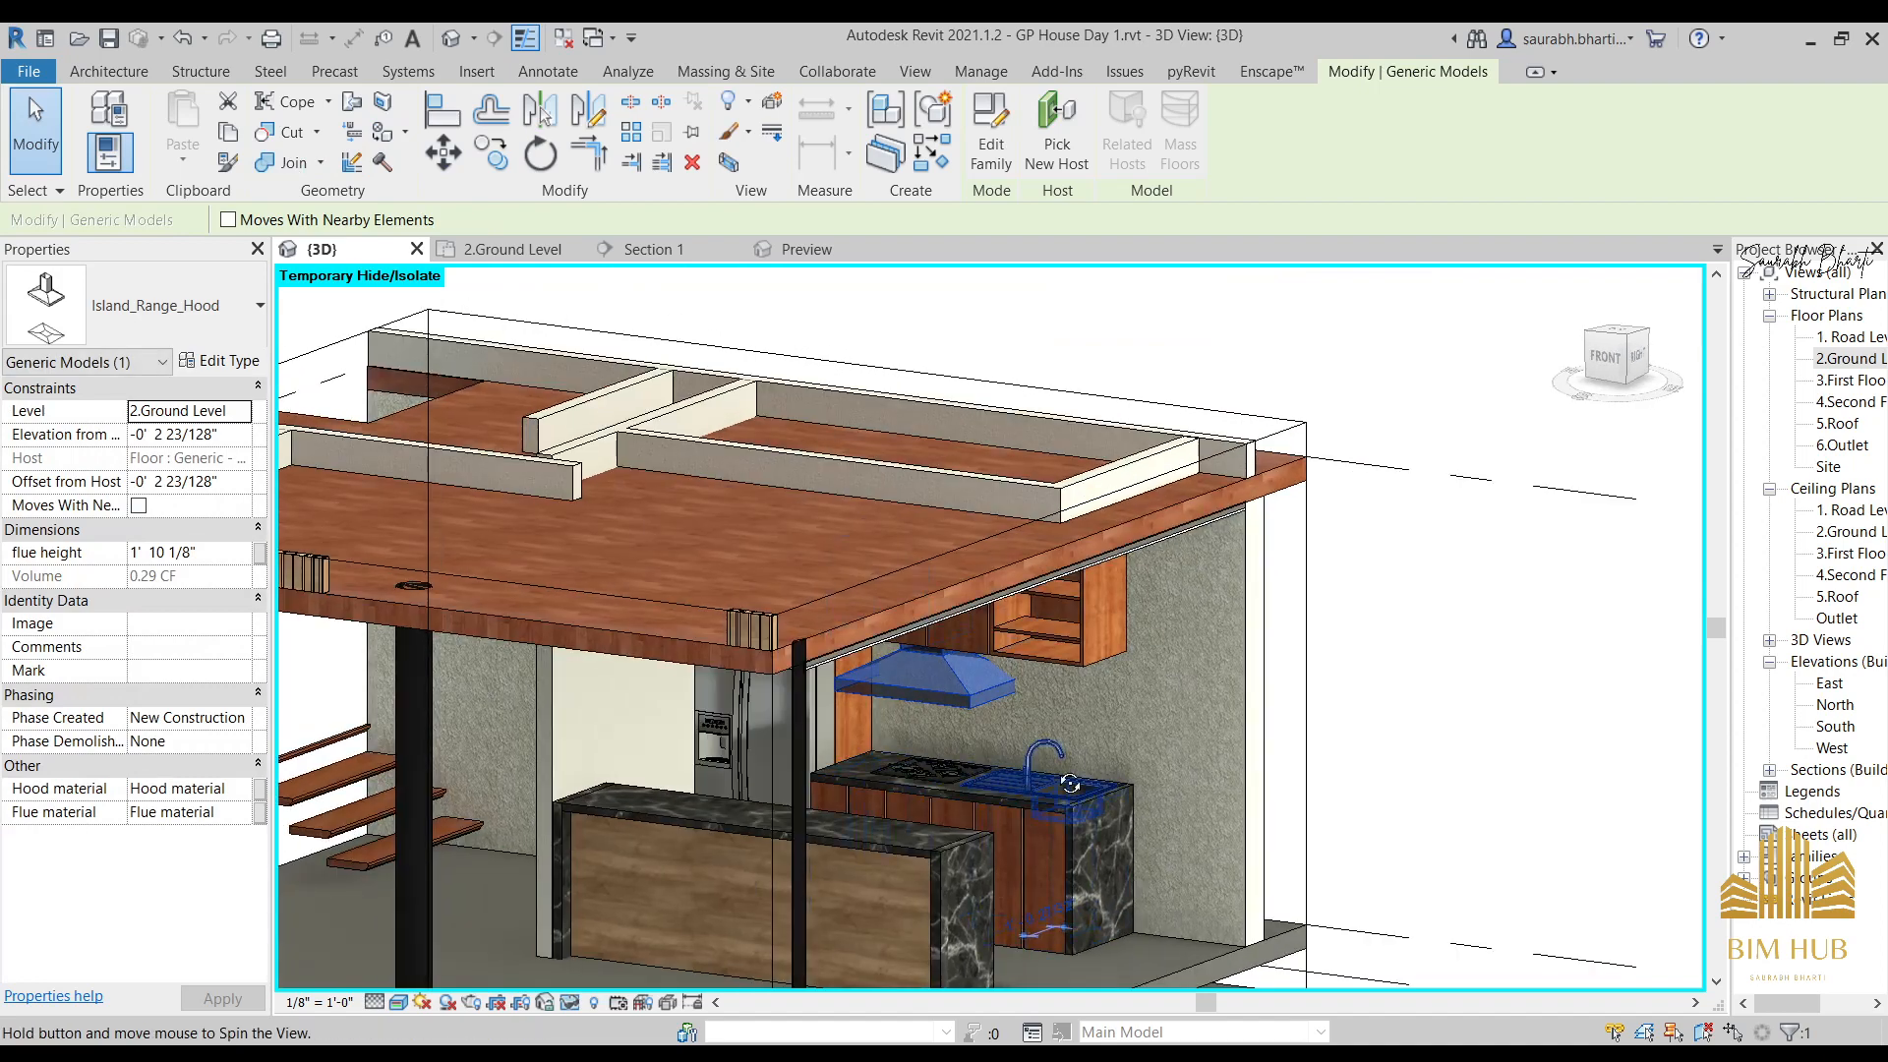
{"action": "middle_click_drag", "start_coordinate": [1066, 787], "coordinate": [1171, 722], "text": "shift"}
{"action": "key", "text": "Escape"}
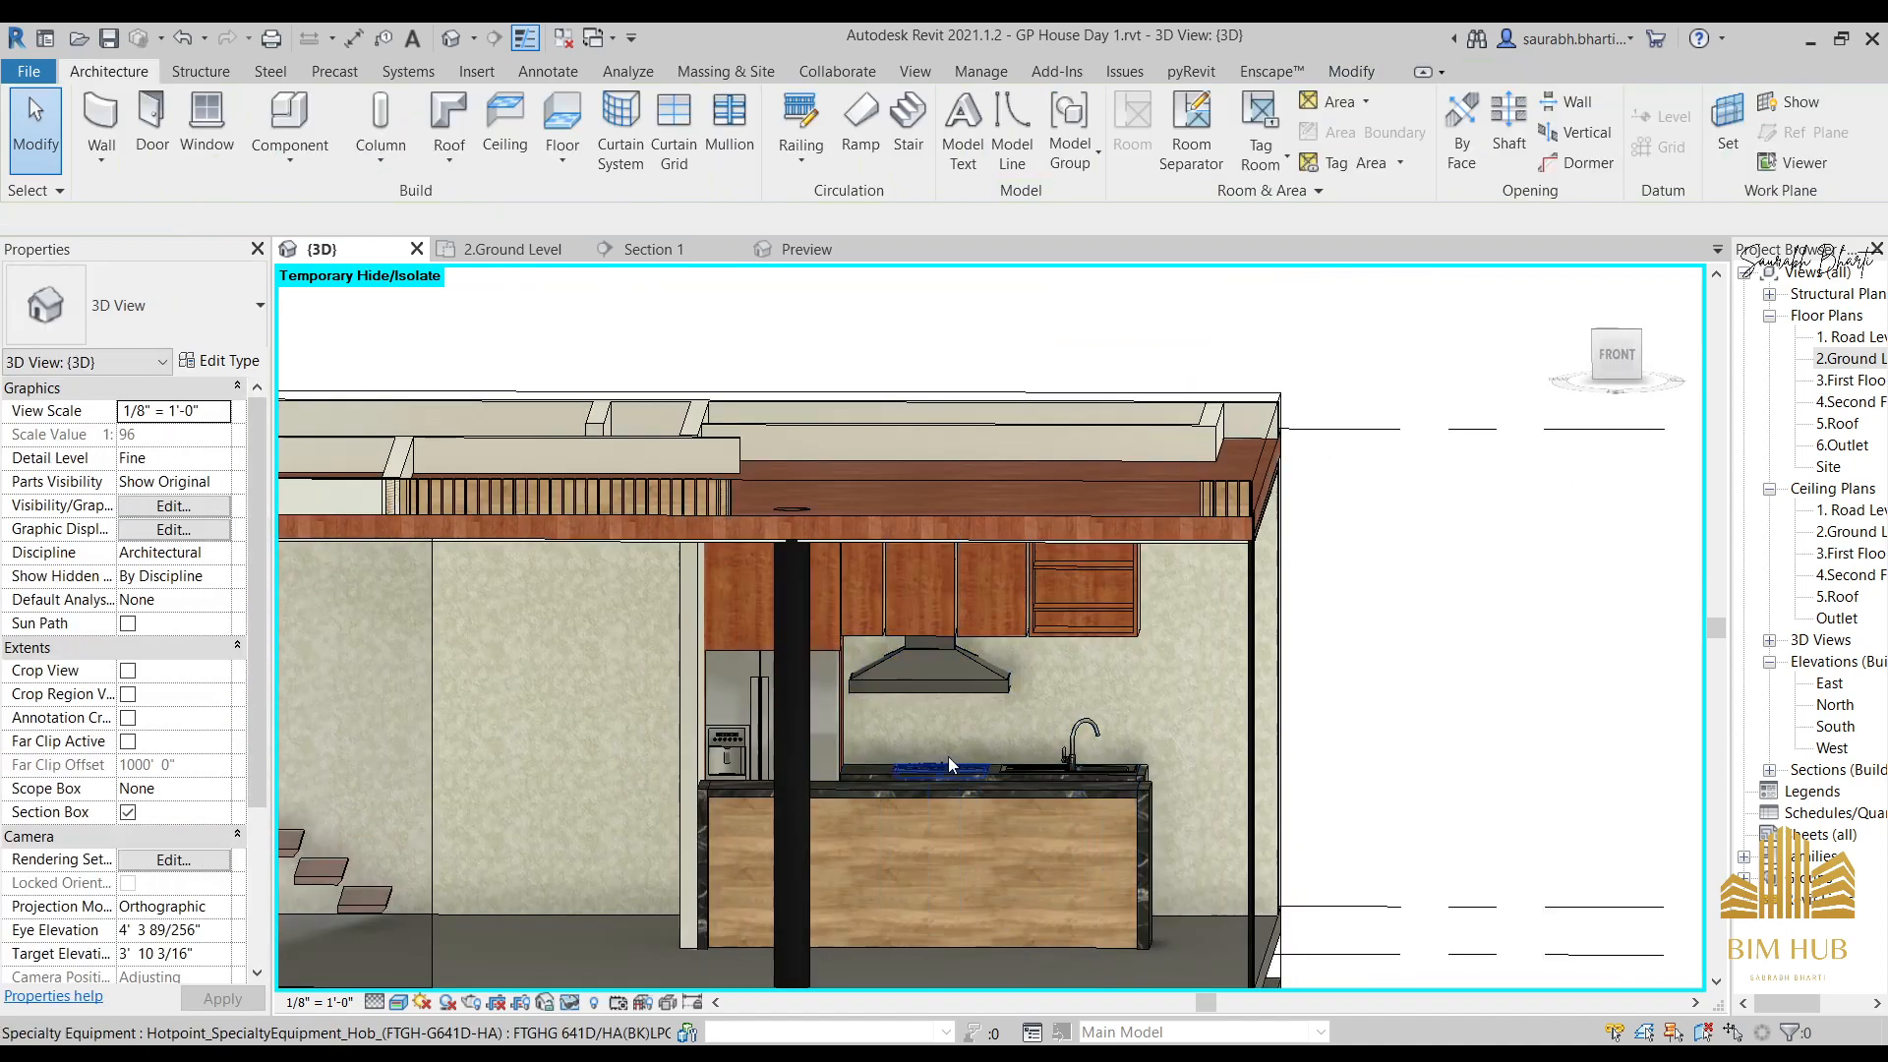
Compare the kitchen's front view with the hood and cabinet arrangement in the Interior.jpg reference photo.
{"action": "middle_click_drag", "start_coordinate": [948, 758], "coordinate": [954, 674], "text": "shift"}
{"action": "scroll", "coordinate": [900, 761], "scroll_direction": "down", "scroll_amount": 3}
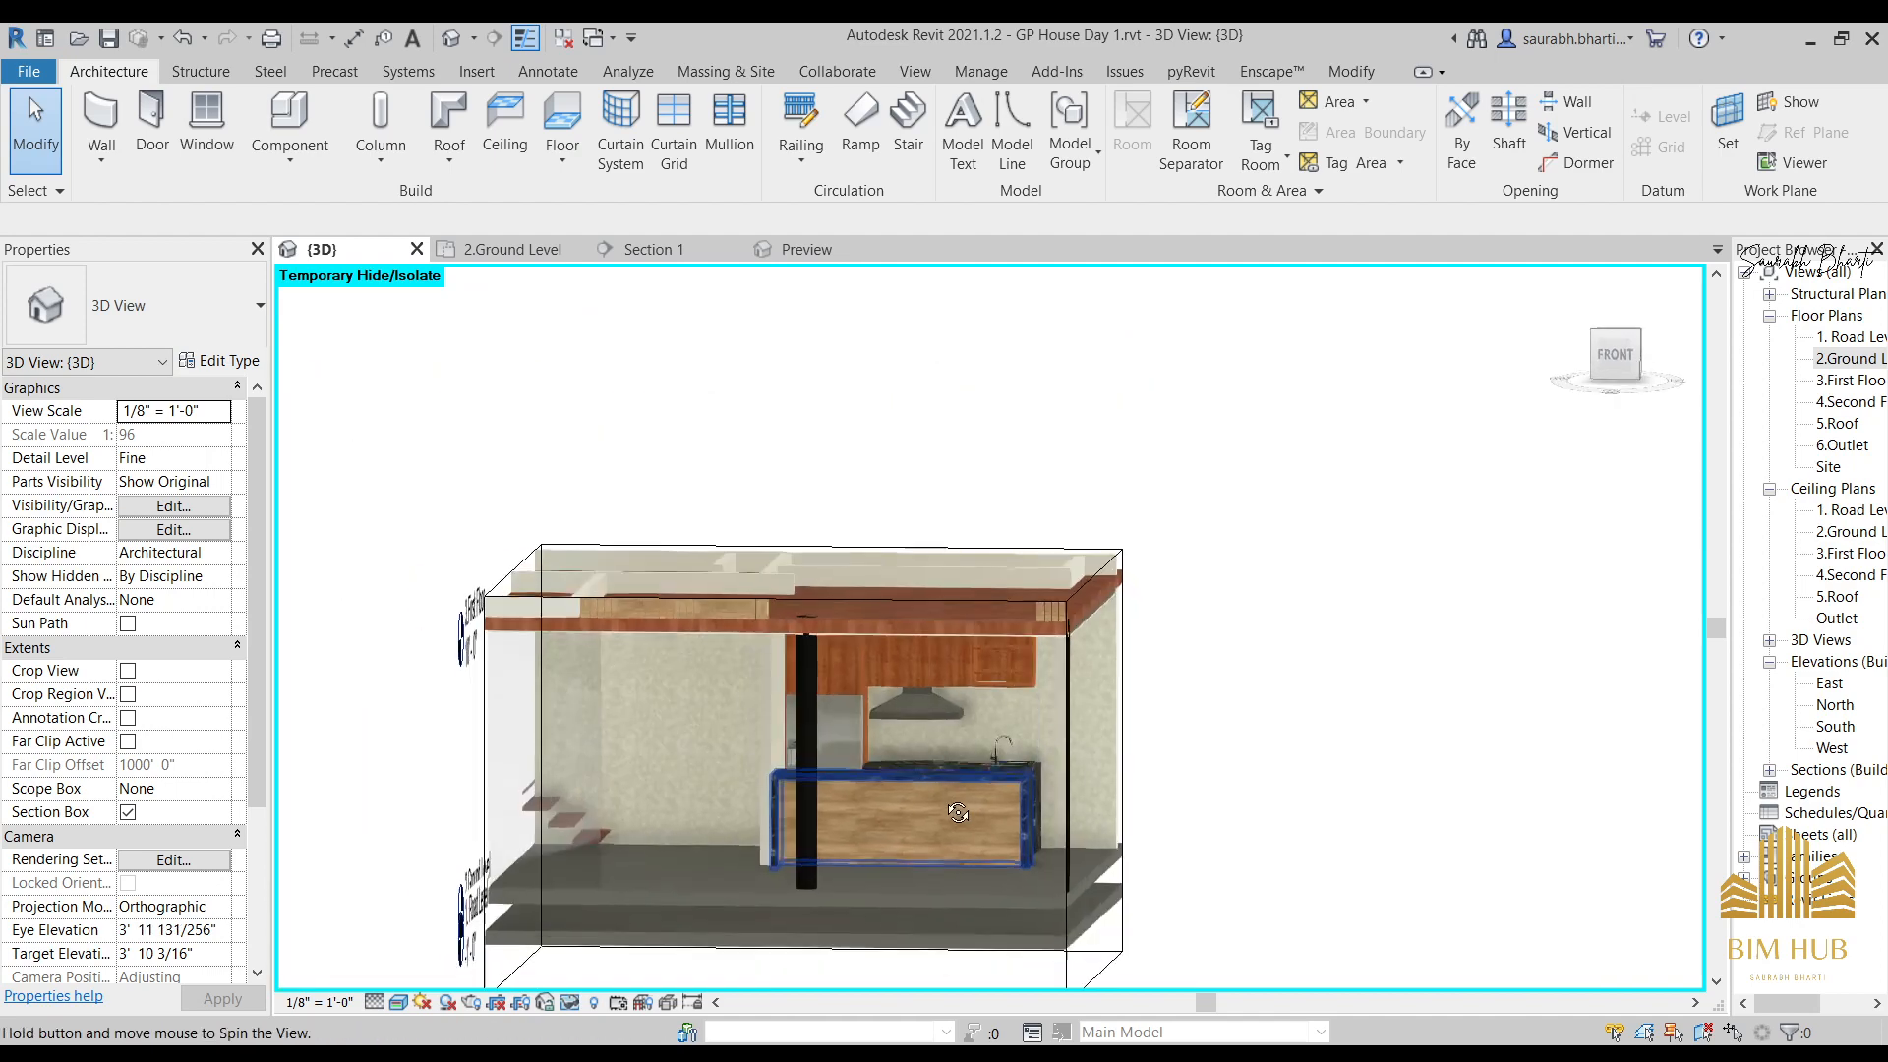
{"action": "left_click", "coordinate": [1618, 359]}
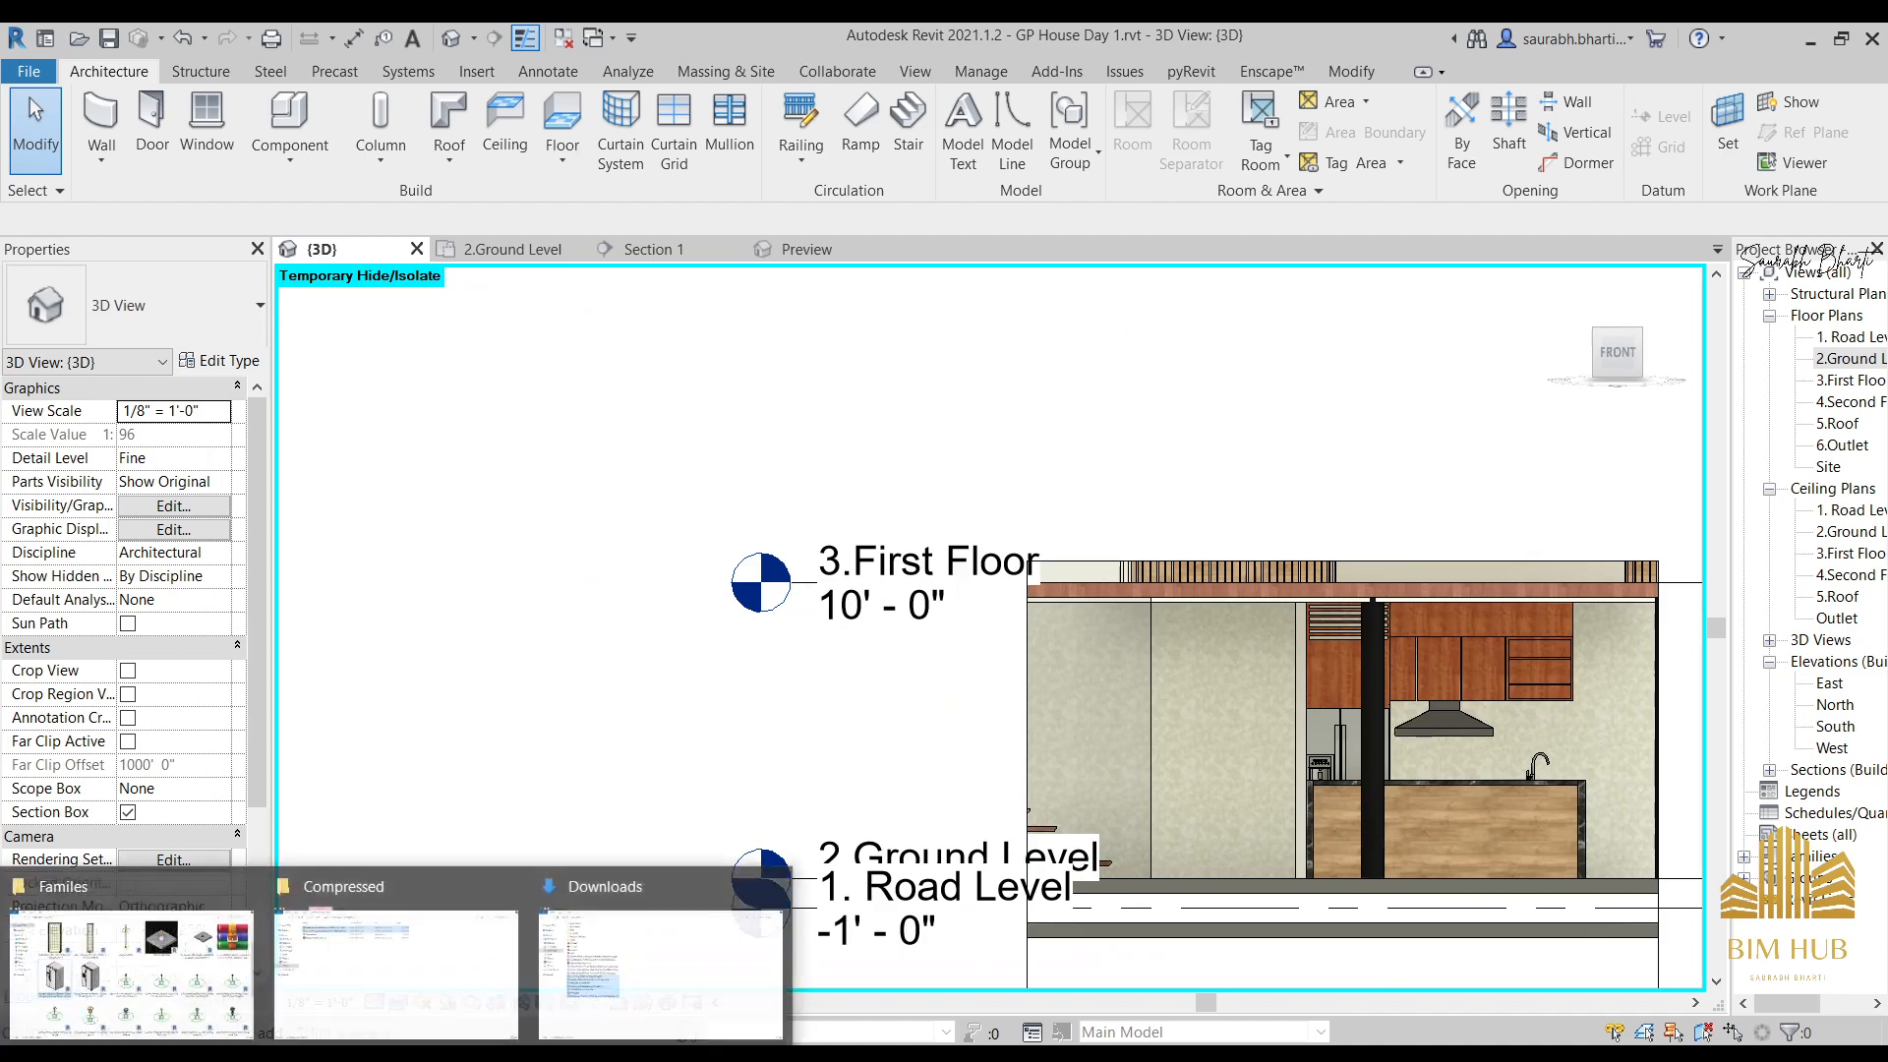
{"action": "left_click", "coordinate": [485, 944]}
{"action": "scroll", "coordinate": [1242, 551], "scroll_direction": "up", "scroll_amount": 3}
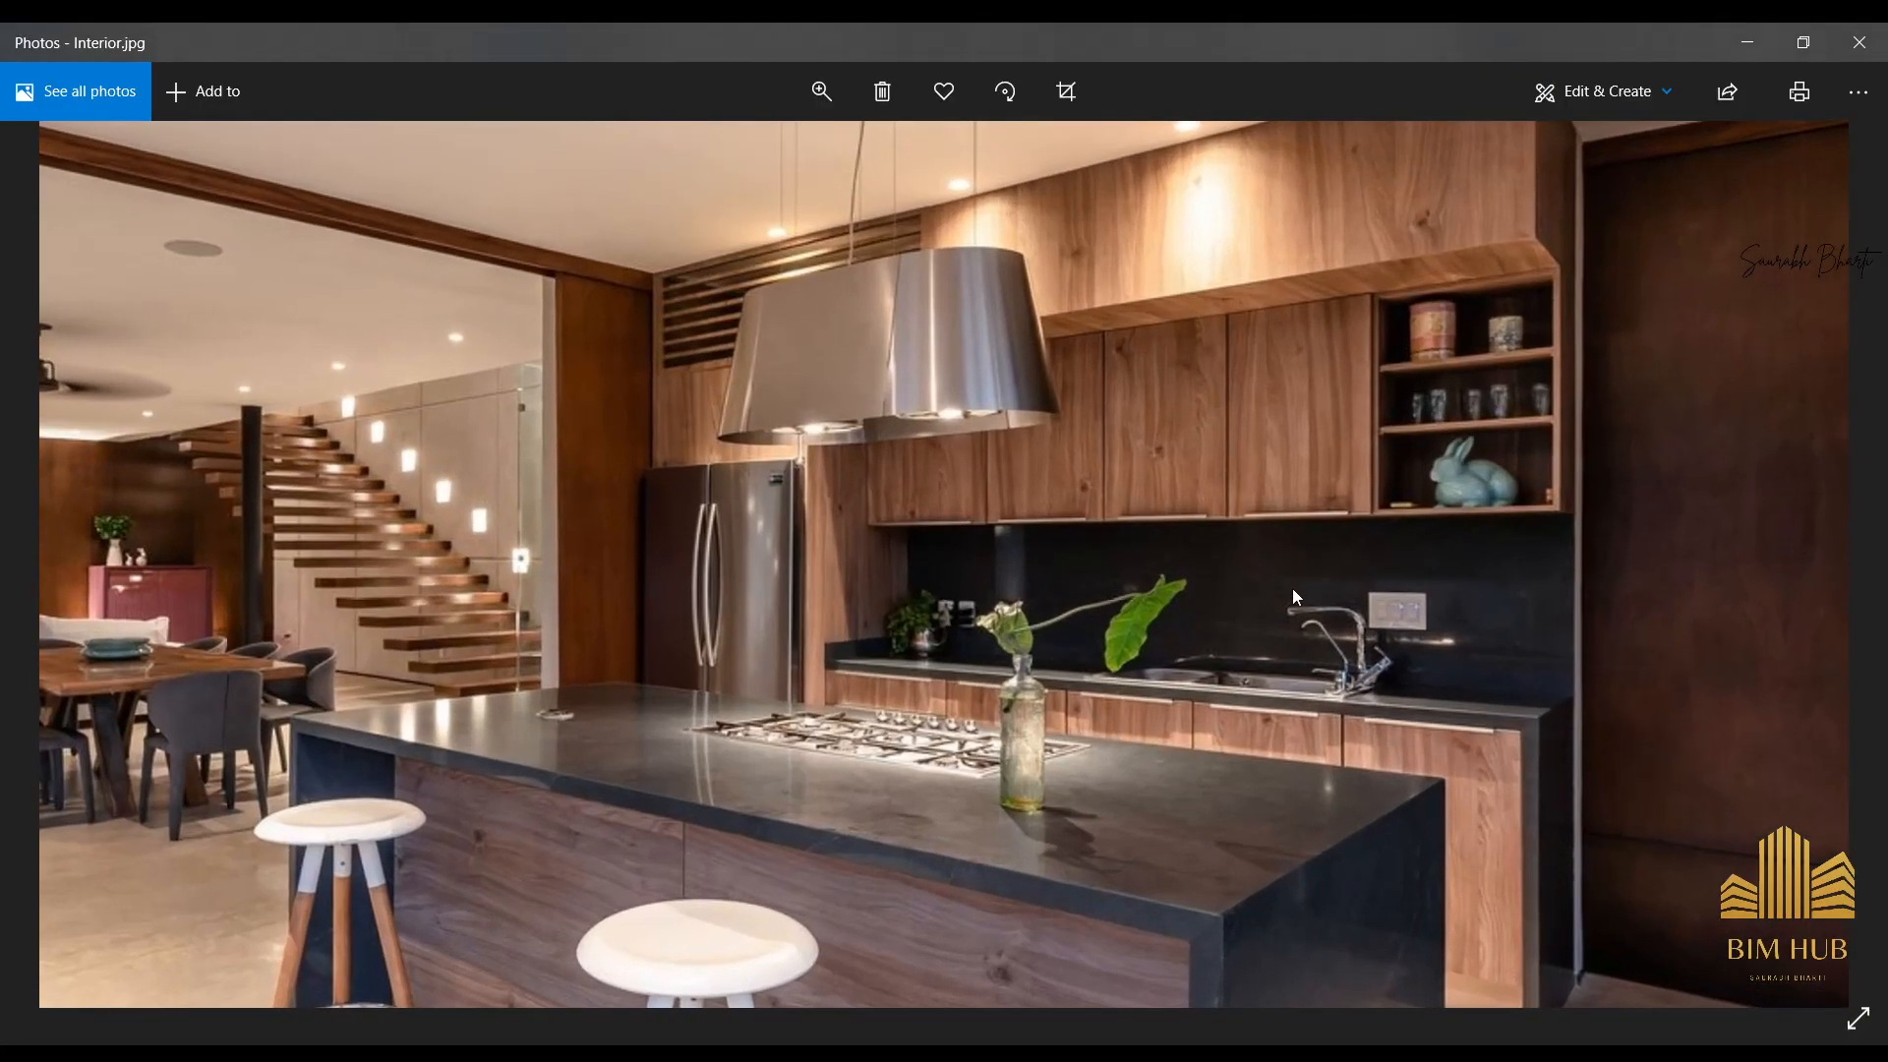
{"action": "left_click", "coordinate": [1786, 47]}
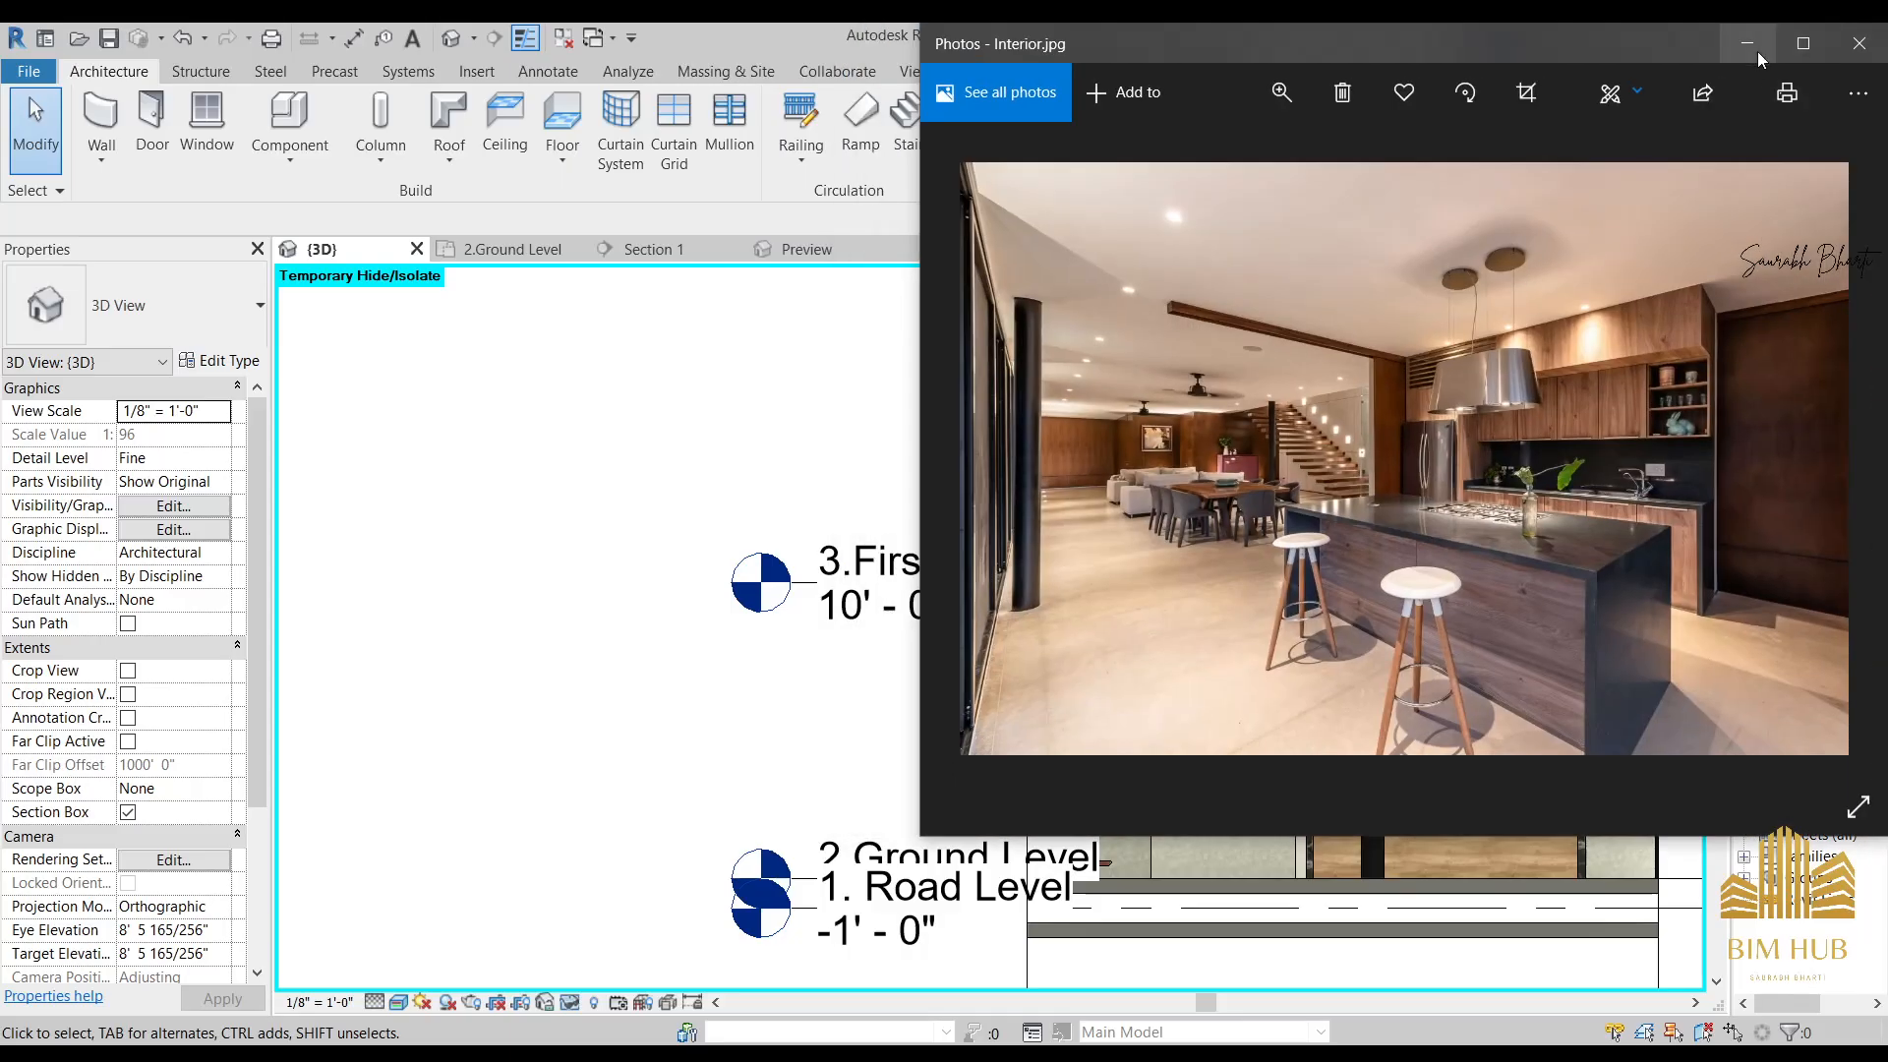
{"action": "left_click", "coordinate": [1756, 51]}
Move the range hood in the right view so its lower front corner meets the wall cabinet's lower front corner.
{"action": "mouse_move", "coordinate": [1426, 747]}
{"action": "middle_mouse_down", "text": "shift"}
{"action": "mouse_move", "coordinate": [1127, 762]}
{"action": "mouse_move", "coordinate": [1417, 760]}
{"action": "middle_mouse_up", "text": "shift"}
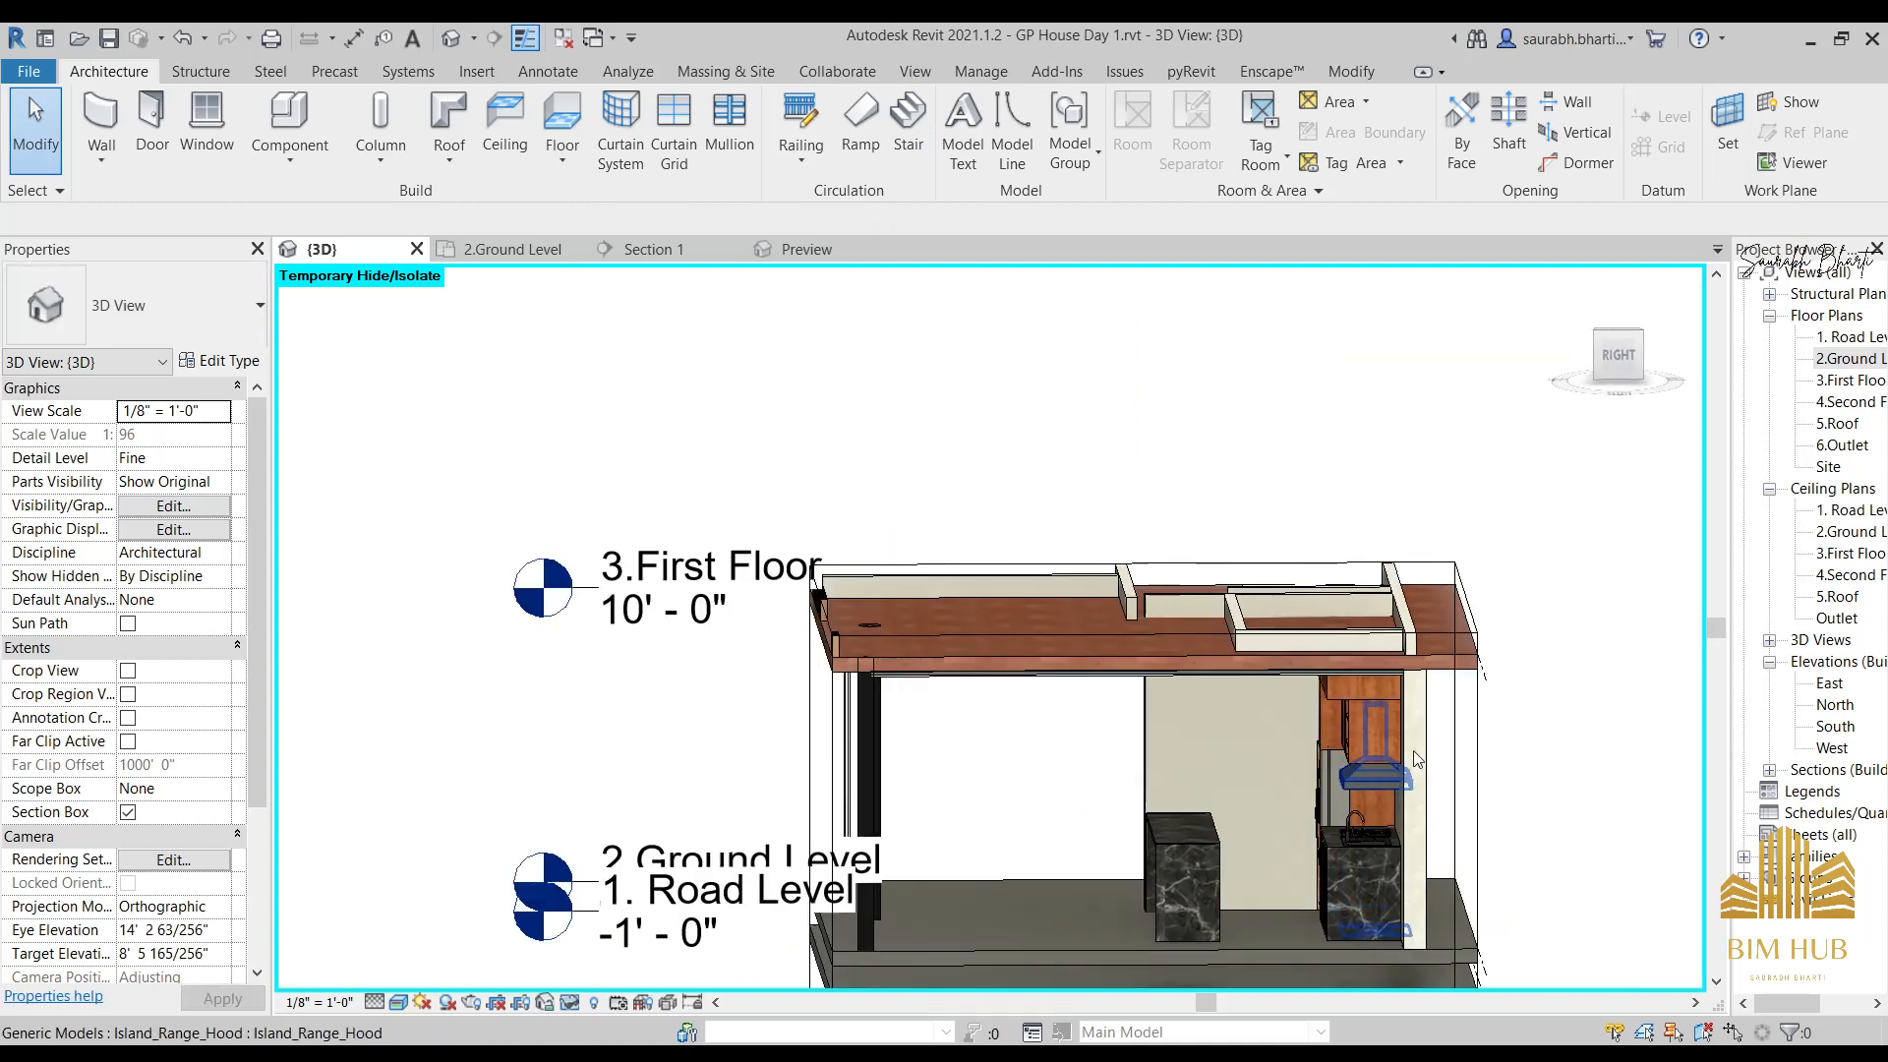
{"action": "left_click", "coordinate": [1618, 371]}
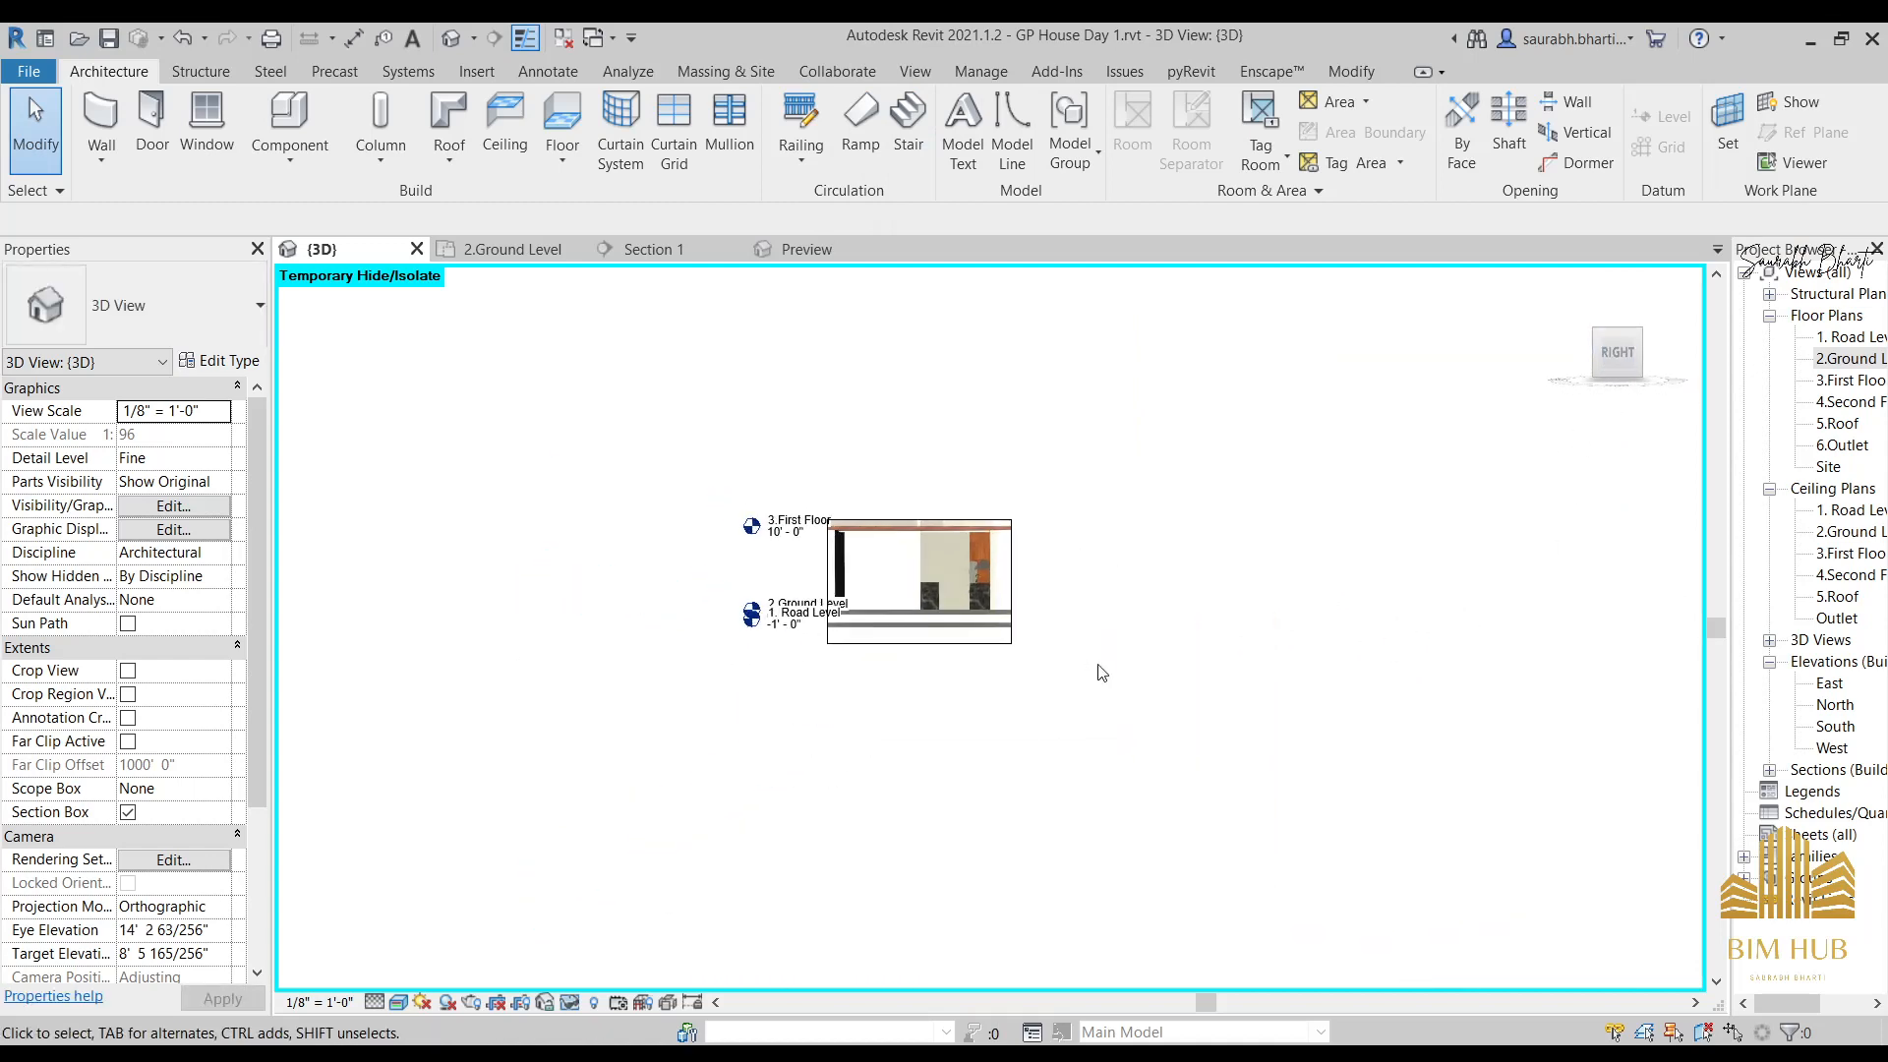
{"action": "scroll", "coordinate": [1184, 724], "scroll_direction": "up", "scroll_amount": 6}
{"action": "middle_click_drag", "start_coordinate": [1445, 761], "coordinate": [1154, 812]}
{"action": "left_click", "coordinate": [1269, 787]}
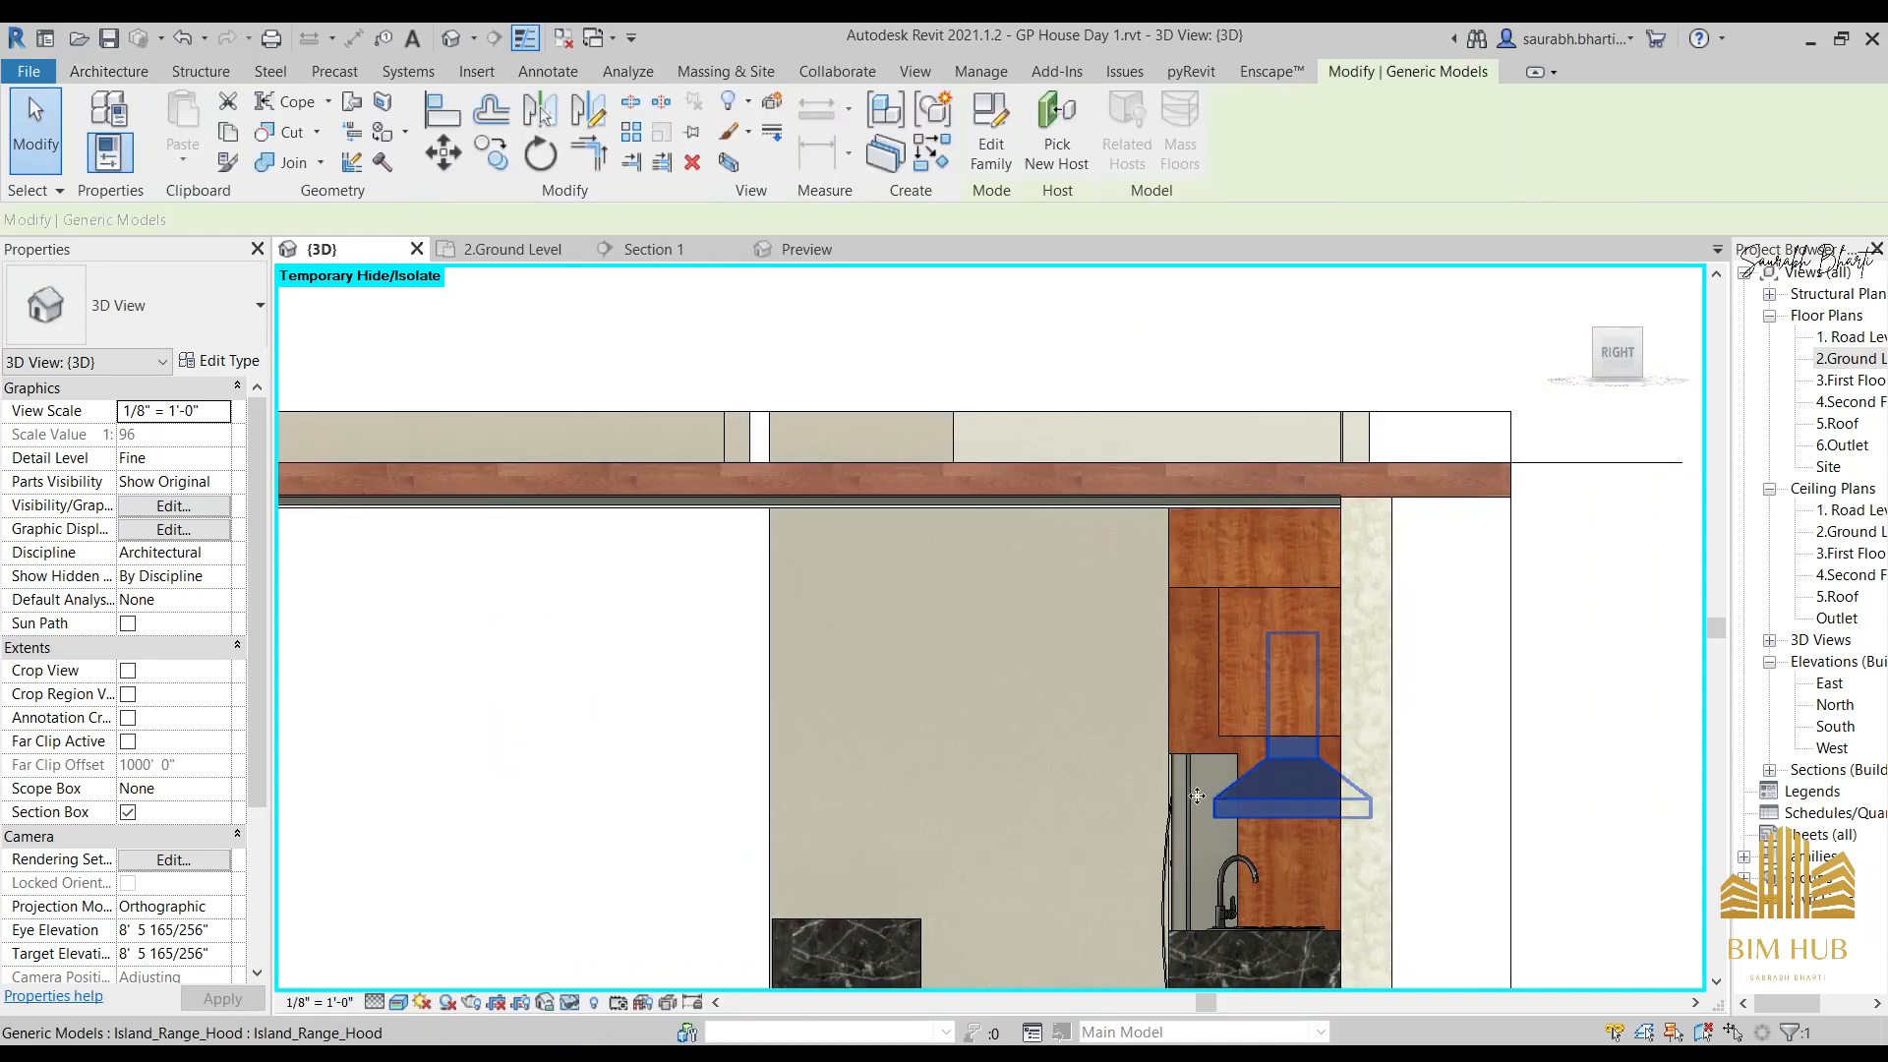
{"action": "left_click", "coordinate": [443, 157]}
{"action": "scroll", "coordinate": [1266, 910], "scroll_direction": "up", "scroll_amount": 4}
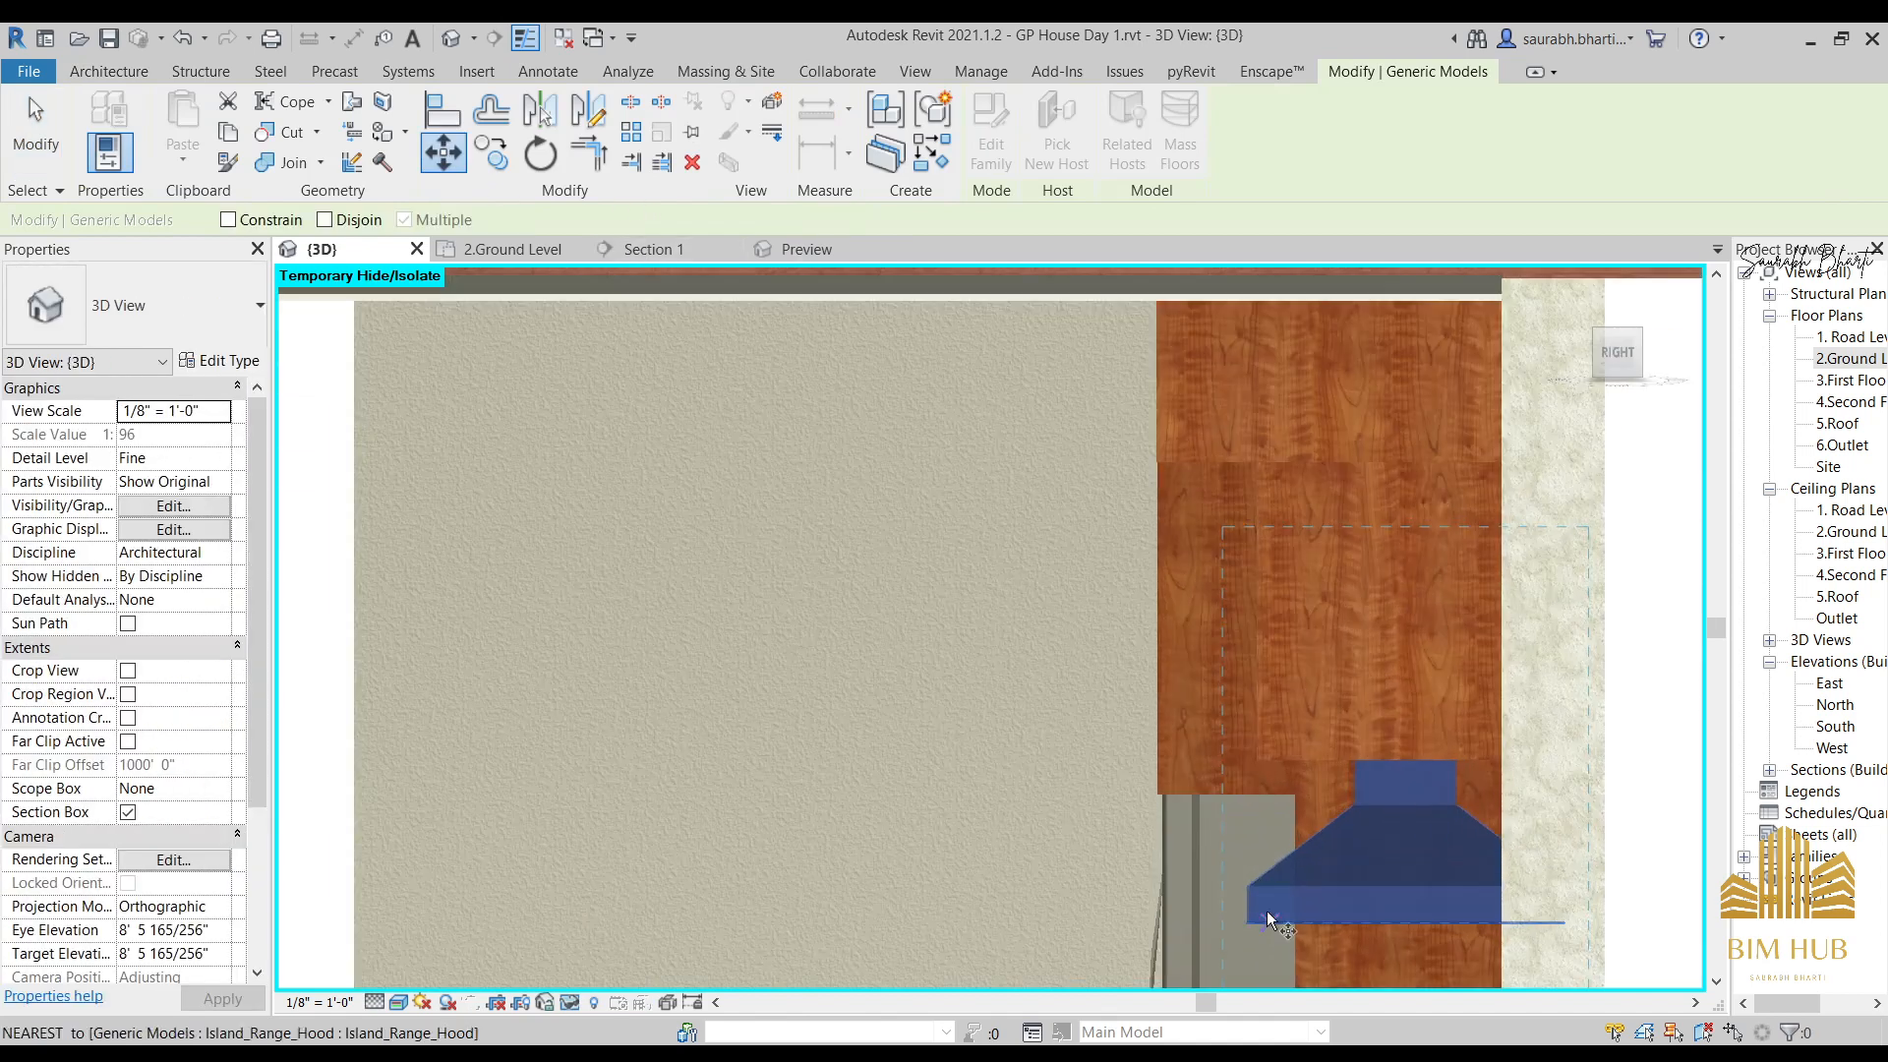
{"action": "left_click", "coordinate": [1249, 924]}
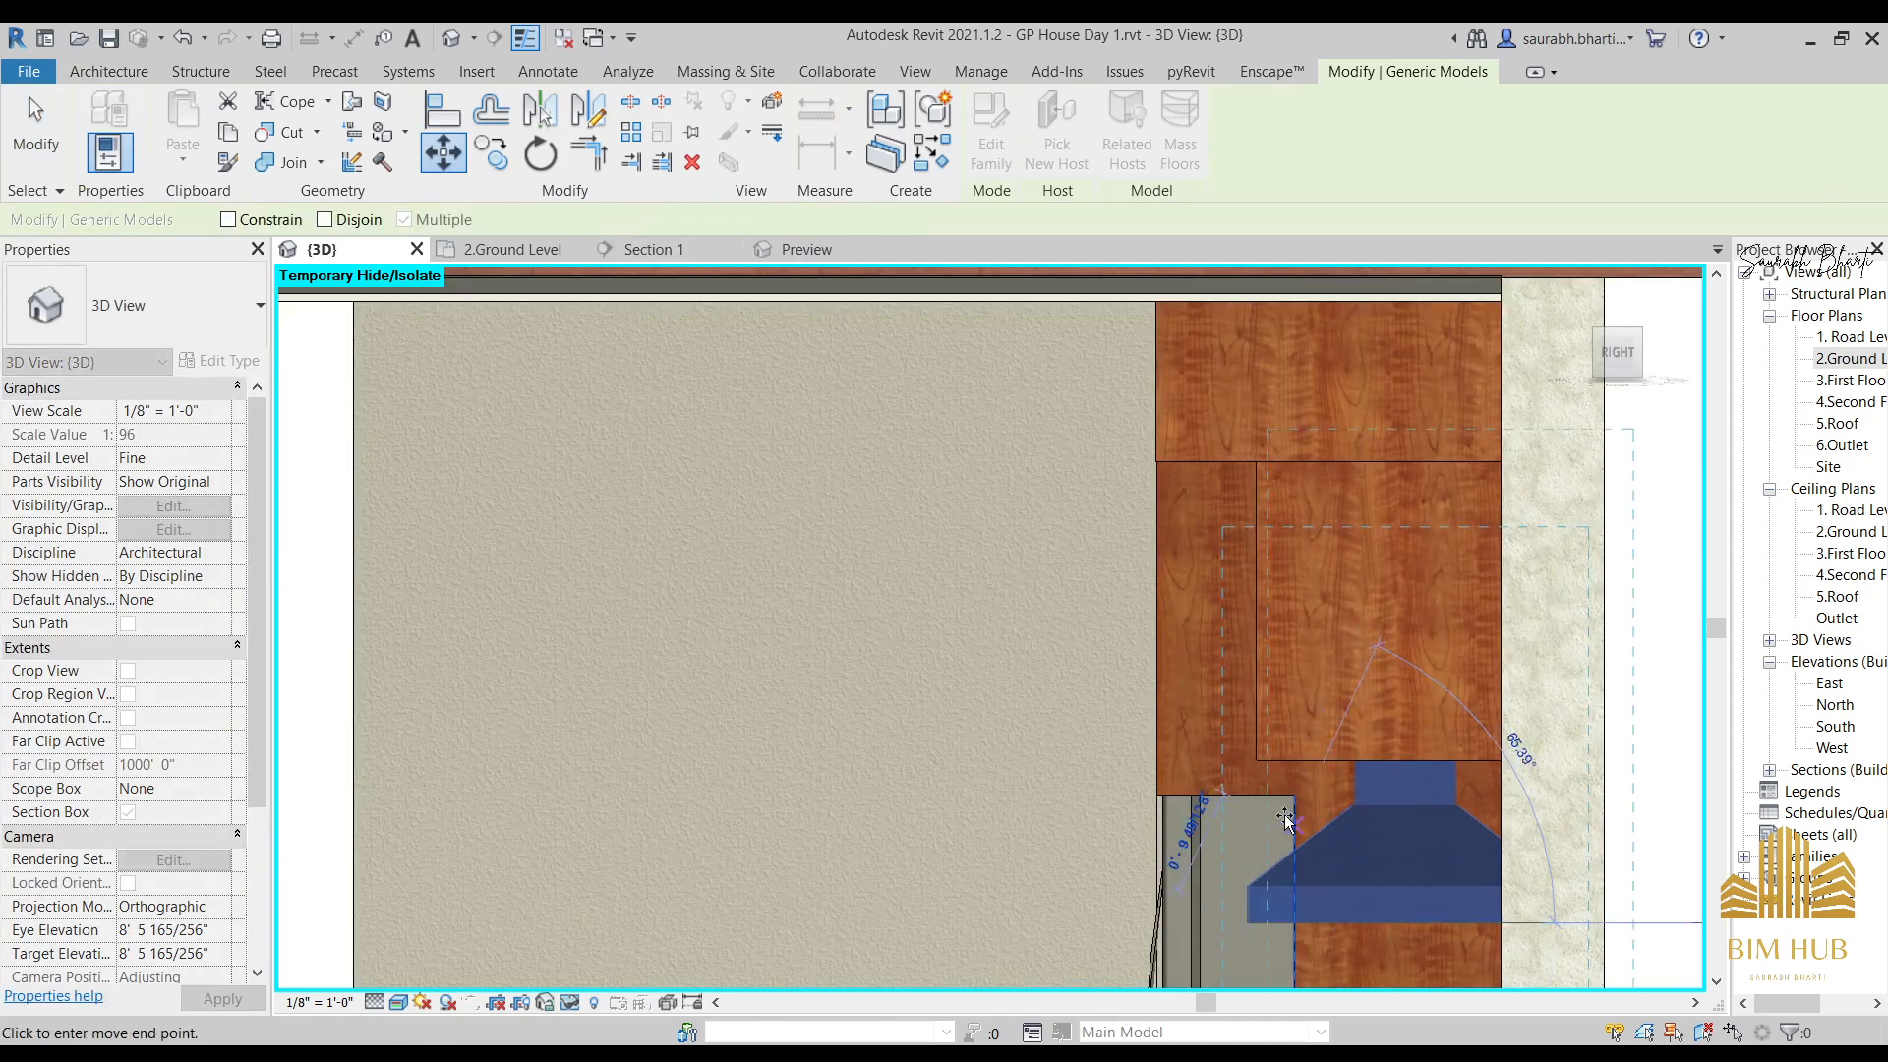
{"action": "left_click", "coordinate": [1260, 761]}
{"action": "scroll", "coordinate": [1242, 699], "scroll_direction": "down", "scroll_amount": 2}
{"action": "middle_click_drag", "start_coordinate": [1242, 708], "coordinate": [1467, 675], "text": "shift"}
{"action": "key", "text": "Escape"}
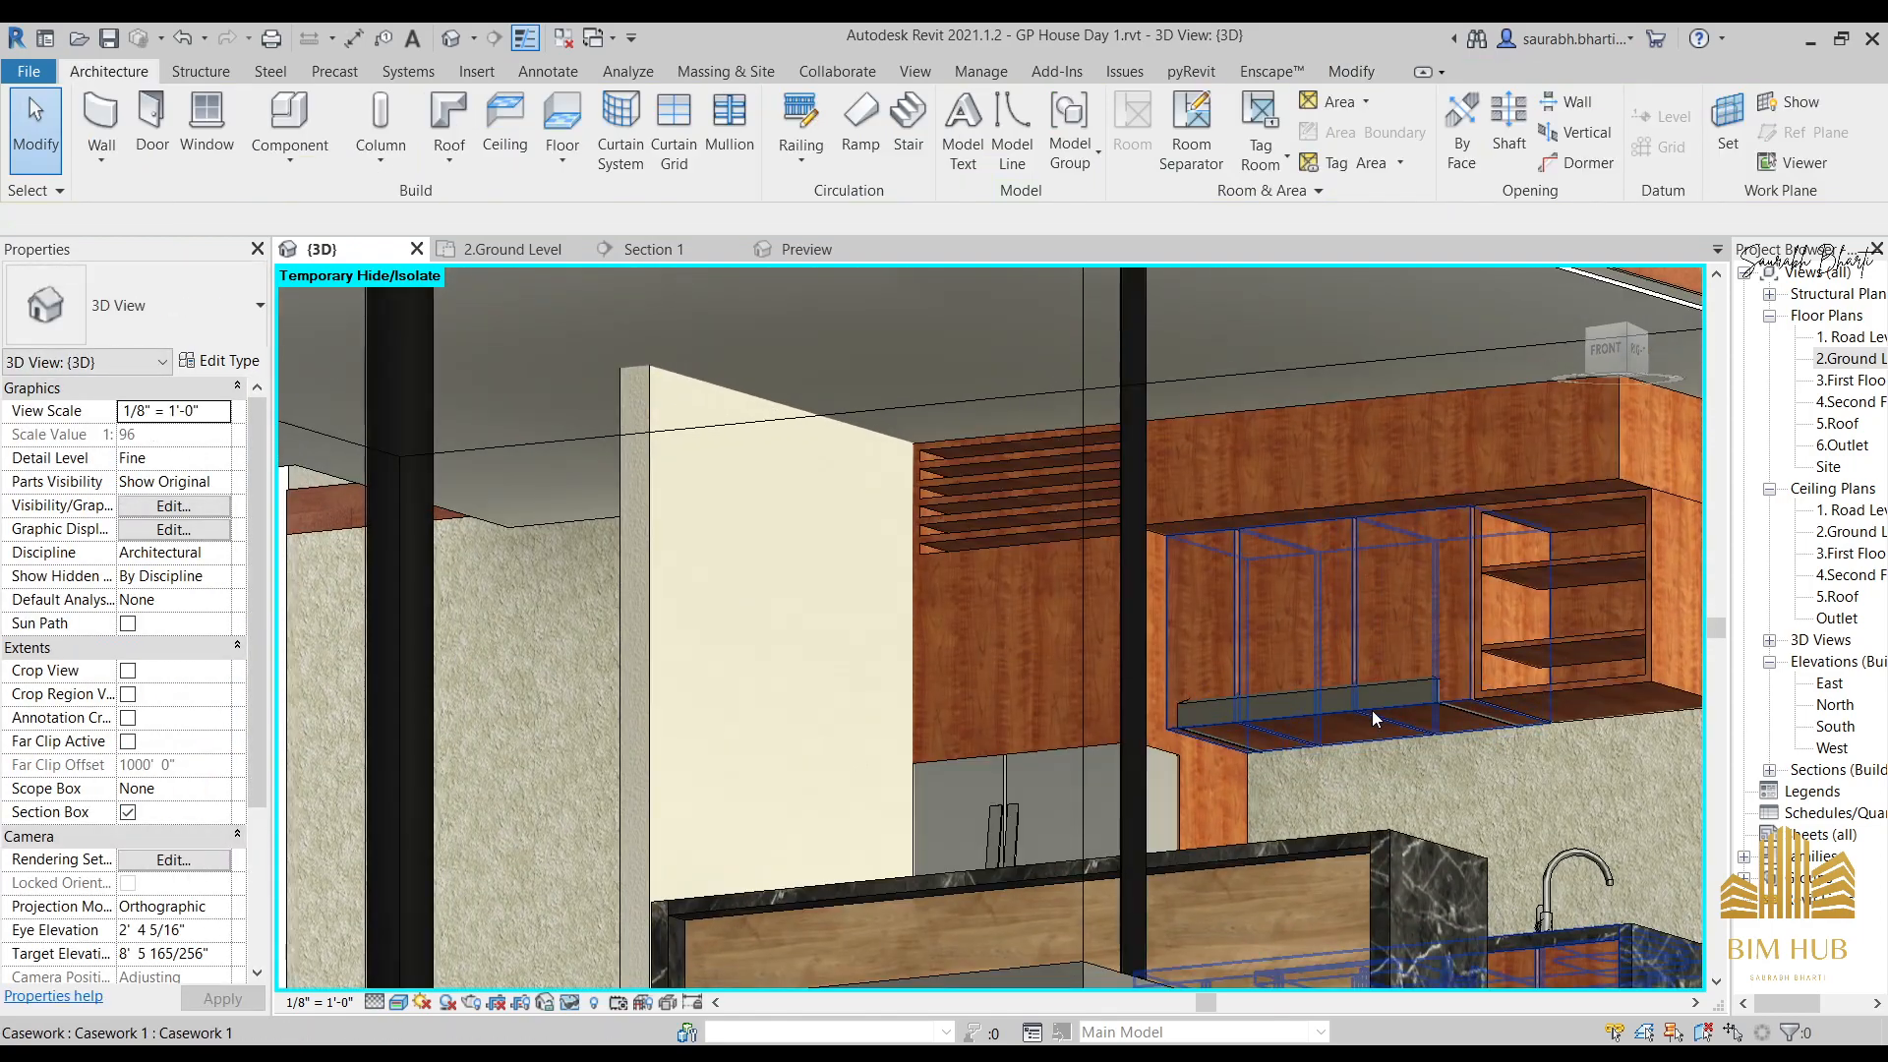
Lower the range hood to an elevation of 0' 7 105/128" so its rim hangs just below the wall cabinets.
{"action": "left_click", "coordinate": [1394, 699]}
{"action": "left_click", "coordinate": [1618, 354]}
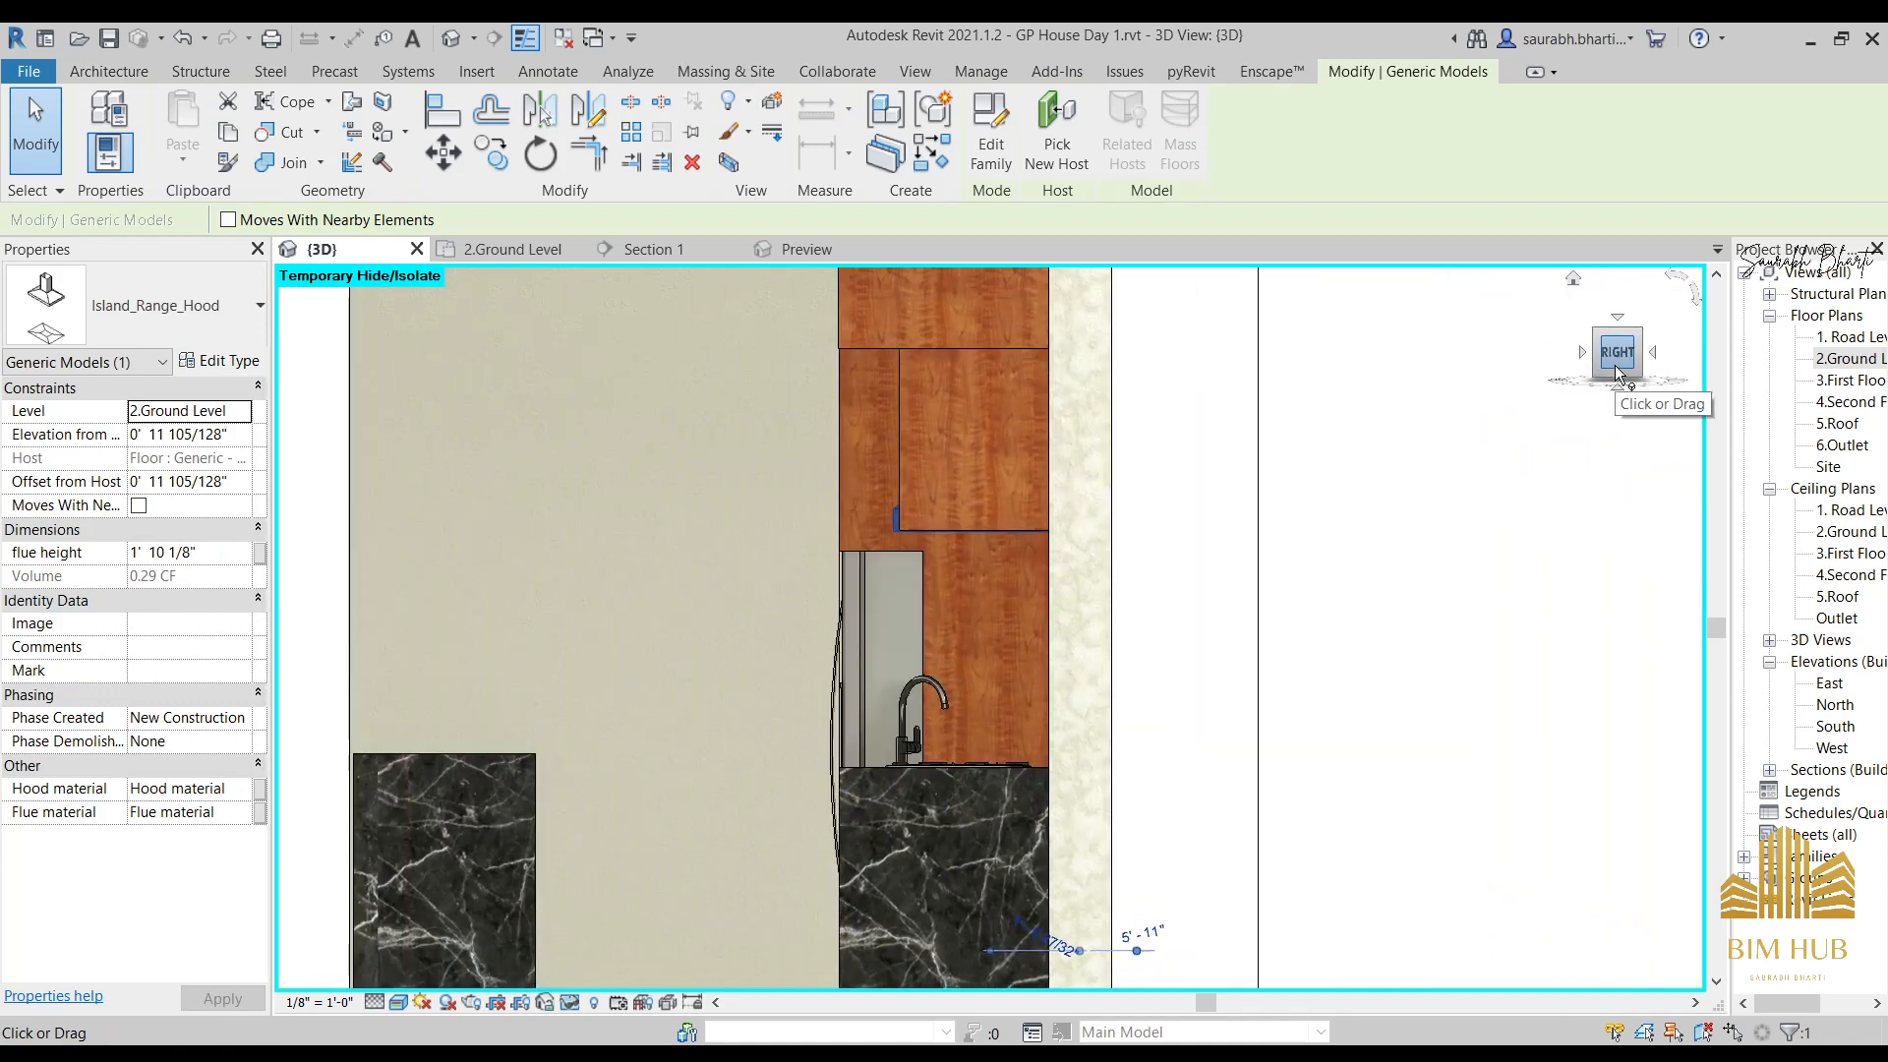
{"action": "left_click", "coordinate": [1512, 556]}
{"action": "middle_click_drag", "start_coordinate": [1092, 777], "coordinate": [1270, 817], "text": "shift"}
{"action": "scroll", "coordinate": [1271, 817], "scroll_direction": "down", "scroll_amount": 2}
{"action": "middle_click_drag", "start_coordinate": [983, 733], "coordinate": [1042, 718], "text": "shift"}
{"action": "scroll", "coordinate": [1114, 654], "scroll_direction": "up", "scroll_amount": 4}
{"action": "left_click", "coordinate": [1113, 643]}
{"action": "key", "text": "Escape"}
{"action": "scroll", "coordinate": [1071, 695], "scroll_direction": "down", "scroll_amount": 3}
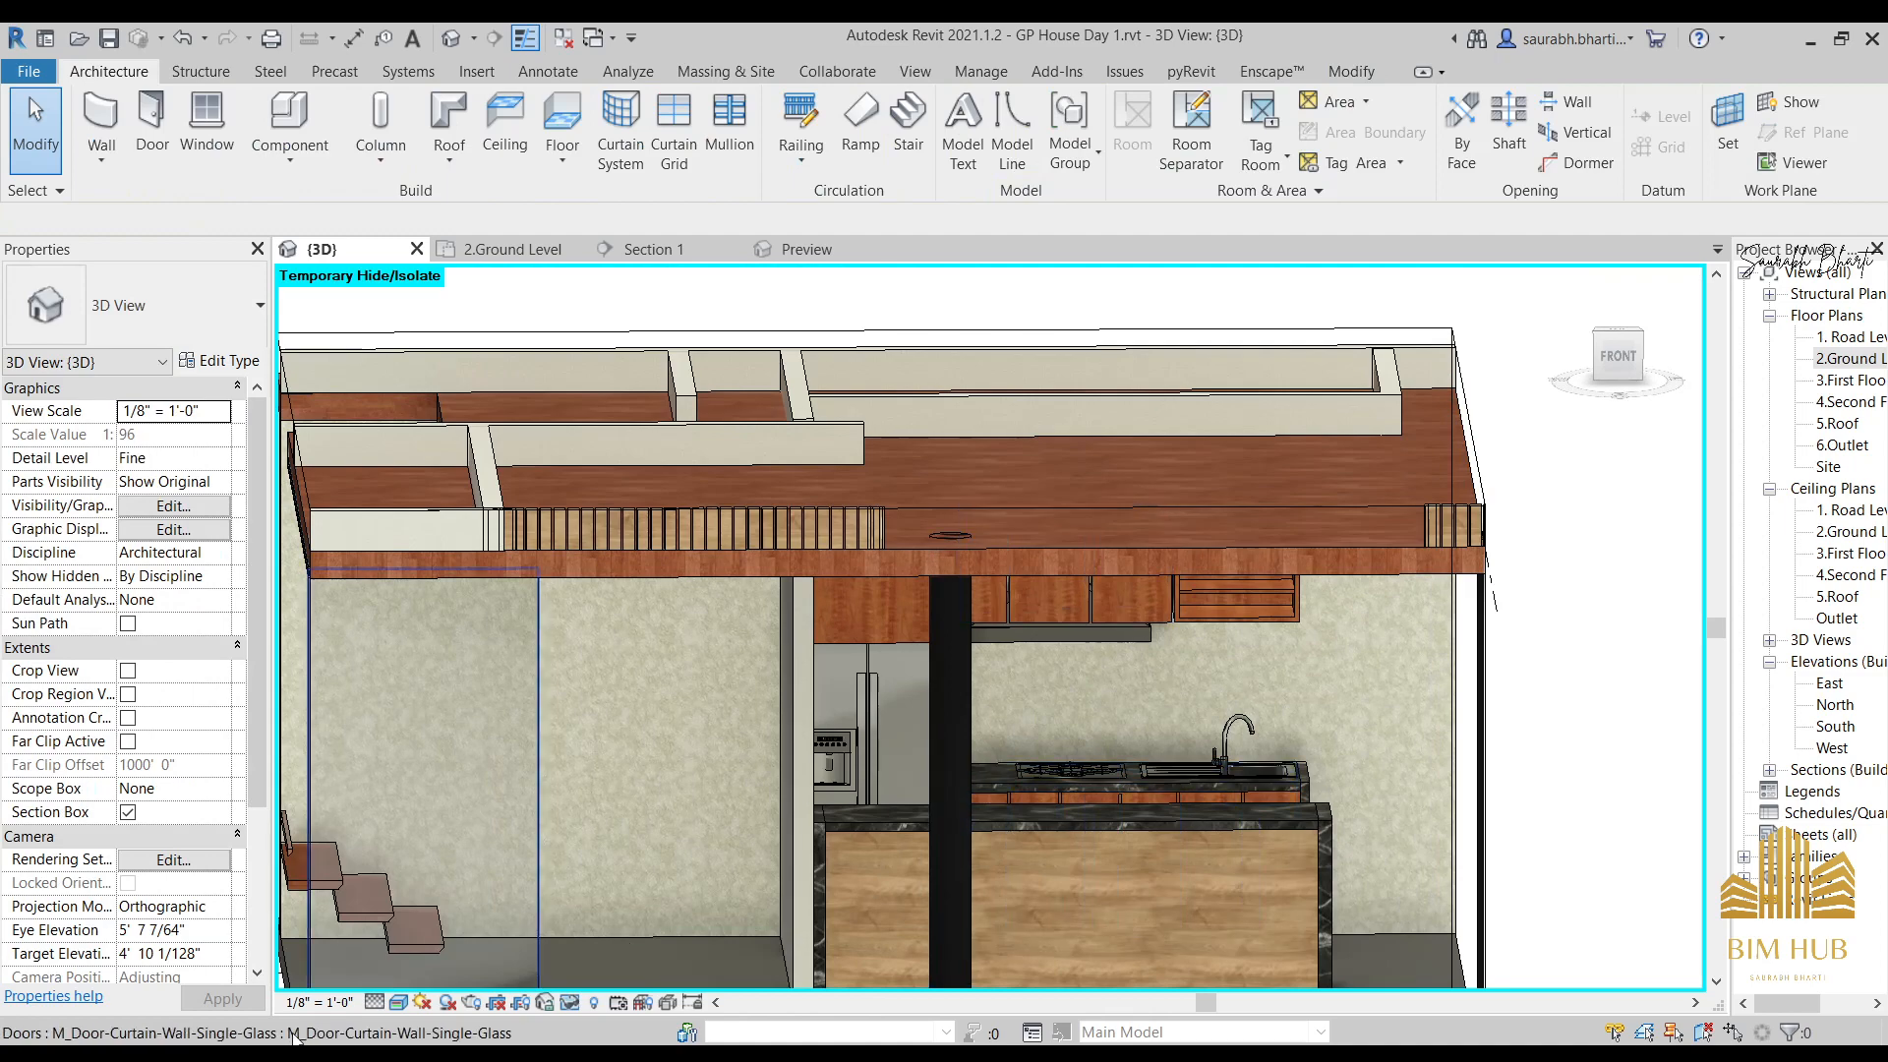
Examine how the island hood is suspended from the ceiling in the Interior.jpg reference photo.
{"action": "left_click", "coordinate": [581, 1050]}
{"action": "scroll", "coordinate": [1540, 588], "scroll_direction": "up", "scroll_amount": 3}
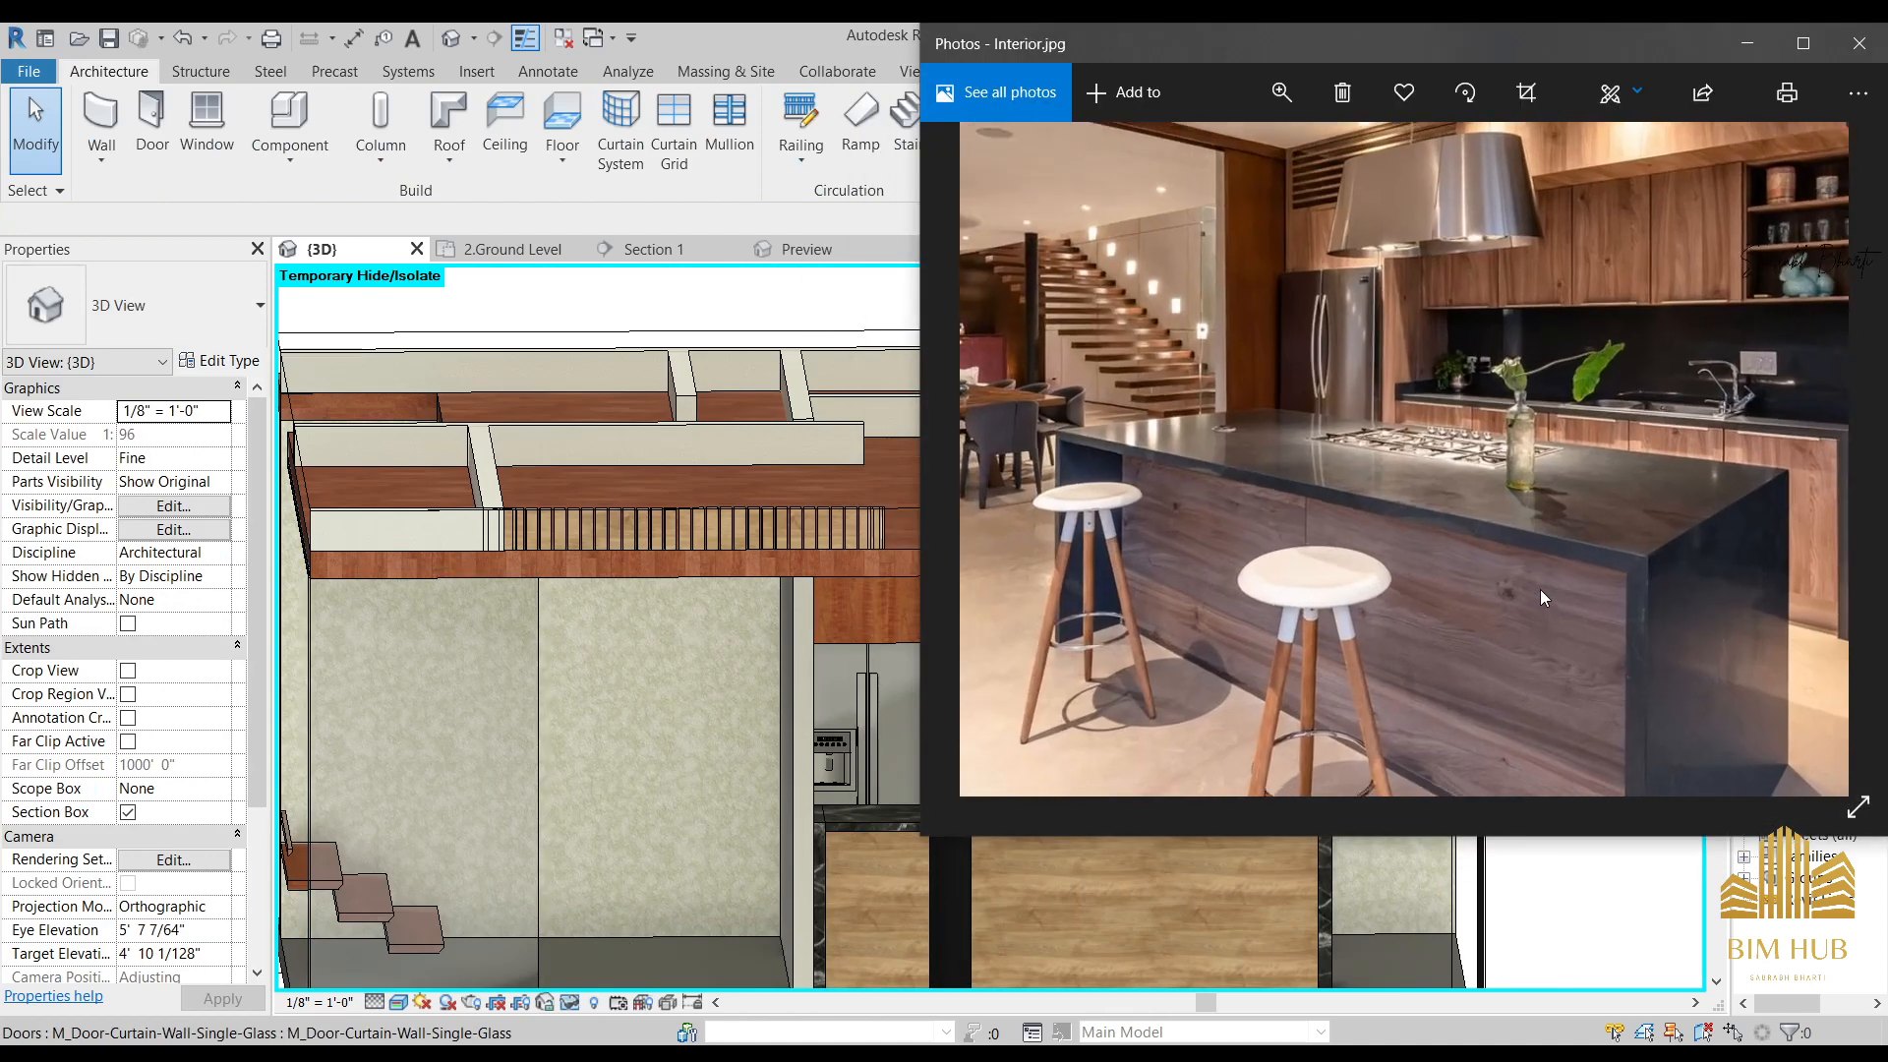
{"action": "left_click_drag", "start_coordinate": [1546, 385], "coordinate": [1467, 489]}
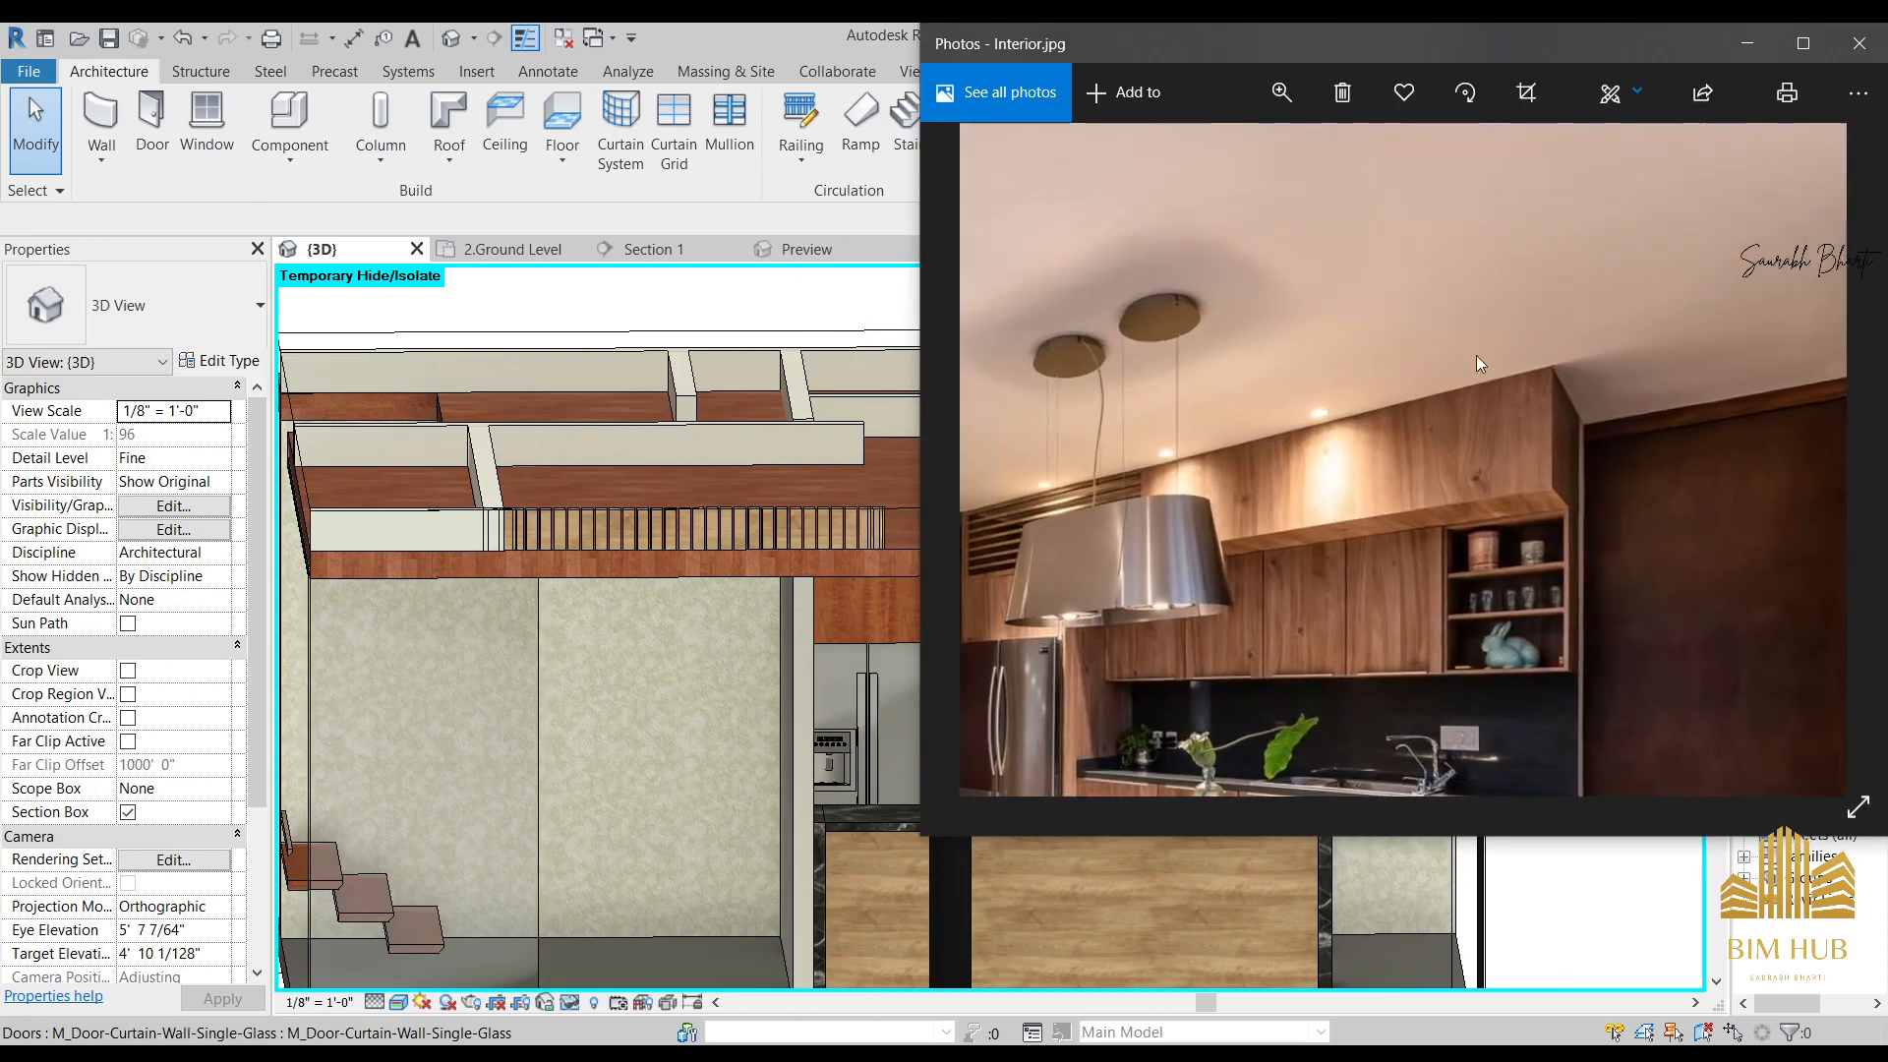
{"action": "left_click", "coordinate": [1758, 45]}
{"action": "middle_click_drag", "start_coordinate": [994, 781], "coordinate": [1040, 608], "text": "shift"}
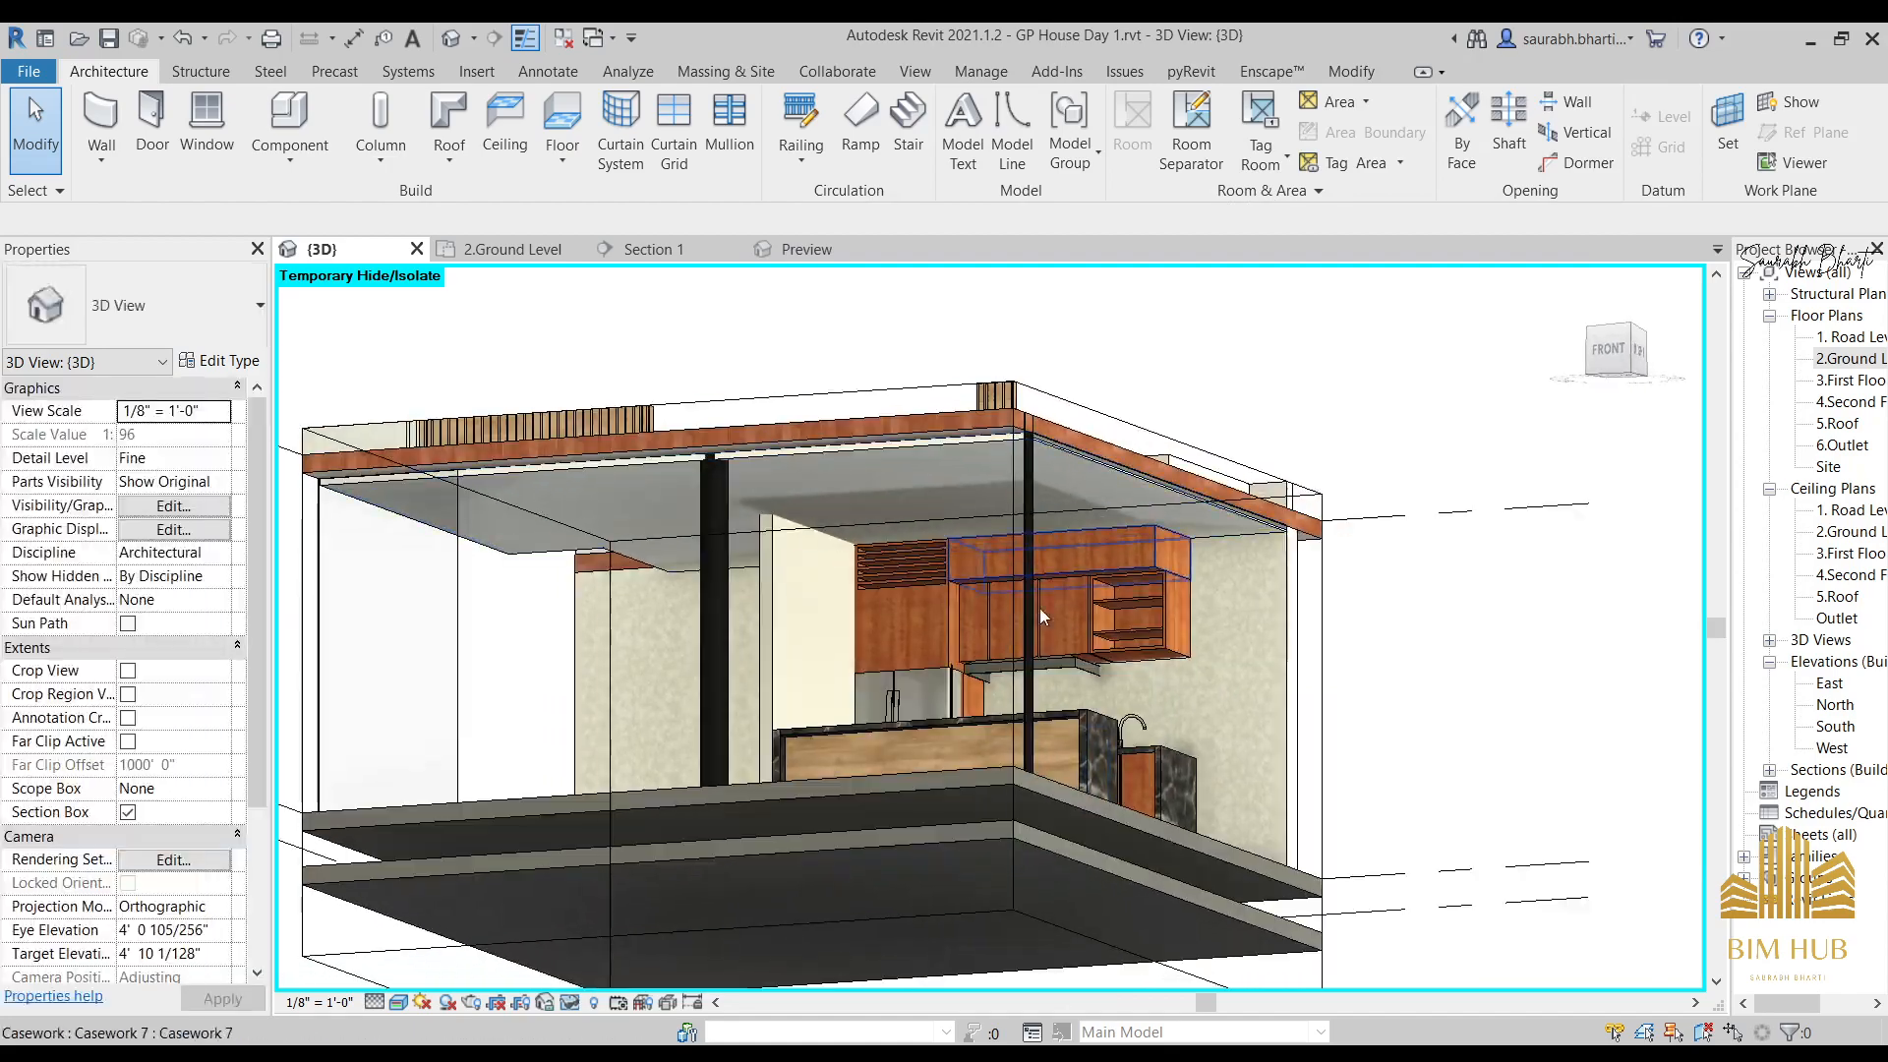
Load the Island_rangehood_ceiling_mounted_ family from the desktop into the Revit project.
{"action": "key", "text": "super+d"}
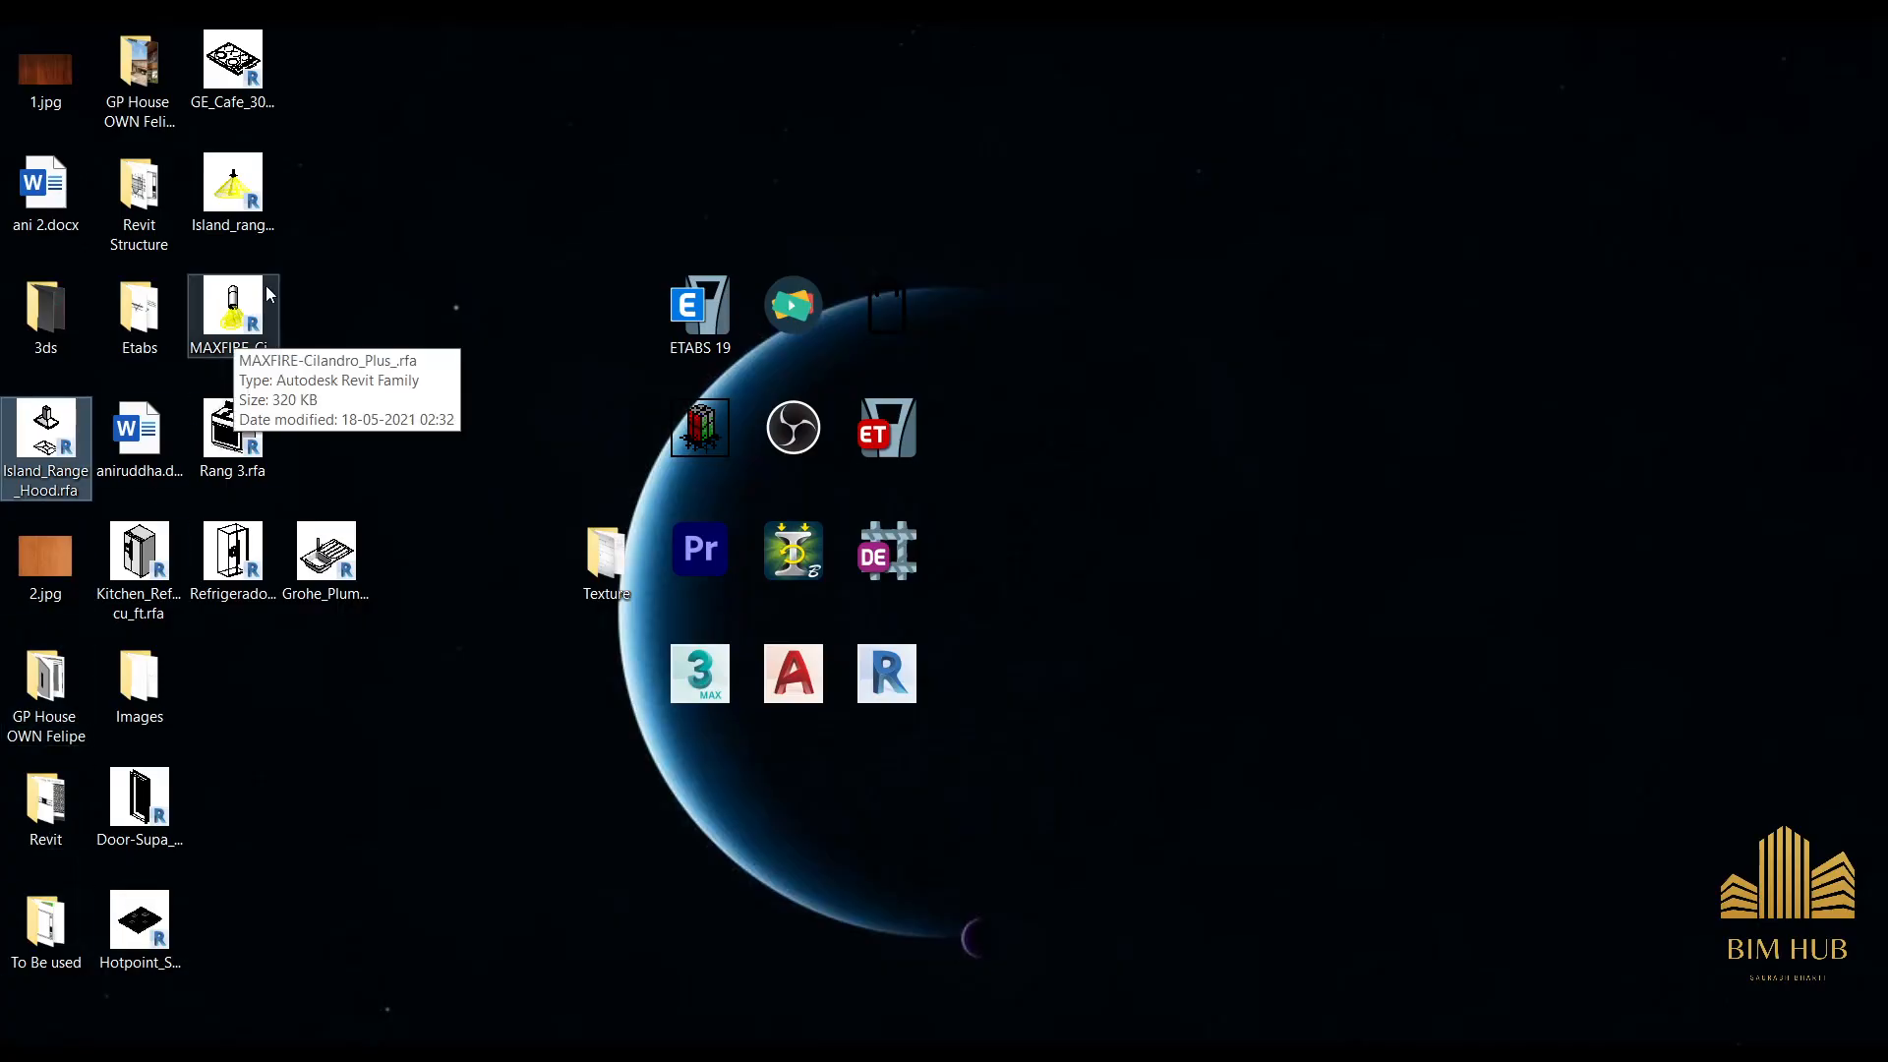
{"action": "left_click", "coordinate": [239, 199]}
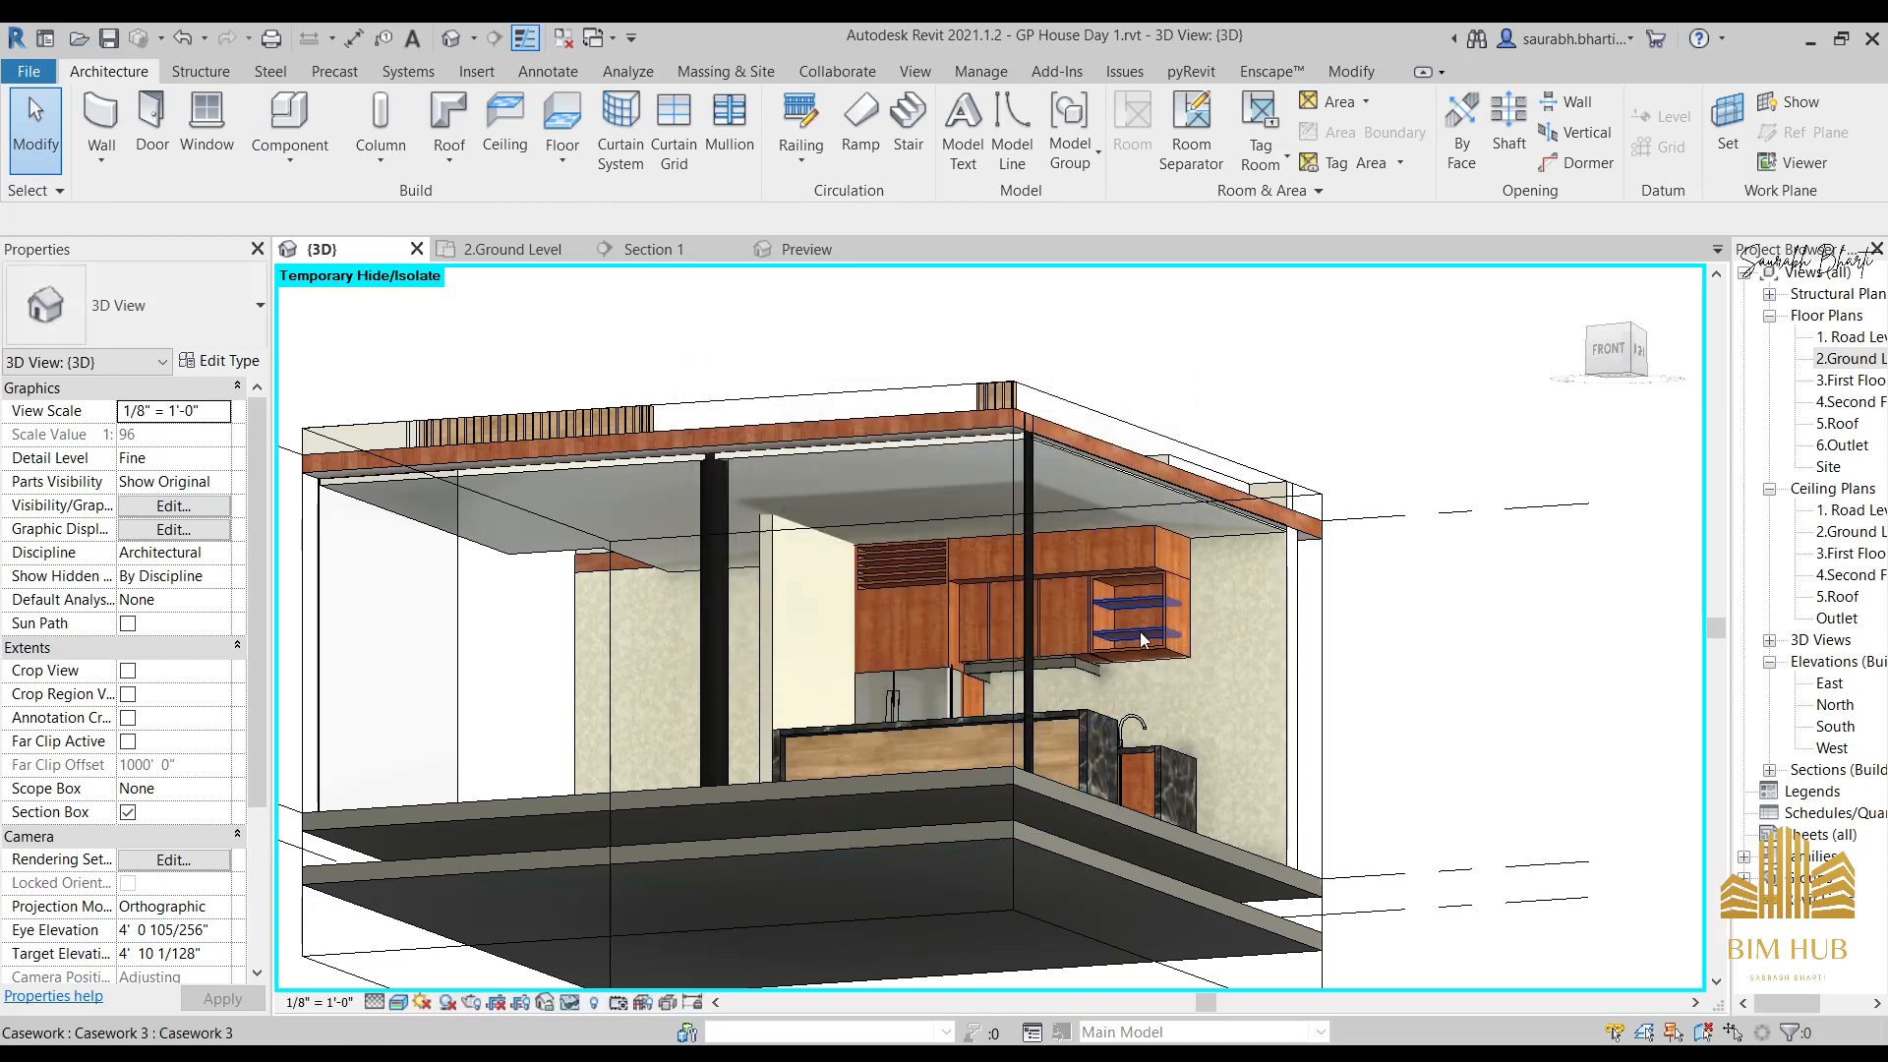
{"action": "middle_click_drag", "start_coordinate": [1110, 646], "coordinate": [840, 535], "text": "shift"}
{"action": "scroll", "coordinate": [1090, 727], "scroll_direction": "up", "scroll_amount": 2}
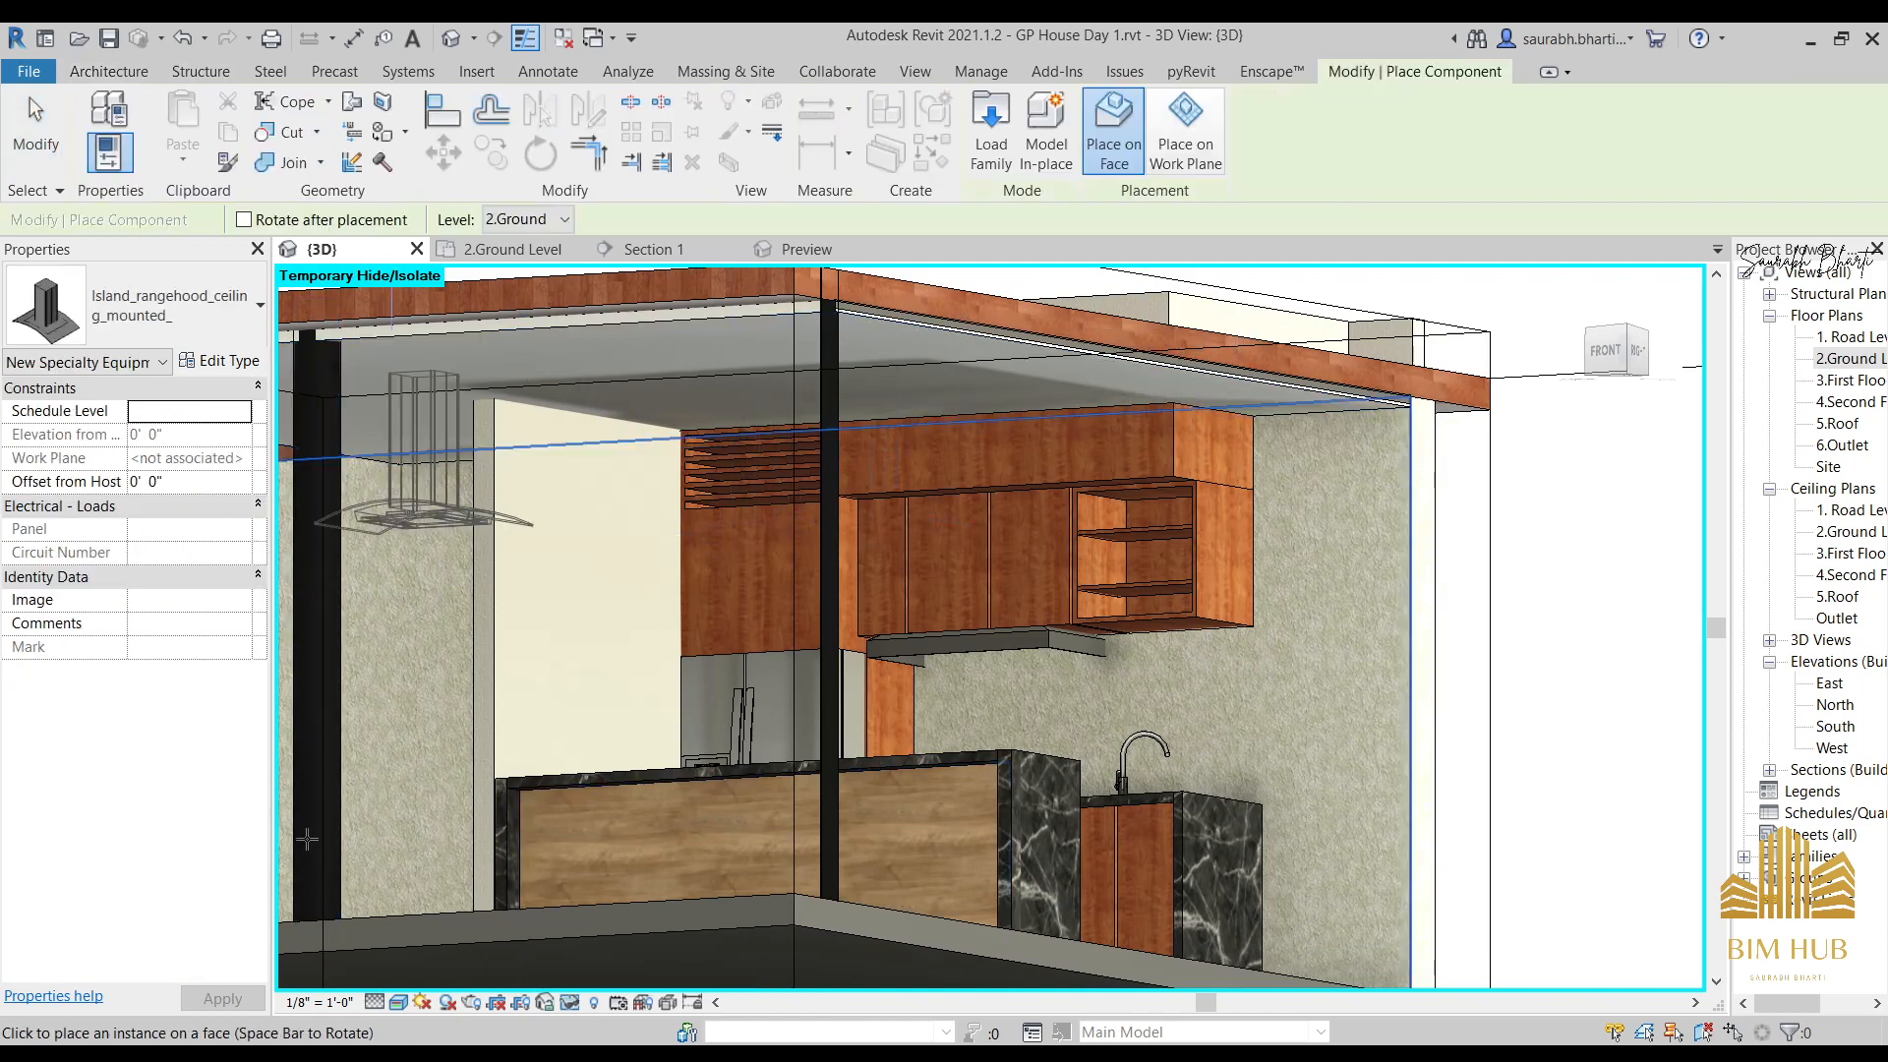
{"action": "left_click", "coordinate": [204, 291]}
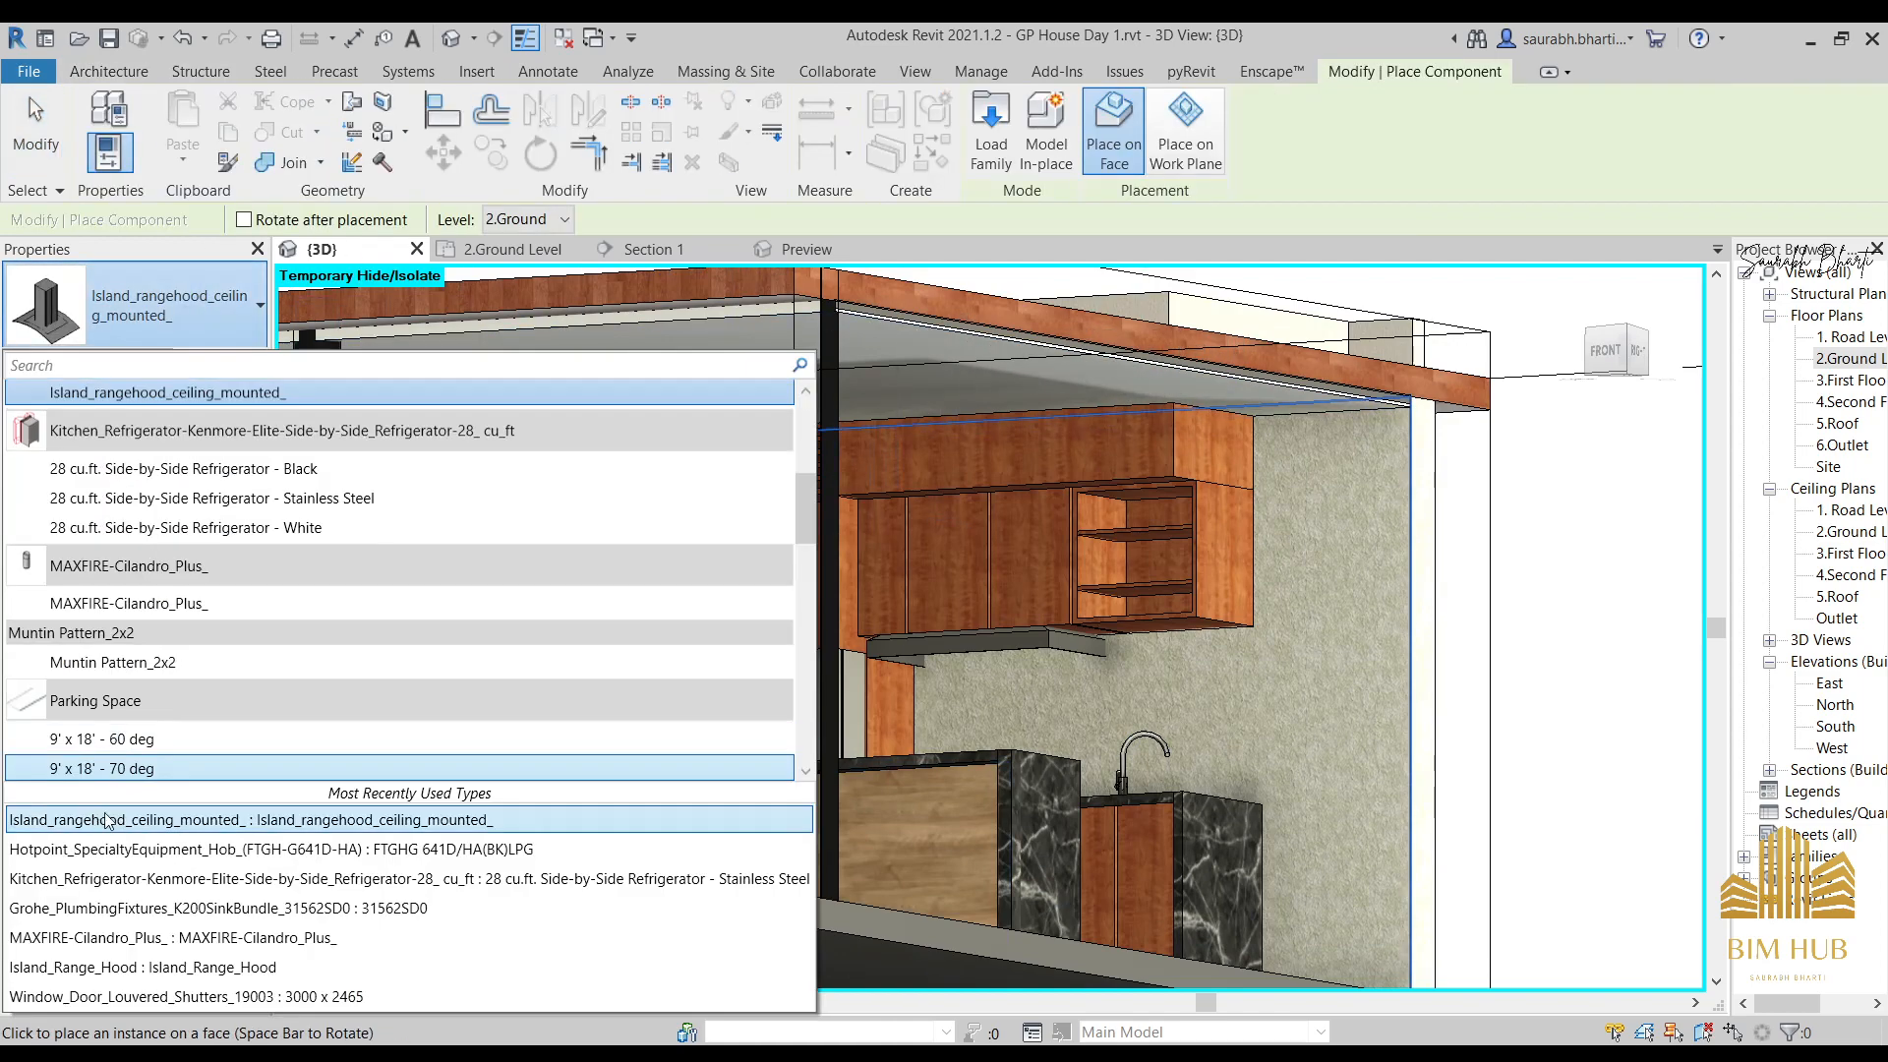
{"action": "scroll", "coordinate": [133, 566], "scroll_direction": "up", "scroll_amount": 1}
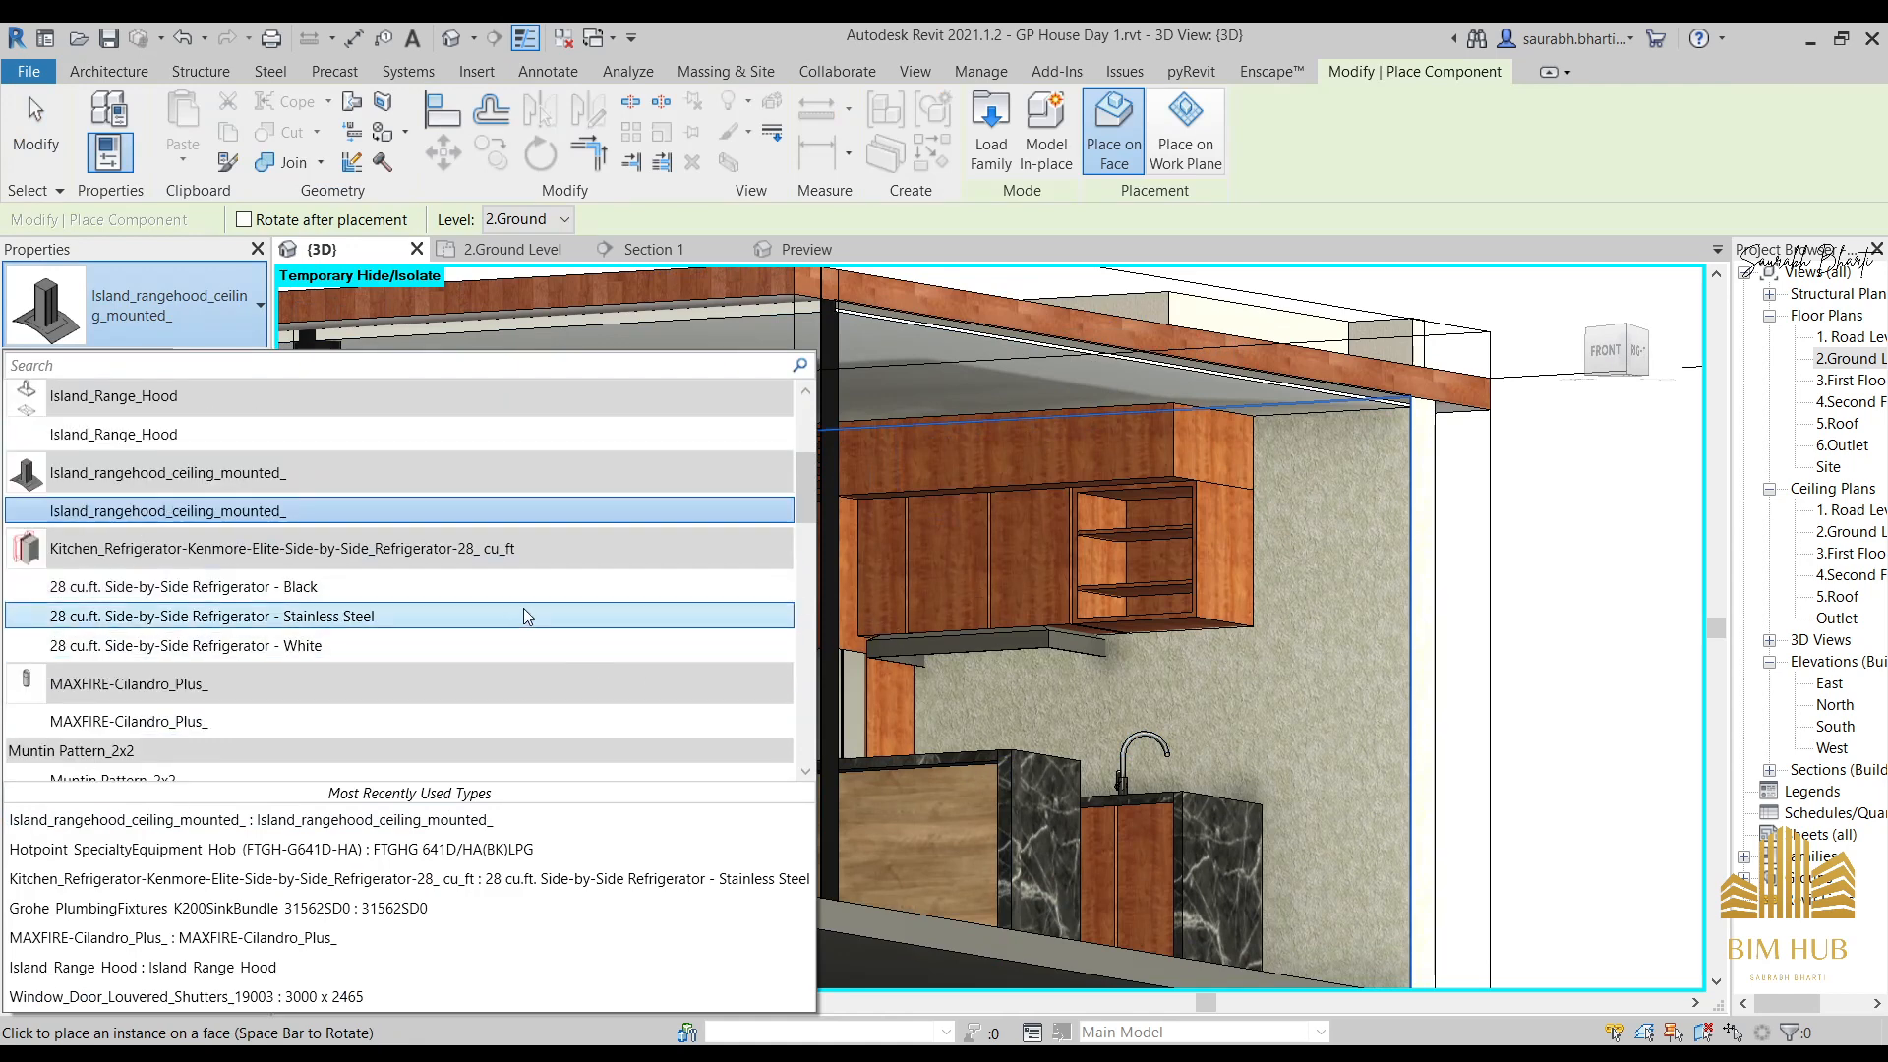
{"action": "left_click", "coordinate": [264, 821]}
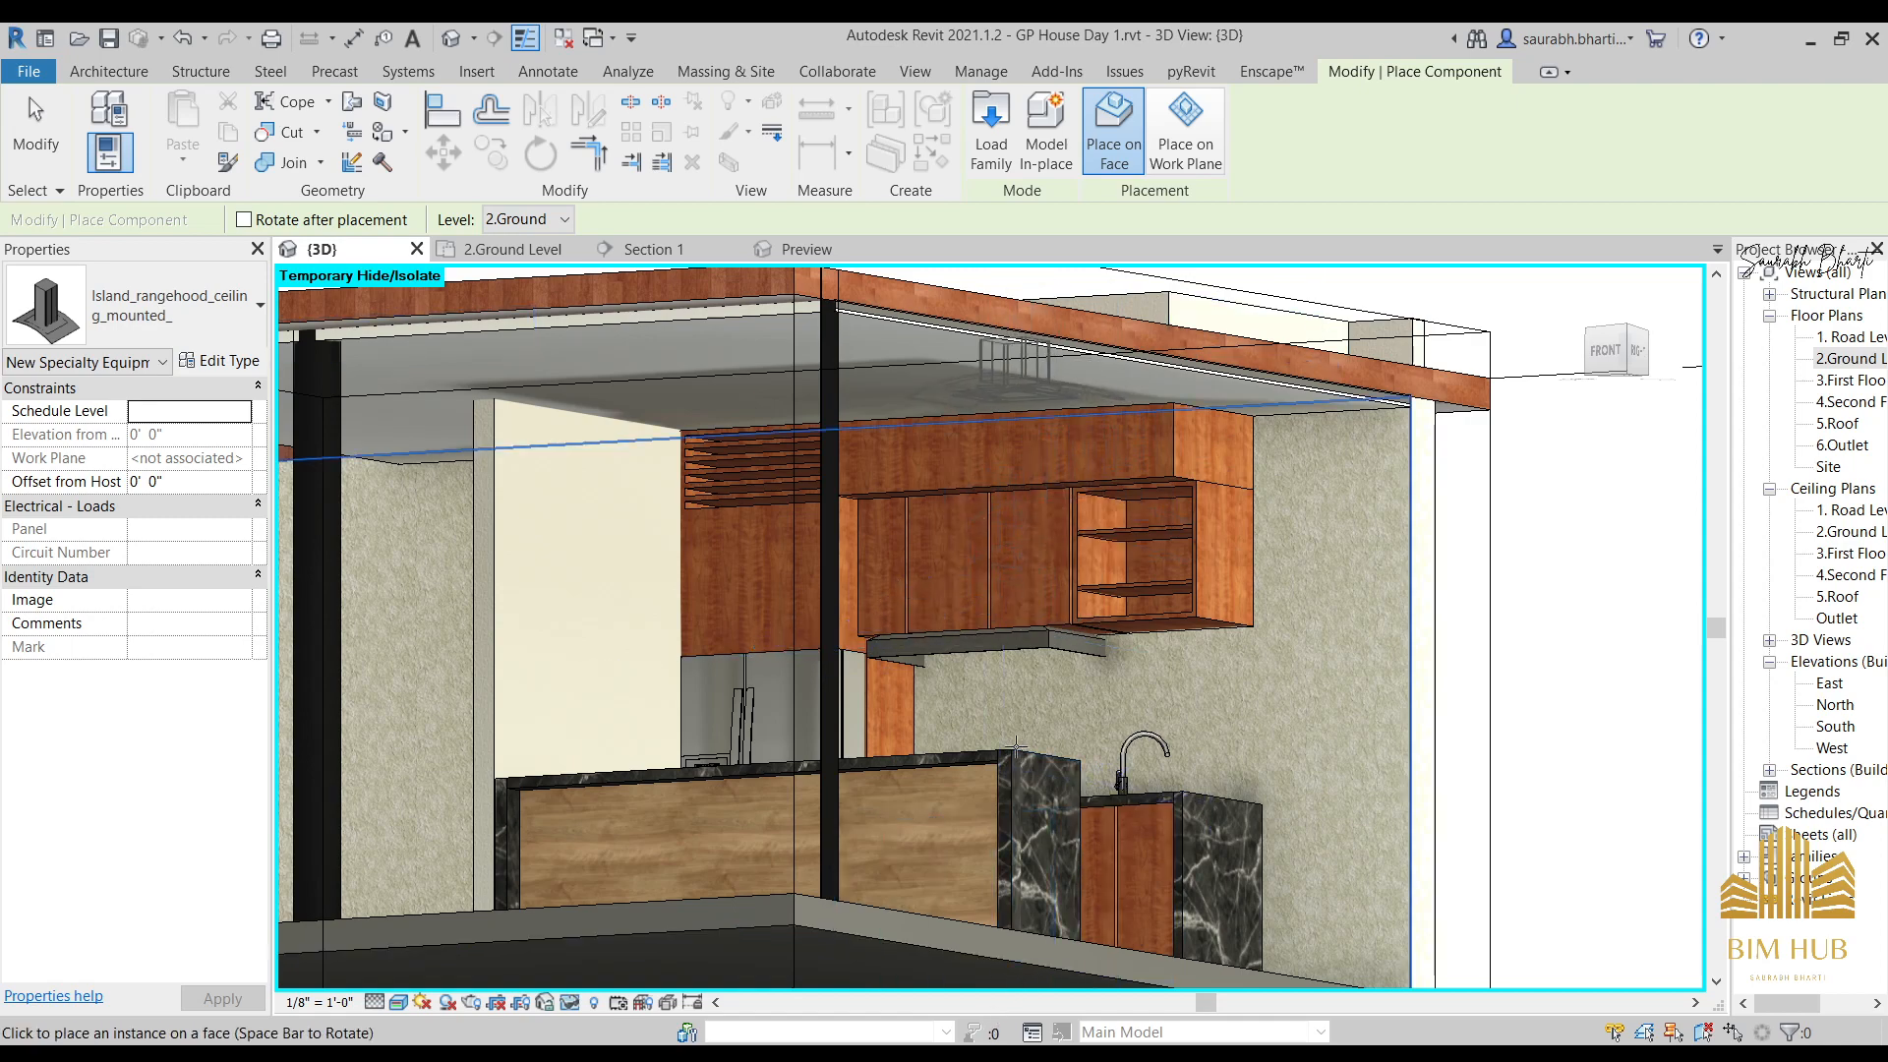
{"action": "key", "text": "Escape"}
{"action": "key", "text": "Escape"}
Try to place the Island_rangehood_ceiling_mounted_ component on a face, using the underside of the open-shelf wall cabinet.
{"action": "scroll", "coordinate": [999, 853], "scroll_direction": "down", "scroll_amount": 4}
{"action": "middle_click_drag", "start_coordinate": [1050, 823], "coordinate": [687, 935], "text": "shift"}
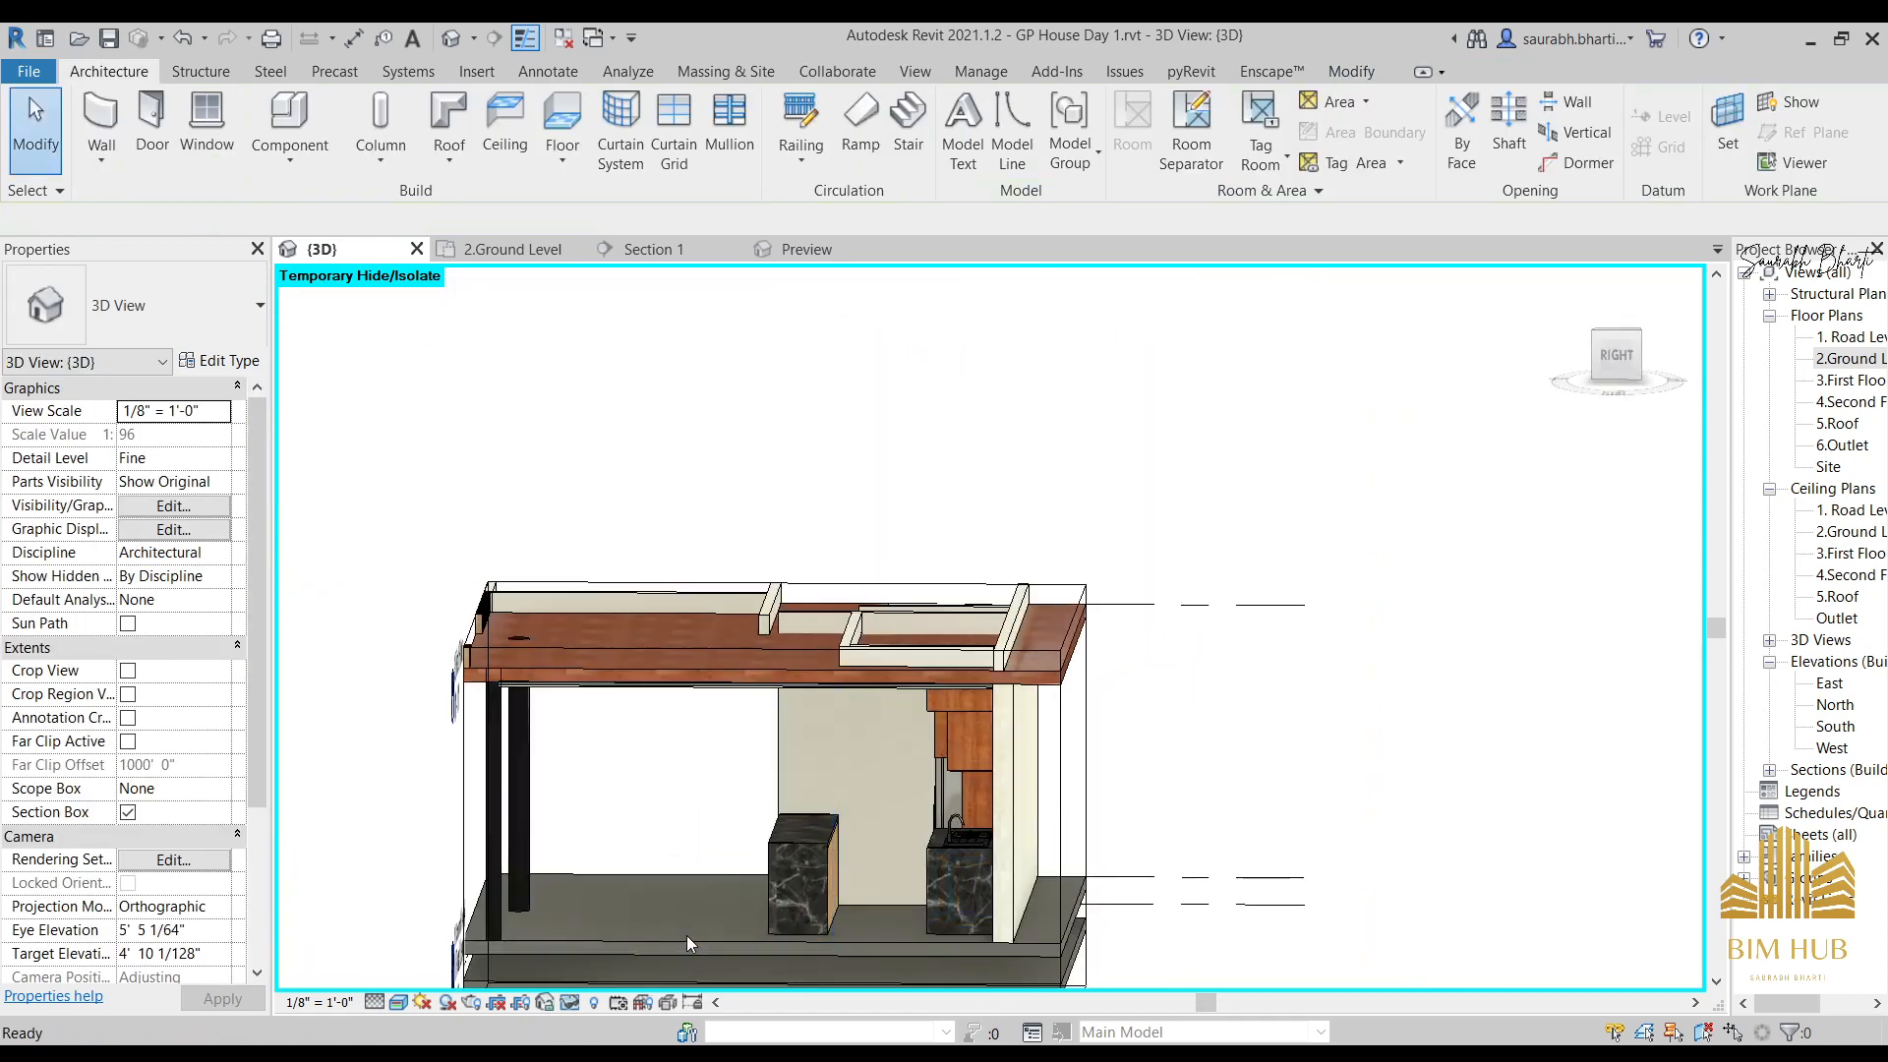
{"action": "scroll", "coordinate": [976, 834], "scroll_direction": "up", "scroll_amount": 4}
{"action": "middle_click_drag", "start_coordinate": [975, 834], "coordinate": [665, 605], "text": "shift"}
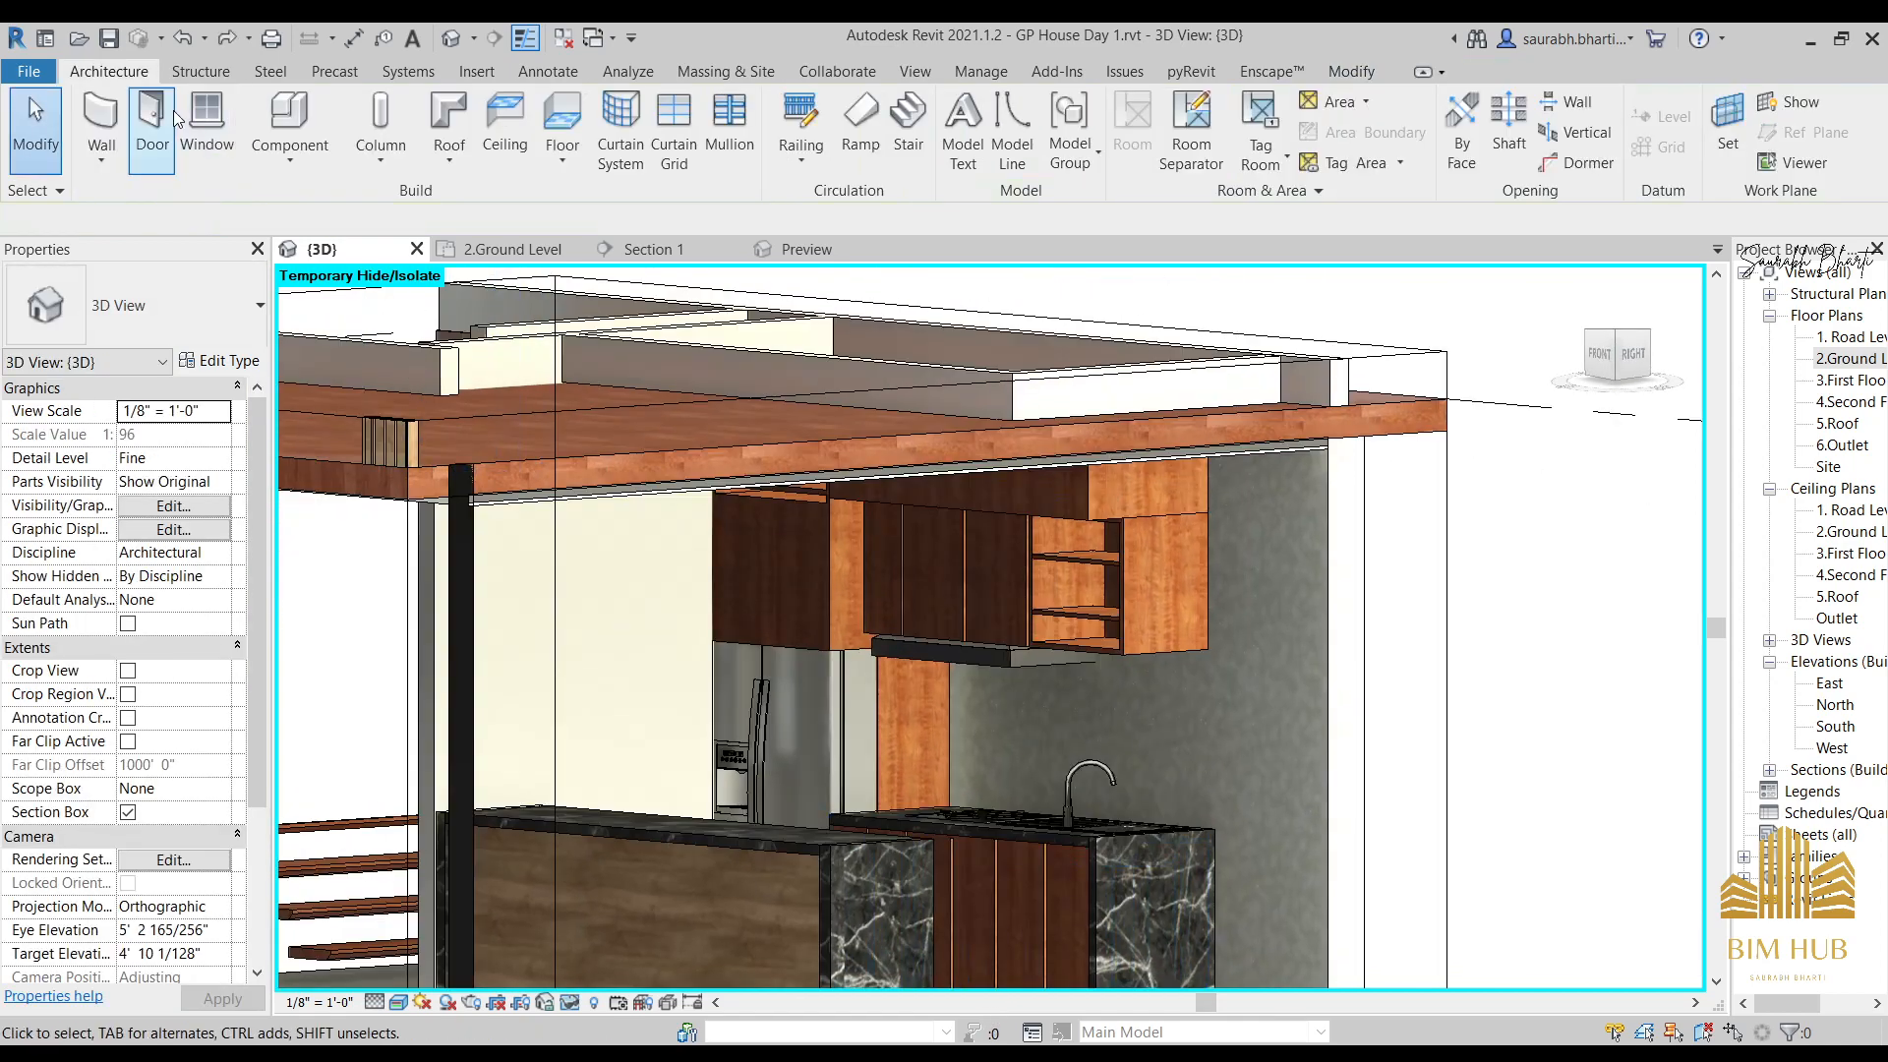
{"action": "left_click", "coordinate": [302, 128]}
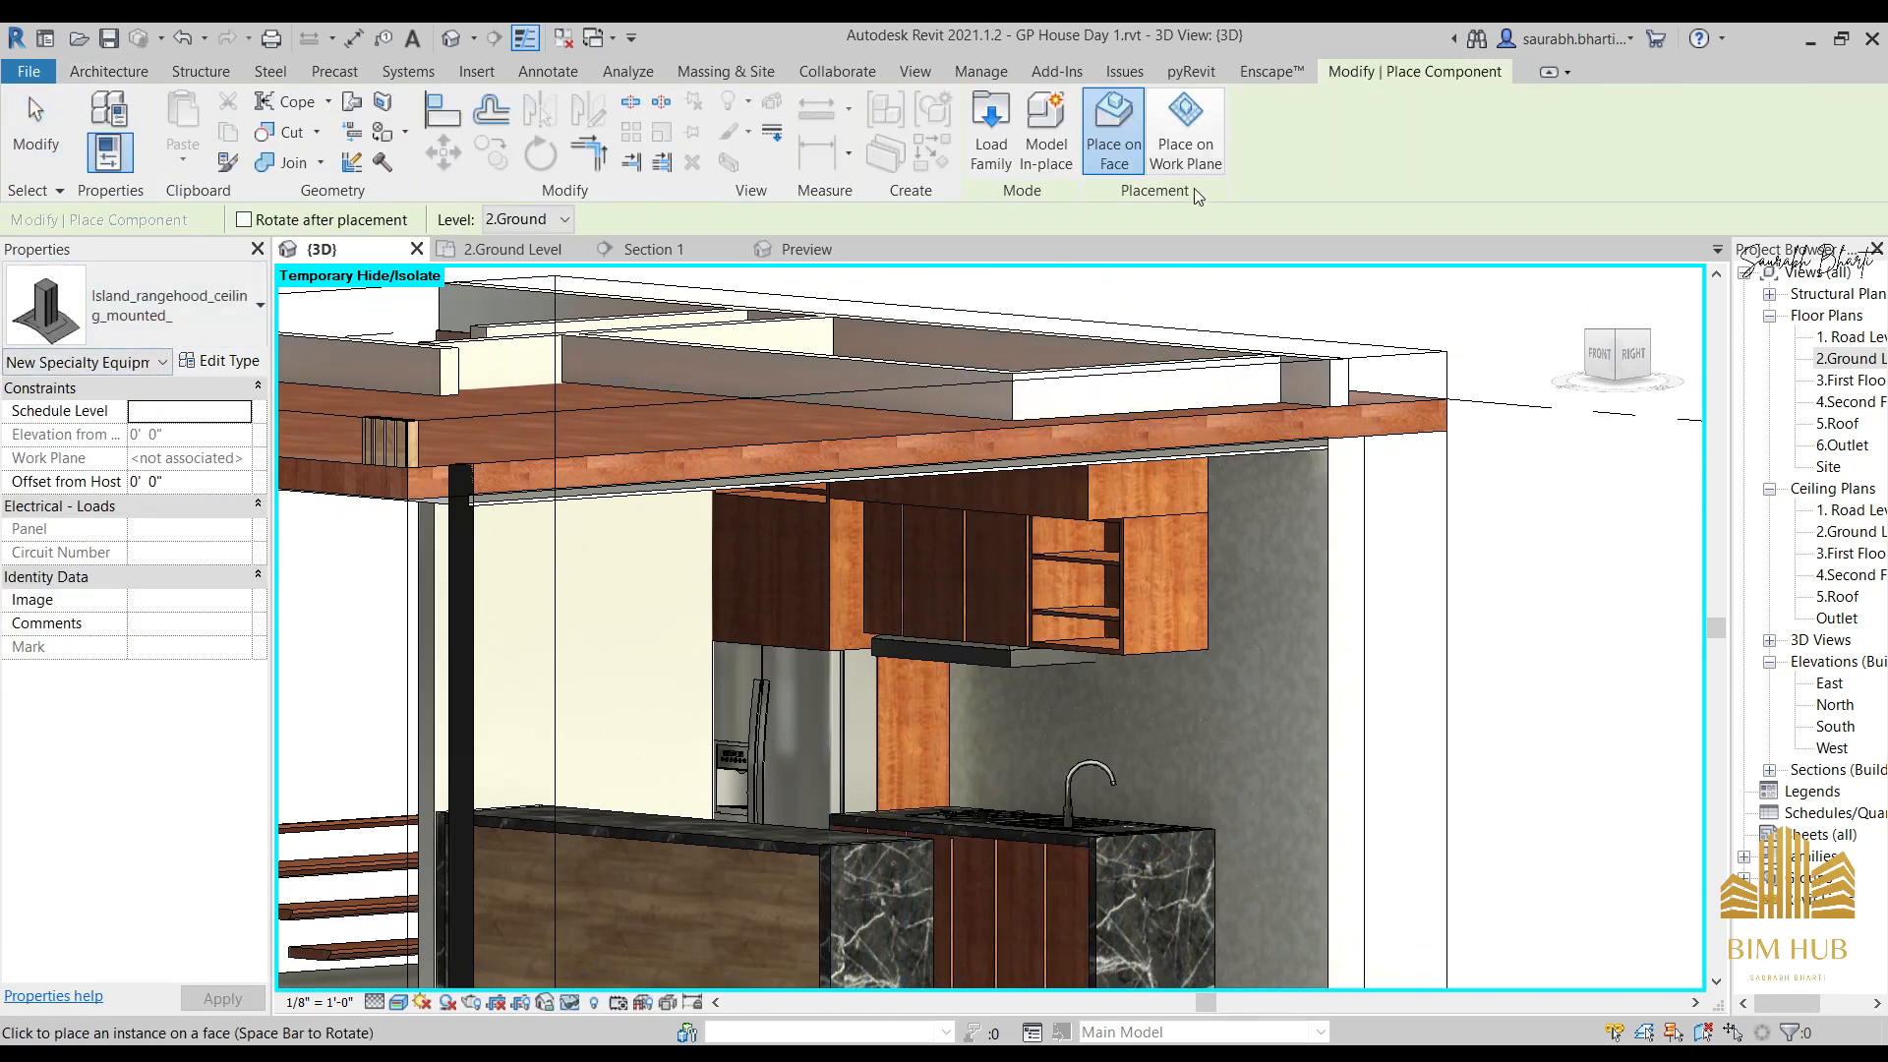
{"action": "left_click", "coordinate": [1186, 132]}
{"action": "scroll", "coordinate": [989, 644], "scroll_direction": "up", "scroll_amount": 4}
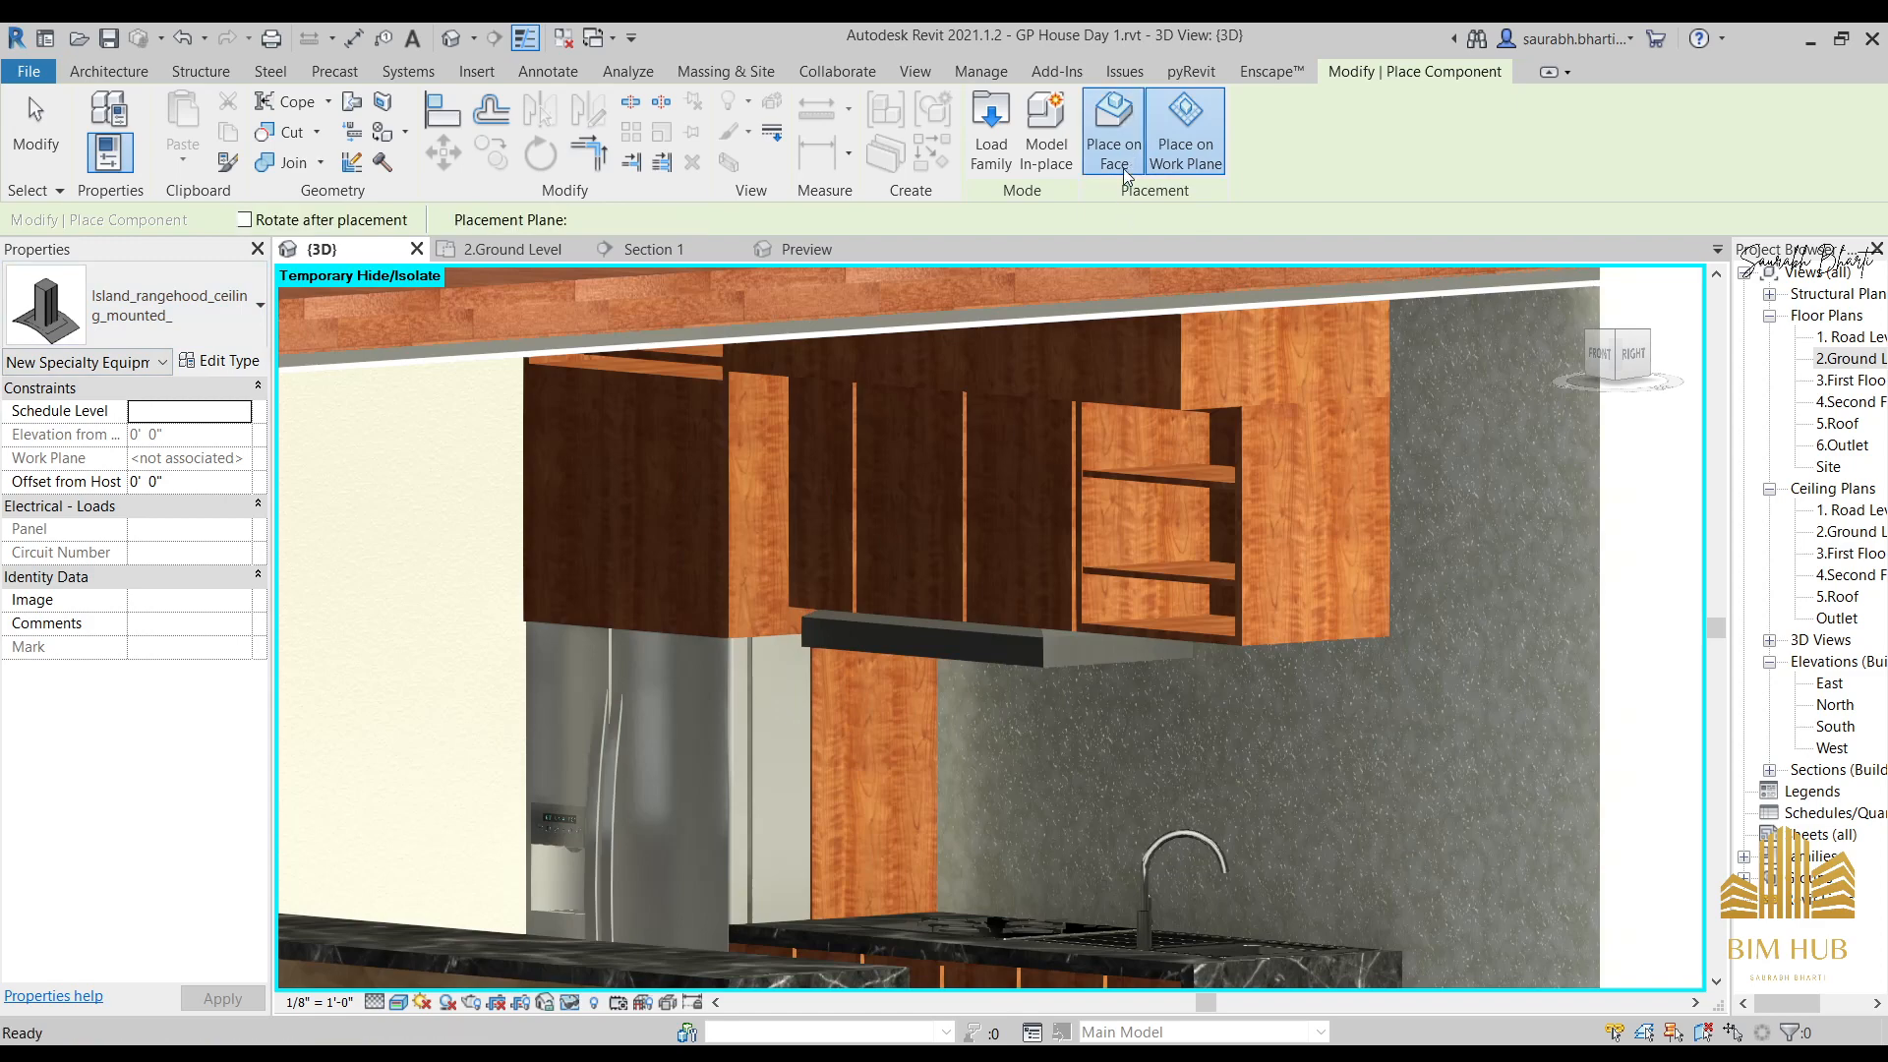
{"action": "left_click", "coordinate": [1121, 147]}
{"action": "middle_click_drag", "start_coordinate": [1092, 639], "coordinate": [1091, 555], "text": "shift"}
{"action": "left_click", "coordinate": [1215, 529]}
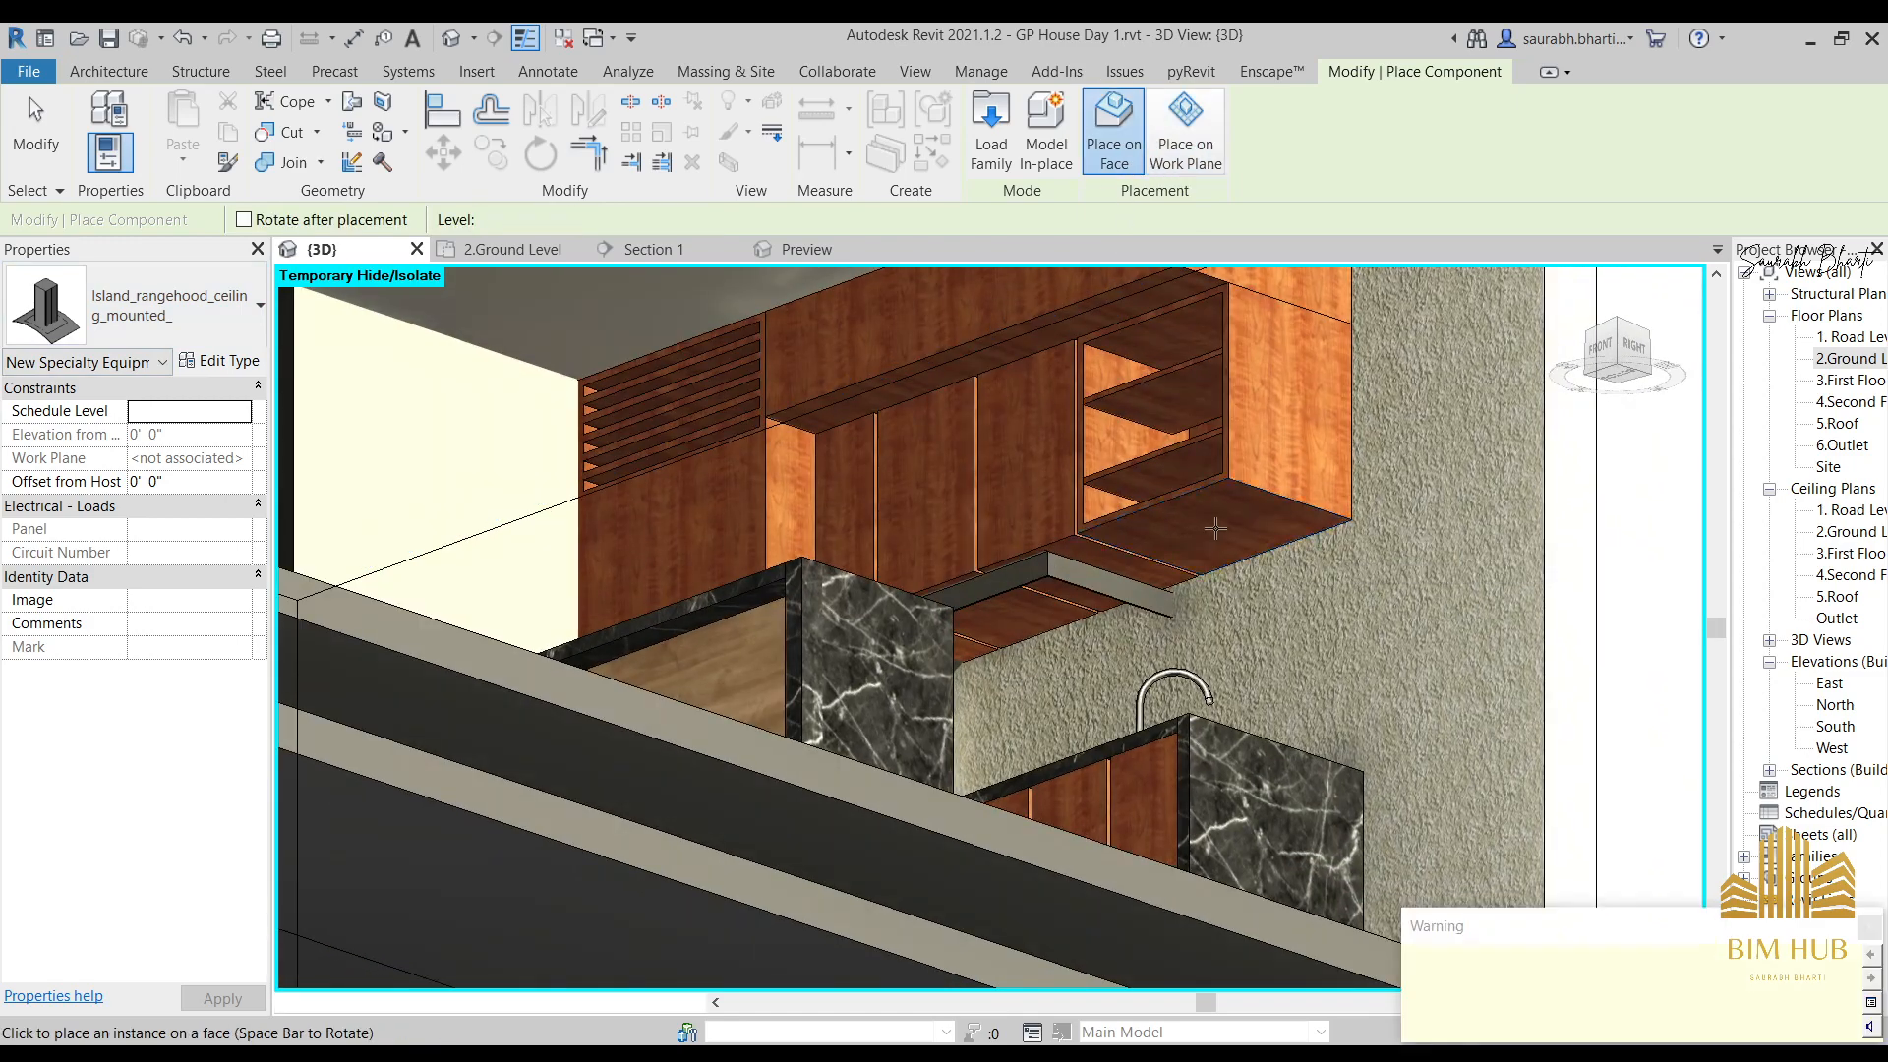
{"action": "middle_click_drag", "start_coordinate": [1215, 529], "coordinate": [1224, 803], "text": "shift"}
{"action": "scroll", "coordinate": [1136, 863], "scroll_direction": "down", "scroll_amount": 4}
{"action": "key", "text": "Escape"}
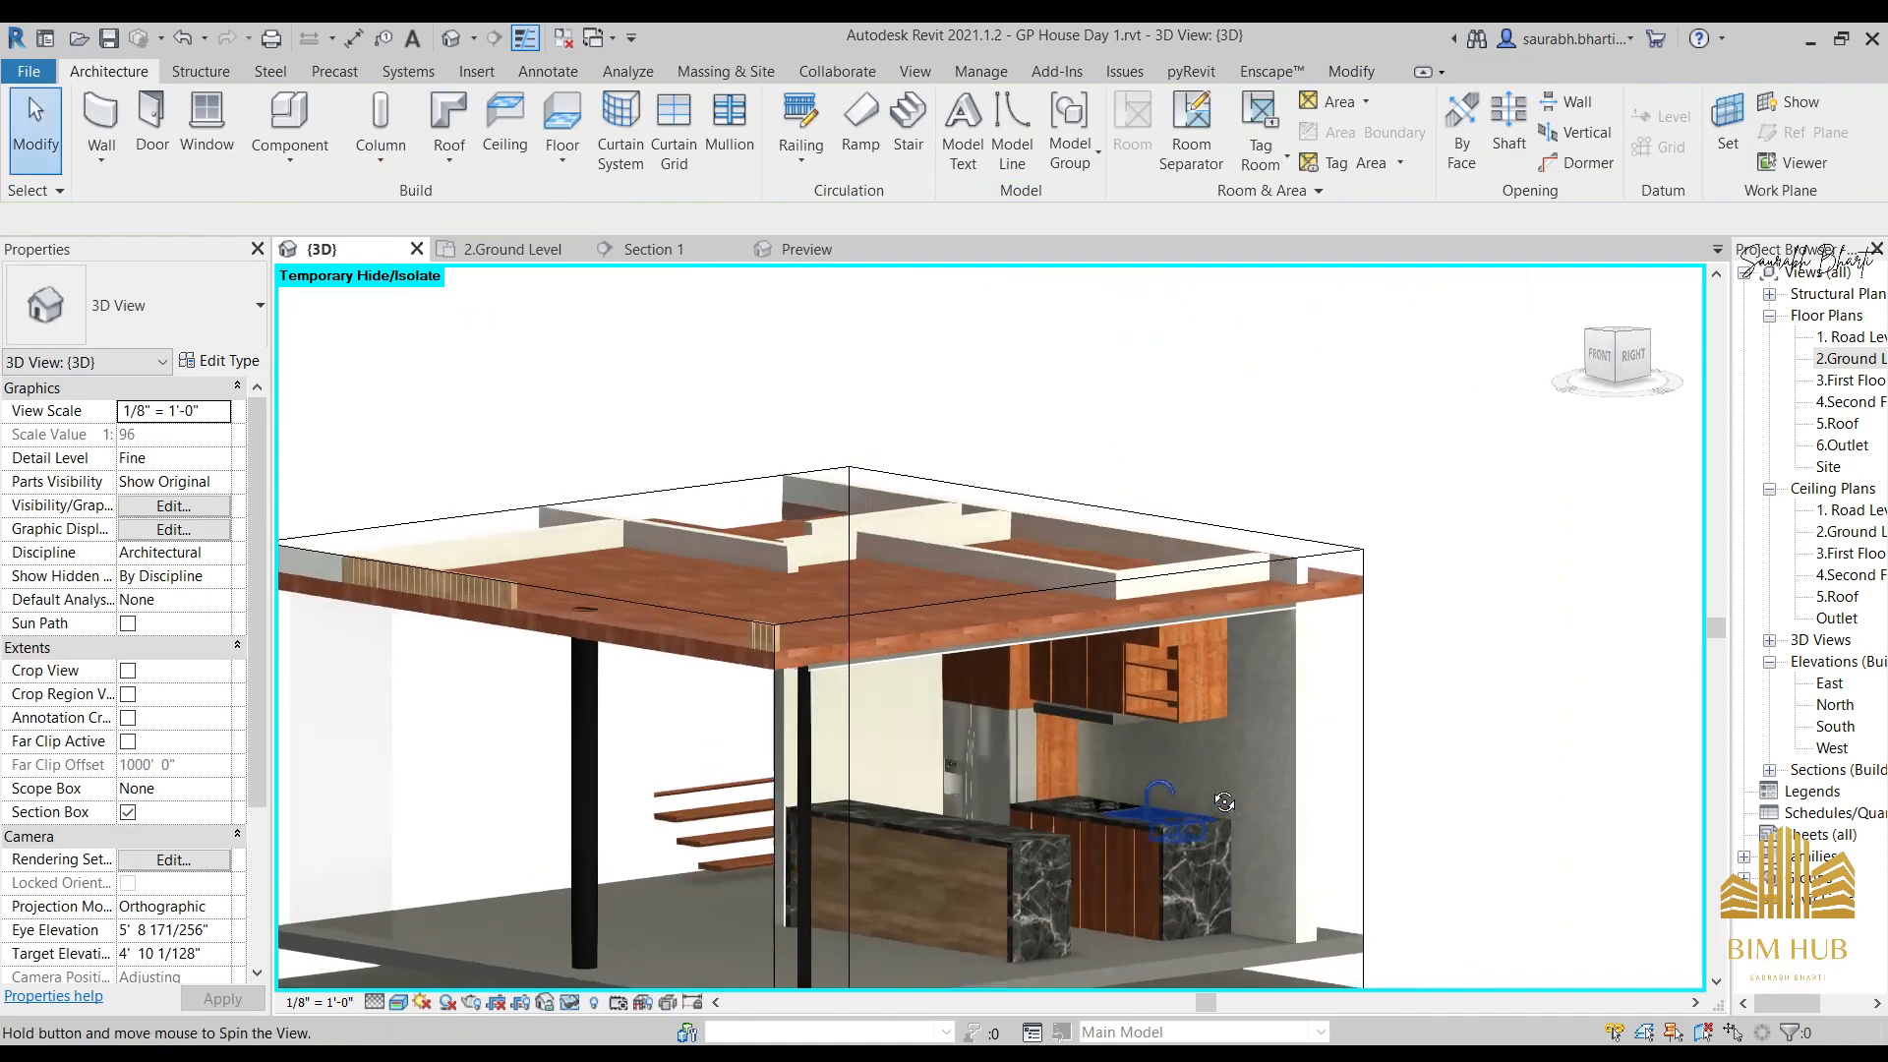
Delete the existing Island_Range_Hood from beneath the kitchen wall cabinets.
{"action": "scroll", "coordinate": [1227, 786], "scroll_direction": "up", "scroll_amount": 5}
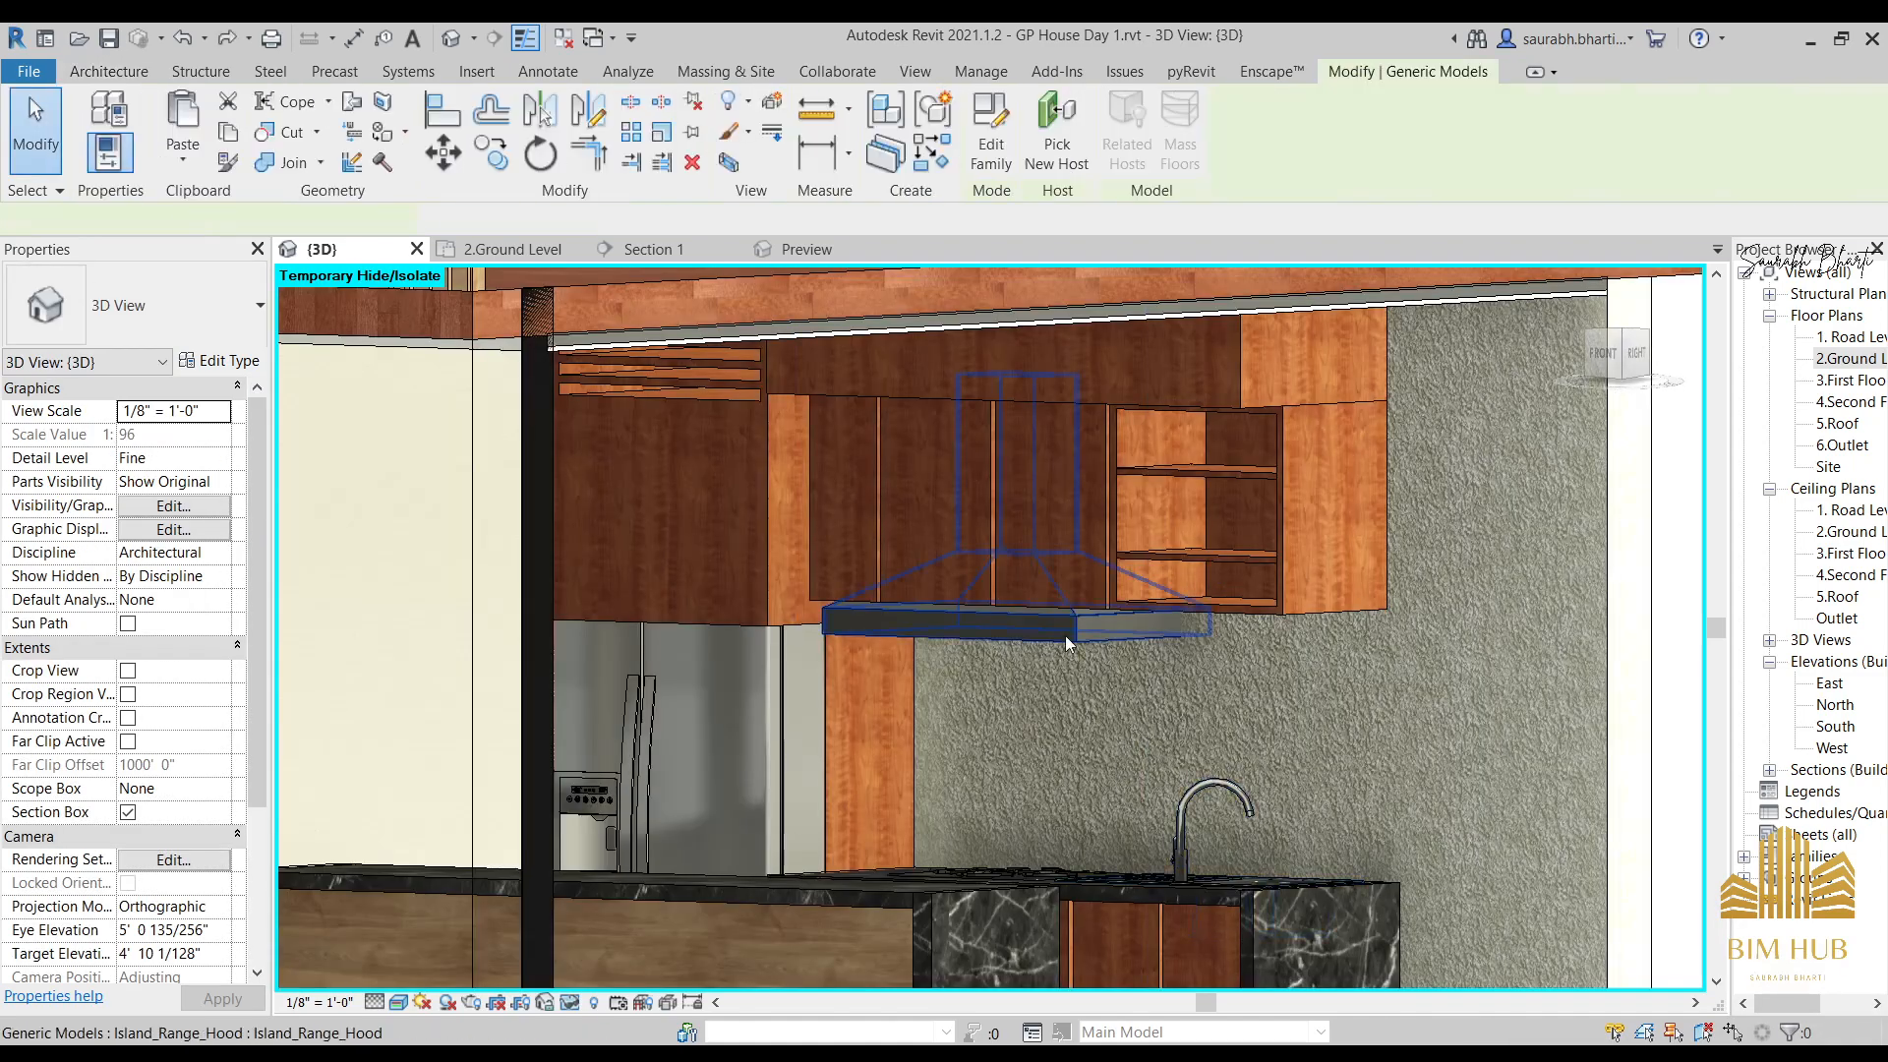
{"action": "left_click", "coordinate": [1065, 636]}
{"action": "middle_click_drag", "start_coordinate": [1065, 636], "coordinate": [956, 675], "text": "shift"}
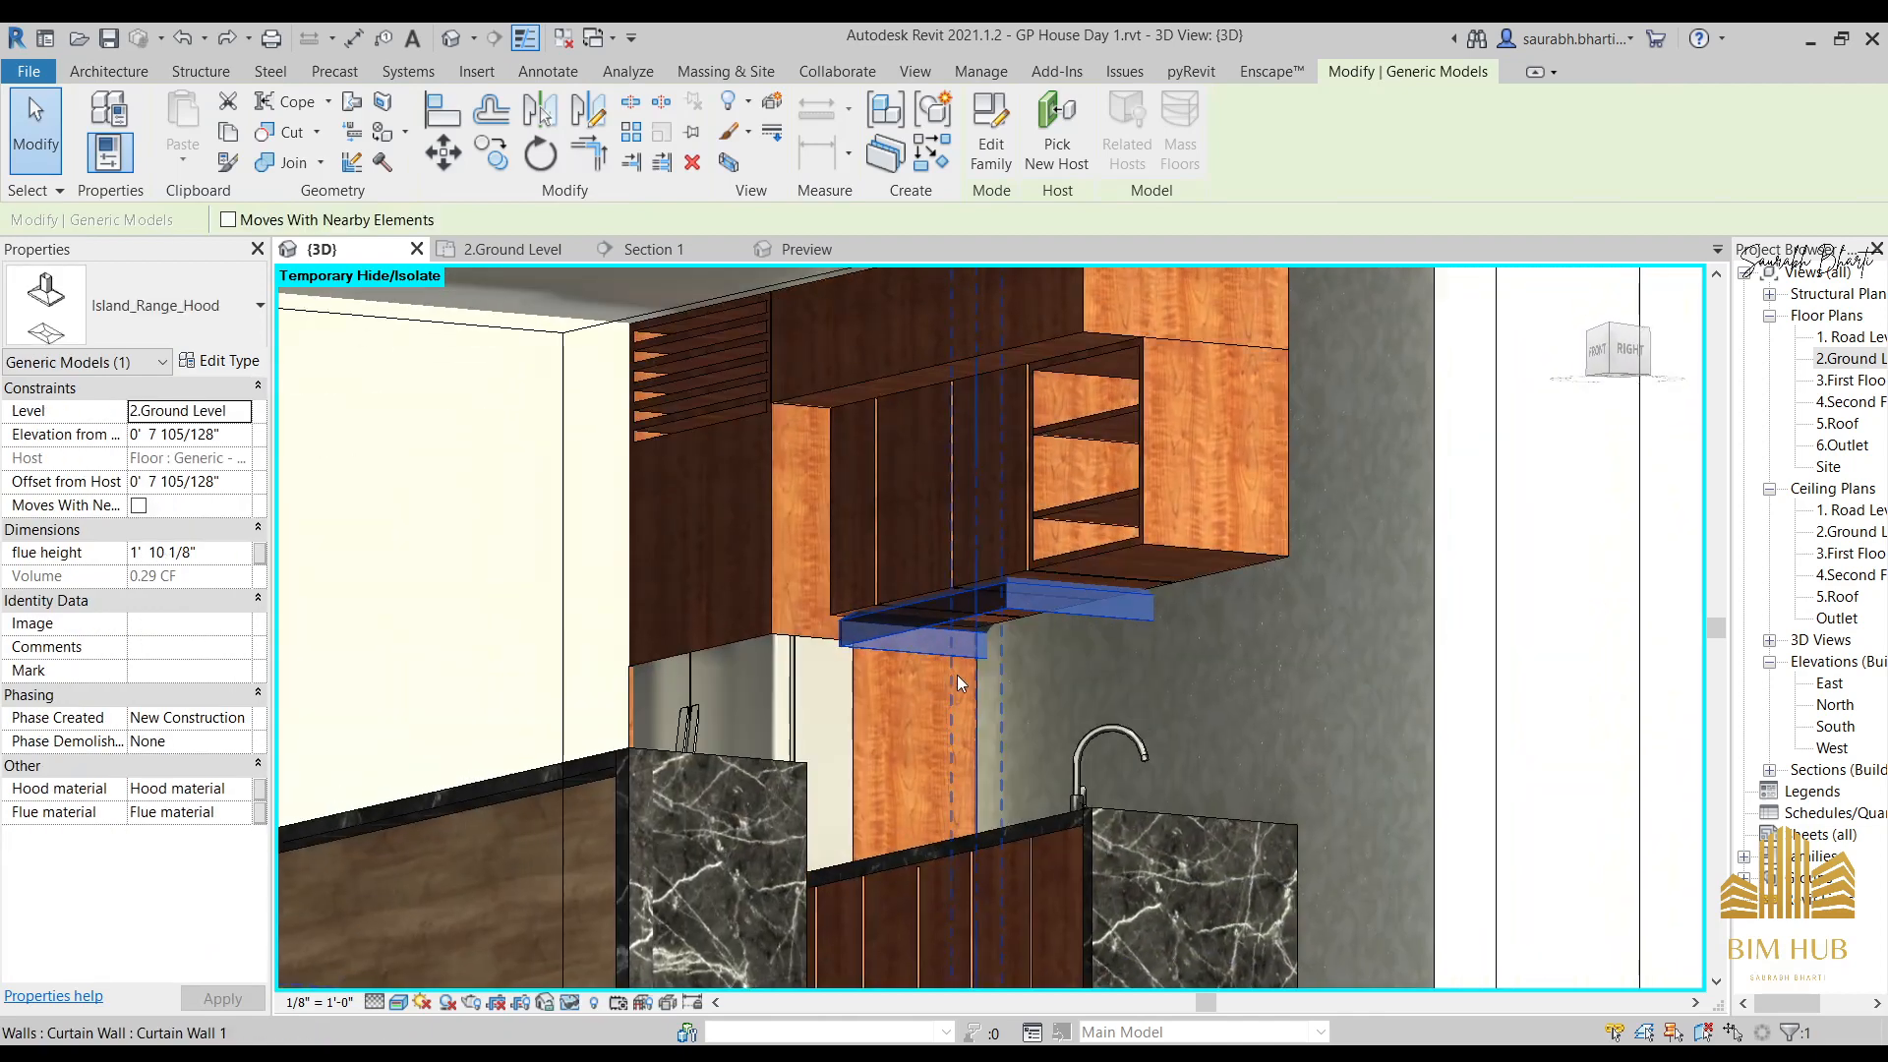
{"action": "key", "text": "Delete"}
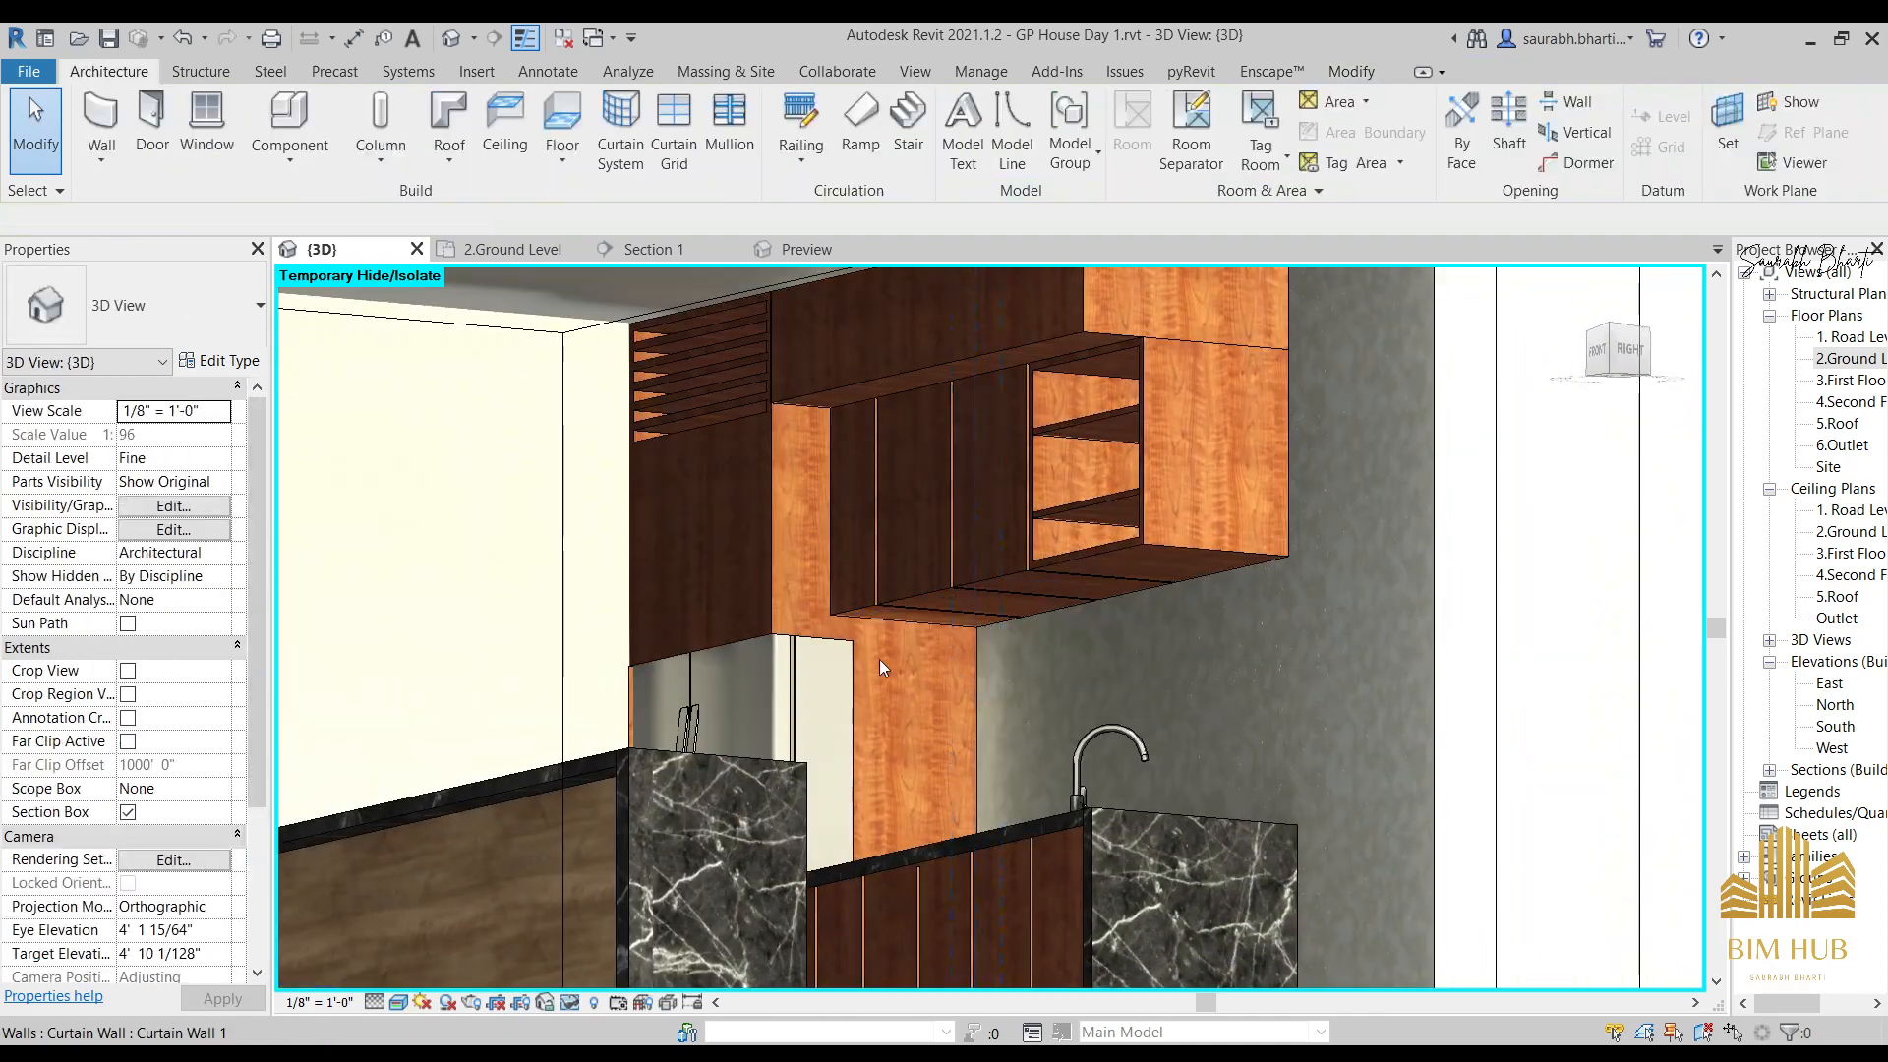
Place an Island_rangehood_ceiling_mounted_ component on the floor face in front of the kitchen base cabinets.
{"action": "left_click", "coordinate": [317, 103]}
{"action": "scroll", "coordinate": [1033, 787], "scroll_direction": "down", "scroll_amount": 3}
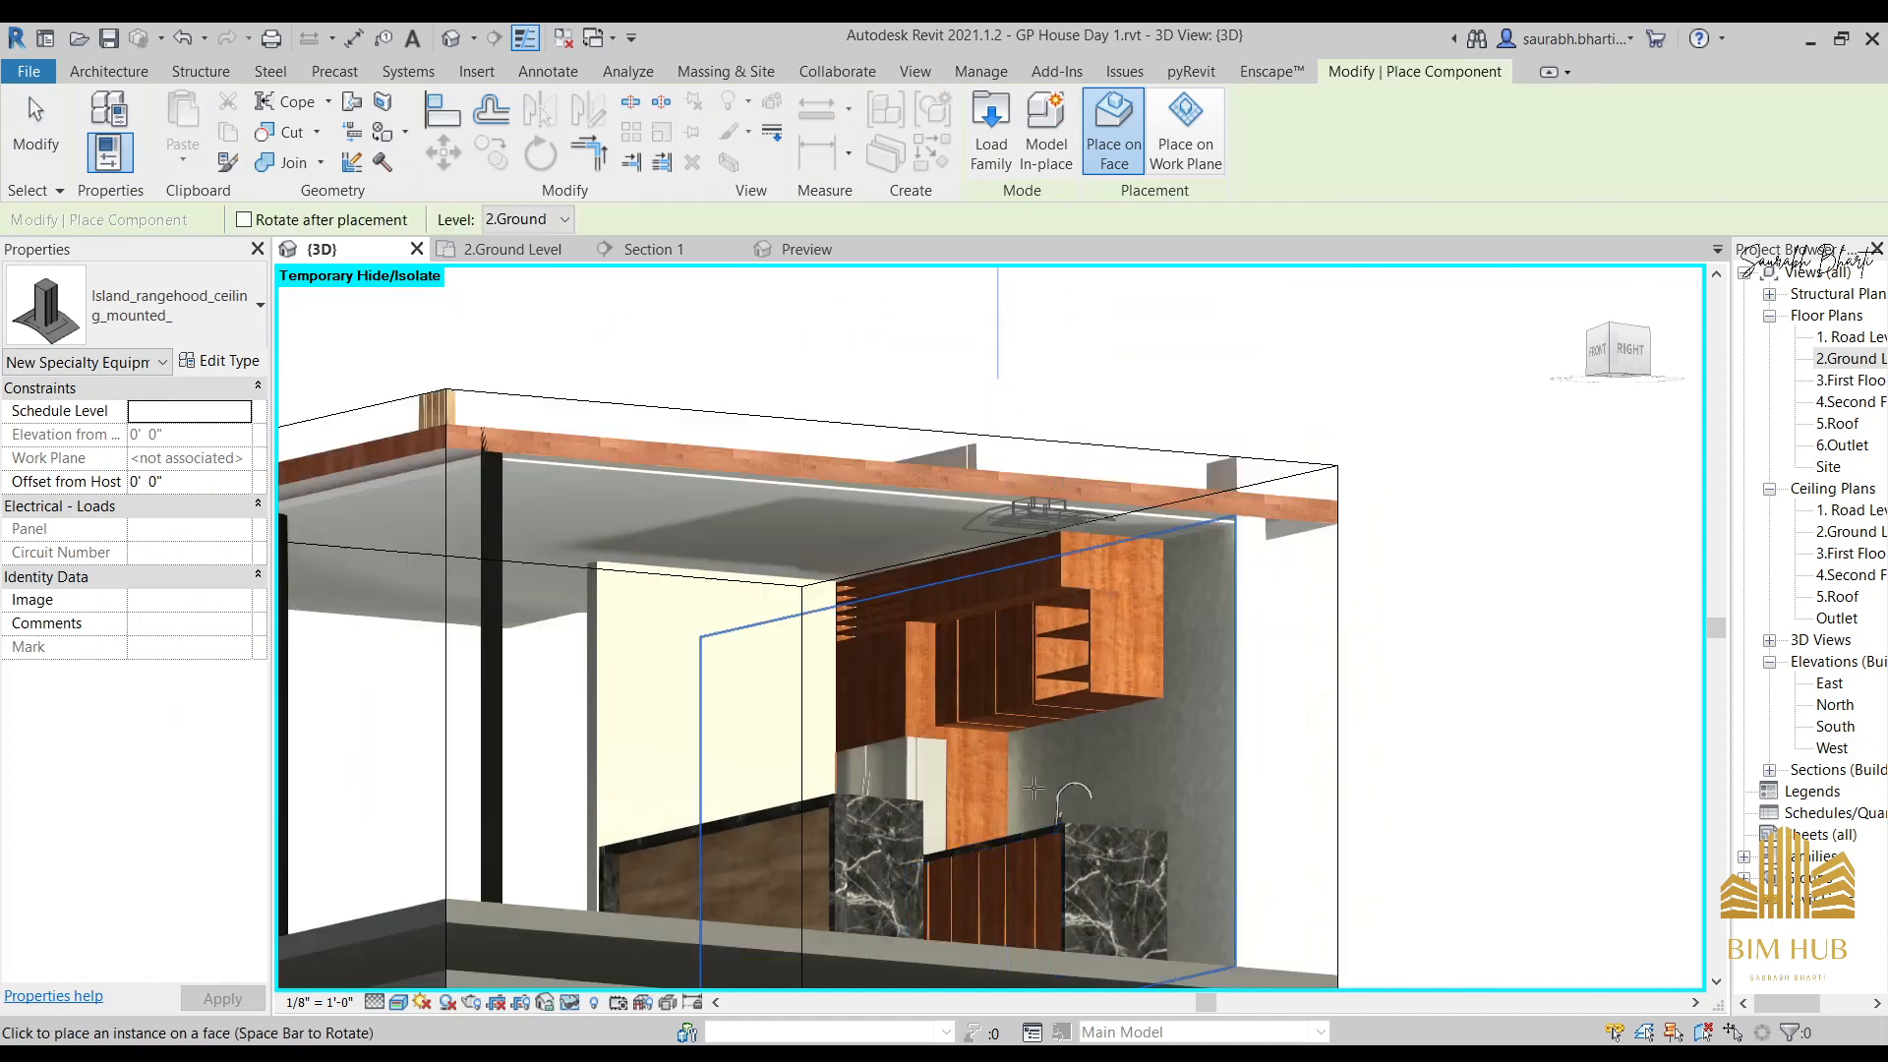
{"action": "scroll", "coordinate": [1034, 786], "scroll_direction": "down", "scroll_amount": 2}
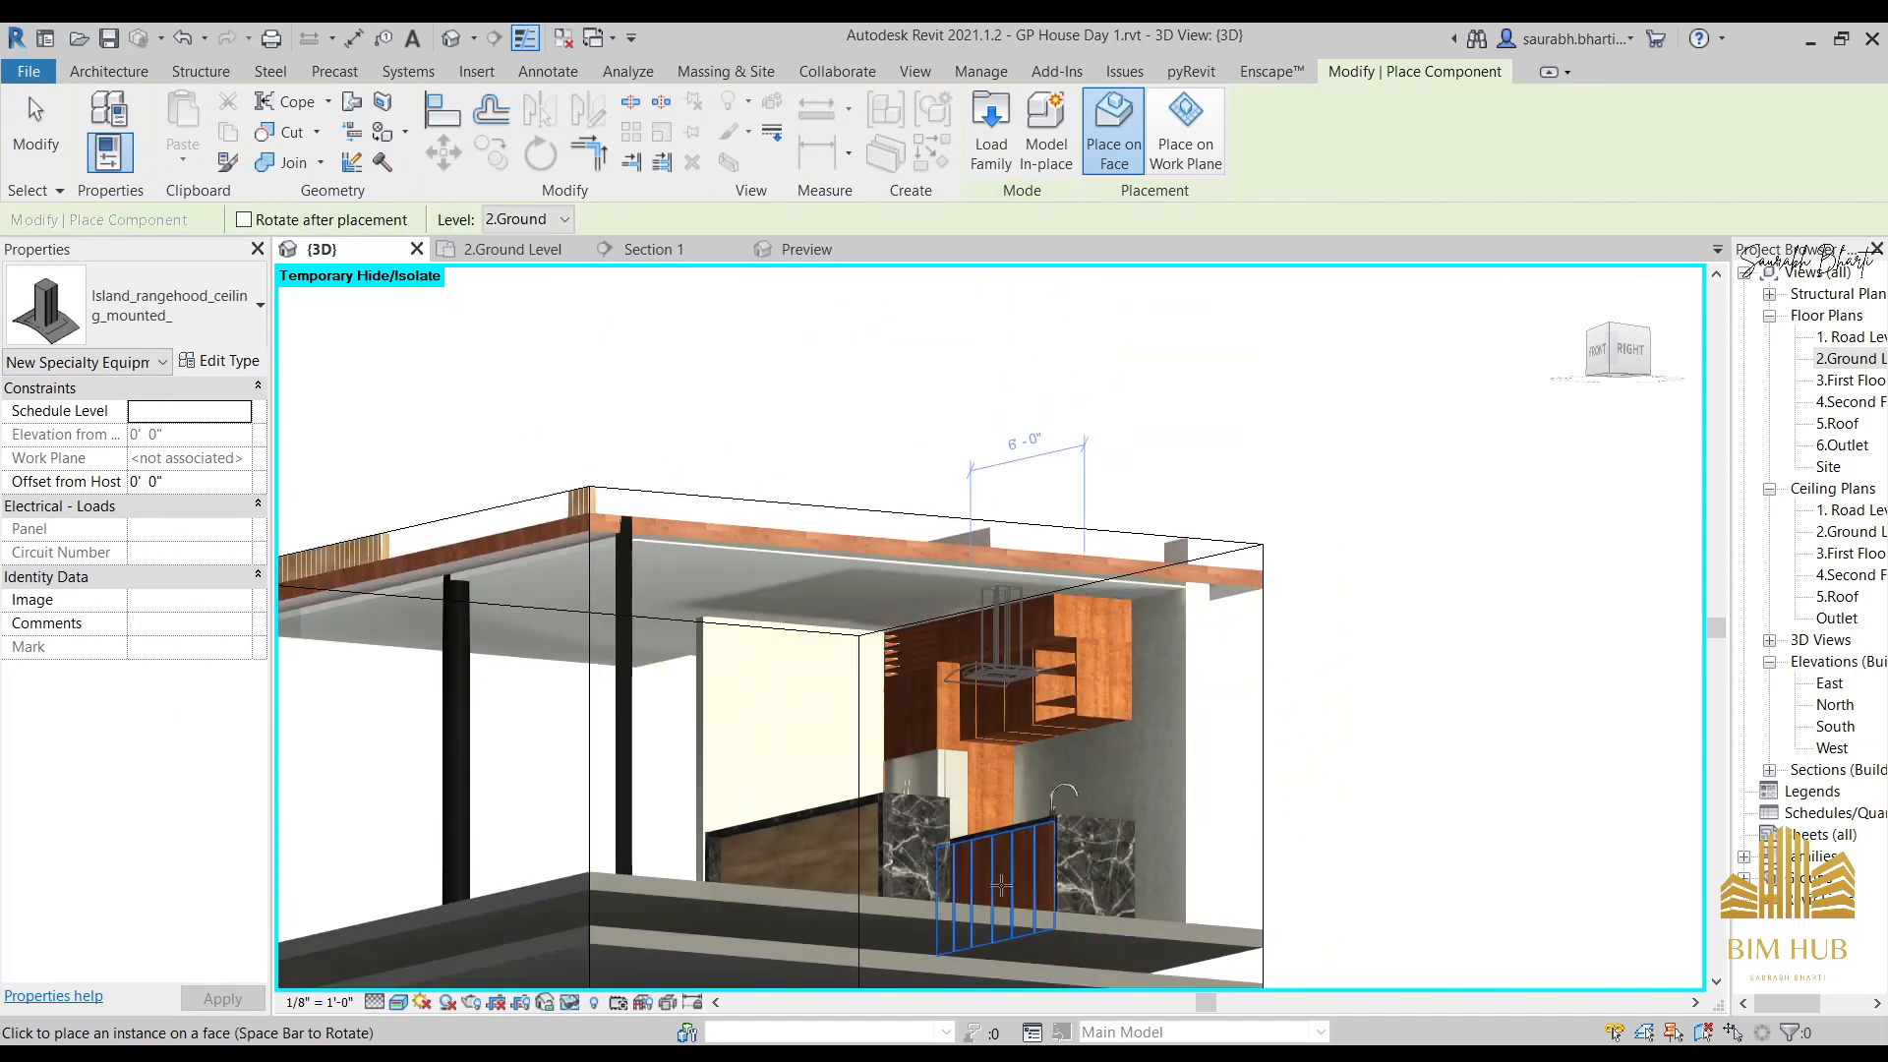
{"action": "left_click", "coordinate": [996, 938]}
{"action": "scroll", "coordinate": [1201, 763], "scroll_direction": "down", "scroll_amount": 1}
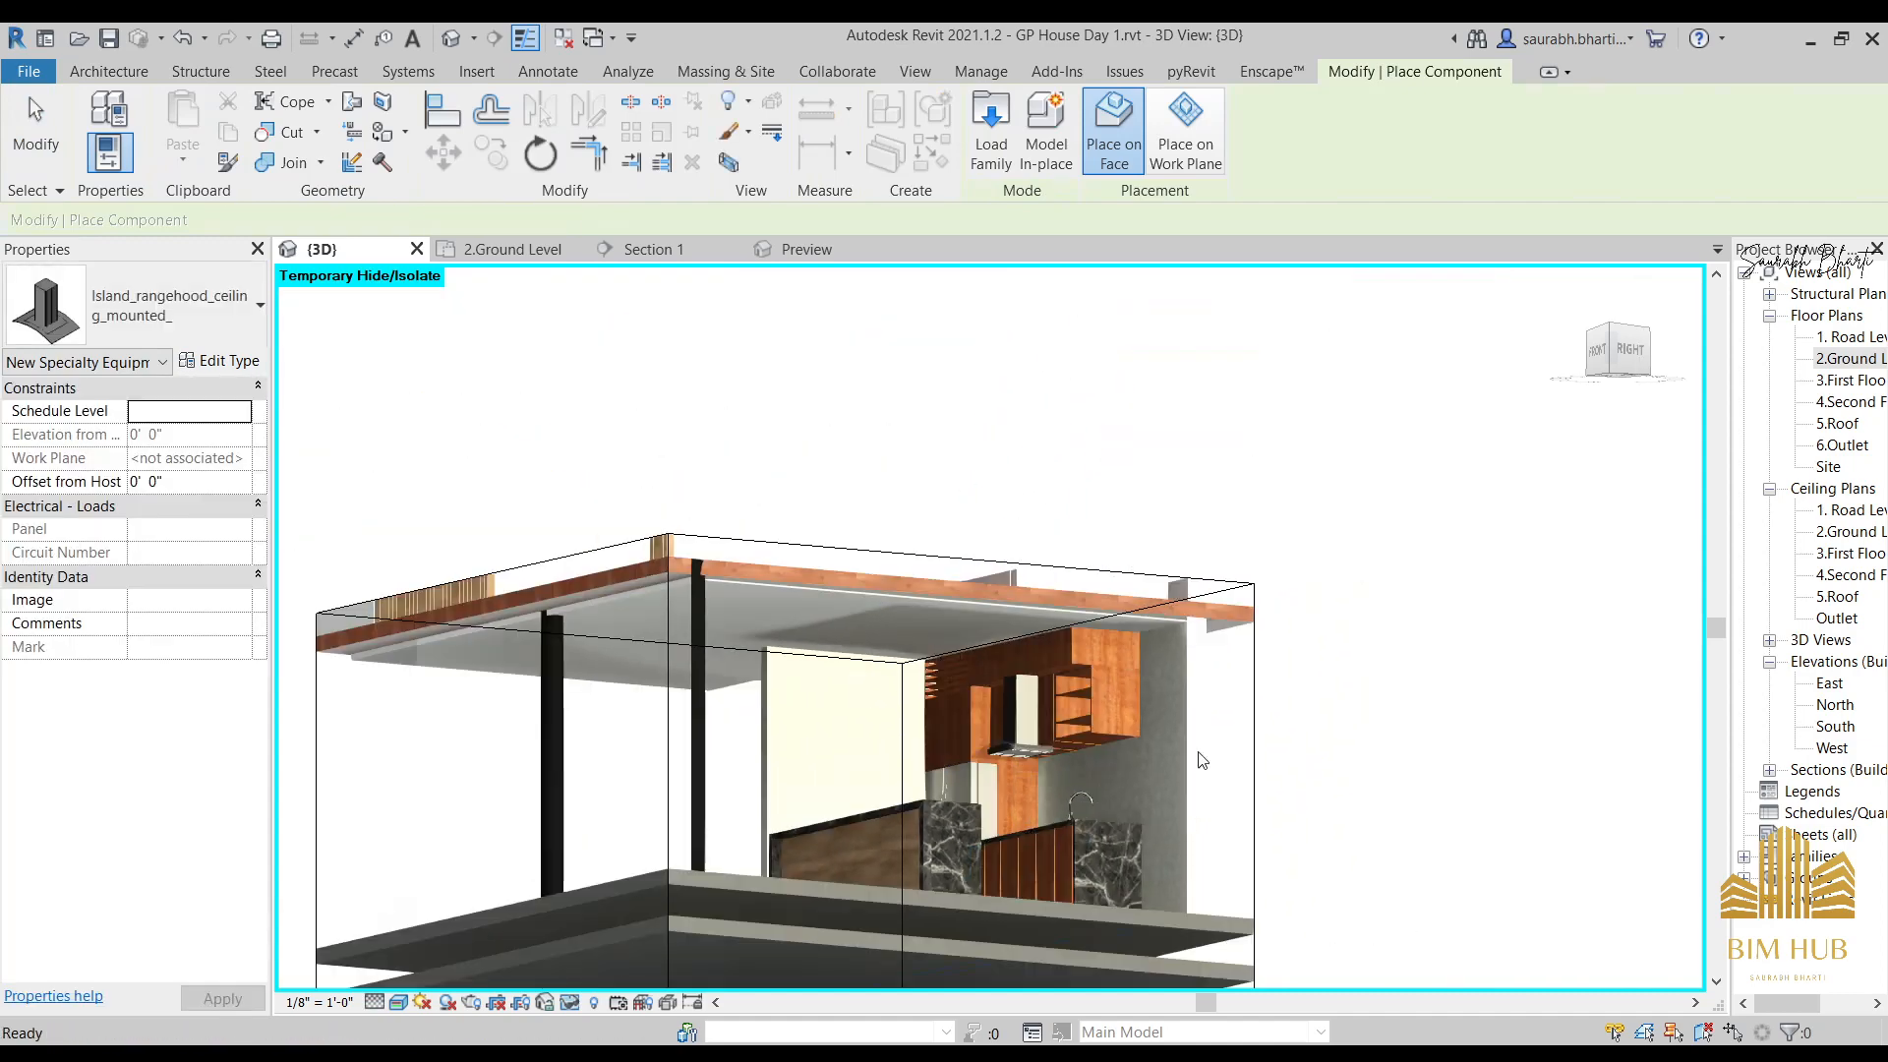
{"action": "key", "text": "Escape"}
Move the new hood horizontally toward the back kitchen wall, in line with the wall cabinets, working from the right side view.
{"action": "middle_click_drag", "start_coordinate": [1201, 763], "coordinate": [1058, 833], "text": "shift"}
{"action": "left_click", "coordinate": [923, 775]}
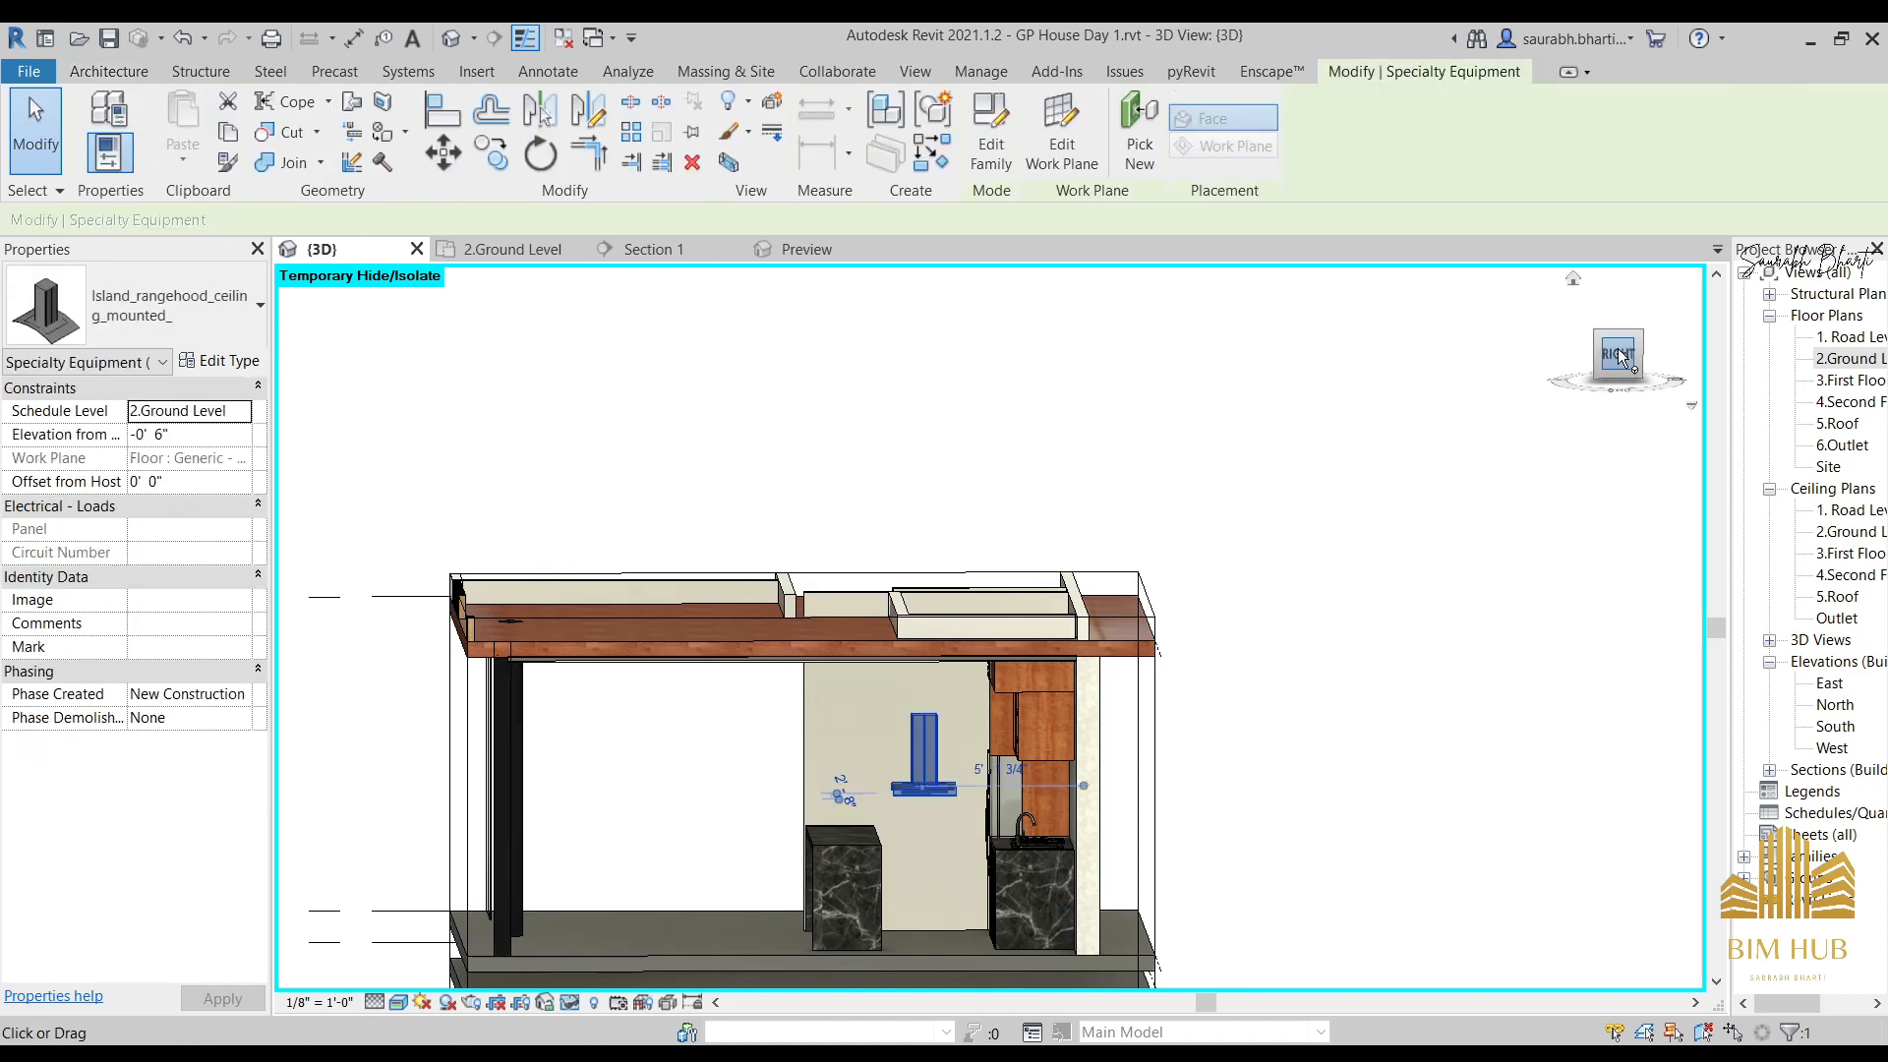
{"action": "left_click", "coordinate": [1617, 354]}
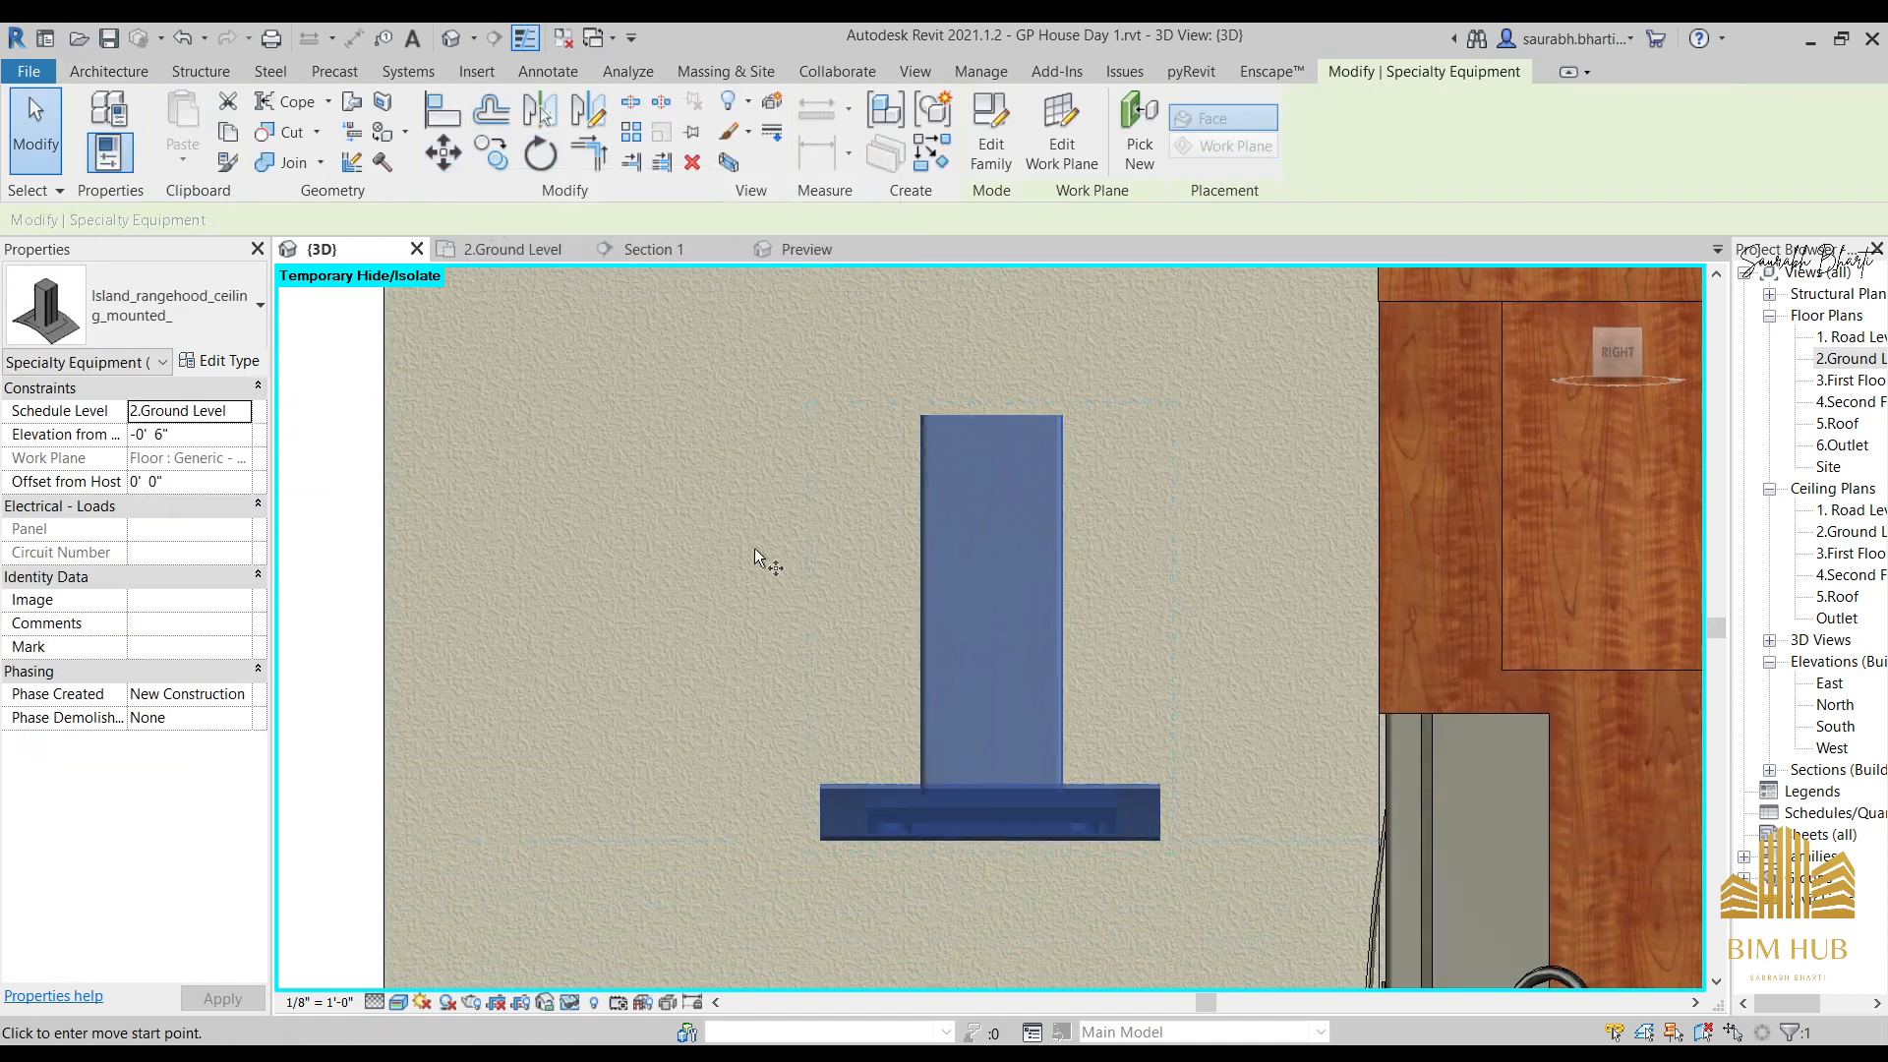
{"action": "left_click", "coordinate": [820, 862]}
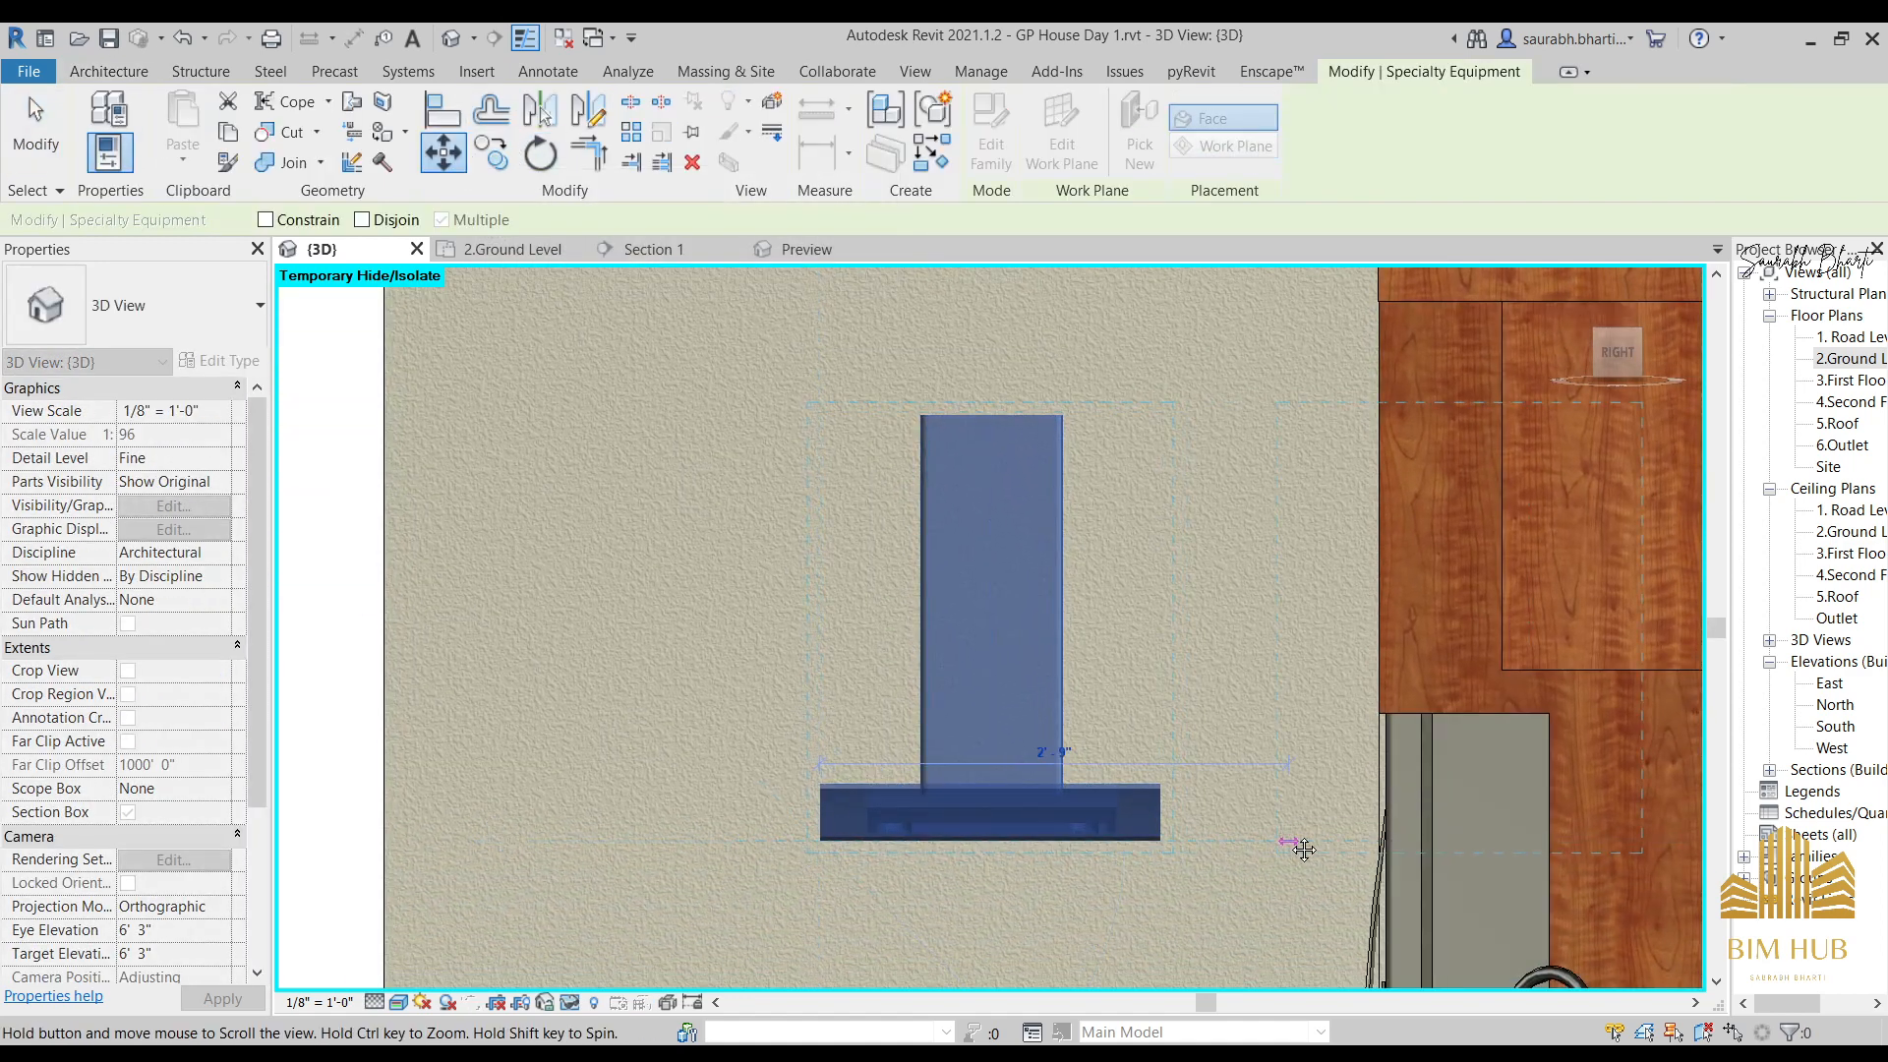
{"action": "middle_click_drag", "start_coordinate": [1298, 847], "coordinate": [917, 832]}
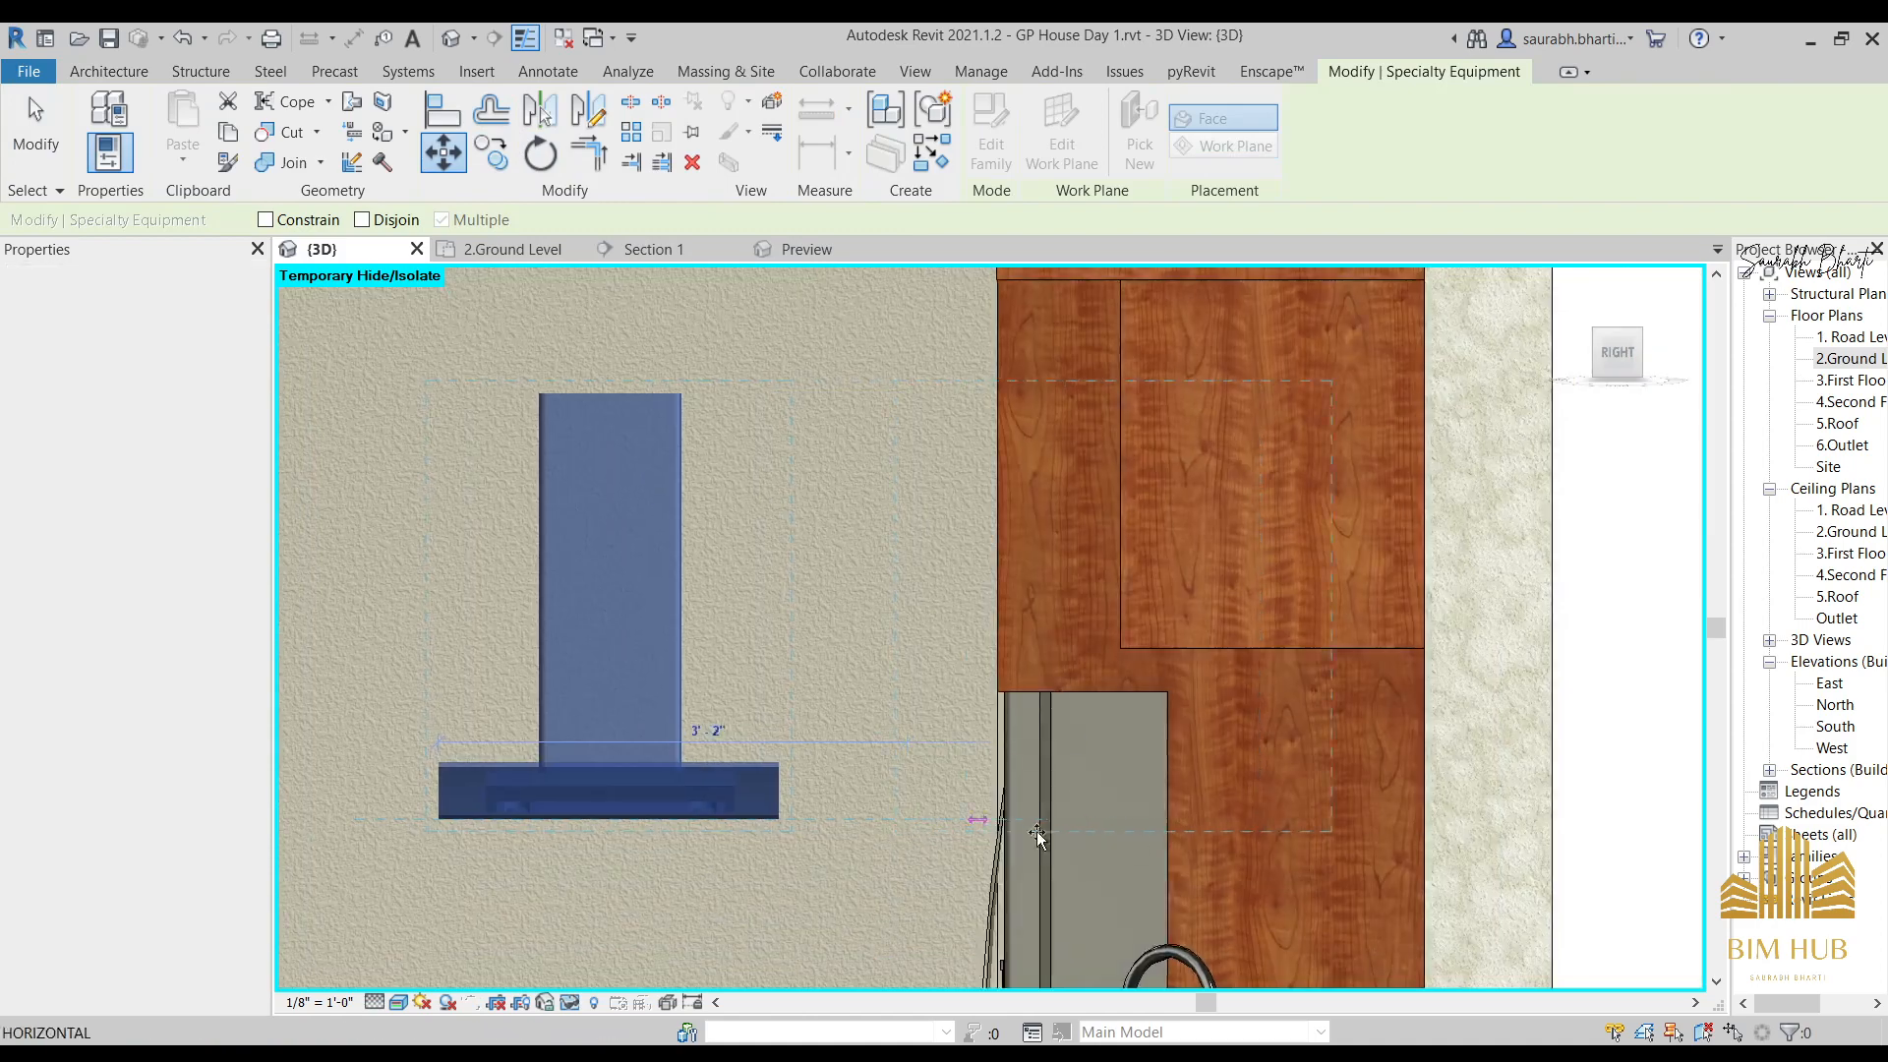
{"action": "left_click", "coordinate": [1177, 819]}
{"action": "middle_click_drag", "start_coordinate": [1176, 818], "coordinate": [1382, 882], "text": "shift"}
In the front view, shift the hood beneath the closed wall cabinets and raise it to an elevation of 0' 0 47/256".
{"action": "left_click", "coordinate": [1624, 369]}
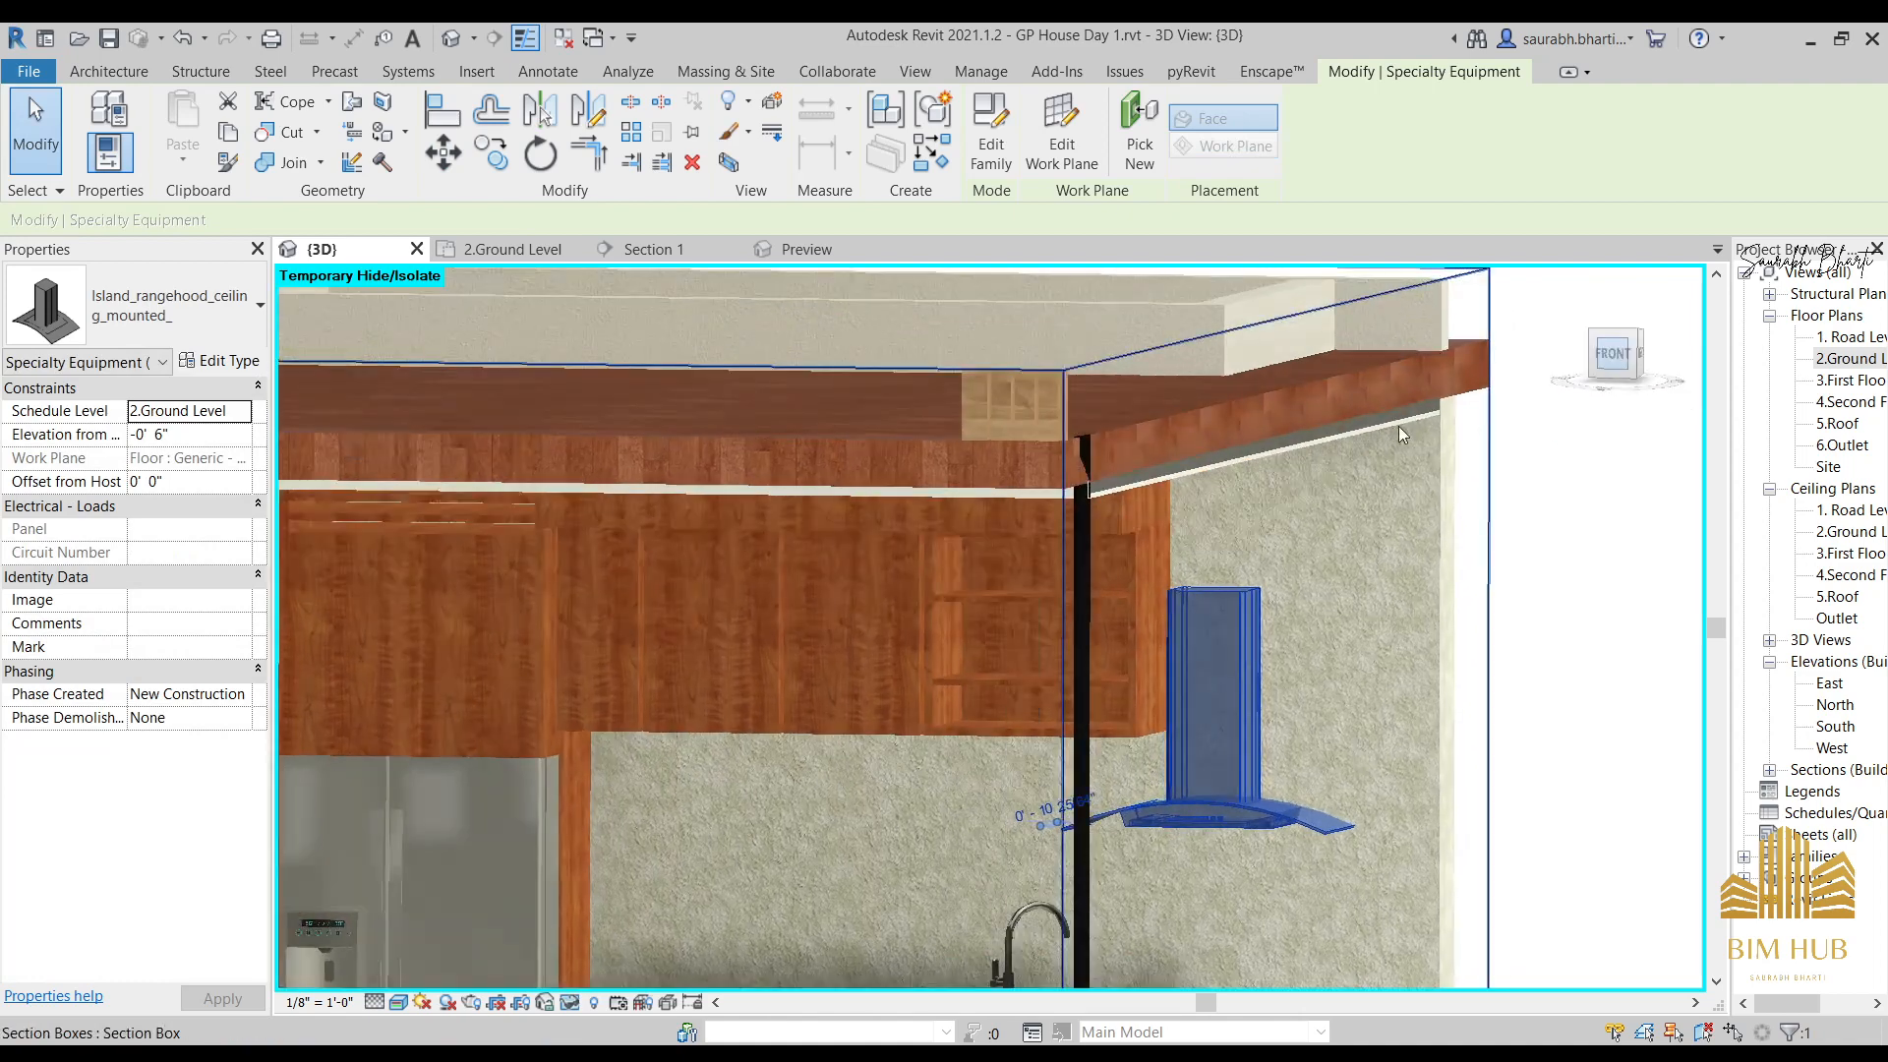
{"action": "scroll", "coordinate": [847, 311], "scroll_direction": "down", "scroll_amount": 4}
{"action": "middle_click_drag", "start_coordinate": [817, 275], "coordinate": [943, 362]}
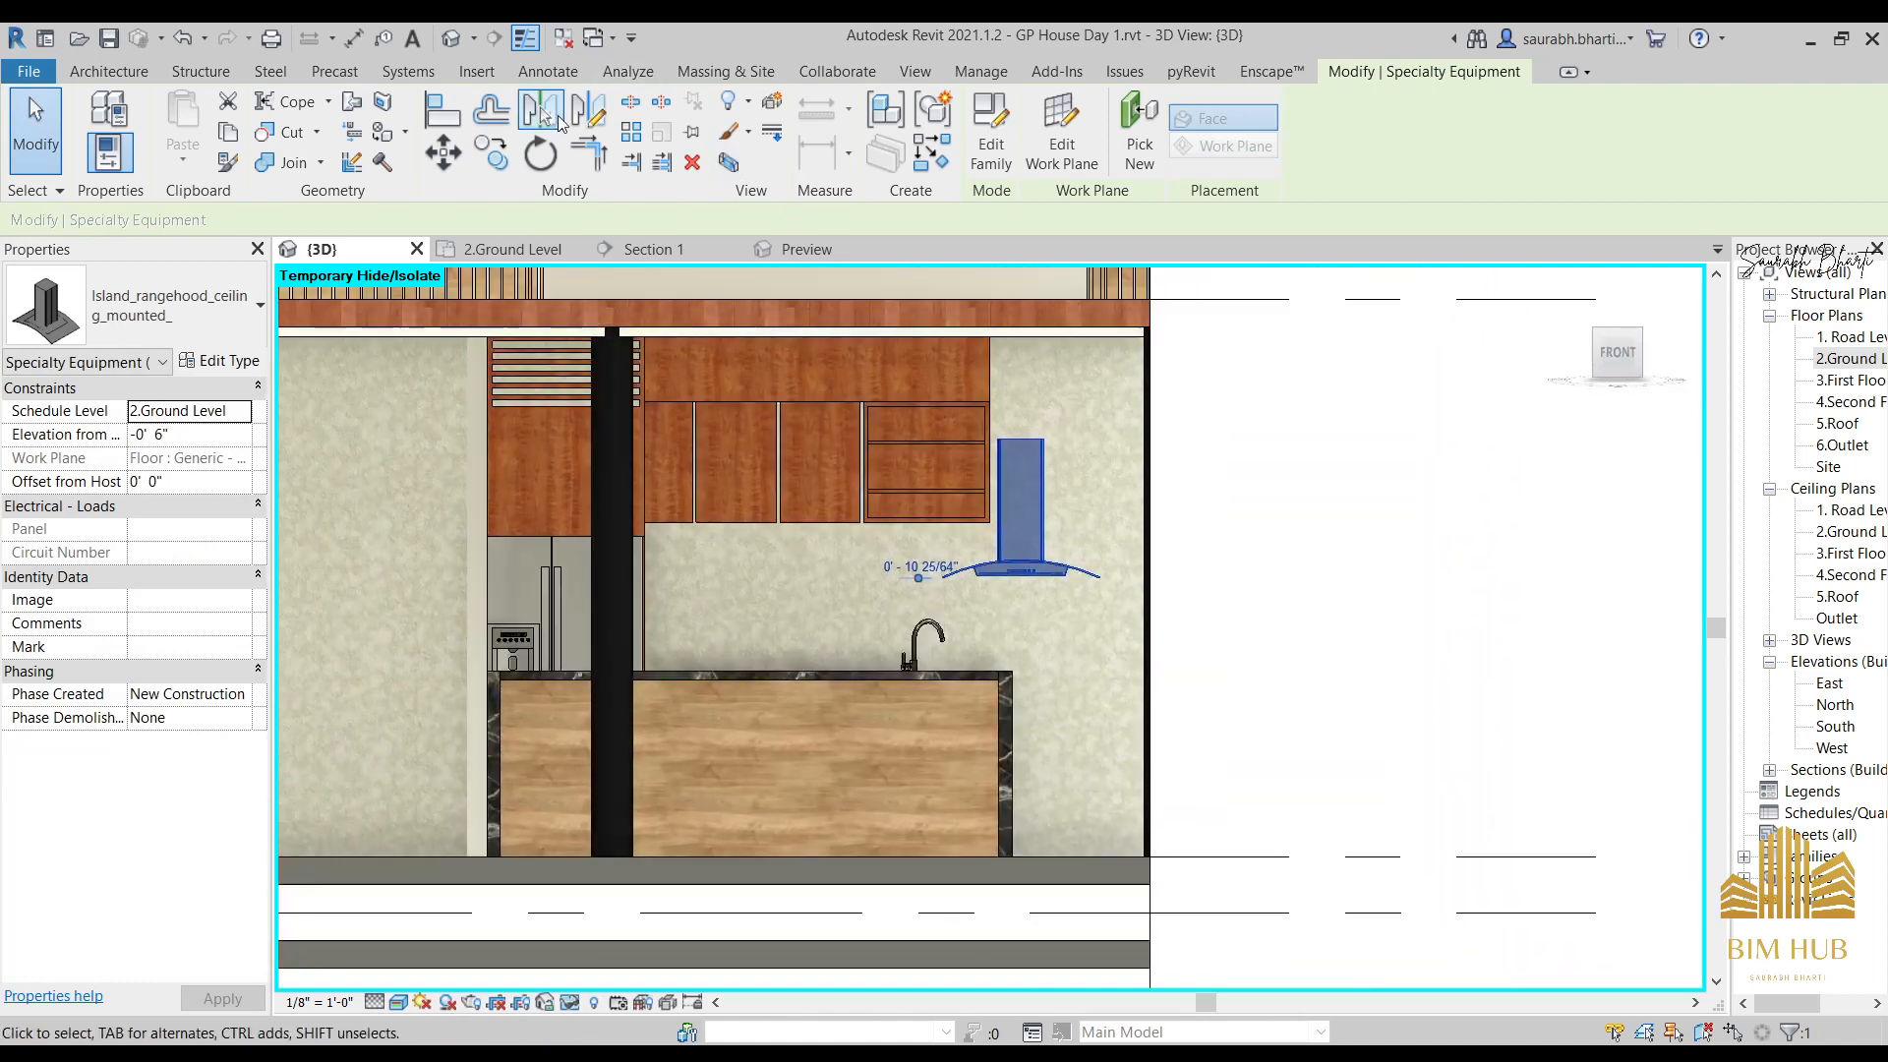
{"action": "left_click", "coordinate": [451, 153]}
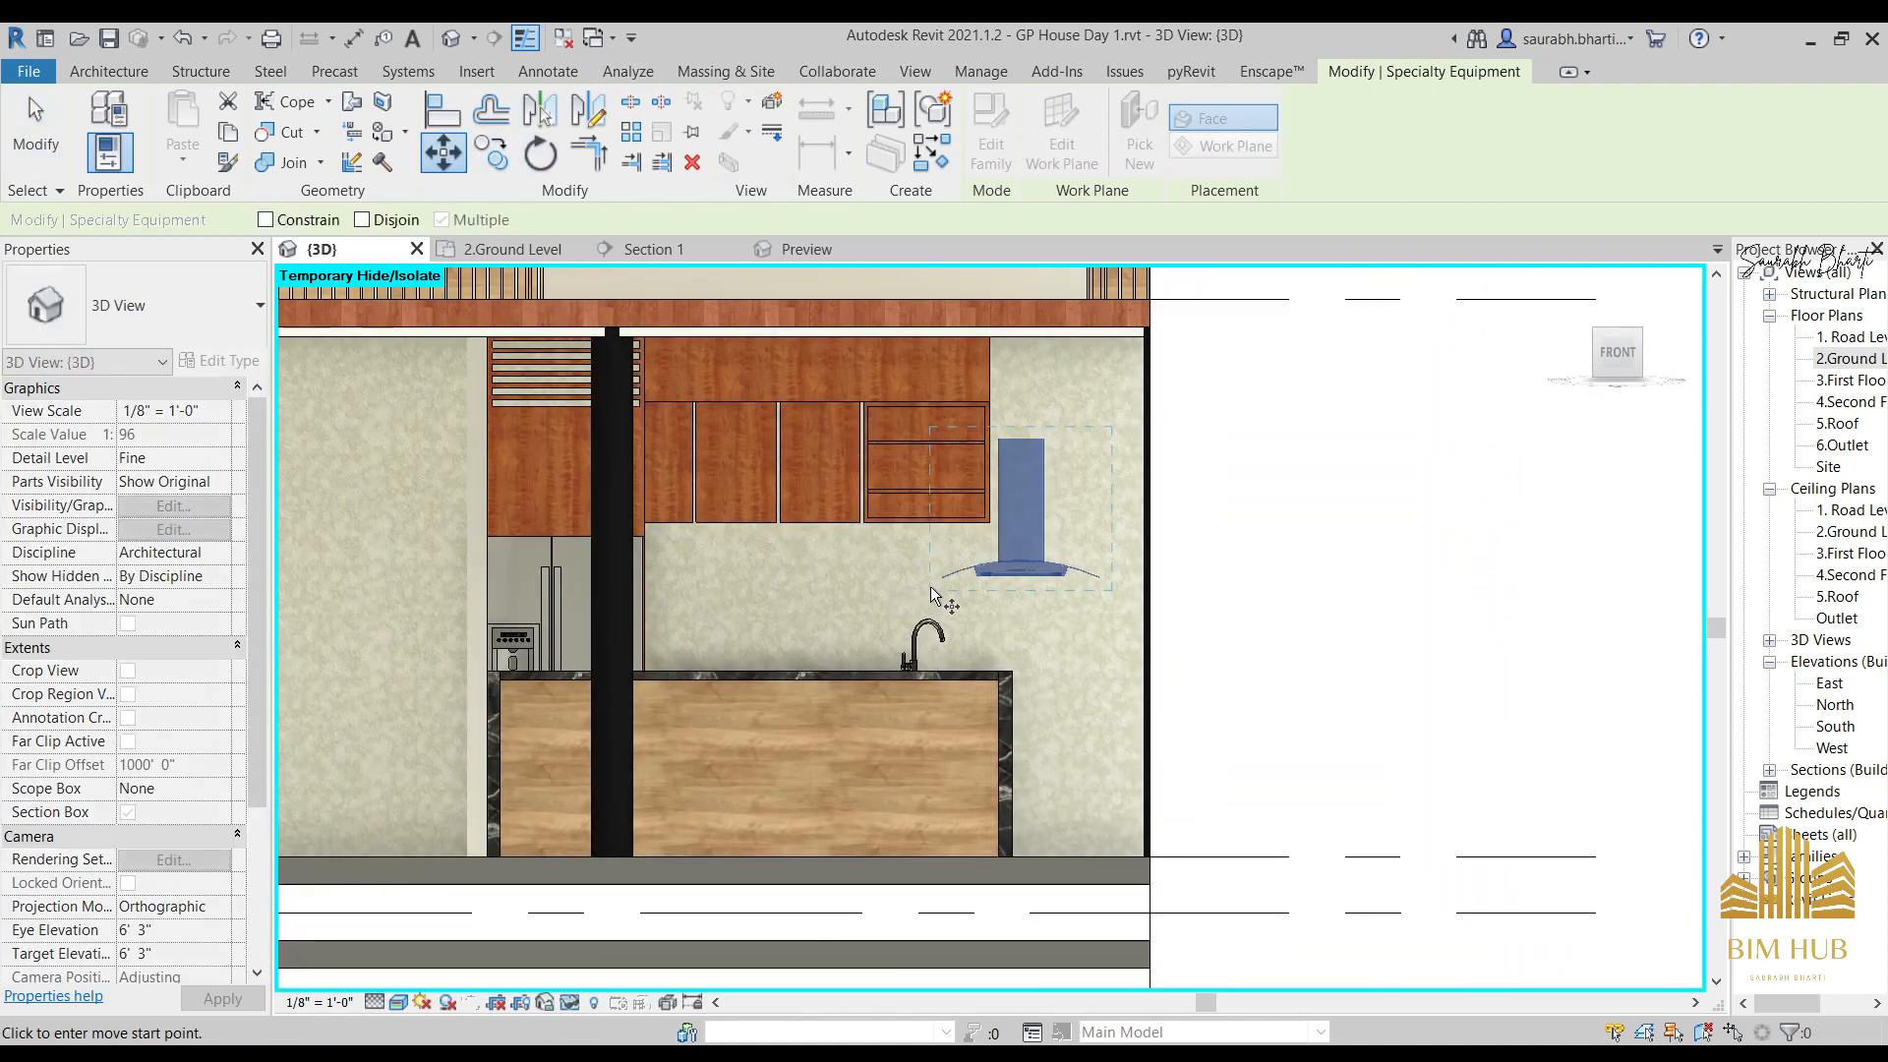
{"action": "left_click", "coordinate": [664, 560]}
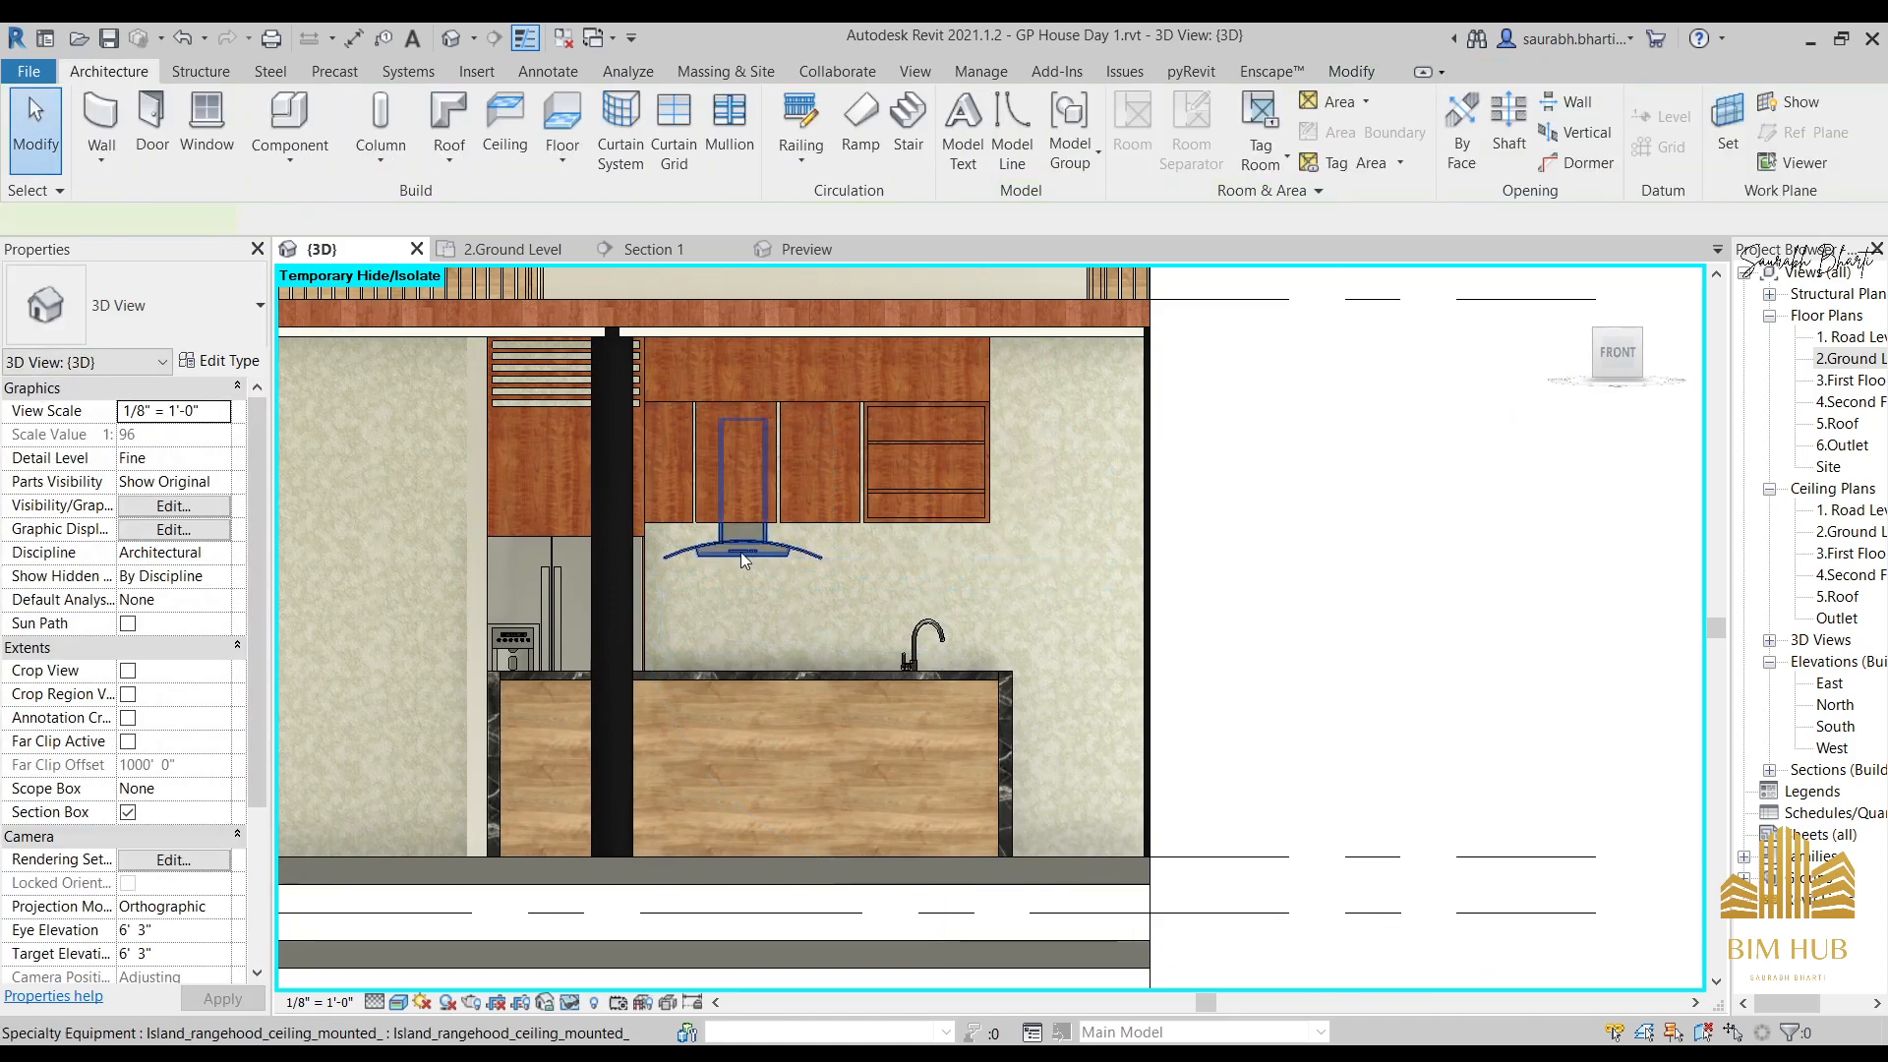
{"action": "left_click", "coordinate": [741, 553]}
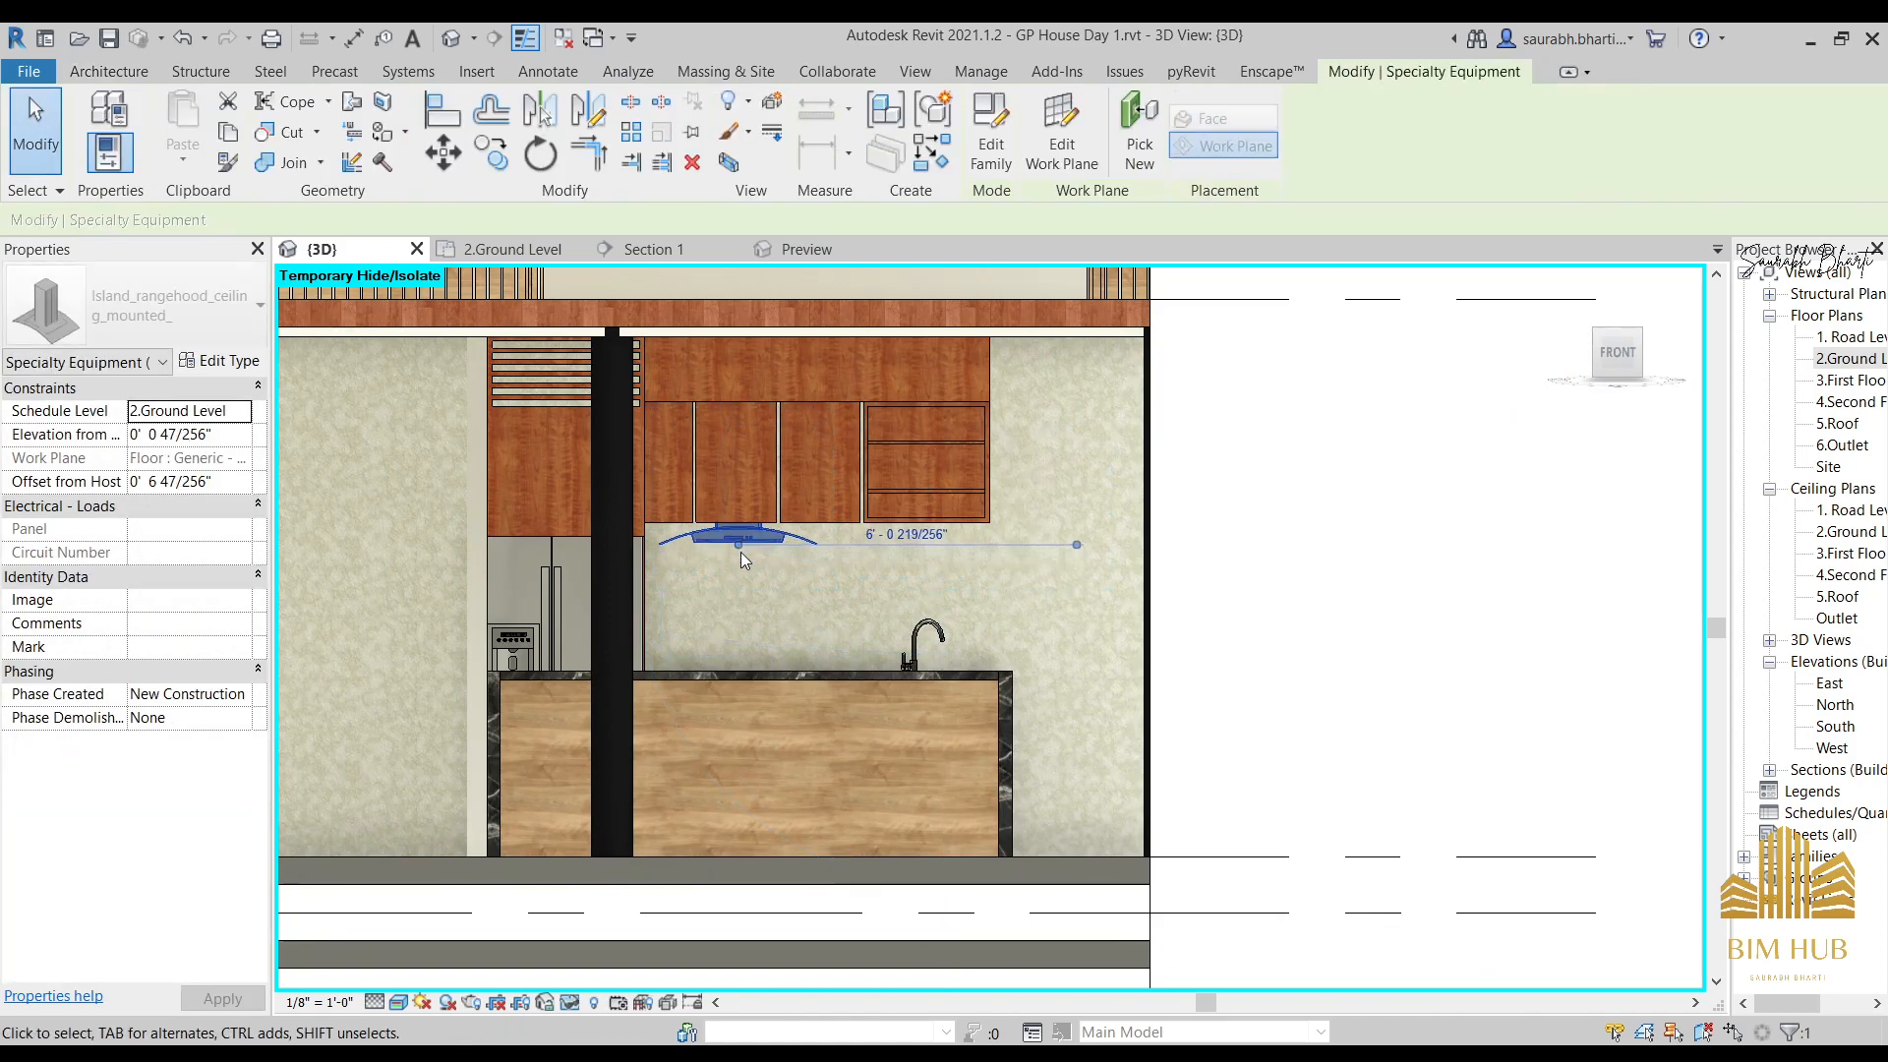
{"action": "key", "text": "Escape"}
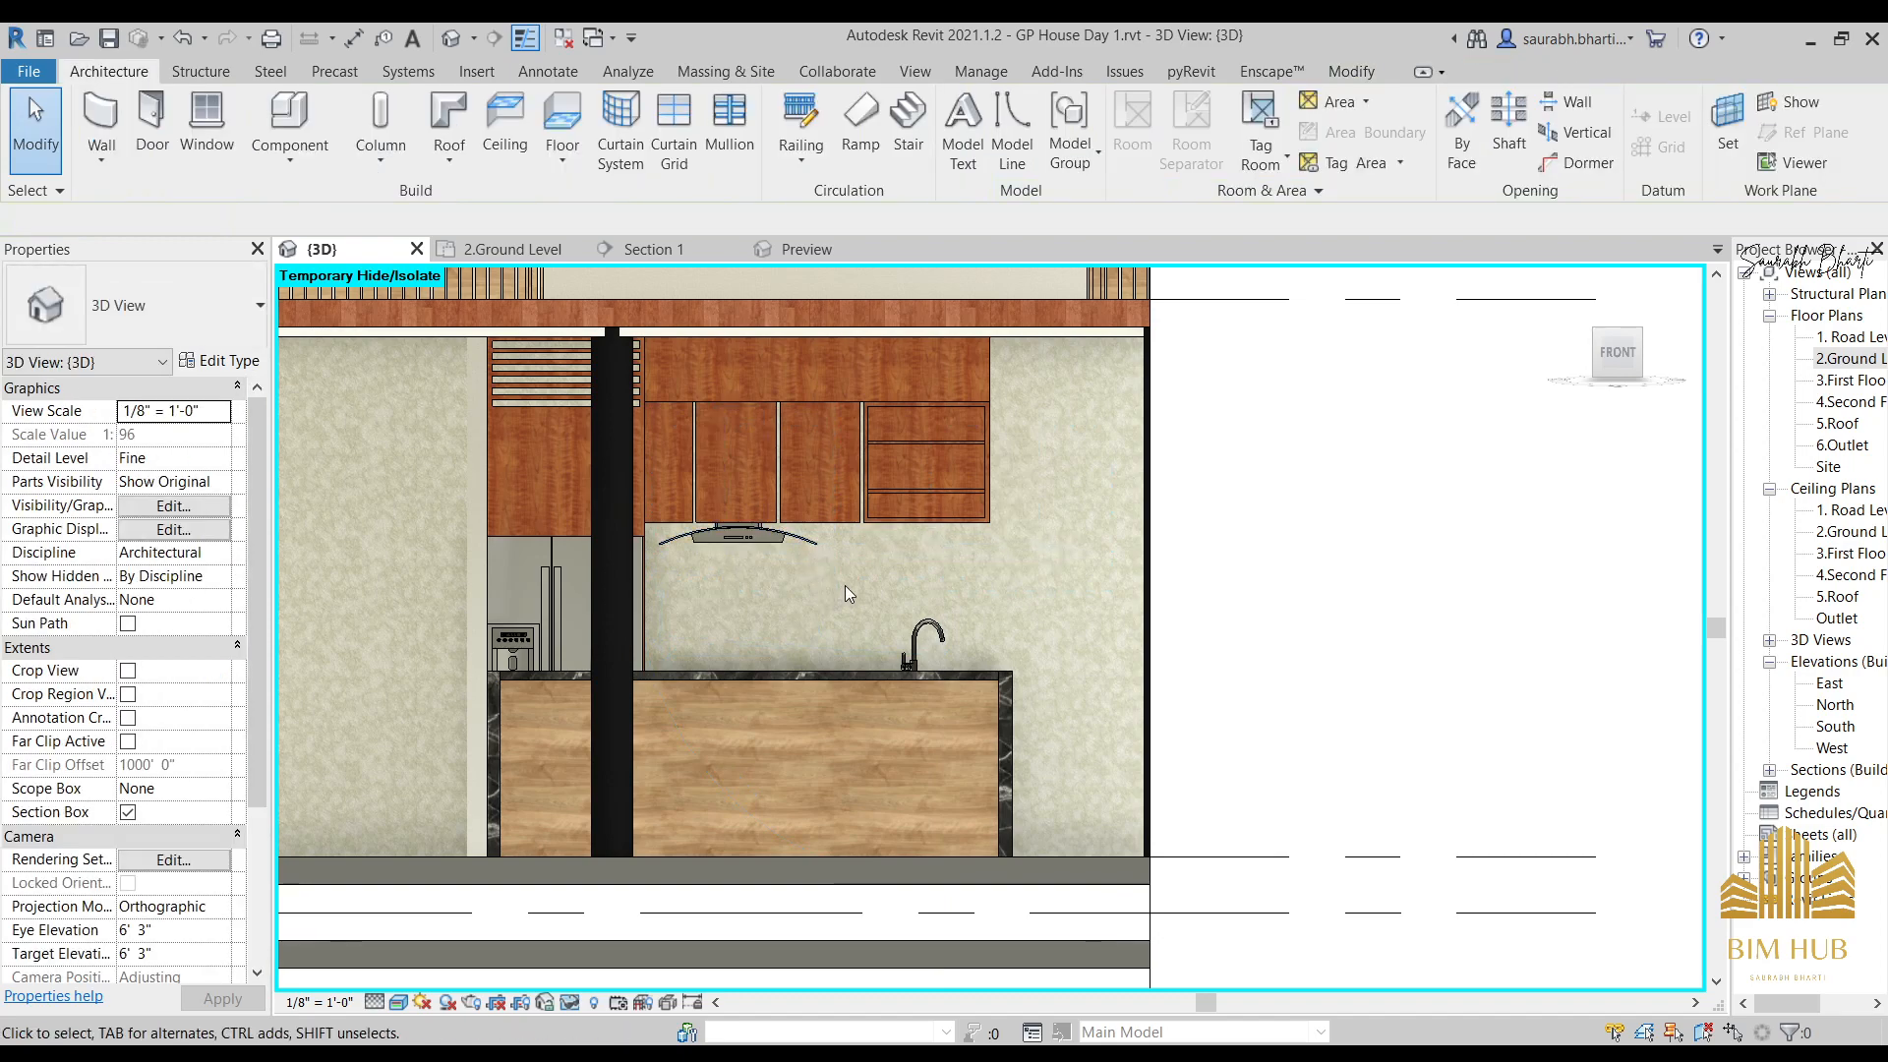
Examine the wall cabinets, open shelves and sink area in the Interior.jpg reference photo.
{"action": "scroll", "coordinate": [845, 586], "scroll_direction": "down", "scroll_amount": 2}
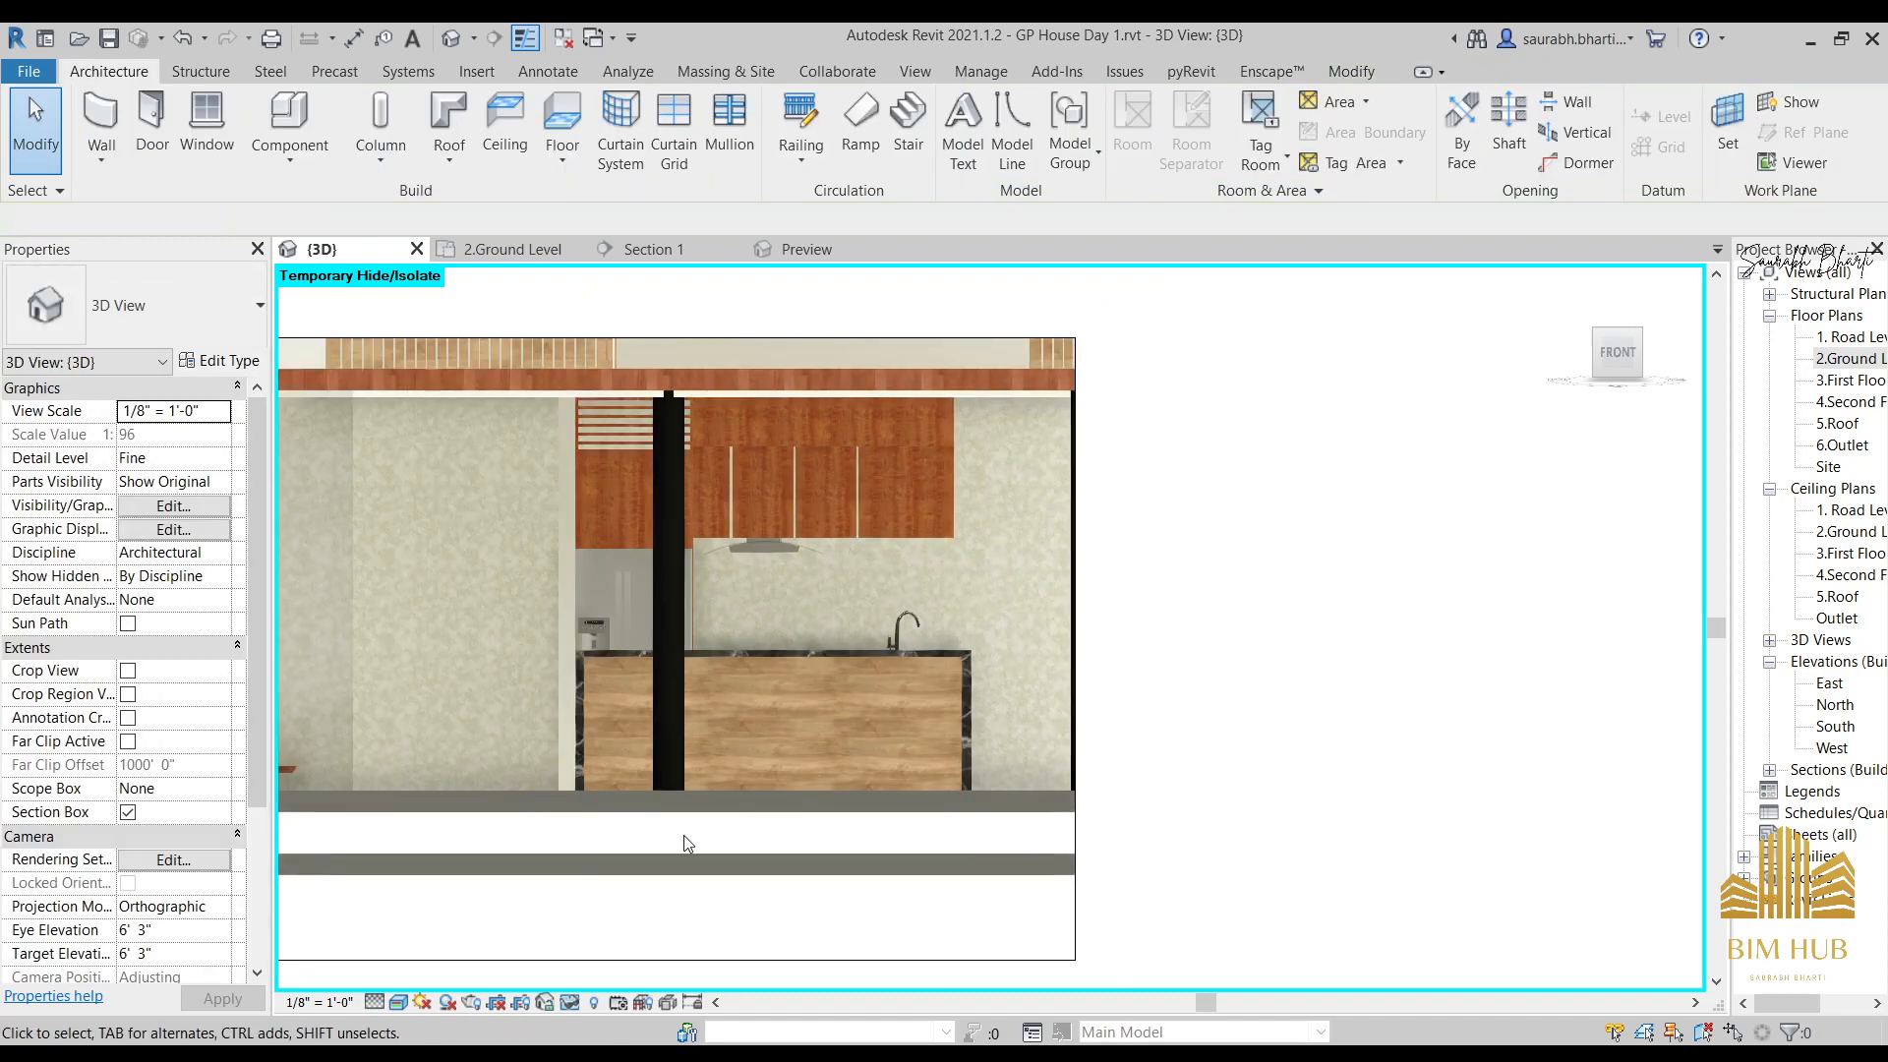
{"action": "left_click", "coordinate": [352, 1053]}
{"action": "scroll", "coordinate": [1655, 391], "scroll_direction": "up", "scroll_amount": 4}
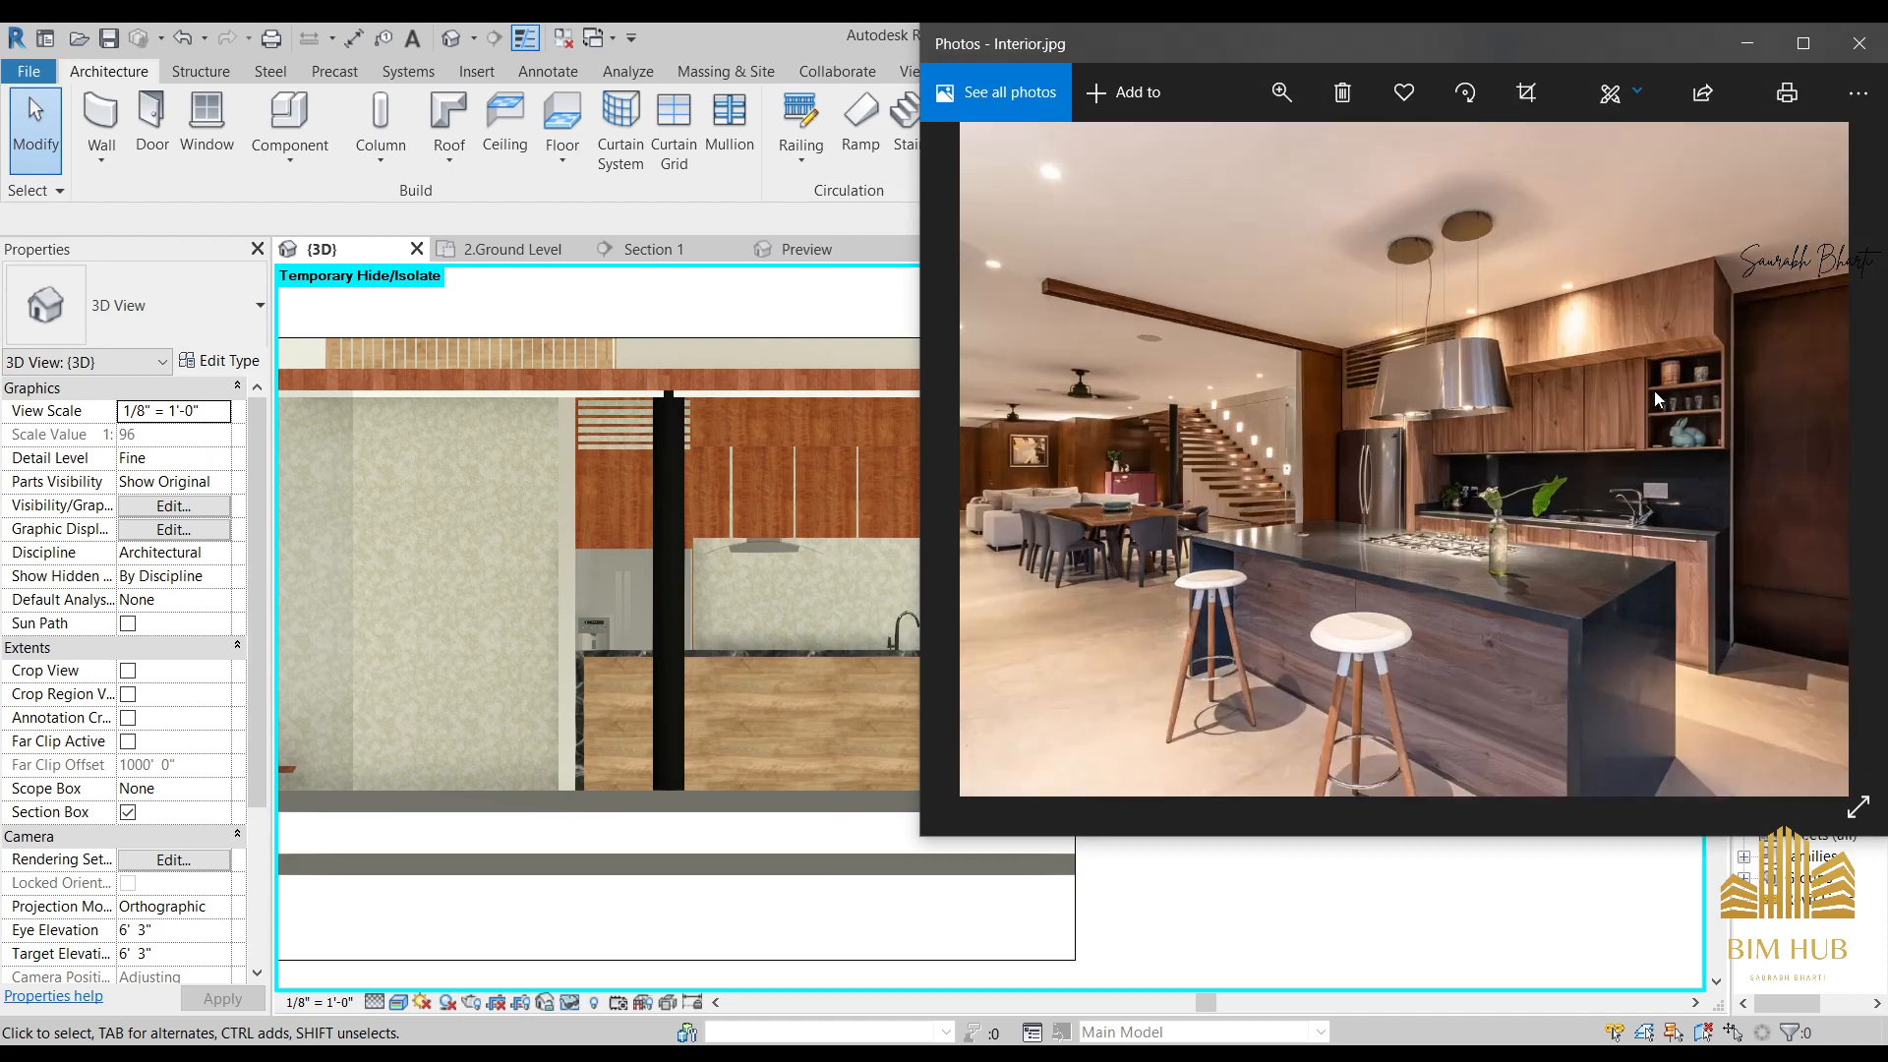
{"action": "scroll", "coordinate": [1714, 435], "scroll_direction": "up", "scroll_amount": 2}
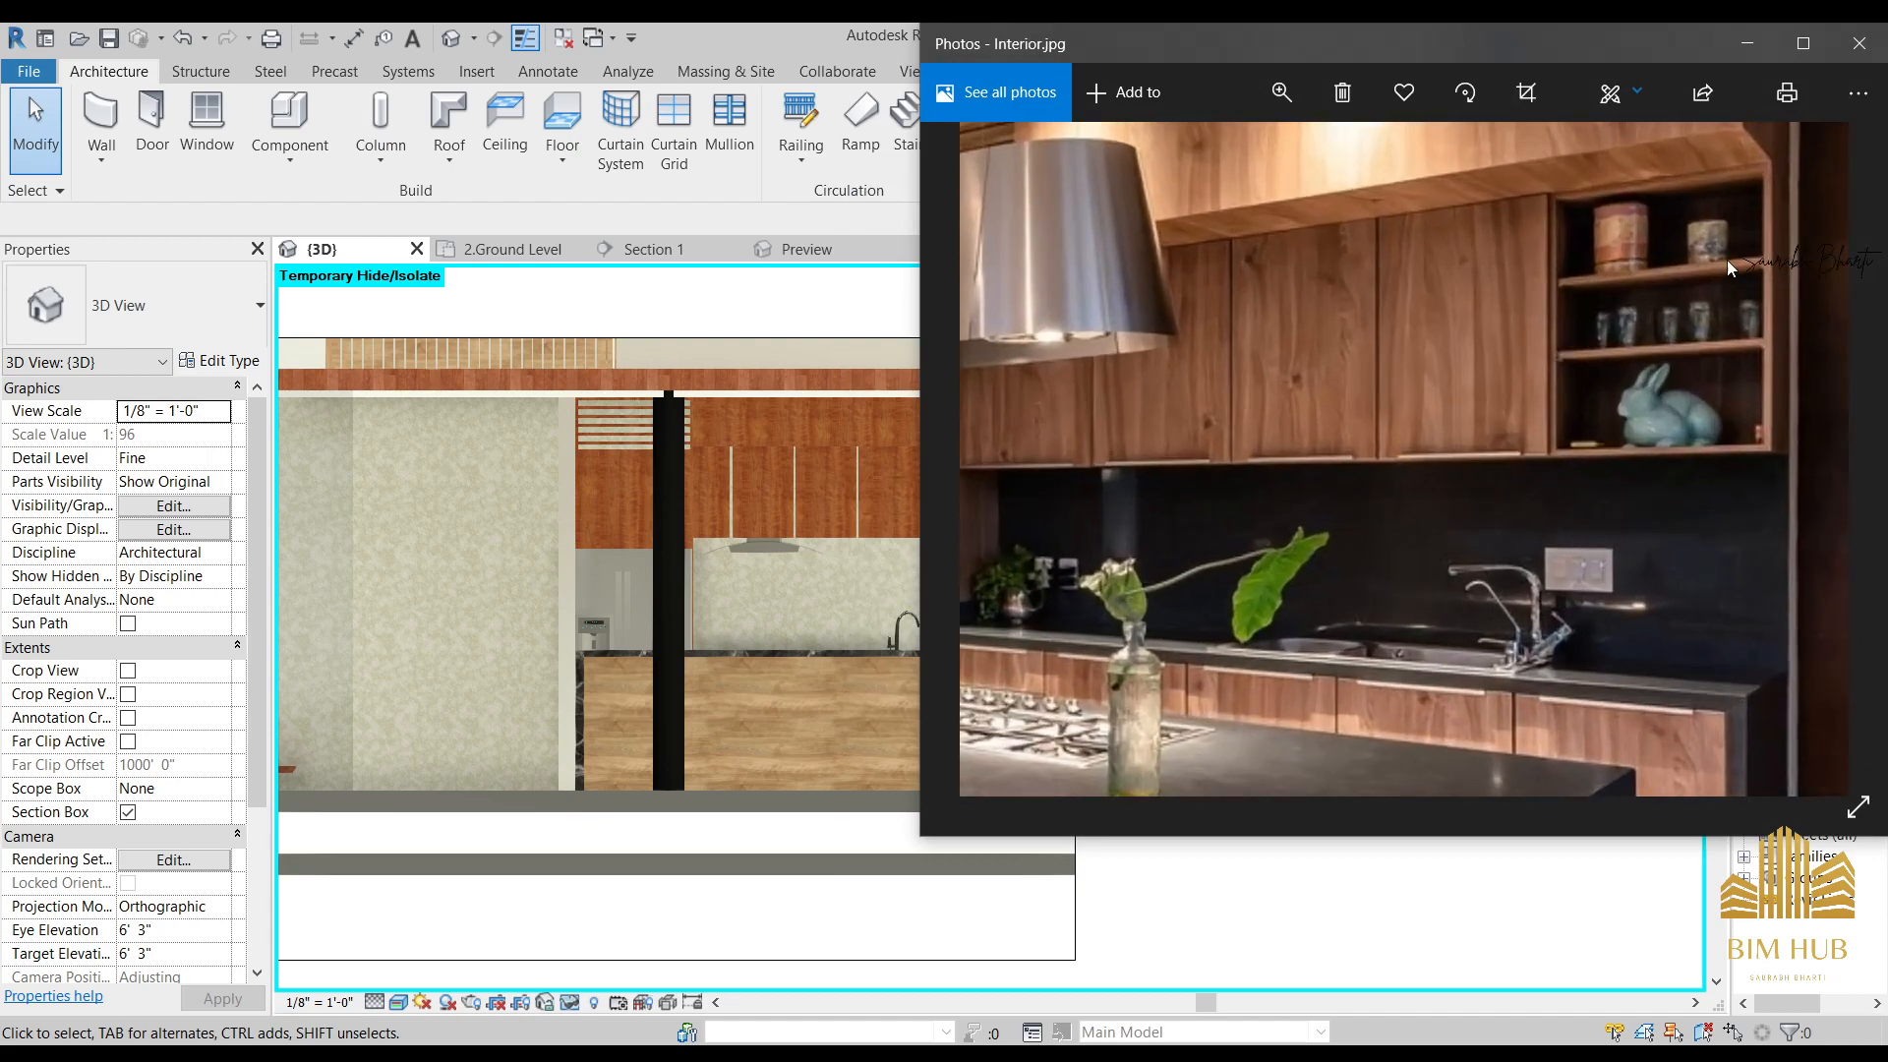
{"action": "scroll", "coordinate": [1655, 380], "scroll_direction": "up", "scroll_amount": 2}
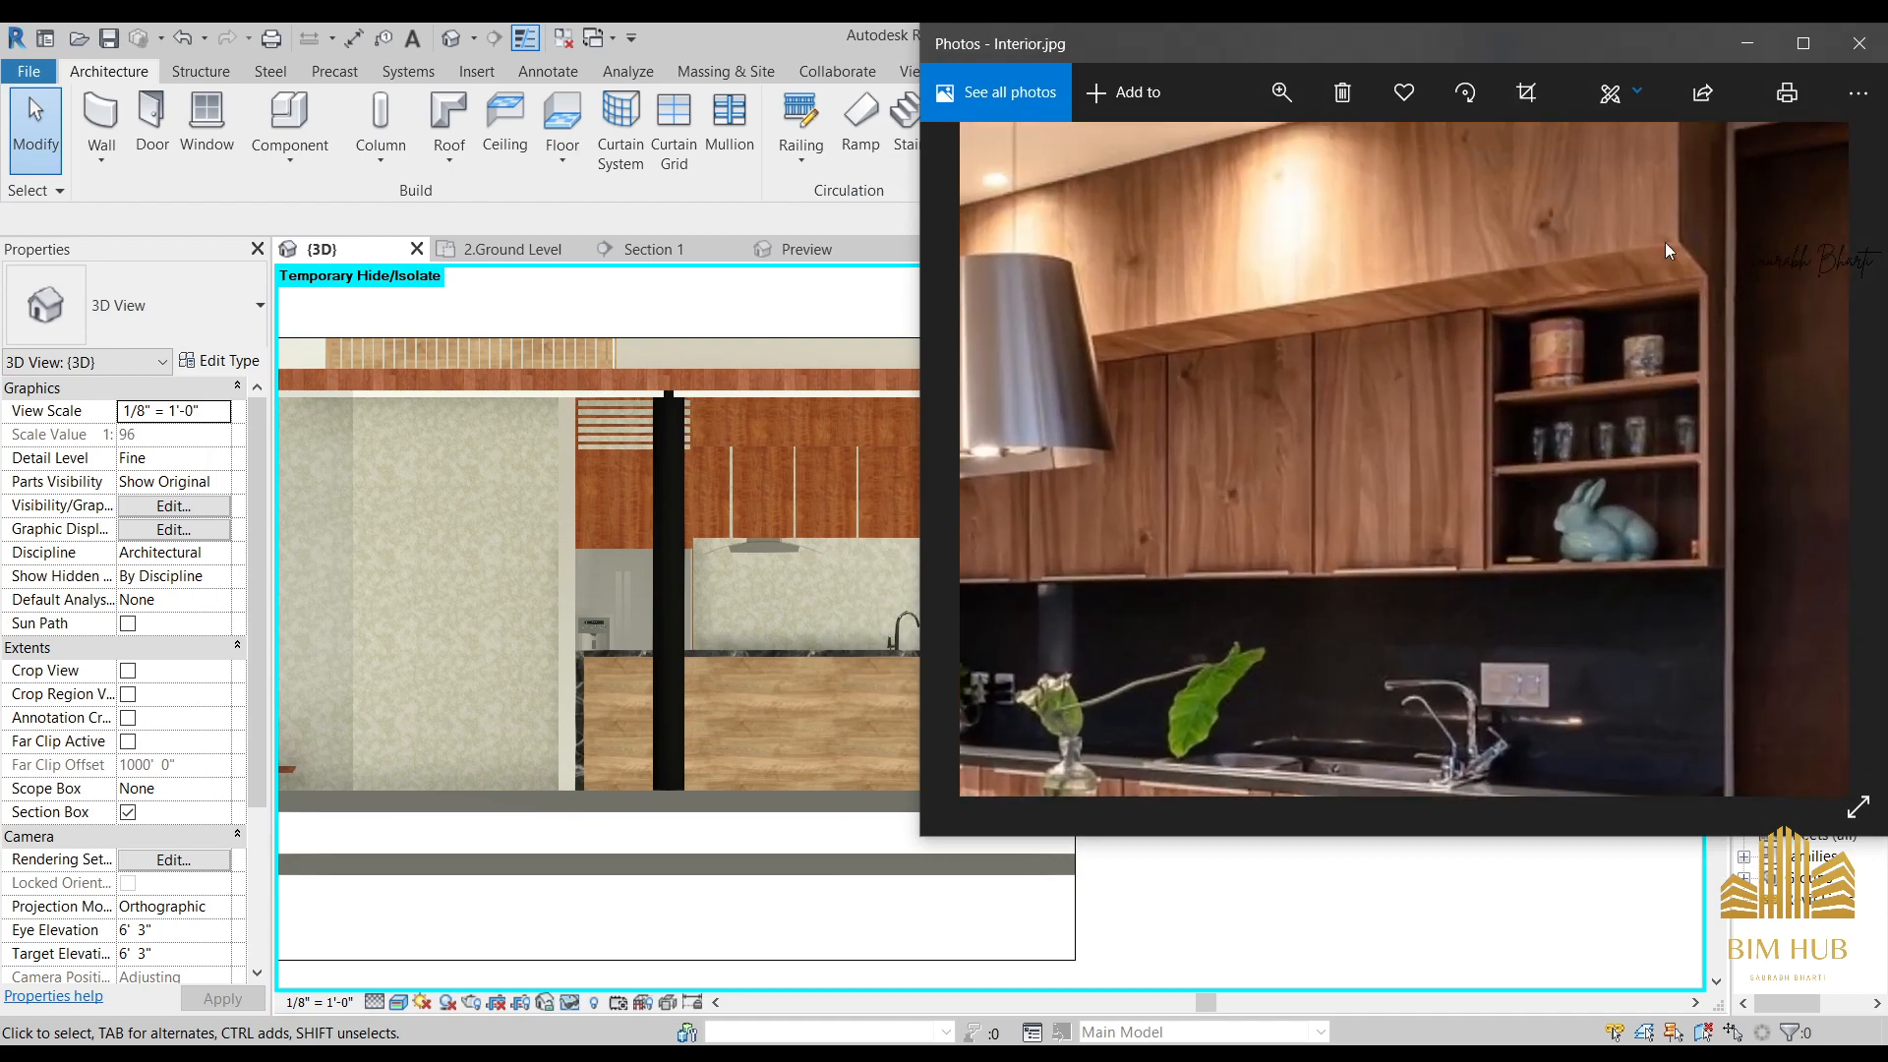
Examine the reference kitchen photo, looking at the upper cabinets, sink wall and island cooktop.
{"action": "left_click_drag", "start_coordinate": [1599, 699], "coordinate": [1778, 433]}
{"action": "left_click_drag", "start_coordinate": [1389, 458], "coordinate": [1727, 456]}
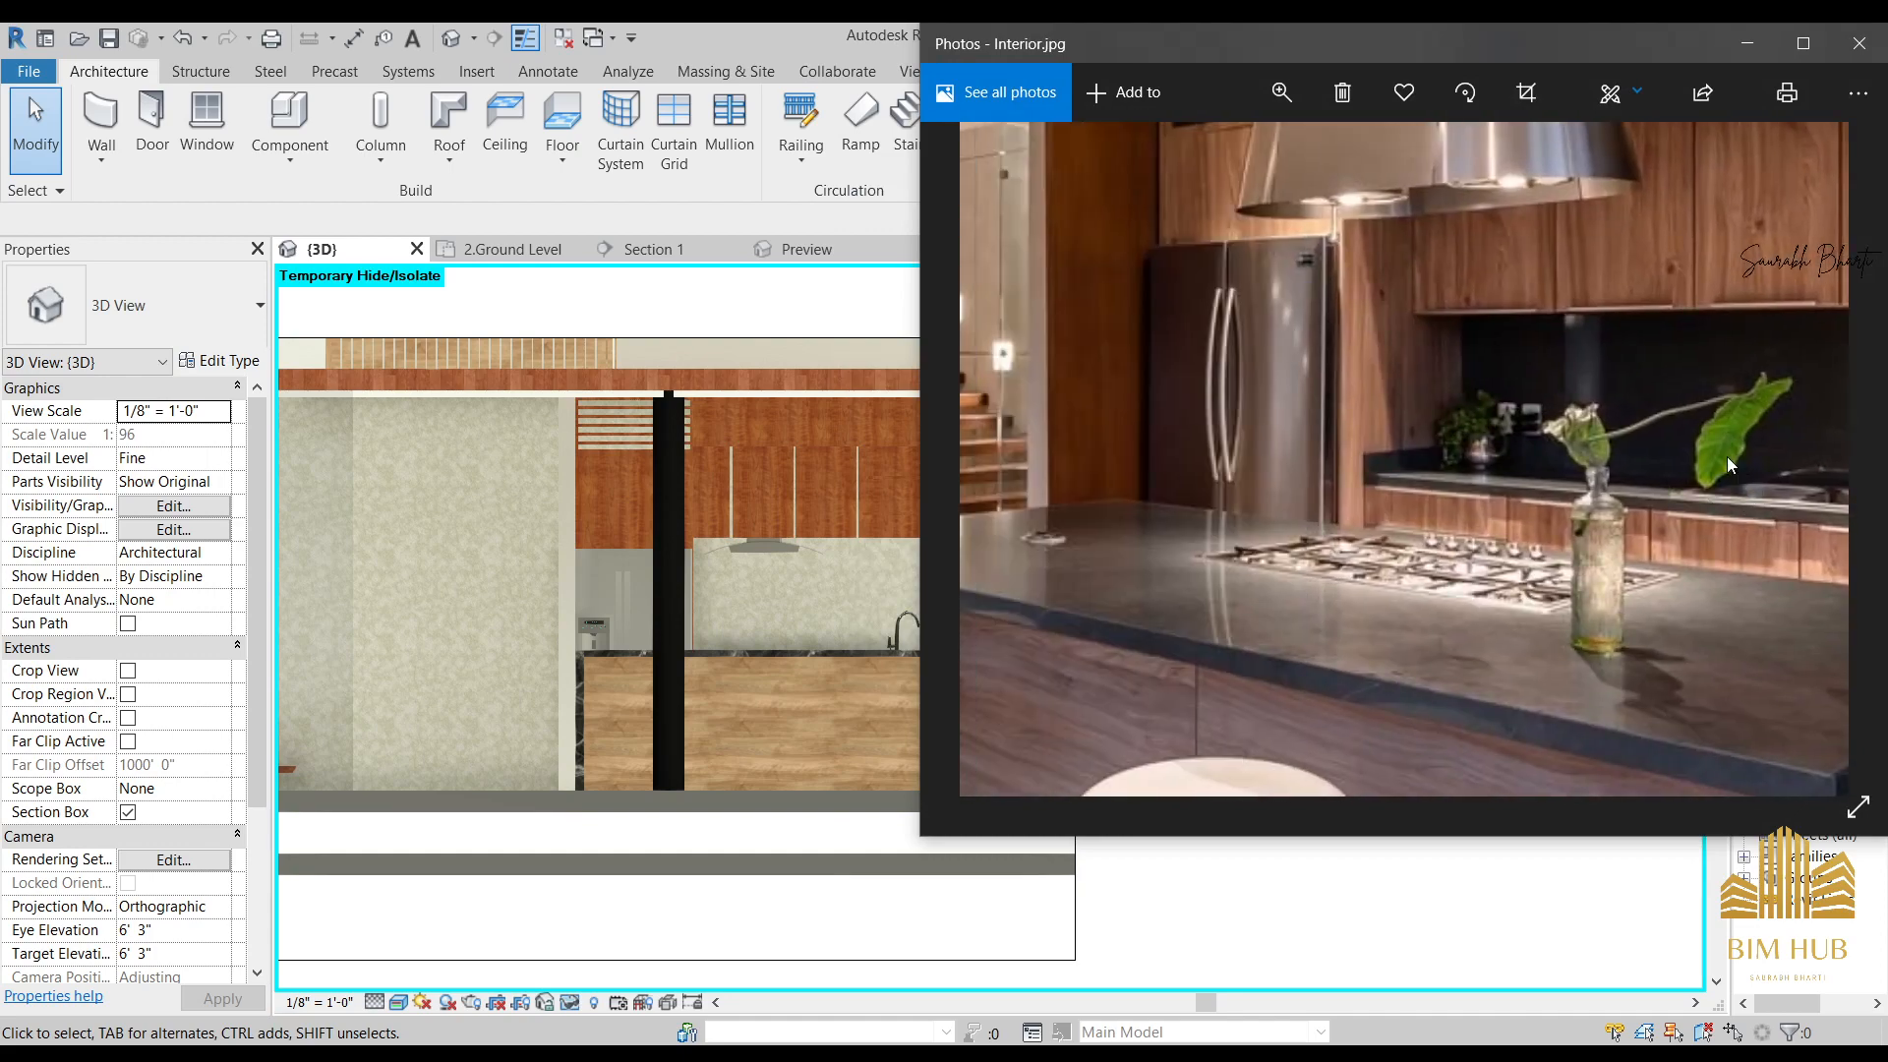
{"action": "left_click_drag", "start_coordinate": [1503, 652], "coordinate": [1555, 615]}
{"action": "scroll", "coordinate": [1554, 594], "scroll_direction": "up", "scroll_amount": 3}
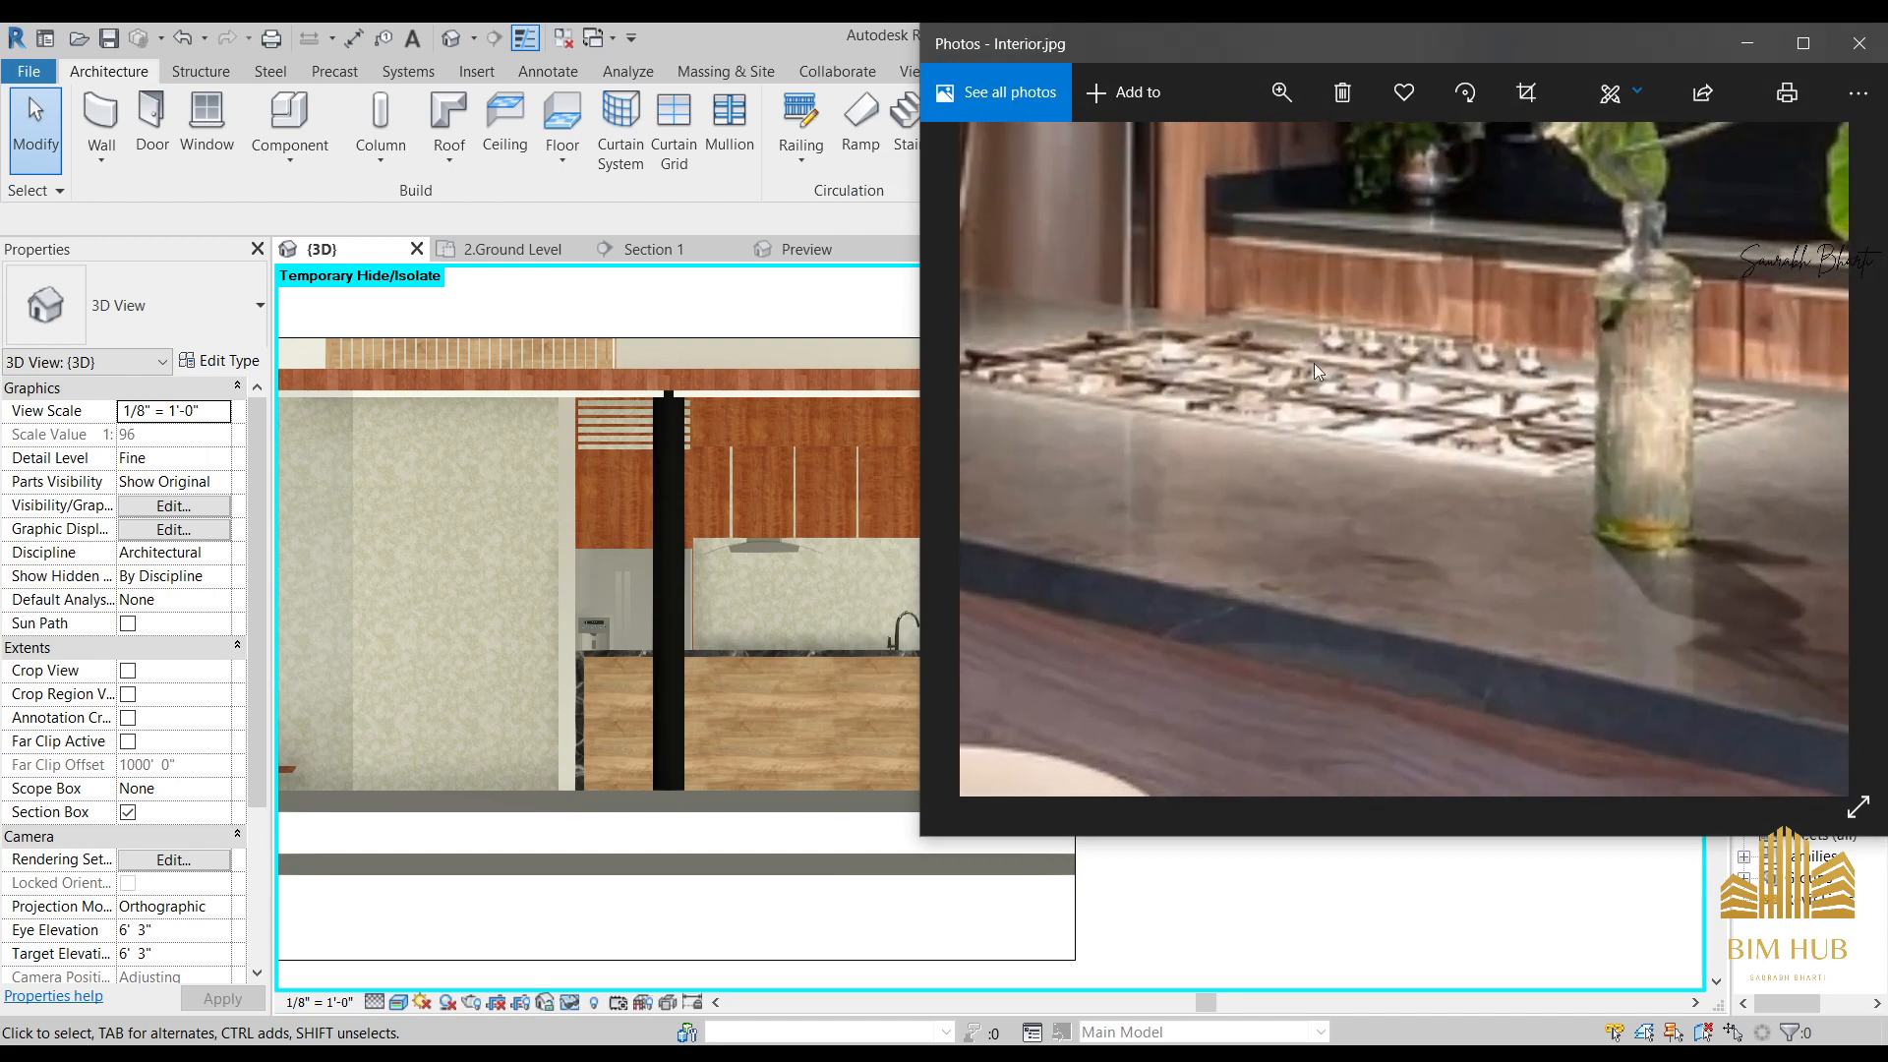
{"action": "scroll", "coordinate": [1489, 375], "scroll_direction": "down", "scroll_amount": 6}
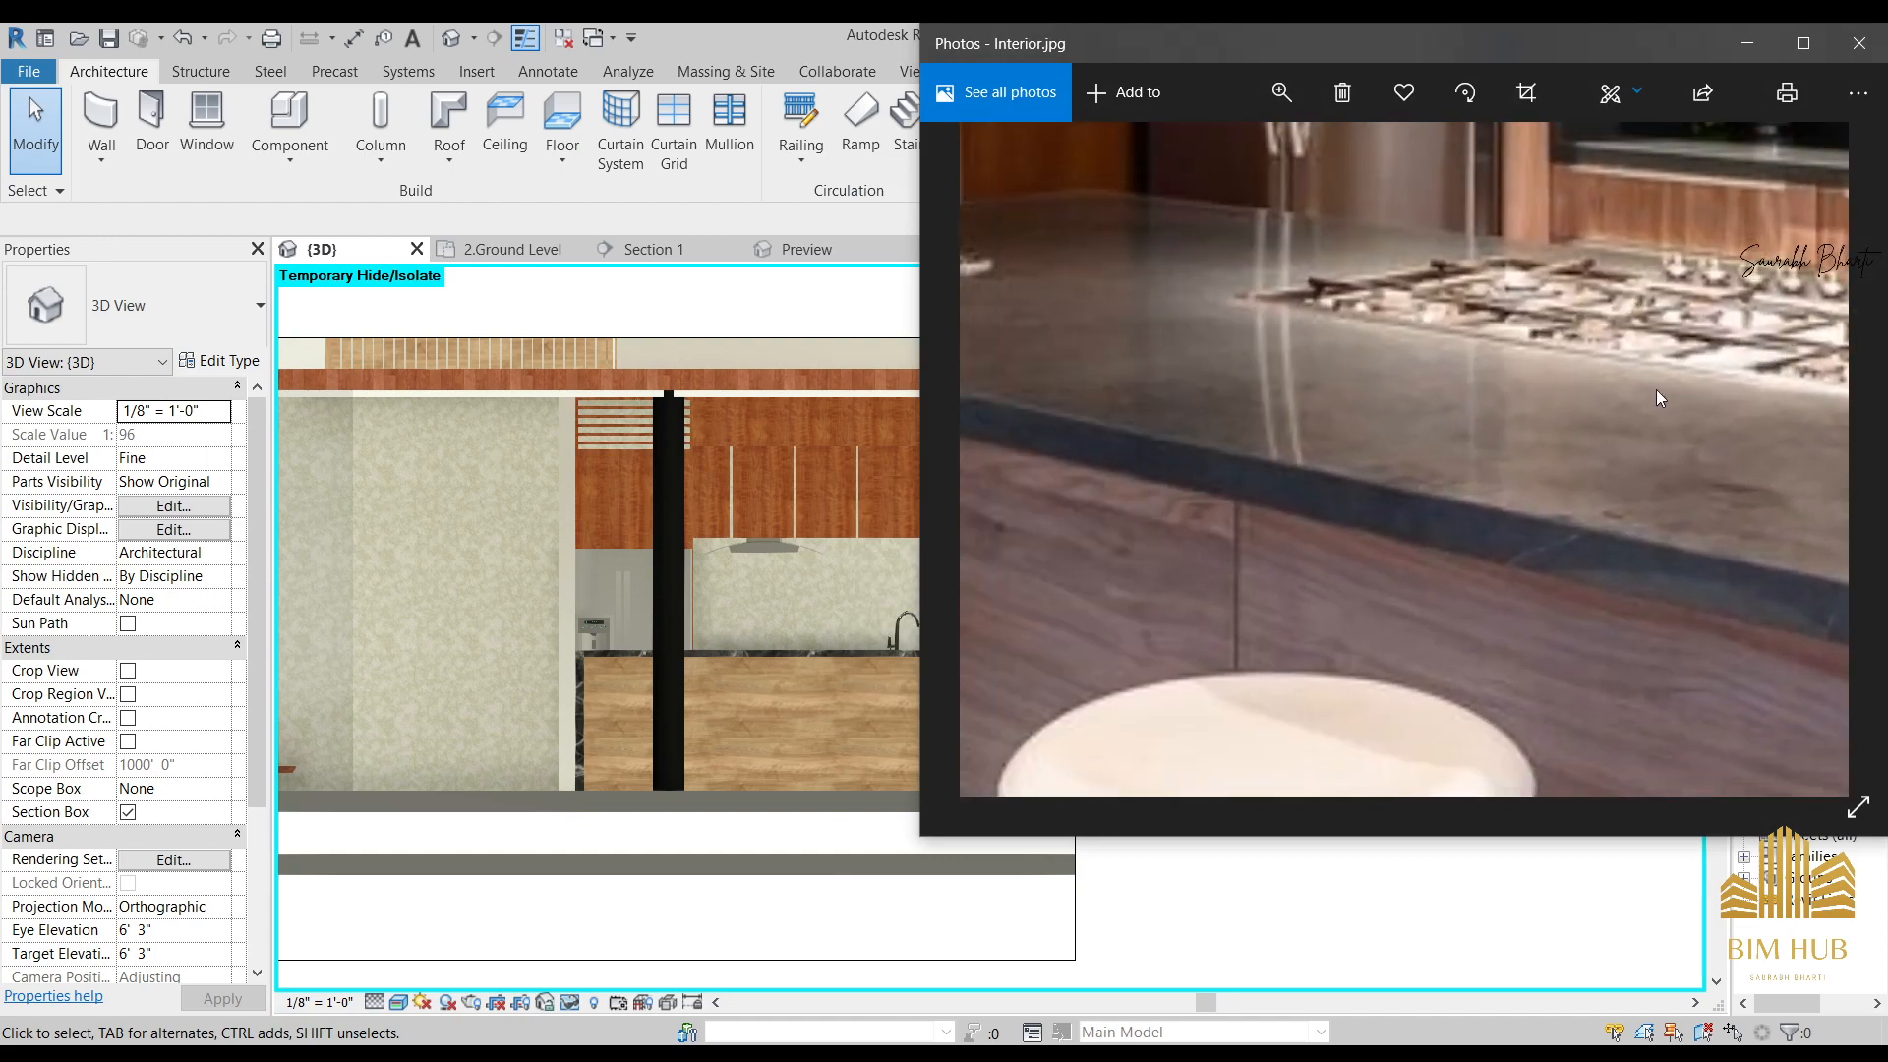
{"action": "left_click", "coordinate": [1748, 44]}
Use Create Similar on the Hotpoint hob beside the sink to place a matching hob on the island countertop.
{"action": "scroll", "coordinate": [879, 730], "scroll_direction": "down", "scroll_amount": 3}
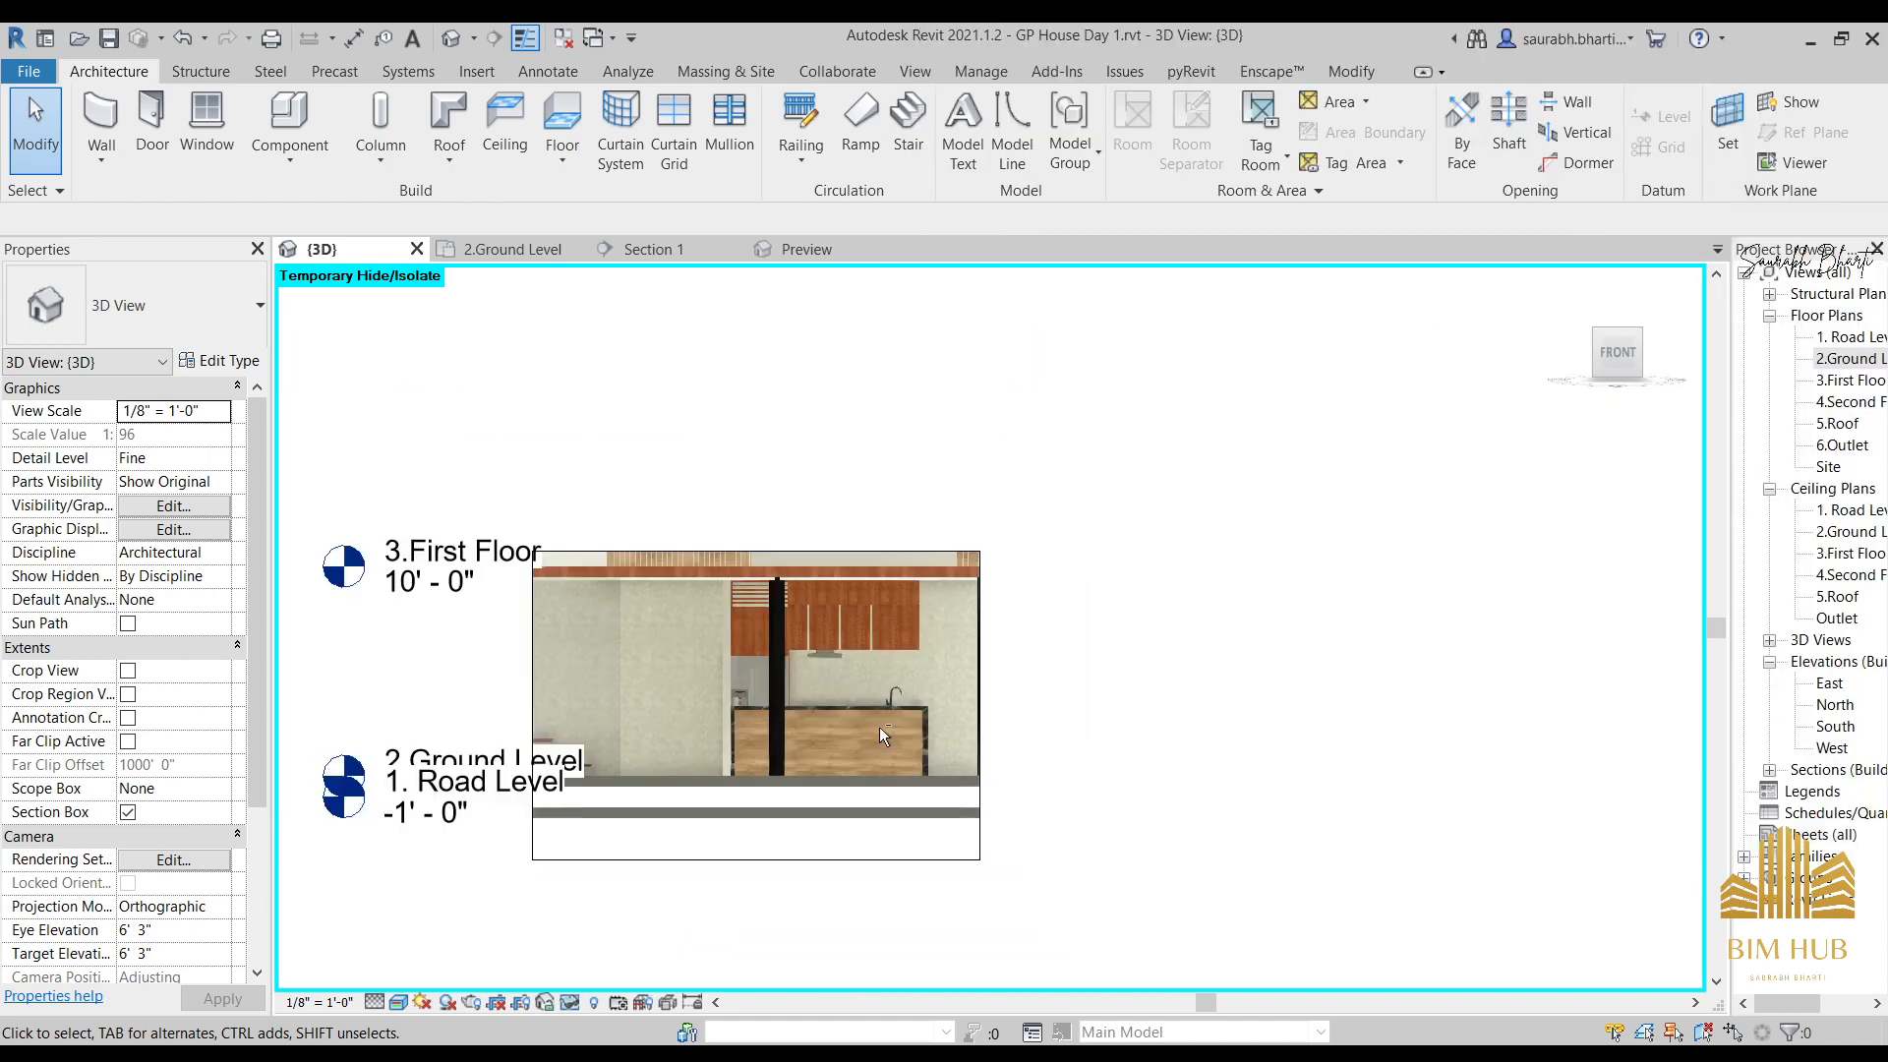
{"action": "middle_click_drag", "start_coordinate": [879, 728], "coordinate": [748, 705], "text": "shift"}
{"action": "scroll", "coordinate": [954, 670], "scroll_direction": "up", "scroll_amount": 5}
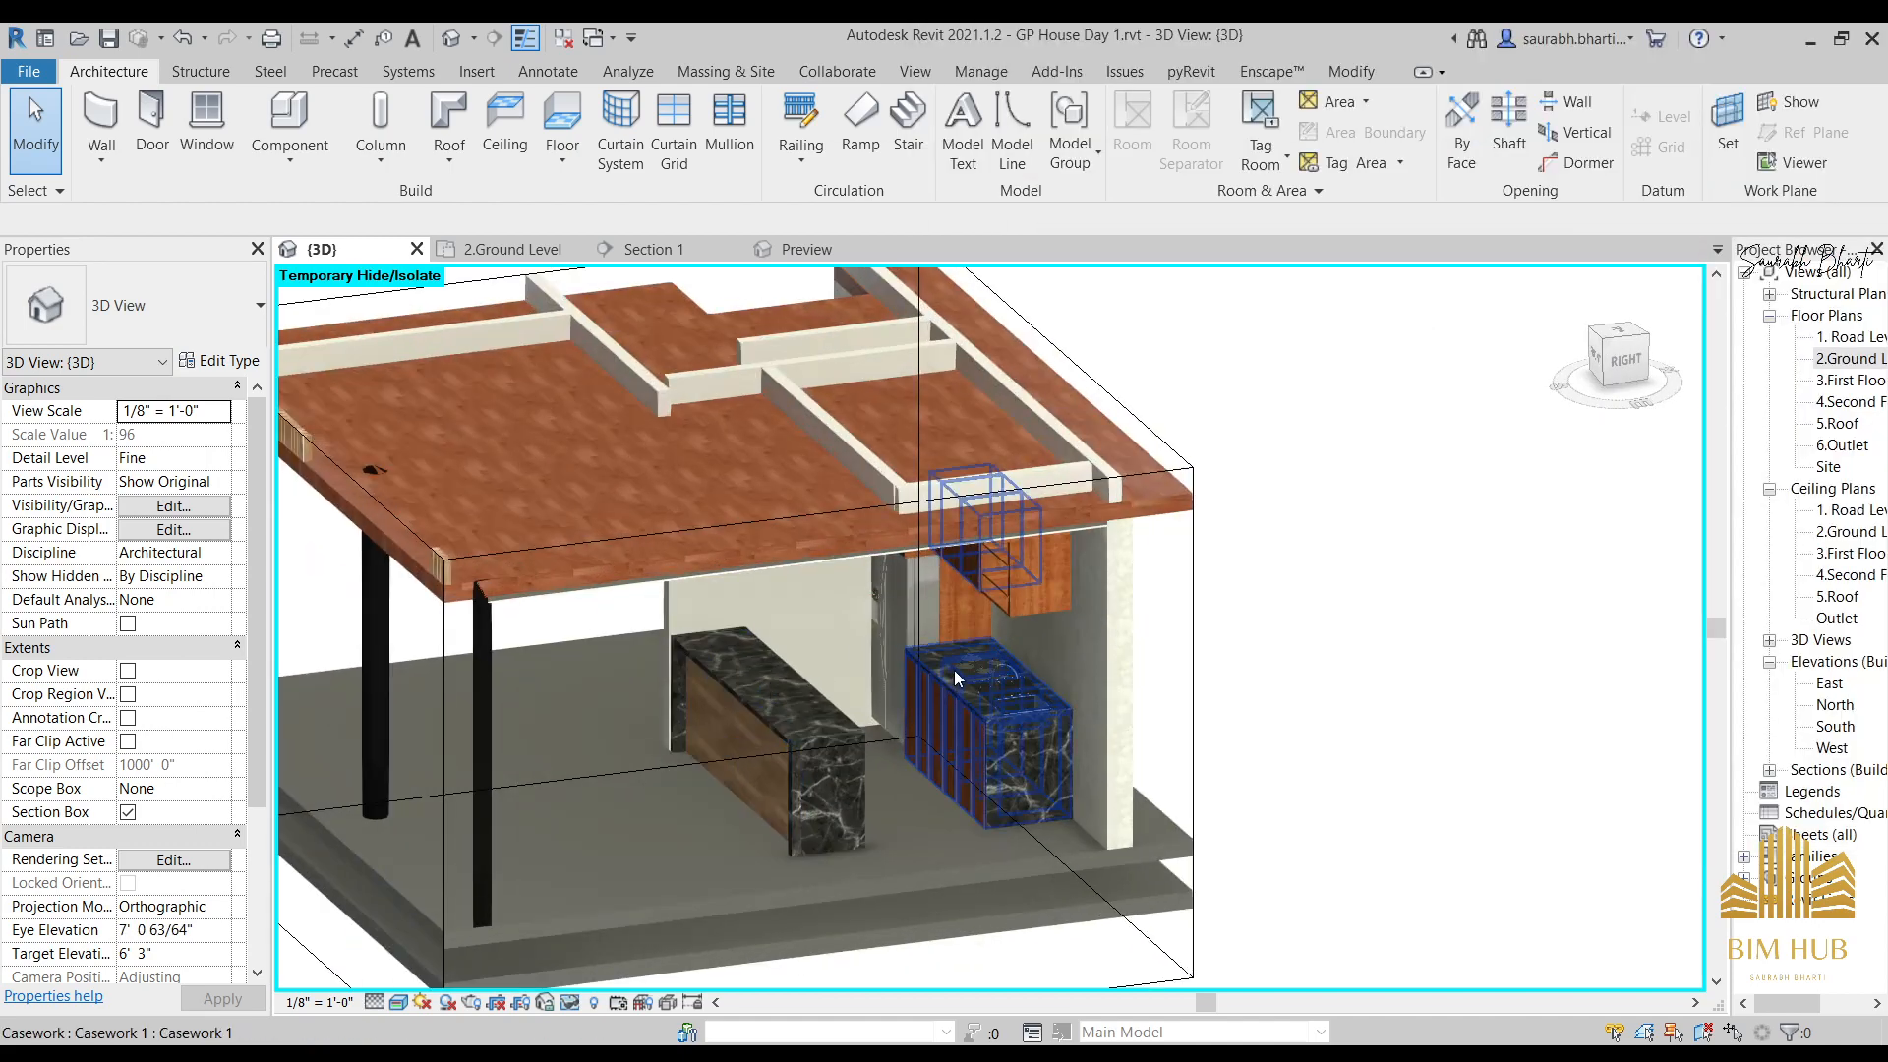
{"action": "left_click", "coordinate": [1023, 659]}
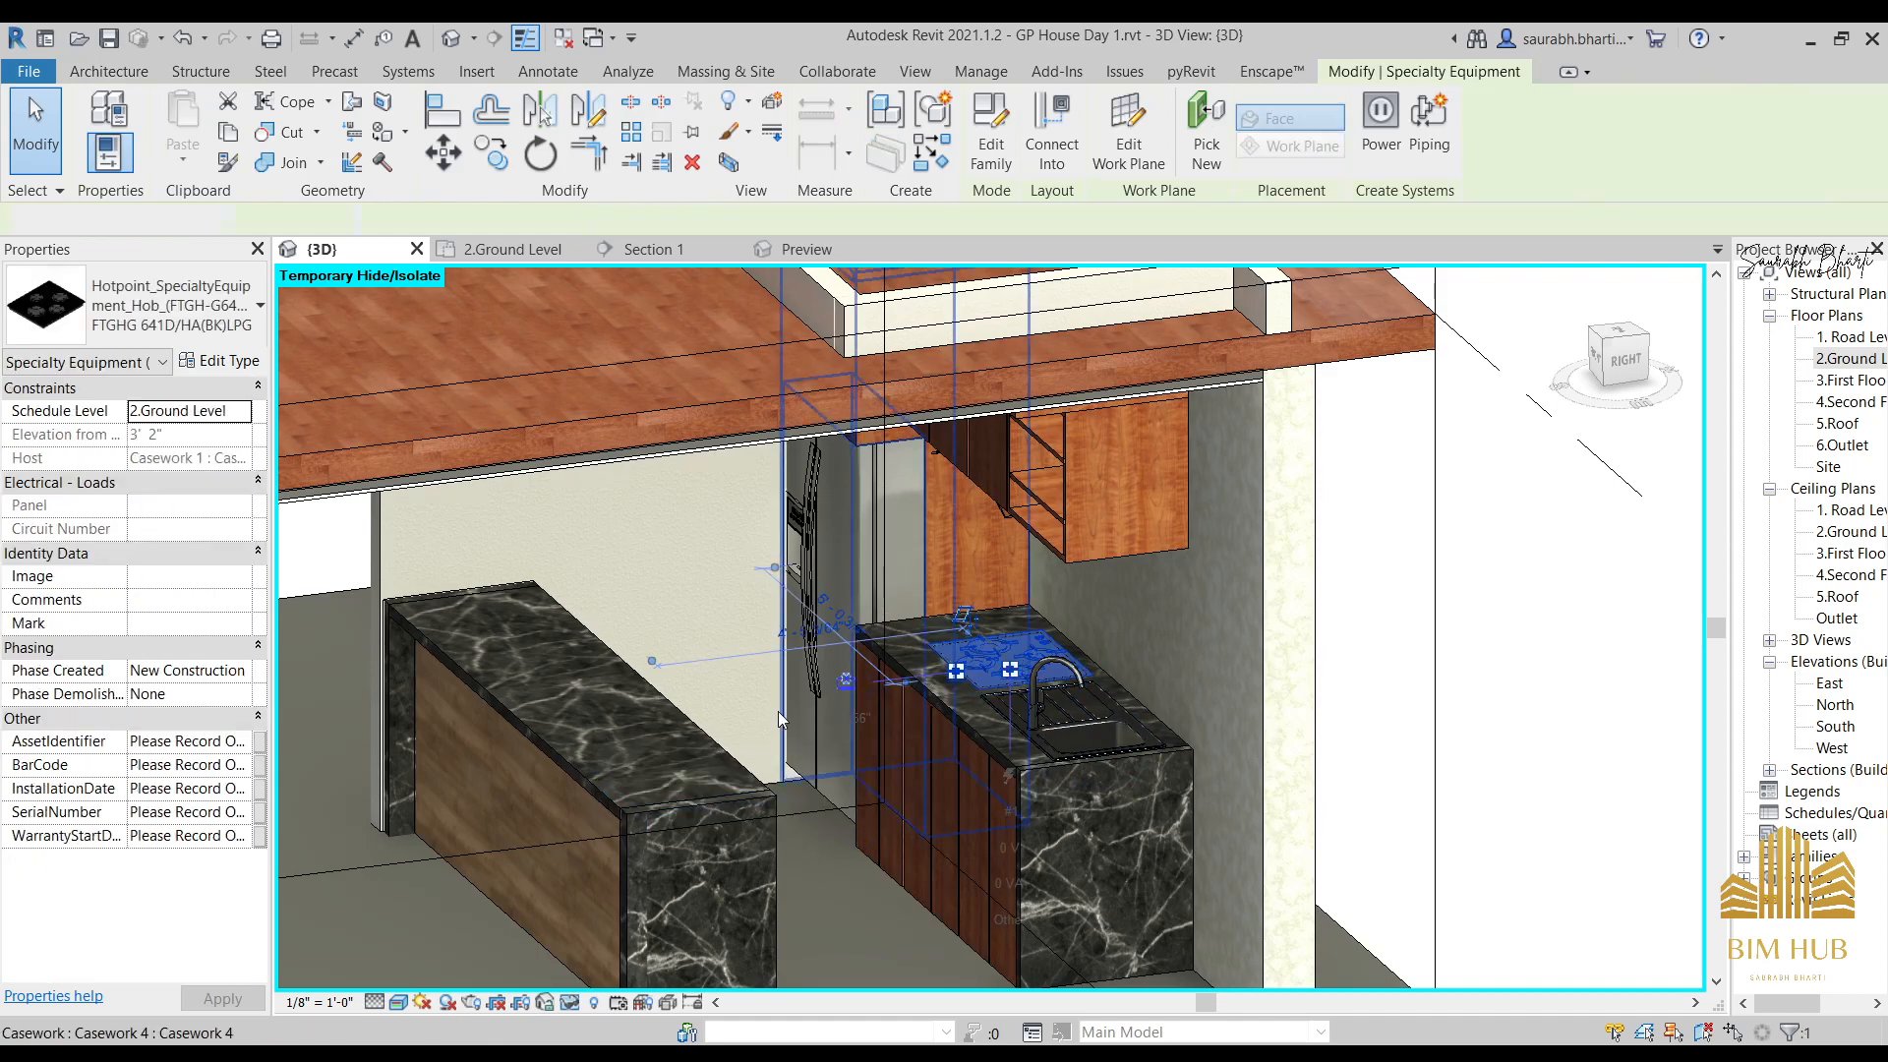
{"action": "key", "text": "Escape"}
{"action": "left_click", "coordinate": [1001, 681]}
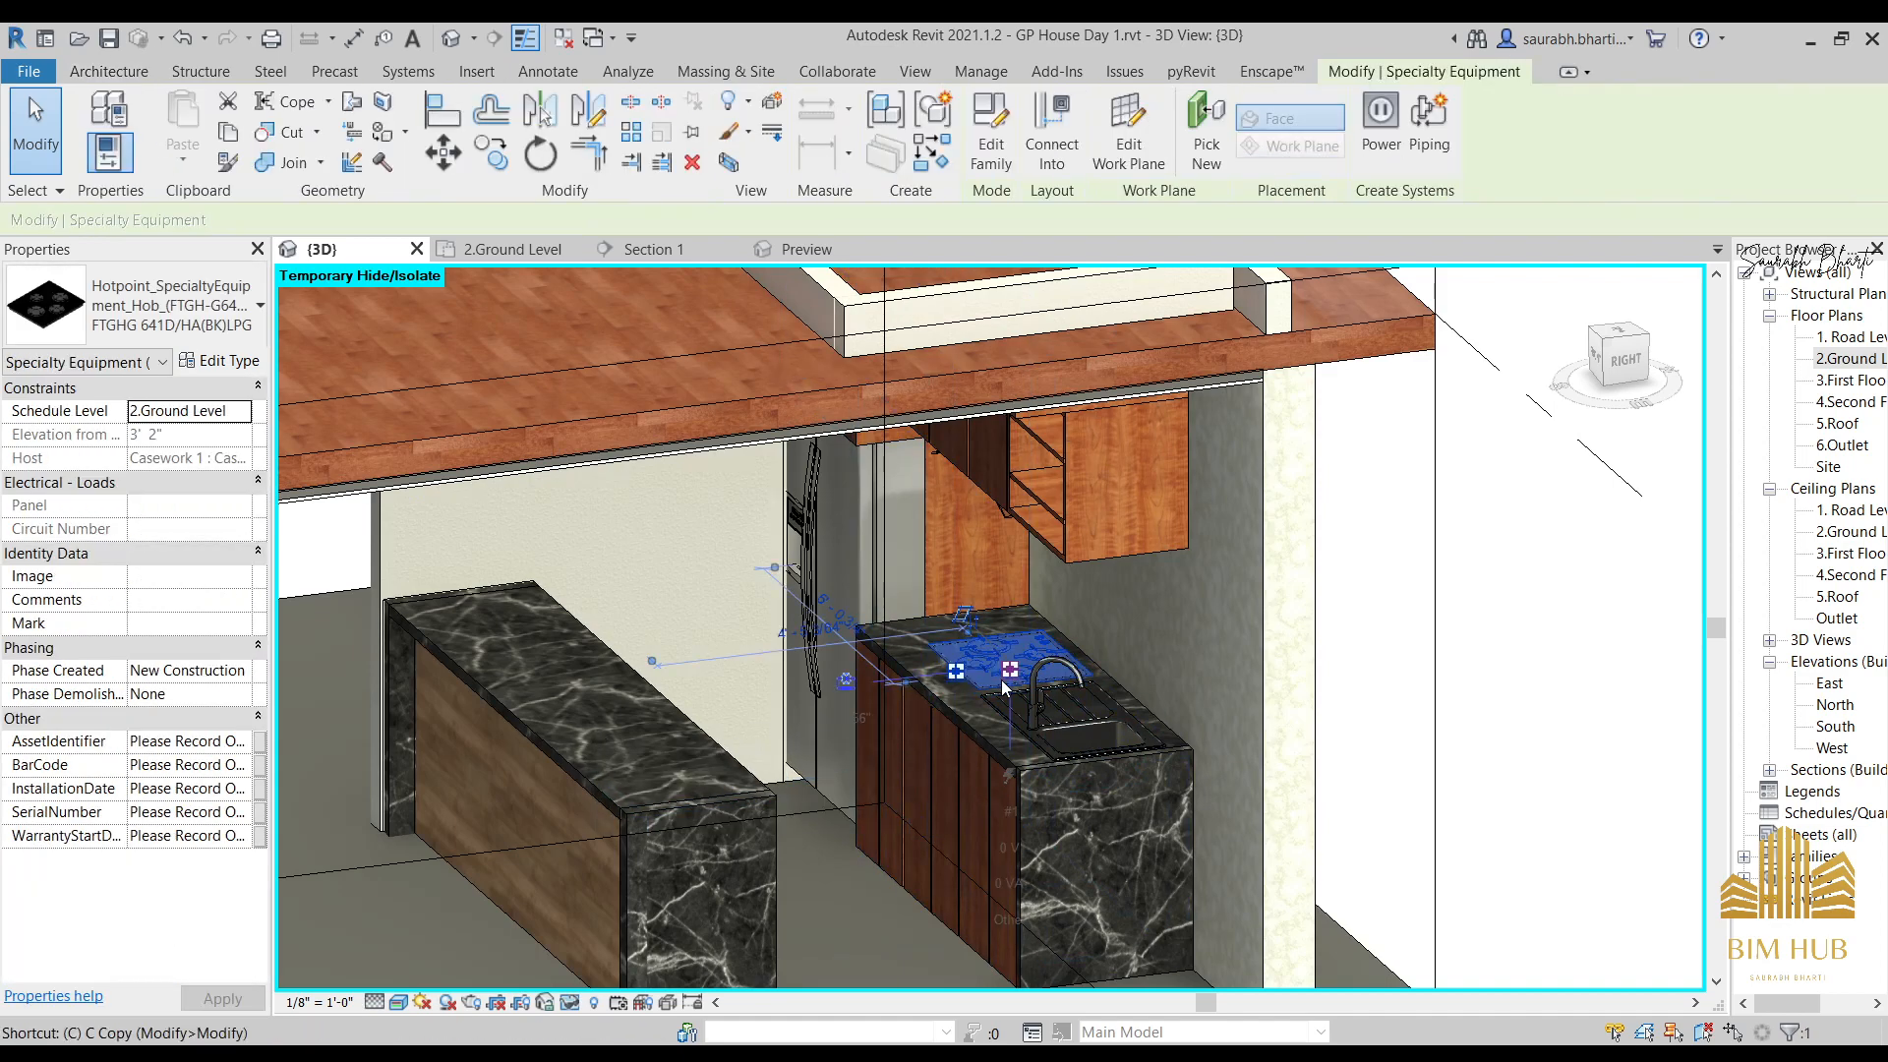
{"action": "key", "text": "c"}
{"action": "key", "text": "s"}
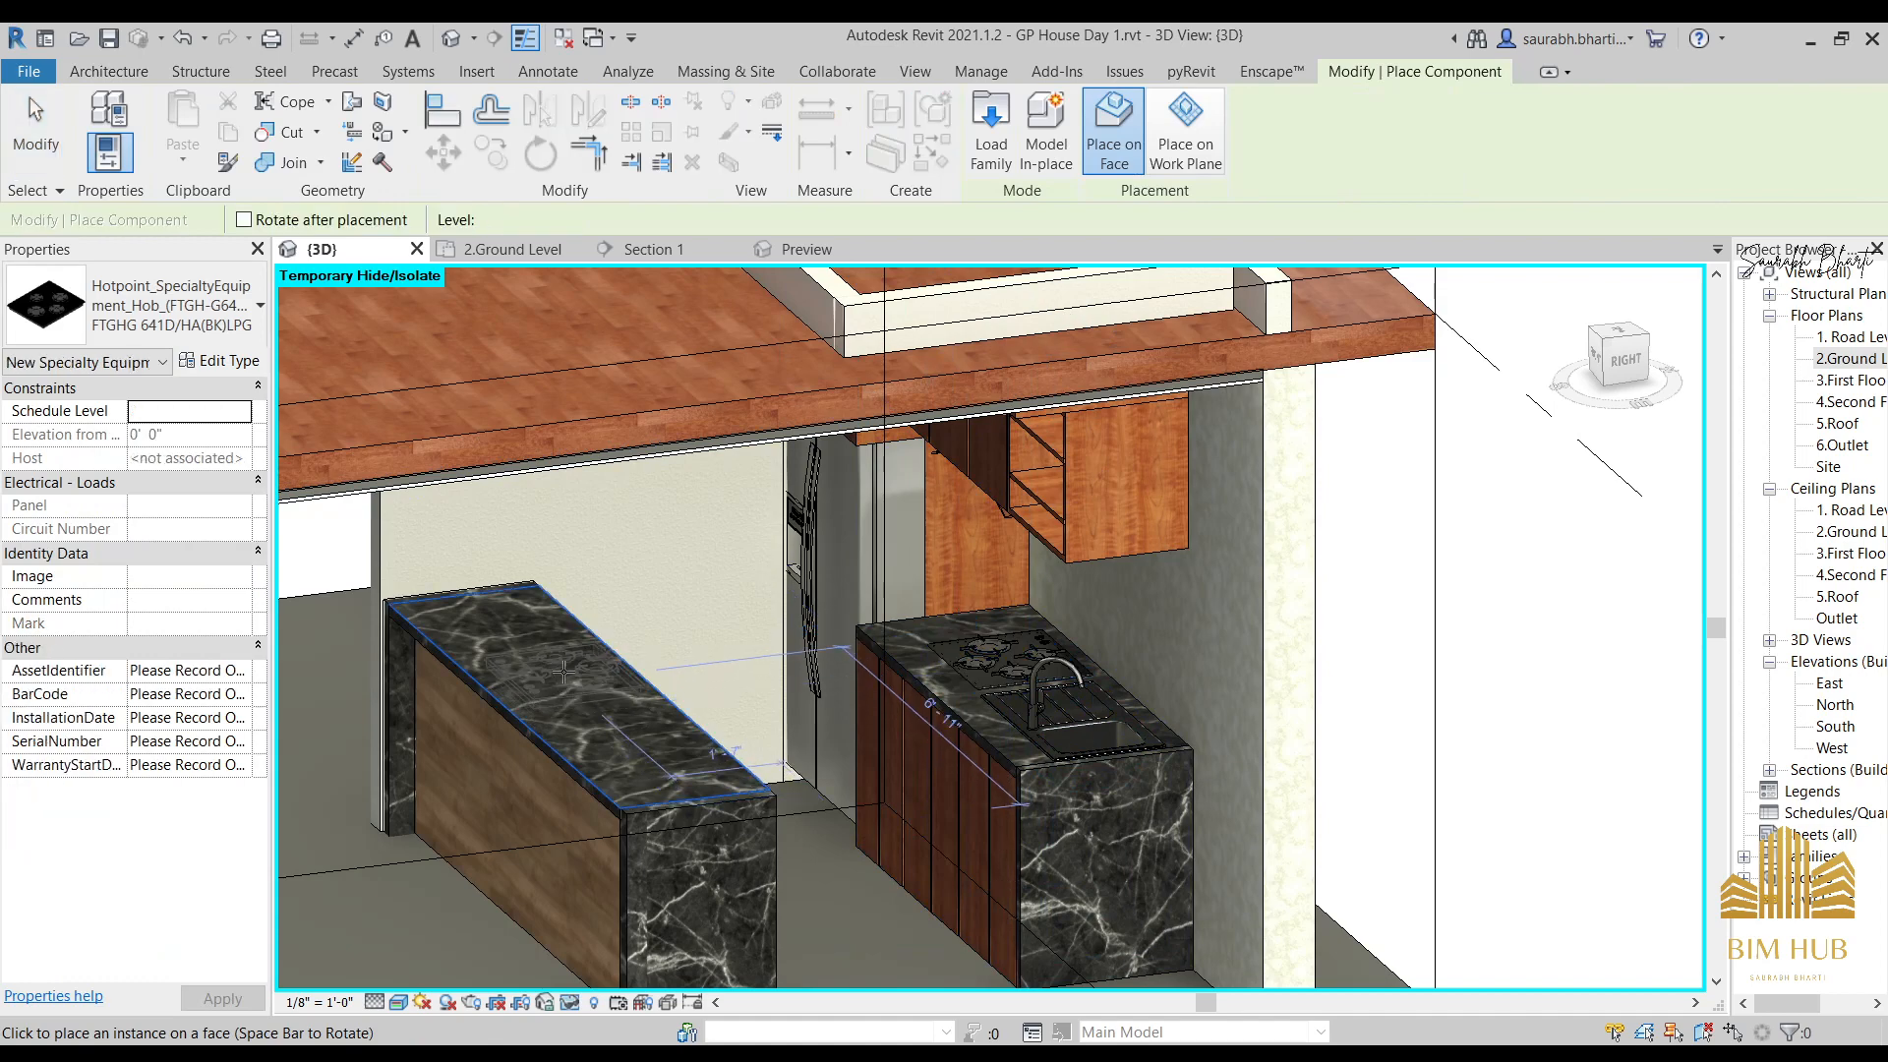
{"action": "left_click", "coordinate": [565, 671]}
{"action": "key", "text": "Escape"}
{"action": "key", "text": "Escape"}
Check the new island hob from the front, and open the Enscape Asset Library.
{"action": "middle_click_drag", "start_coordinate": [569, 798], "coordinate": [784, 747], "text": "shift"}
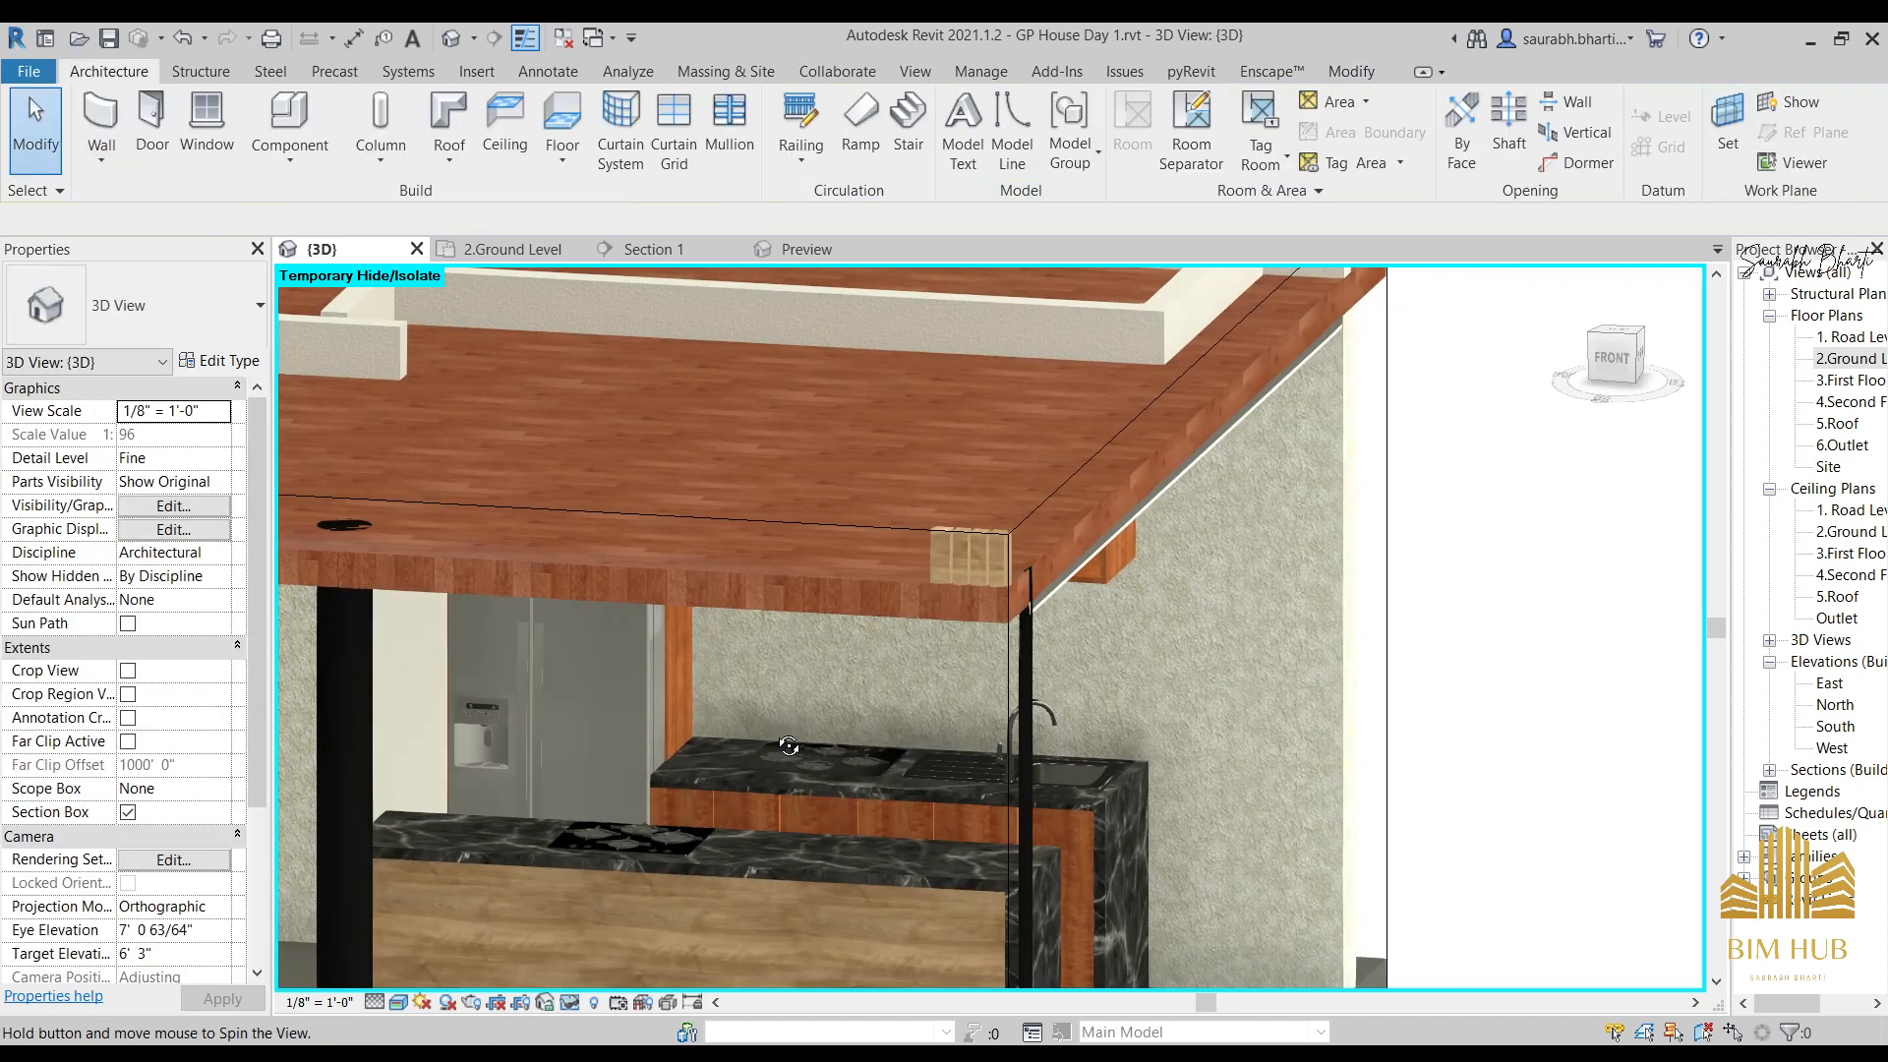
{"action": "scroll", "coordinate": [702, 851], "scroll_direction": "down", "scroll_amount": 1}
{"action": "middle_click_drag", "start_coordinate": [704, 864], "coordinate": [769, 863], "text": "shift"}
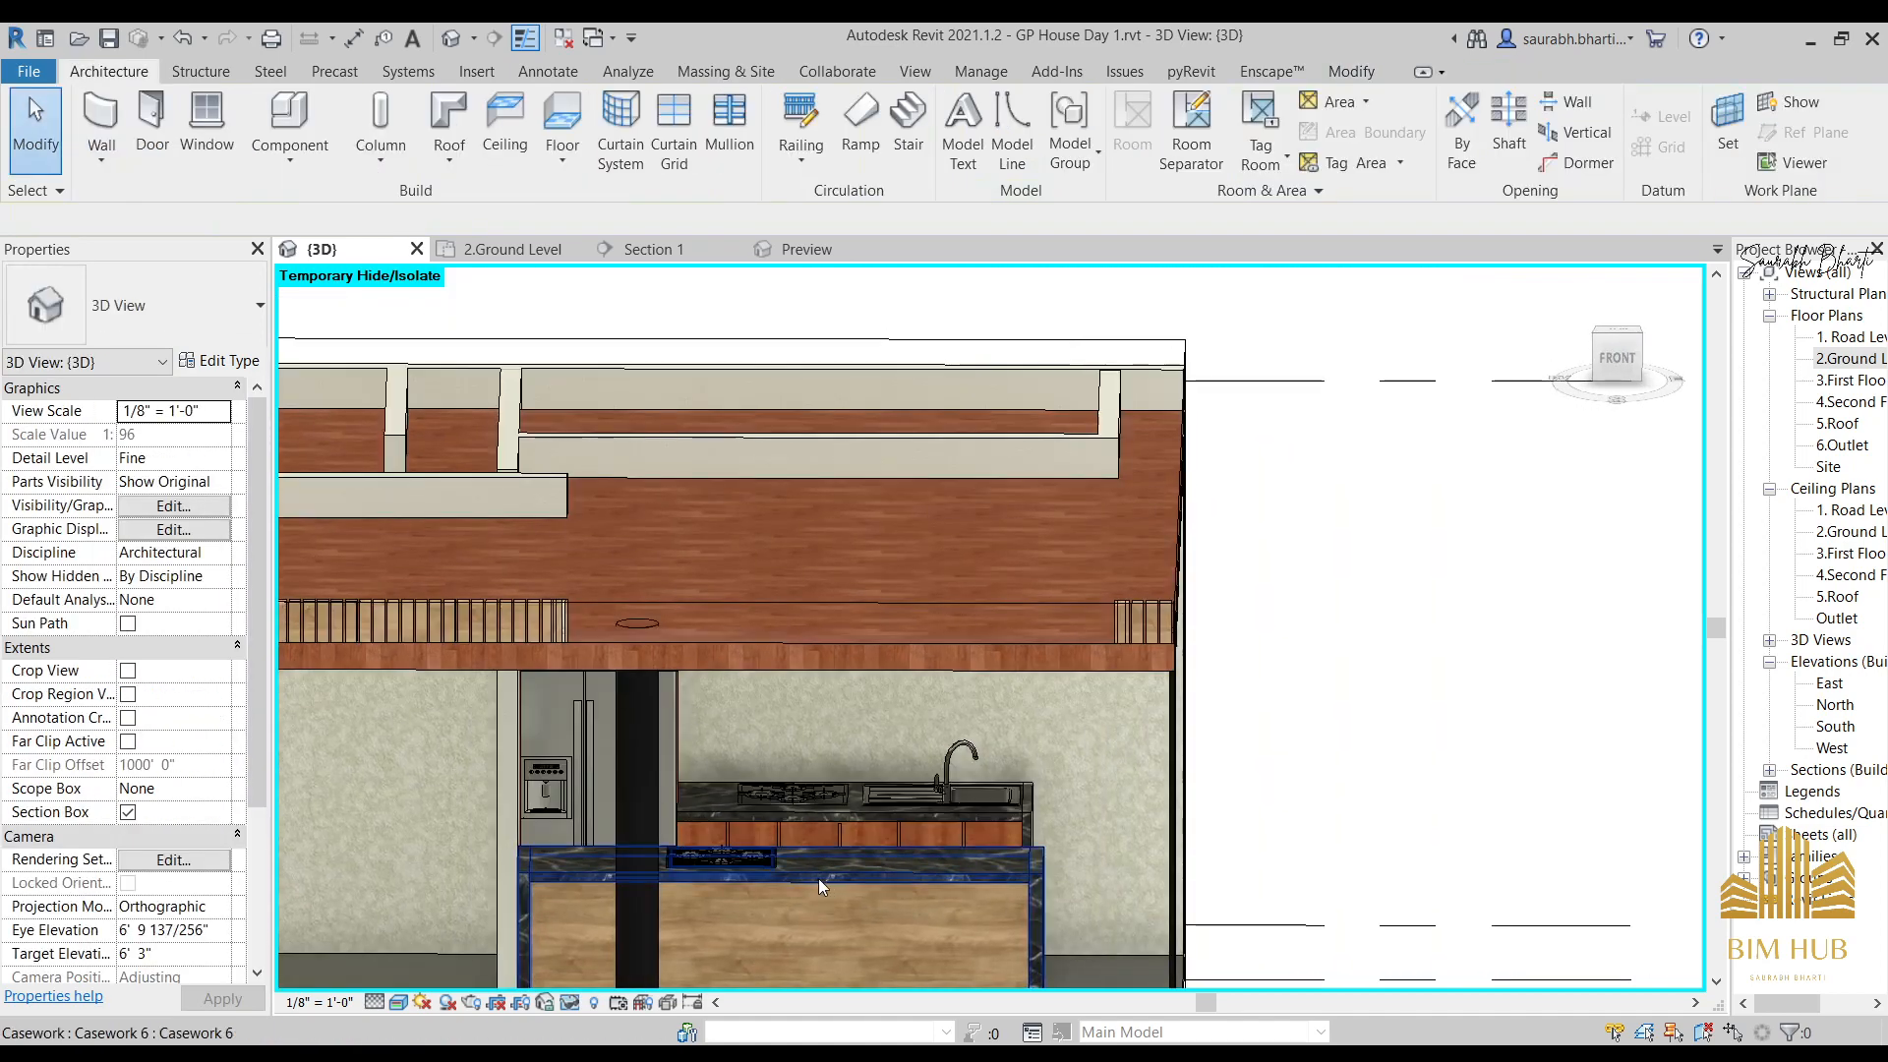
{"action": "scroll", "coordinate": [972, 865], "scroll_direction": "down", "scroll_amount": 5}
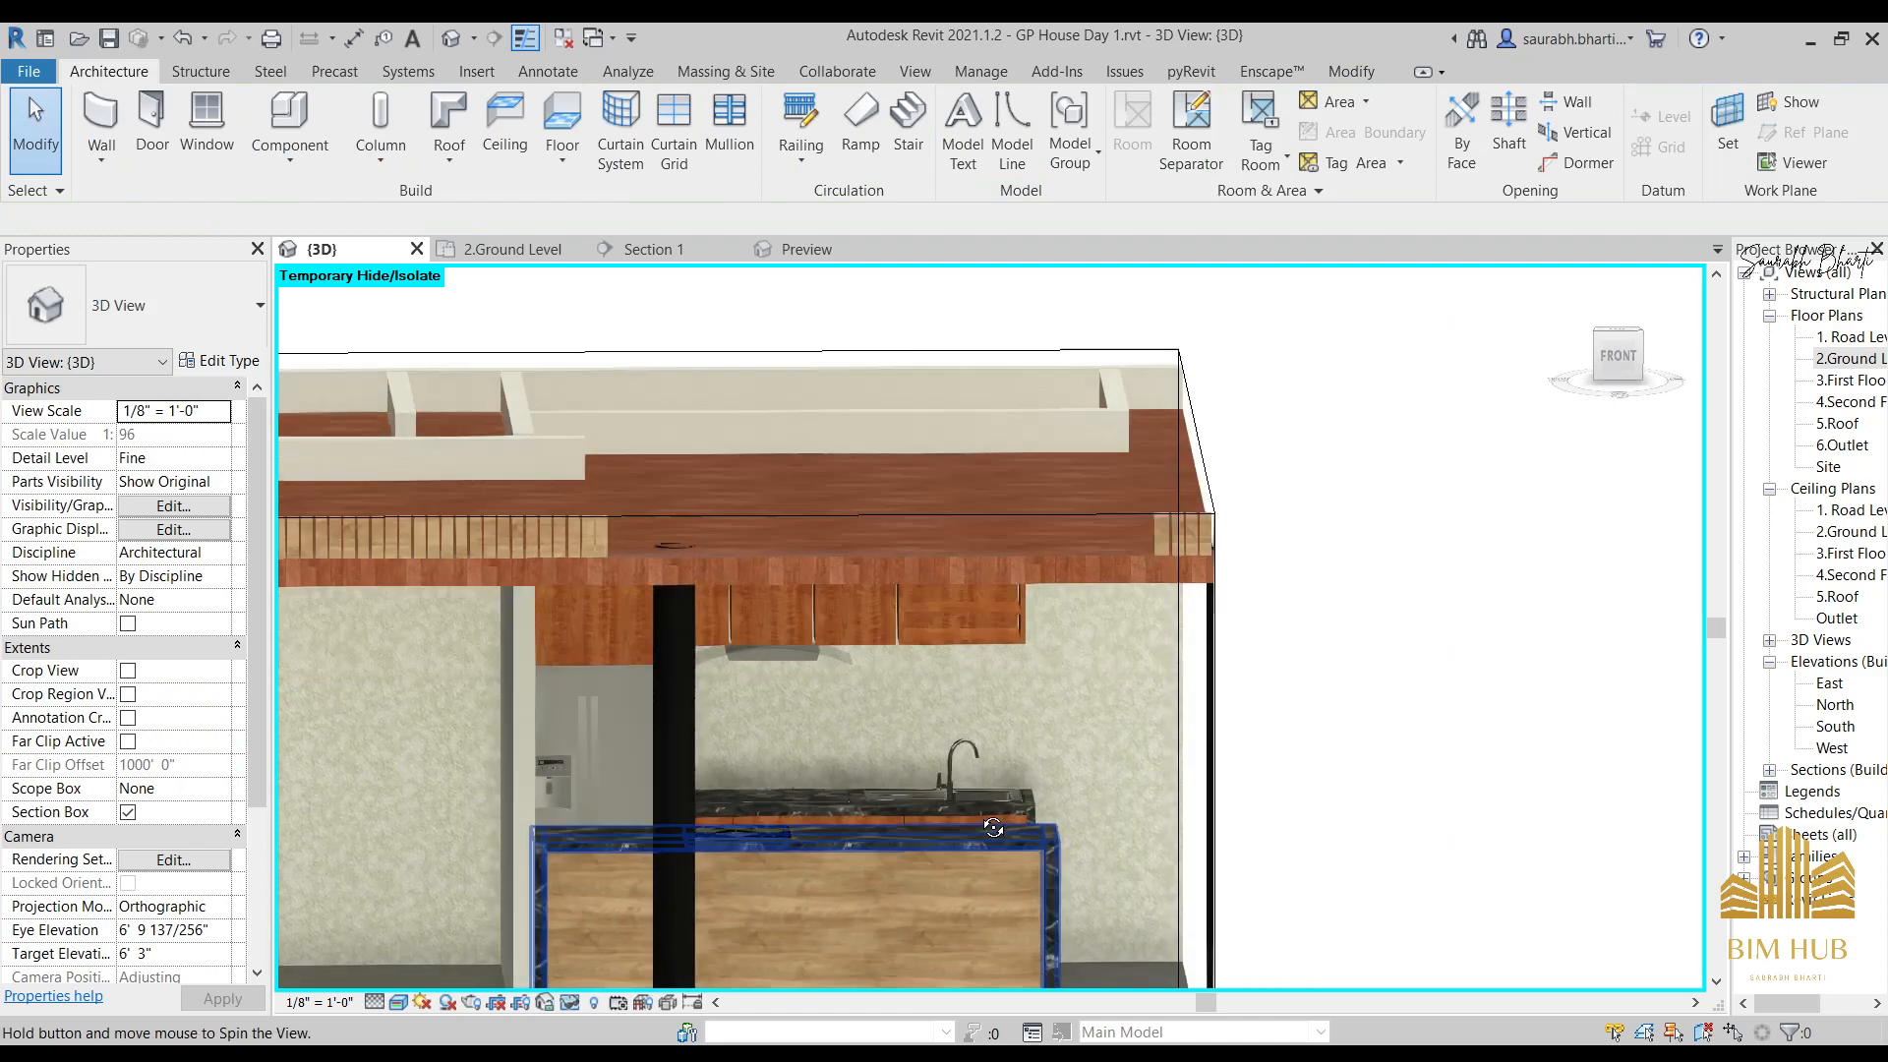
{"action": "middle_click_drag", "start_coordinate": [918, 846], "coordinate": [956, 775], "text": "shift"}
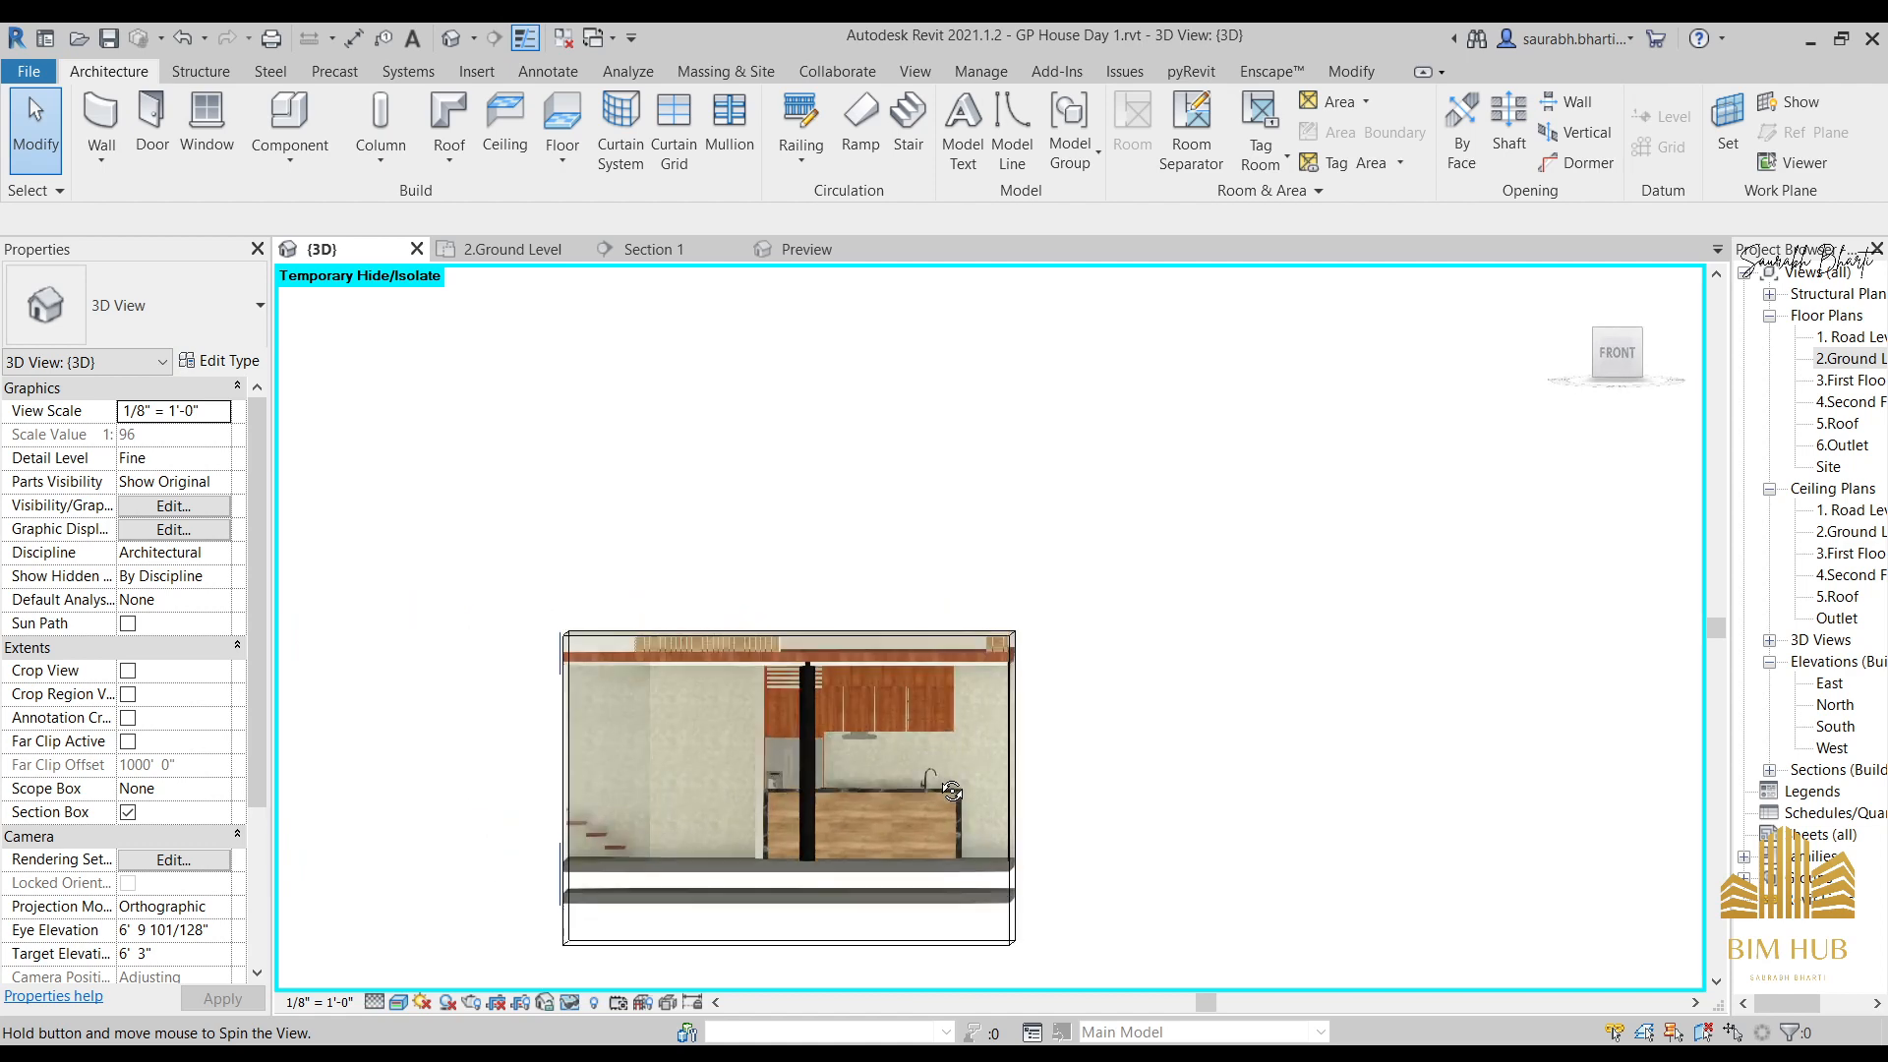
{"action": "scroll", "coordinate": [1015, 629], "scroll_direction": "up", "scroll_amount": 1}
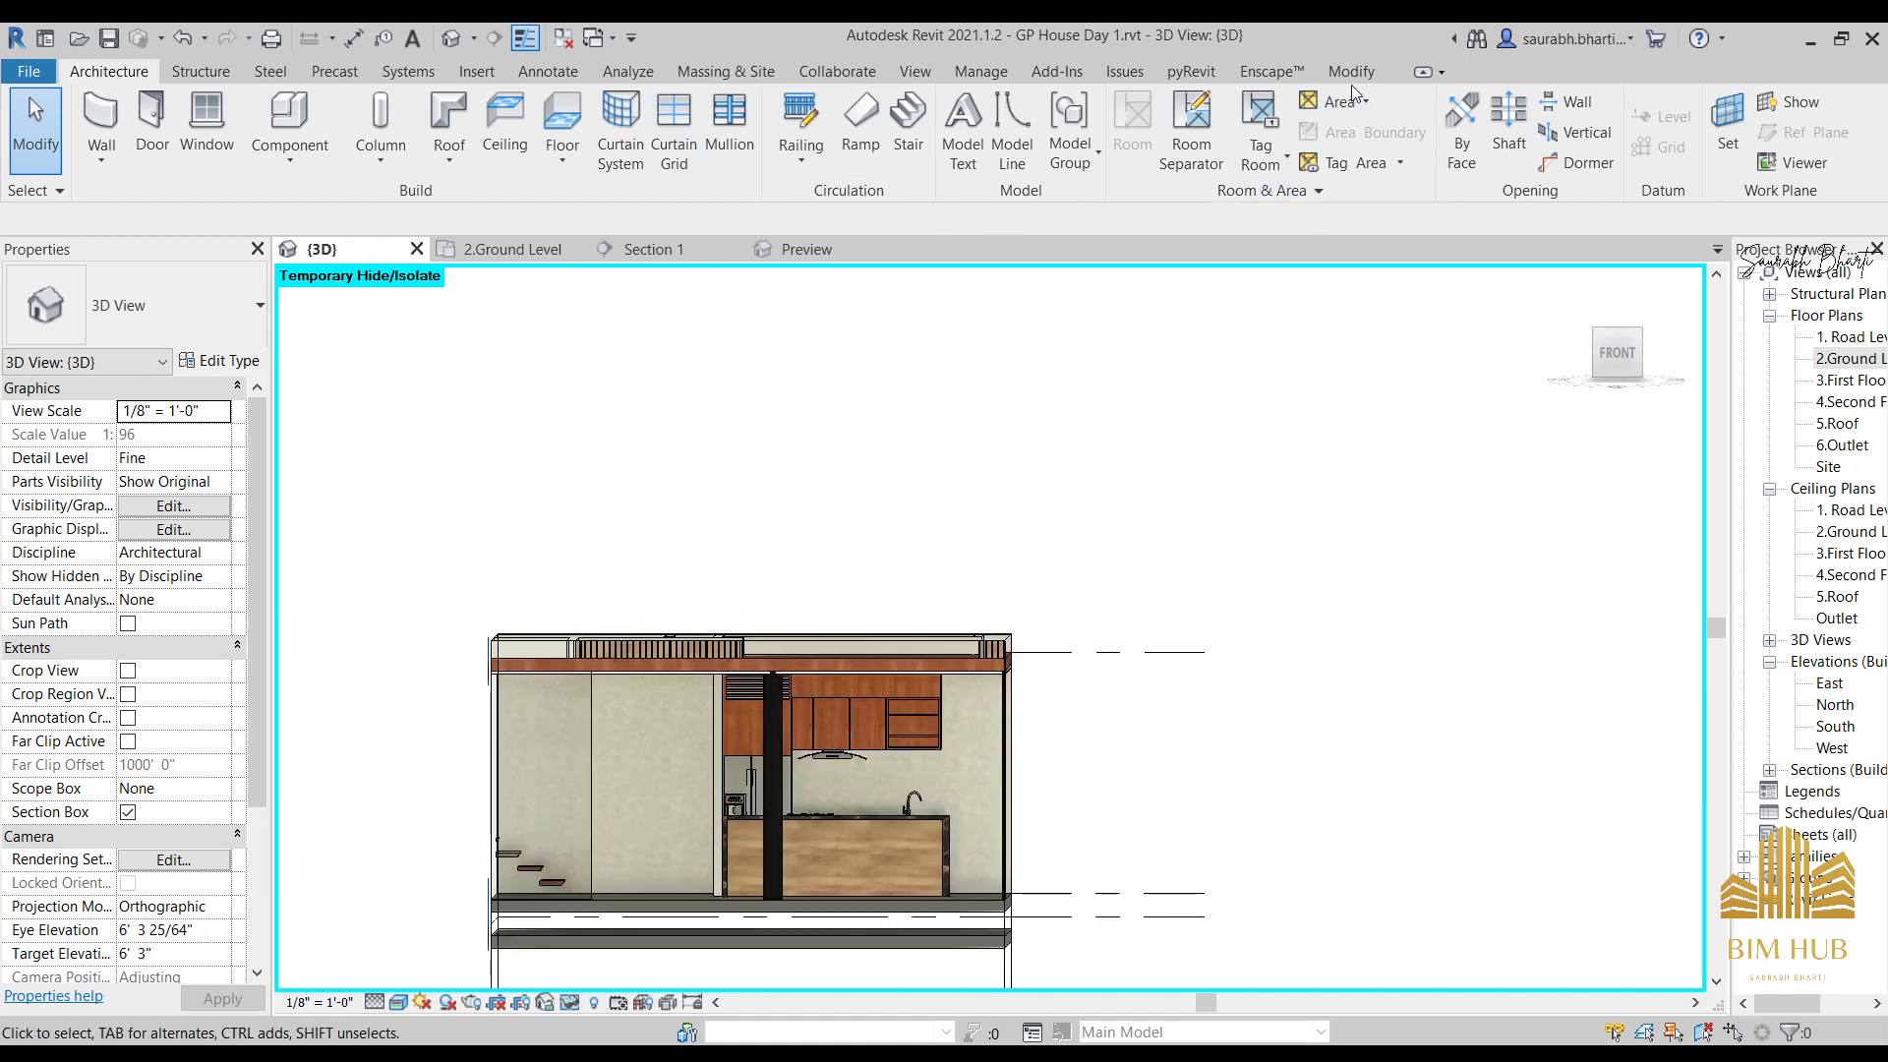
{"action": "left_click", "coordinate": [1270, 71]}
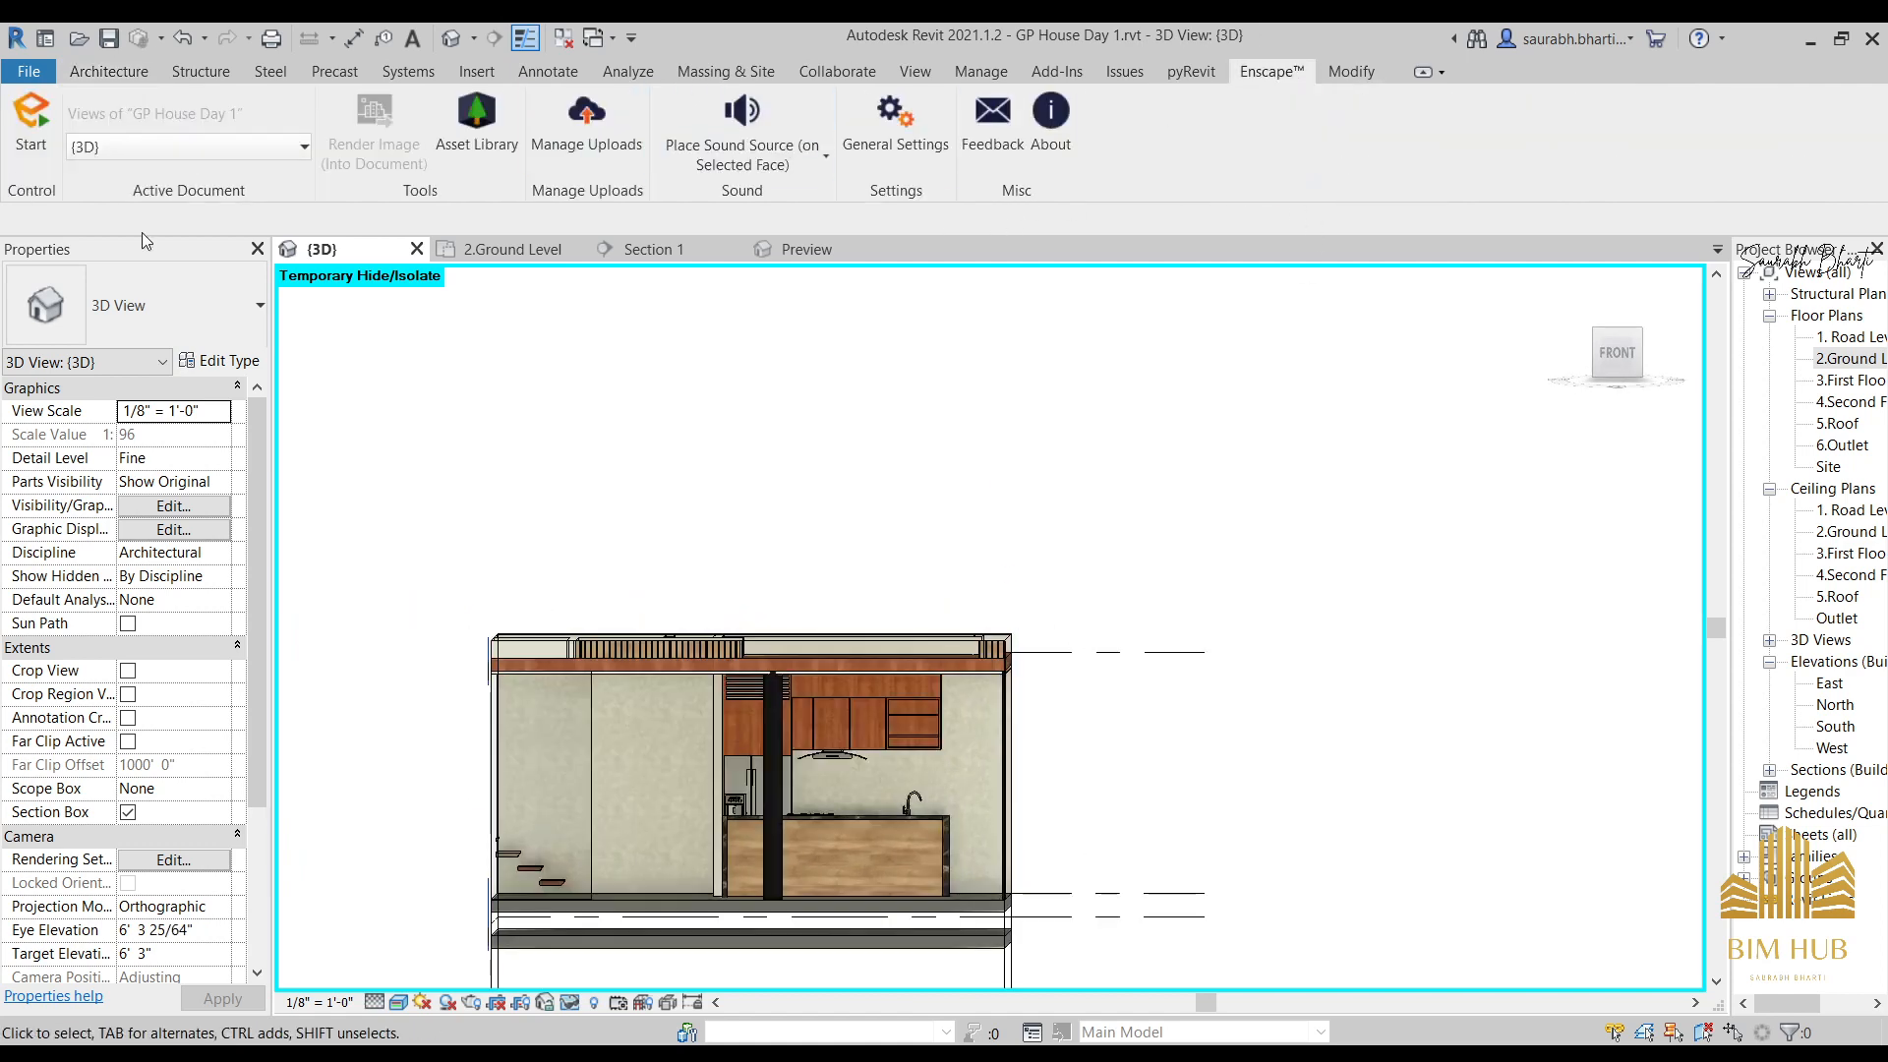
{"action": "left_click", "coordinate": [511, 126]}
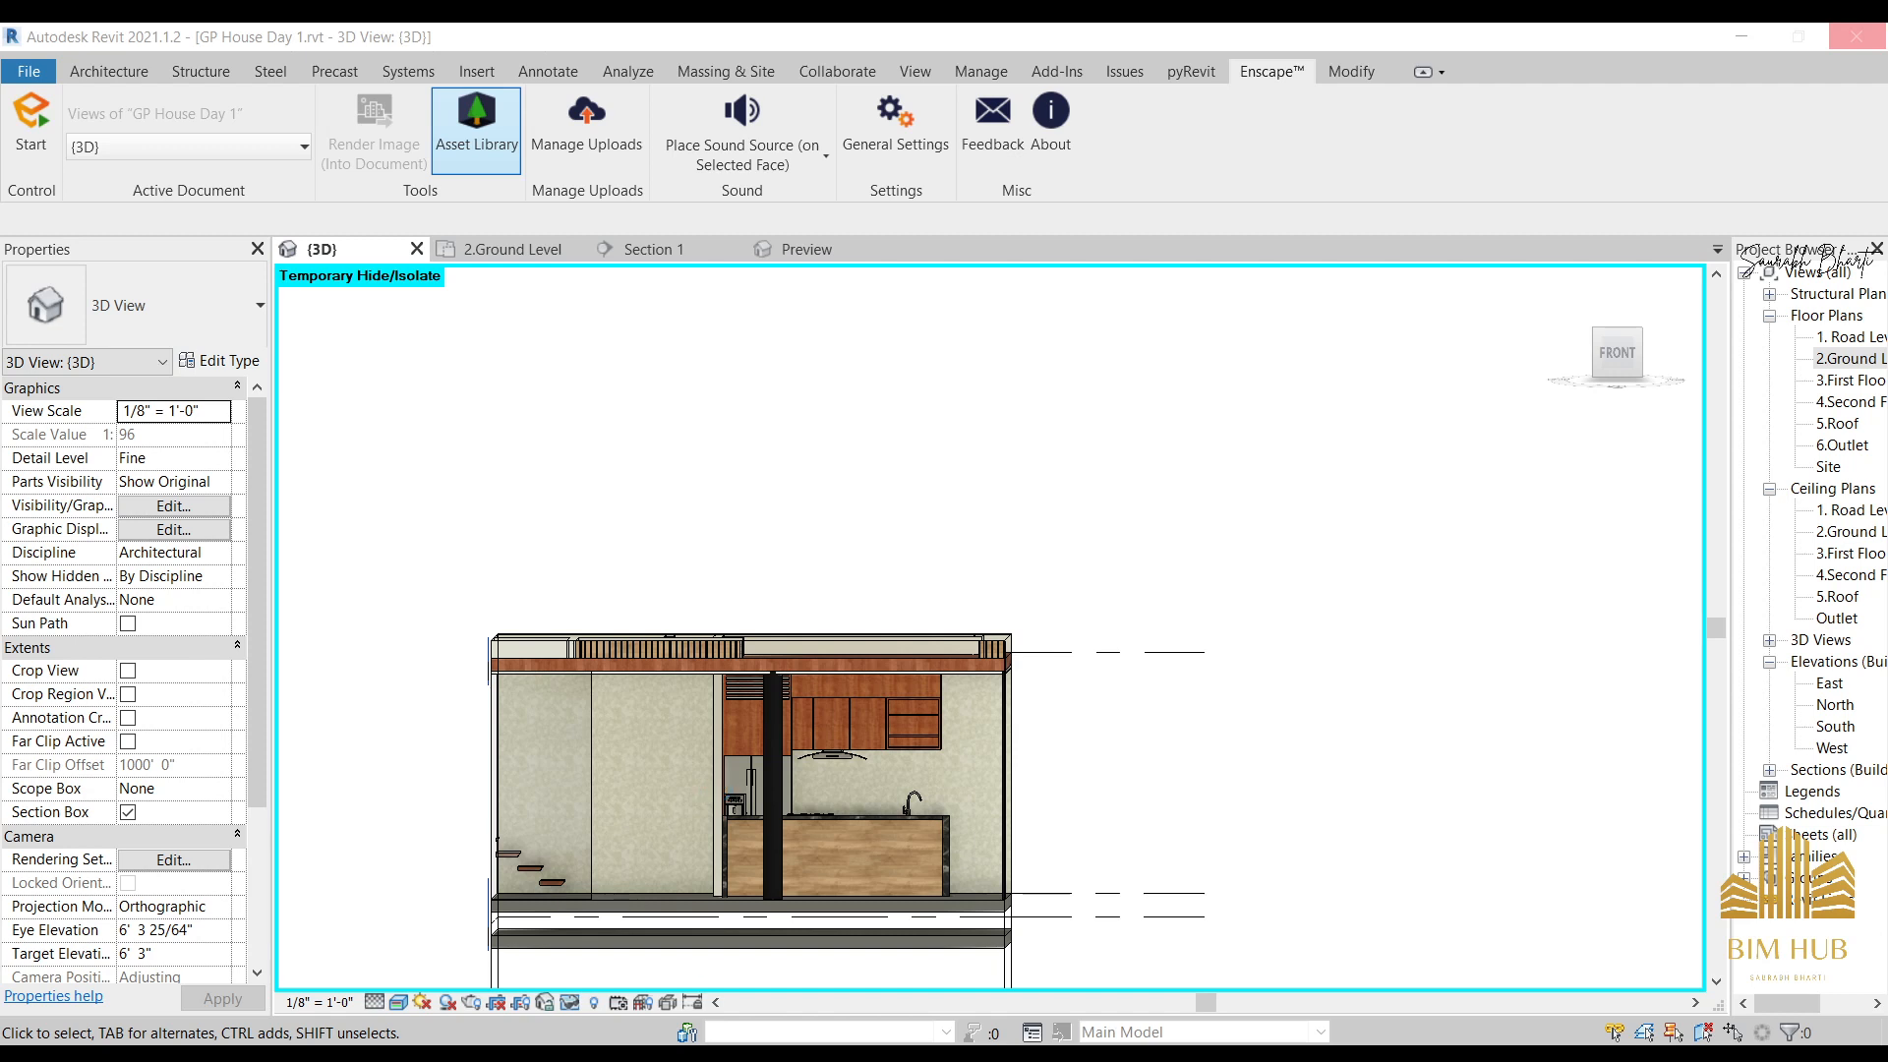
{"action": "left_click", "coordinate": [507, 1058]}
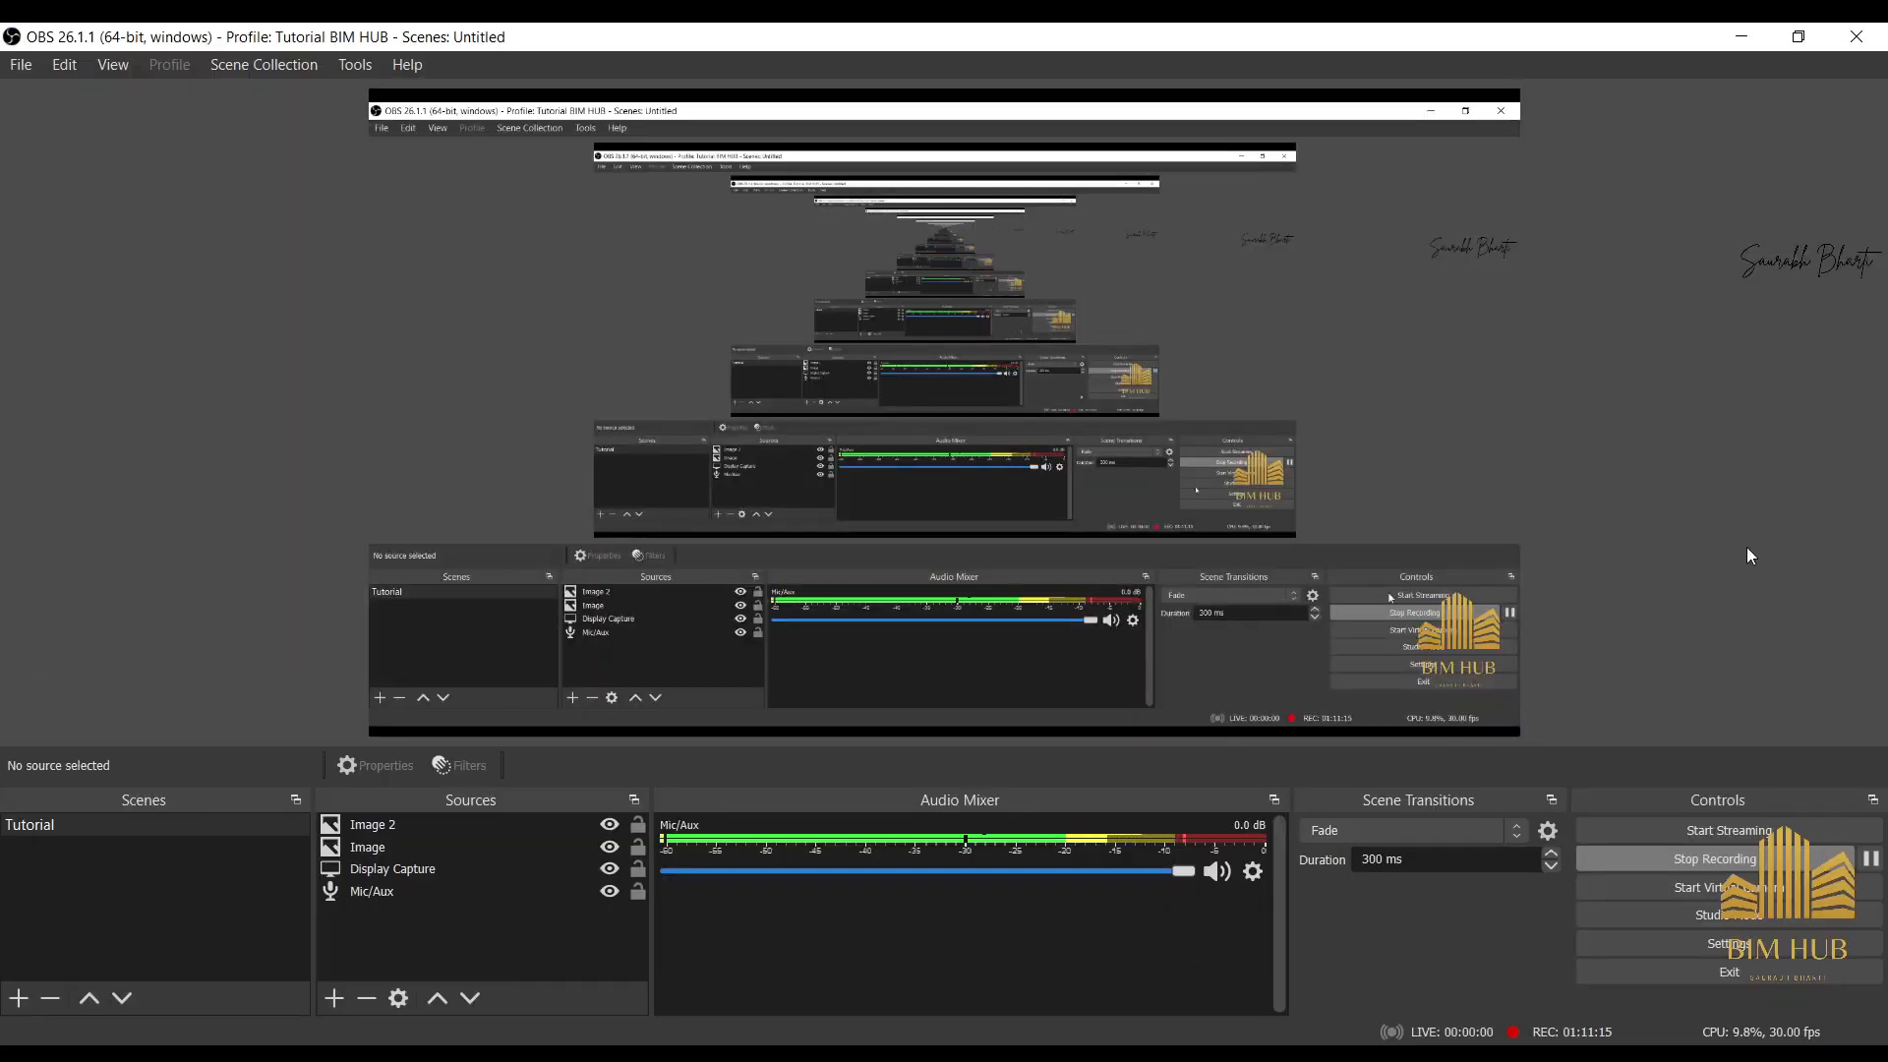
{"action": "left_click", "coordinate": [1741, 36]}
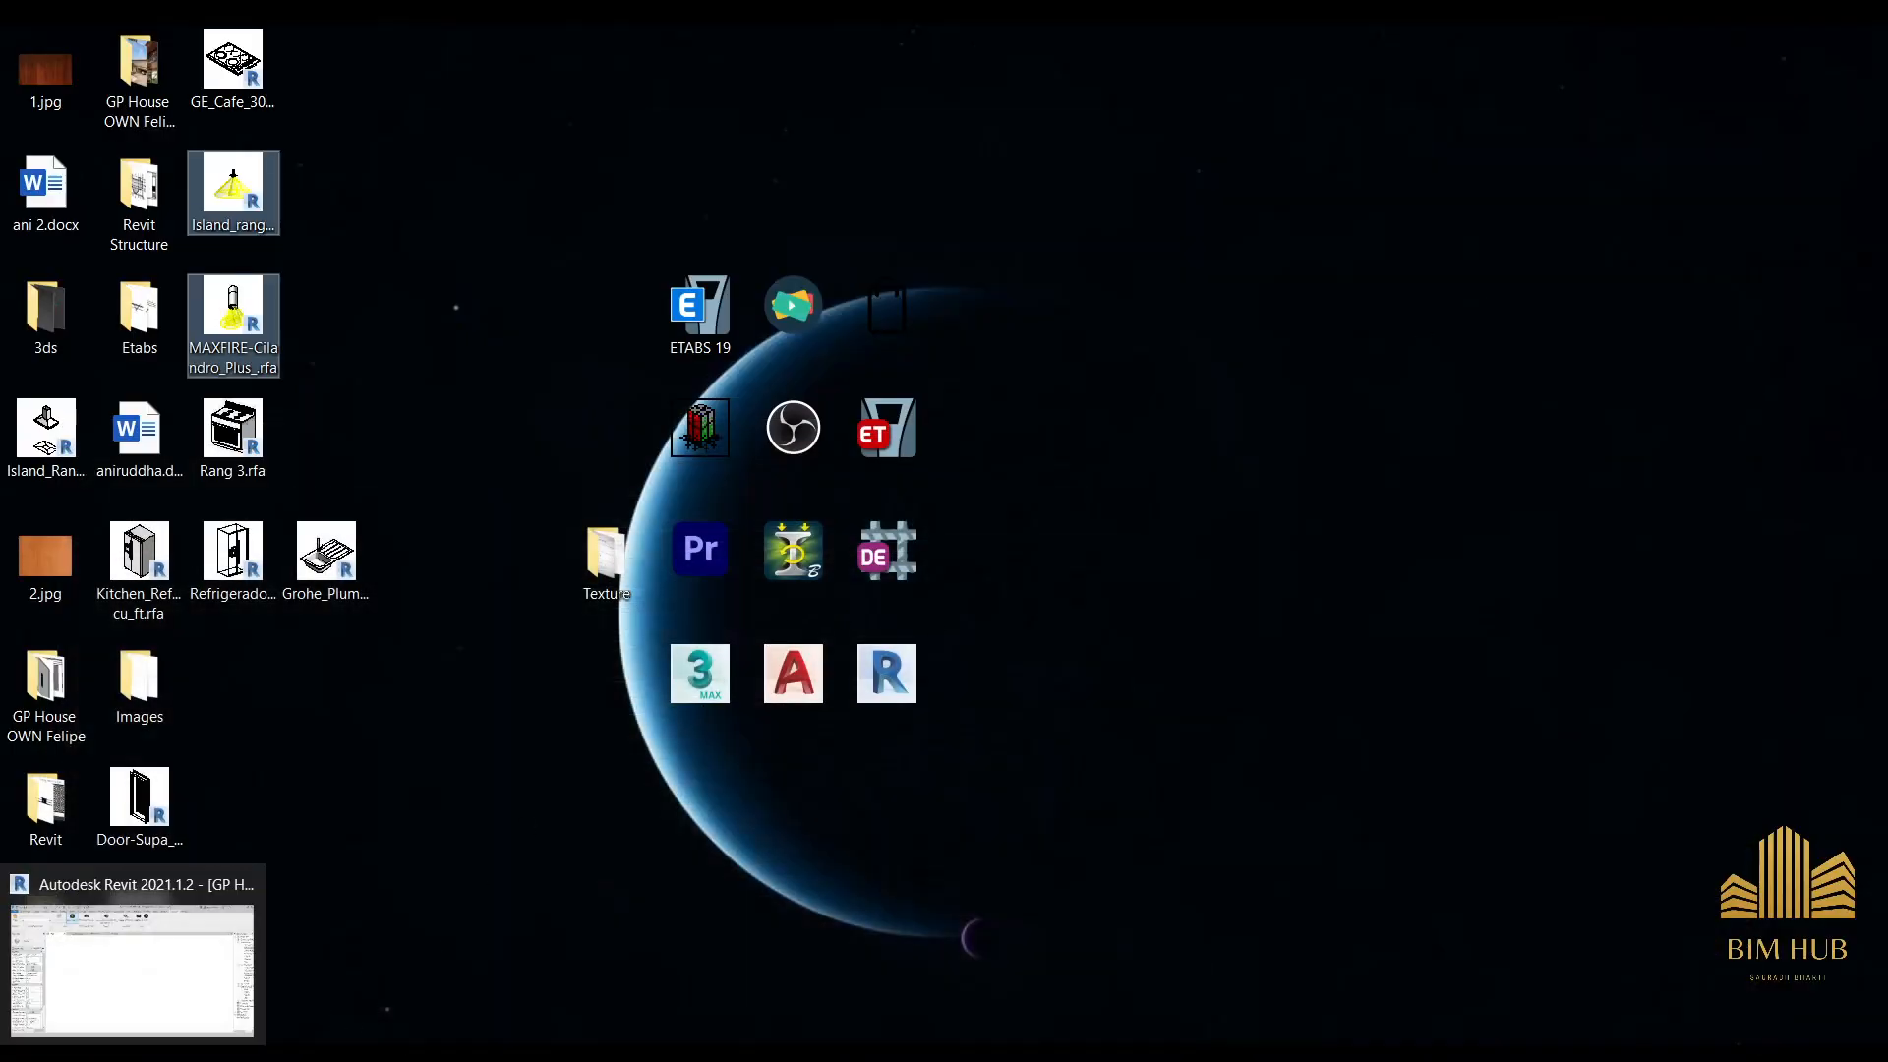
{"action": "left_click", "coordinate": [143, 1059]}
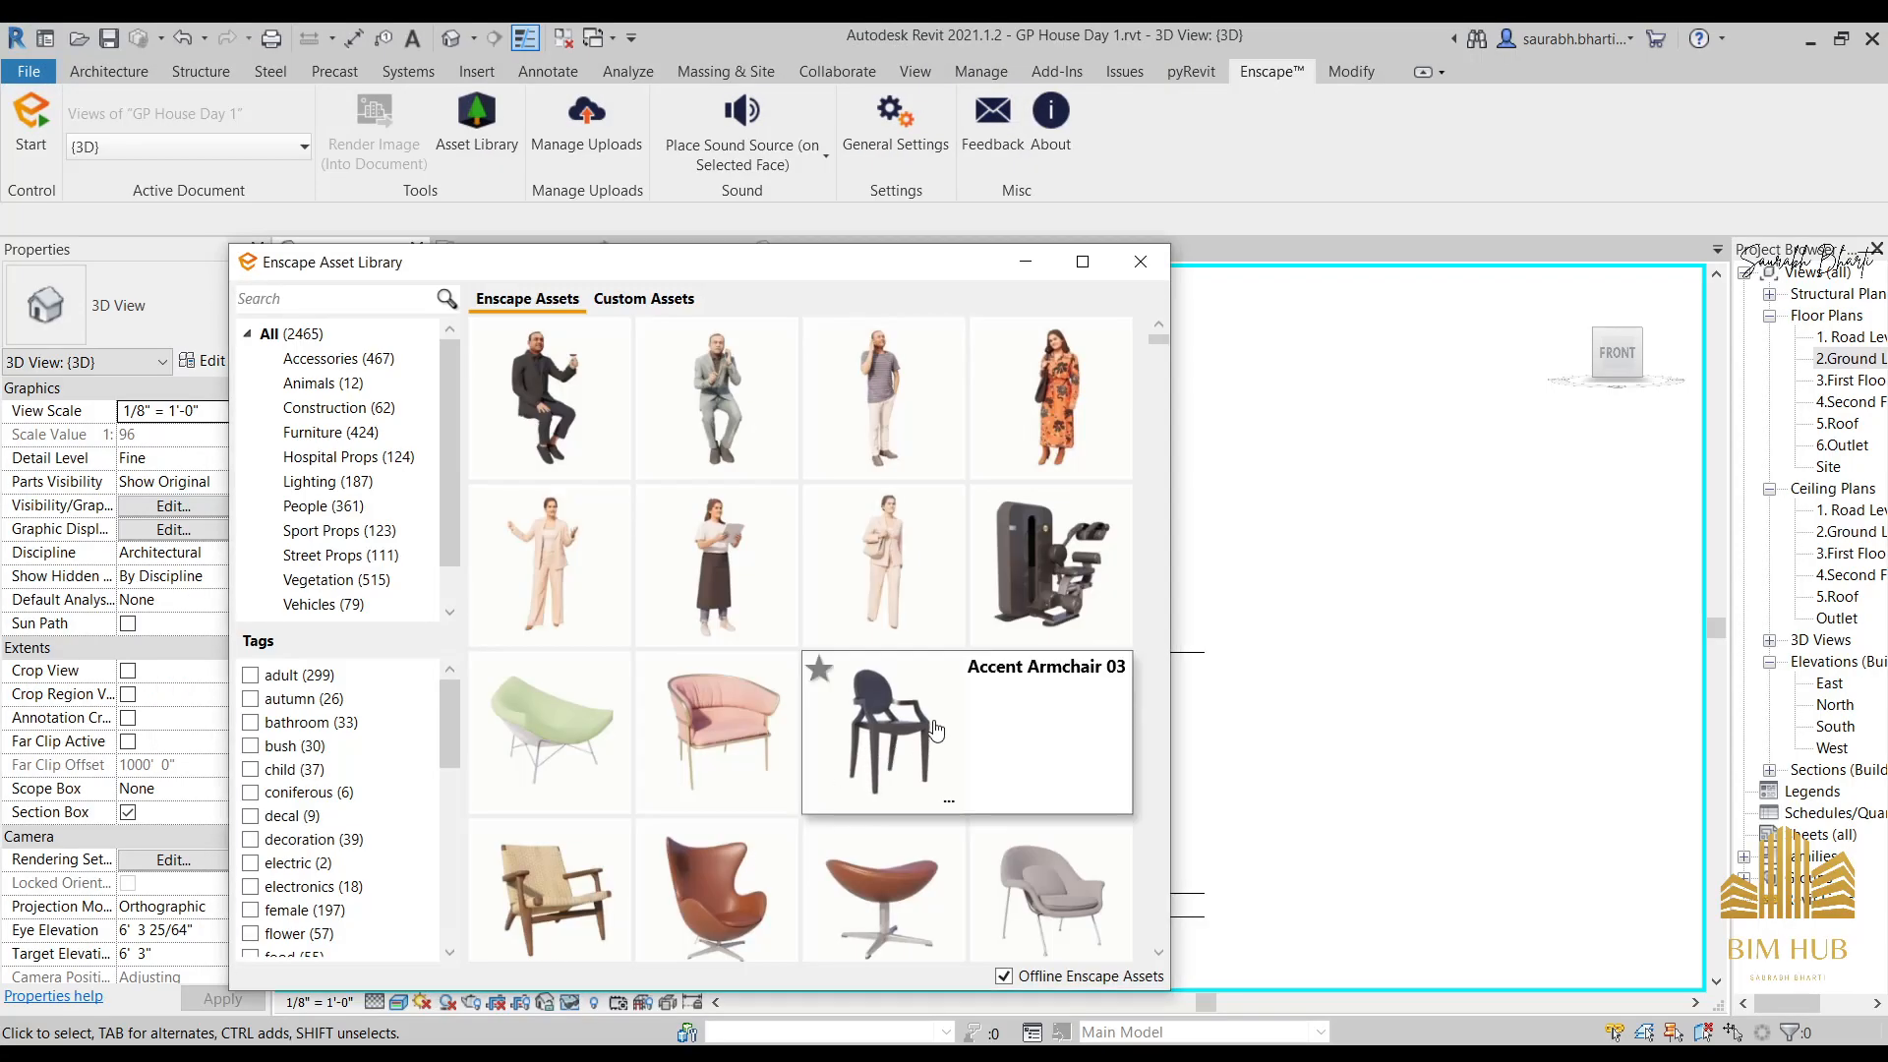
Filter the Enscape assets to the Accessories category with the kitchen tag and browse the kitchen items.
{"action": "left_click", "coordinate": [325, 361]}
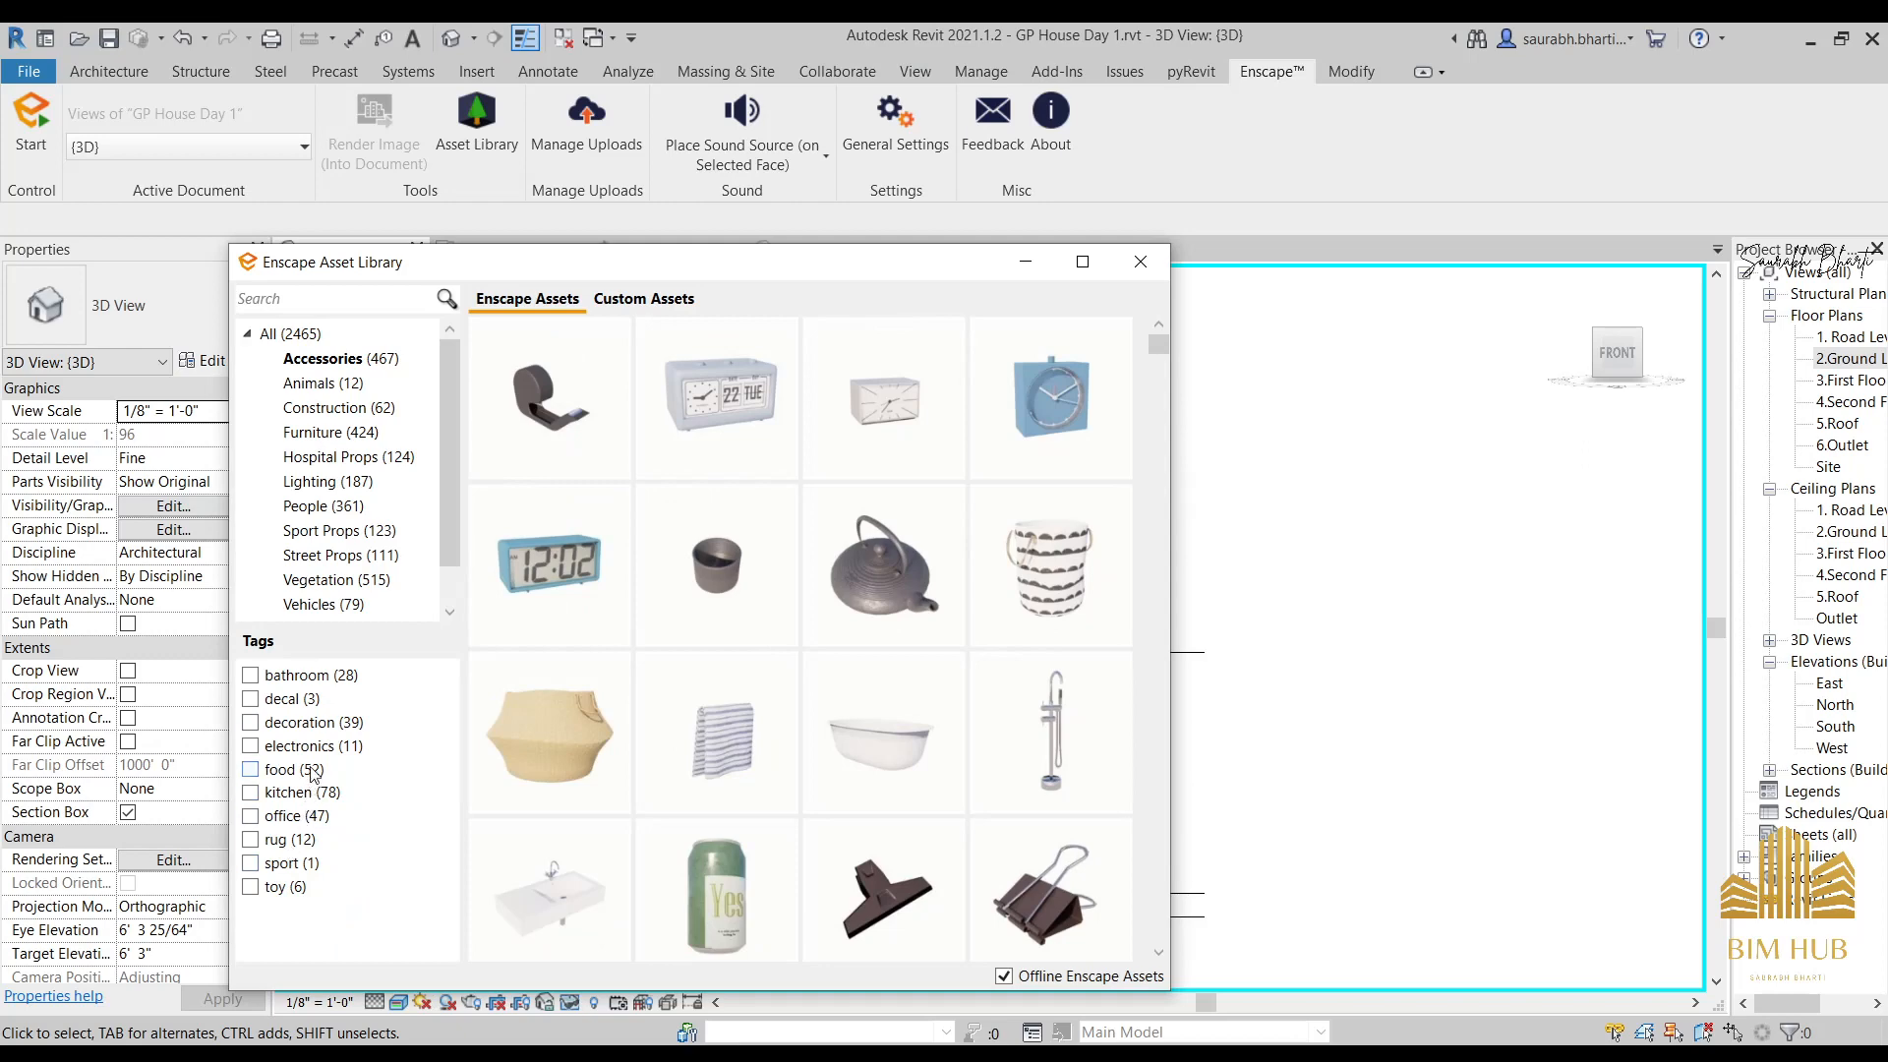
{"action": "left_click", "coordinate": [309, 798]}
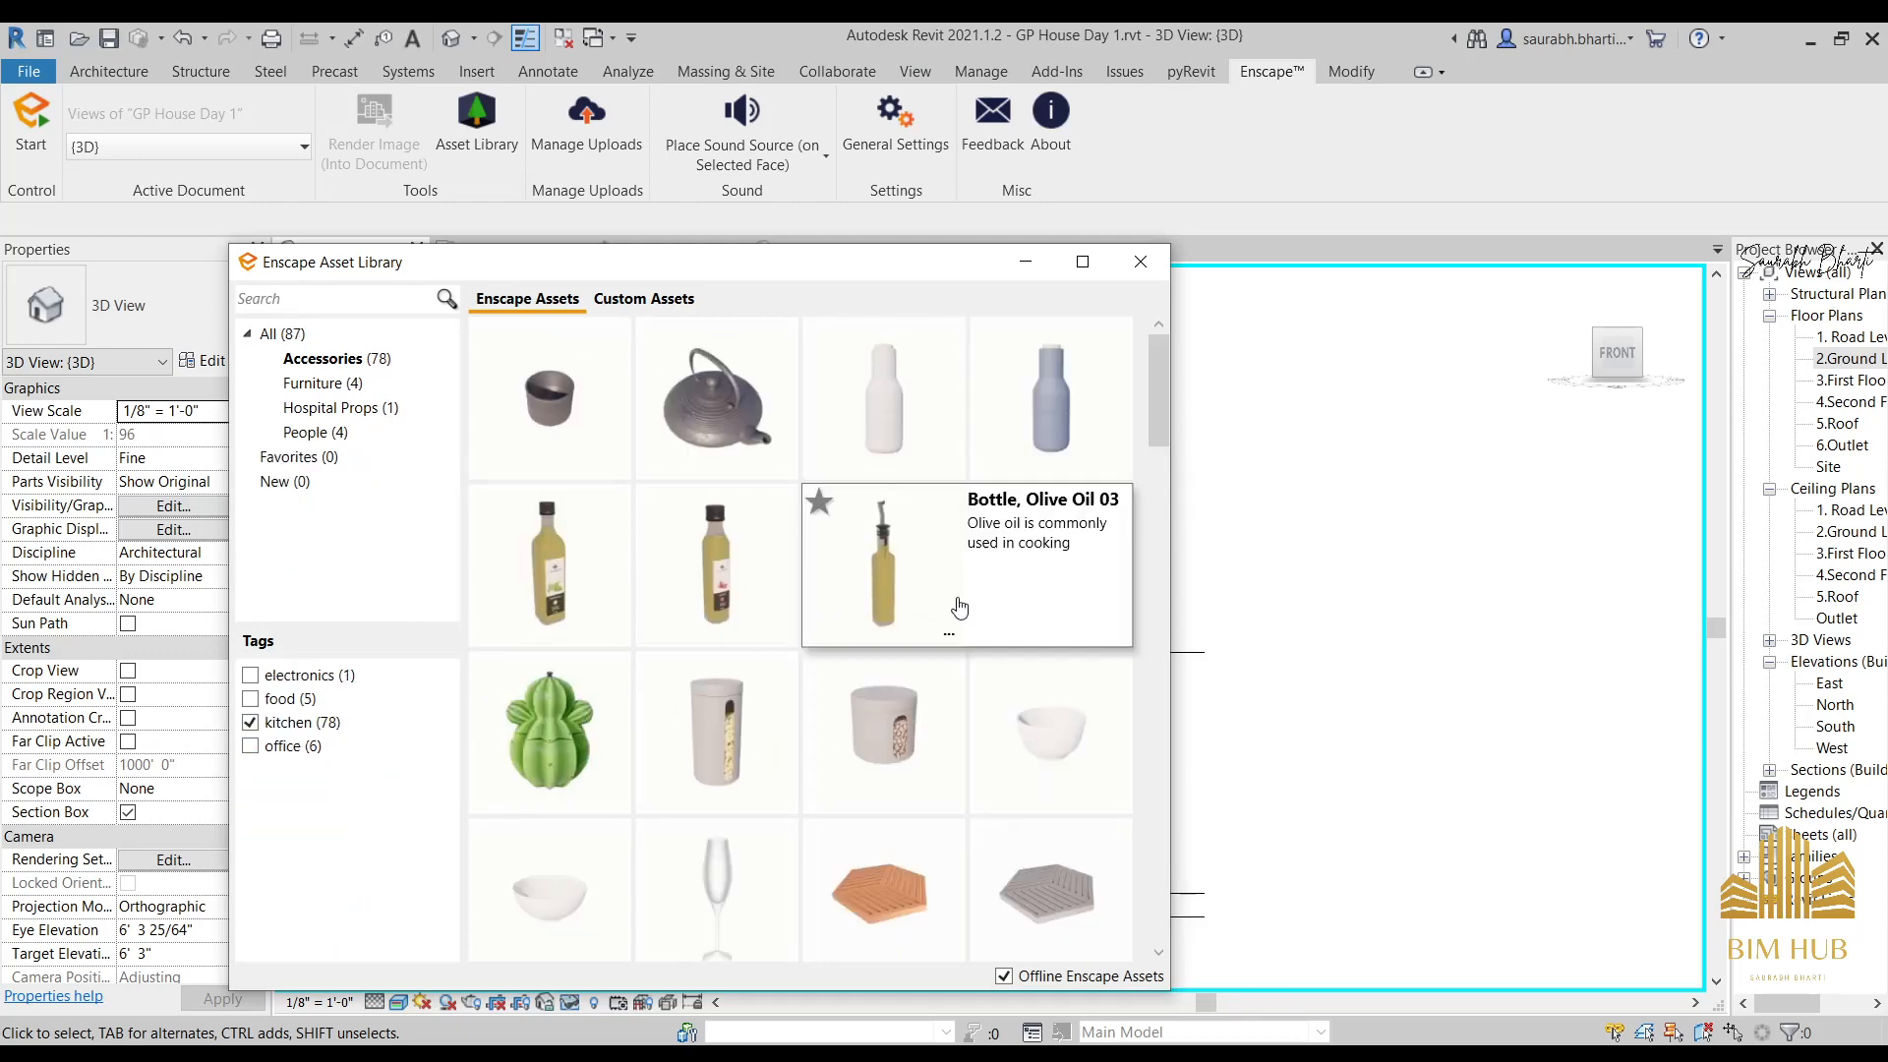
{"action": "mouse_move", "coordinate": [966, 698]}
{"action": "scroll", "coordinate": [964, 703], "scroll_direction": "down", "scroll_amount": 3}
{"action": "scroll", "coordinate": [915, 757], "scroll_direction": "down", "scroll_amount": 6}
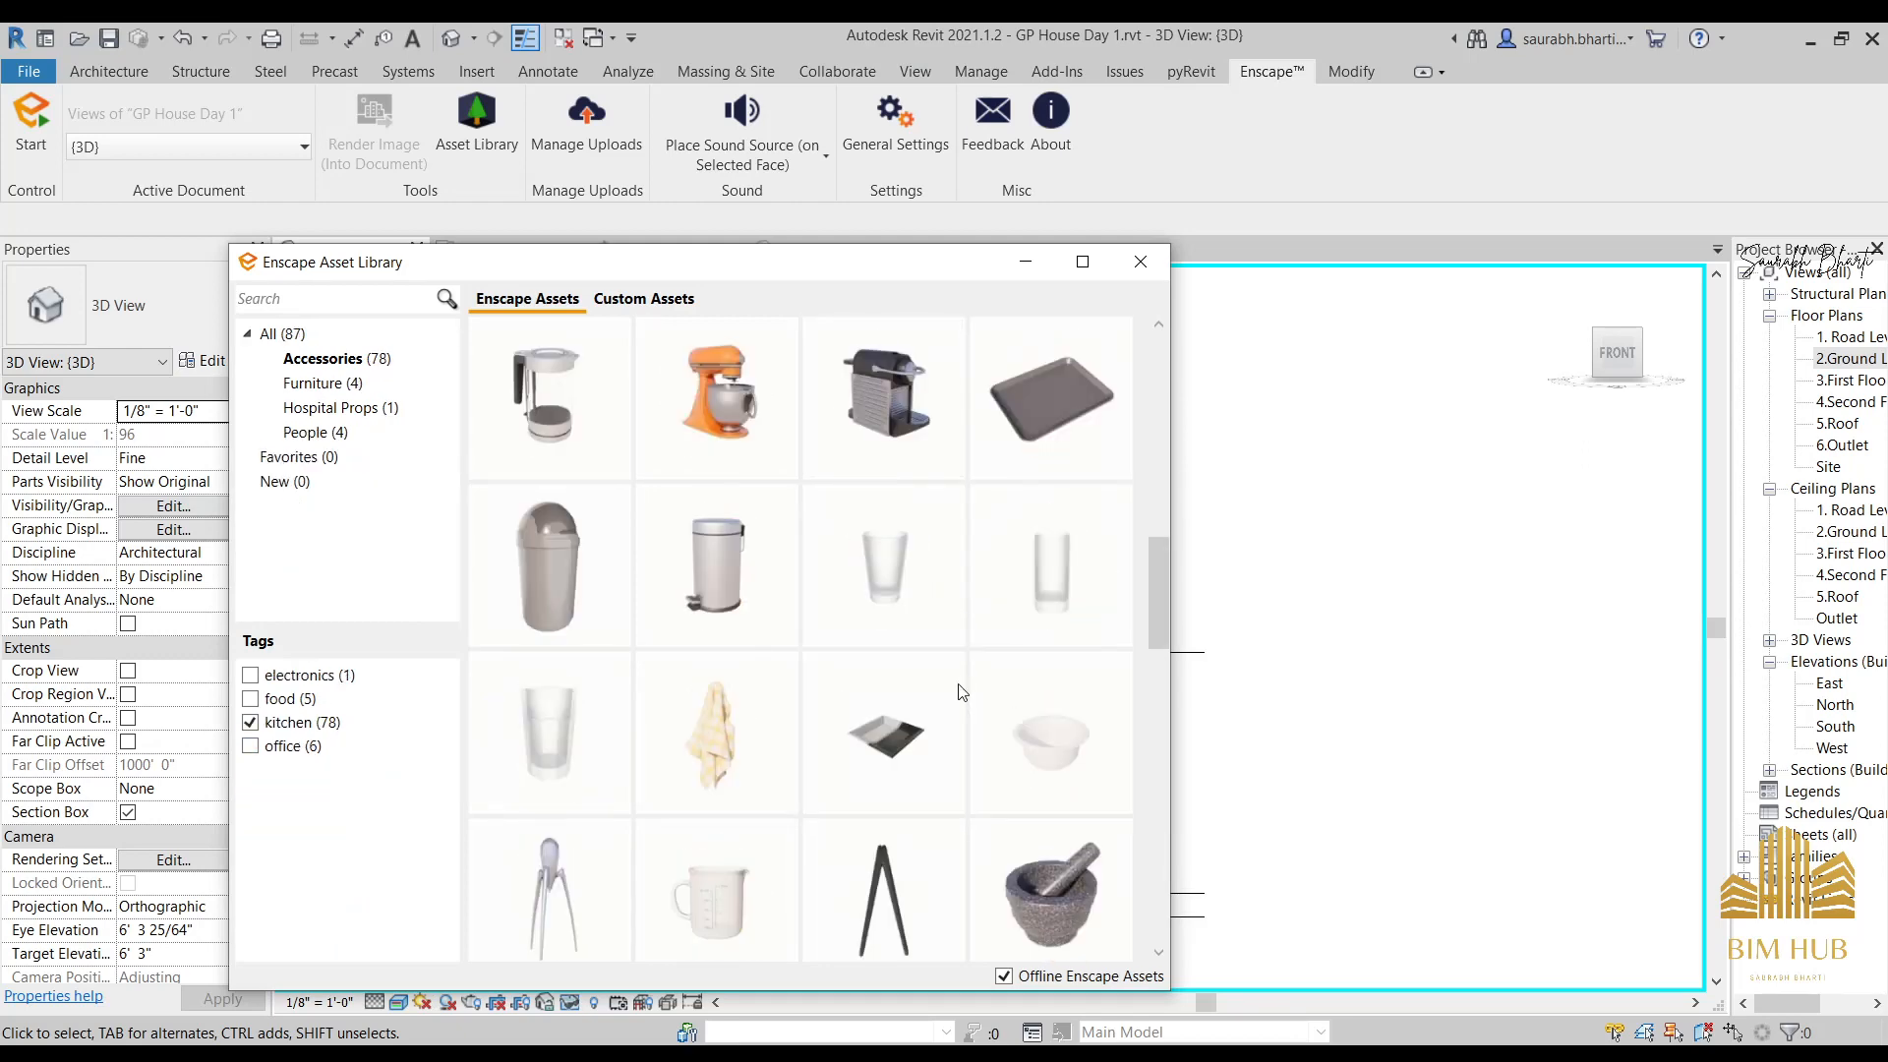
{"action": "scroll", "coordinate": [914, 757], "scroll_direction": "down", "scroll_amount": 5}
{"action": "scroll", "coordinate": [890, 752], "scroll_direction": "up", "scroll_amount": 2}
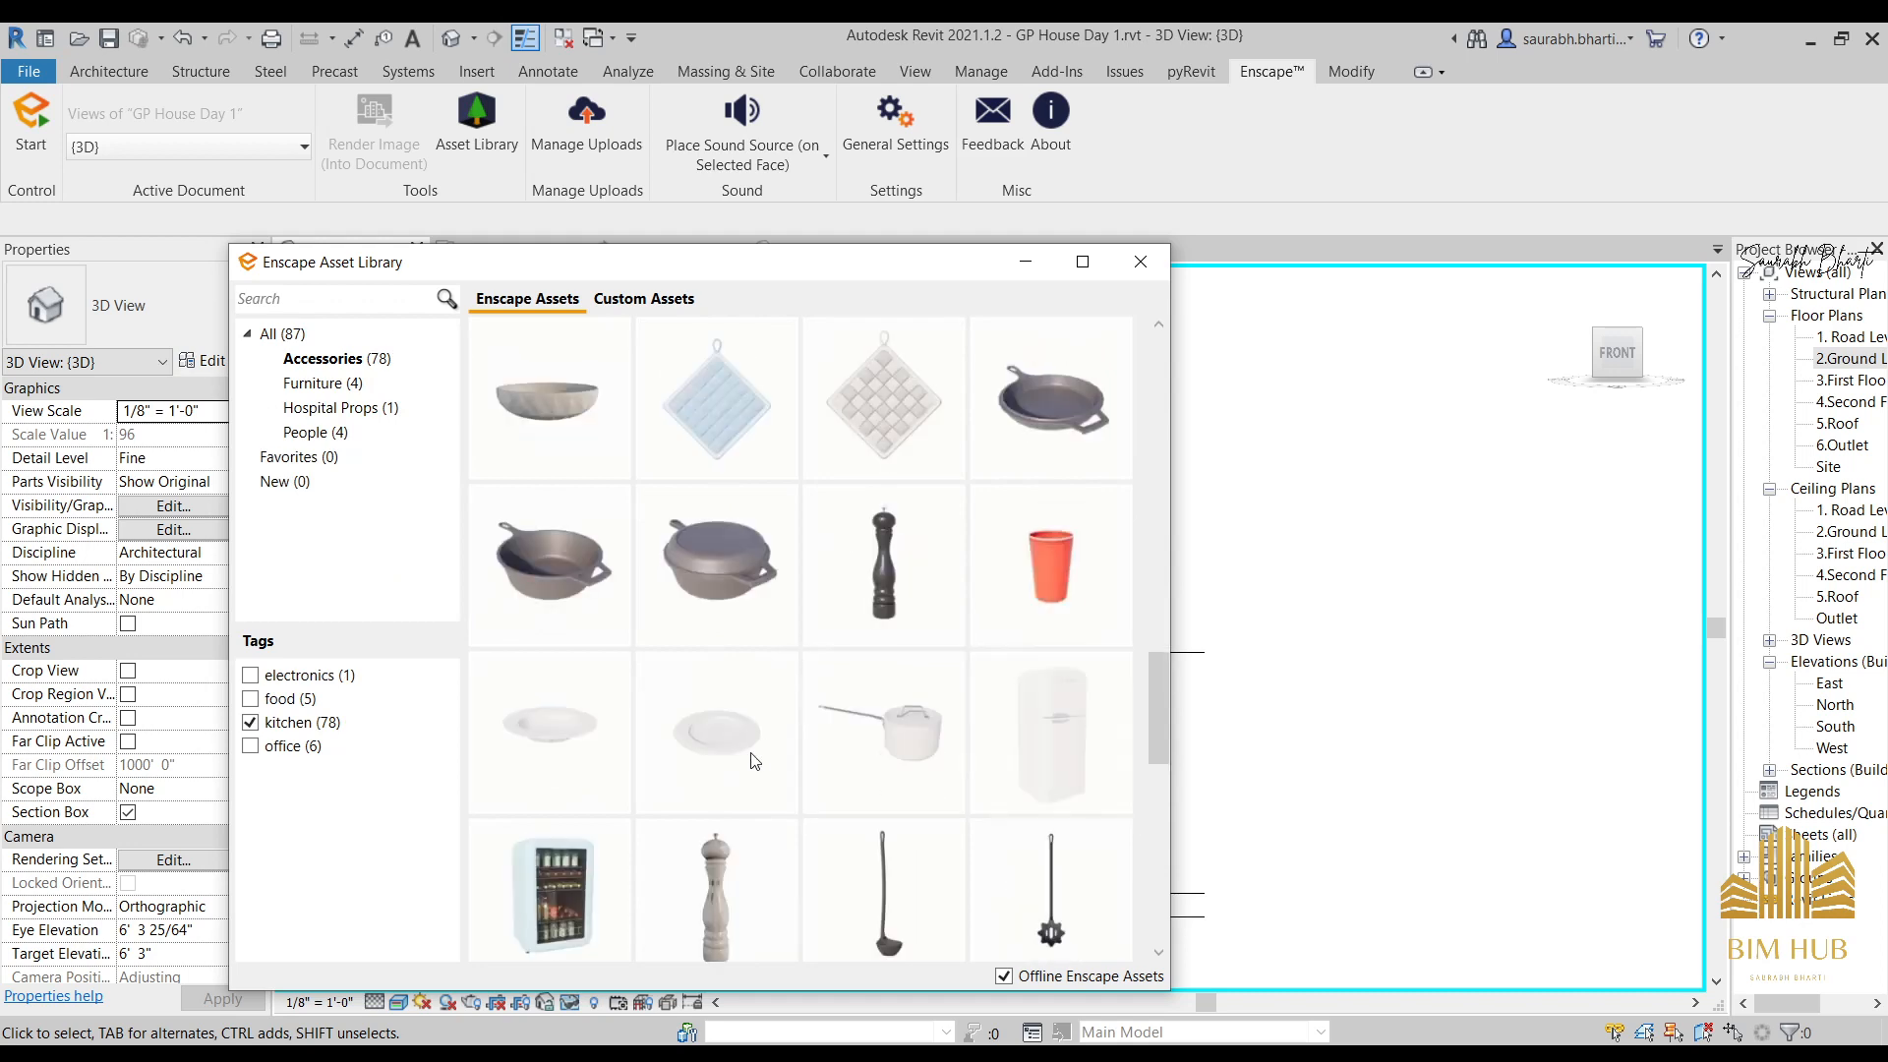
{"action": "scroll", "coordinate": [757, 757], "scroll_direction": "down", "scroll_amount": 3}
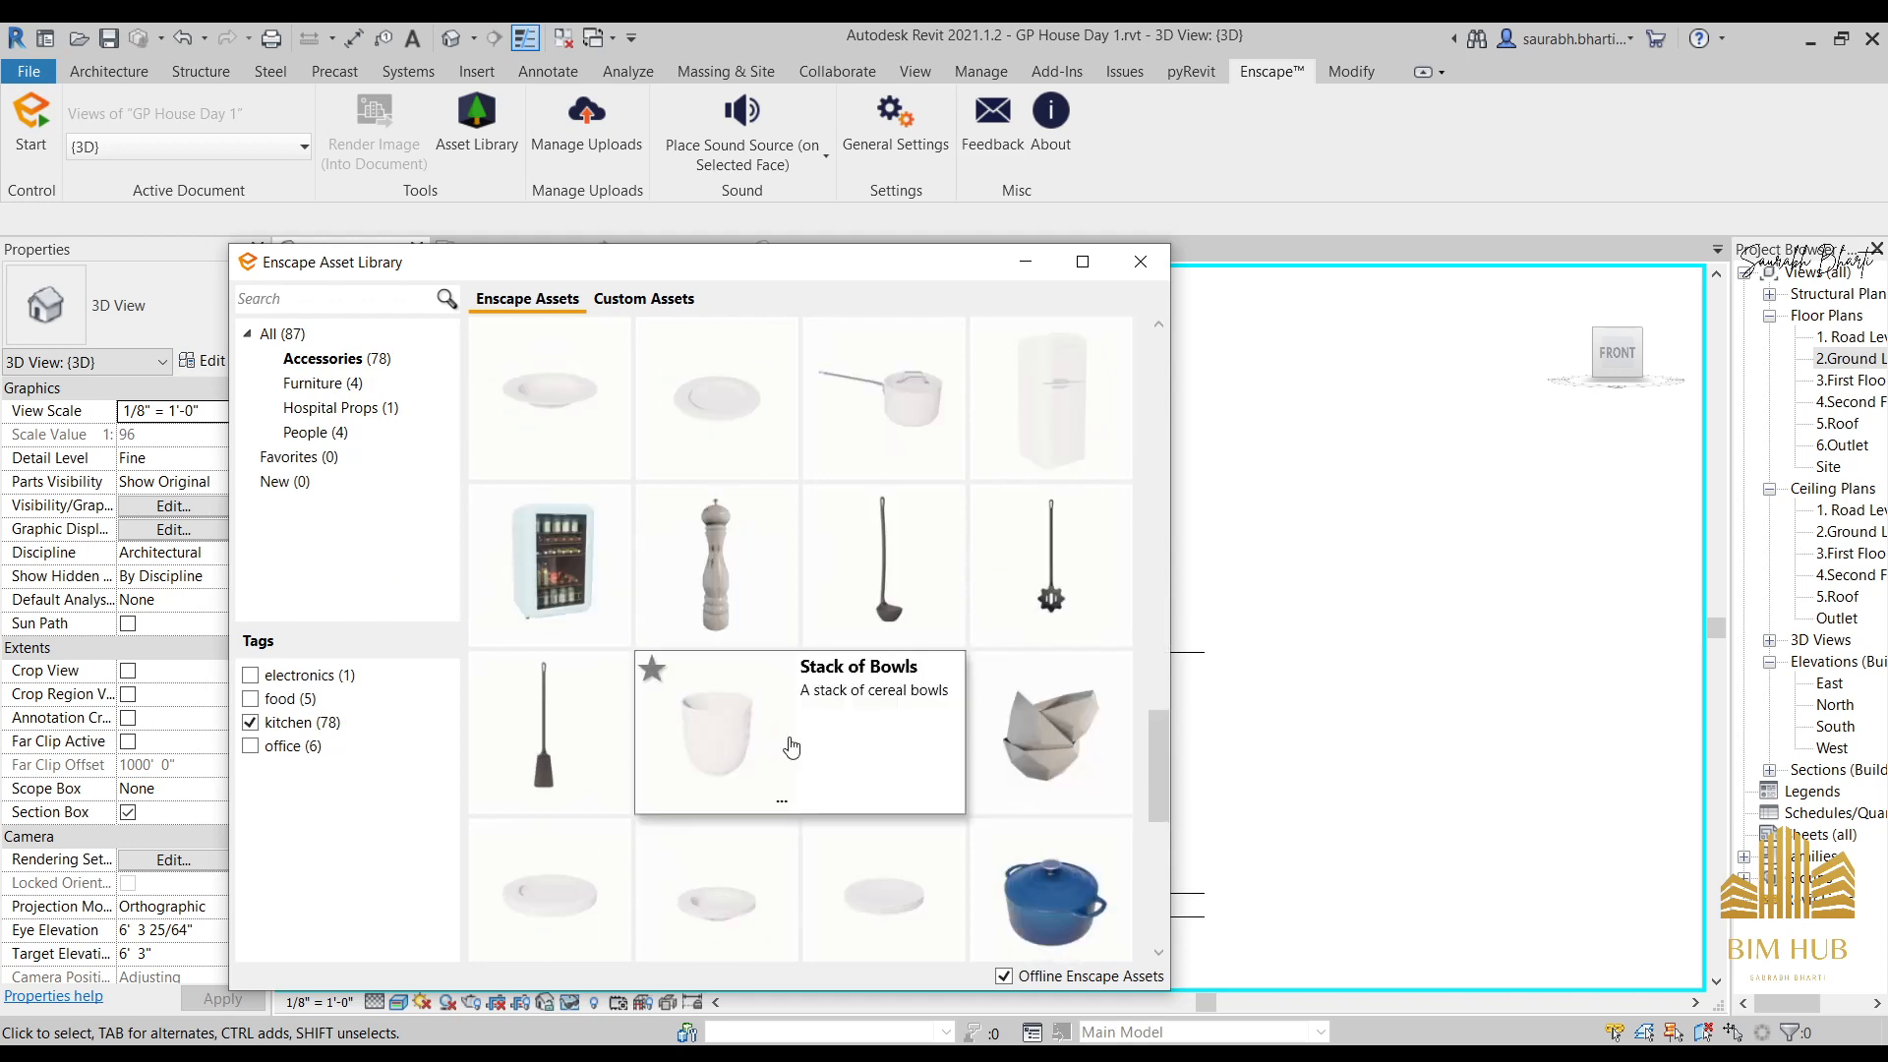
Place two instances of the Stack of Bowls asset on the floor near the end of the sink counter.
{"action": "left_click", "coordinate": [751, 742]}
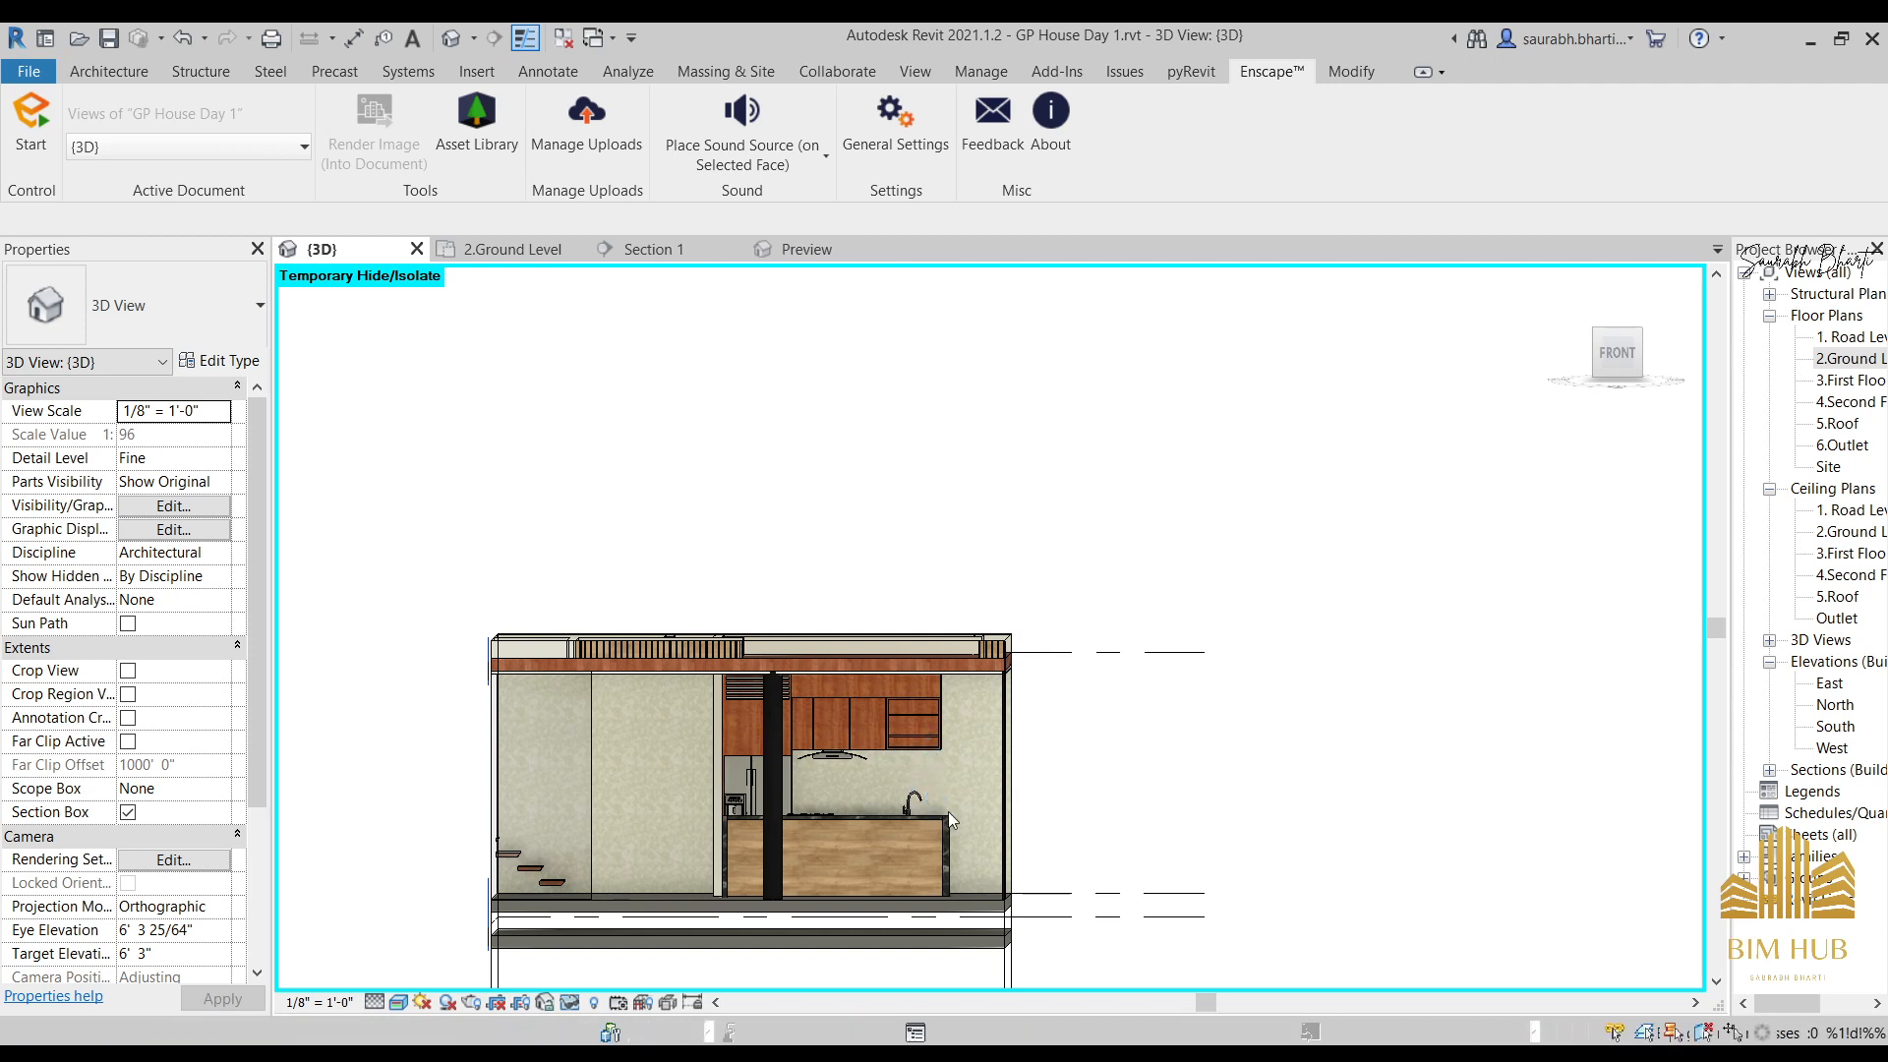
{"action": "left_click", "coordinate": [928, 755]}
{"action": "middle_click_drag", "start_coordinate": [906, 888], "coordinate": [935, 922], "text": "shift"}
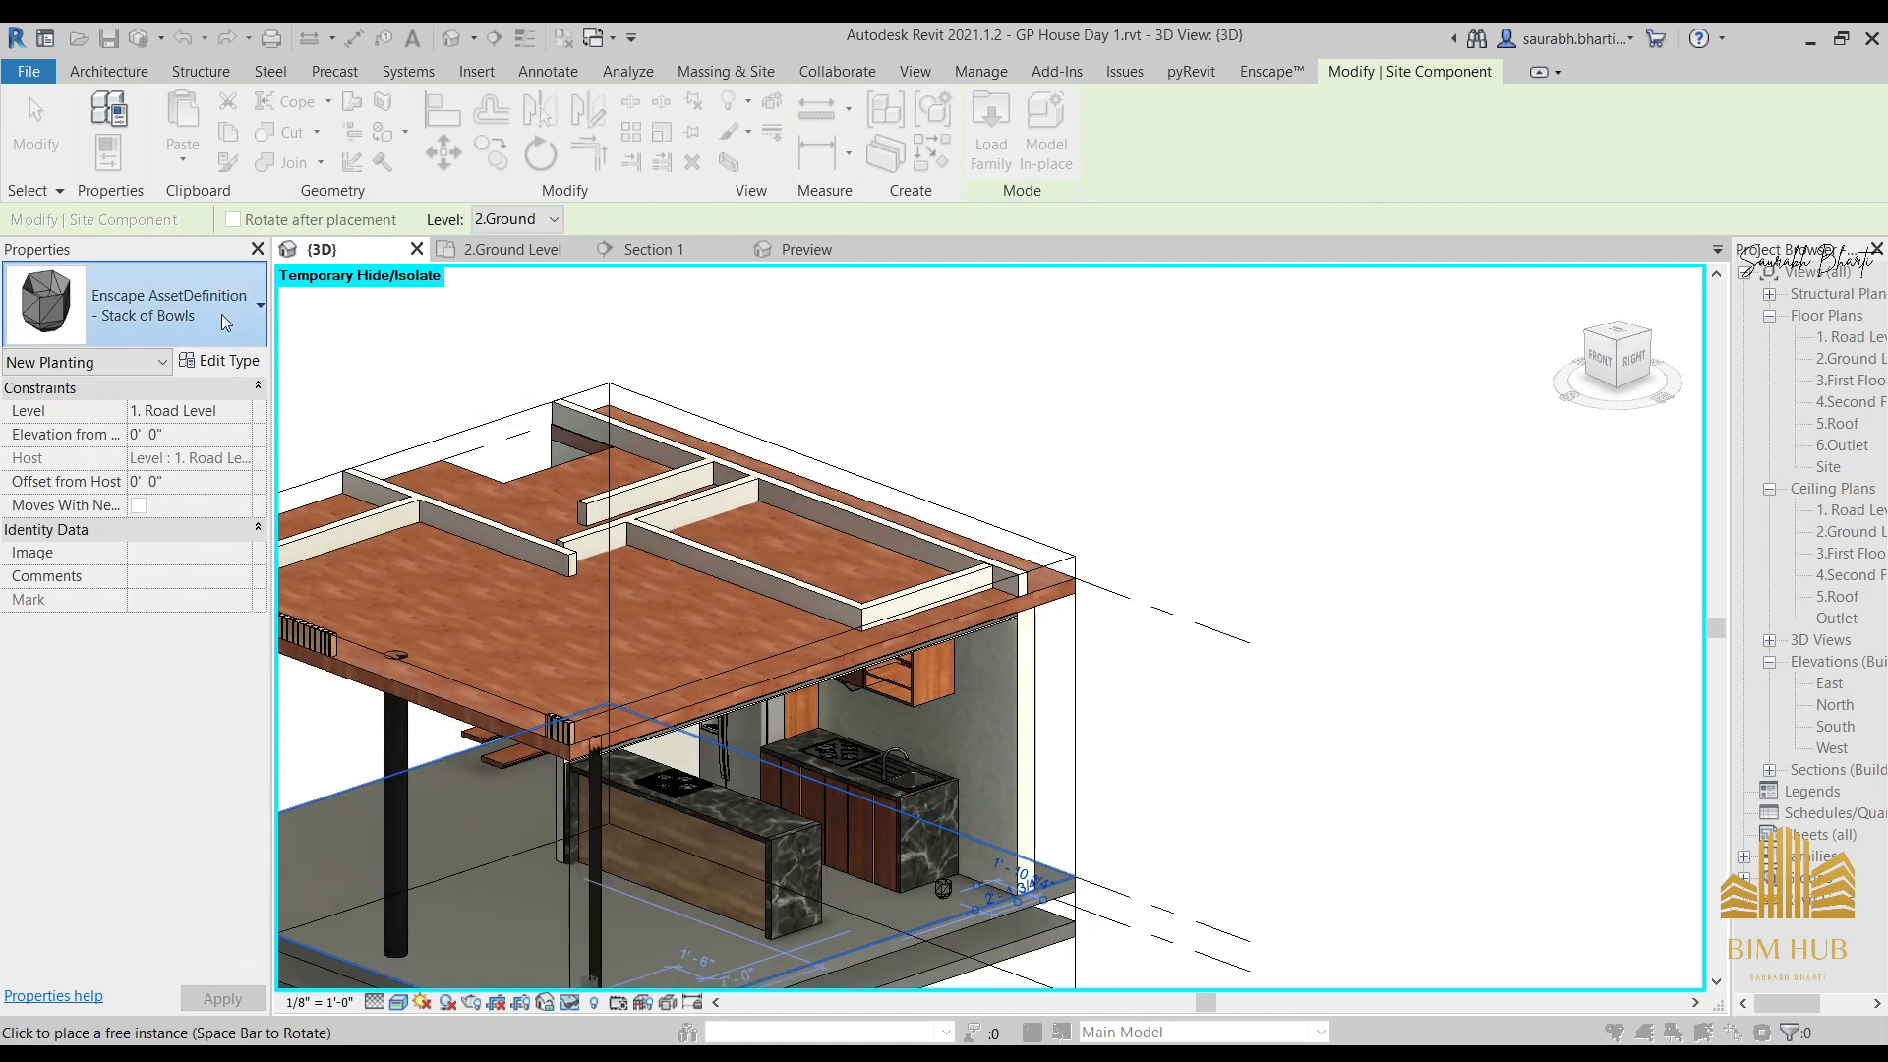
{"action": "scroll", "coordinate": [976, 919], "scroll_direction": "up", "scroll_amount": 2}
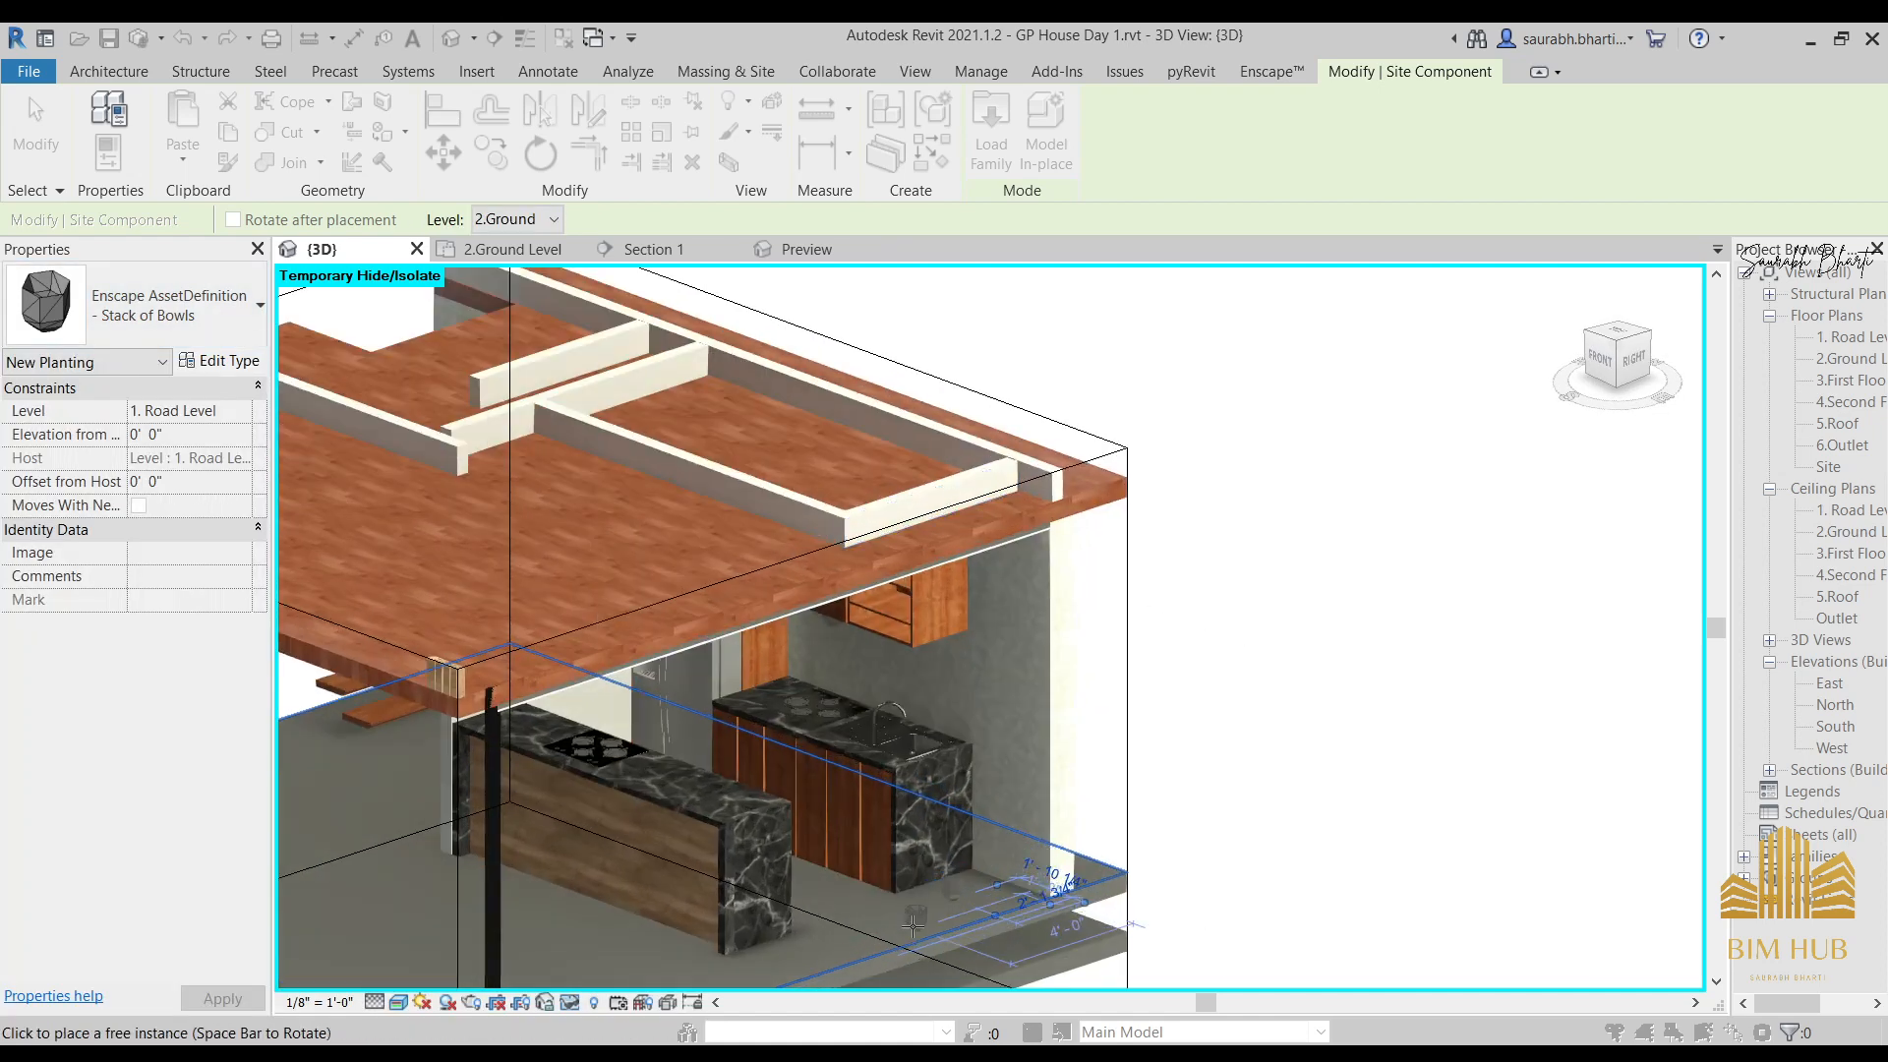
{"action": "scroll", "coordinate": [725, 804], "scroll_direction": "up", "scroll_amount": 2}
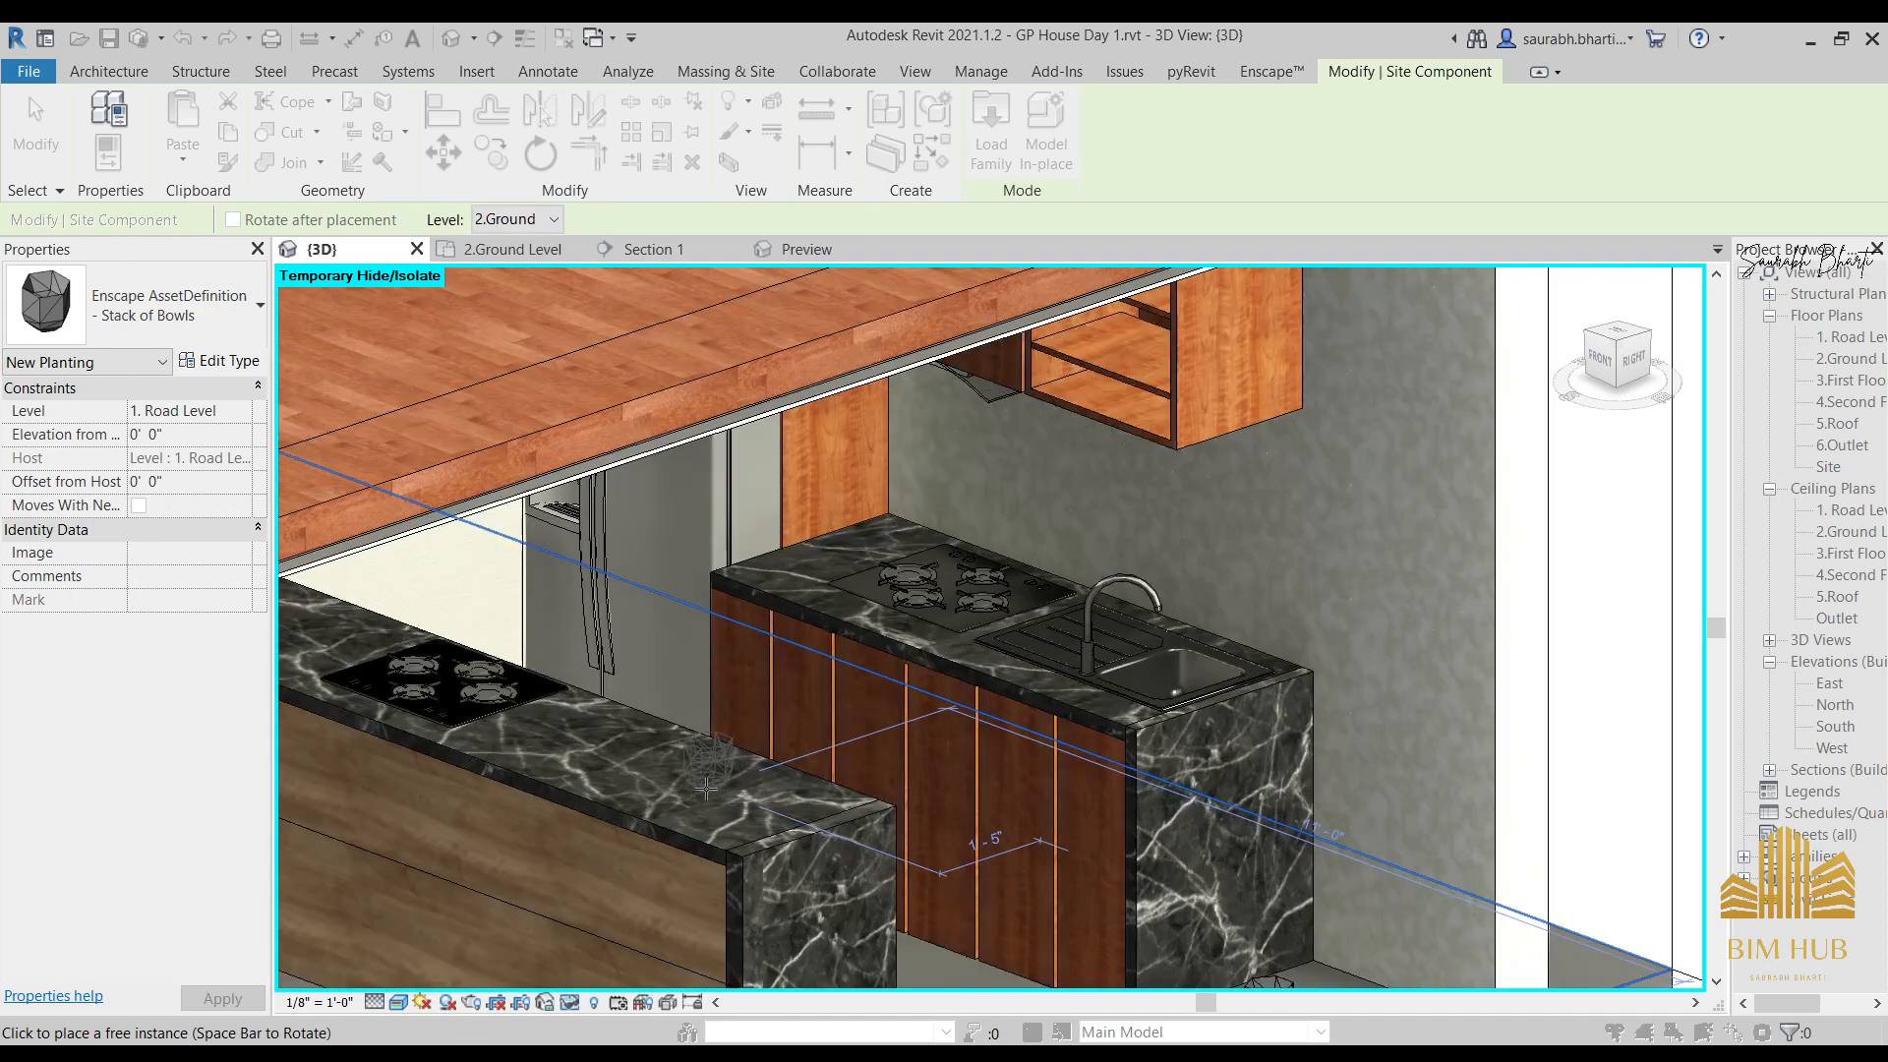
{"action": "scroll", "coordinate": [907, 845], "scroll_direction": "down", "scroll_amount": 1}
{"action": "middle_click_drag", "start_coordinate": [907, 846], "coordinate": [680, 767], "text": "shift"}
{"action": "scroll", "coordinate": [704, 831], "scroll_direction": "down", "scroll_amount": 2}
{"action": "middle_click_drag", "start_coordinate": [703, 834], "coordinate": [867, 855], "text": "shift"}
{"action": "scroll", "coordinate": [874, 858], "scroll_direction": "up", "scroll_amount": 2}
{"action": "scroll", "coordinate": [874, 862], "scroll_direction": "down", "scroll_amount": 3}
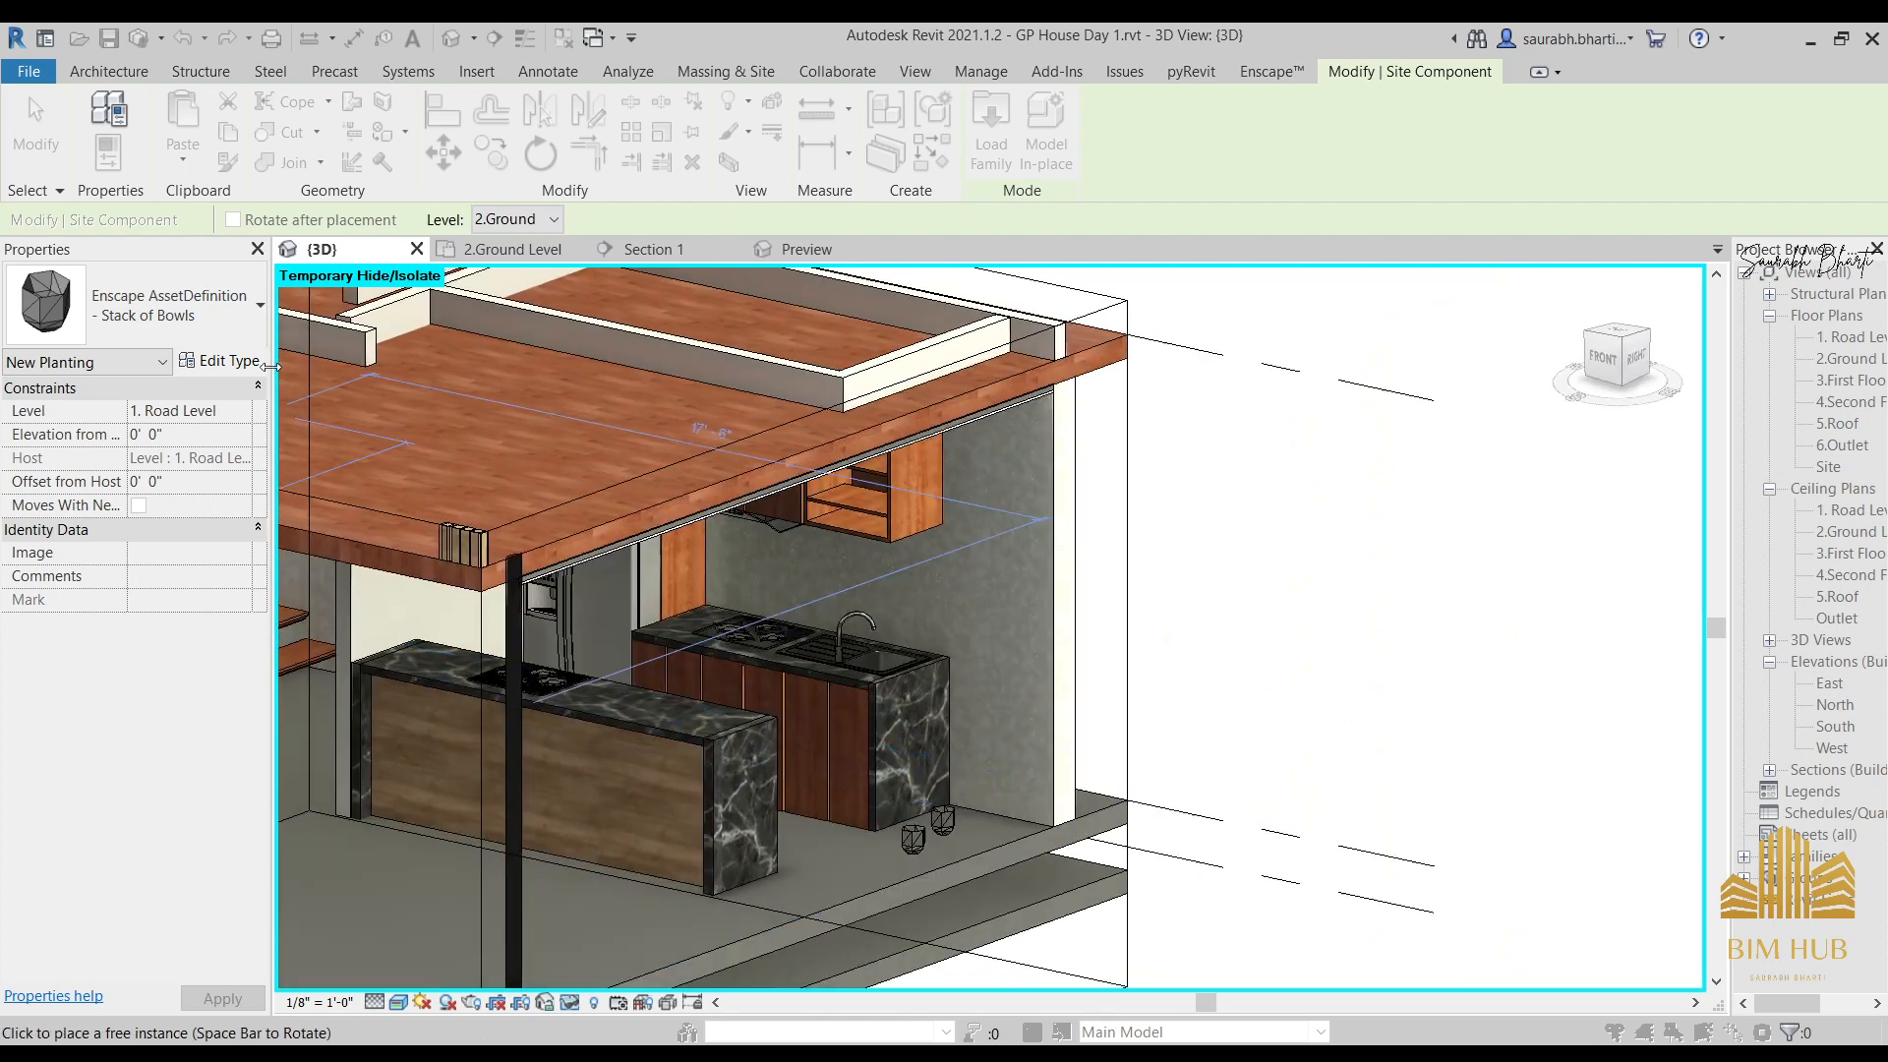
Try to place the light pepper mill asset from the Enscape Asset Library into the kitchen.
{"action": "left_click", "coordinate": [224, 339]}
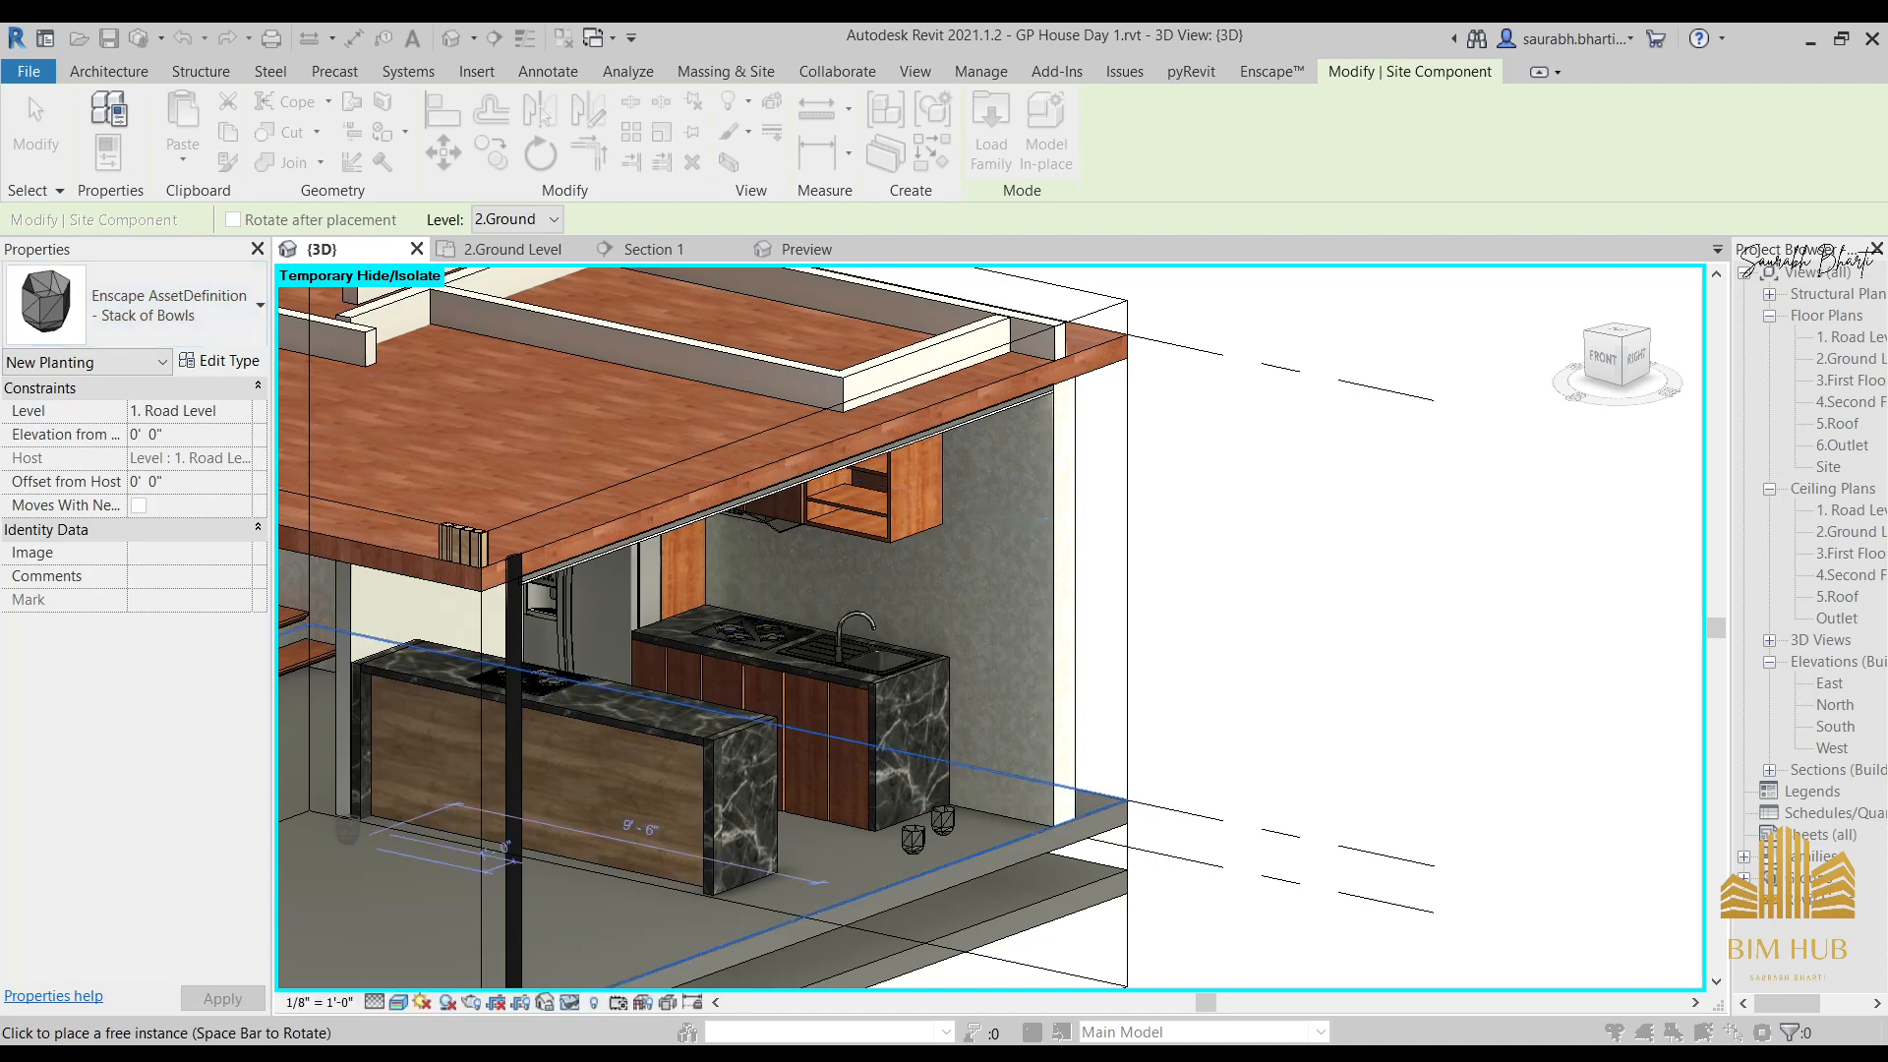
{"action": "left_click", "coordinate": [400, 969]}
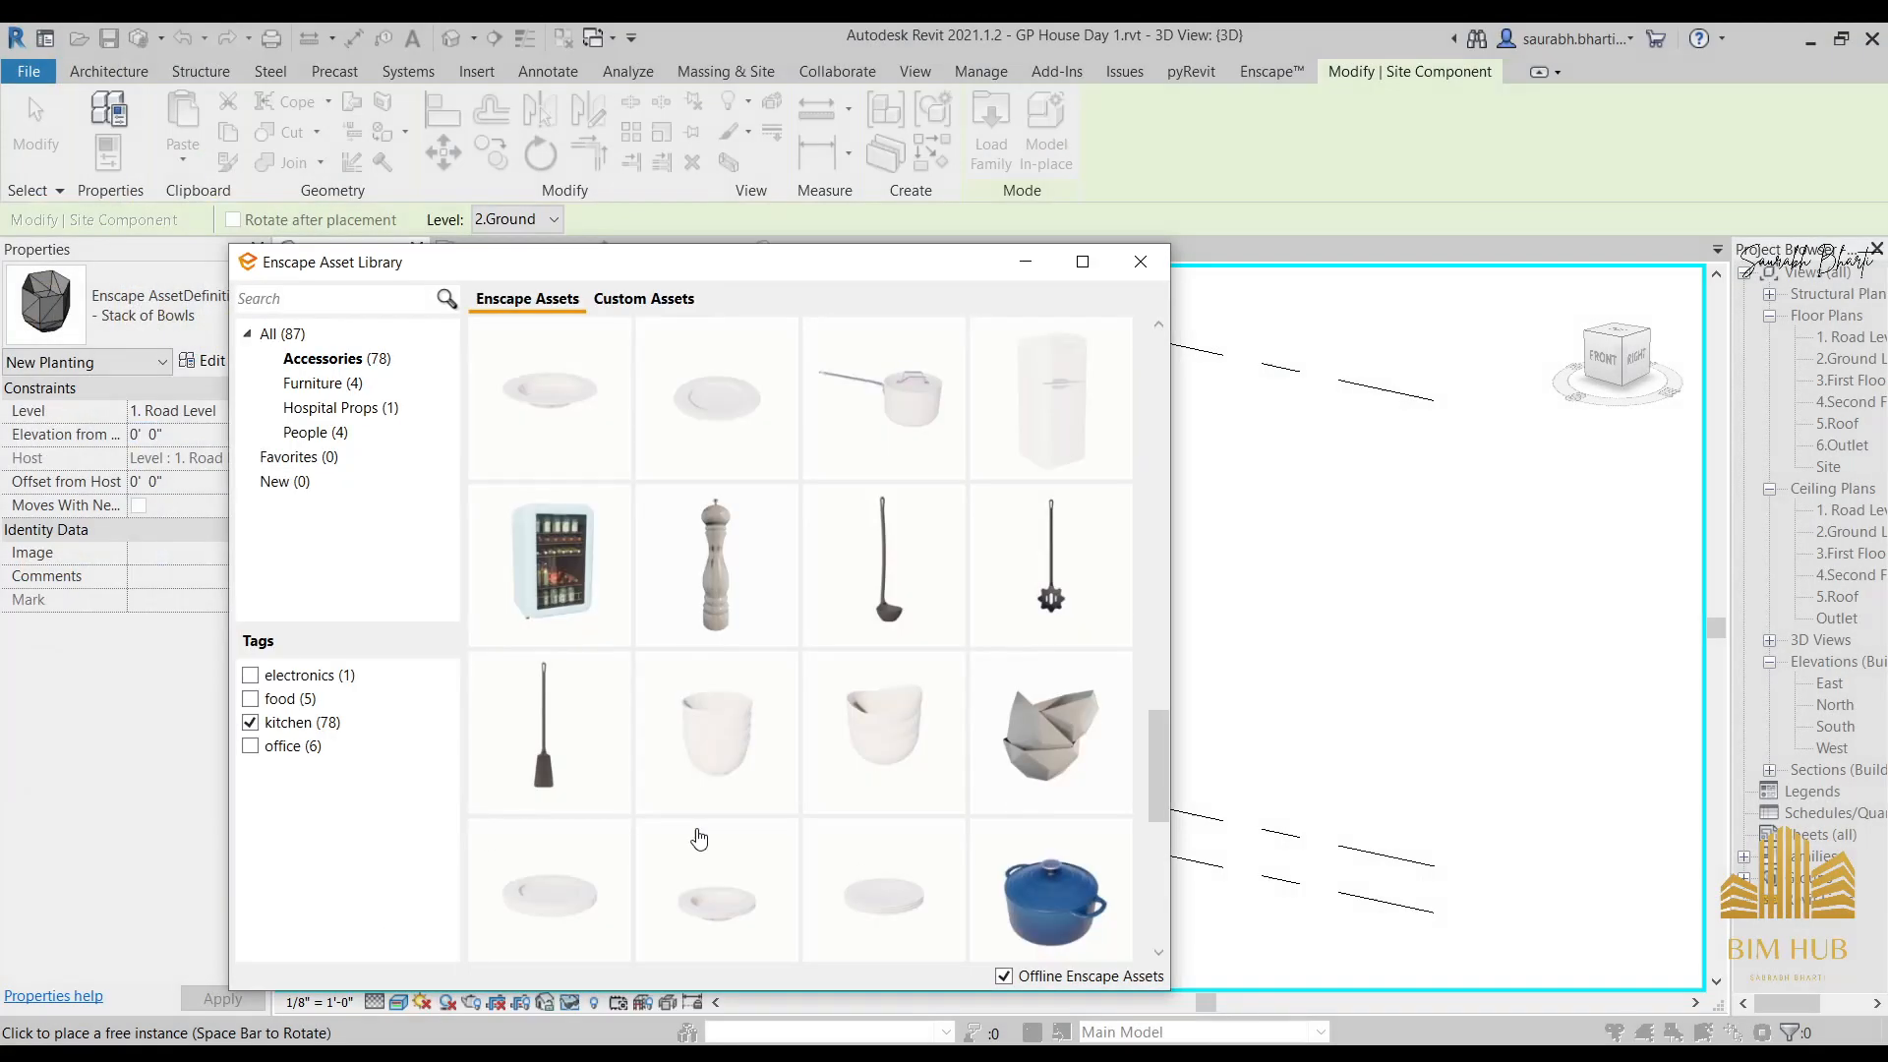
{"action": "left_click", "coordinate": [718, 600]}
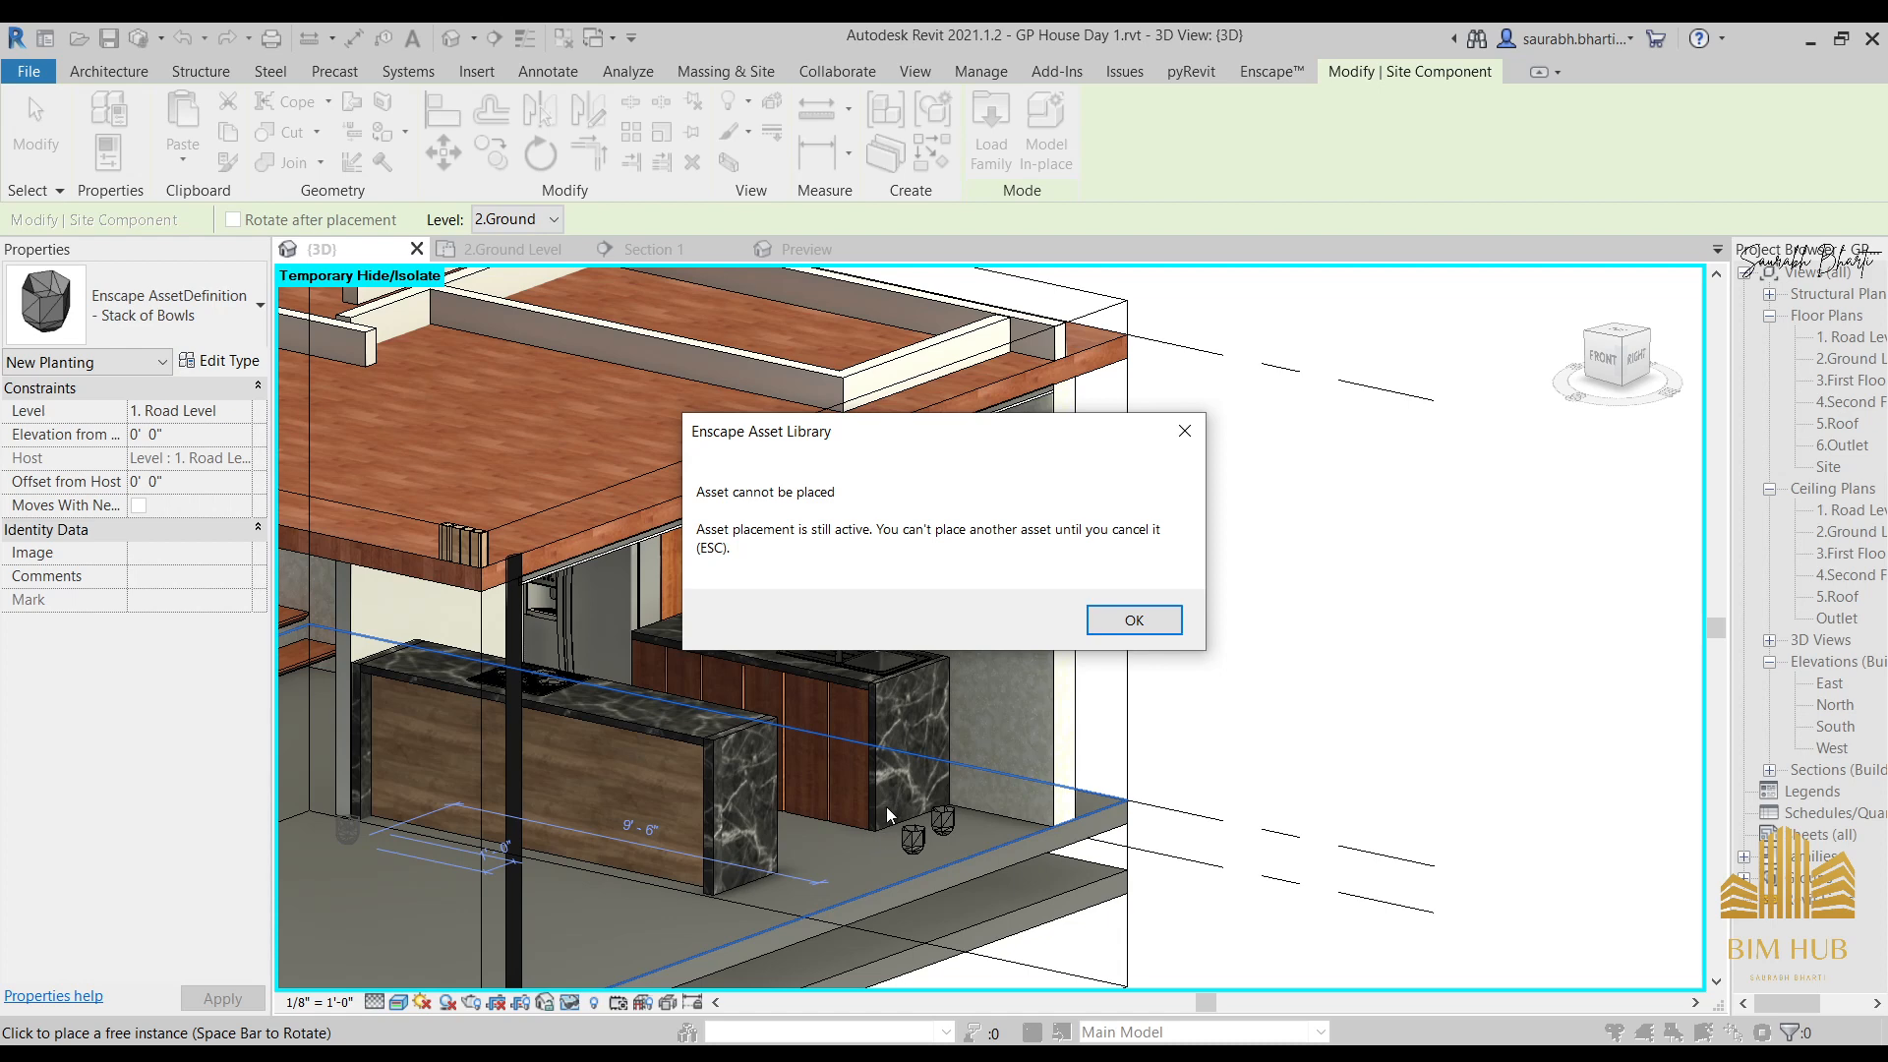
{"action": "left_click", "coordinate": [1121, 620]}
{"action": "scroll", "coordinate": [714, 620], "scroll_direction": "up", "scroll_amount": 5}
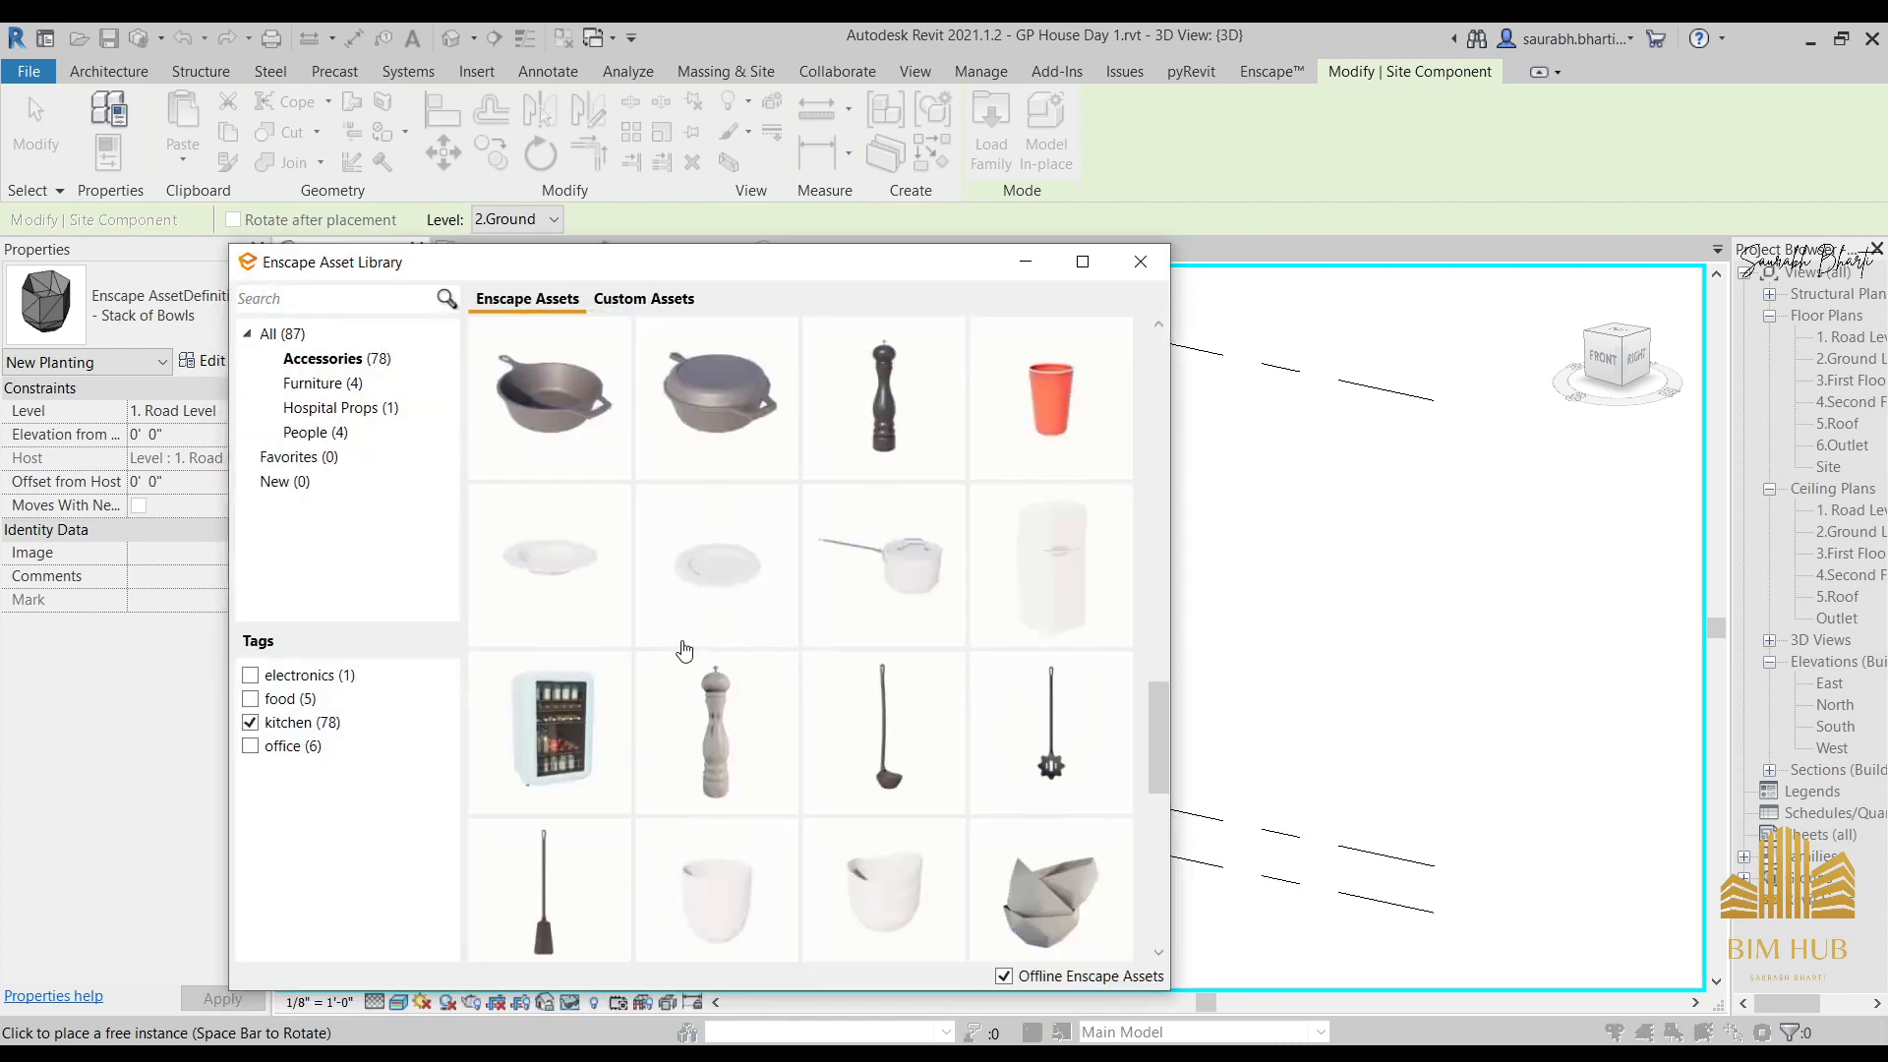
{"action": "left_click", "coordinate": [706, 778]}
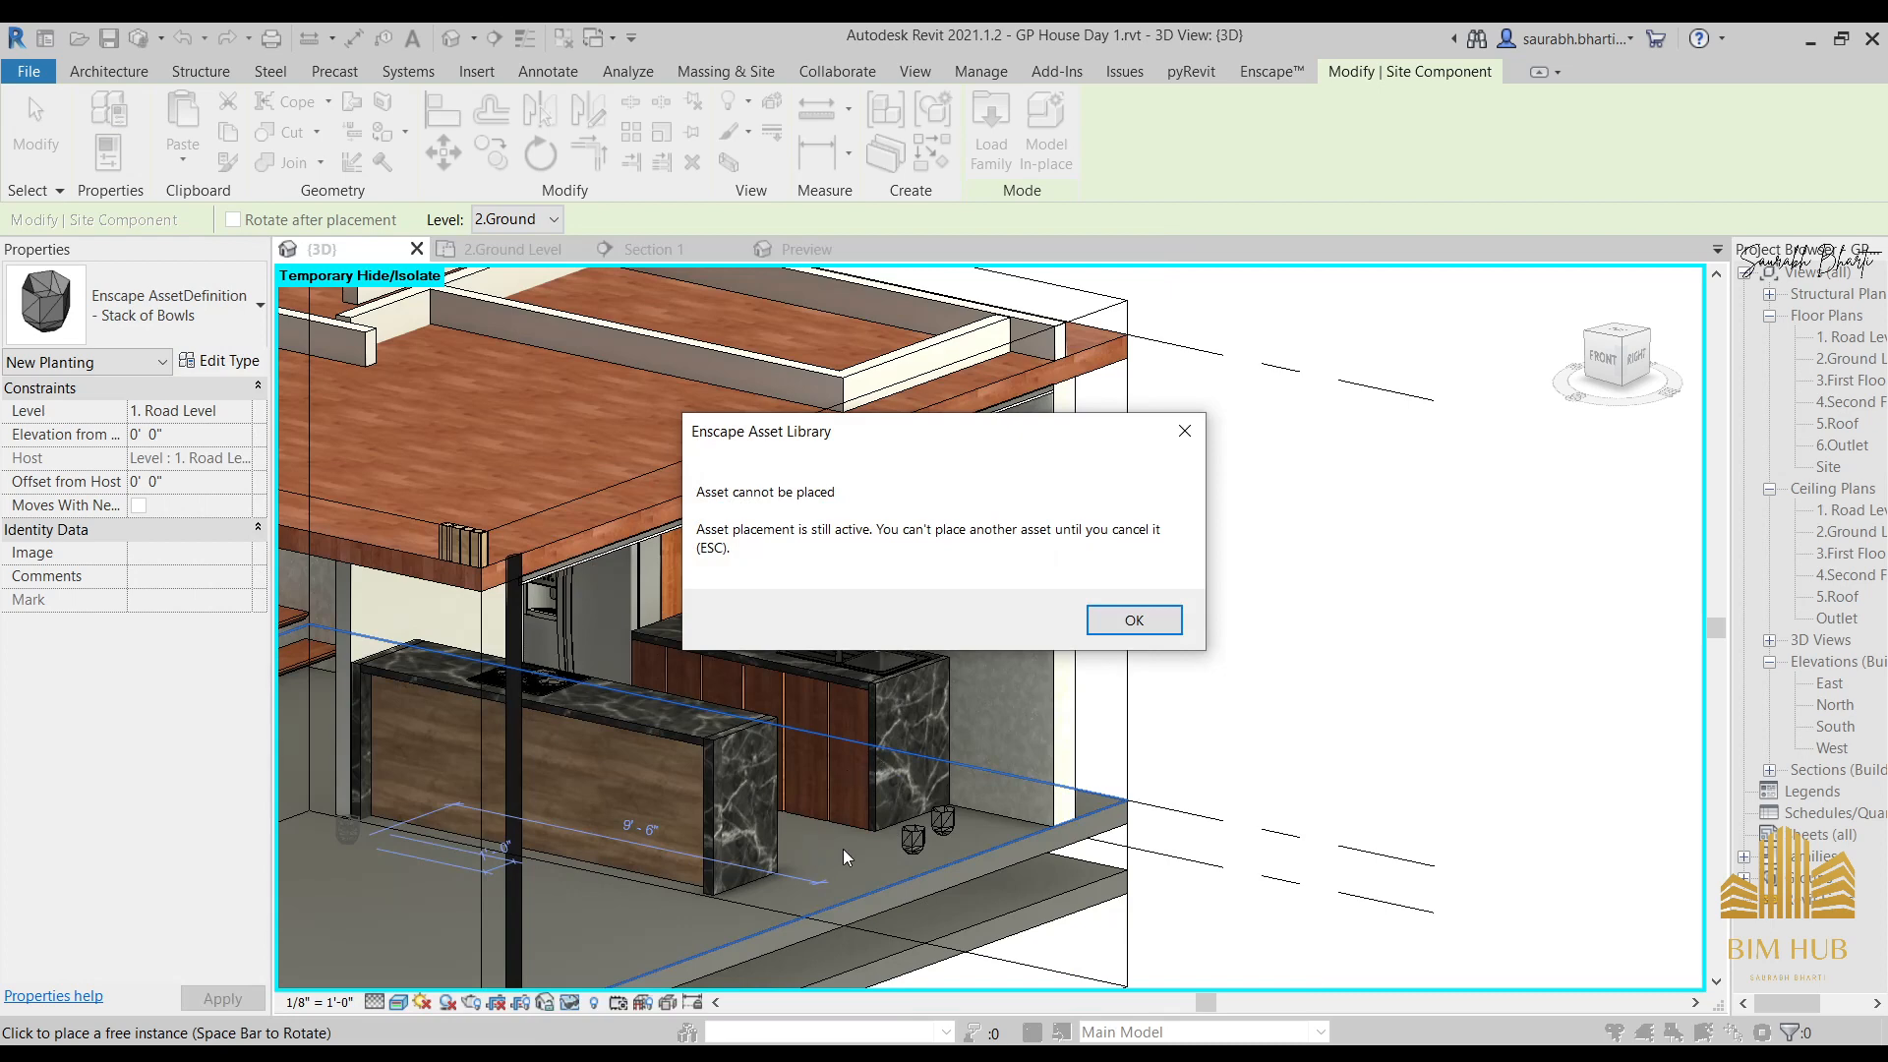
{"action": "key", "text": "Escape"}
{"action": "left_click", "coordinate": [873, 750]}
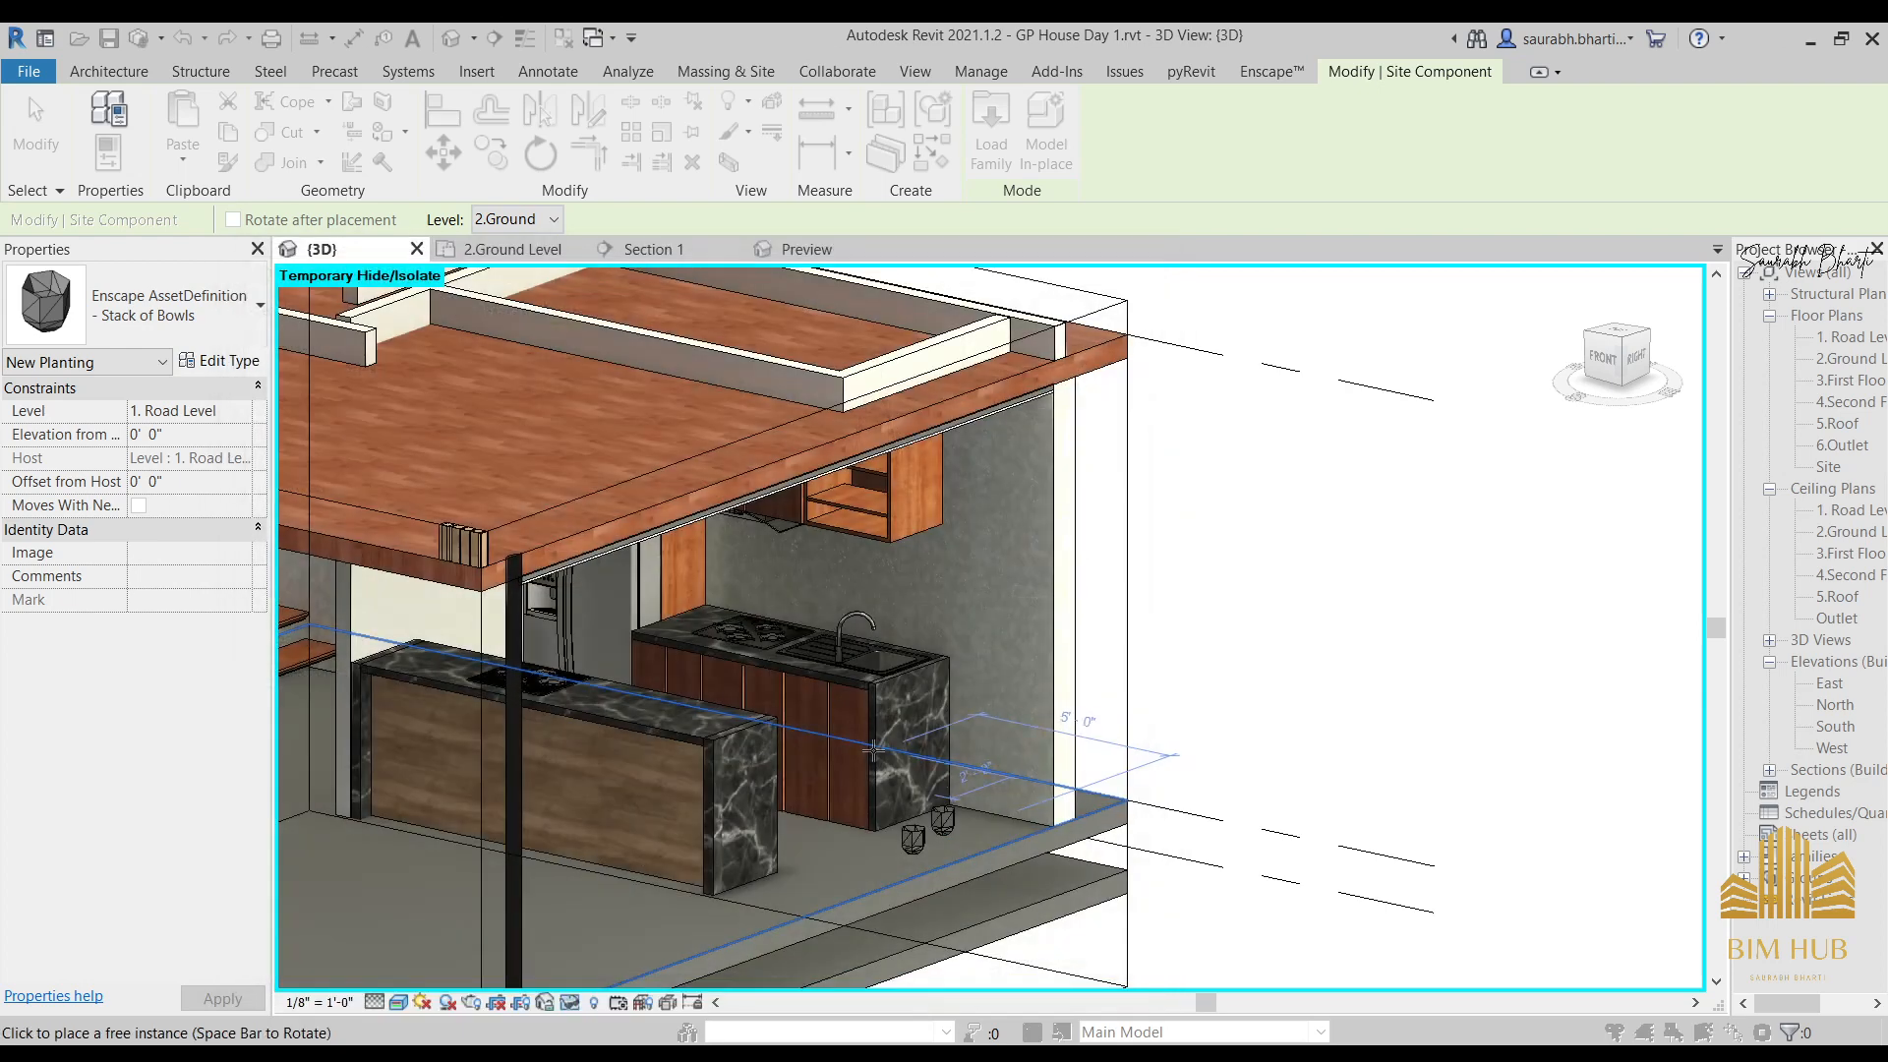
{"action": "scroll", "coordinate": [841, 846], "scroll_direction": "up", "scroll_amount": 2}
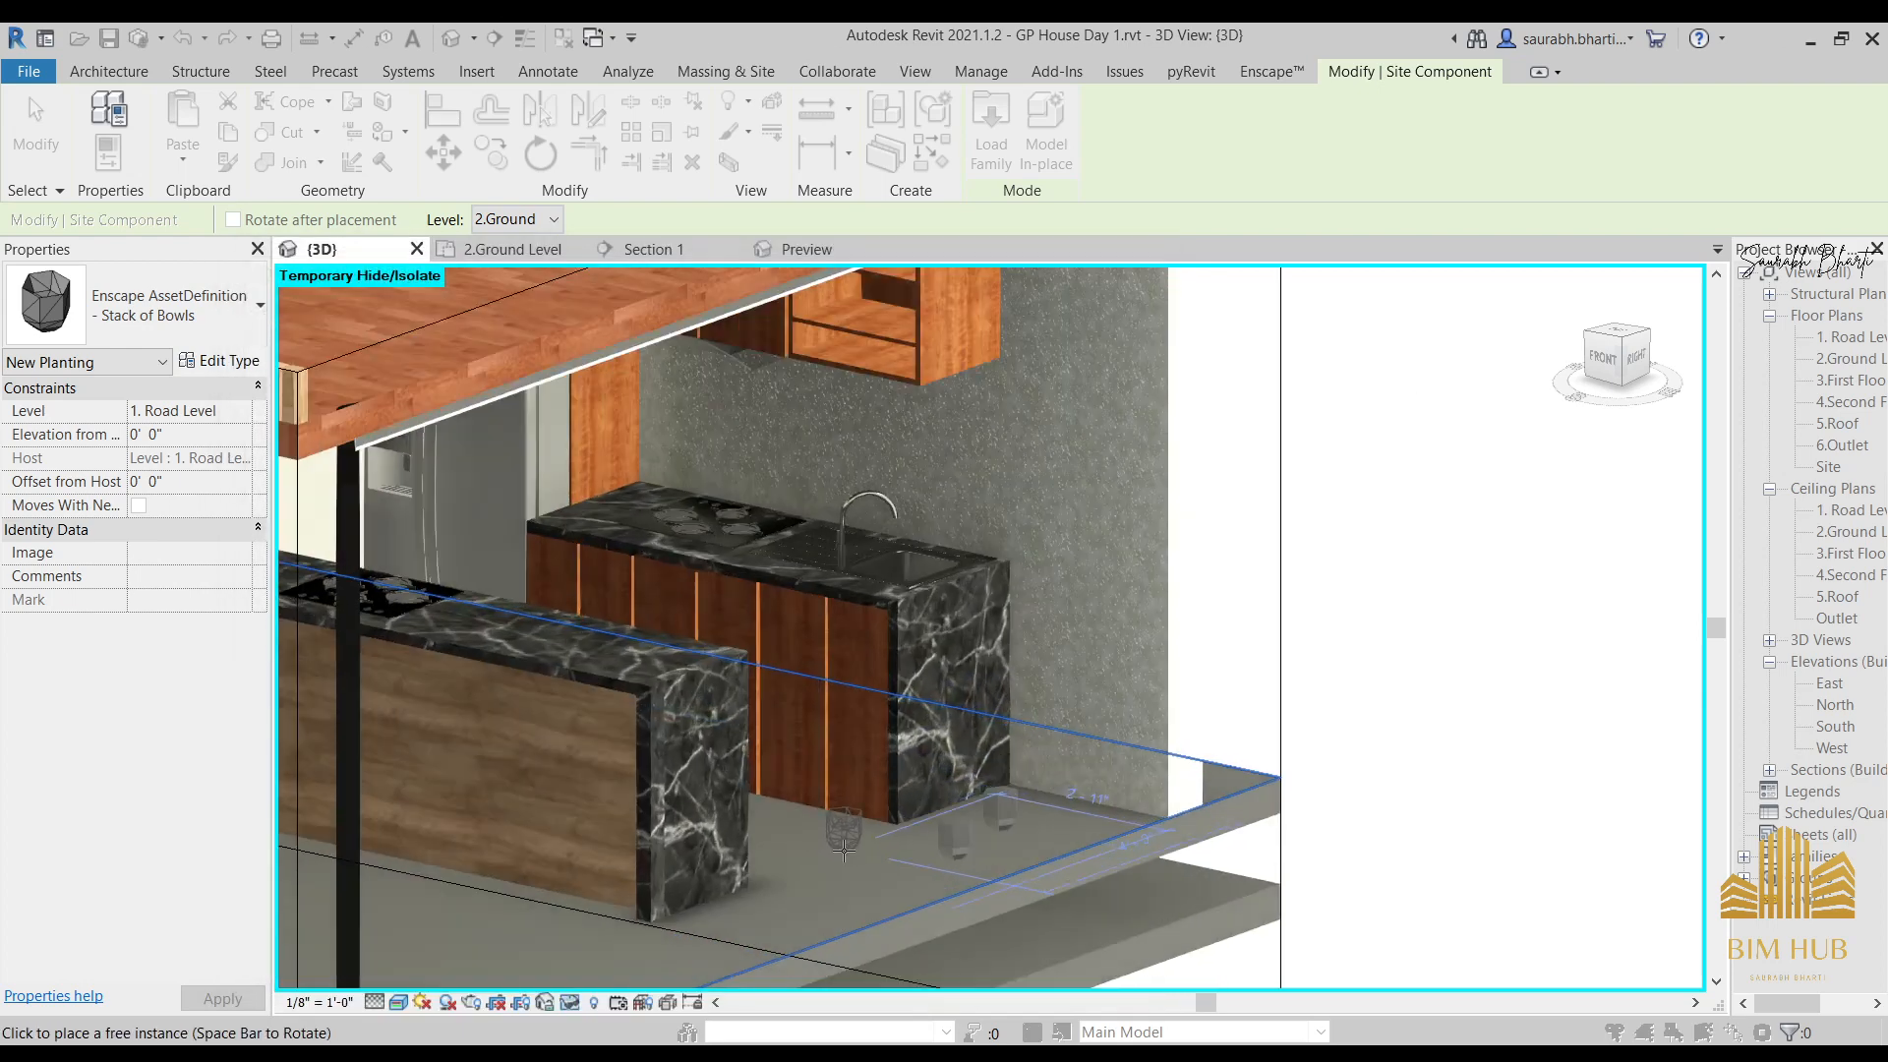
Place a third Stack of Bowls on the floor near the end of the sink counter and finish placing.
{"action": "left_click", "coordinate": [872, 854]}
{"action": "key", "text": "Escape"}
{"action": "key", "text": "Escape"}
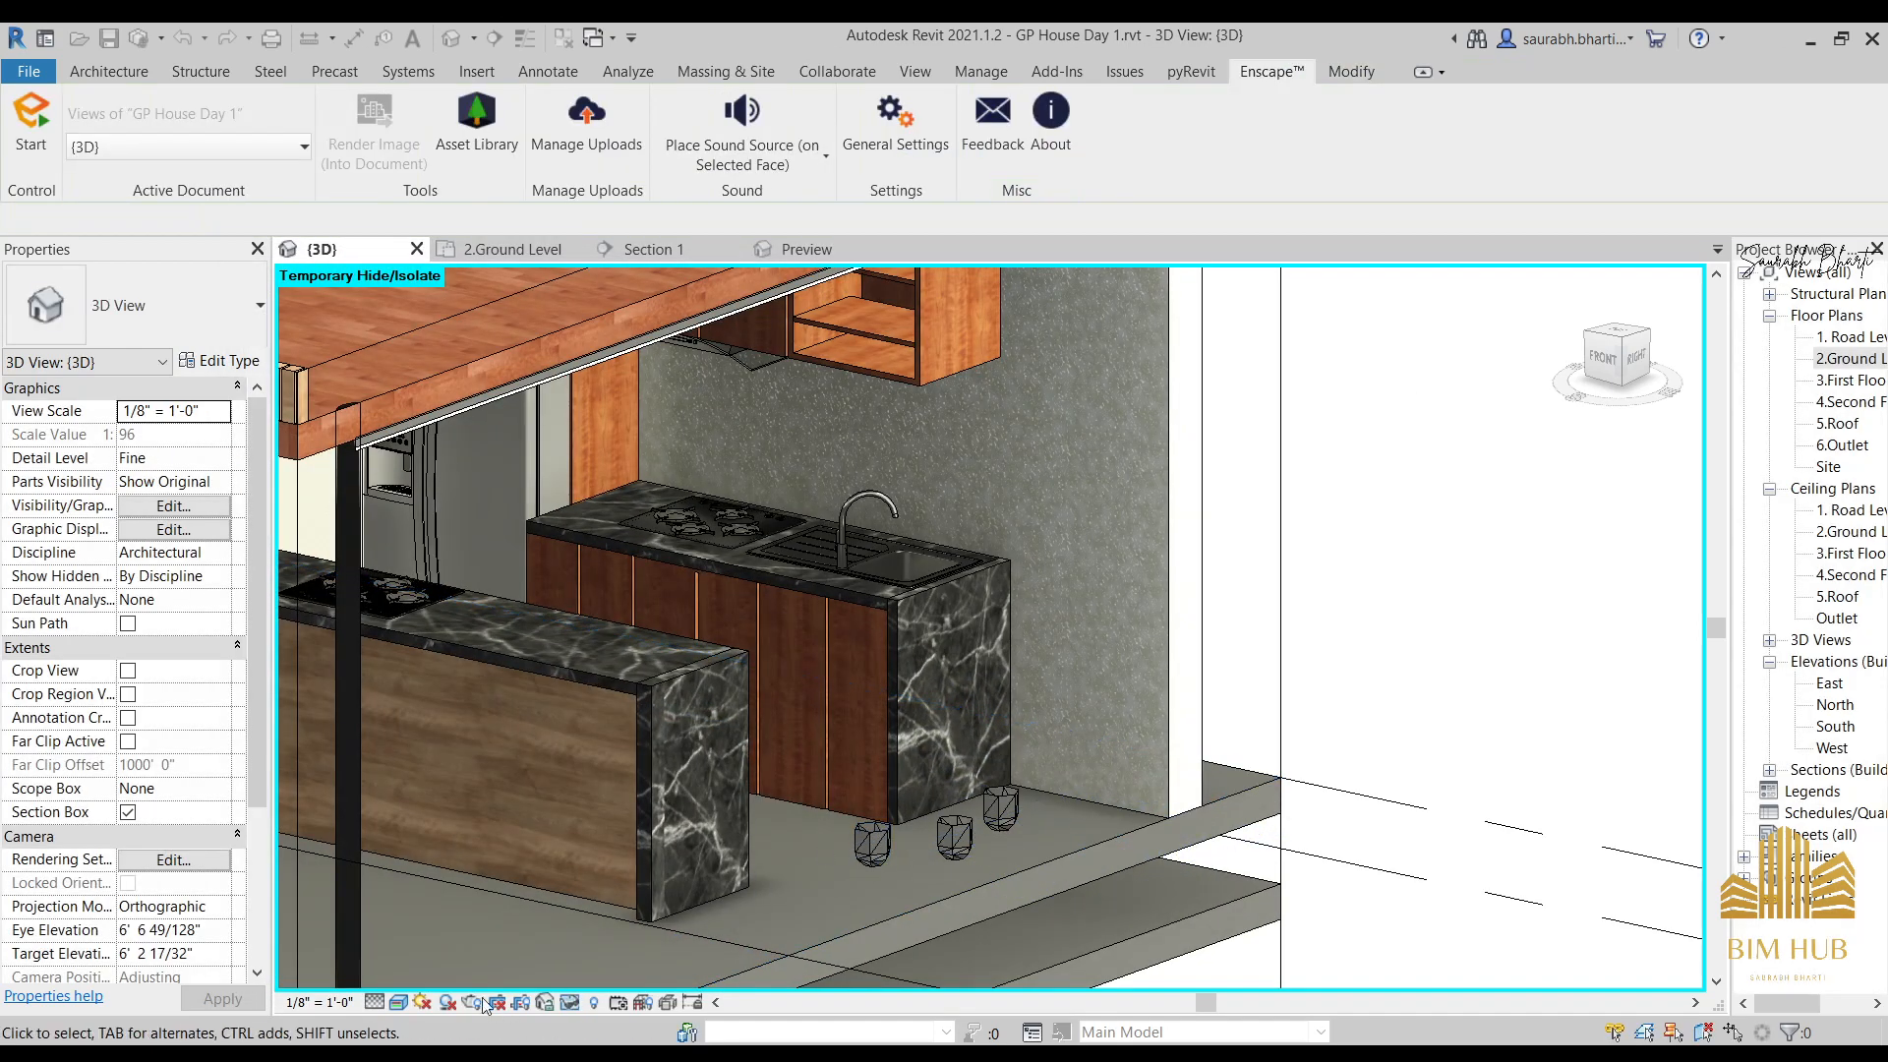
Place the Cutlery, Knife asset from the kitchen-tagged Accessories of the Enscape Asset Library on the floor beside the bowl stacks.
{"action": "left_click", "coordinate": [476, 123]}
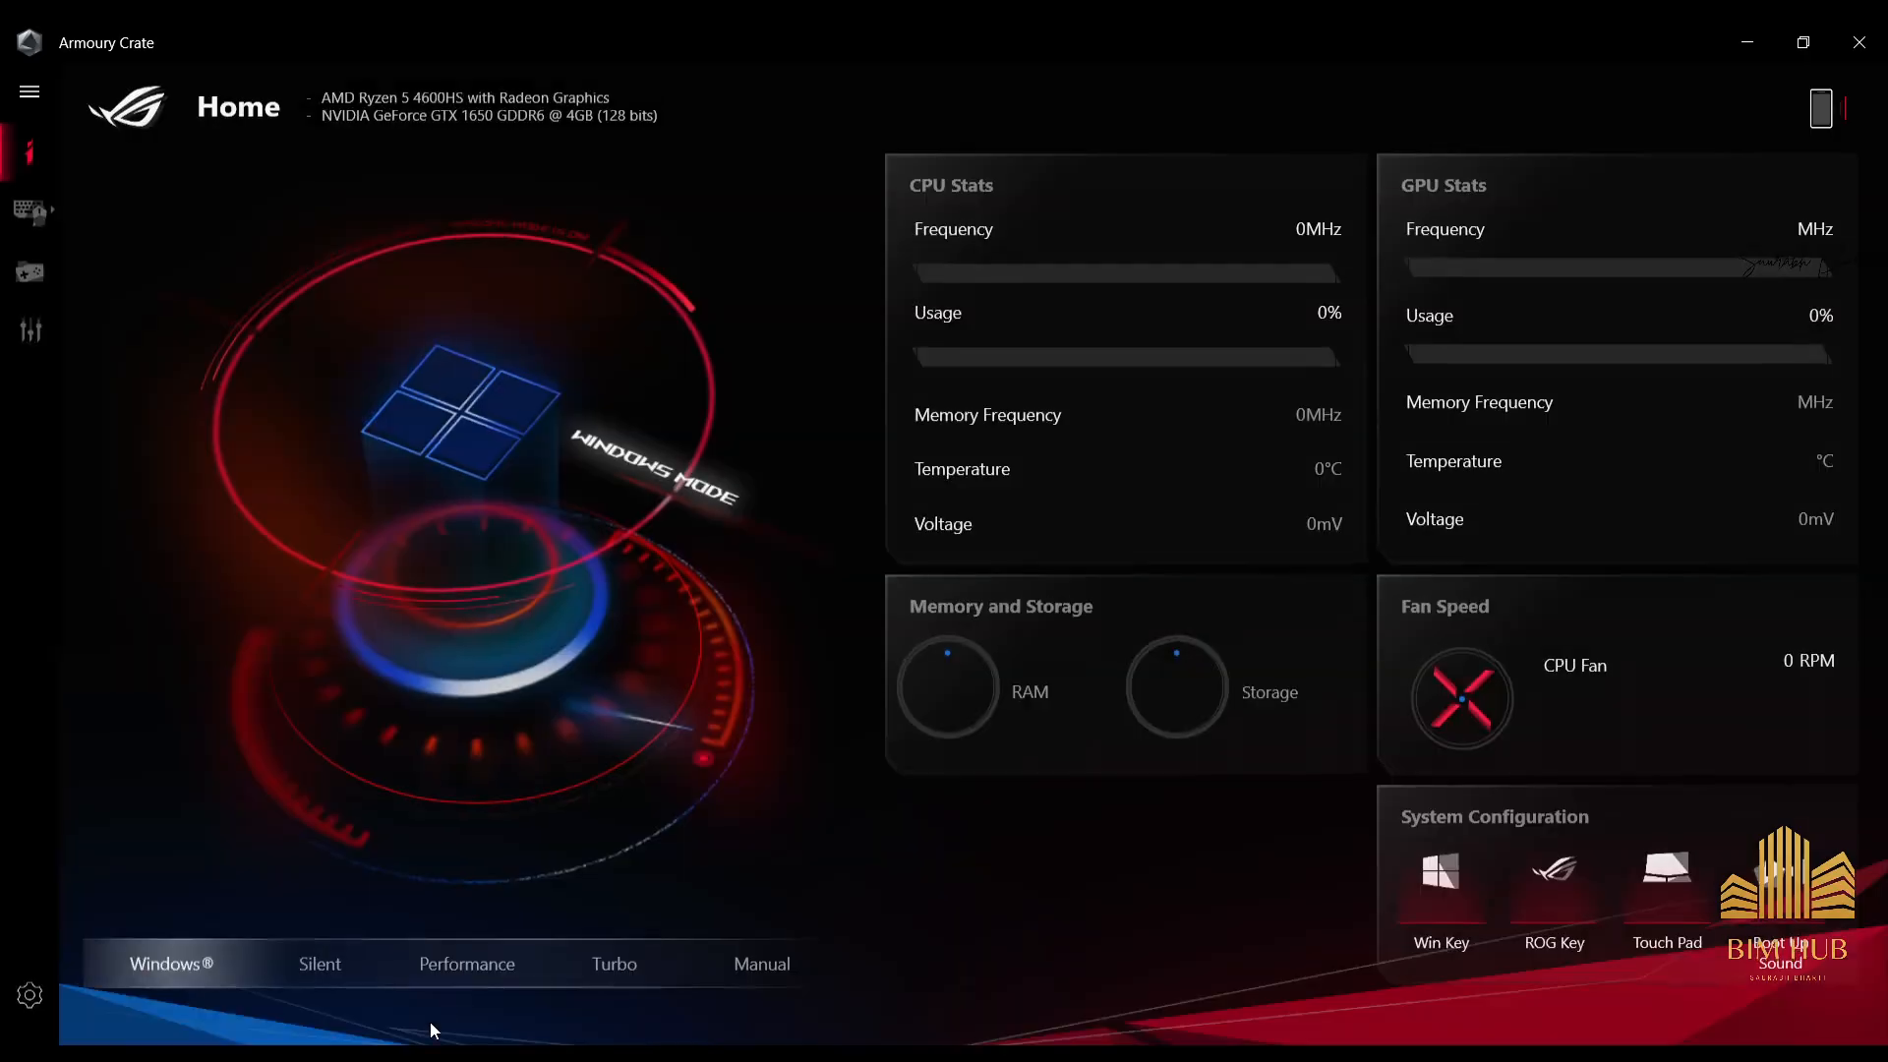
{"action": "left_click", "coordinate": [614, 962]}
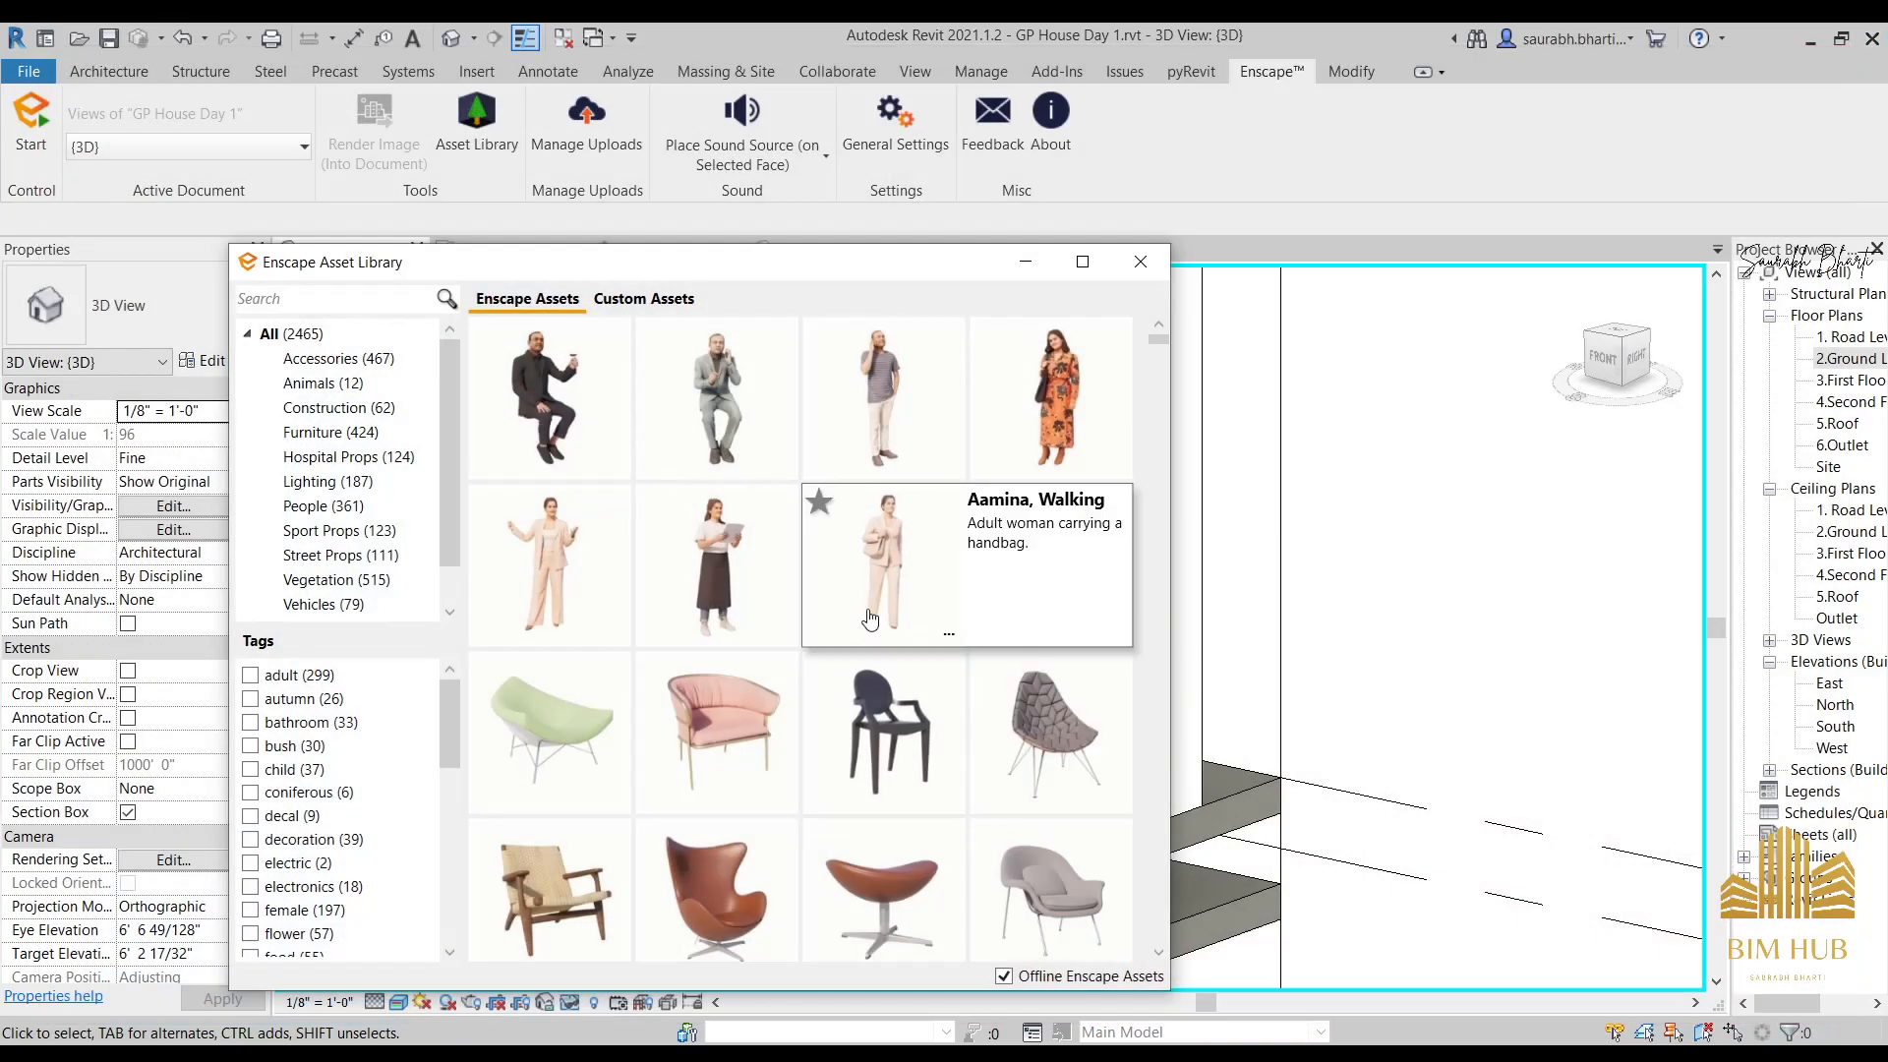
{"action": "left_click", "coordinate": [335, 362]}
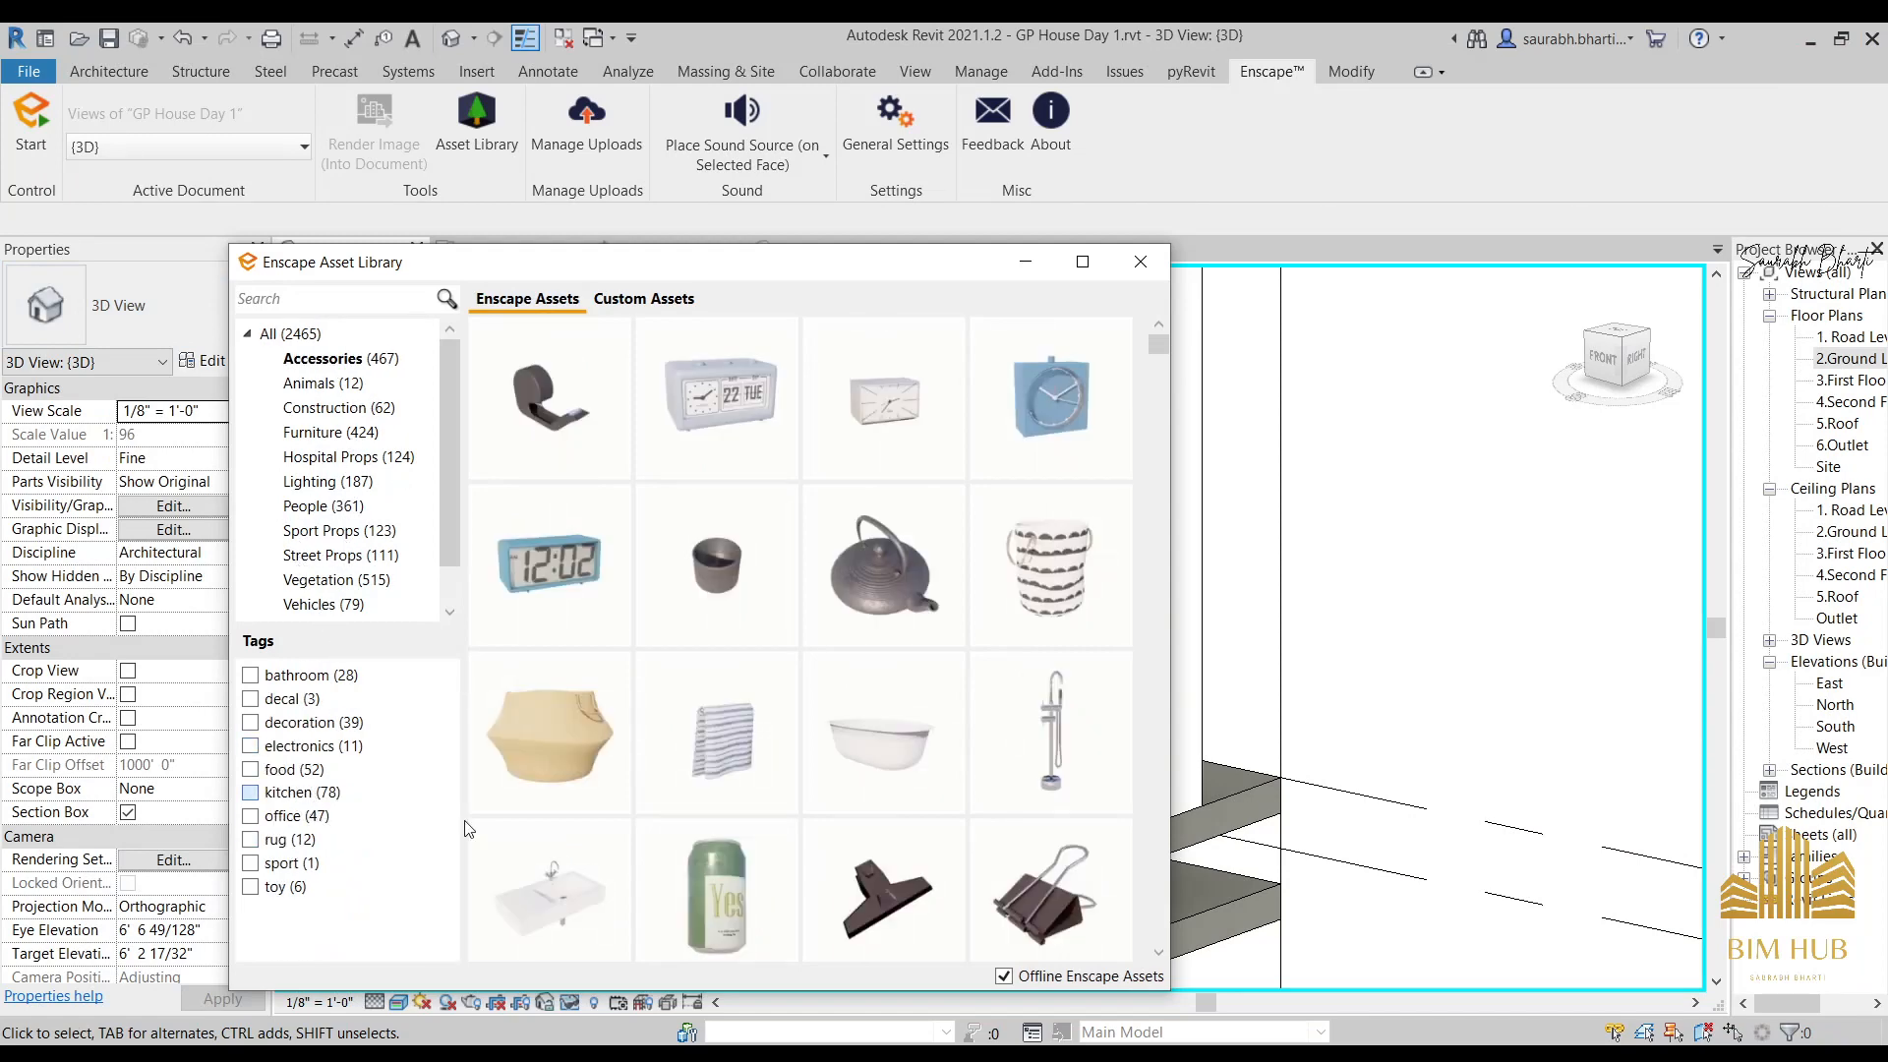
{"action": "scroll", "coordinate": [891, 656], "scroll_direction": "down", "scroll_amount": 4}
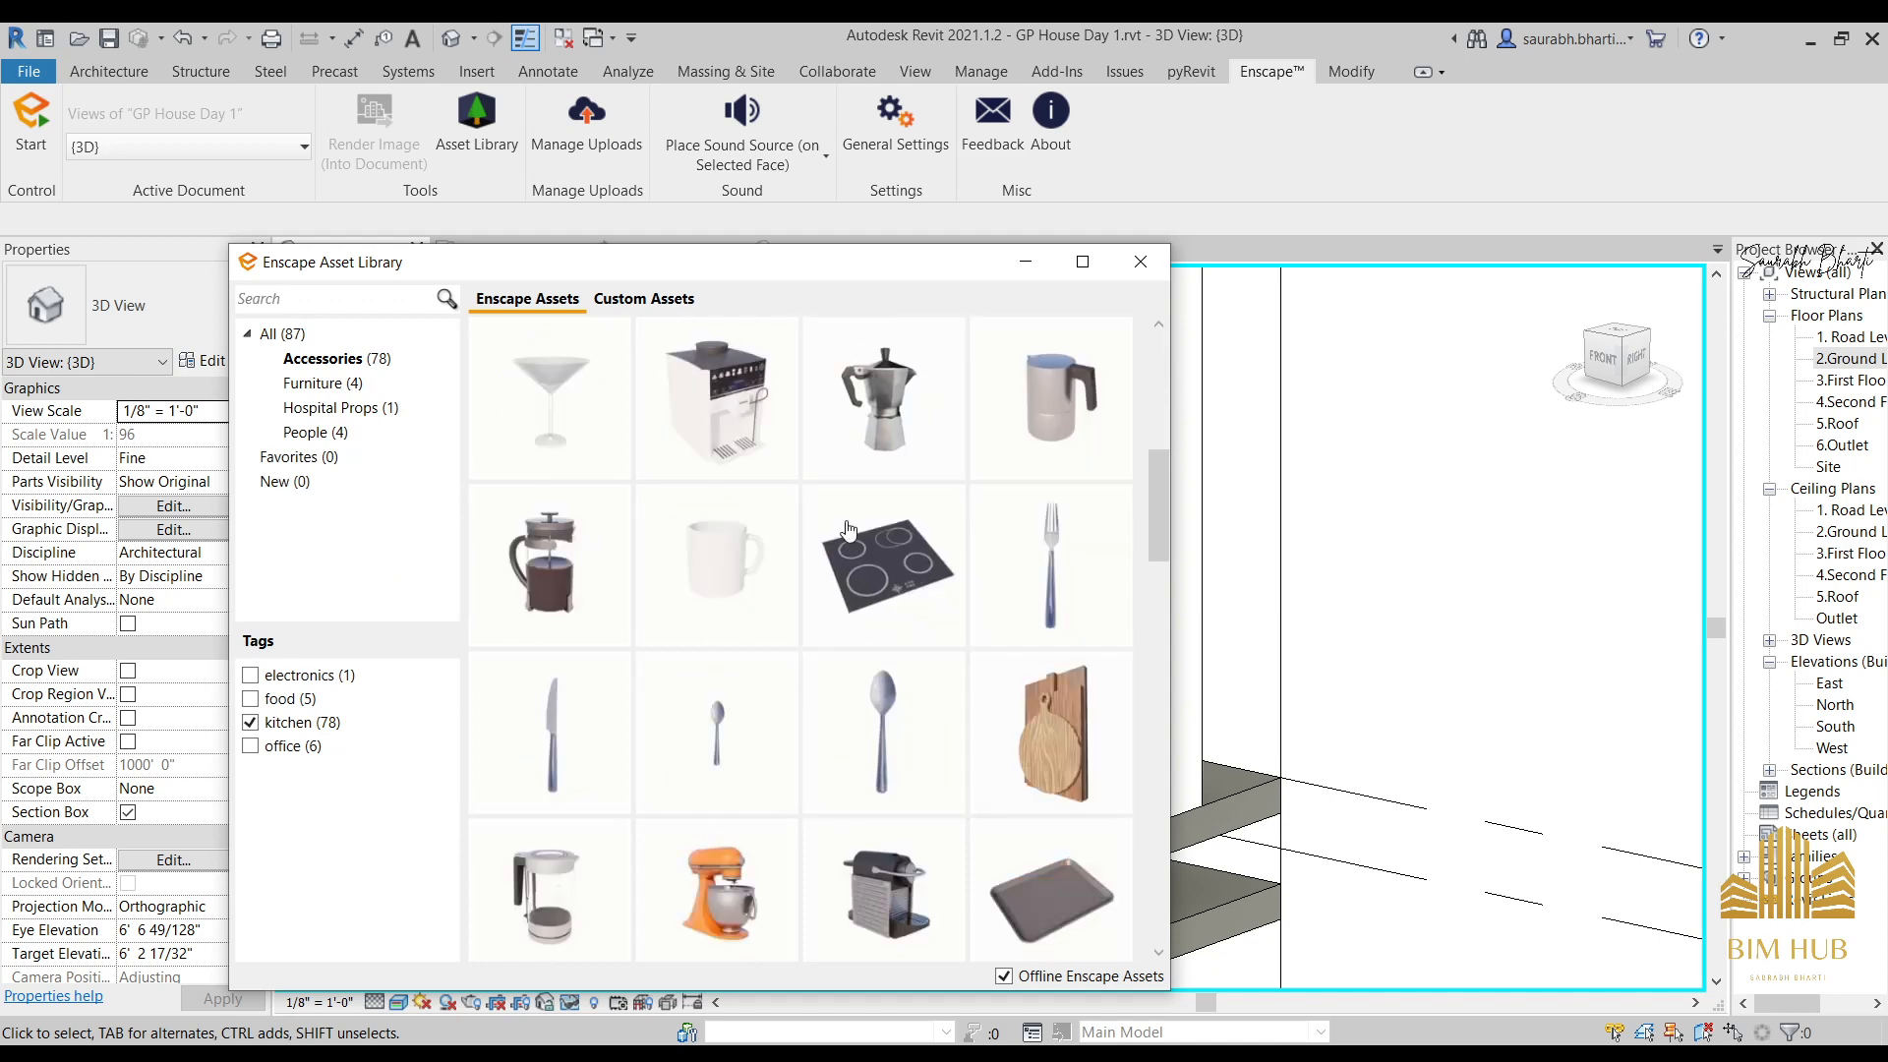
{"action": "left_click", "coordinate": [582, 748]}
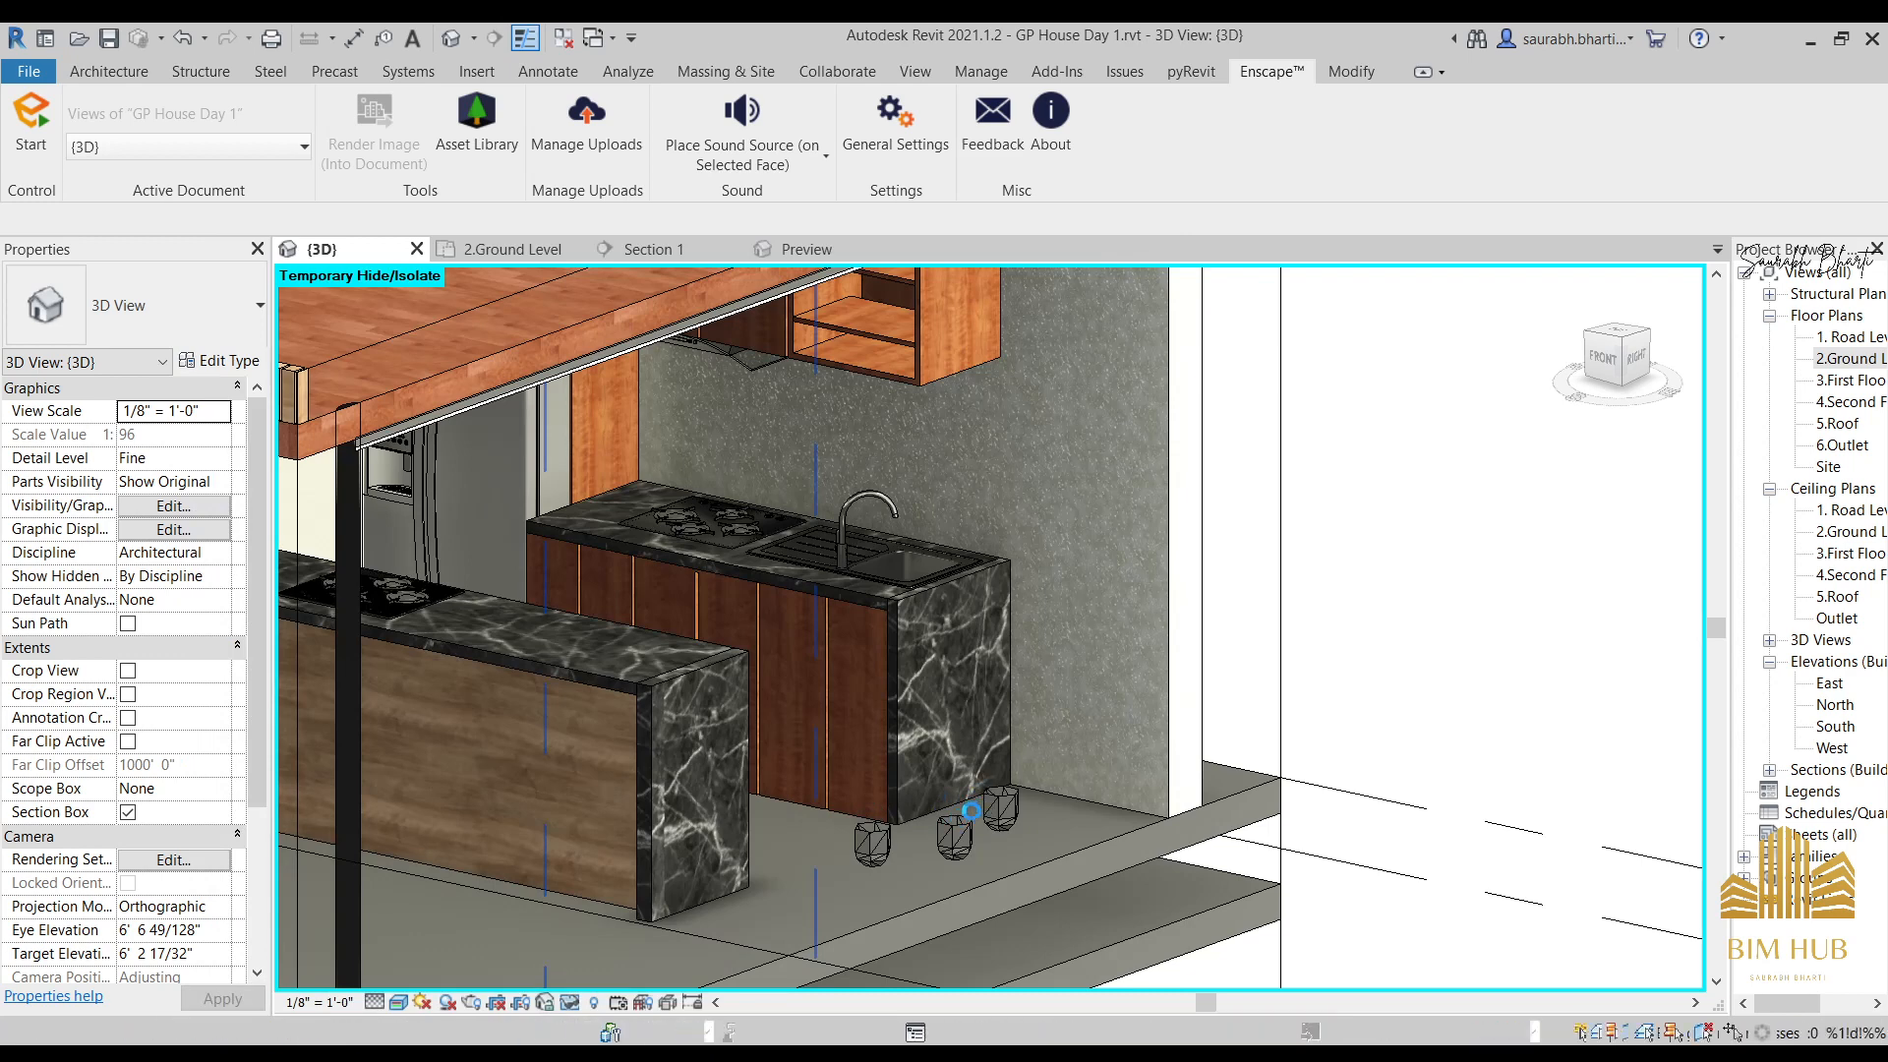
{"action": "scroll", "coordinate": [976, 803], "scroll_direction": "up", "scroll_amount": 3}
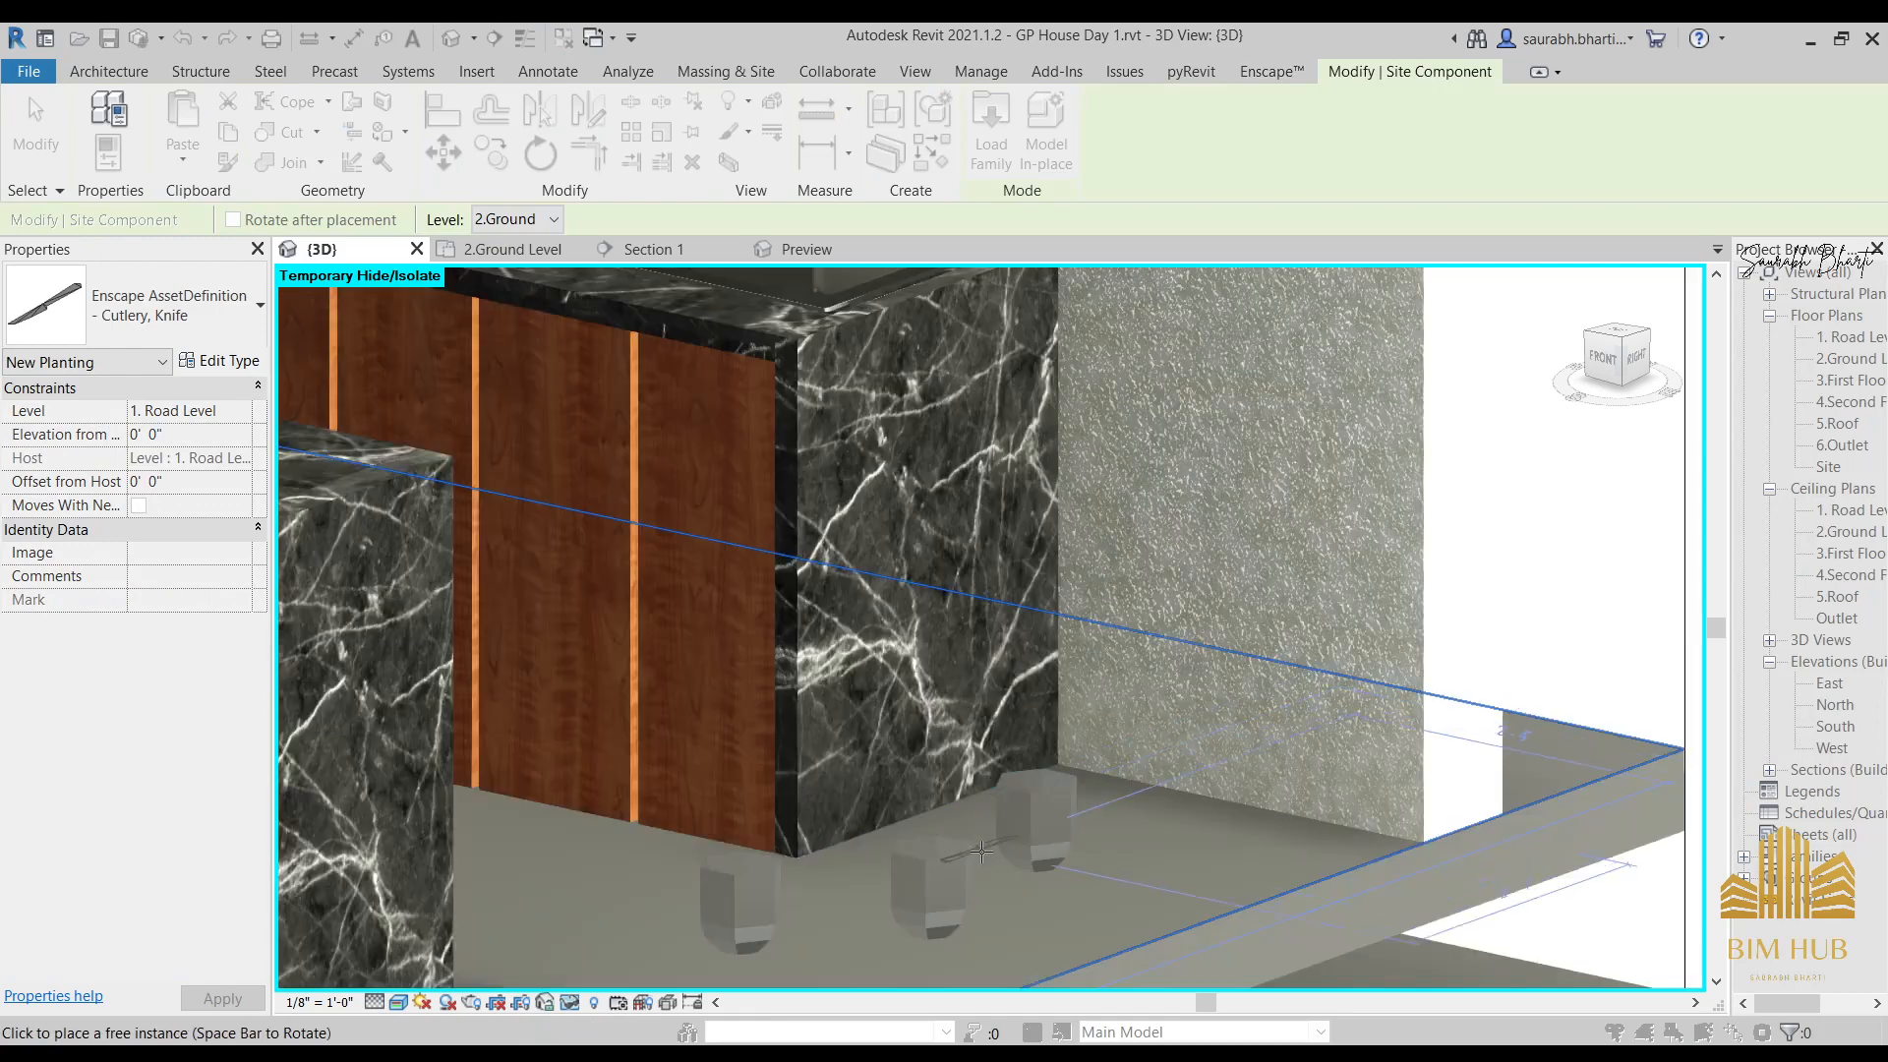
{"action": "key", "text": "Escape"}
{"action": "scroll", "coordinate": [984, 777], "scroll_direction": "down", "scroll_amount": 5}
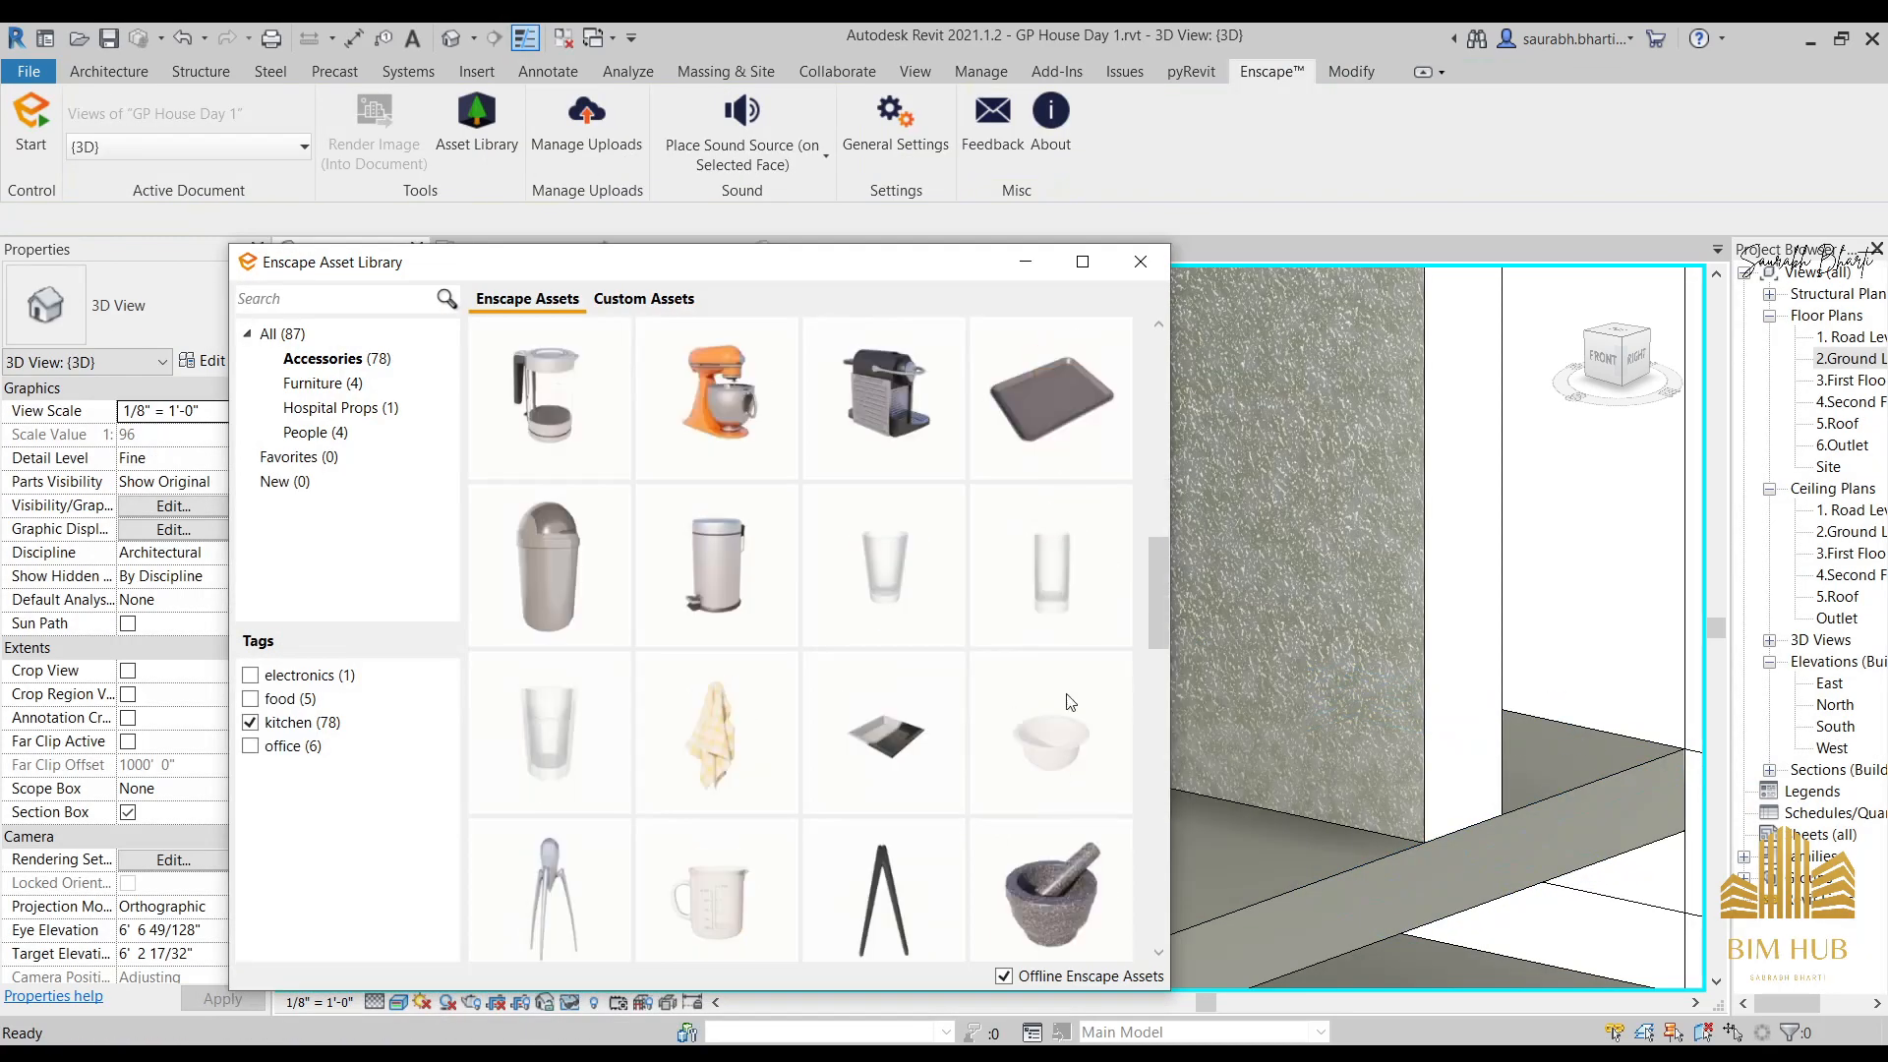
{"action": "left_click", "coordinate": [1031, 264]}
Select the three bowl stacks and the knife and, in the front view, move them up 3' 4" to countertop height.
{"action": "middle_click_drag", "start_coordinate": [990, 671], "coordinate": [1029, 646], "text": "shift"}
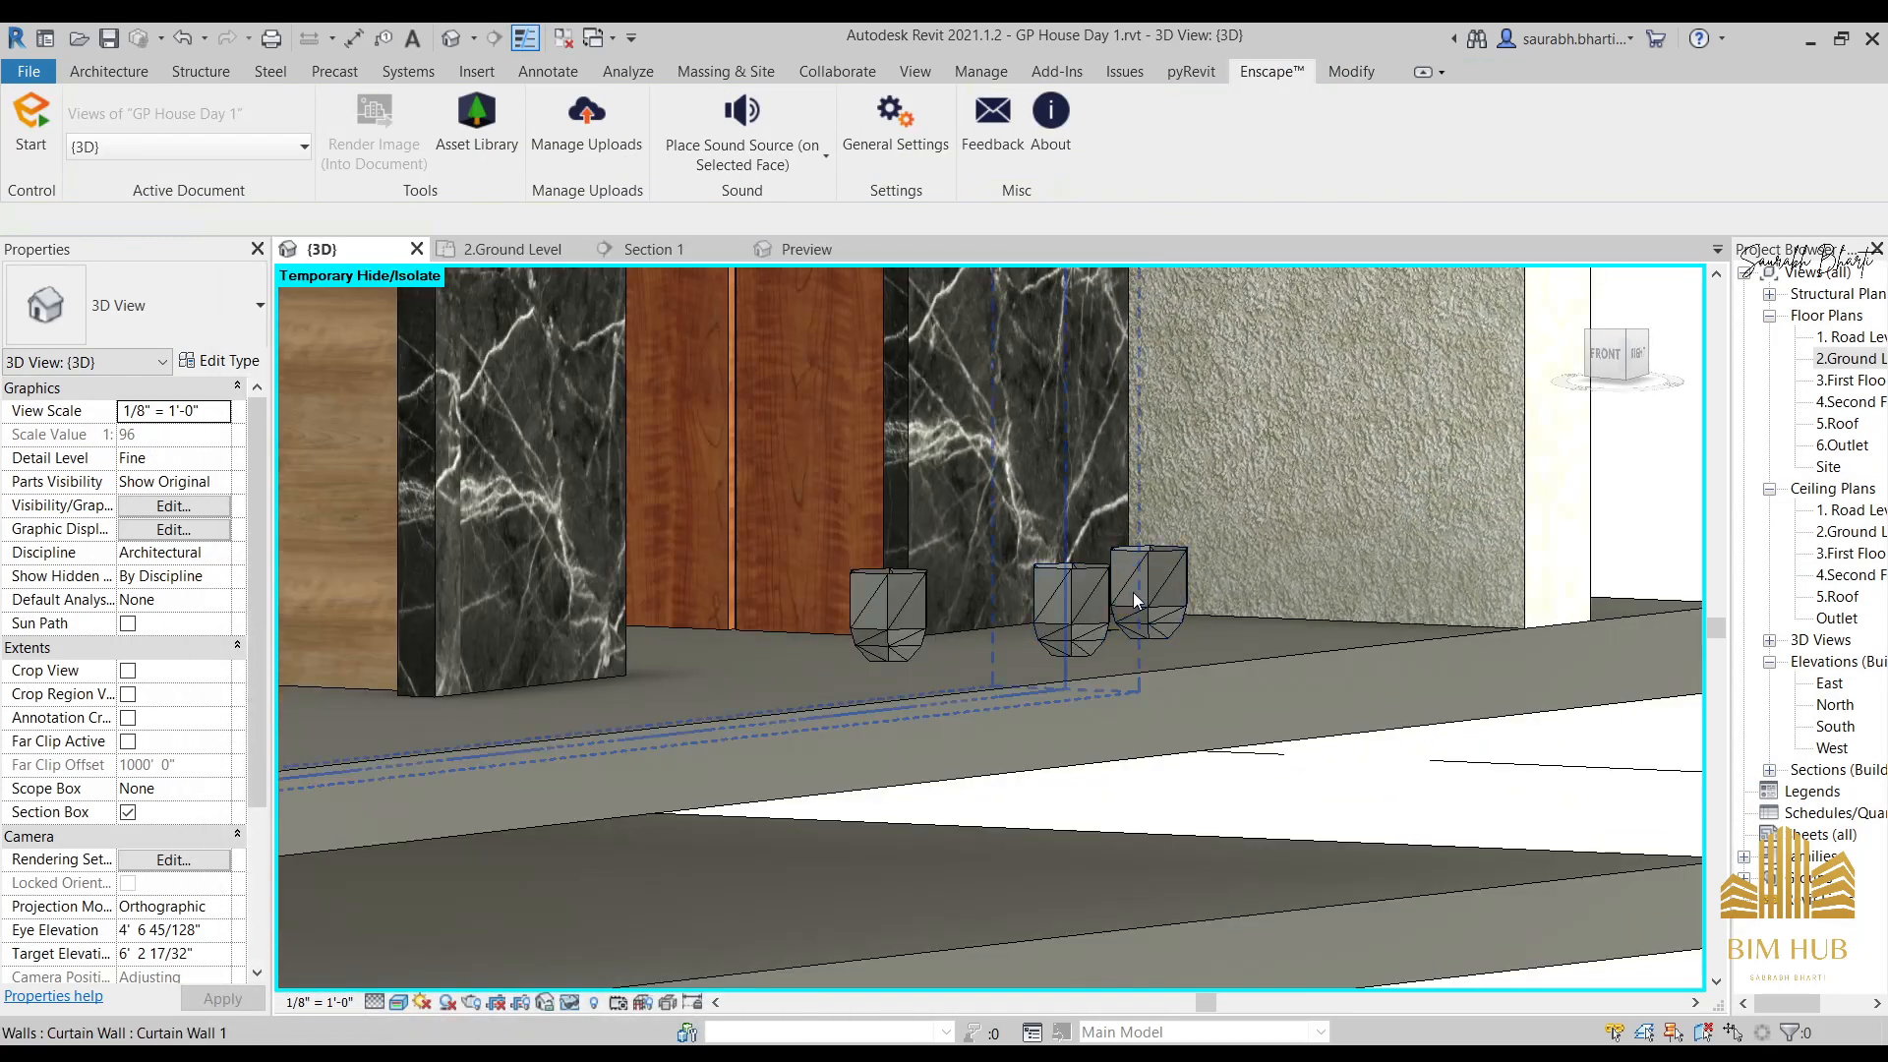
{"action": "left_click", "coordinate": [1136, 594]}
{"action": "left_click", "coordinate": [1086, 613], "text": "ctrl"}
{"action": "left_click", "coordinate": [1122, 657]}
{"action": "middle_click_drag", "start_coordinate": [1170, 673], "coordinate": [1096, 721], "text": "shift"}
{"action": "middle_click_drag", "start_coordinate": [618, 782], "coordinate": [1154, 599]}
{"action": "left_click", "coordinate": [1098, 616]}
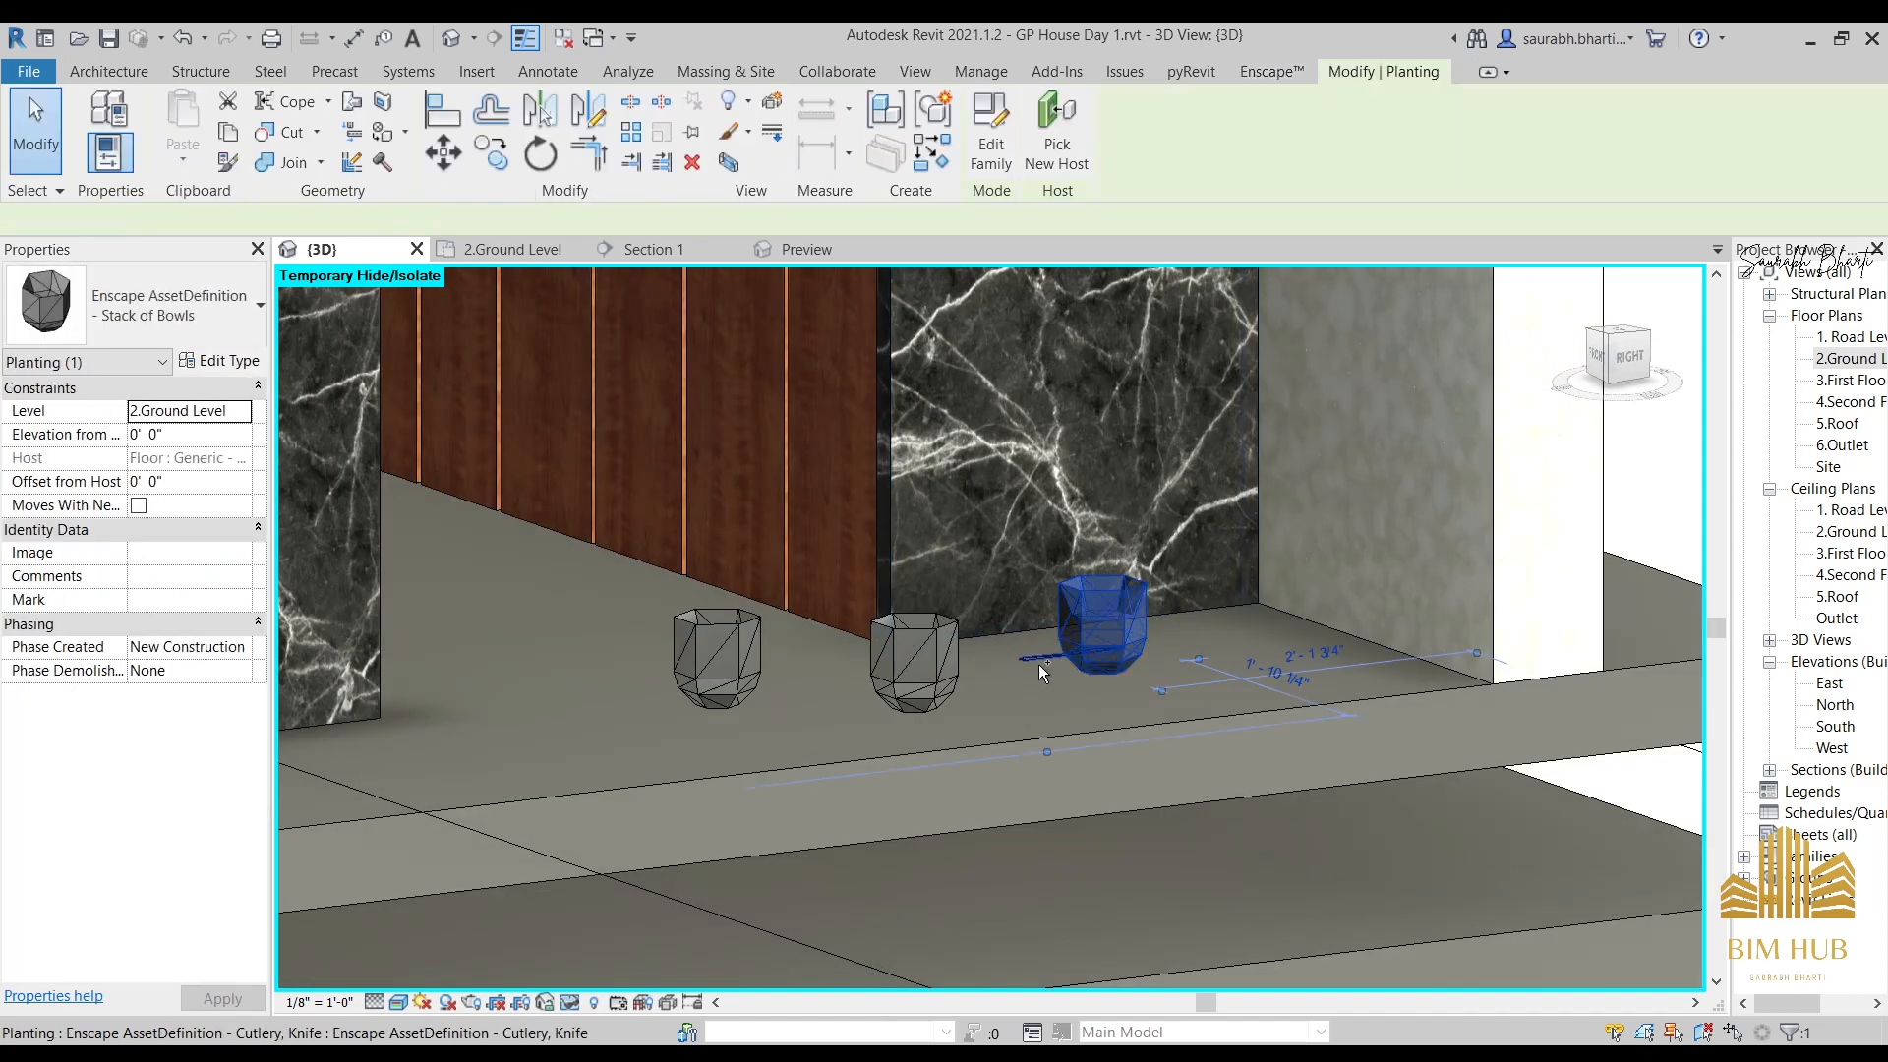
{"action": "left_click", "coordinate": [914, 657], "text": "ctrl"}
{"action": "left_click", "coordinate": [742, 661], "text": "ctrl"}
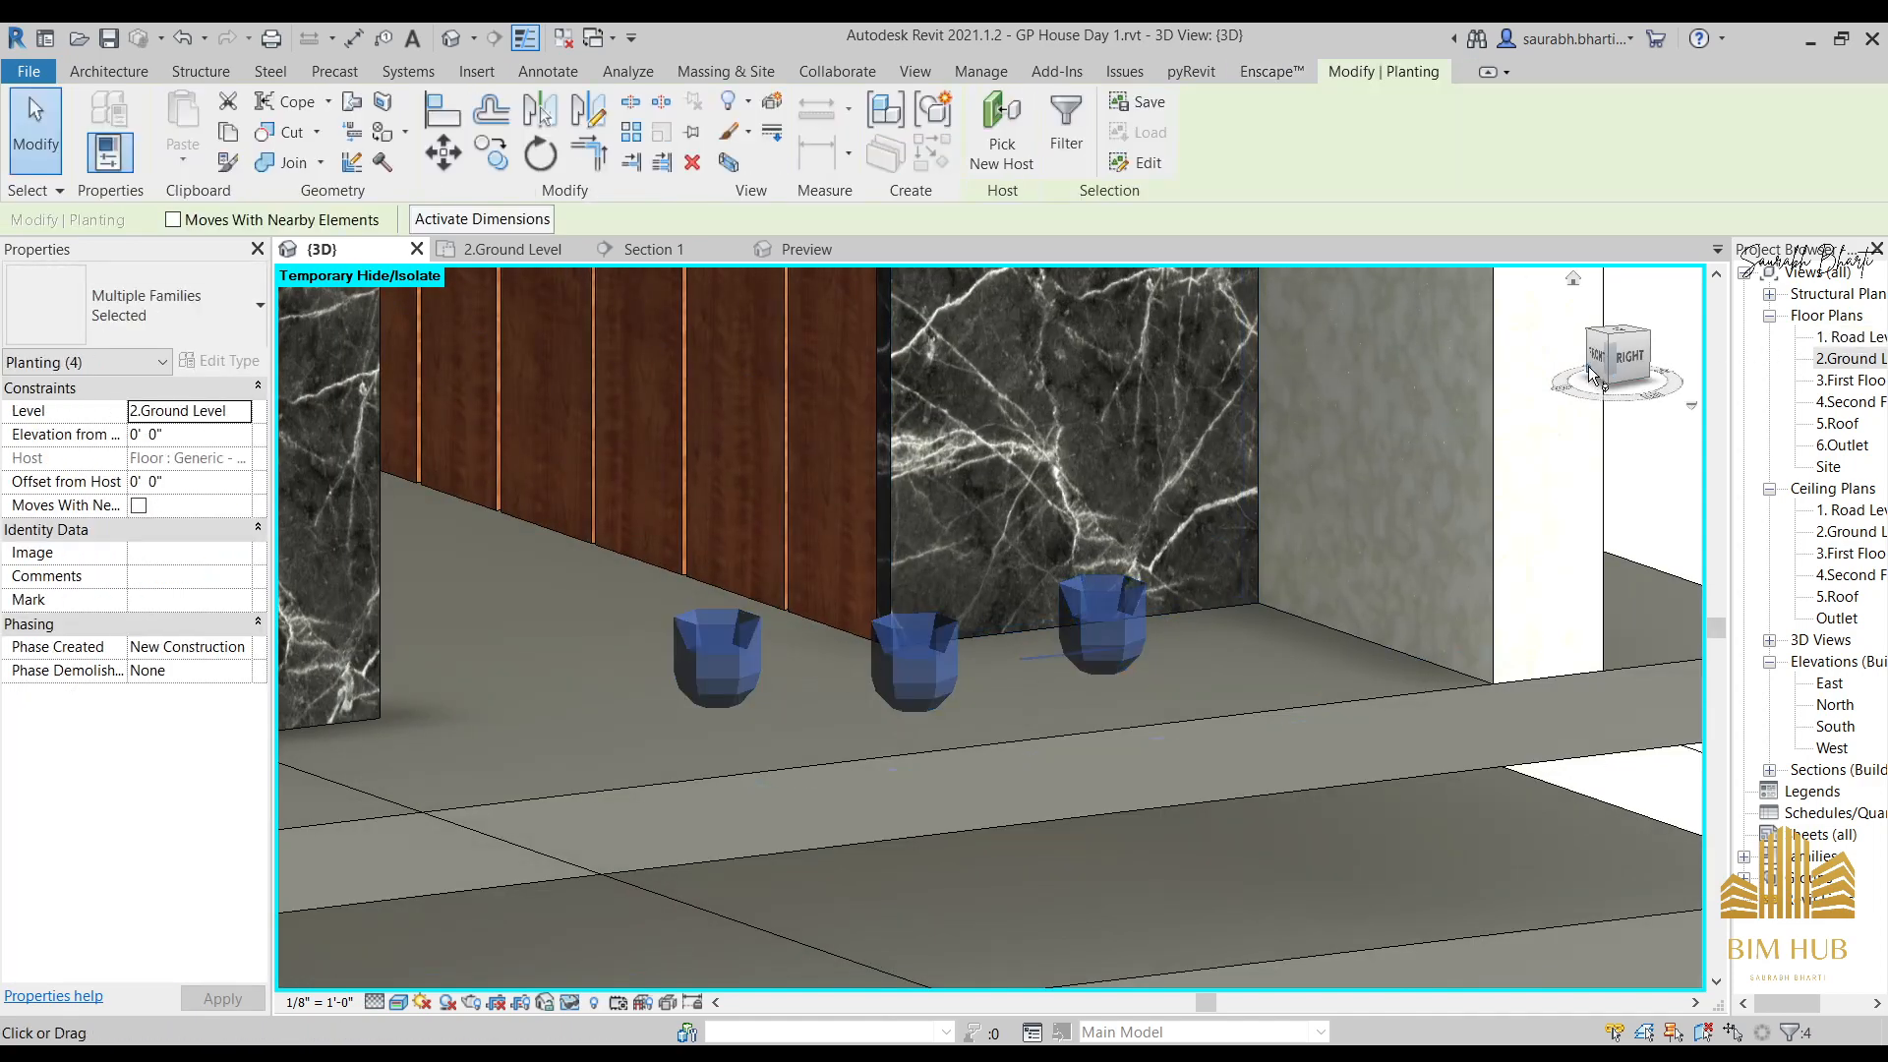
{"action": "left_click", "coordinate": [1594, 356]}
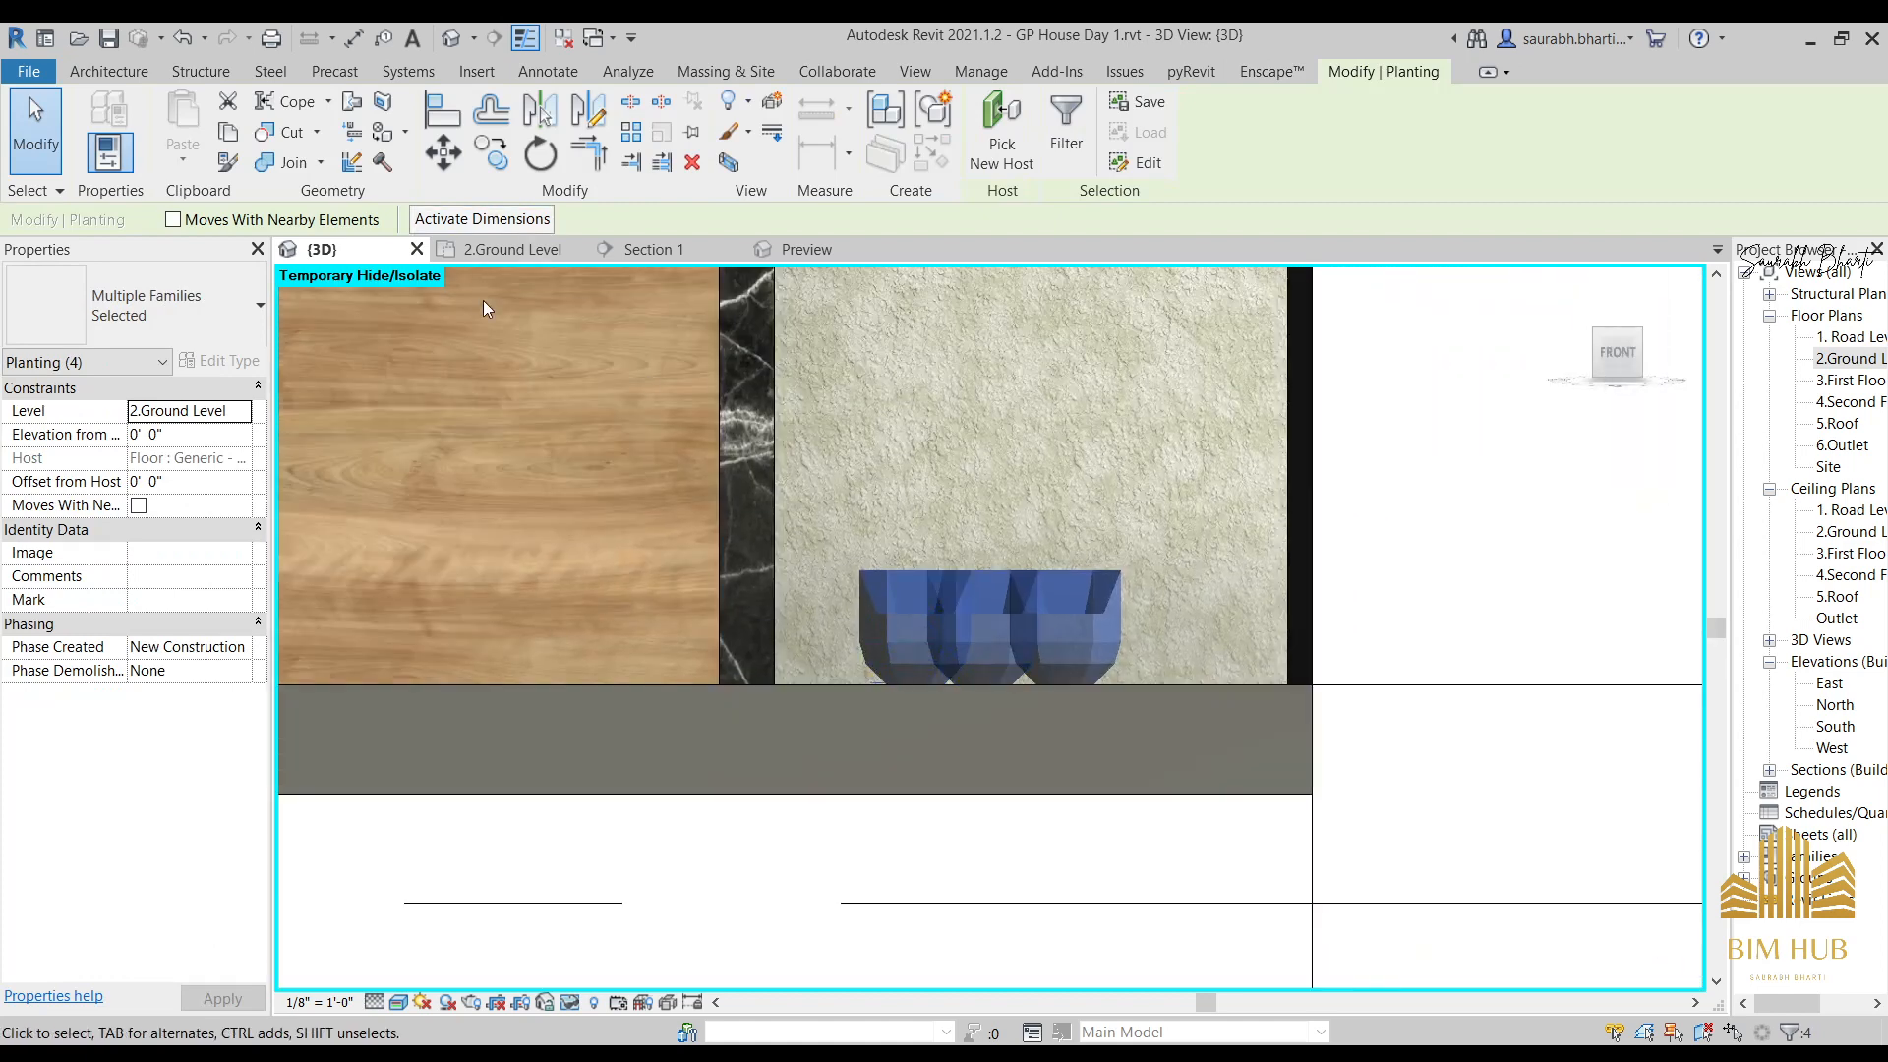
{"action": "scroll", "coordinate": [526, 369], "scroll_direction": "down", "scroll_amount": 4}
{"action": "middle_click_drag", "start_coordinate": [599, 429], "coordinate": [741, 702]}
{"action": "left_click", "coordinate": [443, 152]}
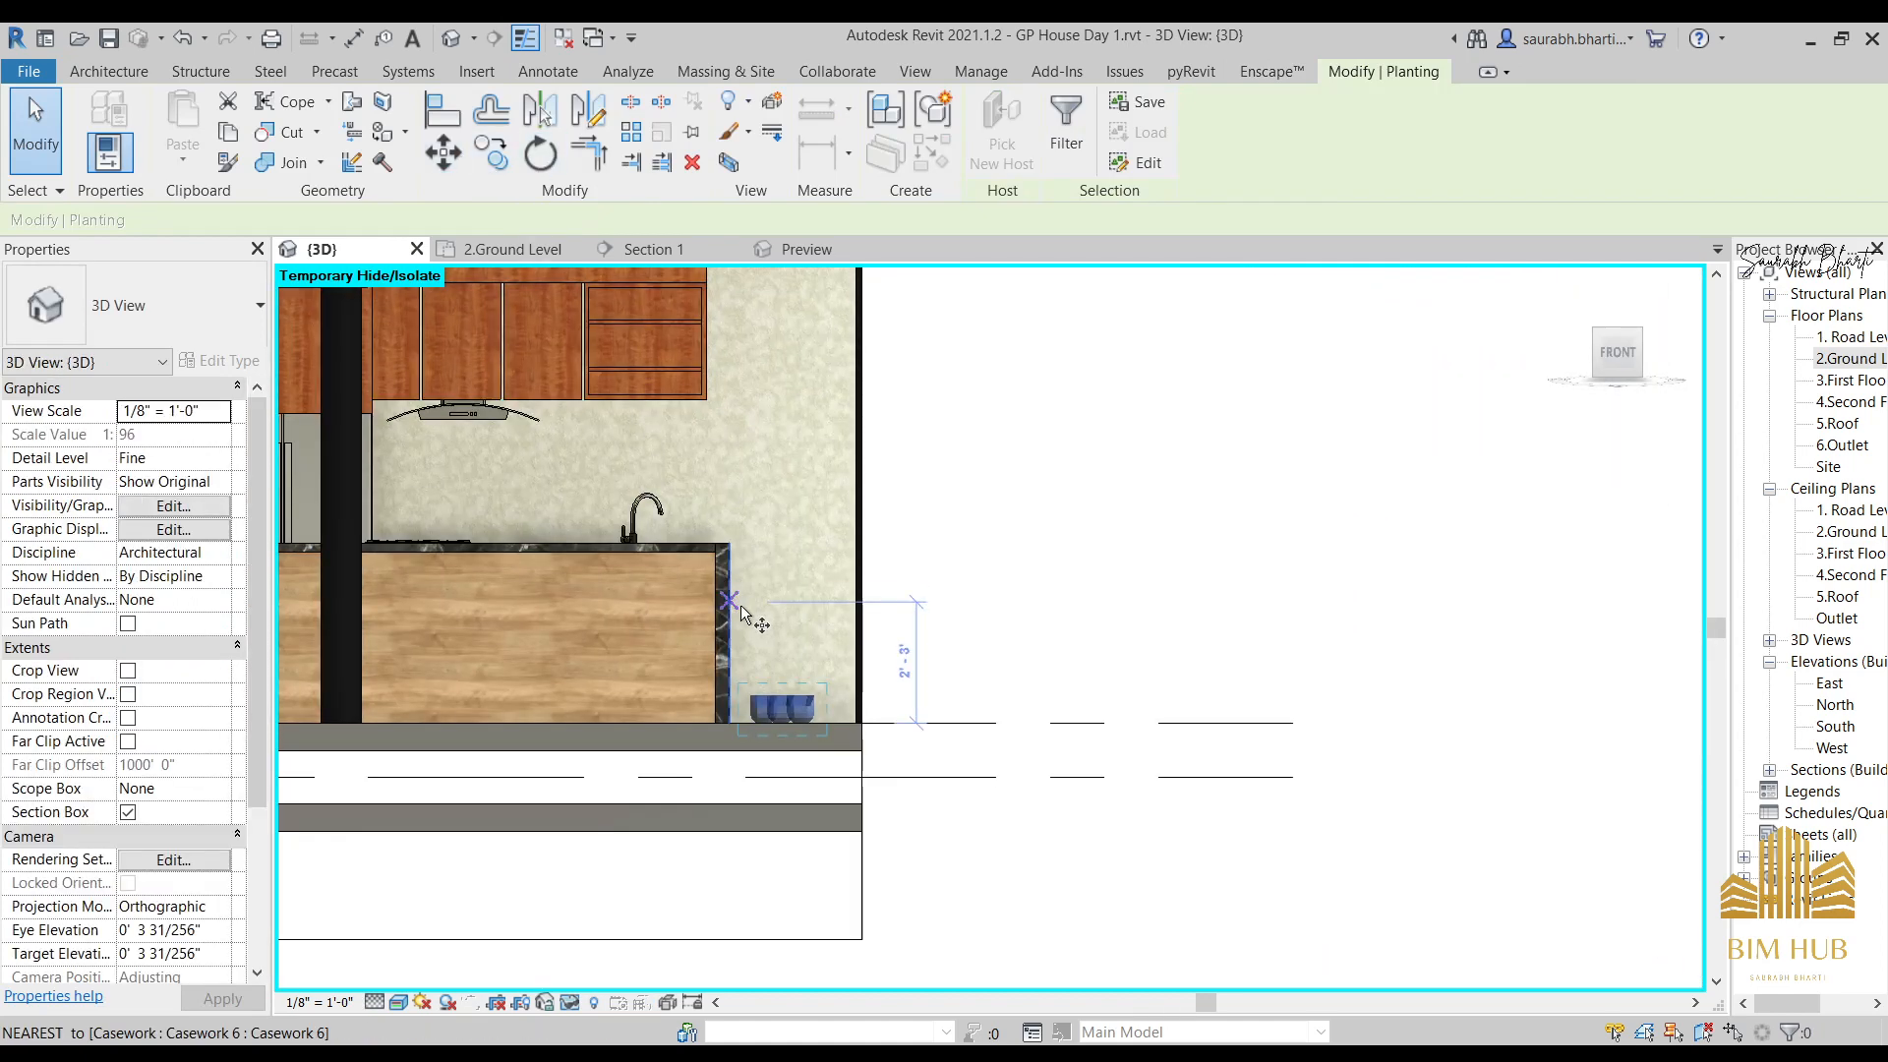
{"action": "scroll", "coordinate": [747, 629], "scroll_direction": "up", "scroll_amount": 2}
{"action": "left_click", "coordinate": [689, 753]}
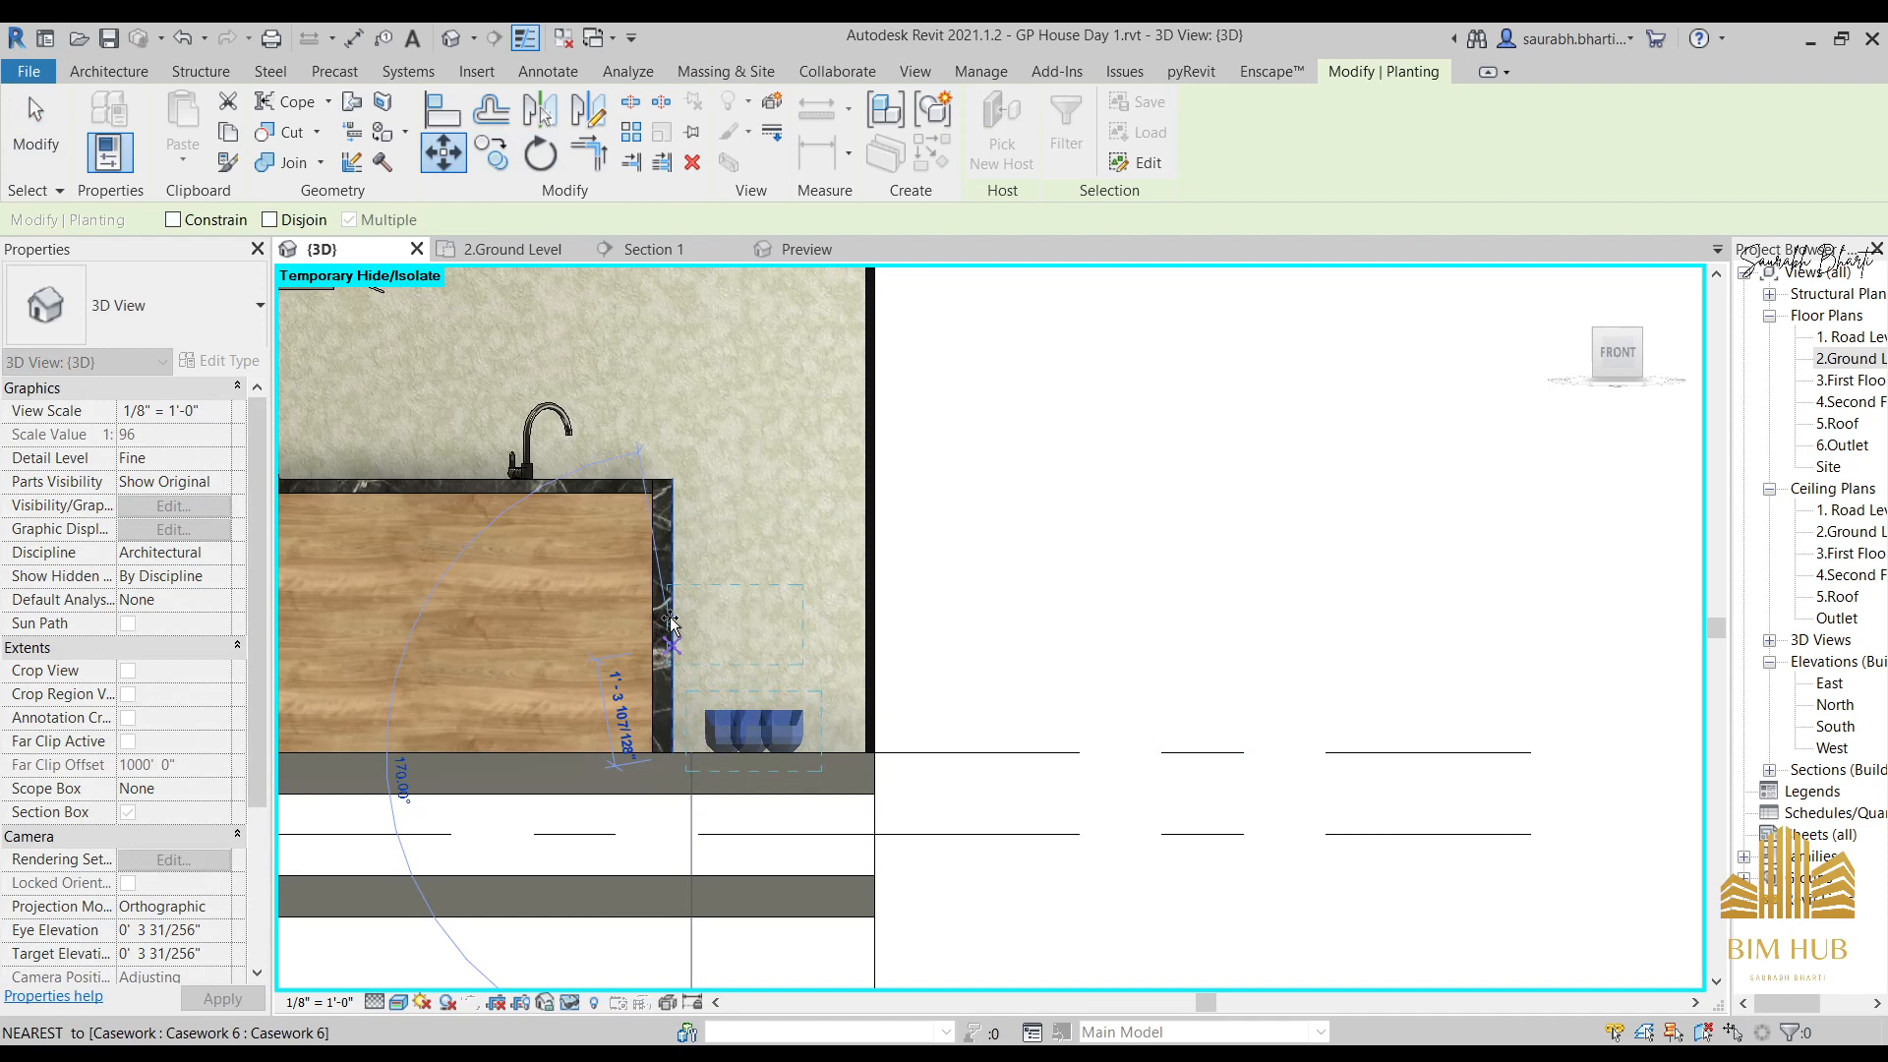
{"action": "left_click", "coordinate": [669, 480]}
{"action": "middle_click_drag", "start_coordinate": [802, 530], "coordinate": [1107, 529]}
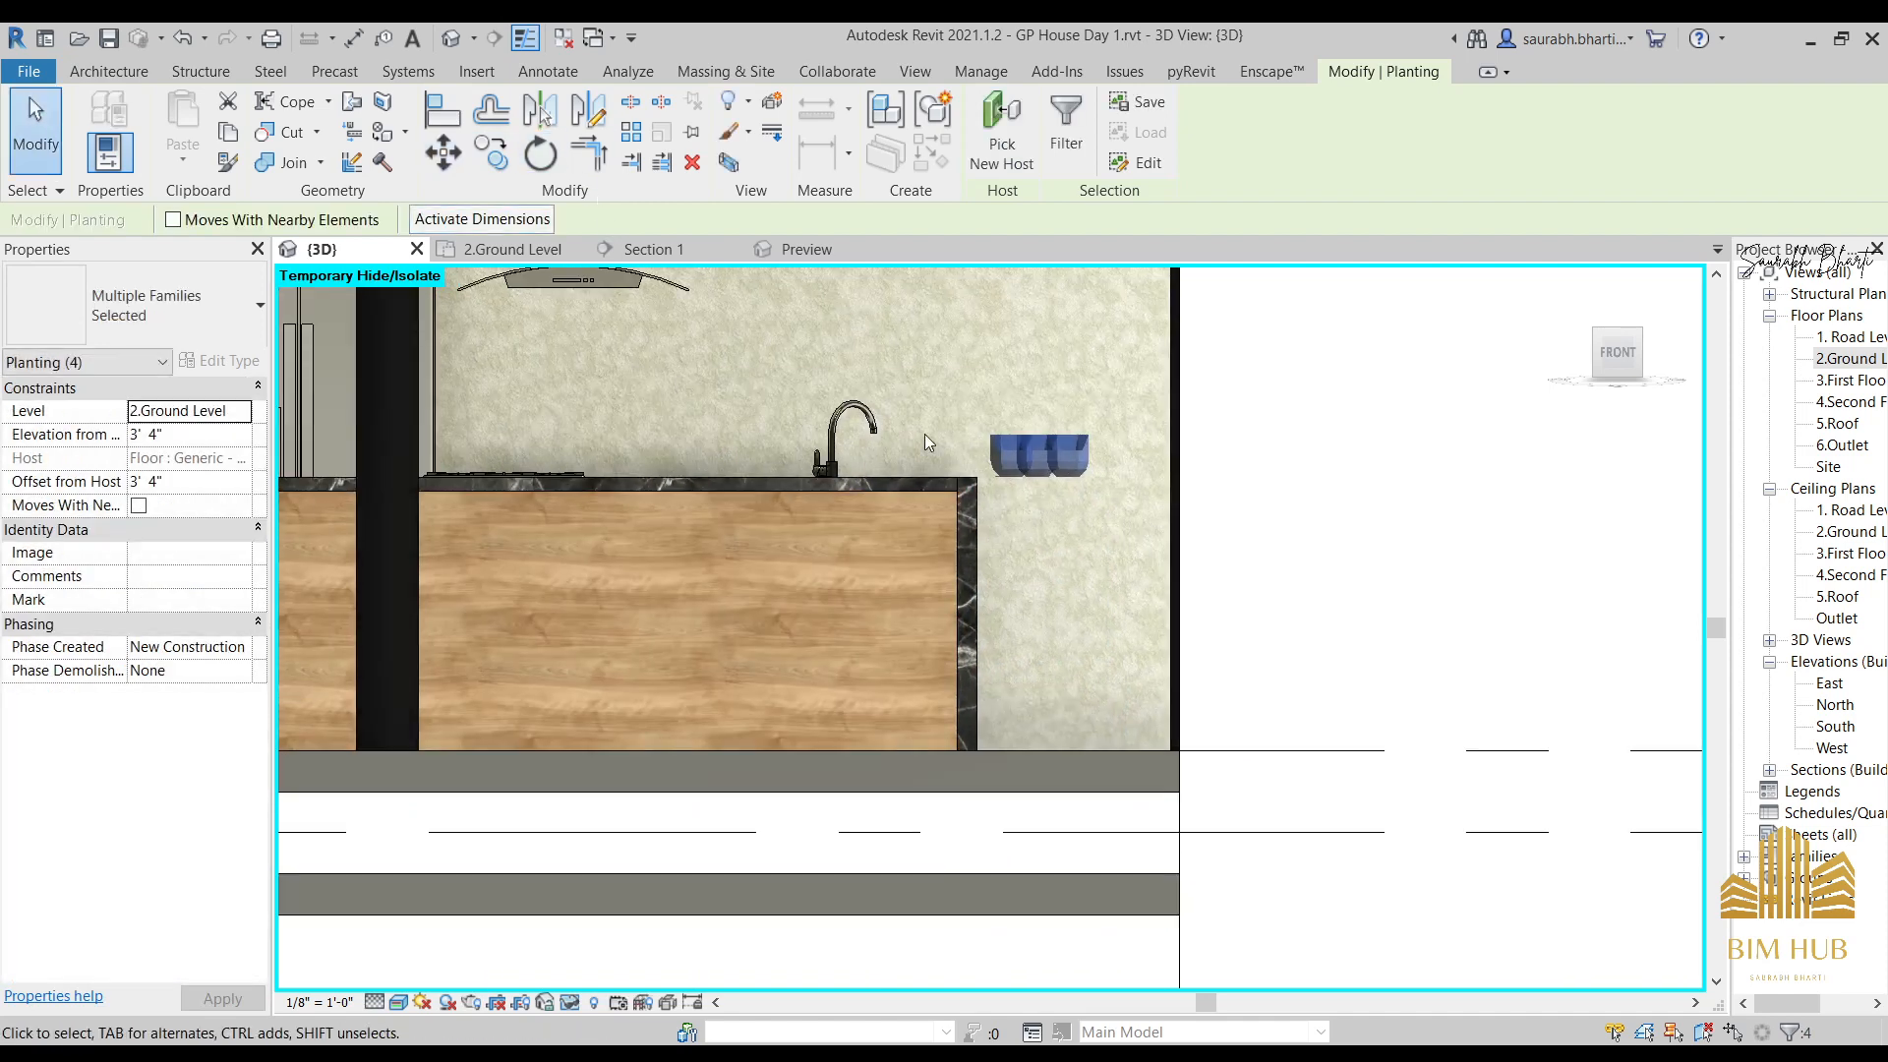
Move the selected bowl stacks and knife horizontally in the front view so they line up with the counter run.
{"action": "left_click", "coordinate": [448, 157]}
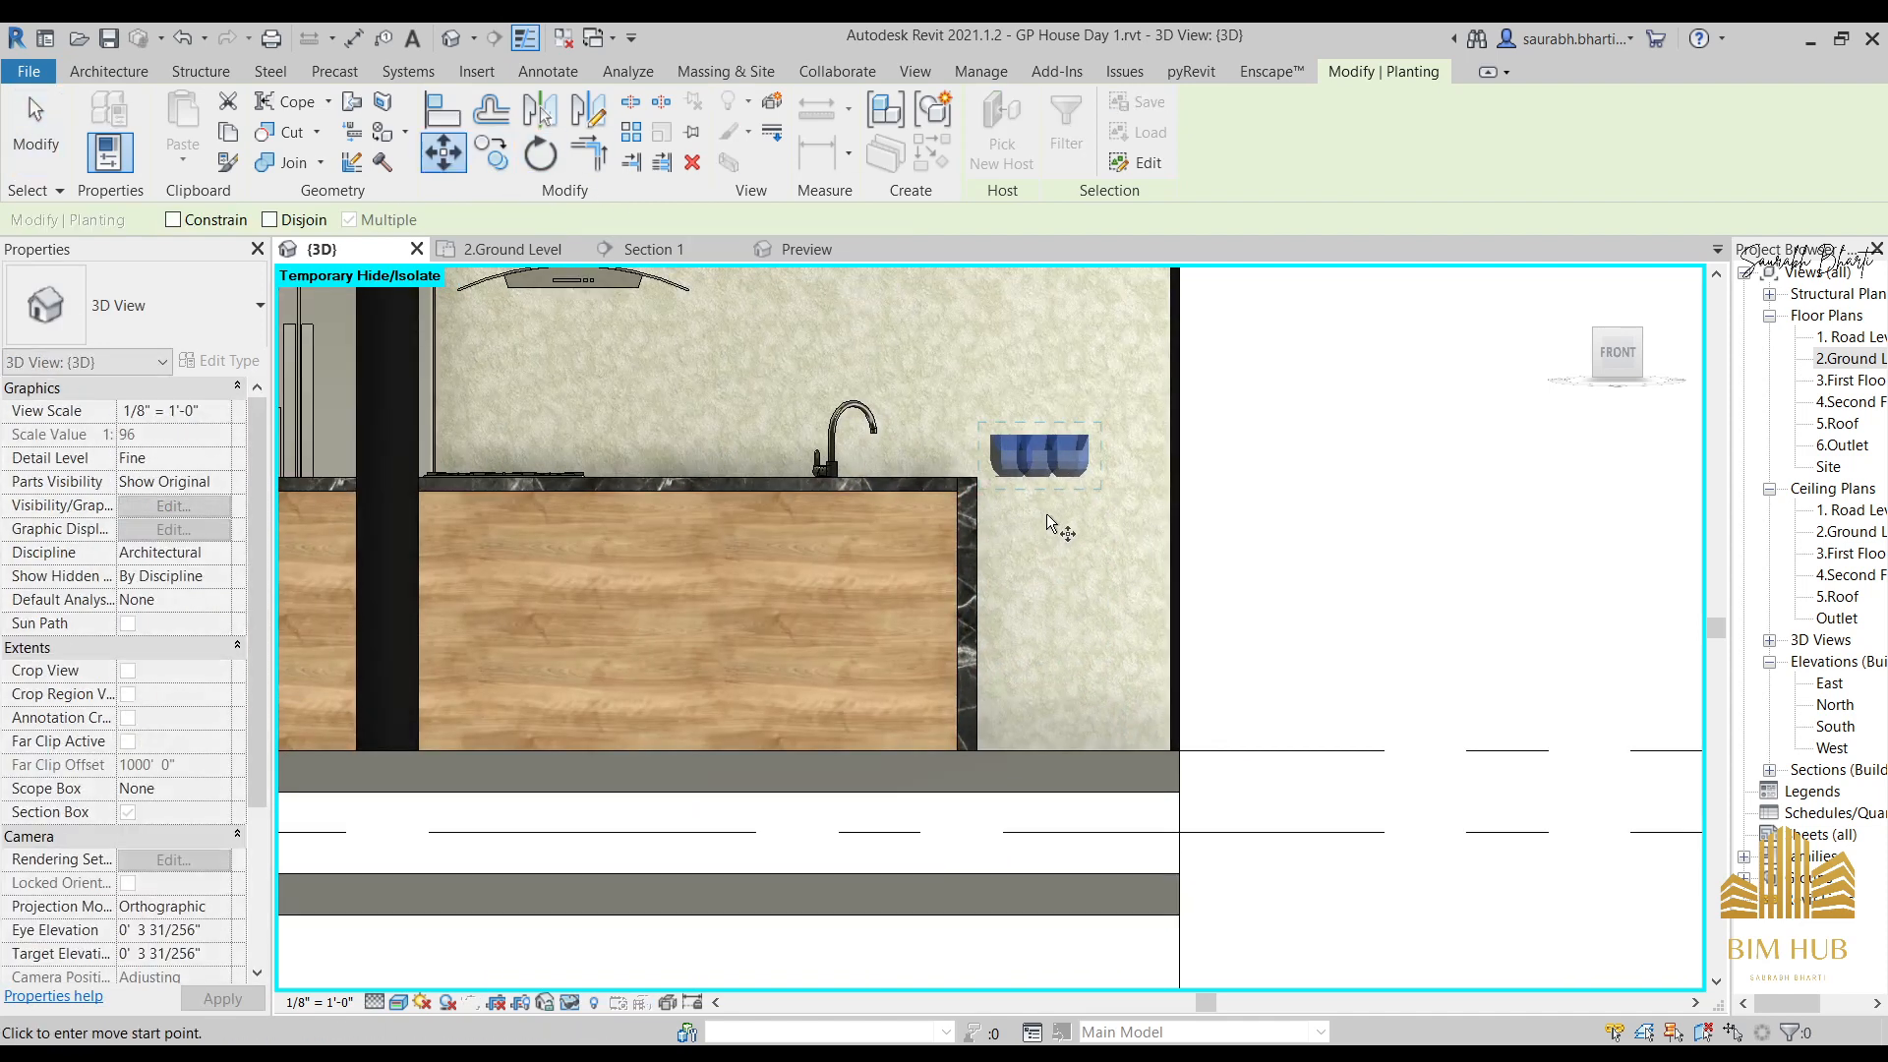
{"action": "left_click", "coordinate": [976, 480]}
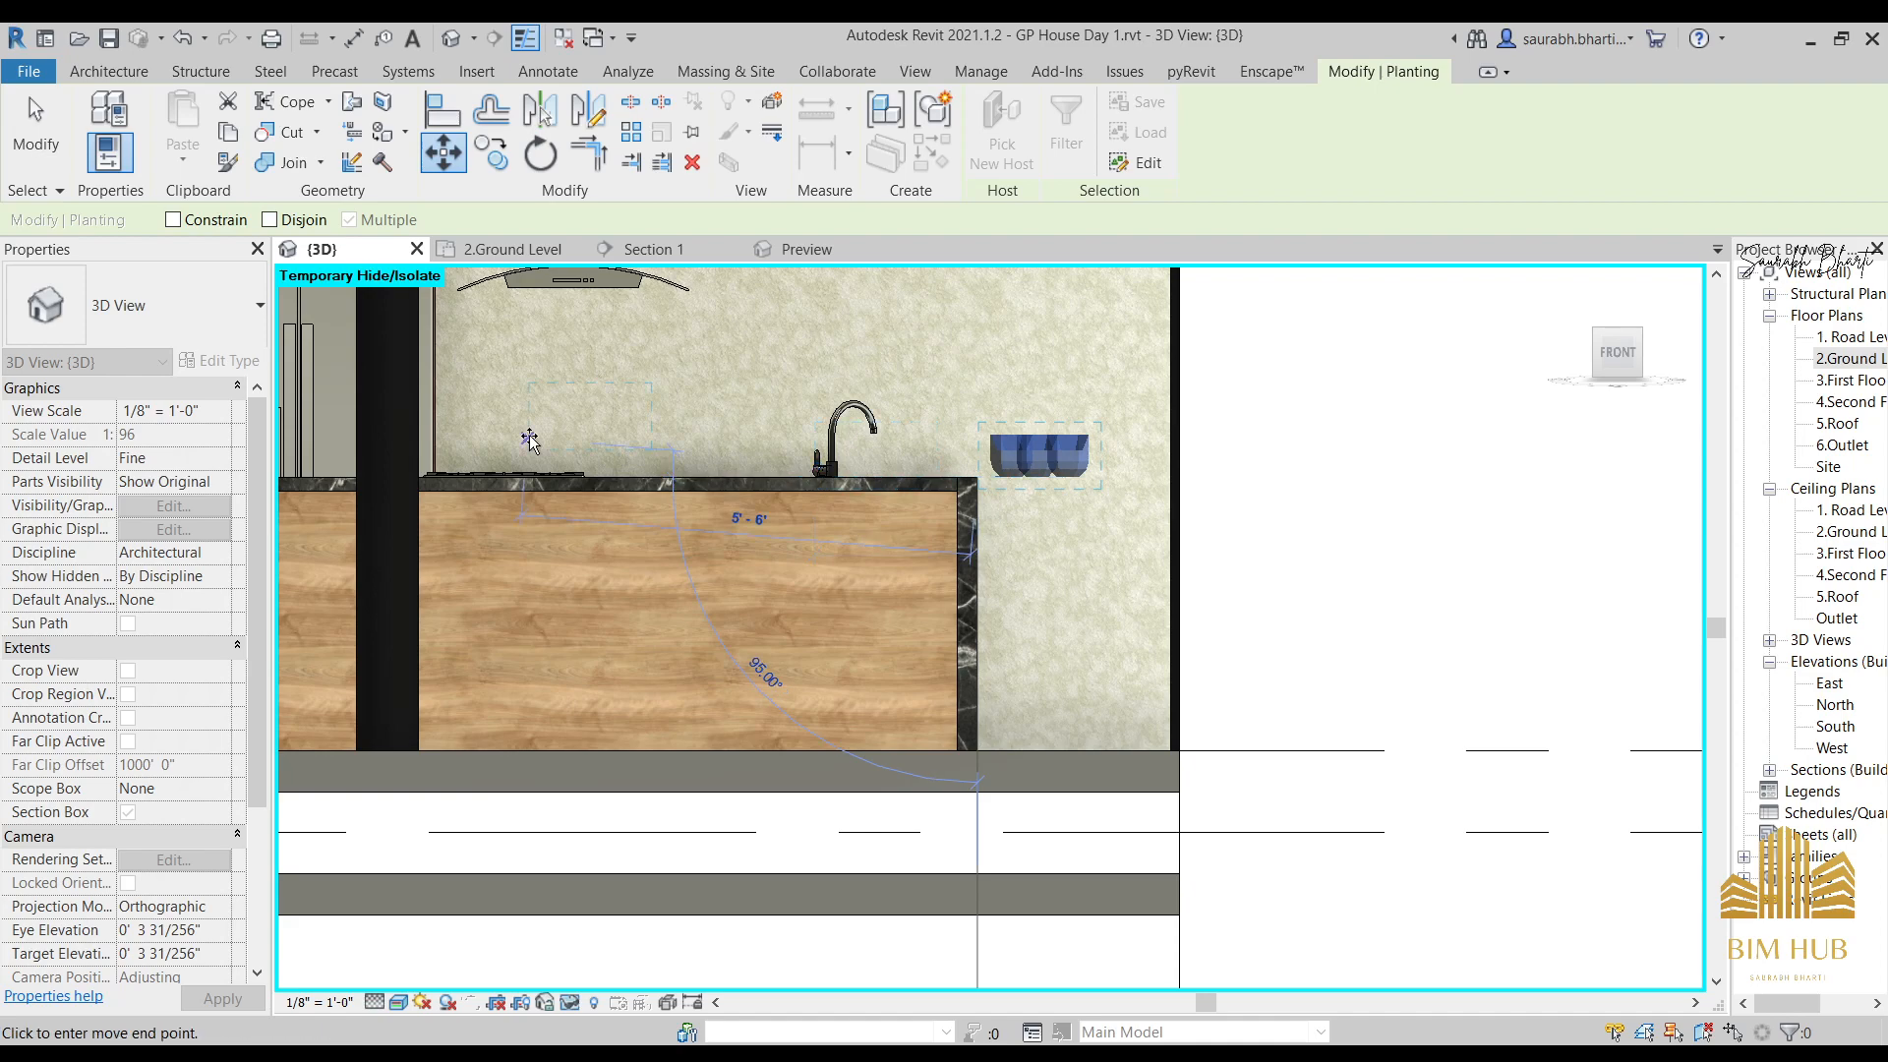
{"action": "left_click", "coordinate": [617, 485]}
{"action": "middle_click_drag", "start_coordinate": [1015, 555], "coordinate": [974, 834], "text": "shift"}
{"action": "key", "text": "Escape"}
{"action": "middle_click_drag", "start_coordinate": [954, 758], "coordinate": [551, 752], "text": "shift"}
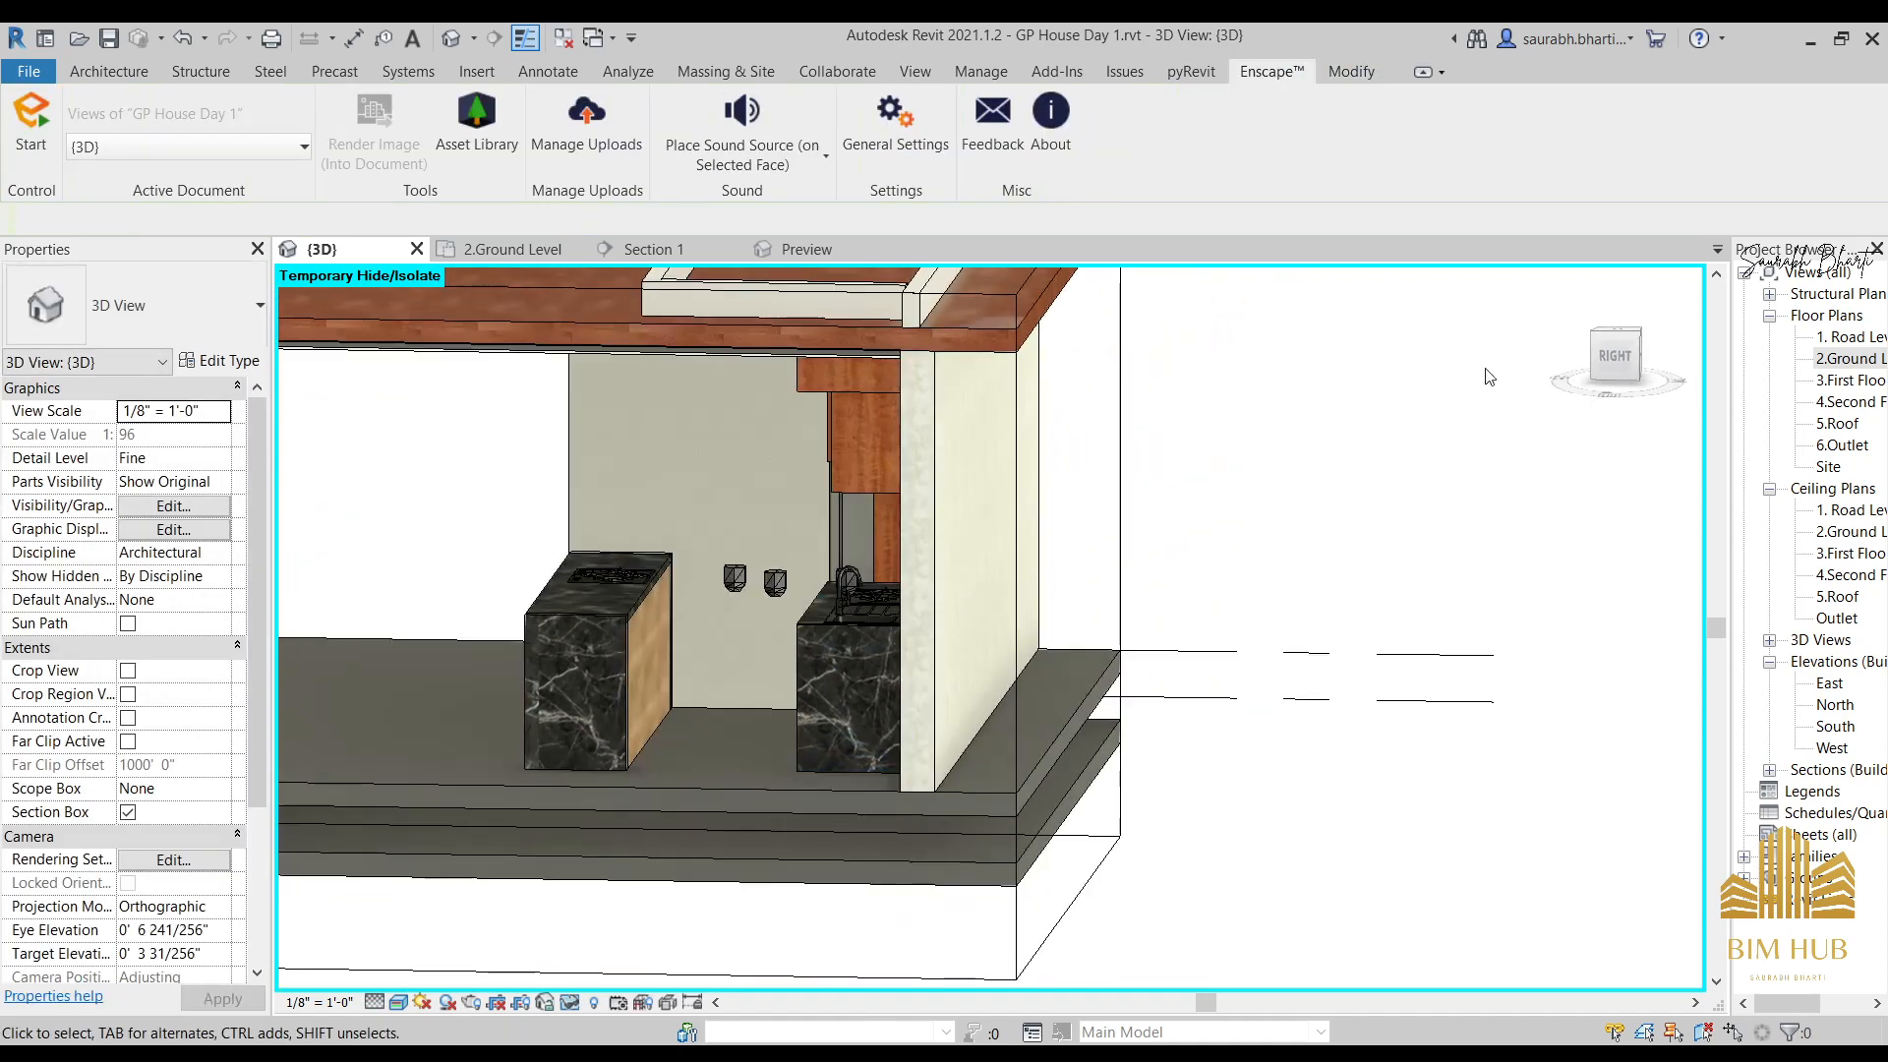
In the right side view, raise the two bowl stacks between the island and the sink counter into the wall cabinet area.
{"action": "left_click", "coordinate": [1609, 360]}
{"action": "scroll", "coordinate": [1170, 753], "scroll_direction": "up", "scroll_amount": 5}
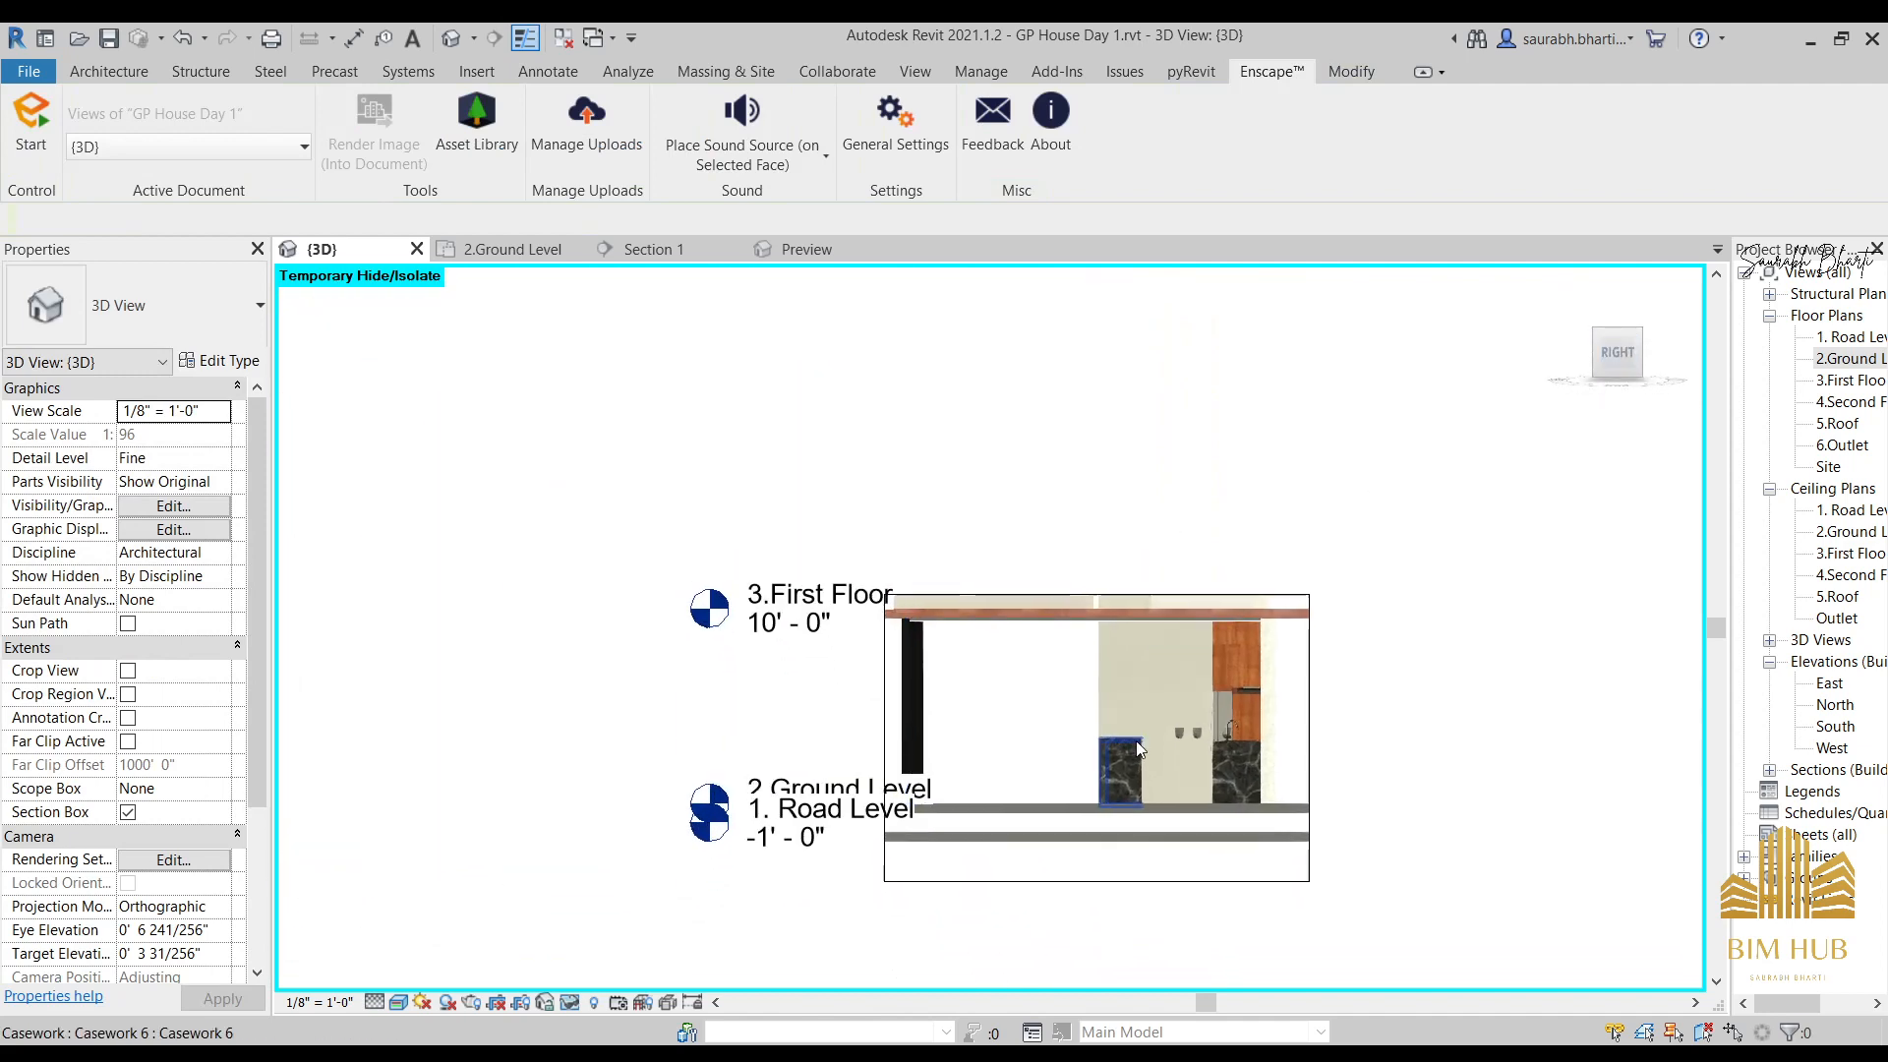
{"action": "middle_click_drag", "start_coordinate": [1171, 729], "coordinate": [1259, 830]}
{"action": "scroll", "coordinate": [1229, 885], "scroll_direction": "up", "scroll_amount": 4}
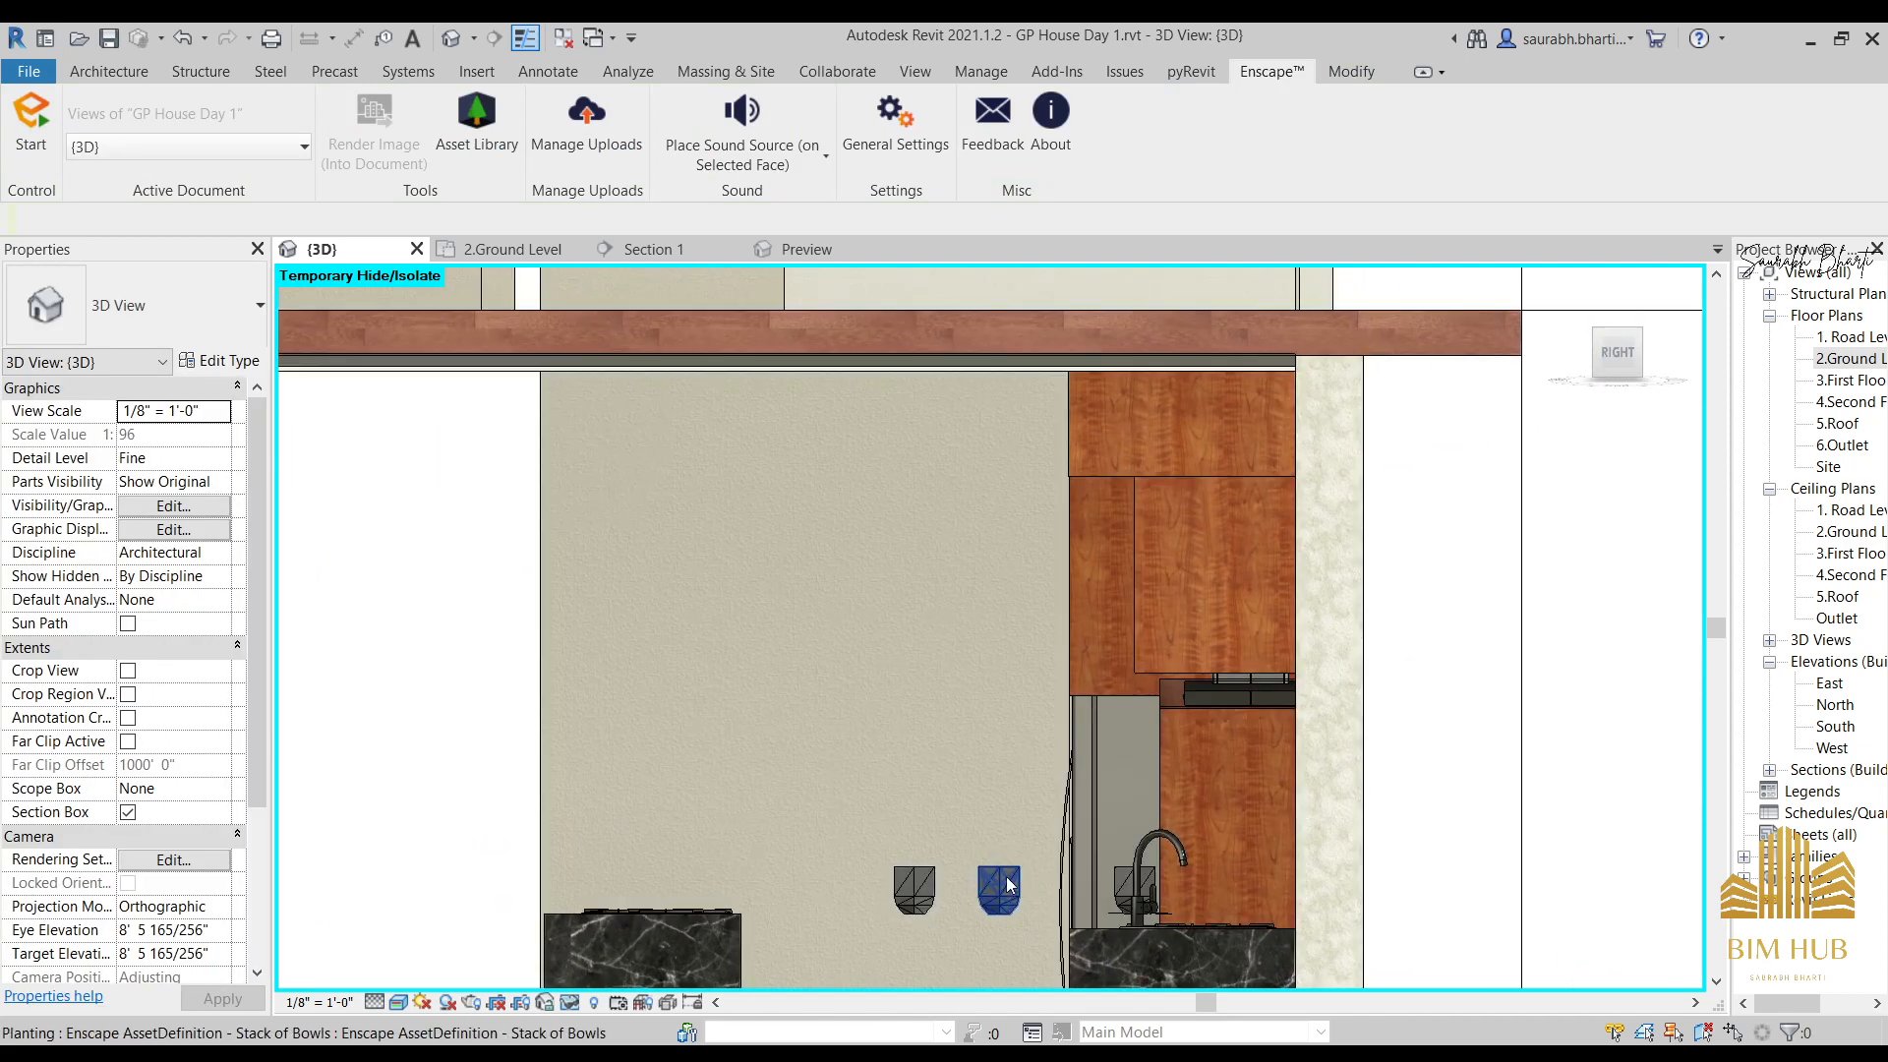
{"action": "left_click", "coordinate": [974, 873]}
{"action": "left_click_drag", "start_coordinate": [1013, 594], "coordinate": [962, 586]}
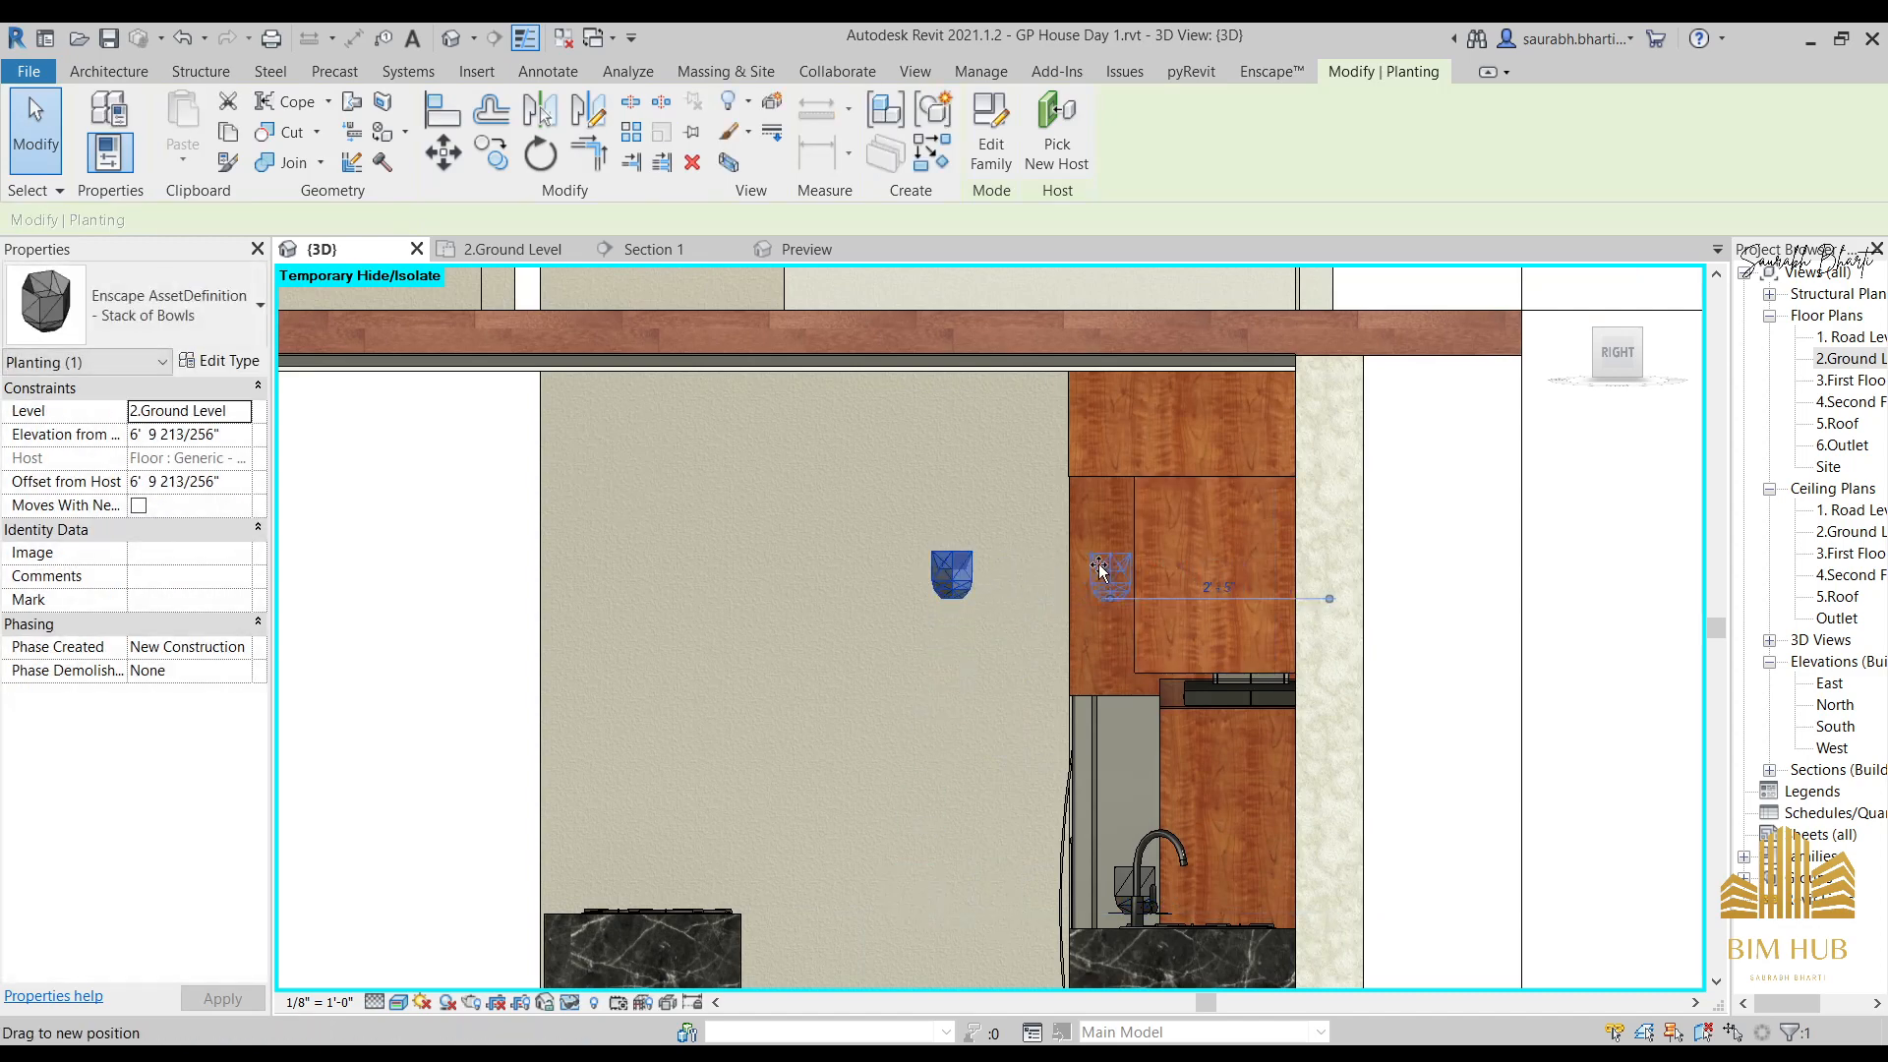
{"action": "left_click_drag", "start_coordinate": [1100, 564], "coordinate": [1142, 519]}
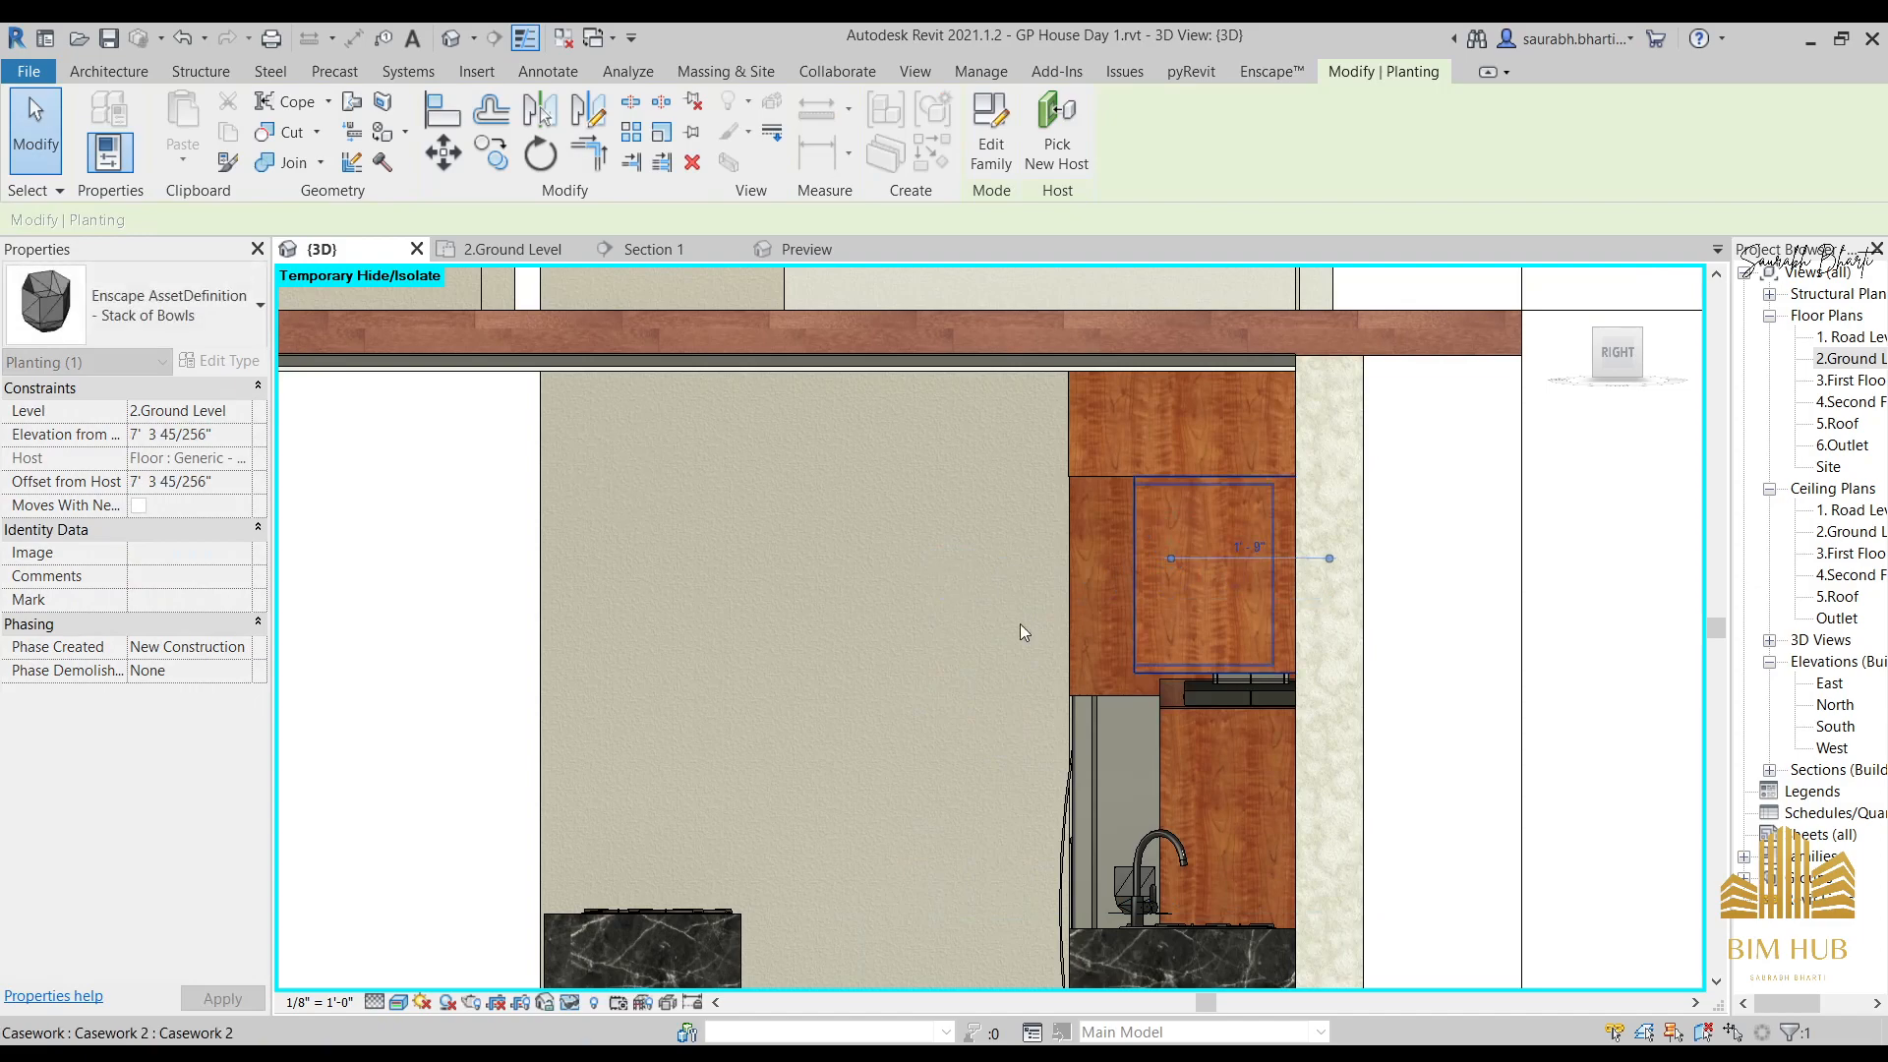
Display the right side view in wireframe and rest the higher bowl stack on the cabinet's upper shelf, at about 7' 5 1/2" elevation.
{"action": "middle_click_drag", "start_coordinate": [1019, 623], "coordinate": [1143, 611], "text": "shift"}
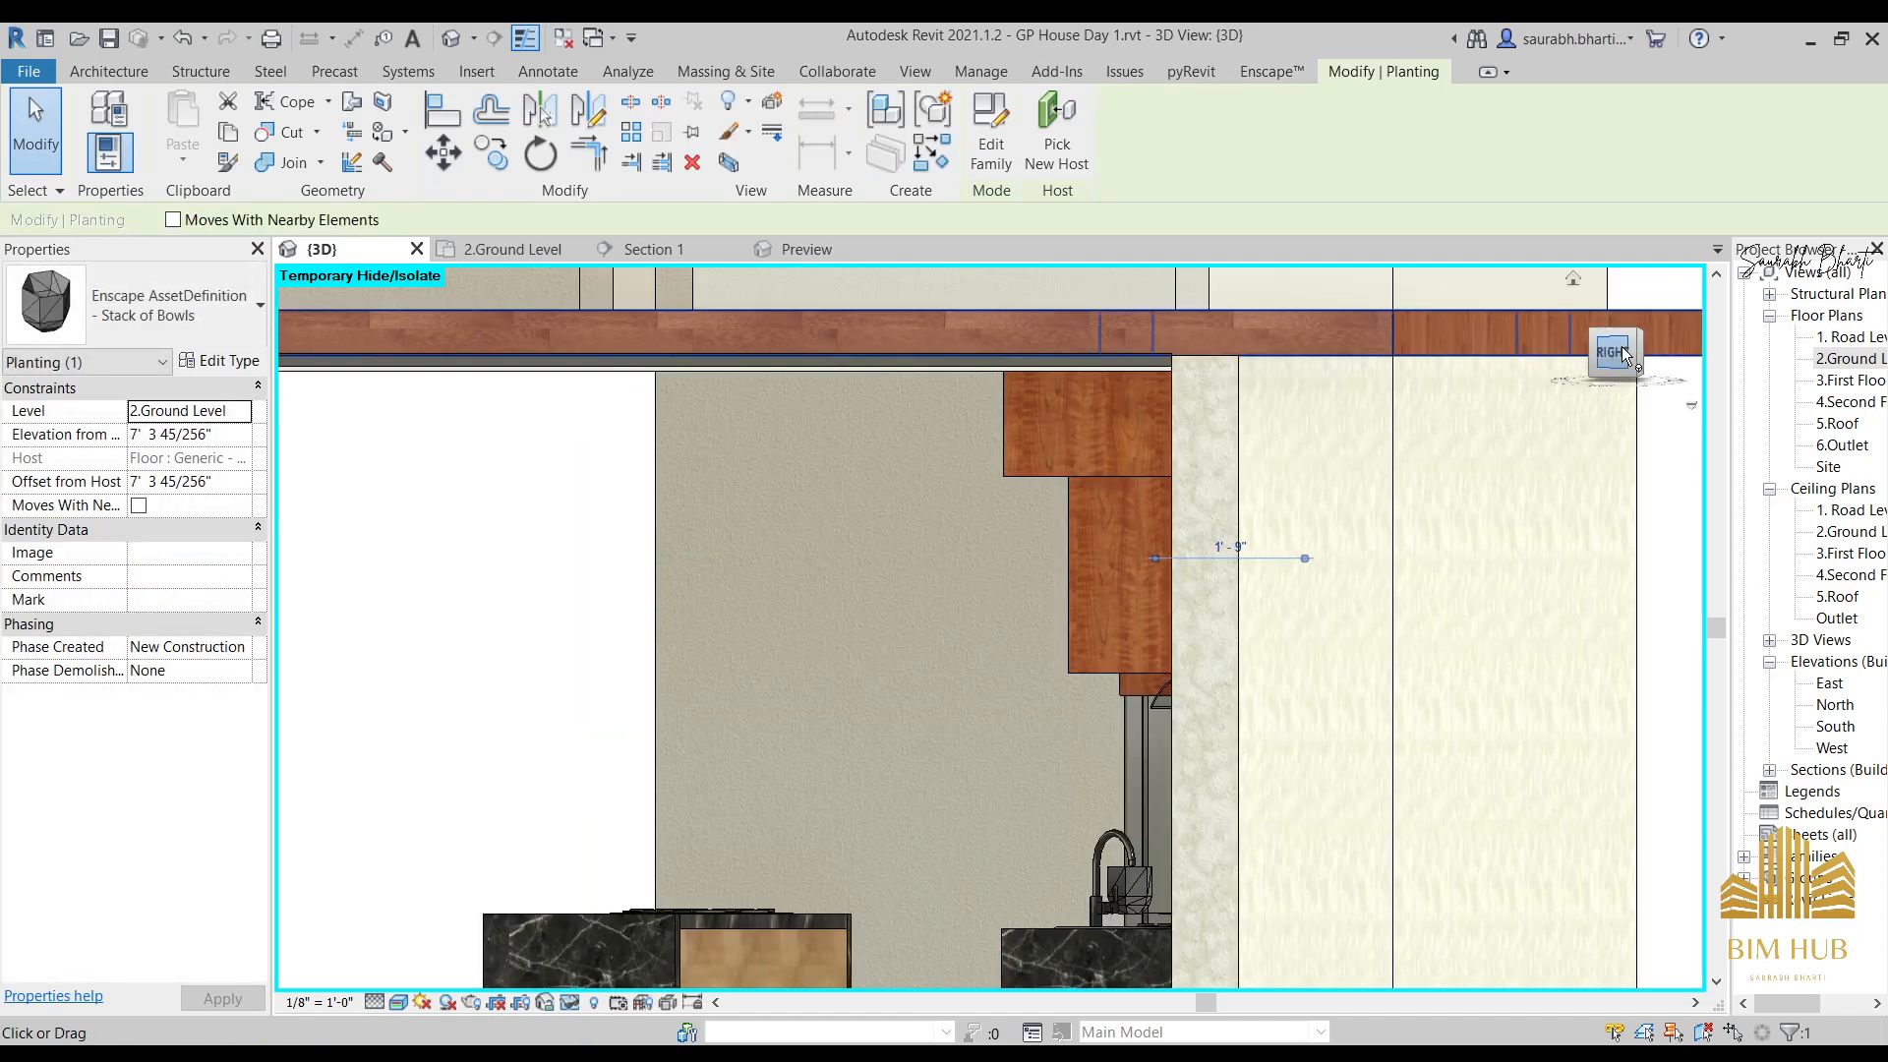
{"action": "left_click", "coordinate": [1620, 354]}
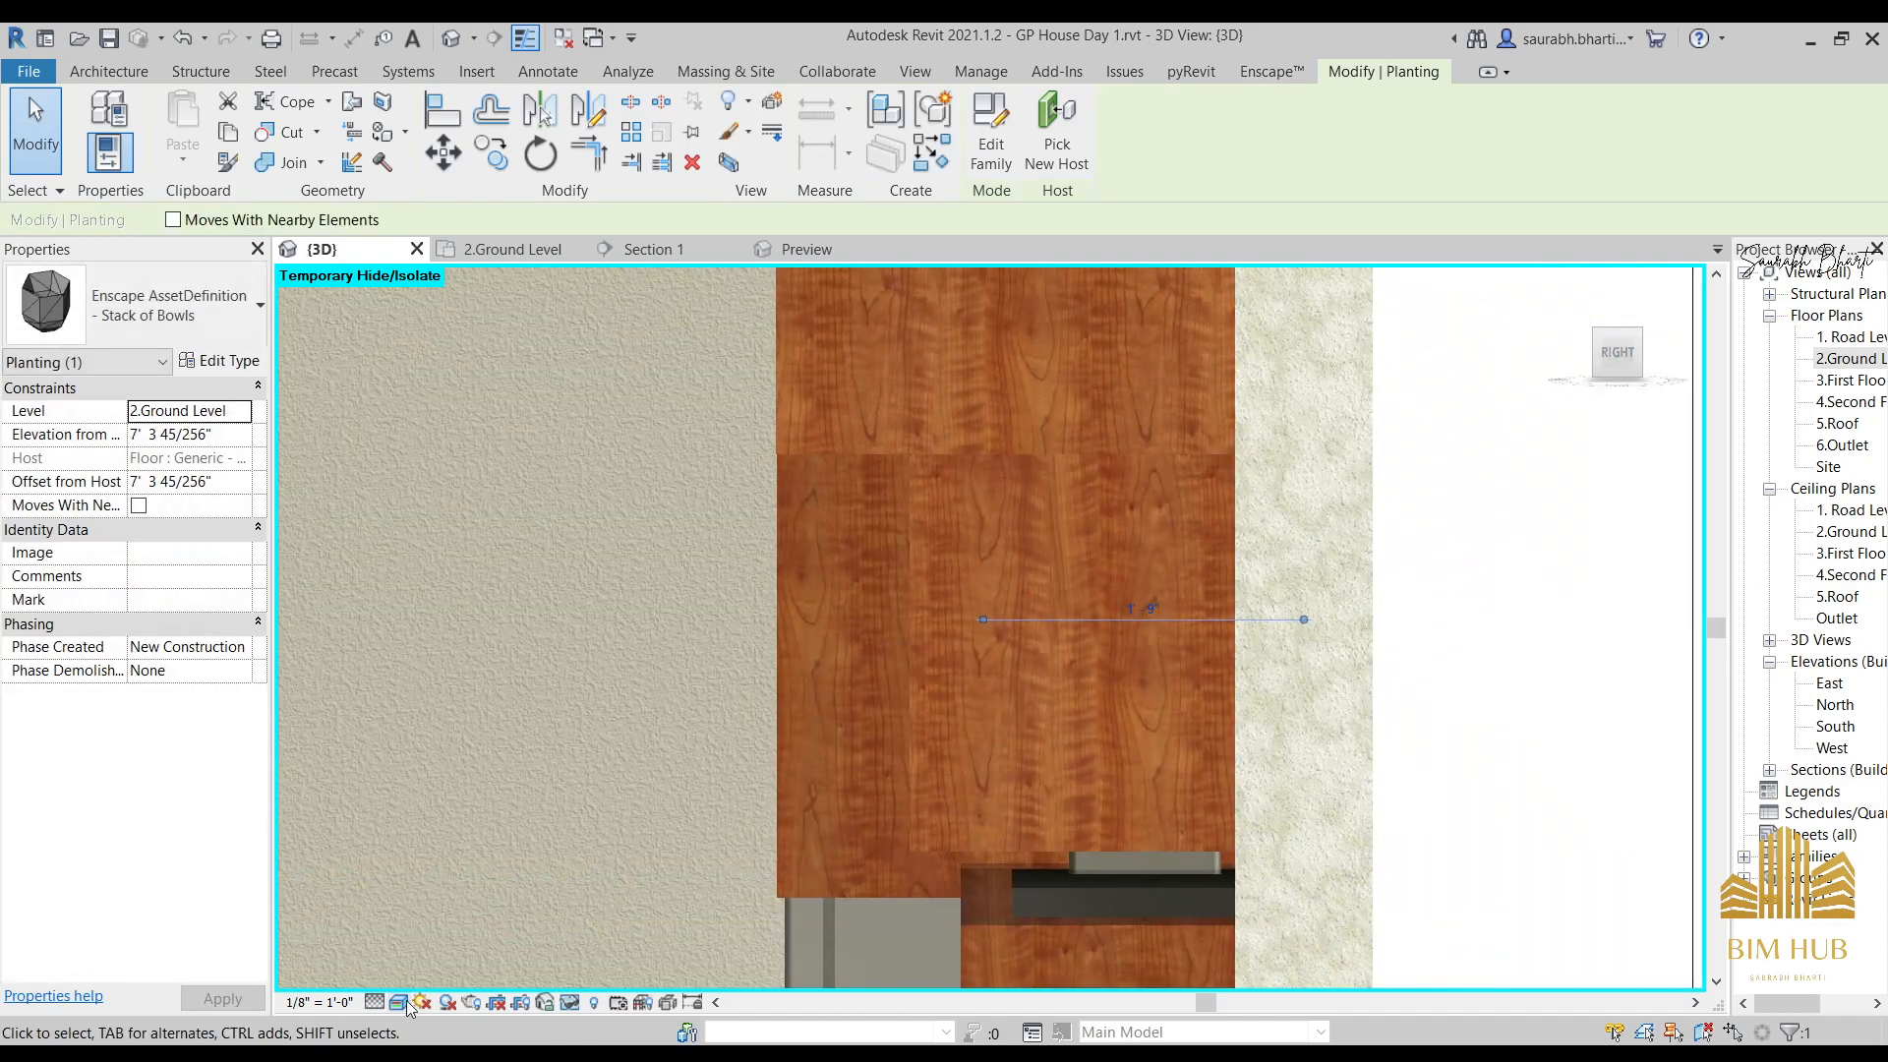
{"action": "left_click", "coordinate": [408, 1004]}
{"action": "left_click", "coordinate": [580, 877]}
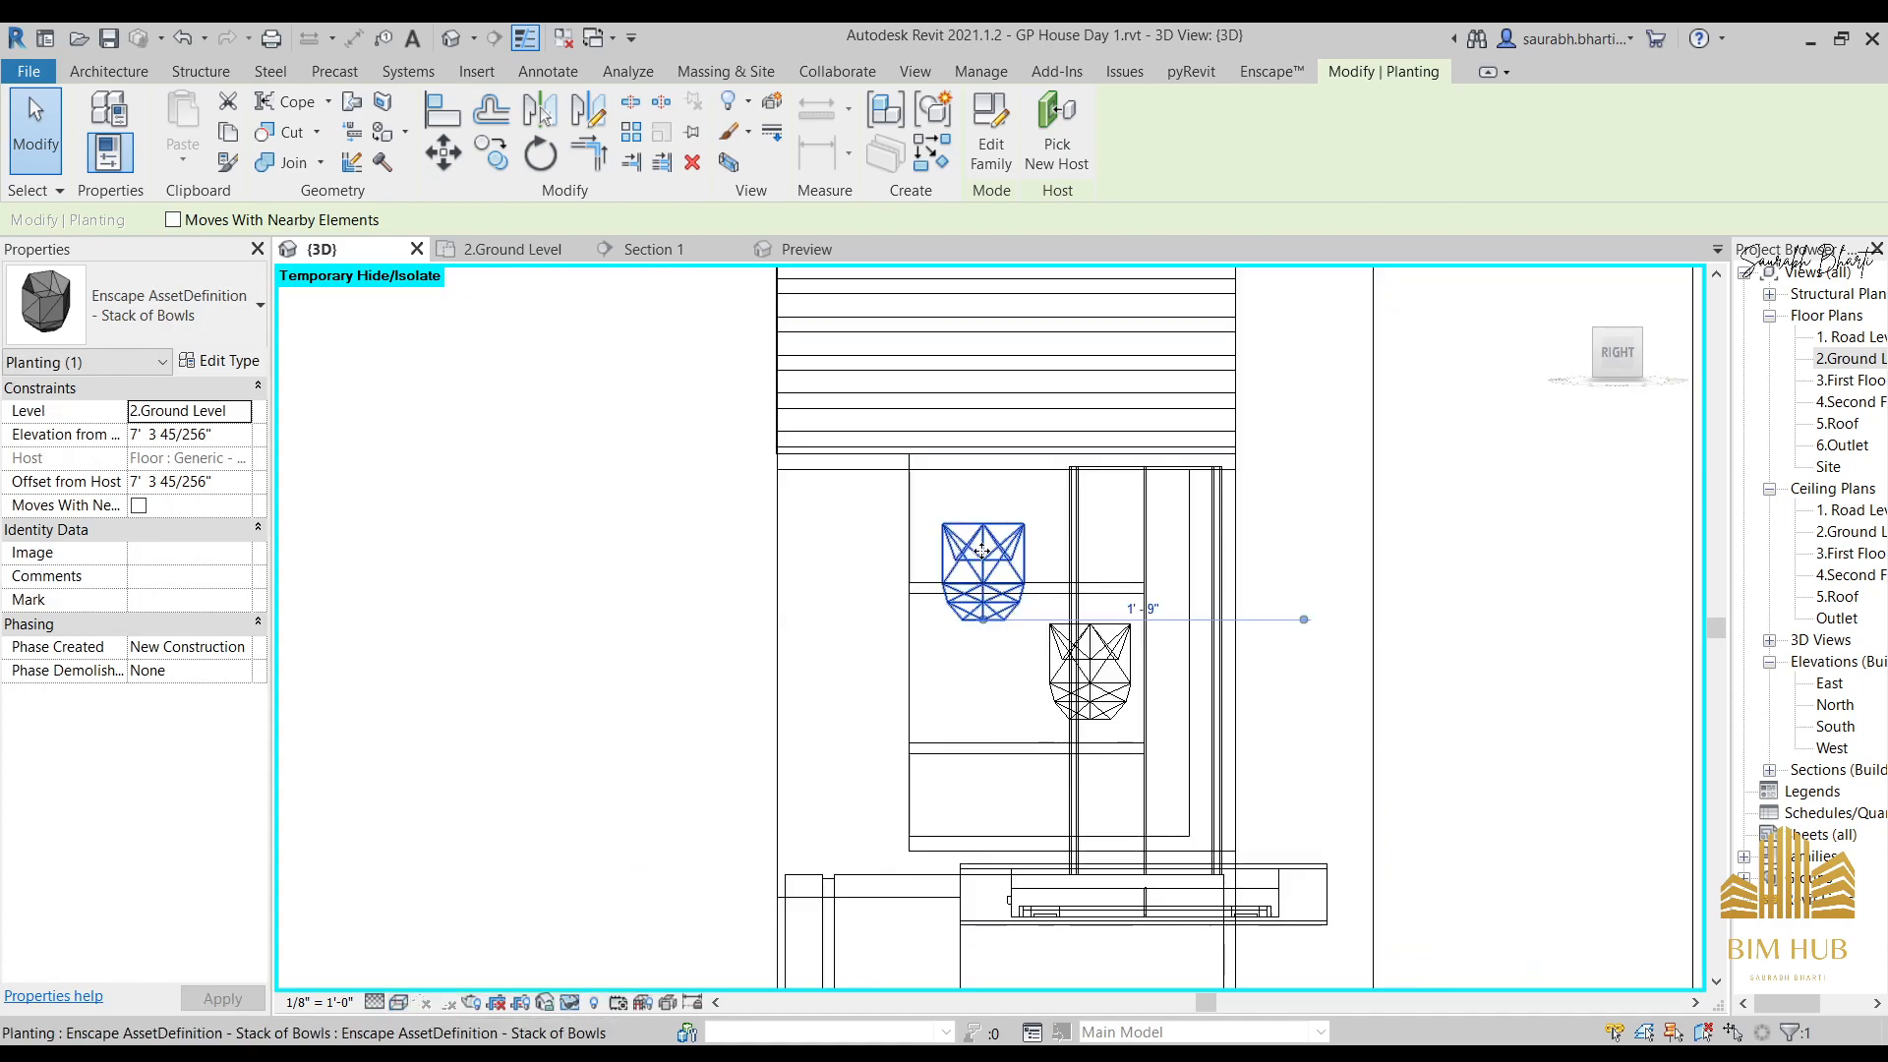
{"action": "mouse_move", "coordinate": [981, 552]}
{"action": "left_mouse_down"}
{"action": "mouse_move", "coordinate": [982, 492]}
{"action": "mouse_move", "coordinate": [982, 514]}
{"action": "left_mouse_up"}
Adjust the lower bowl stack to sit on the wall cabinet's lower shelf, at about 6' 7" elevation.
{"action": "left_click", "coordinate": [1117, 695]}
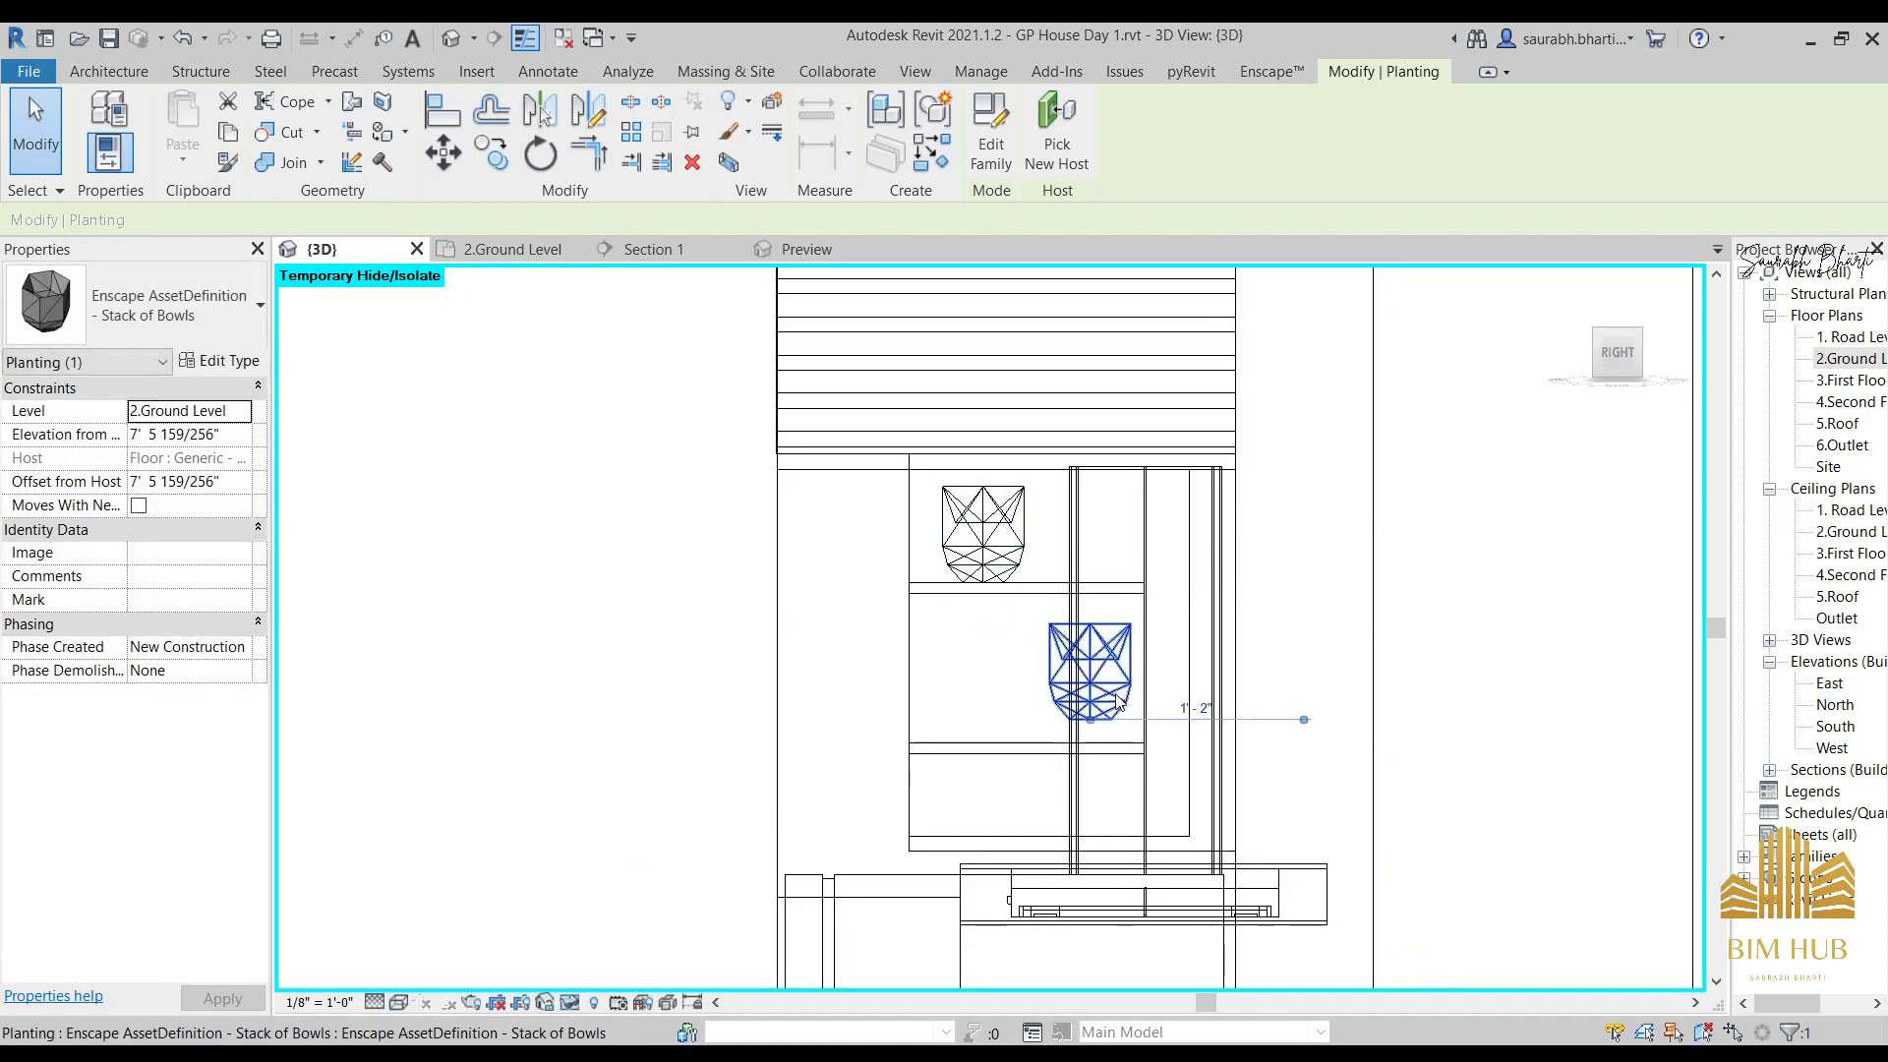
{"action": "left_click_drag", "start_coordinate": [1116, 700], "coordinate": [1119, 704]}
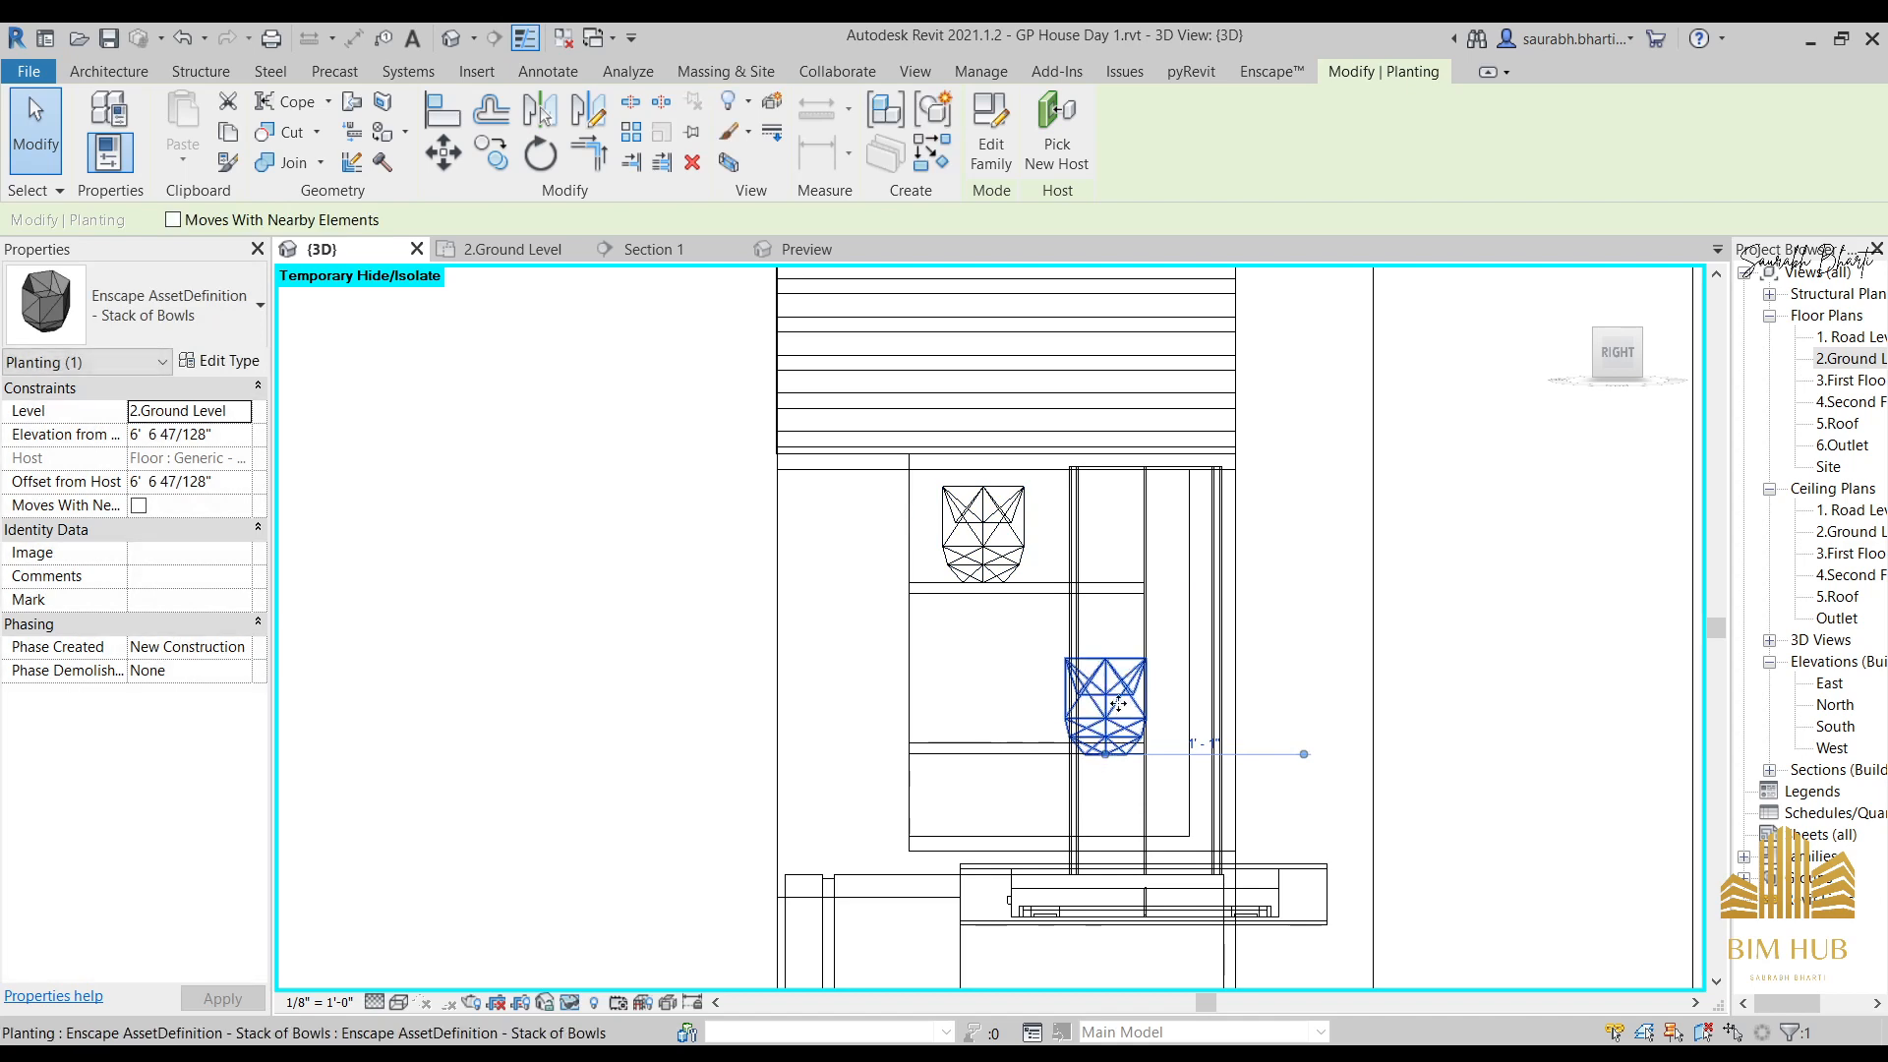
{"action": "key", "text": "Up"}
{"action": "key", "text": "Up"}
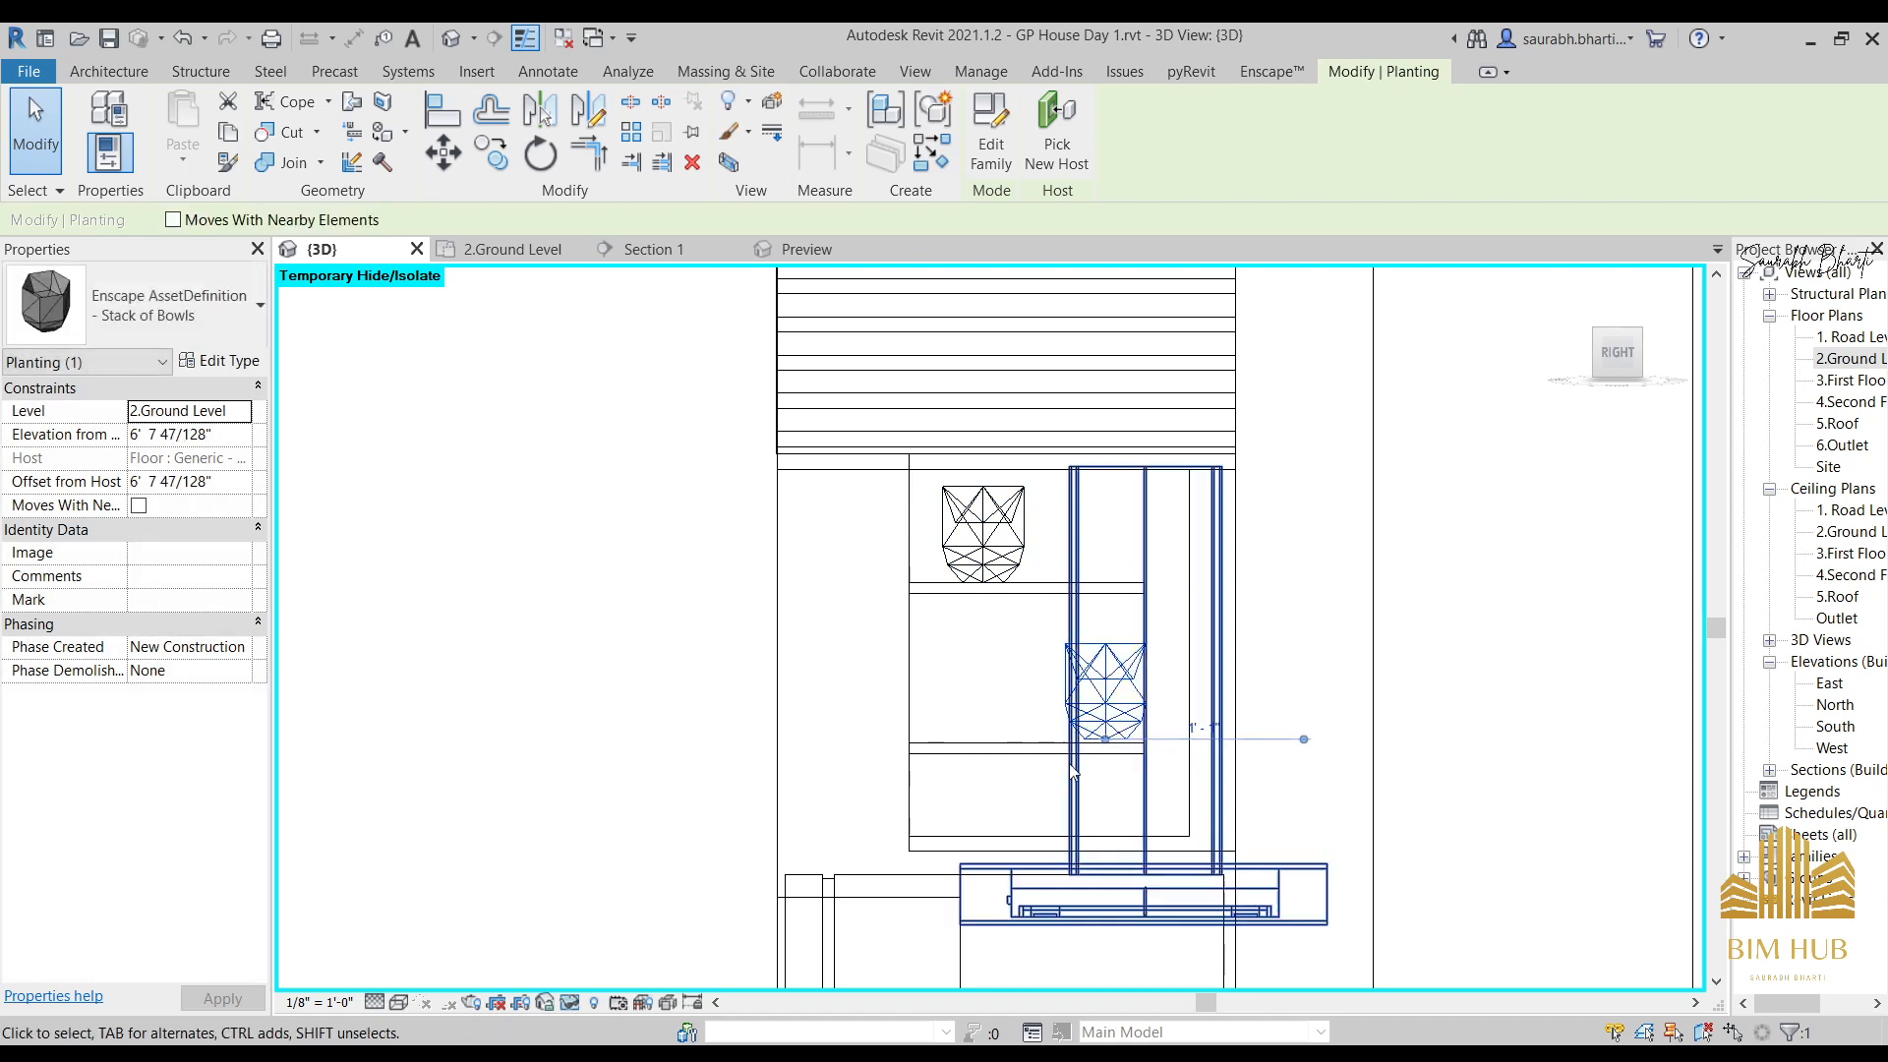
{"action": "scroll", "coordinate": [1114, 710], "scroll_direction": "up", "scroll_amount": 3}
{"action": "scroll", "coordinate": [1114, 710], "scroll_direction": "up", "scroll_amount": 2}
{"action": "key", "text": "Down"}
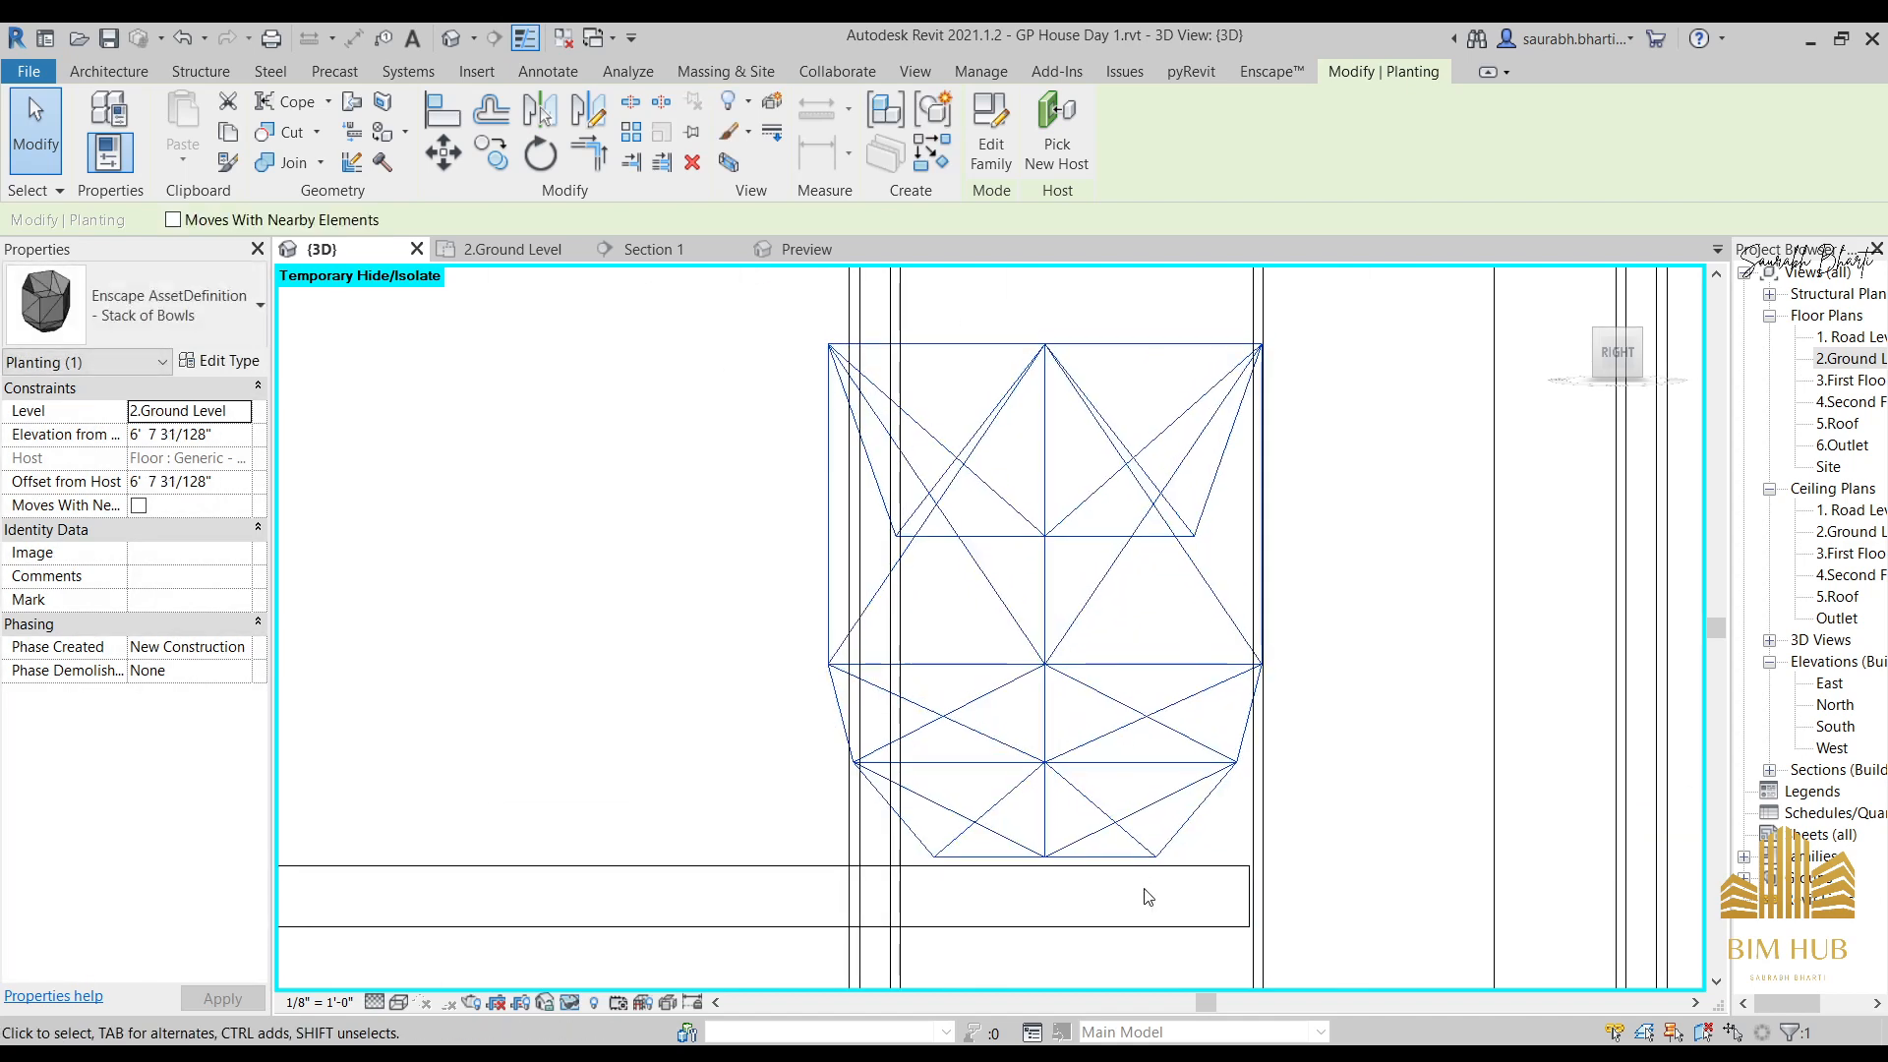
{"action": "key", "text": "Down"}
{"action": "scroll", "coordinate": [1142, 898], "scroll_direction": "down", "scroll_amount": 5}
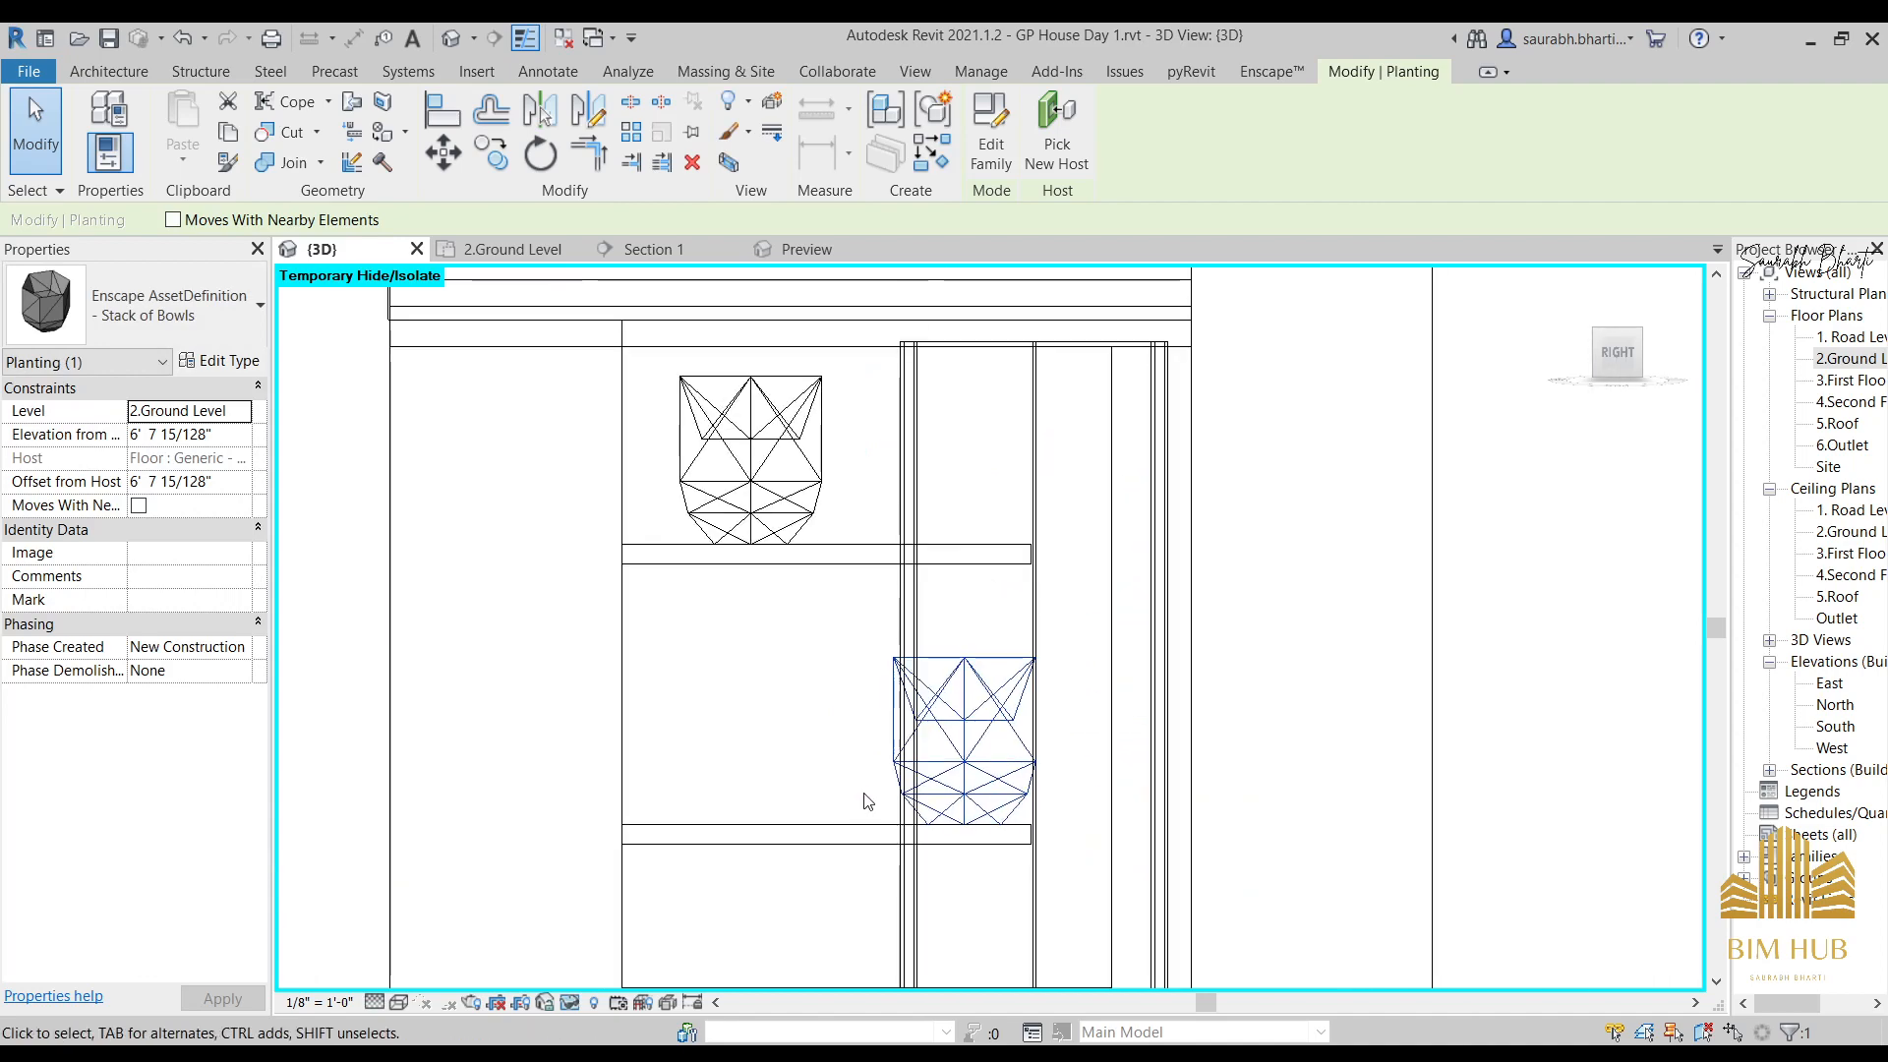
{"action": "scroll", "coordinate": [1007, 676], "scroll_direction": "down", "scroll_amount": 3}
In the front view, slide both raised bowl stacks horizontally into the open wall cabinet, at opposite ends of its upper and lower shelves.
{"action": "middle_click_drag", "start_coordinate": [805, 784], "coordinate": [1108, 756], "text": "shift"}
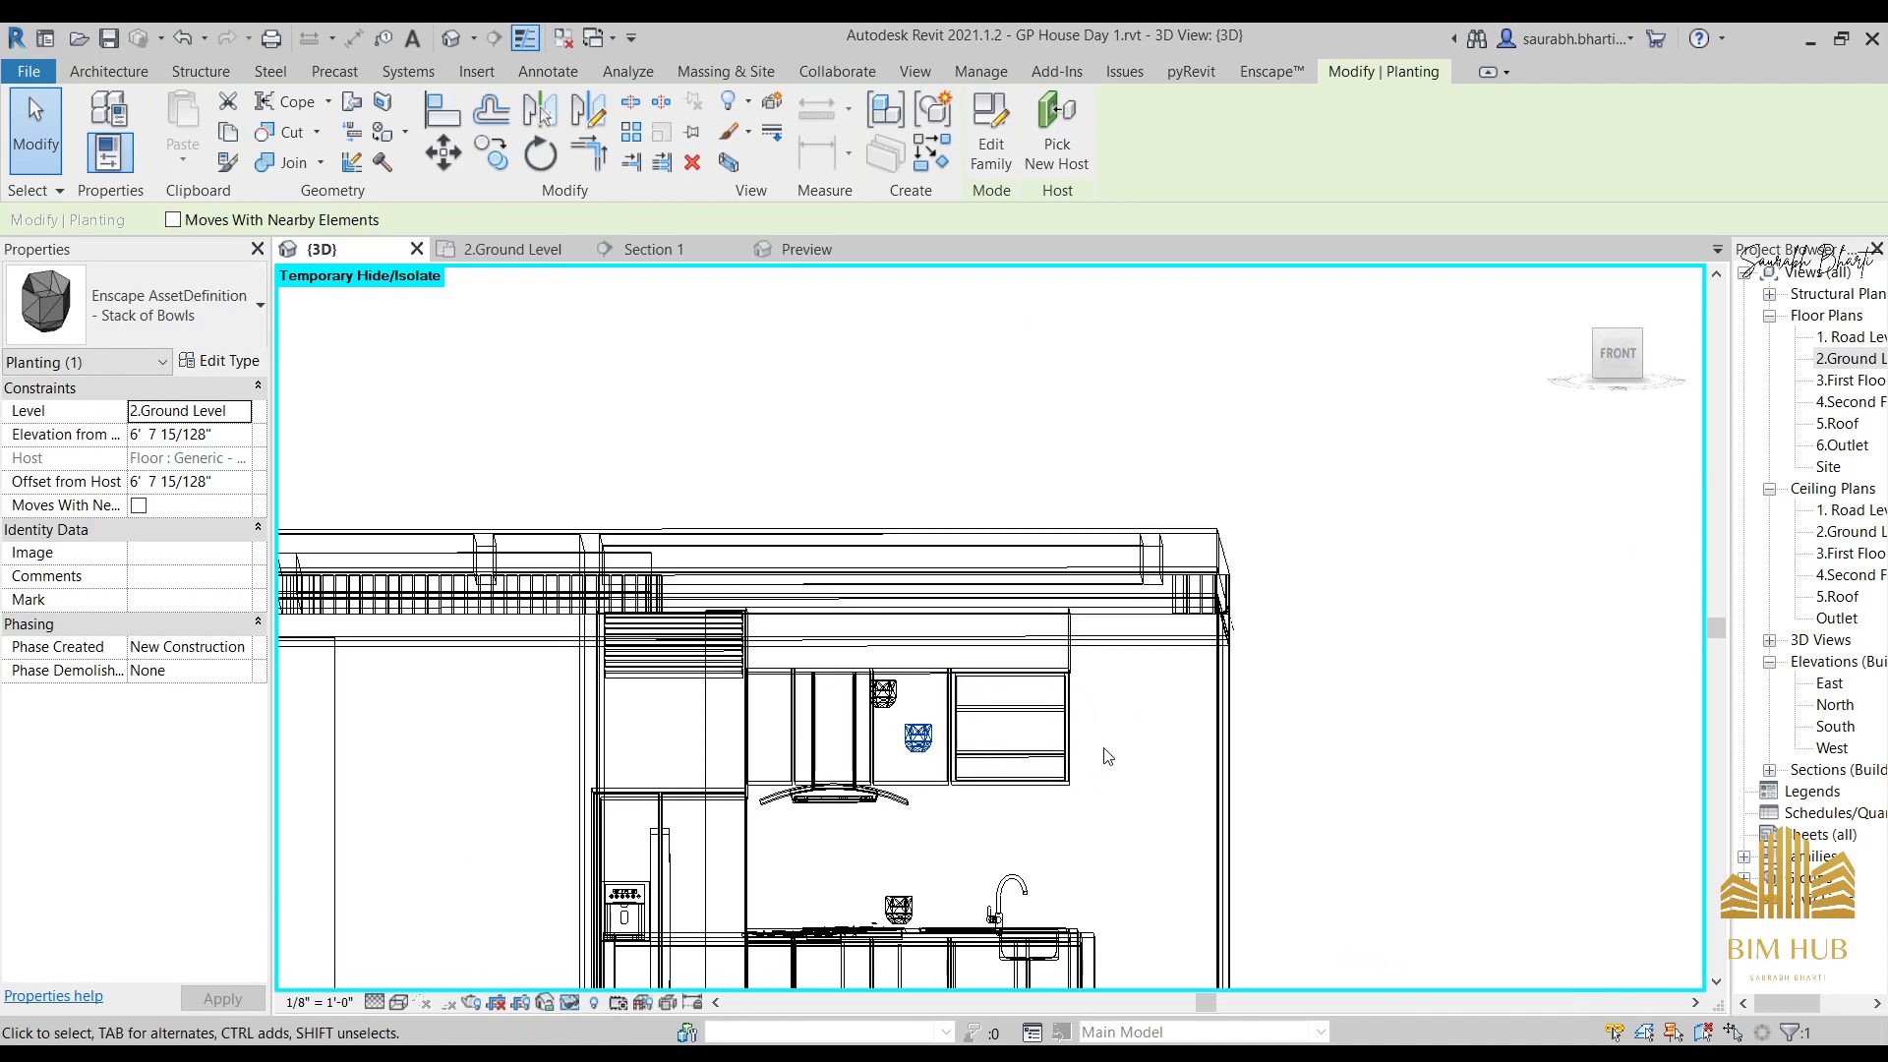
{"action": "left_click", "coordinate": [1623, 364]}
{"action": "scroll", "coordinate": [923, 741], "scroll_direction": "up", "scroll_amount": 8}
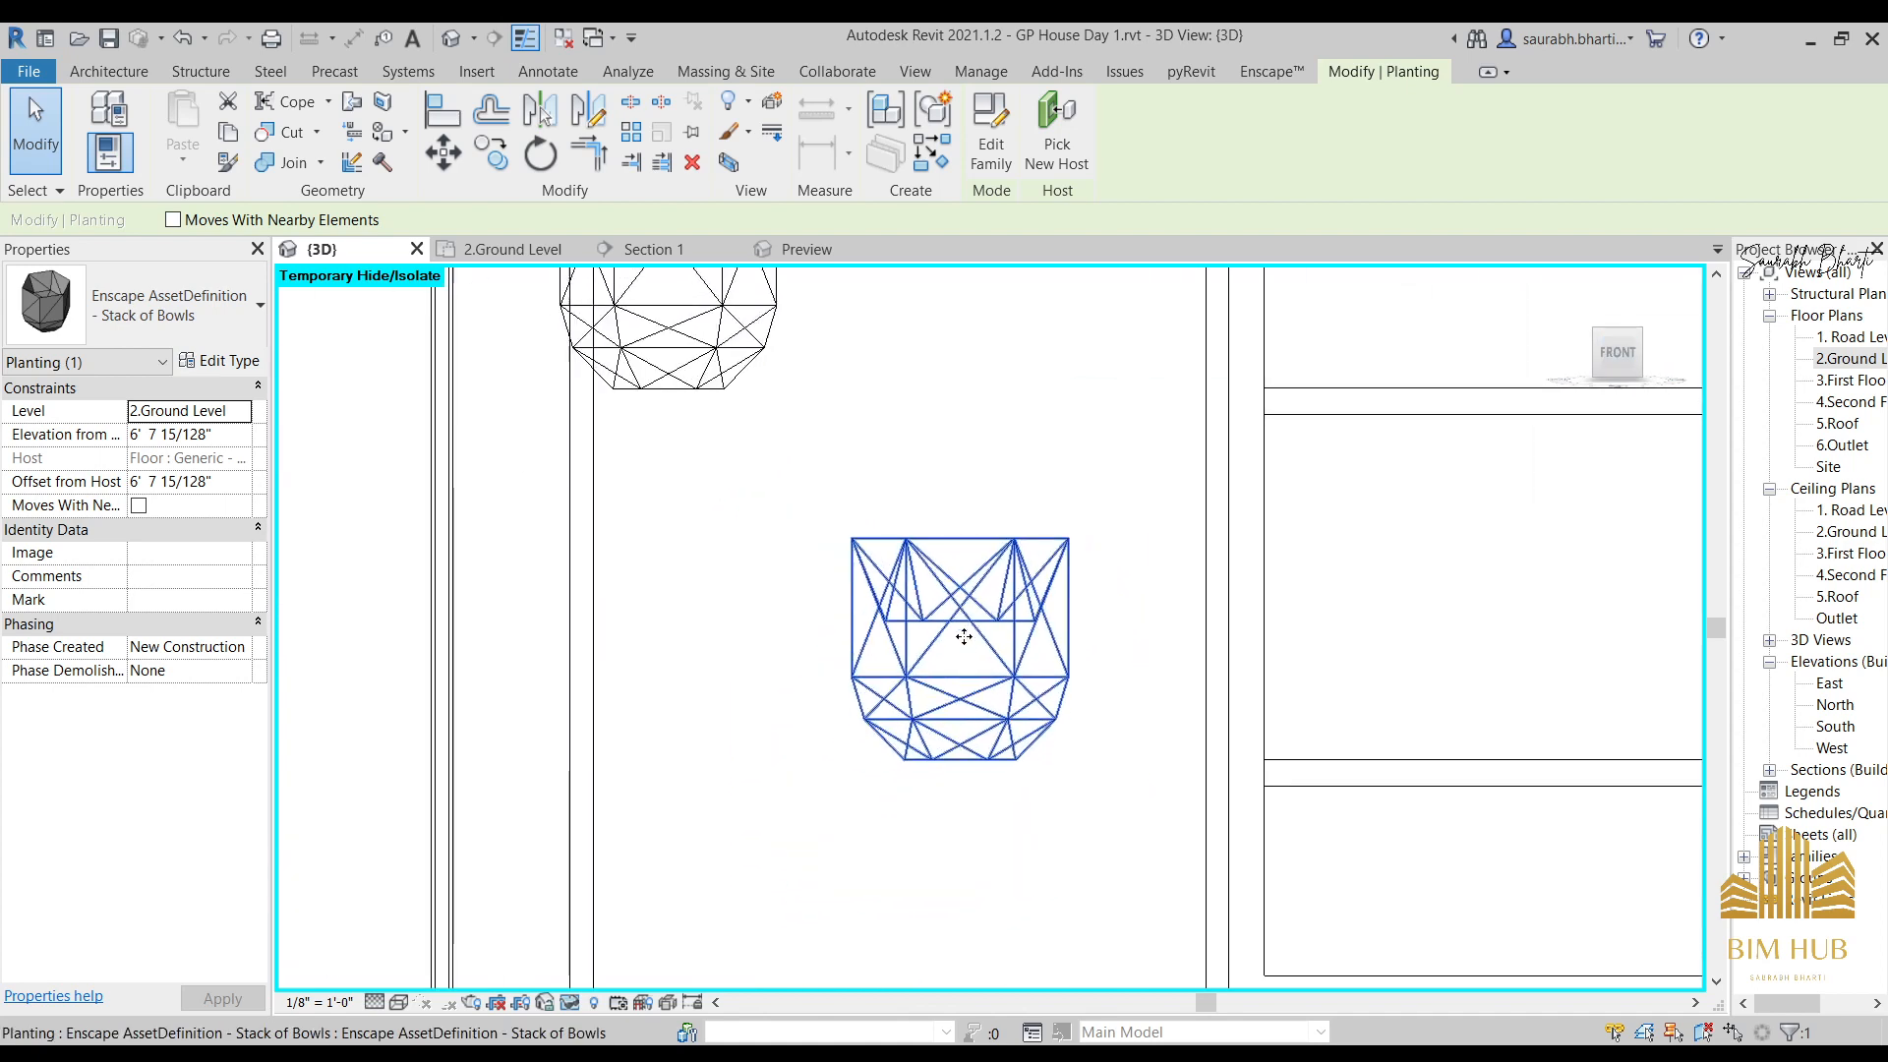
{"action": "scroll", "coordinate": [968, 634], "scroll_direction": "down", "scroll_amount": 4}
{"action": "middle_click_drag", "start_coordinate": [971, 633], "coordinate": [872, 652]}
{"action": "left_click_drag", "start_coordinate": [871, 652], "coordinate": [1343, 652]}
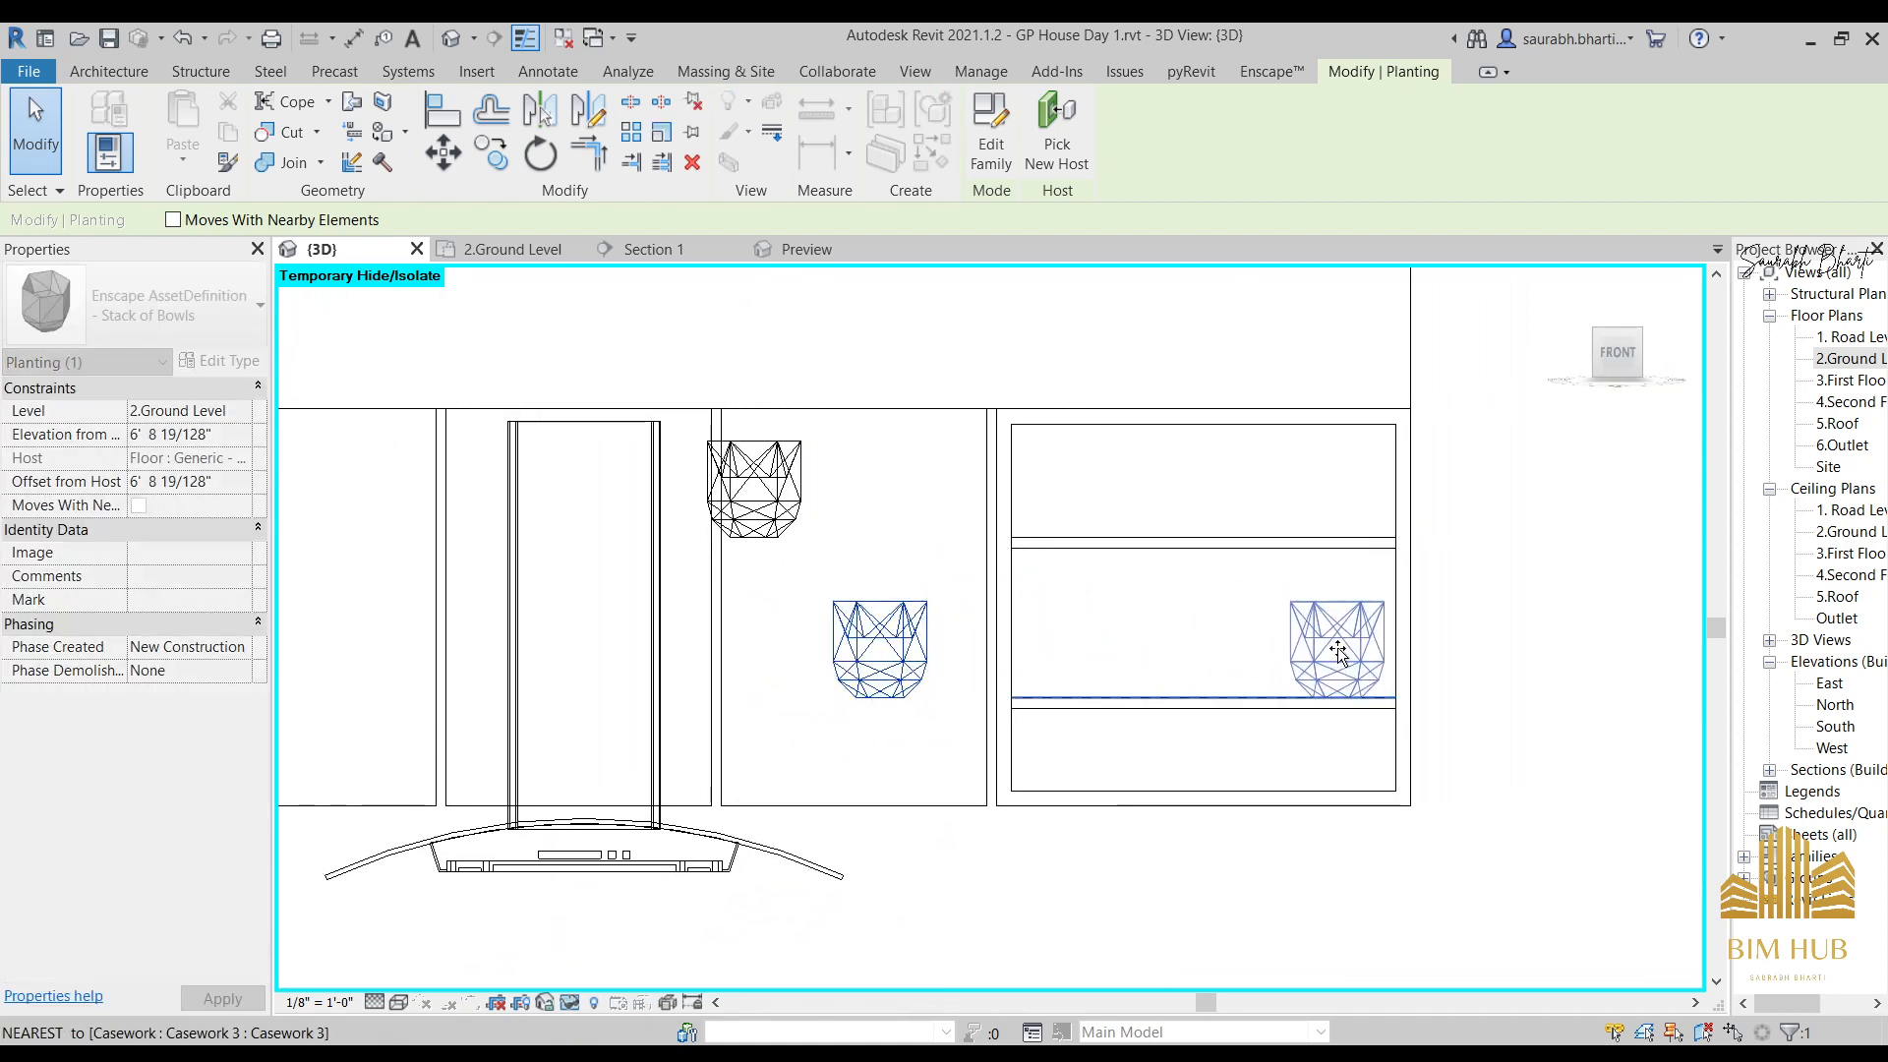
{"action": "left_click", "coordinate": [784, 482]}
{"action": "left_click_drag", "start_coordinate": [784, 482], "coordinate": [1087, 481]}
{"action": "scroll", "coordinate": [935, 641], "scroll_direction": "down", "scroll_amount": 4}
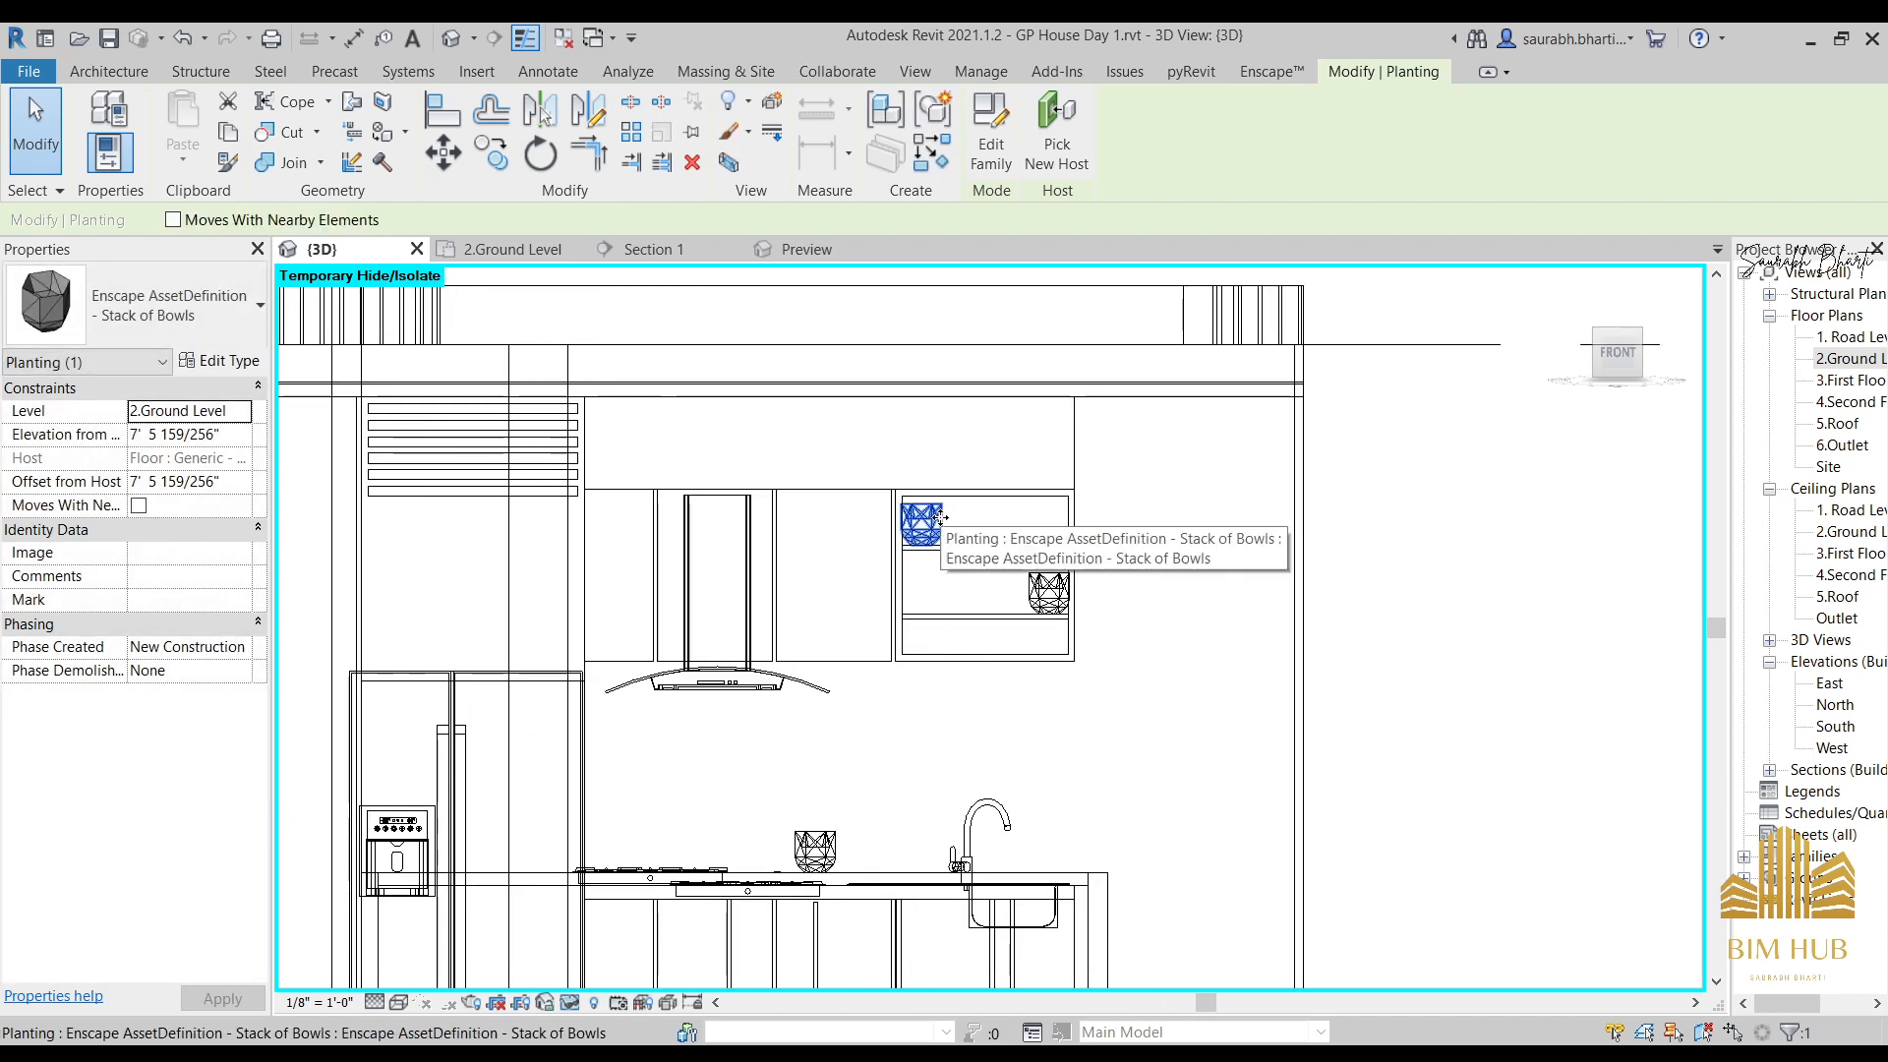
{"action": "left_click", "coordinate": [1036, 597]}
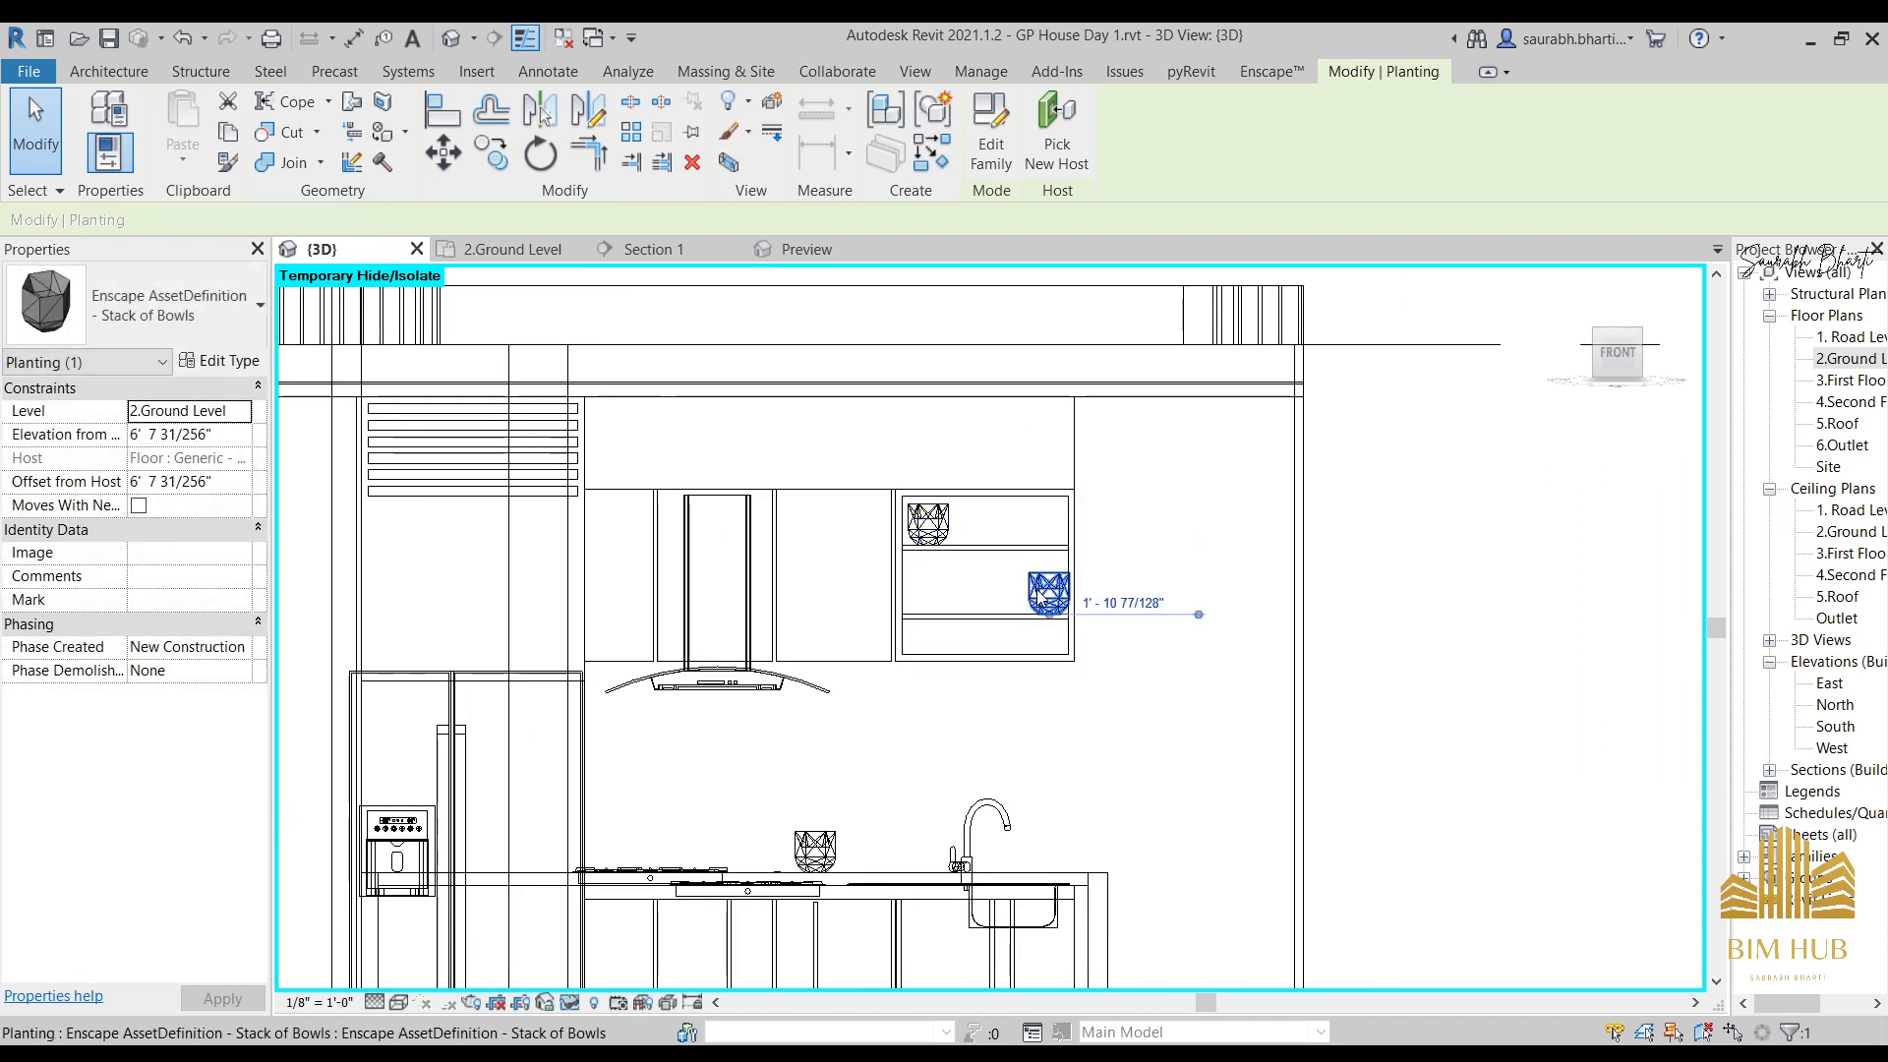
Copy the bowl stack on the wall cabinet's lower shelf about 1' 3" sideways along the same shelf in the front view.
{"action": "key", "text": "c"}
{"action": "key", "text": "s"}
{"action": "scroll", "coordinate": [1037, 597], "scroll_direction": "up", "scroll_amount": 2}
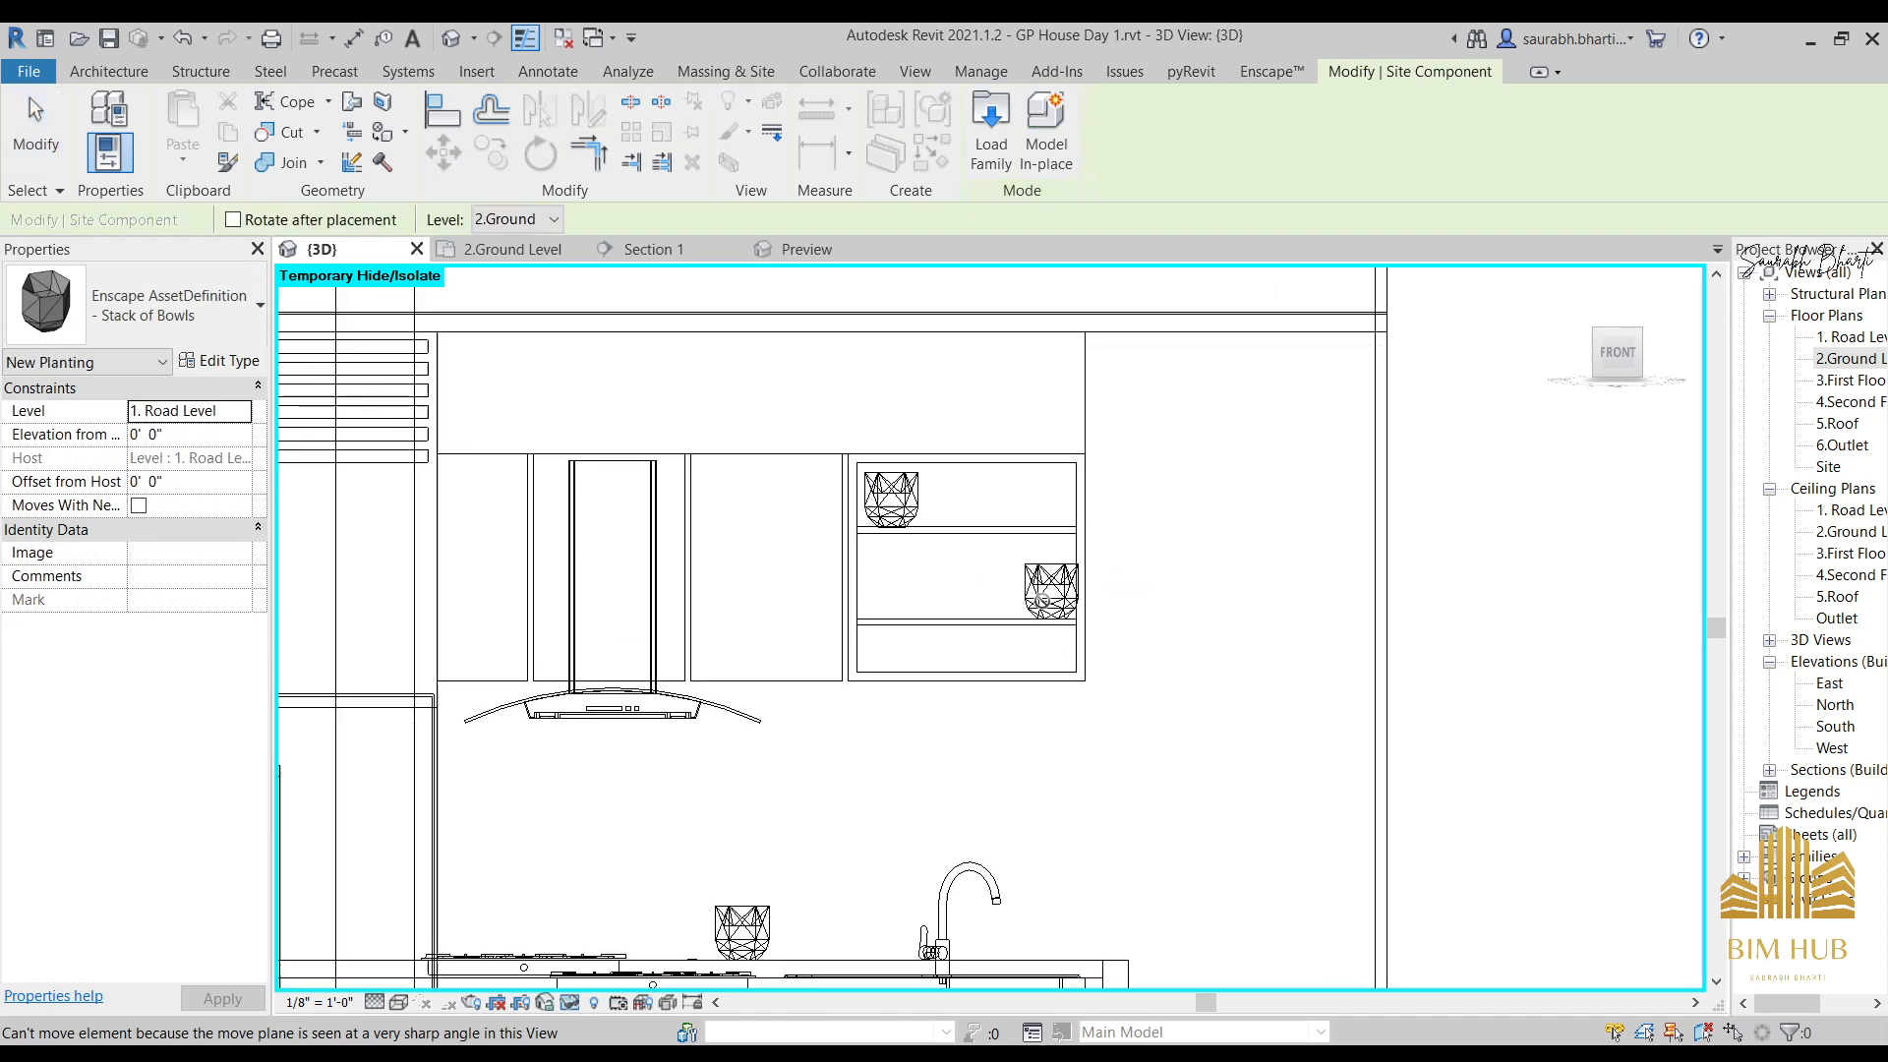
{"action": "key", "text": "Escape"}
{"action": "left_click", "coordinate": [1051, 591]}
{"action": "left_click", "coordinate": [492, 153]}
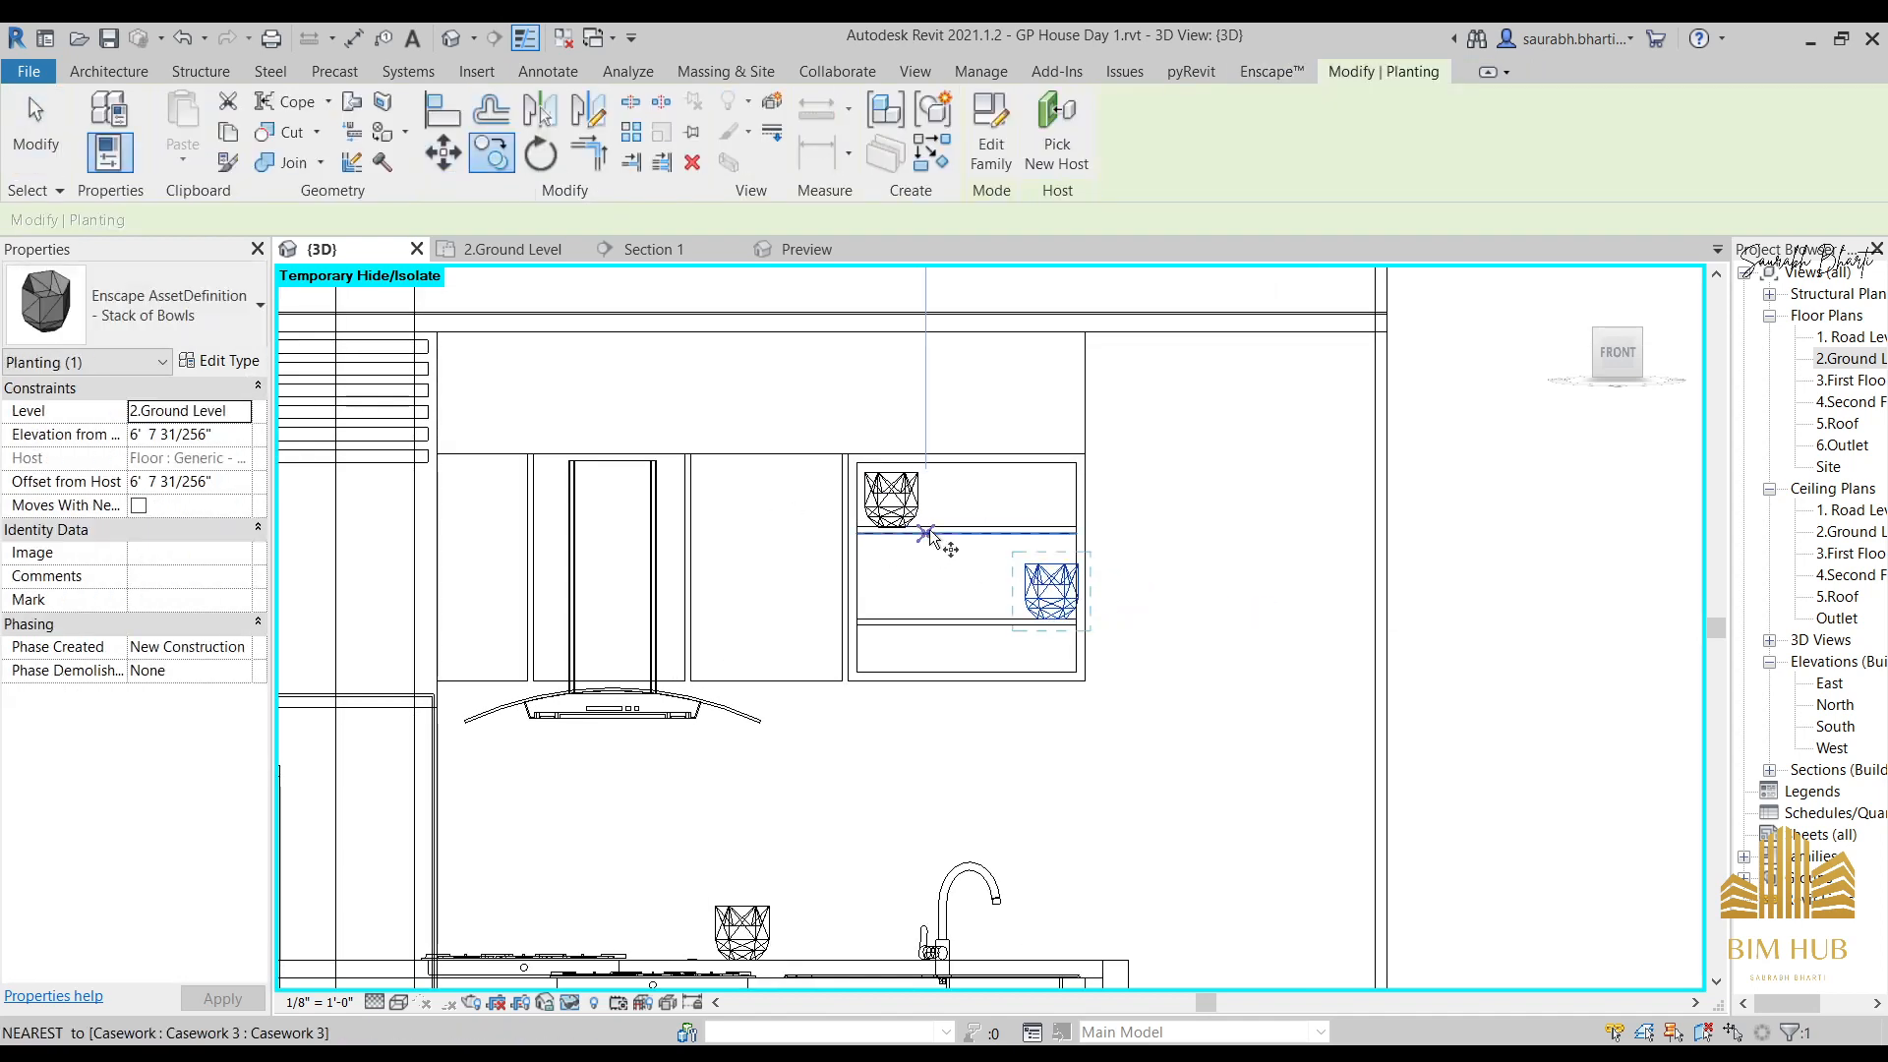
{"action": "left_click", "coordinate": [1021, 620]}
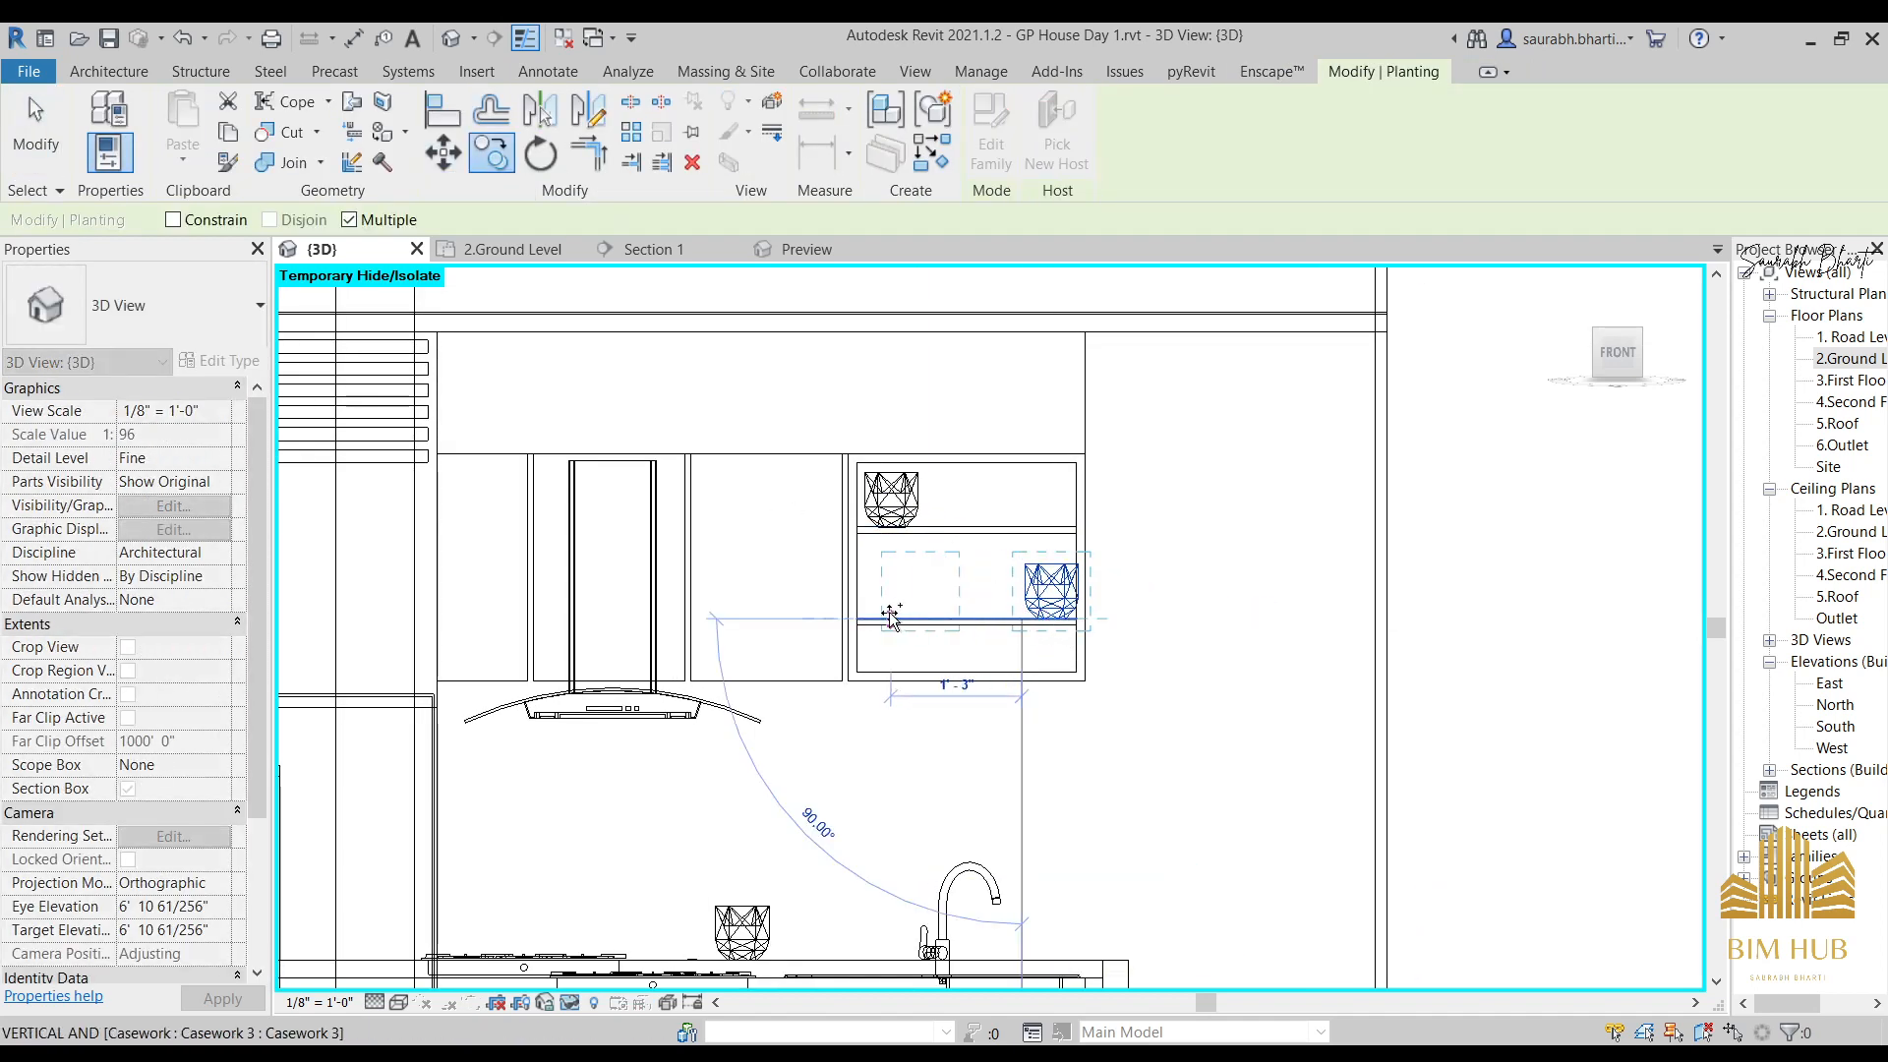
{"action": "left_click", "coordinate": [890, 620]}
Place another copy of the bowl stack below the wall cabinet and raise it into the open cabinet's bottom compartment.
{"action": "left_click", "coordinate": [965, 777]}
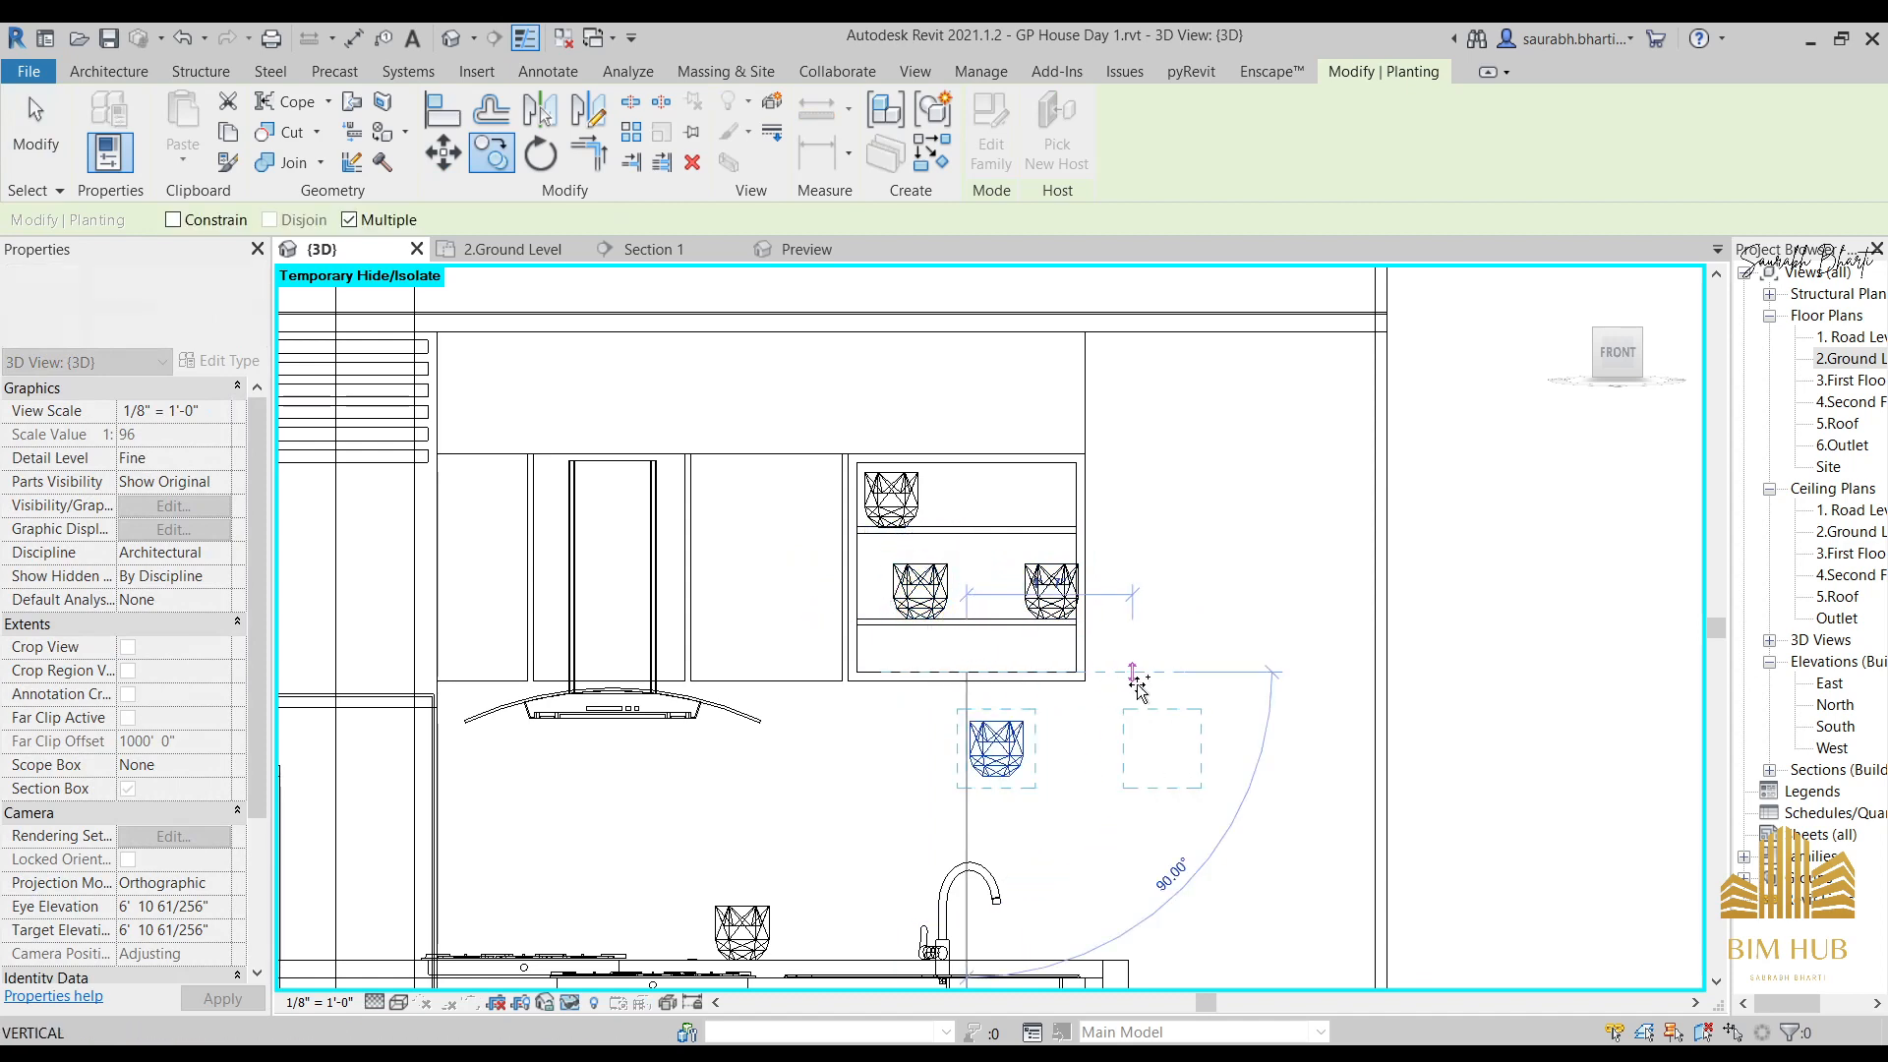
{"action": "key", "text": "Escape"}
{"action": "left_click", "coordinate": [1021, 756]}
{"action": "left_click_drag", "start_coordinate": [1021, 755], "coordinate": [1011, 656]}
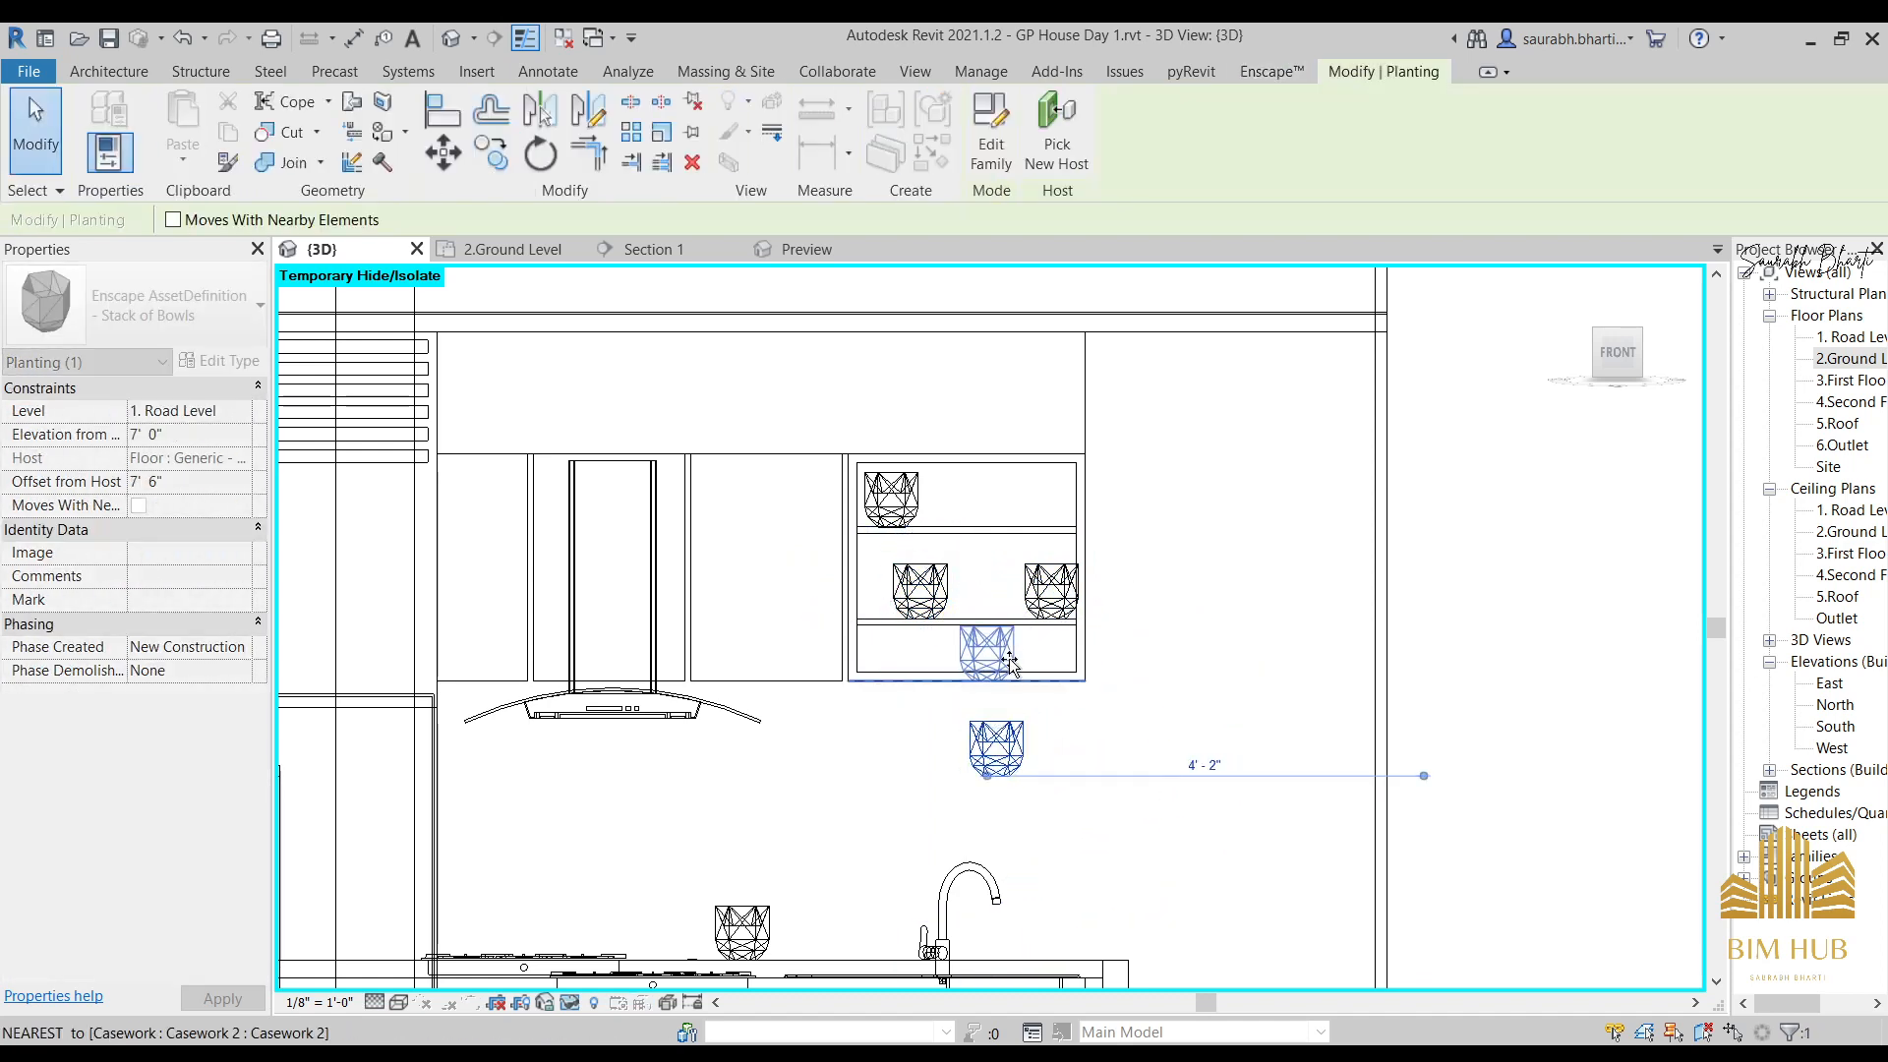
{"action": "left_click", "coordinate": [964, 379]}
In the right side view, lower the counter's bowl stack onto the countertop at about 3' 2 3/4" elevation, moving it toward the back wall.
{"action": "scroll", "coordinate": [966, 492], "scroll_direction": "down", "scroll_amount": 3}
{"action": "middle_click_drag", "start_coordinate": [1112, 662], "coordinate": [679, 718], "text": "shift"}
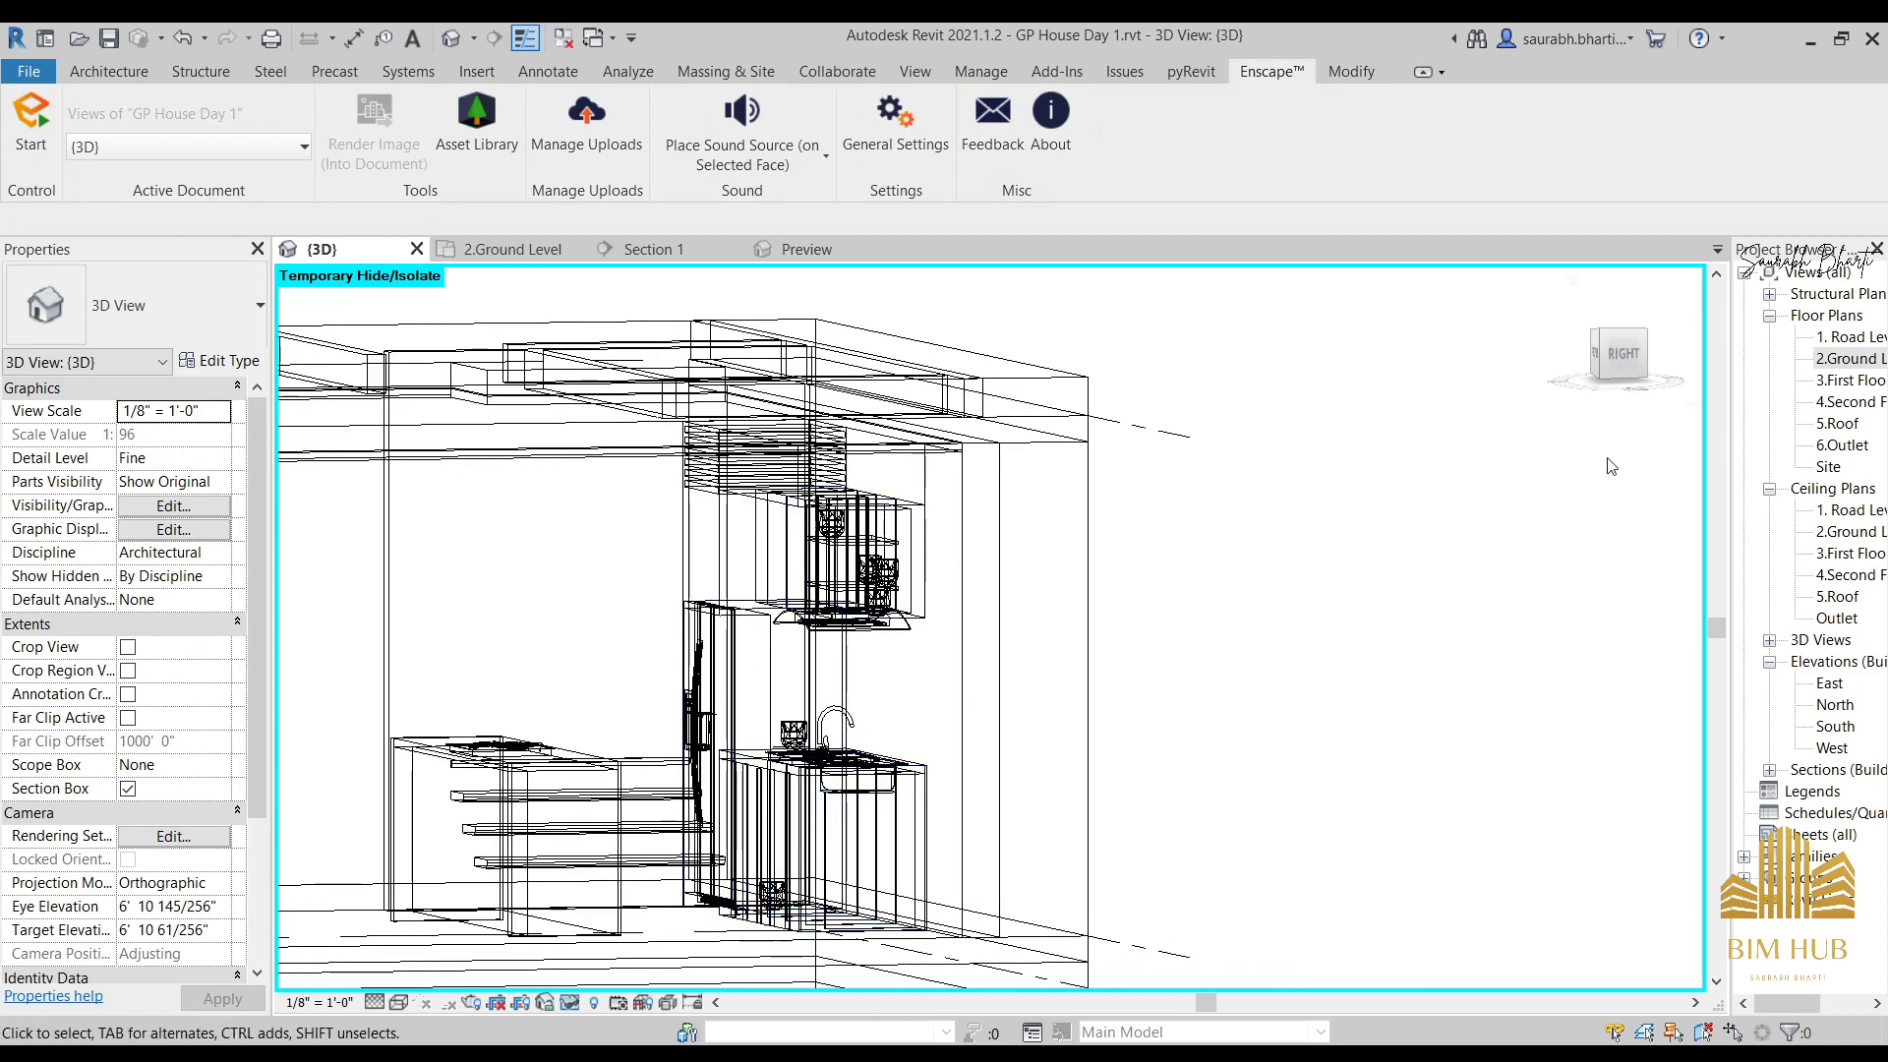
{"action": "left_click", "coordinate": [1624, 358]}
{"action": "scroll", "coordinate": [937, 692], "scroll_direction": "up", "scroll_amount": 5}
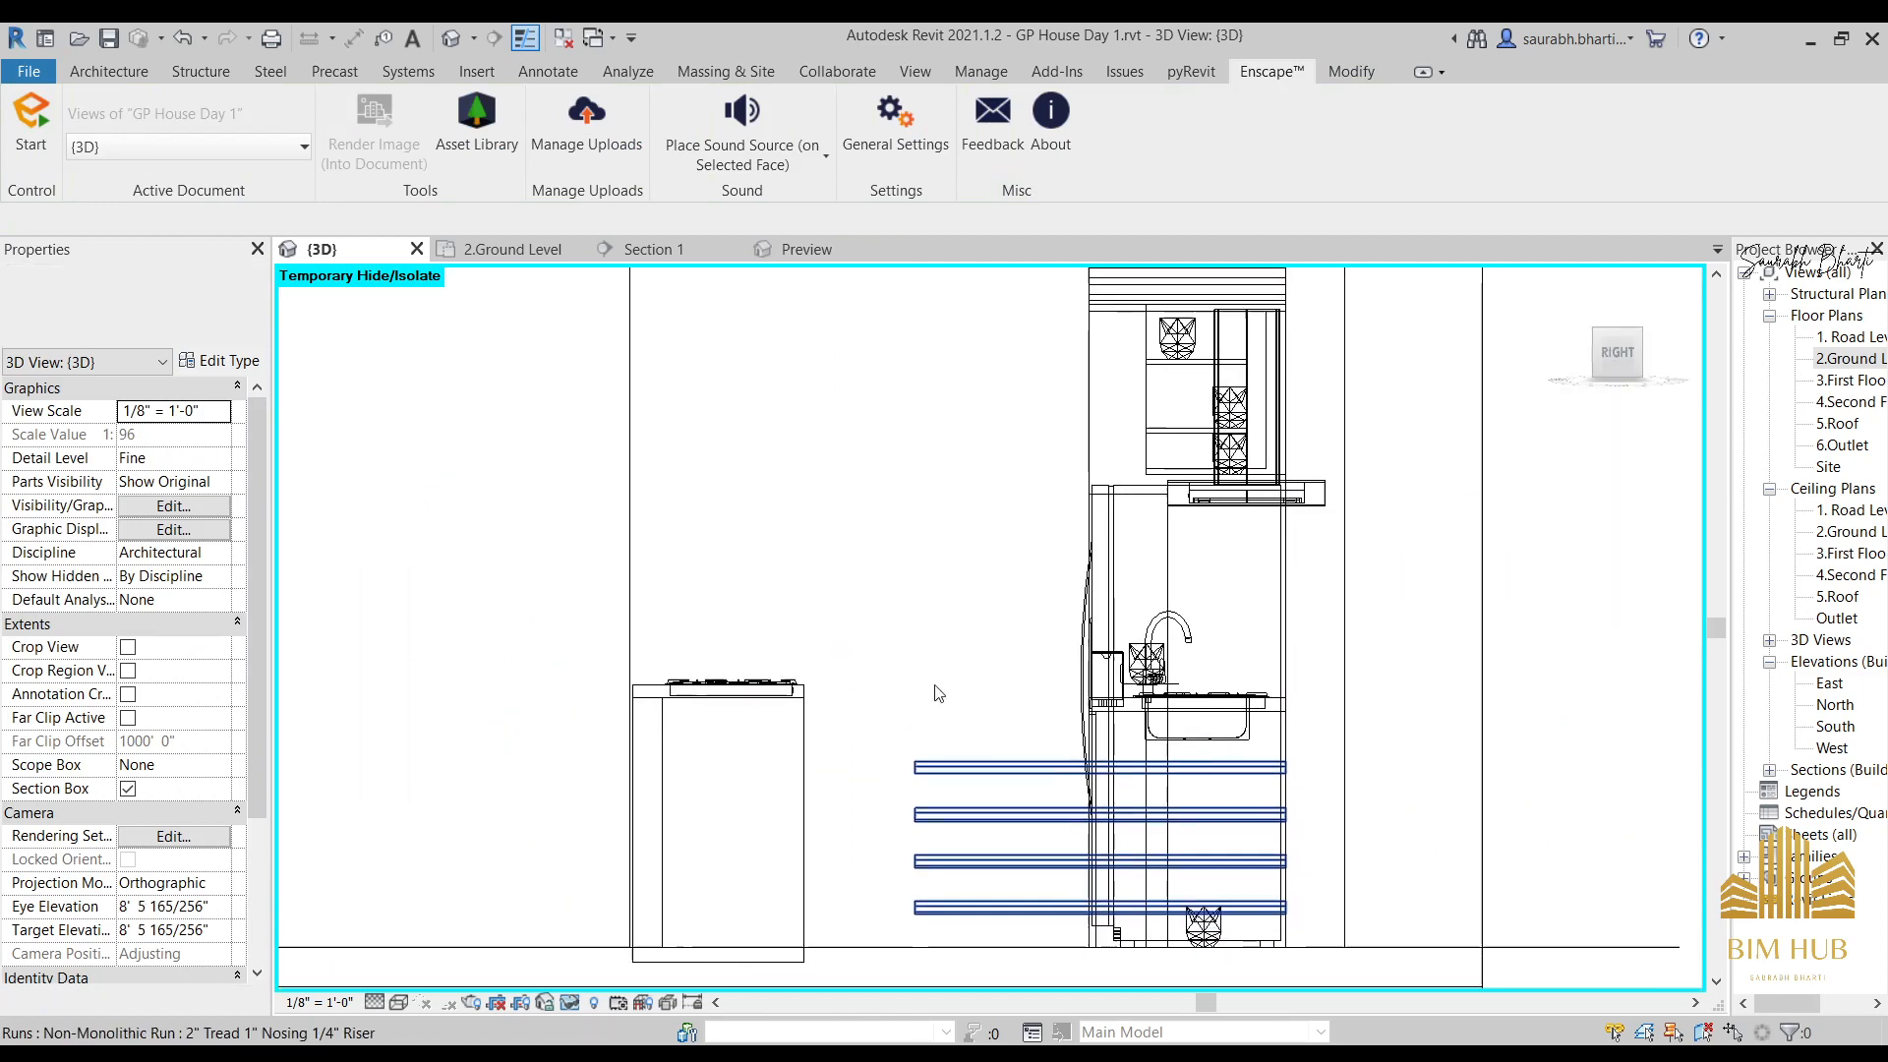
{"action": "scroll", "coordinate": [1231, 689], "scroll_direction": "up", "scroll_amount": 2}
{"action": "left_click", "coordinate": [1086, 674]}
{"action": "scroll", "coordinate": [1097, 705], "scroll_direction": "up", "scroll_amount": 2}
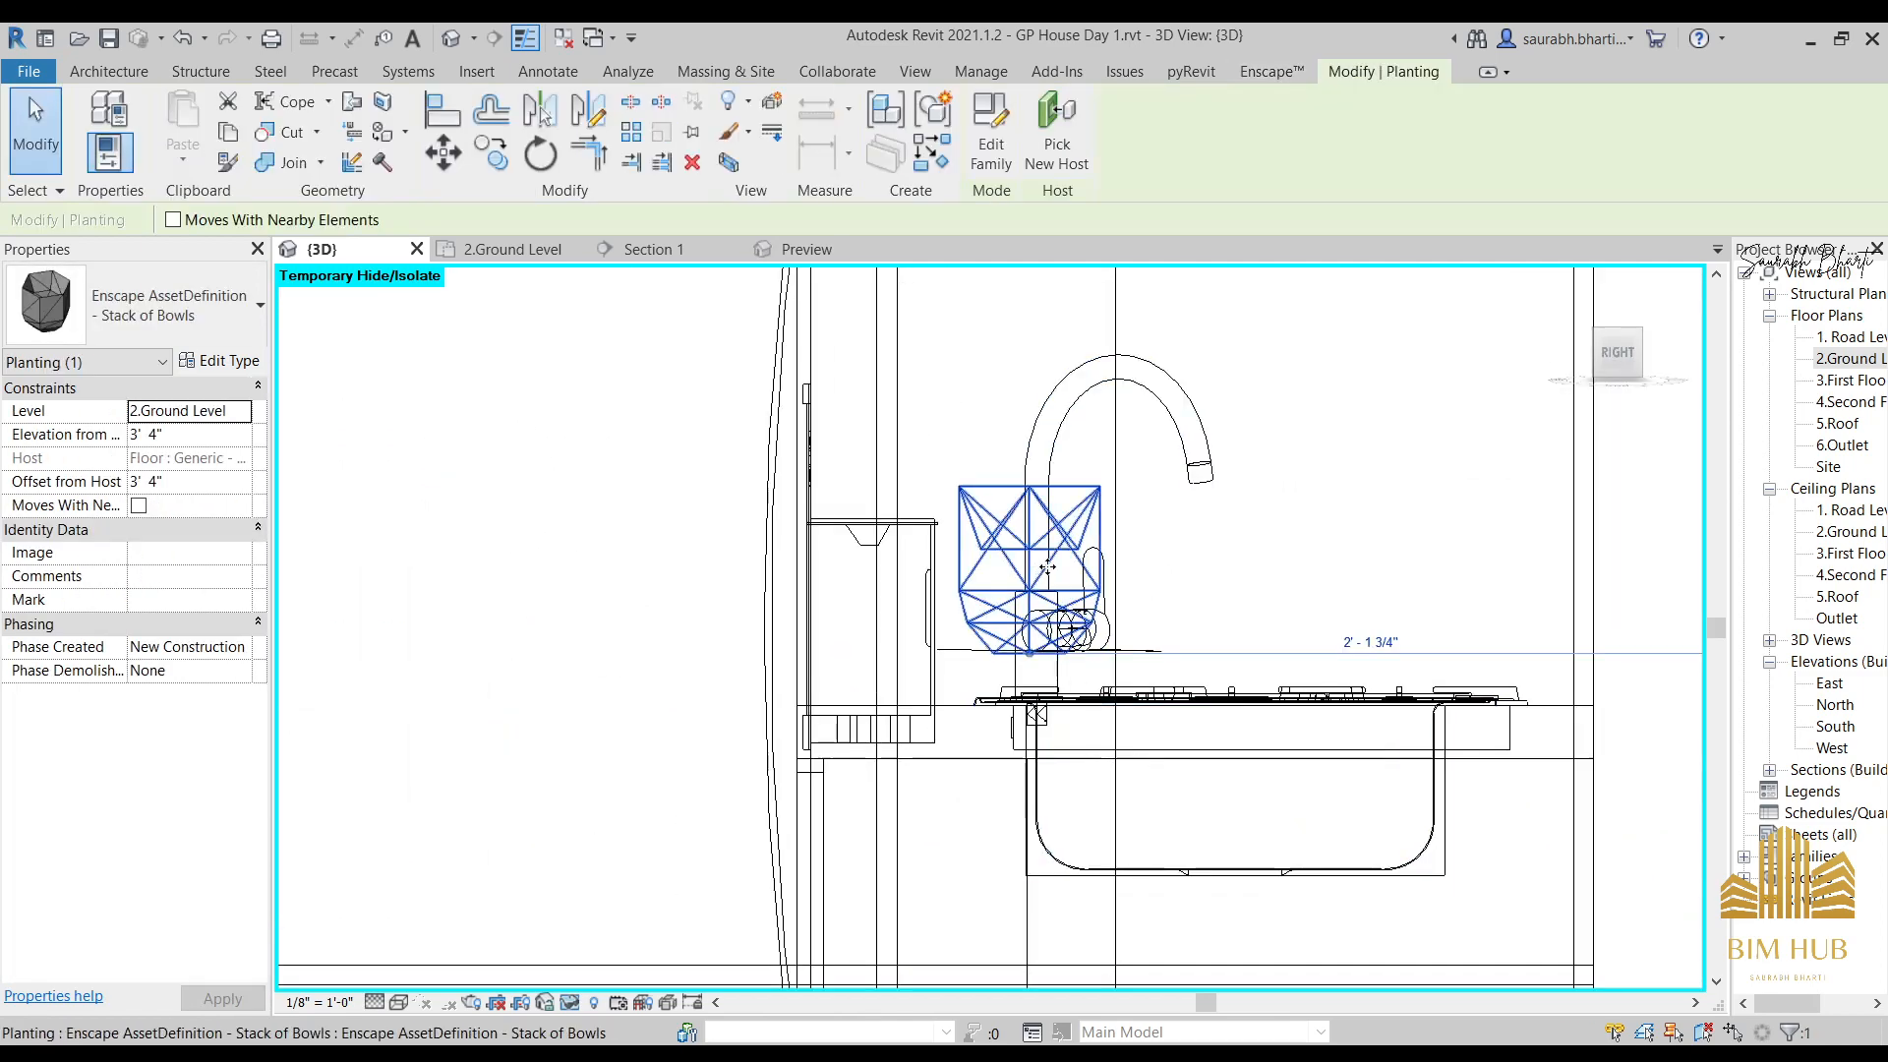
{"action": "left_click_drag", "start_coordinate": [1047, 567], "coordinate": [1185, 614]}
{"action": "scroll", "coordinate": [1092, 611], "scroll_direction": "down", "scroll_amount": 1}
{"action": "middle_click_drag", "start_coordinate": [649, 659], "coordinate": [1023, 677], "text": "shift"}
{"action": "scroll", "coordinate": [948, 745], "scroll_direction": "down", "scroll_amount": 3}
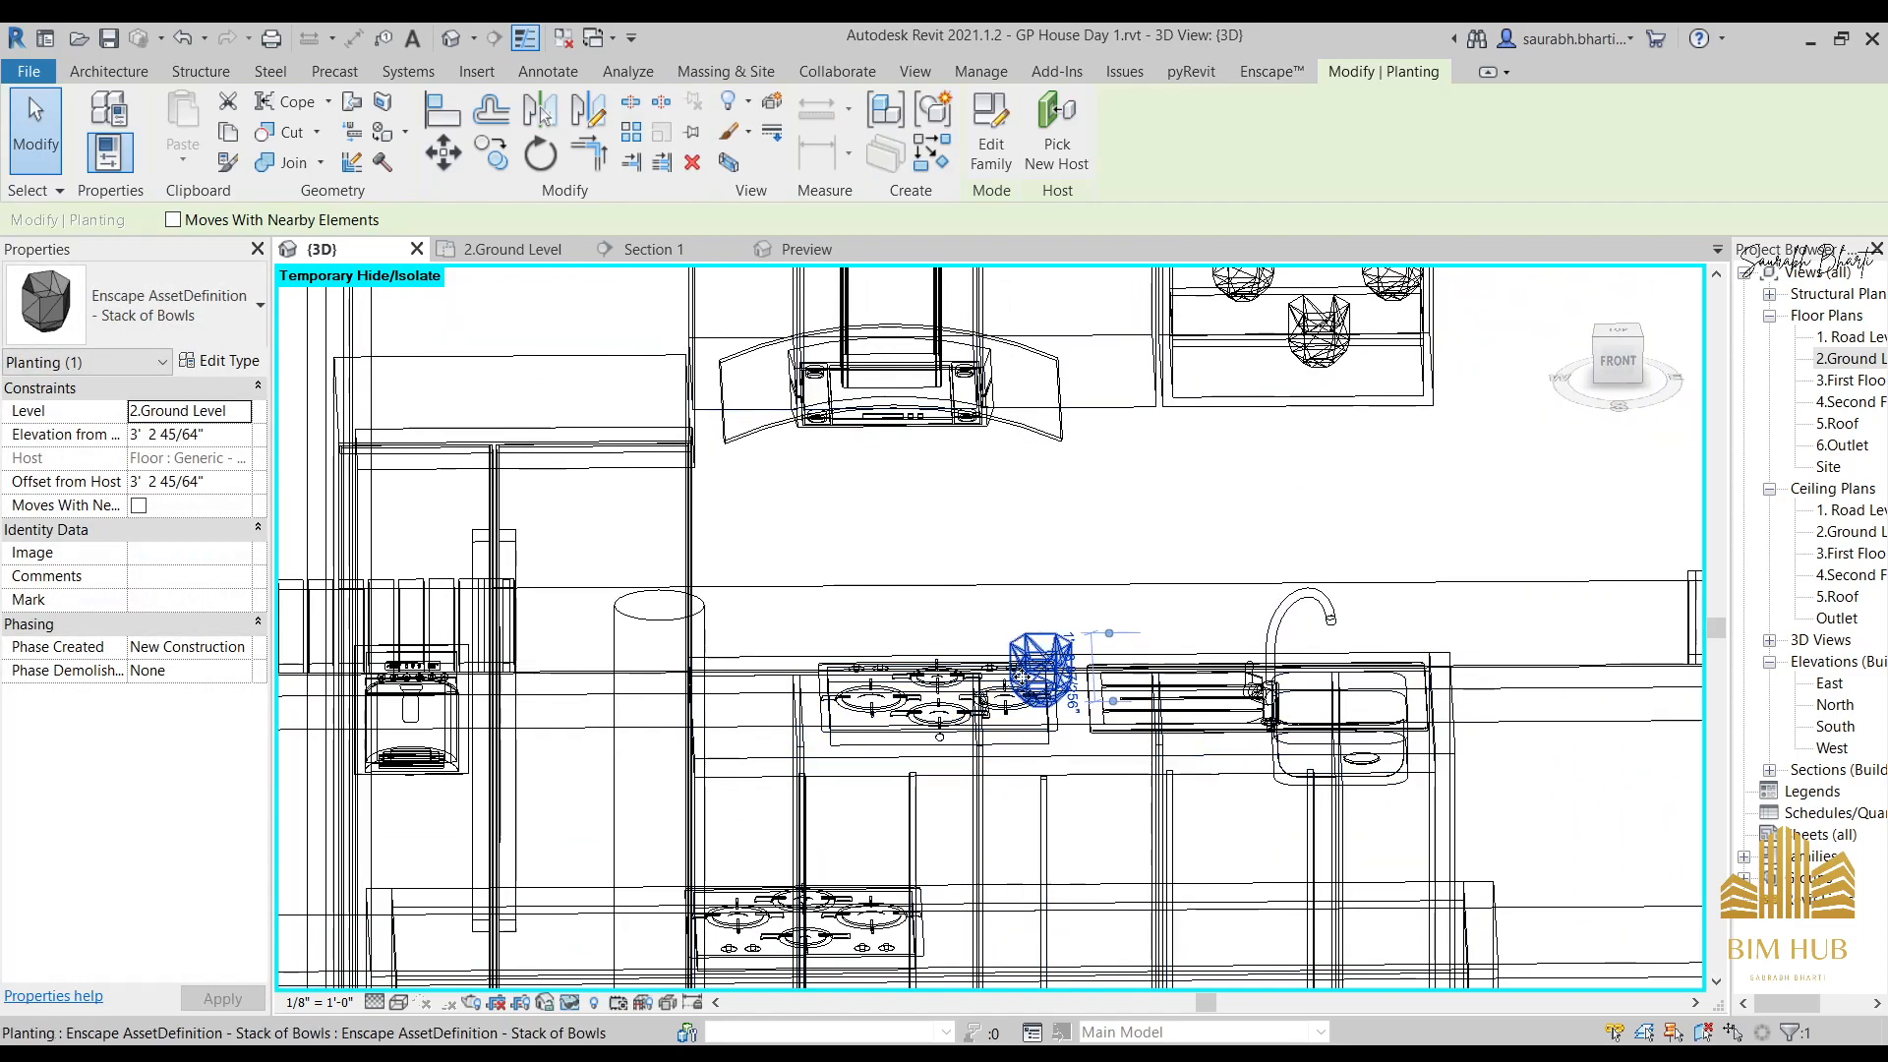
In the front view, slide the counter's bowl stack sideways into the gap between the cooktop and the sink.
{"action": "left_click", "coordinate": [1620, 362]}
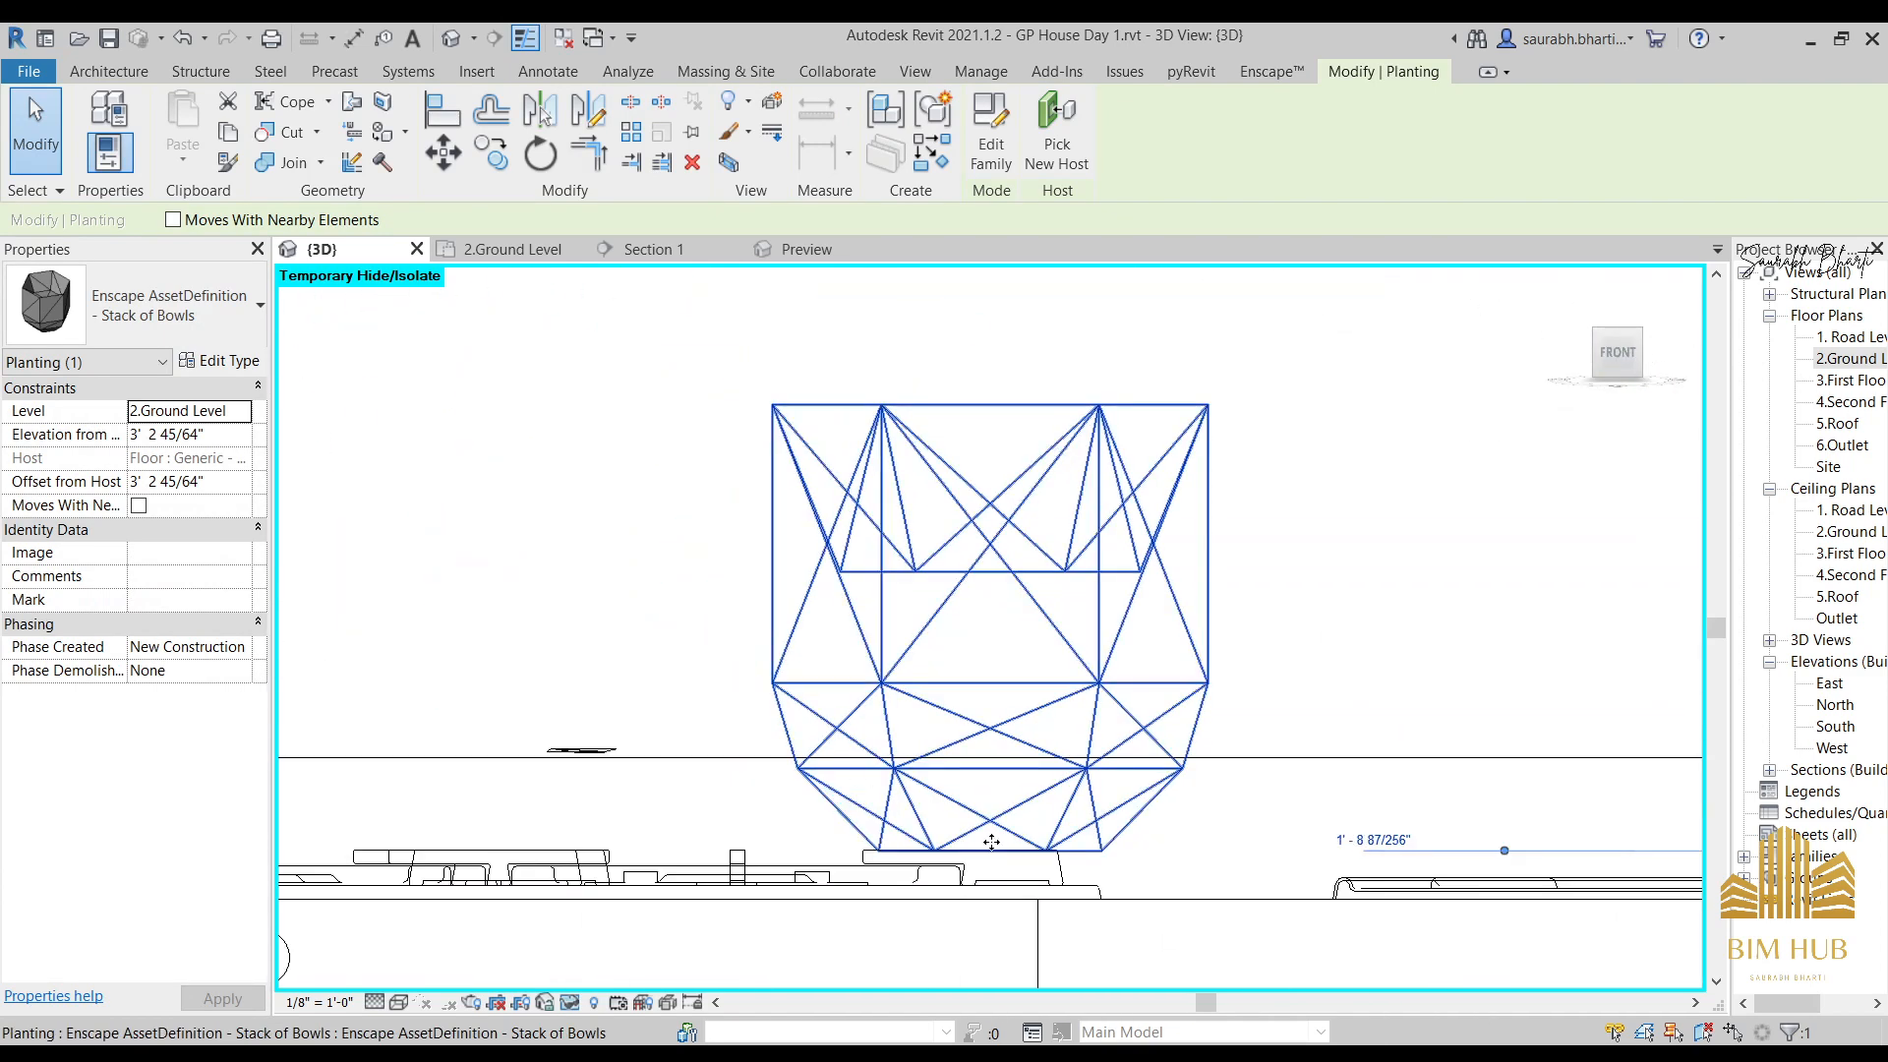
{"action": "left_click_drag", "start_coordinate": [999, 847], "coordinate": [1065, 847]}
{"action": "left_click_drag", "start_coordinate": [1091, 653], "coordinate": [1249, 656]}
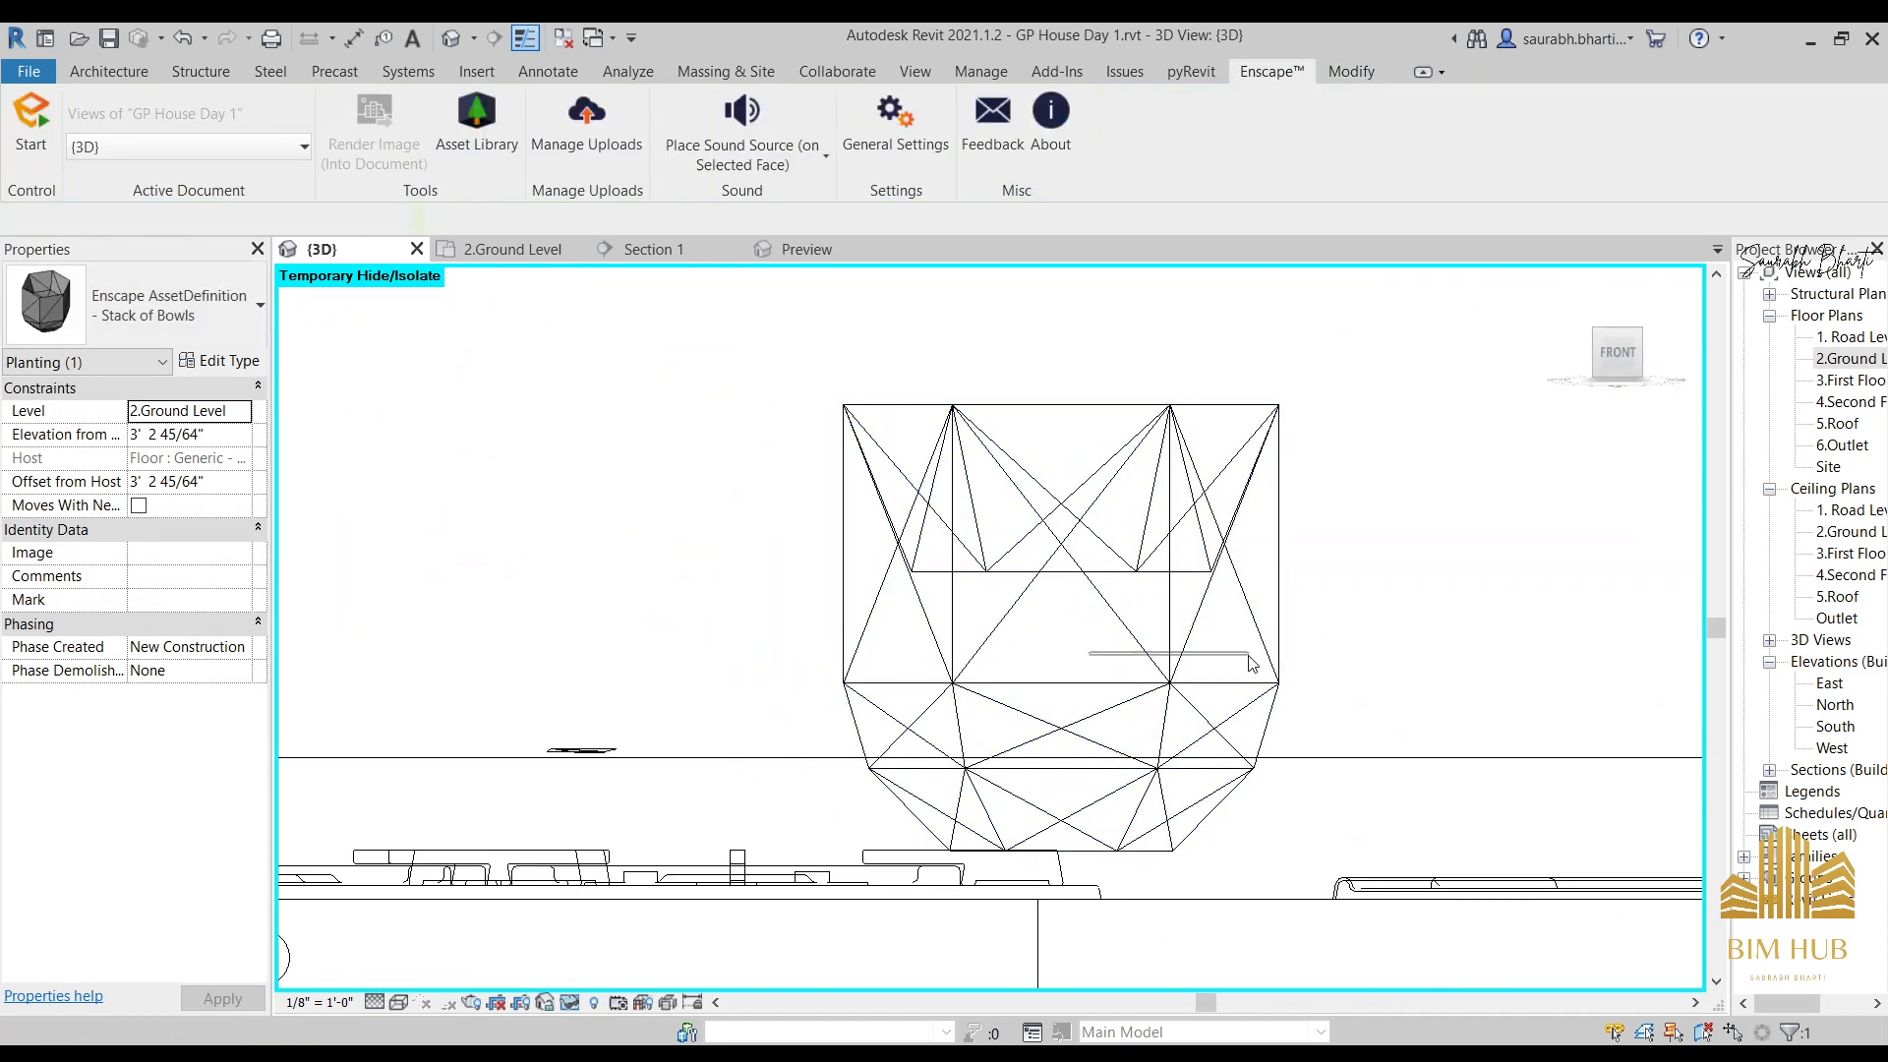
{"action": "left_click_drag", "start_coordinate": [1102, 575], "coordinate": [1204, 596]}
{"action": "scroll", "coordinate": [1177, 618], "scroll_direction": "down", "scroll_amount": 5}
{"action": "key", "text": "Escape"}
{"action": "scroll", "coordinate": [1152, 610], "scroll_direction": "down", "scroll_amount": 5}
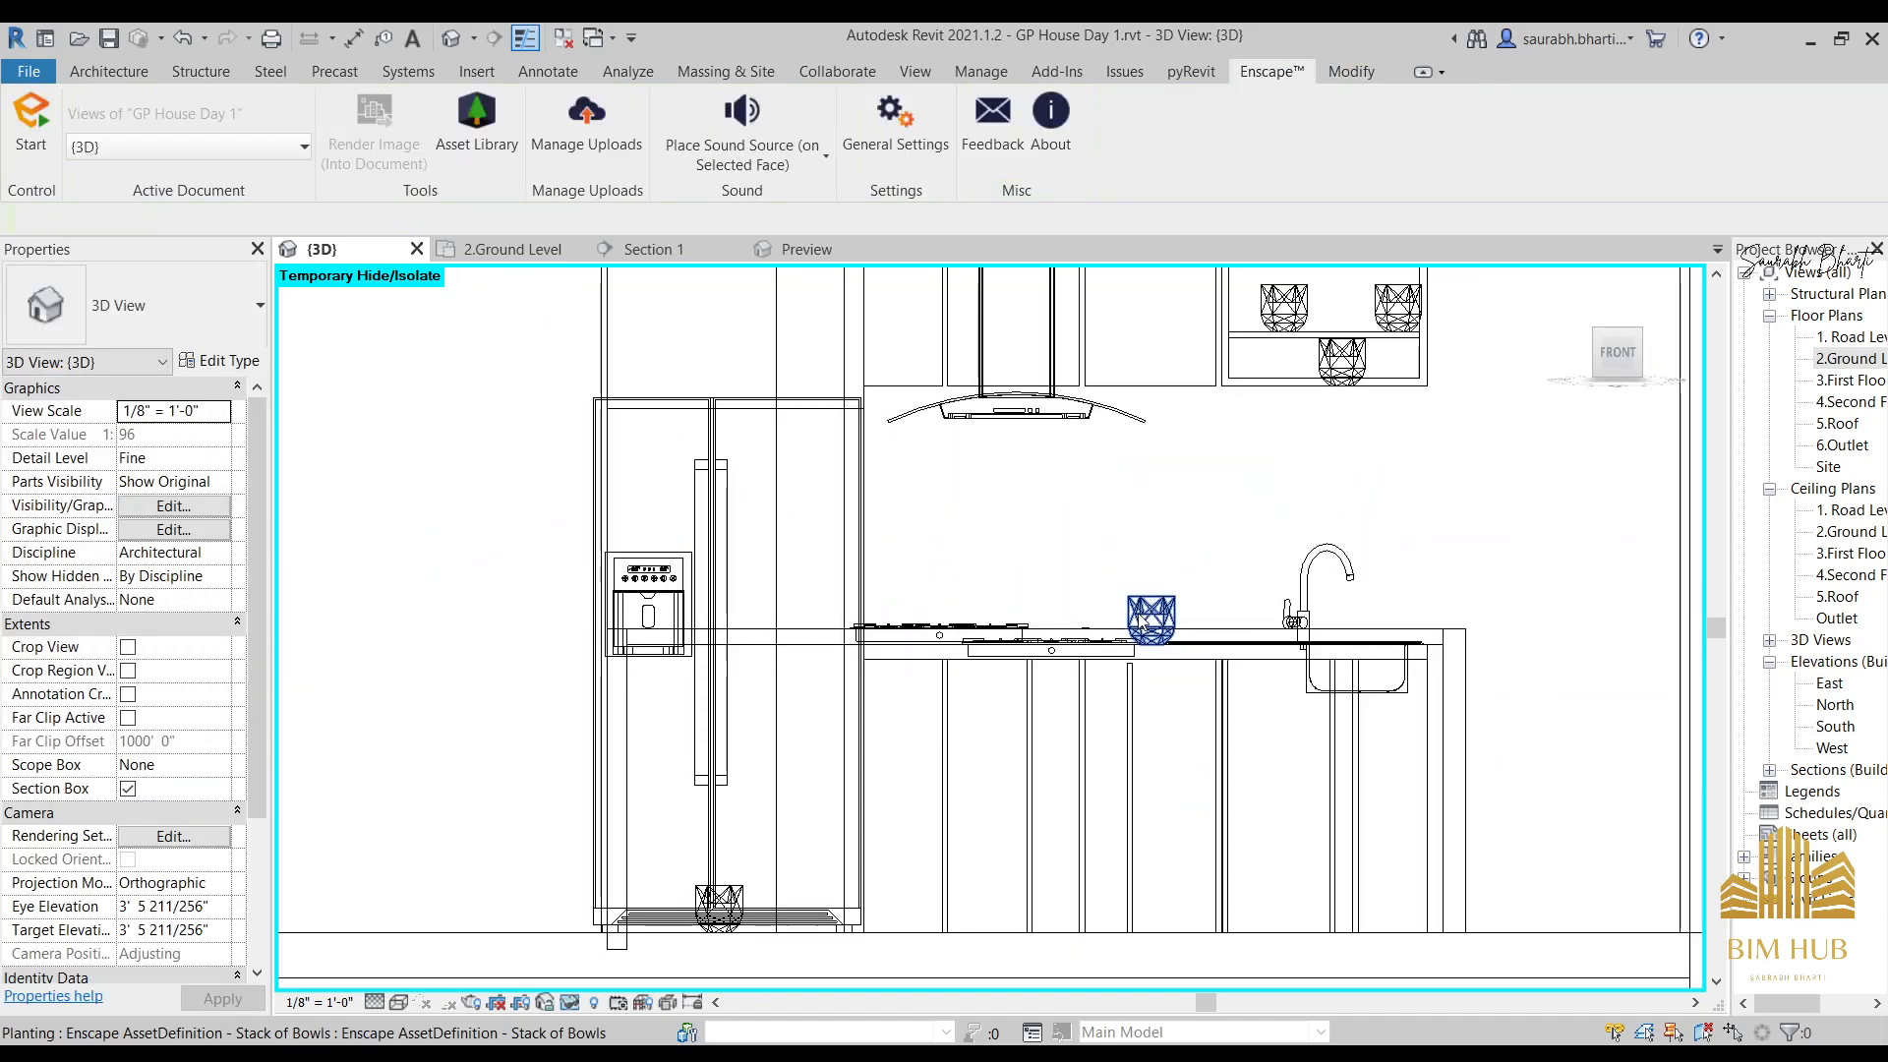
Display the 3D view in the Realistic visual style and examine the bowls on the kitchen counter and cabinet shelves.
{"action": "middle_click_drag", "start_coordinate": [1169, 619], "coordinate": [399, 979], "text": "shift"}
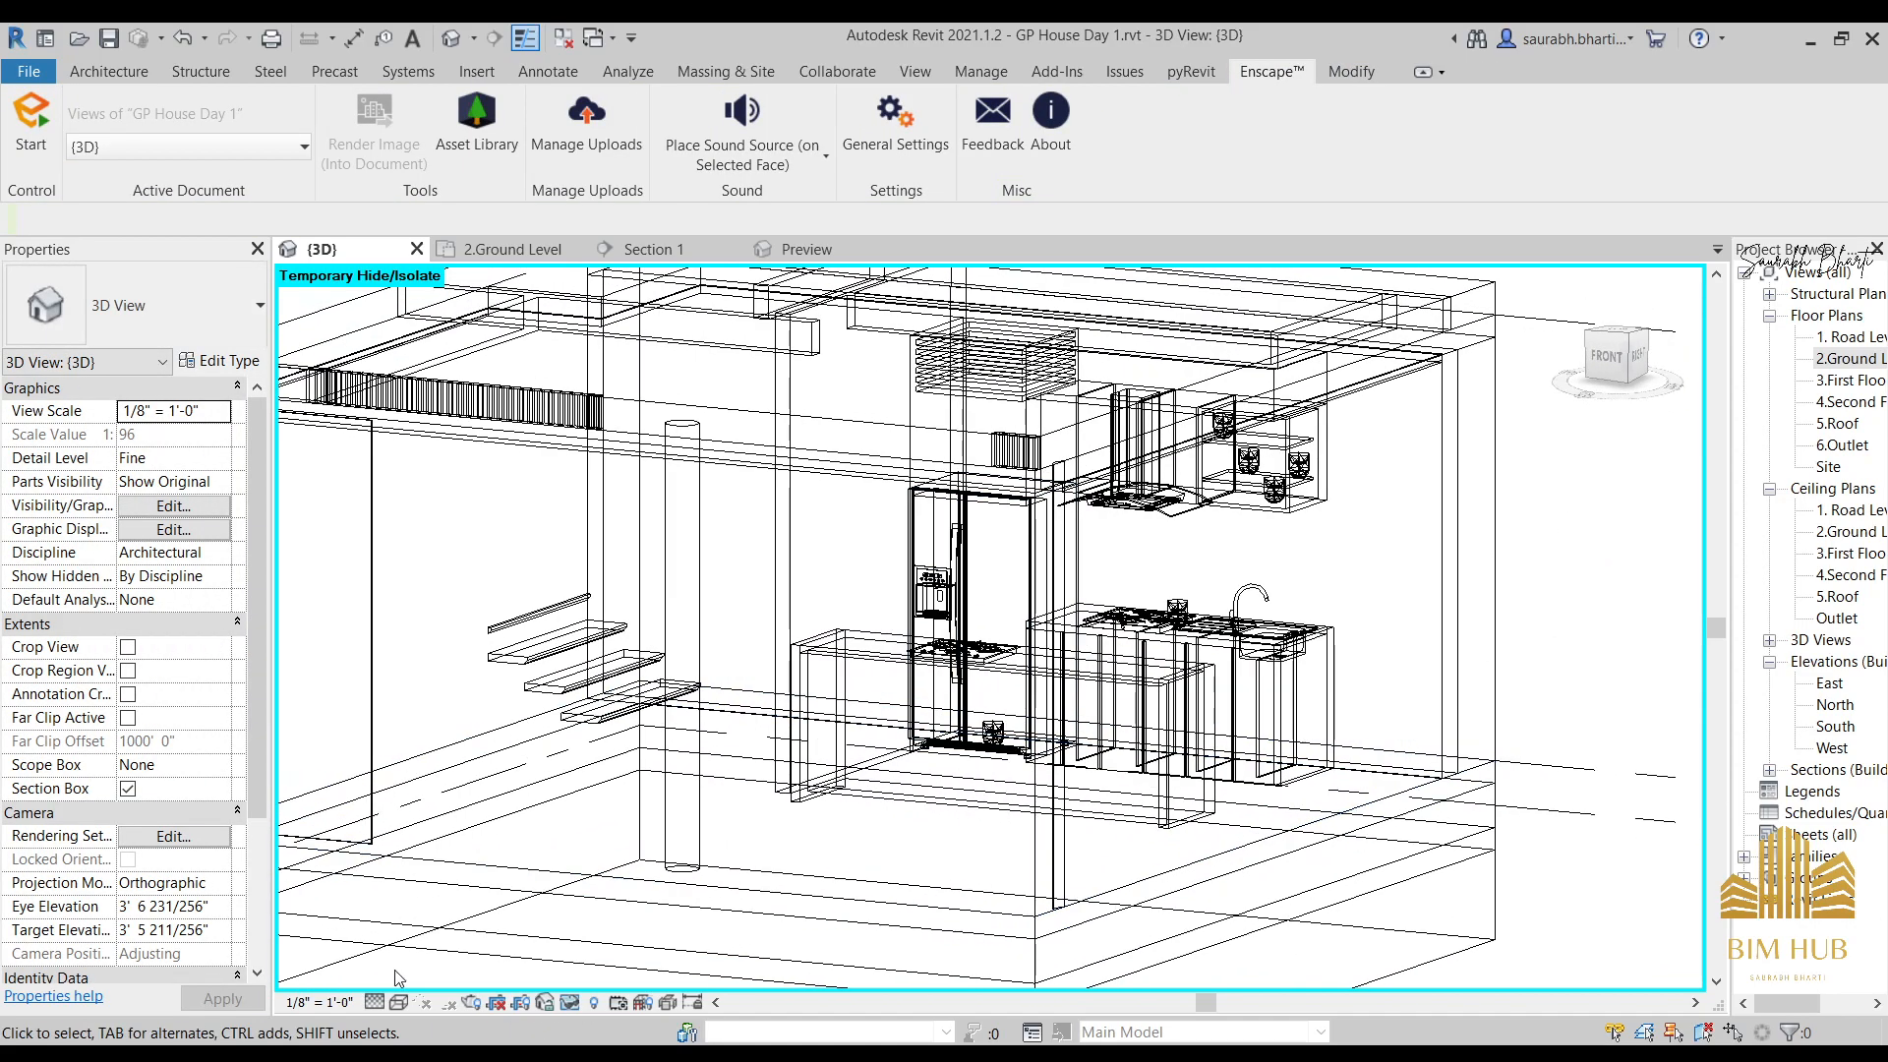
{"action": "left_click", "coordinate": [399, 1002]}
{"action": "left_click", "coordinate": [488, 906]}
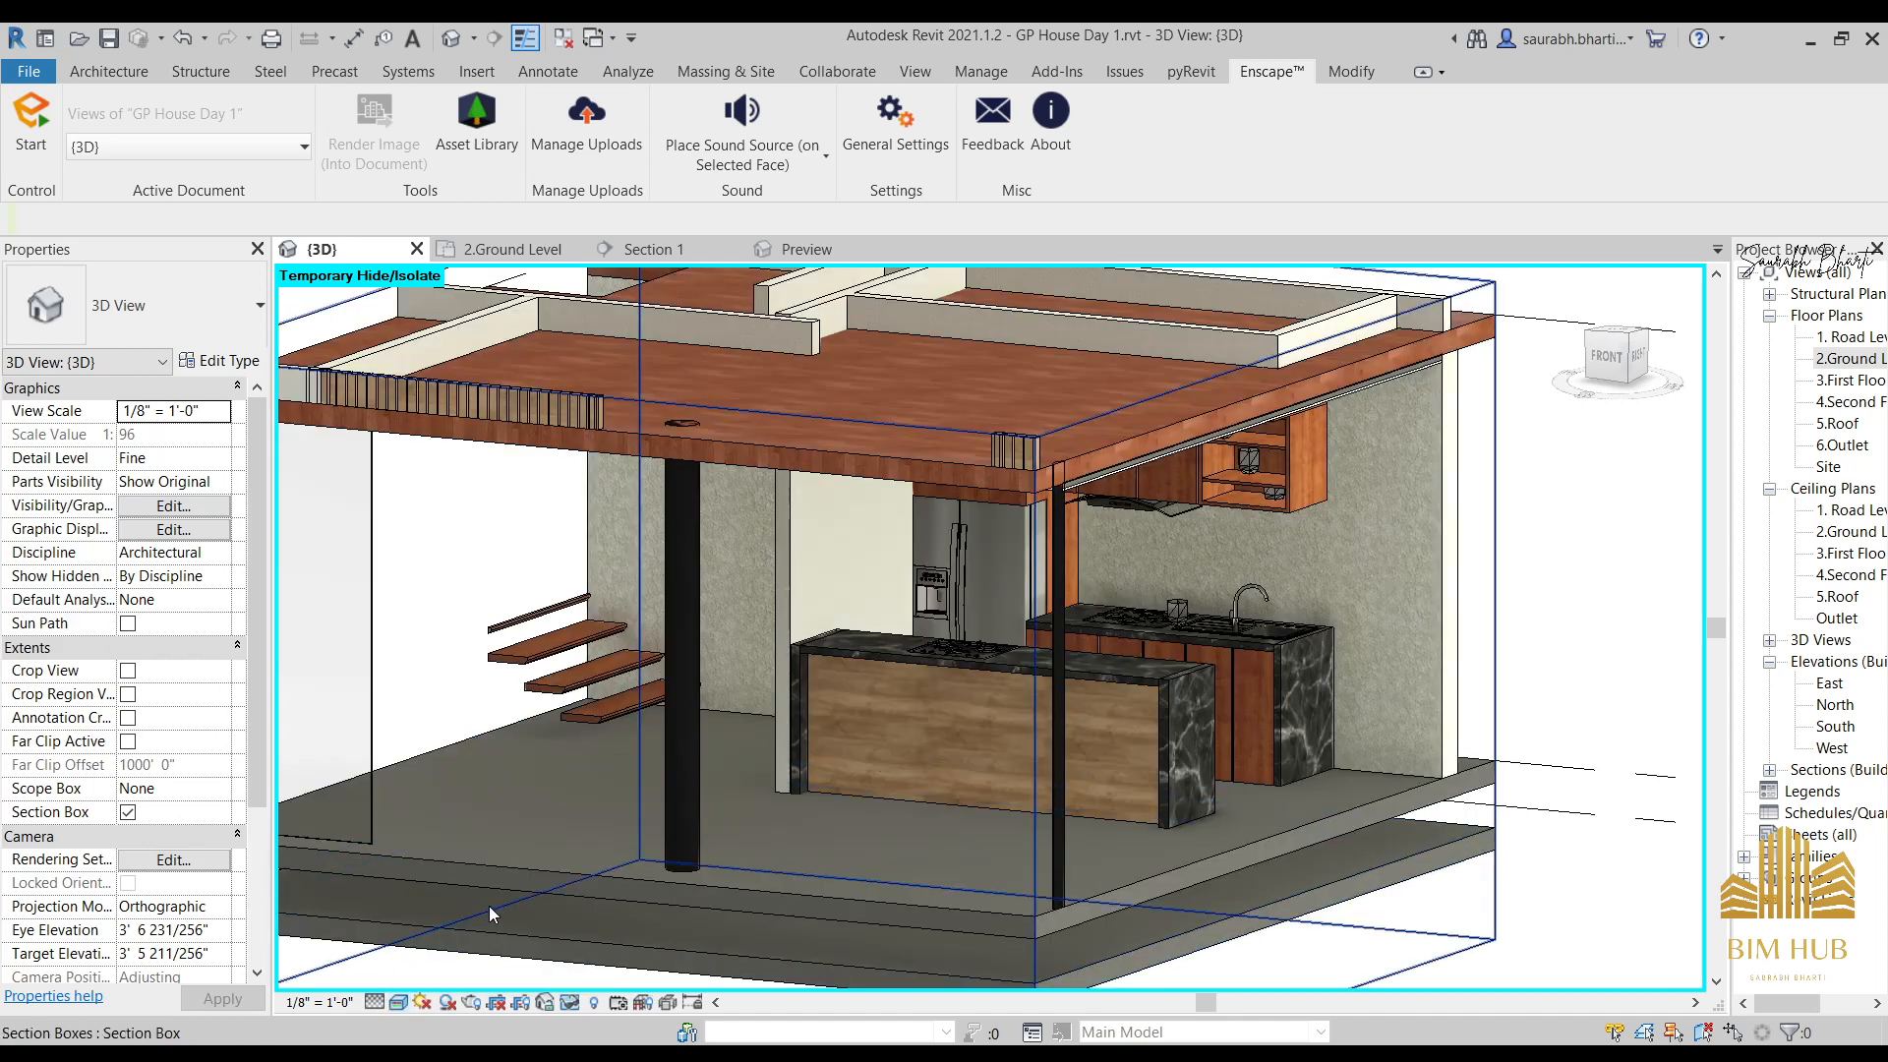
{"action": "middle_click_drag", "start_coordinate": [1241, 635], "coordinate": [954, 508], "text": "shift"}
{"action": "scroll", "coordinate": [1253, 567], "scroll_direction": "up", "scroll_amount": 3}
{"action": "middle_click_drag", "start_coordinate": [1556, 553], "coordinate": [1588, 618], "text": "shift"}
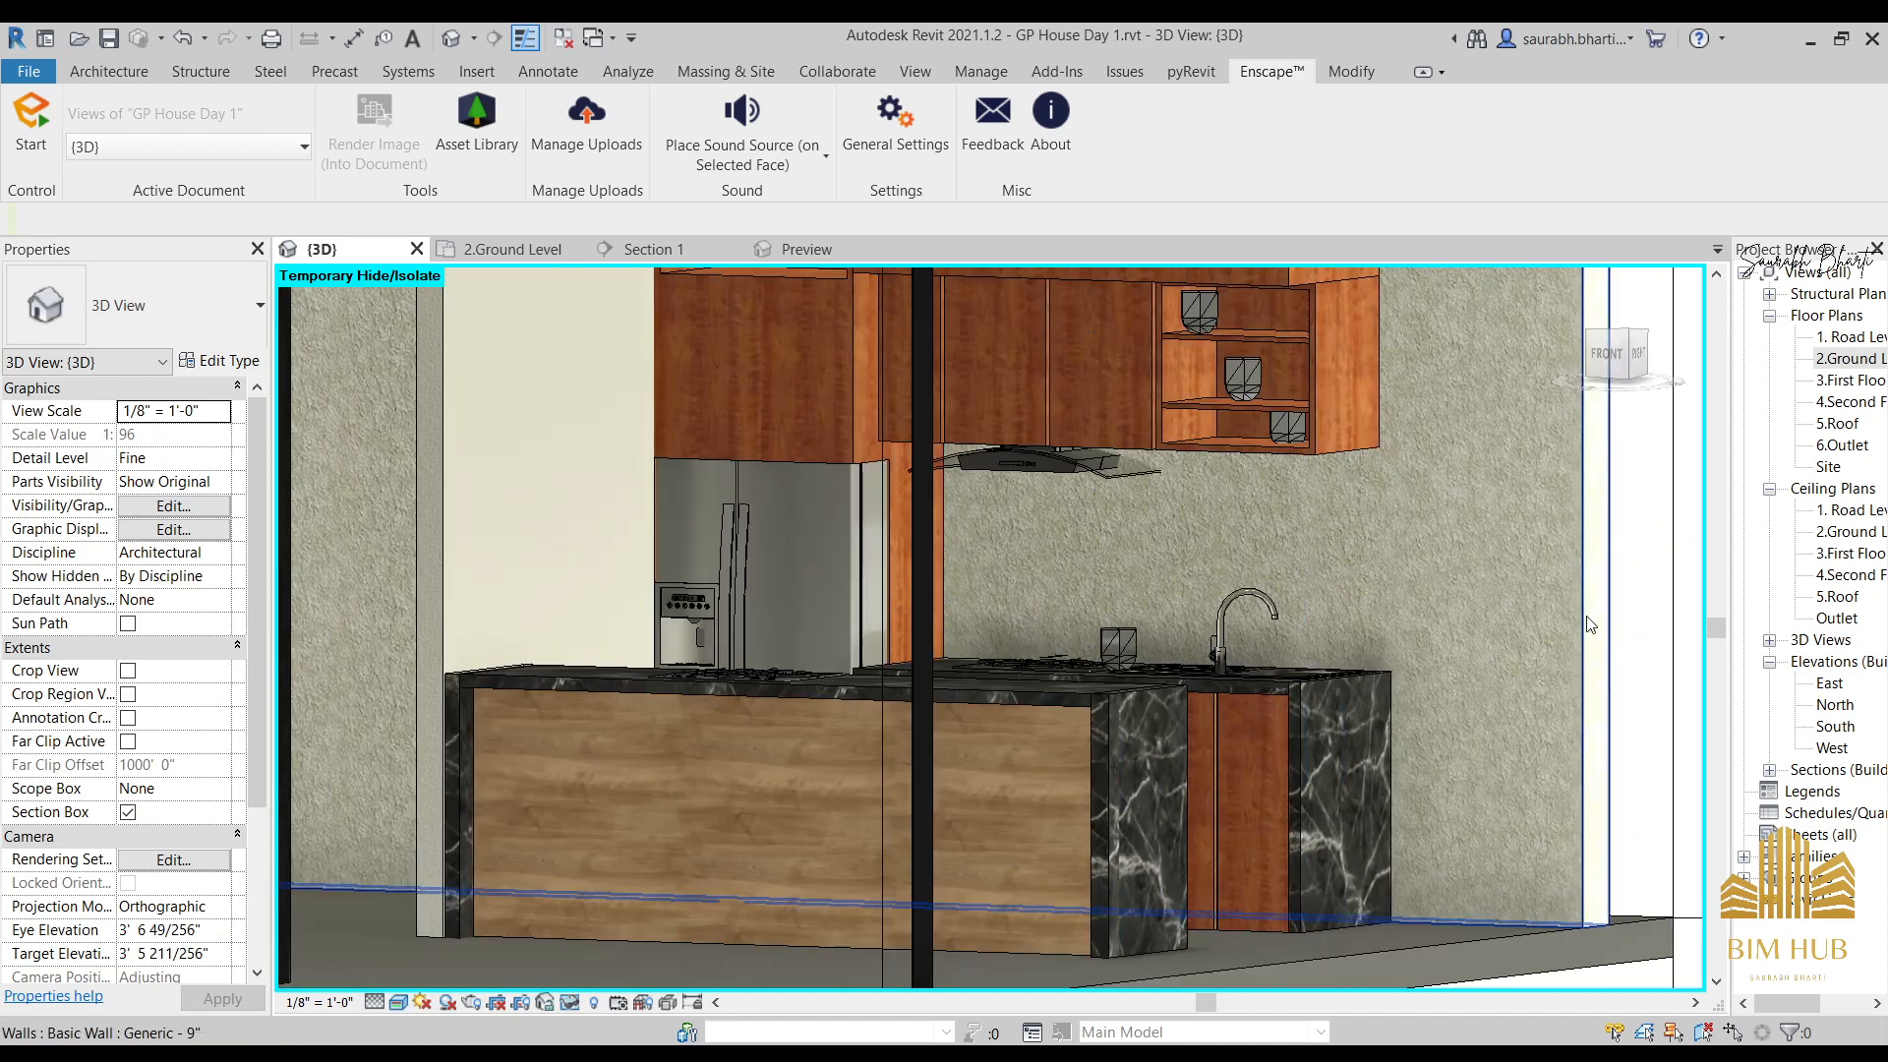
{"action": "middle_click_drag", "start_coordinate": [1254, 629], "coordinate": [984, 588]}
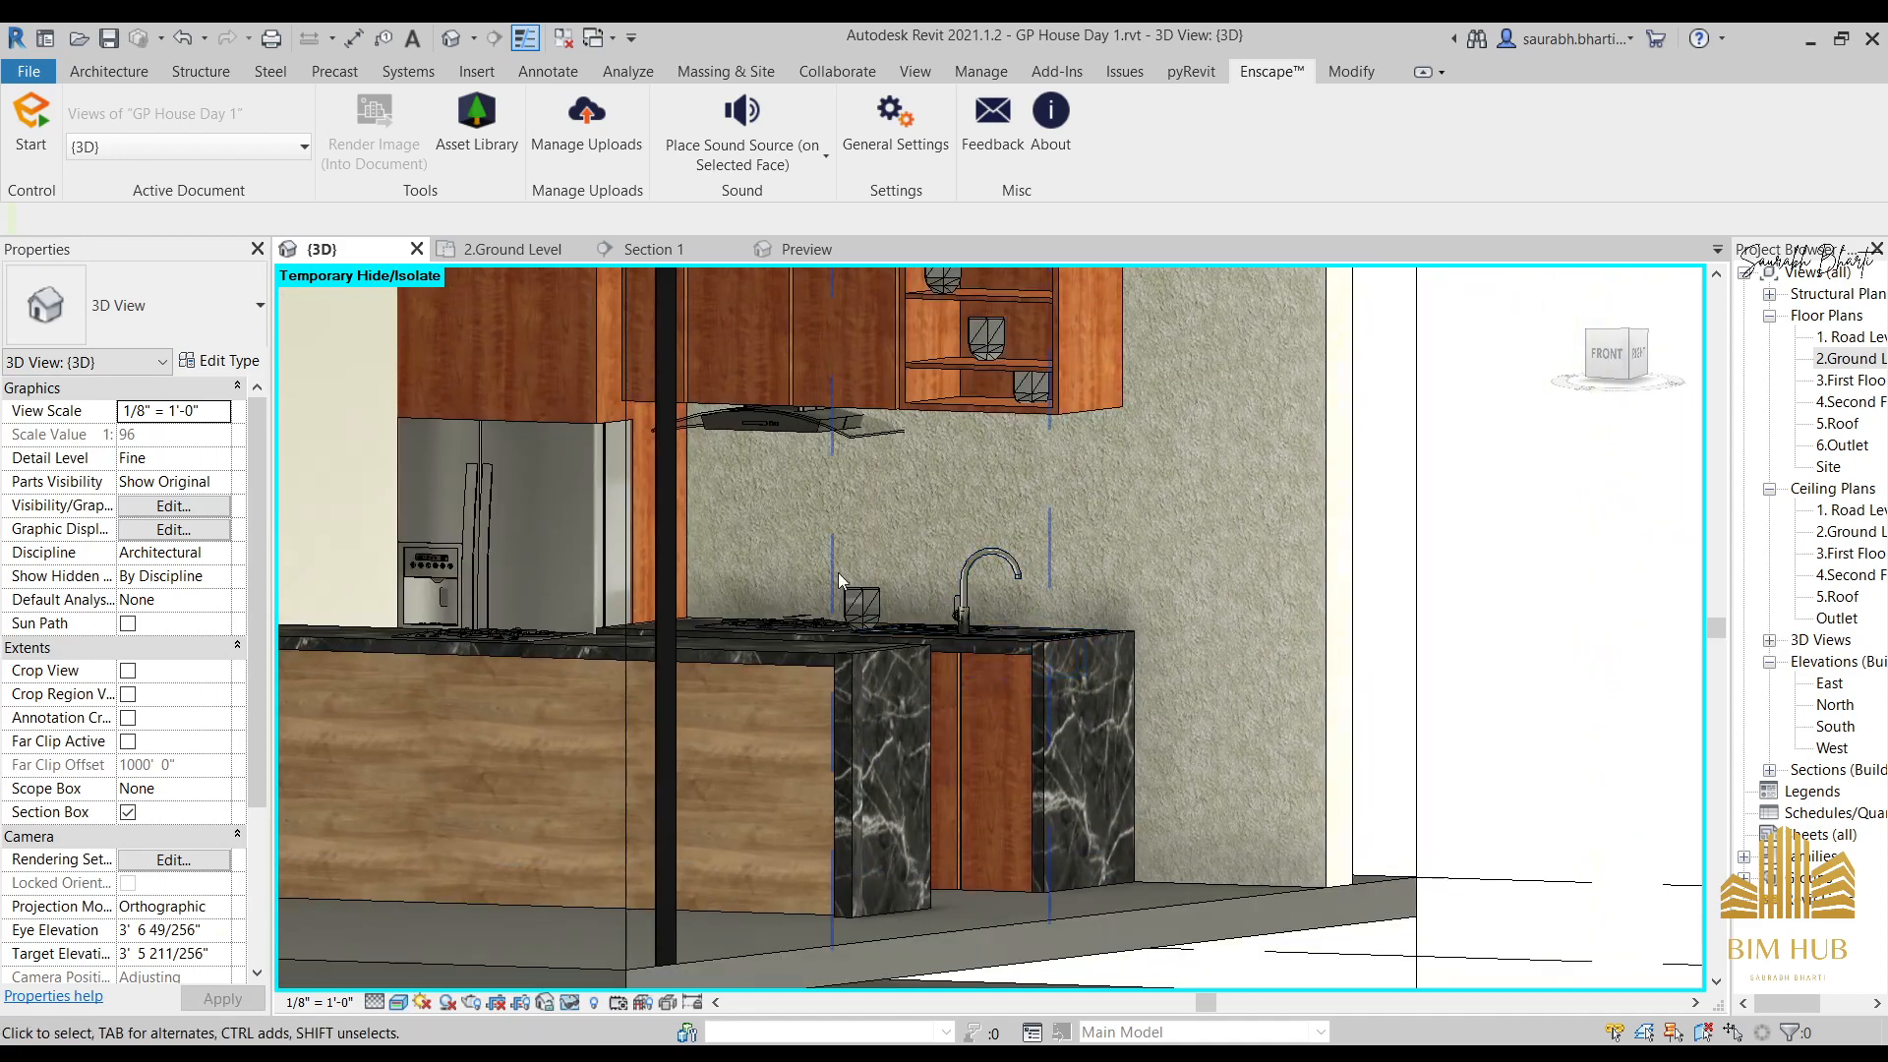
{"action": "middle_click_drag", "start_coordinate": [718, 522], "coordinate": [809, 547], "text": "shift"}
{"action": "middle_click_drag", "start_coordinate": [970, 604], "coordinate": [890, 505], "text": "shift"}
Start an in-place model in the Casework category and begin an extrusion for the wall area between the counter and wall cabinets.
{"action": "left_click", "coordinate": [1624, 364]}
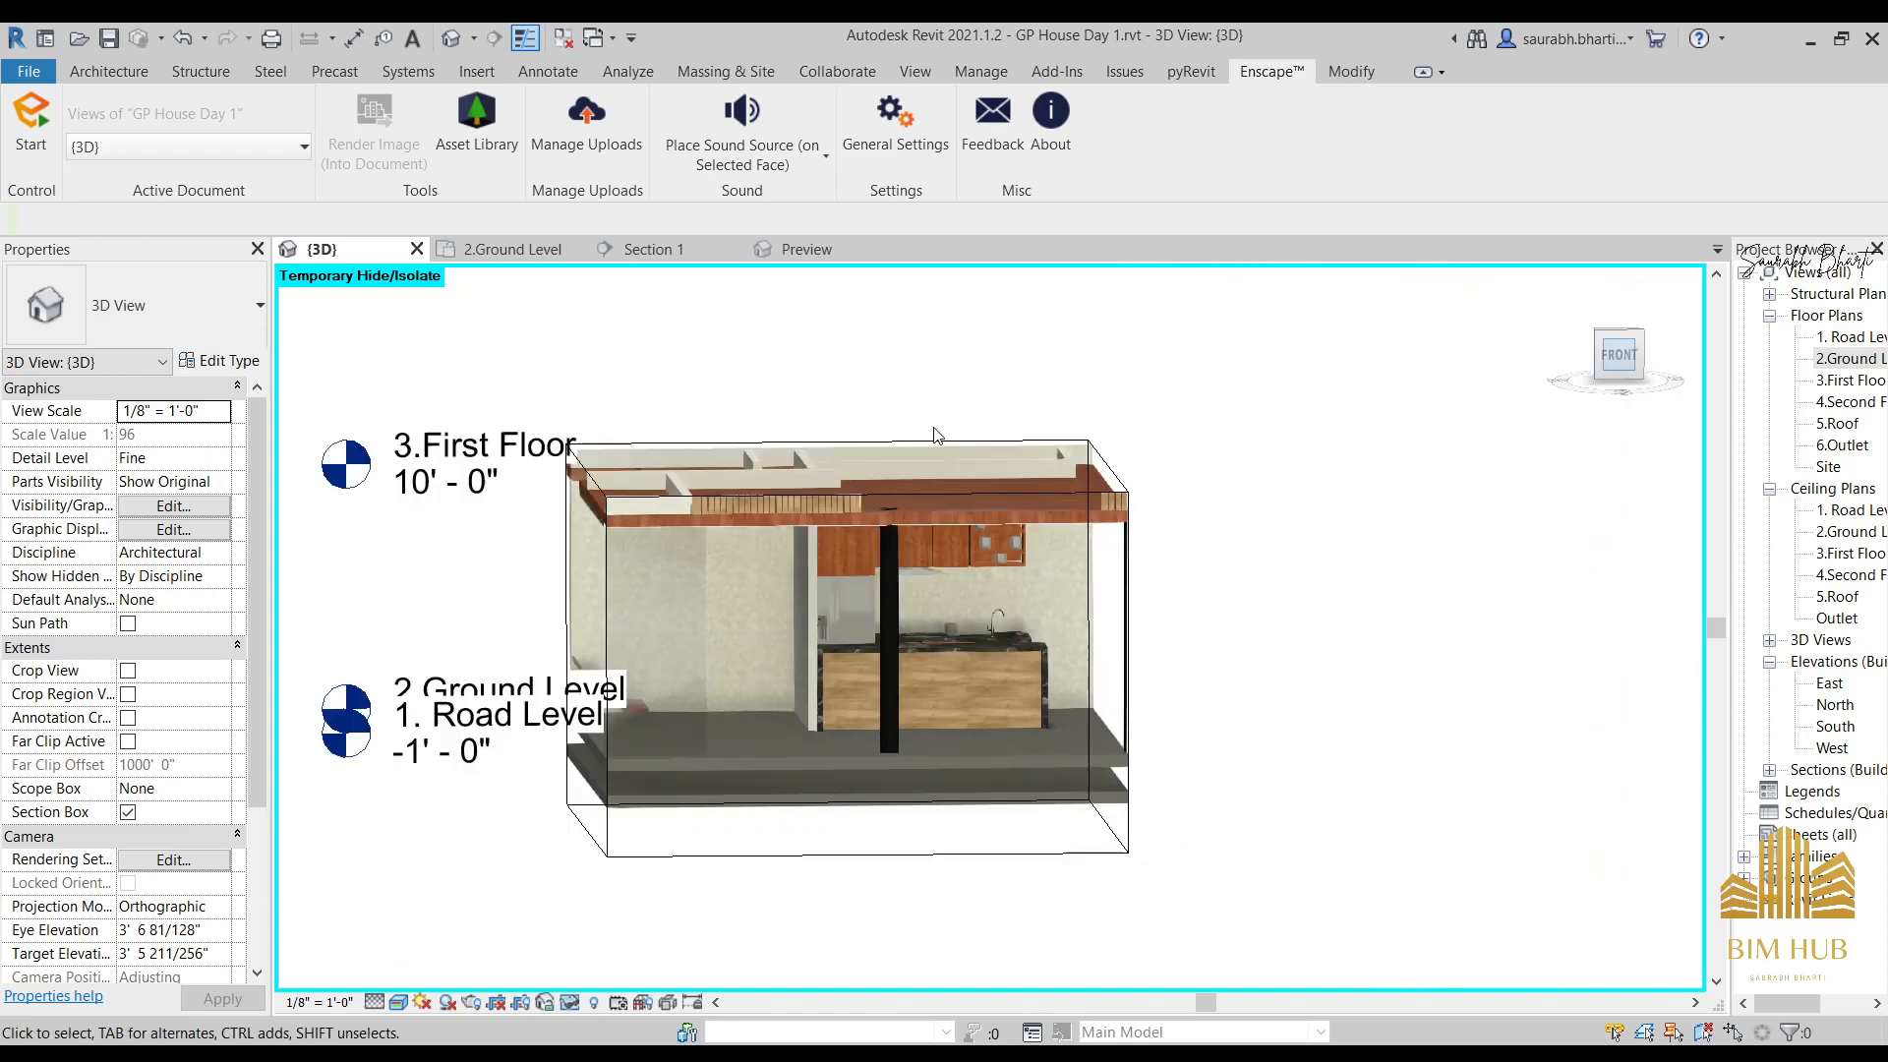
{"action": "middle_click_drag", "start_coordinate": [1029, 674], "coordinate": [1412, 784]}
{"action": "scroll", "coordinate": [1412, 784], "scroll_direction": "up", "scroll_amount": 5}
{"action": "scroll", "coordinate": [1413, 777], "scroll_direction": "up", "scroll_amount": 5}
{"action": "middle_click_drag", "start_coordinate": [1336, 515], "coordinate": [915, 551]}
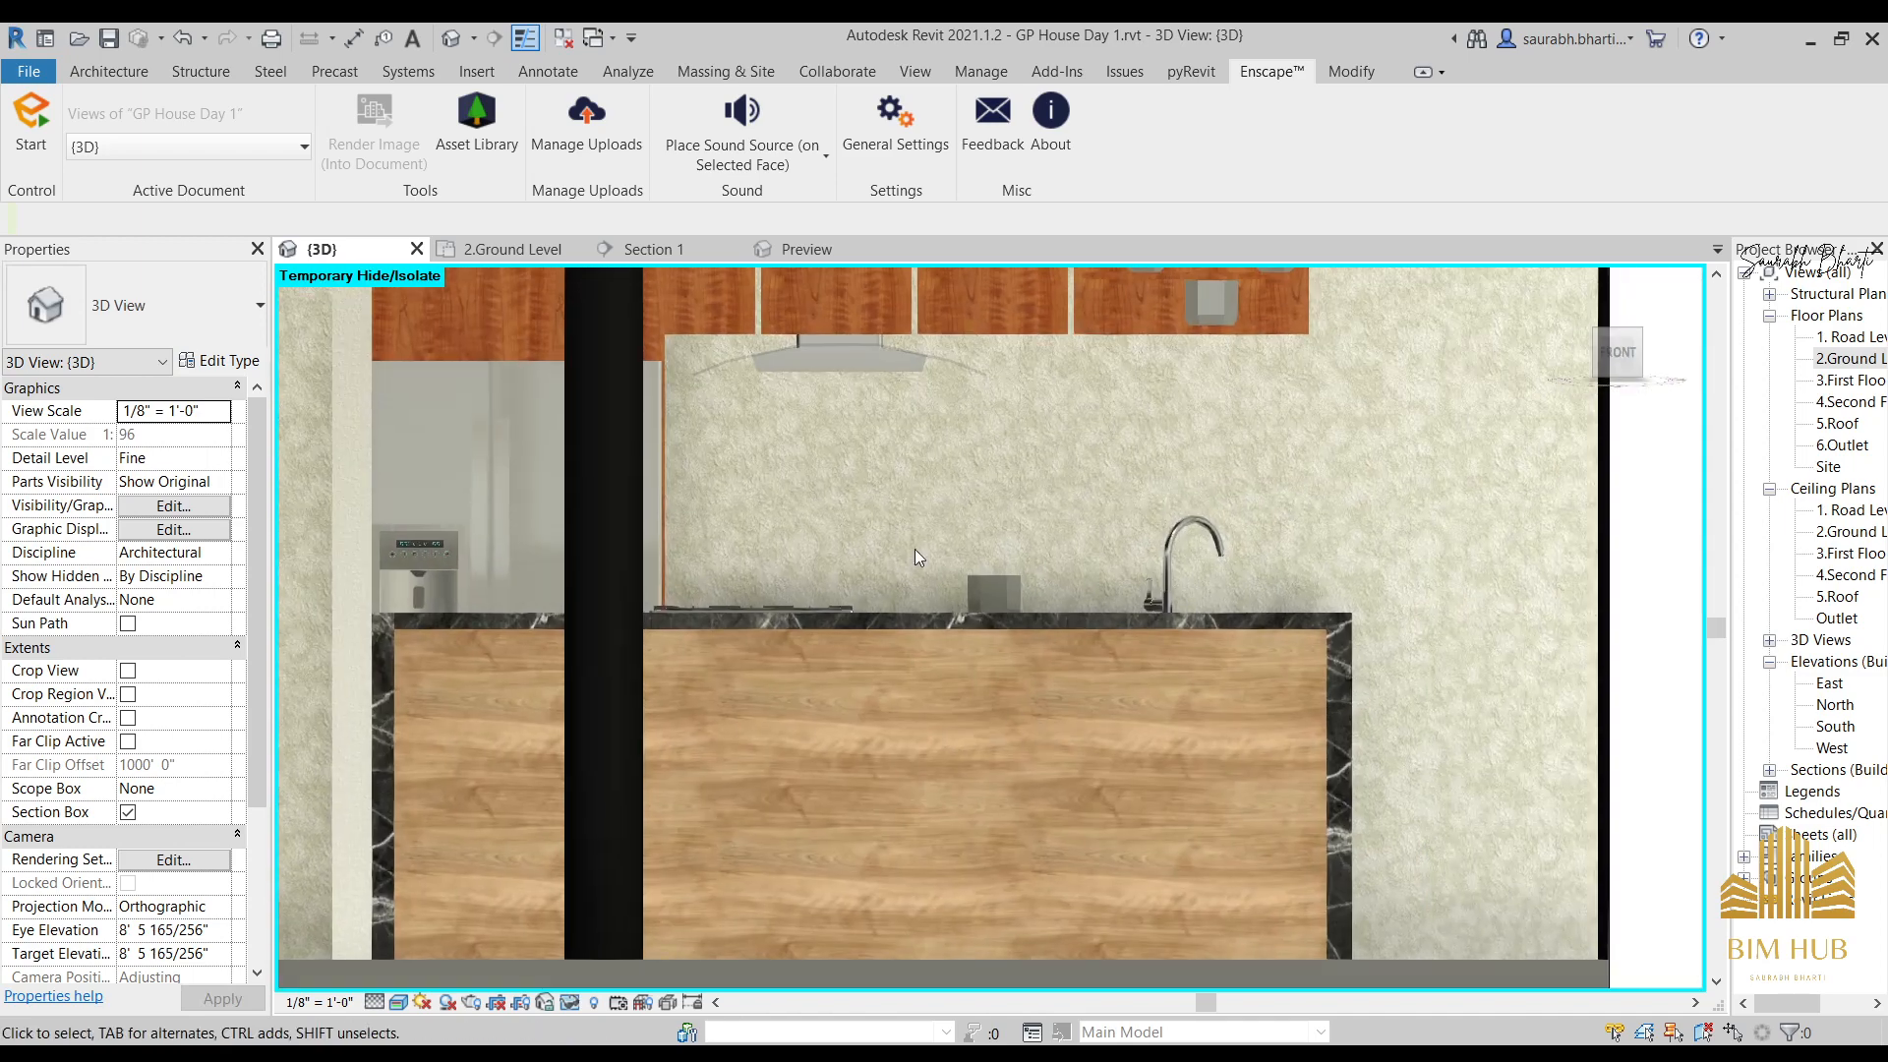
{"action": "left_click", "coordinate": [116, 73]}
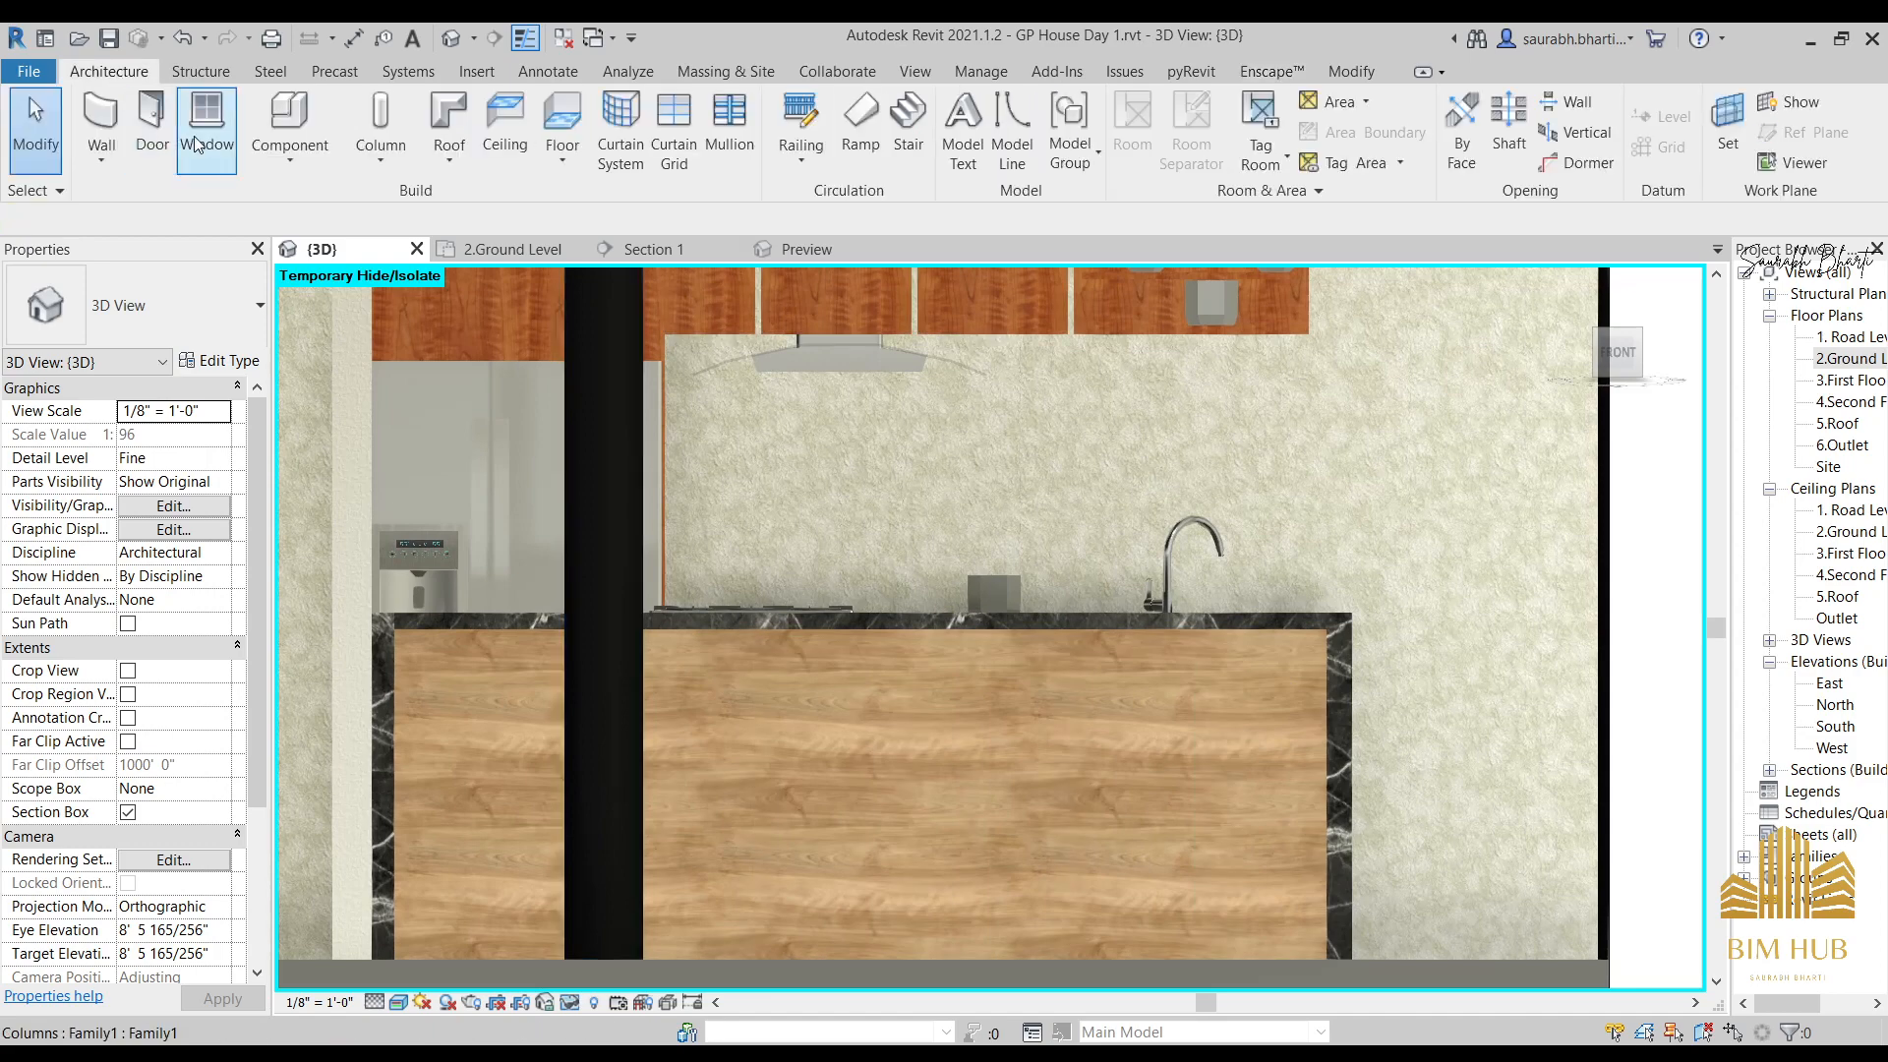
{"action": "left_click", "coordinate": [279, 157]}
{"action": "left_click", "coordinate": [325, 253]}
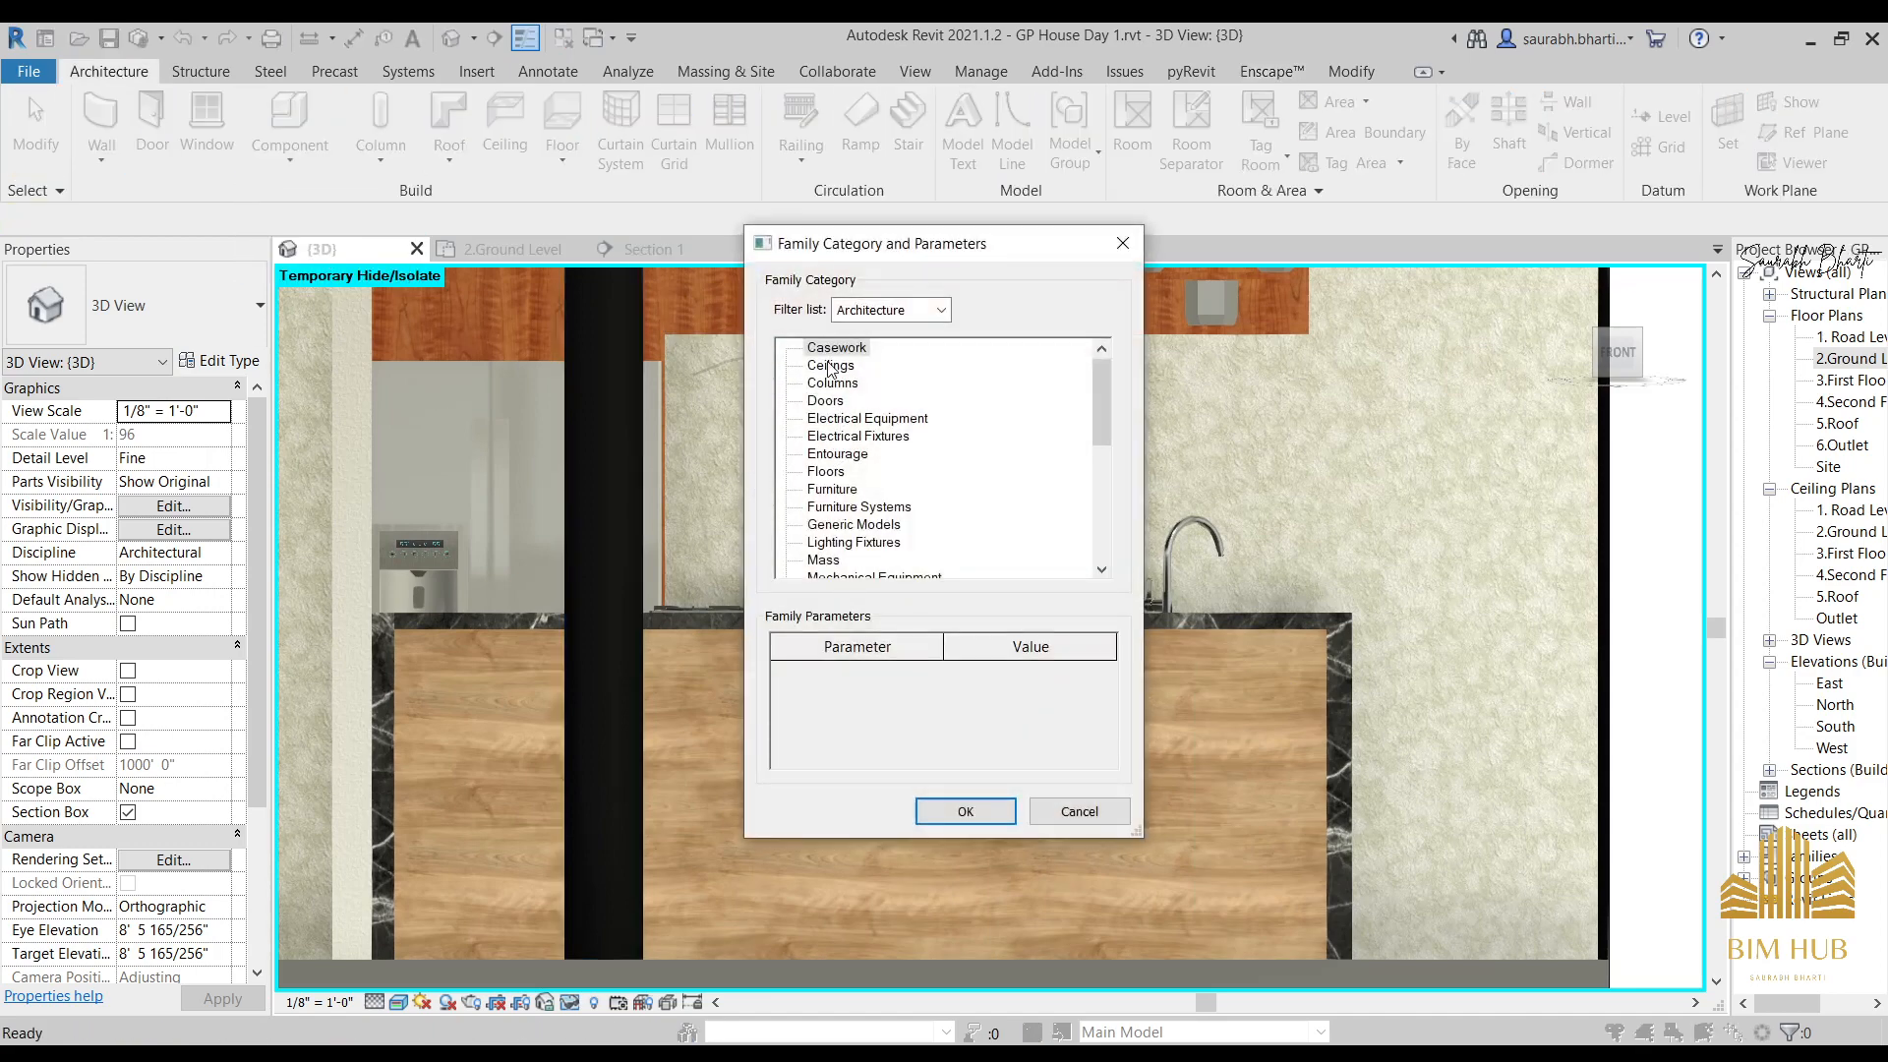
{"action": "double_click", "coordinate": [837, 352]}
{"action": "left_click", "coordinate": [844, 489]}
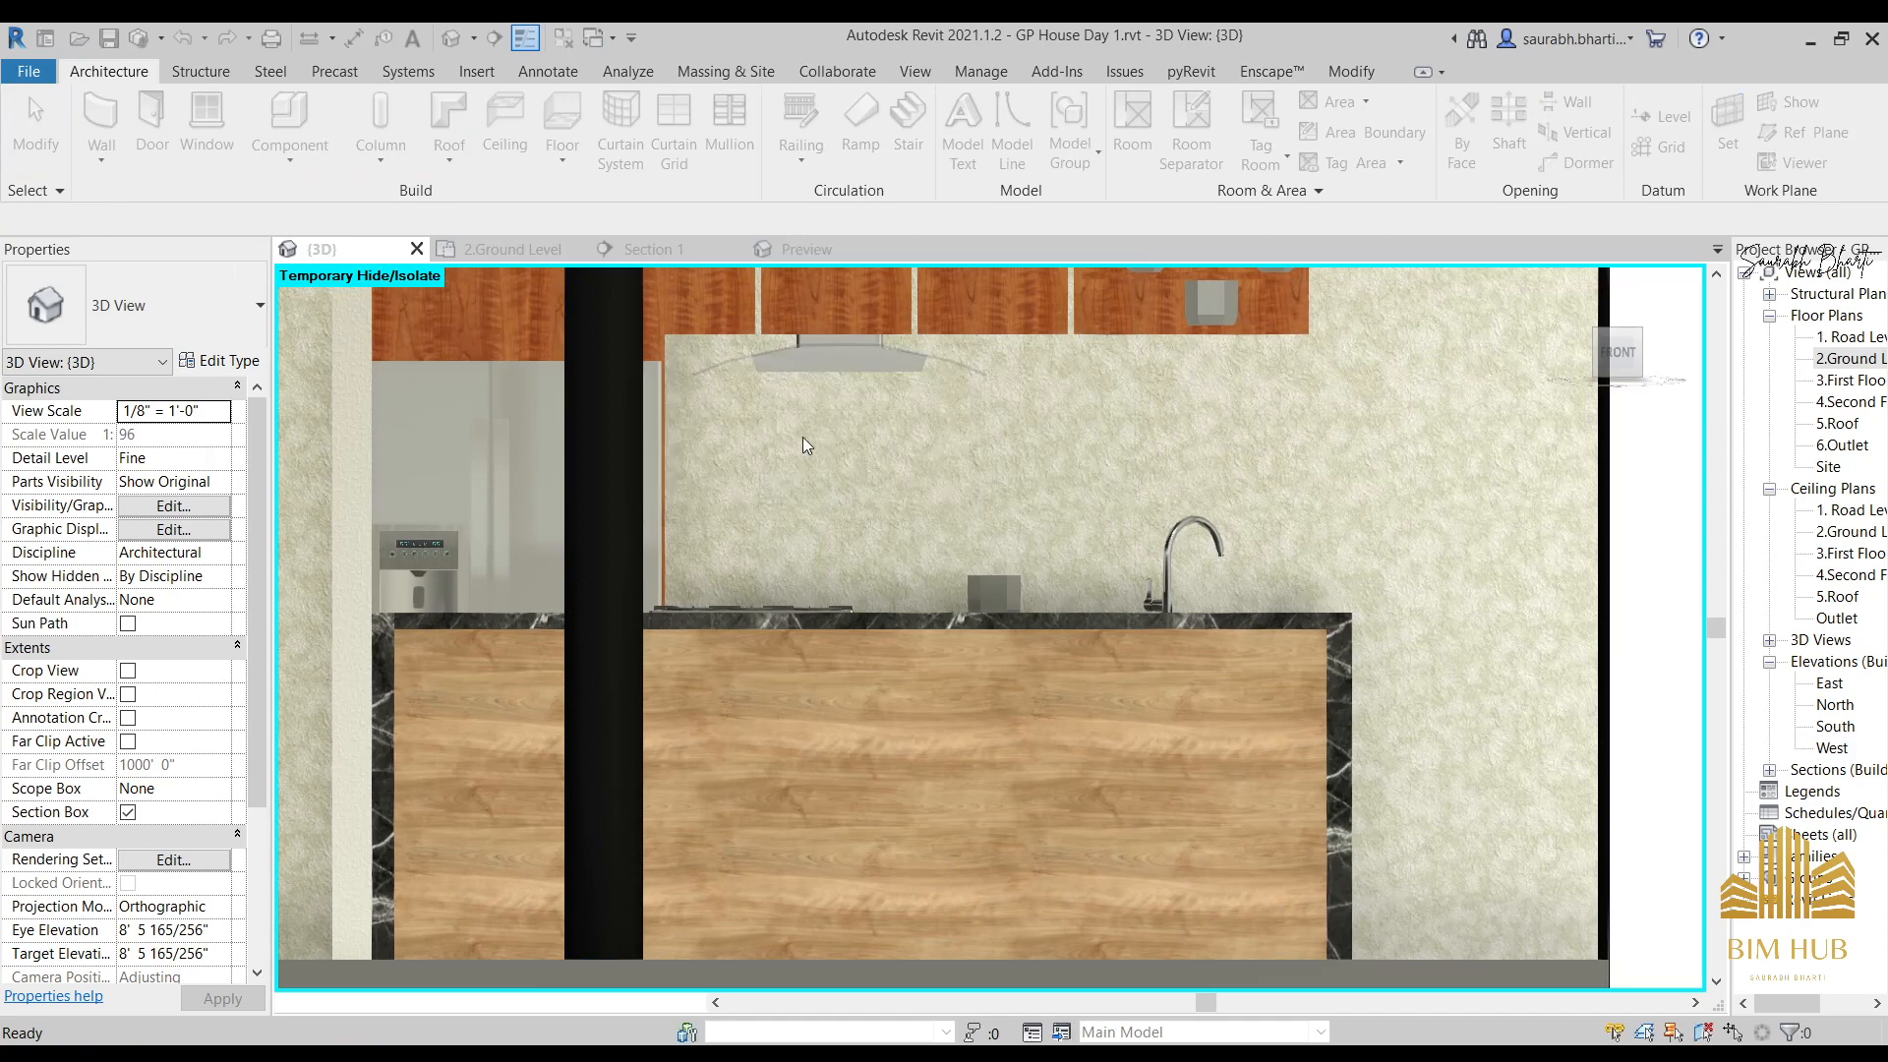
{"action": "scroll", "coordinate": [688, 351], "scroll_direction": "up", "scroll_amount": 3}
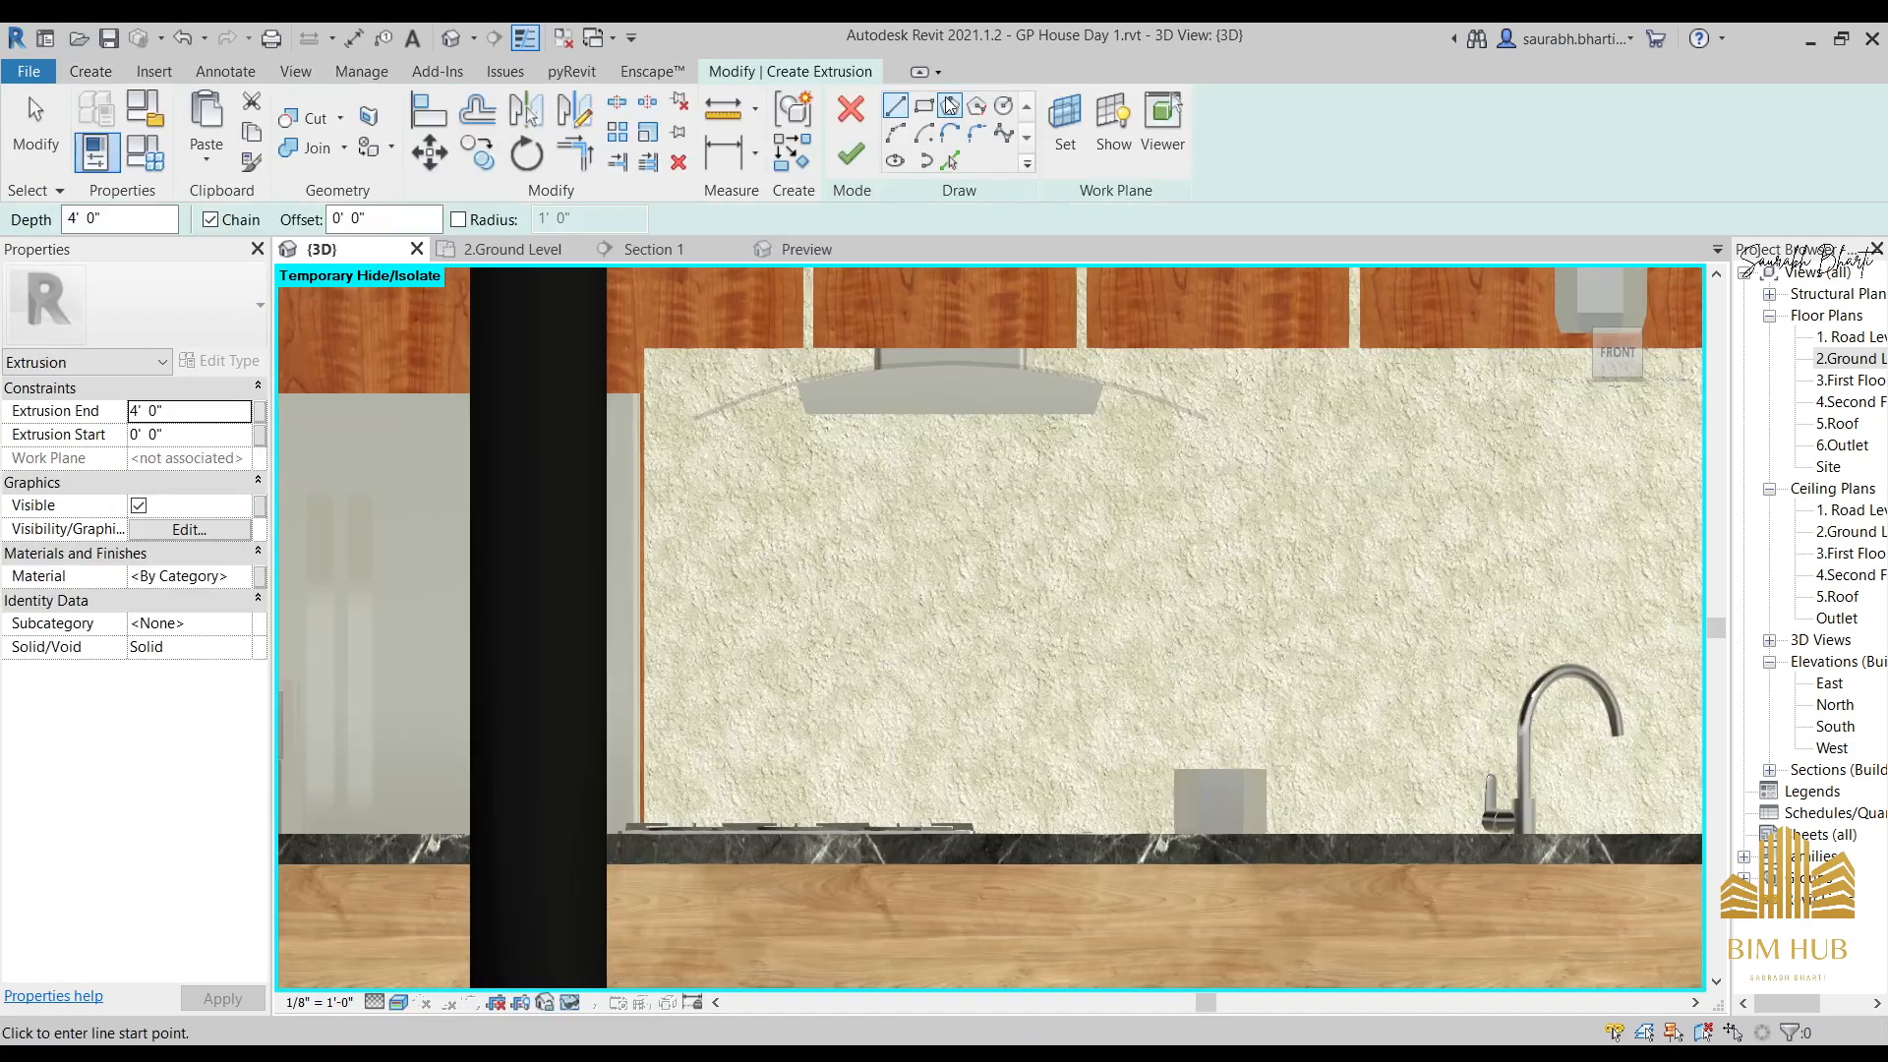
{"action": "scroll", "coordinate": [1108, 266], "scroll_direction": "down", "scroll_amount": 5}
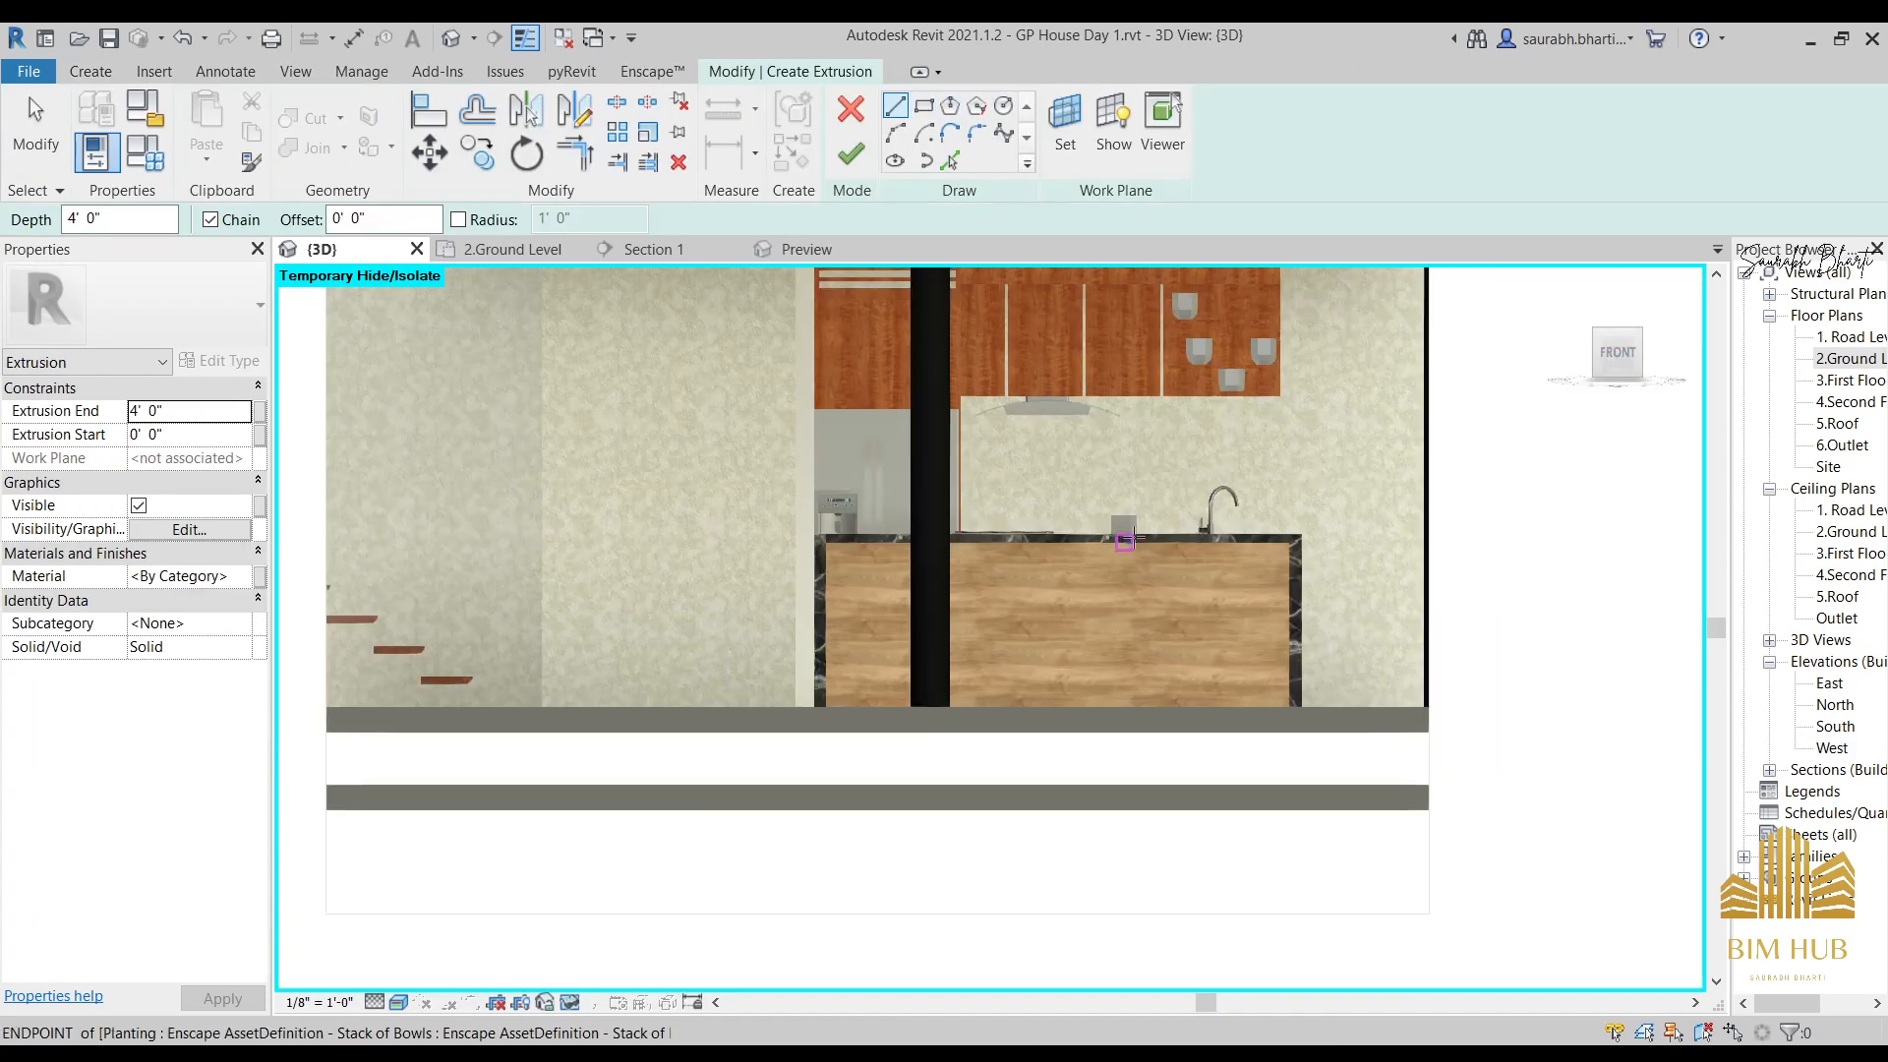
Set the extrusion's work plane by picking the face of the kitchen's back wall.
{"action": "left_click", "coordinate": [1065, 118]}
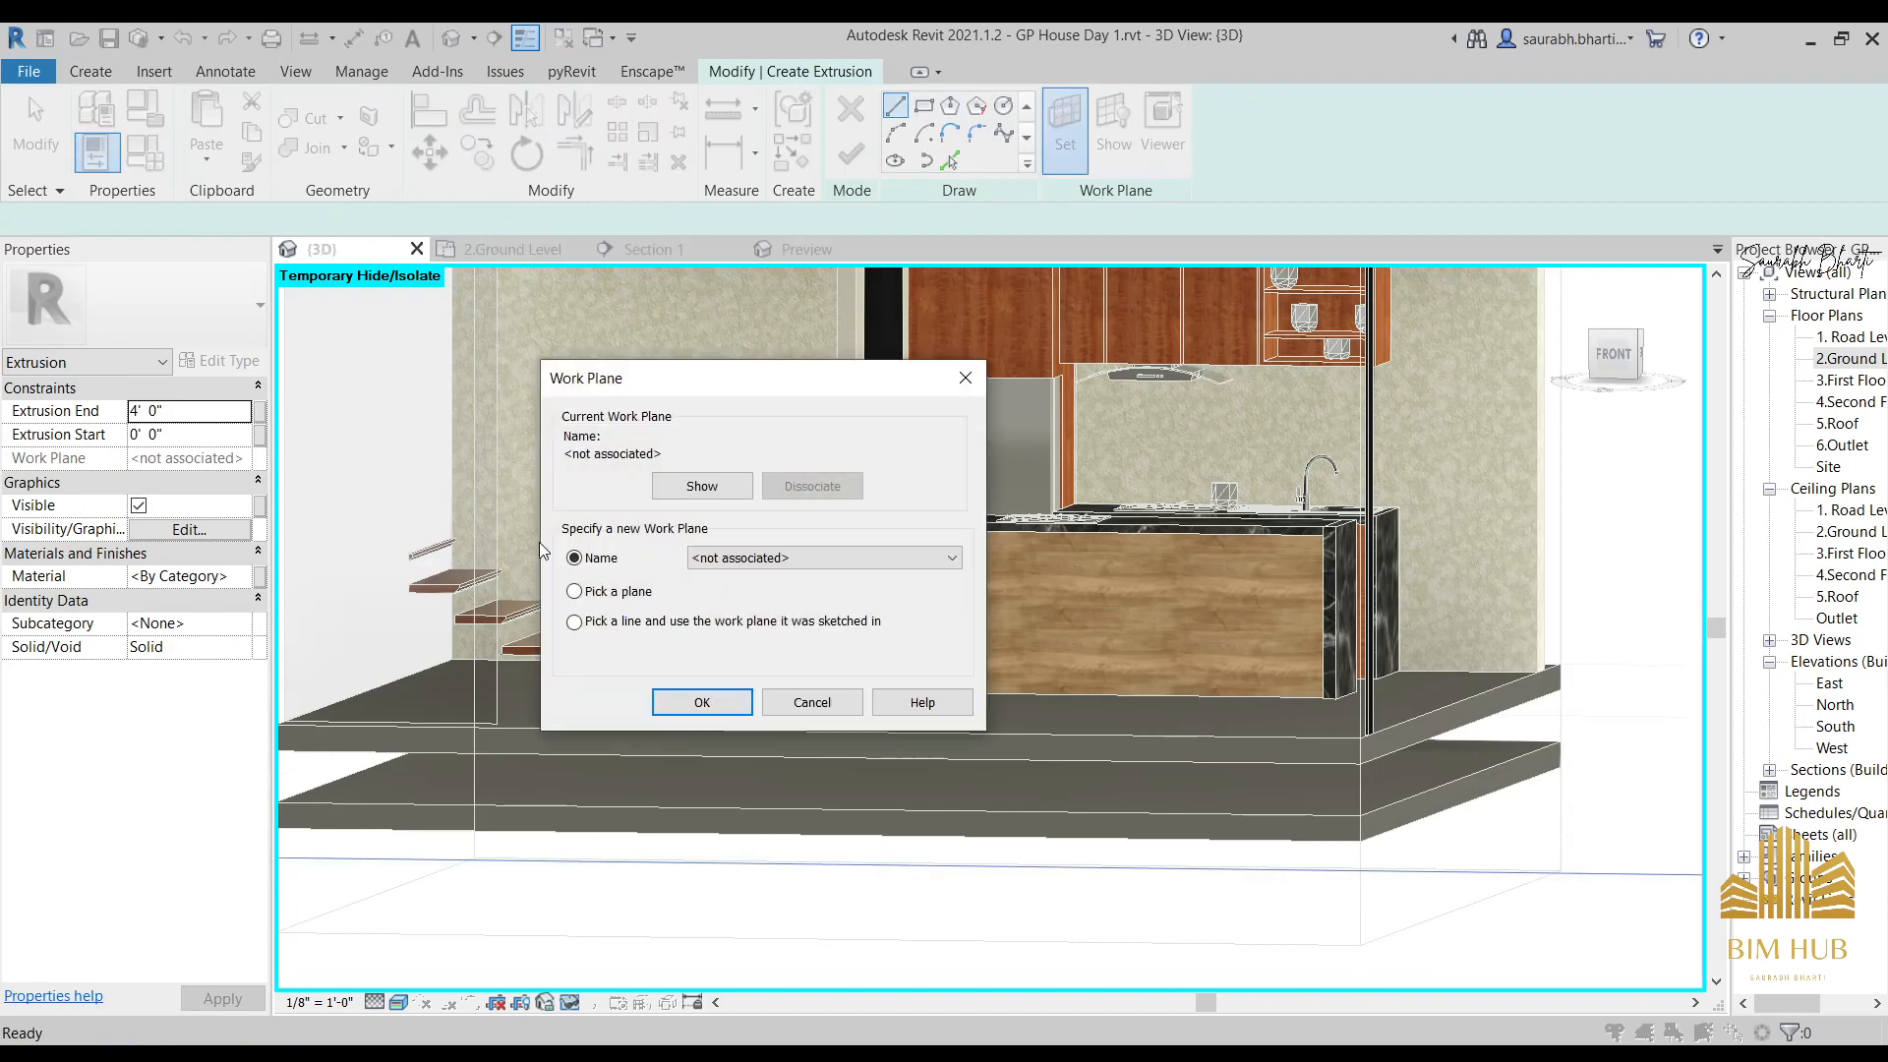
{"action": "left_click", "coordinate": [716, 710]}
{"action": "middle_click_drag", "start_coordinate": [1306, 771], "coordinate": [1151, 786], "text": "shift"}
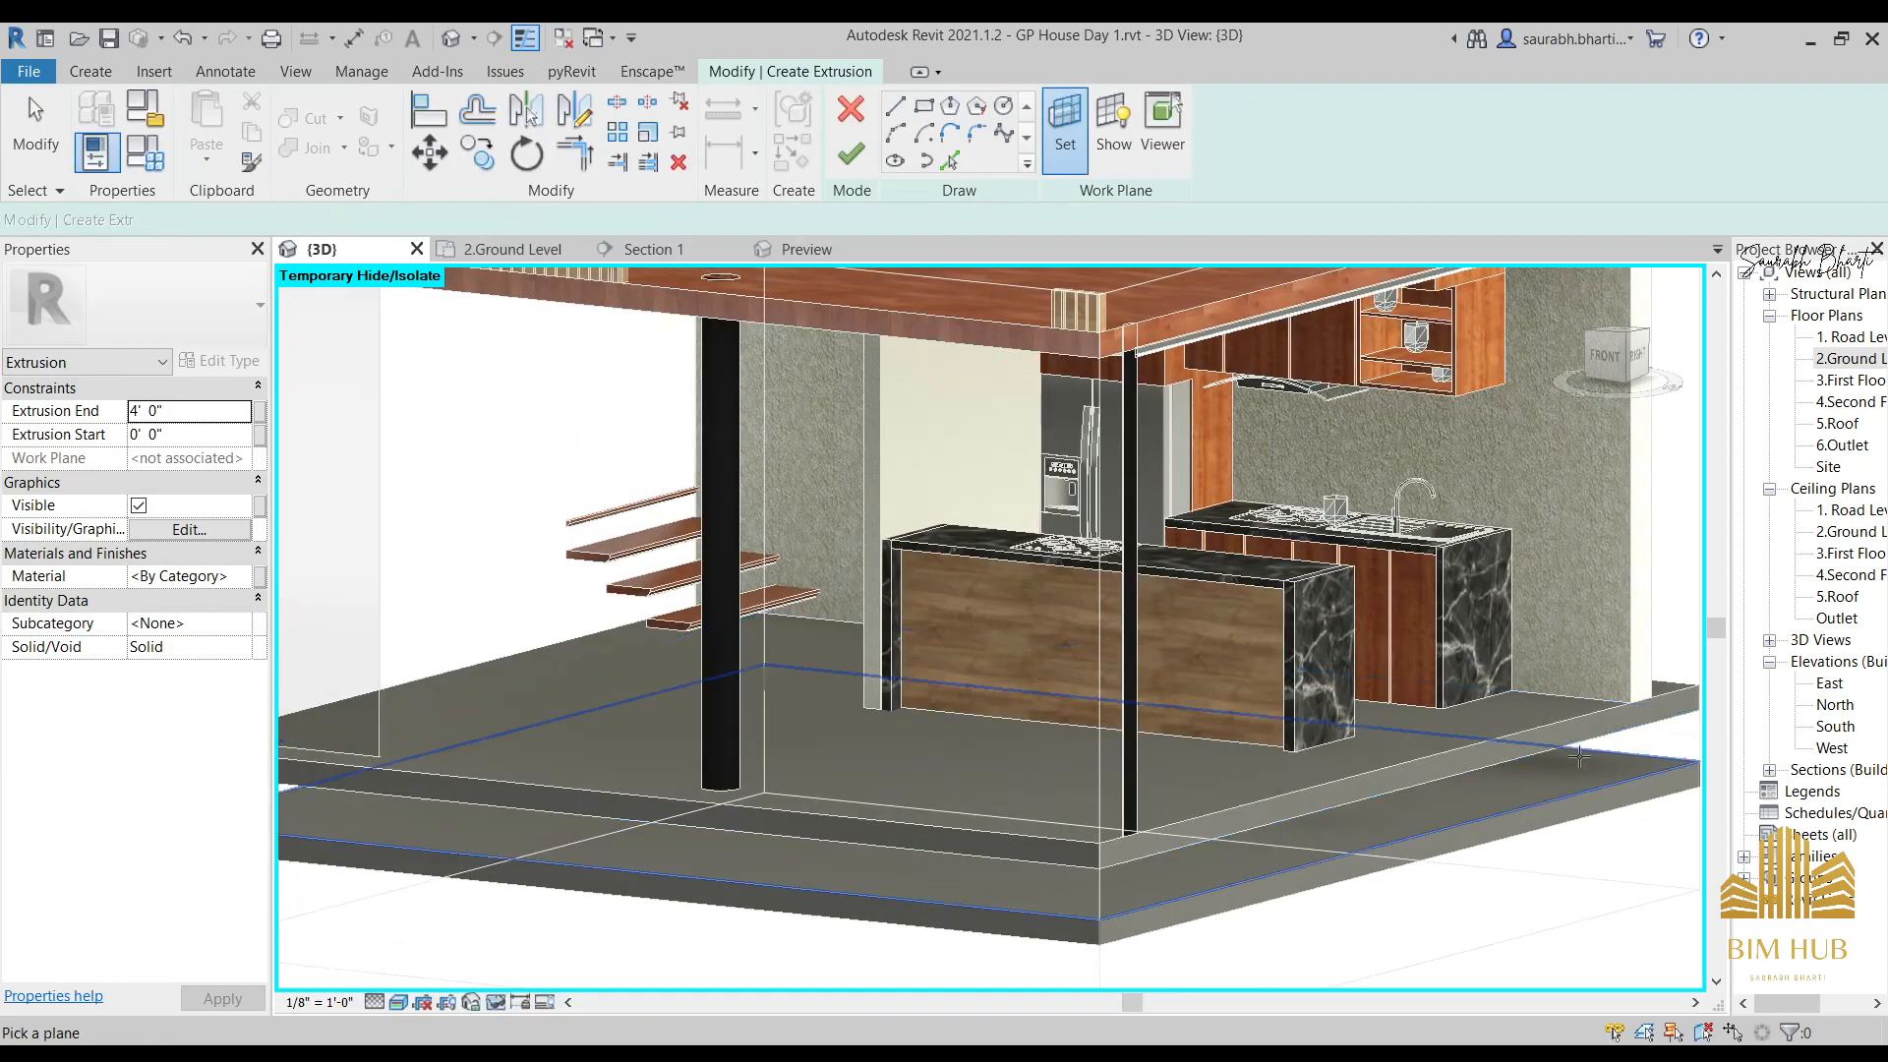
{"action": "left_click", "coordinate": [1609, 699]}
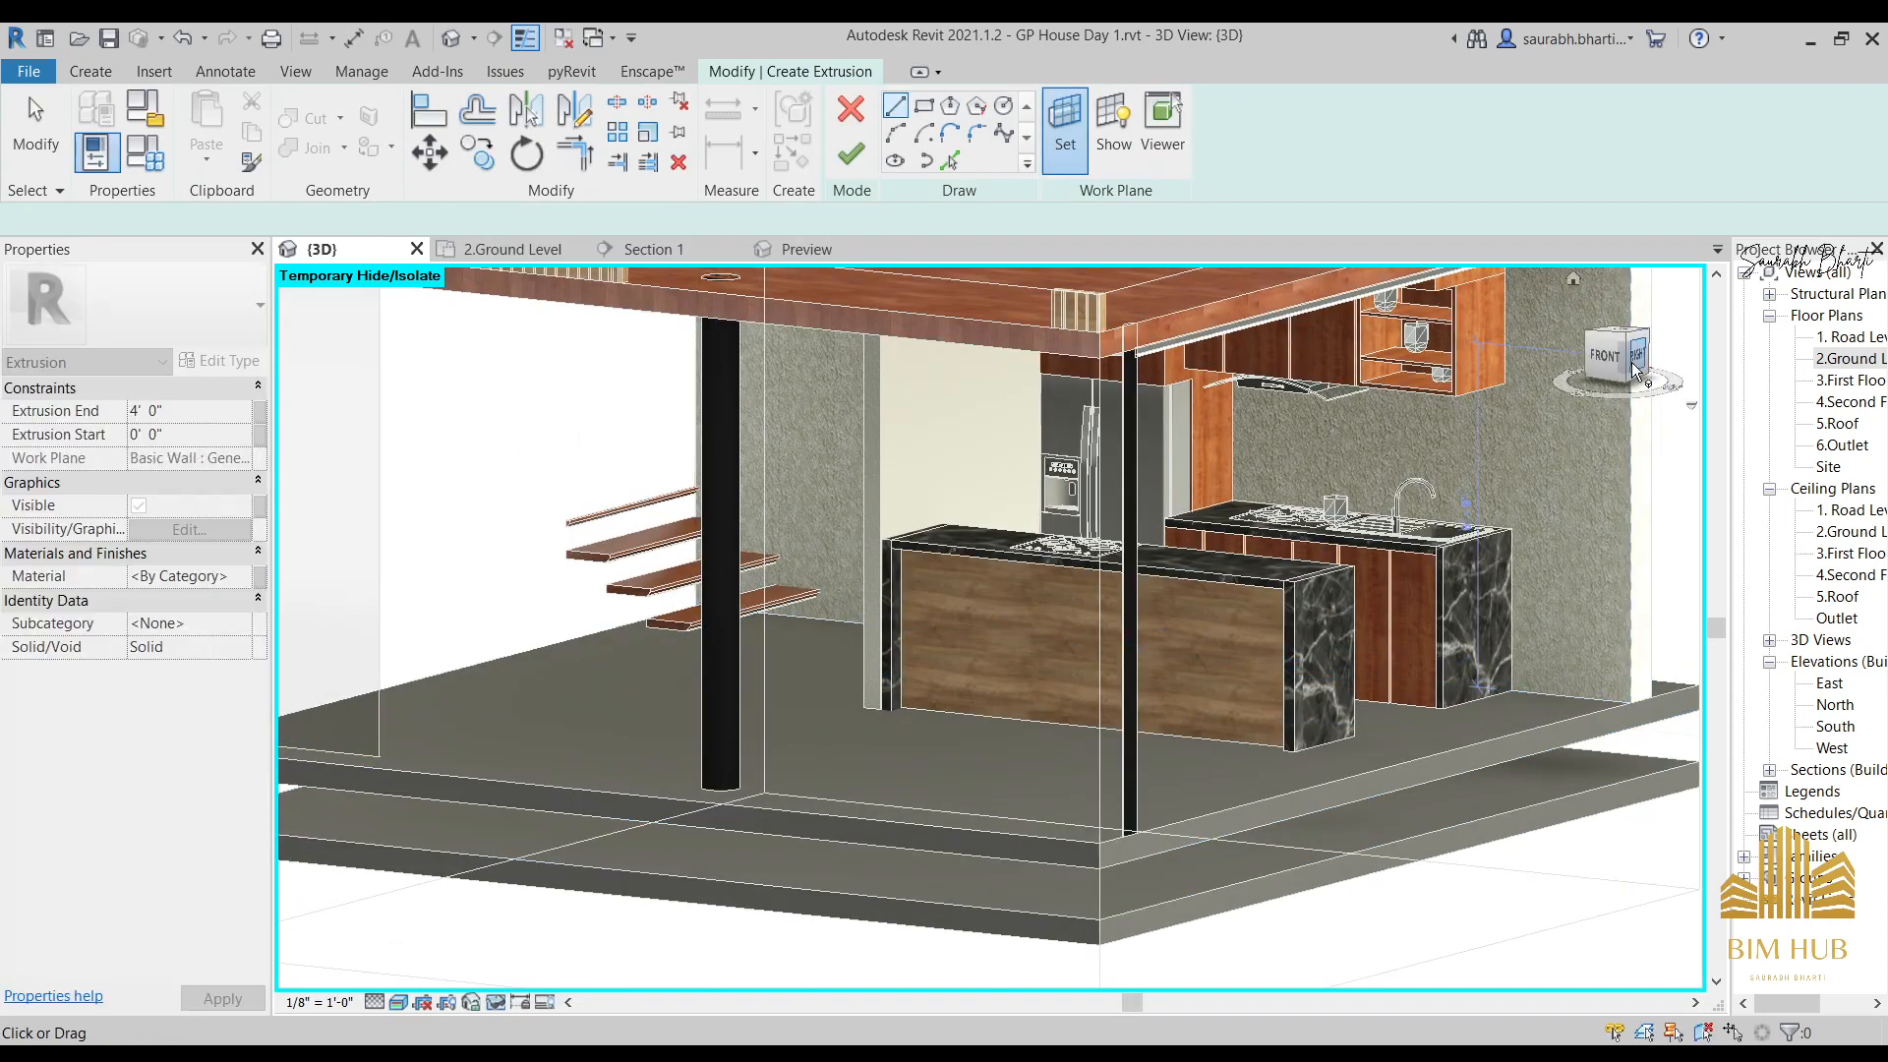
Sketch a rectangle about 2' 8" high between the wall cabinets and countertop, ending at the counter's outer edge, and finish the extrusion.
{"action": "scroll", "coordinate": [305, 236], "scroll_direction": "down", "scroll_amount": 3}
{"action": "scroll", "coordinate": [511, 364], "scroll_direction": "up", "scroll_amount": 7}
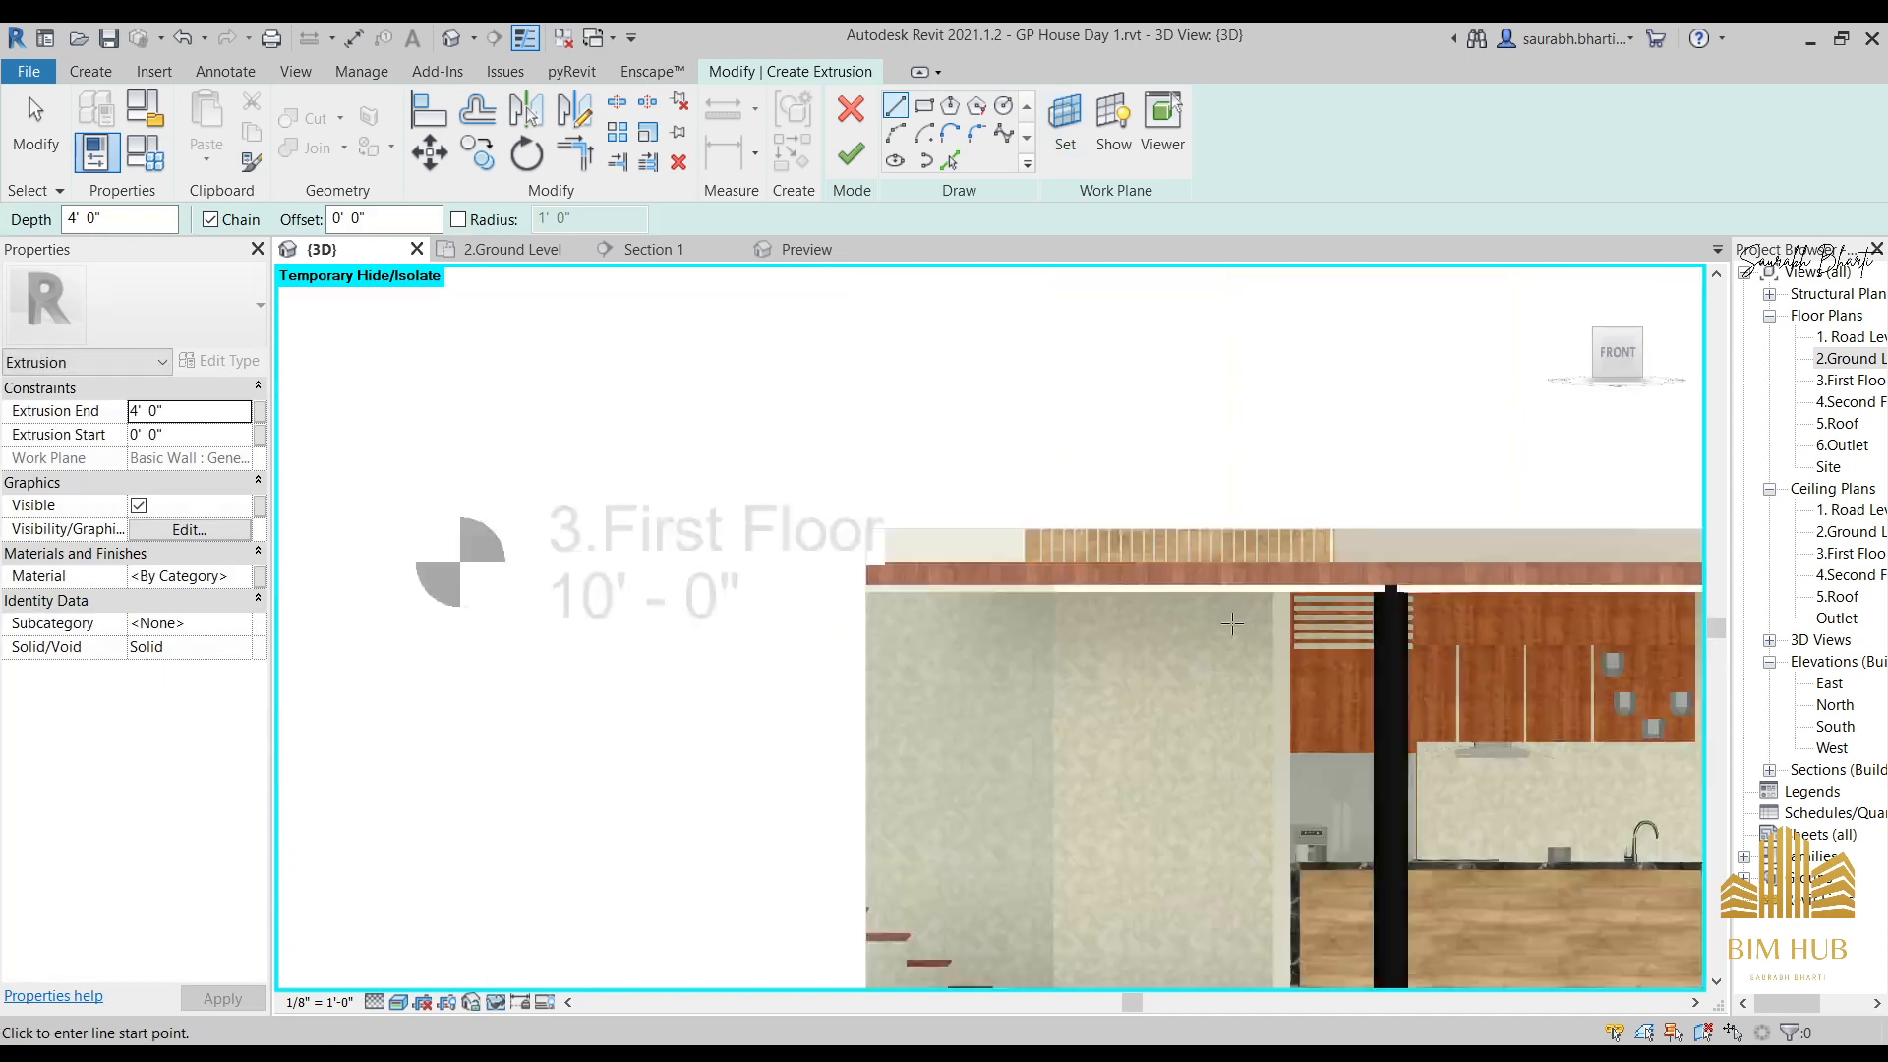
{"action": "middle_click_drag", "start_coordinate": [1475, 757], "coordinate": [1011, 527]}
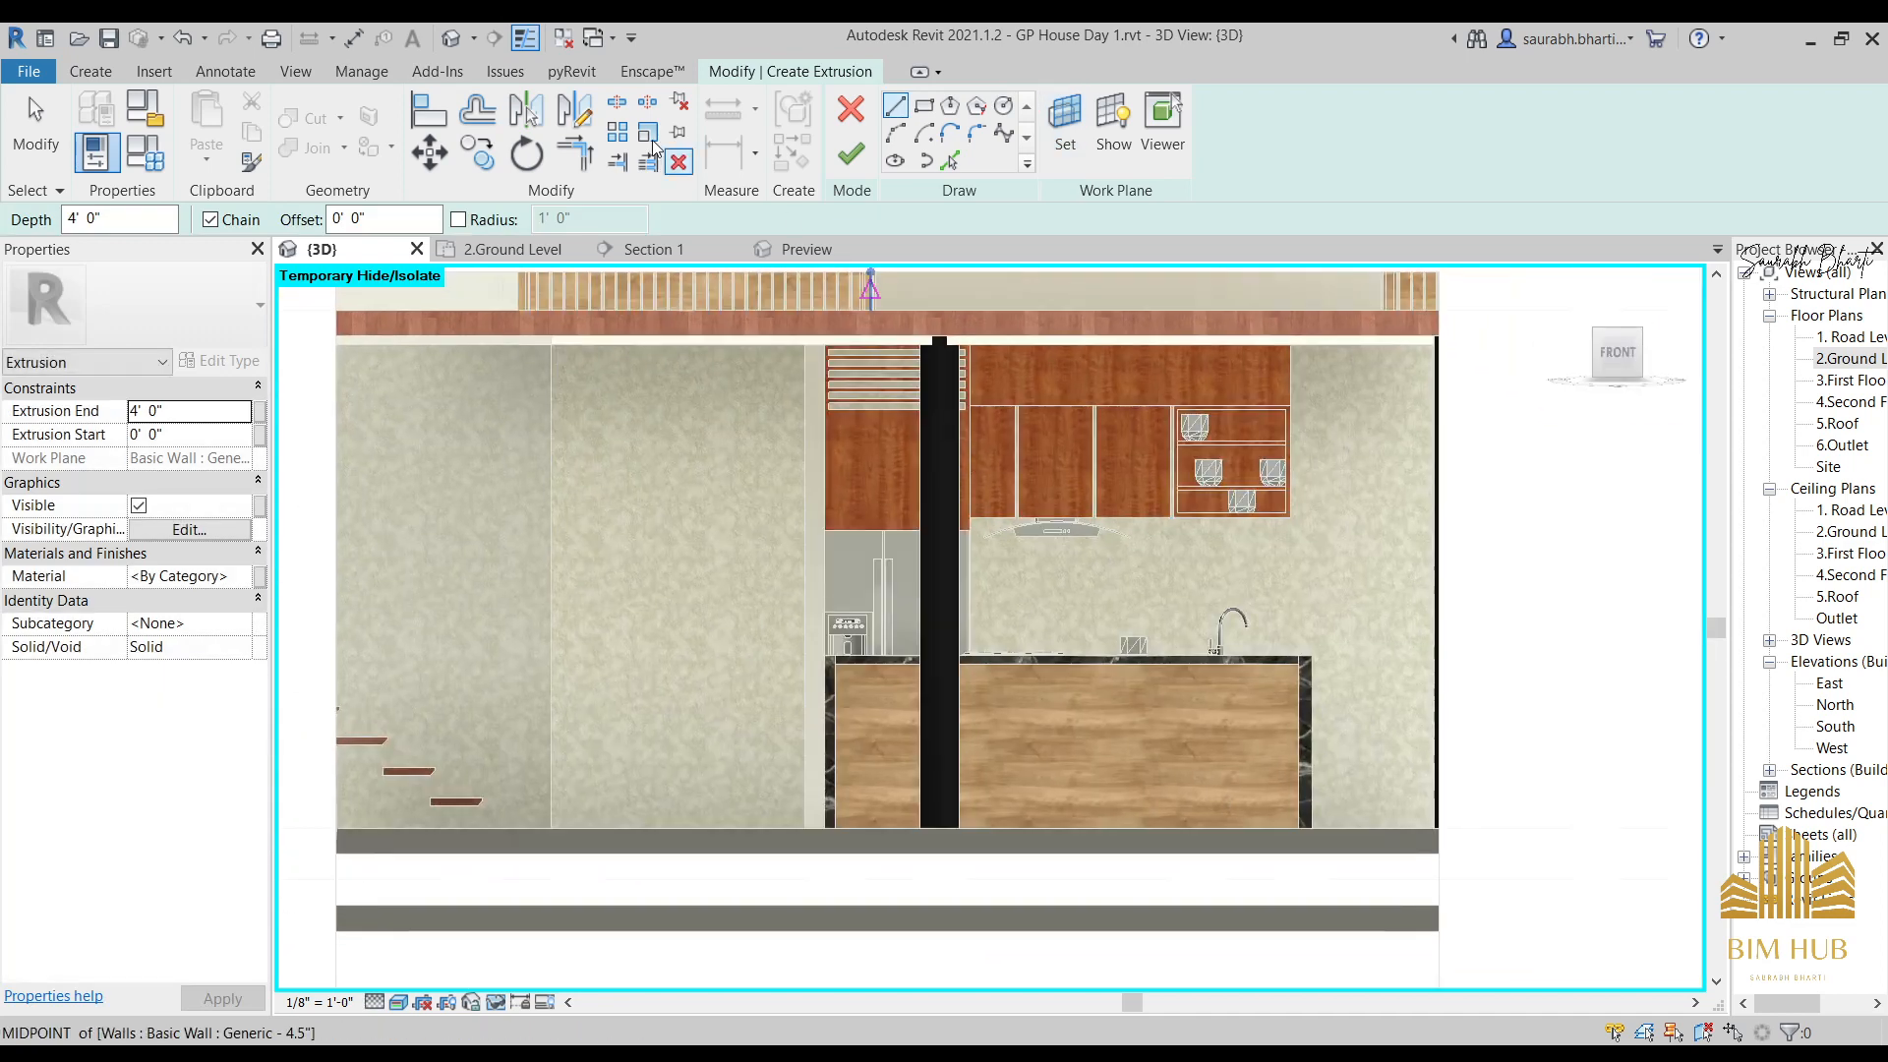
{"action": "left_click", "coordinate": [949, 106]}
{"action": "left_click", "coordinate": [923, 106]}
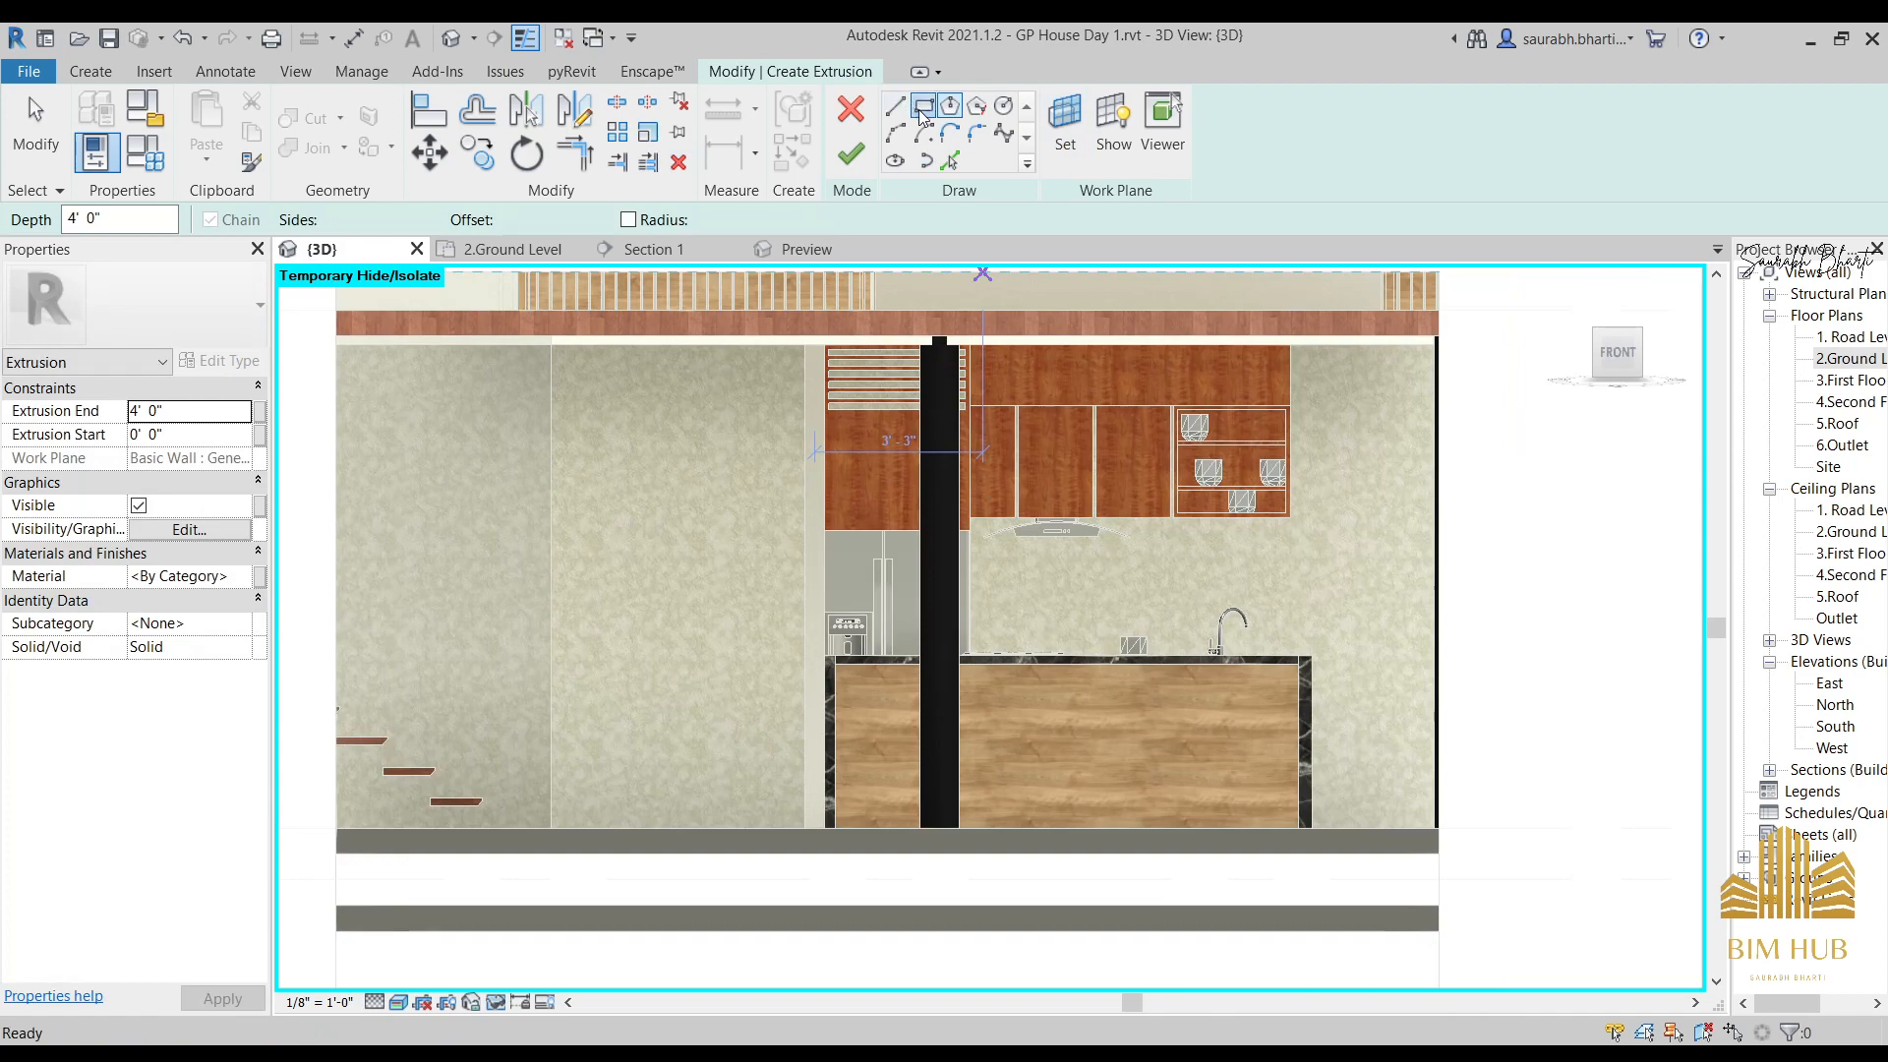
{"action": "scroll", "coordinate": [1082, 590], "scroll_direction": "up", "scroll_amount": 4}
{"action": "left_click", "coordinate": [772, 403]}
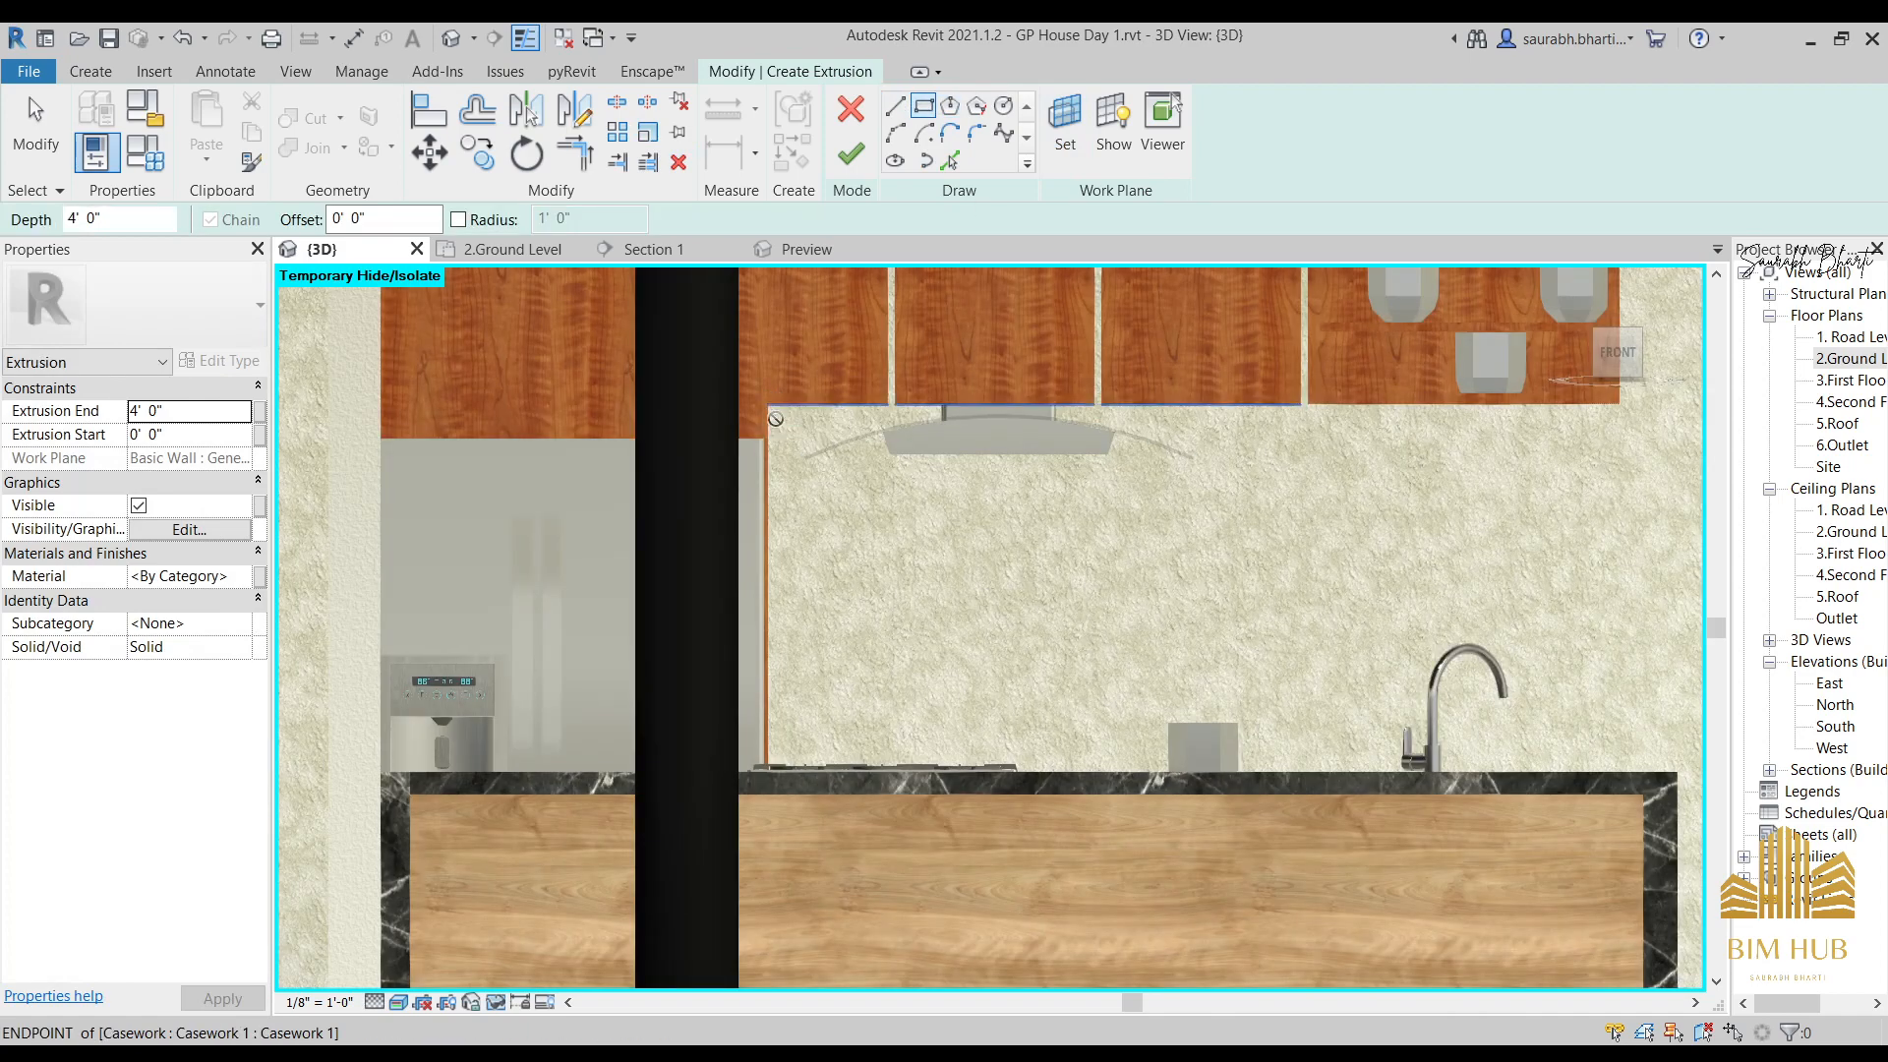
{"action": "middle_click_drag", "start_coordinate": [1370, 800], "coordinate": [1070, 730]}
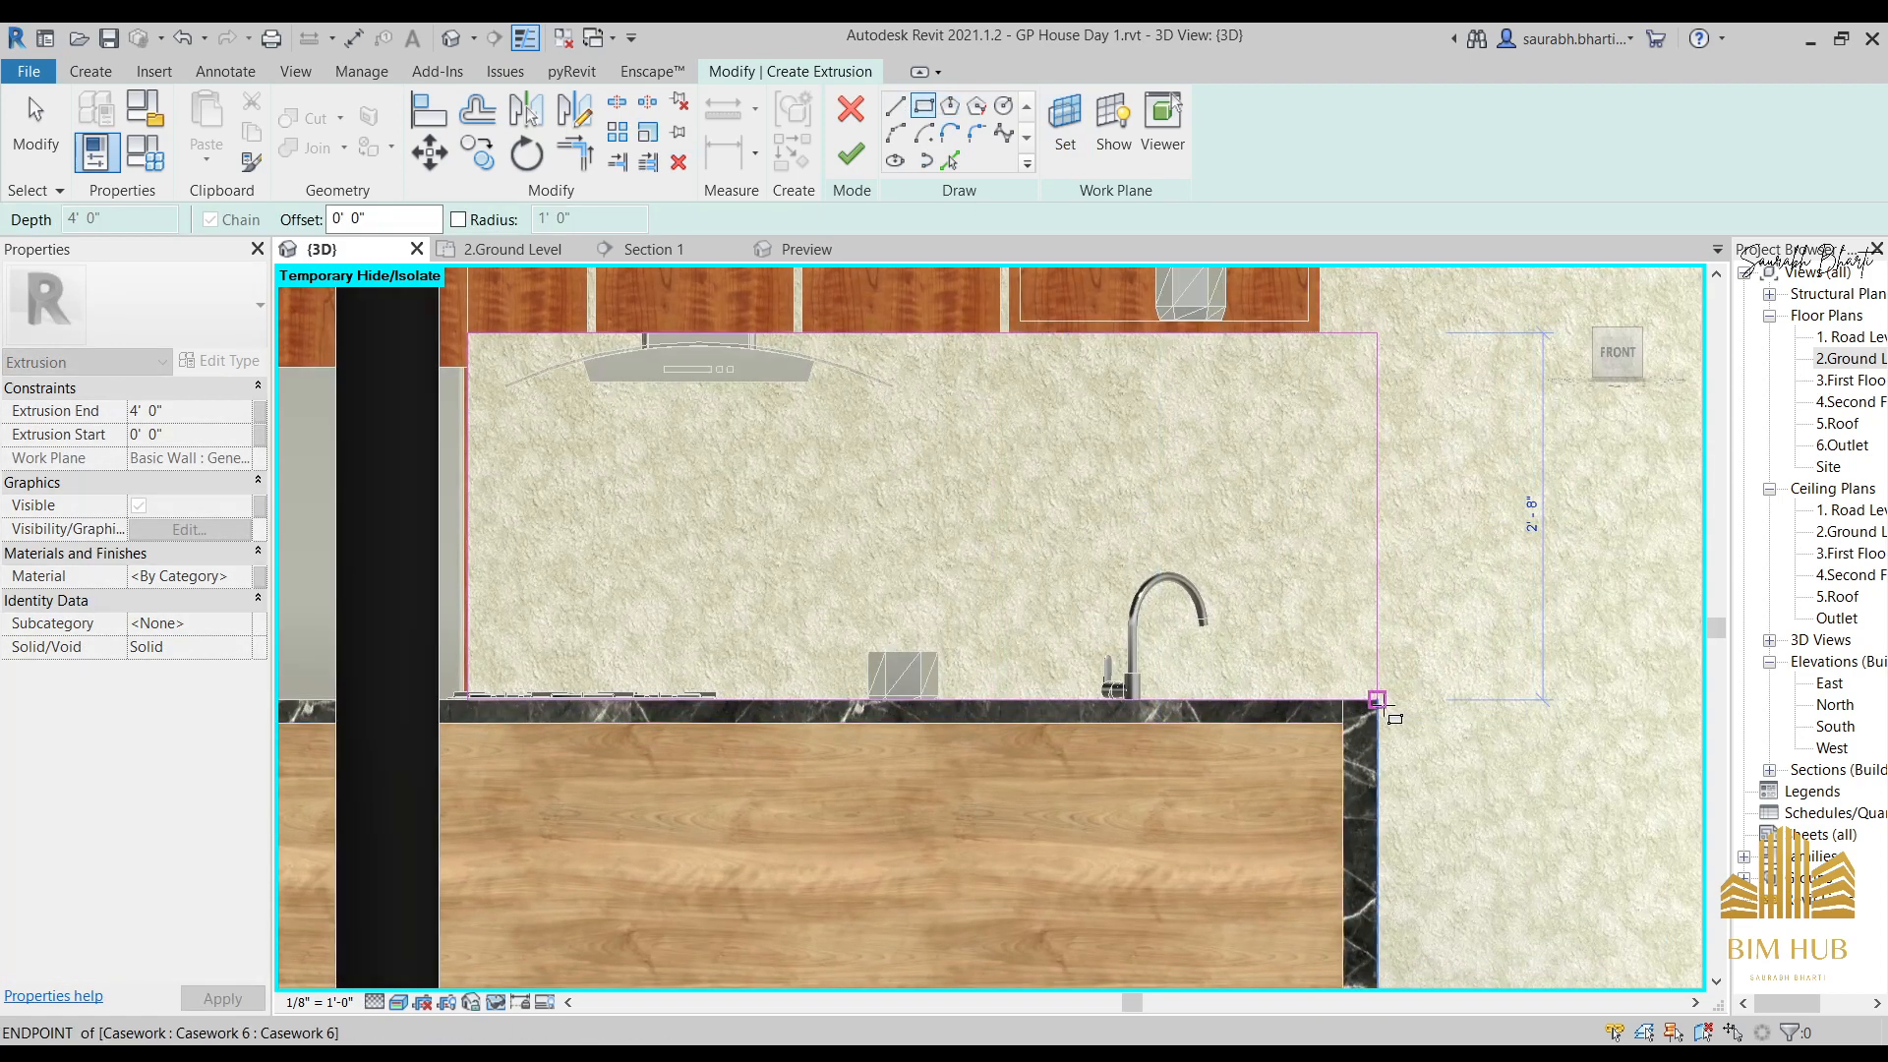
{"action": "left_click", "coordinate": [1377, 701]}
{"action": "middle_click_drag", "start_coordinate": [1185, 461], "coordinate": [1205, 502]}
{"action": "left_click", "coordinate": [852, 155]}
In the right side view, set the extrusion end to 1' 2" and stretch the panel's lower edge down to the countertop.
{"action": "scroll", "coordinate": [1006, 423], "scroll_direction": "down", "scroll_amount": 3}
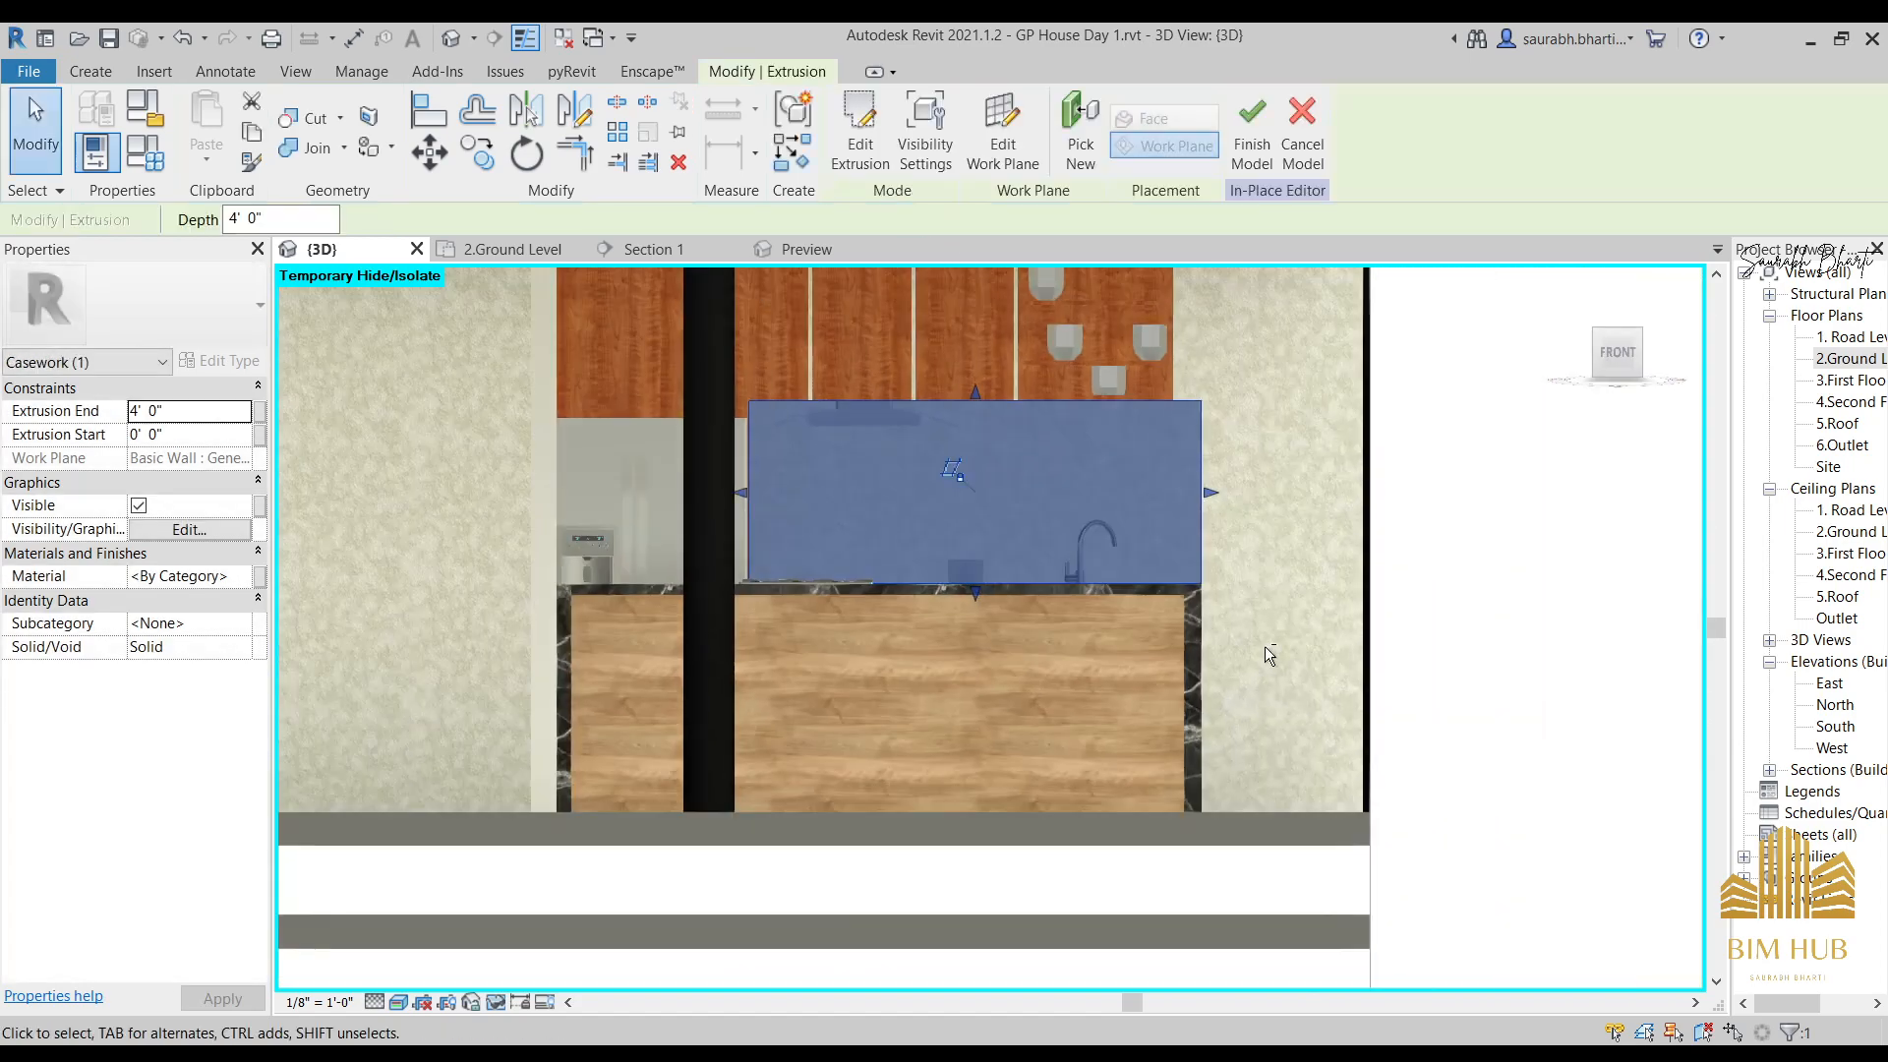
{"action": "middle_click_drag", "start_coordinate": [1268, 653], "coordinate": [885, 703], "text": "shift"}
{"action": "left_click", "coordinate": [1635, 352]}
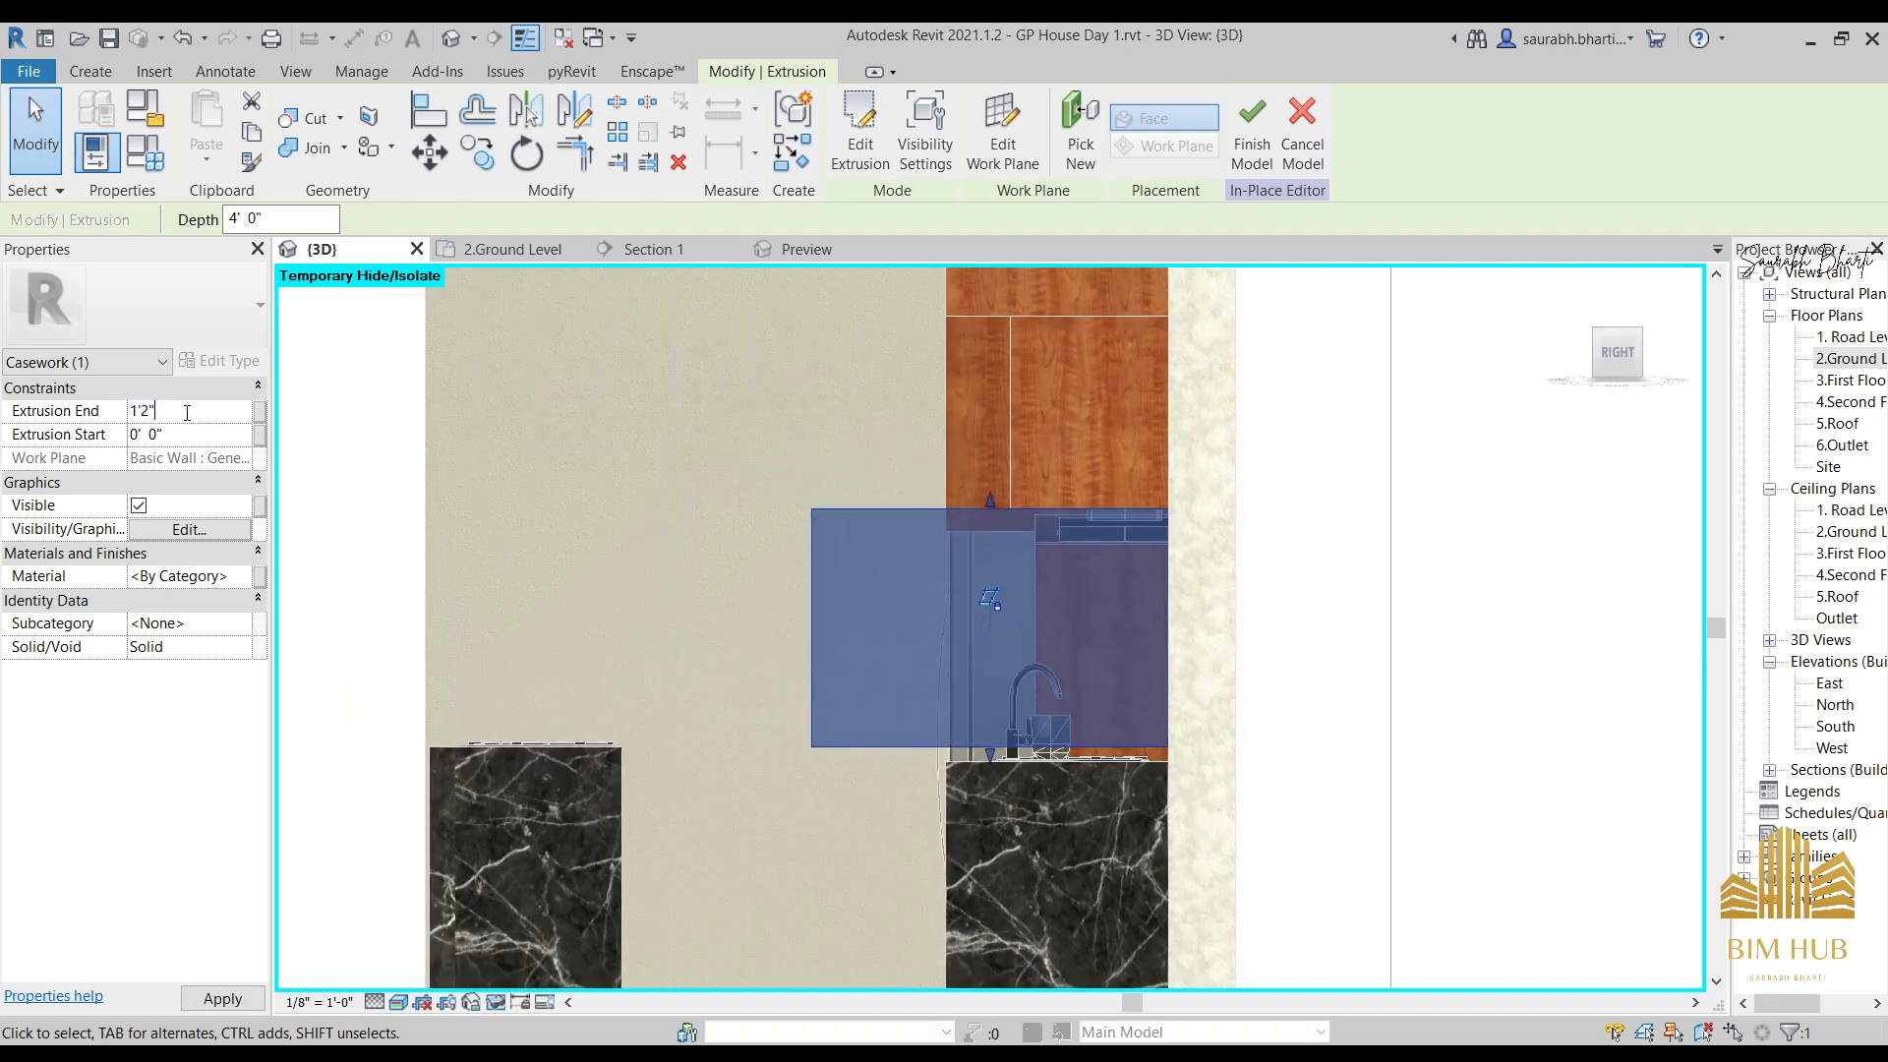
{"action": "scroll", "coordinate": [1151, 752], "scroll_direction": "up", "scroll_amount": 3}
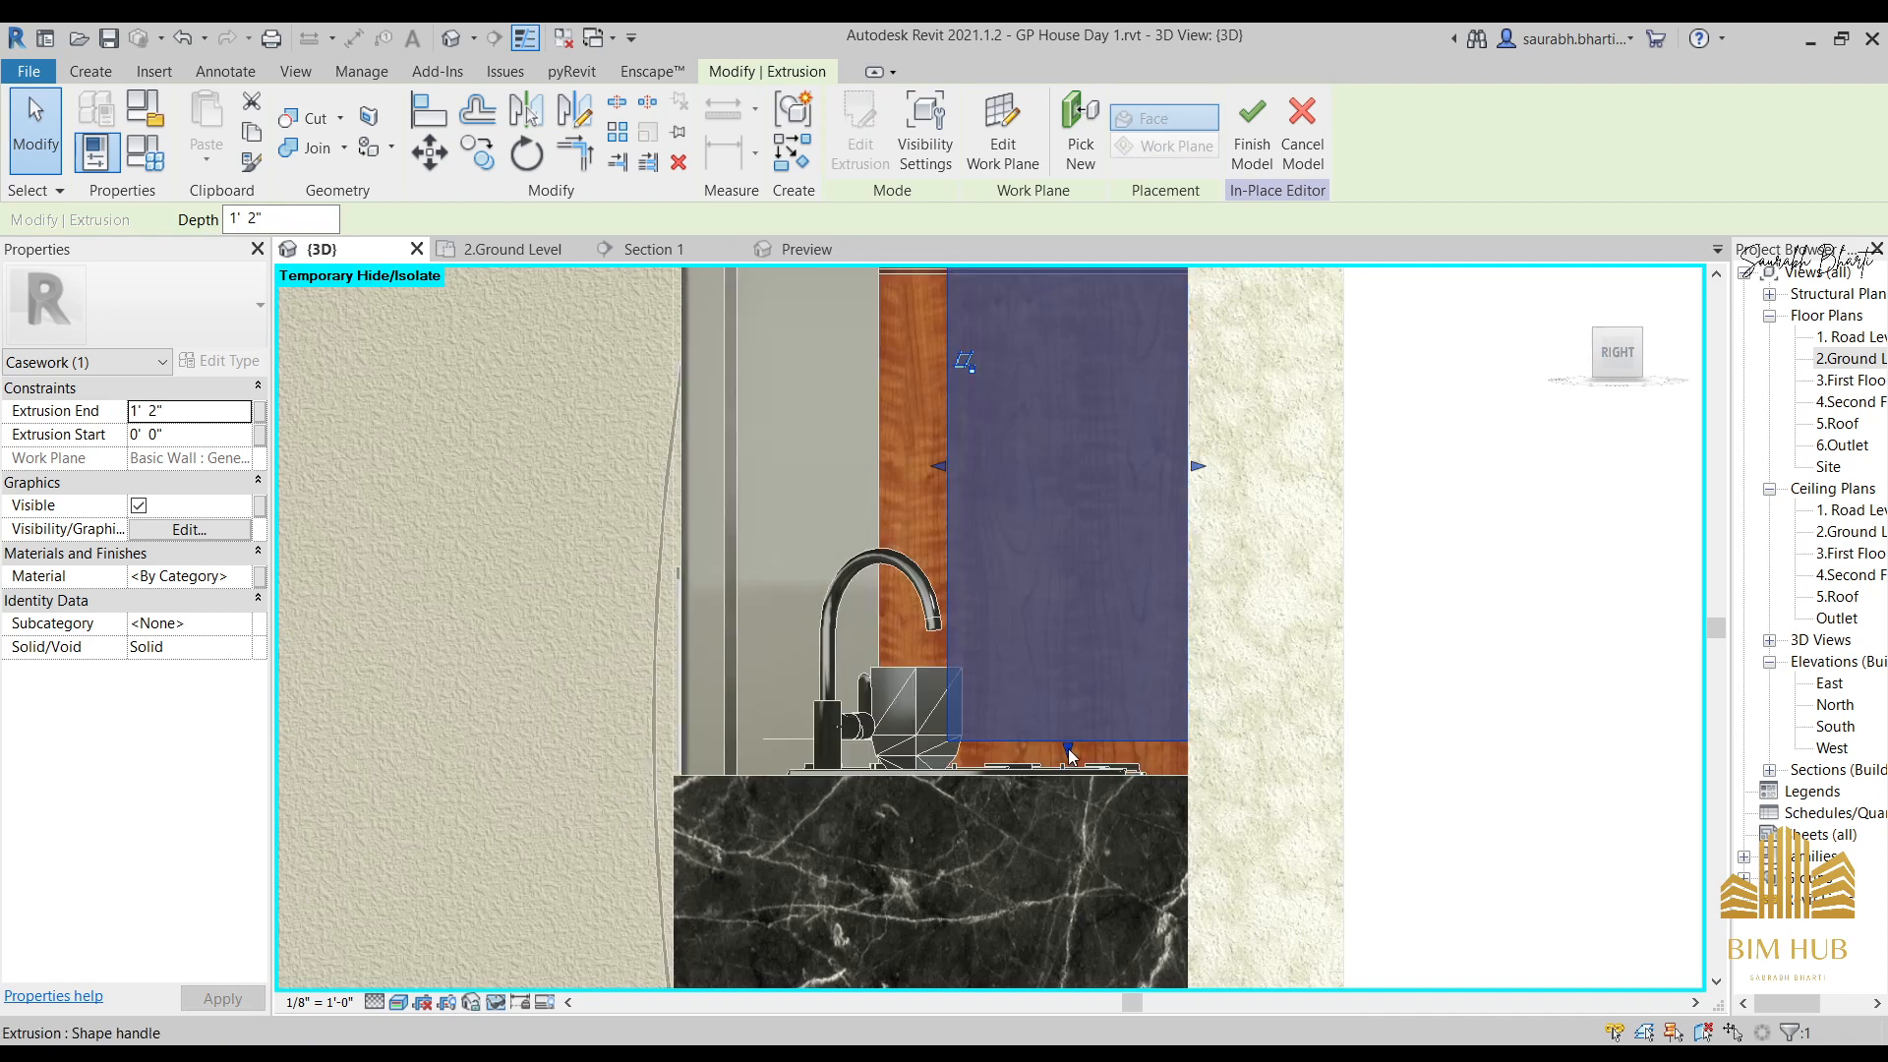
{"action": "left_click_drag", "start_coordinate": [1069, 751], "coordinate": [1069, 777]}
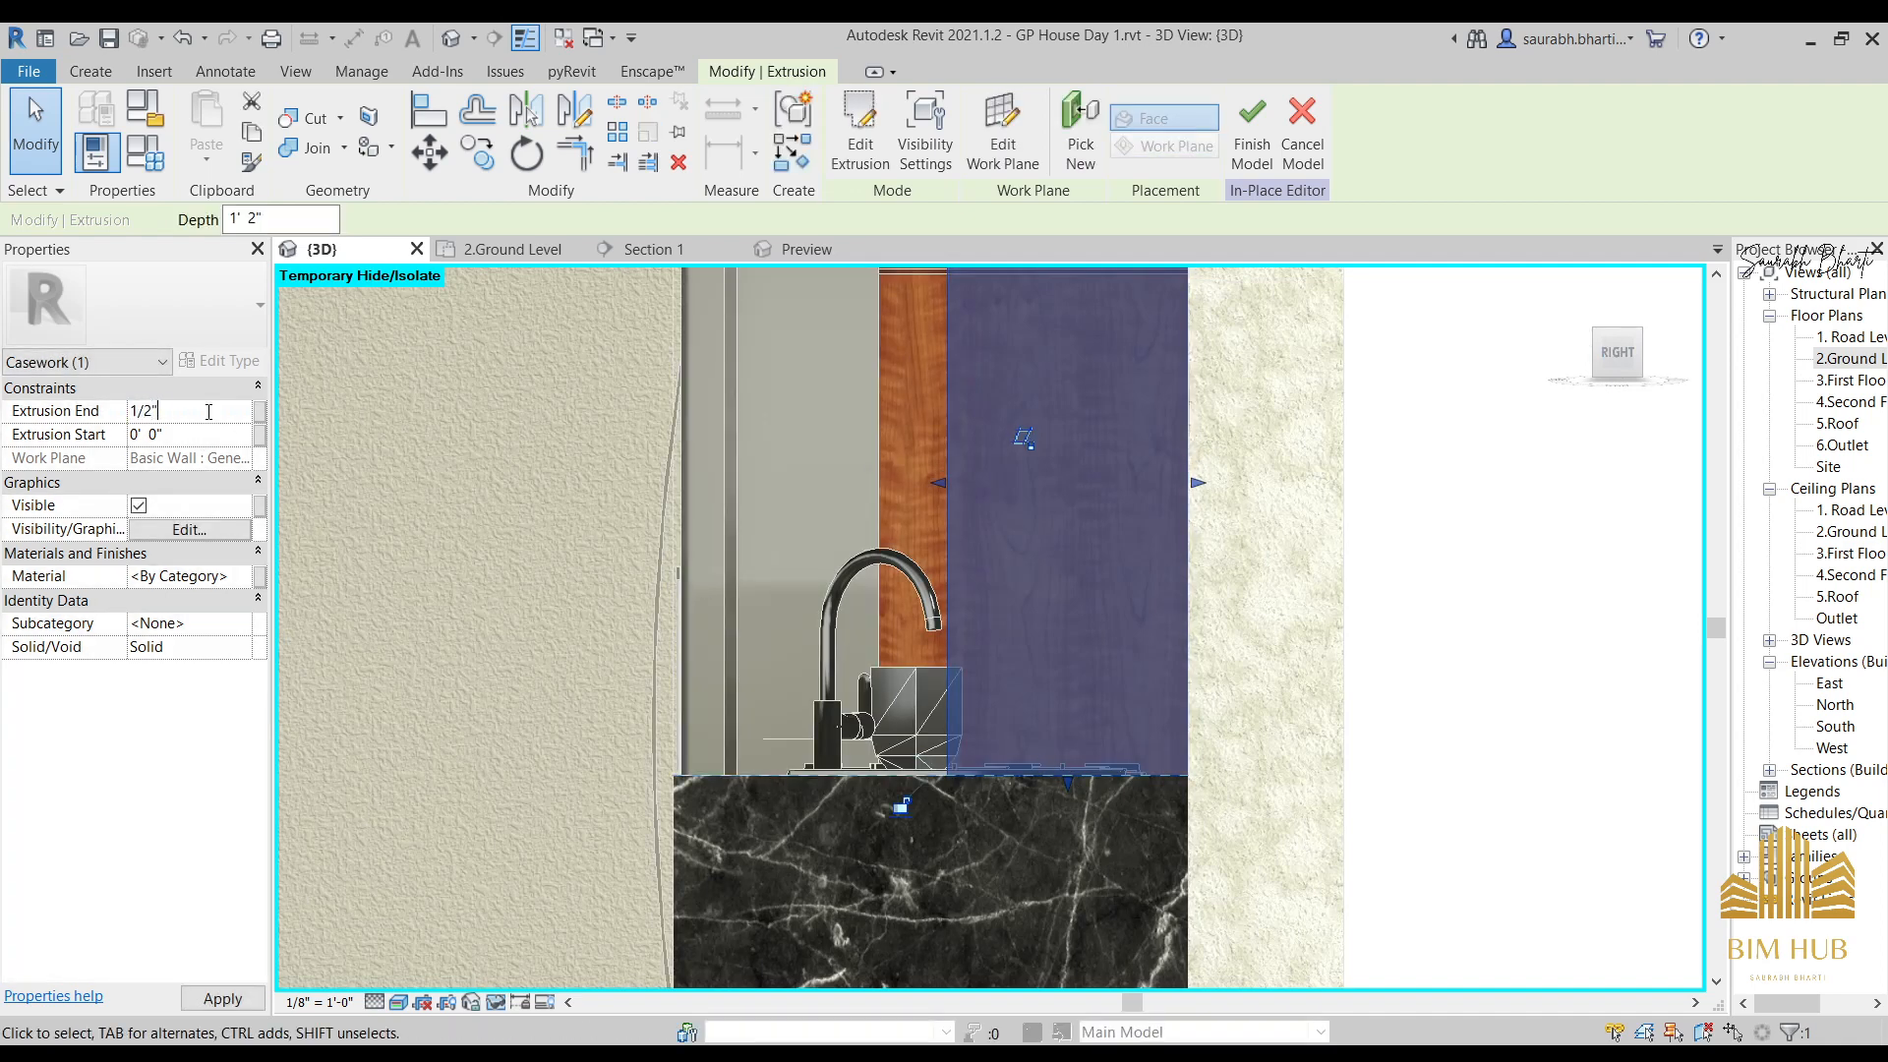
Apply the 1/2" extrusion end to the backsplash panel, check it from the front, and finish the in-place model.
{"action": "scroll", "coordinate": [1118, 688], "scroll_direction": "down", "scroll_amount": 2}
{"action": "middle_click_drag", "start_coordinate": [1118, 689], "coordinate": [1704, 390], "text": "shift"}
{"action": "key", "text": "Escape"}
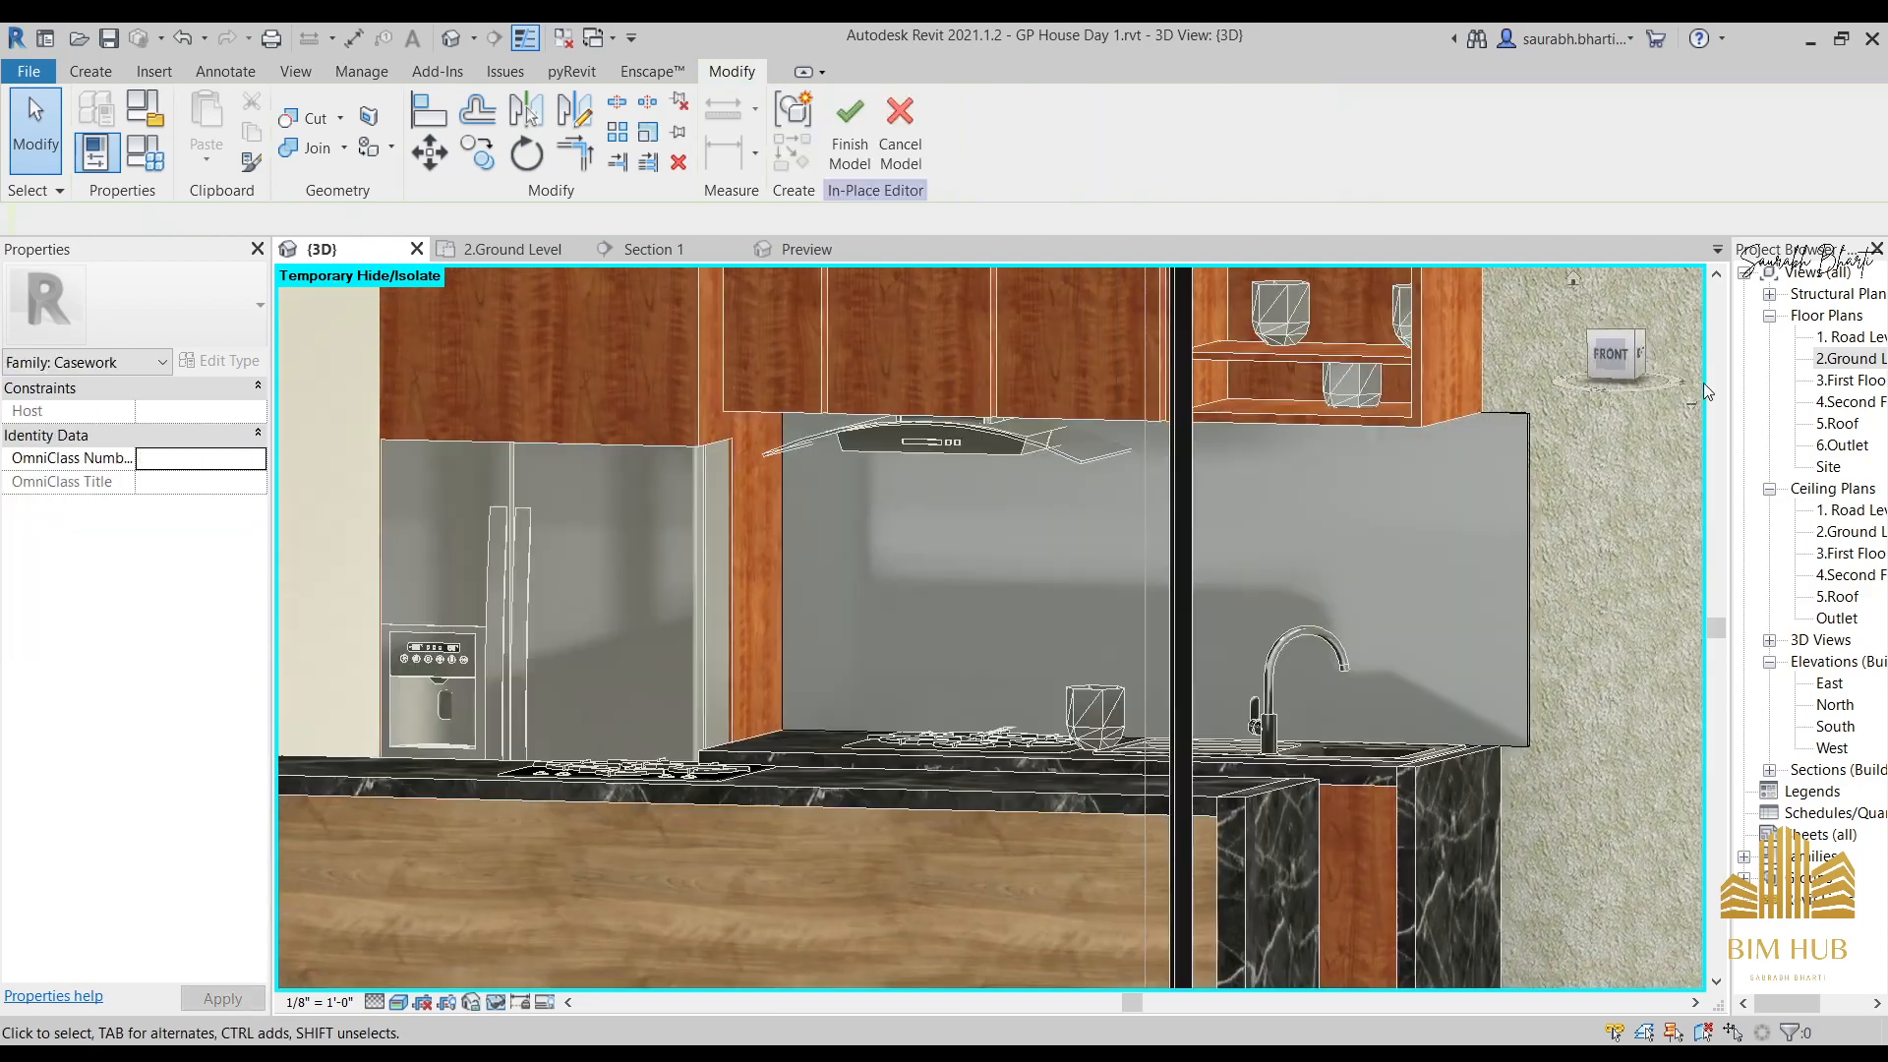
{"action": "left_click", "coordinate": [1619, 352]}
{"action": "scroll", "coordinate": [1287, 657], "scroll_direction": "up", "scroll_amount": 6}
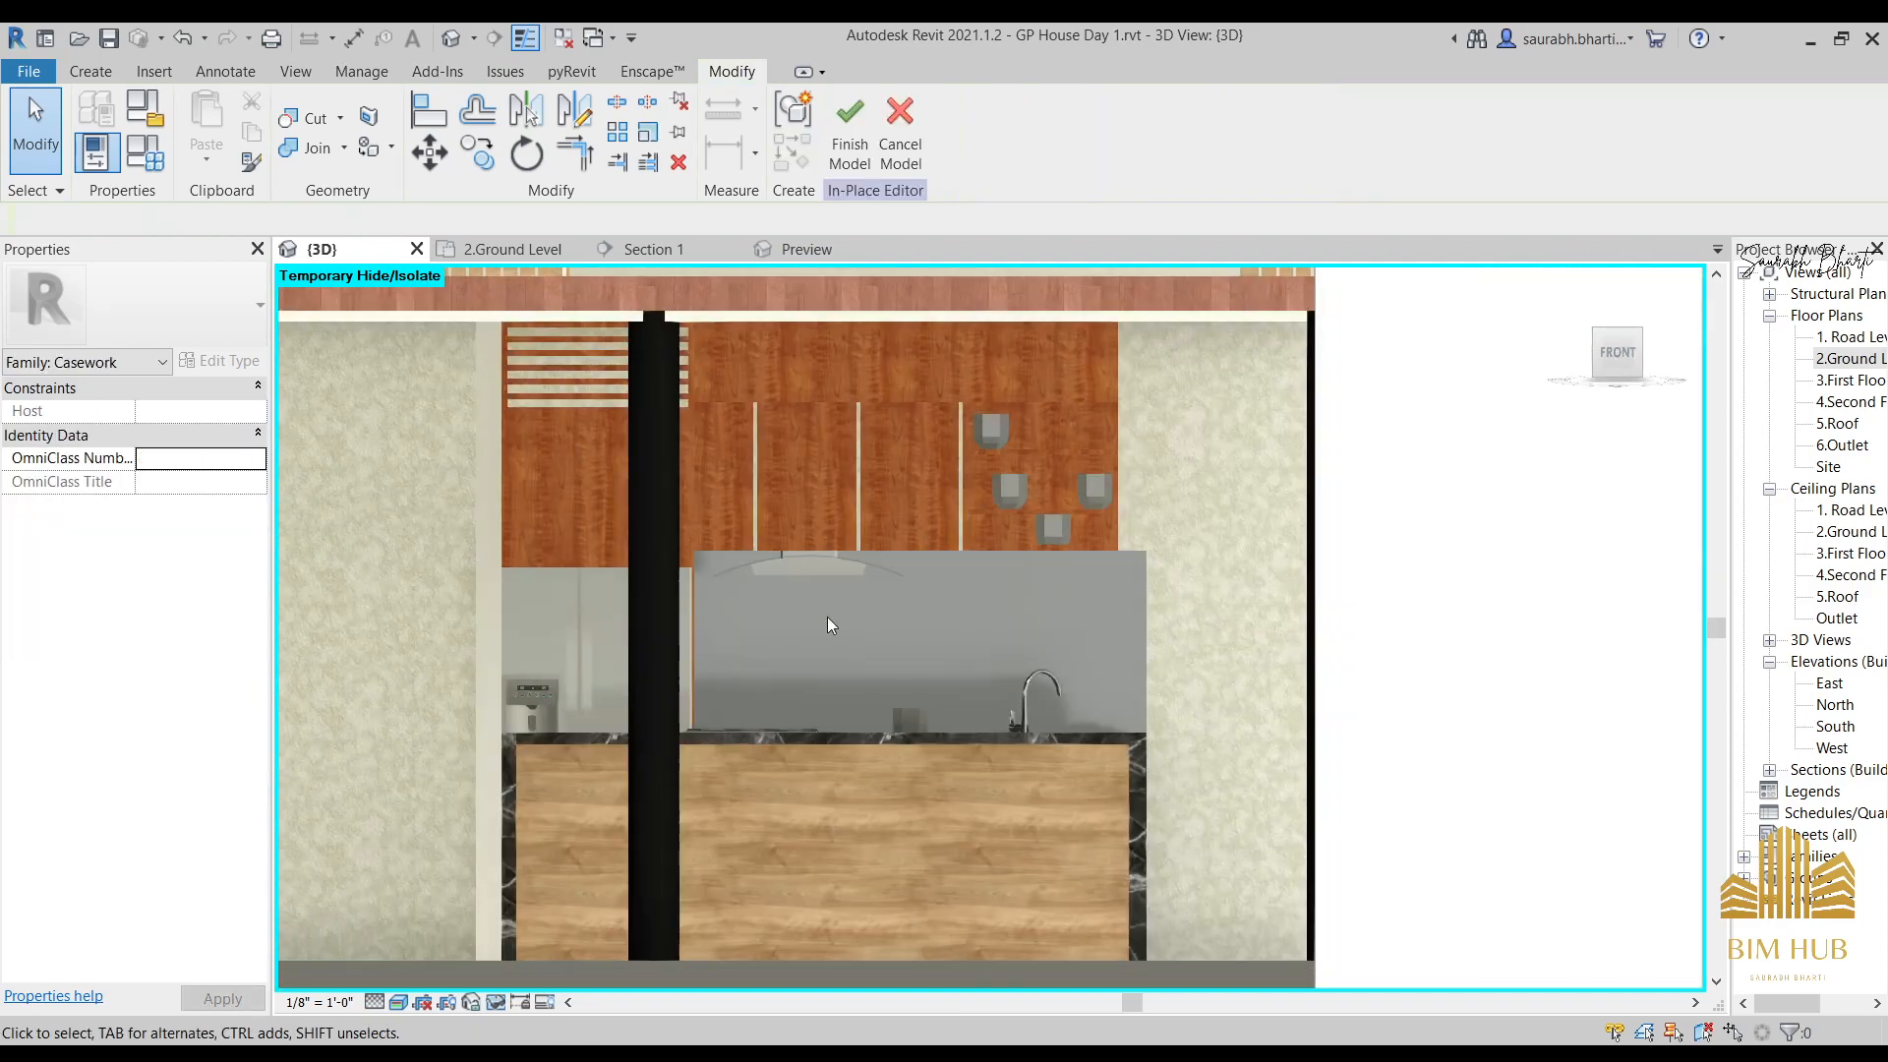
{"action": "scroll", "coordinate": [828, 616], "scroll_direction": "up", "scroll_amount": 2}
{"action": "scroll", "coordinate": [1249, 585], "scroll_direction": "down", "scroll_amount": 3}
{"action": "scroll", "coordinate": [1131, 521], "scroll_direction": "up", "scroll_amount": 2}
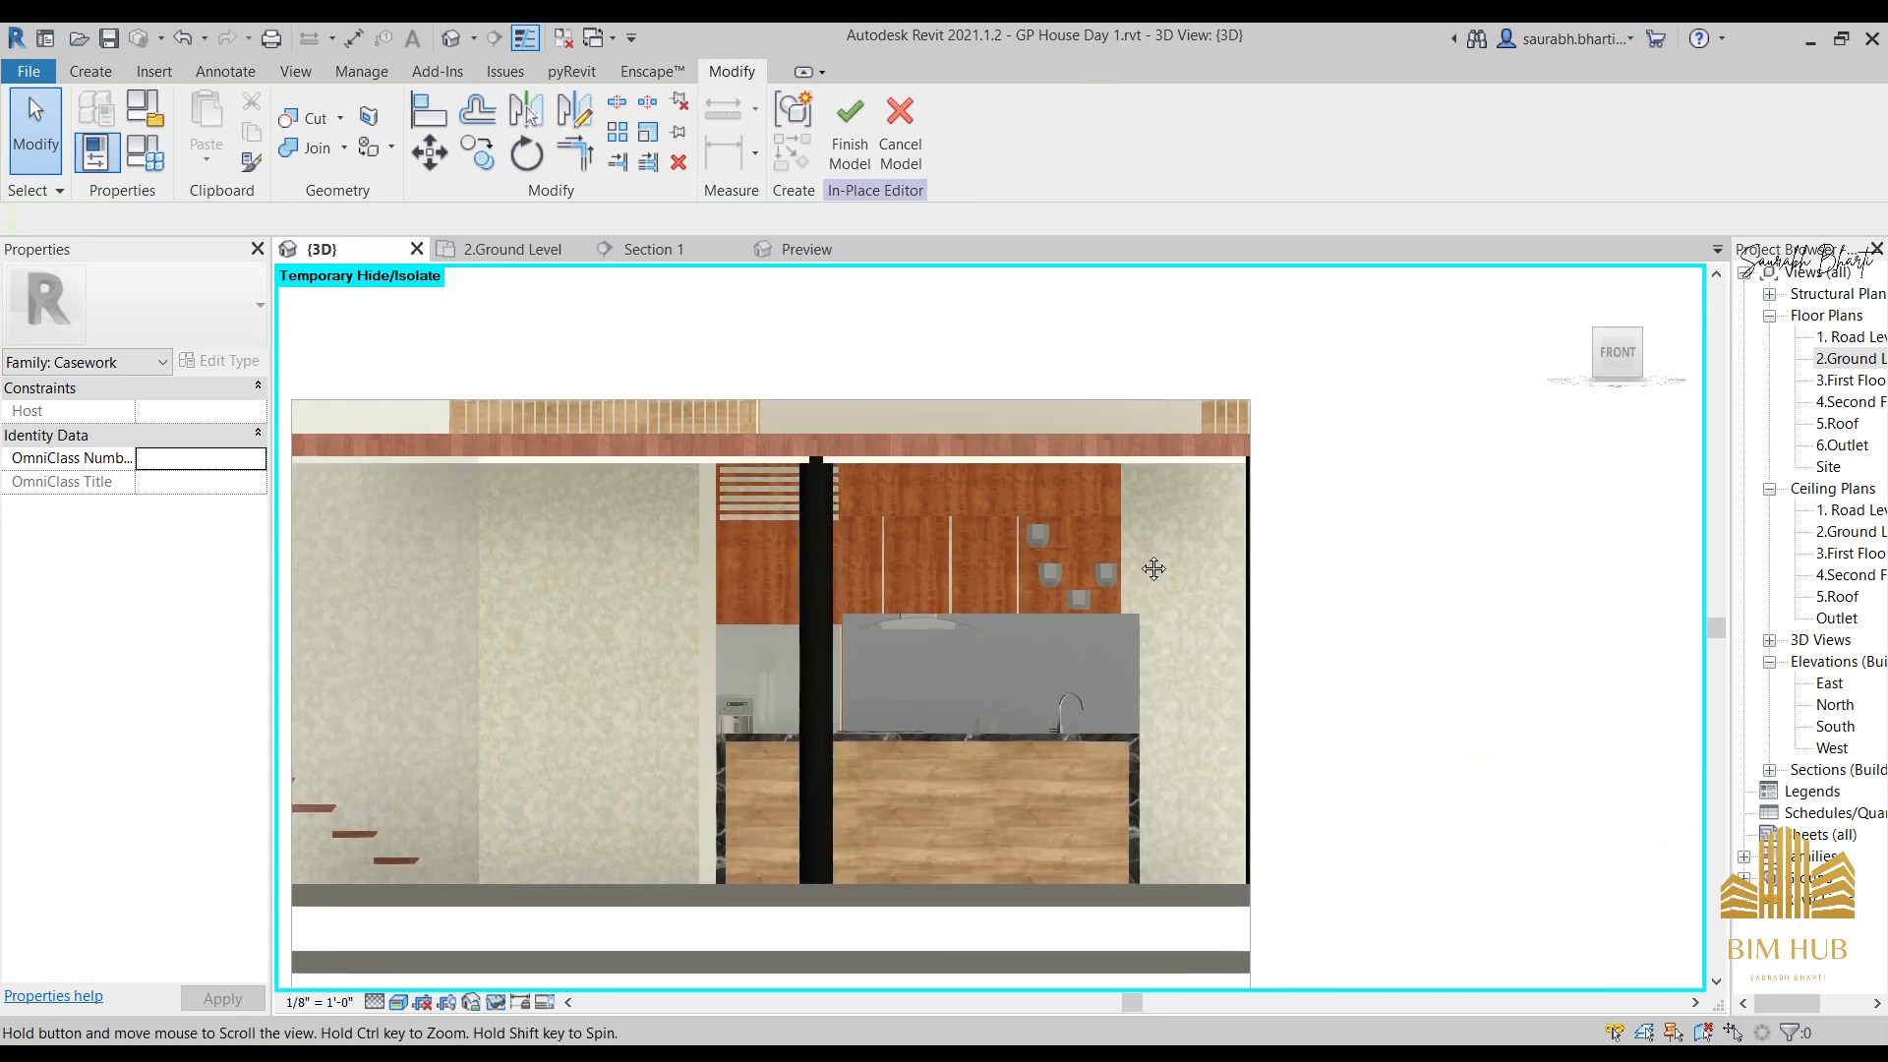
{"action": "left_click", "coordinate": [842, 149]}
{"action": "scroll", "coordinate": [881, 552], "scroll_direction": "down", "scroll_amount": 3}
{"action": "scroll", "coordinate": [1147, 665], "scroll_direction": "up", "scroll_amount": 3}
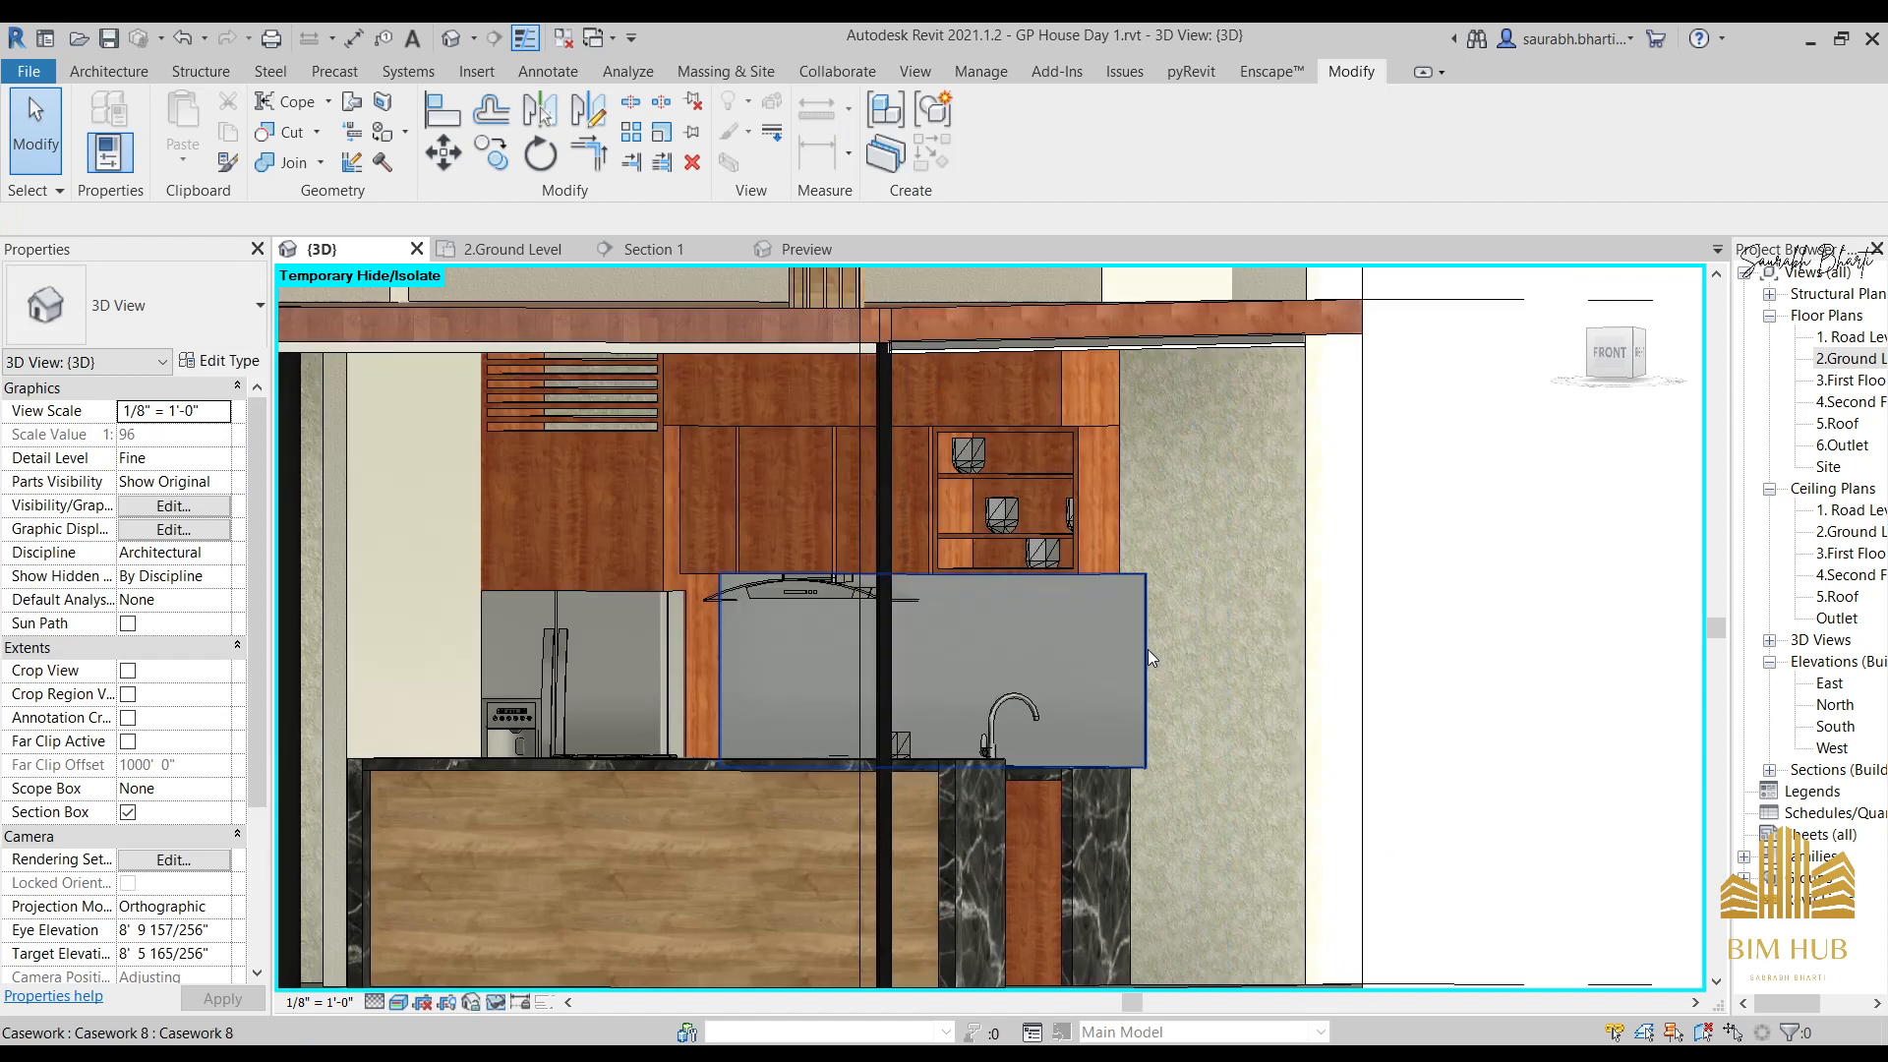
Edit the backsplash panel in place, assign the 1.Kitchen slab material to its extrusion, and finish the model.
{"action": "left_click", "coordinate": [1147, 649]}
{"action": "middle_click_drag", "start_coordinate": [1148, 649], "coordinate": [1077, 738], "text": "shift"}
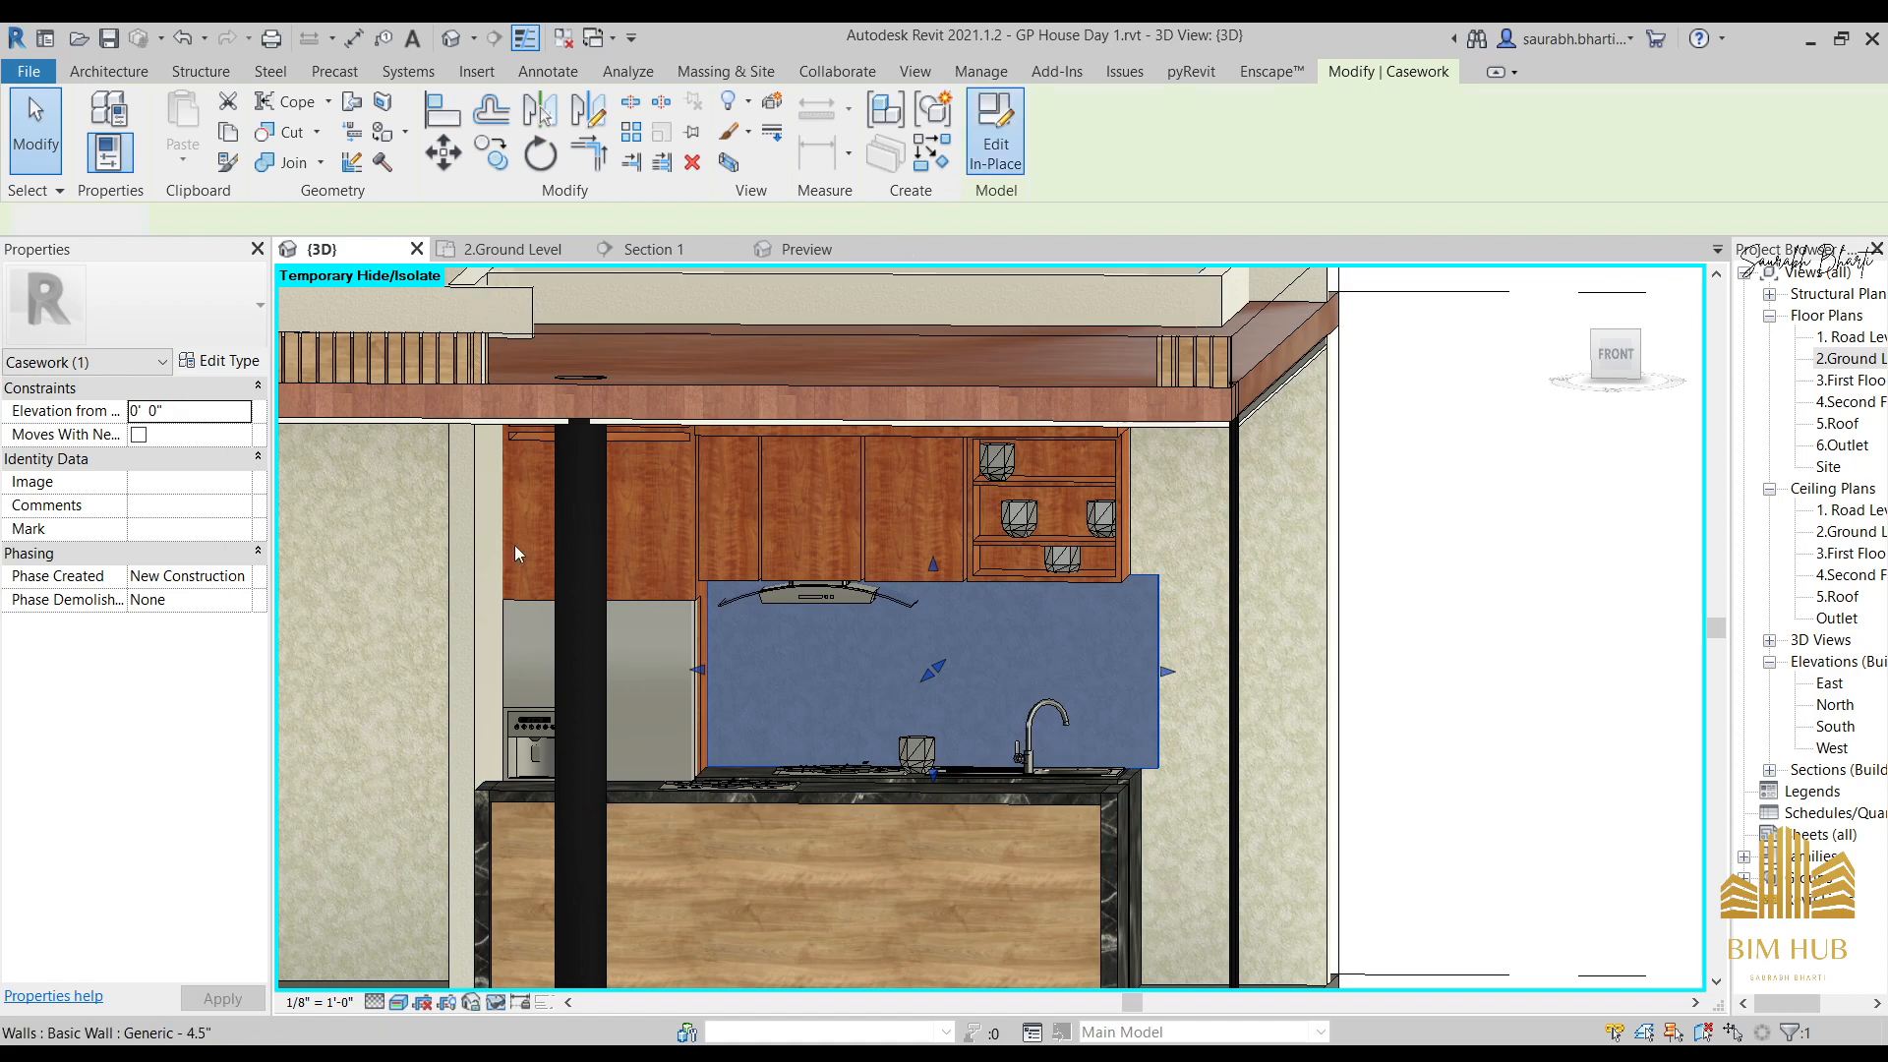
{"action": "left_click", "coordinate": [1160, 658]}
{"action": "left_click", "coordinate": [202, 596]}
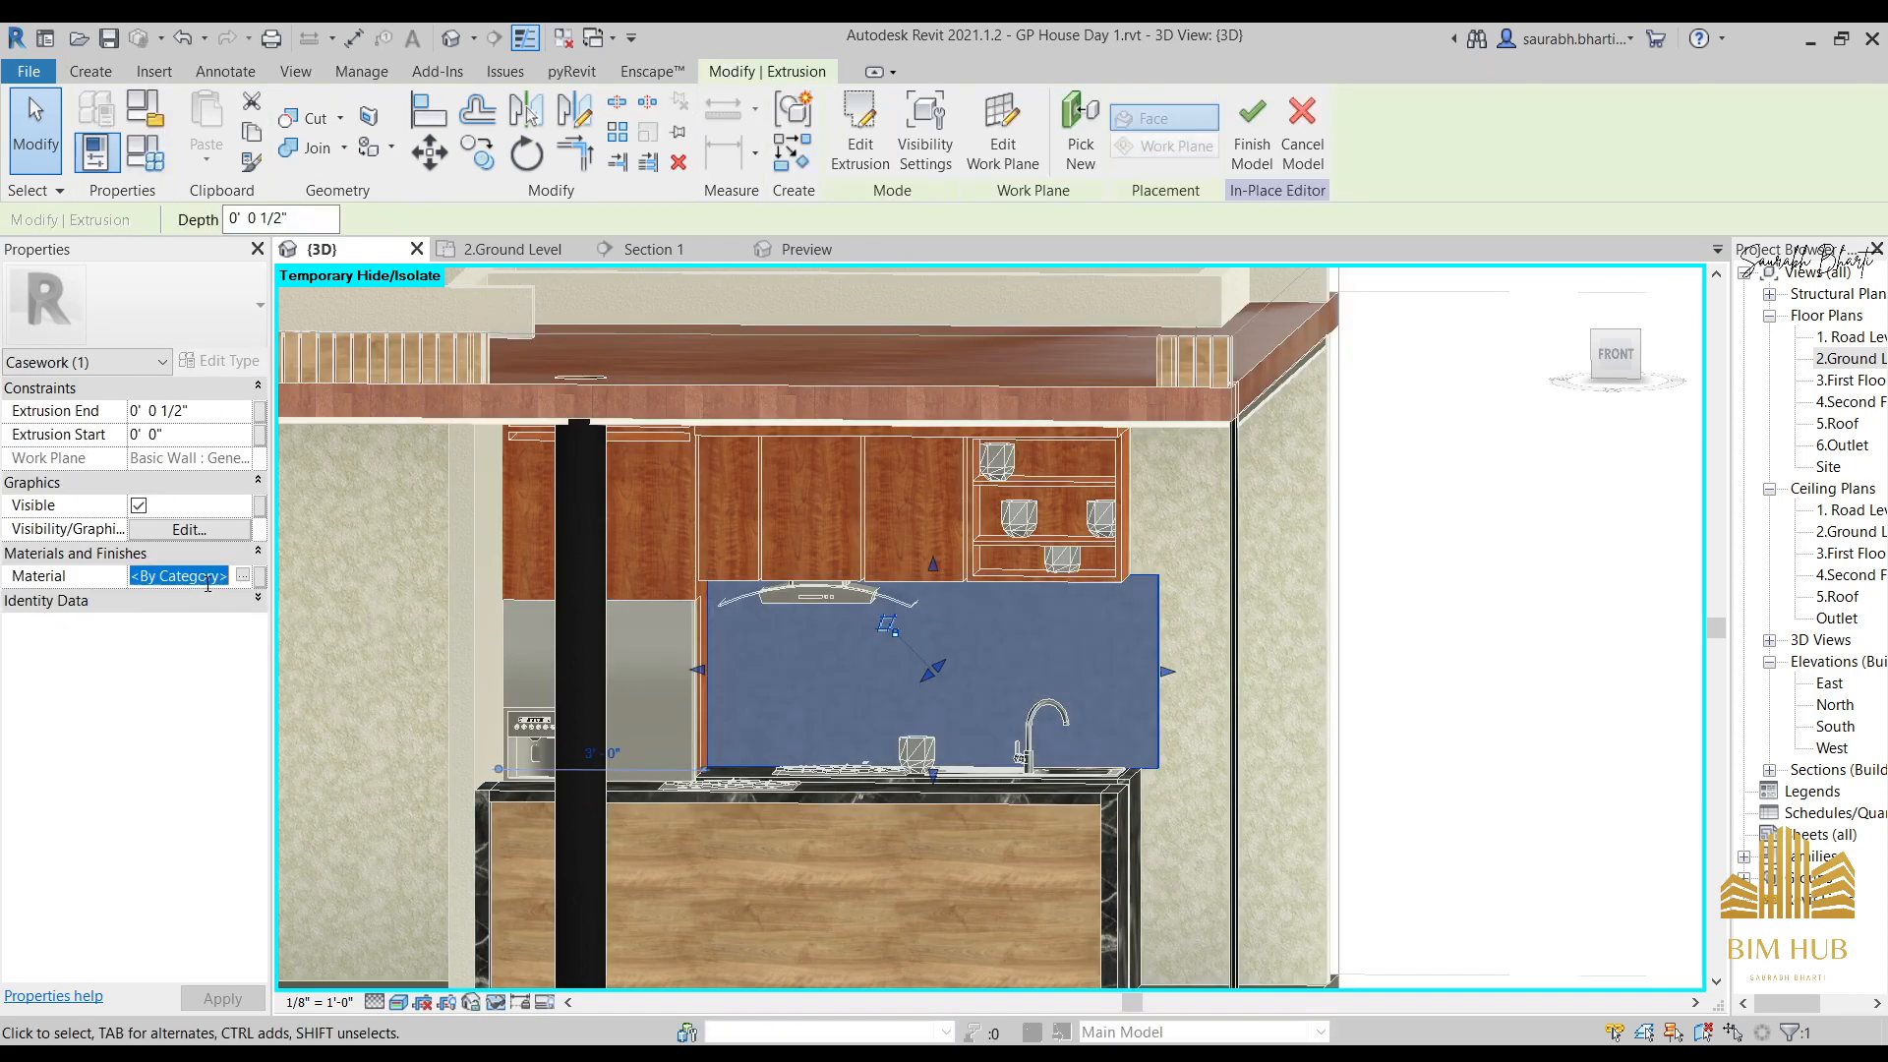
{"action": "left_click", "coordinate": [1249, 152]}
Edit the backsplash in place from the front, align its outer vertical edge with the end of the wall cabinets, and finish the model.
{"action": "middle_click_drag", "start_coordinate": [1101, 777], "coordinate": [1172, 693], "text": "shift"}
{"action": "left_click", "coordinate": [1158, 688]}
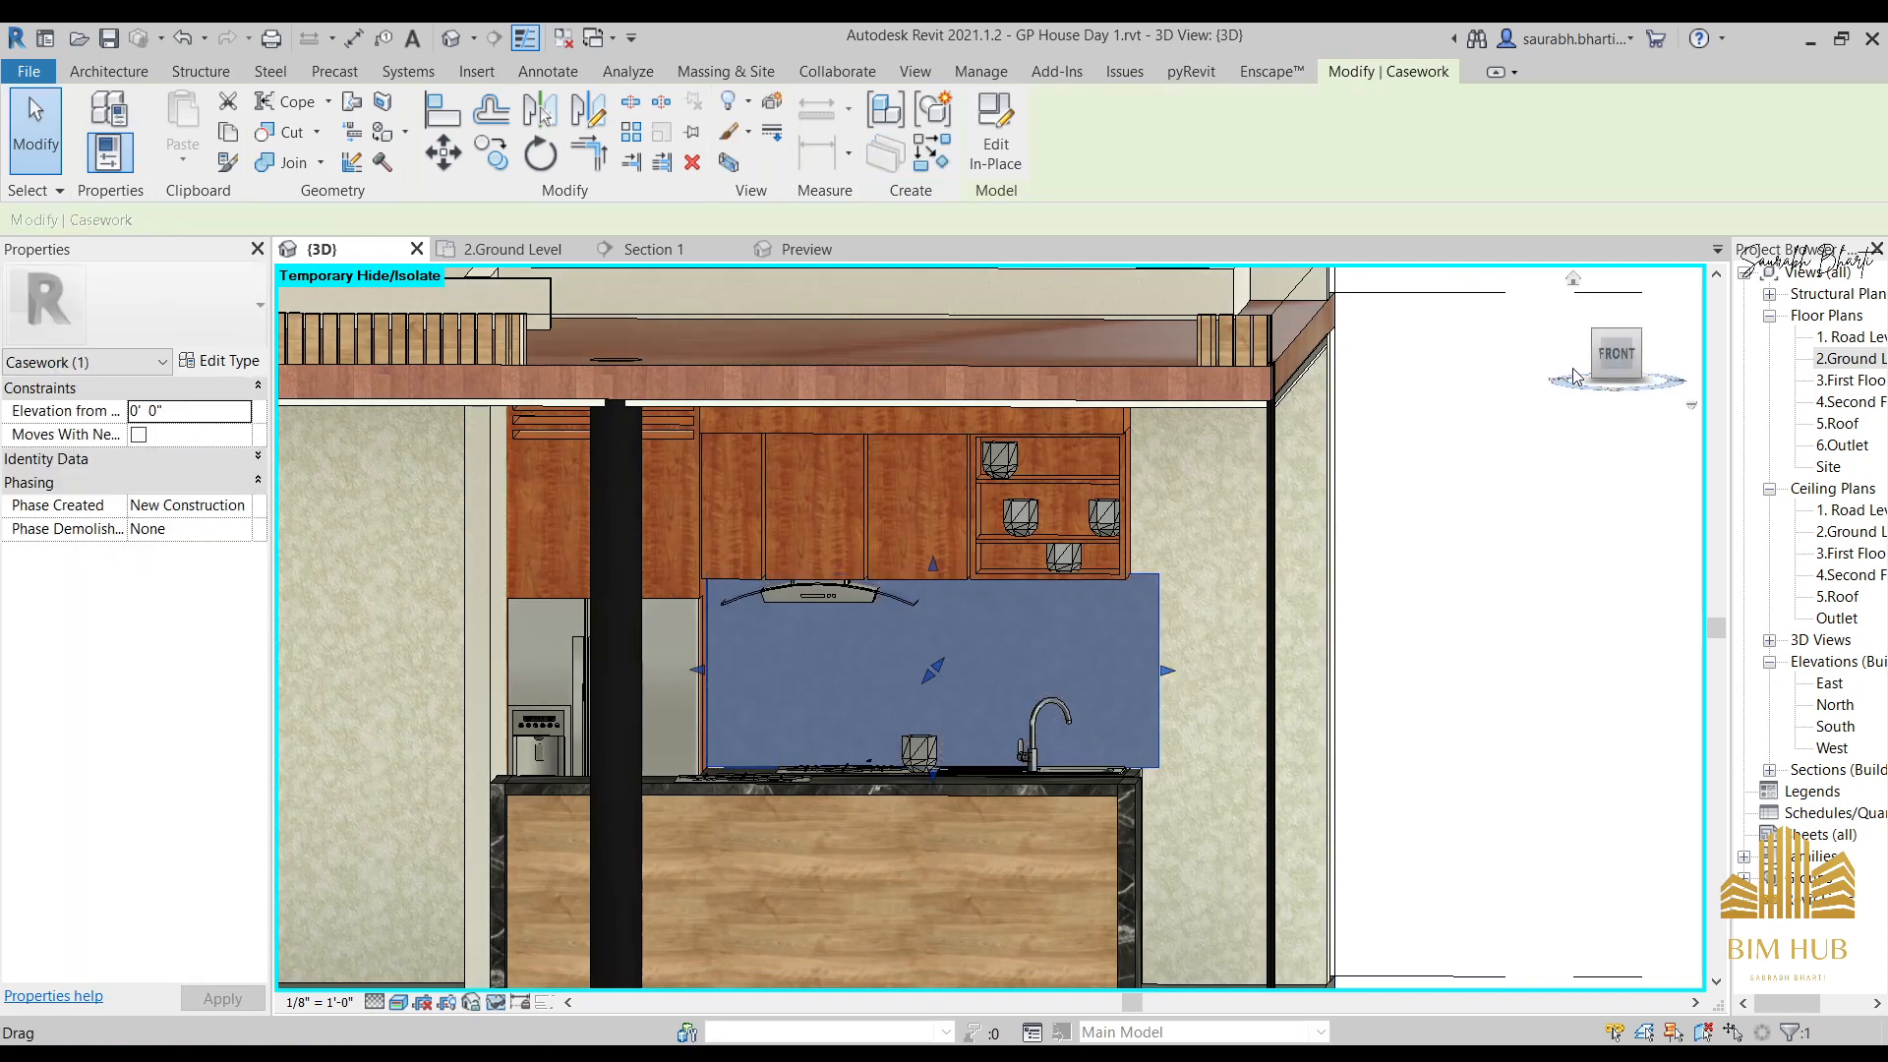
{"action": "left_click", "coordinate": [1609, 356]}
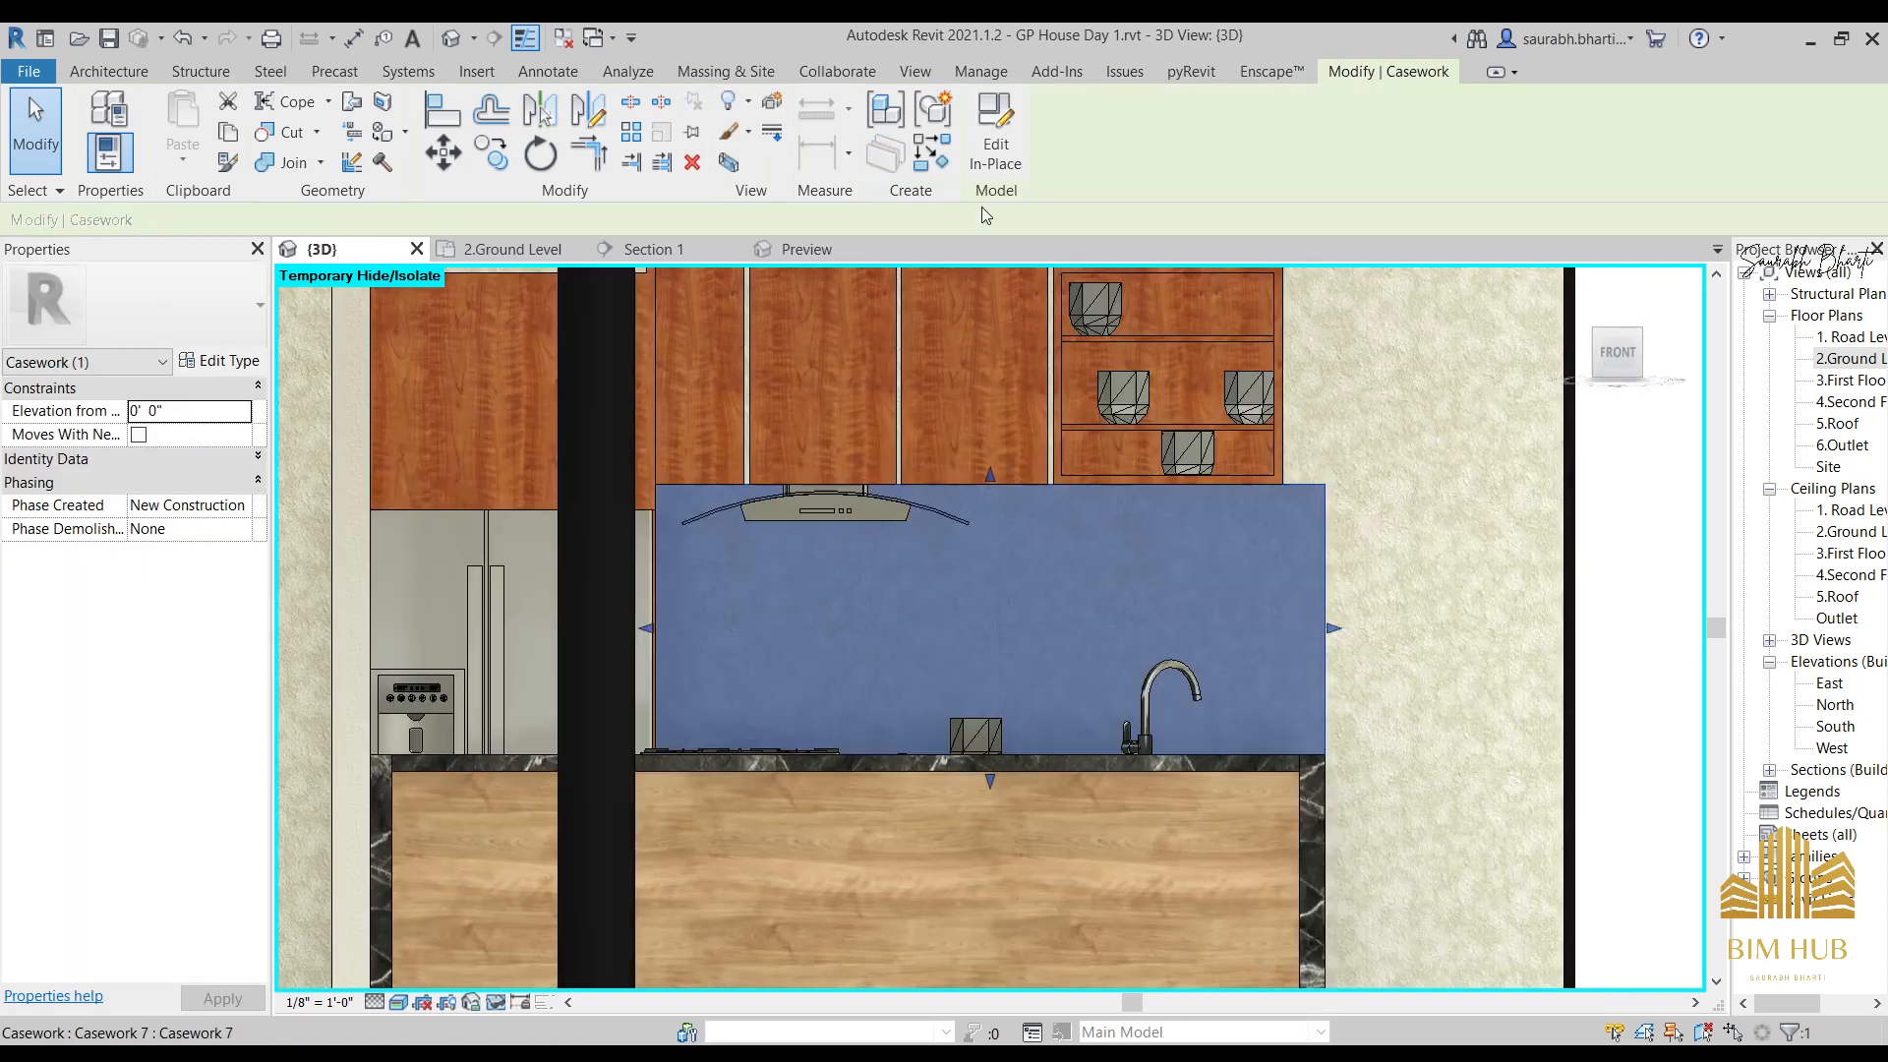
{"action": "left_click", "coordinate": [993, 133]}
{"action": "scroll", "coordinate": [1237, 536], "scroll_direction": "up", "scroll_amount": 2}
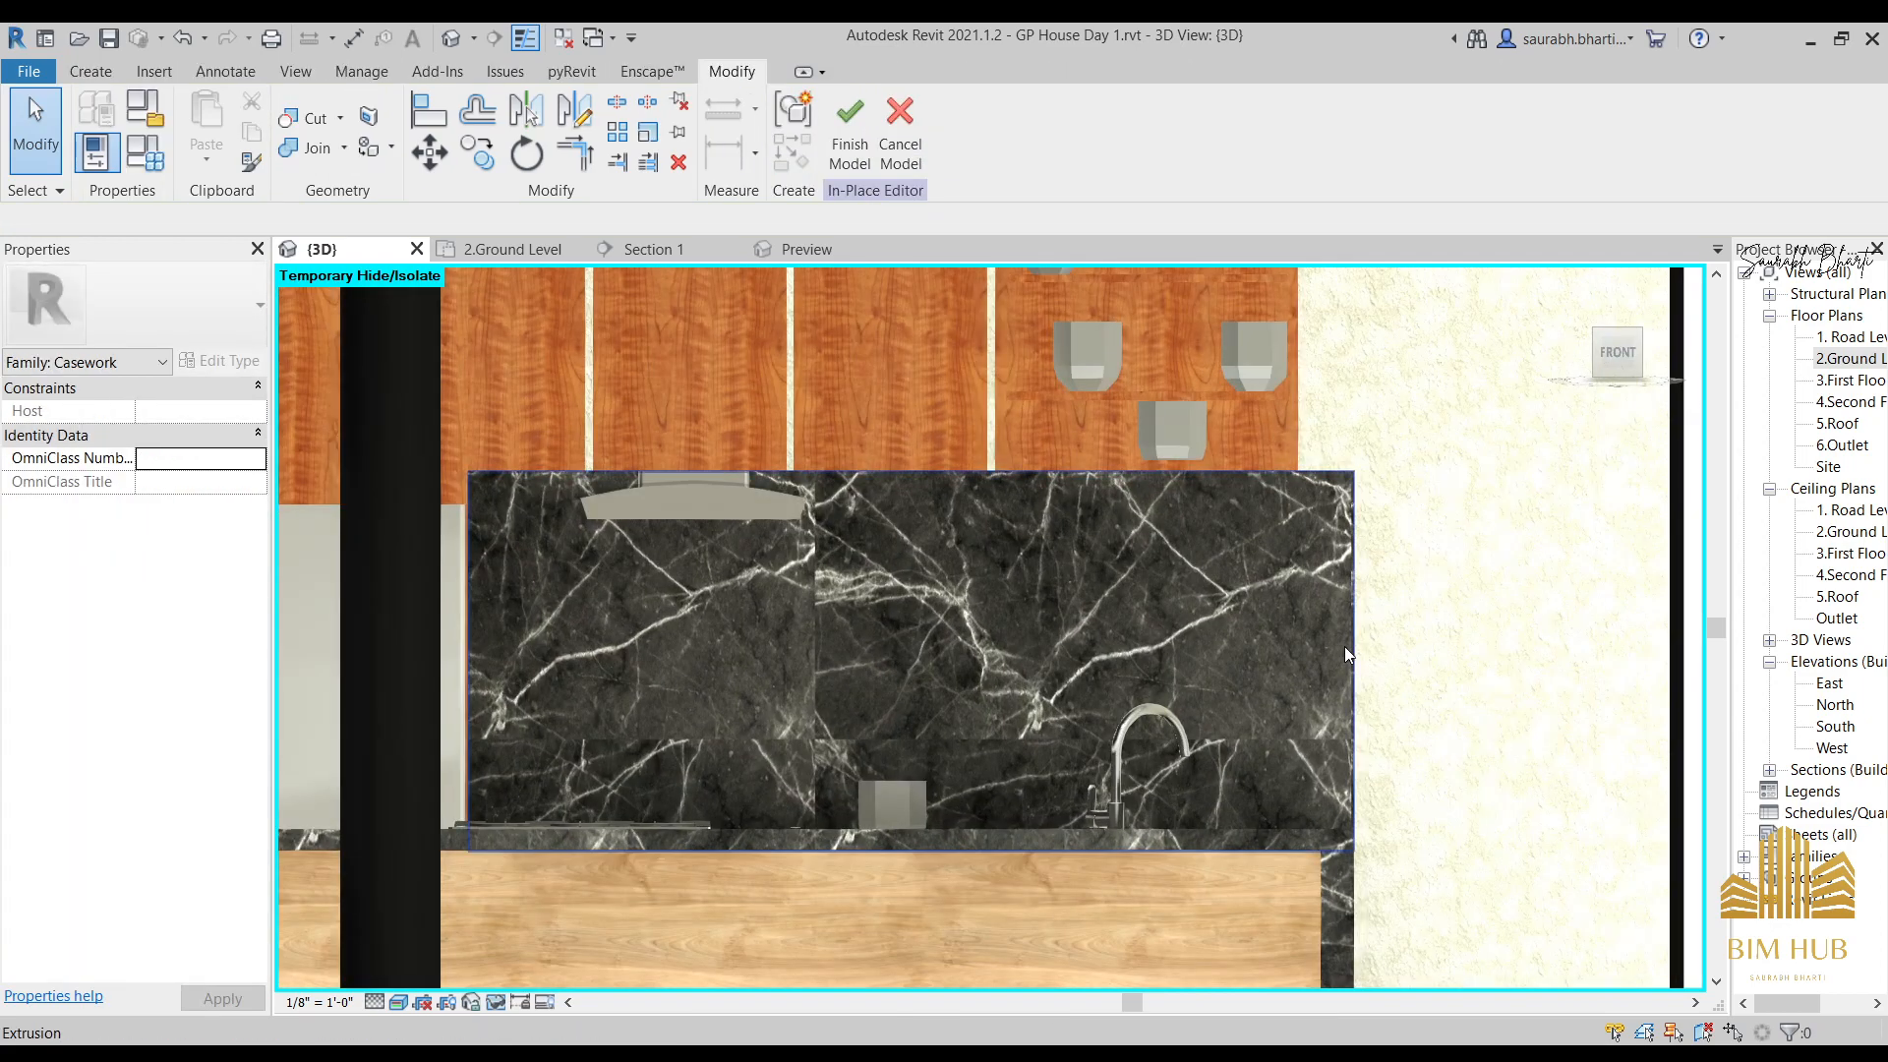
{"action": "left_click", "coordinate": [1346, 648]}
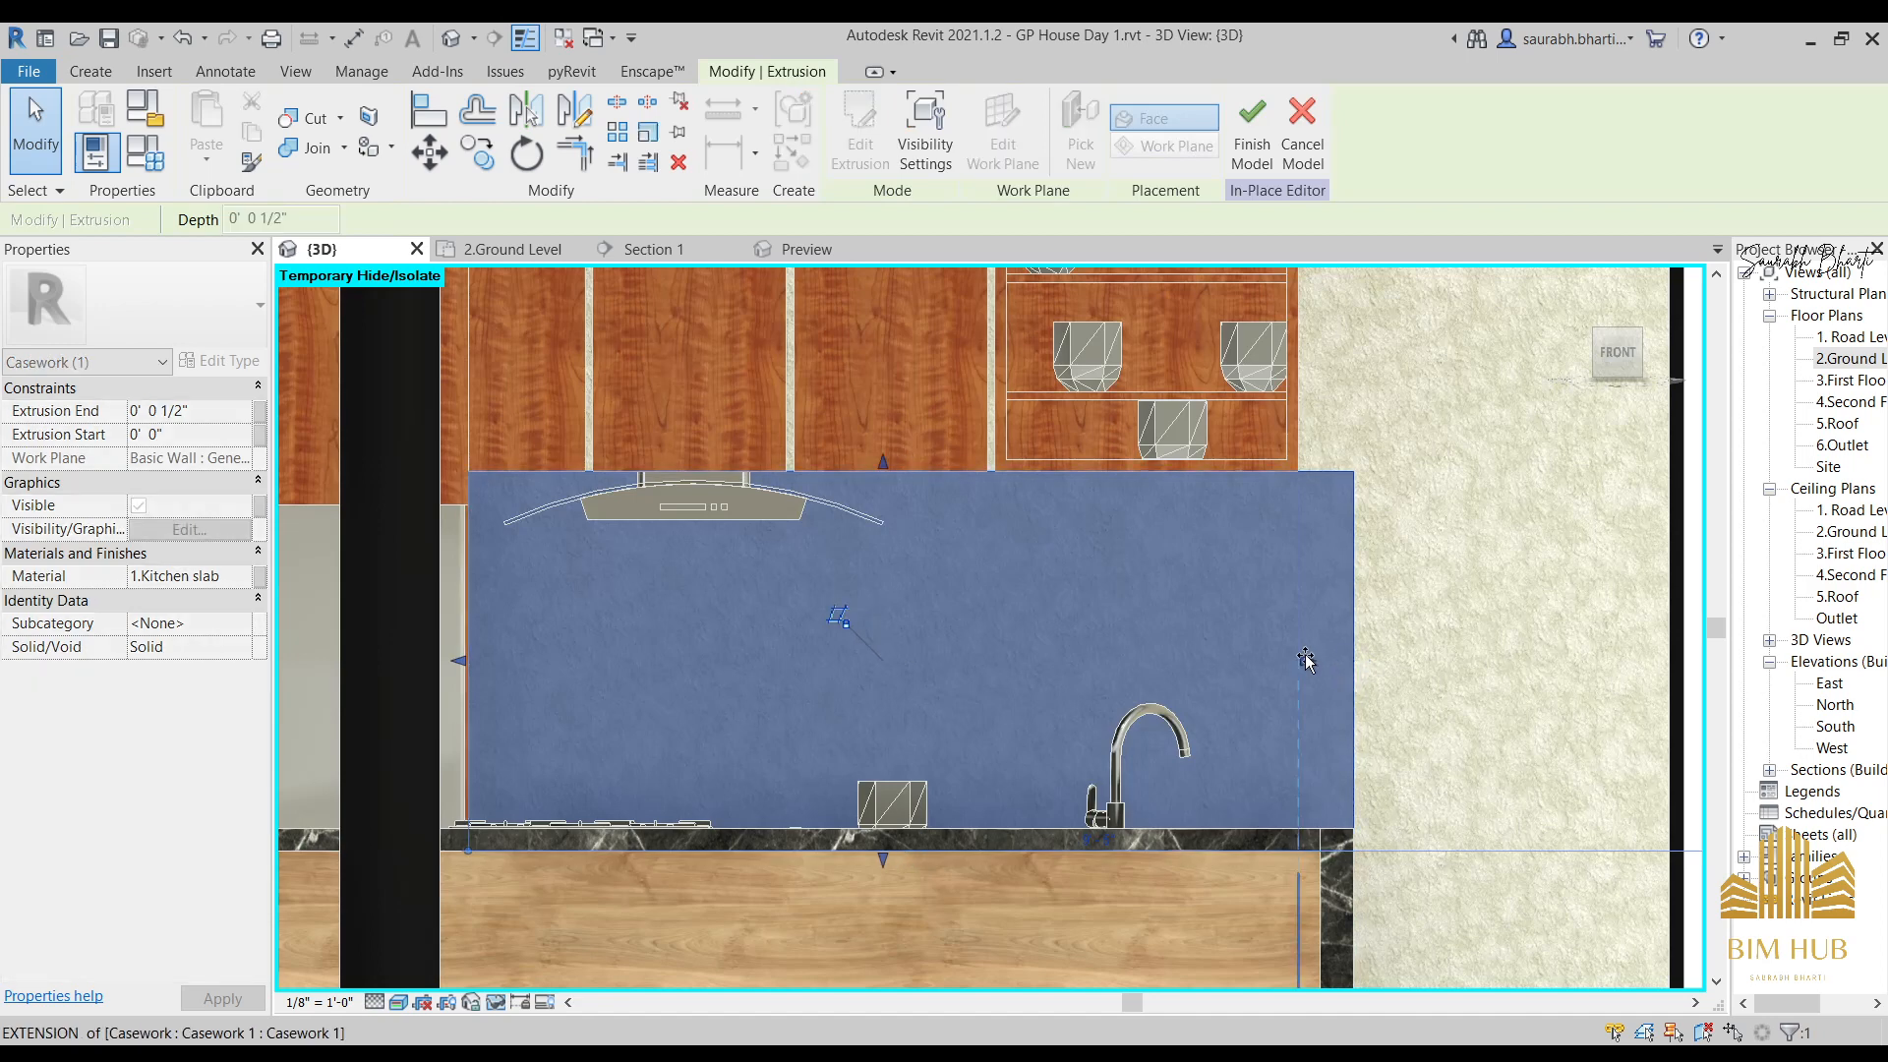
{"action": "scroll", "coordinate": [1303, 659], "scroll_direction": "up", "scroll_amount": 3}
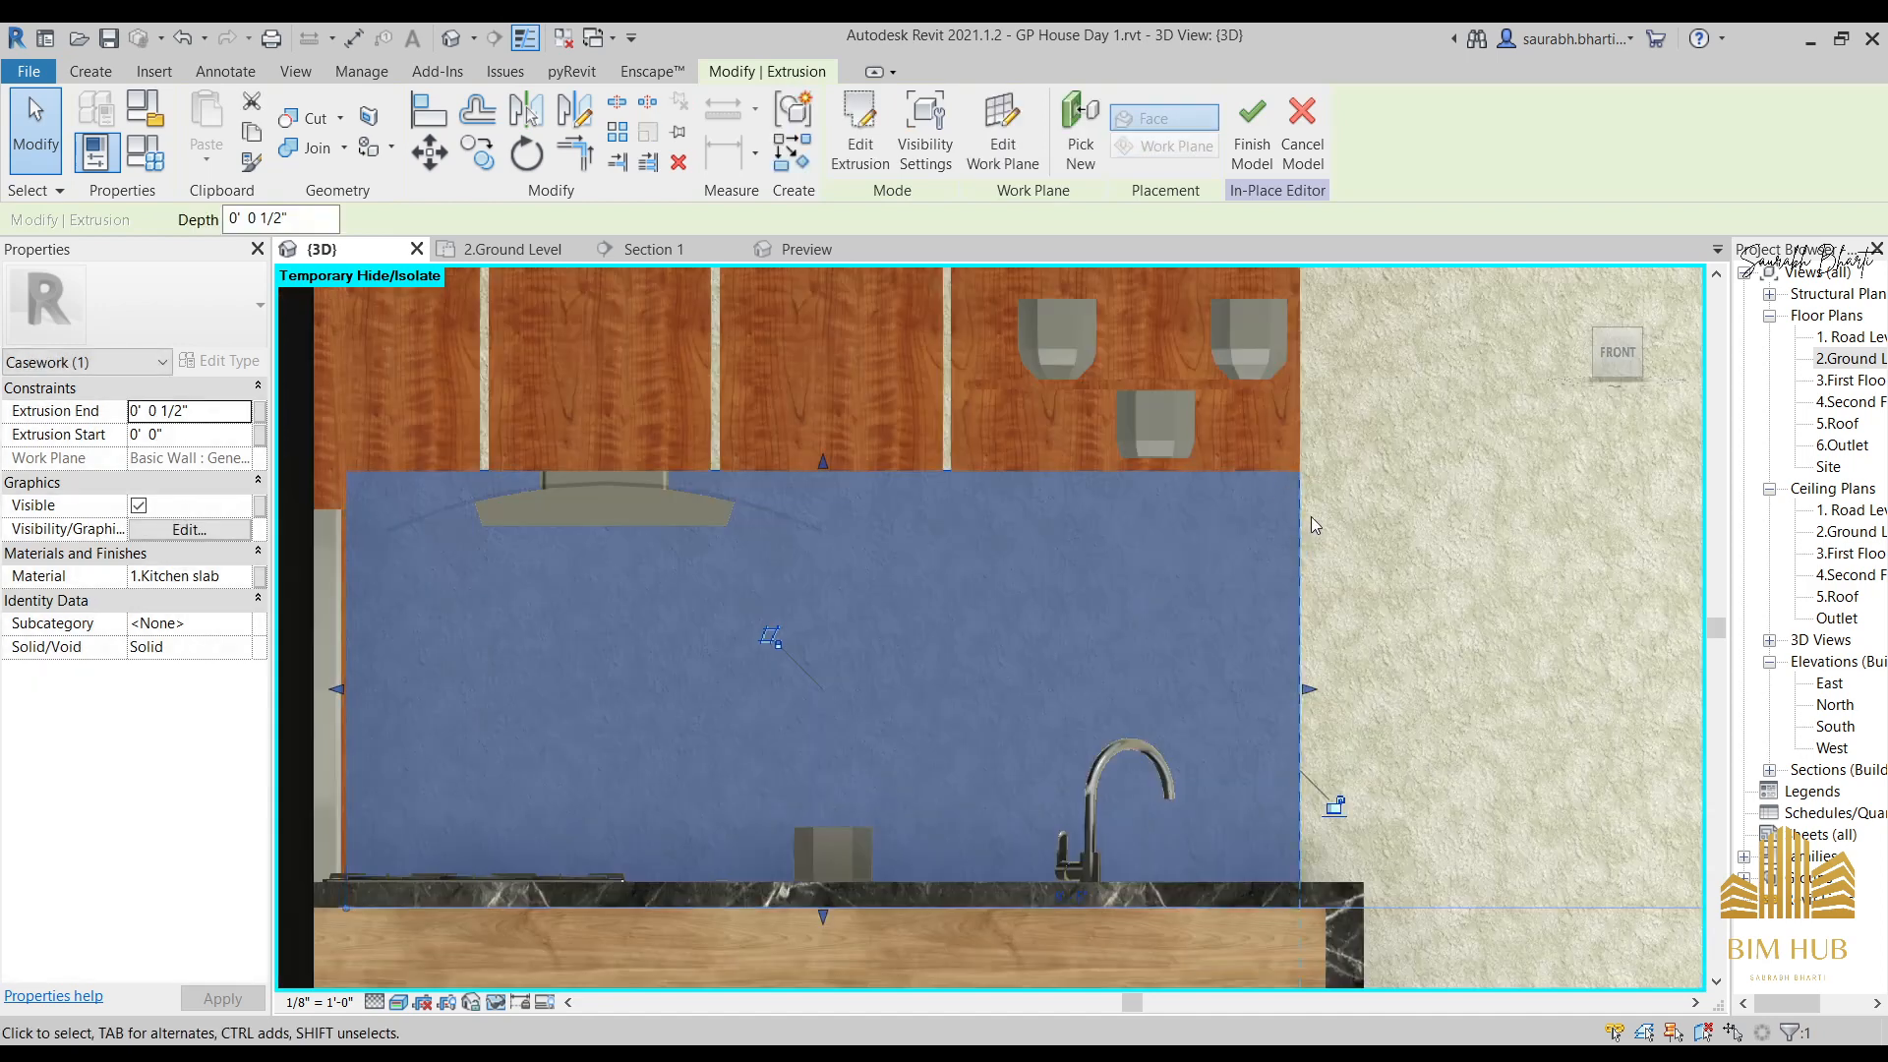
{"action": "key", "text": "l"}
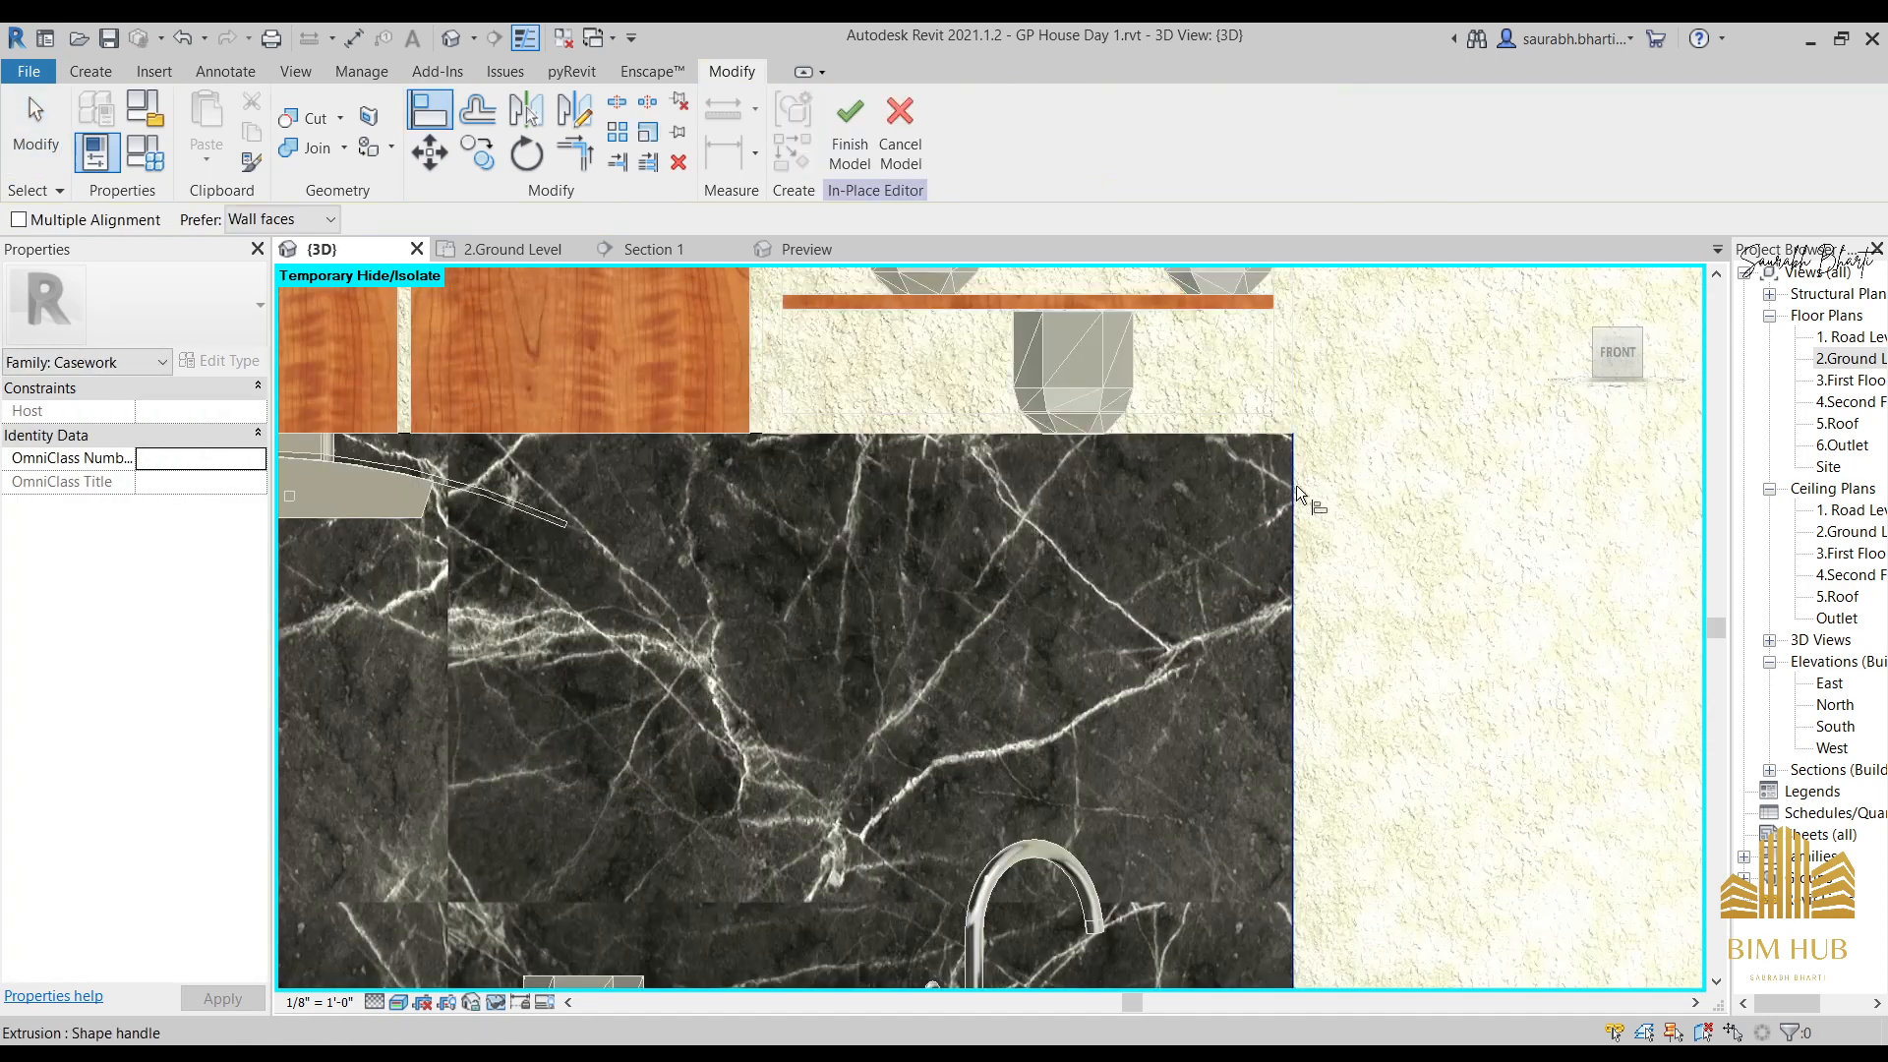
{"action": "left_click", "coordinate": [1294, 534]}
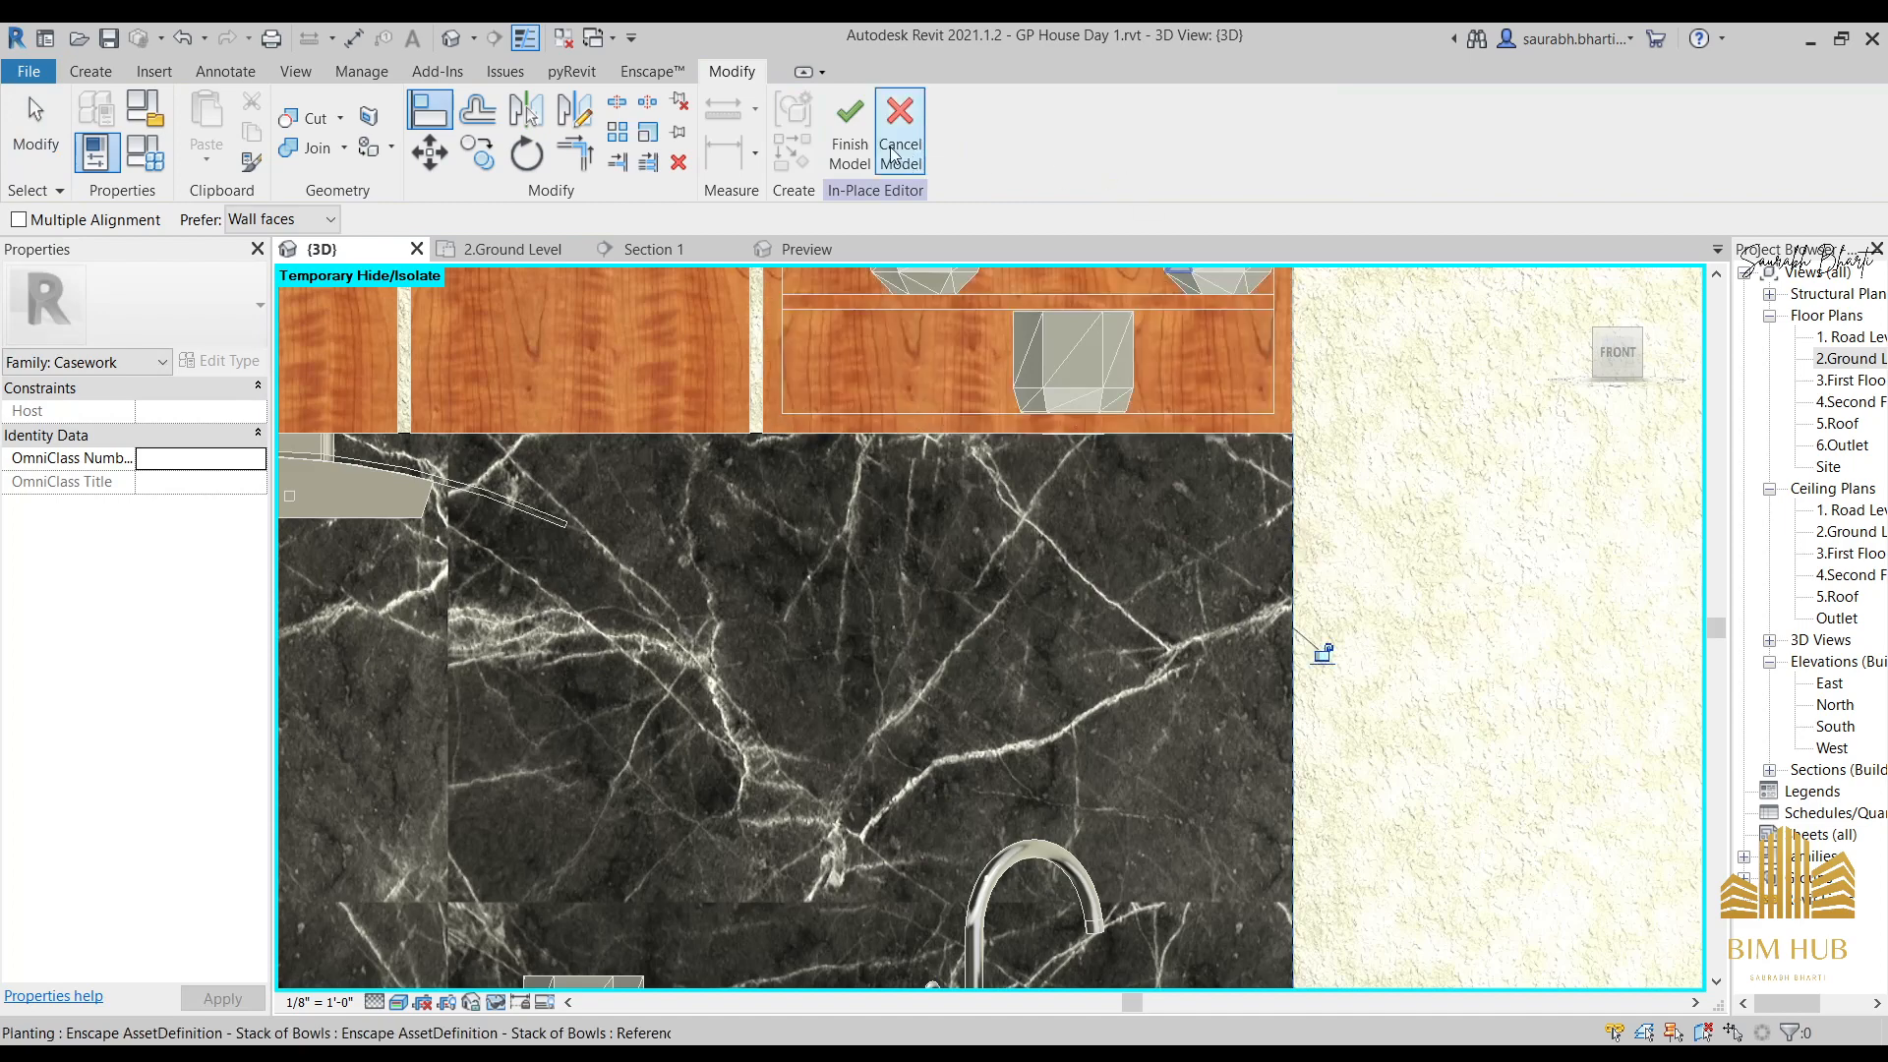
{"action": "left_click", "coordinate": [854, 158]}
Launch the Enscape rendering and examine the kitchen with its marble backsplash from inside the room, adjusting the time of day.
{"action": "scroll", "coordinate": [927, 562], "scroll_direction": "down", "scroll_amount": 7}
{"action": "middle_click_drag", "start_coordinate": [943, 622], "coordinate": [547, 519], "text": "shift"}
{"action": "scroll", "coordinate": [960, 793], "scroll_direction": "up", "scroll_amount": 5}
{"action": "scroll", "coordinate": [930, 786], "scroll_direction": "down", "scroll_amount": 5}
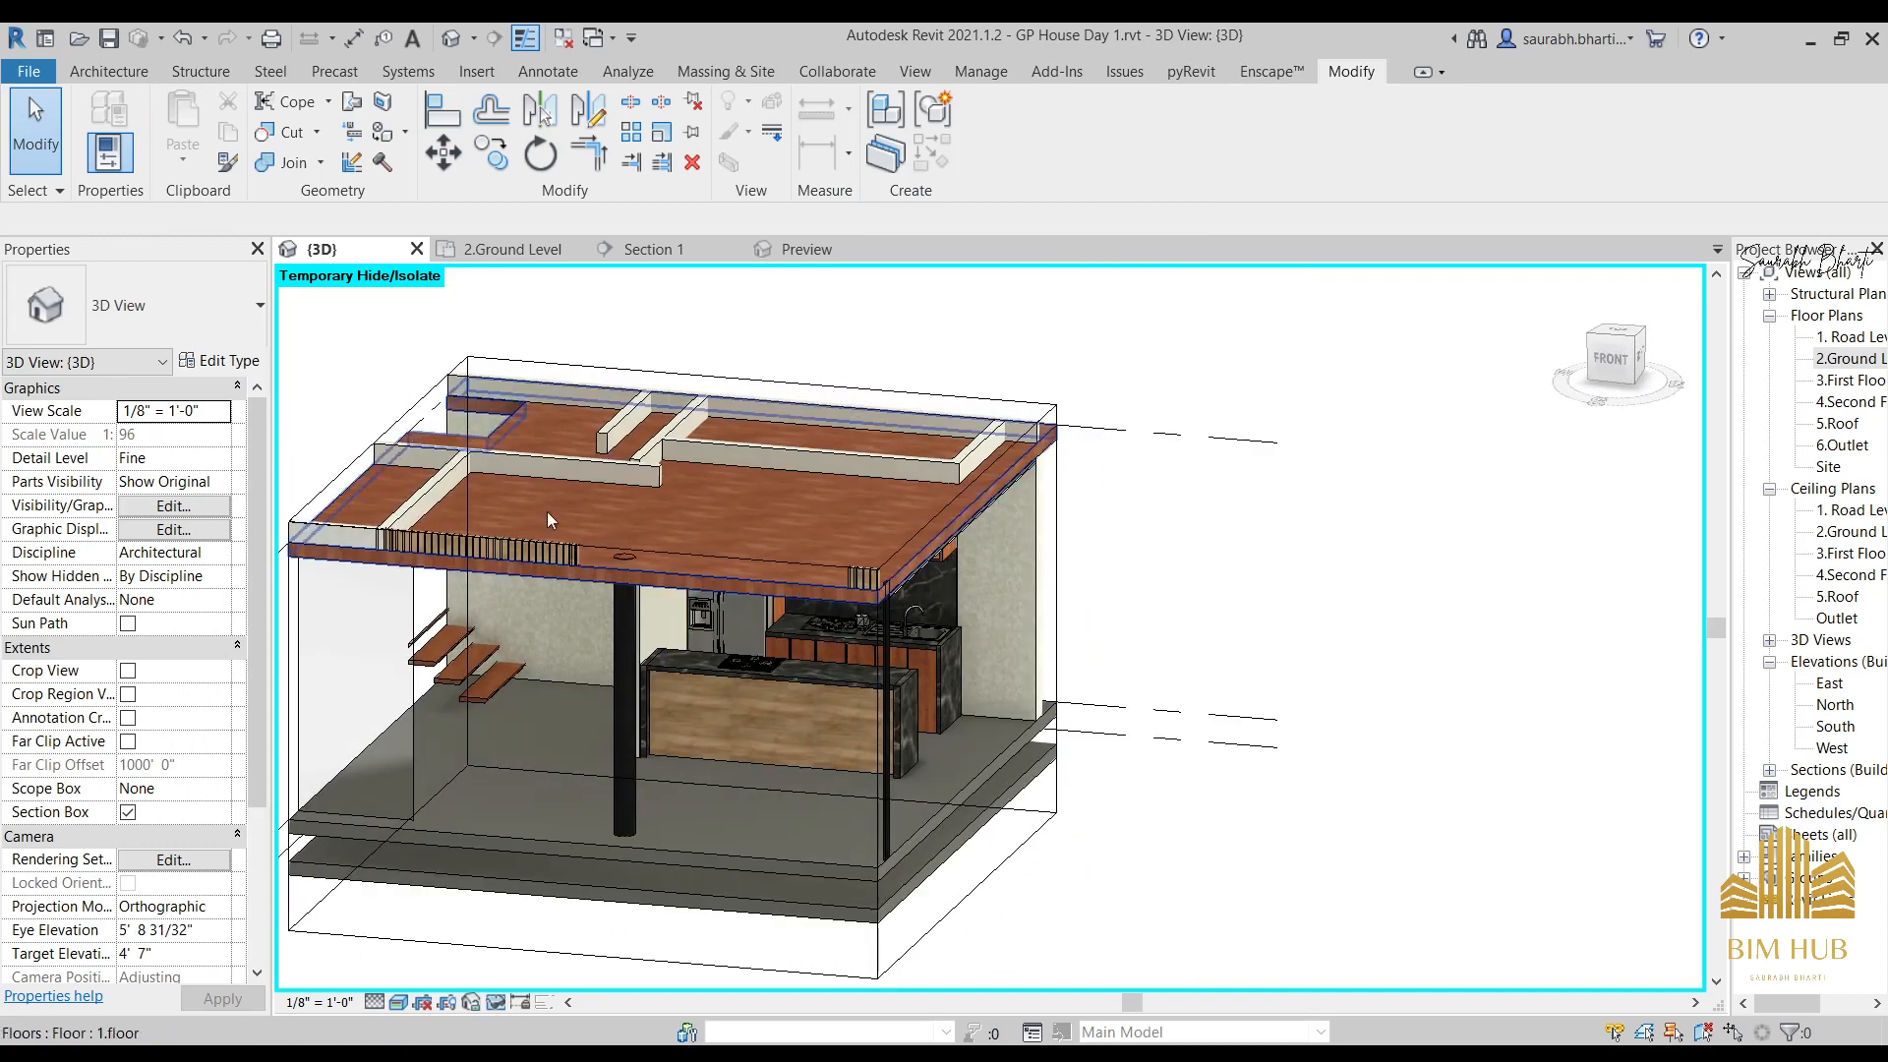
{"action": "left_click", "coordinate": [1263, 71]}
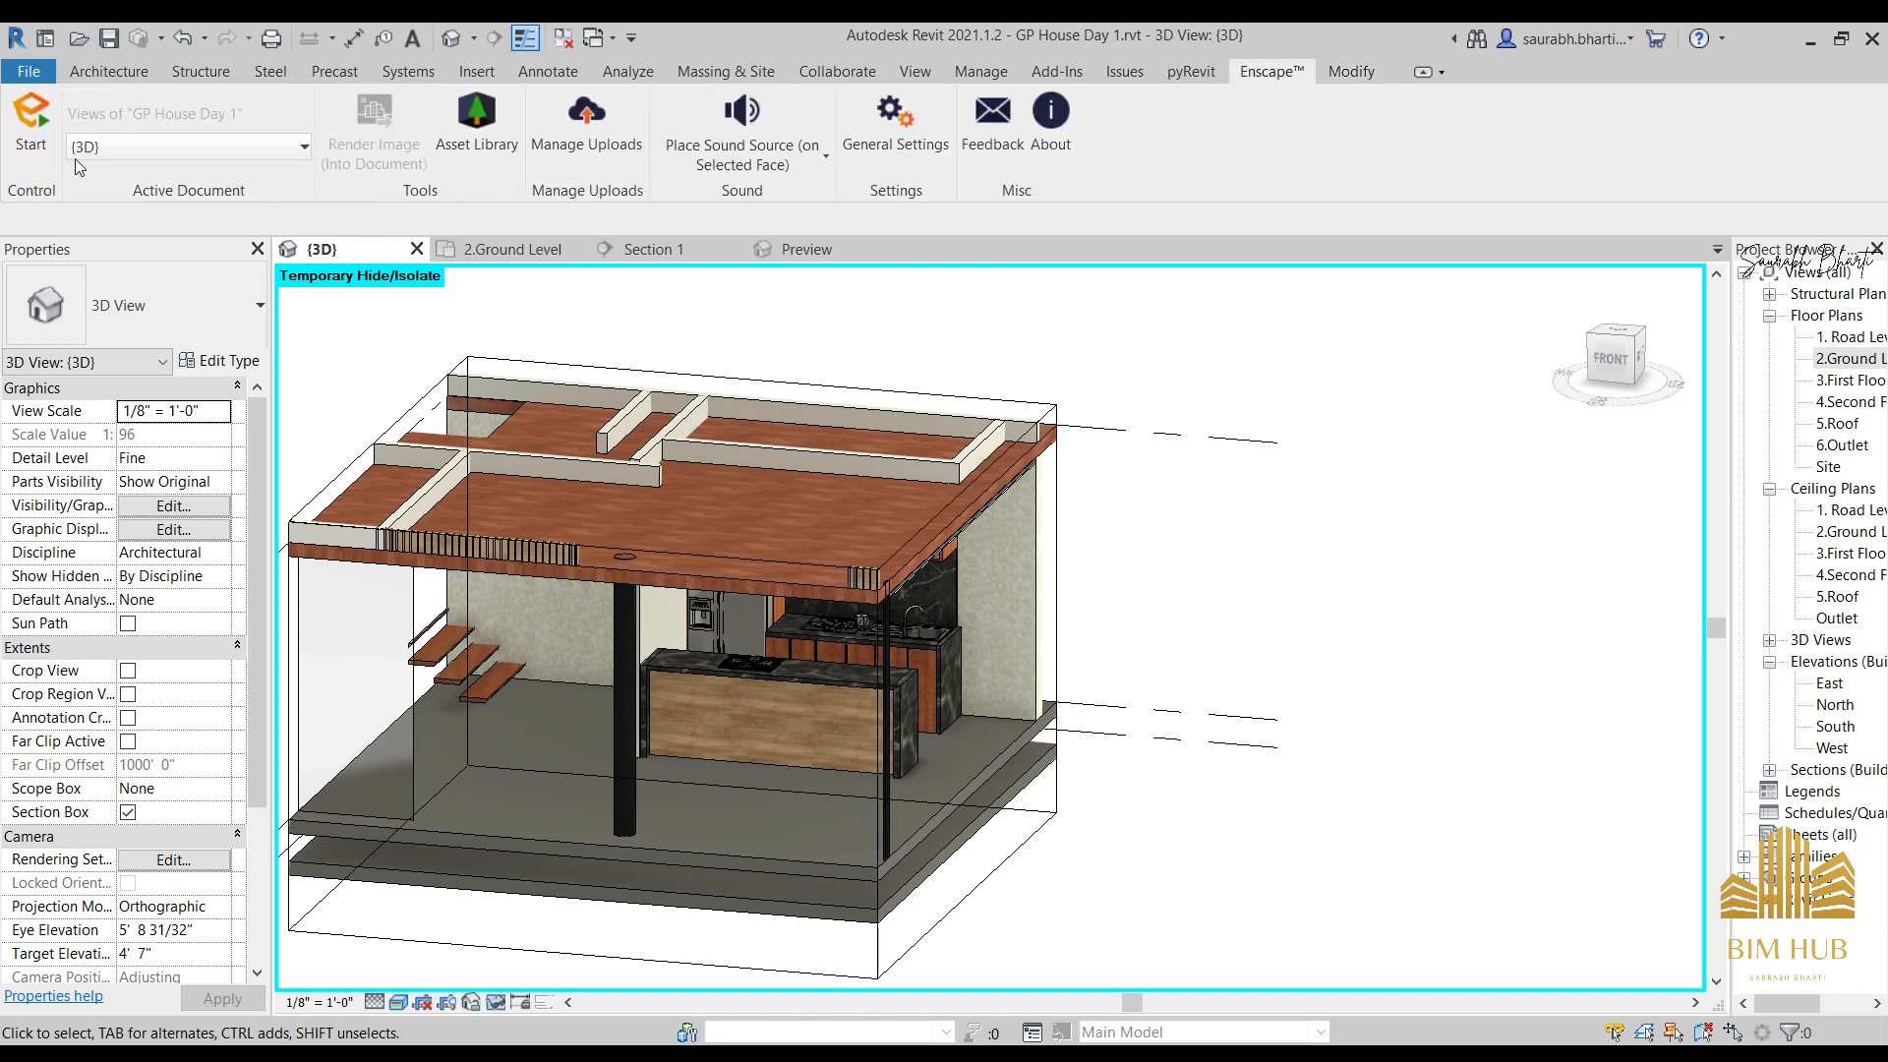
{"action": "left_click", "coordinate": [32, 123]}
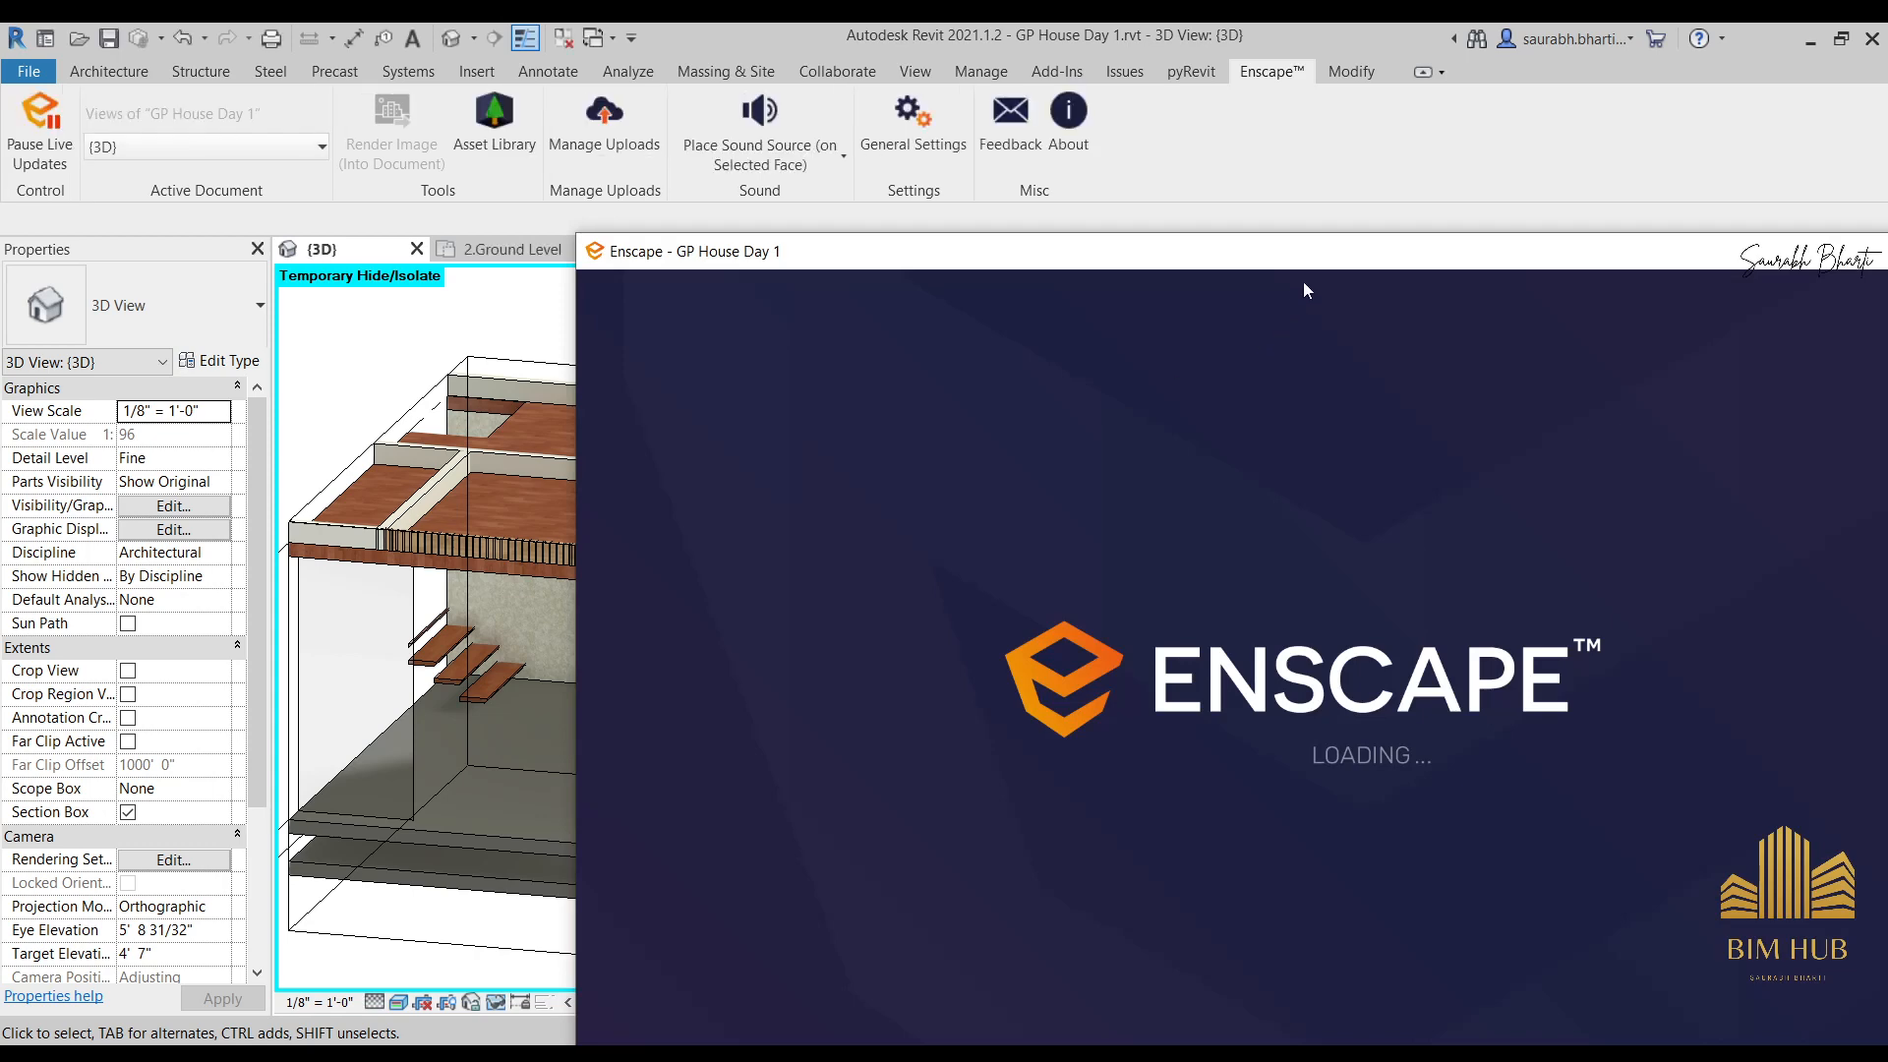
{"action": "left_click_drag", "start_coordinate": [1302, 262], "coordinate": [987, 189]}
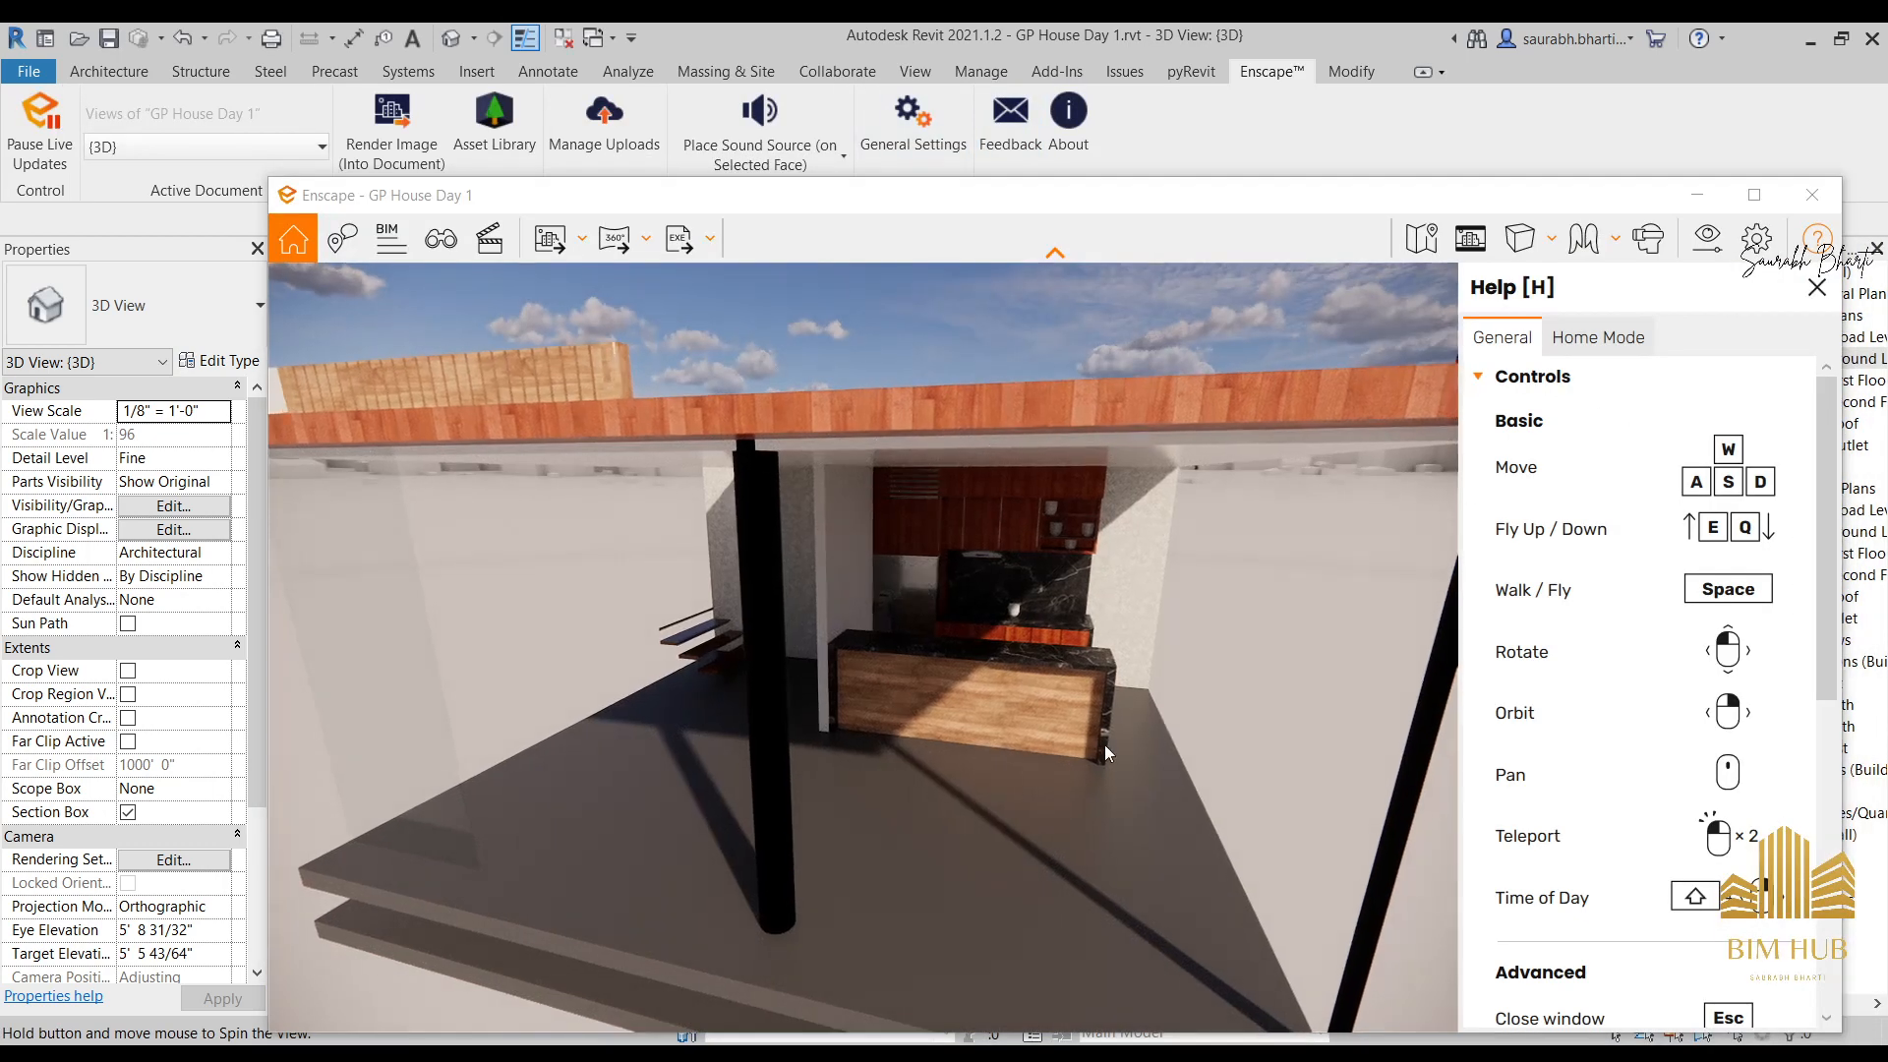
{"action": "scroll", "coordinate": [1108, 746], "scroll_direction": "up", "scroll_amount": 5}
{"action": "key", "text": "space"}
{"action": "left_click_drag", "start_coordinate": [1420, 816], "coordinate": [1451, 802]}
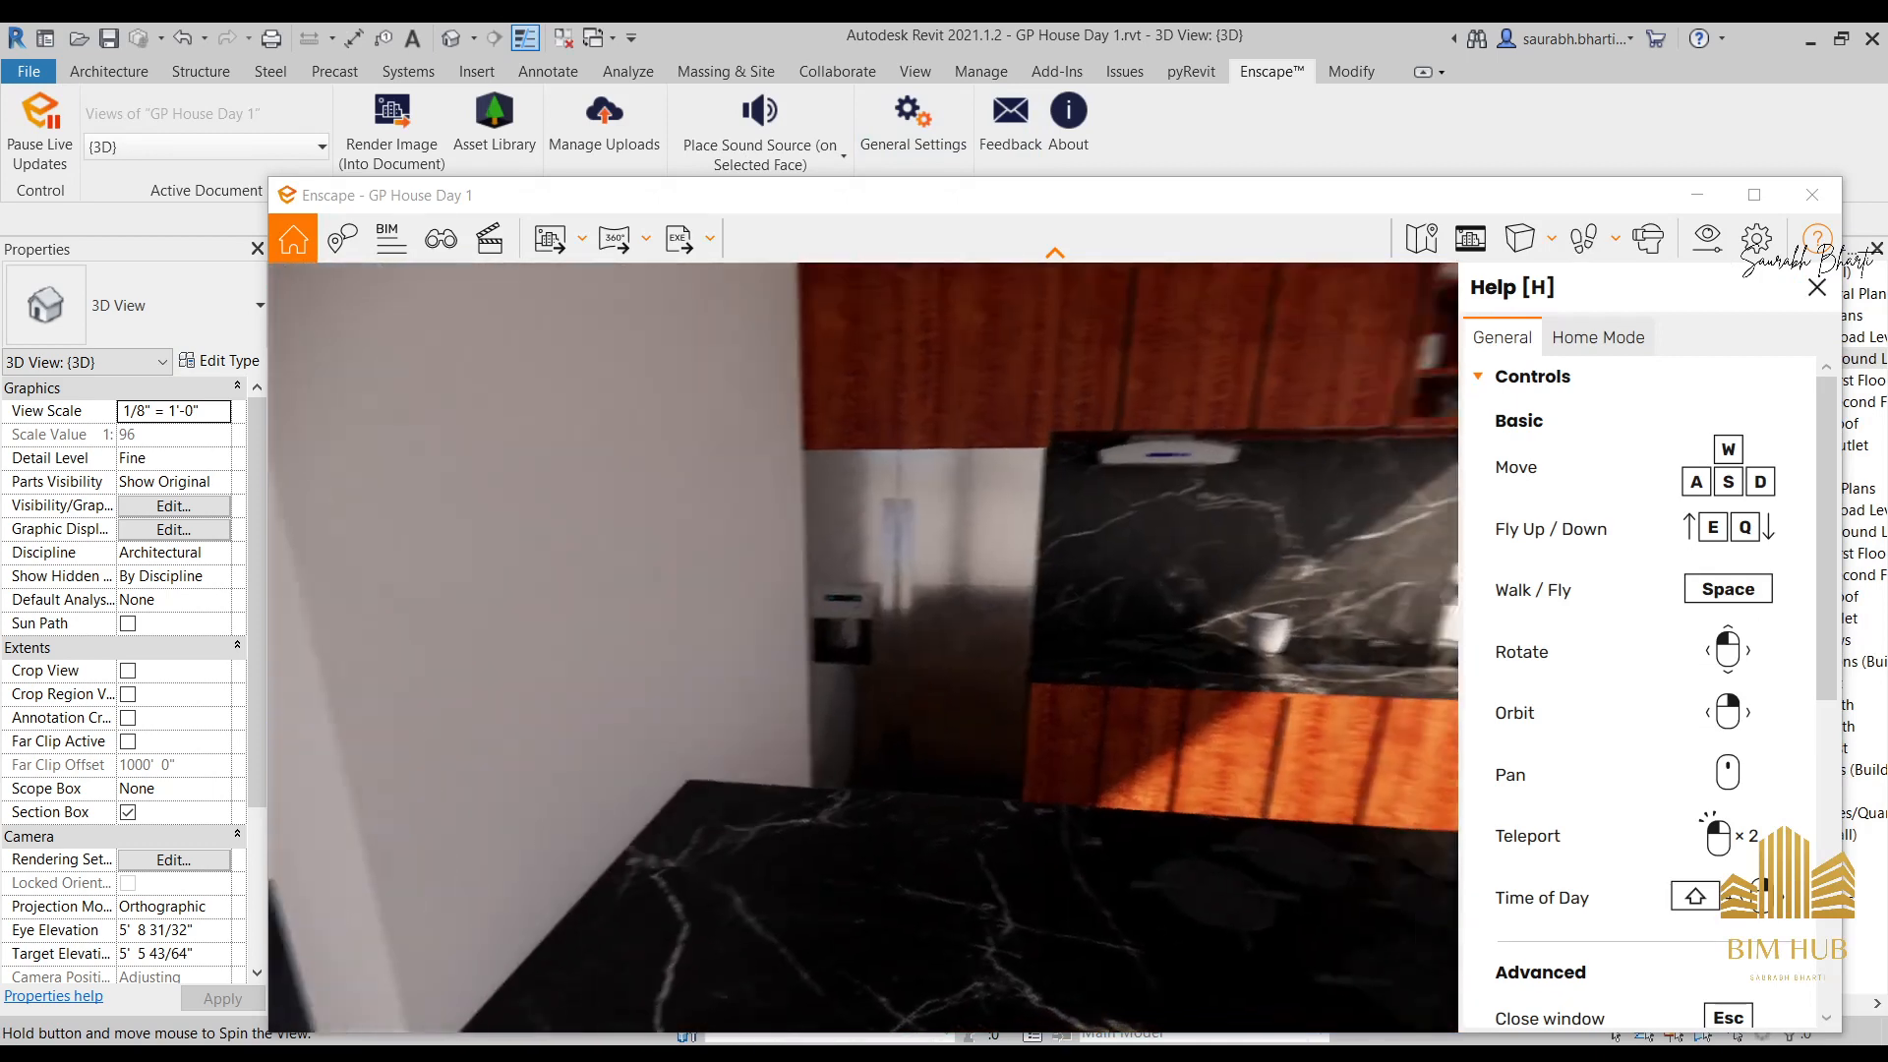
{"action": "key", "text": "s"}
{"action": "key", "text": "s"}
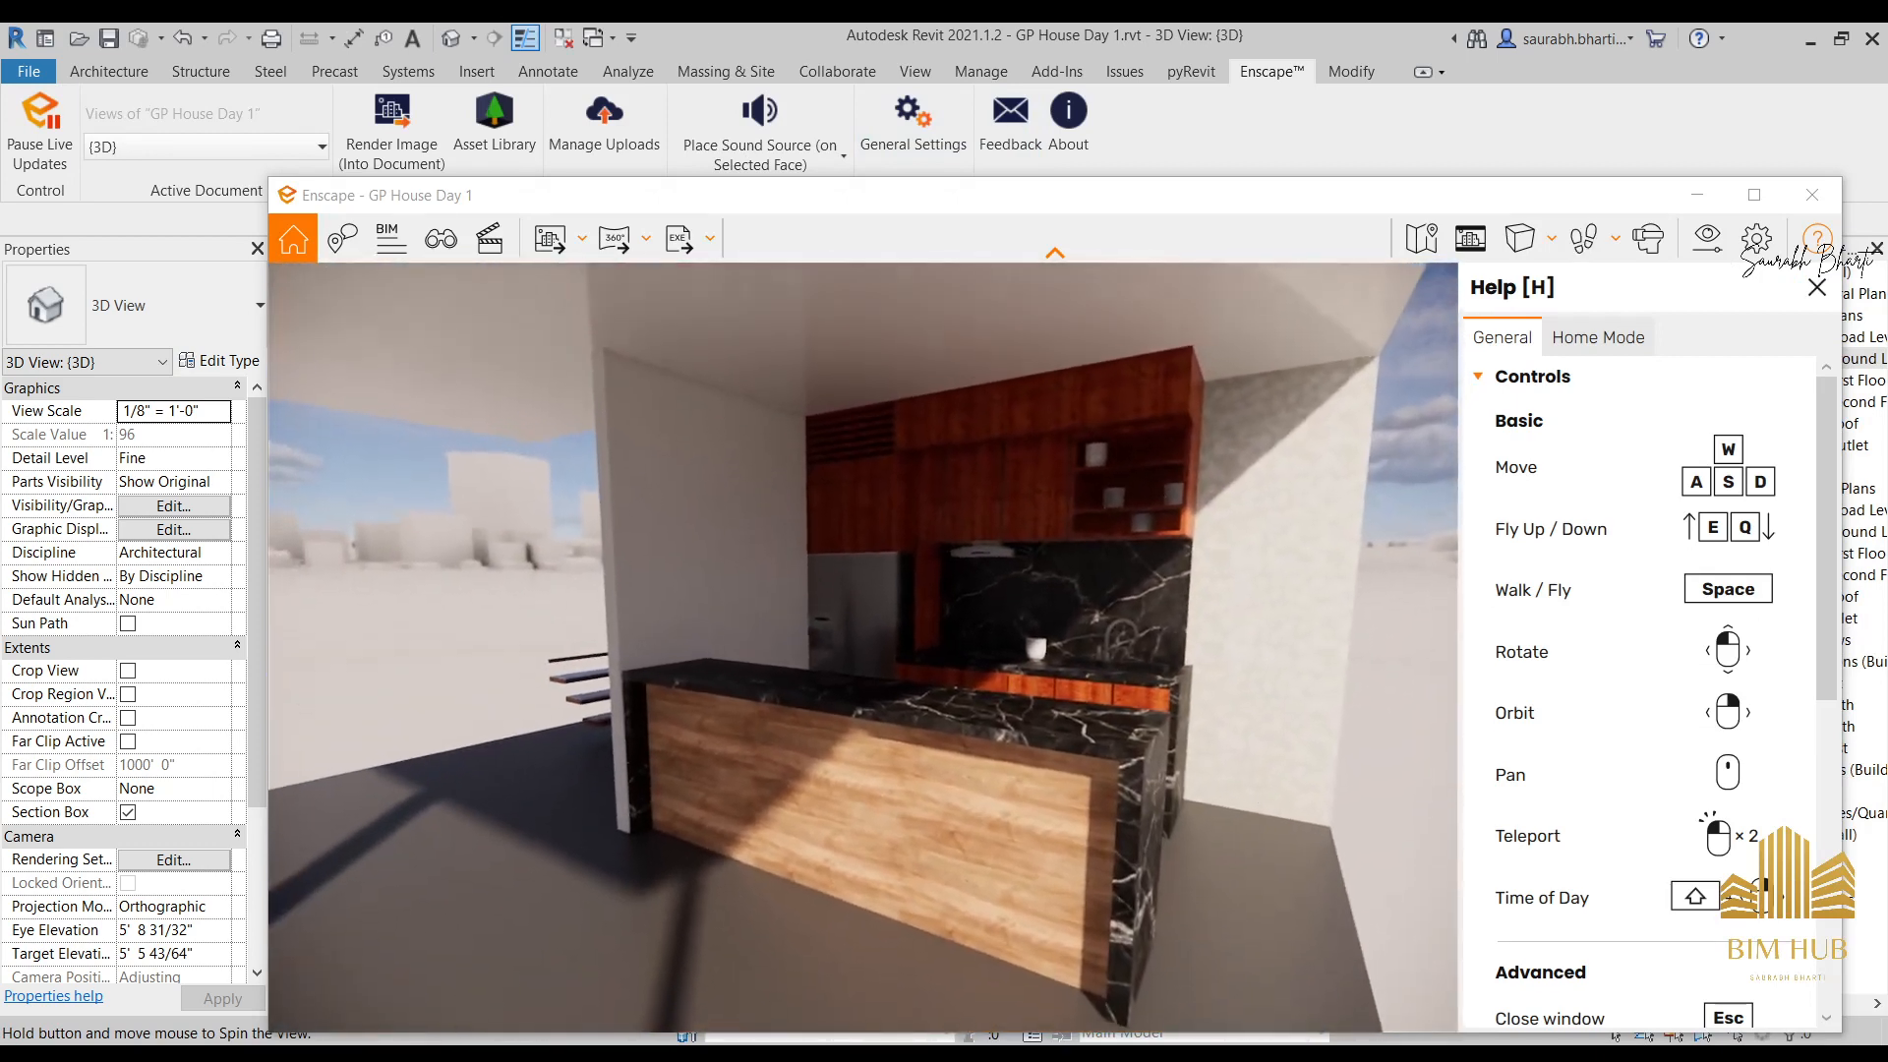
{"action": "mouse_move", "coordinate": [1184, 861]}
{"action": "right_mouse_down", "text": "shift"}
{"action": "mouse_move", "coordinate": [1121, 860]}
{"action": "mouse_move", "coordinate": [1184, 860]}
{"action": "right_mouse_up", "text": "shift"}
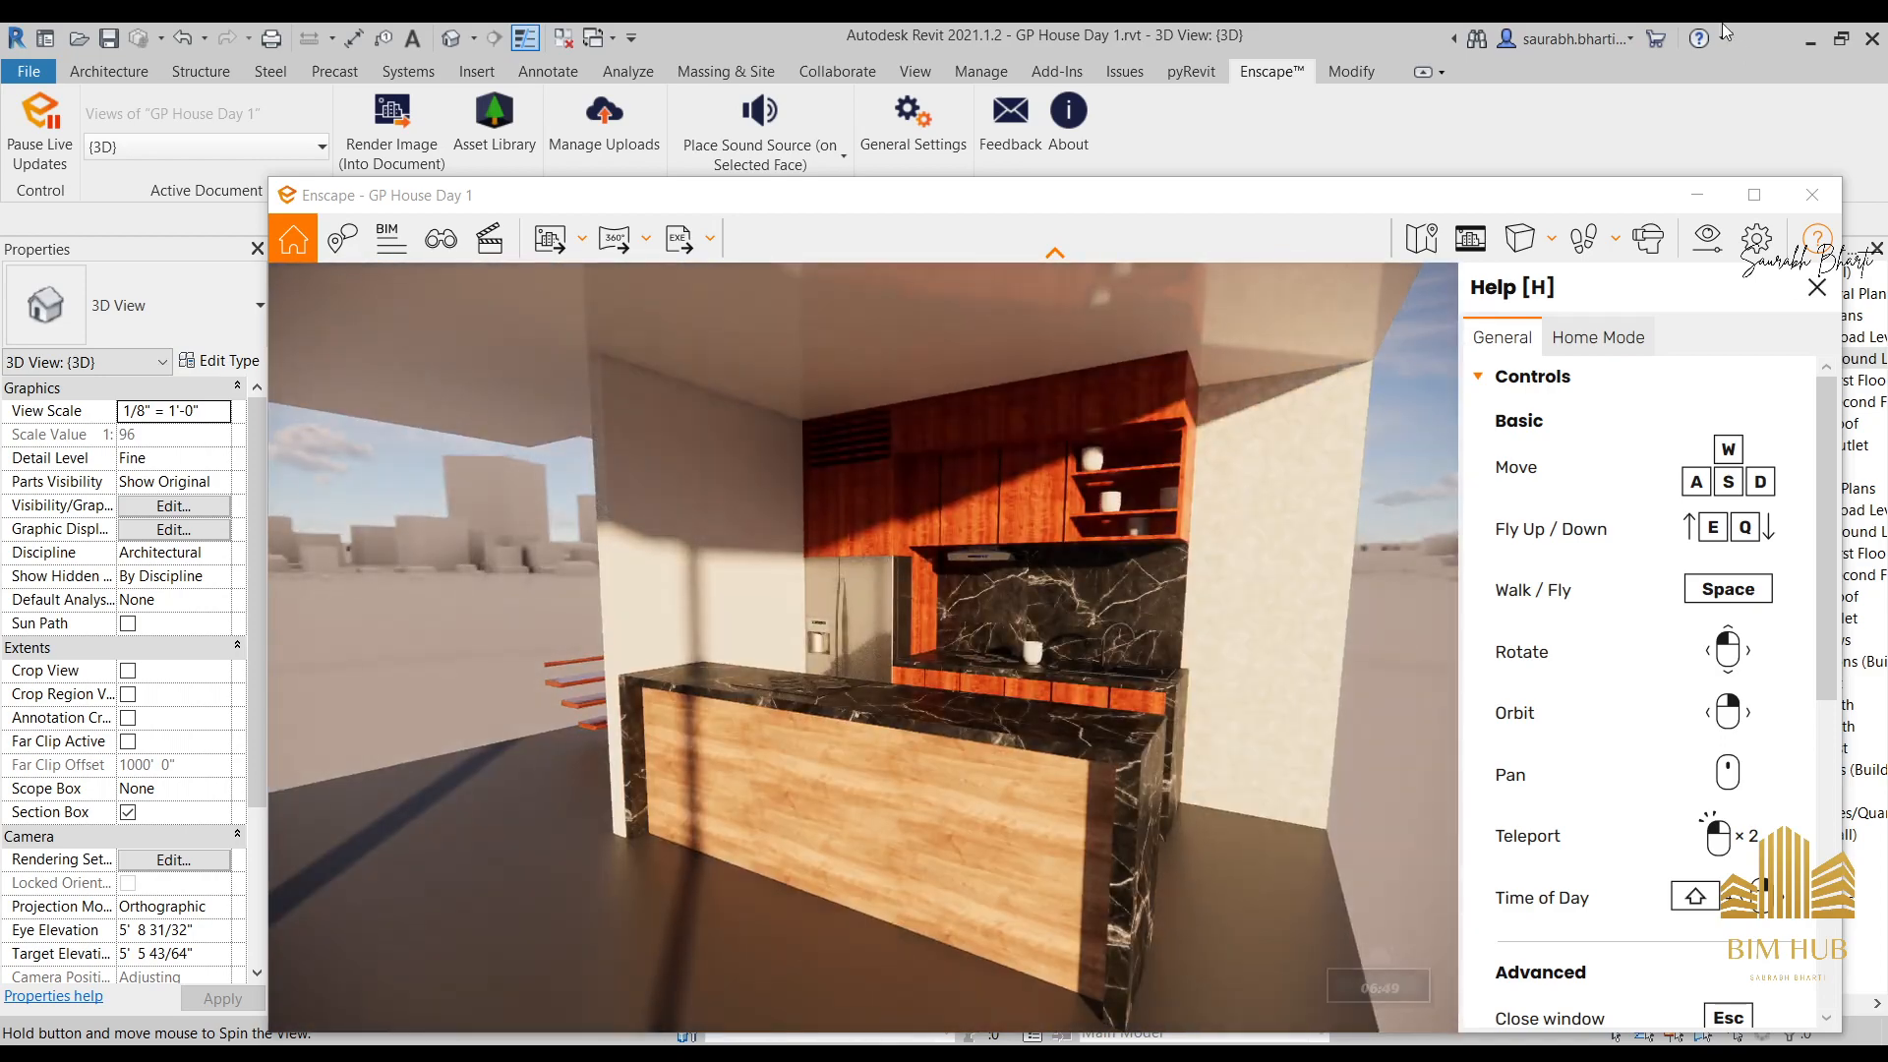
{"action": "left_click", "coordinate": [1699, 195]}
Back in Revit, begin placing a component and look through the loaded component types.
{"action": "middle_click_drag", "start_coordinate": [846, 669], "coordinate": [1376, 580], "text": "shift"}
{"action": "middle_click_drag", "start_coordinate": [736, 753], "coordinate": [662, 675], "text": "shift"}
{"action": "left_click", "coordinate": [108, 71]}
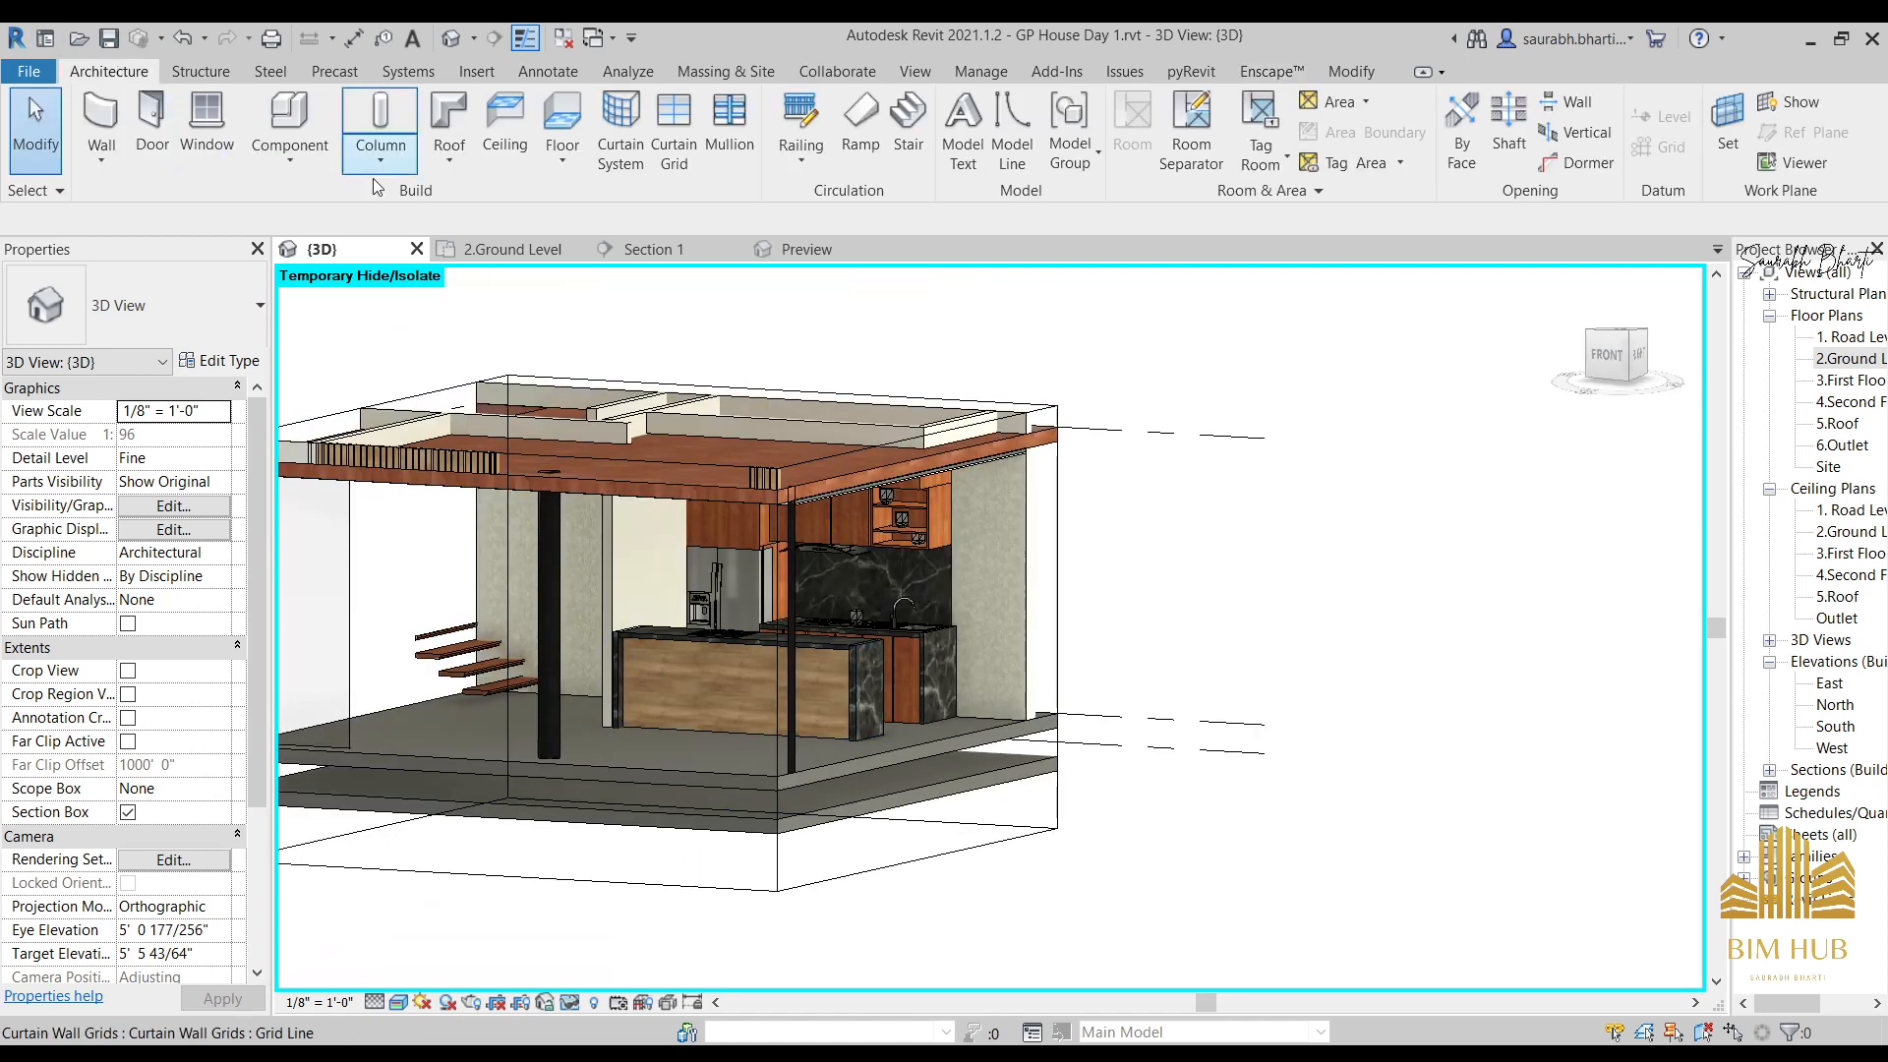
{"action": "left_click", "coordinate": [286, 116]}
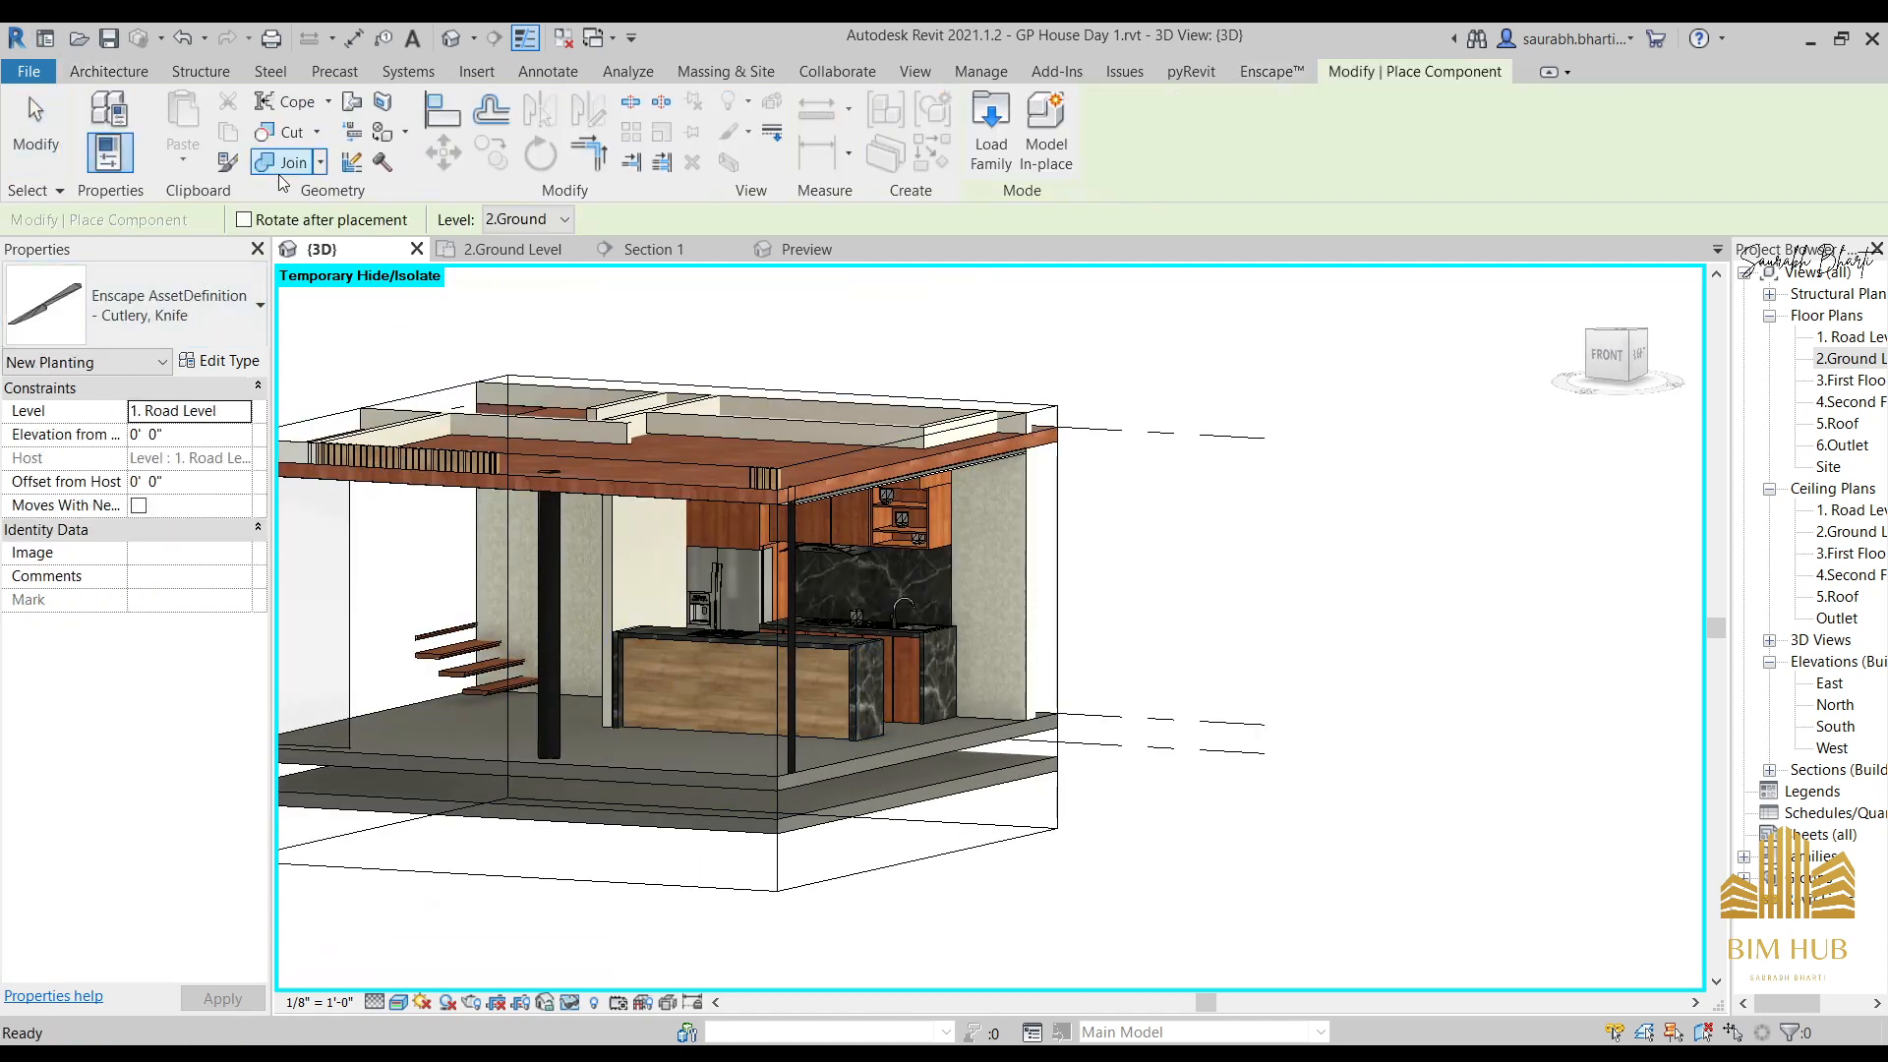
{"action": "left_click", "coordinate": [148, 305]}
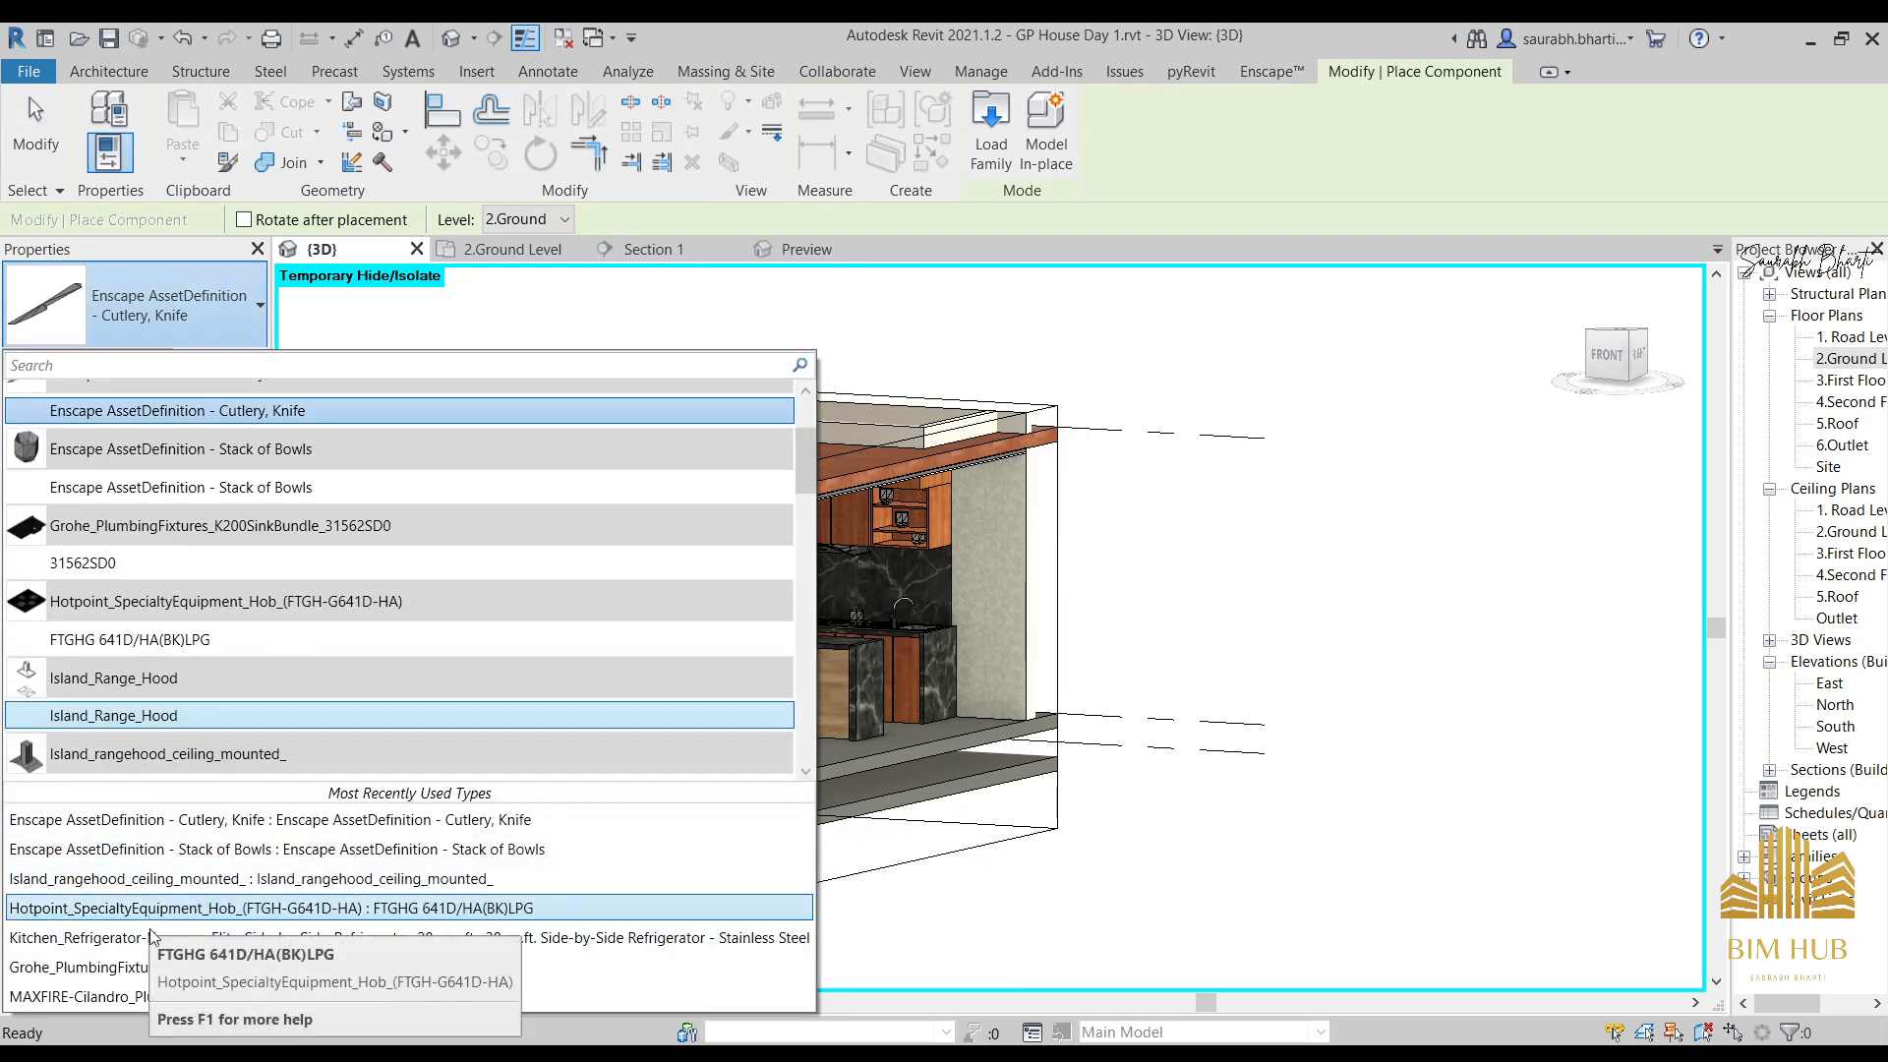
{"action": "scroll", "coordinate": [155, 672], "scroll_direction": "up", "scroll_amount": 2}
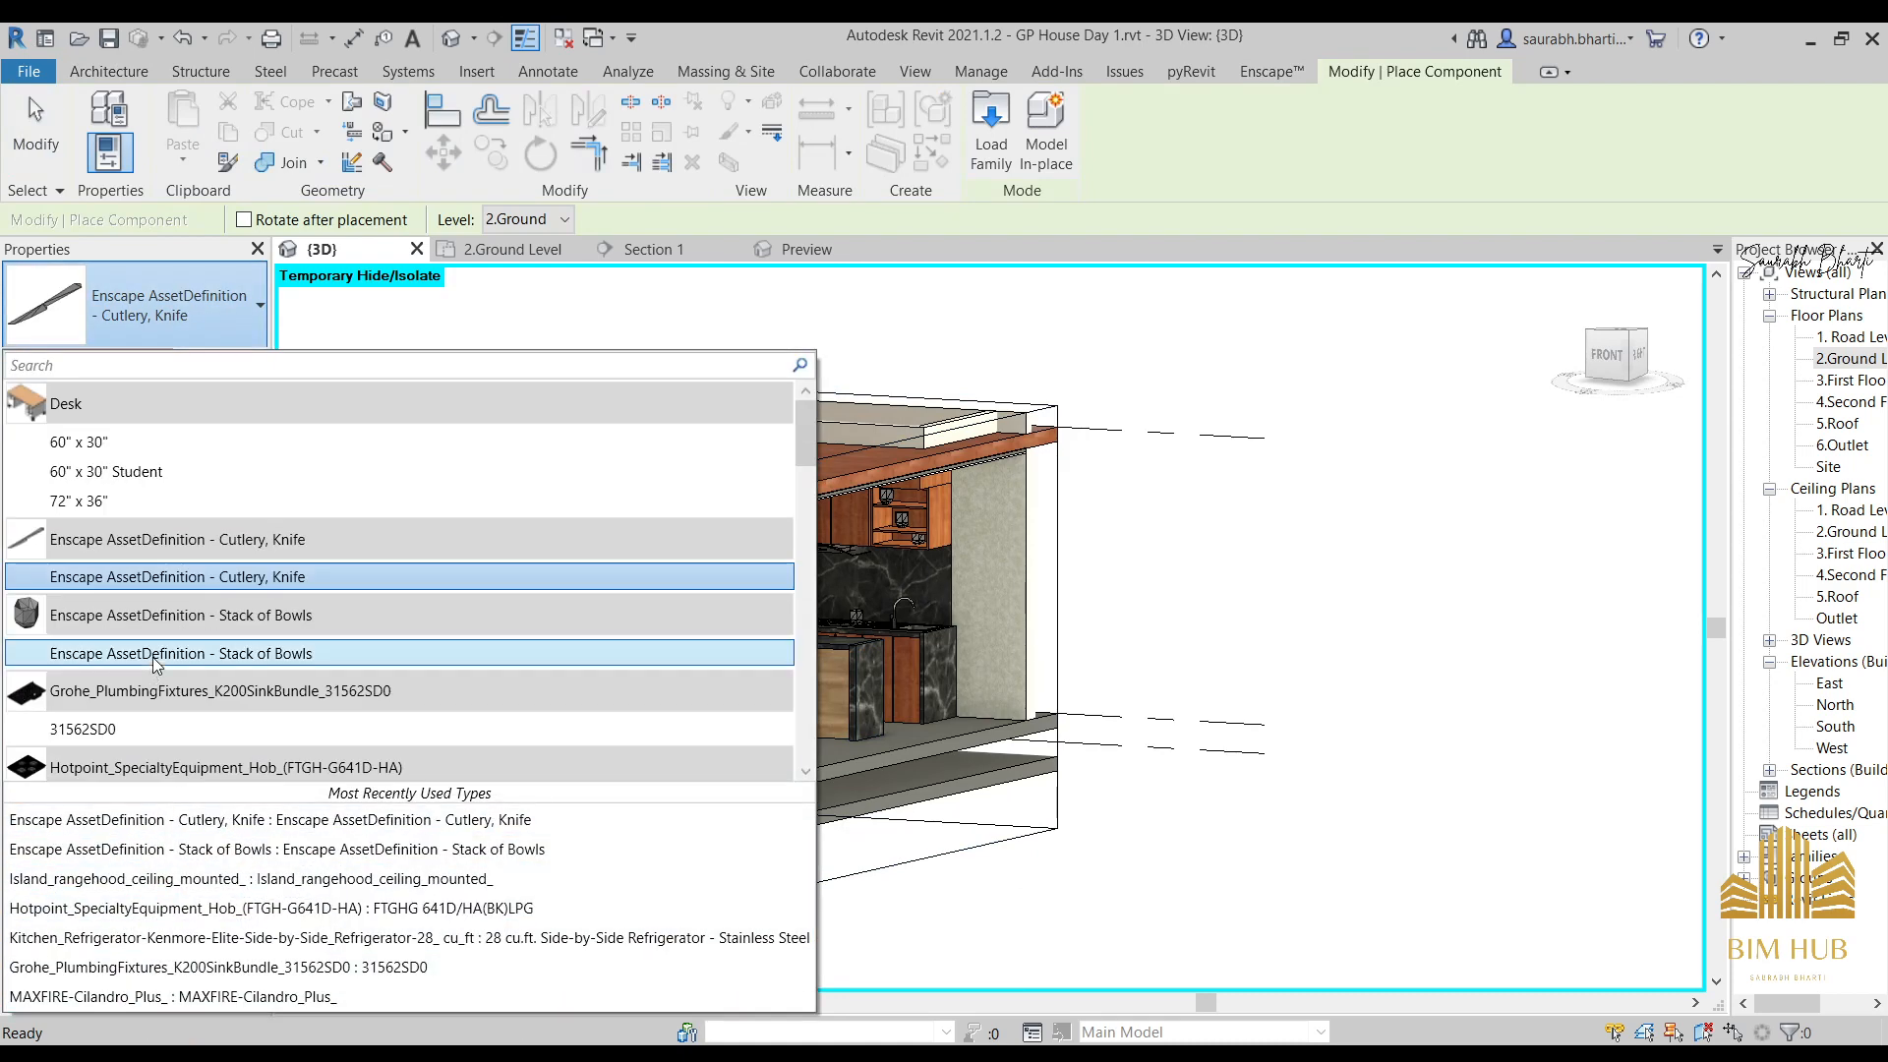
{"action": "scroll", "coordinate": [153, 659], "scroll_direction": "down", "scroll_amount": 10}
{"action": "scroll", "coordinate": [165, 708], "scroll_direction": "down", "scroll_amount": 10}
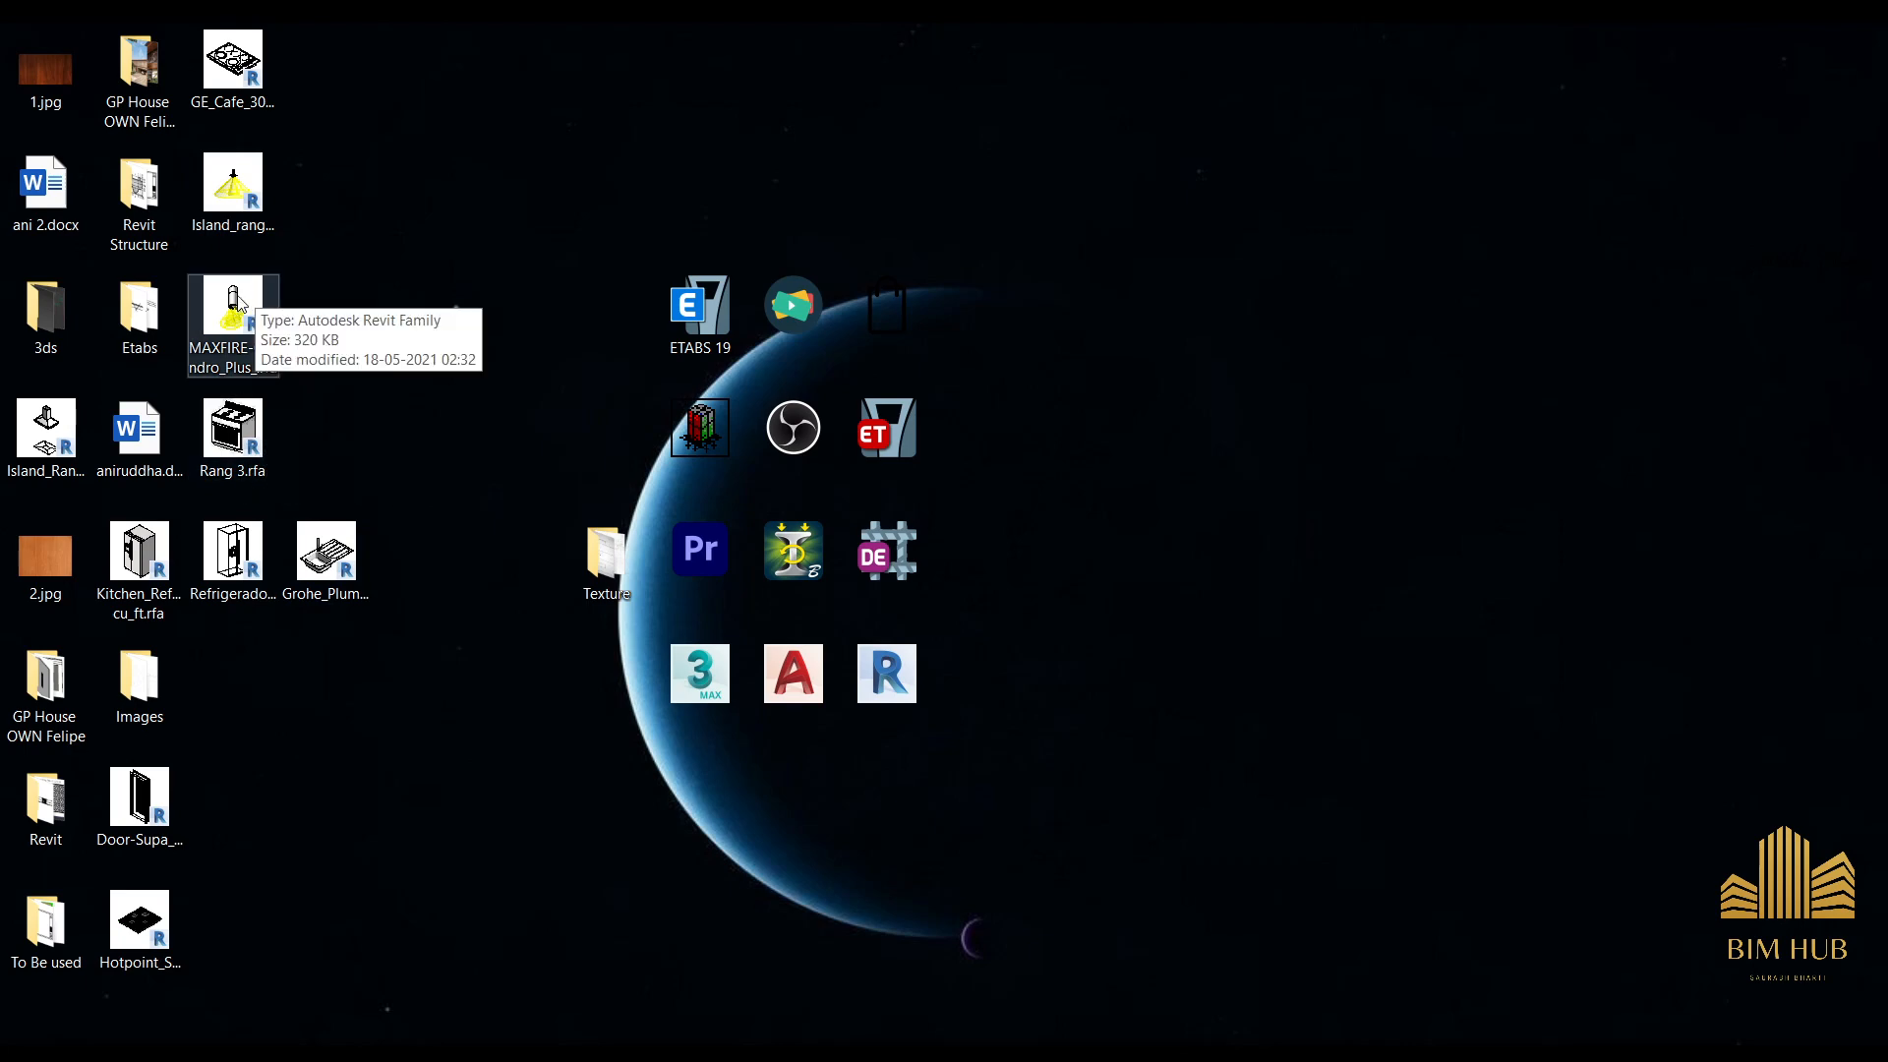
Bring the MAXFIRE-Cilandro_Plus_.rfa family from the desktop into the Revit project and close the Enscape Asset Library.
{"action": "left_click_drag", "start_coordinate": [236, 310], "coordinate": [159, 1037]}
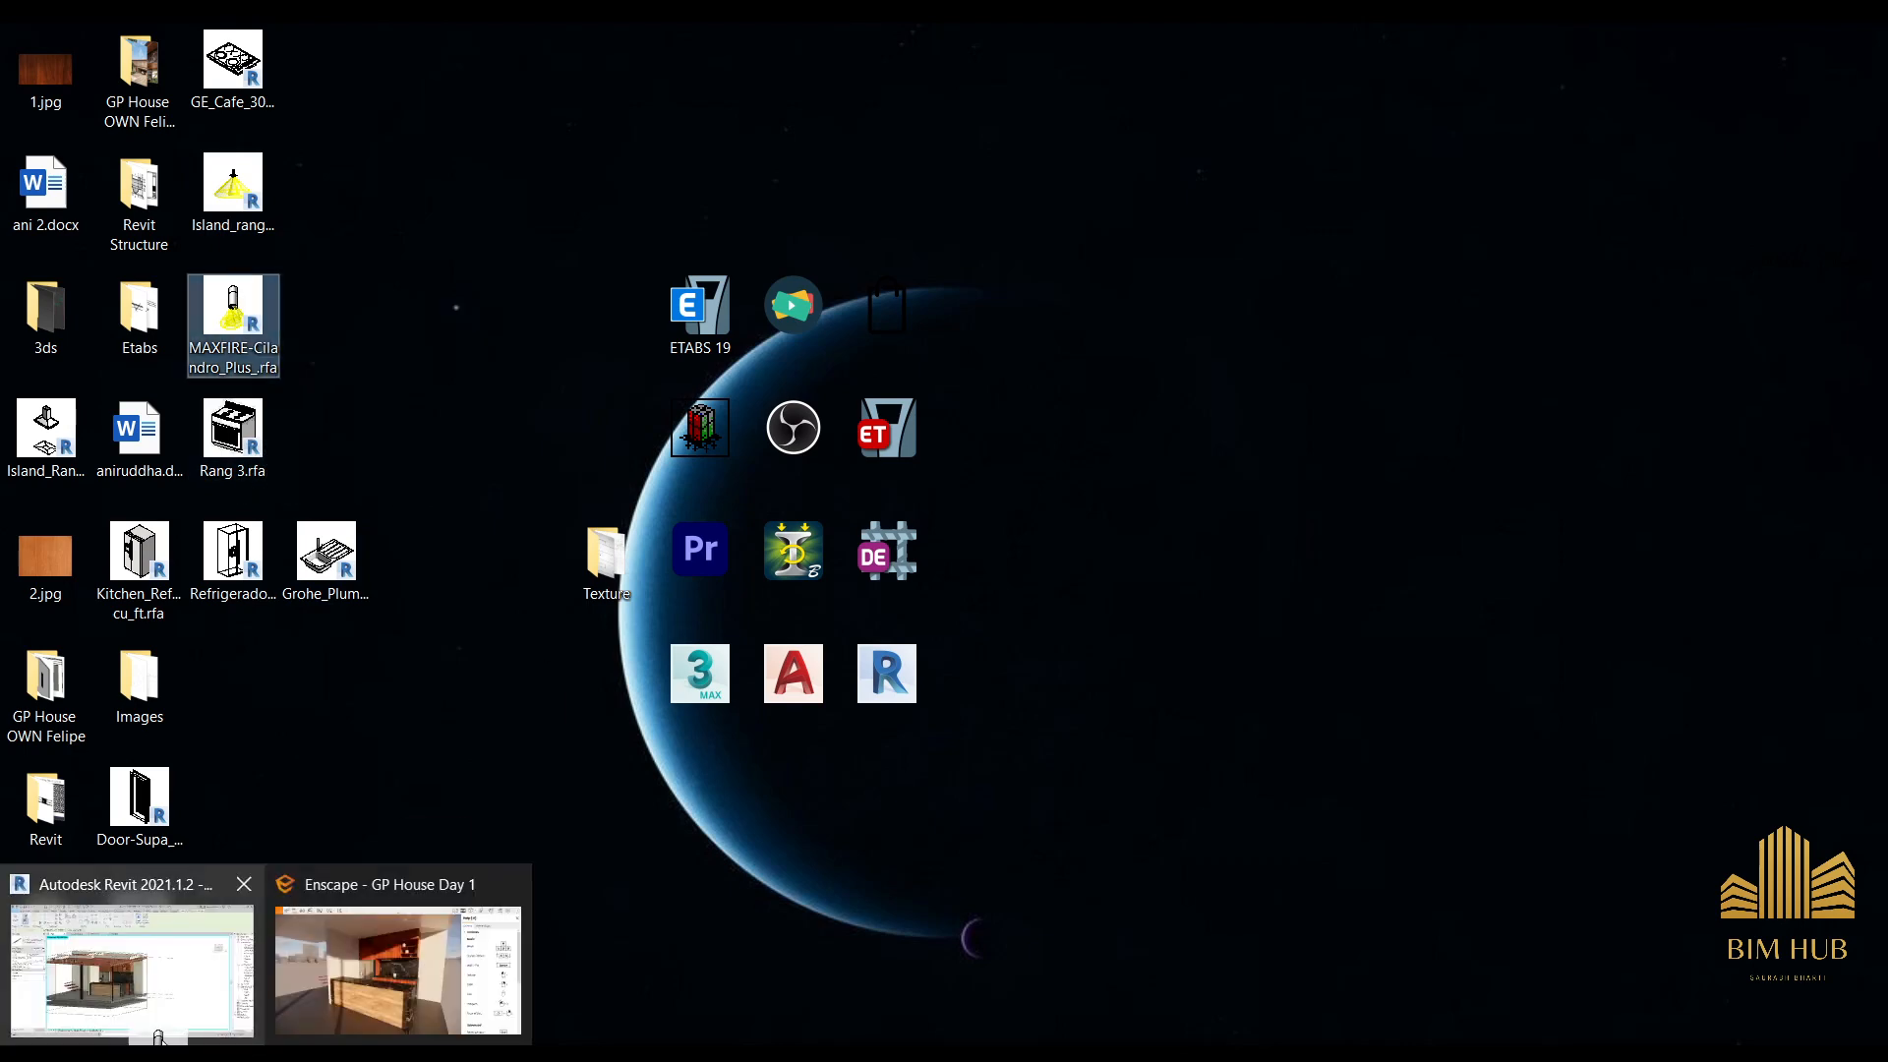
{"action": "left_click_drag", "start_coordinate": [165, 972], "coordinate": [726, 612]}
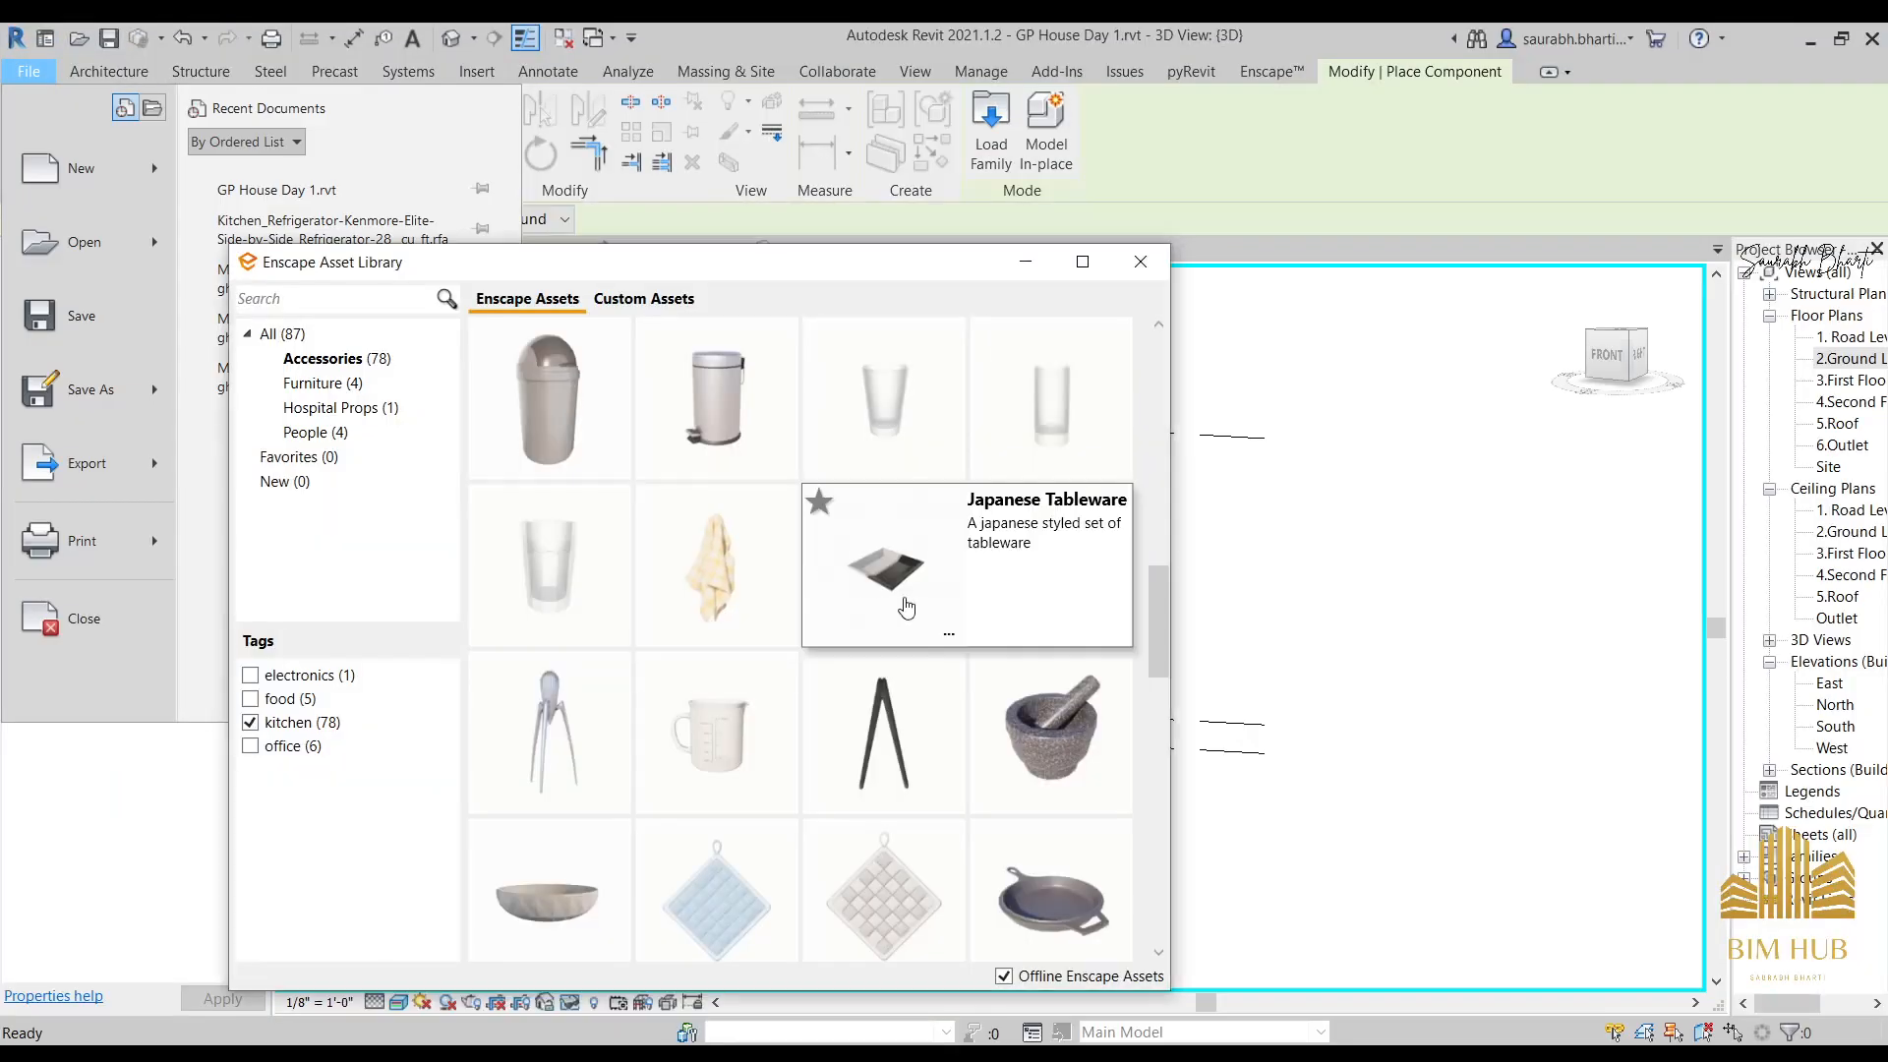
{"action": "left_click", "coordinate": [1141, 262]}
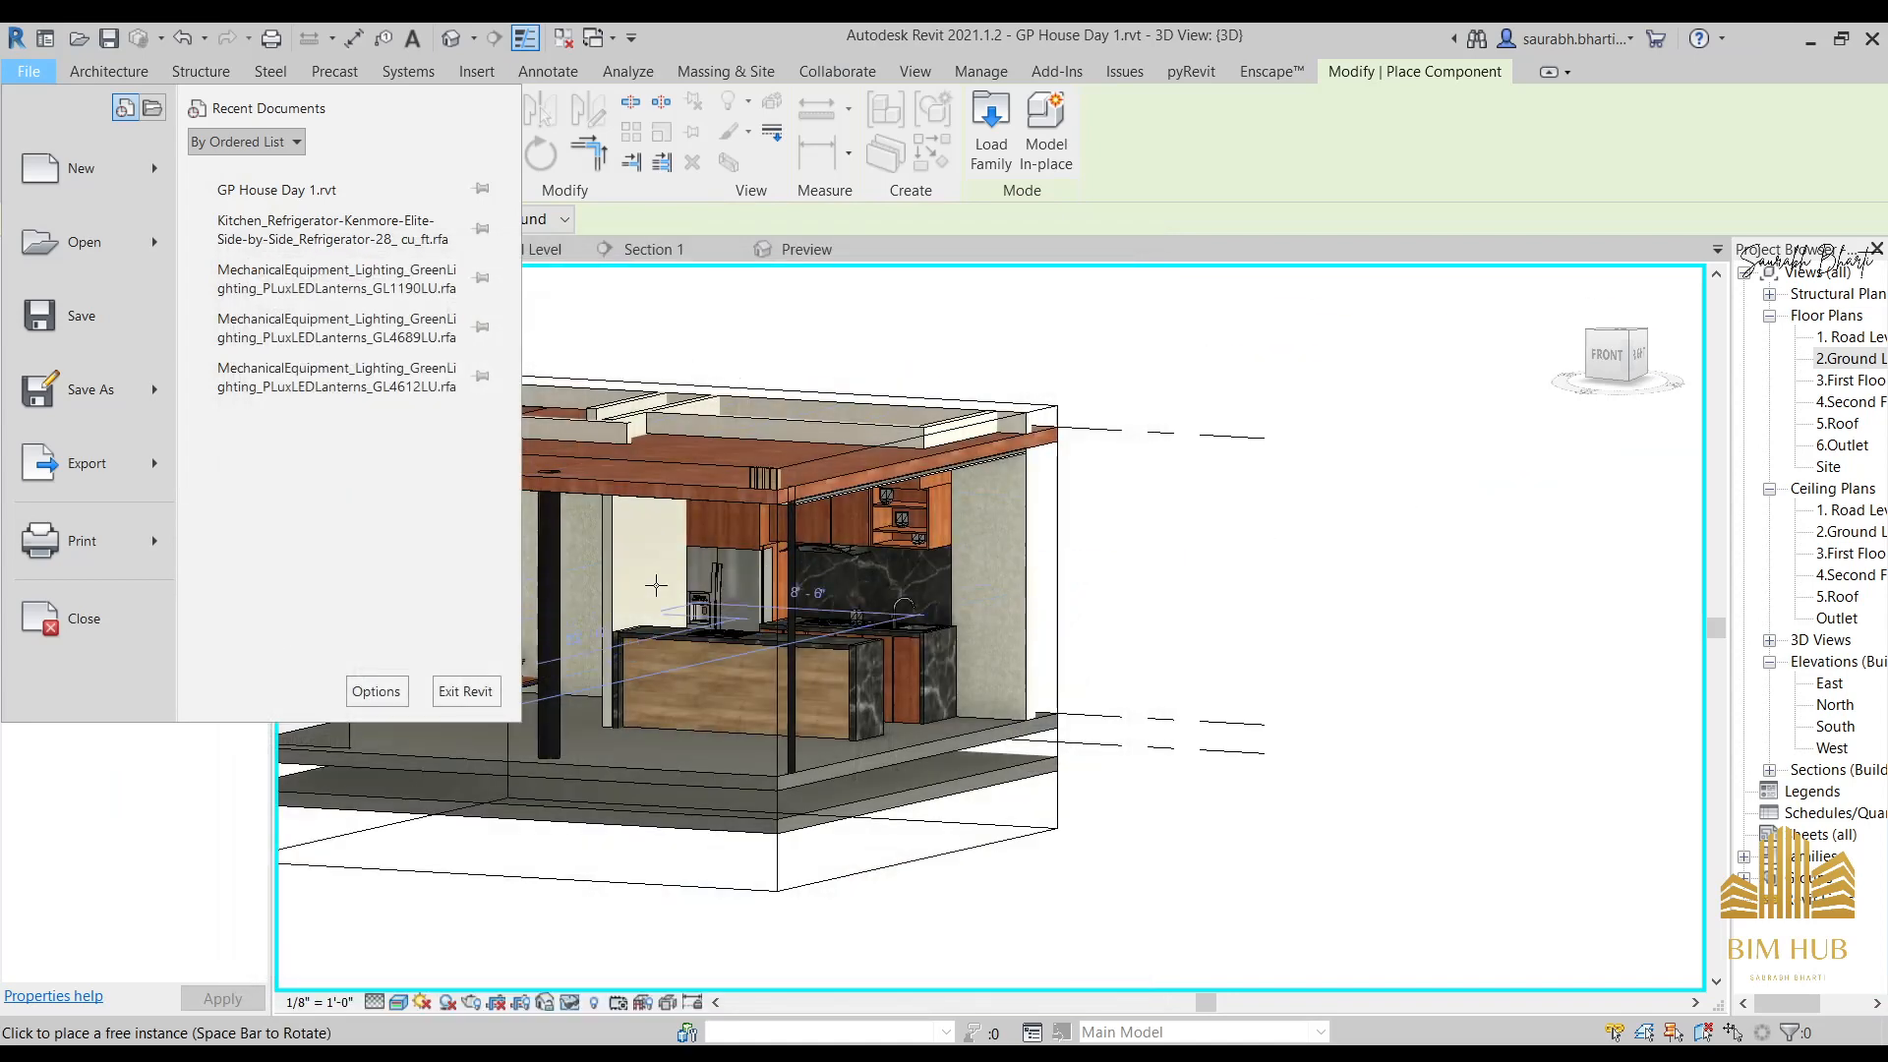
Place one instance of the MAXFIRE family near the kitchen in the 3D view, end component placement, and dismiss the application menu.
{"action": "scroll", "coordinate": [1022, 613], "scroll_direction": "up", "scroll_amount": 5}
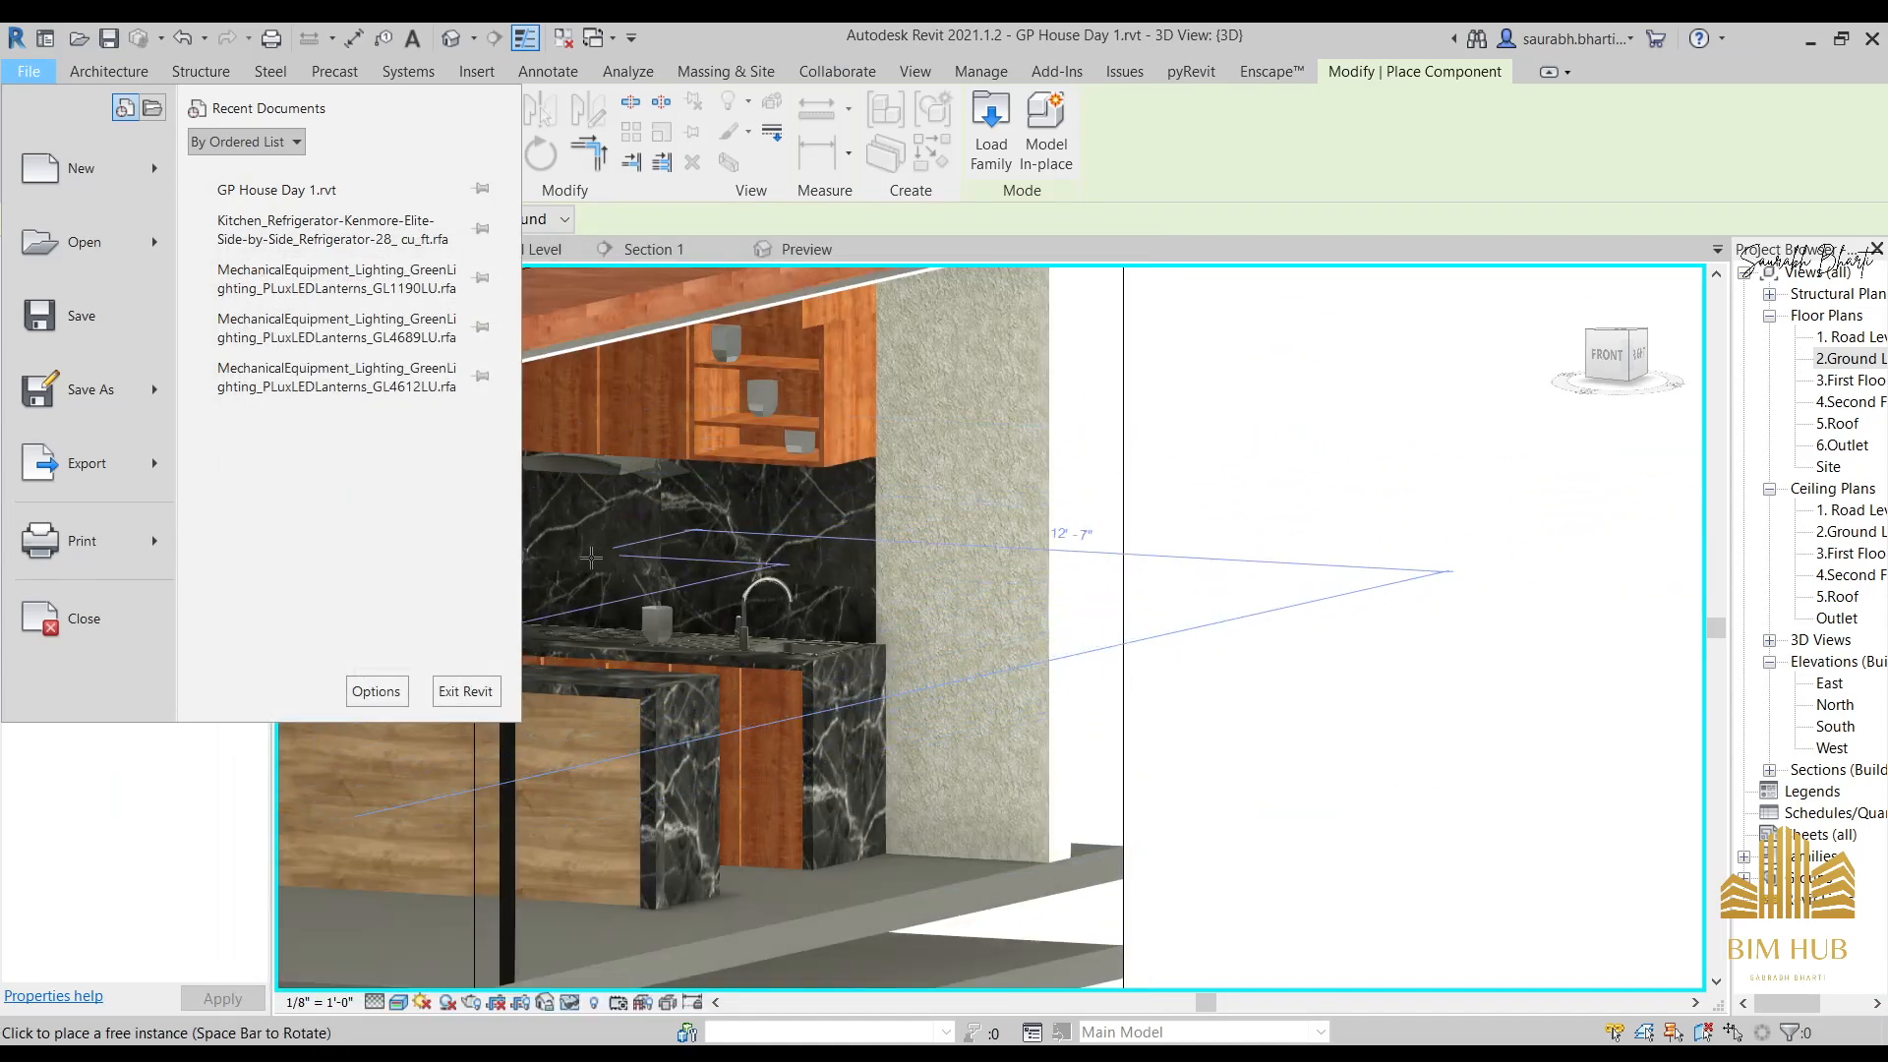
{"action": "scroll", "coordinate": [644, 562], "scroll_direction": "up", "scroll_amount": 3}
{"action": "scroll", "coordinate": [730, 561], "scroll_direction": "down", "scroll_amount": 7}
{"action": "middle_click_drag", "start_coordinate": [834, 558], "coordinate": [631, 558], "text": "shift"}
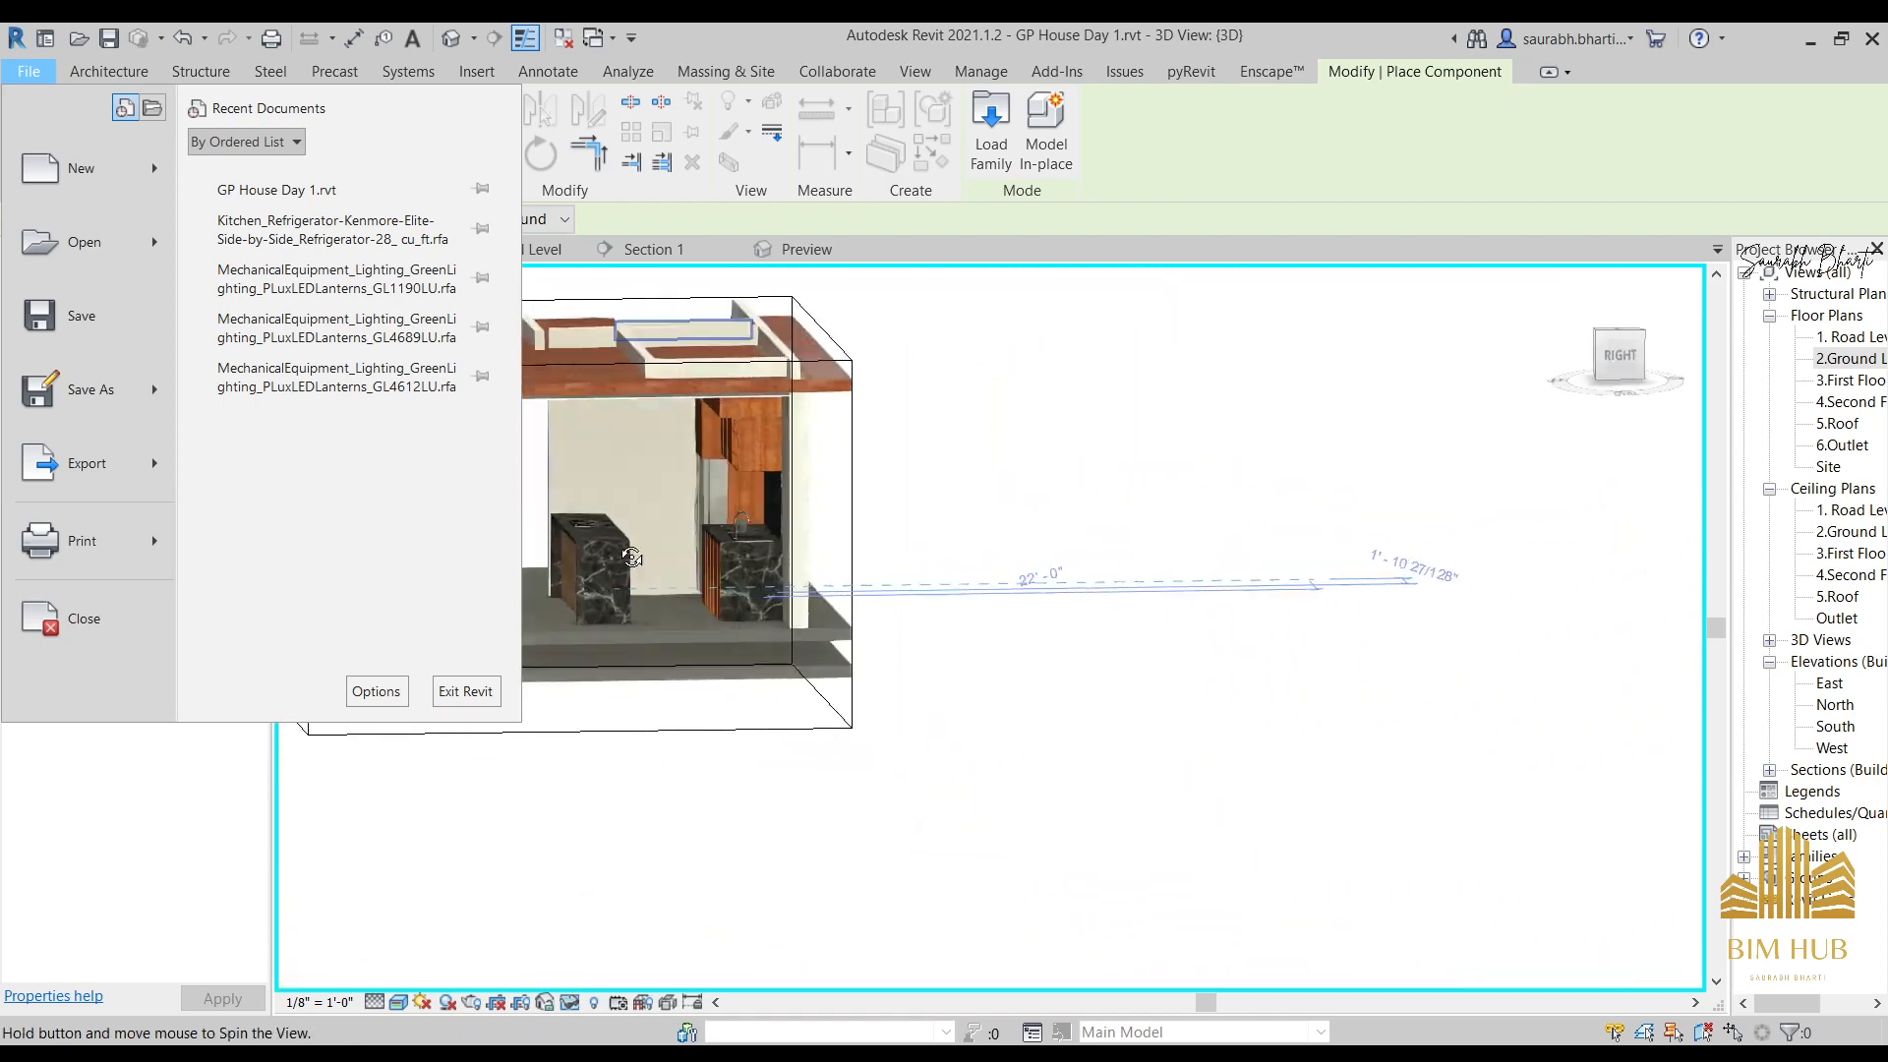
{"action": "scroll", "coordinate": [1147, 726], "scroll_direction": "up", "scroll_amount": 5}
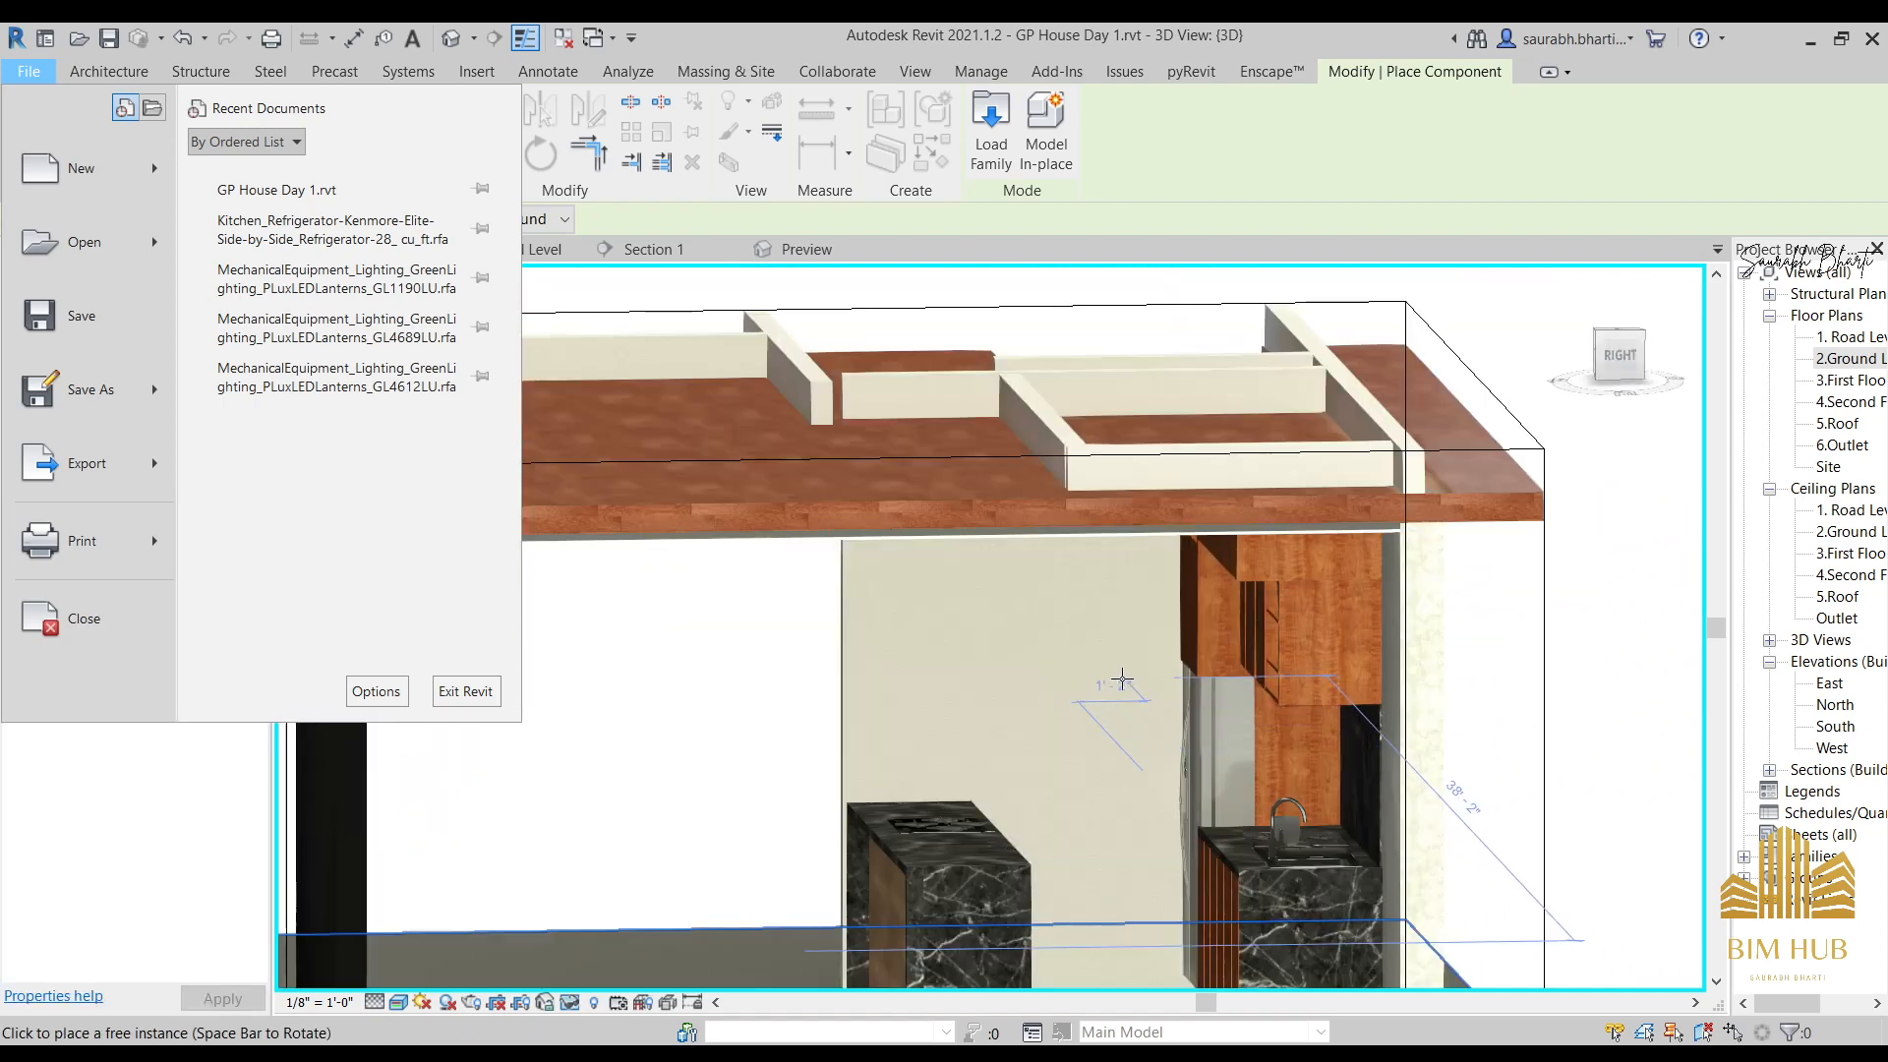
{"action": "left_click", "coordinate": [1121, 678]}
{"action": "scroll", "coordinate": [1124, 706], "scroll_direction": "down", "scroll_amount": 4}
{"action": "middle_click_drag", "start_coordinate": [1124, 706], "coordinate": [1224, 703], "text": "shift"}
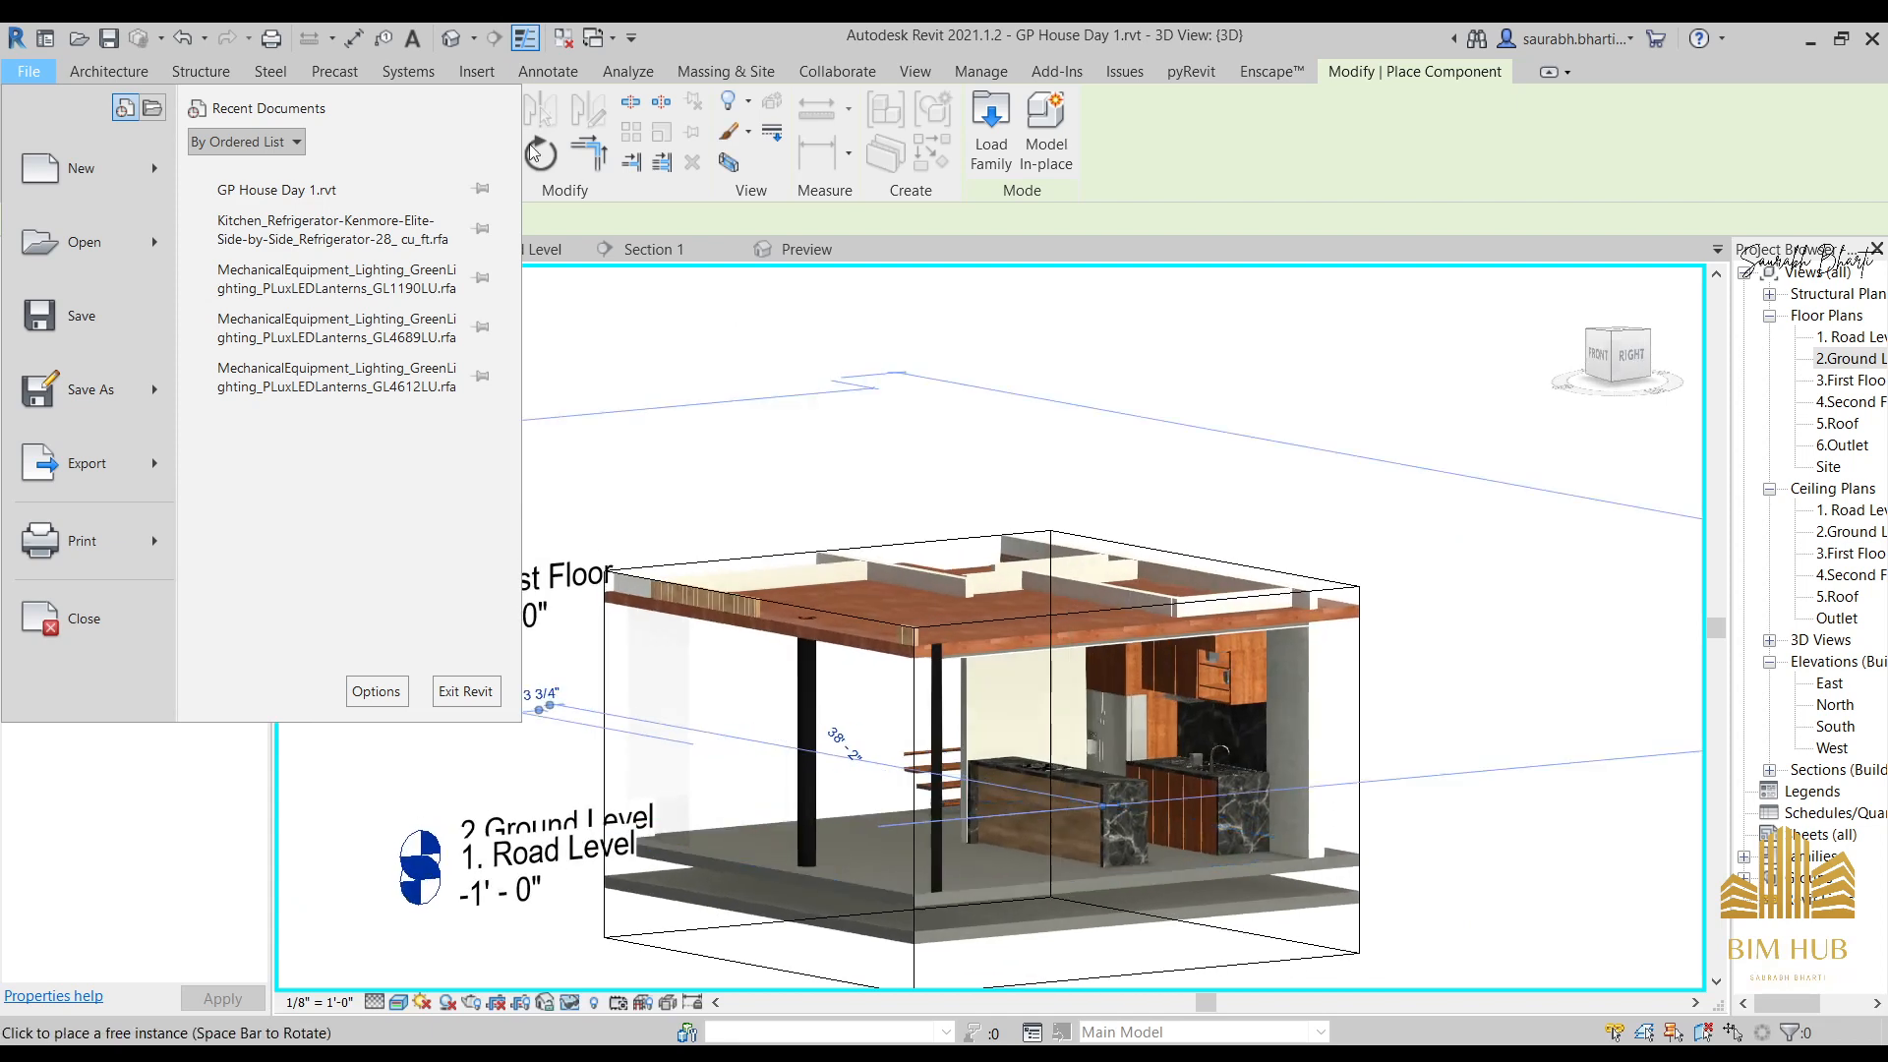
{"action": "key", "text": "Escape"}
{"action": "key", "text": "Escape"}
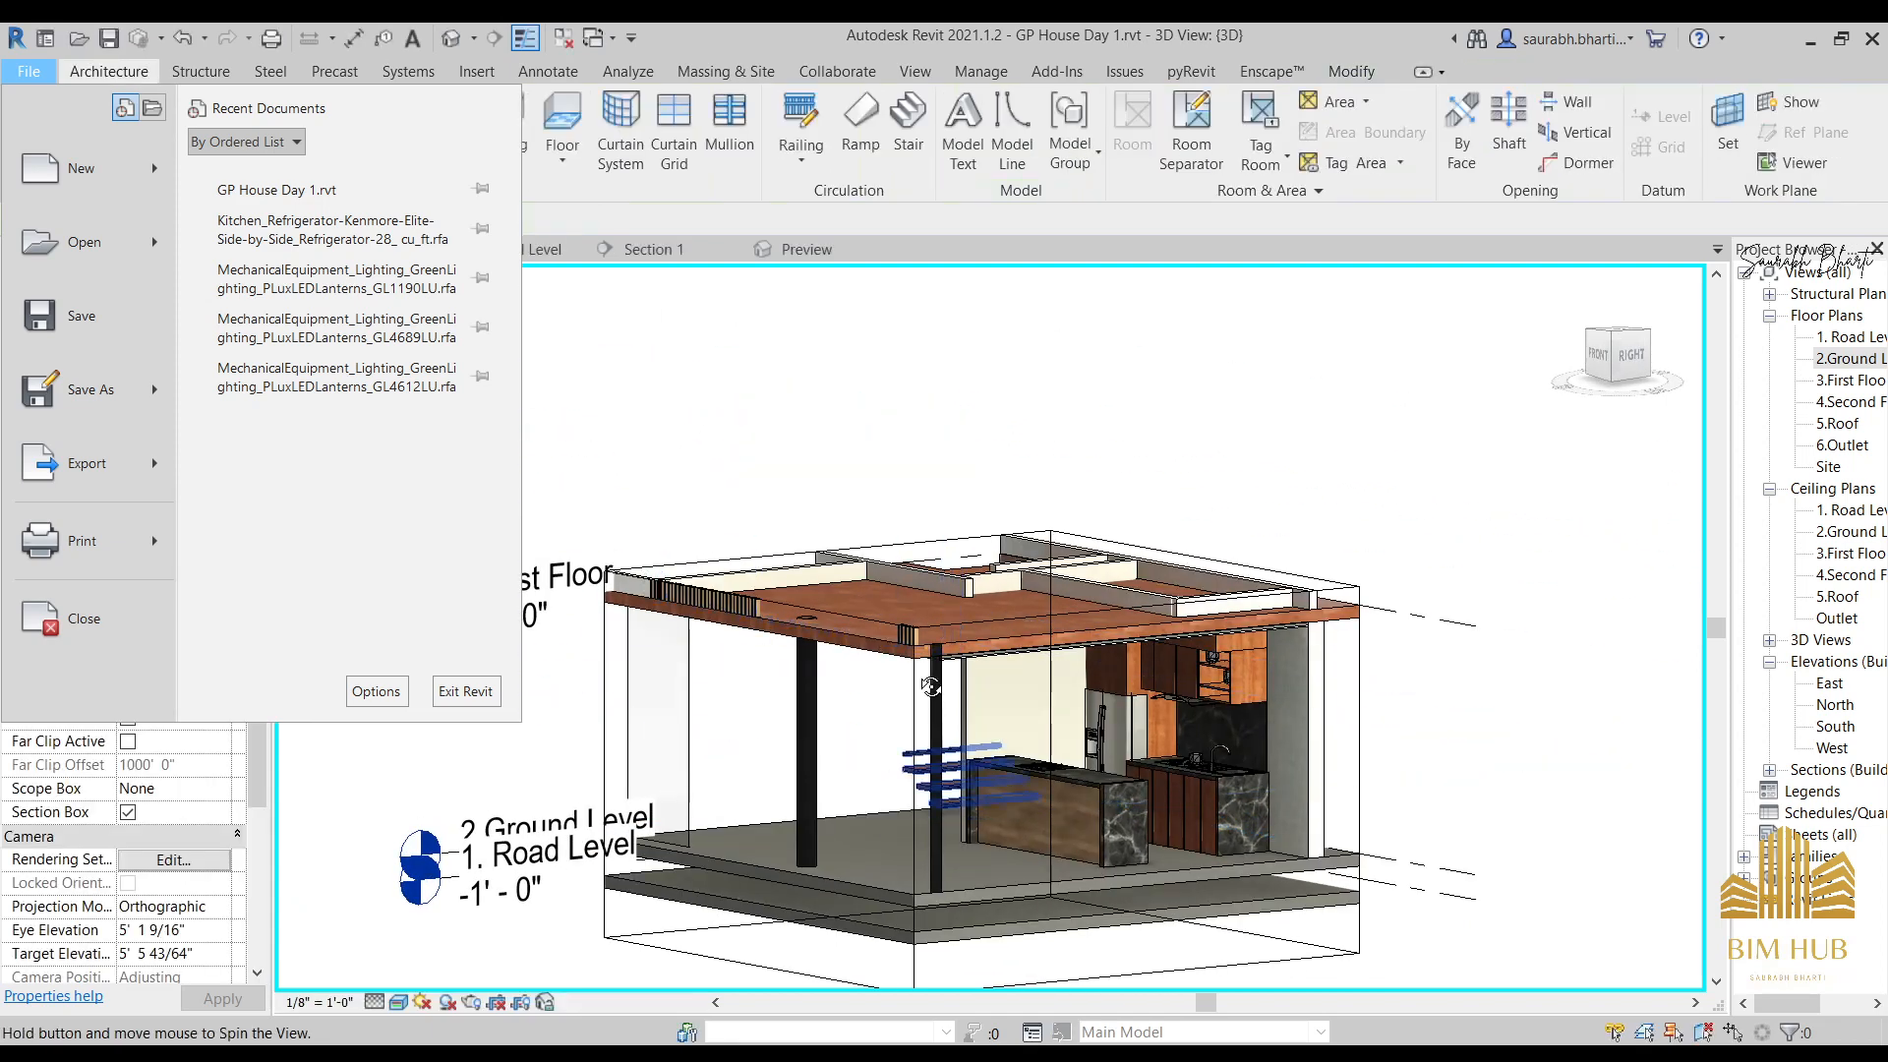
{"action": "middle_click_drag", "start_coordinate": [892, 644], "coordinate": [937, 721], "text": "shift"}
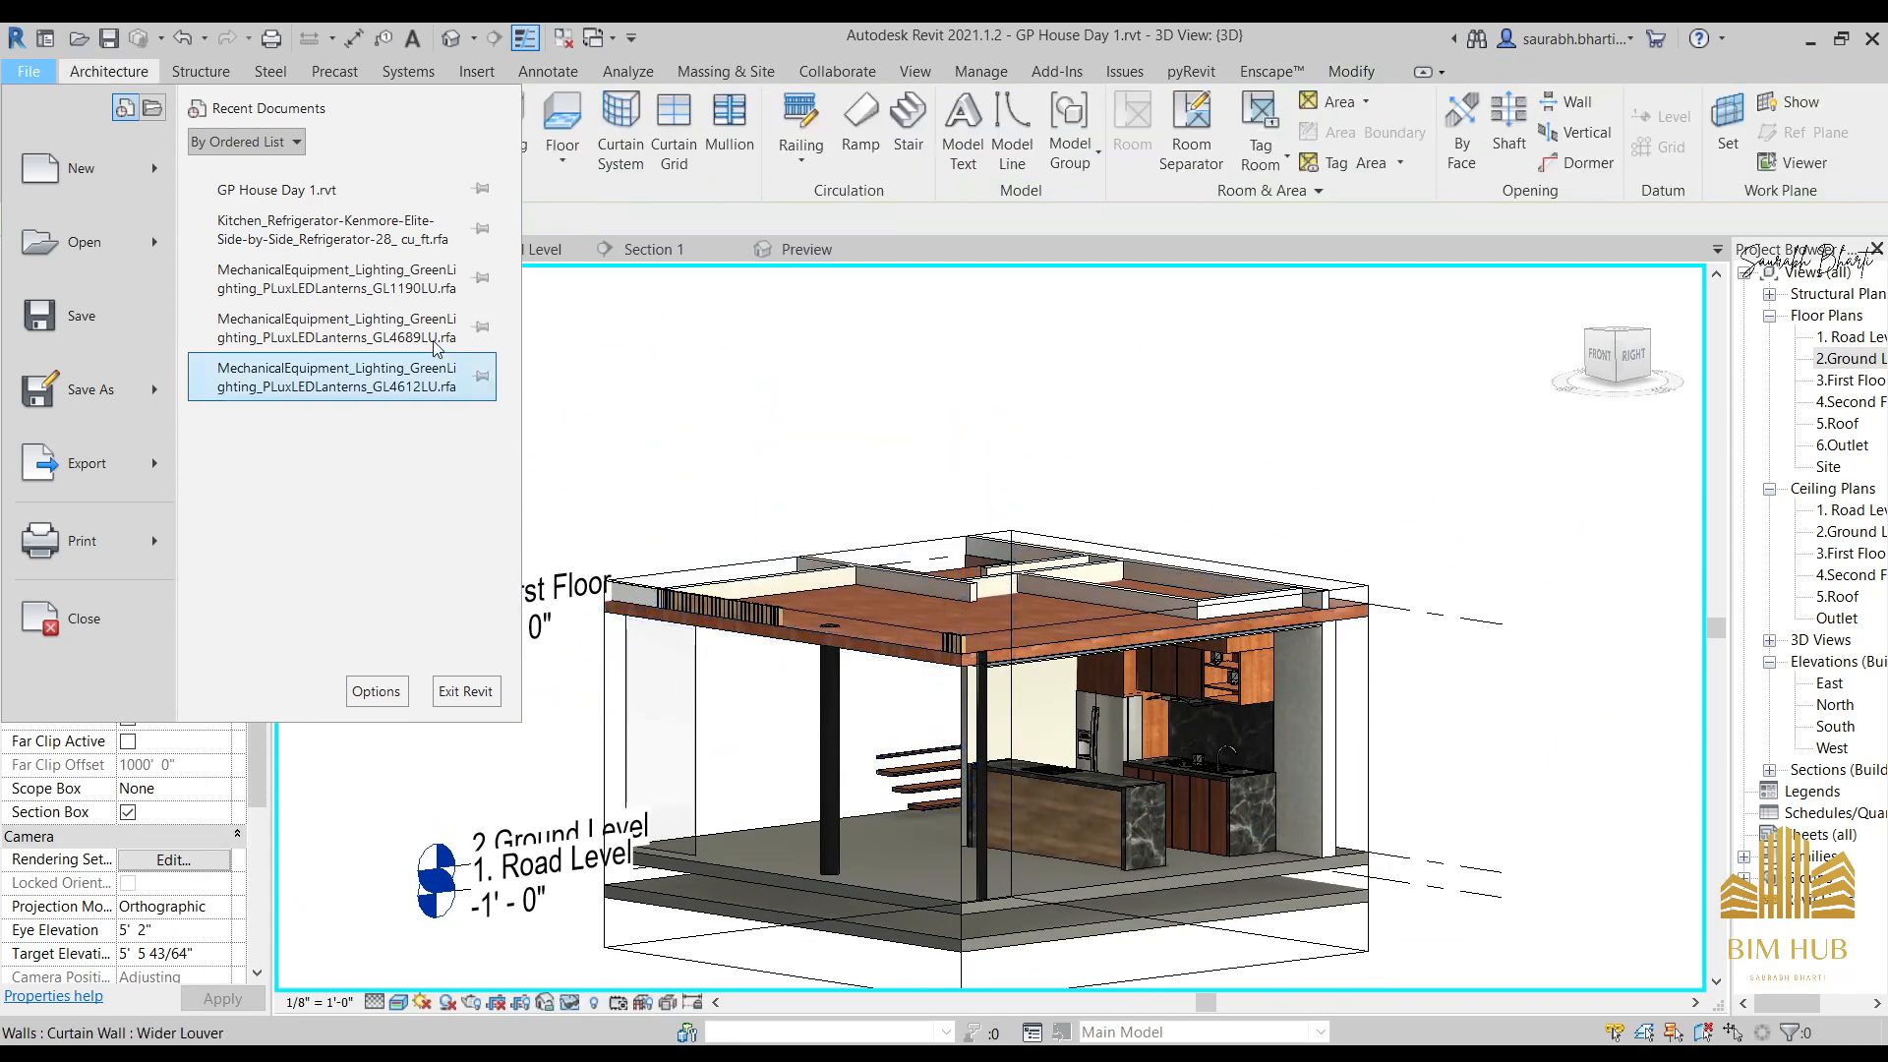
{"action": "left_click", "coordinate": [19, 69]}
{"action": "left_click", "coordinate": [20, 68]}
{"action": "key", "text": "Escape"}
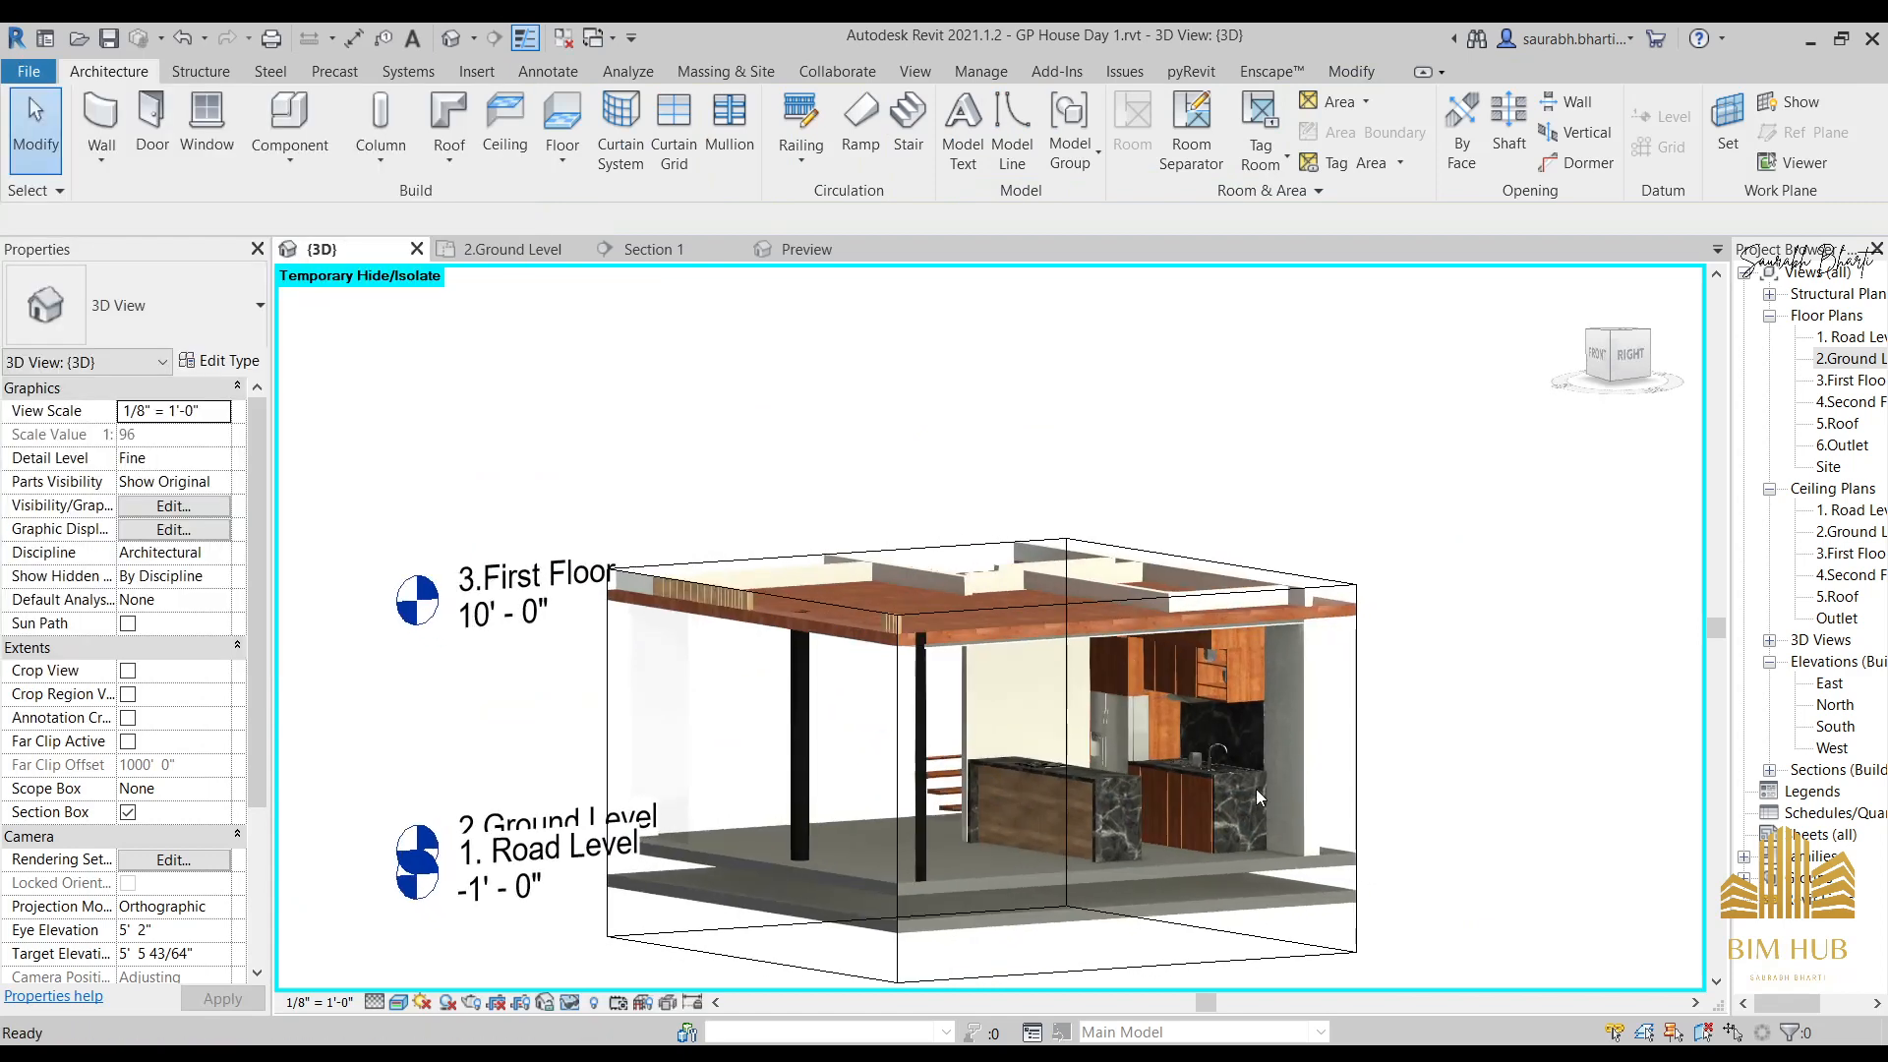
Try to place the Enscape Cutlery, Knife component on the underside of the kitchen wall cabinets in the 3D view.
{"action": "middle_click_drag", "start_coordinate": [1255, 789], "coordinate": [974, 758], "text": "shift"}
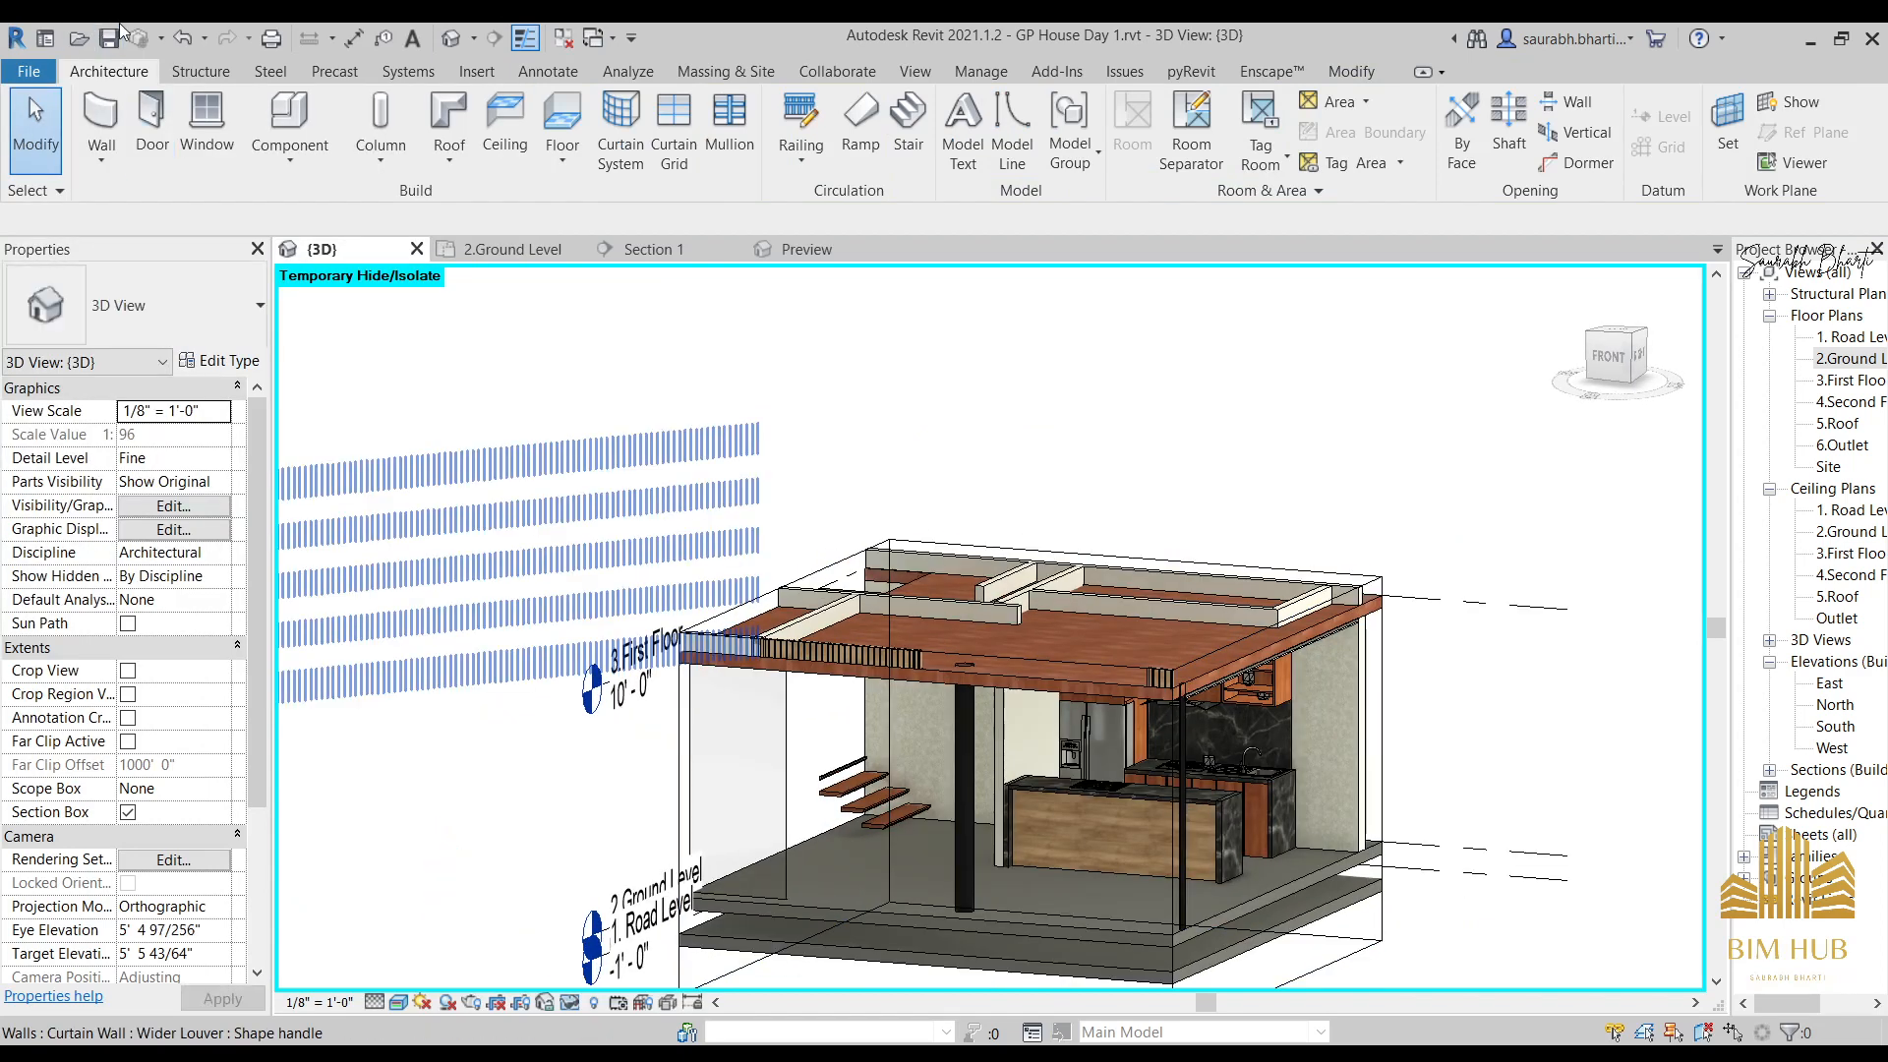
{"action": "left_click", "coordinate": [289, 147]}
{"action": "scroll", "coordinate": [1129, 811], "scroll_direction": "up", "scroll_amount": 2}
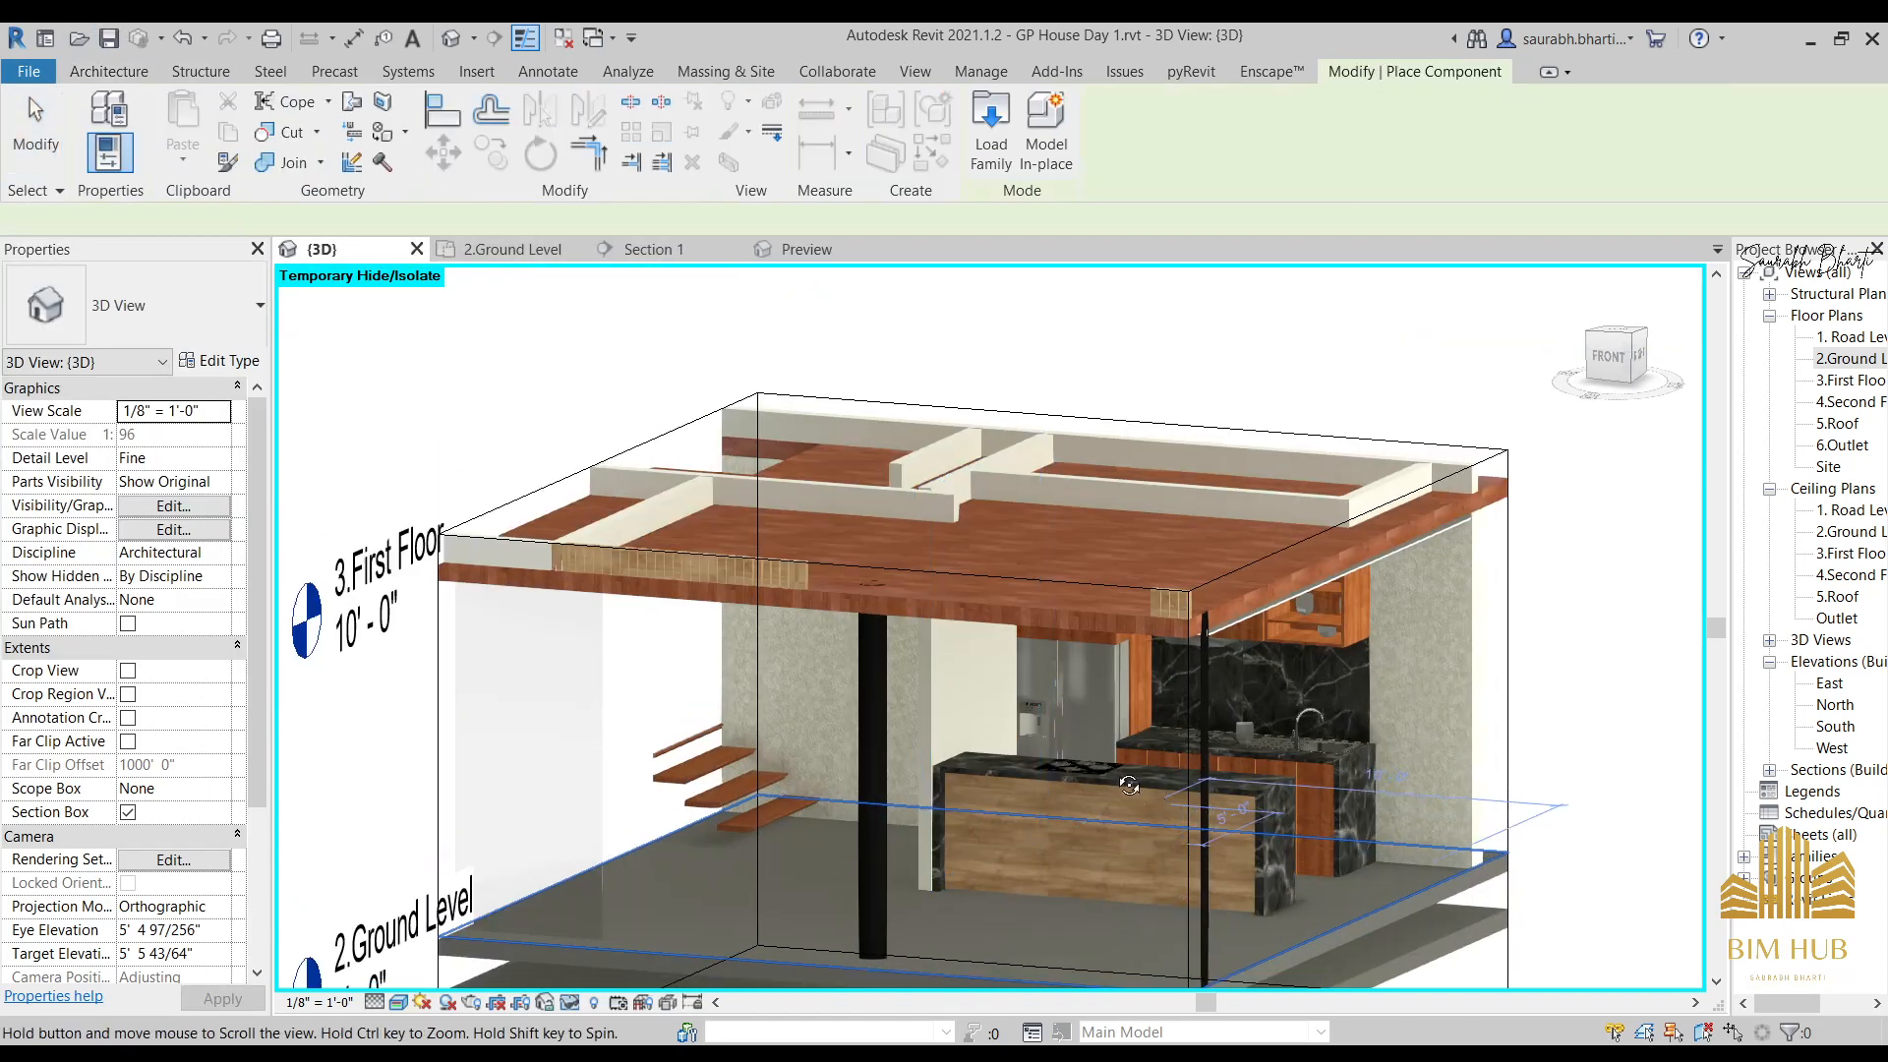
{"action": "middle_click_drag", "start_coordinate": [1127, 782], "coordinate": [1037, 695], "text": "shift"}
{"action": "scroll", "coordinate": [1258, 659], "scroll_direction": "up", "scroll_amount": 4}
{"action": "middle_click_drag", "start_coordinate": [1290, 634], "coordinate": [1247, 496], "text": "shift"}
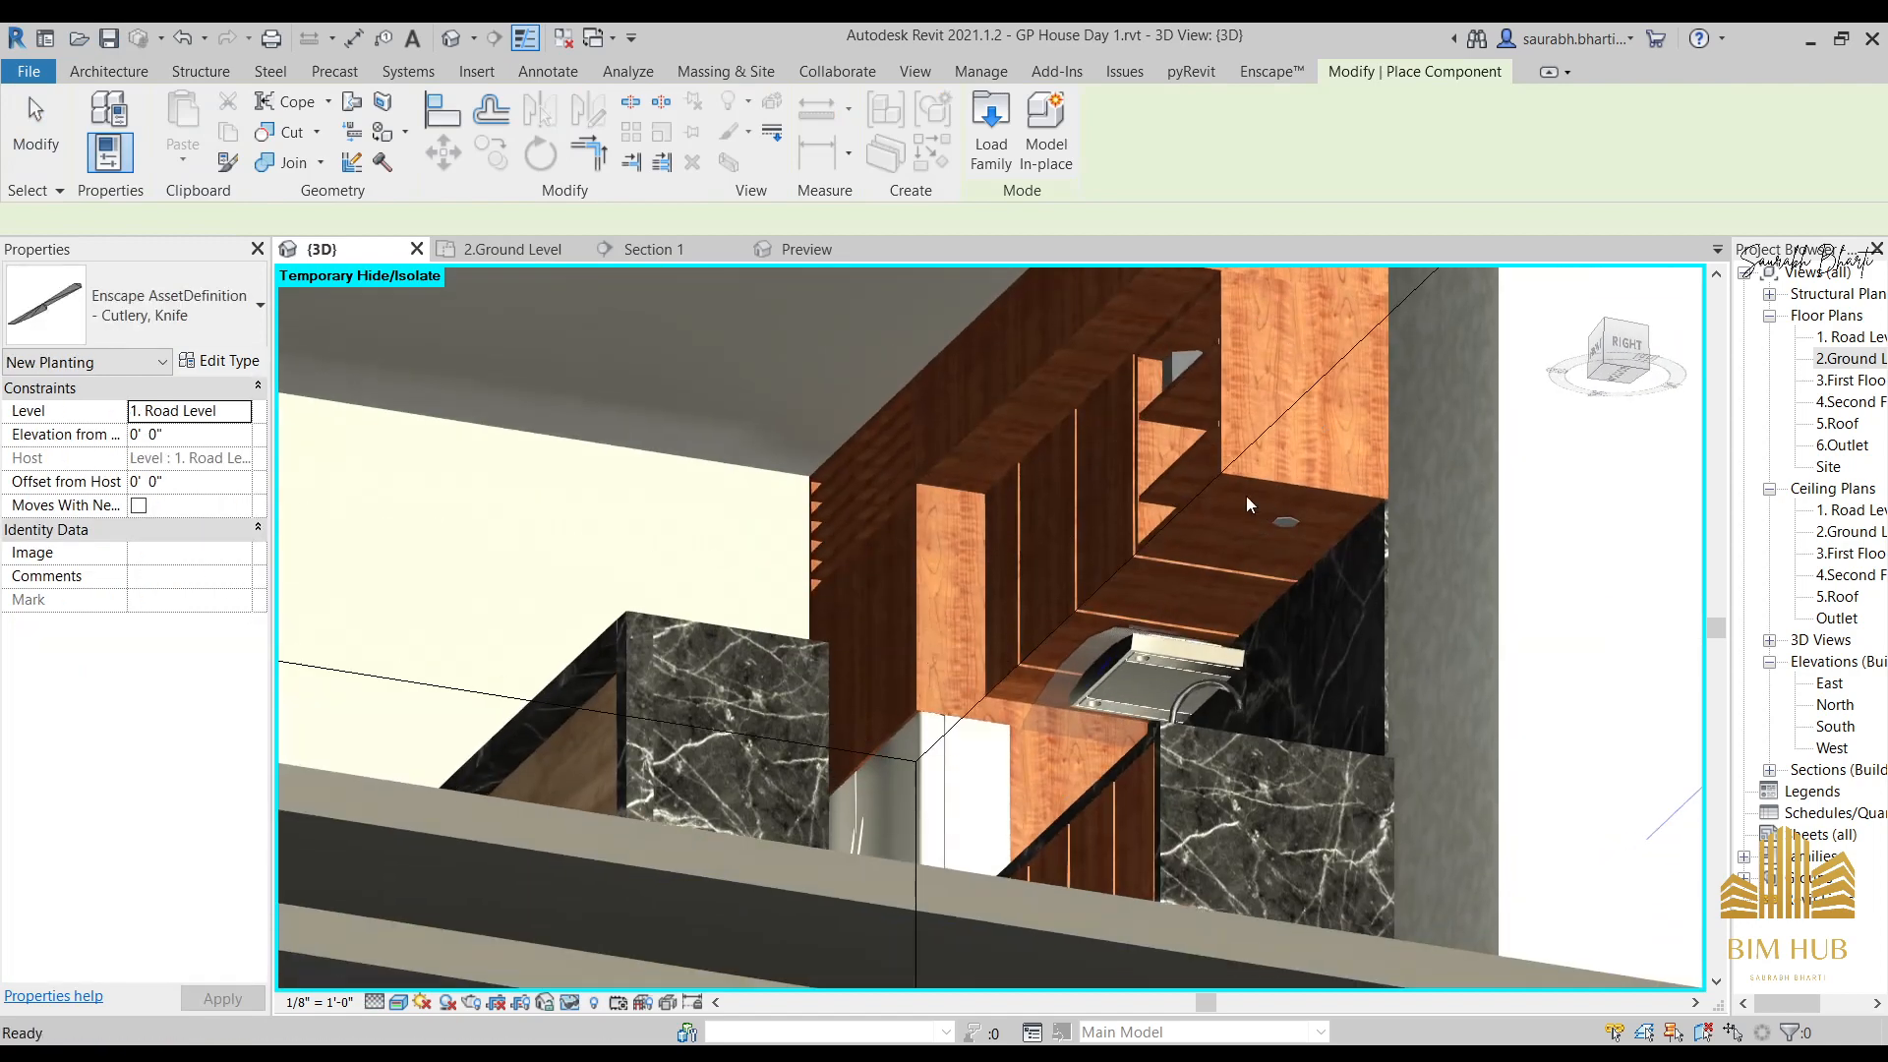
{"action": "scroll", "coordinate": [1267, 490], "scroll_direction": "up", "scroll_amount": 3}
{"action": "middle_click_drag", "start_coordinate": [1116, 606], "coordinate": [1191, 518]}
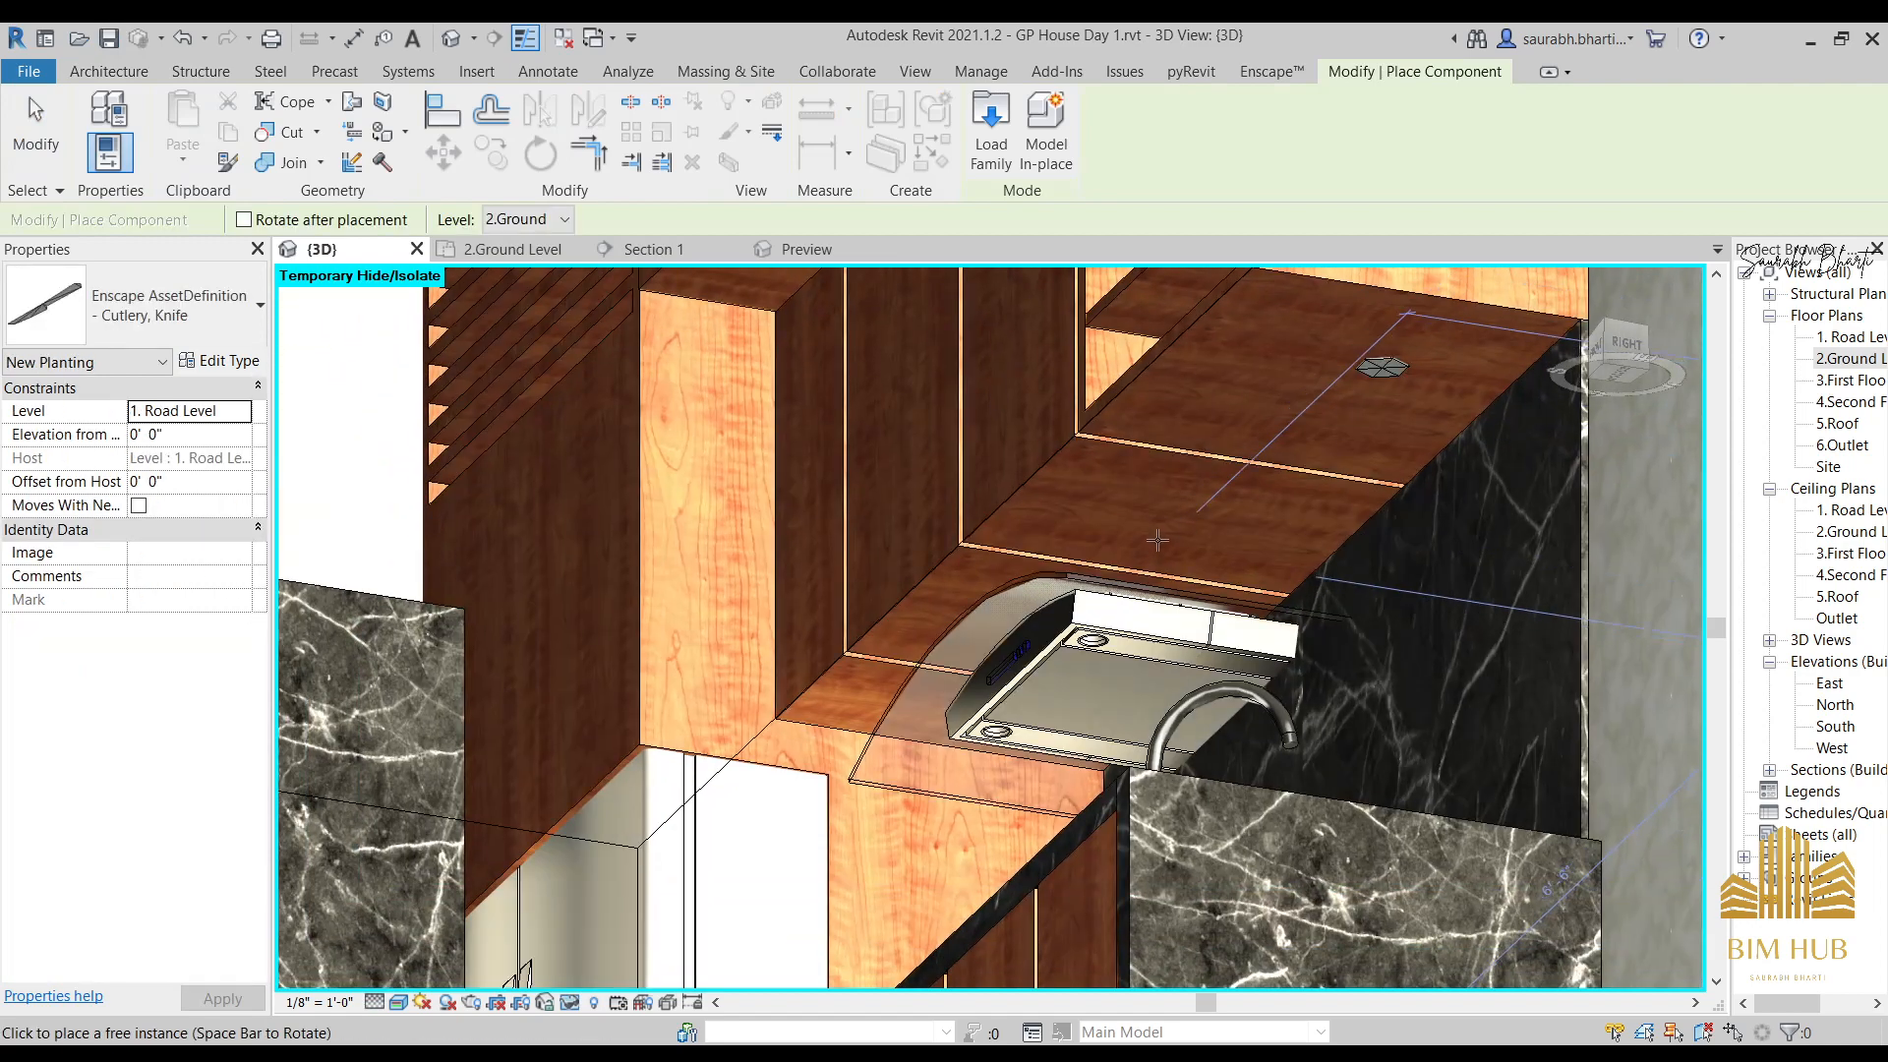
{"action": "scroll", "coordinate": [1167, 545], "scroll_direction": "up", "scroll_amount": 4}
{"action": "left_click", "coordinate": [1168, 543]}
Undo the knife placement and end component placement.
{"action": "scroll", "coordinate": [1169, 541], "scroll_direction": "down", "scroll_amount": 5}
{"action": "scroll", "coordinate": [1169, 541], "scroll_direction": "down", "scroll_amount": 4}
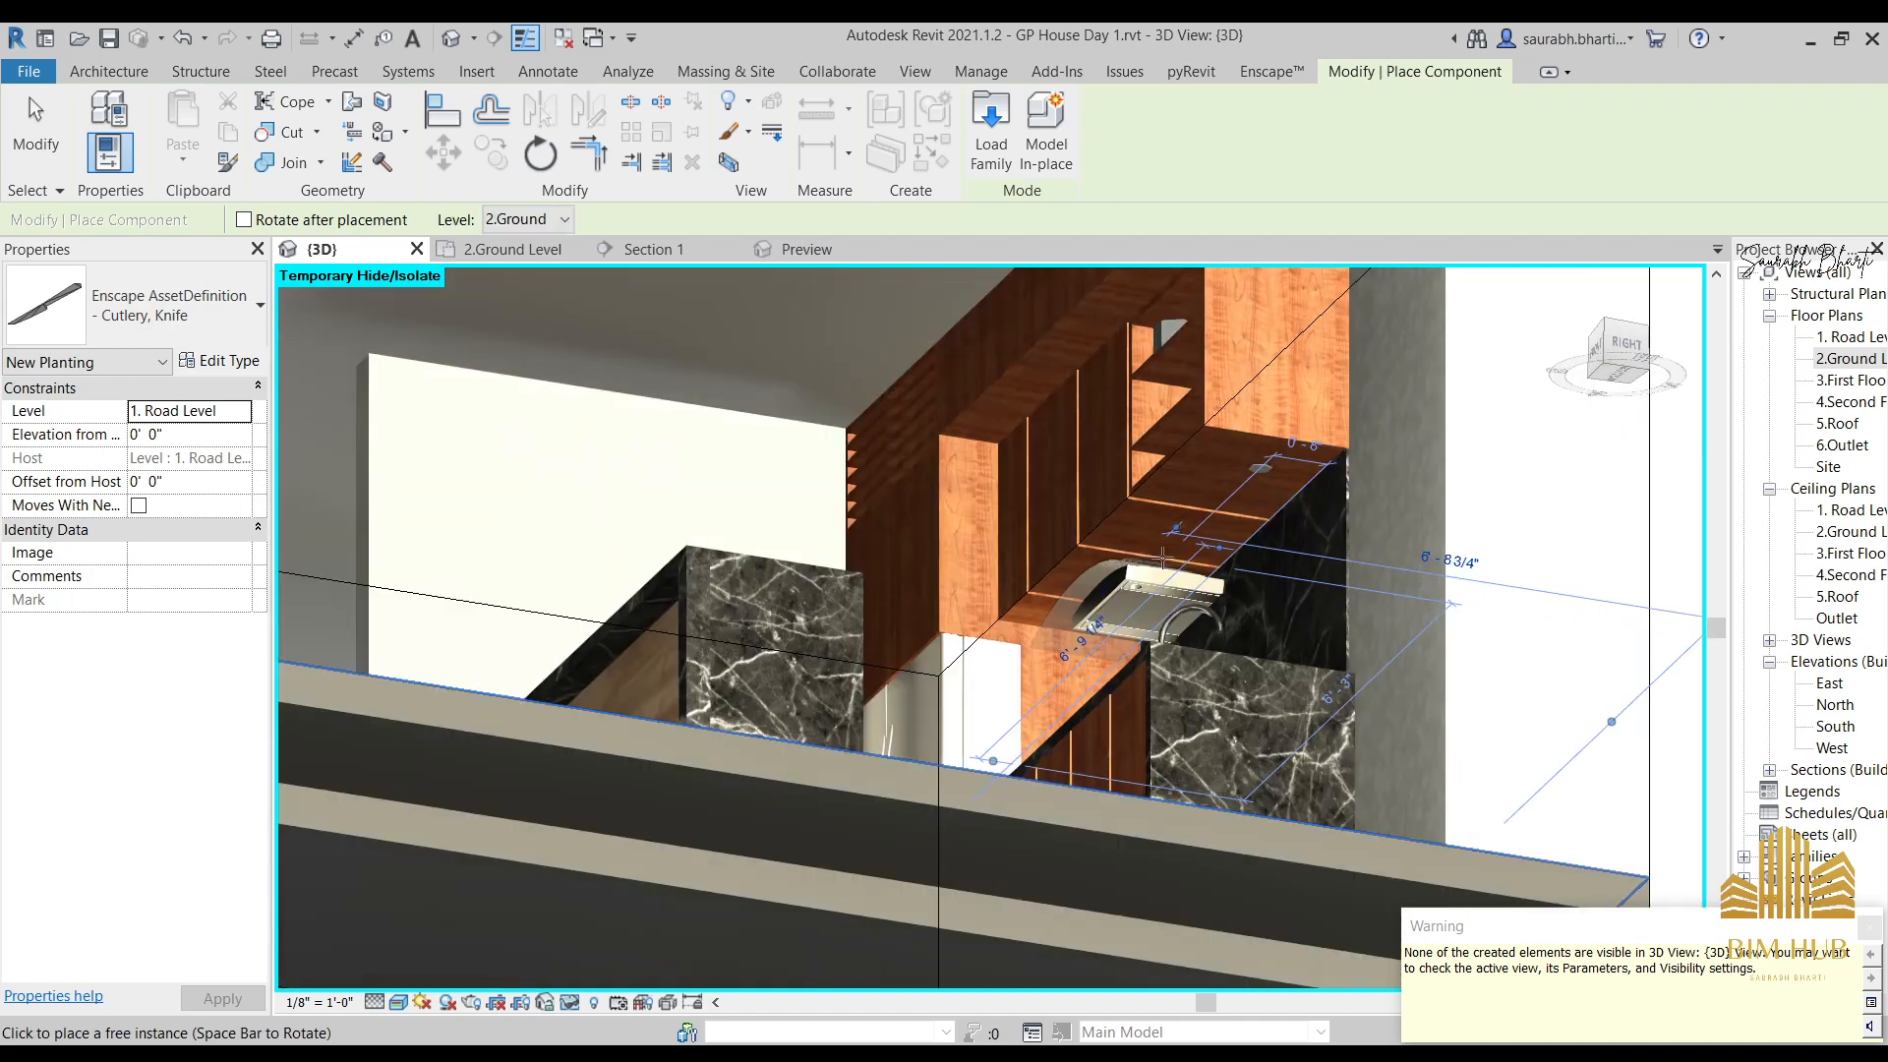
{"action": "scroll", "coordinate": [1164, 560], "scroll_direction": "up", "scroll_amount": 8}
{"action": "scroll", "coordinate": [1106, 584], "scroll_direction": "down", "scroll_amount": 6}
{"action": "key", "text": "ctrl+z"}
{"action": "key", "text": "Escape"}
{"action": "key", "text": "Escape"}
Inspect the Stack of Bowls at the underside of the wall cabinets along with its placement properties.
{"action": "middle_click_drag", "start_coordinate": [1106, 584], "coordinate": [1147, 521], "text": "shift"}
{"action": "scroll", "coordinate": [1263, 488], "scroll_direction": "up", "scroll_amount": 4}
{"action": "left_click", "coordinate": [1188, 464]}
{"action": "scroll", "coordinate": [1148, 521], "scroll_direction": "down", "scroll_amount": 4}
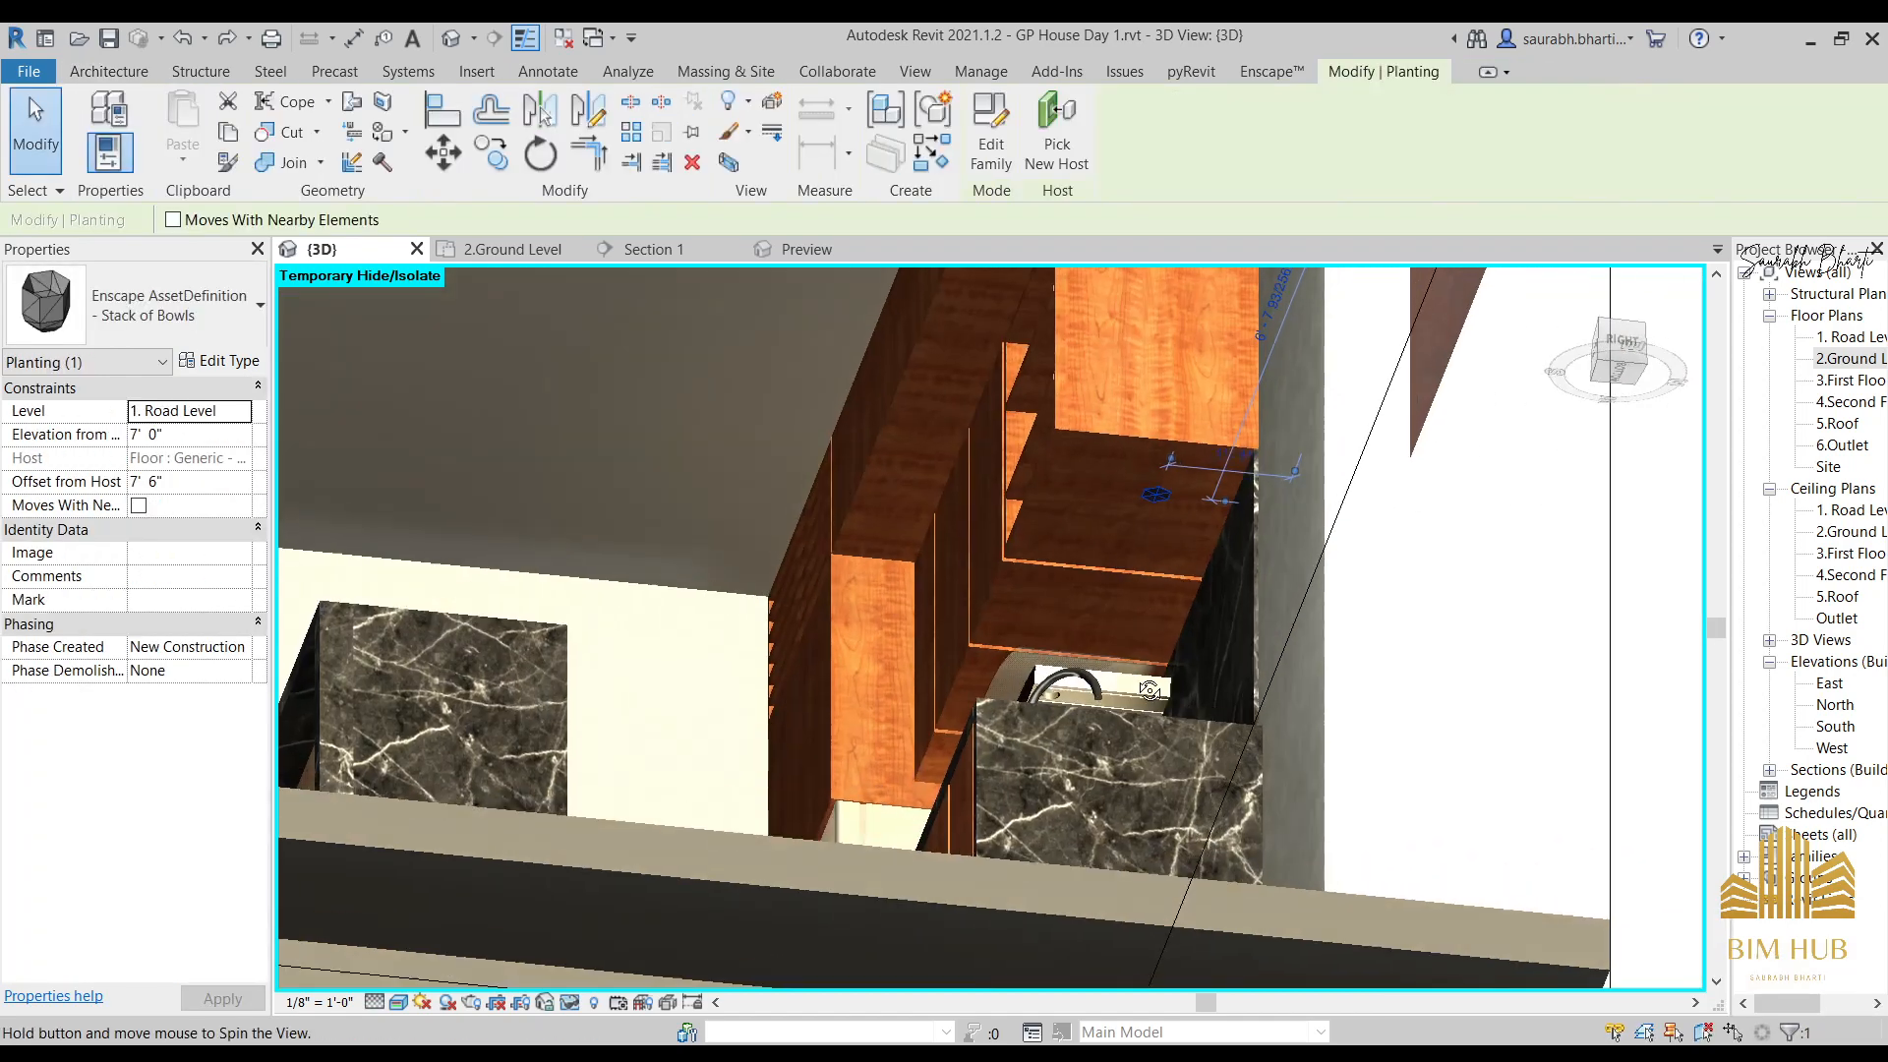
{"action": "scroll", "coordinate": [1138, 683], "scroll_direction": "up", "scroll_amount": 2}
{"action": "key", "text": "Escape"}
{"action": "scroll", "coordinate": [1138, 683], "scroll_direction": "down", "scroll_amount": 3}
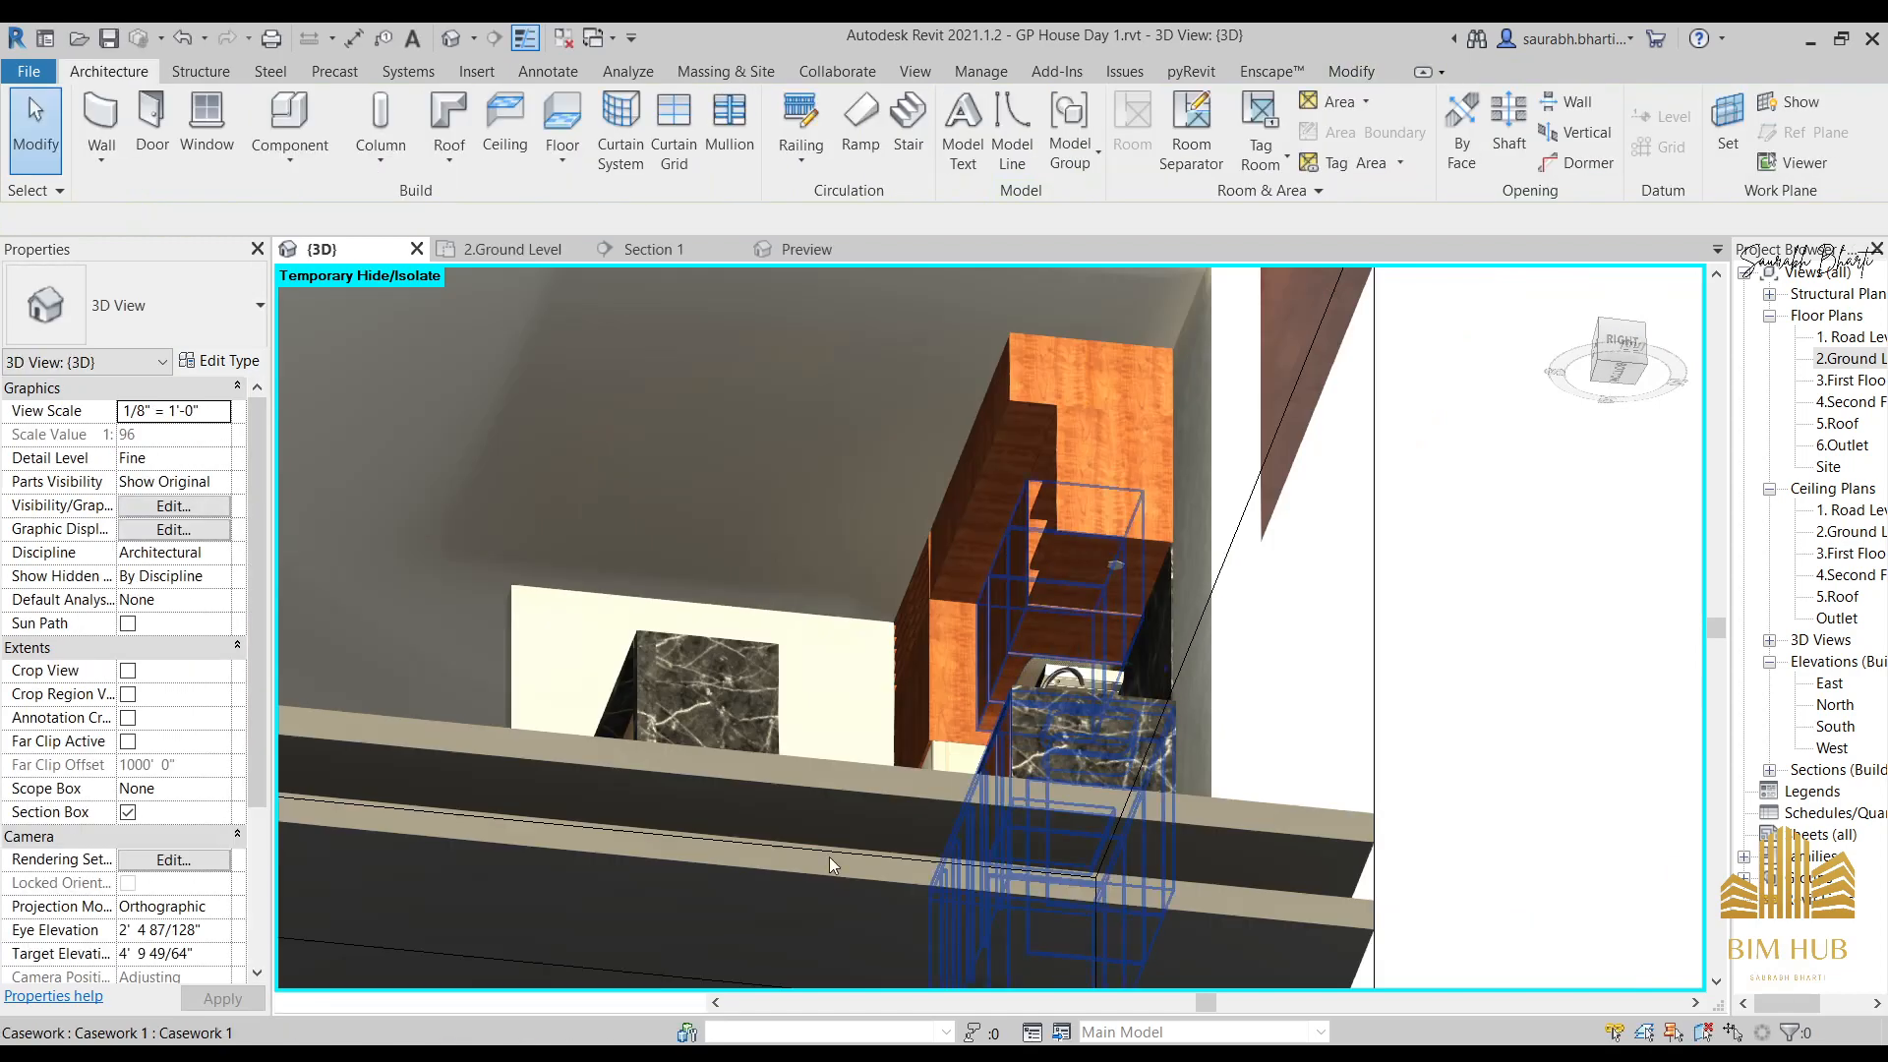
Bring the Lighting-Pendant_Mount-Tech_Lighting-Joni.rfa family from the Familes folder into the Revit project.
{"action": "mouse_move", "coordinate": [295, 1054]}
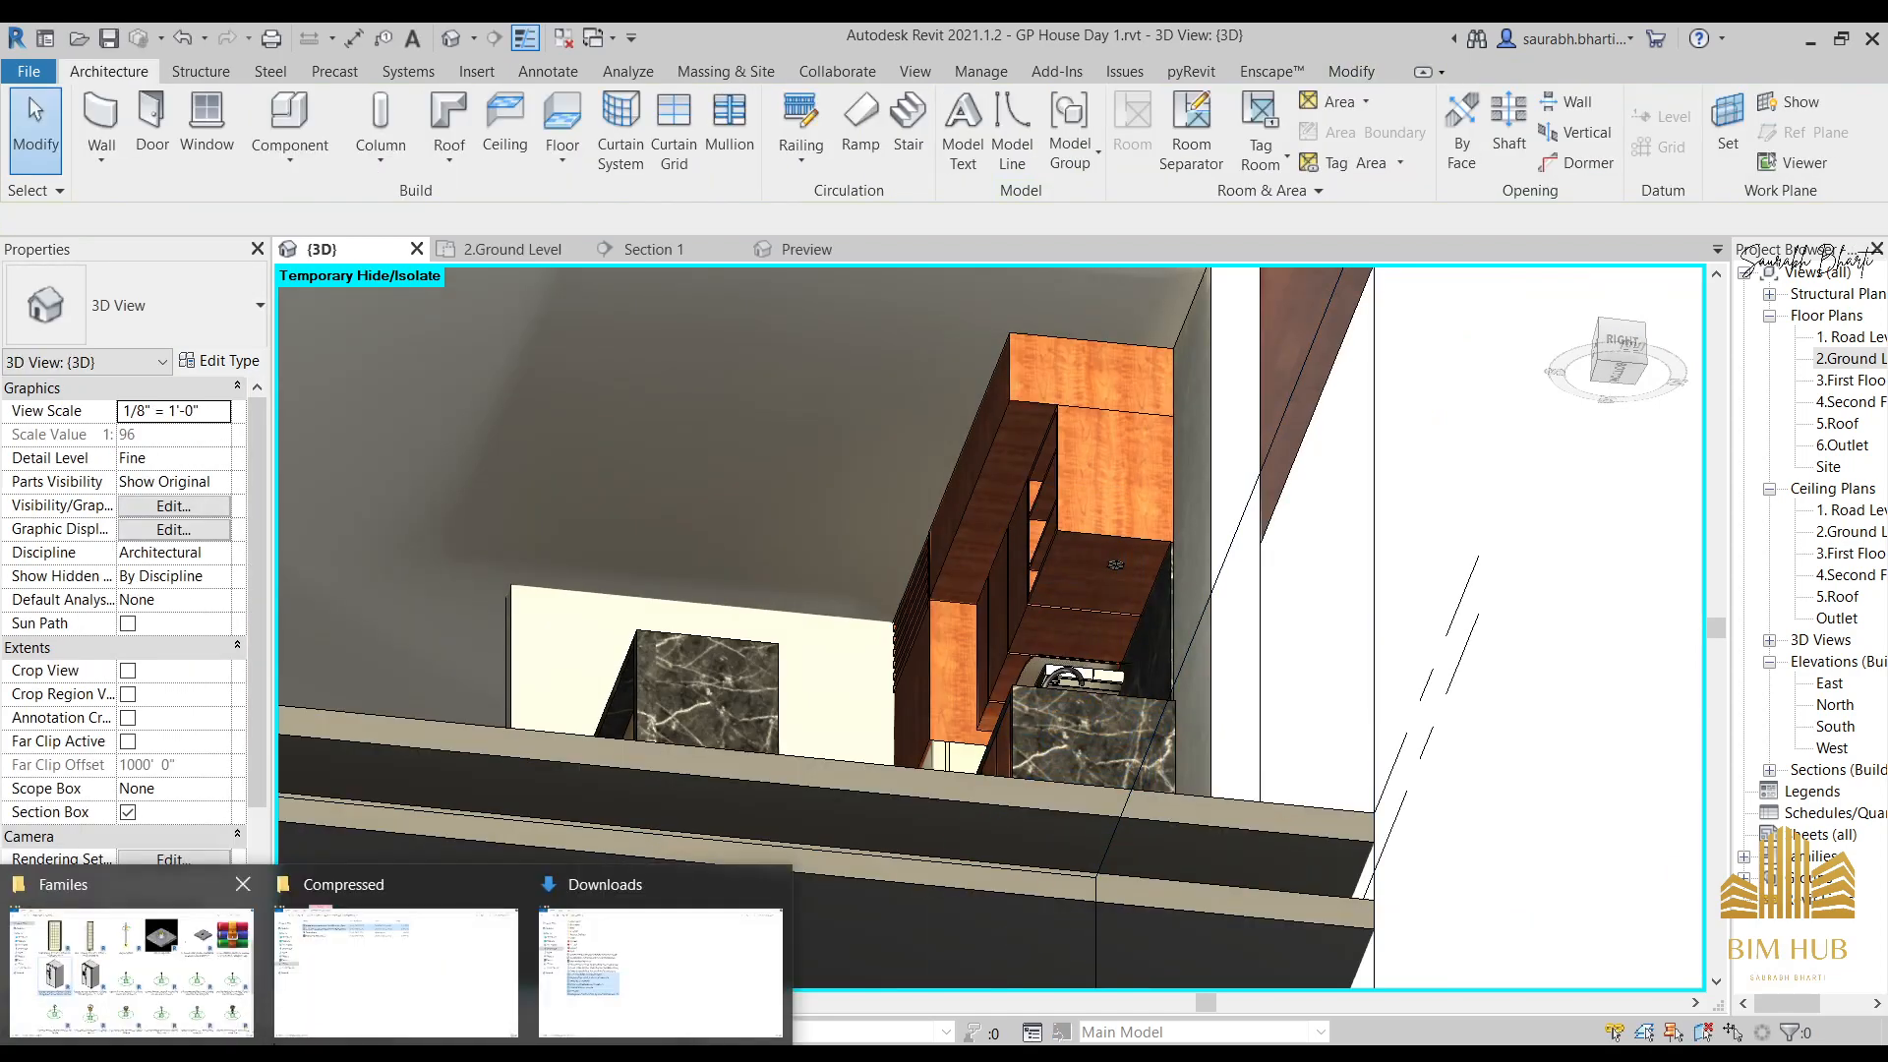
{"action": "left_click", "coordinate": [225, 1019]}
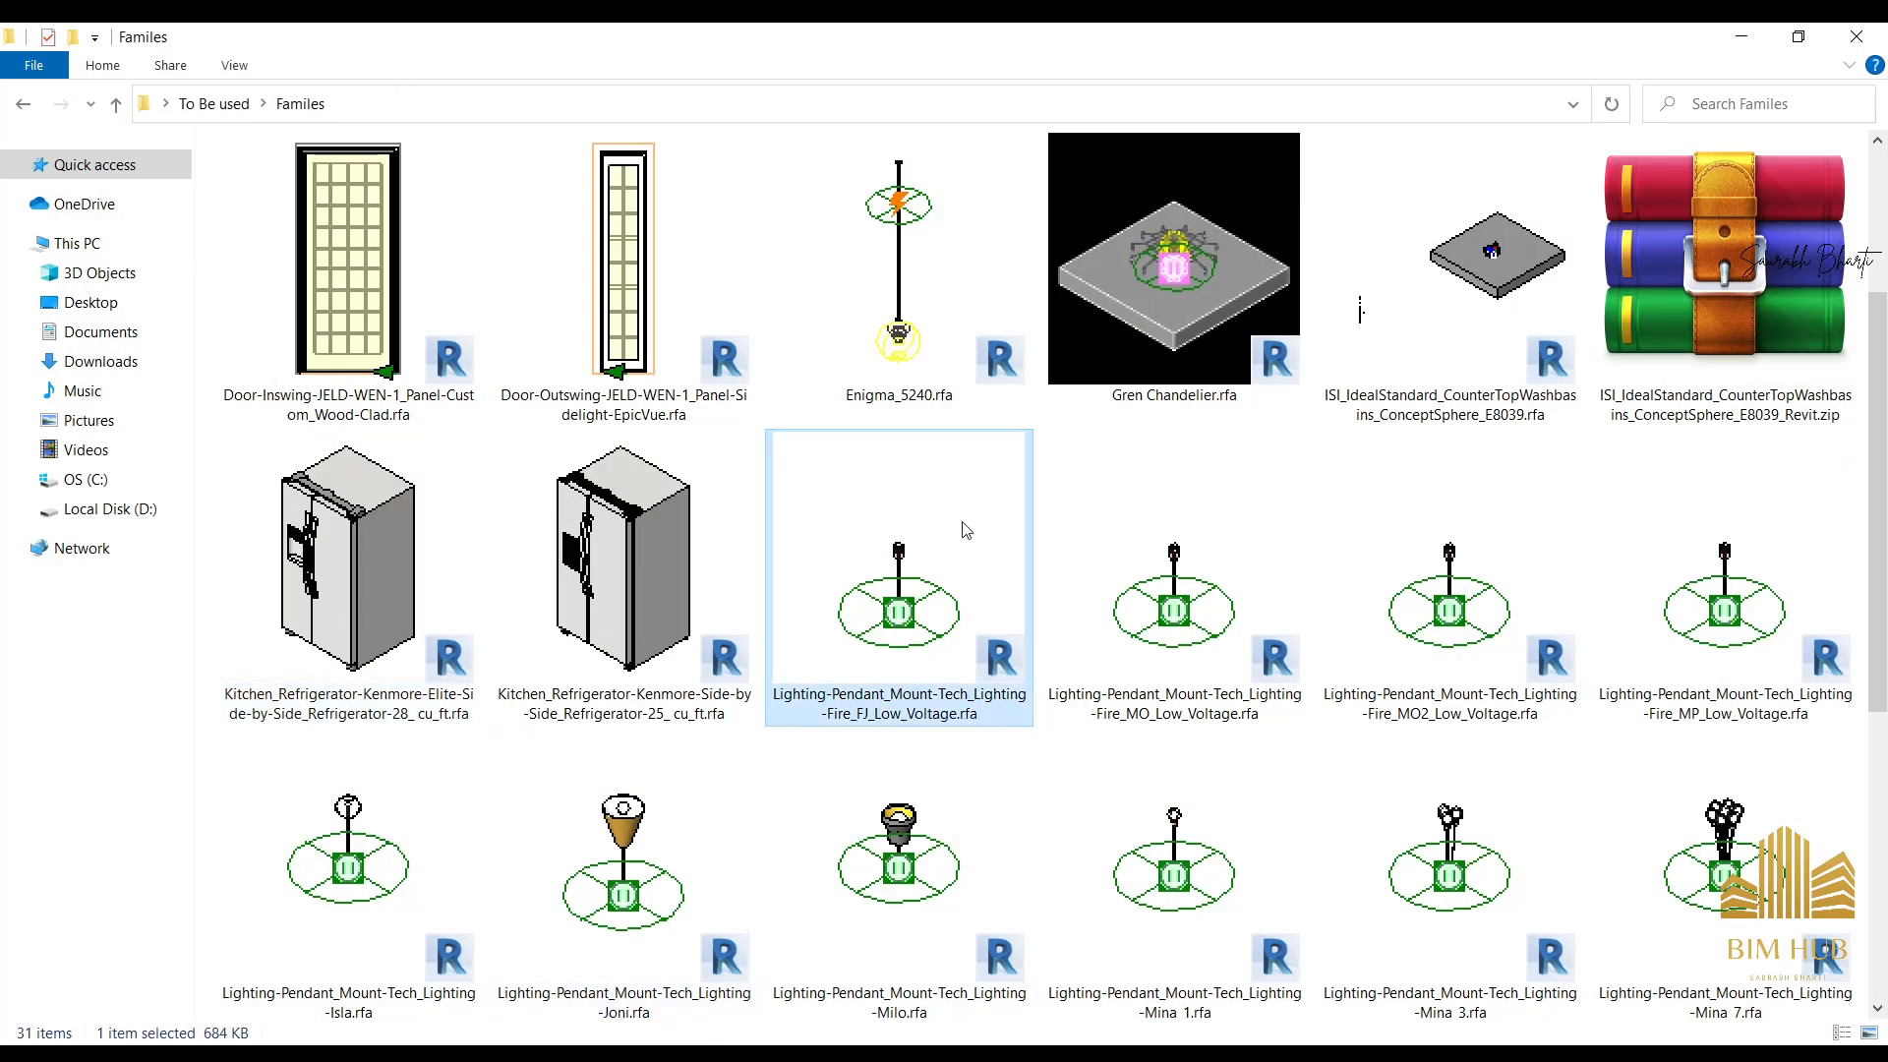
{"action": "scroll", "coordinate": [915, 581], "scroll_direction": "down", "scroll_amount": 5}
{"action": "left_click", "coordinate": [1426, 298]}
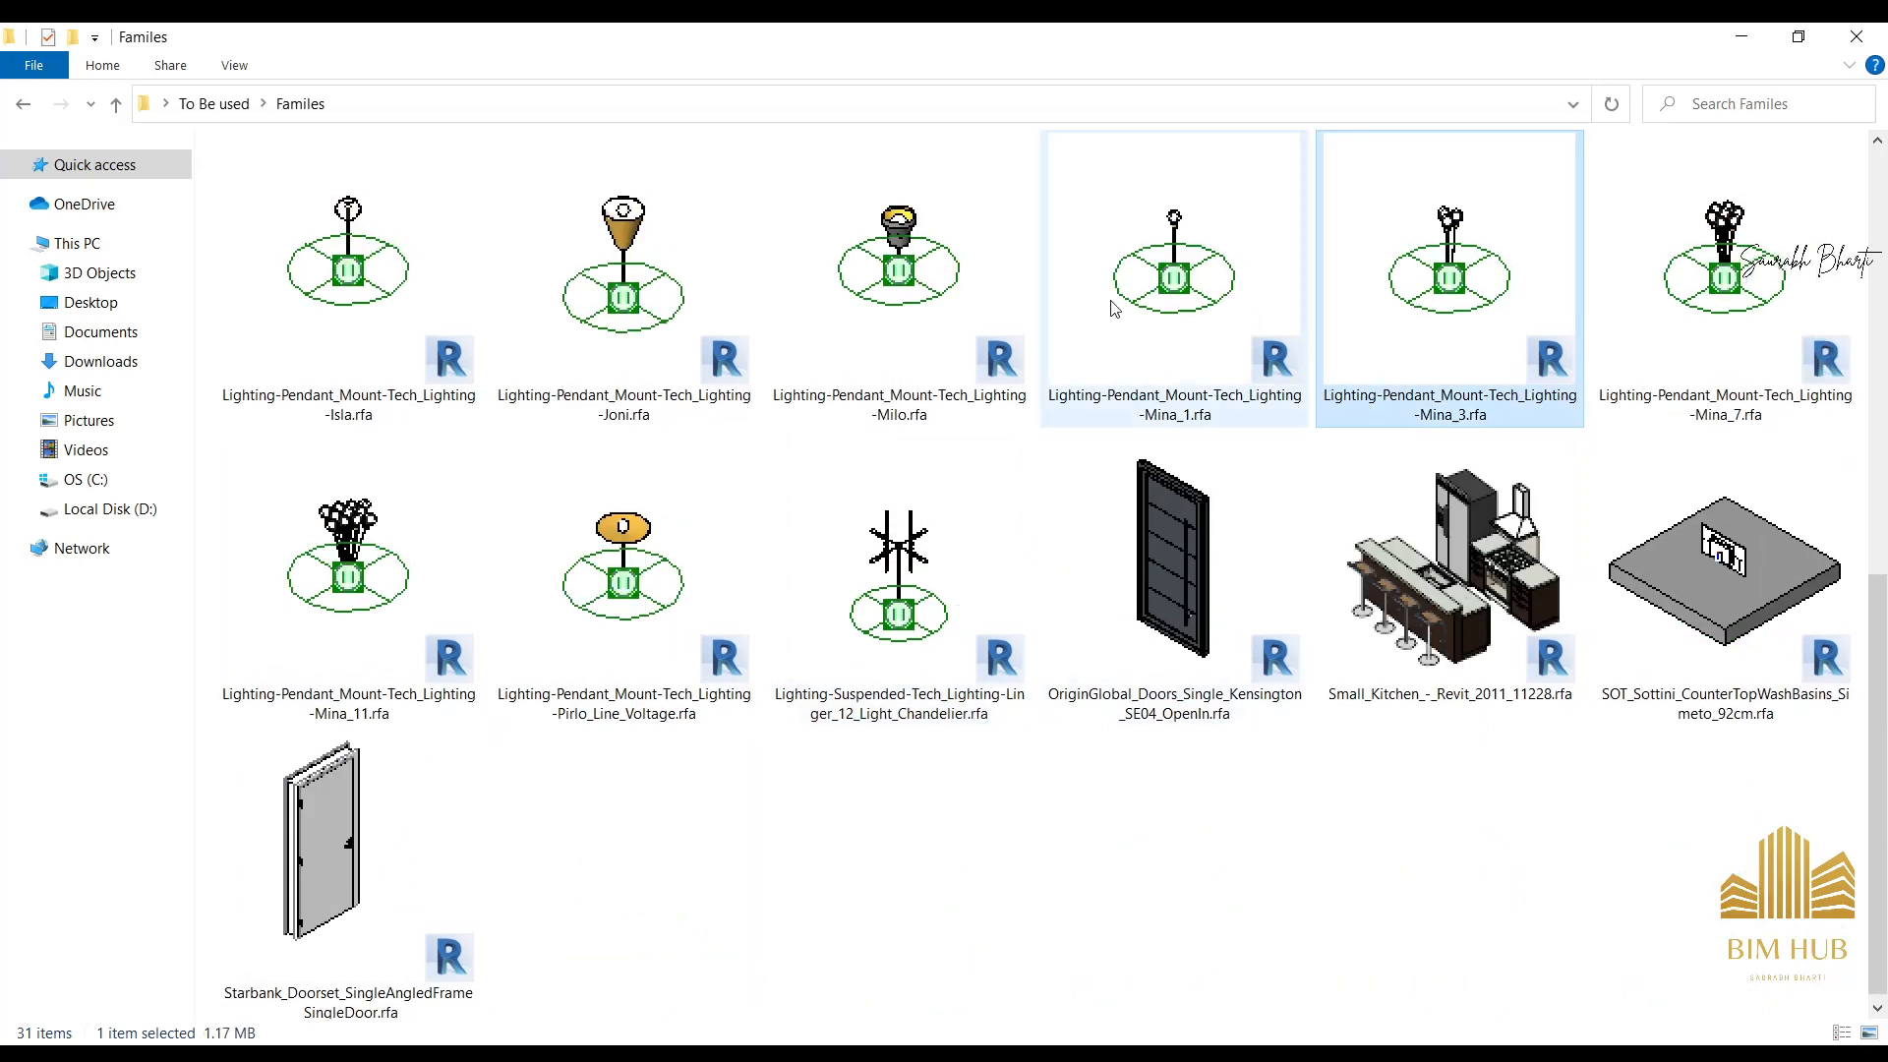
{"action": "left_click", "coordinate": [897, 281]}
{"action": "left_click_drag", "start_coordinate": [703, 289], "coordinate": [853, 640]}
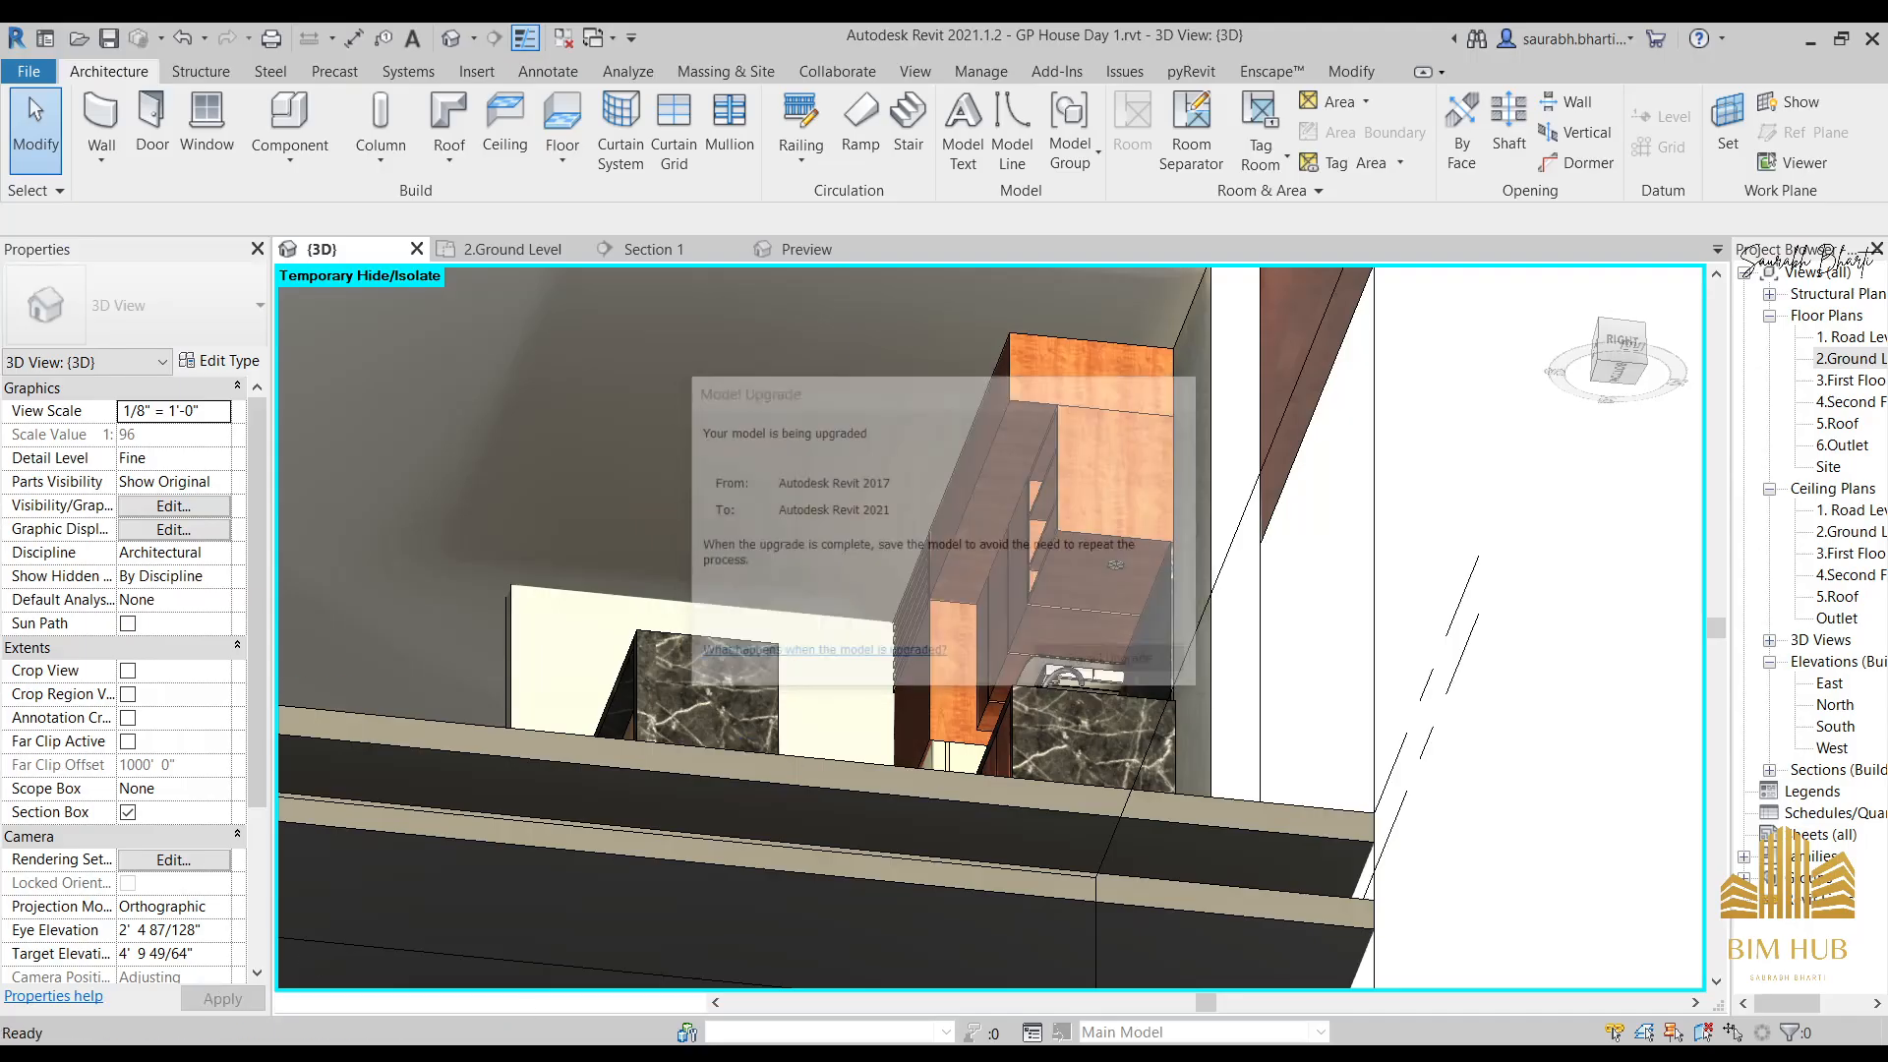
Check the pendant lamps in the Interior.jpg reference photo and place the first Joni pendant on the ceiling above the kitchen island.
{"action": "left_click", "coordinate": [246, 1047]}
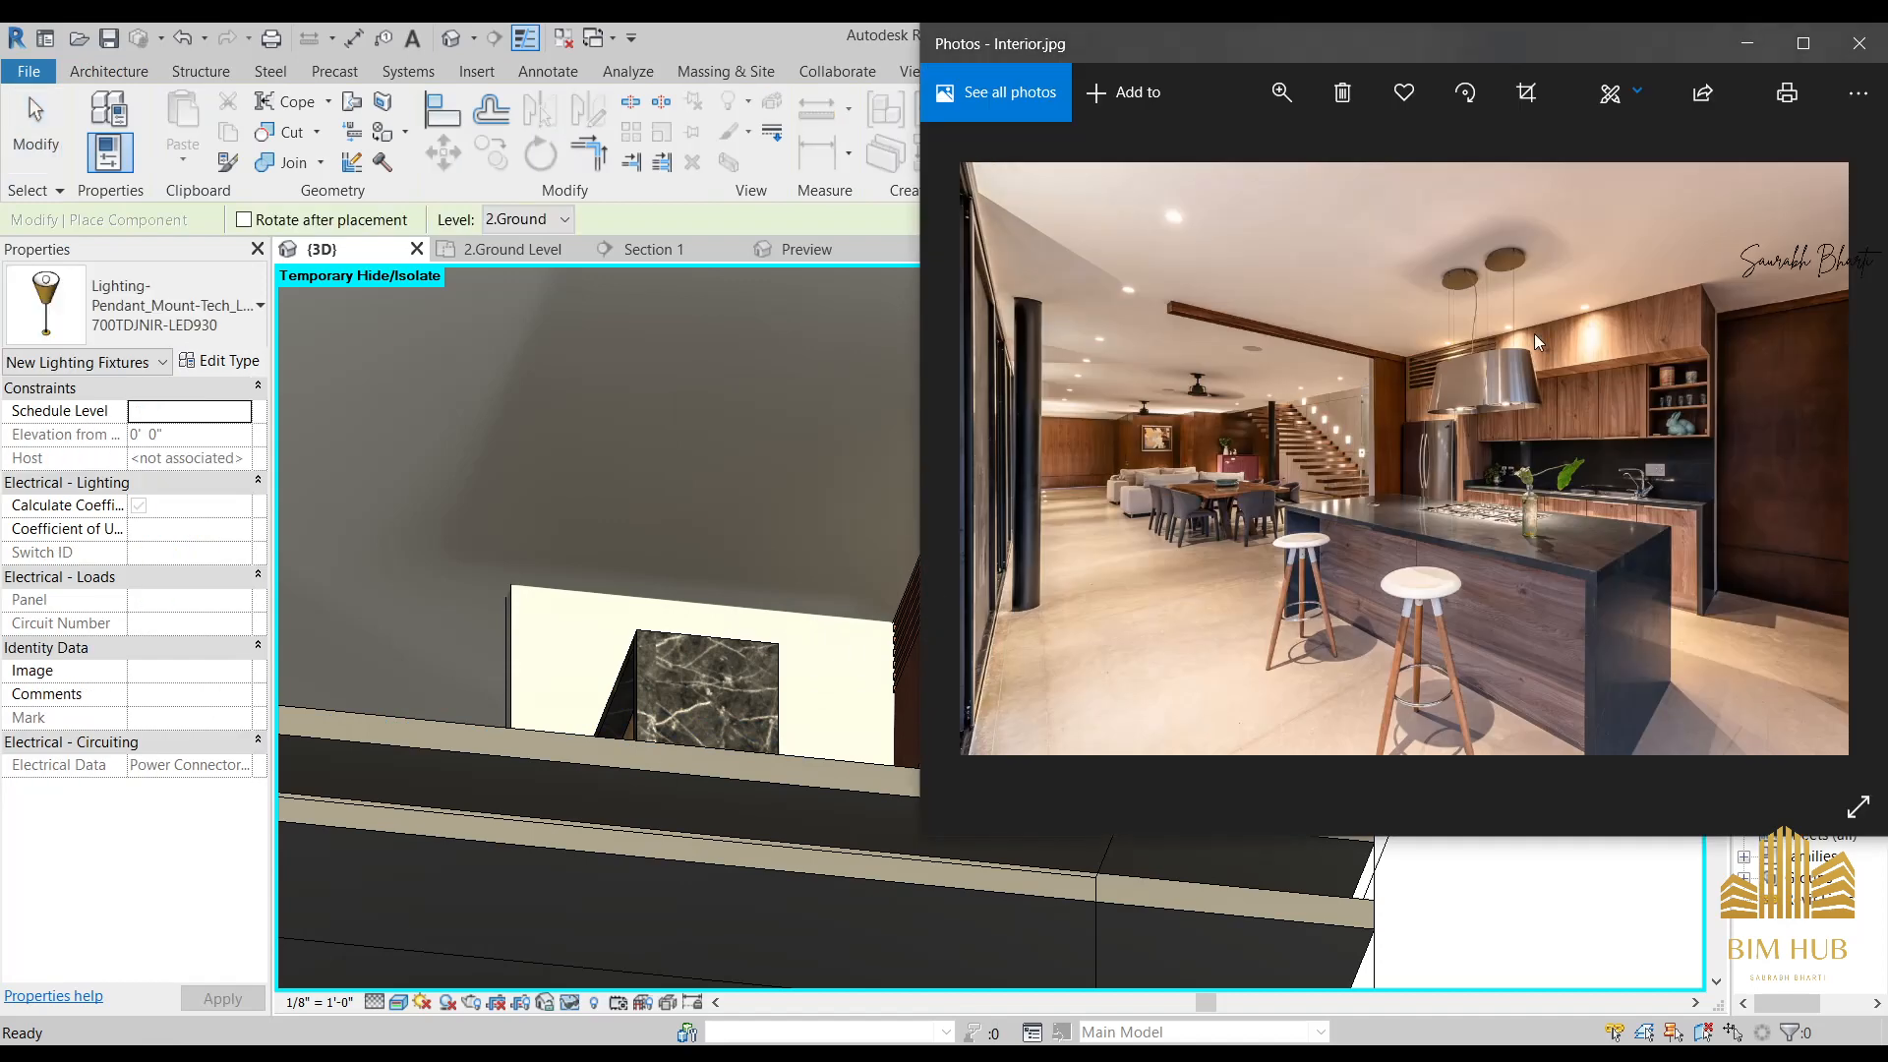
{"action": "scroll", "coordinate": [1534, 333], "scroll_direction": "up", "scroll_amount": 3}
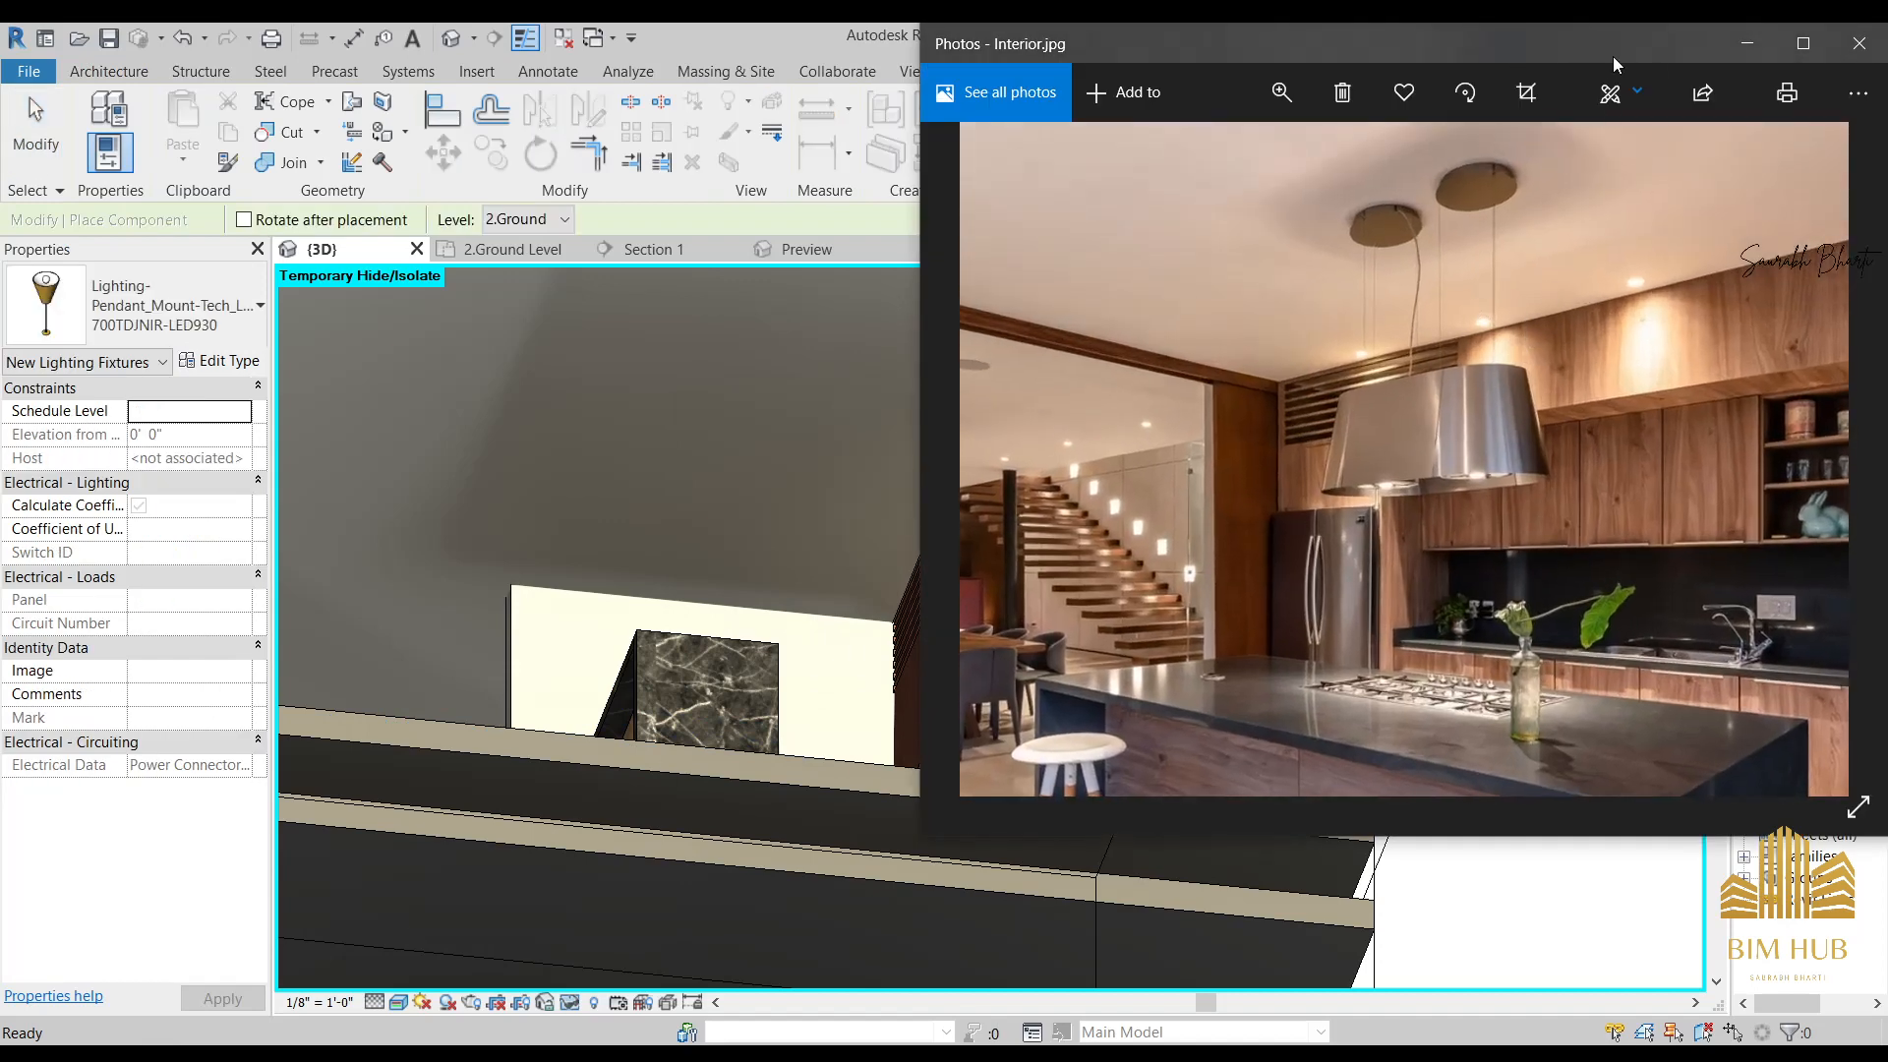
{"action": "left_click", "coordinate": [1748, 43]}
{"action": "middle_click_drag", "start_coordinate": [785, 472], "coordinate": [1063, 674]}
{"action": "left_click", "coordinate": [902, 502]}
{"action": "middle_click_drag", "start_coordinate": [870, 556], "coordinate": [718, 509], "text": "shift"}
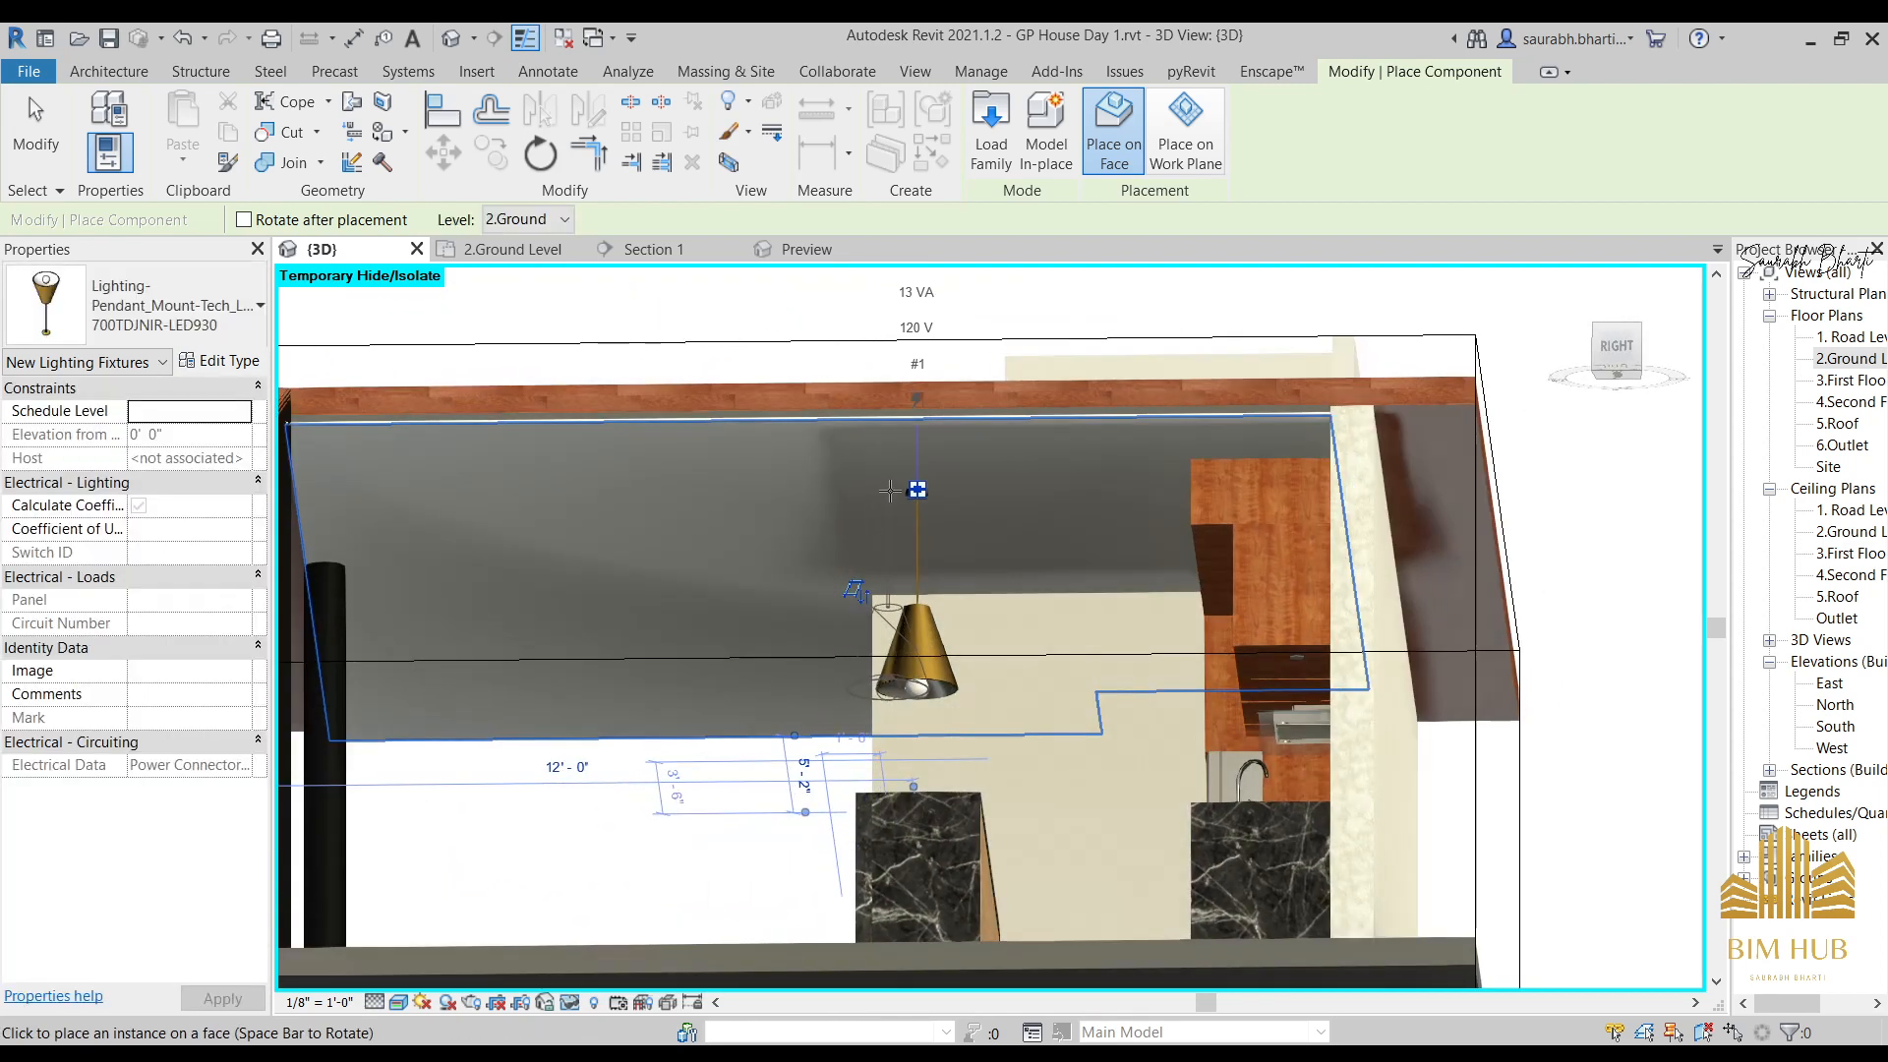
Place a second Joni pendant on the ceiling beside the first one above the island, and end component placement.
{"action": "middle_click_drag", "start_coordinate": [919, 514], "coordinate": [983, 762], "text": "shift"}
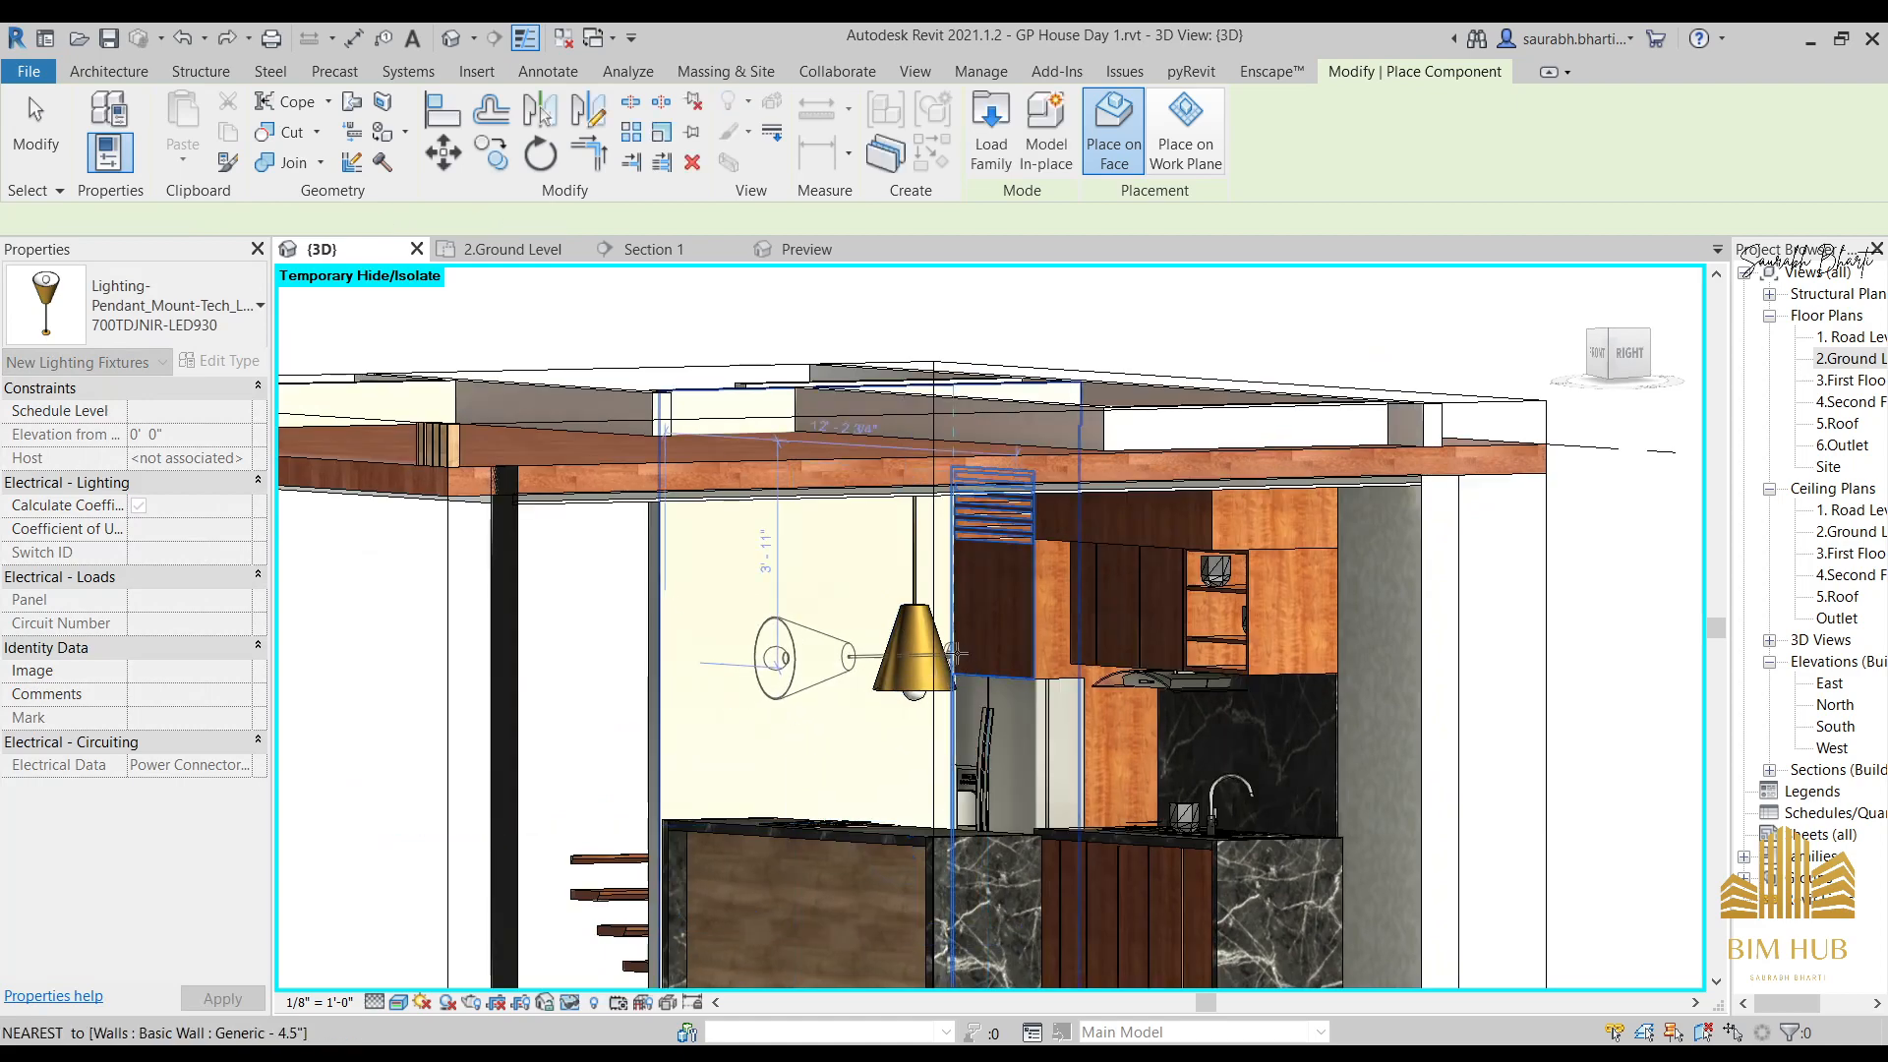
{"action": "middle_click_drag", "start_coordinate": [879, 610], "coordinate": [830, 506], "text": "shift"}
{"action": "scroll", "coordinate": [882, 504], "scroll_direction": "up", "scroll_amount": 3}
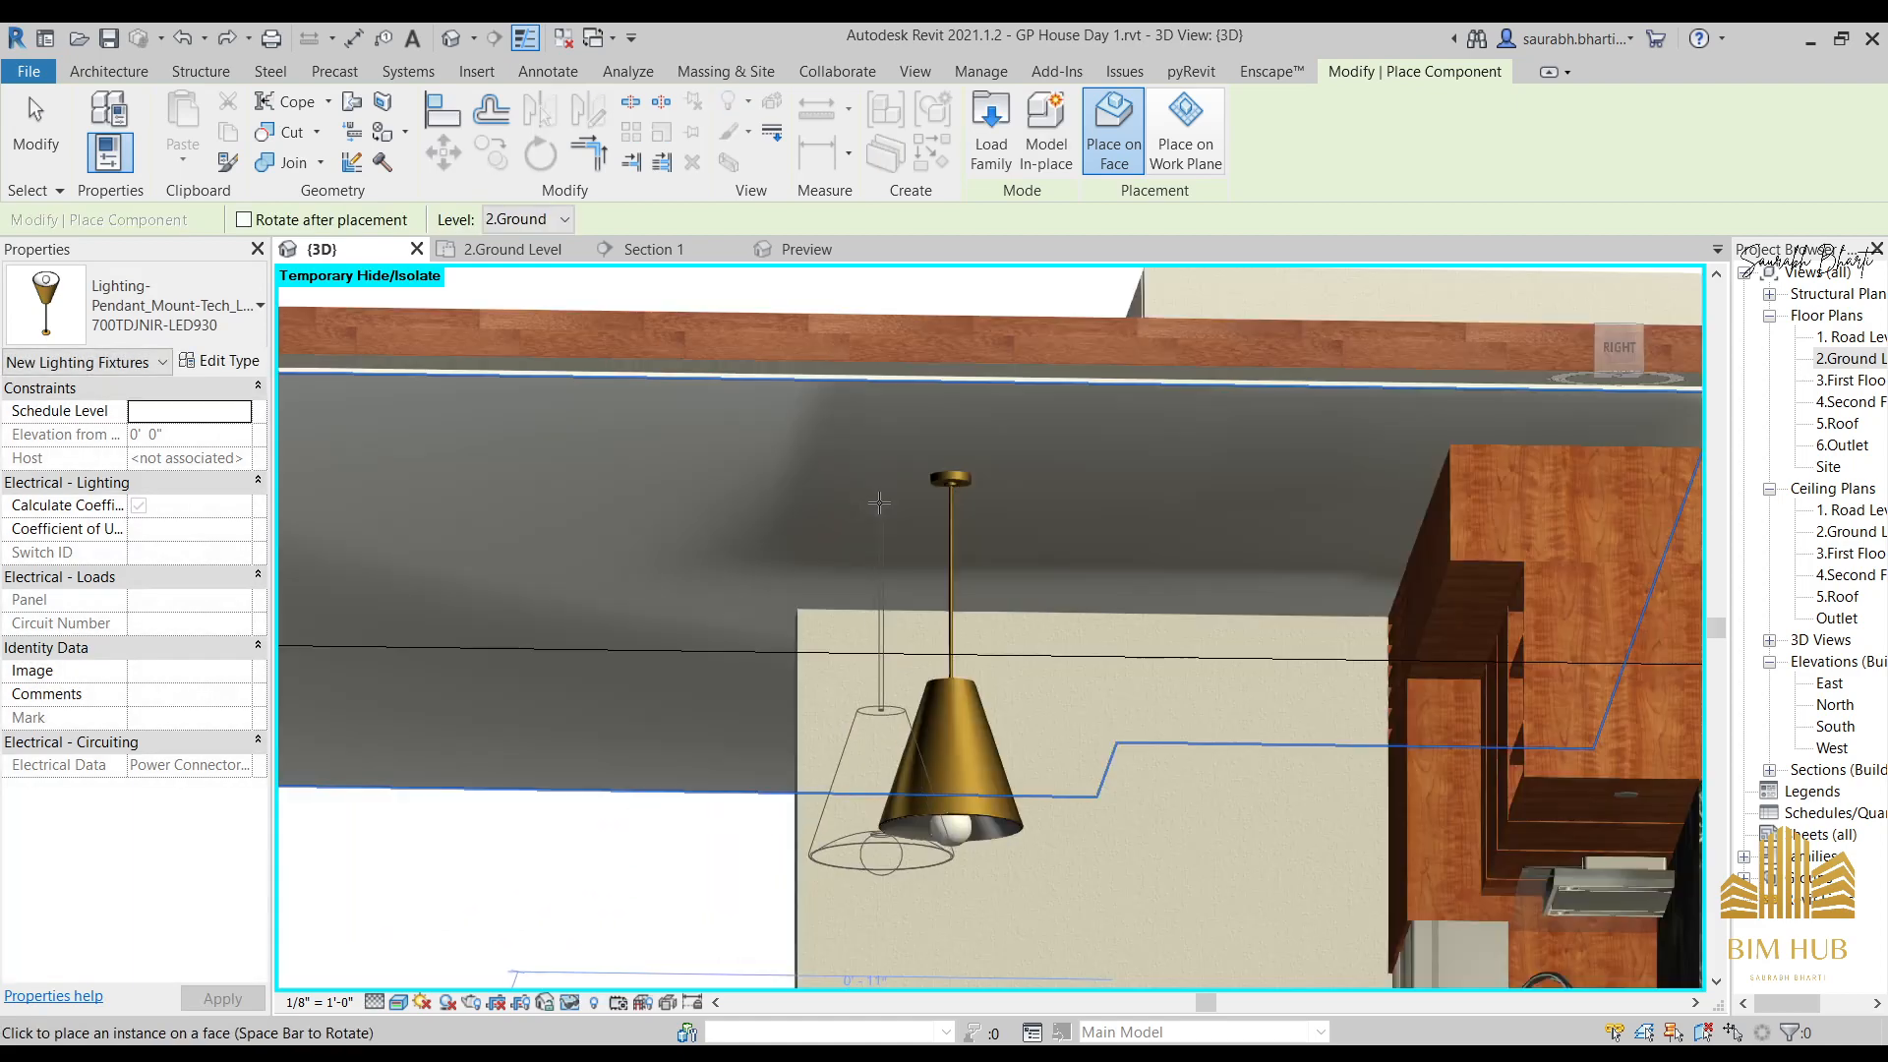
{"action": "left_click", "coordinate": [881, 504]}
{"action": "scroll", "coordinate": [900, 559], "scroll_direction": "down", "scroll_amount": 3}
{"action": "middle_click_drag", "start_coordinate": [891, 681], "coordinate": [987, 738], "text": "shift"}
{"action": "key", "text": "Escape"}
{"action": "scroll", "coordinate": [929, 721], "scroll_direction": "up", "scroll_amount": 3}
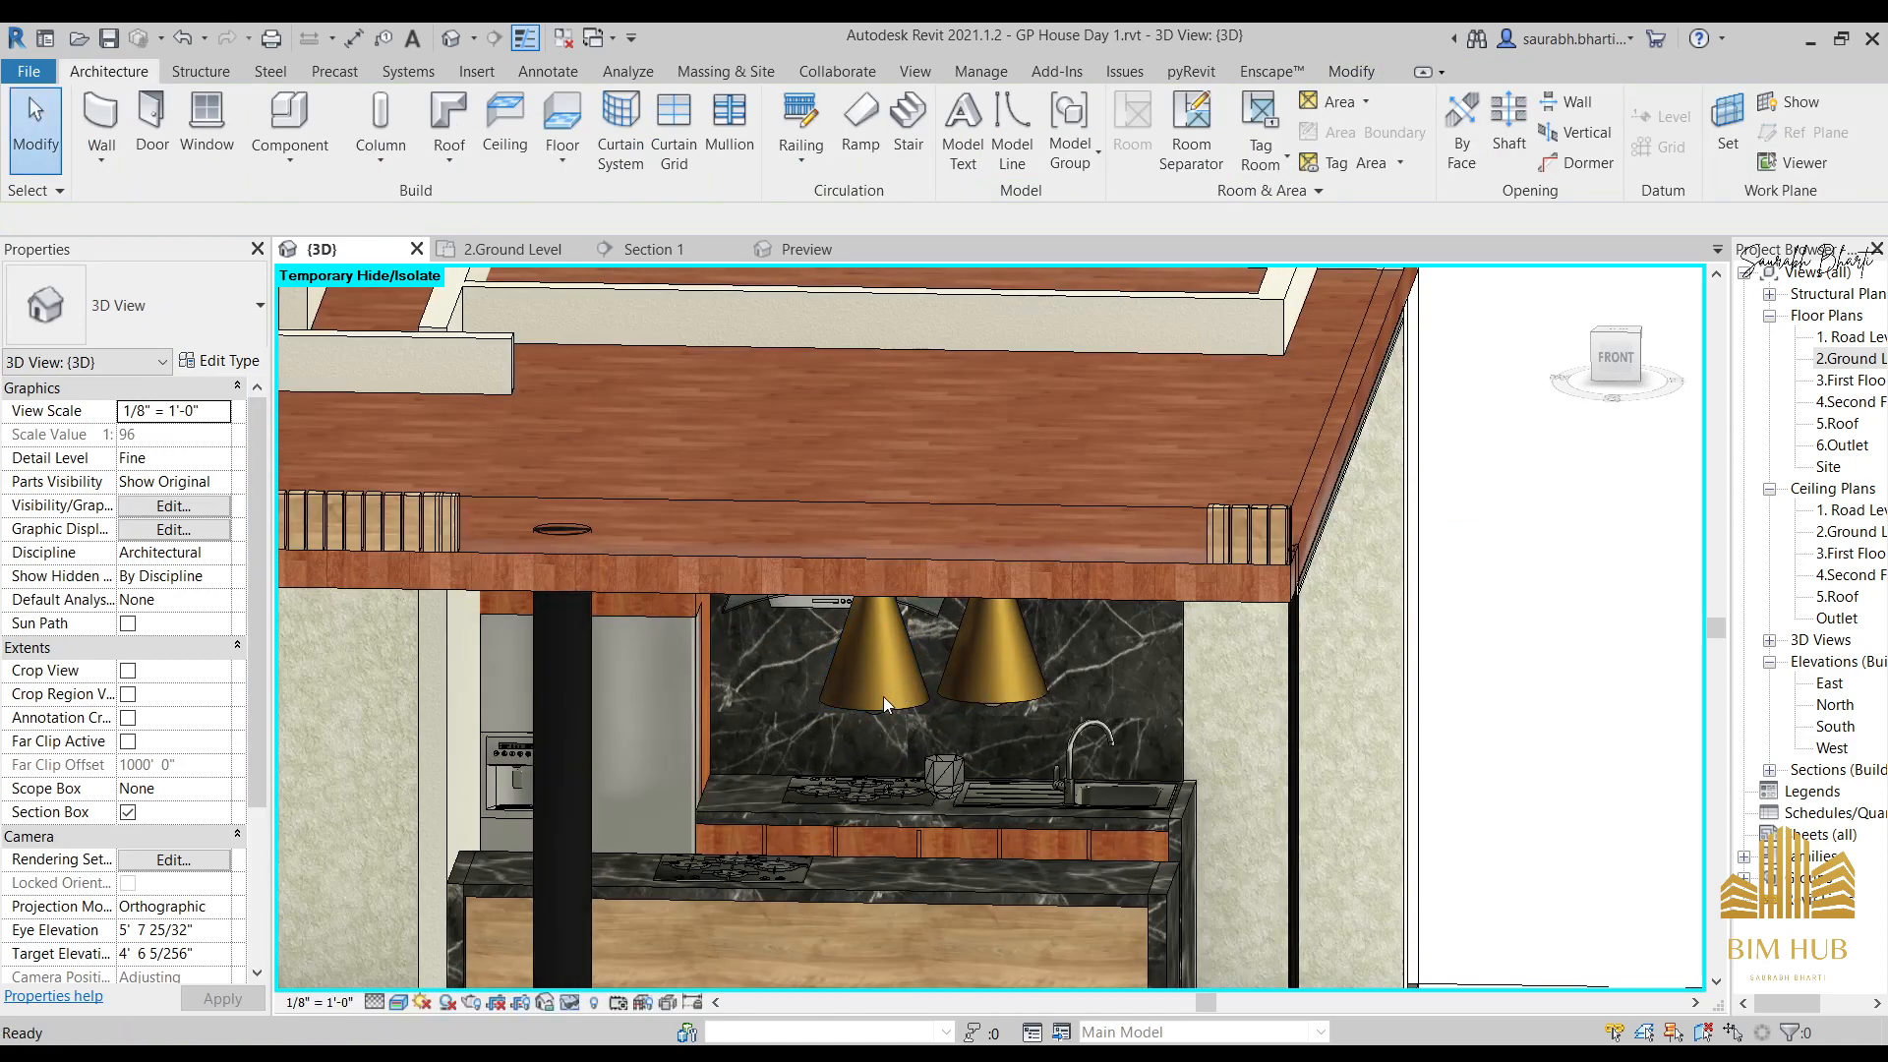
Line up the pendant nearer the column with the other pendant, using the right-side view to check the alignment.
{"action": "left_click", "coordinate": [882, 698]}
{"action": "middle_click_drag", "start_coordinate": [1010, 781], "coordinate": [828, 764], "text": "shift"}
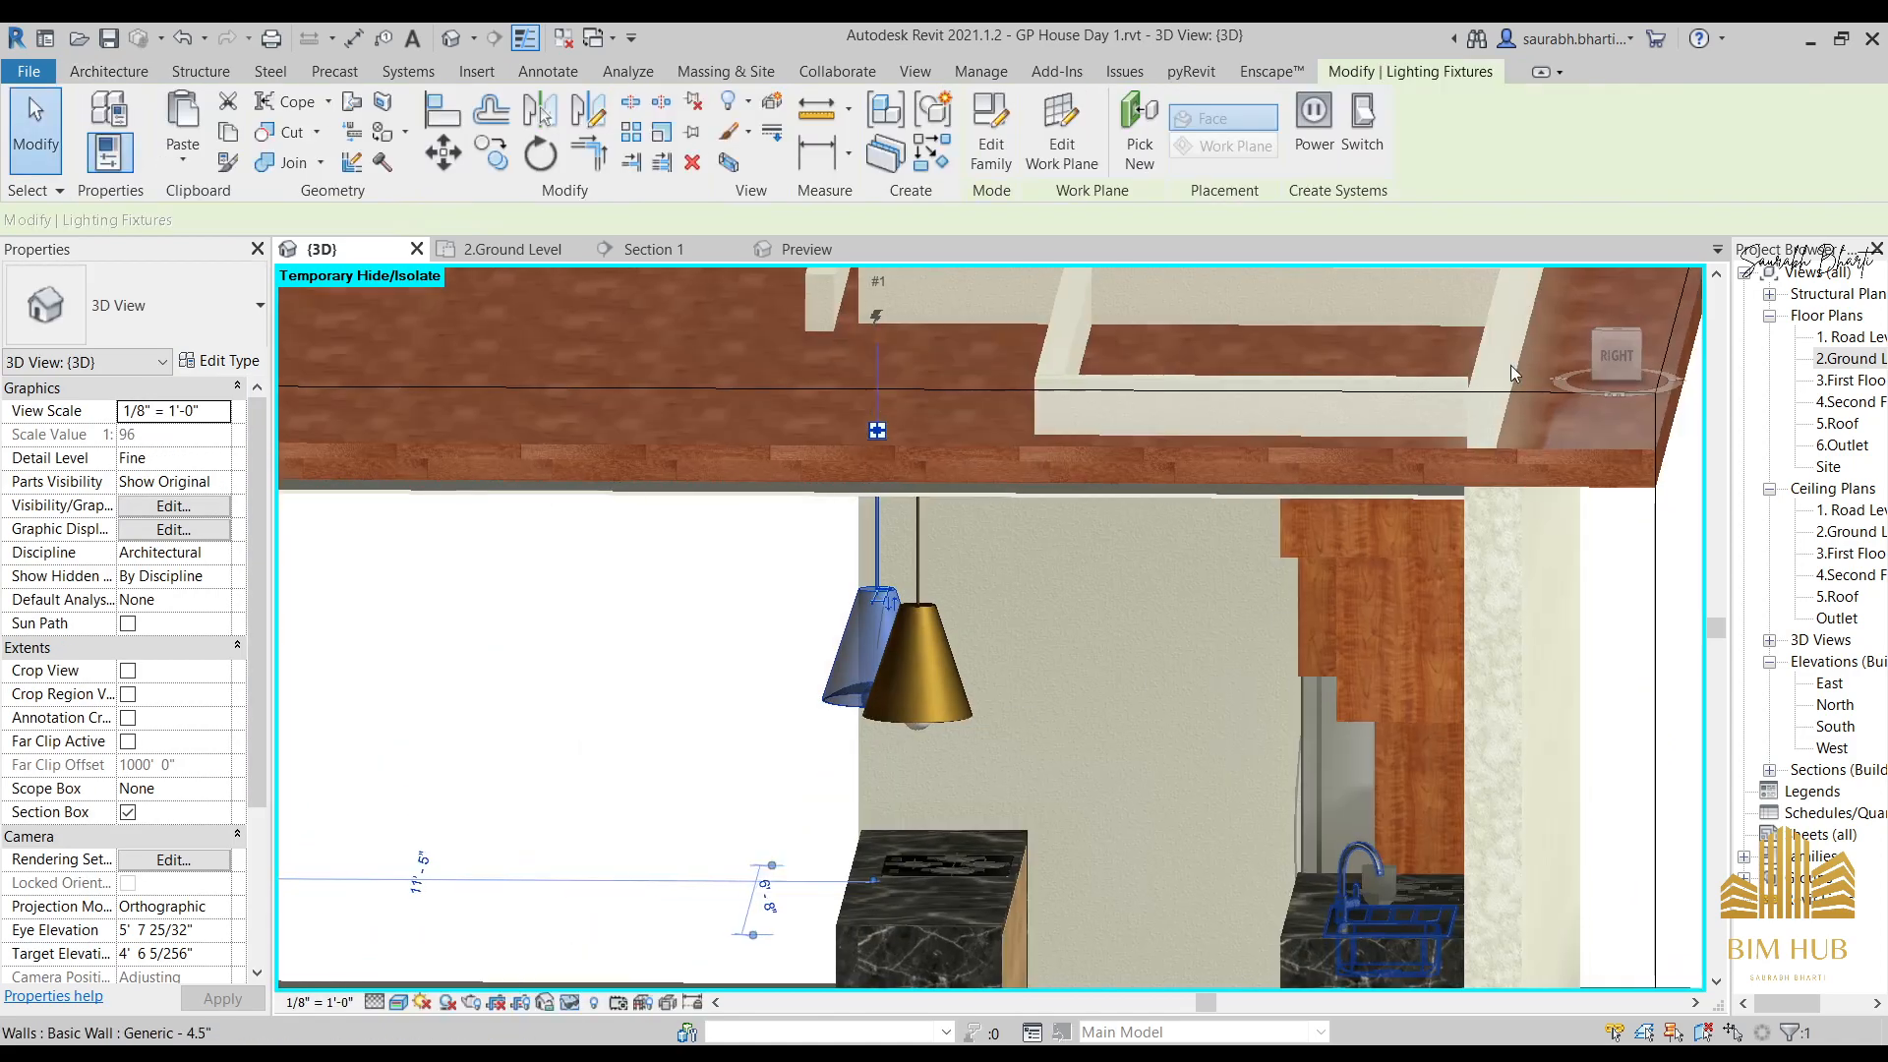
{"action": "left_click", "coordinate": [1623, 356]}
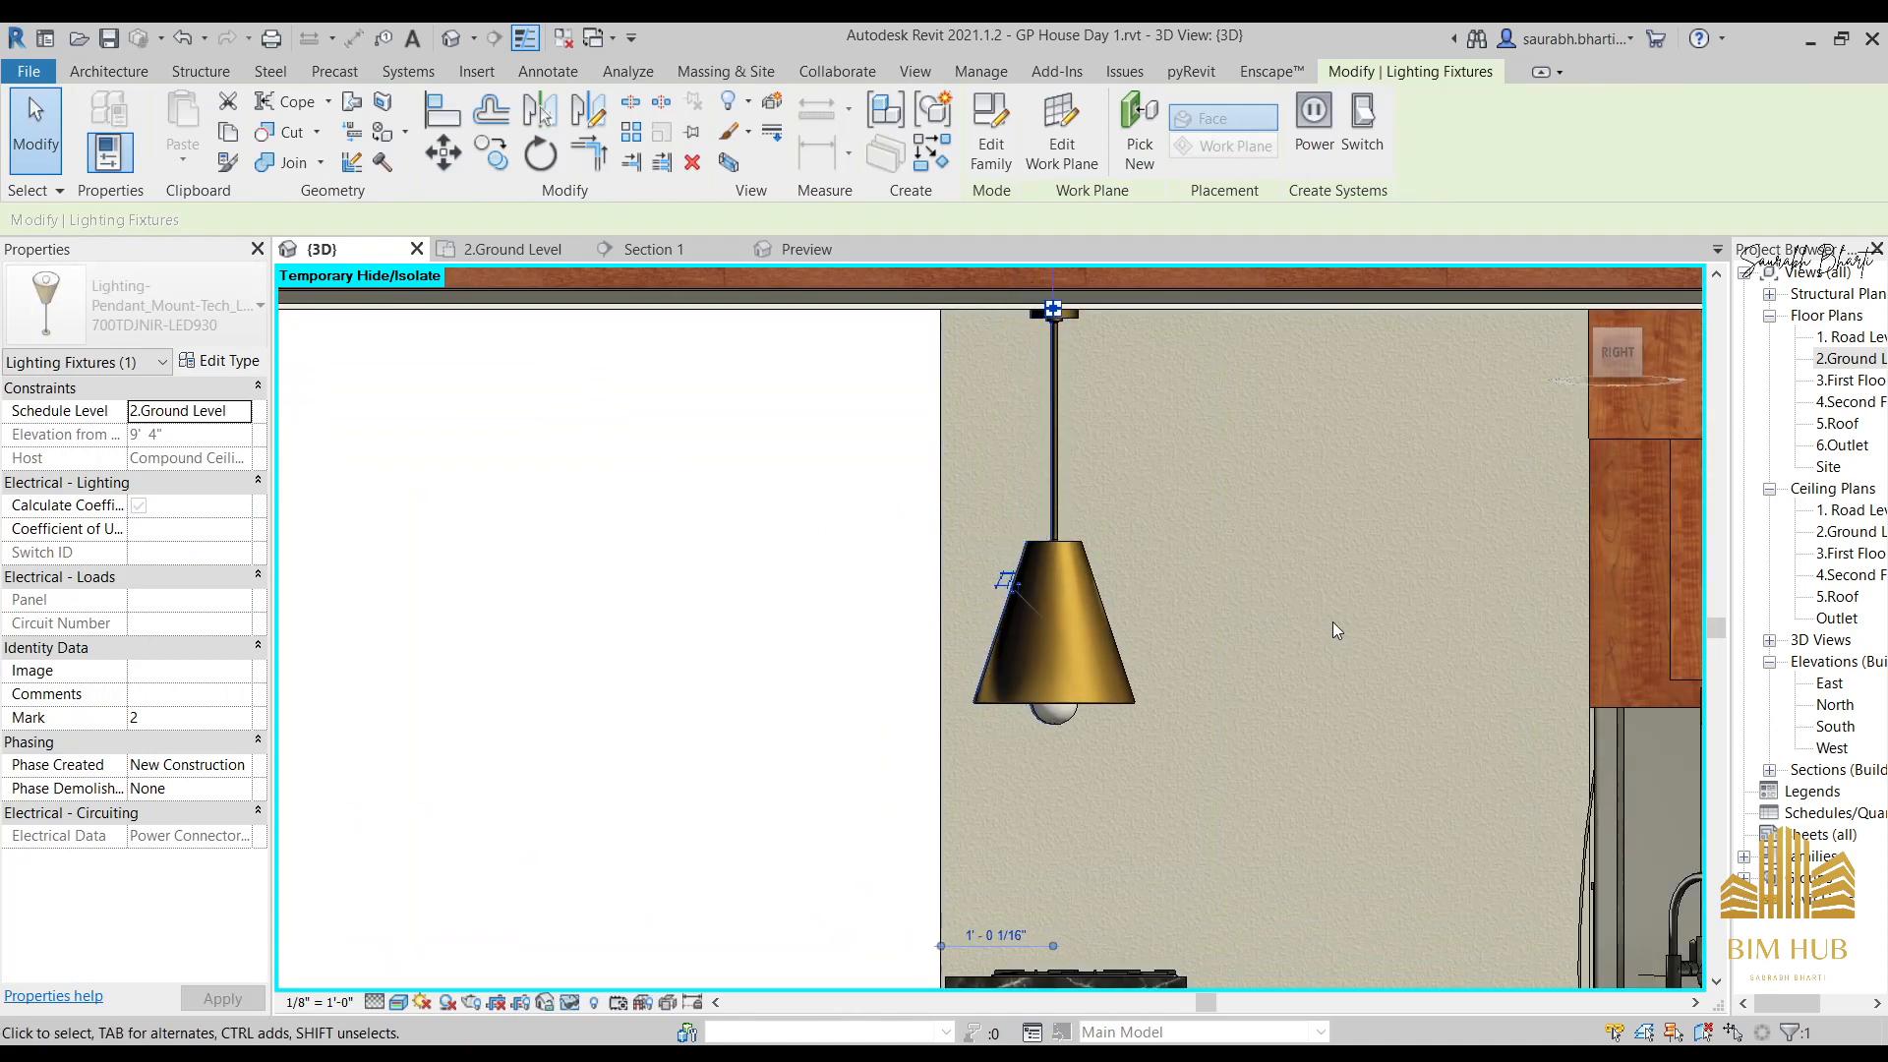
{"action": "middle_click_drag", "start_coordinate": [1197, 632], "coordinate": [1156, 590], "text": "shift"}
{"action": "scroll", "coordinate": [1475, 719], "scroll_direction": "up", "scroll_amount": 3}
{"action": "middle_click_drag", "start_coordinate": [1475, 719], "coordinate": [1420, 824], "text": "shift"}
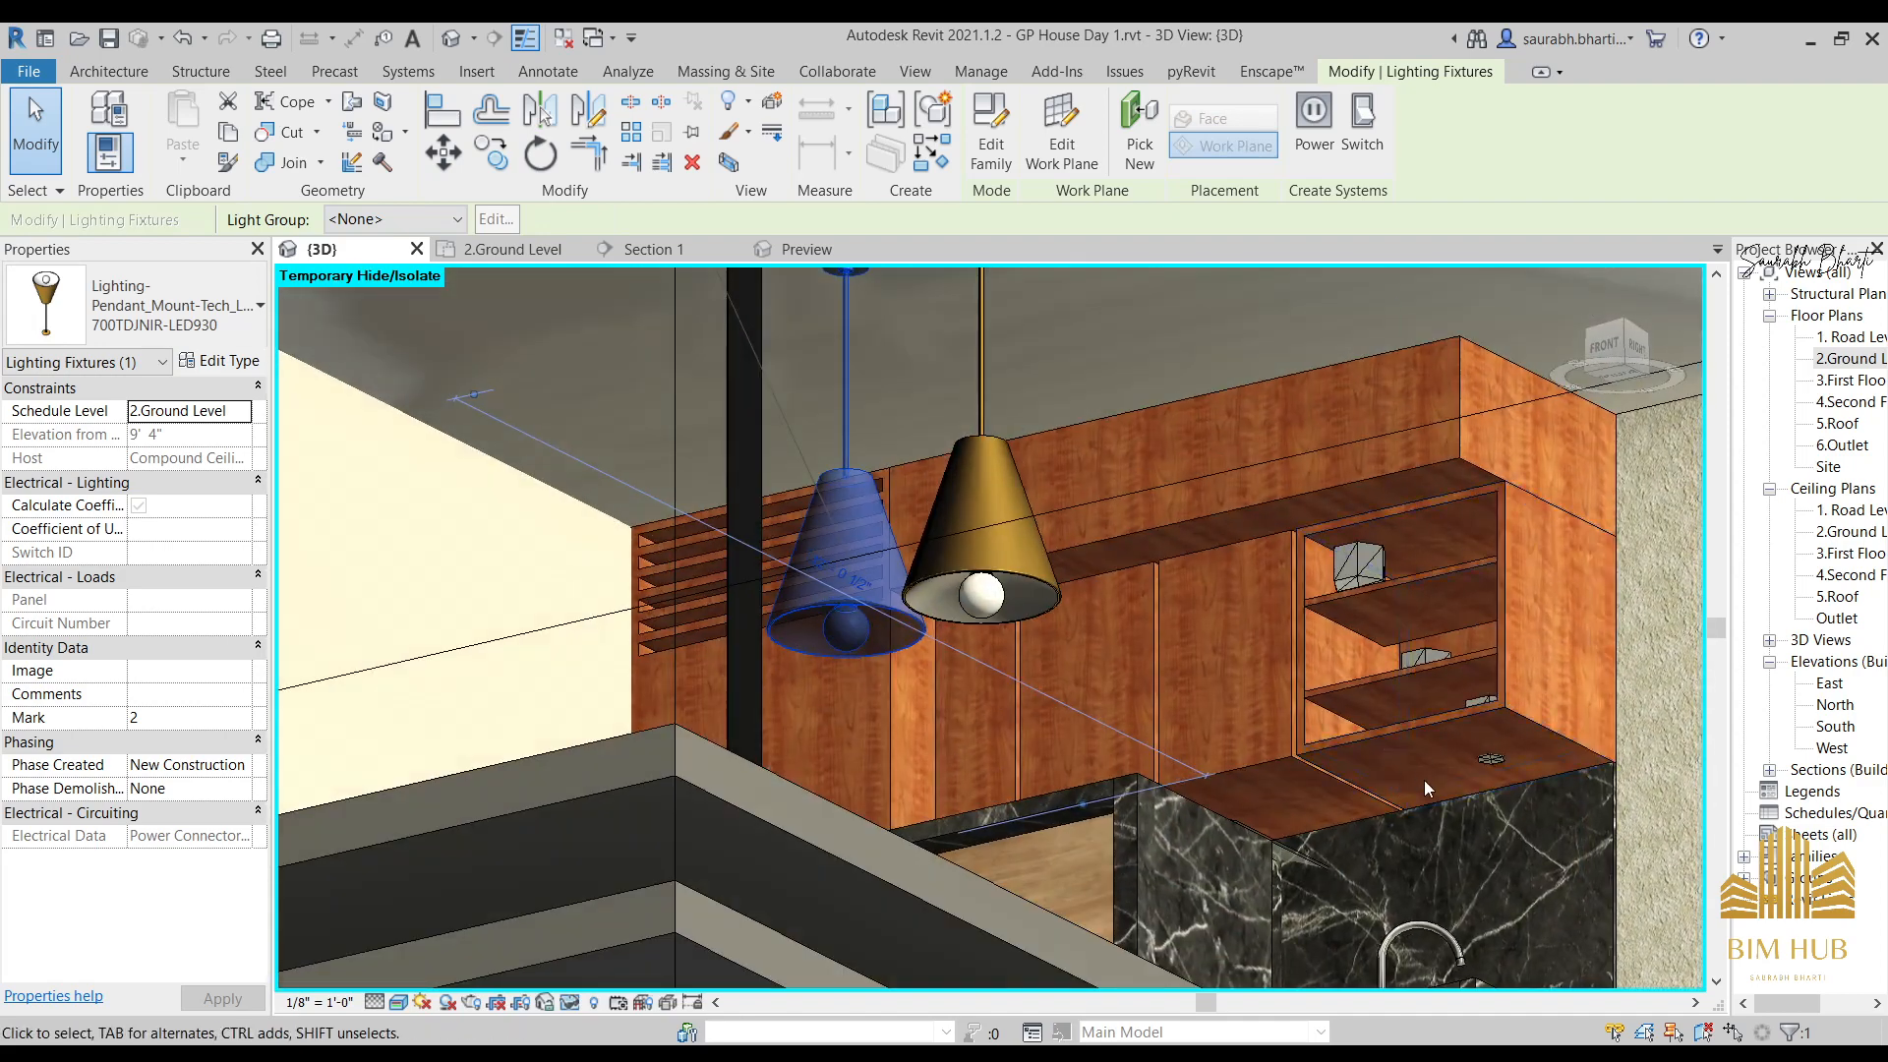
Try deleting the Stack of Bowls on the lowest open shelf of the wall cabinets, and undo the deletion.
{"action": "scroll", "coordinate": [1424, 781], "scroll_direction": "up", "scroll_amount": 2}
{"action": "left_click", "coordinate": [1544, 746]}
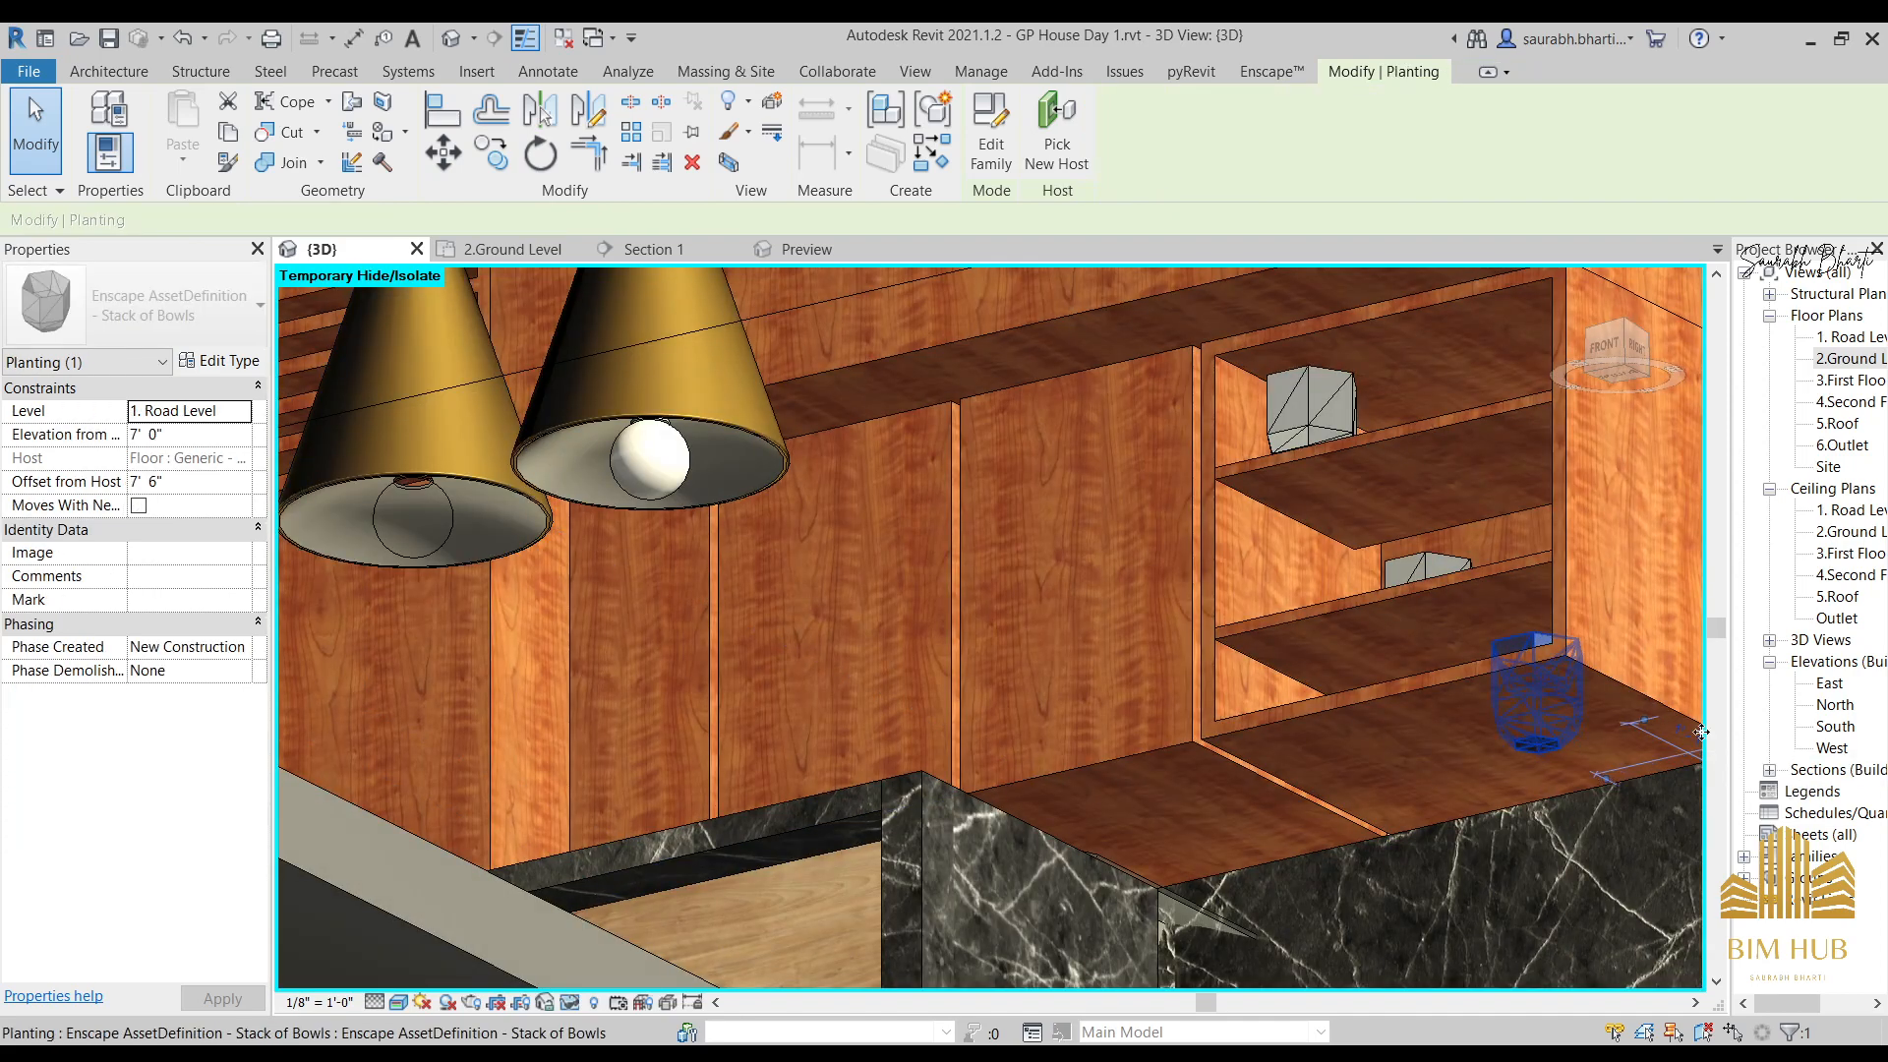
{"action": "key", "text": "Delete"}
{"action": "key", "text": "Escape"}
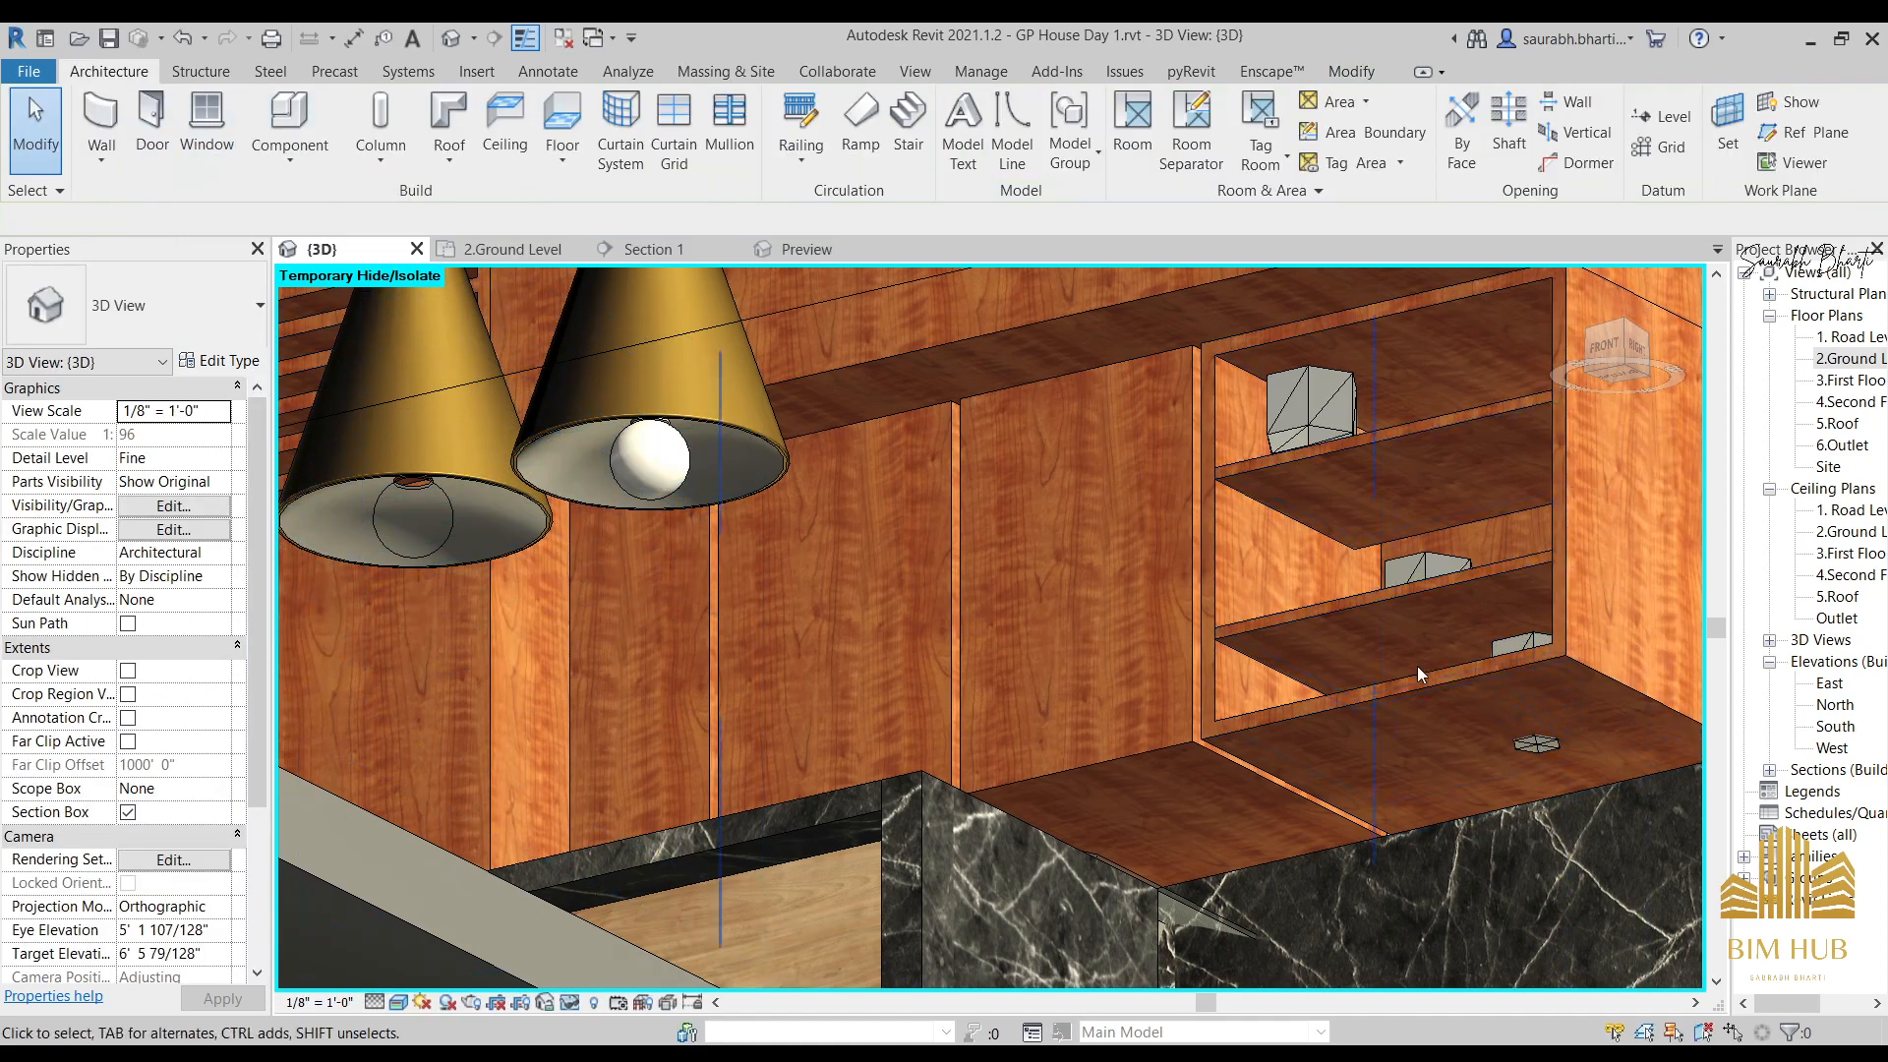
{"action": "key", "text": "ctrl+z"}
Nudge the Stack of Bowls along the lowest open shelf and set its elevation to 7' 1".
{"action": "left_click", "coordinate": [1526, 750]}
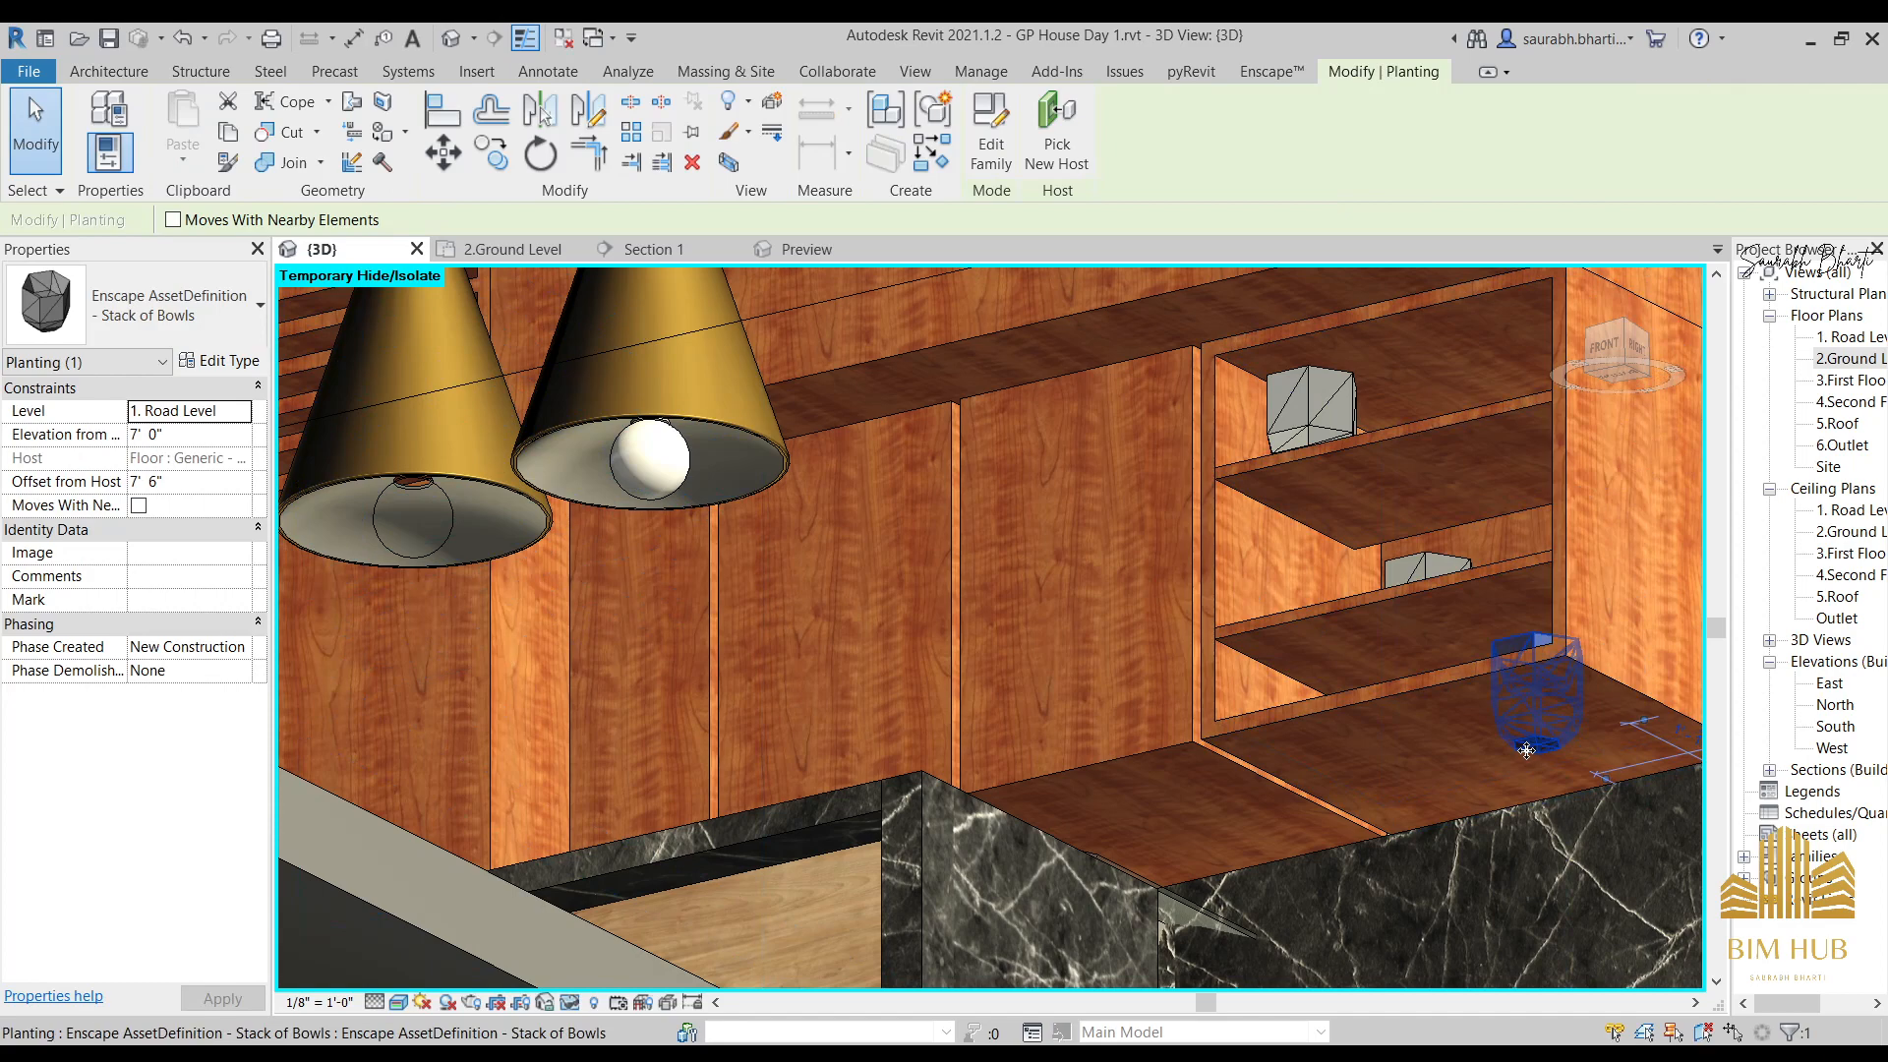
{"action": "key", "text": "Escape"}
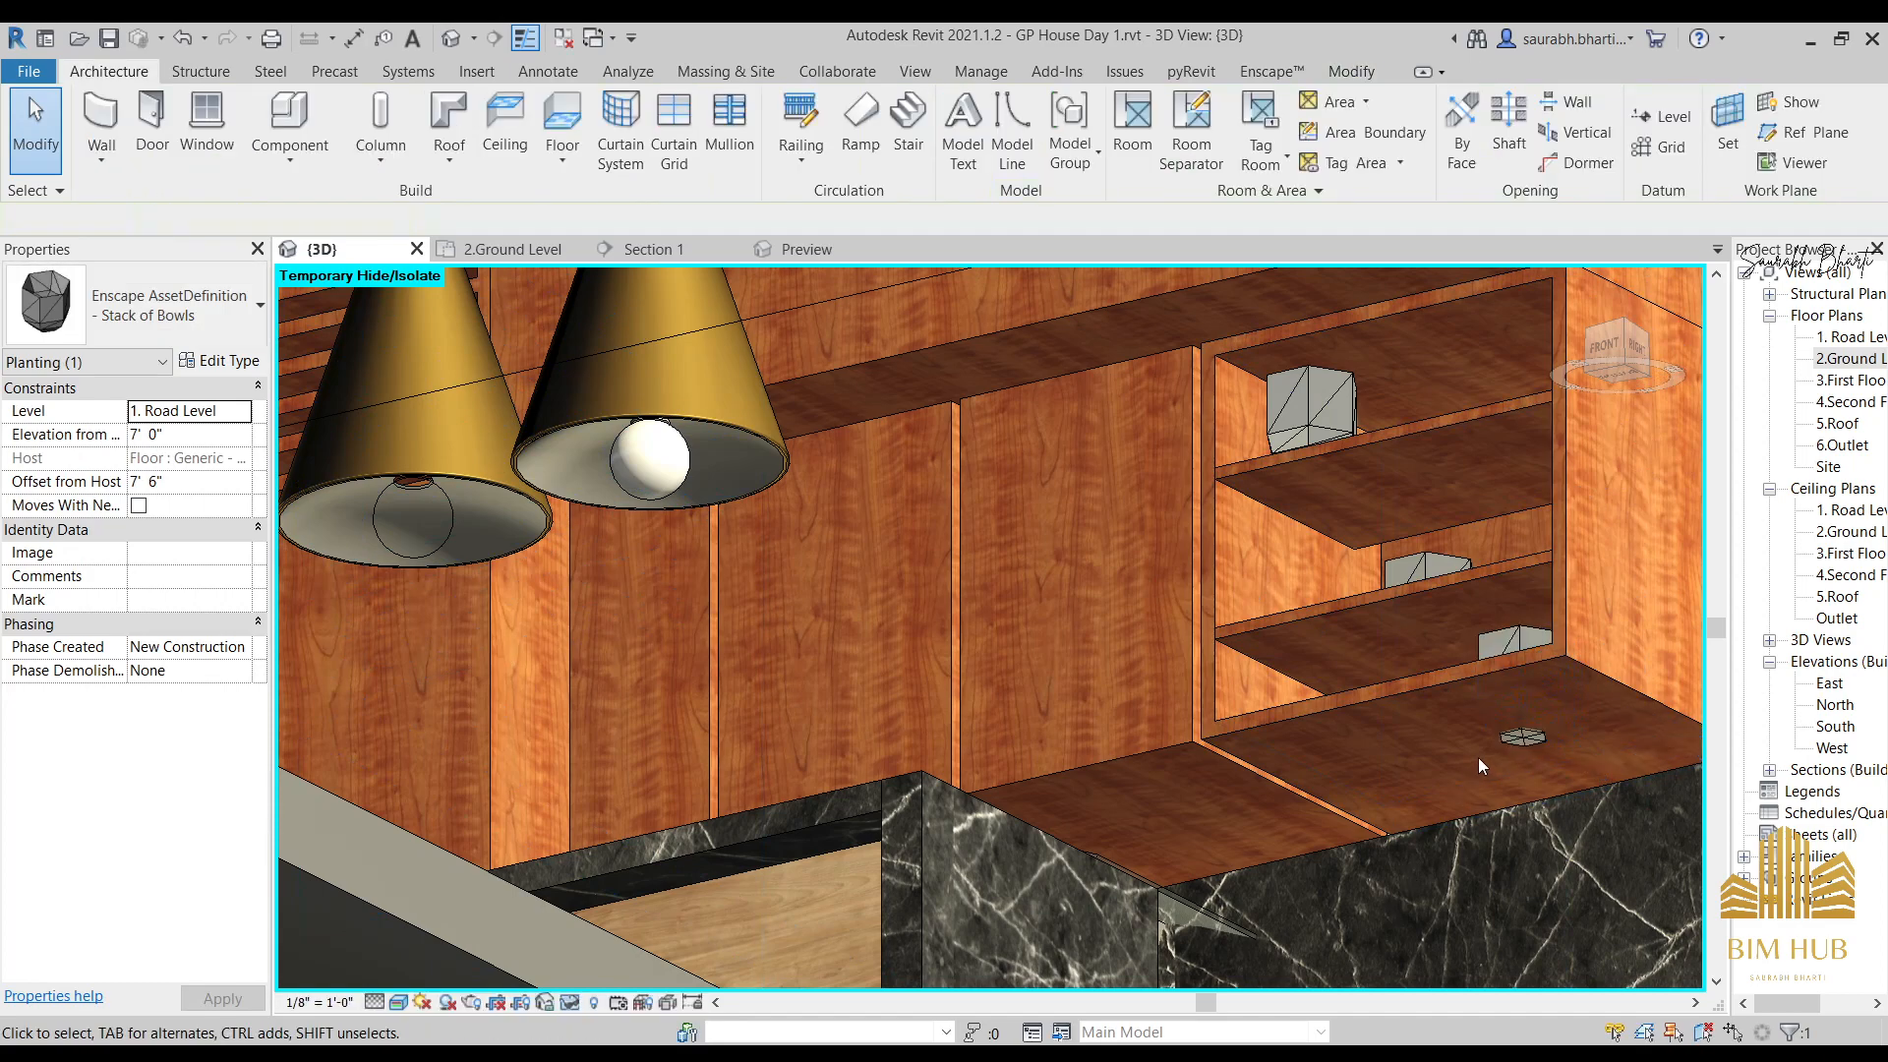
{"action": "middle_click_drag", "start_coordinate": [1478, 757], "coordinate": [1700, 949], "text": "shift"}
{"action": "left_click", "coordinate": [1157, 408]}
{"action": "left_click", "coordinate": [1157, 408]}
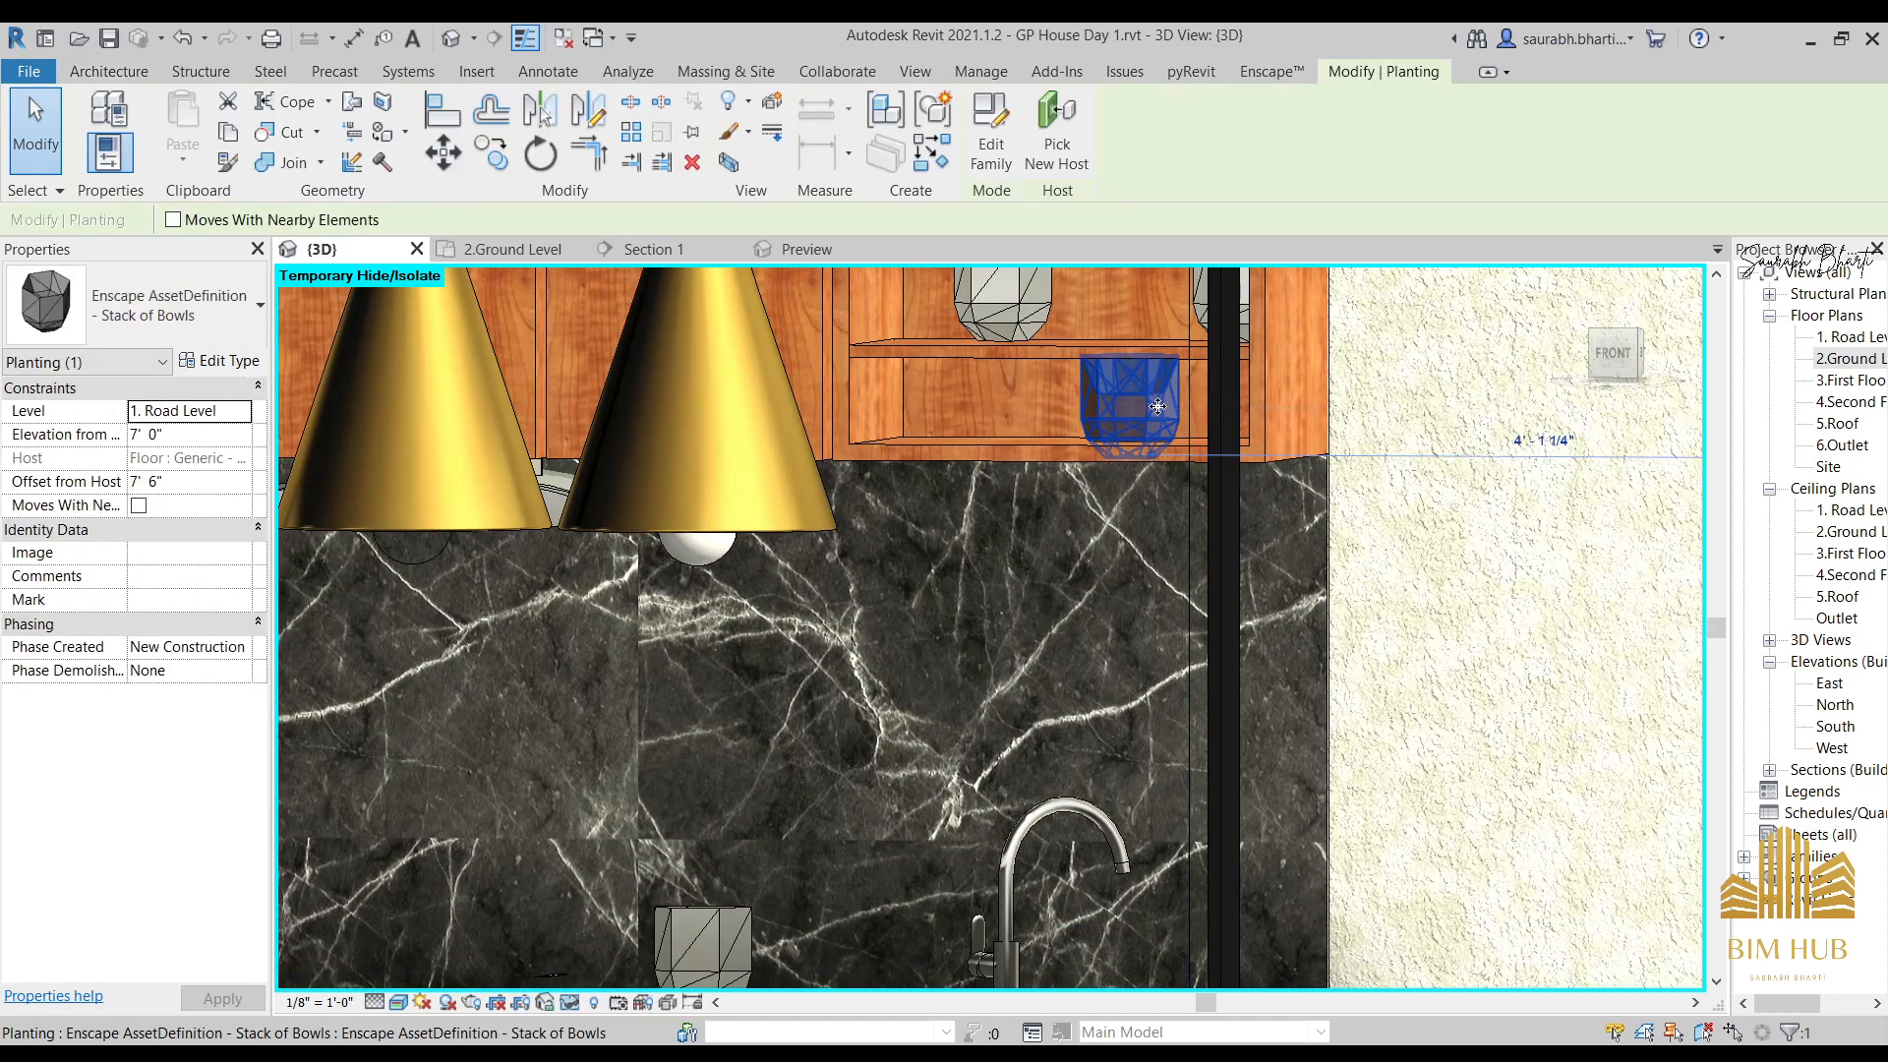
{"action": "scroll", "coordinate": [1150, 443], "scroll_direction": "up", "scroll_amount": 3}
{"action": "key", "text": "Right"}
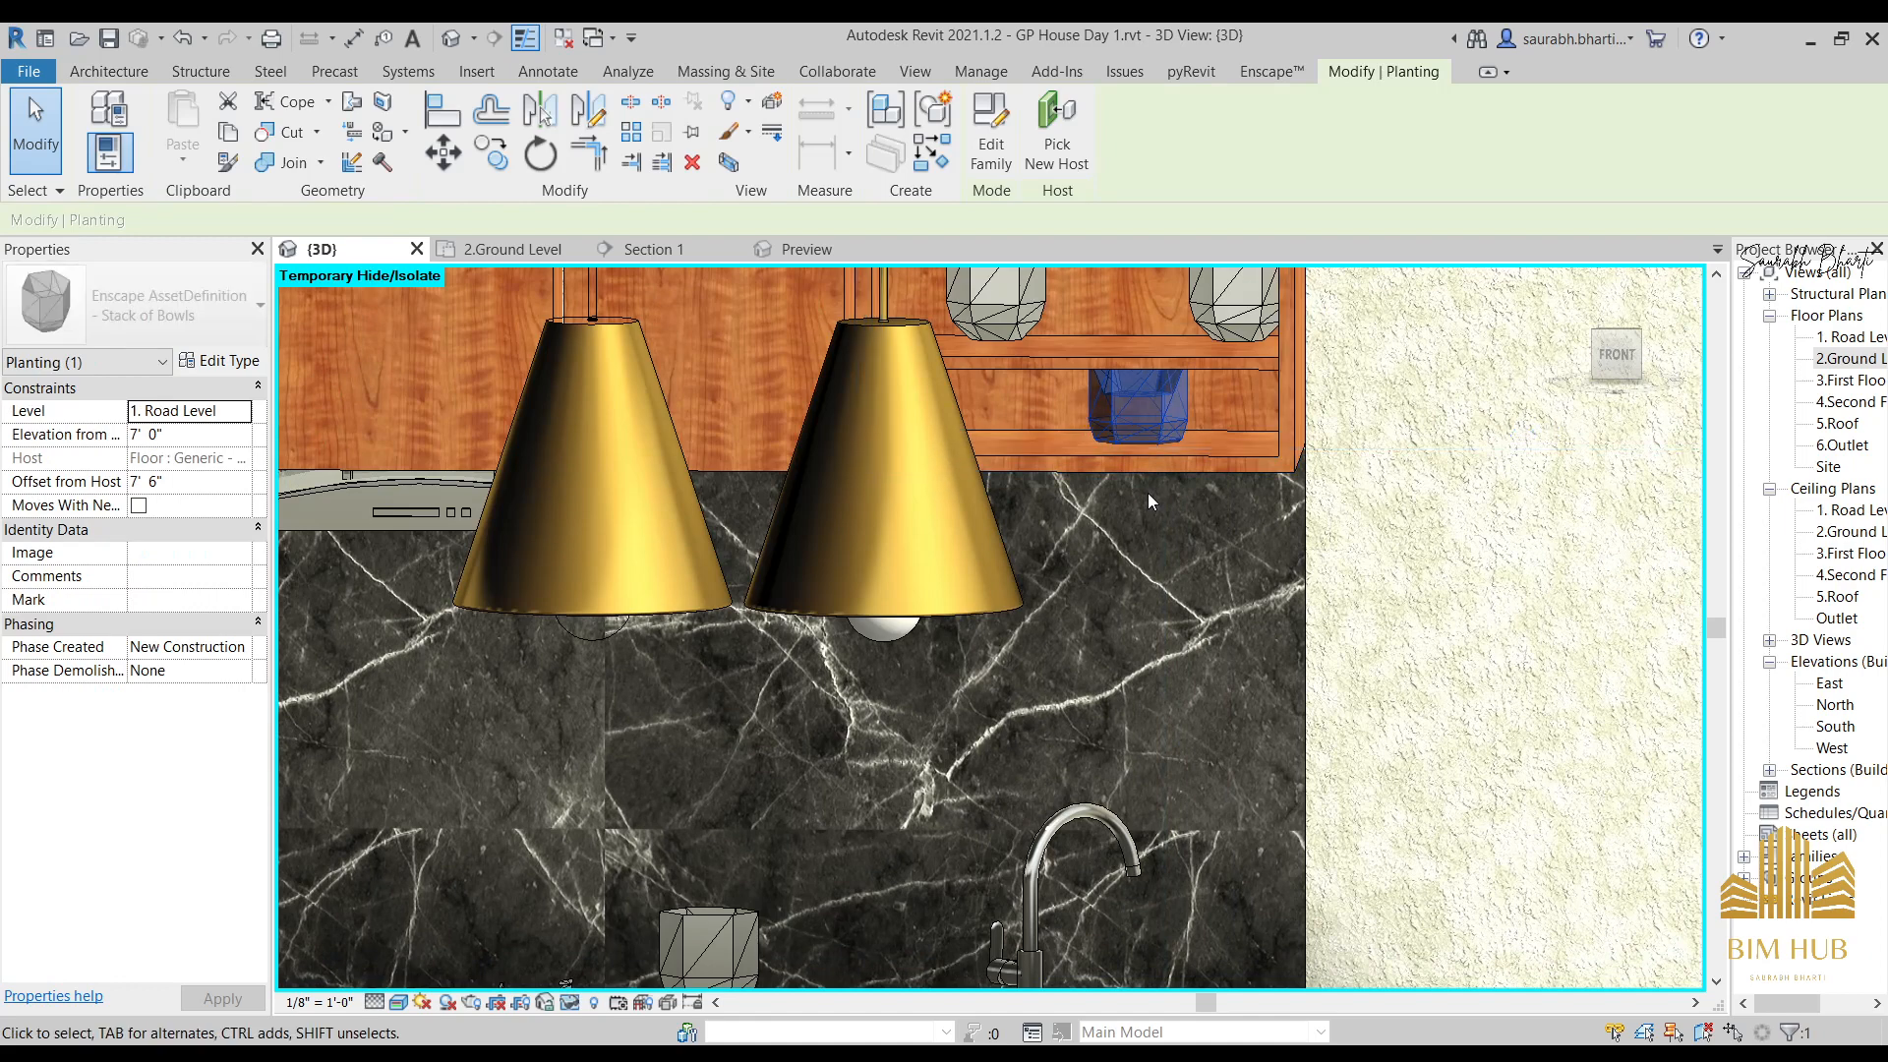
{"action": "key", "text": "Escape"}
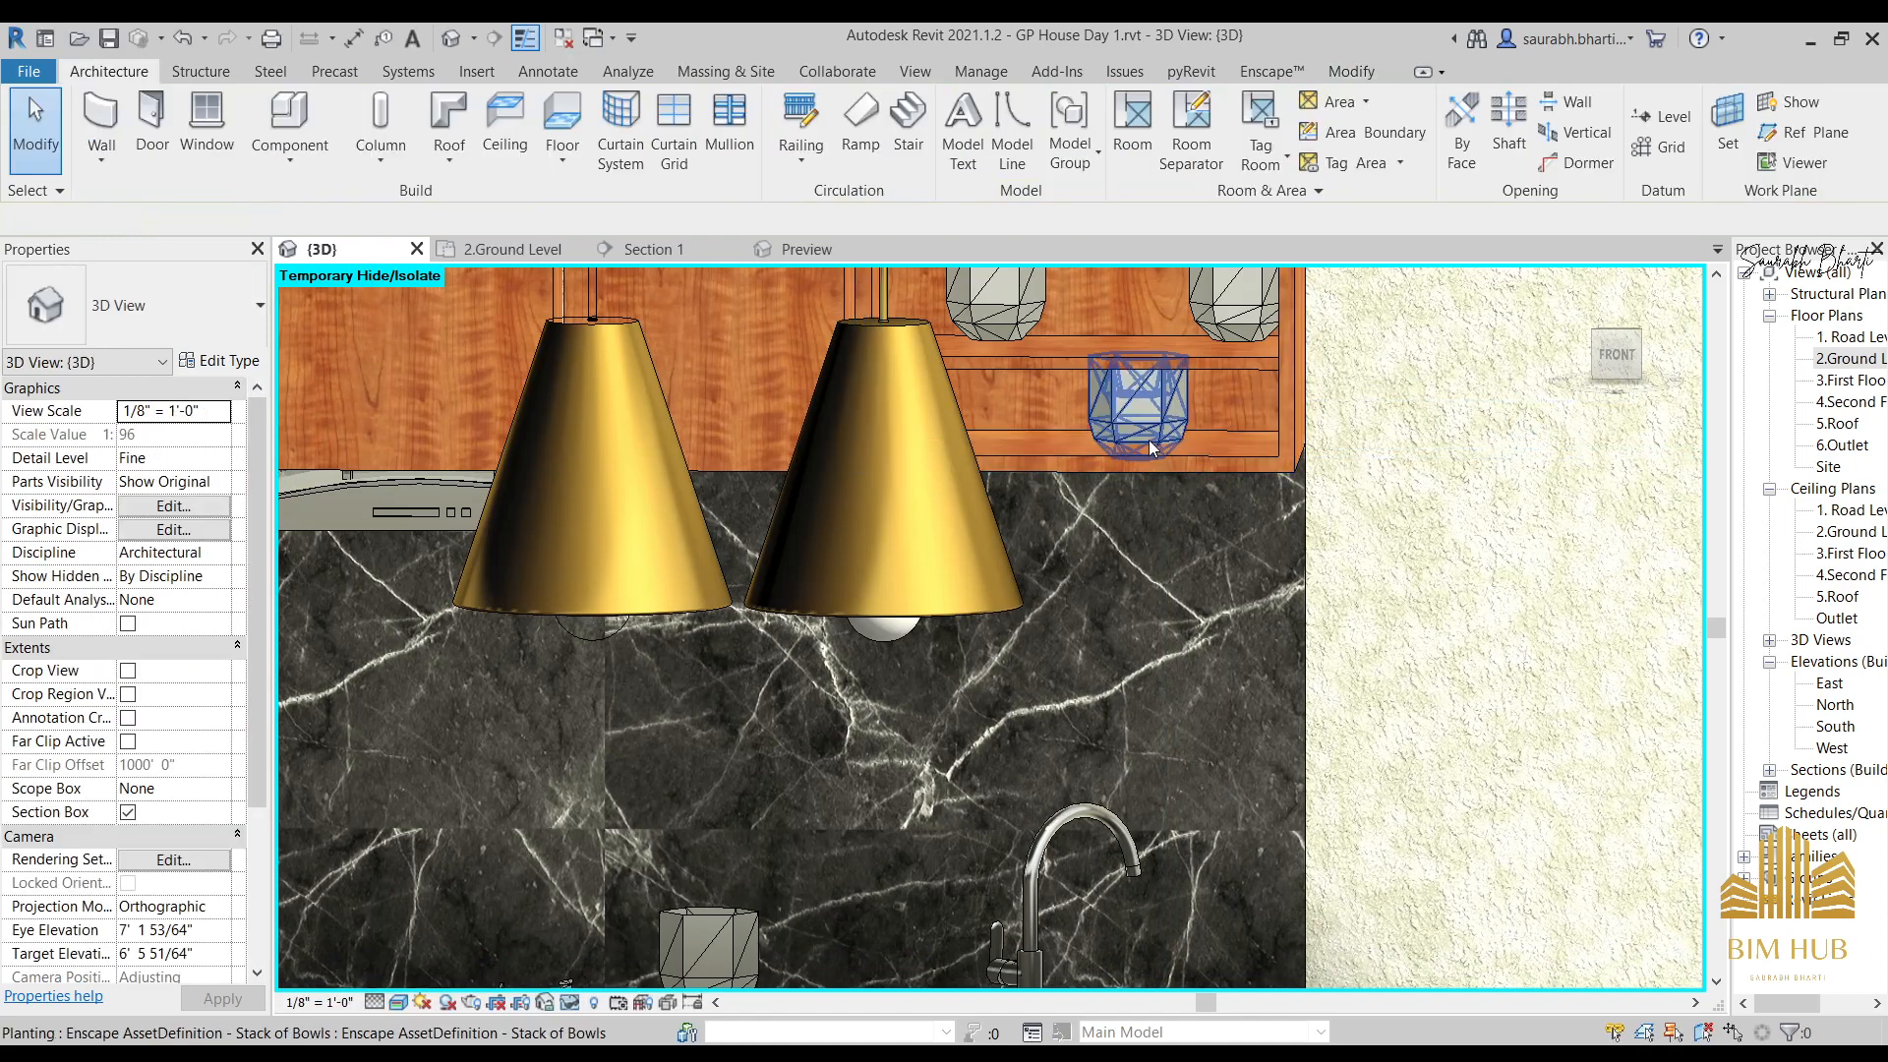
{"action": "left_click", "coordinate": [1148, 435]}
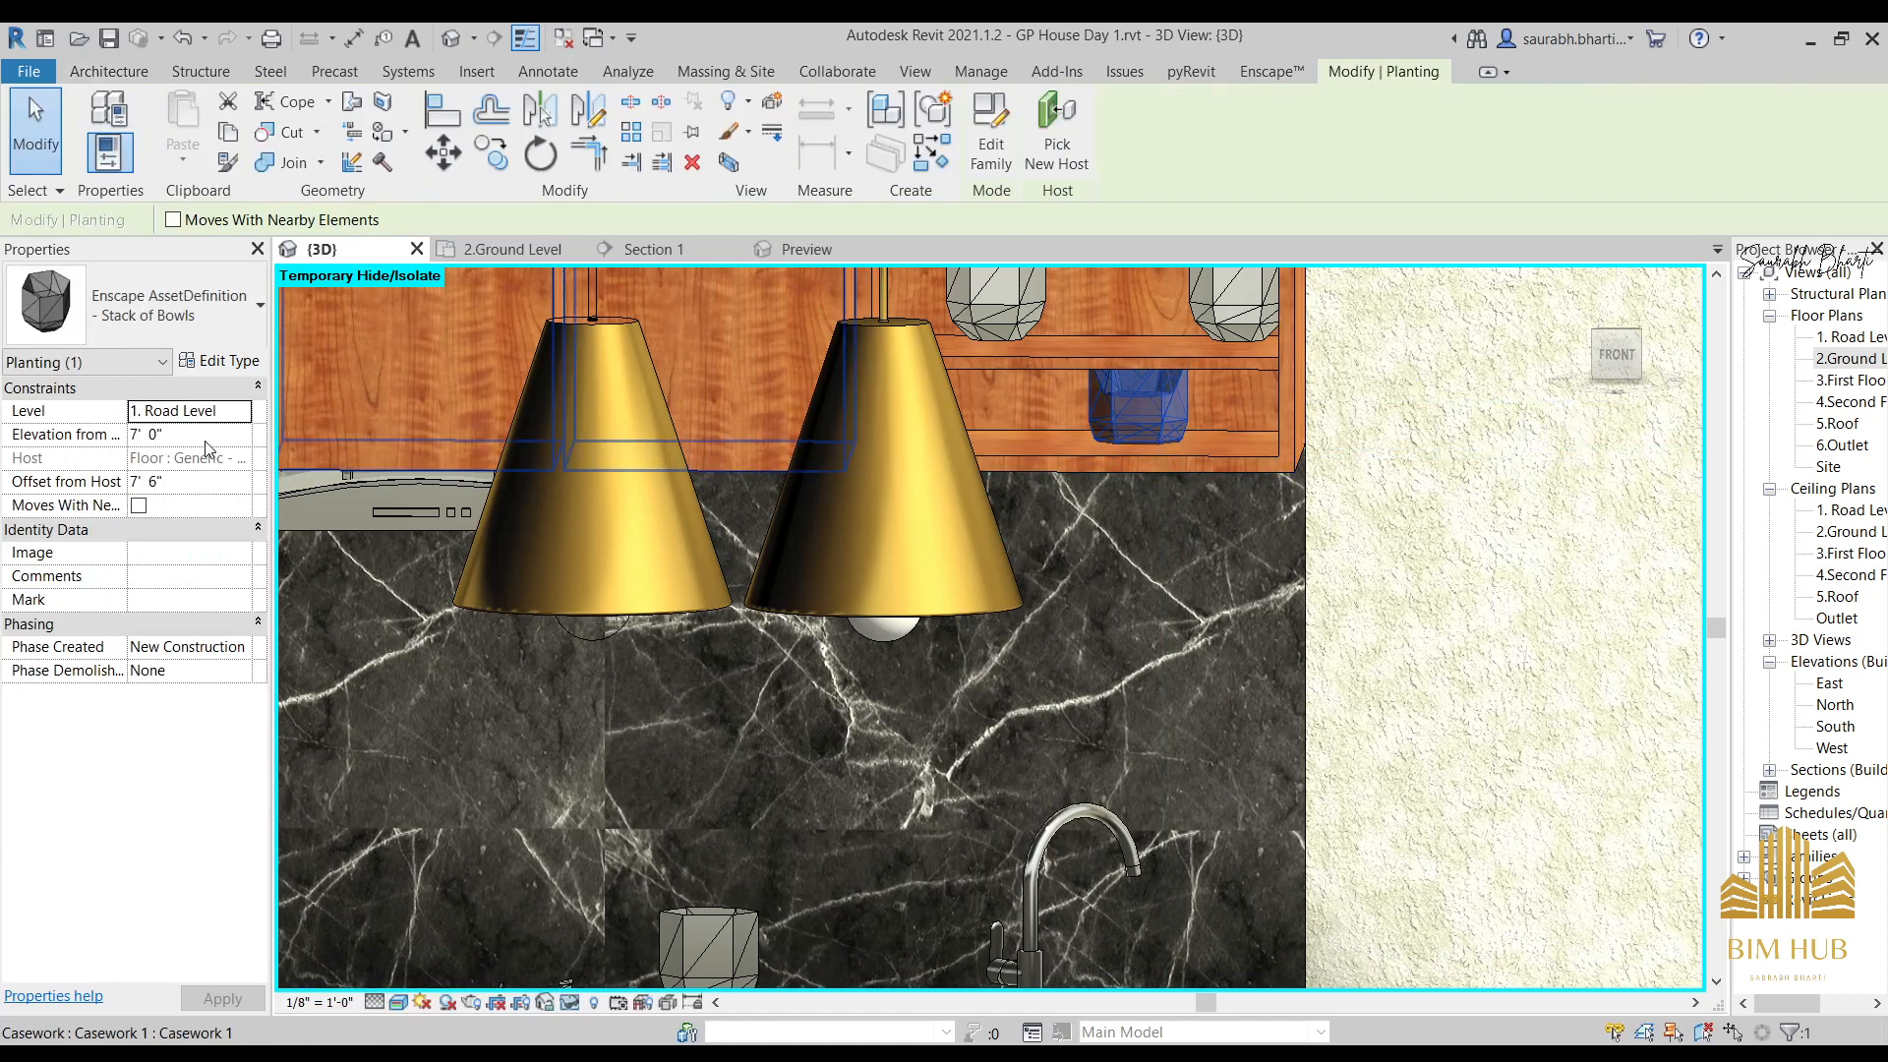
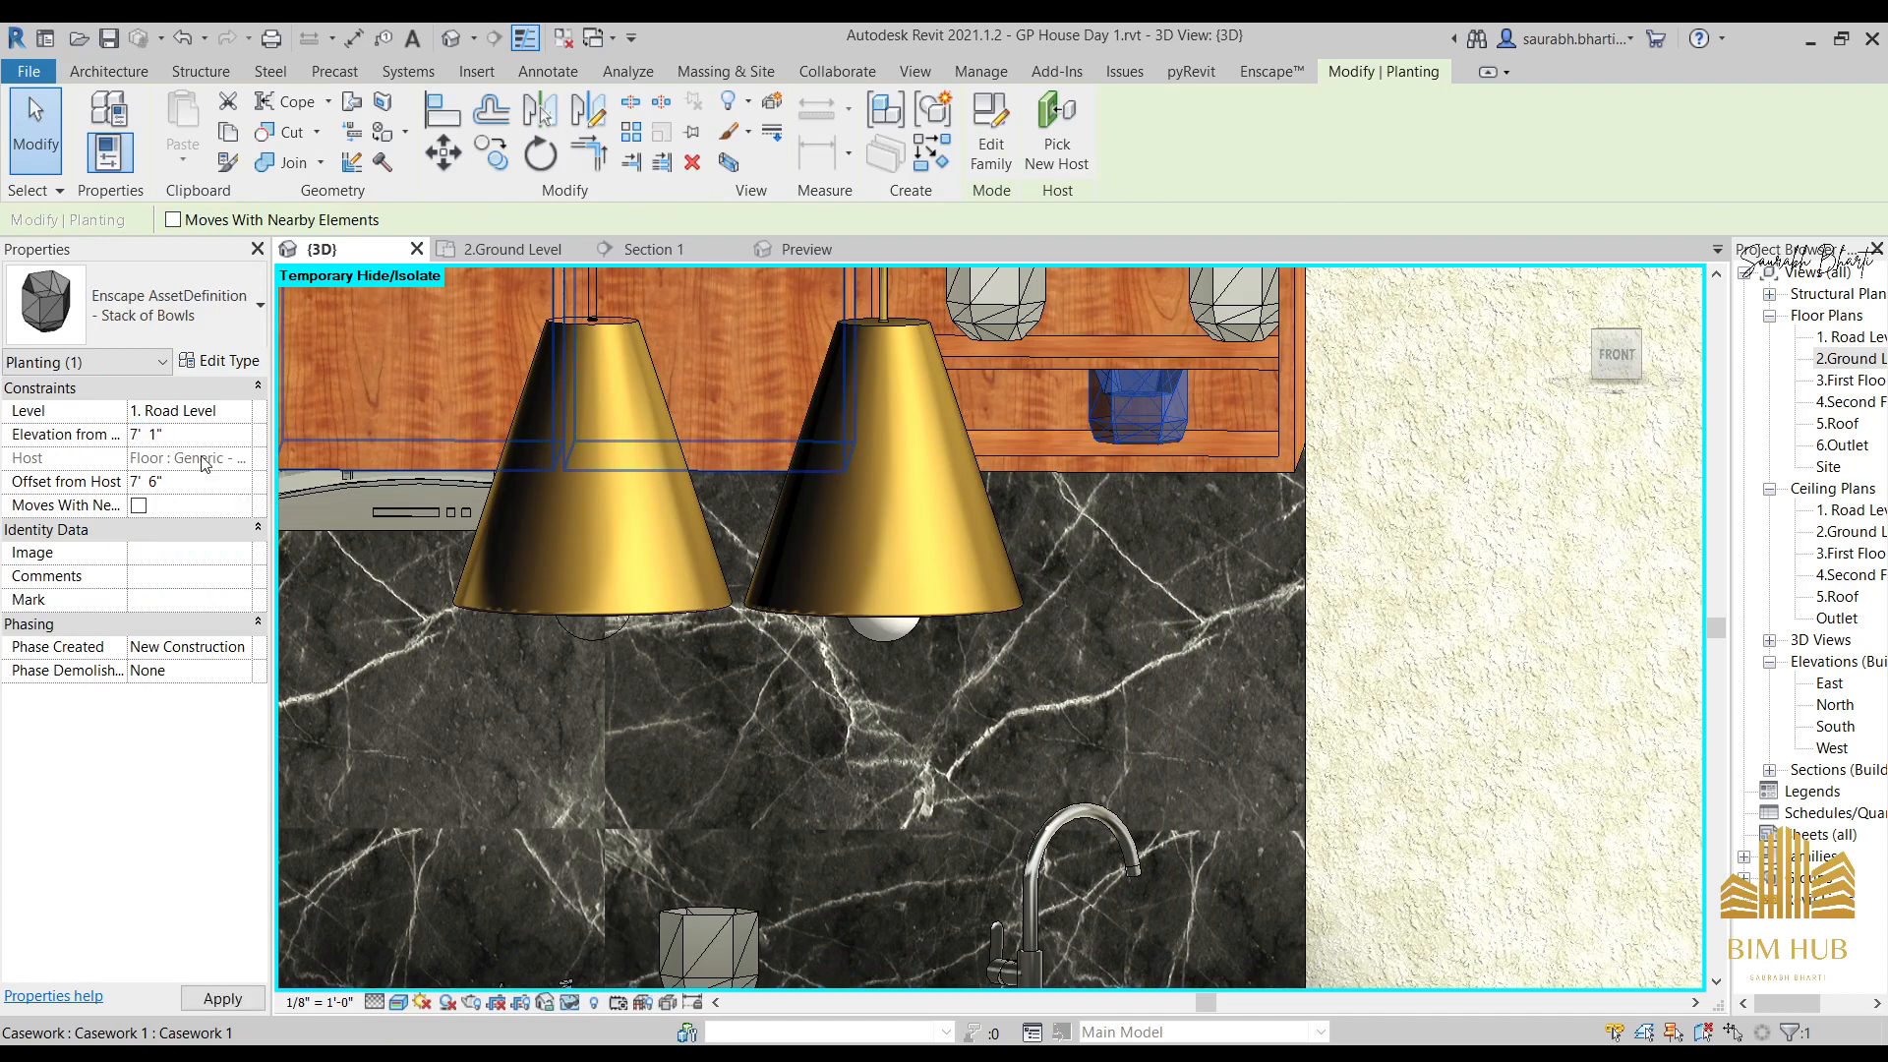
{"action": "left_click", "coordinate": [1211, 600]}
Load the Lighting-Pendant_Mount-Tech_Lighting-Pirlo_Line_Voltage family from the Familes folder into the project and end its placement without placing an instance.
{"action": "middle_click_drag", "start_coordinate": [1089, 568], "coordinate": [1020, 784], "text": "shift"}
{"action": "scroll", "coordinate": [1072, 615], "scroll_direction": "down", "scroll_amount": 3}
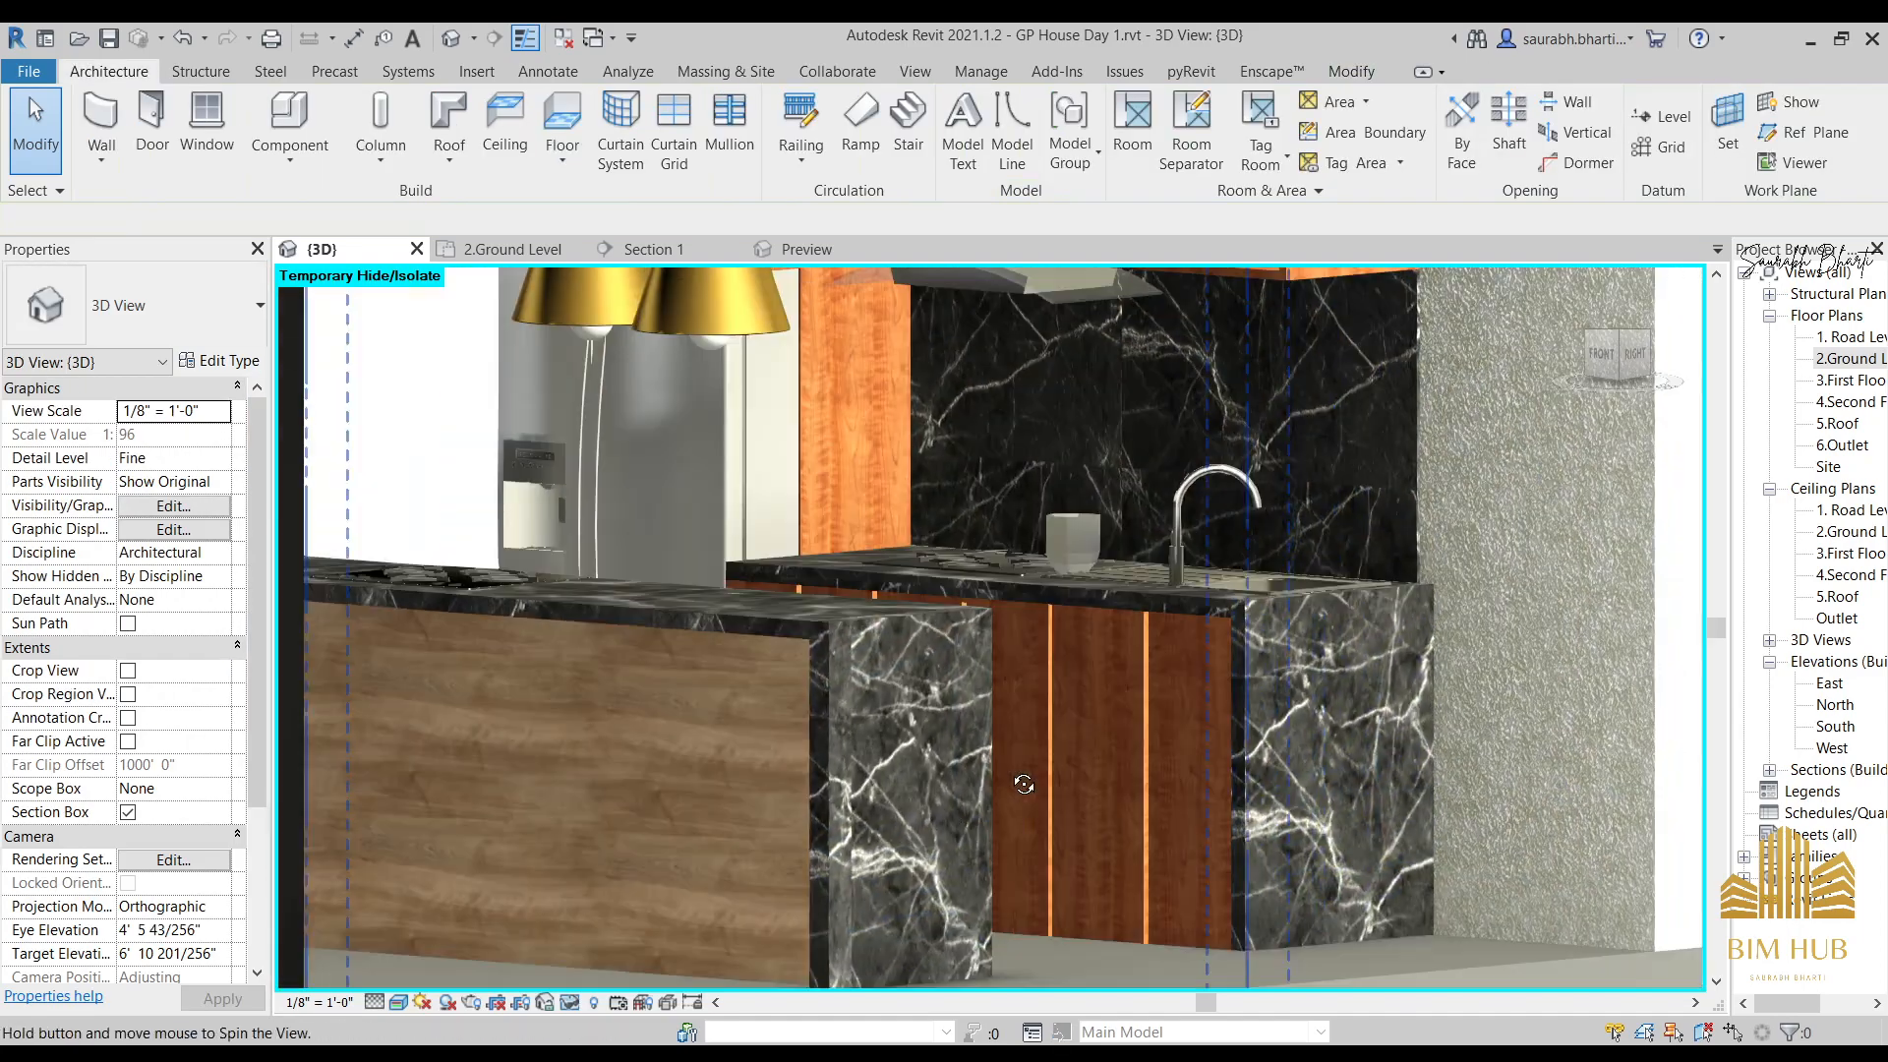
{"action": "scroll", "coordinate": [909, 558], "scroll_direction": "down", "scroll_amount": 2}
{"action": "middle_click_drag", "start_coordinate": [993, 649], "coordinate": [944, 551], "text": "shift"}
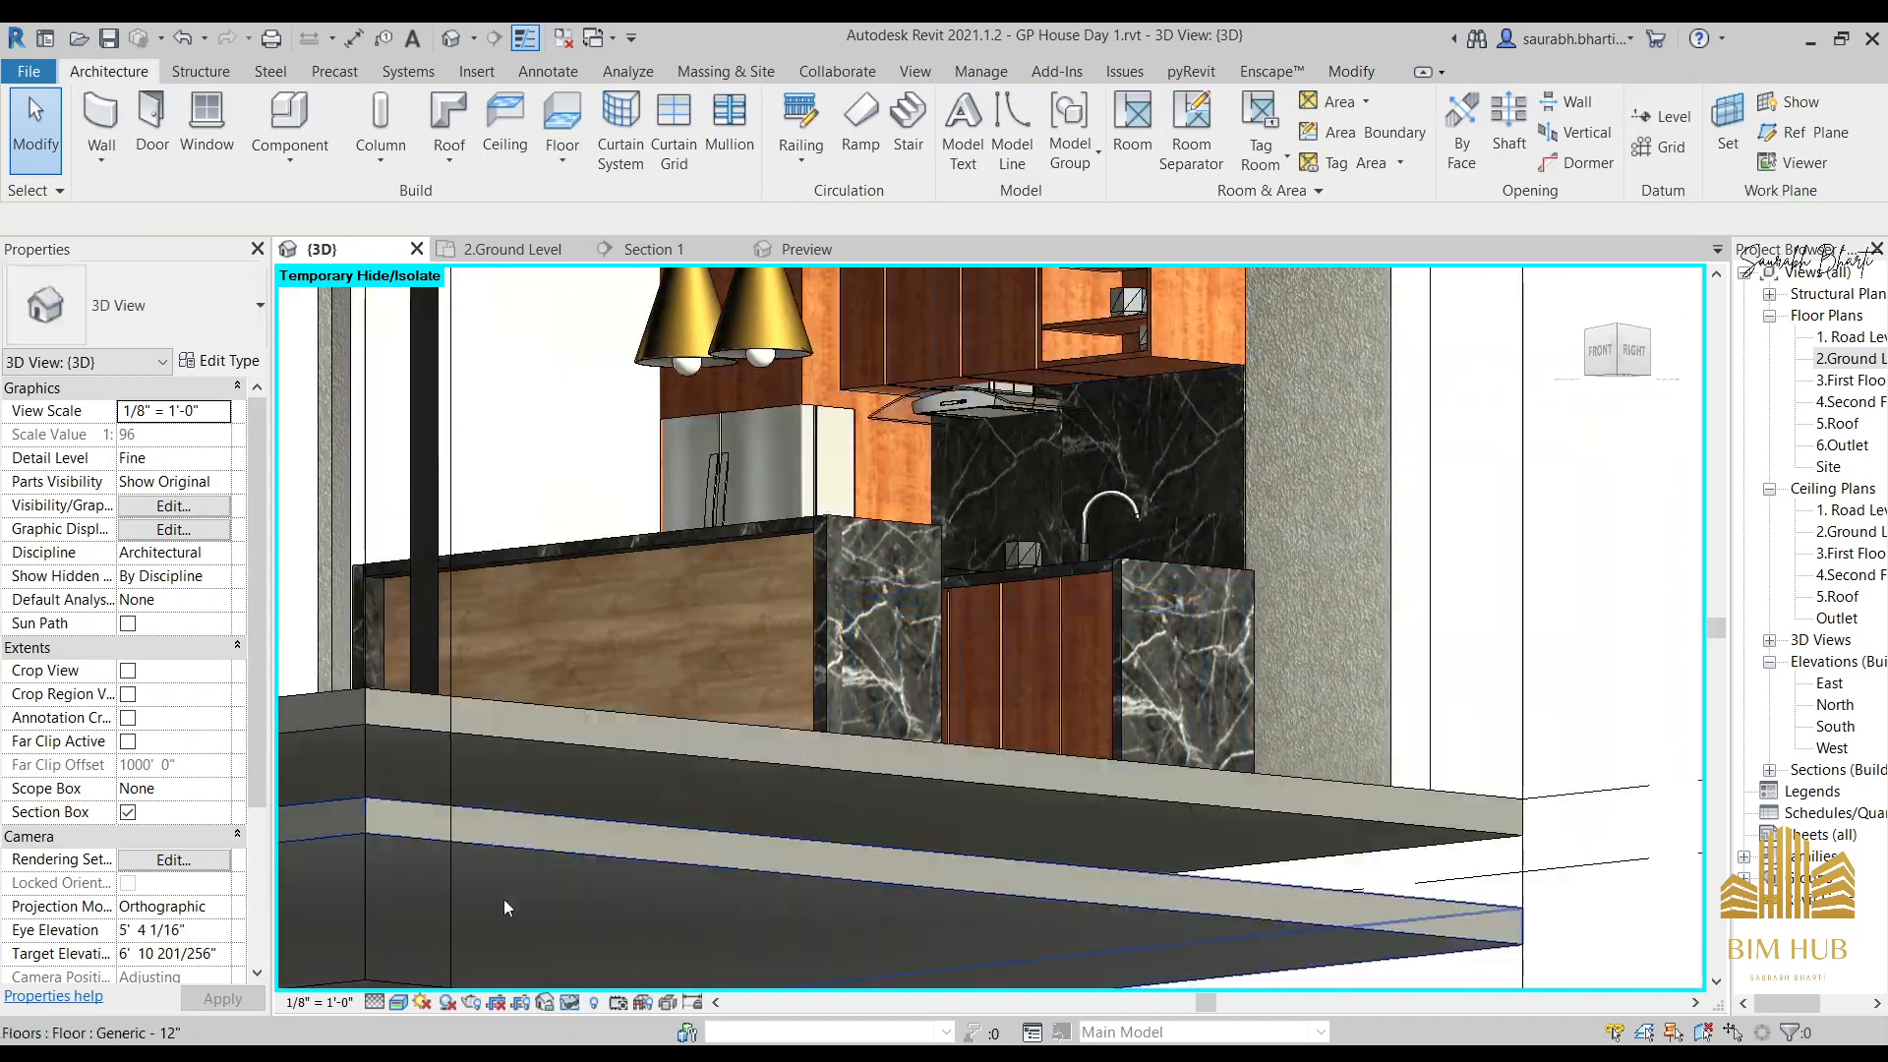
{"action": "mouse_move", "coordinate": [433, 1052]}
{"action": "left_click", "coordinate": [184, 983]}
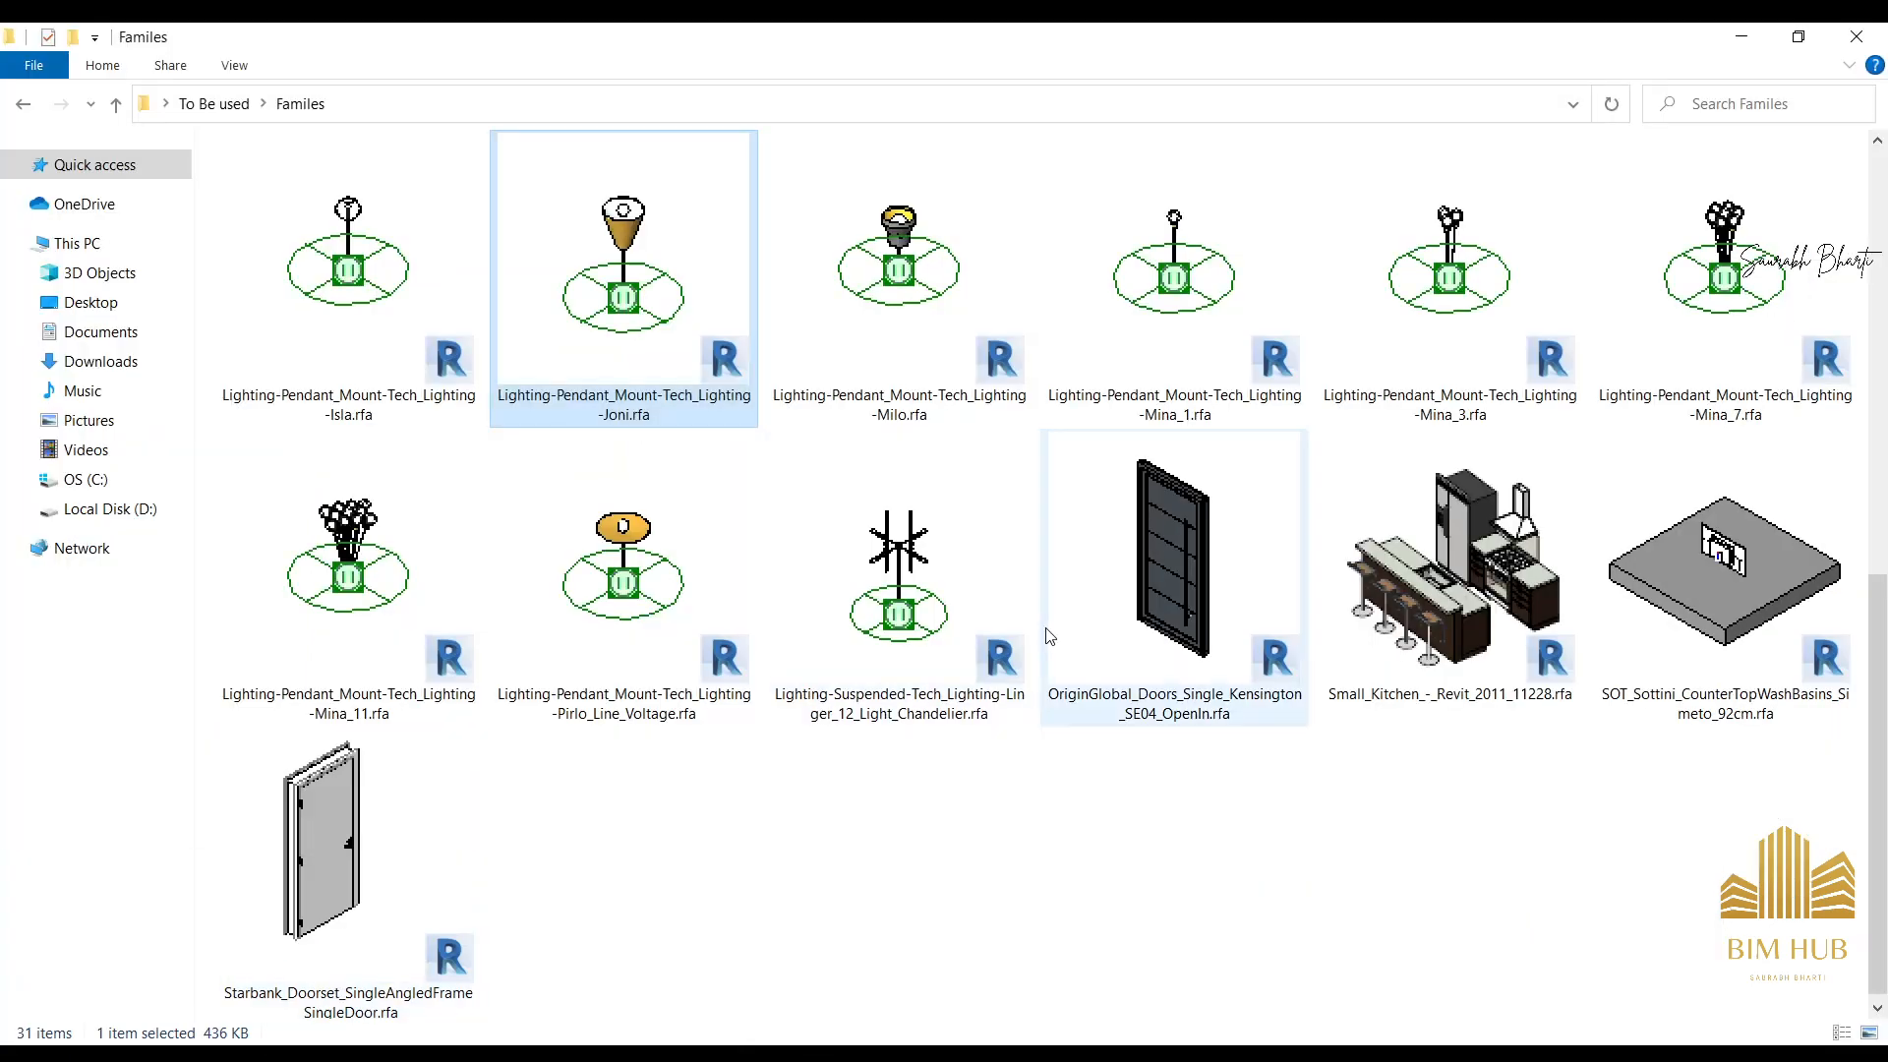
{"action": "scroll", "coordinate": [610, 824], "scroll_direction": "up", "scroll_amount": 8}
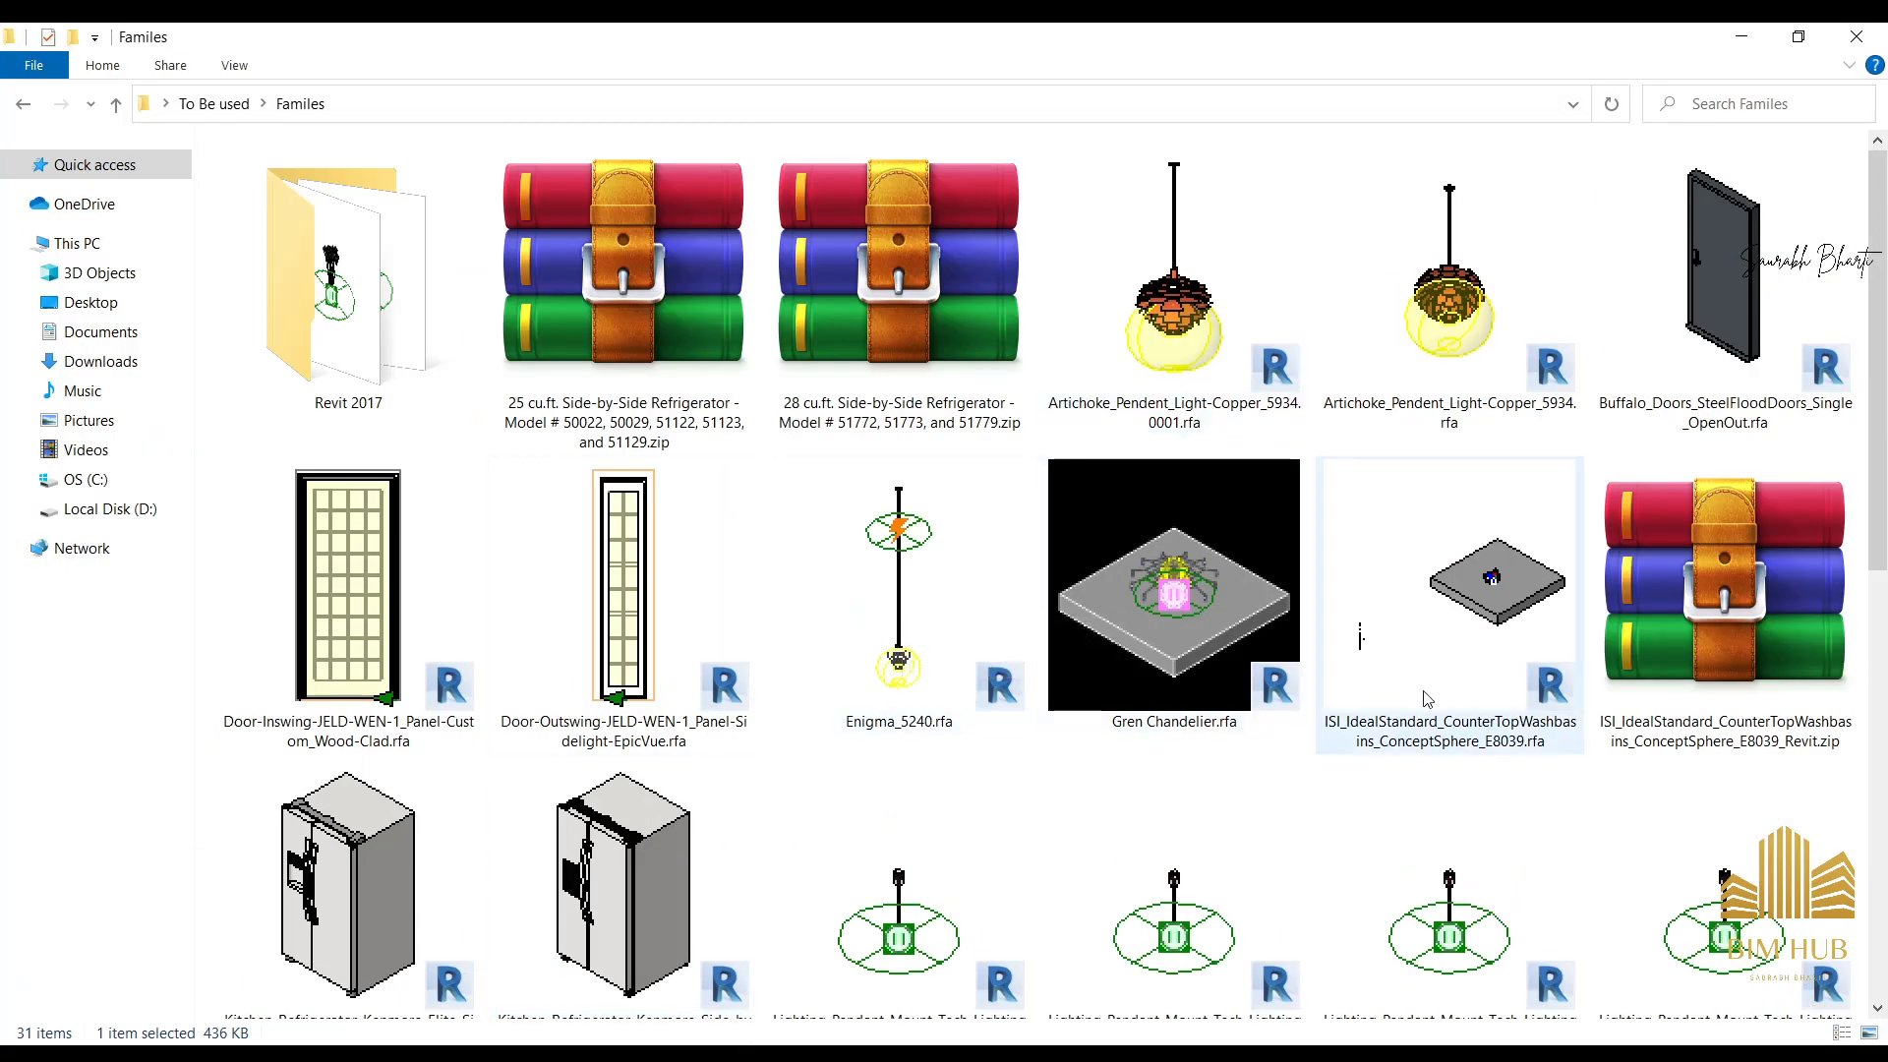
{"action": "scroll", "coordinate": [1425, 695], "scroll_direction": "down", "scroll_amount": 2}
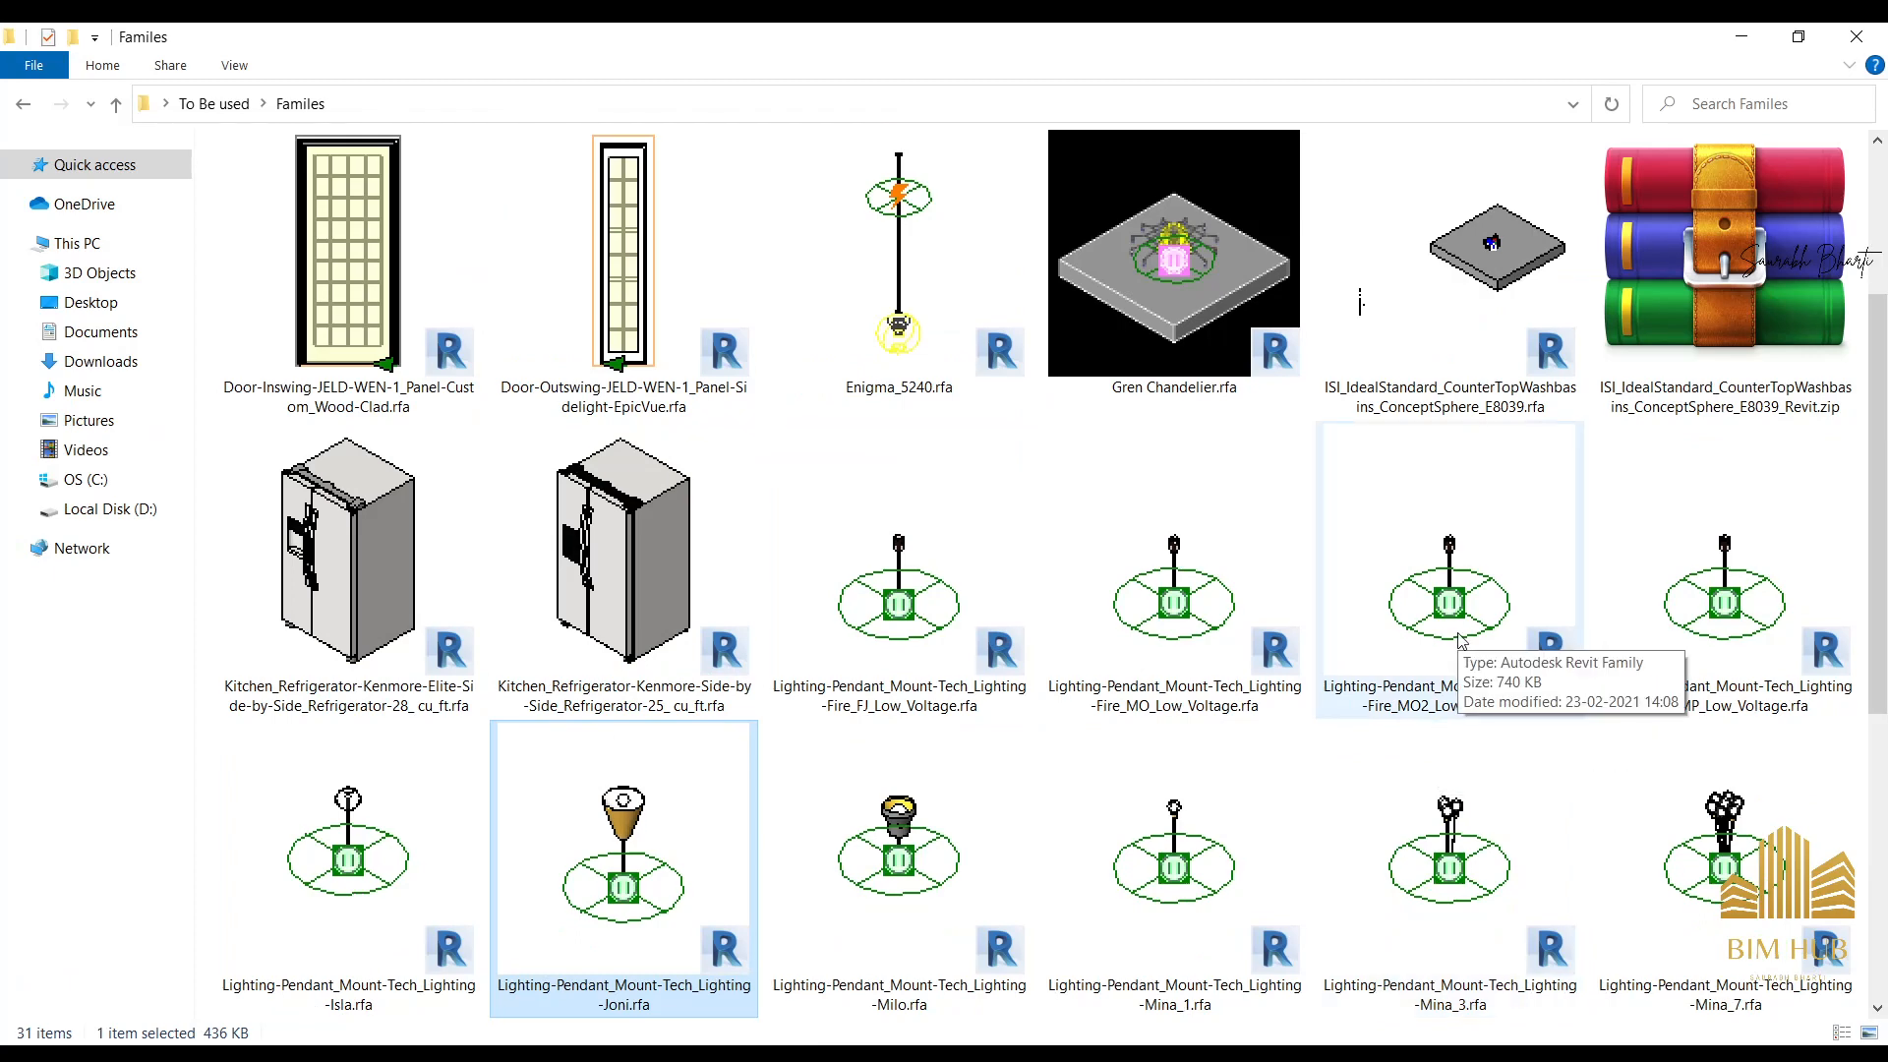
{"action": "left_click", "coordinate": [1704, 609]}
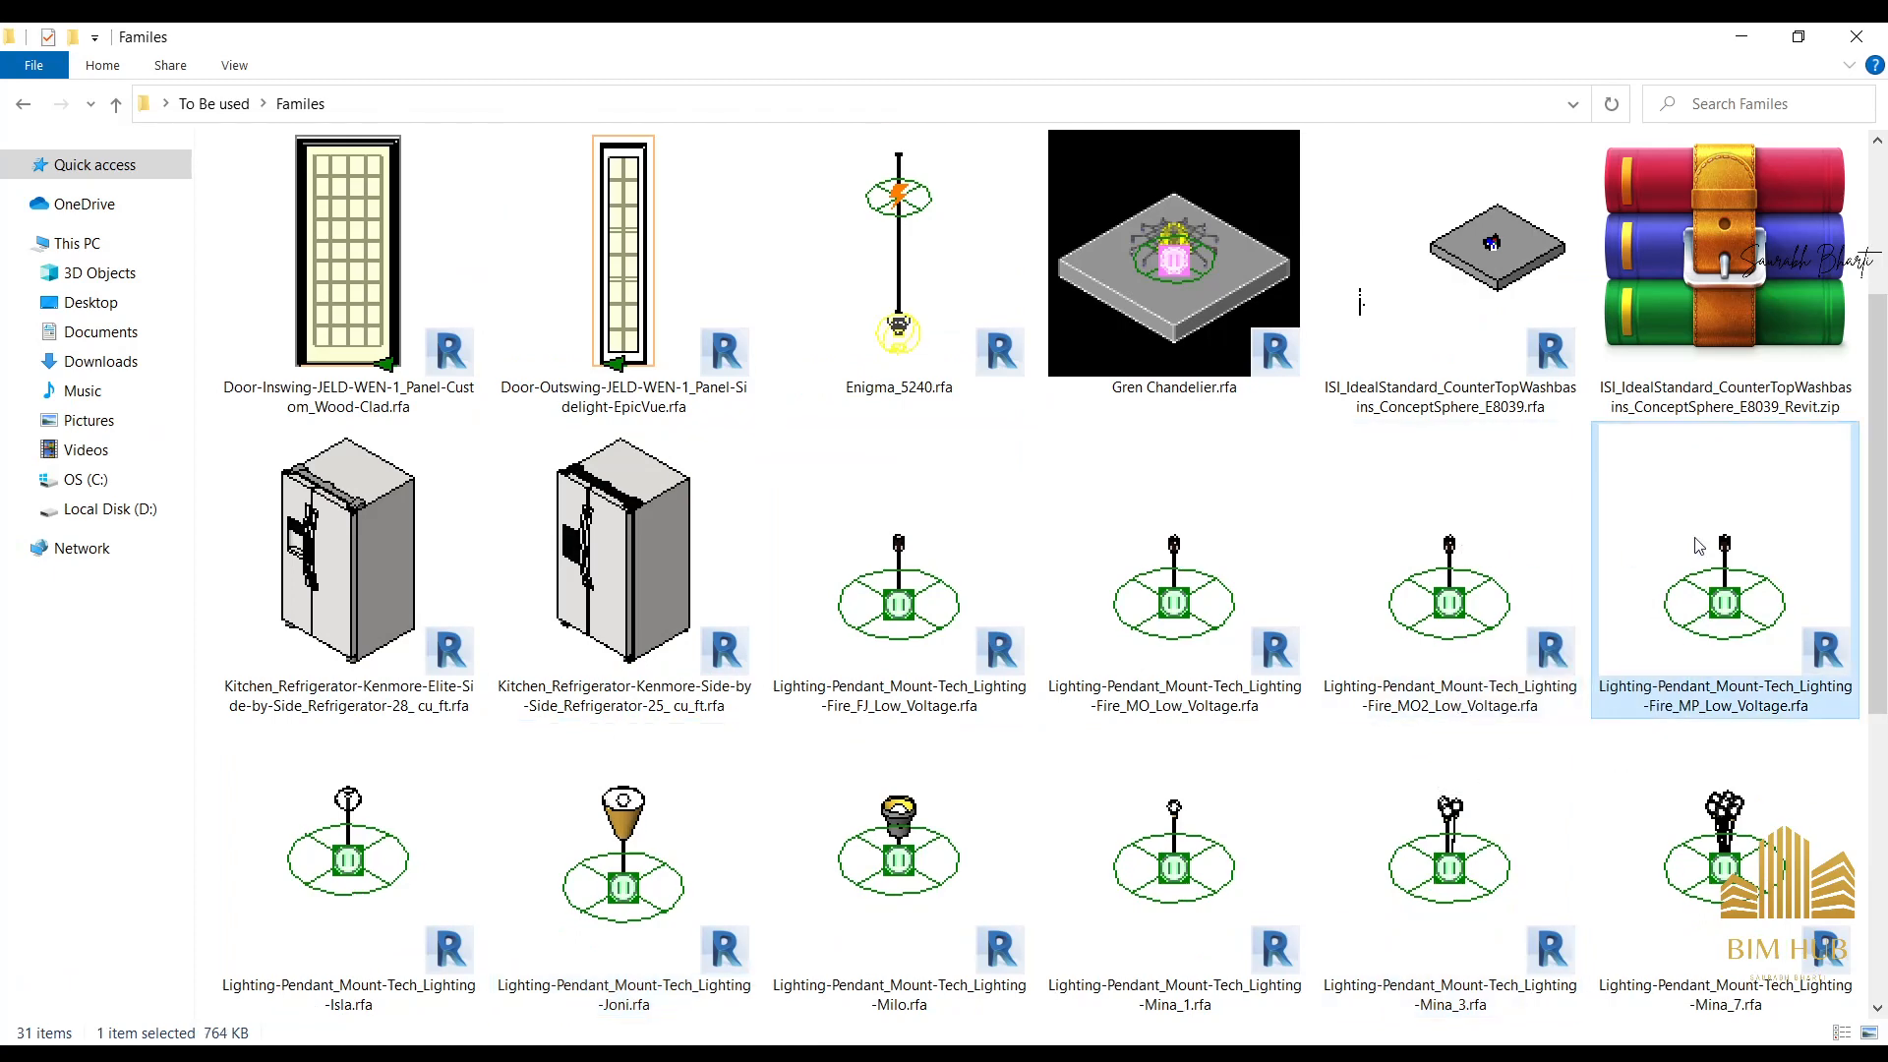
{"action": "scroll", "coordinate": [934, 672], "scroll_direction": "down", "scroll_amount": 4}
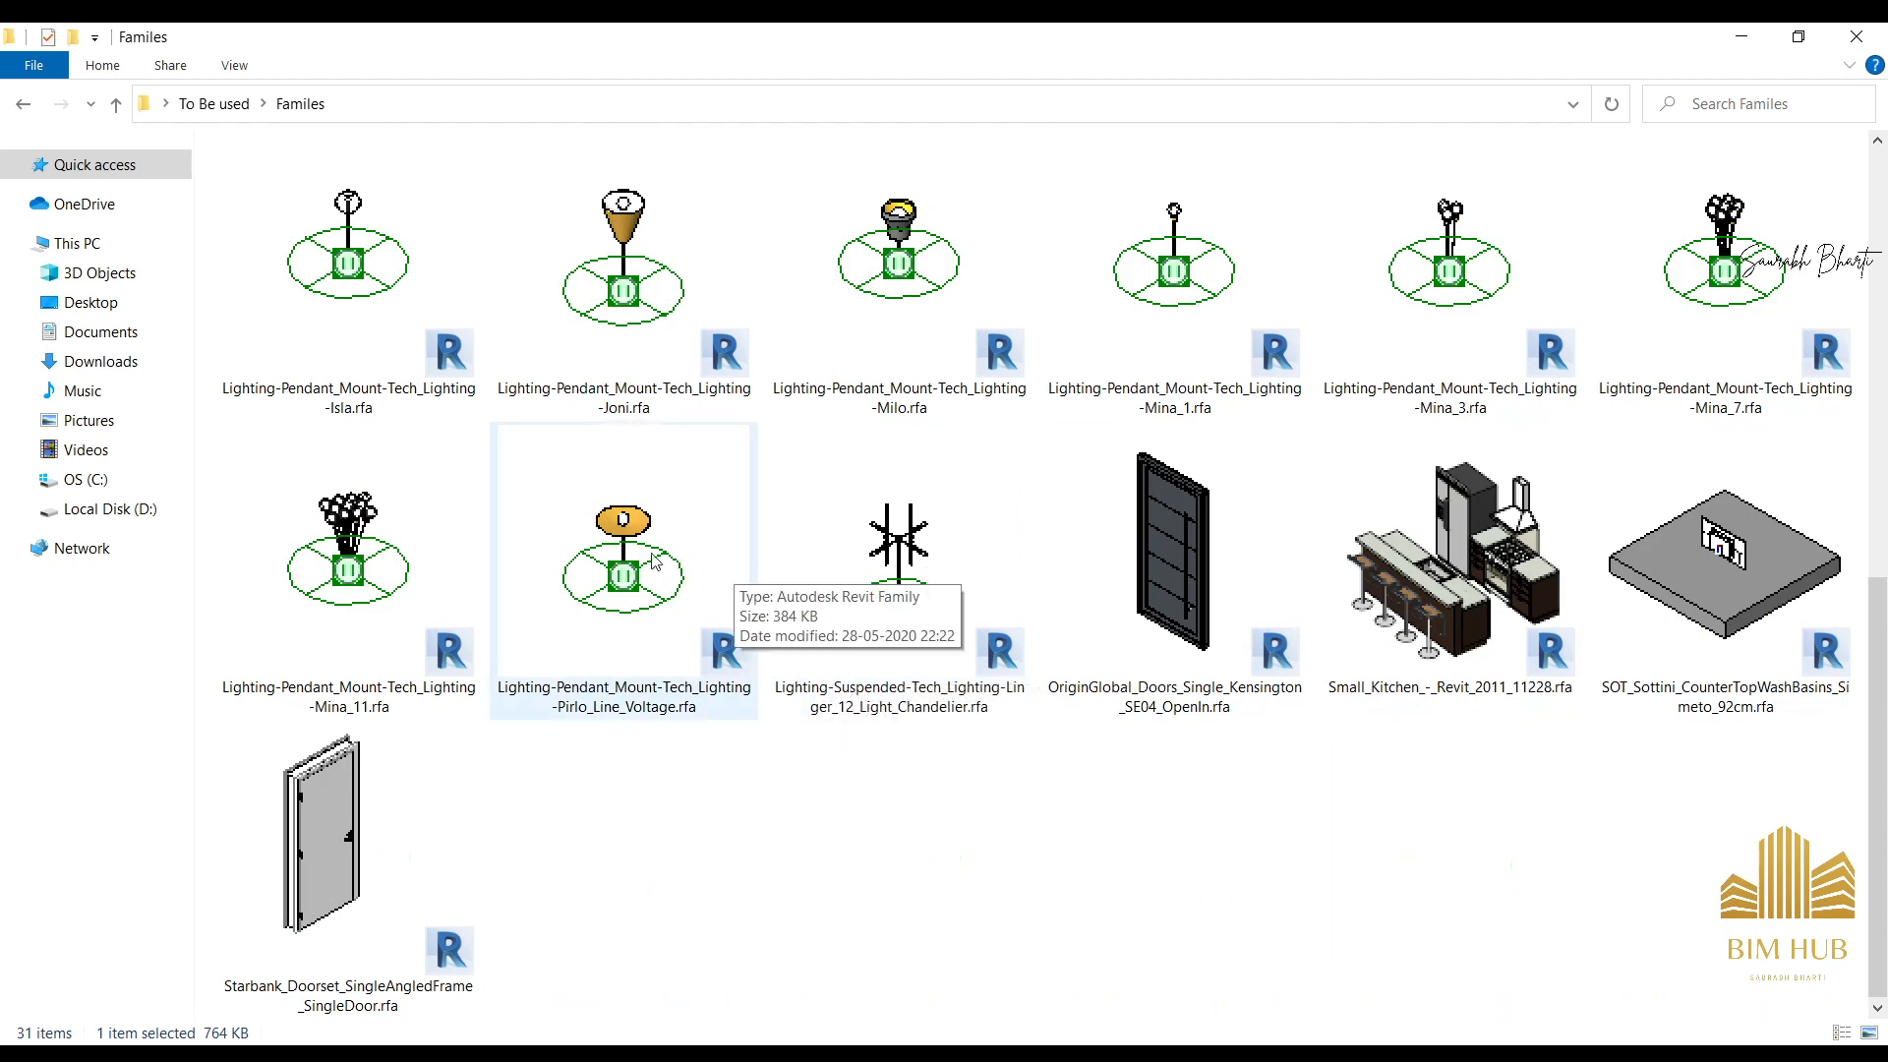
{"action": "left_click_drag", "start_coordinate": [639, 563], "coordinate": [279, 977]}
{"action": "left_click_drag", "start_coordinate": [143, 1032], "coordinate": [145, 986]}
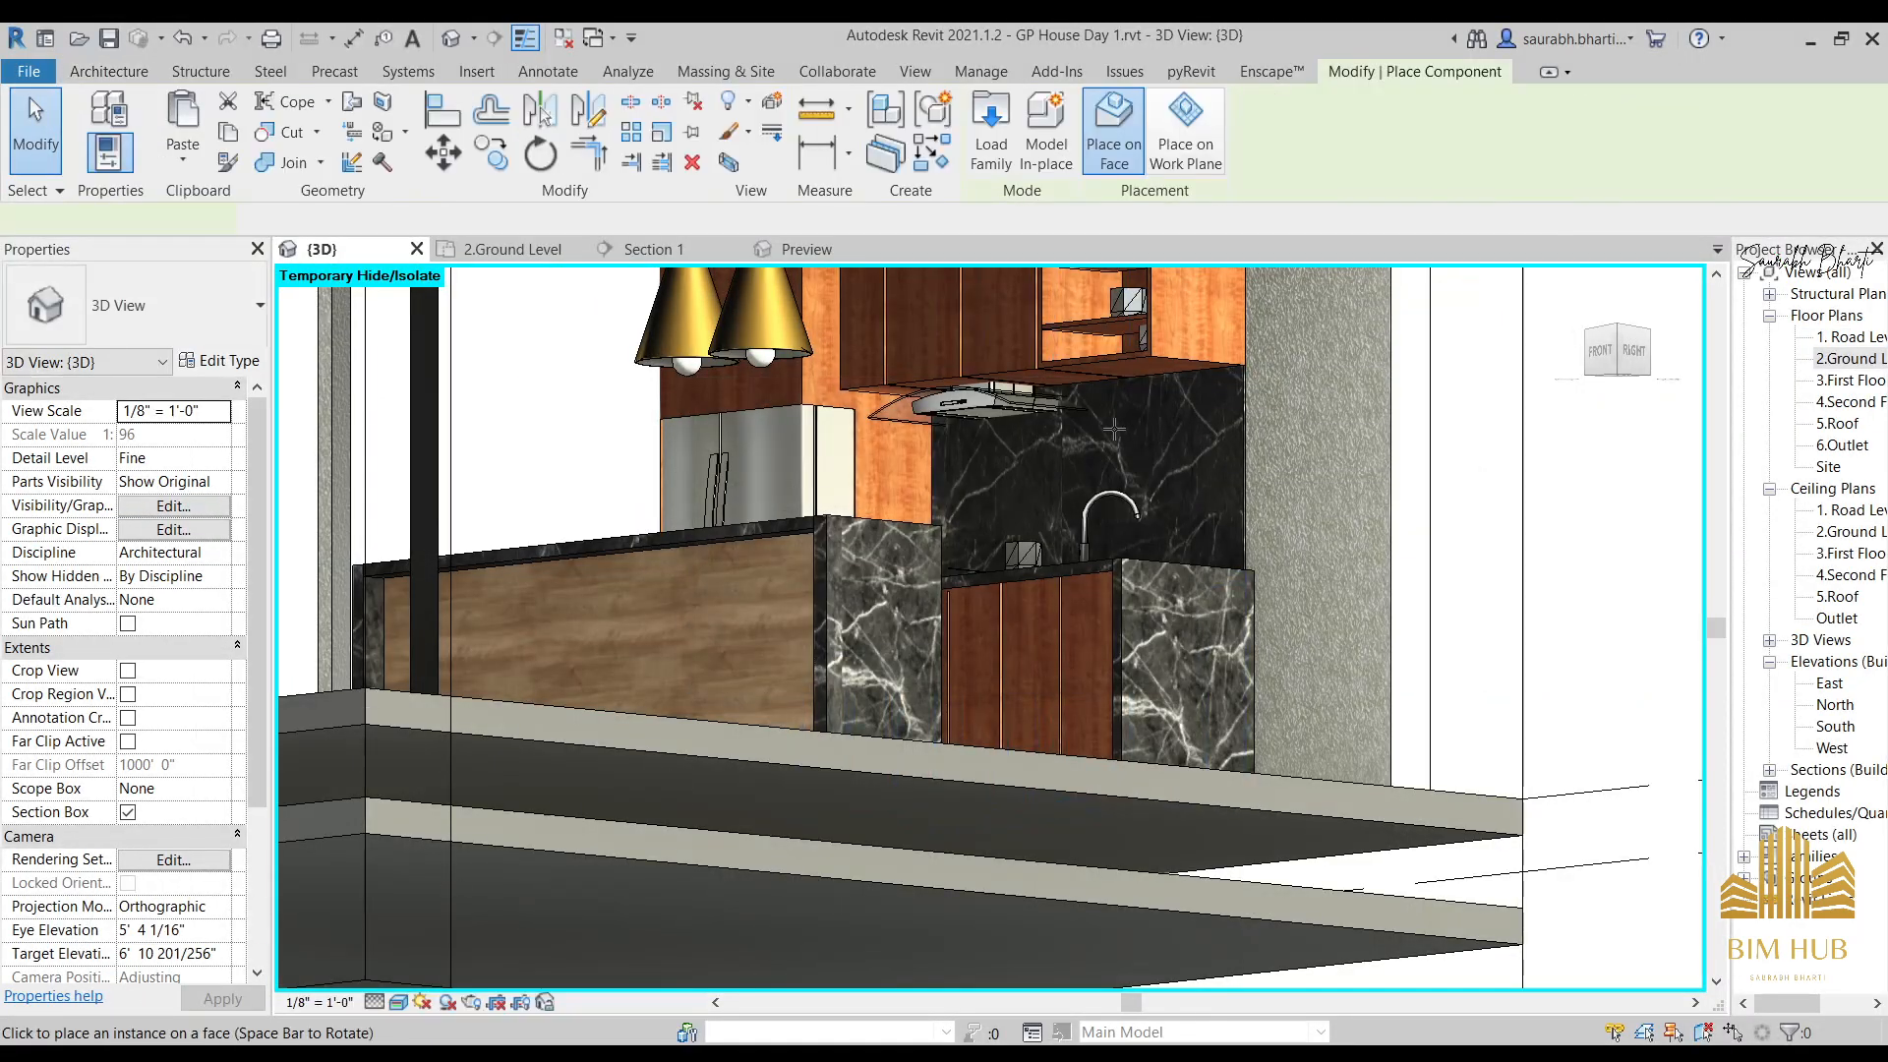
{"action": "middle_click_drag", "start_coordinate": [1151, 392], "coordinate": [1072, 413], "text": "shift"}
{"action": "key", "text": "Escape"}
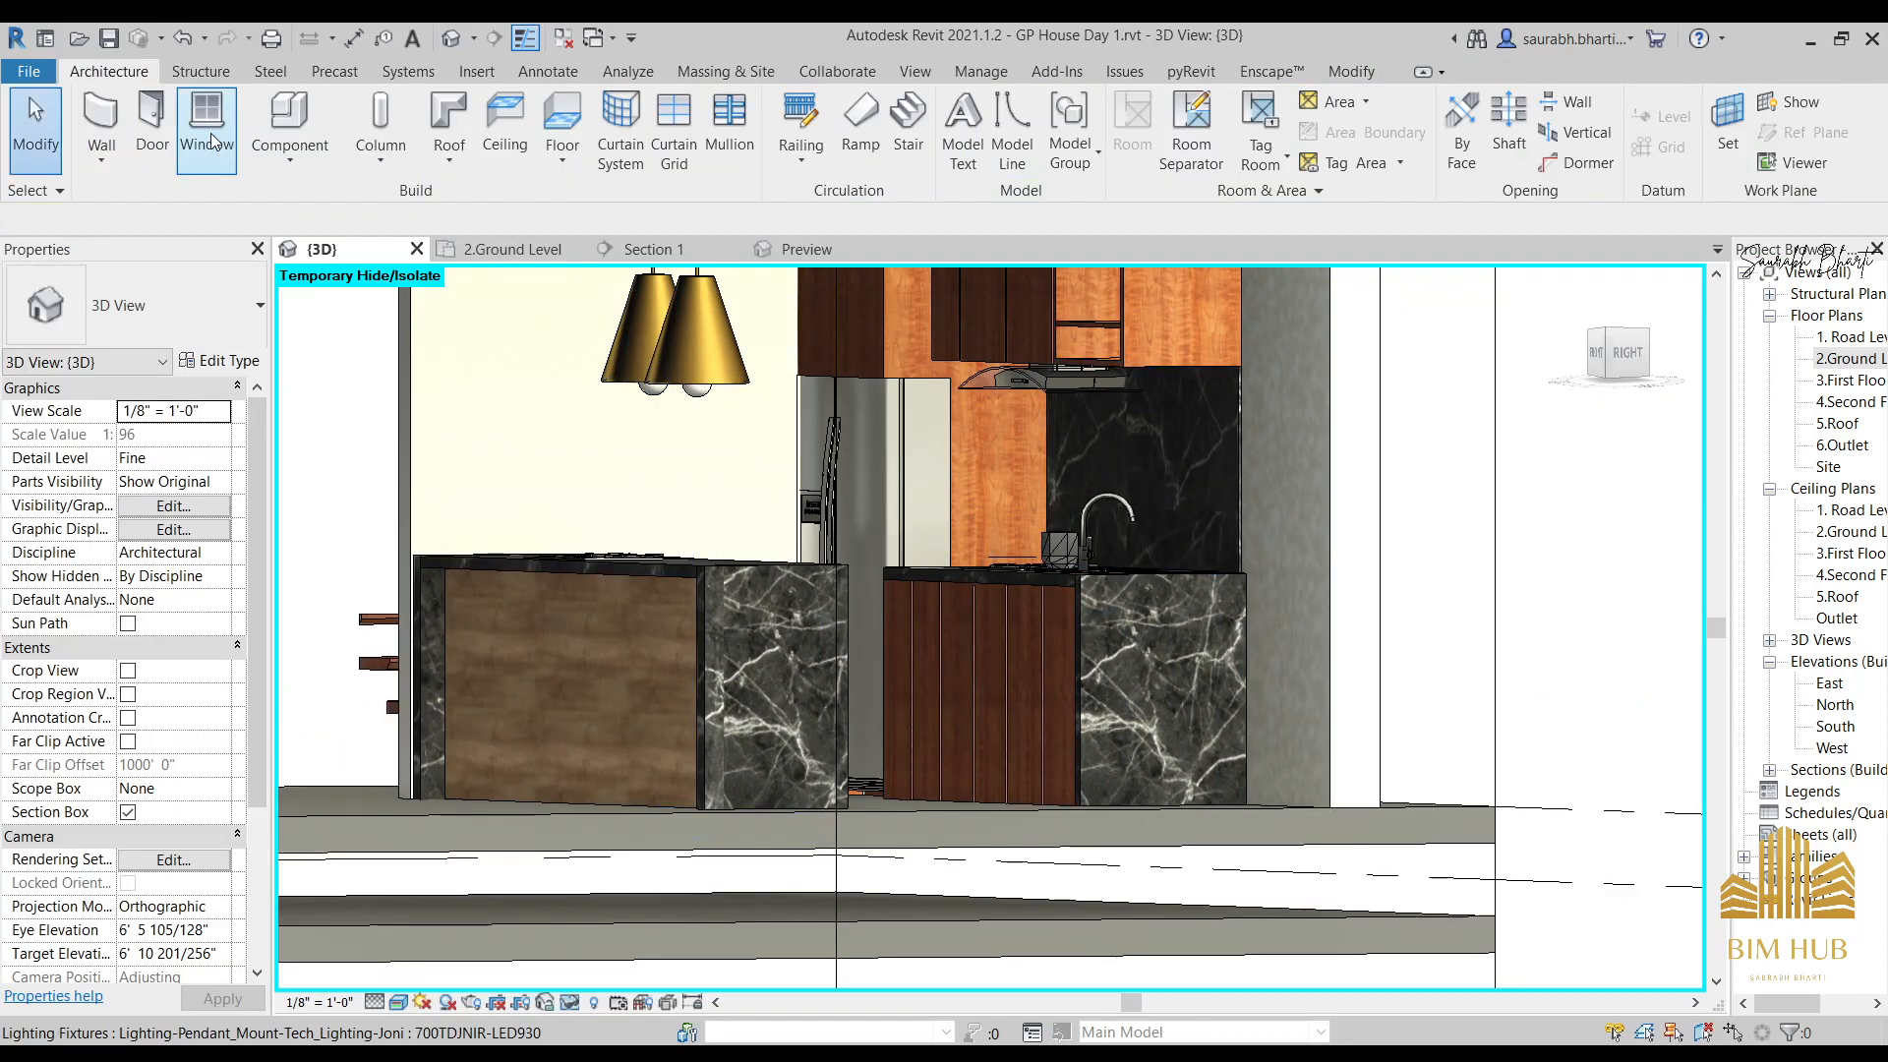
{"action": "left_click", "coordinate": [283, 163]}
{"action": "left_click", "coordinate": [332, 274]}
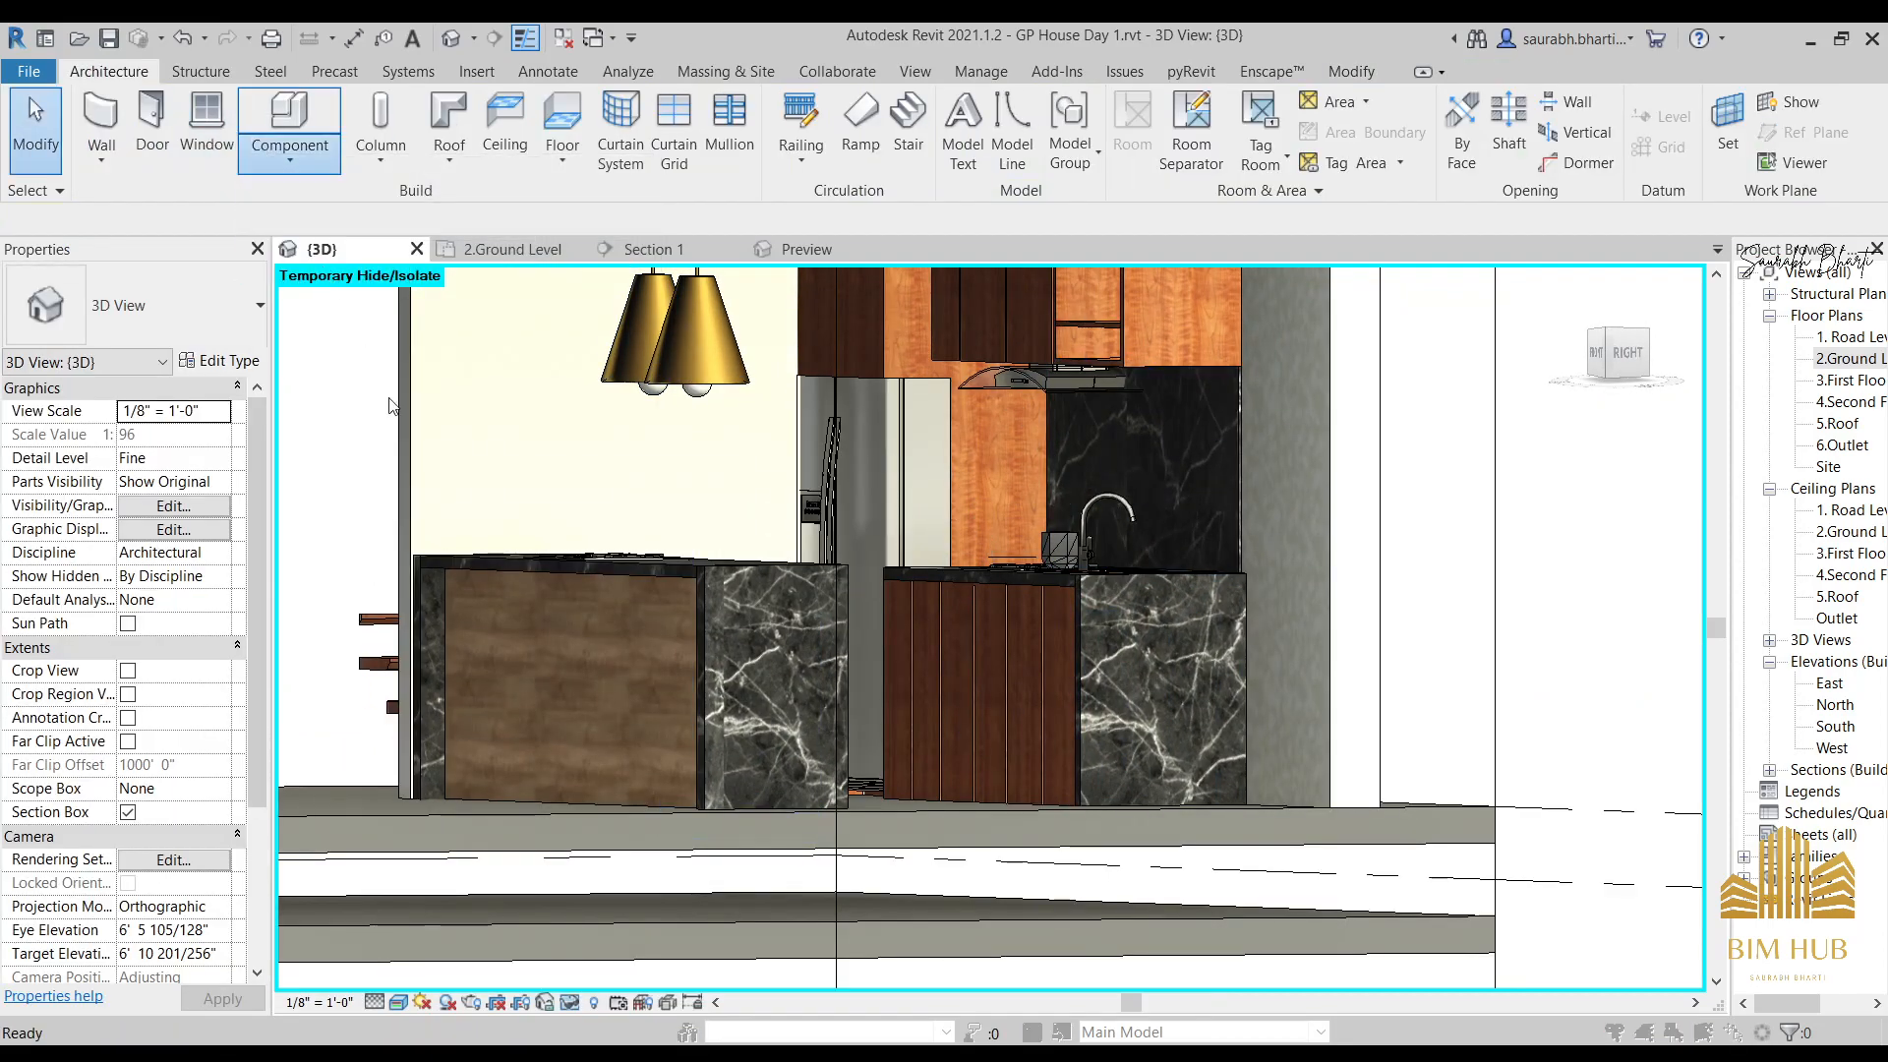
{"action": "key", "text": "Escape"}
{"action": "scroll", "coordinate": [317, 184], "scroll_direction": "down", "scroll_amount": 1}
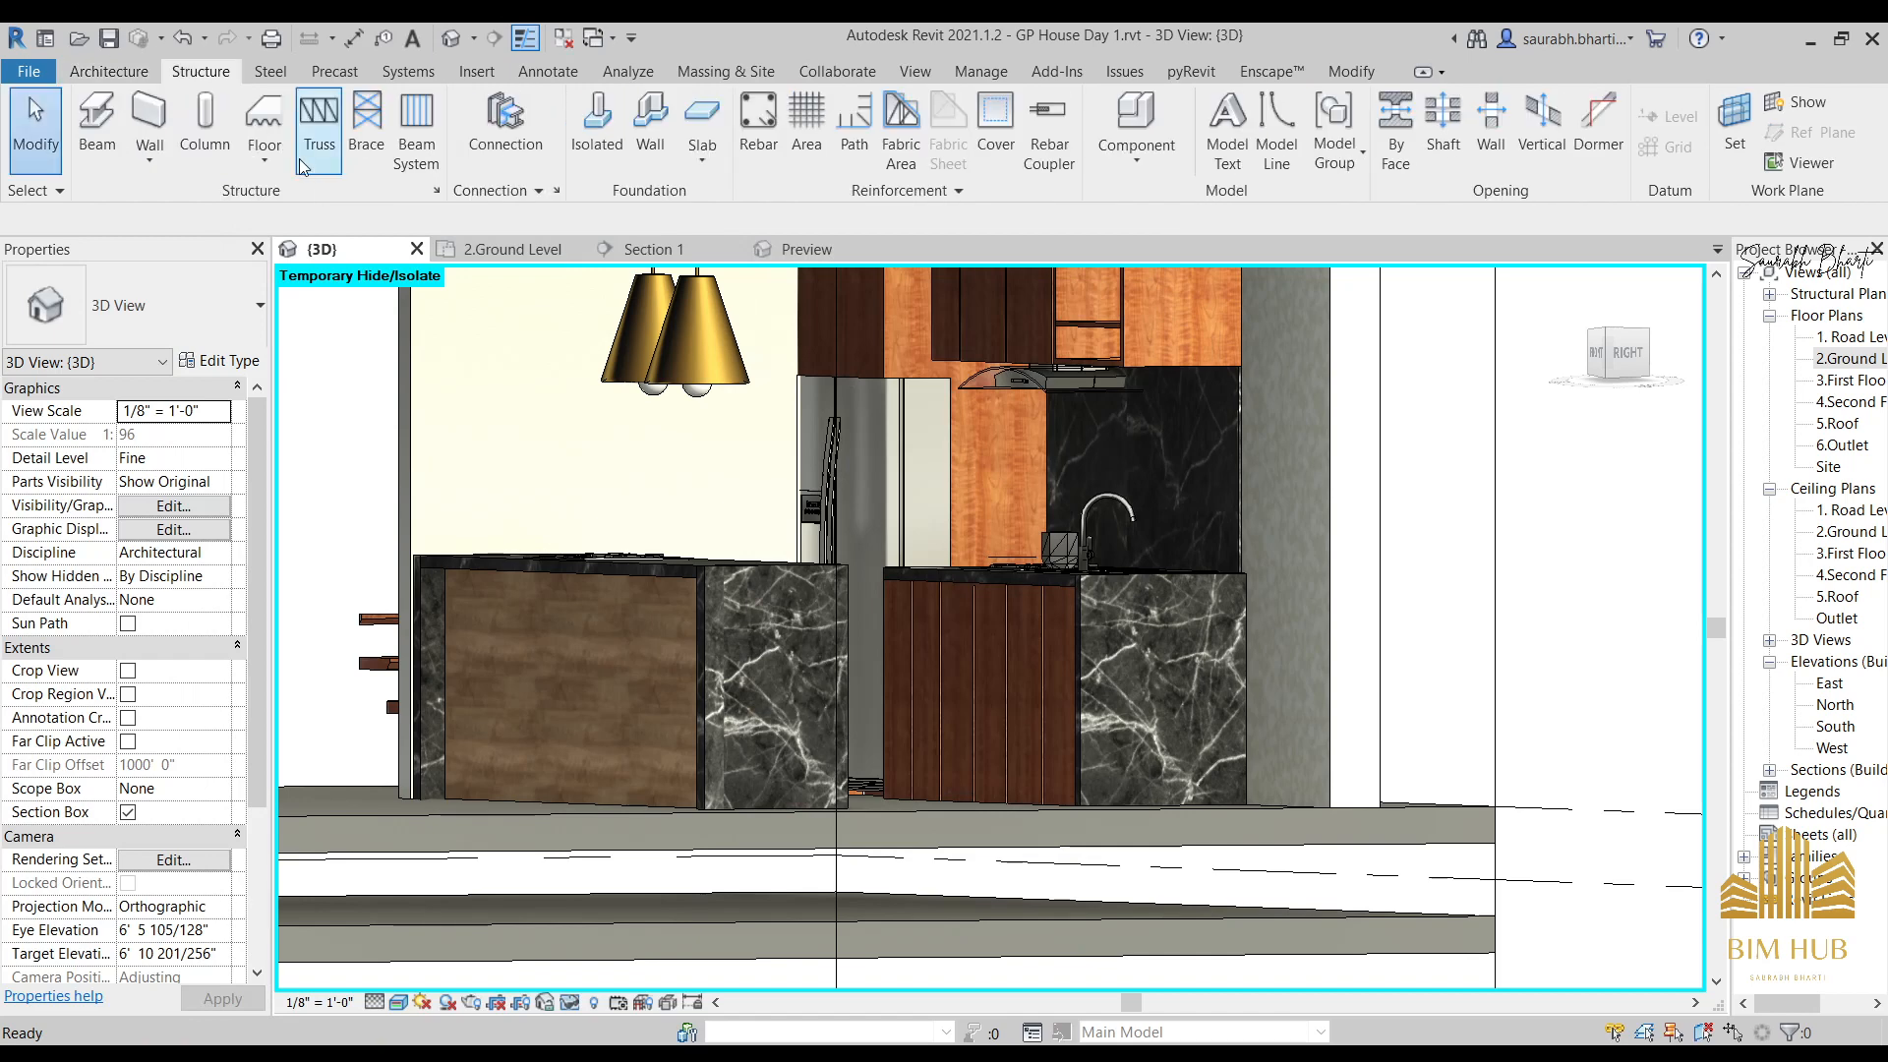
Start placing a component and look through the available family types for a suitable light fixture.
{"action": "left_click", "coordinate": [141, 69]}
{"action": "left_click", "coordinate": [323, 166]}
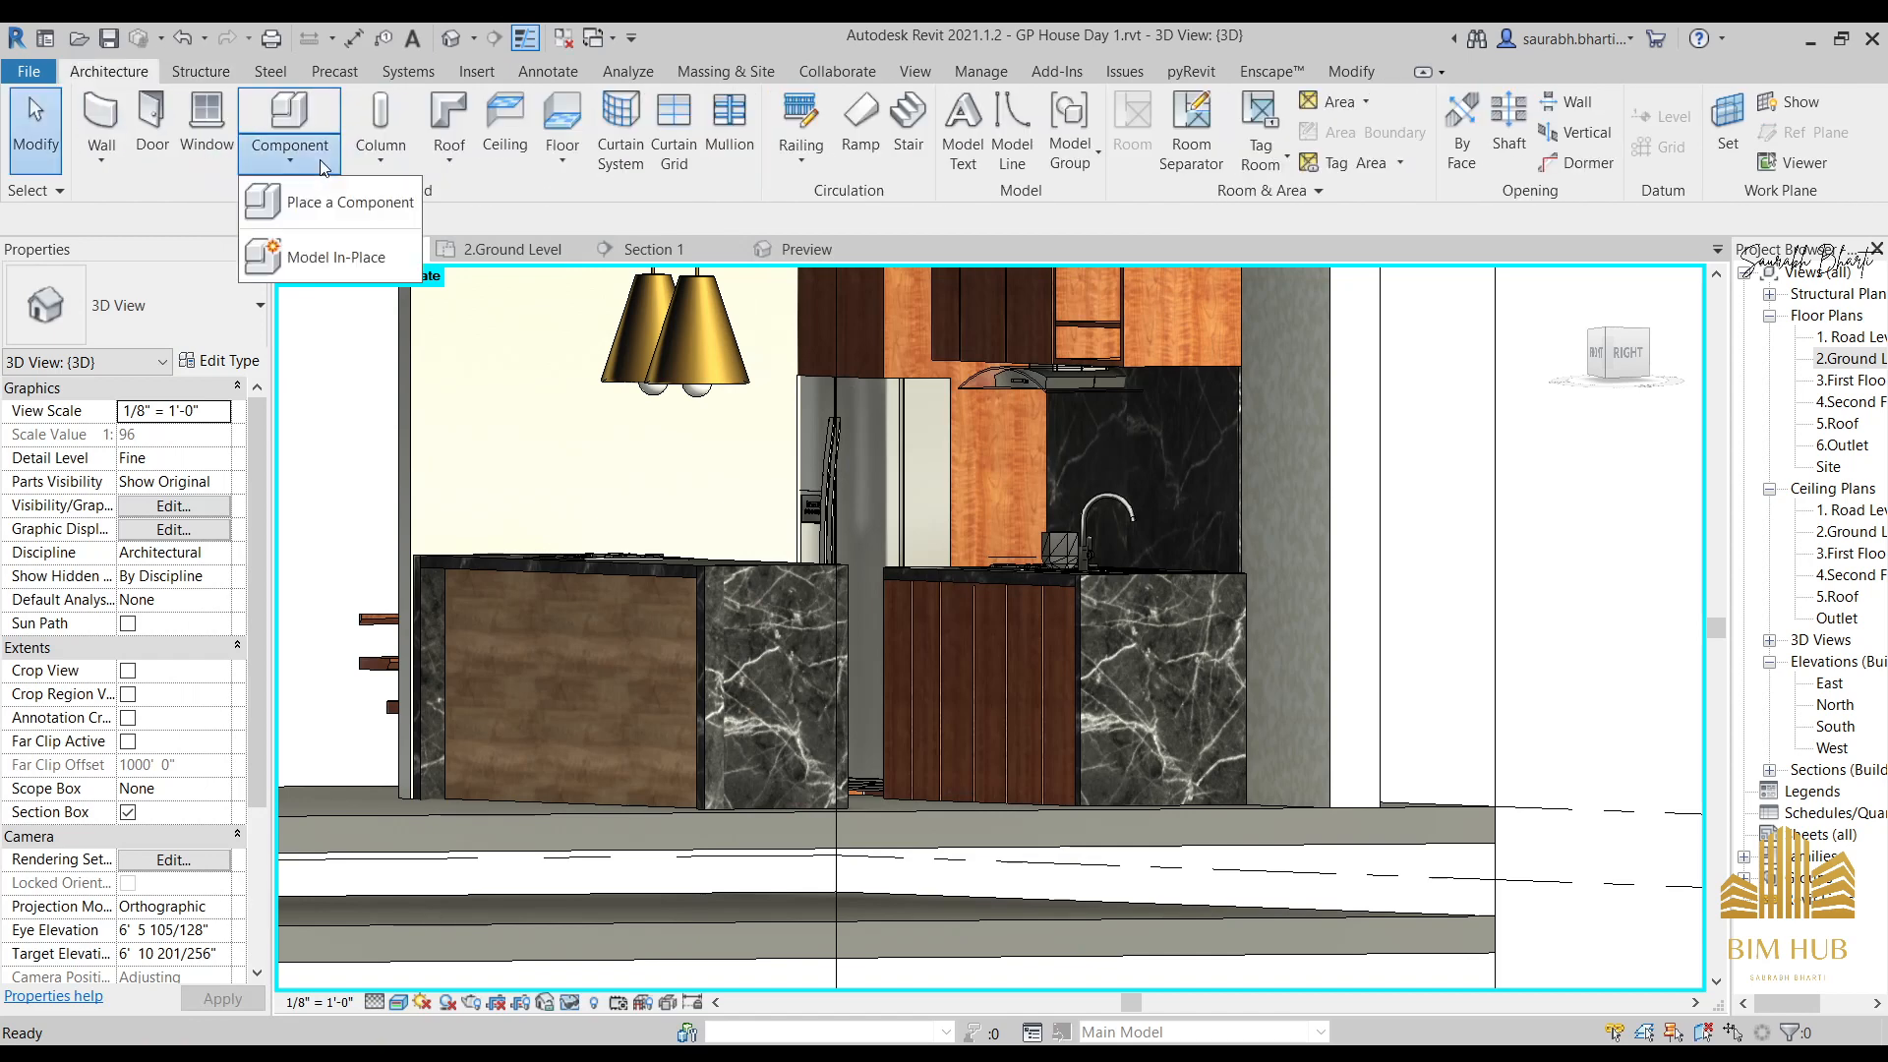
{"action": "left_click", "coordinate": [321, 203]}
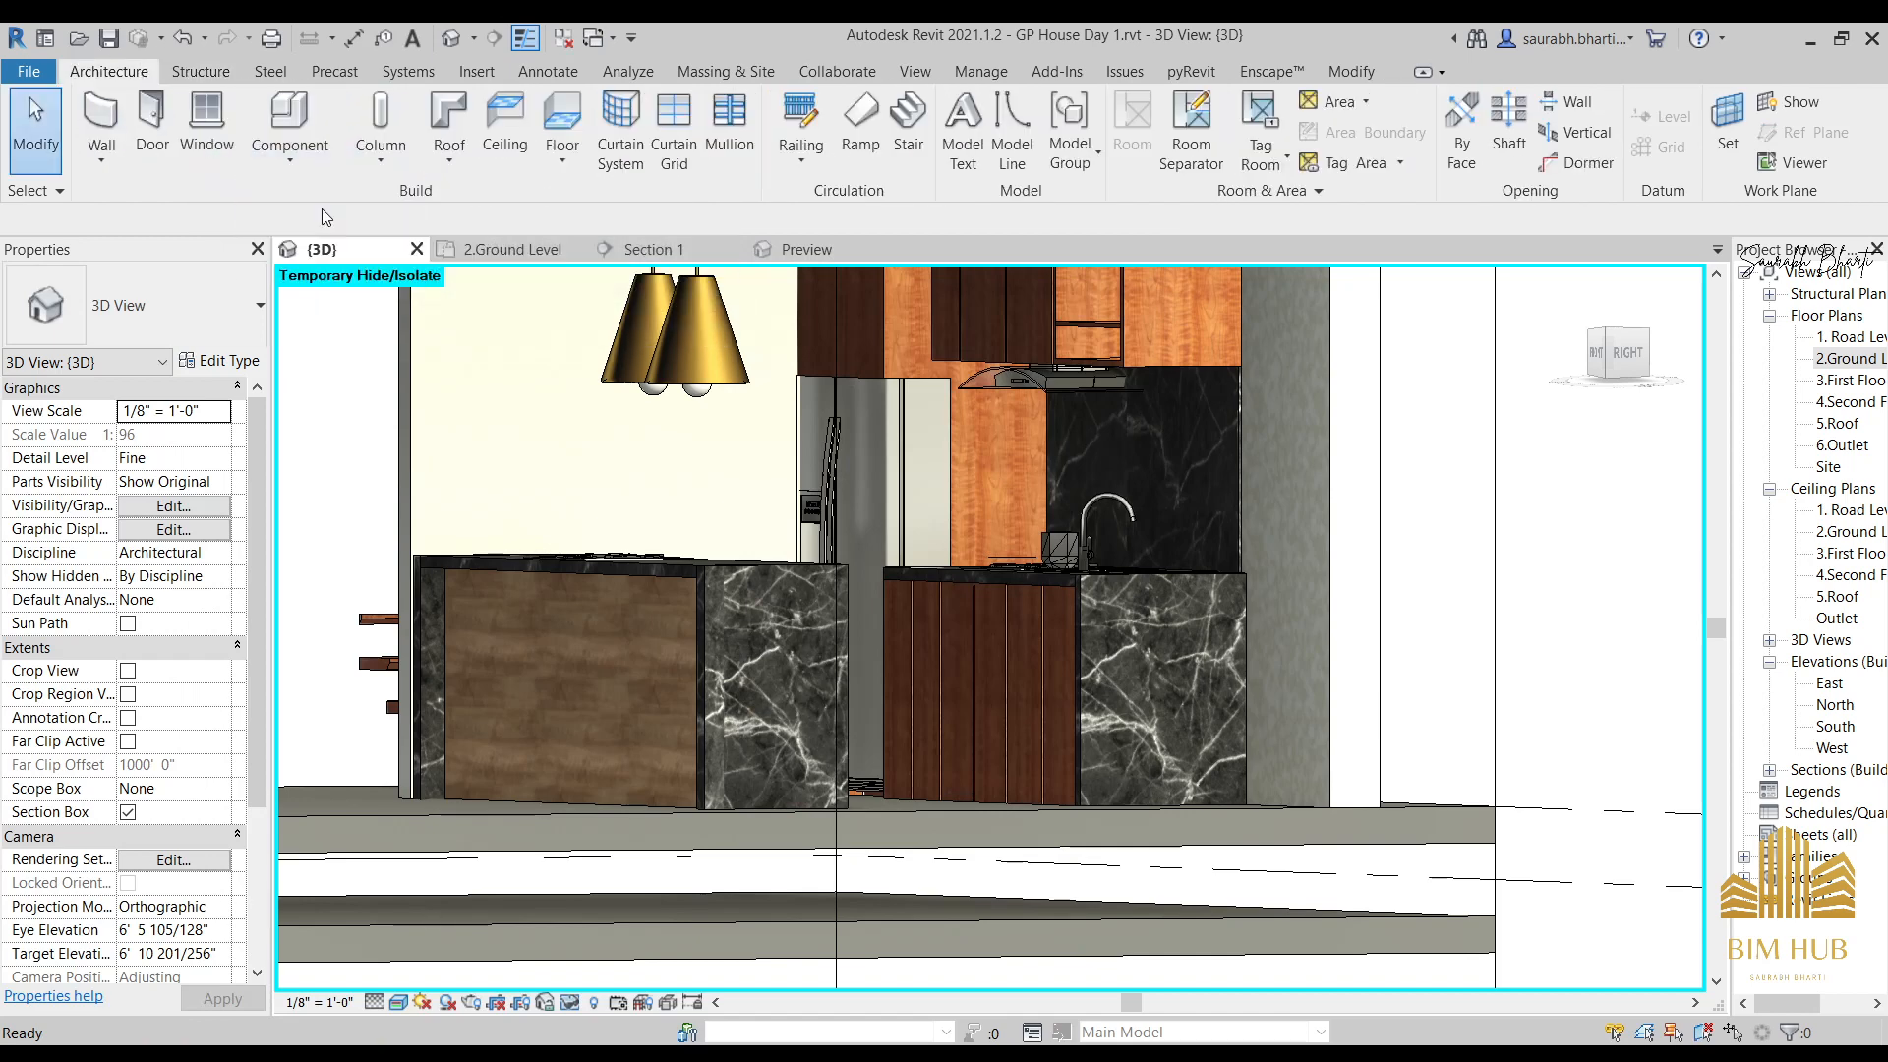
{"action": "left_click", "coordinate": [163, 324]}
{"action": "scroll", "coordinate": [135, 569], "scroll_direction": "up", "scroll_amount": 5}
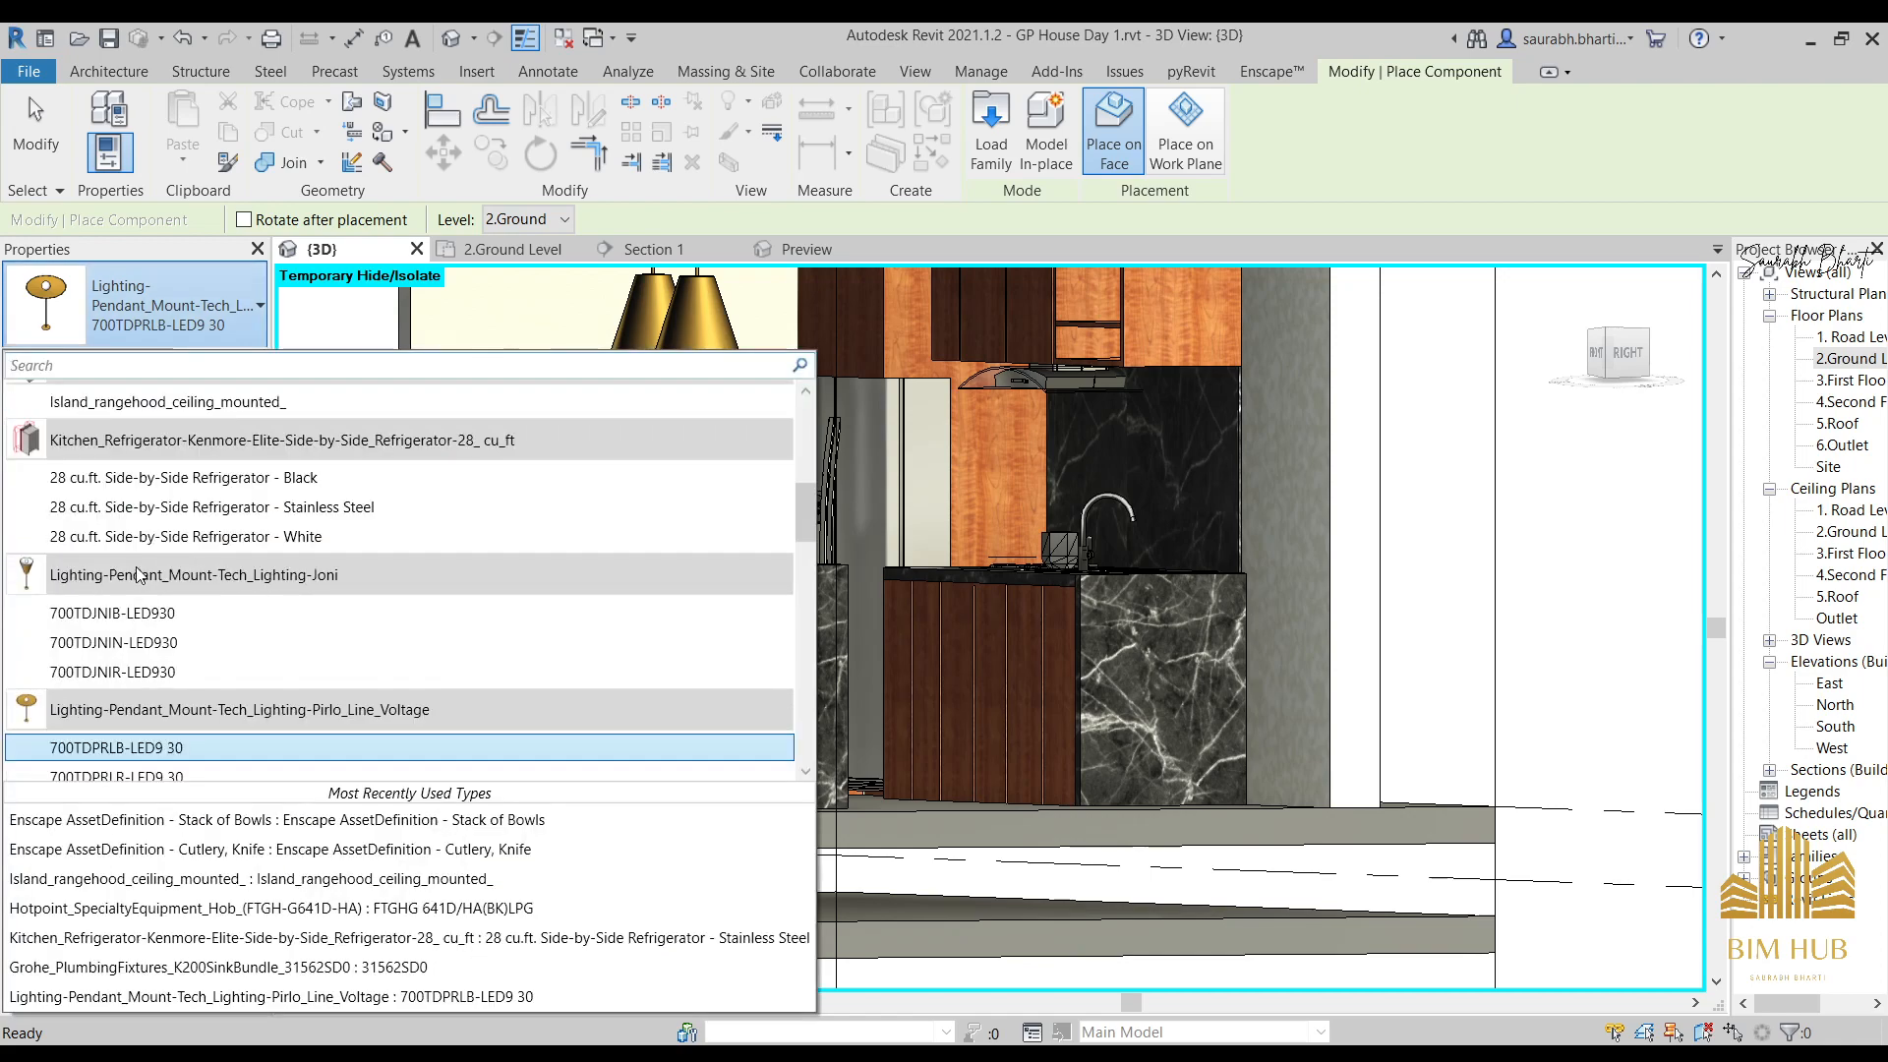
{"action": "scroll", "coordinate": [134, 568], "scroll_direction": "up", "scroll_amount": 3}
{"action": "scroll", "coordinate": [142, 609], "scroll_direction": "down", "scroll_amount": 15}
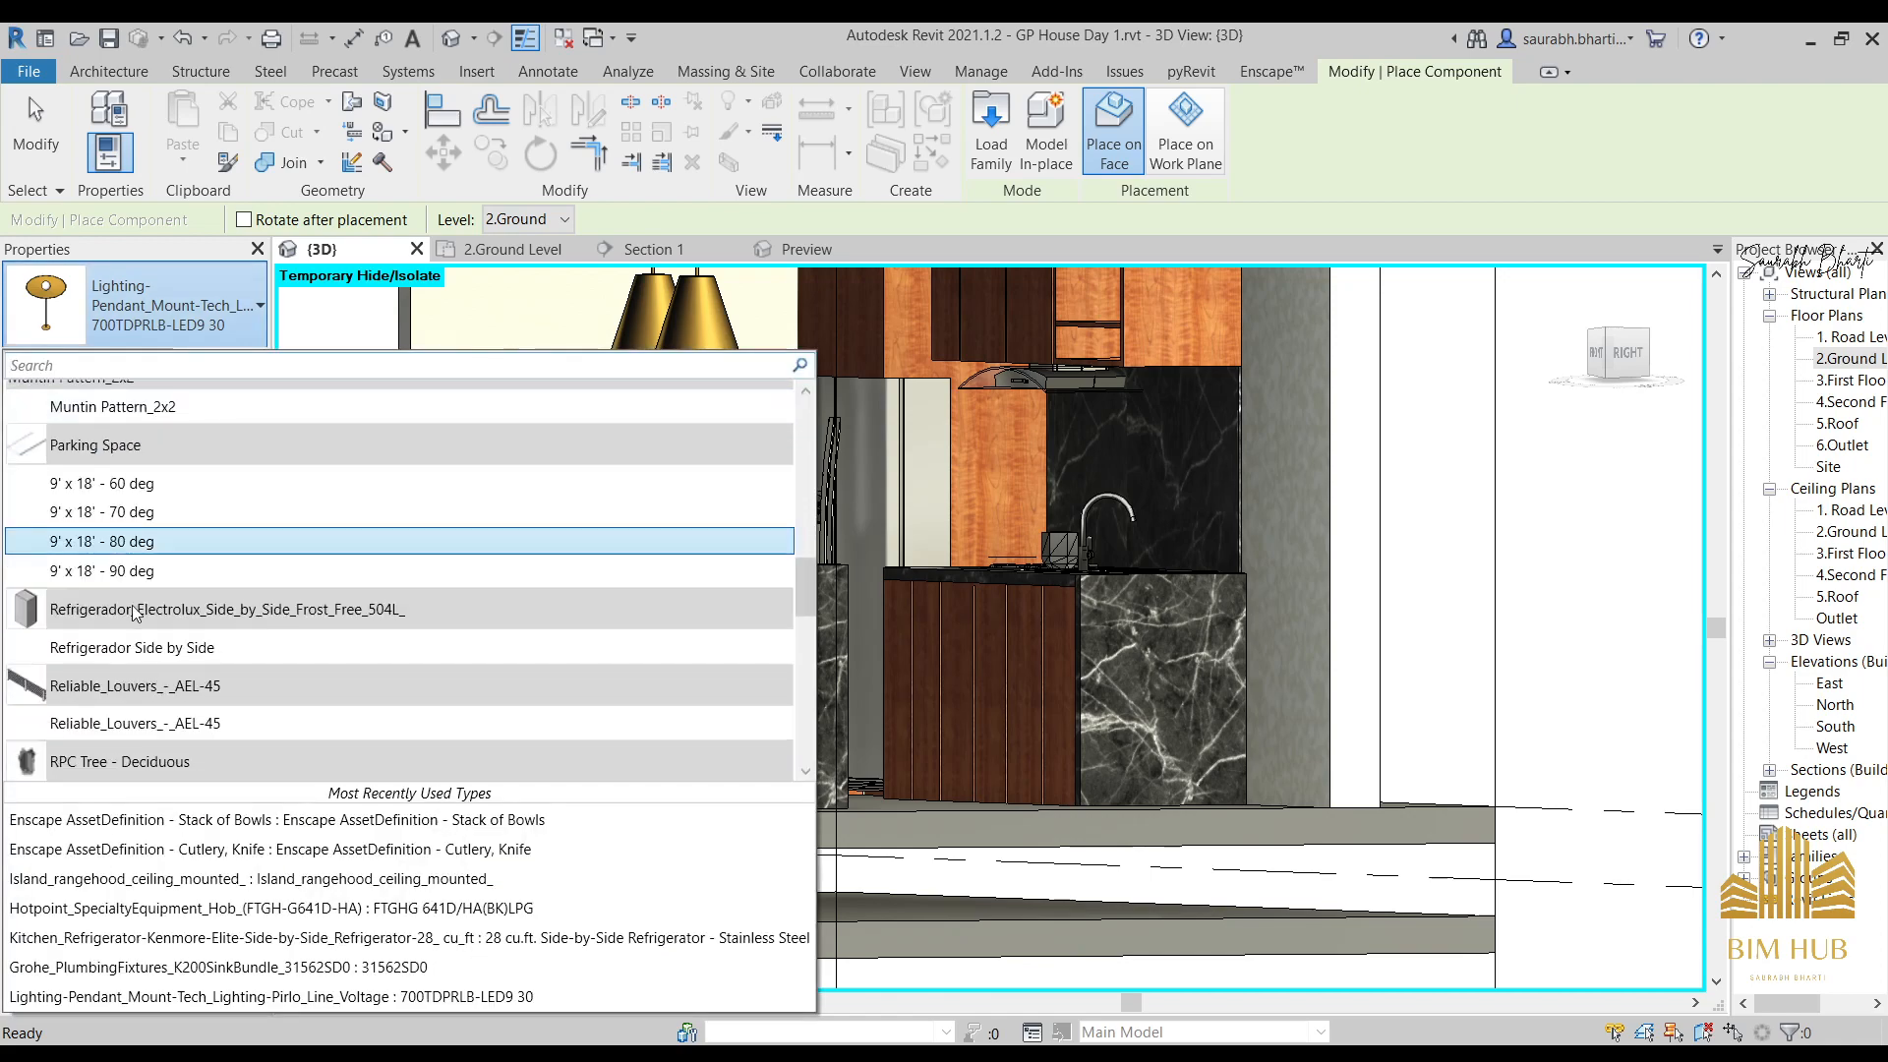
{"action": "scroll", "coordinate": [149, 657], "scroll_direction": "down", "scroll_amount": 3}
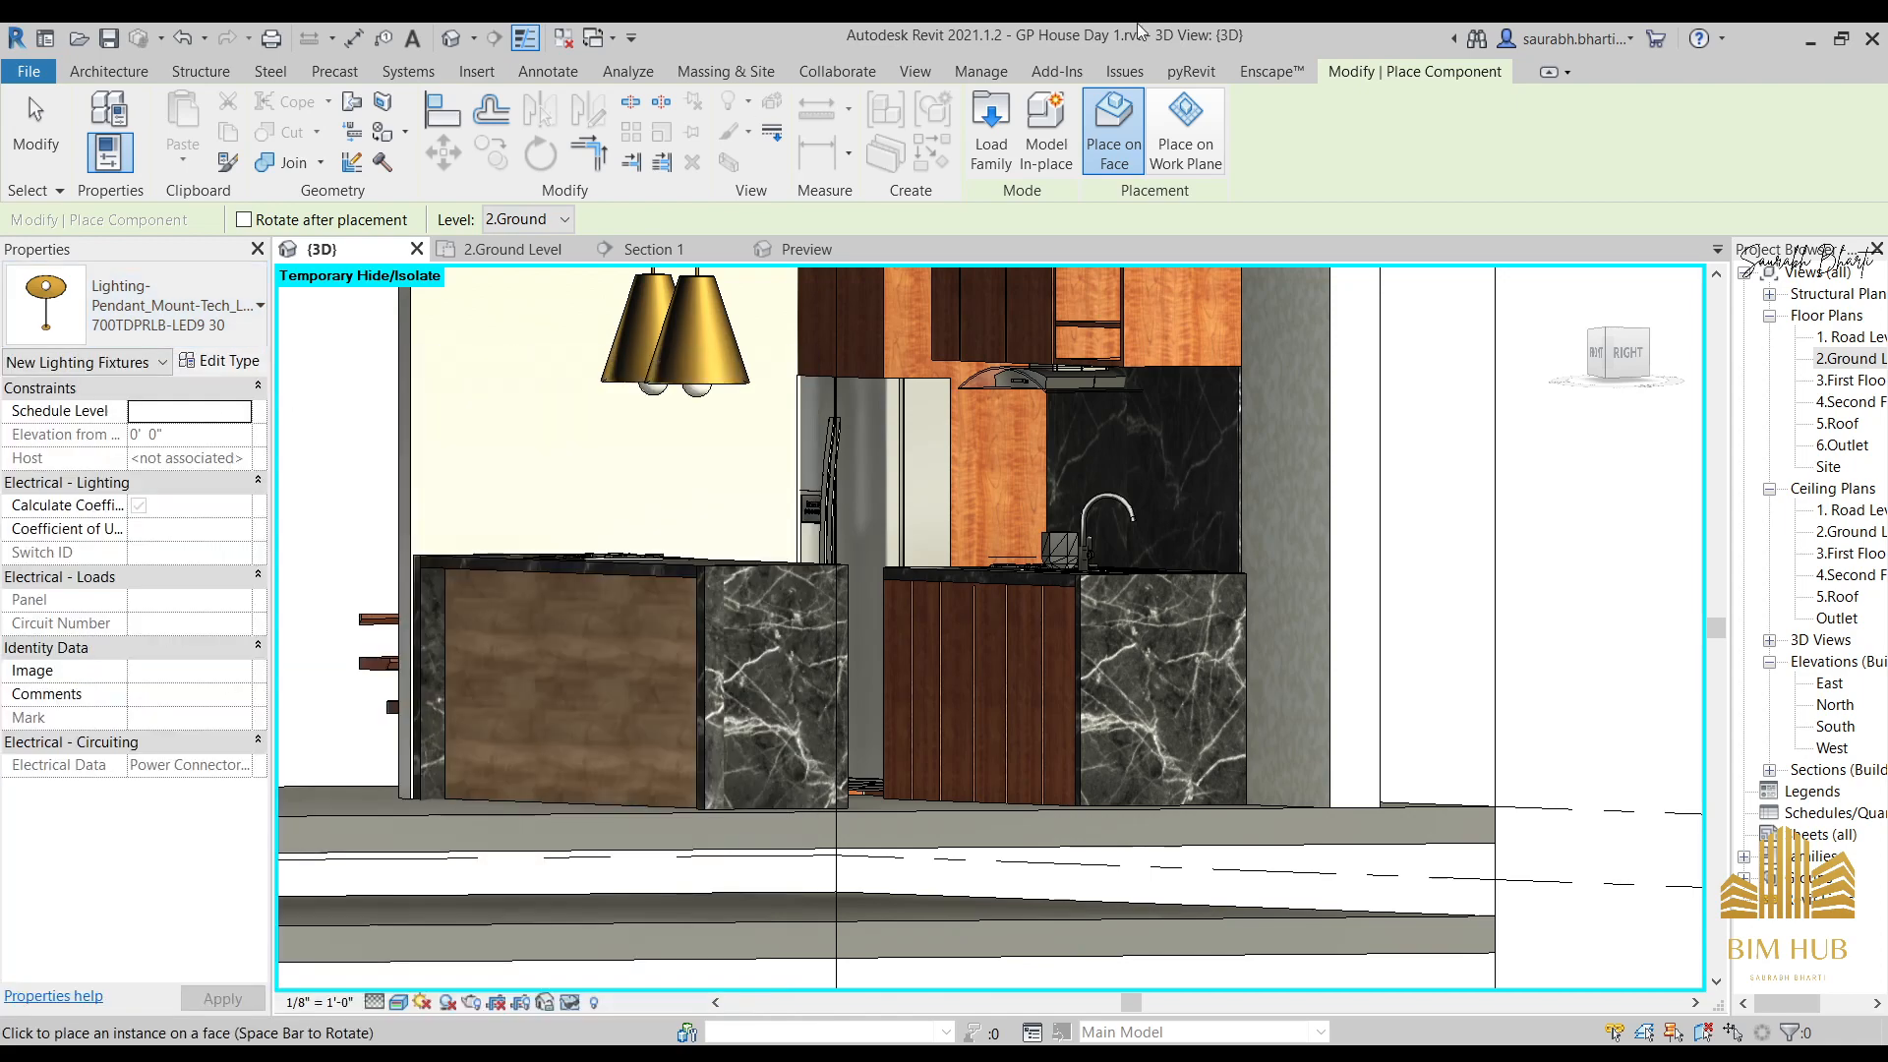
Start loading another family and browse the computer's drives to the root of the C: drive.
{"action": "left_click", "coordinate": [991, 133]}
{"action": "scroll", "coordinate": [661, 450], "scroll_direction": "down", "scroll_amount": 1}
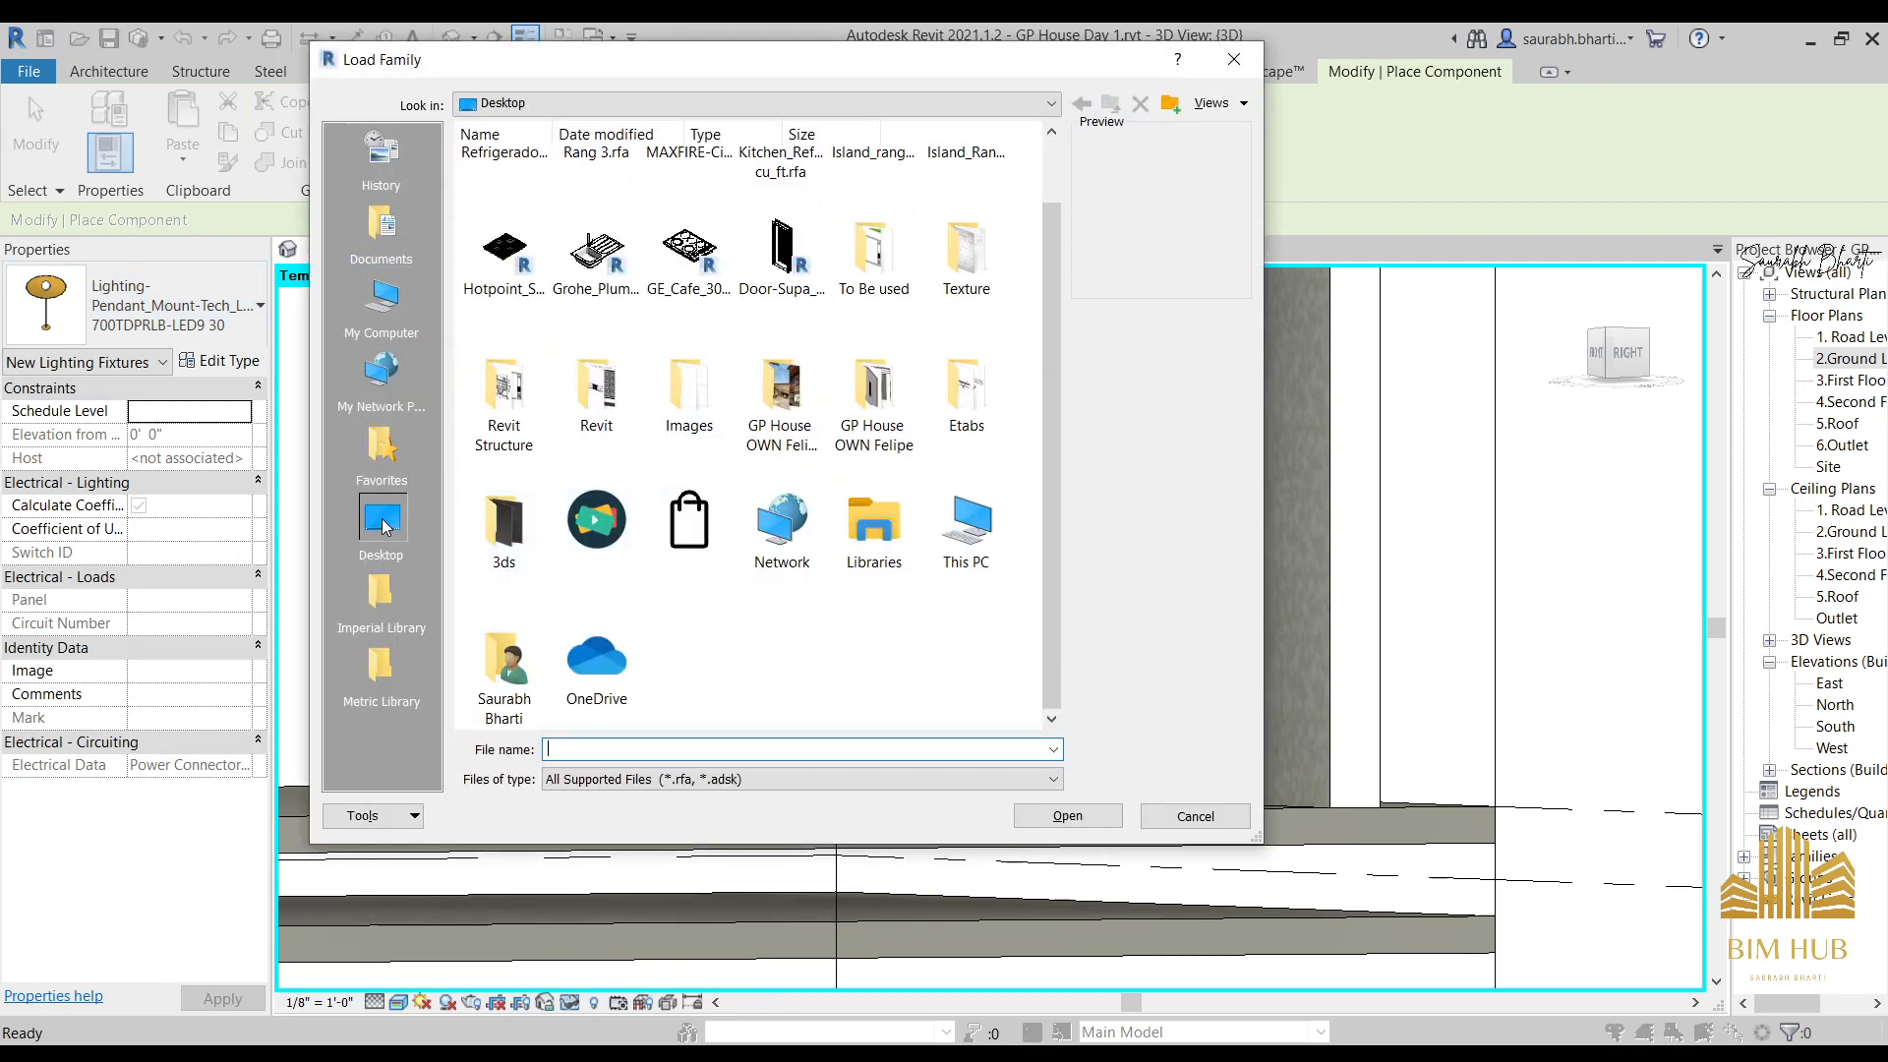
{"action": "left_click", "coordinate": [395, 307]}
{"action": "double_click", "coordinate": [500, 506]}
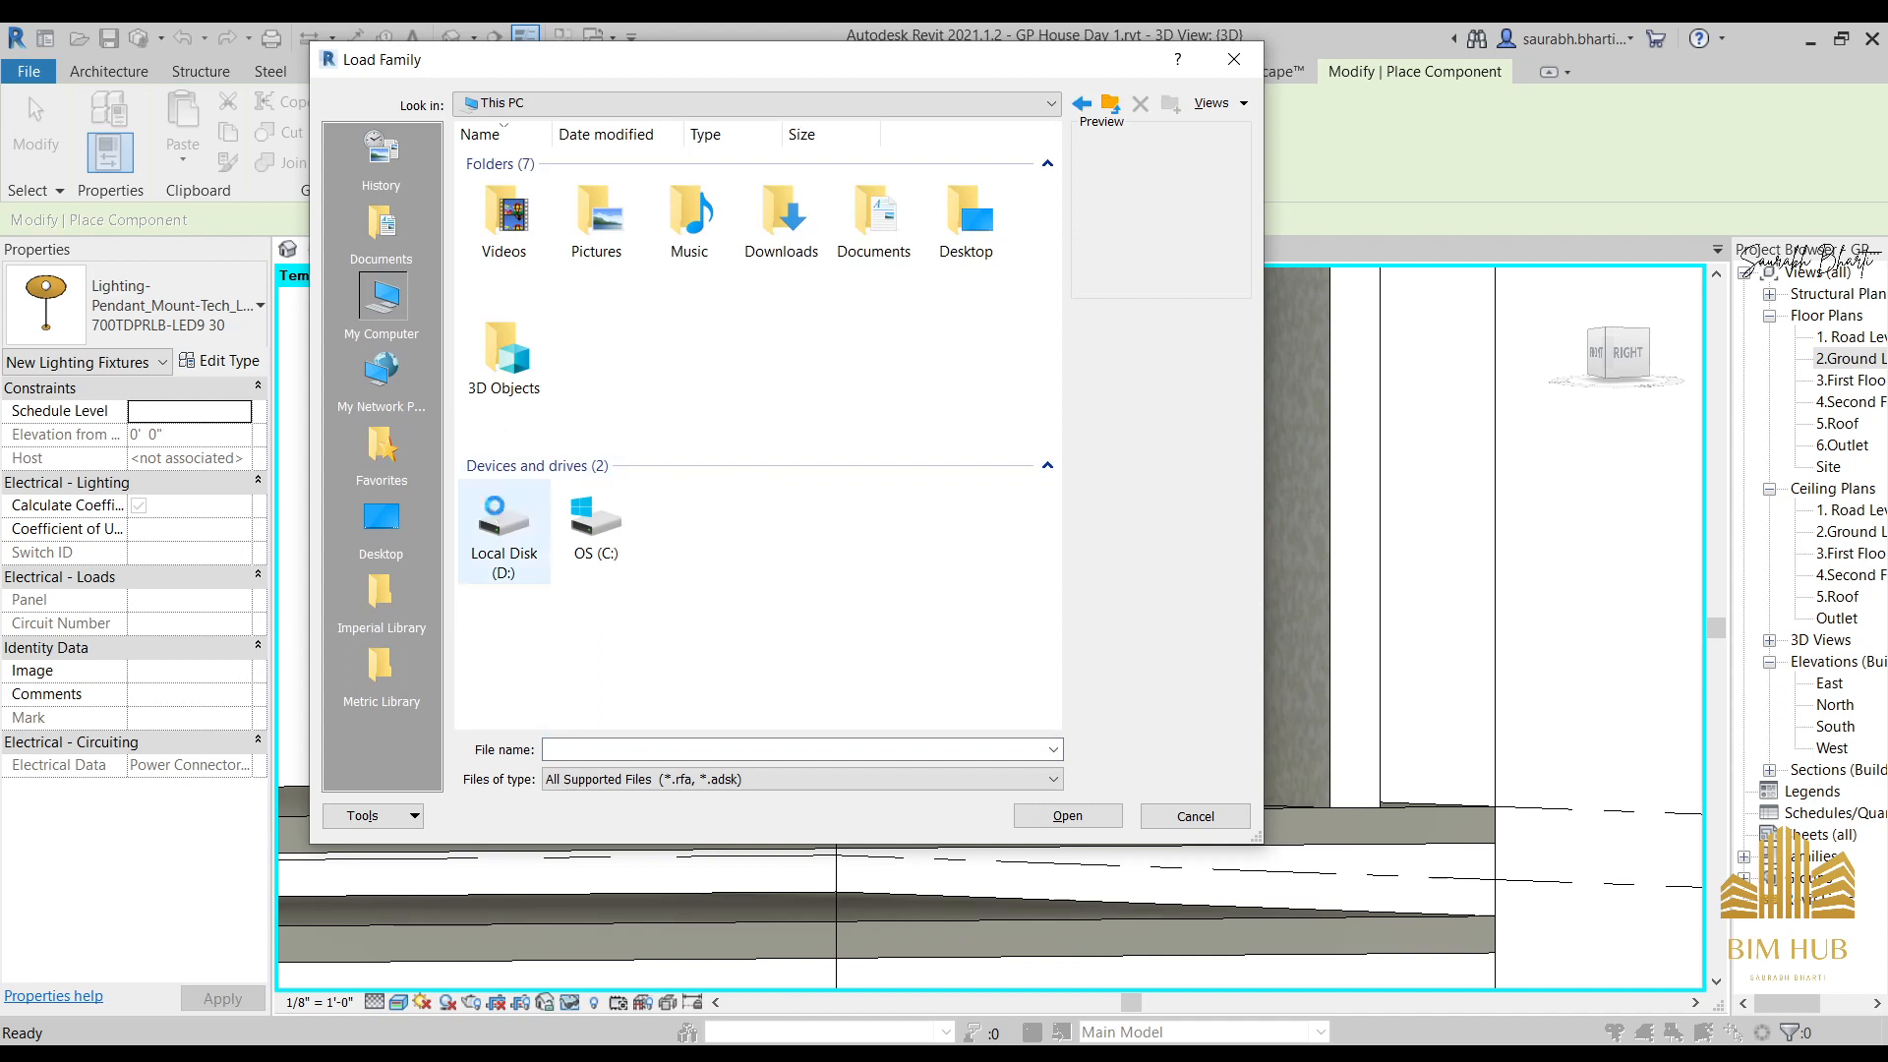
{"action": "key", "text": "BackSpace"}
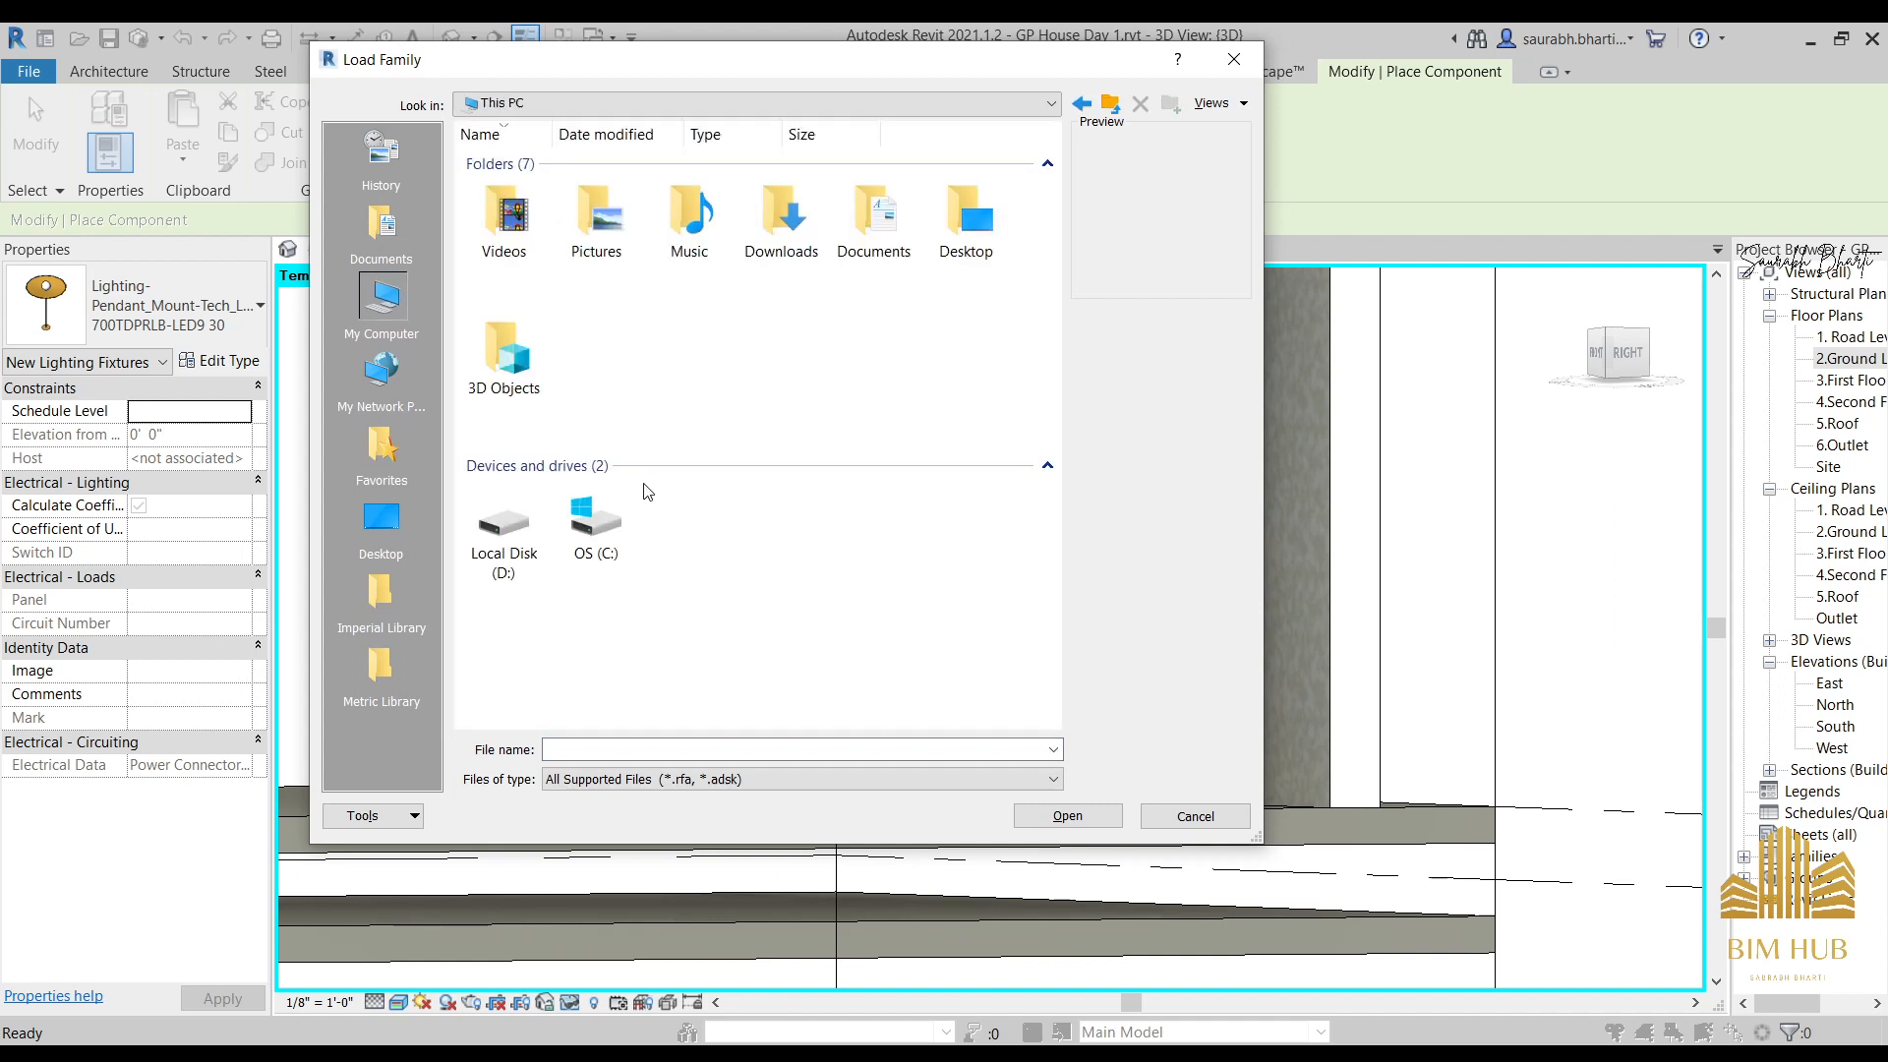
{"action": "double_click", "coordinate": [602, 519]}
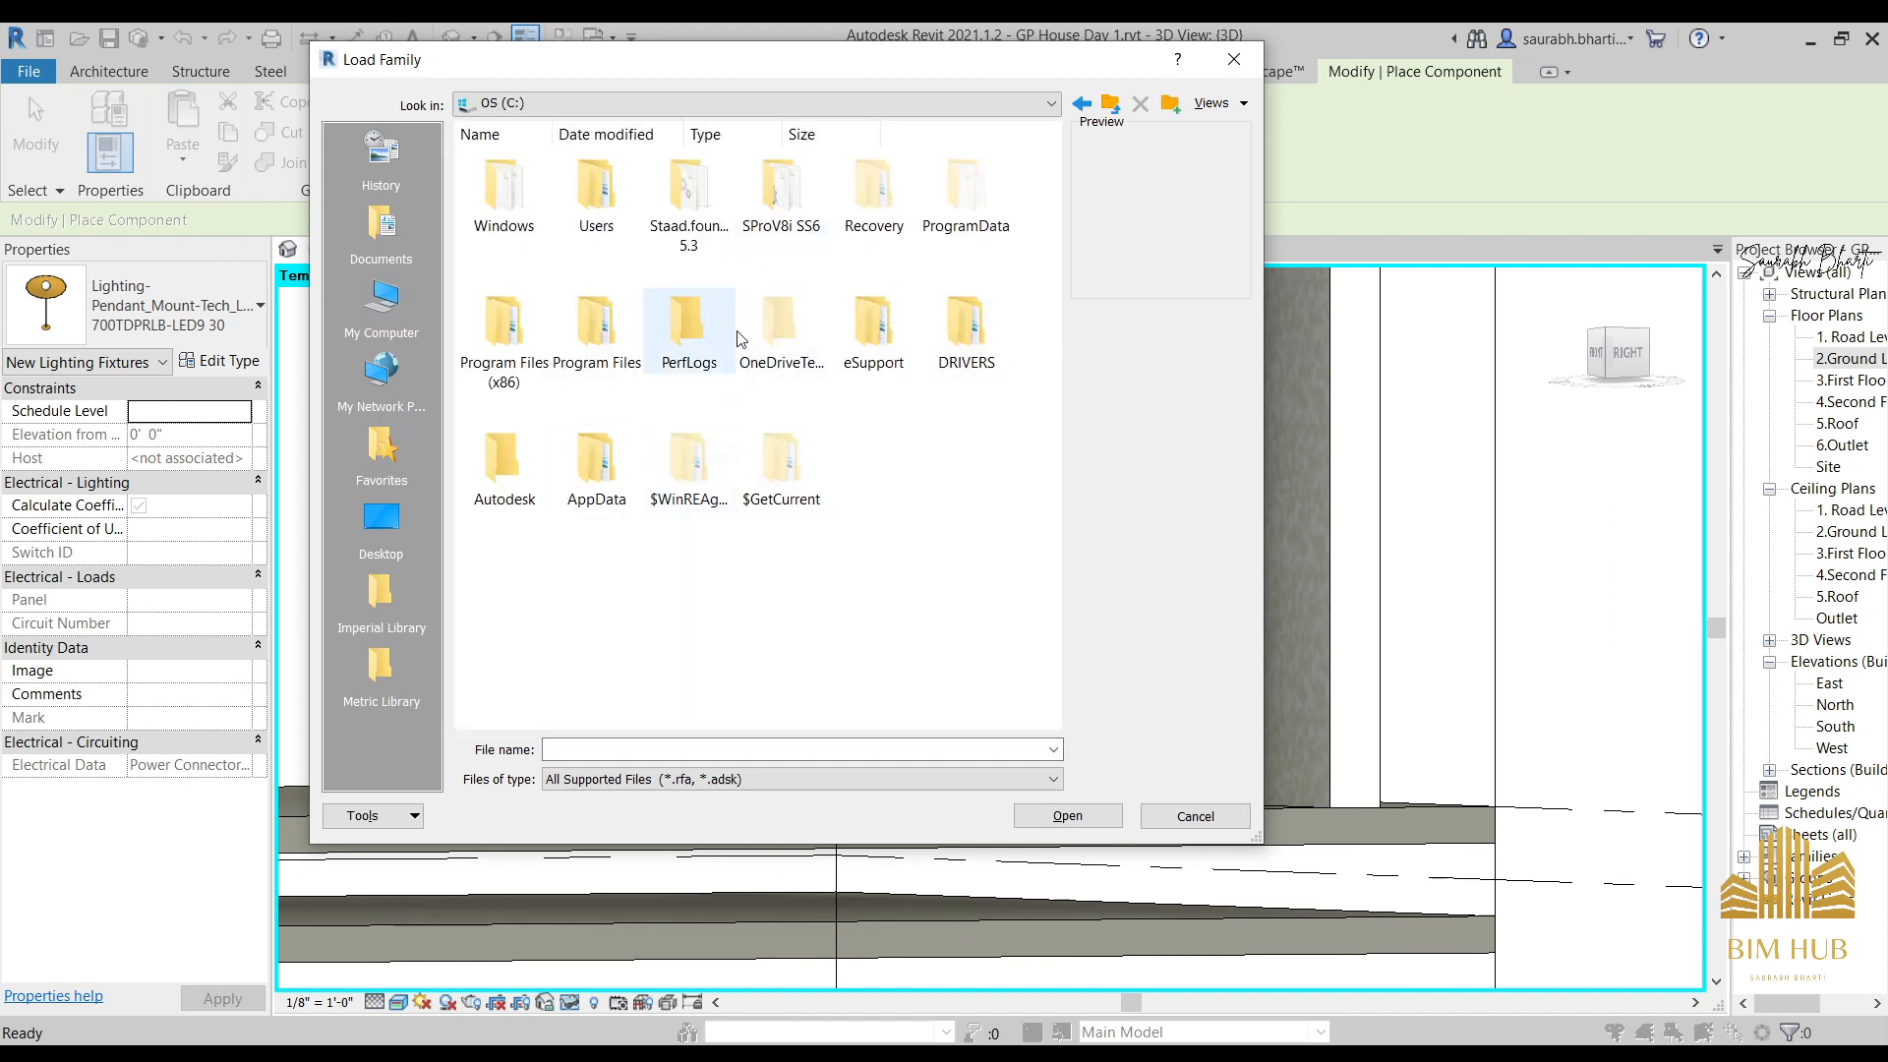
{"action": "left_click", "coordinate": [814, 336]}
{"action": "left_click", "coordinate": [504, 462]}
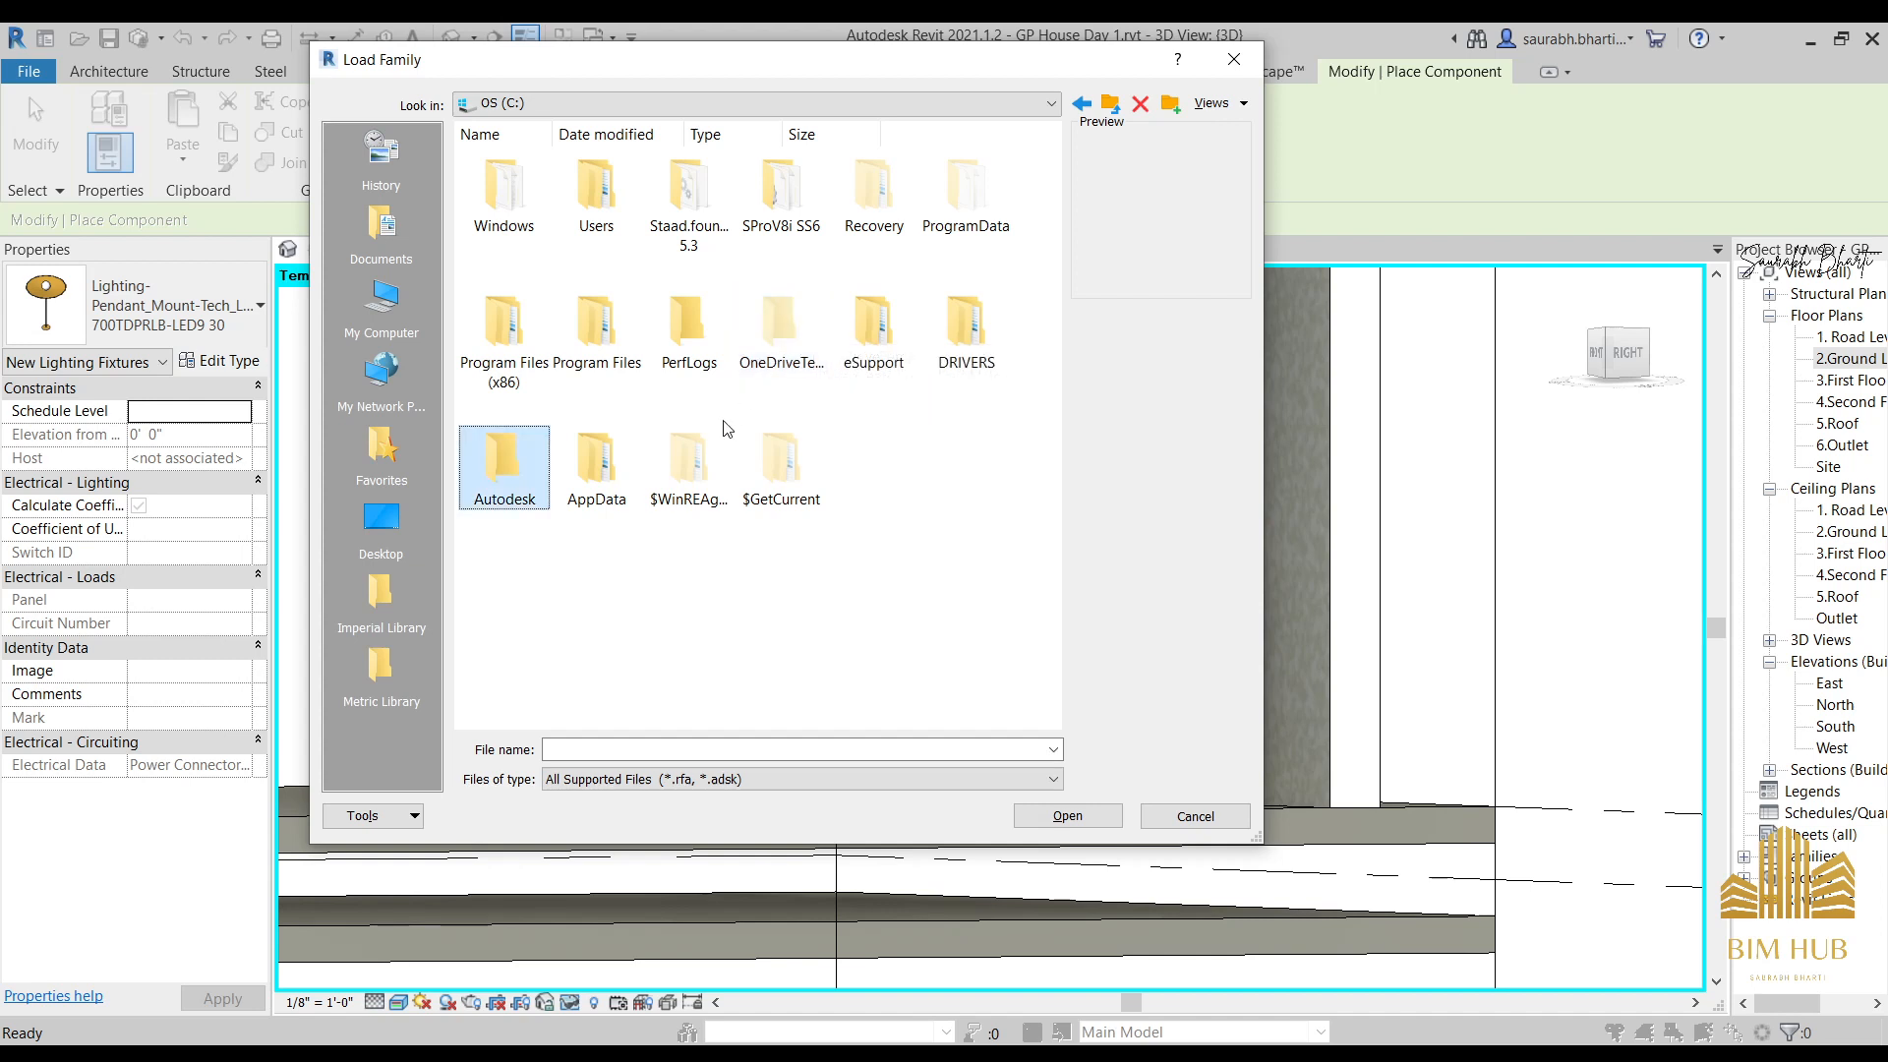
{"action": "double_click", "coordinate": [580, 464]}
{"action": "key", "text": "BackSpace"}
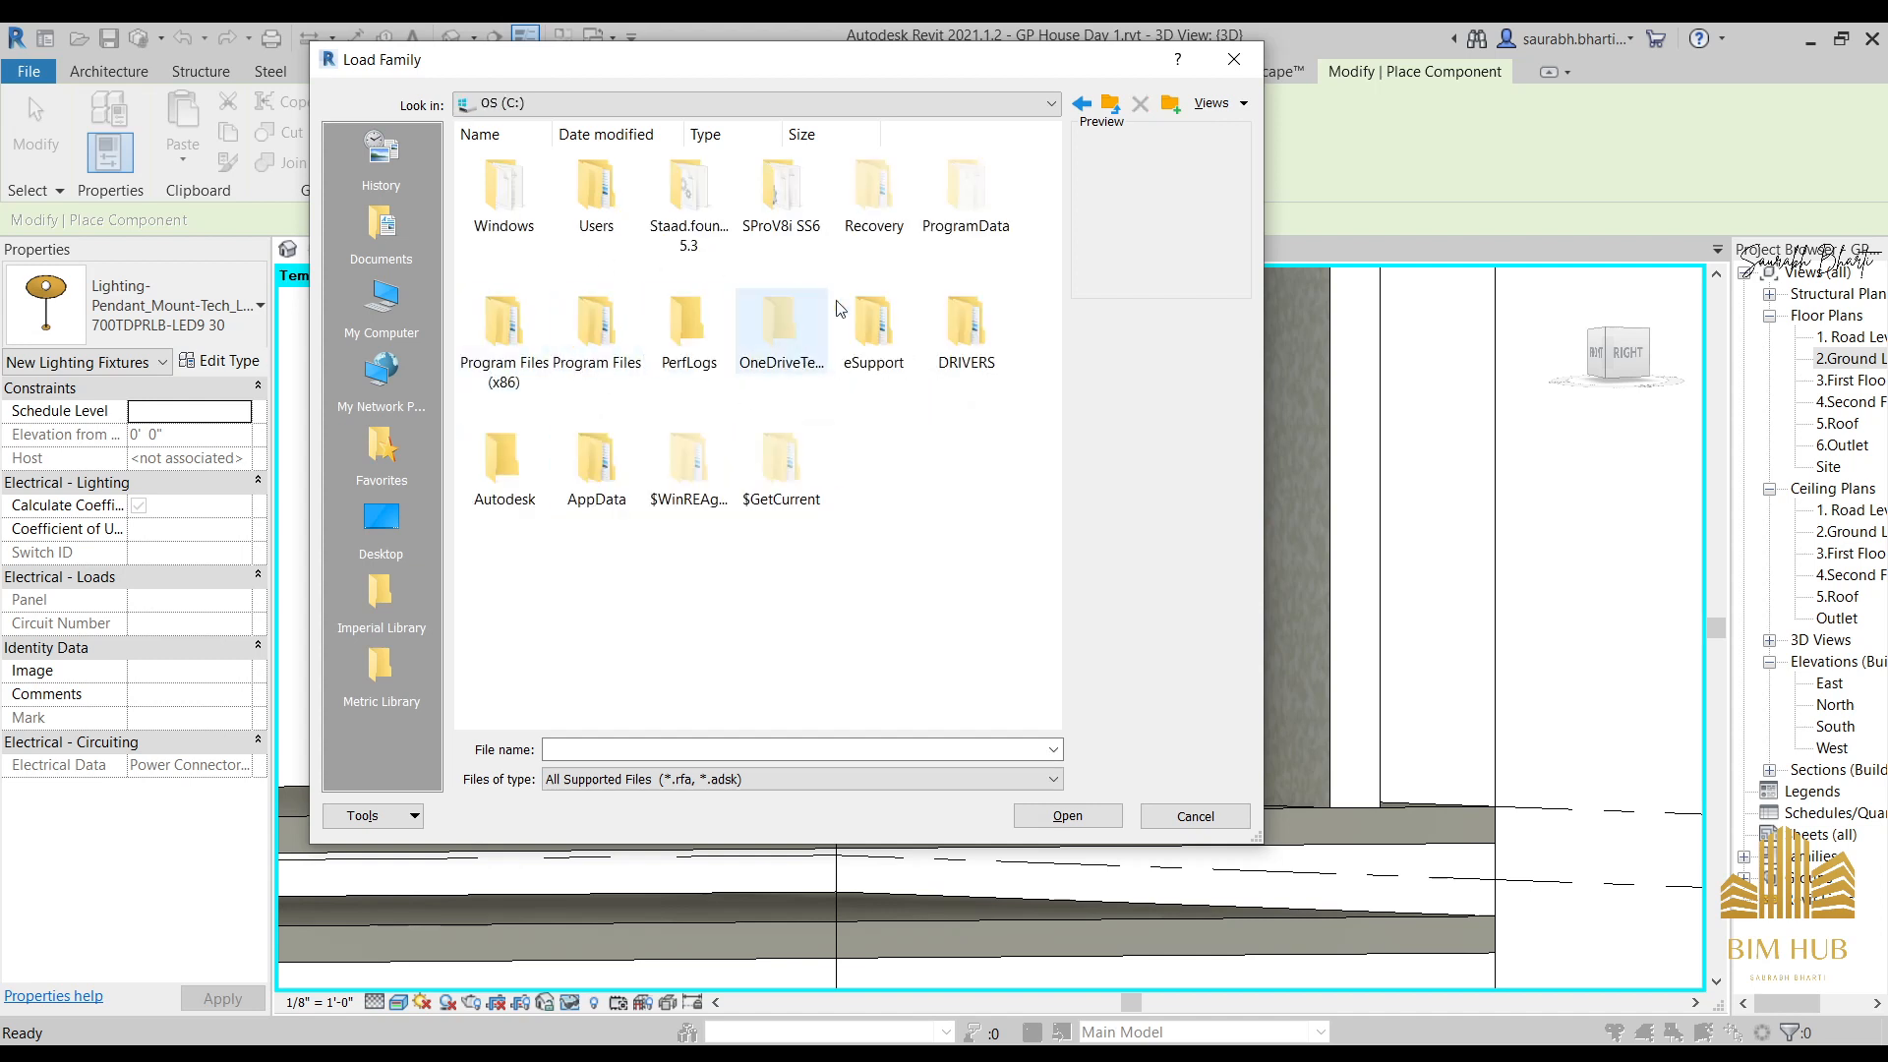
Browse through ProgramData, Autodesk and RVT 2021 to the English folder of the Revit family libraries.
{"action": "double_click", "coordinate": [939, 230]}
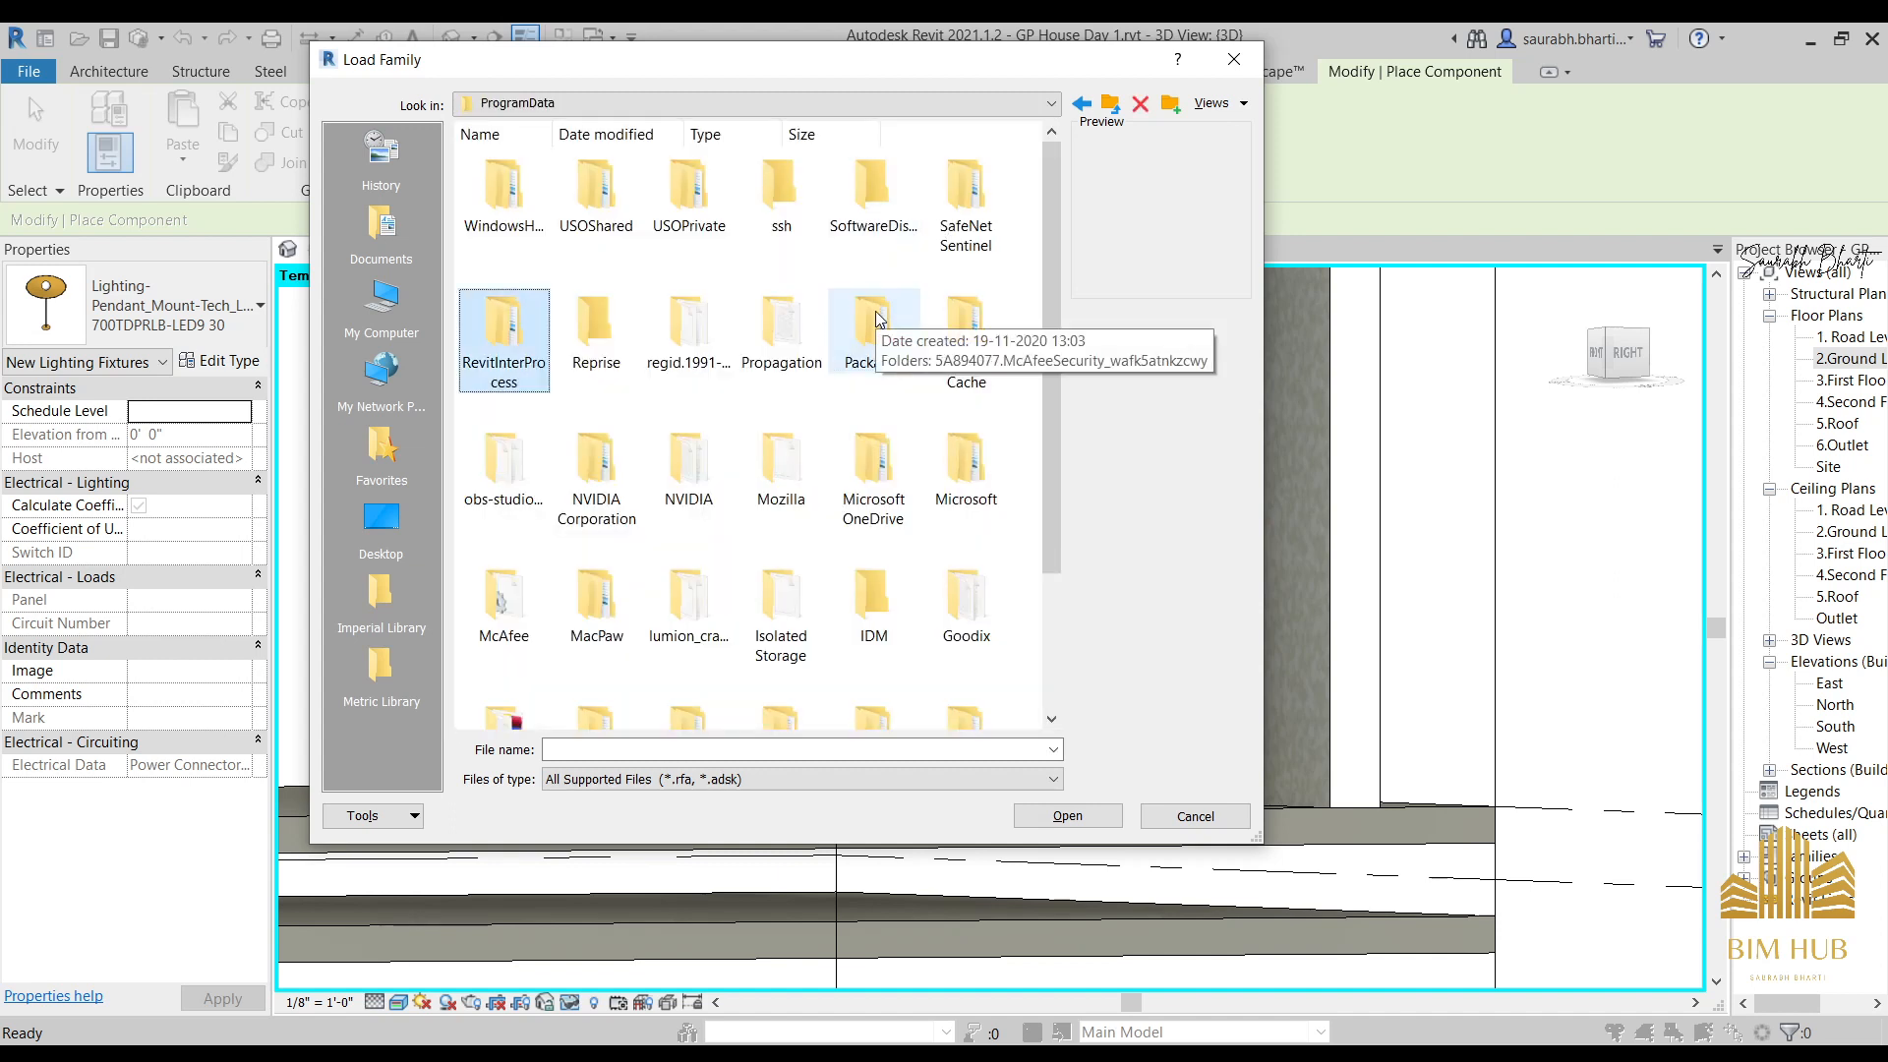
{"action": "key", "text": "Right"}
{"action": "key", "text": "Right"}
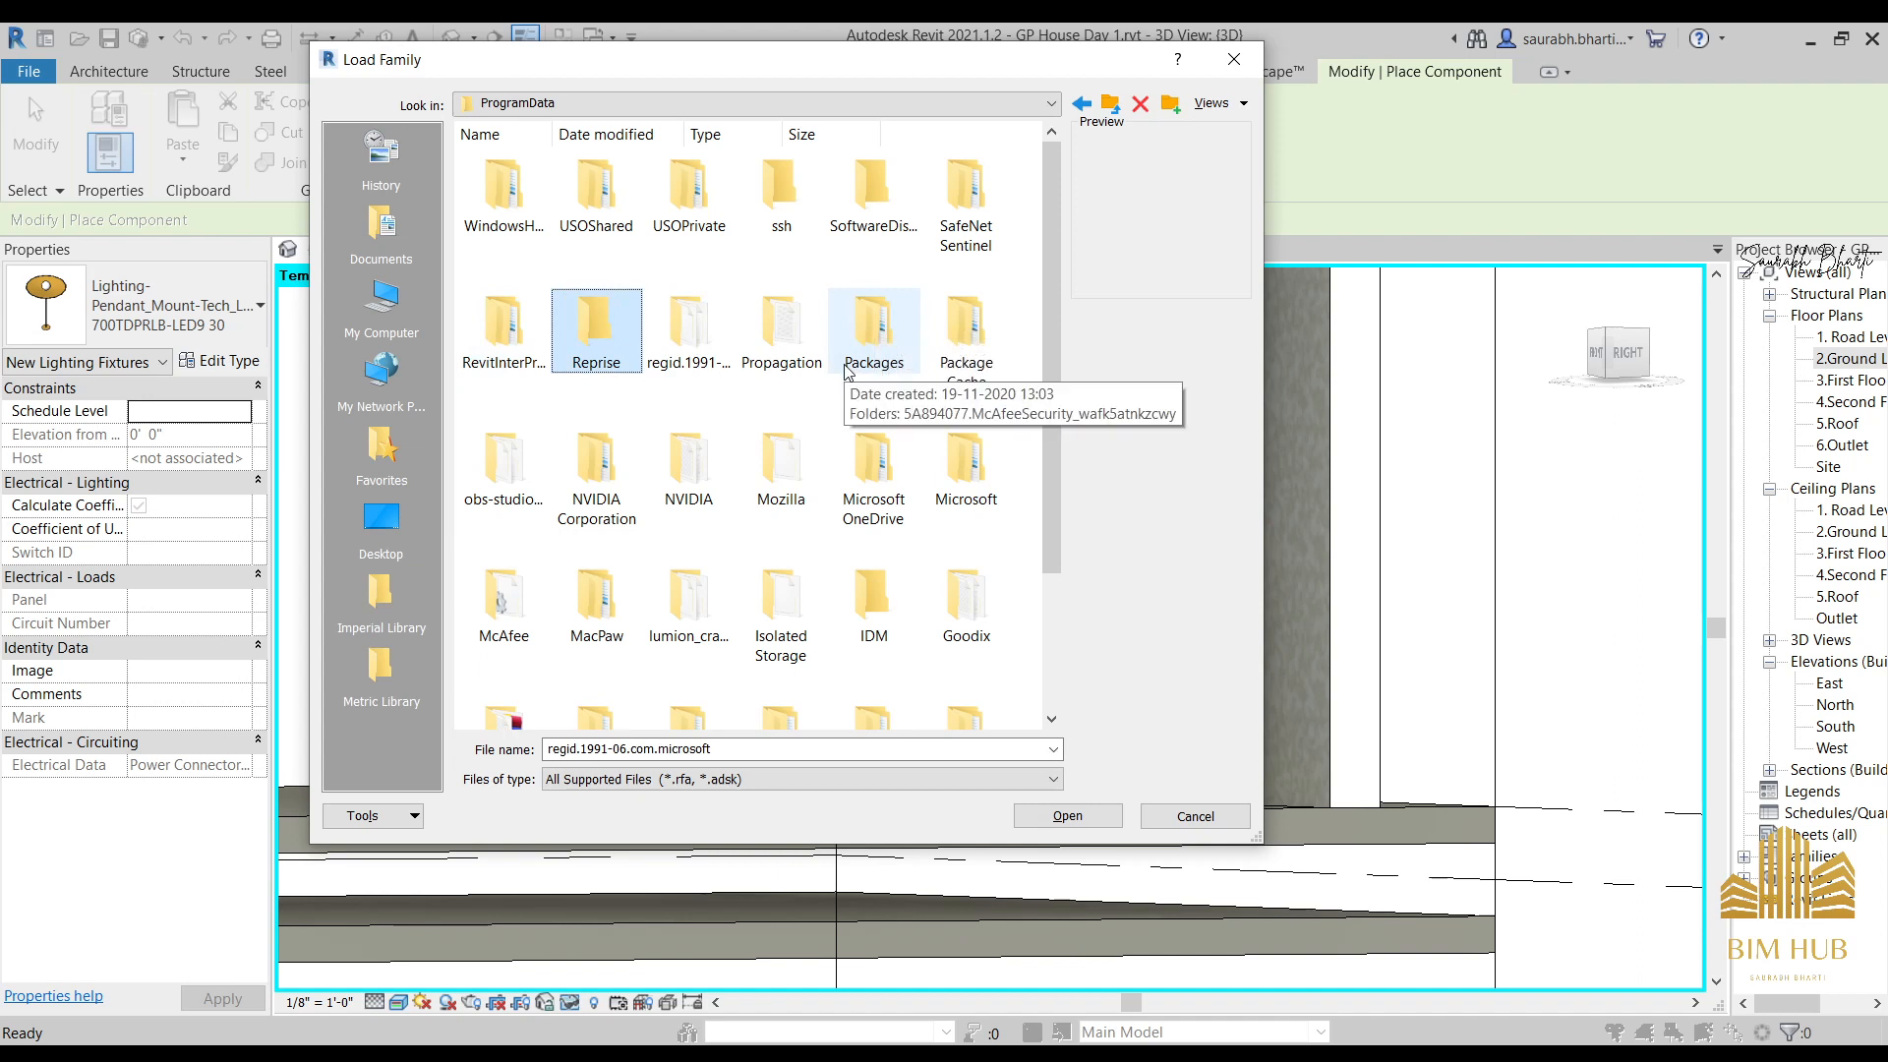
{"action": "left_click", "coordinate": [818, 378]}
{"action": "scroll", "coordinate": [824, 358], "scroll_direction": "down", "scroll_amount": 2}
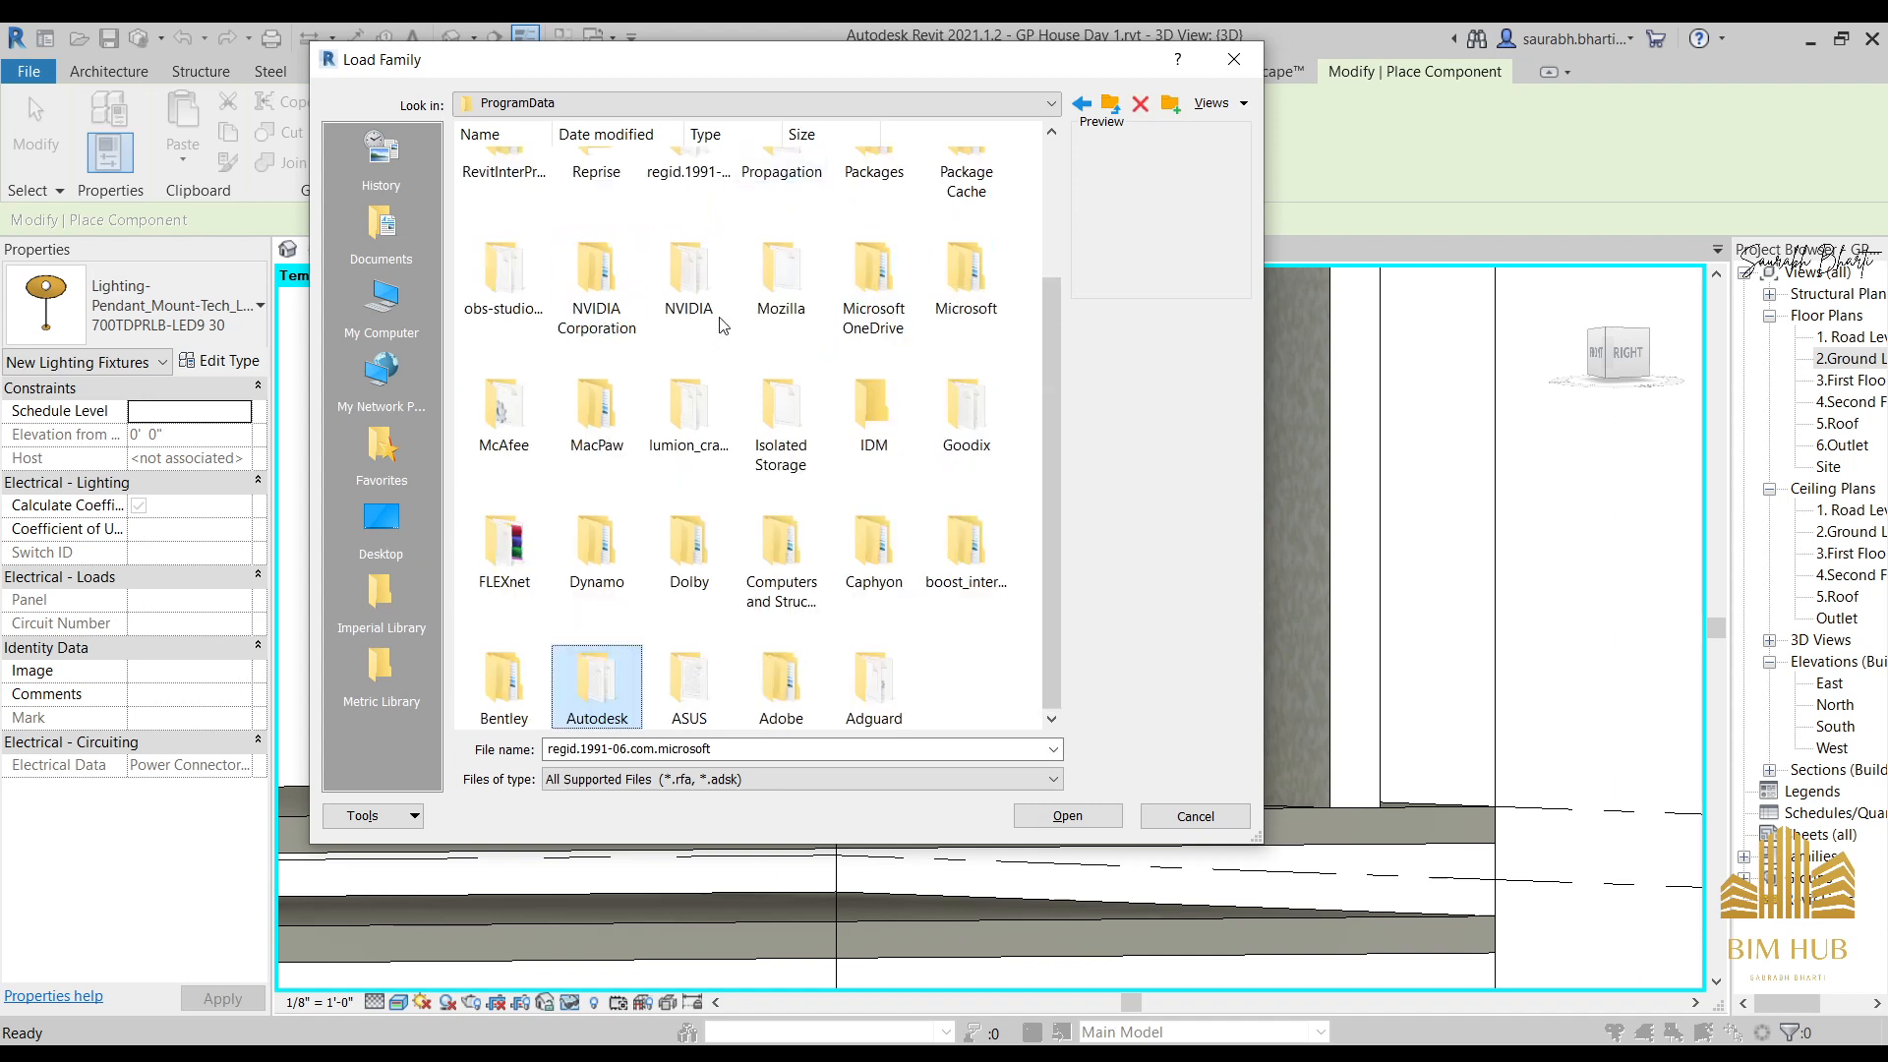
{"action": "double_click", "coordinate": [603, 678]}
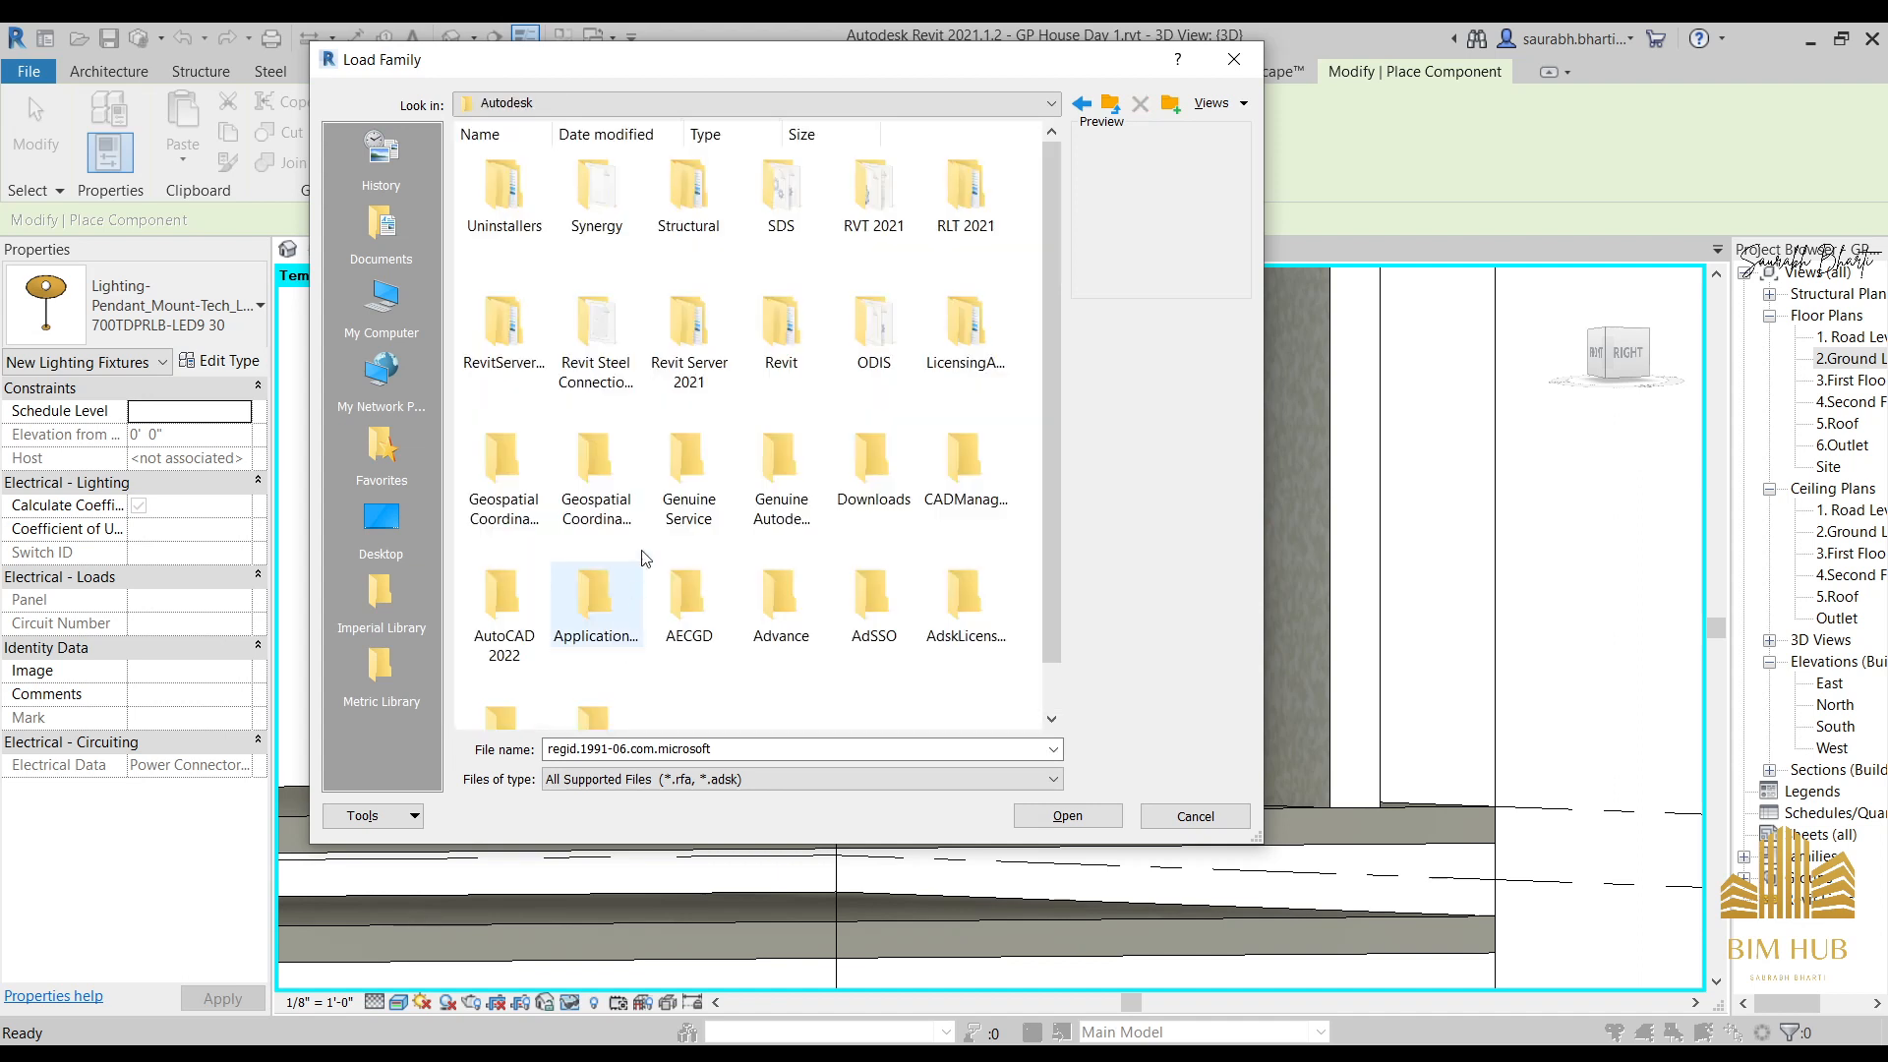
{"action": "double_click", "coordinate": [852, 224]}
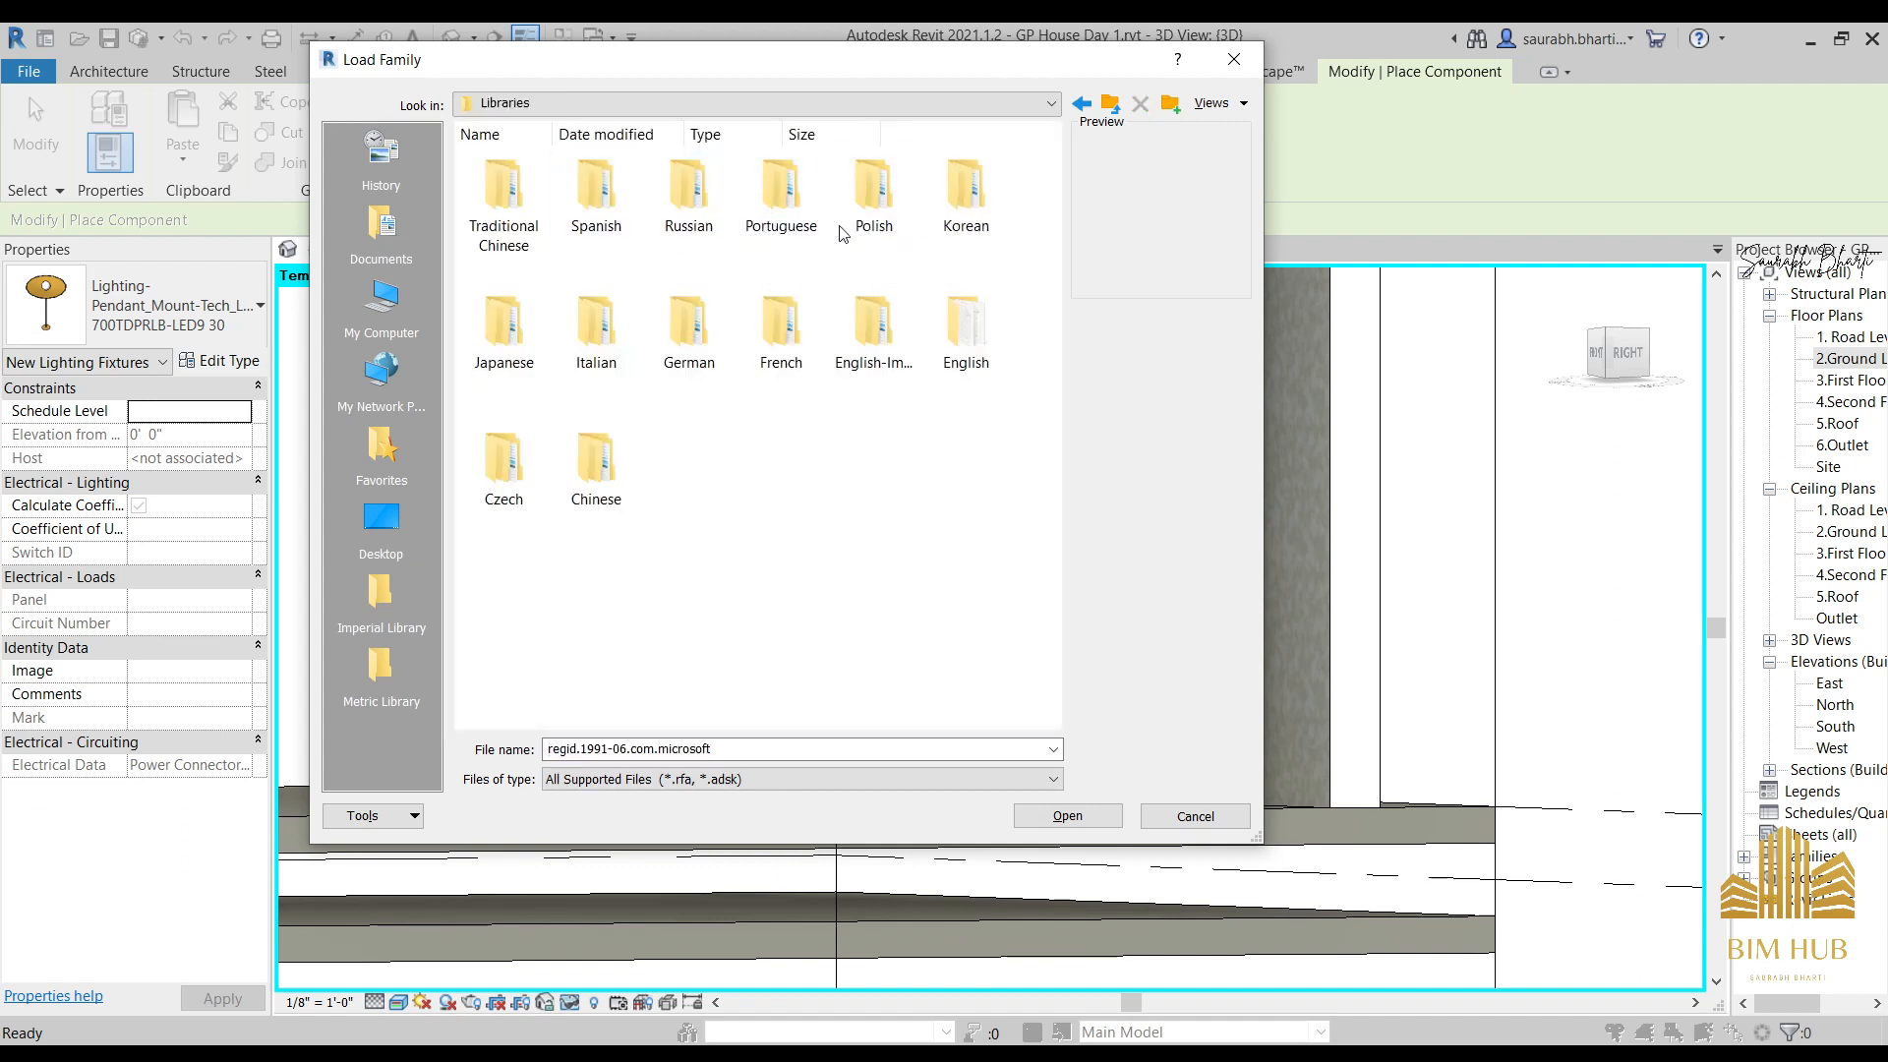
{"action": "double_click", "coordinate": [968, 338]}
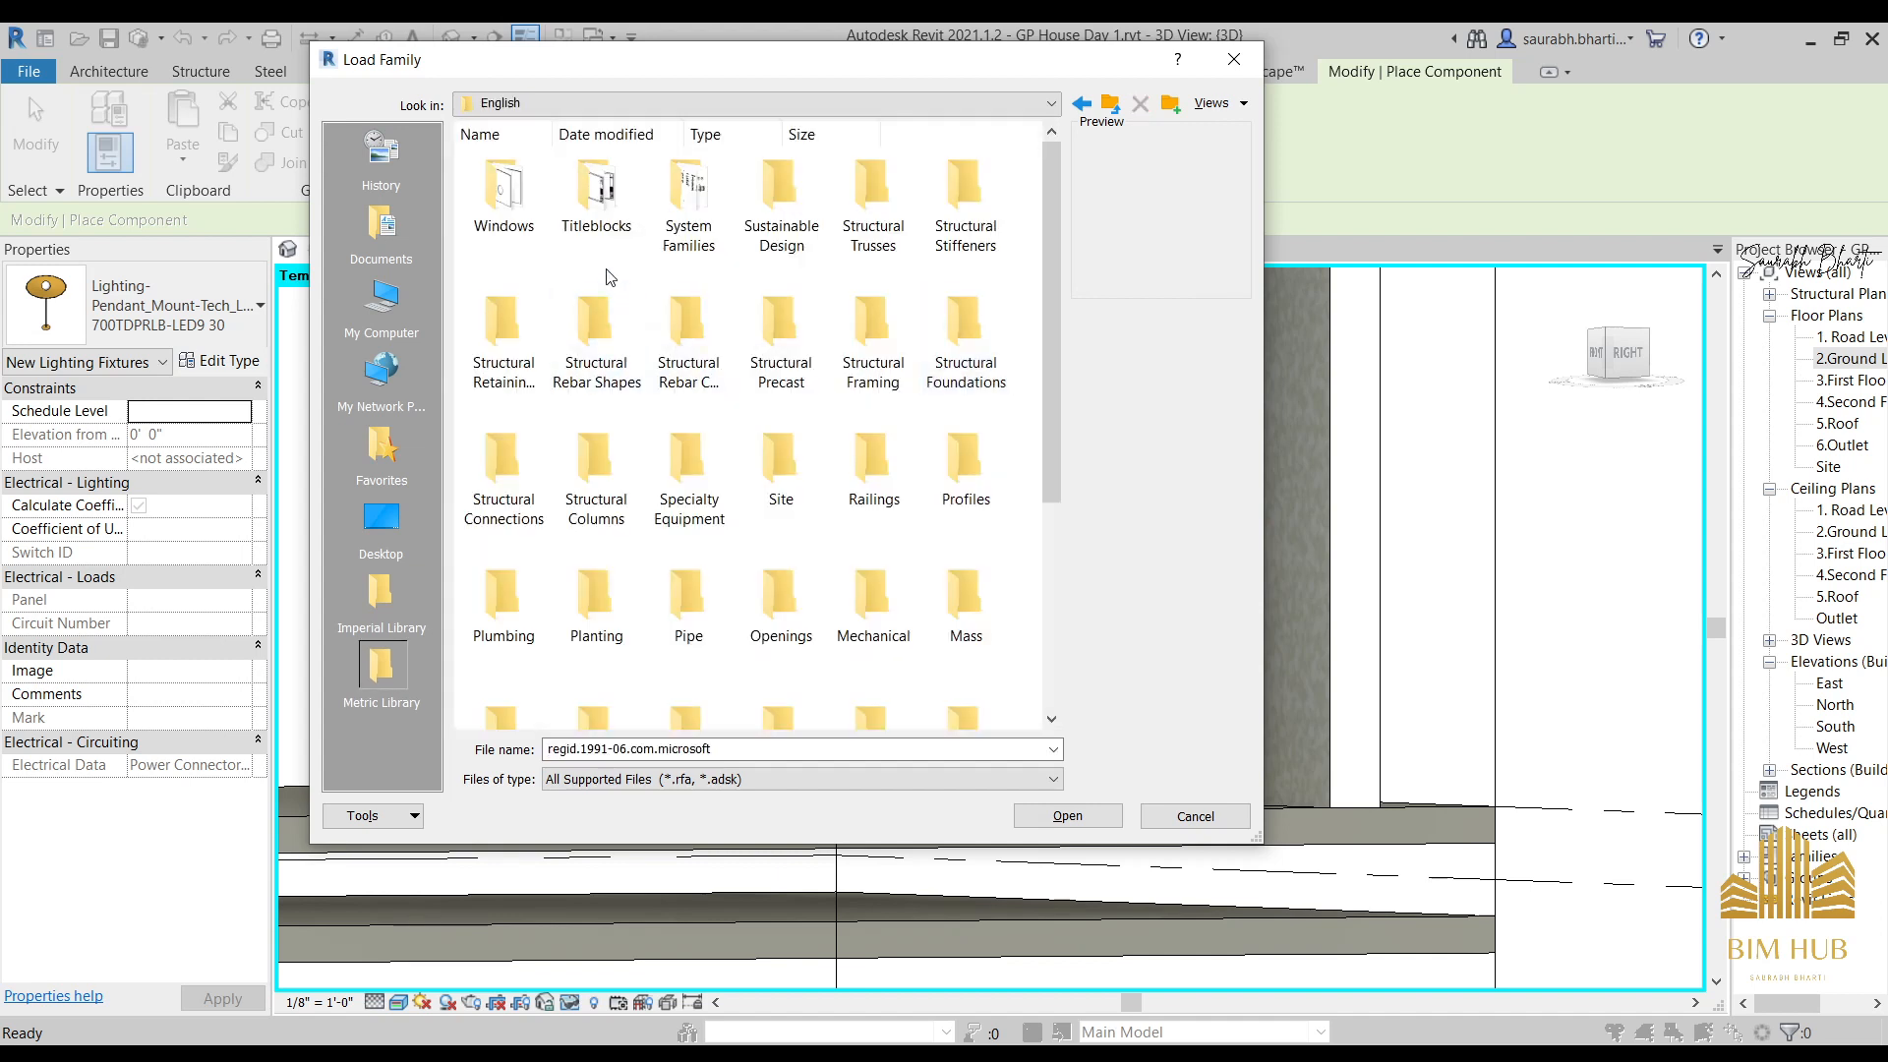
Load M_Uplight - Strip.rfa from the library's Lighting > Architectural > Internal folder and try placing the 1200mm - 120V type beneath the wall cabinets.
{"action": "scroll", "coordinate": [652, 202], "scroll_direction": "down", "scroll_amount": 5}
{"action": "left_click", "coordinate": [521, 387]}
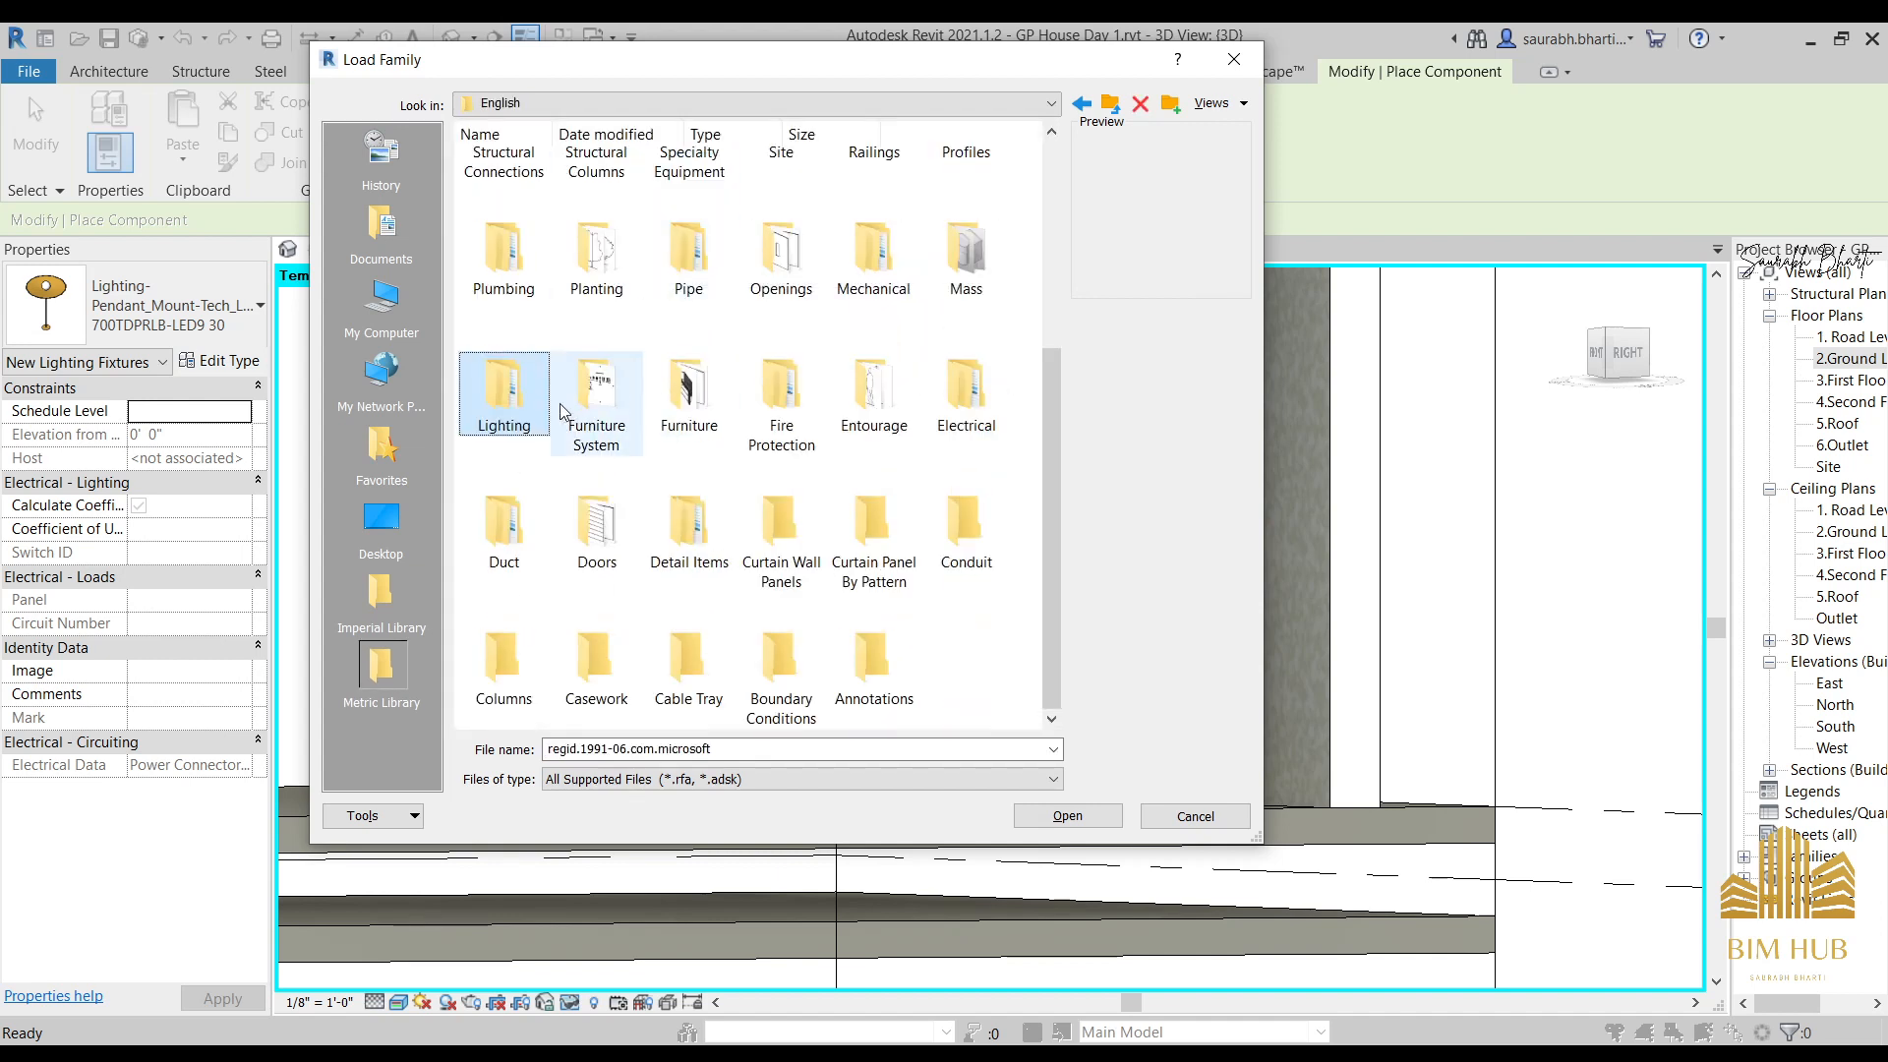
{"action": "double_click", "coordinate": [533, 388]}
{"action": "double_click", "coordinate": [582, 204]}
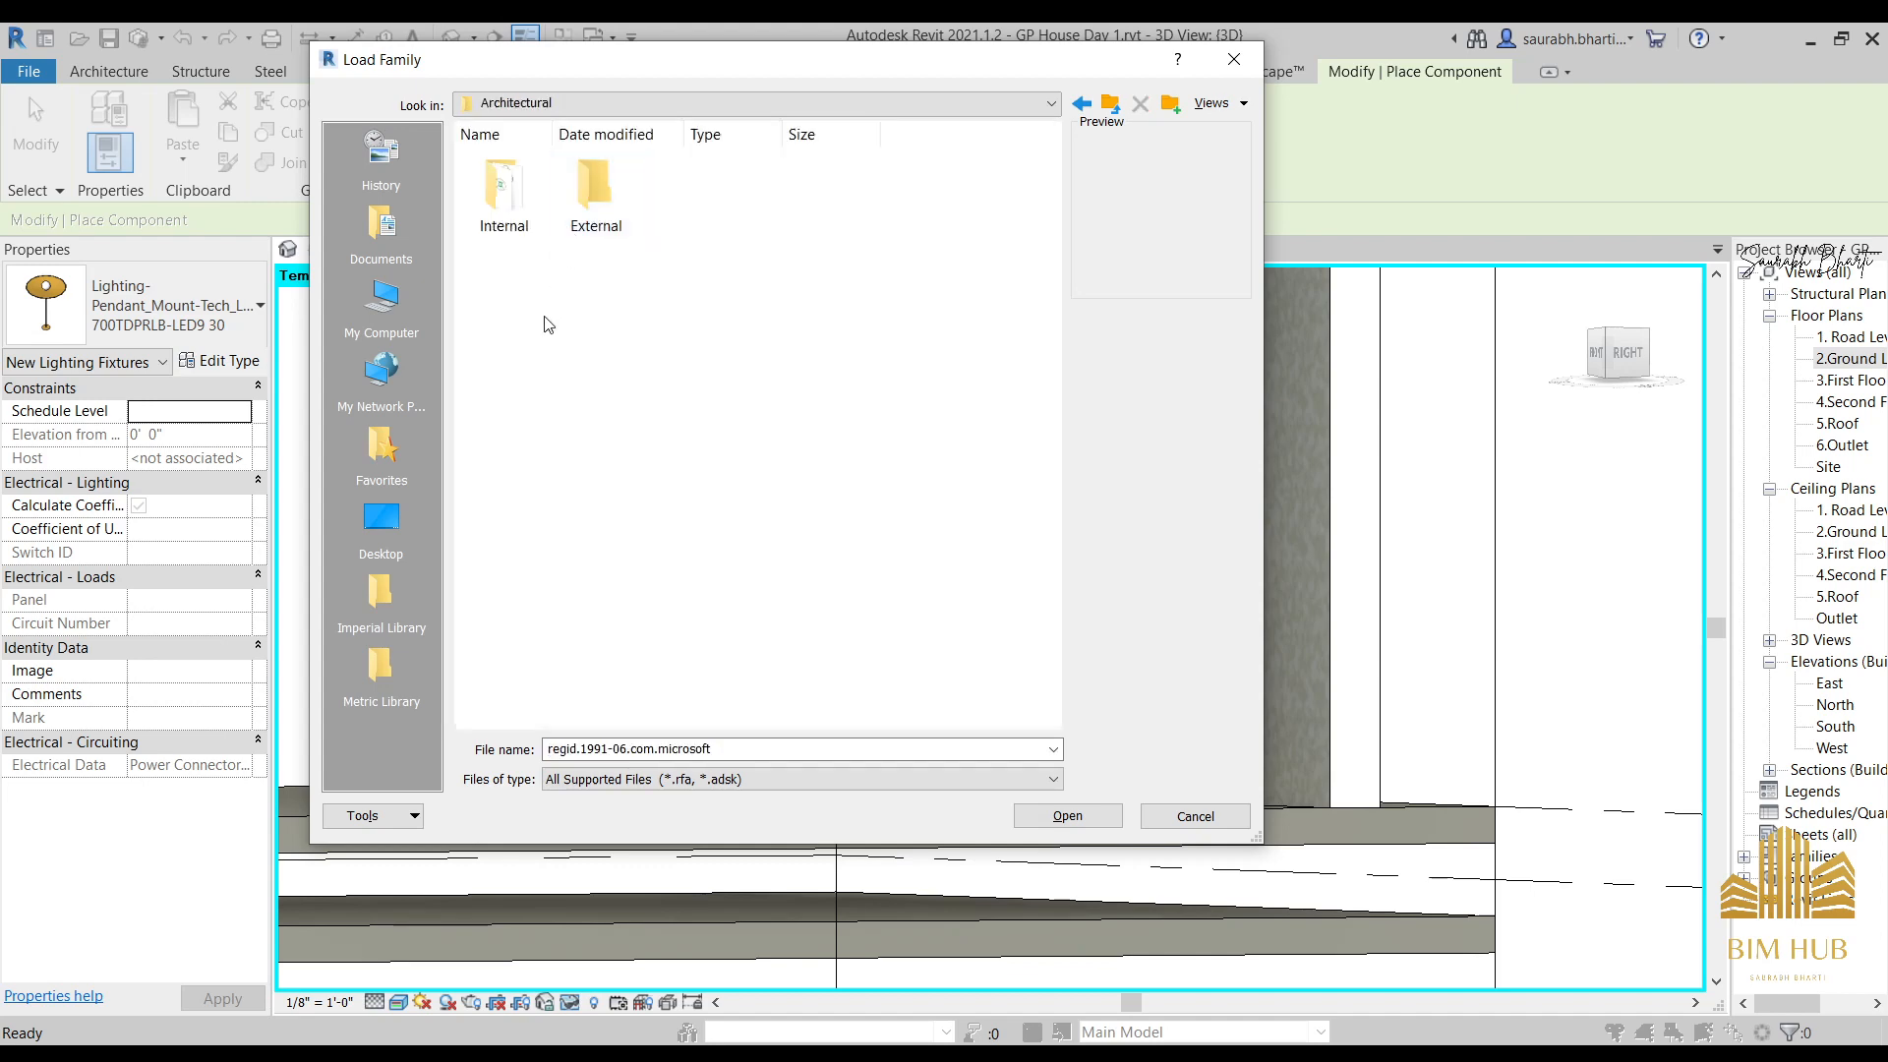
{"action": "double_click", "coordinate": [504, 190]}
{"action": "left_click", "coordinate": [610, 220]}
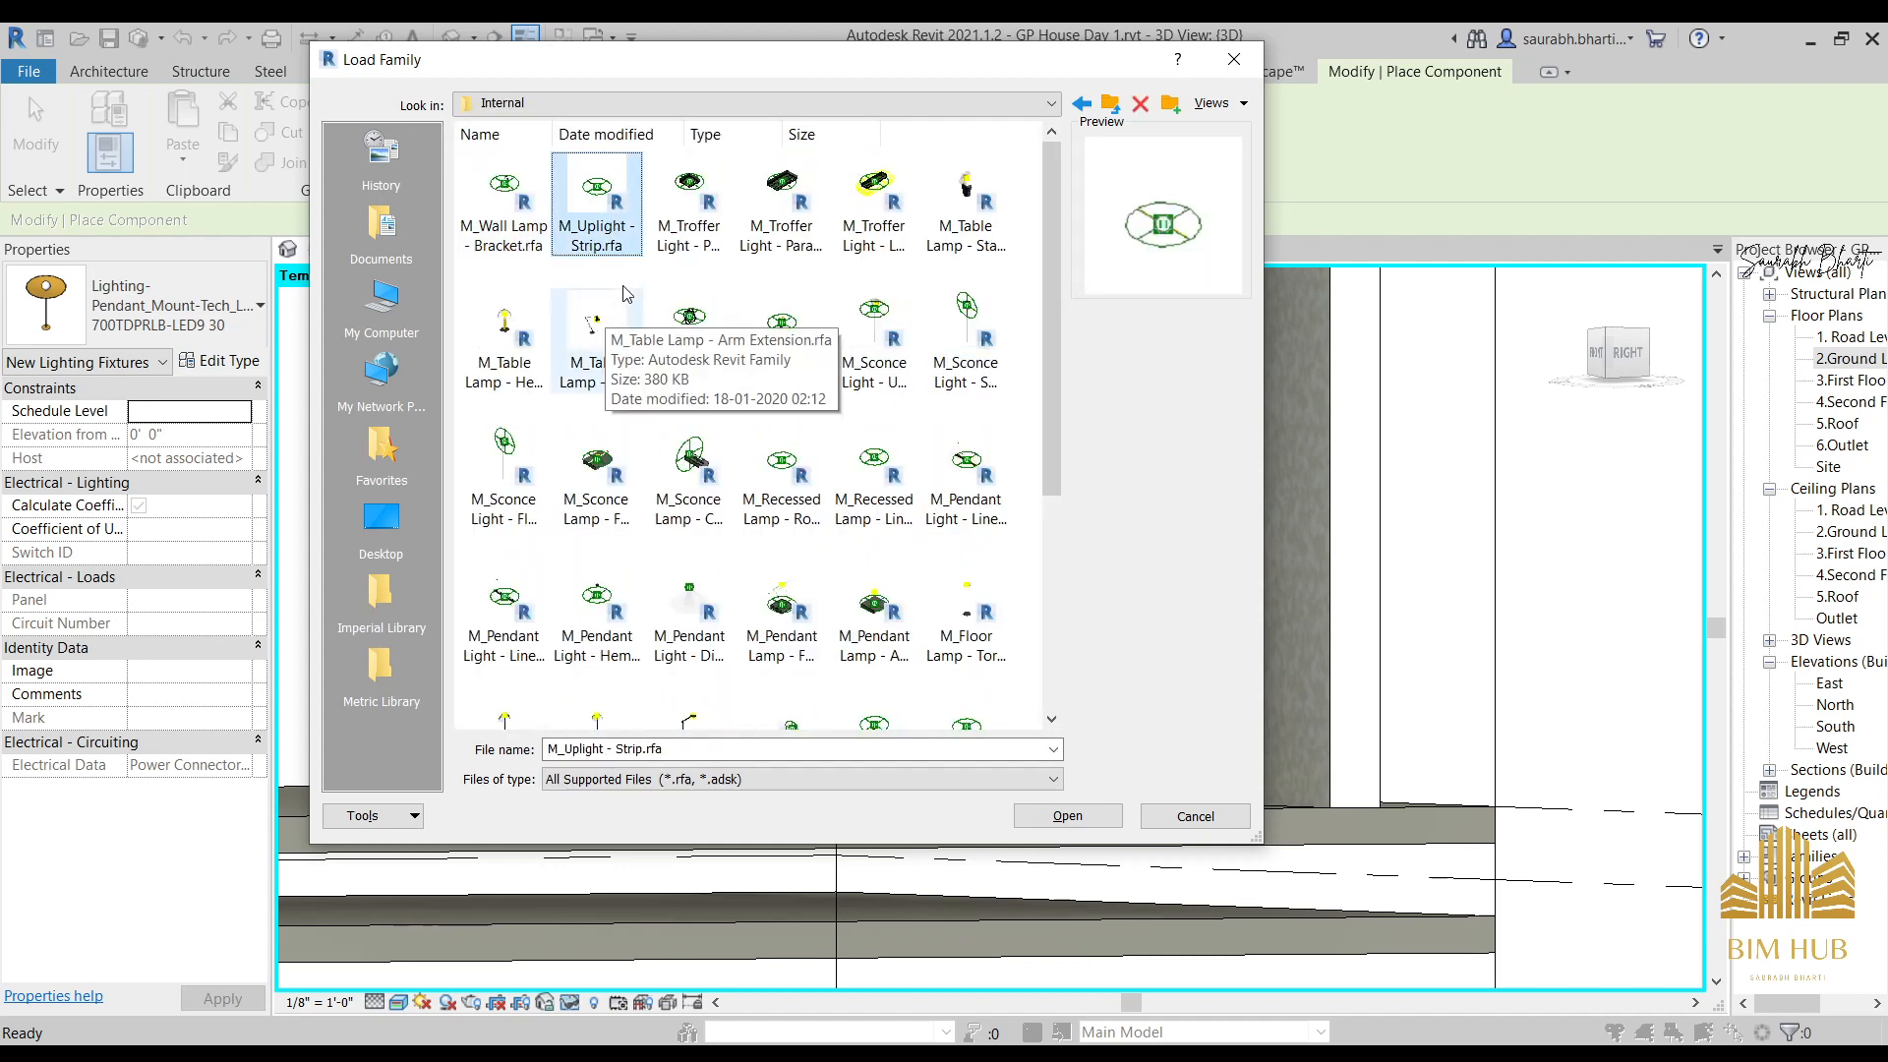
{"action": "left_click", "coordinate": [1078, 820]}
{"action": "scroll", "coordinate": [1130, 477], "scroll_direction": "up", "scroll_amount": 5}
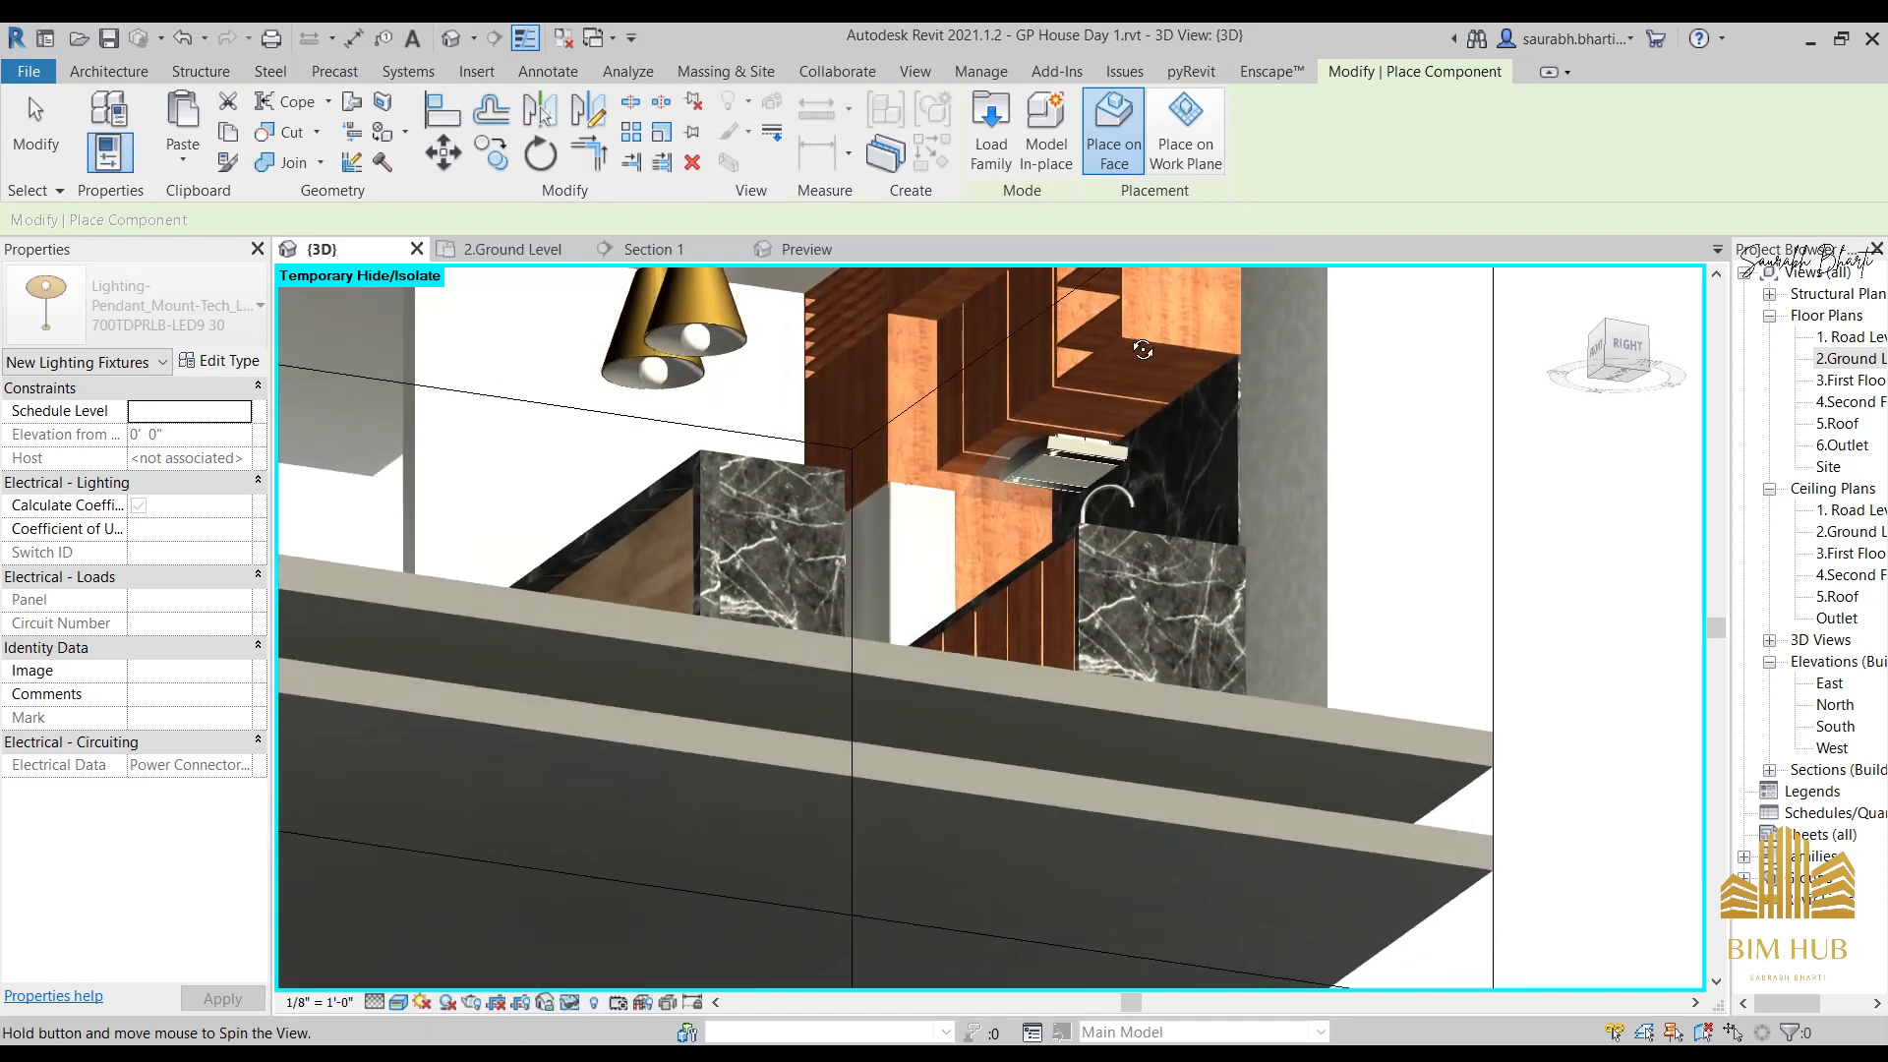
{"action": "left_click", "coordinate": [1116, 390]}
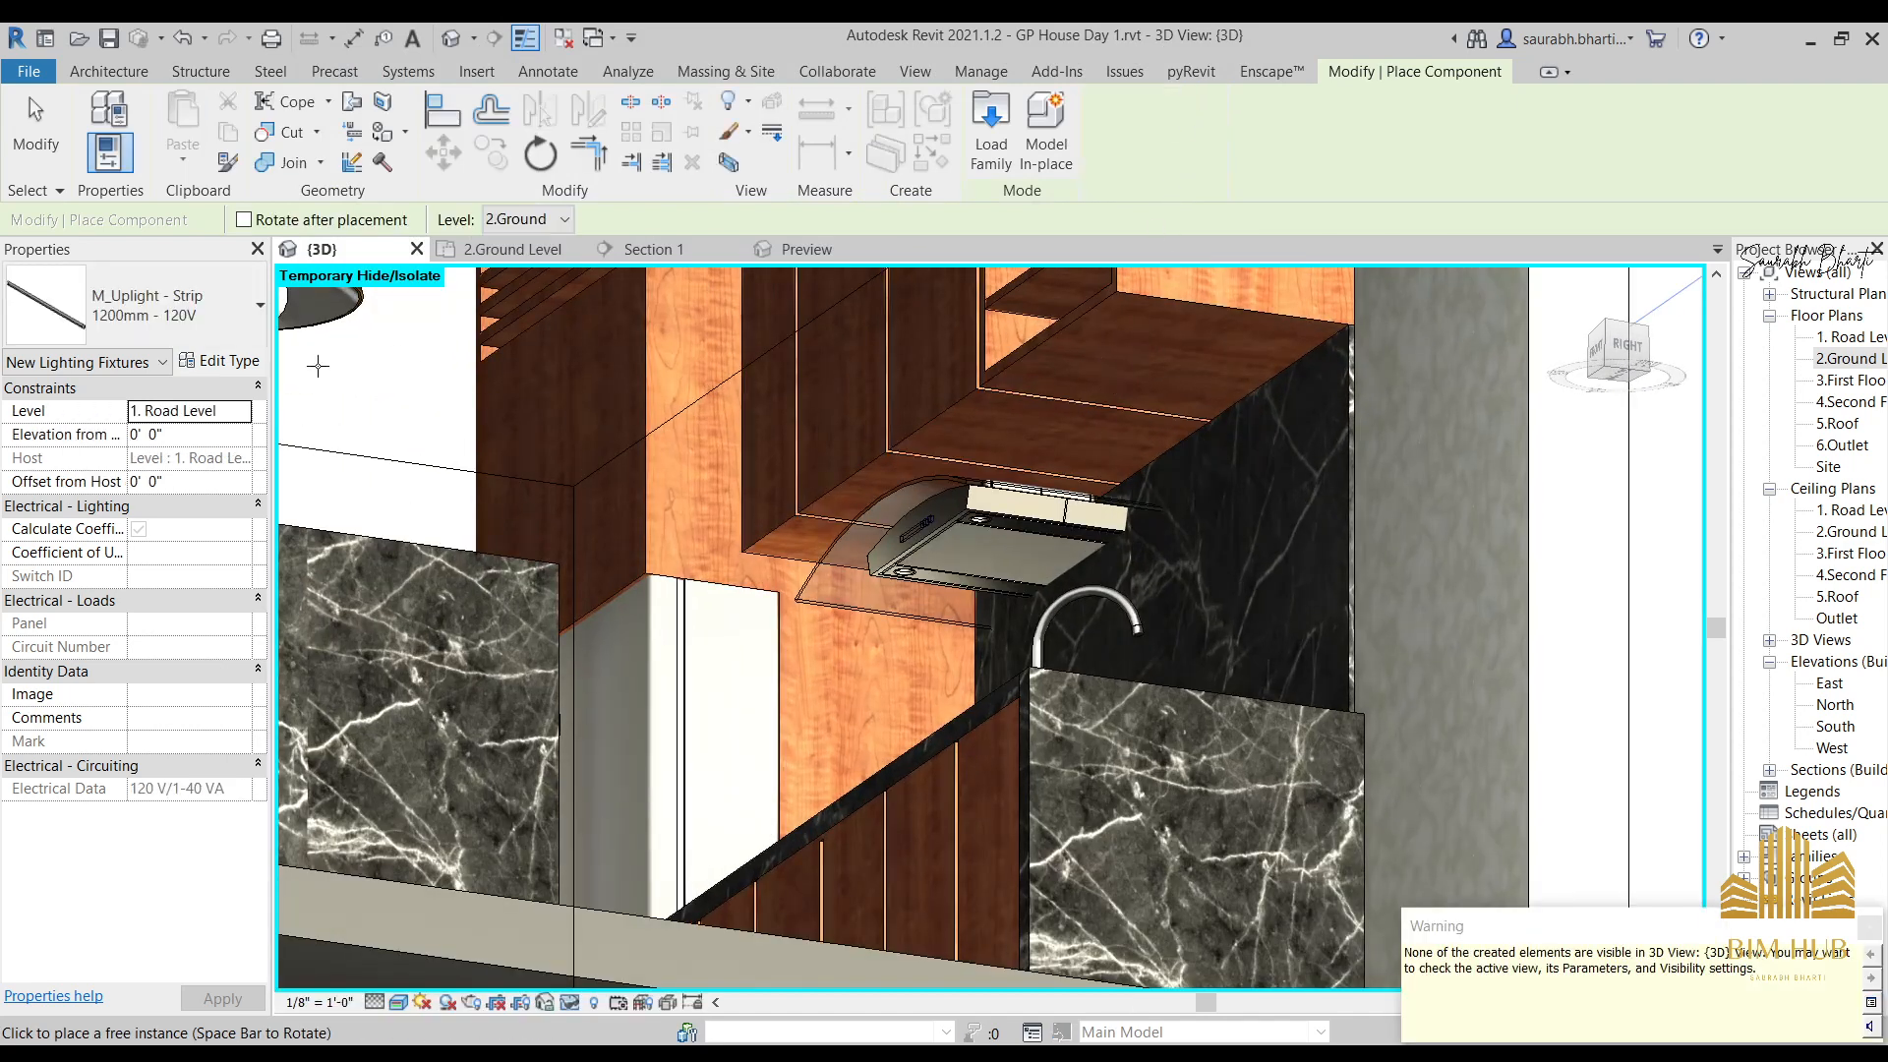
Load the M_Studio Light.rfa family from the Internal lighting folder.
{"action": "left_click", "coordinate": [972, 136]}
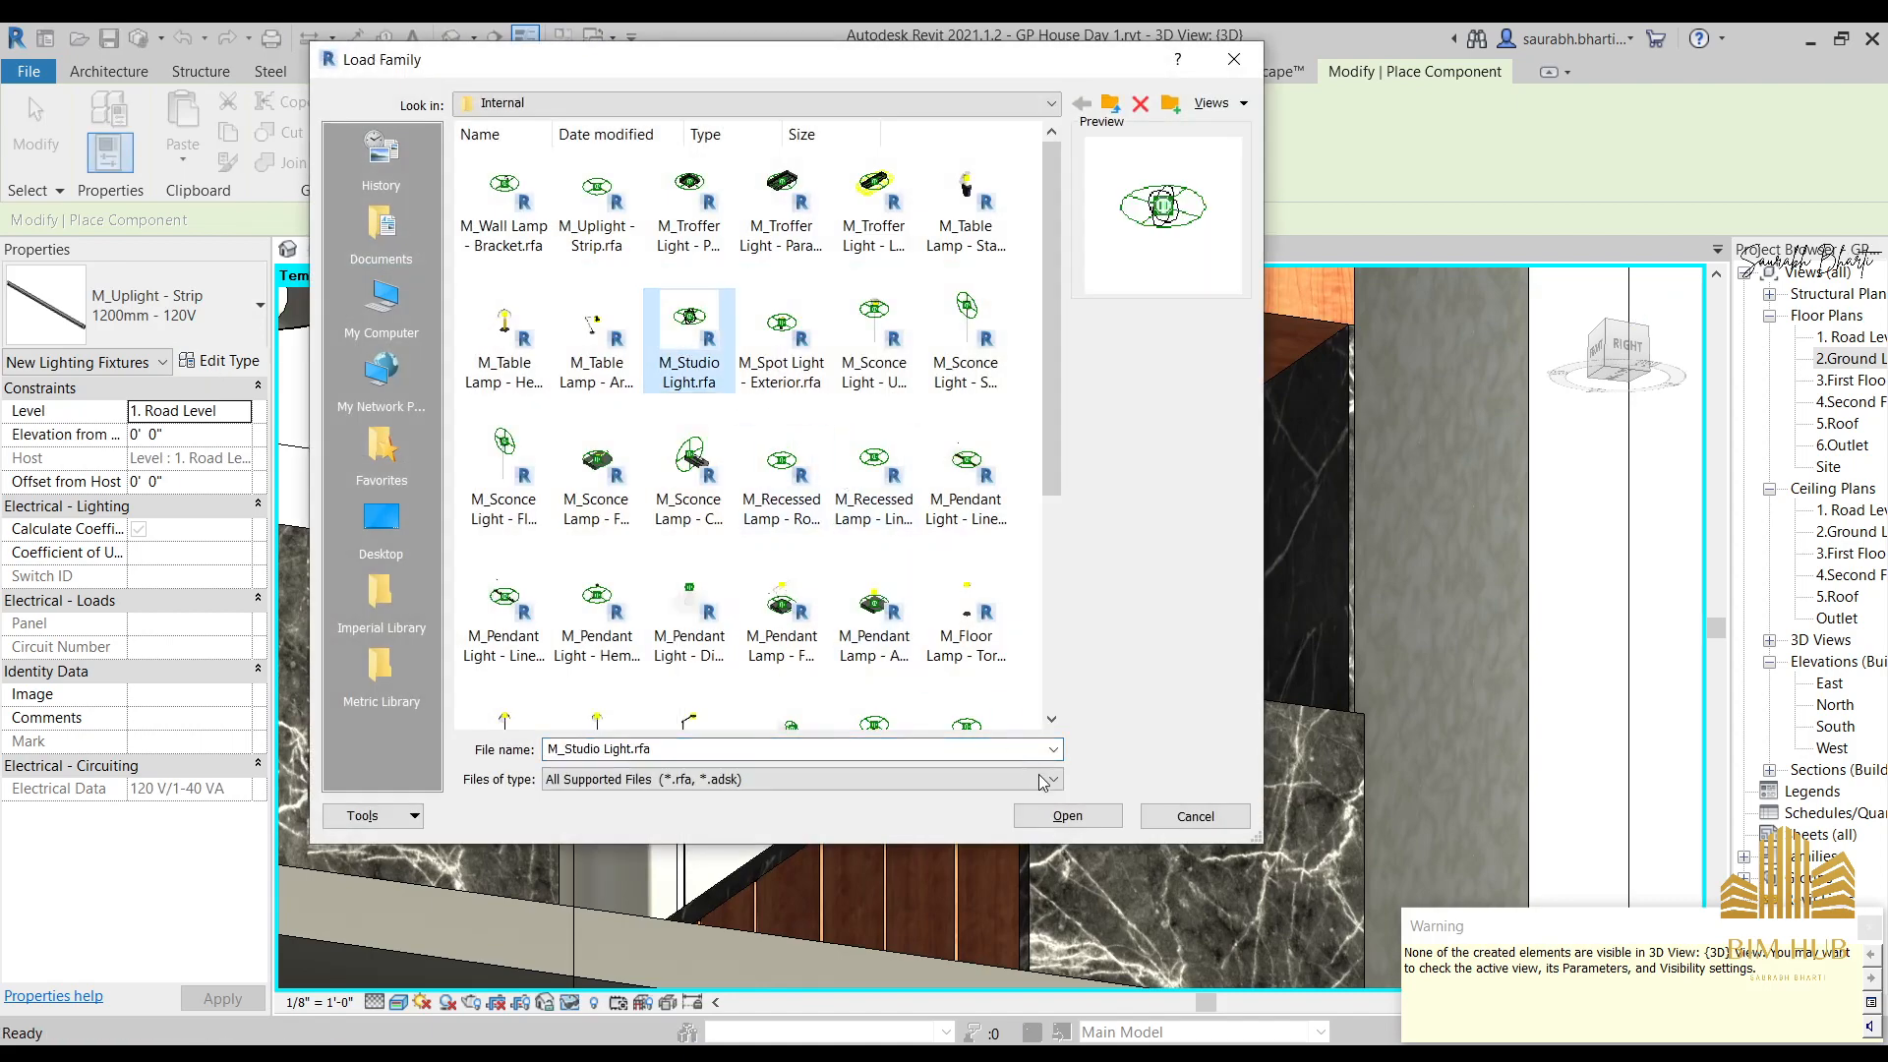
{"action": "left_click", "coordinate": [1069, 816]}
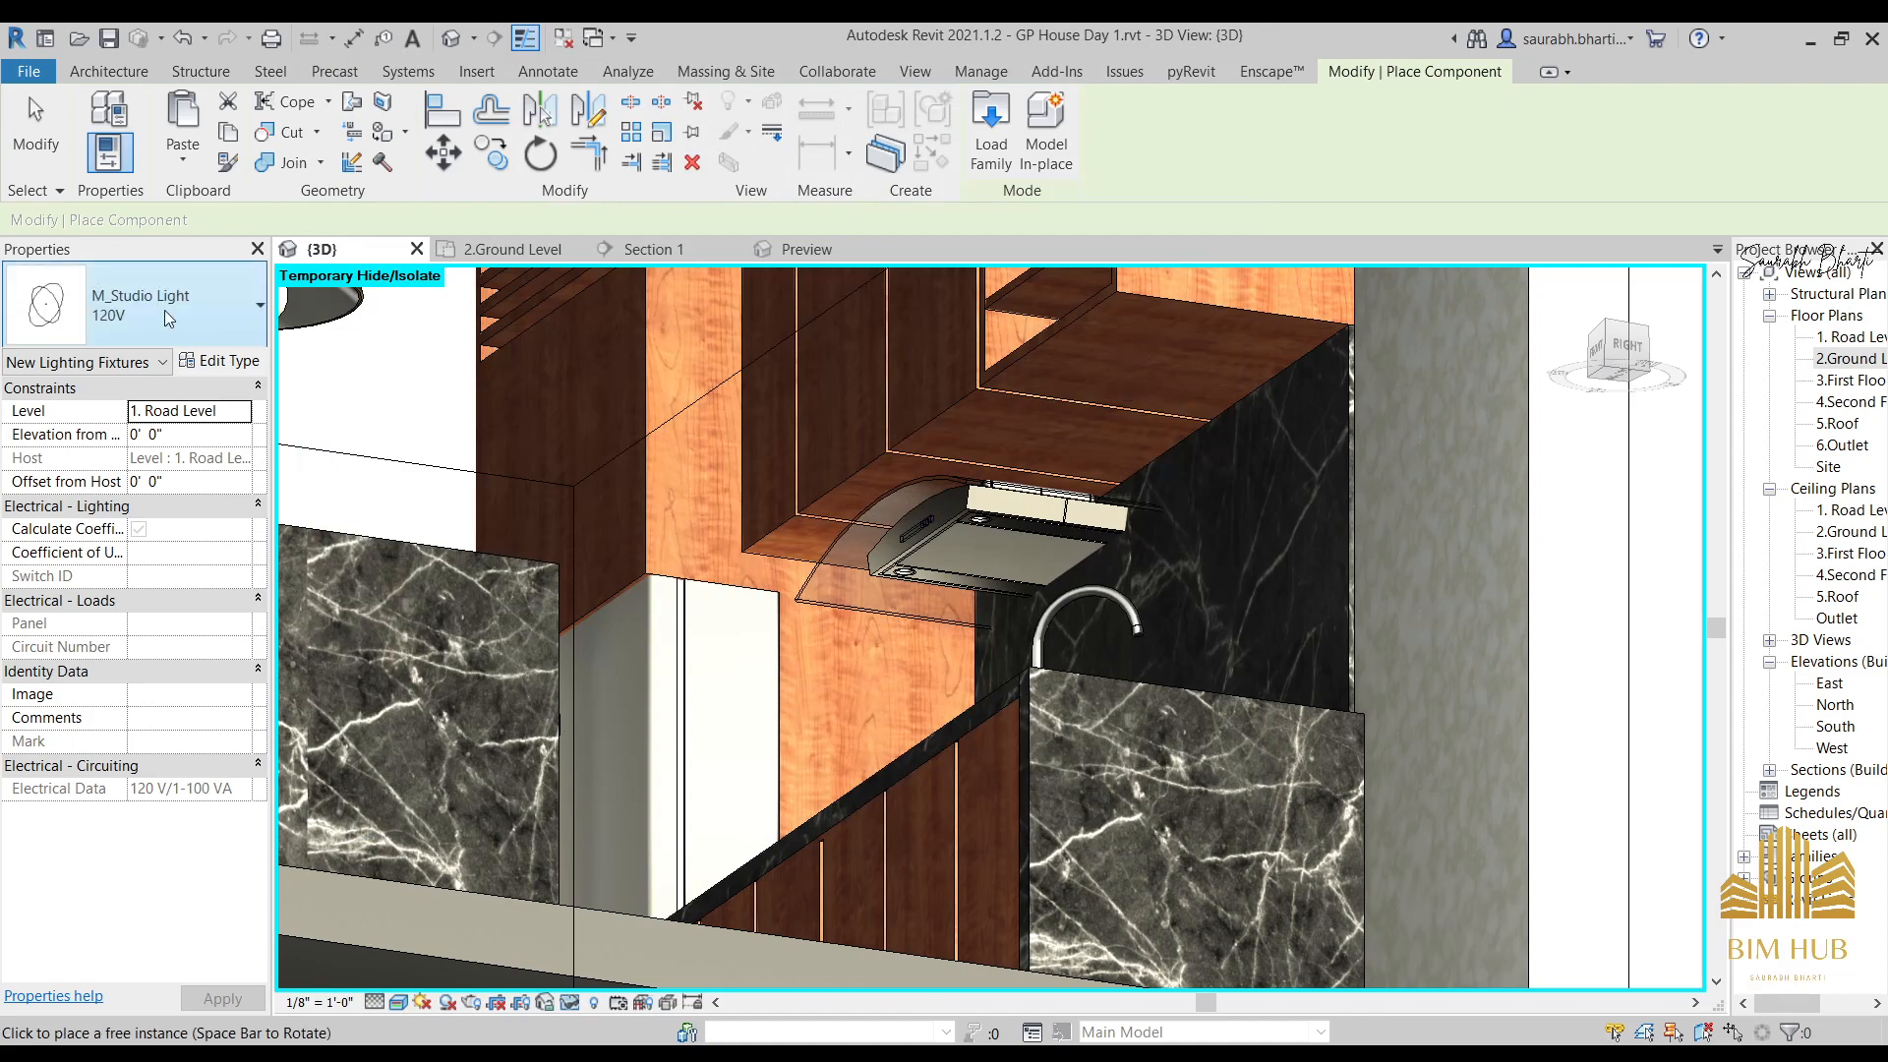
Try placing an M_Studio Light 120V fixture on the underside of the wall cabinets.
{"action": "scroll", "coordinate": [1225, 421], "scroll_direction": "up", "scroll_amount": 3}
{"action": "left_click", "coordinate": [1222, 351]}
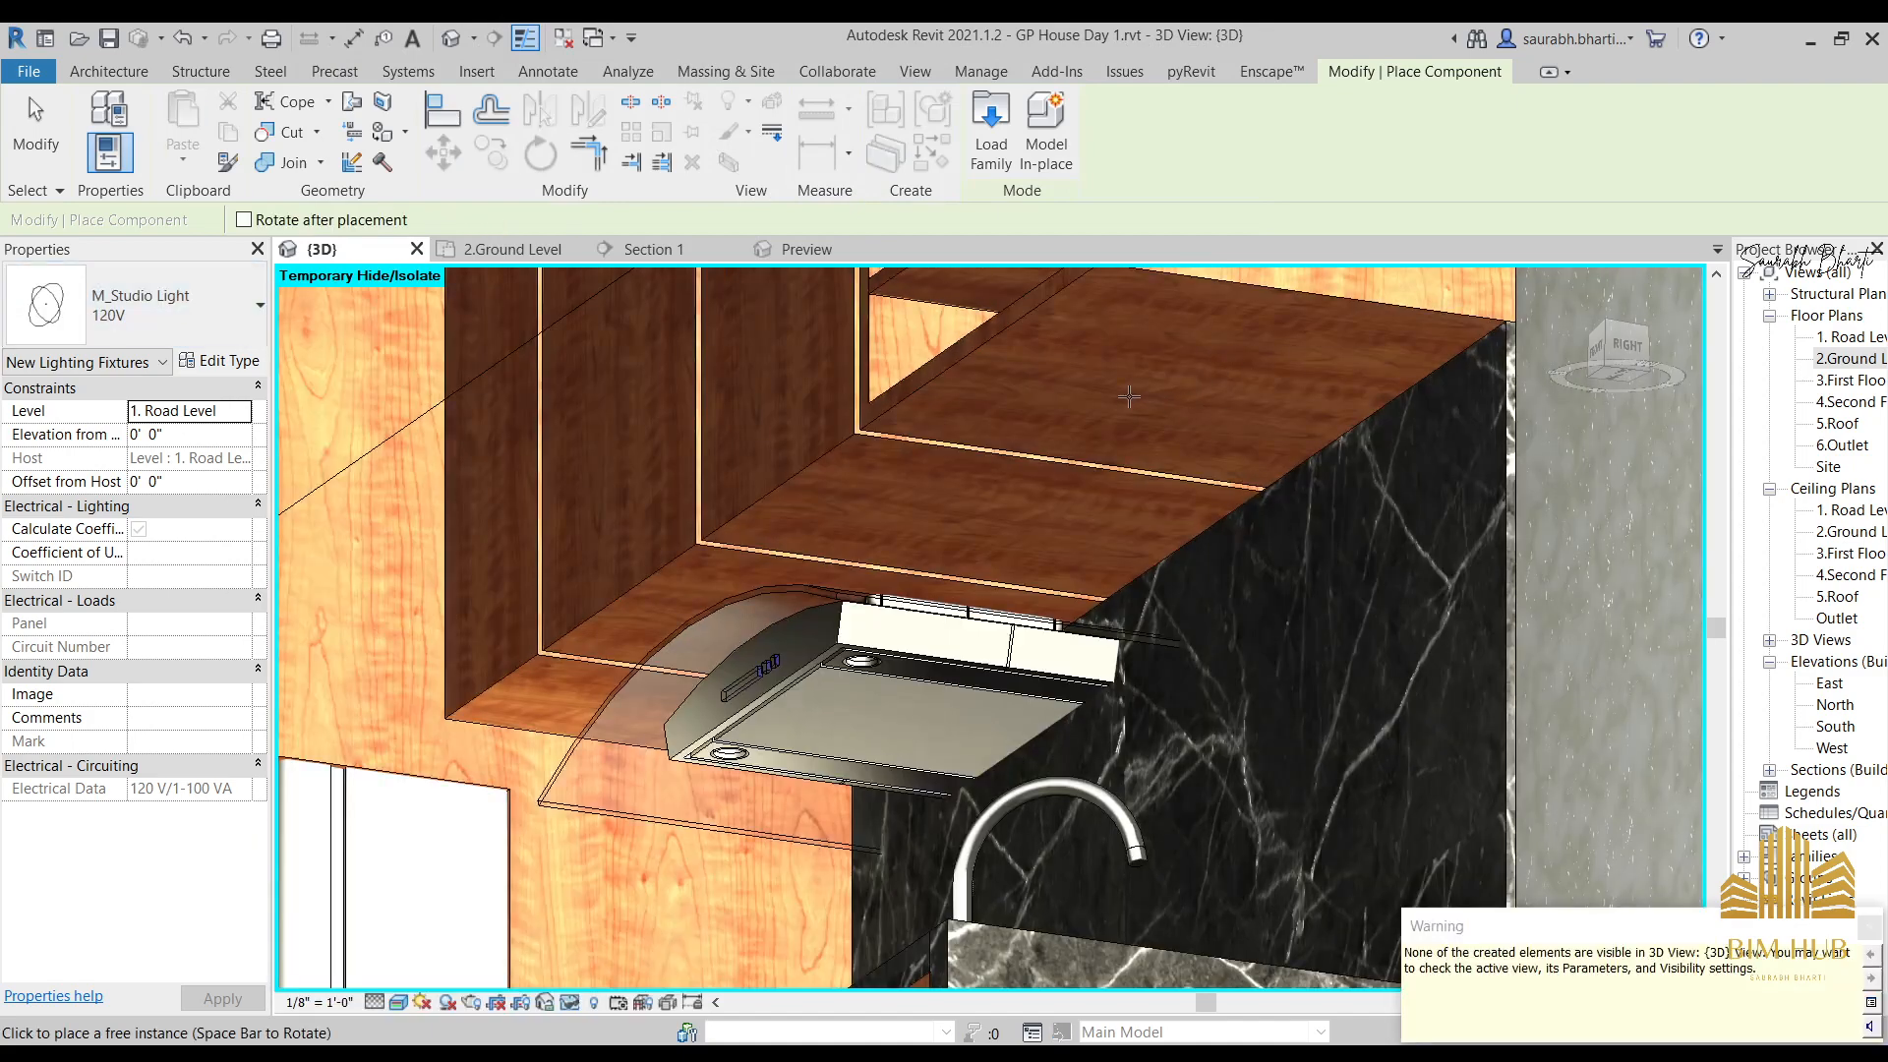
Load the M_Downlight - Round - LED family and place two LED15FM12-W120 downlights on the undersides of the wall cabinets beside the range hood.
{"action": "left_click", "coordinate": [992, 147]}
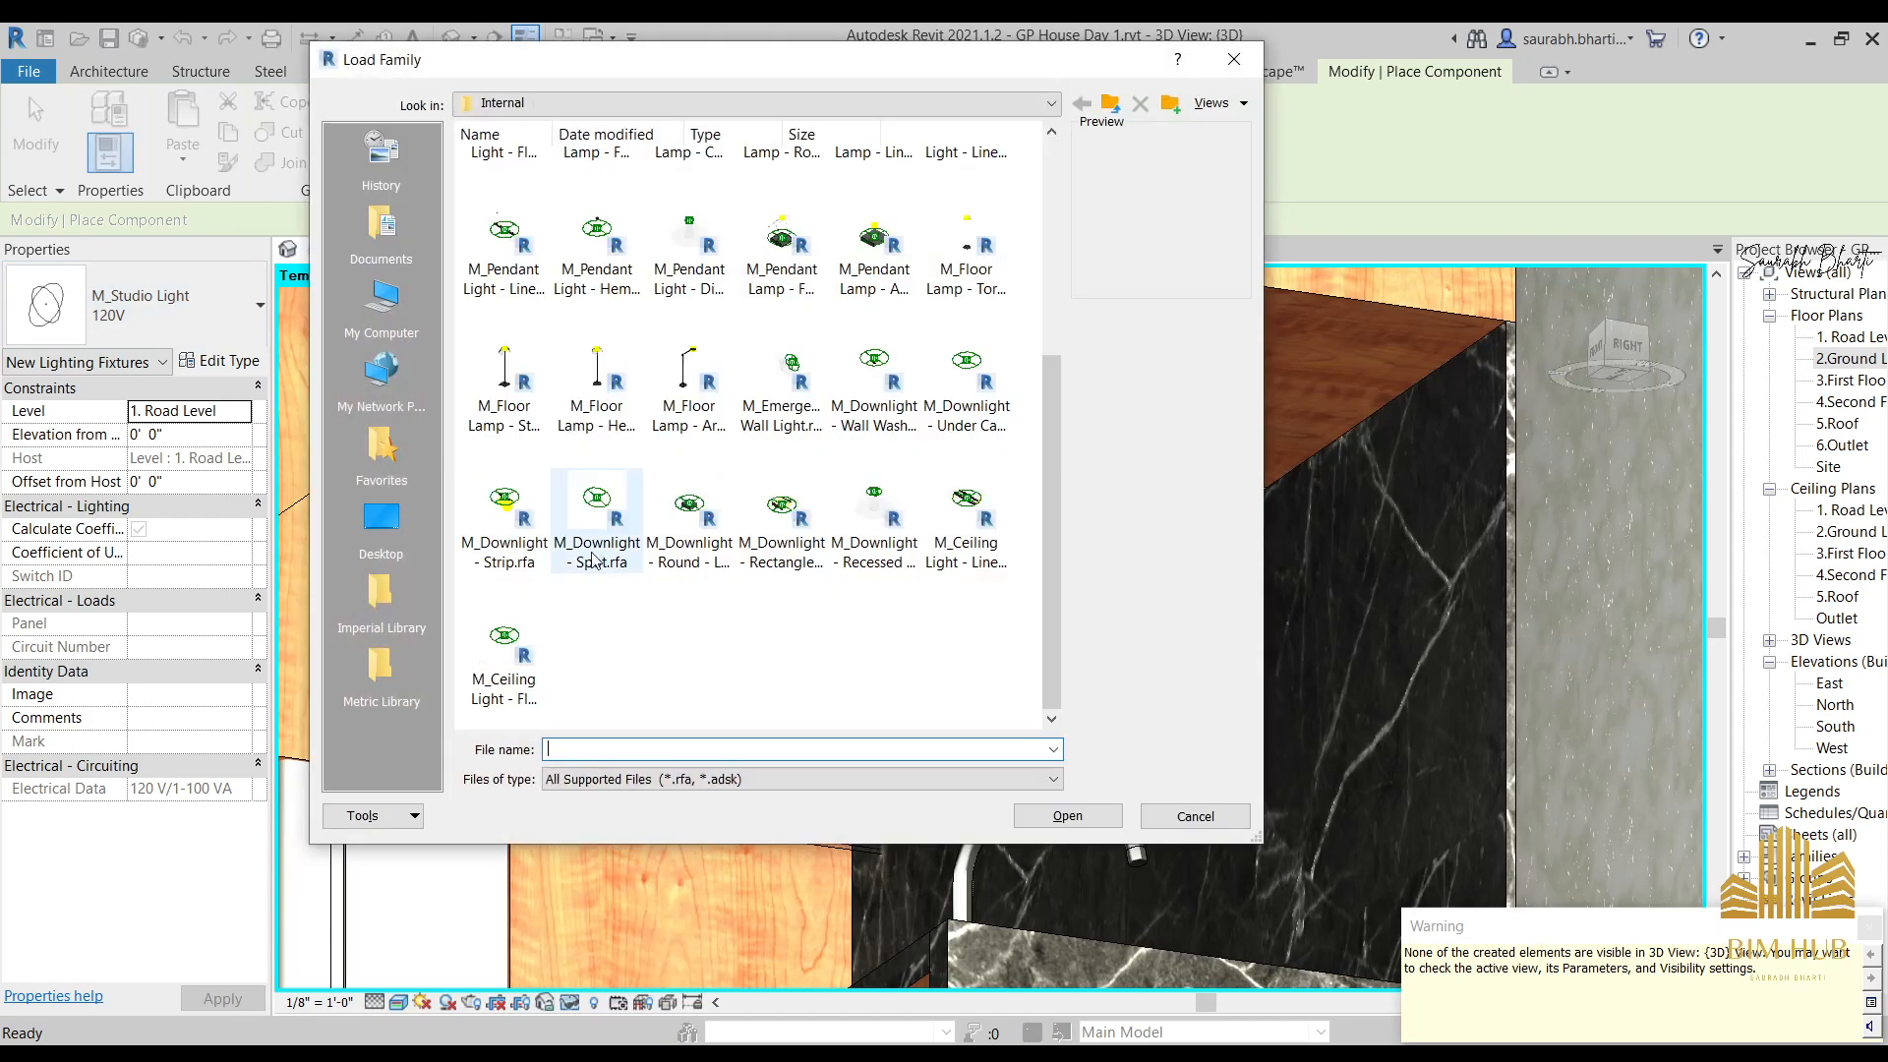
{"action": "left_click", "coordinate": [1068, 816]}
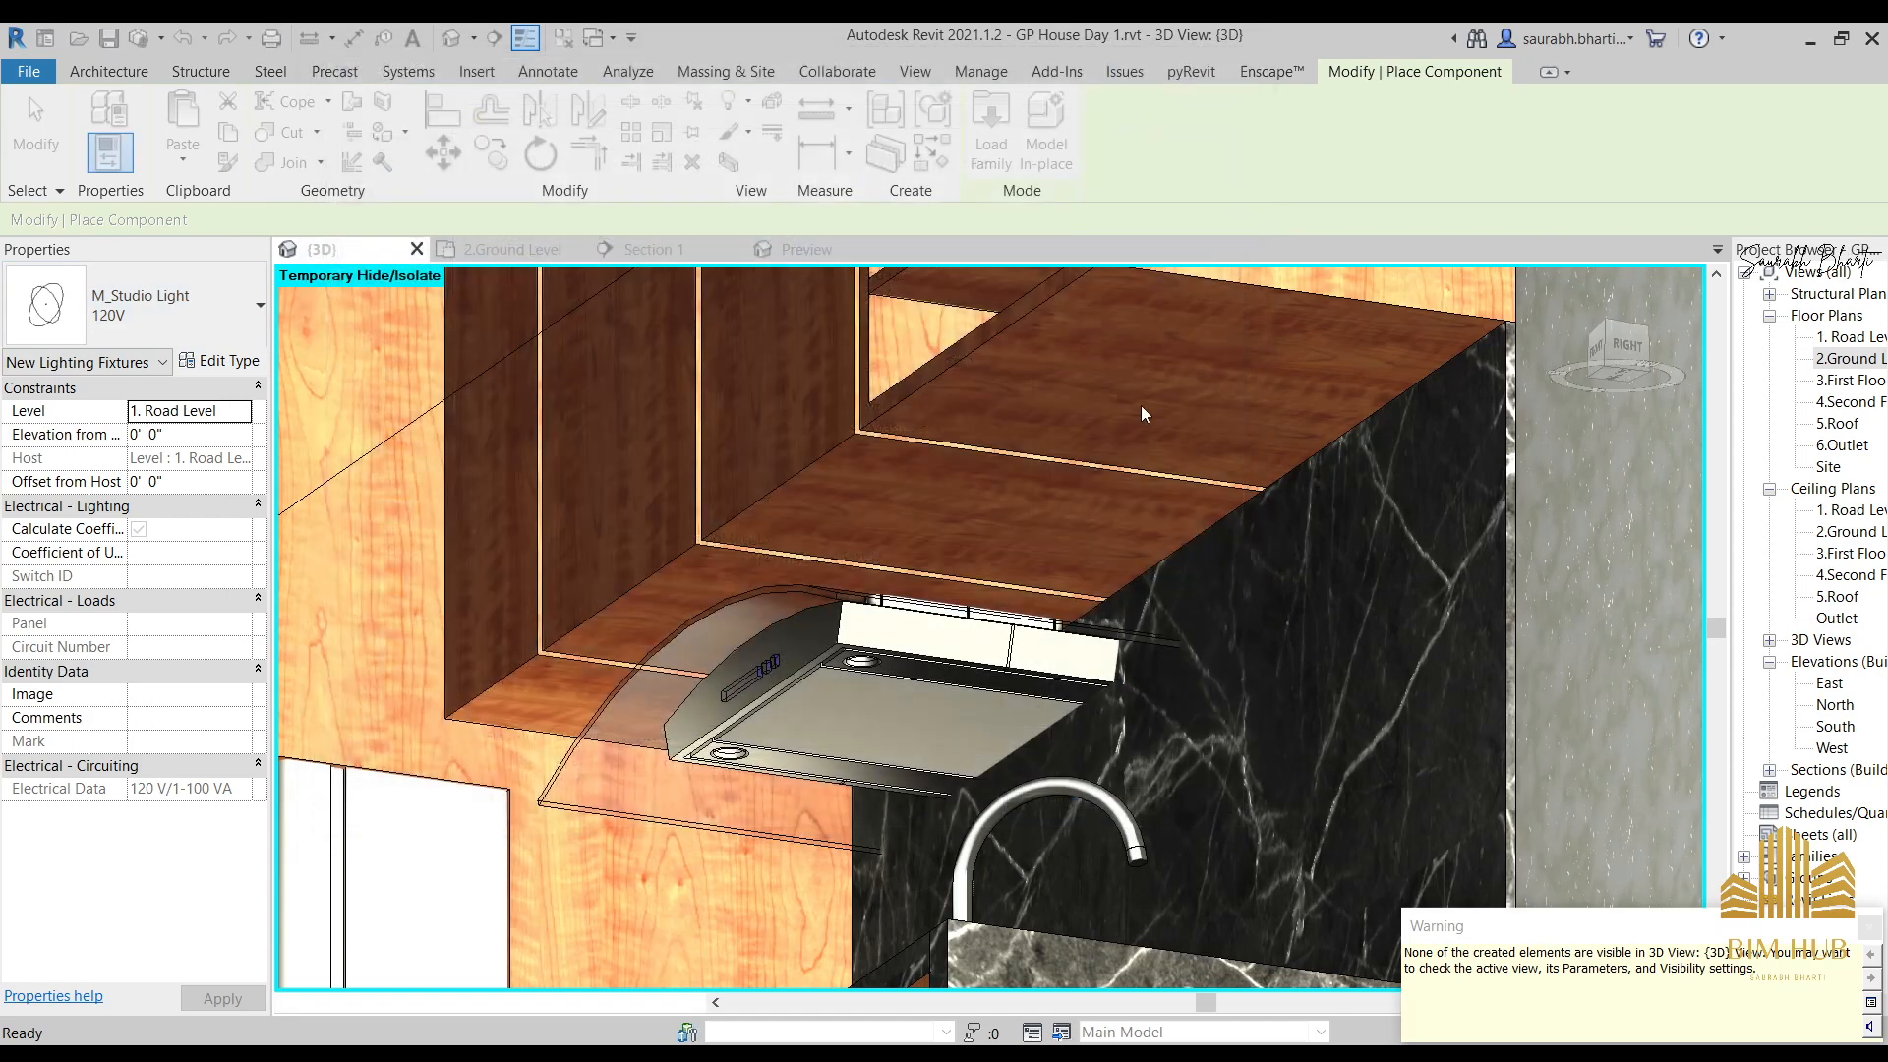
{"action": "middle_click_drag", "start_coordinate": [1141, 368], "coordinate": [1154, 533], "text": "shift"}
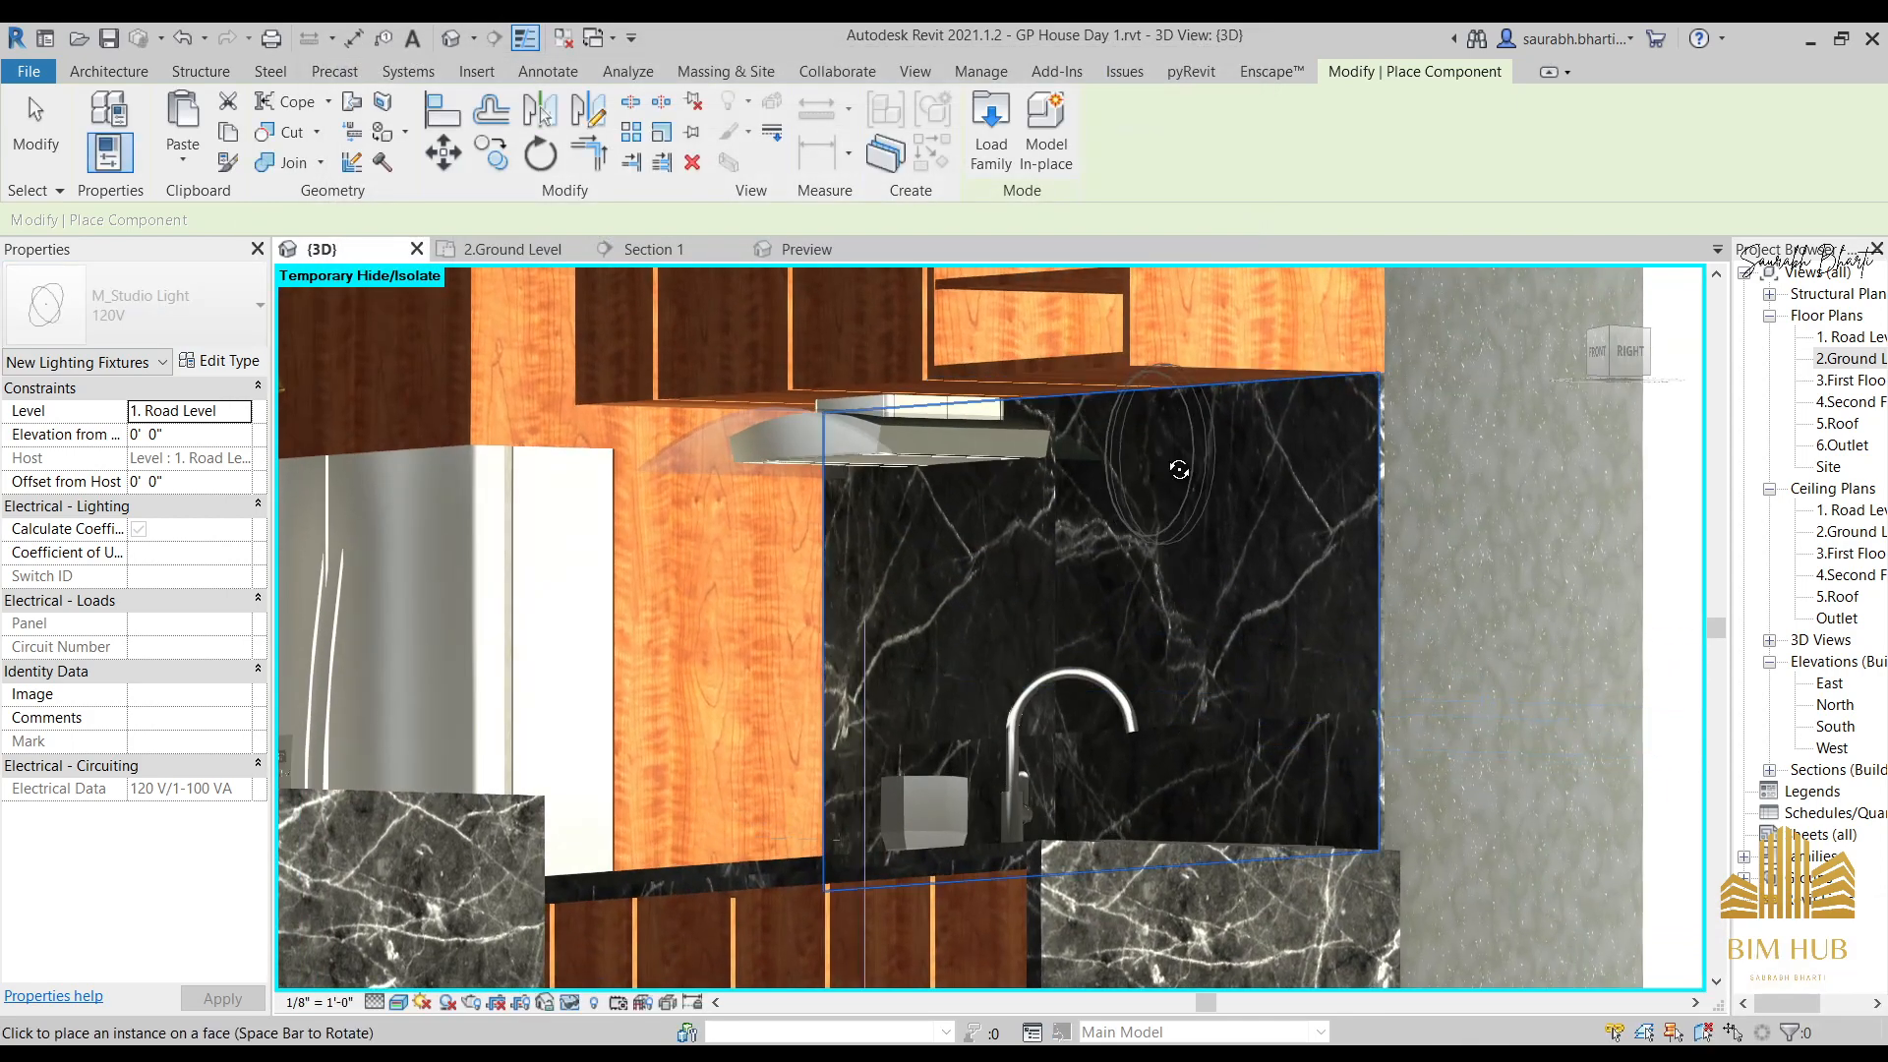
{"action": "middle_click_drag", "start_coordinate": [1159, 443], "coordinate": [1139, 342], "text": "shift"}
{"action": "scroll", "coordinate": [1141, 345], "scroll_direction": "up", "scroll_amount": 3}
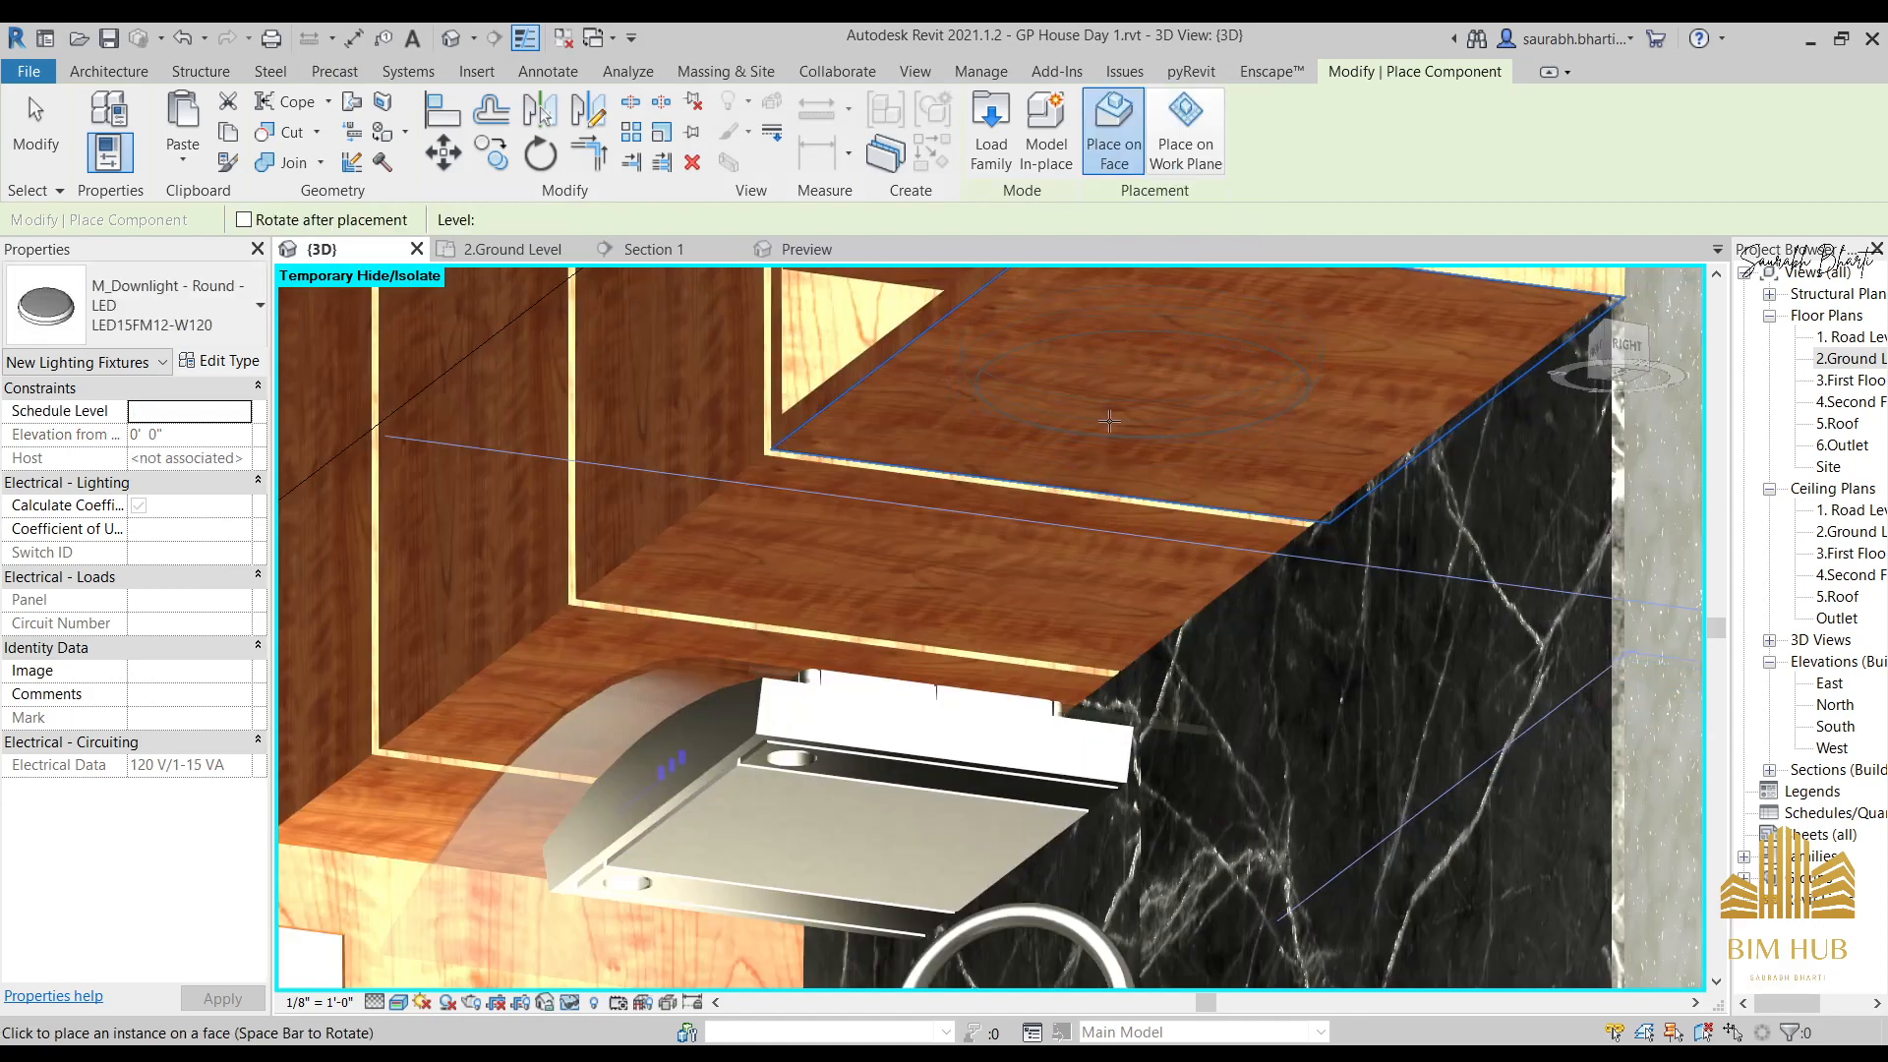
{"action": "left_click", "coordinate": [1110, 421]}
{"action": "left_click", "coordinate": [918, 558]}
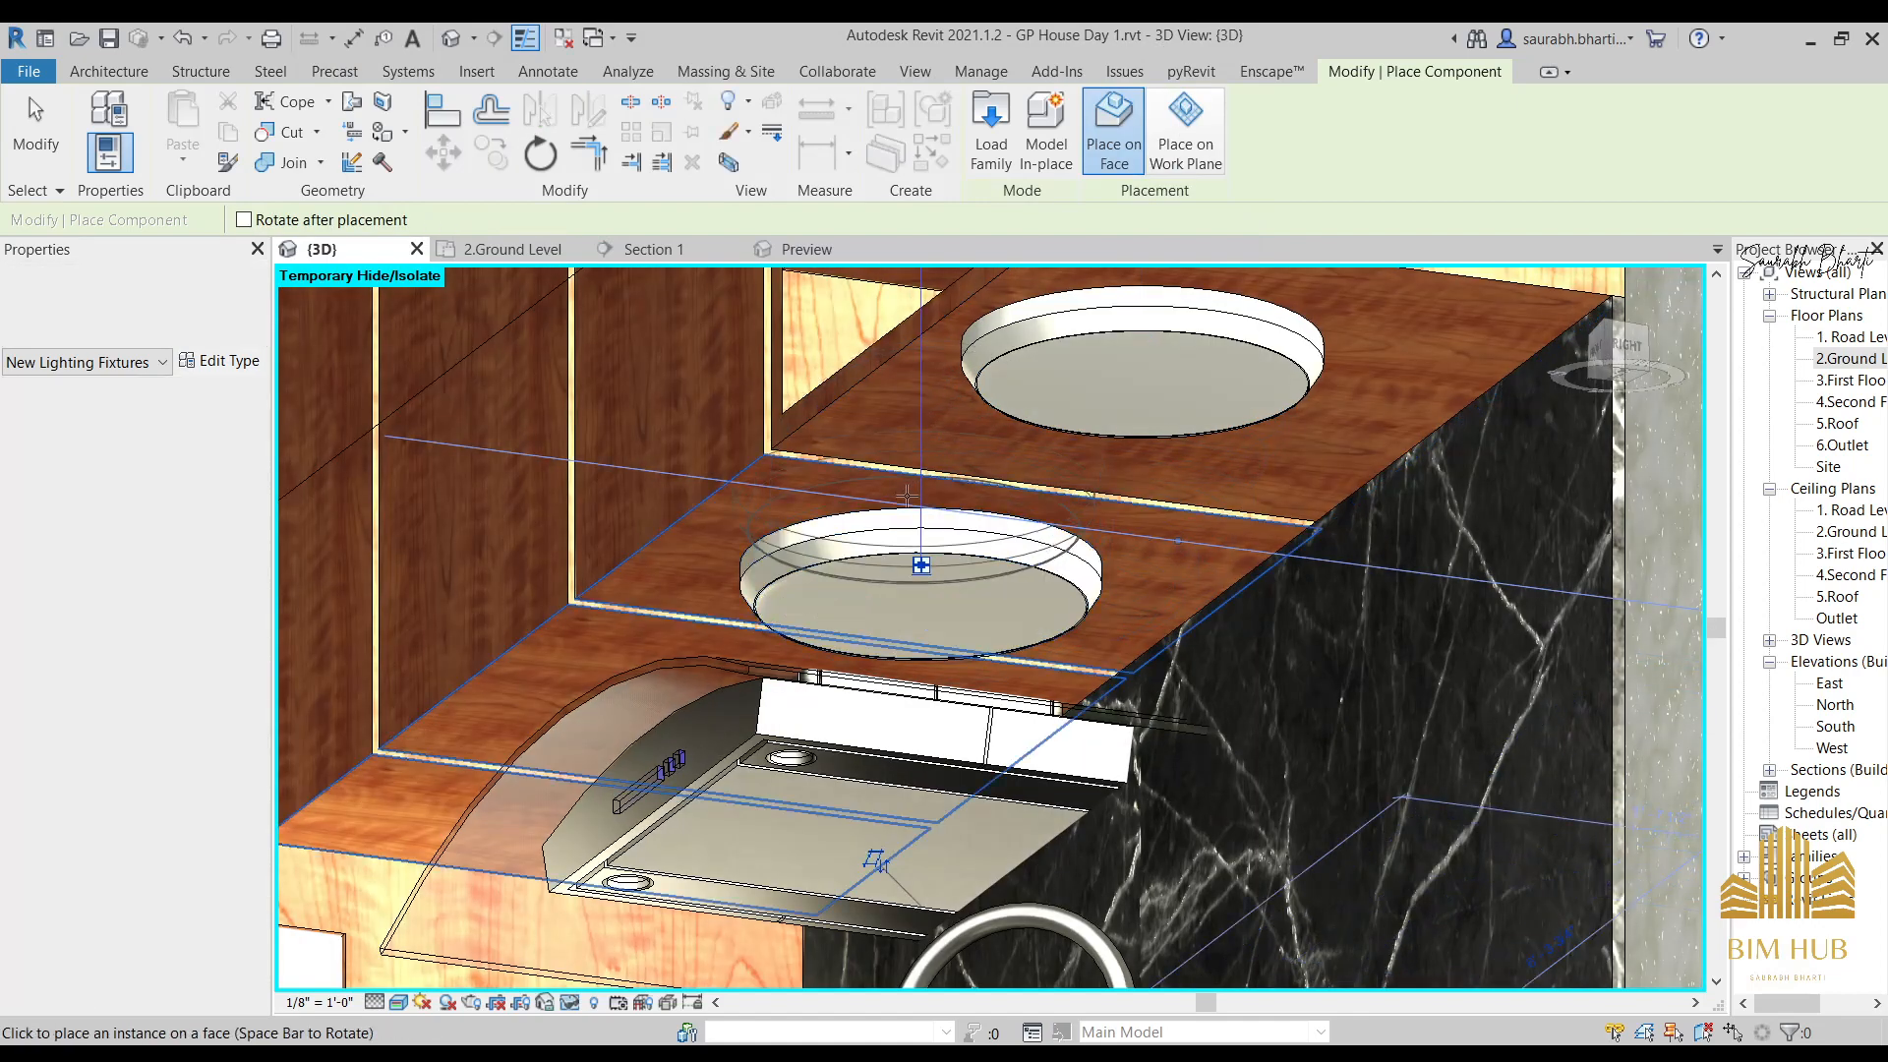
{"action": "scroll", "coordinate": [907, 496], "scroll_direction": "down", "scroll_amount": 4}
{"action": "key", "text": "Escape"}
Check both round downlights beneath the wall cabinets and review their placement within the kitchen.
{"action": "scroll", "coordinate": [900, 546], "scroll_direction": "down", "scroll_amount": 2}
{"action": "mouse_move", "coordinate": [900, 546]}
{"action": "middle_mouse_down", "text": "shift"}
{"action": "mouse_move", "coordinate": [1118, 806]}
{"action": "mouse_move", "coordinate": [1133, 726]}
{"action": "mouse_move", "coordinate": [934, 540]}
{"action": "middle_mouse_up", "text": "shift"}
{"action": "scroll", "coordinate": [939, 531], "scroll_direction": "up", "scroll_amount": 5}
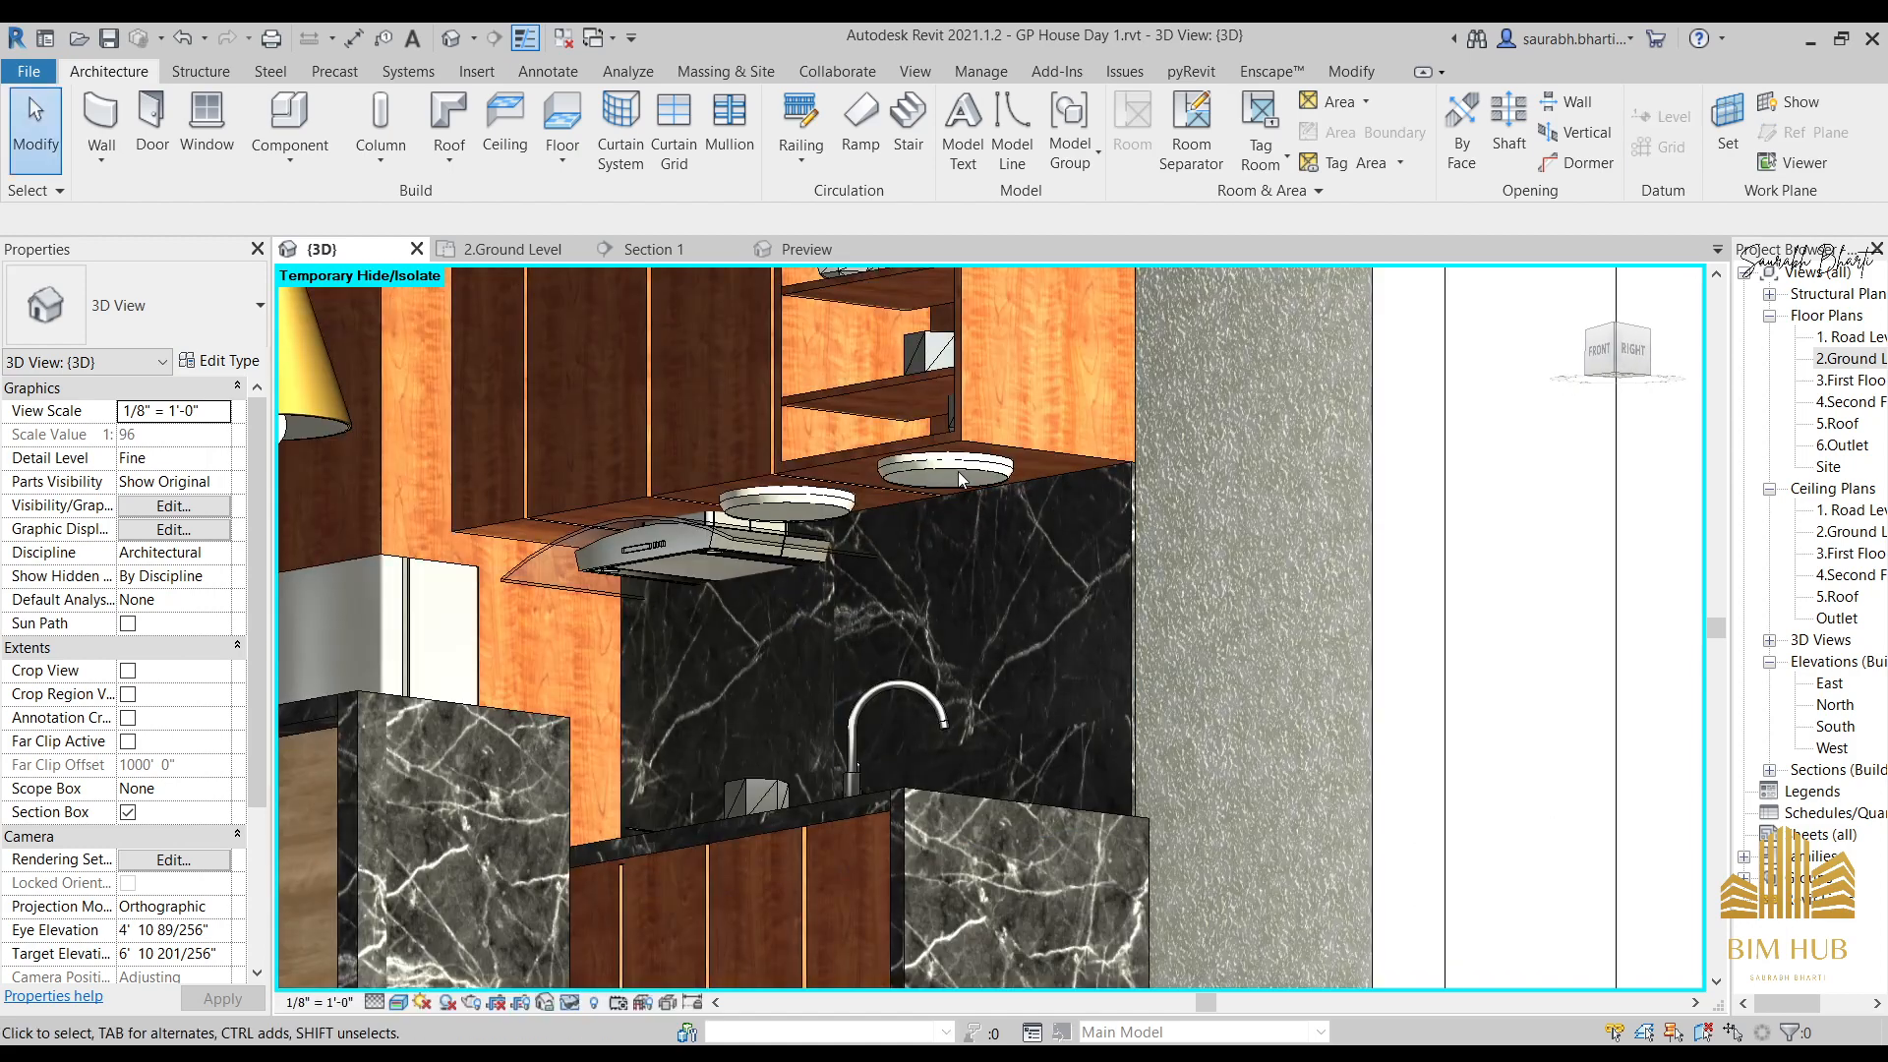
{"action": "left_click", "coordinate": [960, 469]}
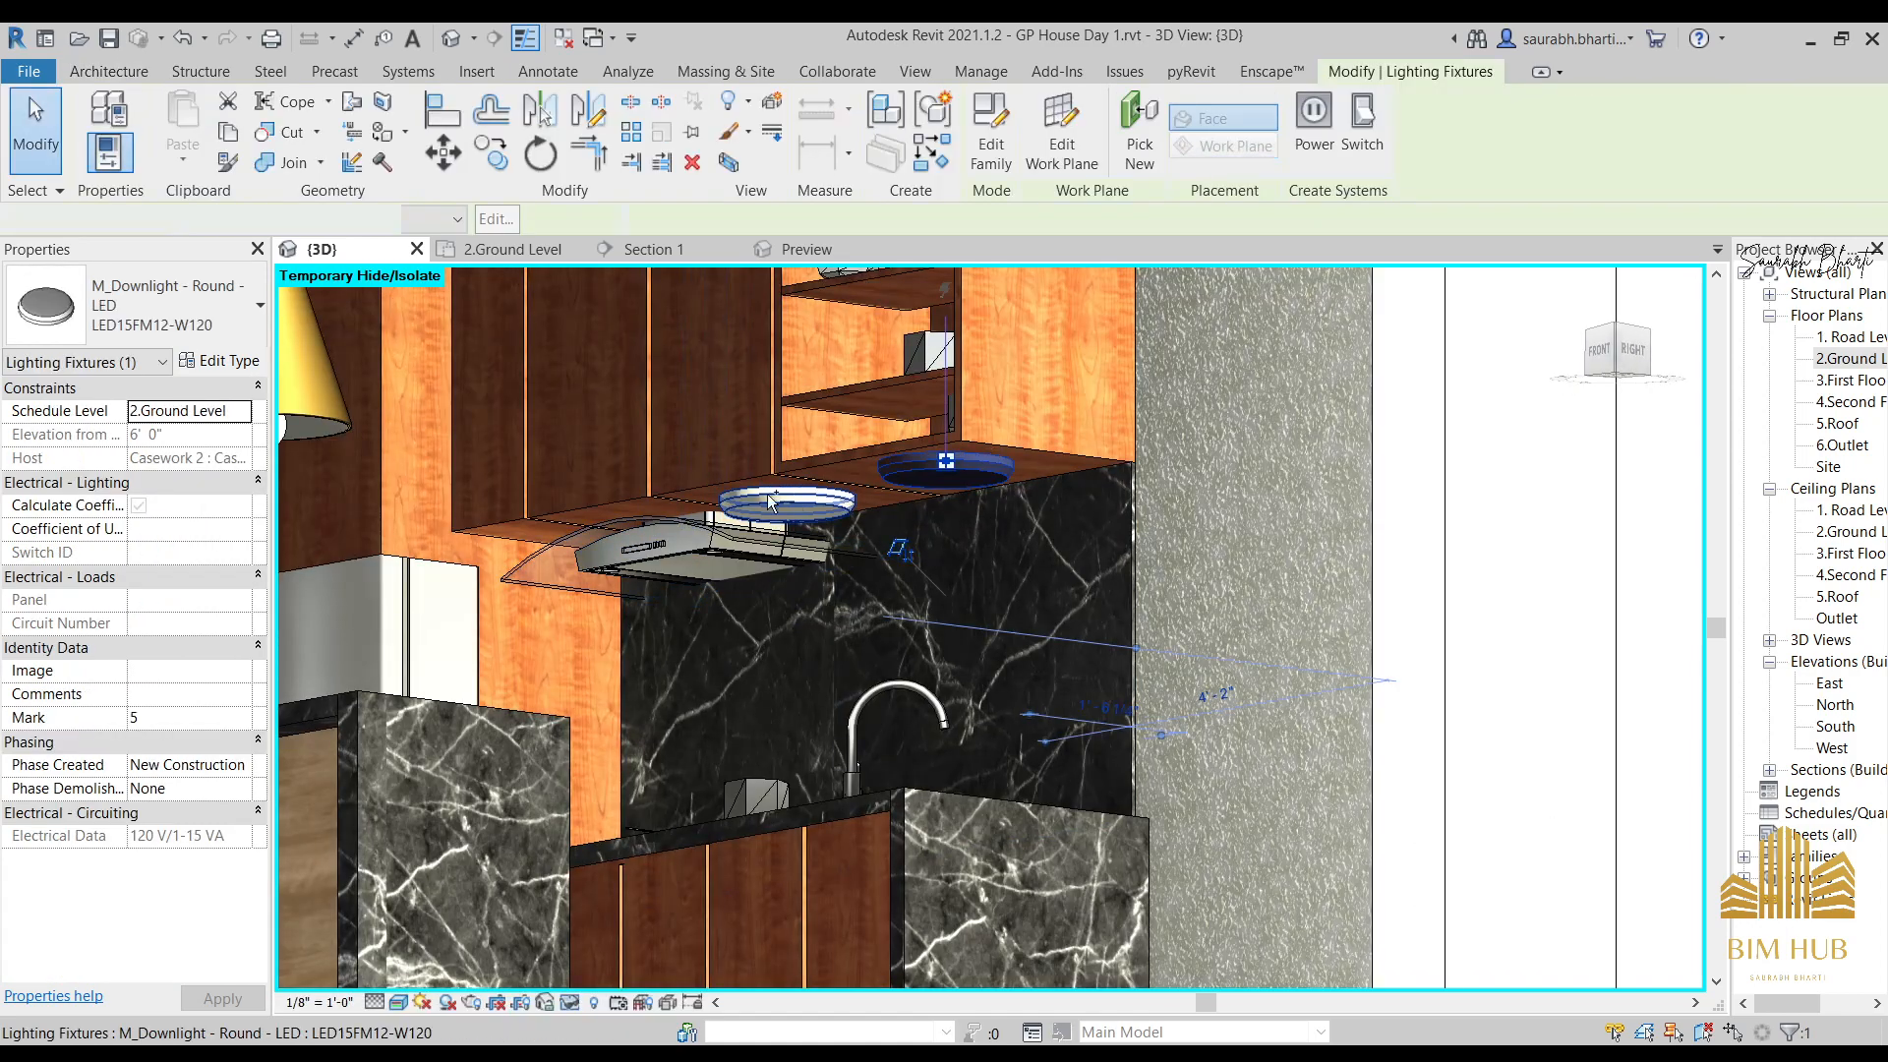
{"action": "middle_click_drag", "start_coordinate": [691, 539], "coordinate": [984, 816], "text": "shift"}
{"action": "key", "text": "Escape"}
{"action": "left_click", "coordinate": [937, 508]}
{"action": "scroll", "coordinate": [885, 592], "scroll_direction": "down", "scroll_amount": 2}
{"action": "key", "text": "Escape"}
{"action": "scroll", "coordinate": [917, 697], "scroll_direction": "down", "scroll_amount": 4}
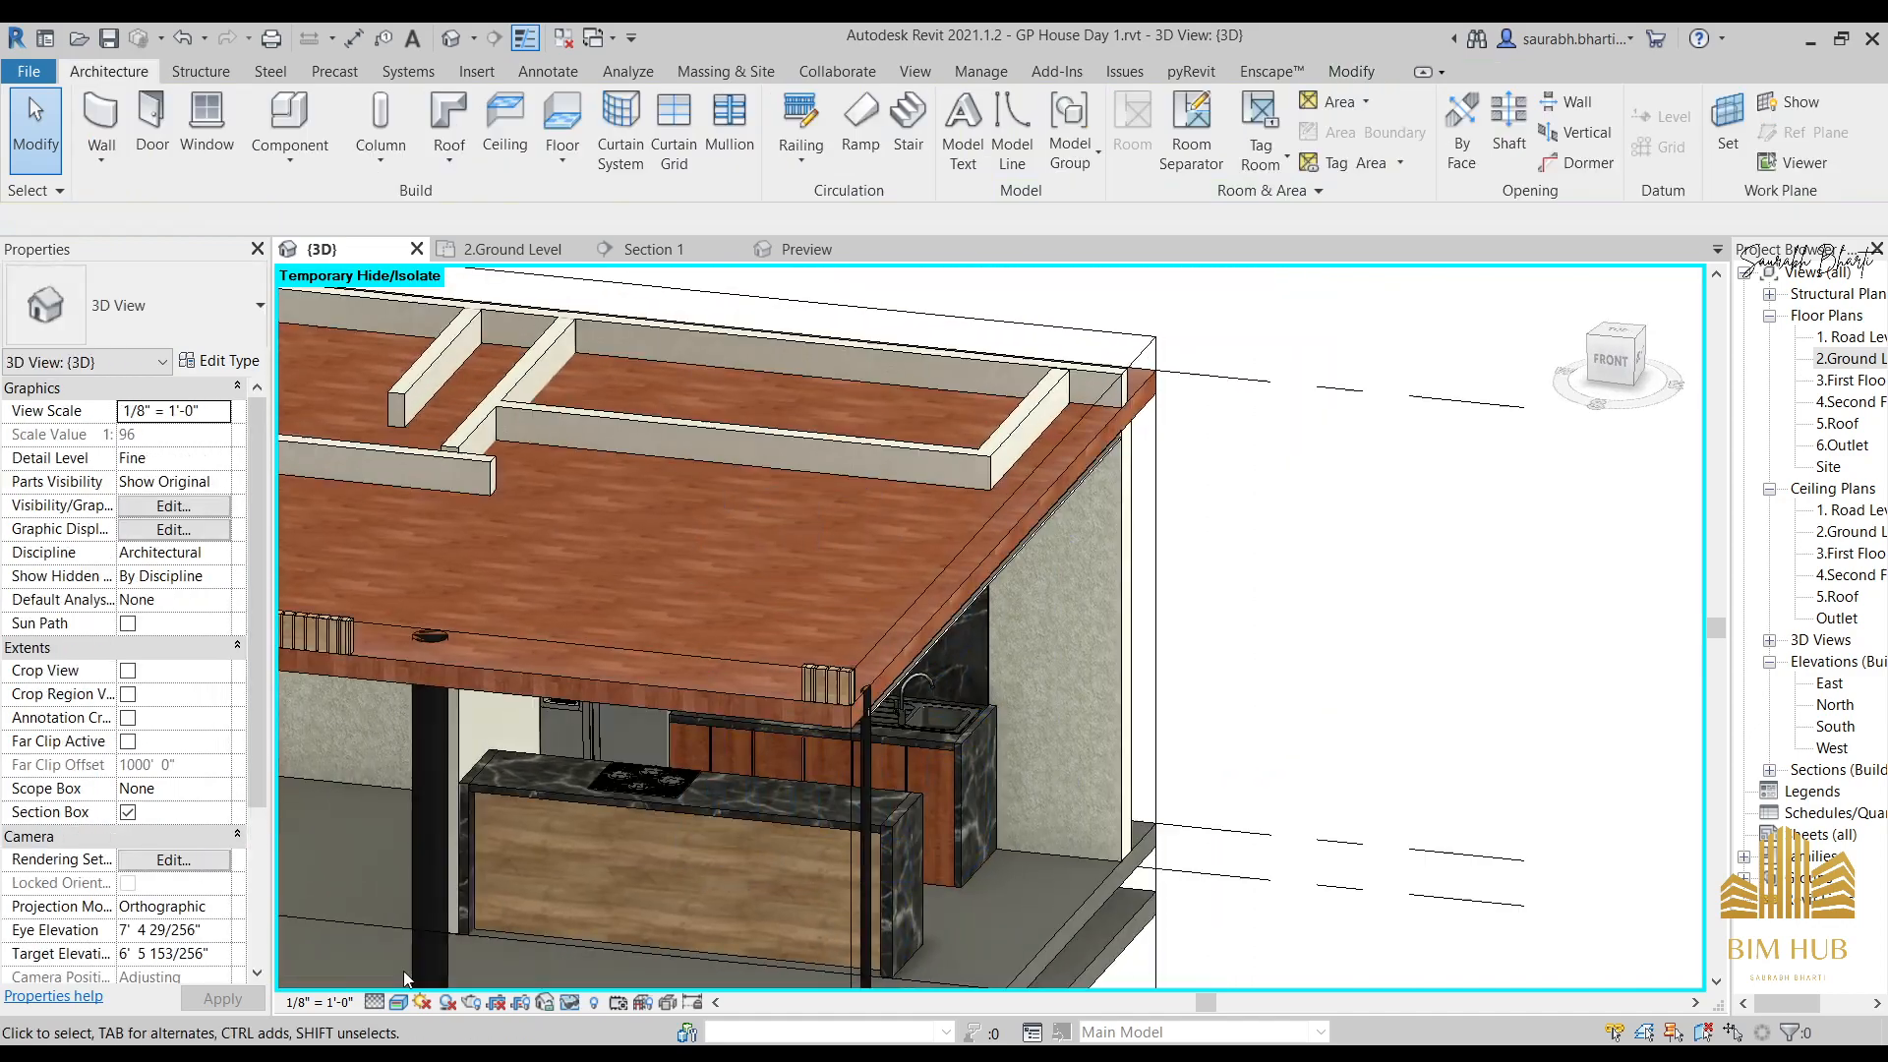
Switch to Enscape, change the time of day to dusk, and examine the kitchen with its pendants and downlights lit.
{"action": "left_click", "coordinate": [439, 941]}
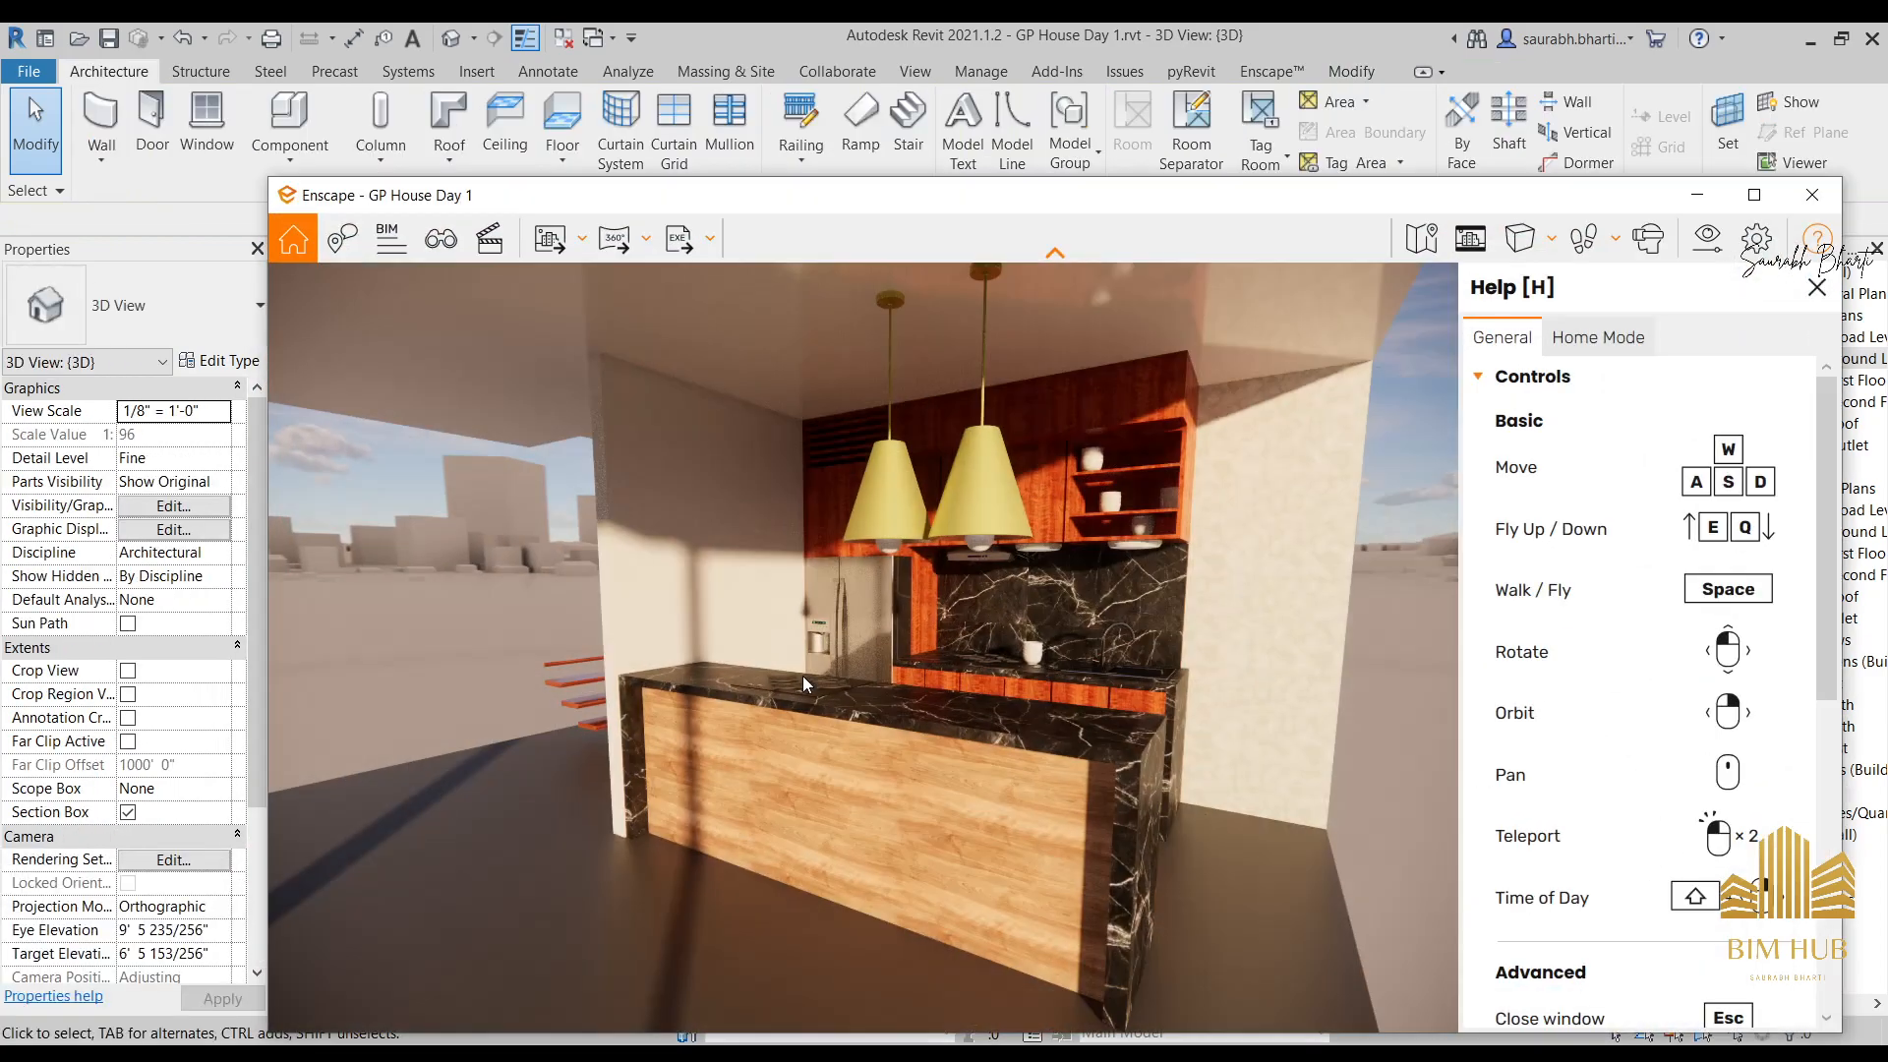
{"action": "scroll", "coordinate": [970, 731], "scroll_direction": "up", "scroll_amount": 3}
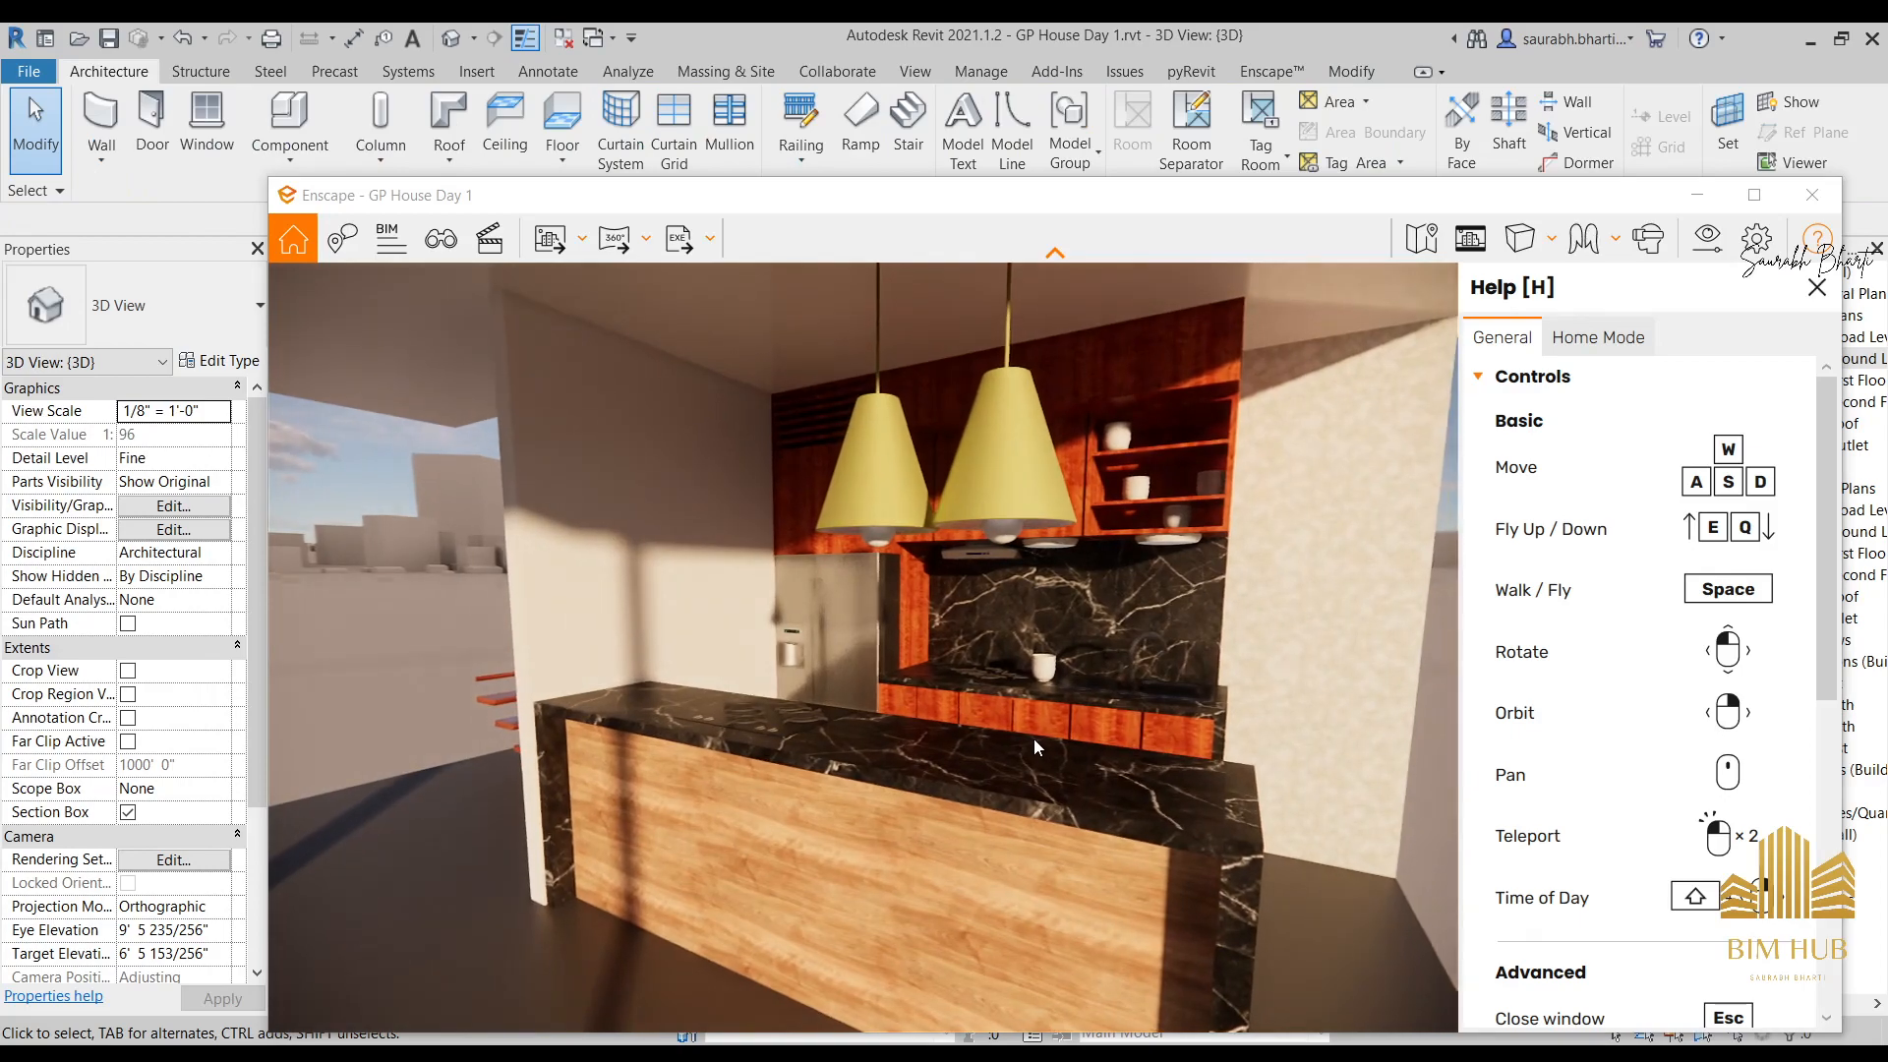
{"action": "right_click_drag", "start_coordinate": [1034, 740], "coordinate": [954, 687]}
{"action": "key", "text": "w"}
{"action": "scroll", "coordinate": [998, 735], "scroll_direction": "down", "scroll_amount": 5}
{"action": "key", "text": "e"}
{"action": "key", "text": "q"}
{"action": "key", "text": "e"}
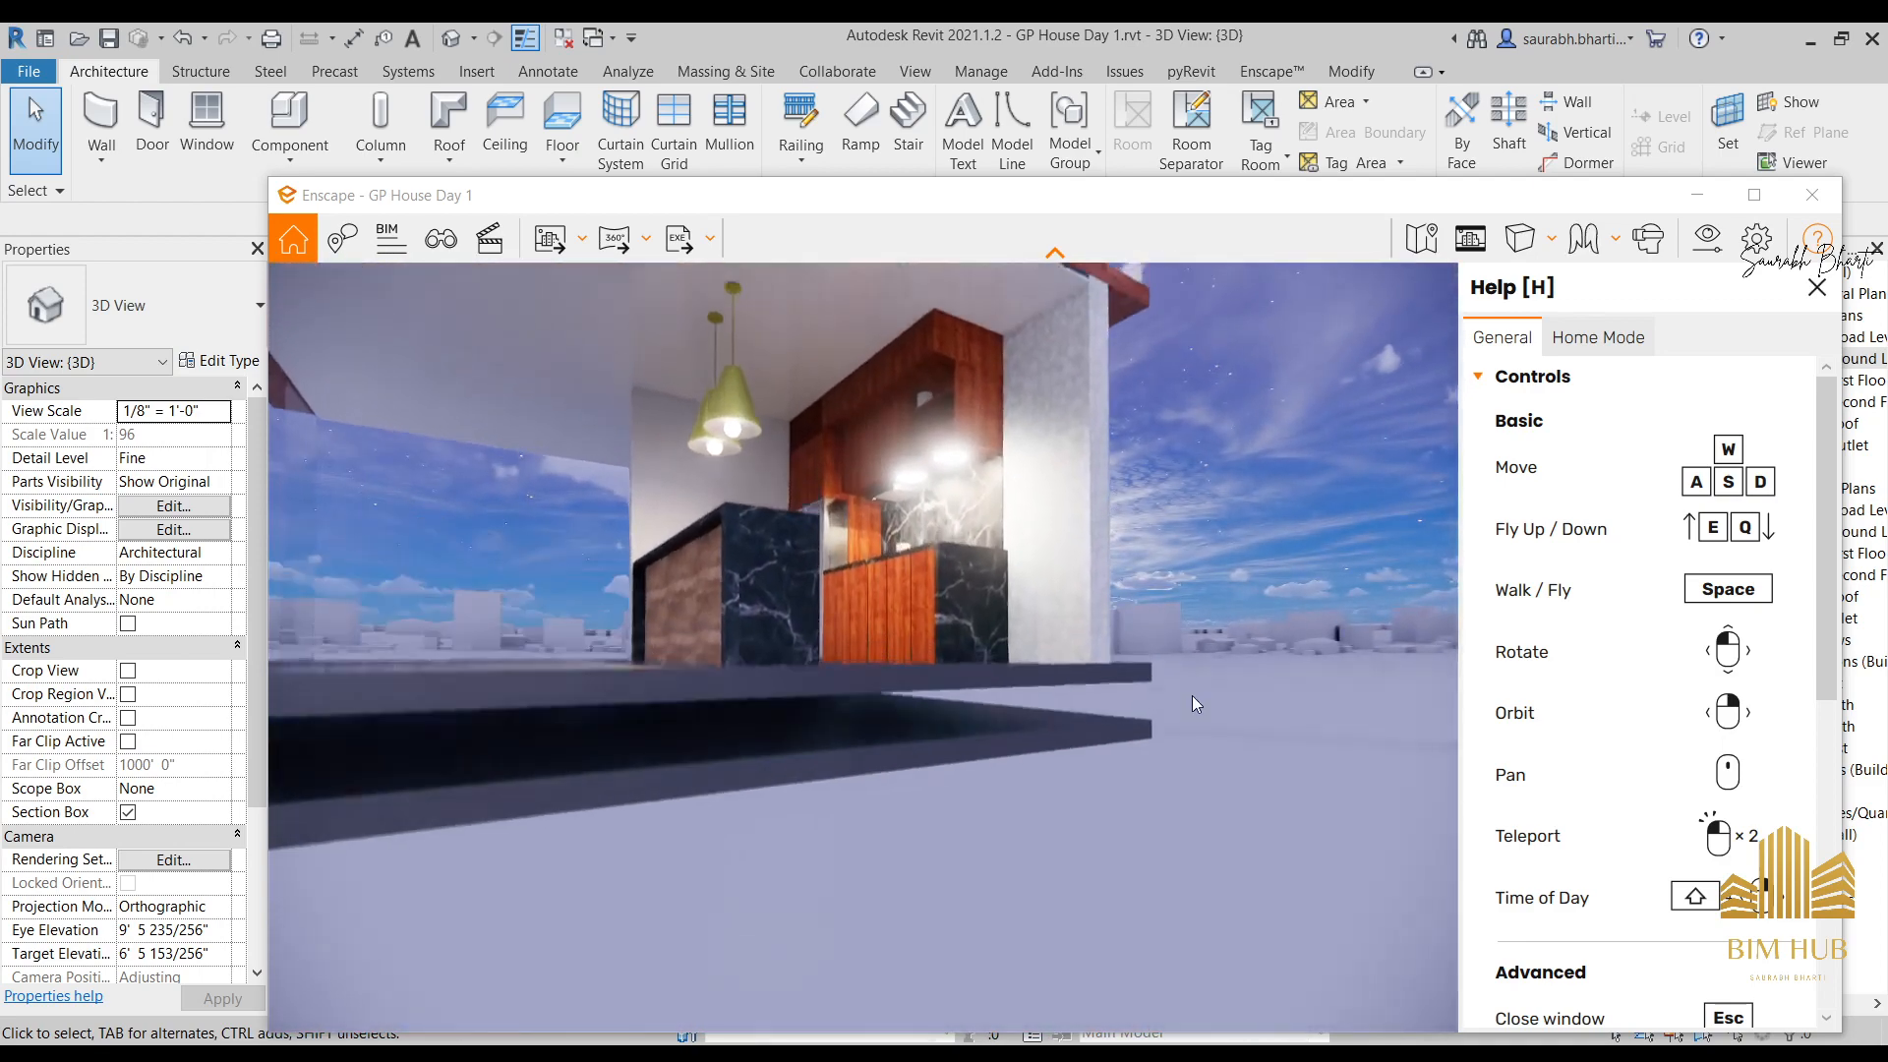
{"action": "key", "text": "Escape"}
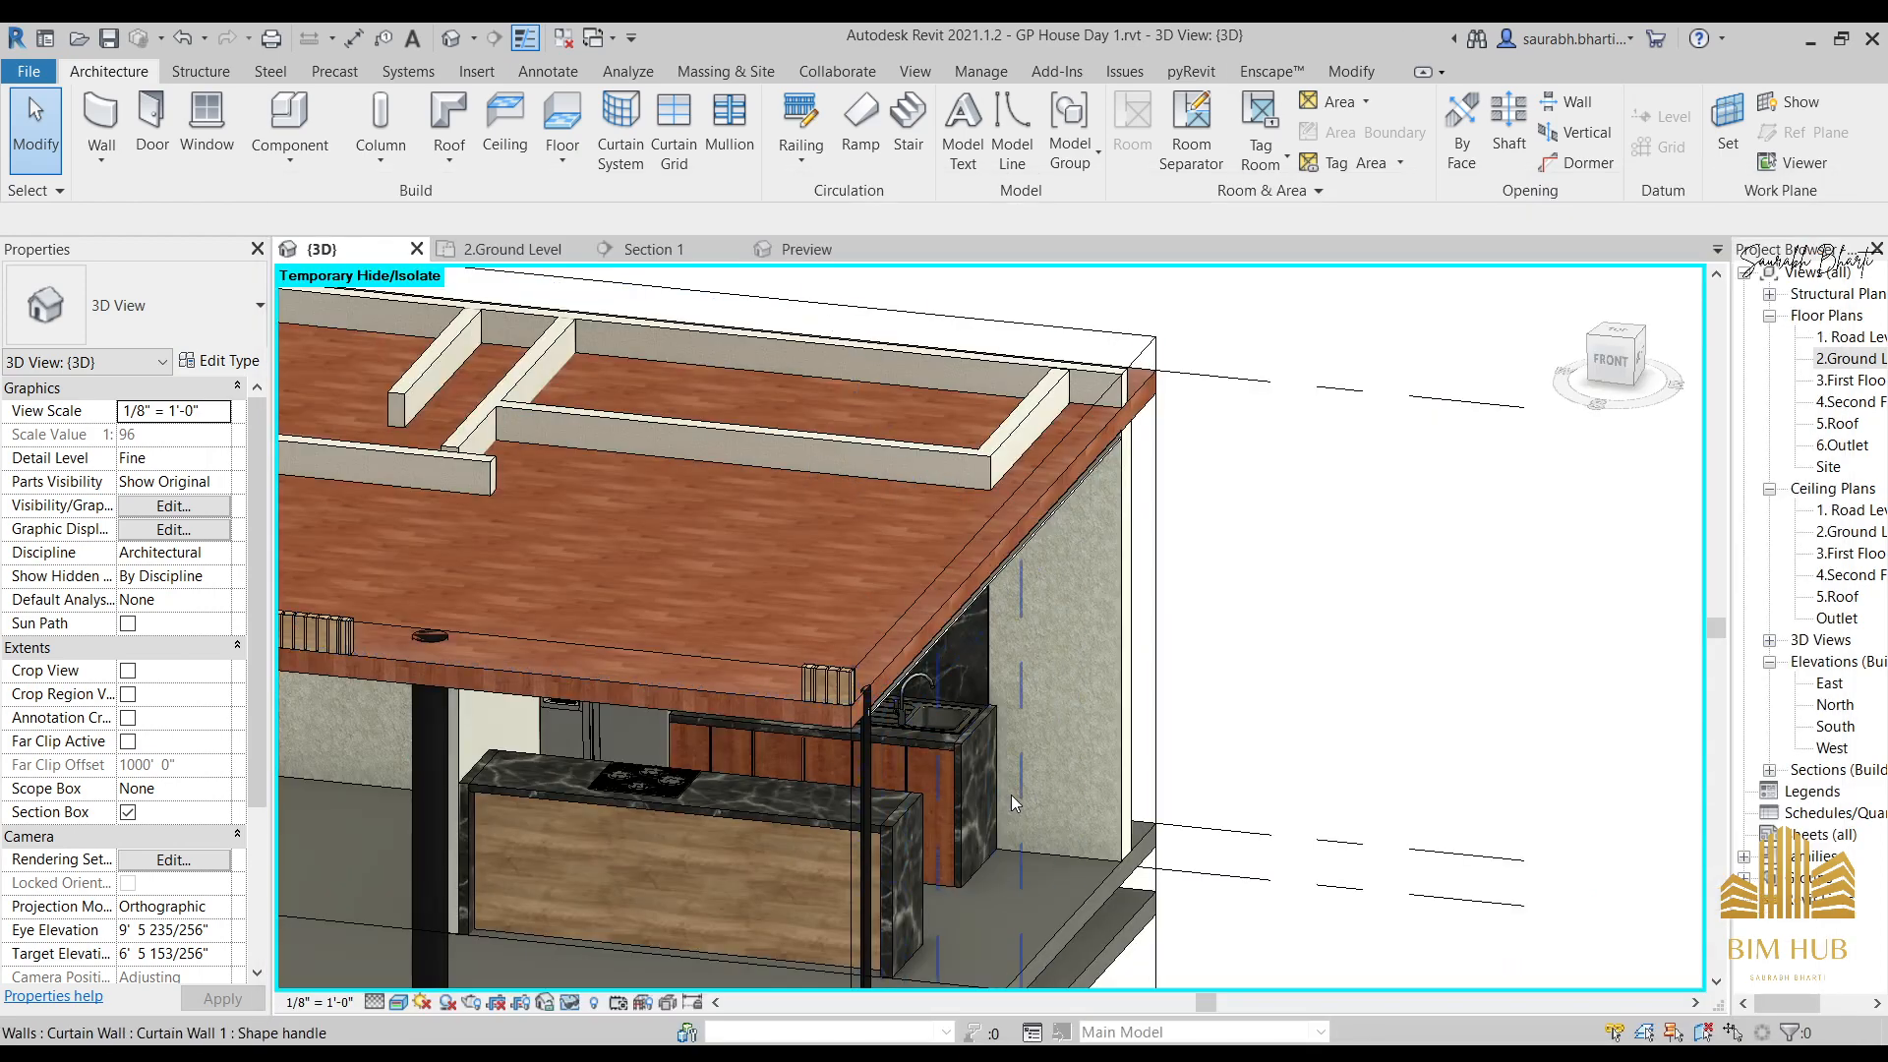
Delete the round downlight beneath the open shelves, back in the Revit 3D view.
{"action": "middle_click_drag", "start_coordinate": [1011, 794], "coordinate": [964, 678], "text": "shift"}
{"action": "scroll", "coordinate": [962, 675], "scroll_direction": "up", "scroll_amount": 3}
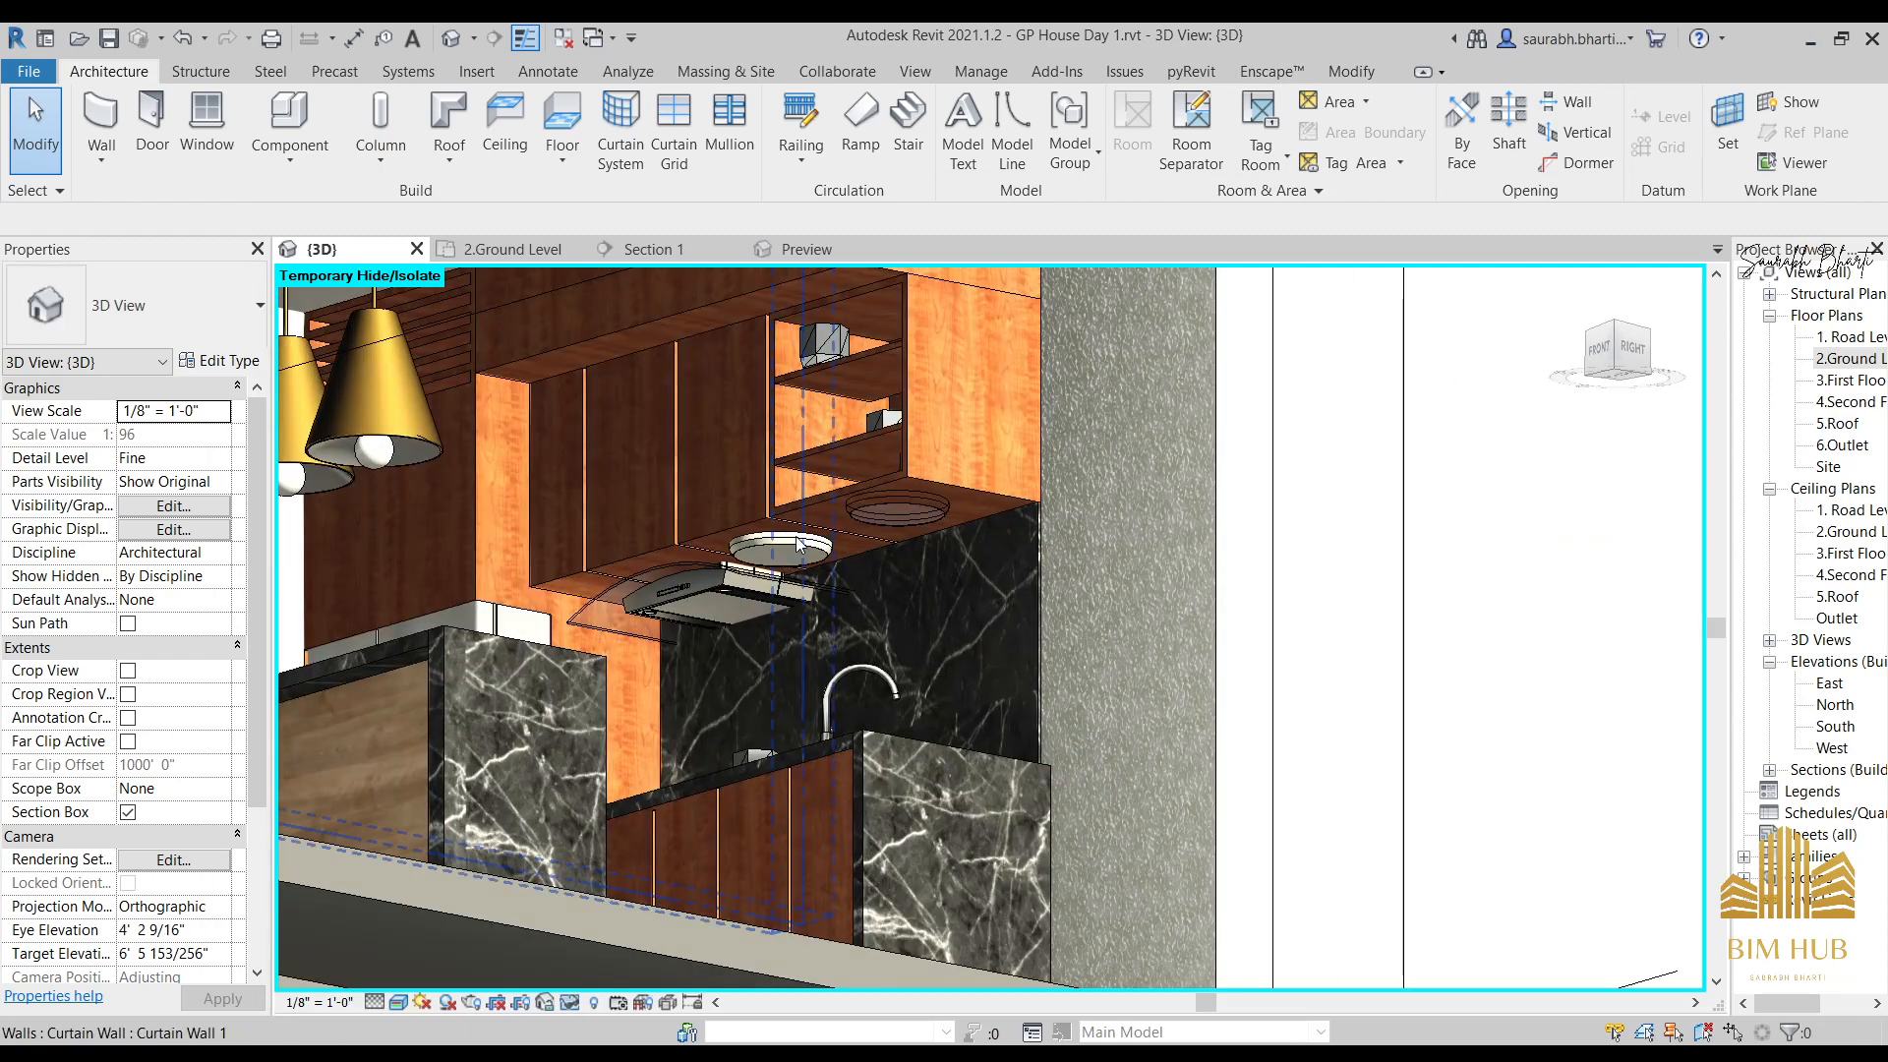
{"action": "scroll", "coordinate": [939, 514], "scroll_direction": "up", "scroll_amount": 2}
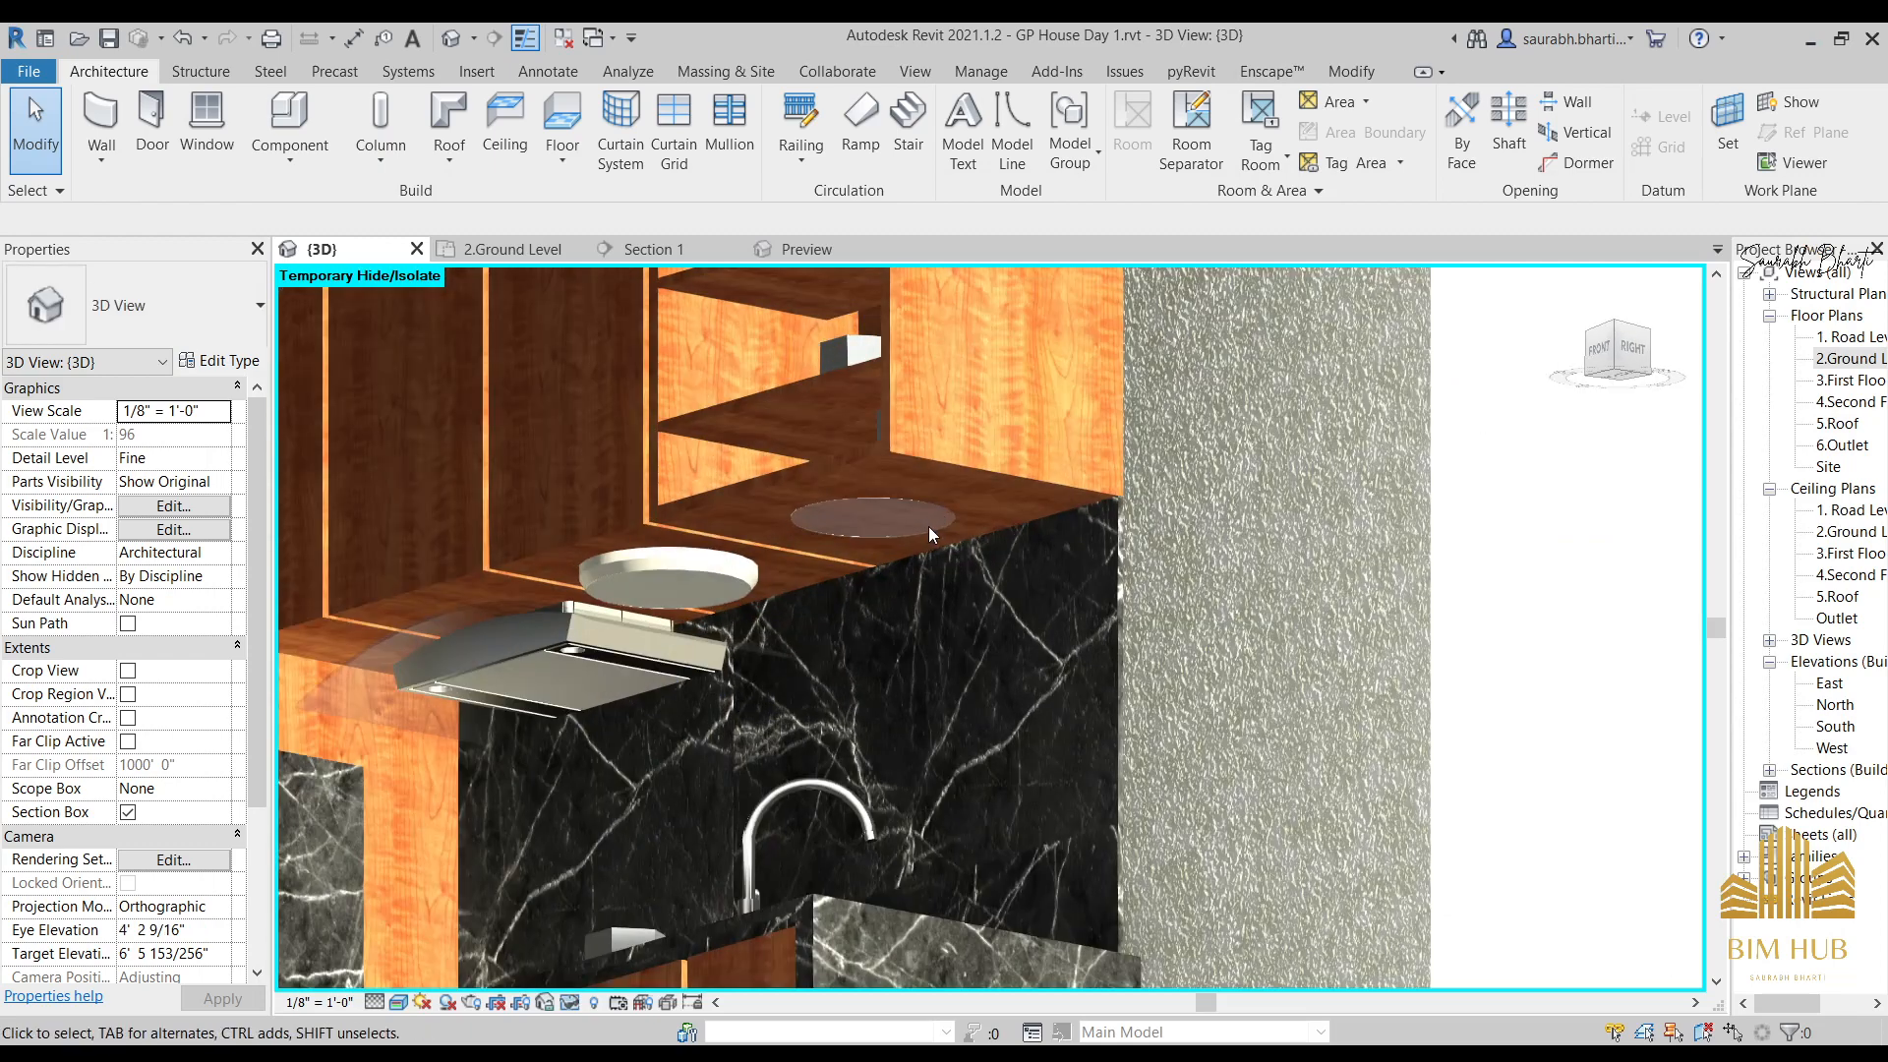
{"action": "scroll", "coordinate": [929, 527], "scroll_direction": "down", "scroll_amount": 3}
{"action": "scroll", "coordinate": [916, 523], "scroll_direction": "up", "scroll_amount": 3}
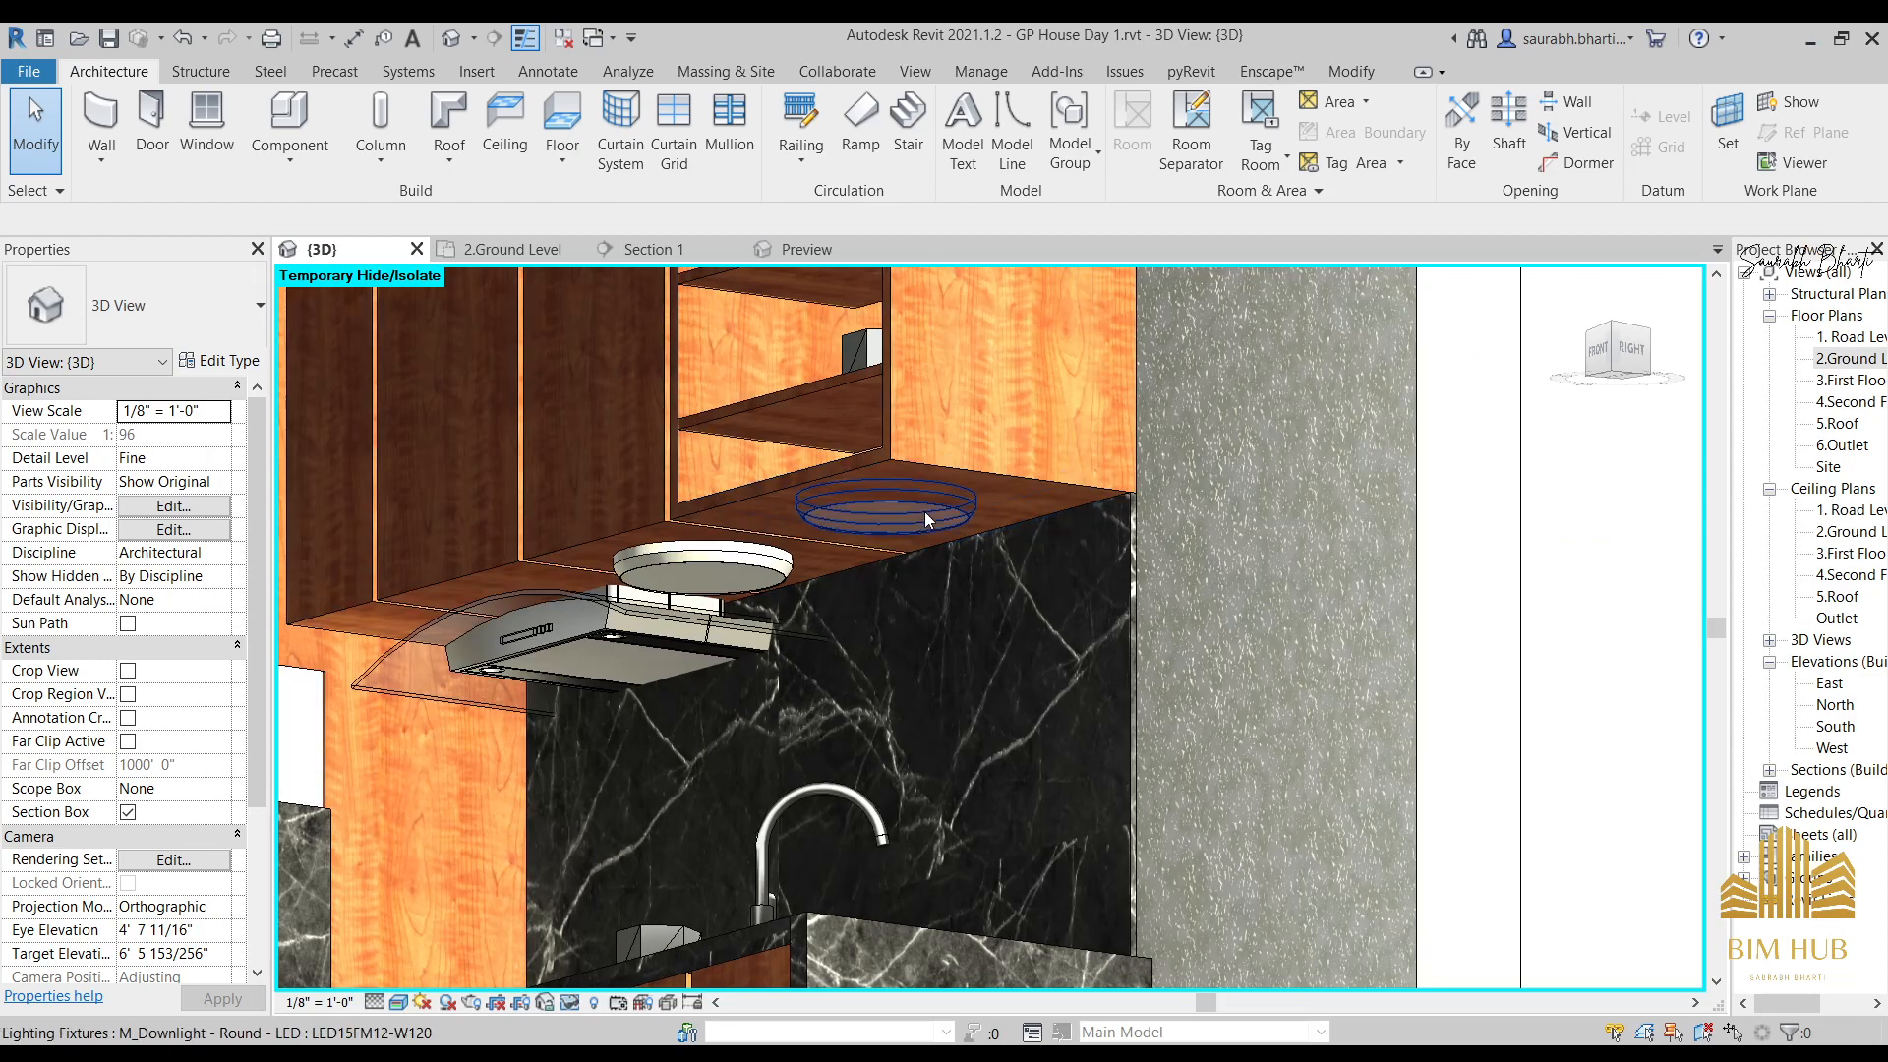
{"action": "left_click", "coordinate": [925, 514]}
{"action": "key", "text": "Delete"}
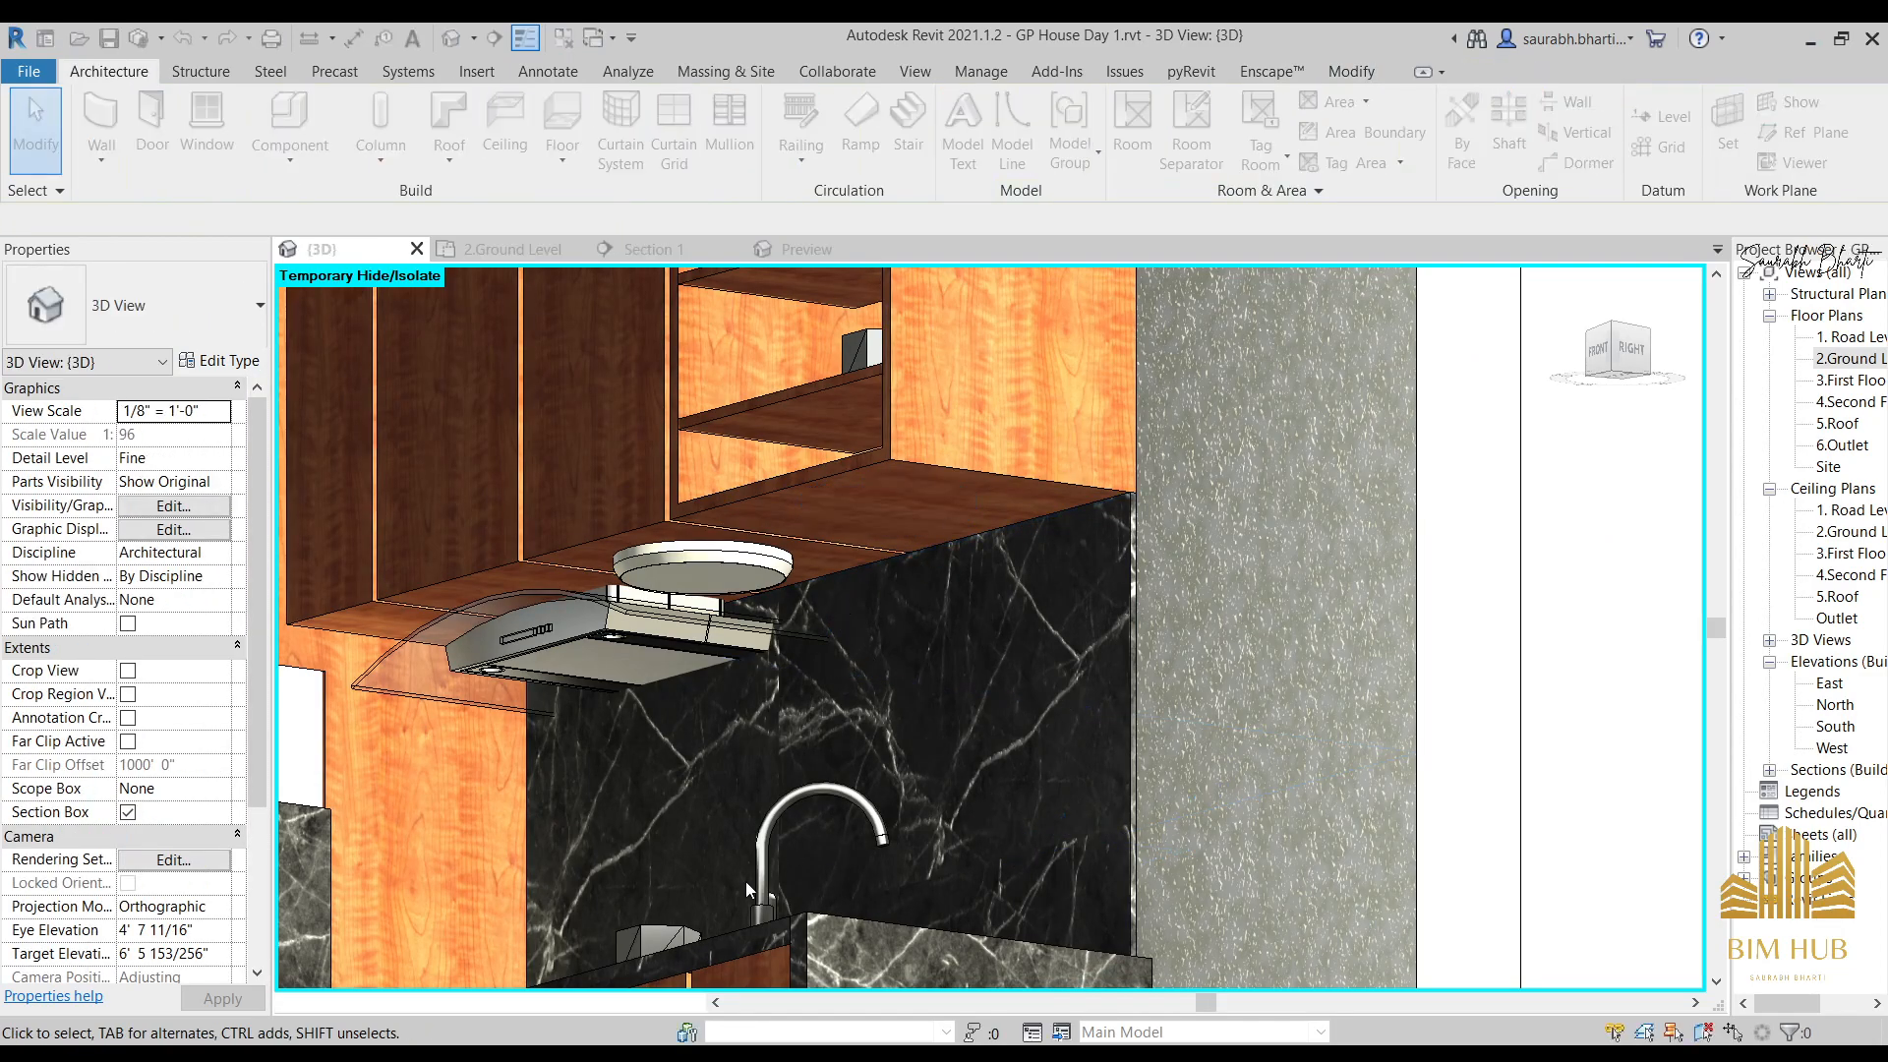
Switch to Enscape and examine the kitchen lighting with a single downlight, from the island towards the back counter.
{"action": "left_click", "coordinate": [403, 983]}
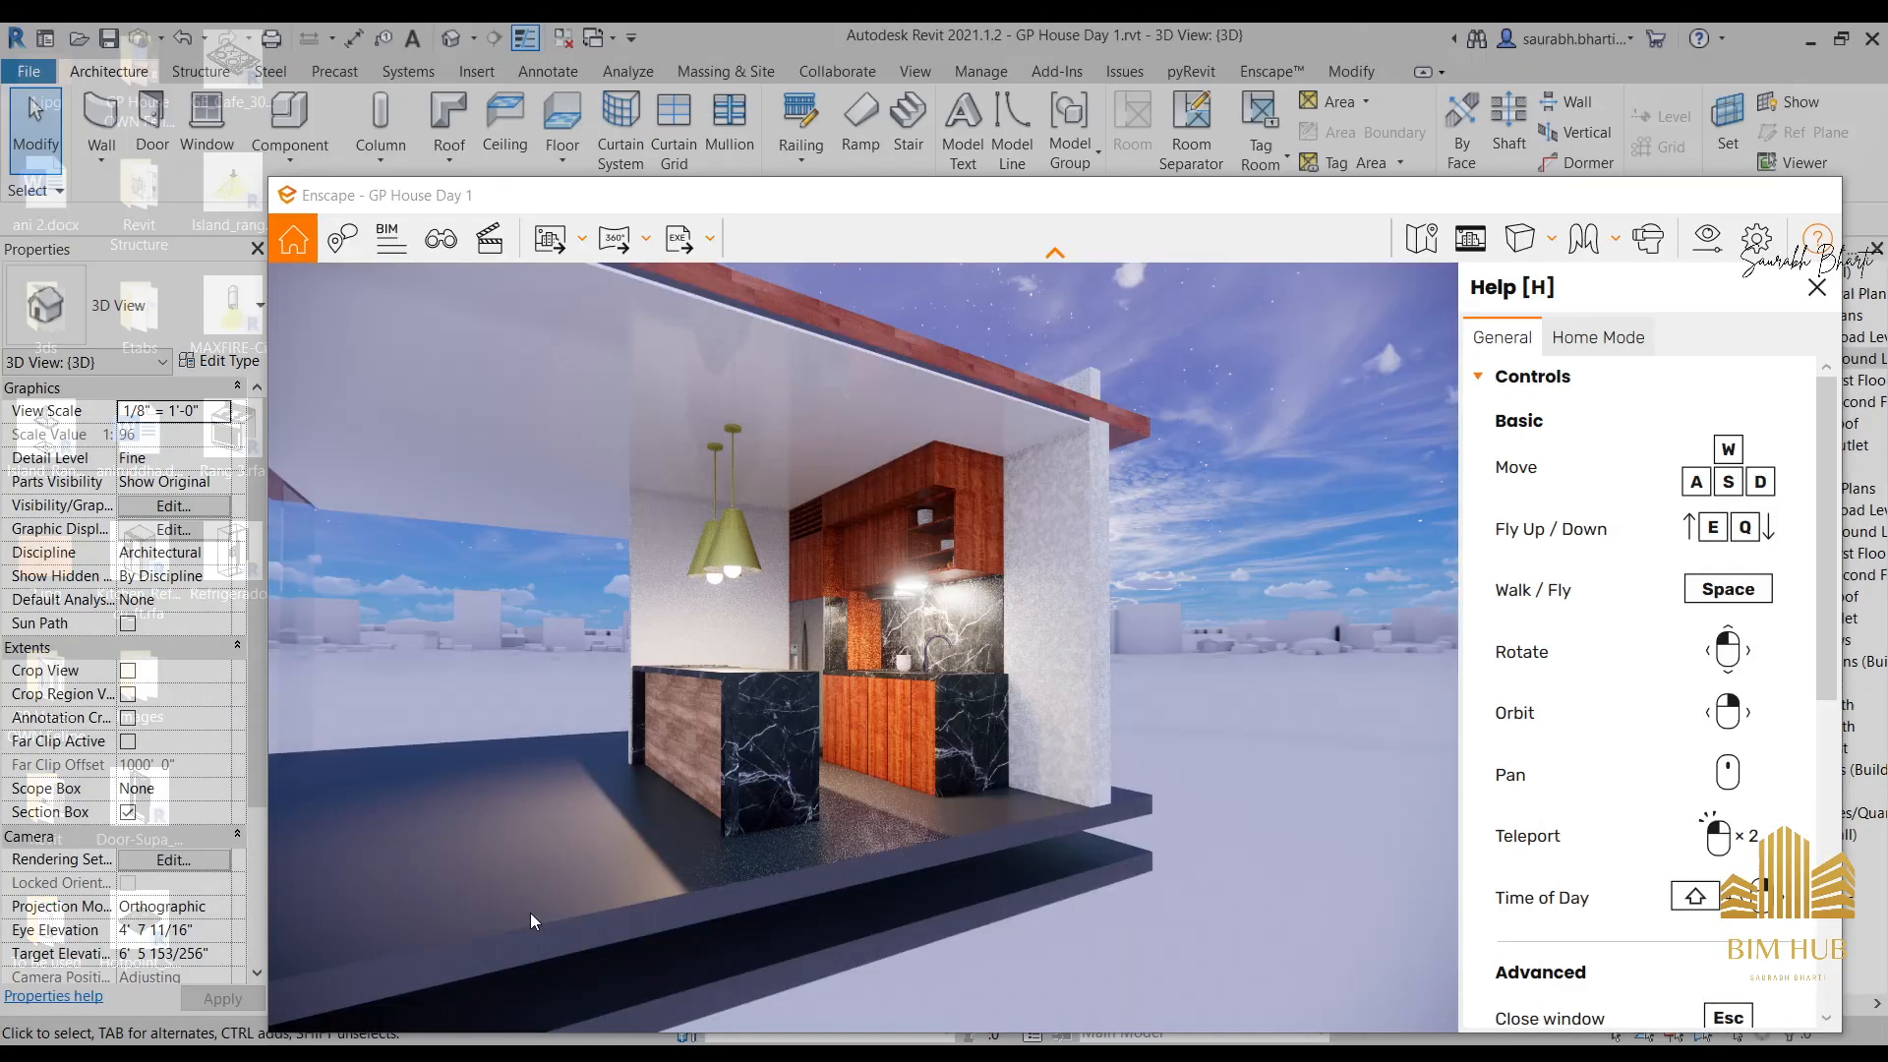
{"action": "key", "text": "w"}
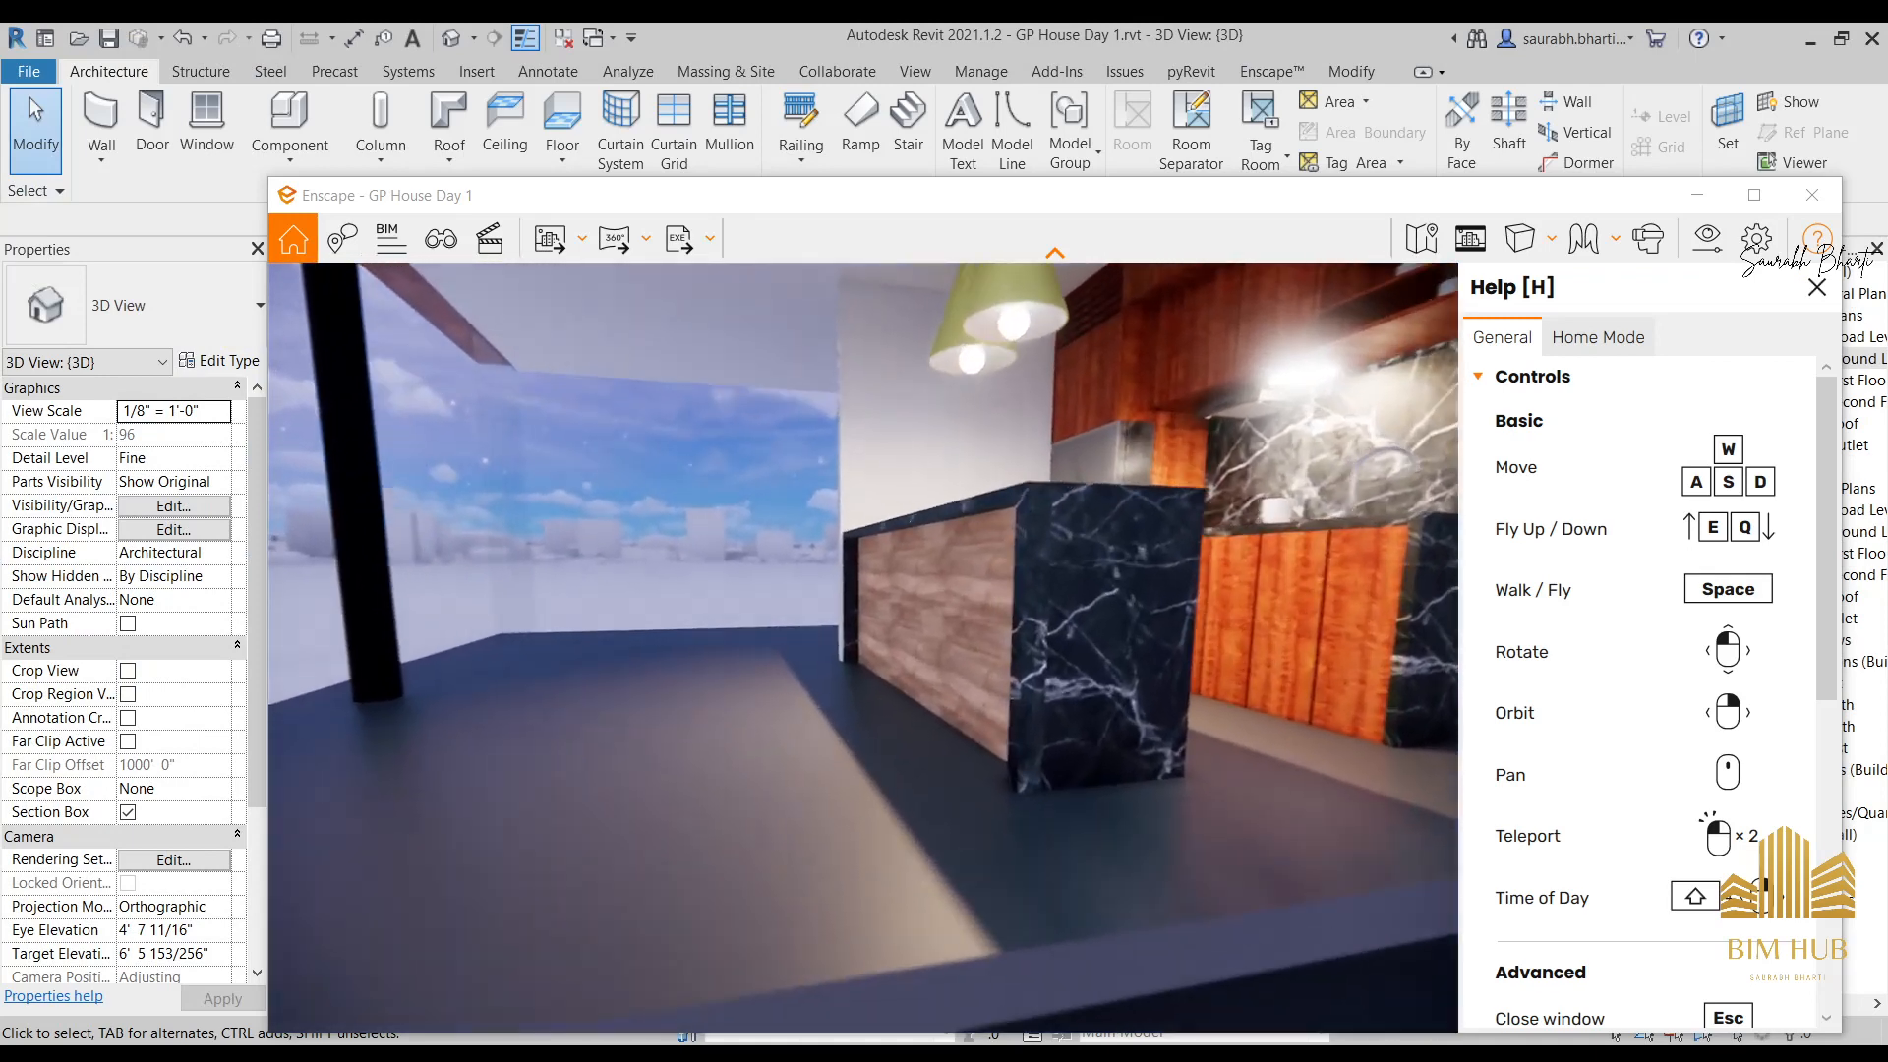
{"action": "key", "text": "q"}
{"action": "key", "text": "e"}
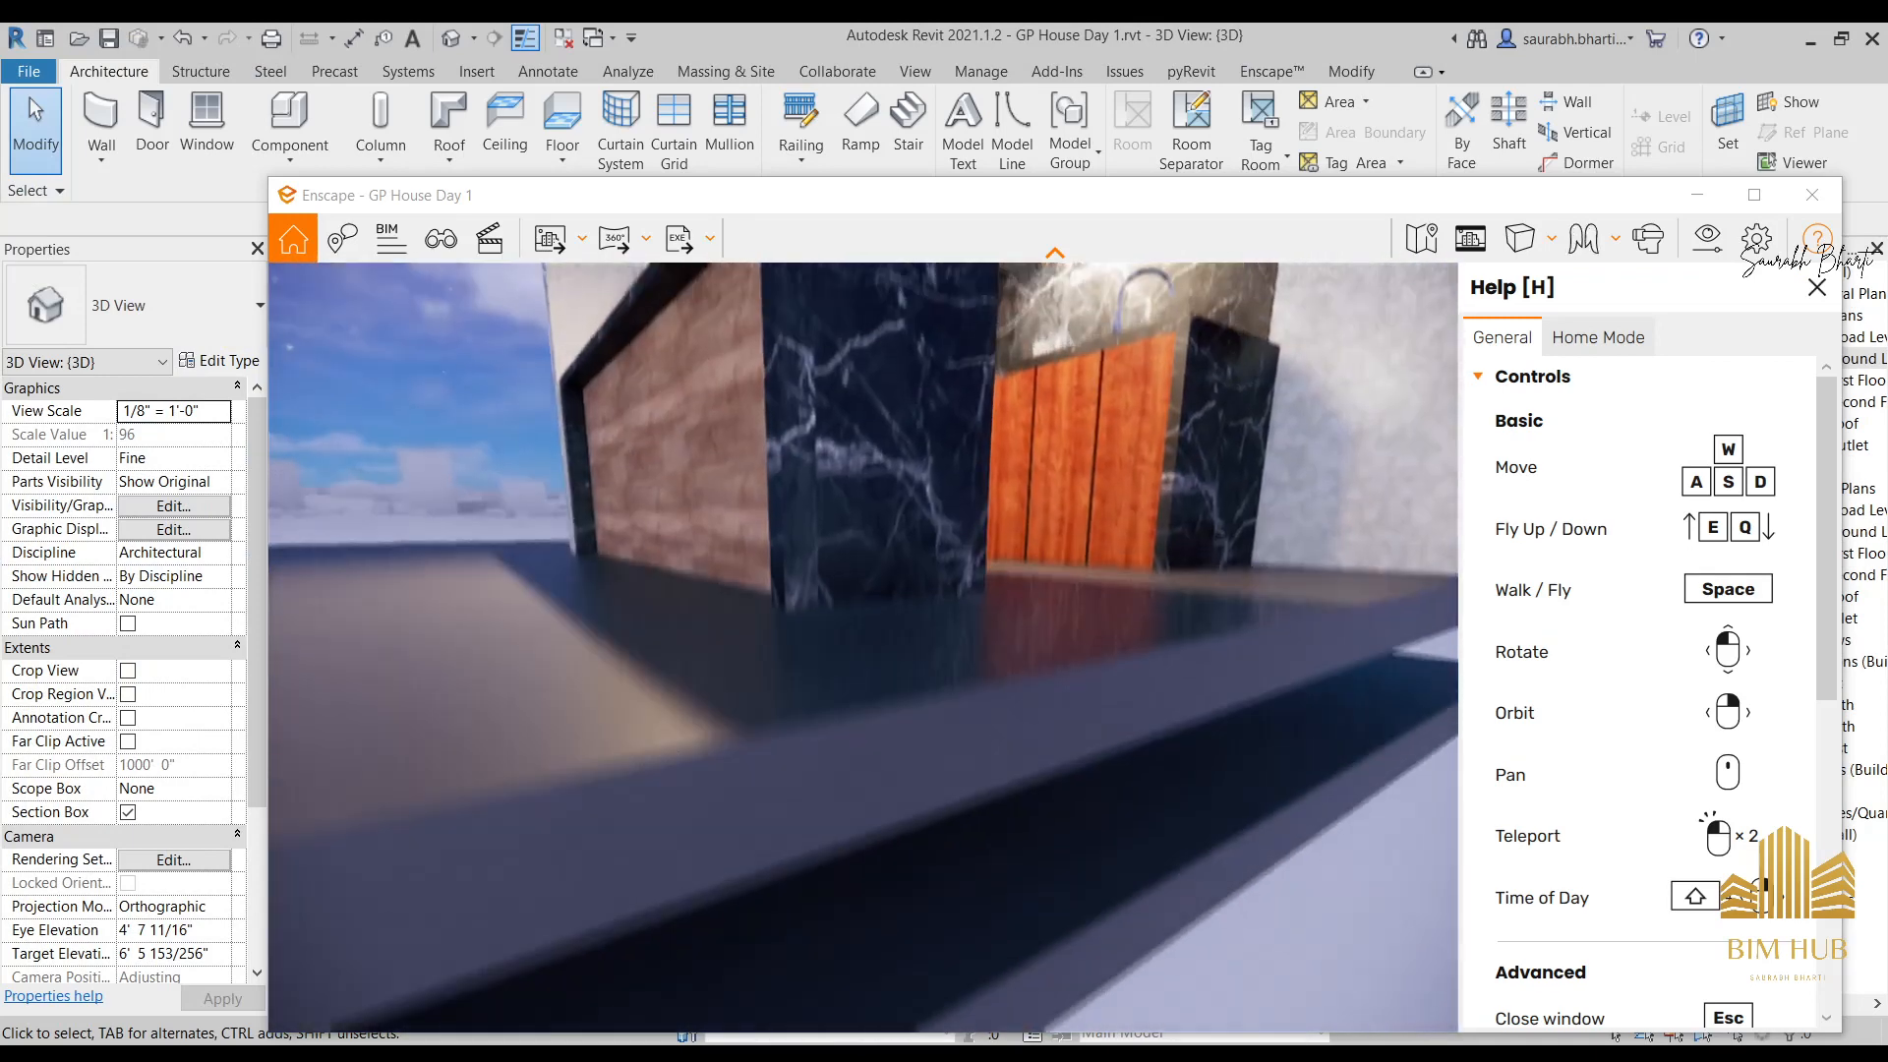
{"action": "key", "text": "s"}
{"action": "key", "text": "w"}
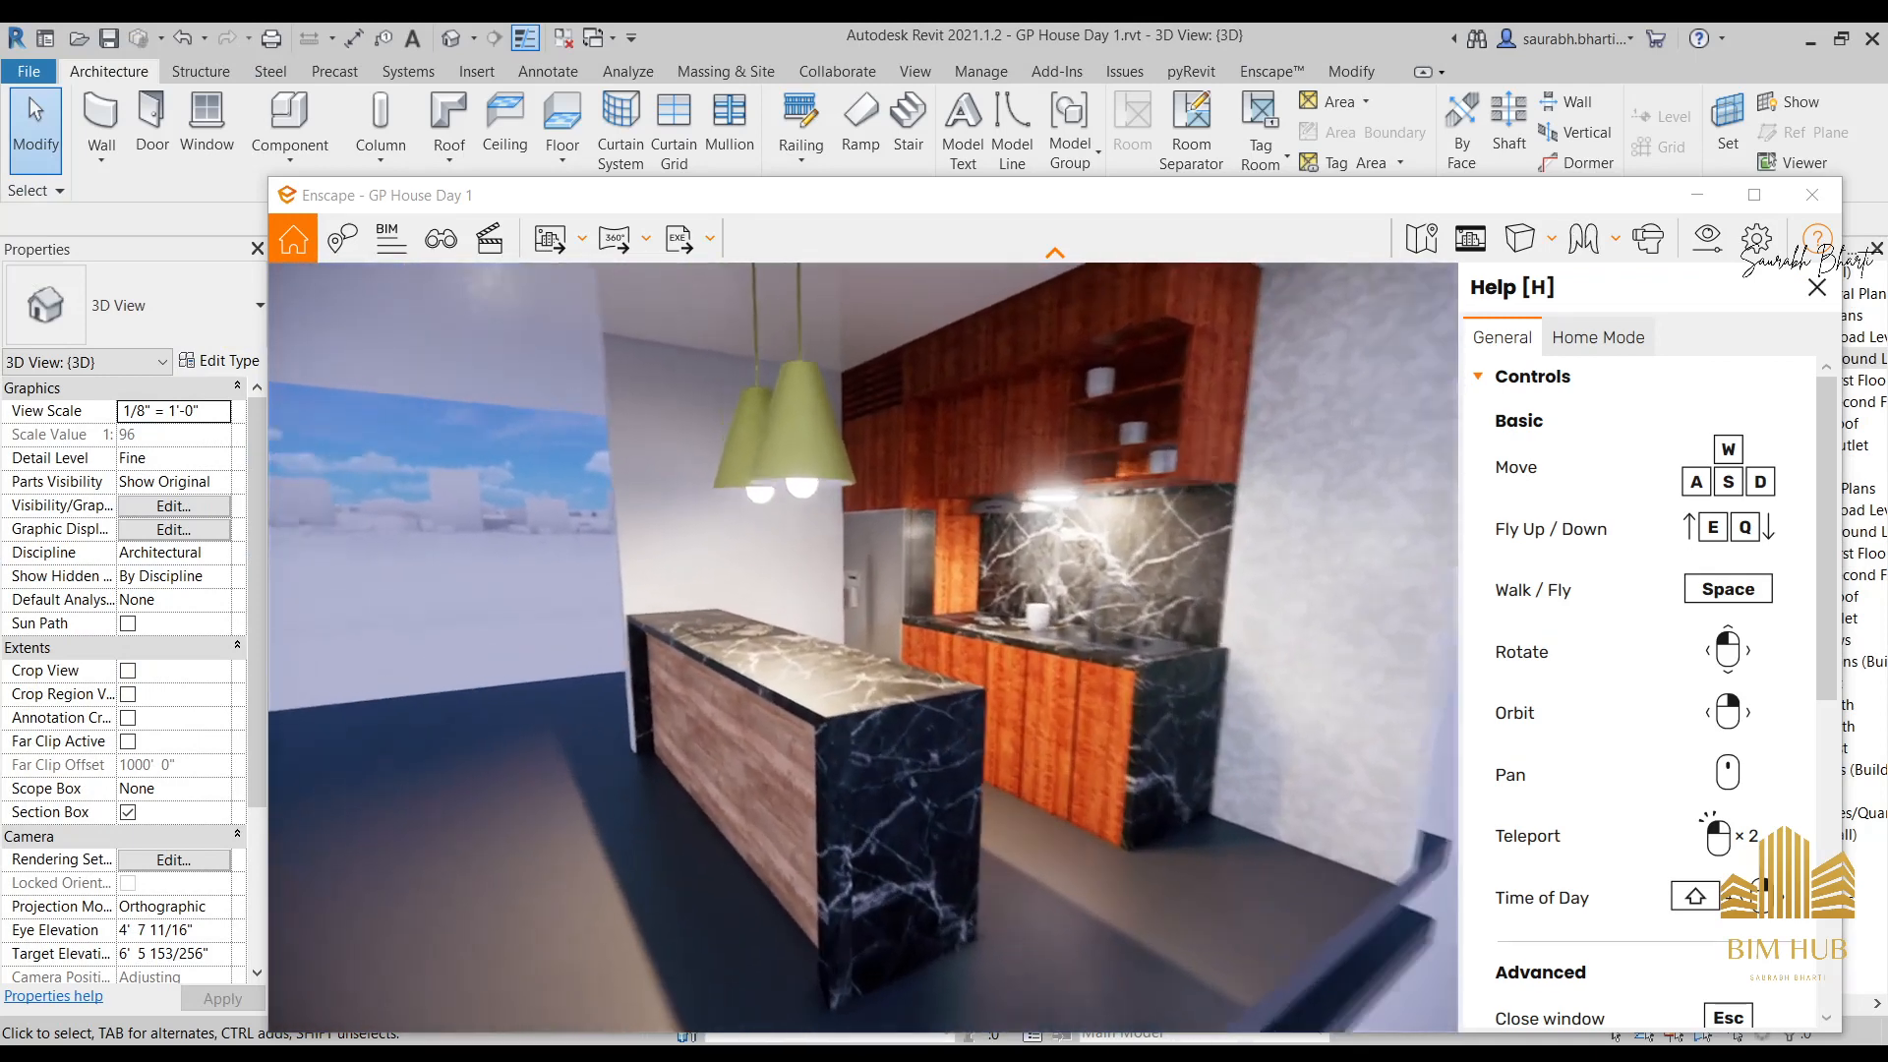
{"action": "key", "text": "s"}
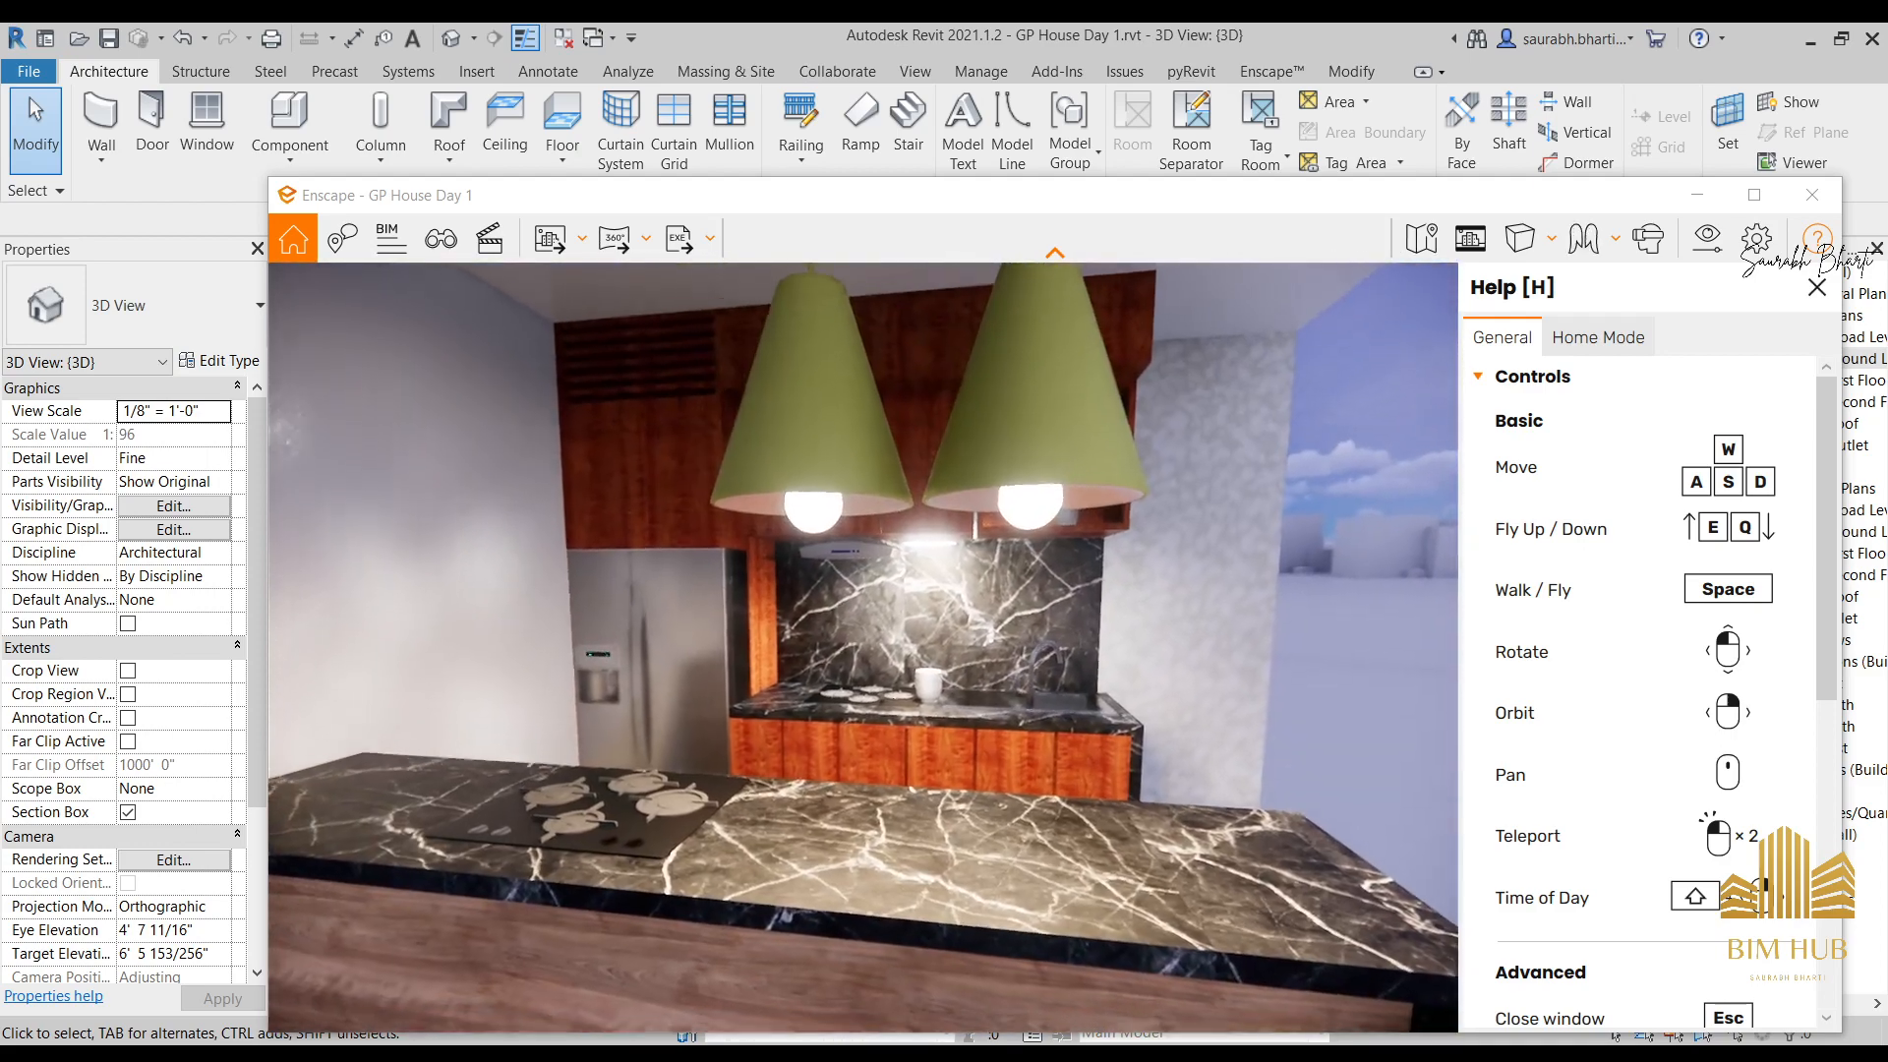
{"action": "key", "text": "d"}
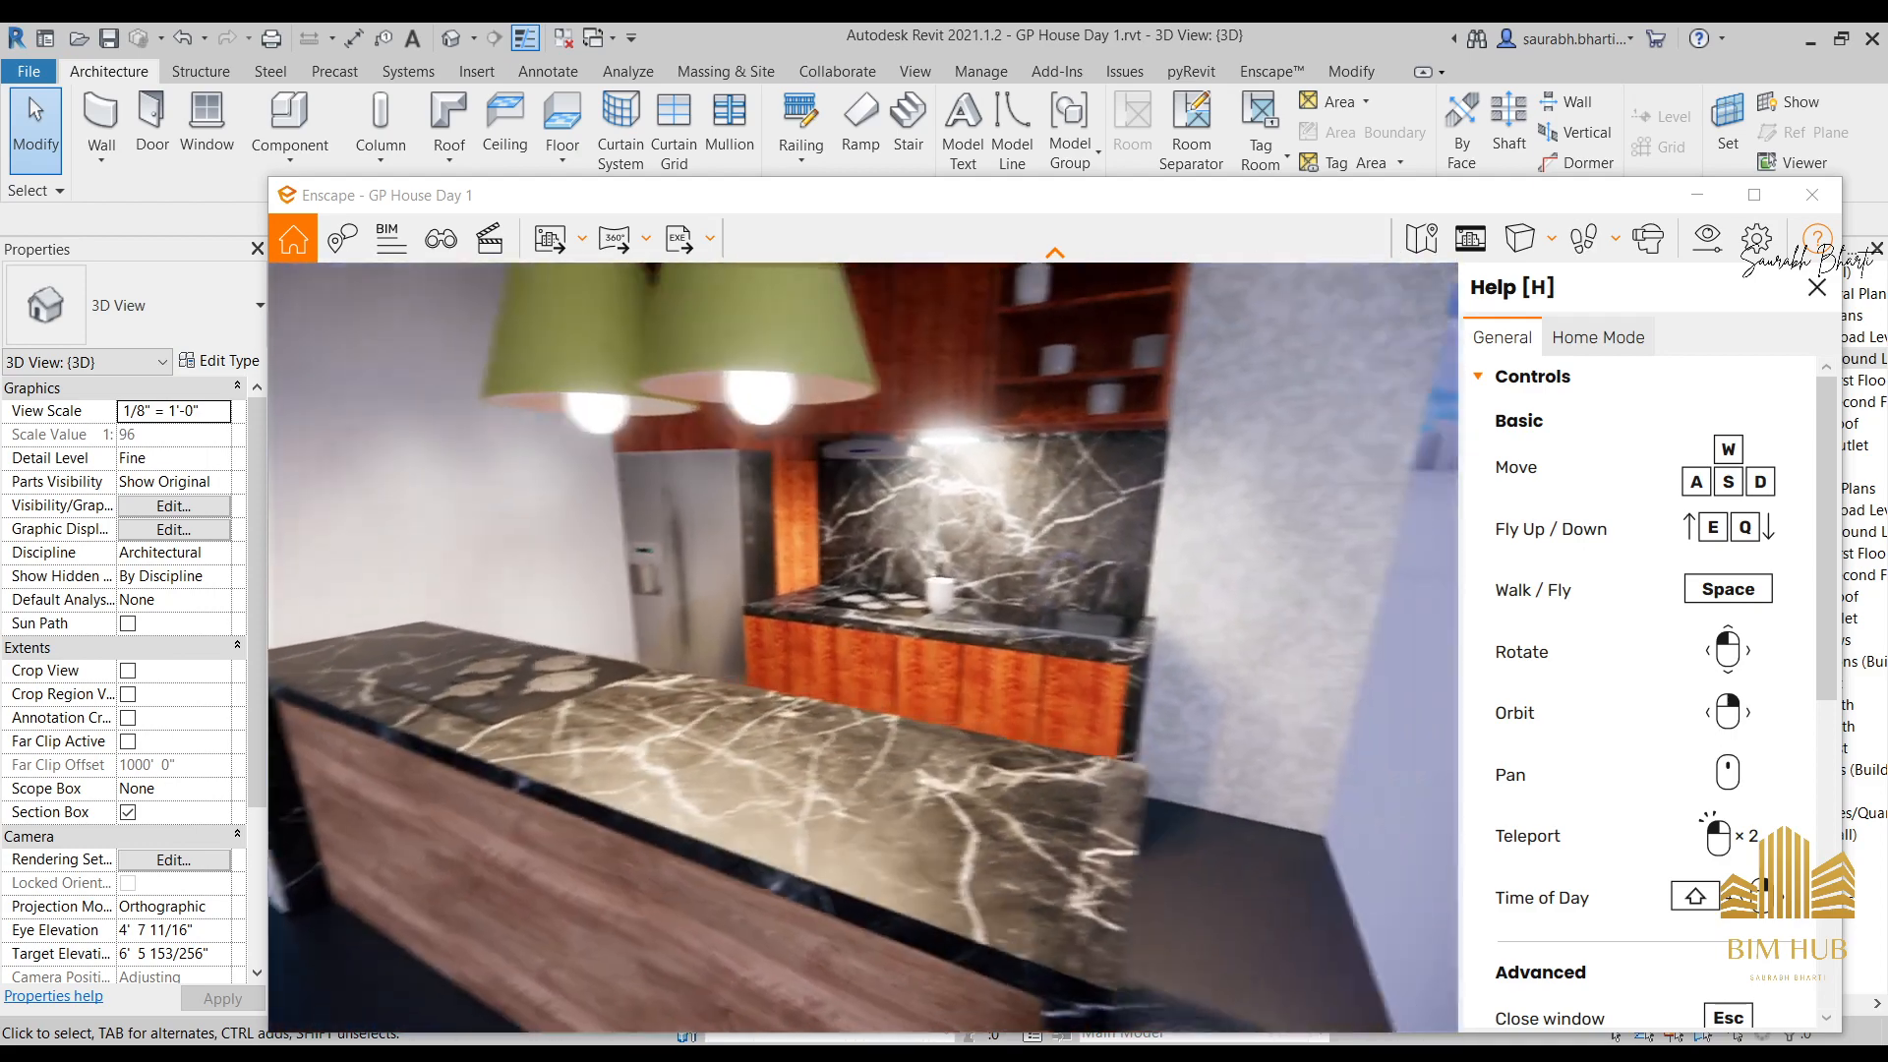
{"action": "key", "text": "w"}
{"action": "key", "text": "w"}
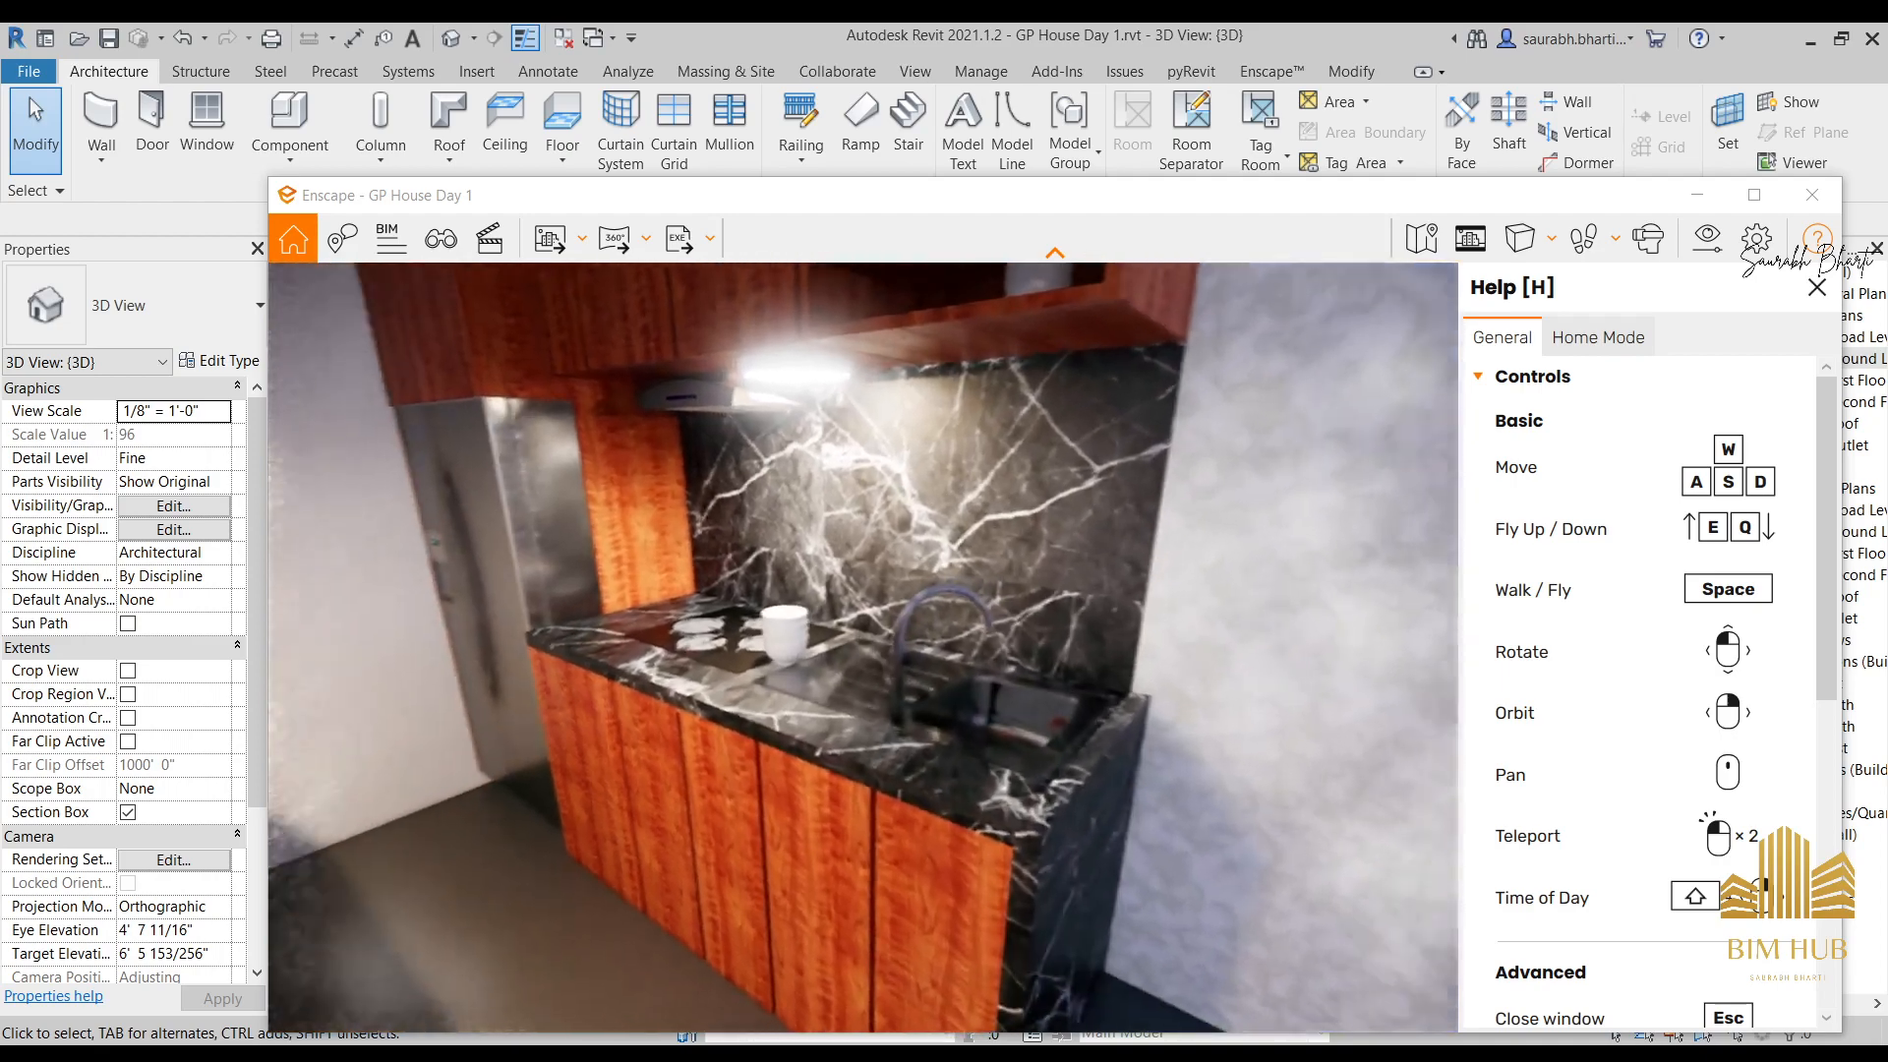
Examine the back counter's hob, cups and sink up close, along with the wood grain of the base cabinet fronts.
{"action": "key", "text": "s"}
{"action": "key", "text": "a"}
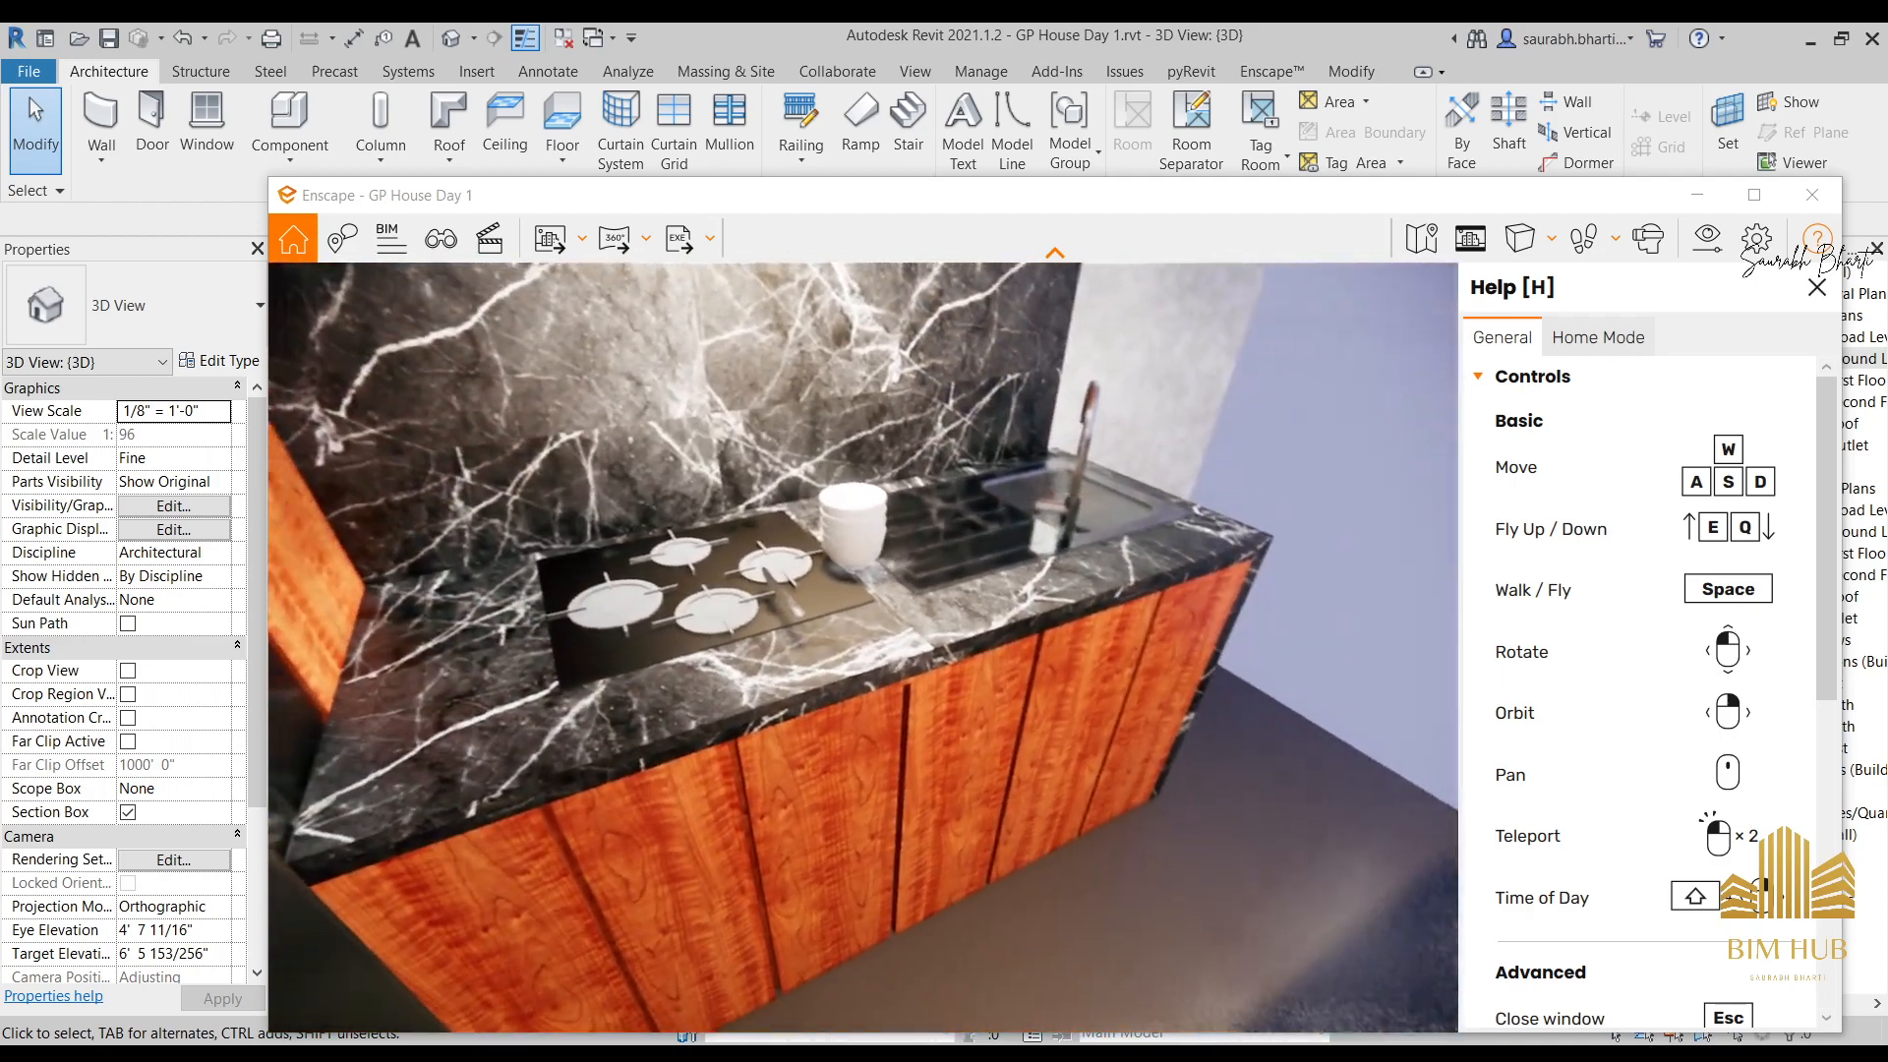
{"action": "key", "text": "w"}
{"action": "key", "text": "e"}
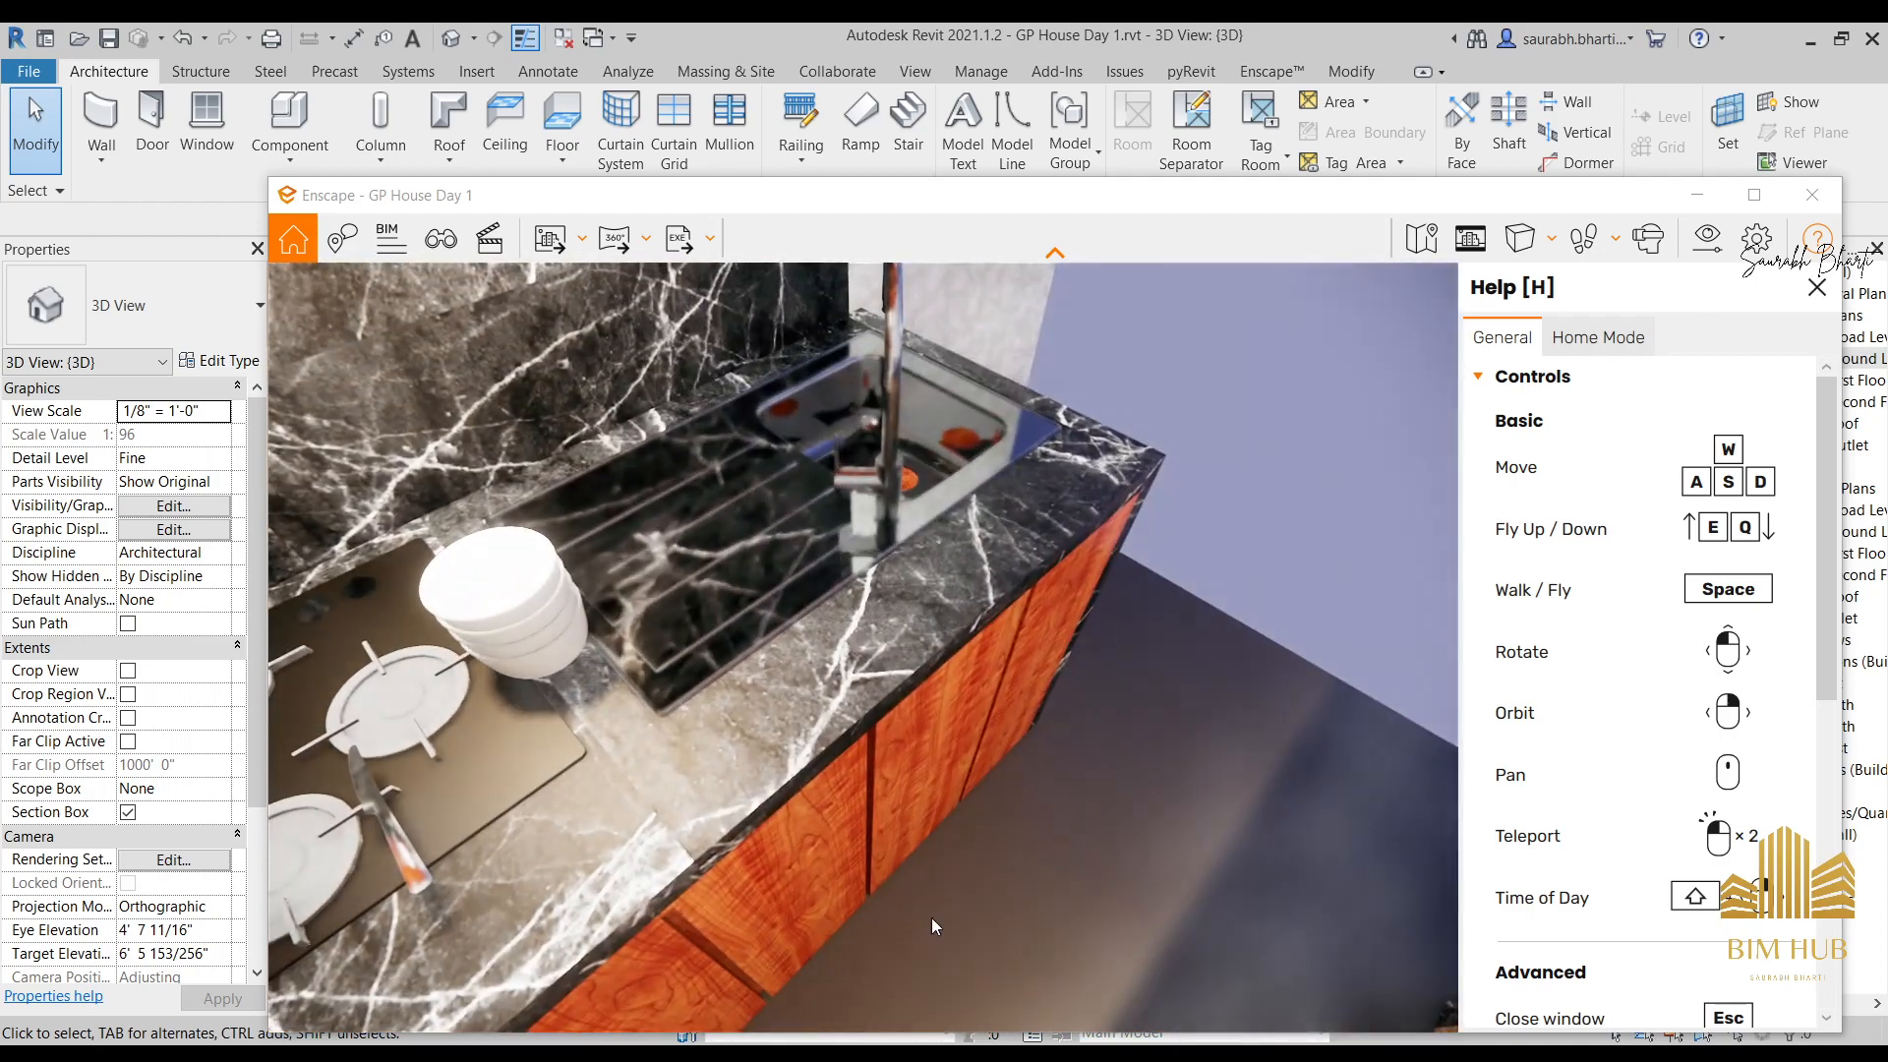
{"action": "key", "text": "w"}
{"action": "key", "text": "w"}
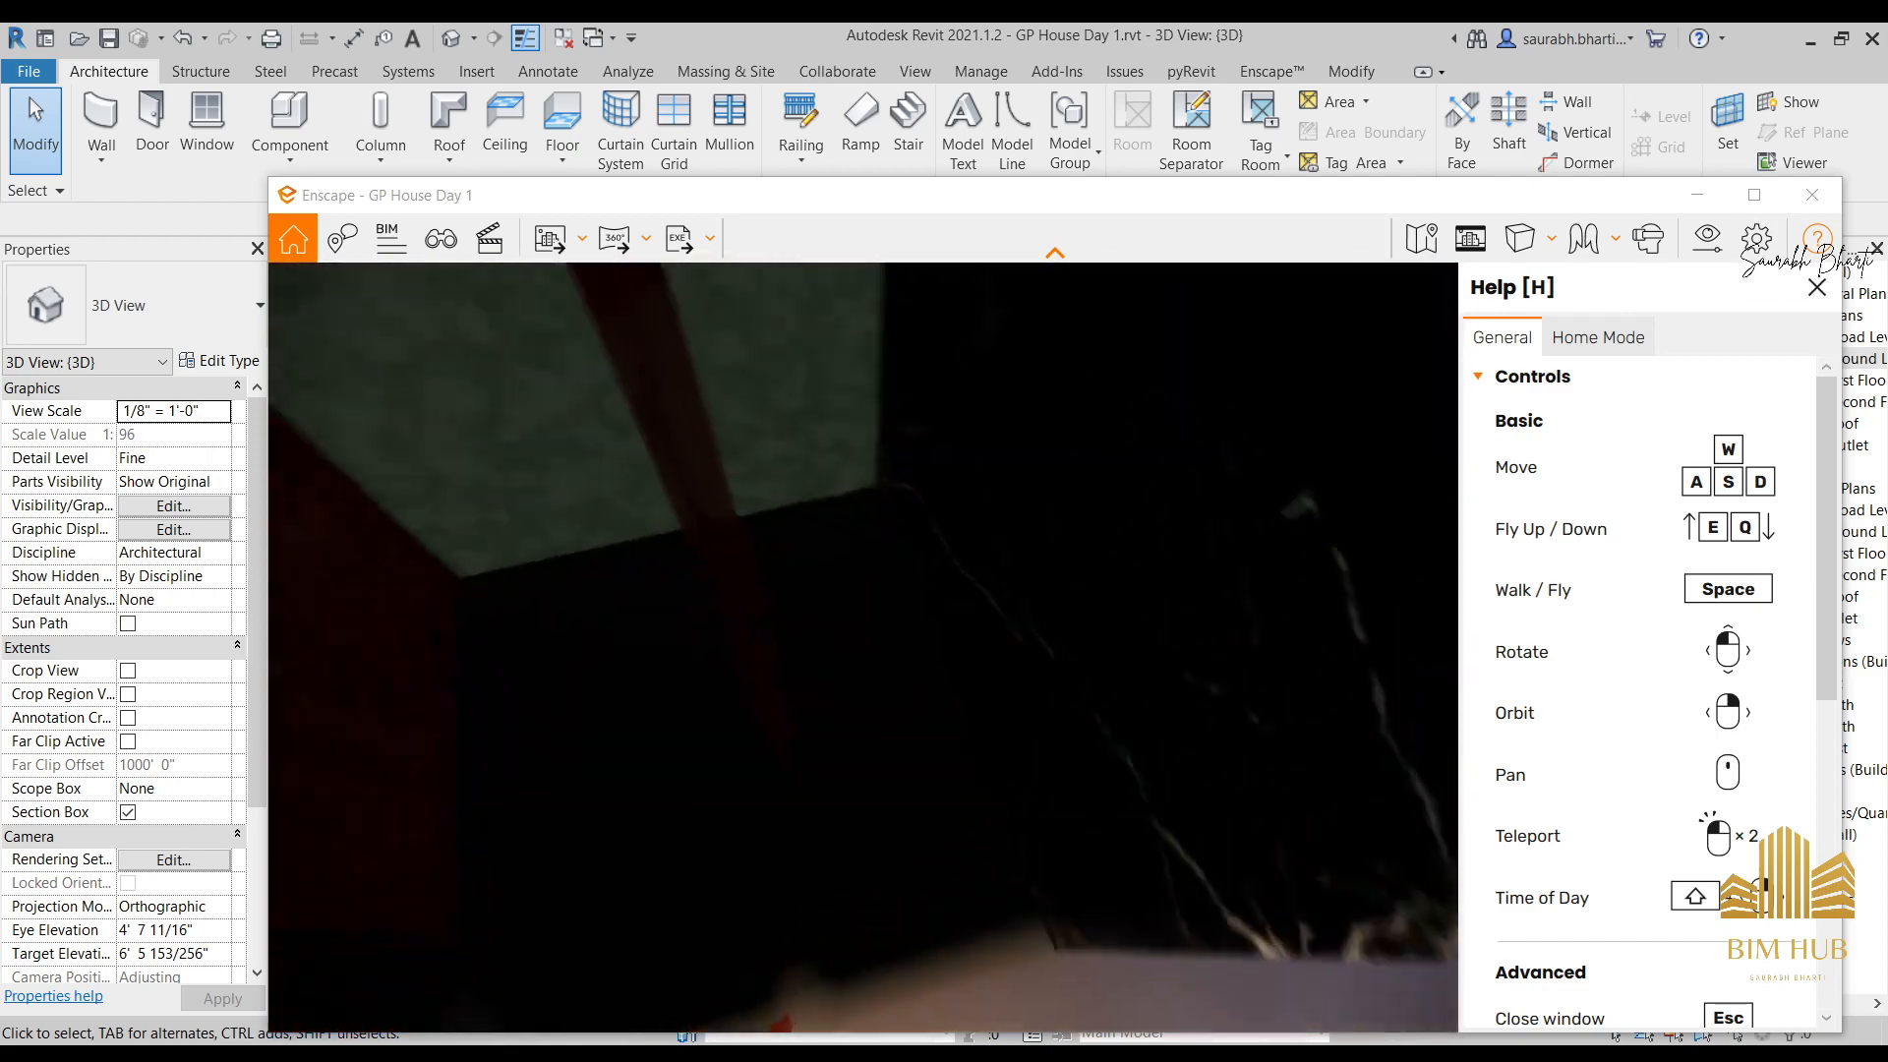
{"action": "key", "text": "s"}
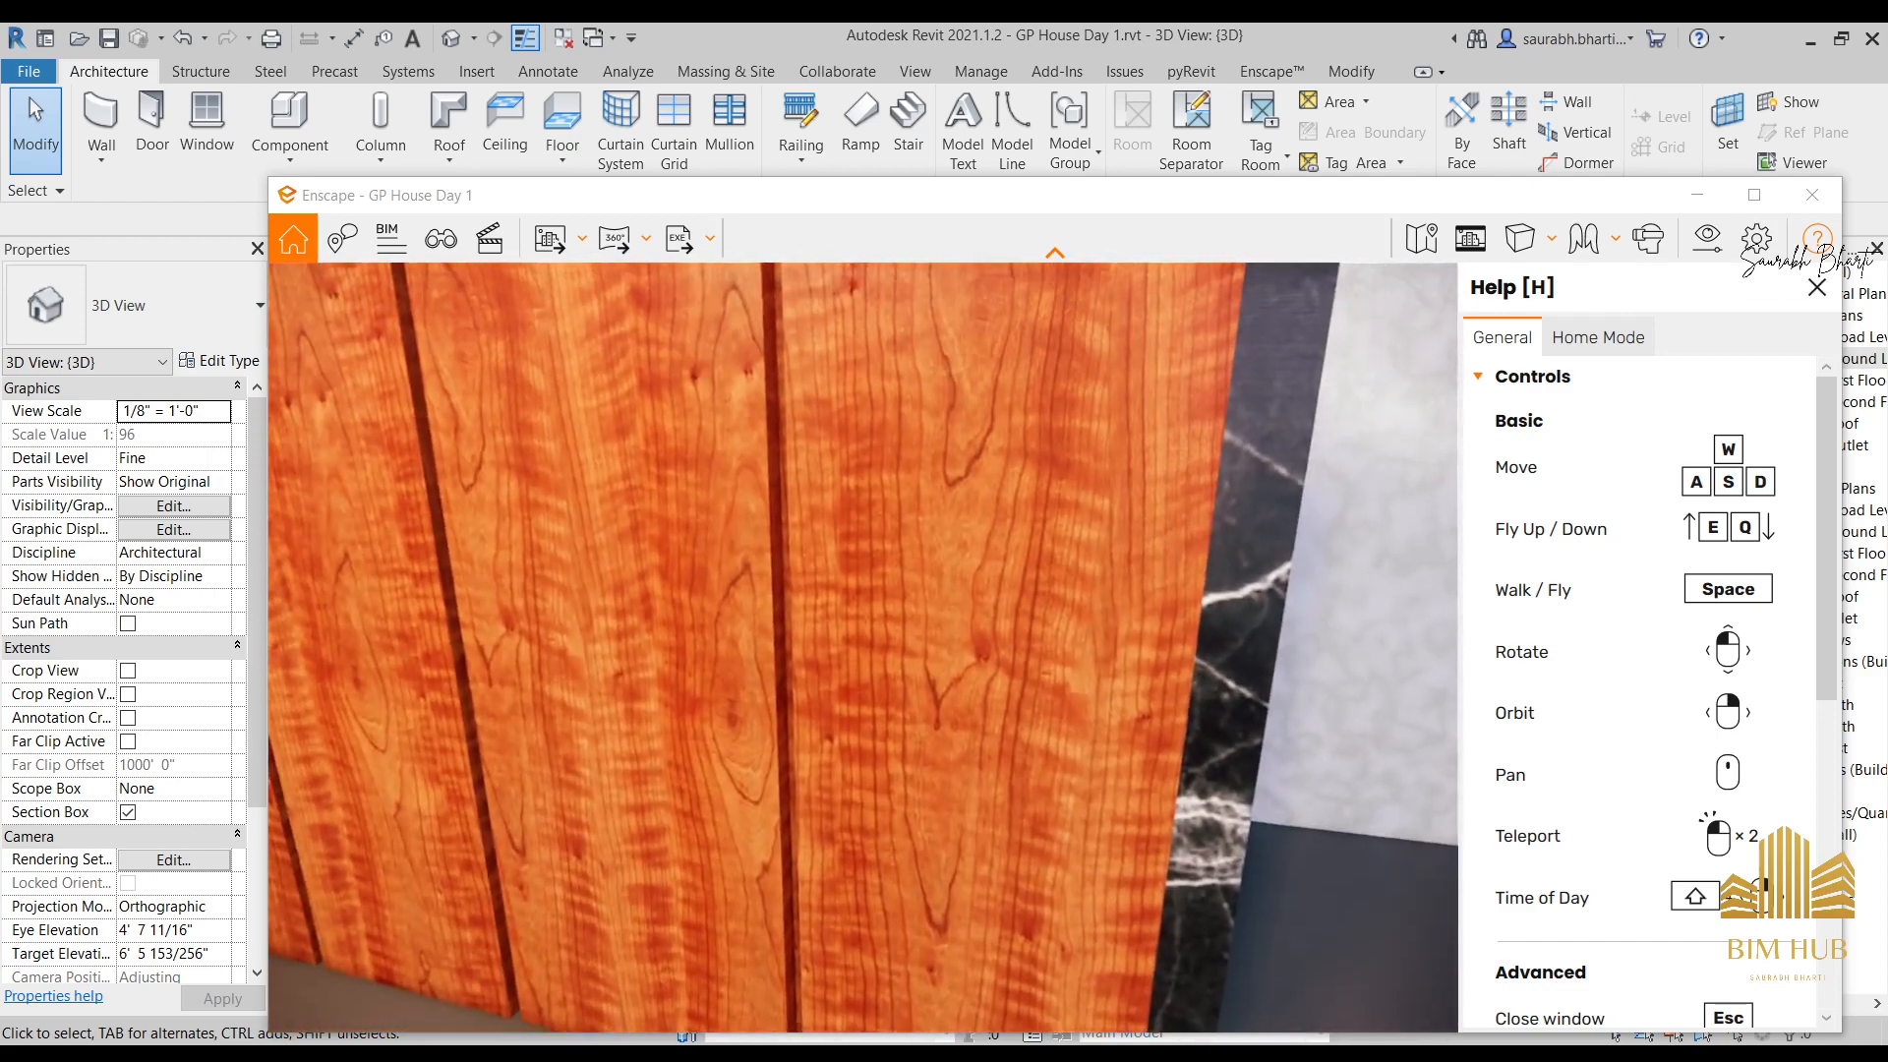
{"action": "key", "text": "s"}
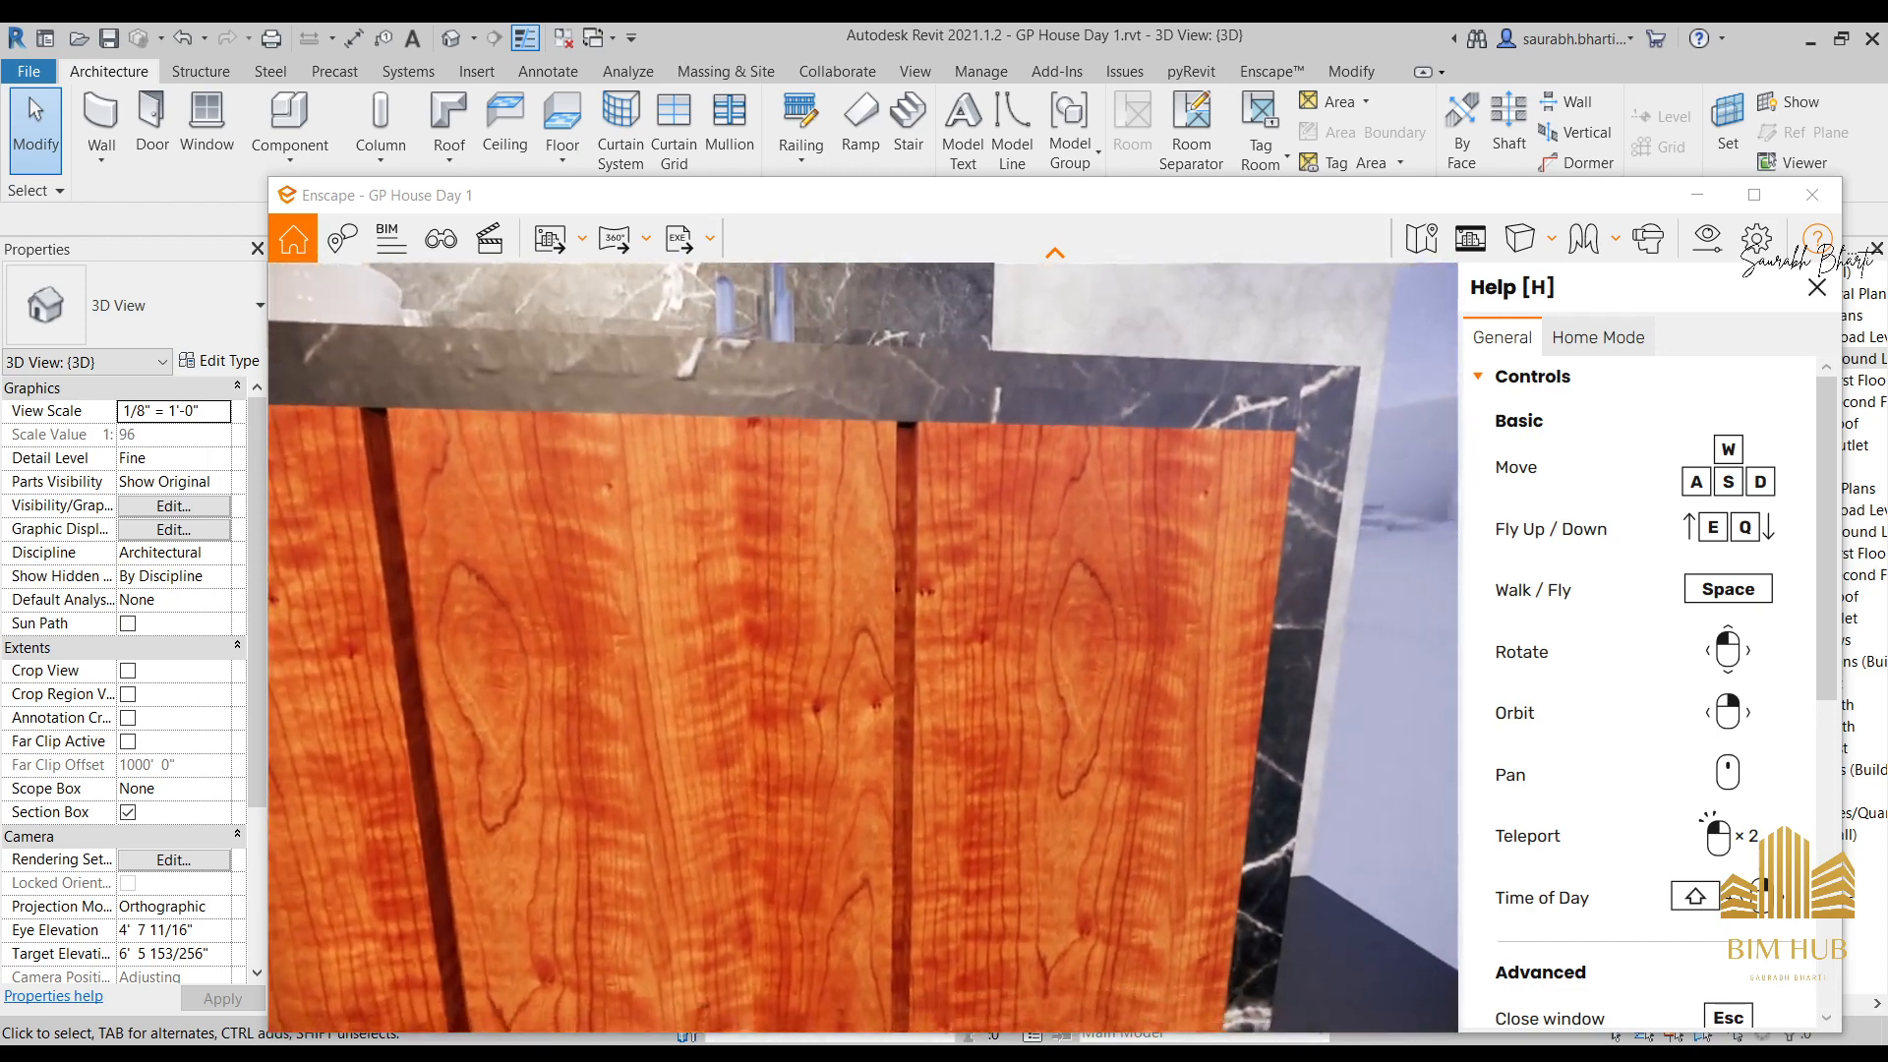
{"action": "key", "text": "w"}
{"action": "key", "text": "s"}
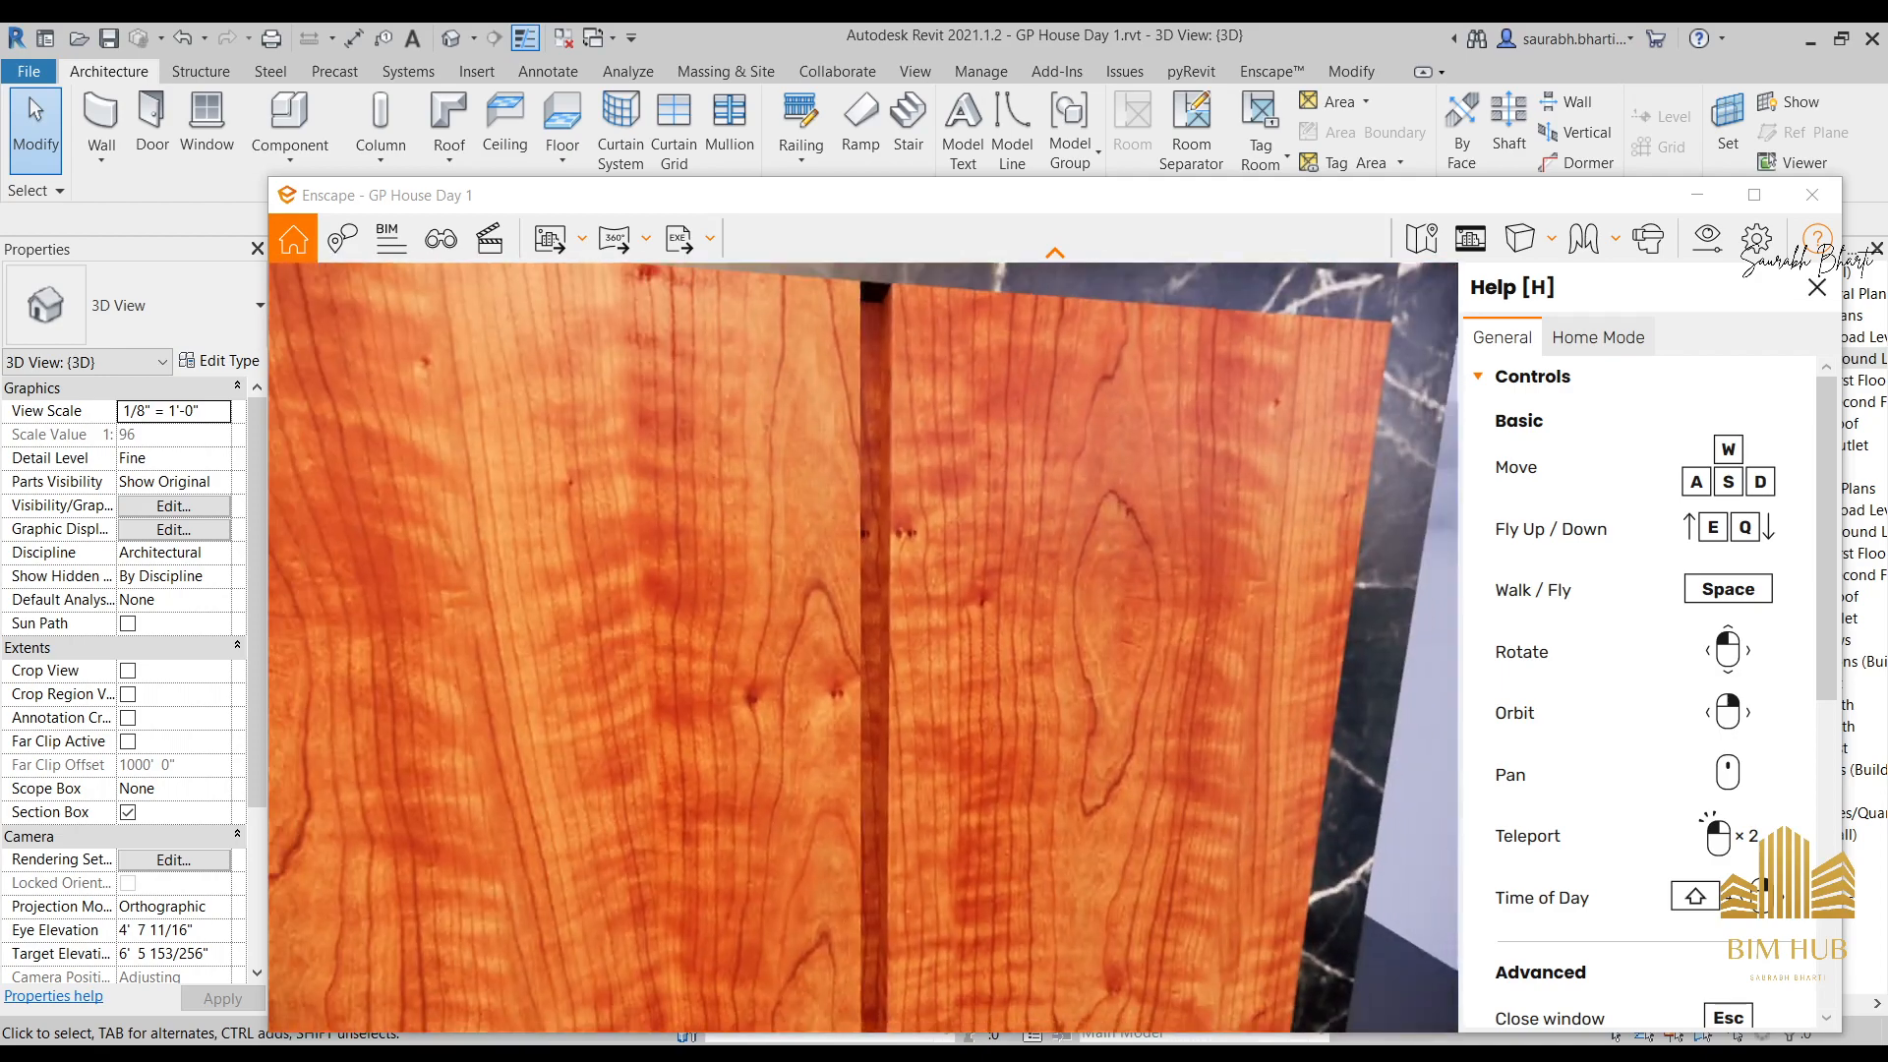
{"action": "key", "text": "w"}
{"action": "key", "text": "a"}
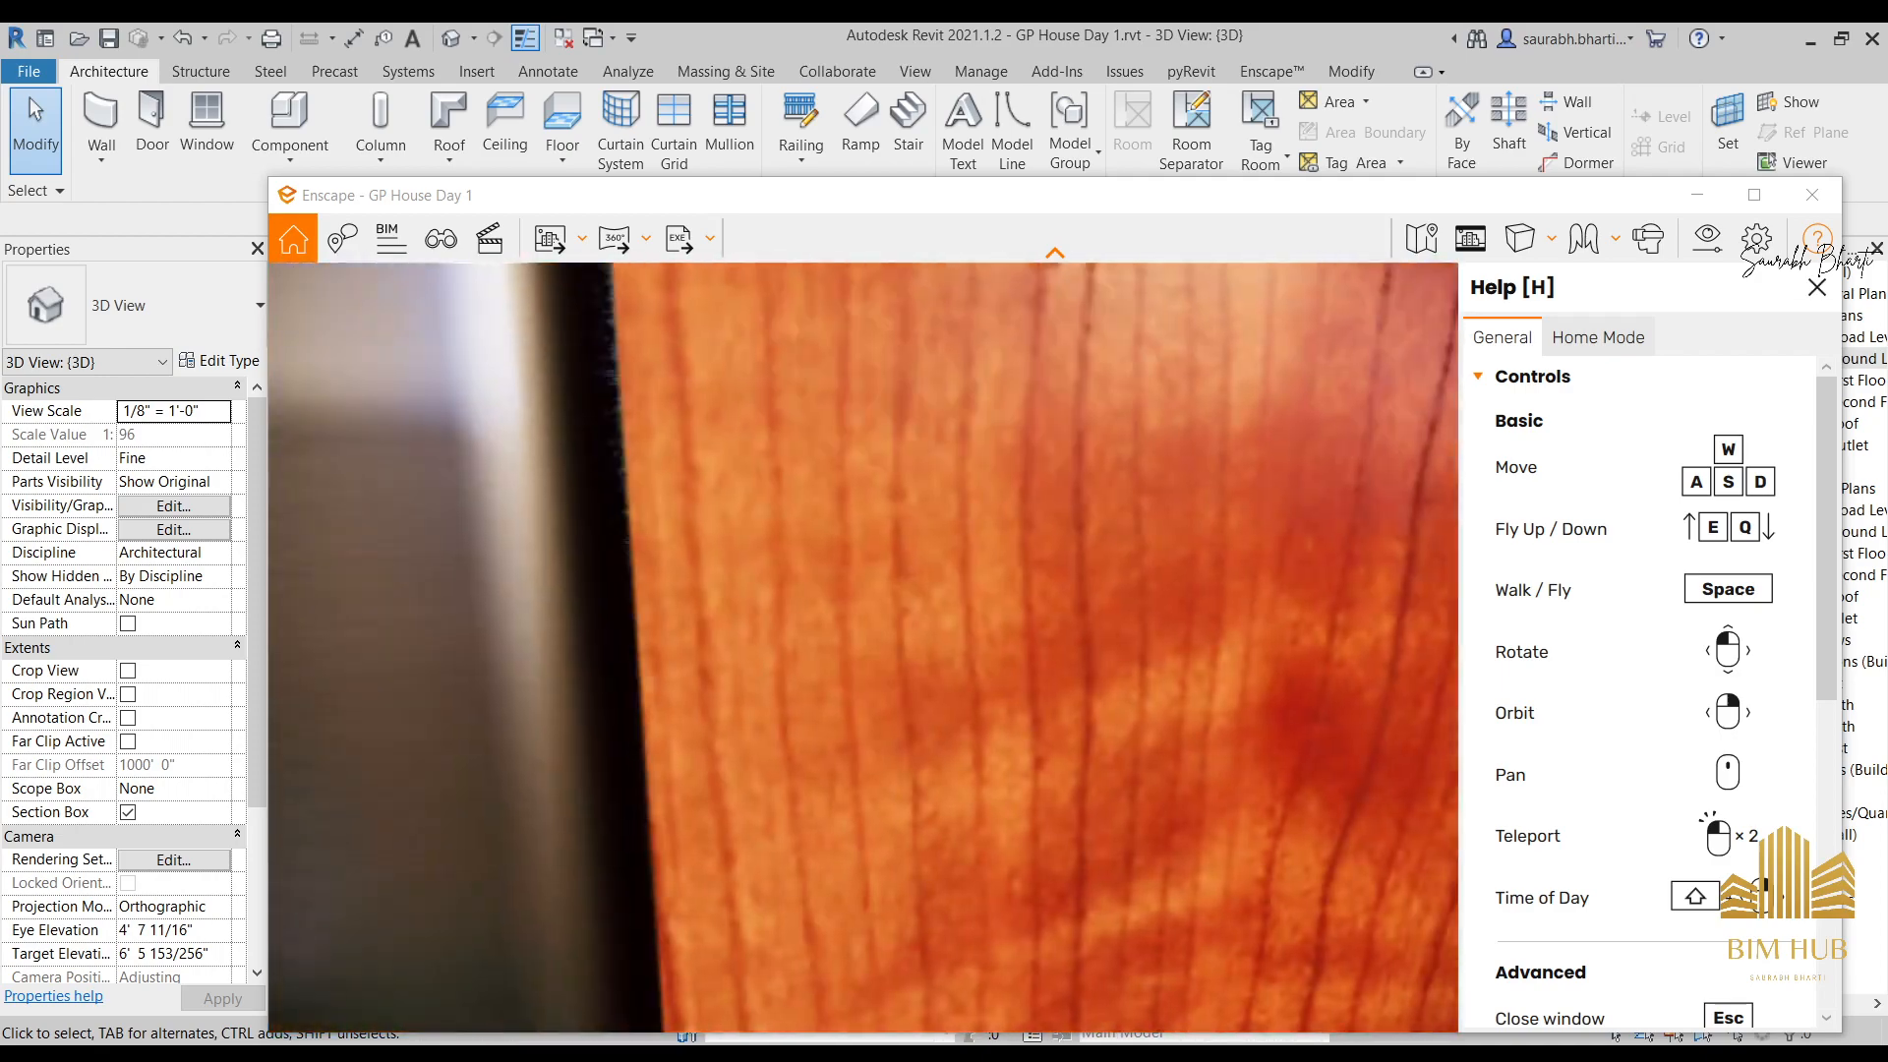
Examine the wall cabinets, range hood and open shelves, moving up above the kitchen to the wood floor overhead.
{"action": "key", "text": "s"}
{"action": "key", "text": "w"}
{"action": "left_click_drag", "start_coordinate": [929, 918], "coordinate": [929, 639]}
{"action": "key", "text": "s"}
{"action": "key", "text": "w"}
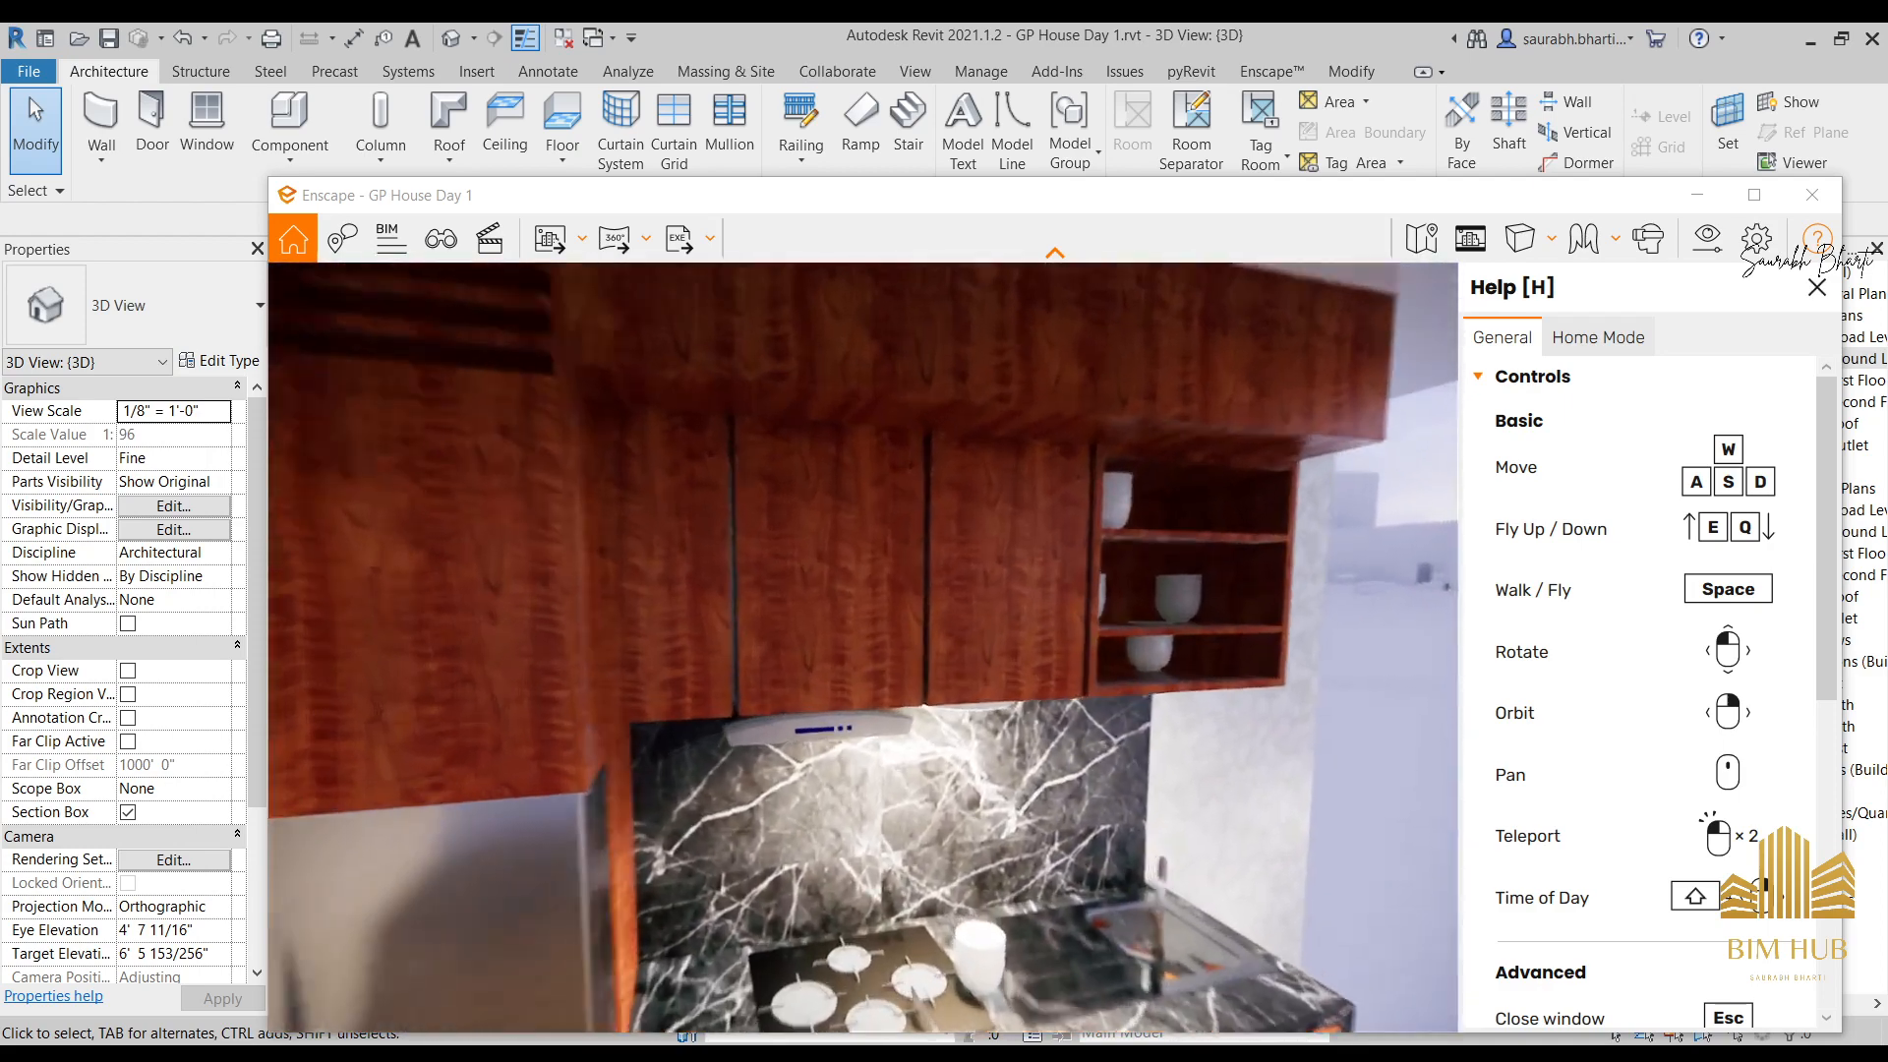
{"action": "key", "text": "s"}
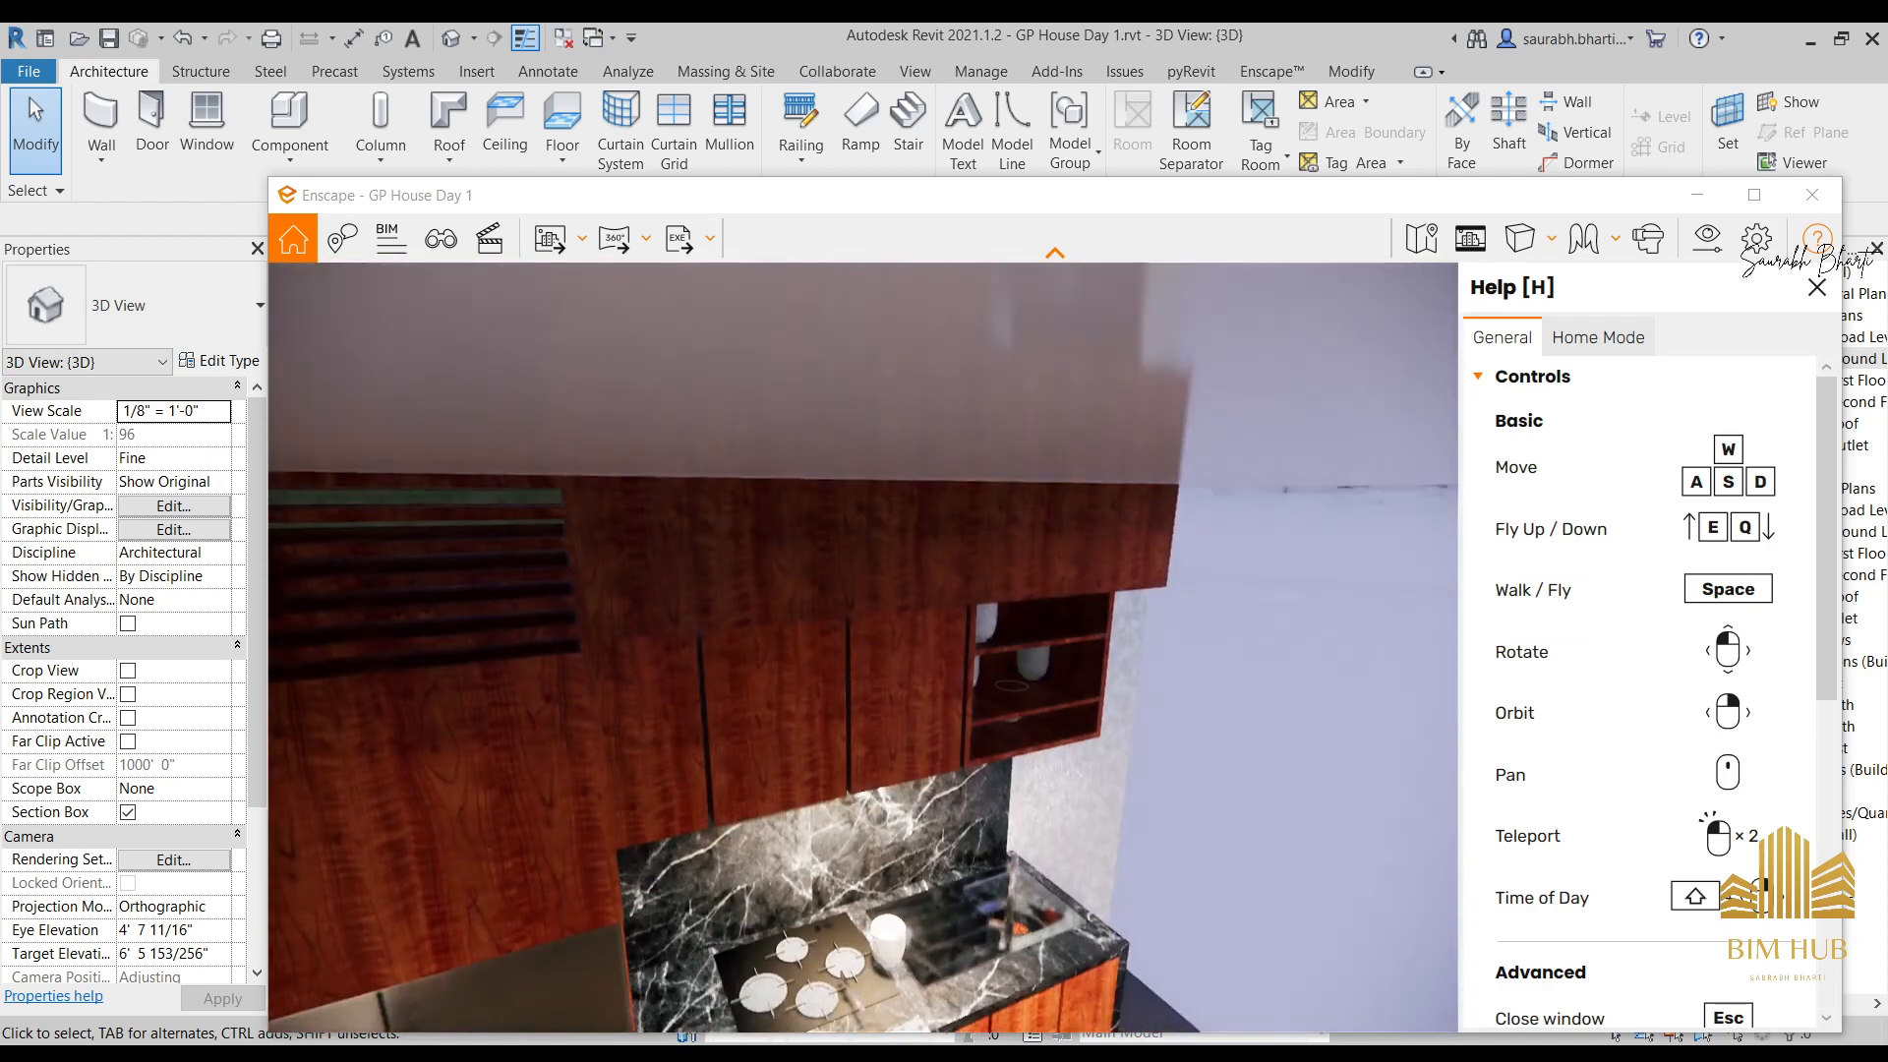
{"action": "key", "text": "w"}
{"action": "key", "text": "e"}
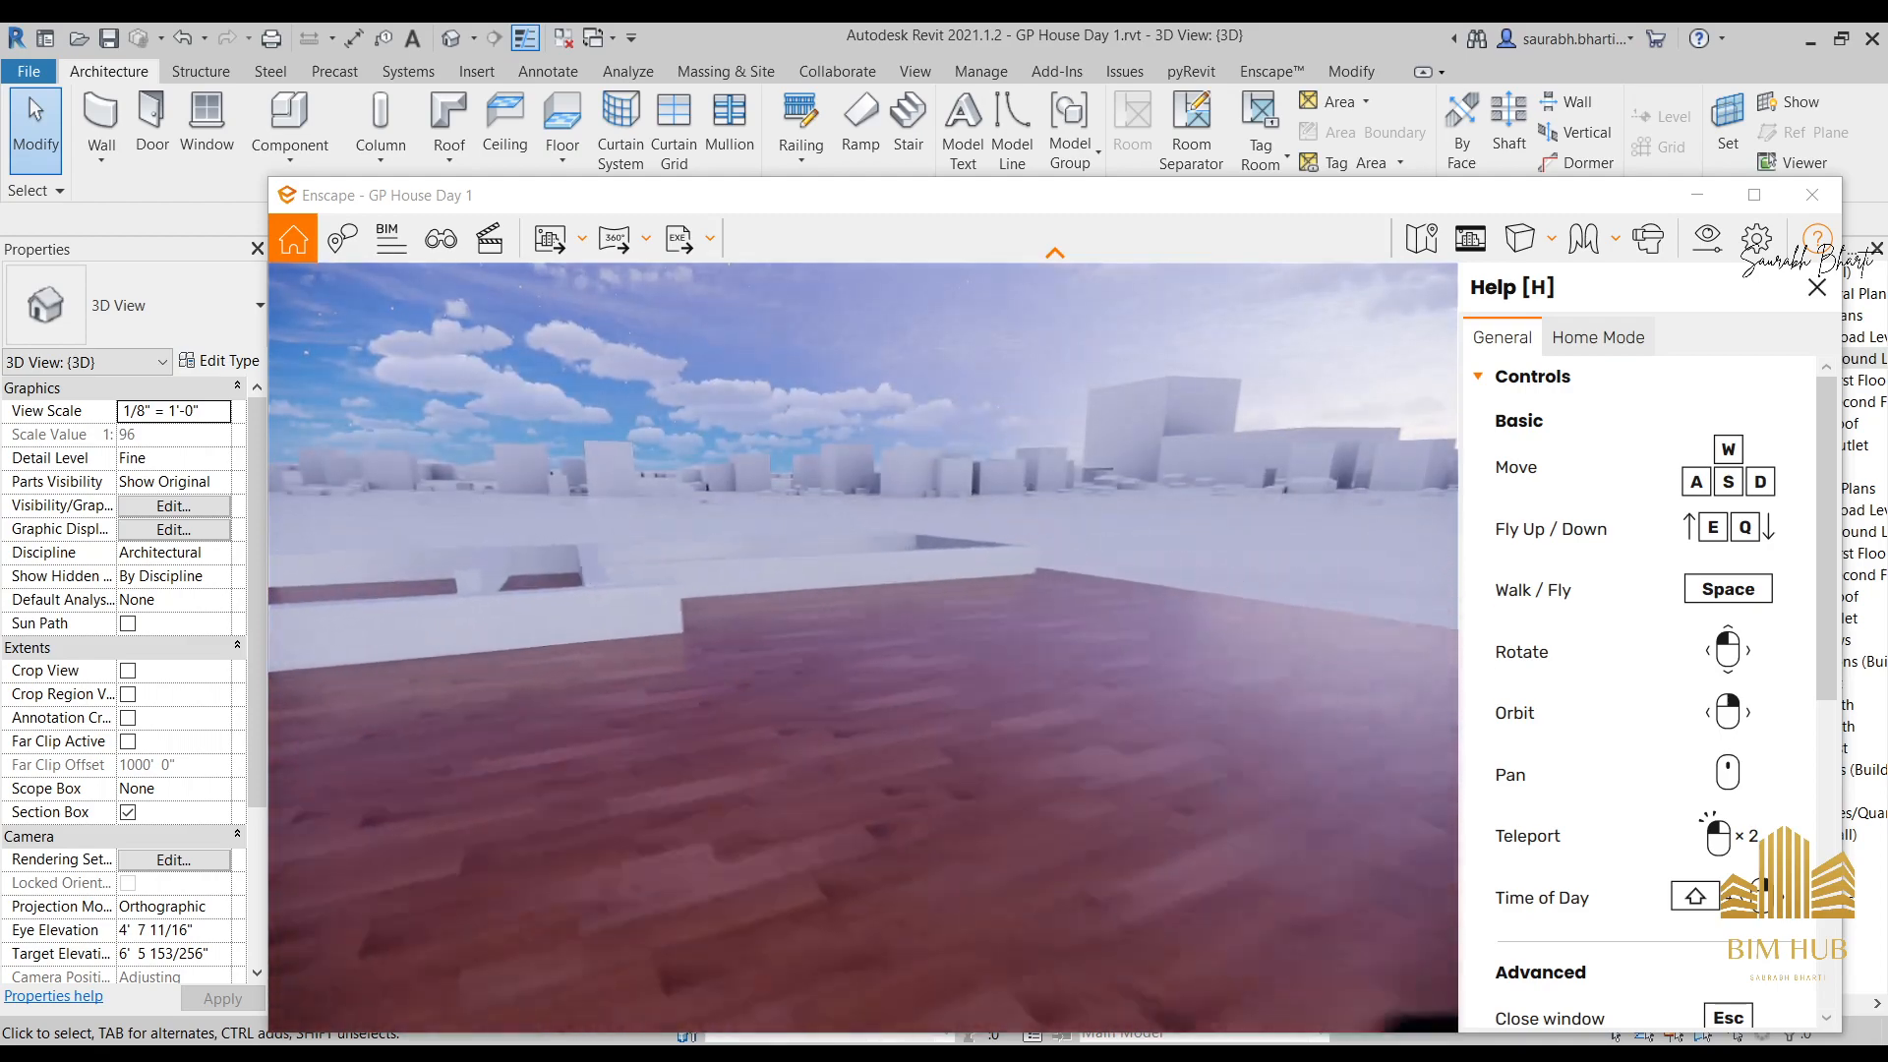
Minimise the Revit and Familes folder windows and move the Enscape window over the cleared desktop.
{"action": "left_click", "coordinate": [1816, 45]}
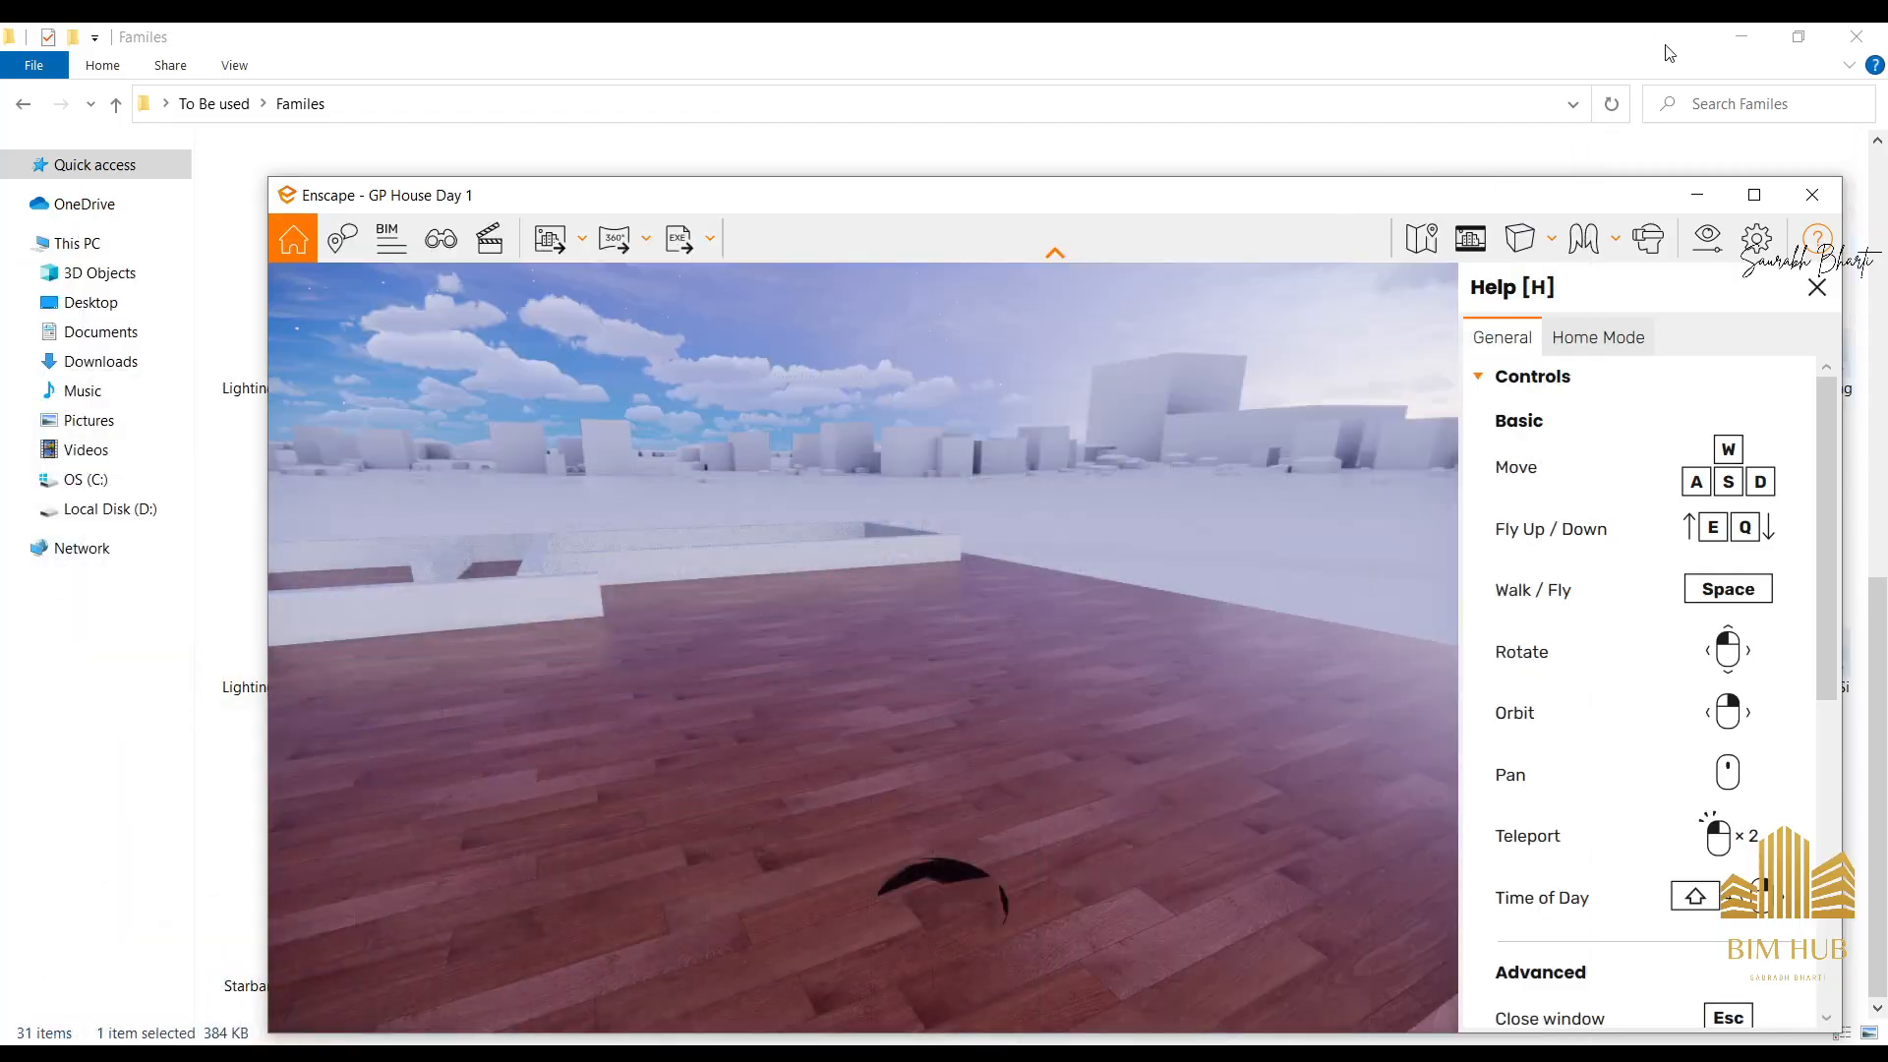
{"action": "left_click", "coordinate": [1742, 38]}
{"action": "left_click_drag", "start_coordinate": [1194, 196], "coordinate": [1441, 64]}
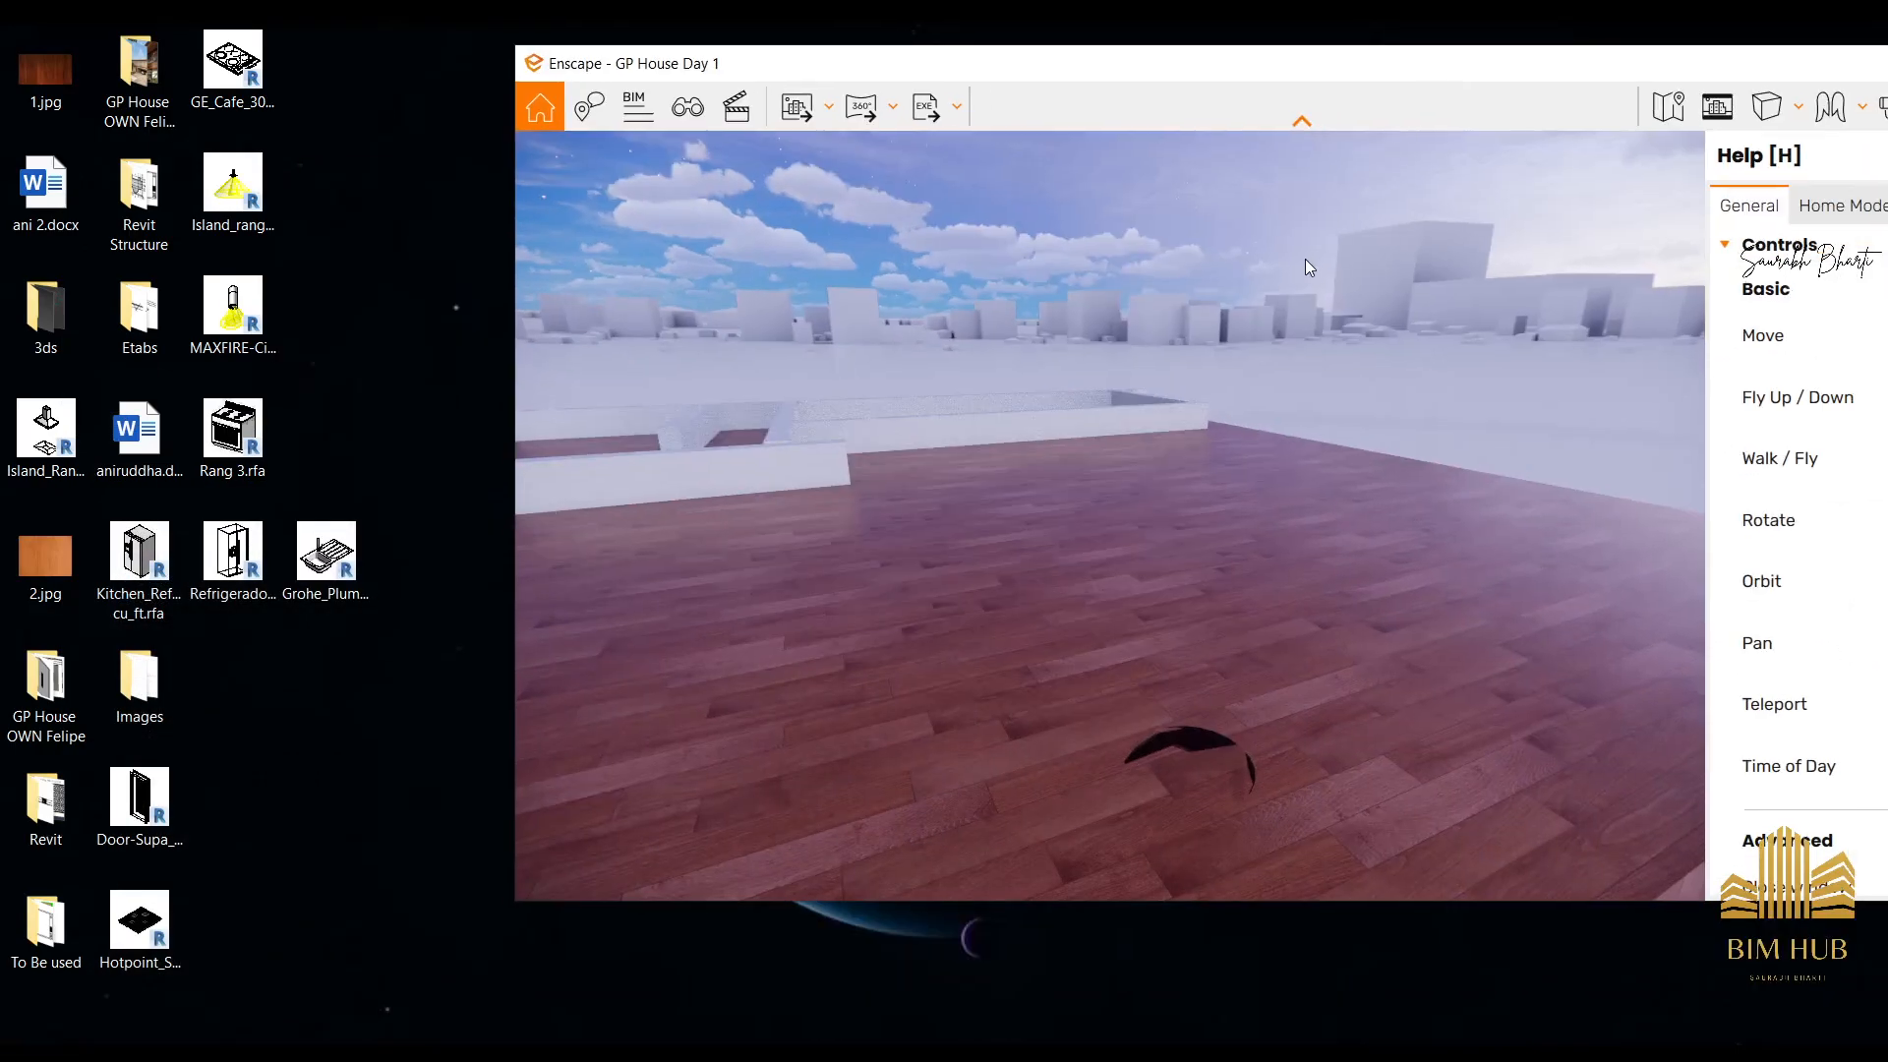
Bring the Enscape view down from the floor above to face the front of the kitchen island.
{"action": "key", "text": "s"}
{"action": "key", "text": "q"}
{"action": "left_click_drag", "start_coordinate": [1136, 464], "coordinate": [1043, 464]}
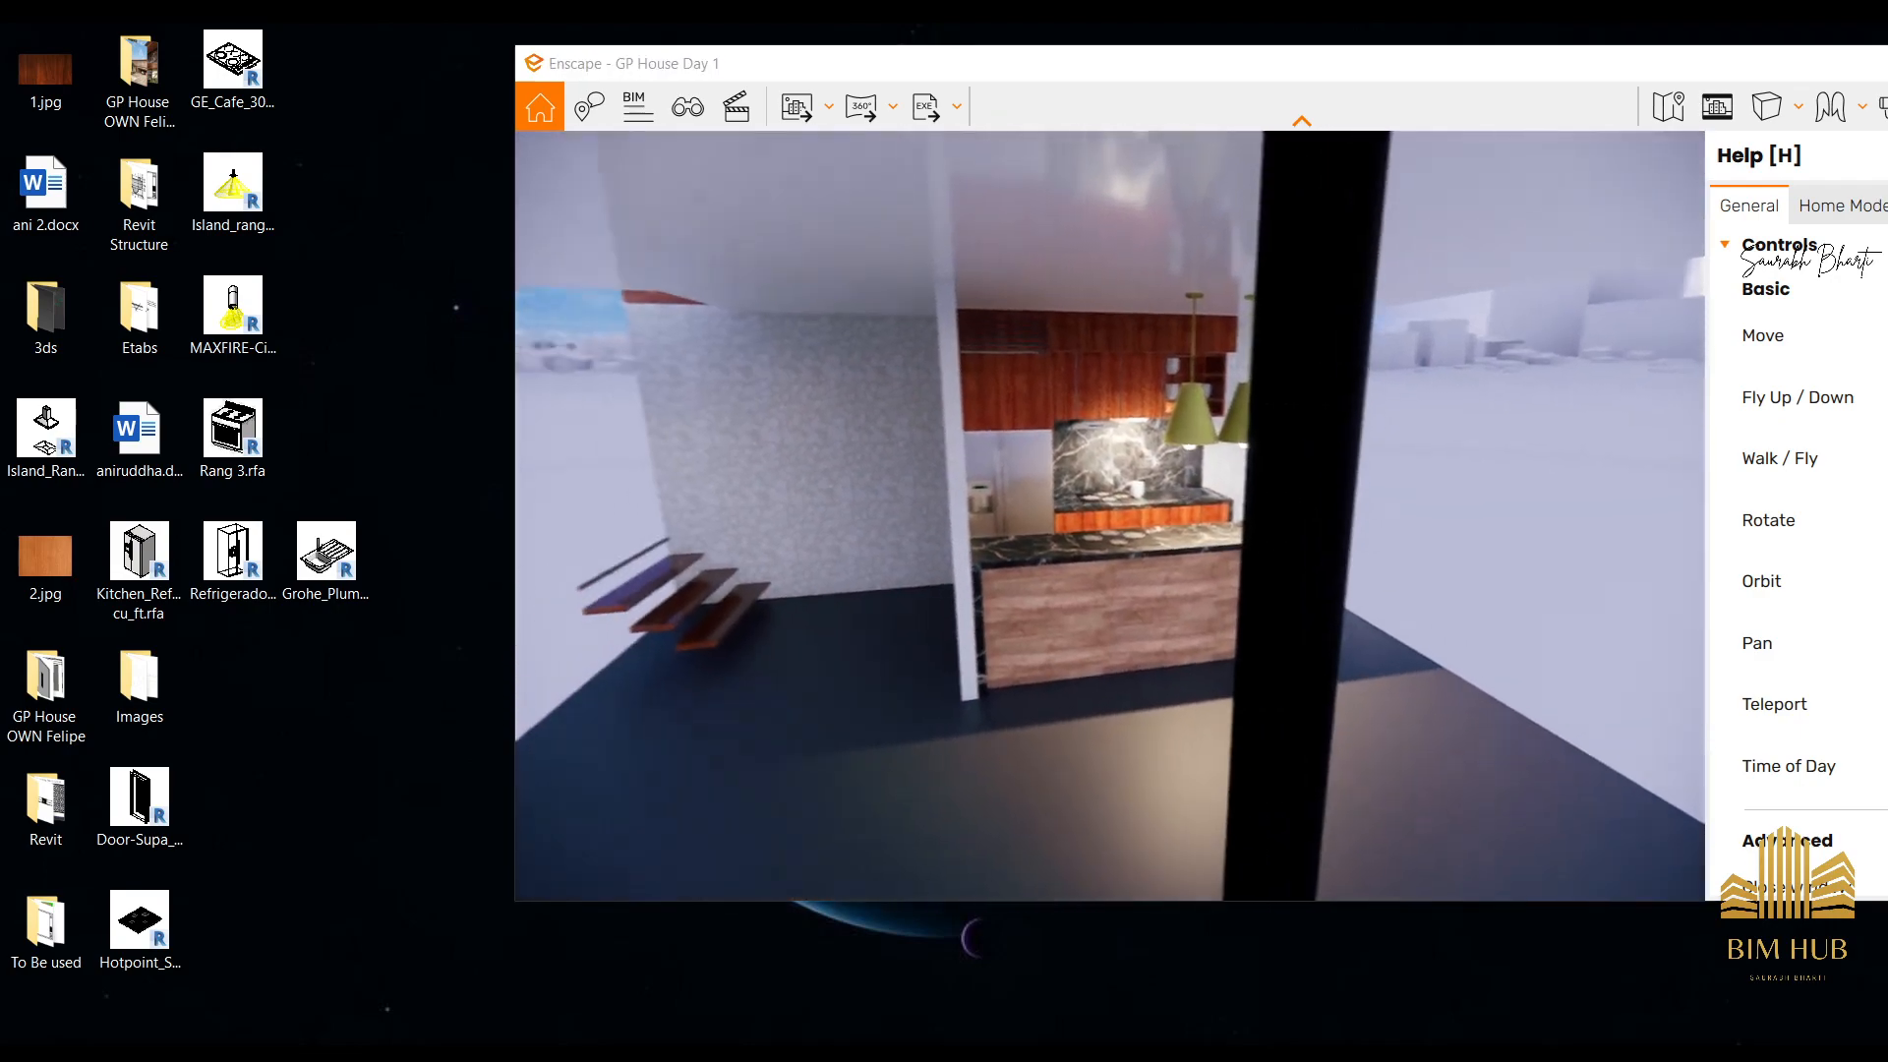
{"action": "key", "text": "d"}
{"action": "key", "text": "w"}
{"action": "key", "text": "space"}
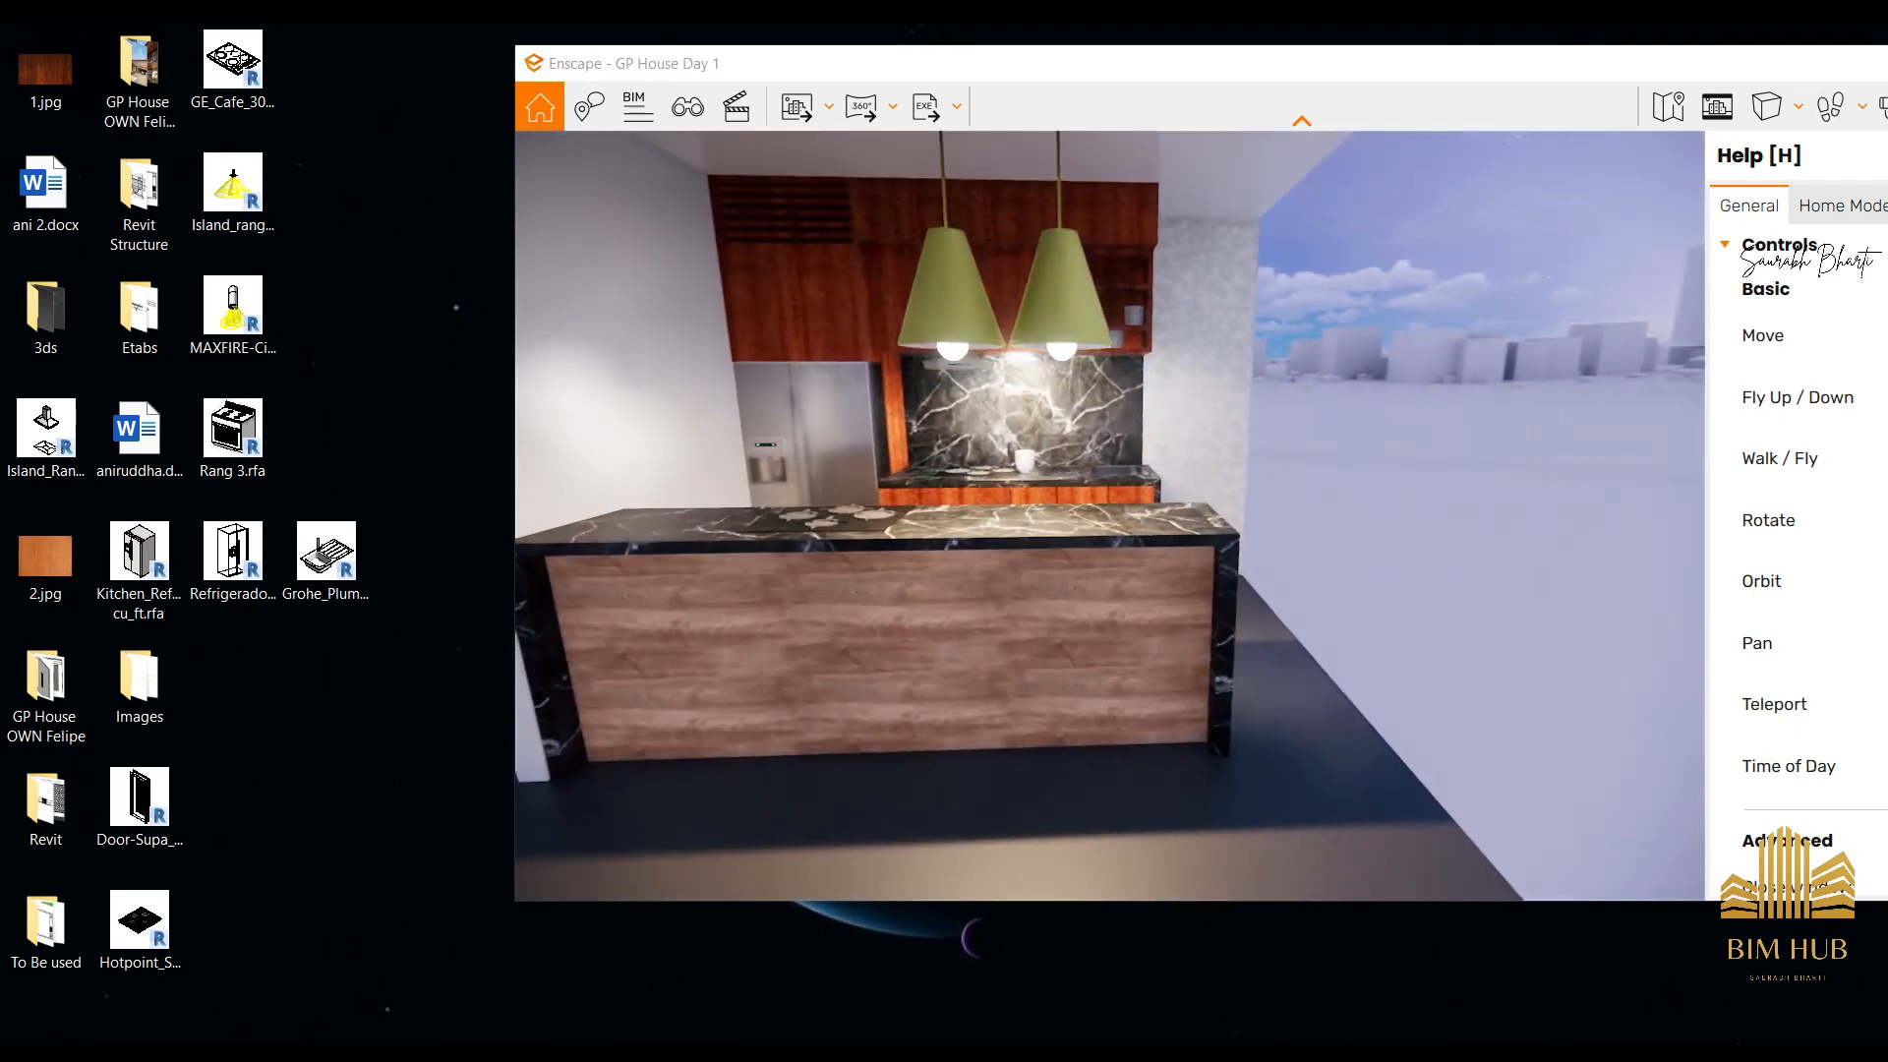
{"action": "left_click_drag", "start_coordinate": [1082, 560], "coordinate": [1033, 559]}
Place the reference photo Interior.jpg beside the Enscape window and view the kitchen from closer to the island.
{"action": "key", "text": "alt+Tab"}
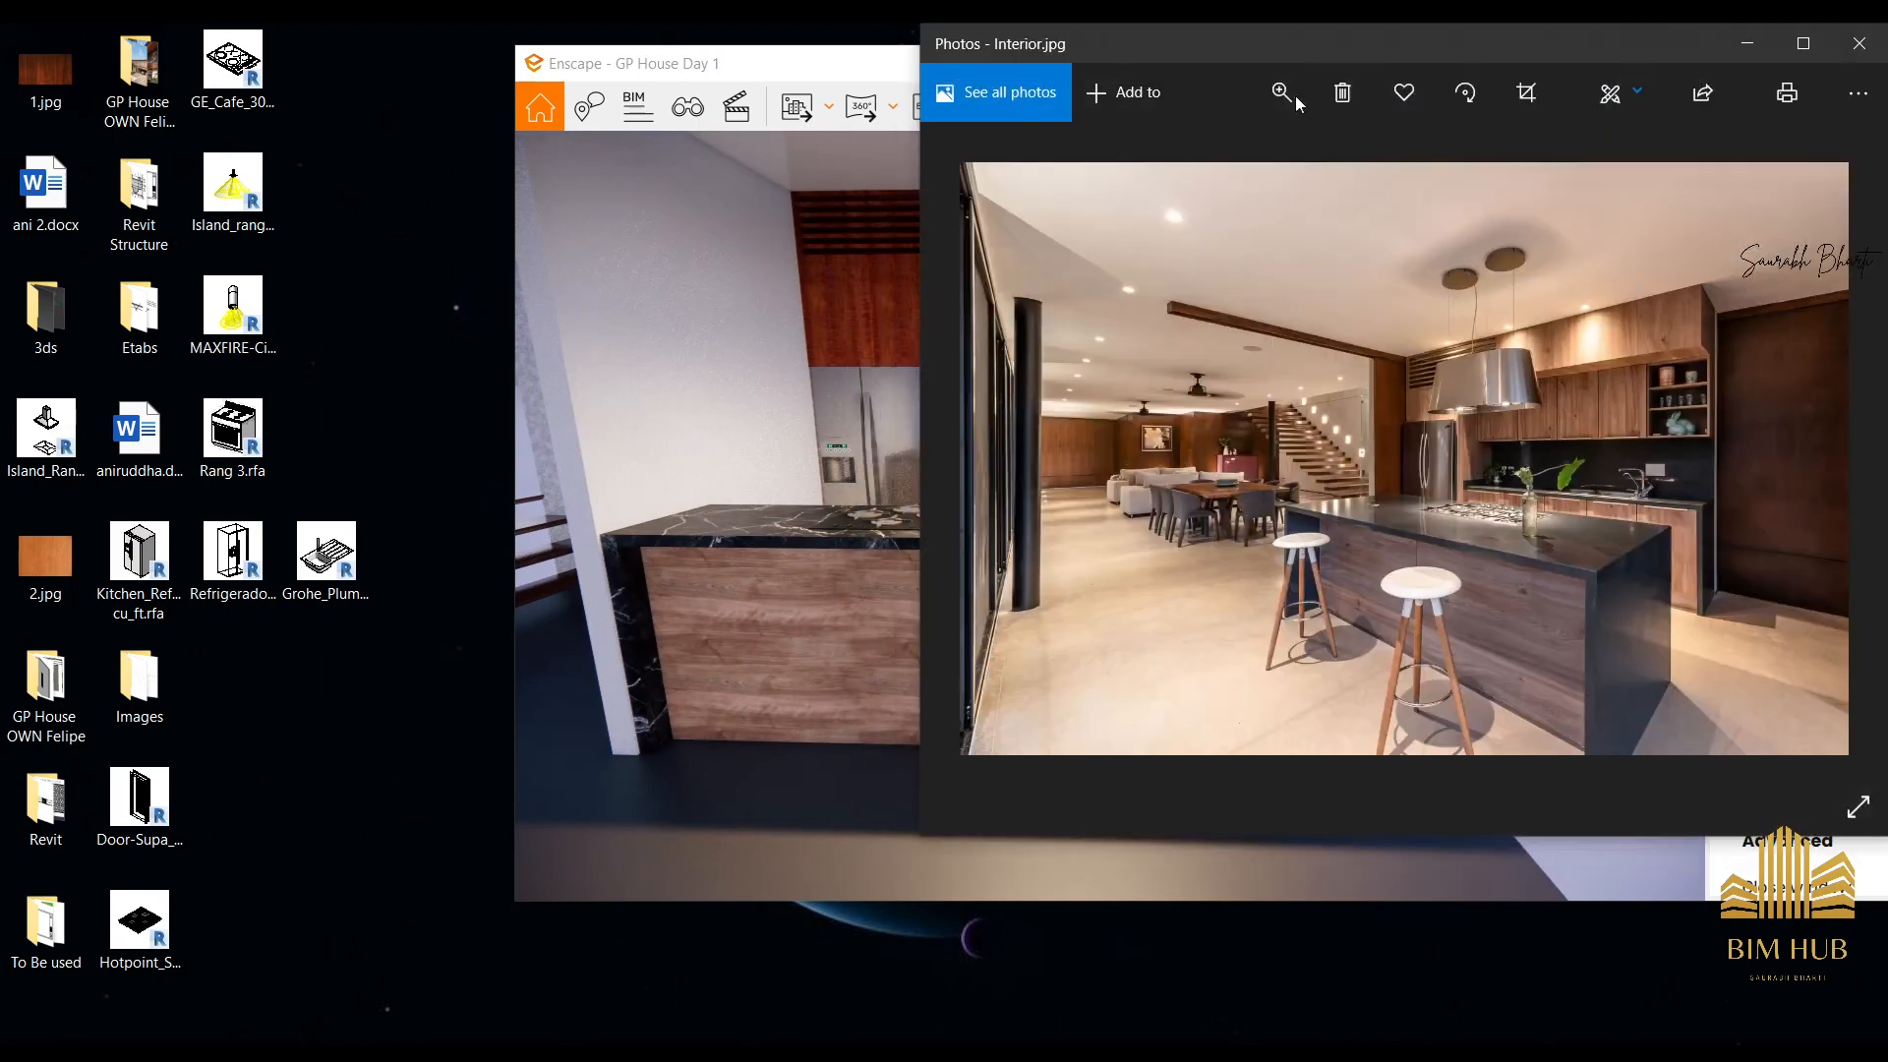
{"action": "left_click_drag", "start_coordinate": [1400, 22], "coordinate": [307, 86]}
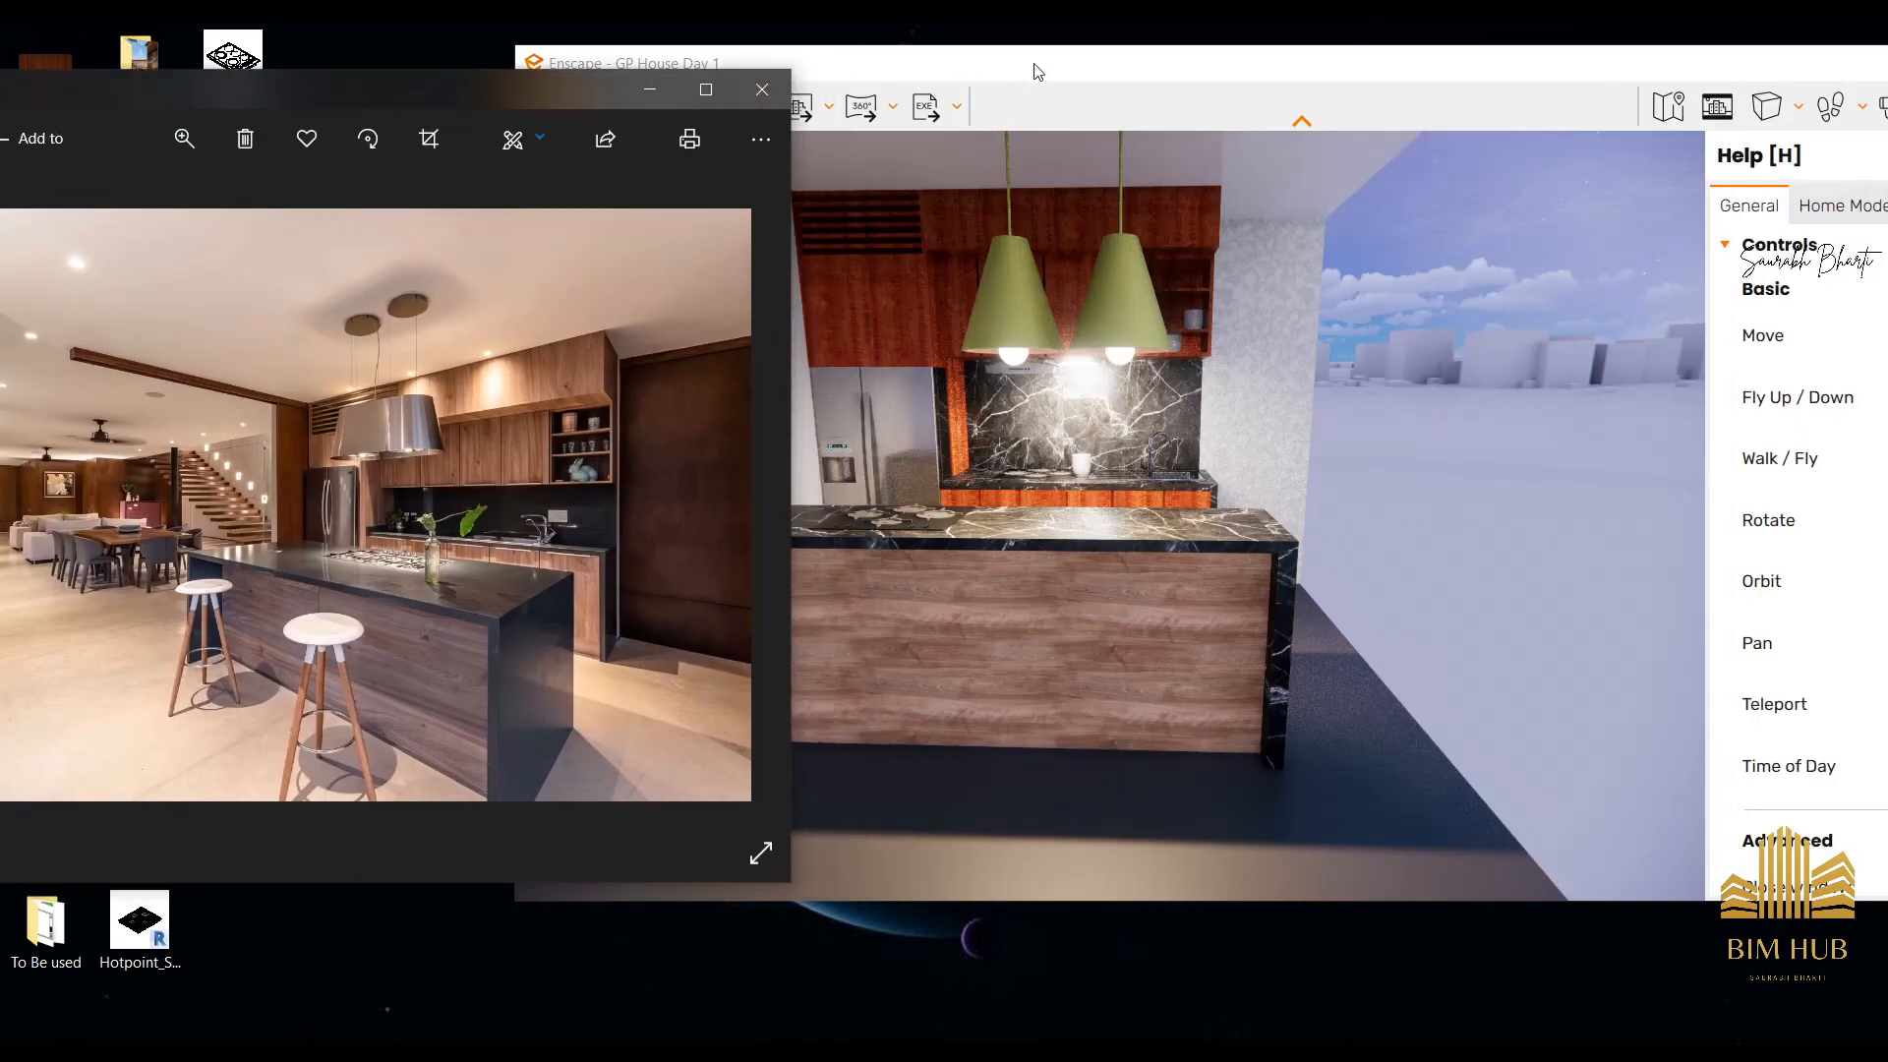
{"action": "left_click_drag", "start_coordinate": [1033, 71], "coordinate": [1316, 79]}
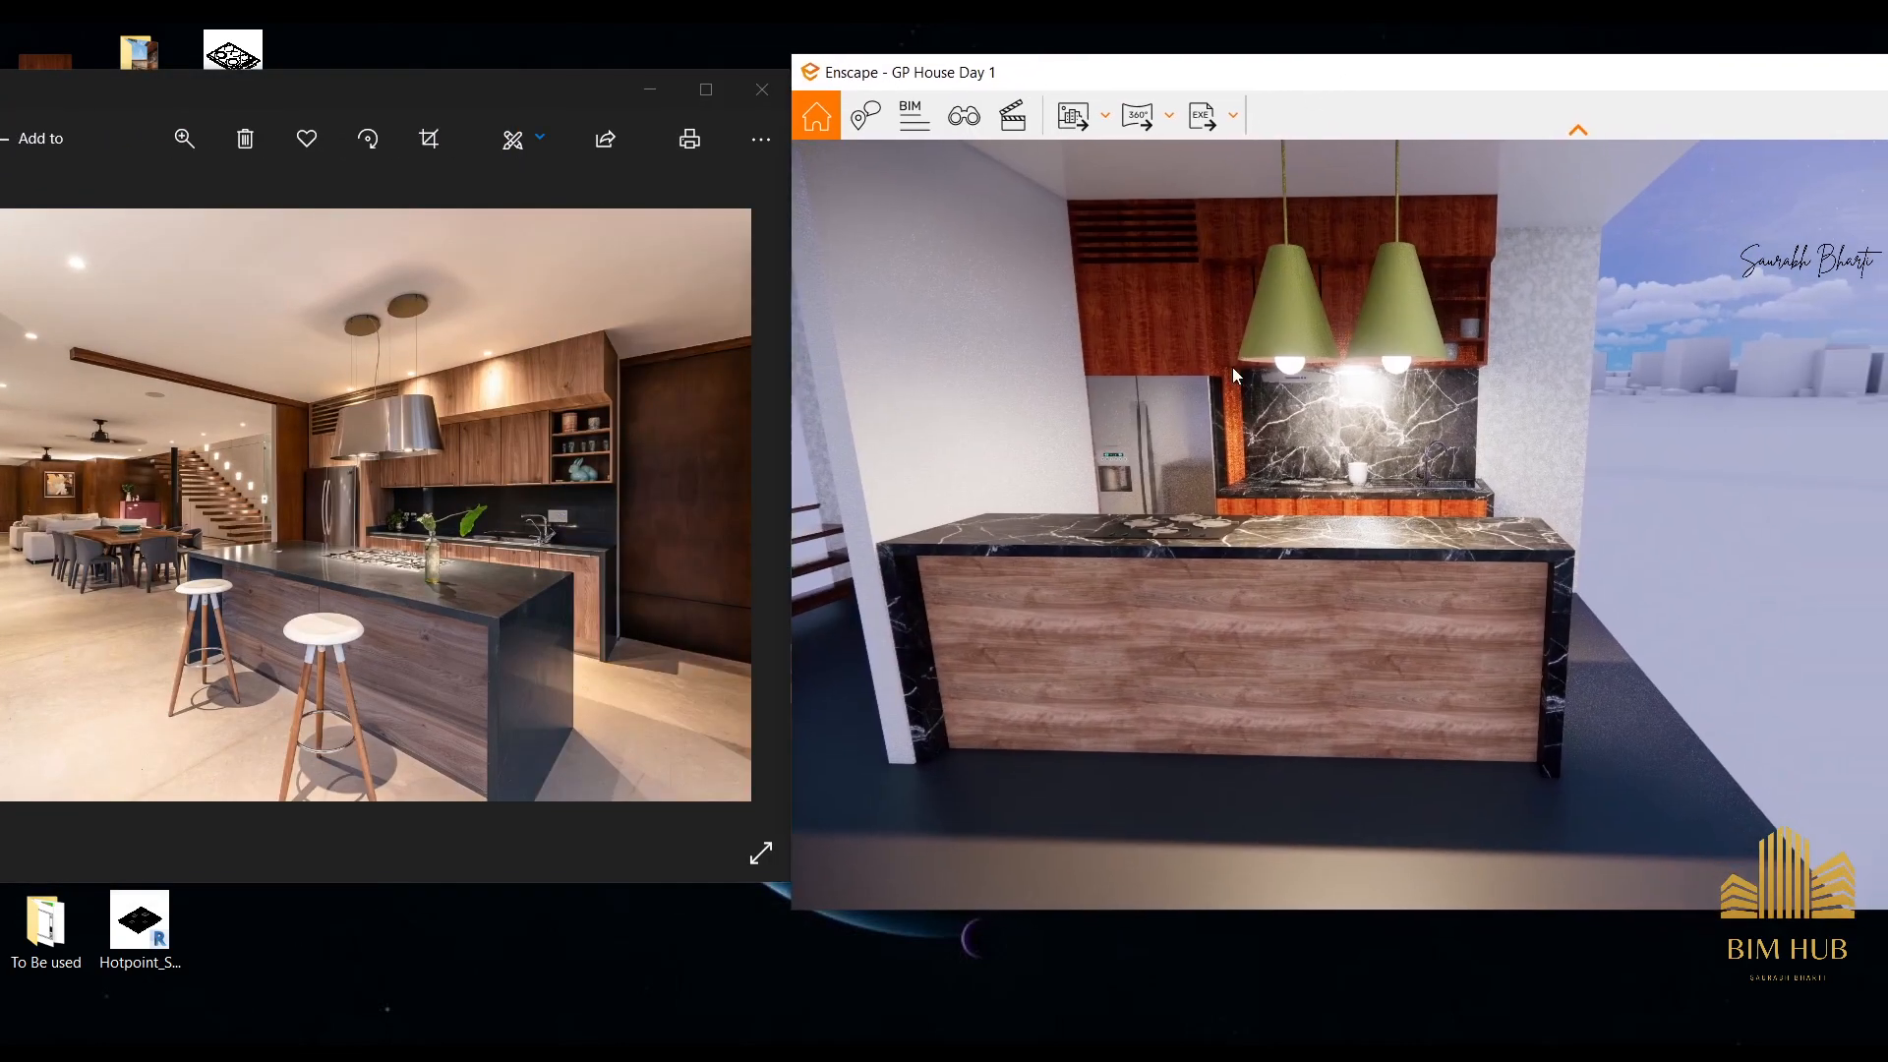
{"action": "left_click", "coordinate": [1290, 402]}
{"action": "scroll", "coordinate": [1295, 398], "scroll_direction": "up", "scroll_amount": 4}
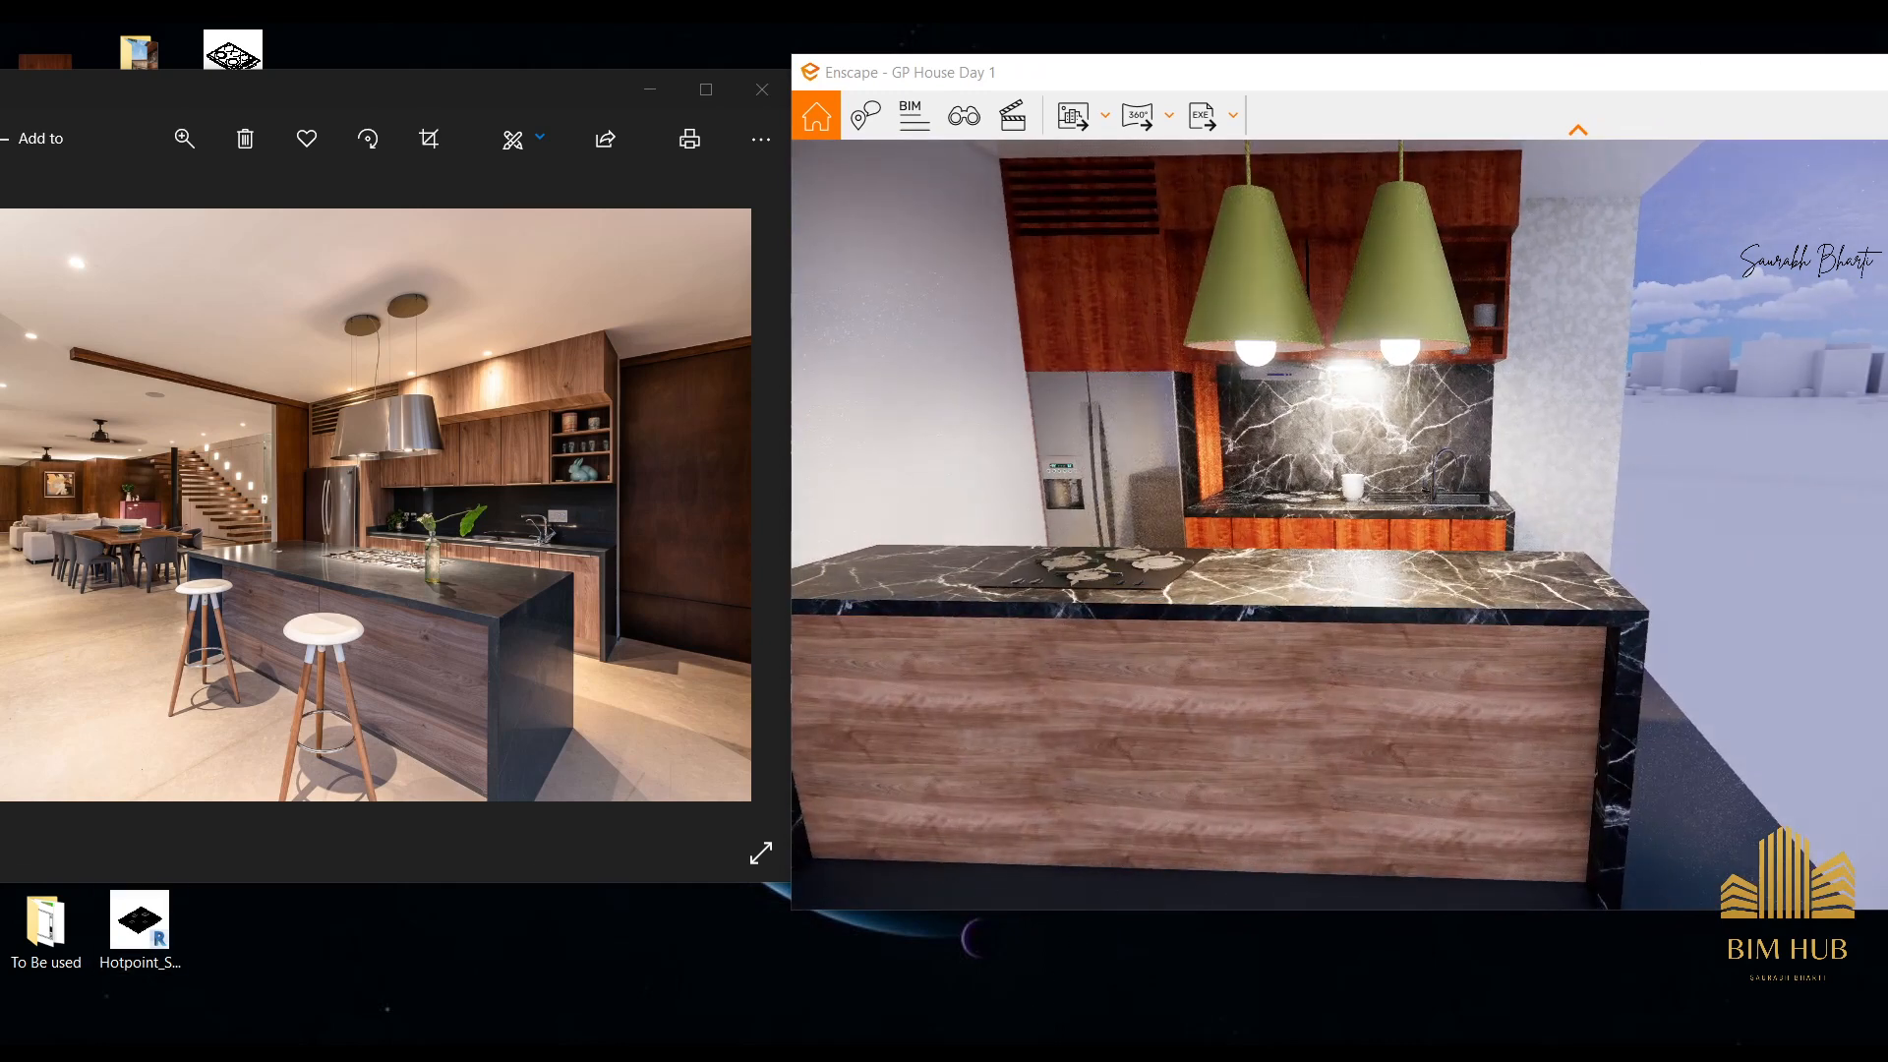
Switch to Revit and open the open-shelf wall cabinet's casework for in-place editing in the 3D view.
{"action": "mouse_move", "coordinate": [116, 1022]}
{"action": "left_click", "coordinate": [299, 998]}
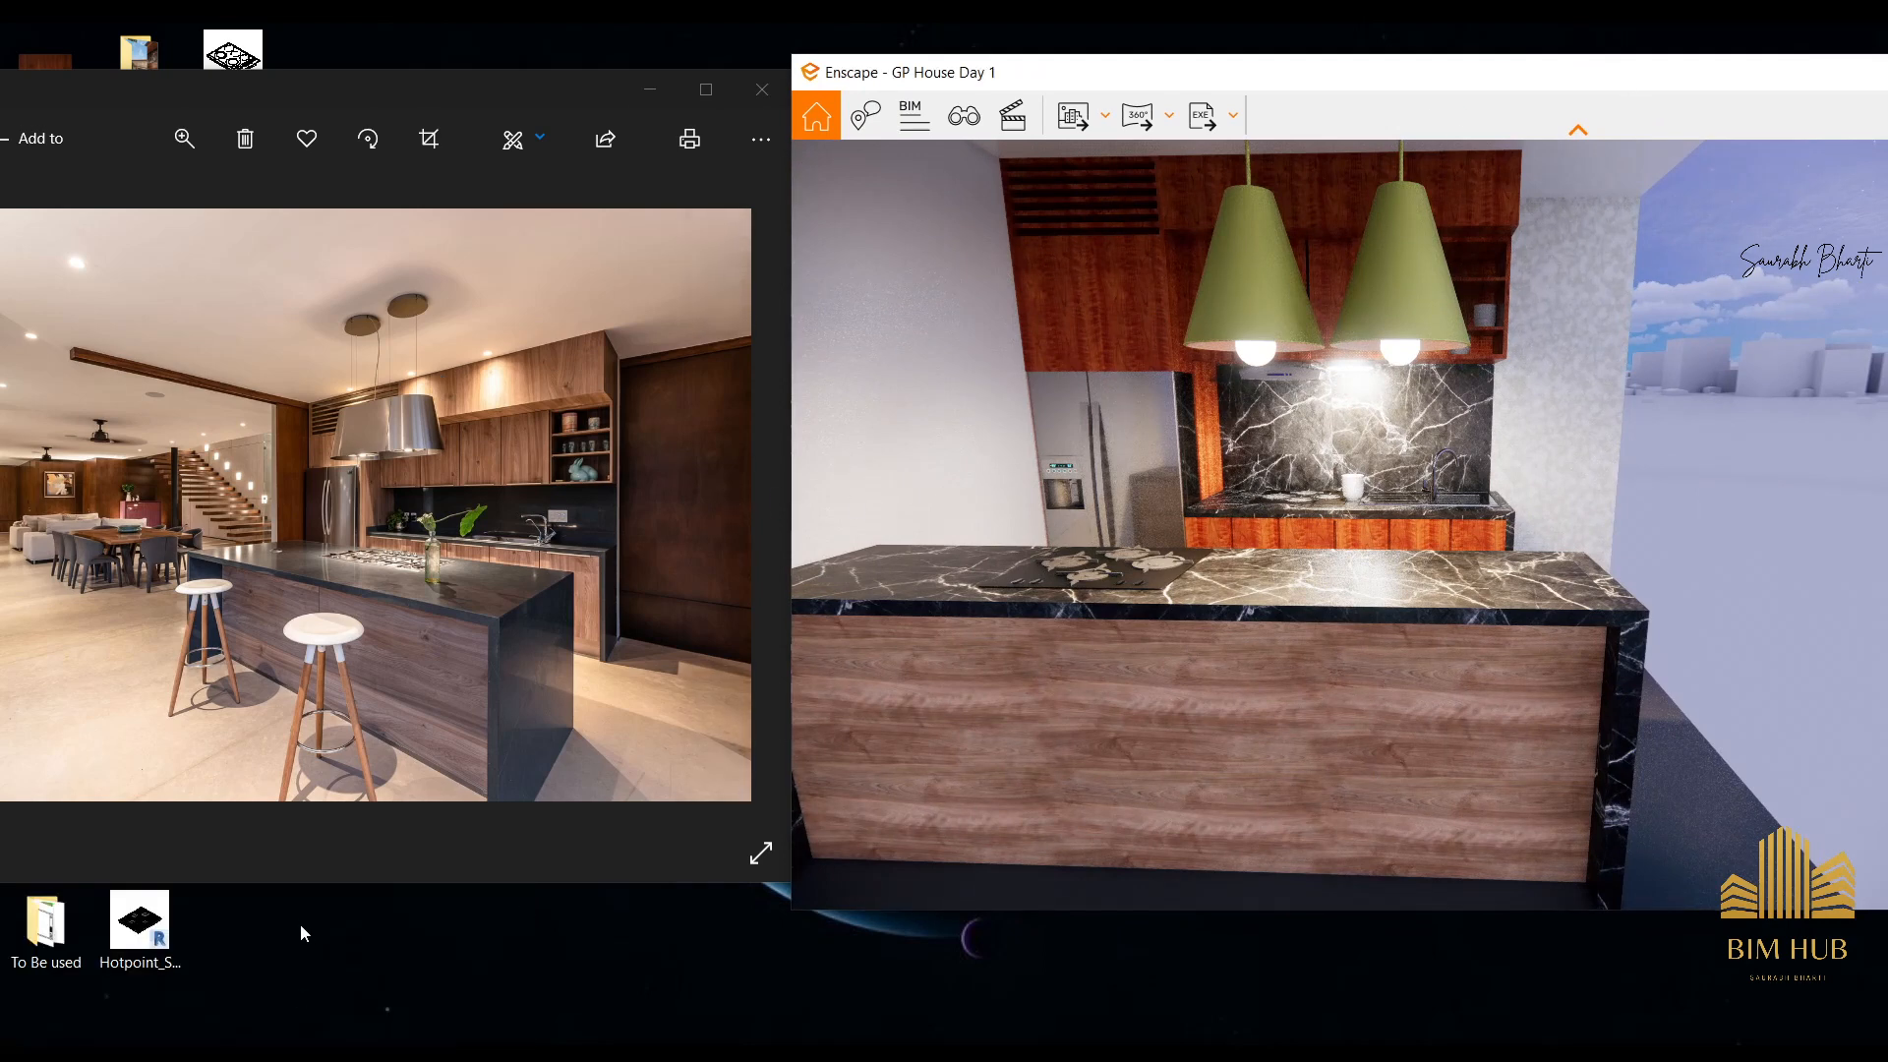
{"action": "mouse_move", "coordinate": [250, 987]}
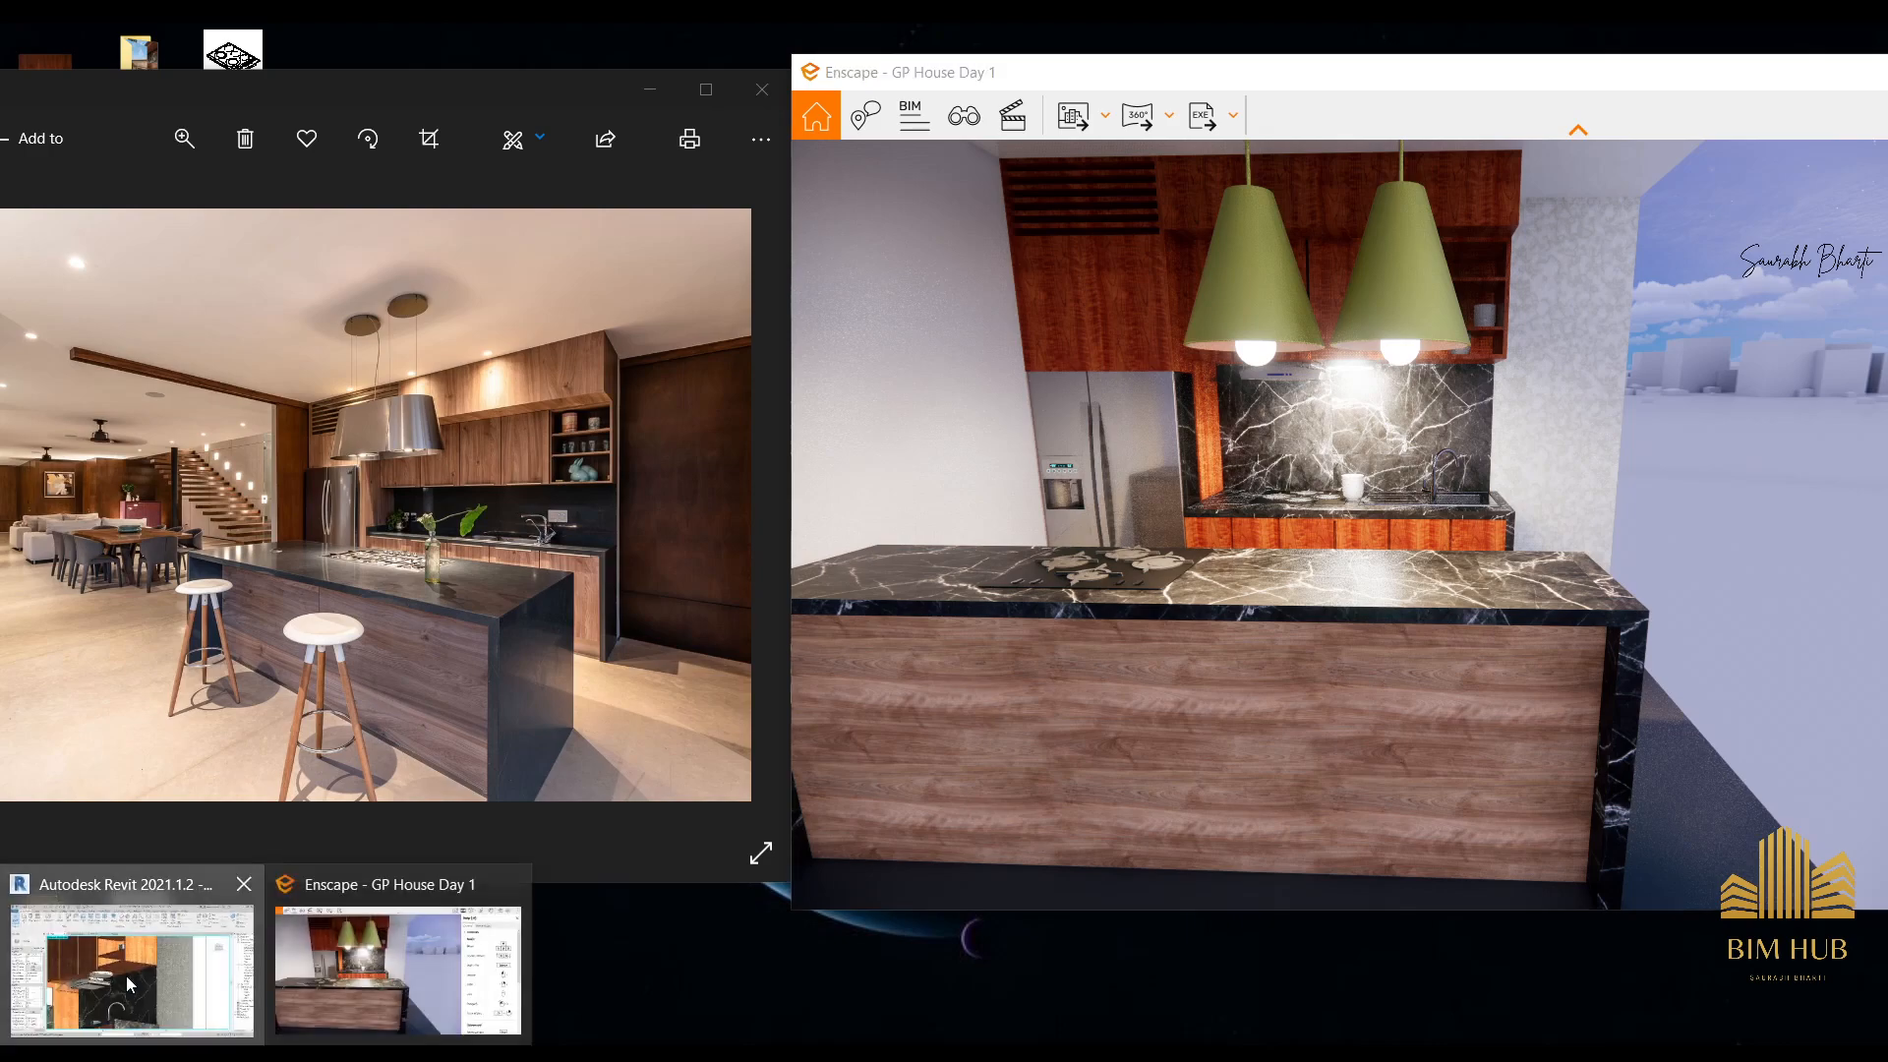
{"action": "left_click", "coordinate": [128, 964]}
{"action": "middle_click_drag", "start_coordinate": [910, 547], "coordinate": [1038, 724], "text": "shift"}
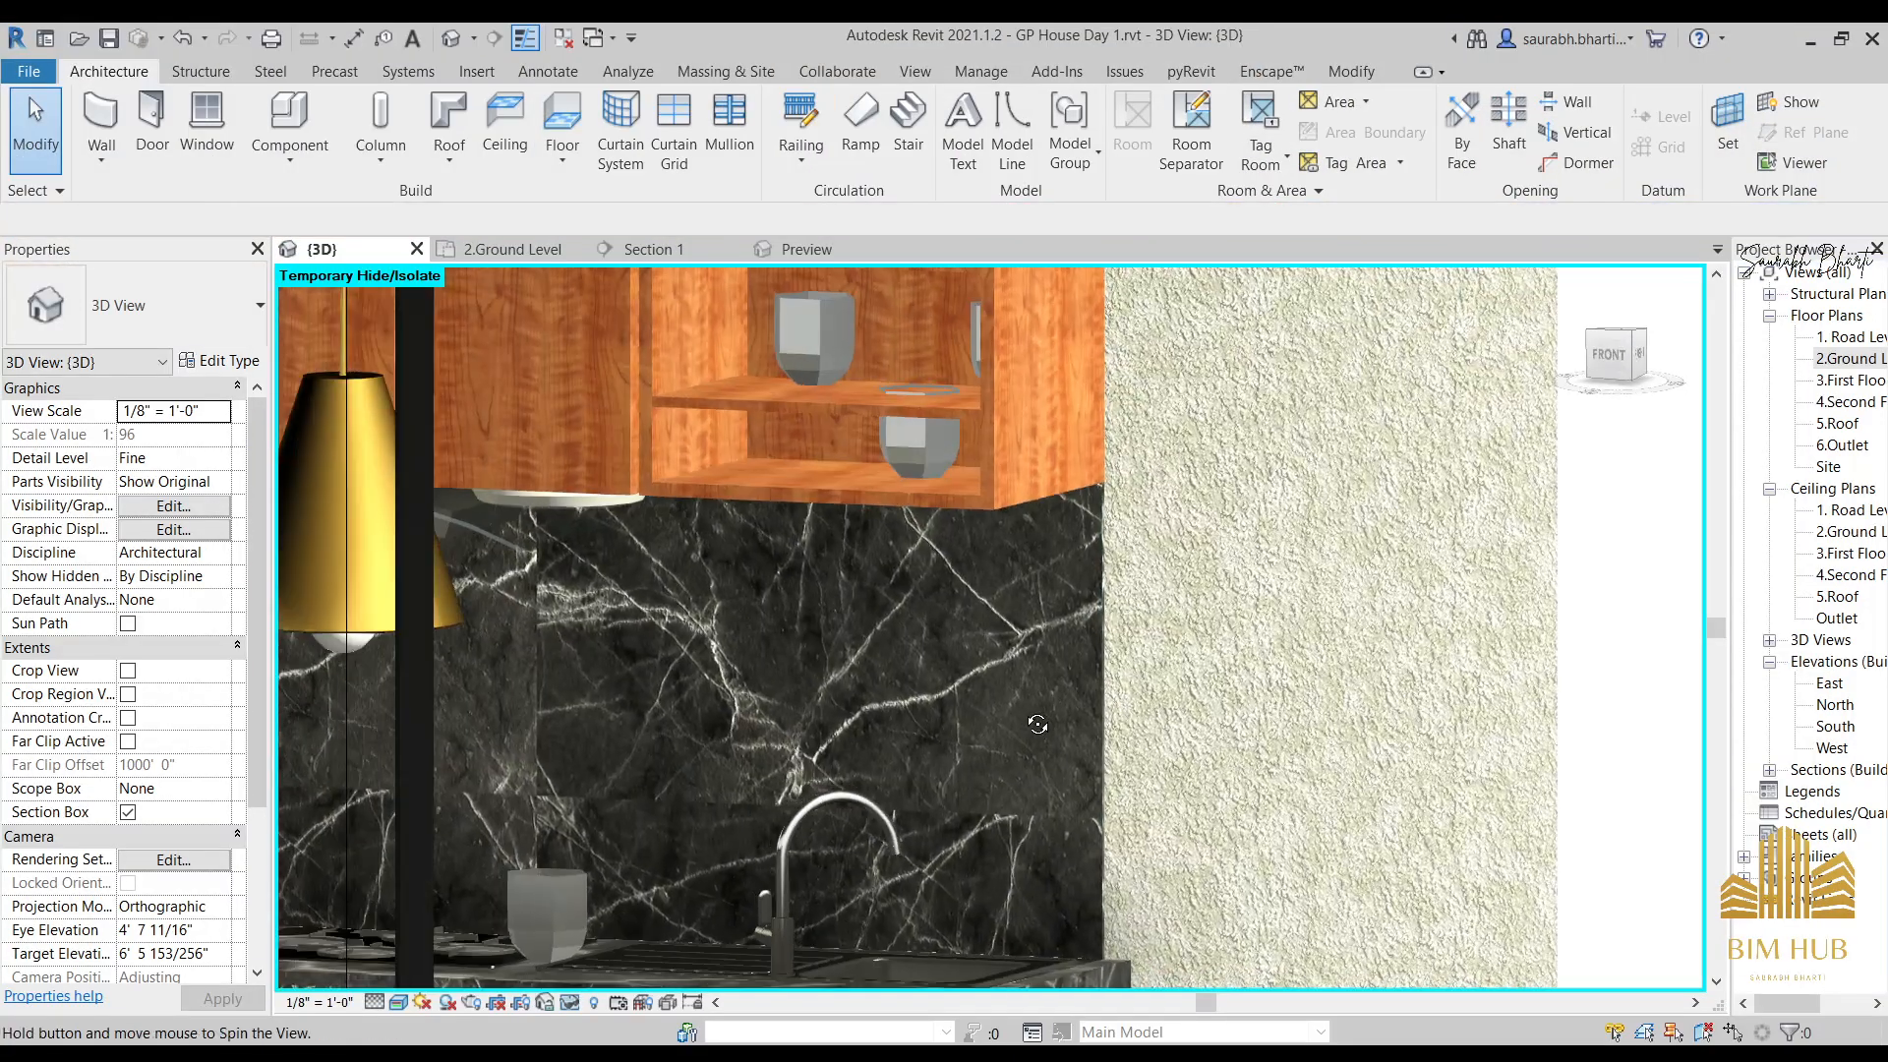
{"action": "left_click", "coordinate": [984, 413]}
{"action": "double_click", "coordinate": [791, 410]}
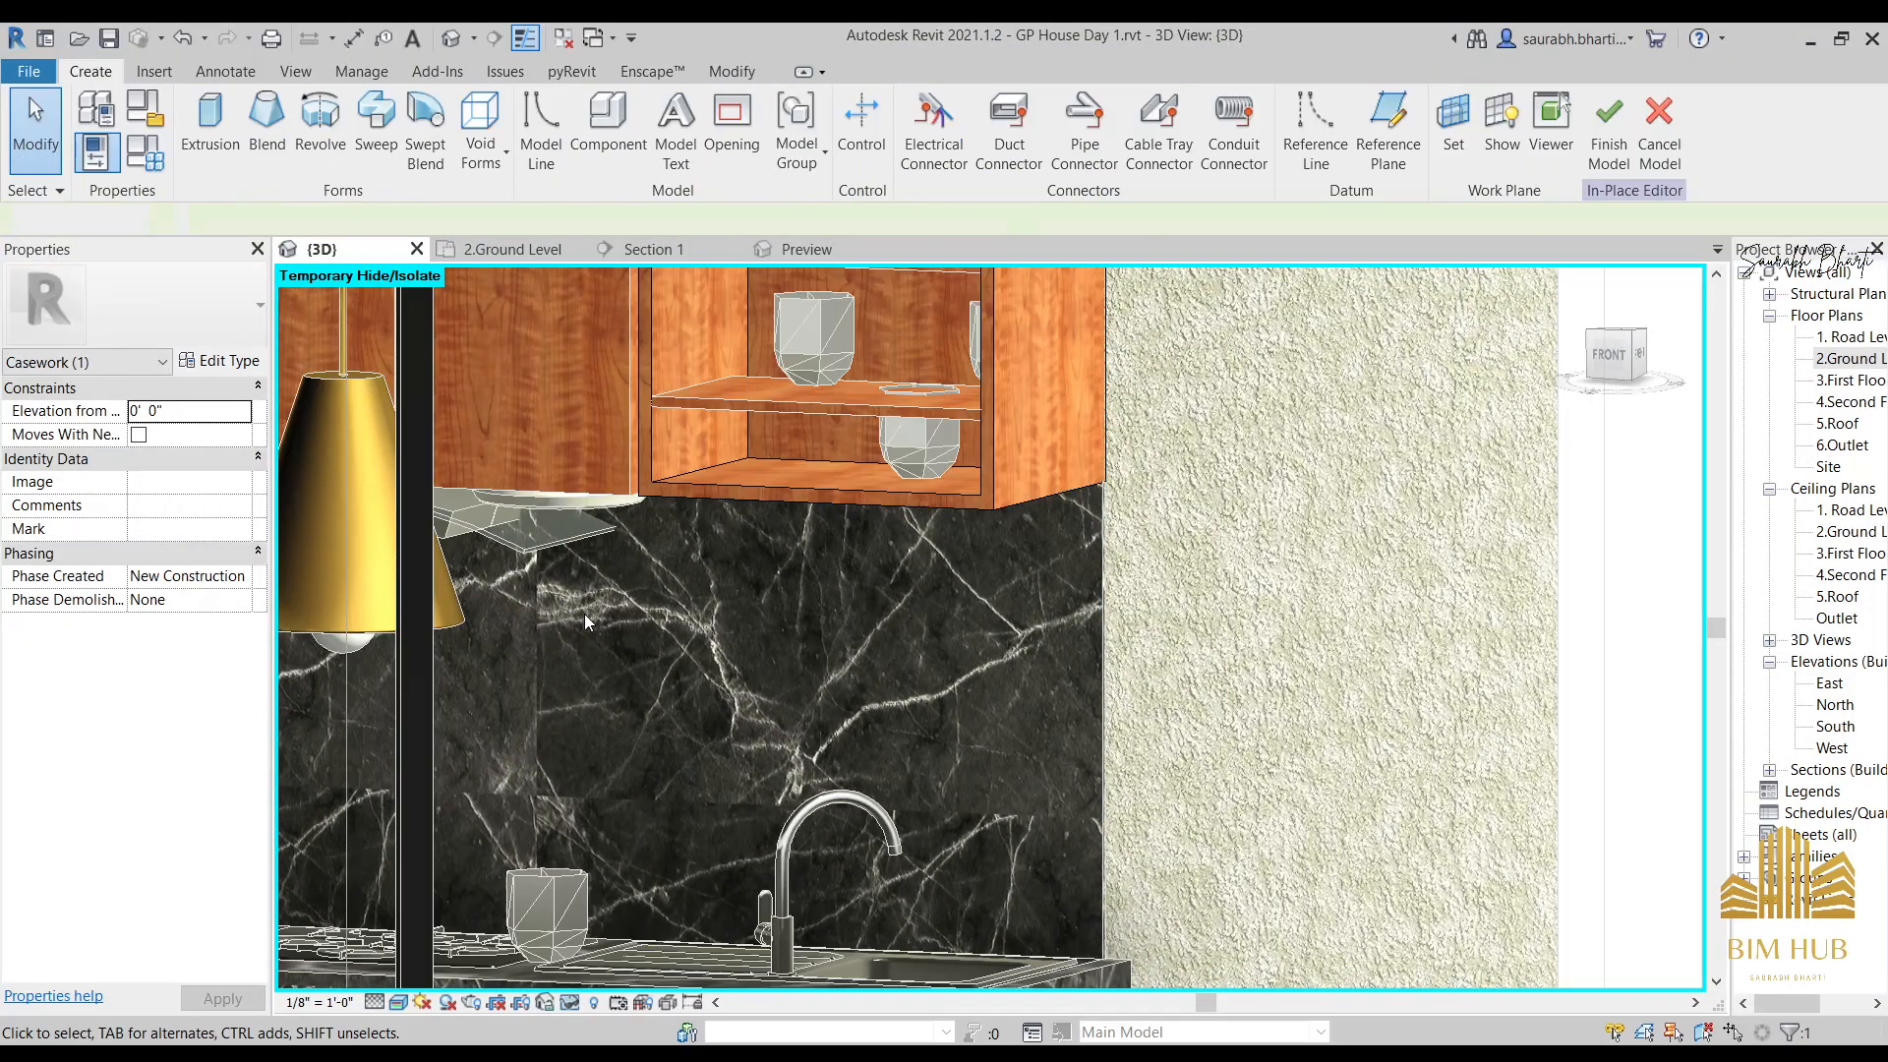
Assign the 1.kitchen light wood material to the open-shelf cabinet's outer extrusion and finish the in-place model.
{"action": "scroll", "coordinate": [927, 622], "scroll_direction": "down", "scroll_amount": 5}
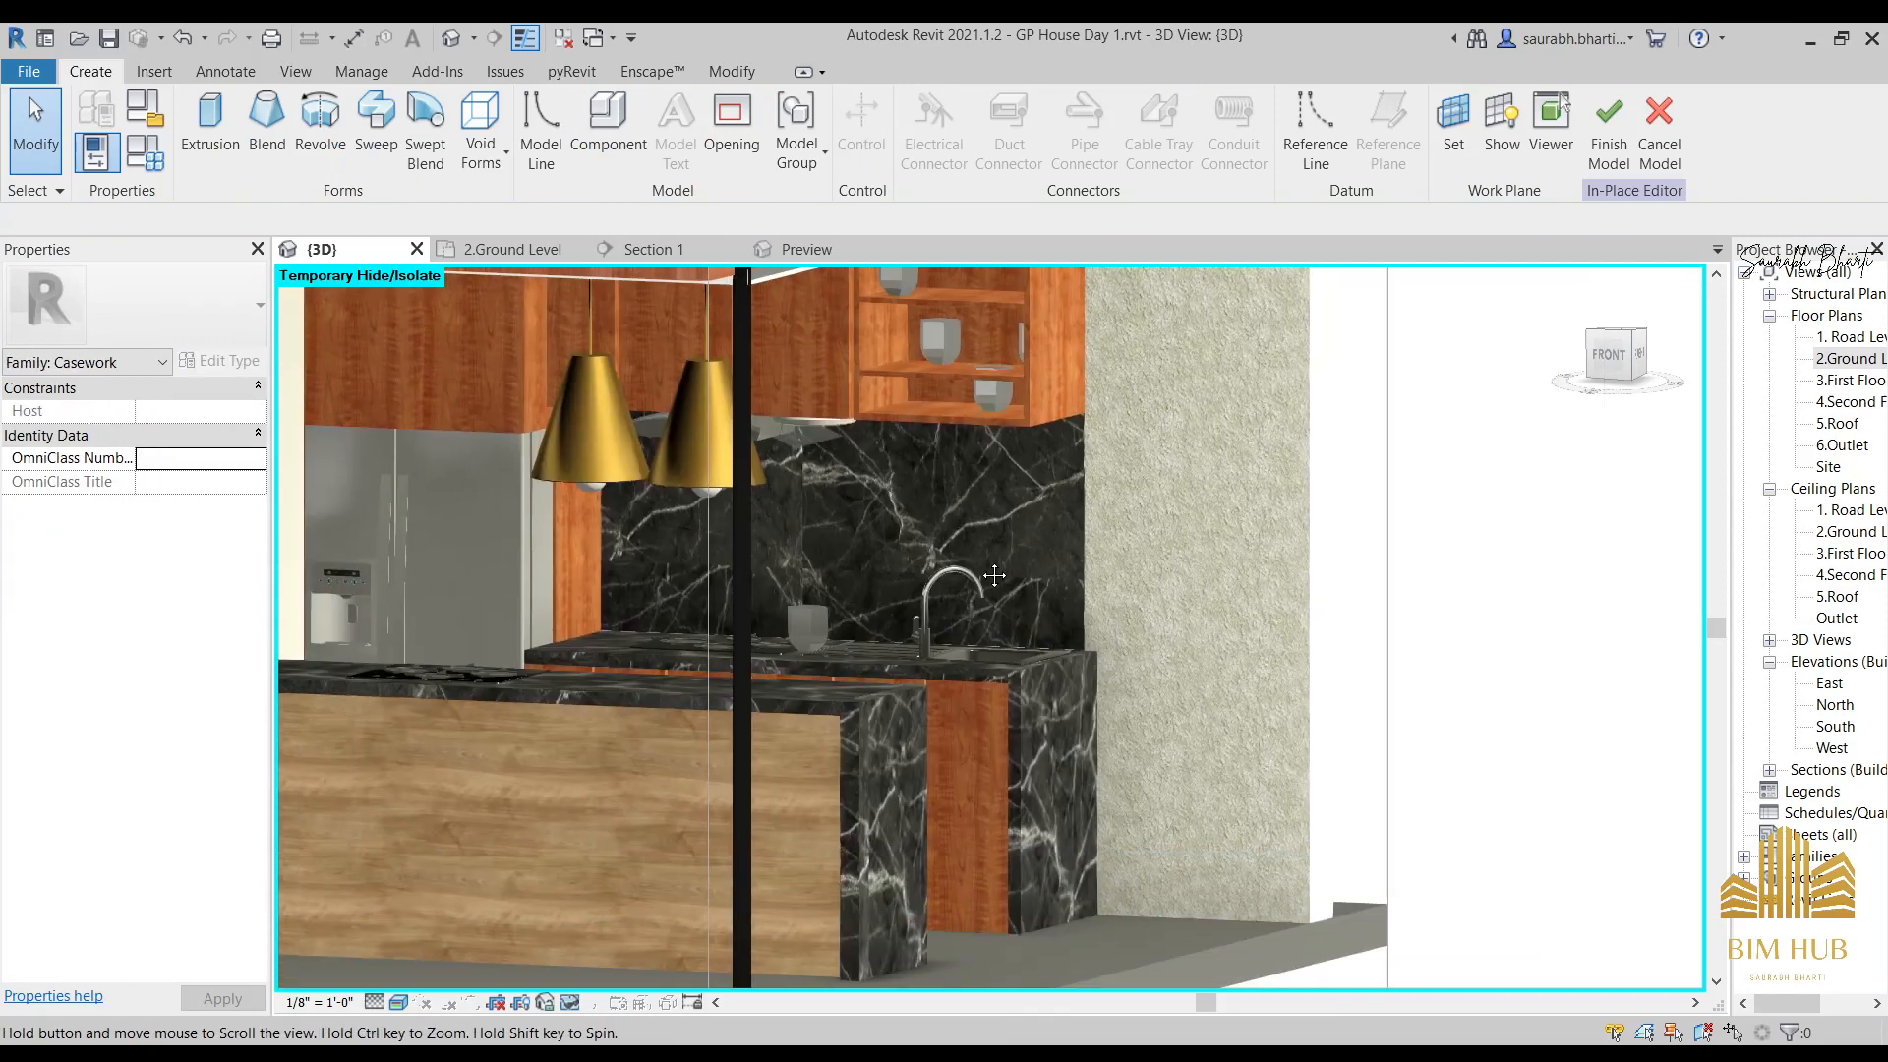
{"action": "left_click", "coordinate": [1041, 398]}
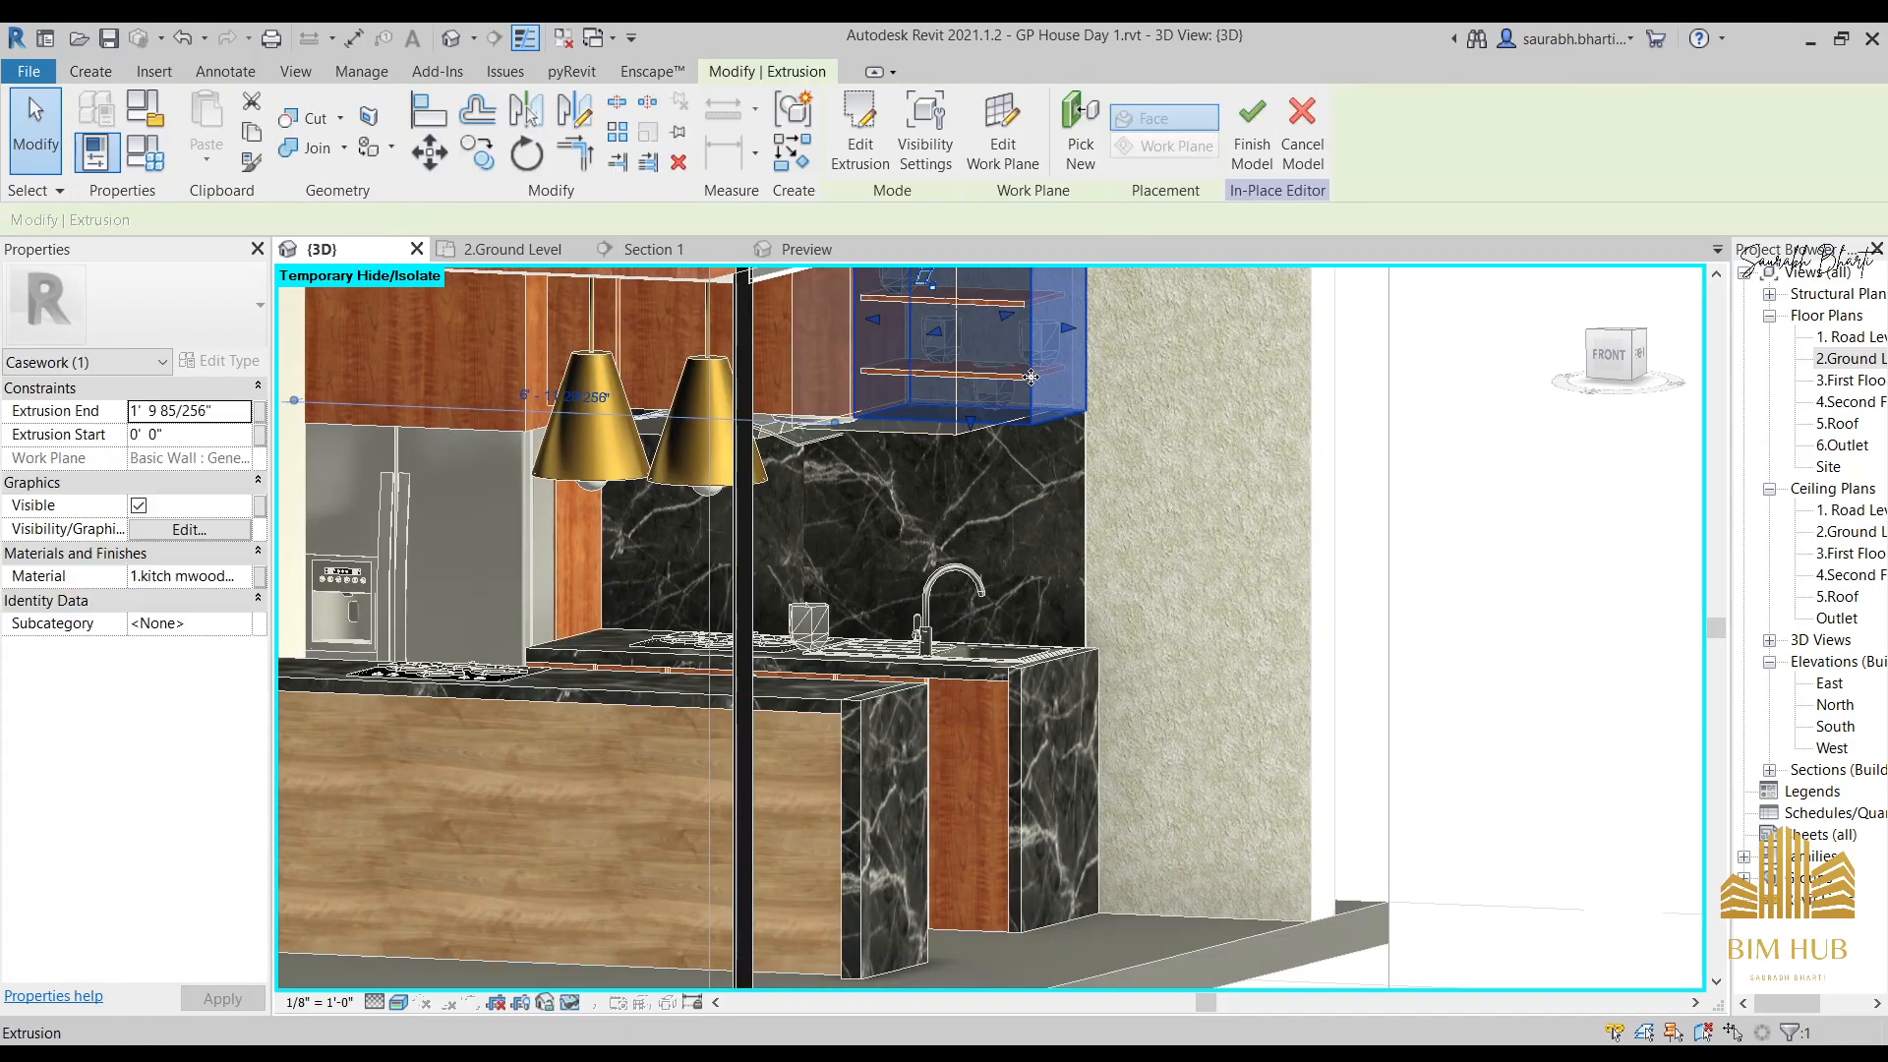
{"action": "left_click", "coordinate": [244, 576]}
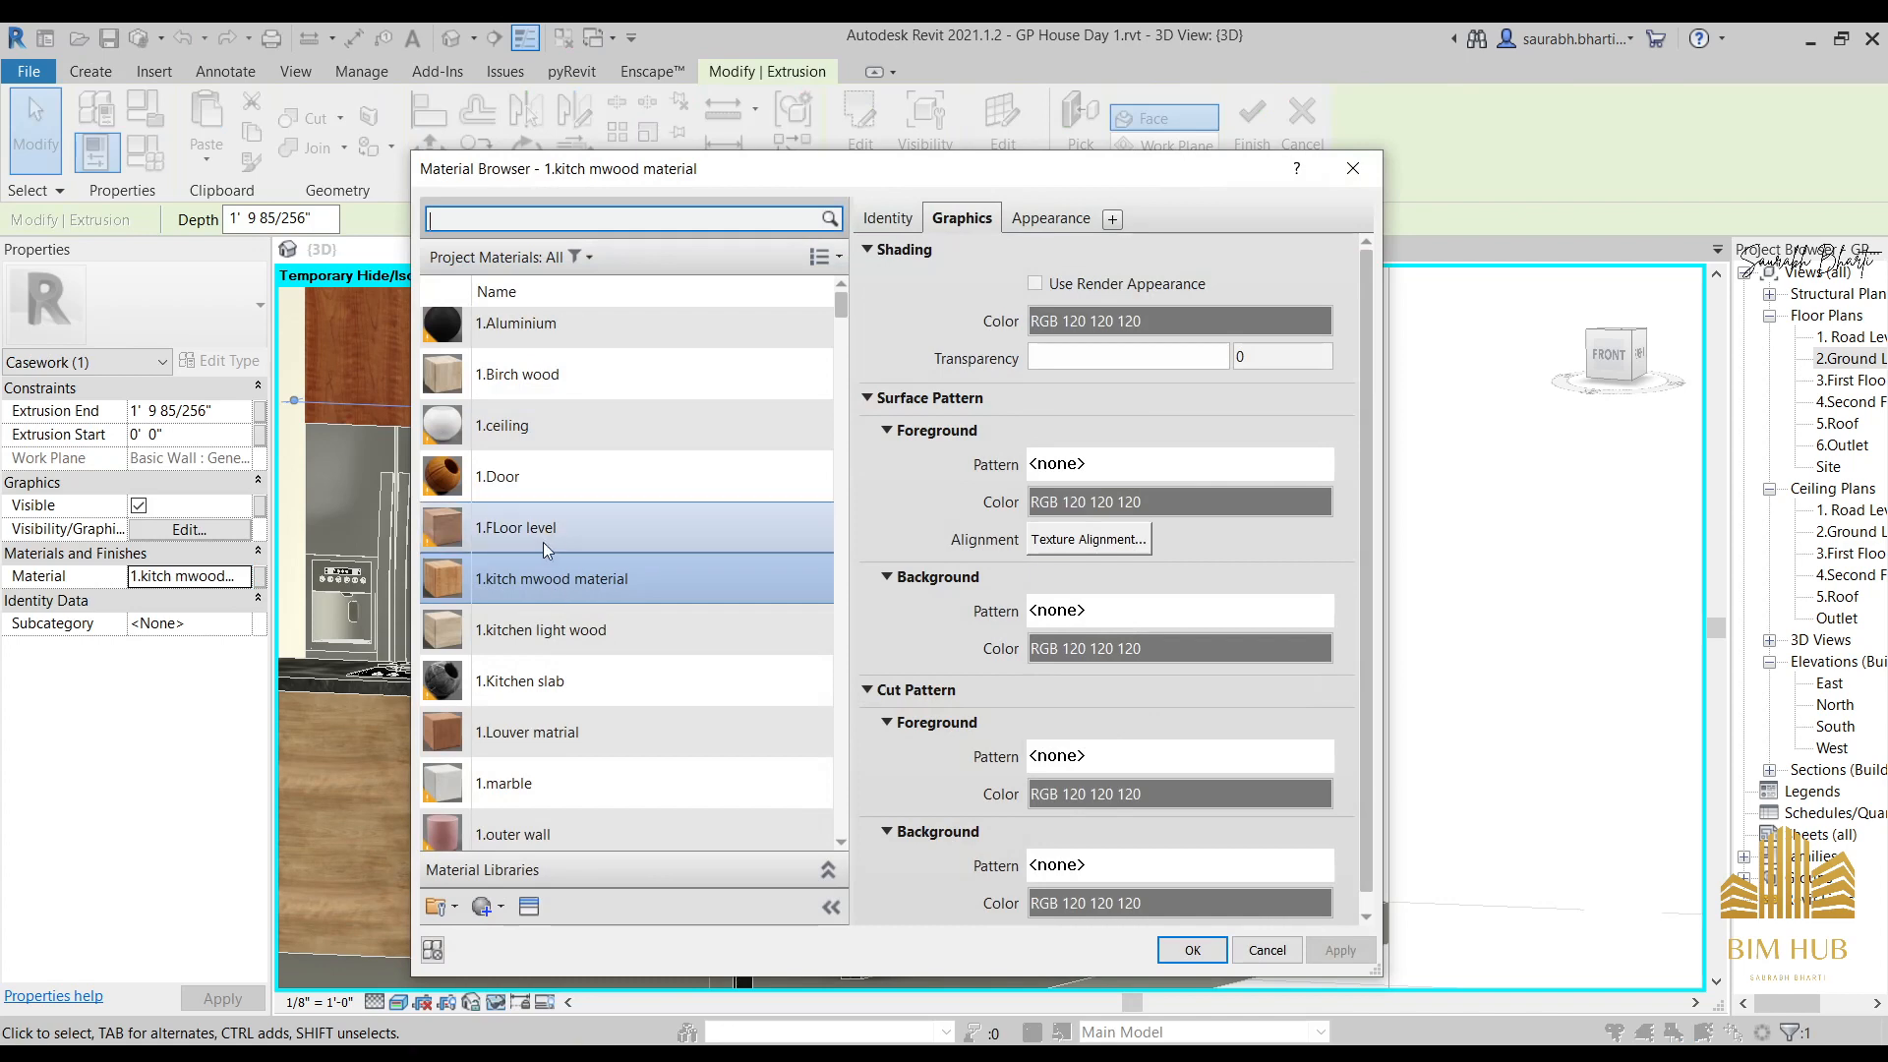
{"action": "left_click", "coordinate": [557, 646]}
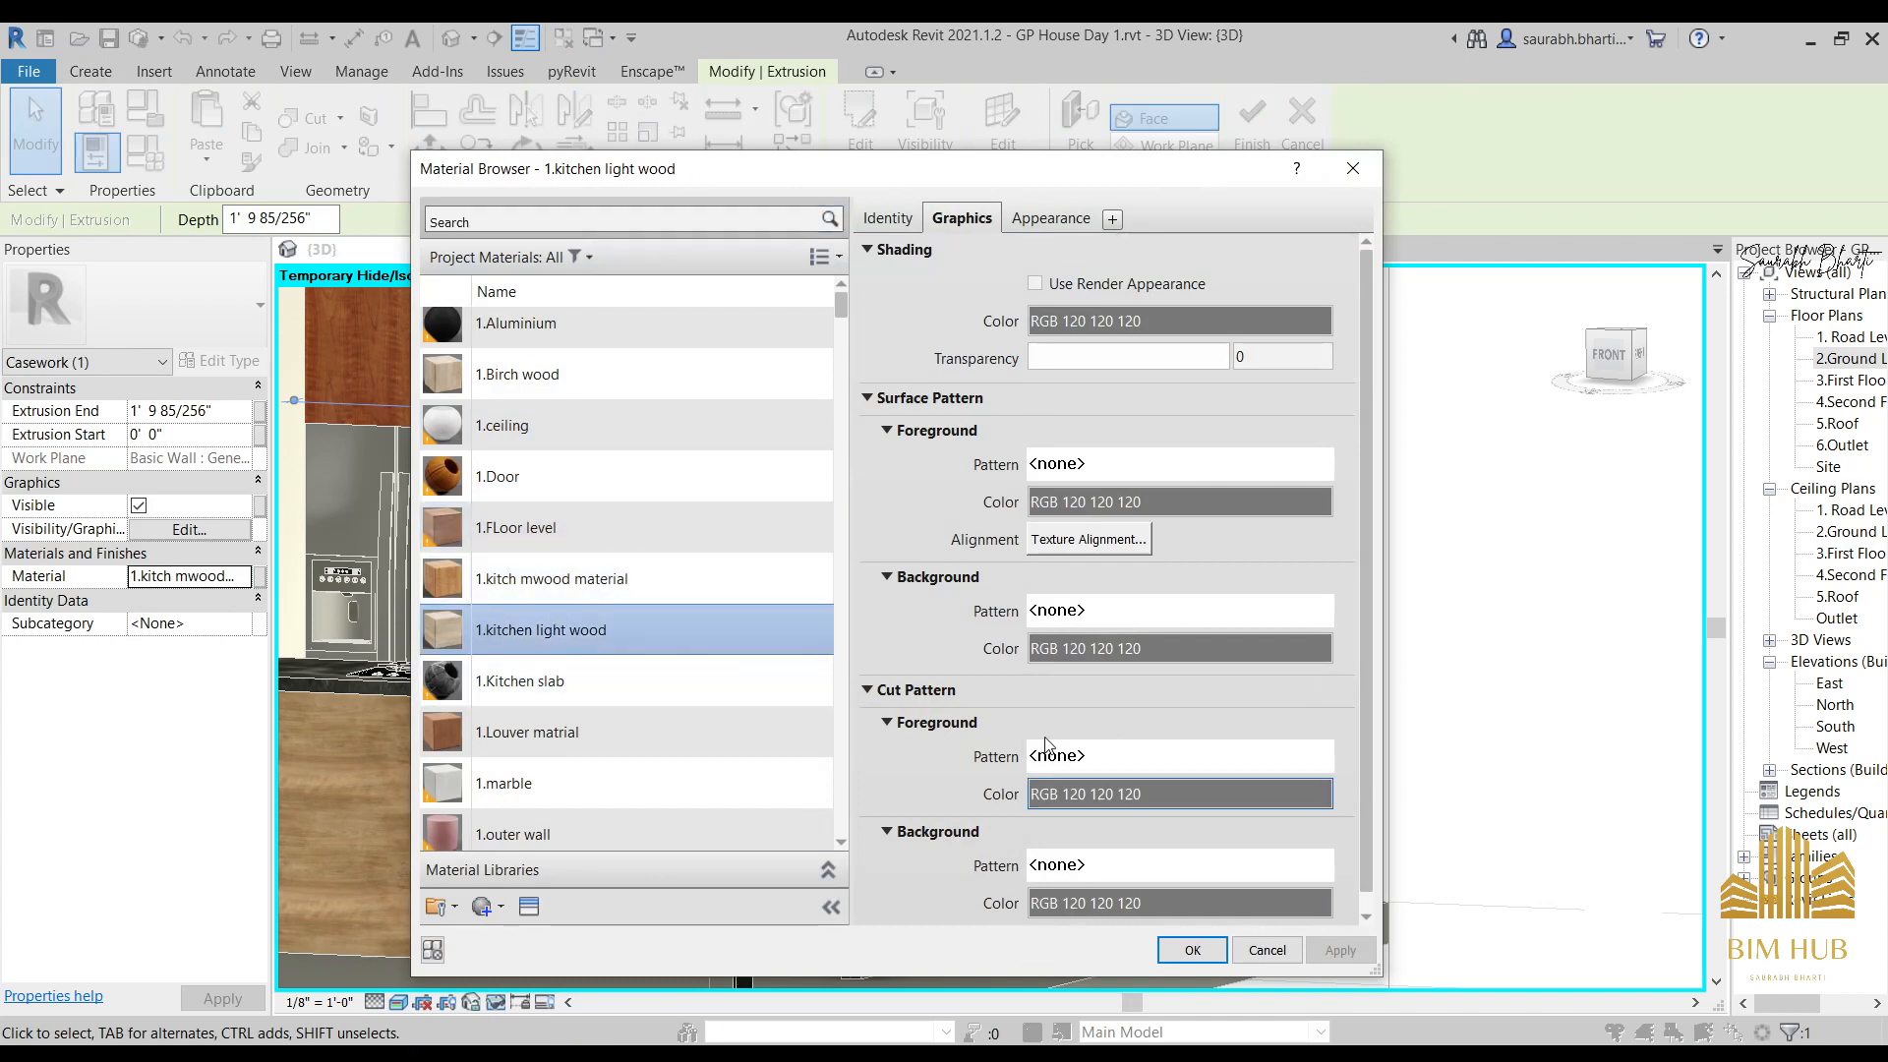
{"action": "left_click", "coordinate": [1188, 949]}
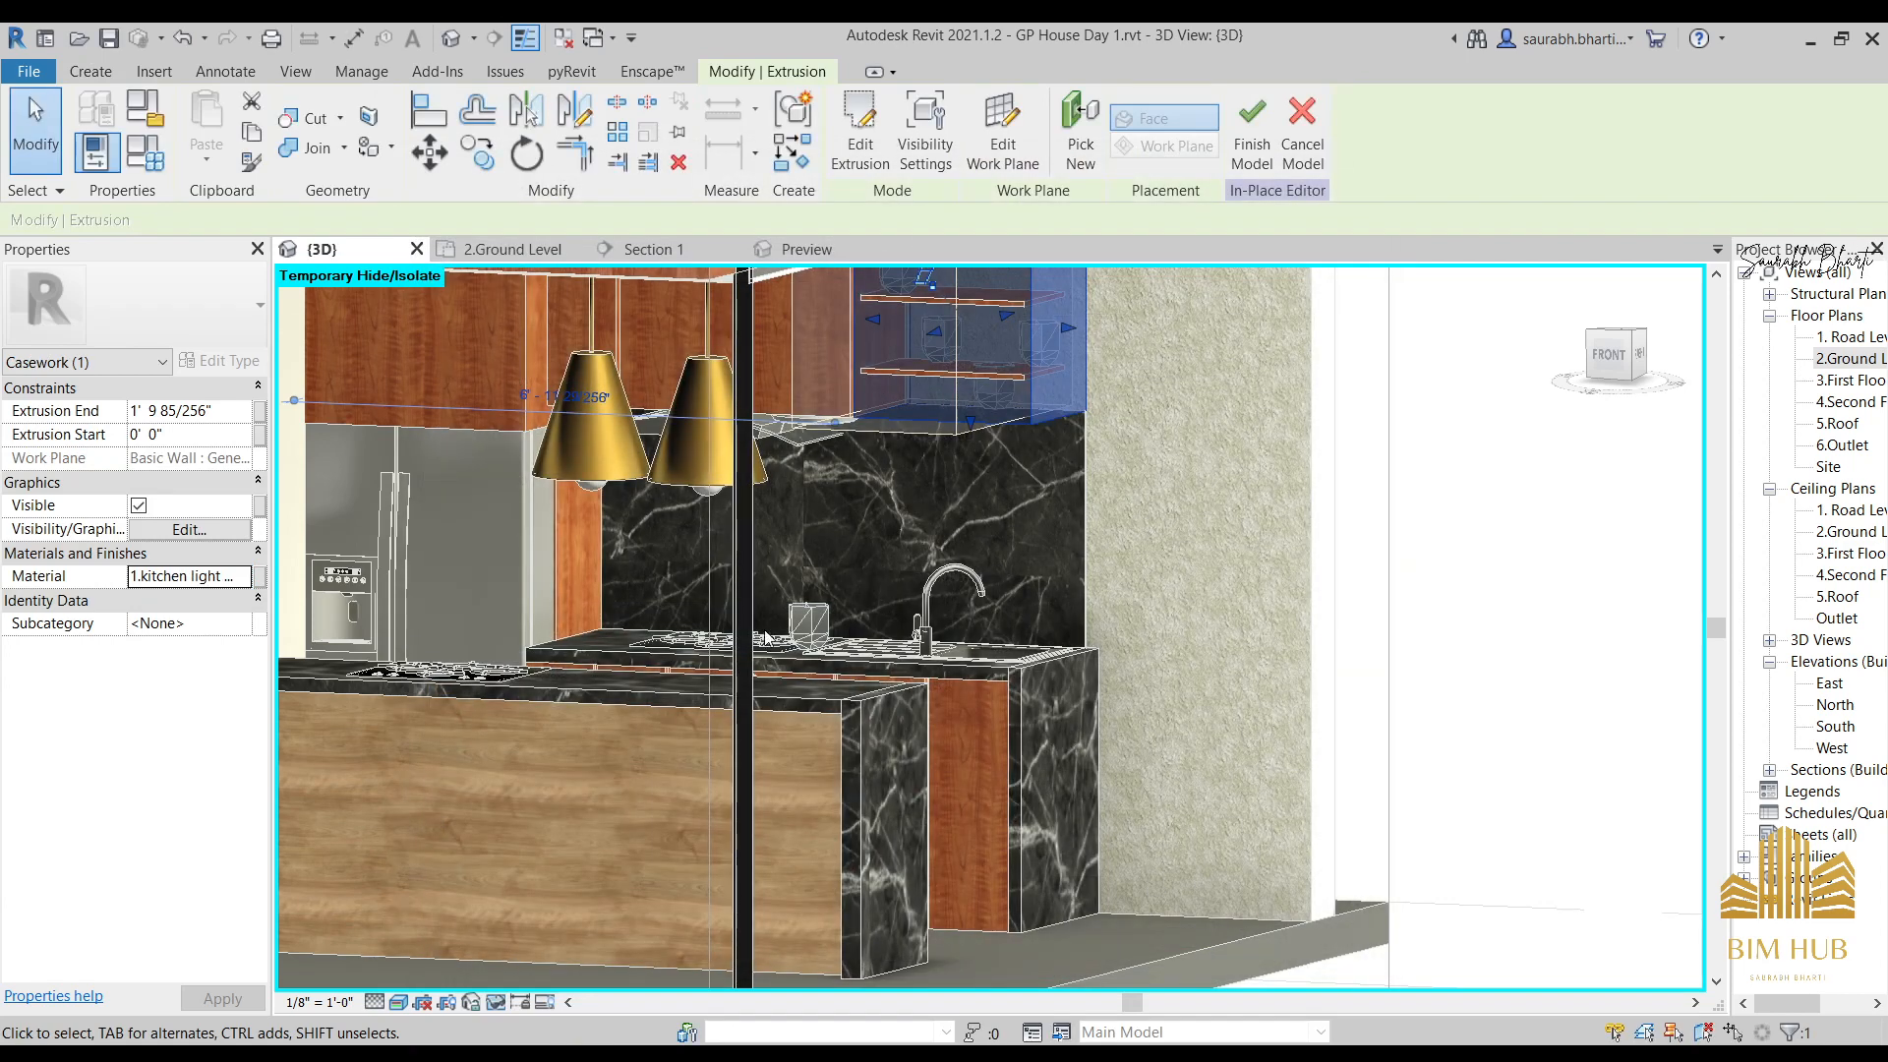
{"action": "left_click", "coordinate": [1171, 492]}
{"action": "middle_click_drag", "start_coordinate": [1171, 492], "coordinate": [1145, 608]}
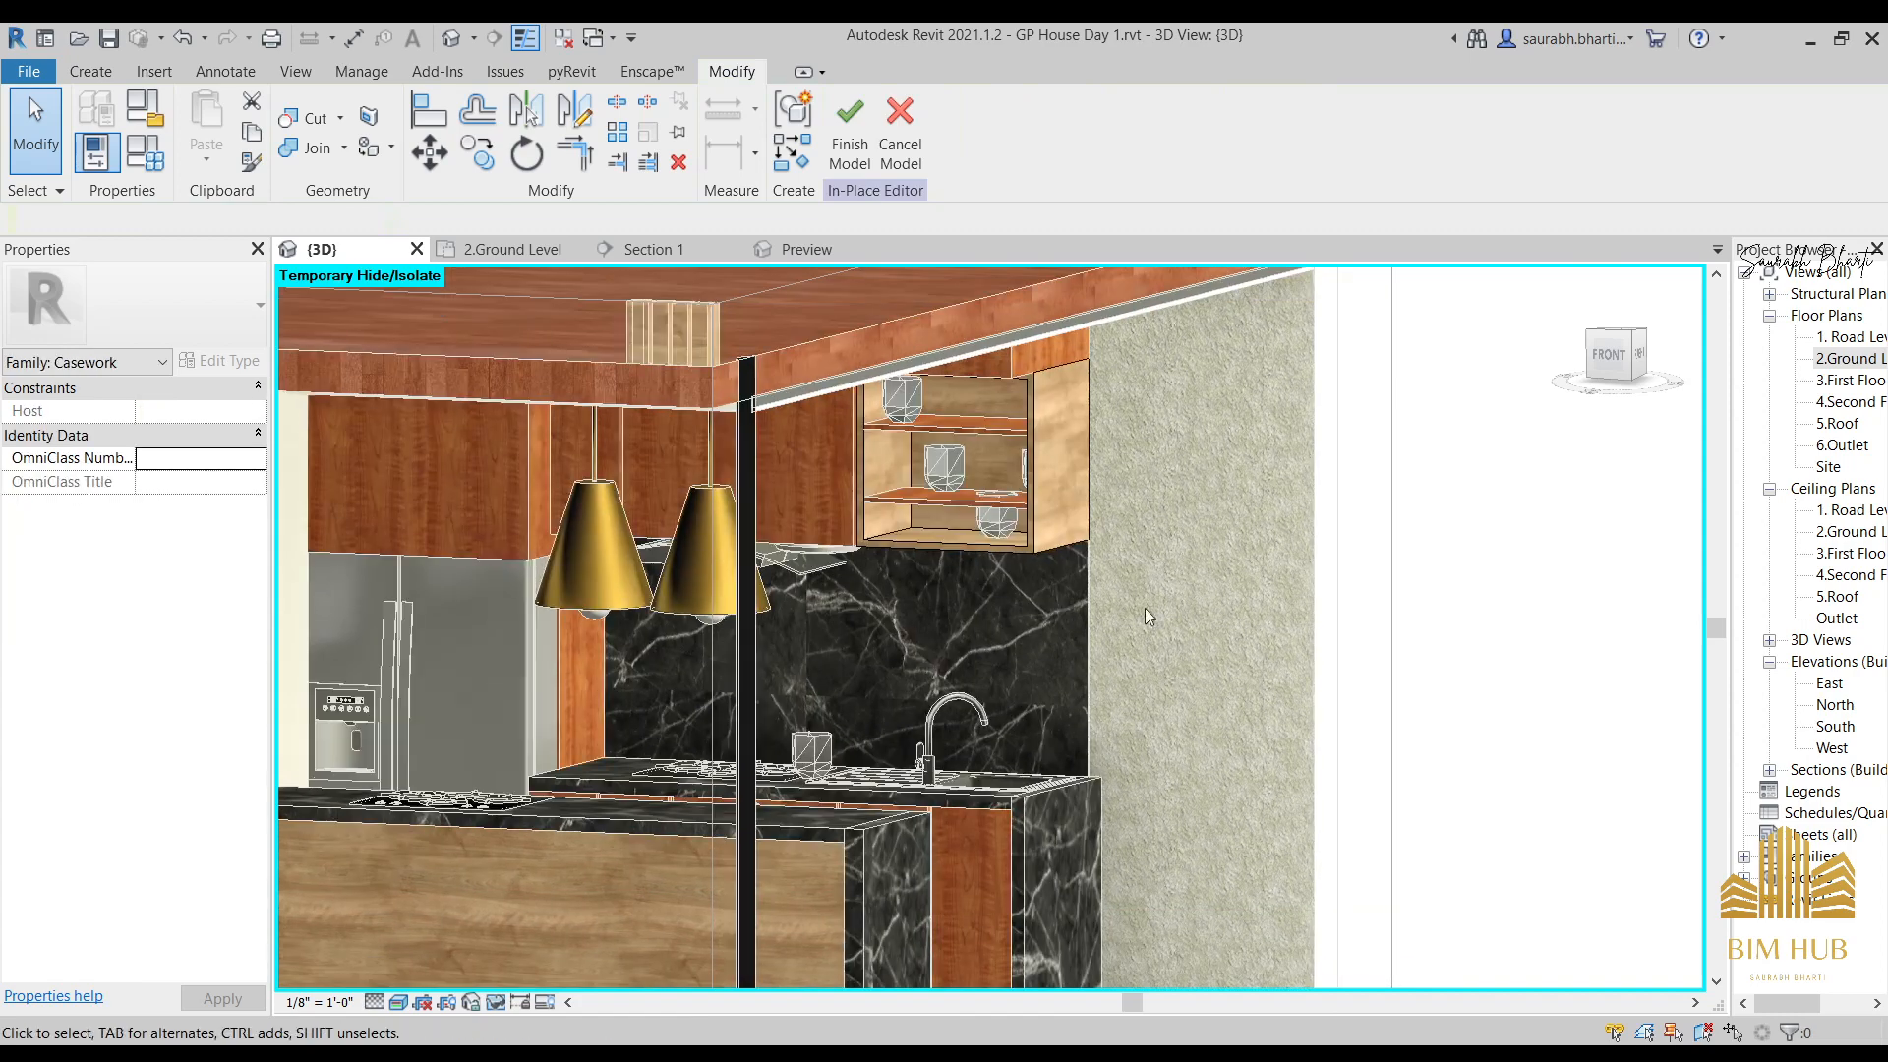
{"action": "left_click", "coordinate": [1050, 494]}
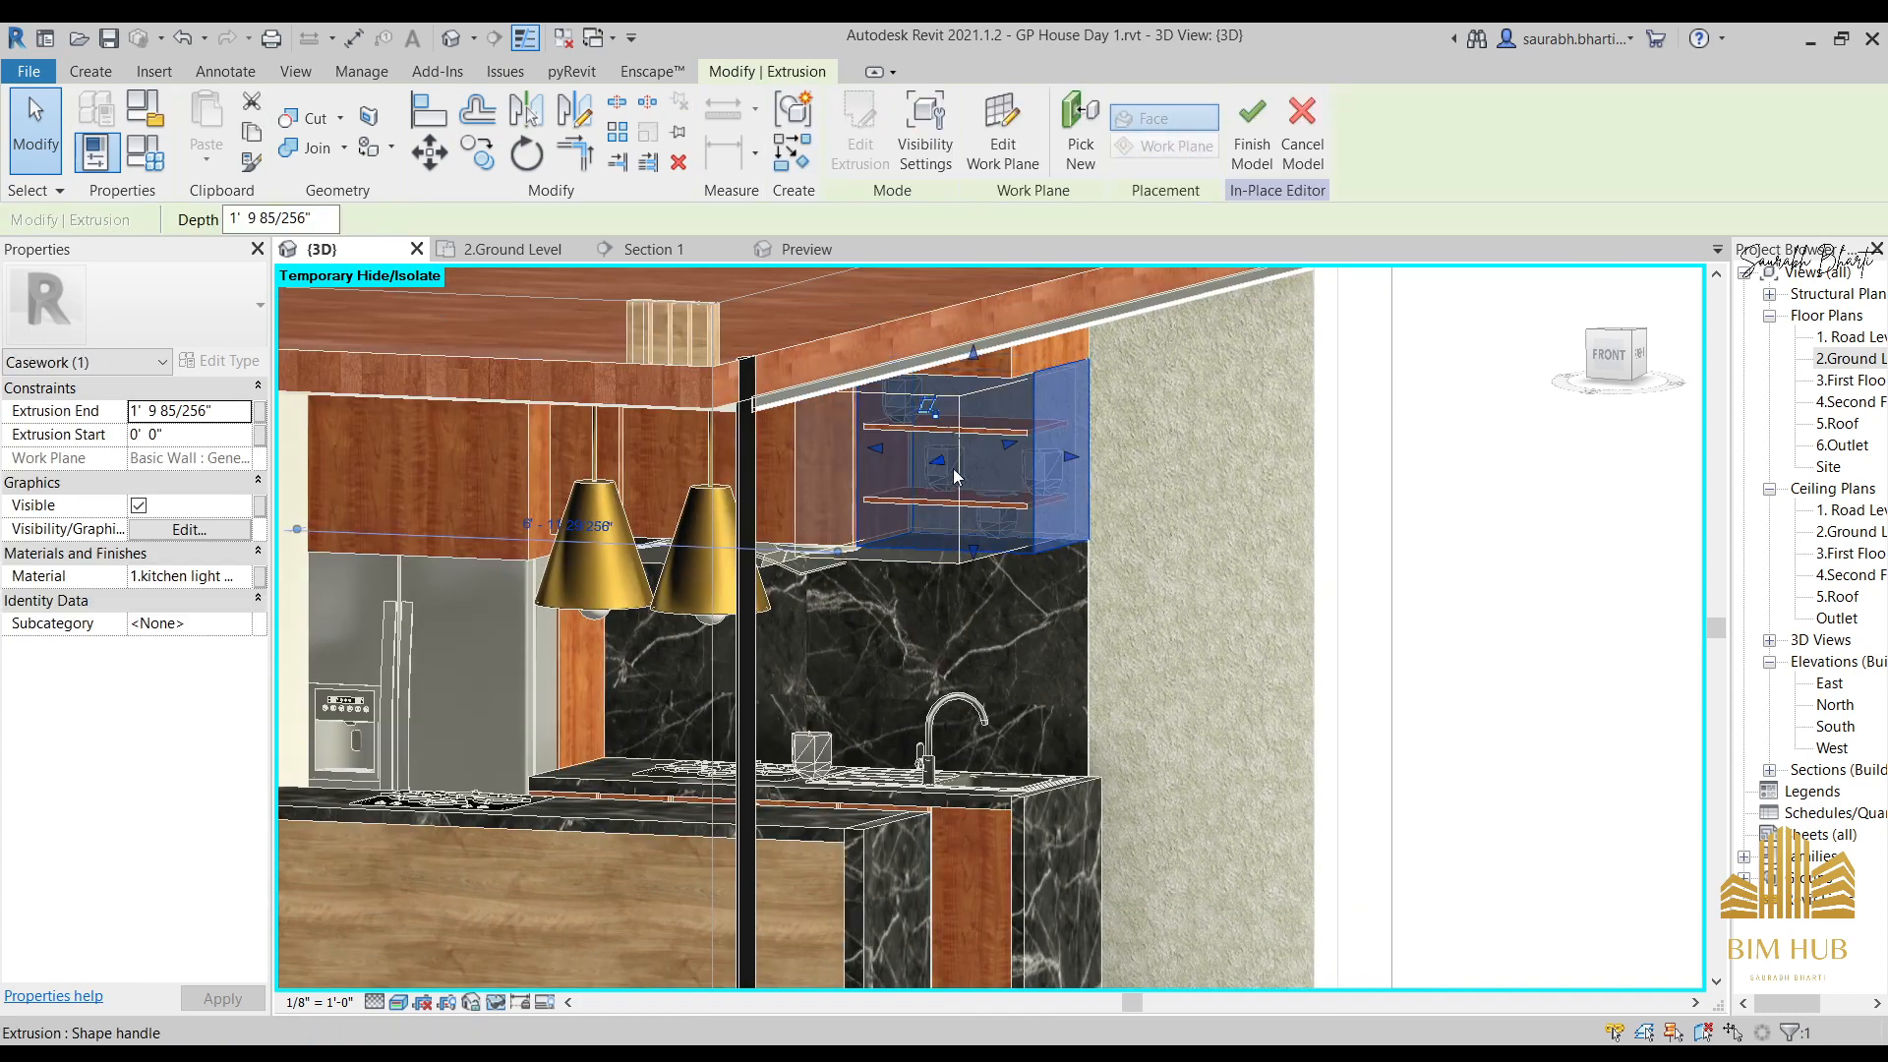
{"action": "left_click", "coordinate": [1252, 148]}
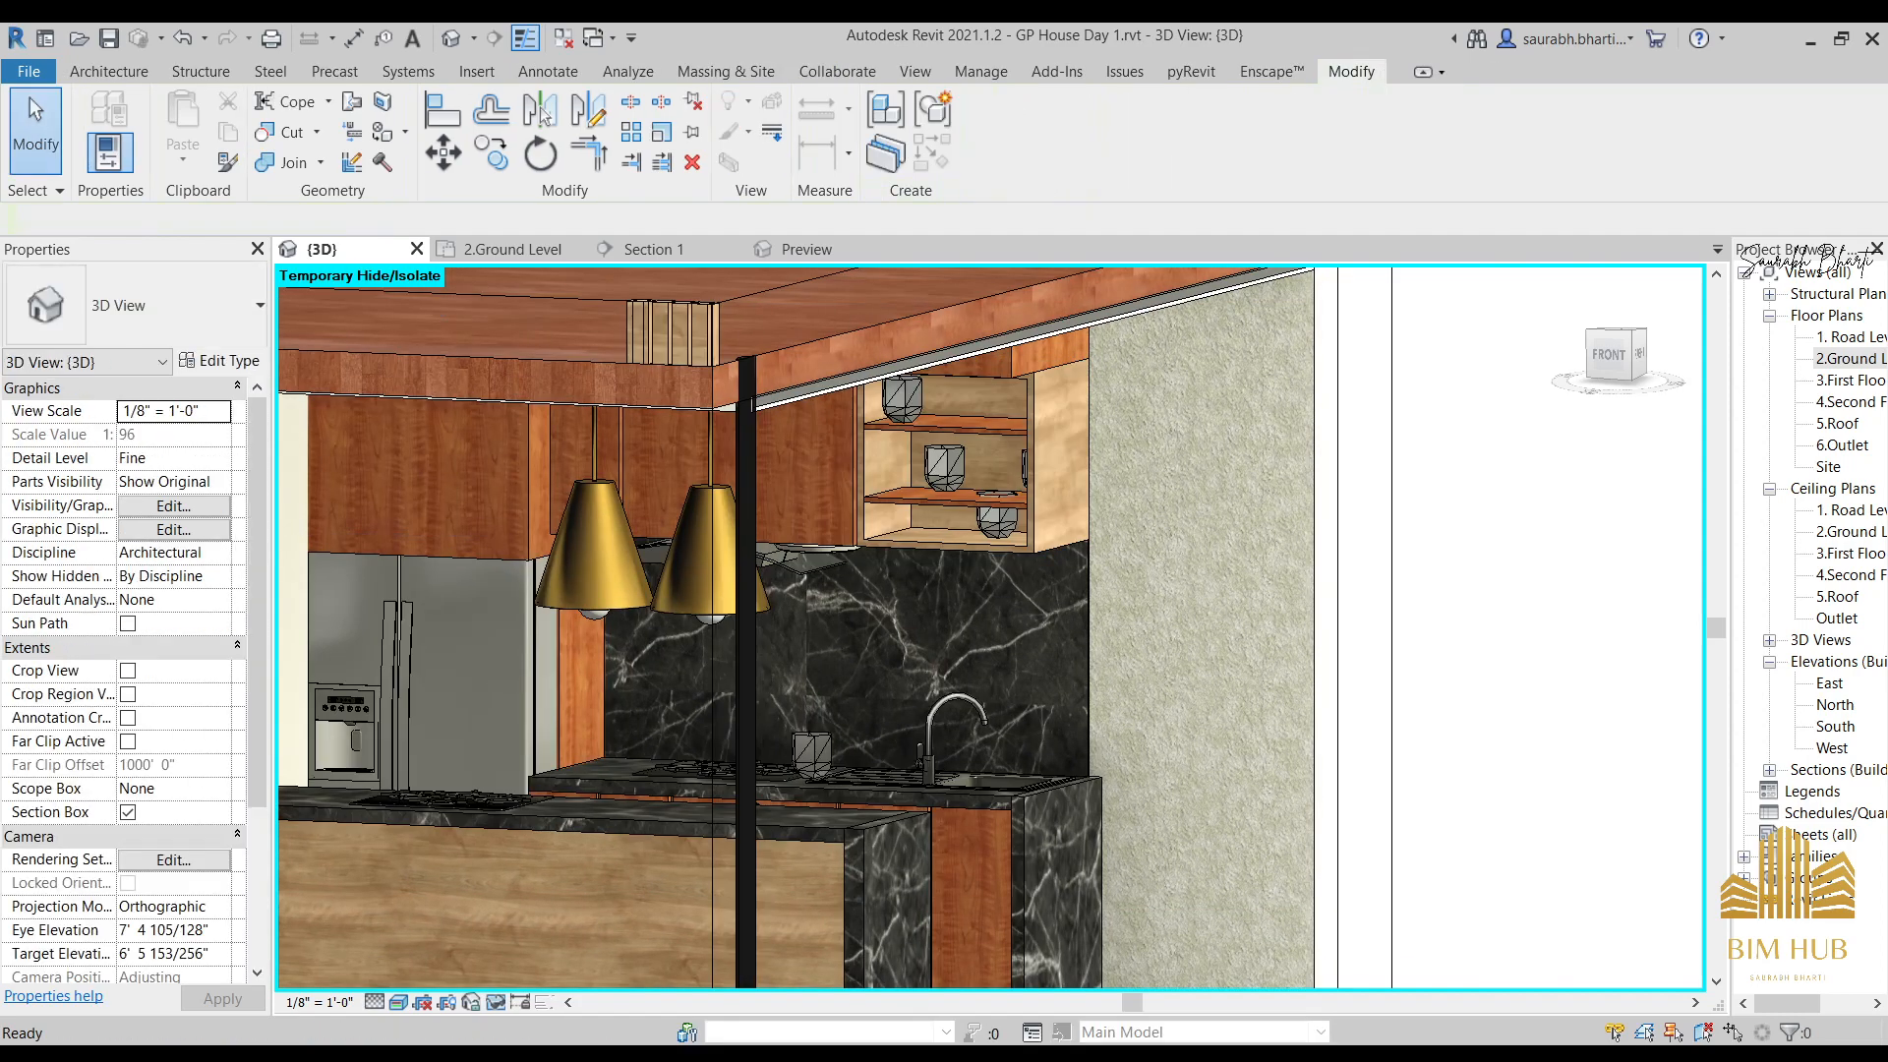
Switch to Enscape, minimise Revit and compare the open shelves' wood finish with the reference photo up close.
{"action": "mouse_move", "coordinate": [167, 1040]}
{"action": "left_click", "coordinate": [439, 956]}
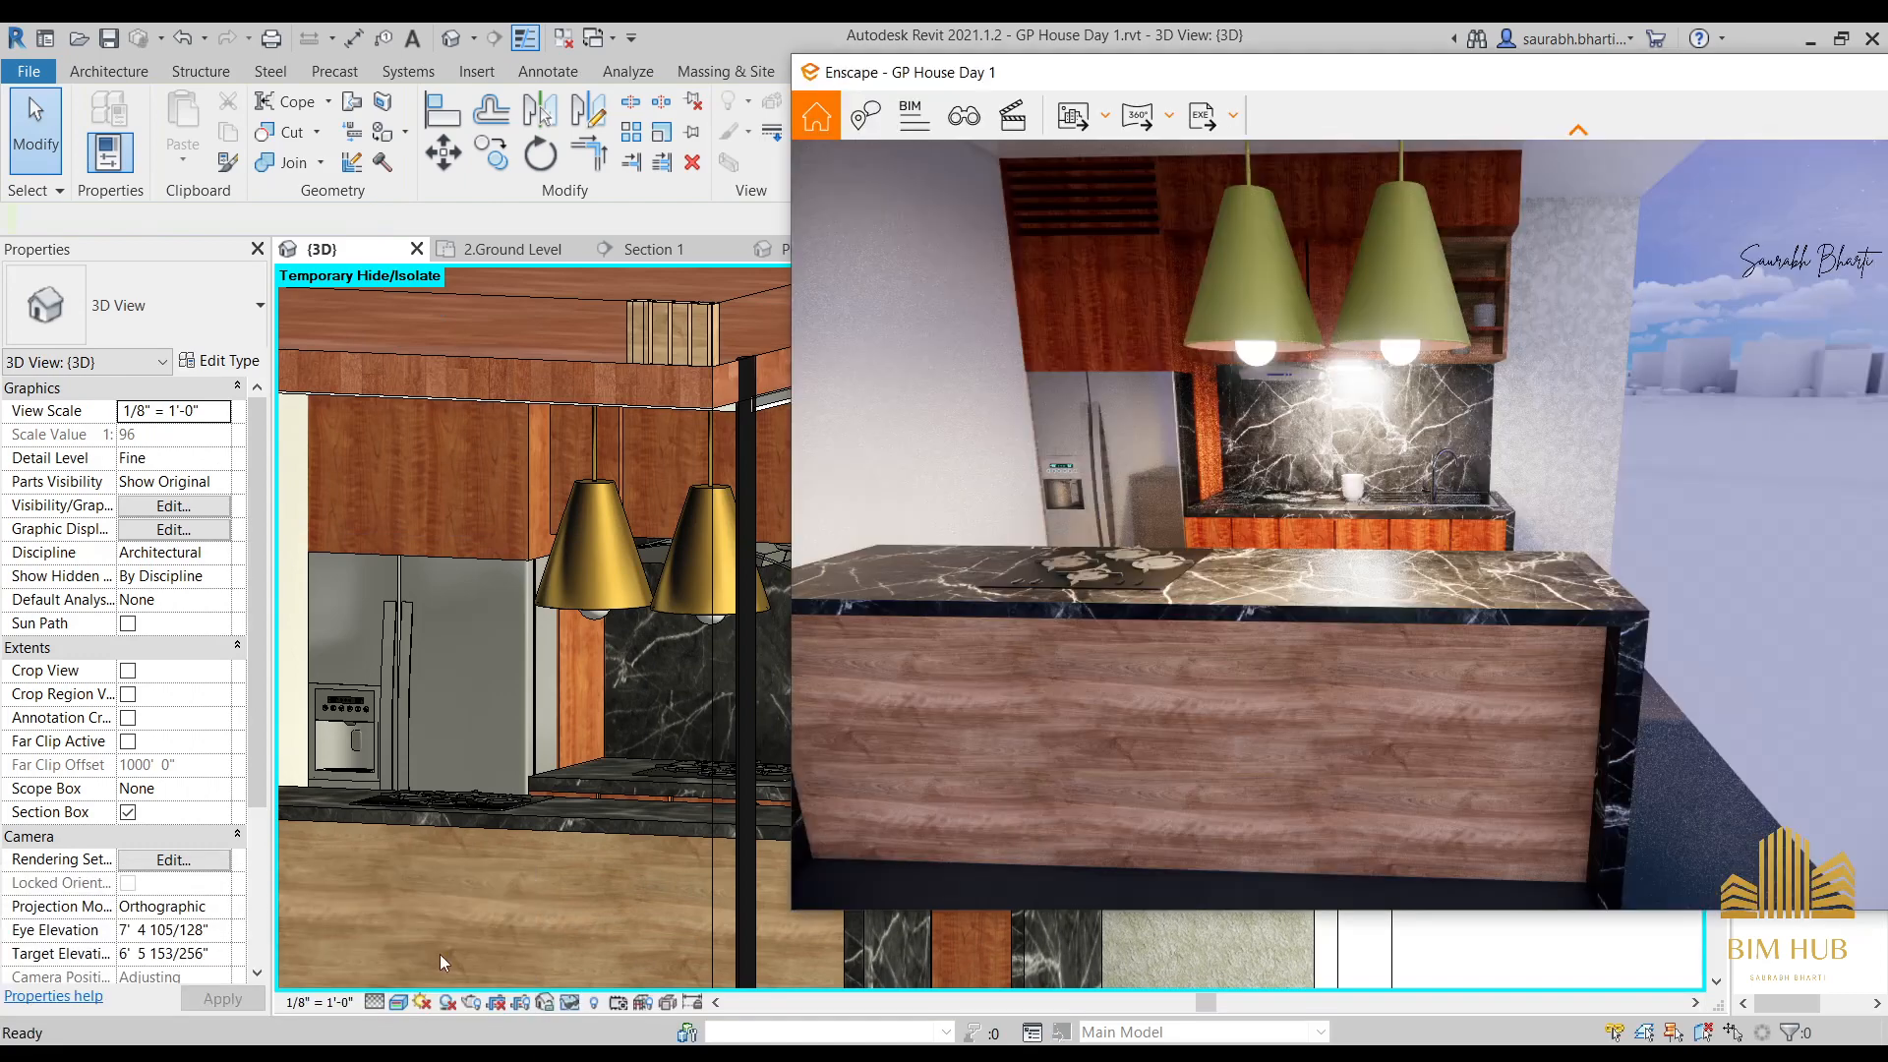
{"action": "mouse_move", "coordinate": [1092, 500]}
{"action": "left_mouse_down"}
{"action": "mouse_move", "coordinate": [1396, 507]}
{"action": "mouse_move", "coordinate": [1103, 491]}
{"action": "left_mouse_up"}
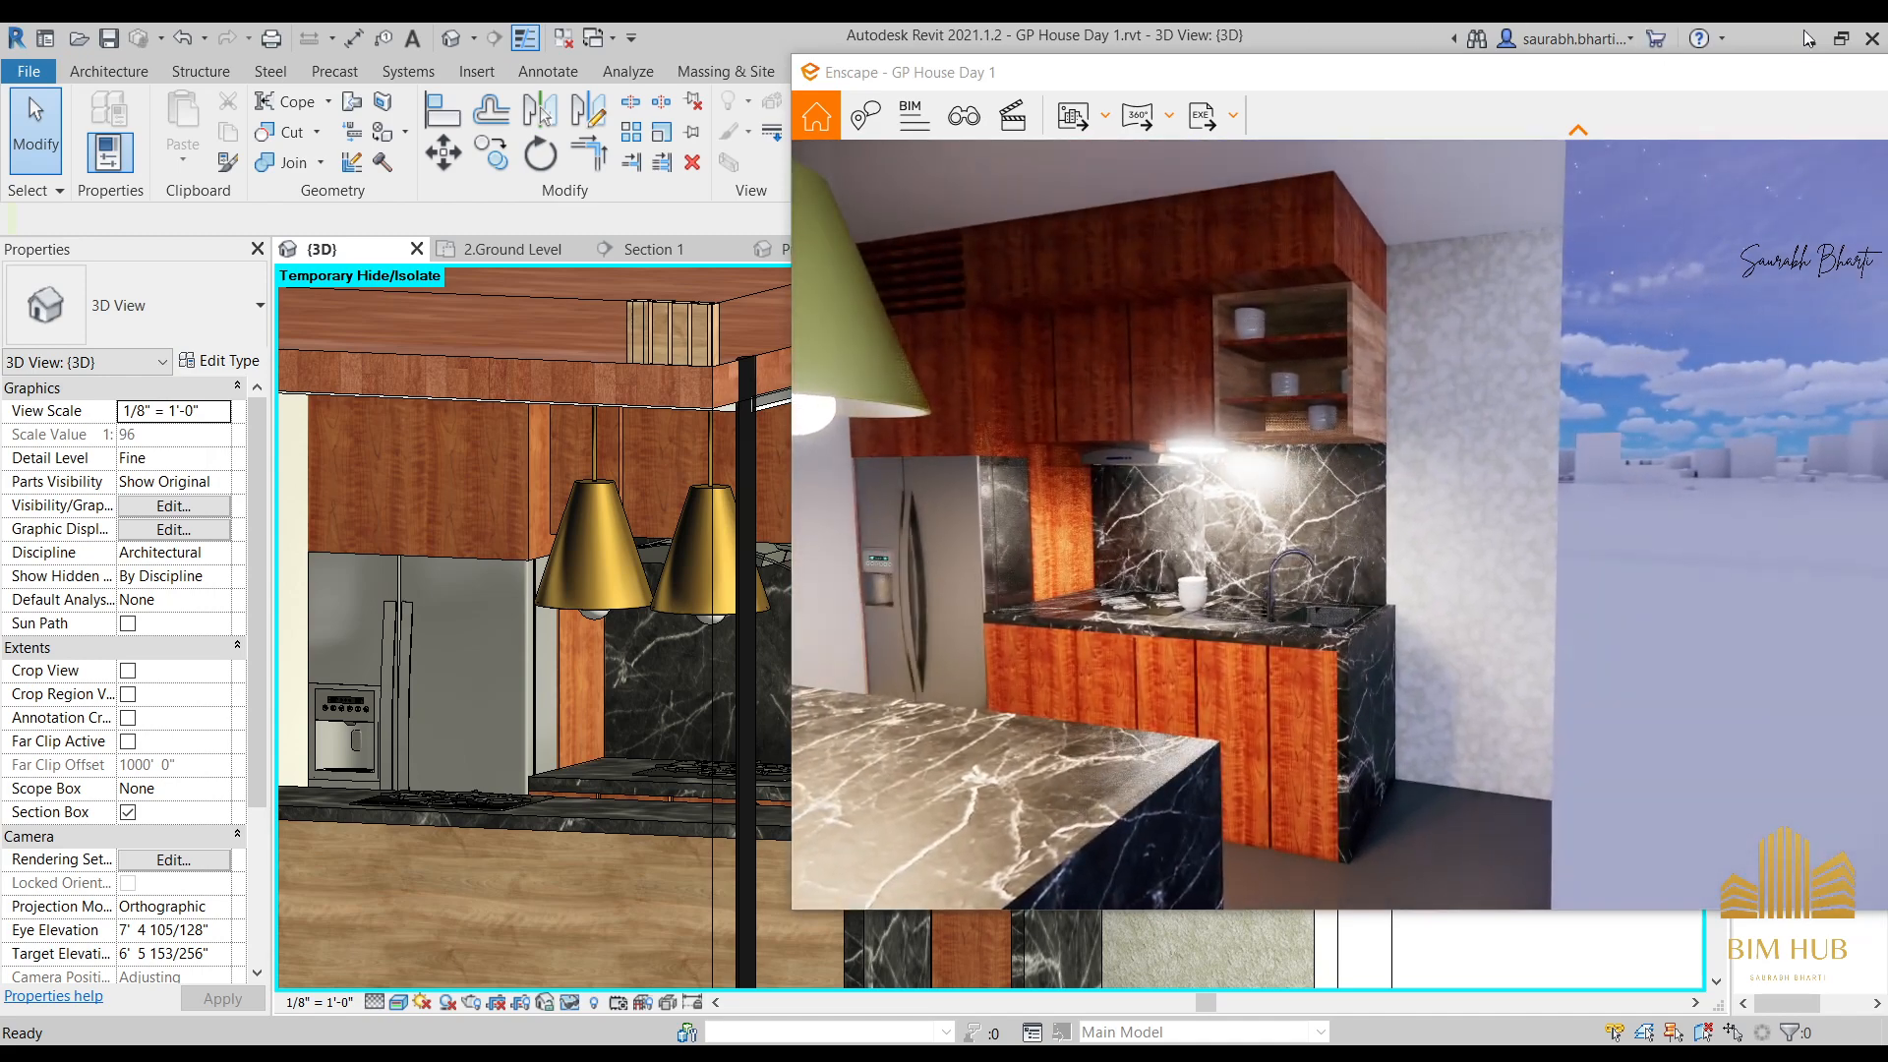
{"action": "left_click", "coordinate": [1807, 38]}
{"action": "left_click", "coordinate": [733, 507]}
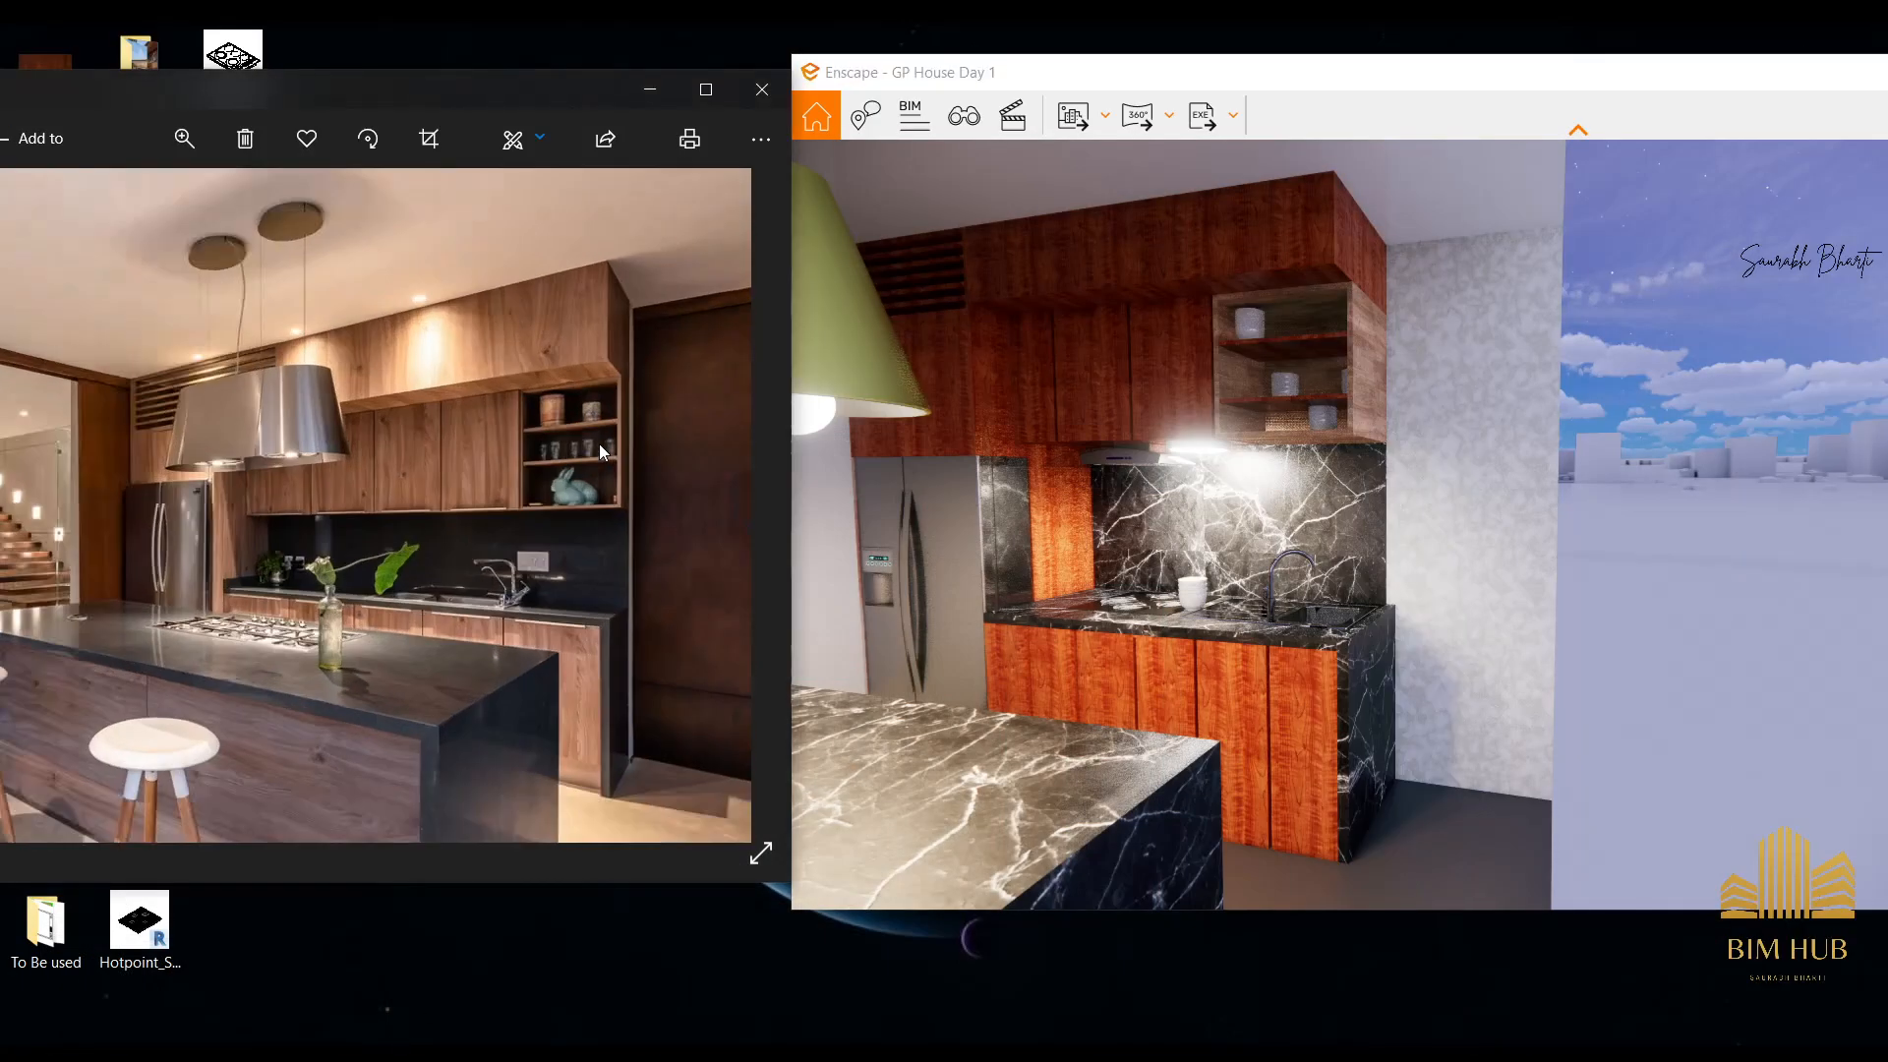
{"action": "scroll", "coordinate": [1358, 374], "scroll_direction": "up", "scroll_amount": 3}
{"action": "scroll", "coordinate": [1382, 371], "scroll_direction": "up", "scroll_amount": 2}
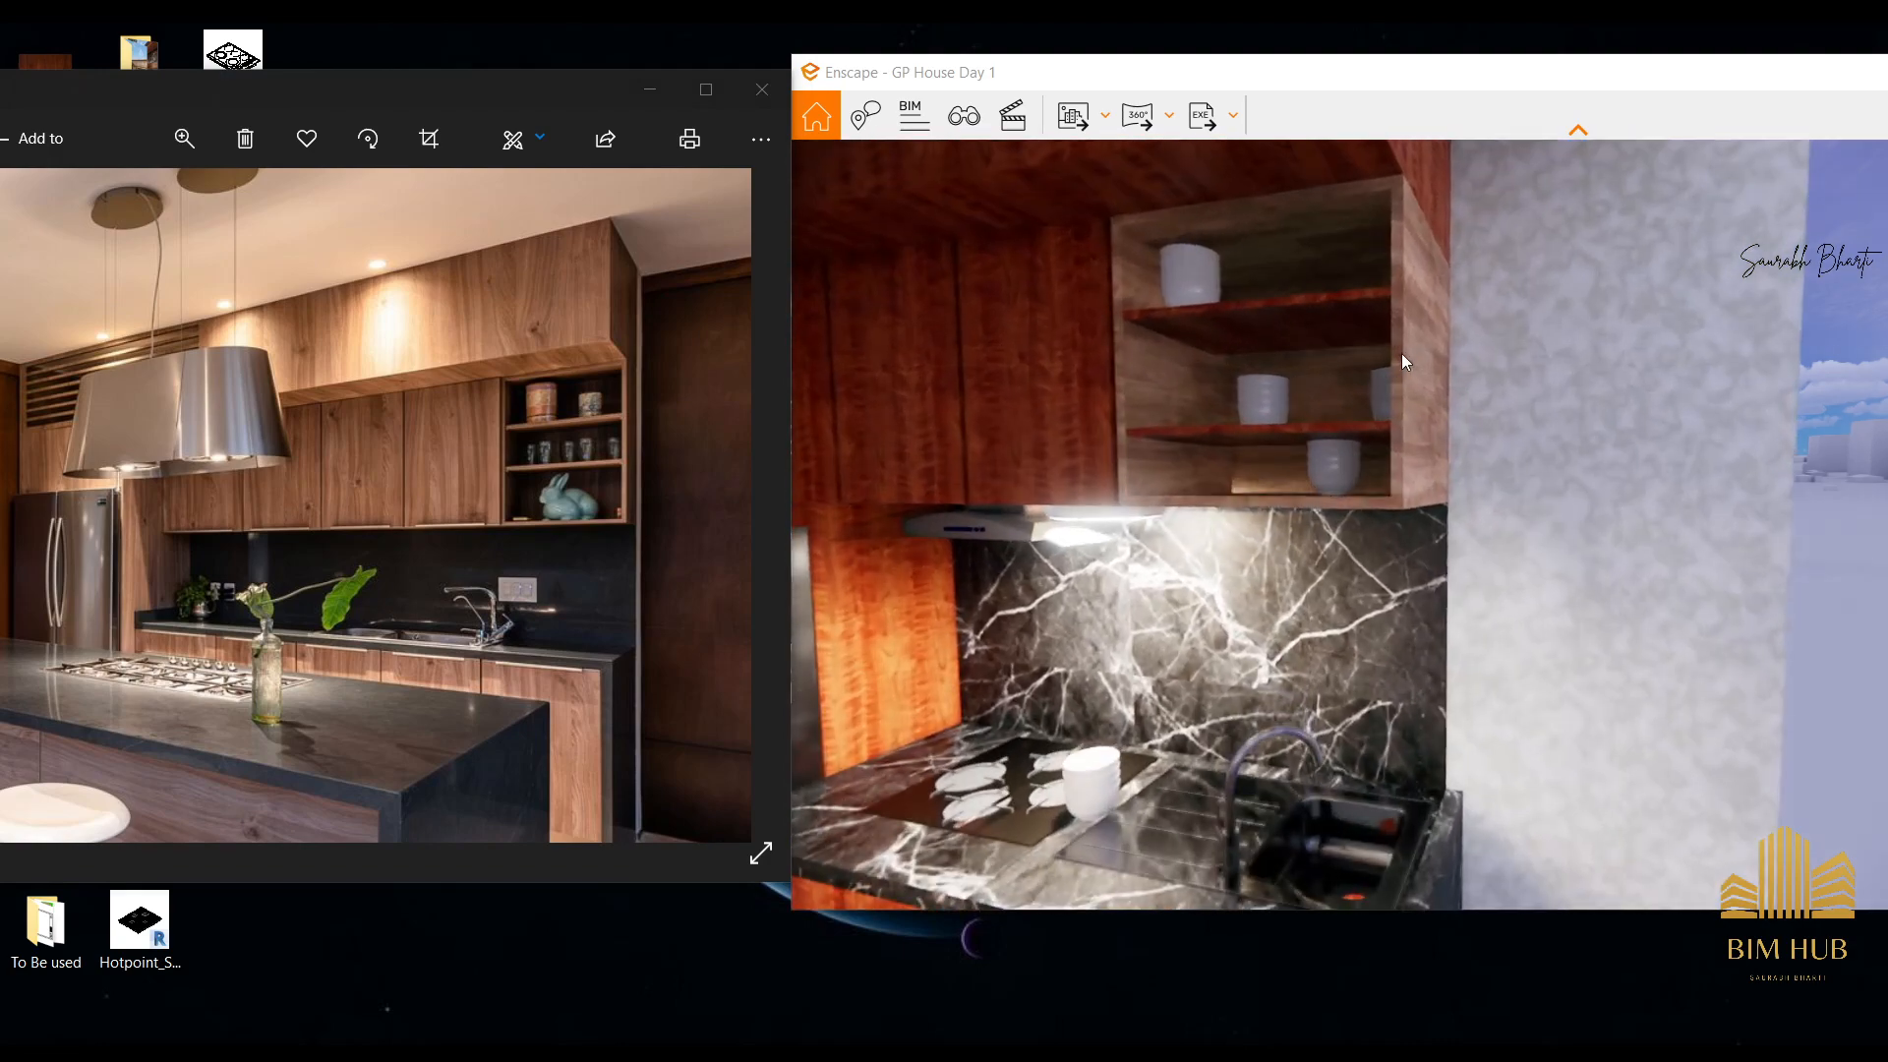
{"action": "left_click_drag", "start_coordinate": [1404, 356], "coordinate": [1178, 521]}
{"action": "scroll", "coordinate": [1353, 366], "scroll_direction": "up", "scroll_amount": 2}
Compare the island's wood front and countertop in Enscape with the island and bar stools in the reference photo.
{"action": "scroll", "coordinate": [1225, 346], "scroll_direction": "down", "scroll_amount": 3}
{"action": "scroll", "coordinate": [1237, 354], "scroll_direction": "down", "scroll_amount": 3}
{"action": "left_click_drag", "start_coordinate": [248, 744], "coordinate": [466, 540]}
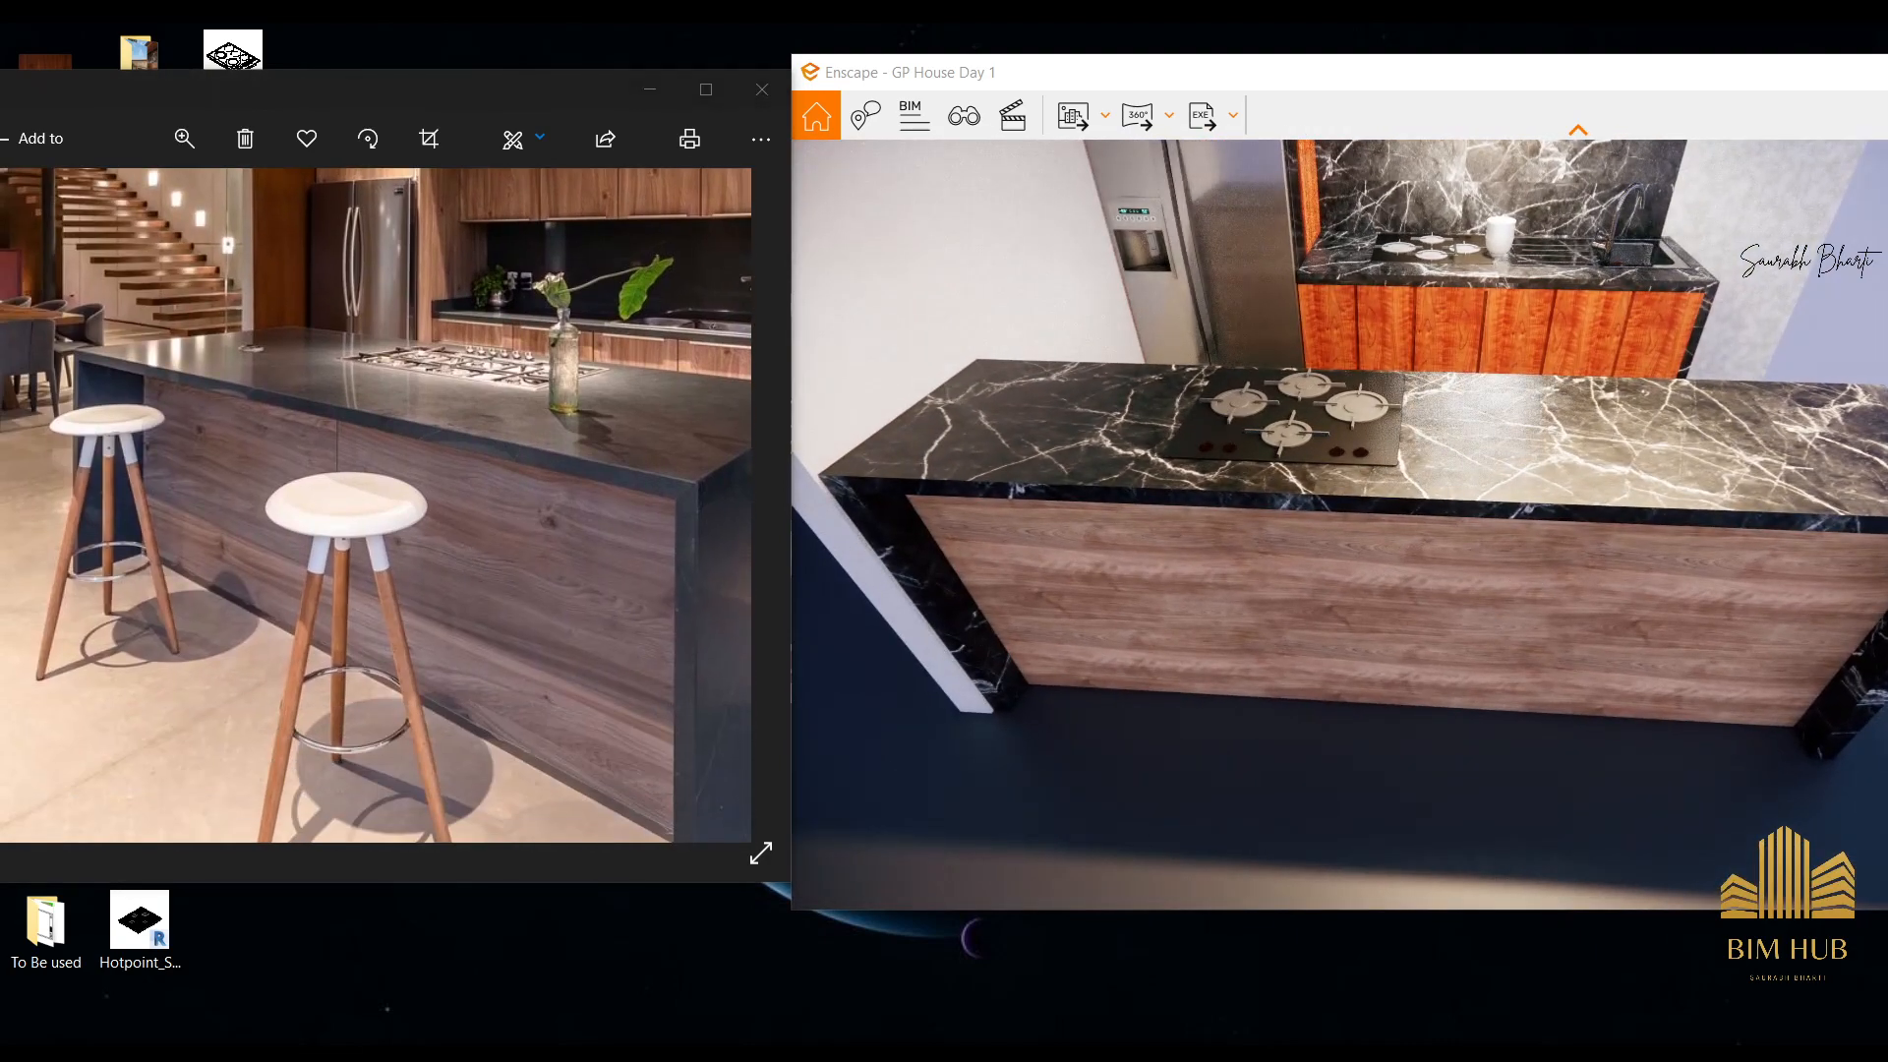
{"action": "left_click_drag", "start_coordinate": [1337, 521], "coordinate": [1373, 487]}
Examine the wood grain of the base cabinet fronts, the refrigerator and its side panels up close in Enscape.
{"action": "key", "text": "w"}
{"action": "key", "text": "w"}
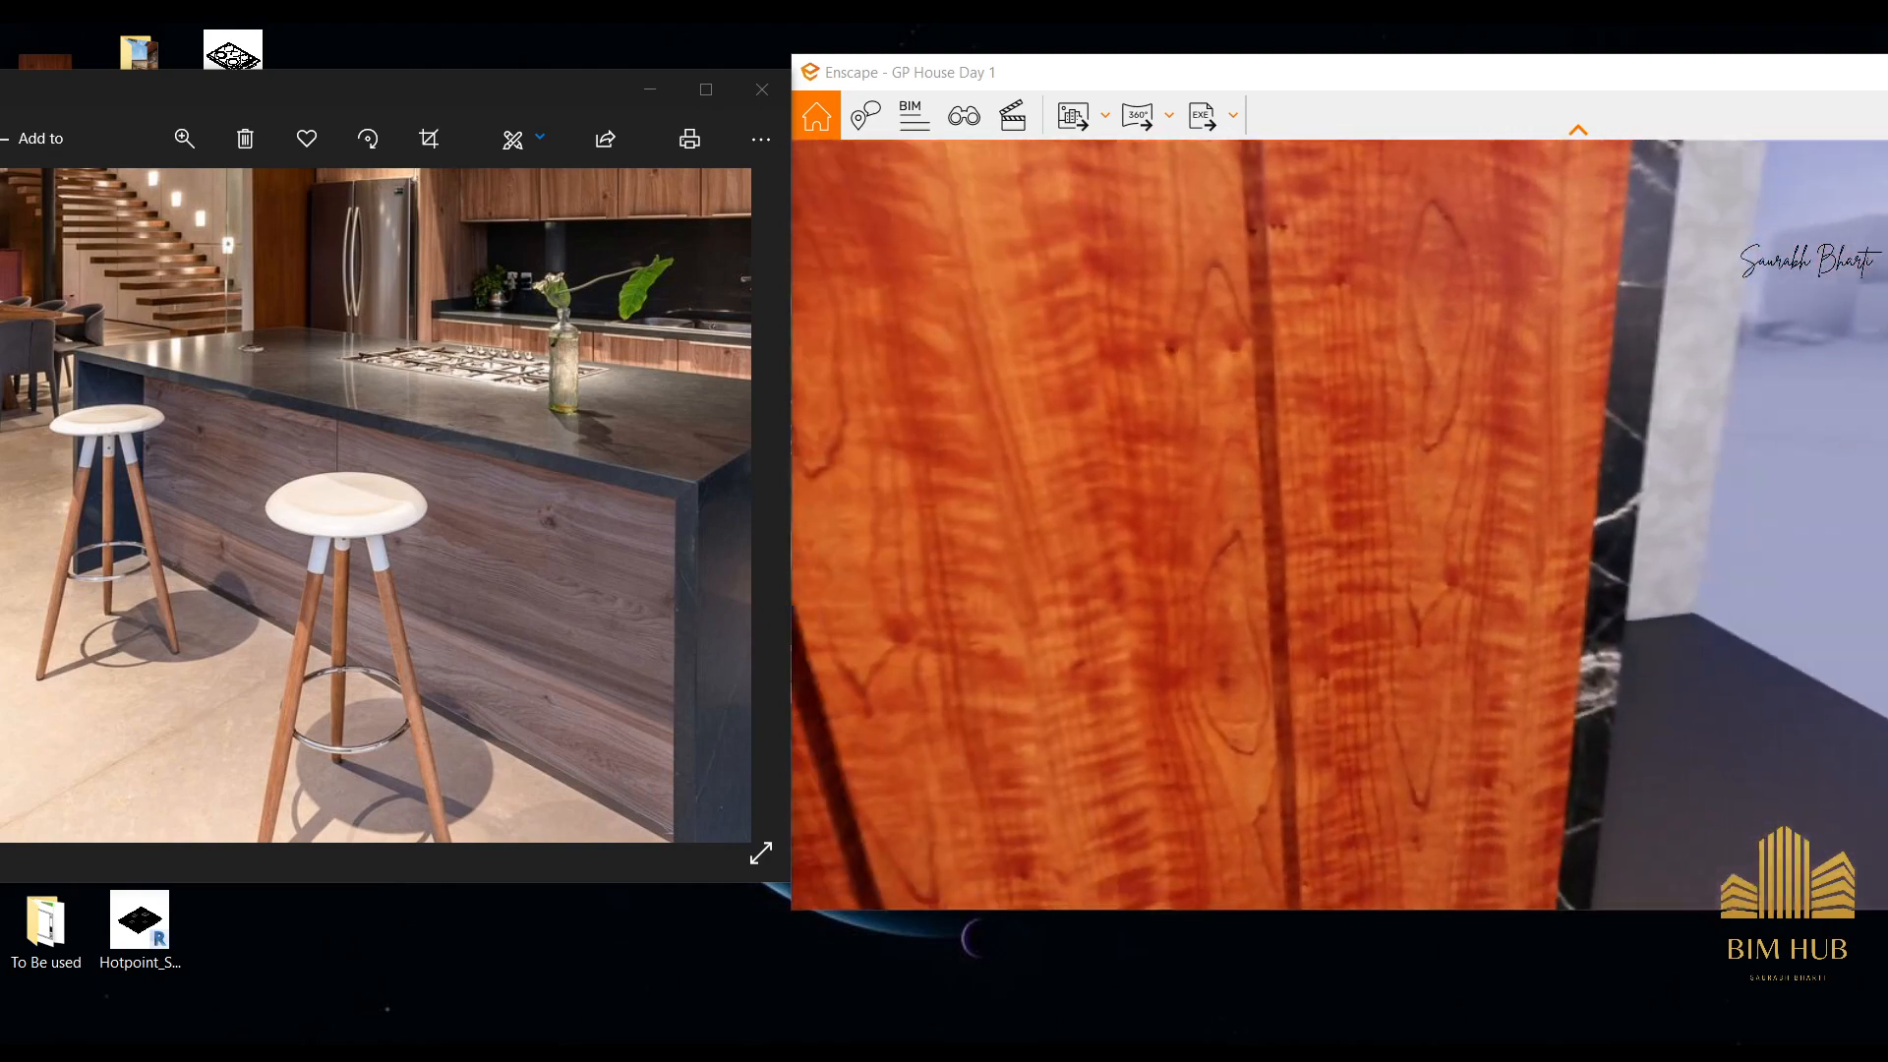
{"action": "key", "text": "s"}
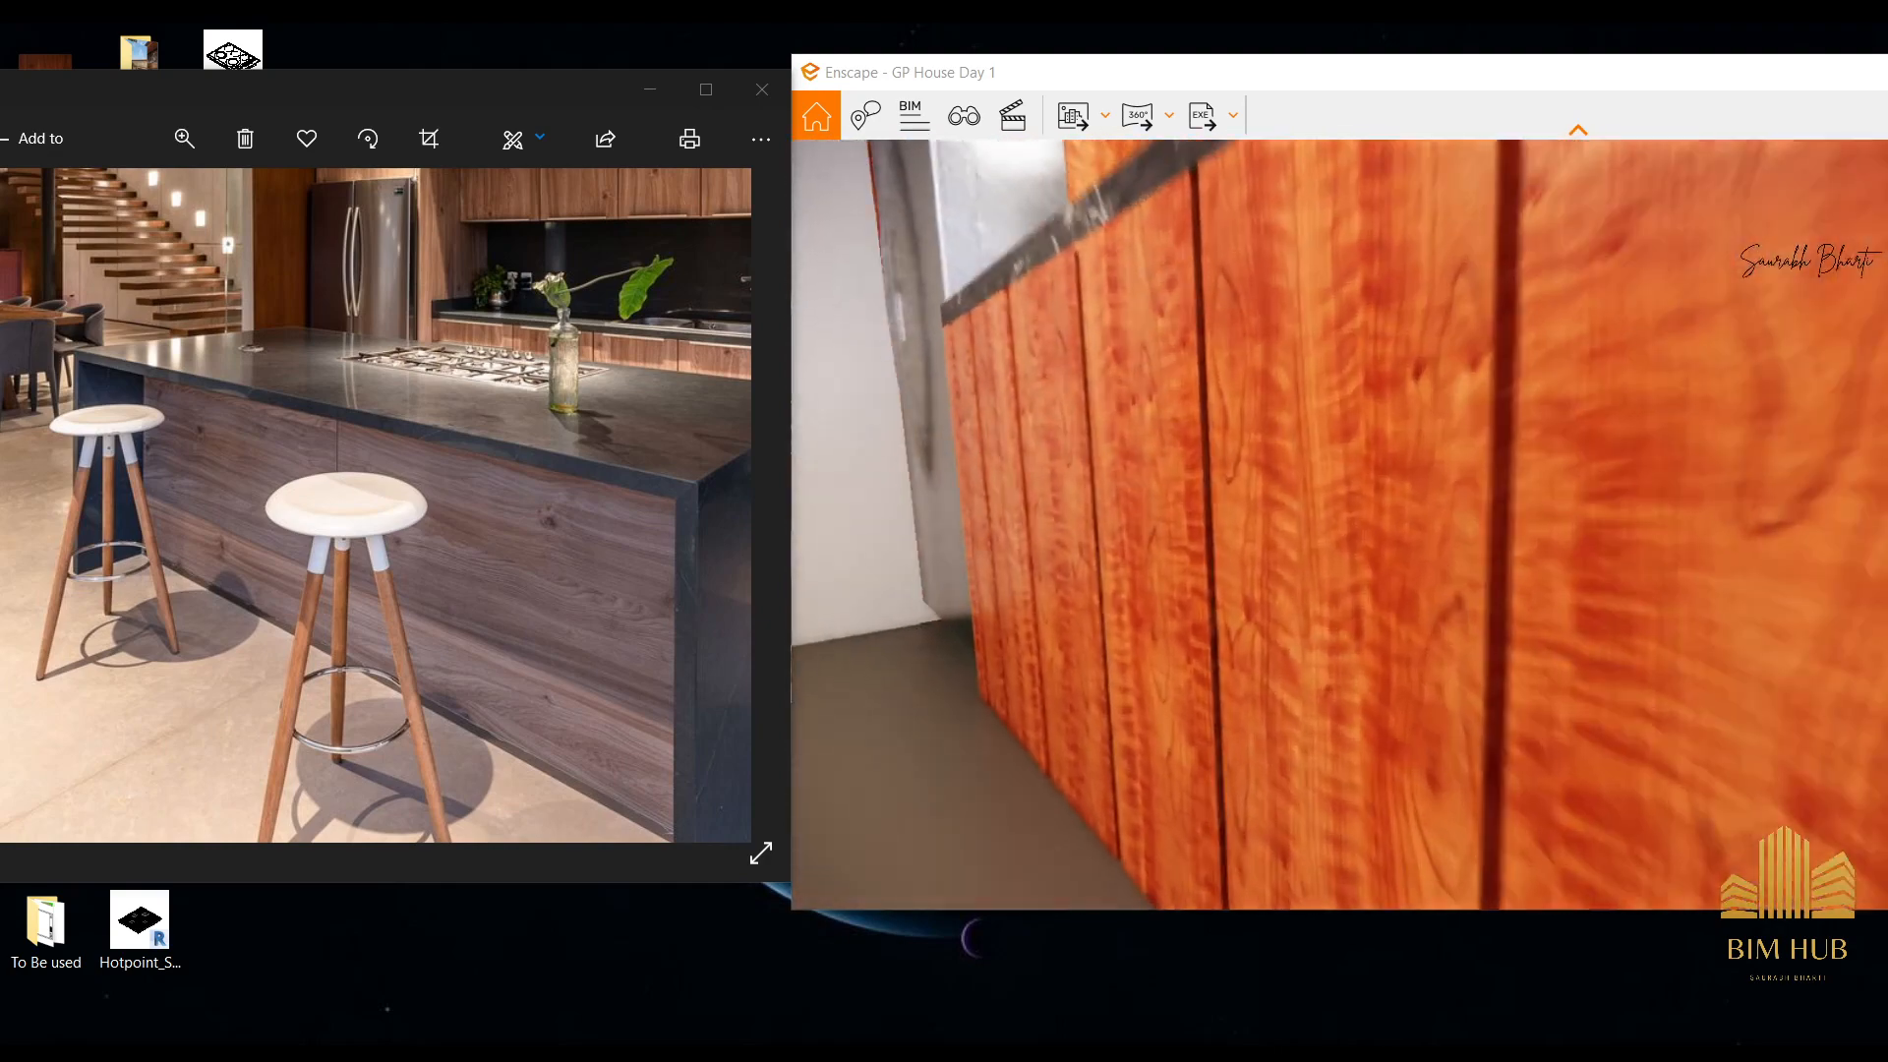
{"action": "key", "text": "w"}
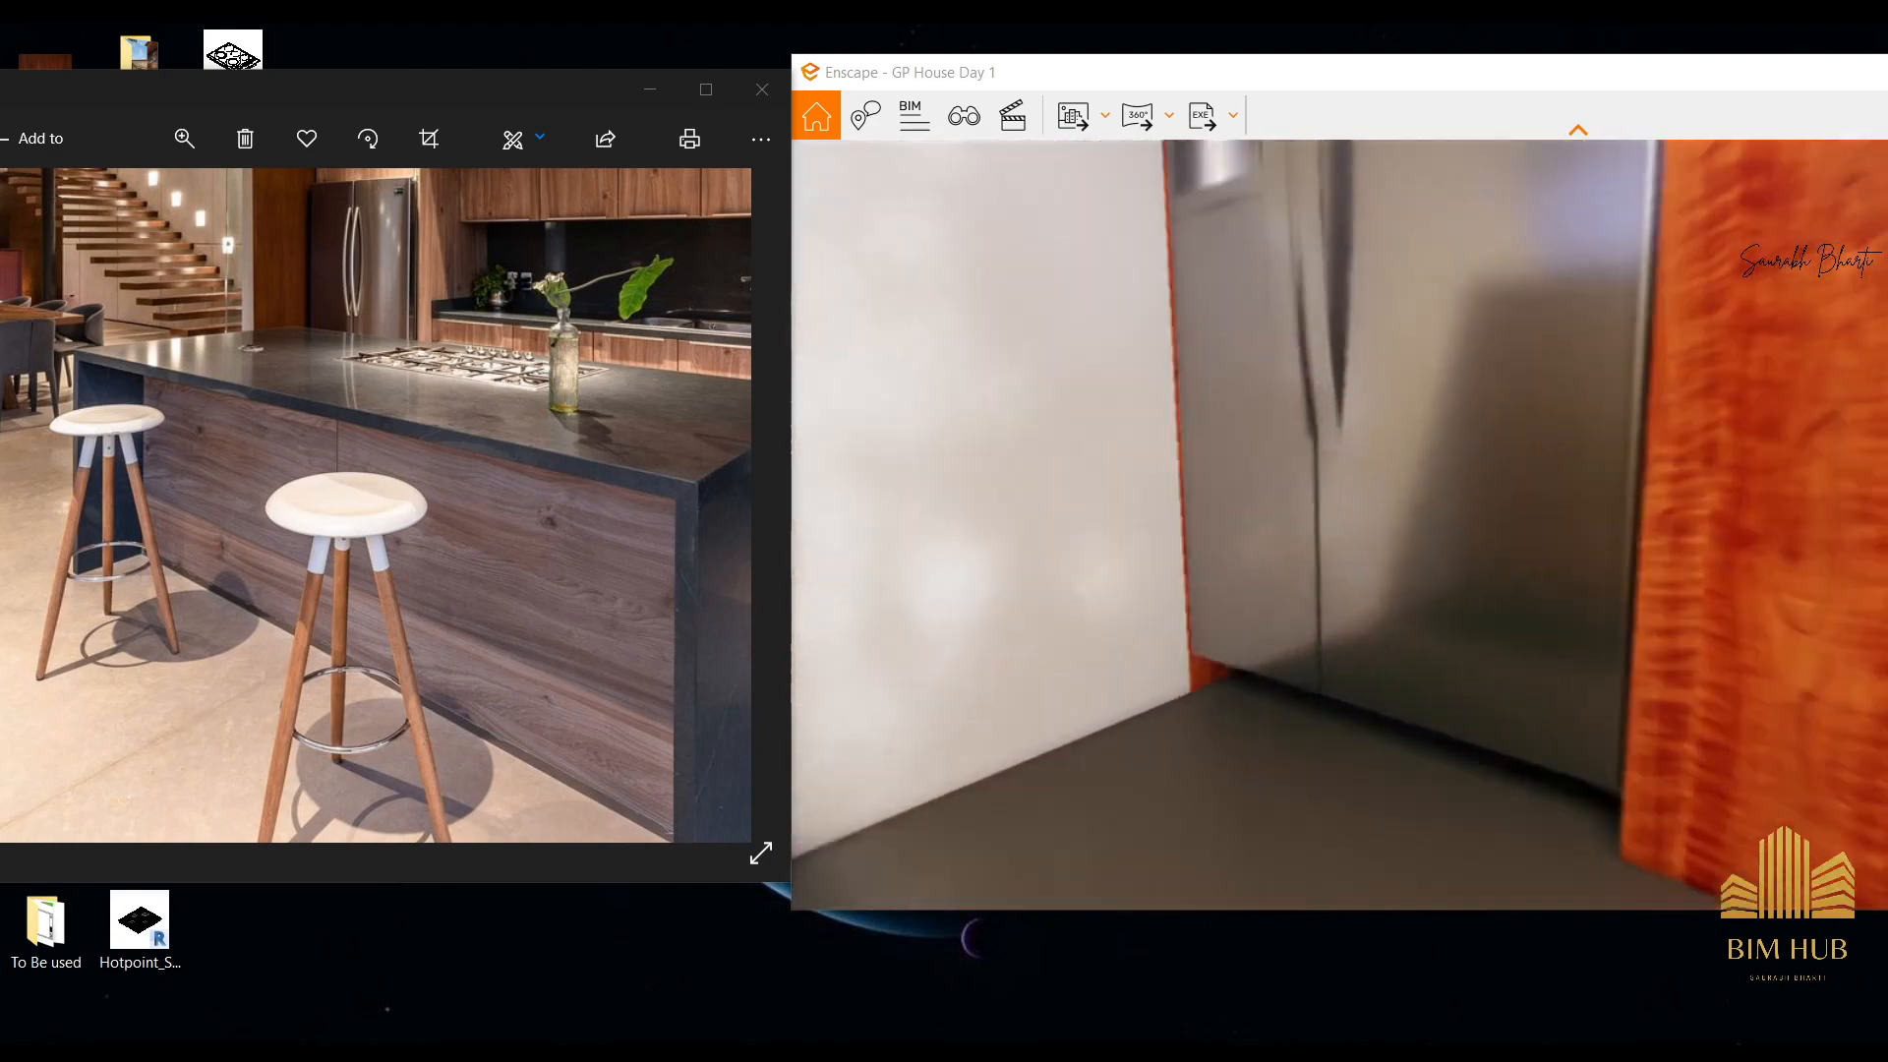
{"action": "key", "text": "e"}
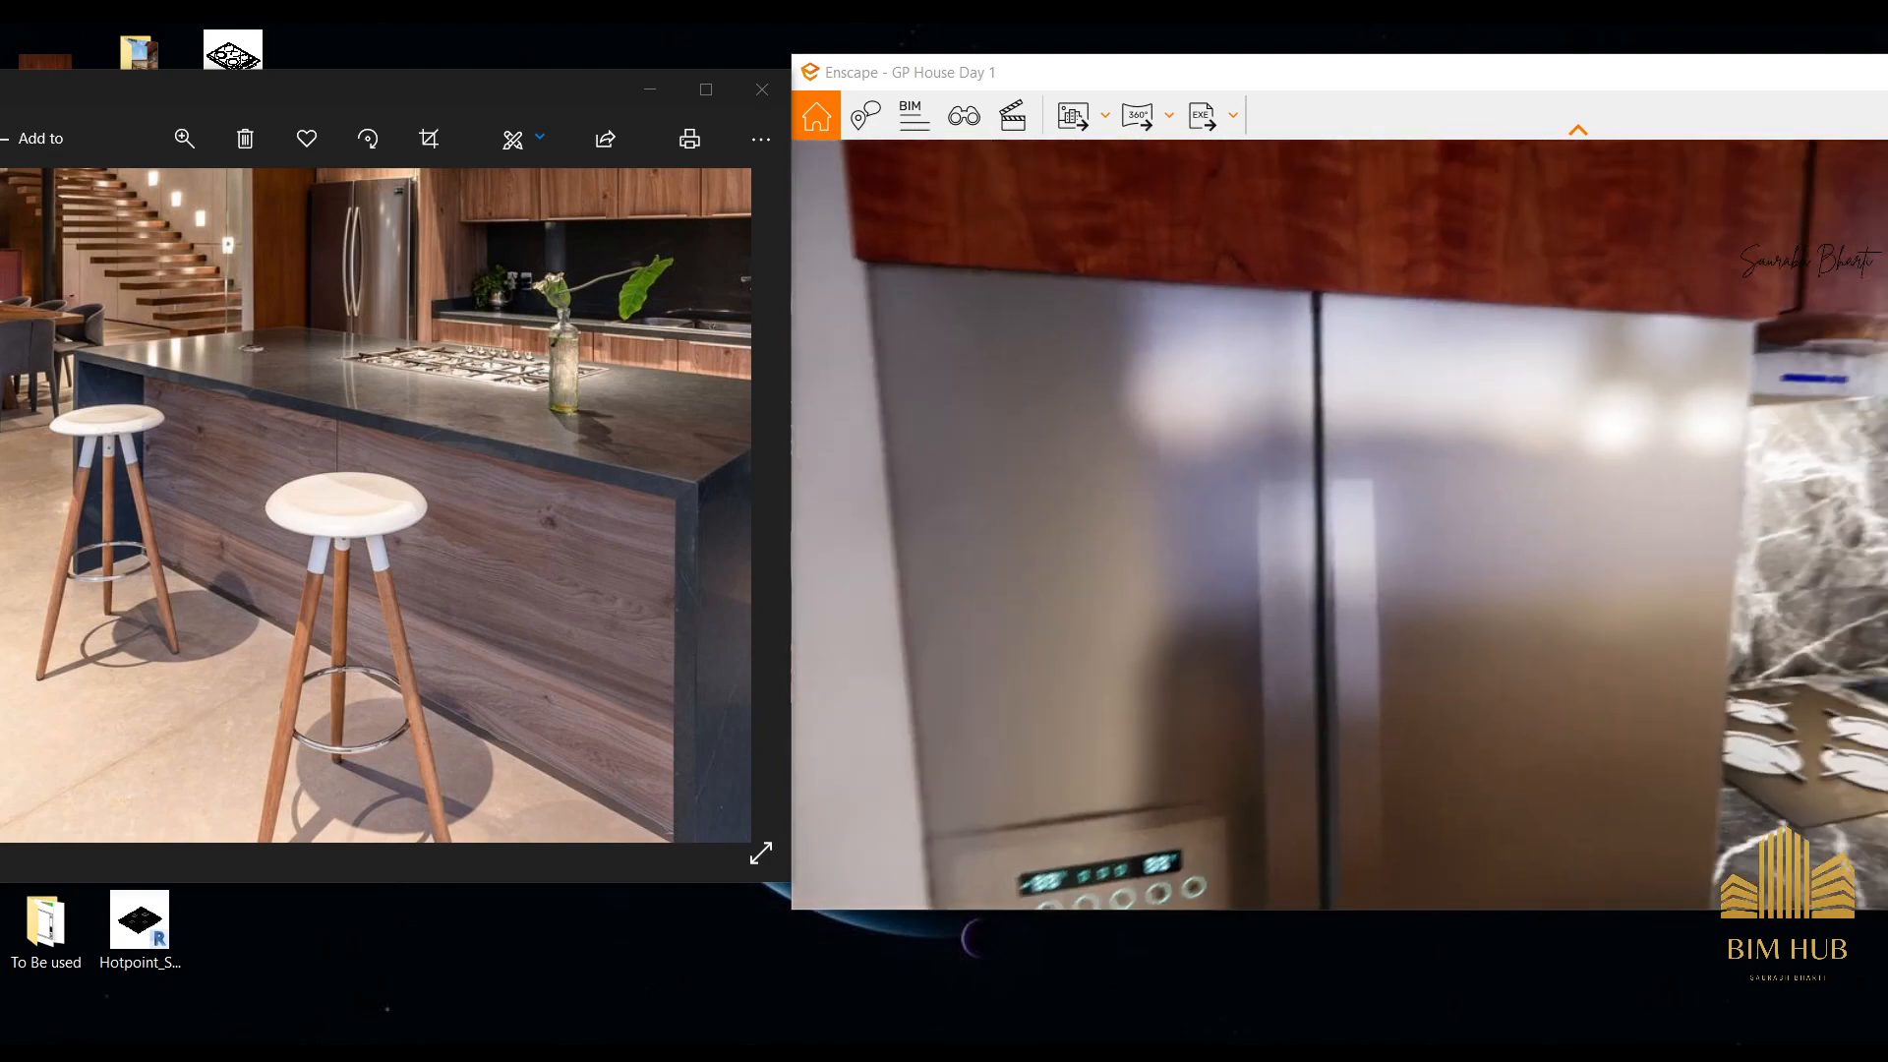
{"action": "key", "text": "d"}
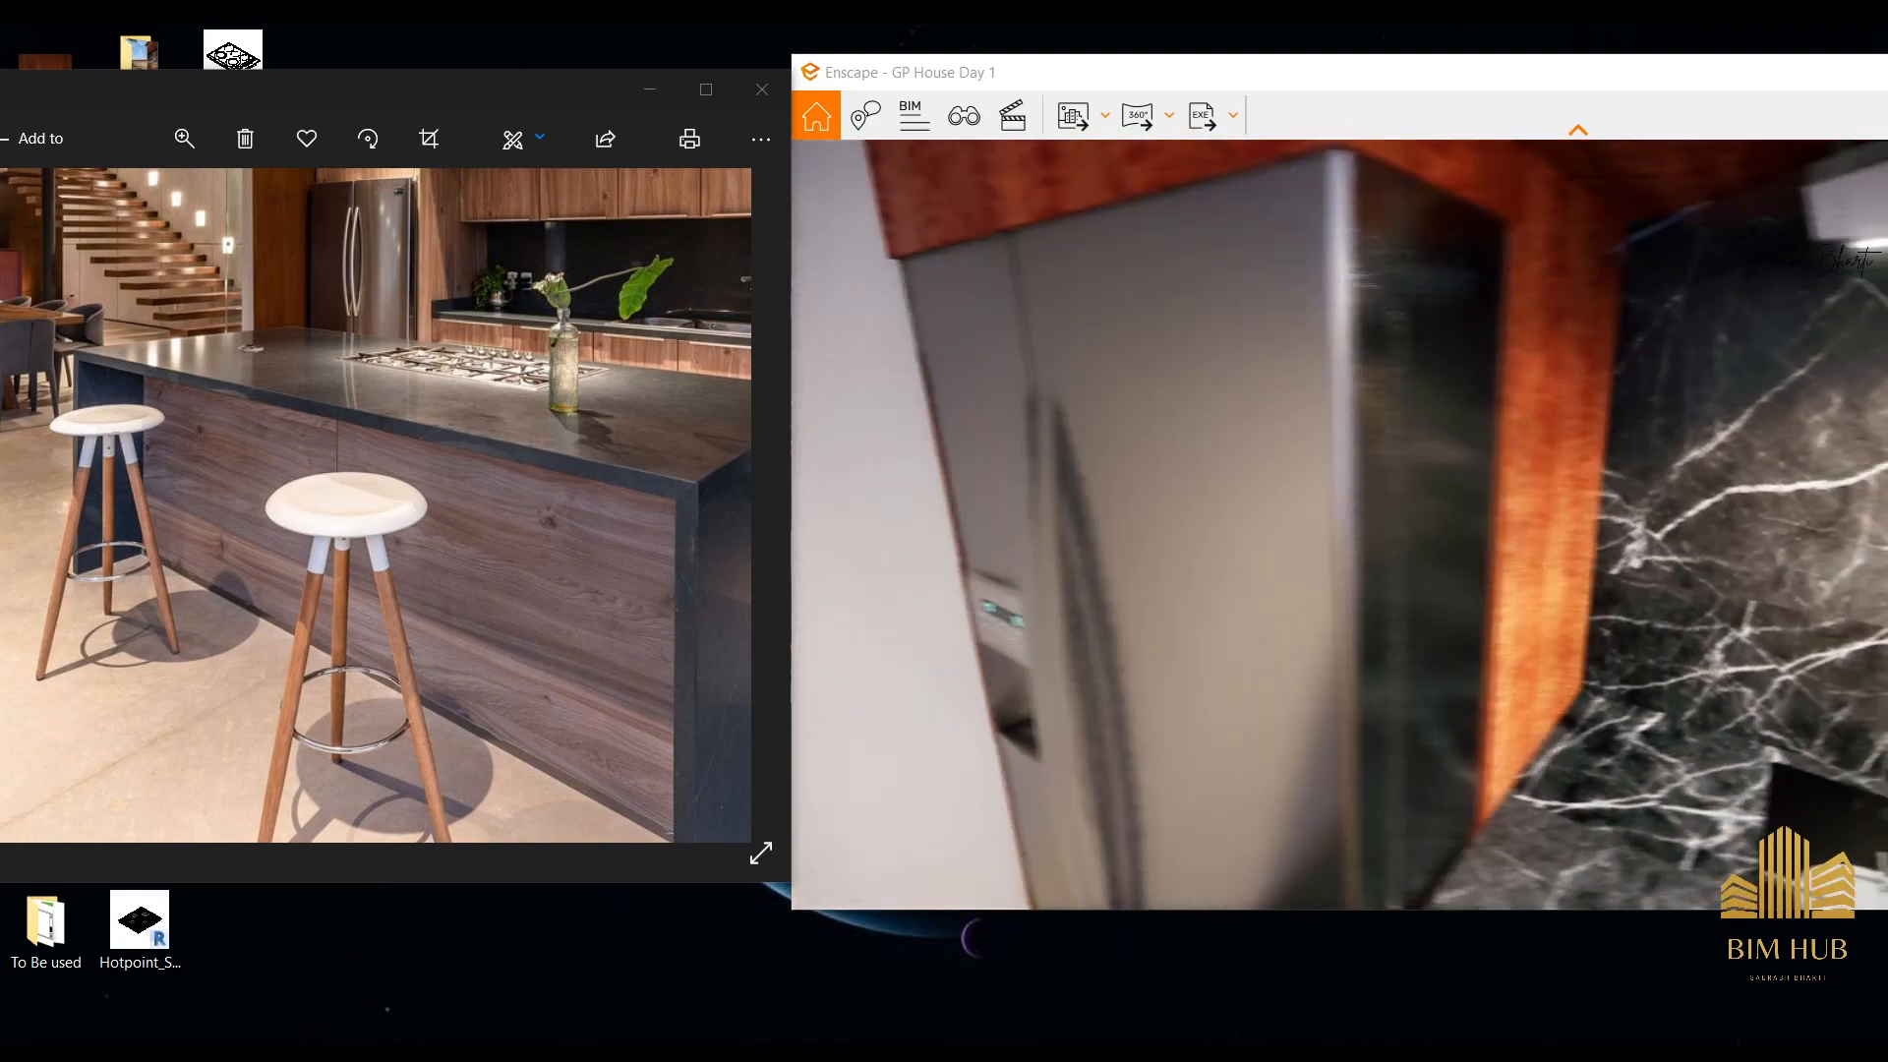
{"action": "key", "text": "d"}
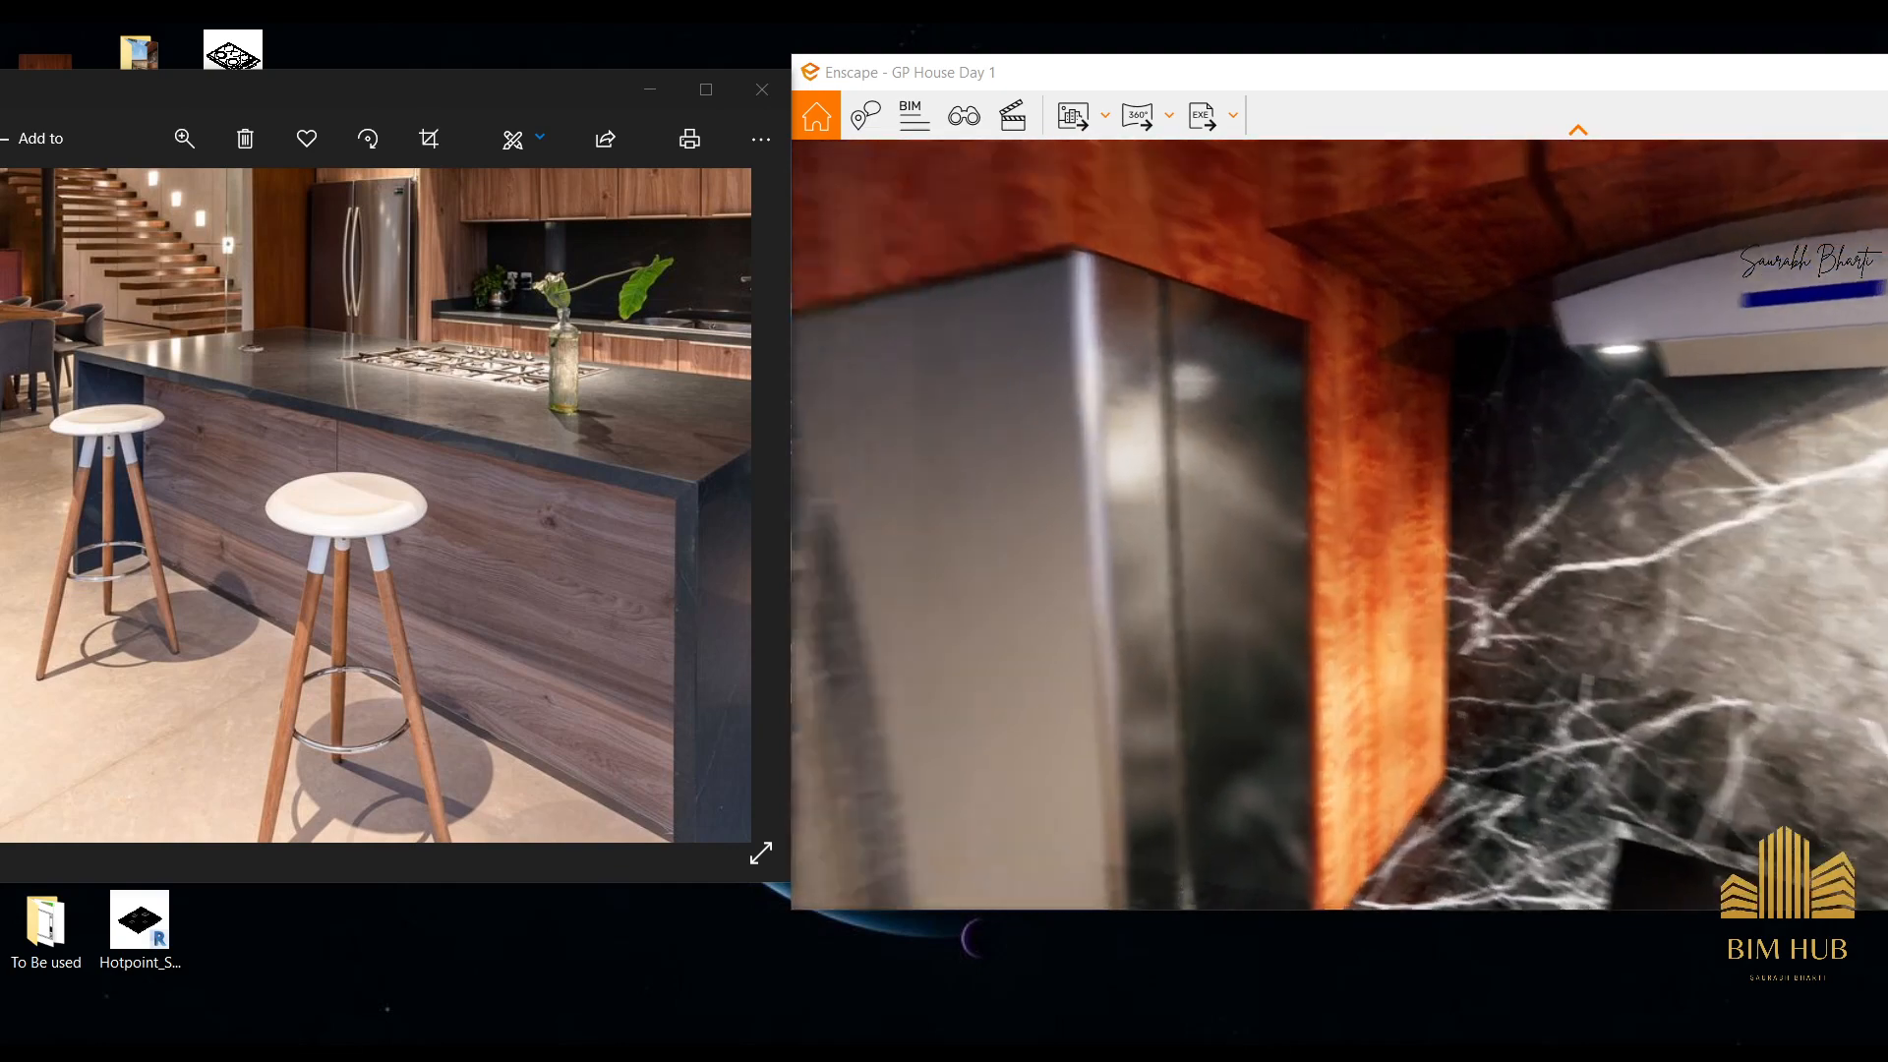
{"action": "key", "text": "d"}
{"action": "key", "text": "a"}
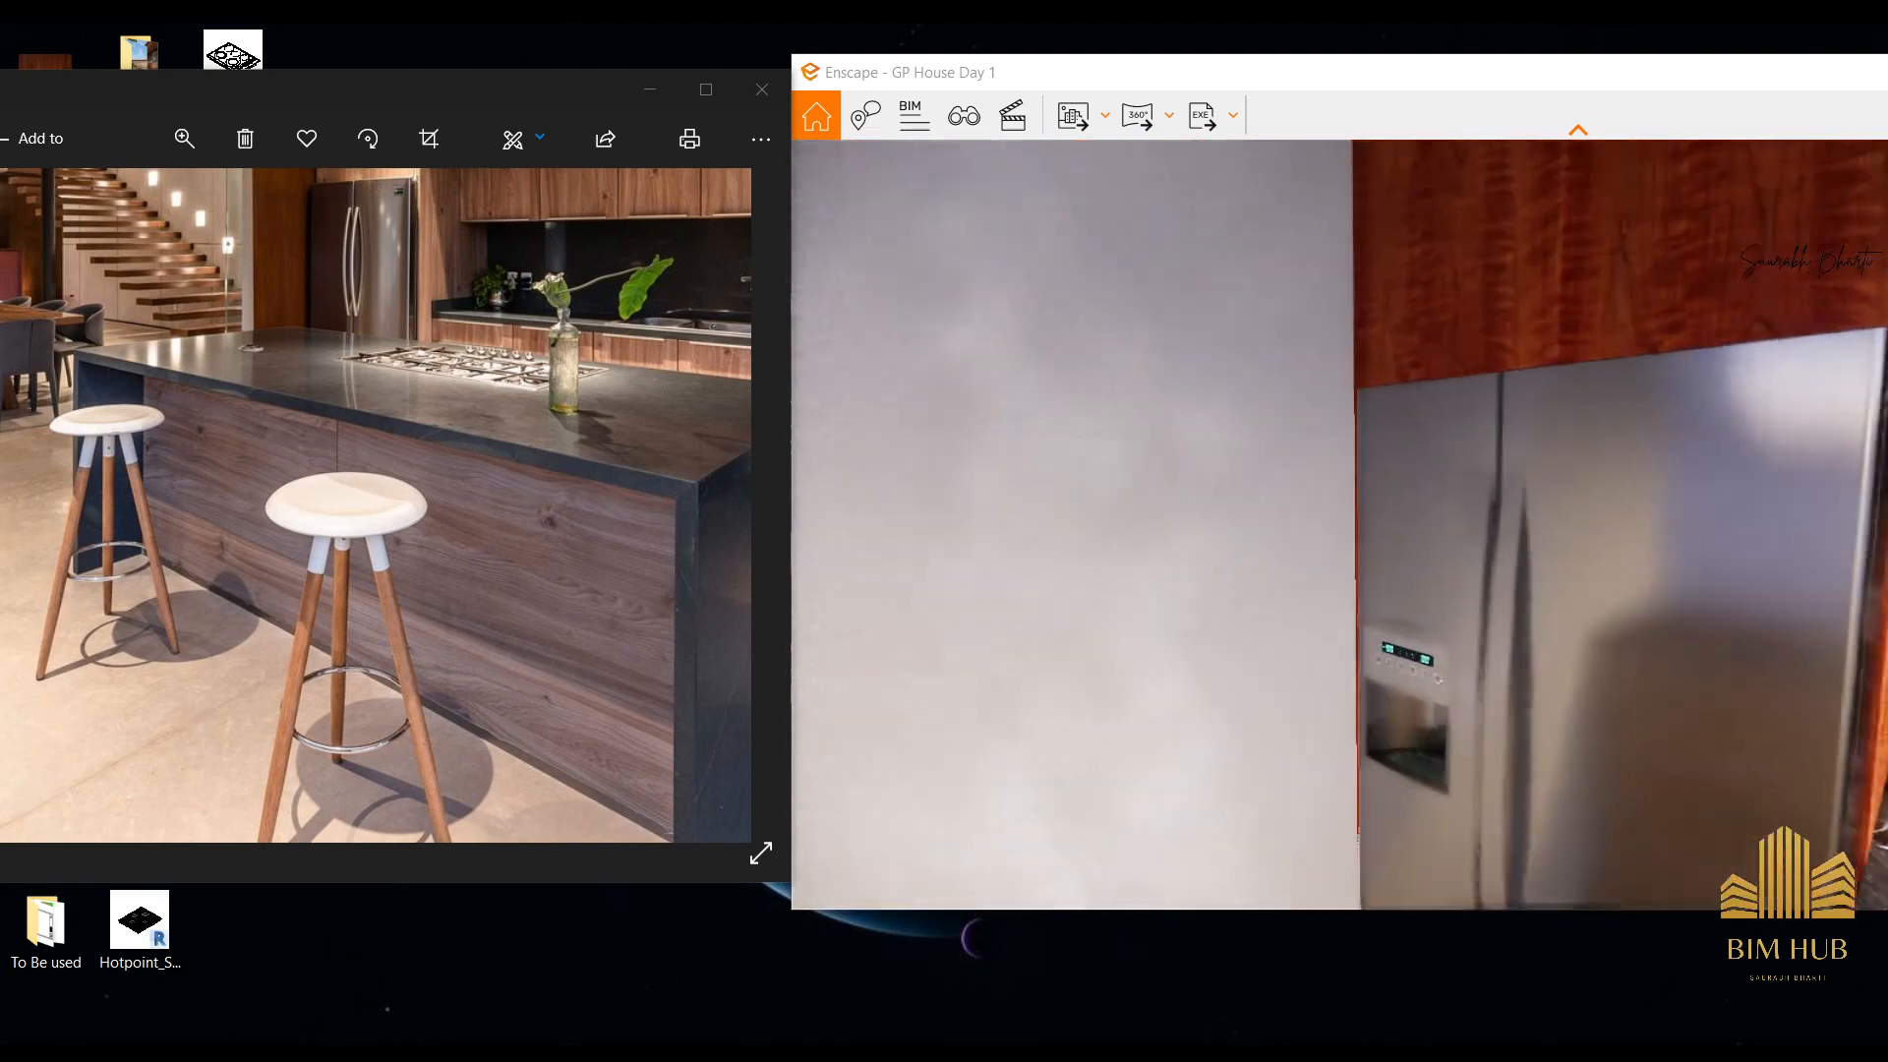
Back the Enscape view out of the kitchen to look at the island and pendants from outside the house.
{"action": "key", "text": "s"}
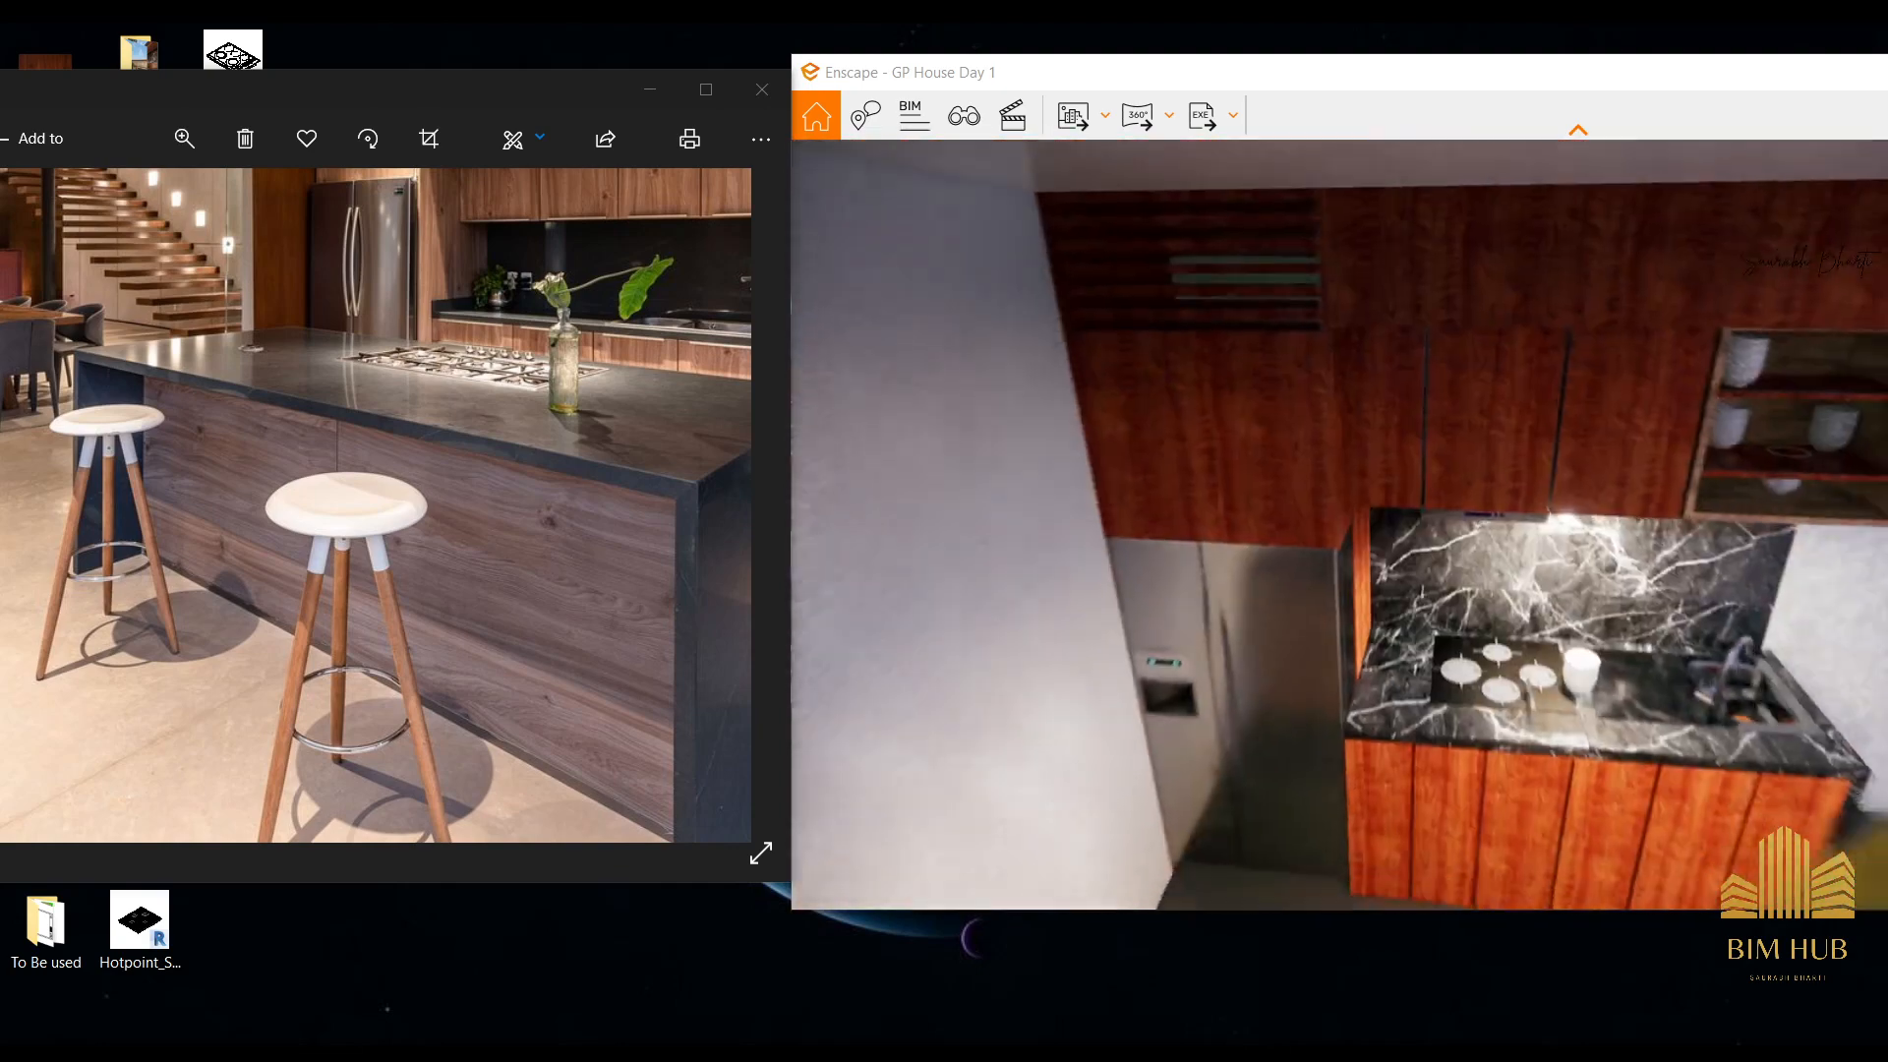
{"action": "key", "text": "s"}
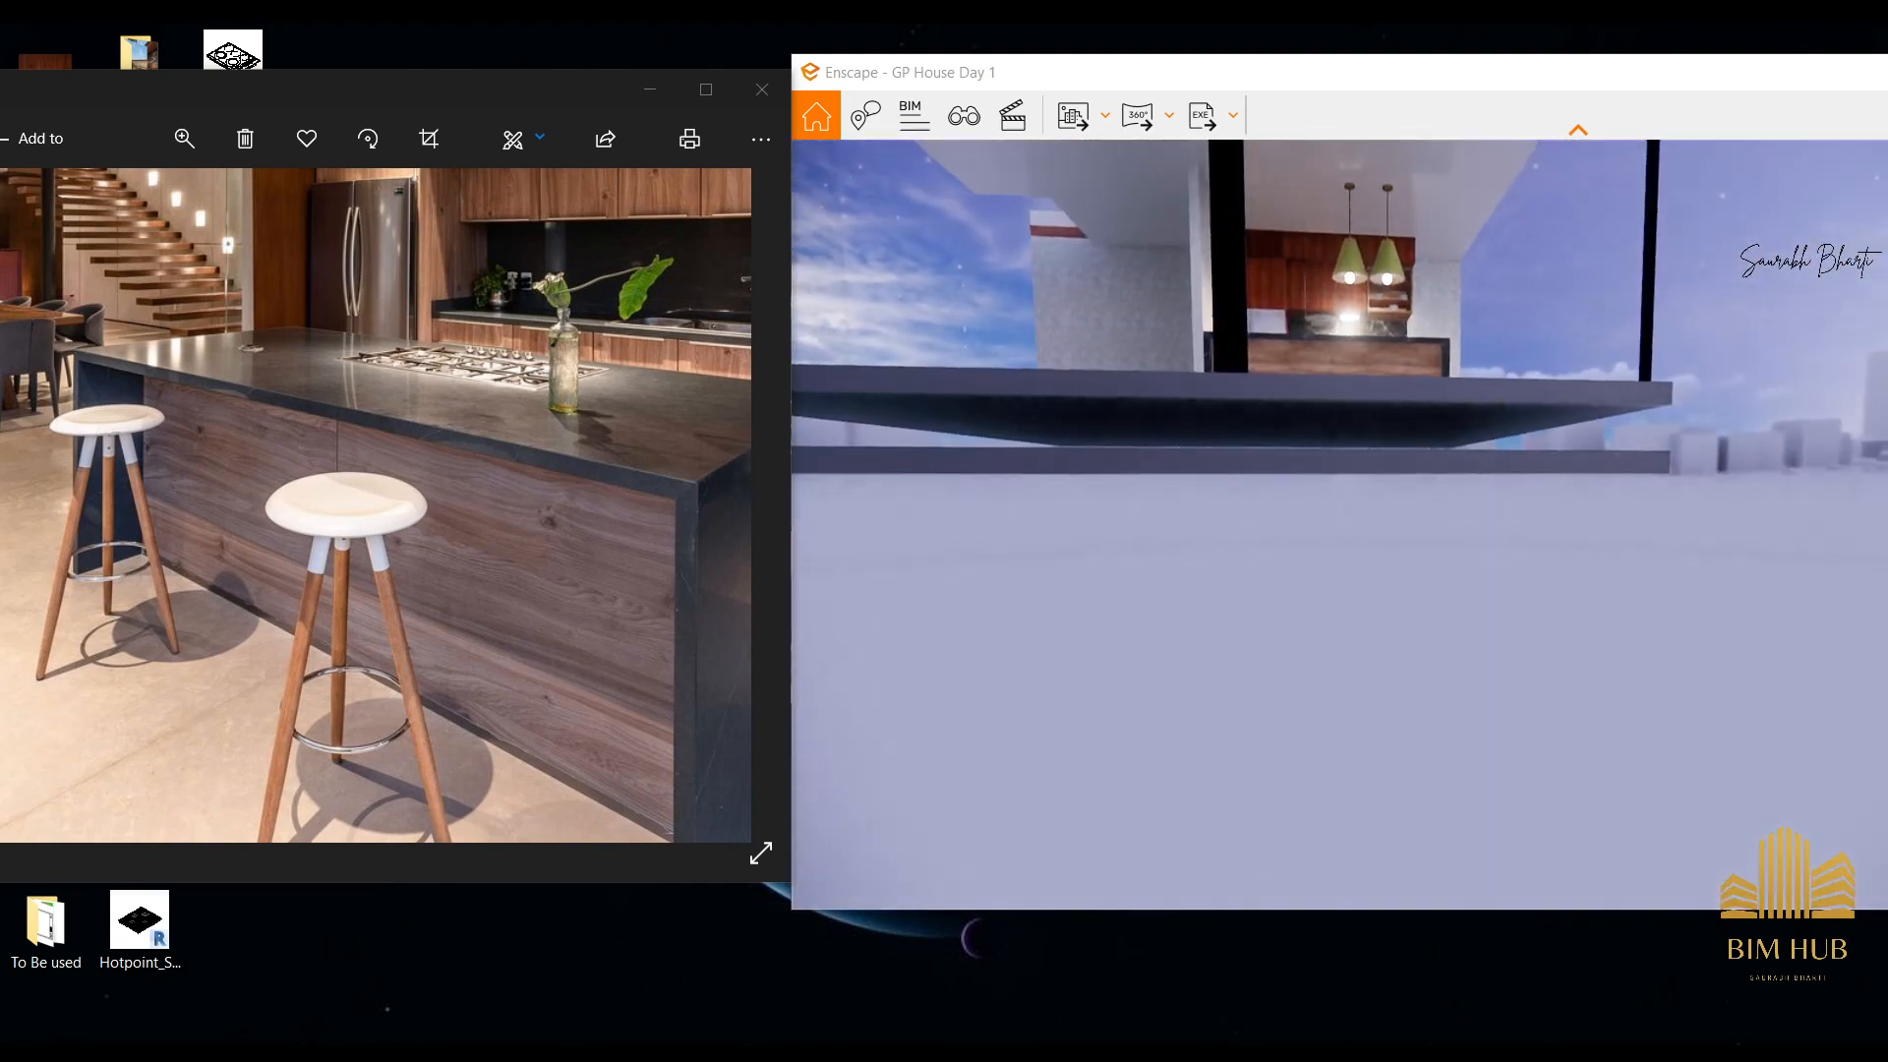
{"action": "key", "text": "e"}
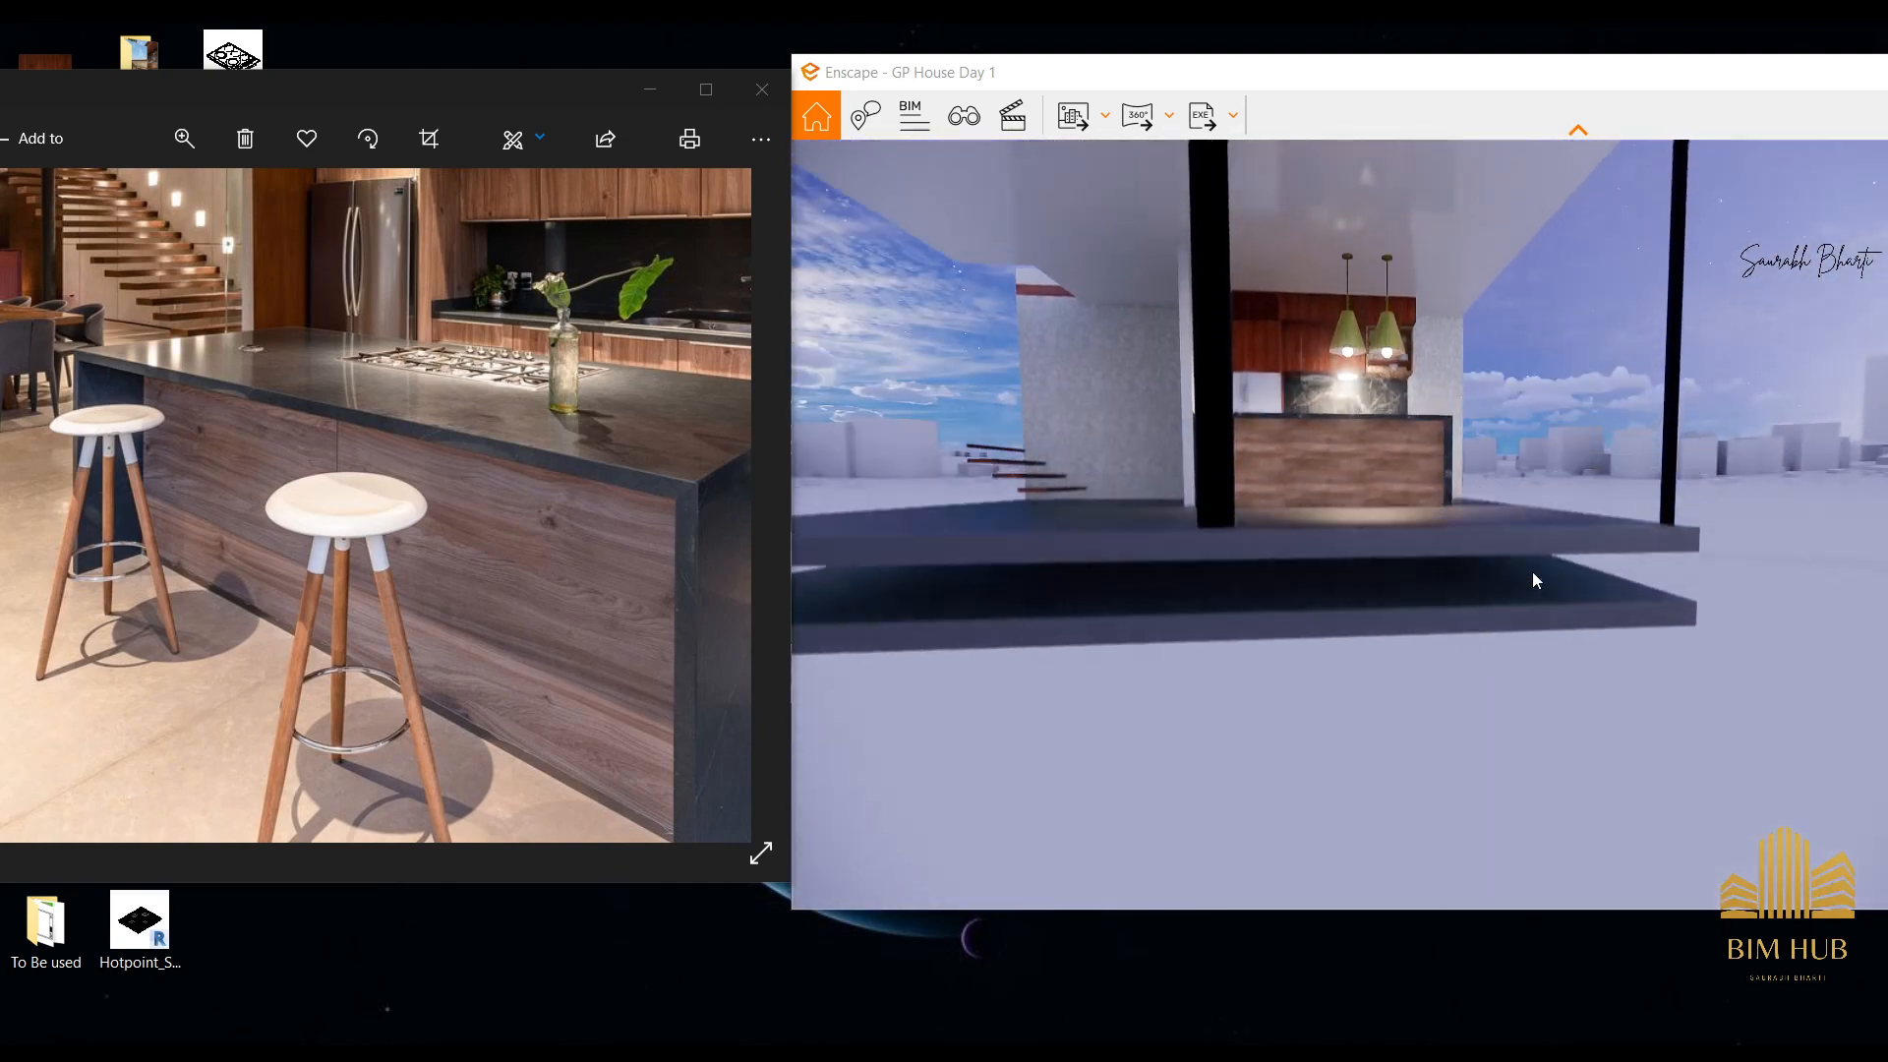
Move the Enscape view back in to the island's wood front, then minimise the reference photo and maximise Enscape.
{"action": "key", "text": "w"}
{"action": "left_click_drag", "start_coordinate": [1361, 690], "coordinate": [1347, 777]}
{"action": "key", "text": "w"}
{"action": "key", "text": "w"}
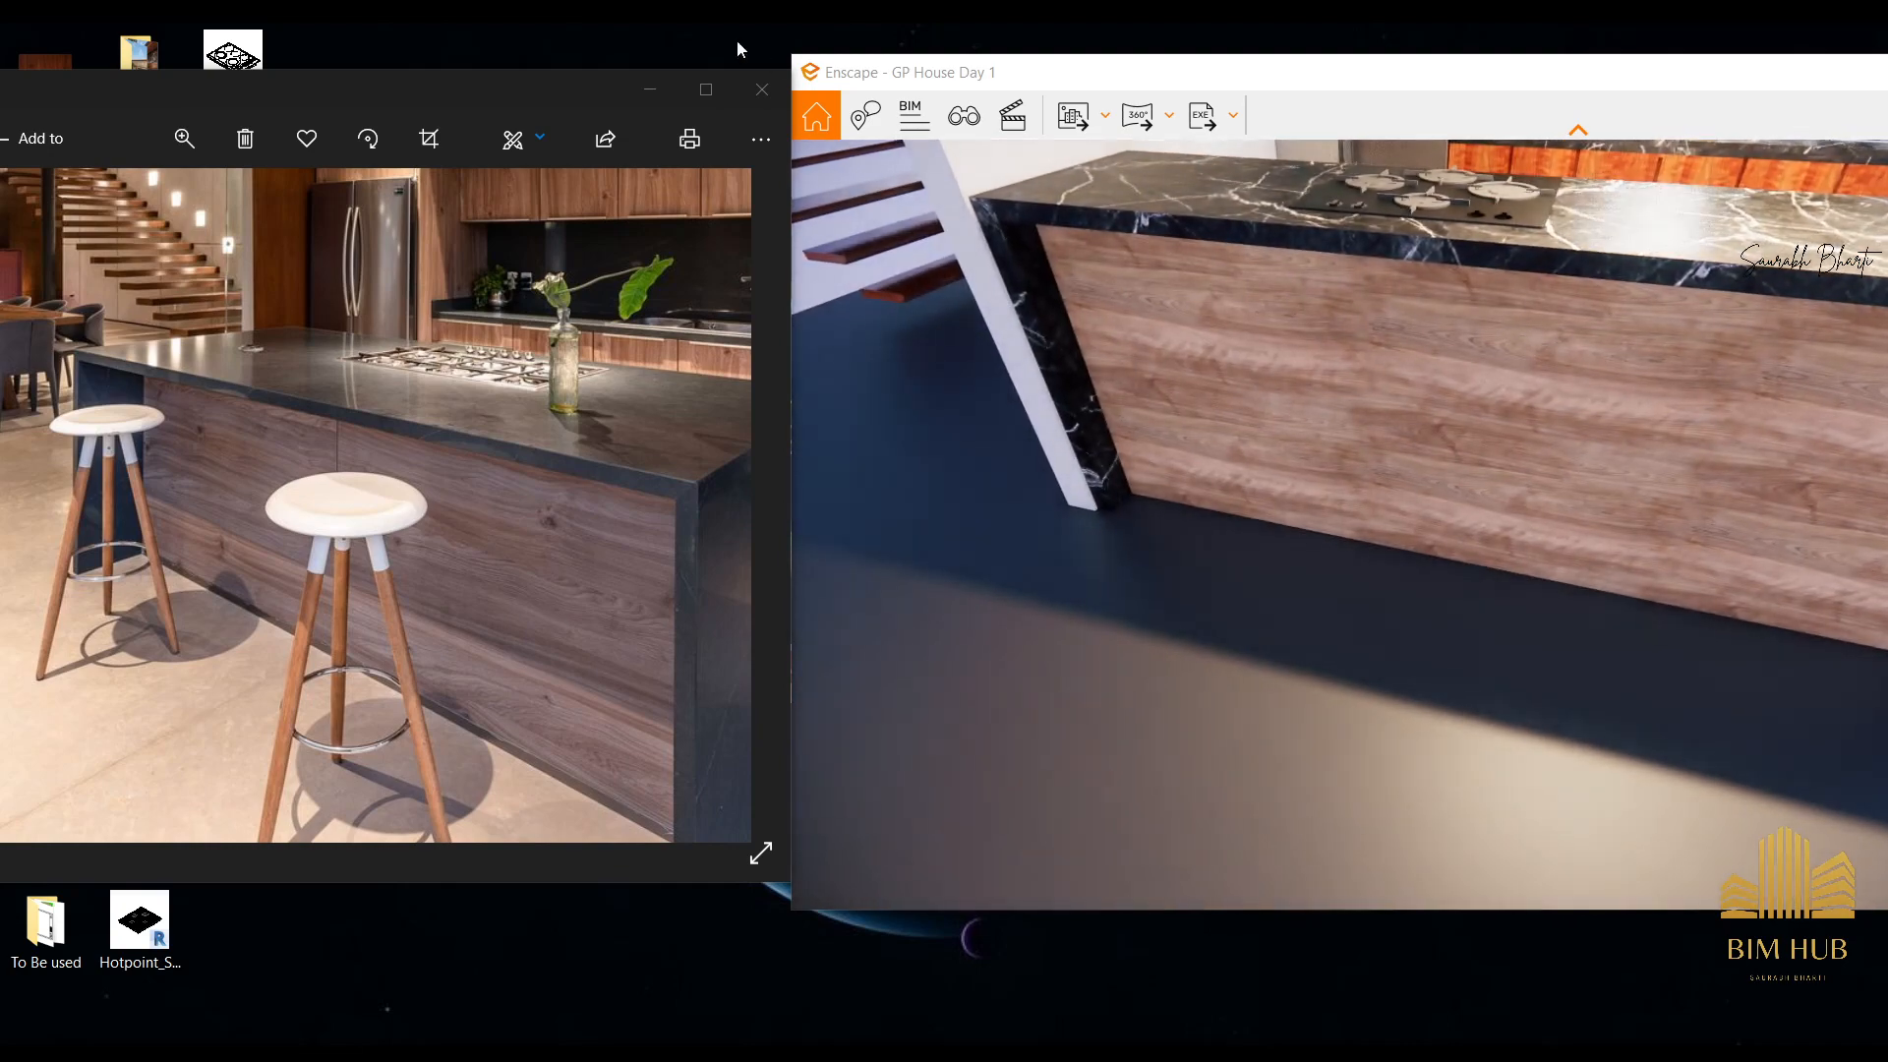
{"action": "left_click", "coordinate": [651, 90]}
{"action": "double_click", "coordinate": [1698, 73]}
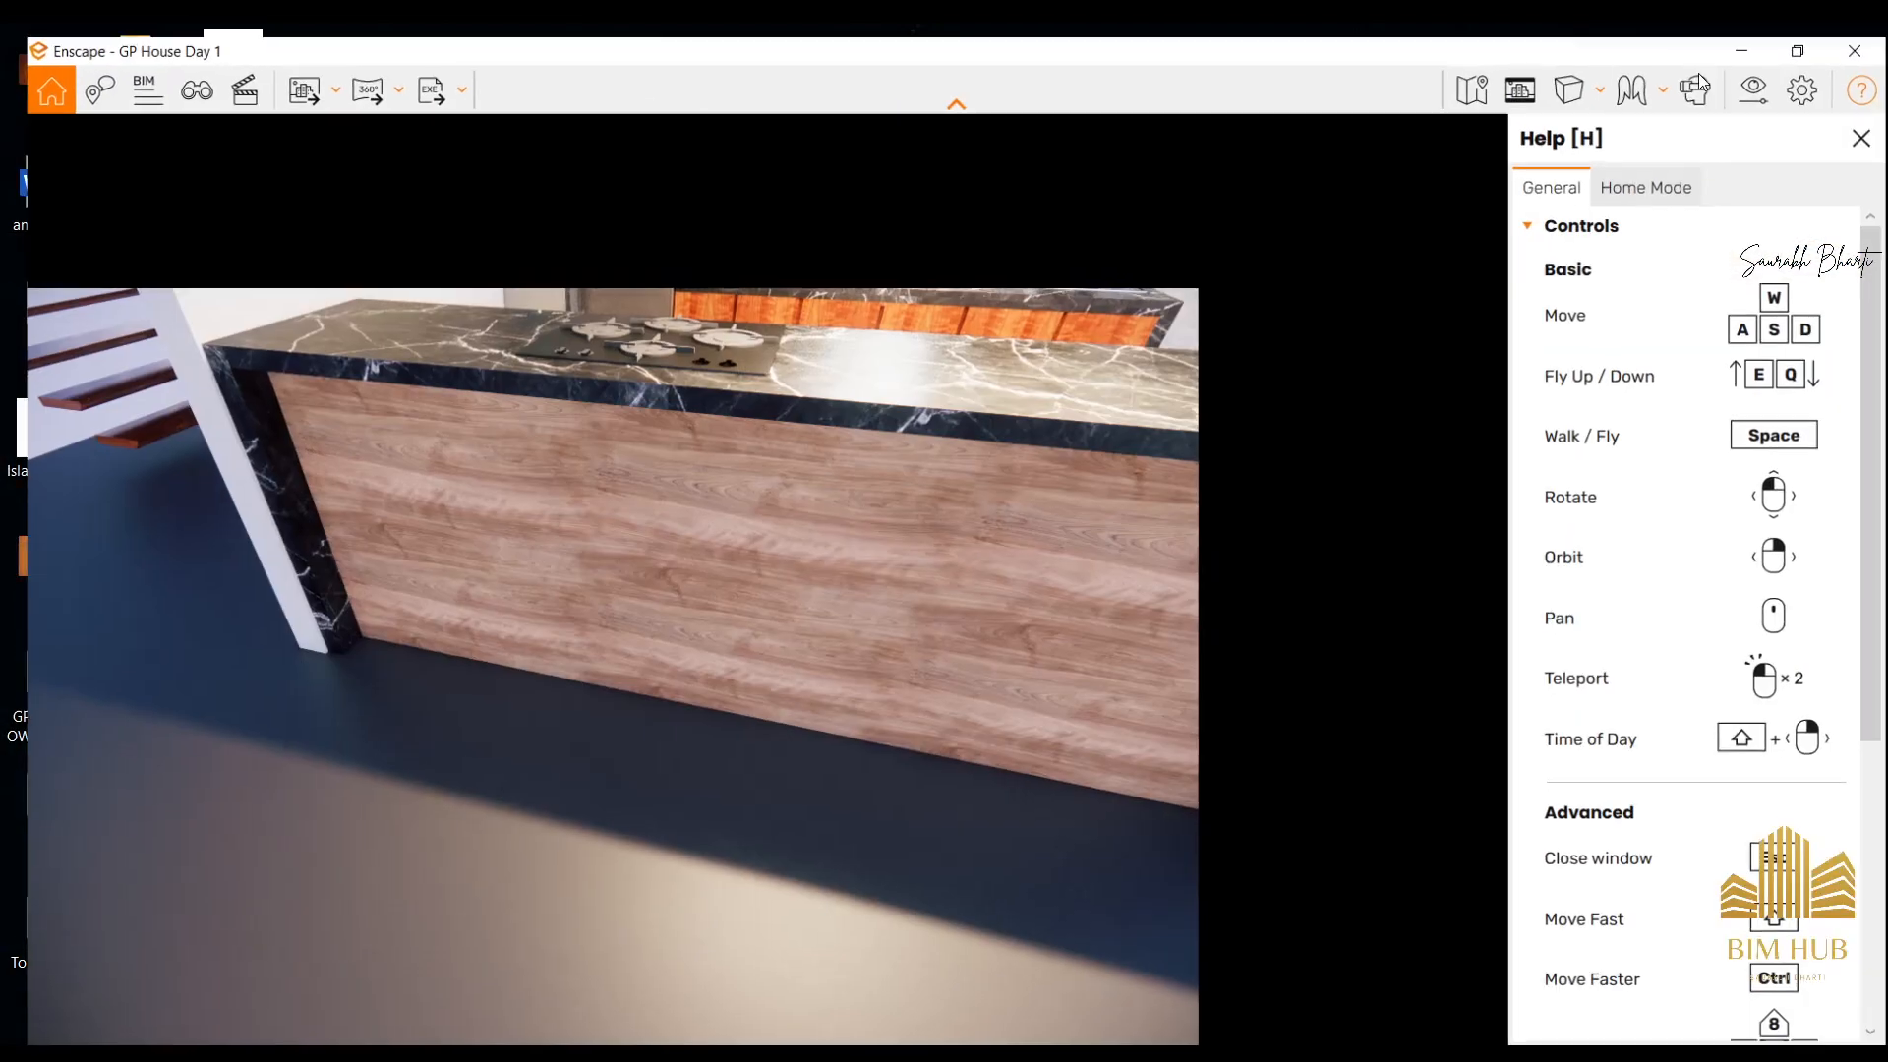
Switch back to Revit, view the whole ground-level model in 3D and search the Enscape asset library for "chair".
{"action": "left_click", "coordinate": [265, 1057]}
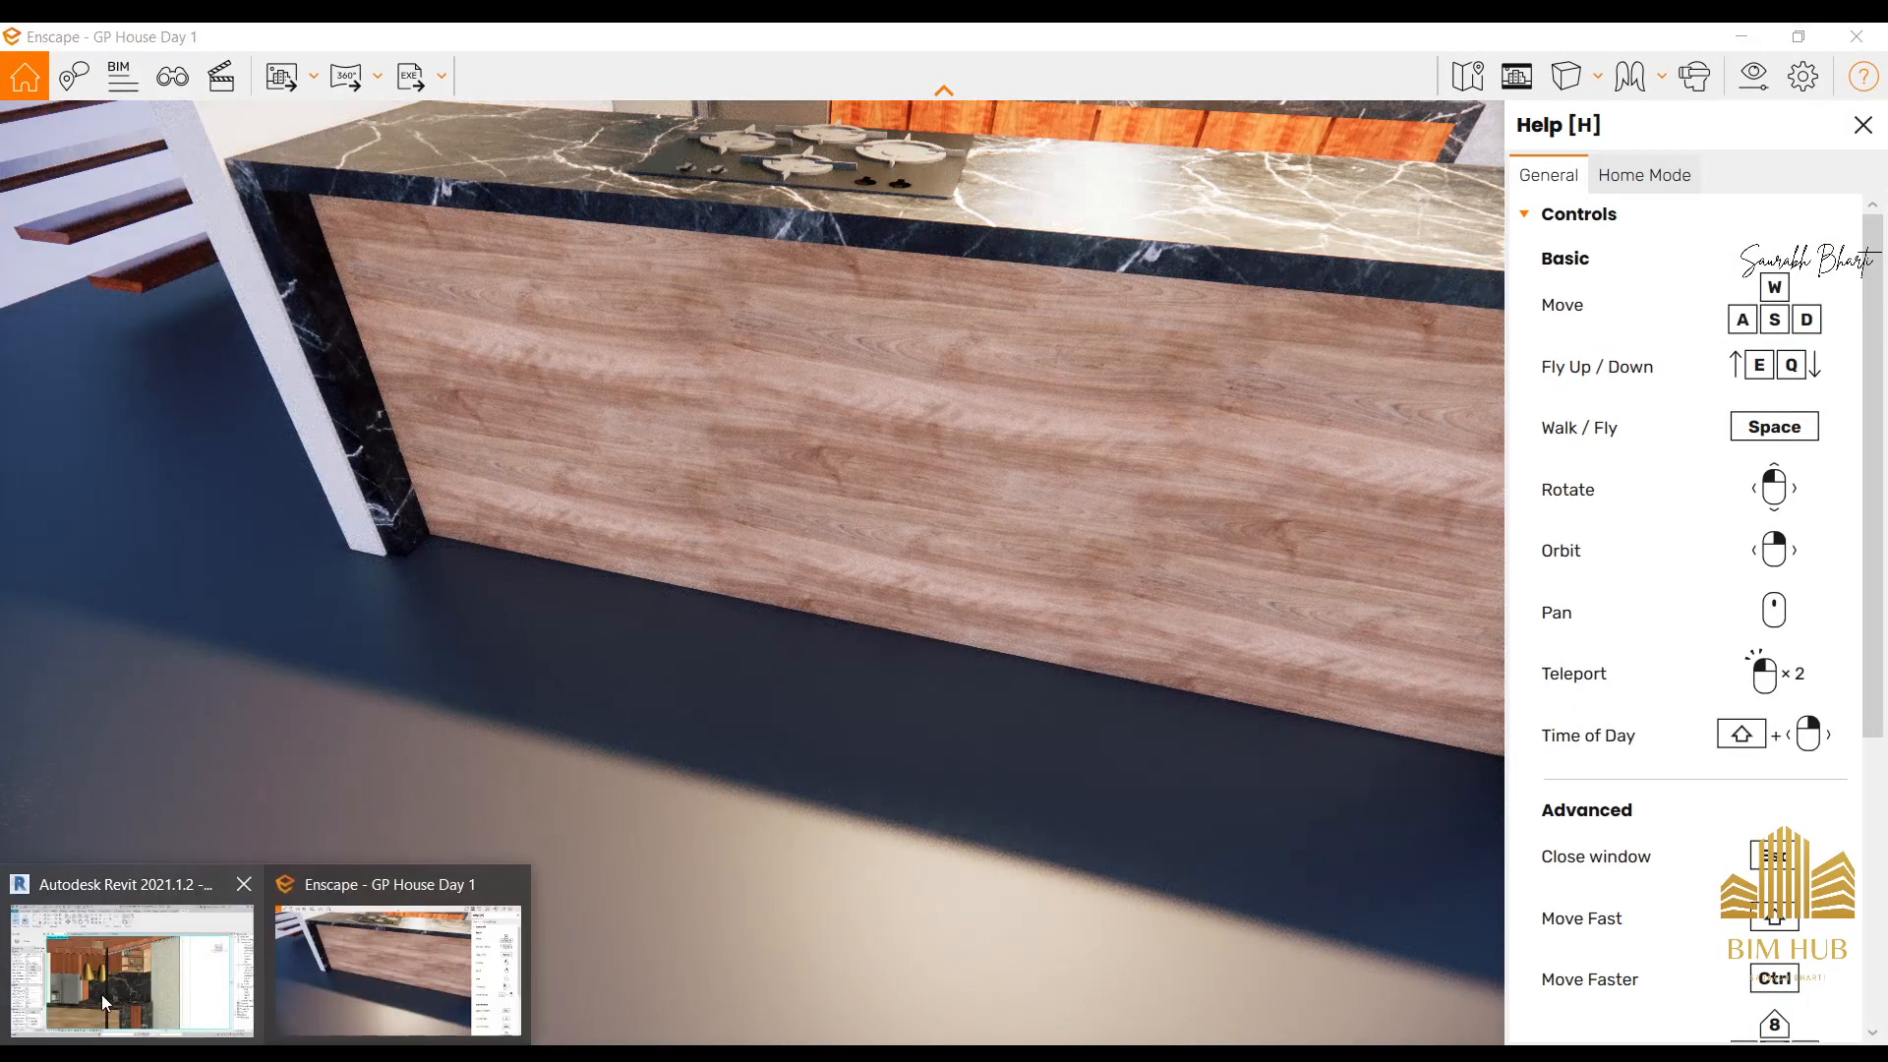
{"action": "left_click", "coordinate": [138, 969]}
{"action": "scroll", "coordinate": [1121, 595], "scroll_direction": "down", "scroll_amount": 6}
{"action": "middle_click_drag", "start_coordinate": [1088, 584], "coordinate": [1393, 551], "text": "shift"}
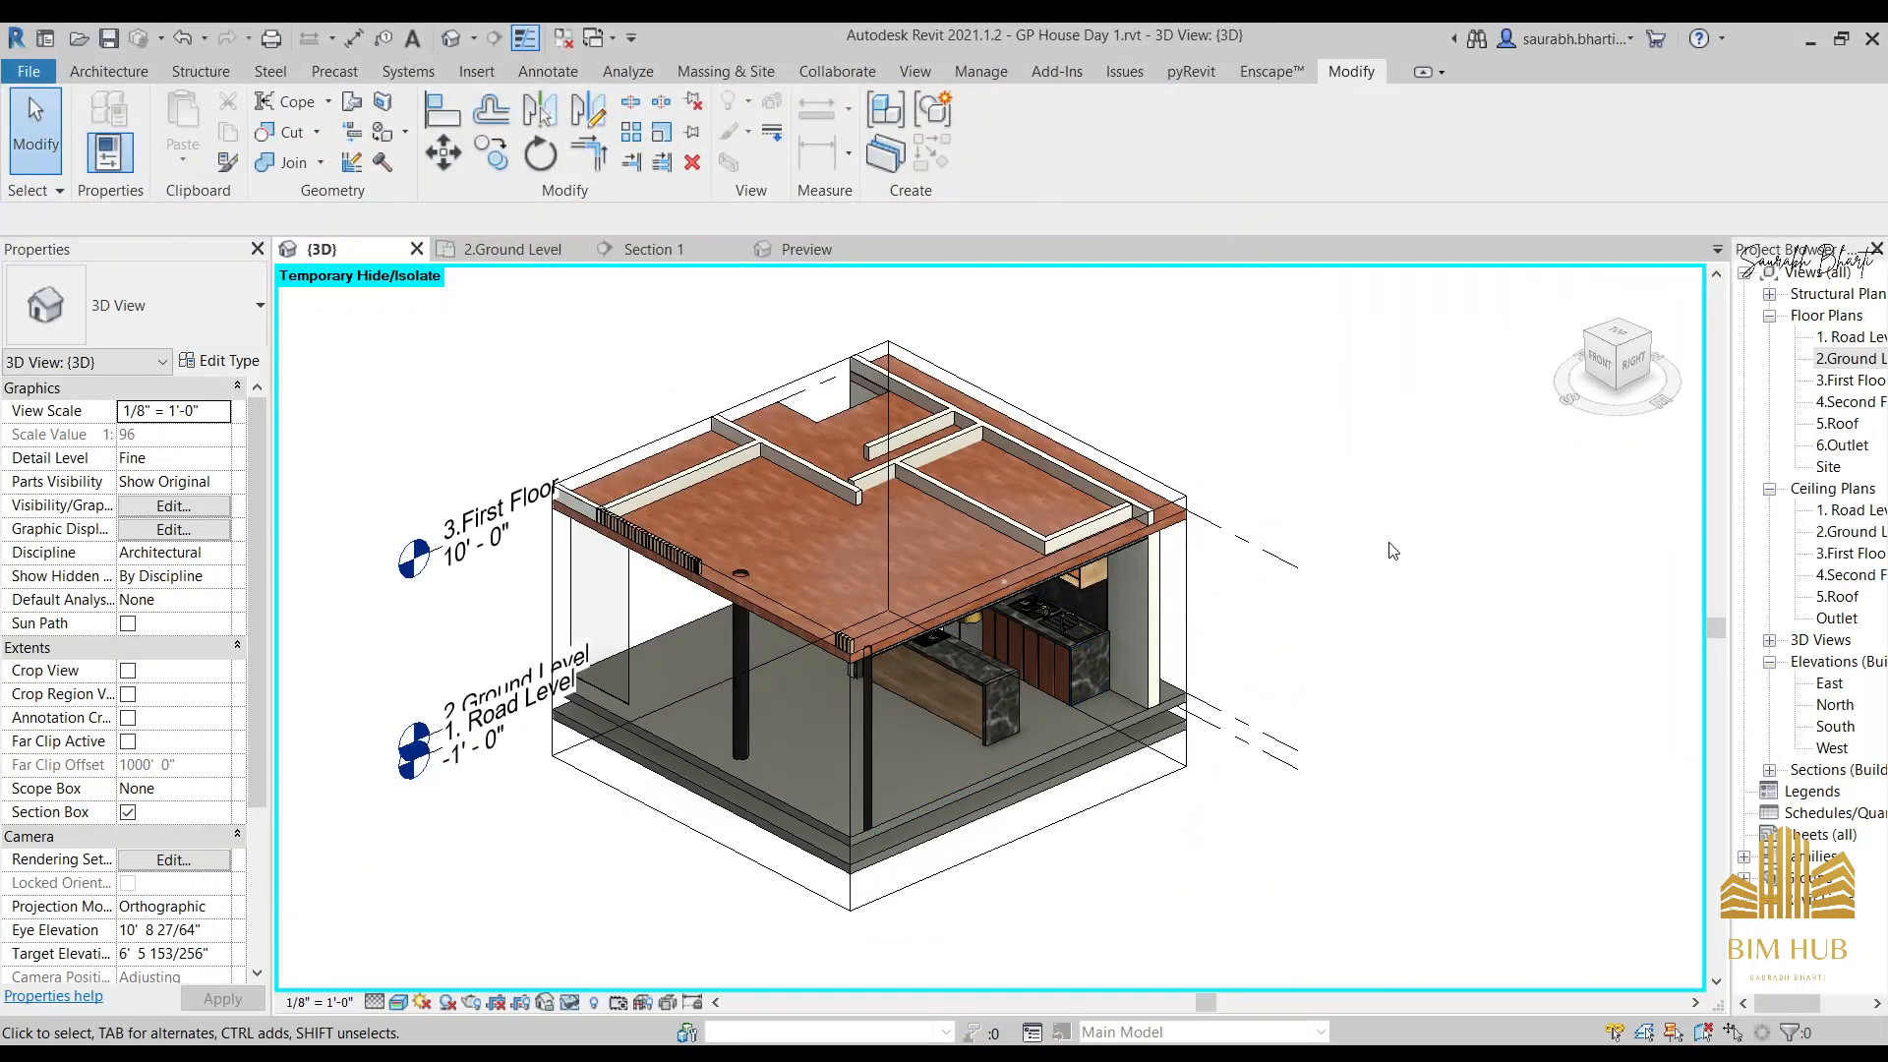
{"action": "left_click", "coordinate": [1271, 73]}
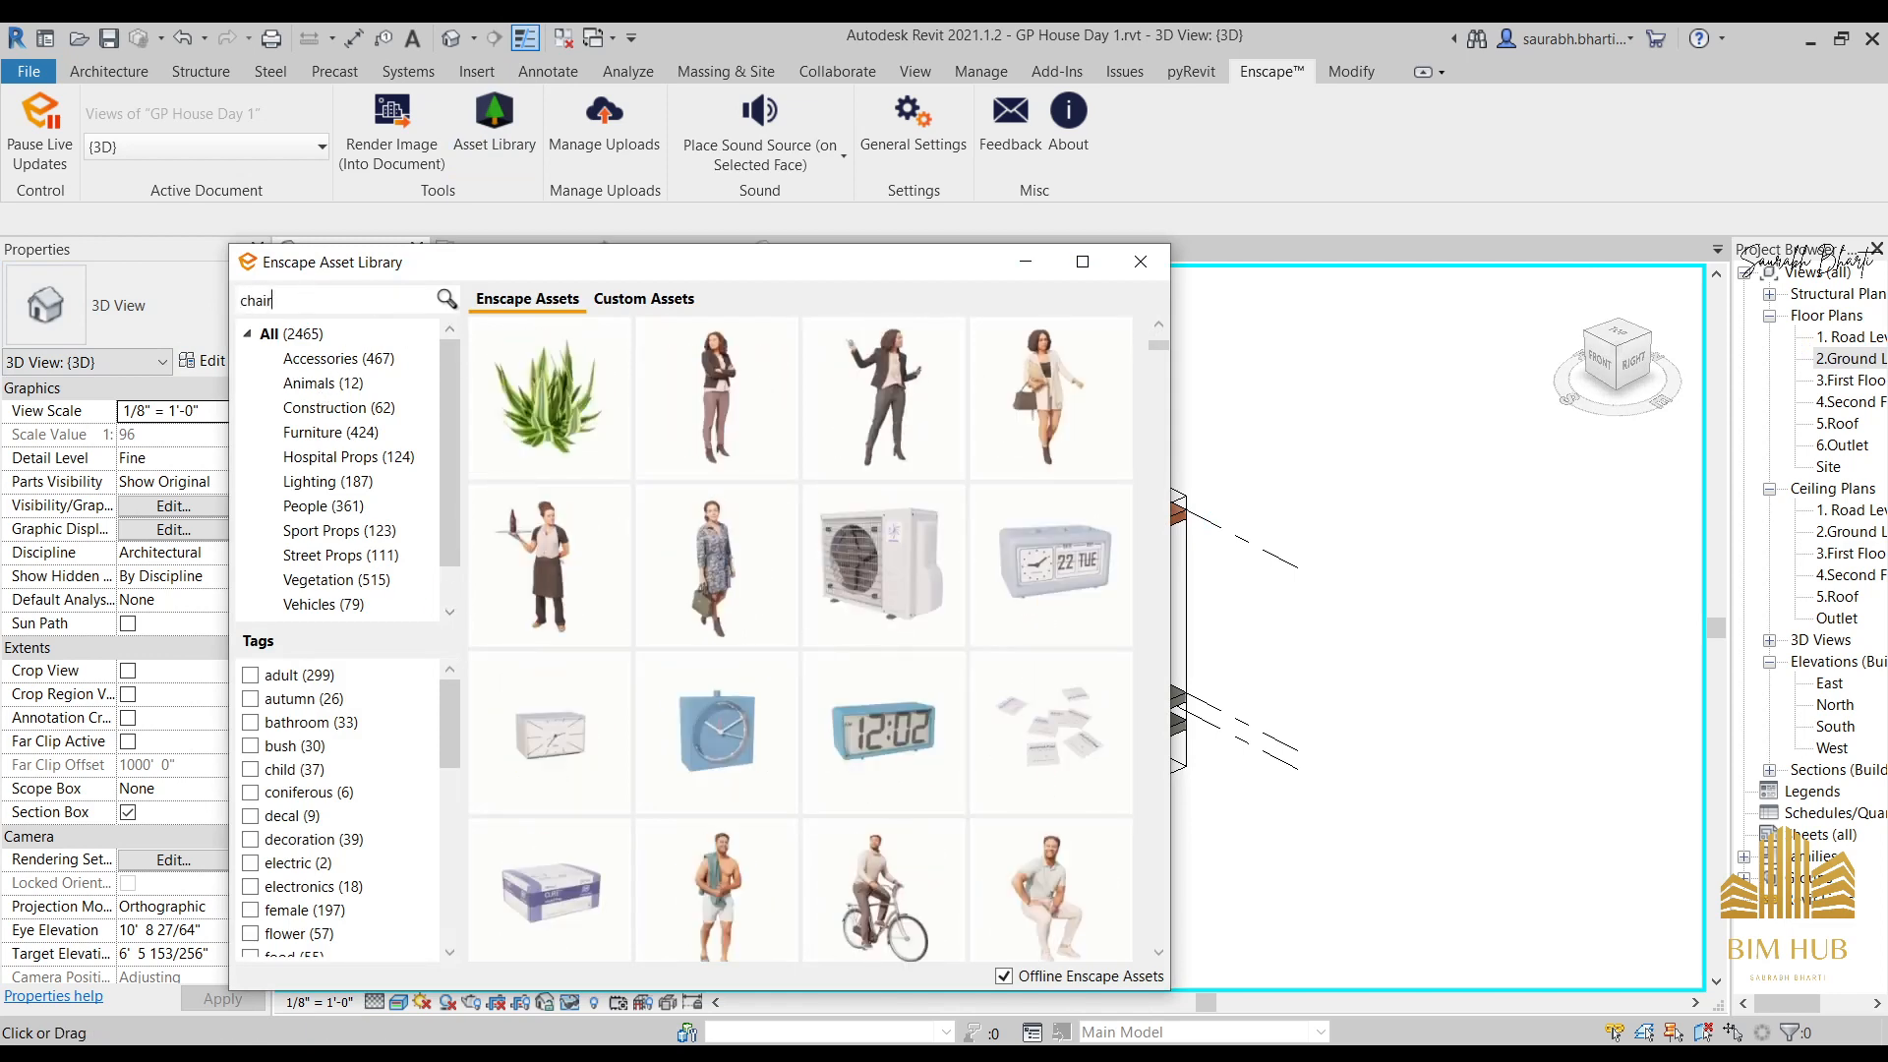
Examine the chair assets in the library for a model suitable as seating along the kitchen island.
{"action": "scroll", "coordinate": [910, 728], "scroll_direction": "down", "scroll_amount": 1}
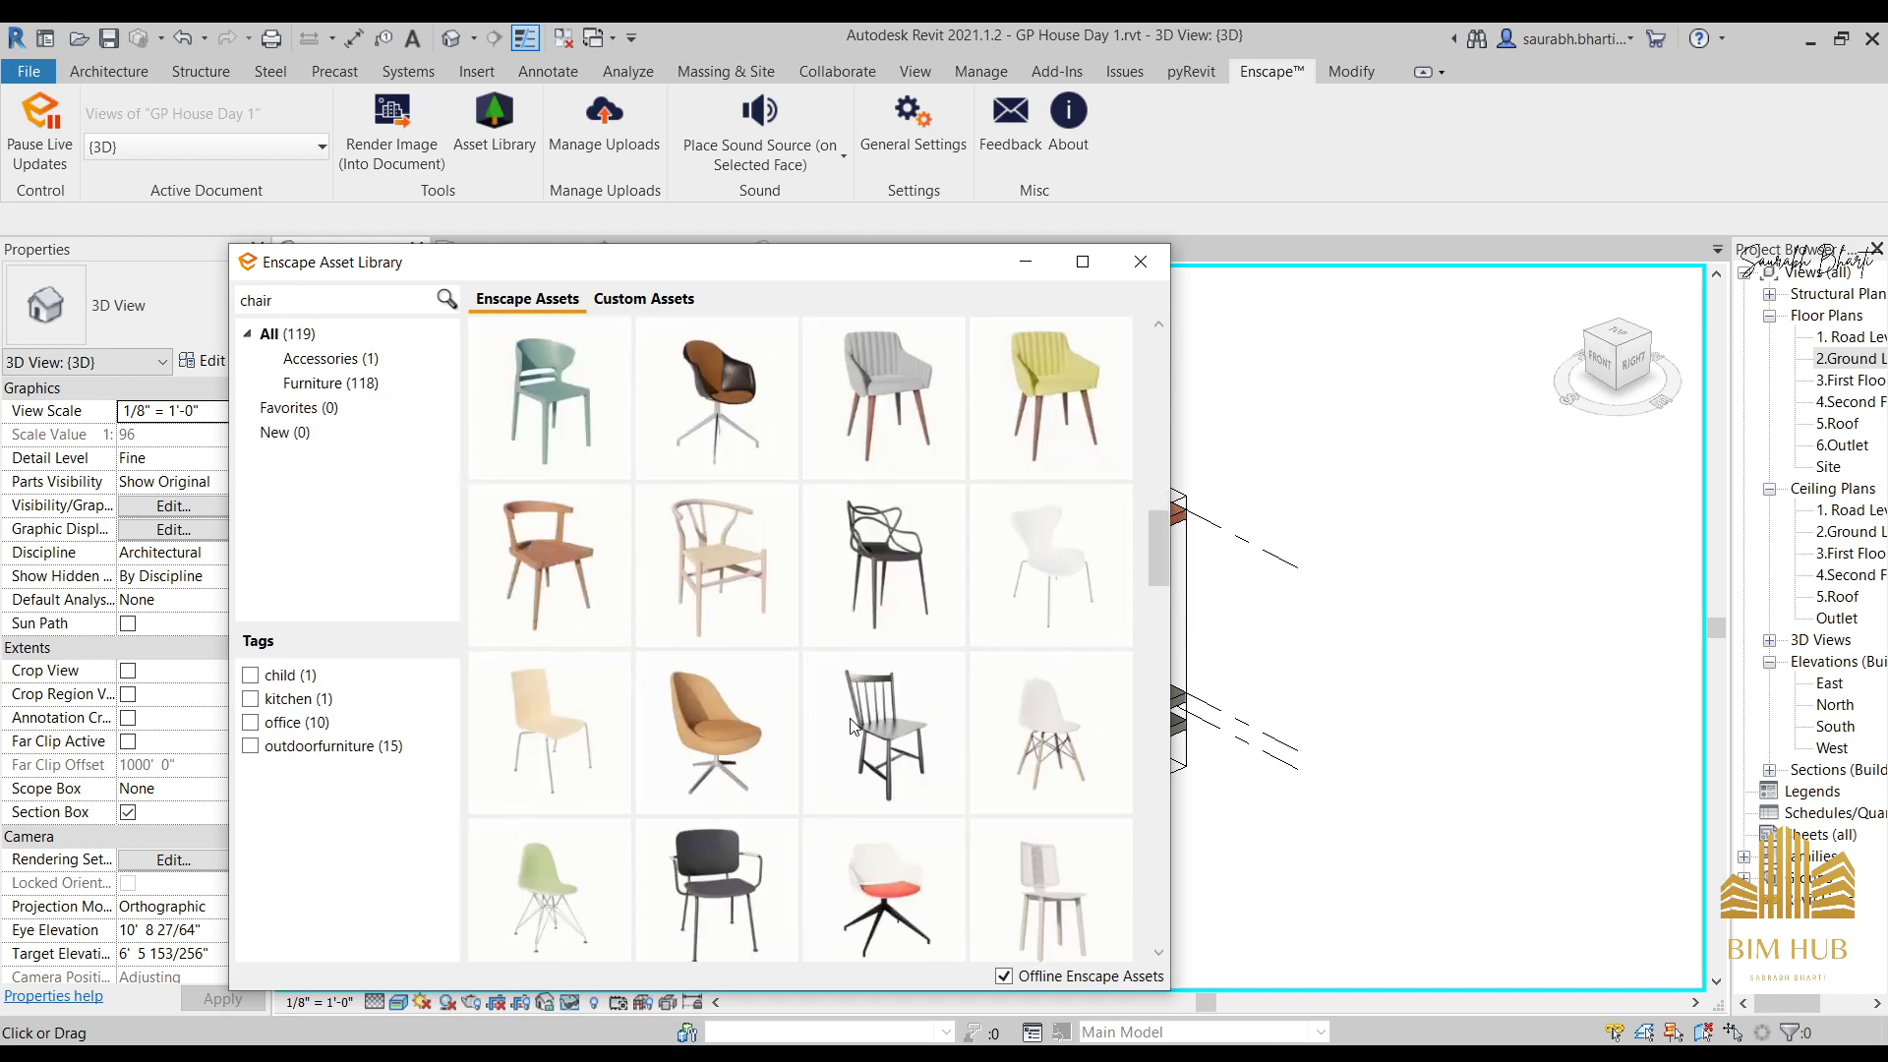
{"action": "scroll", "coordinate": [1032, 541], "scroll_direction": "down", "scroll_amount": 5}
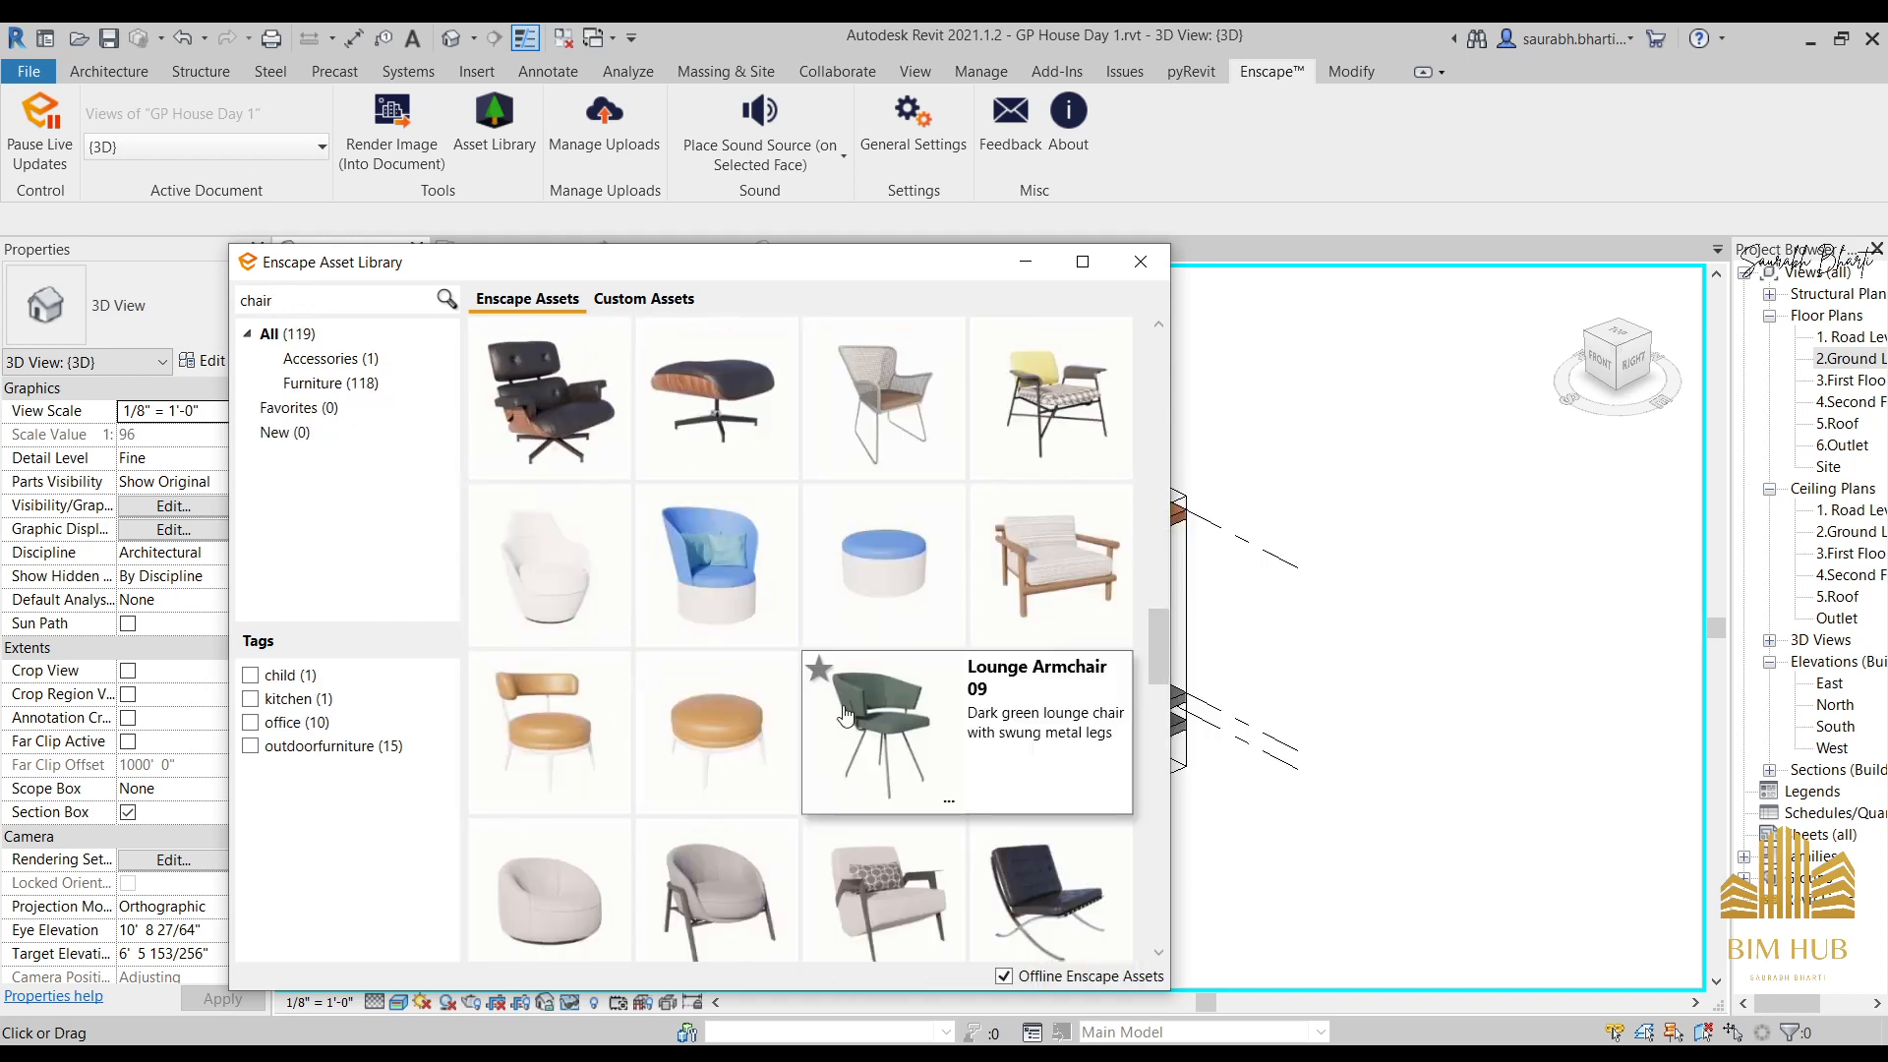
{"action": "scroll", "coordinate": [813, 759], "scroll_direction": "down", "scroll_amount": 3}
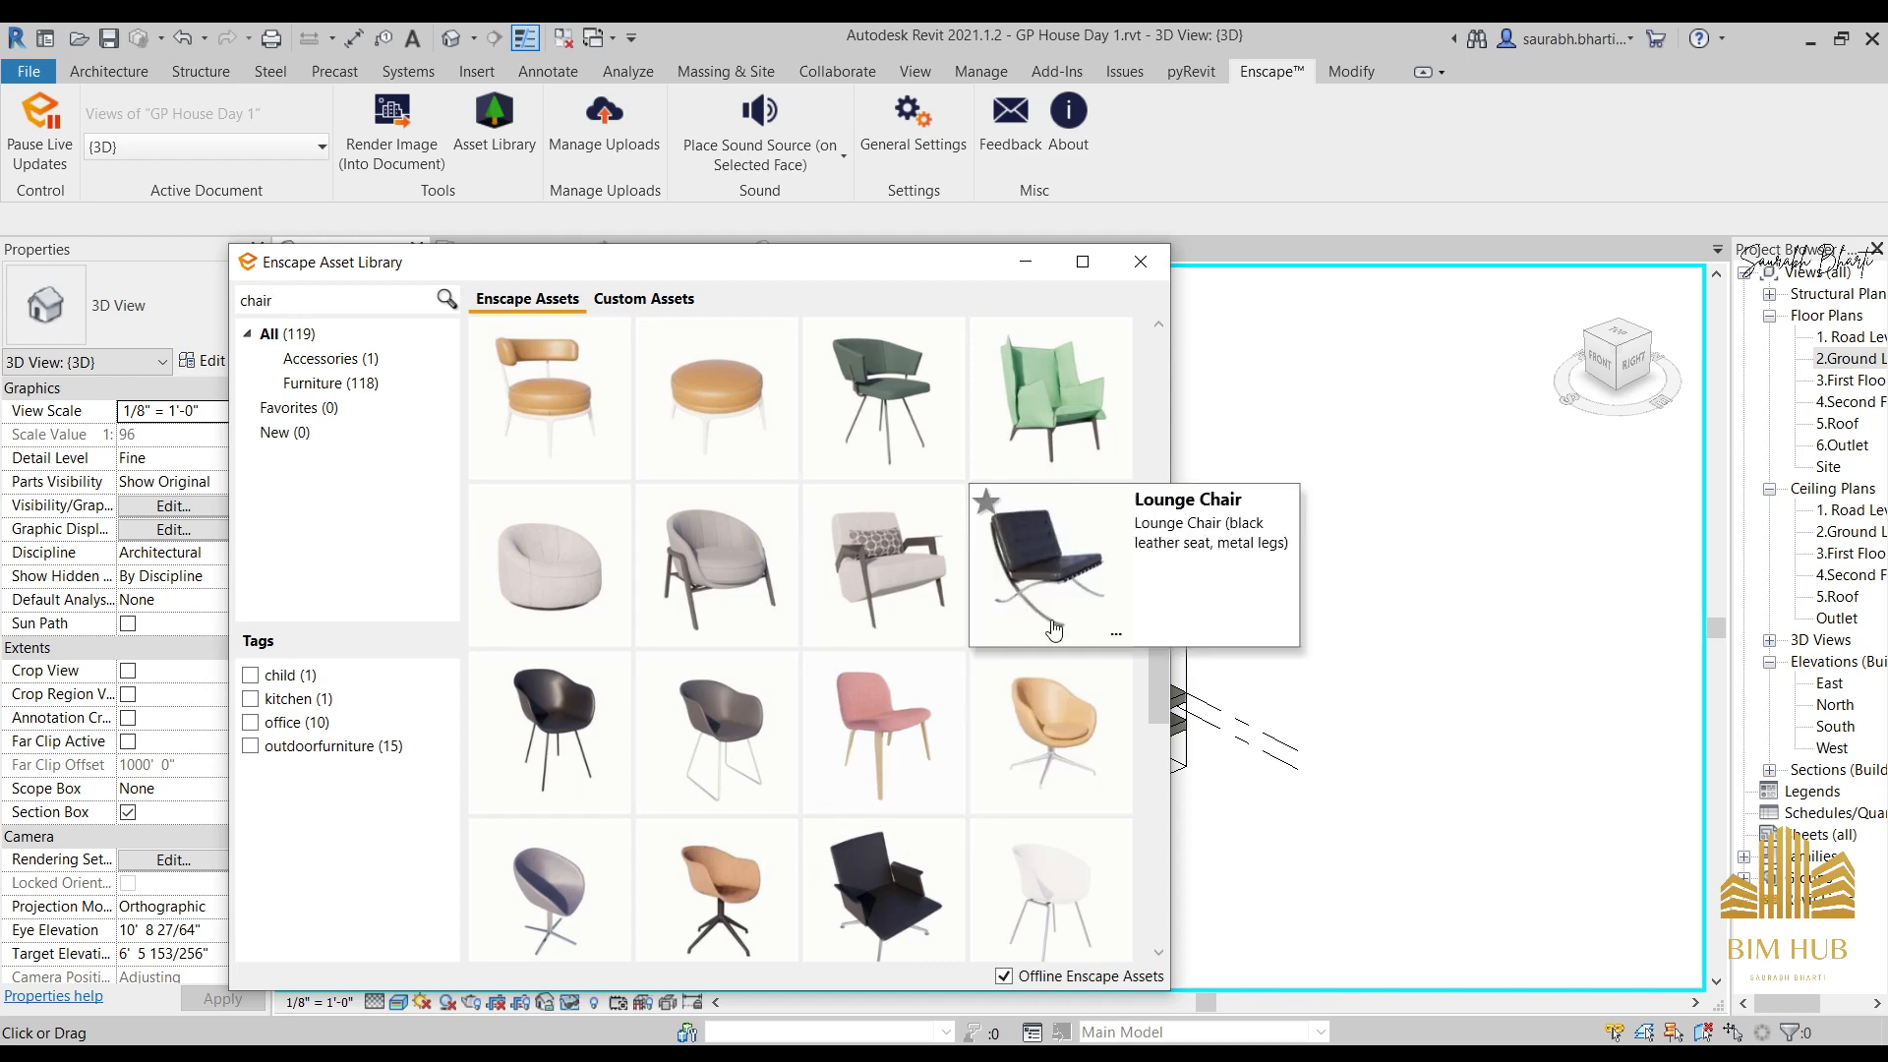
{"action": "scroll", "coordinate": [811, 766], "scroll_direction": "down", "scroll_amount": 1}
{"action": "scroll", "coordinate": [942, 831], "scroll_direction": "down", "scroll_amount": 10}
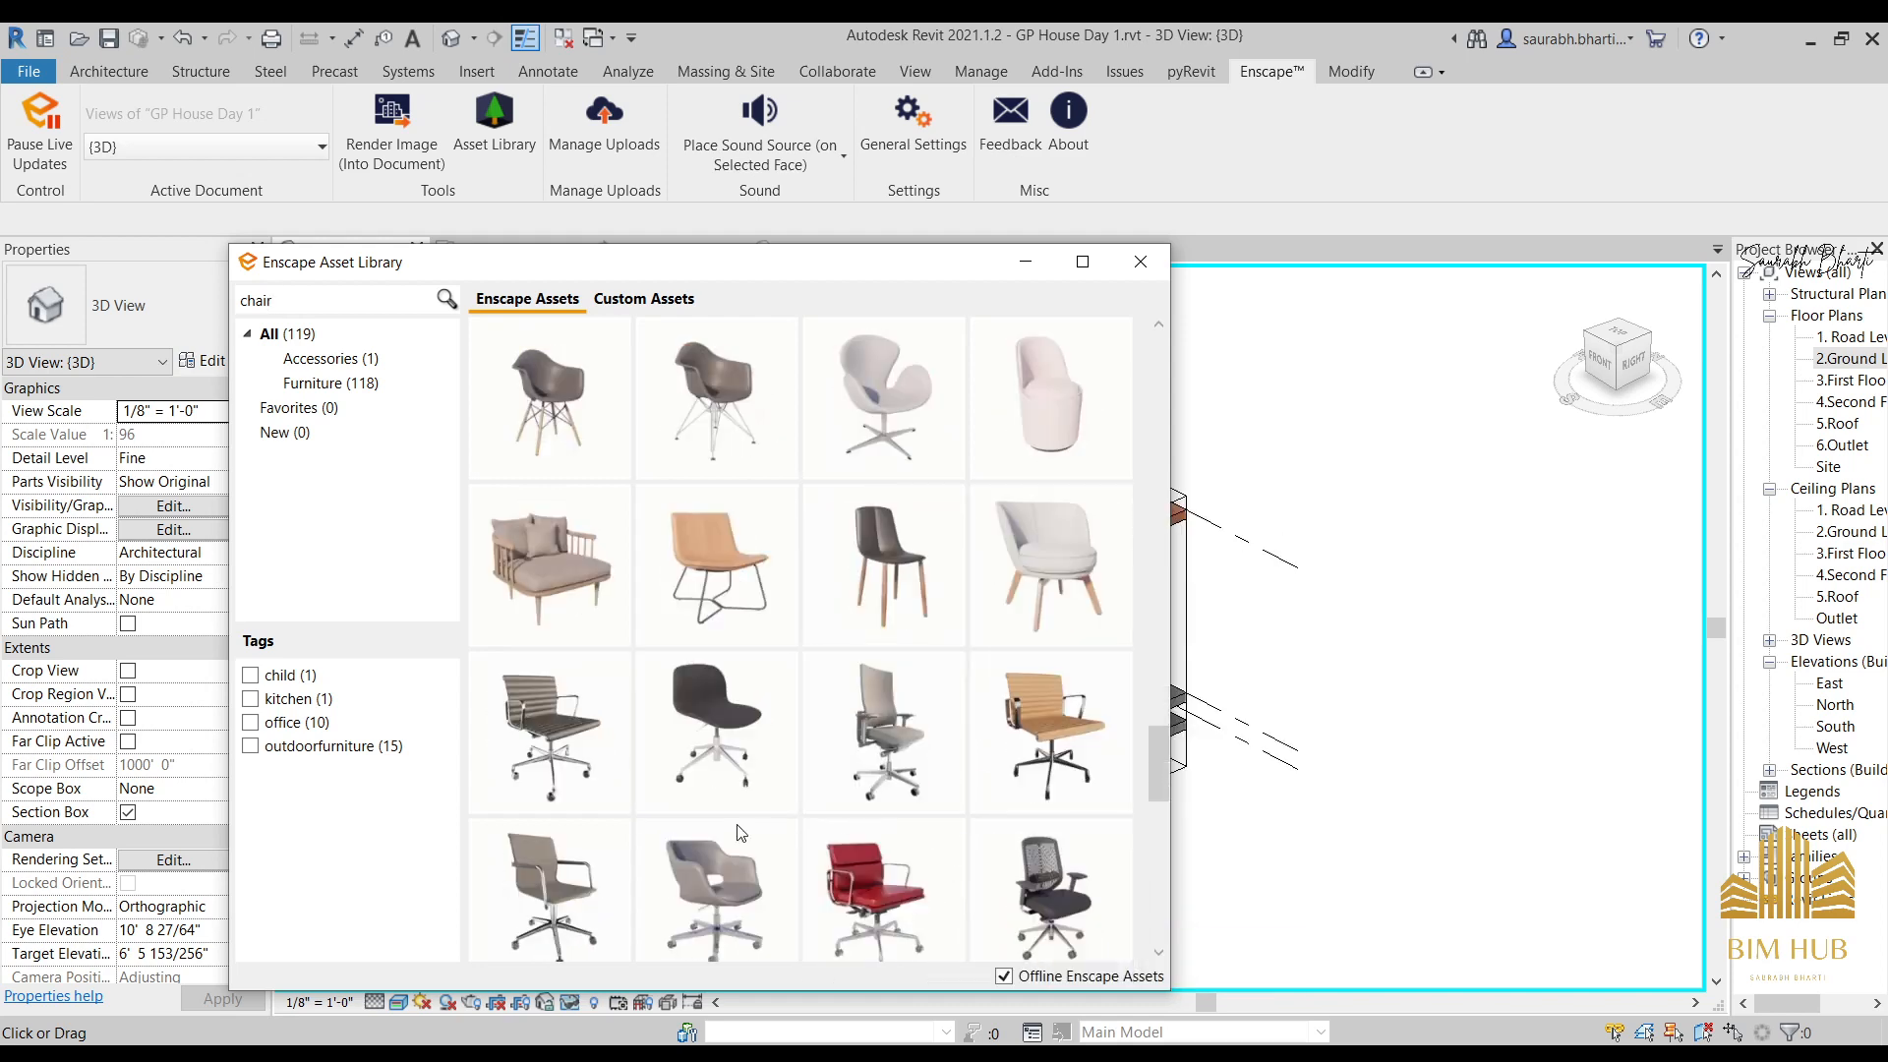
{"action": "scroll", "coordinate": [689, 831], "scroll_direction": "down", "scroll_amount": 2}
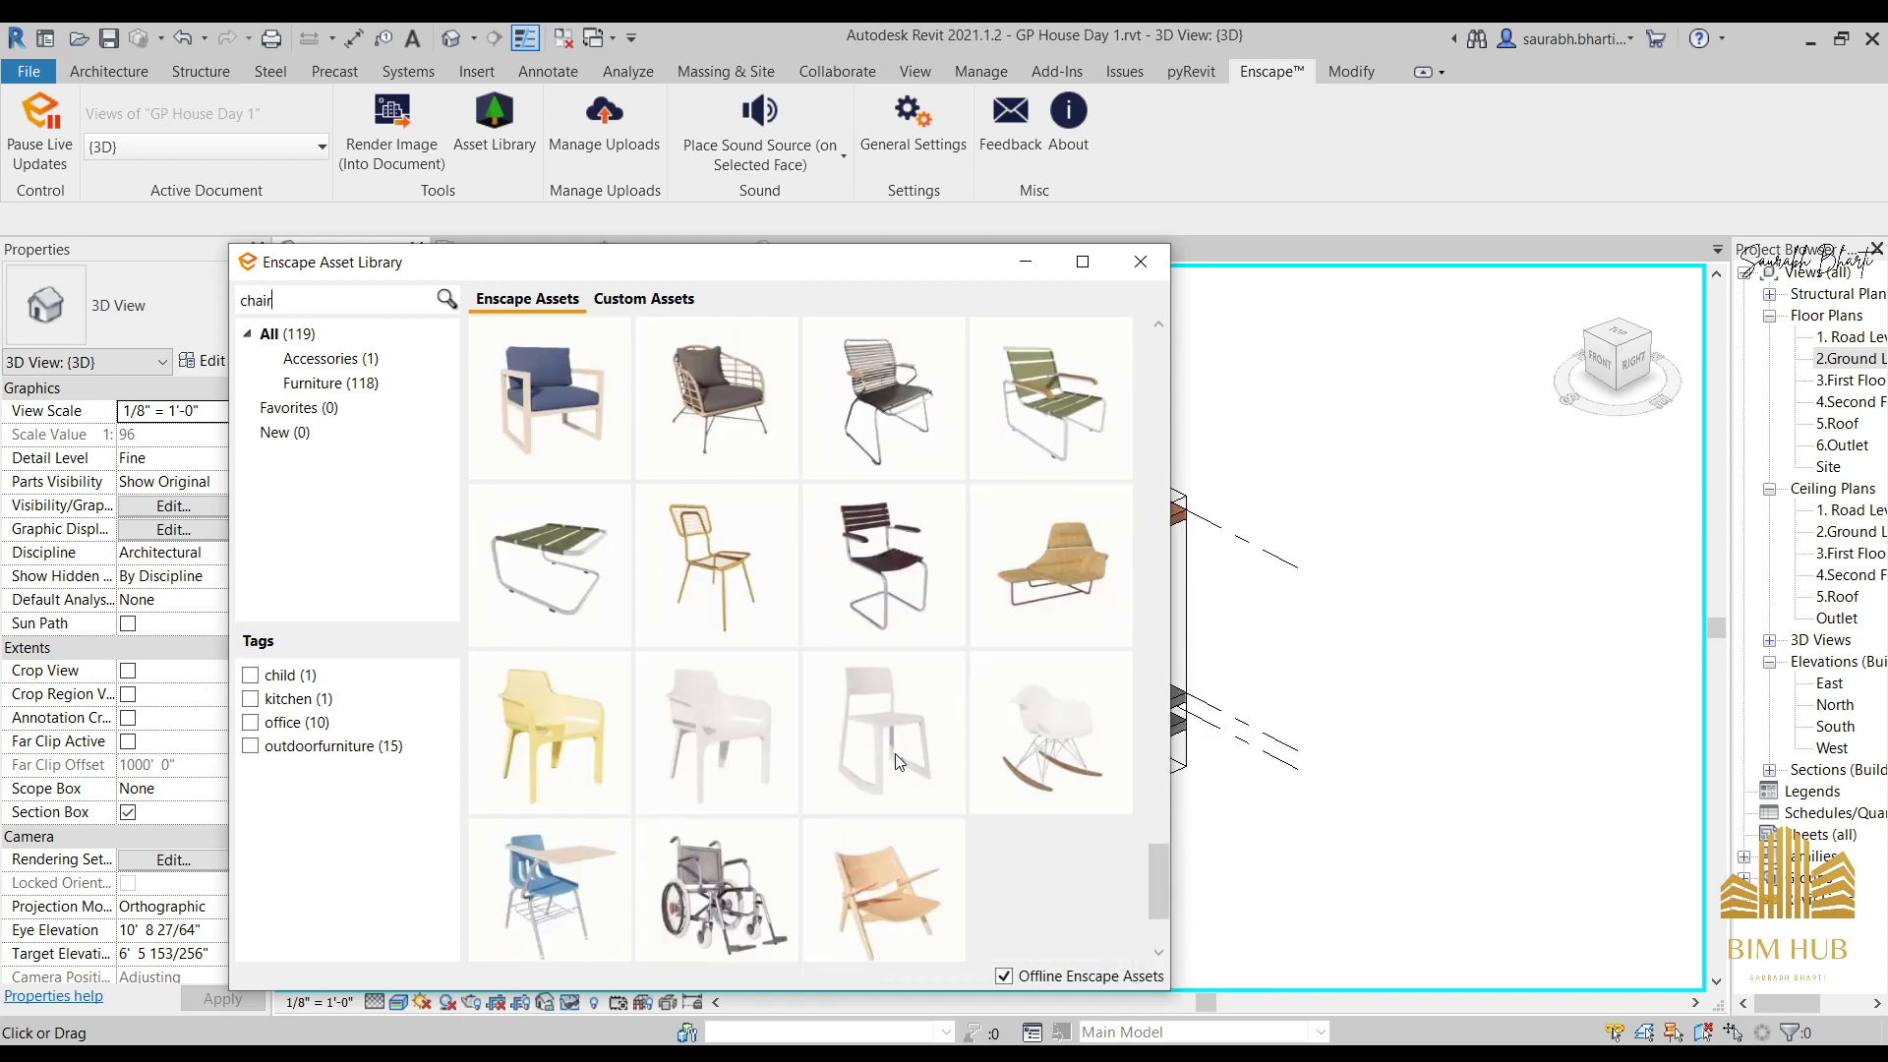
{"action": "scroll", "coordinate": [730, 813], "scroll_direction": "up", "scroll_amount": 3}
{"action": "scroll", "coordinate": [615, 621], "scroll_direction": "up", "scroll_amount": 5}
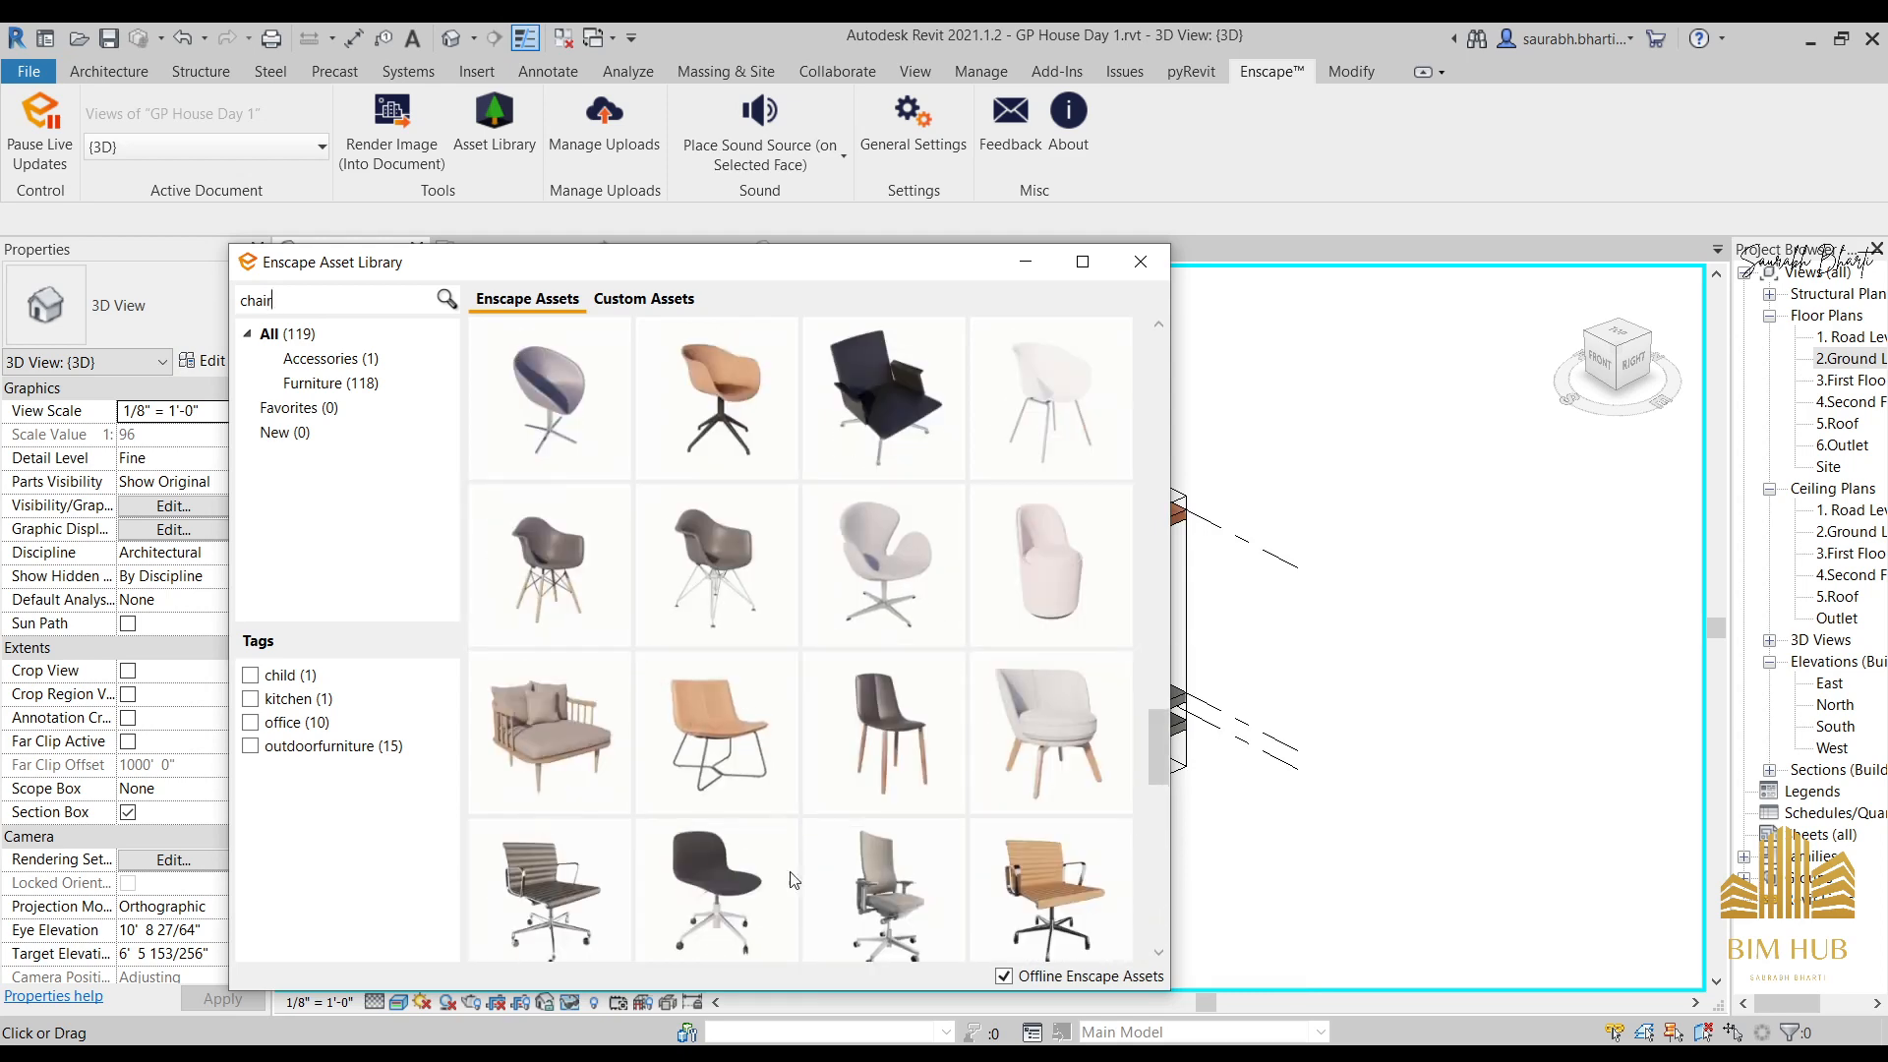
{"action": "scroll", "coordinate": [757, 817], "scroll_direction": "up", "scroll_amount": 2}
{"action": "scroll", "coordinate": [758, 715], "scroll_direction": "up", "scroll_amount": 2}
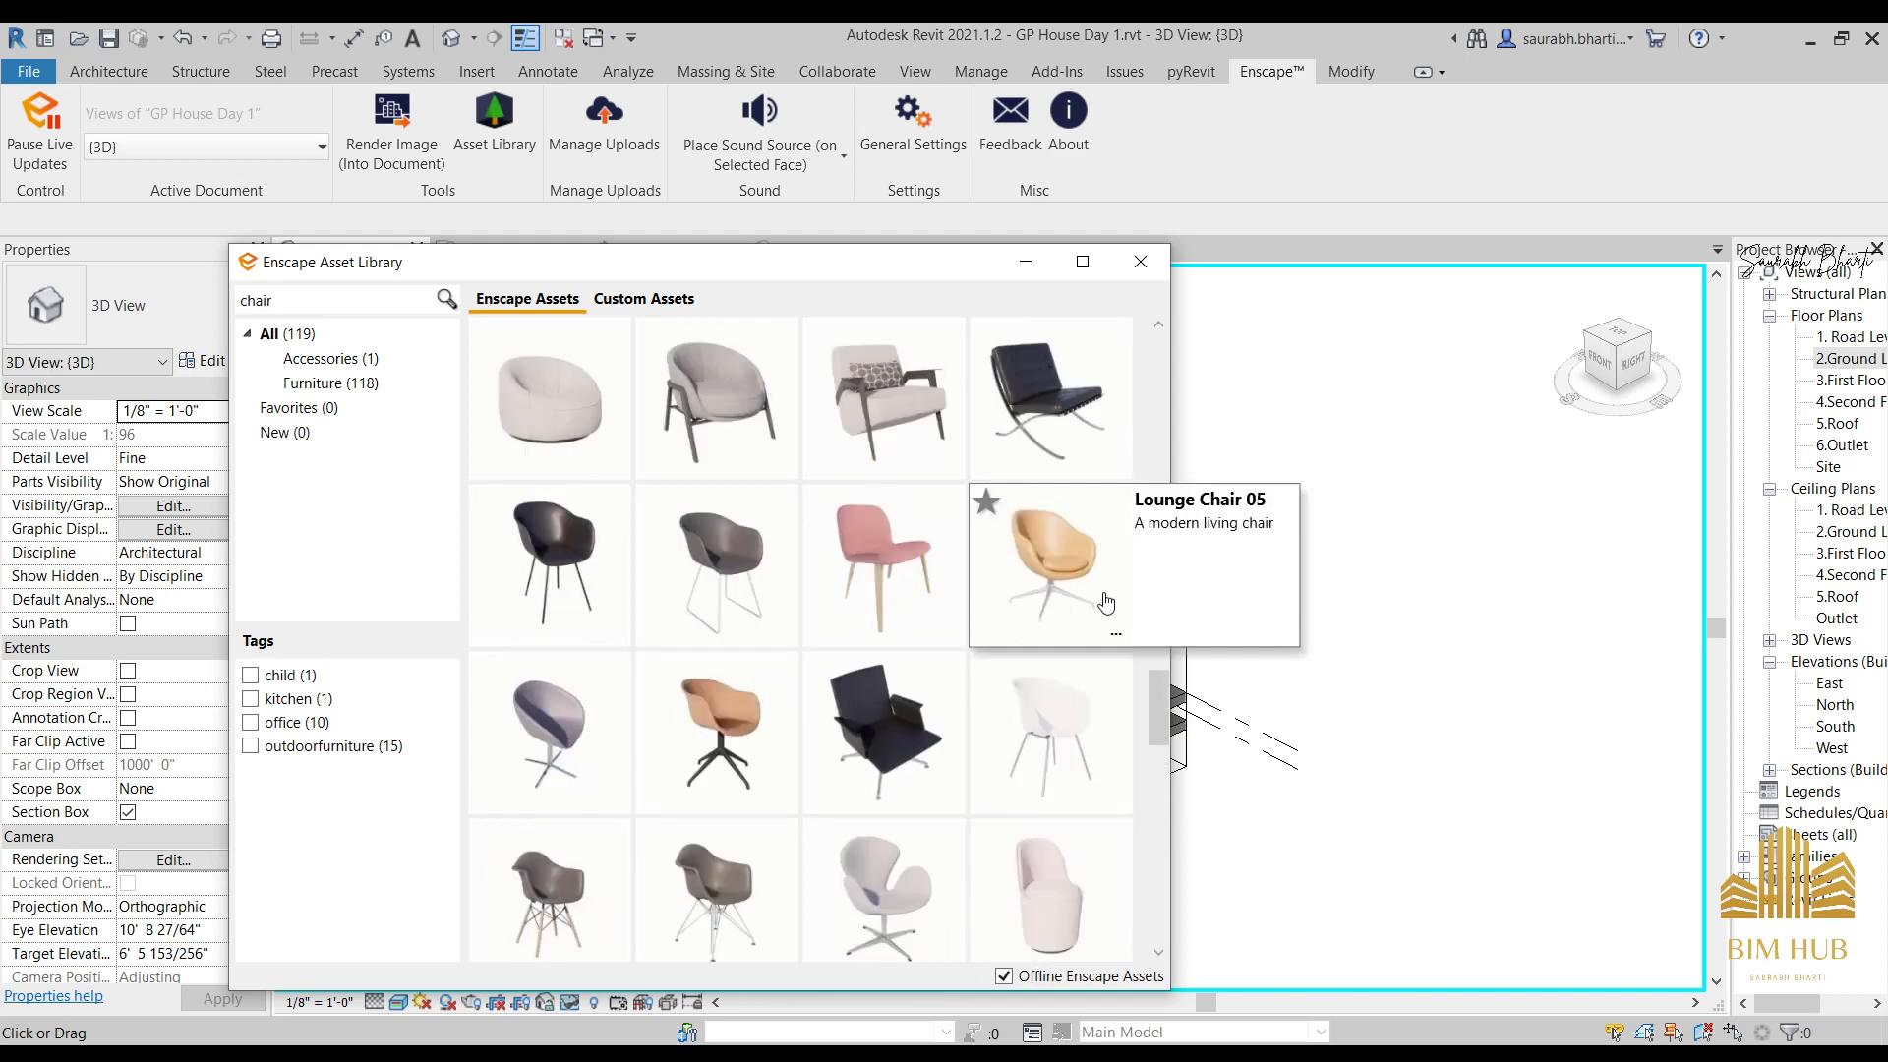
{"action": "scroll", "coordinate": [718, 717], "scroll_direction": "up", "scroll_amount": 3}
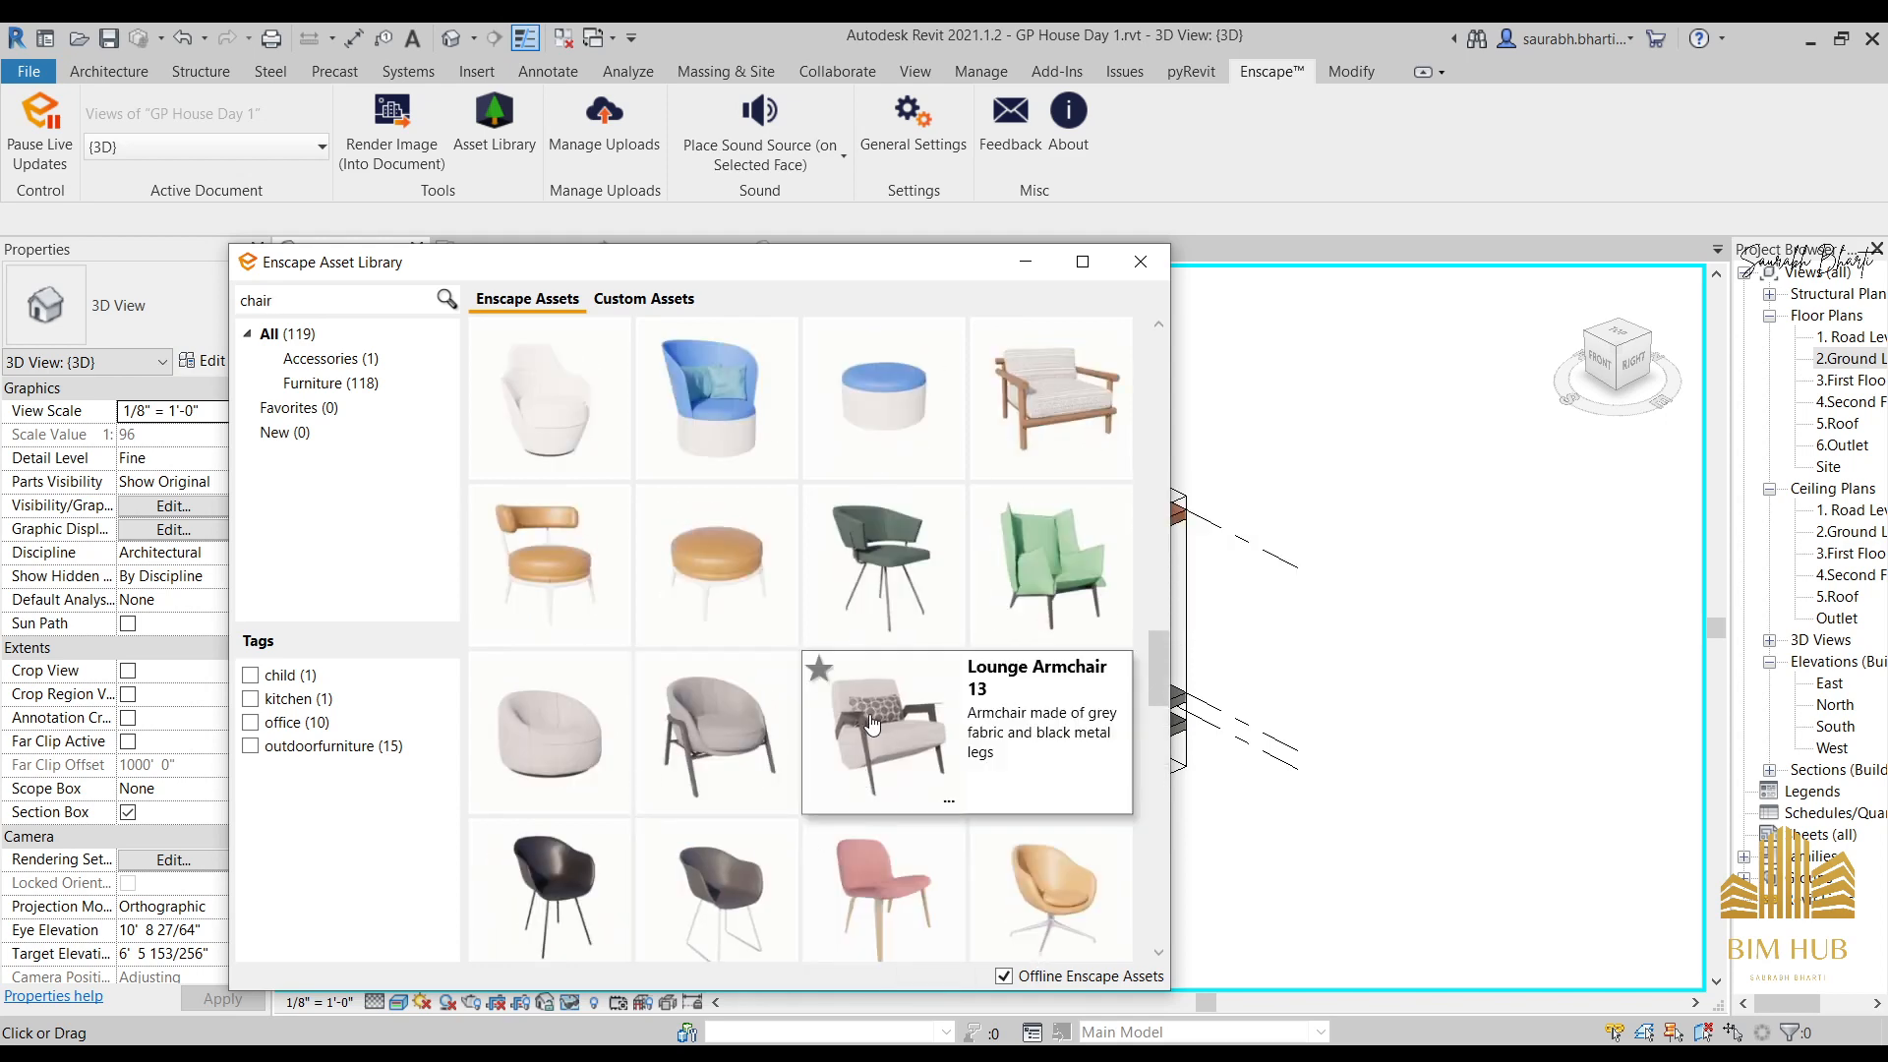
{"action": "scroll", "coordinate": [870, 714], "scroll_direction": "up", "scroll_amount": 5}
{"action": "mouse_move", "coordinate": [753, 616]}
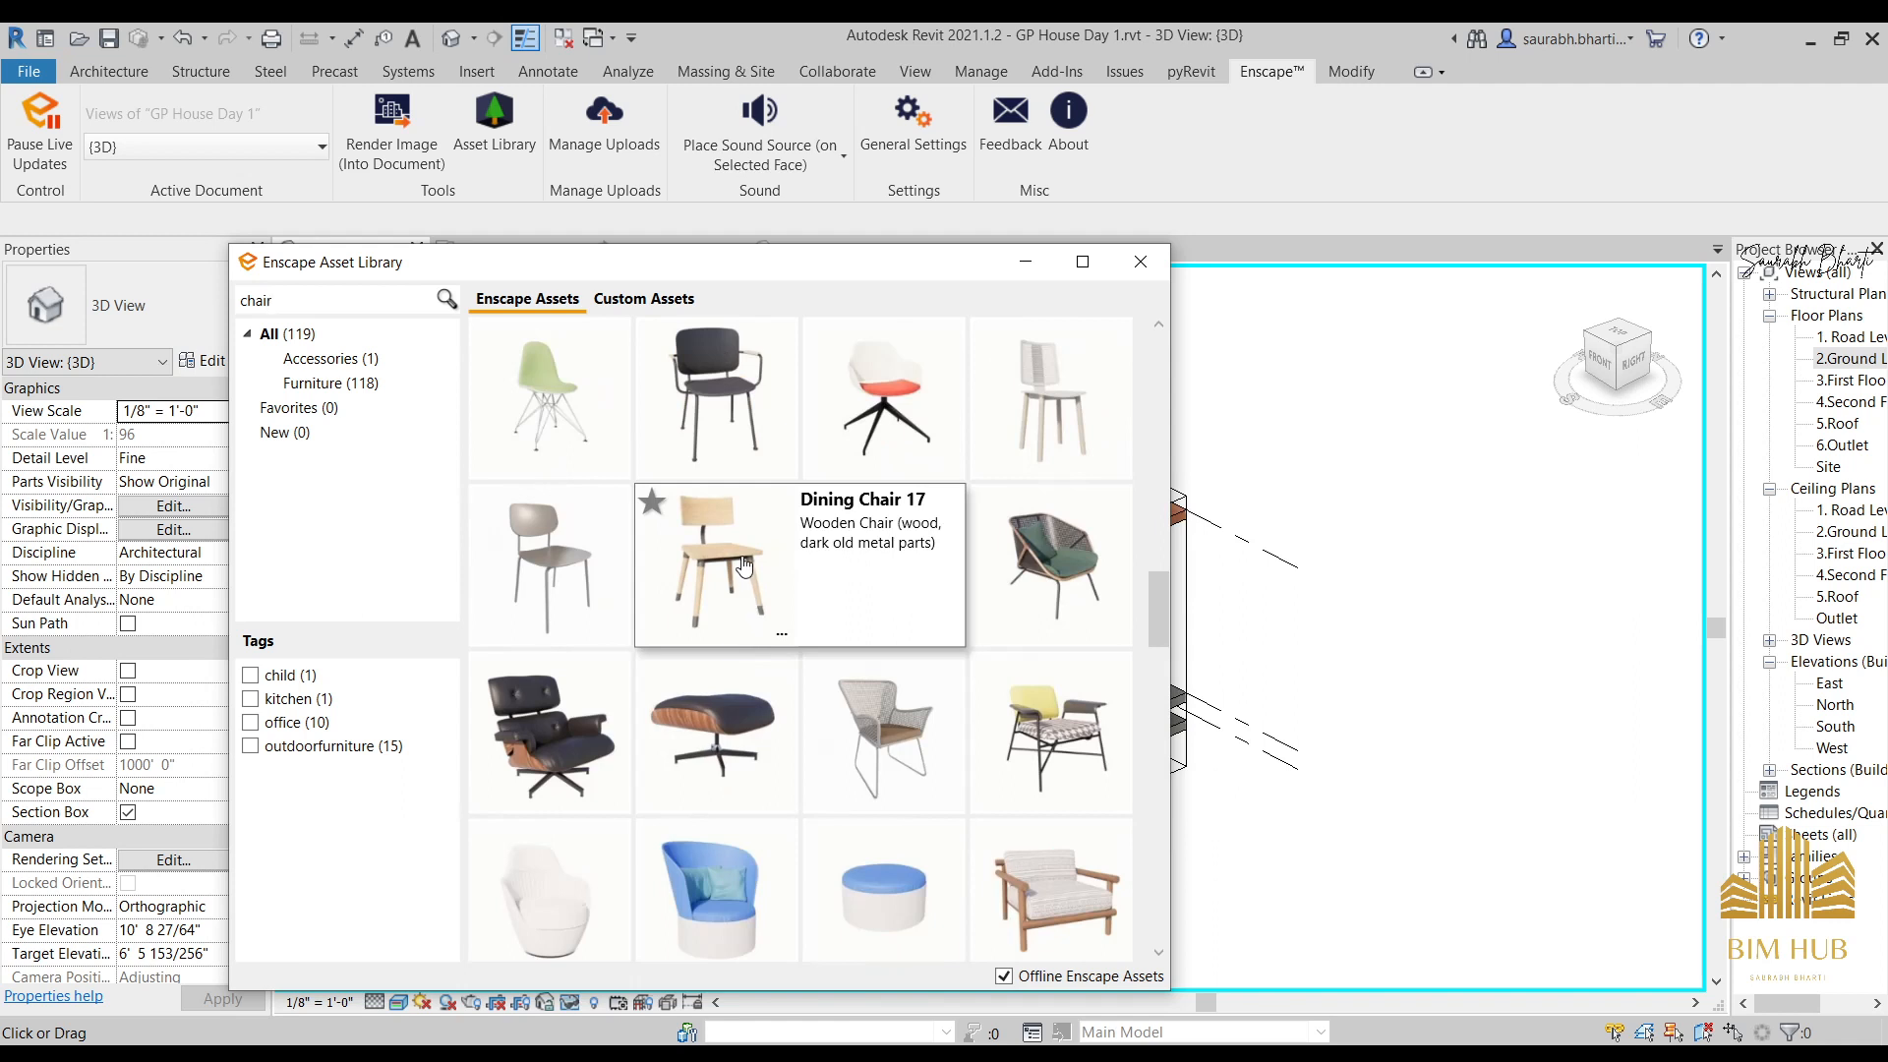
{"action": "mouse_move", "coordinate": [911, 594]}
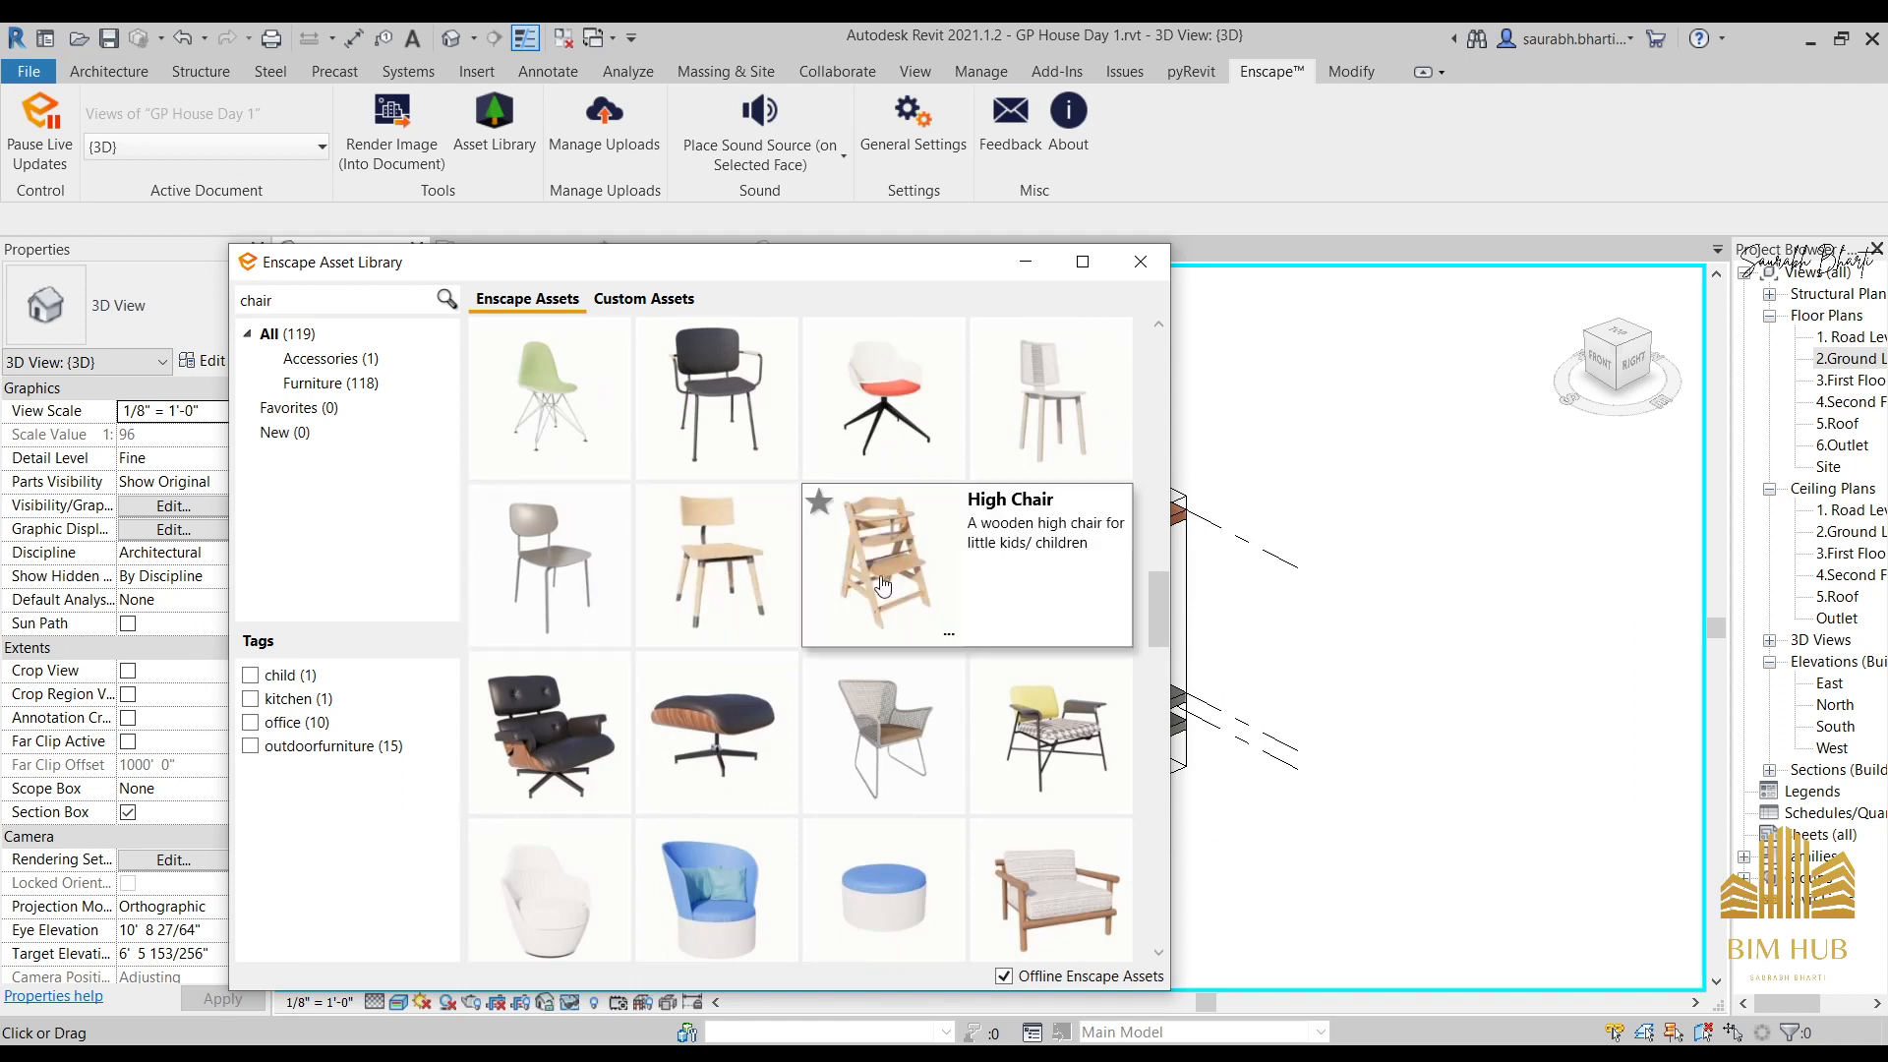
{"action": "mouse_move", "coordinate": [898, 792]}
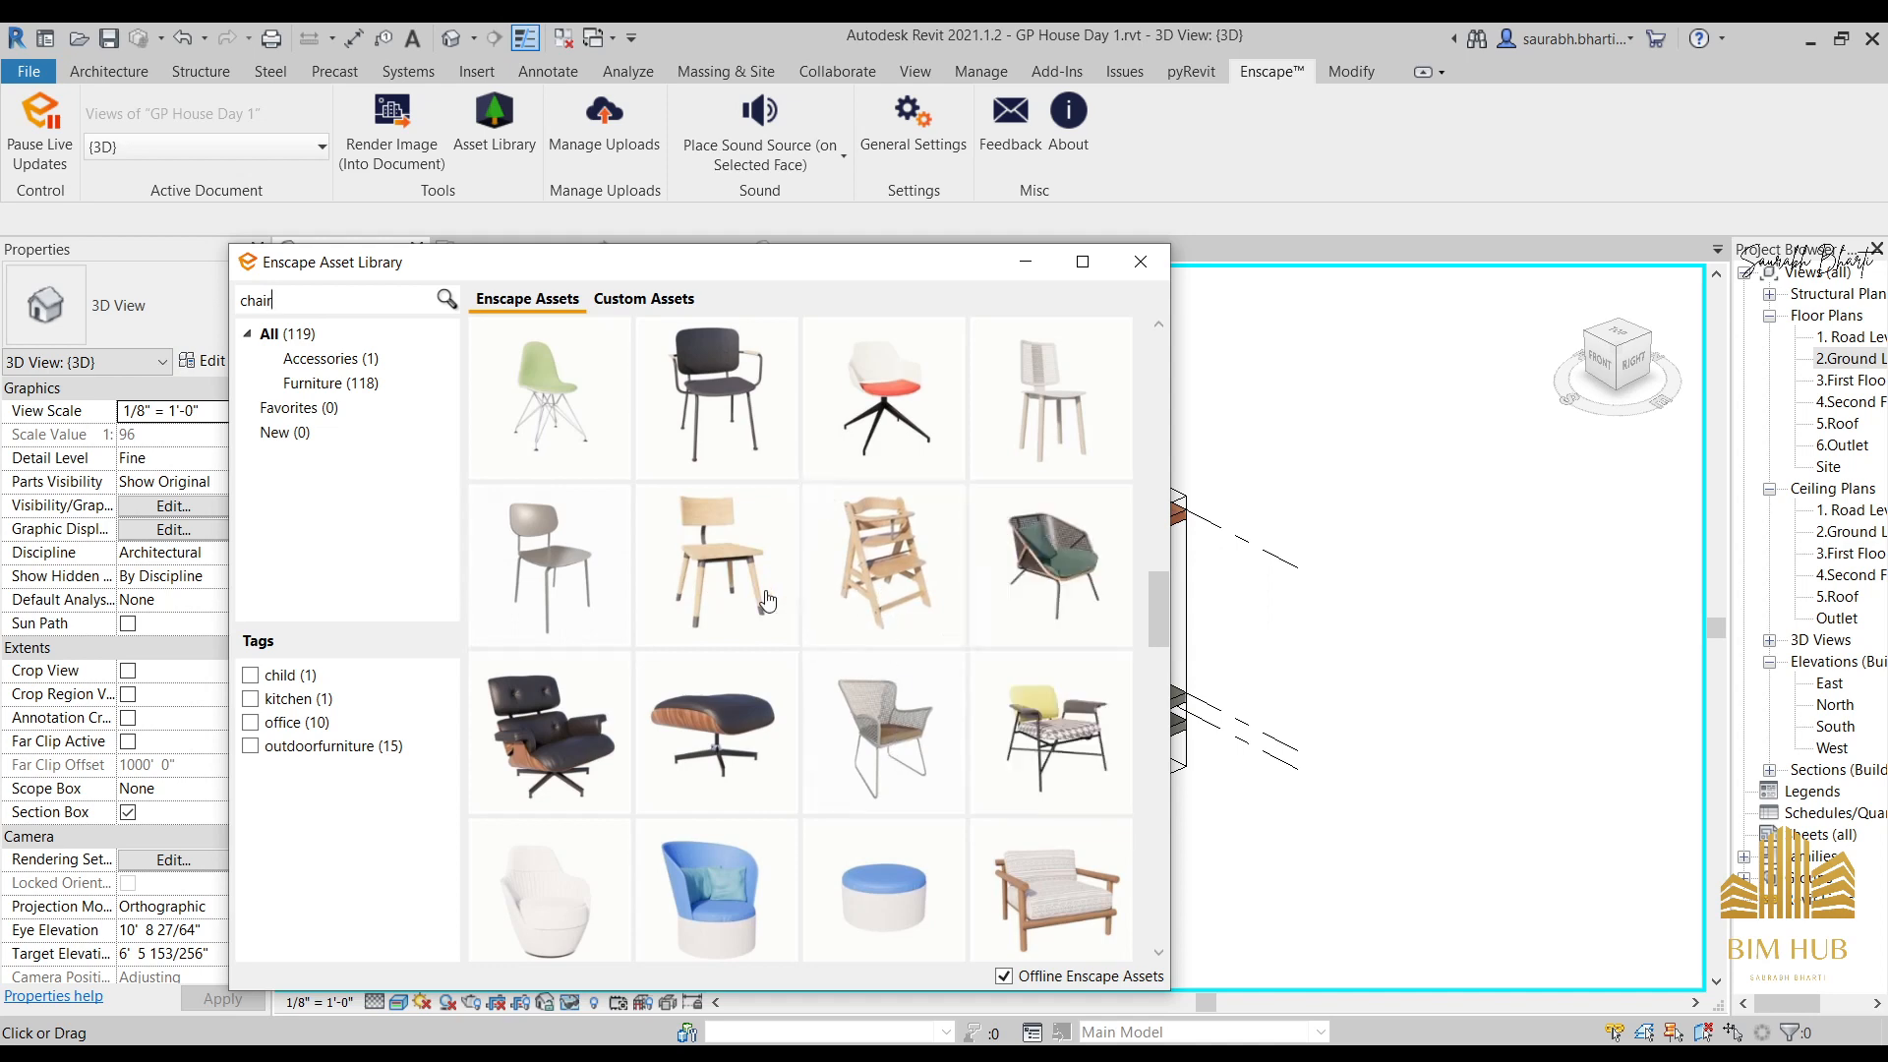
Load Dining Chair 15 and place three of them side by side along the island's lower edge in the 2.Ground Level plan.
{"action": "left_click", "coordinate": [996, 411]}
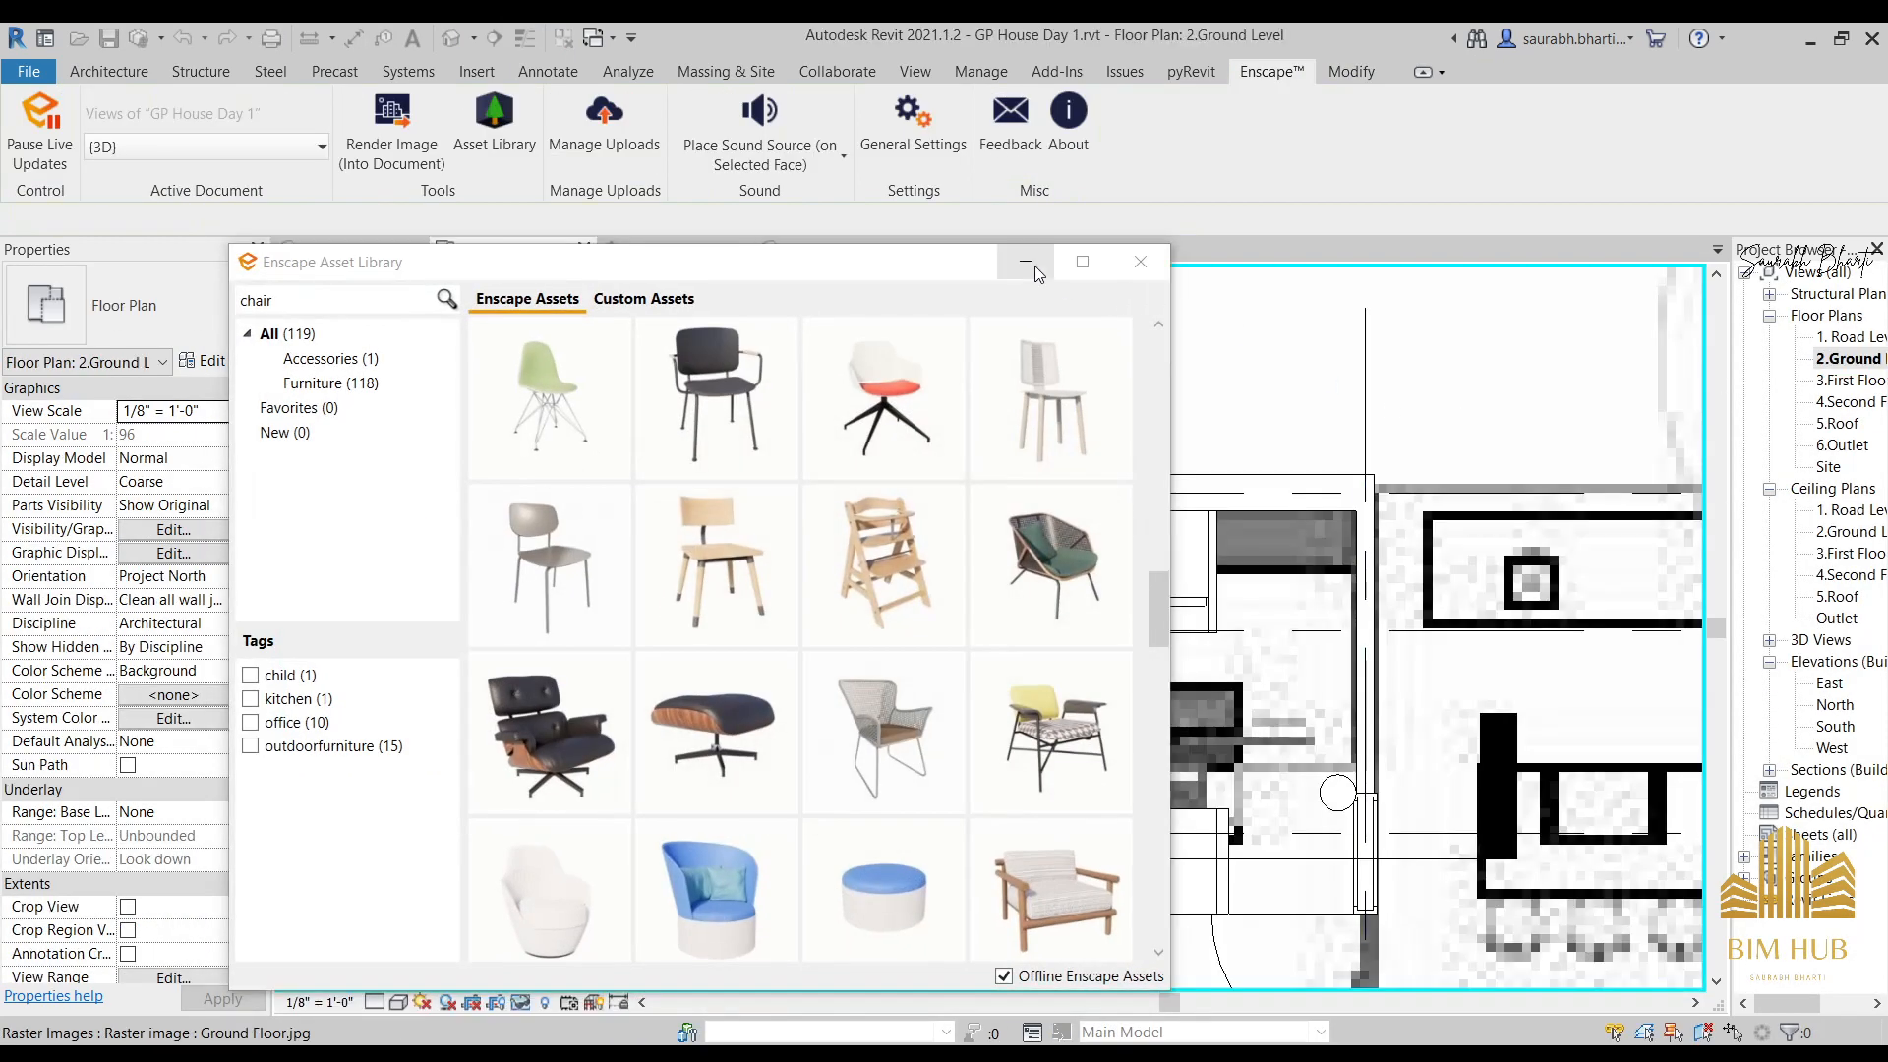
{"action": "left_click", "coordinate": [1027, 263]}
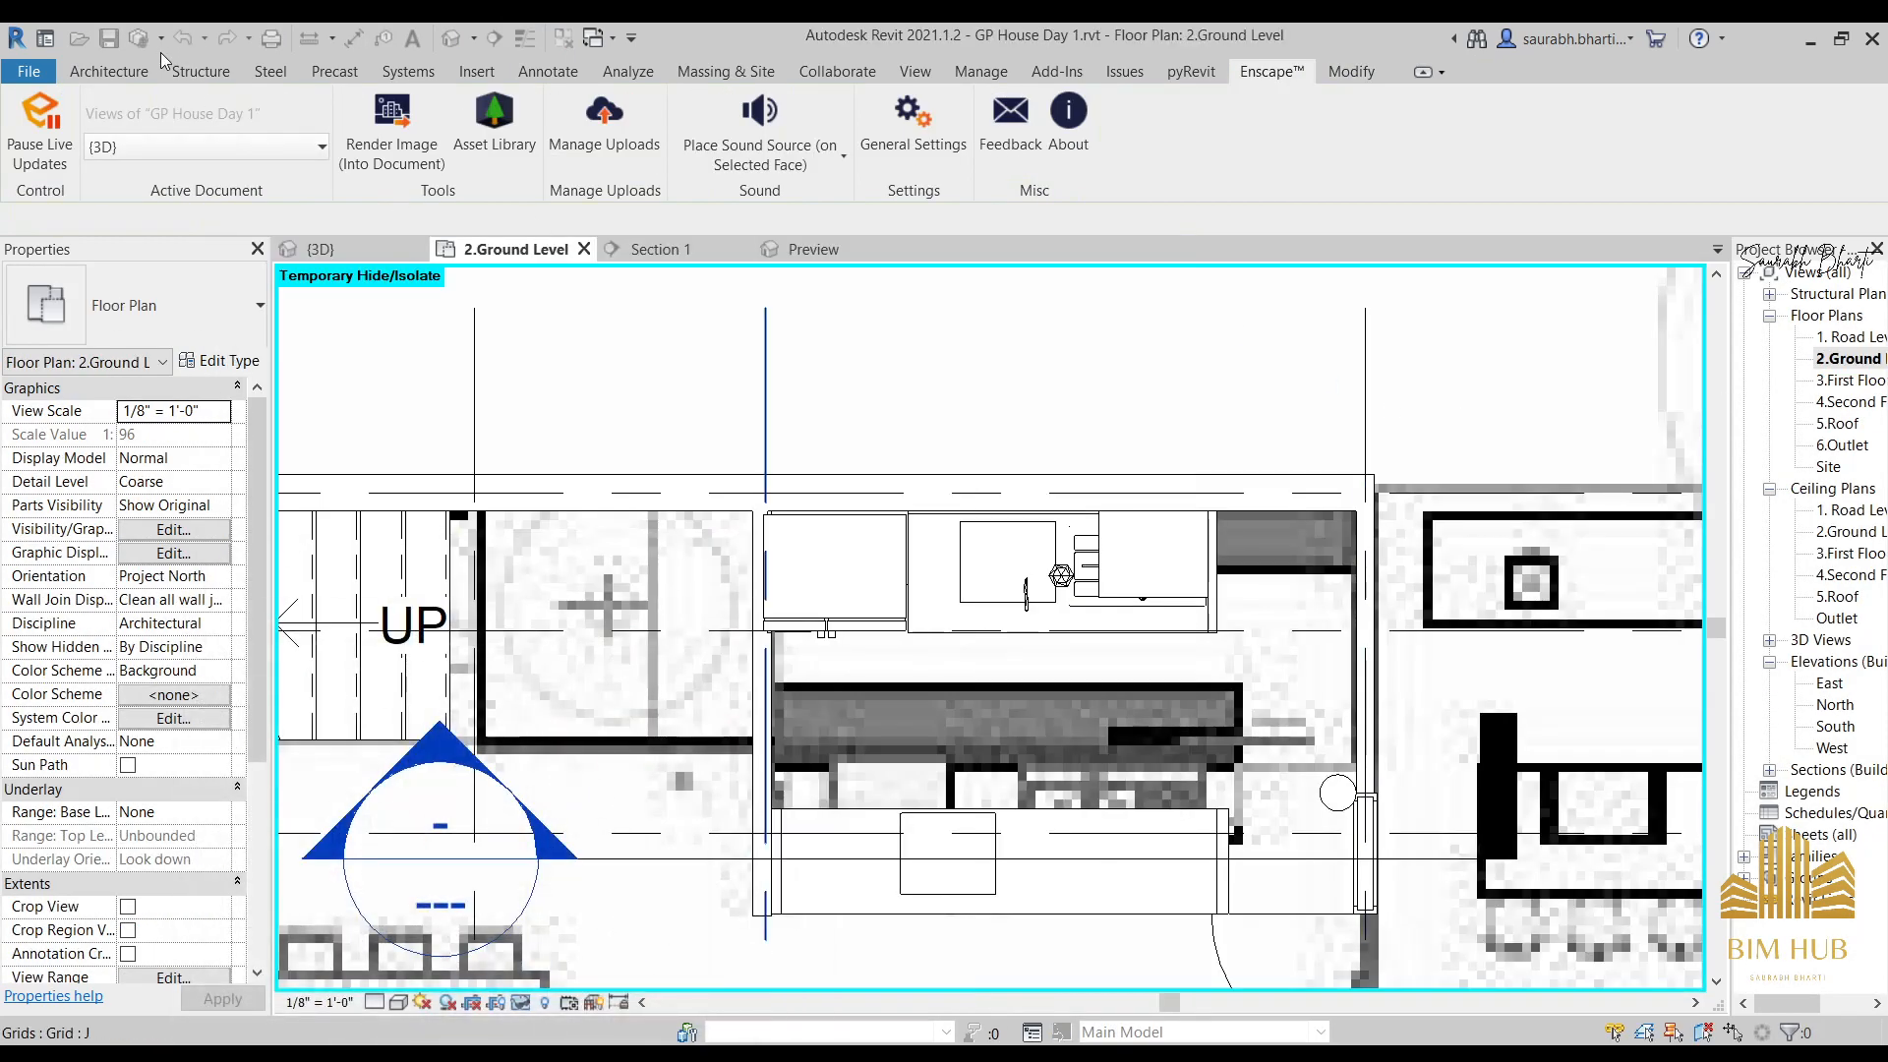
{"action": "left_click", "coordinate": [146, 73]}
{"action": "left_click", "coordinate": [287, 120]}
{"action": "middle_click_drag", "start_coordinate": [1359, 983], "coordinate": [1117, 548]}
{"action": "scroll", "coordinate": [796, 802], "scroll_direction": "up", "scroll_amount": 4}
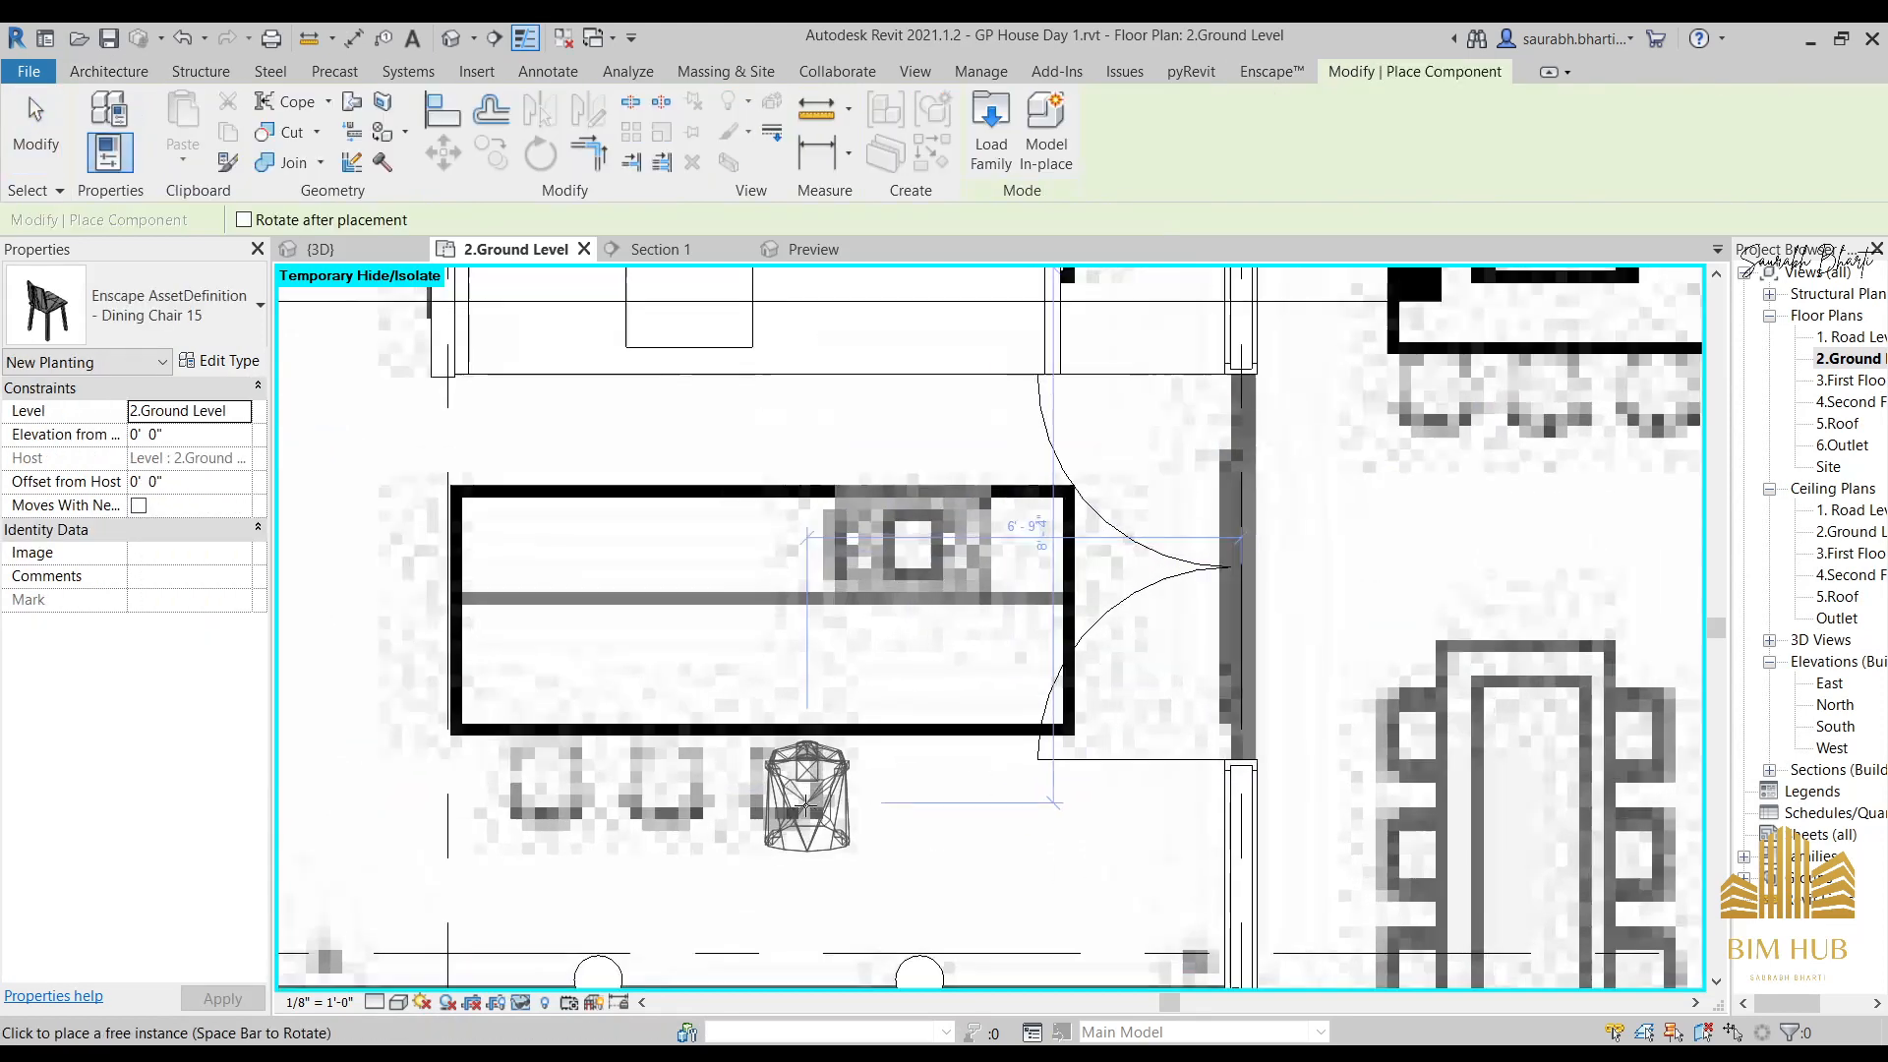
{"action": "left_click", "coordinate": [788, 799]}
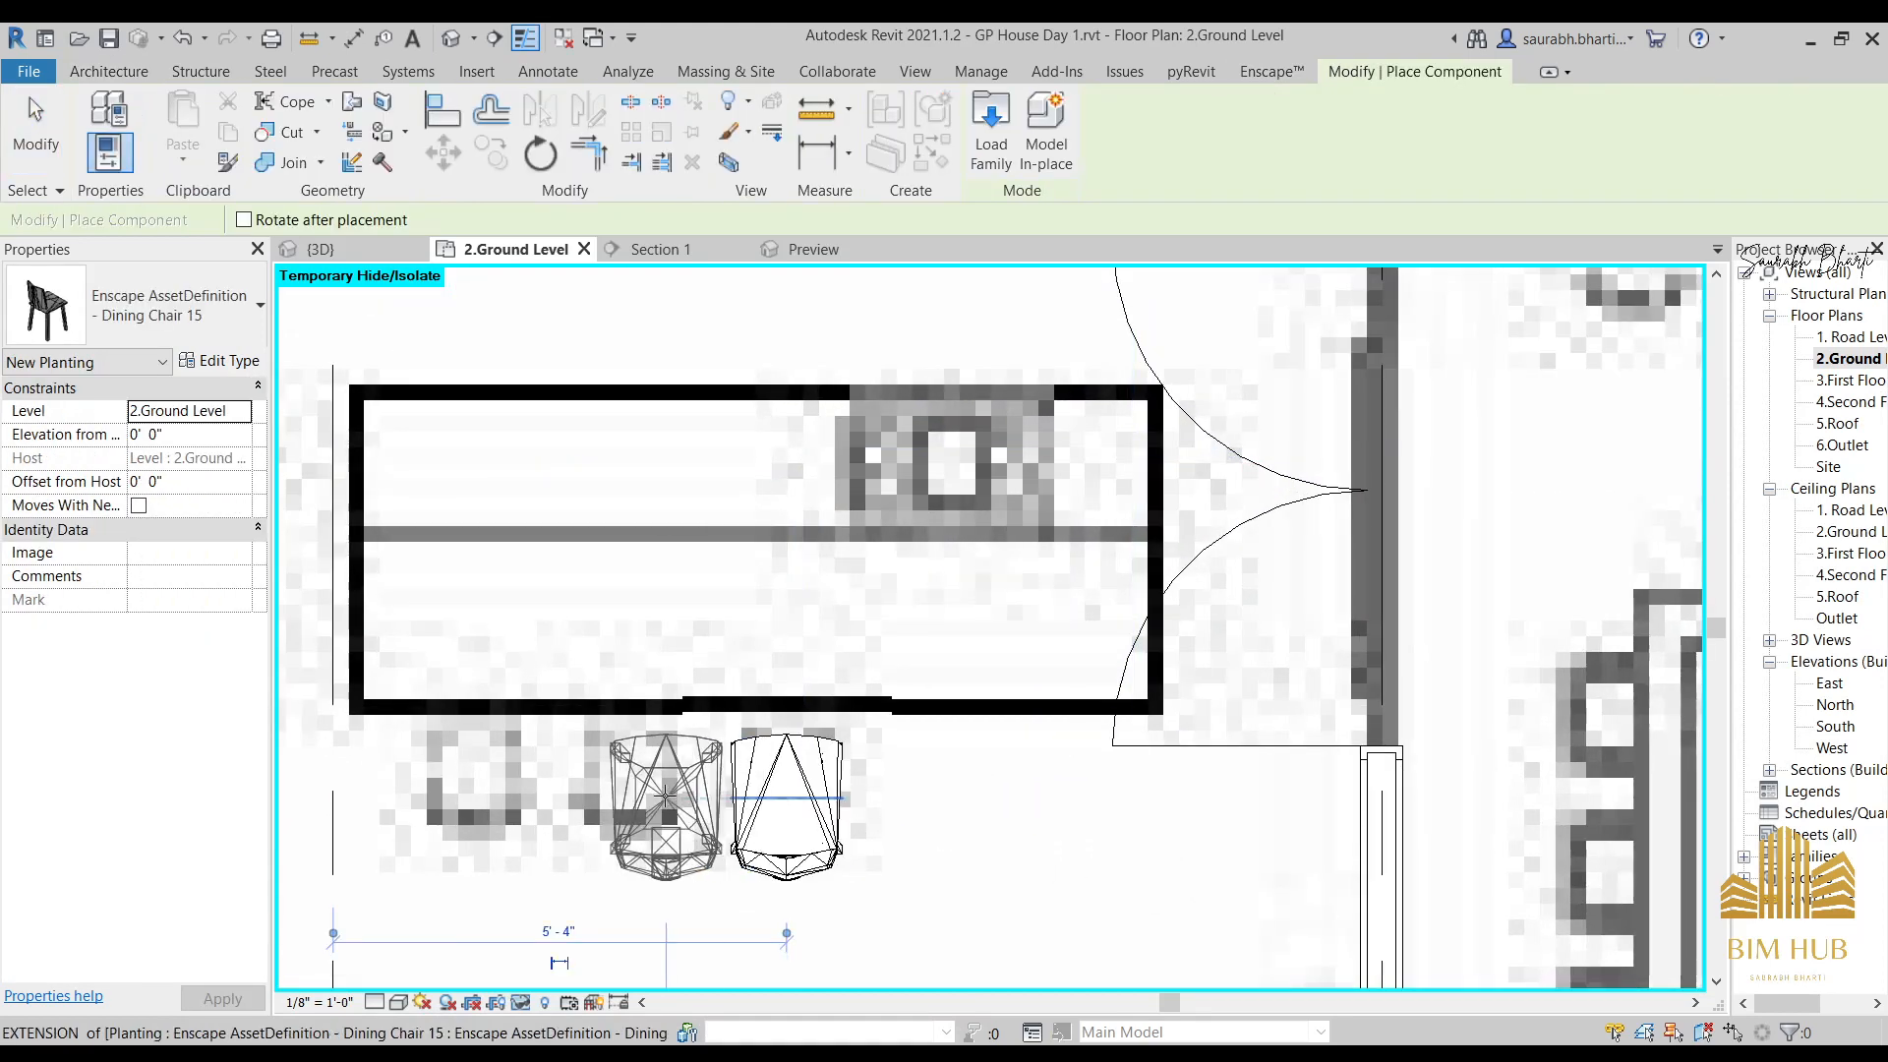
{"action": "left_click", "coordinate": [630, 786]}
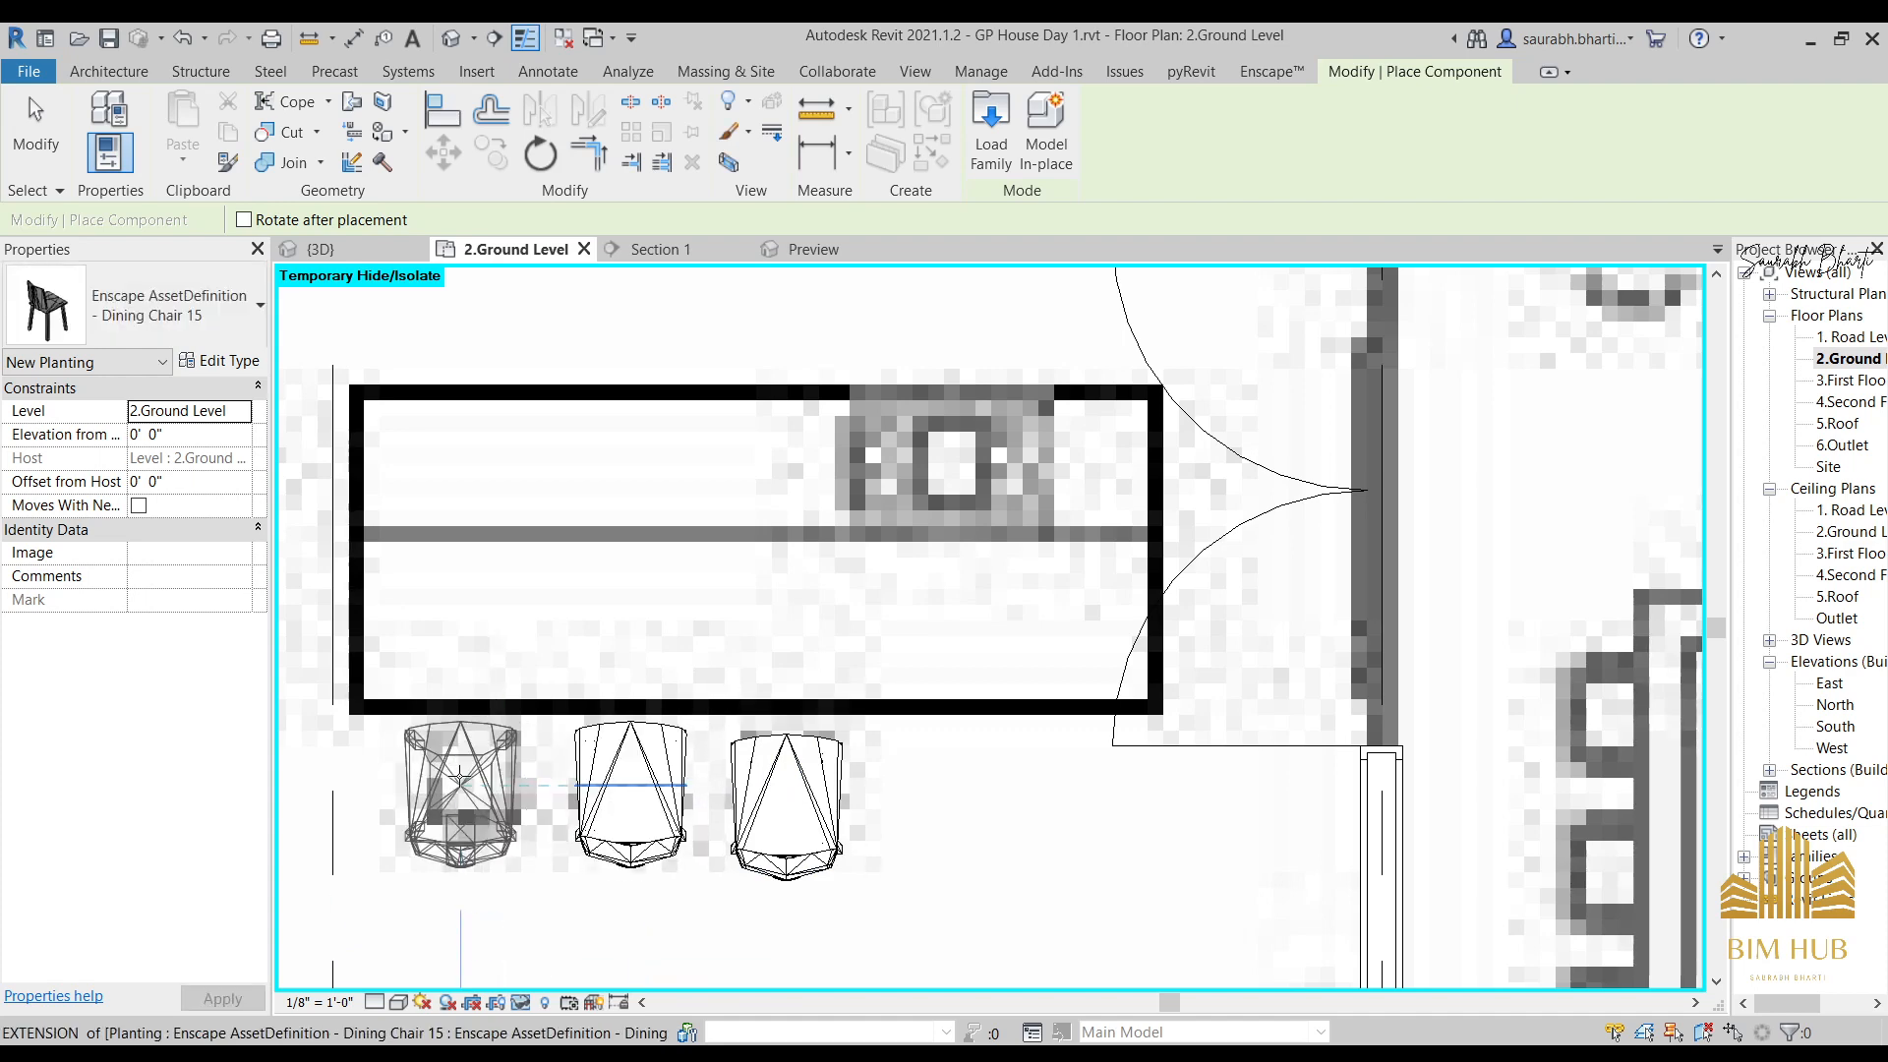
{"action": "left_click", "coordinate": [459, 777]}
{"action": "scroll", "coordinate": [1012, 841], "scroll_direction": "down", "scroll_amount": 3}
{"action": "middle_click_drag", "start_coordinate": [1012, 841], "coordinate": [1278, 757]}
{"action": "key", "text": "Escape"}
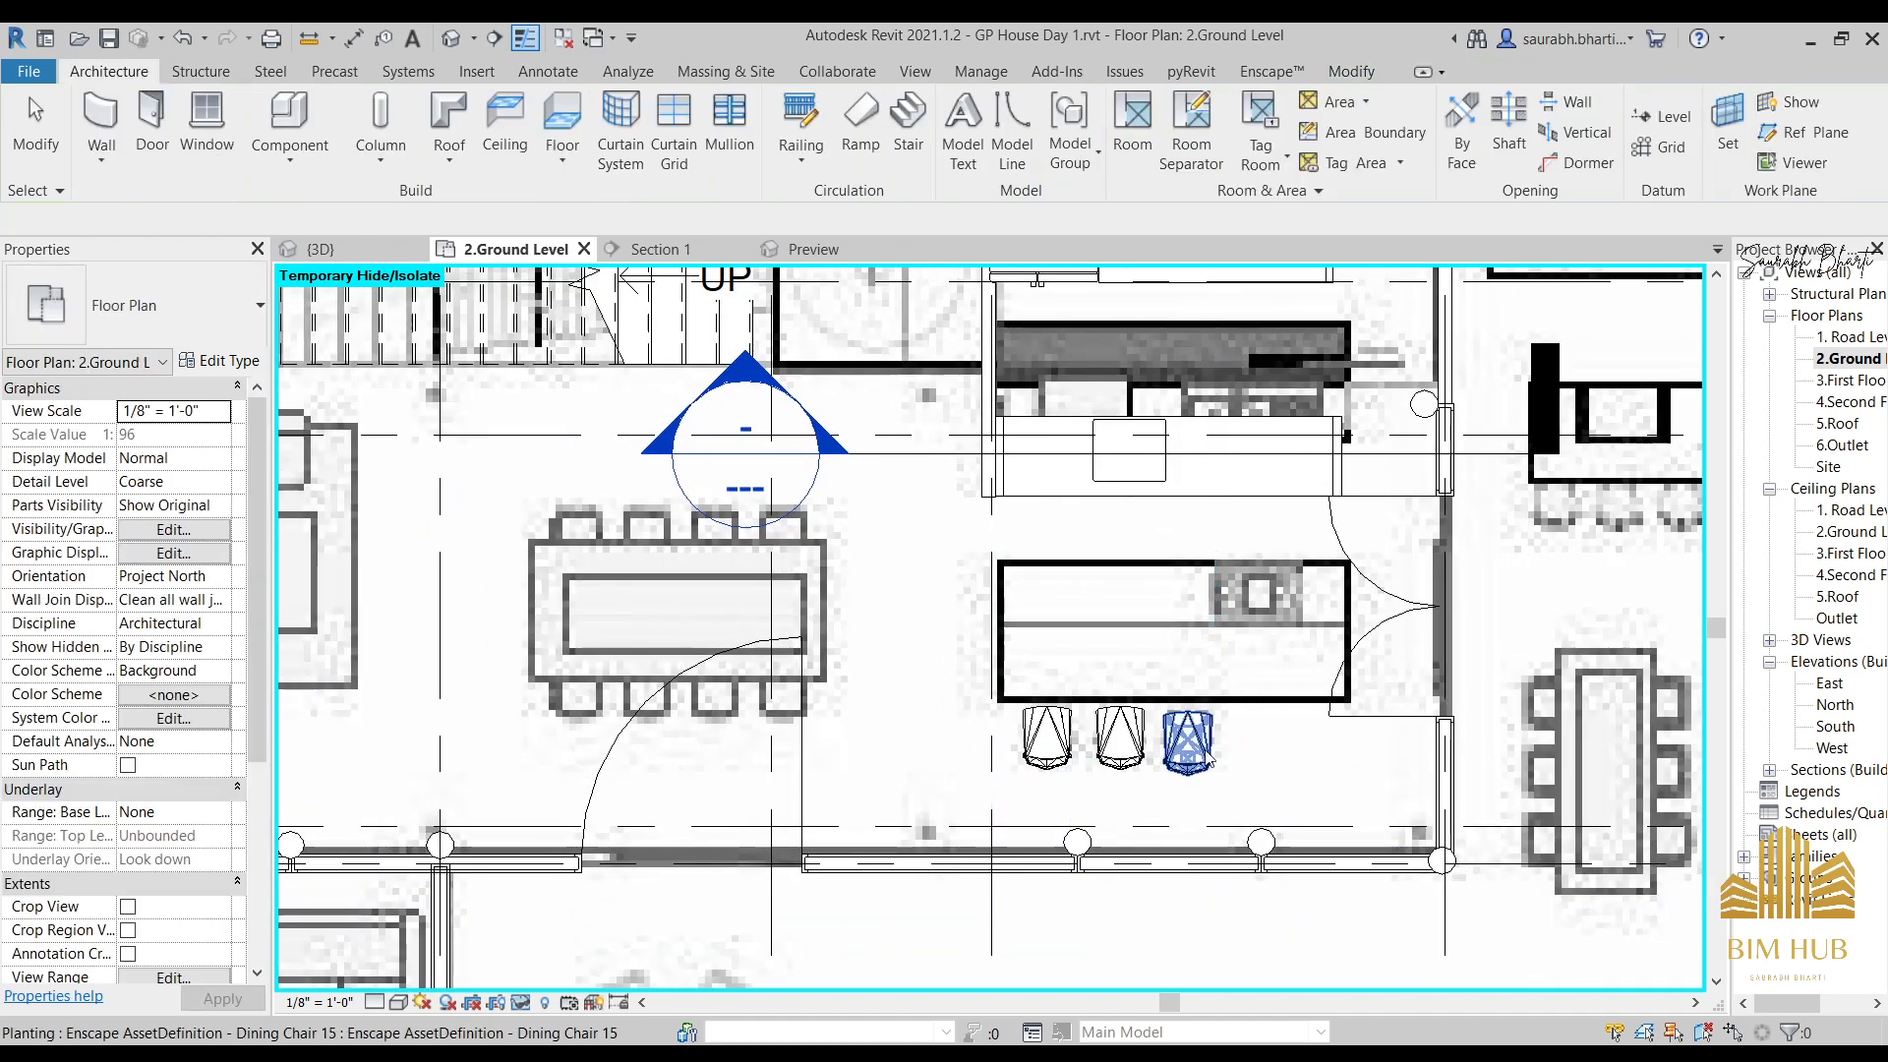
Nudge the rightmost of the three island chairs closer to the island.
{"action": "left_click", "coordinate": [1208, 737]}
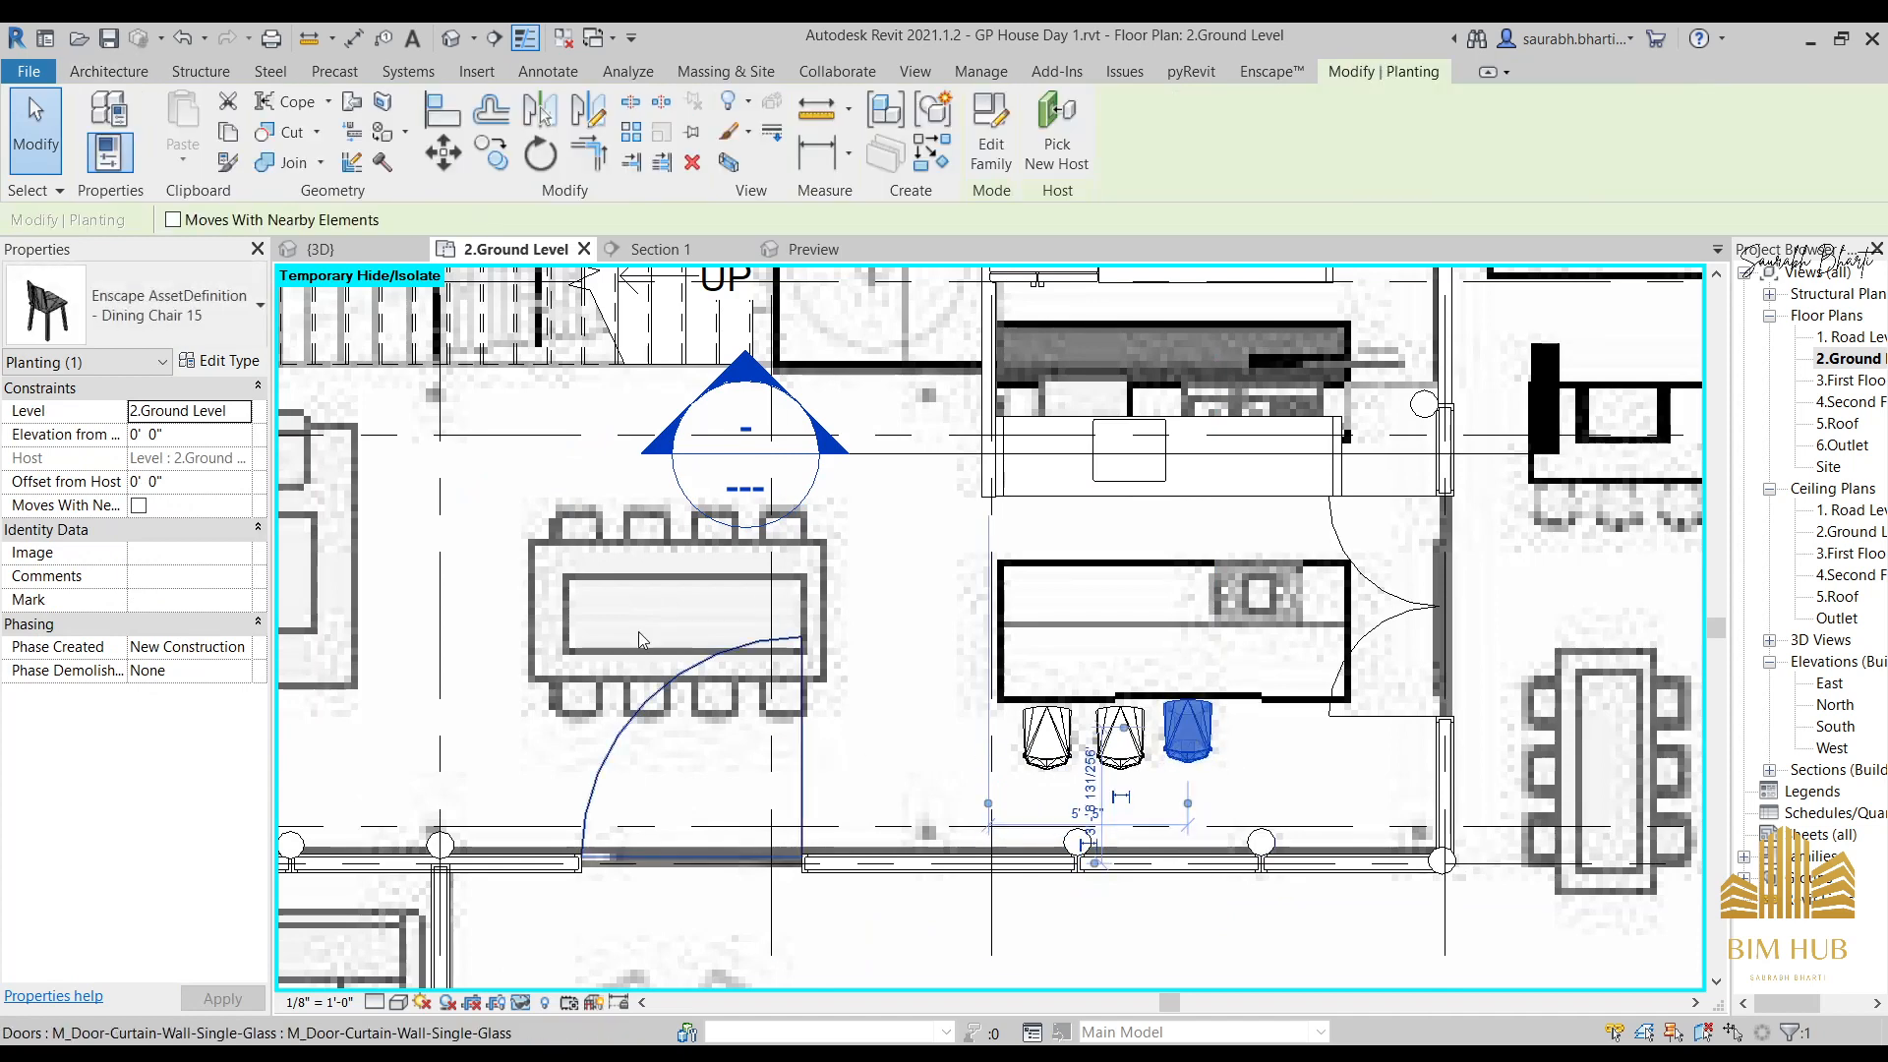
{"action": "left_click", "coordinate": [913, 607]}
{"action": "key", "text": "Escape"}
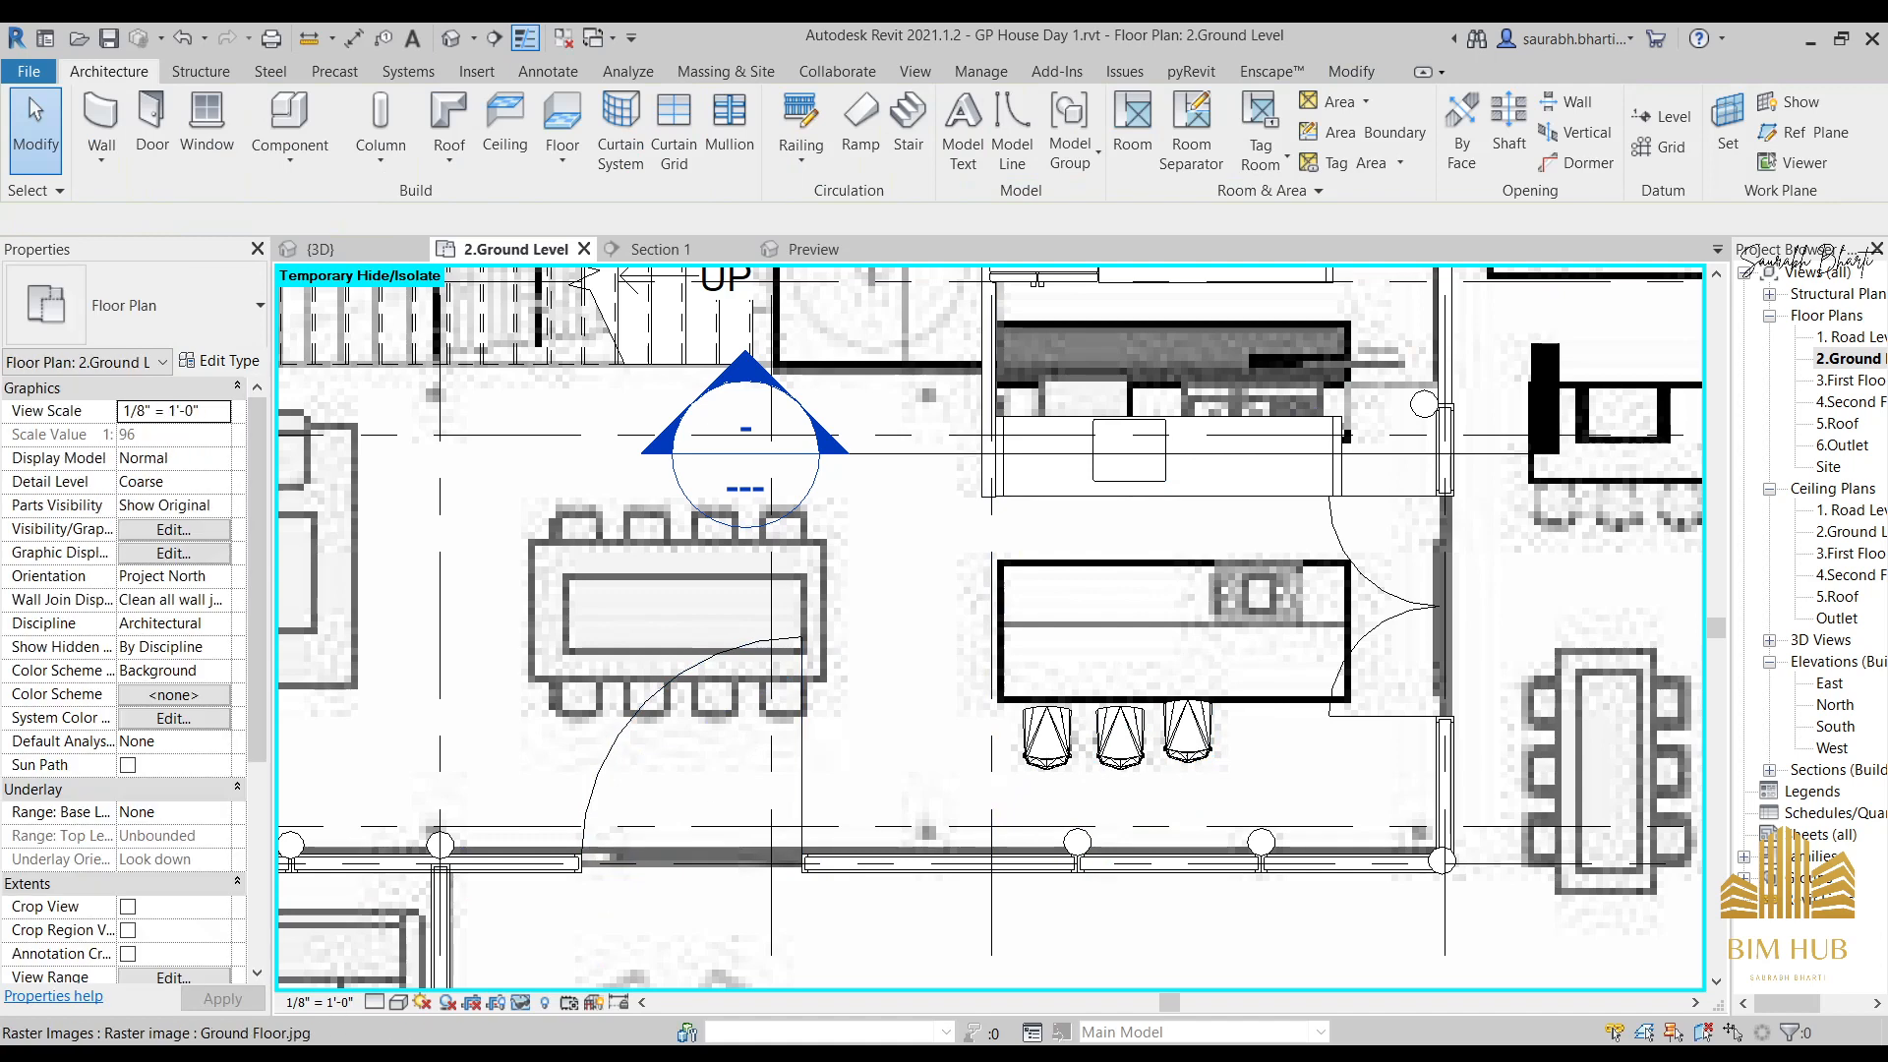
Search the asset library for "dining" and place Dining Table 20 over the dining table outline left of the island.
{"action": "left_click", "coordinate": [826, 974]}
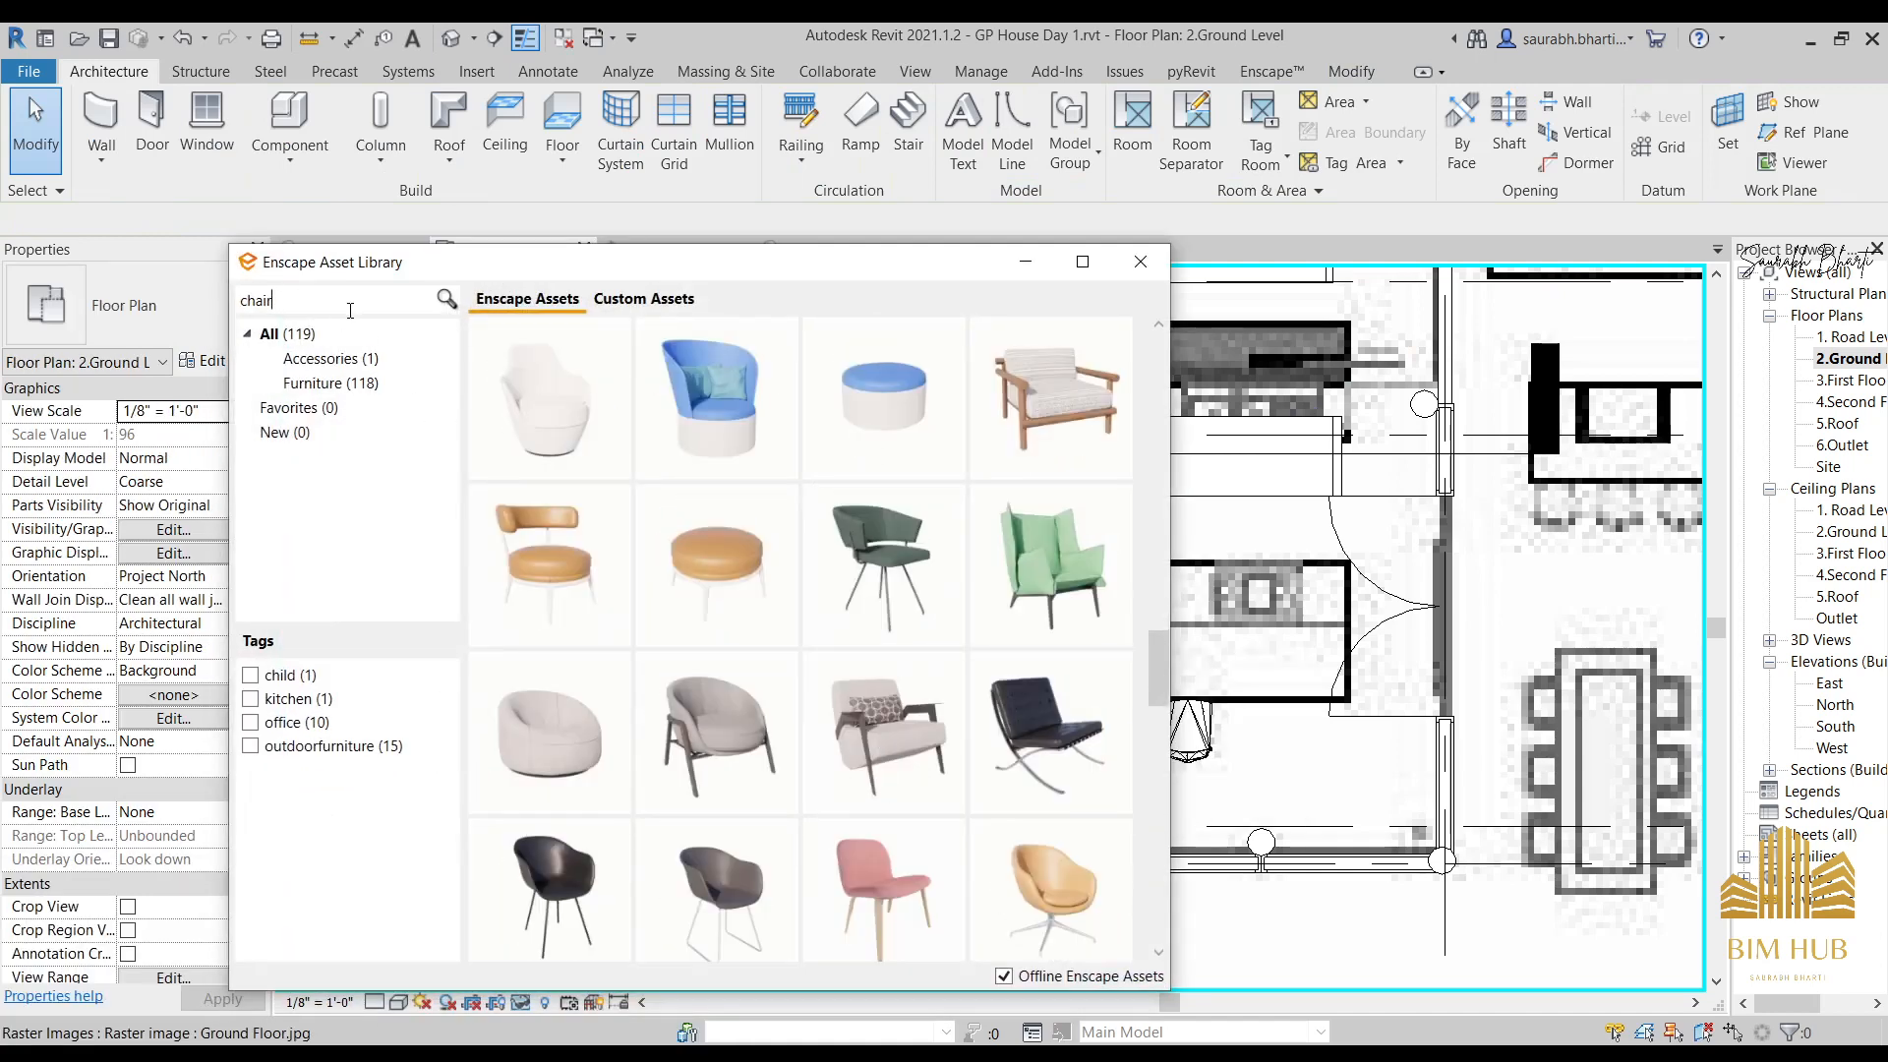
{"action": "type", "text": "dining"}
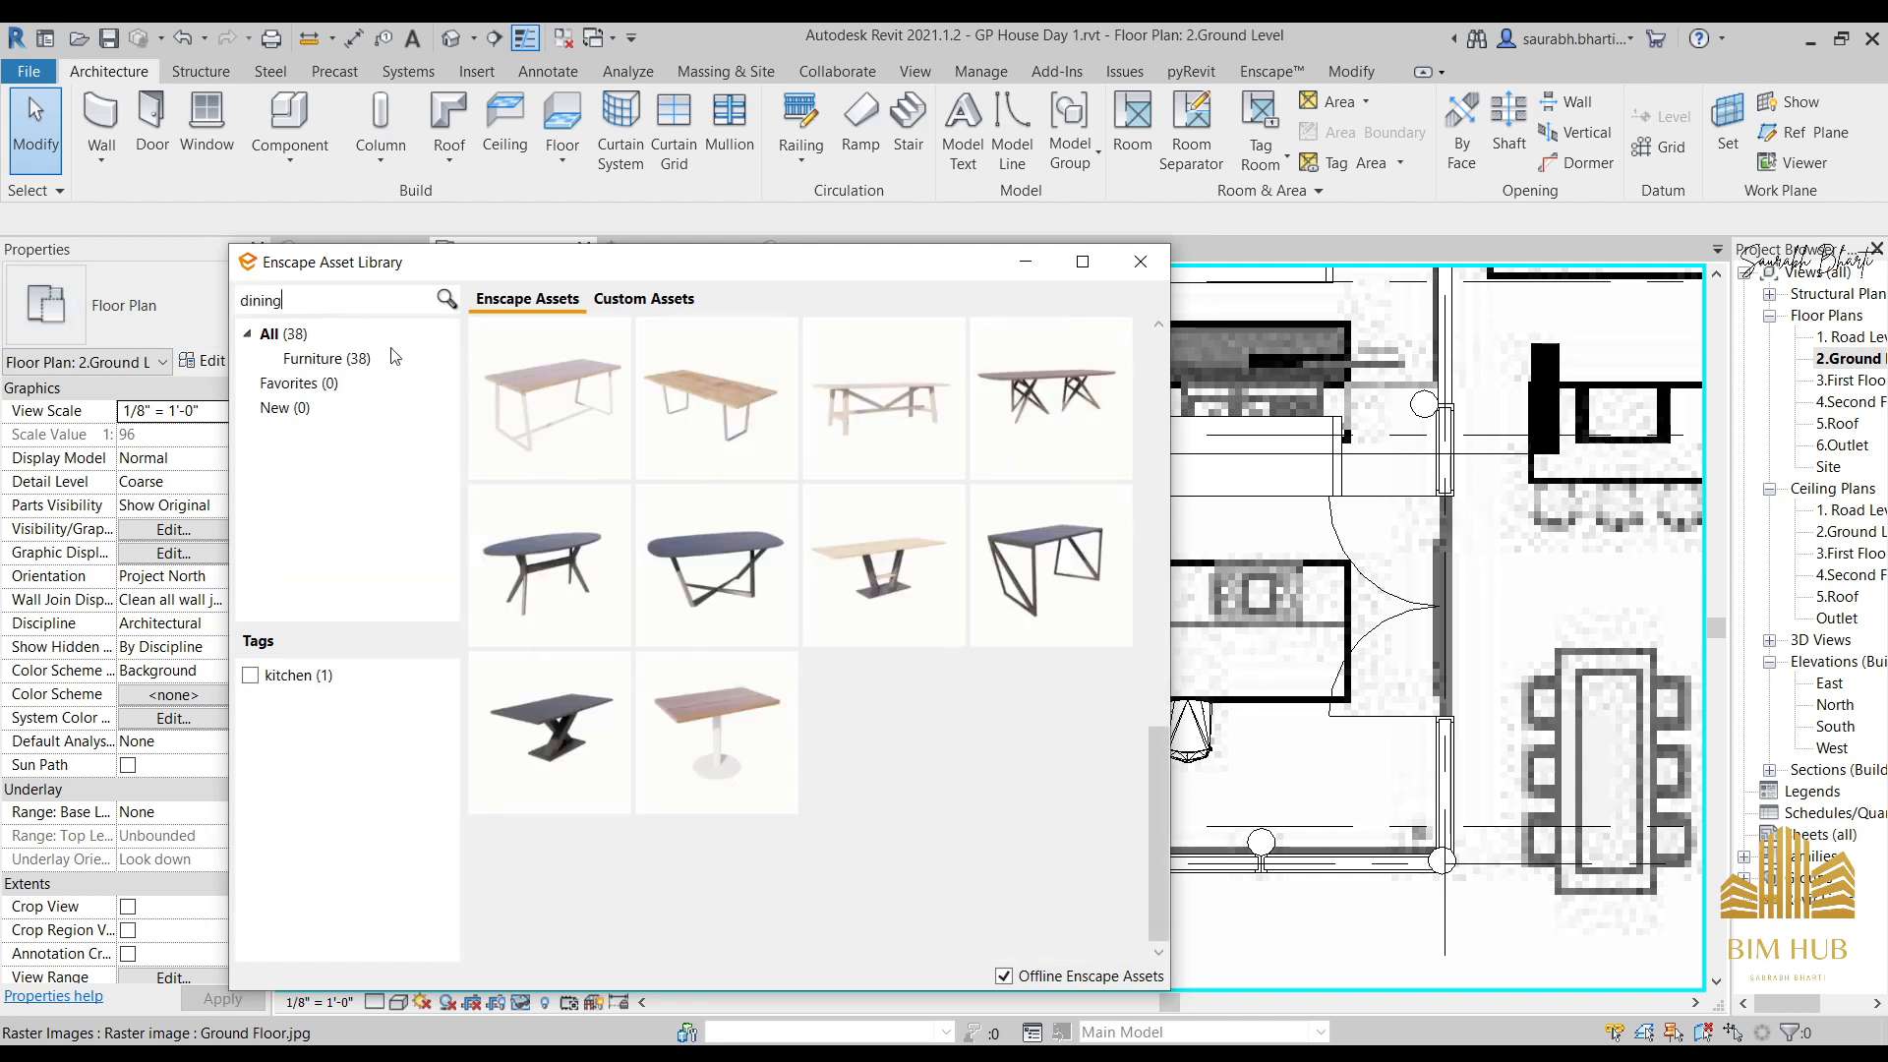
{"action": "mouse_move", "coordinate": [937, 557]}
{"action": "left_click", "coordinate": [605, 777]}
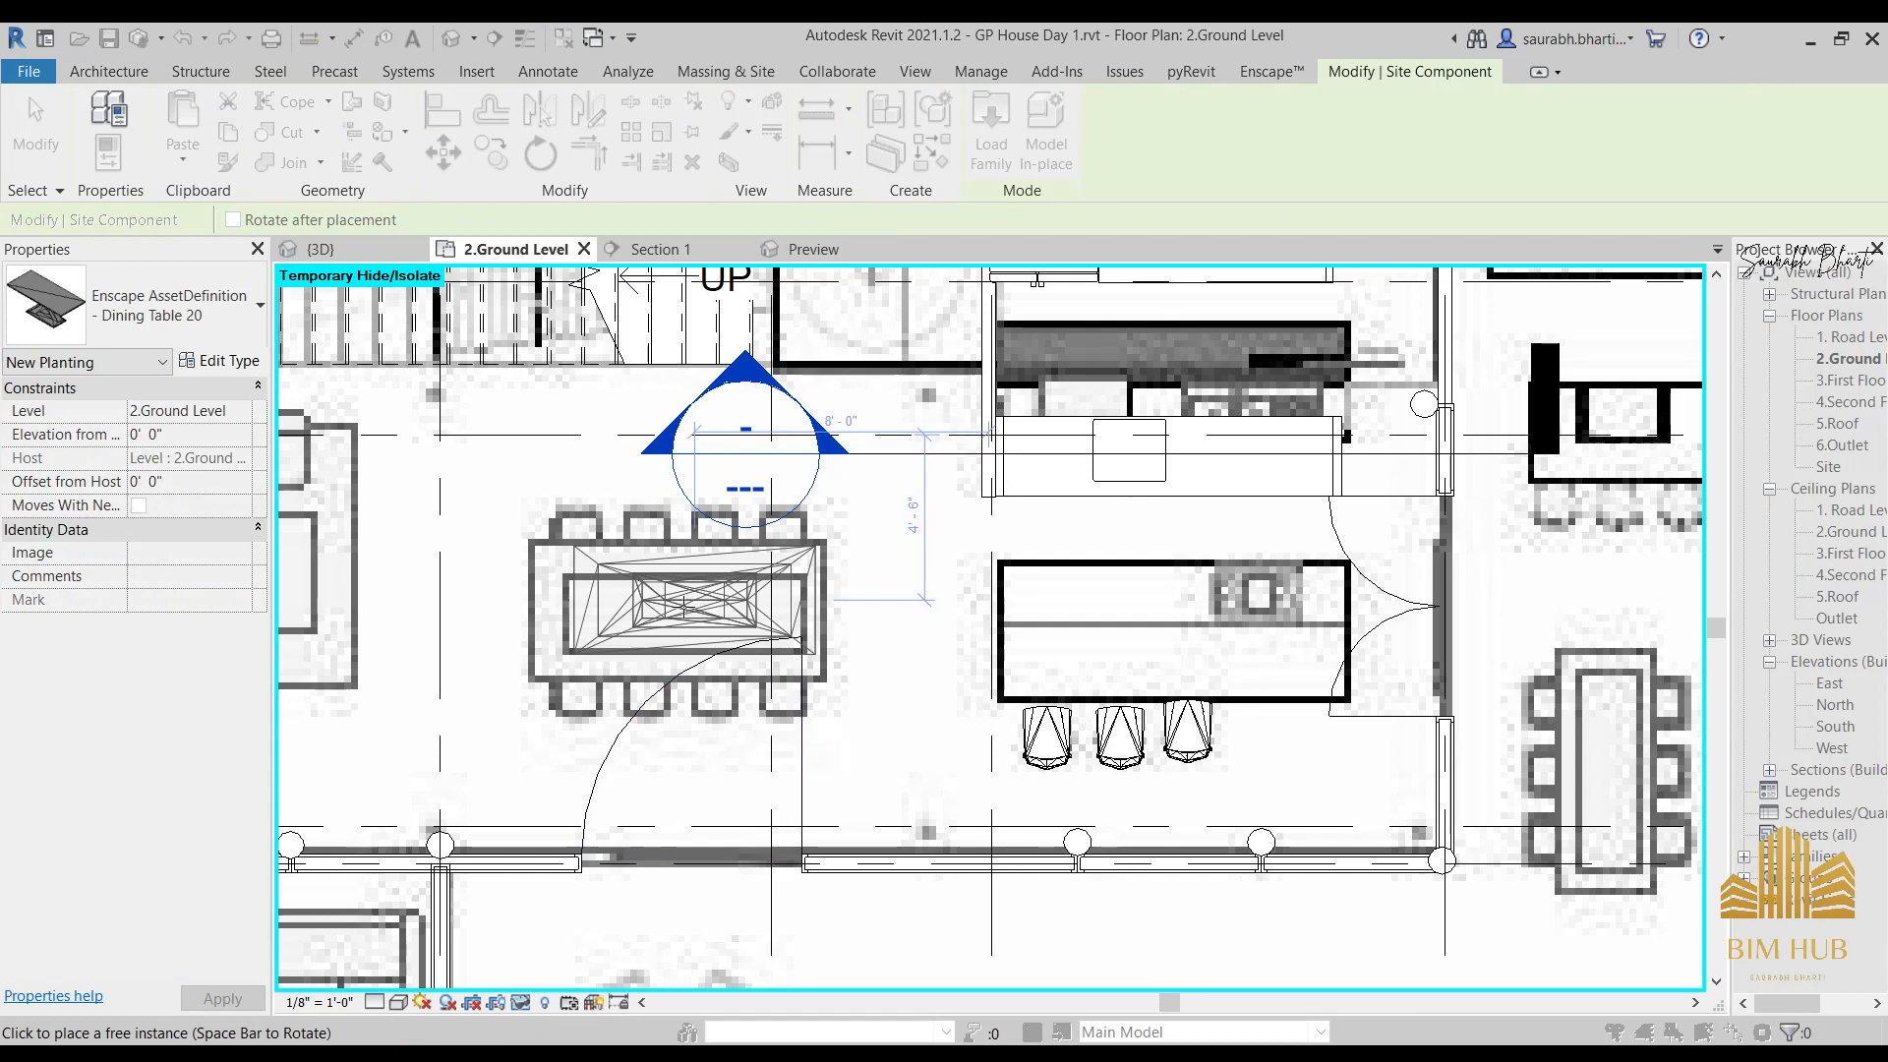
{"action": "left_click", "coordinate": [681, 604]}
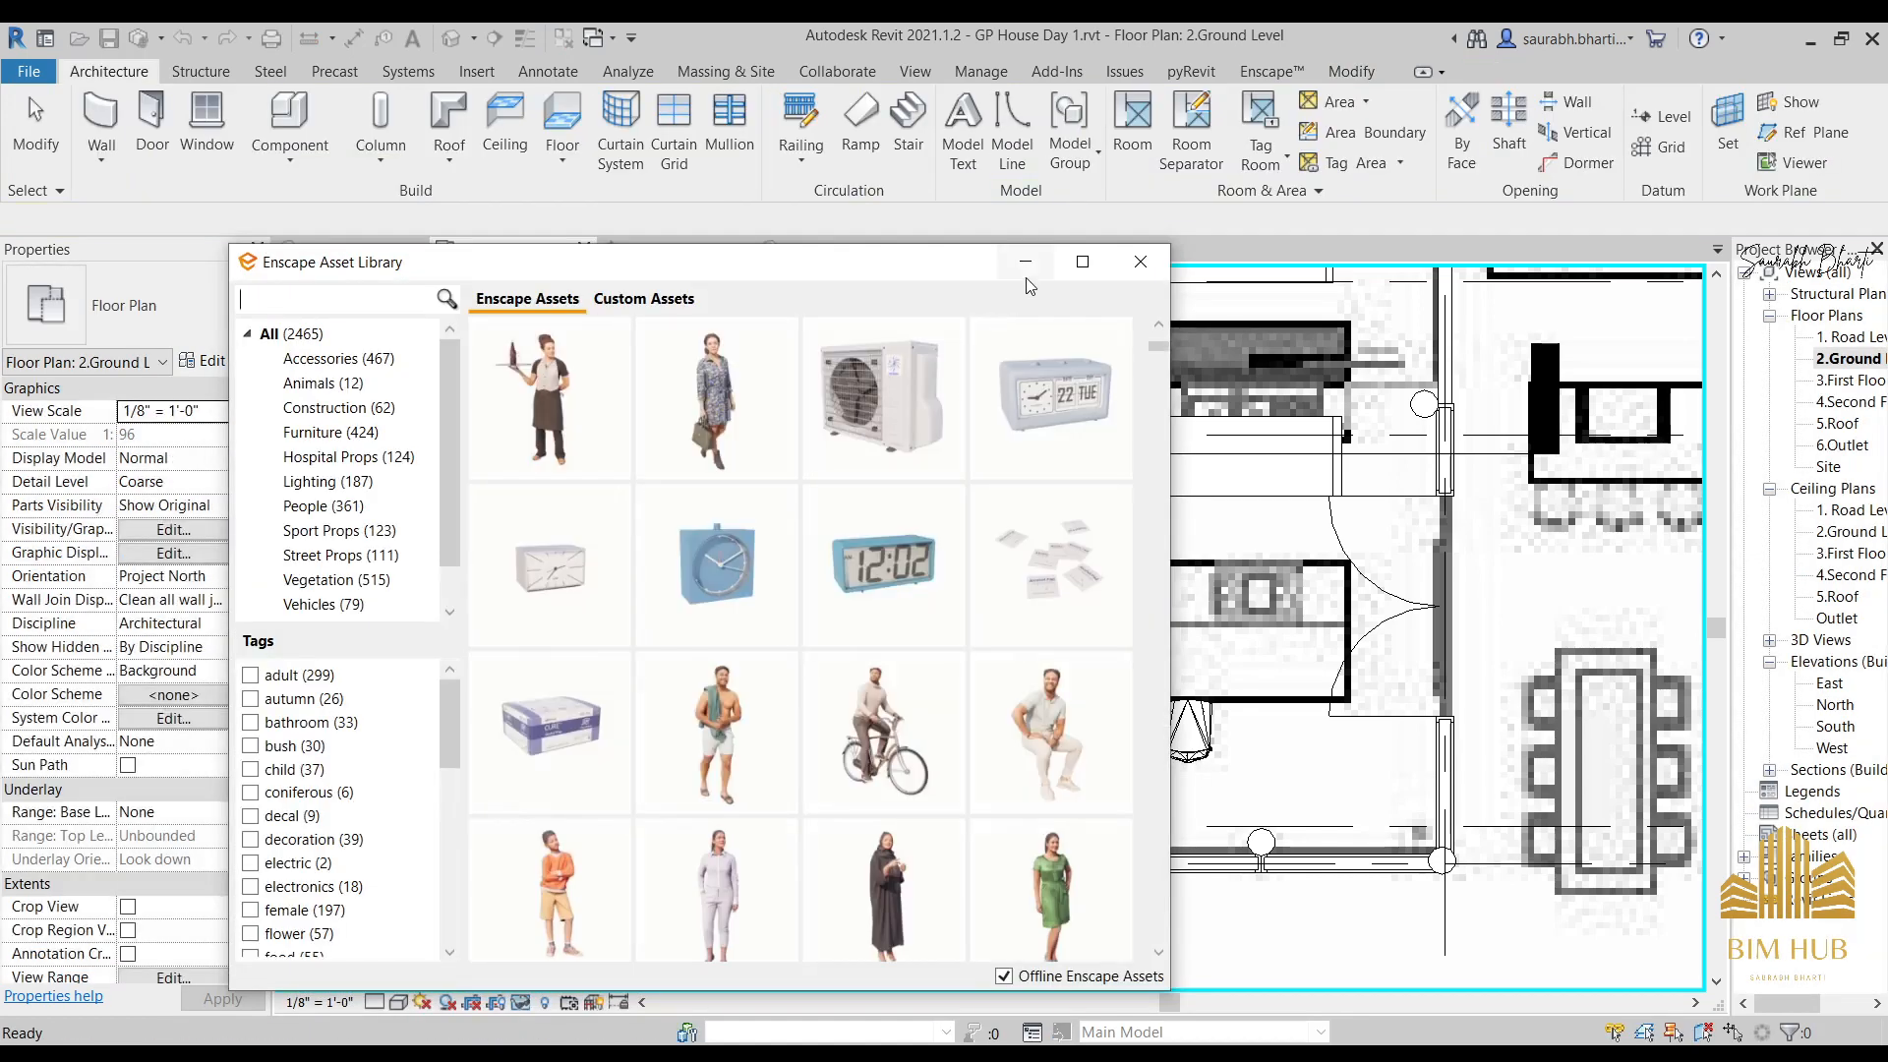
{"action": "left_click", "coordinate": [1026, 269]}
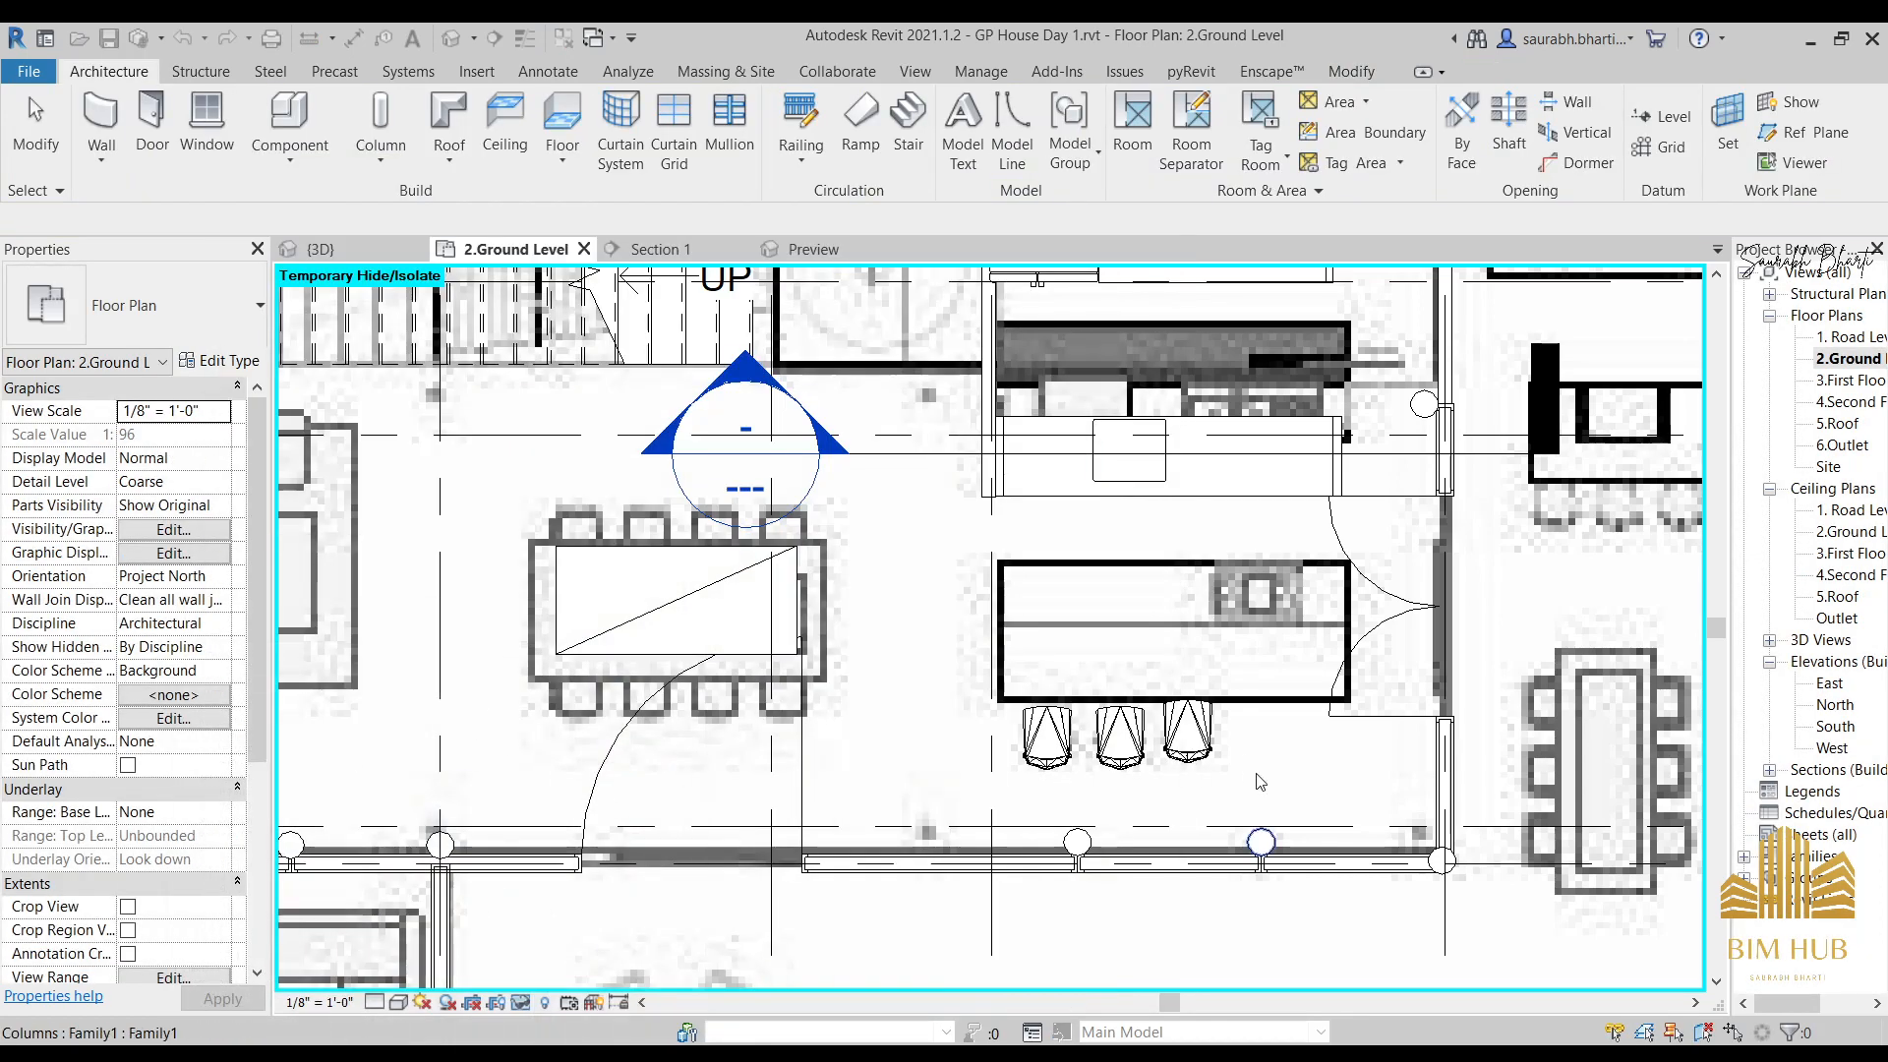
Create similar chairs from the rightmost island chair and place three Dining Chair 15 along the dining table's lower side.
{"action": "left_click", "coordinate": [1202, 757]}
{"action": "key", "text": "Escape"}
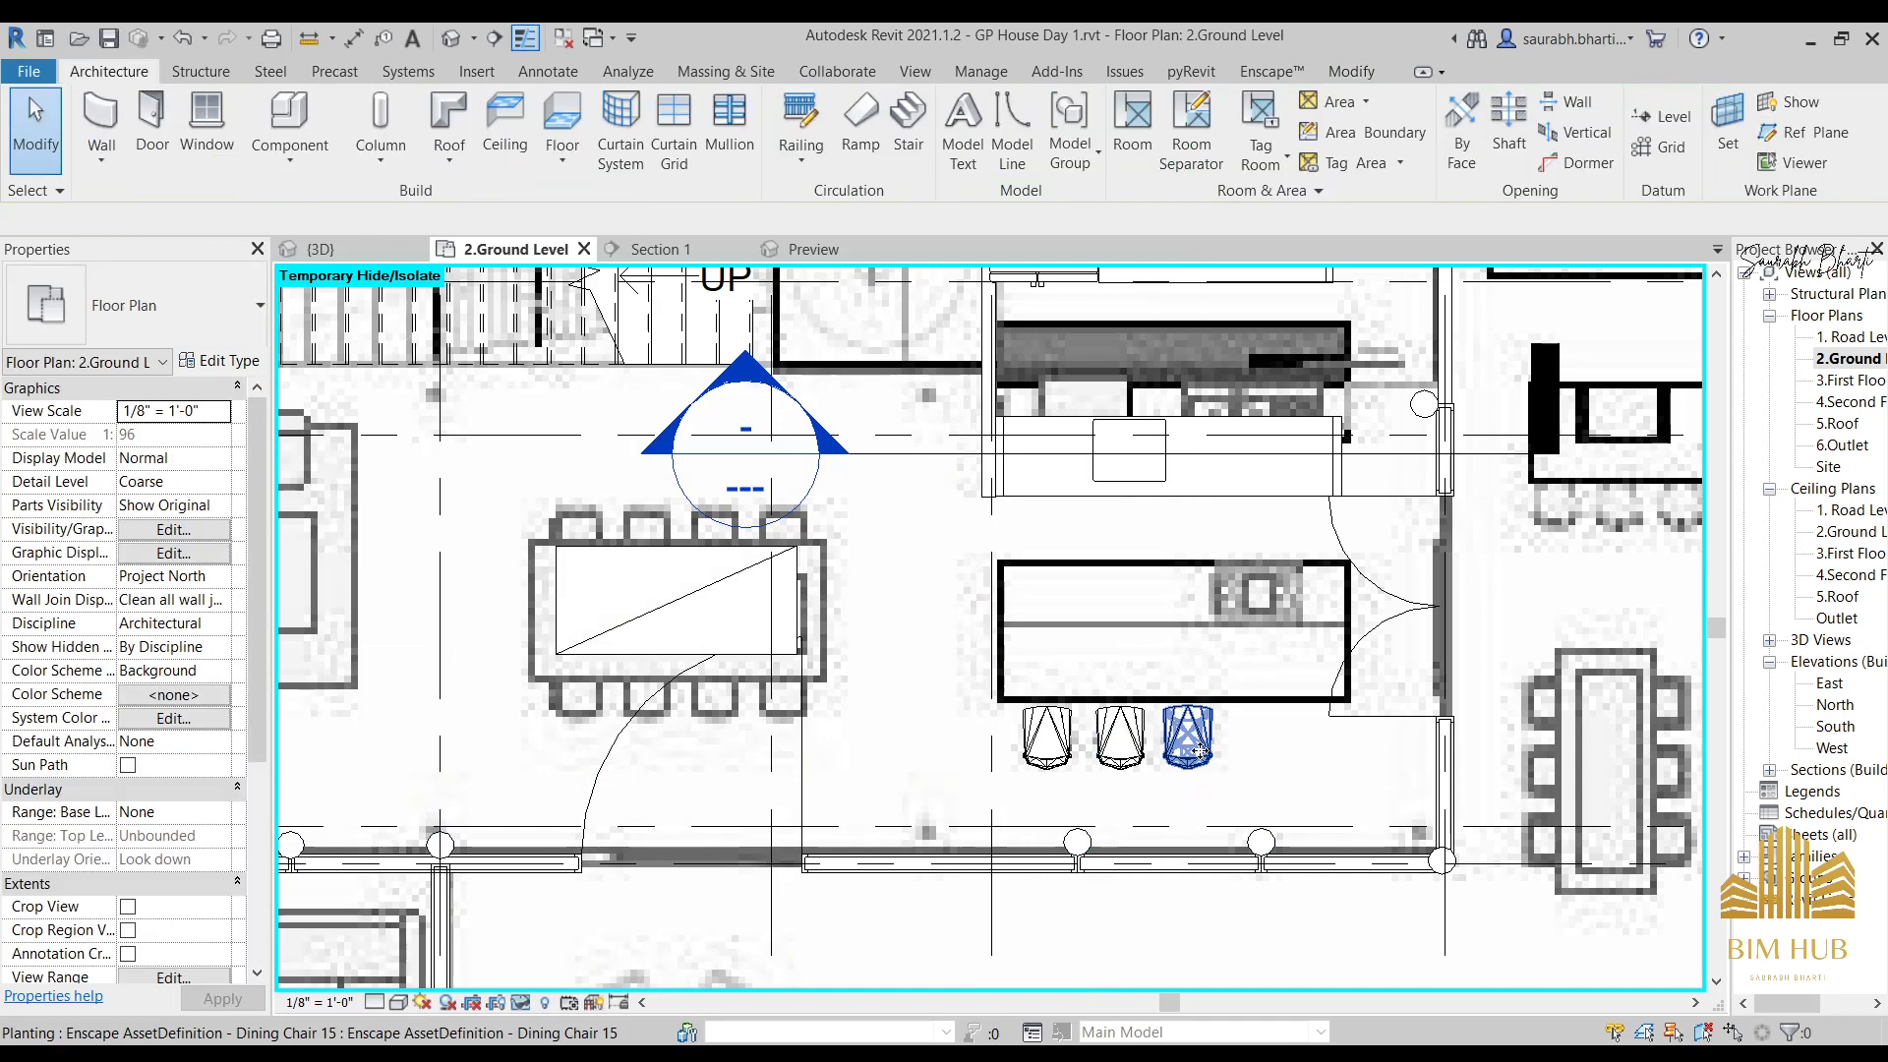
{"action": "left_click", "coordinate": [1202, 757]}
{"action": "key", "text": "c"}
{"action": "key", "text": "s"}
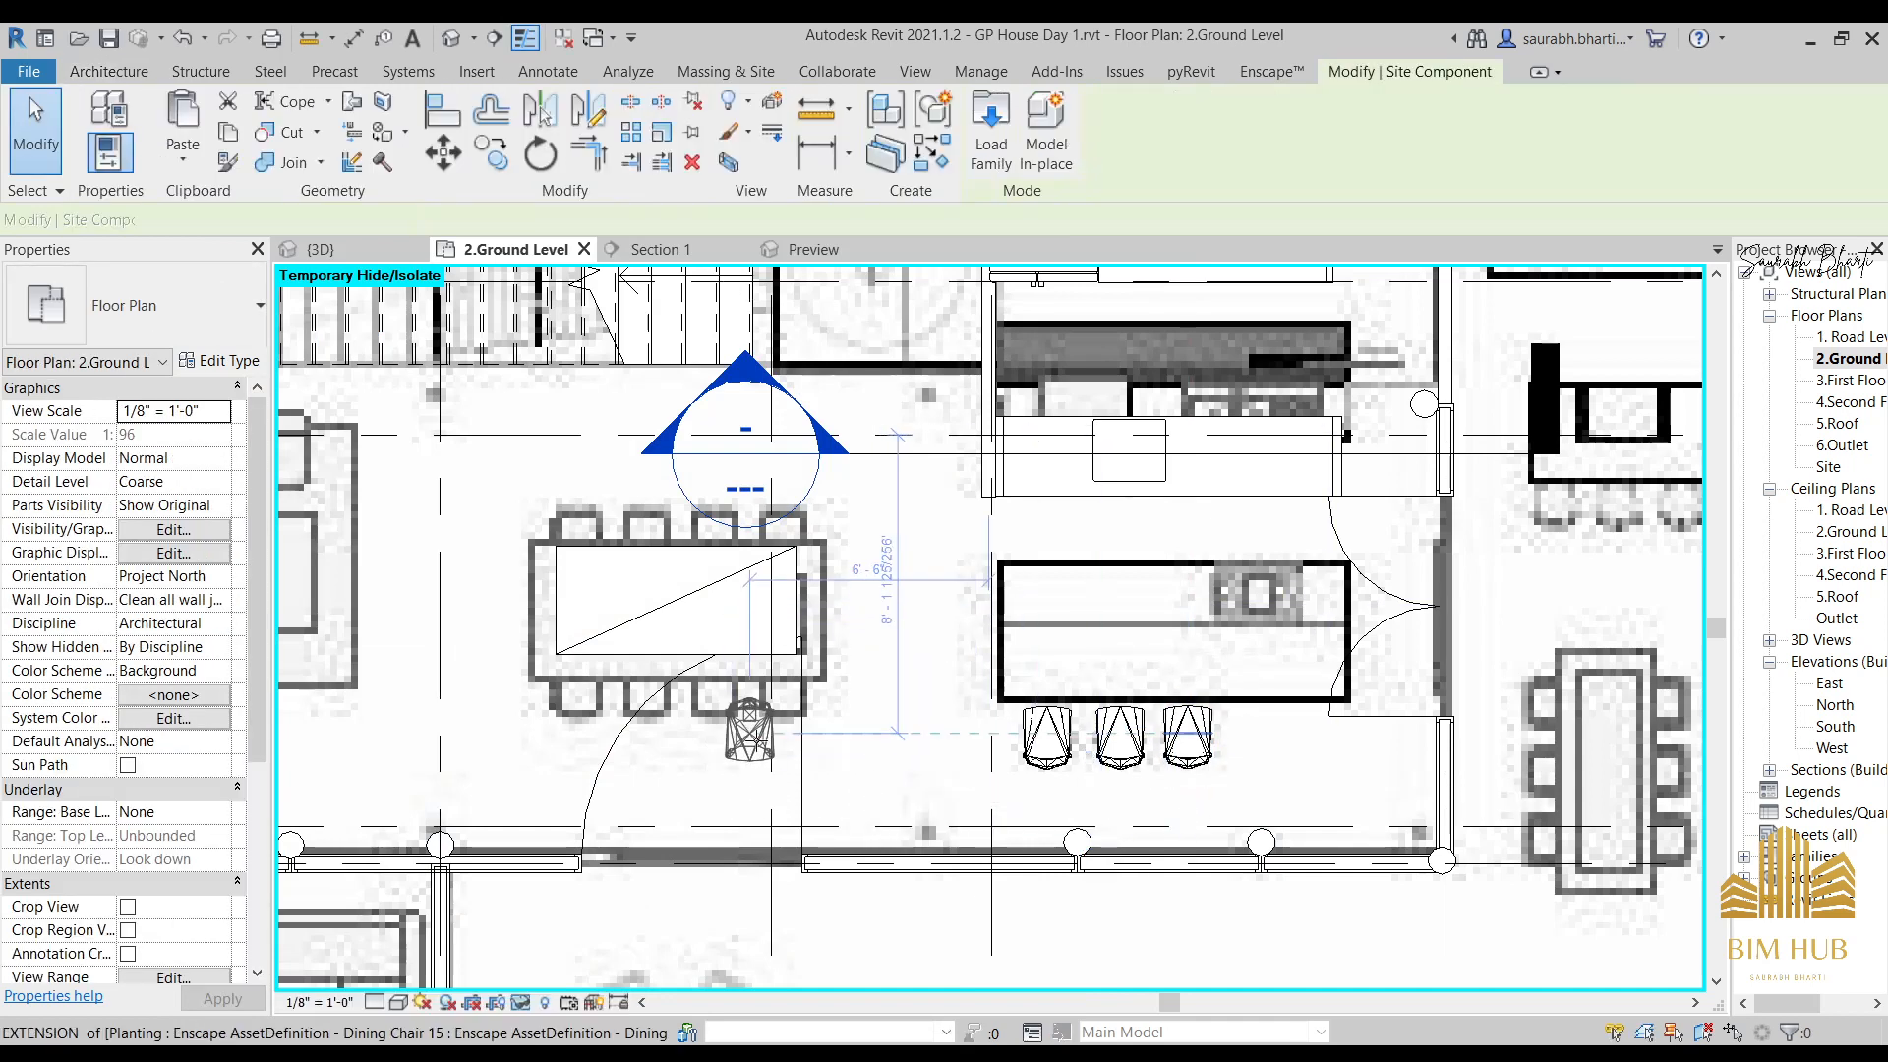
{"action": "scroll", "coordinate": [767, 736], "scroll_direction": "up", "scroll_amount": 3}
{"action": "key", "text": "space"}
{"action": "left_click", "coordinate": [812, 689]}
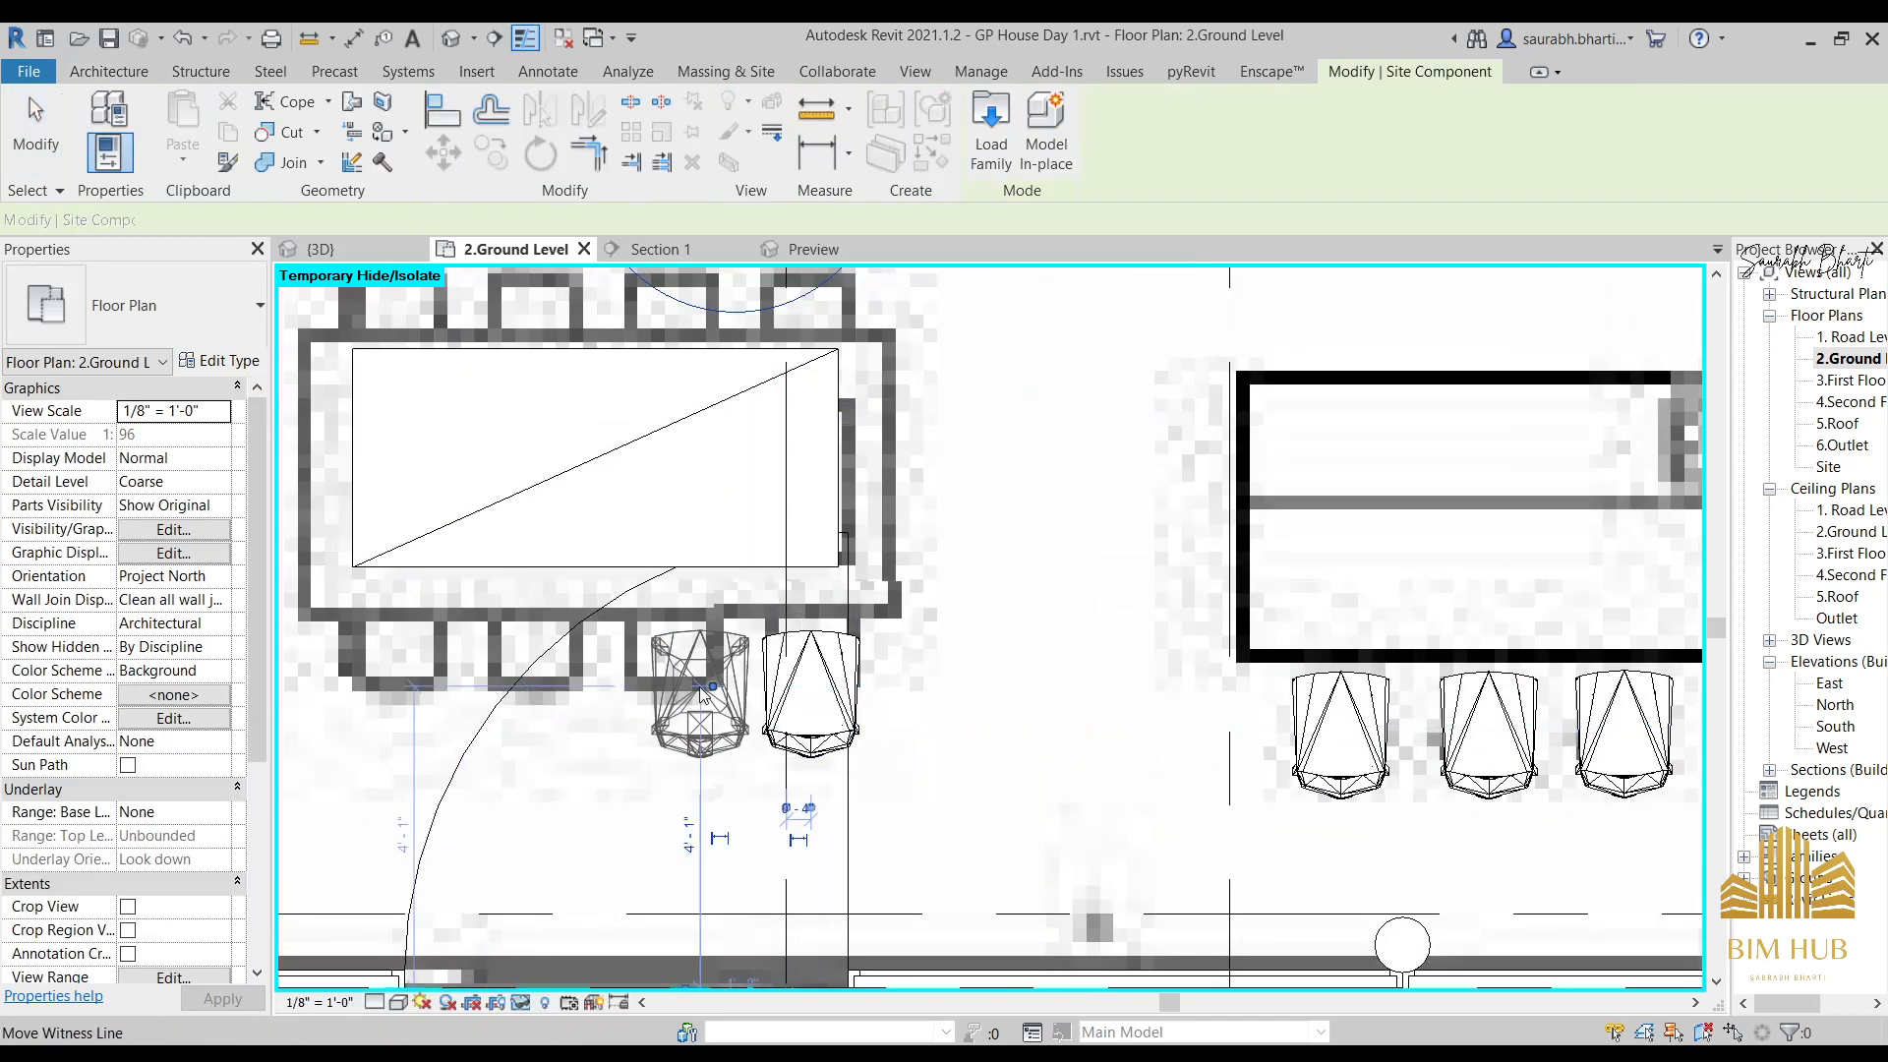
{"action": "left_click", "coordinate": [672, 685]}
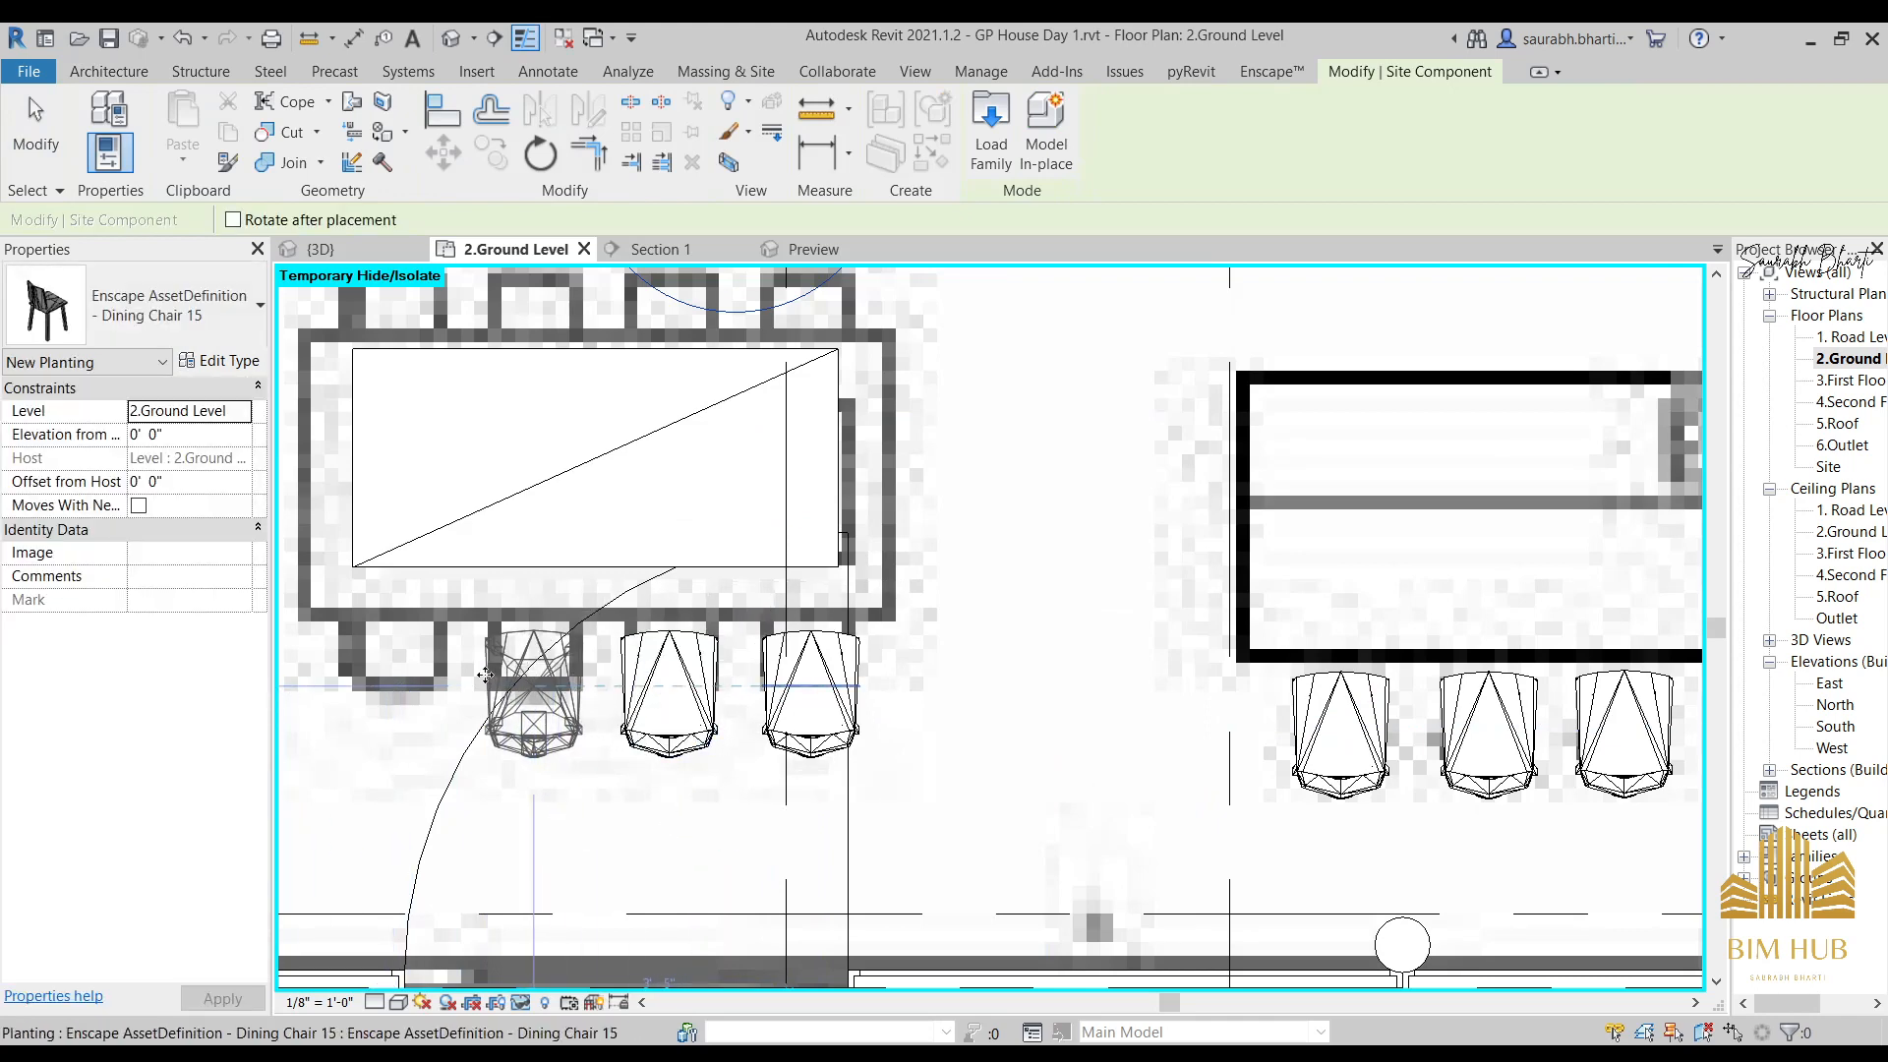
{"action": "left_click", "coordinate": [534, 686]}
Place three Dining Chair 15 along the dining table's upper side, rotated 180 degrees to face the table.
{"action": "middle_click_drag", "start_coordinate": [527, 640], "coordinate": [592, 788]}
{"action": "key", "text": "space"}
{"action": "key", "text": "space"}
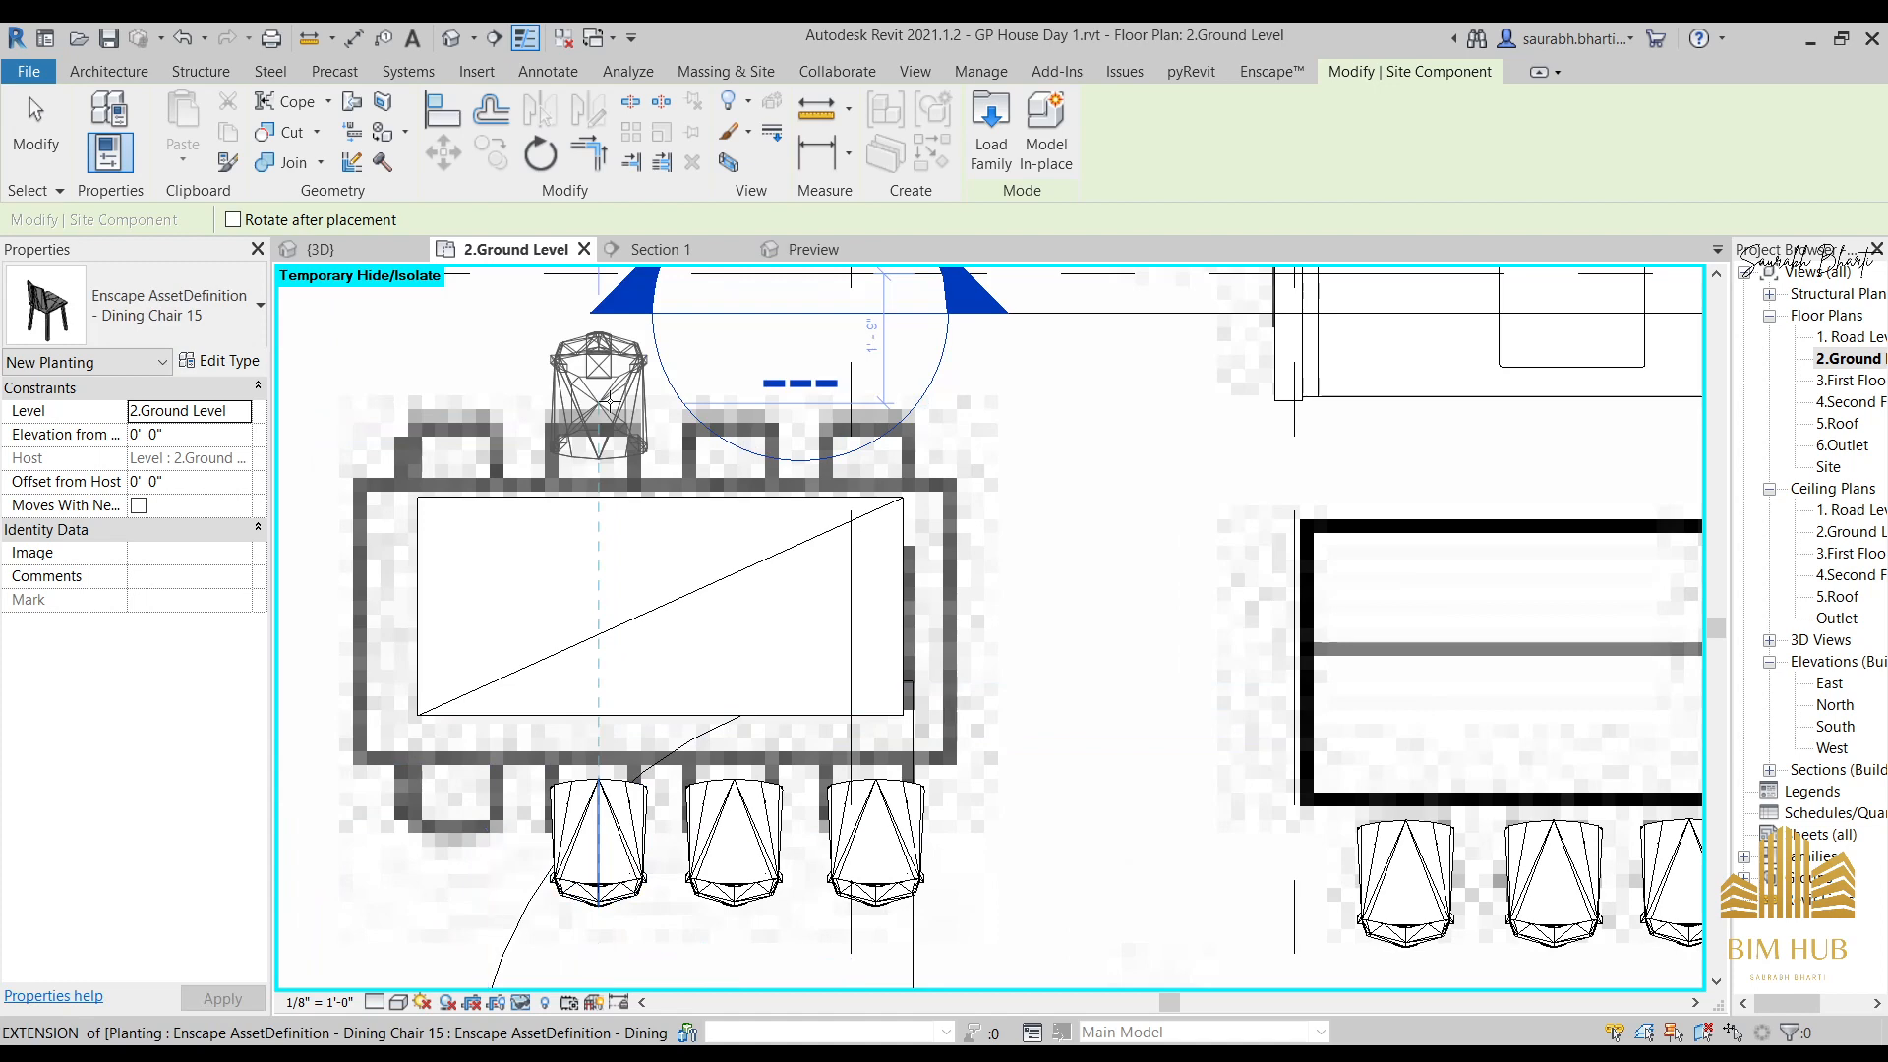
{"action": "left_click", "coordinate": [609, 401]}
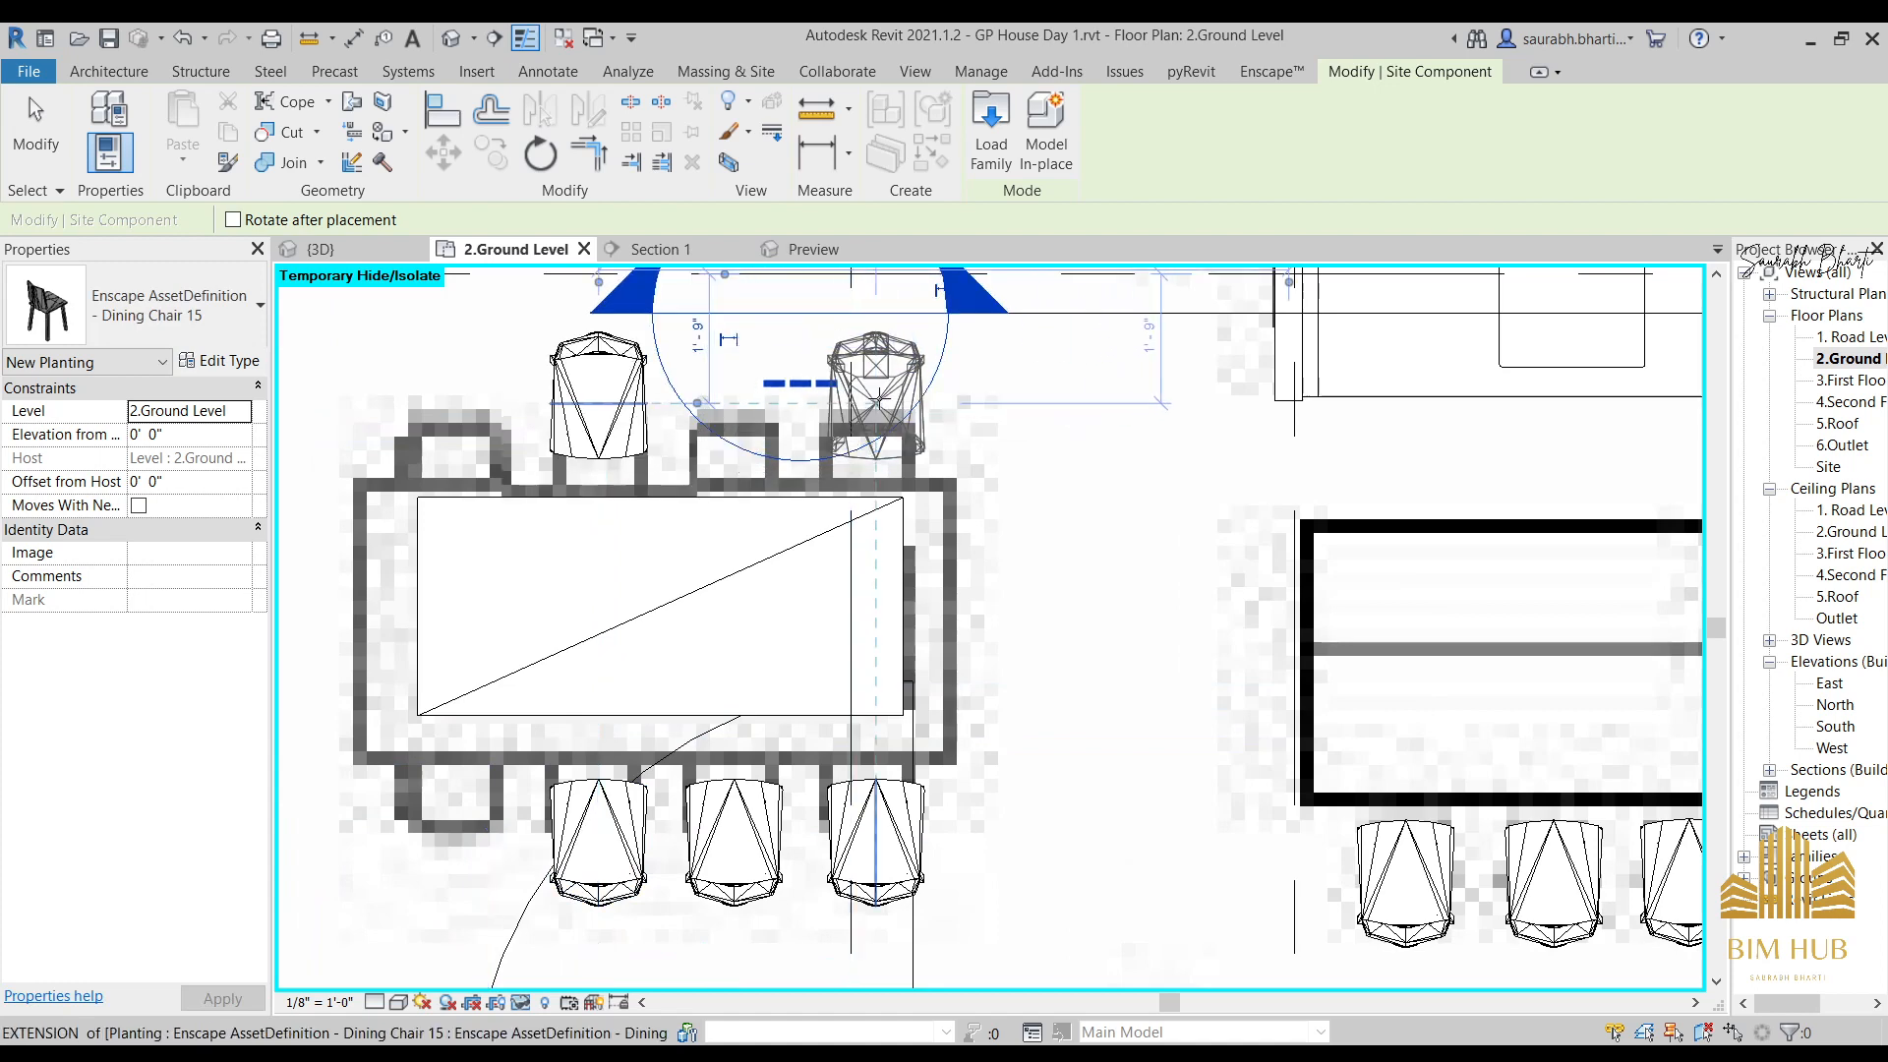
{"action": "left_click", "coordinate": [875, 401]}
{"action": "left_click", "coordinate": [733, 401]}
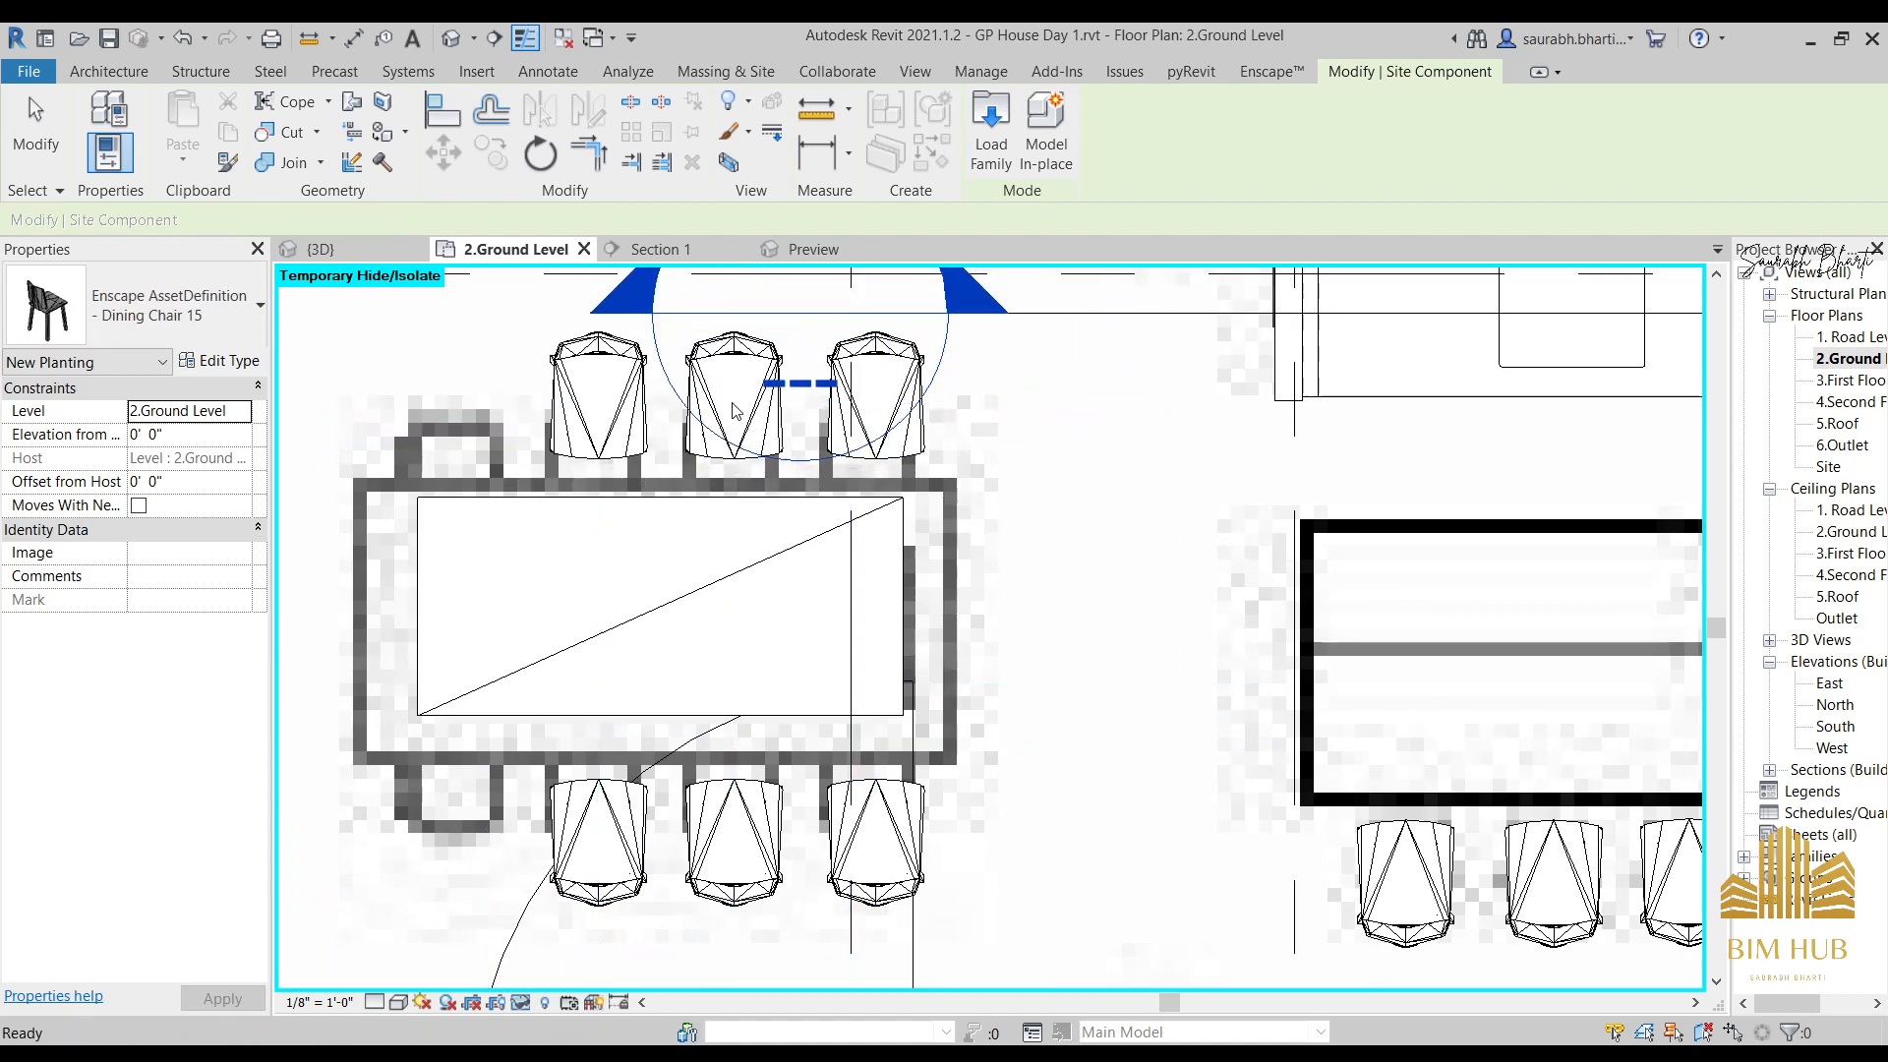
{"action": "key", "text": "Escape"}
Move the leftmost upper dining chair left, away from its neighbour.
{"action": "left_click", "coordinate": [629, 411]}
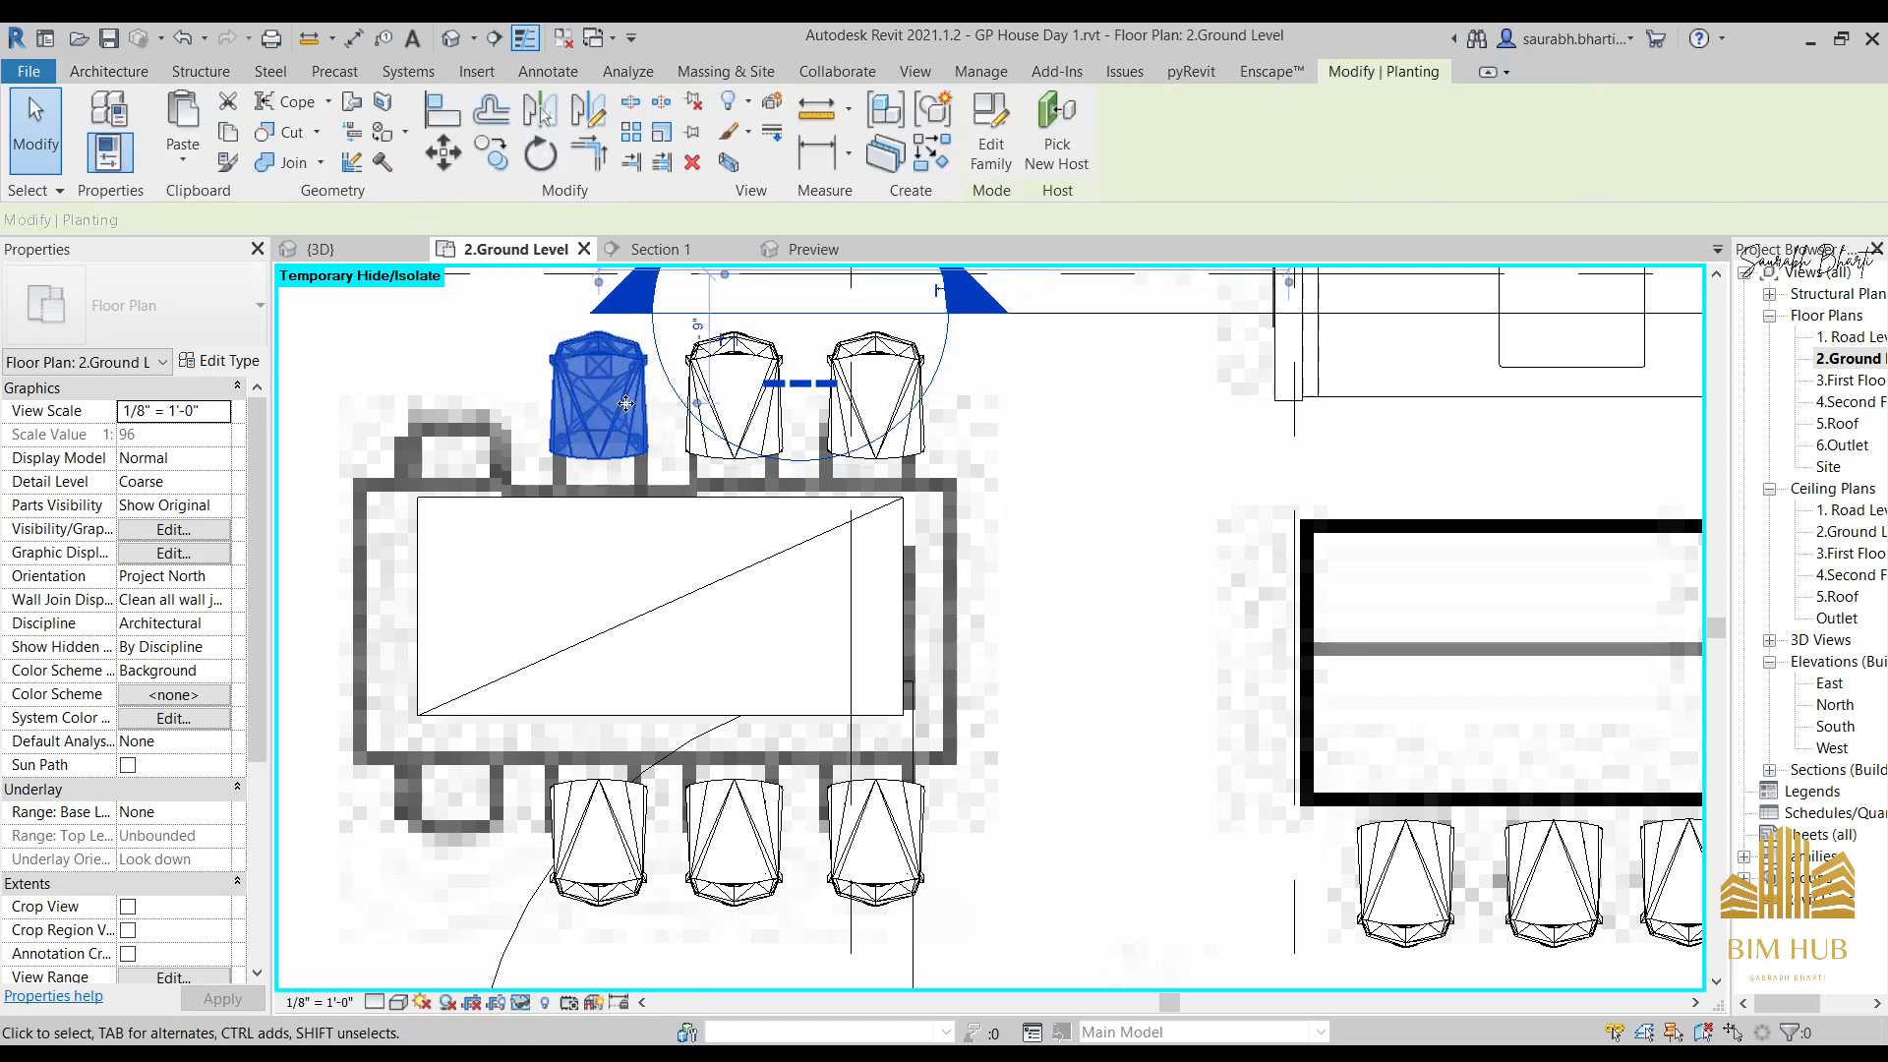
{"action": "left_click_drag", "start_coordinate": [625, 403], "coordinate": [583, 405]}
{"action": "key", "text": "Escape"}
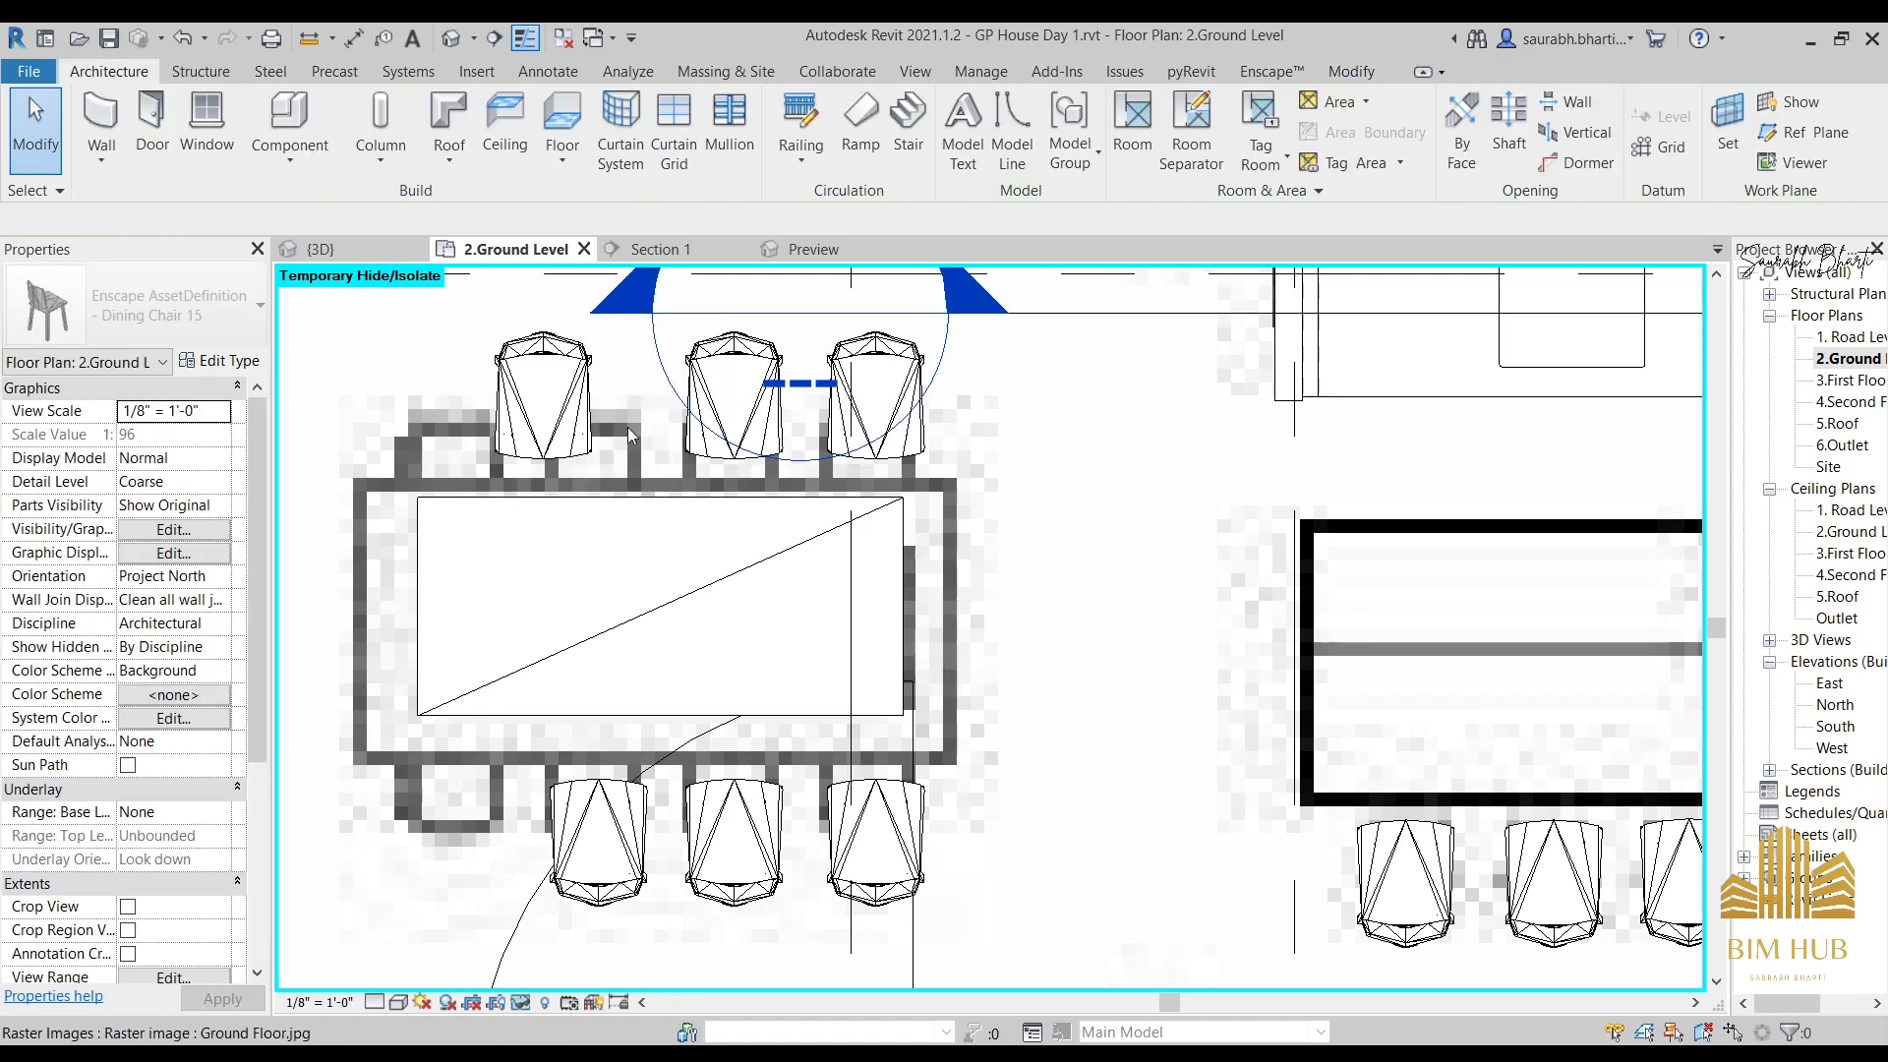
Nudge the three upper dining chairs together left and down toward the dining table.
{"action": "left_click", "coordinate": [513, 370]}
{"action": "left_click", "coordinate": [733, 393], "text": "ctrl"}
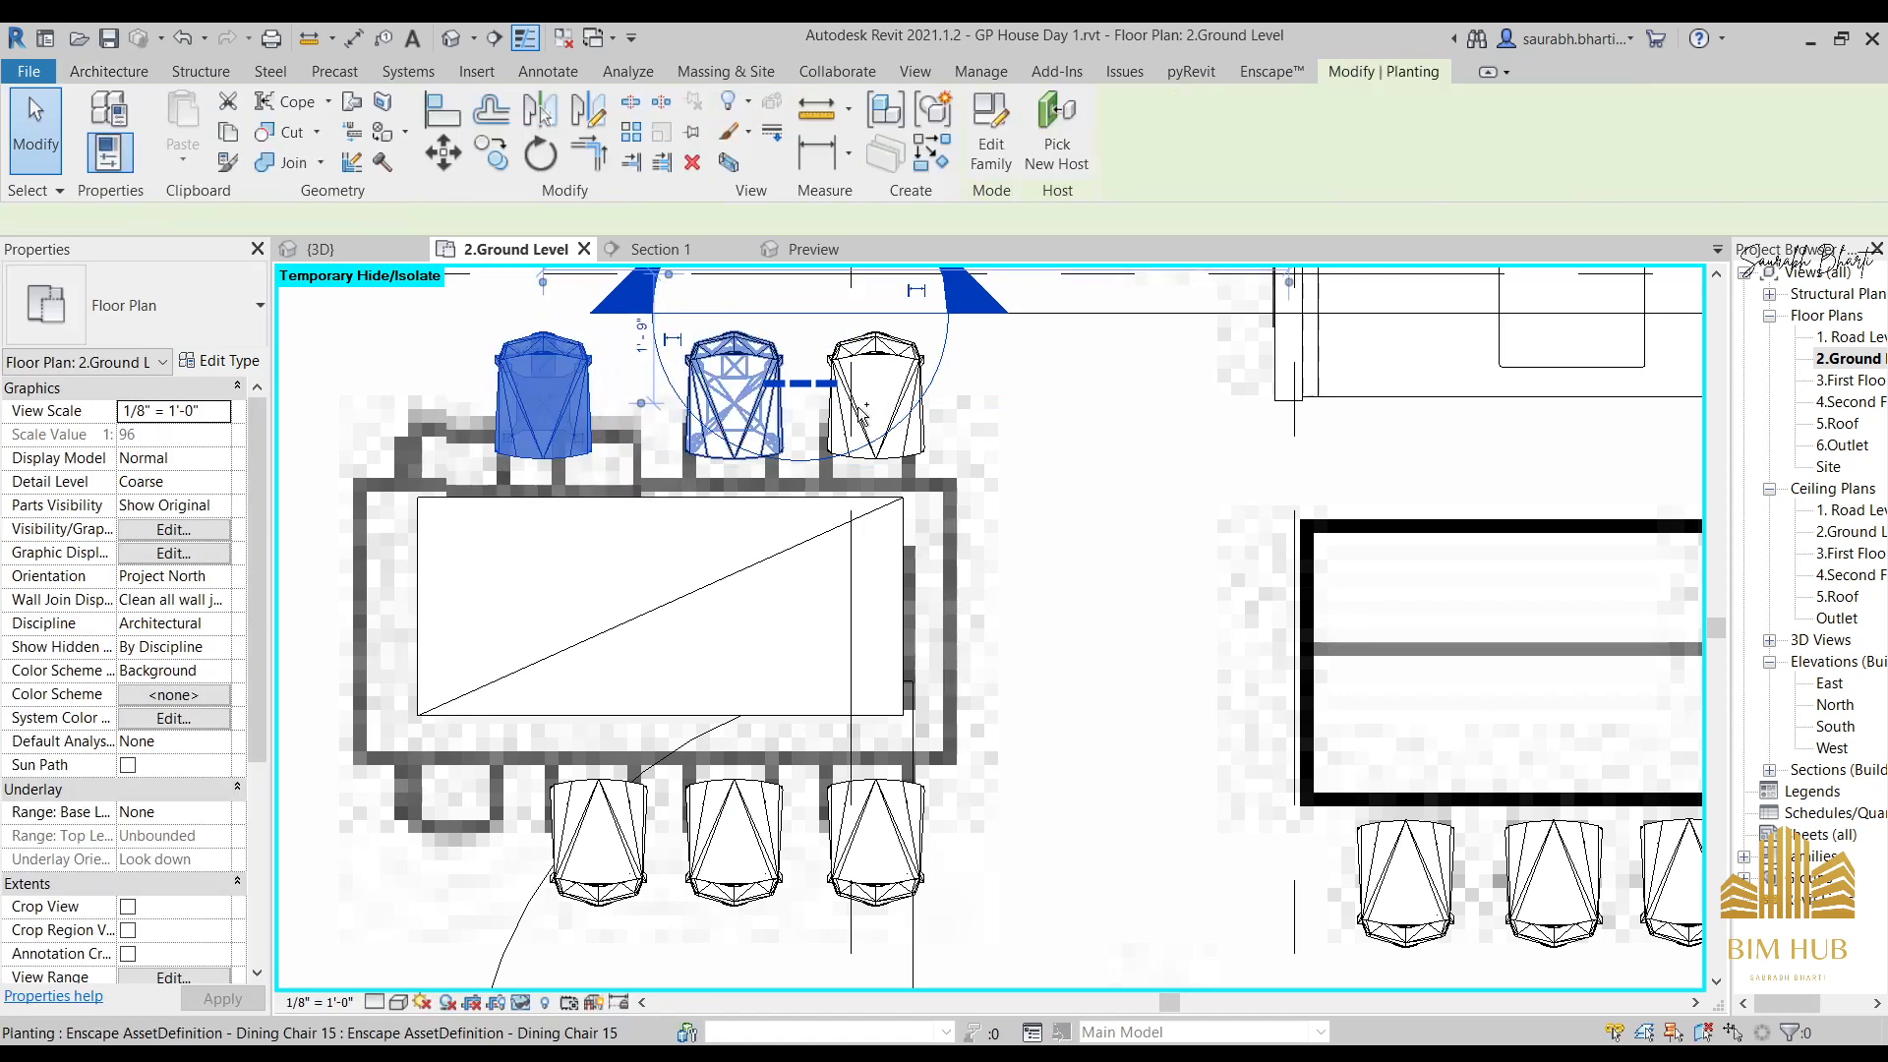
{"action": "left_click", "coordinate": [885, 393], "text": "ctrl"}
{"action": "key", "text": "Left"}
{"action": "key", "text": "Left"}
{"action": "key", "text": "Down"}
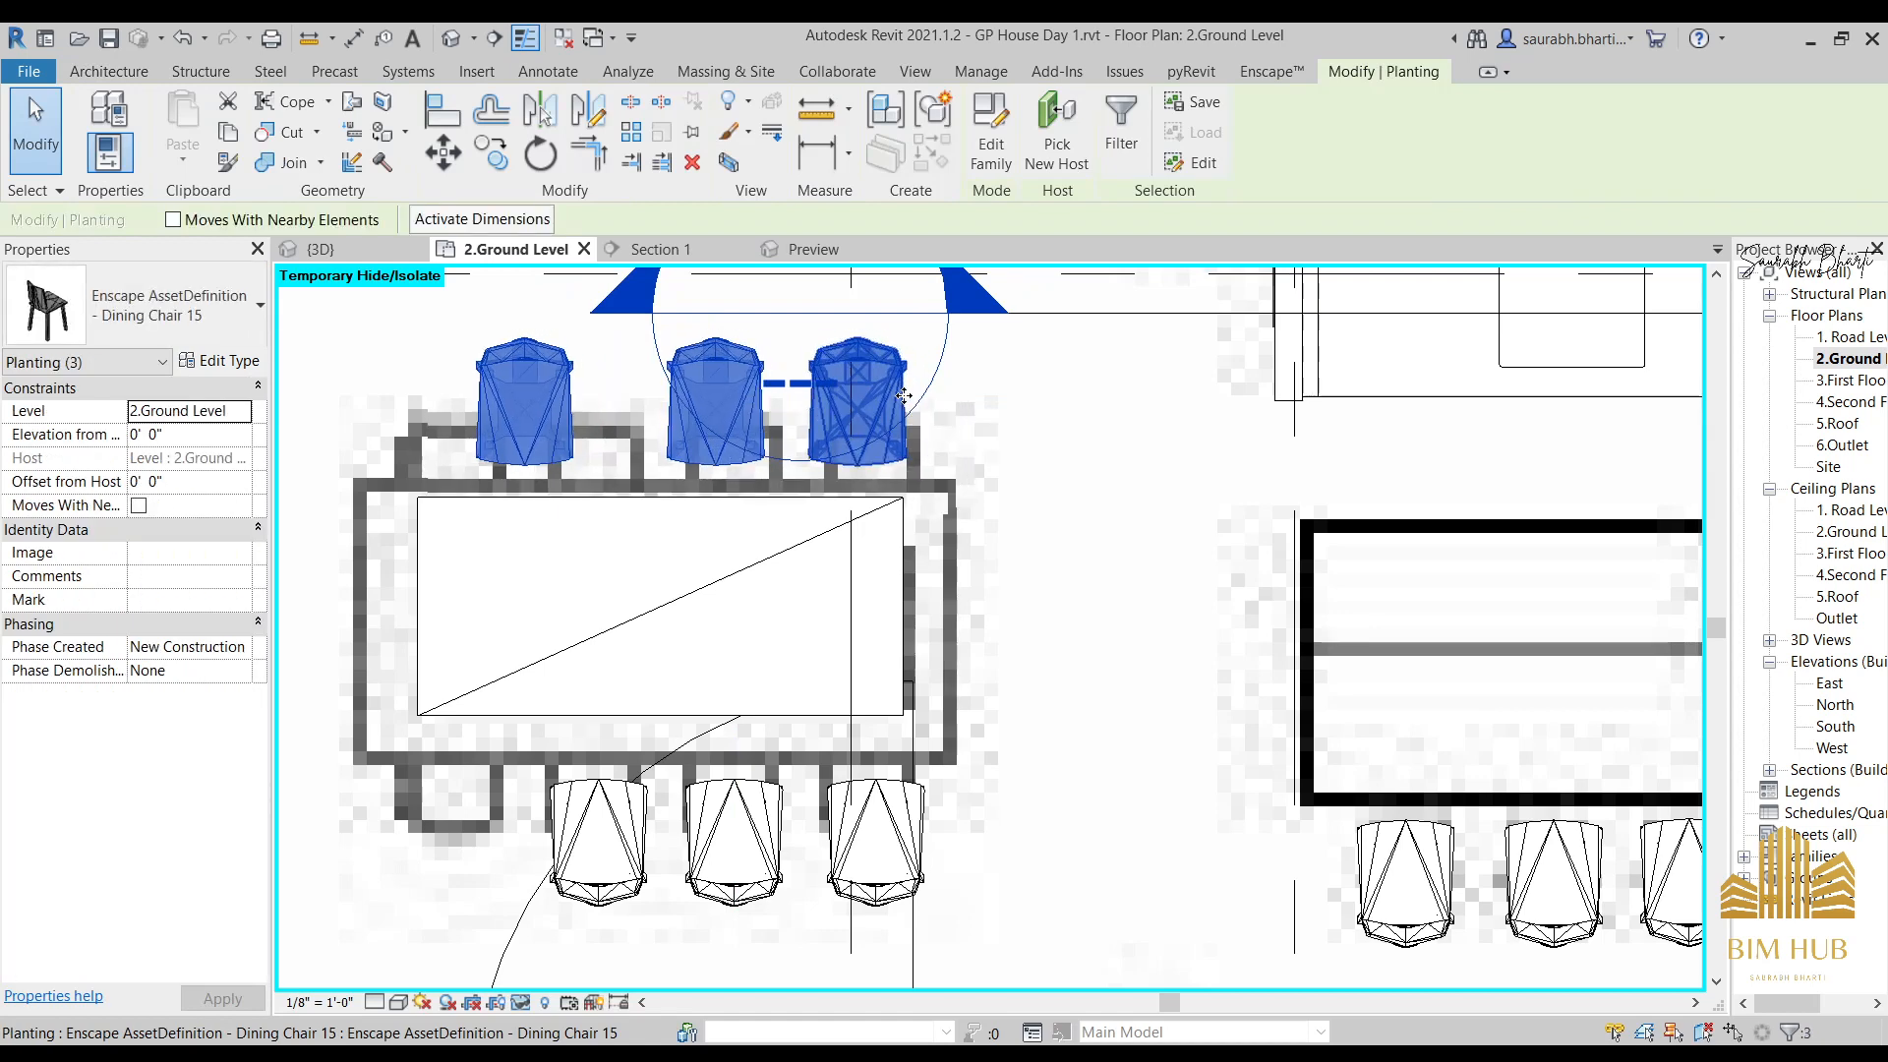
{"action": "key", "text": "Left"}
{"action": "key", "text": "Down"}
{"action": "key", "text": "Down"}
{"action": "key", "text": "Escape"}
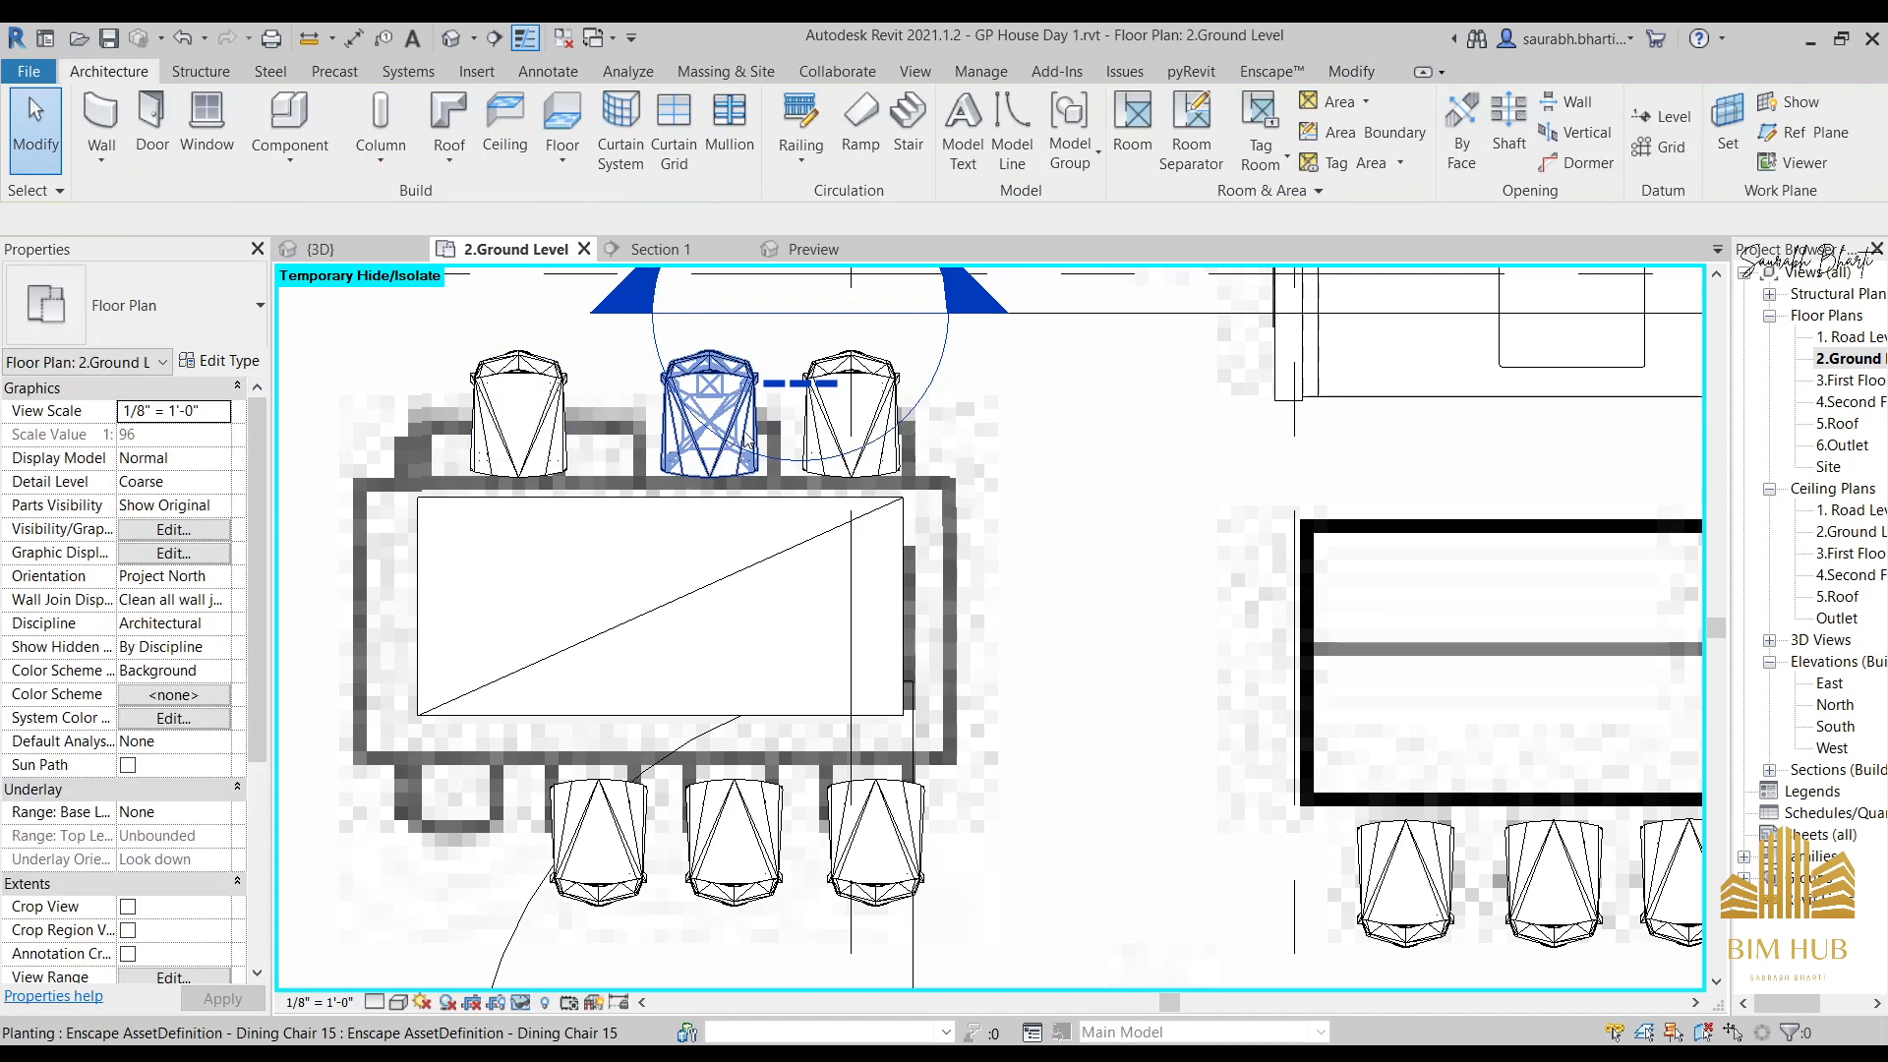
Nudge the three lower dining chairs together left and up until they tuck closer to the dining table.
{"action": "left_click", "coordinate": [597, 841]}
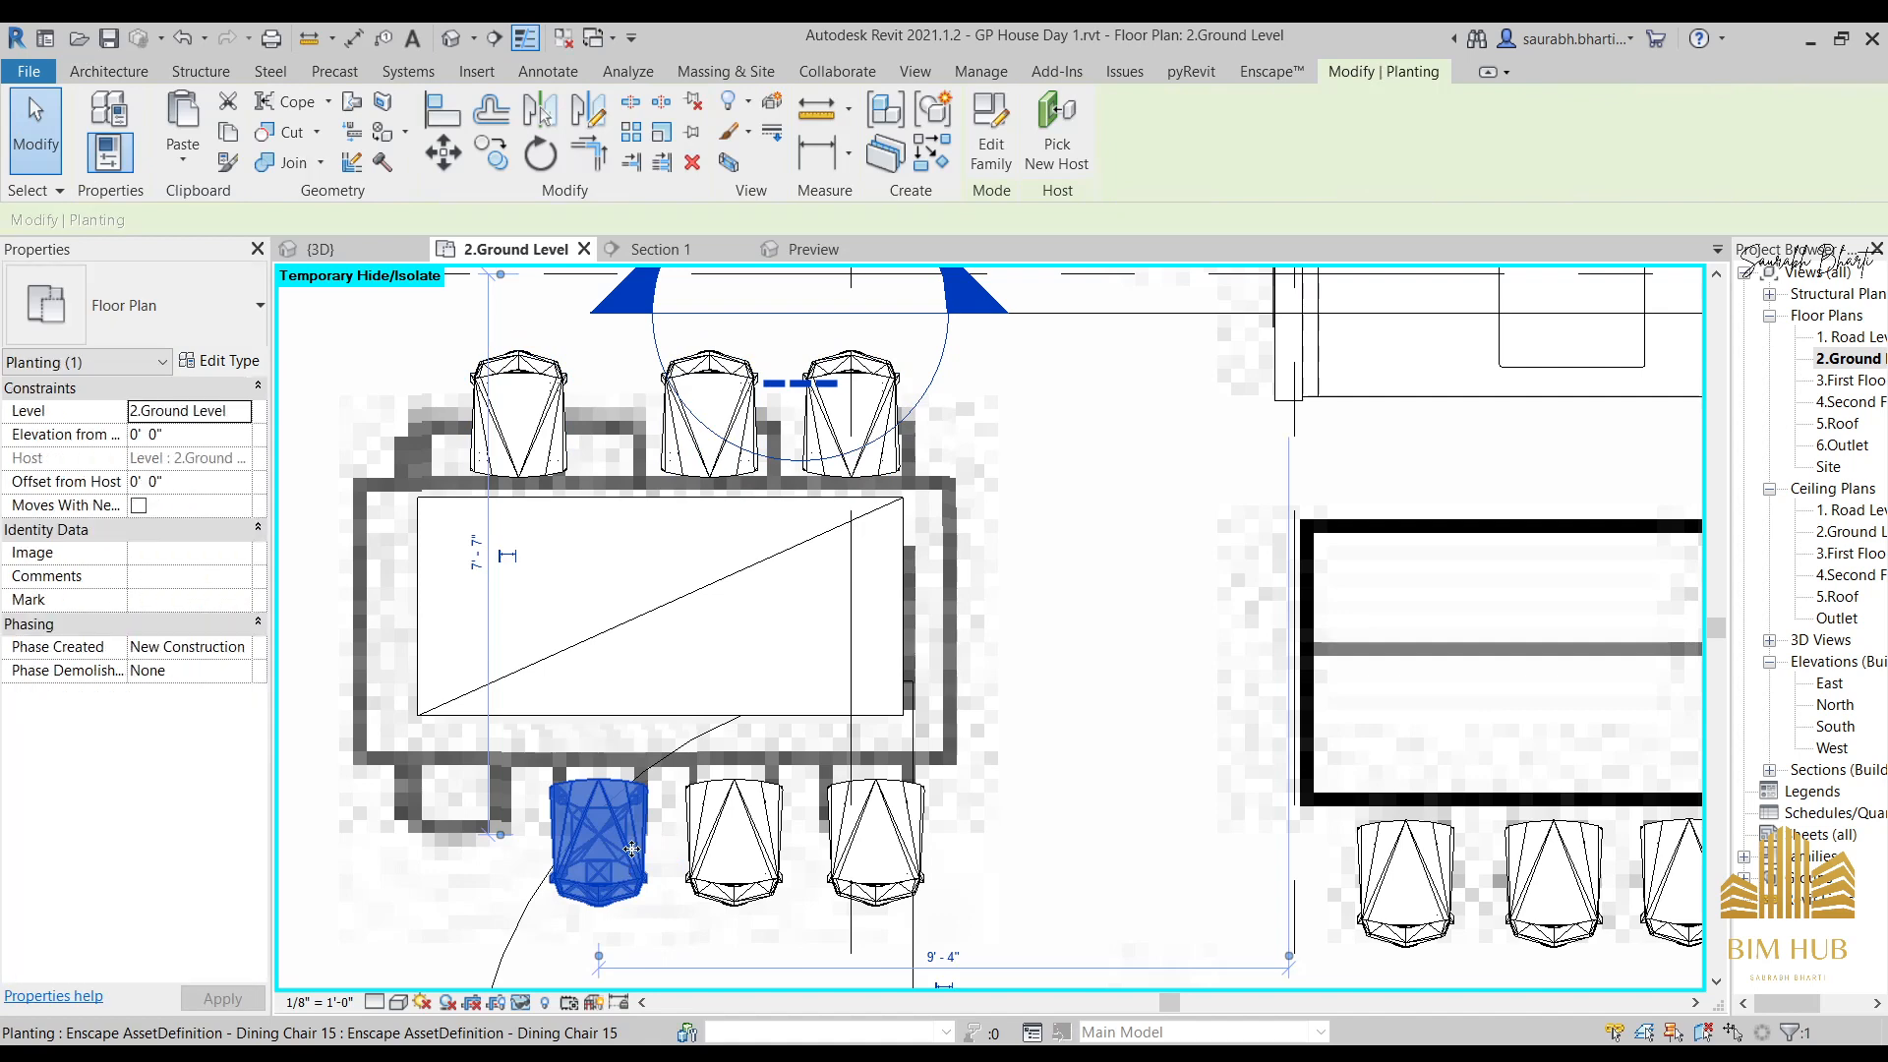
{"action": "left_click", "coordinate": [744, 836], "text": "ctrl"}
{"action": "left_click", "coordinate": [883, 828], "text": "ctrl"}
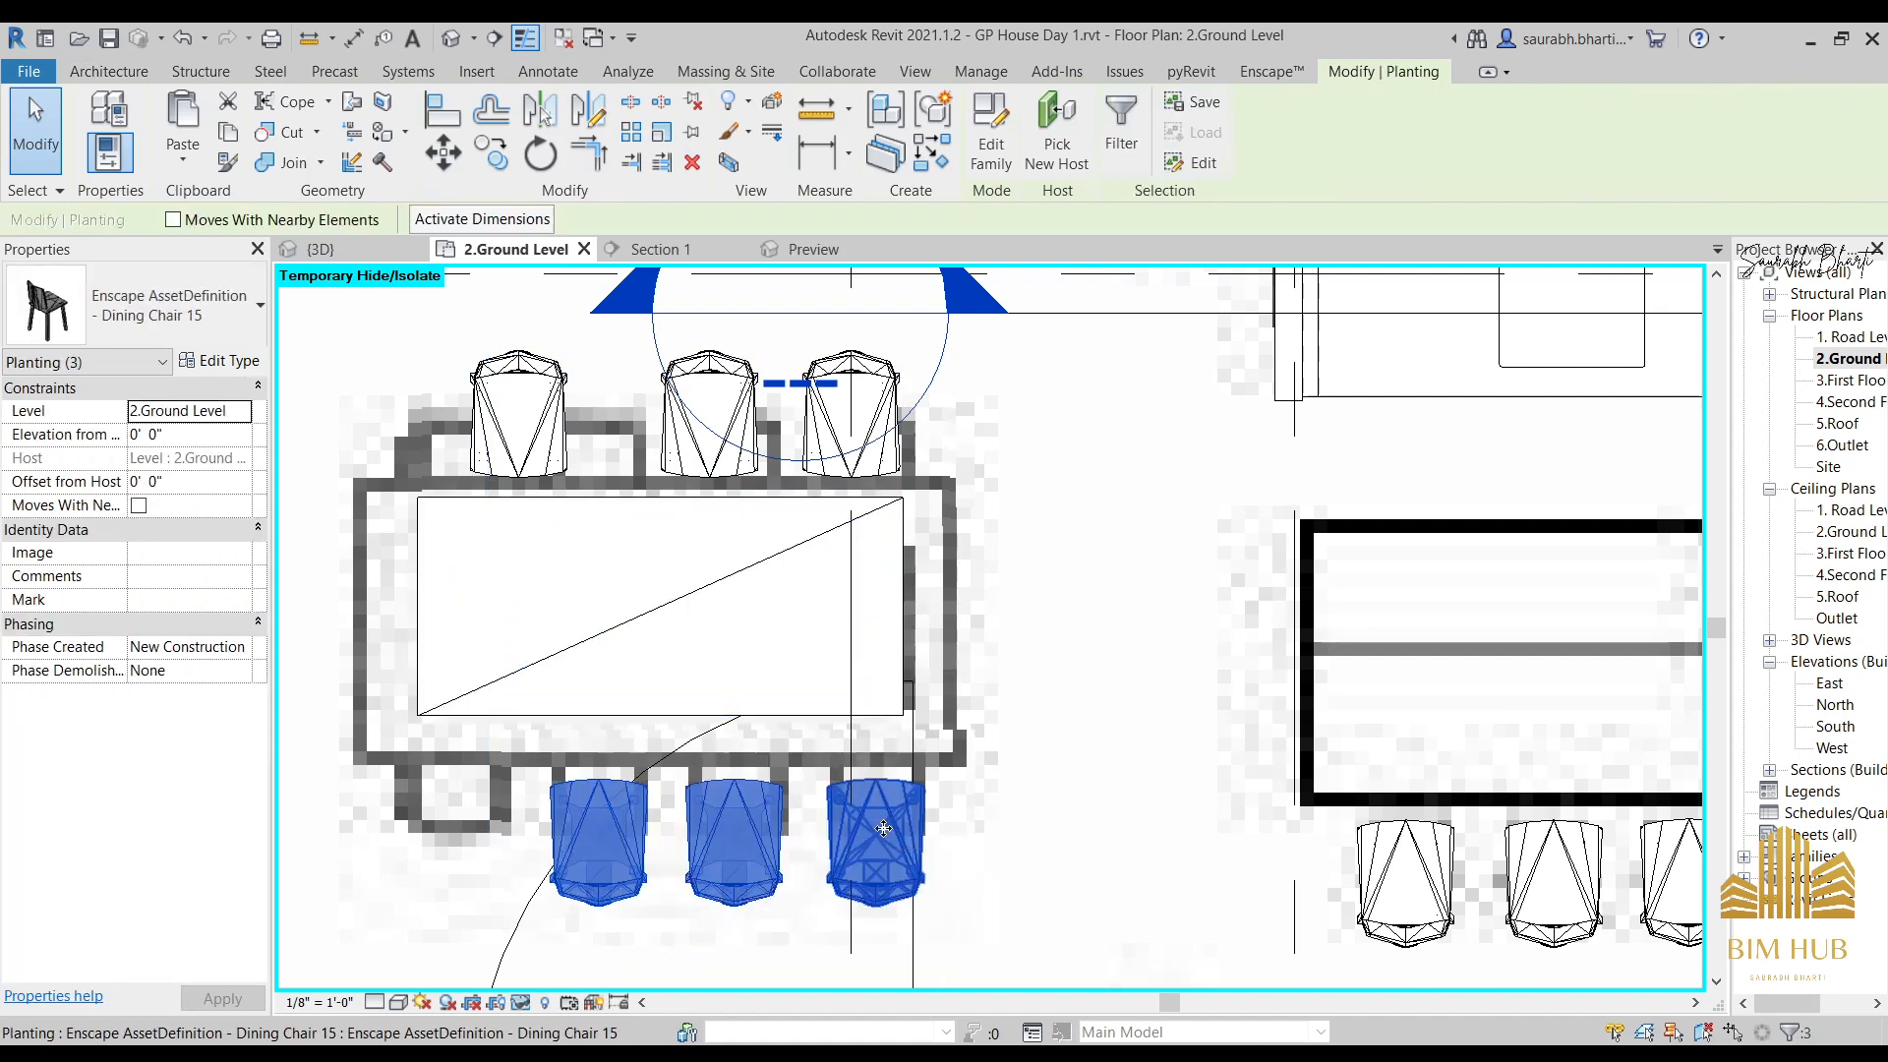
{"action": "key", "text": "Left"}
{"action": "key", "text": "Left"}
{"action": "key", "text": "Left"}
{"action": "key", "text": "Left"}
{"action": "key", "text": "Left"}
{"action": "key", "text": "Left"}
{"action": "key", "text": "Left"}
{"action": "key", "text": "Left"}
{"action": "key", "text": "Up"}
{"action": "key", "text": "Up"}
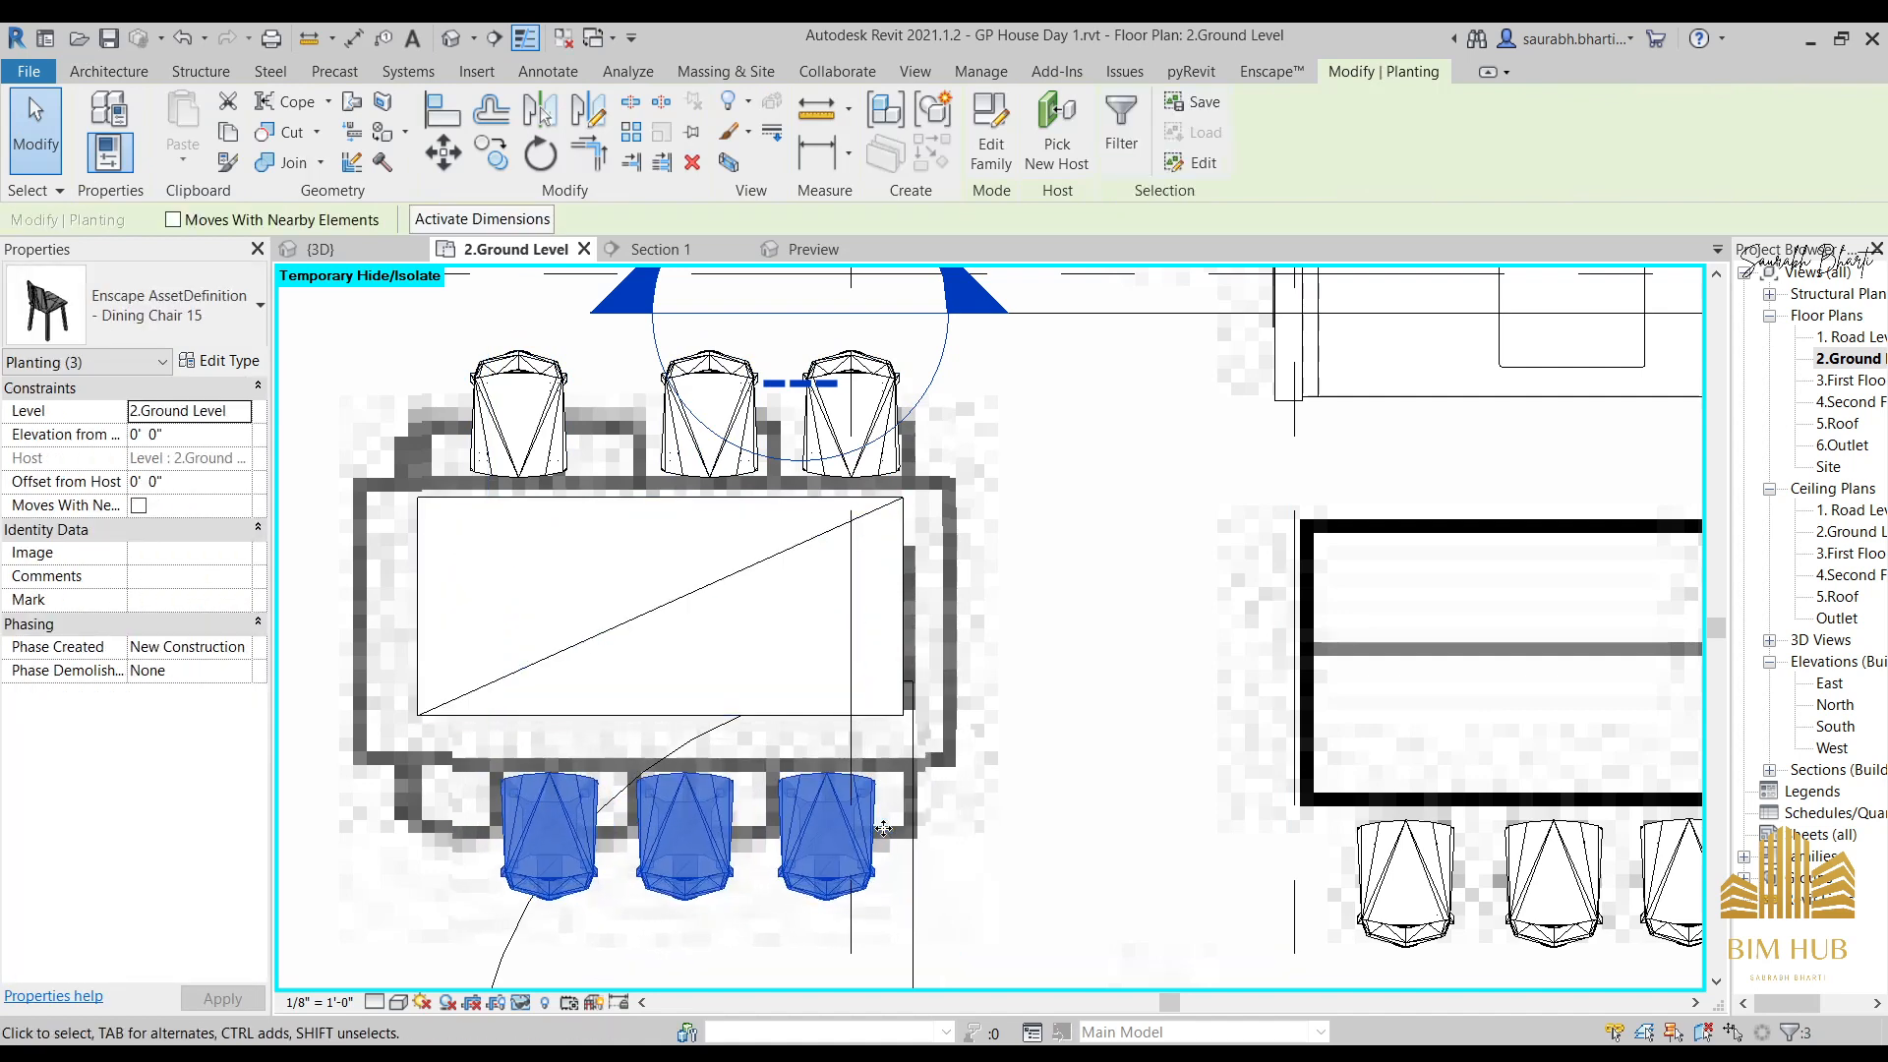
{"action": "key", "text": "Up"}
{"action": "key", "text": "Up"}
{"action": "key", "text": "Up"}
{"action": "key", "text": "Up"}
{"action": "key", "text": "Up"}
{"action": "key", "text": "Up"}
{"action": "key", "text": "Left"}
{"action": "key", "text": "Left"}
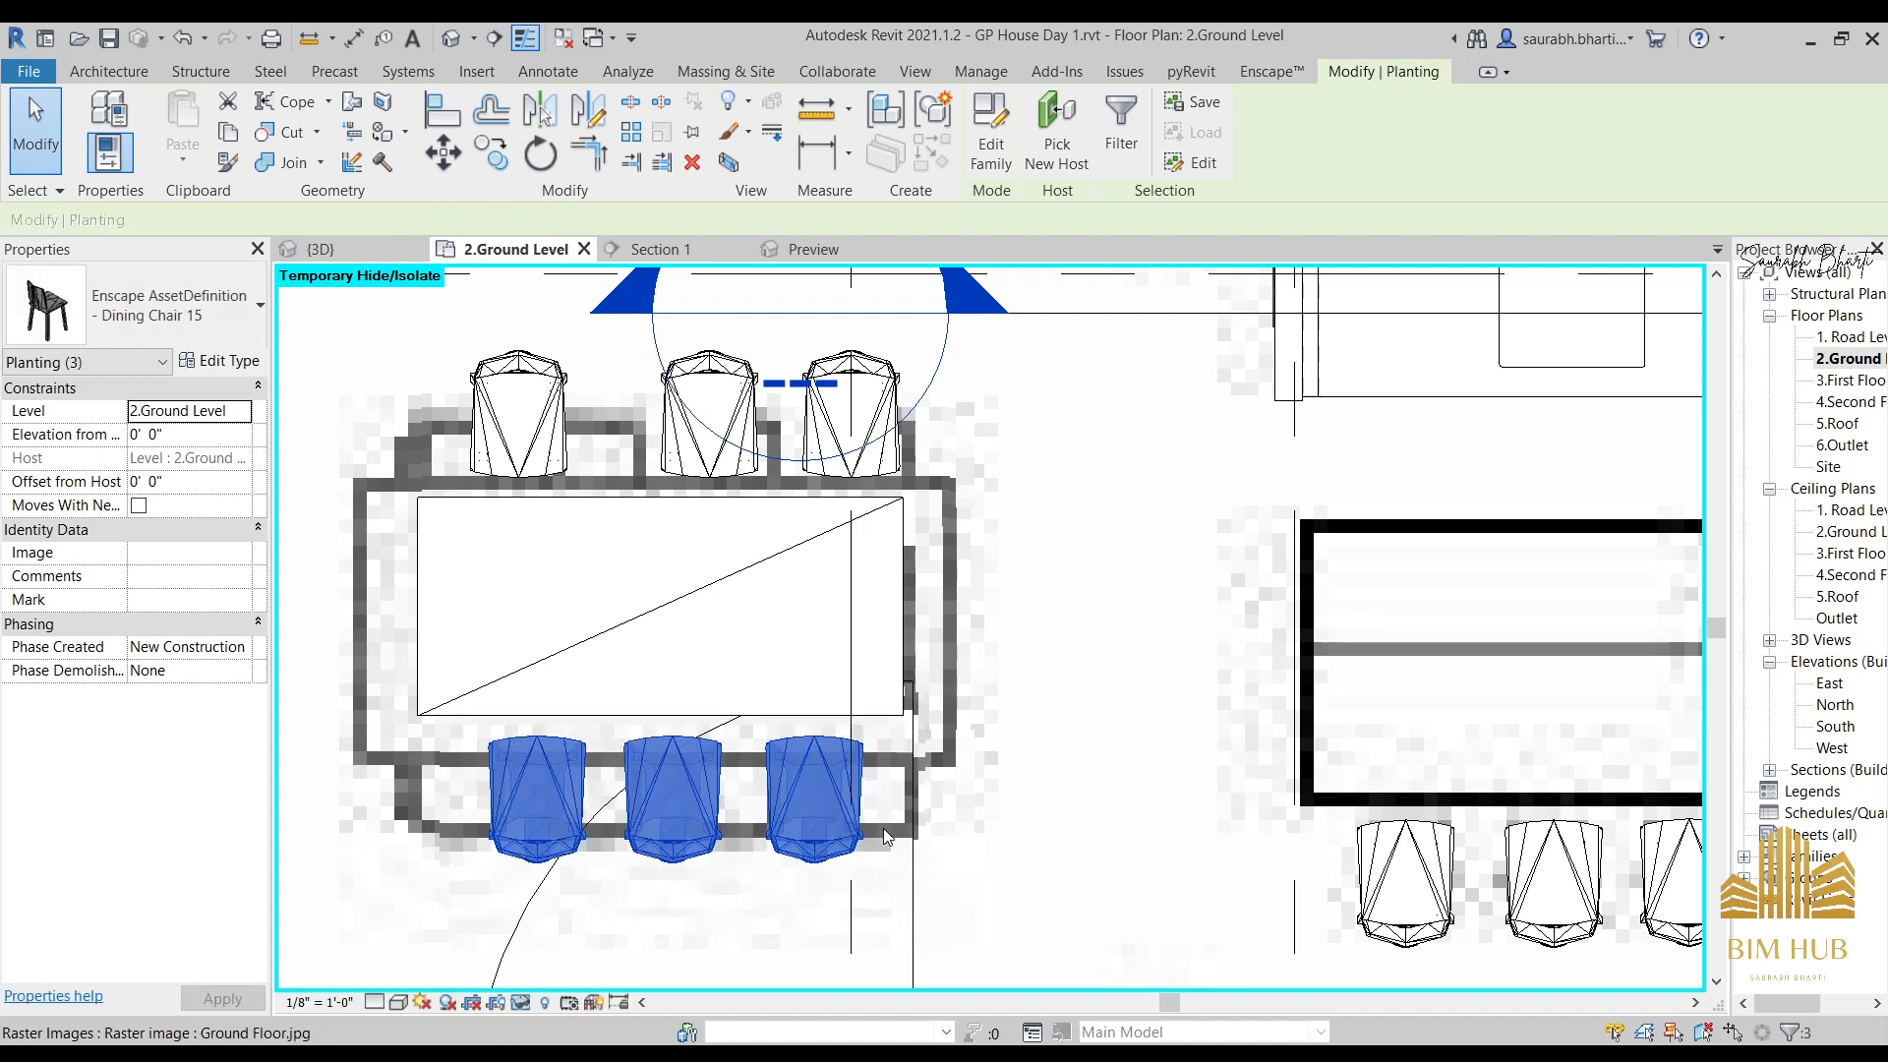
{"action": "key", "text": "Escape"}
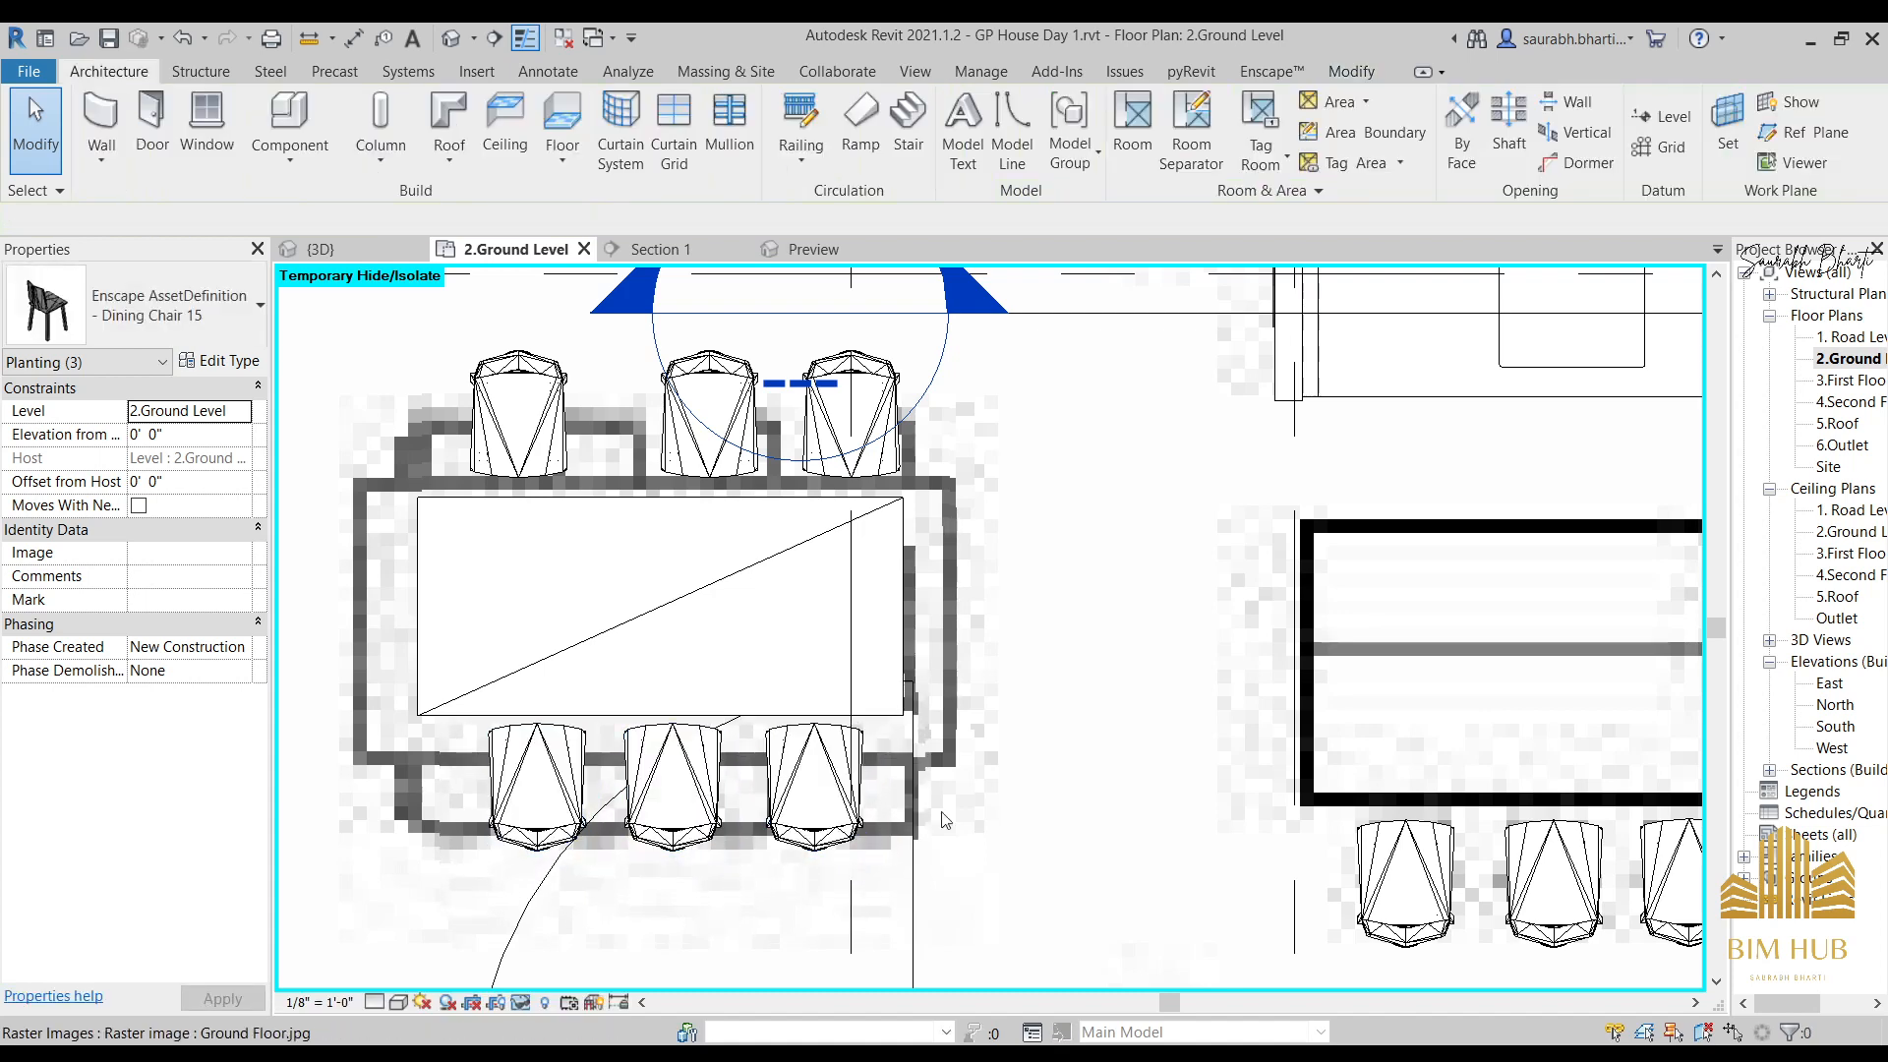
Open the 3D view and widen the section box from the front so that it takes in the dining area.
{"action": "left_click", "coordinate": [453, 39]}
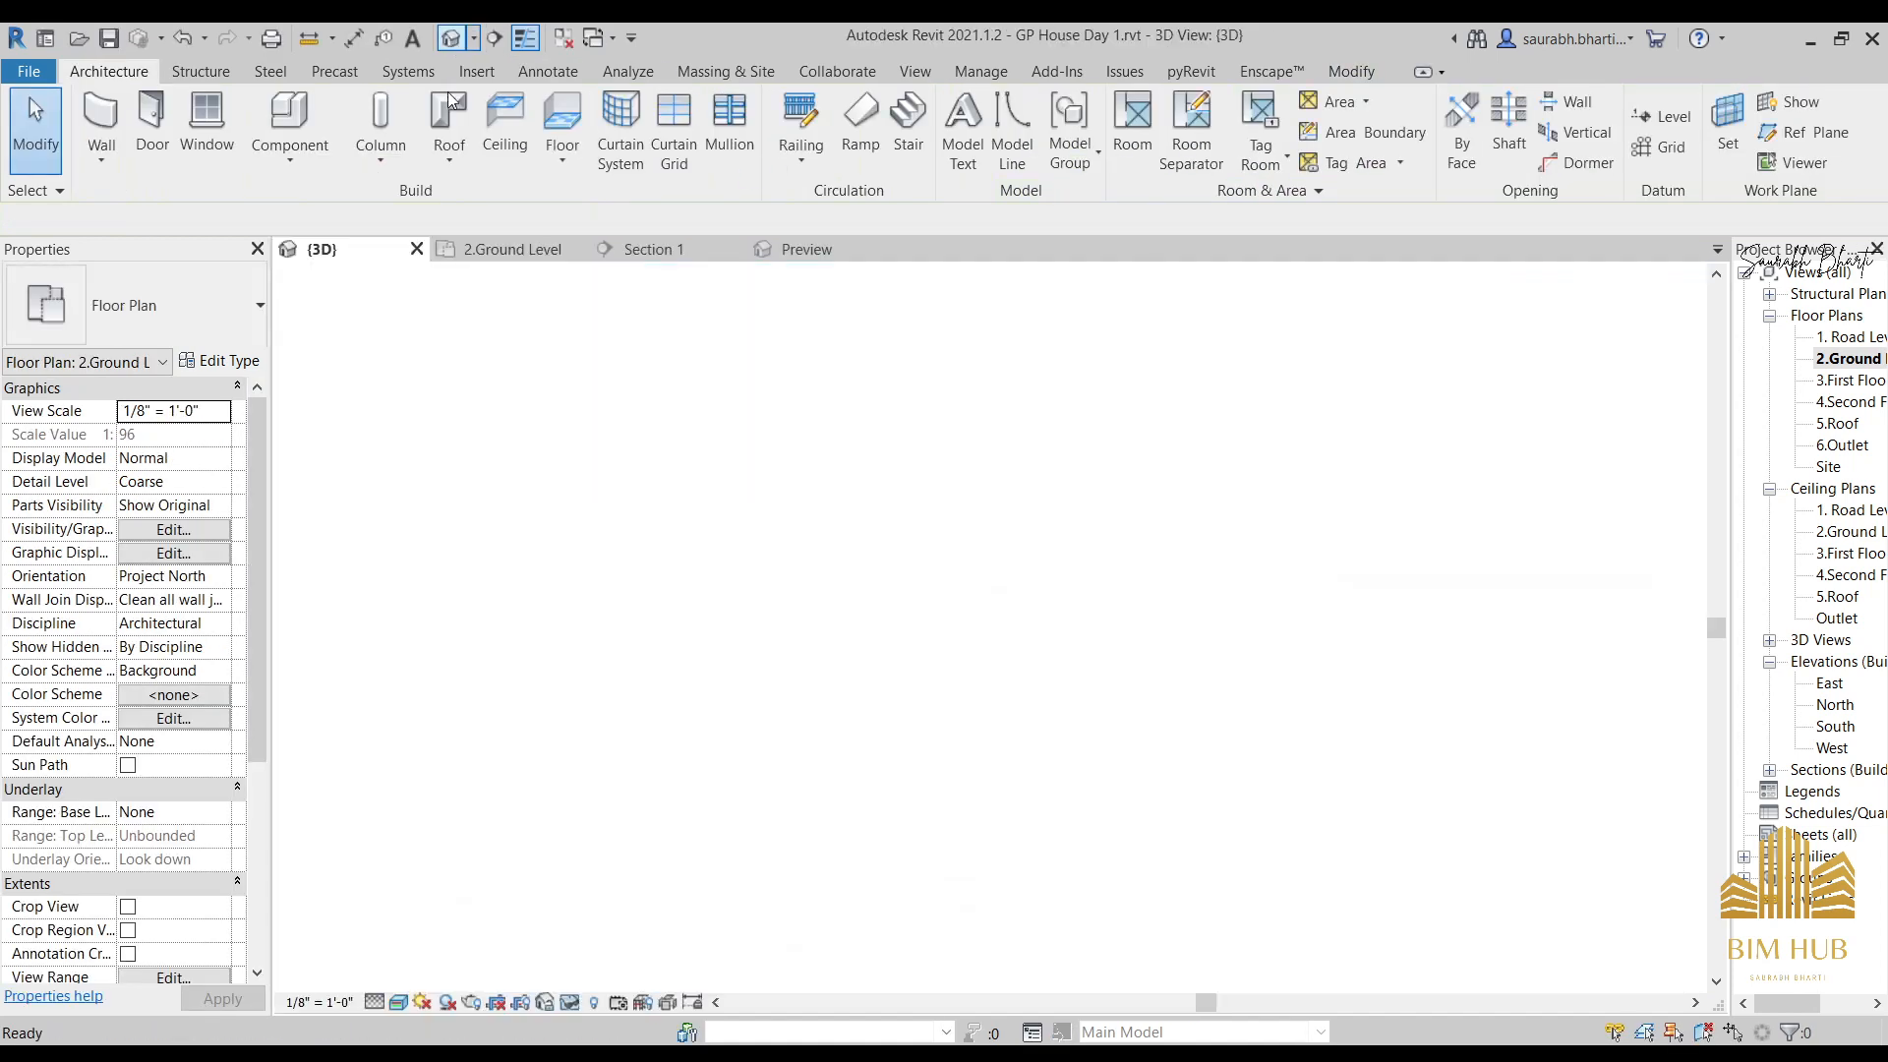
{"action": "middle_click_drag", "start_coordinate": [896, 691], "coordinate": [1374, 687], "text": "shift"}
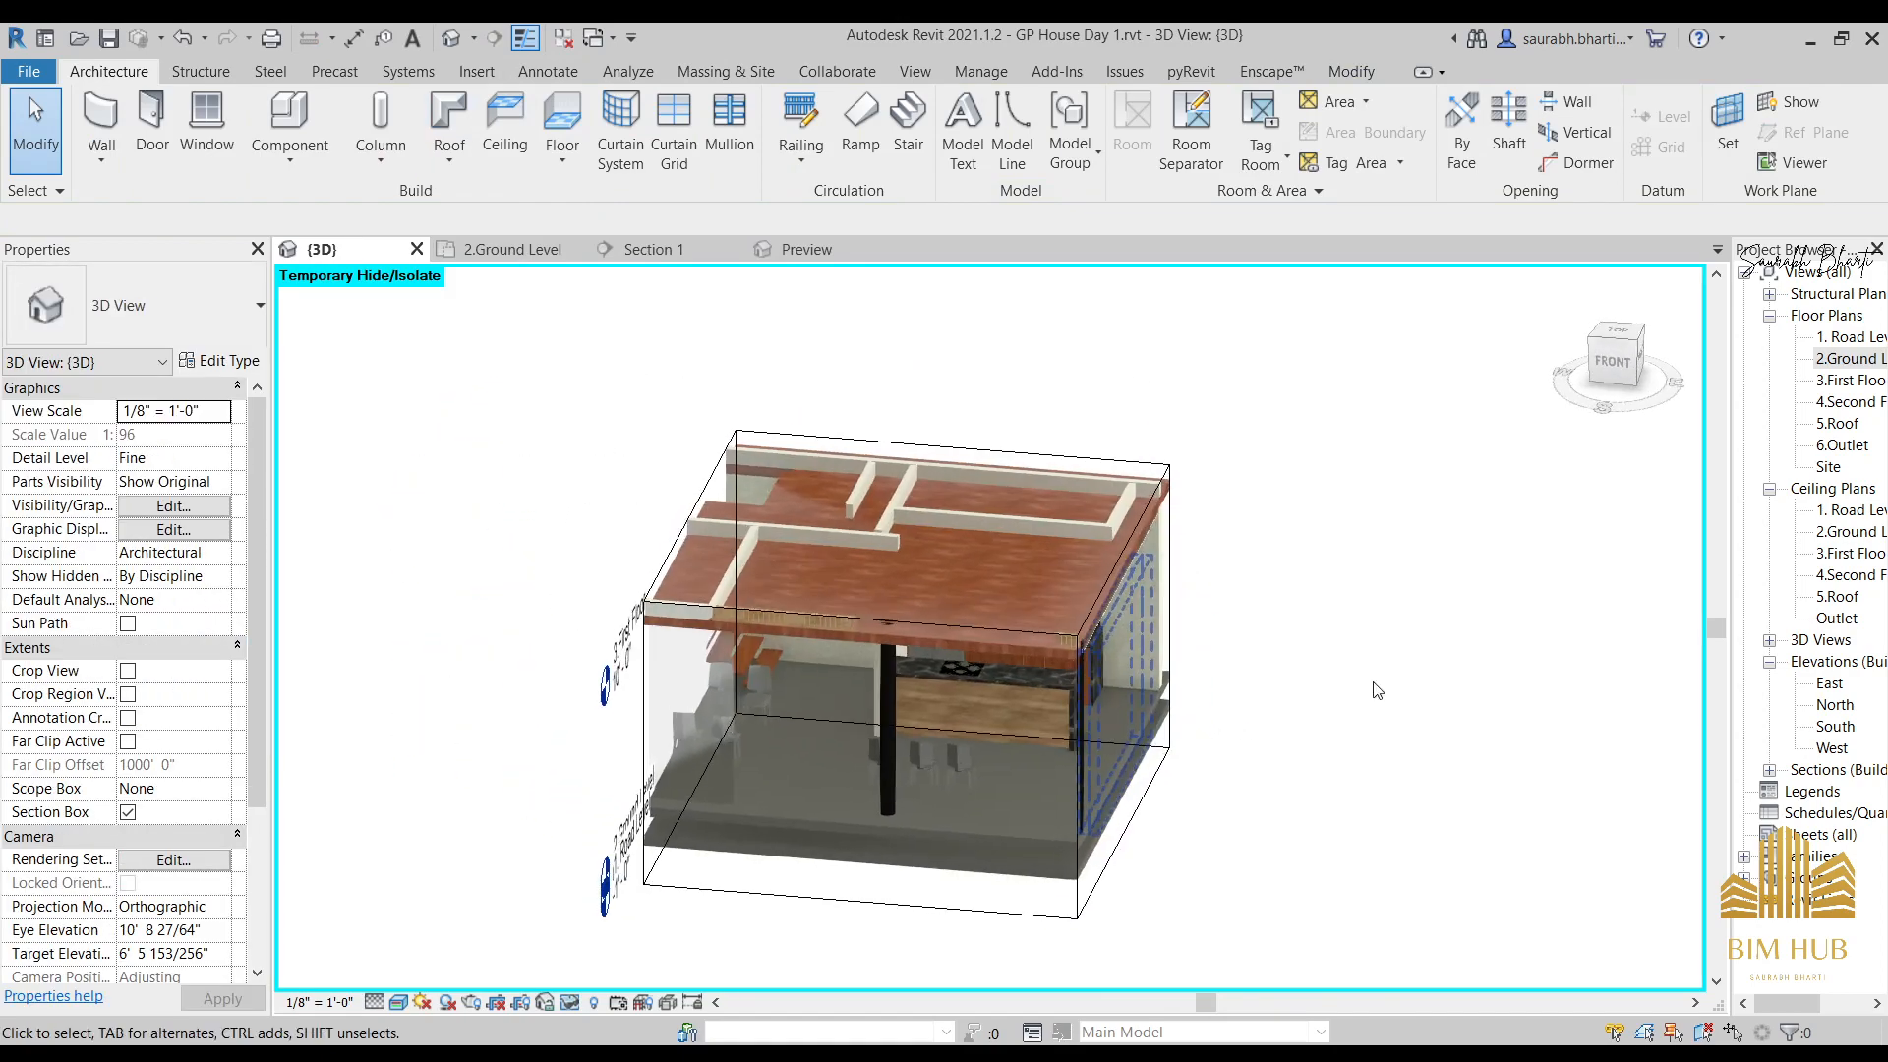
{"action": "left_click", "coordinate": [1625, 365]}
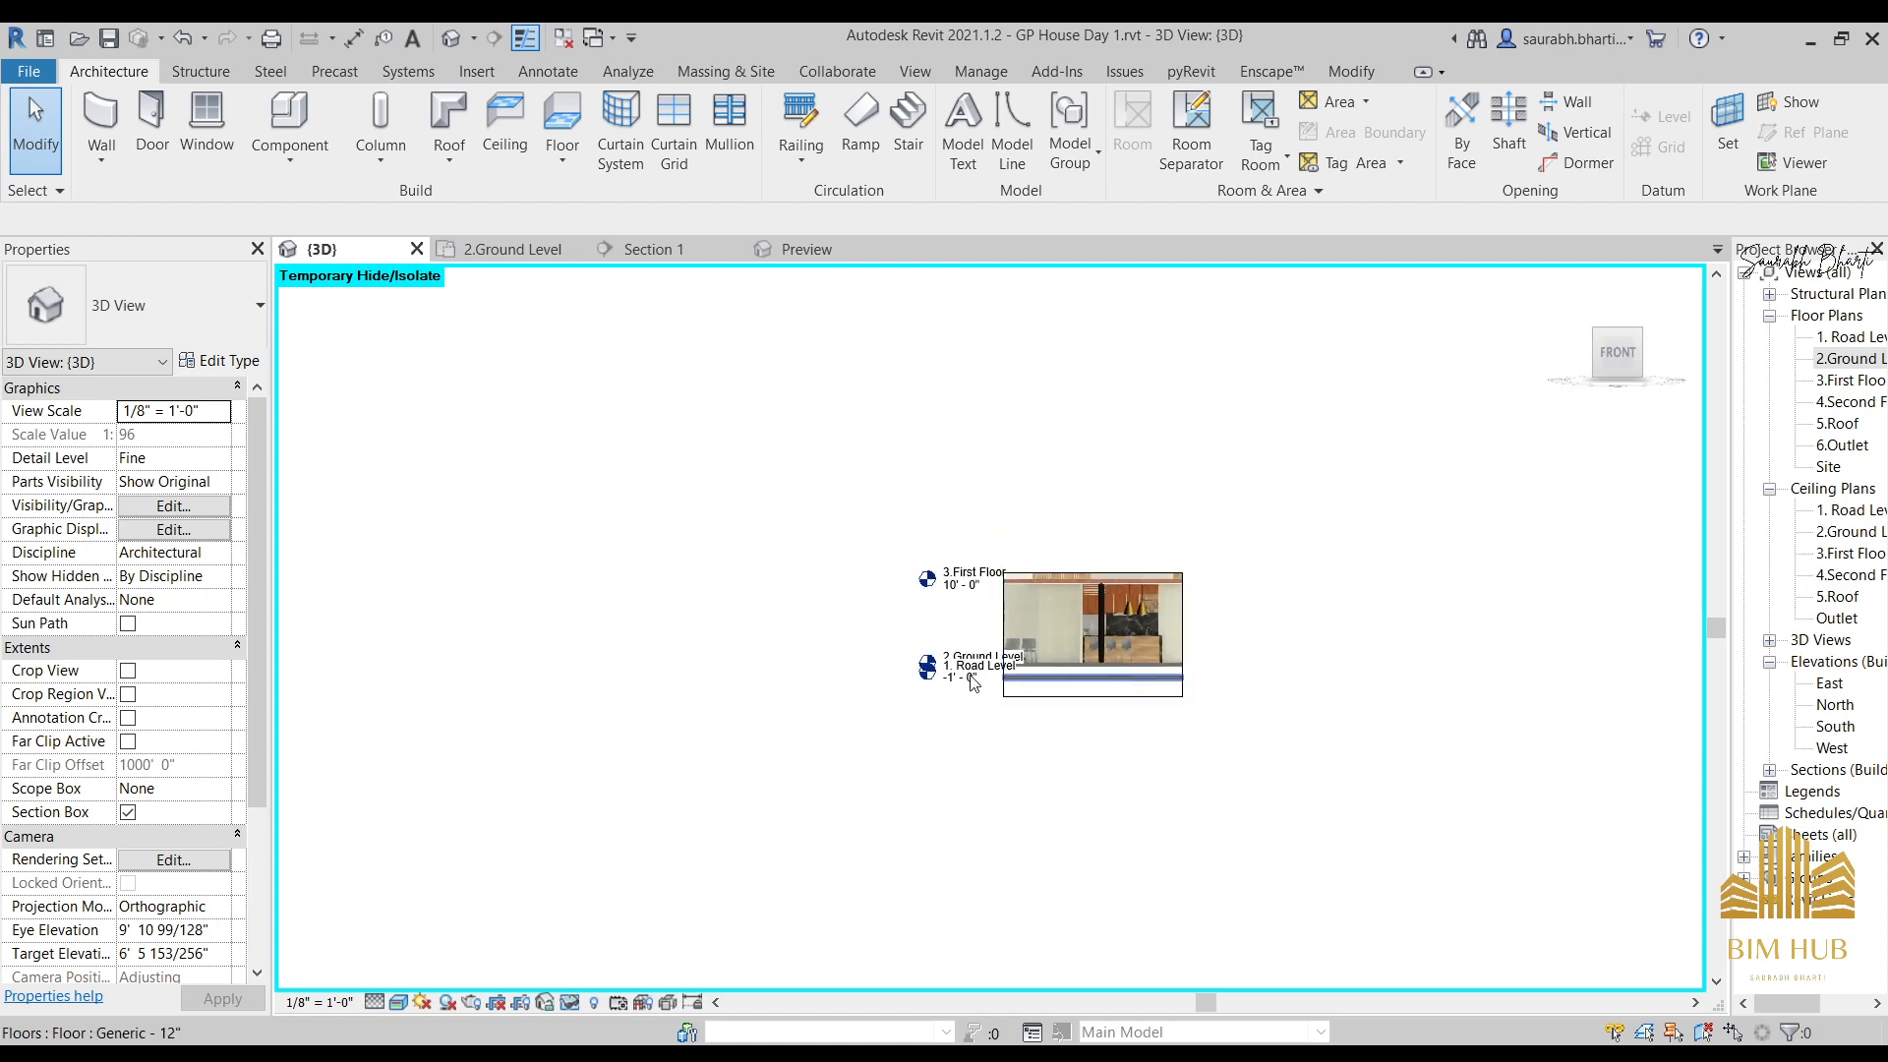
{"action": "left_click", "coordinate": [992, 715]}
{"action": "left_click_drag", "start_coordinate": [1011, 704], "coordinate": [927, 699]}
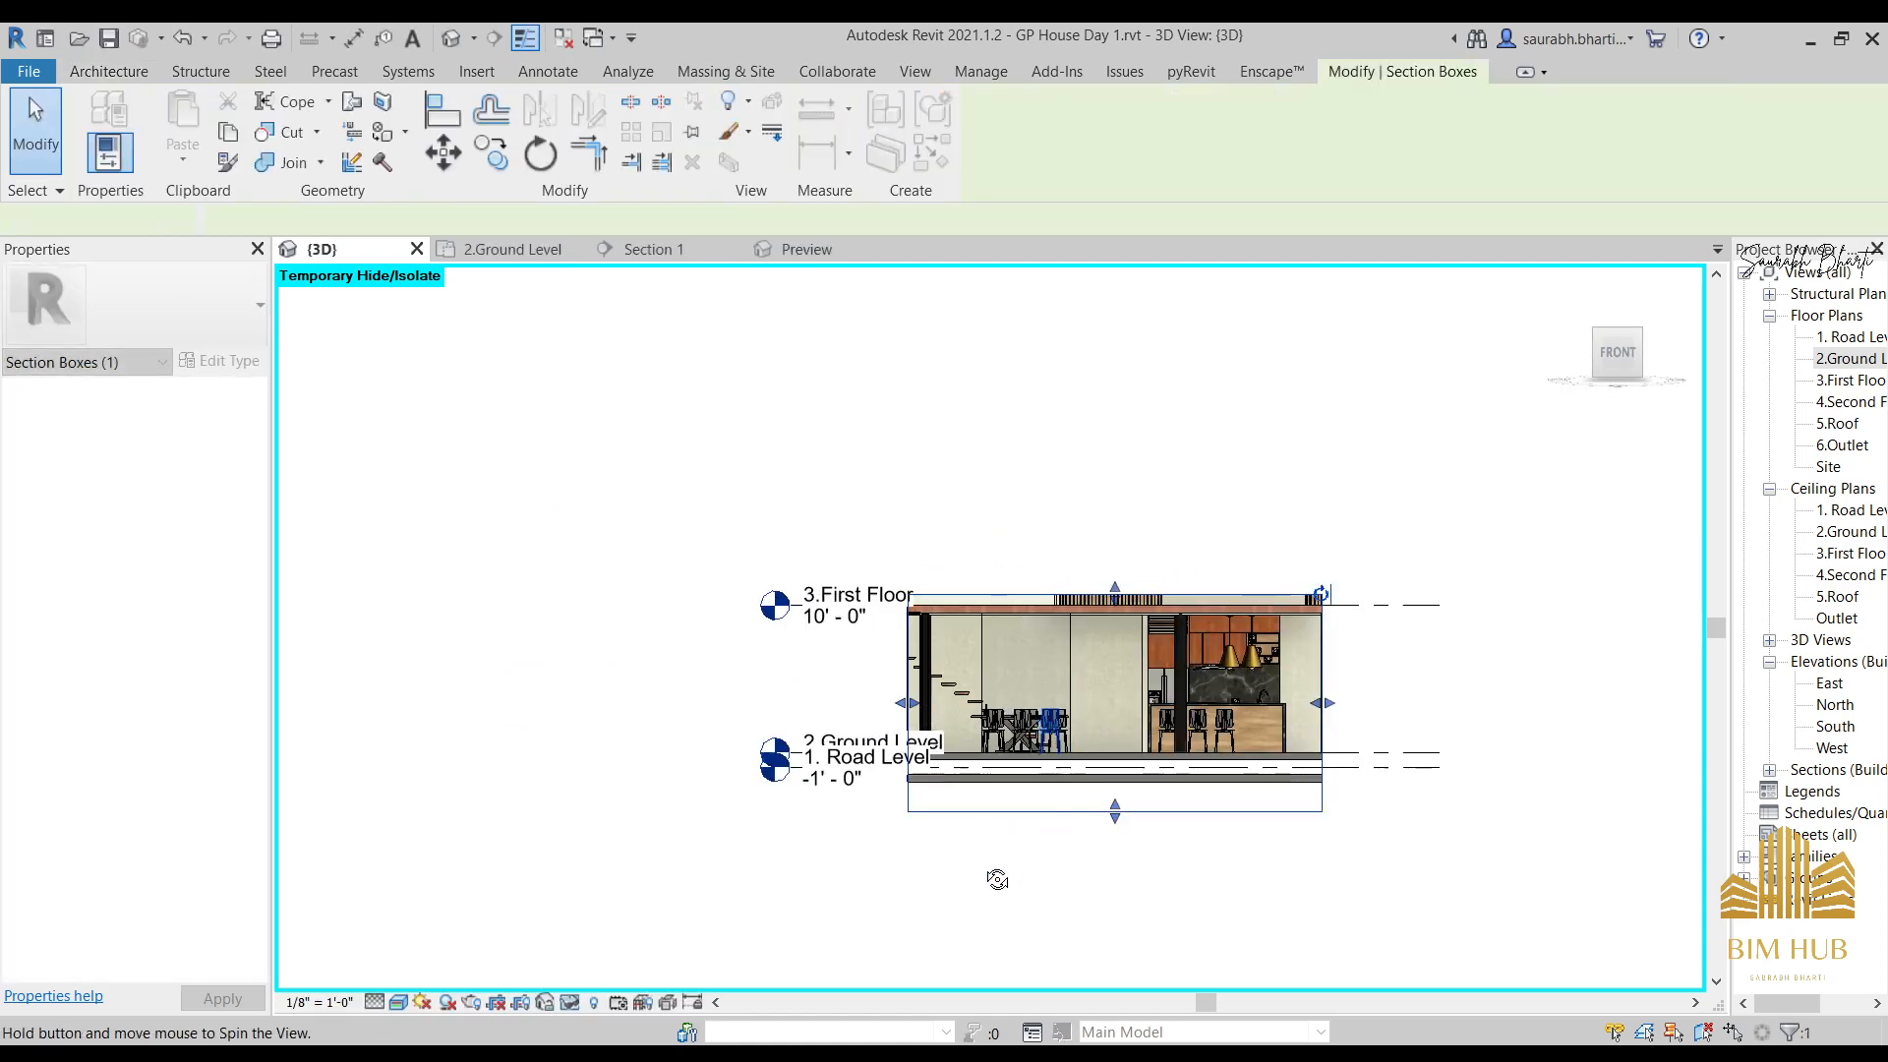
{"action": "middle_click_drag", "start_coordinate": [994, 877], "coordinate": [1226, 797], "text": "shift"}
{"action": "middle_click_drag", "start_coordinate": [1108, 829], "coordinate": [1180, 816], "text": "shift"}
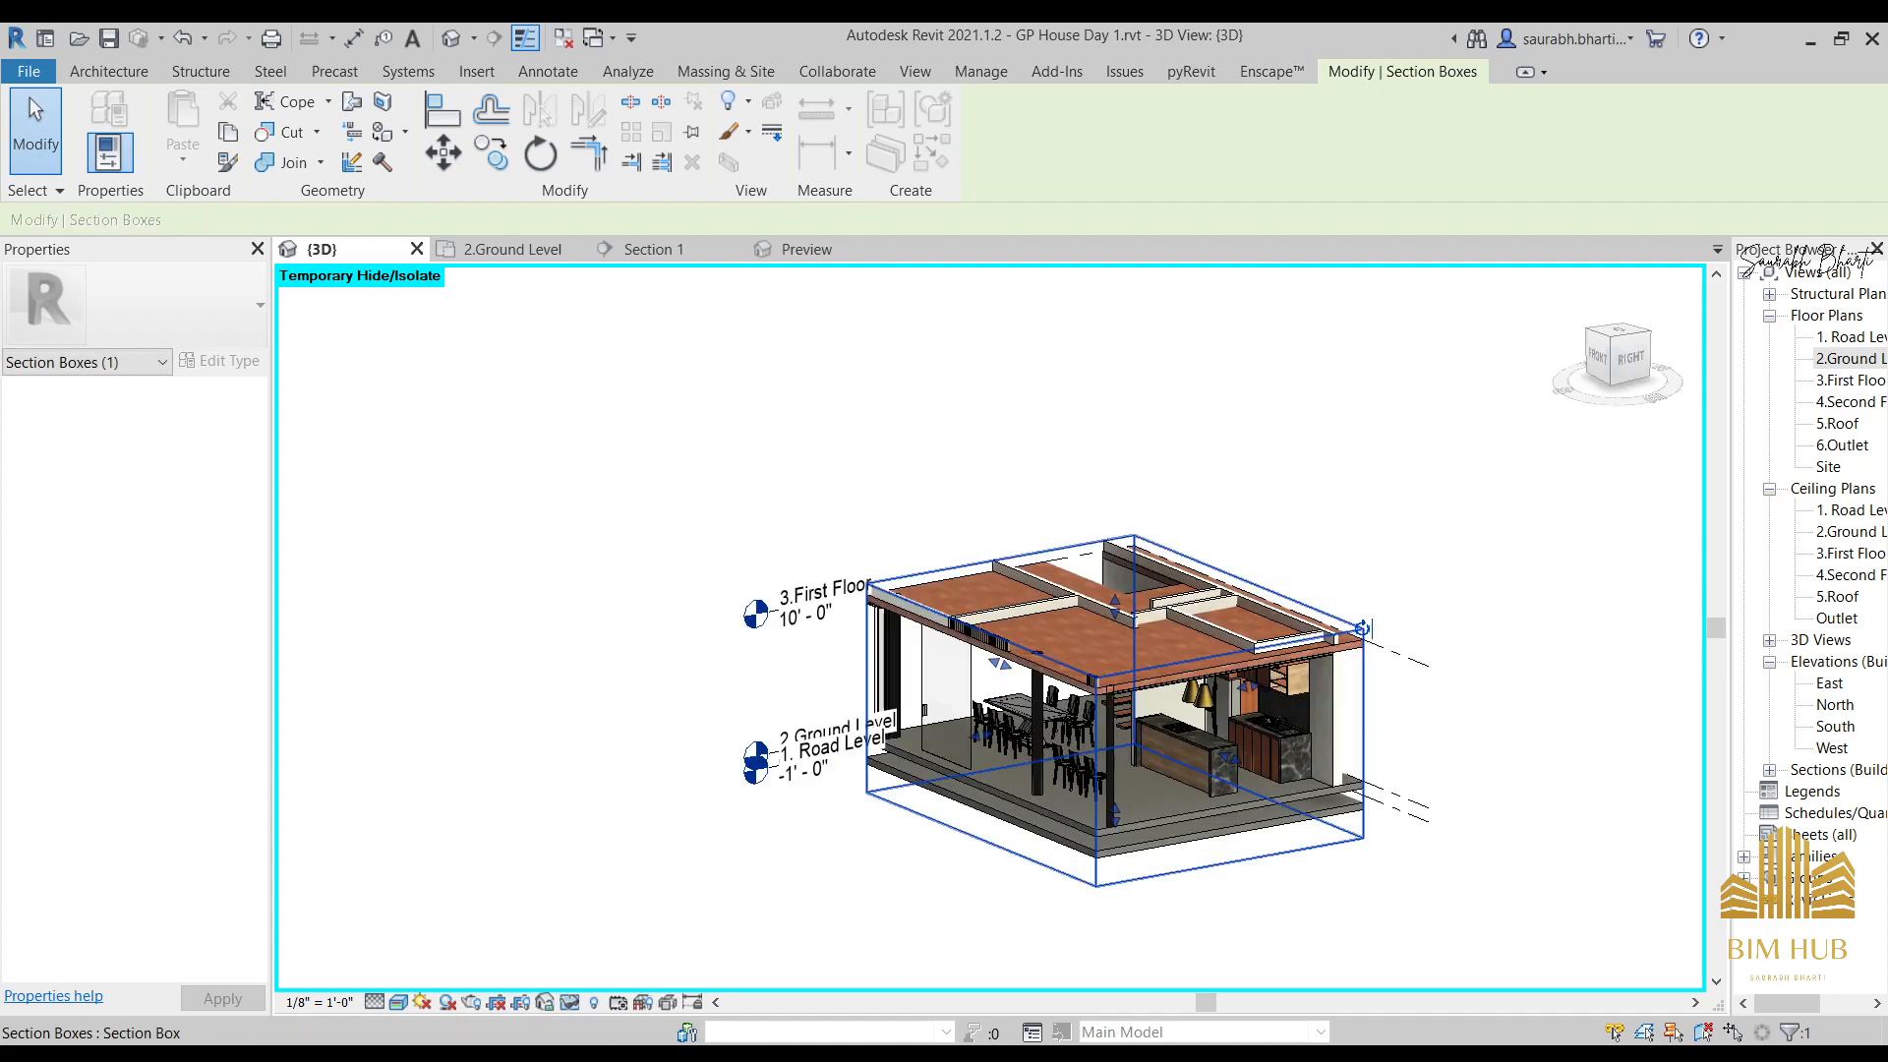
Switch to Enscape and check how the chairs sit around the dining table and the island.
{"action": "left_click", "coordinate": [394, 974]}
{"action": "left_click_drag", "start_coordinate": [787, 590], "coordinate": [777, 472]}
{"action": "key", "text": "w"}
{"action": "key", "text": "space"}
{"action": "left_click_drag", "start_coordinate": [394, 590], "coordinate": [802, 649]}
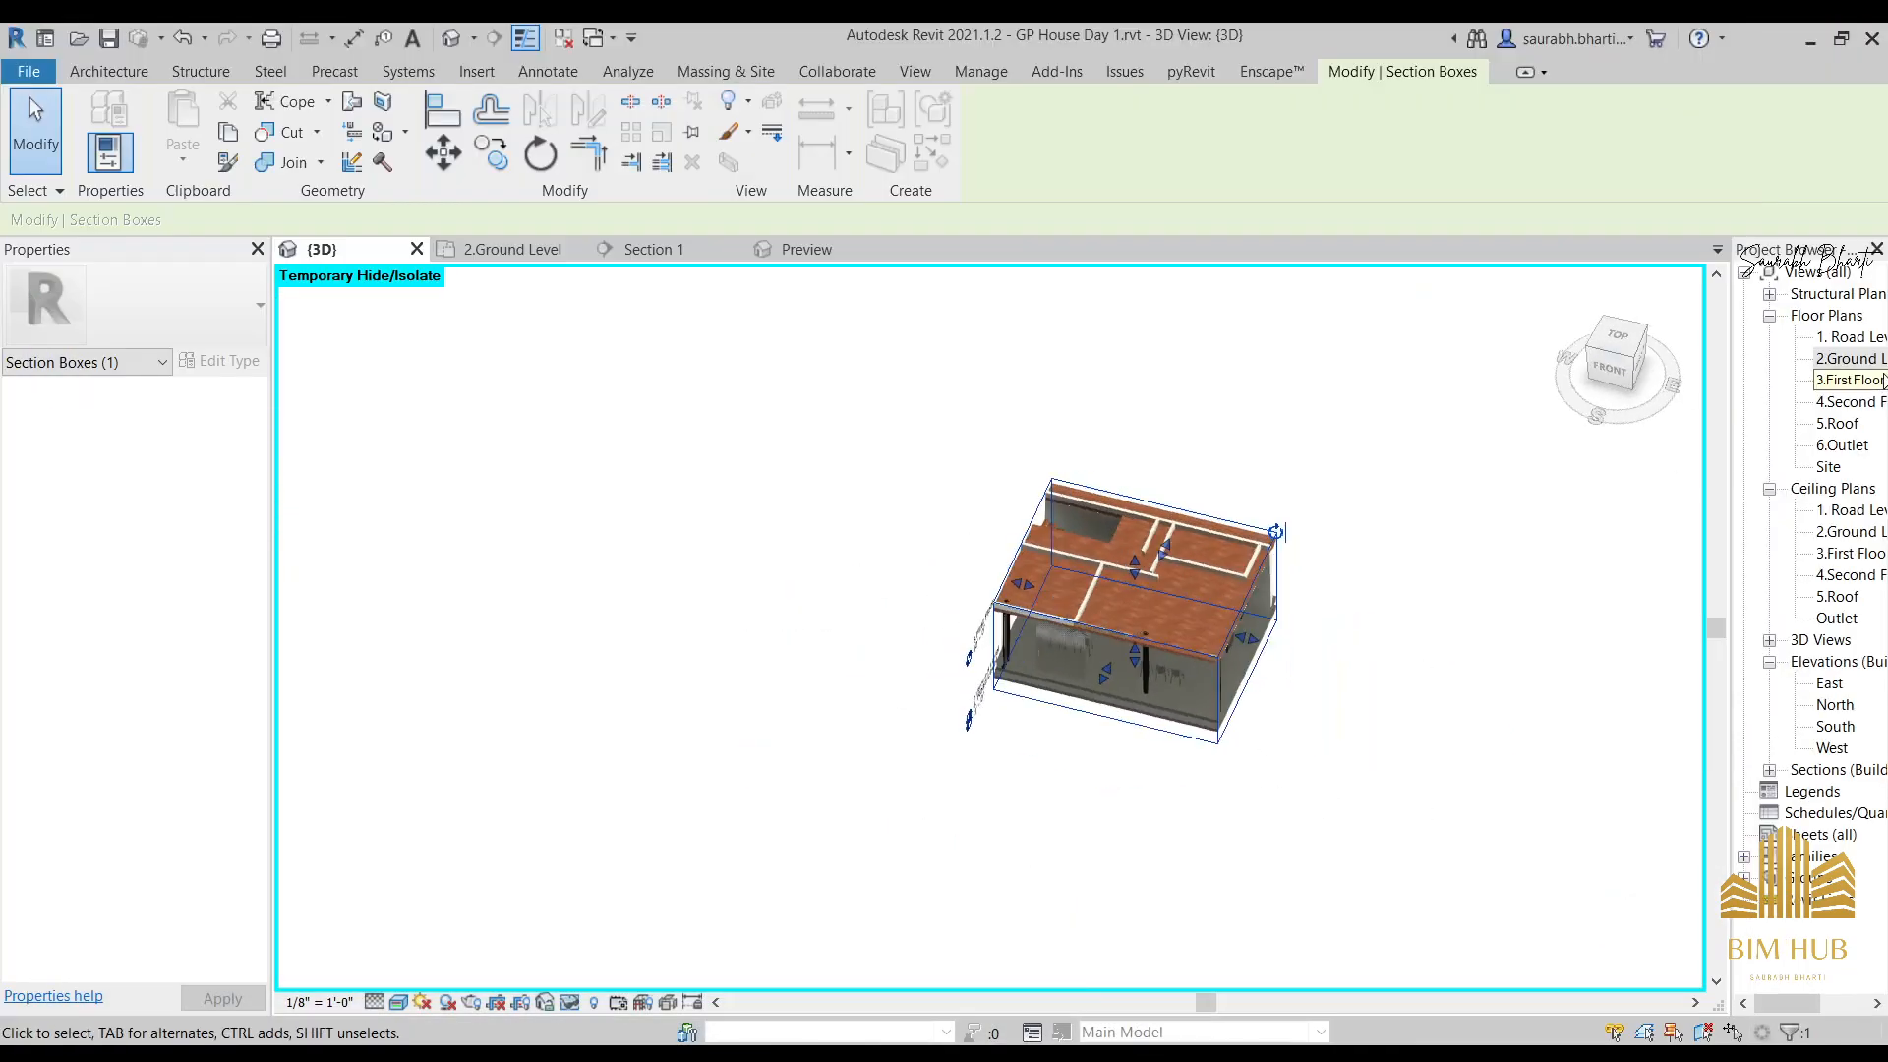
Return to the 2.Ground Level plan, bring the left island chair in line, and move all three island chairs farther up toward the island.
{"action": "double_click", "coordinate": [1861, 360]}
{"action": "scroll", "coordinate": [1159, 753], "scroll_direction": "down", "scroll_amount": 3}
{"action": "middle_click_drag", "start_coordinate": [1503, 789], "coordinate": [1003, 749]}
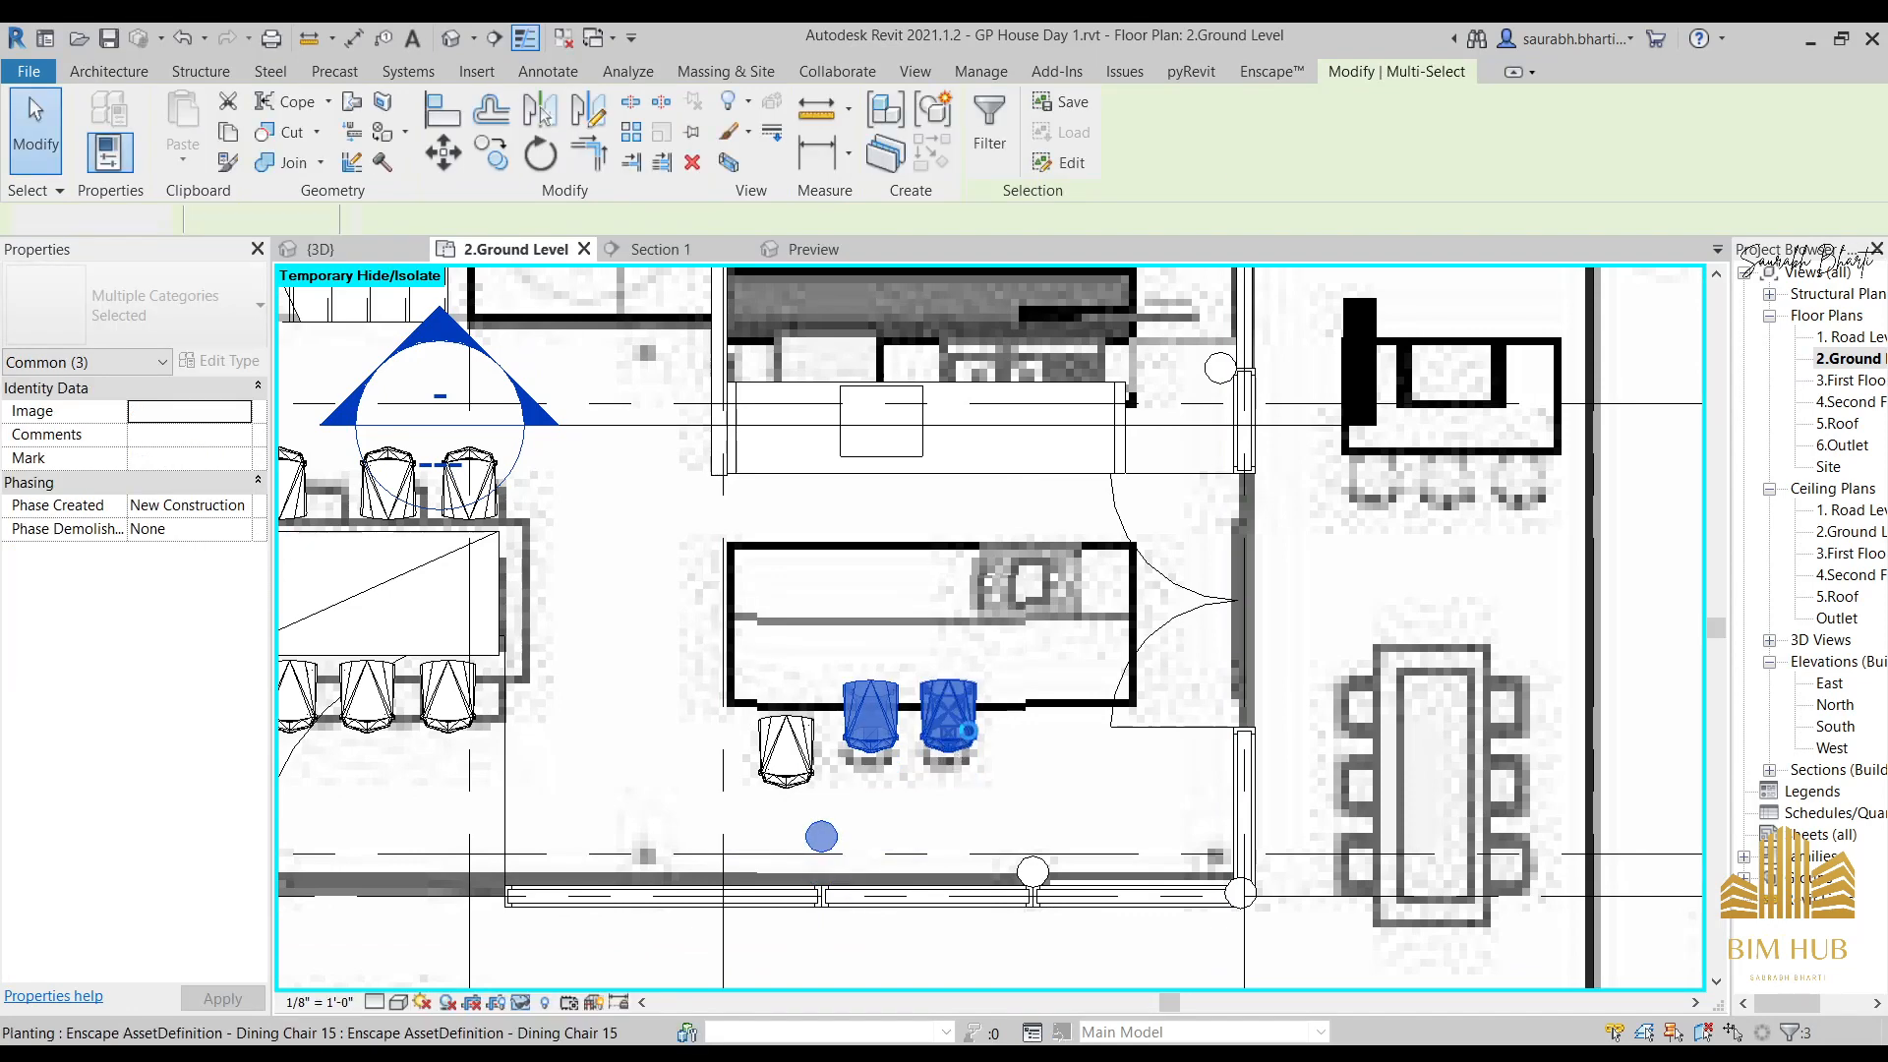
{"action": "key", "text": "Escape"}
{"action": "left_click", "coordinate": [784, 751]}
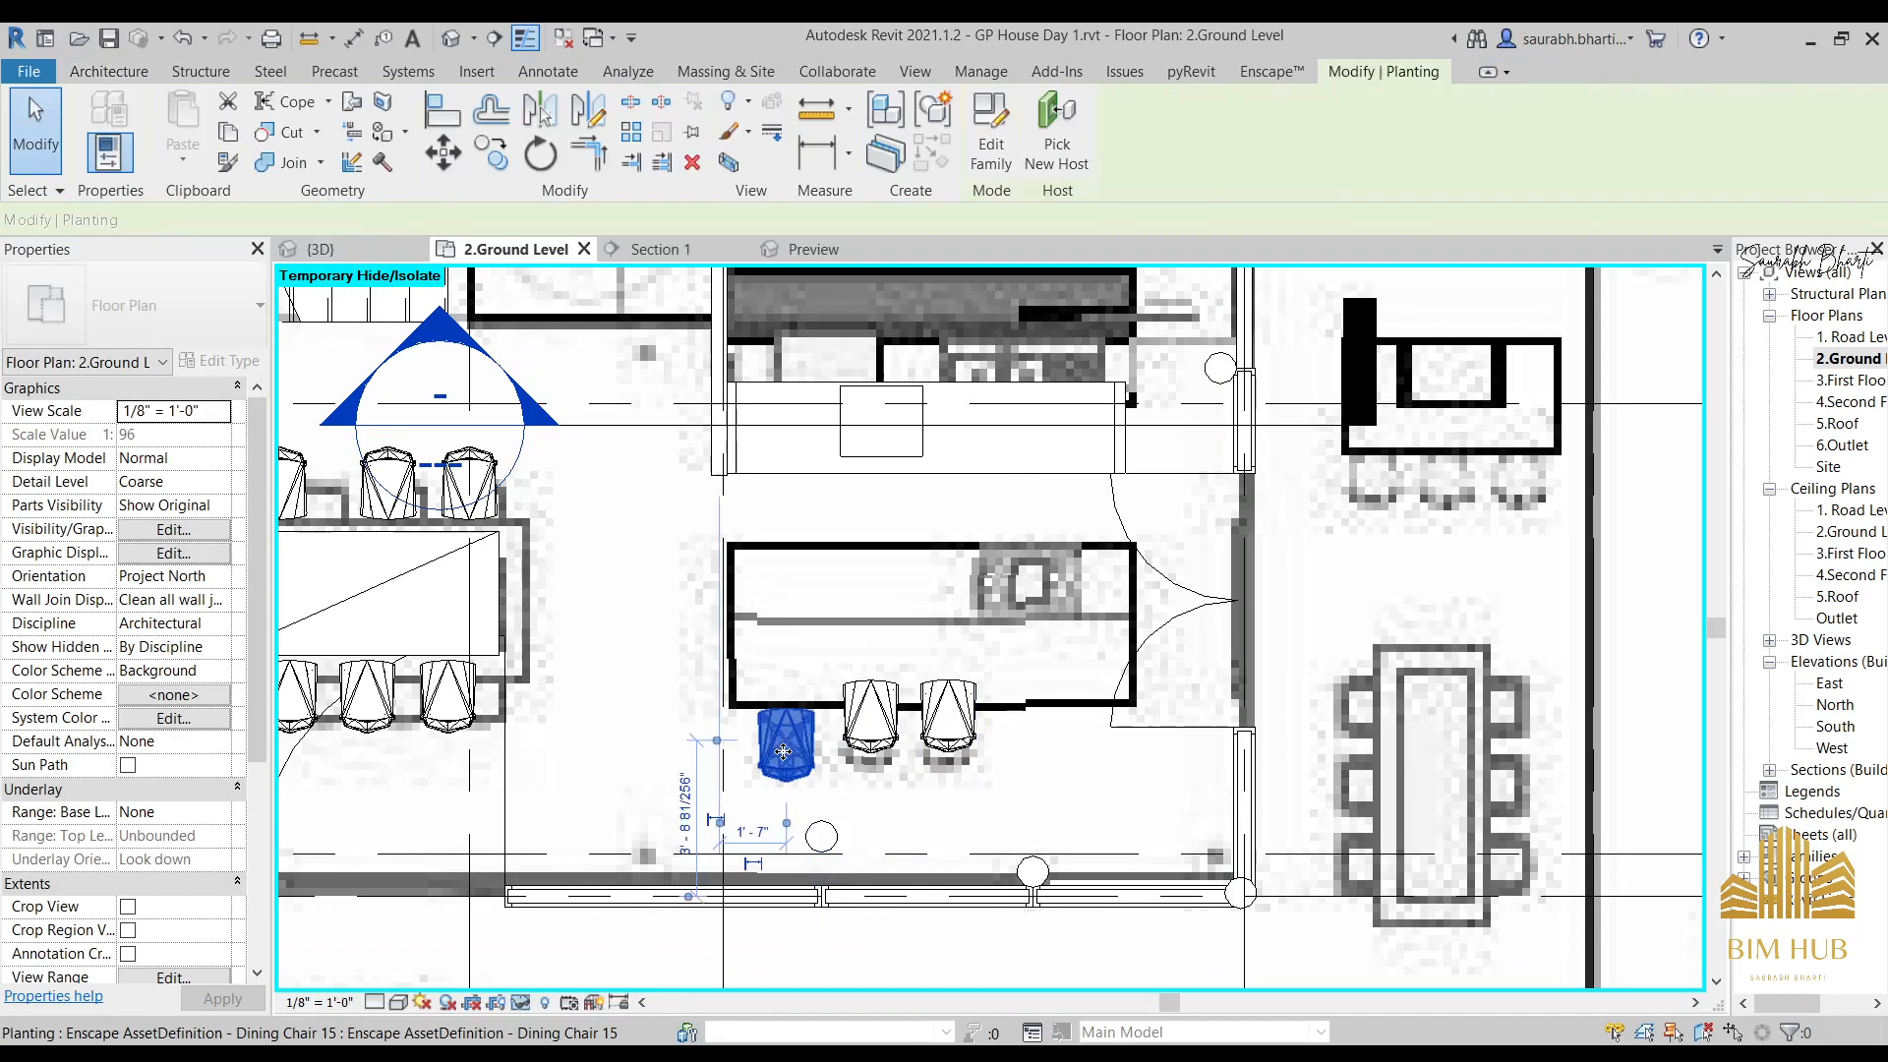
{"action": "key", "text": "Escape"}
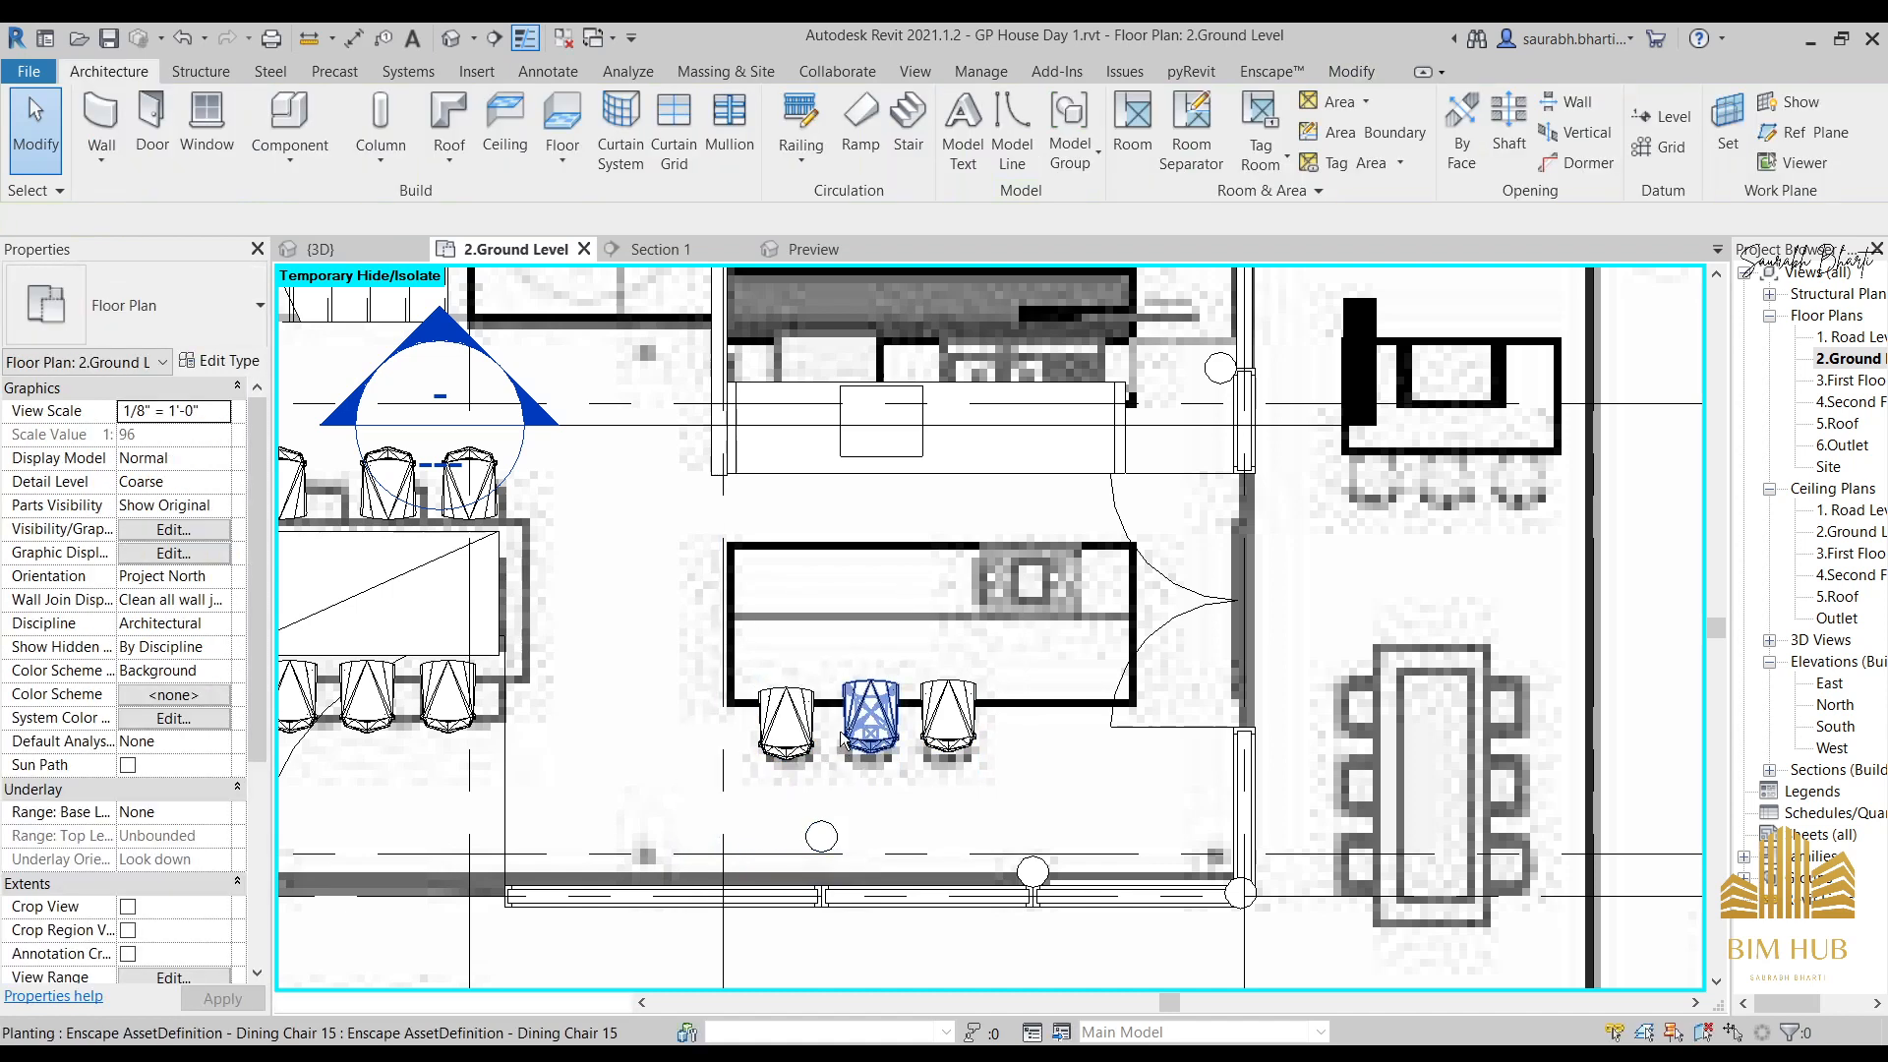
{"action": "left_click", "coordinate": [847, 740]}
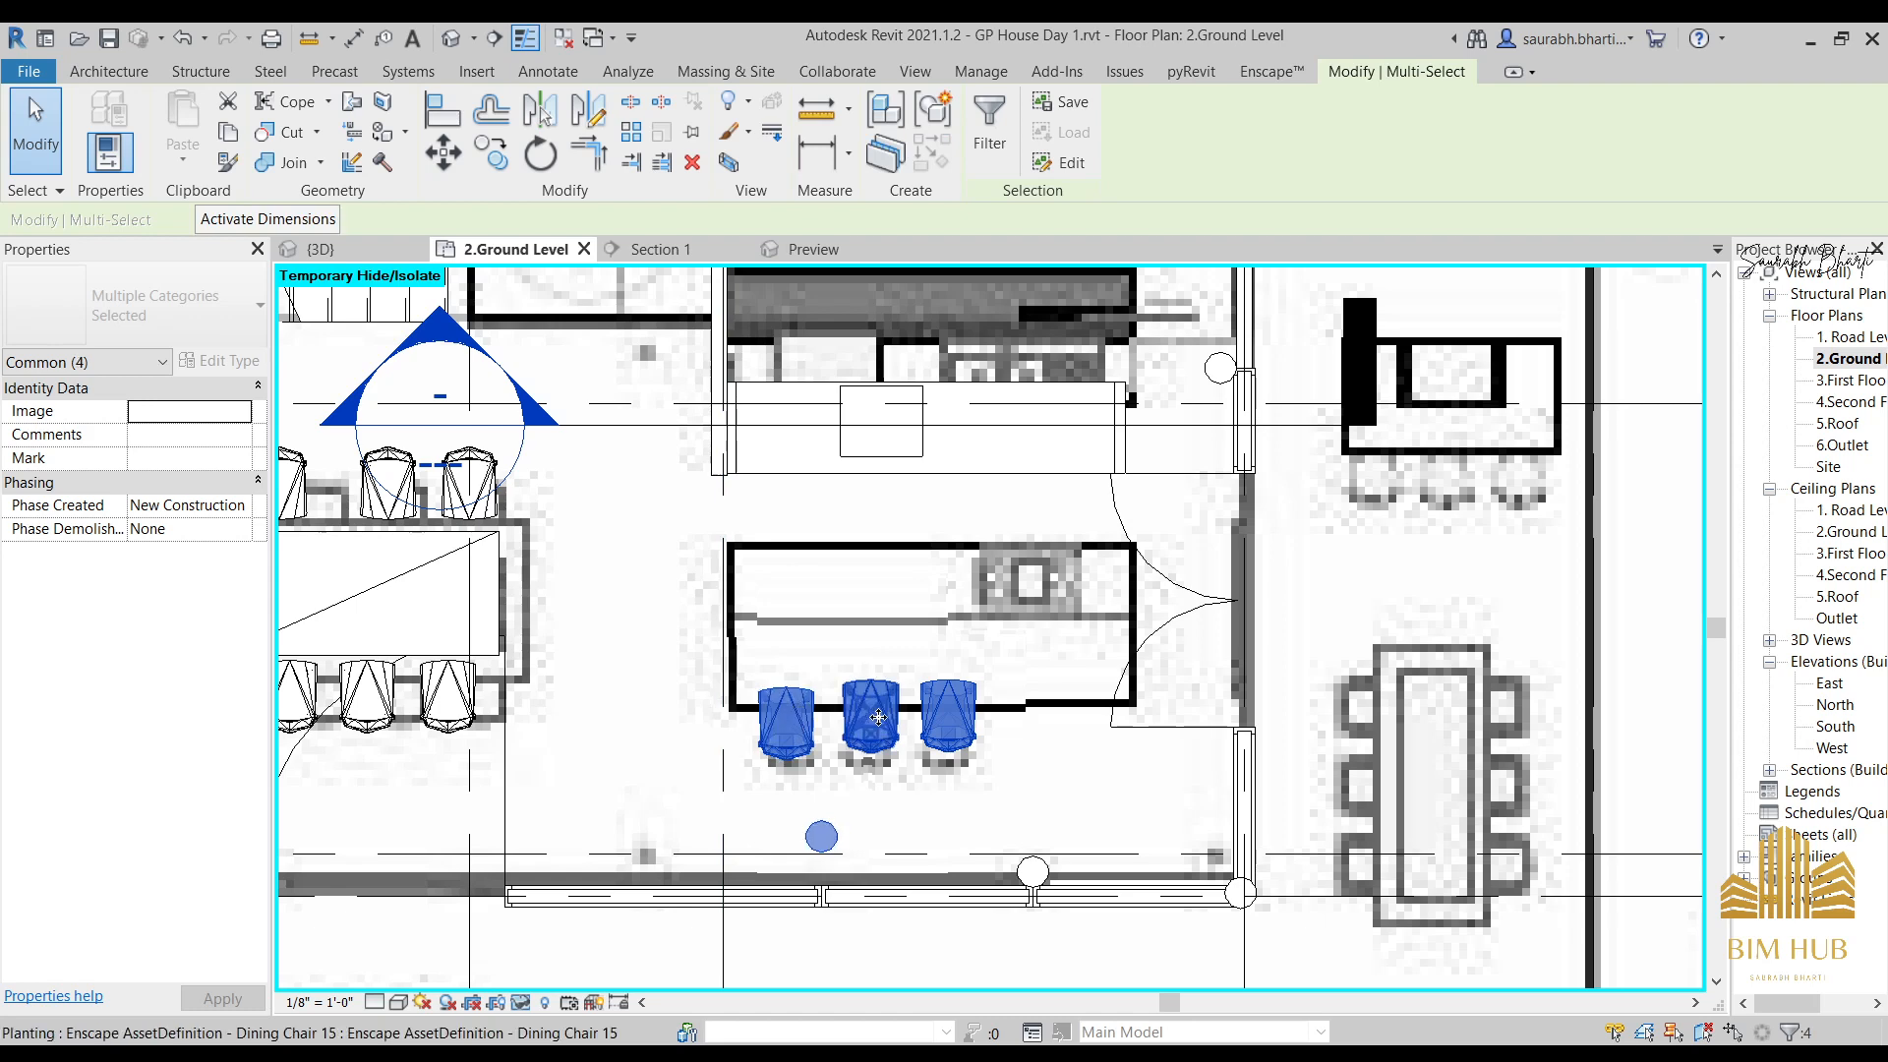
{"action": "left_click_drag", "start_coordinate": [877, 697], "coordinate": [854, 613]}
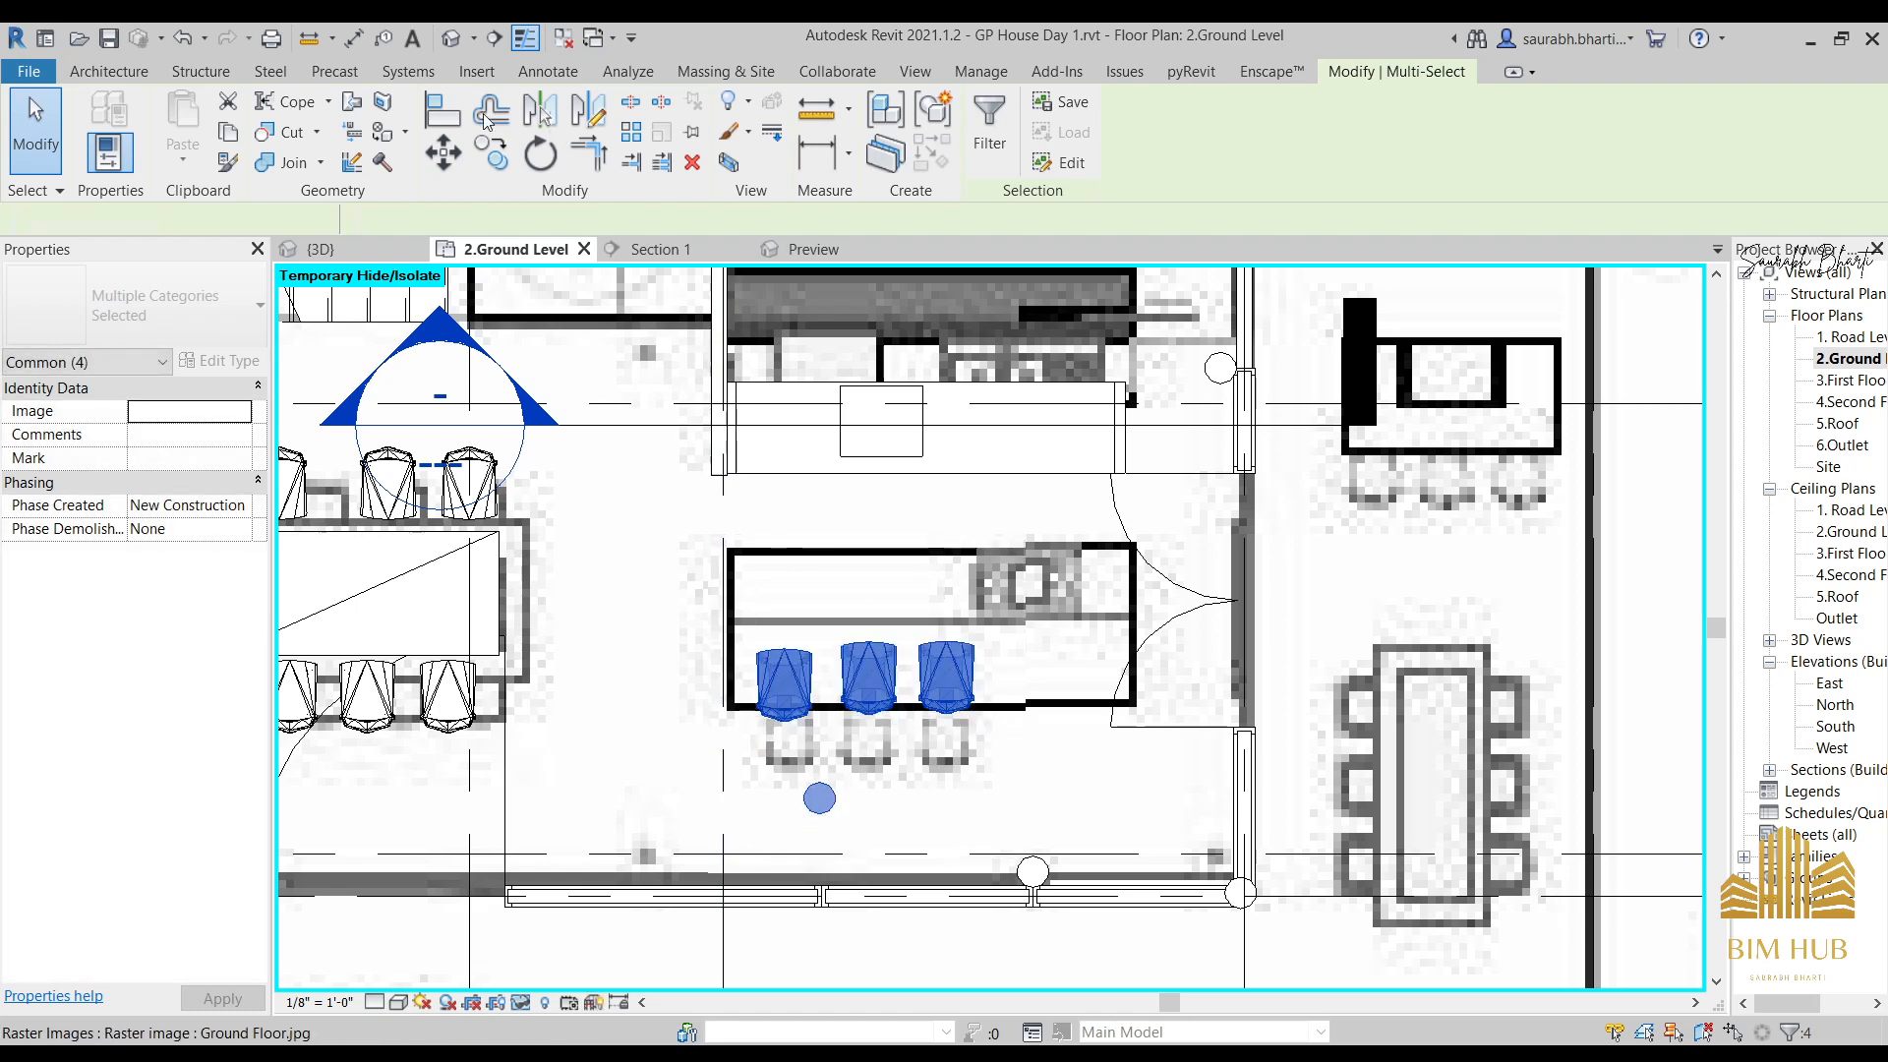
In the 3D view seen from the right, move the three island chairs along the floor up to the modelled island.
{"action": "left_click", "coordinate": [449, 37]}
{"action": "middle_click_drag", "start_coordinate": [890, 501], "coordinate": [854, 527], "text": "shift"}
{"action": "scroll", "coordinate": [1013, 634], "scroll_direction": "up", "scroll_amount": 4}
{"action": "middle_click_drag", "start_coordinate": [1475, 739], "coordinate": [1583, 551], "text": "shift"}
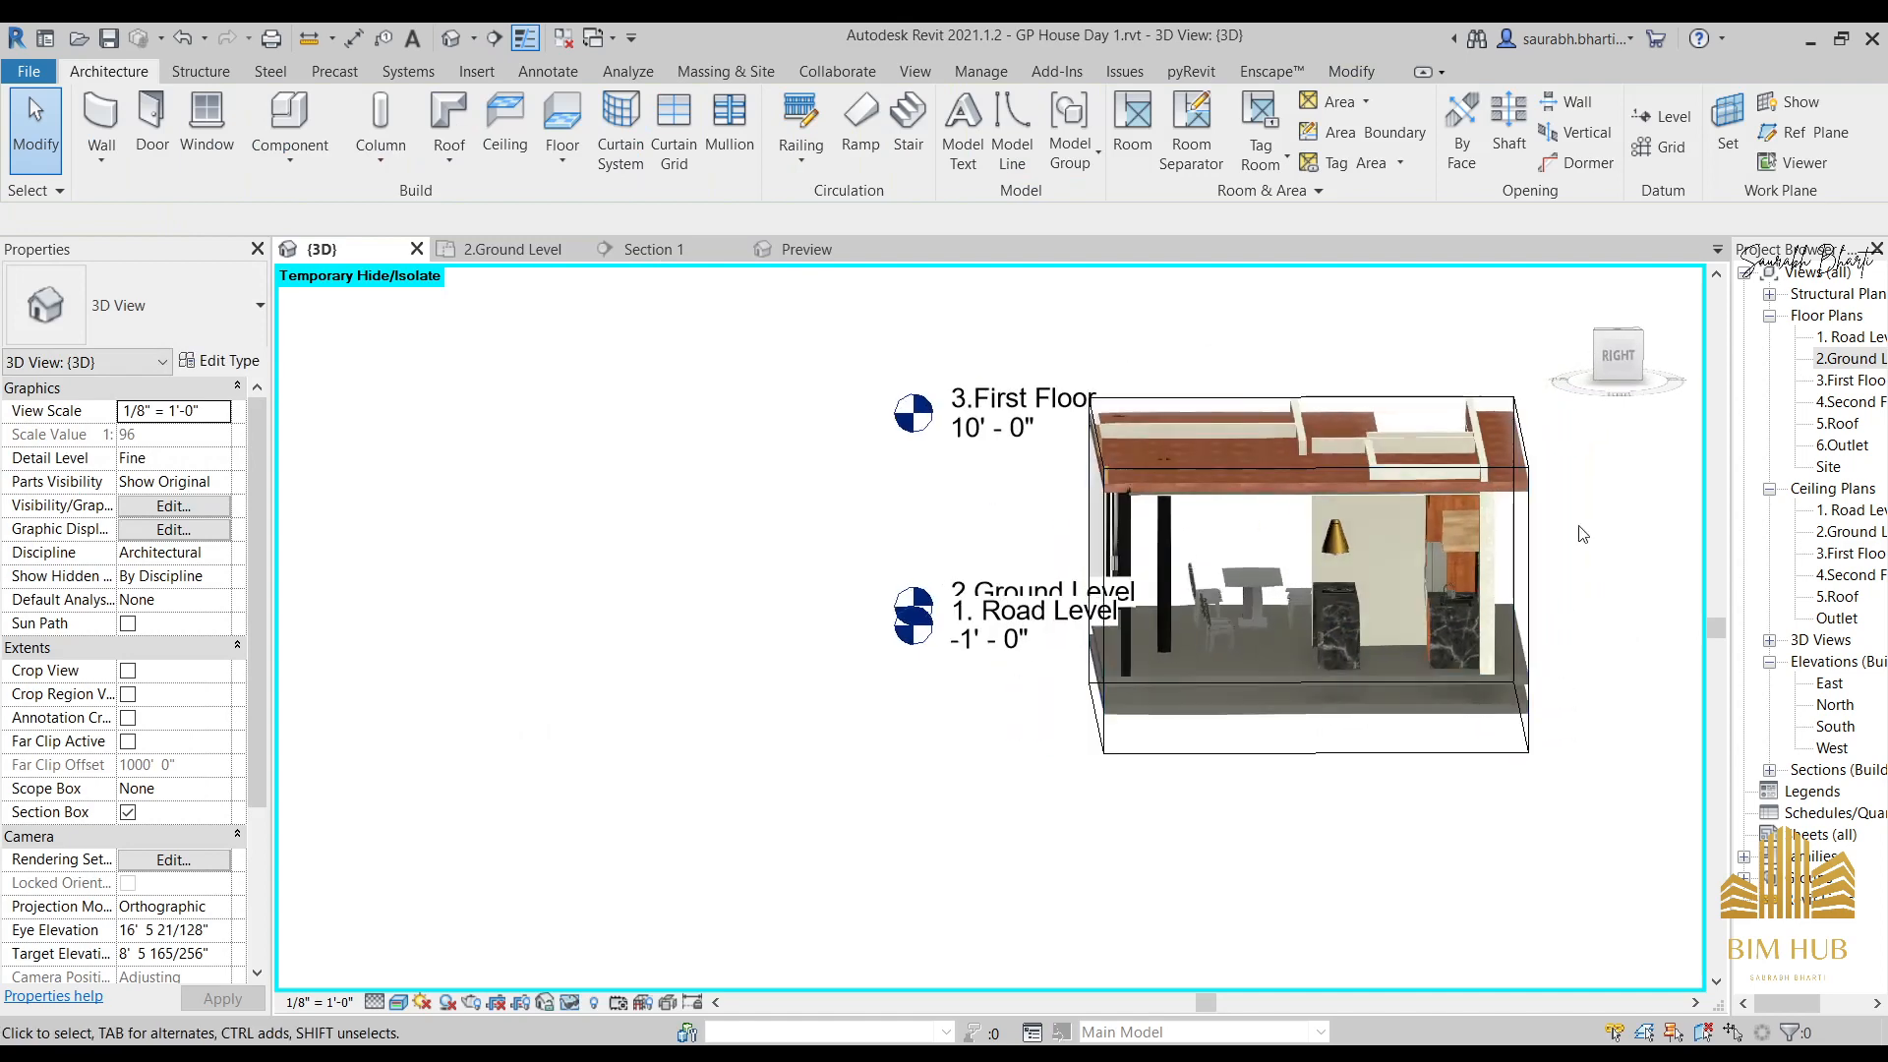
{"action": "left_click", "coordinate": [1619, 360]}
{"action": "scroll", "coordinate": [972, 908], "scroll_direction": "up", "scroll_amount": 3}
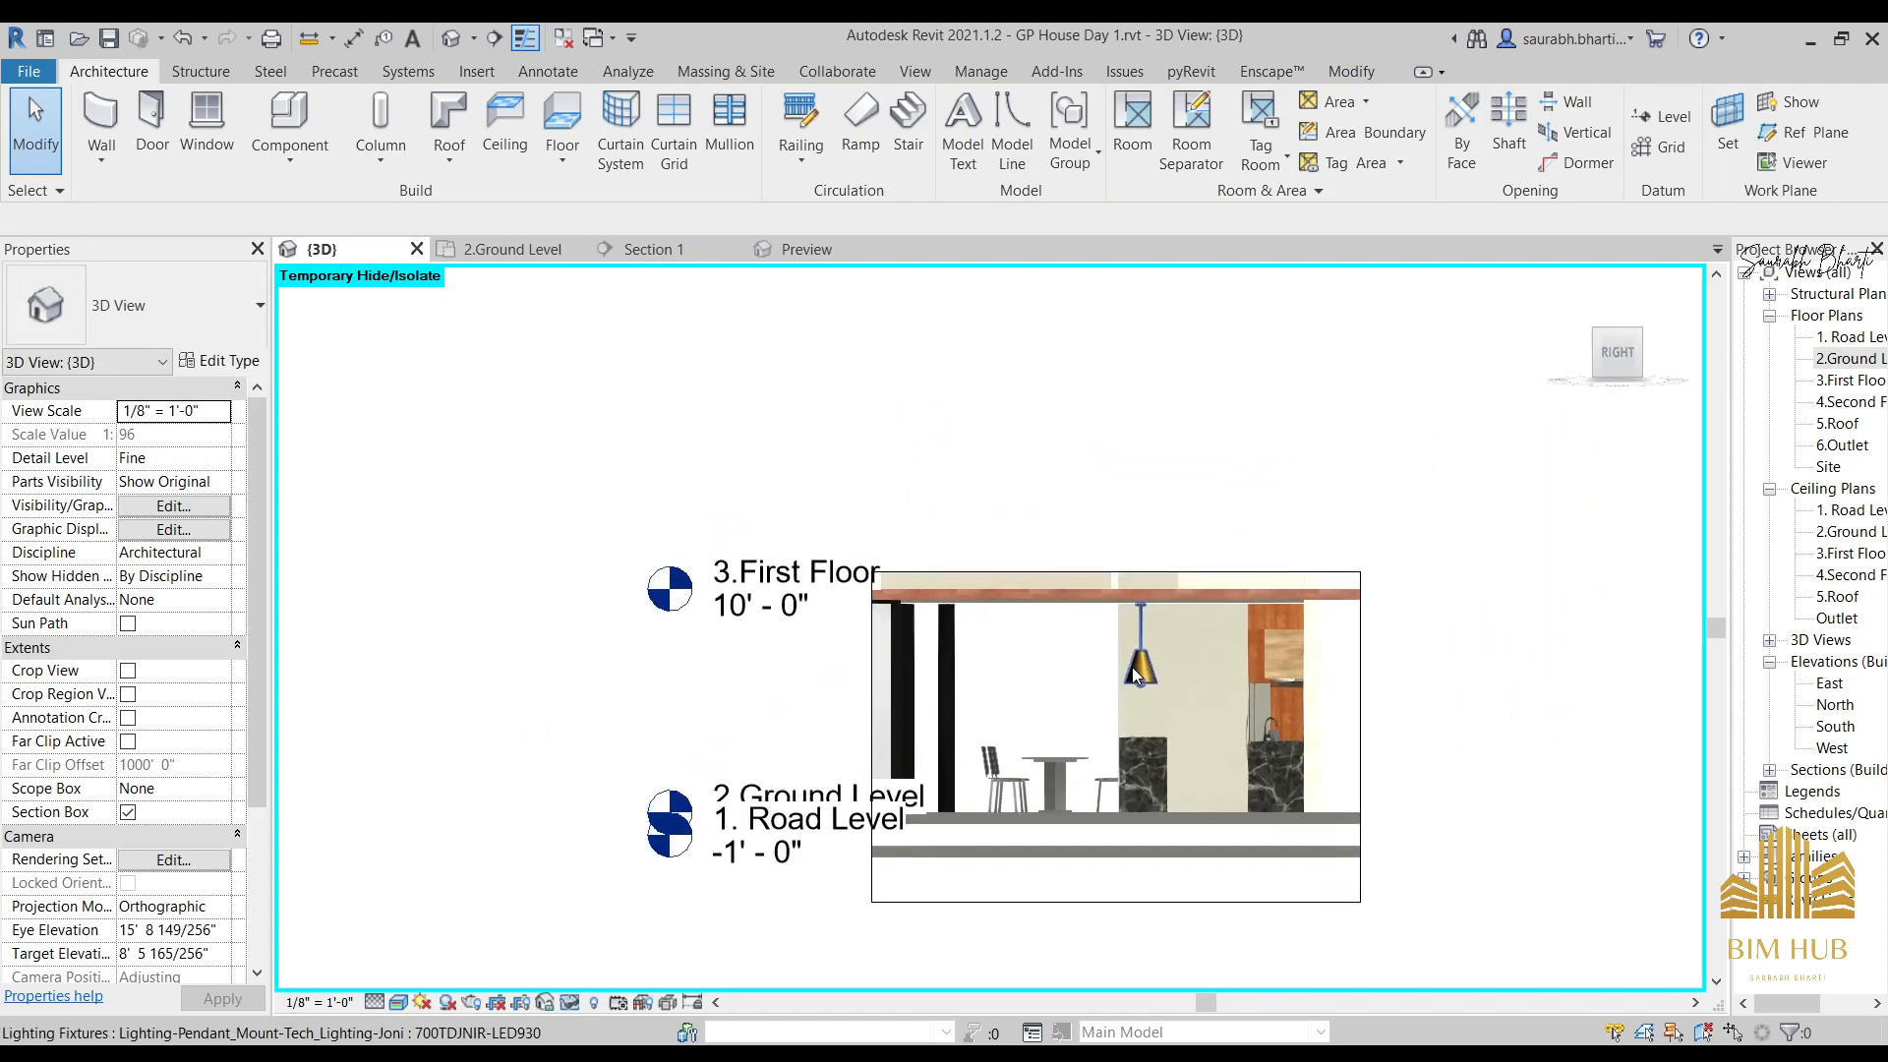
{"action": "left_click", "coordinate": [967, 871]}
{"action": "middle_click_drag", "start_coordinate": [966, 871], "coordinate": [993, 834], "text": "shift"}
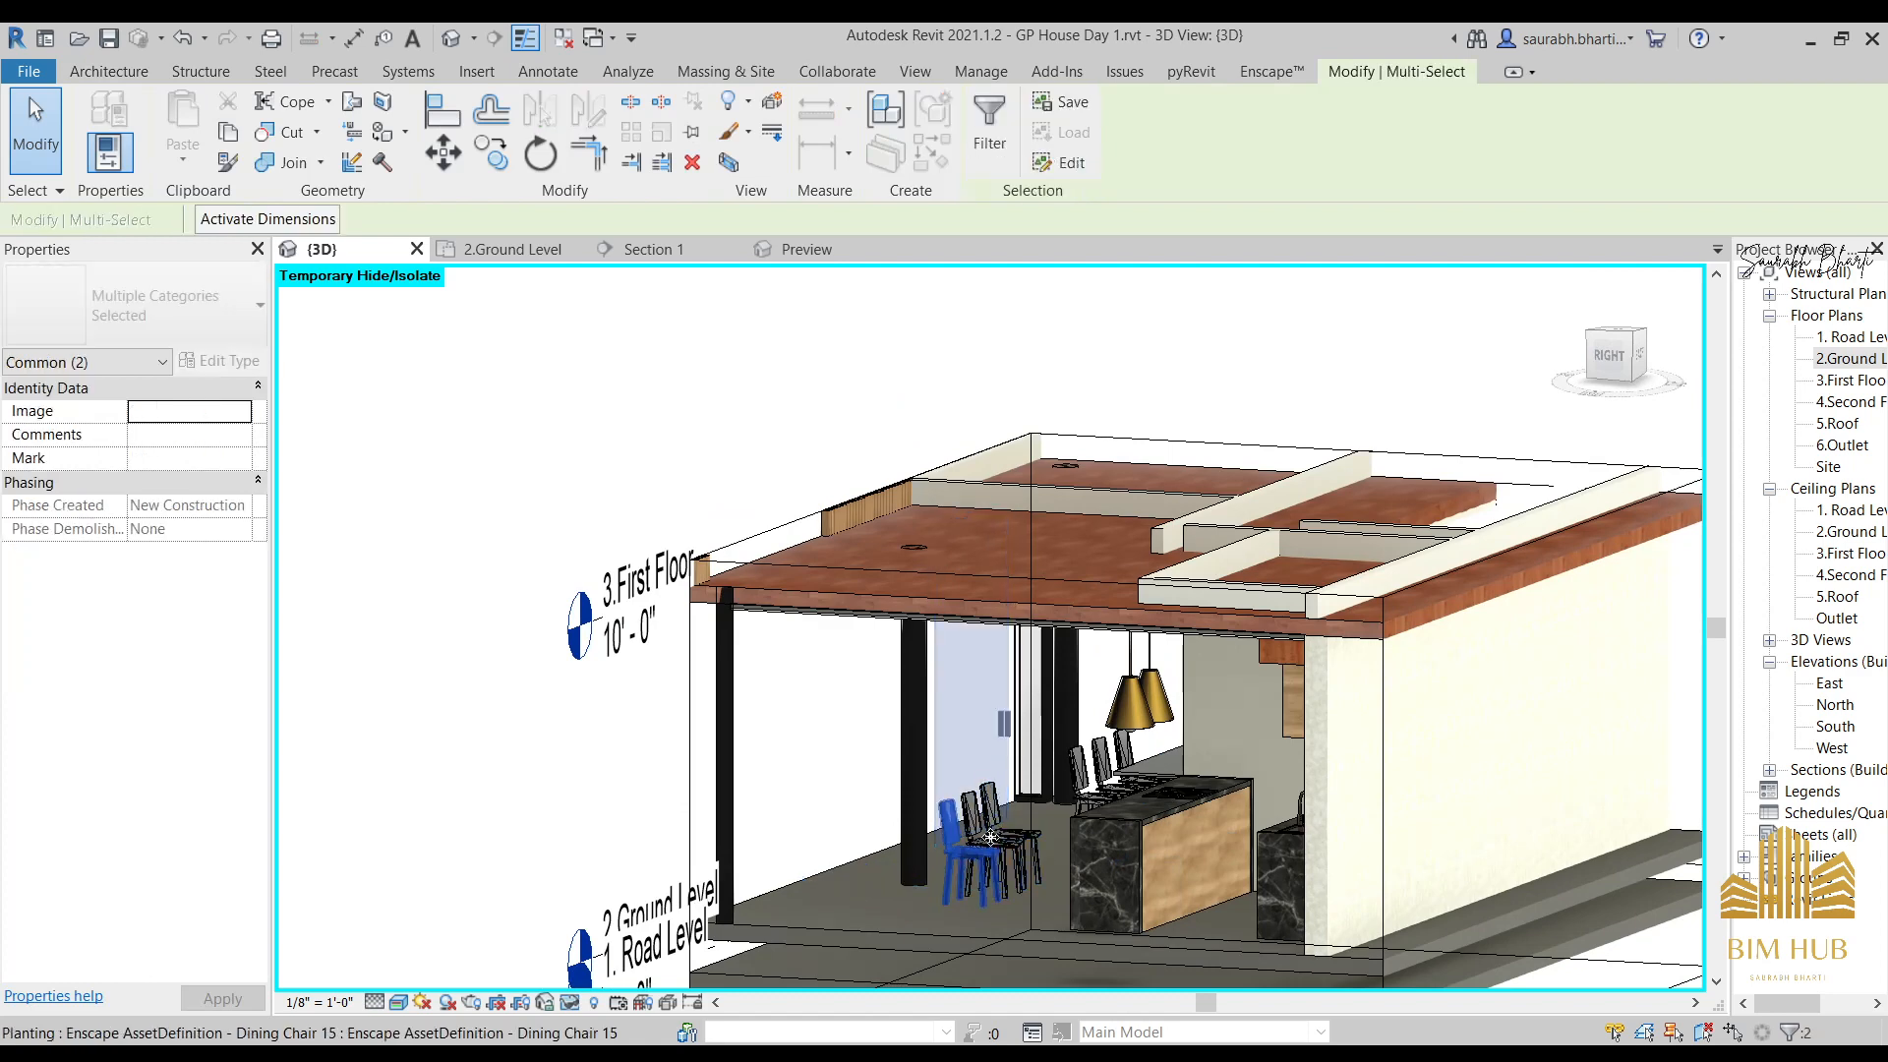
{"action": "key", "text": "Escape"}
{"action": "scroll", "coordinate": [974, 836], "scroll_direction": "up", "scroll_amount": 2}
{"action": "left_click", "coordinate": [962, 837]}
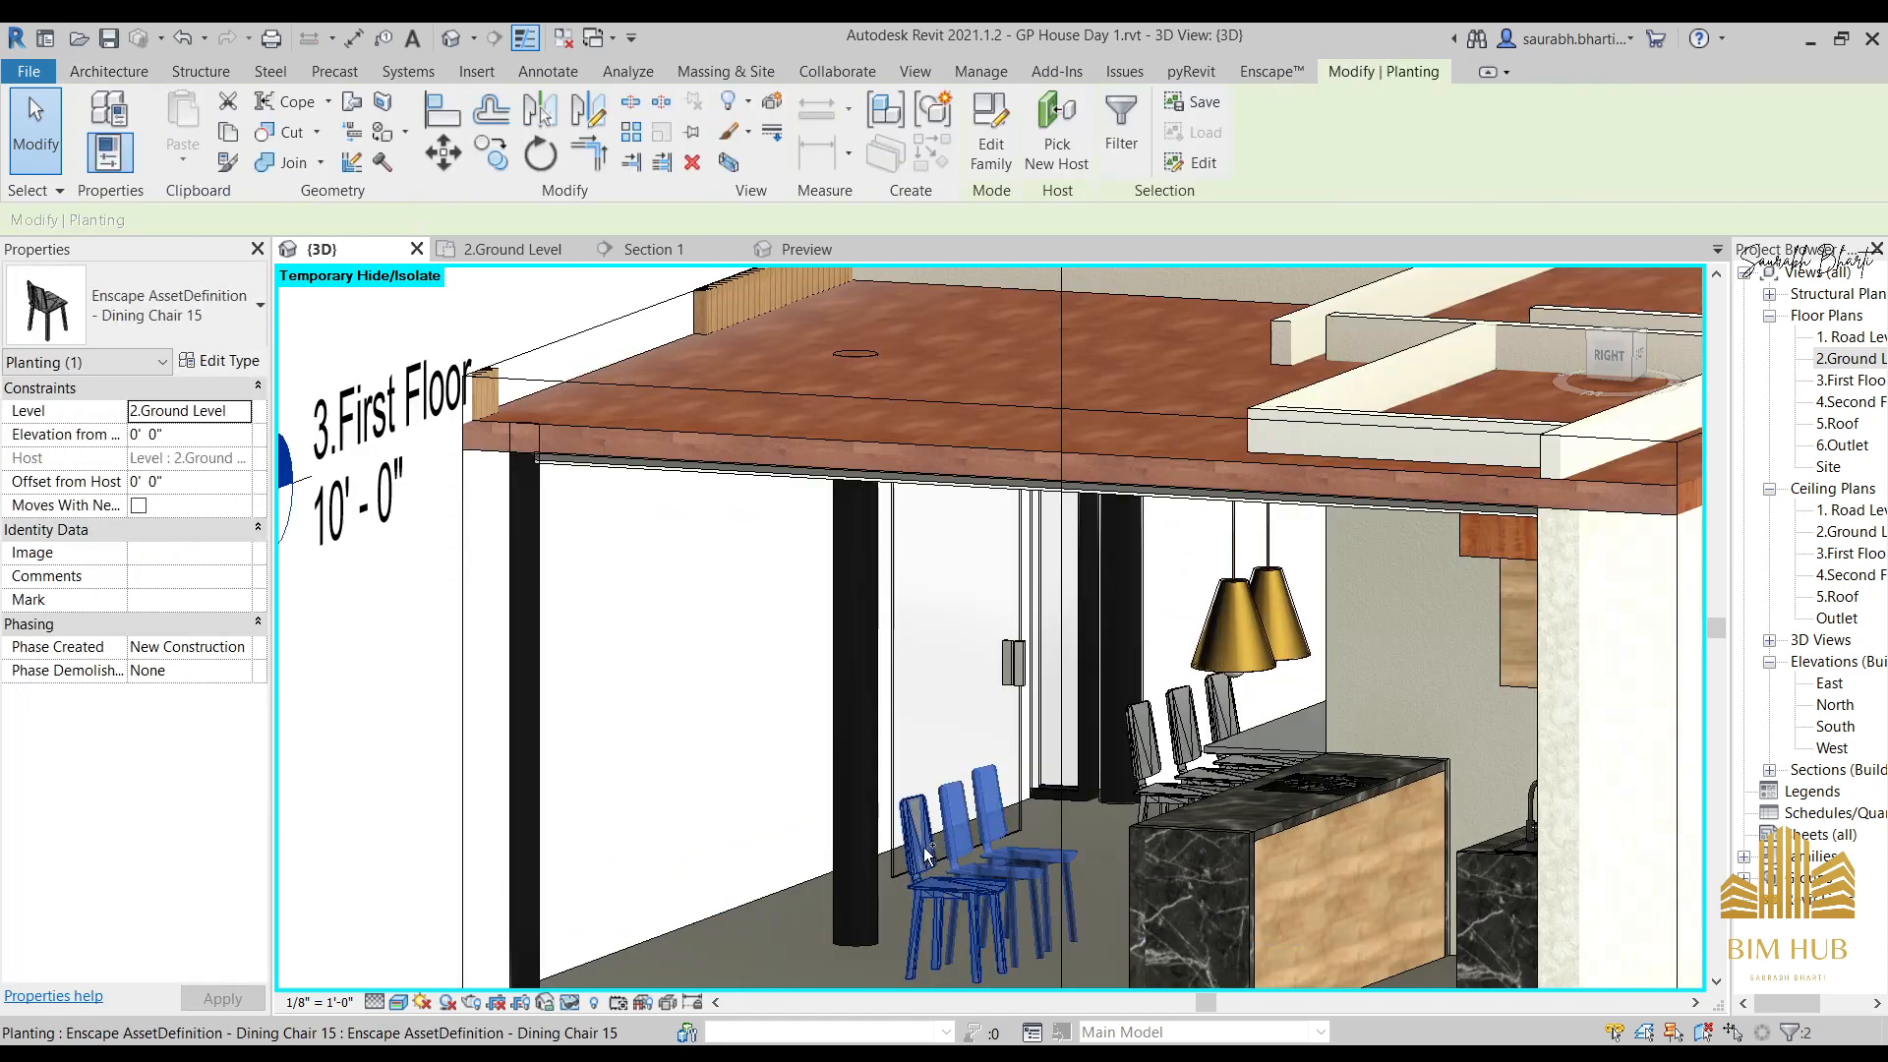
{"action": "left_click", "coordinate": [1614, 361]}
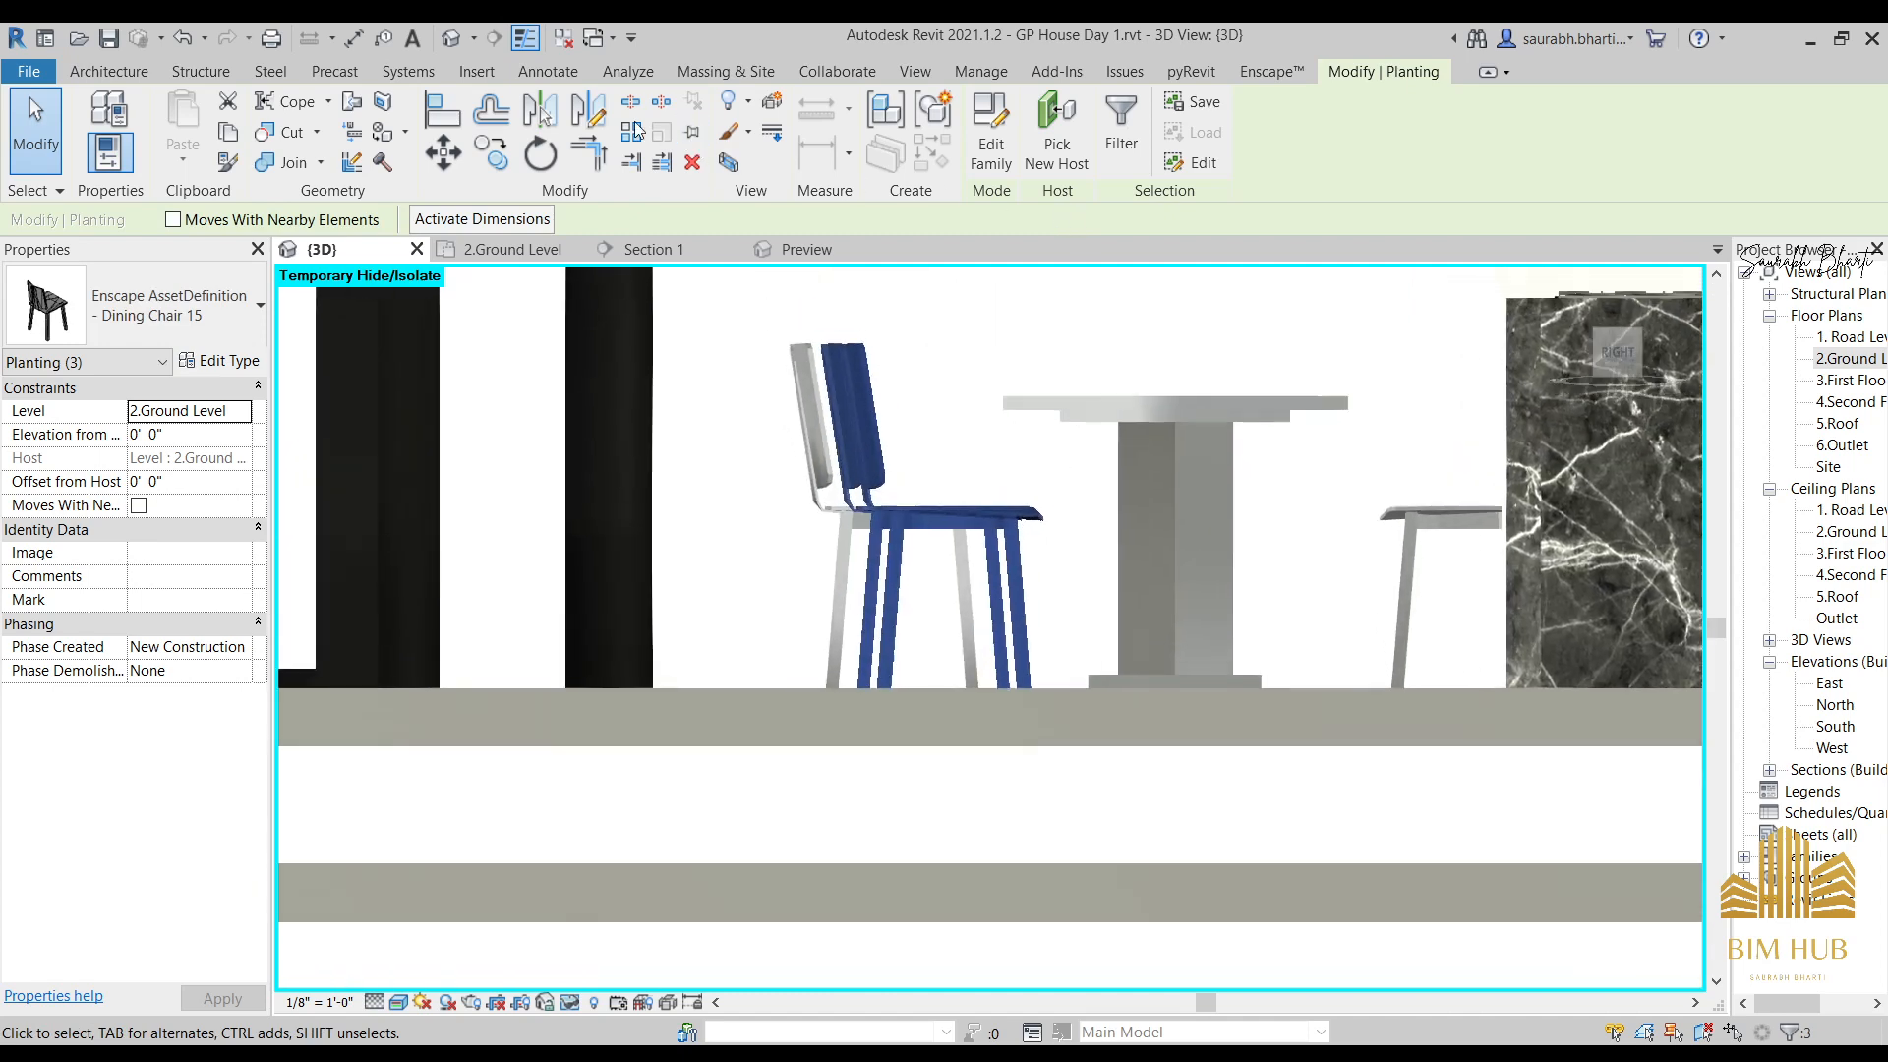
{"action": "key", "text": "m"}
{"action": "key", "text": "v"}
{"action": "left_click", "coordinate": [886, 792]}
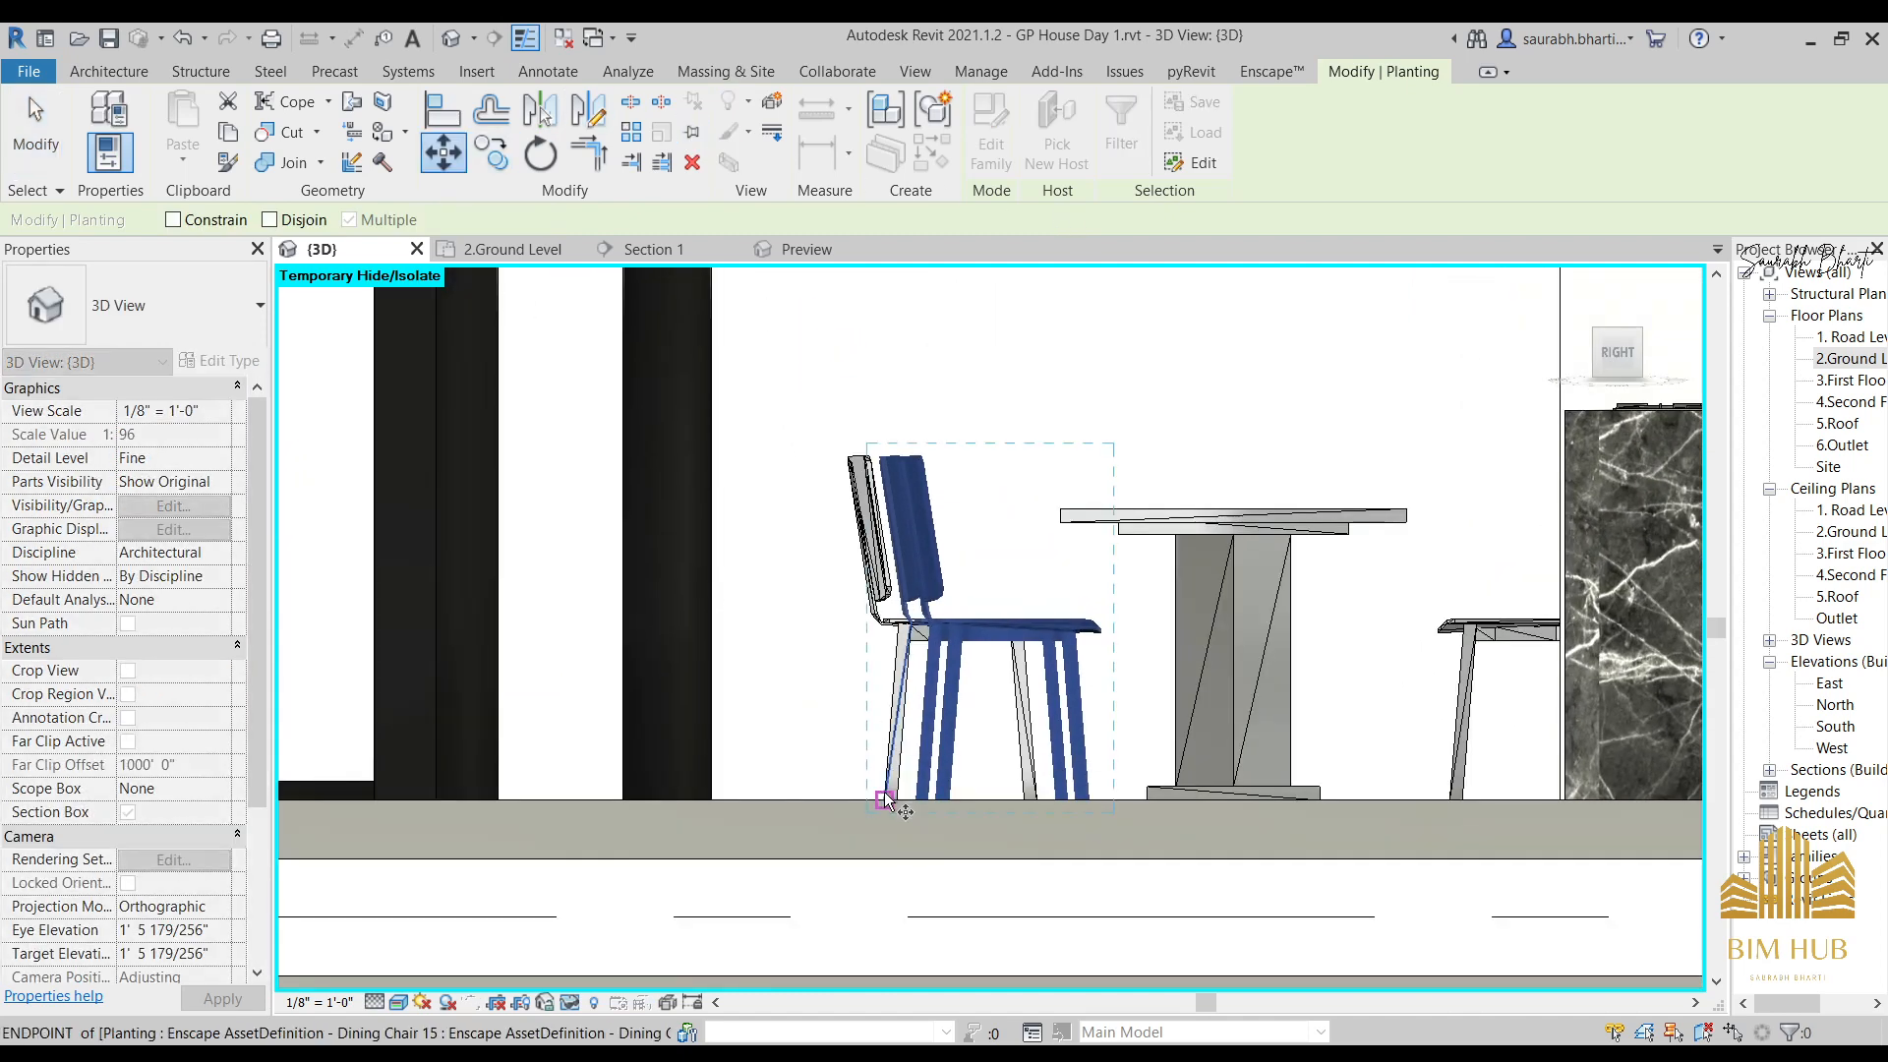
{"action": "left_click", "coordinate": [1261, 802]}
{"action": "key", "text": "Escape"}
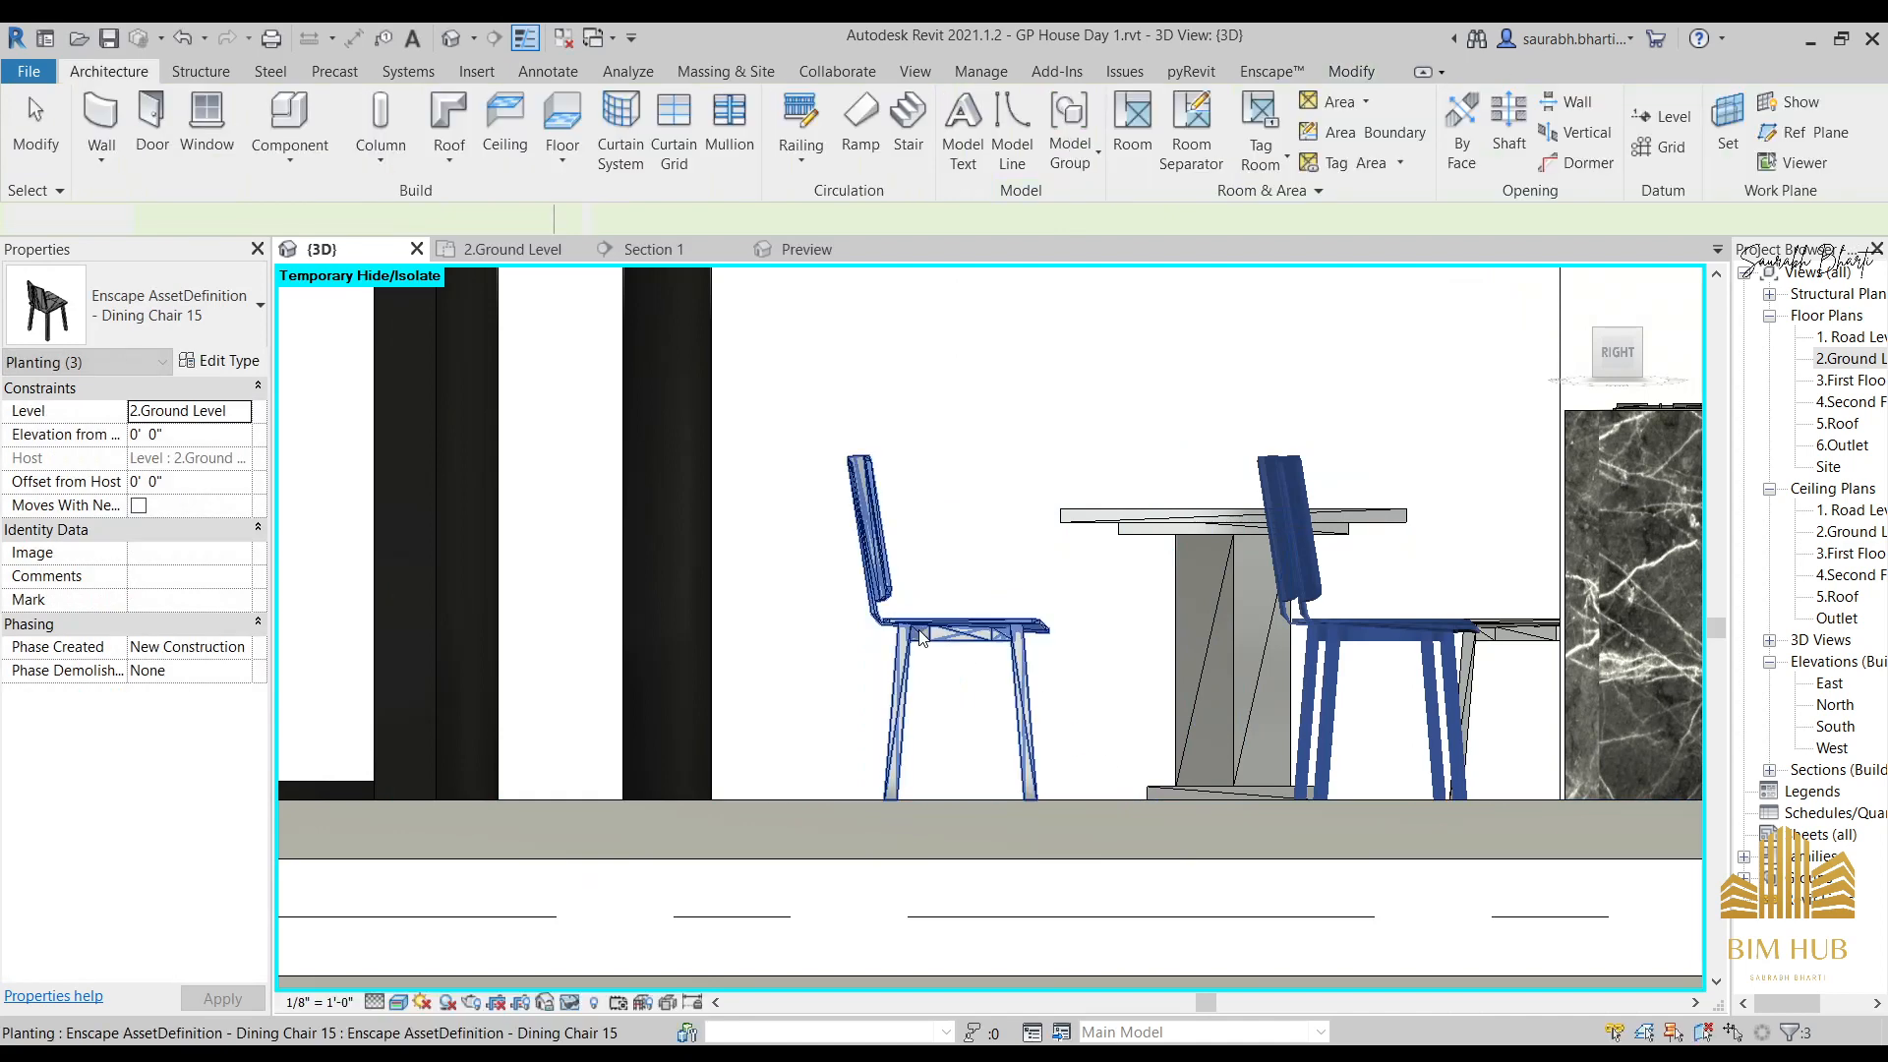
Move one chair of the dining table's lower row in toward the table and inspect the seating arrangement in 3D.
{"action": "left_click_drag", "start_coordinate": [921, 637], "coordinate": [1329, 641]}
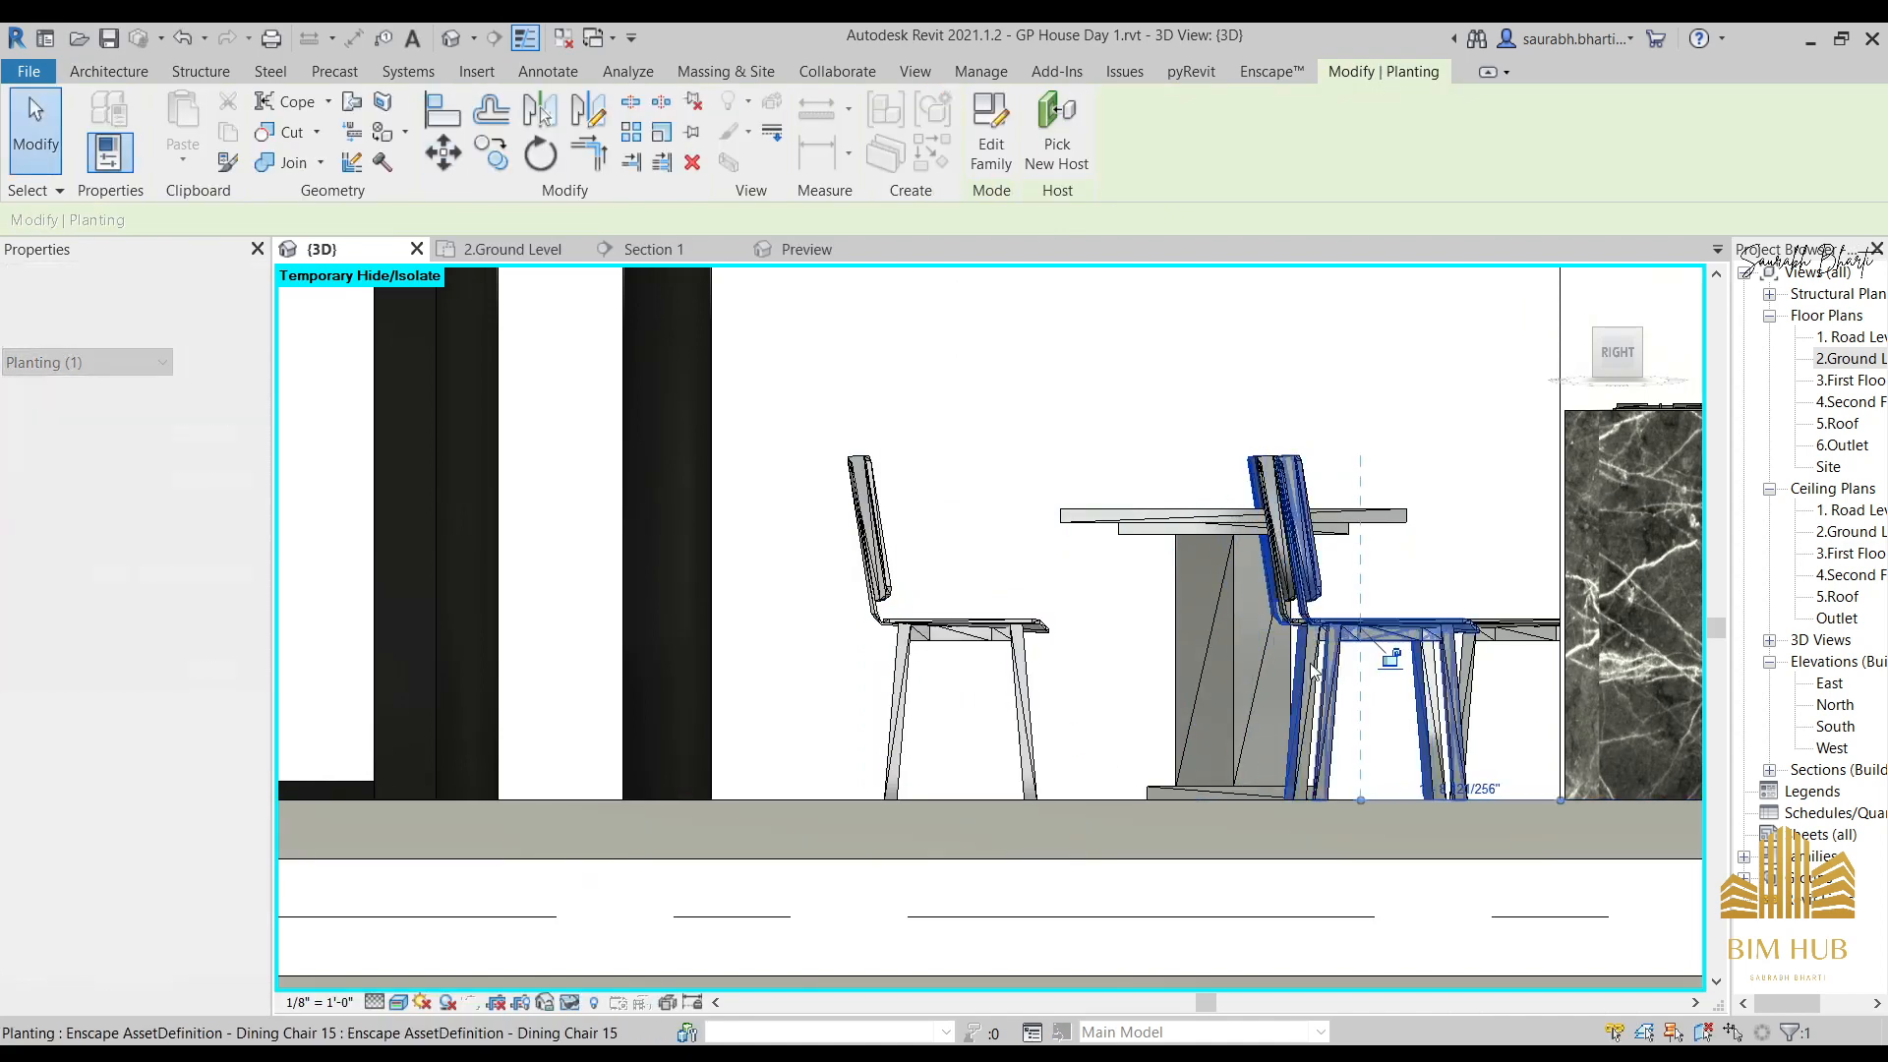
{"action": "scroll", "coordinate": [1303, 688], "scroll_direction": "down", "scroll_amount": 2}
{"action": "middle_click_drag", "start_coordinate": [1303, 709], "coordinate": [1475, 836], "text": "shift"}
{"action": "scroll", "coordinate": [1436, 826], "scroll_direction": "down", "scroll_amount": 2}
{"action": "middle_click_drag", "start_coordinate": [1431, 821], "coordinate": [944, 763]}
{"action": "scroll", "coordinate": [1180, 796], "scroll_direction": "down", "scroll_amount": 1}
{"action": "scroll", "coordinate": [1327, 772], "scroll_direction": "up", "scroll_amount": 3}
{"action": "middle_click_drag", "start_coordinate": [1324, 767], "coordinate": [723, 878], "text": "shift"}
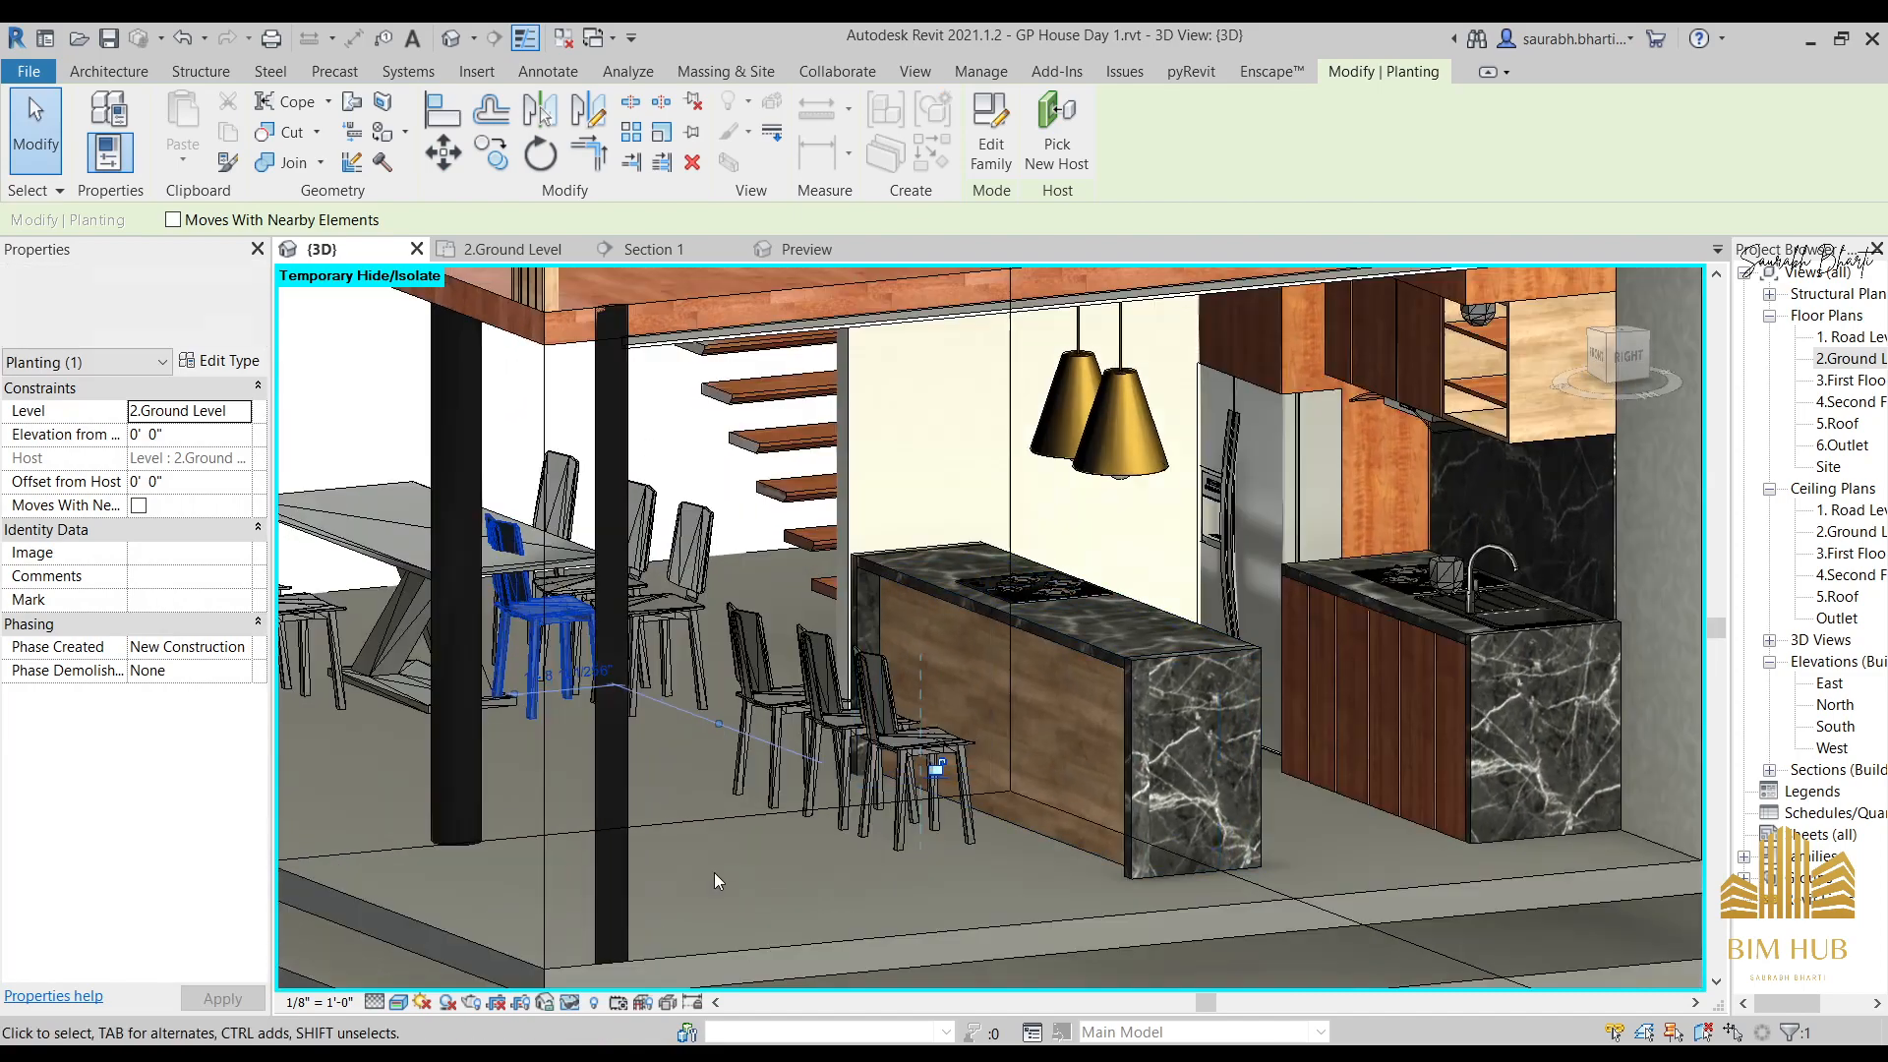
{"action": "scroll", "coordinate": [858, 714], "scroll_direction": "down", "scroll_amount": 3}
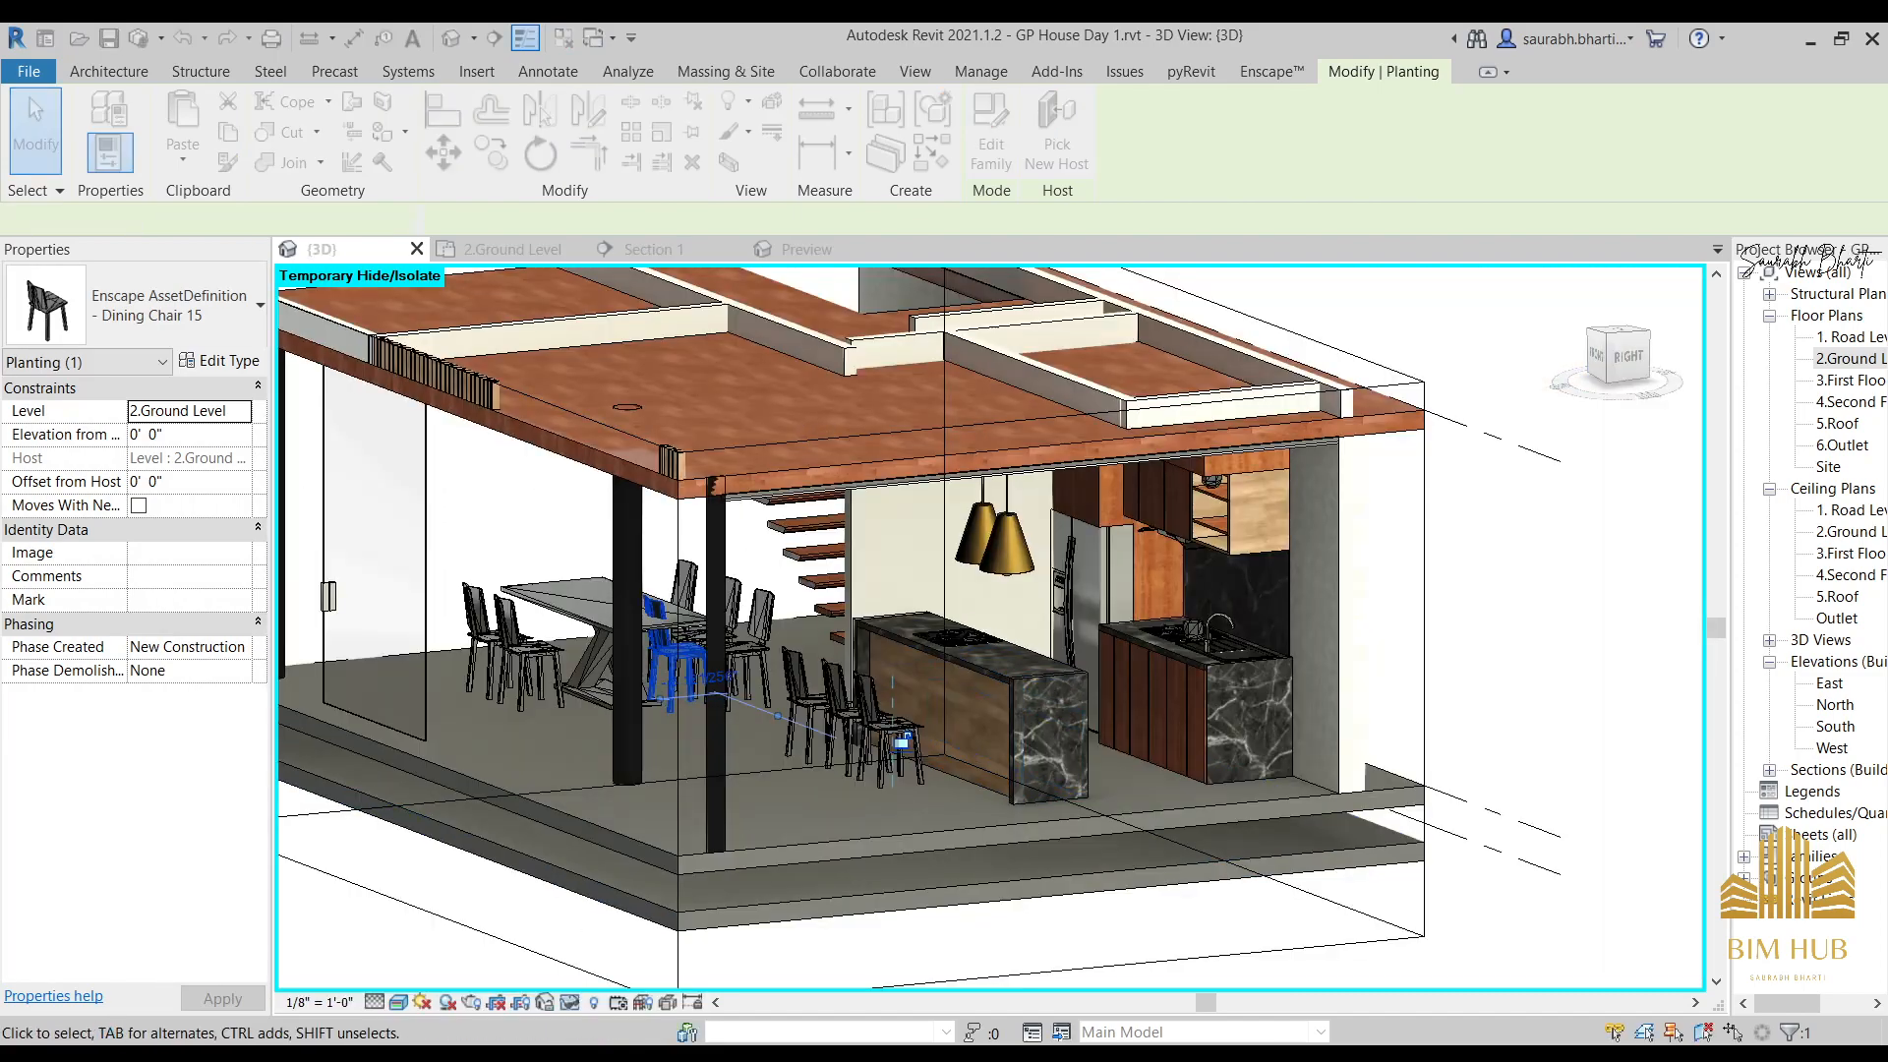
Switch to Enscape and walk through the dining and kitchen area to examine the chairs, table and island.
{"action": "left_click", "coordinate": [436, 960]}
{"action": "left_click_drag", "start_coordinate": [752, 570], "coordinate": [610, 329]}
{"action": "key", "text": "w"}
{"action": "key", "text": "d"}
{"action": "key", "text": "w"}
{"action": "key", "text": "w"}
{"action": "key", "text": "s"}
{"action": "key", "text": "a"}
{"action": "key", "text": "w"}
{"action": "key", "text": "w"}
{"action": "key", "text": "d"}
{"action": "right_click_drag", "start_coordinate": [1043, 711], "coordinate": [888, 708]}
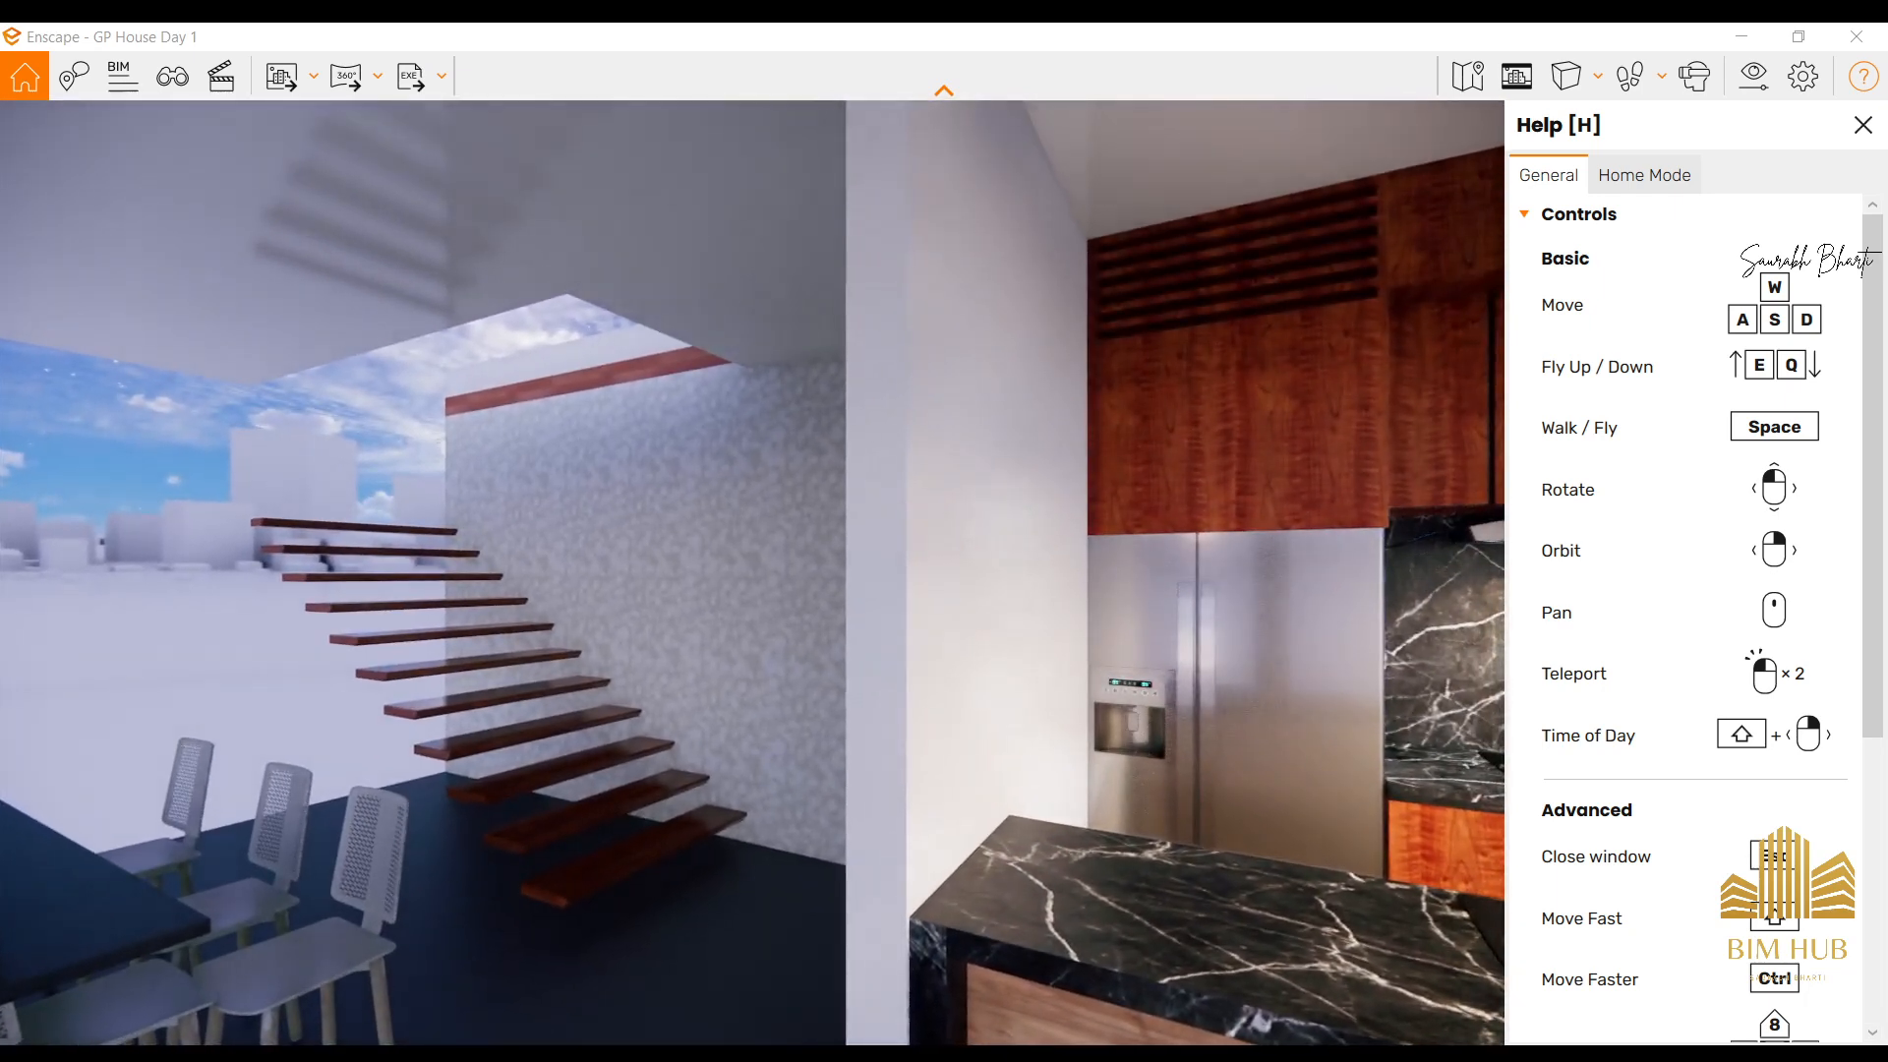
Bring up the kitchen reference photo, examine its refrigerator, staircase and dining area close up, and put the photo away.
{"action": "key", "text": "alt+Tab"}
{"action": "scroll", "coordinate": [295, 480], "scroll_direction": "up", "scroll_amount": 3, "text": "ctrl"}
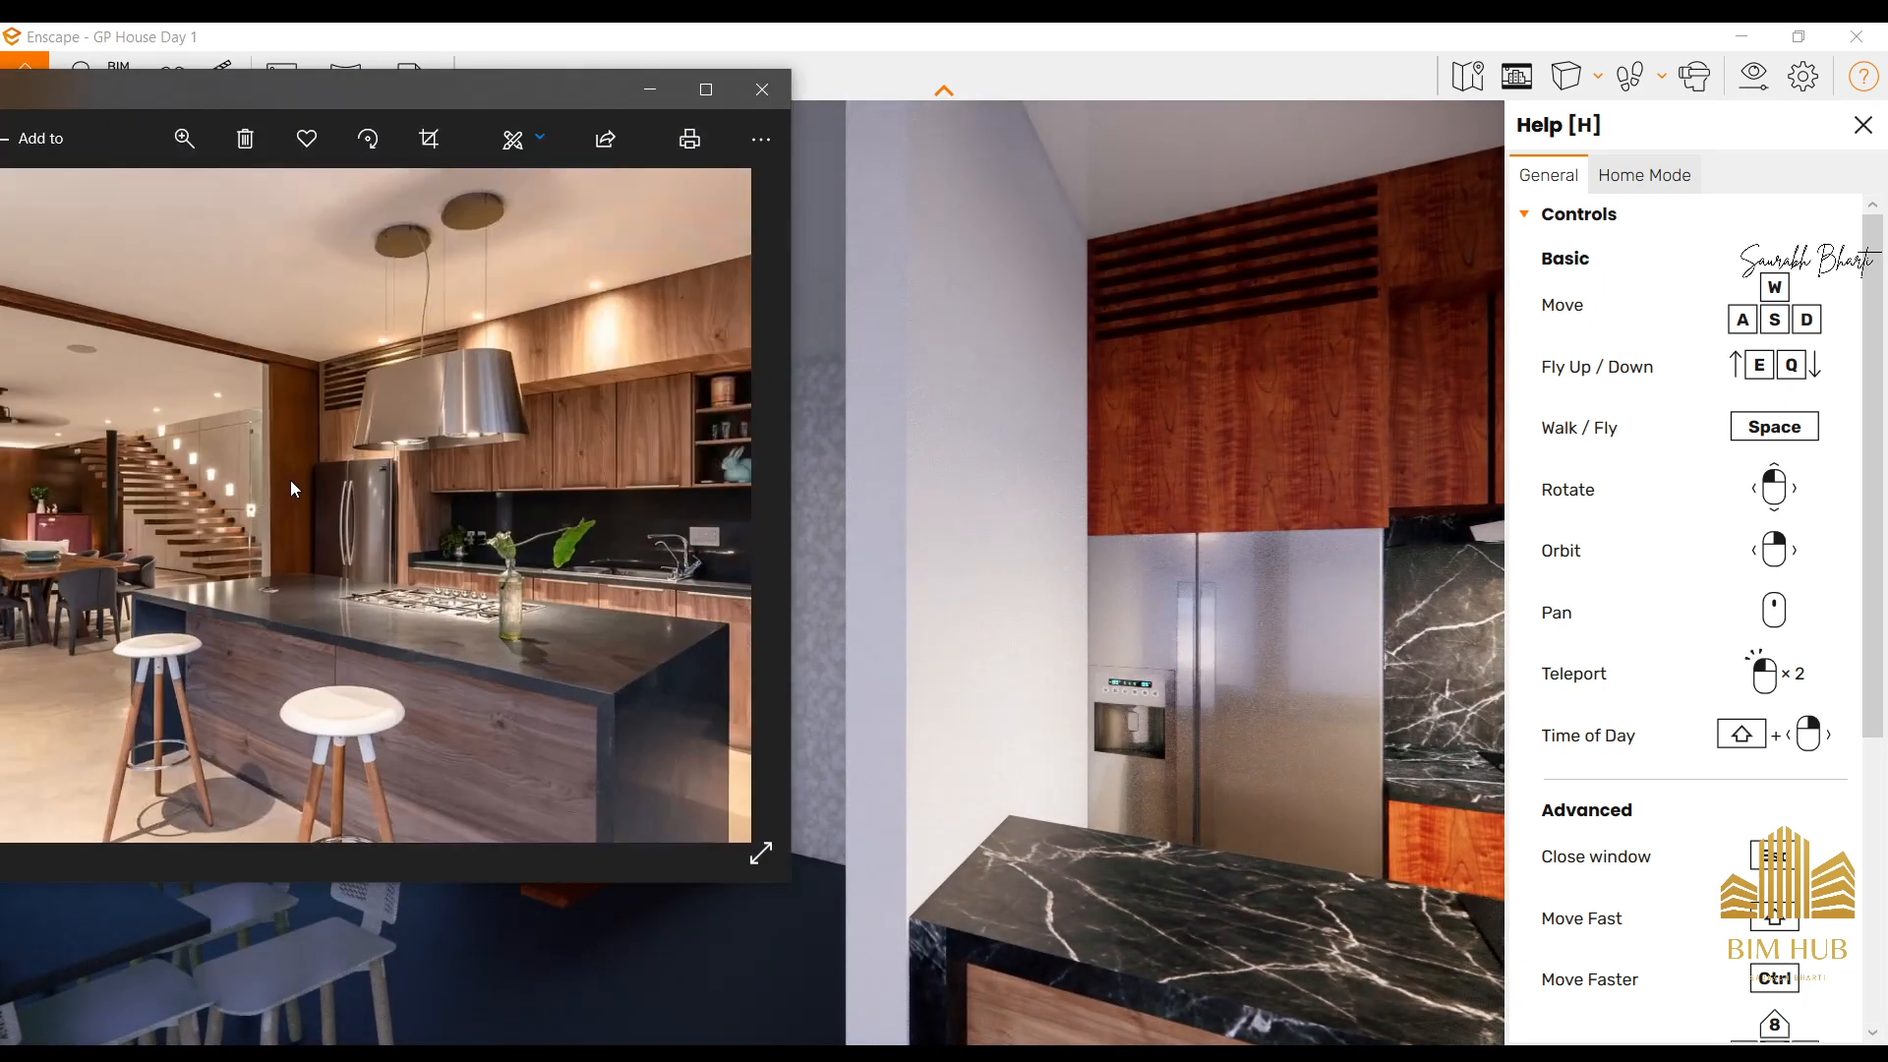
{"action": "scroll", "coordinate": [280, 452], "scroll_direction": "up", "scroll_amount": 2, "text": "ctrl"}
{"action": "left_click_drag", "start_coordinate": [255, 364], "coordinate": [375, 393]}
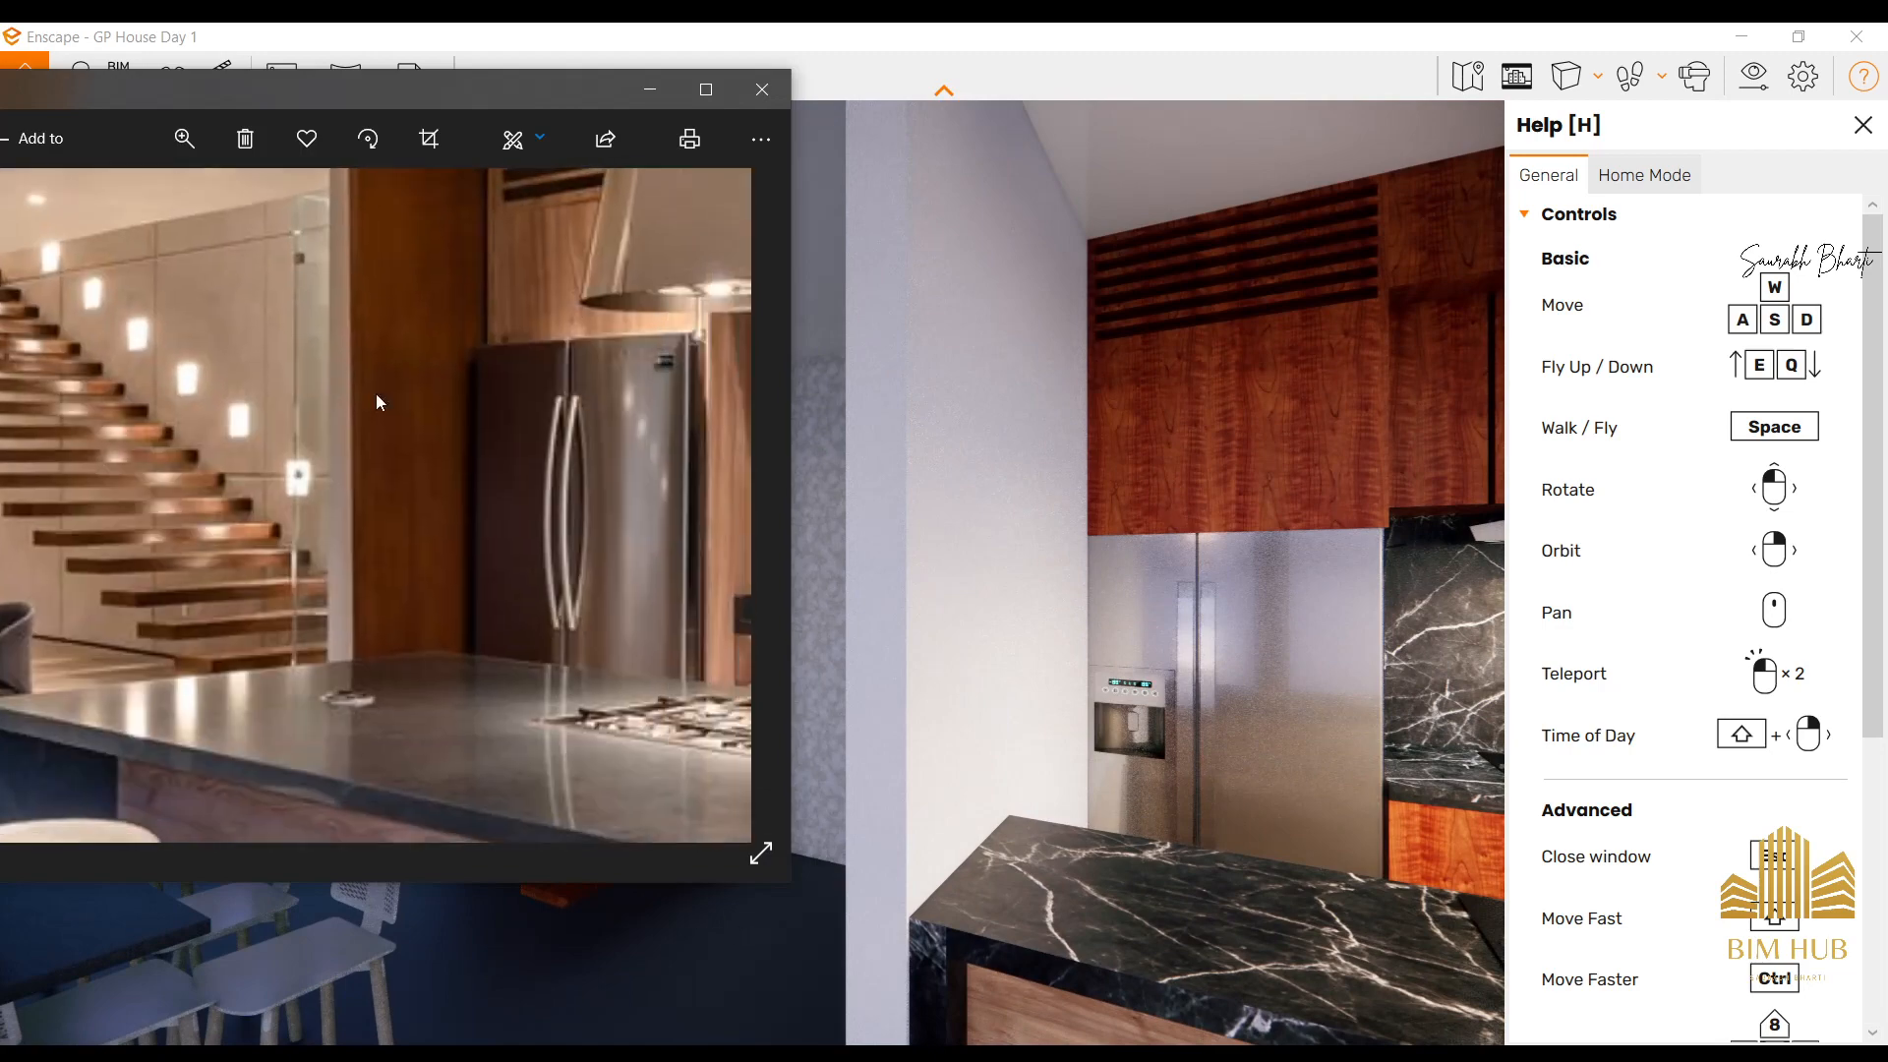
{"action": "left_click_drag", "start_coordinate": [137, 641], "coordinate": [439, 600]}
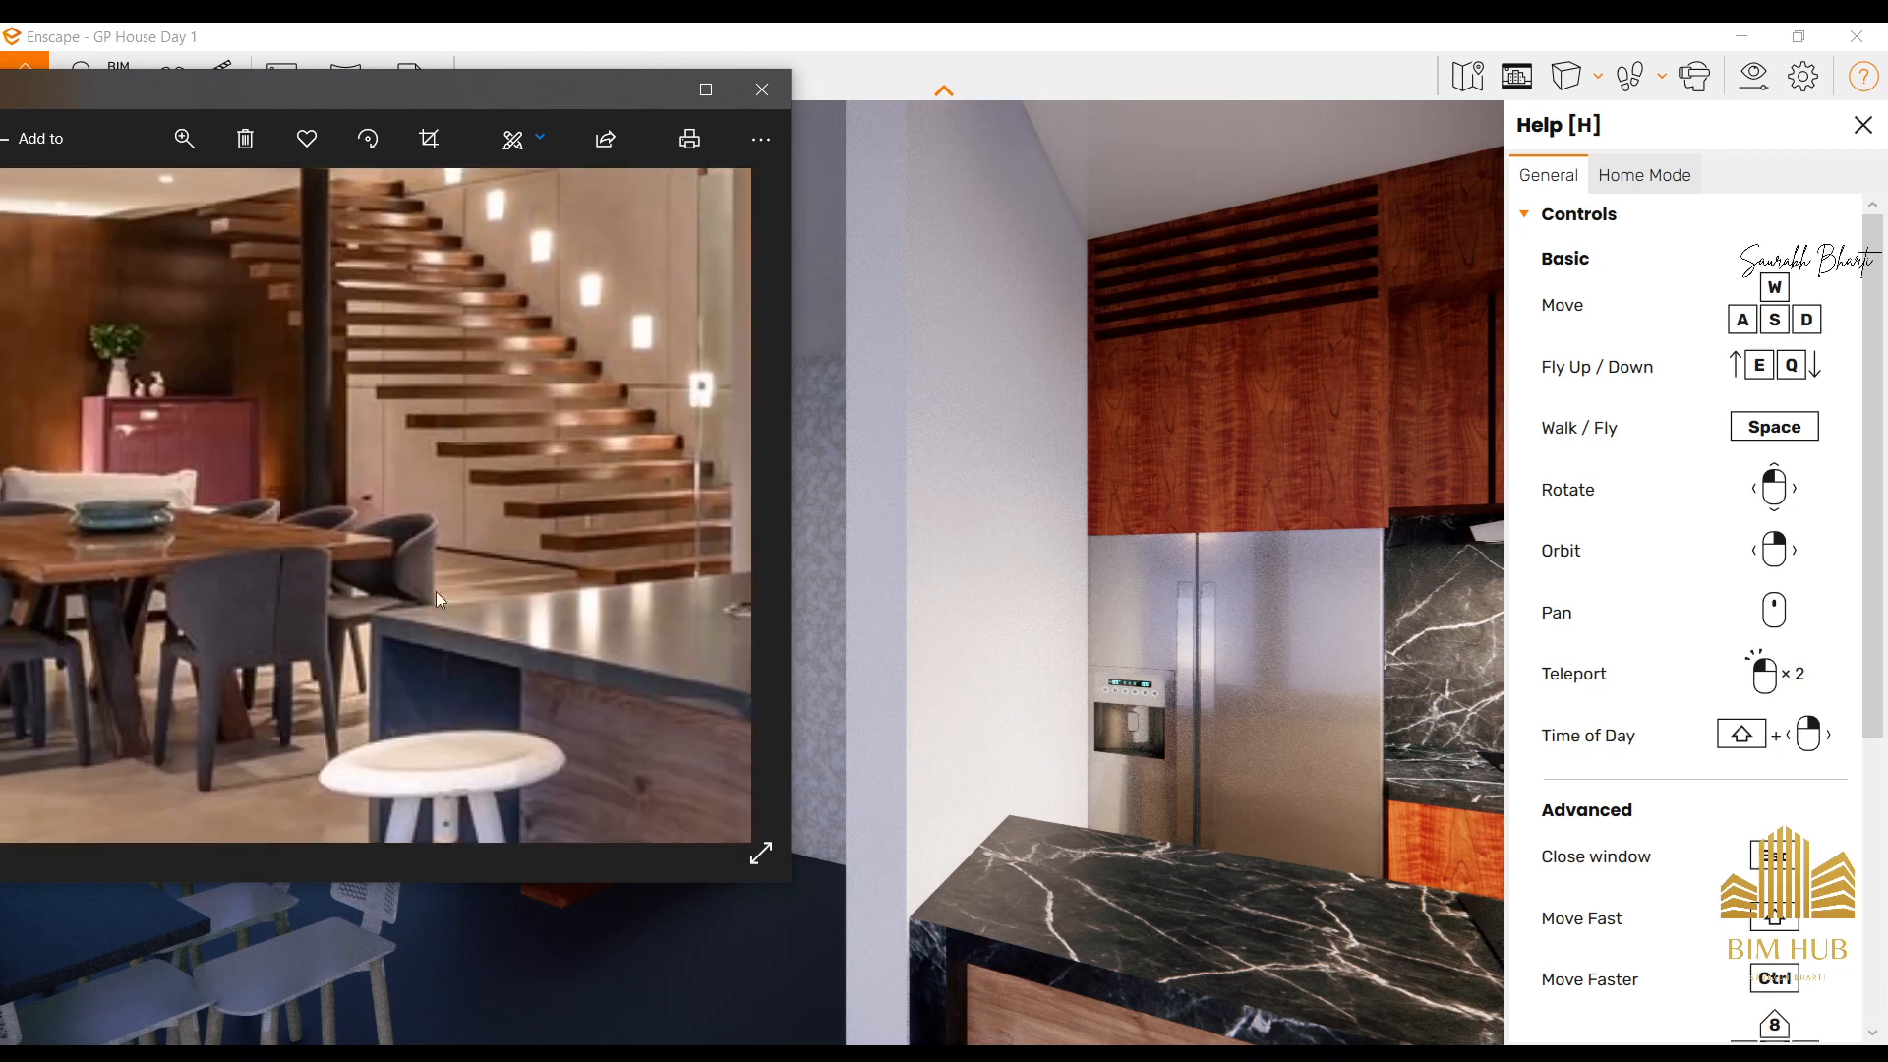
{"action": "left_click", "coordinate": [663, 92]}
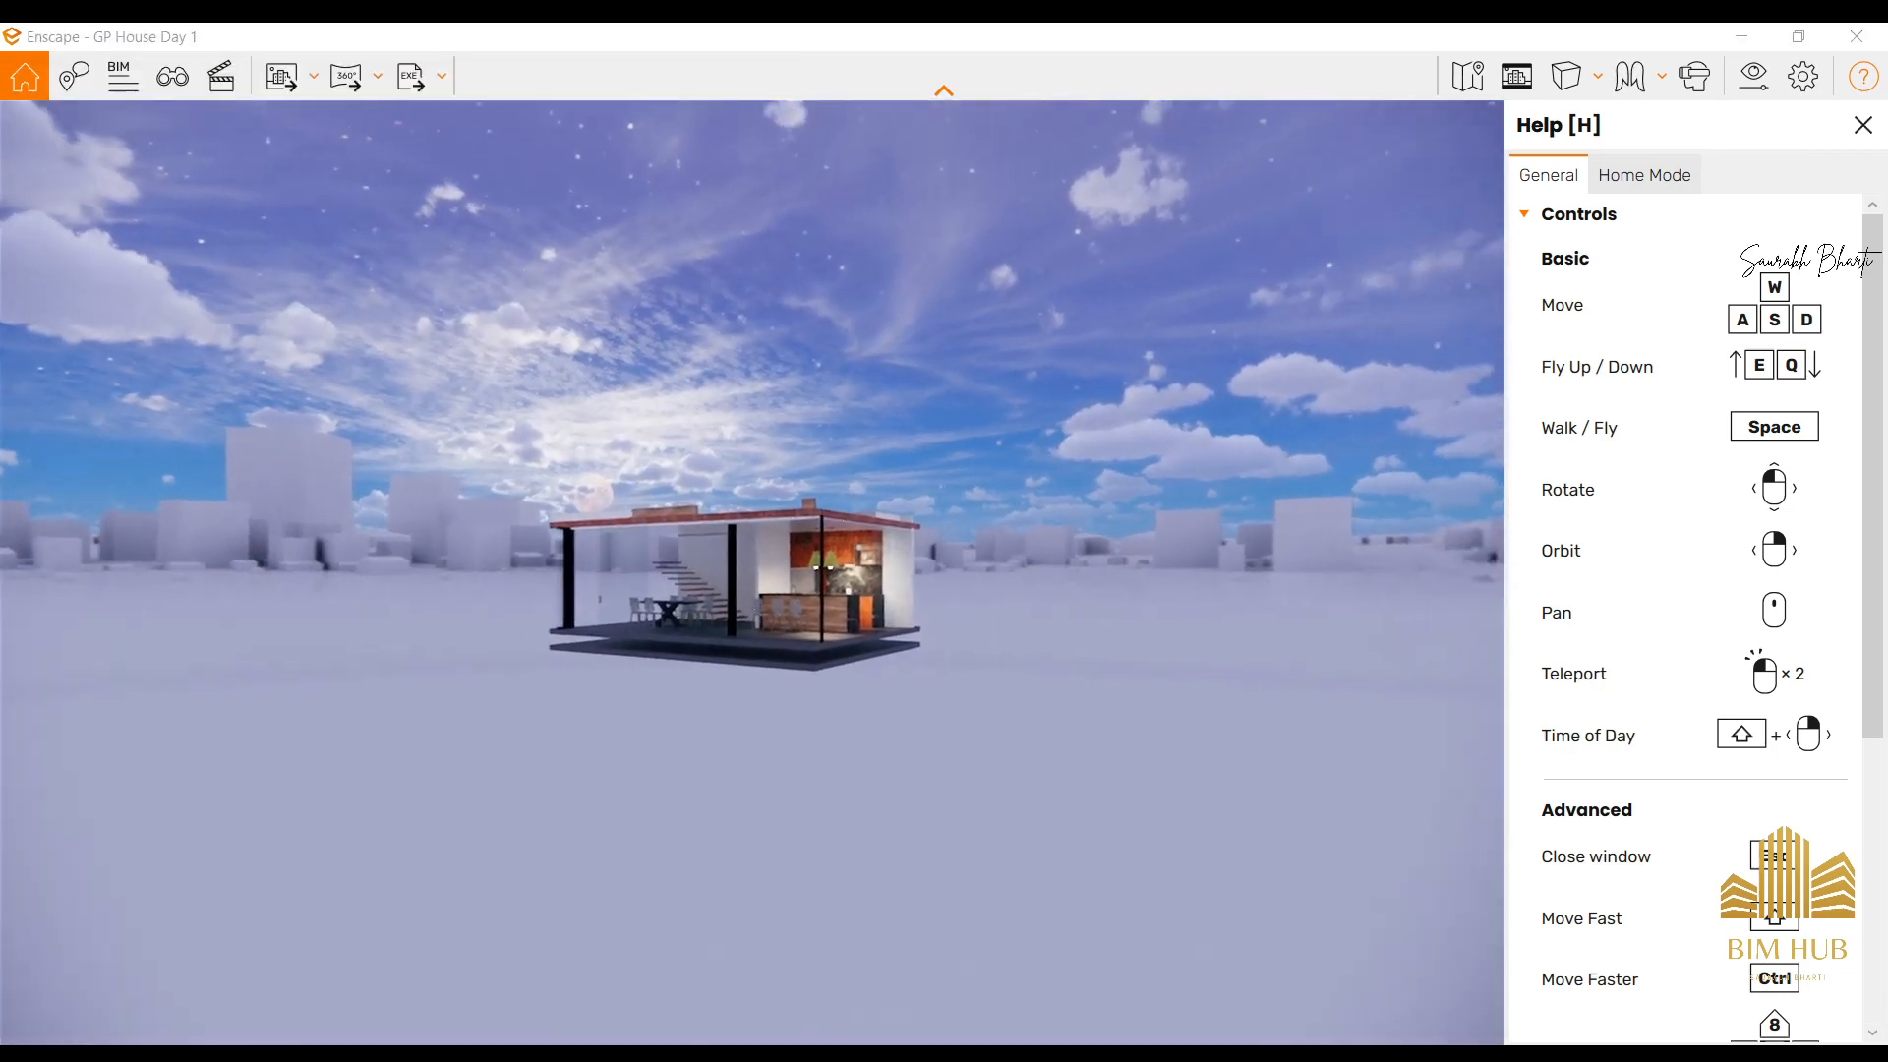
Move through the Enscape model from outside to the kitchen island and dining table to examine the chair placement.
{"action": "key", "text": "w"}
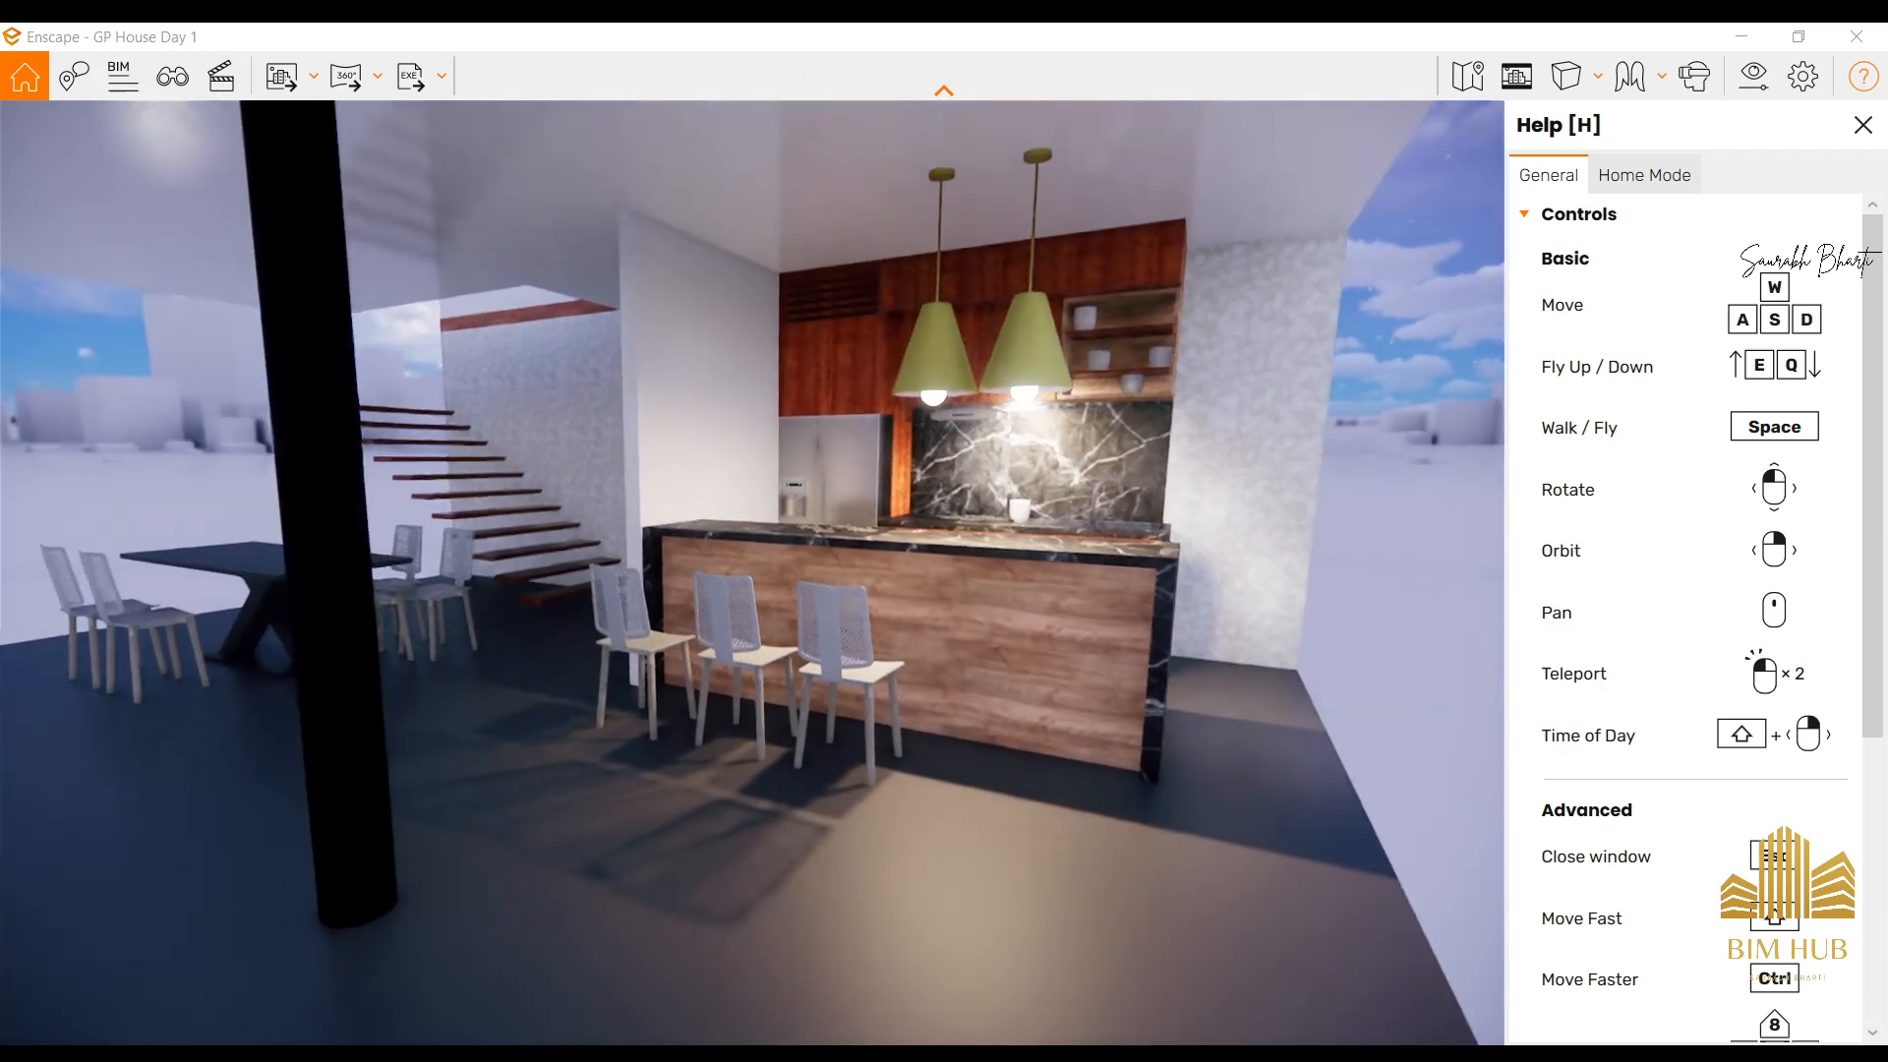
{"action": "key", "text": "w"}
{"action": "key", "text": "space"}
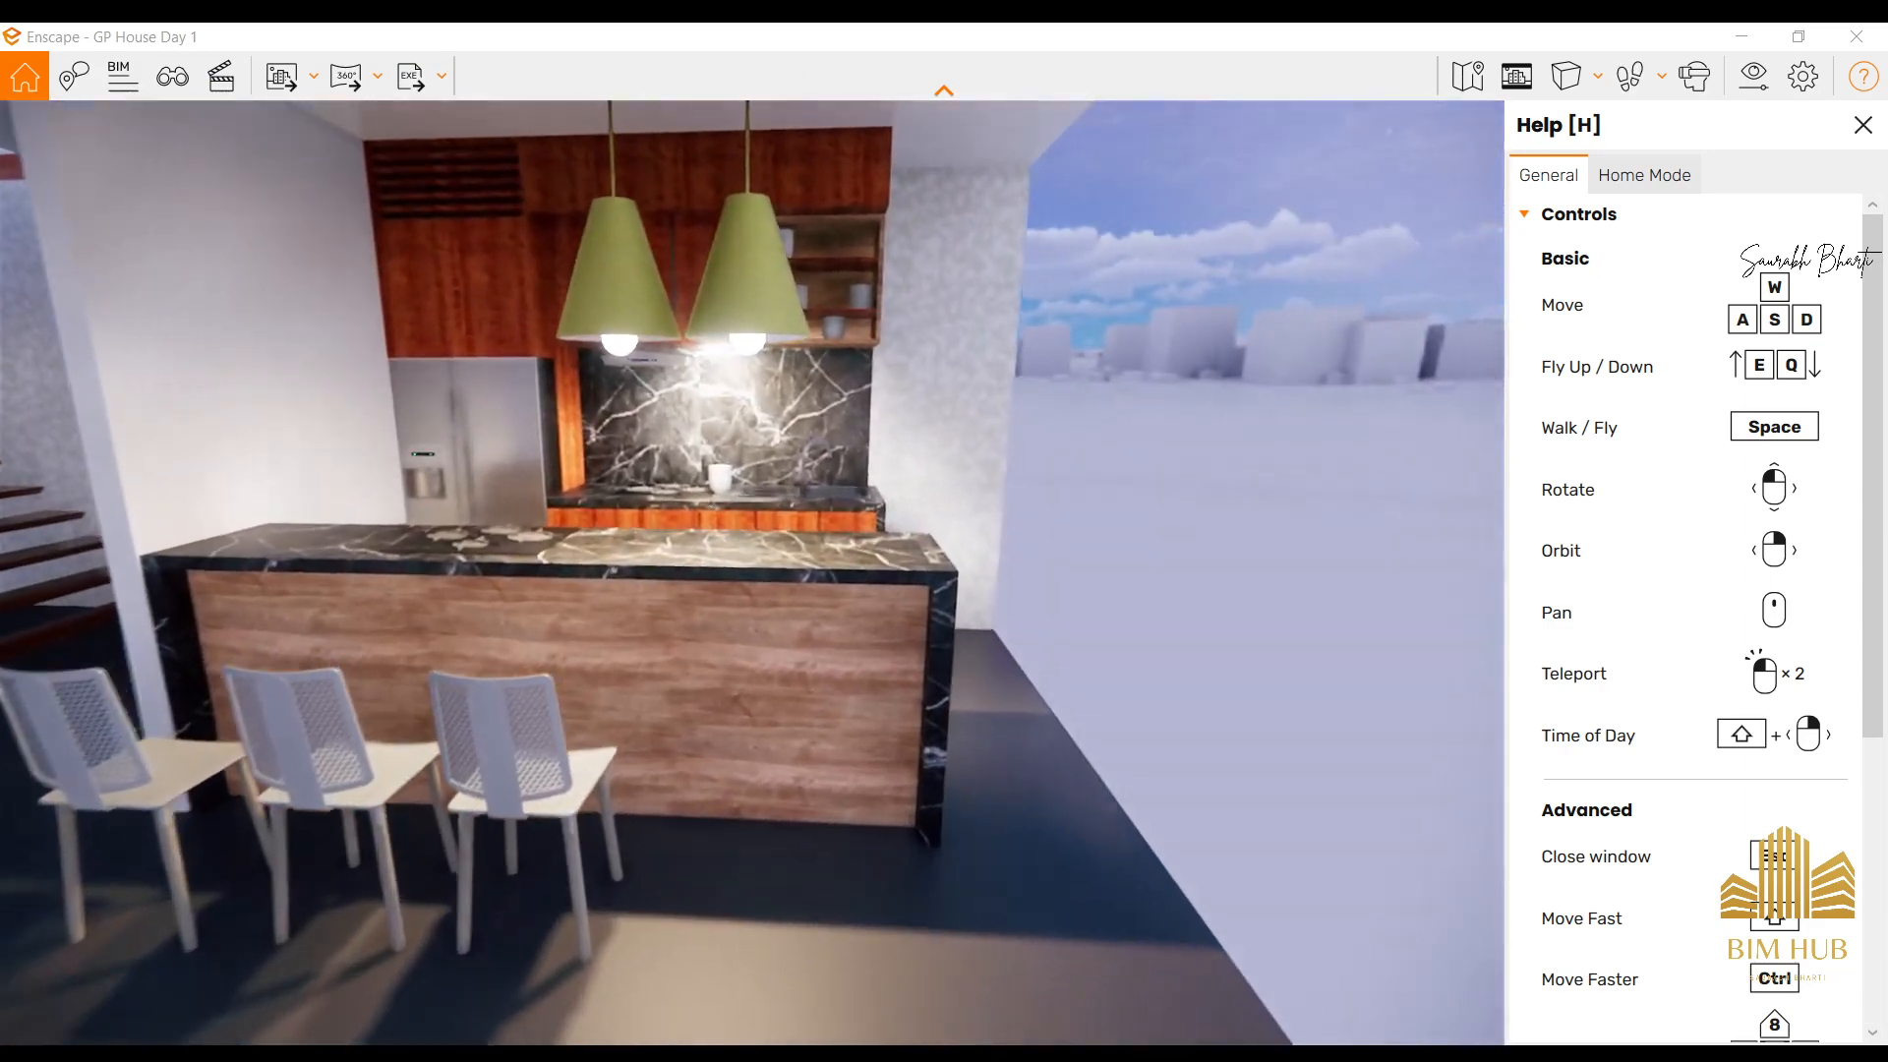
{"action": "key", "text": "w"}
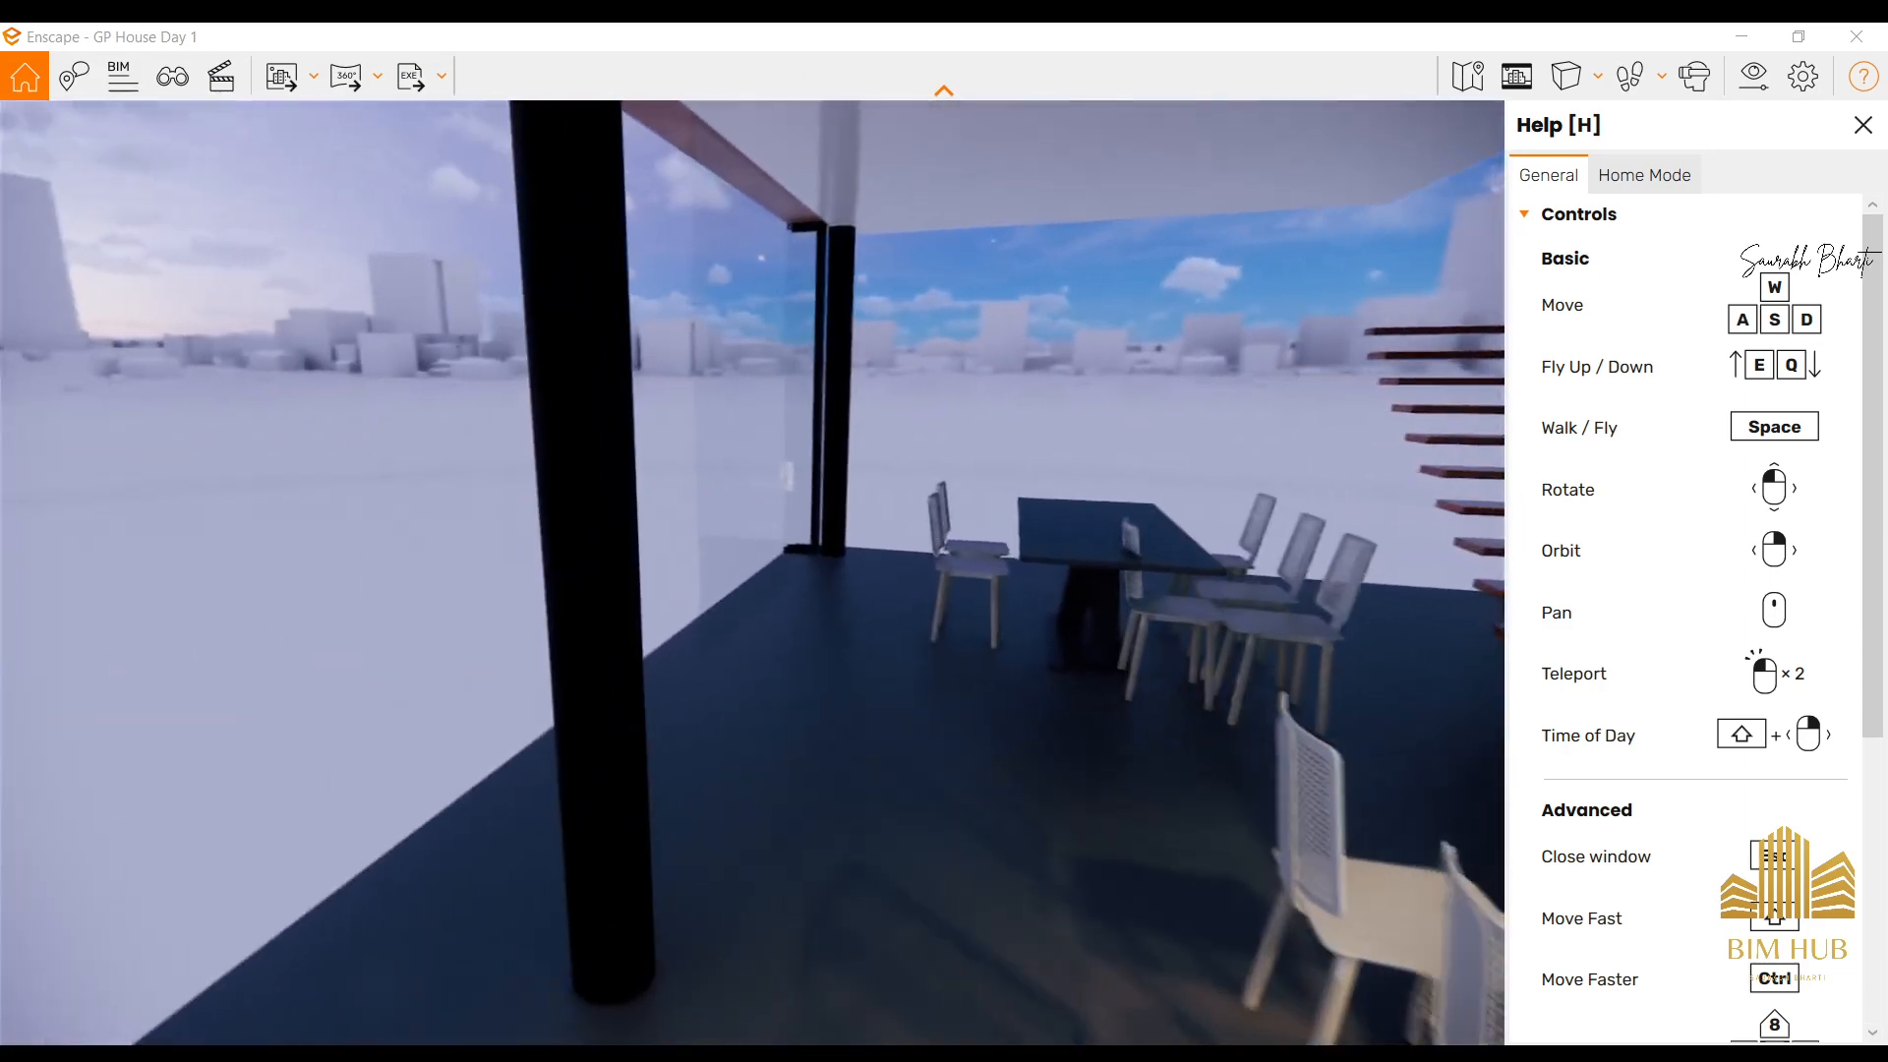
{"action": "key", "text": "w"}
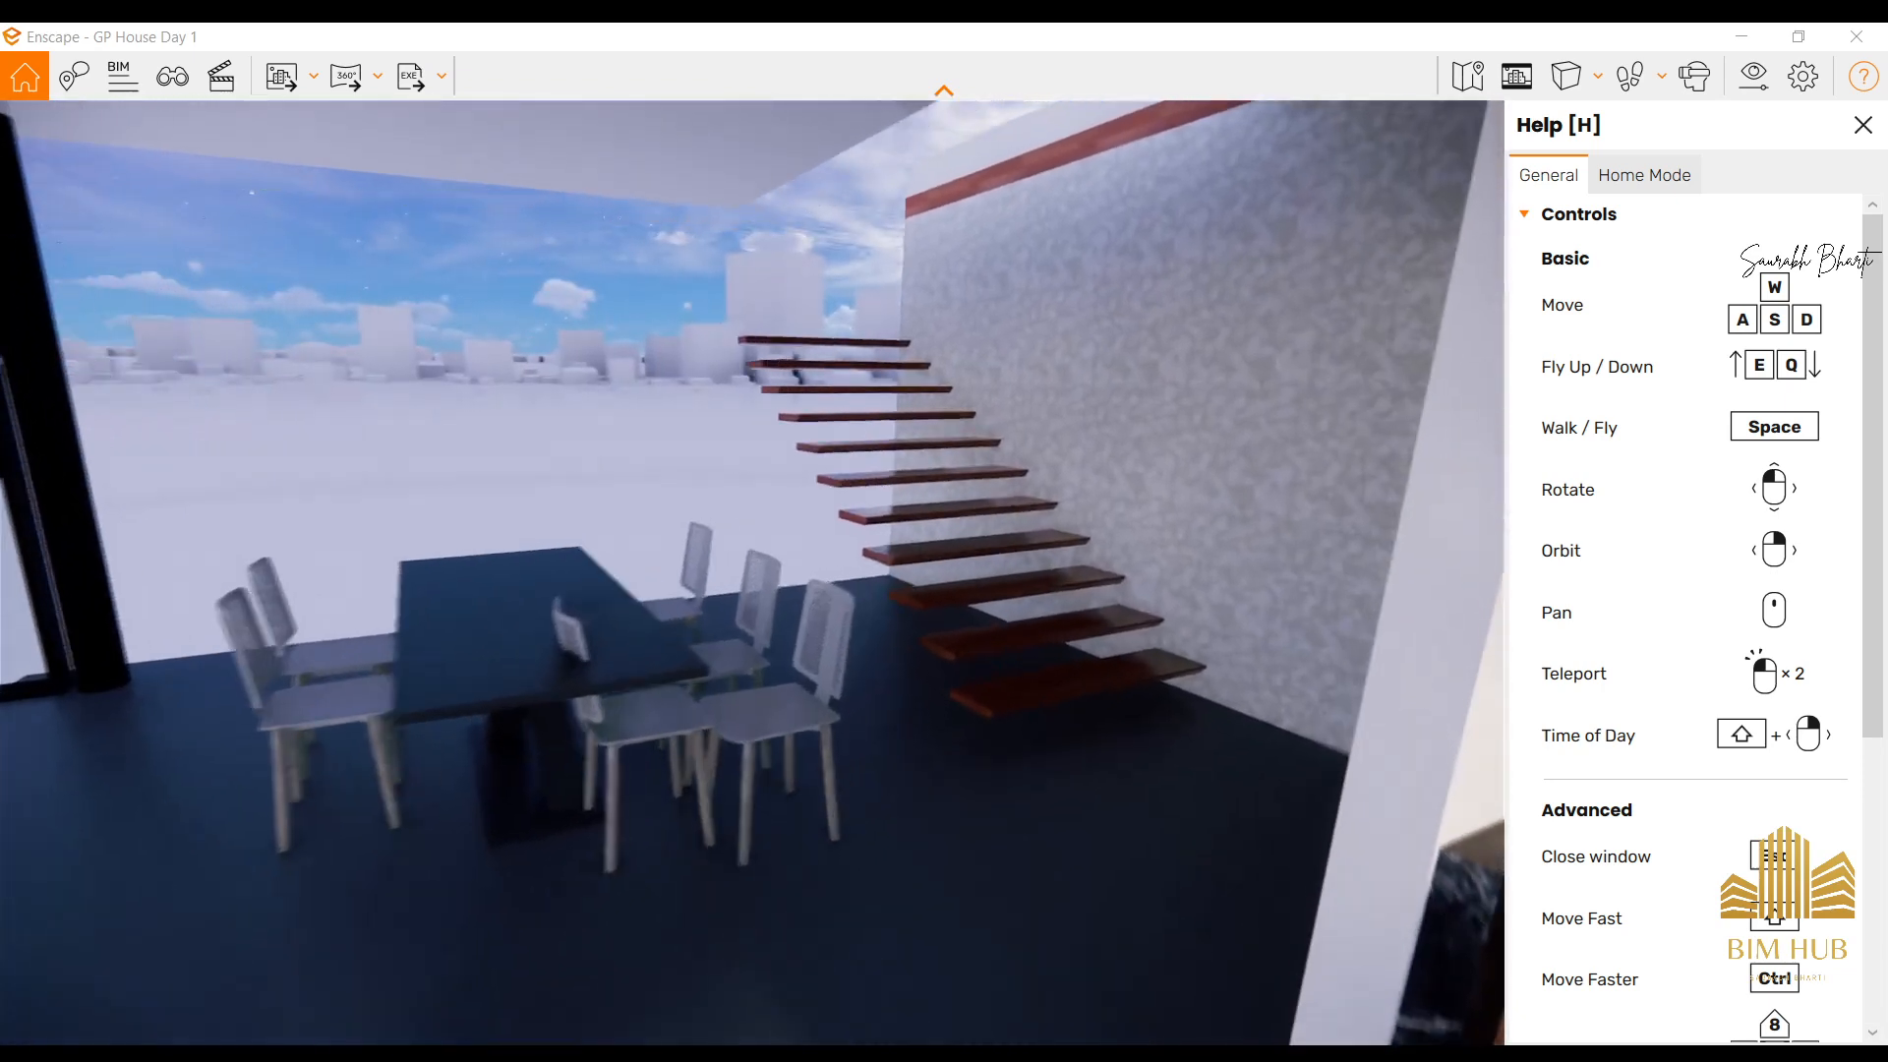
{"action": "key", "text": "w"}
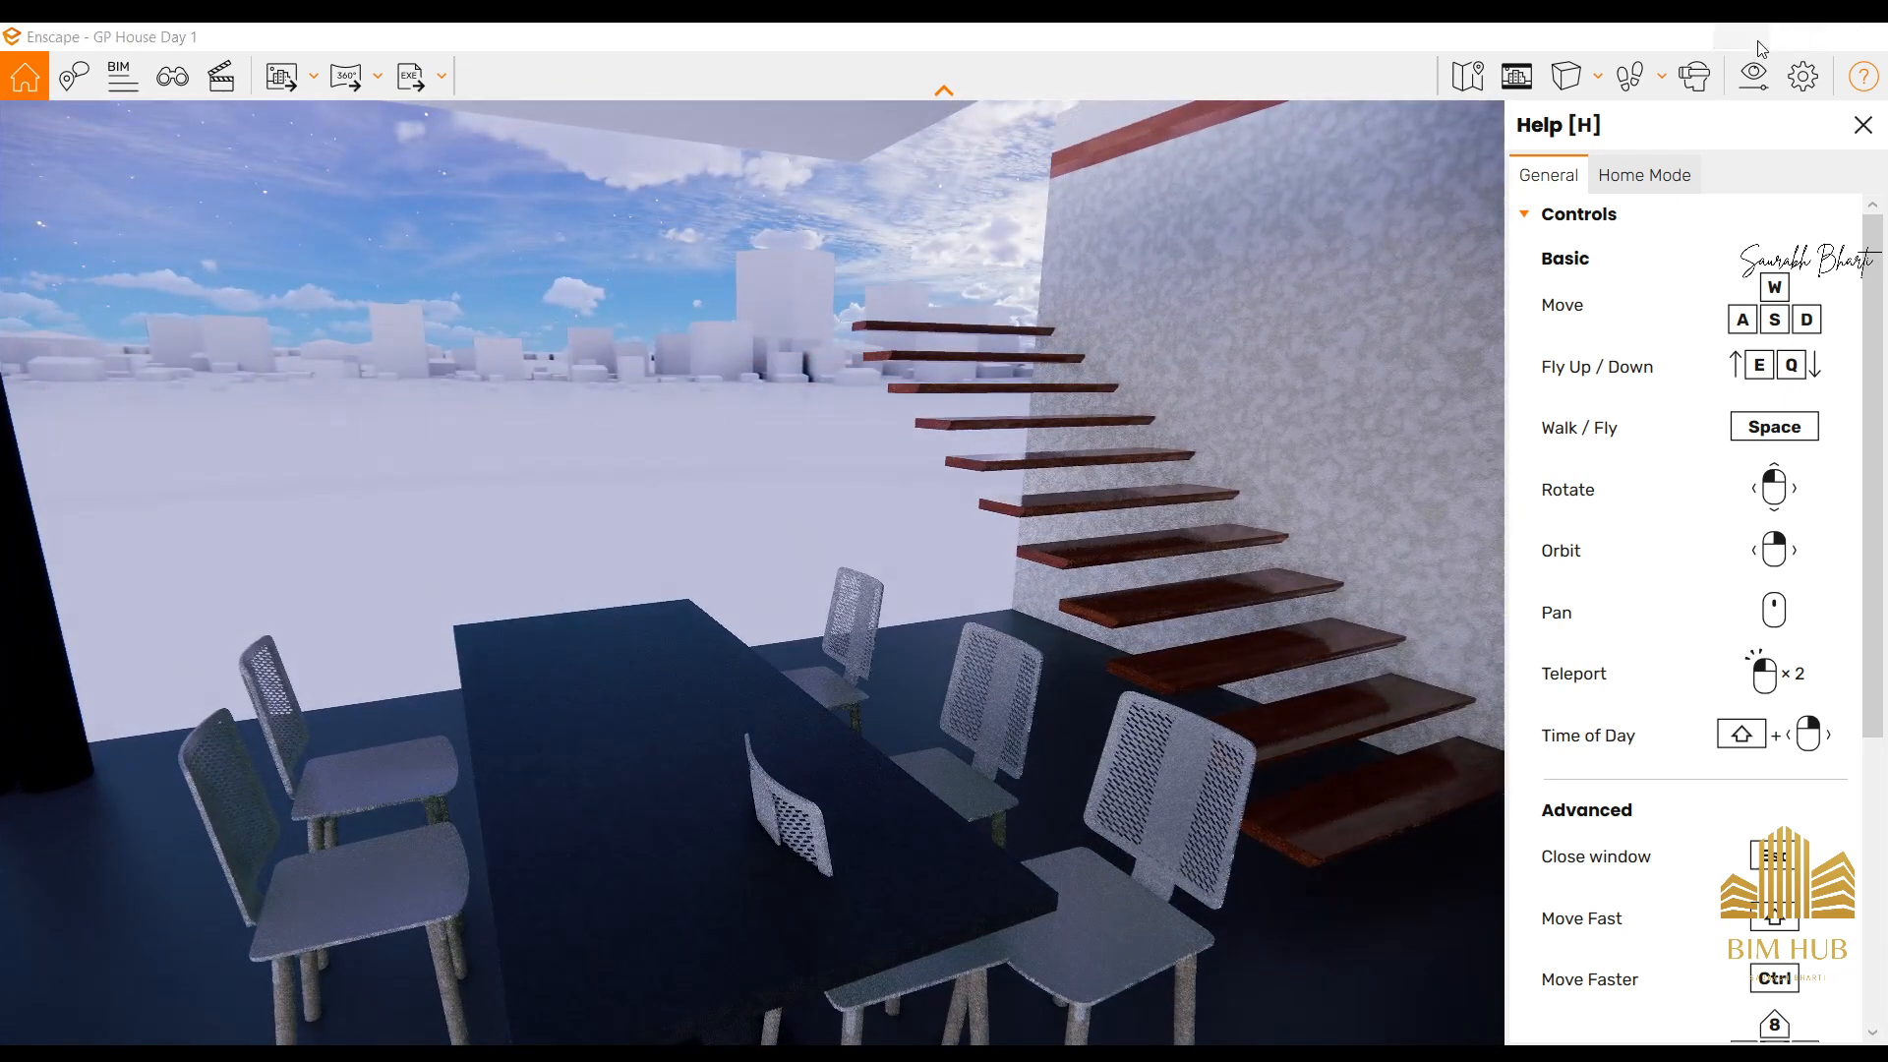
Return to Revit, delete the stray Dining Chair 15 that cuts through the dining table, and inspect the seating and island in 3D.
{"action": "left_click", "coordinate": [1761, 45]}
{"action": "scroll", "coordinate": [918, 680], "scroll_direction": "up", "scroll_amount": 8}
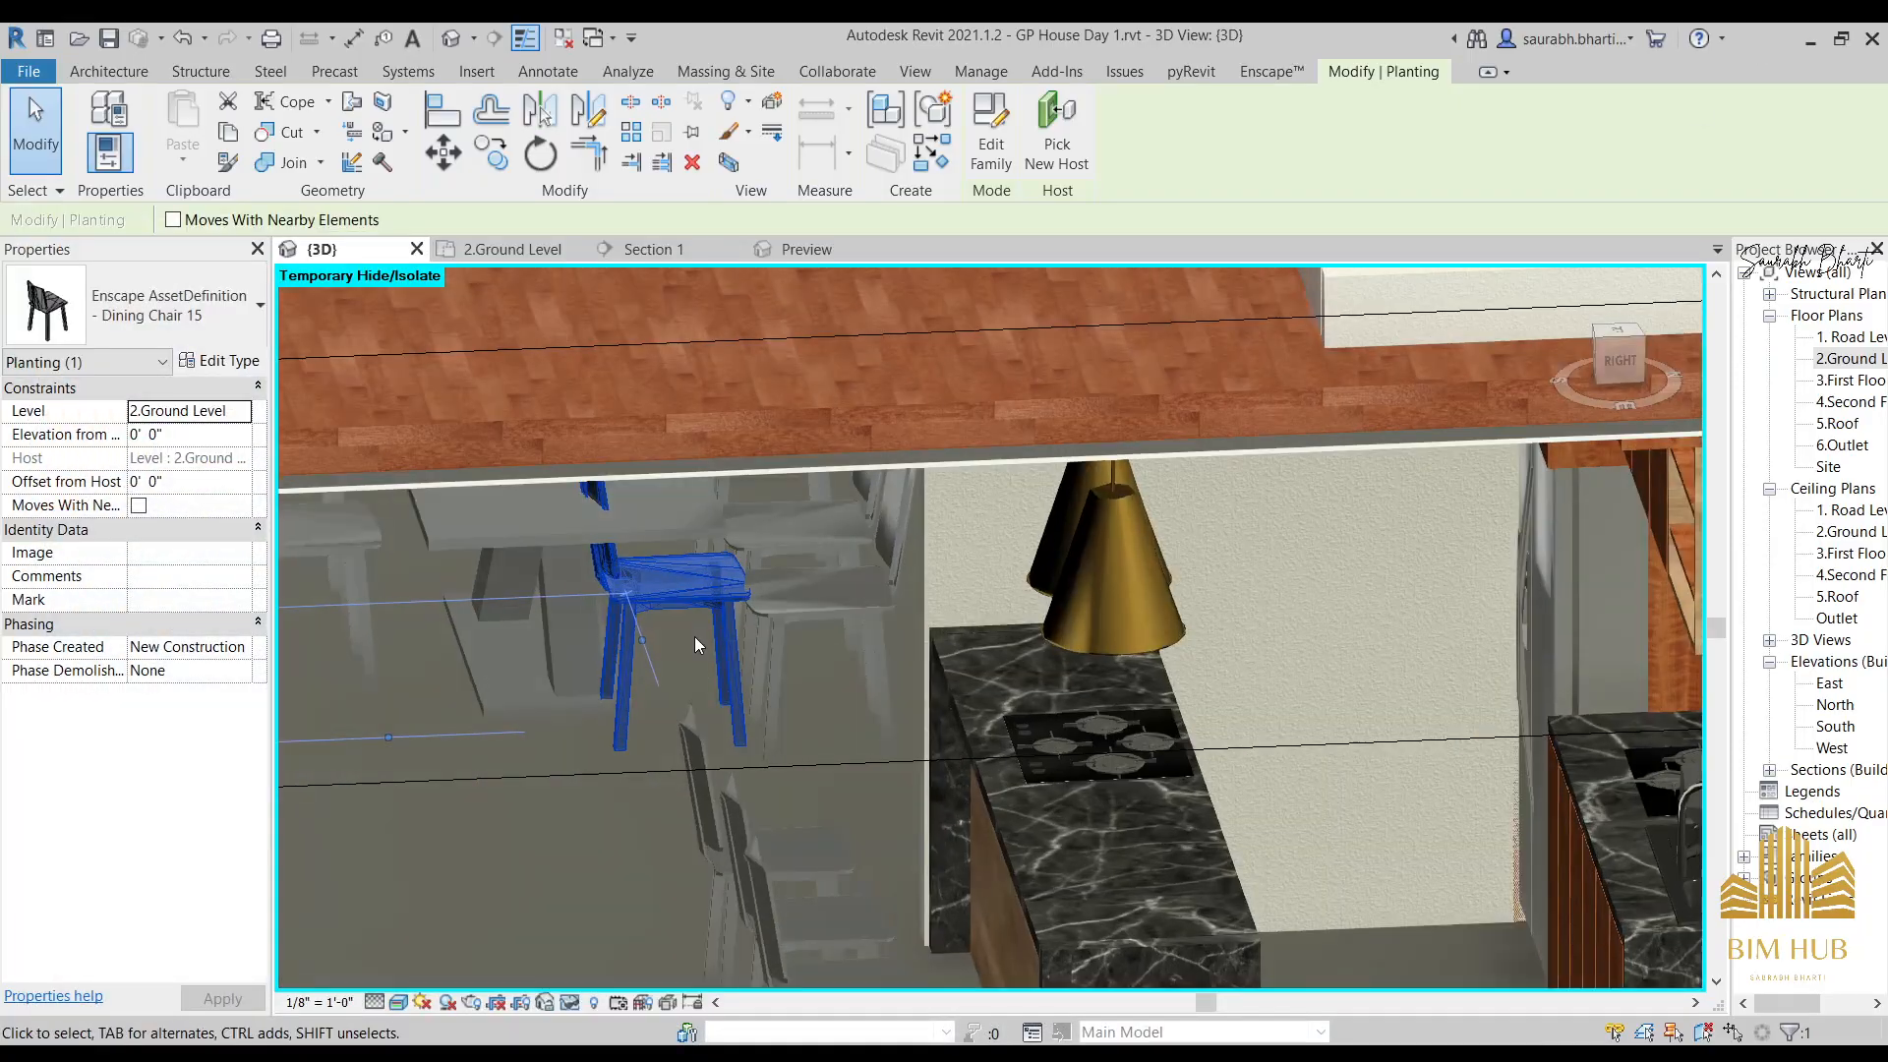
{"action": "scroll", "coordinate": [694, 637], "scroll_direction": "up", "scroll_amount": 3}
{"action": "middle_click_drag", "start_coordinate": [694, 637], "coordinate": [716, 611], "text": "shift"}
{"action": "left_click", "coordinate": [713, 600]}
{"action": "left_click", "coordinate": [694, 570]}
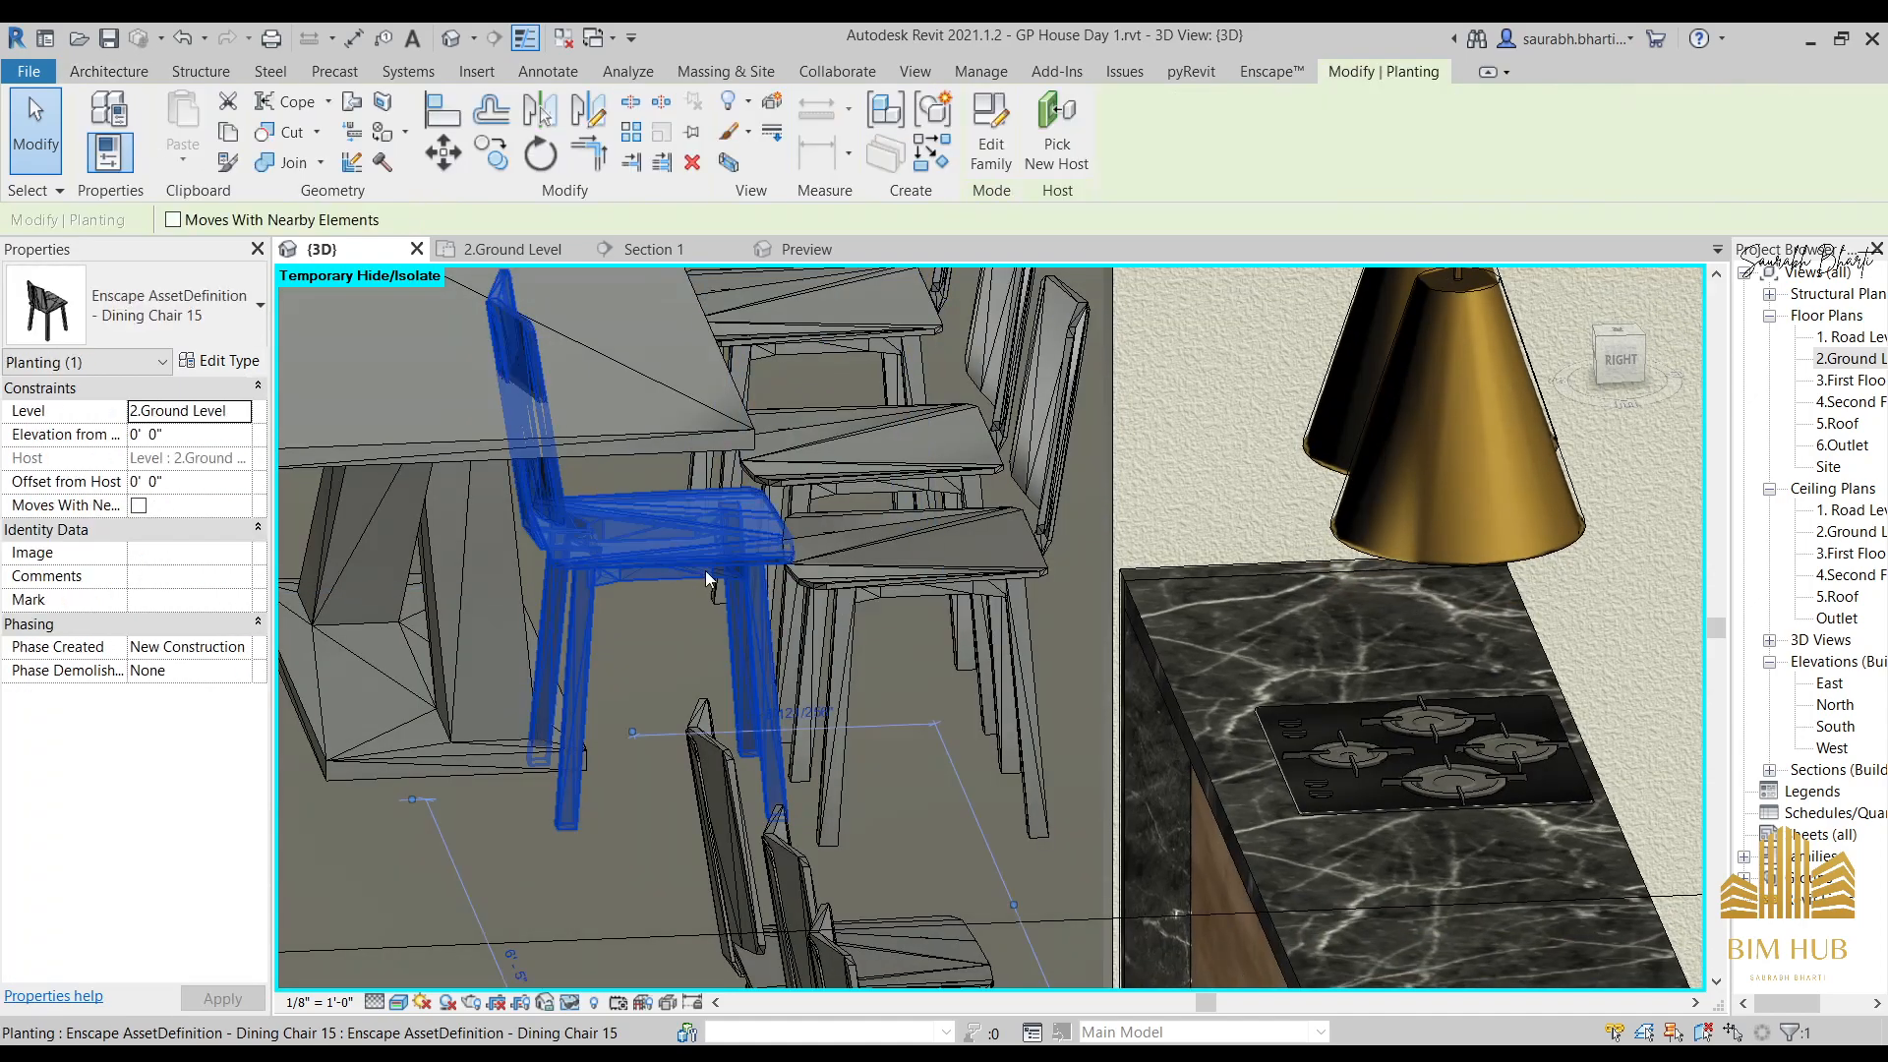
{"action": "key", "text": "Delete"}
{"action": "scroll", "coordinate": [682, 640], "scroll_direction": "down", "scroll_amount": 6}
{"action": "middle_click_drag", "start_coordinate": [682, 639], "coordinate": [1060, 588], "text": "shift"}
{"action": "scroll", "coordinate": [1082, 610], "scroll_direction": "up", "scroll_amount": 5}
{"action": "scroll", "coordinate": [1104, 631], "scroll_direction": "down", "scroll_amount": 5}
{"action": "scroll", "coordinate": [1041, 837], "scroll_direction": "up", "scroll_amount": 2}
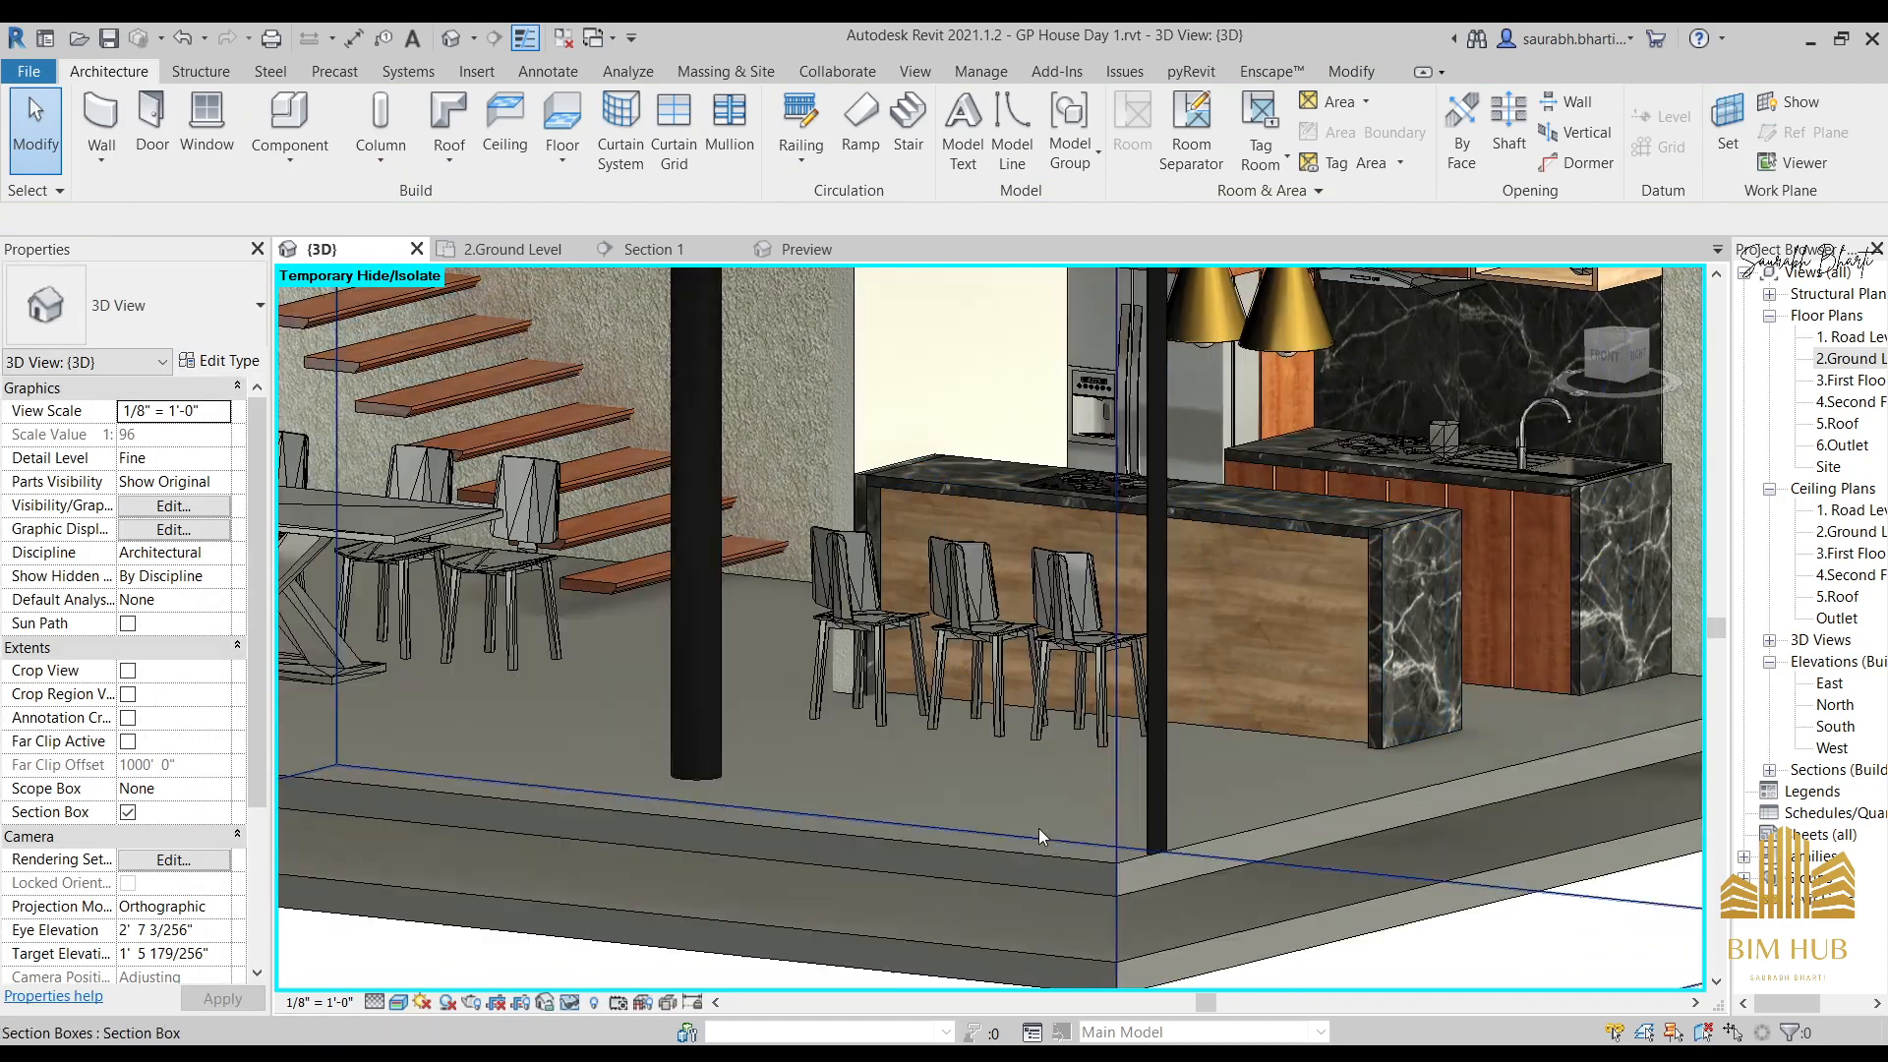
{"action": "key", "text": "alt+Tab"}
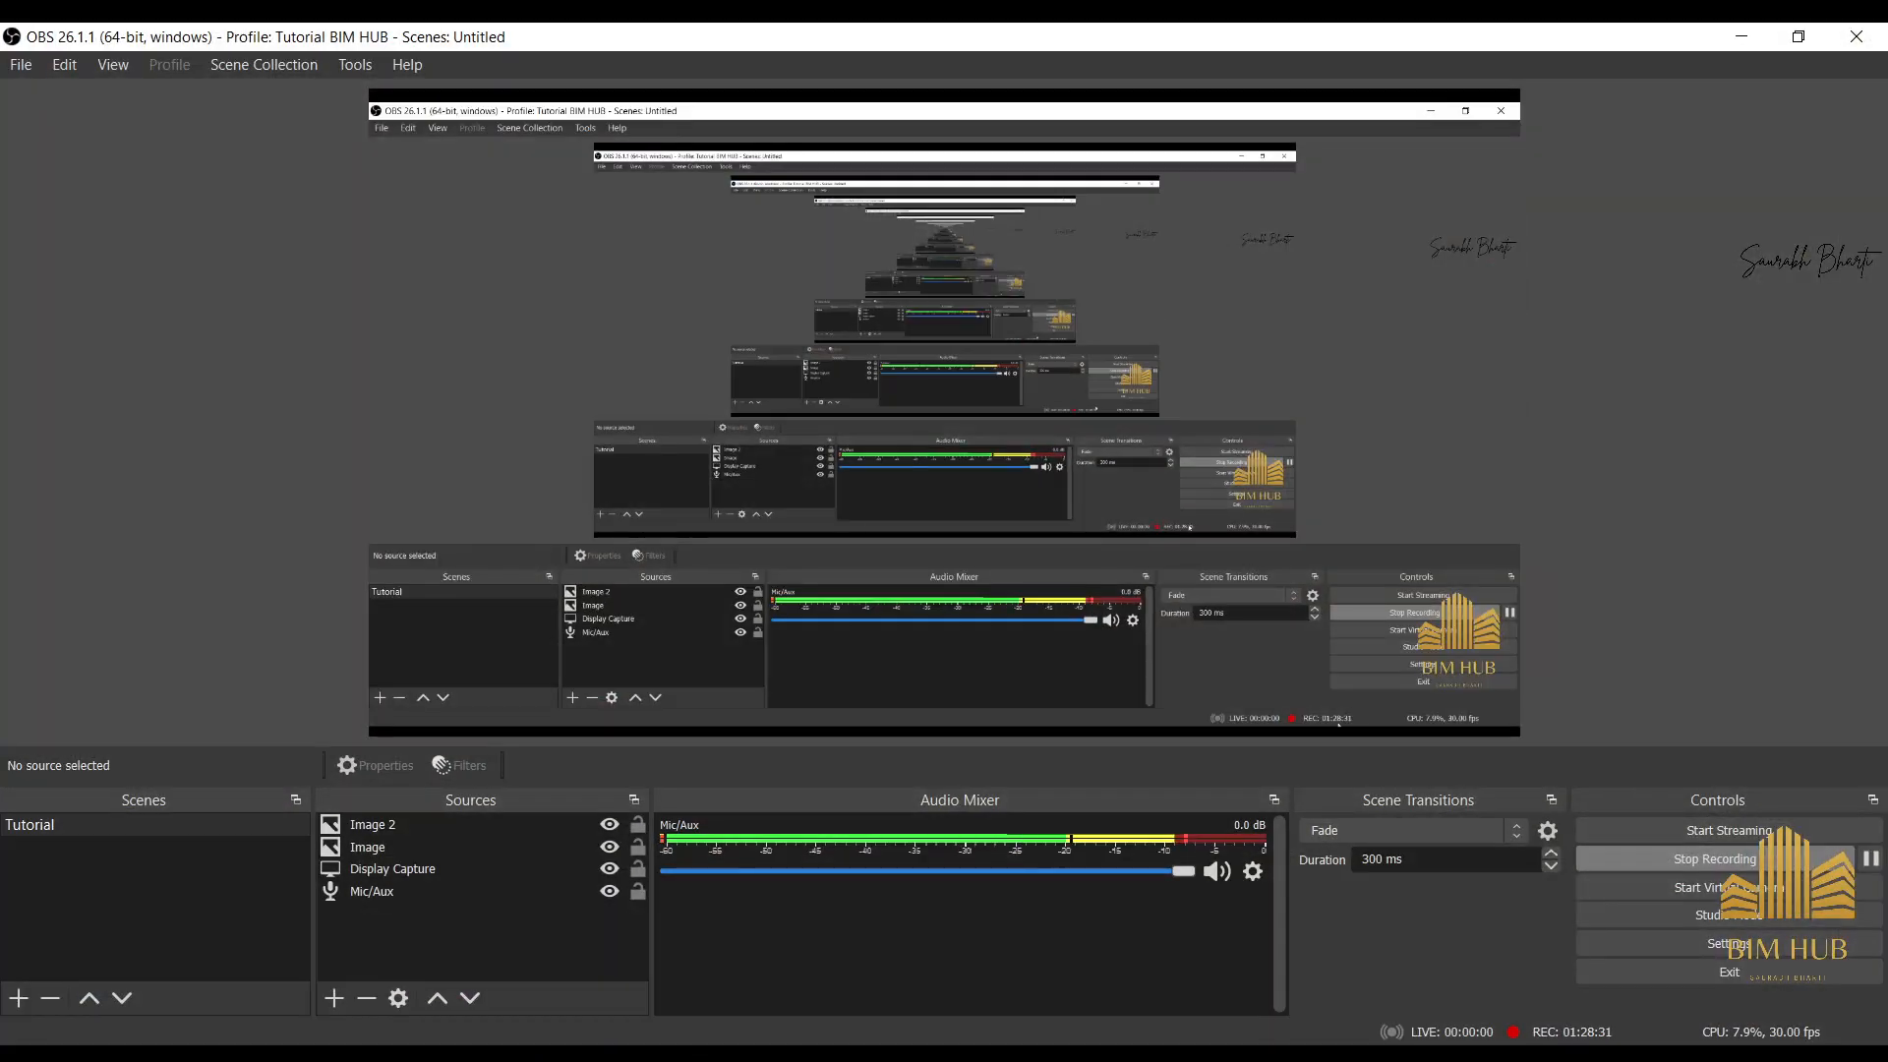